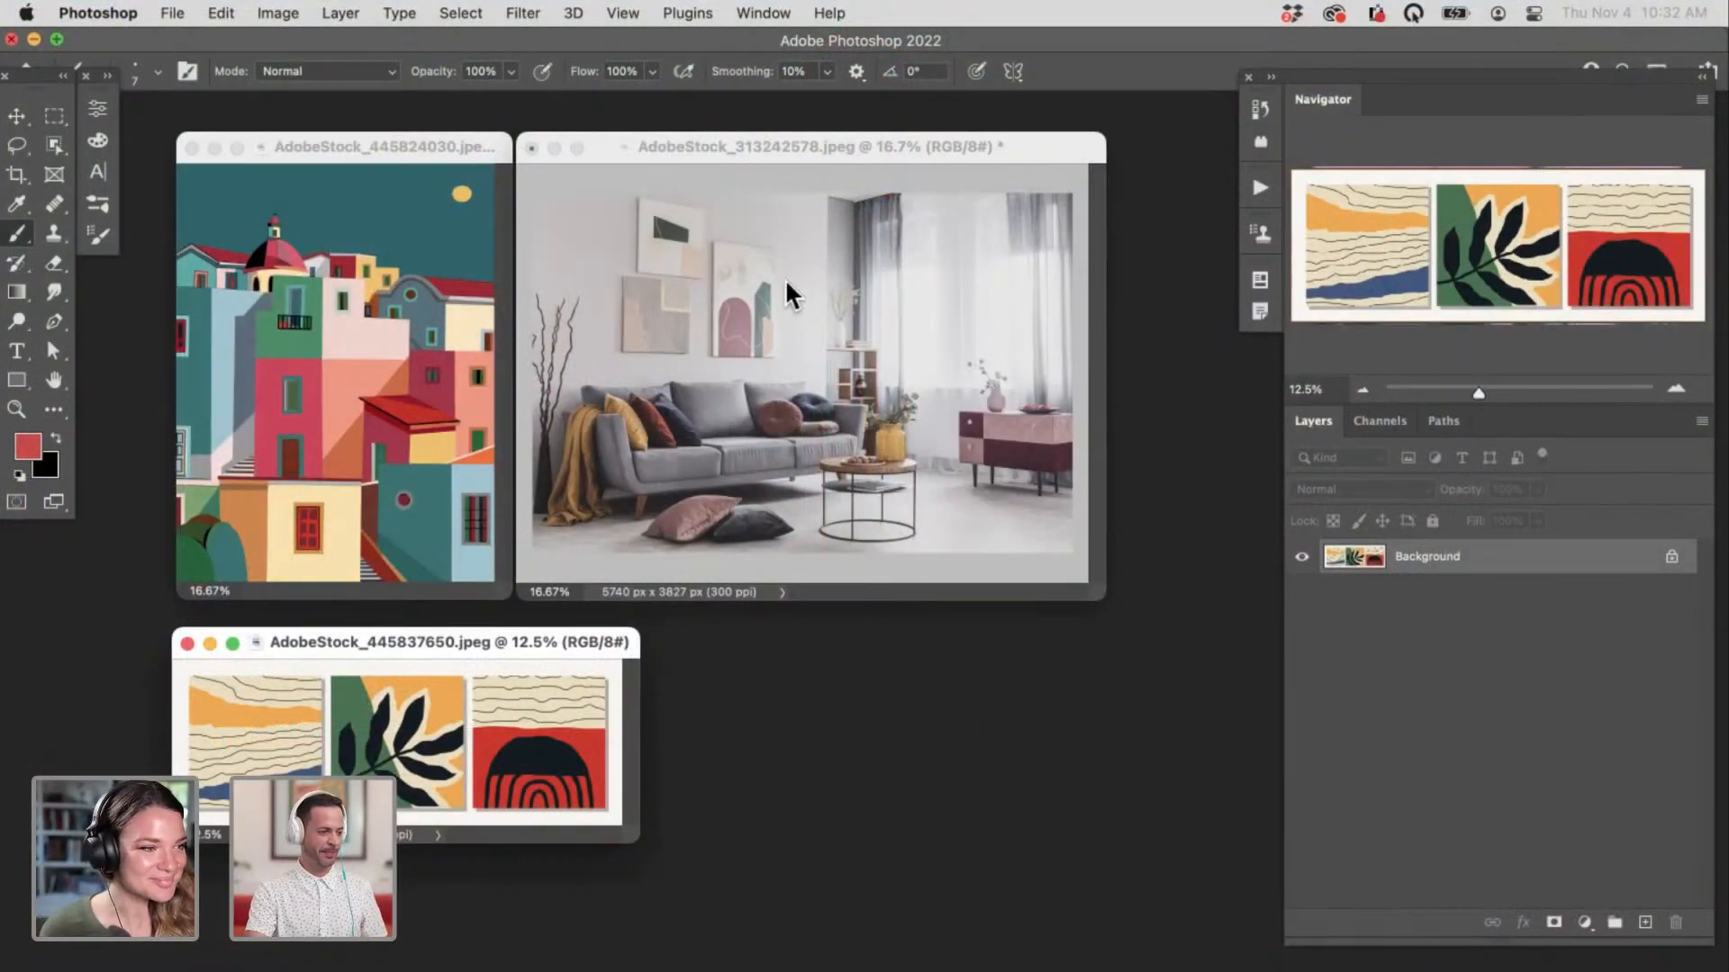
Step: Examine the three canvases hanging above the sofa in the living-room photo, up close and in the full scene
left_click_drag(928, 147, 936, 147)
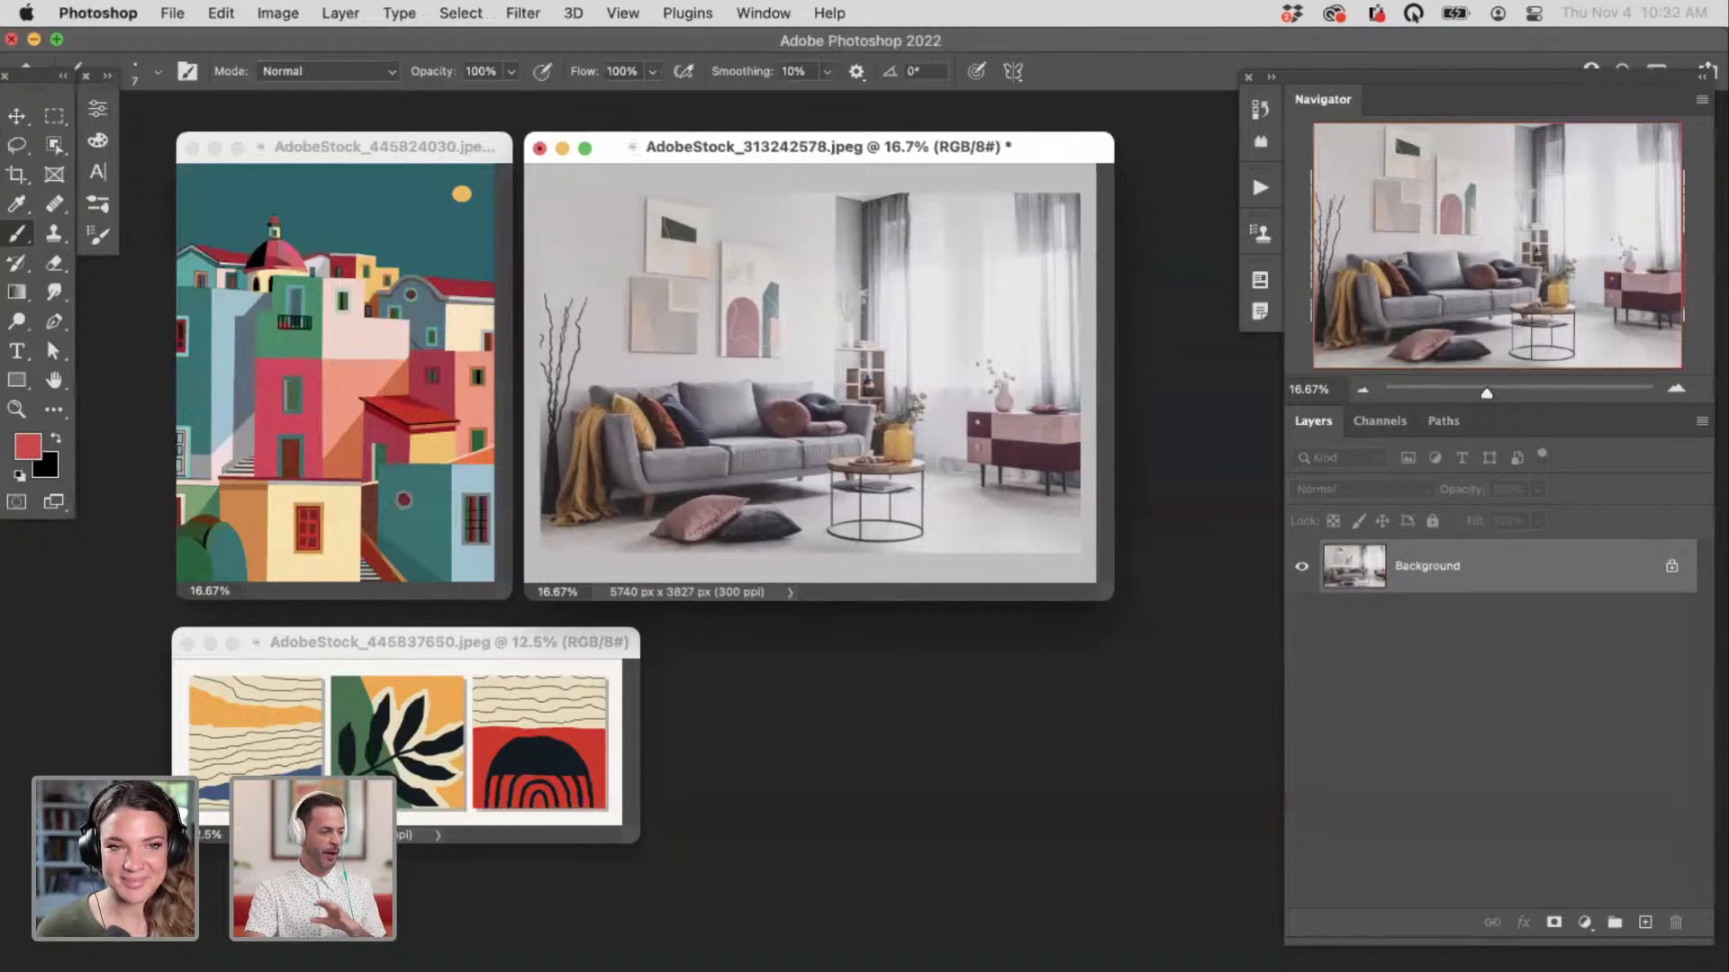
left_click_drag(1066, 144, 1066, 146)
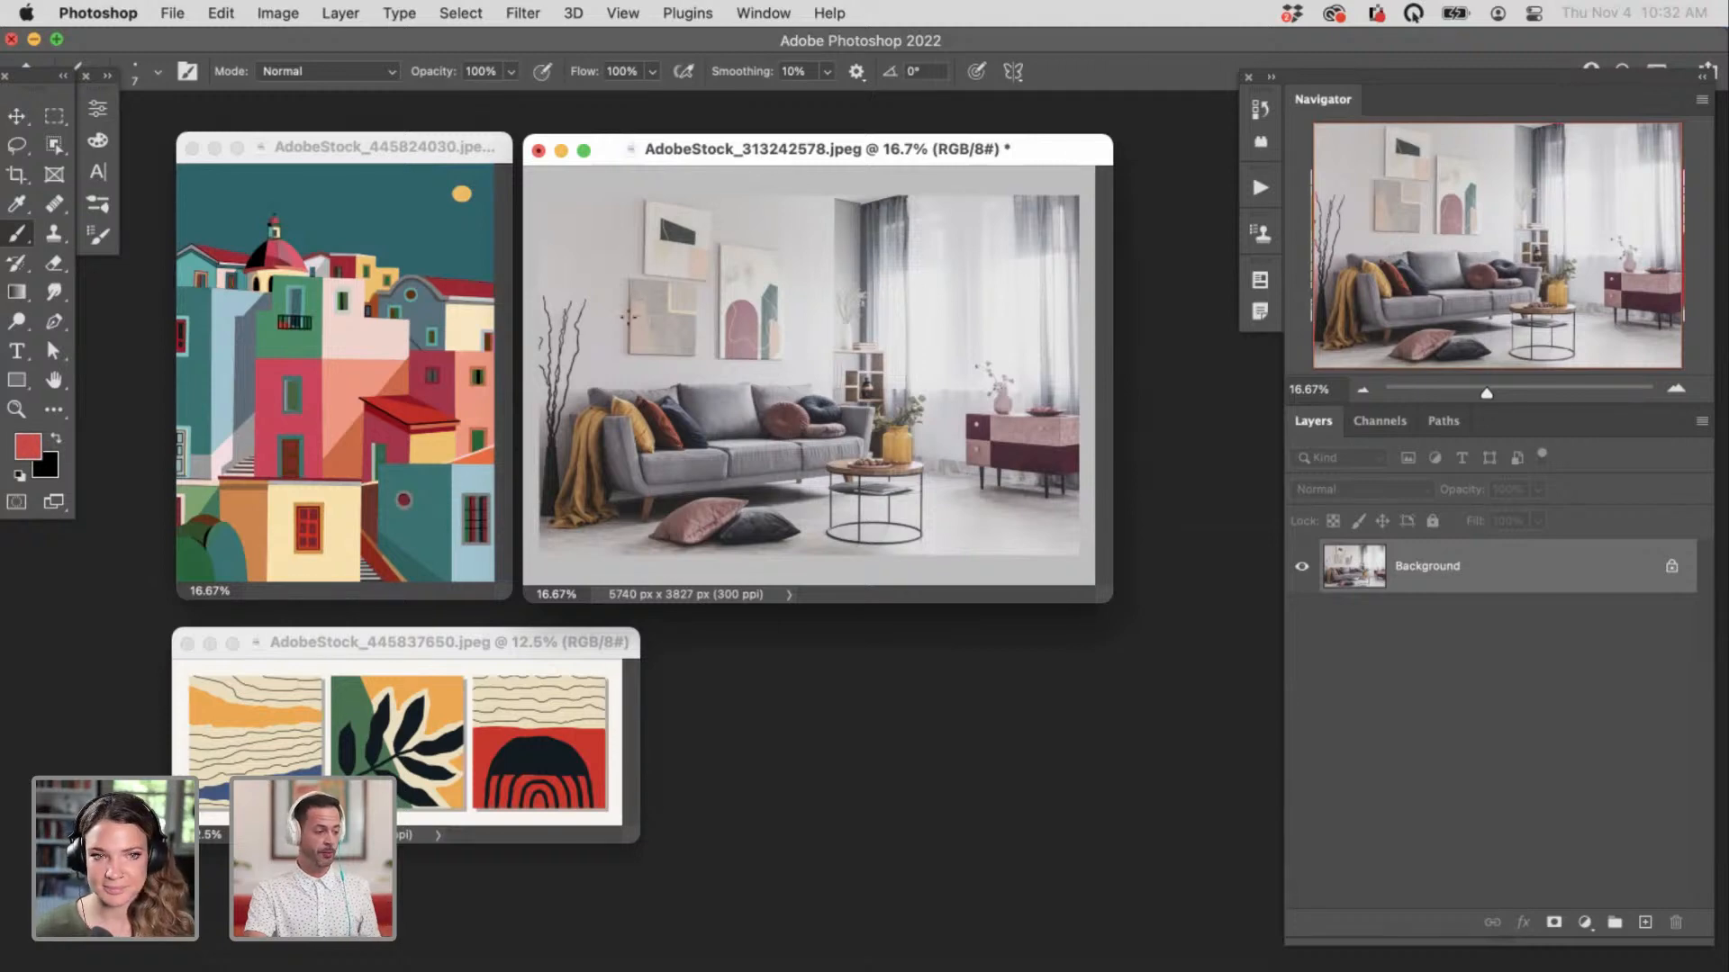
key("f")
mouse_move(820, 588)
left_mouse_down()
mouse_move(957, 537)
mouse_move(648, 382)
mouse_move(753, 352)
mouse_move(744, 468)
left_mouse_up()
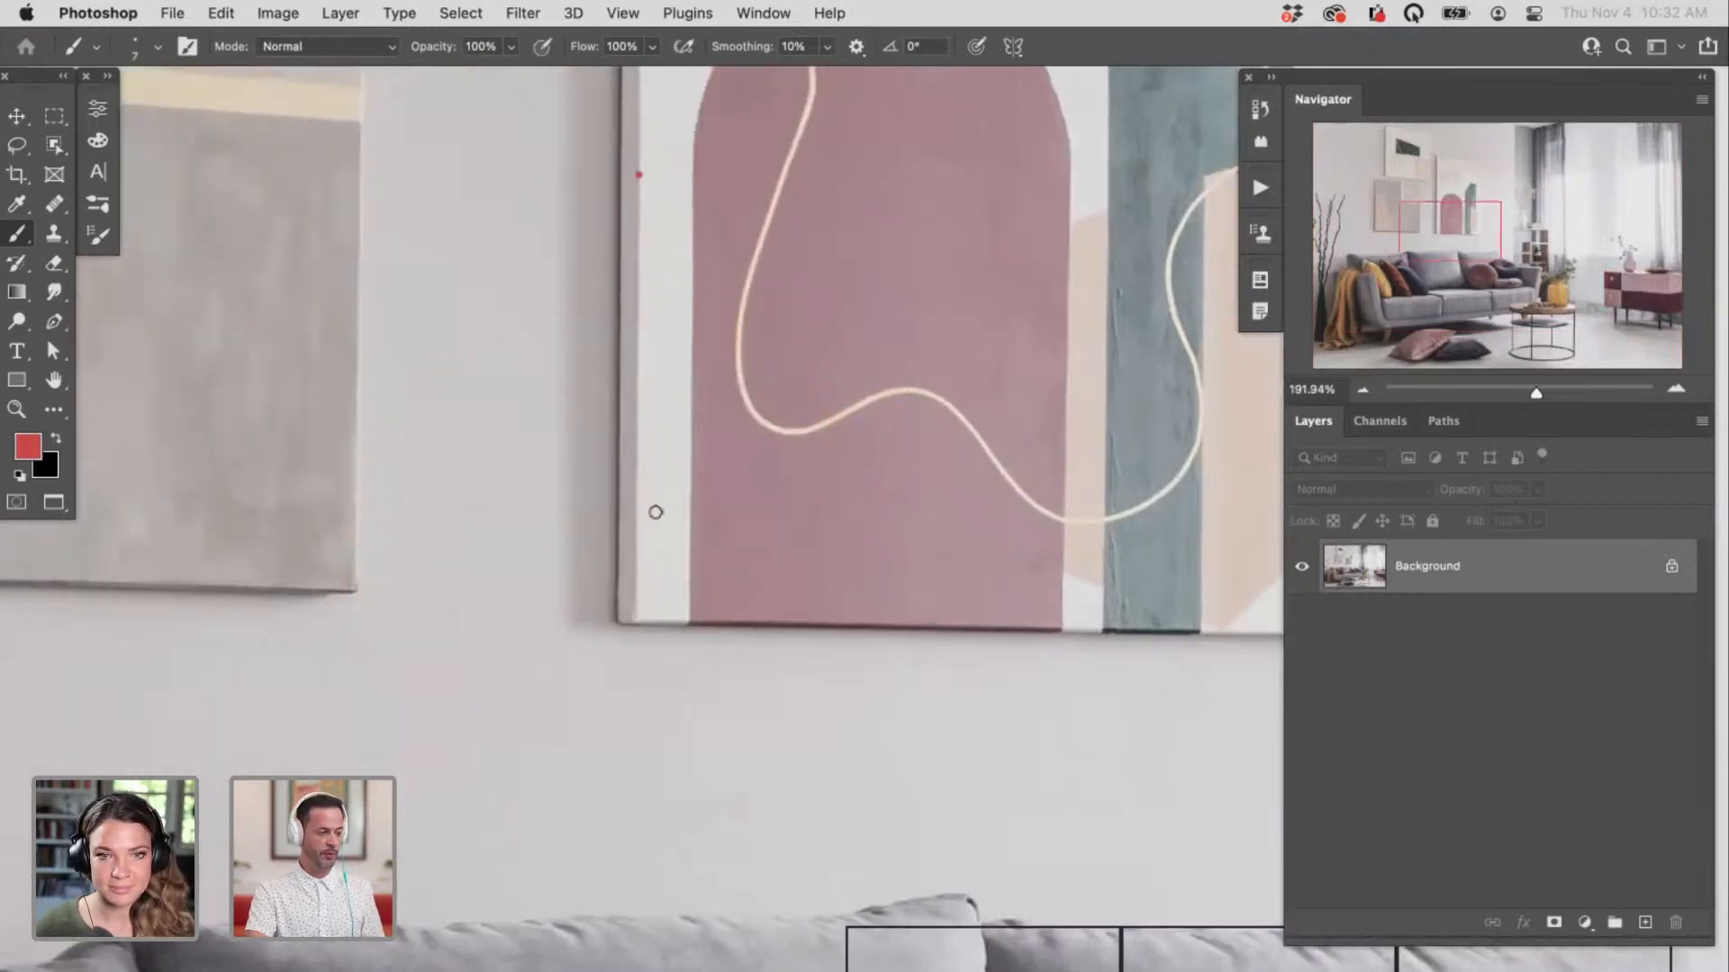
left_click_drag(761, 457, 639, 545)
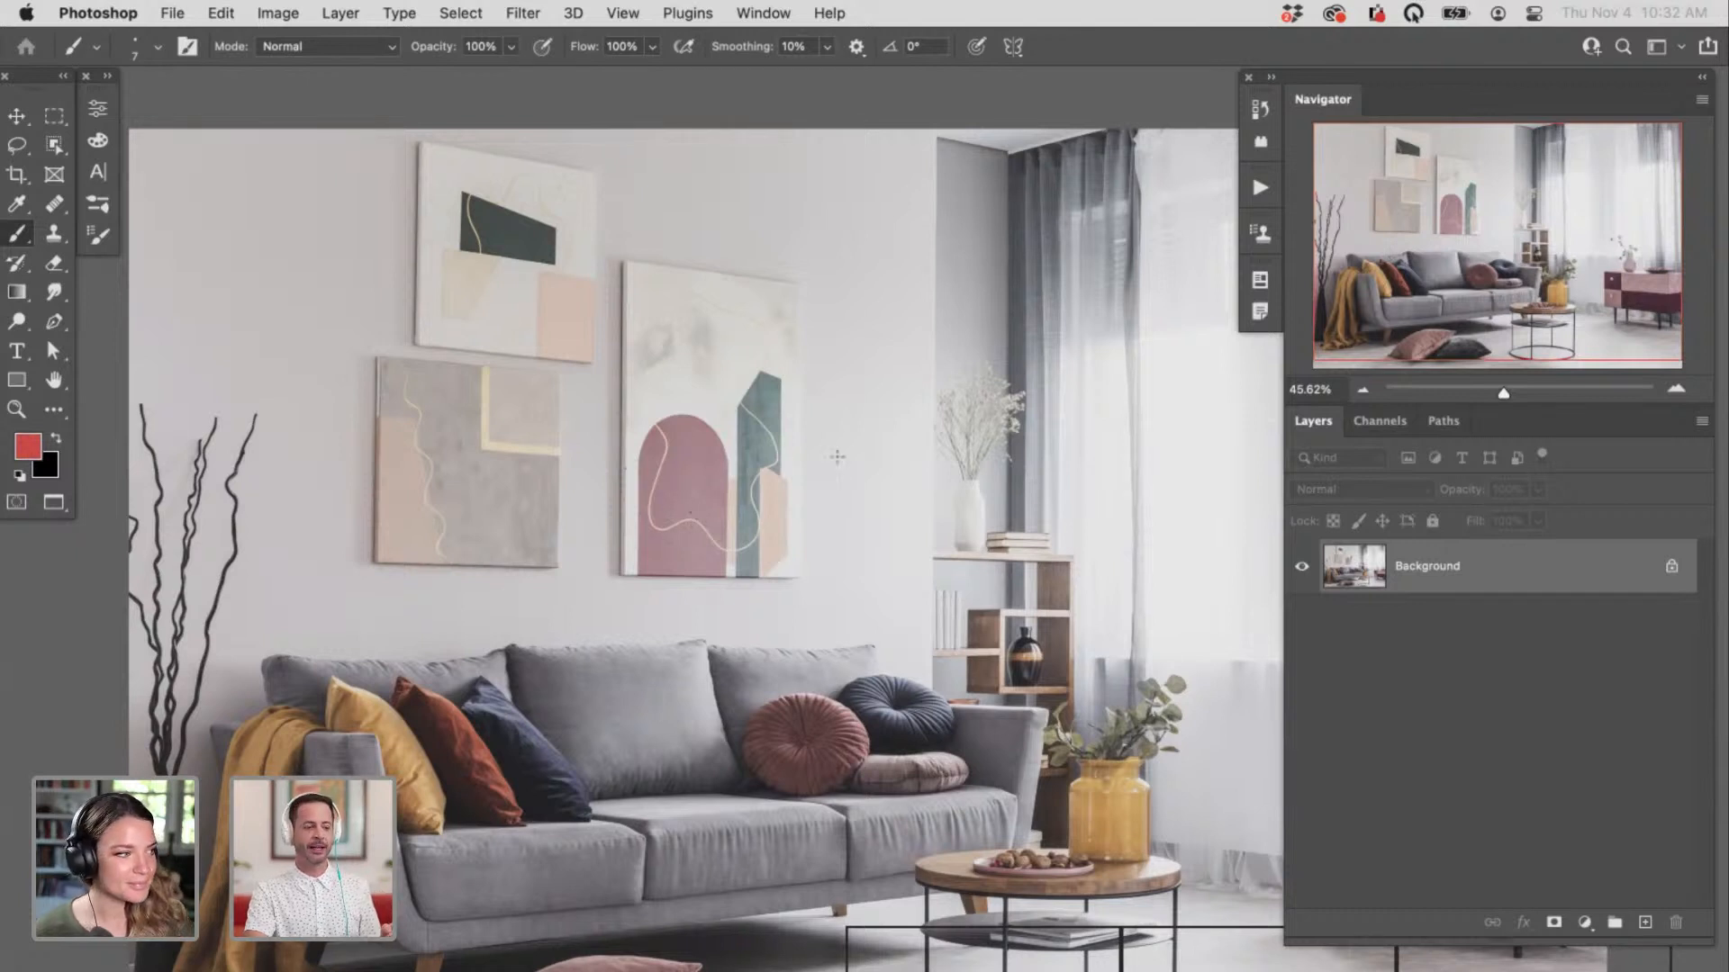
left_click_drag(851, 624, 812, 553)
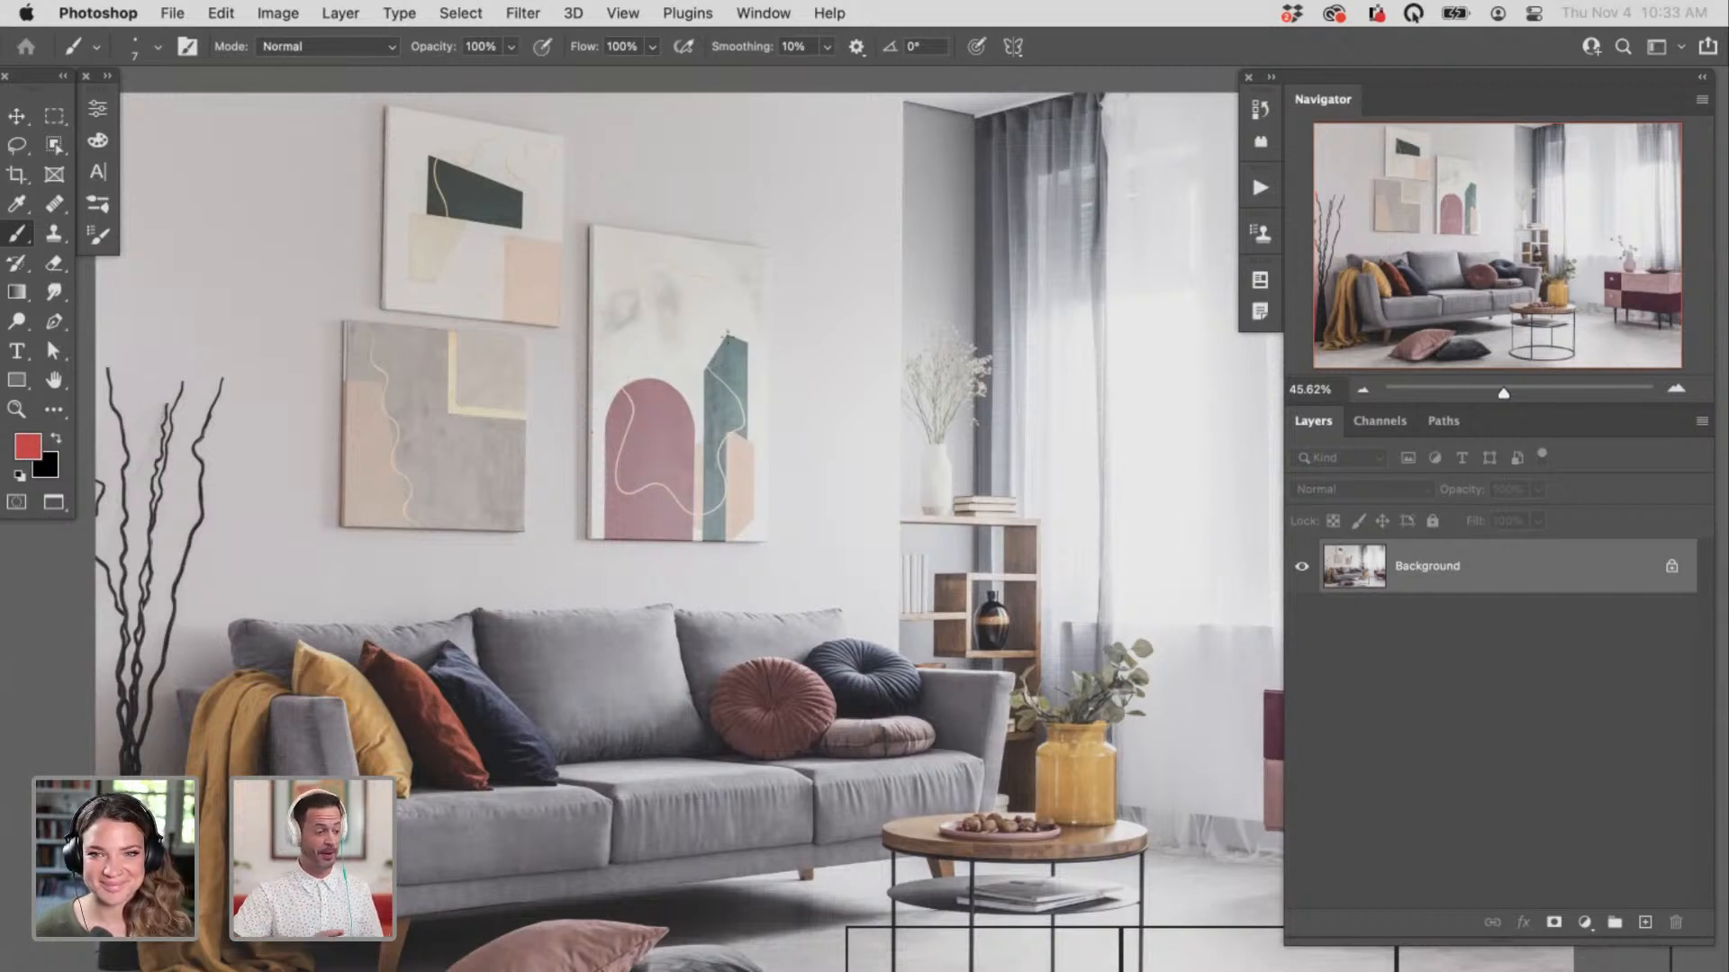
key("f")
key("f")
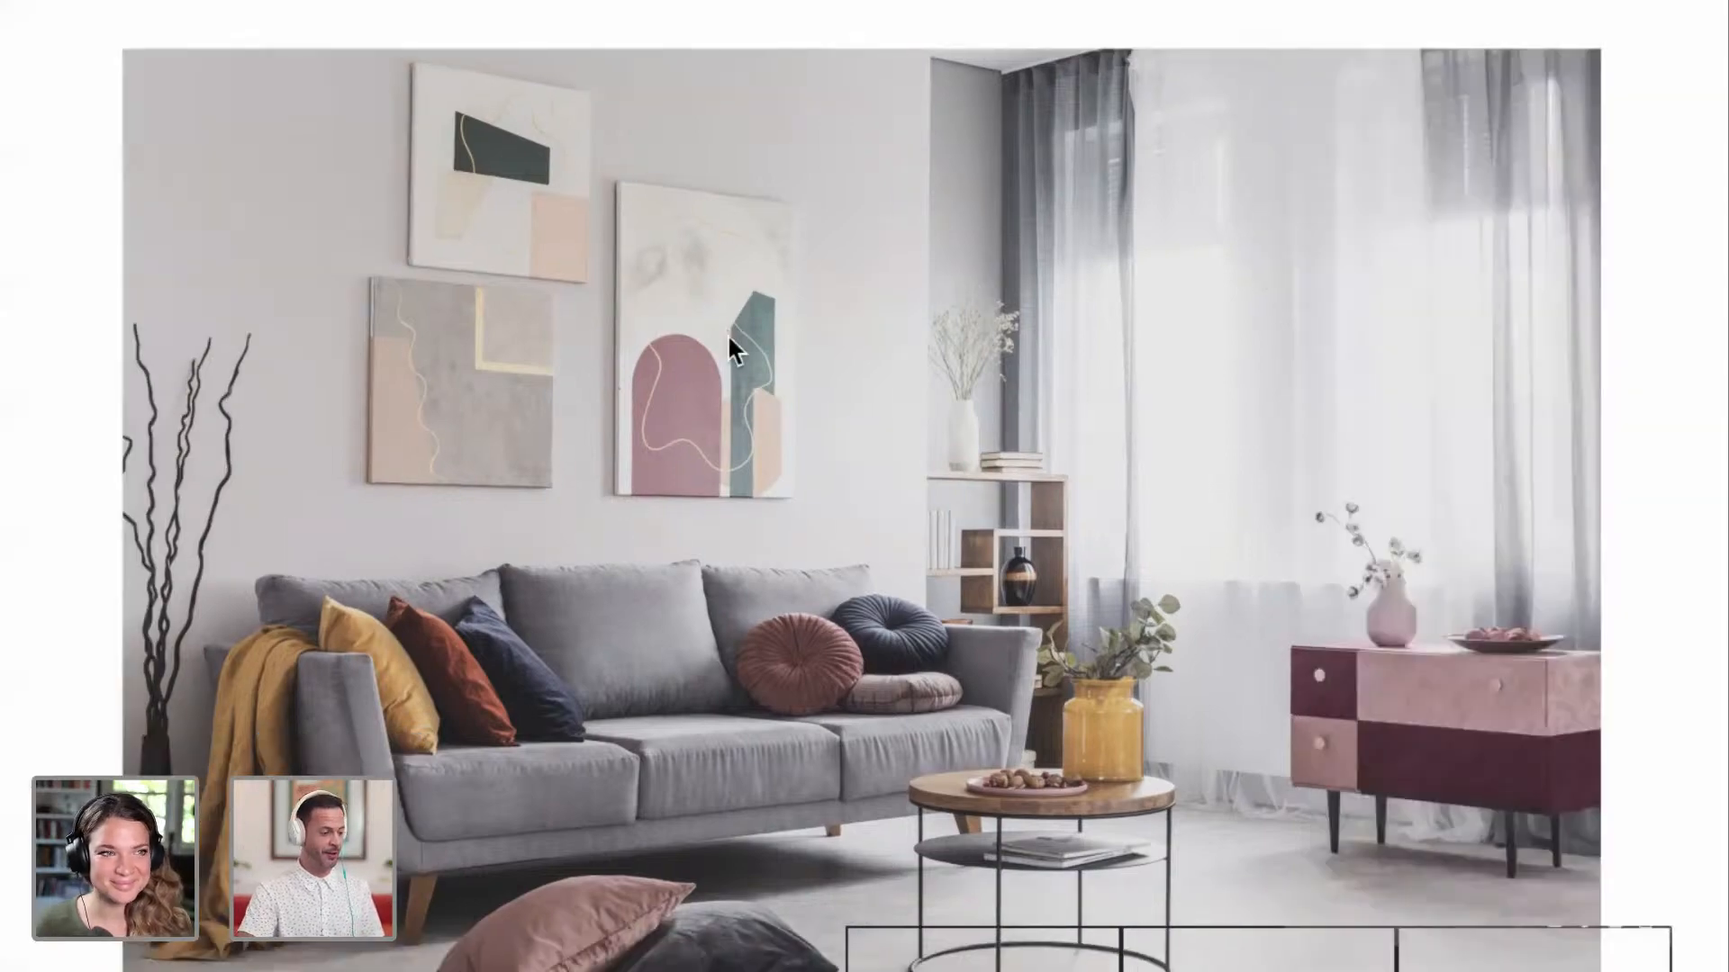
key("super+minus")
key("super+minus")
key("super+minus")
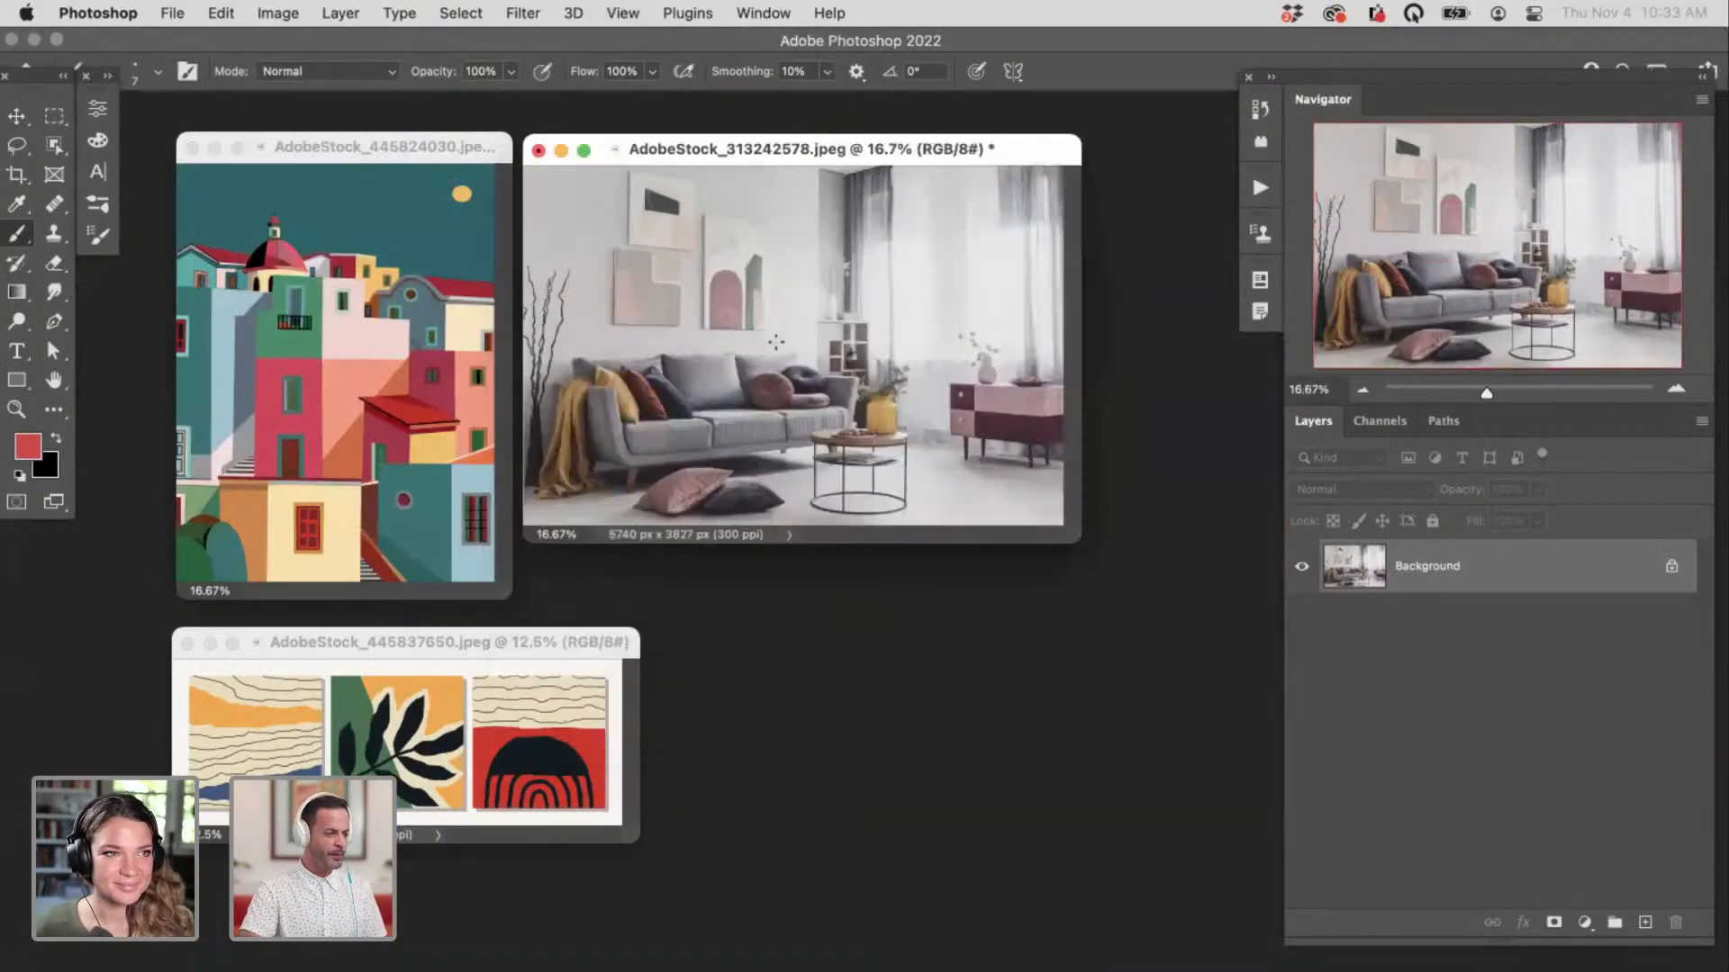
left_click_drag(1020, 151, 1035, 165)
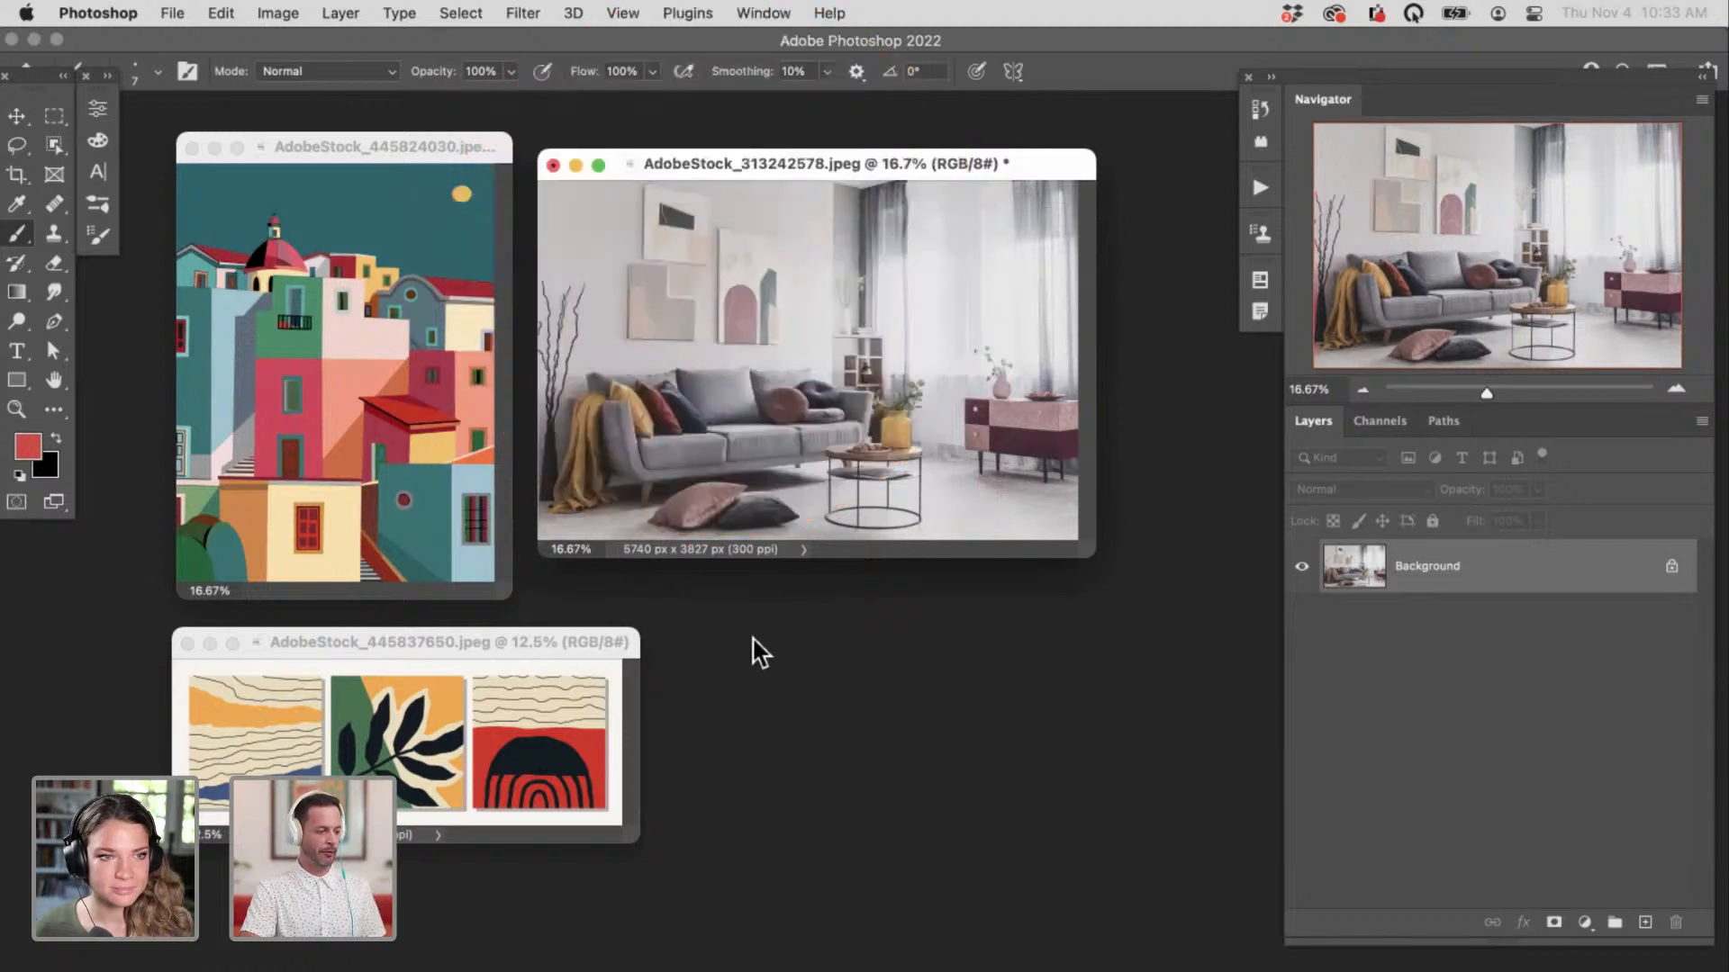
Step: Create a new 4000 × 4000 pixel RGB document at 72 pixels/inch with a white background and move its window beside the town illustration
key("super+n")
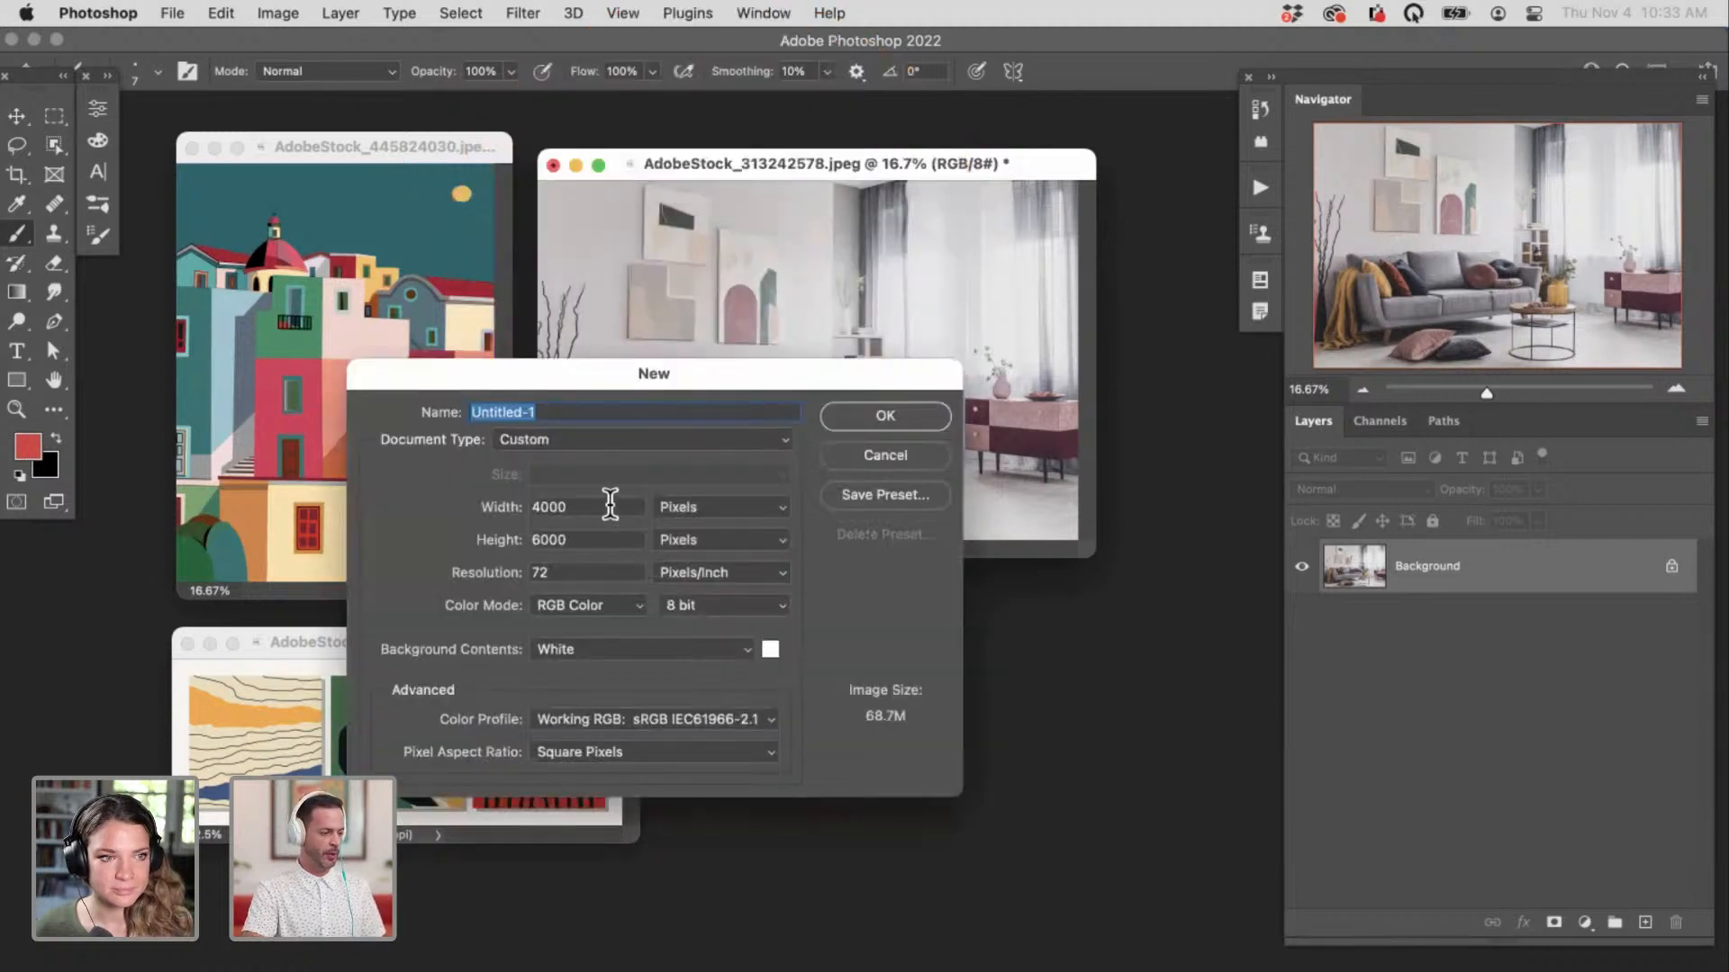
key("Tab")
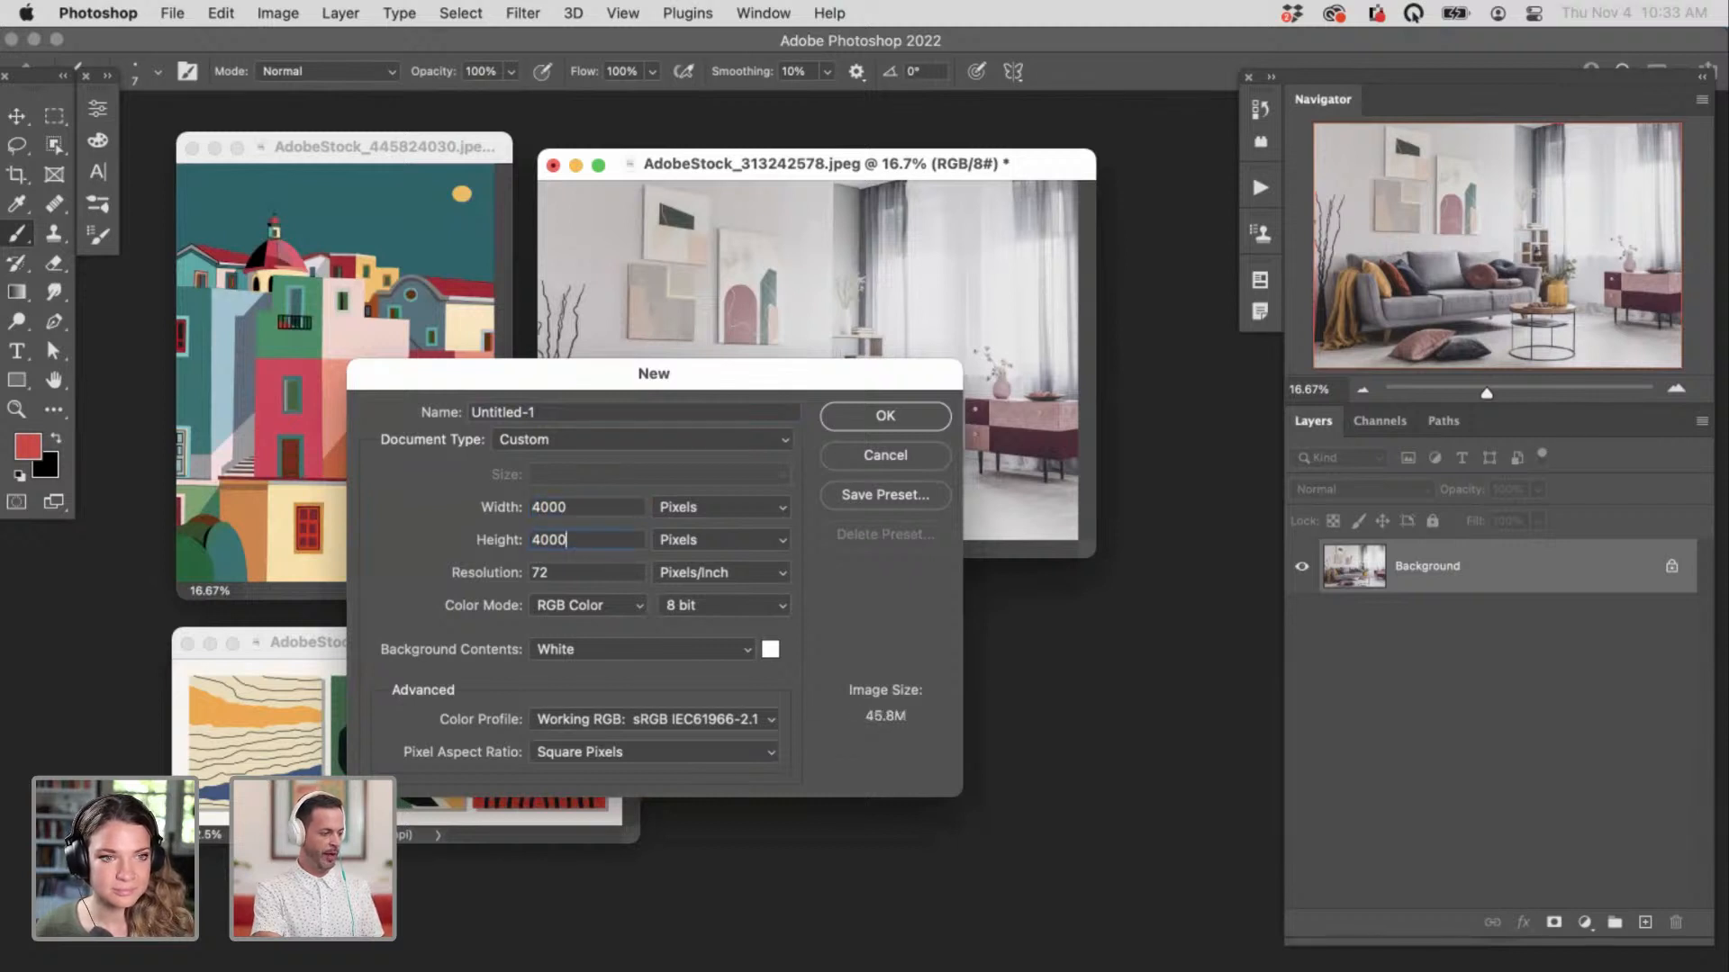
left_click(878, 419)
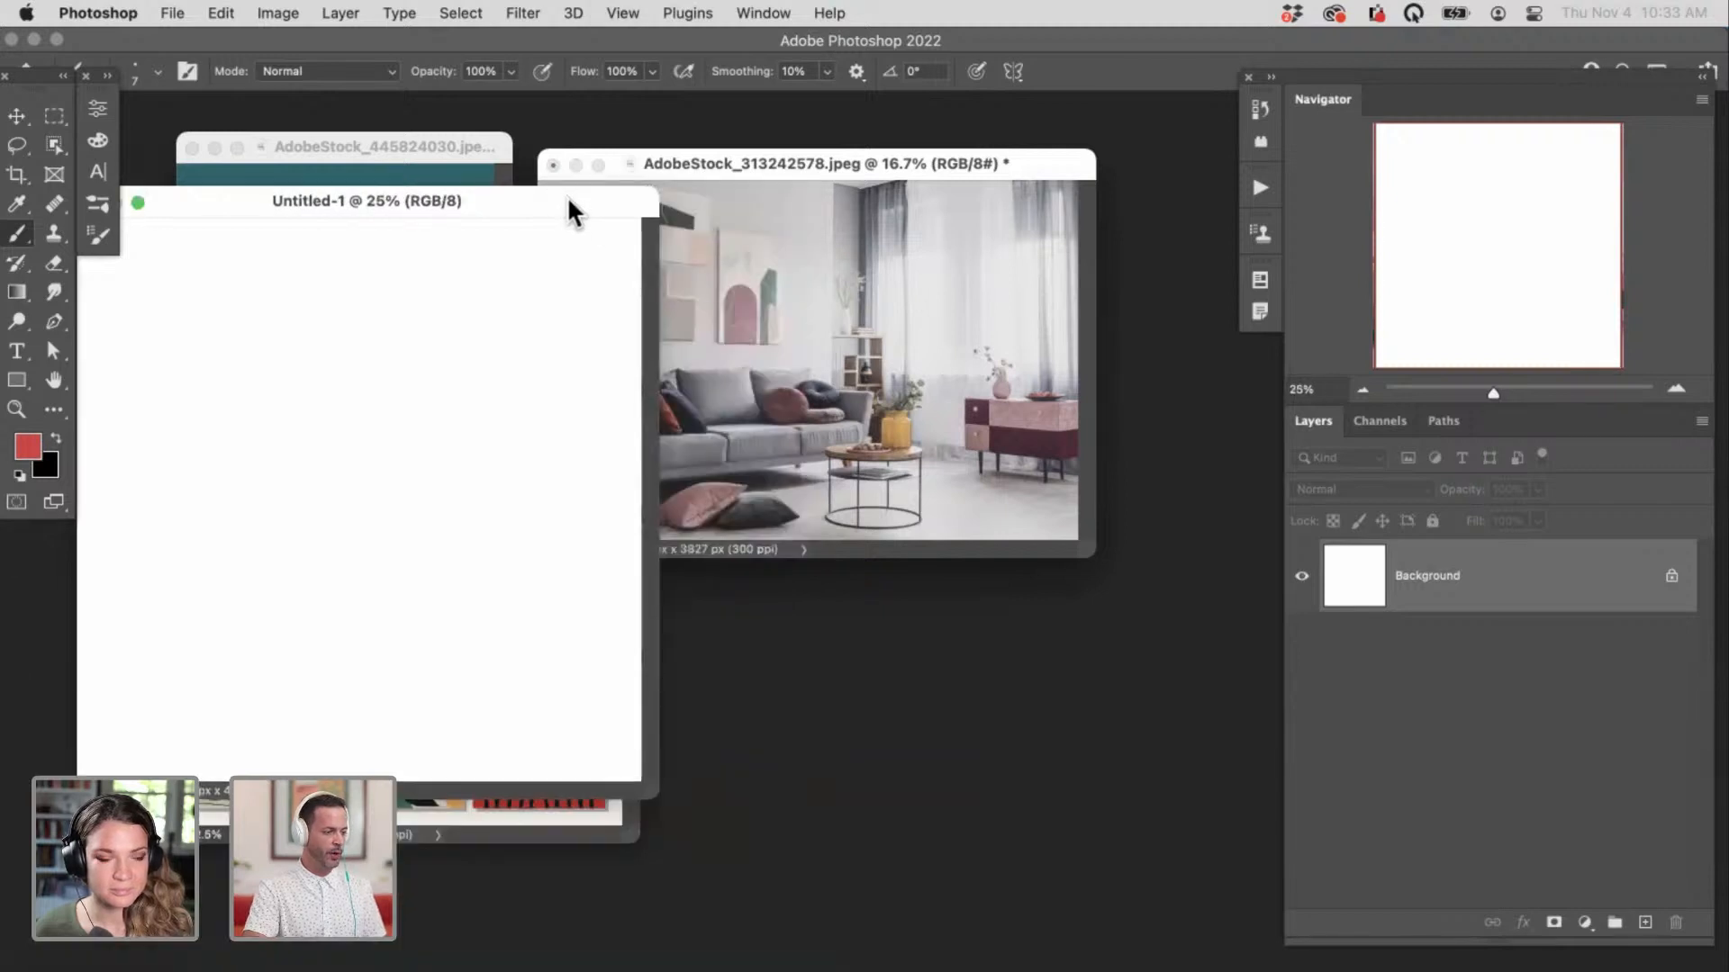
left_click_drag(571, 212, 930, 348)
Step: Save the new document as Wall Art.psd in Photoshop format in the 01 Wall Art folder
key("super+shift+s")
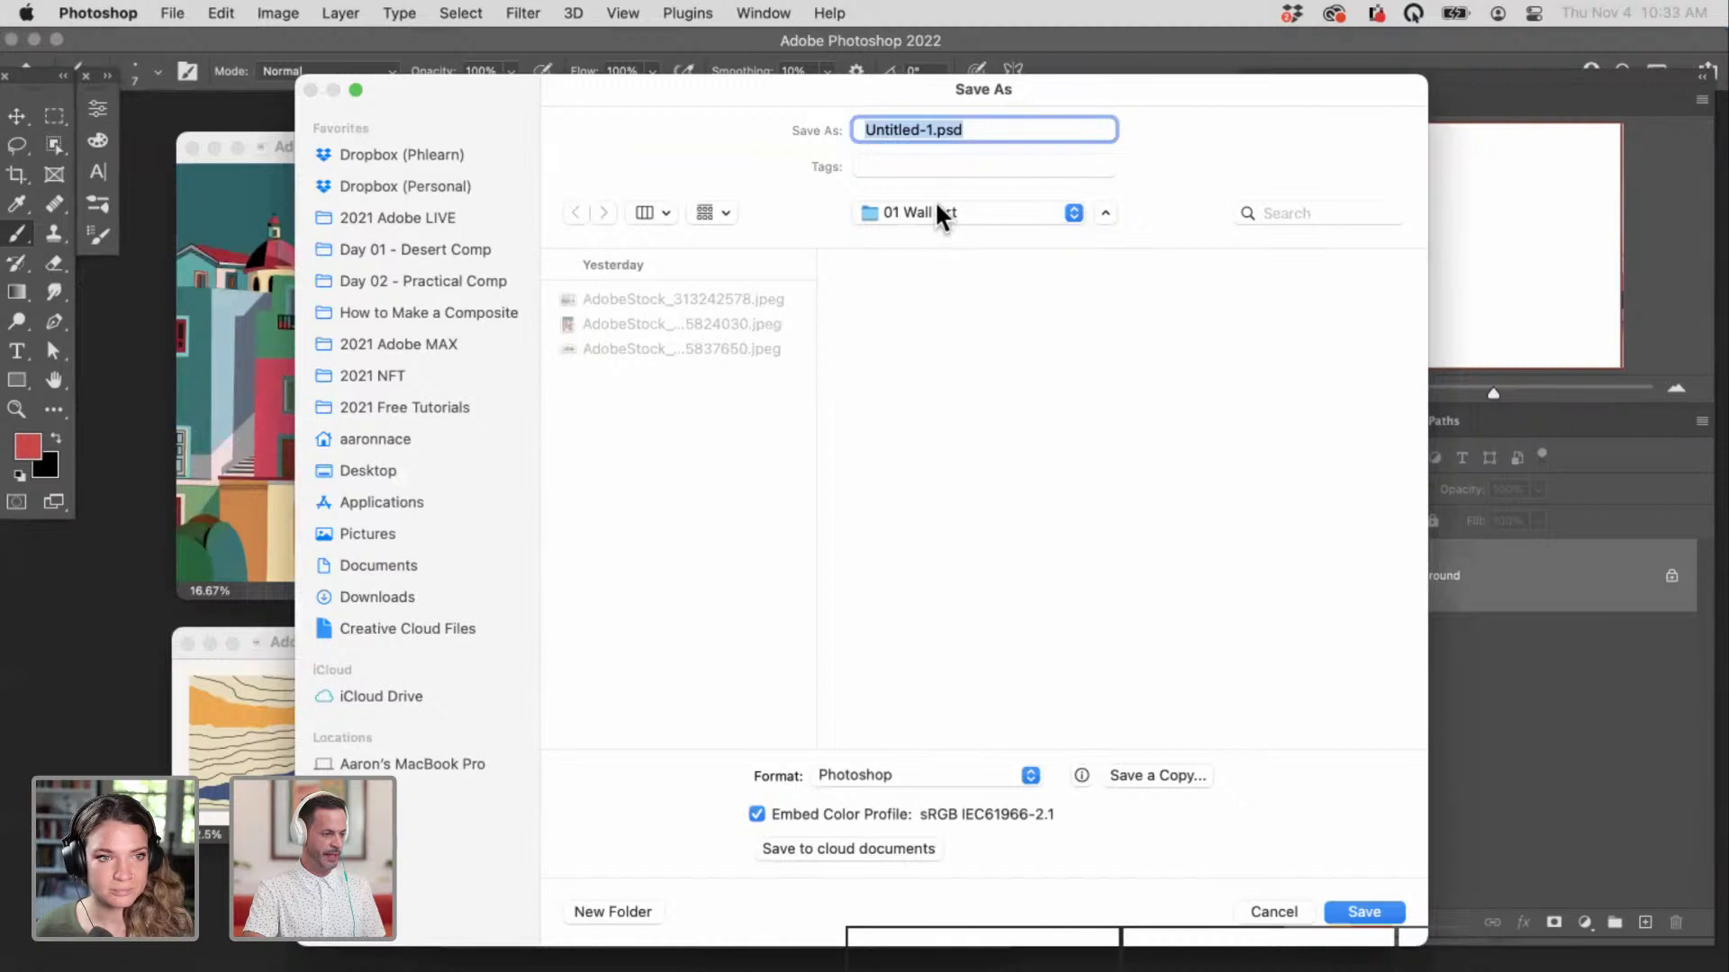
key("Left")
key("shift+Right")
key("shift+Right")
key("shift+Right")
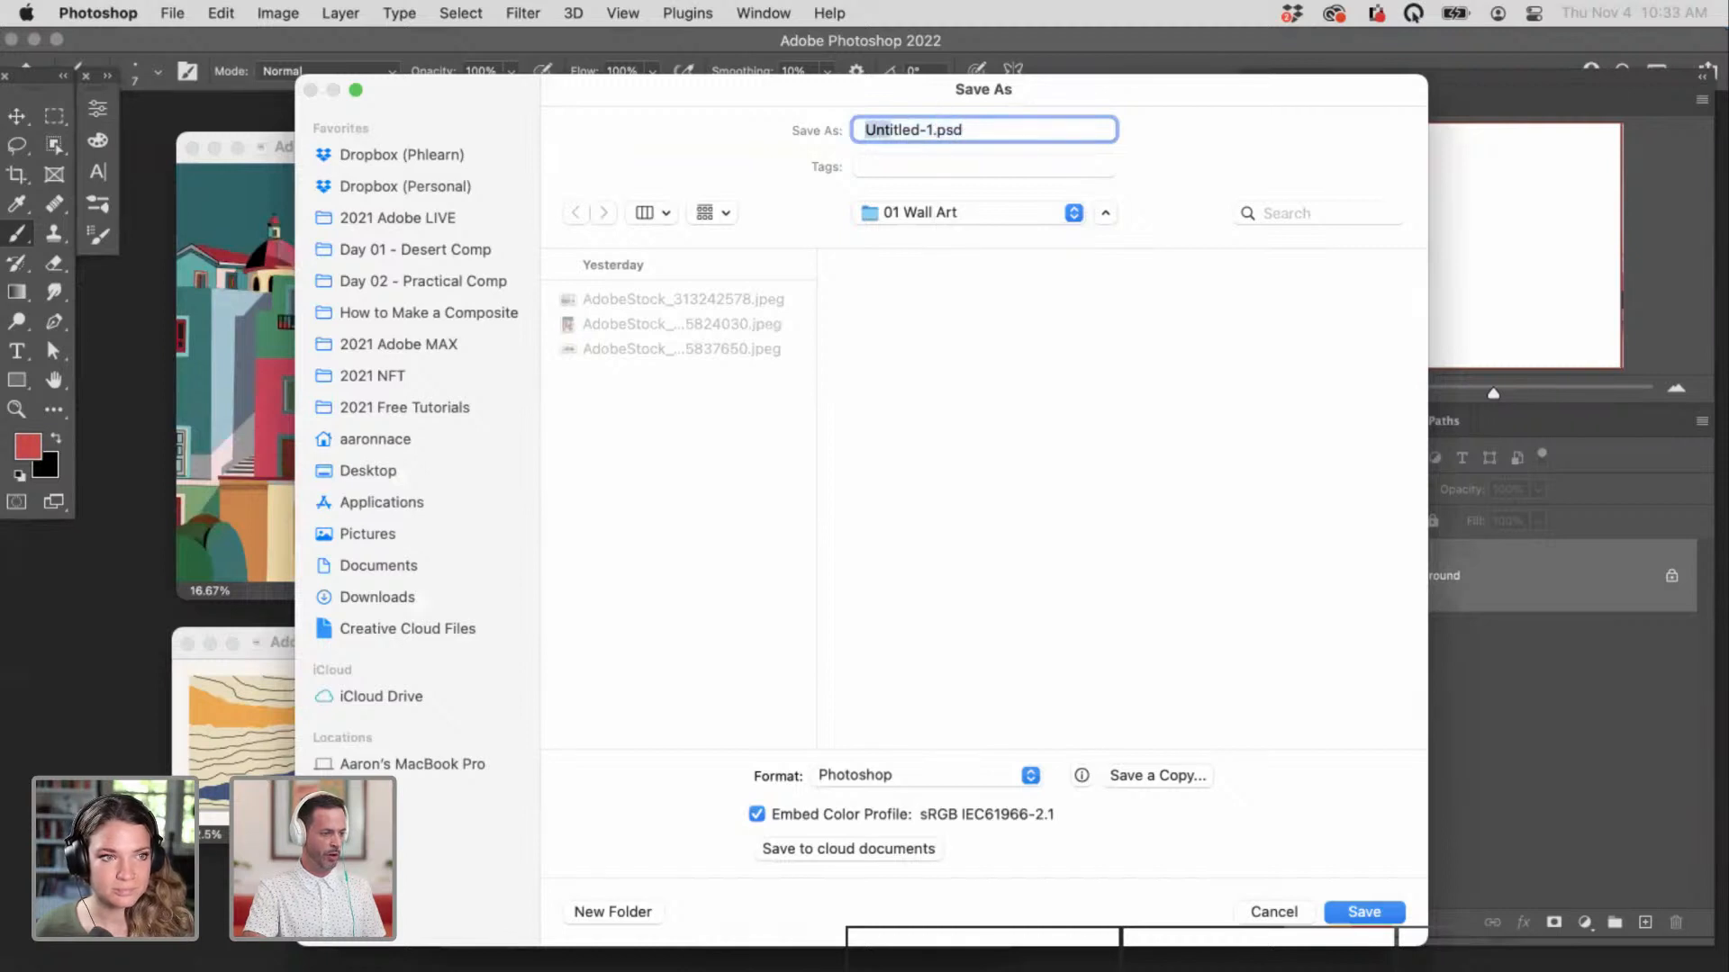
type("W")
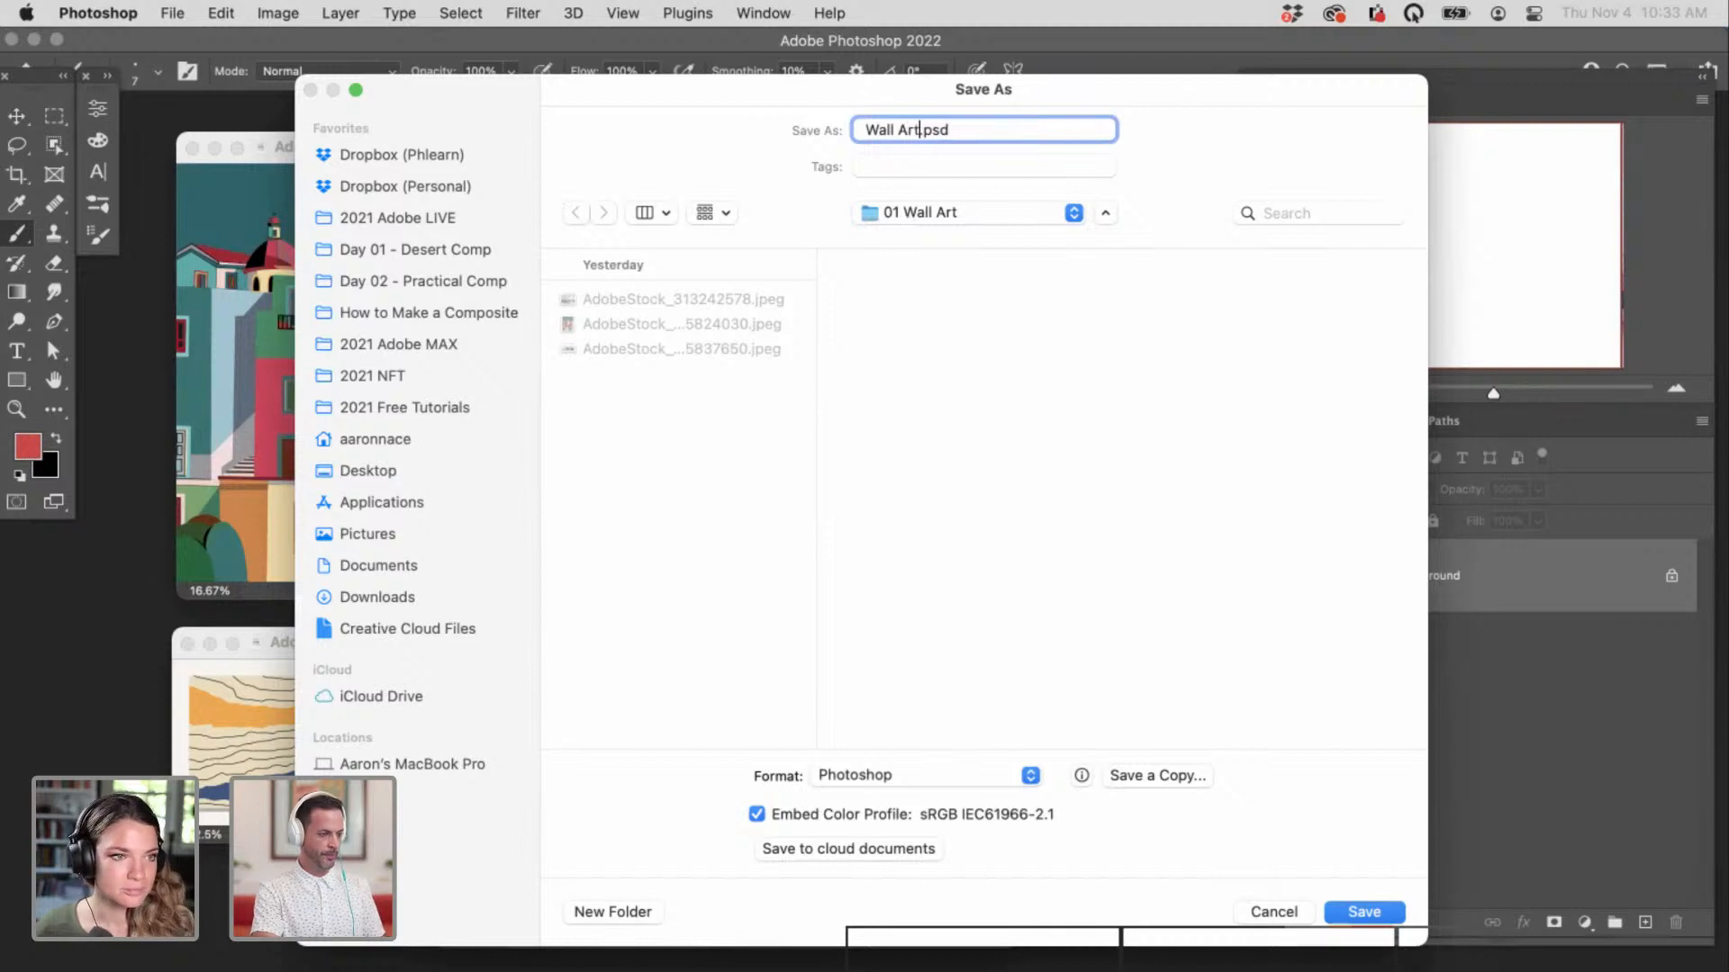
type("all Art")
key("Return")
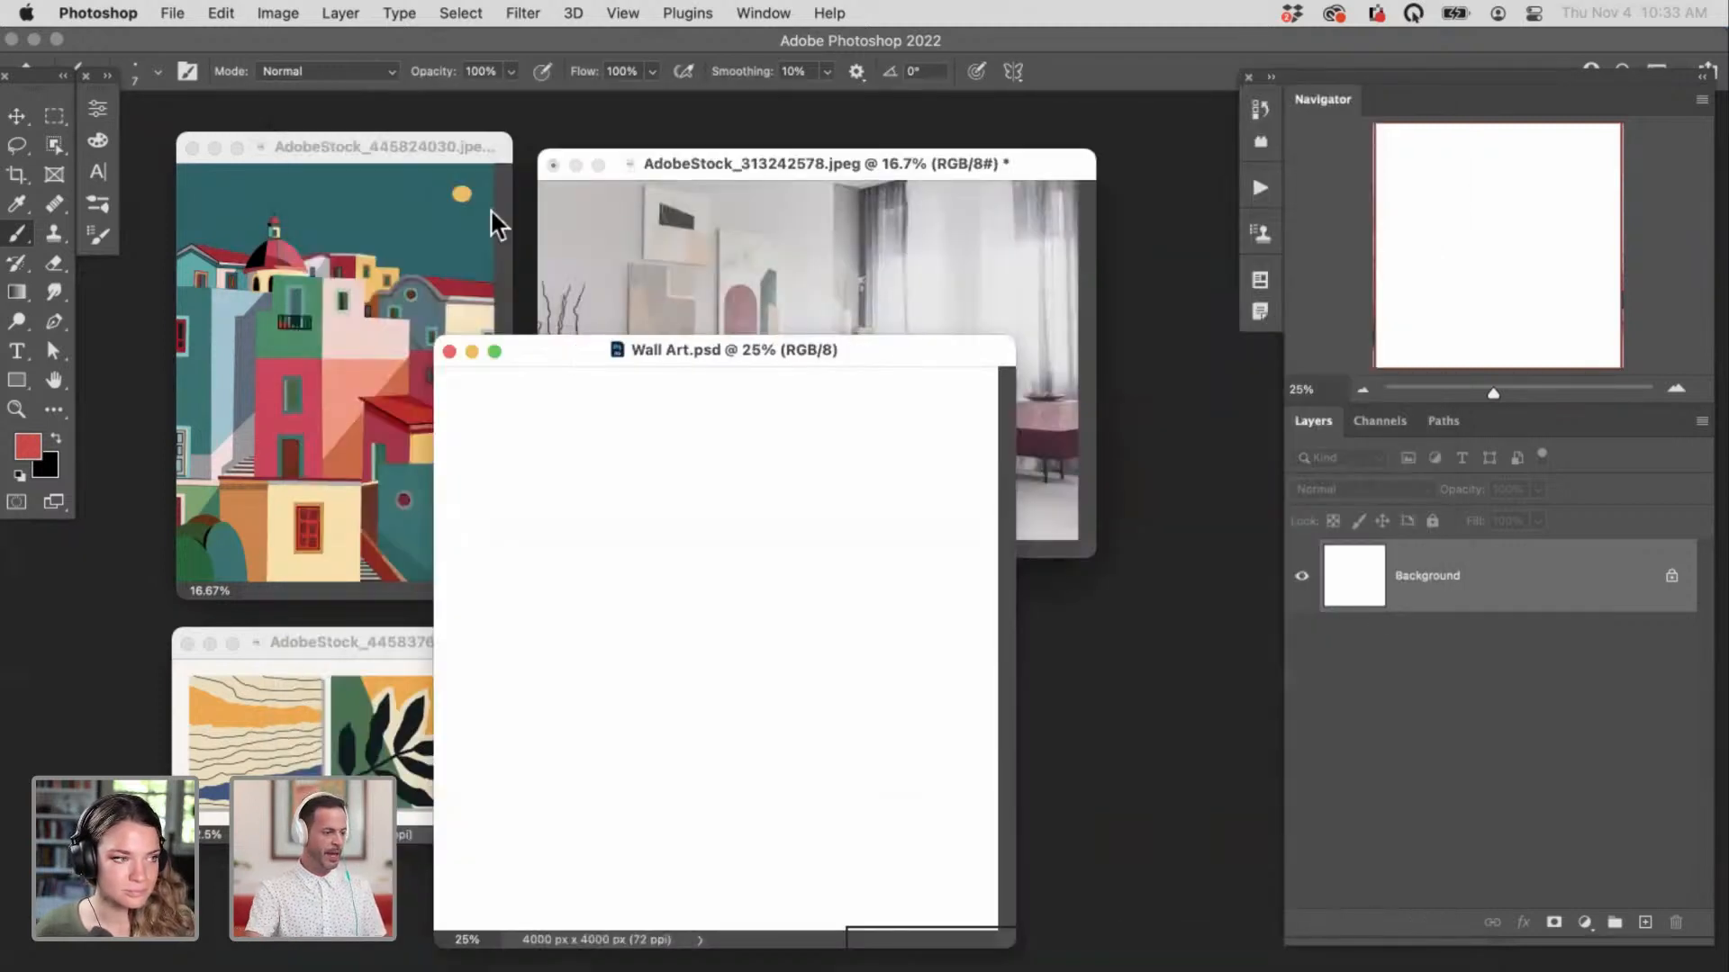
Step: Copy the town illustration and the three-panel abstract artwork into Wall Art.psd as separate layers with the Move tool
left_click(15, 115)
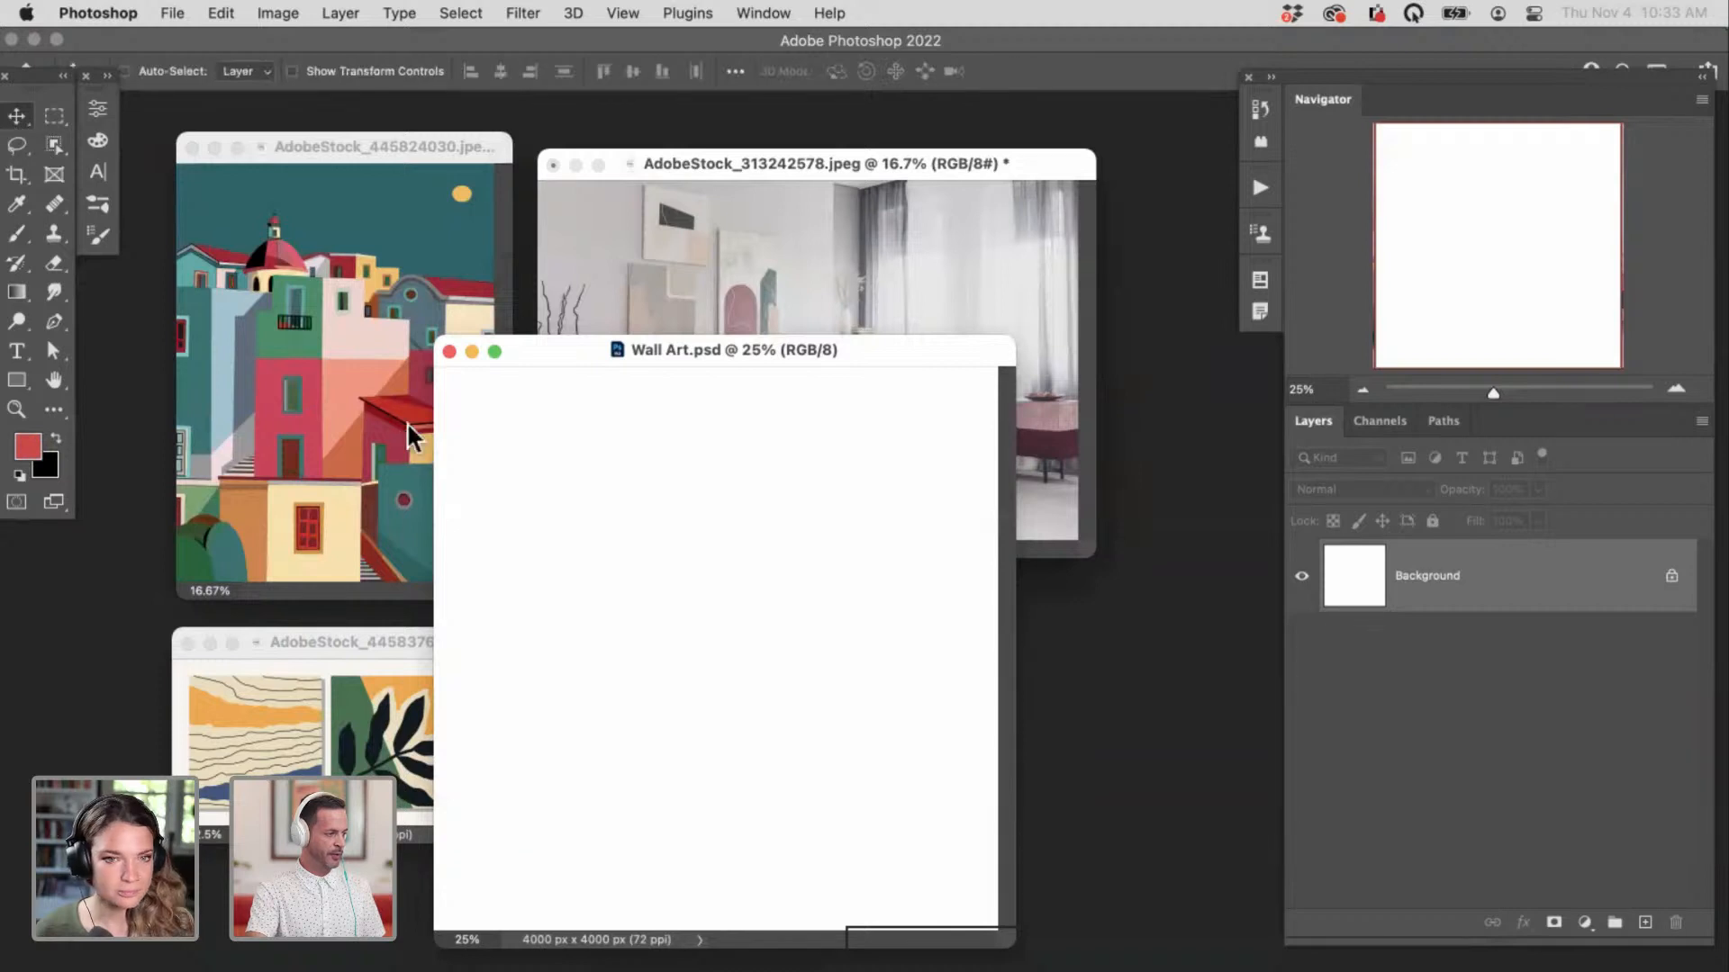
left_click(365, 410)
left_click_drag(341, 360, 827, 596)
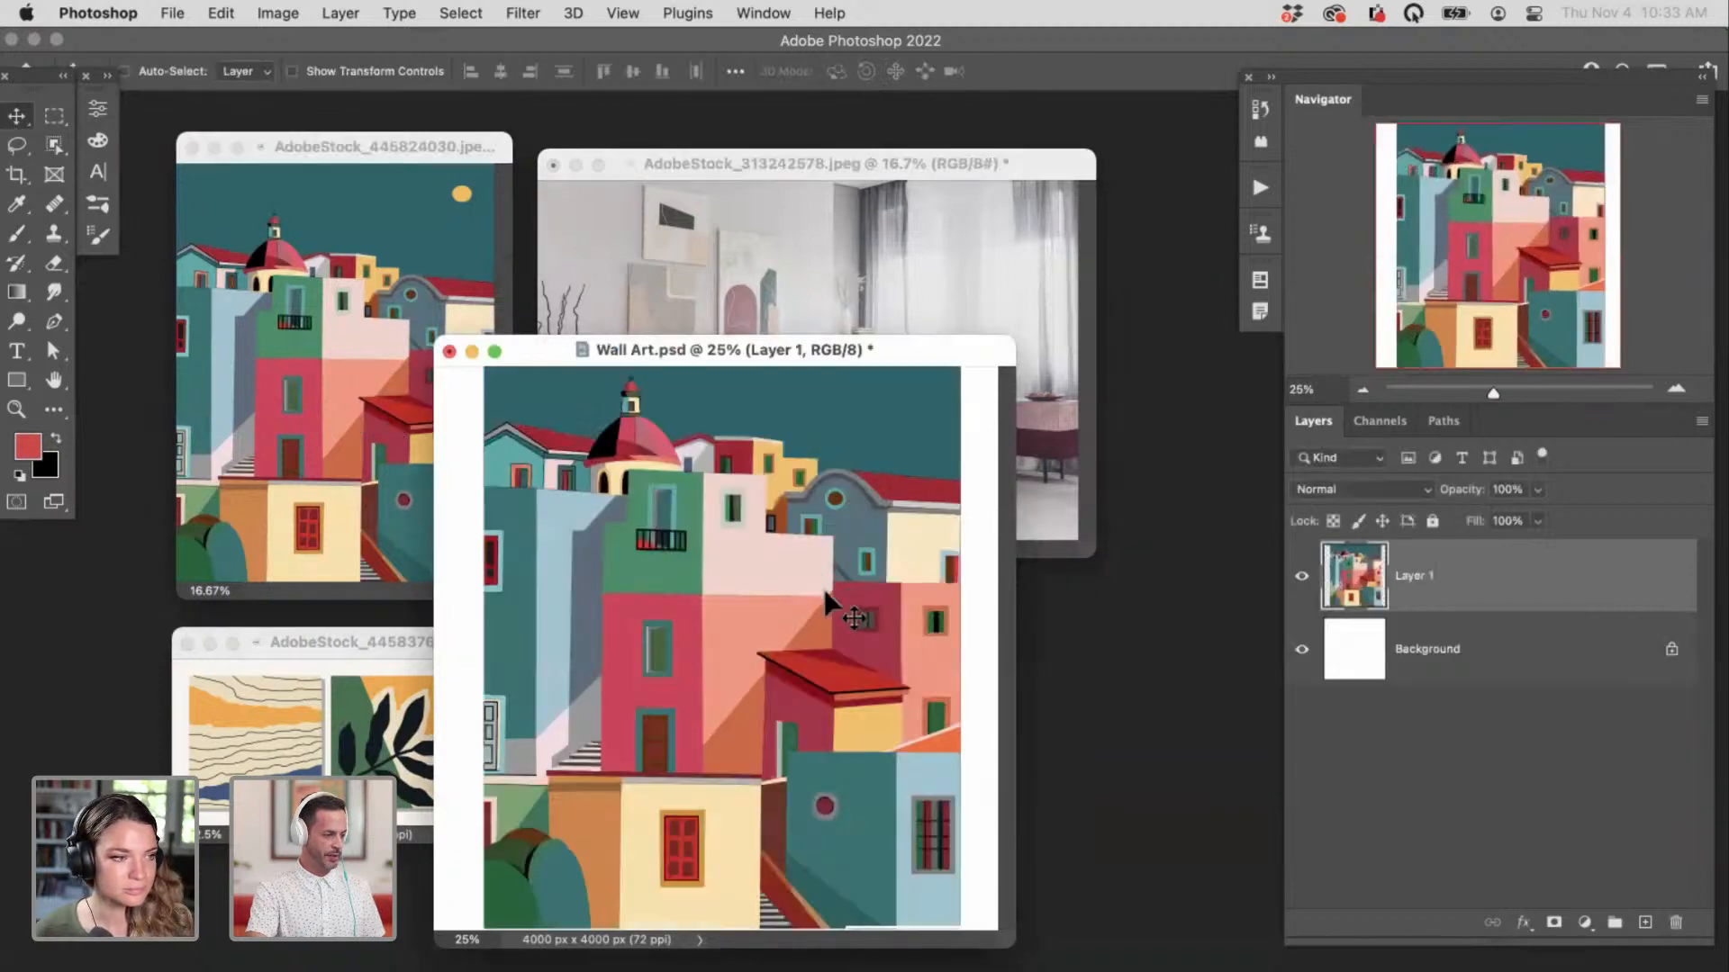
left_click_drag(374, 725, 797, 685)
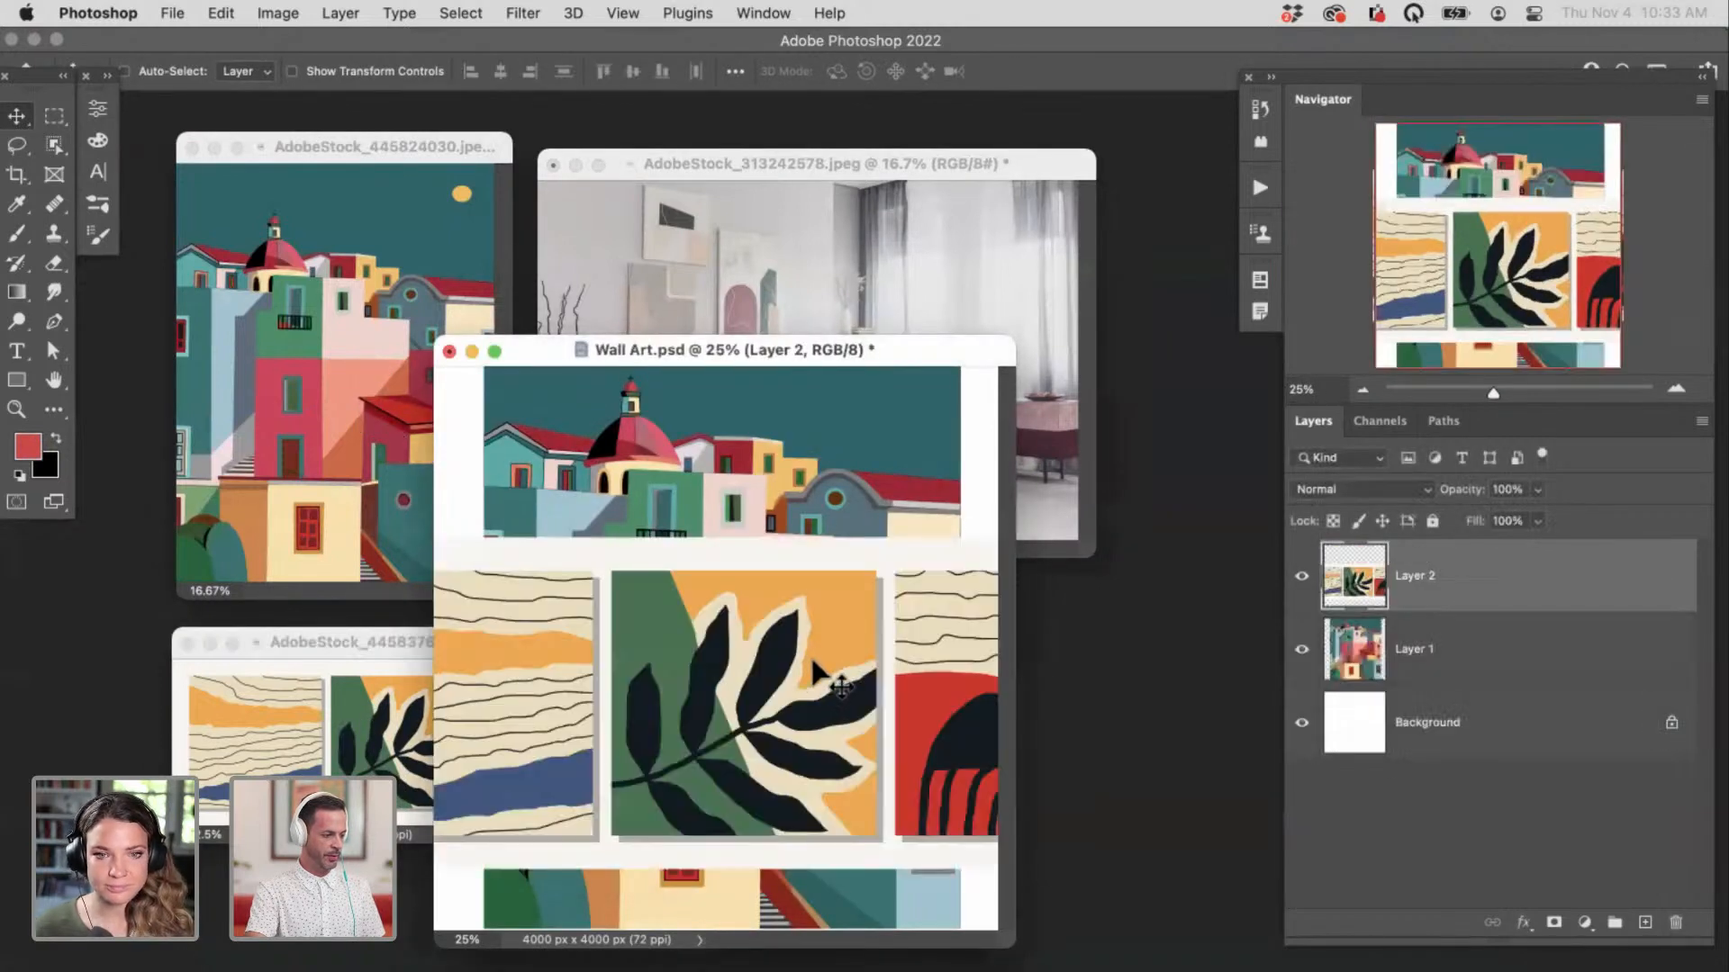
Step: Hide the abstract artwork layer and scale the town illustration to about 121%, positioned lower so it fills the square canvas with sky above
scroll(953, 625, "up", 5)
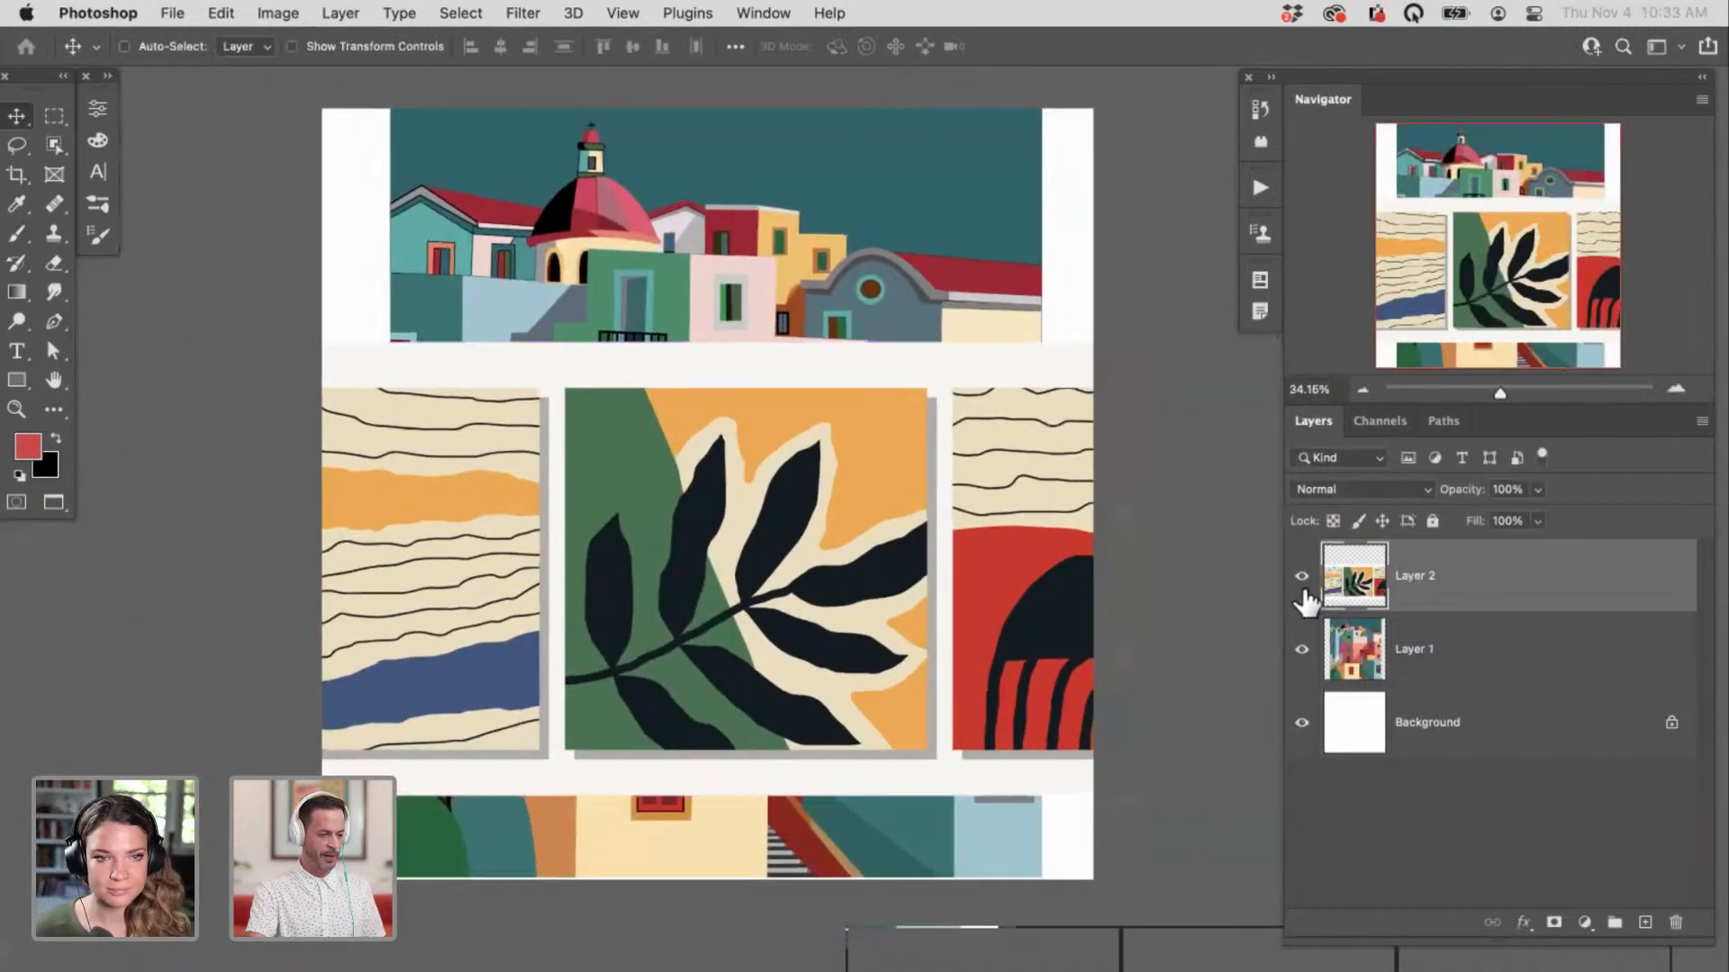
left_click(1302, 576)
left_click(1494, 647)
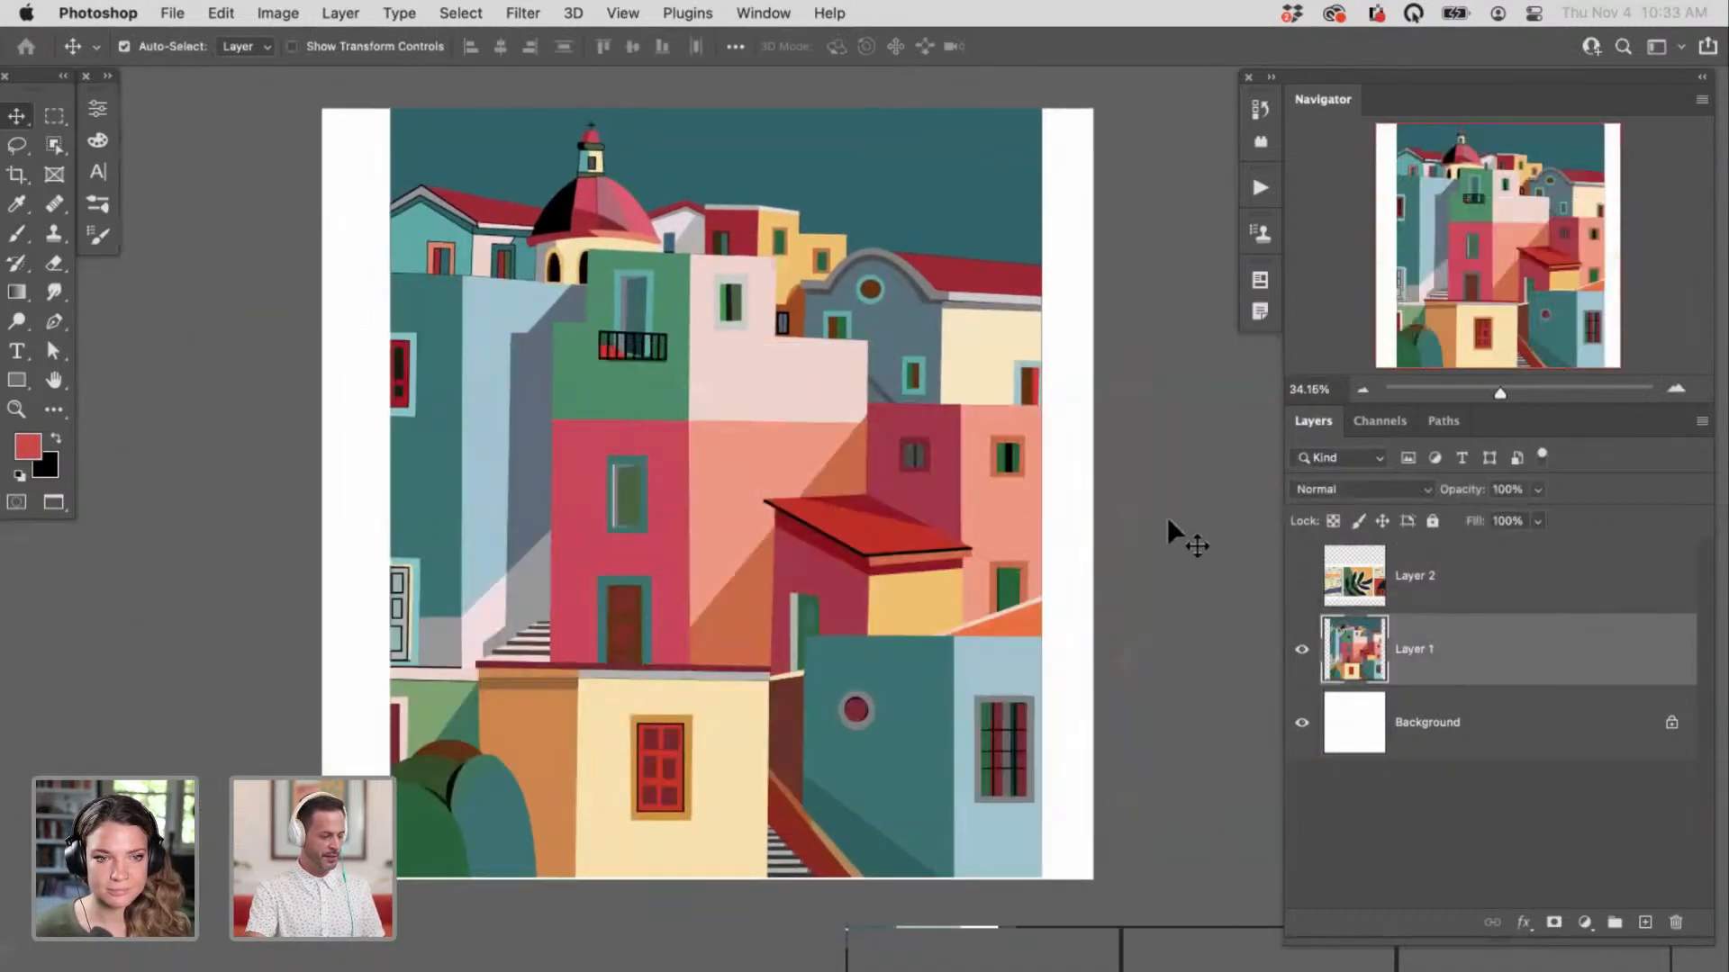
key("super+t")
scroll(1001, 761, "right", 2)
scroll(1001, 761, "down", 1)
left_click_drag(994, 860, 1165, 886)
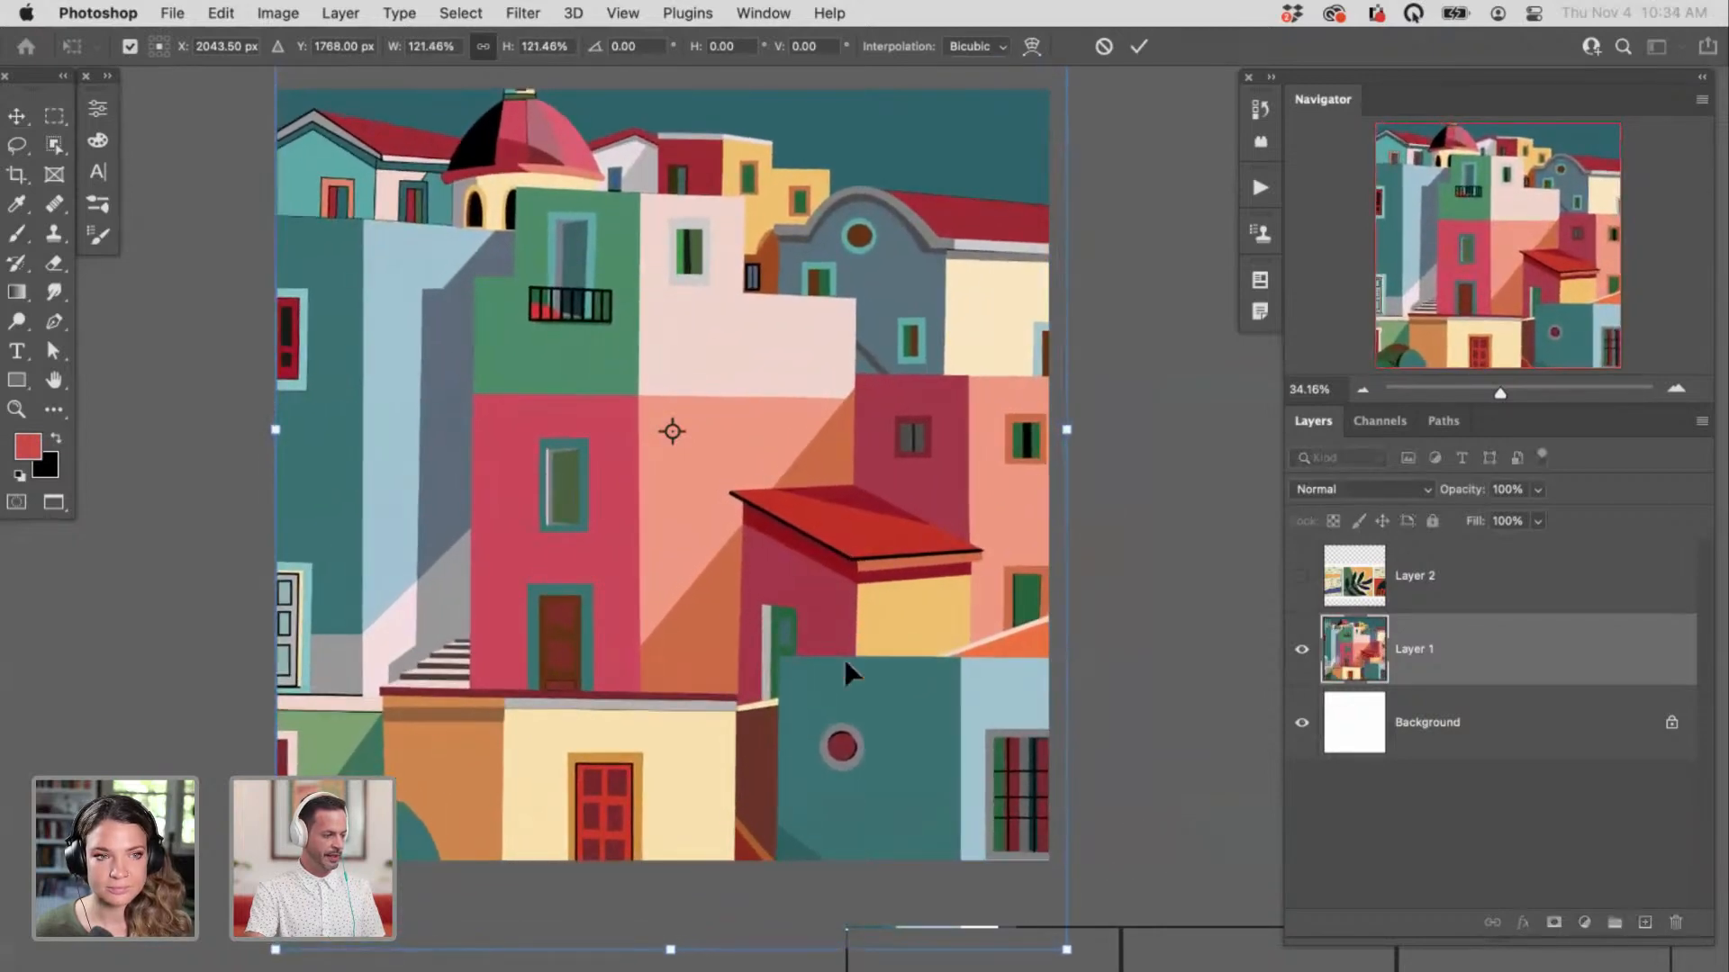
left_click_drag(844, 658, 858, 821)
key("Return")
Step: Show the three-panel abstract artwork layer again and duplicate it twice
left_click(1296, 587)
left_click(1351, 576)
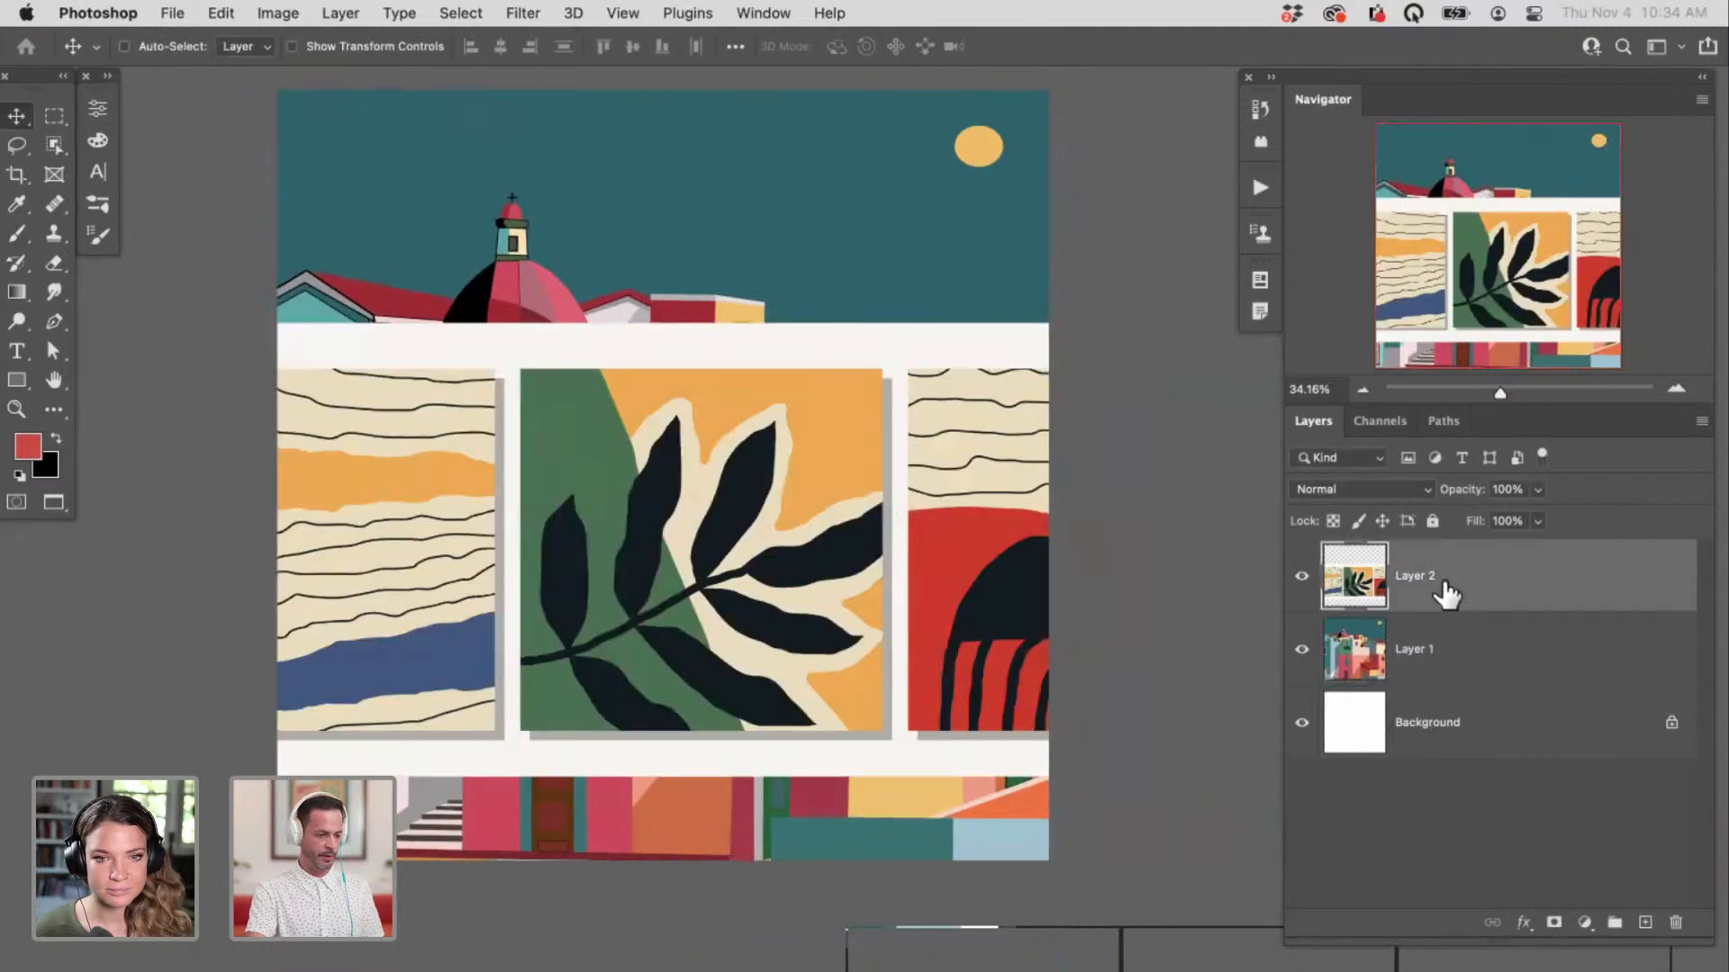
key("super+j")
key("super+j")
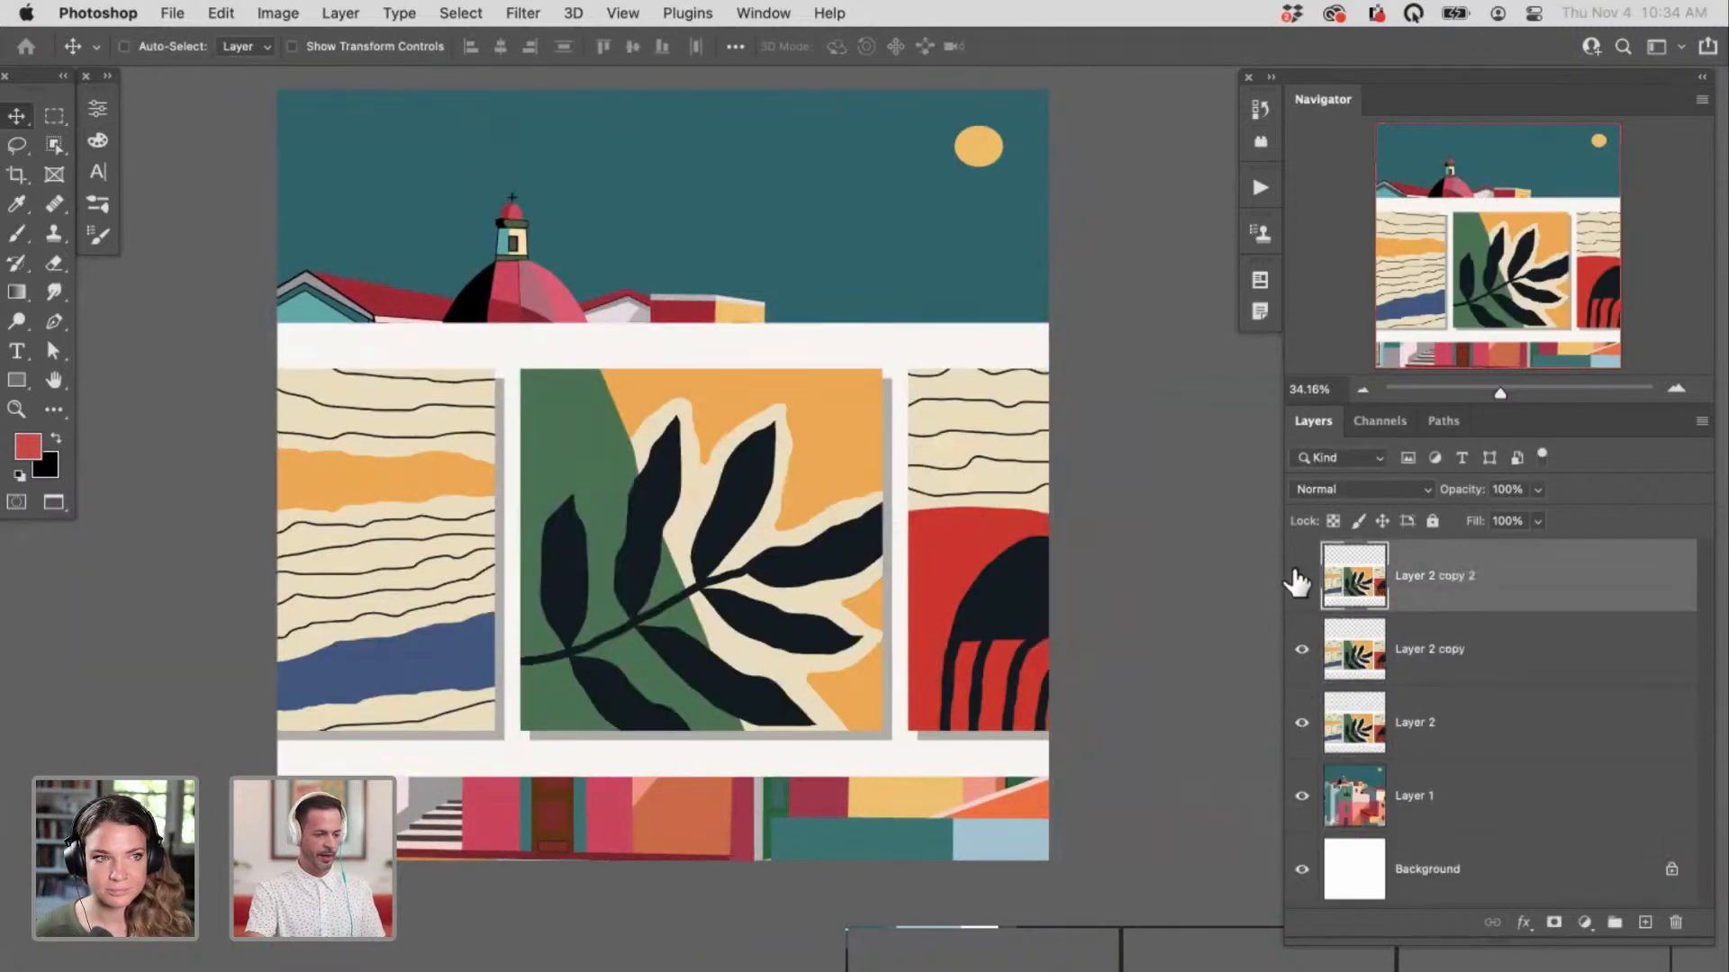
left_click(1302, 577)
left_click(1302, 650)
left_click(1445, 707)
key("super+t")
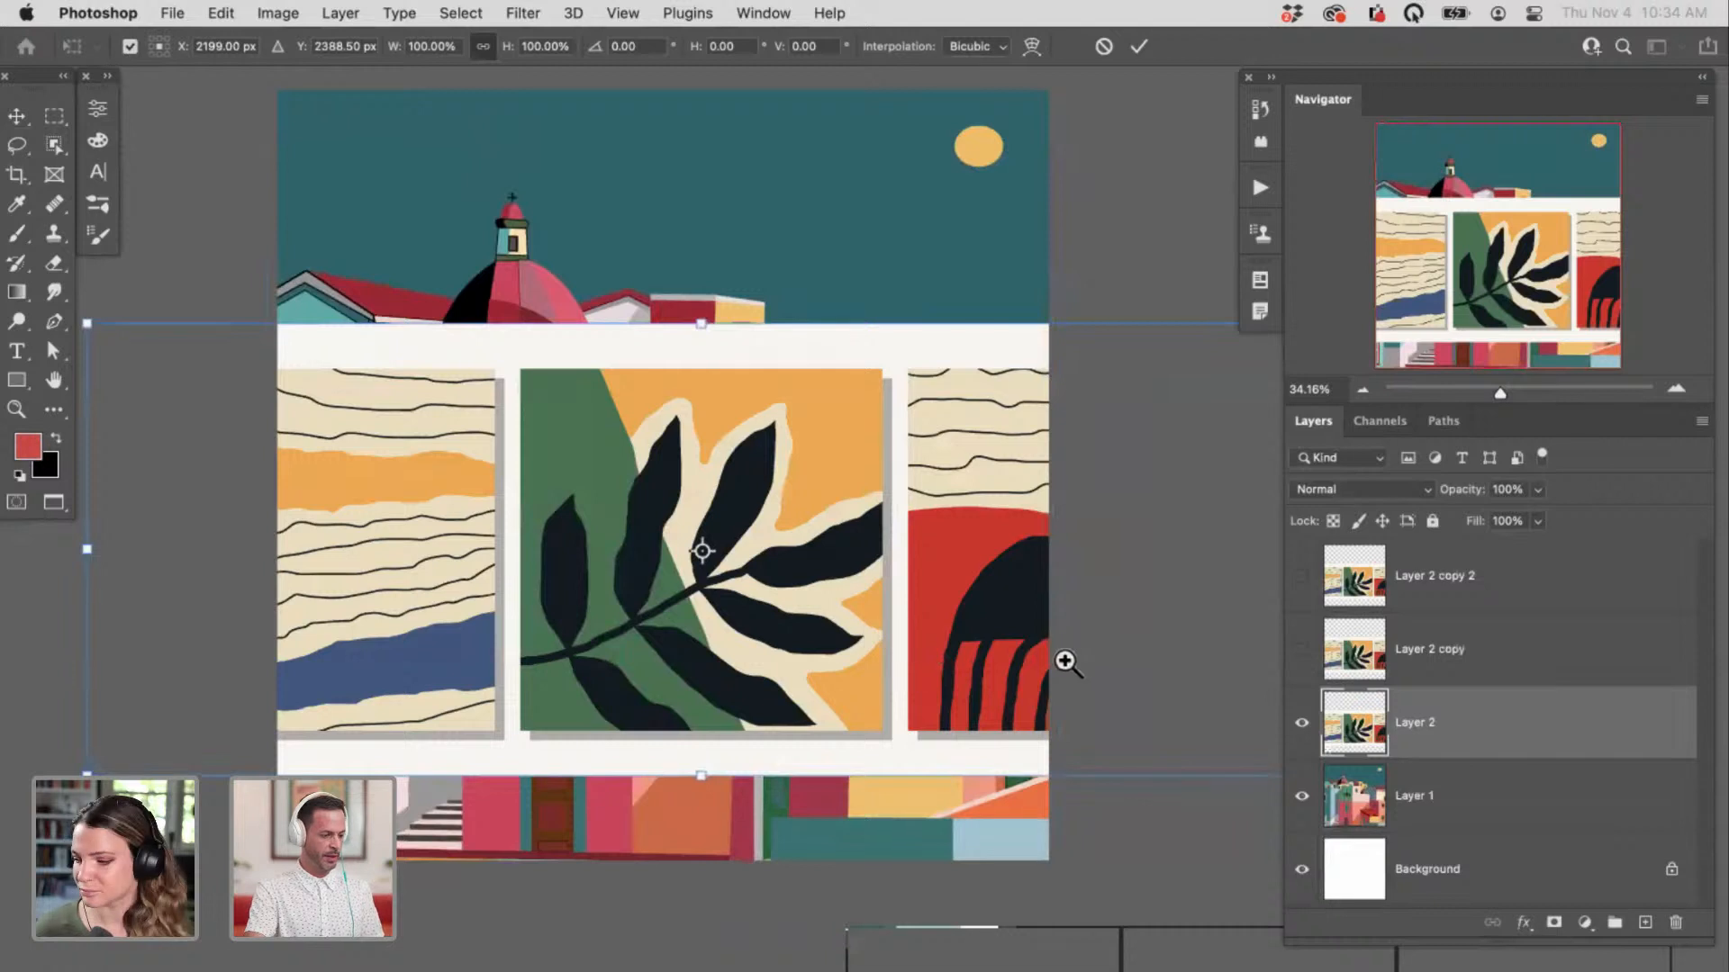
left_click_drag(1049, 674, 916, 663)
key("Return")
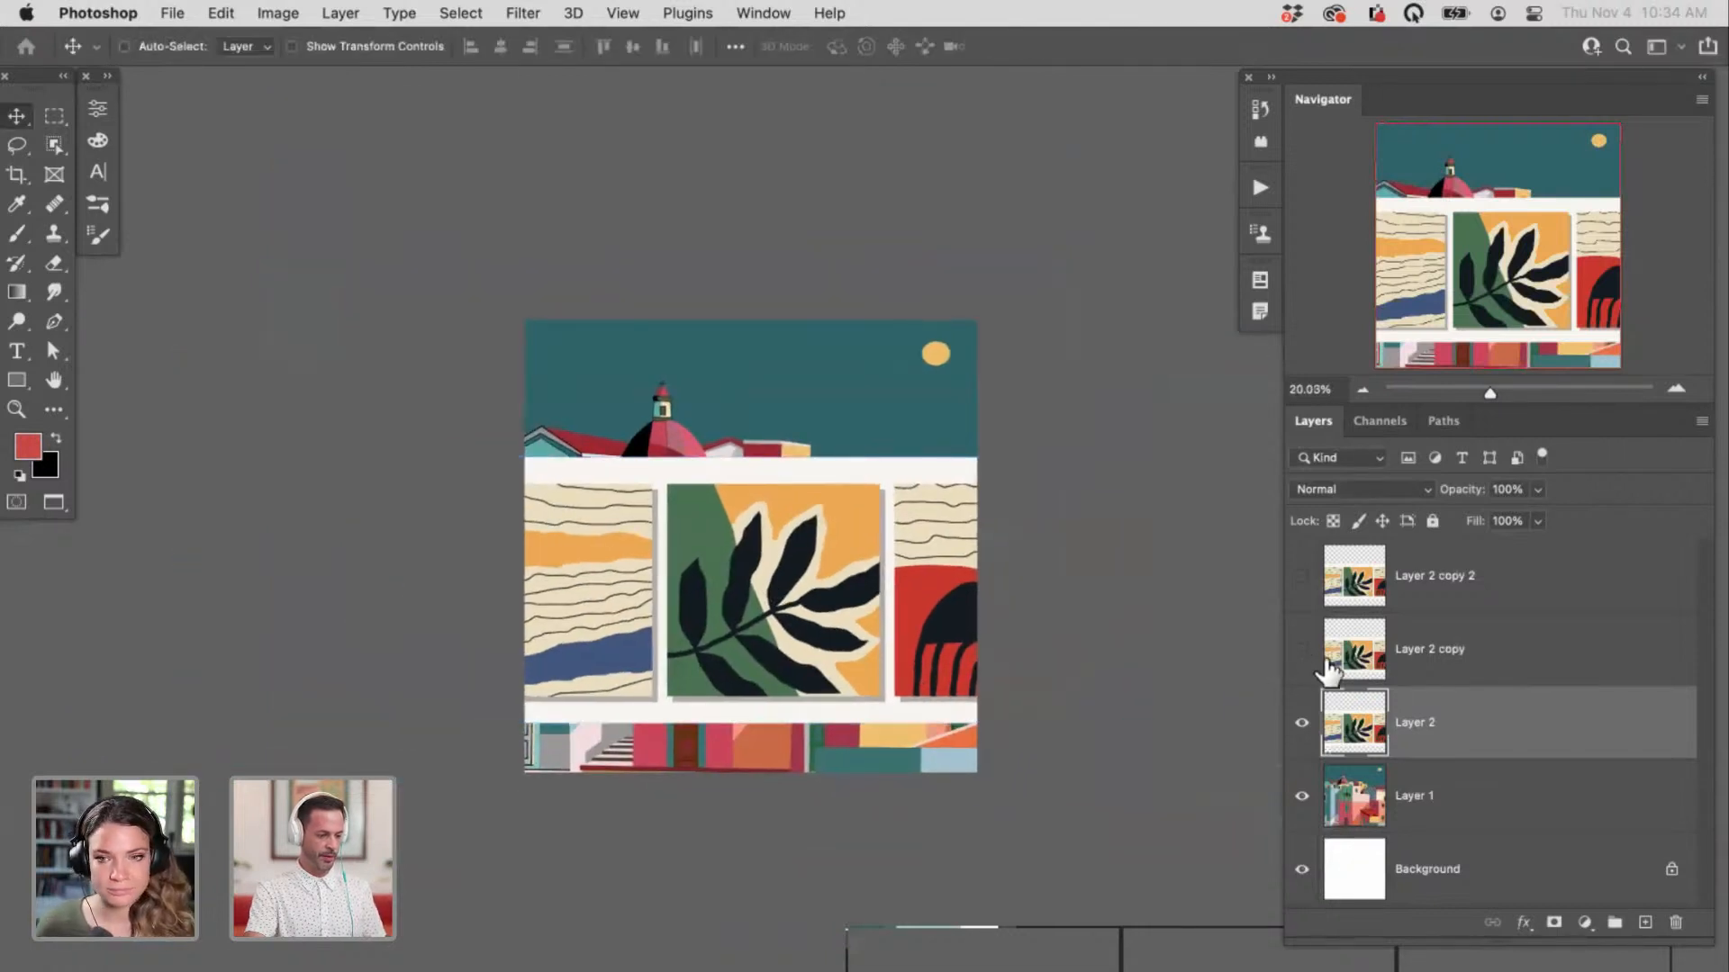
left_click(1301, 649)
left_click(1302, 577)
Step: Scale up and reposition all three abstract artwork layers together so the orange and blue striped panel fills the canvas
left_click(1490, 576)
left_click(1493, 722, "shift")
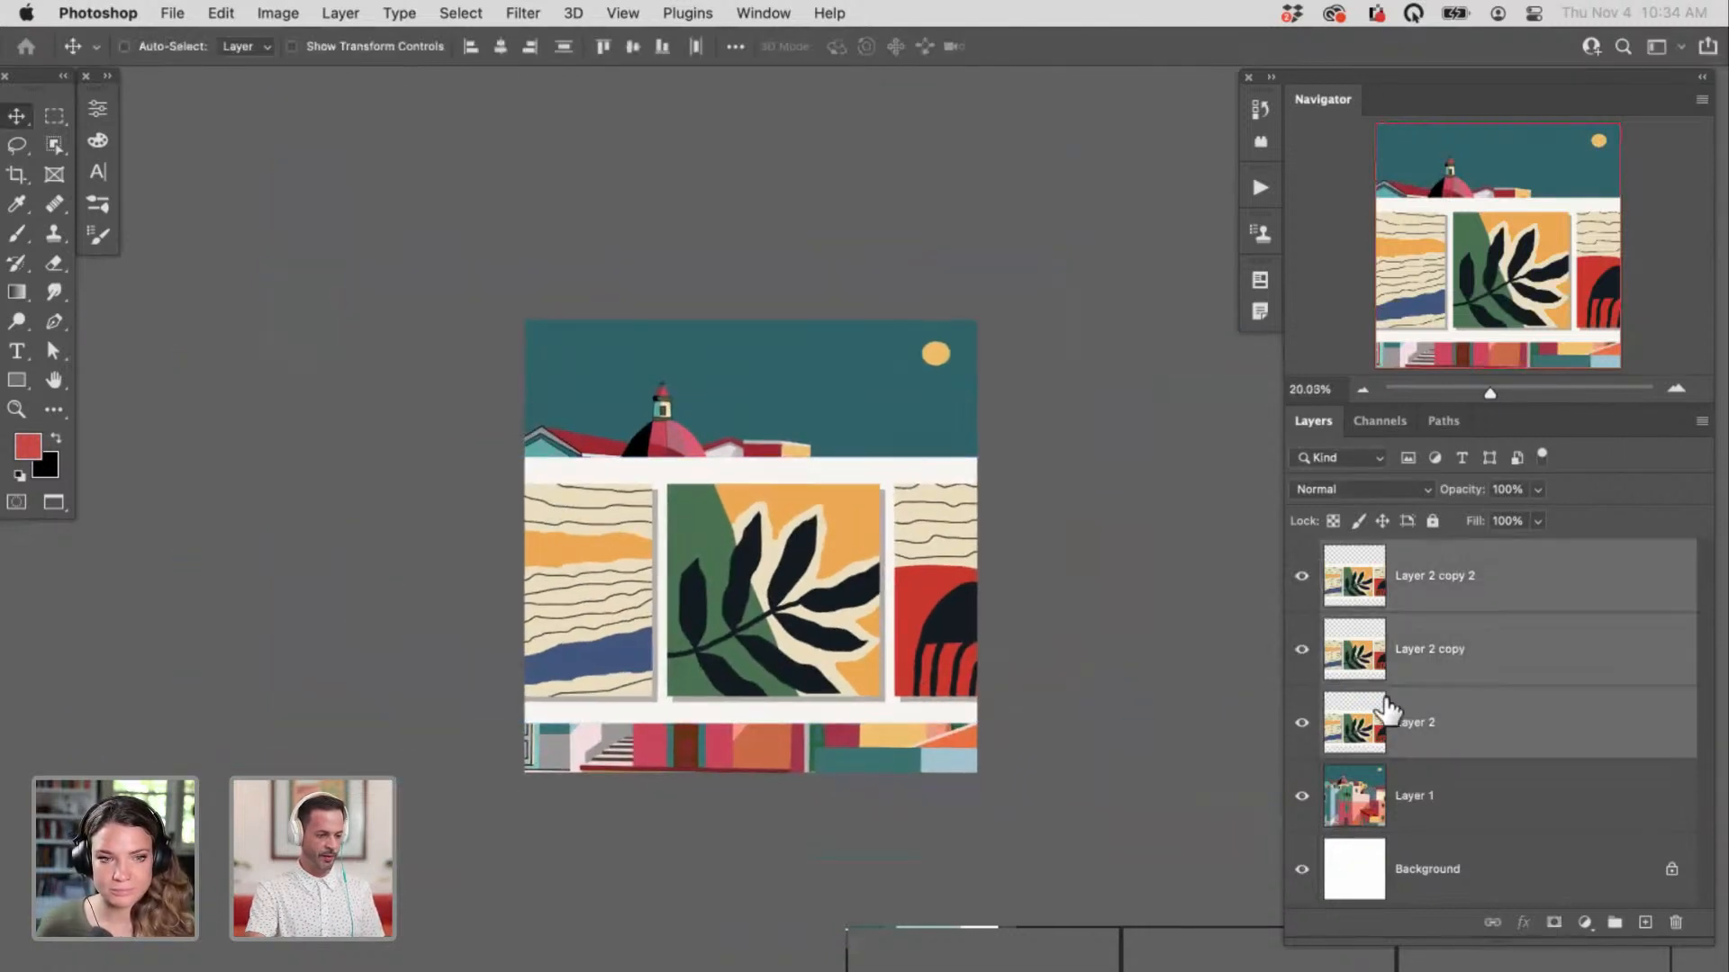
key("super+t")
left_click_drag(1132, 719, 1693, 932)
left_click_drag(1023, 767, 1116, 625)
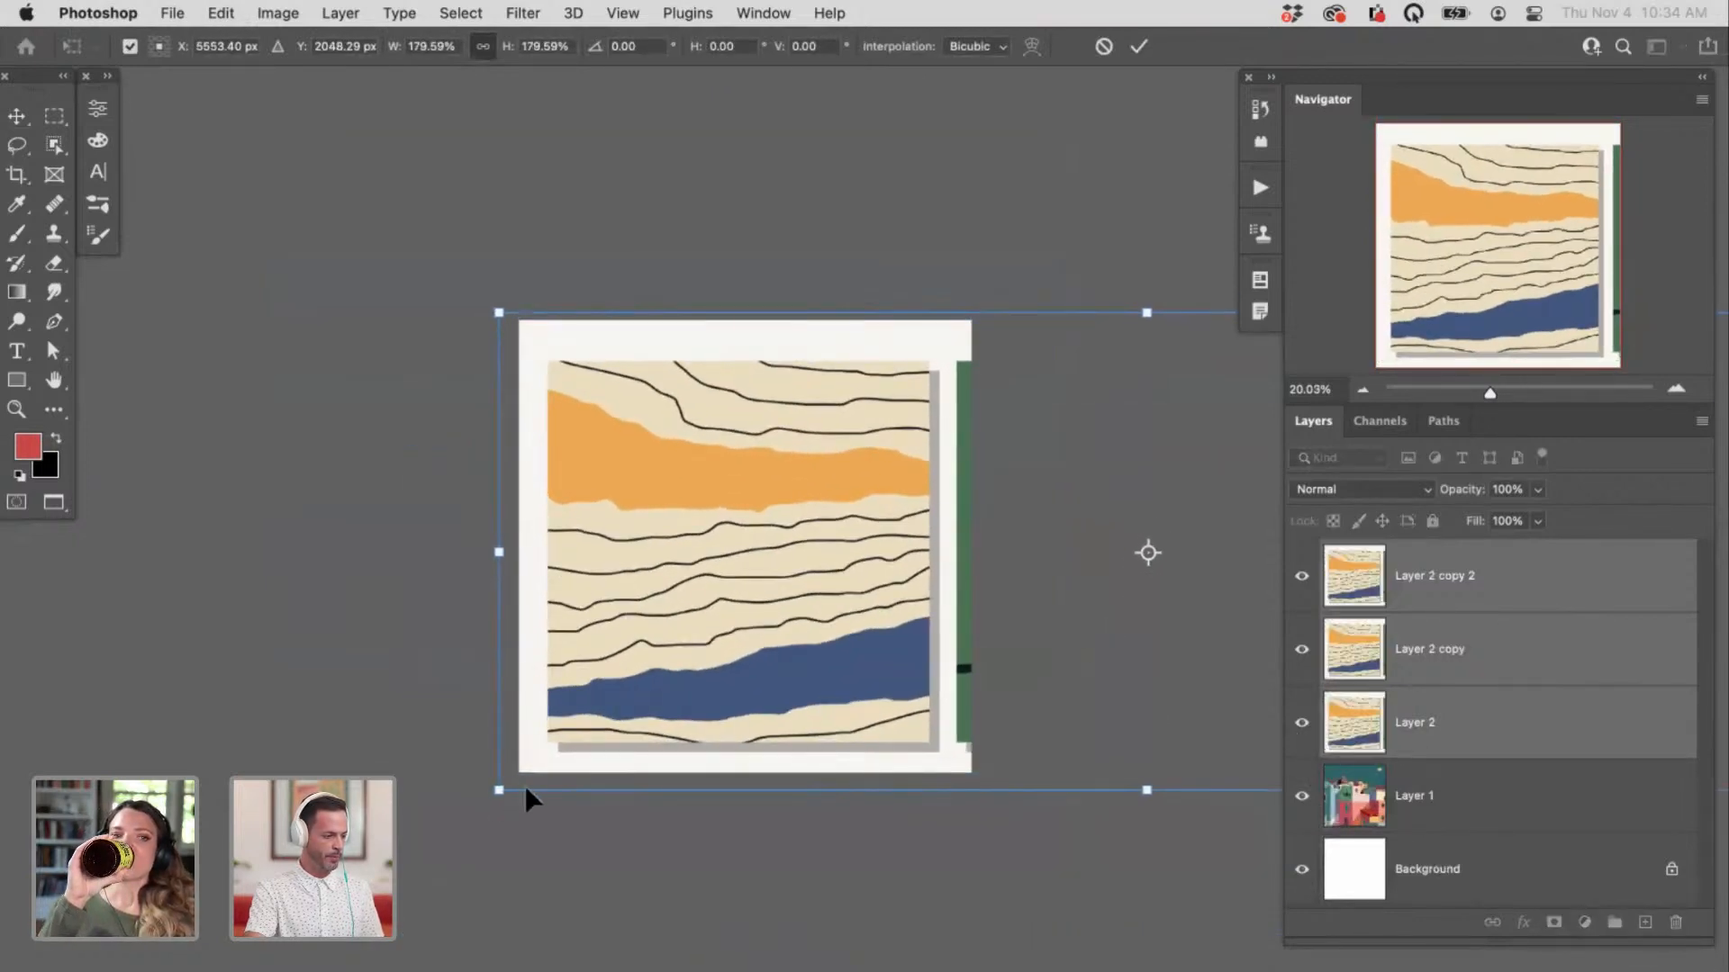
left_click_drag(499, 791, 184, 960)
left_click_drag(608, 796, 929, 740)
key("Return")
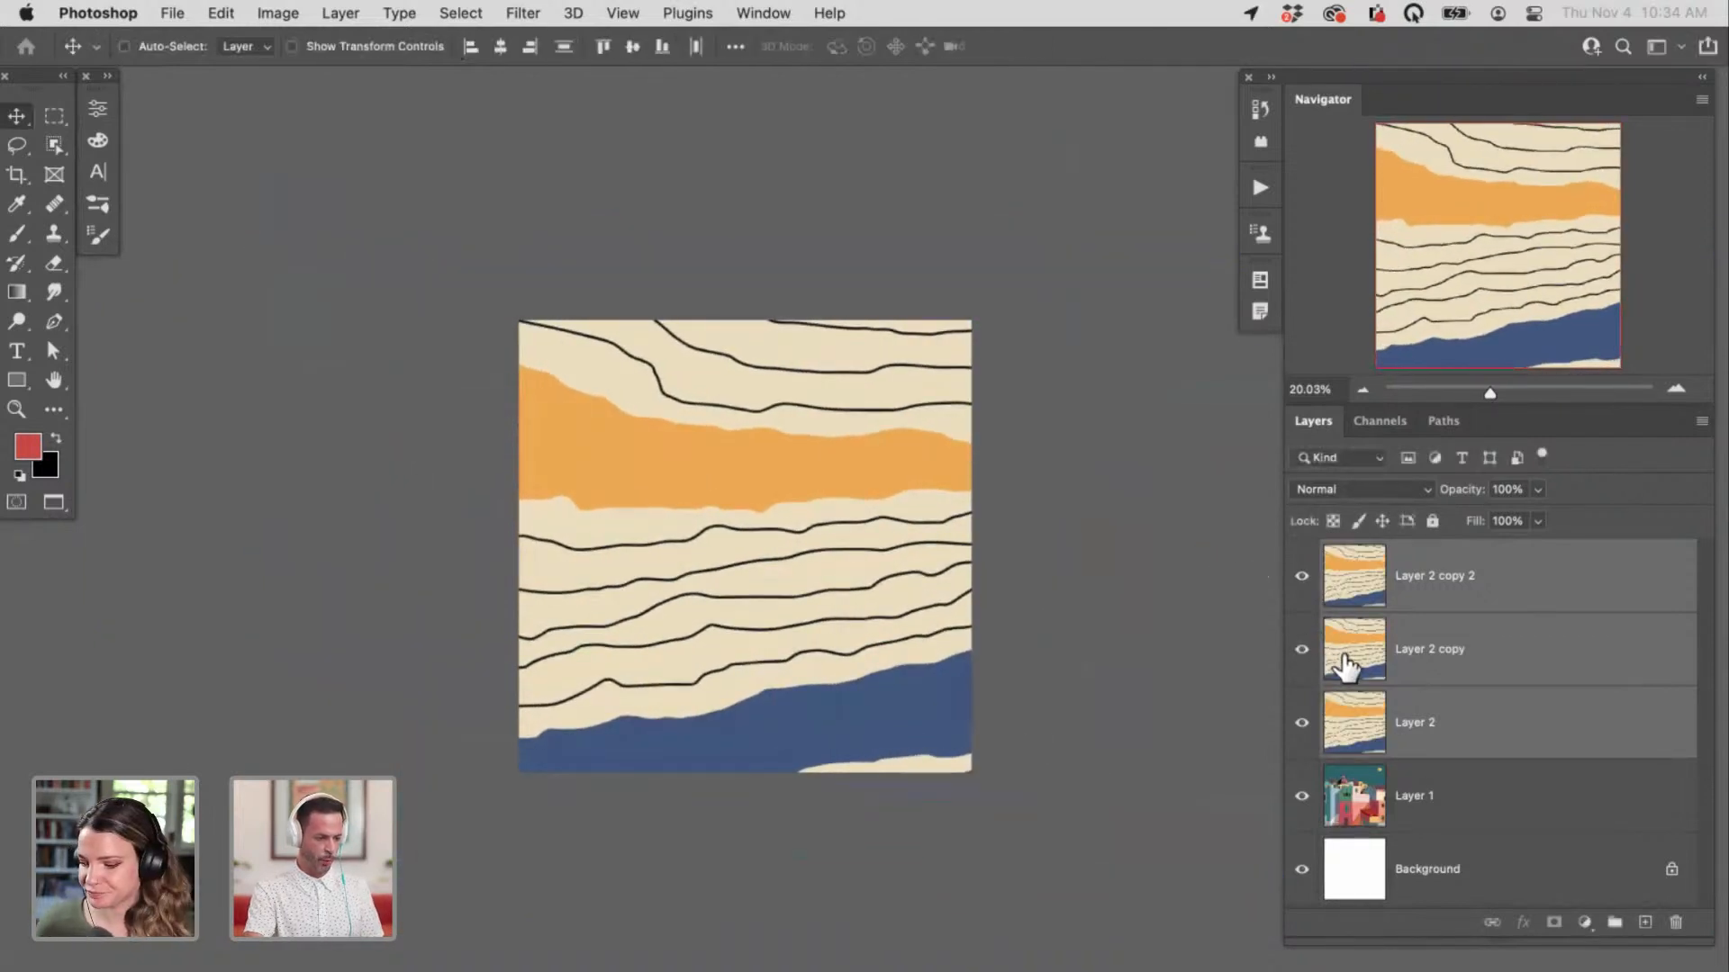
Step: Shift Layer 2 copy so the leaf panel fills the canvas, and Layer 2 copy 2 so the red arch panel fills it
left_click(1427, 671)
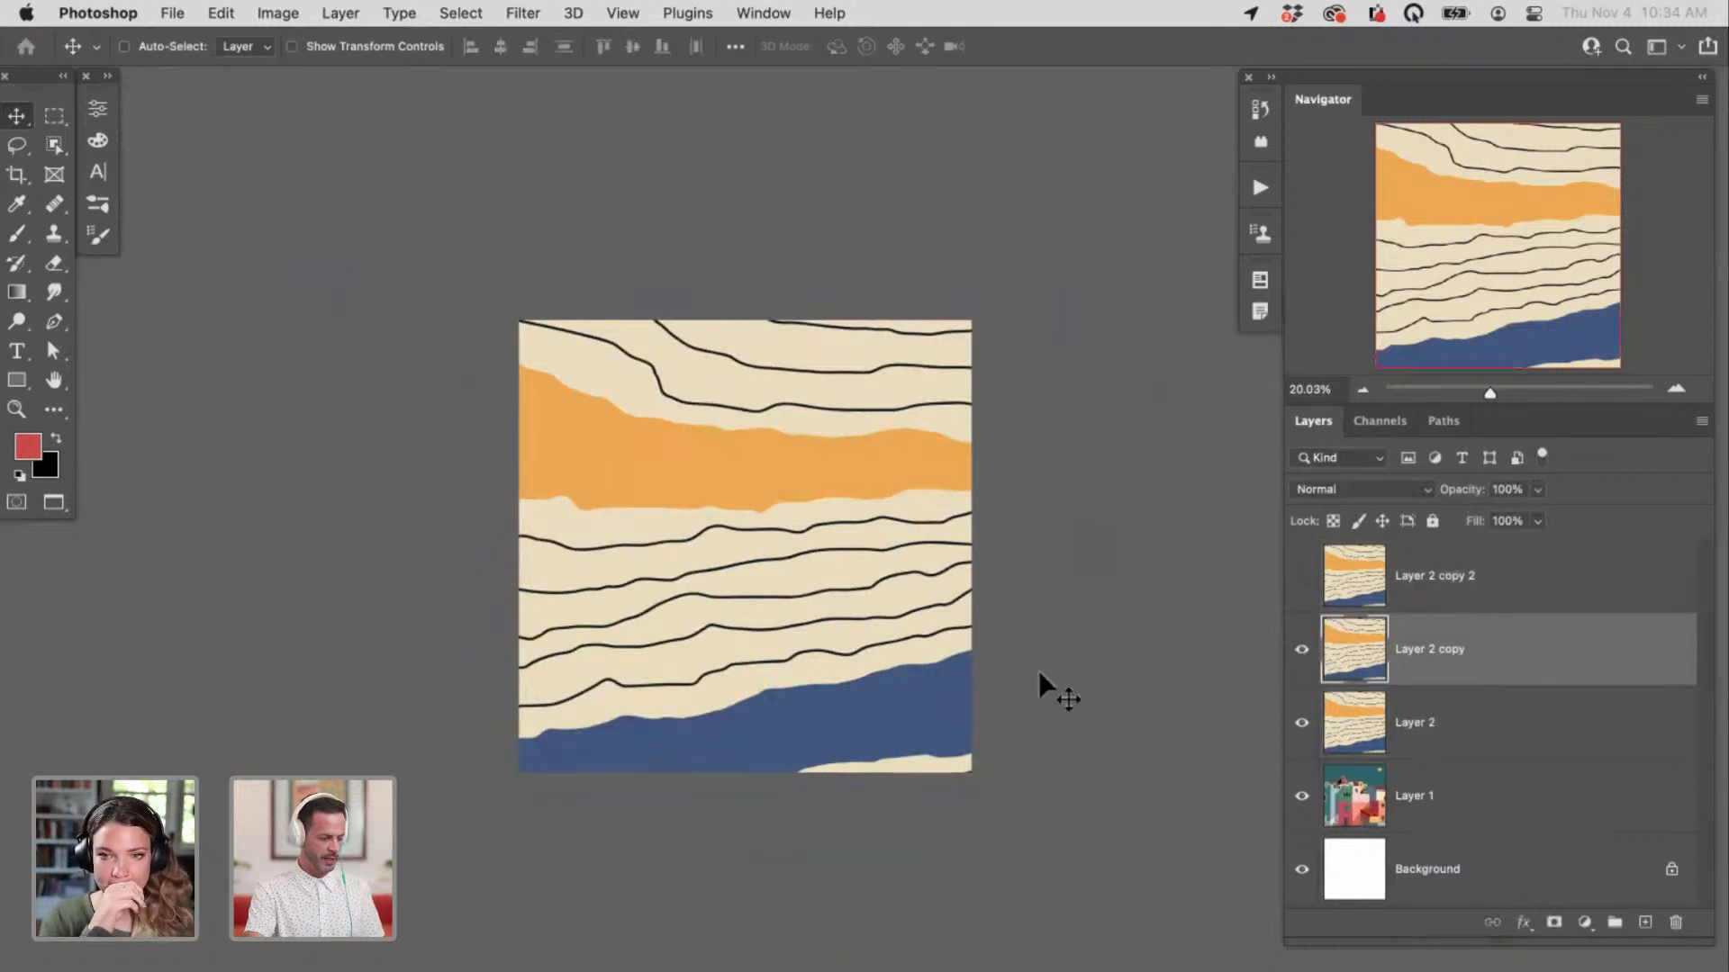
left_click_drag(931, 706, 490, 715)
left_click(1301, 576)
left_click(1328, 594)
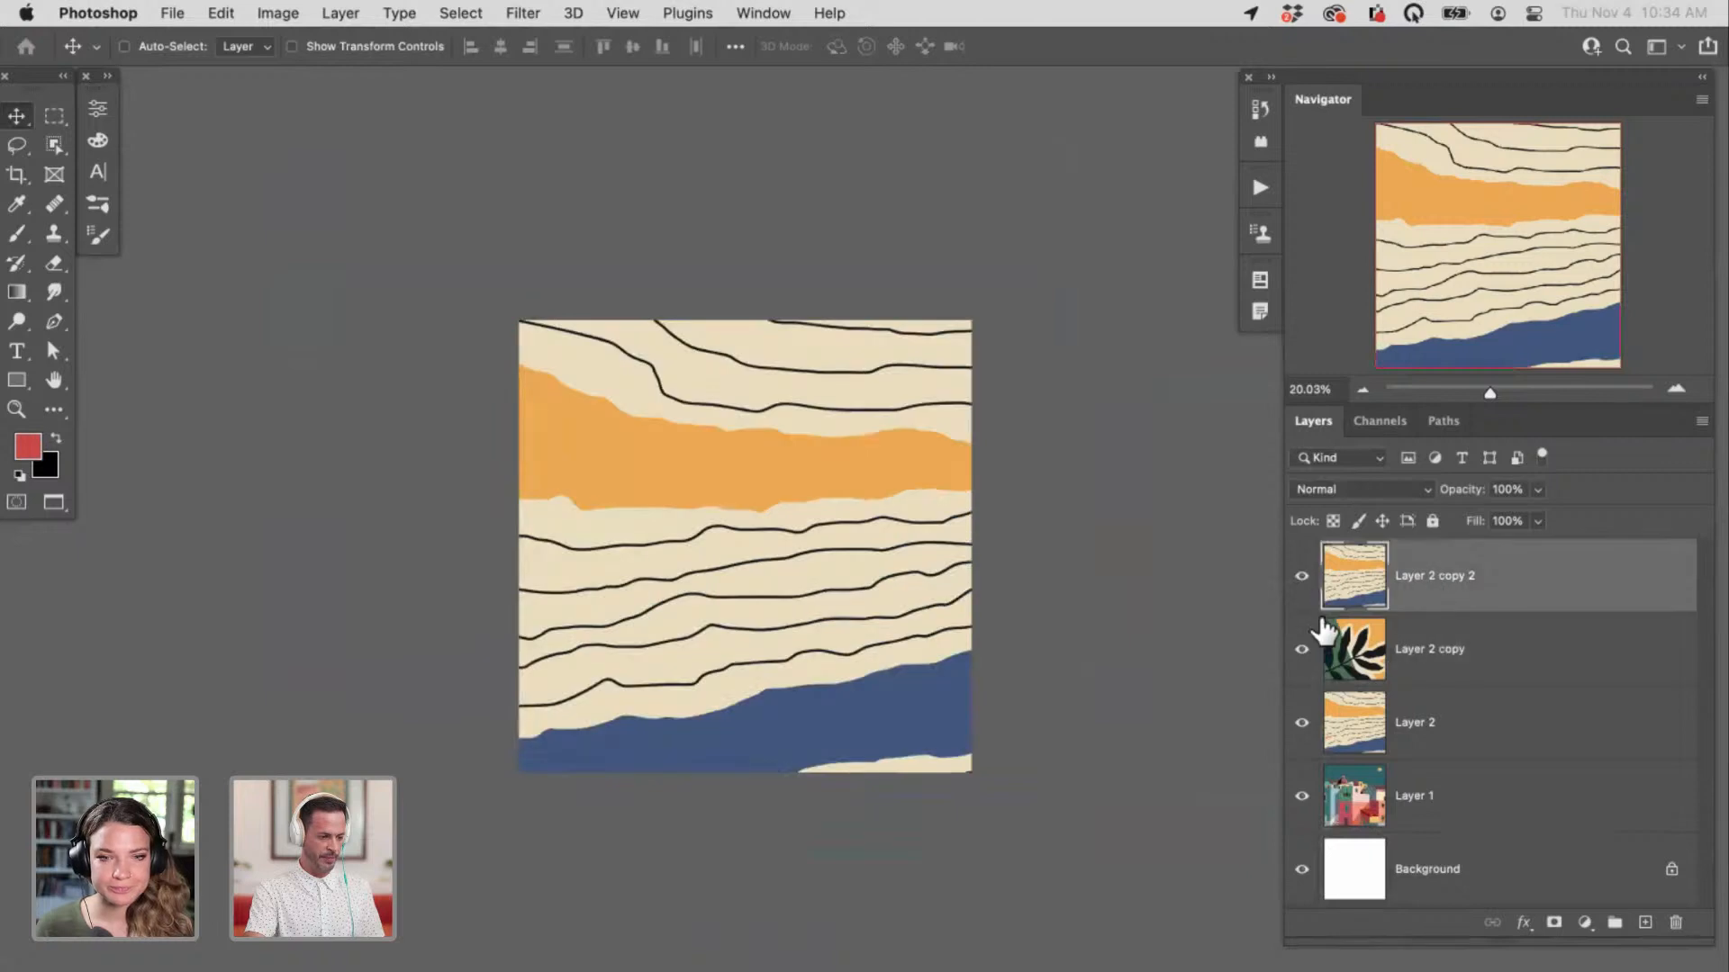
mouse_move(780, 766)
left_mouse_down()
mouse_move(205, 812)
mouse_move(926, 728)
mouse_move(732, 733)
mouse_move(802, 772)
left_mouse_up()
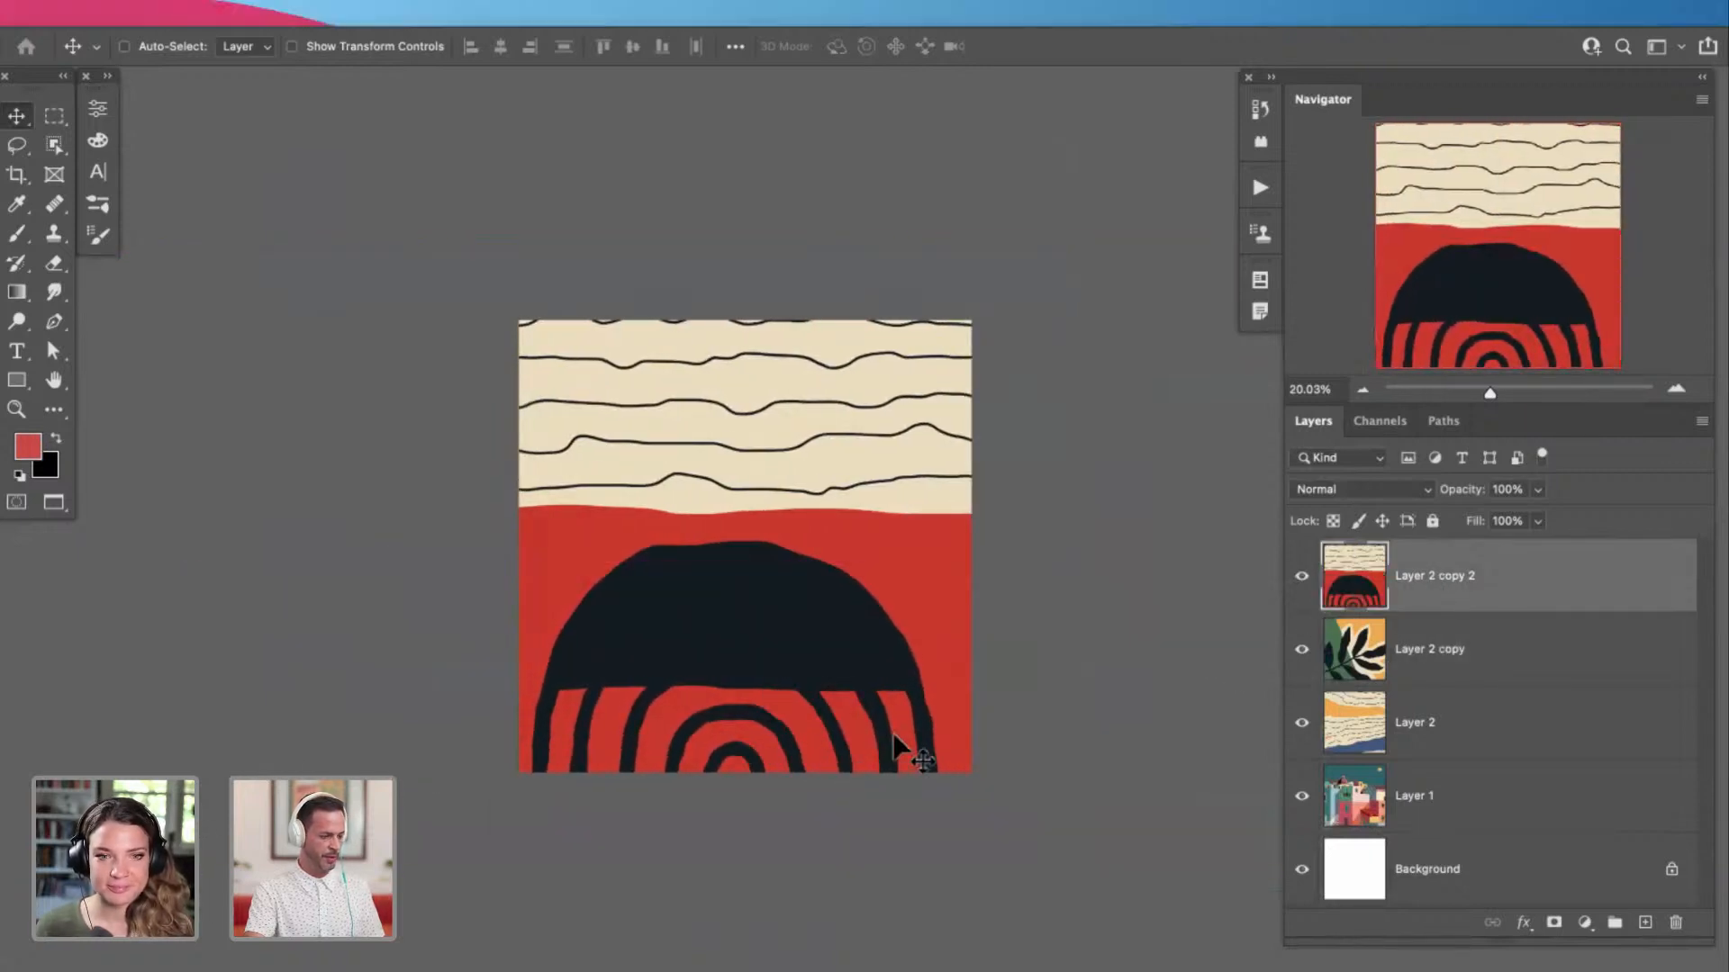
Step: Return to the floating windows, hide the red arch and leaf layers, and save Wall Art.psd
key("f")
key("f")
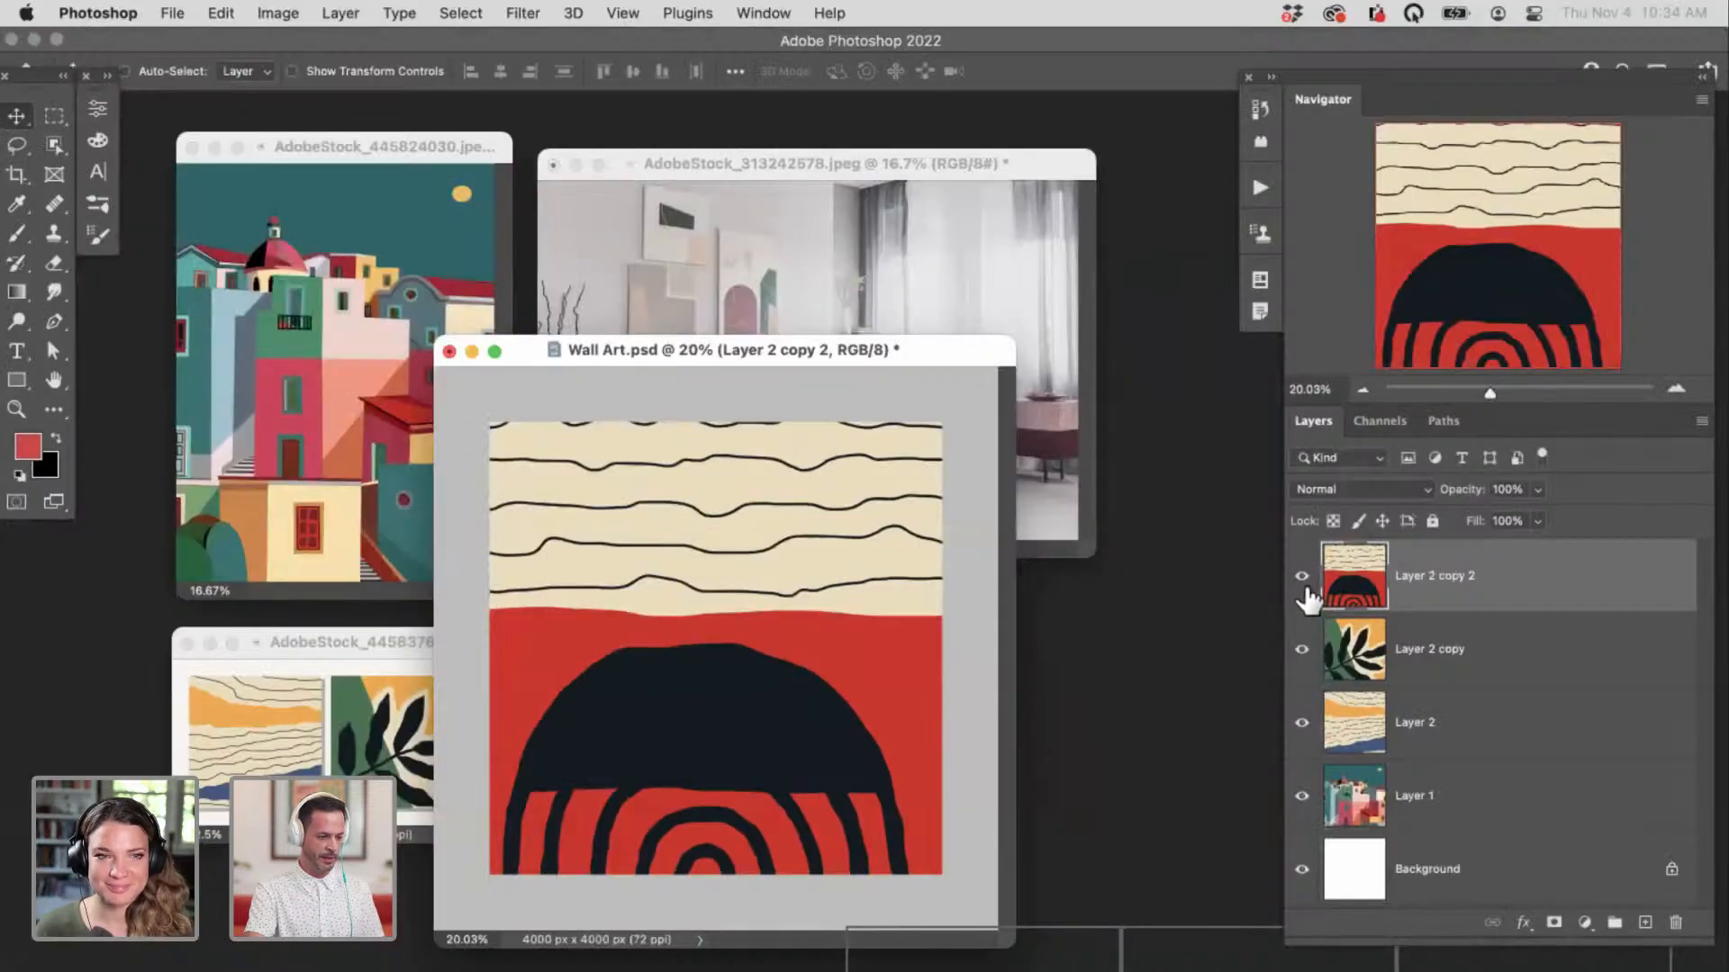
left_click(1302, 641)
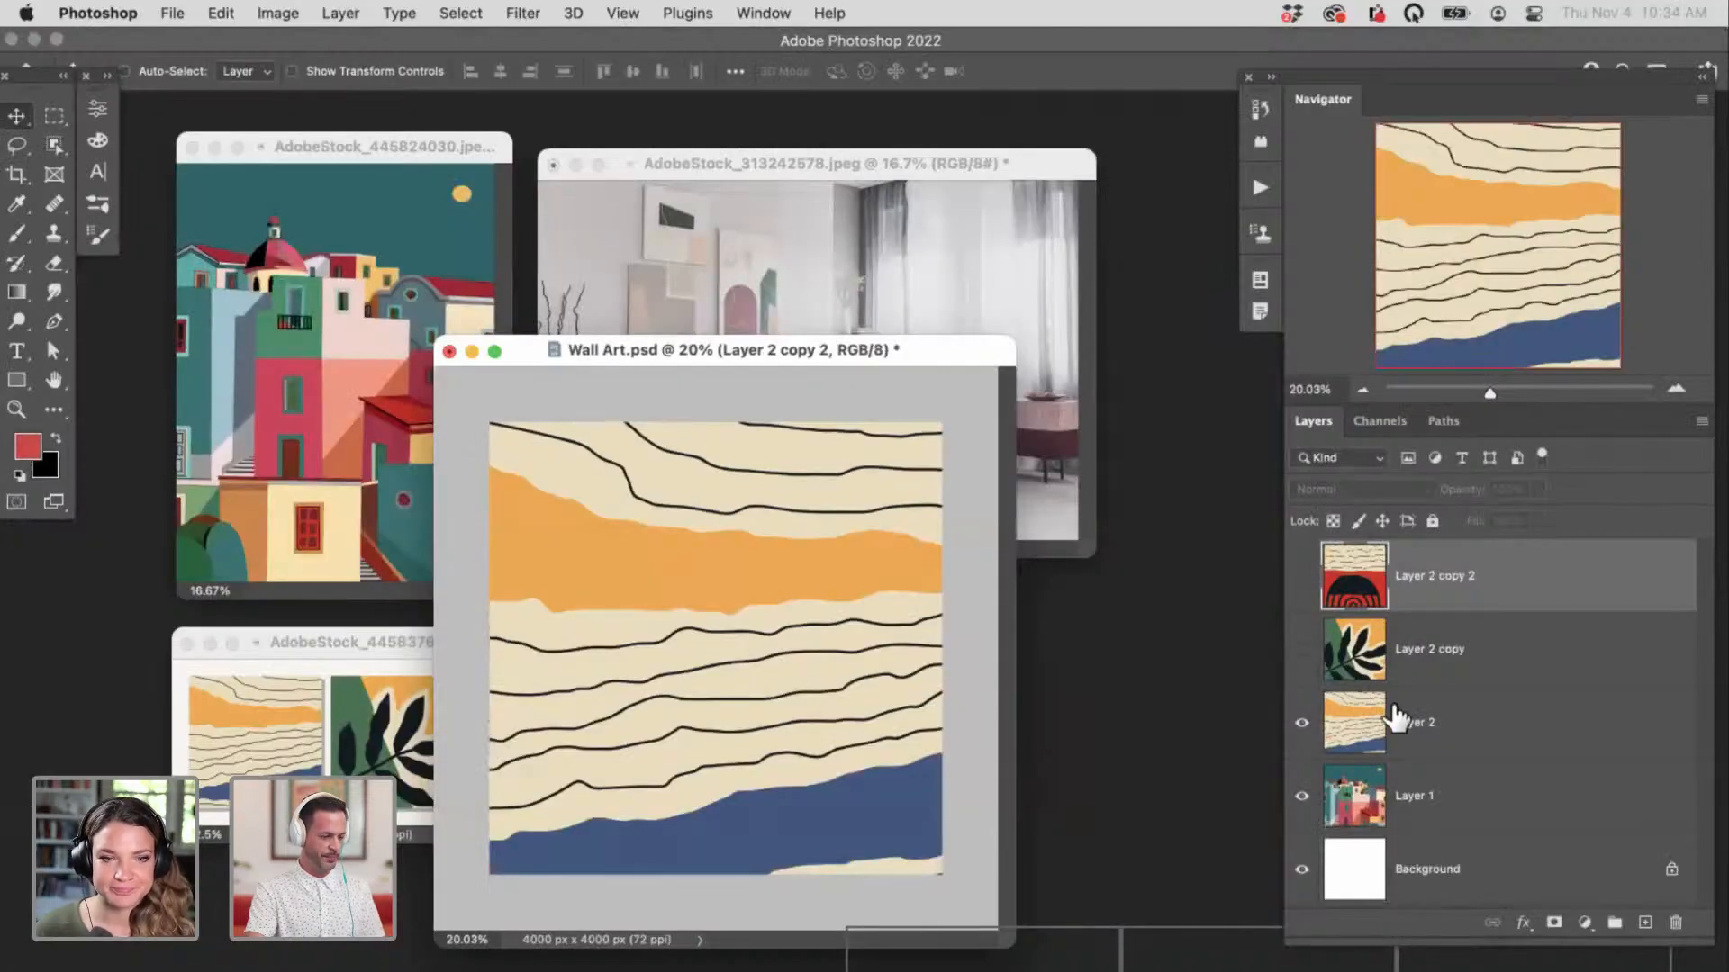
key("super+s")
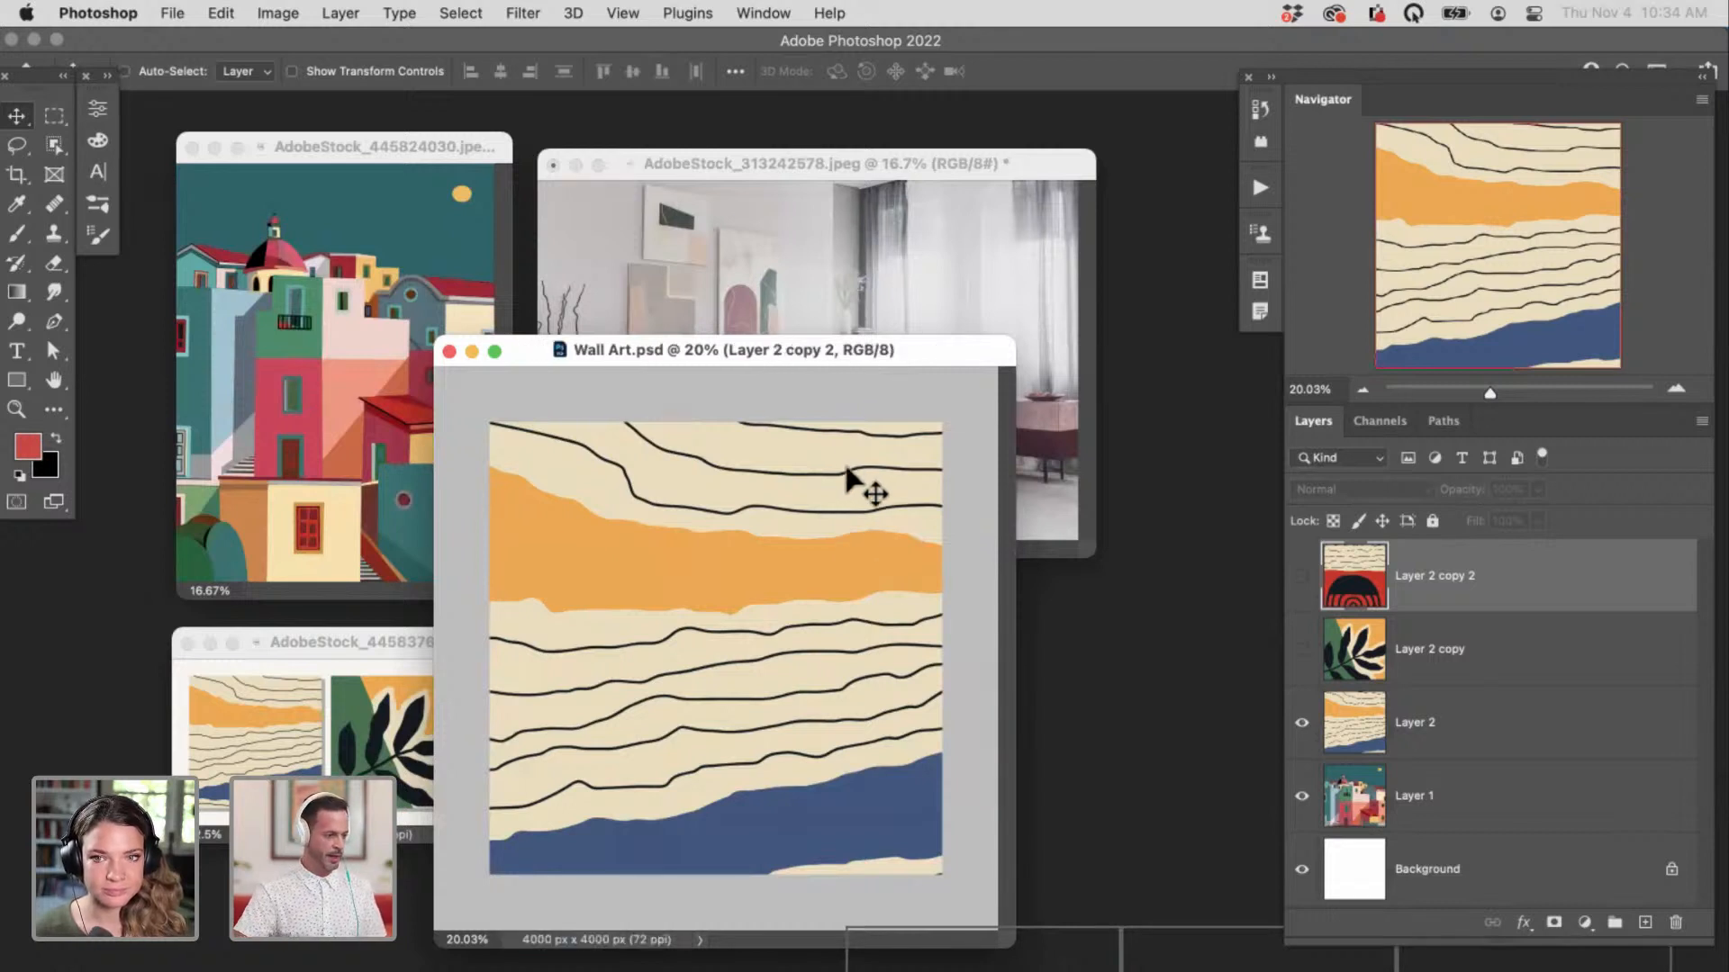
Step: Bring the living-room photo's window in front of the wall art document
left_click_drag(866, 157, 909, 172)
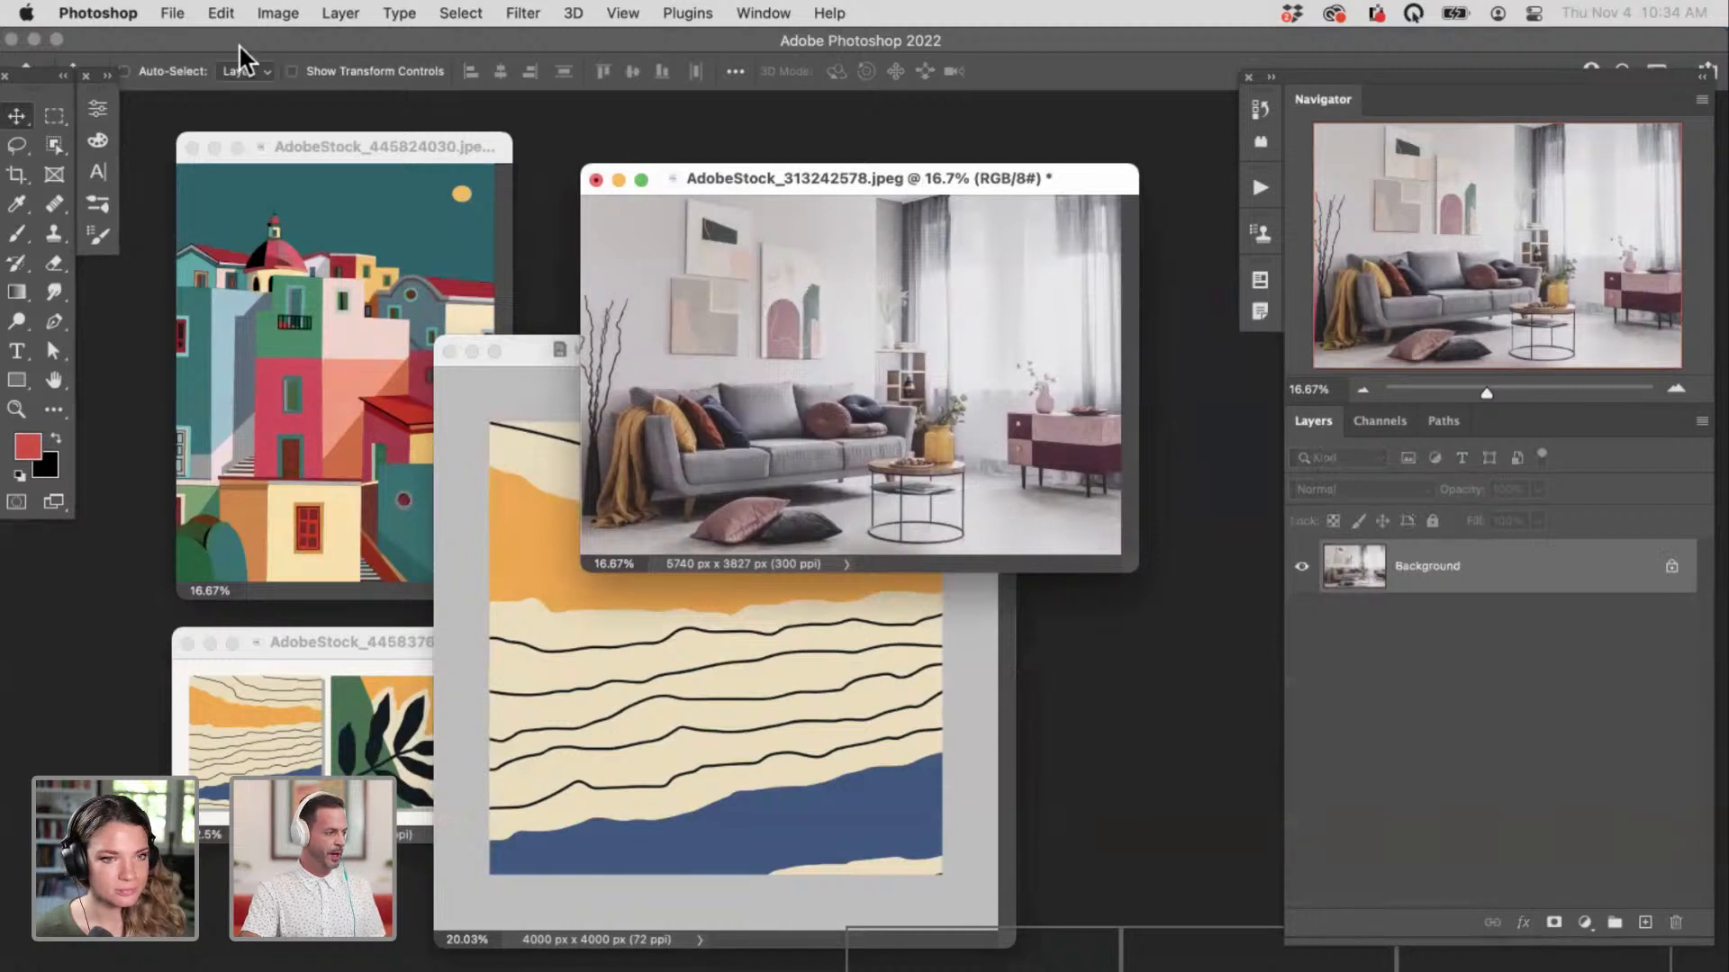
Step: Place Wall Art.psd as a linked file in the living-room photo and accept its default size
left_click(172, 13)
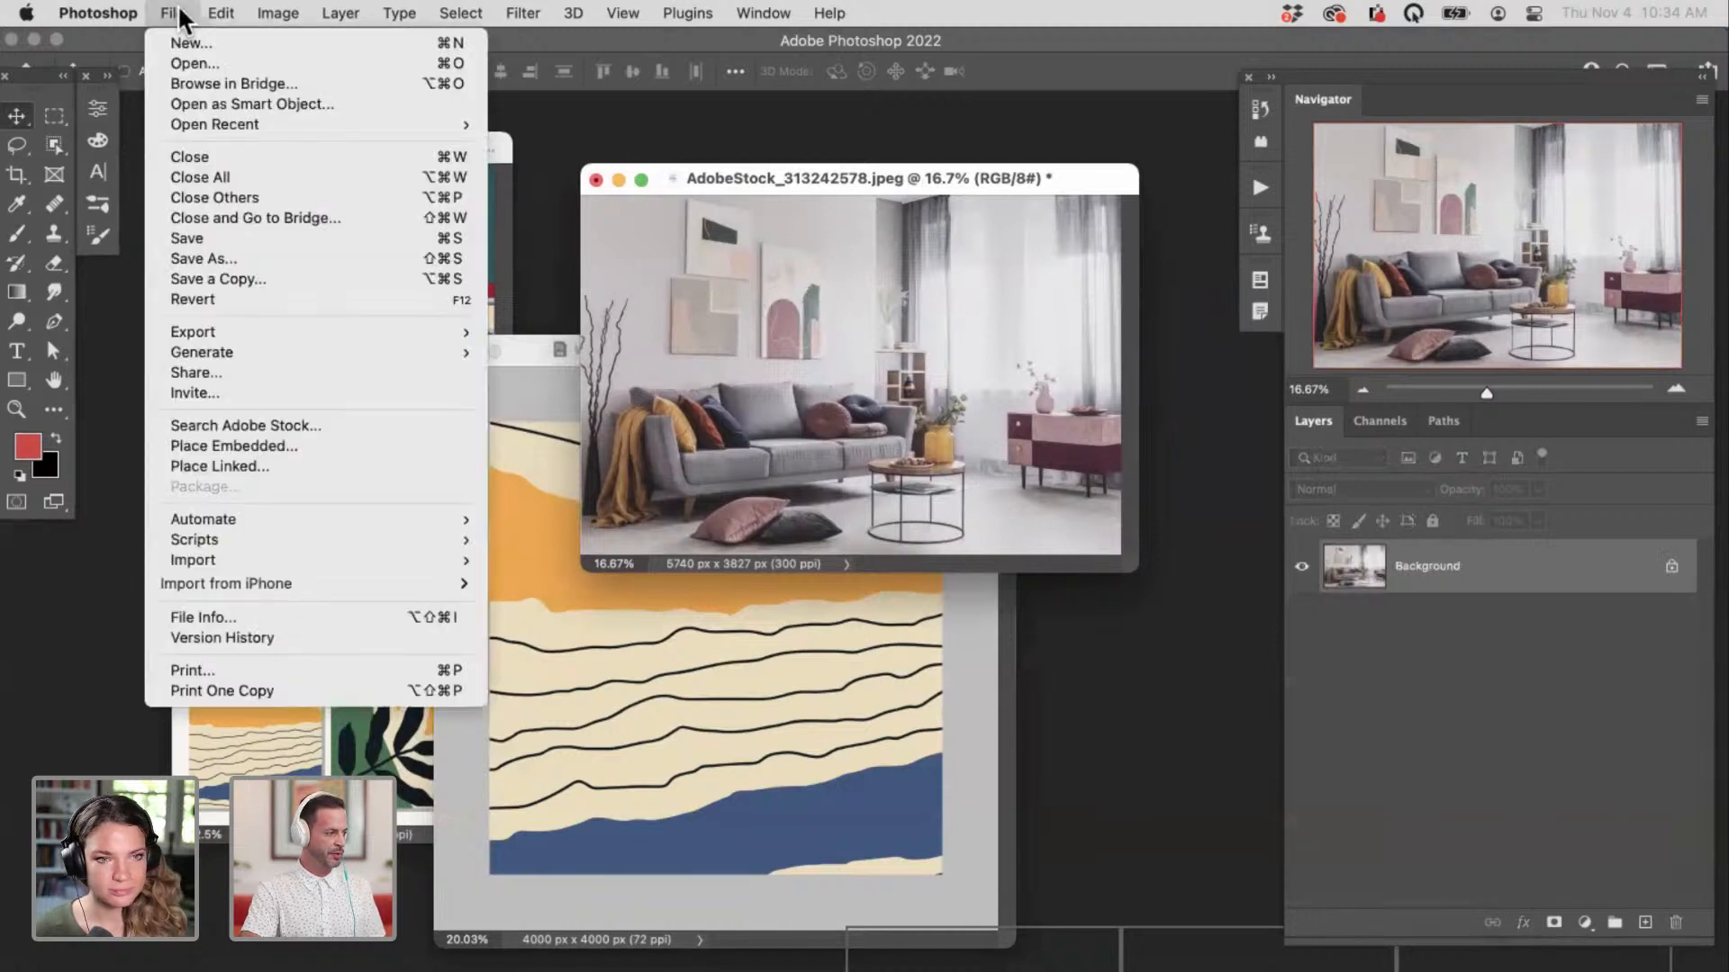
left_click(254, 465)
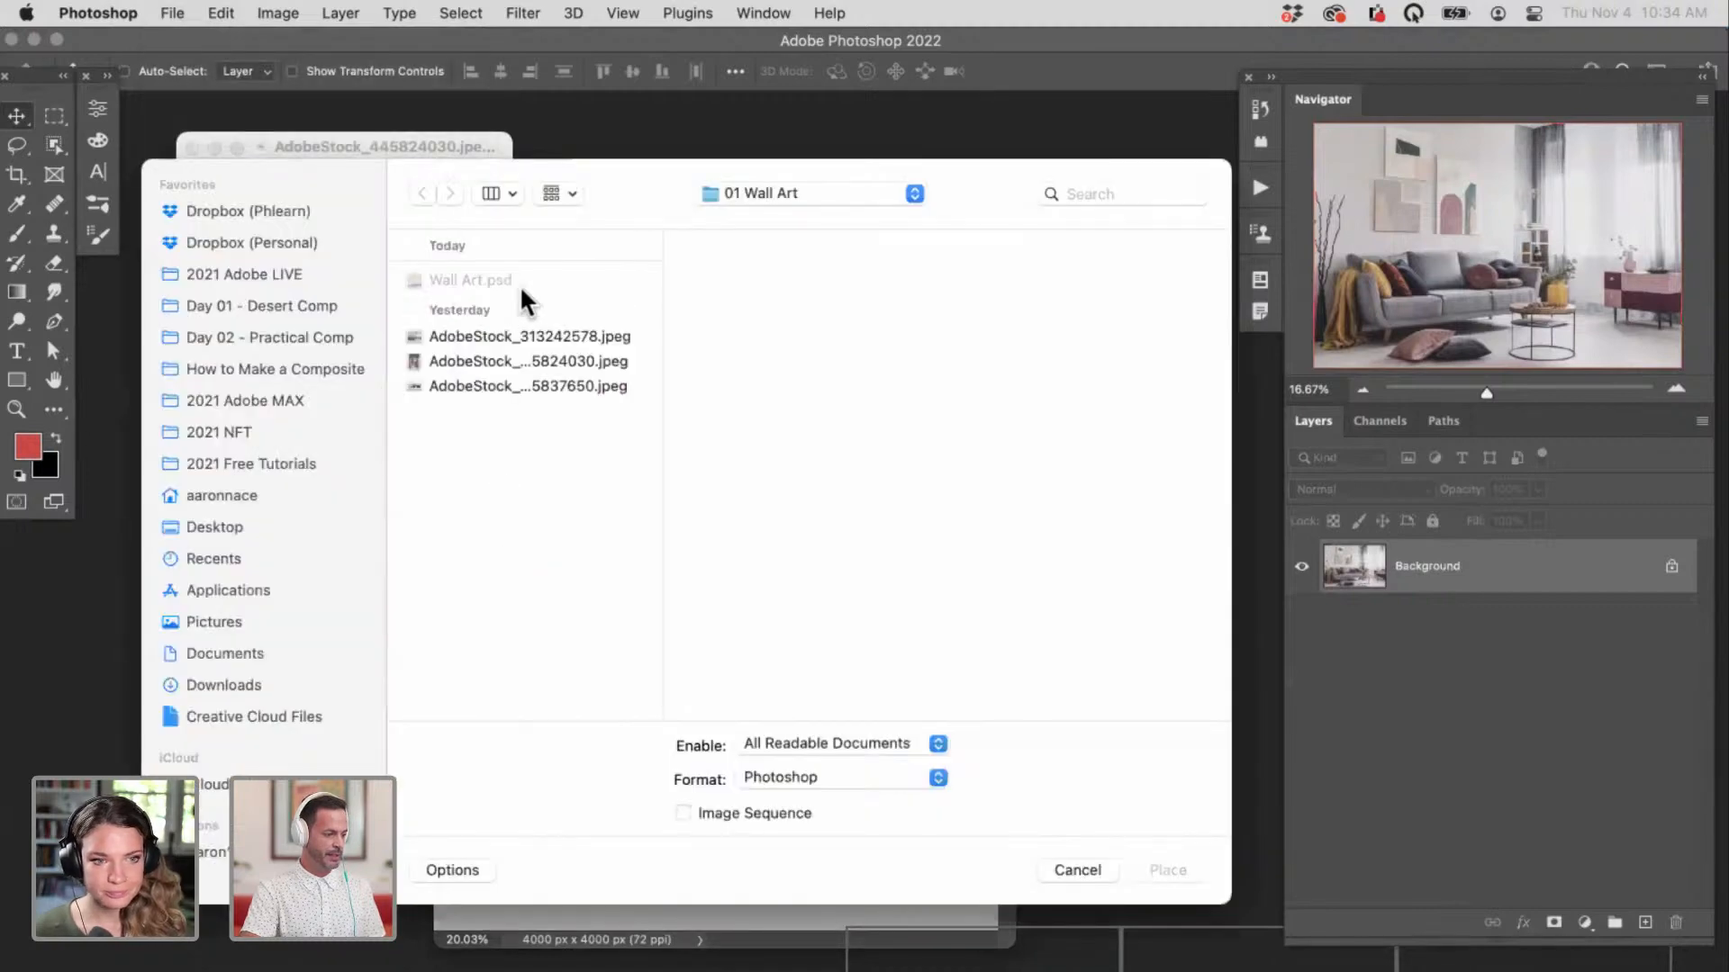
left_click(525, 284)
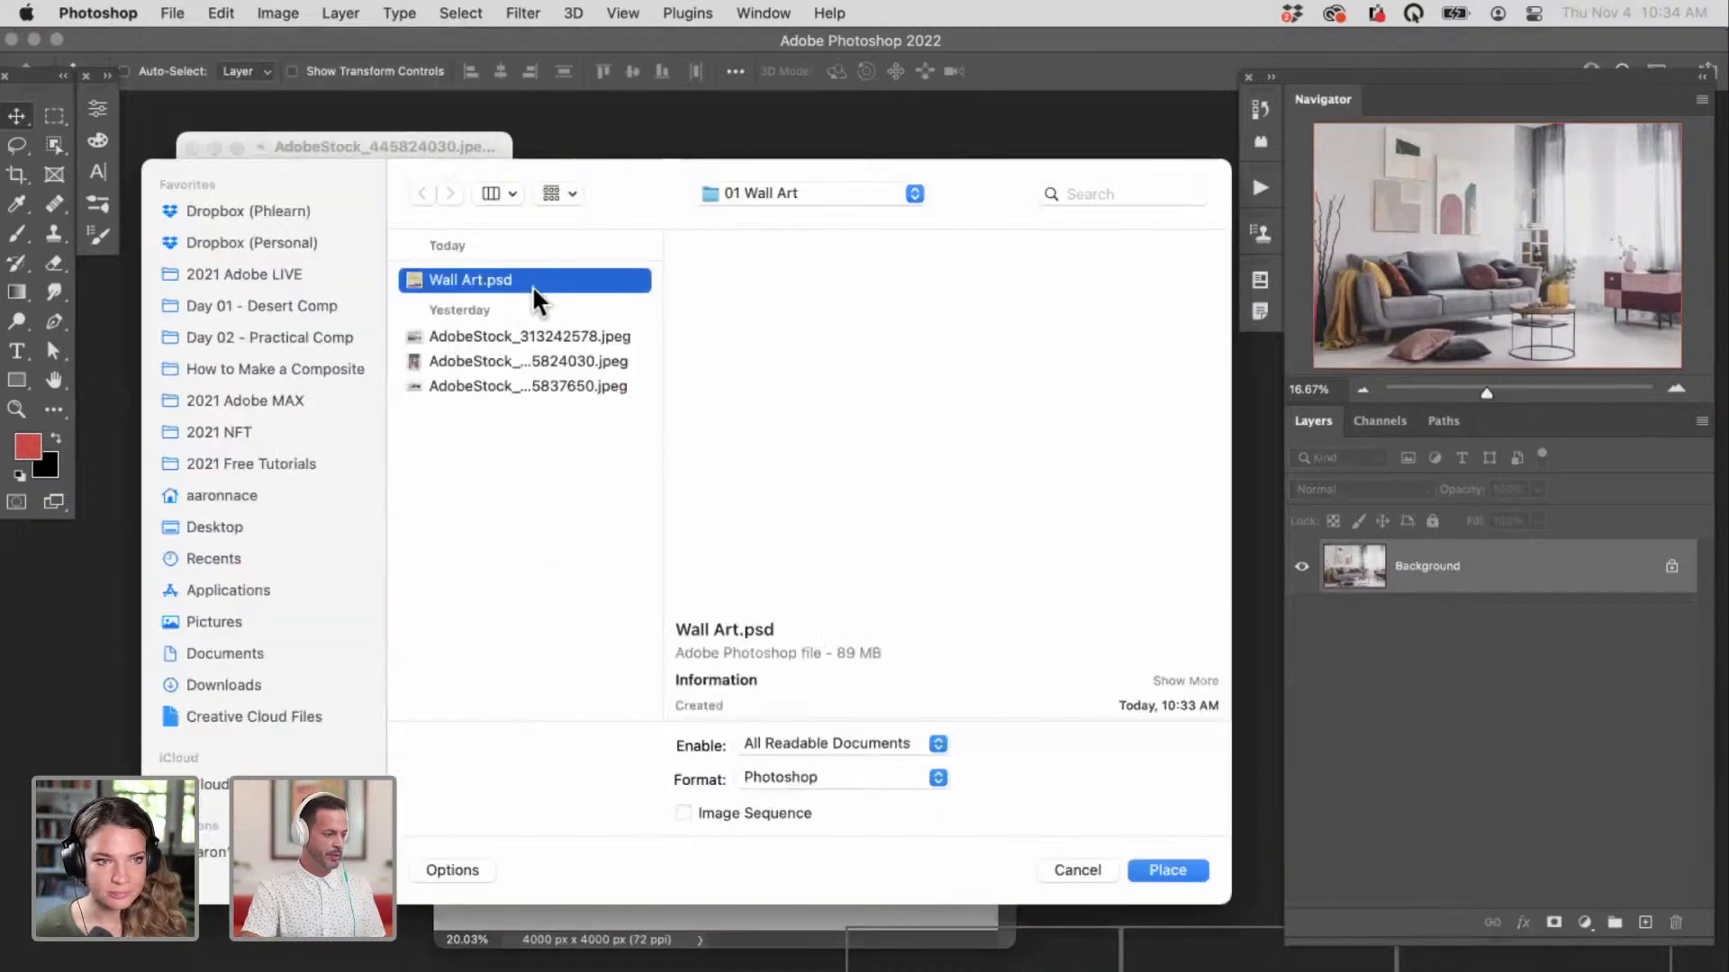
left_click(1168, 870)
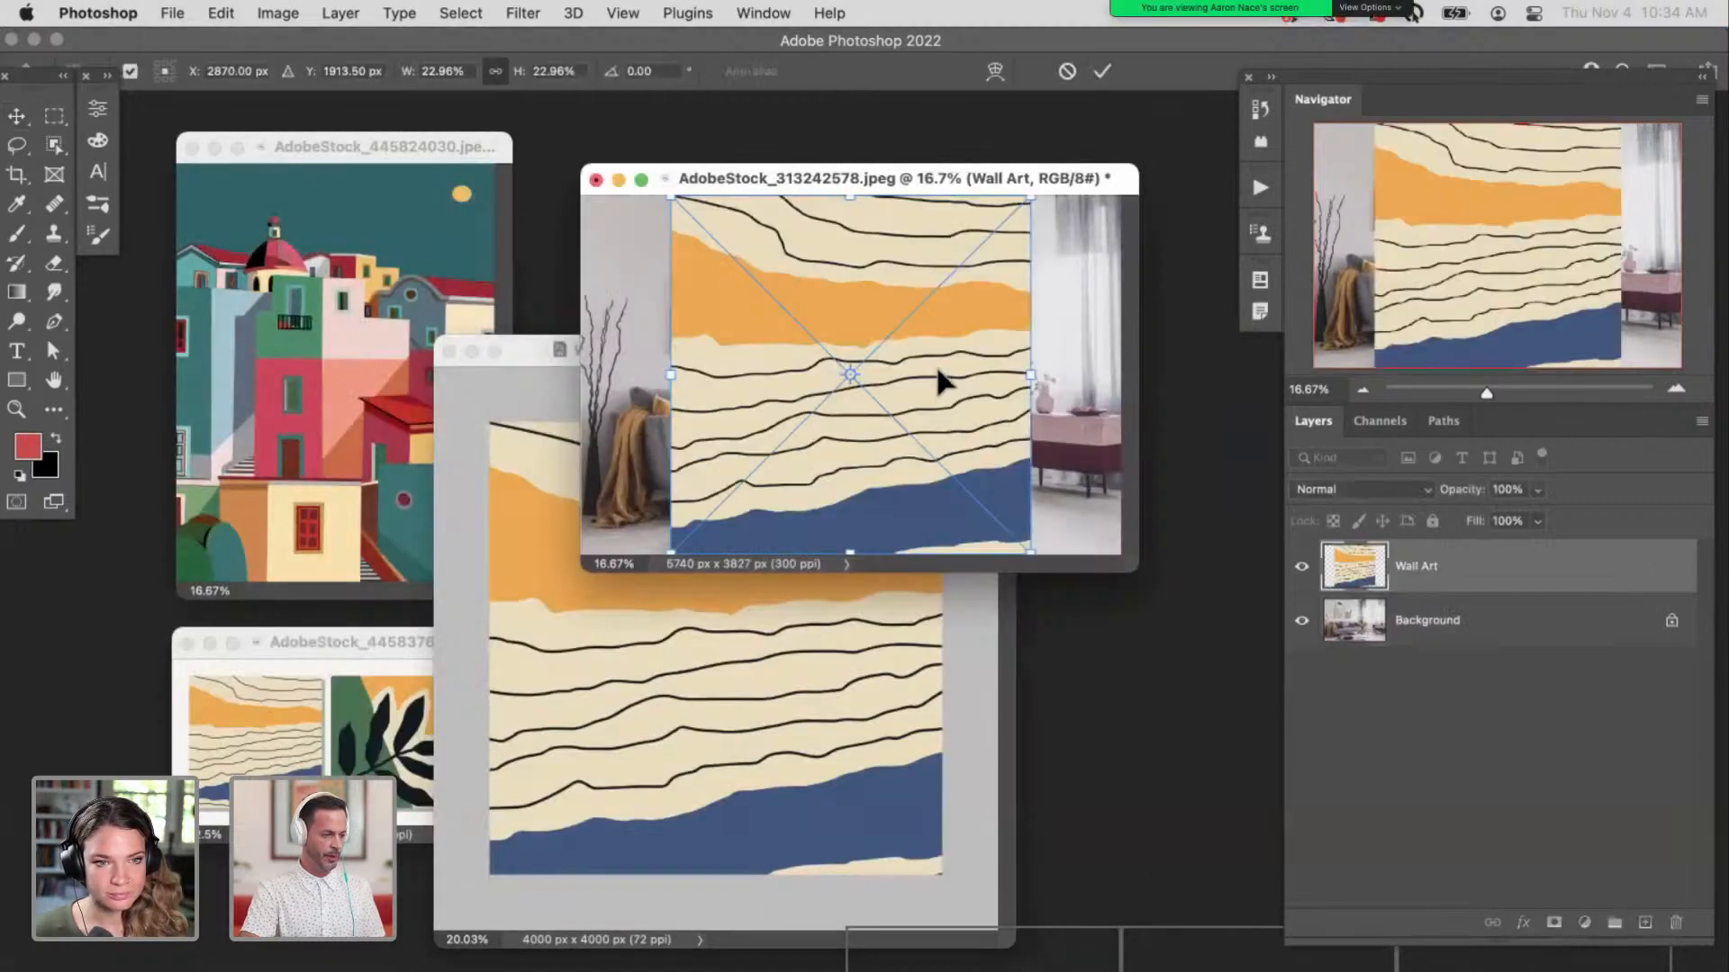
key("Return")
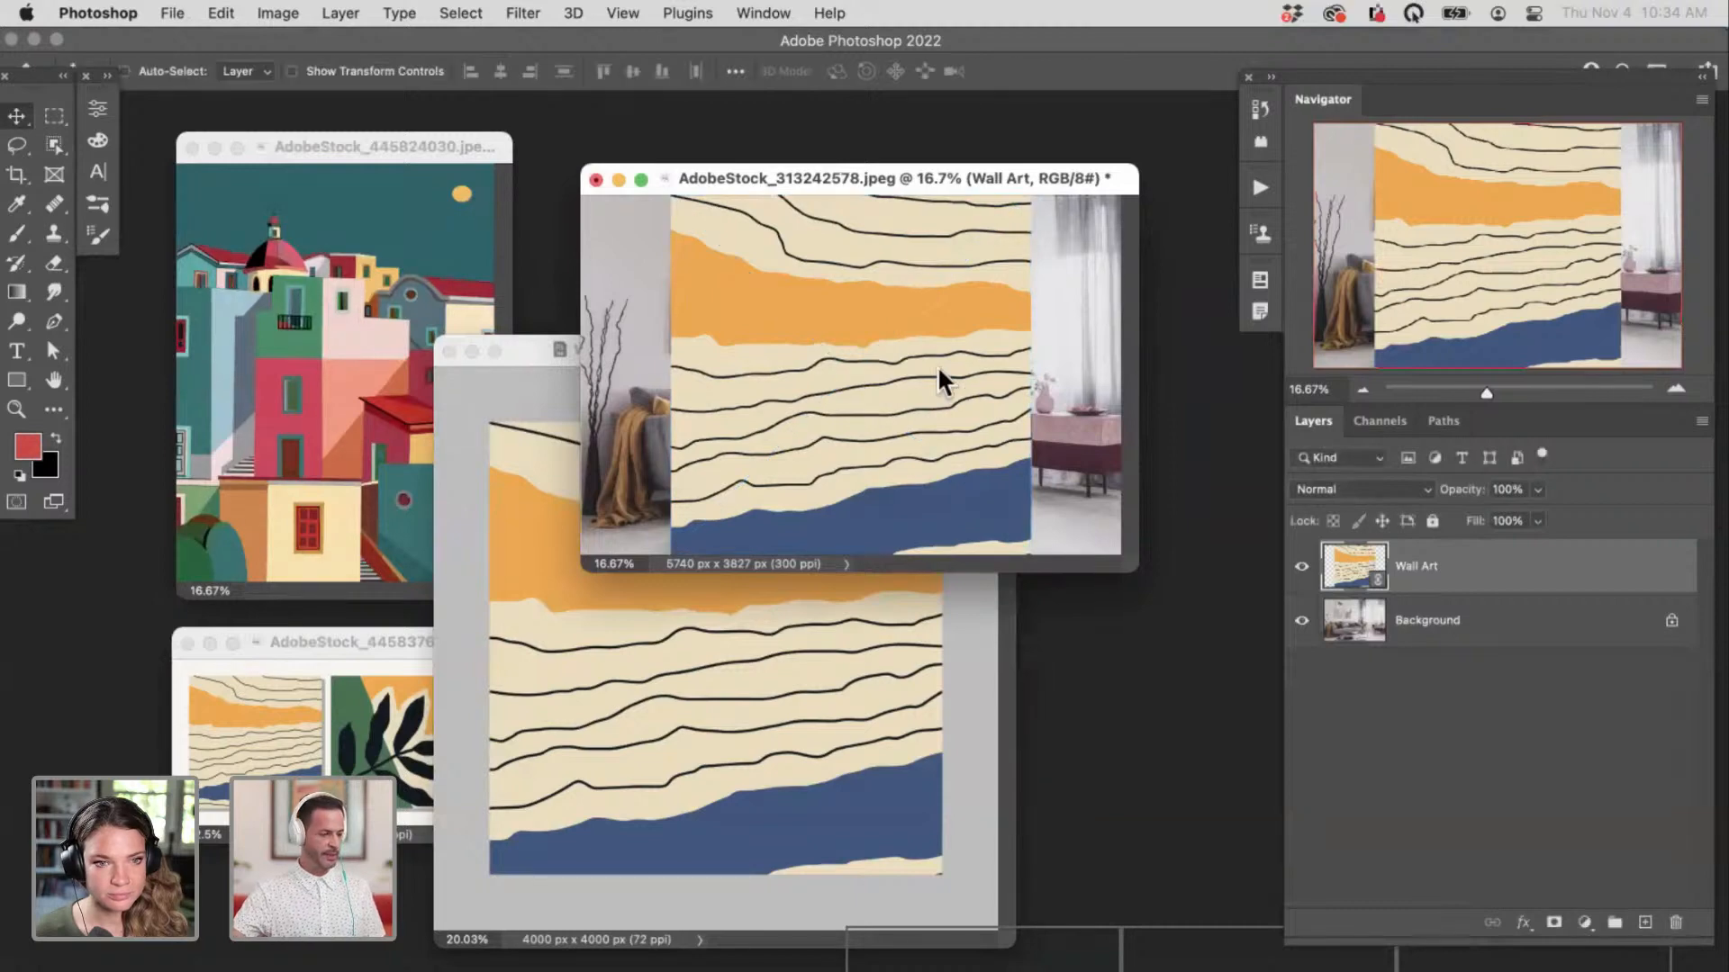
Step: View the photo full screen, shrink the Wall Art layer, and move it off the wall canvases onto the window curtains
key("f")
left_click_drag(946, 544, 1028, 531)
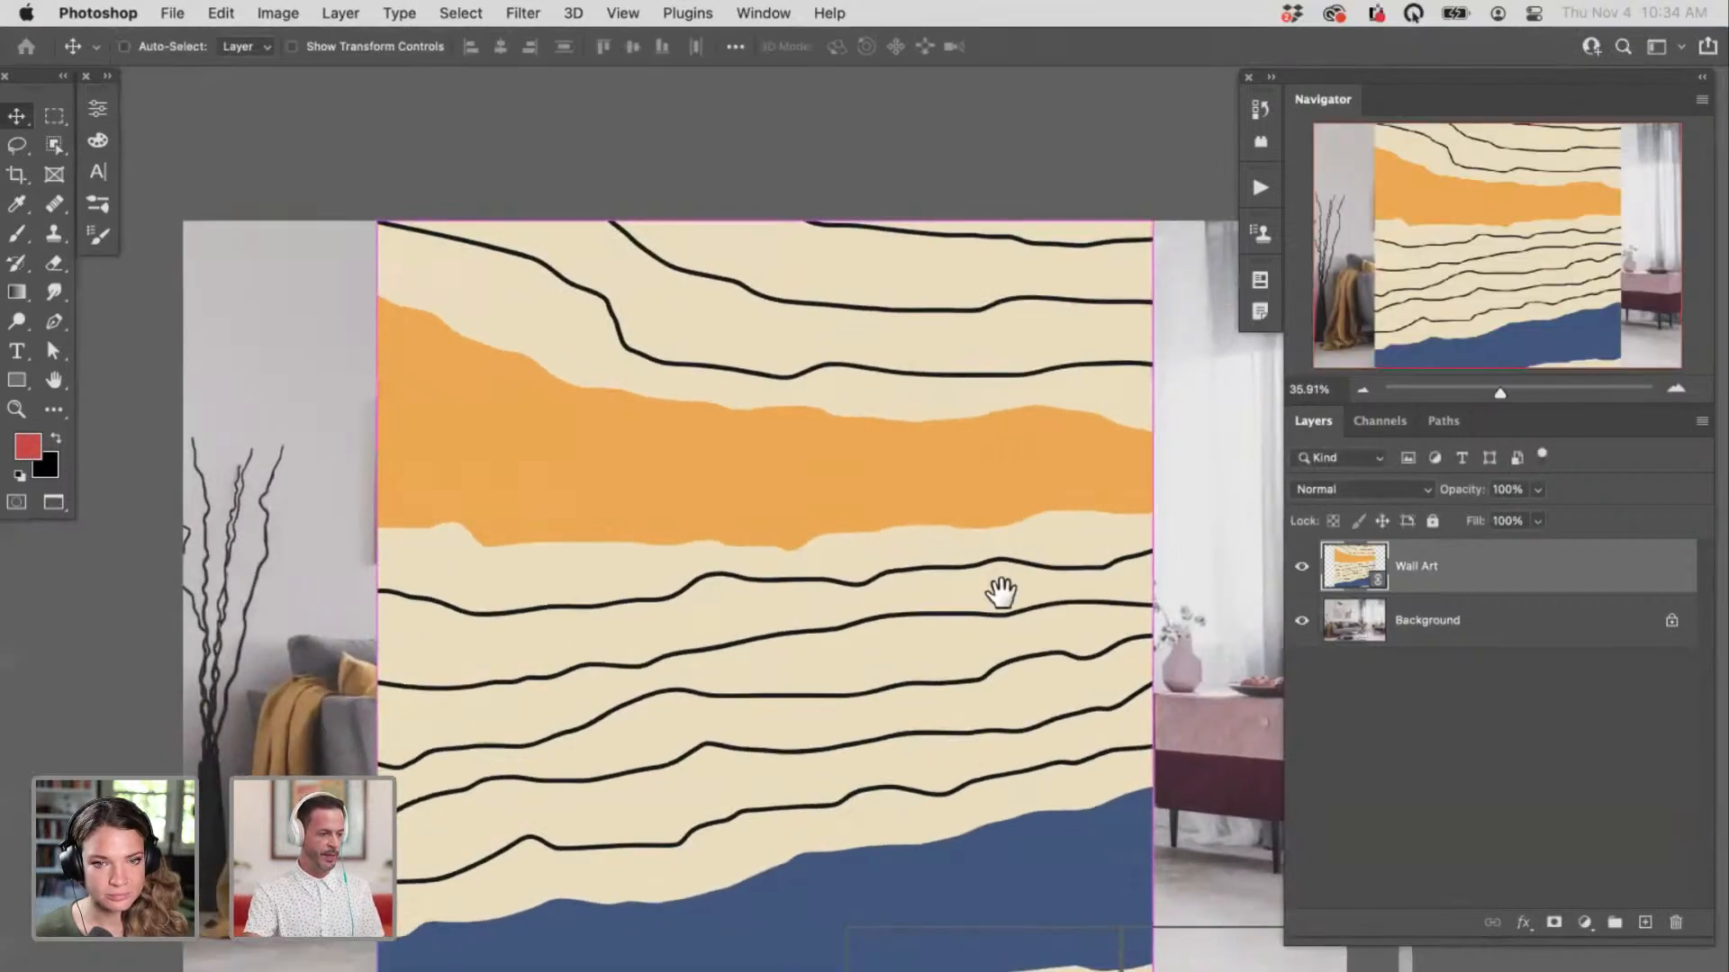
left_click_drag(1003, 595, 921, 486)
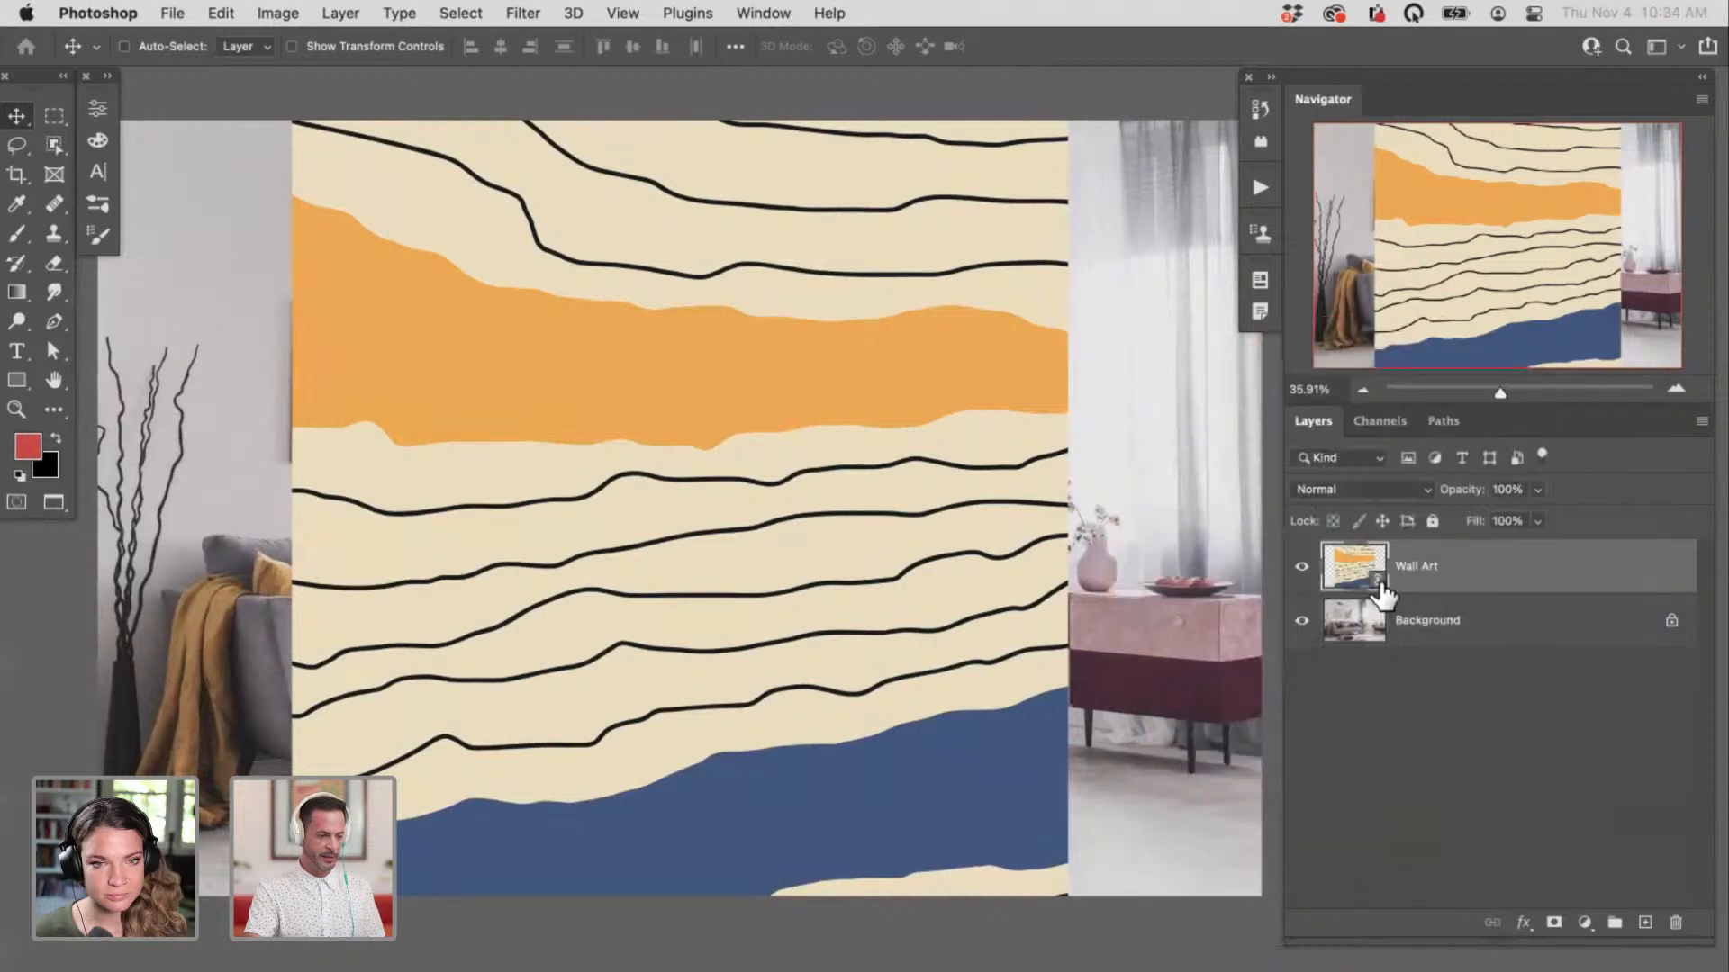
key("super+t")
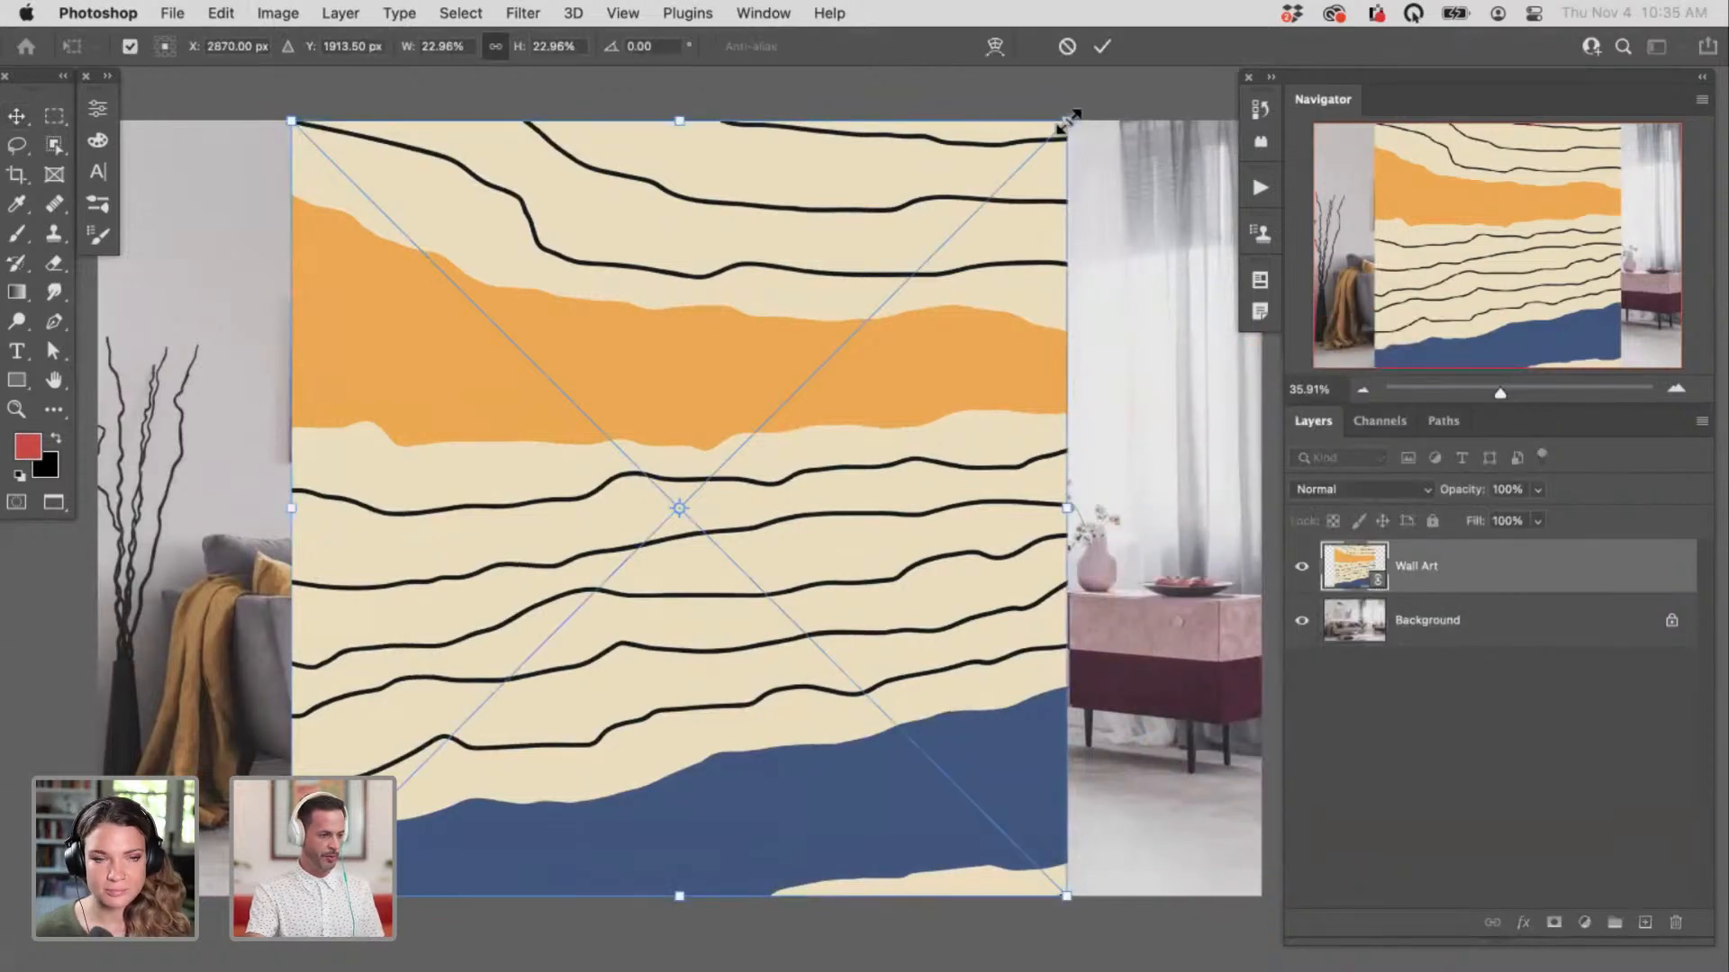
left_click_drag(1069, 123, 867, 420)
key("Return")
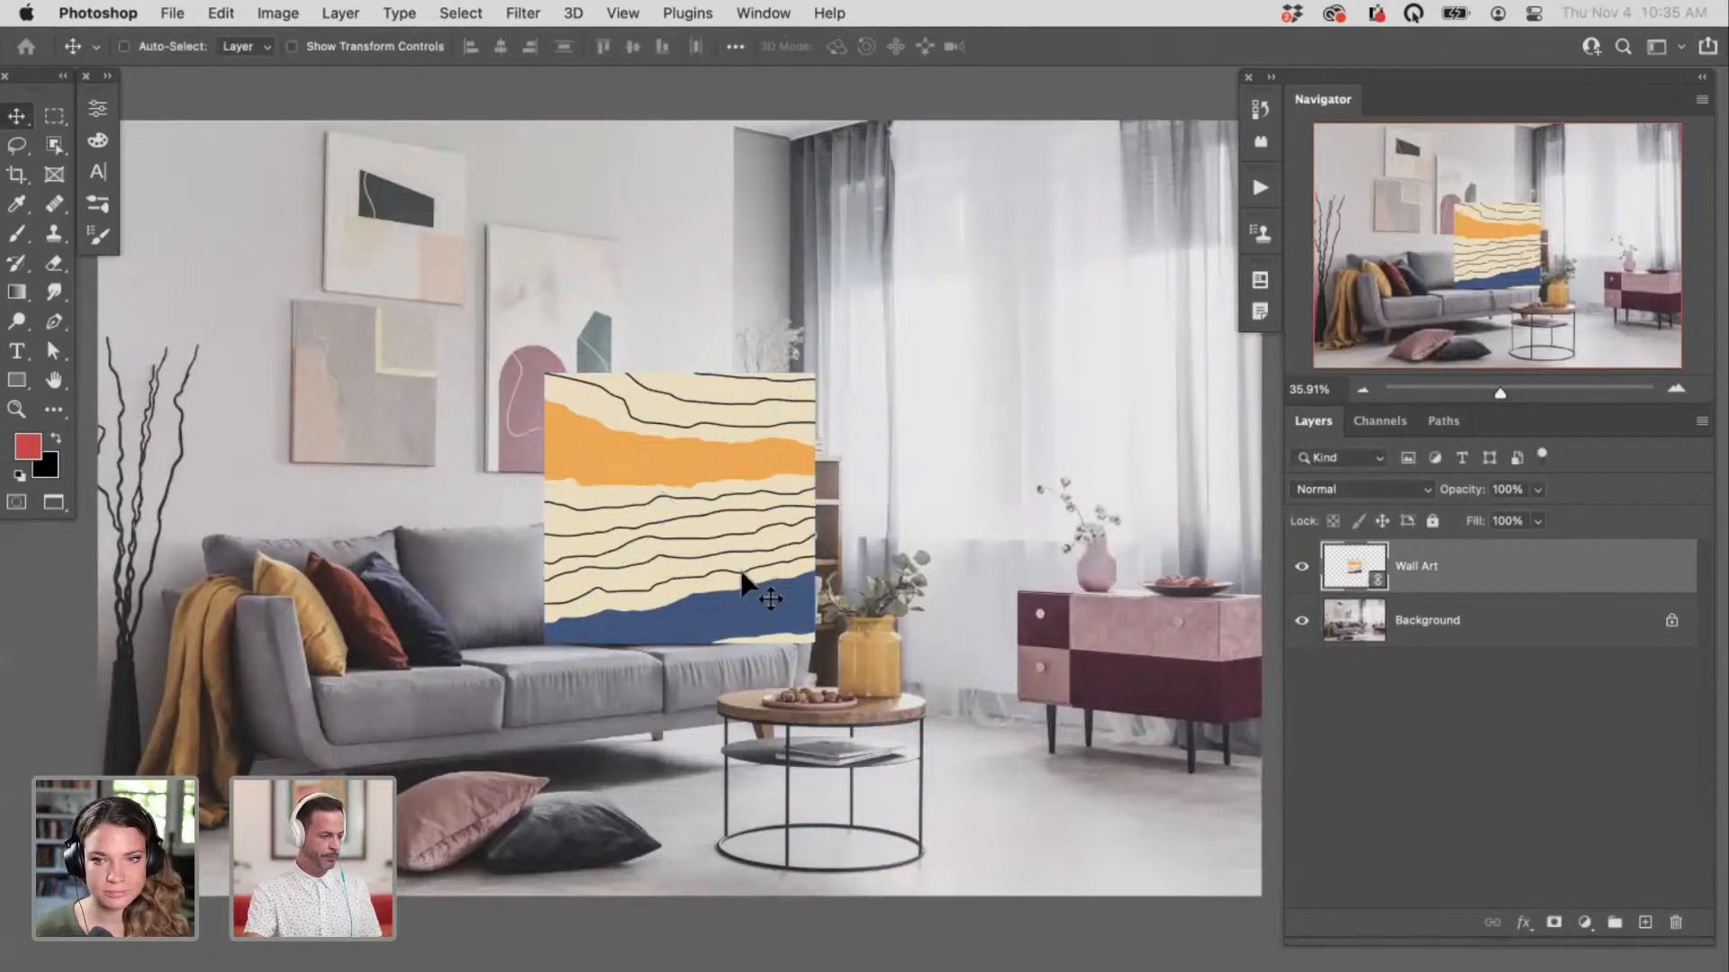
left_click_drag(760, 591, 939, 443)
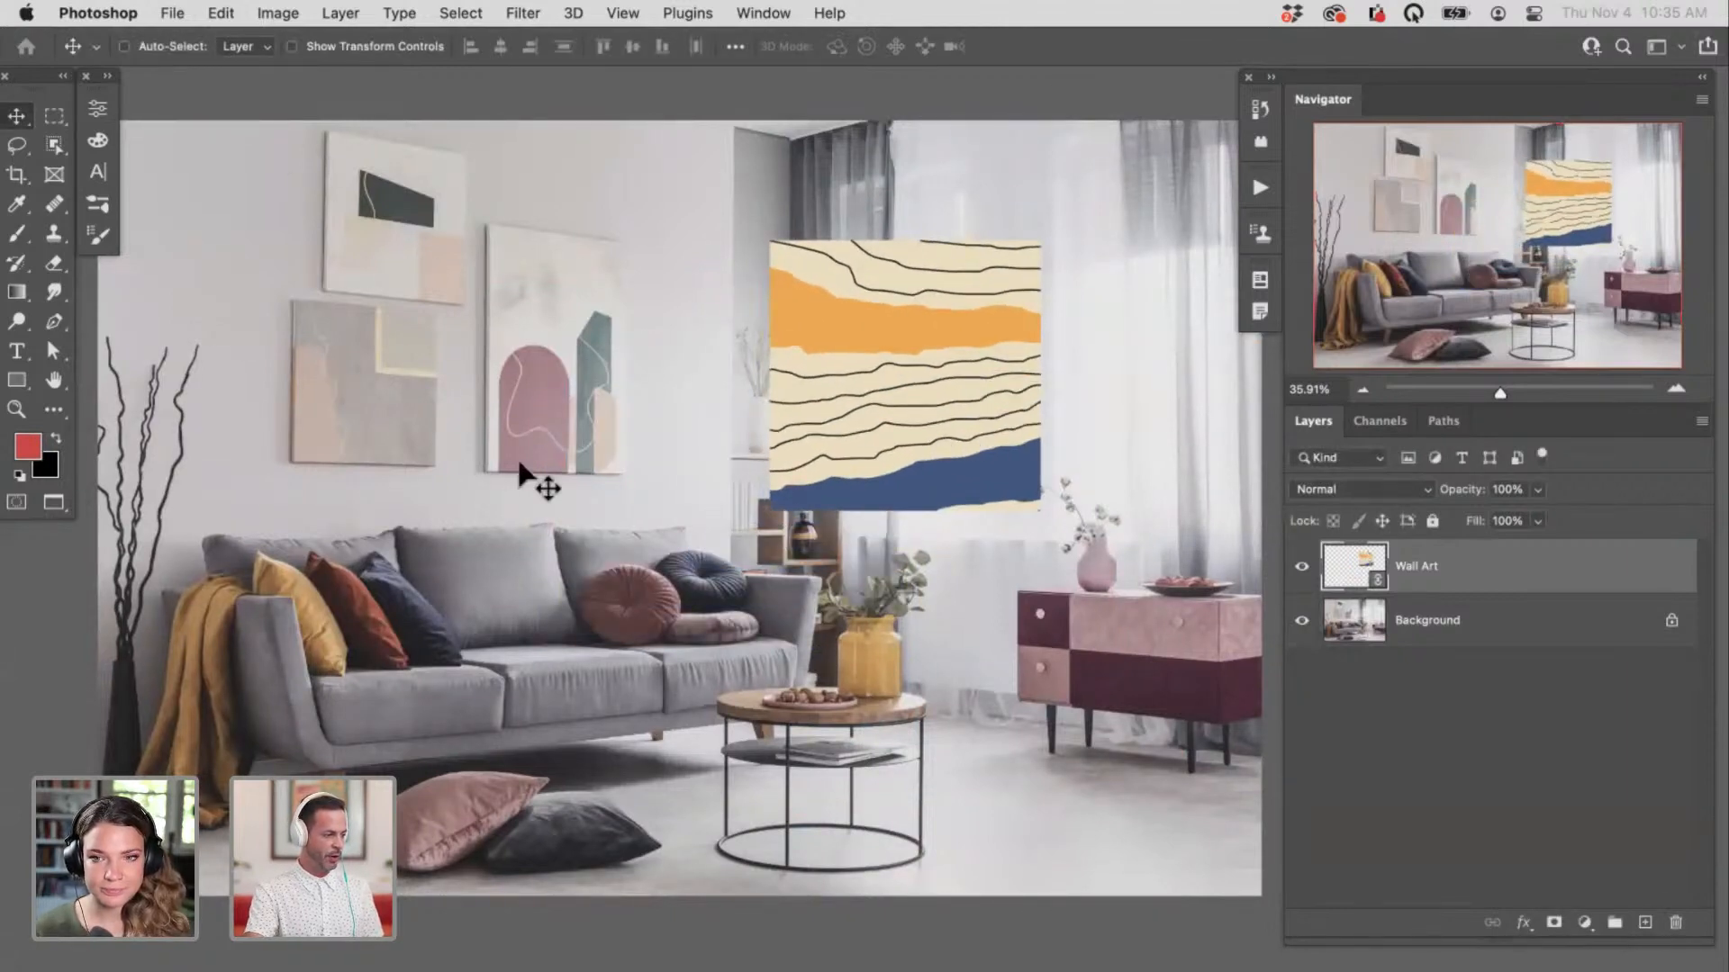
left_click_drag(502, 476, 628, 543)
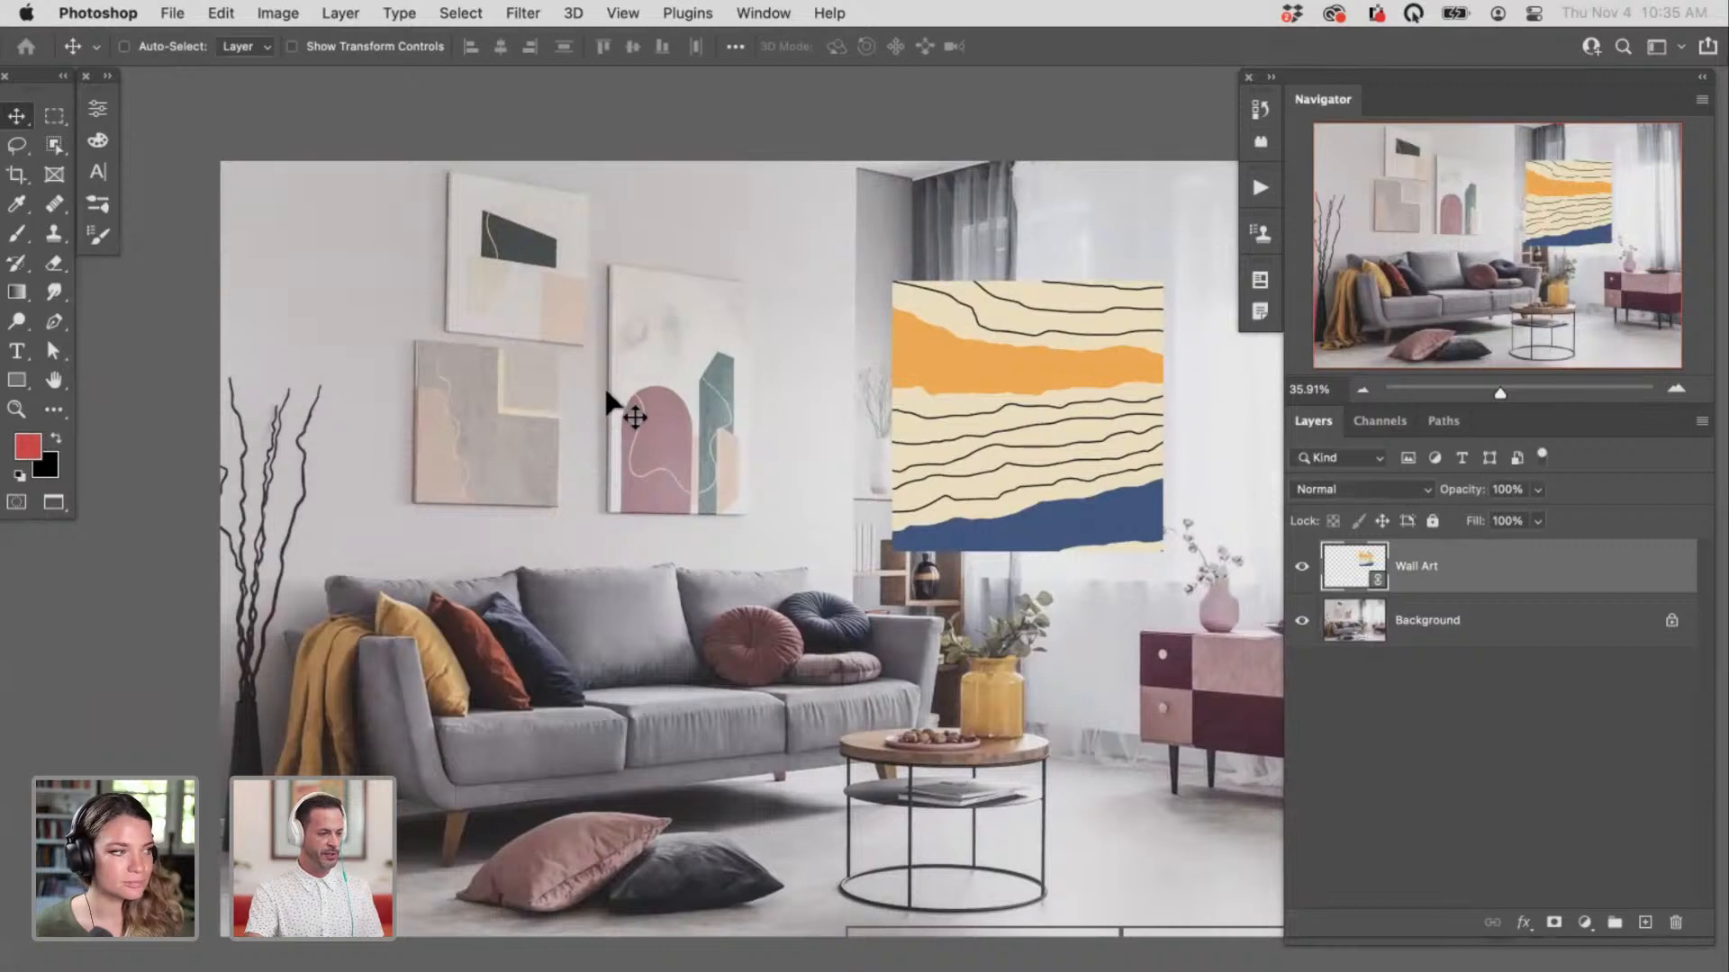
Step: Add an empty layer above the Background and lasso loosely around all three canvases on the wall
left_click(1450, 614)
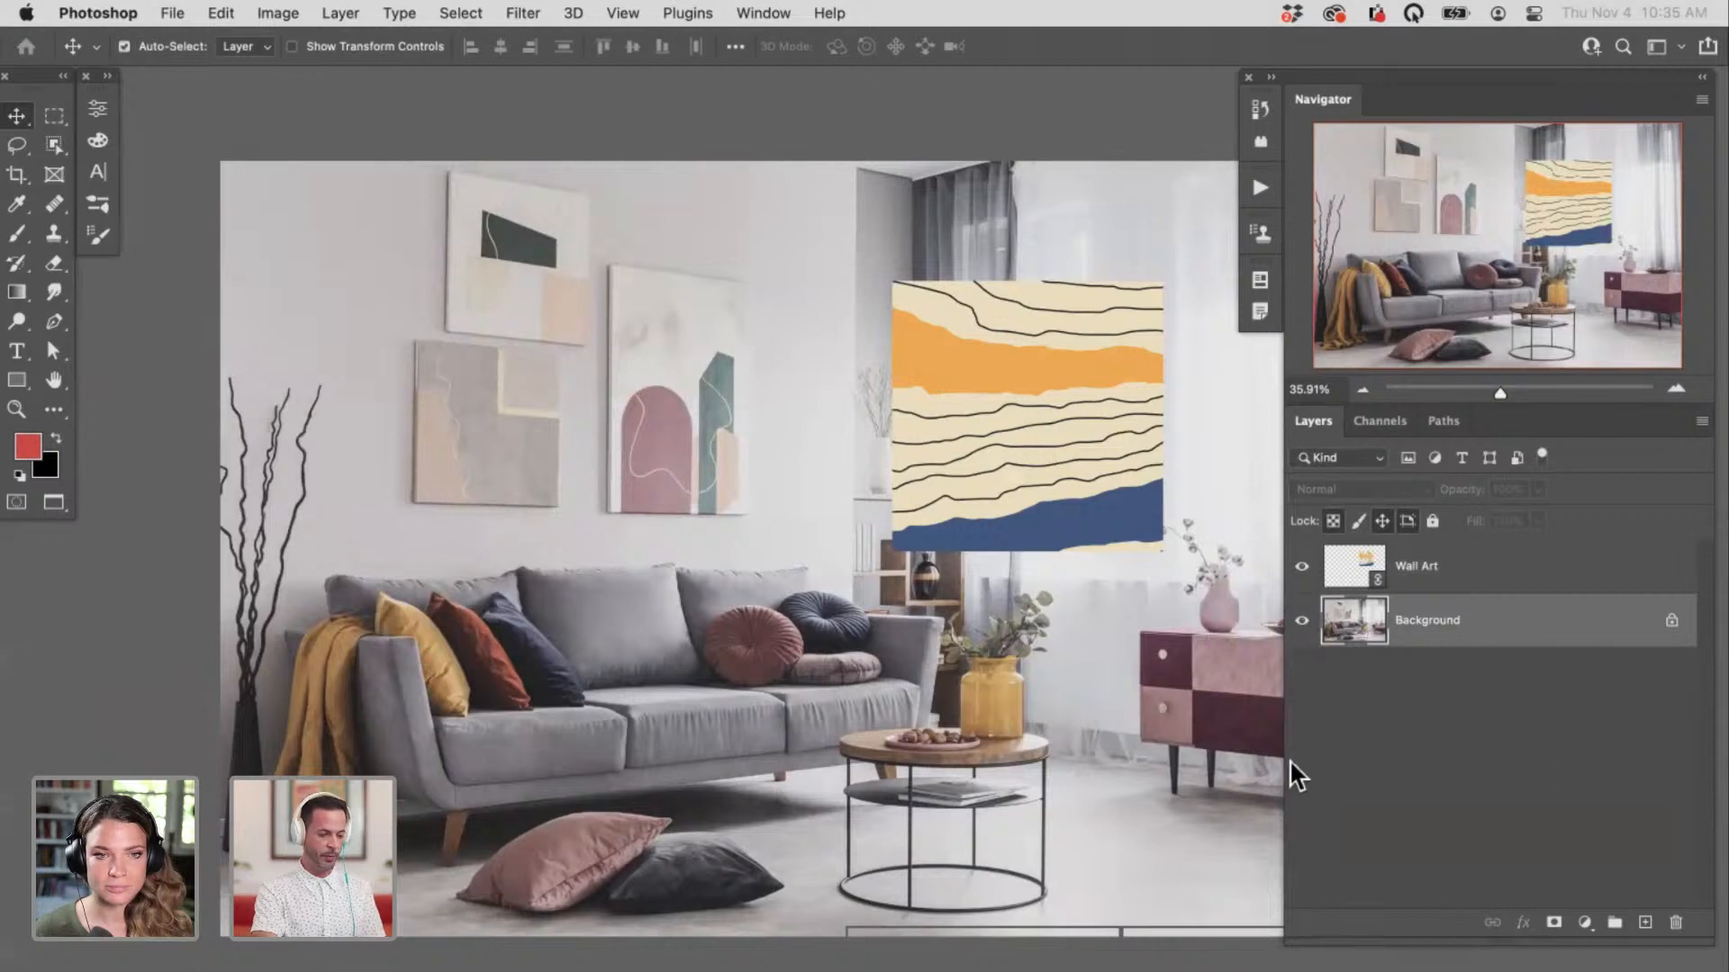
key("super+shift+alt+n")
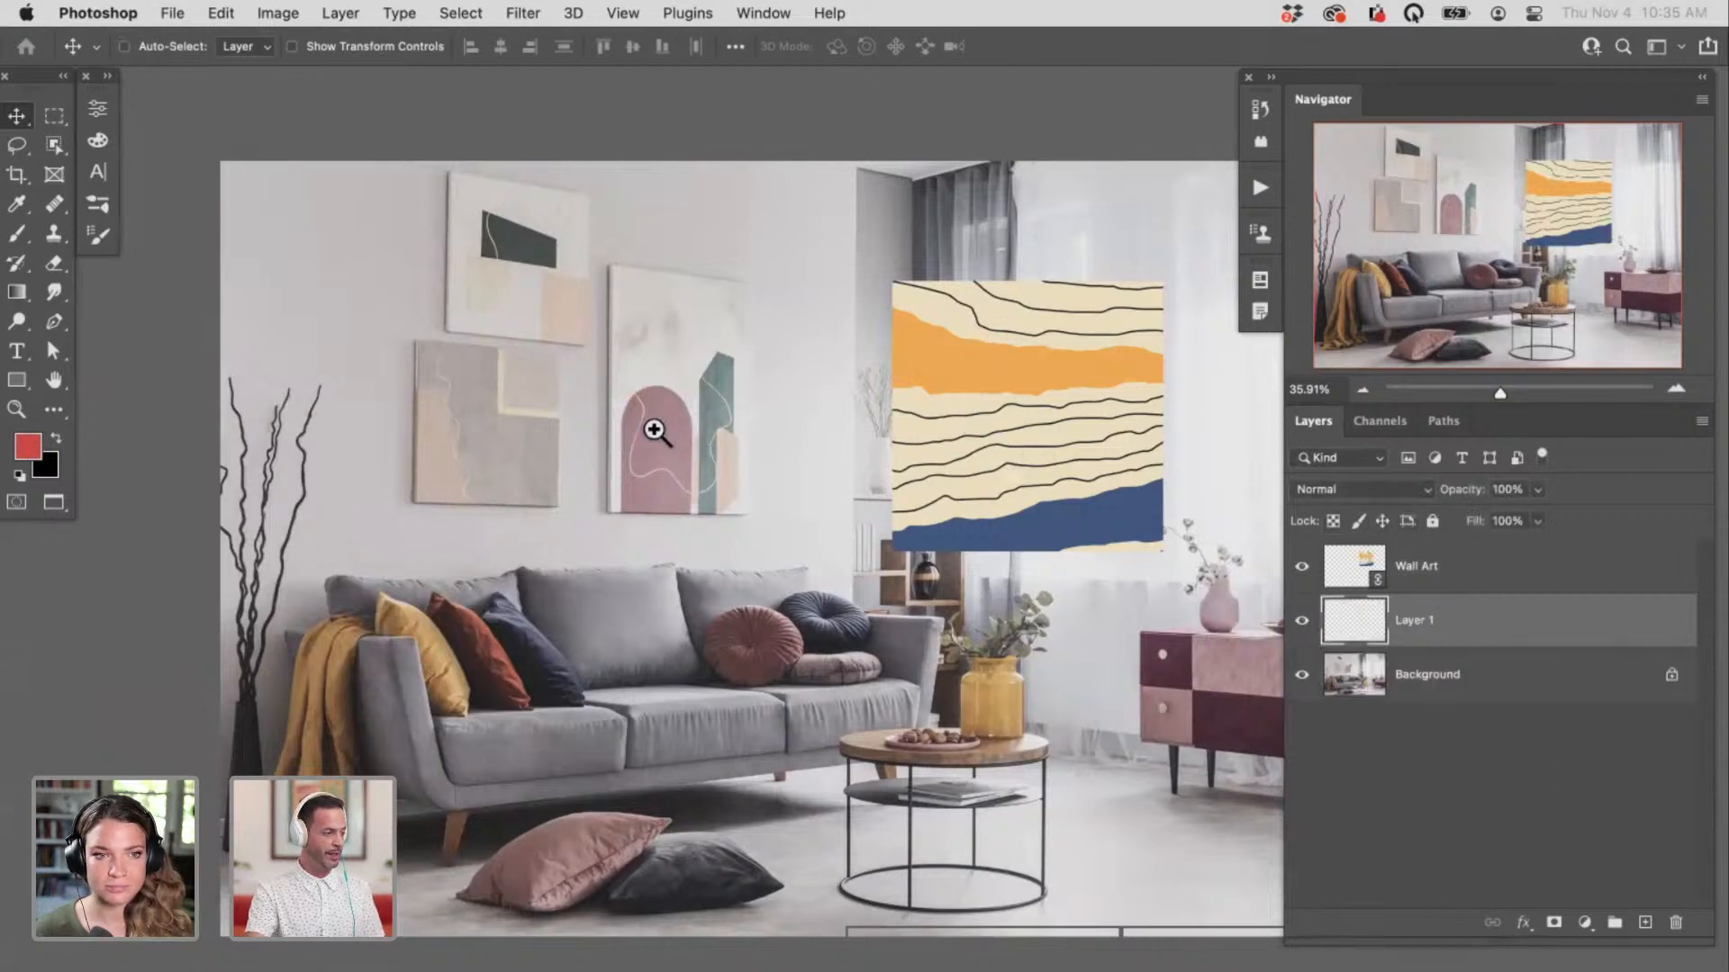
left_click_drag(624, 442, 884, 714)
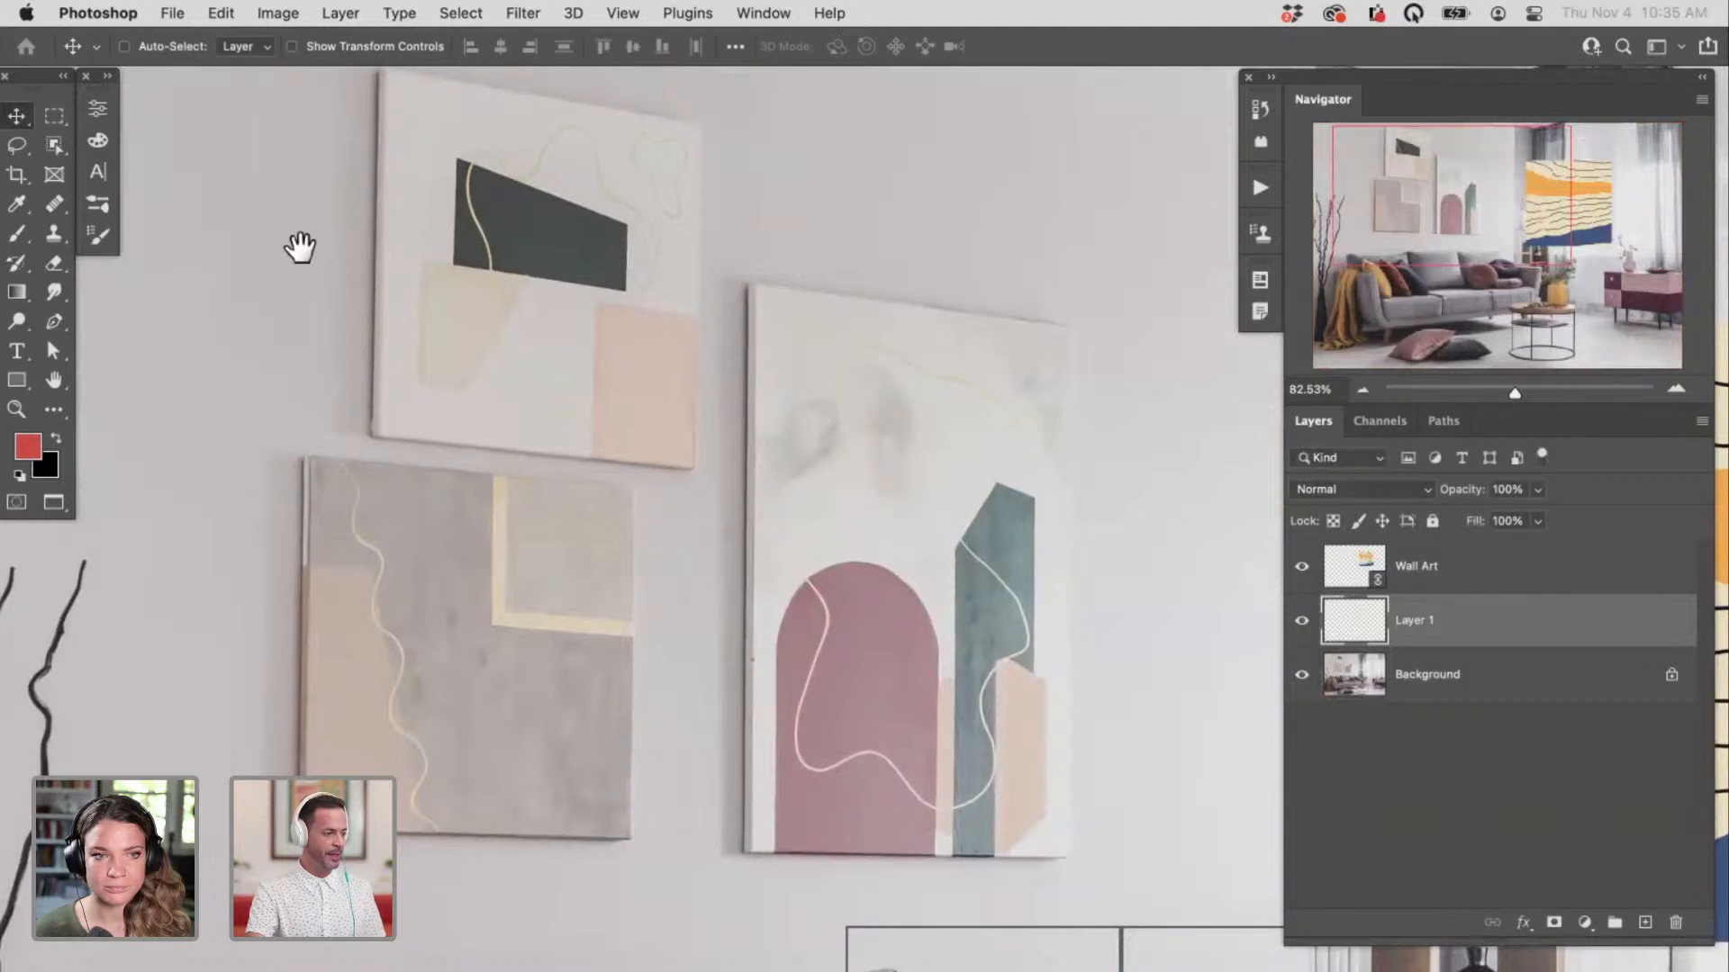
left_click_drag(300, 248, 527, 513)
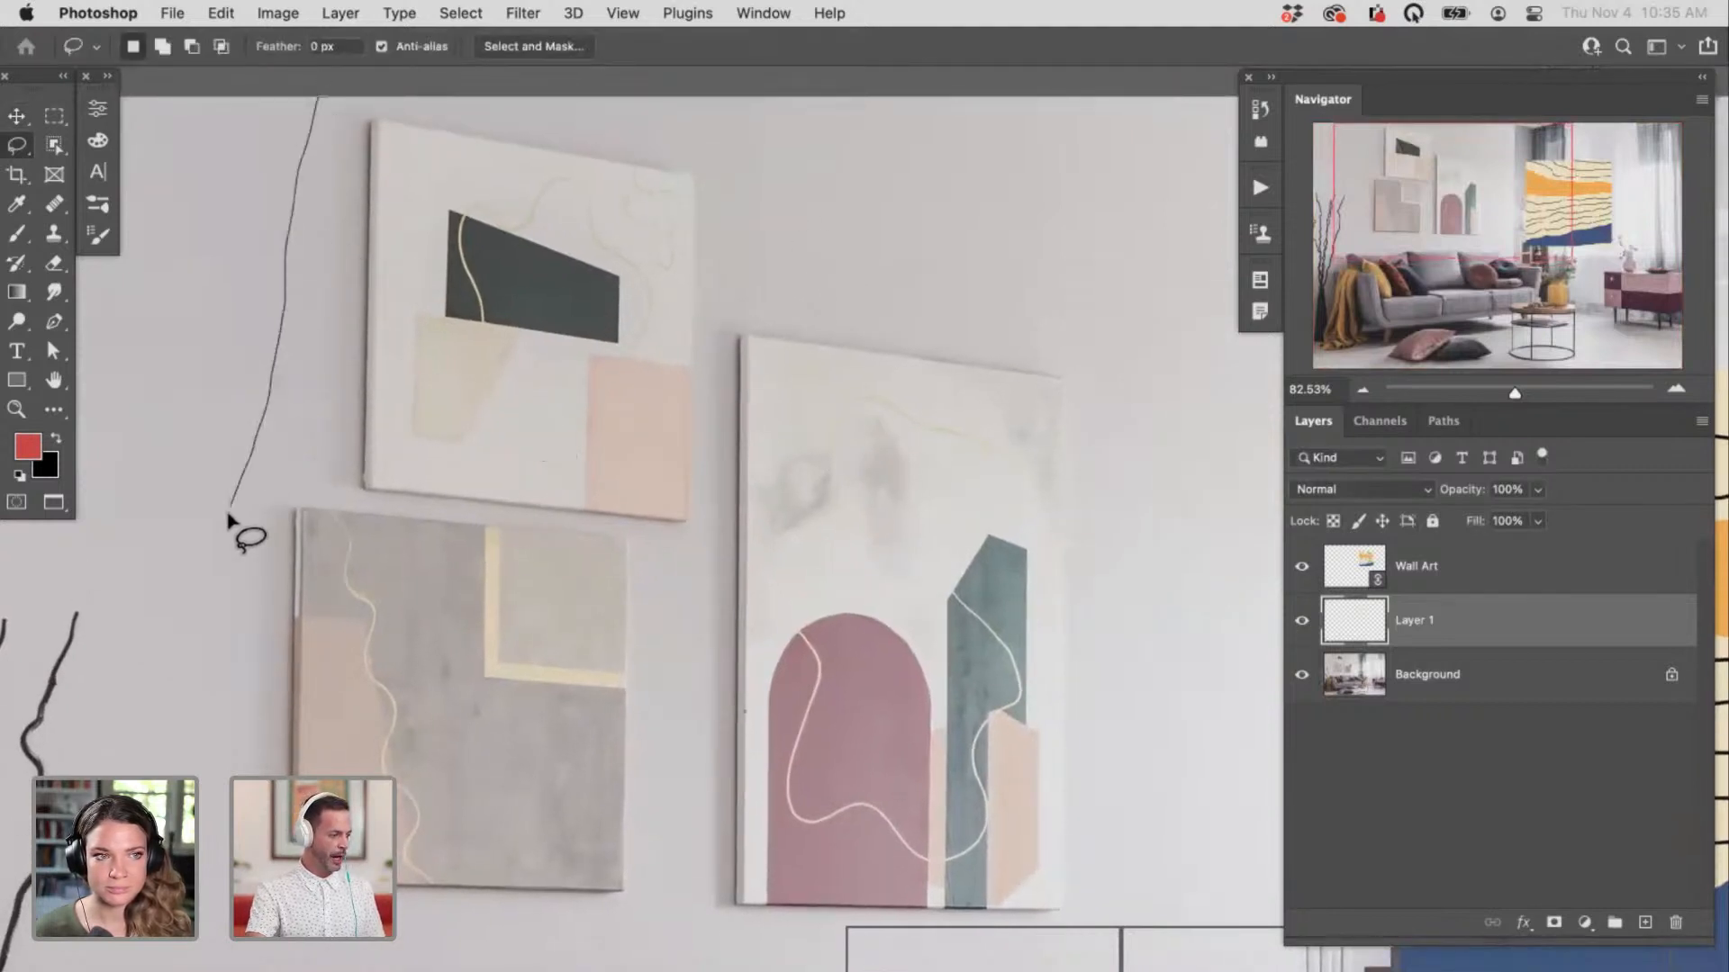
mouse_move(401, 967)
left_mouse_down()
mouse_move(549, 969)
mouse_move(479, 813)
left_mouse_up()
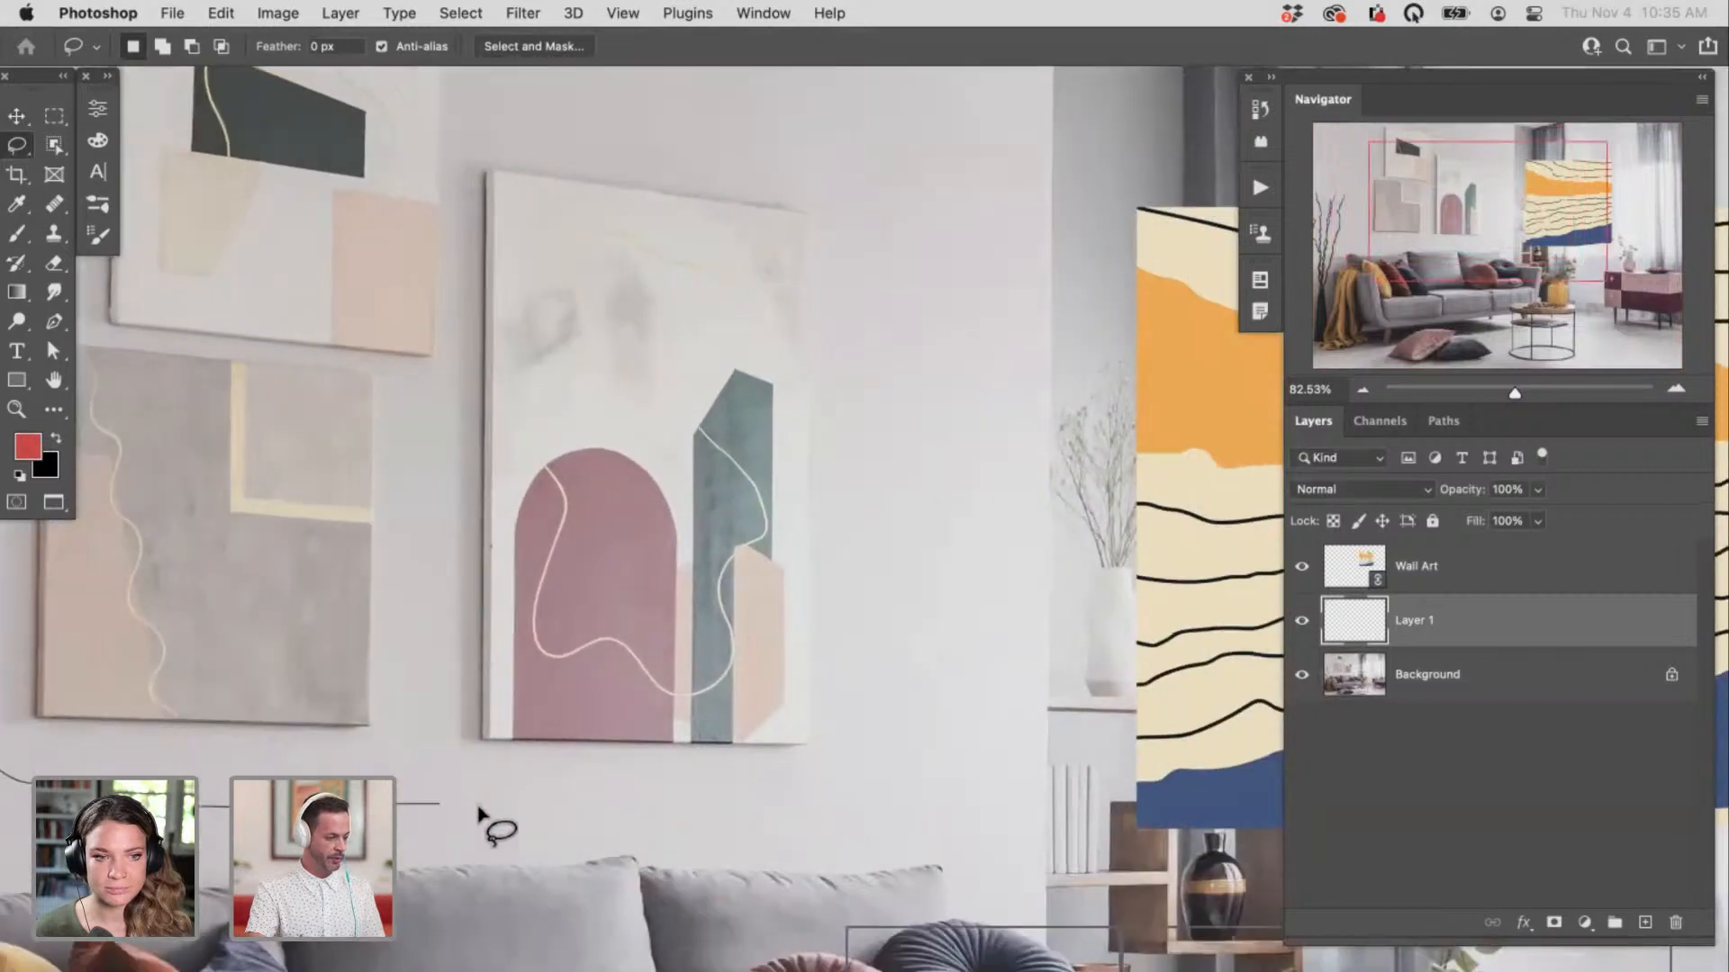
mouse_move(860, 692)
left_mouse_down()
mouse_move(869, 526)
mouse_move(943, 742)
mouse_move(936, 520)
left_mouse_up()
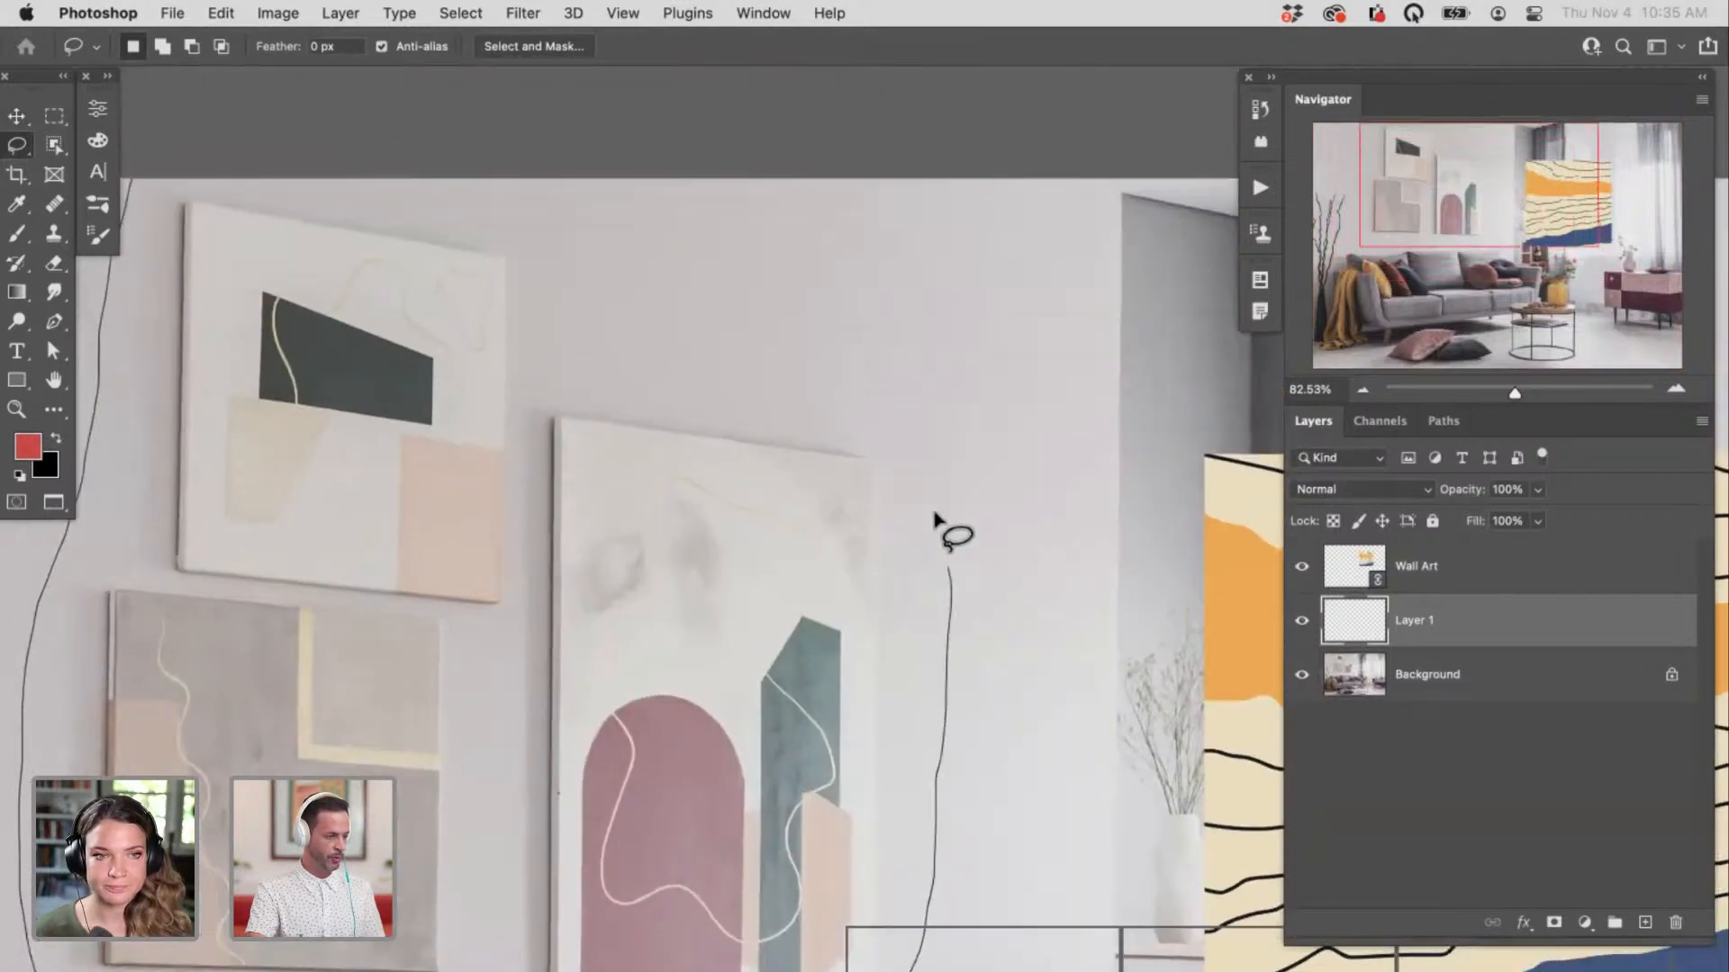
left_click_drag(315, 133, 308, 140)
left_click_drag(539, 357, 780, 310)
Step: Try to remove the selected canvases with Content-Aware Fill, sampling all layers and enlarging the preview
left_click(225, 13)
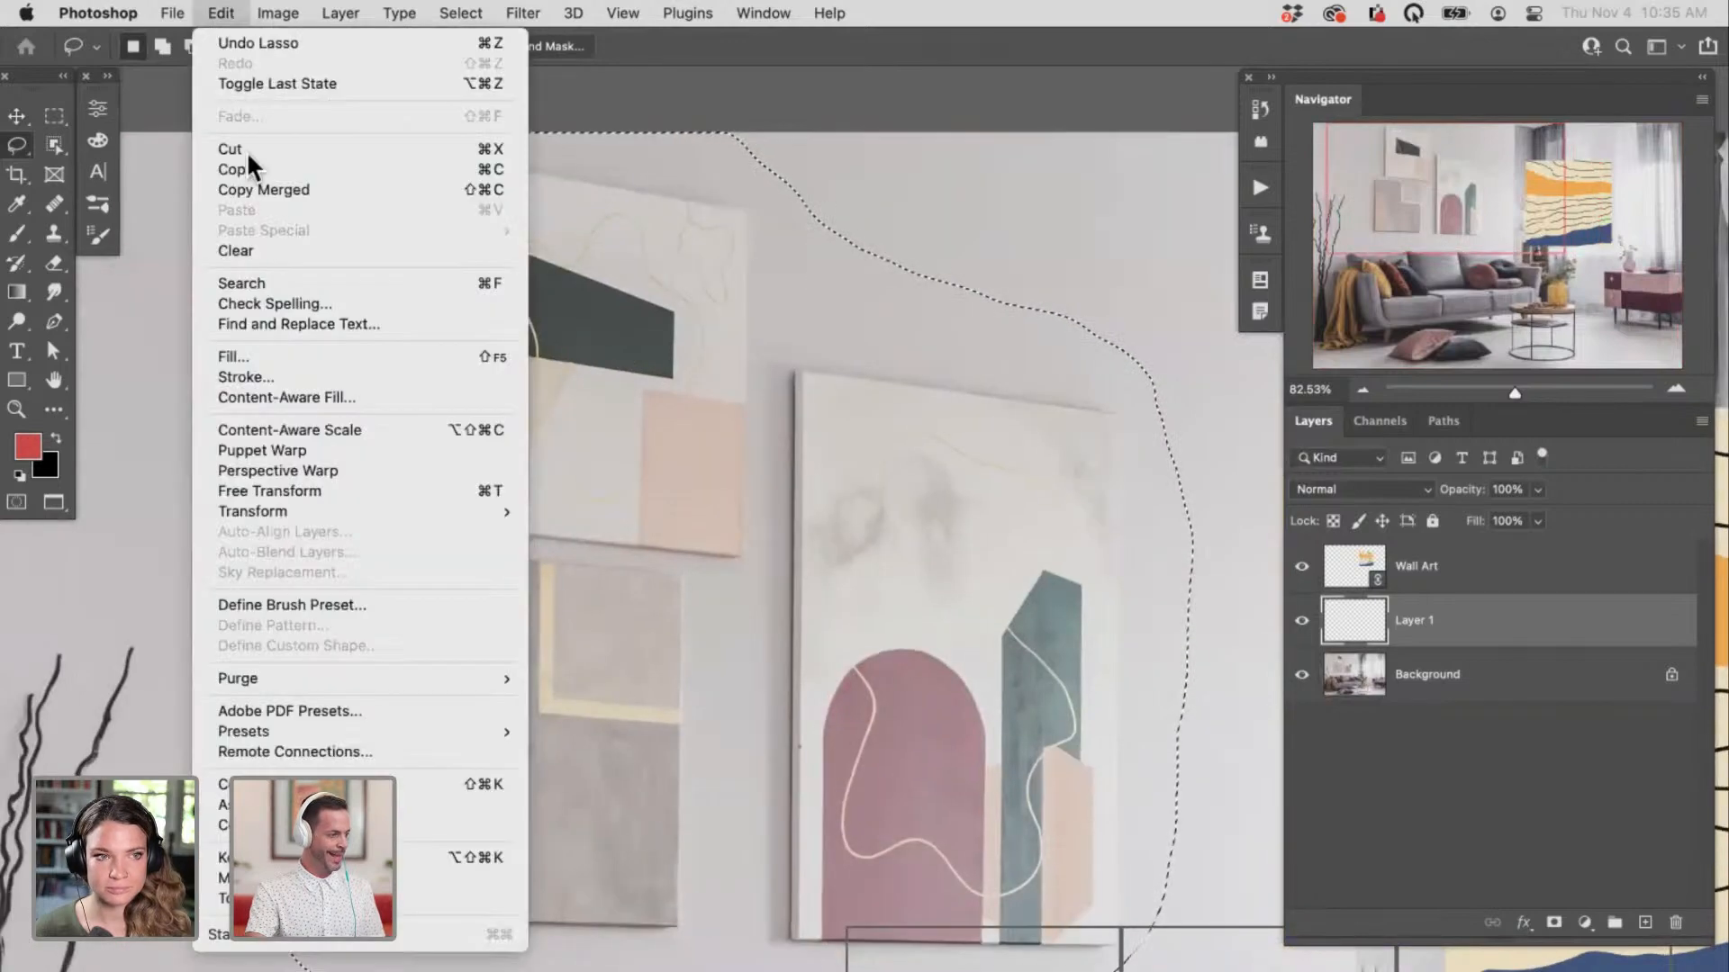
left_click(300, 397)
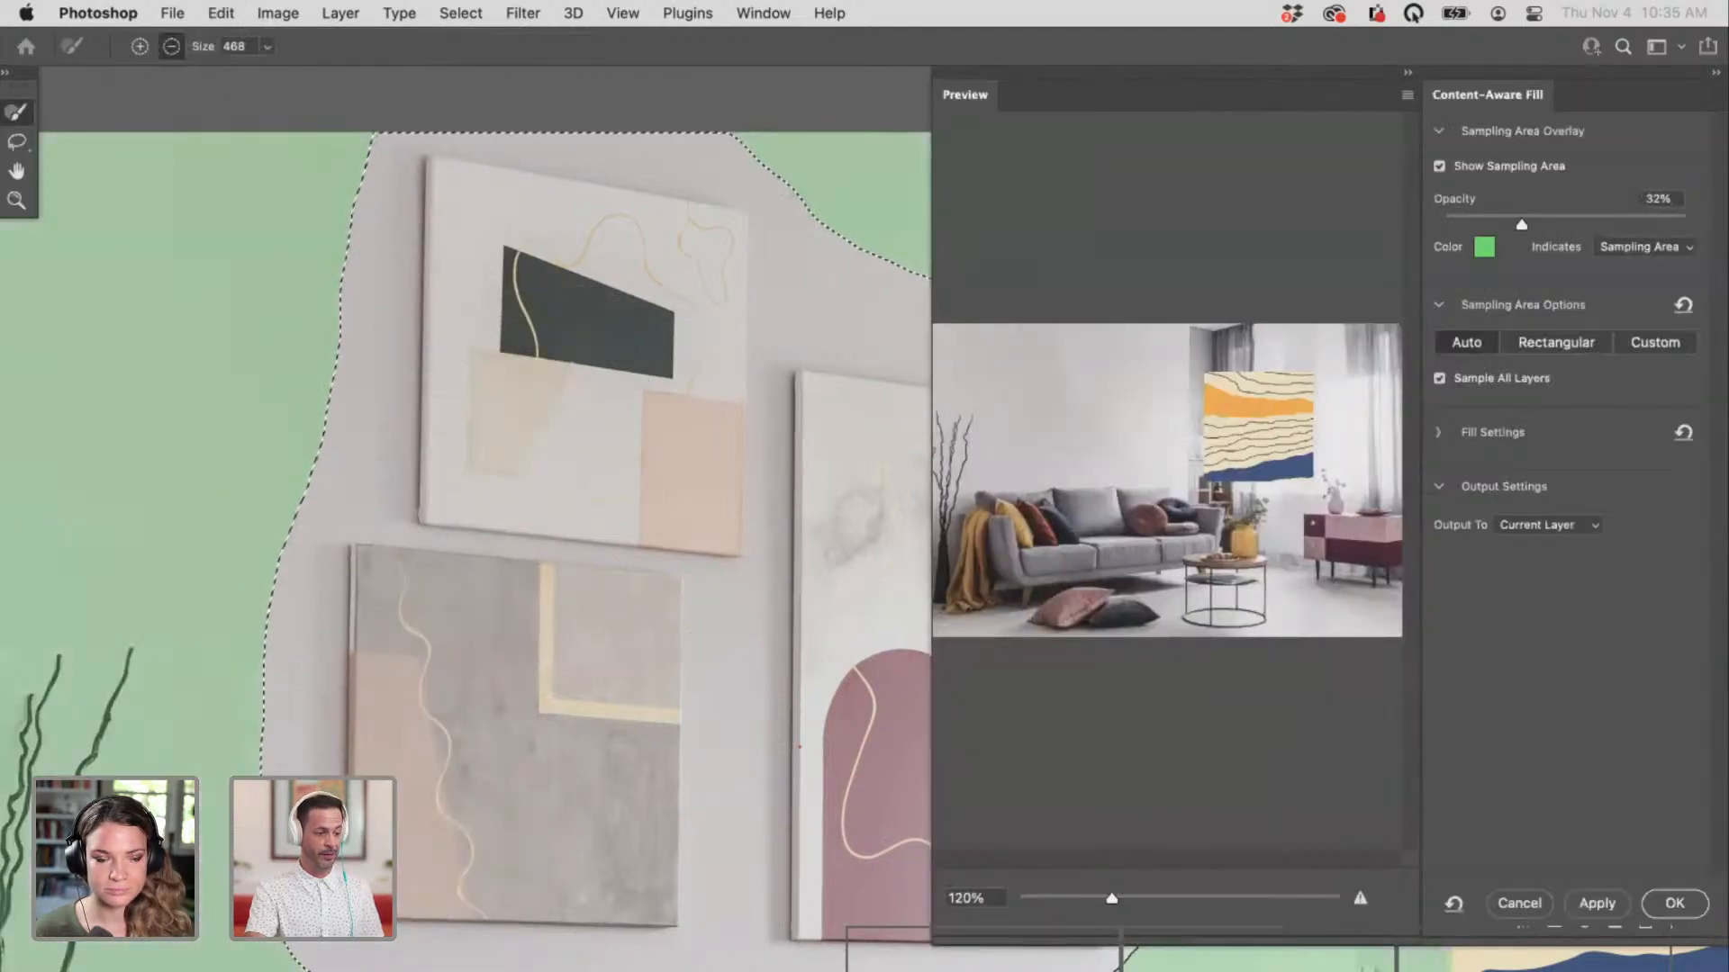
left_click(1120, 899)
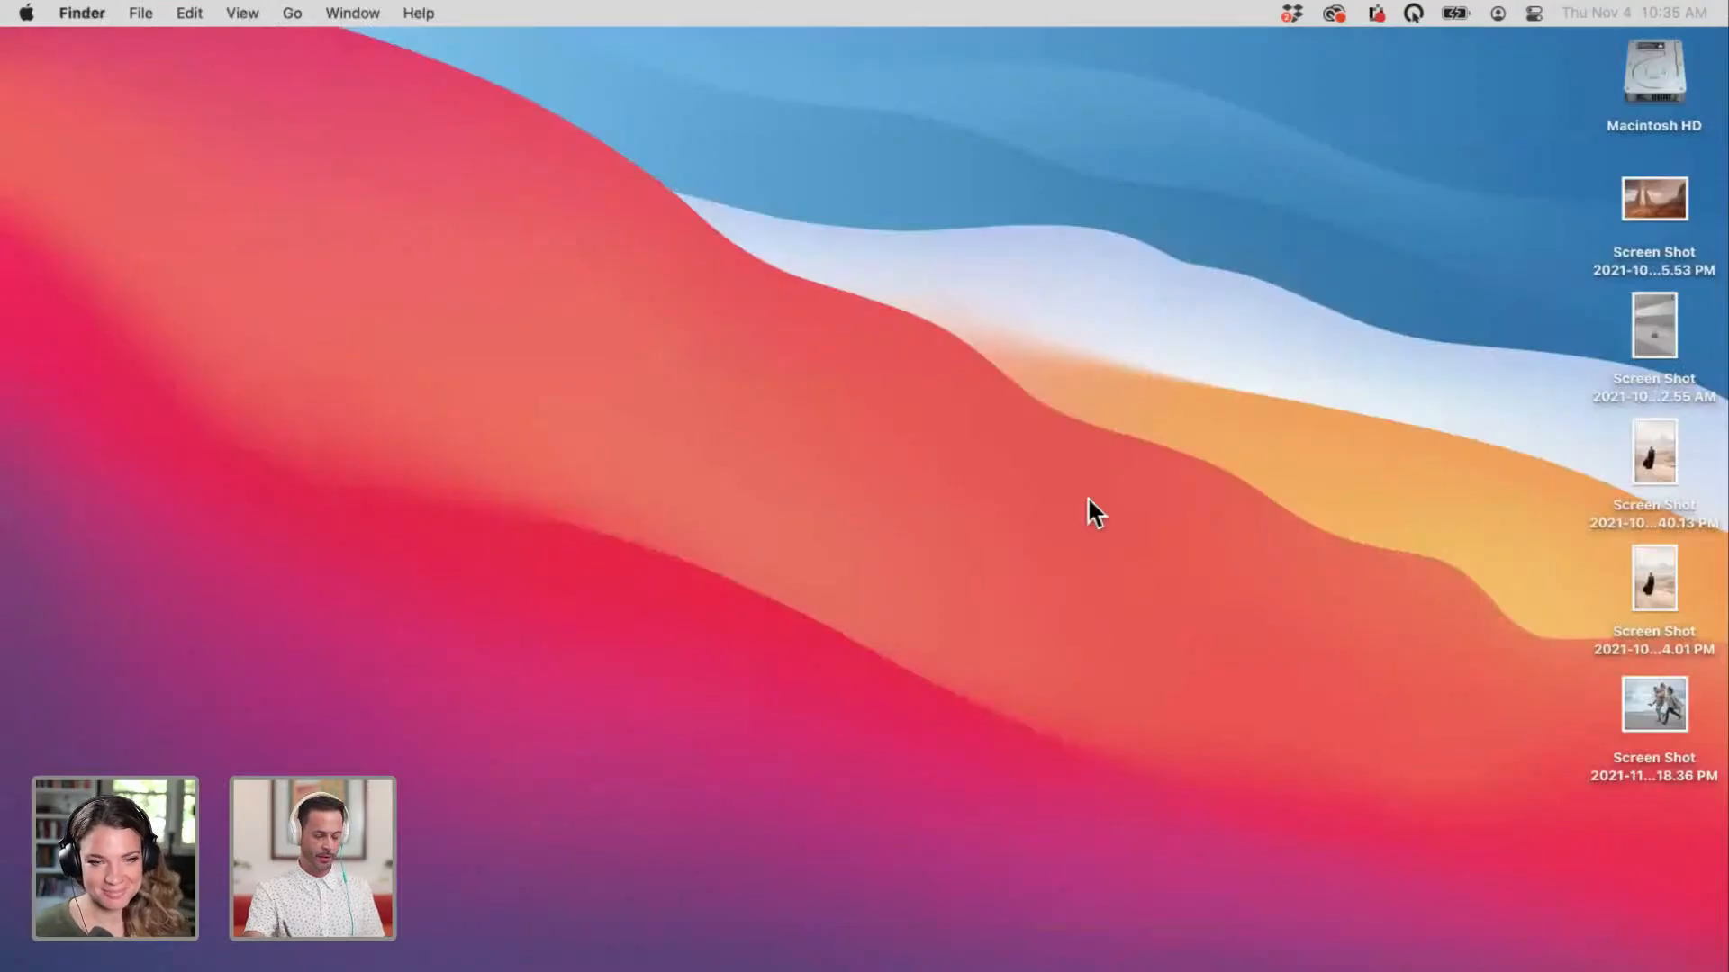
Step: Relaunch Adobe Photoshop 2022 and dismiss the error report without sending it
key("super+Tab")
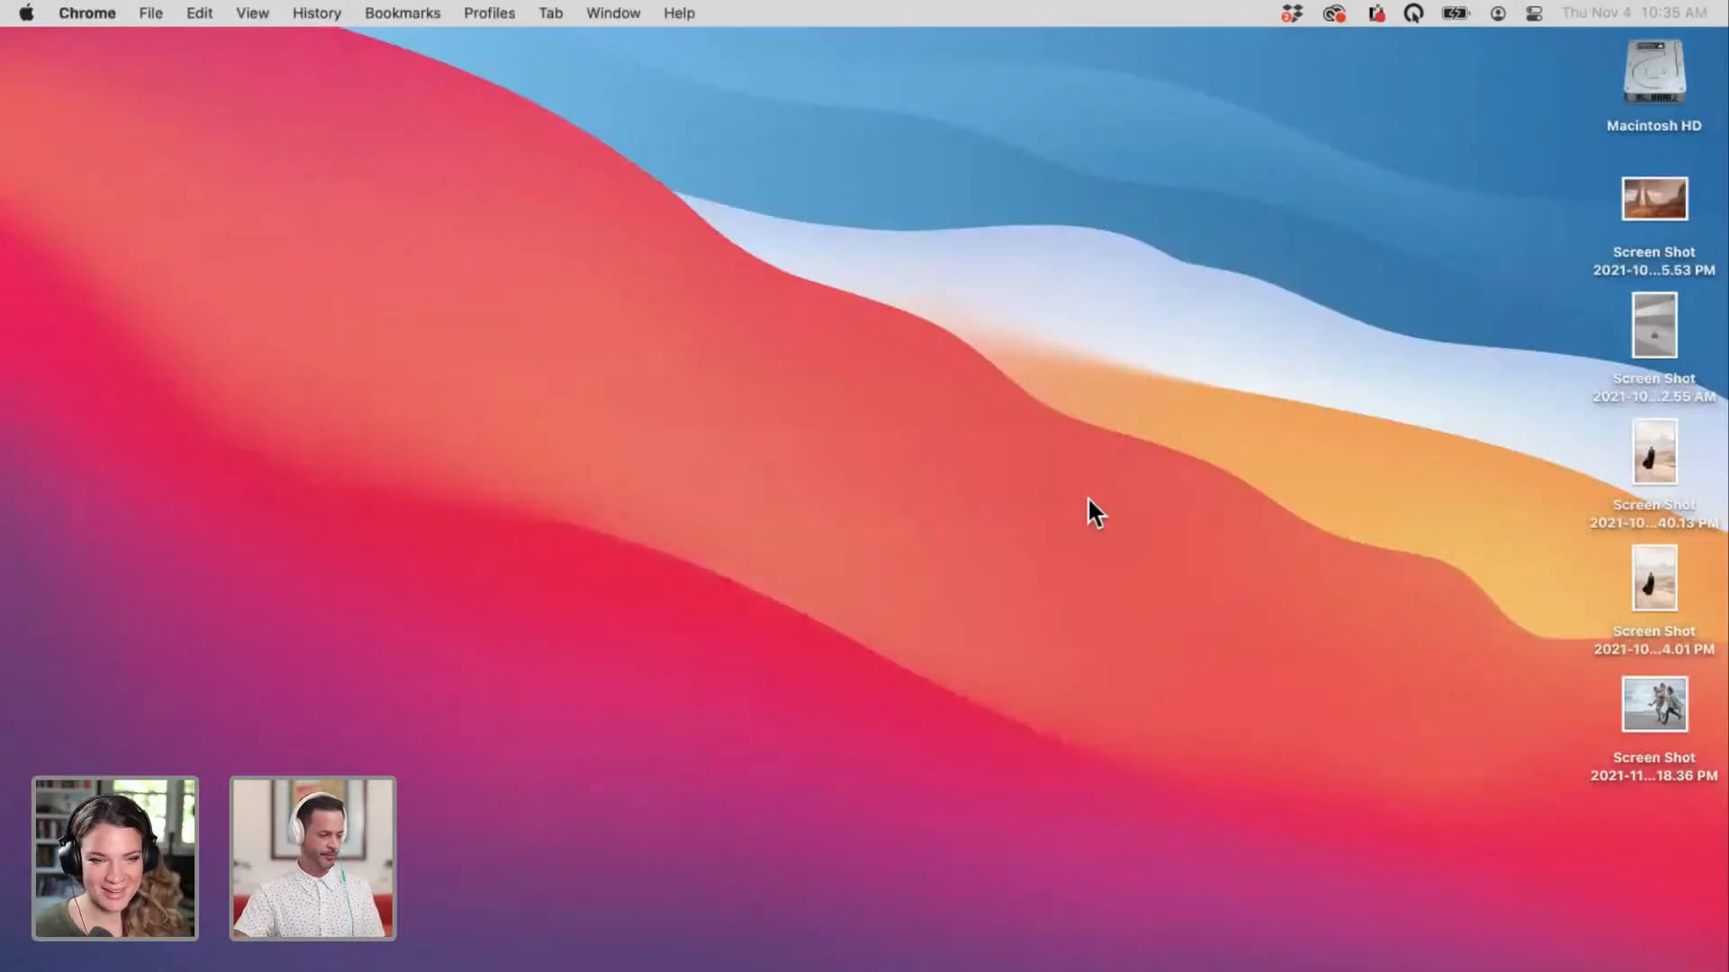
key("super+space")
type("photo")
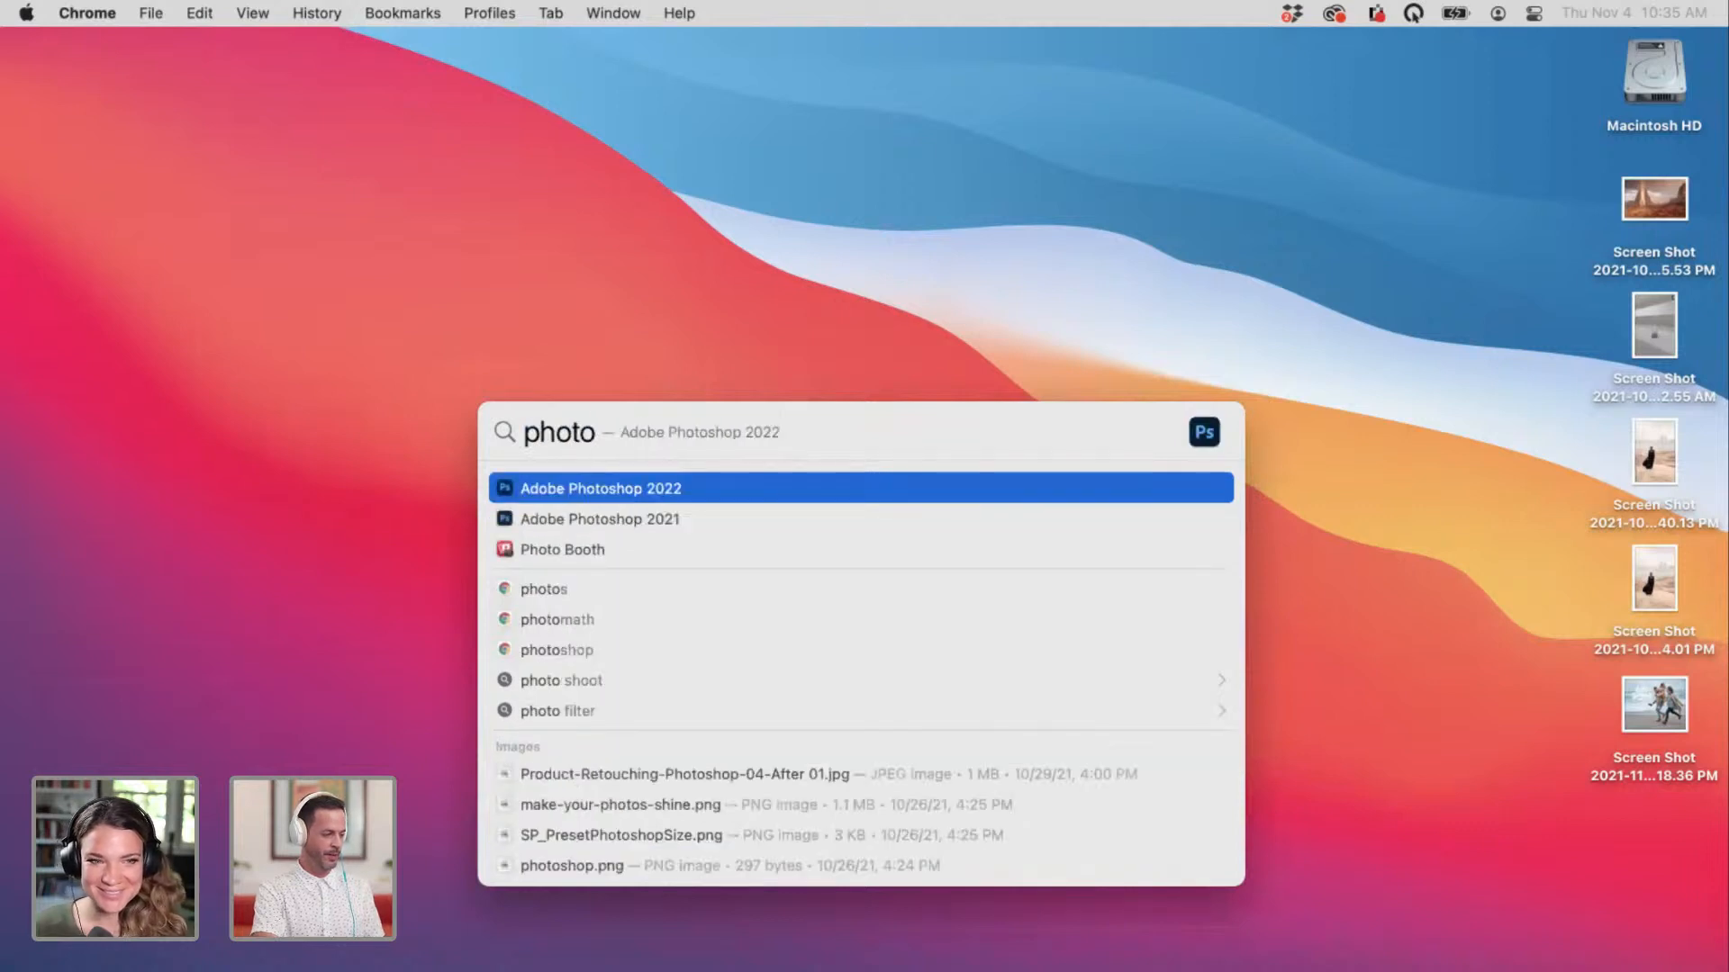
key("Return")
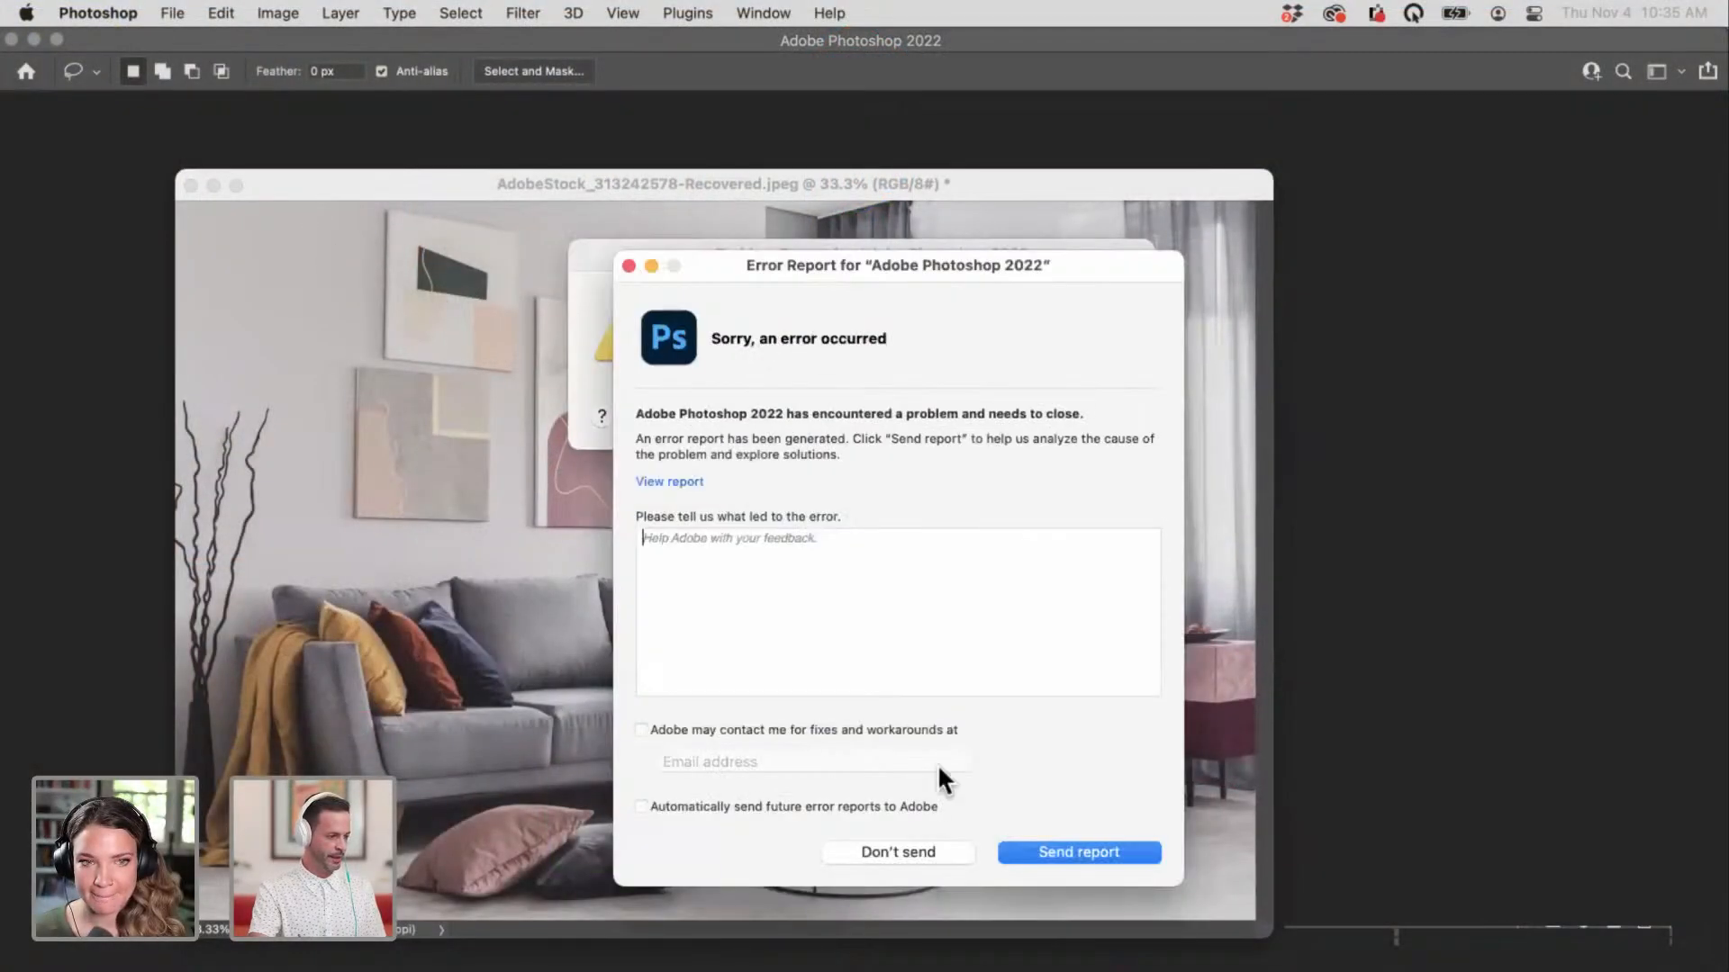
left_click(911, 852)
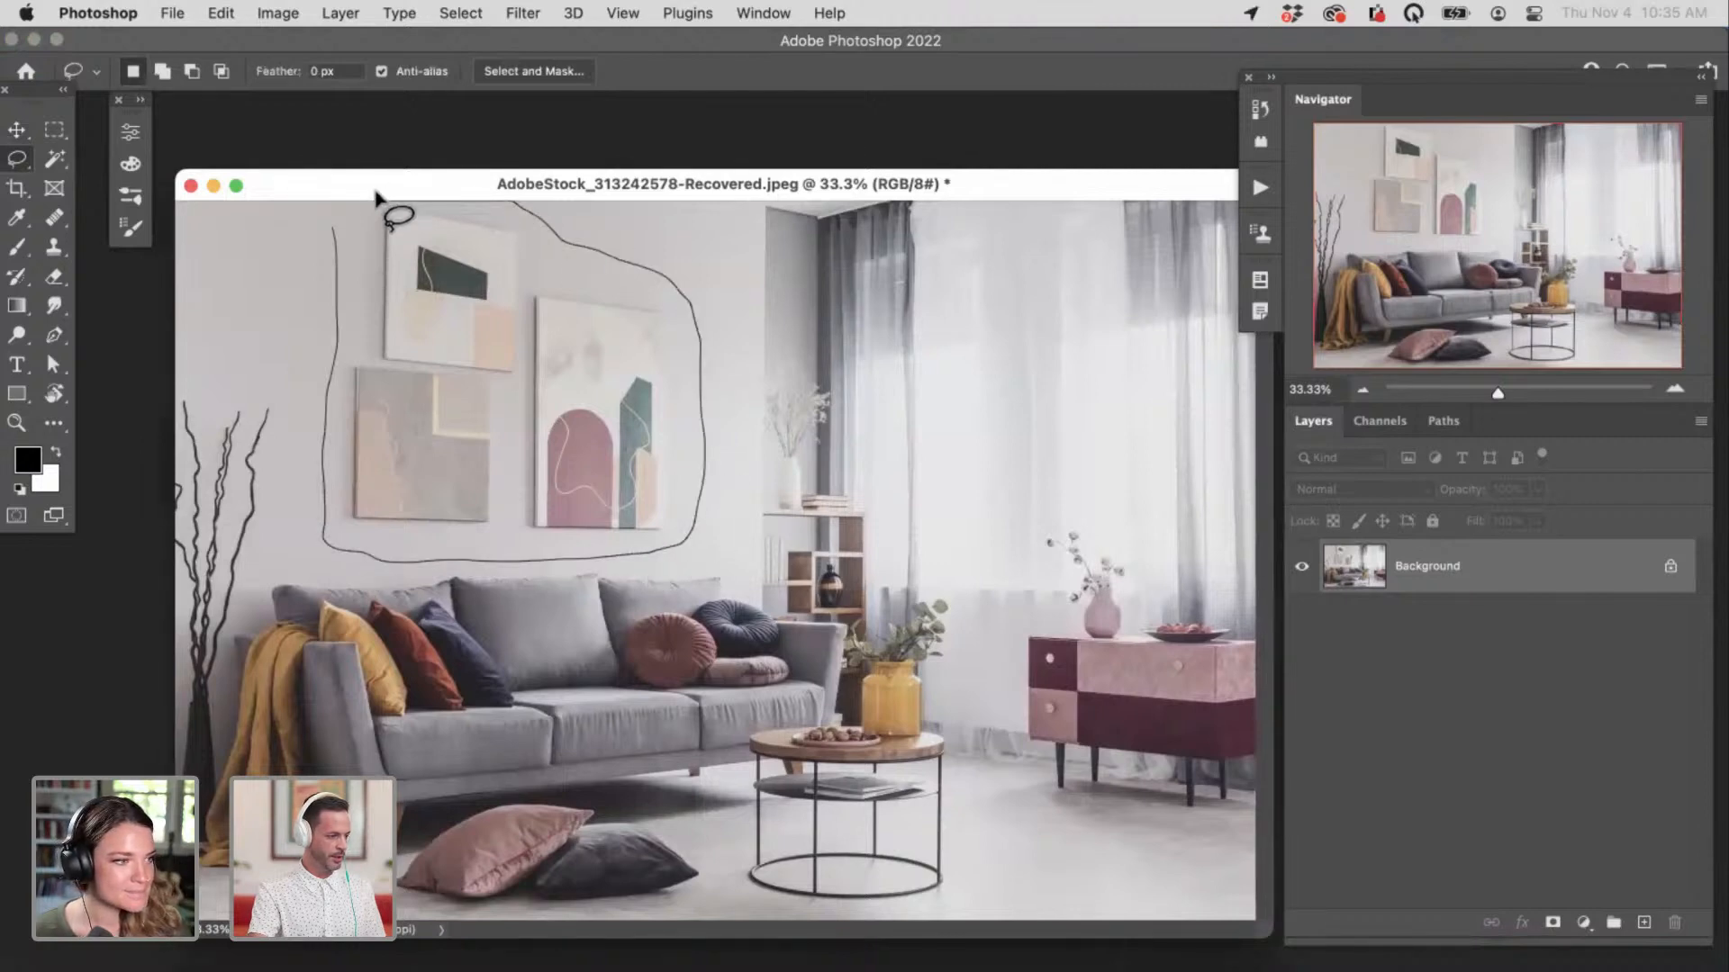
Step: Lasso the three wall canvases in the recovered photo and remove them with Content-Aware Fill output to the current layer
left_click_drag(389, 225, 389, 225)
left_click(221, 12)
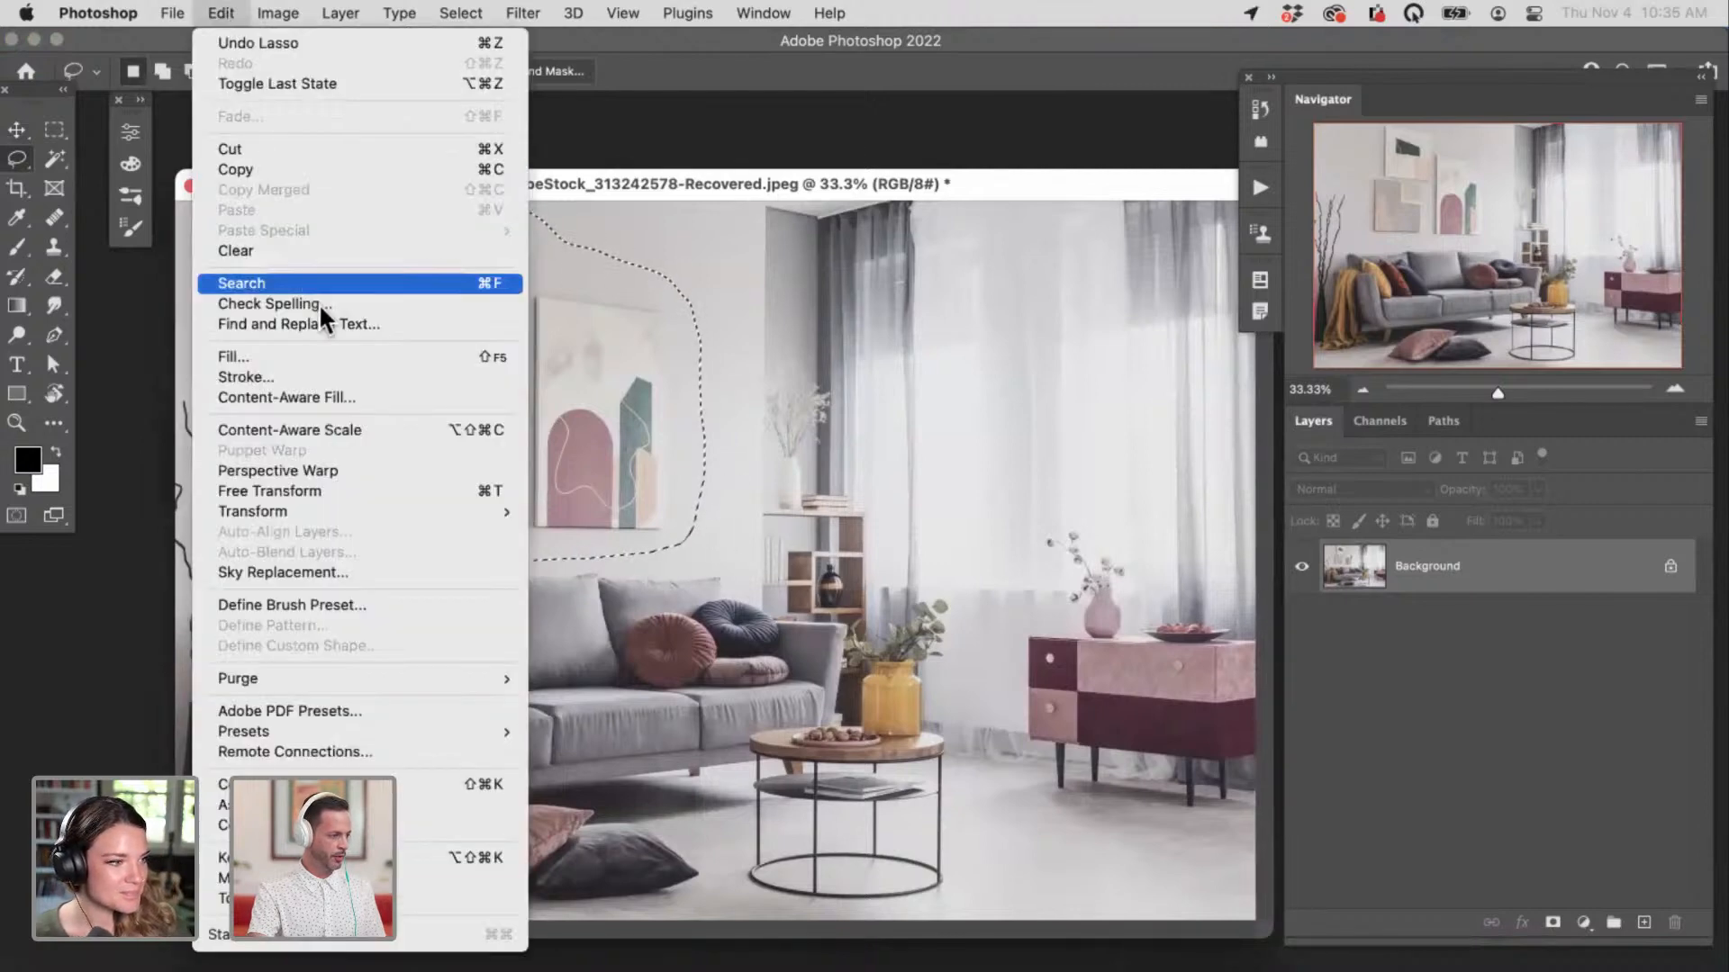
left_click(332, 407)
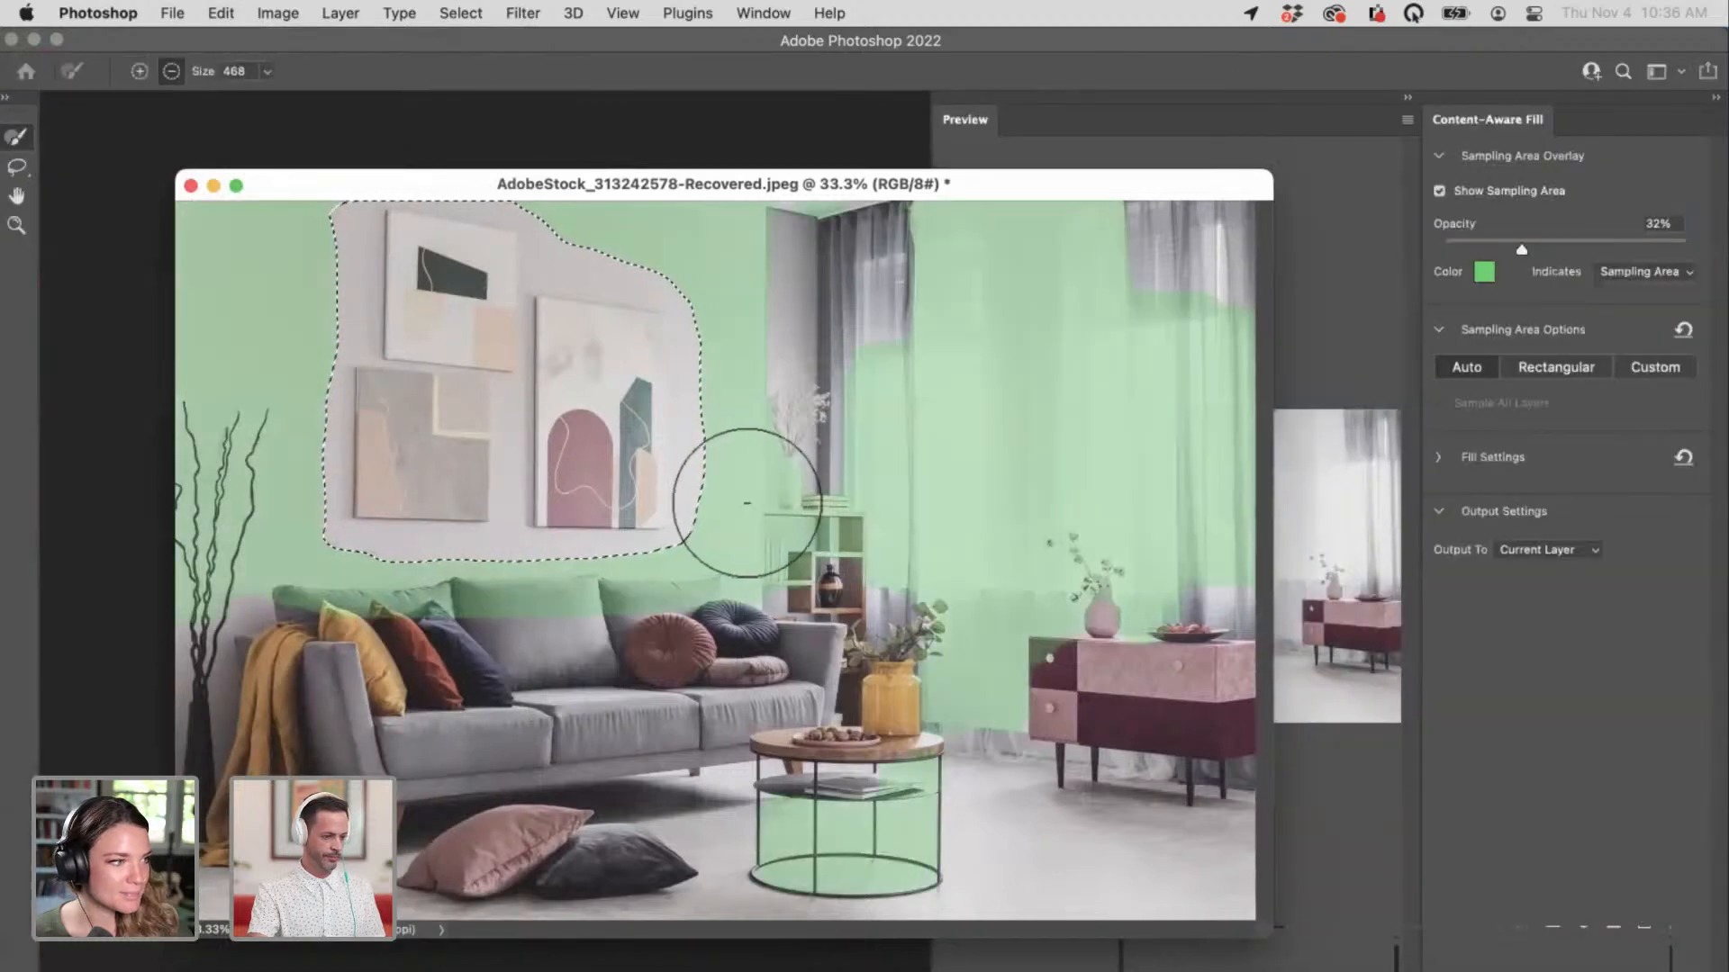
left_click_drag(1109, 191, 918, 204)
left_click(961, 416)
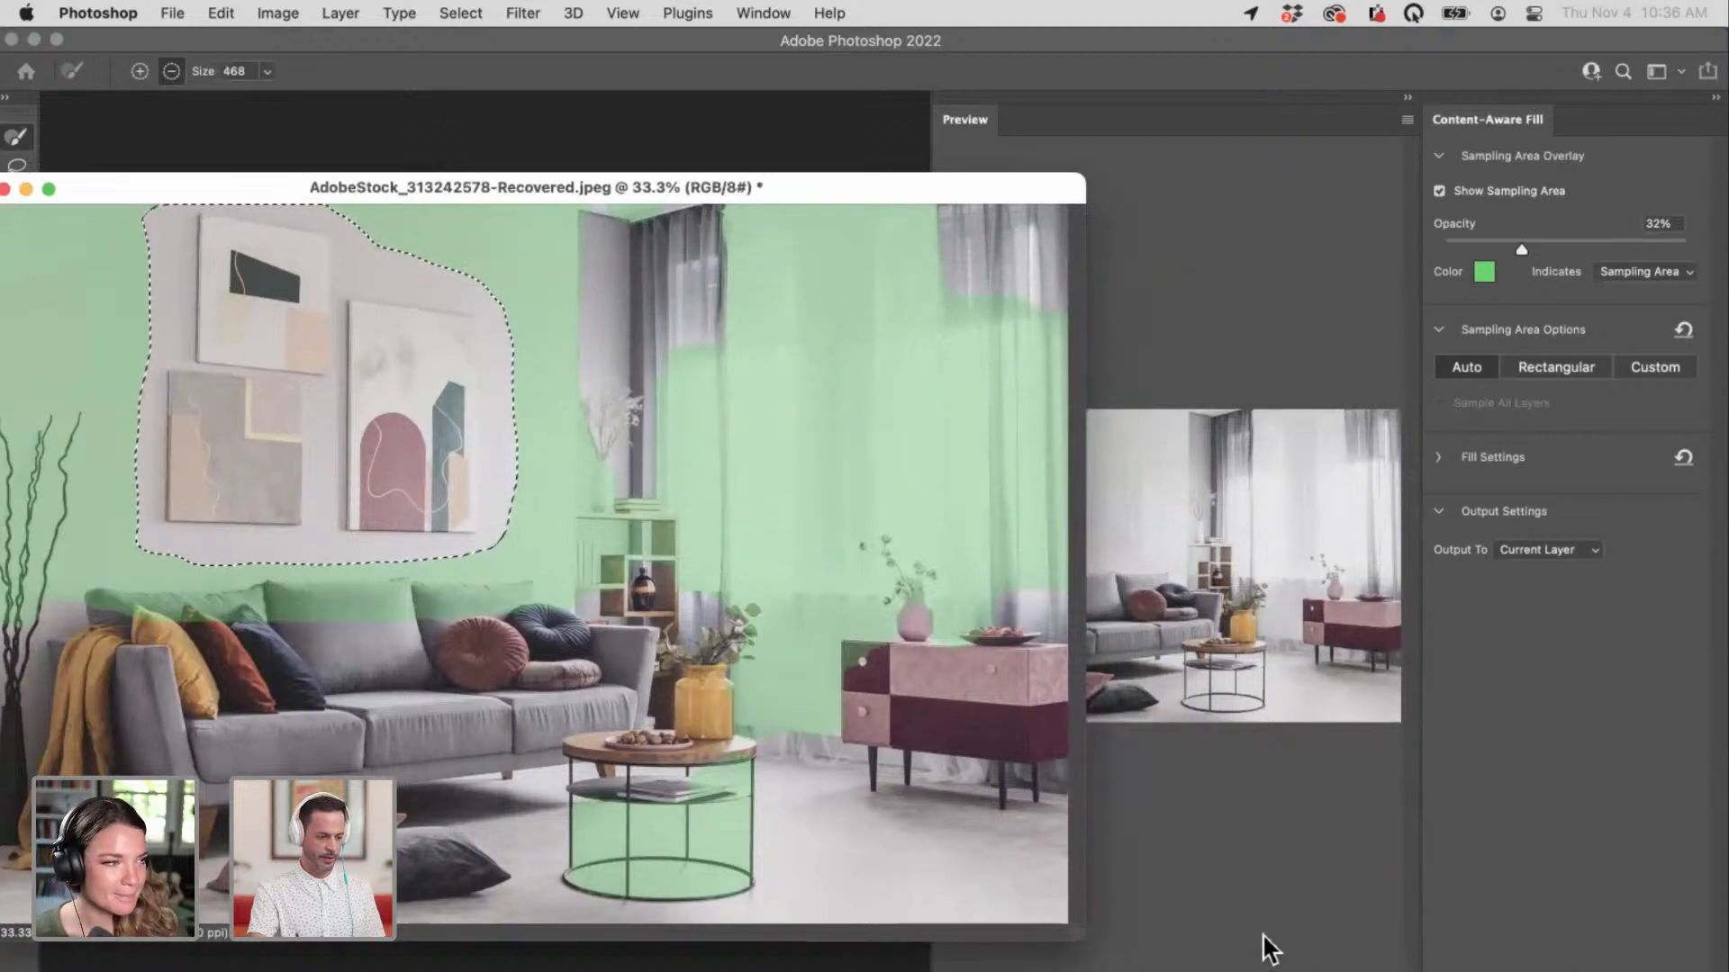
key("Return")
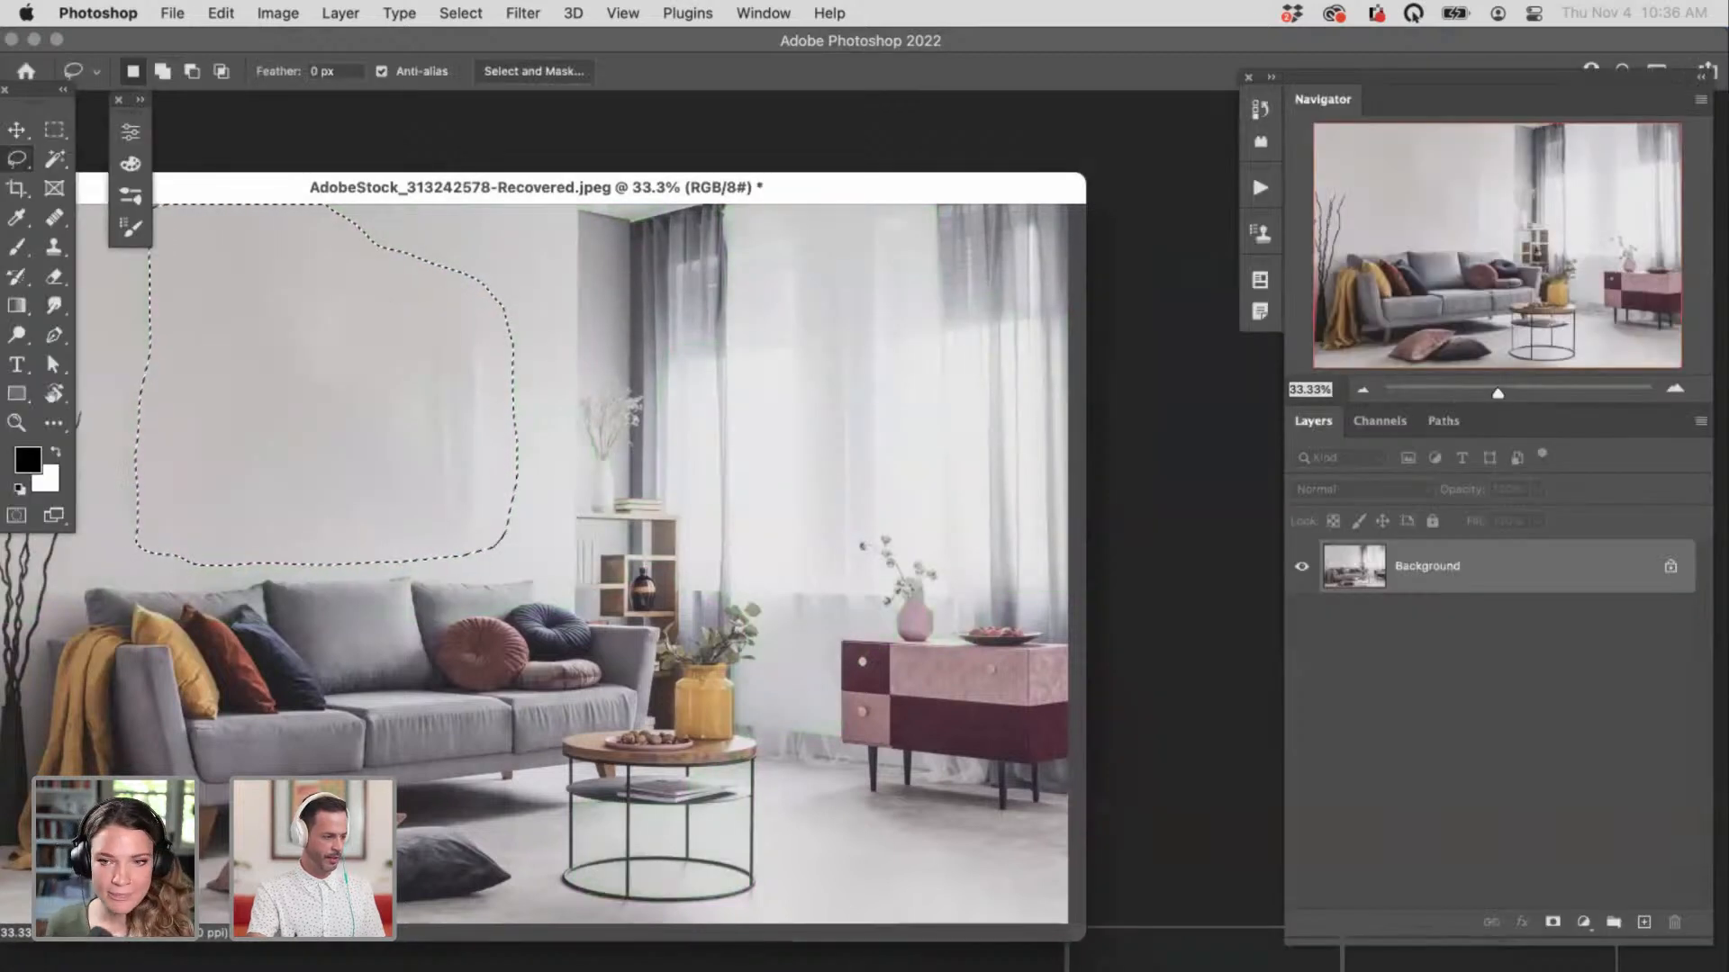
key("super+d")
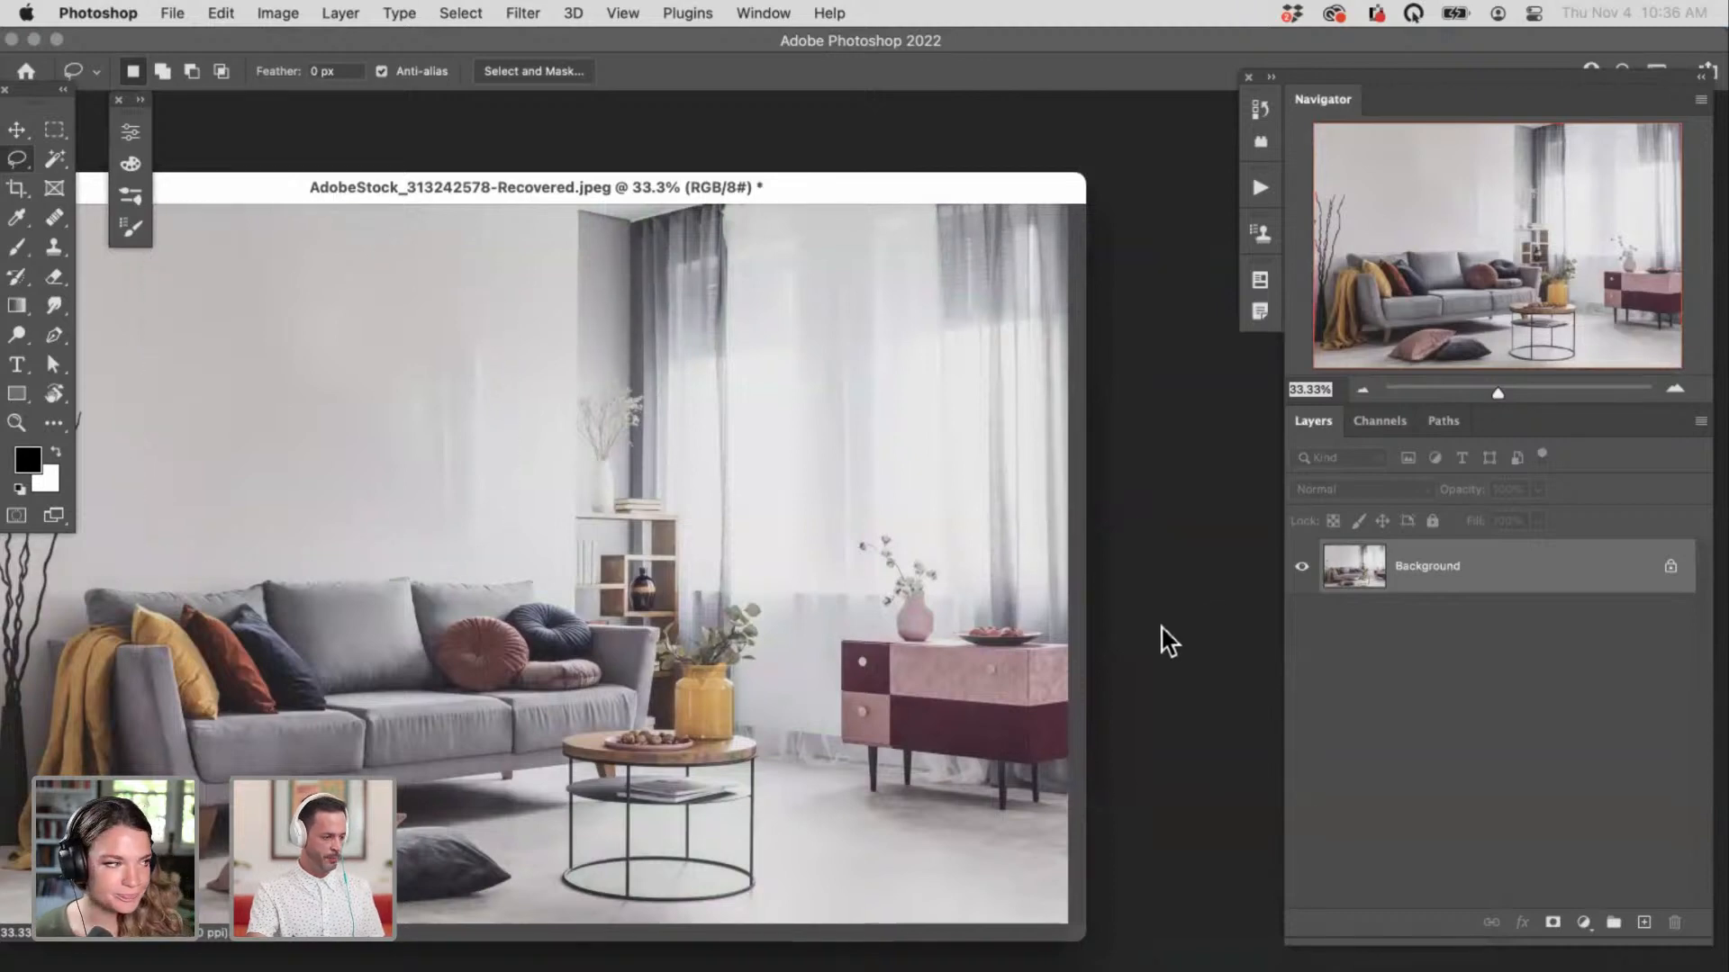
Step: Add an empty layer above the Background and set the Healing Brush to 318 px for retouching the wall
key("f")
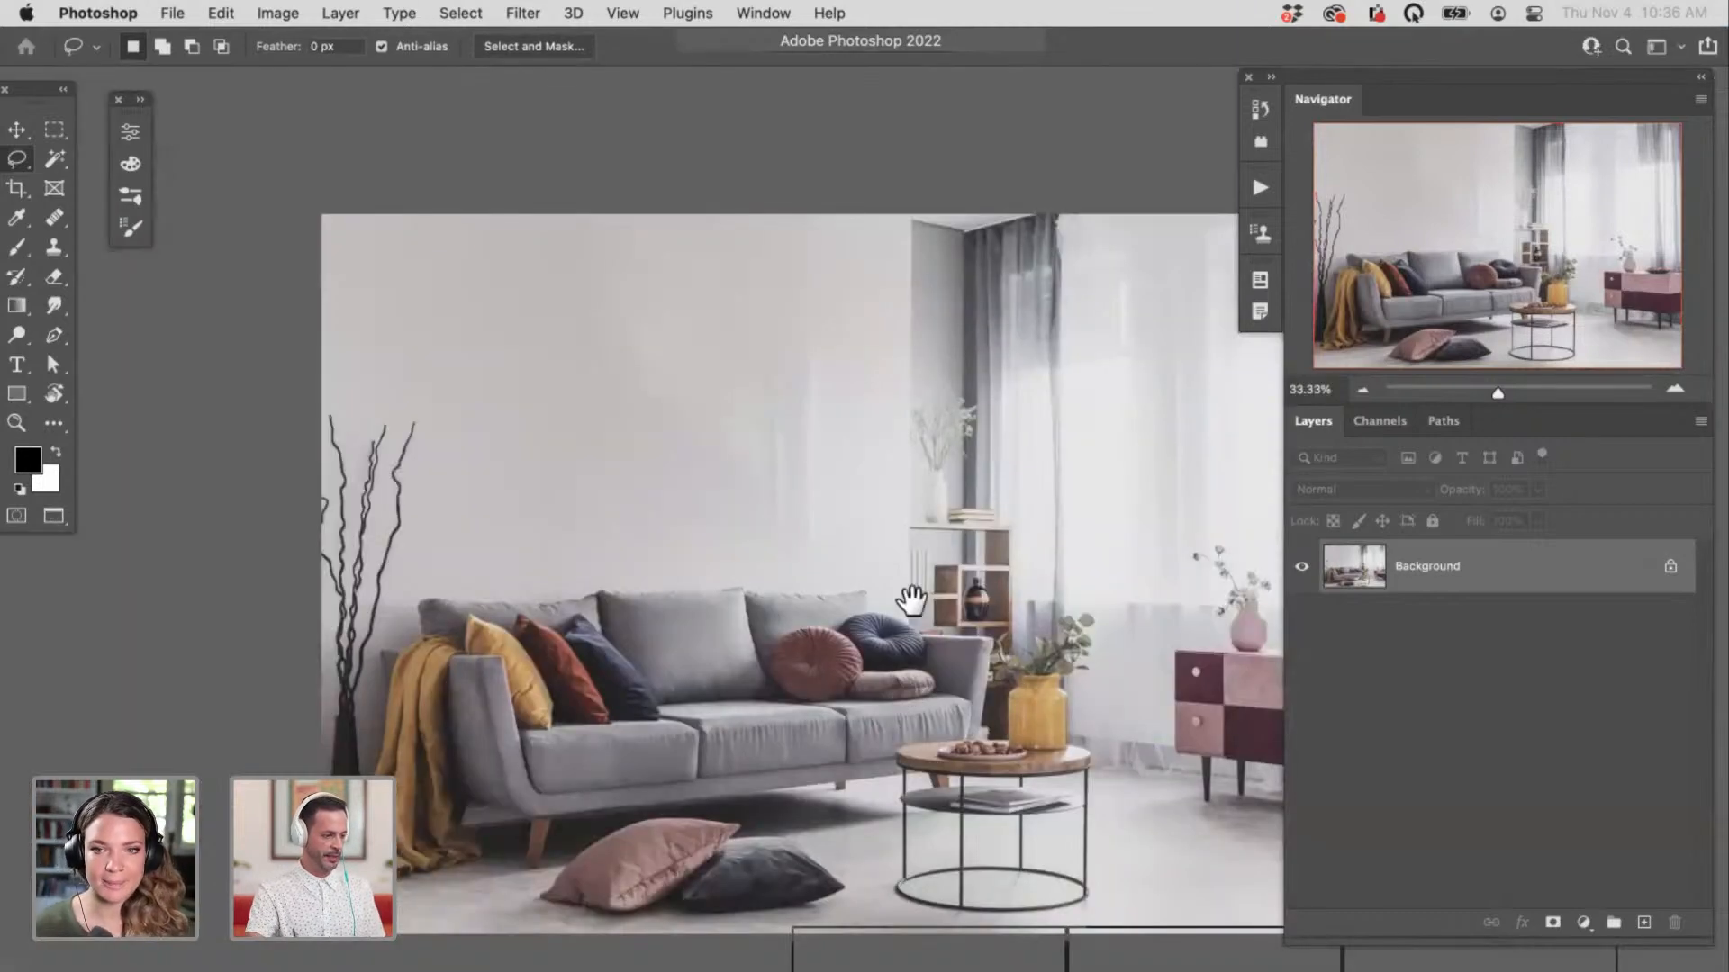
left_click(810, 517, "super")
scroll(857, 461, "up", 10)
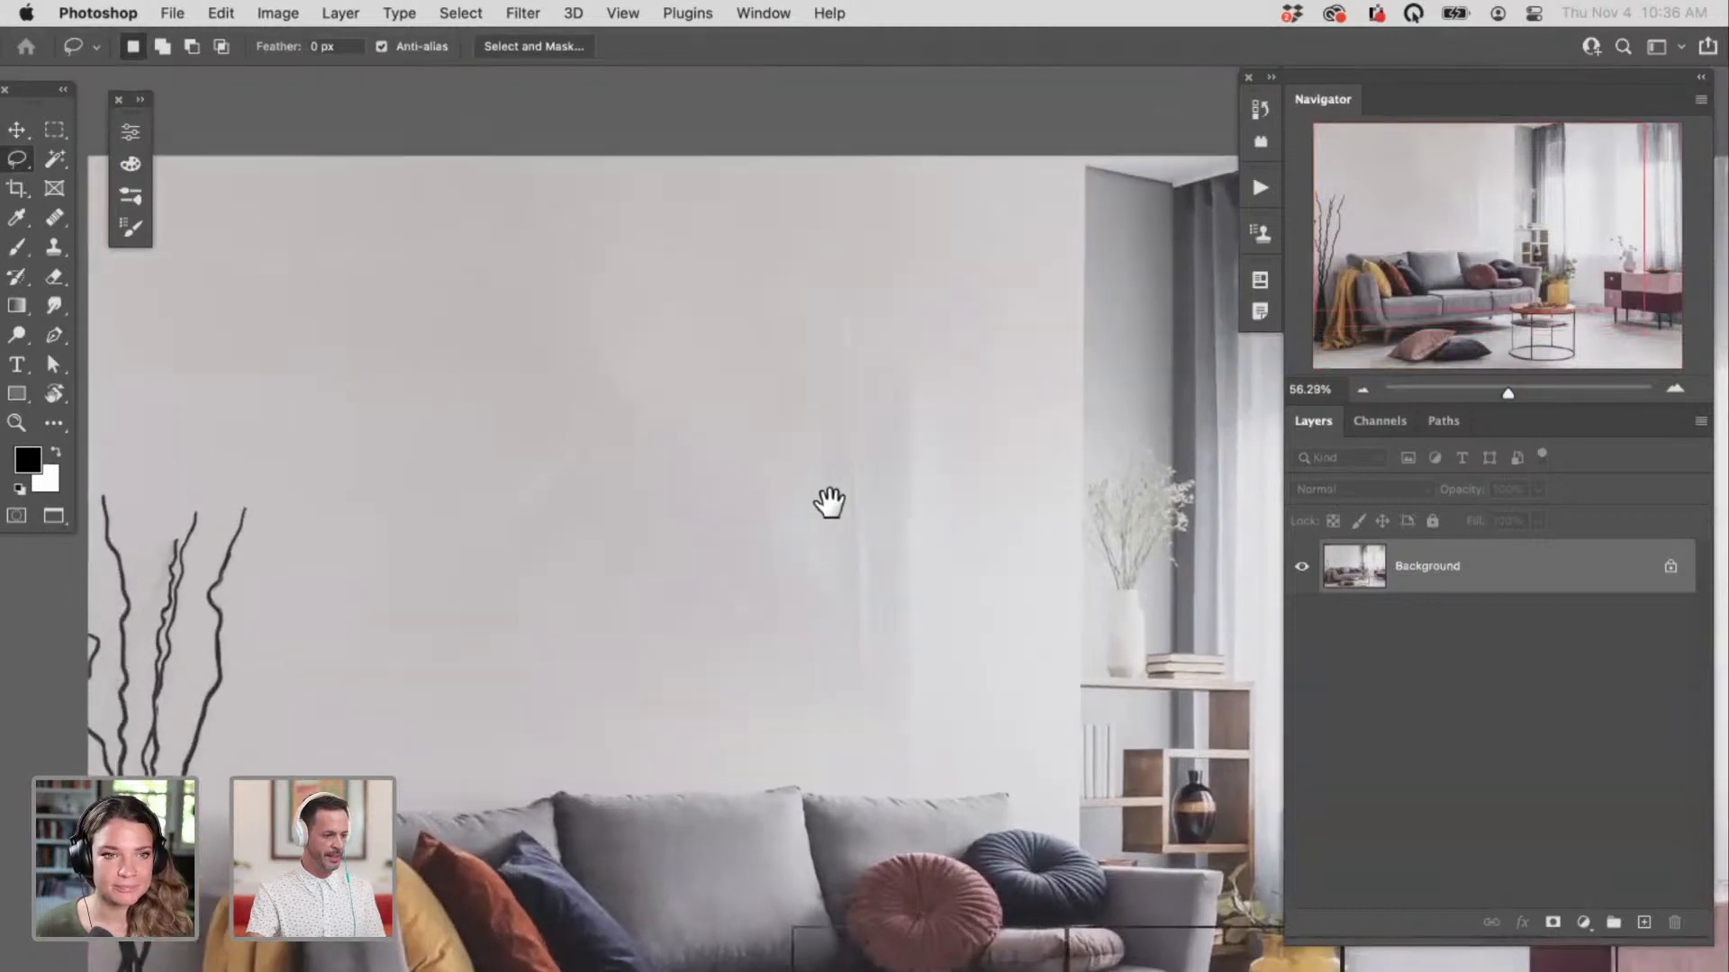
key("super+alt+shift+n")
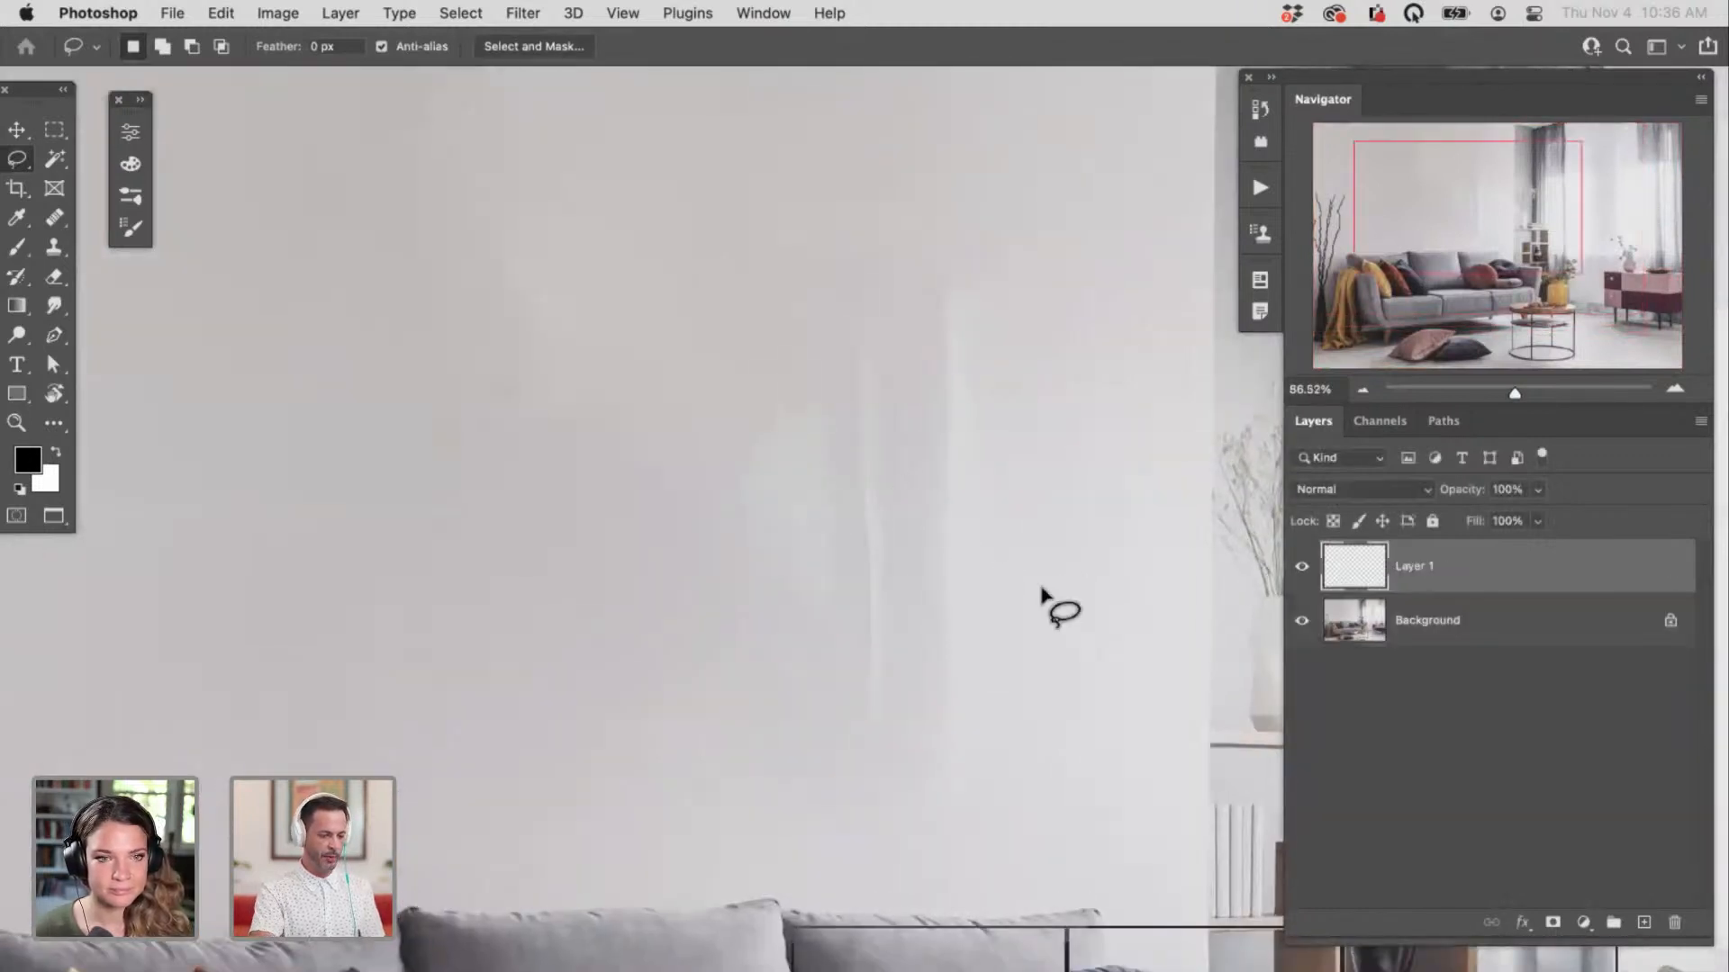
key("j")
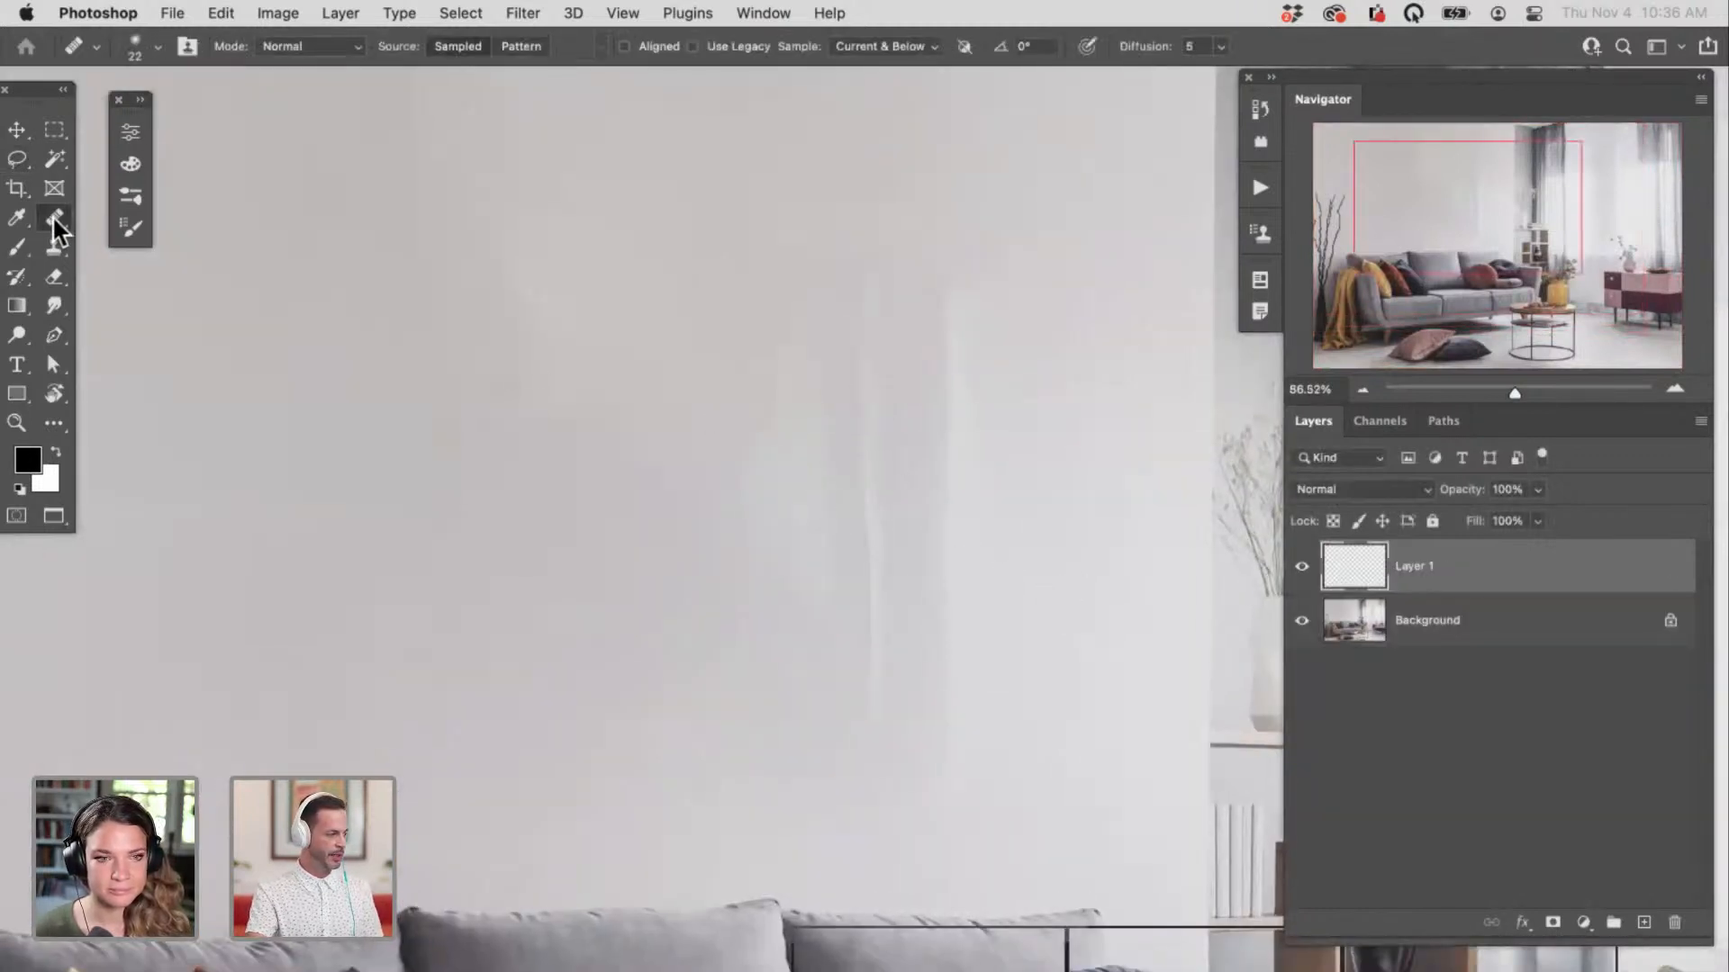
left_click_drag(52, 214, 138, 227)
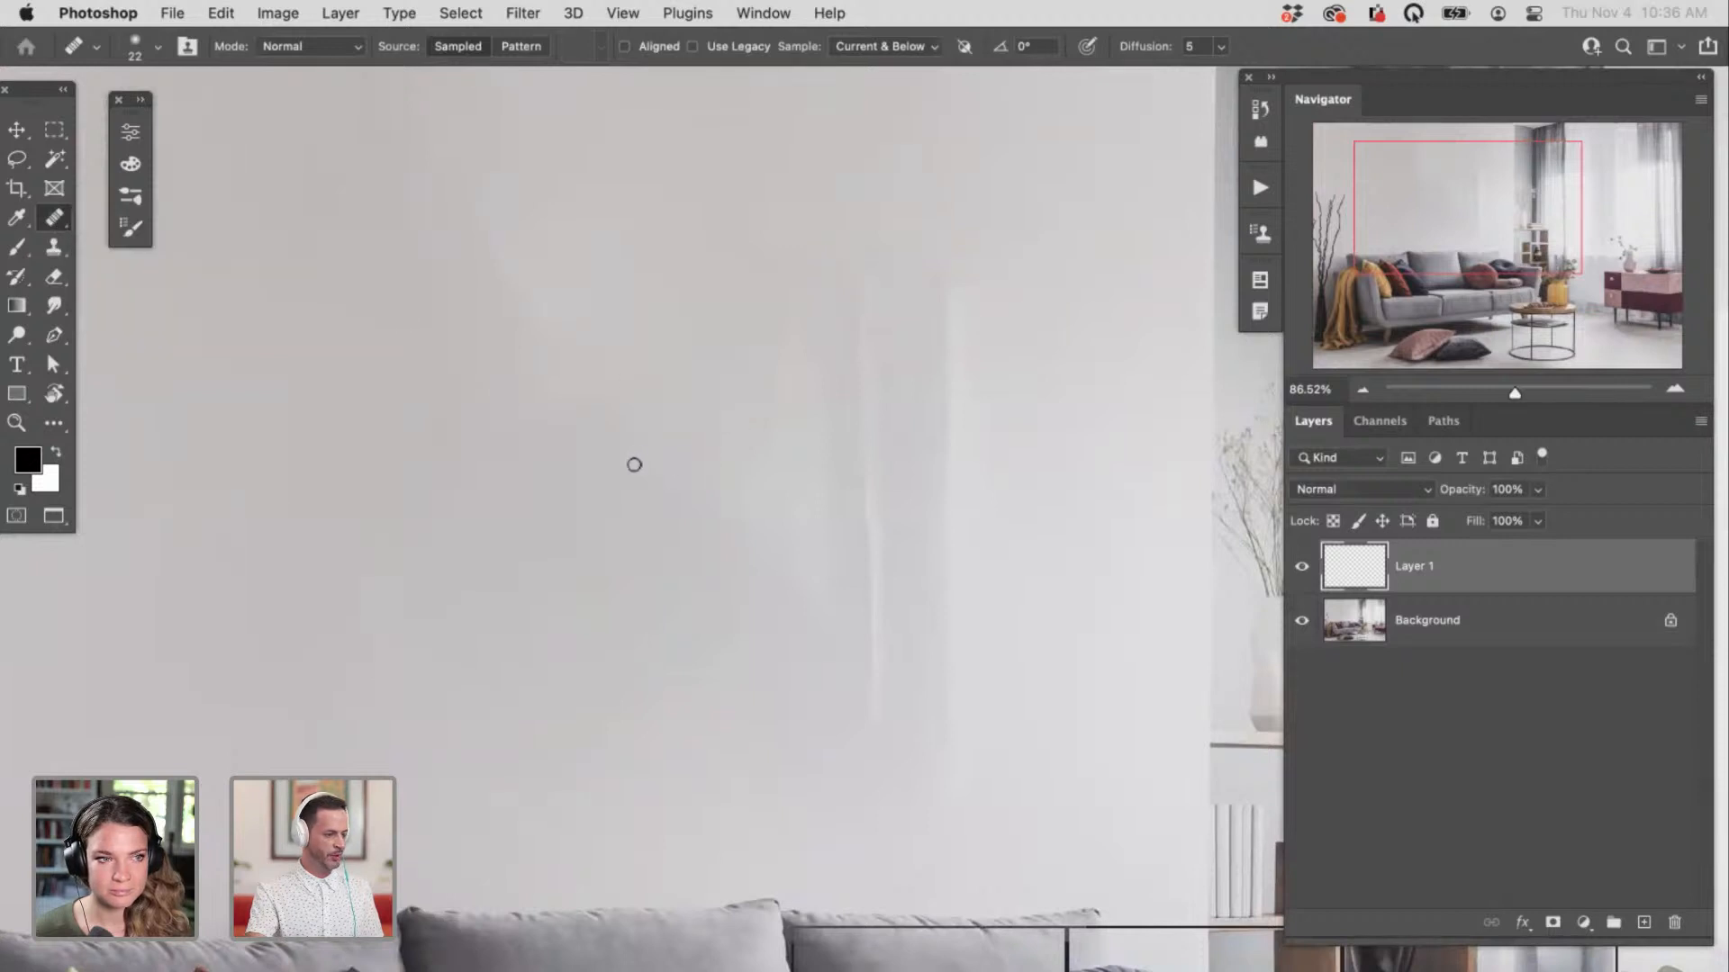
left_click_drag(502, 501, 603, 496)
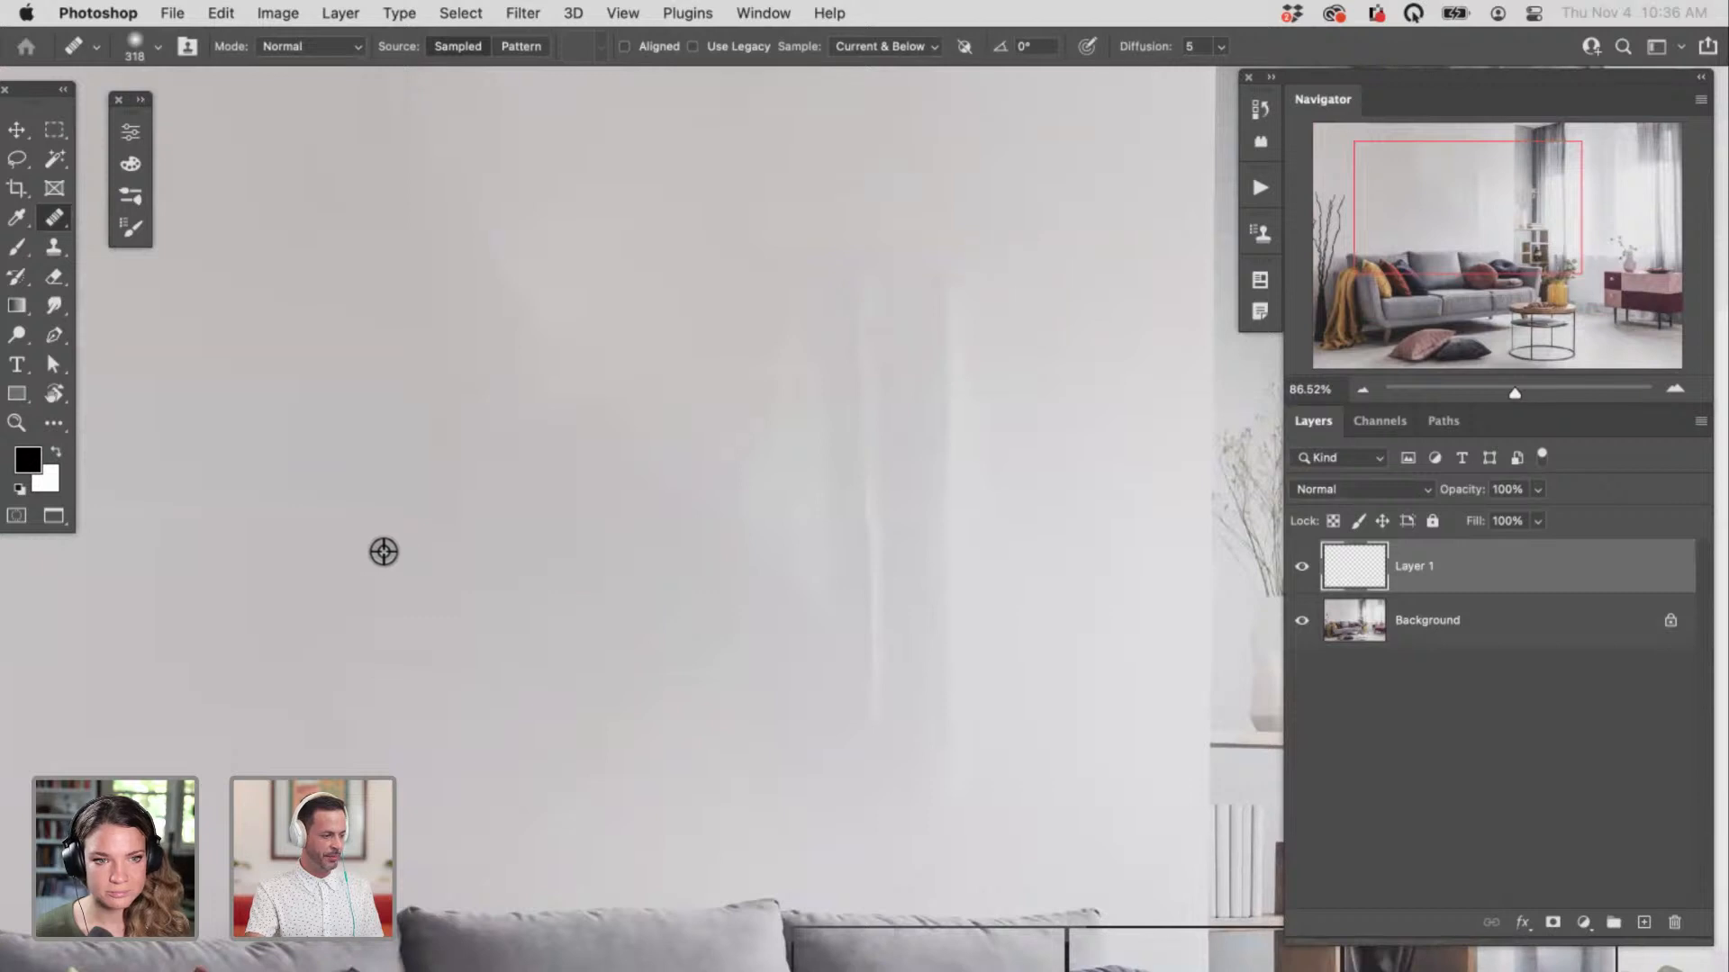
Step: Heal the vertical streaks on the wall above the sofa, sampling several clean wall areas
mouse_move(986, 774)
left_mouse_down()
mouse_move(910, 764)
mouse_move(918, 645)
mouse_move(961, 598)
mouse_move(934, 560)
left_mouse_up()
left_click(567, 590, "alt")
mouse_move(978, 408)
left_mouse_down()
mouse_move(986, 309)
mouse_move(906, 318)
mouse_move(928, 256)
mouse_move(899, 286)
mouse_move(842, 497)
mouse_move(887, 518)
mouse_move(925, 489)
mouse_move(964, 540)
mouse_move(908, 542)
left_mouse_up()
left_click(816, 340, "alt")
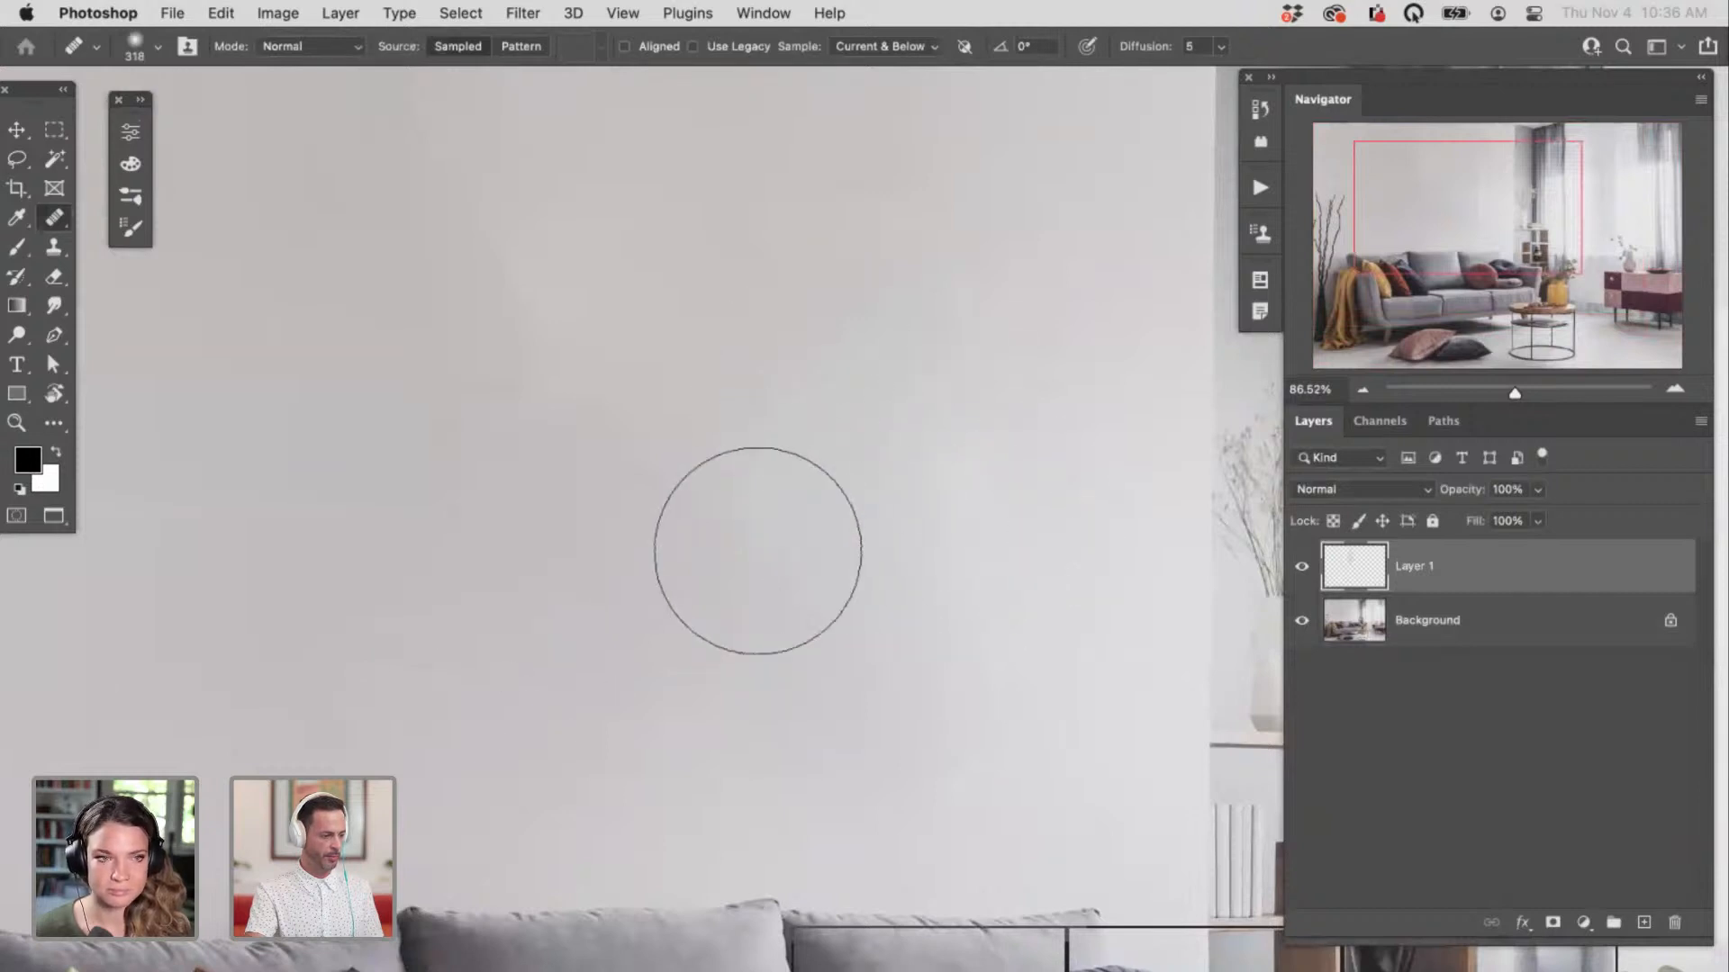
mouse_move(757, 551)
left_mouse_down()
mouse_move(651, 461)
mouse_move(723, 521)
mouse_move(790, 505)
left_mouse_up()
left_click(891, 486, "alt")
mouse_move(883, 667)
left_mouse_down()
mouse_move(922, 729)
mouse_move(904, 732)
left_mouse_up()
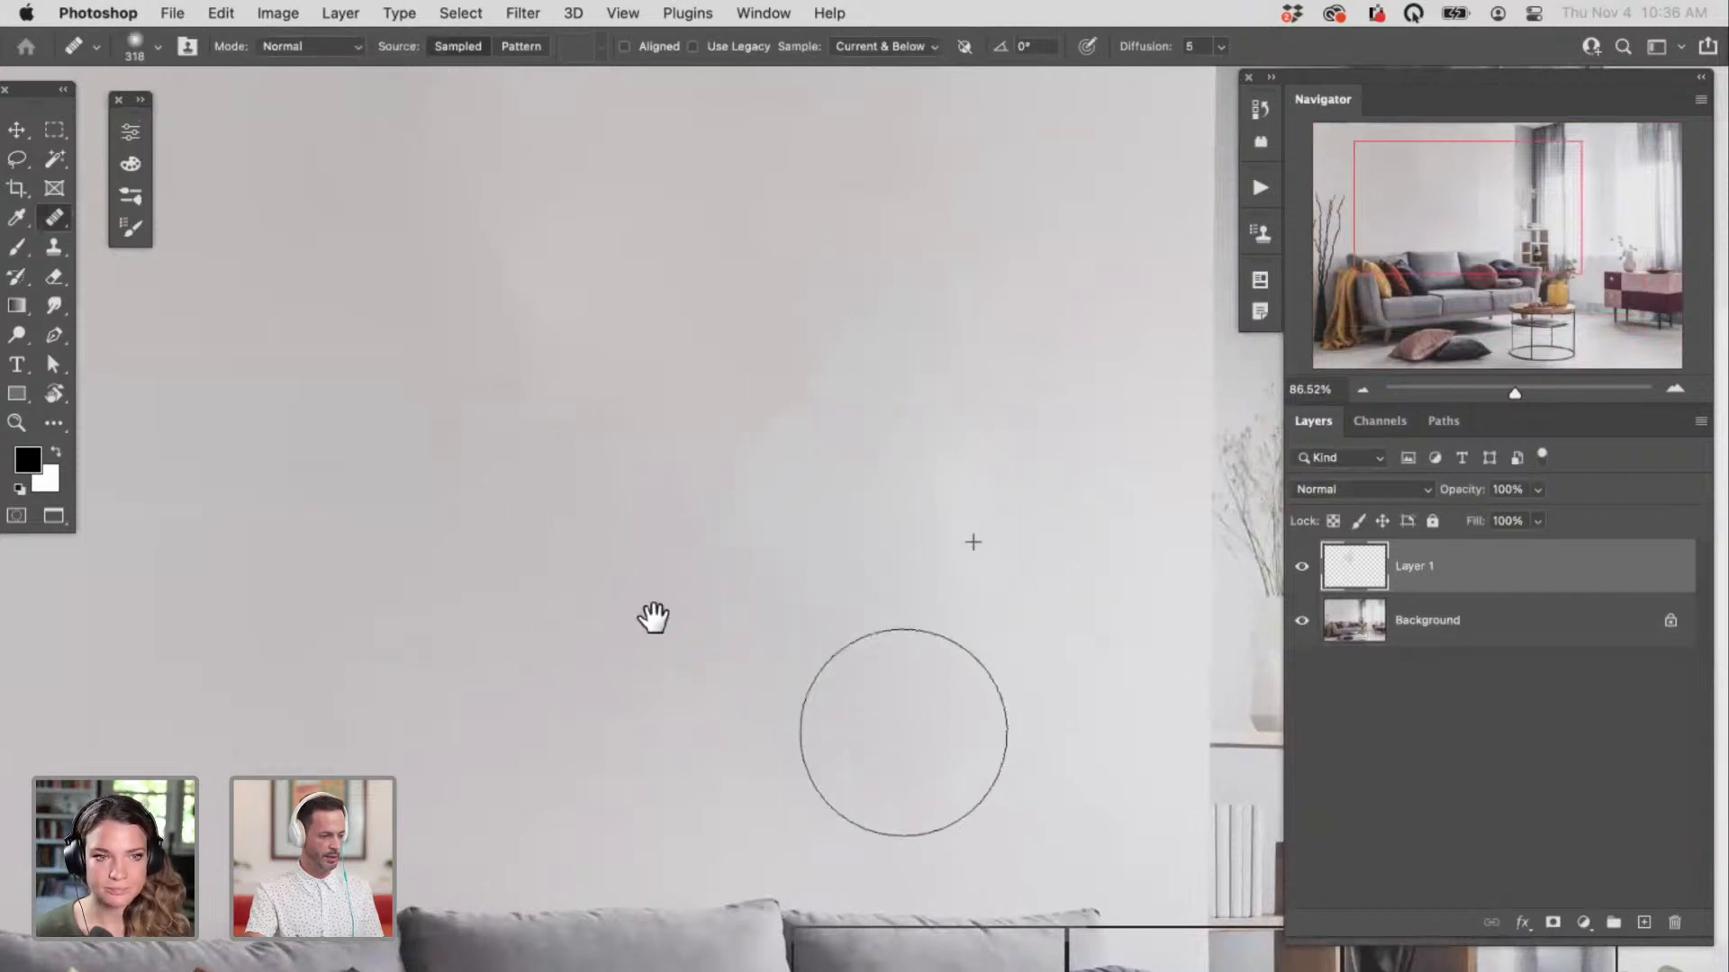
Step: Enlarge the Healing Brush to 575 px and smooth the remaining blotches across the wall
left_click_drag(652, 617, 808, 775)
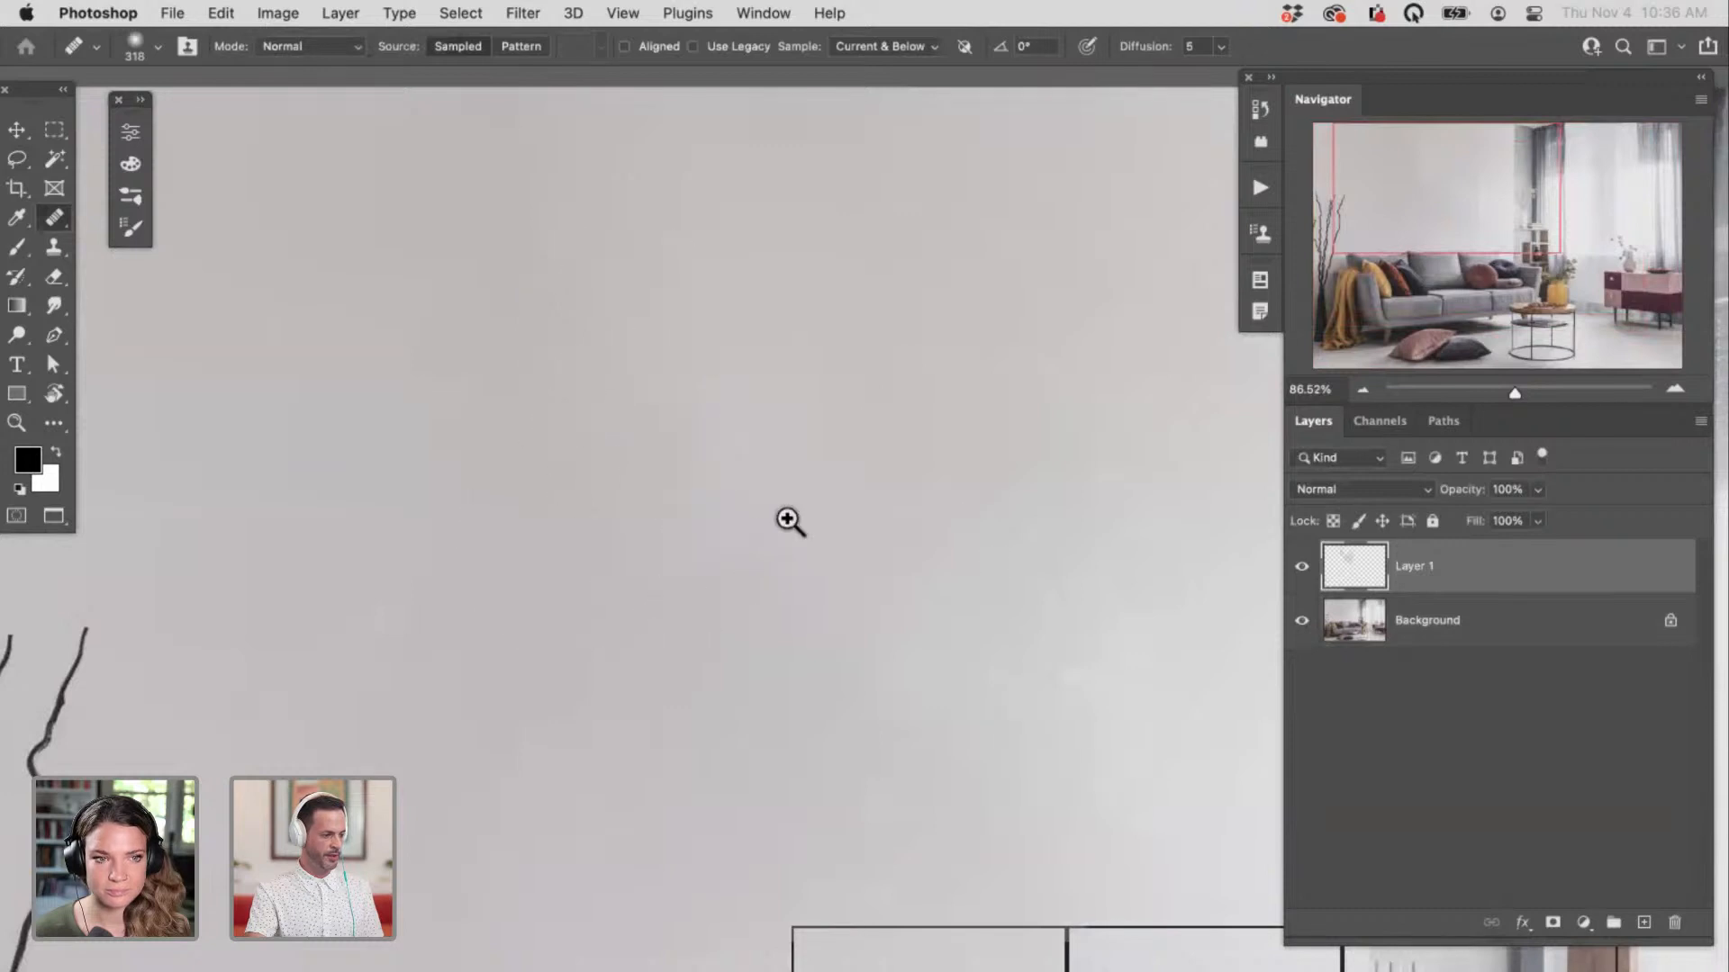
scroll(791, 521, "down", 5)
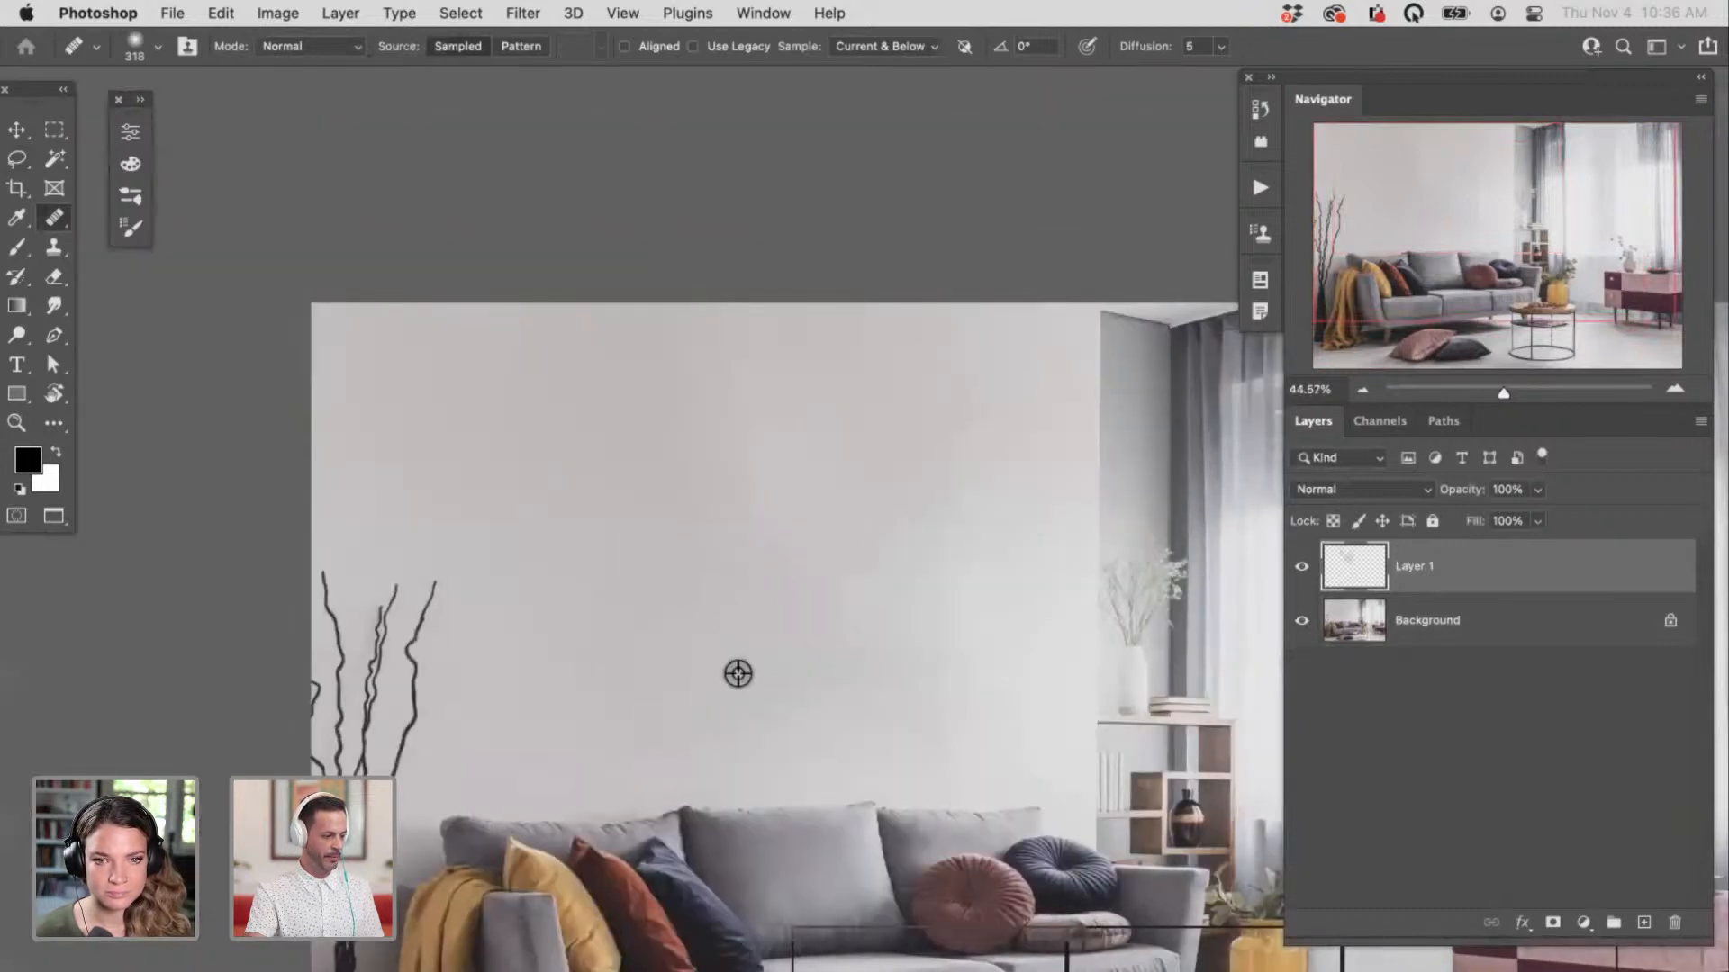
left_click_drag(706, 664, 857, 629)
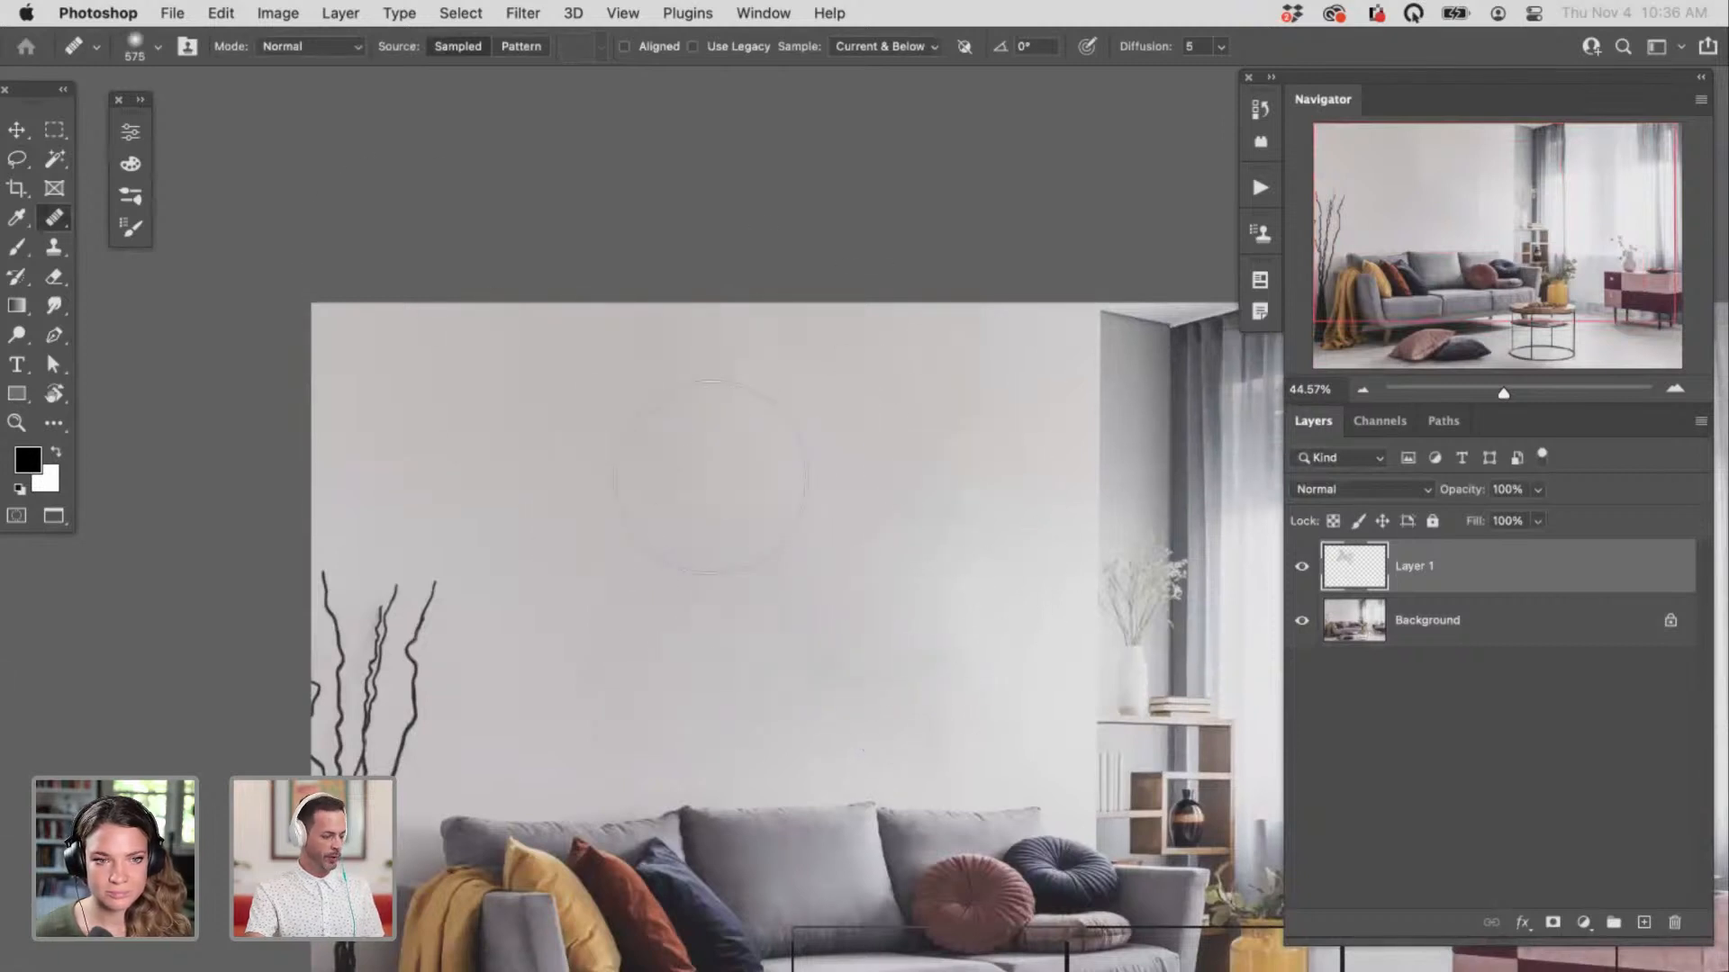
Step: Place Wall Art.psd from the 01 Wall Art folder in Class > Sample Images as a linked smart object
scroll(710, 477, "down", 3)
scroll(711, 477, "right", 3)
left_click(184, 13)
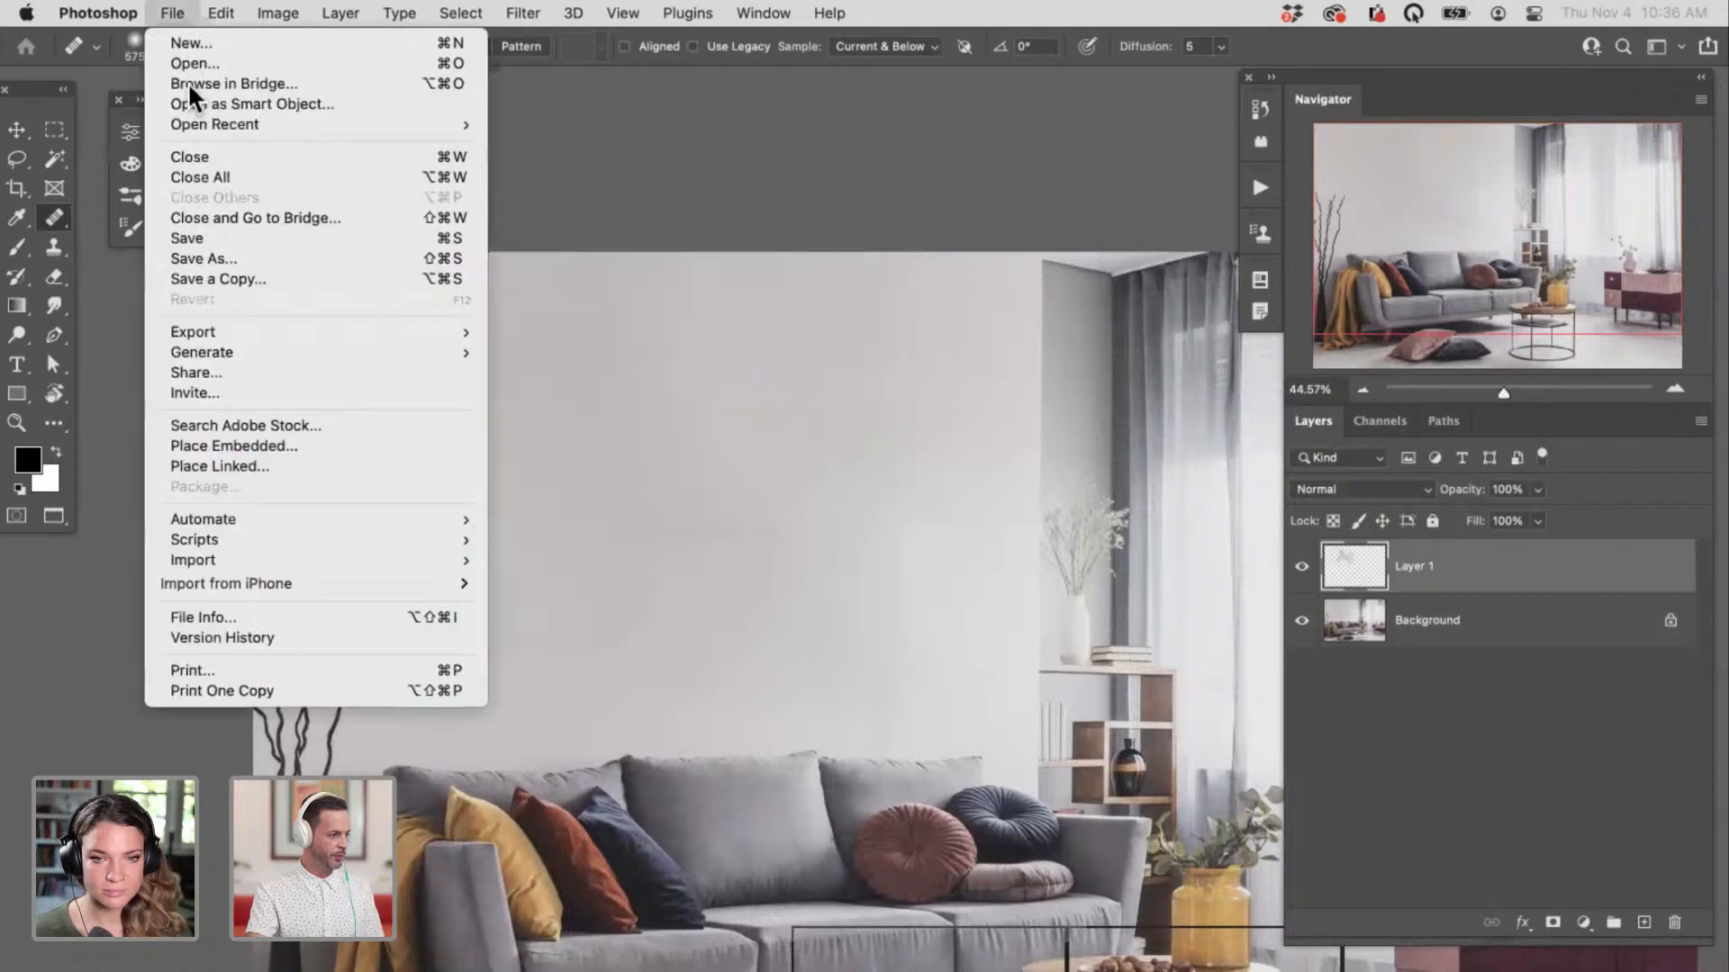
left_click(444, 466)
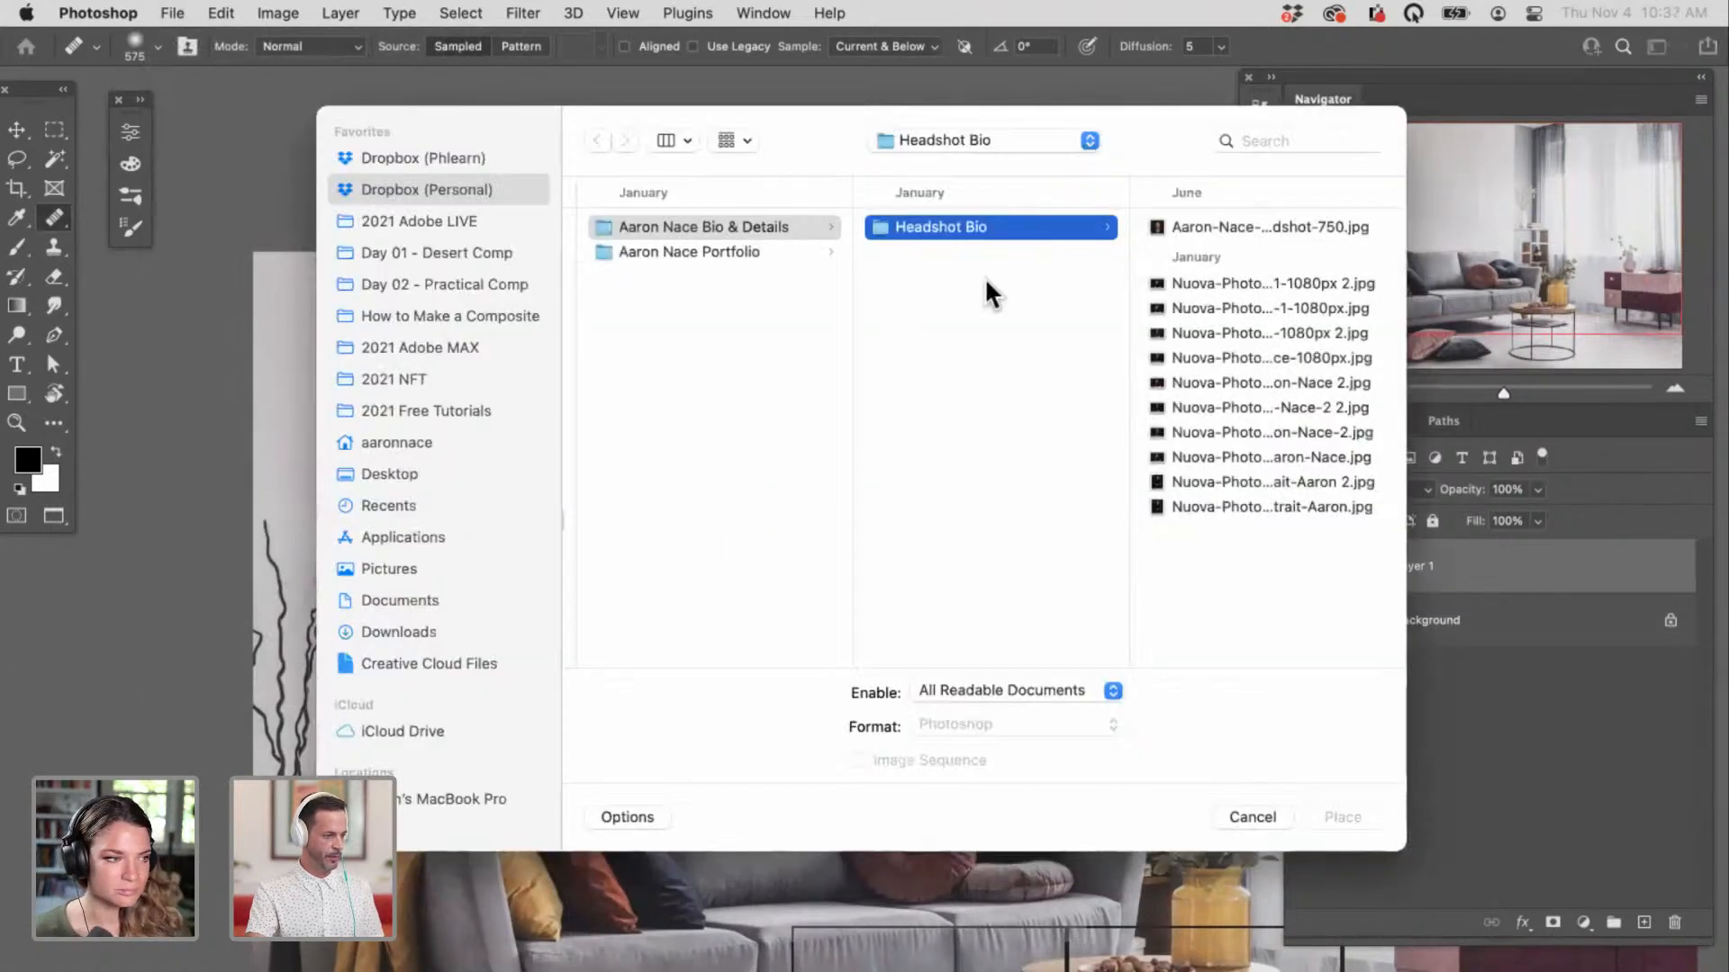
left_click(384, 313)
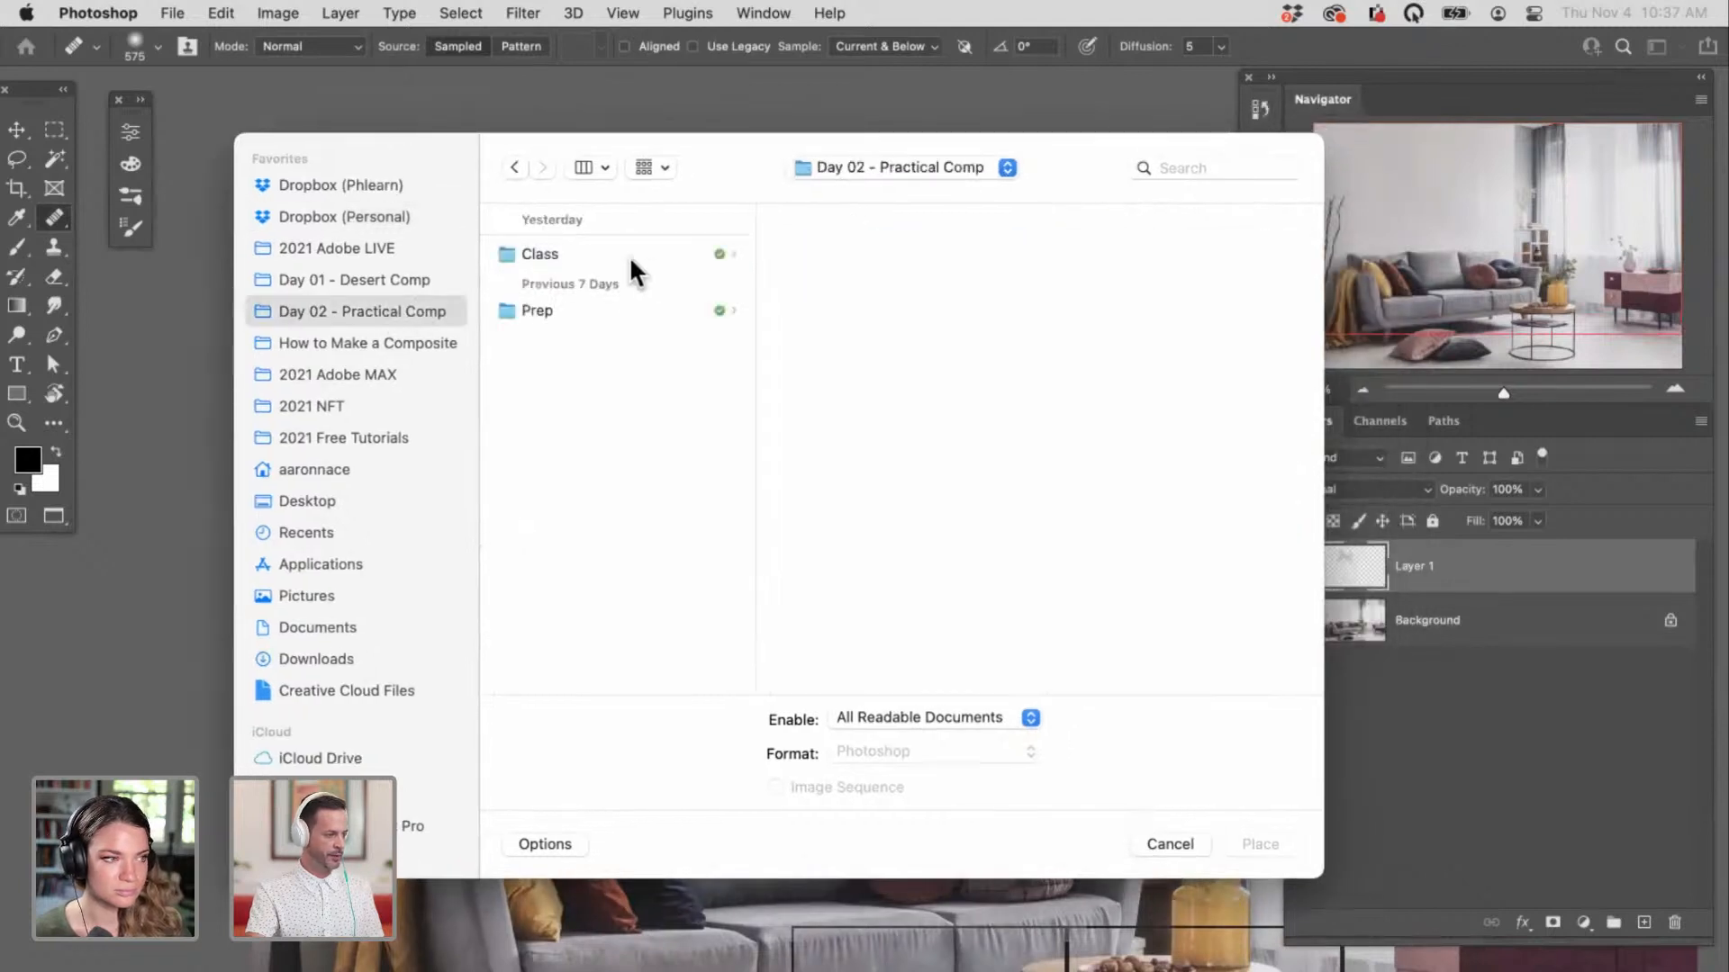
left_click(632, 256)
left_click(911, 254)
left_click(981, 279)
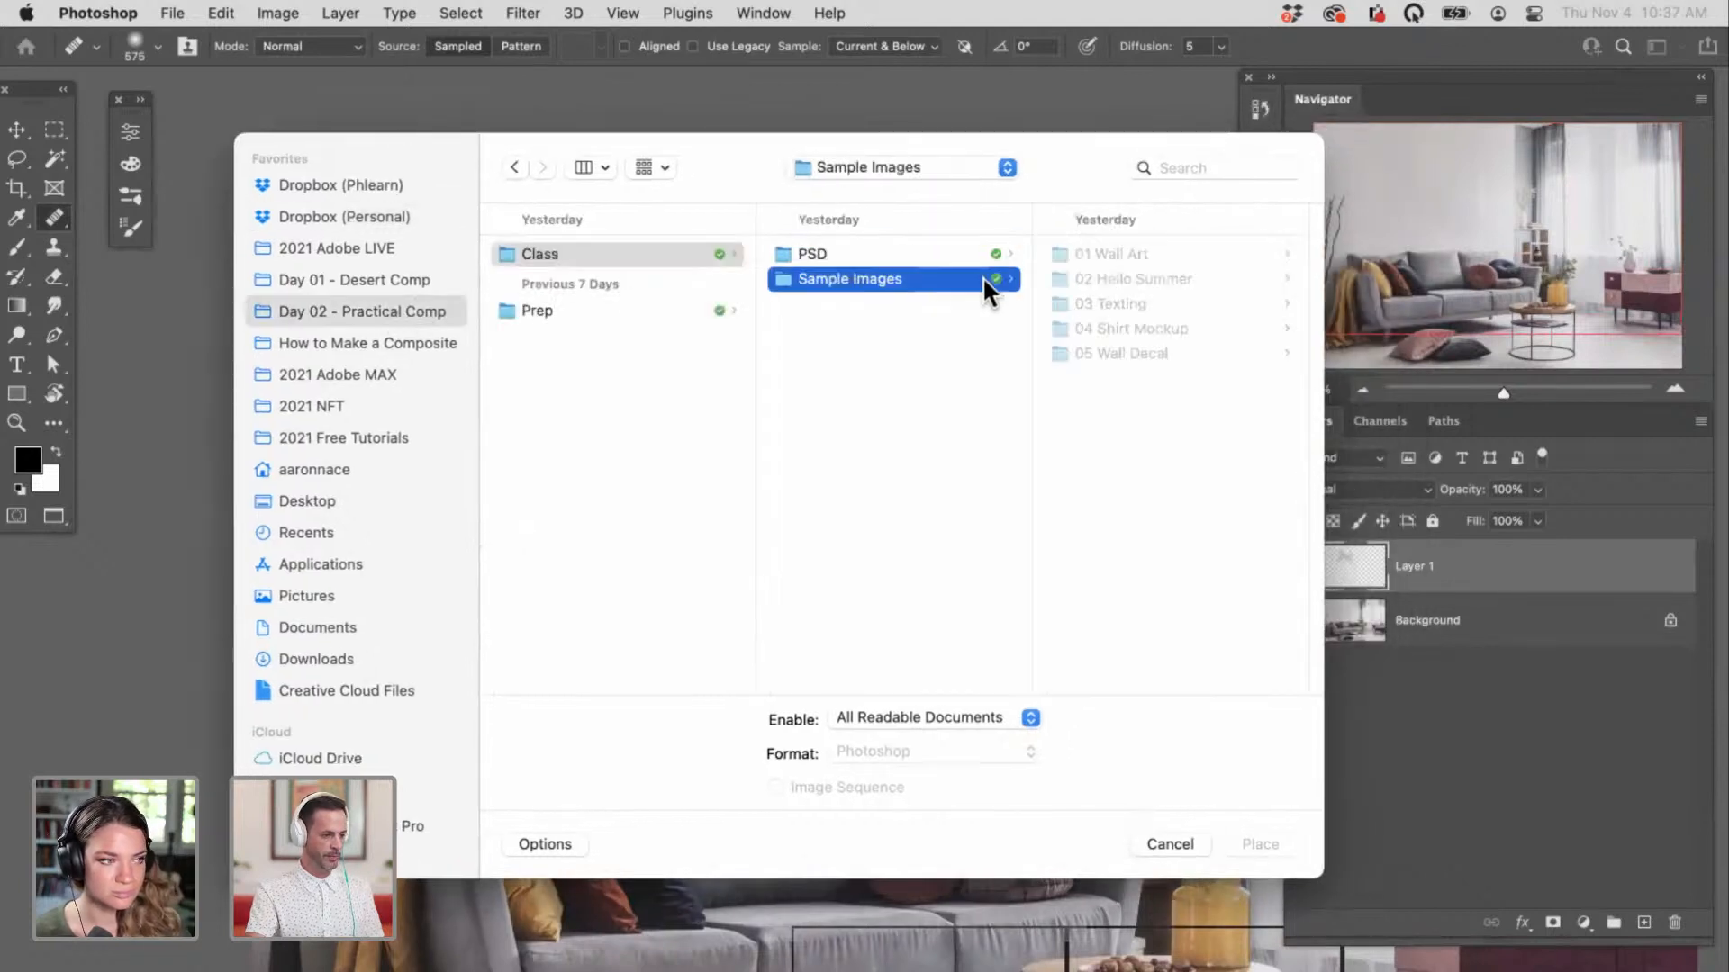
left_click(1122, 253)
left_click(1169, 252)
left_click(1257, 843)
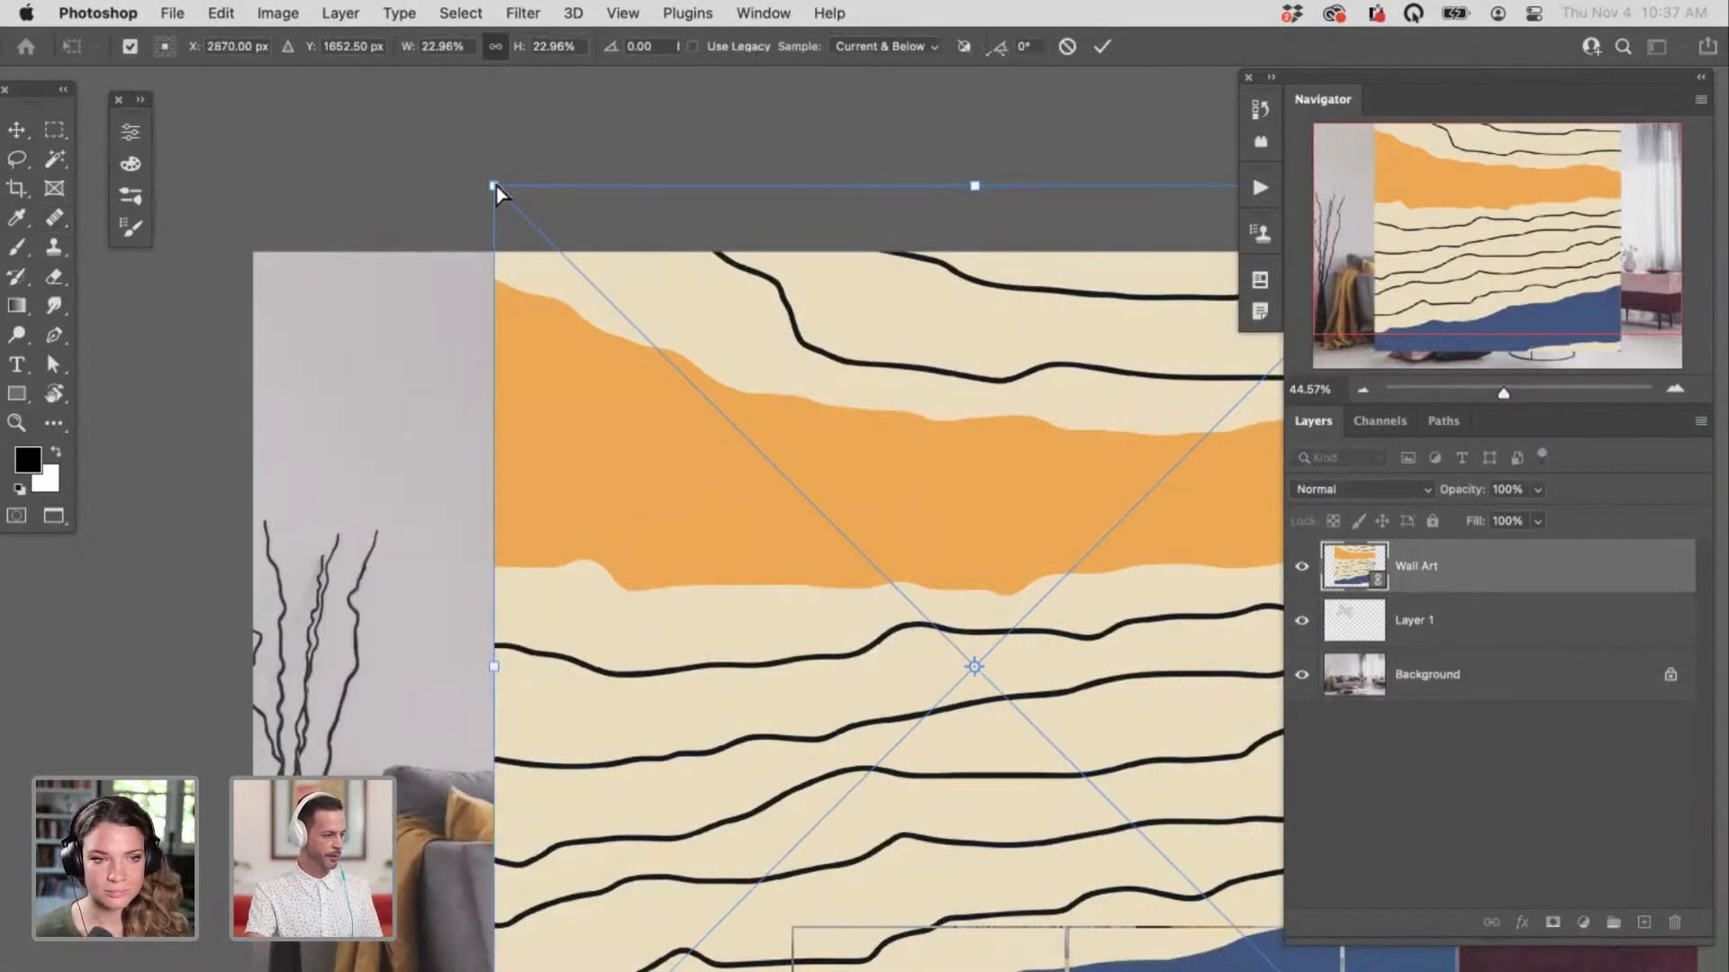
Step: Scale the placed Wall Art layer down to under half its size and move it over the corner beside the curtains
left_click_drag(495, 187, 540, 236)
key("Escape")
key("j")
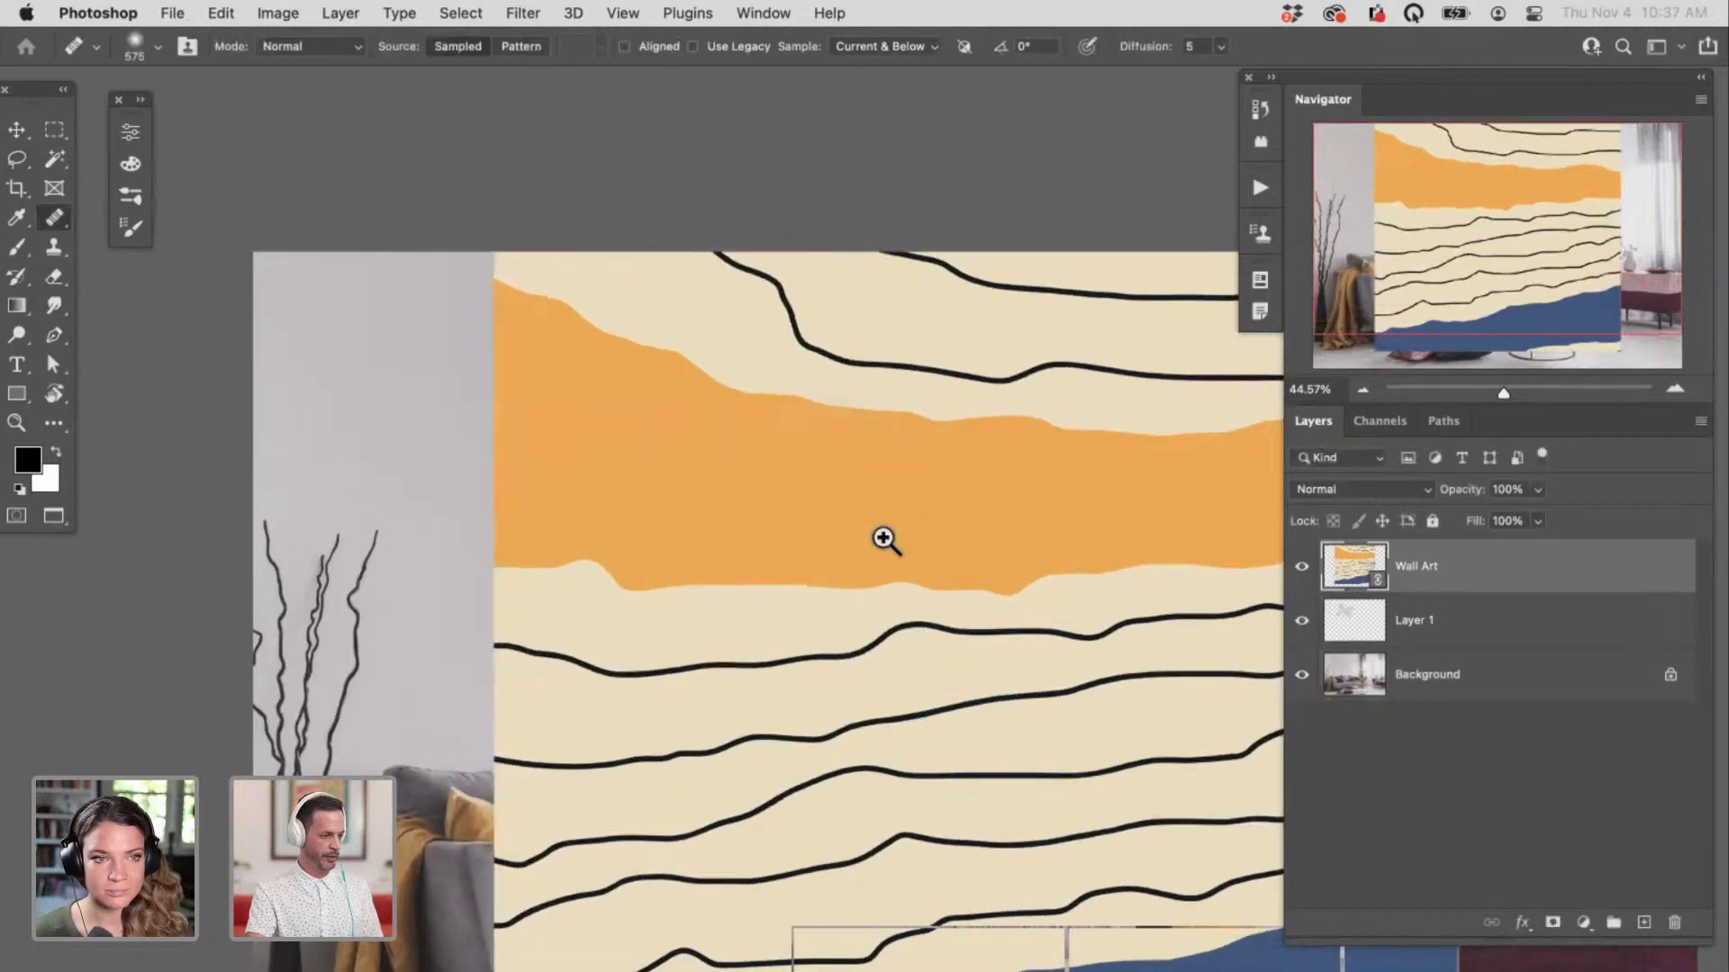
key("super+0")
key("super+t")
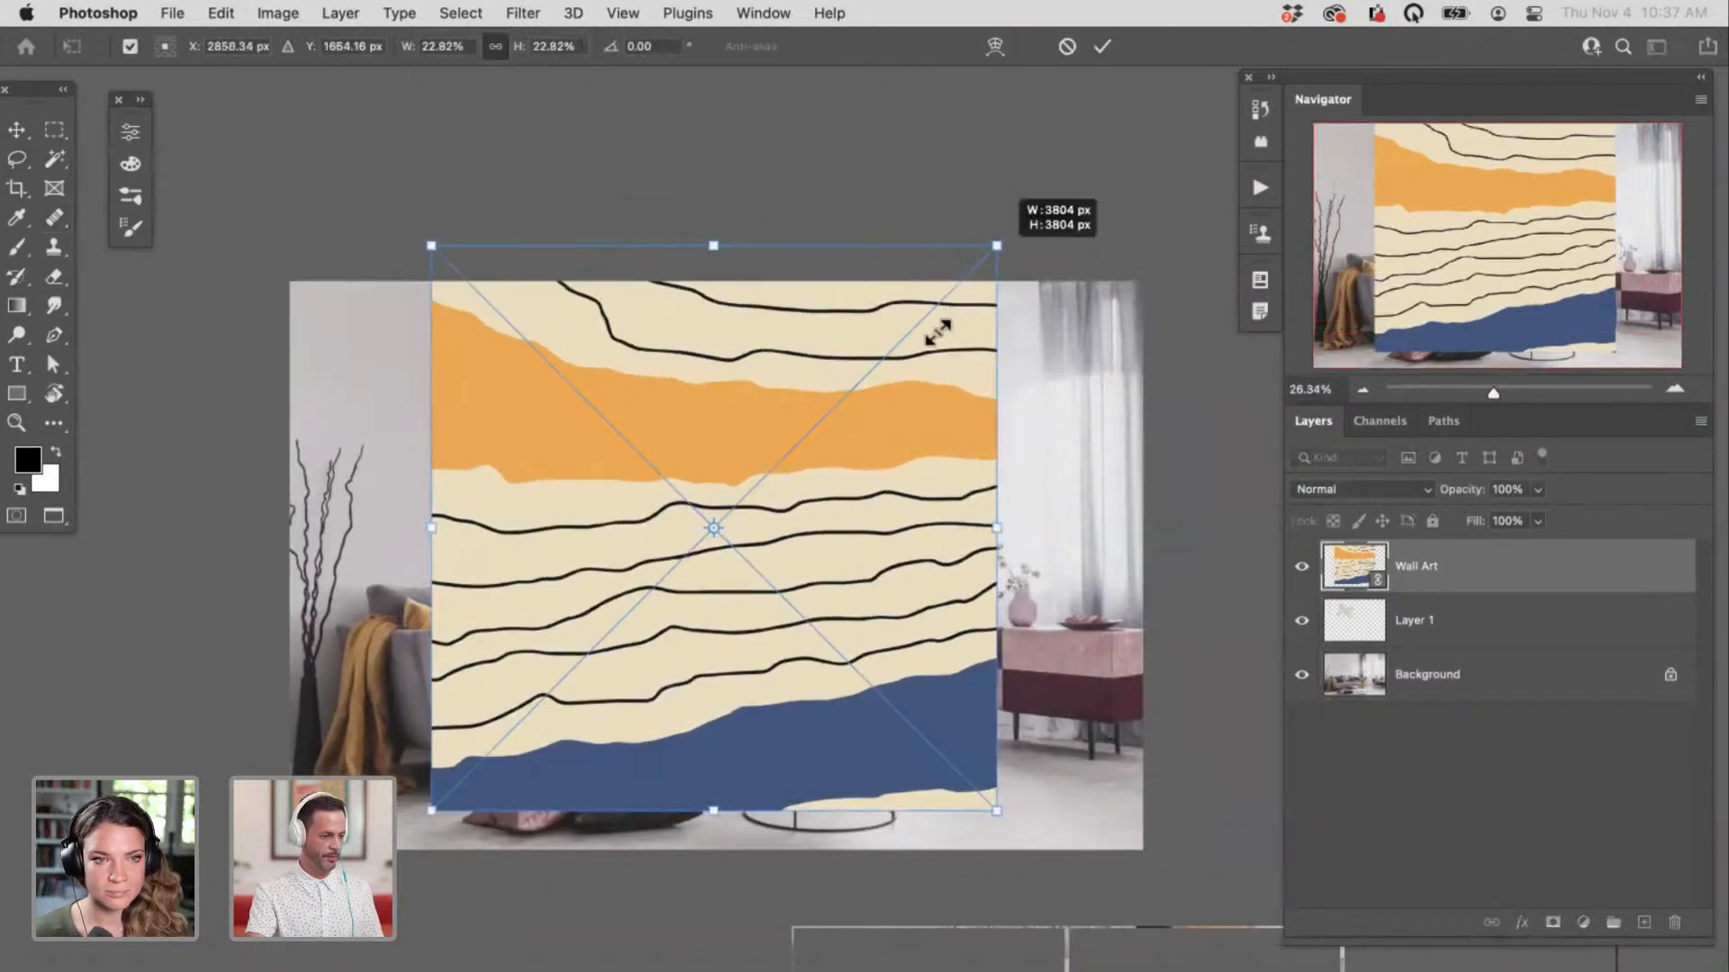
left_click_drag(937, 333, 657, 598)
key("Return")
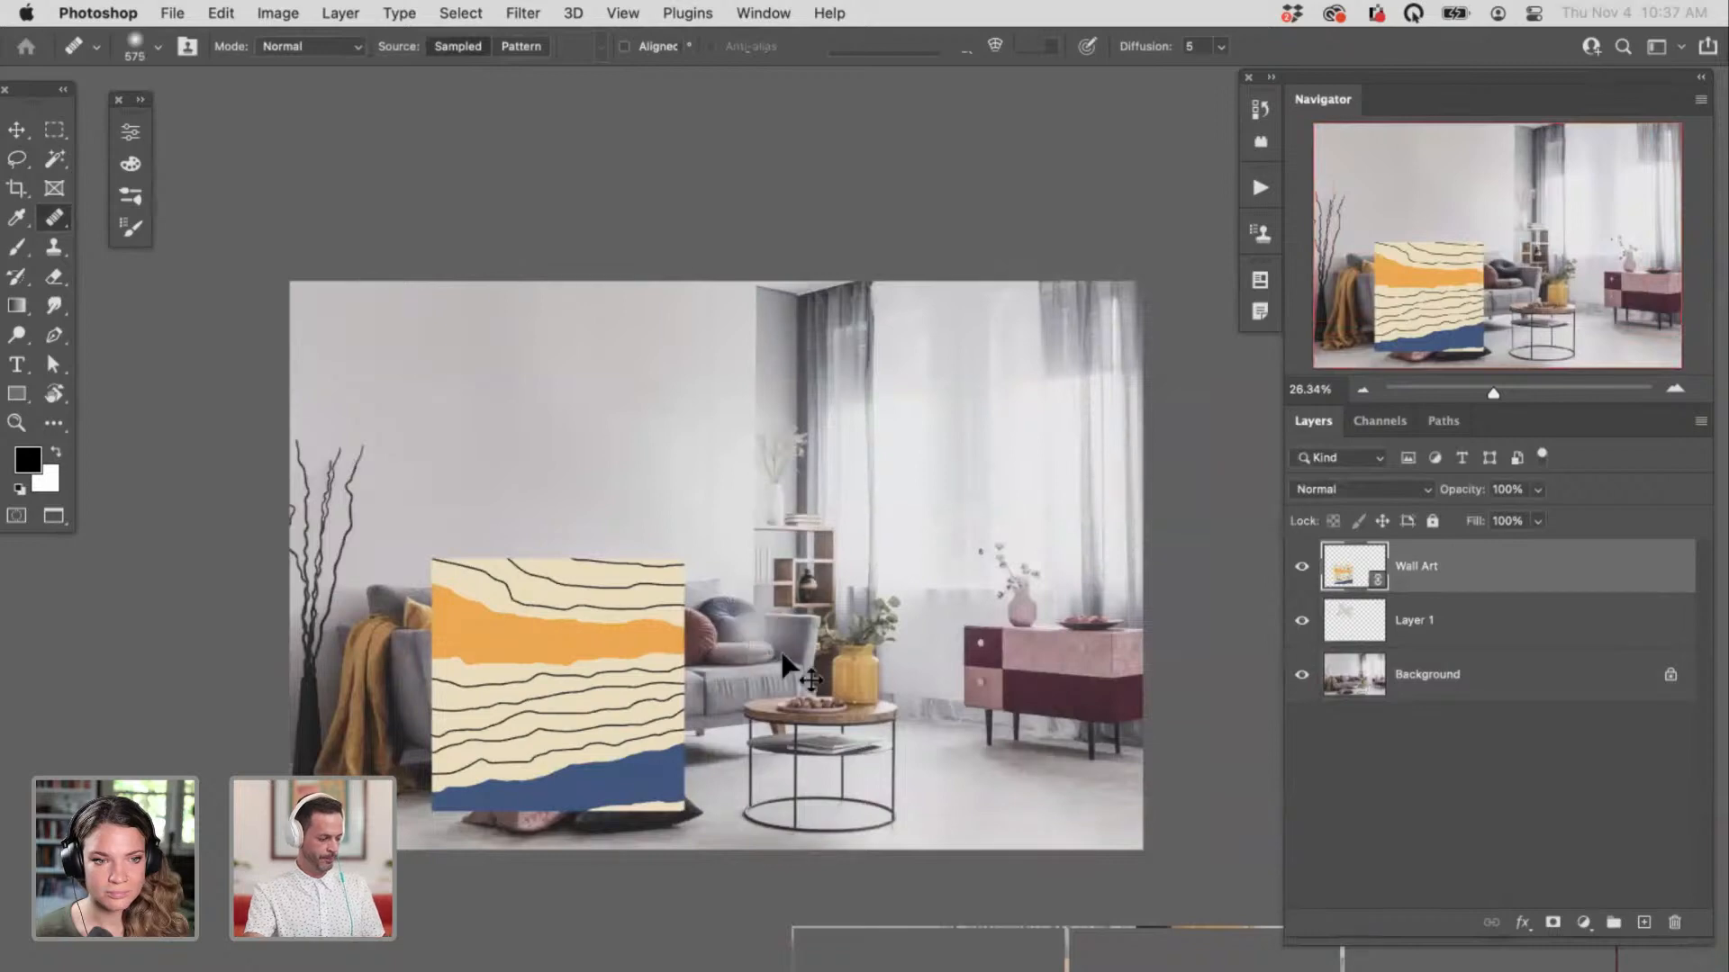
left_click_drag(784, 666, 1015, 471)
Step: Open Wall Art.psd as its own document and show it at 16.67% in a small window
key("f")
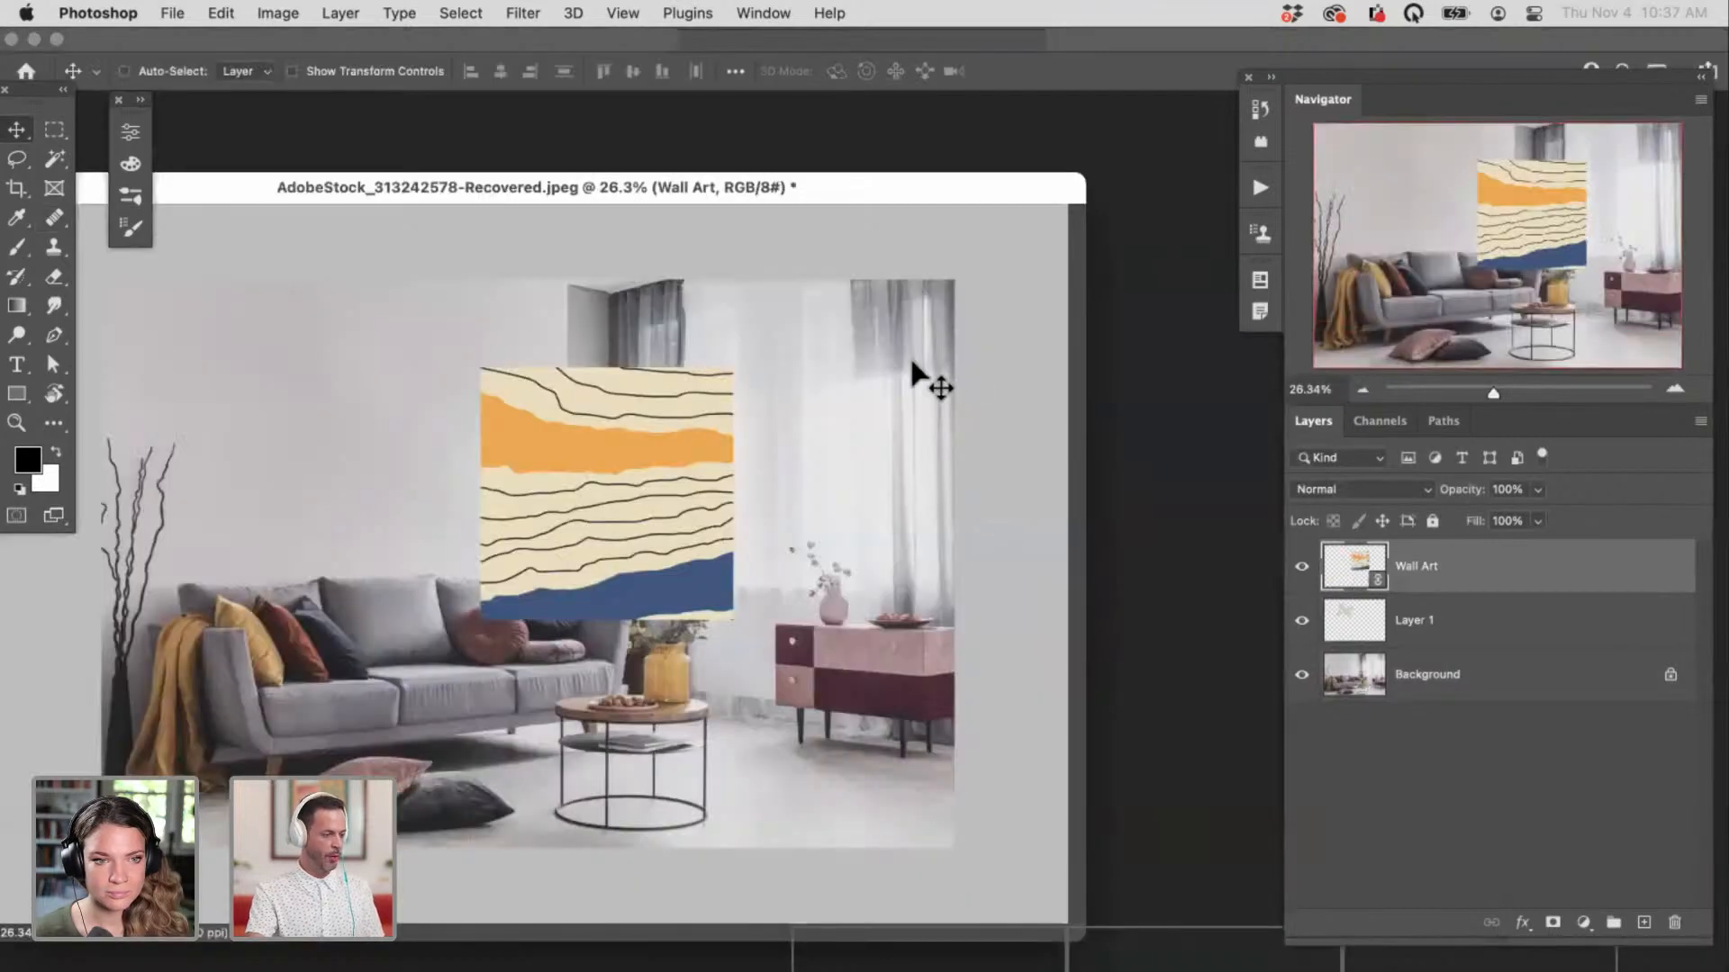
key("super+o")
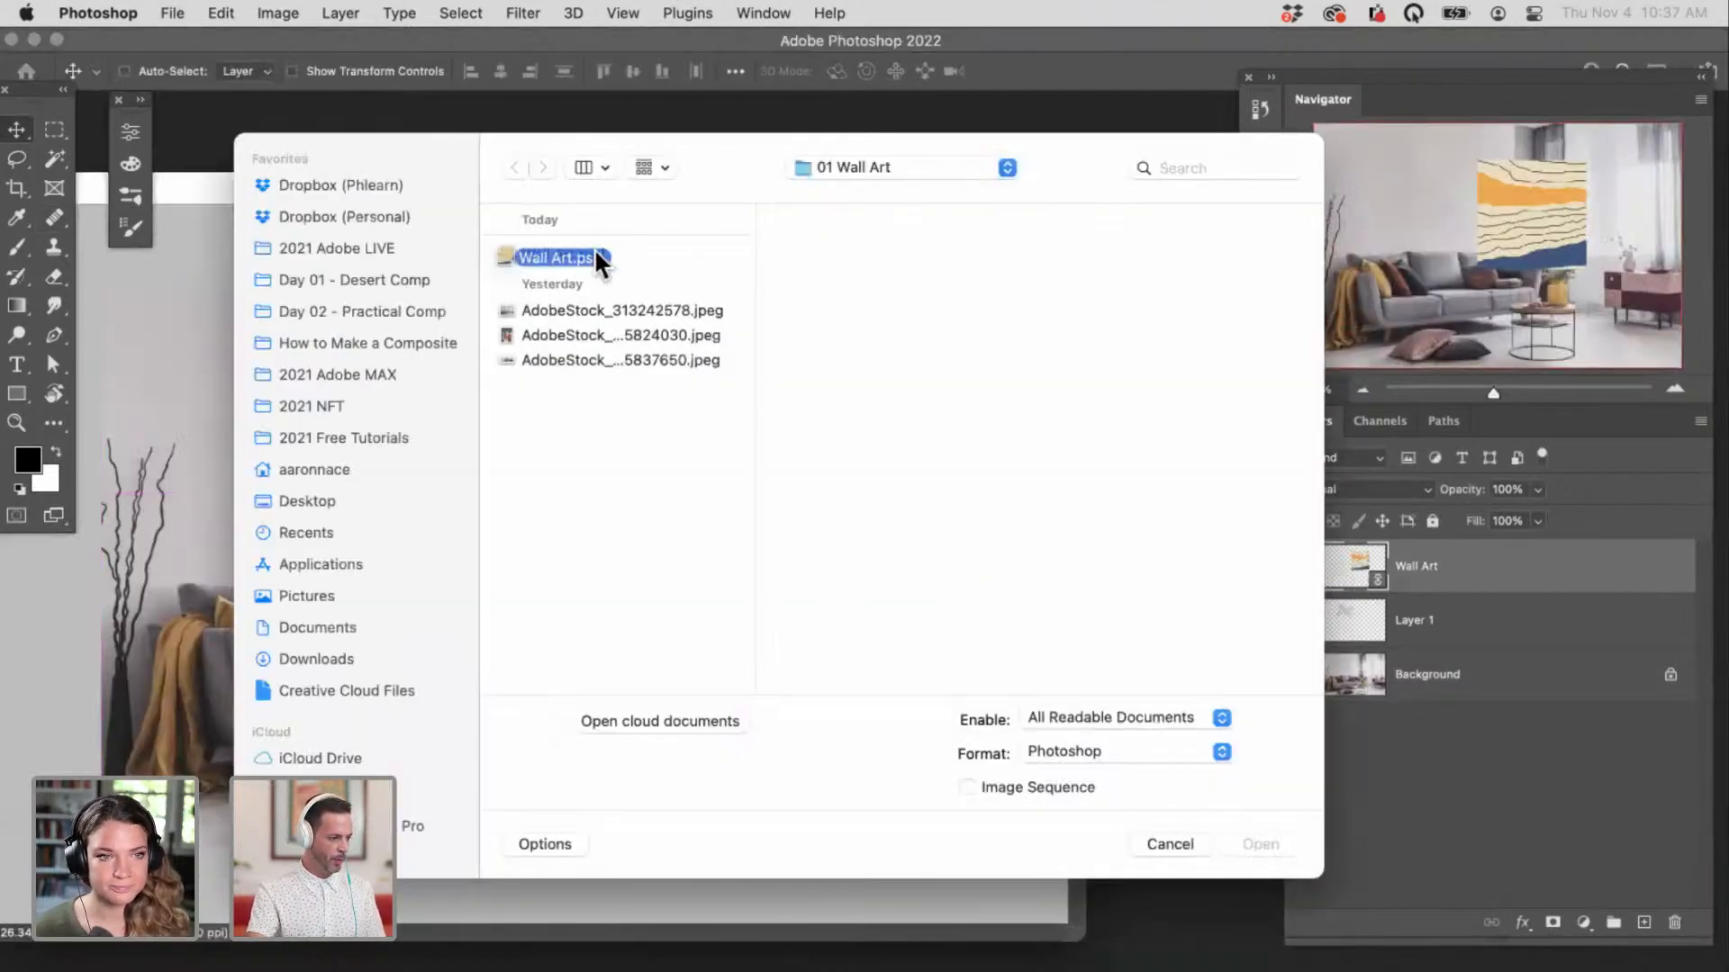
left_click(596, 255)
left_click(1280, 843)
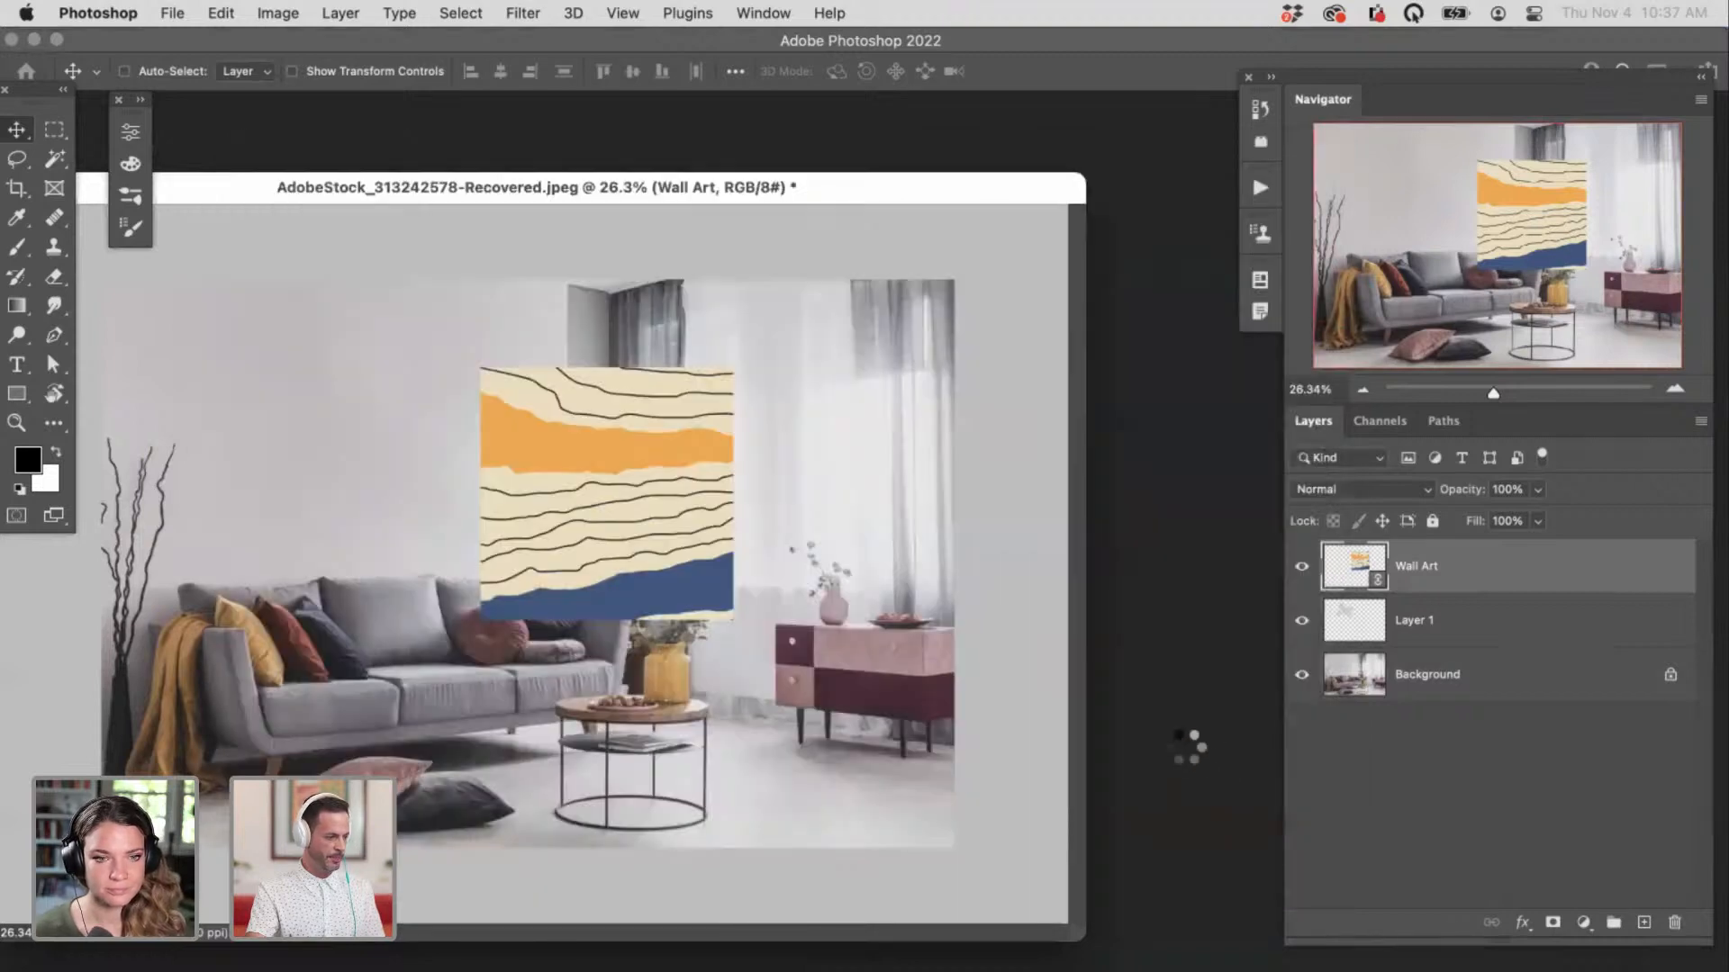
key("super+minus")
key("super+minus")
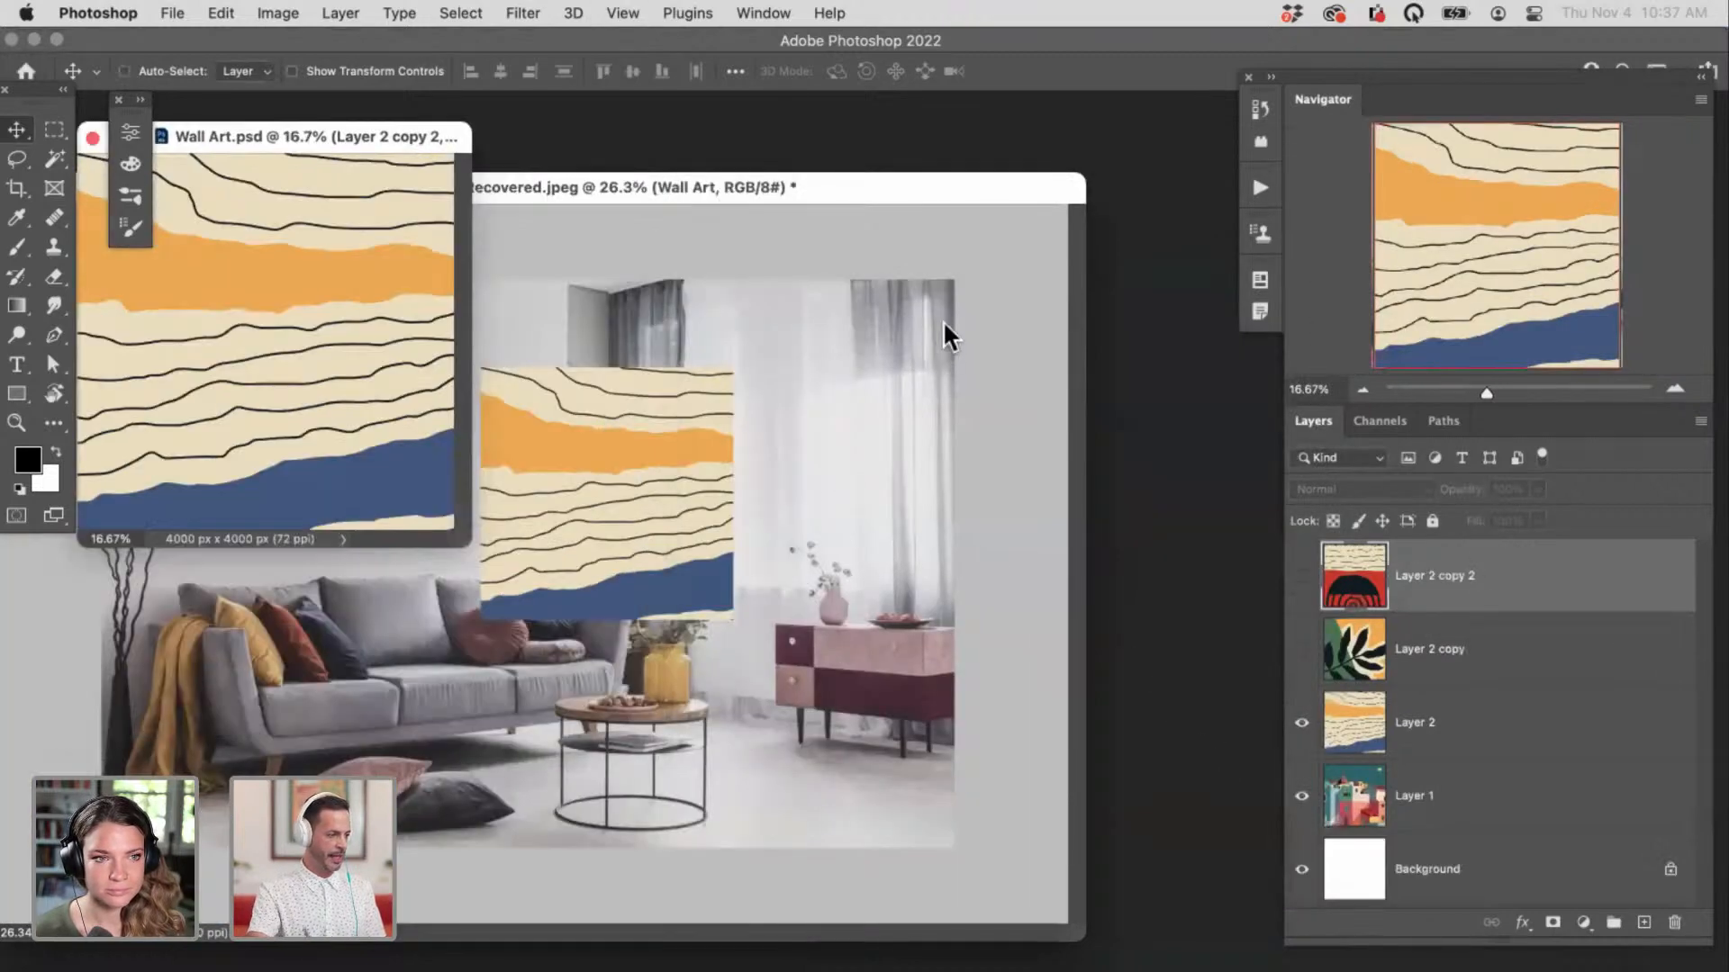
Step: Reduce the photo to 25% zoom and arrange it beside the Wall Art.psd window, clear of the floating panels
left_click(838, 189)
key("super+minus")
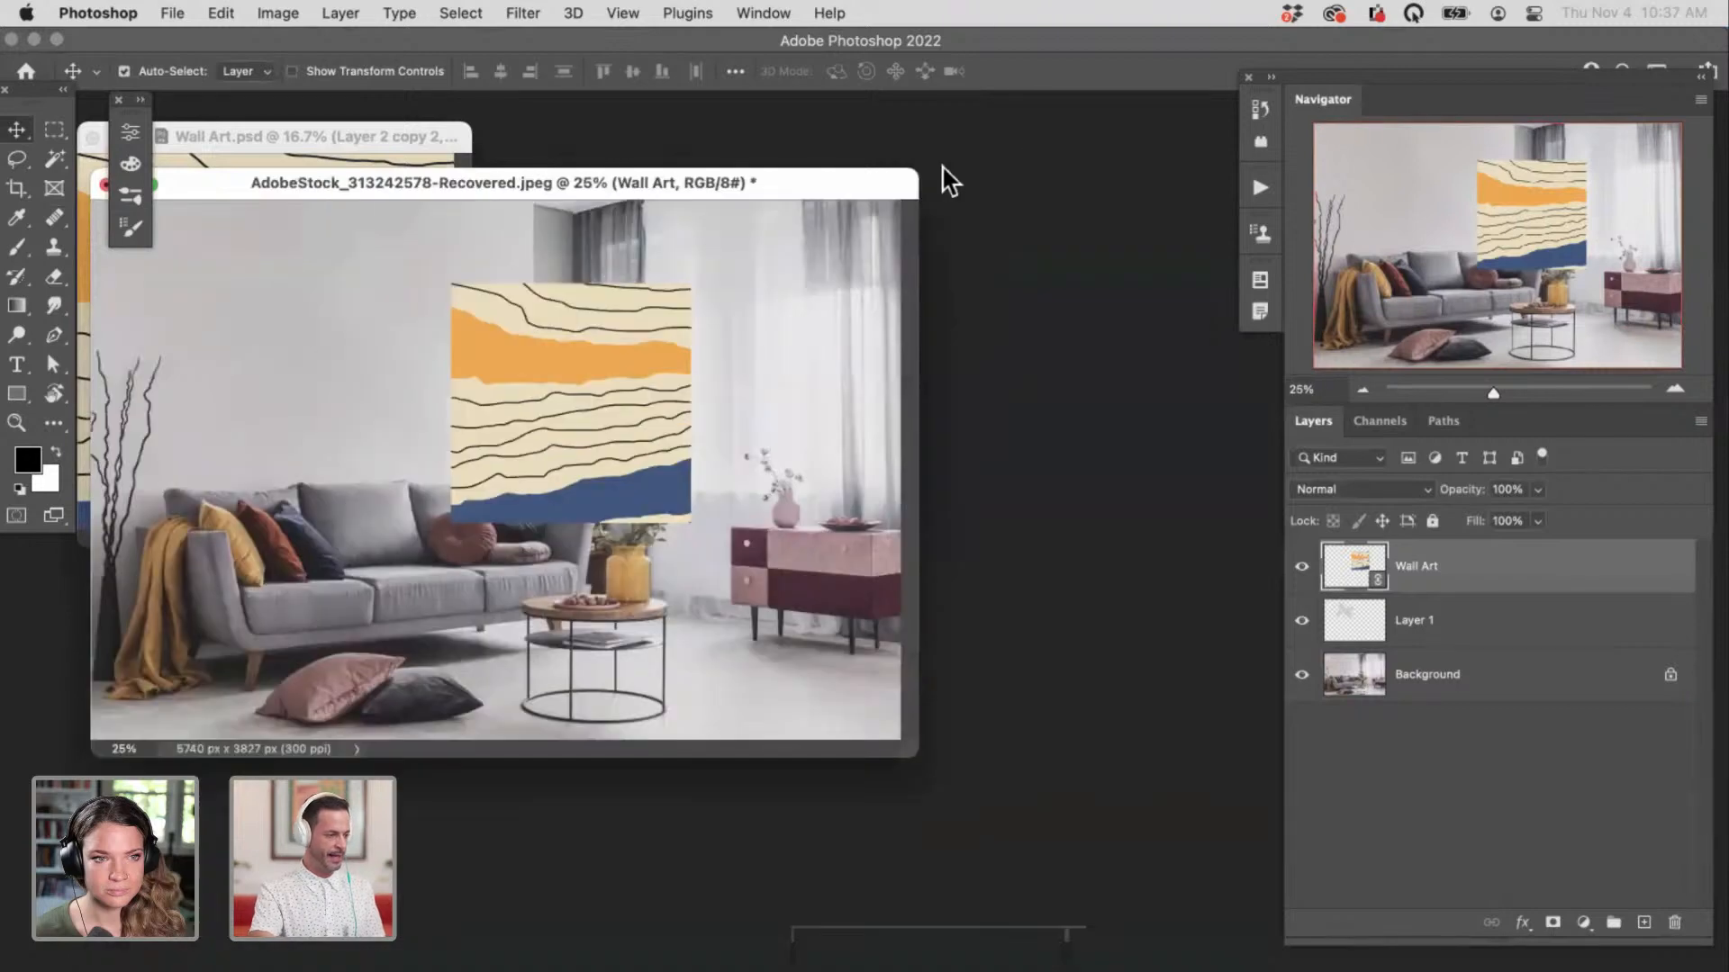
left_click_drag(836, 189, 1071, 237)
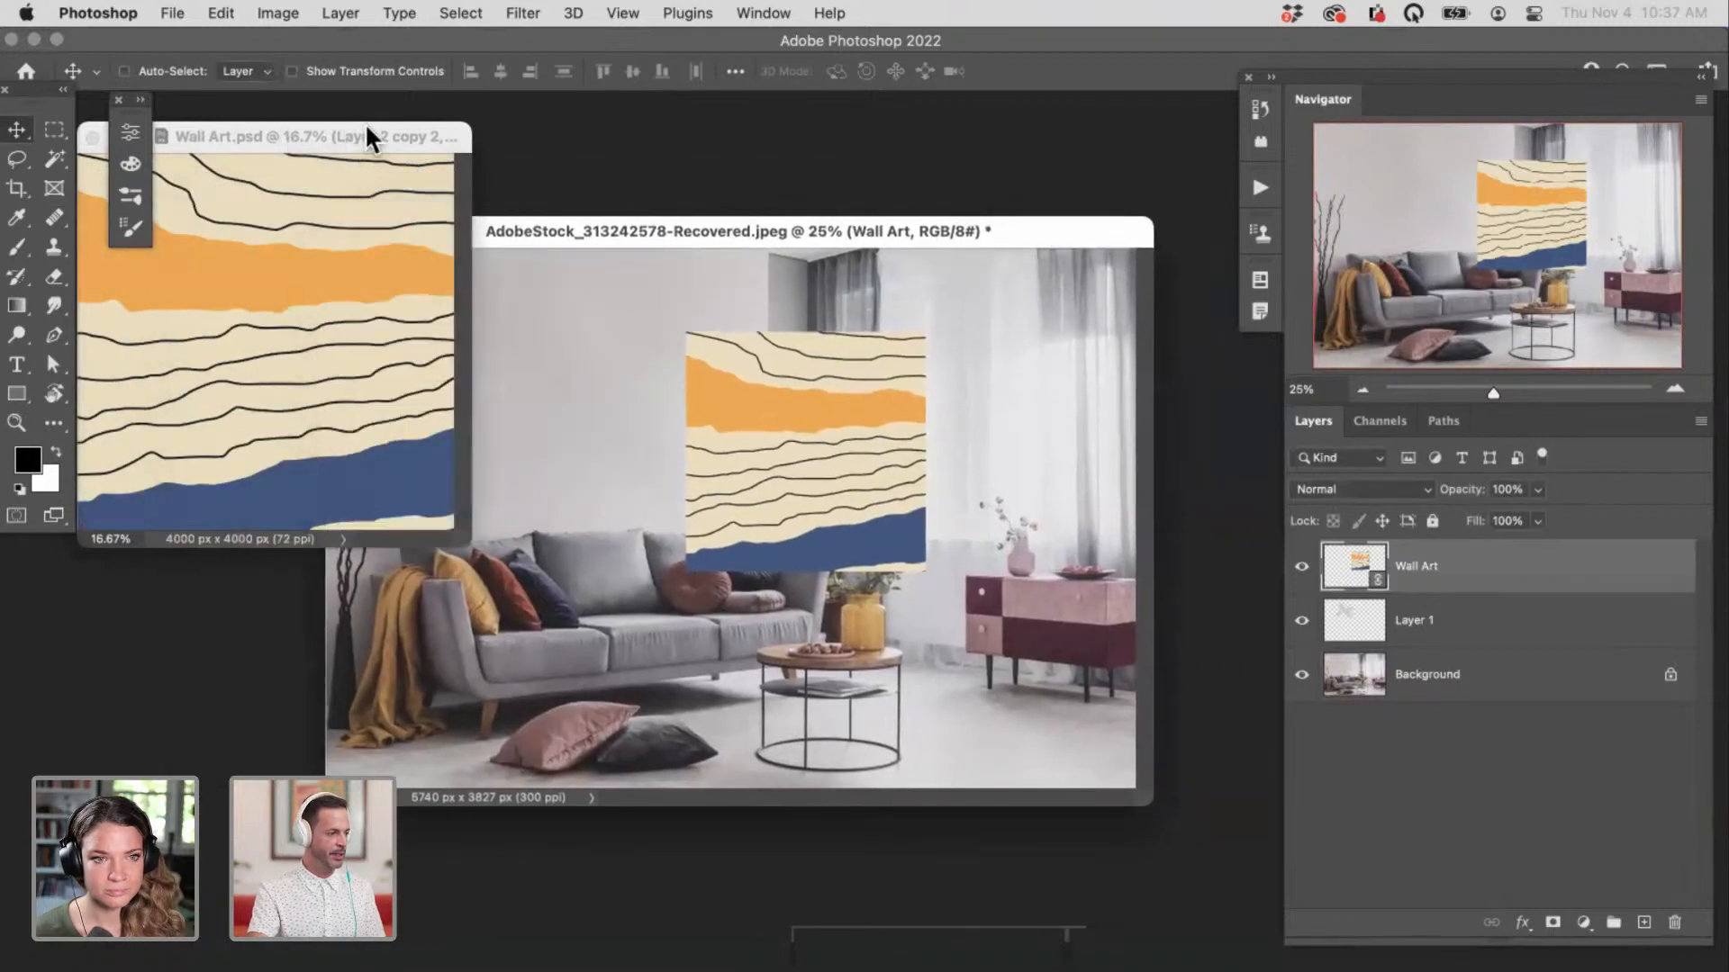
left_click_drag(364, 135, 445, 150)
left_click_drag(132, 108, 126, 108)
left_click(686, 232)
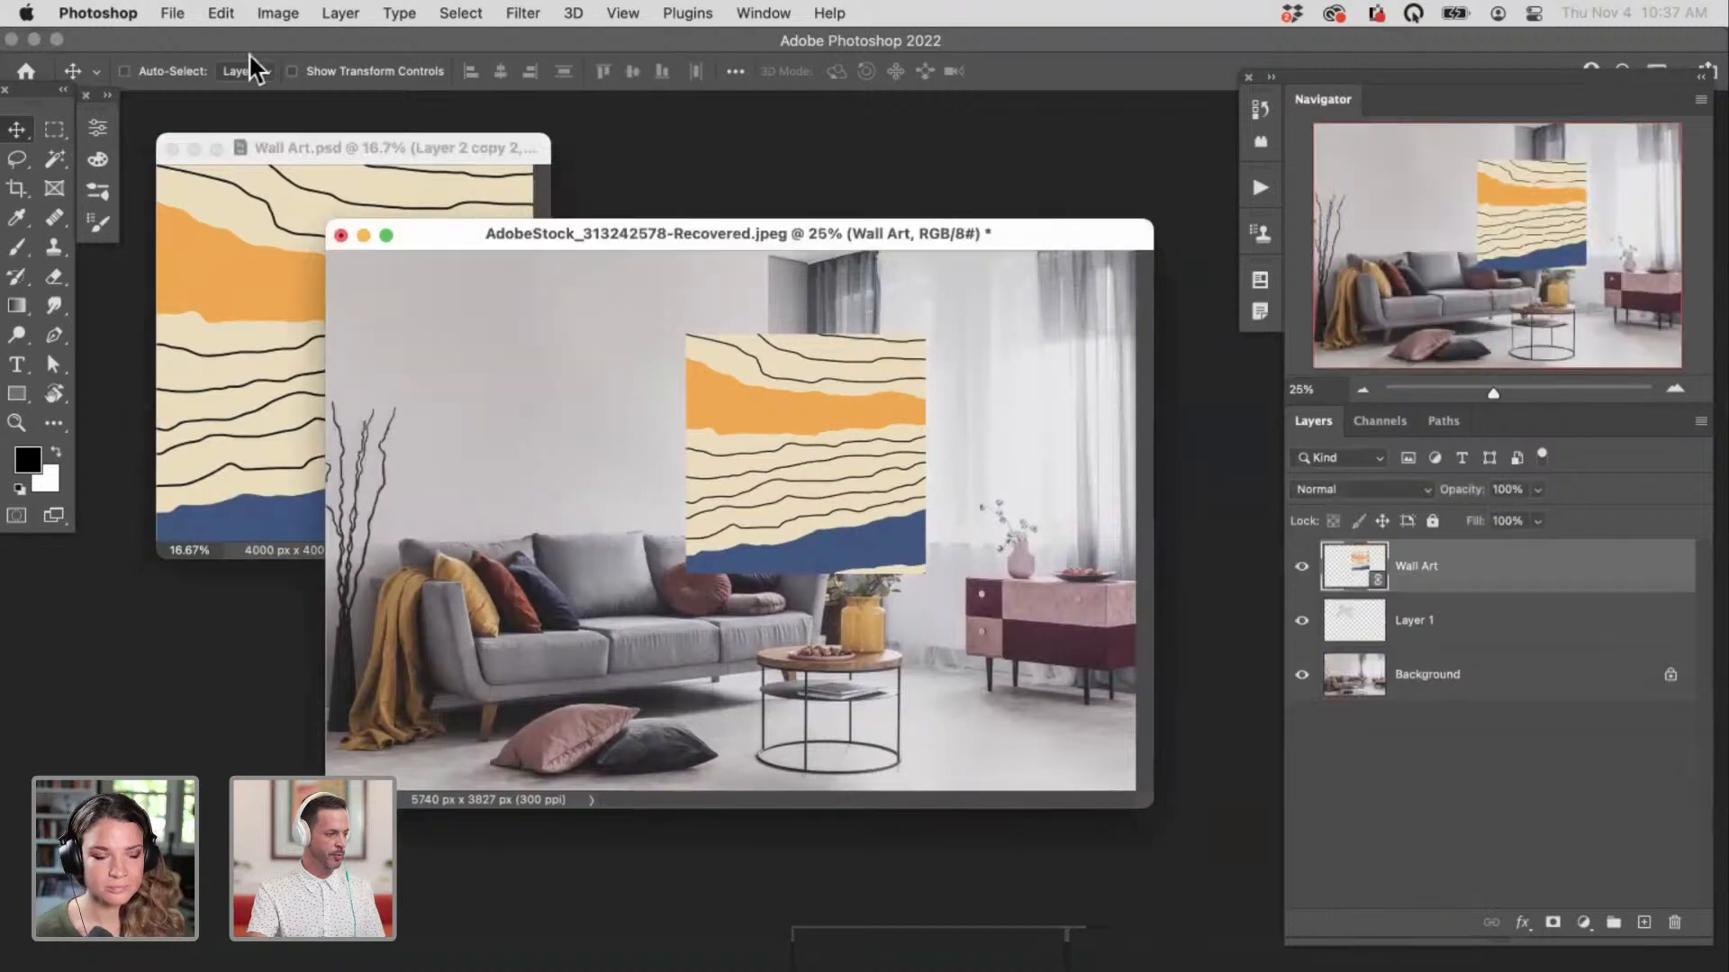
Step: Place AdobeStock_313242578.jpeg as an embedded smart object and move its layer below Wall Art
left_click(174, 18)
left_click(270, 445)
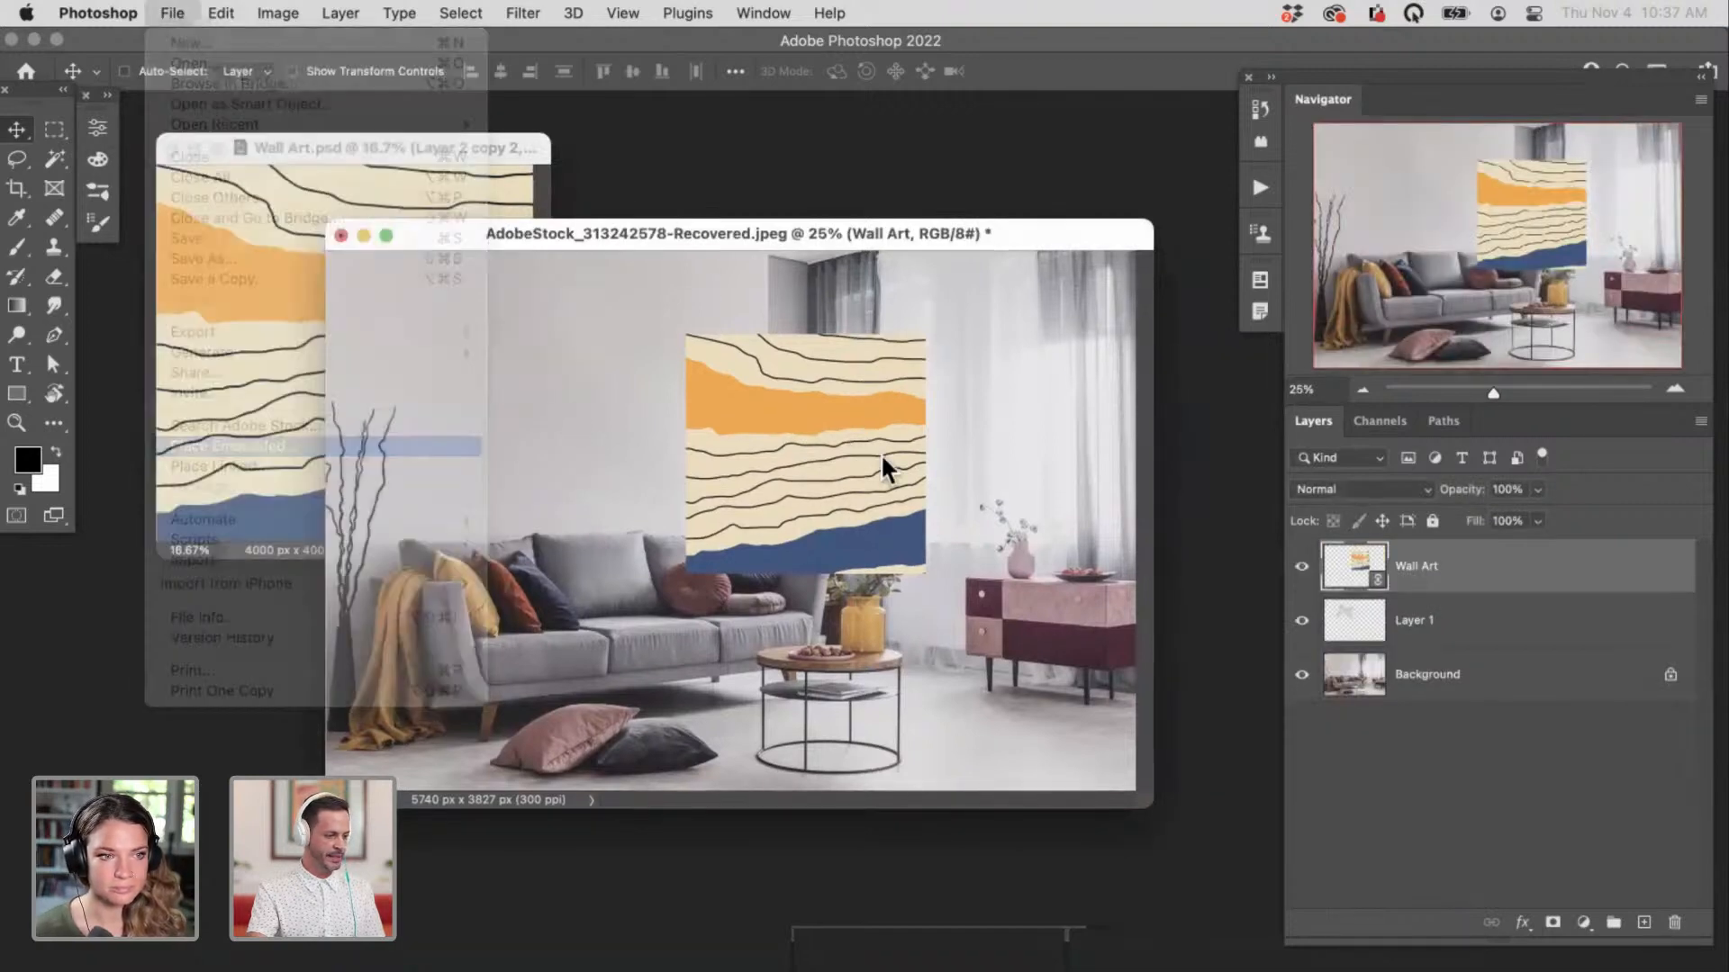
left_click(666, 311)
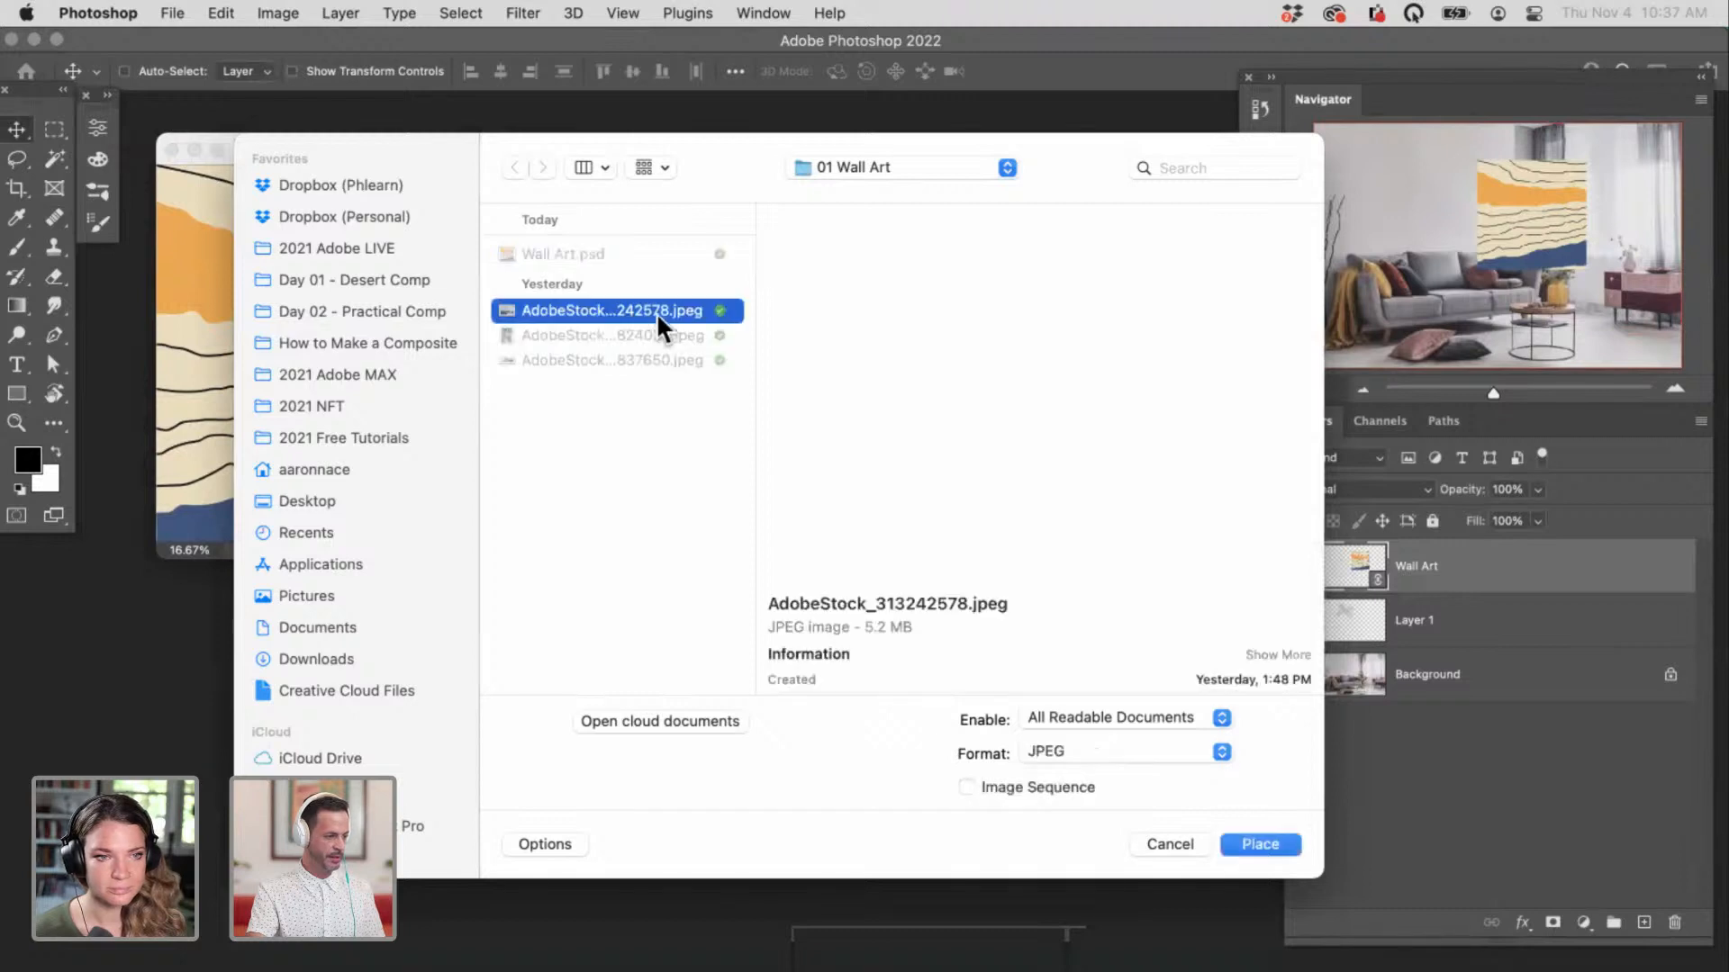
left_click(1270, 846)
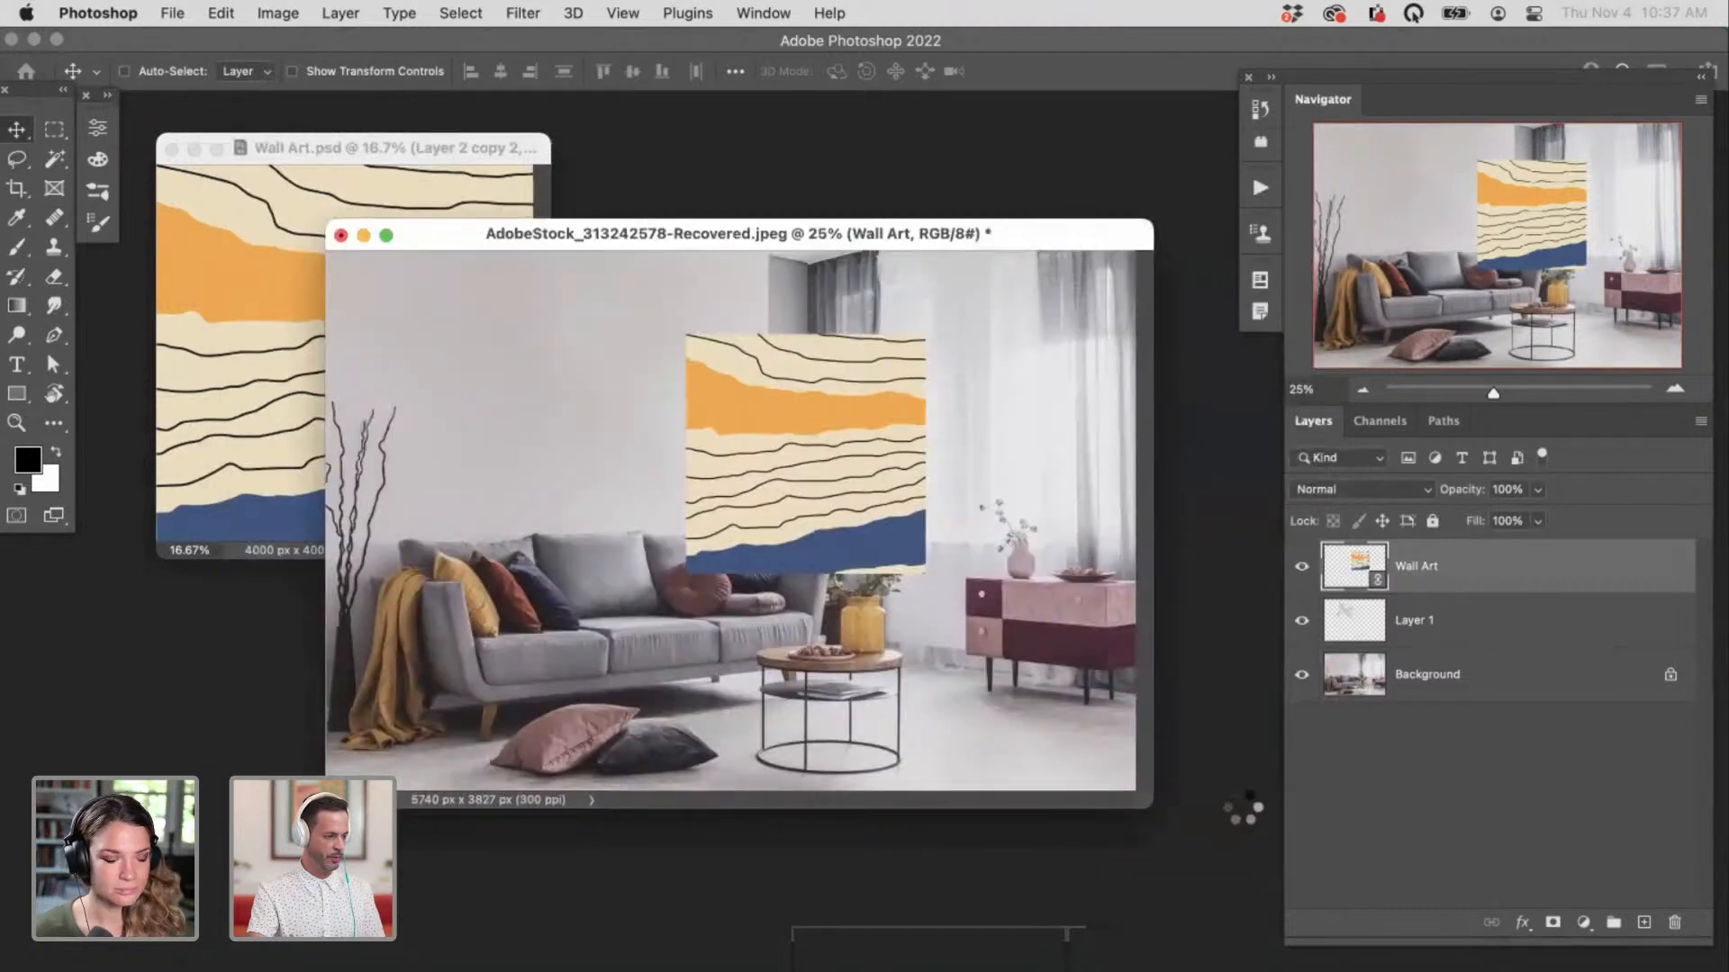
key("Return")
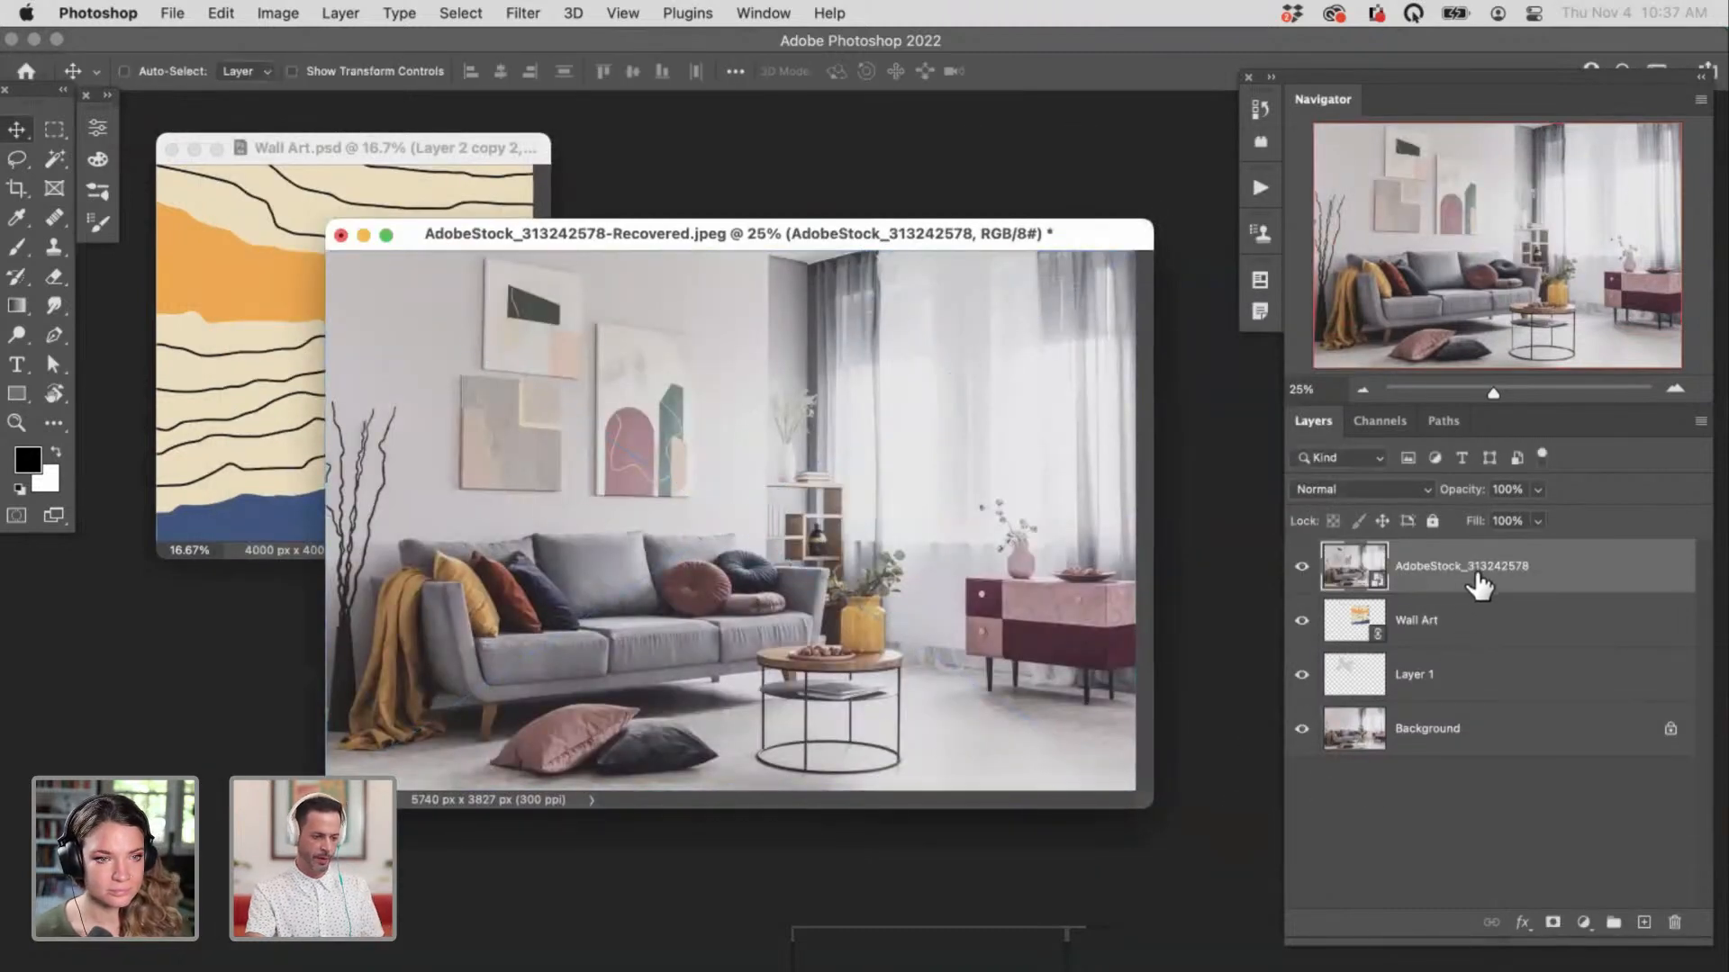
left_click_drag(1480, 585, 1440, 639)
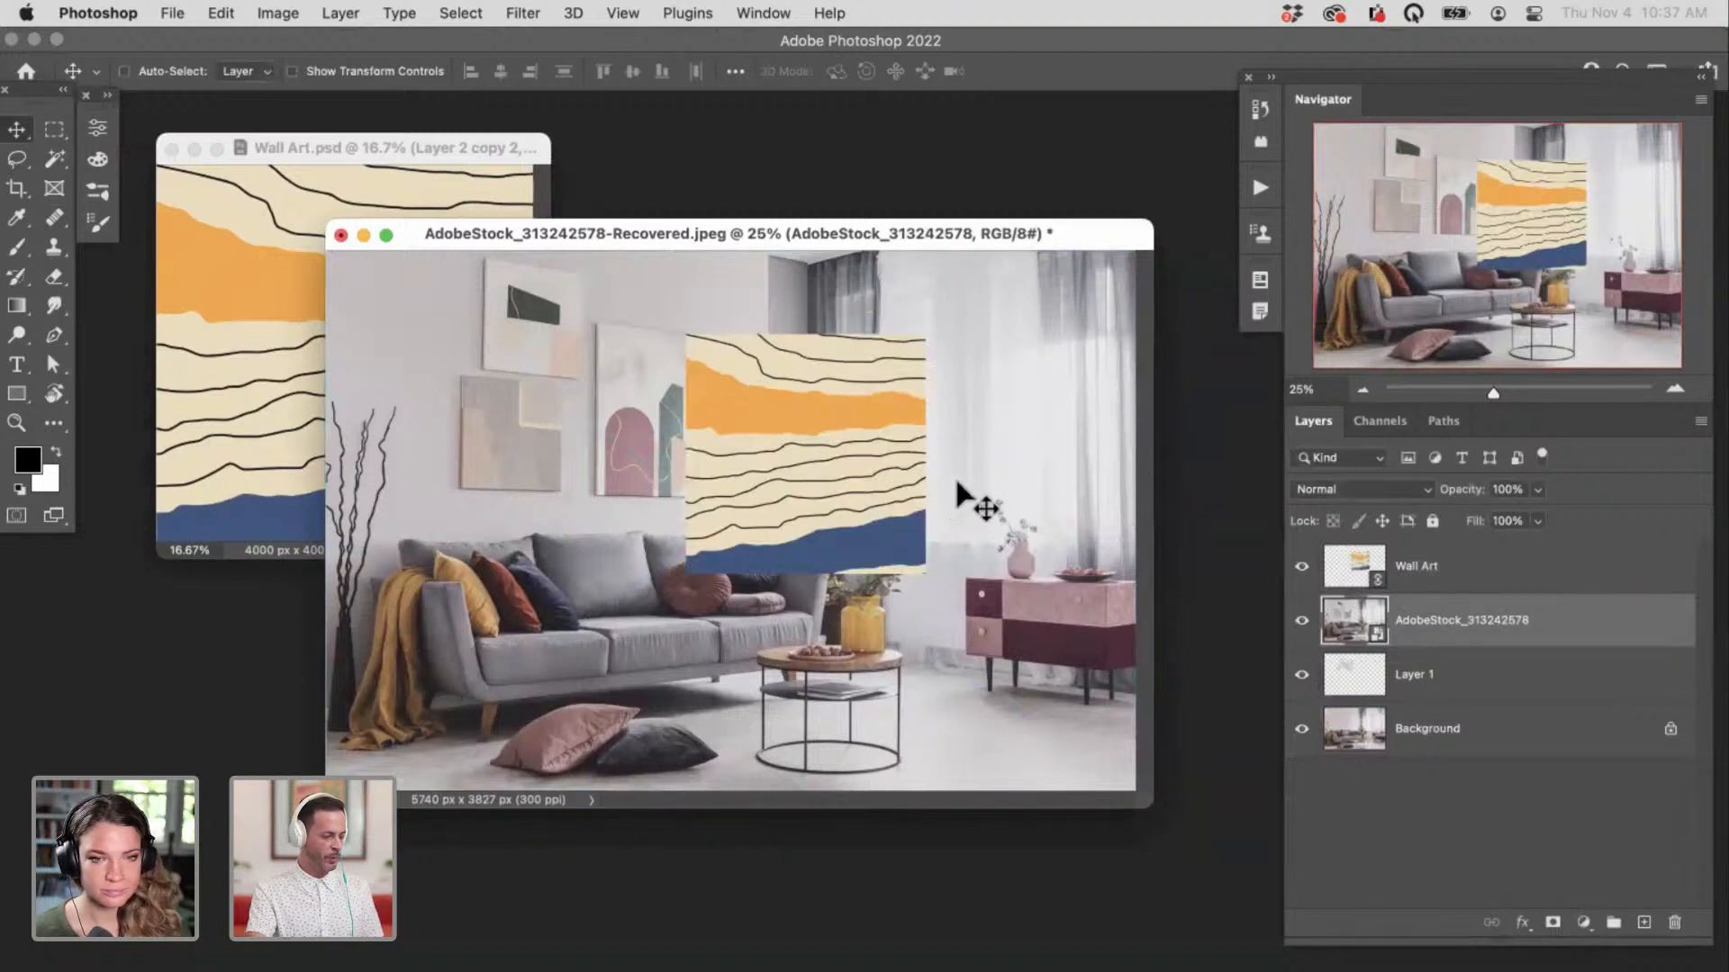
Step: Move the Wall Art artwork away from the original canvases, over the curtained window
key("f")
mouse_move(993, 553)
left_mouse_down()
mouse_move(1023, 552)
mouse_move(1015, 568)
mouse_move(991, 542)
left_mouse_up()
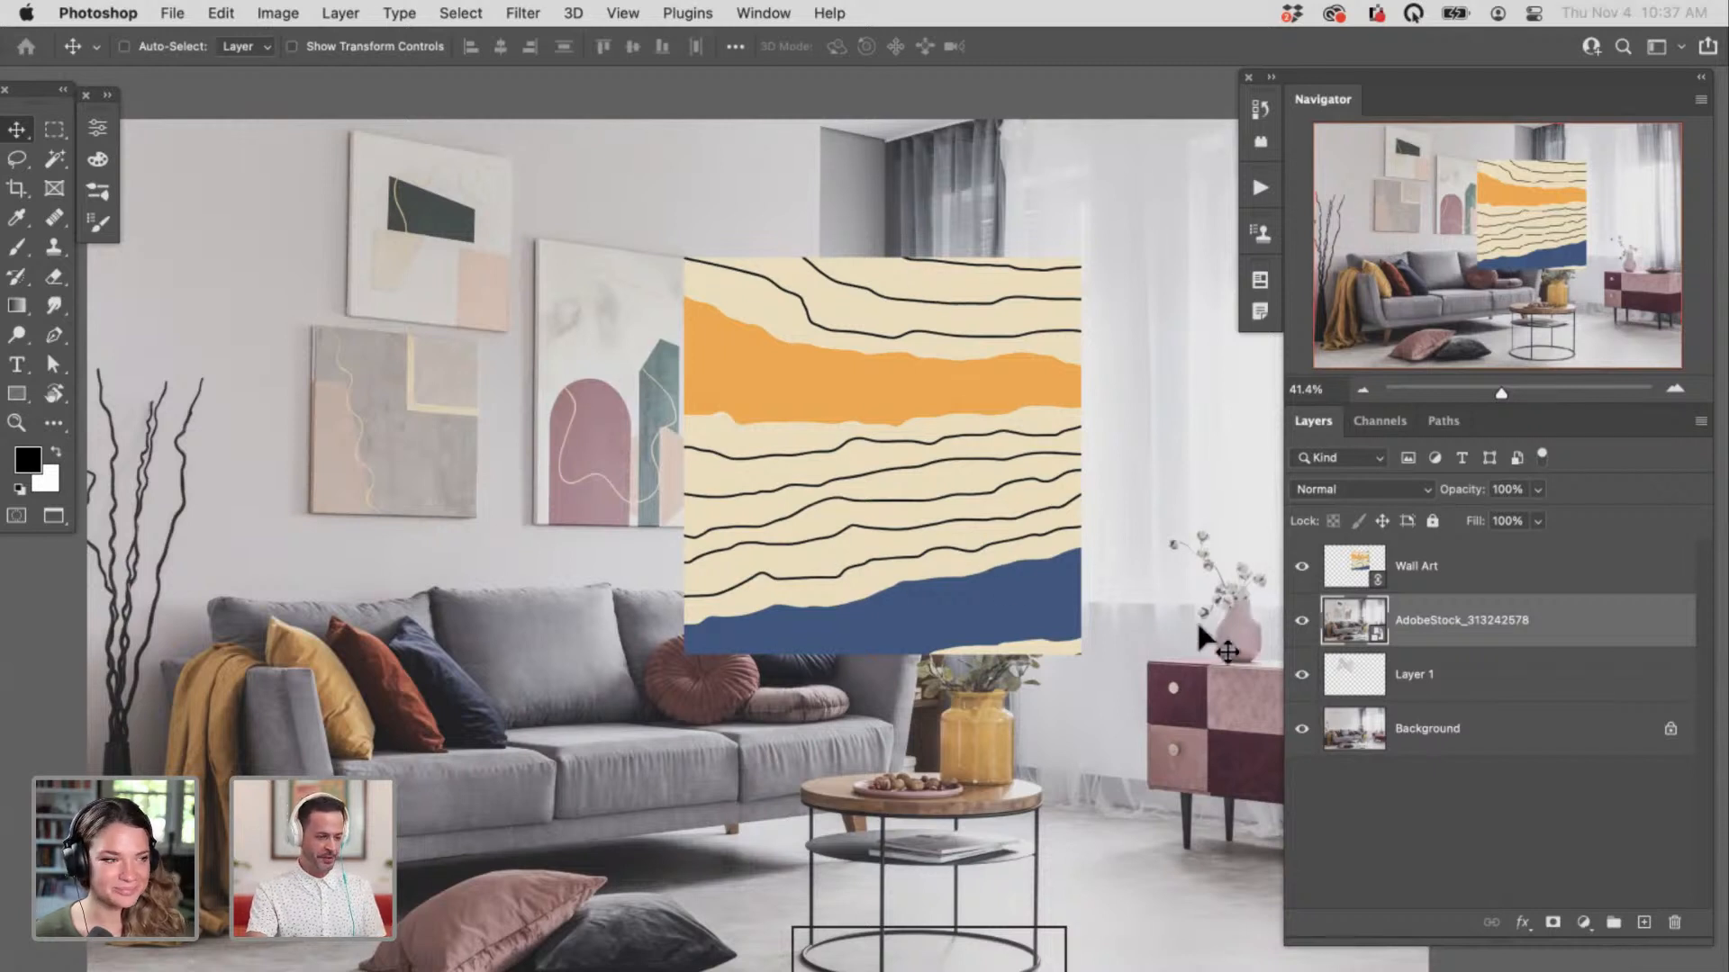
left_click_drag(860, 633, 810, 640)
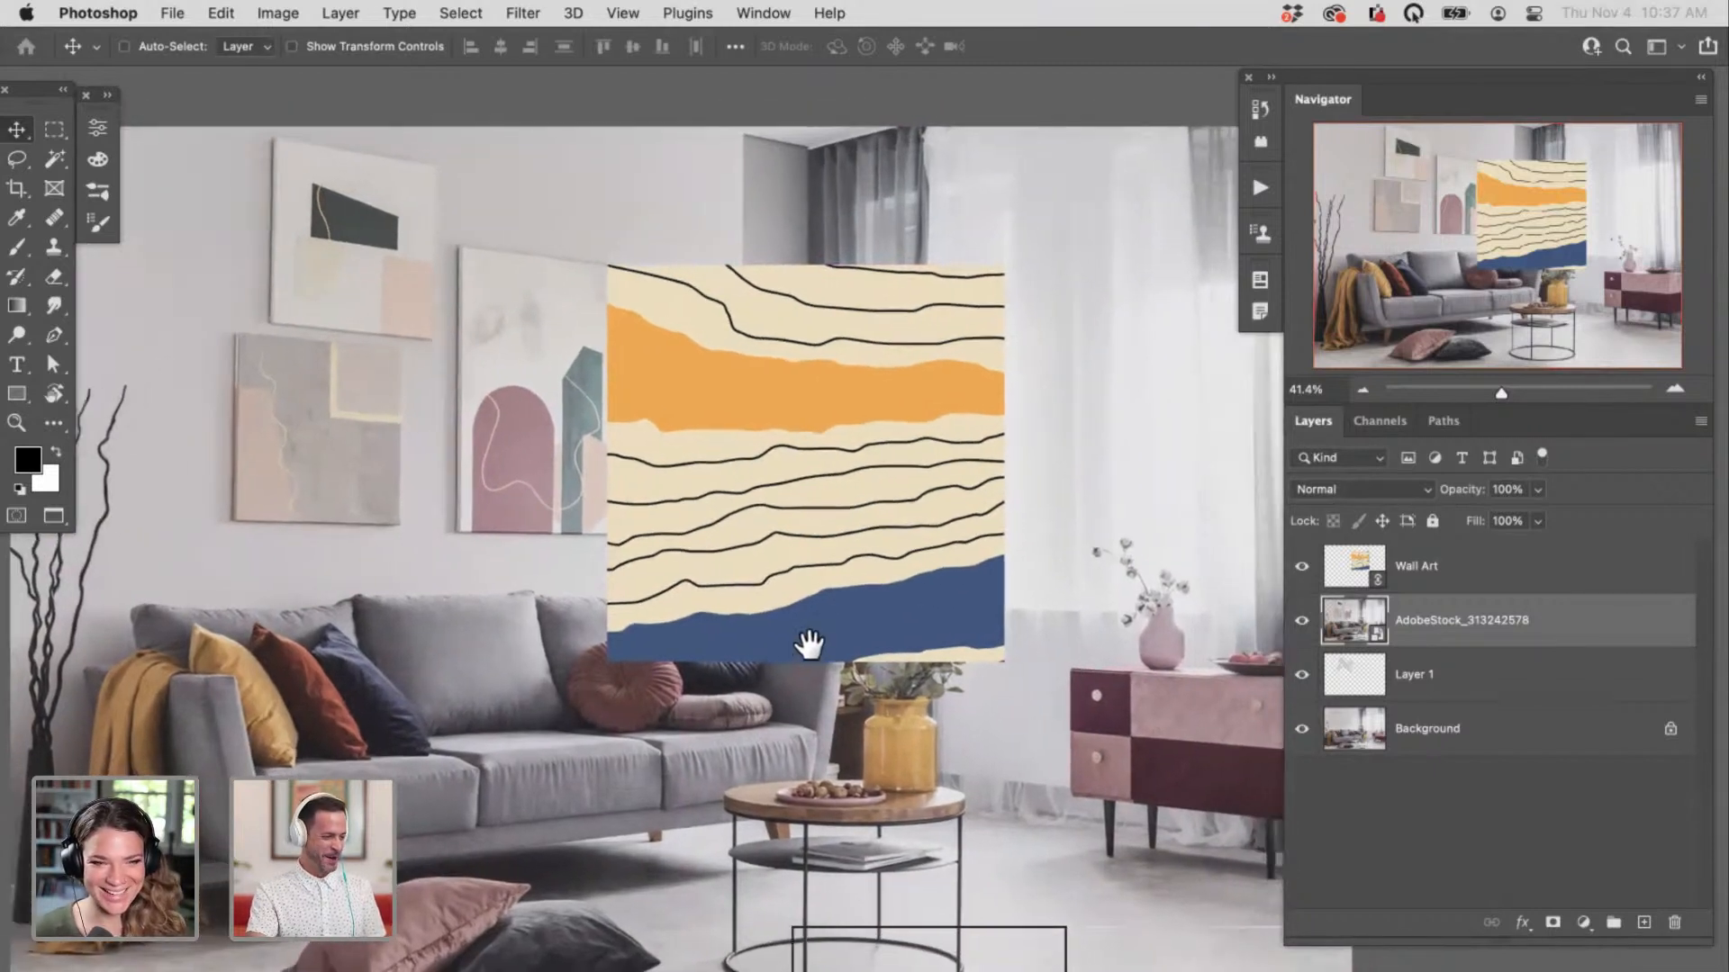
left_click(1434, 581)
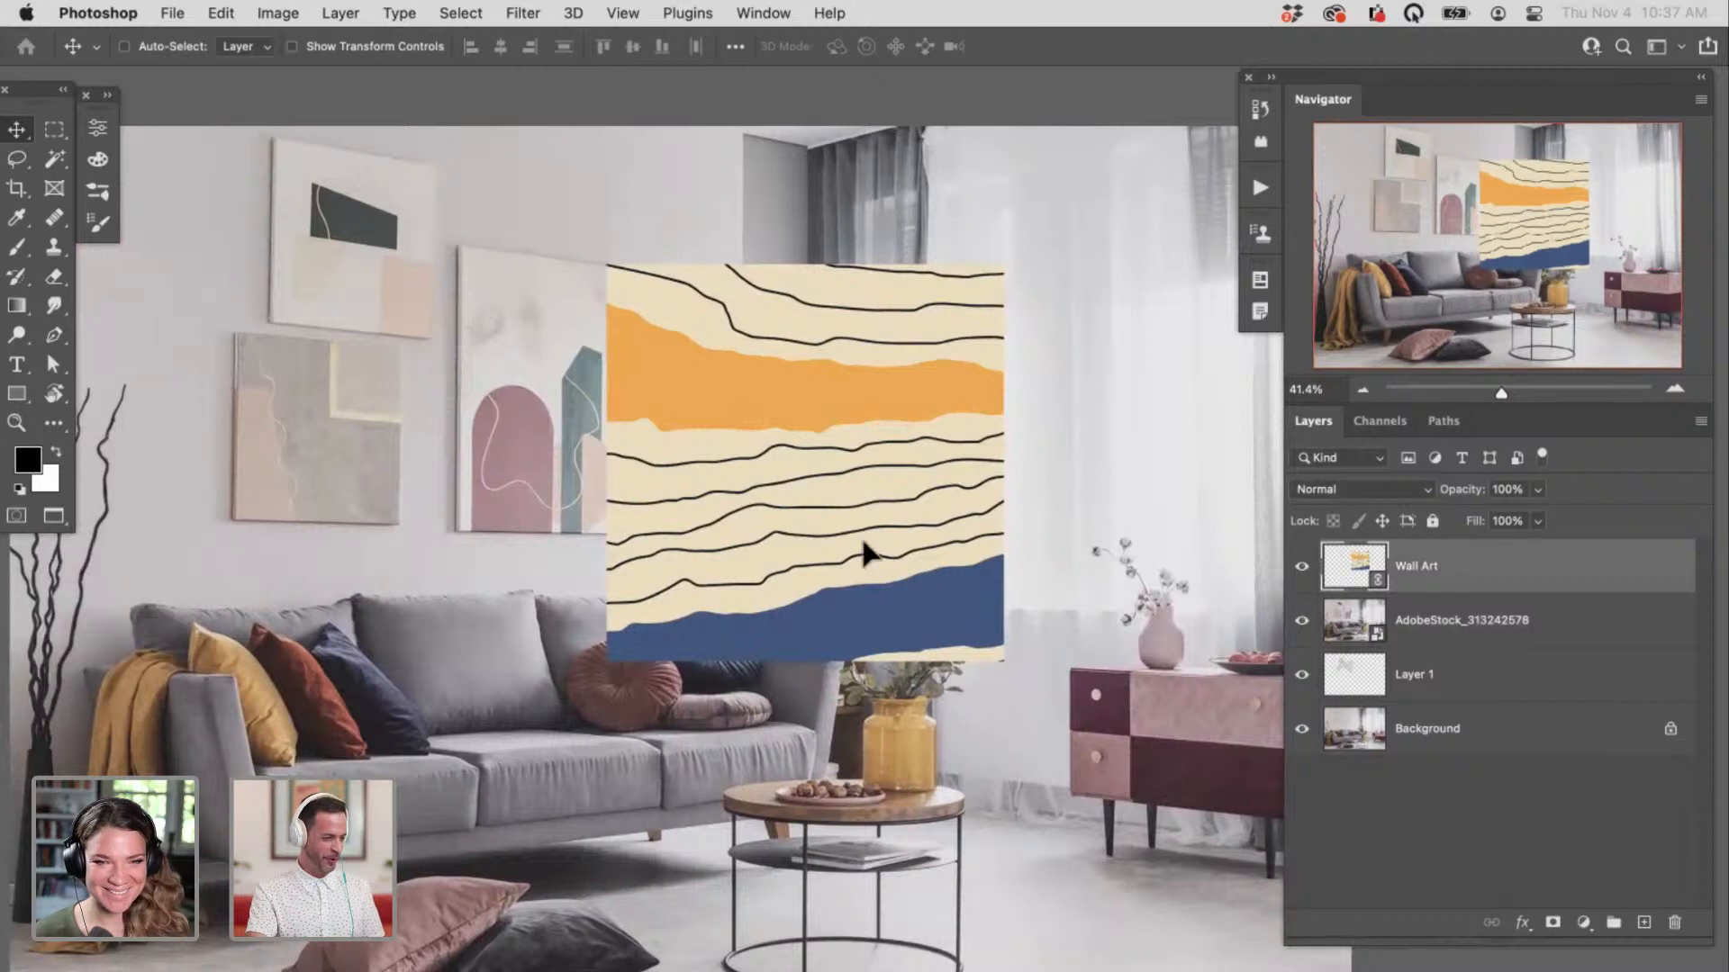
left_click_drag(868, 551, 937, 475)
left_click_drag(914, 544, 969, 547)
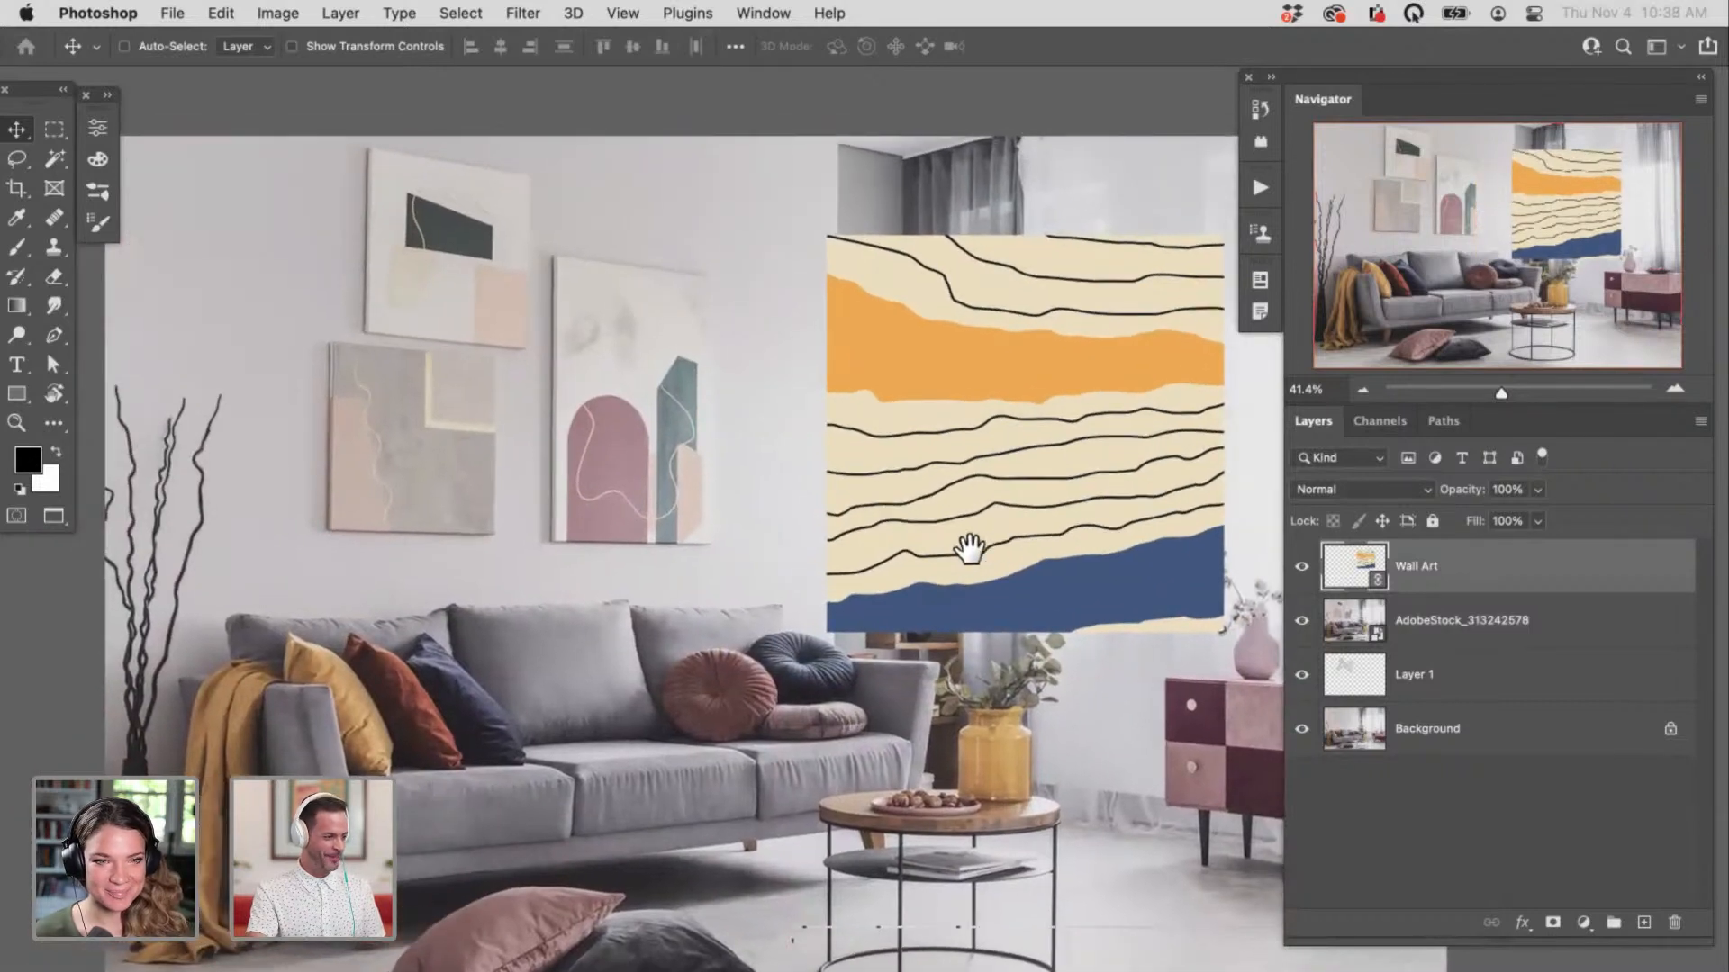
Step: Lower the Wall Art layer's opacity to 70% and move the artwork over the original canvases on the wall
left_click(1299, 567)
left_click(1300, 567)
left_click(1299, 566)
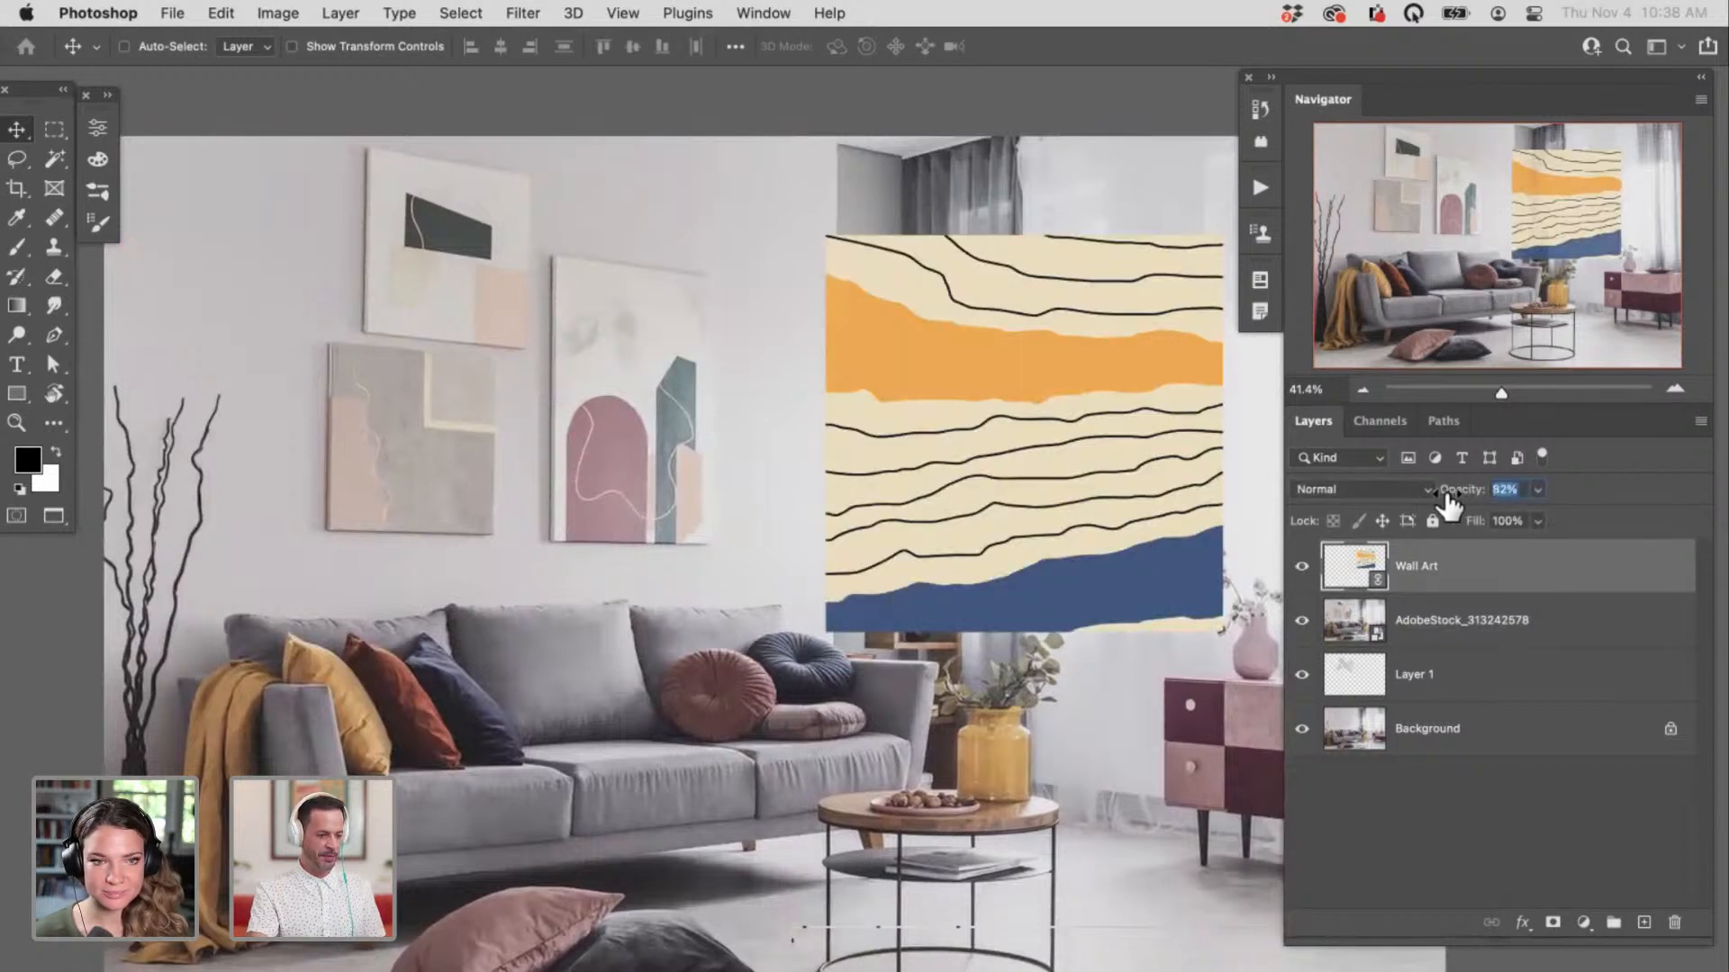
left_click_drag(1448, 506, 1437, 501)
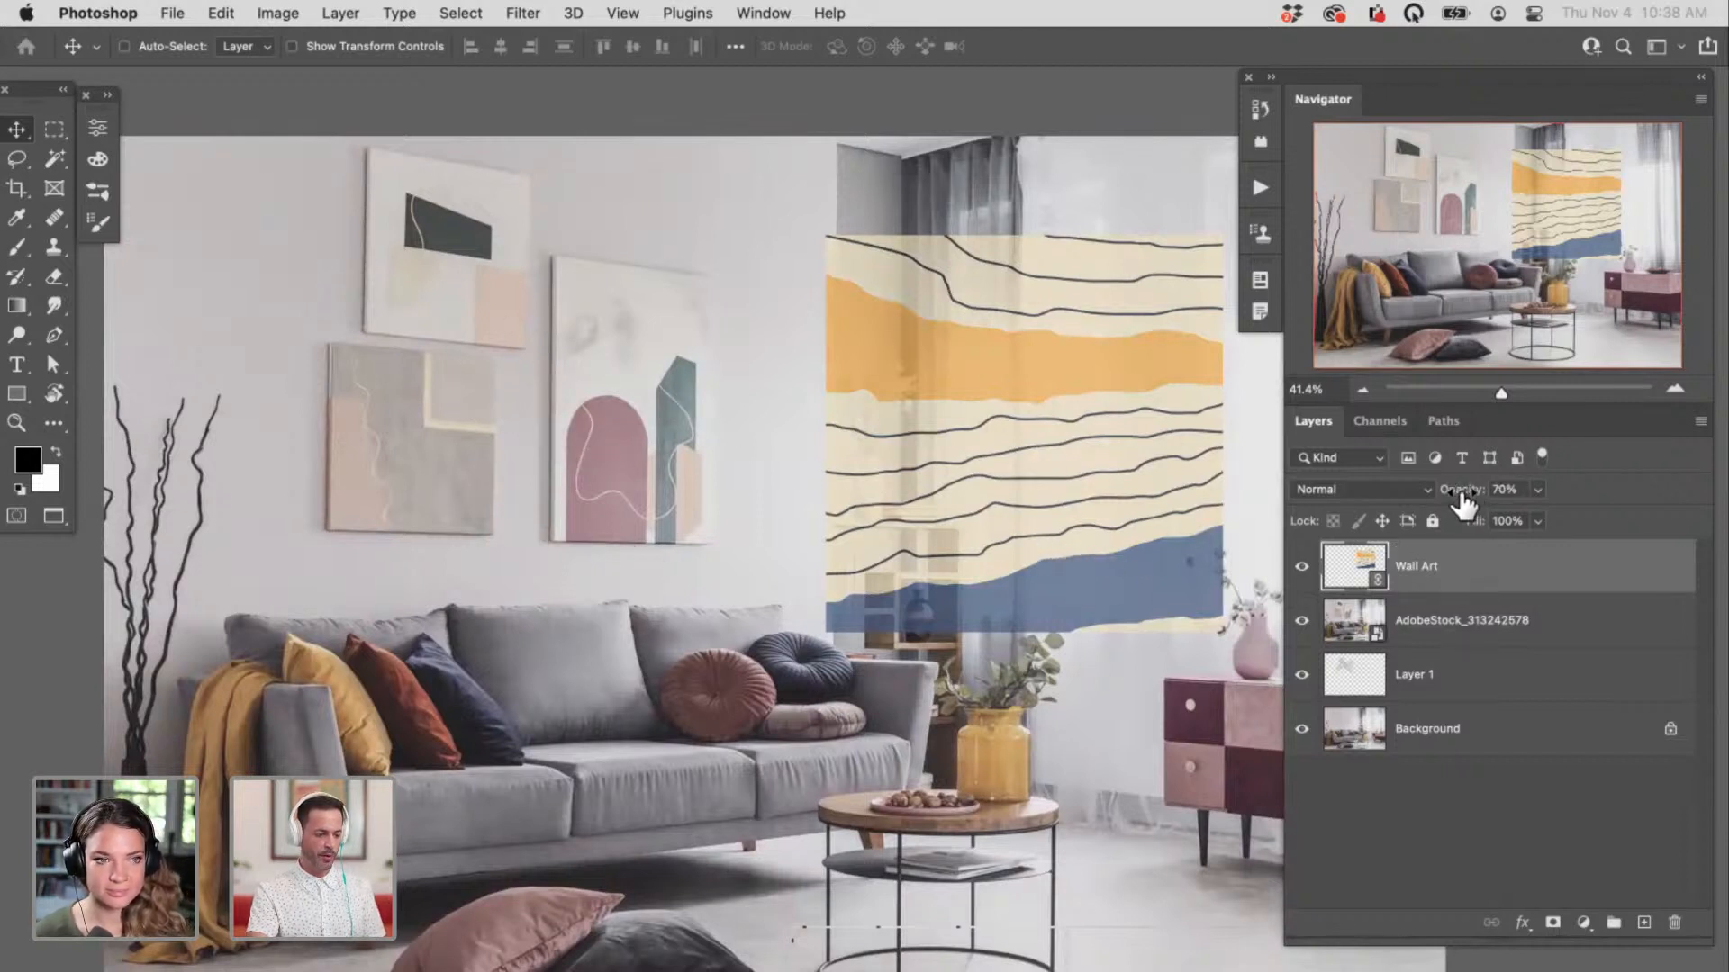
left_click_drag(991, 540, 899, 699)
left_click(695, 478, "super")
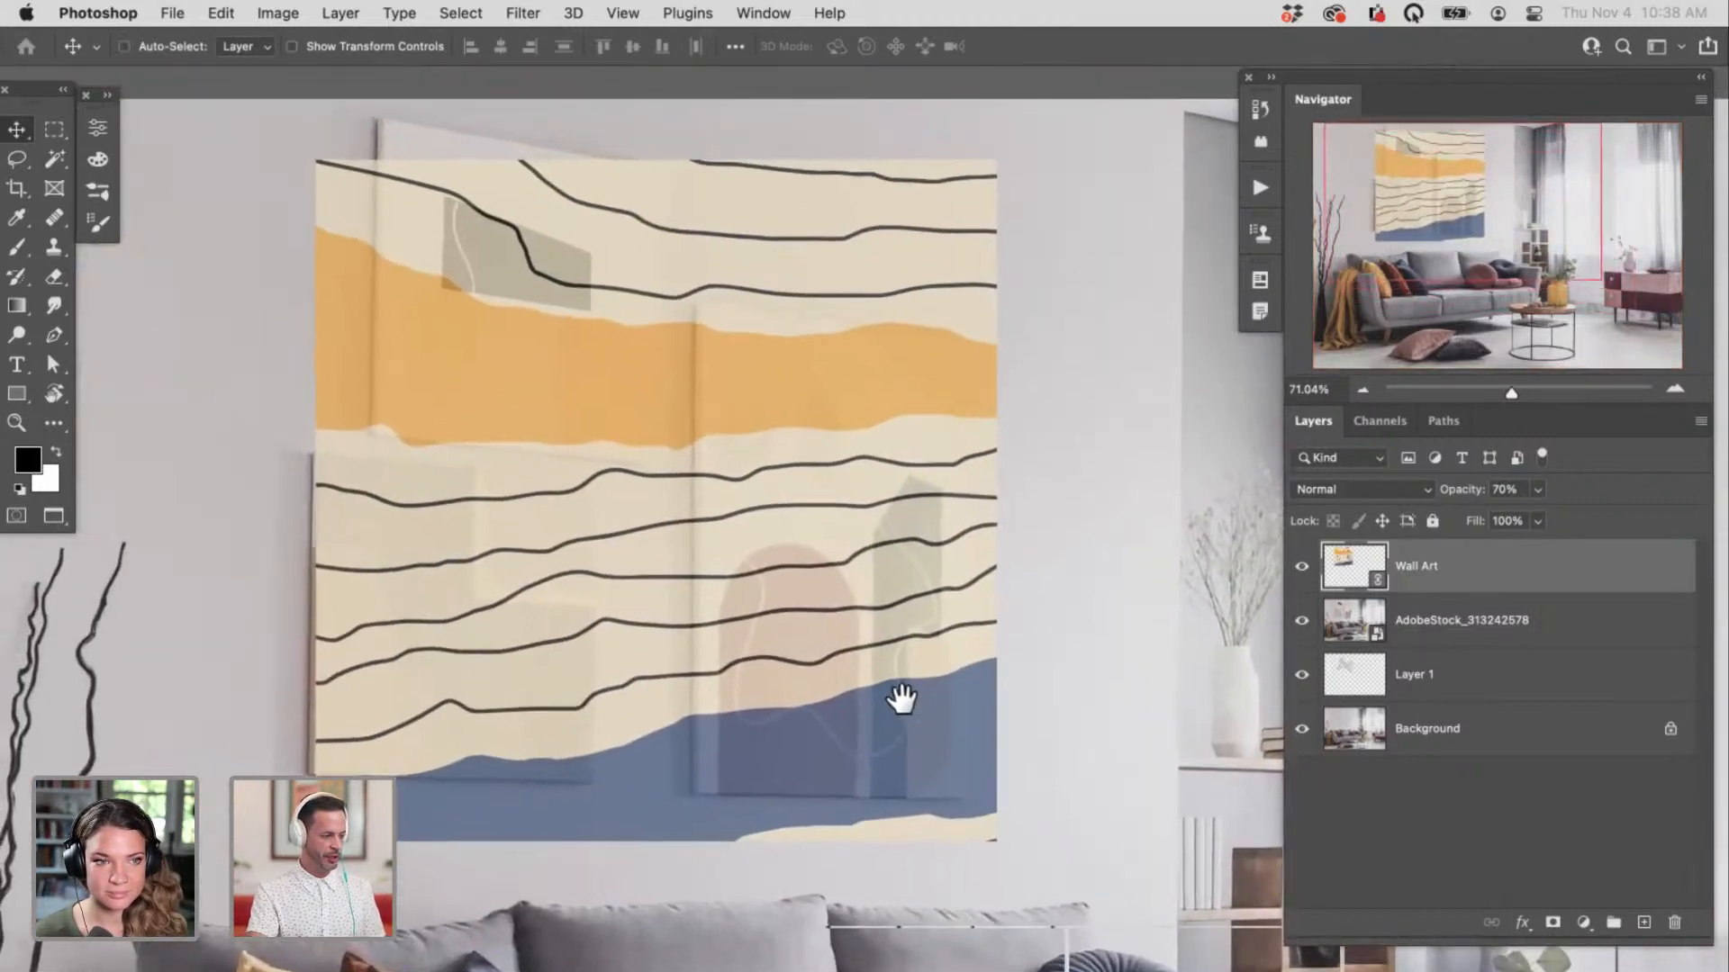
Step: Distort the artwork with Free Transform so its upper edge slopes down to the right like the original canvases
key("super+t")
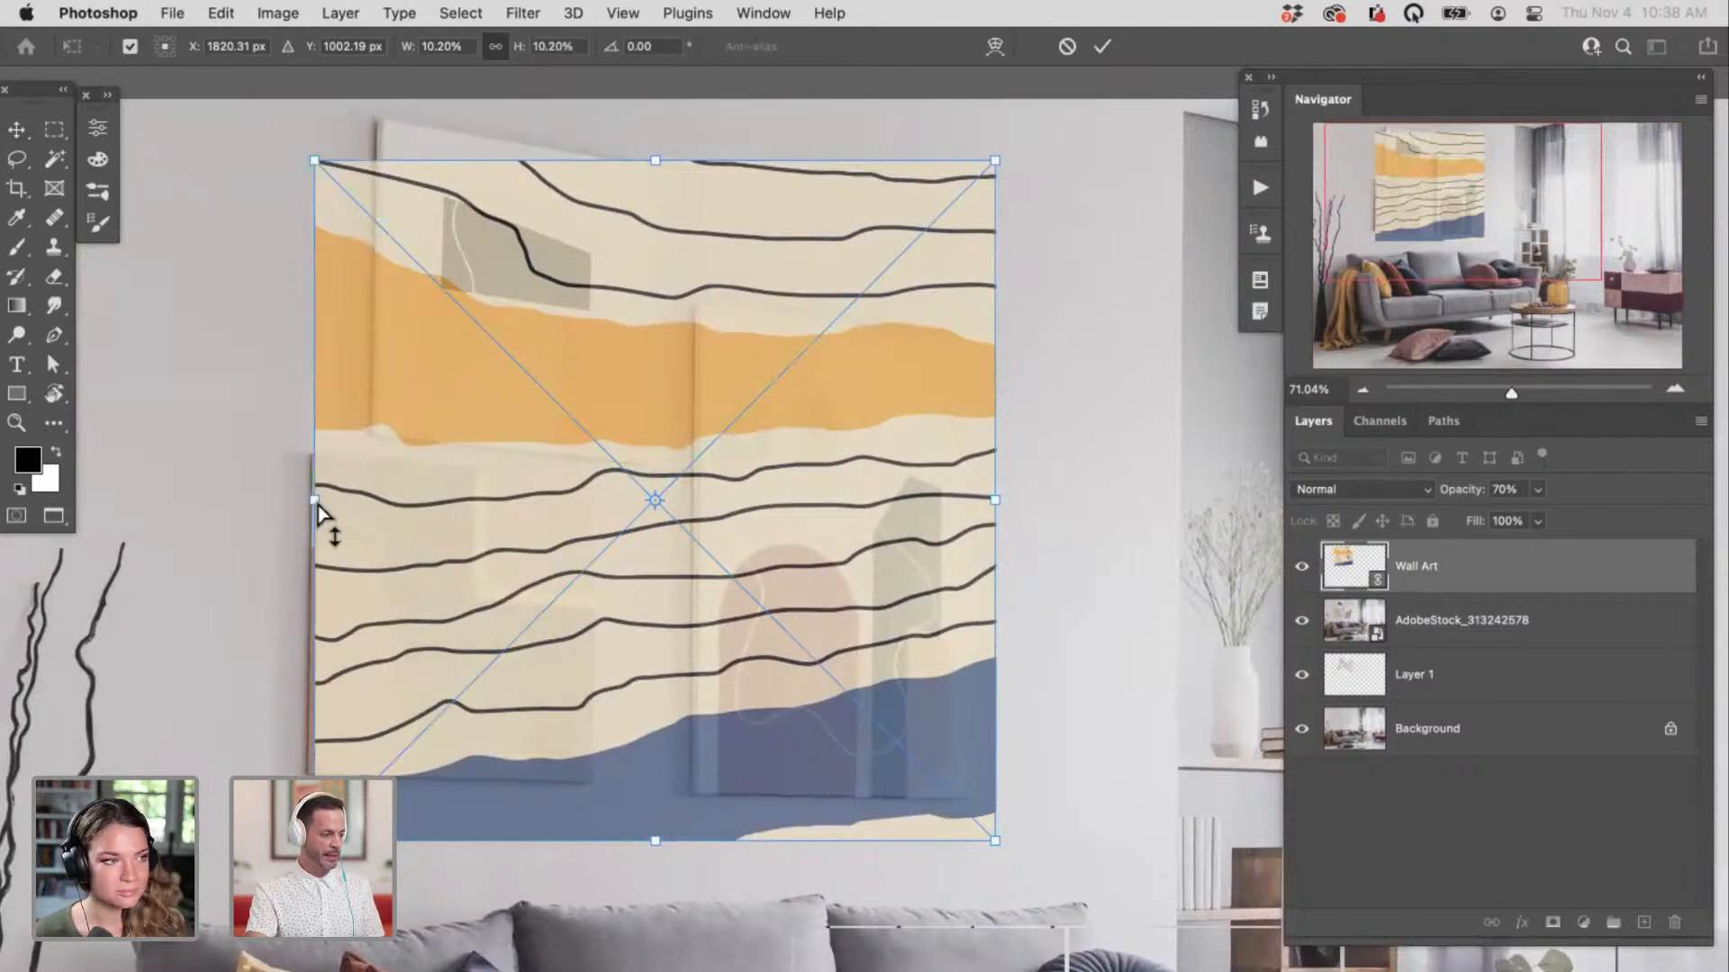
mouse_move(317, 509)
left_mouse_down()
mouse_move(320, 478)
mouse_move(288, 491)
left_mouse_up()
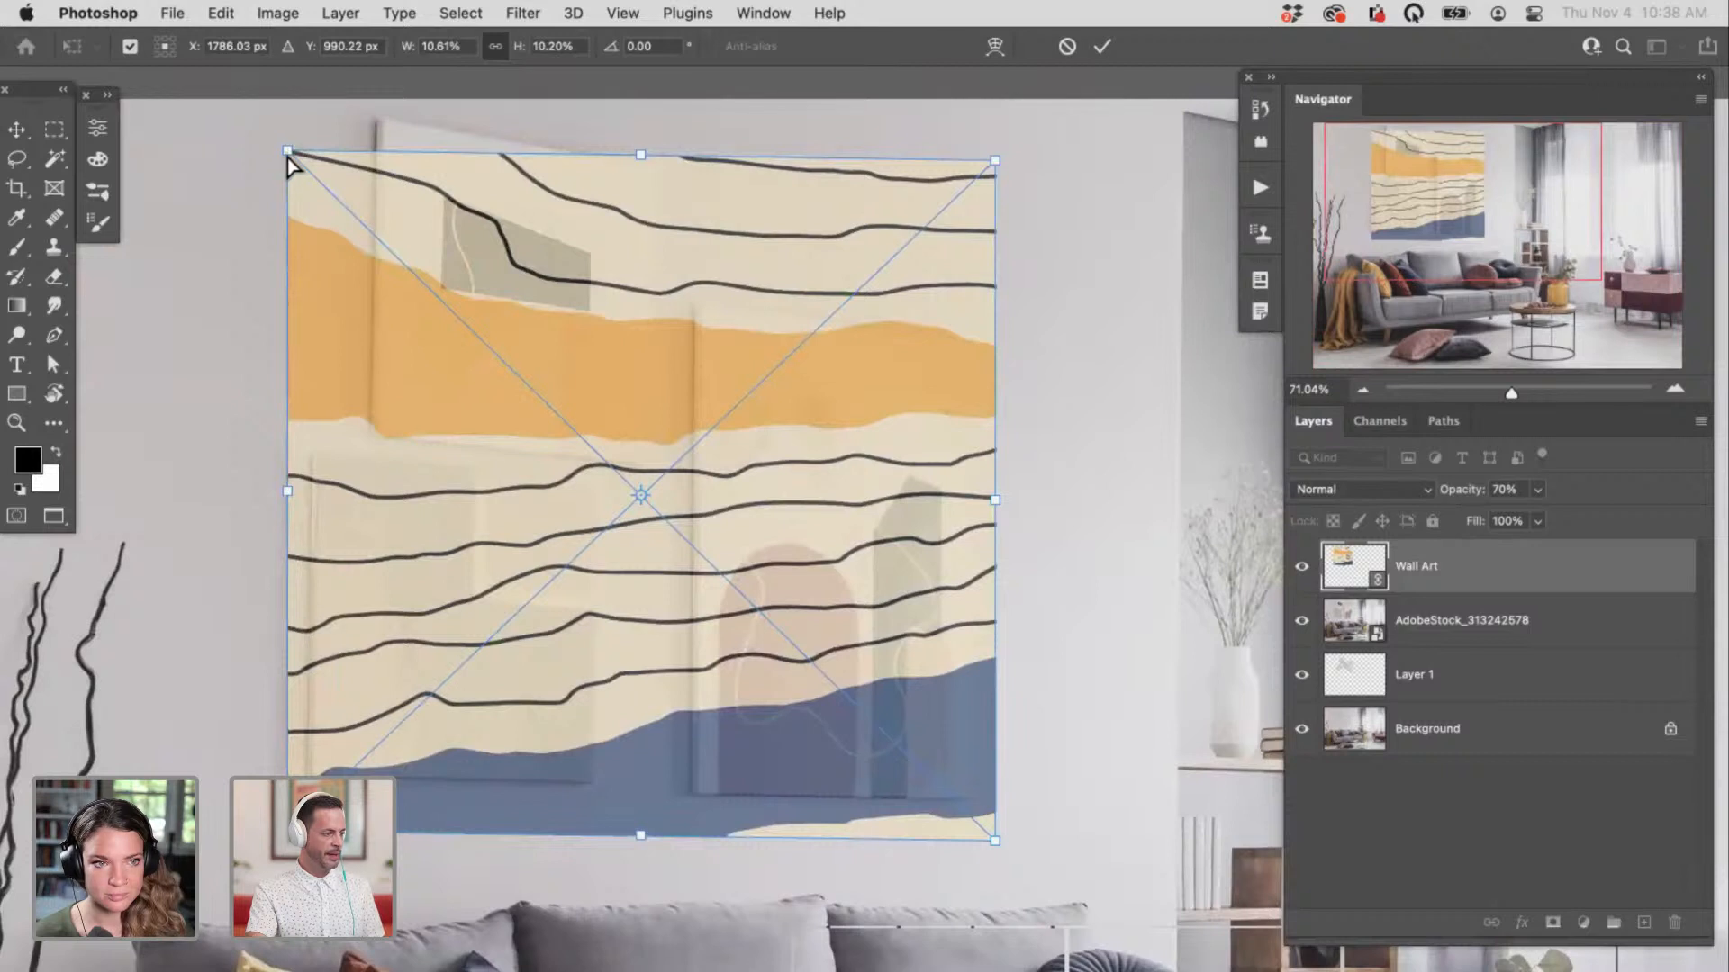
left_click_drag(287, 151, 310, 109)
left_click_drag(995, 162, 987, 217)
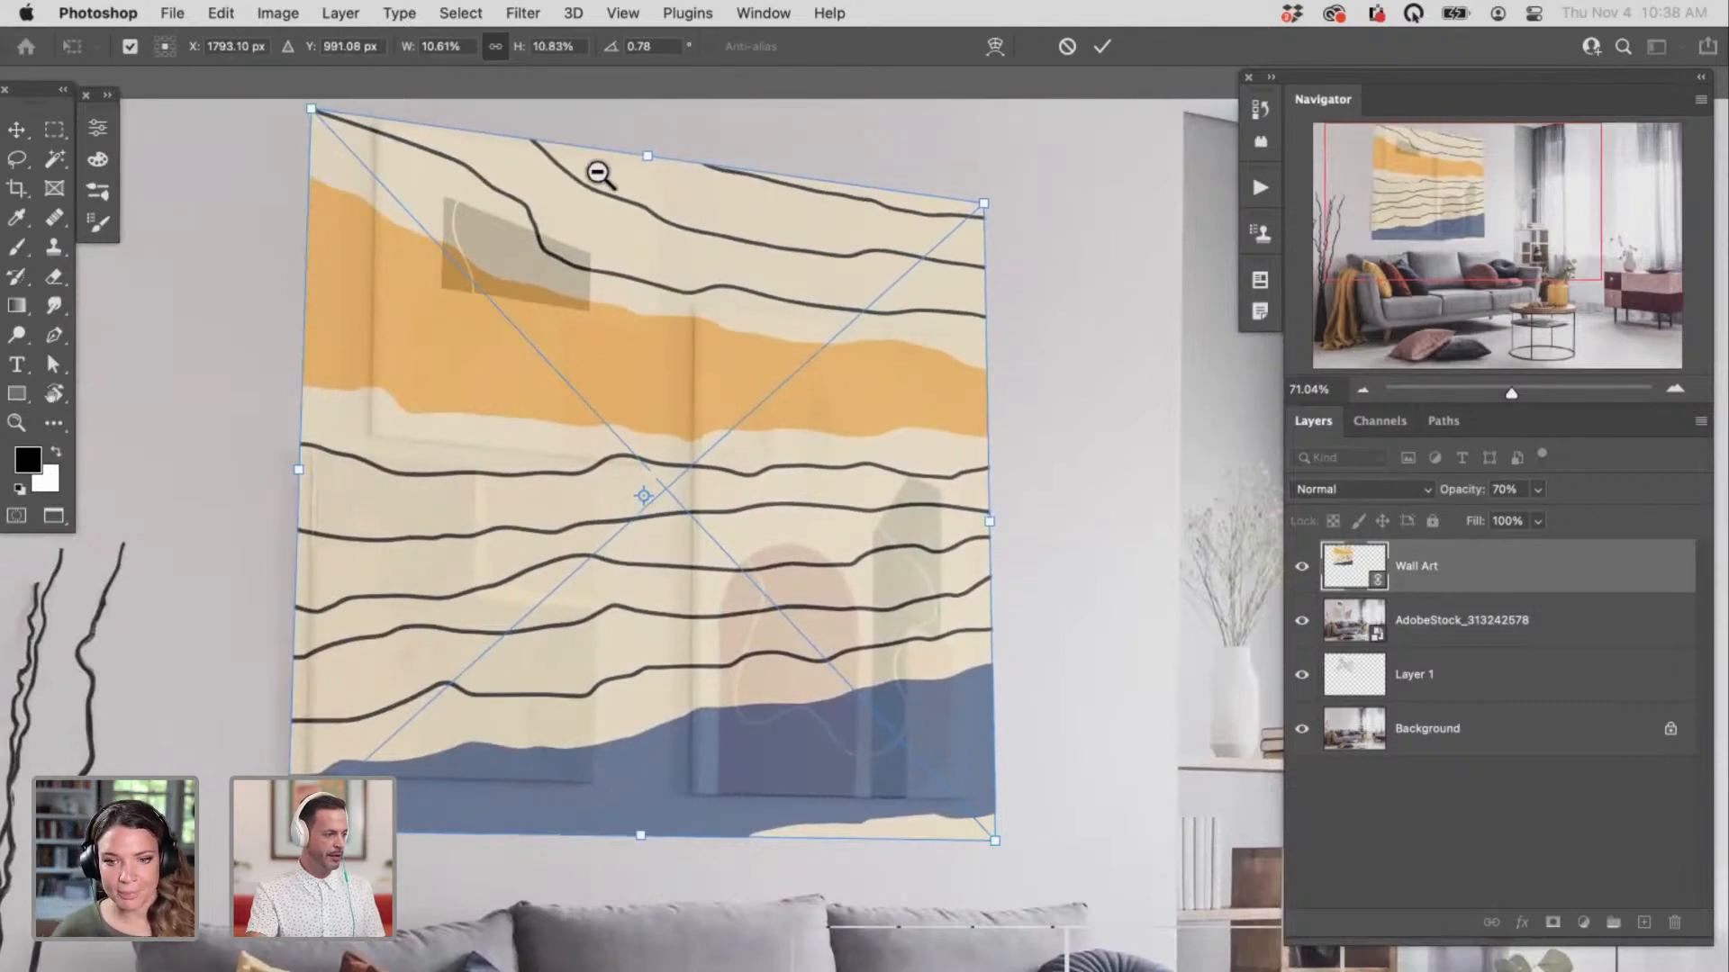
Step: Fine-tune the artwork's upper-left corner so its edges run parallel to those of the original canvases
left_click_drag(598, 170, 908, 459)
left_click_drag(480, 416, 684, 462)
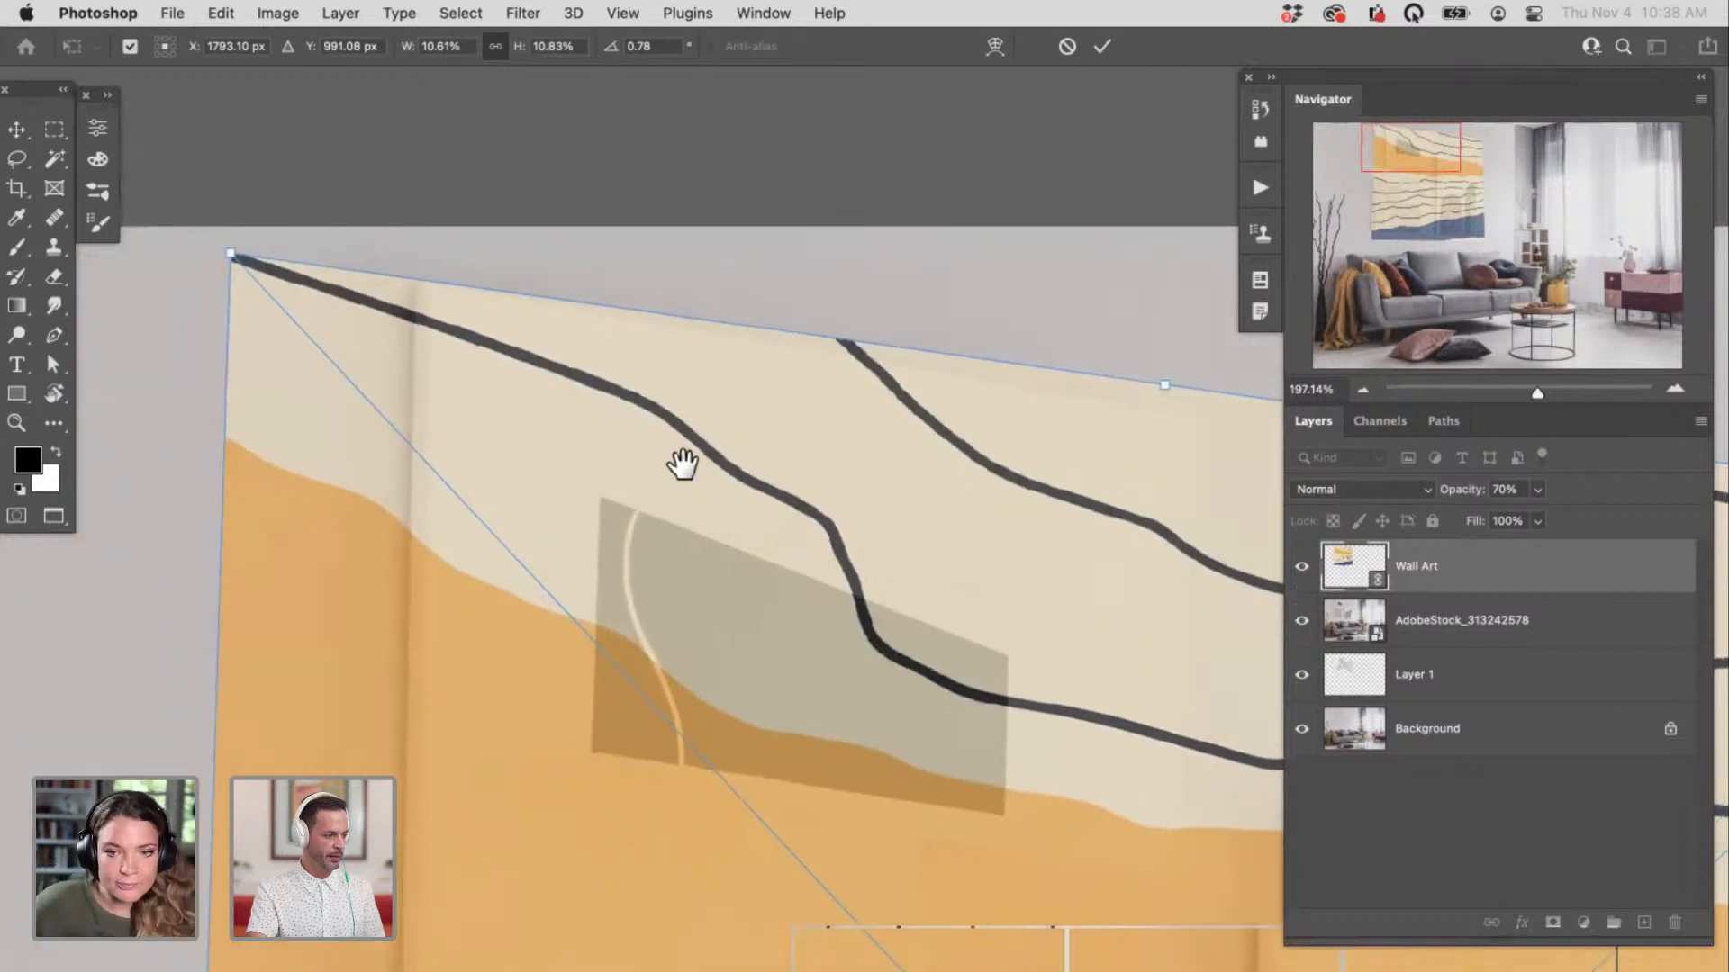
left_click_drag(241, 256, 278, 202)
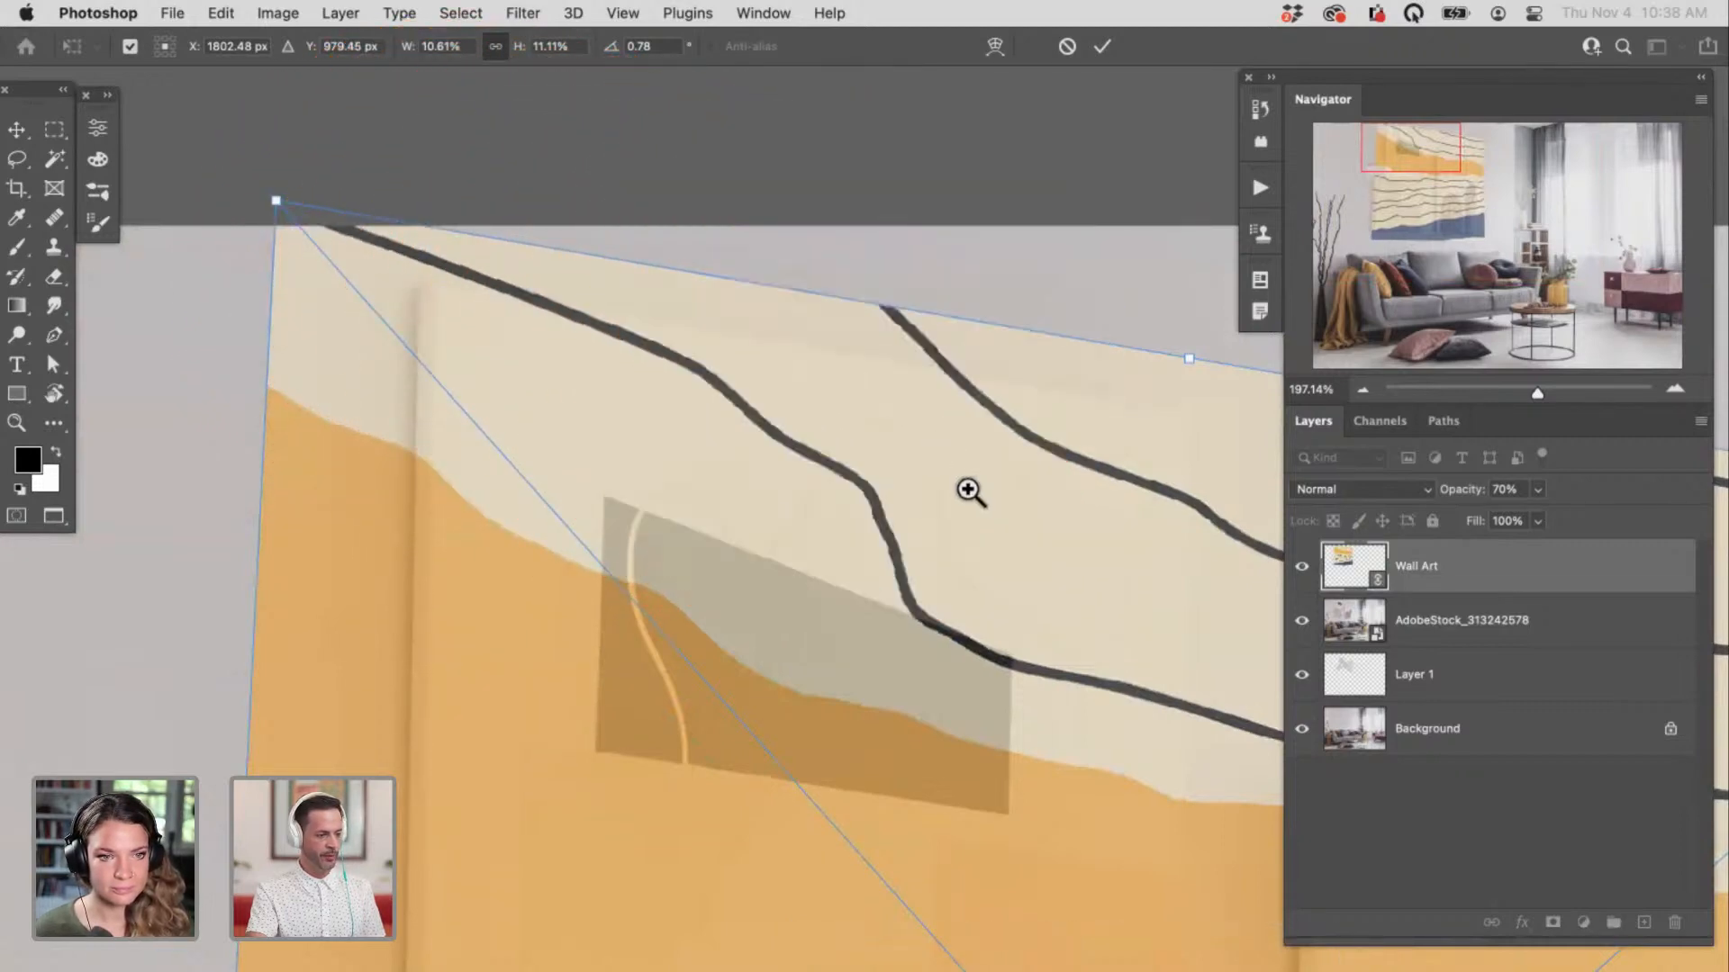
left_click_drag(969, 491, 895, 502)
left_click_drag(776, 494, 648, 315)
left_click_drag(733, 428, 695, 303)
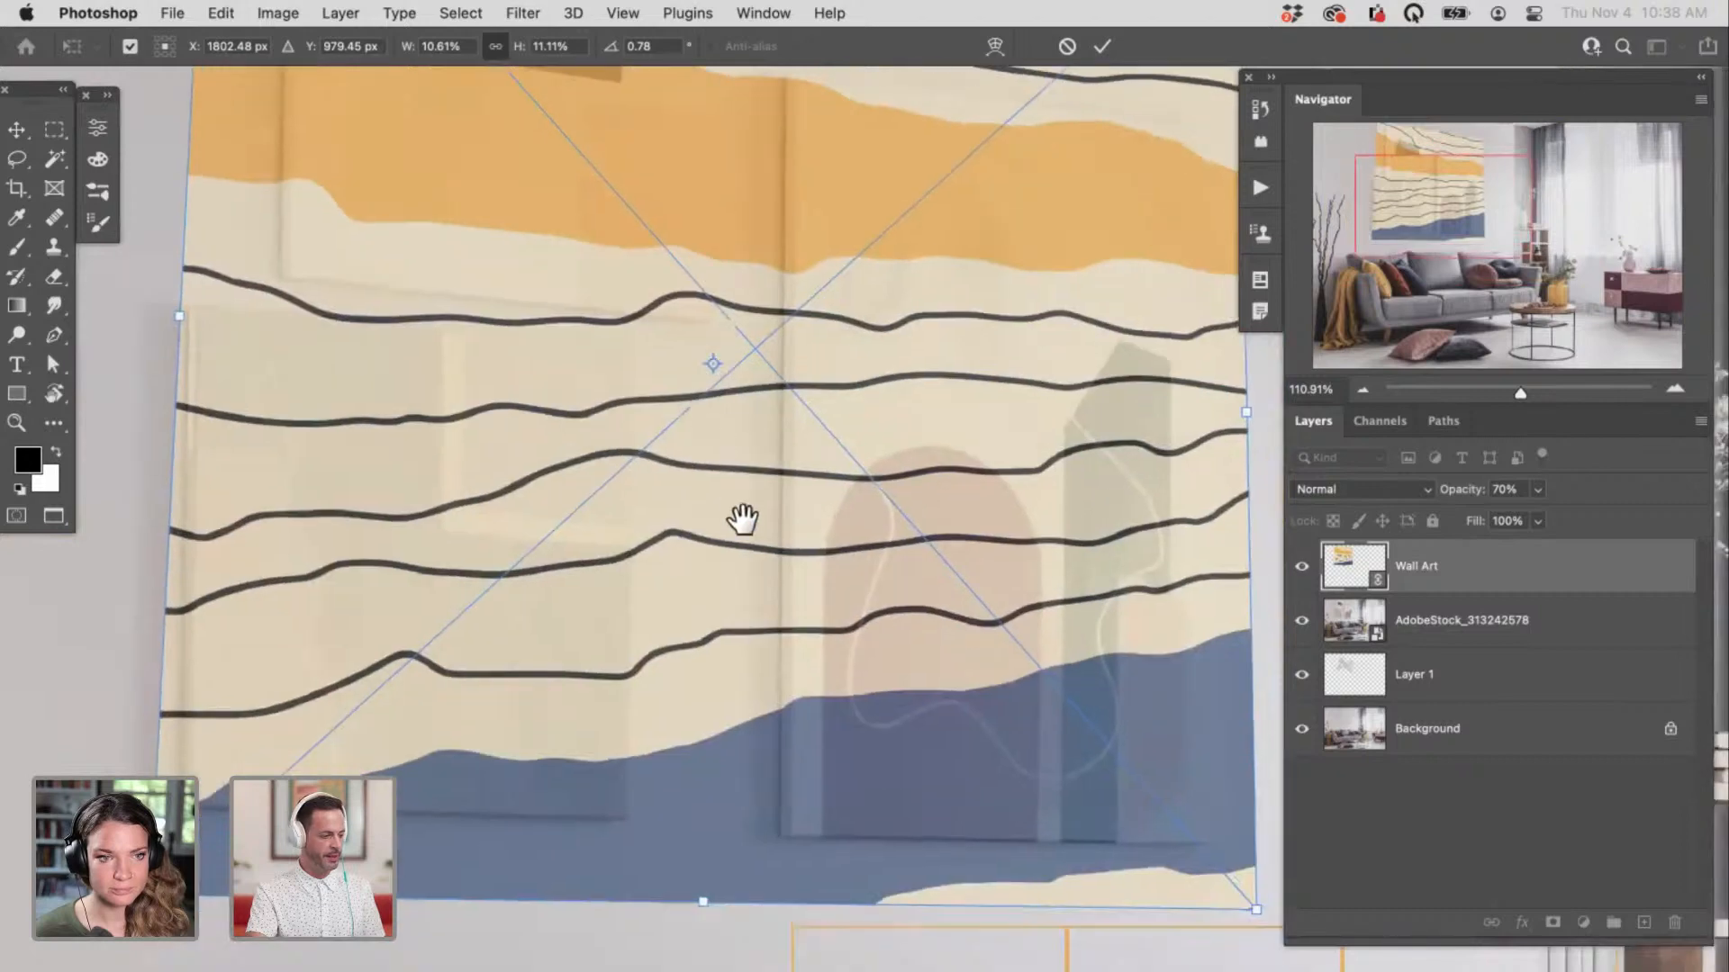
left_click_drag(722, 556, 772, 527)
left_click_drag(553, 603, 608, 598)
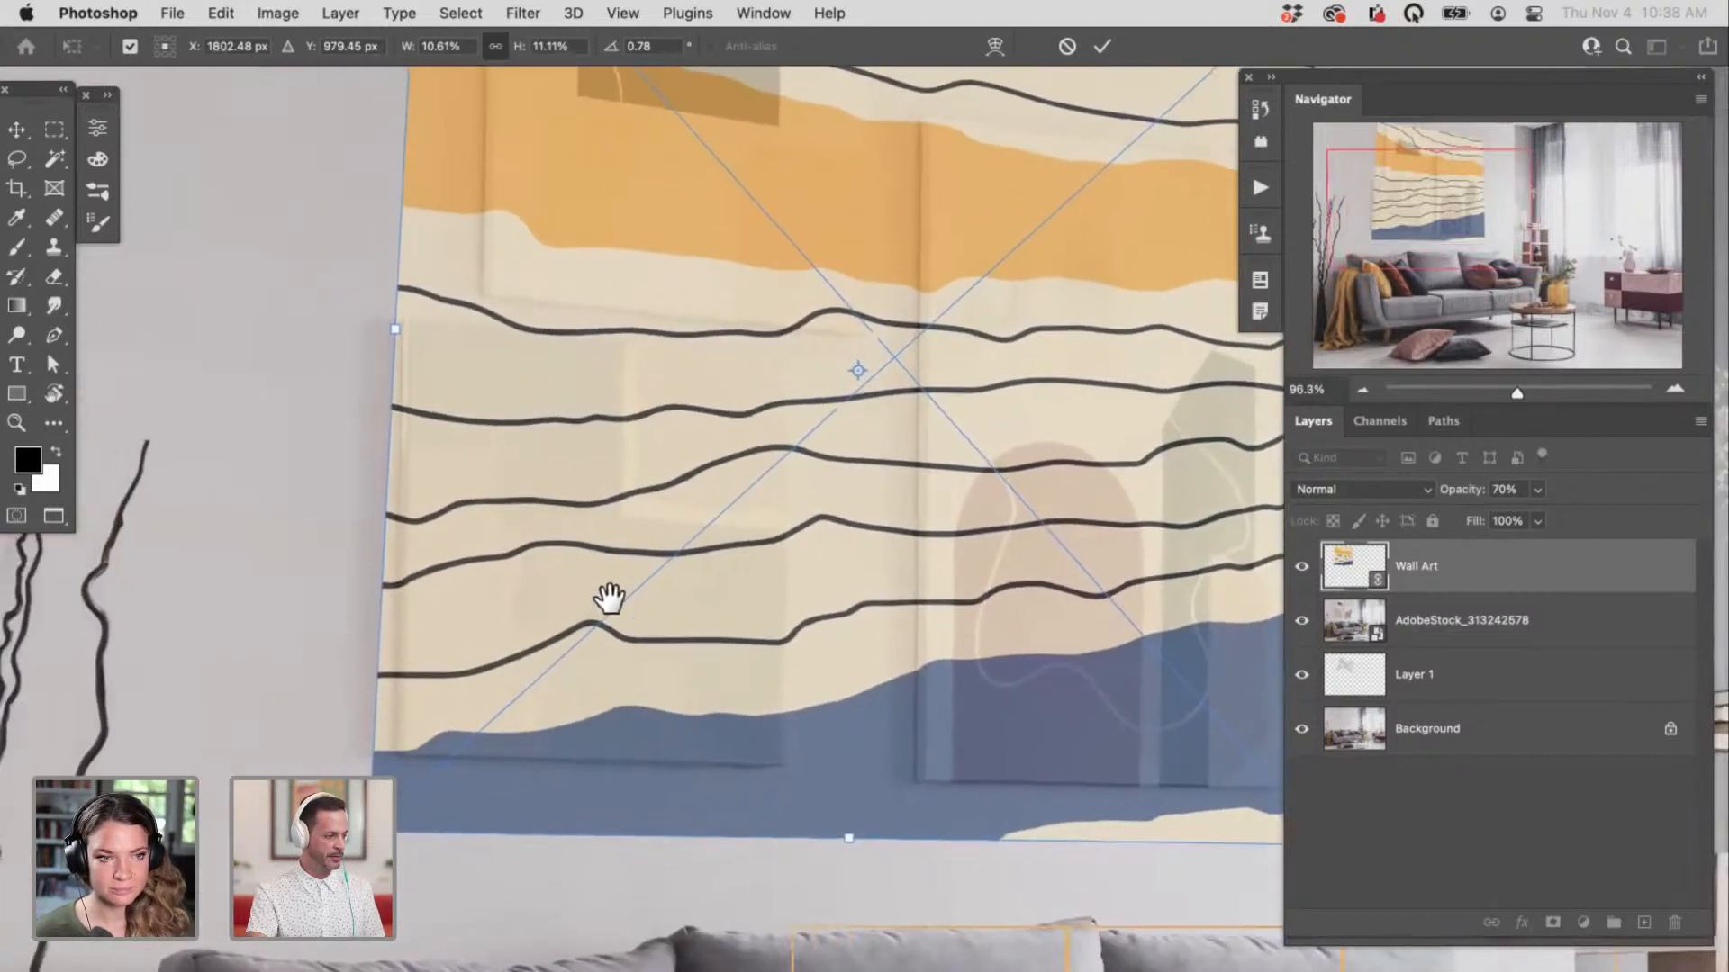
left_click_drag(497, 472, 532, 706)
left_click_drag(564, 243, 530, 254)
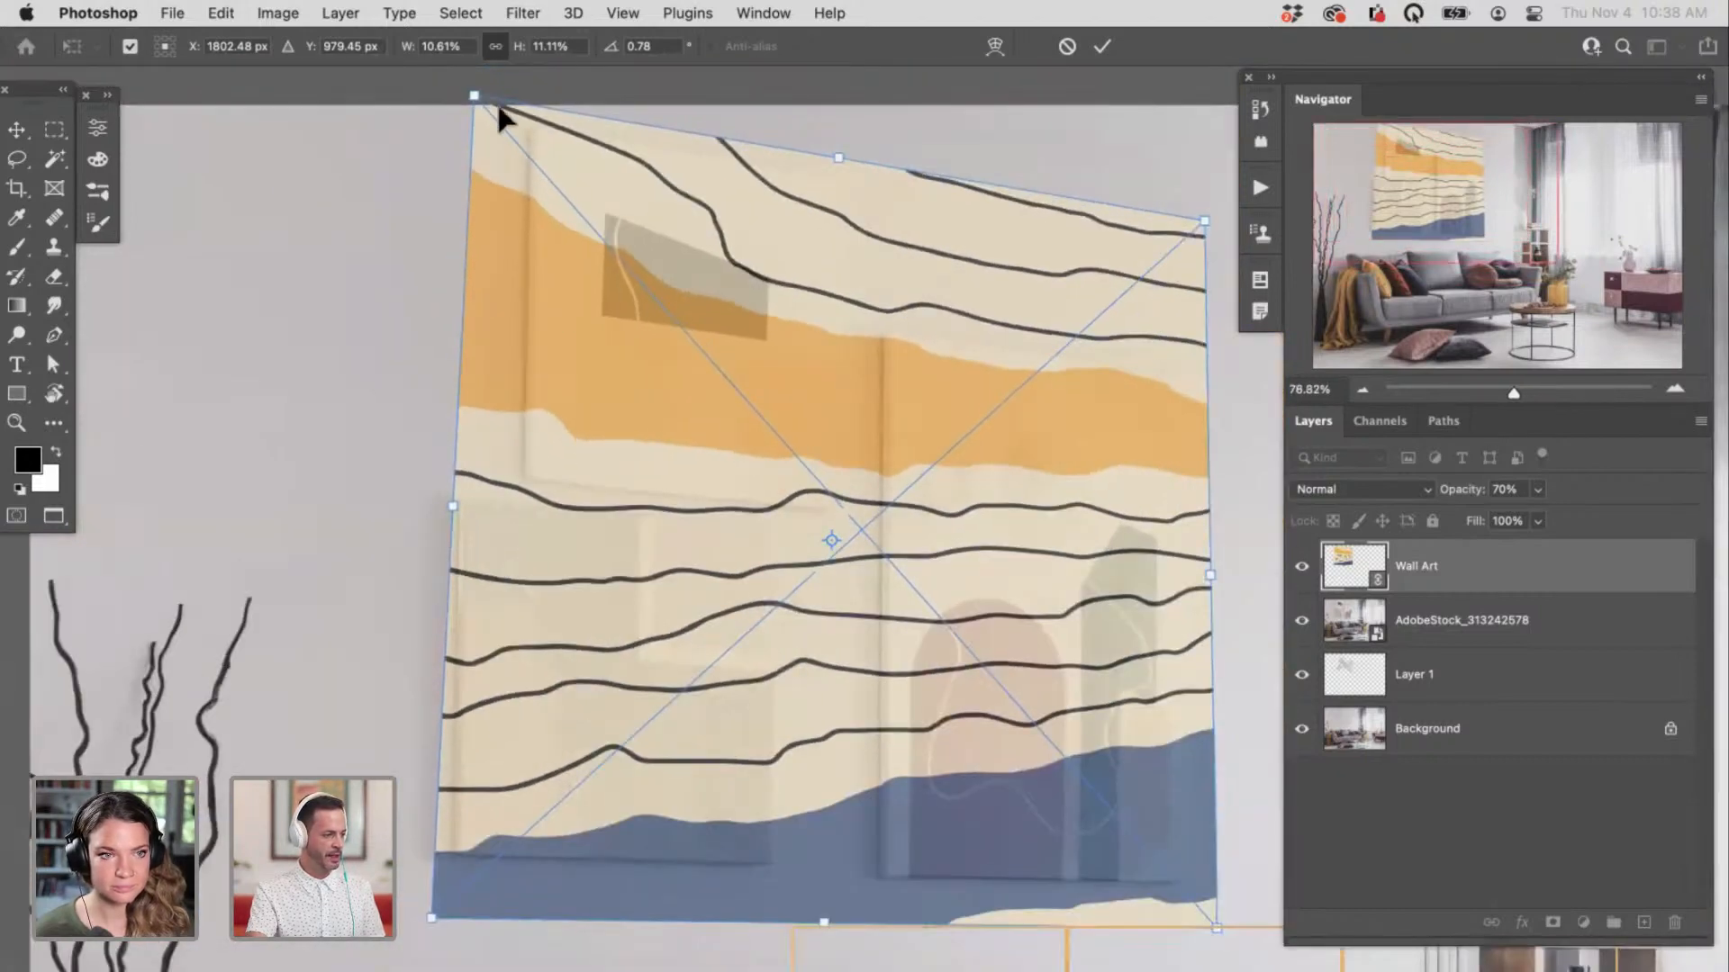
left_click_drag(478, 103, 453, 107)
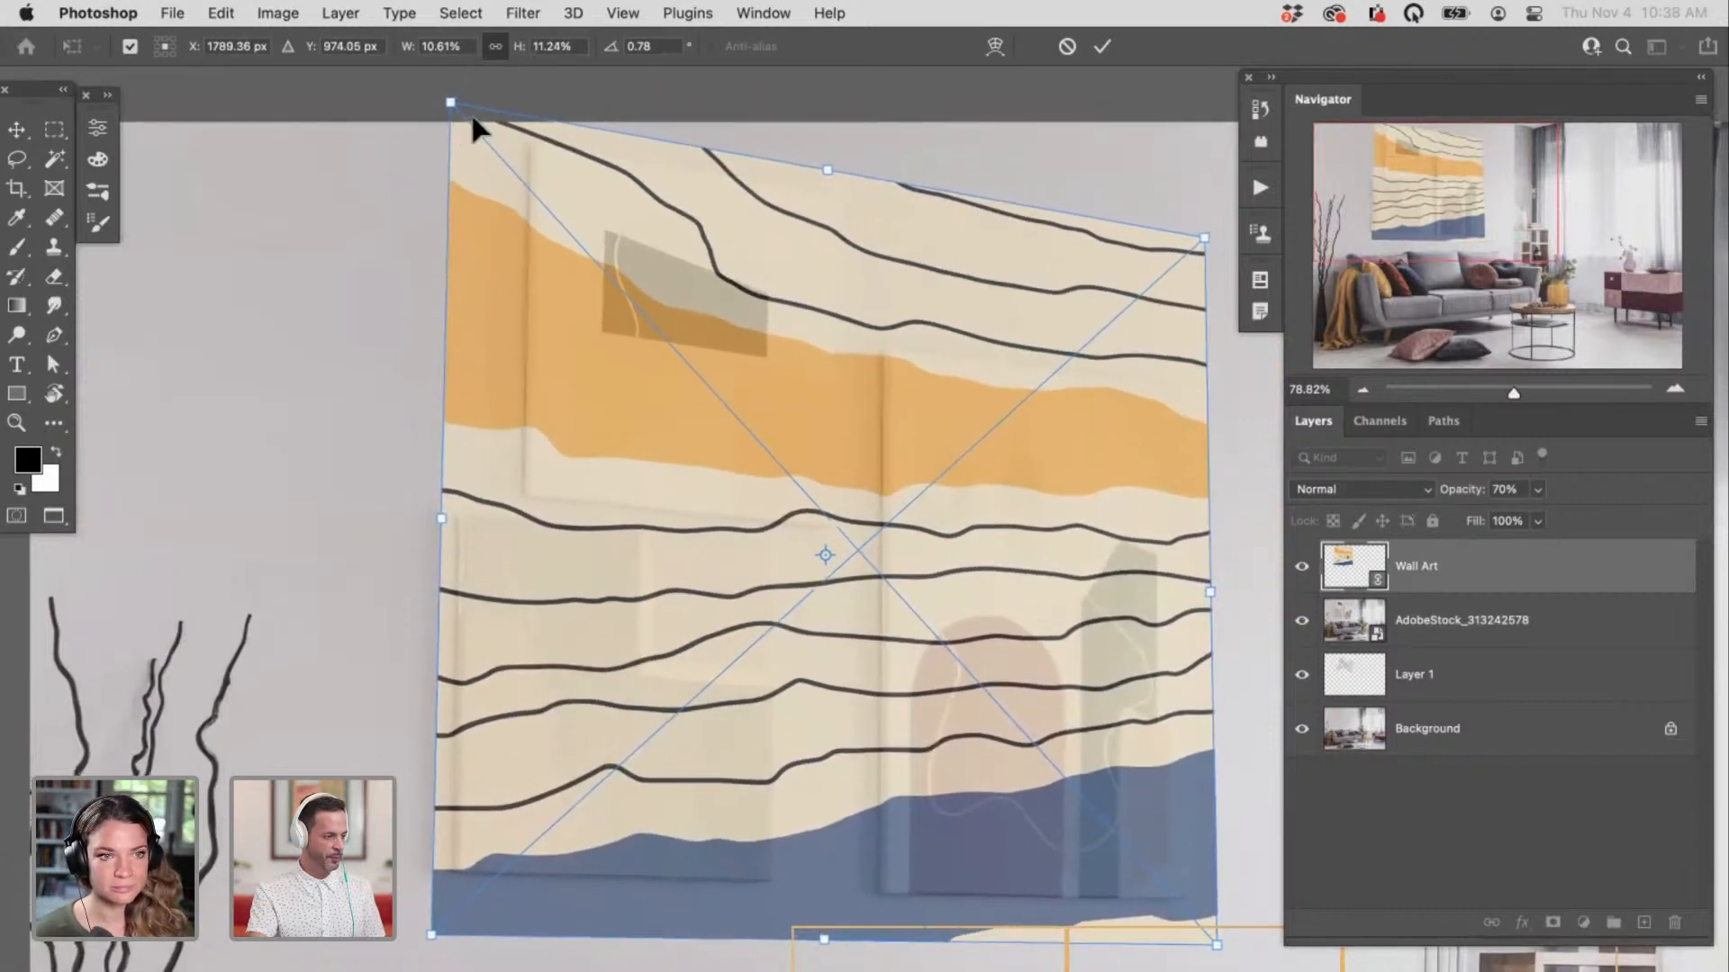
Step: Adjust the artwork's lower-right corner, scale it down to 9.11% width and 9.90% height, and apply the transform
left_click_drag(888, 501, 663, 411)
left_click_drag(908, 559, 874, 399)
left_click_drag(991, 846, 964, 849)
left_click_drag(841, 467, 827, 788)
left_click_drag(834, 507, 838, 801)
left_click_drag(858, 678, 851, 510)
scroll(851, 511, "down", 3)
scroll(851, 510, "left", 1)
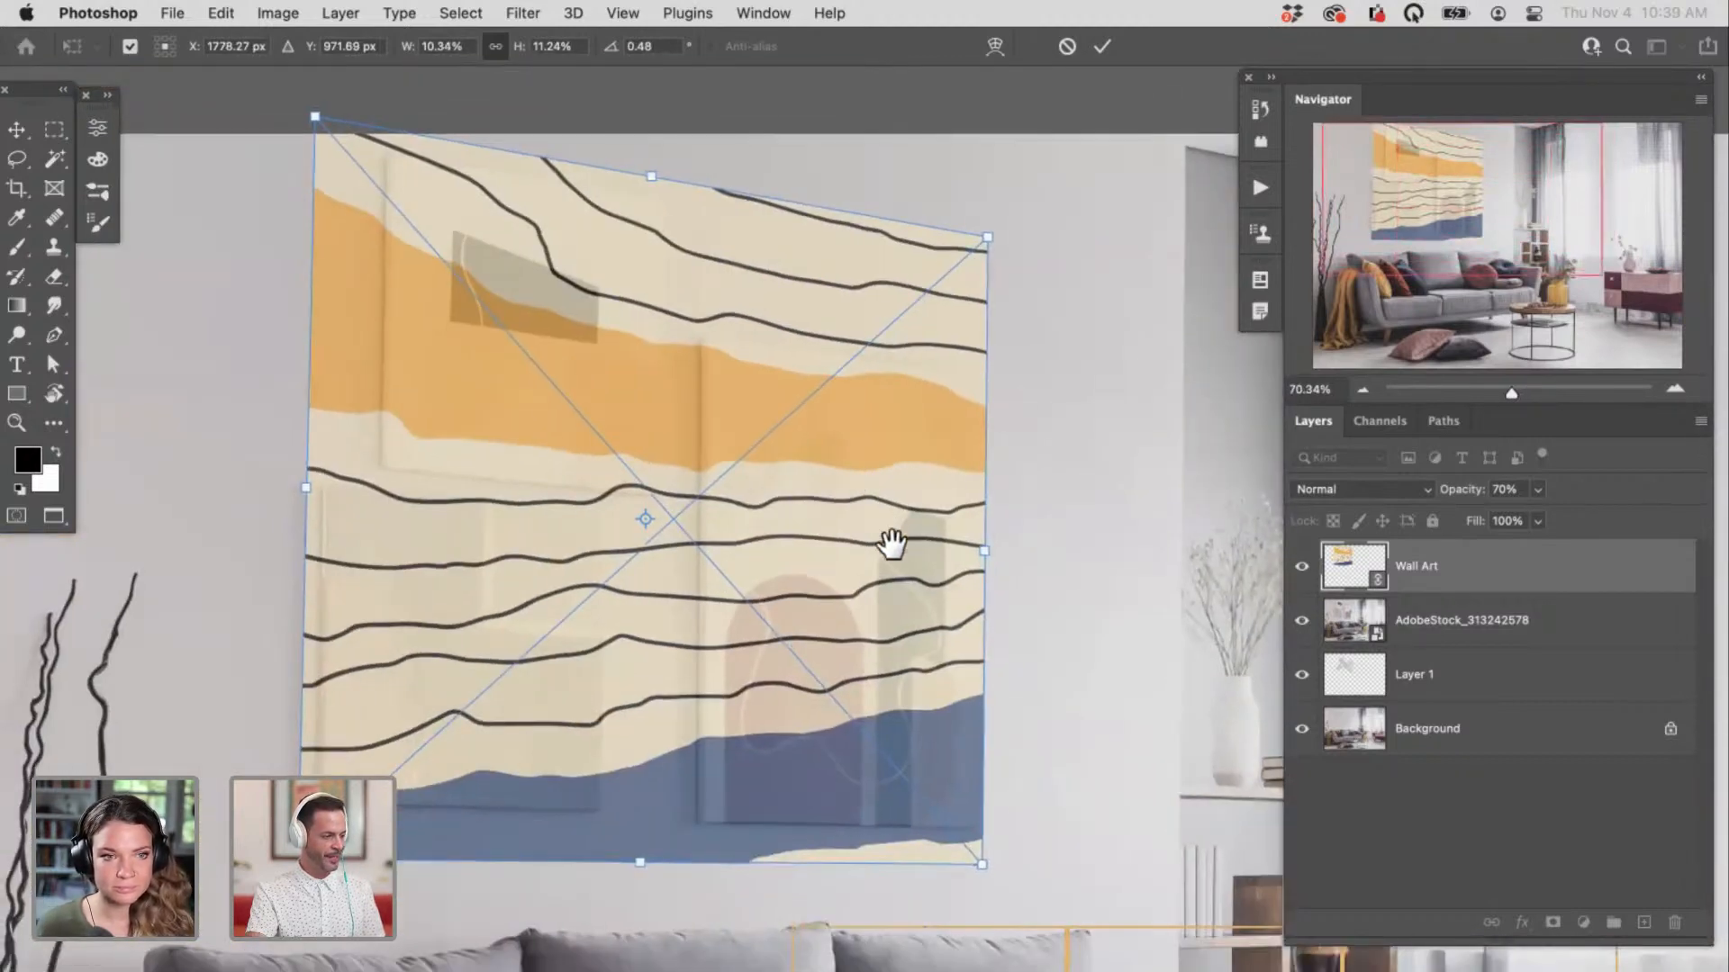
left_click_drag(980, 862, 942, 824)
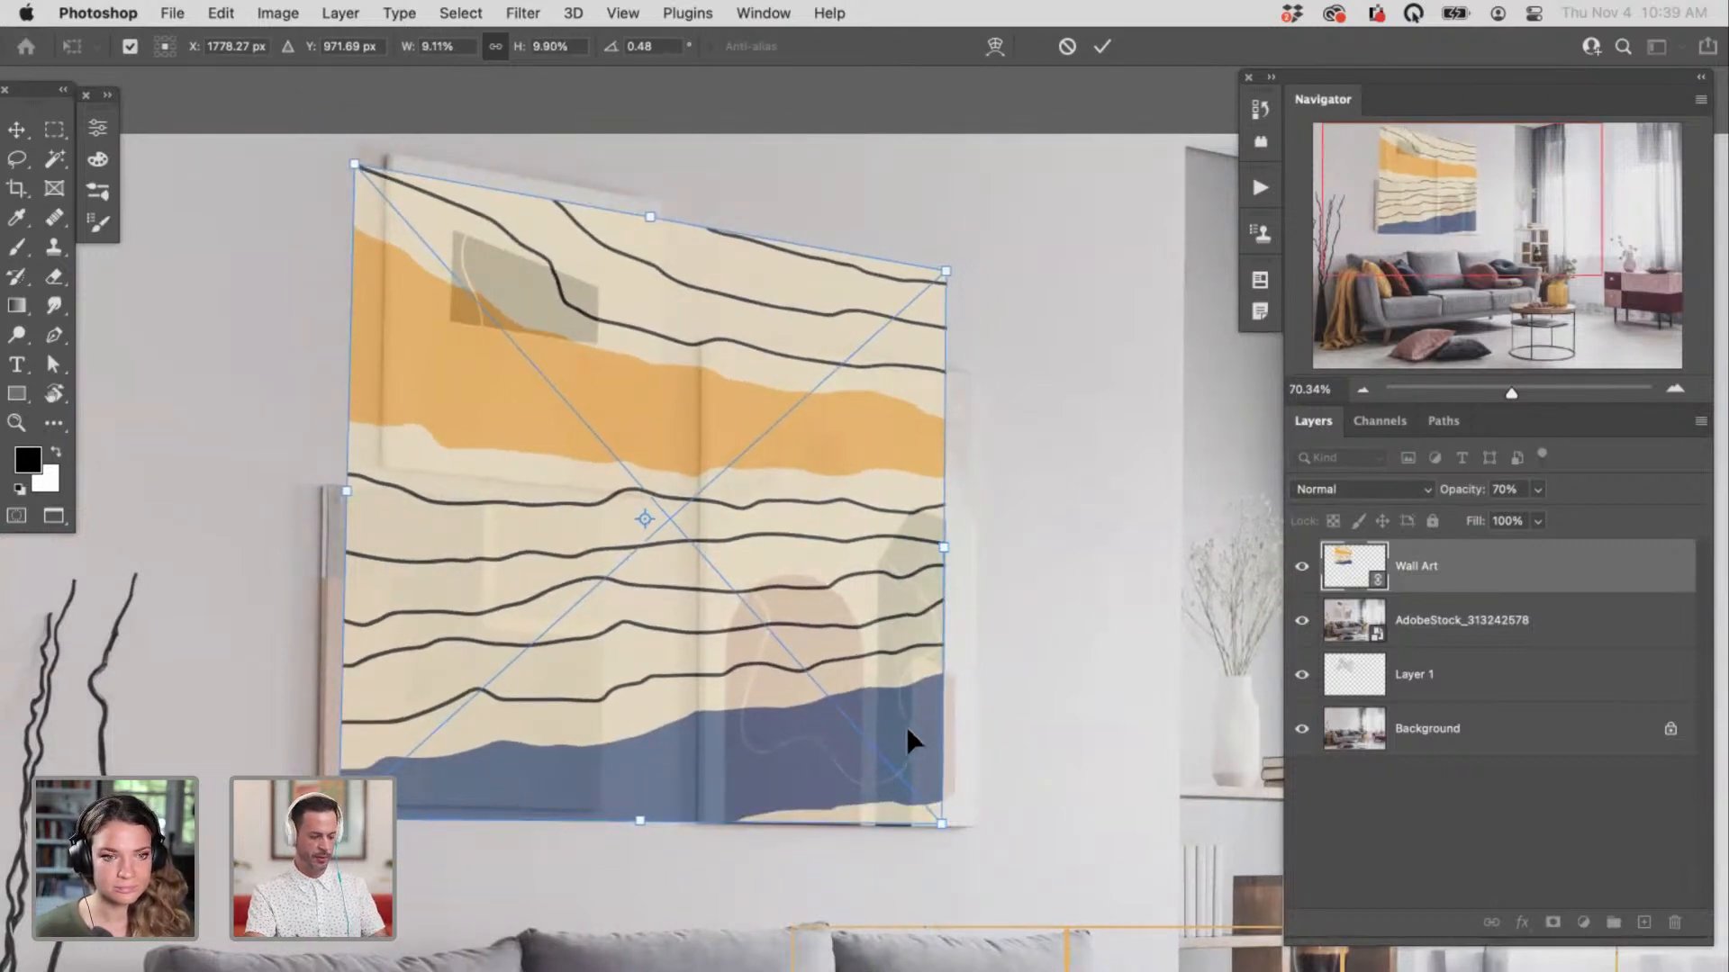
key("Return")
Step: Hide the AdobeStock_313242578 reference layer and save the document in Photoshop format in the 01 Wall Art folder
left_click_drag(881, 712, 813, 723)
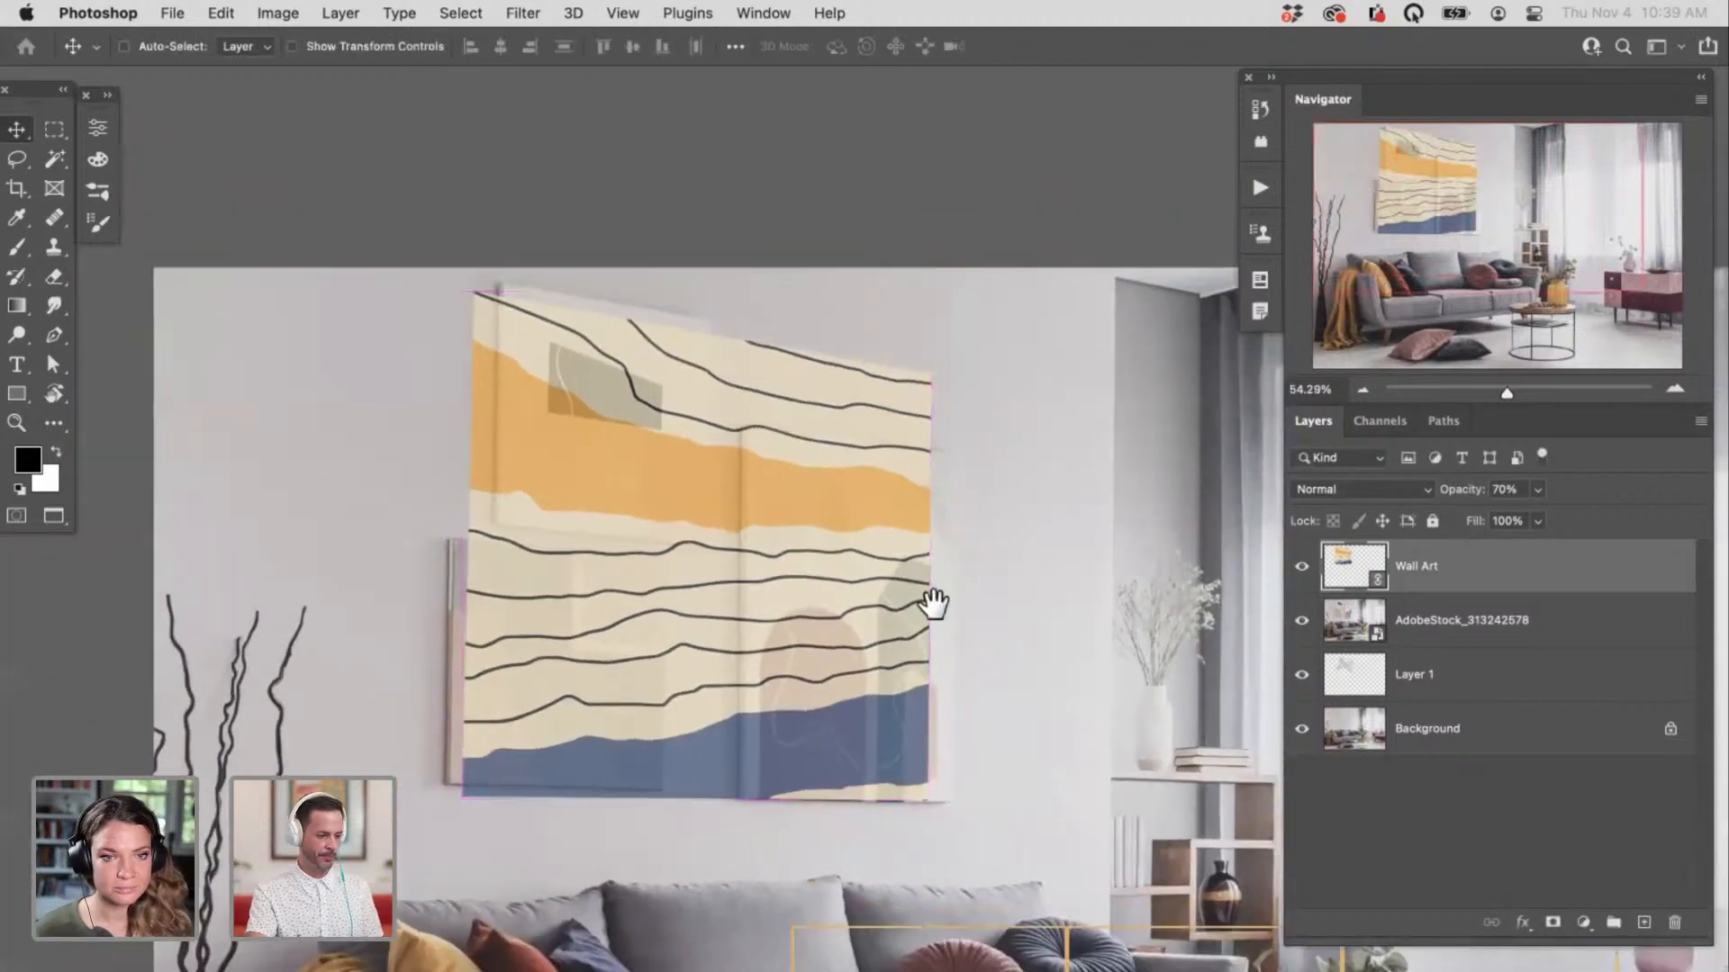
left_click_drag(934, 602, 1030, 439)
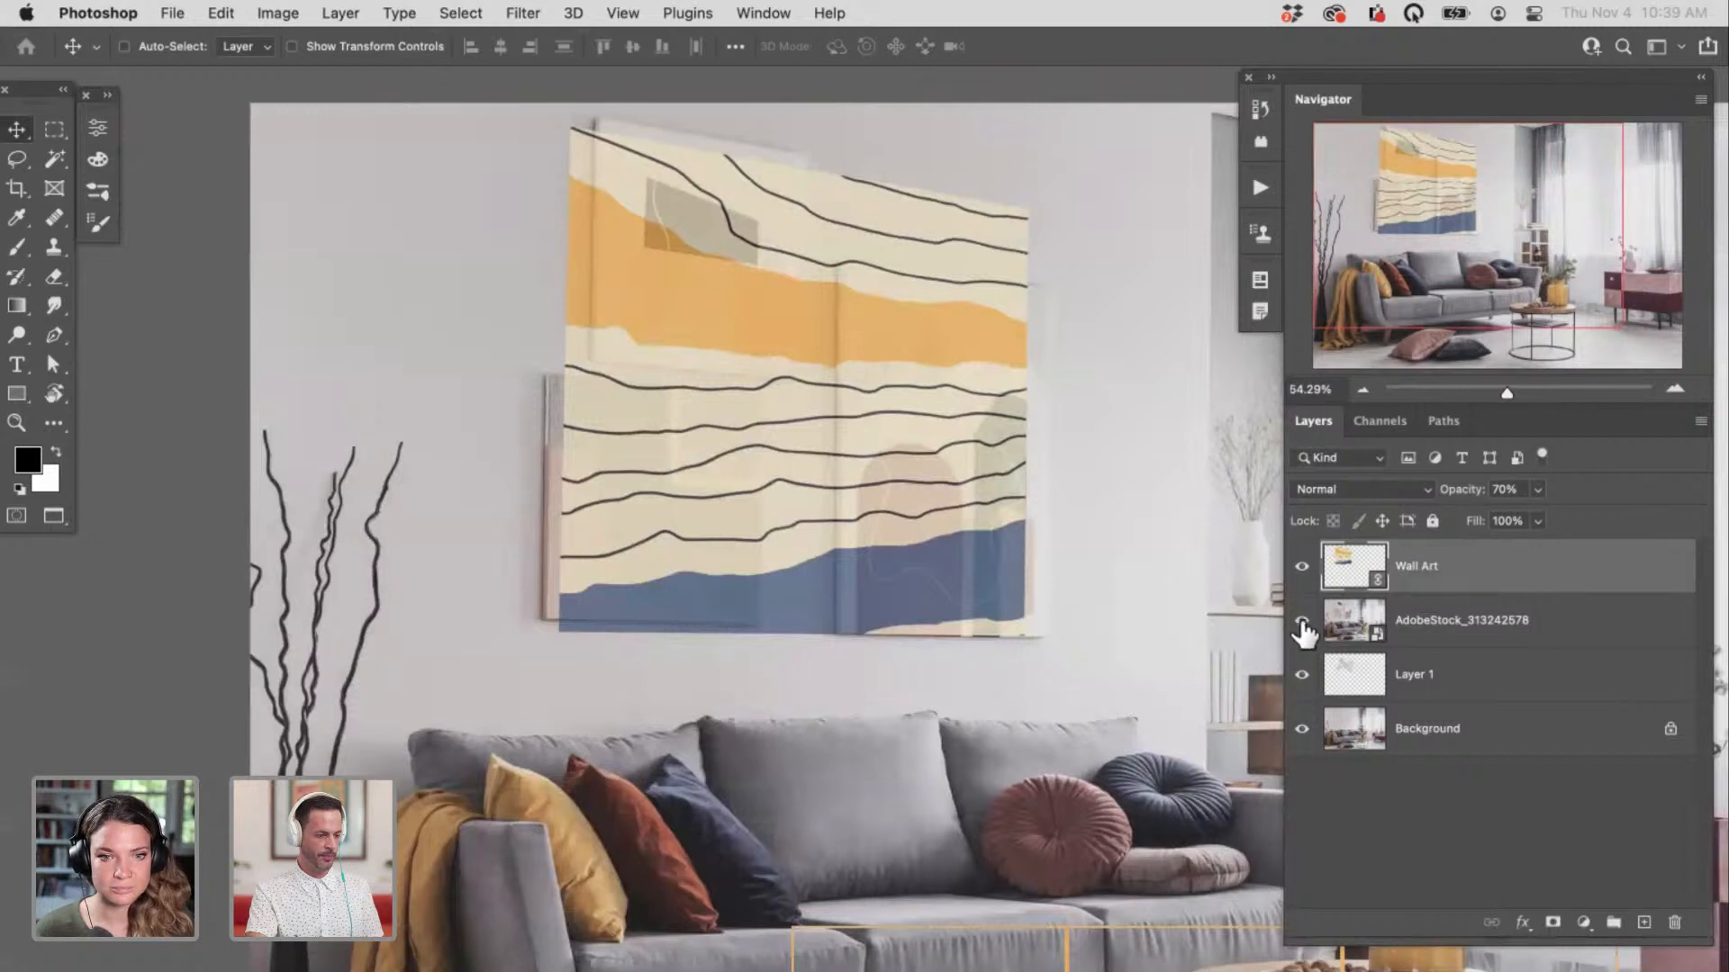
left_click(1302, 620)
key("super+shift+s")
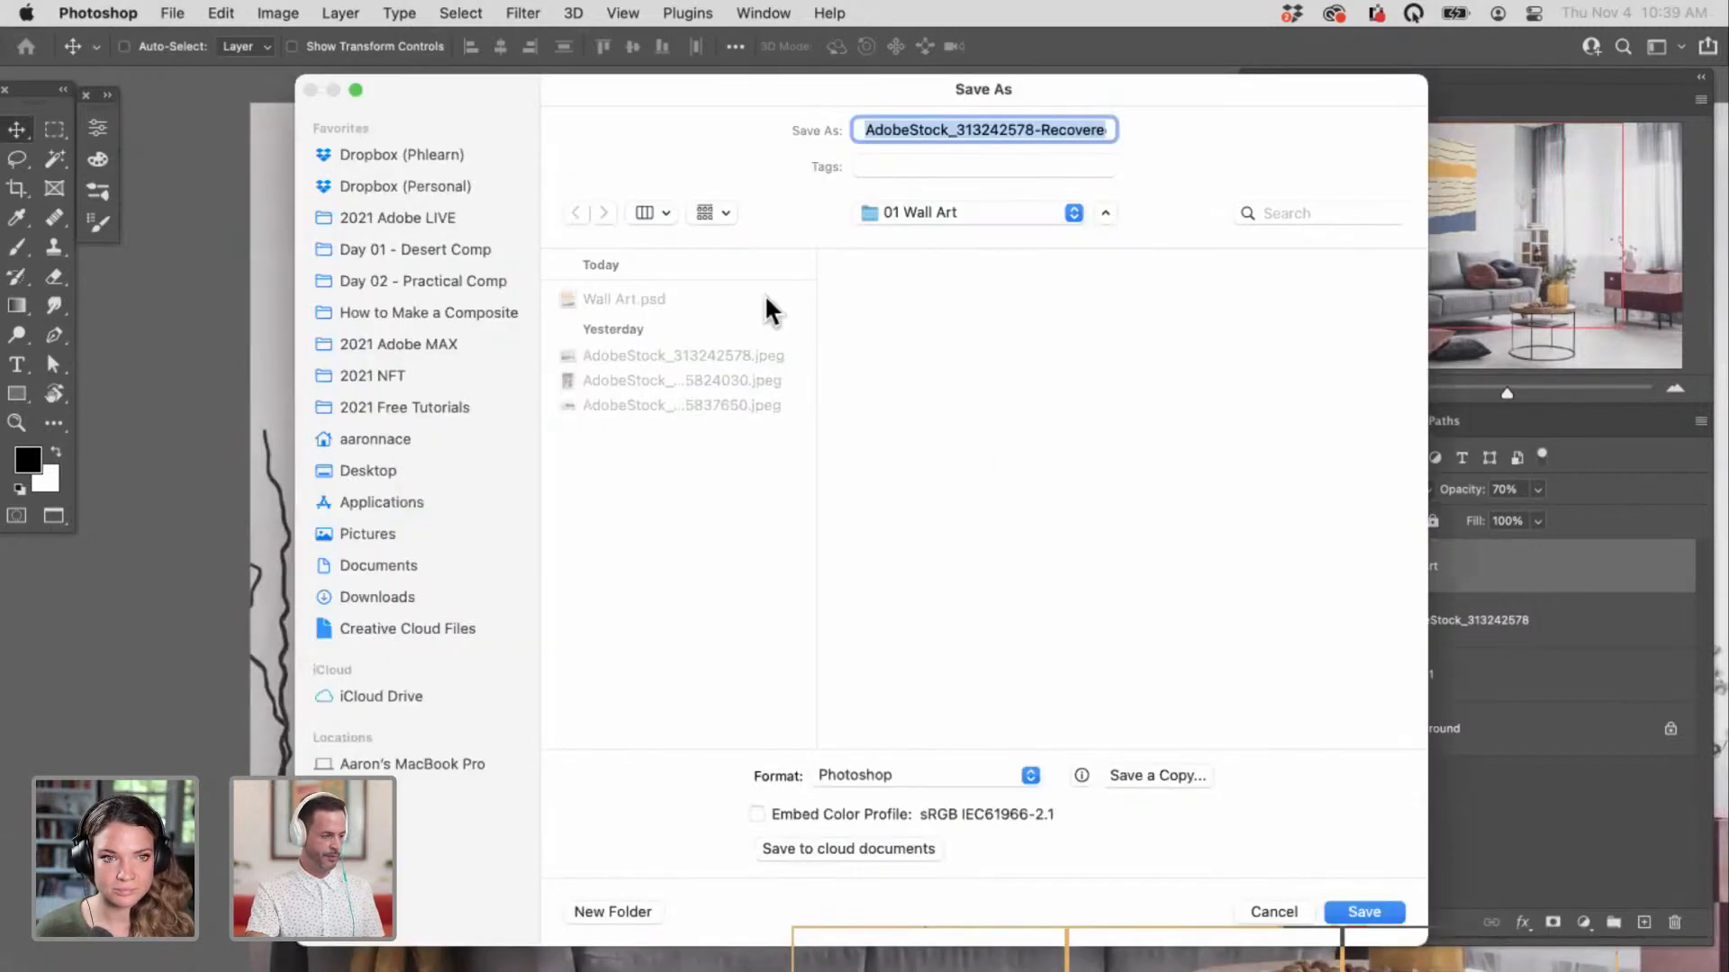
key("Return")
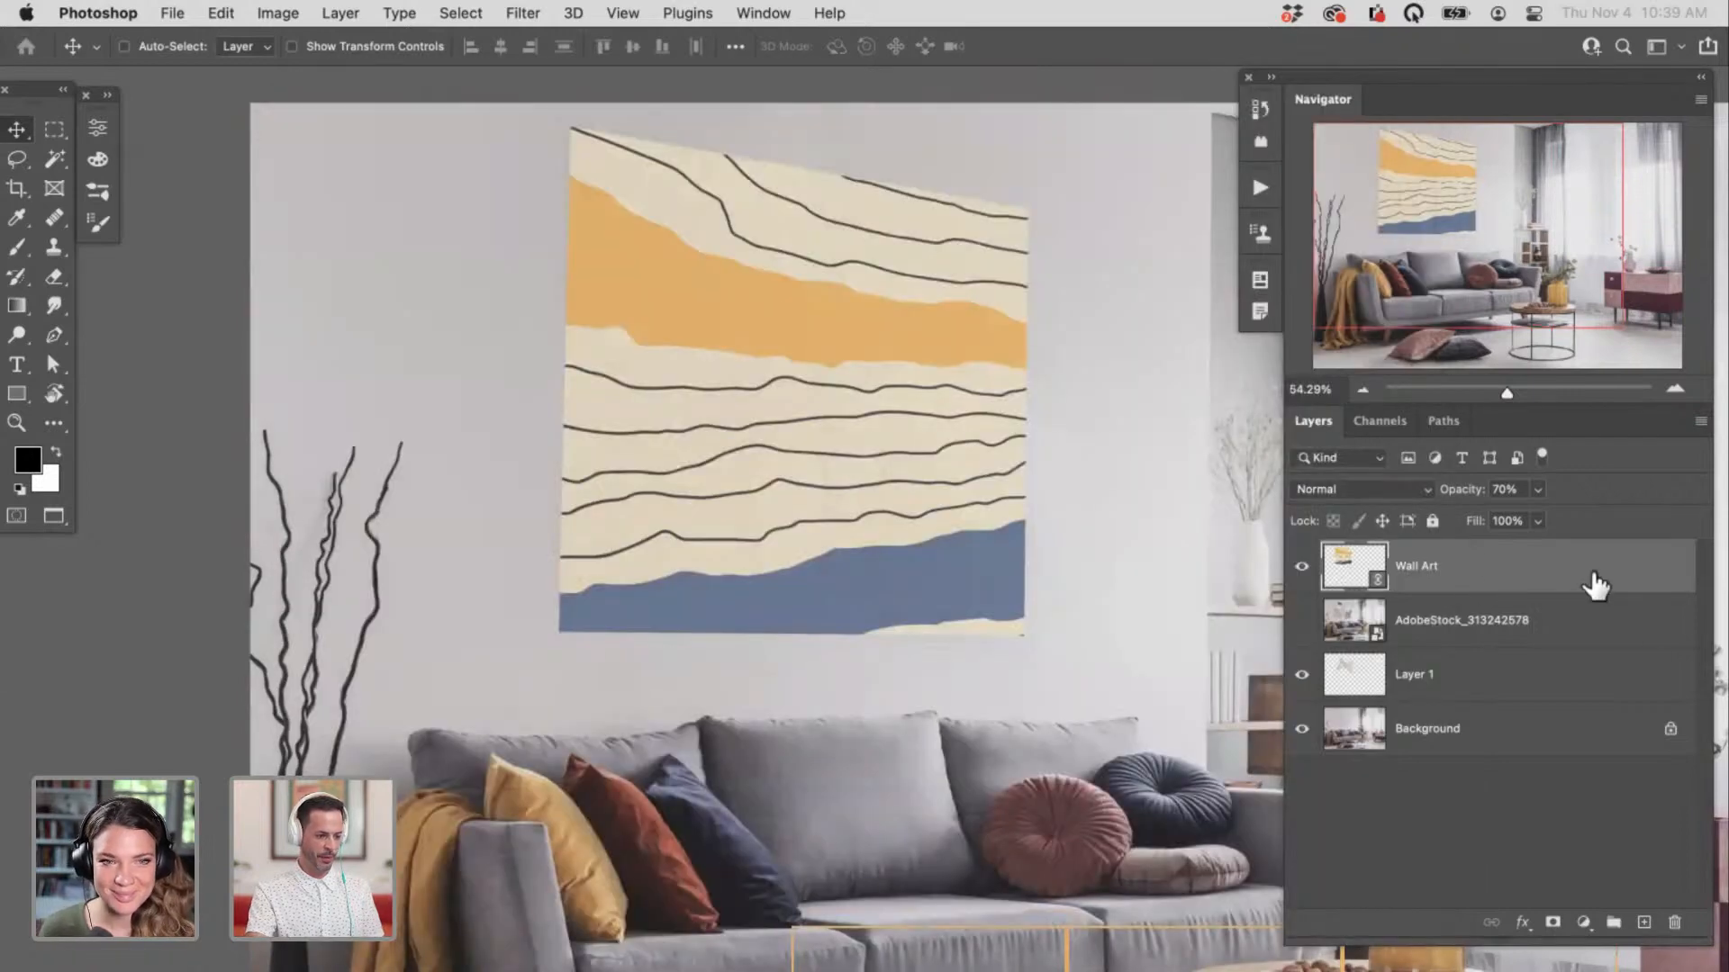
Step: Restore the Wall Art layer to 100% opacity and refine its lower-left and upper-right corners against the temporarily shown reference layer
key("0")
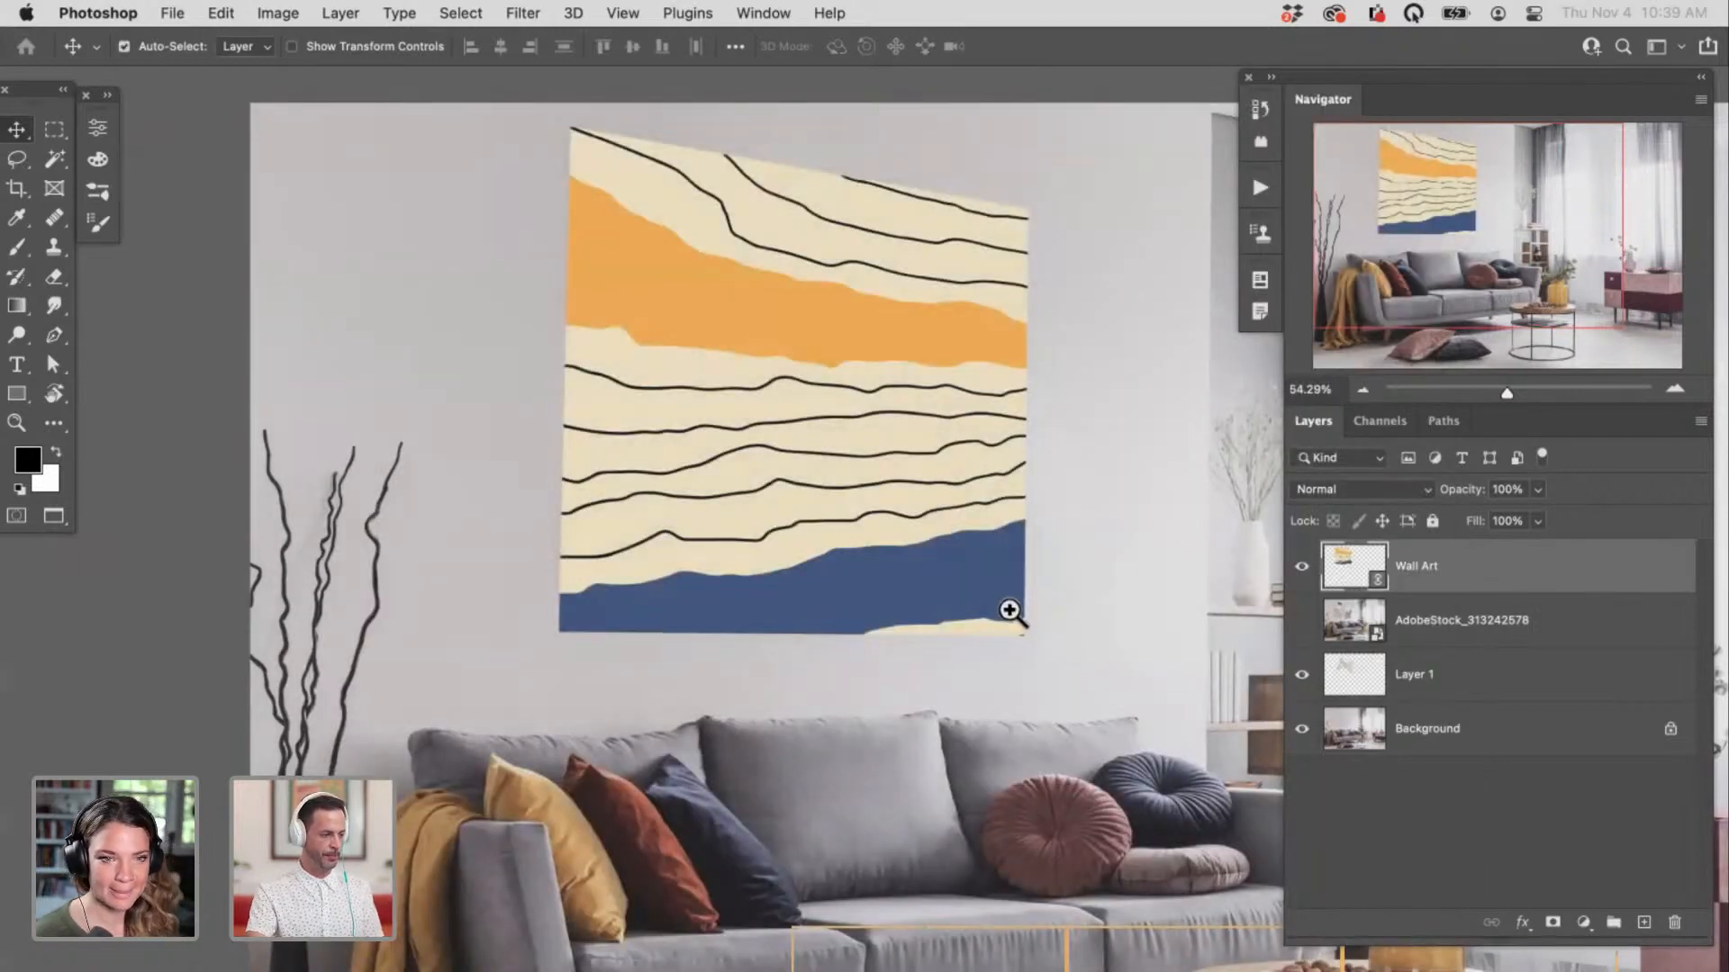
left_click_drag(1011, 610, 939, 618)
left_click_drag(941, 679, 776, 591)
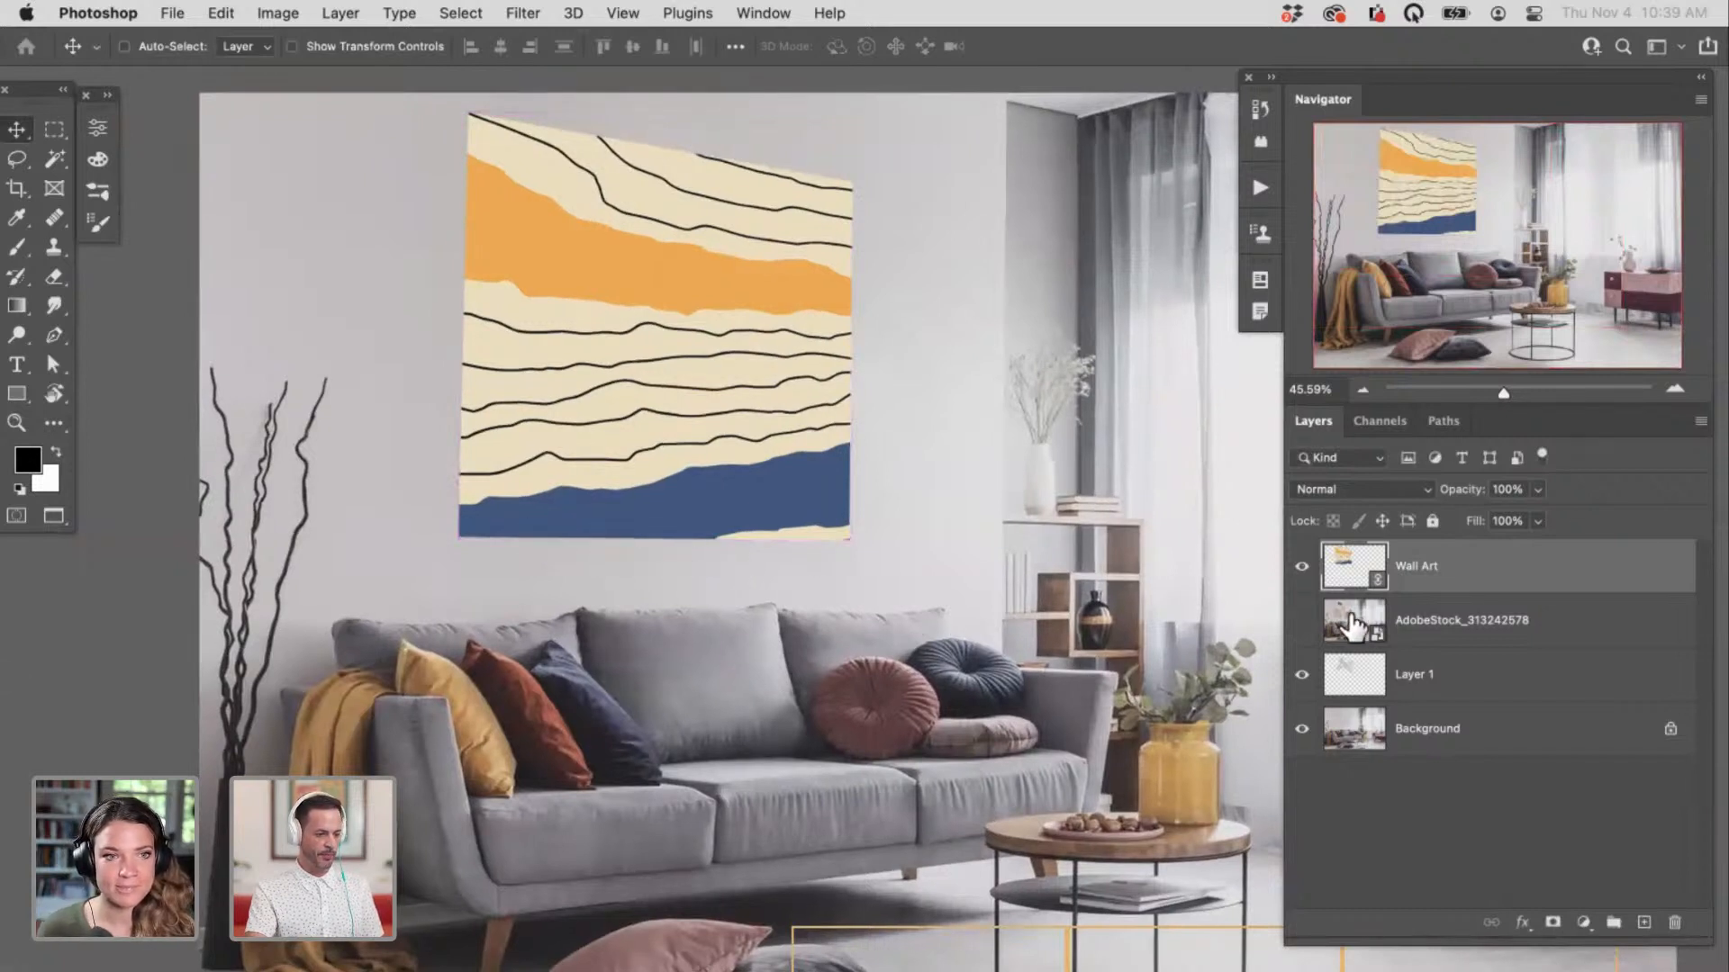
left_click(1301, 622)
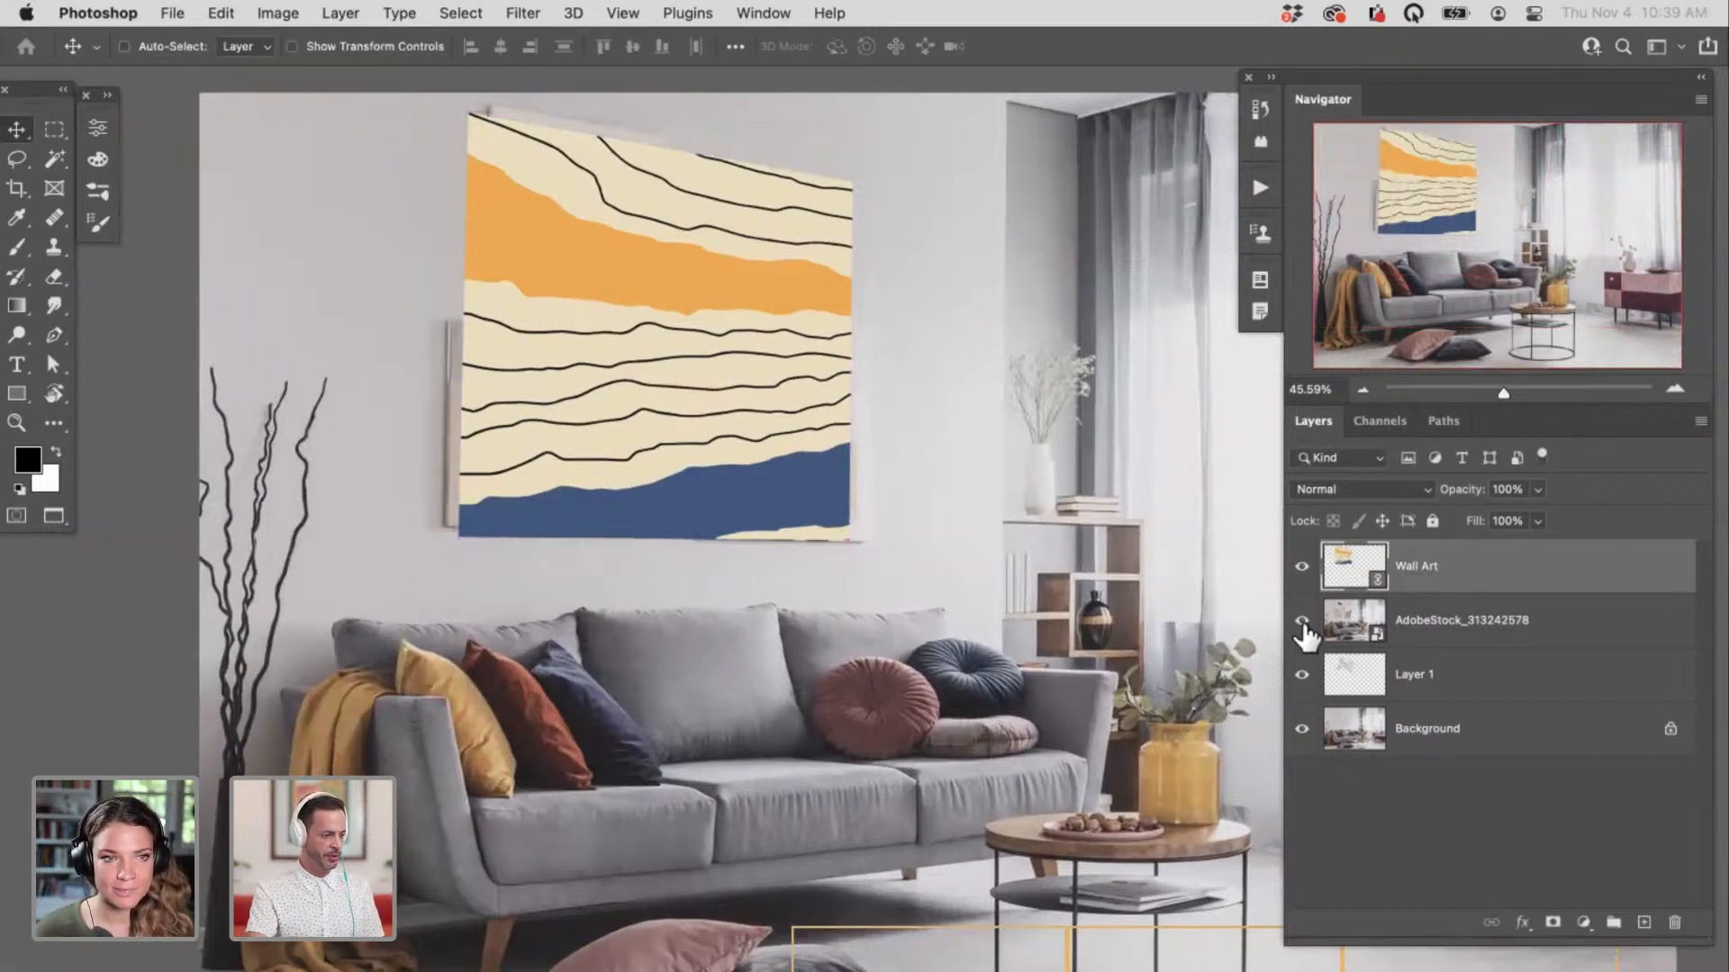
key("super+t")
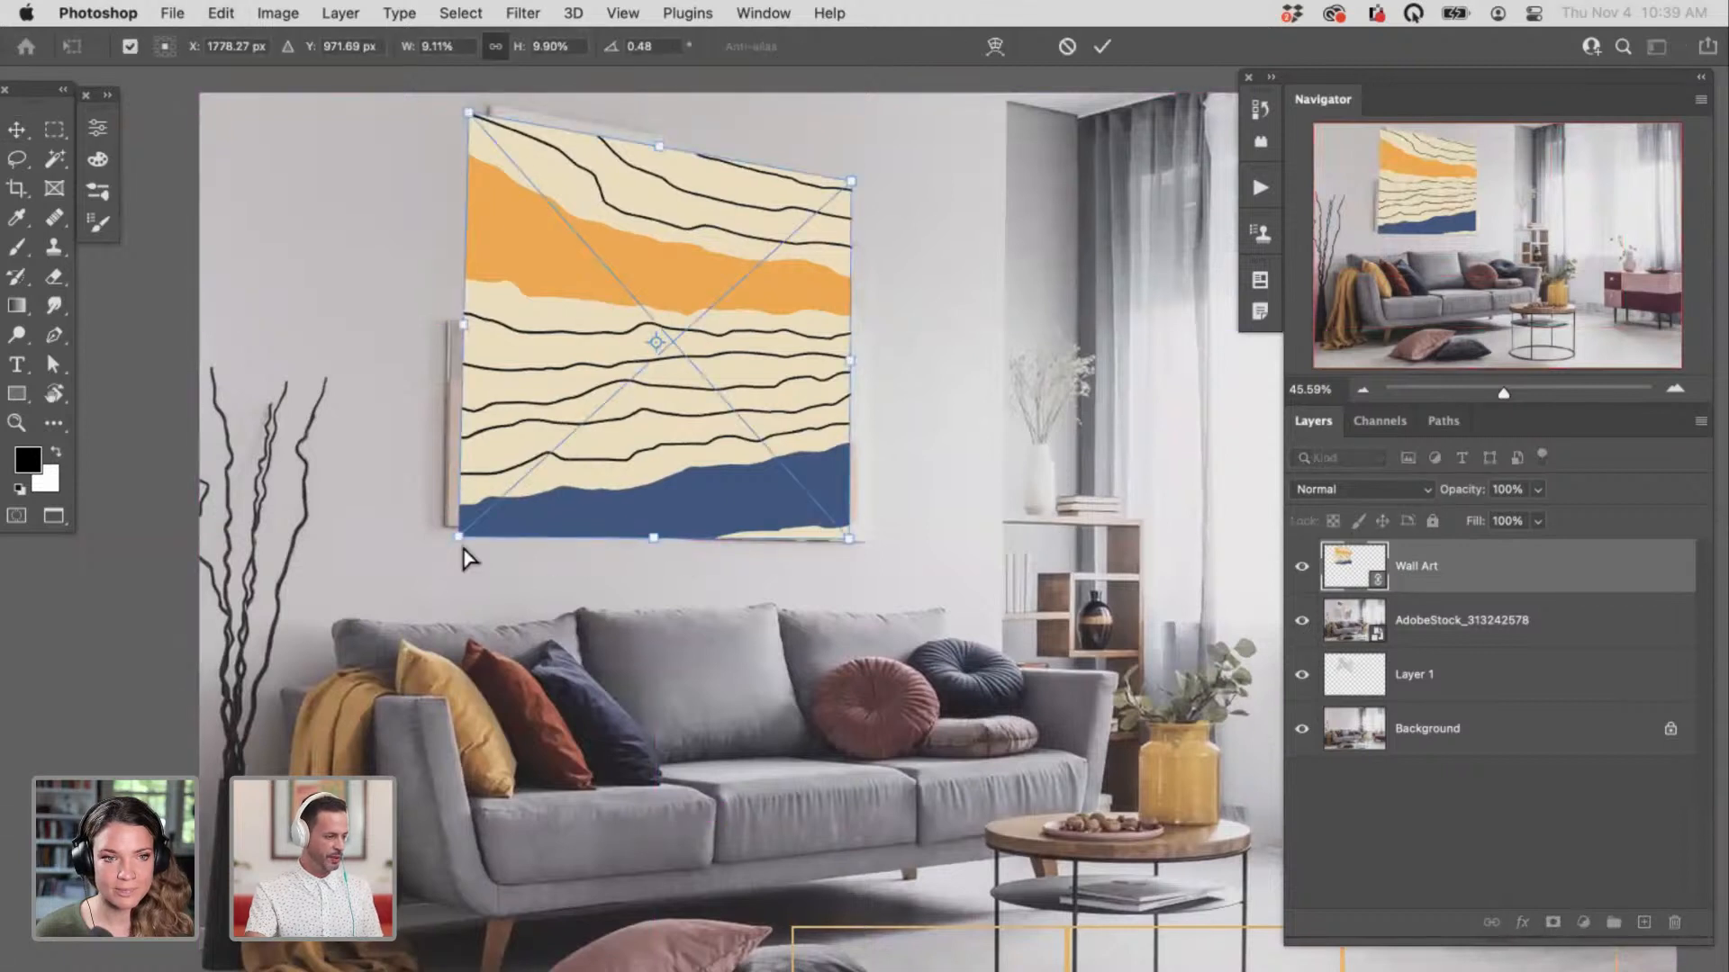
left_click_drag(462, 549, 487, 527)
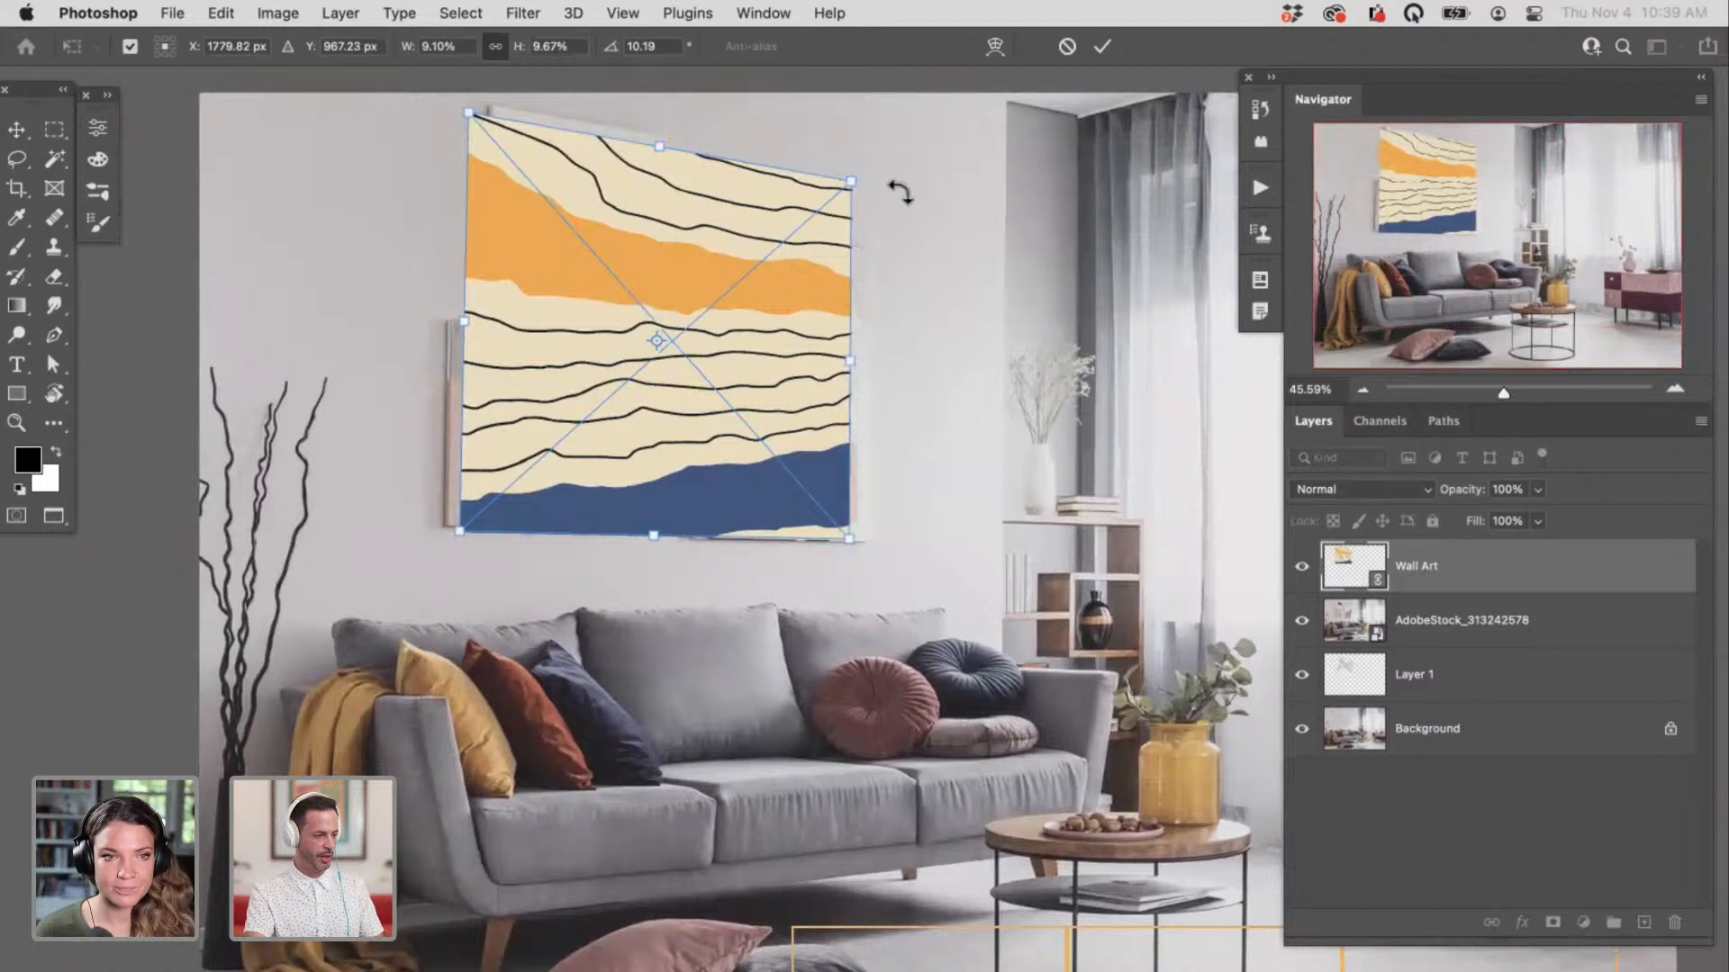
left_click_drag(854, 188, 855, 187)
key("Return")
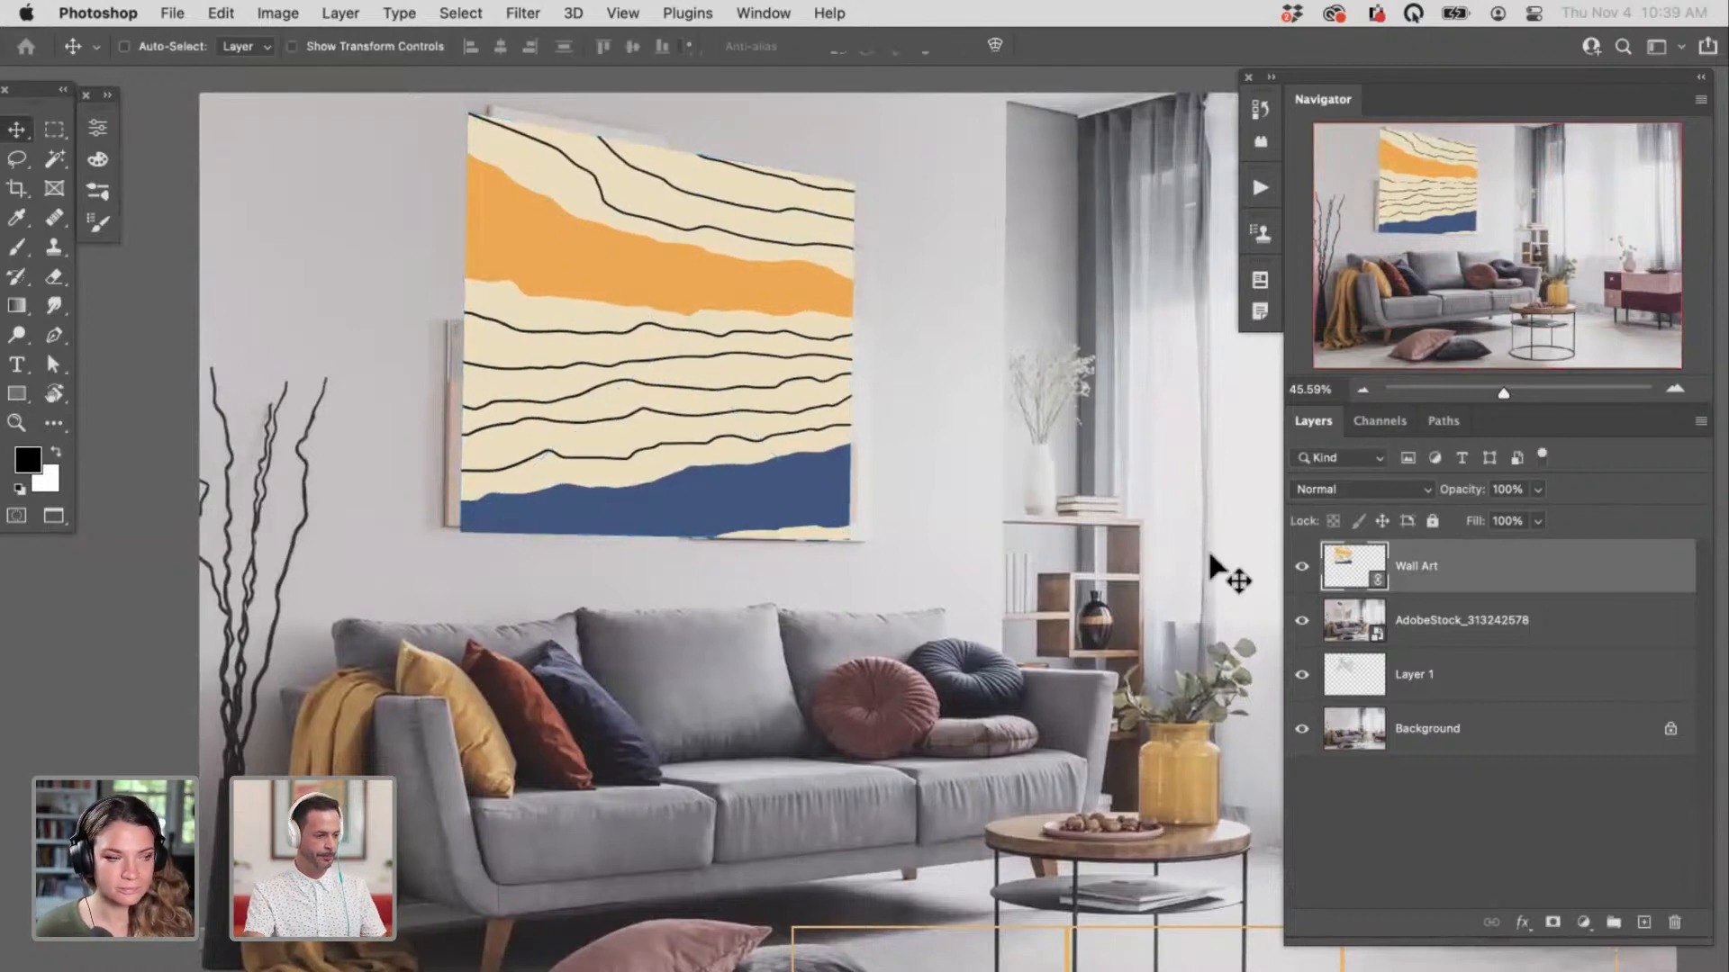
left_click(1302, 620)
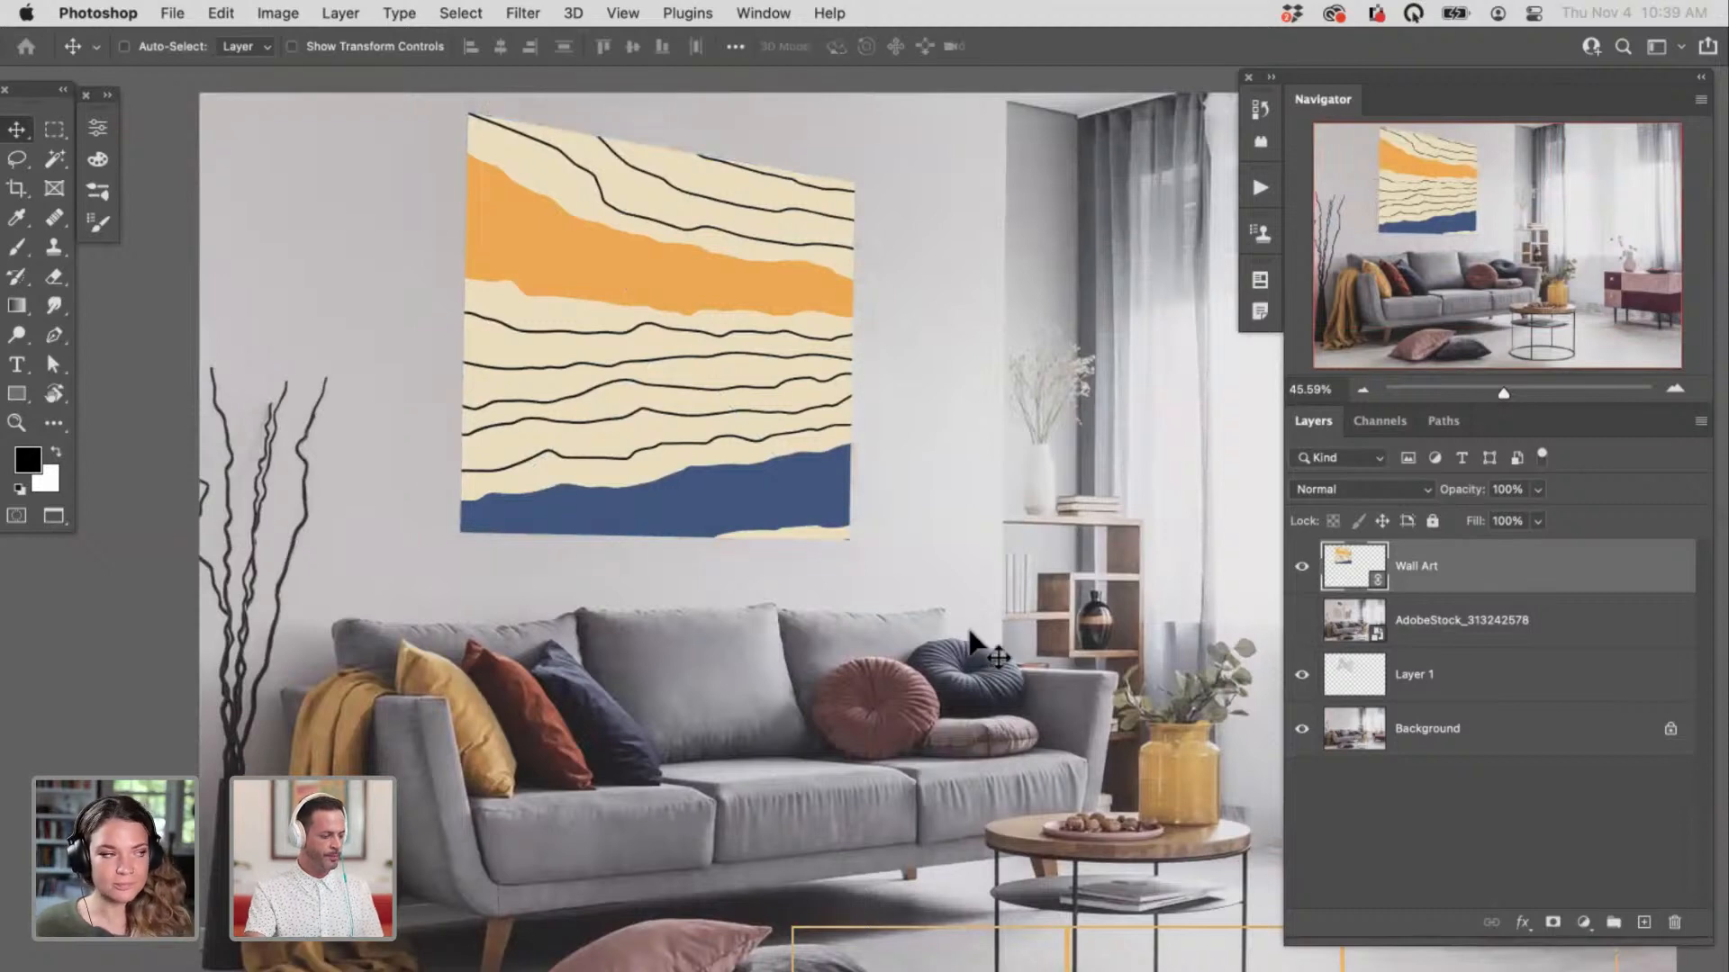
Step: Return the photo to a floating window at 25% zoom, save it, and move it away from the Wall Art.psd window
key("f")
key("shift+f")
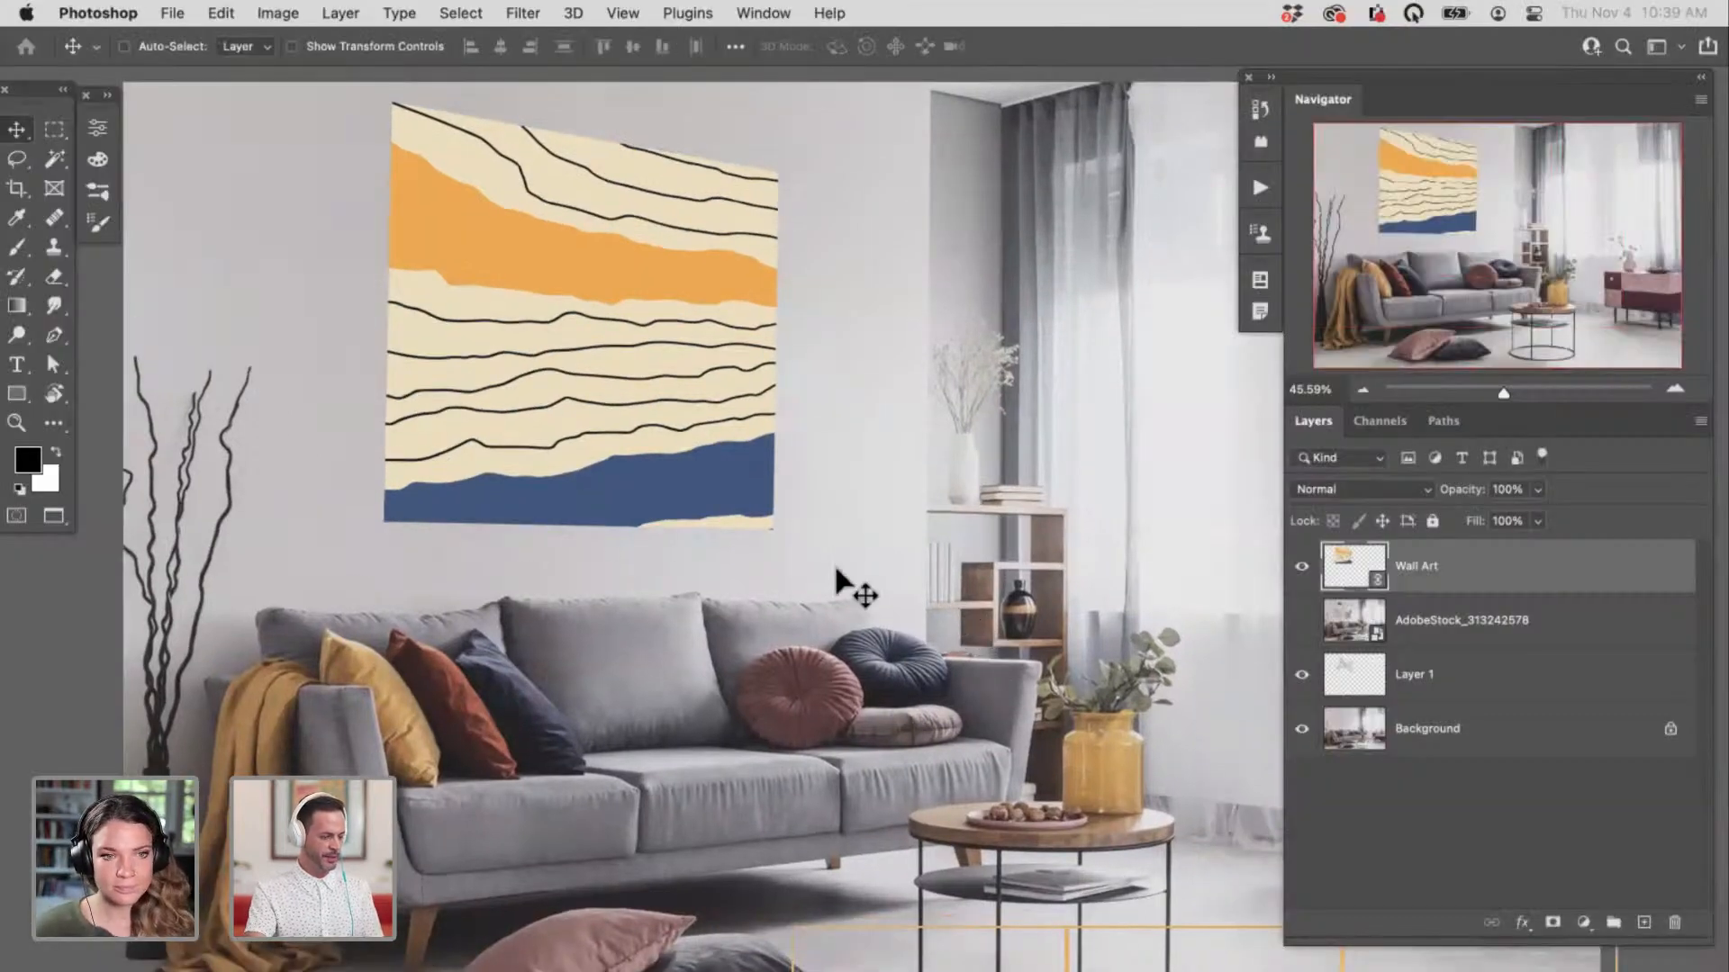
key("f")
key("f")
key("super+minus")
key("super+minus")
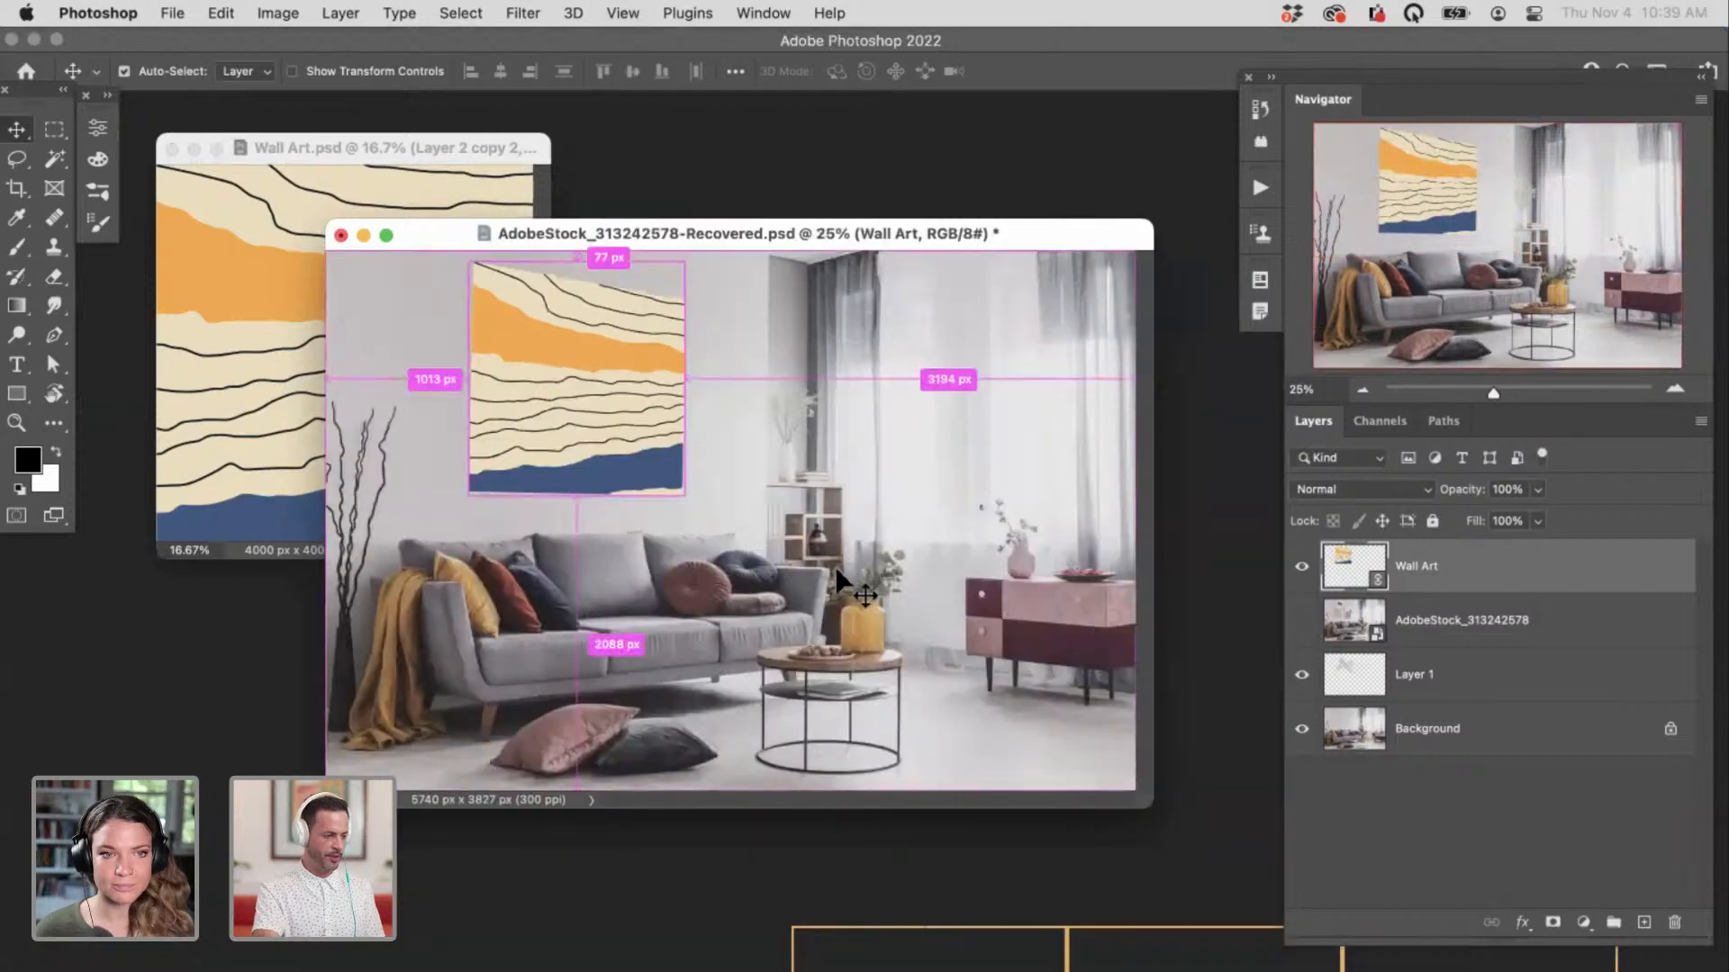
key("super+s")
left_click_drag(901, 233, 973, 265)
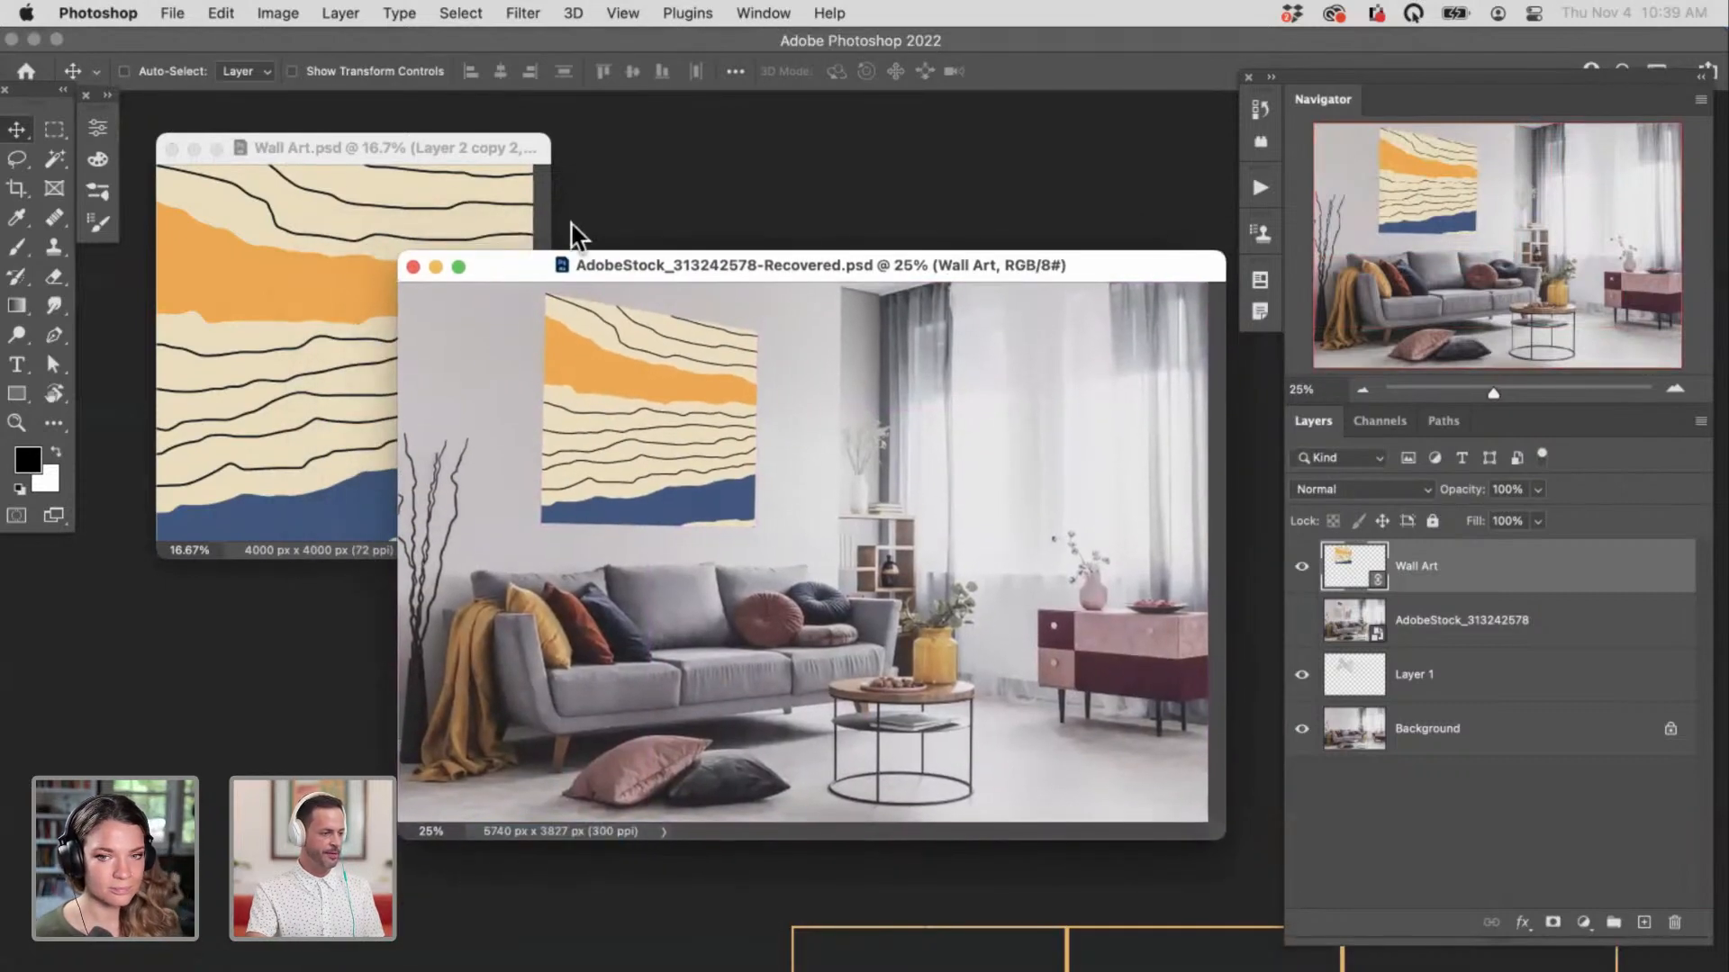
Step: In Wall Art.psd, make the leaf artwork layer, Layer 2 copy, visible and select it
left_click_drag(452, 148, 445, 142)
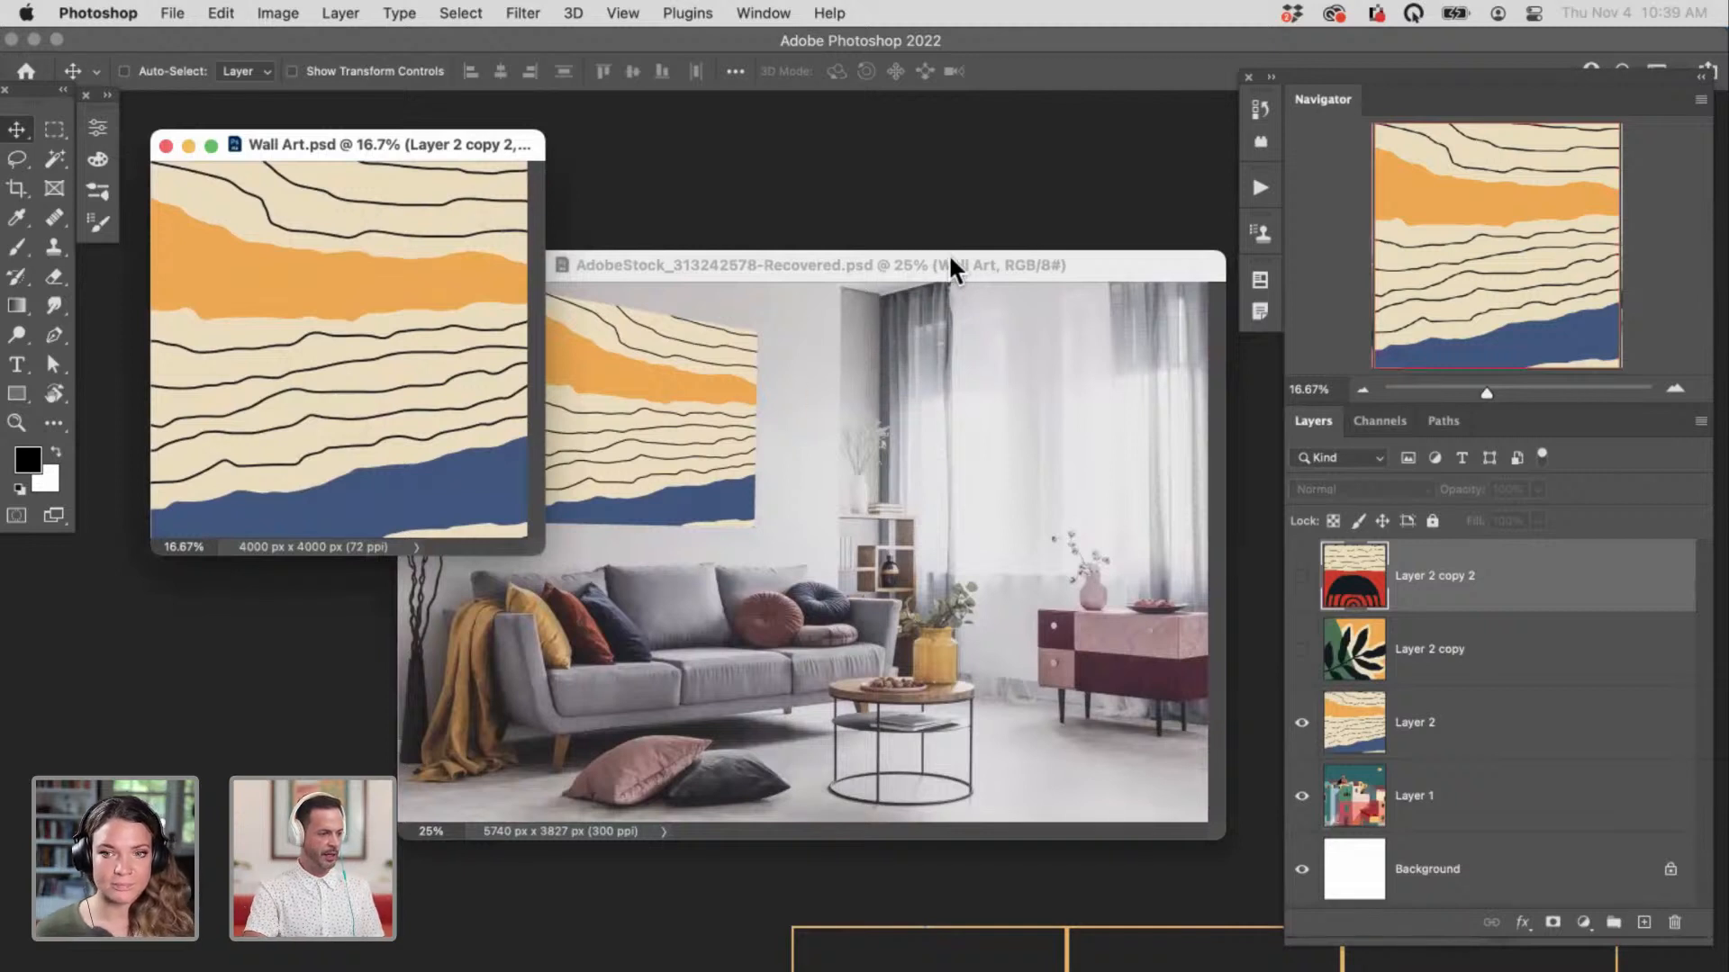
left_click(1301, 649)
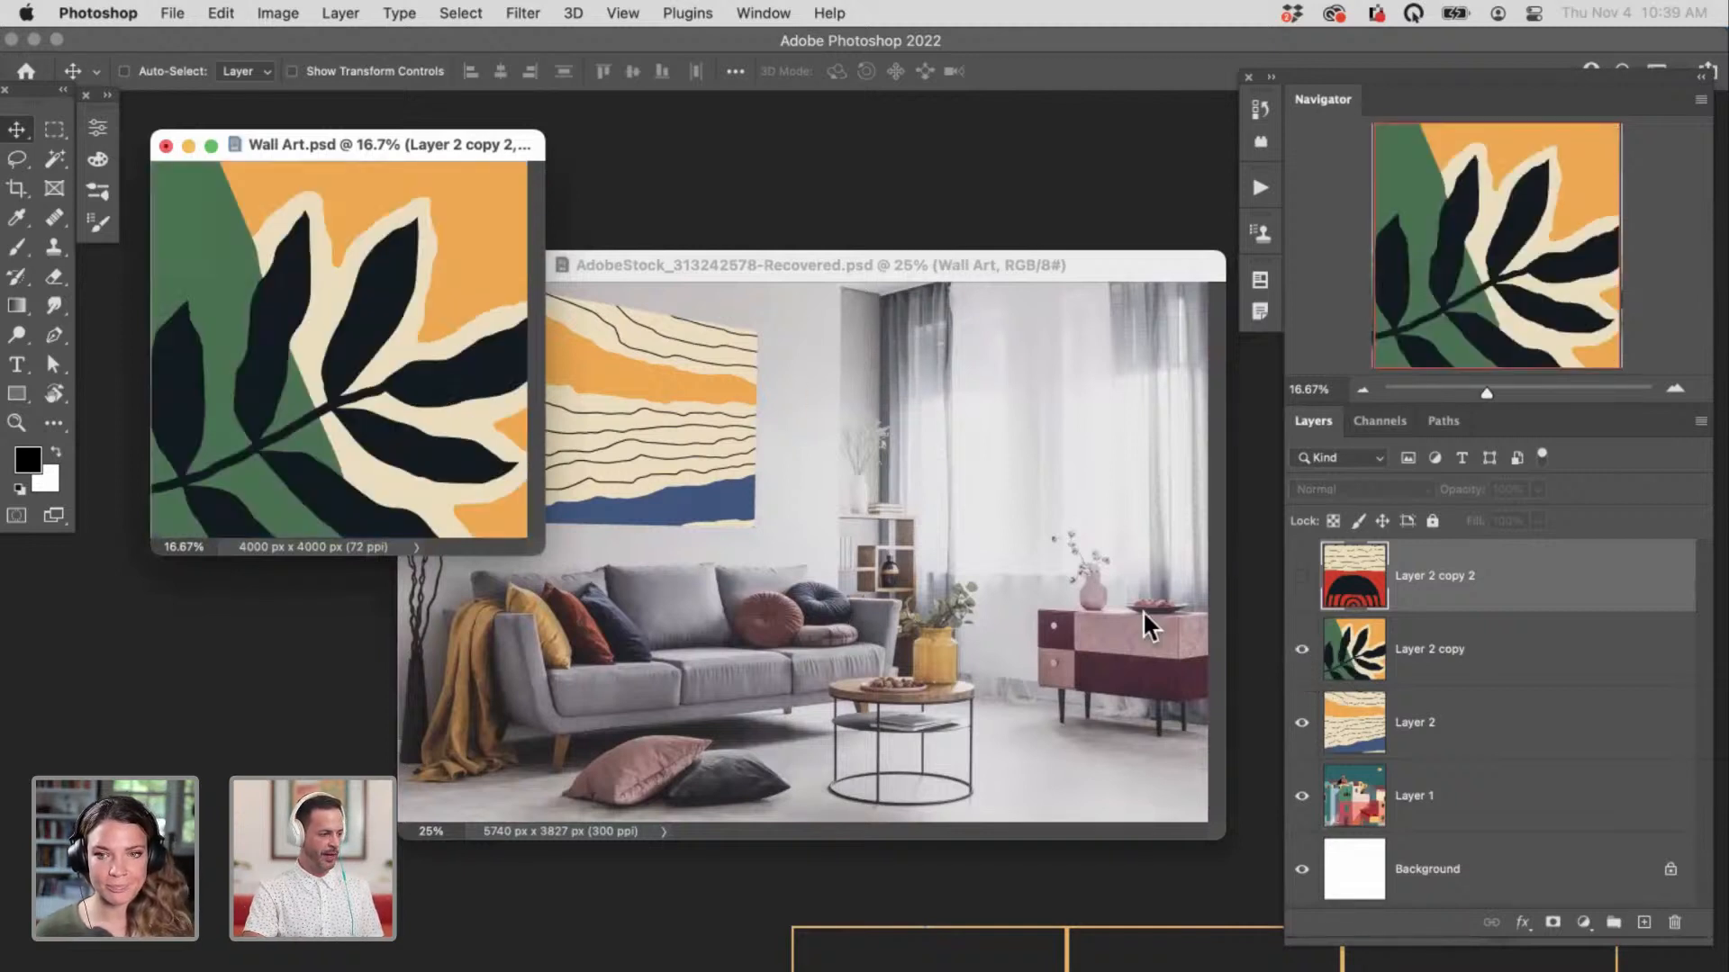
left_click(1469, 646)
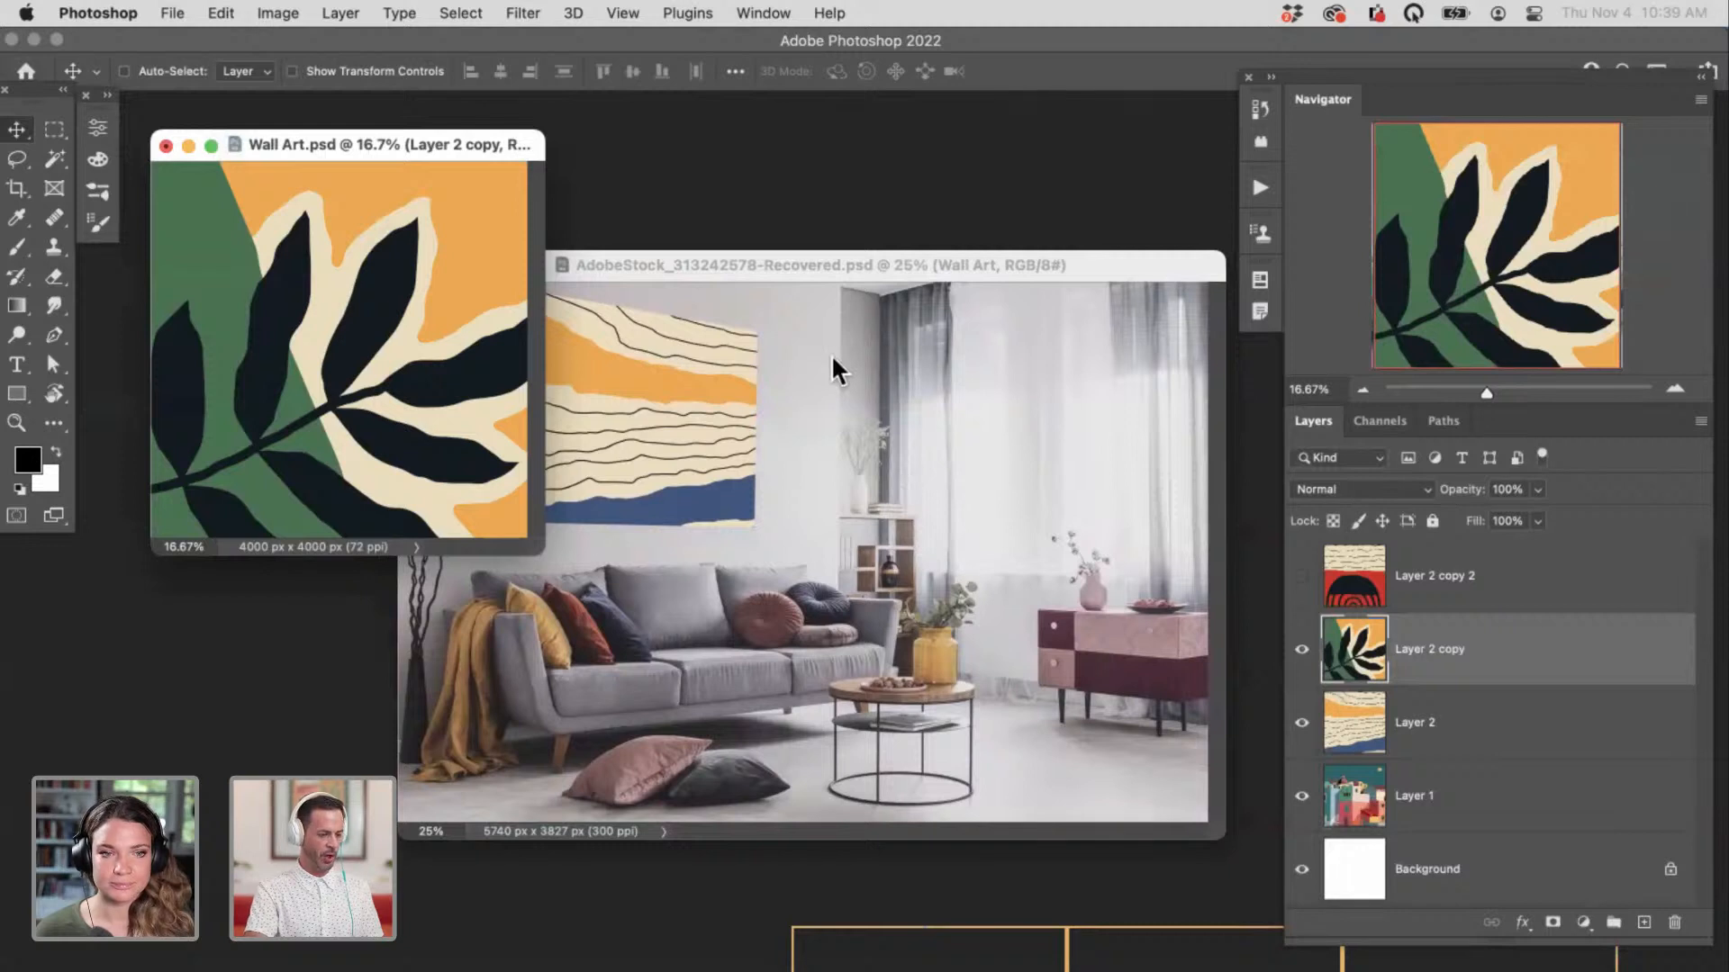
Step: Reduce the photo to 16.67% zoom and place its window beside Wall Art.psd without overlap
left_click(1120, 265)
key("super+minus")
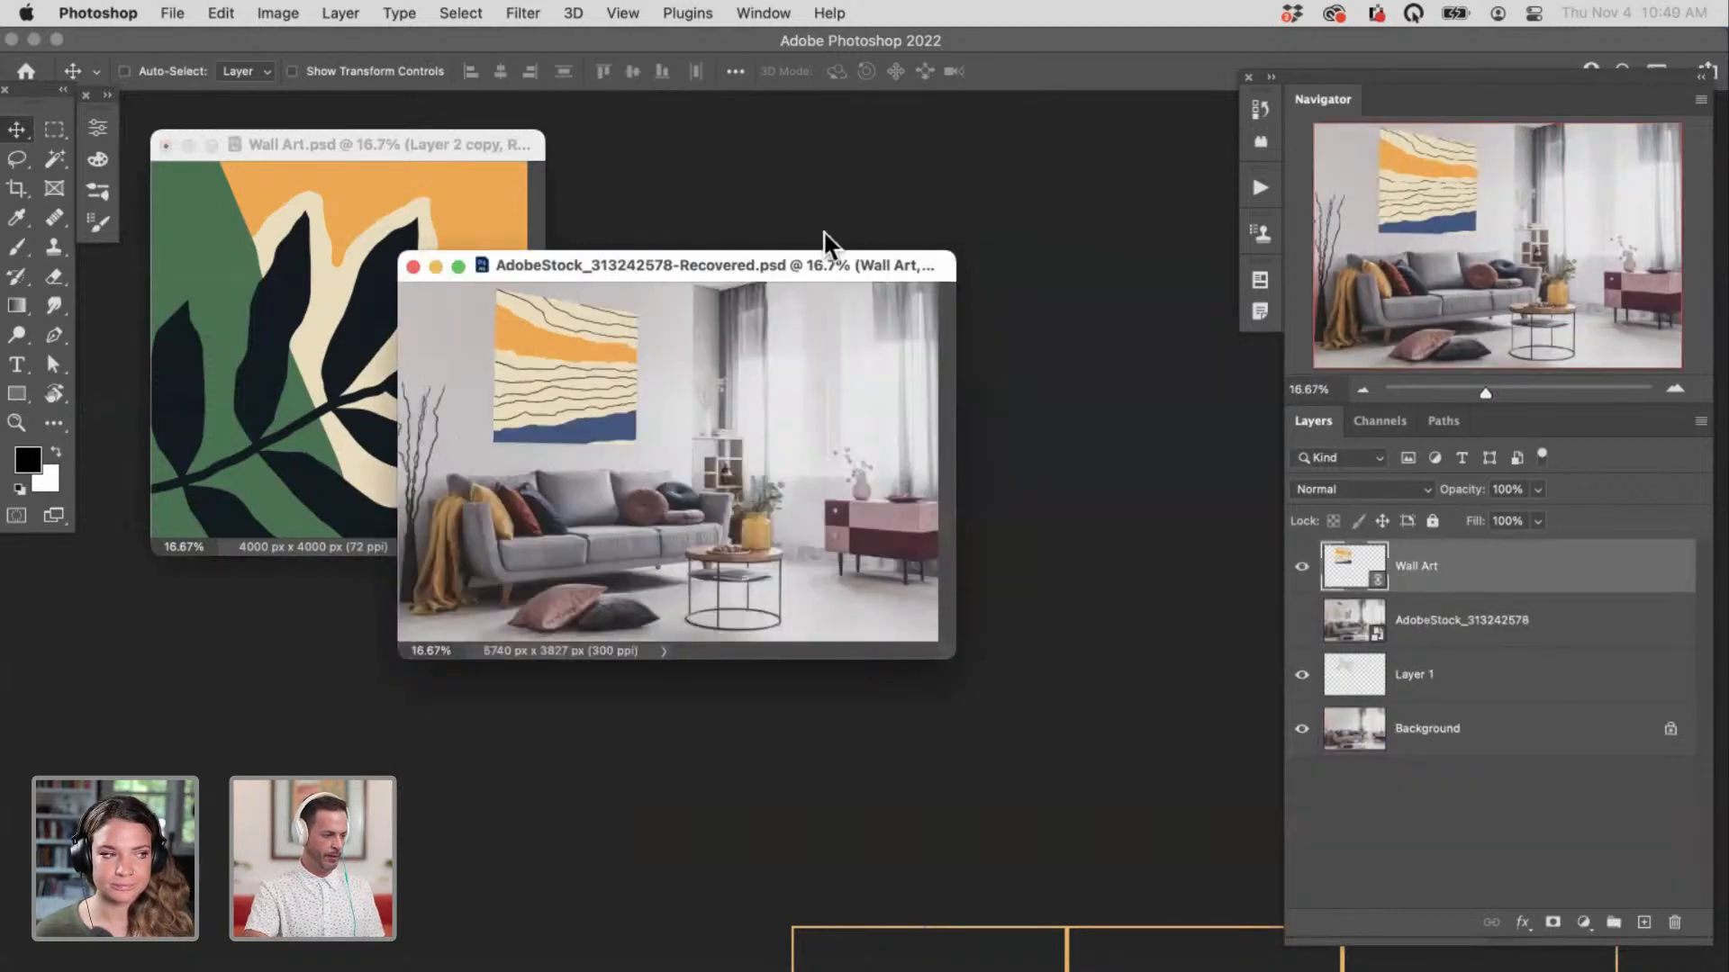
left_click_drag(823, 276, 1028, 323)
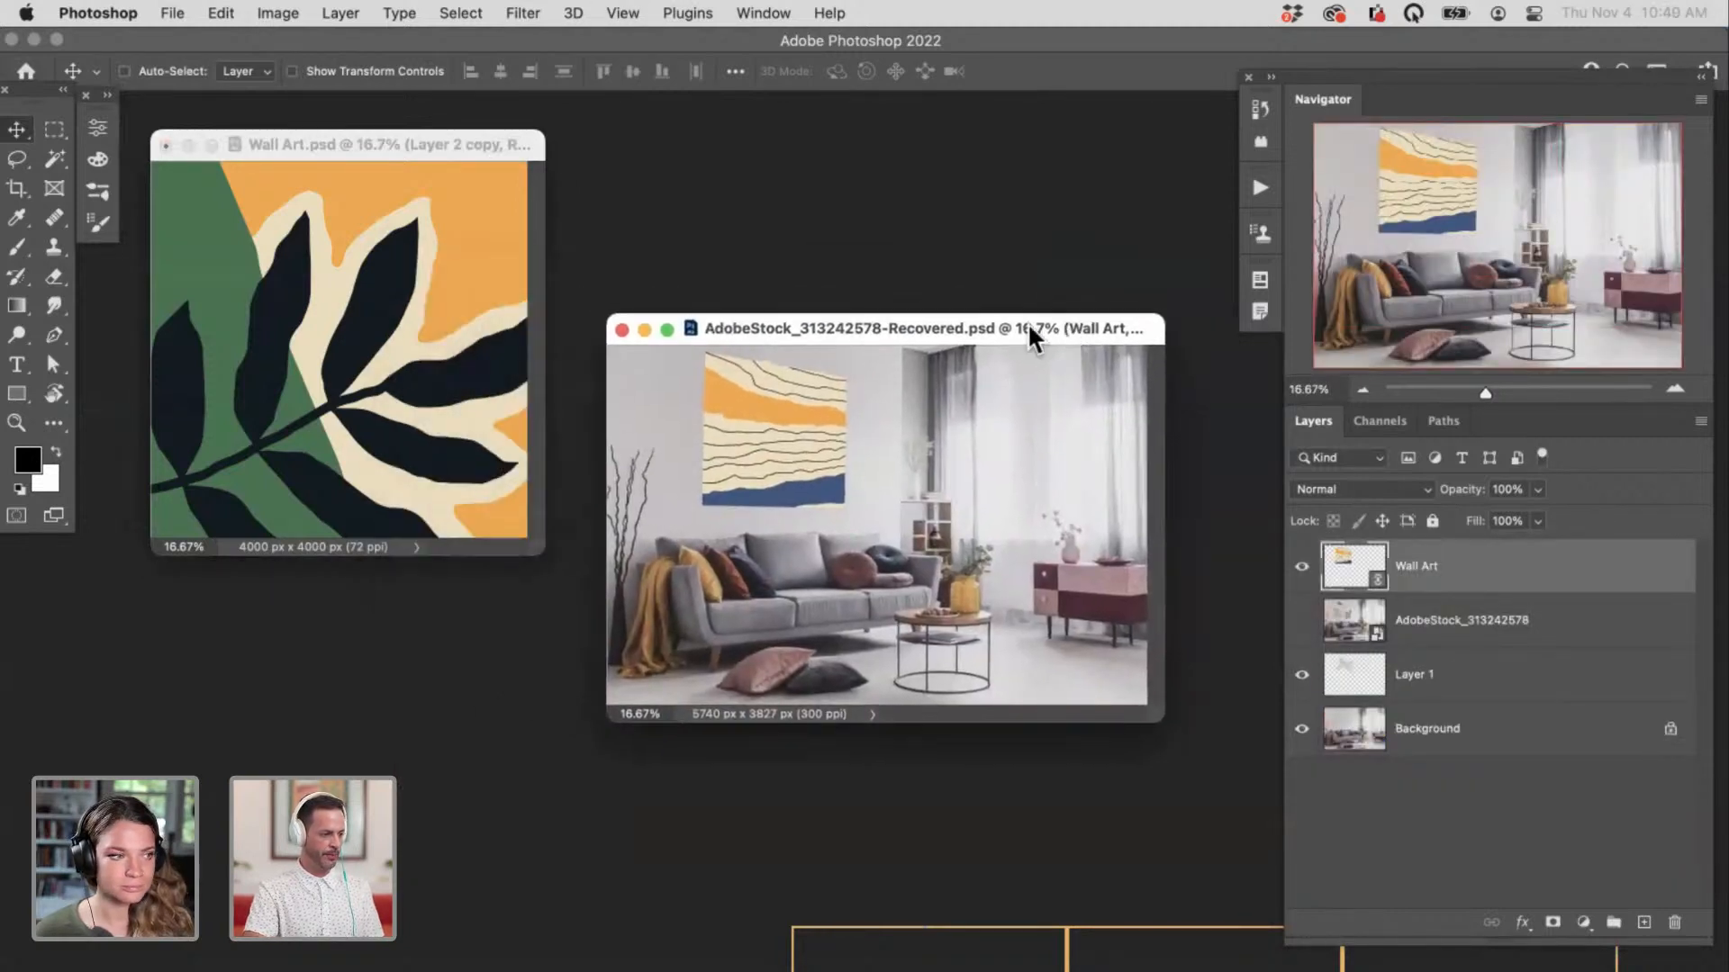
Step: Save Wall Art.psd with the leaf artwork and switch back to the photo to update its linked Wall Art layer
left_click(505, 149)
key("super+s")
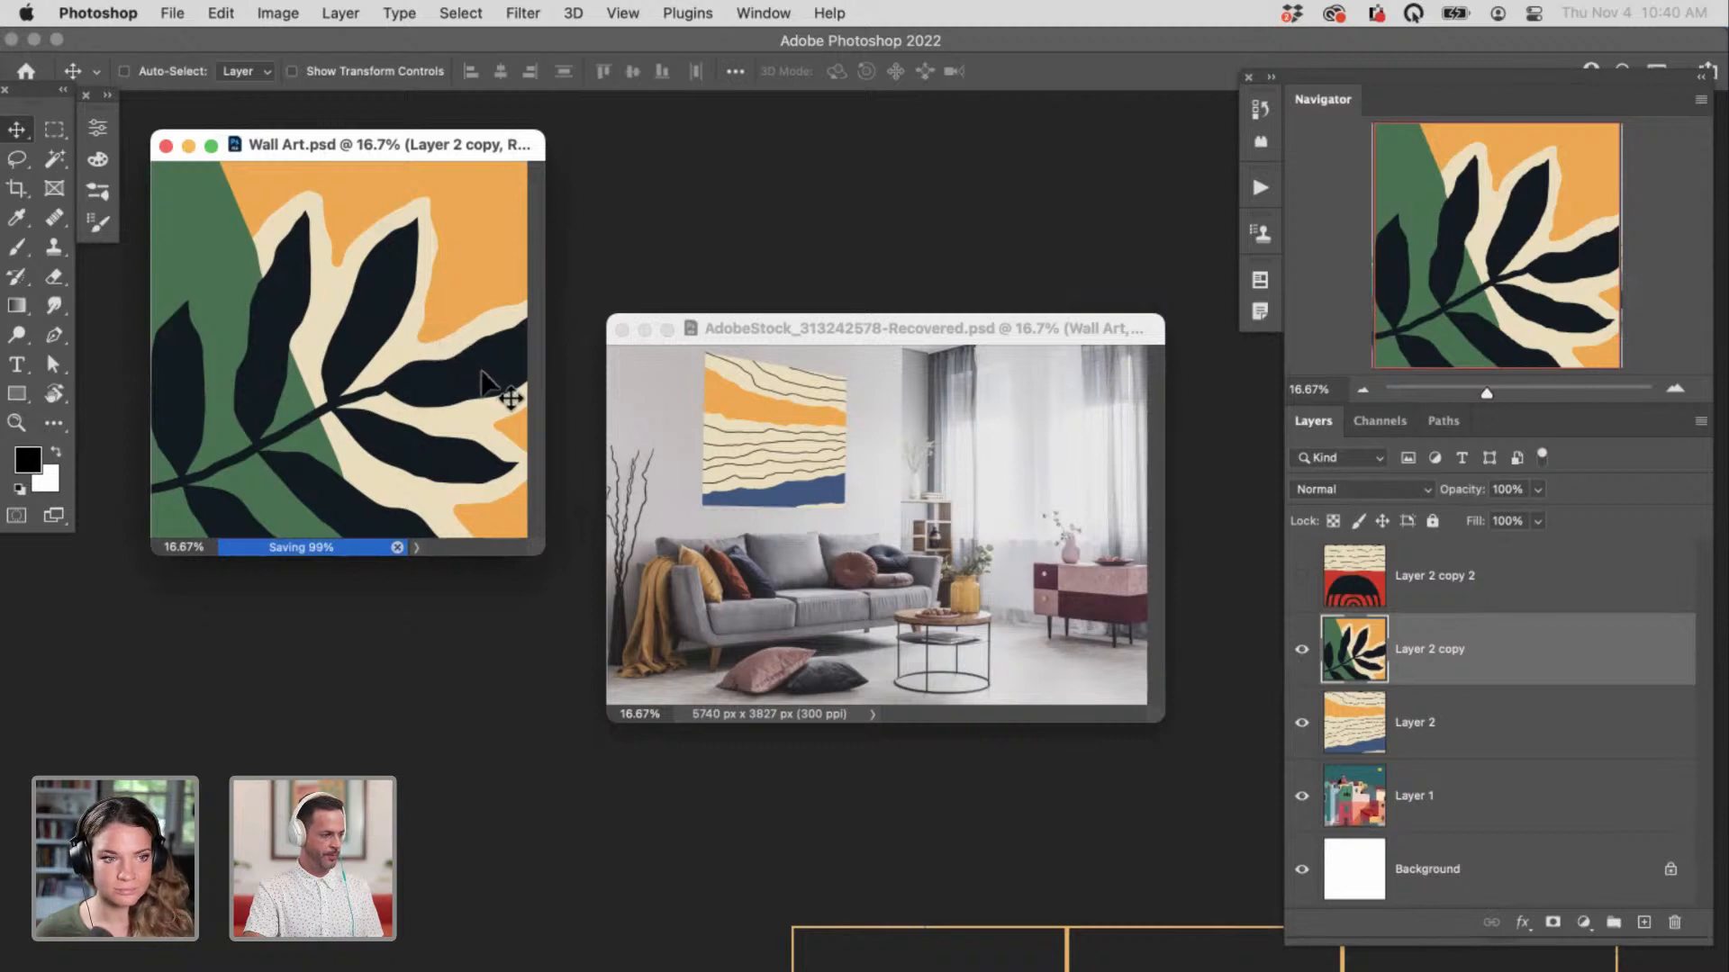
left_click(851, 328)
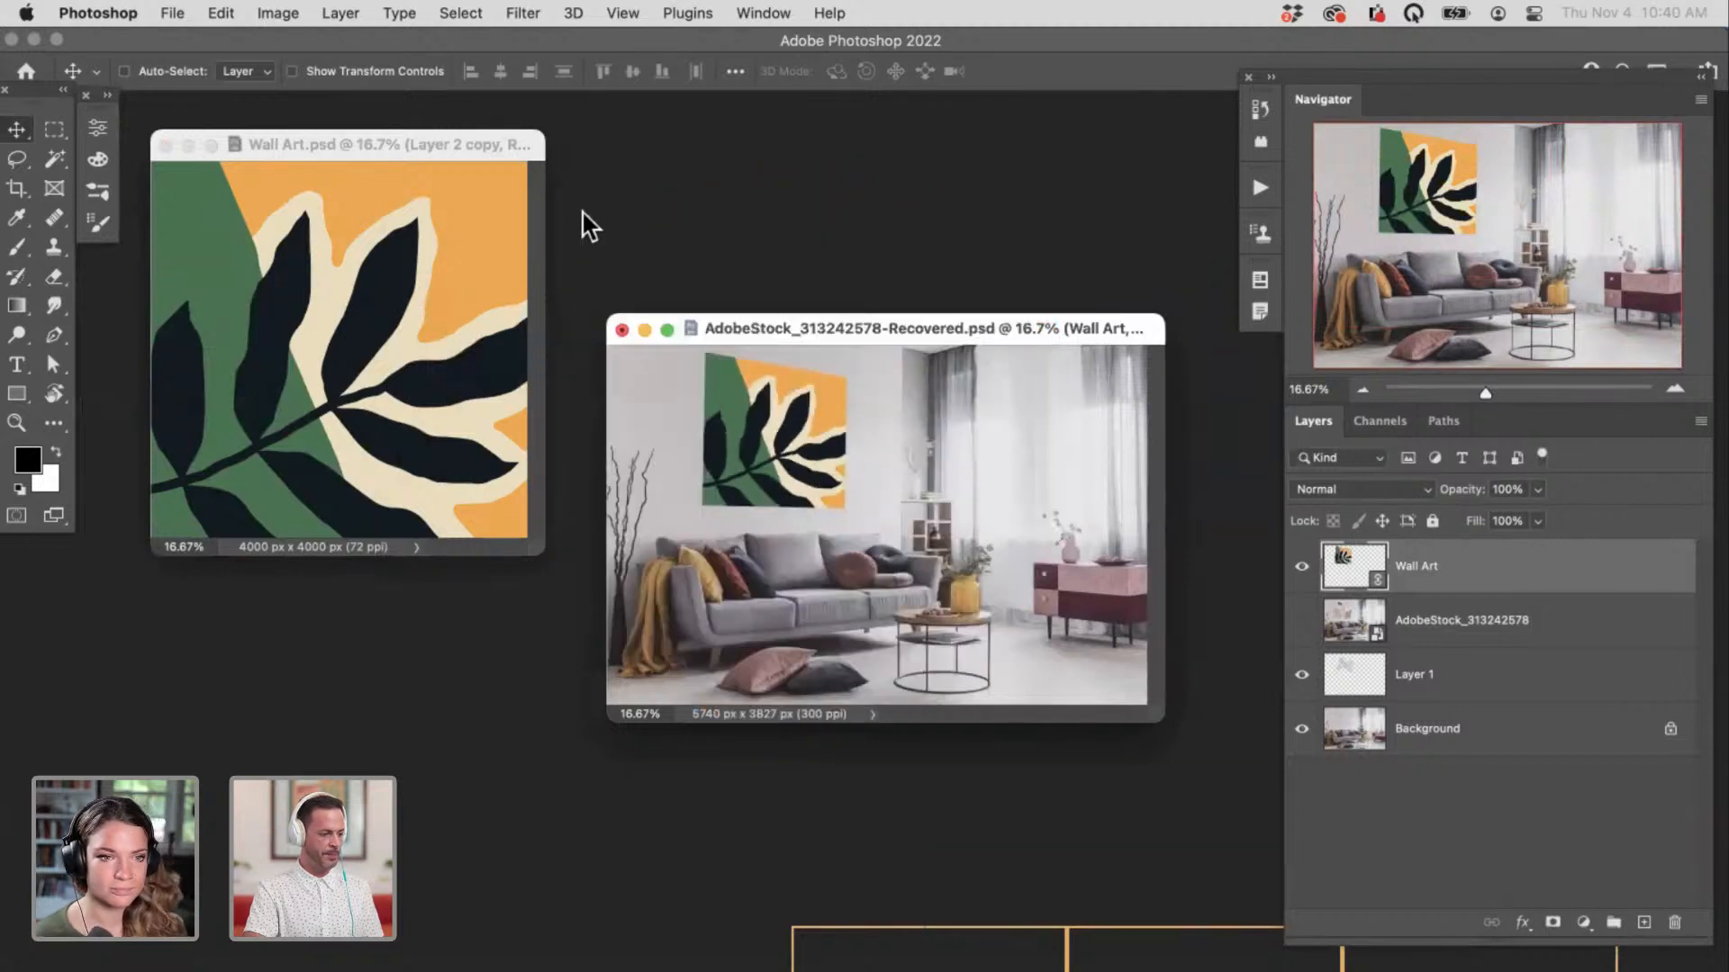
Step: Show the Layer 2 copy 2 artwork in Wall Art.psd, save it, and switch back to the photo to update its linked layer
left_click(526, 148)
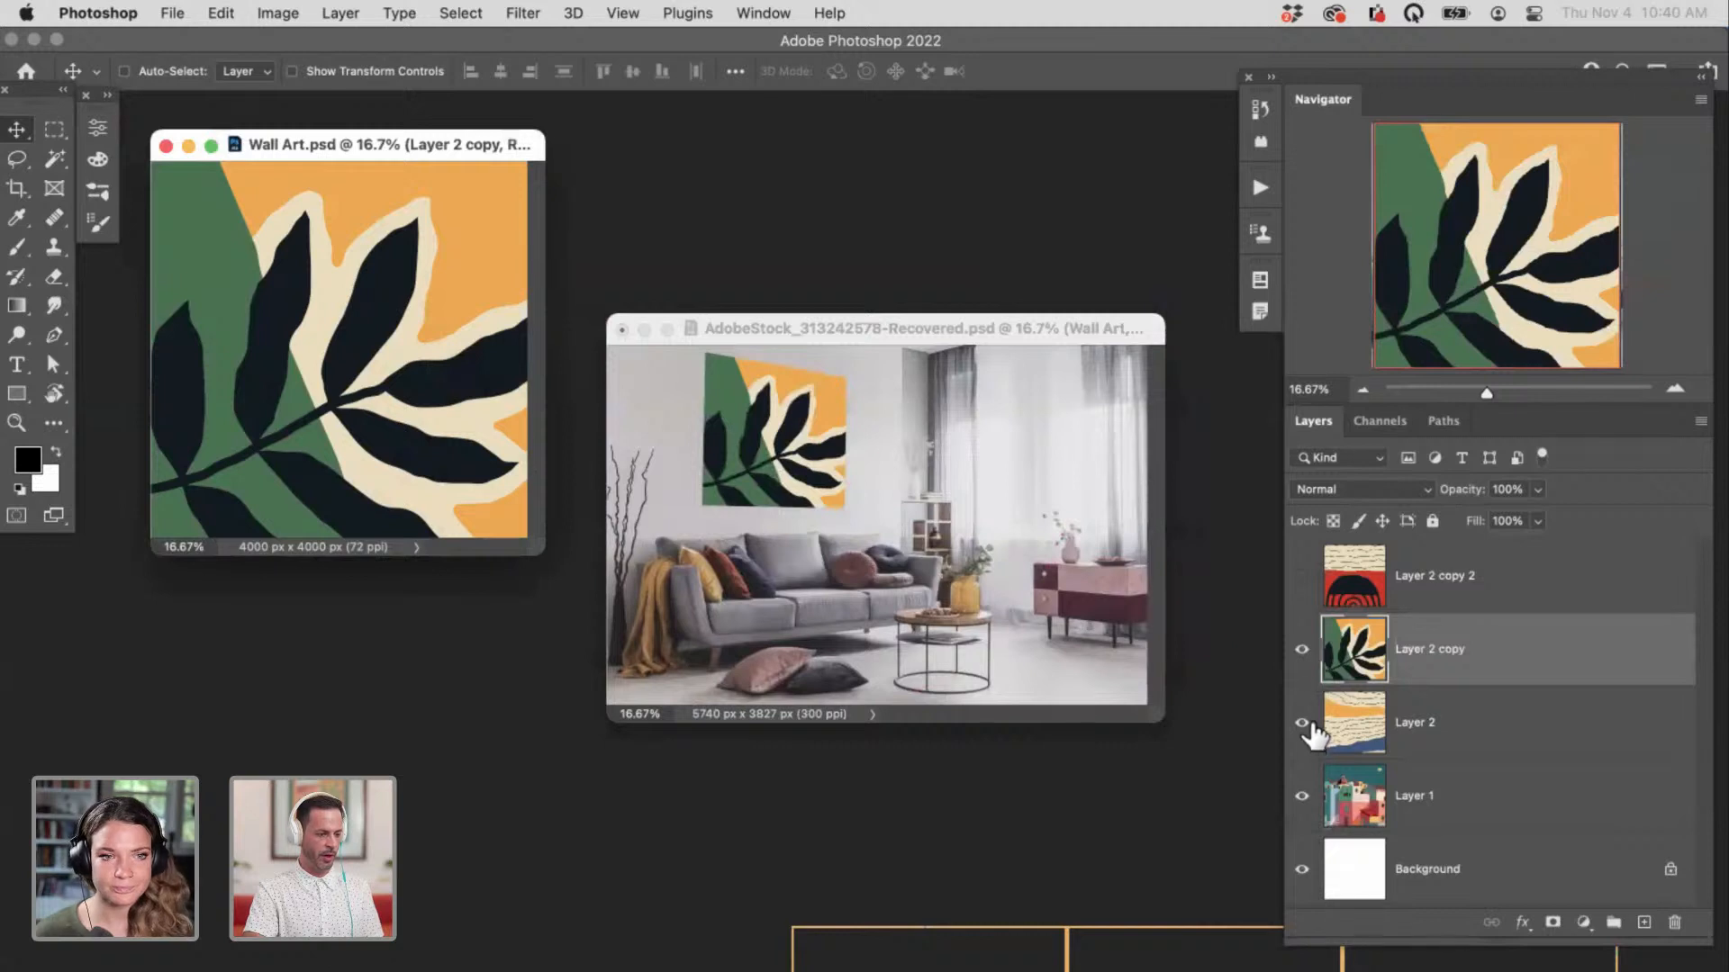
left_click(1301, 577)
key("super+s")
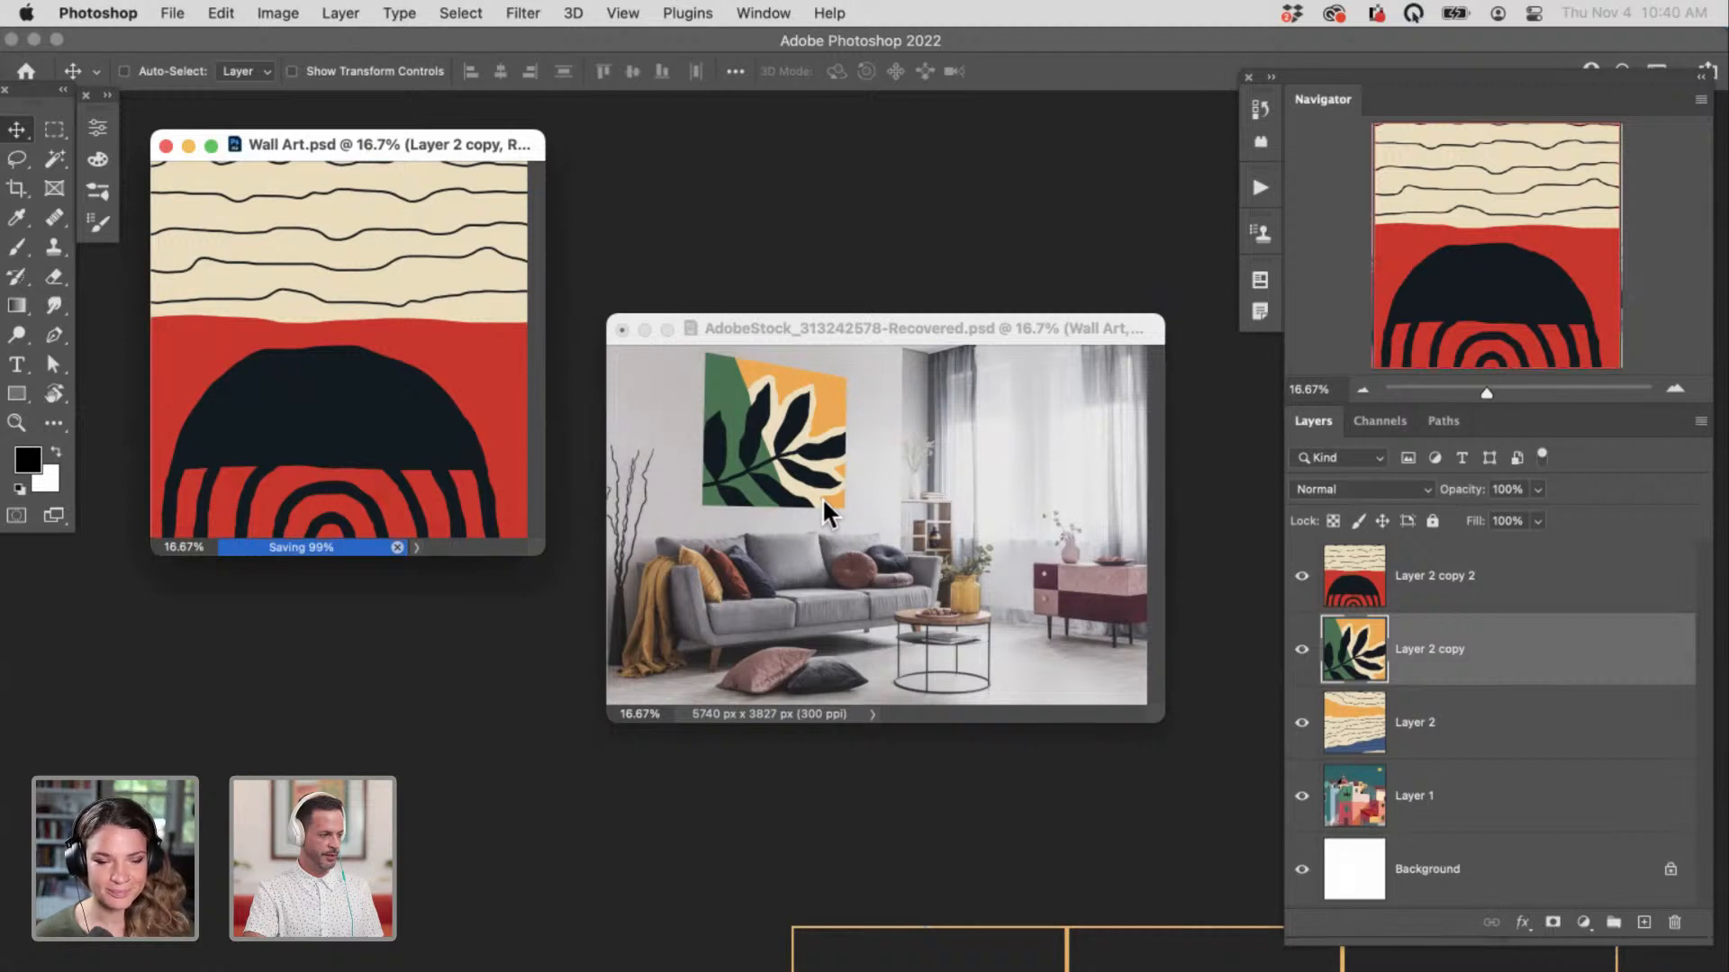
left_click(894, 326)
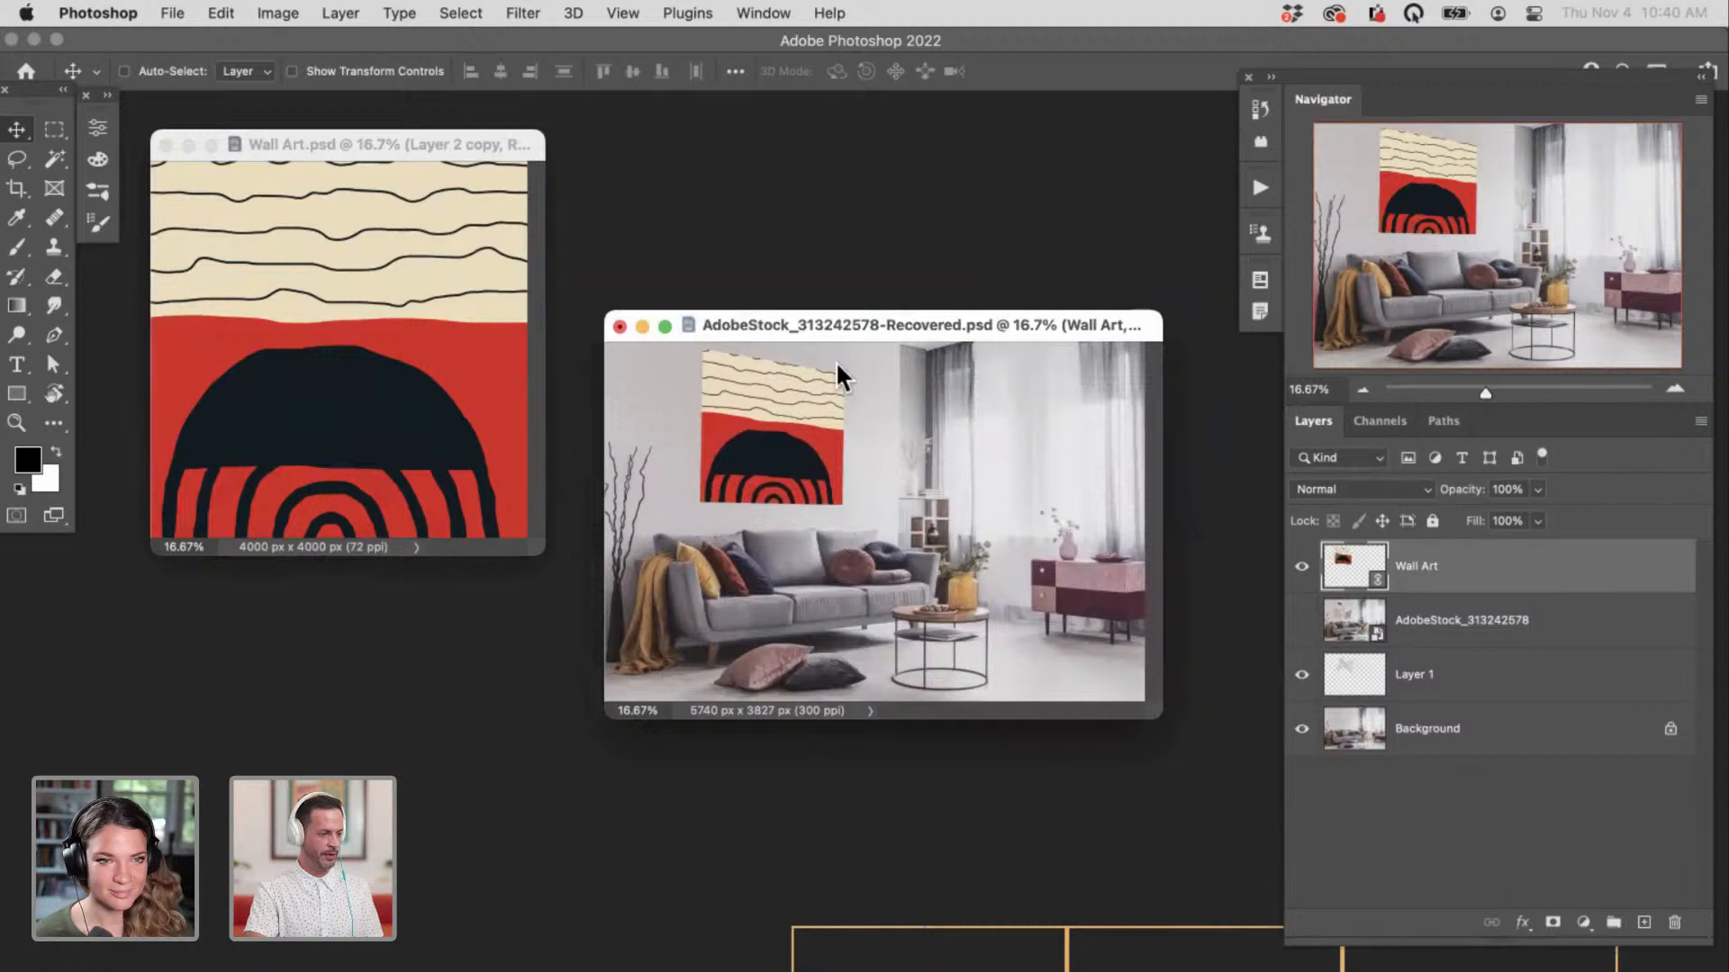
Step: In Wall Art.psd, add a new blank layer above Layer 2 copy 2 and enlarge the window around the whole canvas
left_click(461, 160)
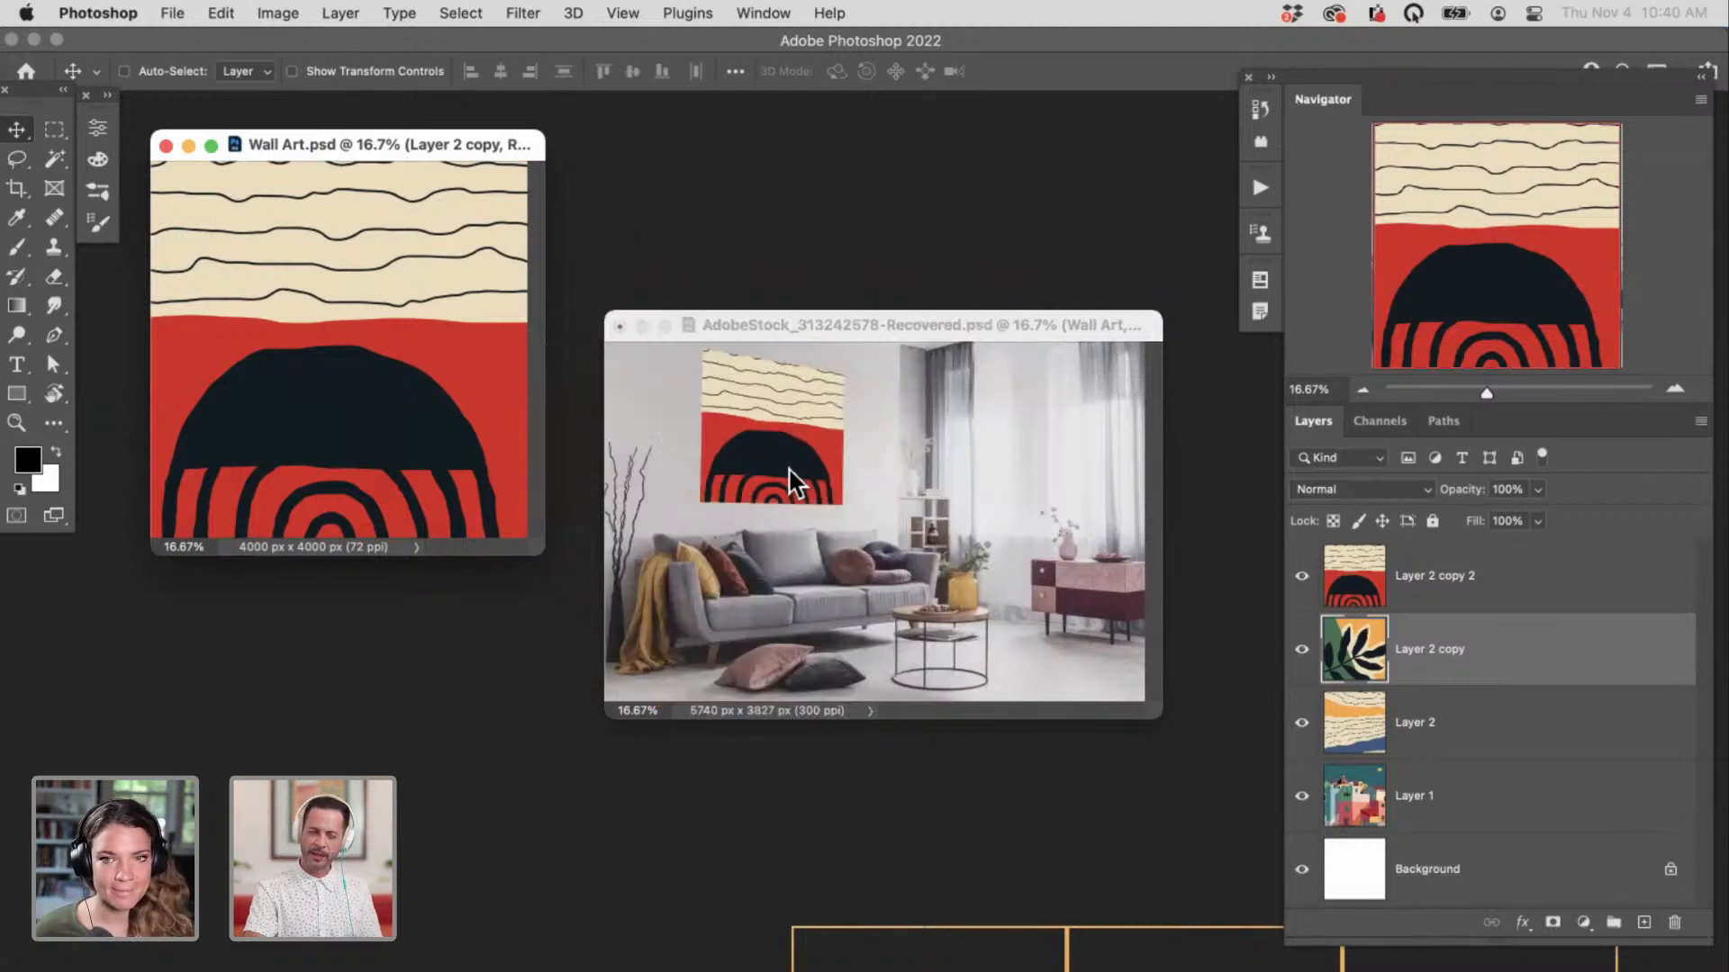
left_click(1440, 583)
key("super+alt+shift+n")
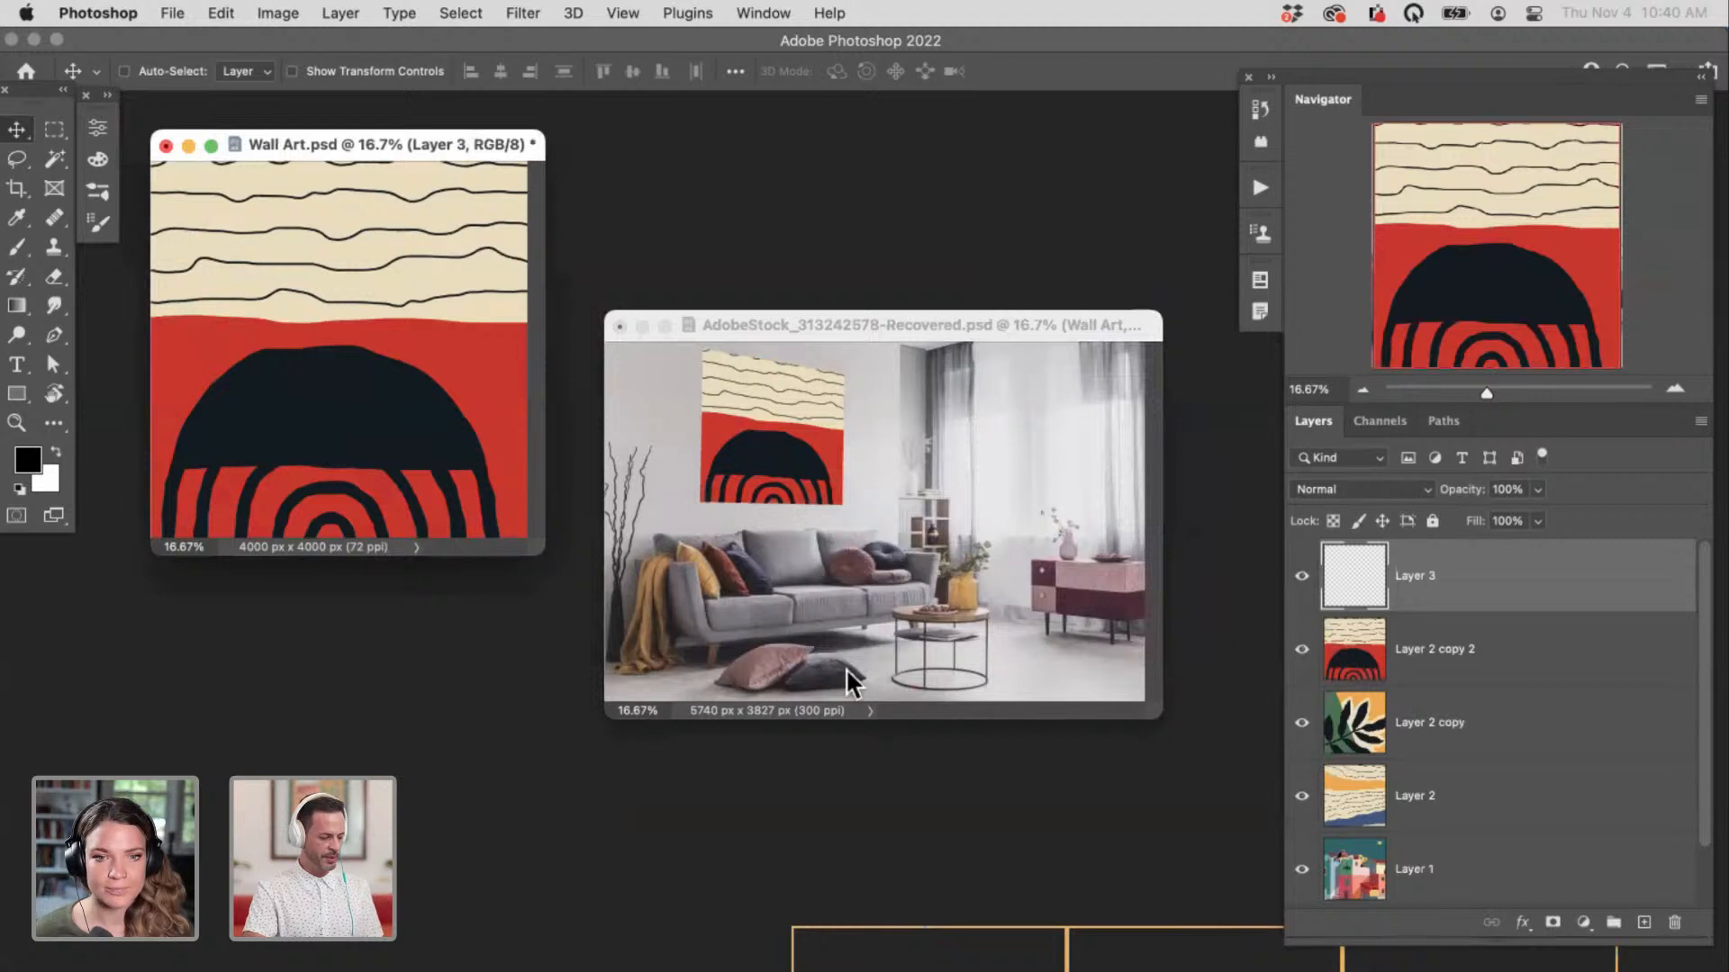
left_click_drag(537, 540, 580, 620)
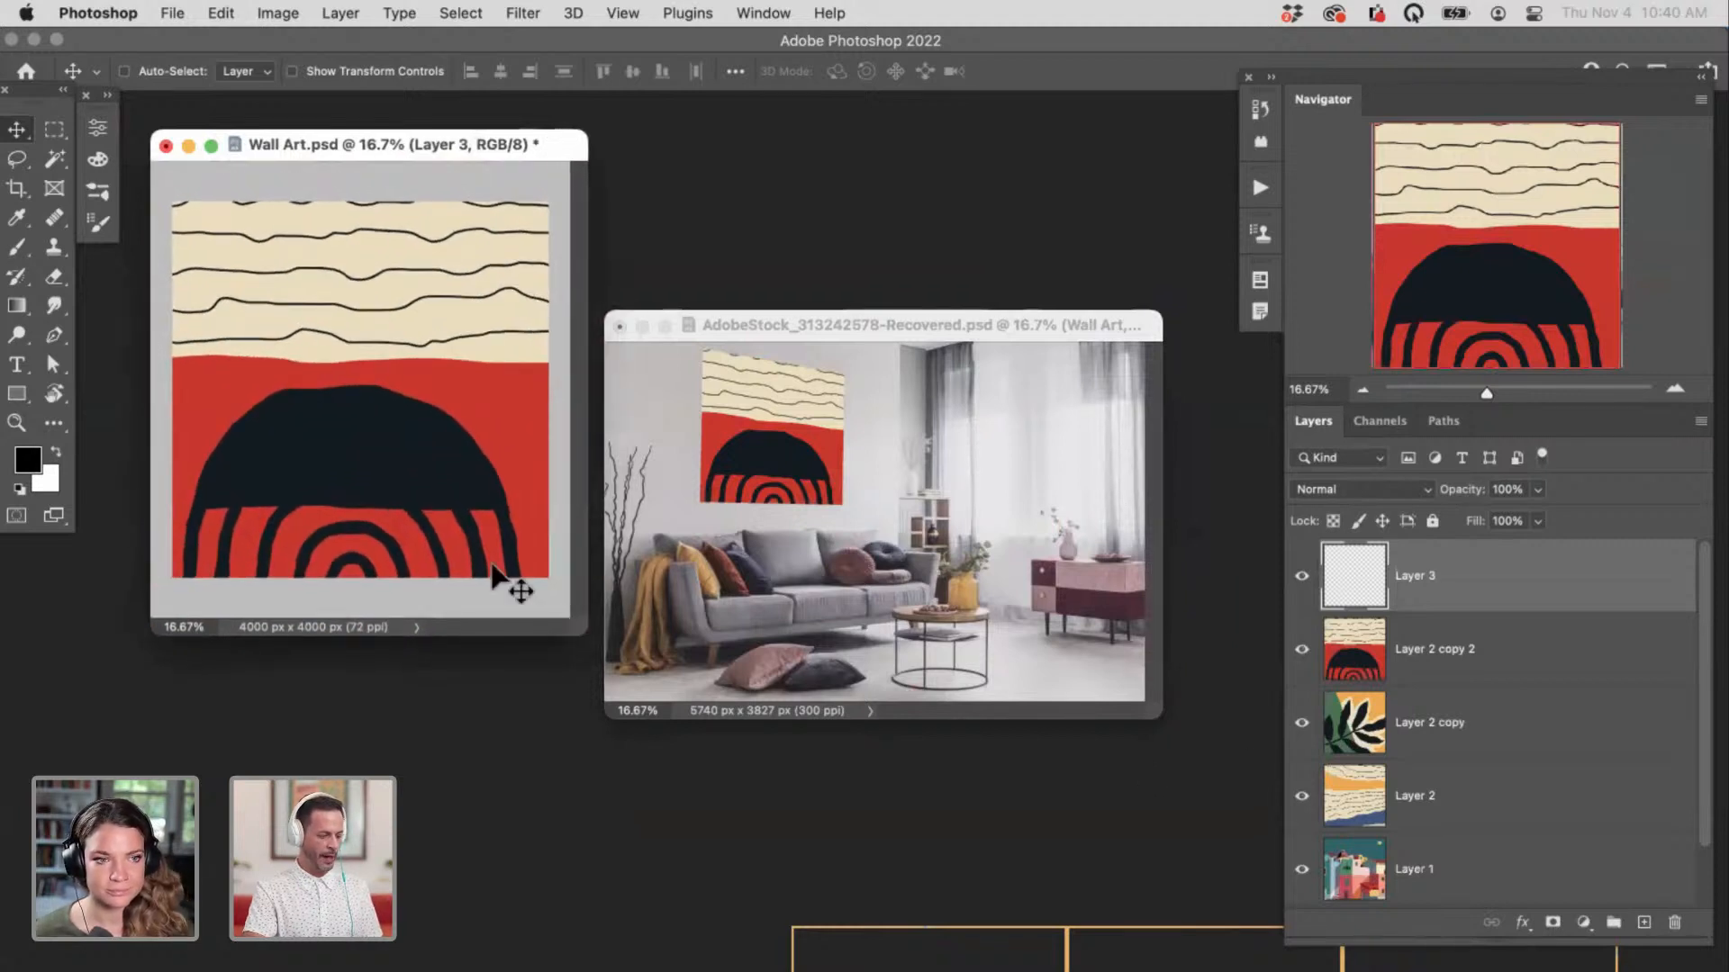
Step: Fill a full-width rectangular selection over about the upper 40% of the artwork with white on the new layer, and deselect
key("m")
left_click_drag(168, 180, 566, 356)
key("shift+BackSpace")
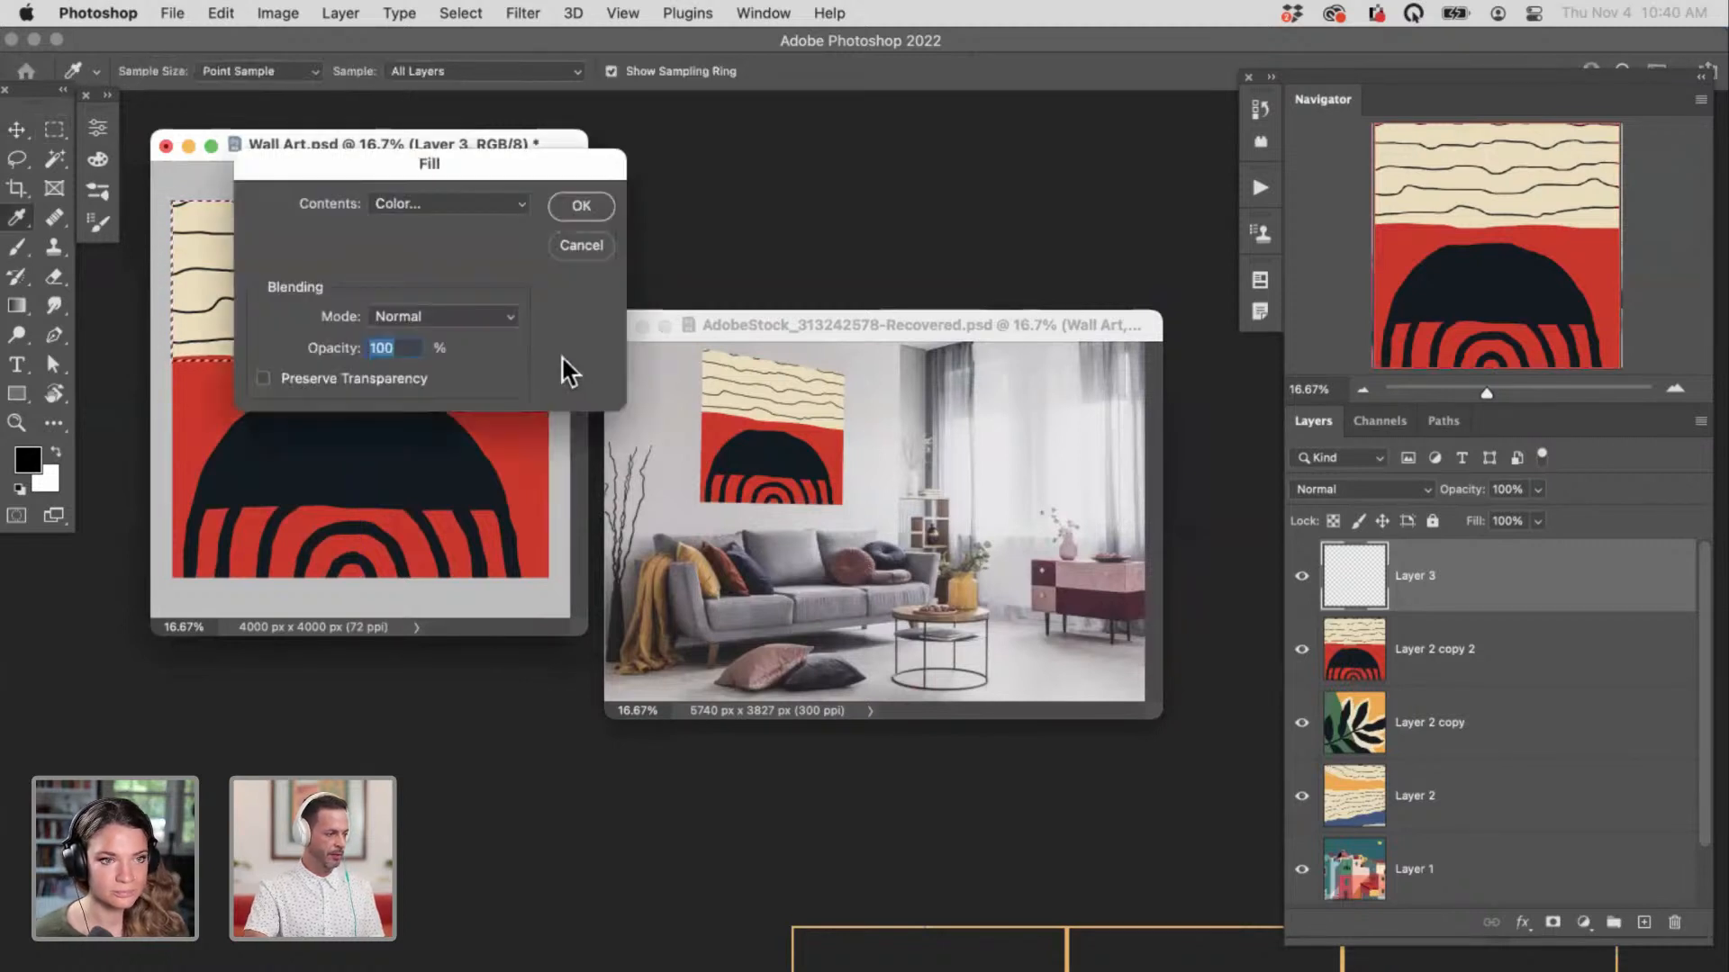
left_click(489, 202)
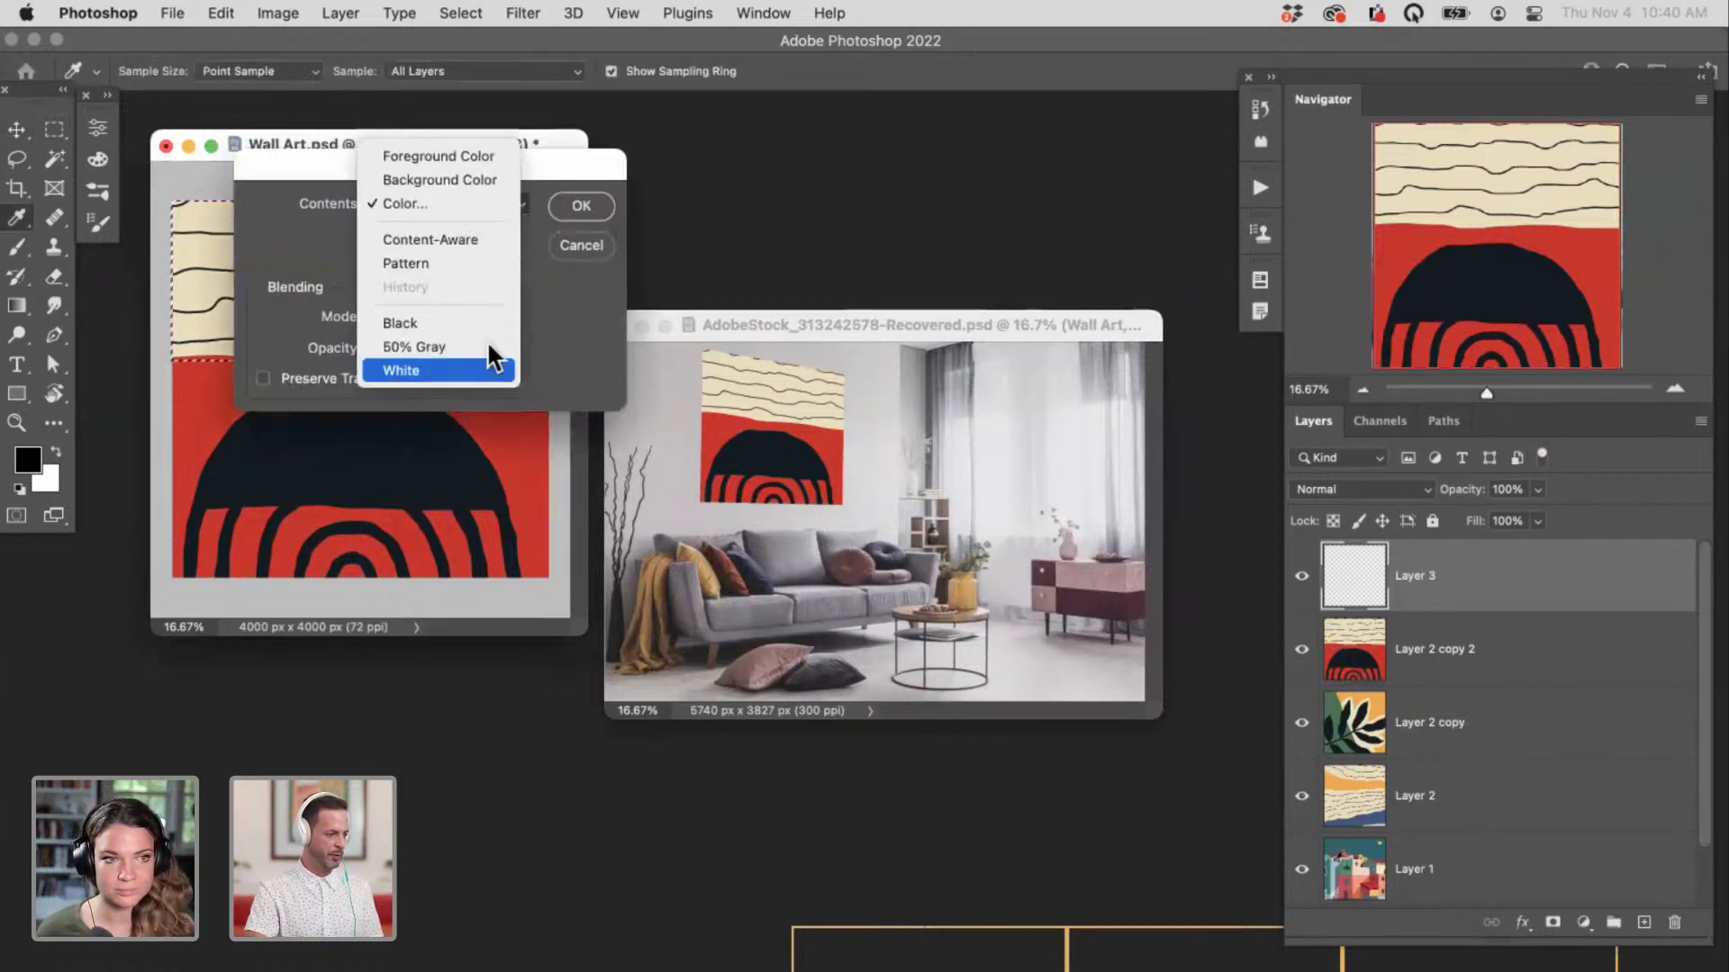
left_click(486, 369)
left_click(596, 203)
key("super+d")
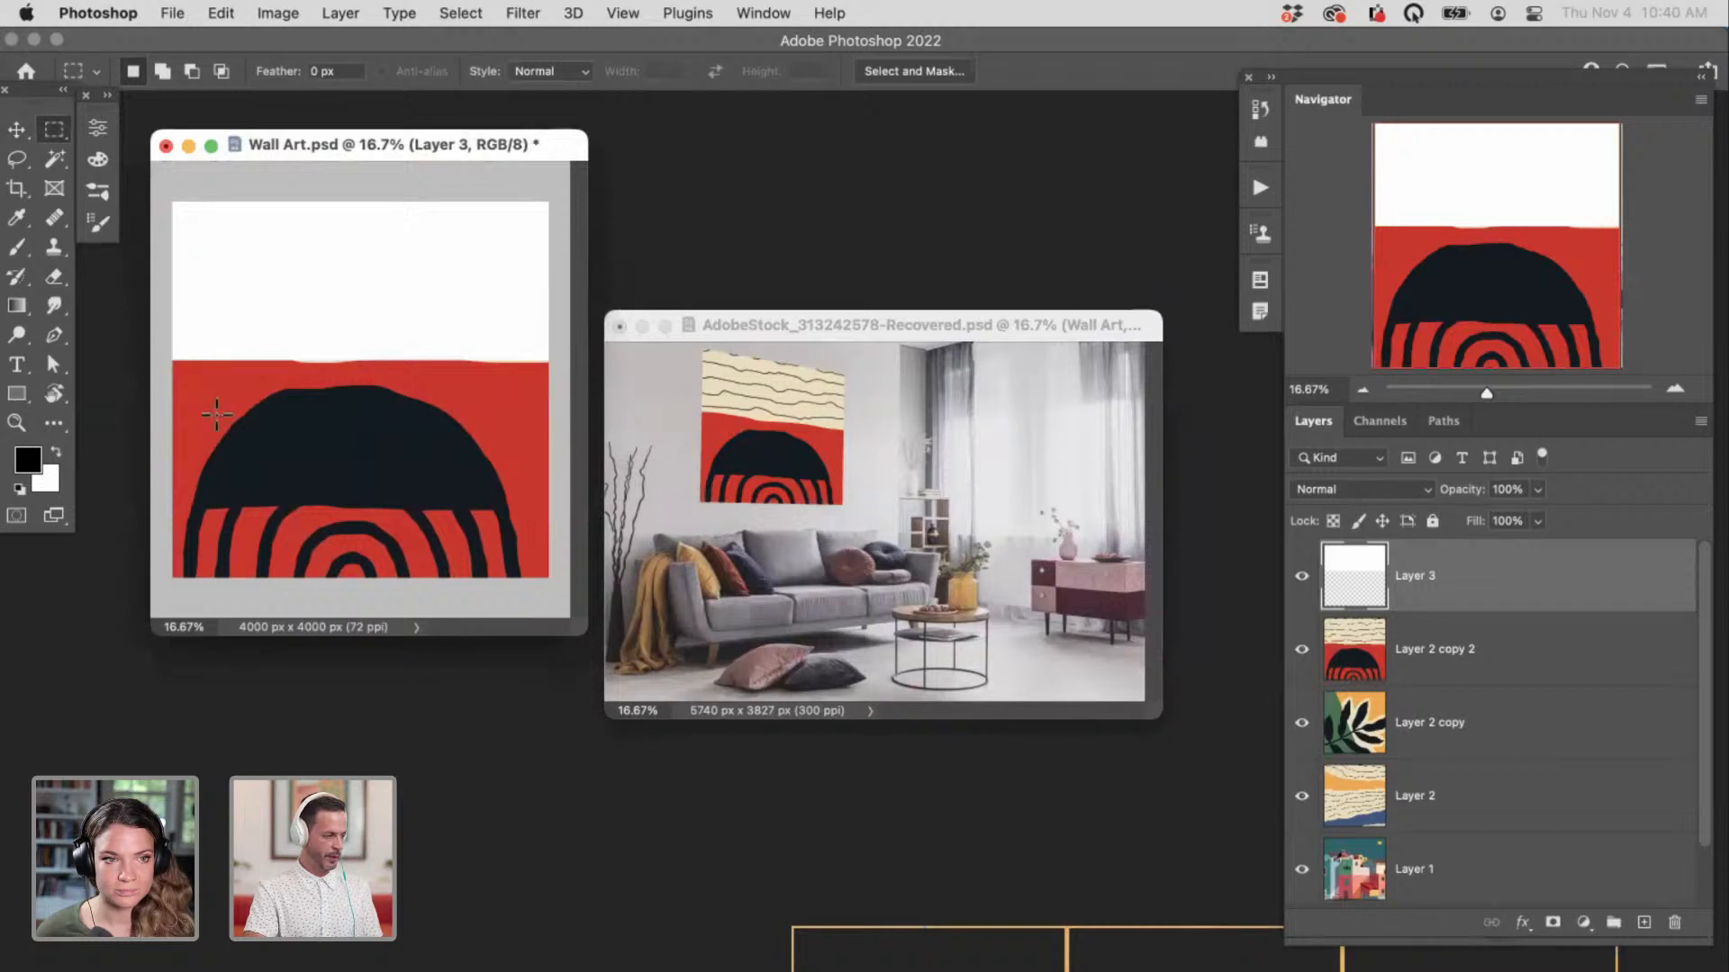
Step: Fill a full-width band across the middle of the artwork, just below the white area, with 50% Gray and deselect
left_click_drag(162, 352, 680, 474)
key("shift+BackSpace")
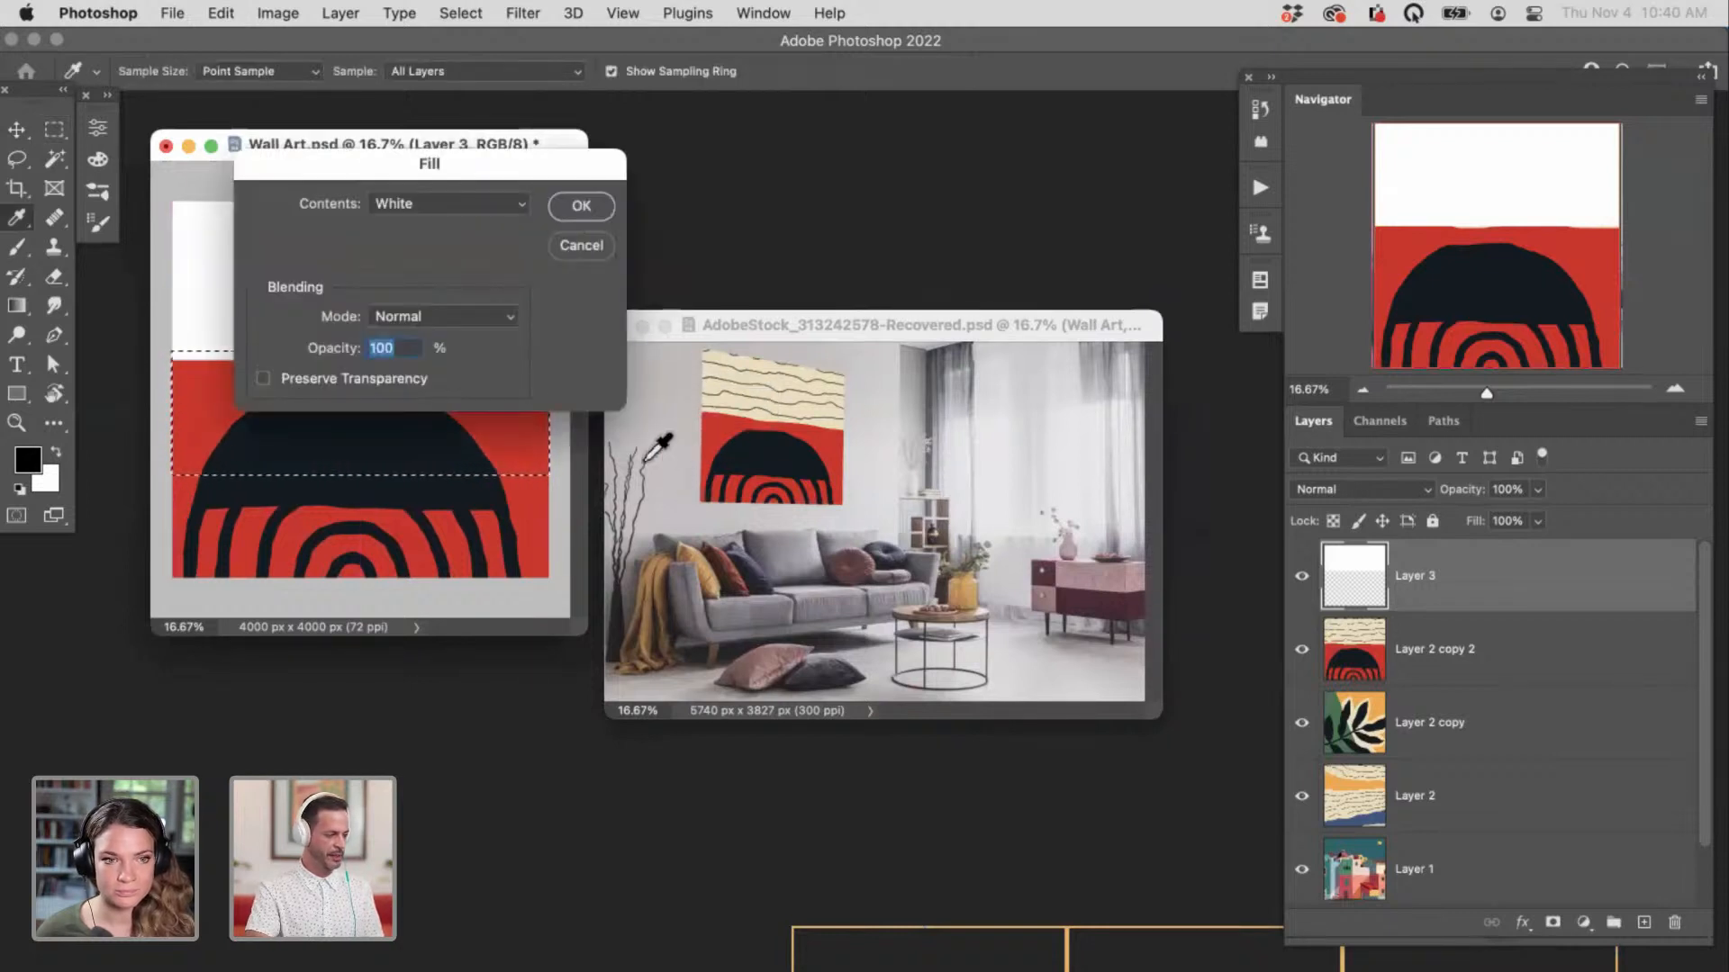
left_click(486, 205)
left_click(482, 183)
left_click(594, 215)
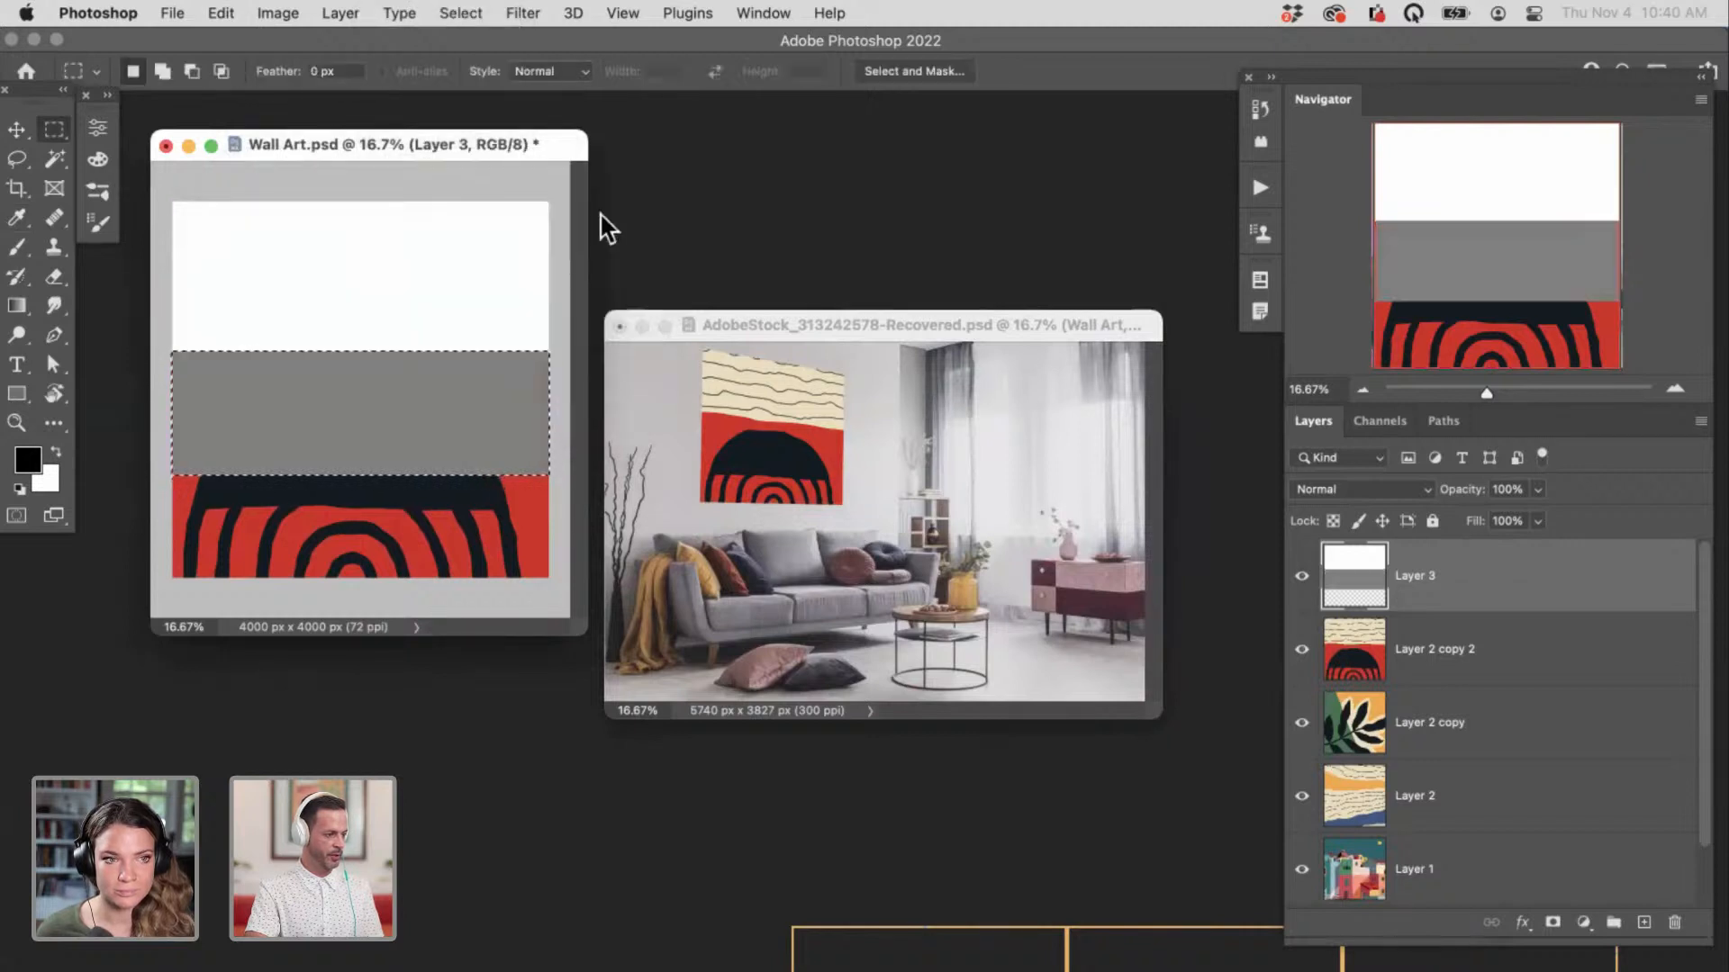
left_click(562, 358)
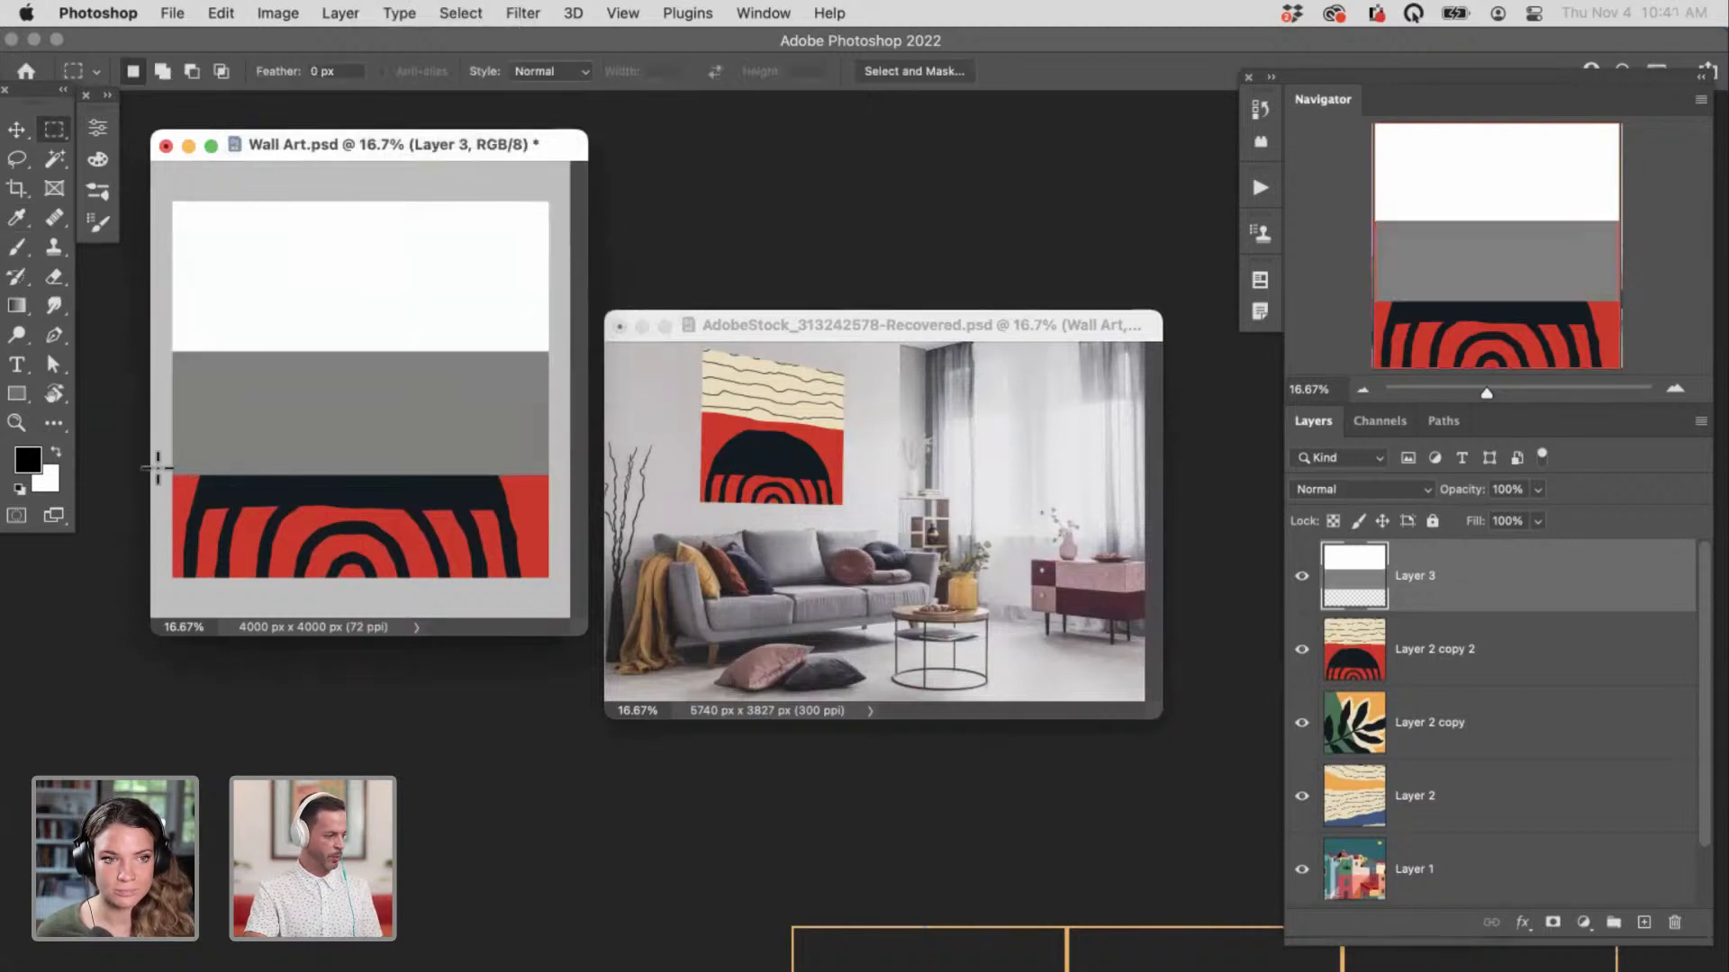
Step: Fill the remaining lower band of the artwork with black, slightly overlapping the gray band, and clear the selection
left_click_drag(157, 467, 551, 581)
key("shift+BackSpace")
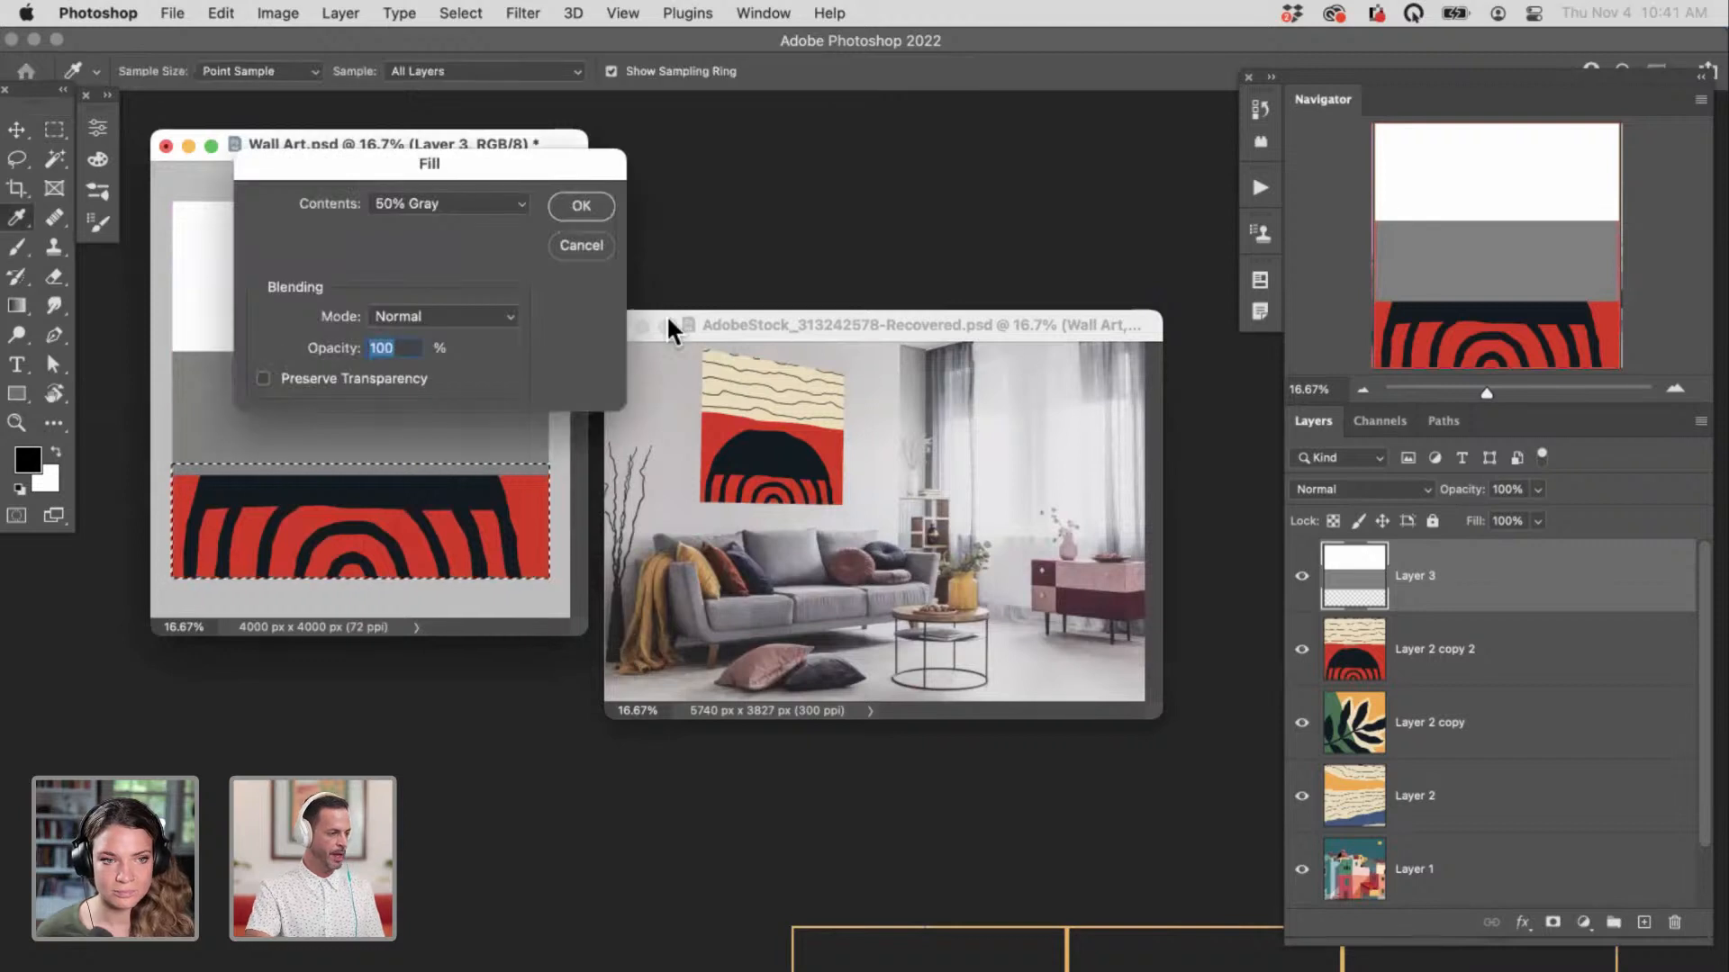
left_click(467, 203)
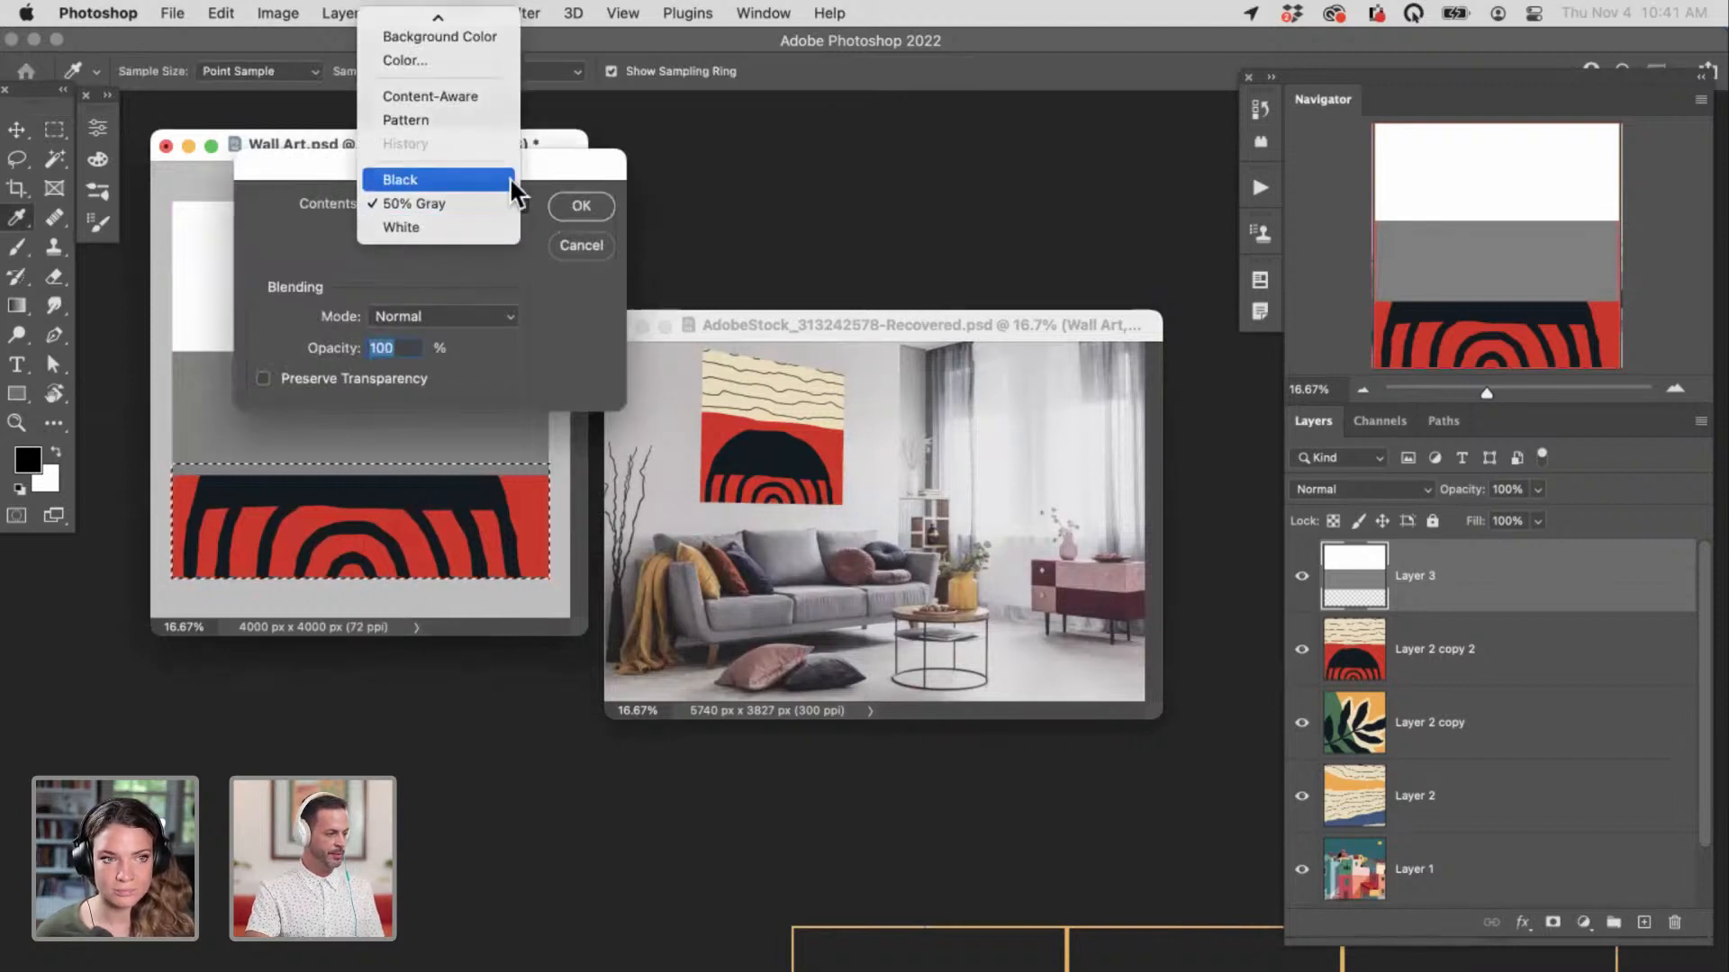
left_click(510, 177)
left_click(596, 210)
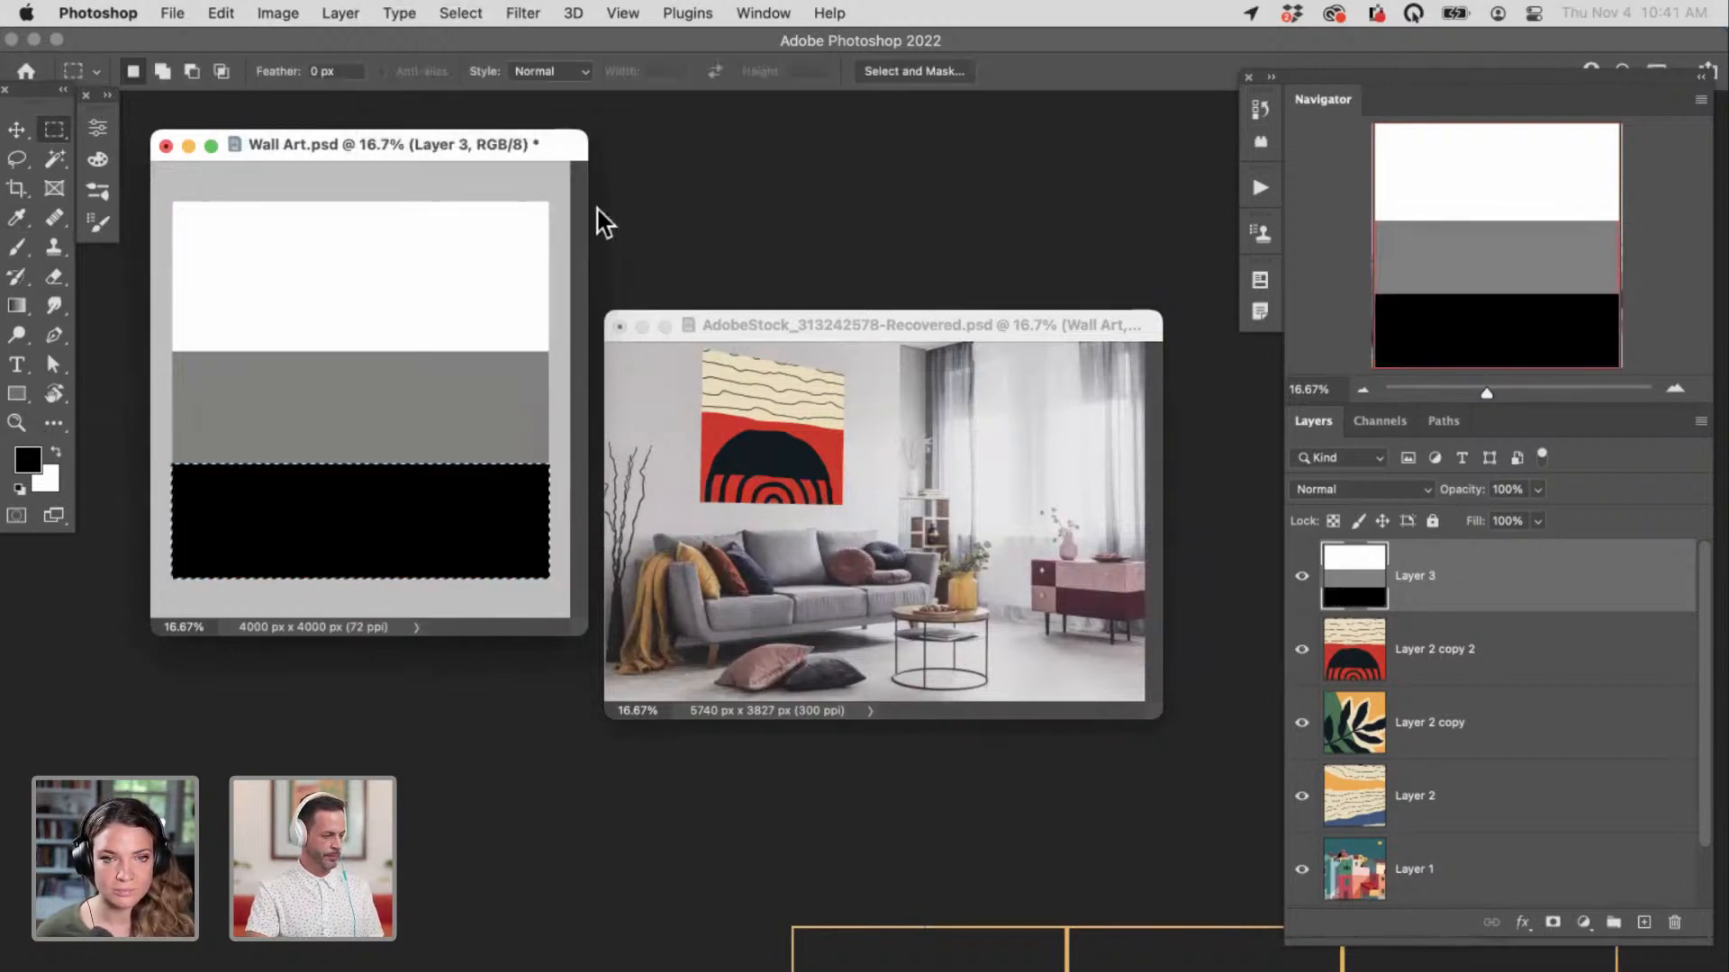
key("ctrl+d")
Step: Save Wall Art.psd with the white, gray and black bands and view the updated photo in full-screen mode
key("ctrl+s")
left_click(749, 331)
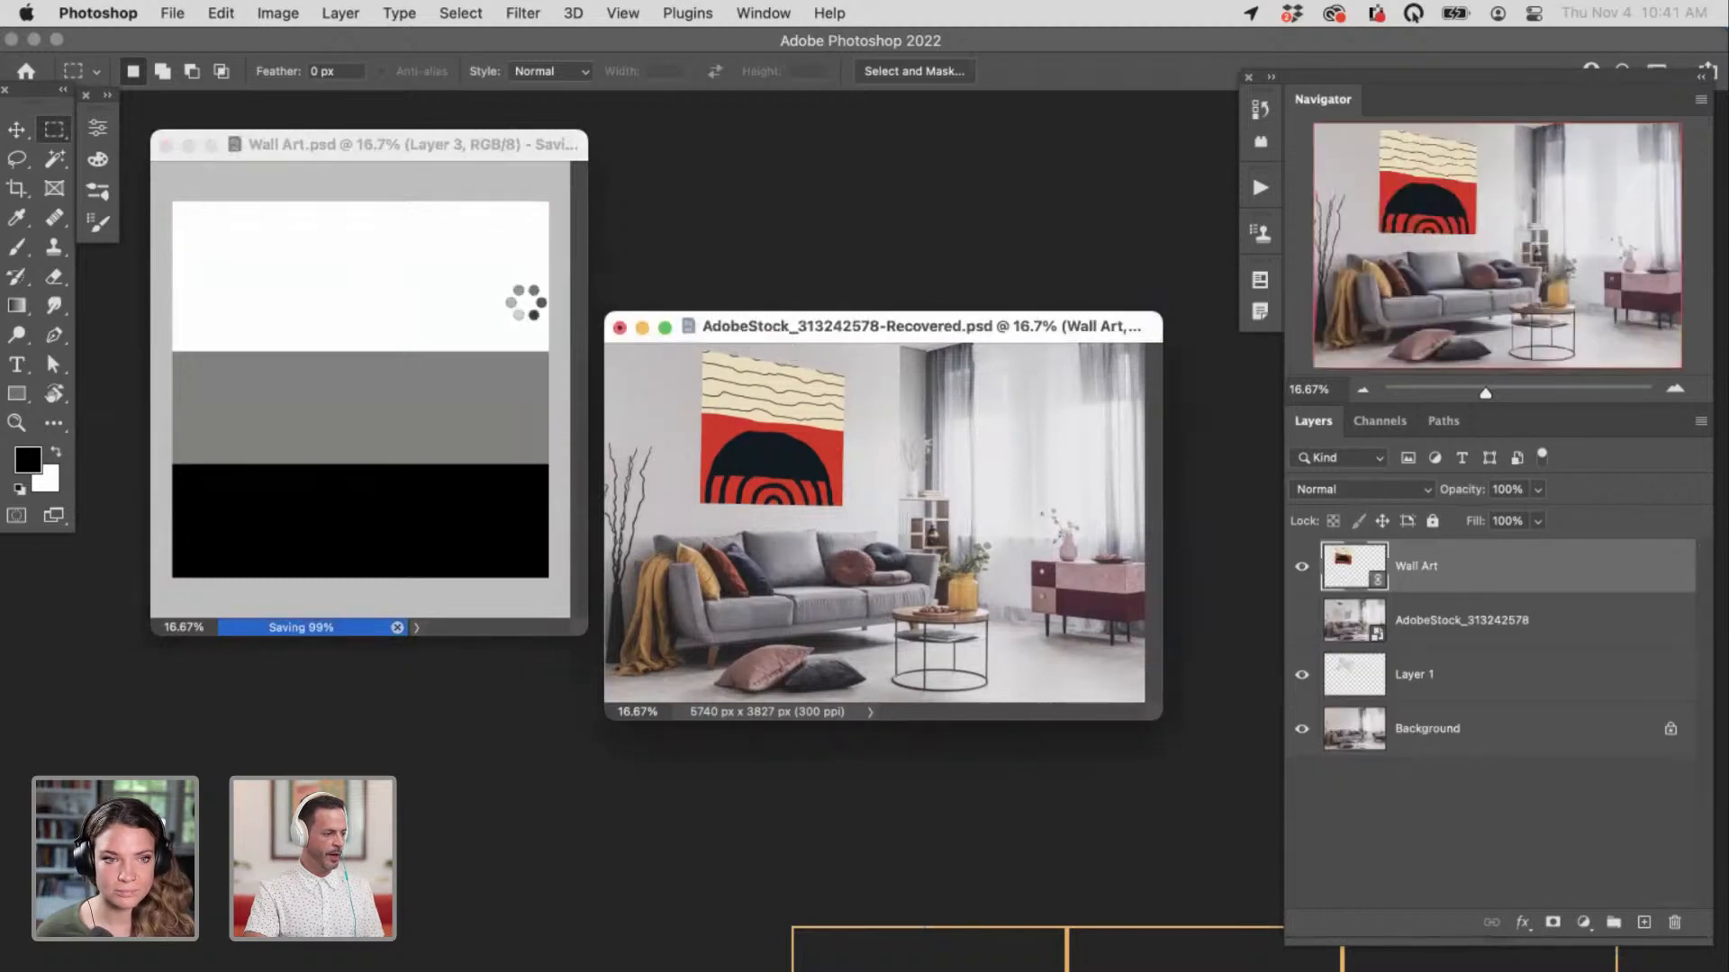
key("f")
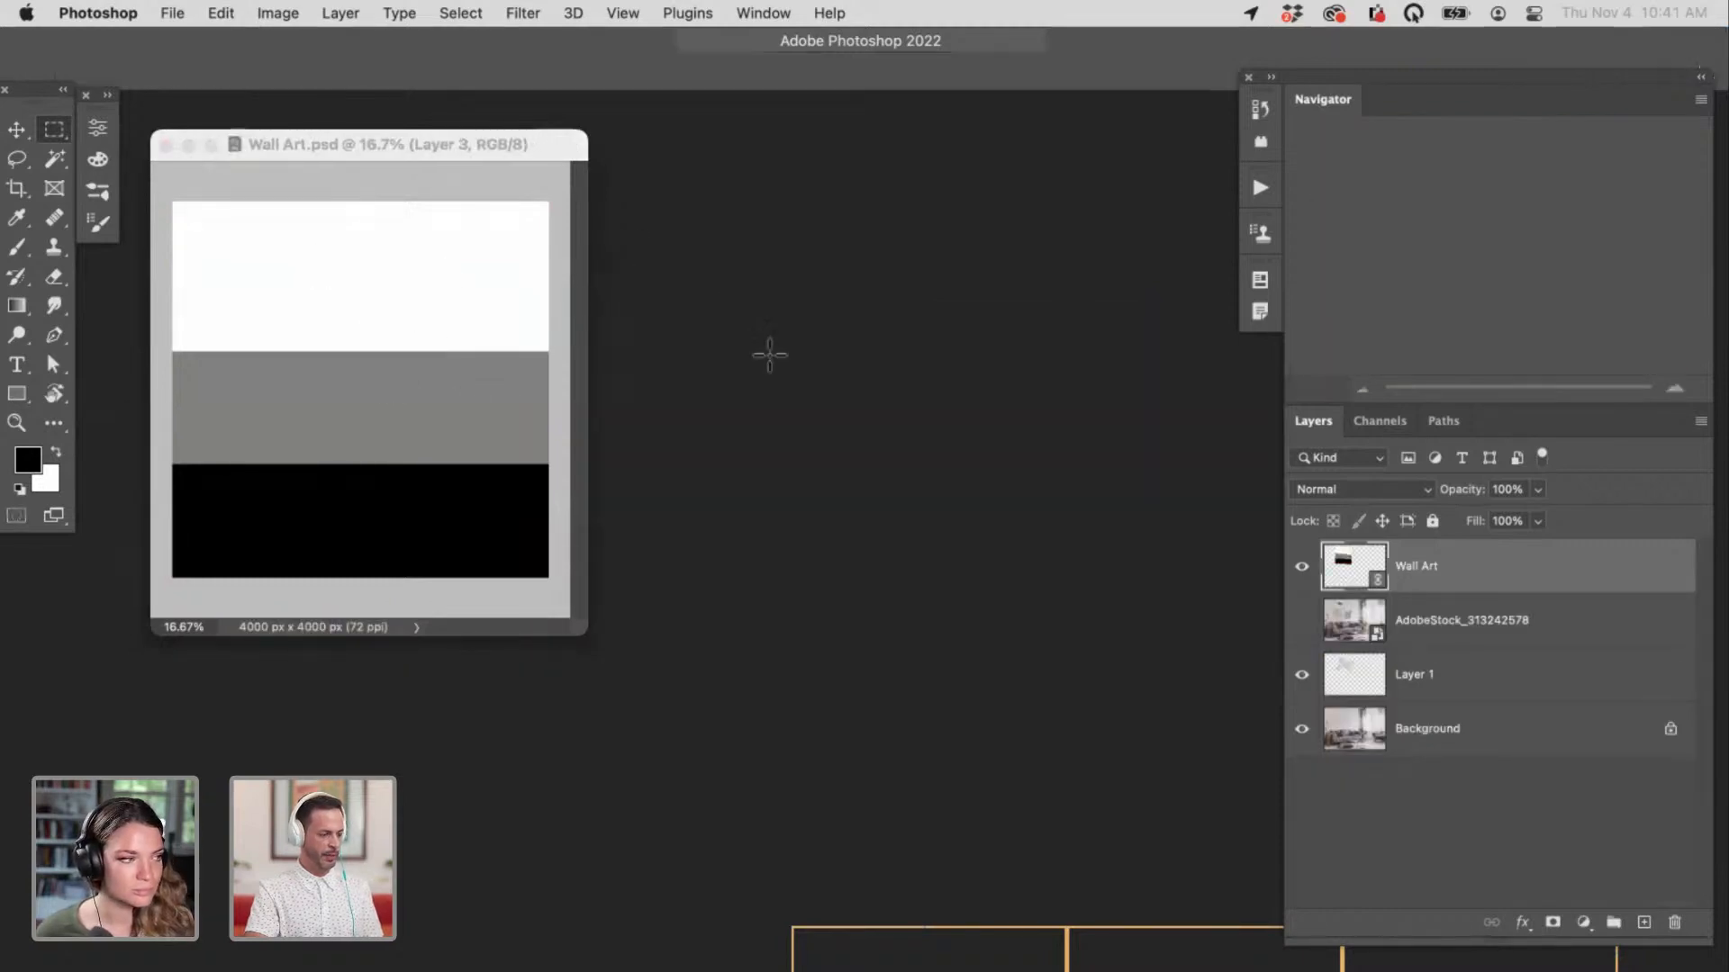
left_click_drag(819, 530, 738, 430)
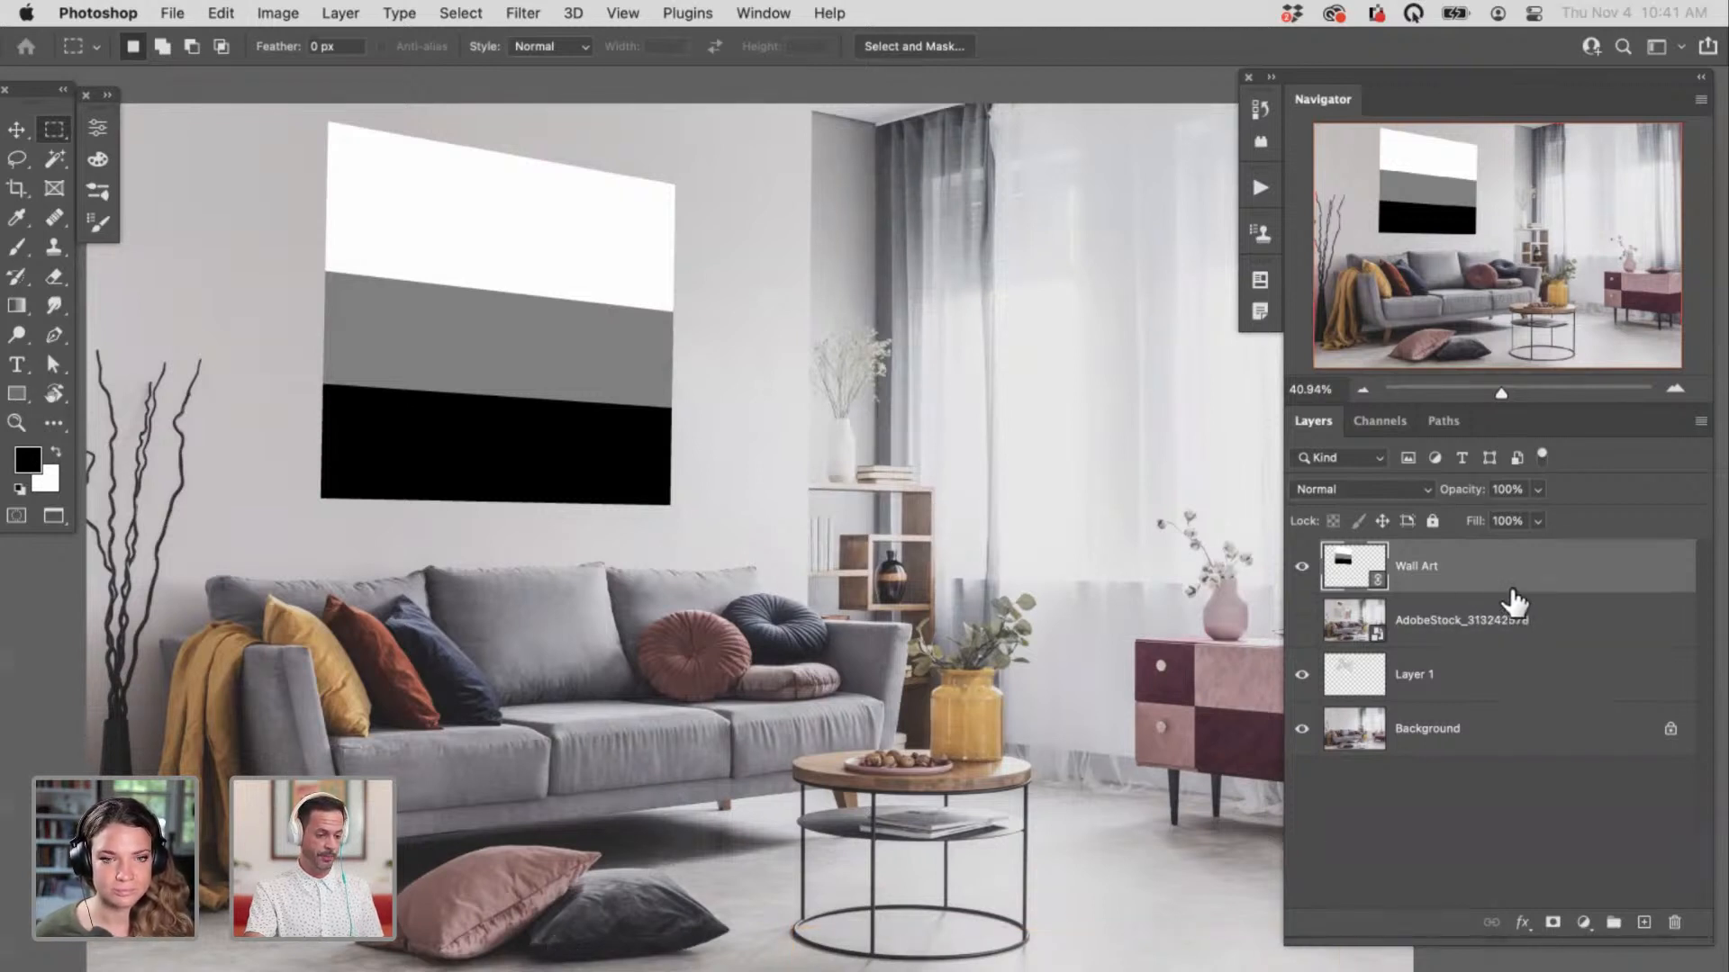
Step: Add a Levels adjustment layer above the Wall Art layer and clip it to that layer
scroll(1081, 594, "up", 2)
left_click(1584, 922)
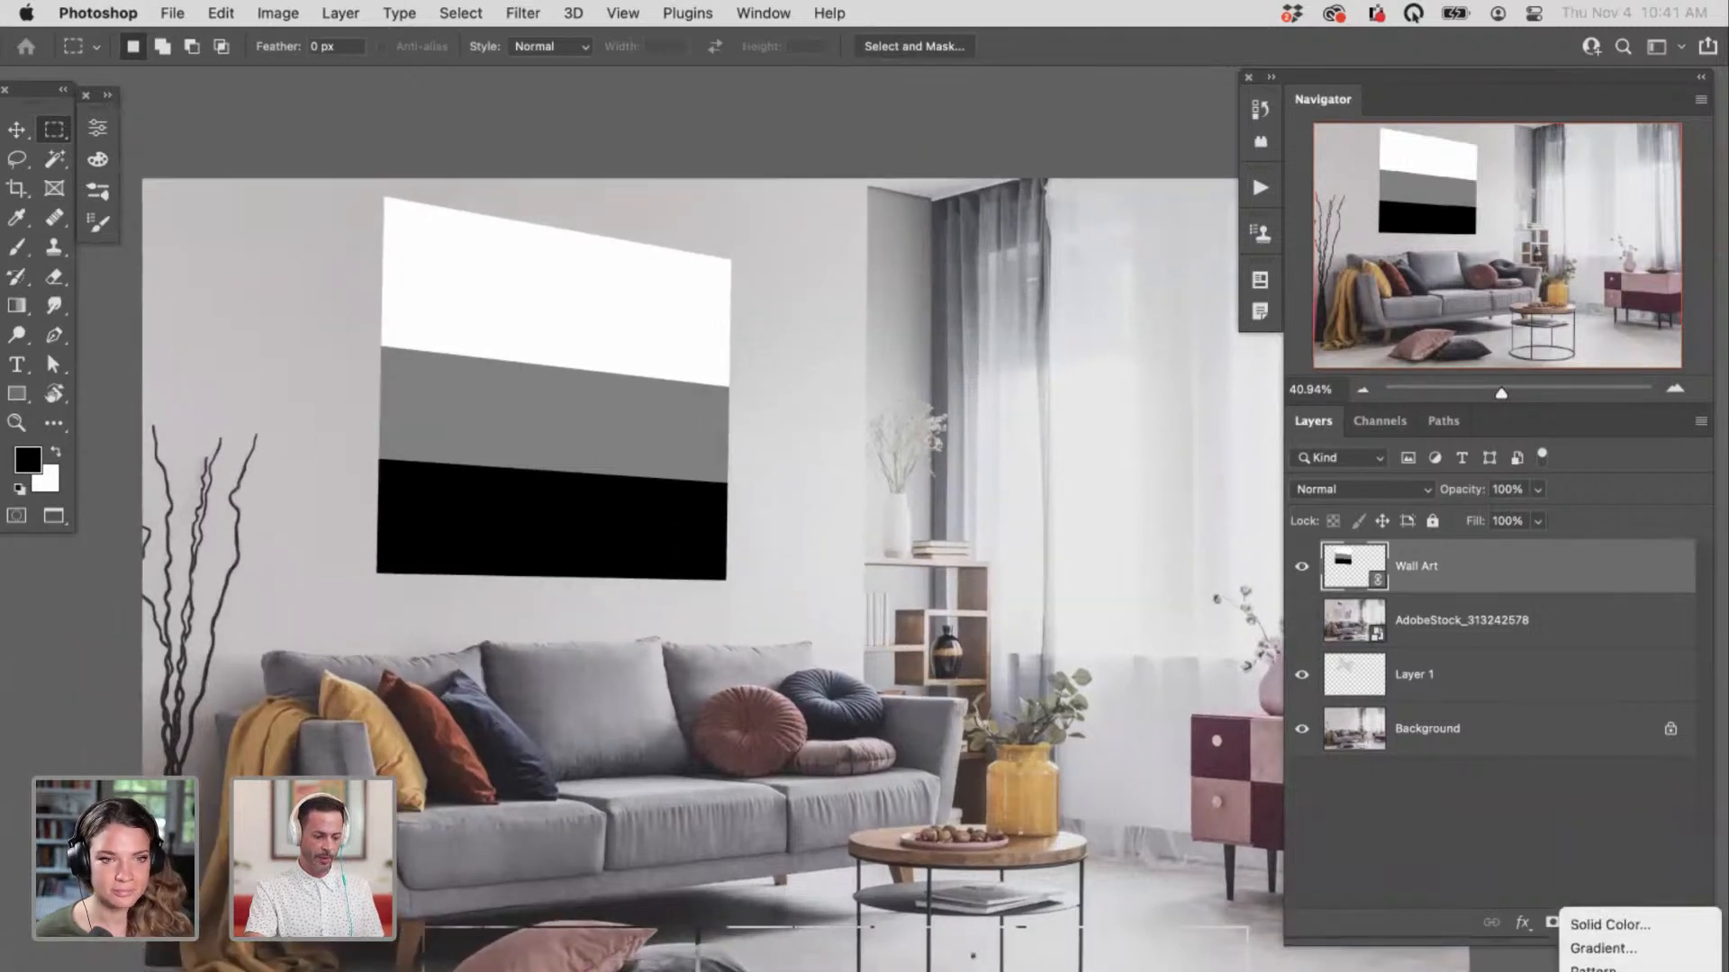
left_click(1598, 866)
key("super+alt+g")
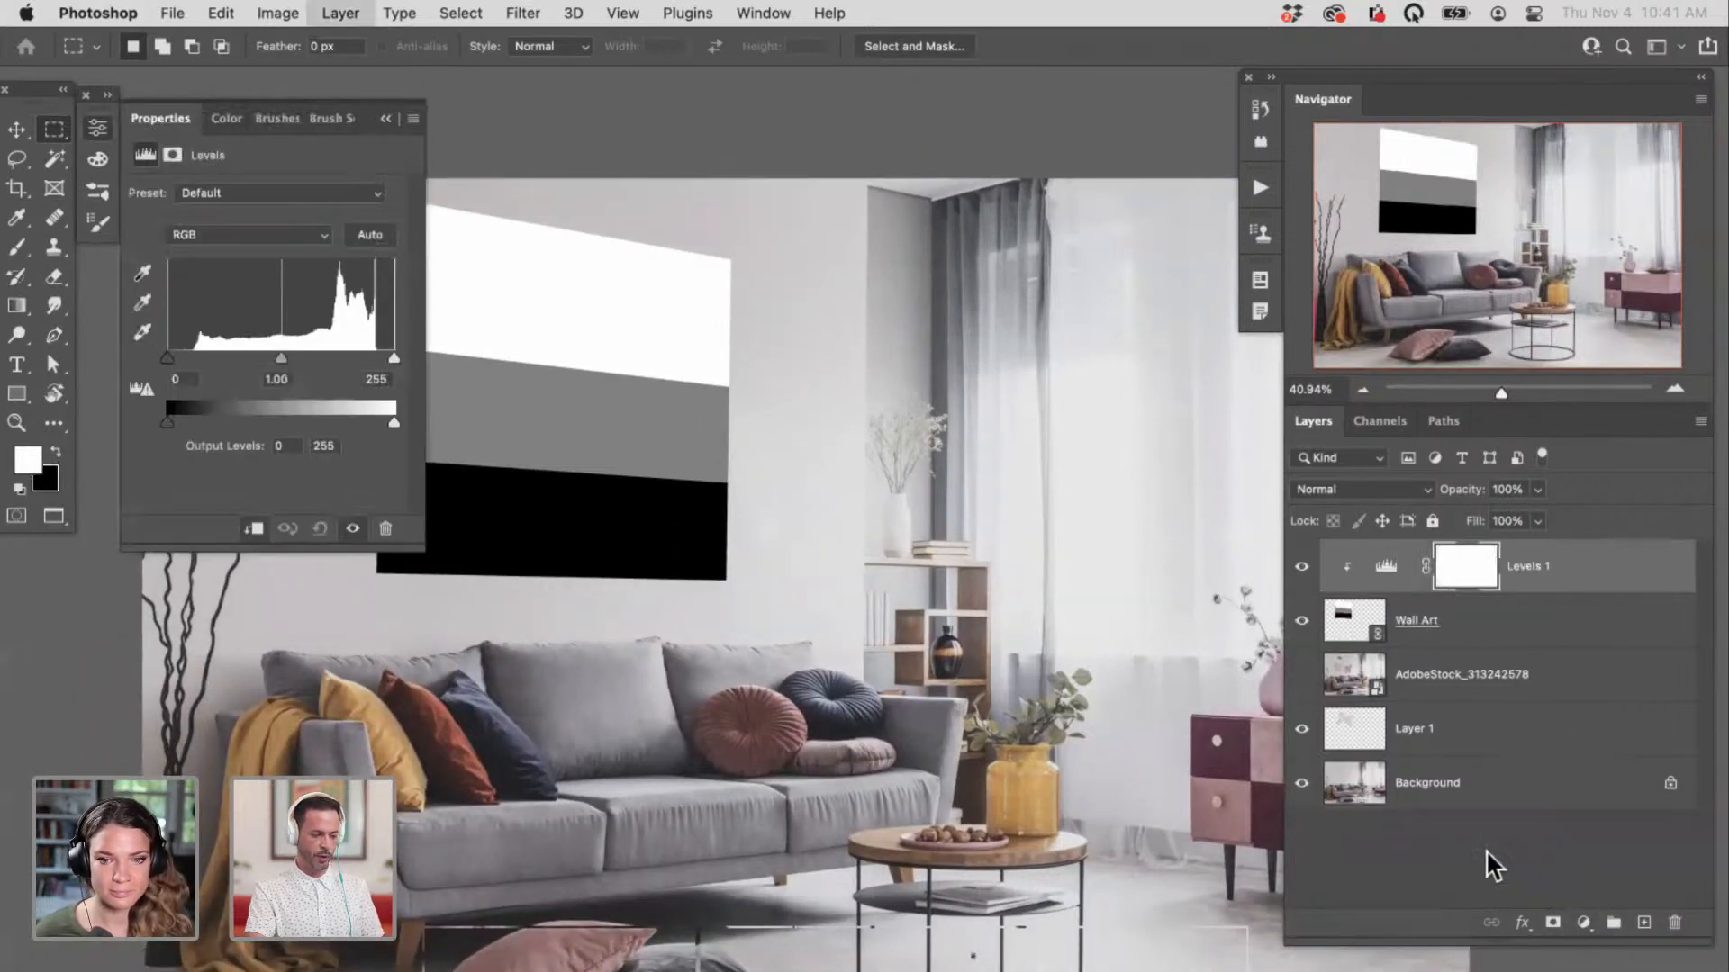
scroll(731, 621, "left", 3)
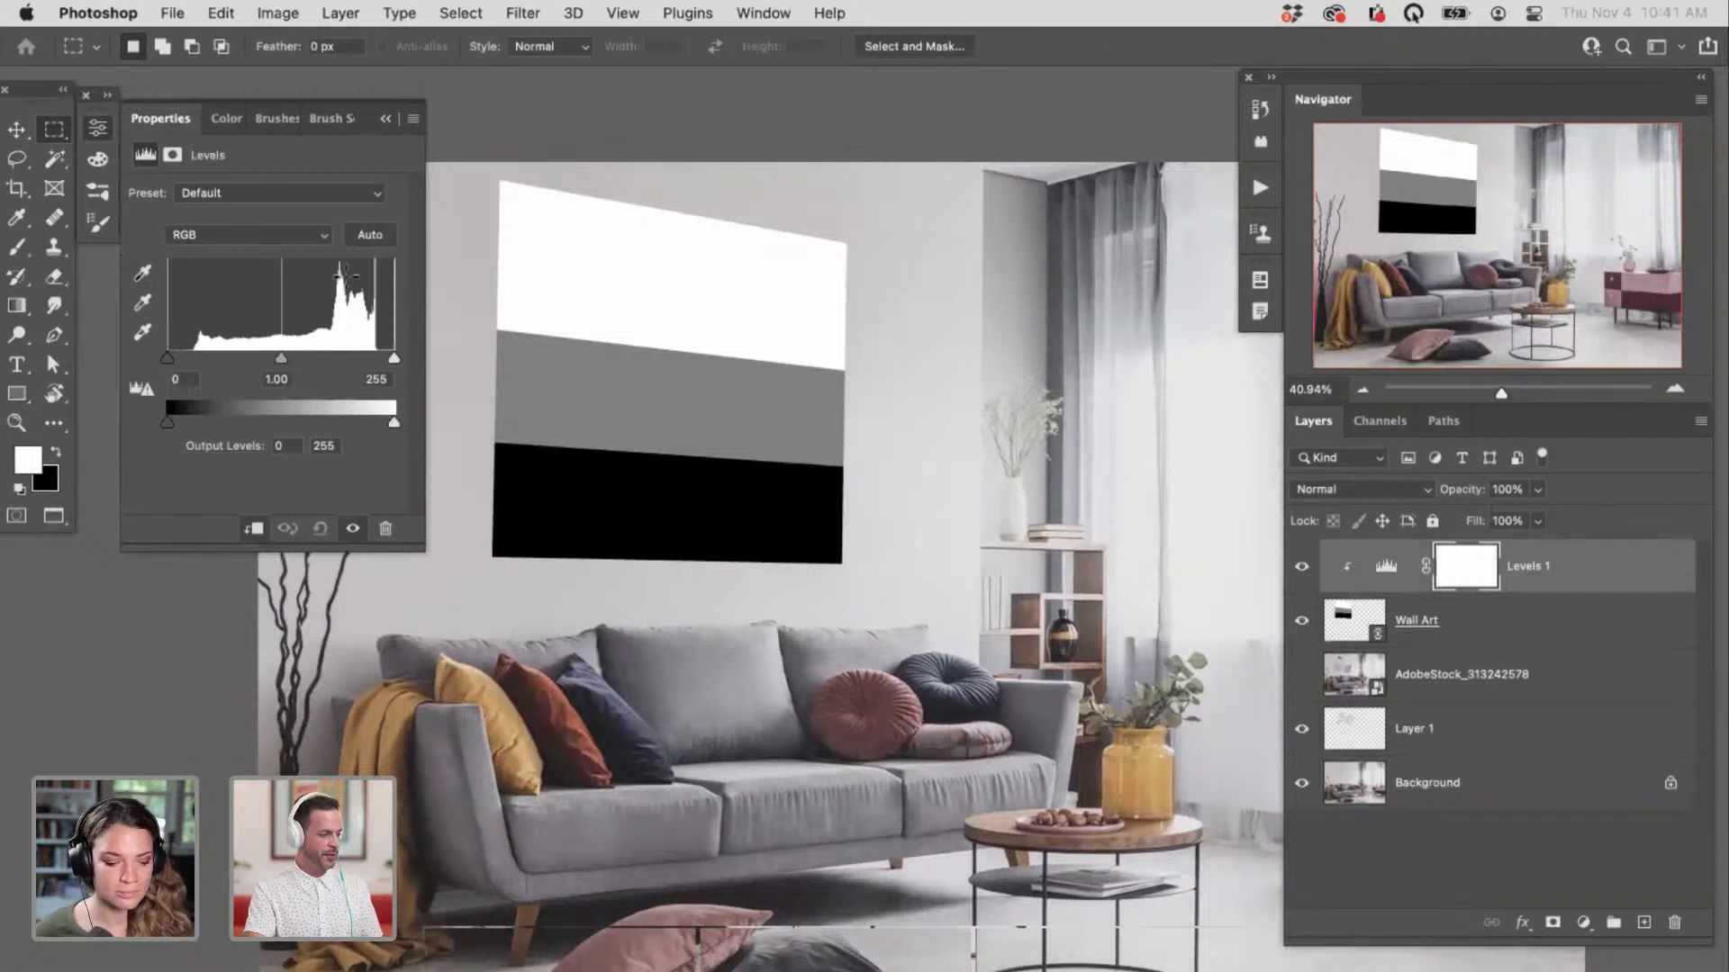
Step: Lower the white output levels of the red, green and blue channels in the Levels adjustment, bringing blue to 221
left_click(252, 236)
key("Down")
key("Return")
left_click_drag(394, 421, 353, 428)
left_click(272, 234)
left_click(274, 254)
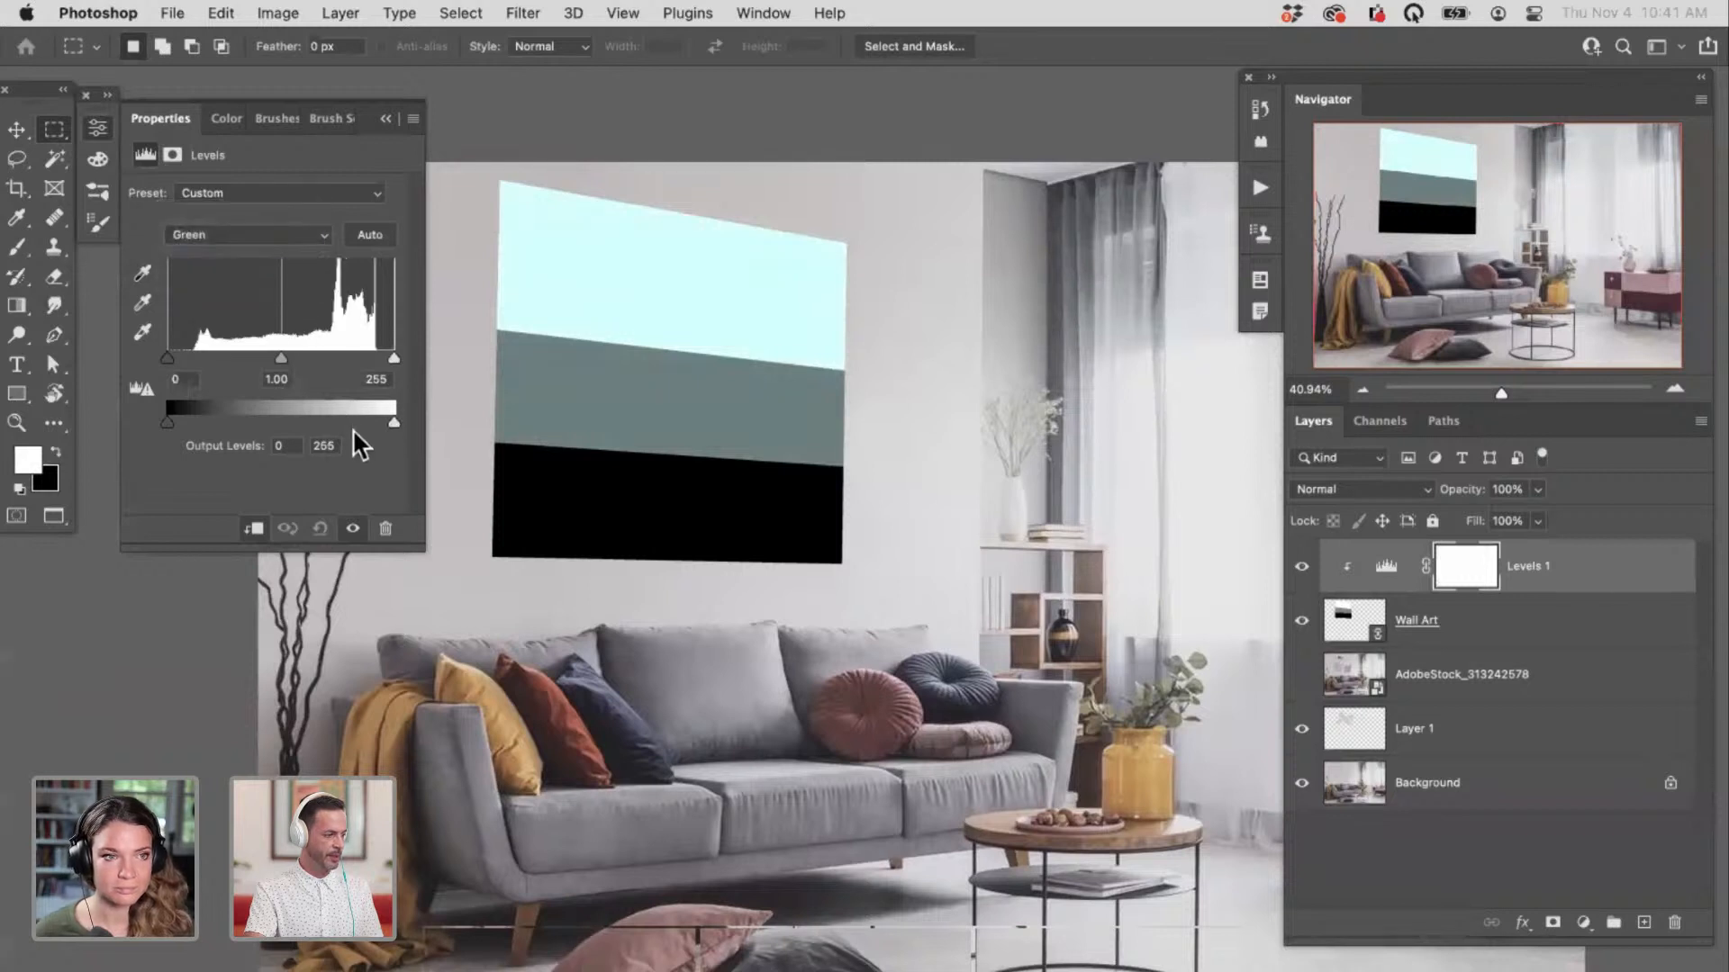
left_click(276, 235)
left_click(280, 257)
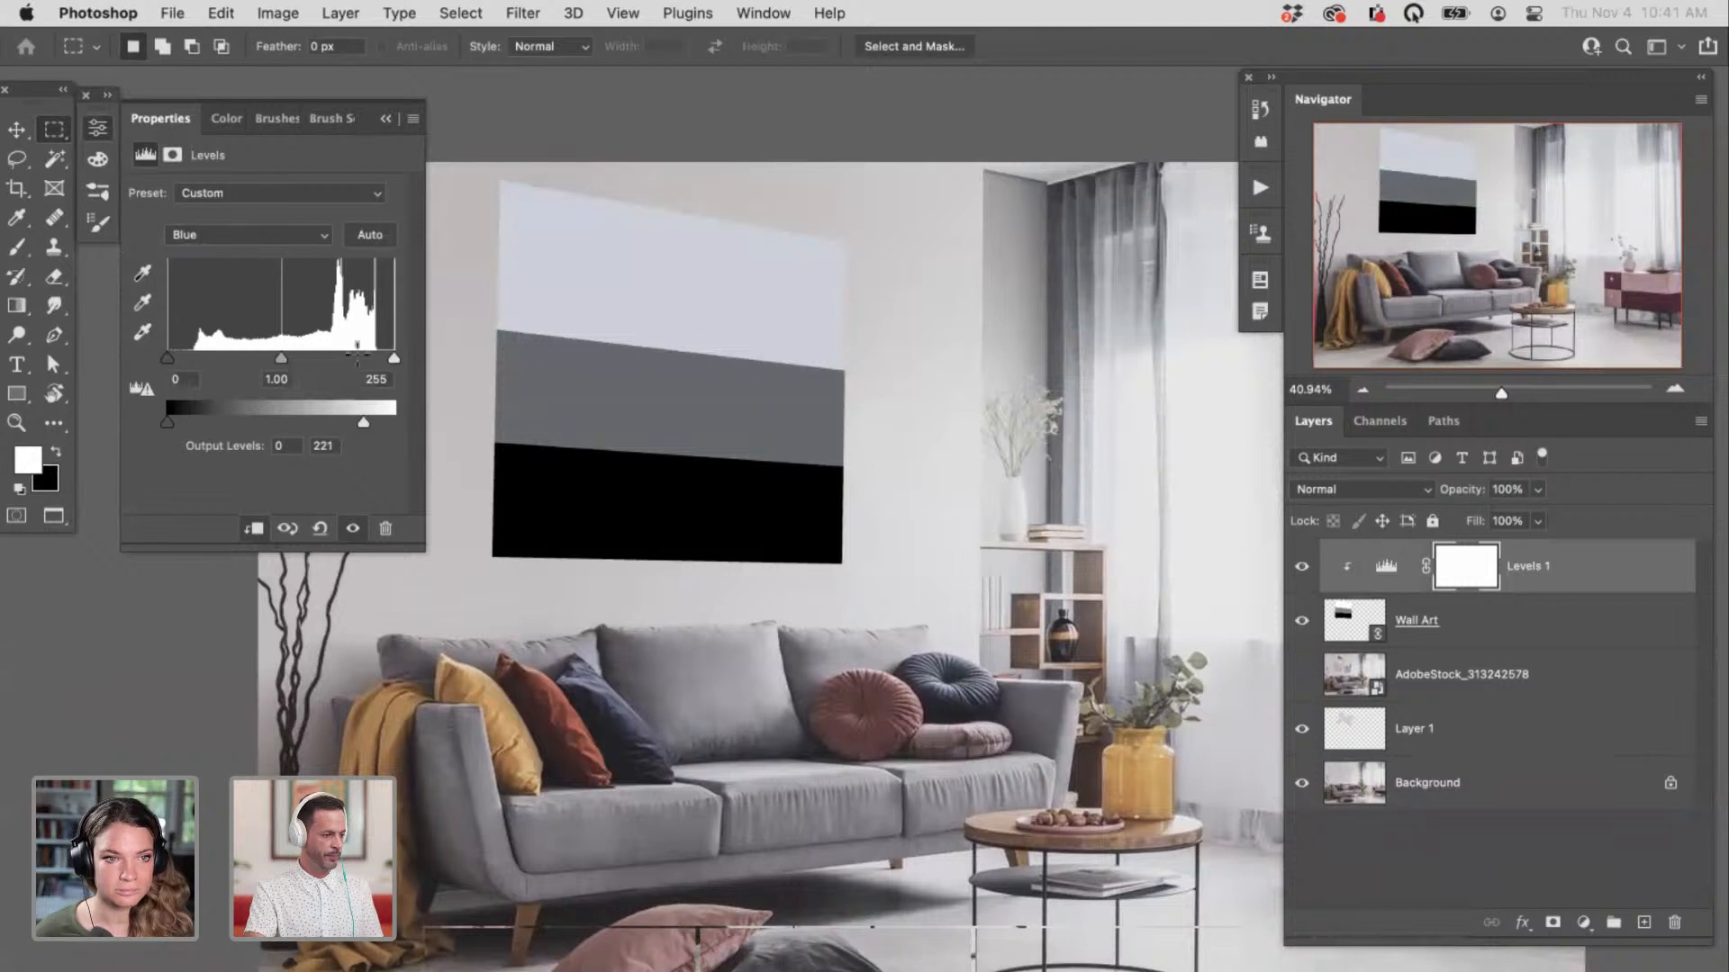
Step: Refine the Levels white output to 209 for the green channel and 207 for the red channel
left_click(270, 234)
left_click(279, 218)
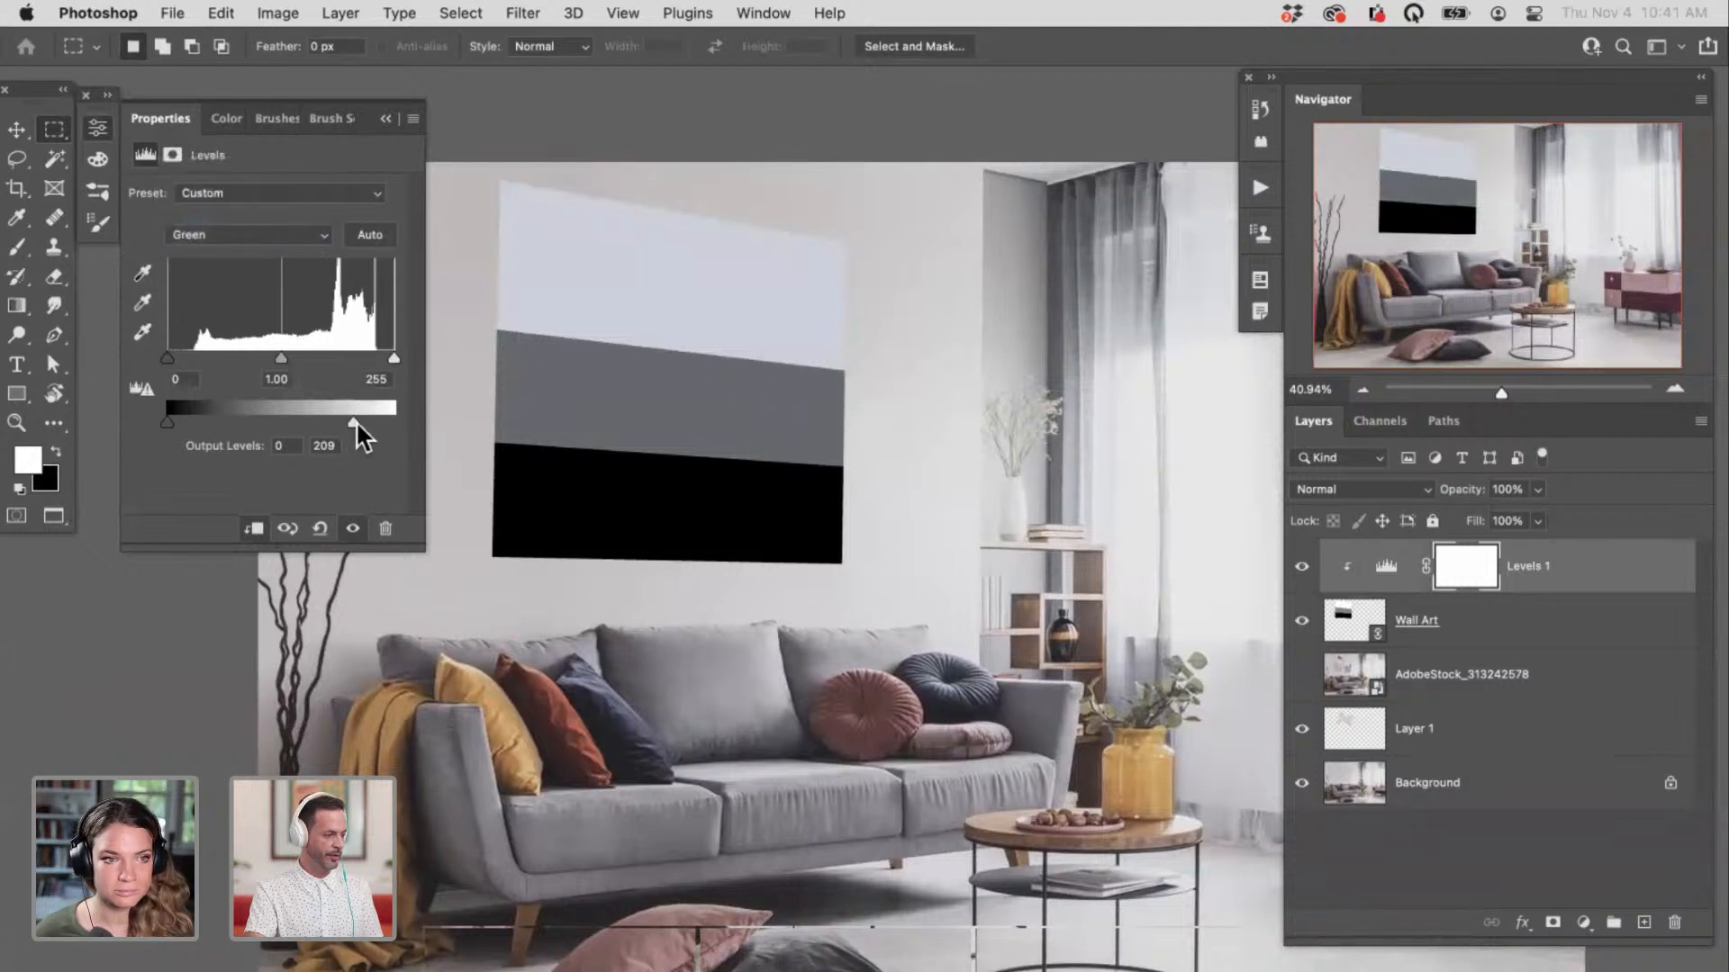
left_click(293, 236)
left_click(301, 215)
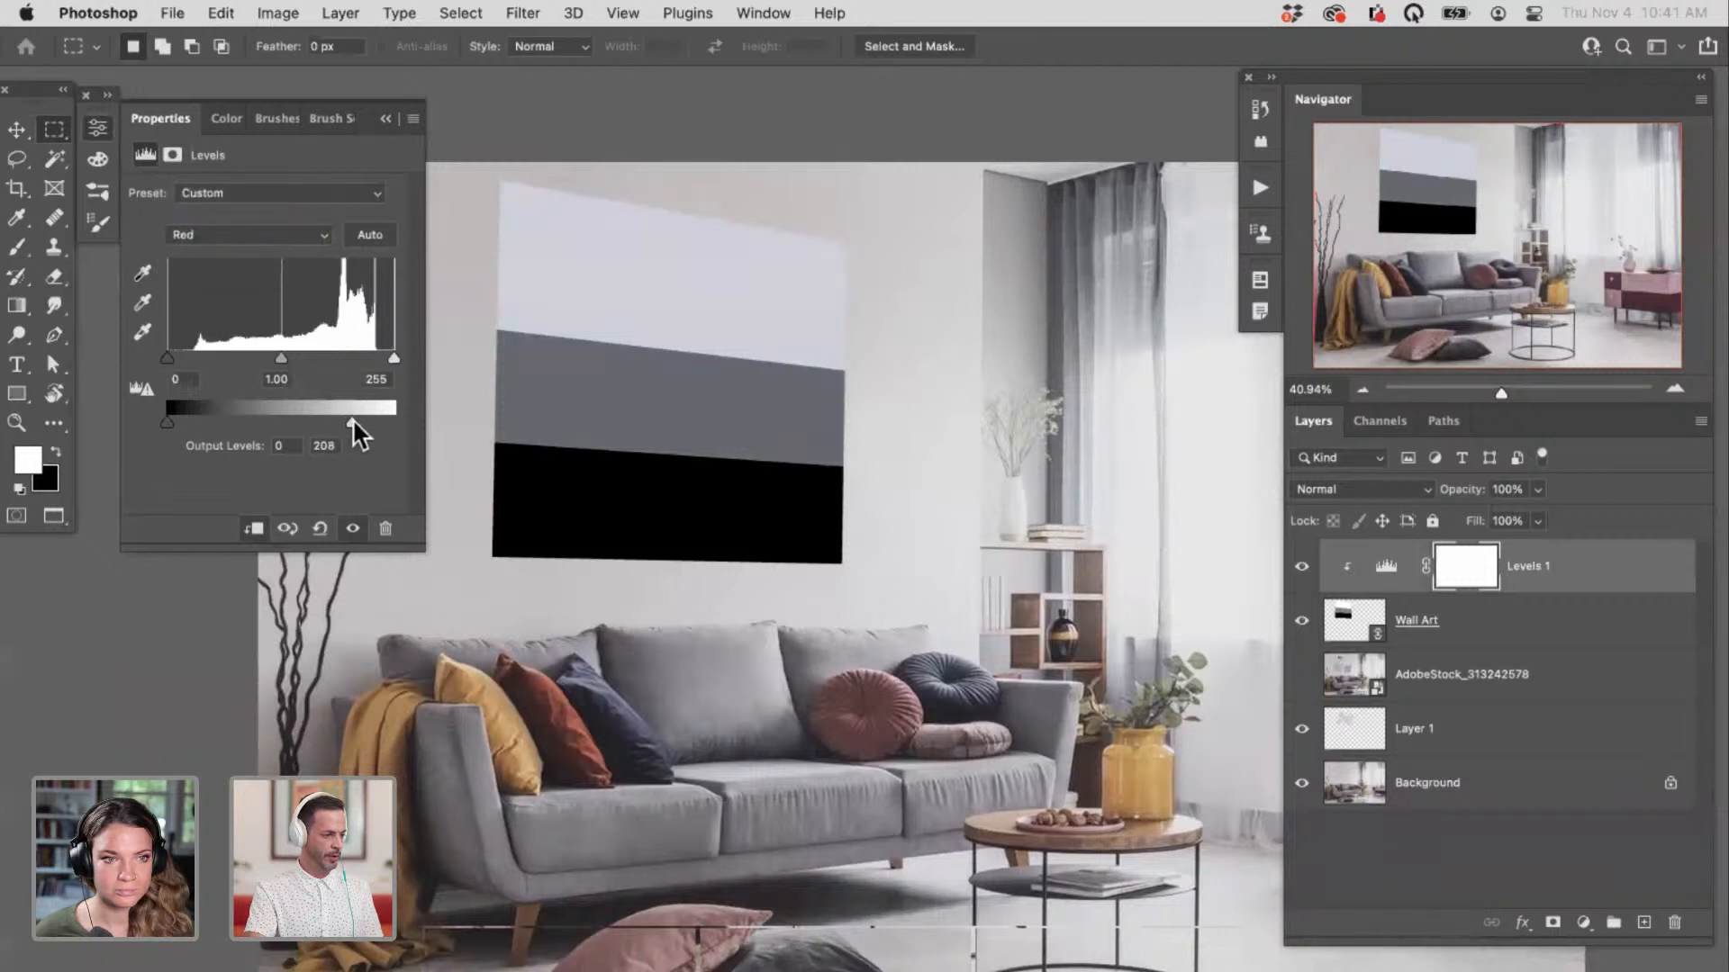
left_click_drag(349, 418, 366, 420)
Step: Set the Levels white output to 213 for the blue channel and 206 for the green channel
left_click(282, 236)
left_click(279, 278)
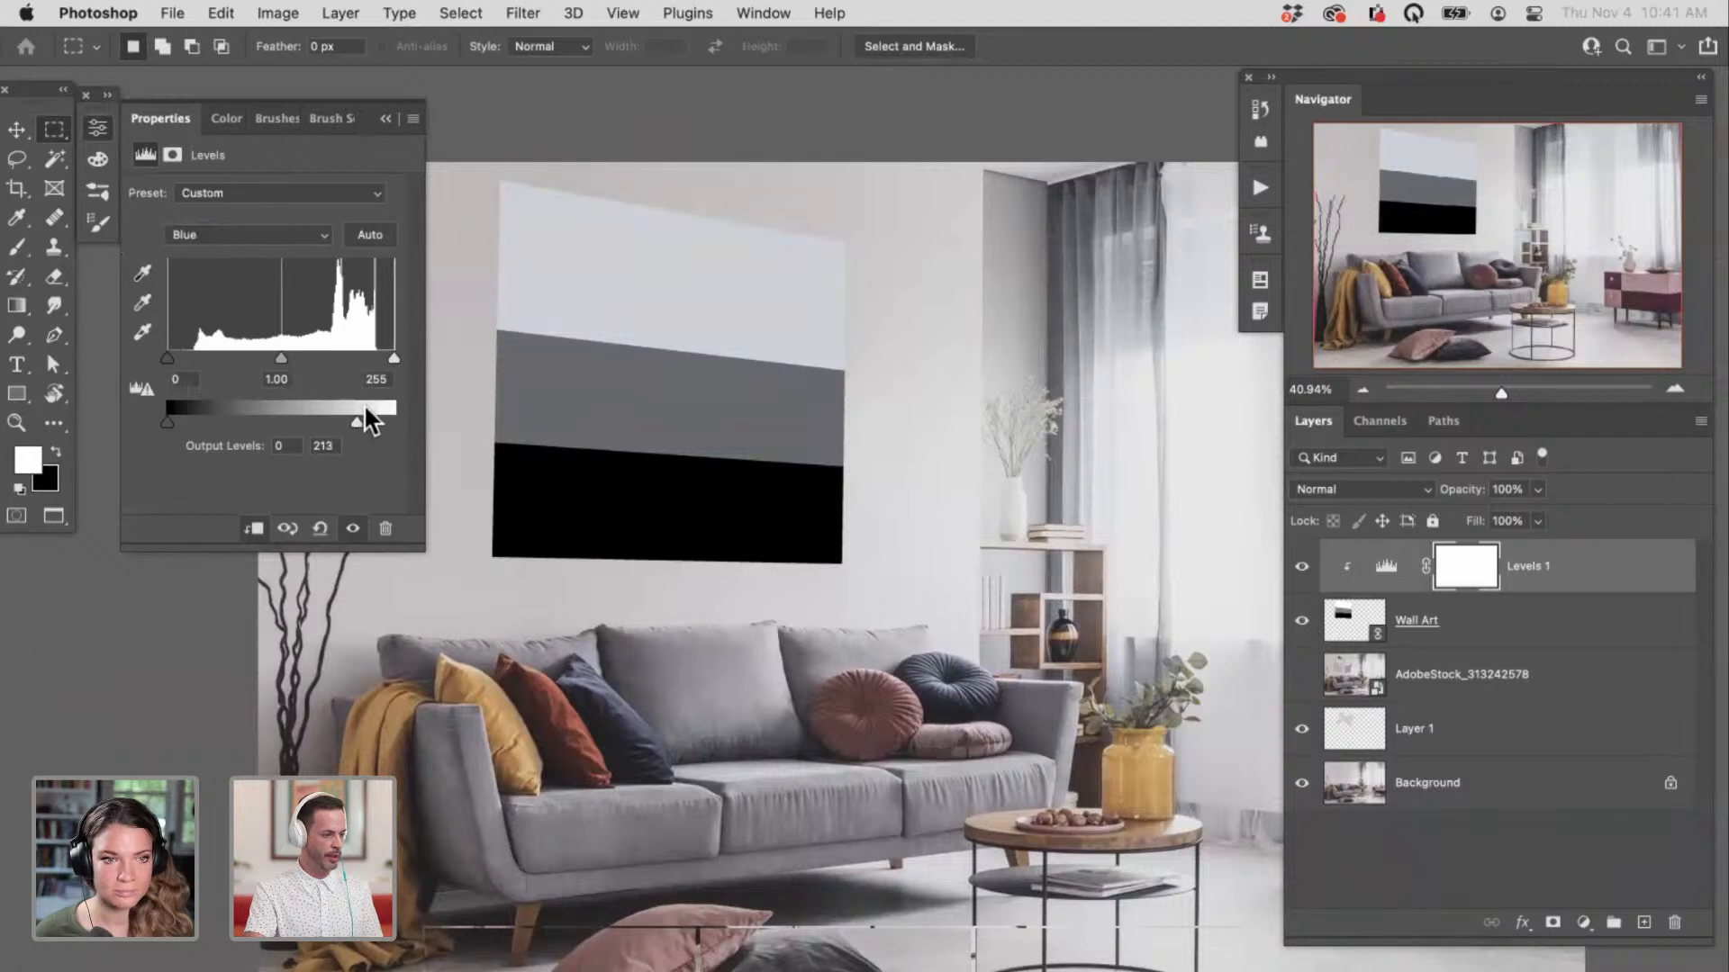
left_click(290, 235)
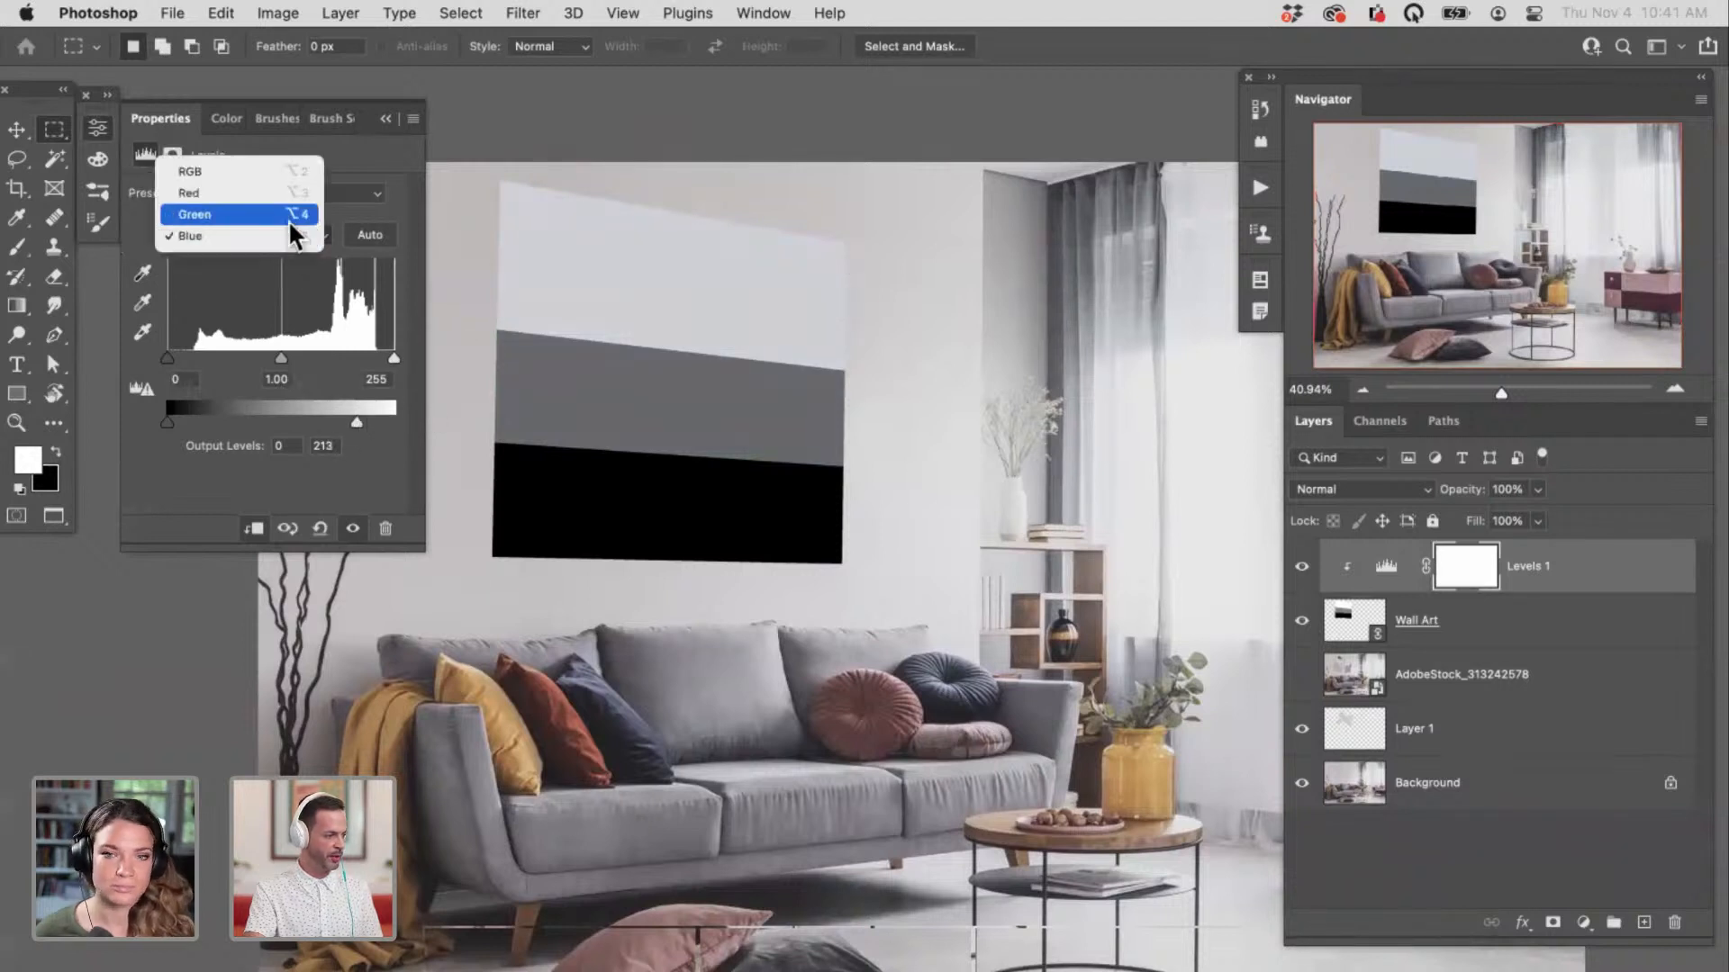
left_click(288, 218)
left_click_drag(360, 421, 355, 419)
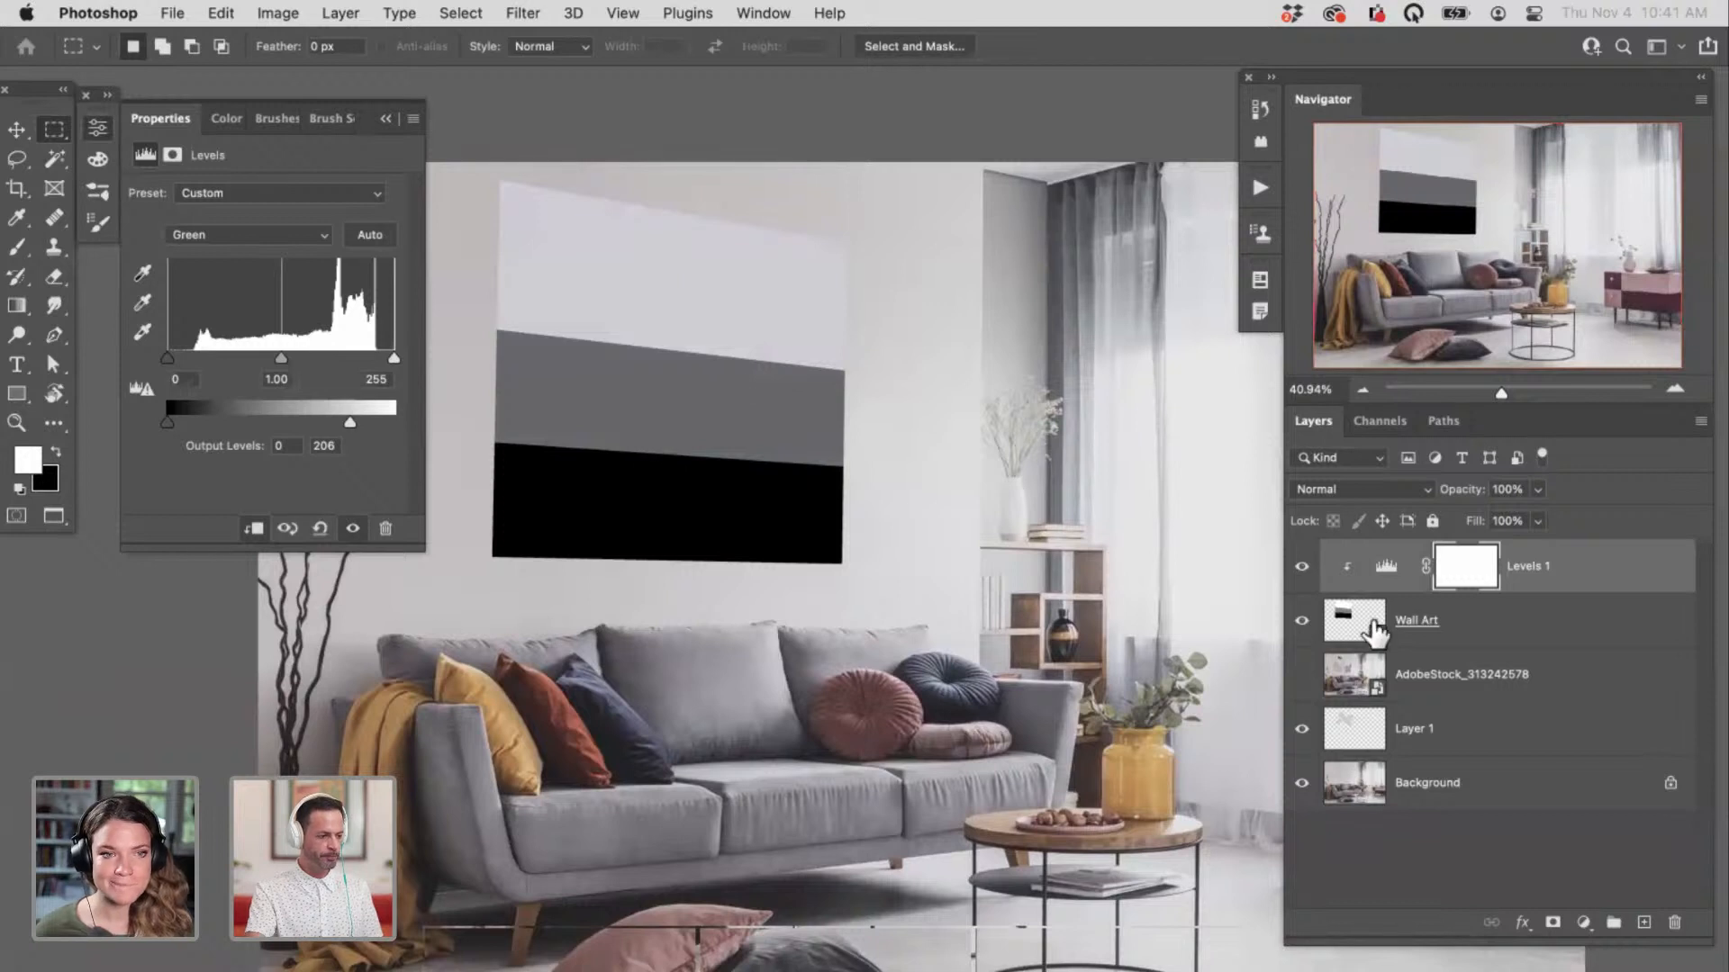
Step: Toggle the Levels 1 layer's visibility to compare the wall art before and after the adjustment, leaving it visible
left_click(1293, 566)
left_click(1293, 566)
left_click(1293, 566)
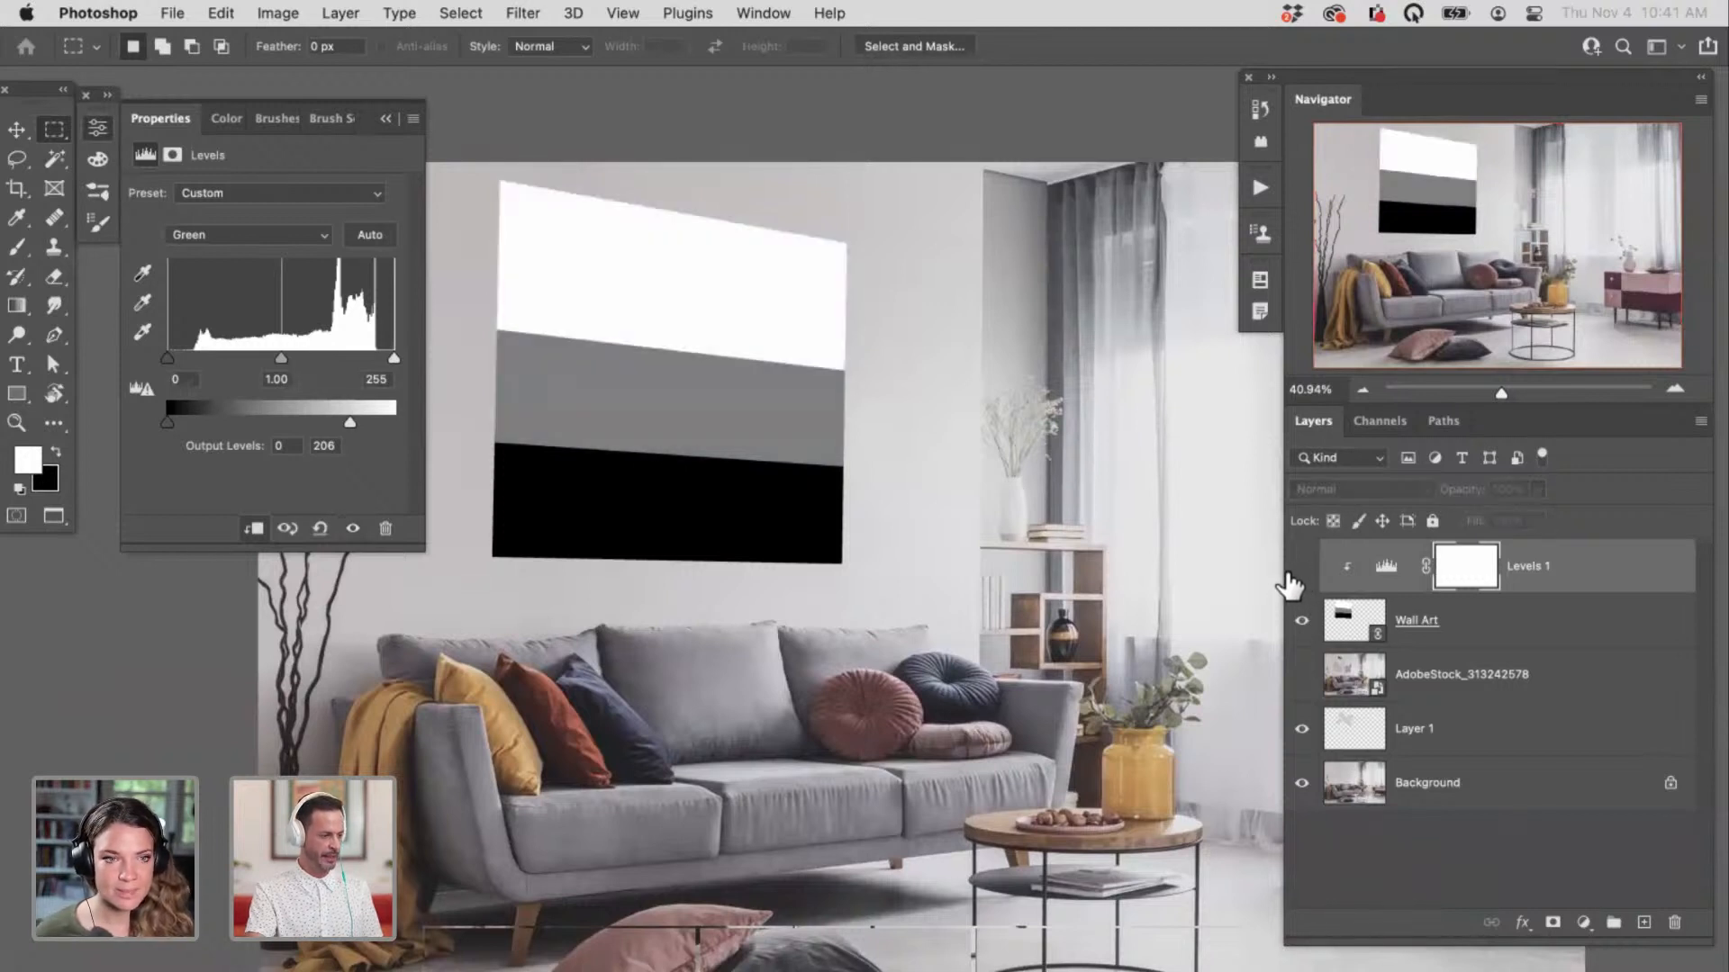
left_click(1293, 569)
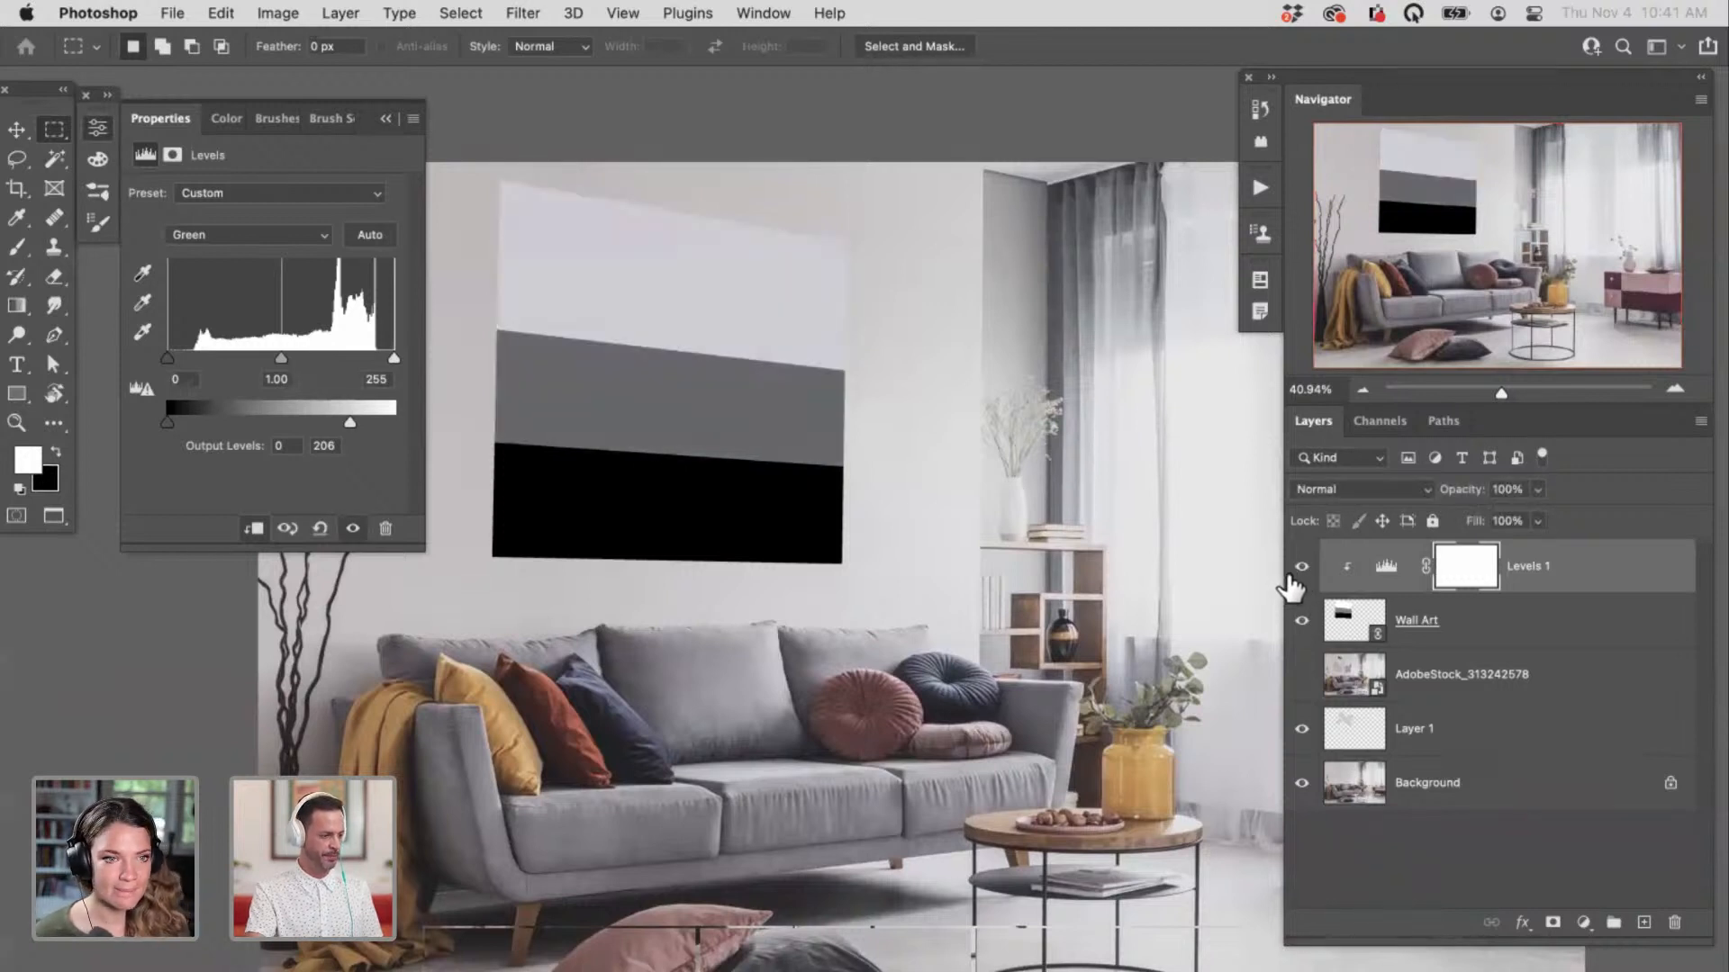
Step: Raise the Levels black output to 22 for the red channel and 19 for the green channel
left_click(186, 232)
left_click(194, 213)
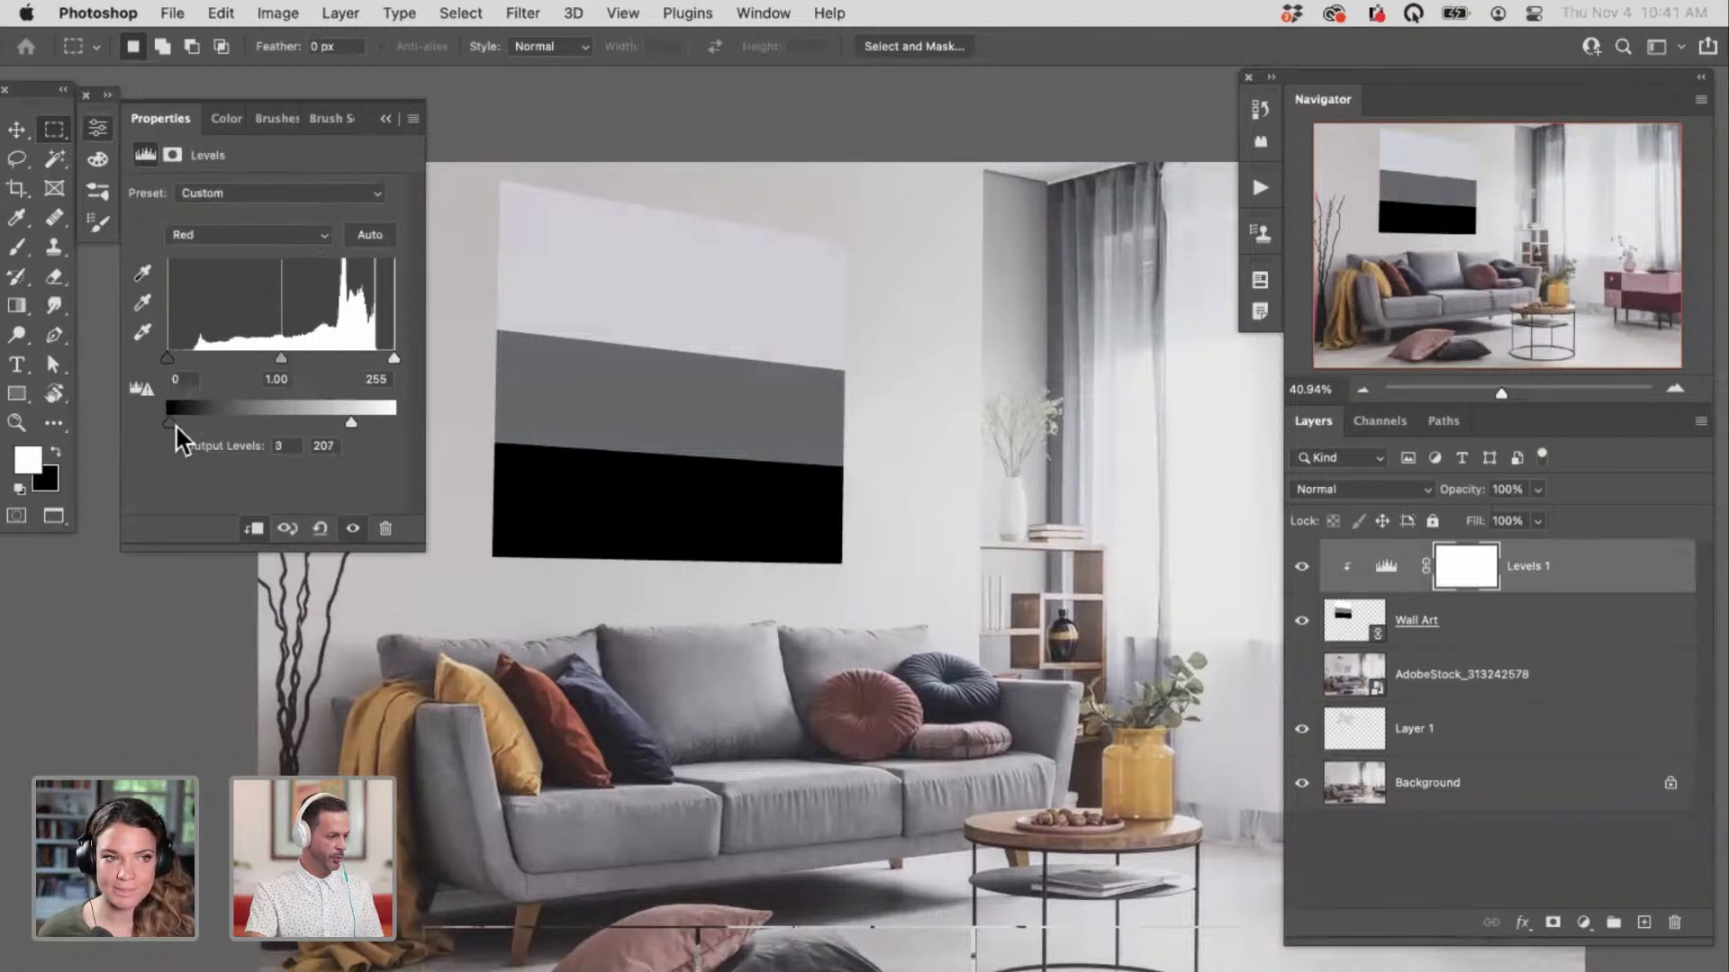
left_click_drag(175, 424, 187, 423)
left_click(202, 235)
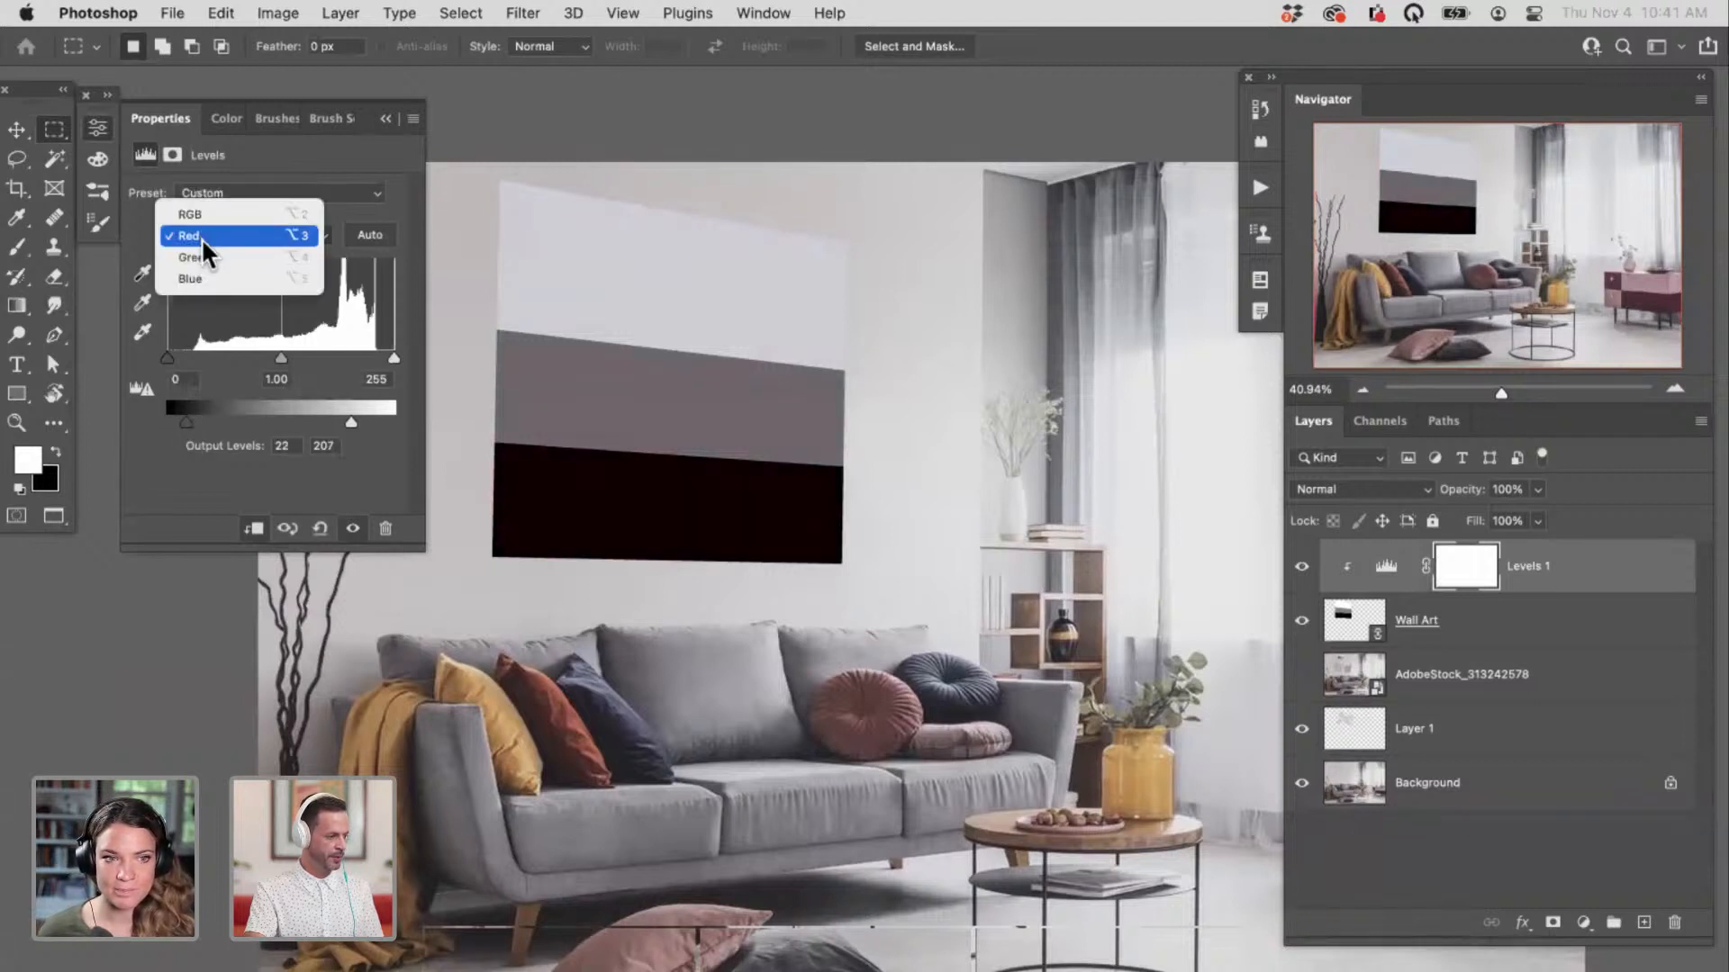
left_click(198, 255)
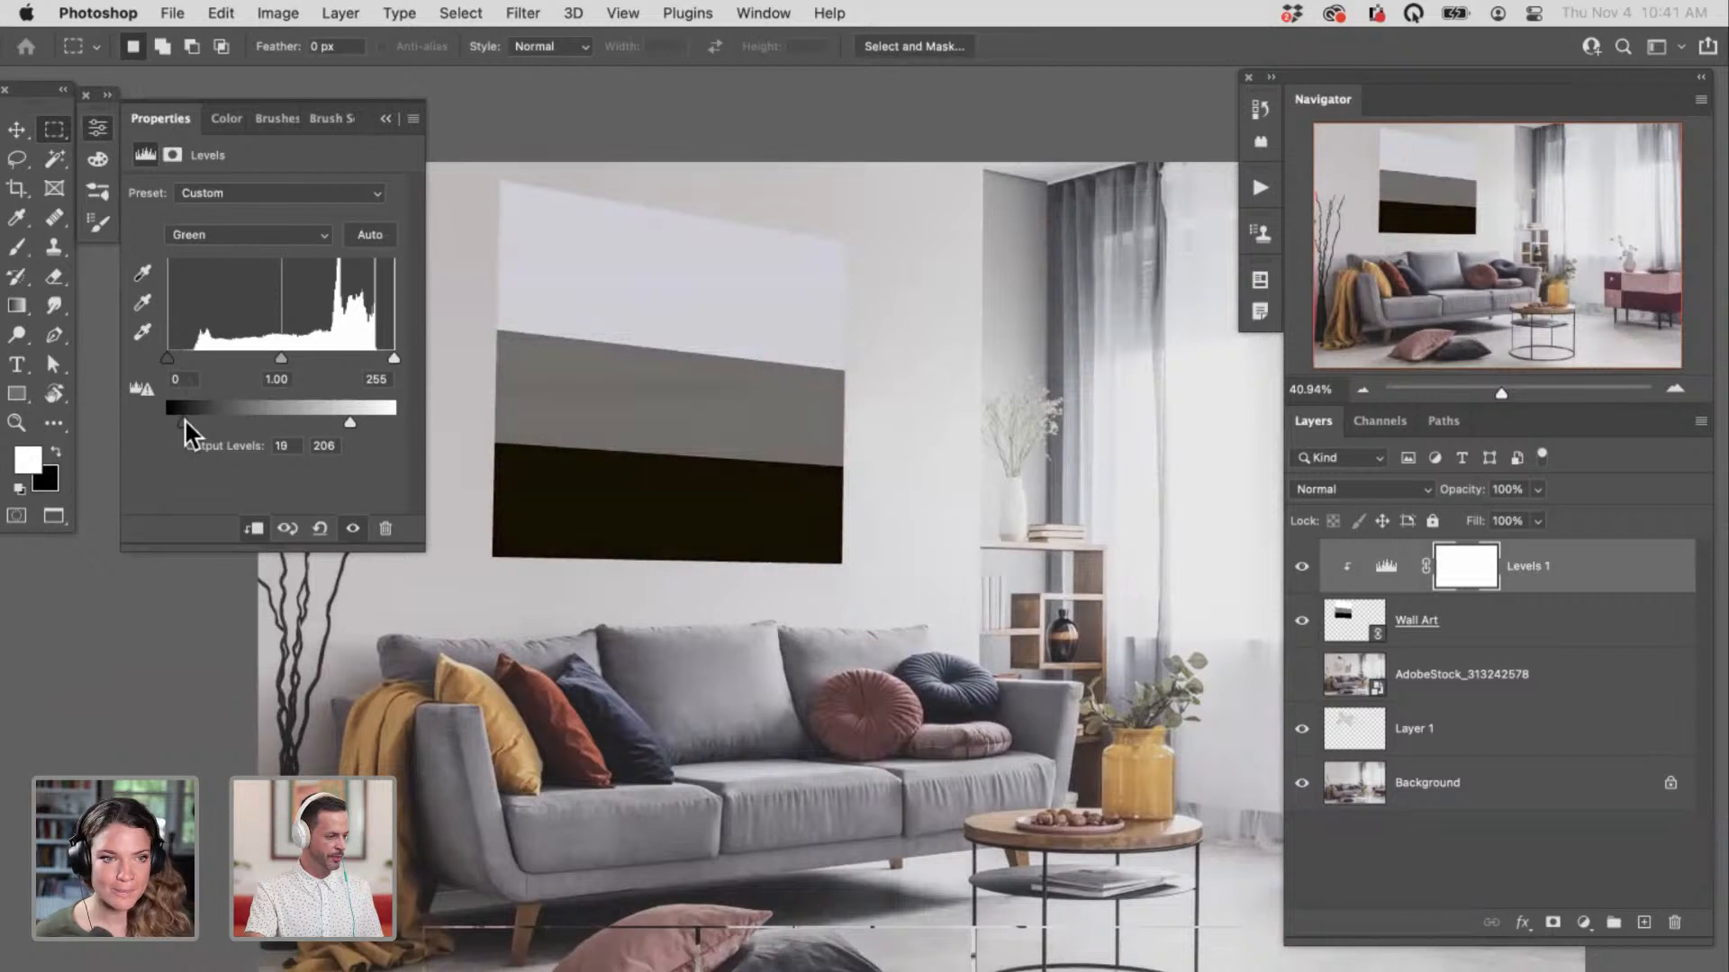
Step: Set the Levels black output to 13 for the blue channel and 20 for the green channel
left_click(212, 236)
left_click(222, 257)
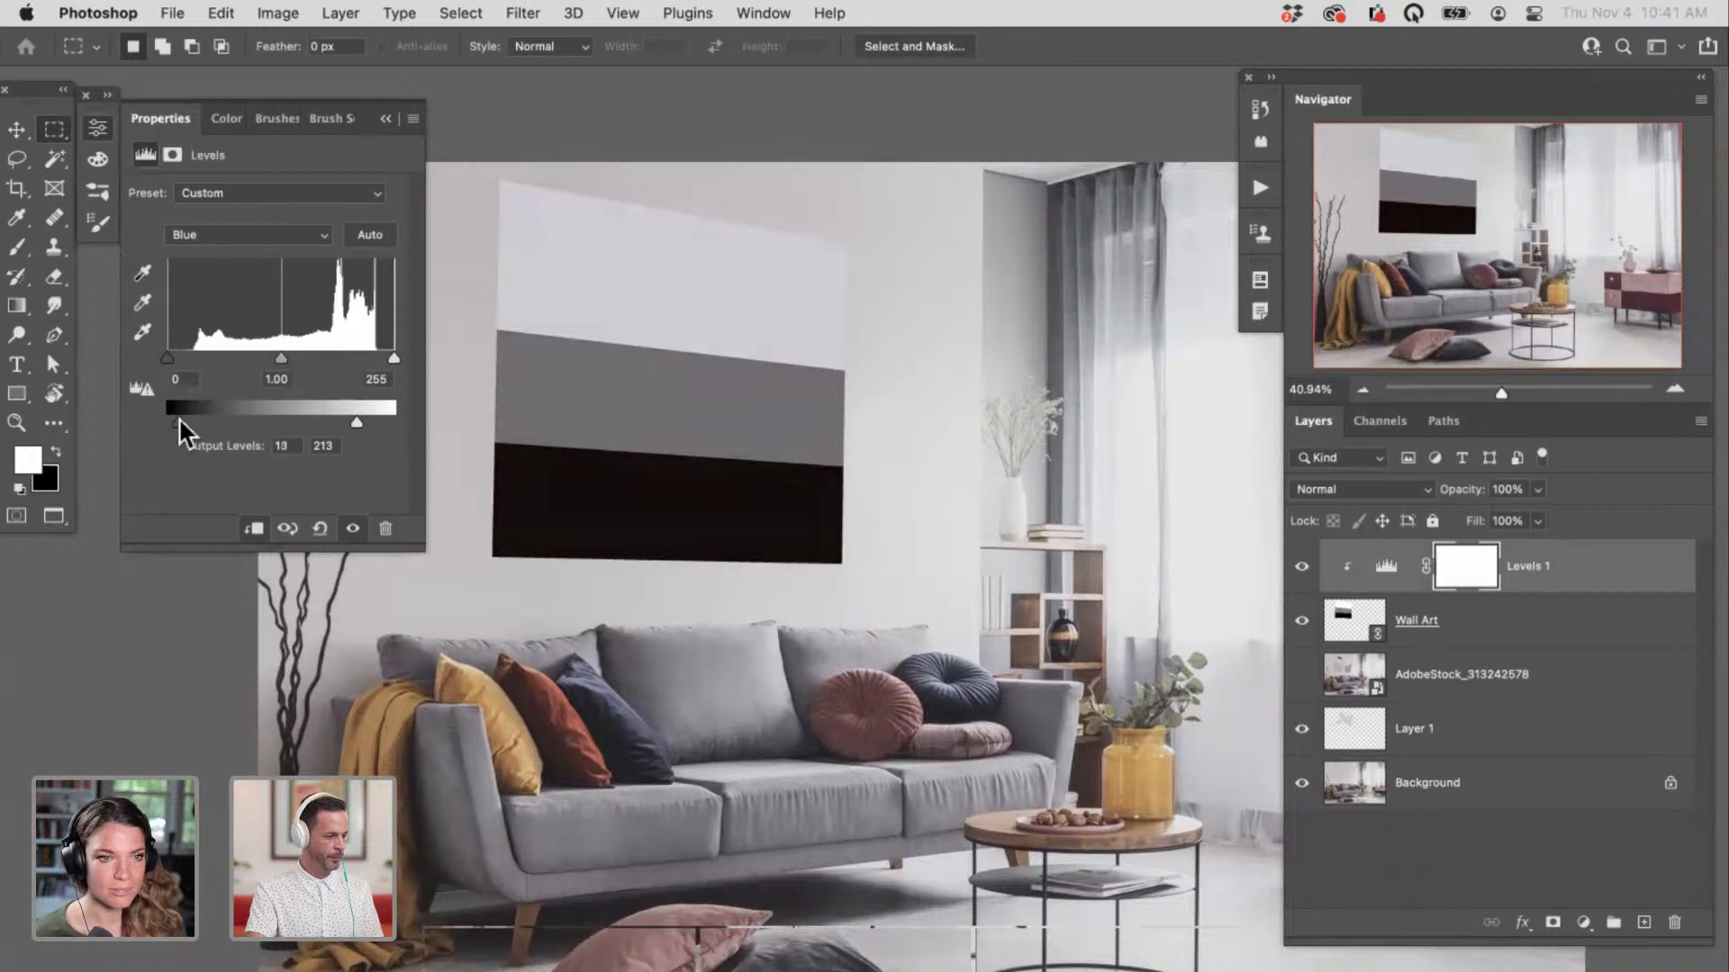
left_click(229, 237)
left_click(244, 220)
left_click_drag(180, 417, 185, 420)
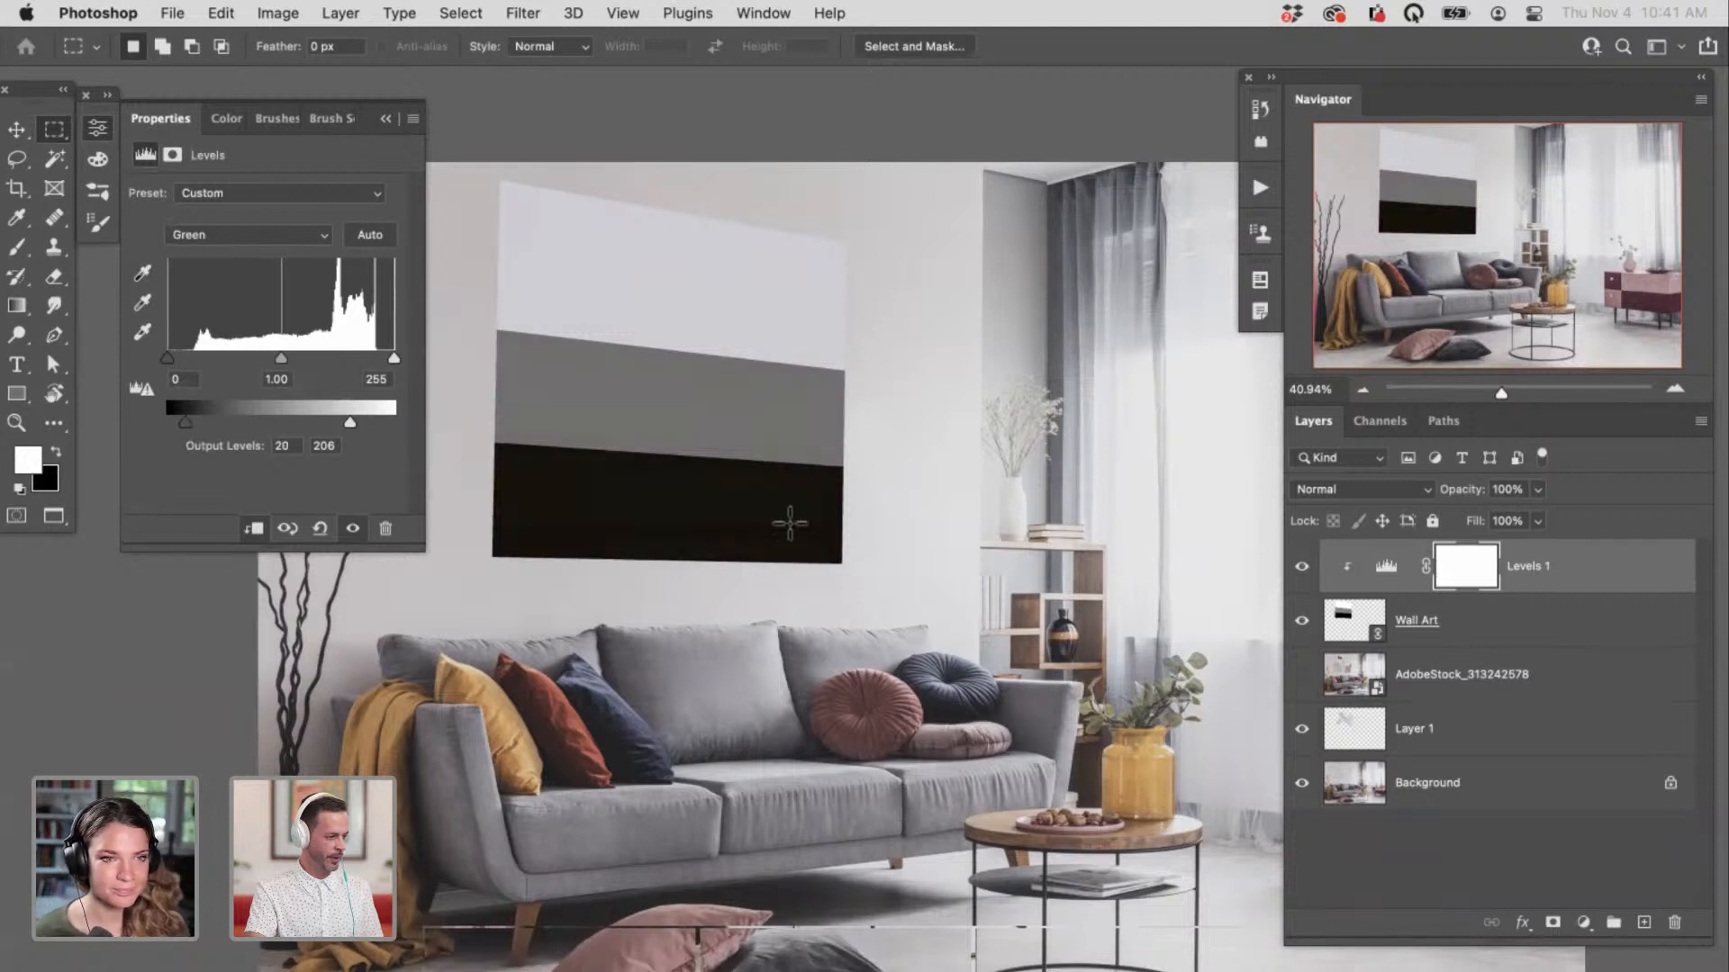
Step: Toggle the Levels 1 adjustment off and on twice to compare the wall art's grayscale bands with the room, leaving it visible
scroll(819, 689, "down", 2)
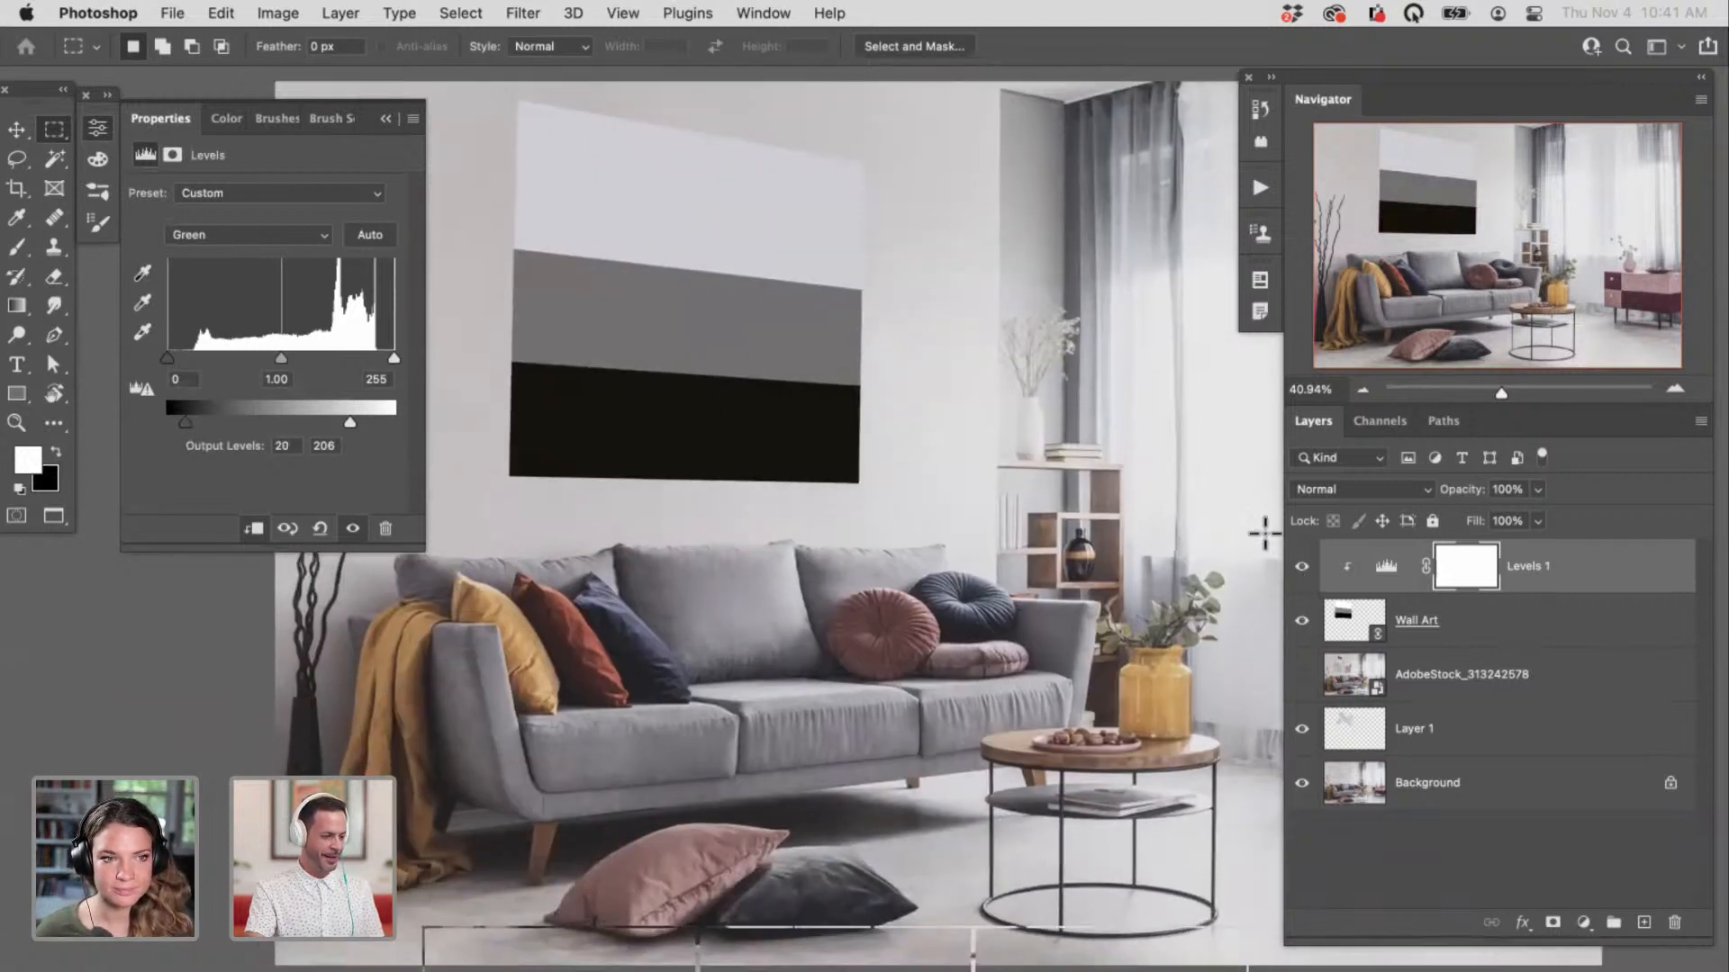
left_click(1301, 567)
left_click(1301, 567)
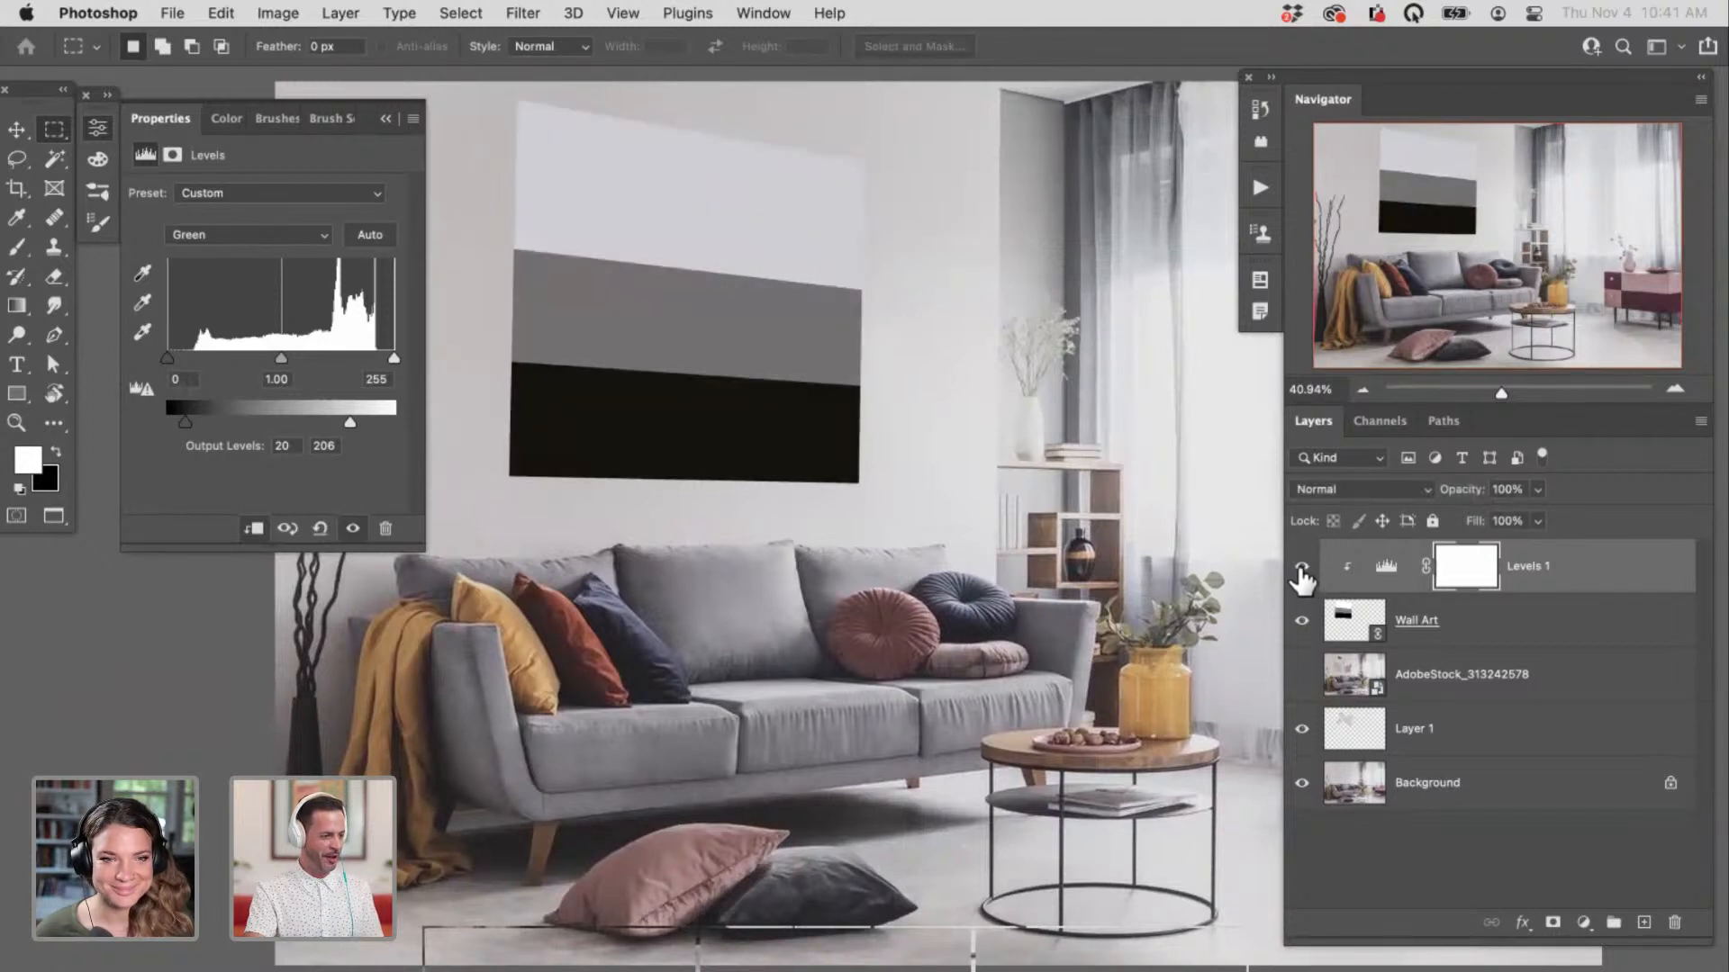
left_click(1302, 567)
left_click(1301, 567)
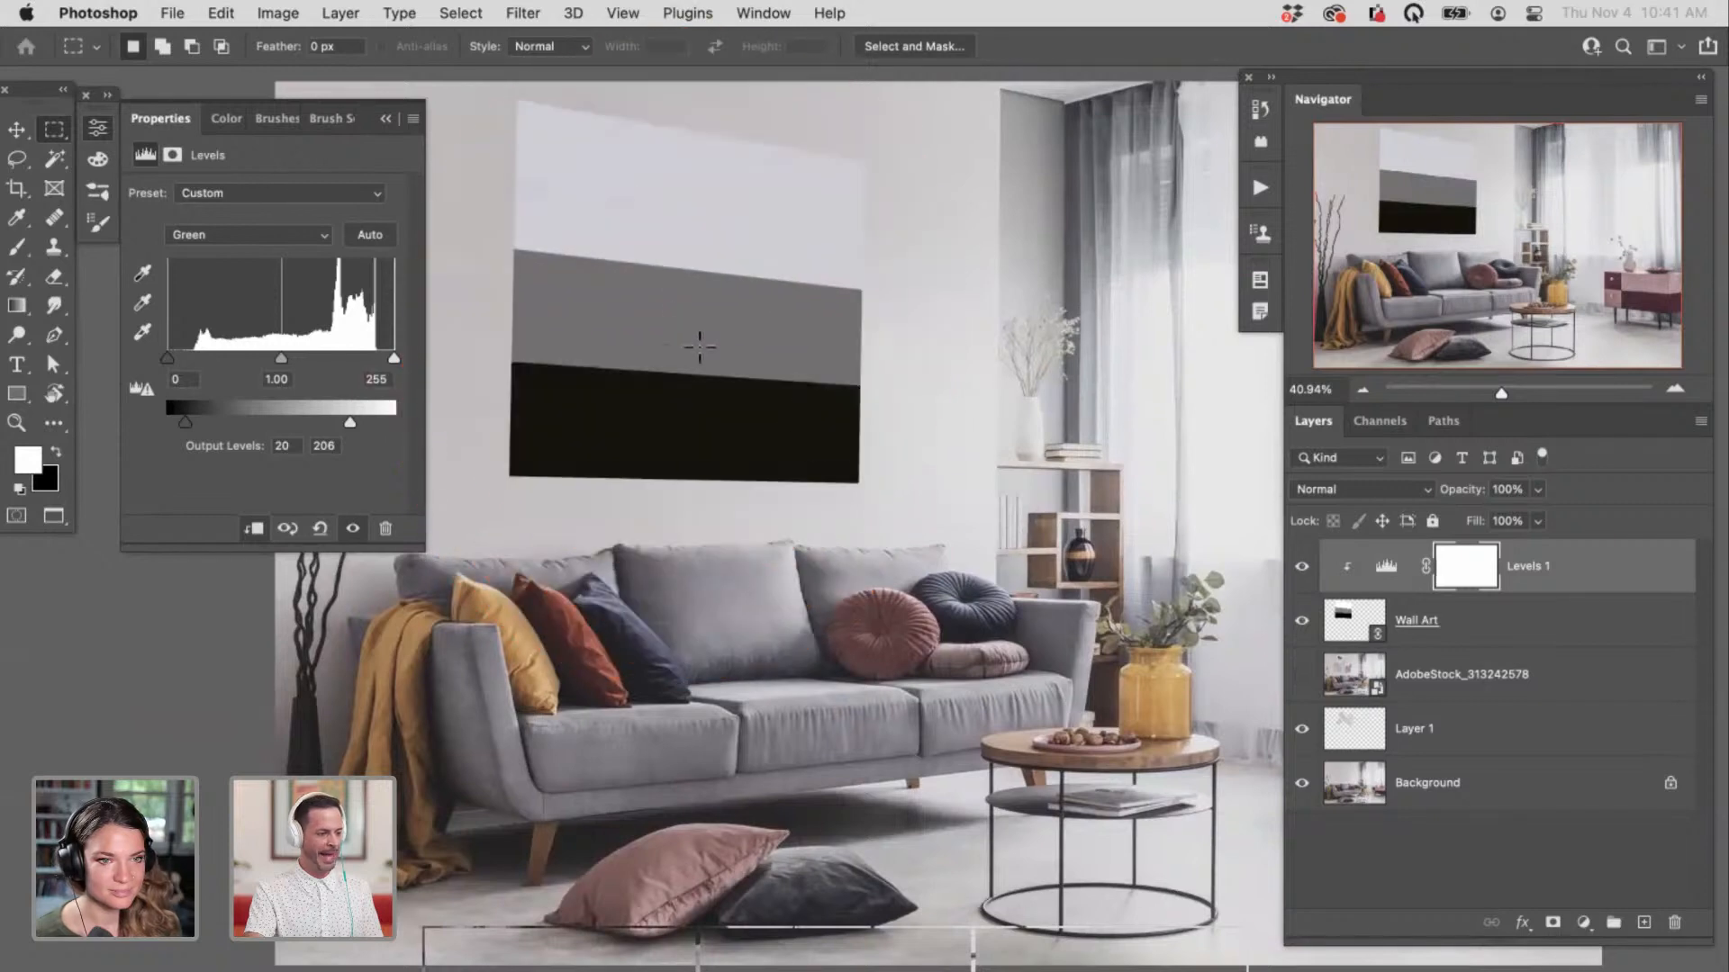
Step: Switch to the standard screen mode with floating documents, collapse the Levels properties, and hide the grayscale Layer 3 in Wall Art.psd
left_click_drag(980, 493, 865, 378)
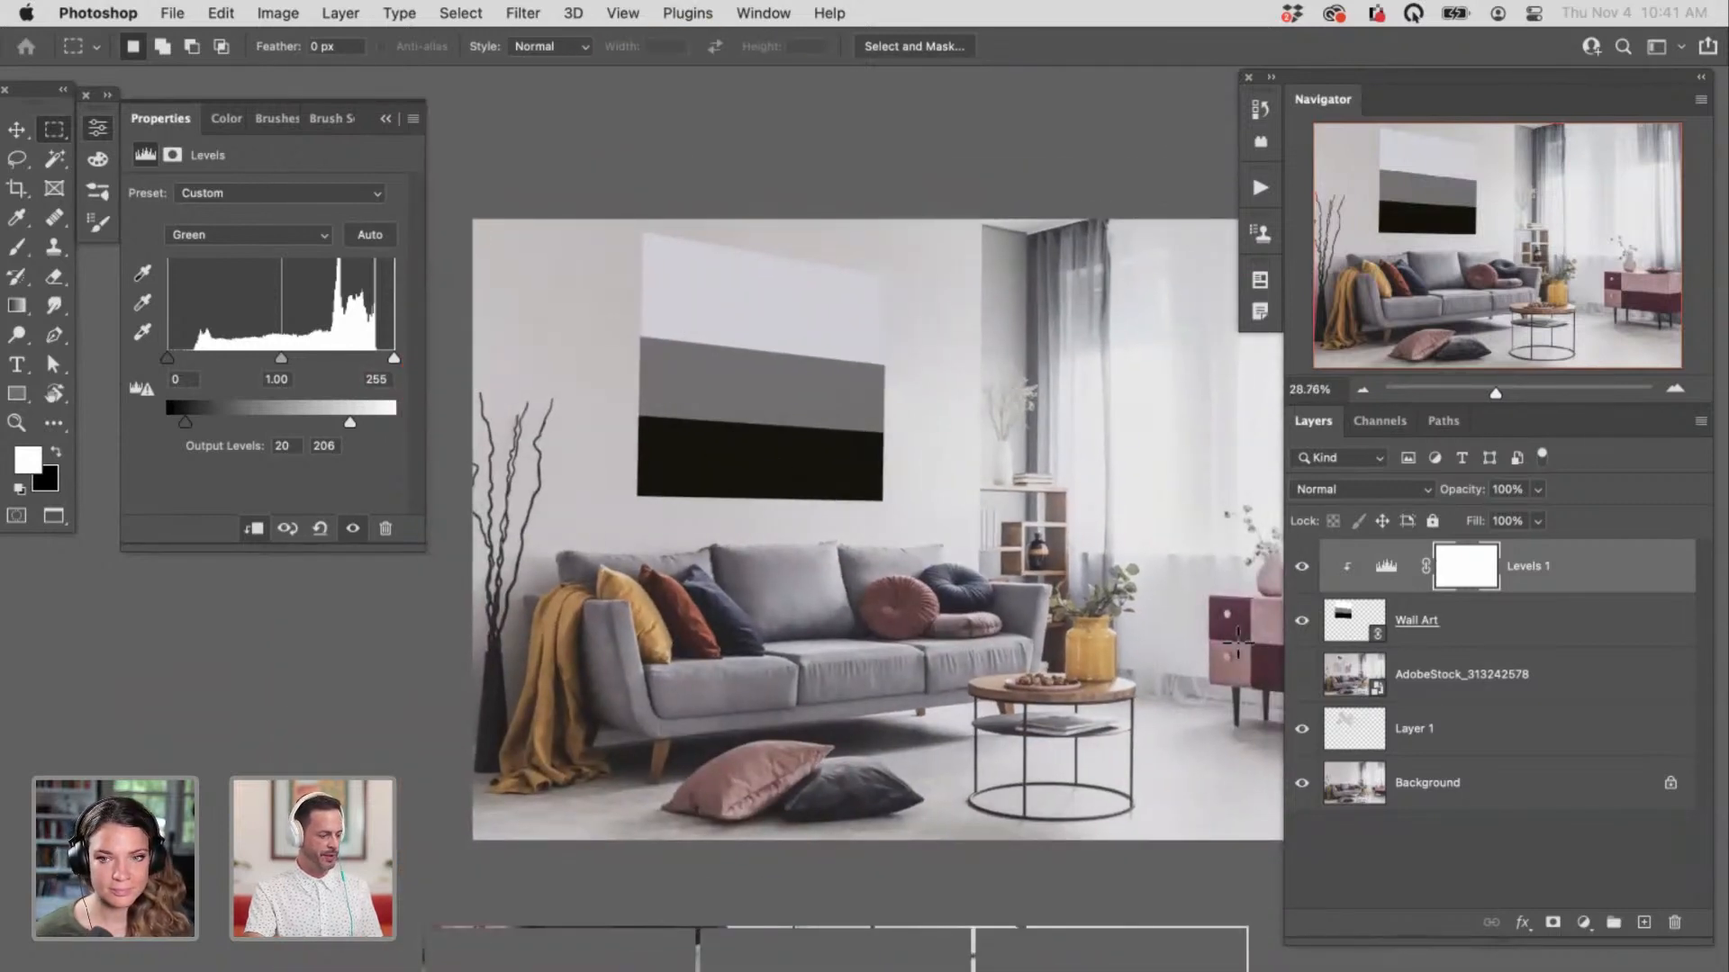
key("shift+f")
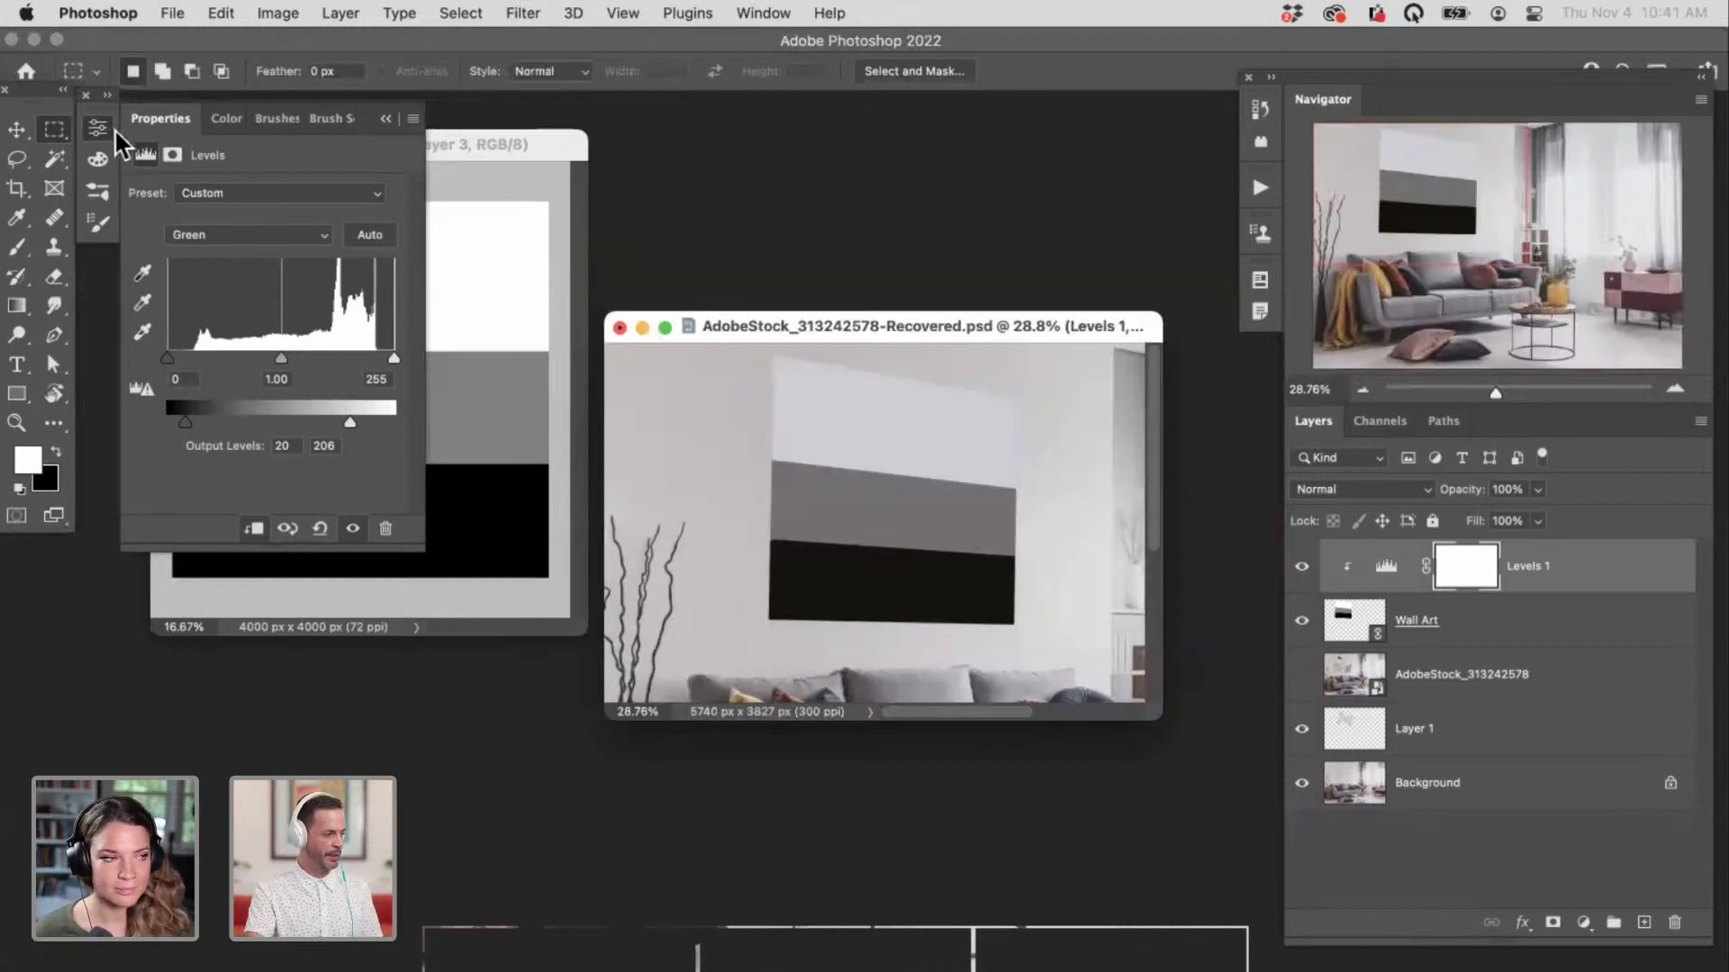
left_click(97, 128)
left_click(390, 155)
left_click(1301, 575)
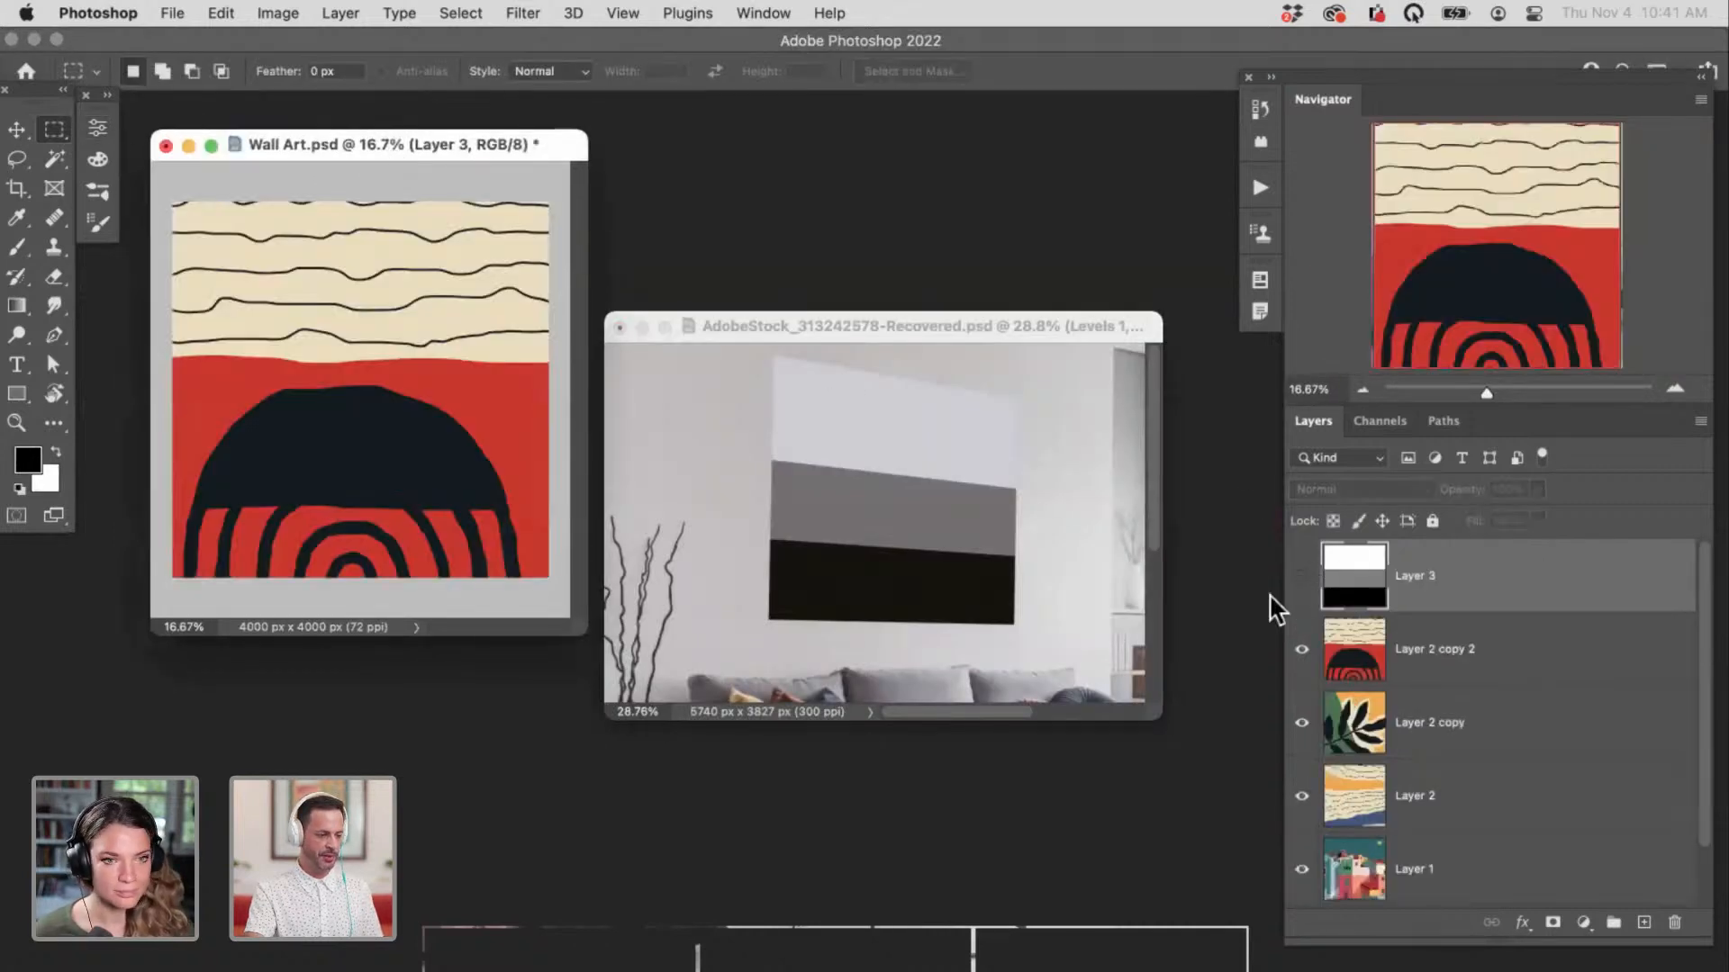
Step: Arrange the living-room document at 25% zoom beside Wall Art.psd and save both files so the placed artwork updates
left_click(946, 325)
key("super+minus")
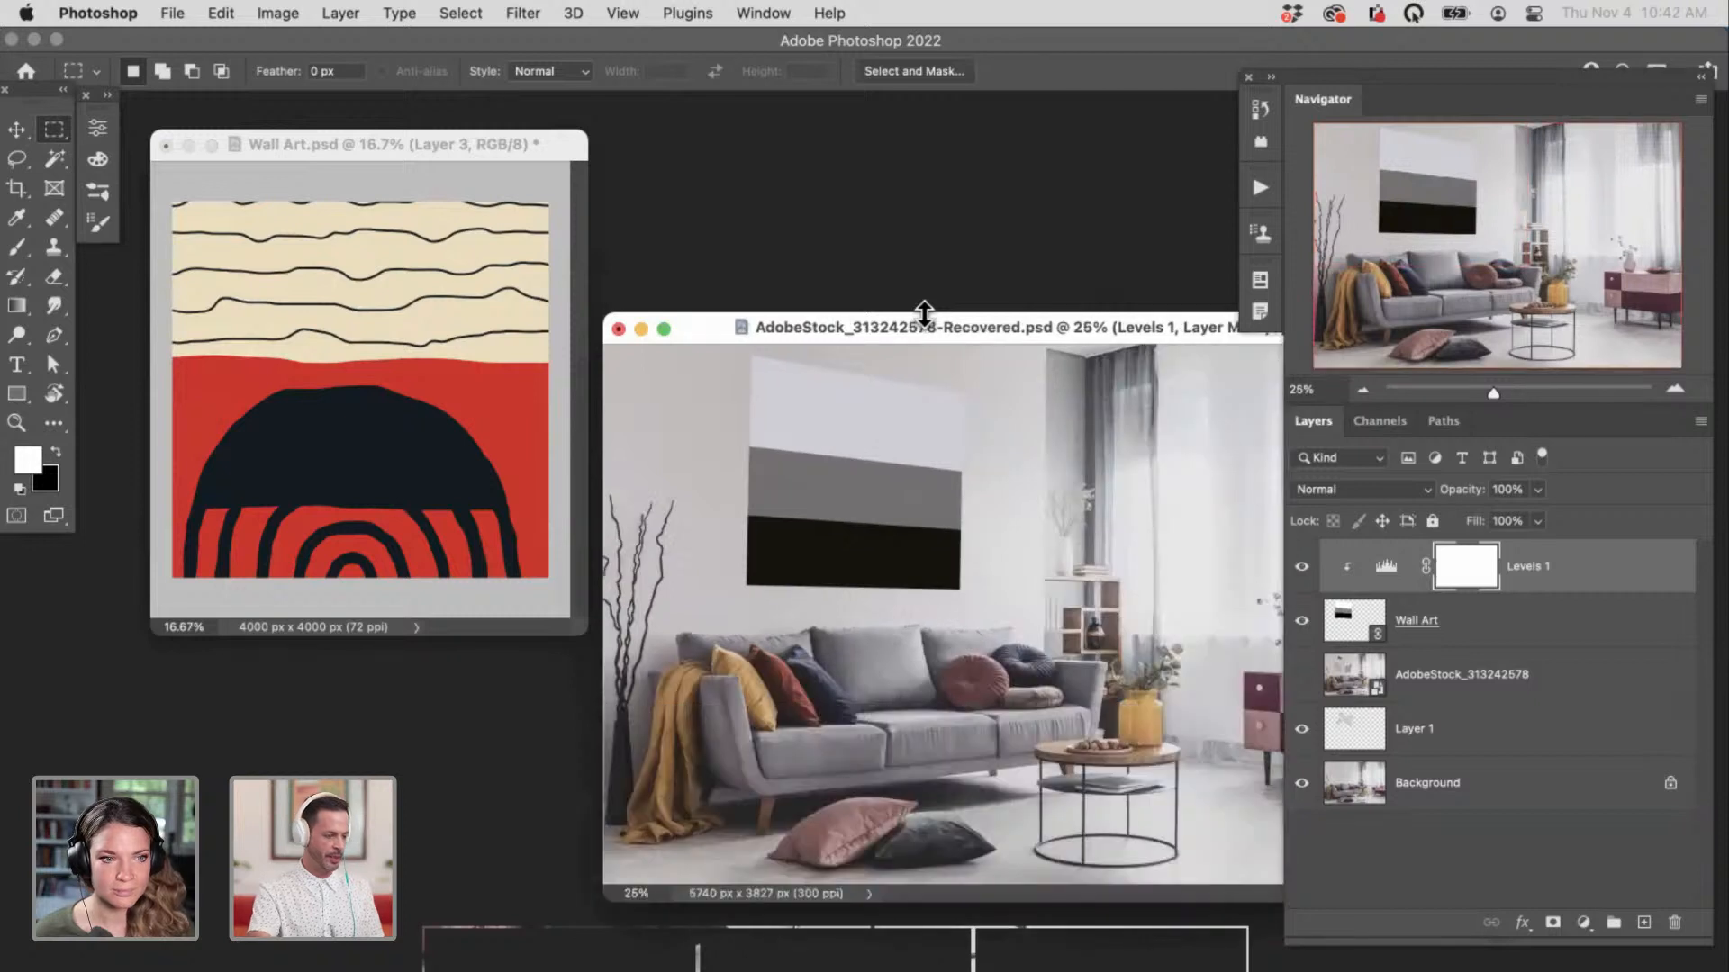
key("super+s")
left_click_drag(542, 150, 543, 154)
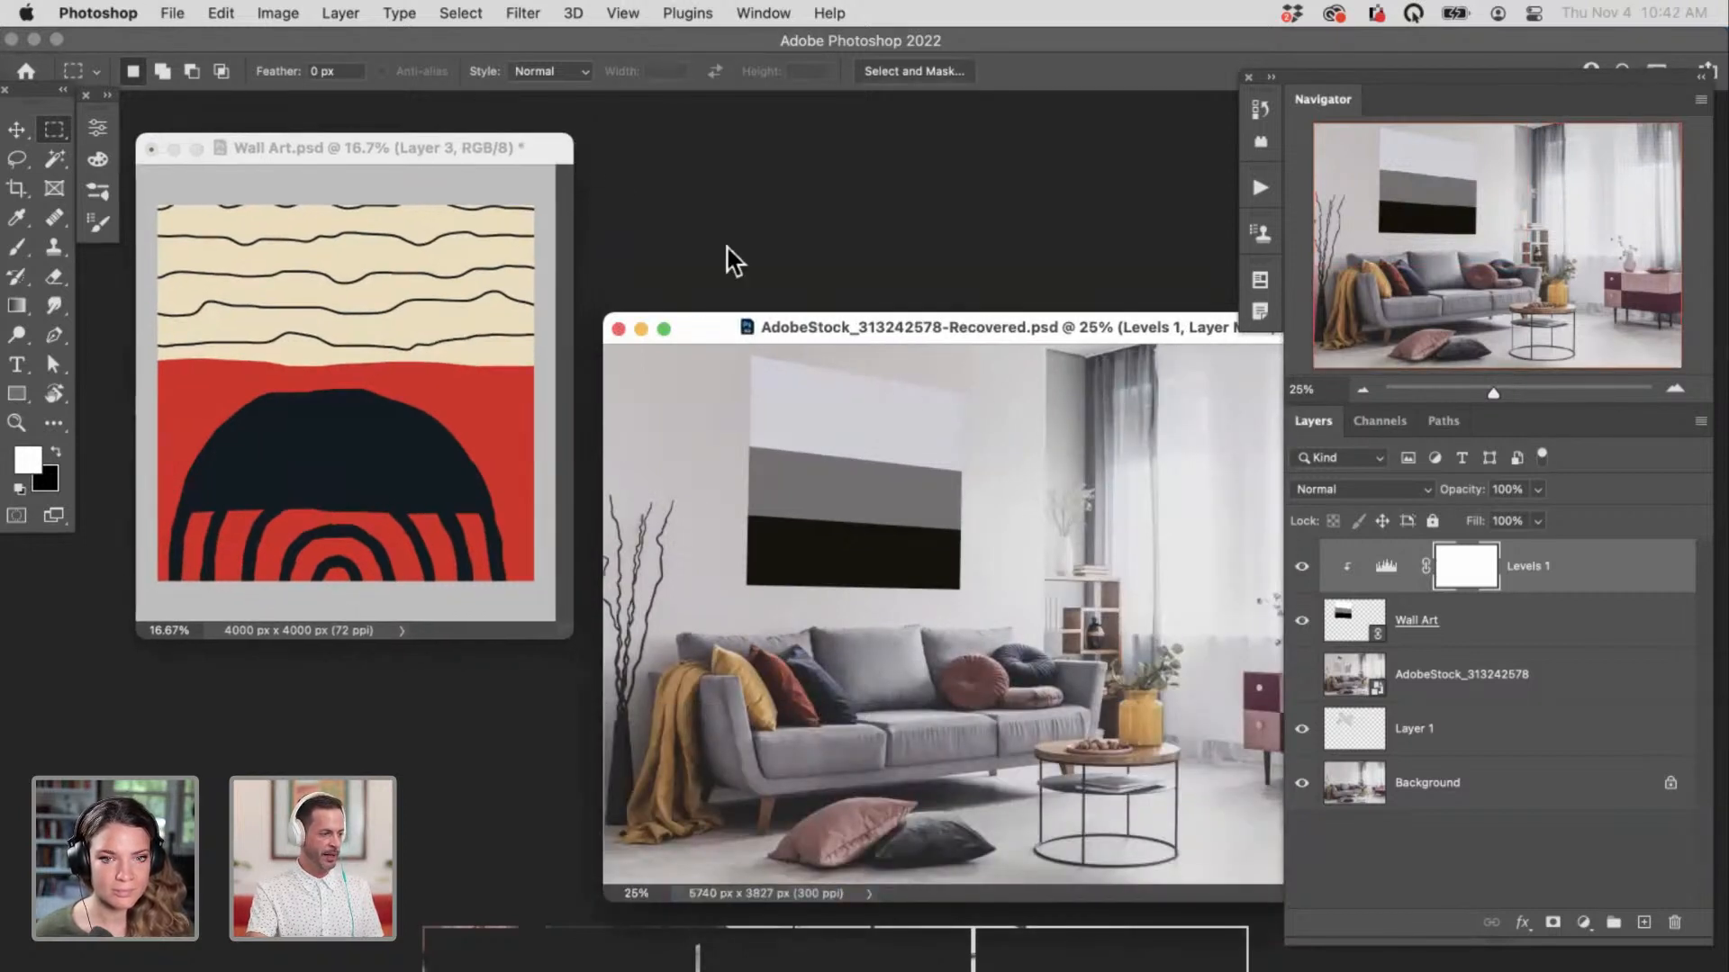
left_click(755, 330, "super")
left_click_drag(664, 331, 622, 335)
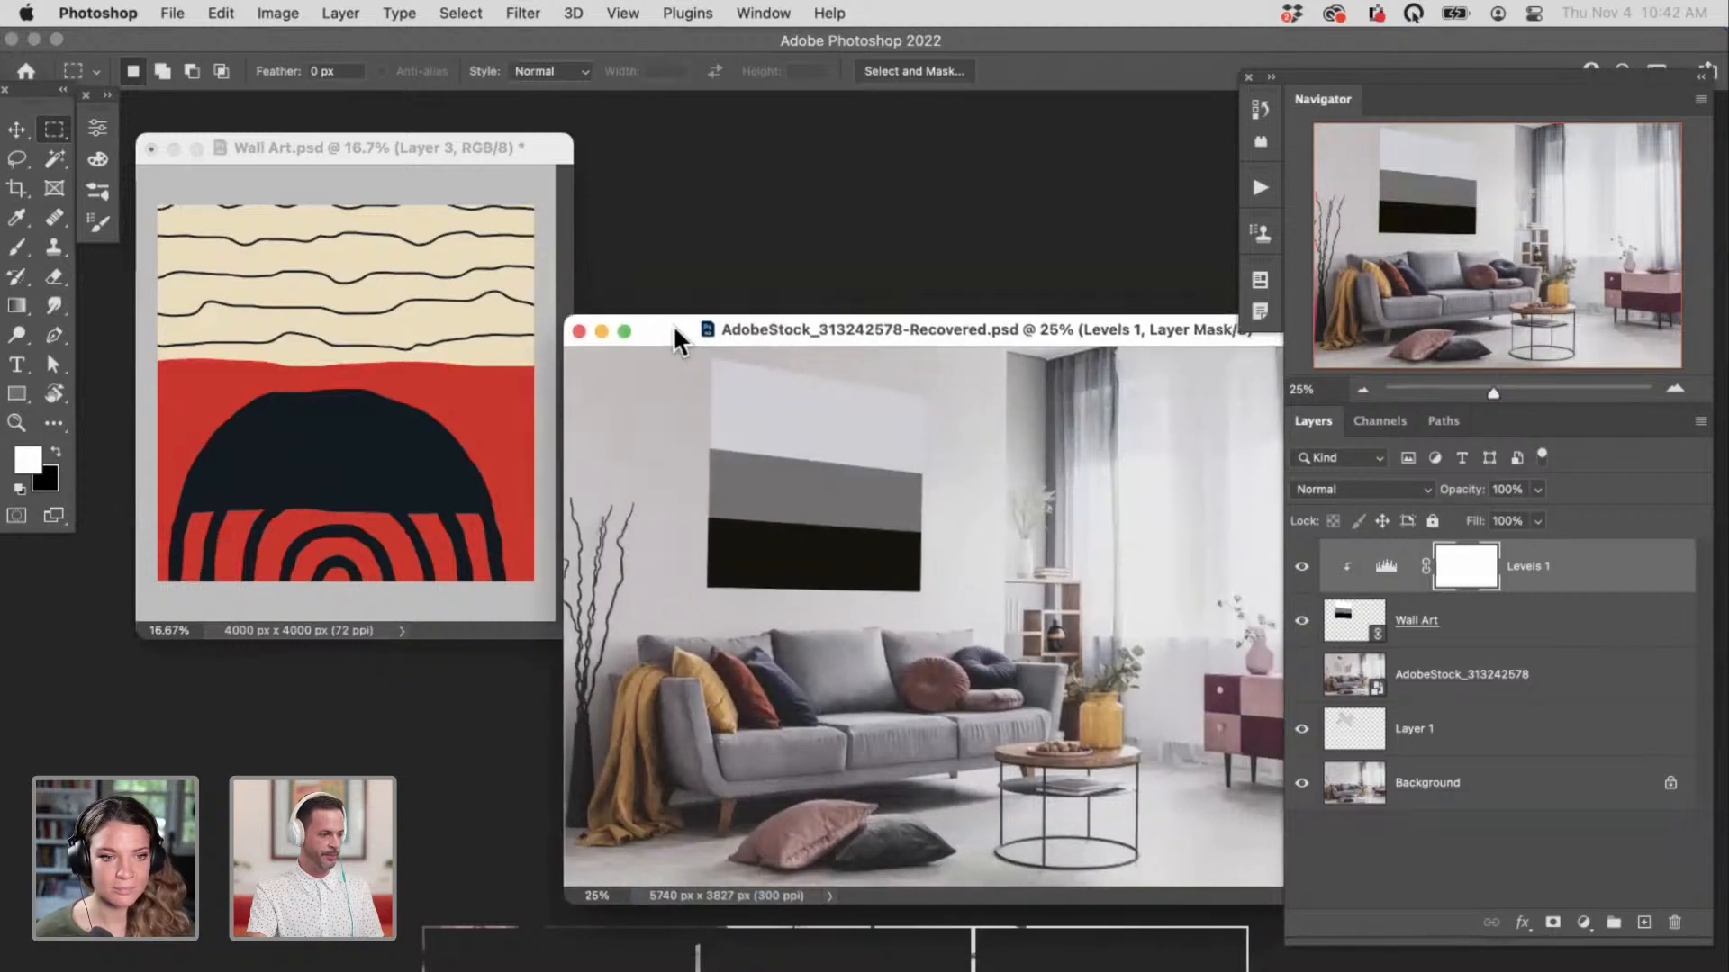
left_click(546, 147, "super")
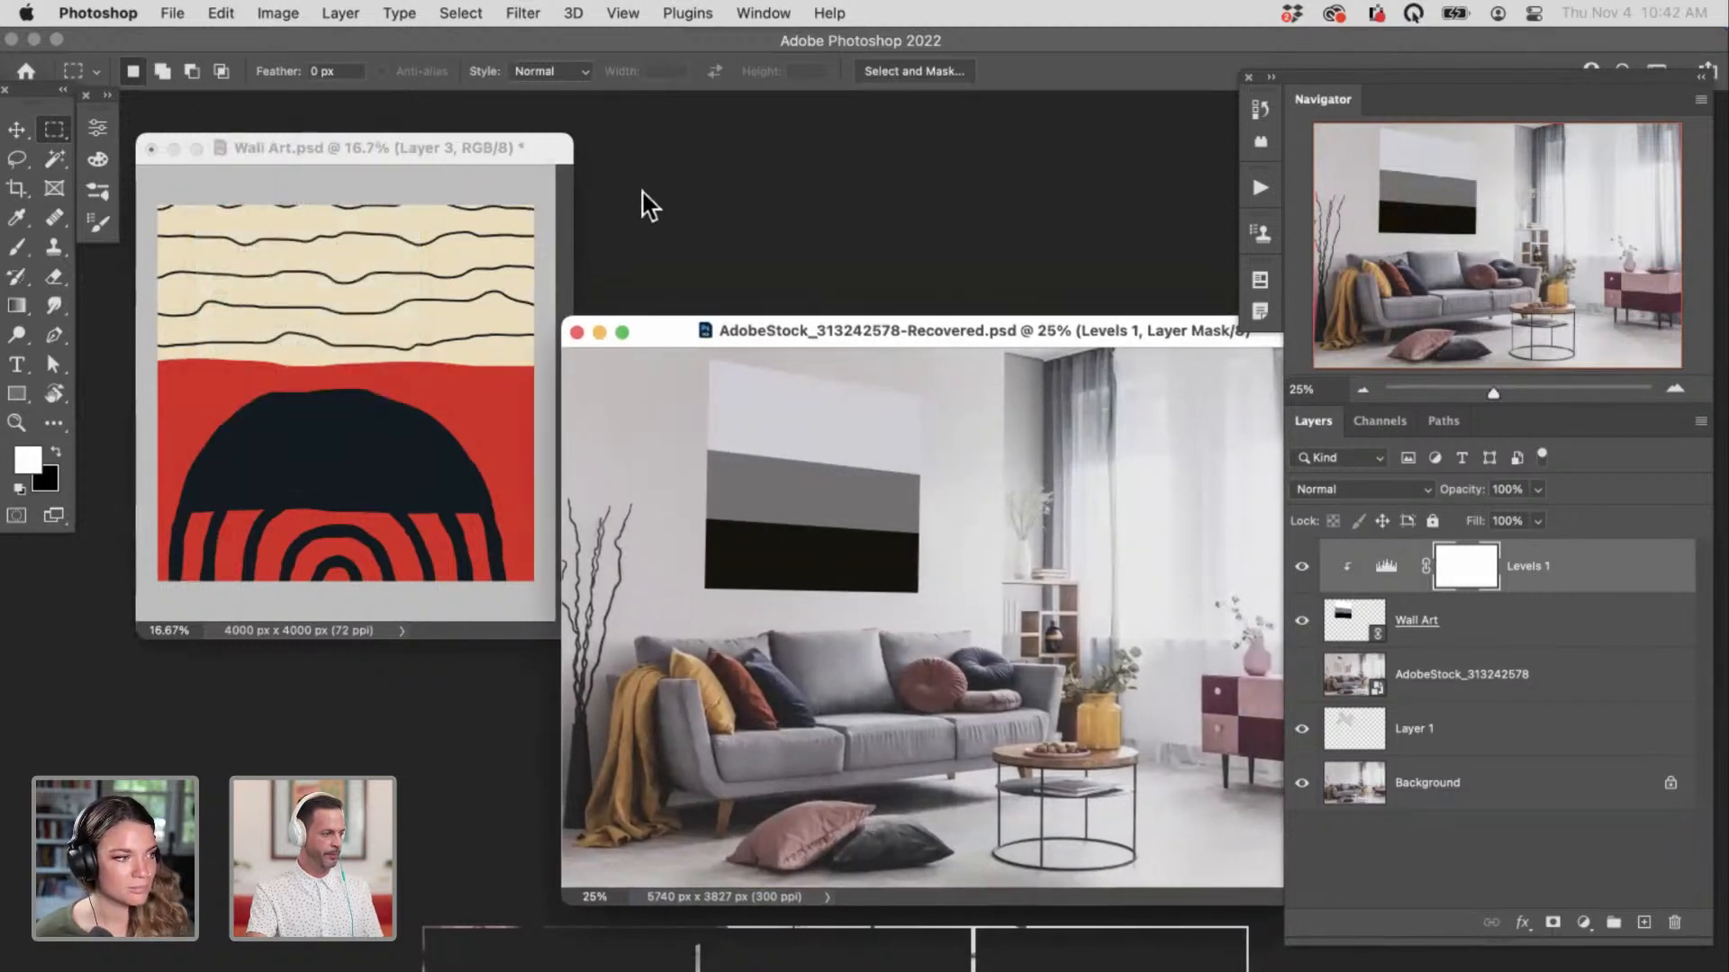
left_click_drag(550, 149, 523, 191)
key("super+s")
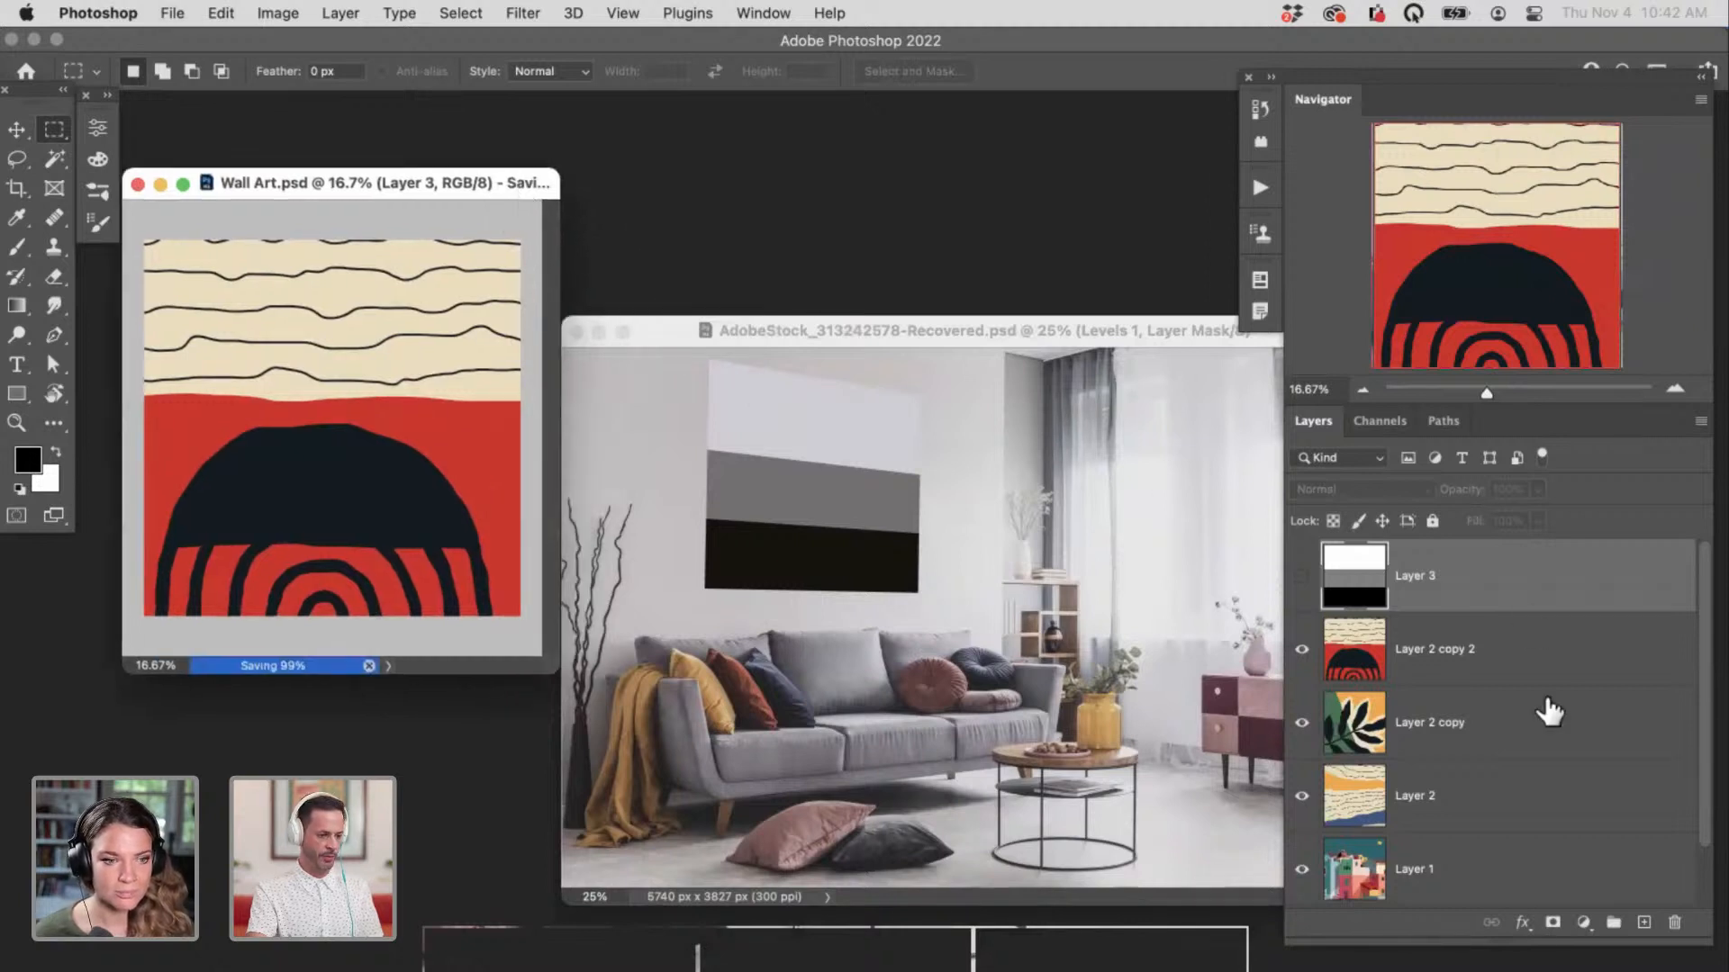
Step: Hide Layer 2 copy 2 in Wall Art.psd, save it, and return to the room photo showing the leaf artwork
left_click(1457, 656)
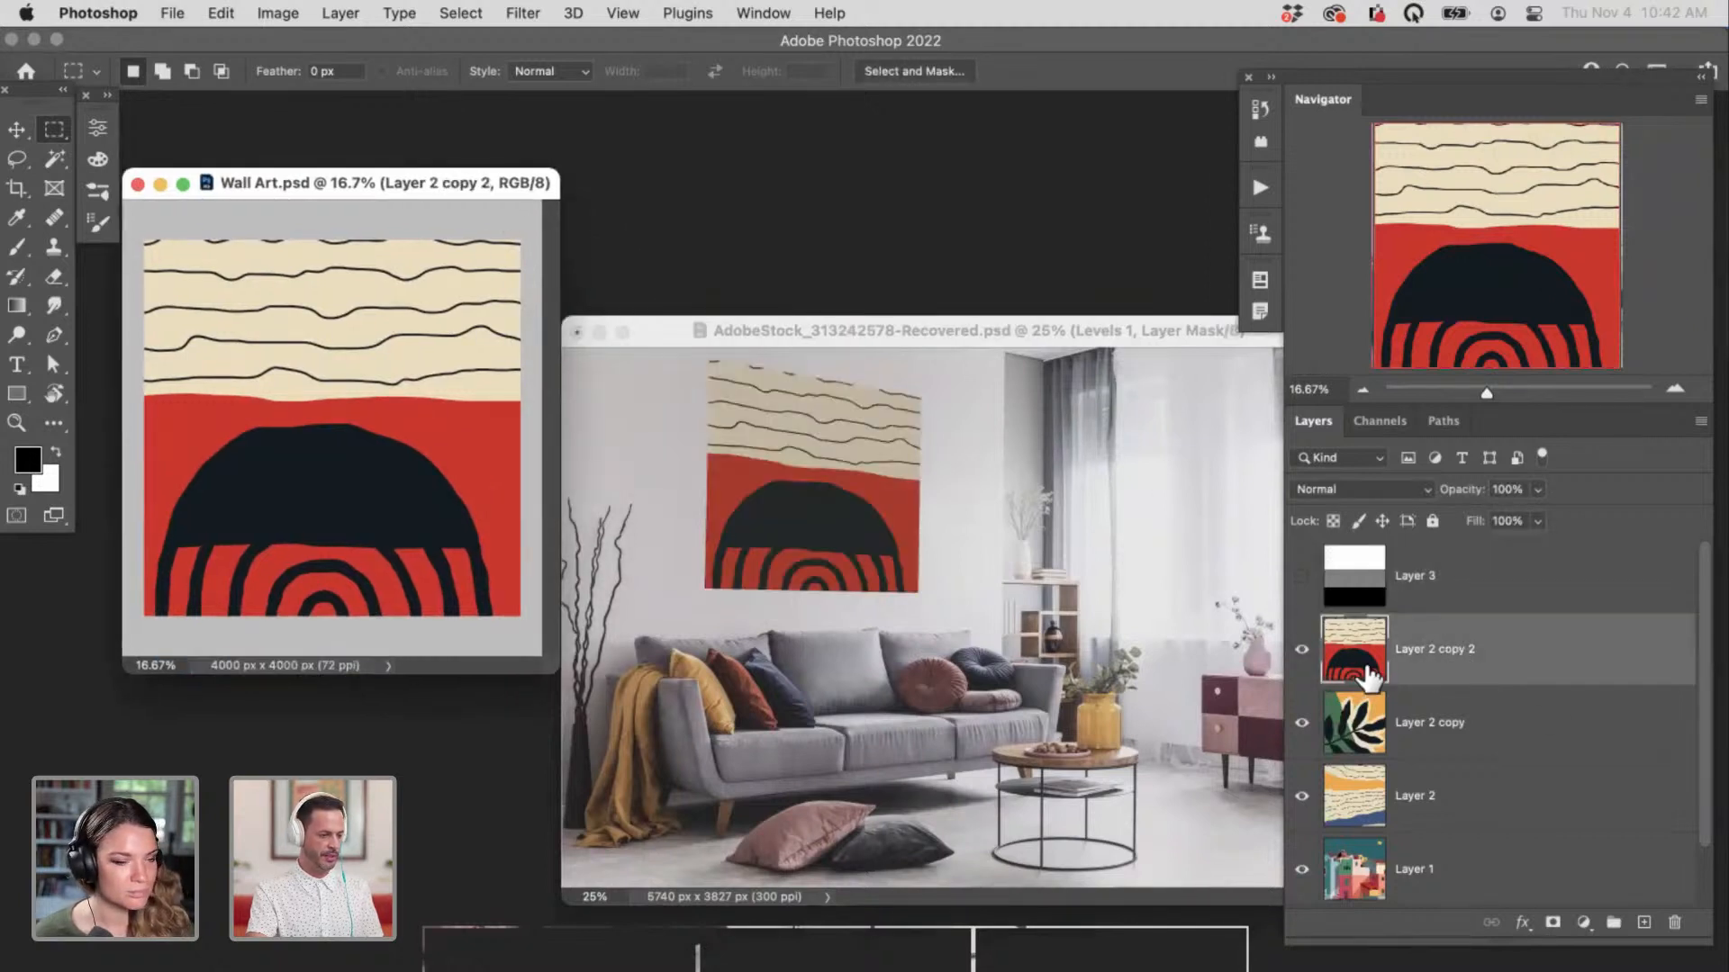
left_click(1302, 650)
key("super+s")
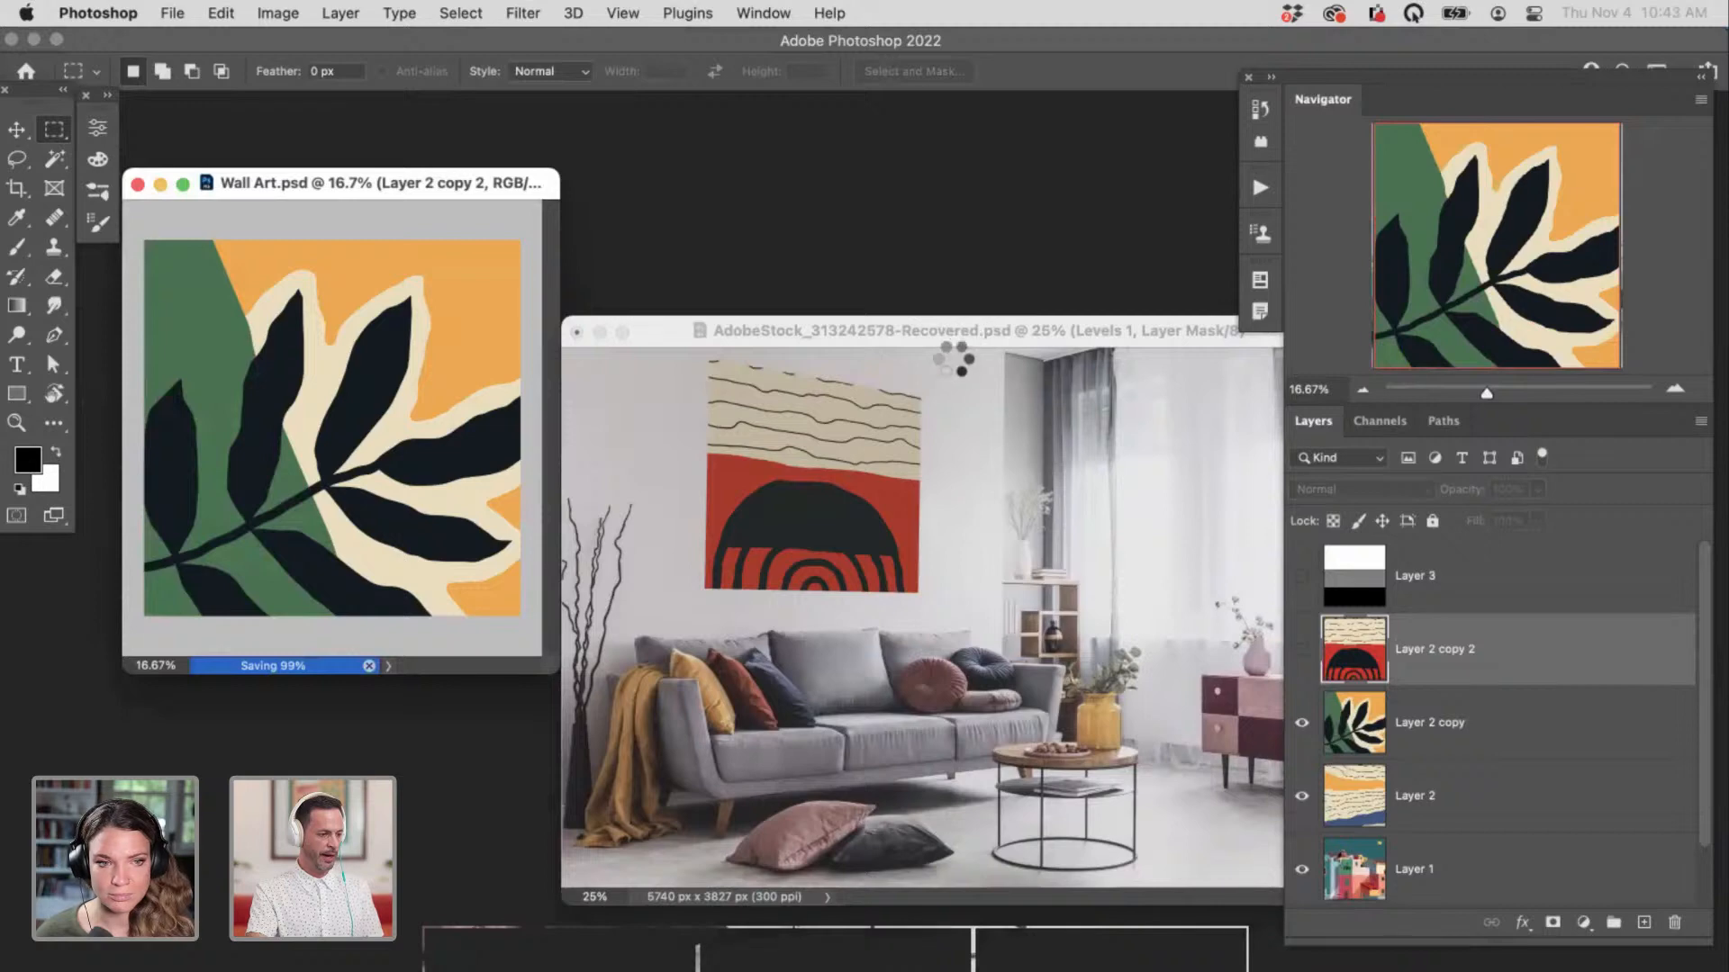
left_click(949, 351)
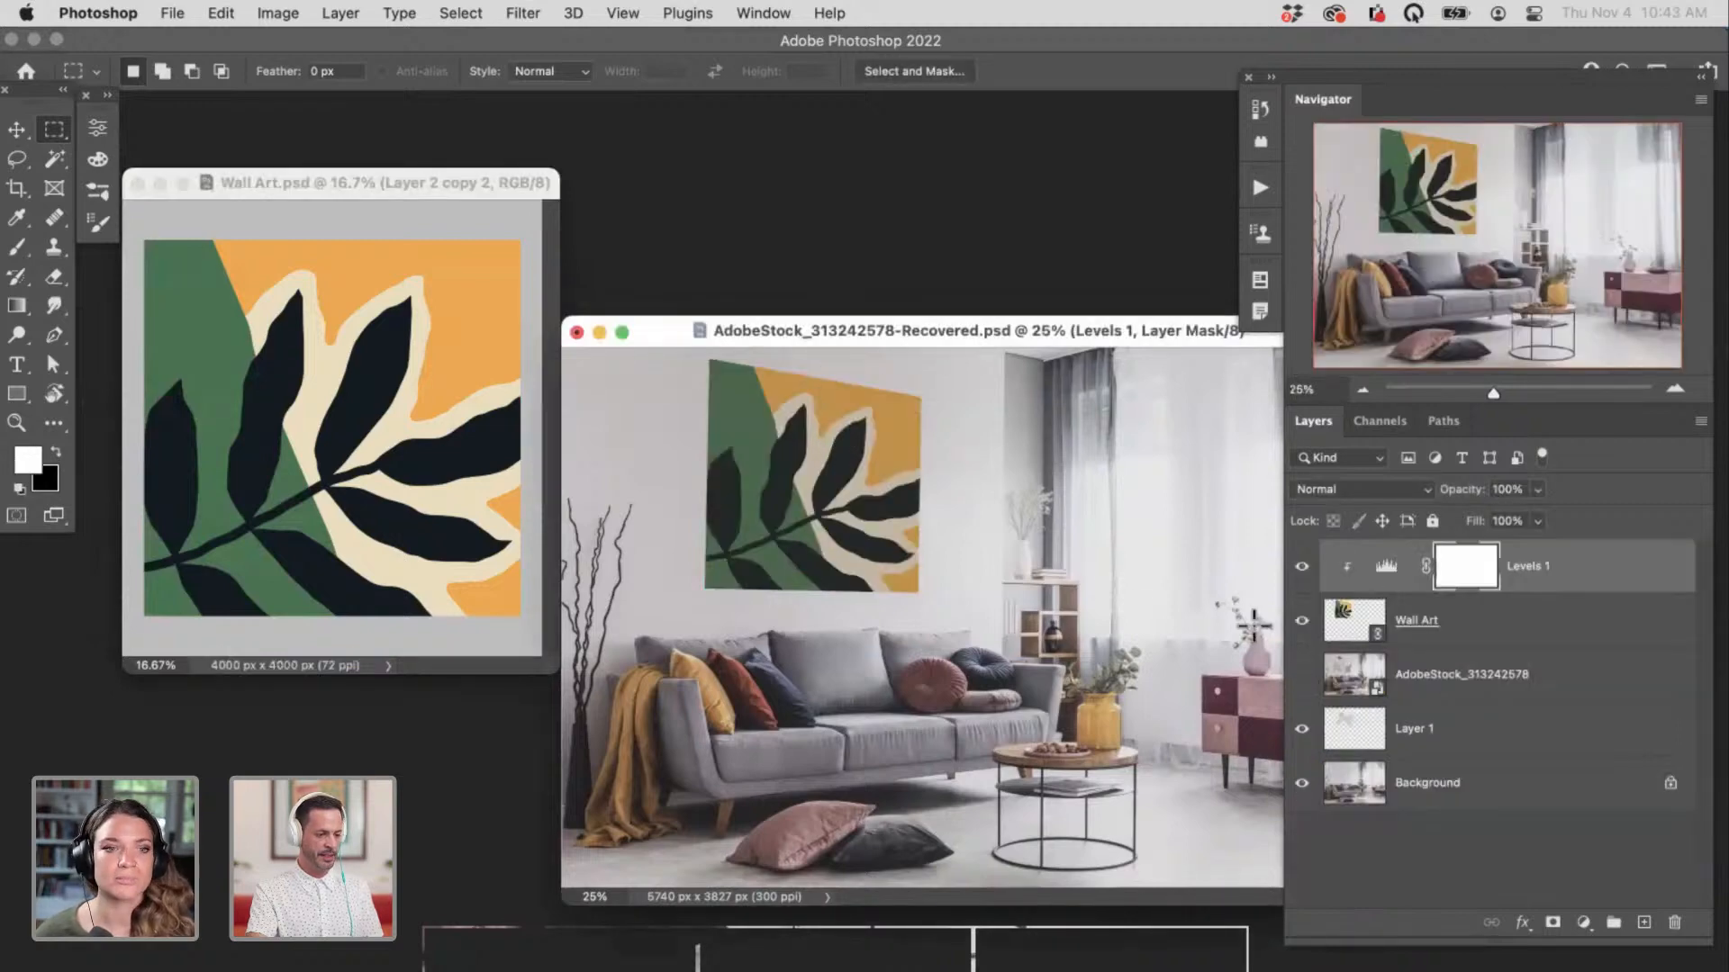
Step: Hide the leaf artwork layer, Layer 2 copy, in Wall Art.psd and save to update the linked wall art
left_click(543, 290)
left_click(1302, 723)
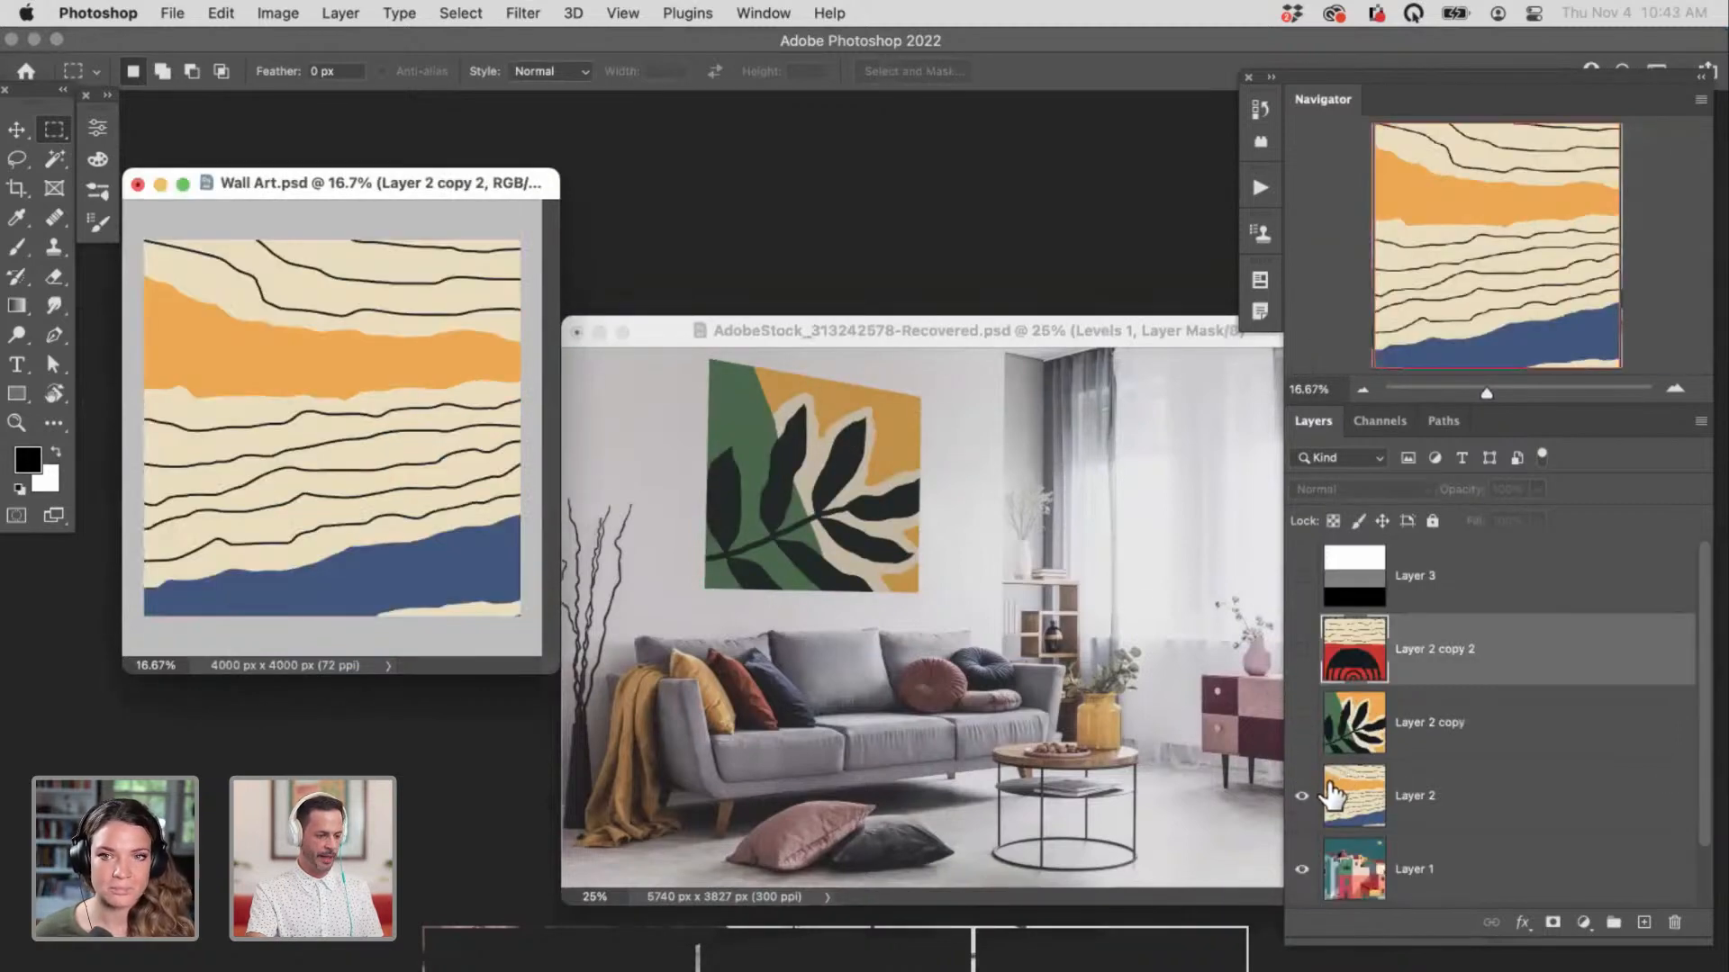
key("super+s")
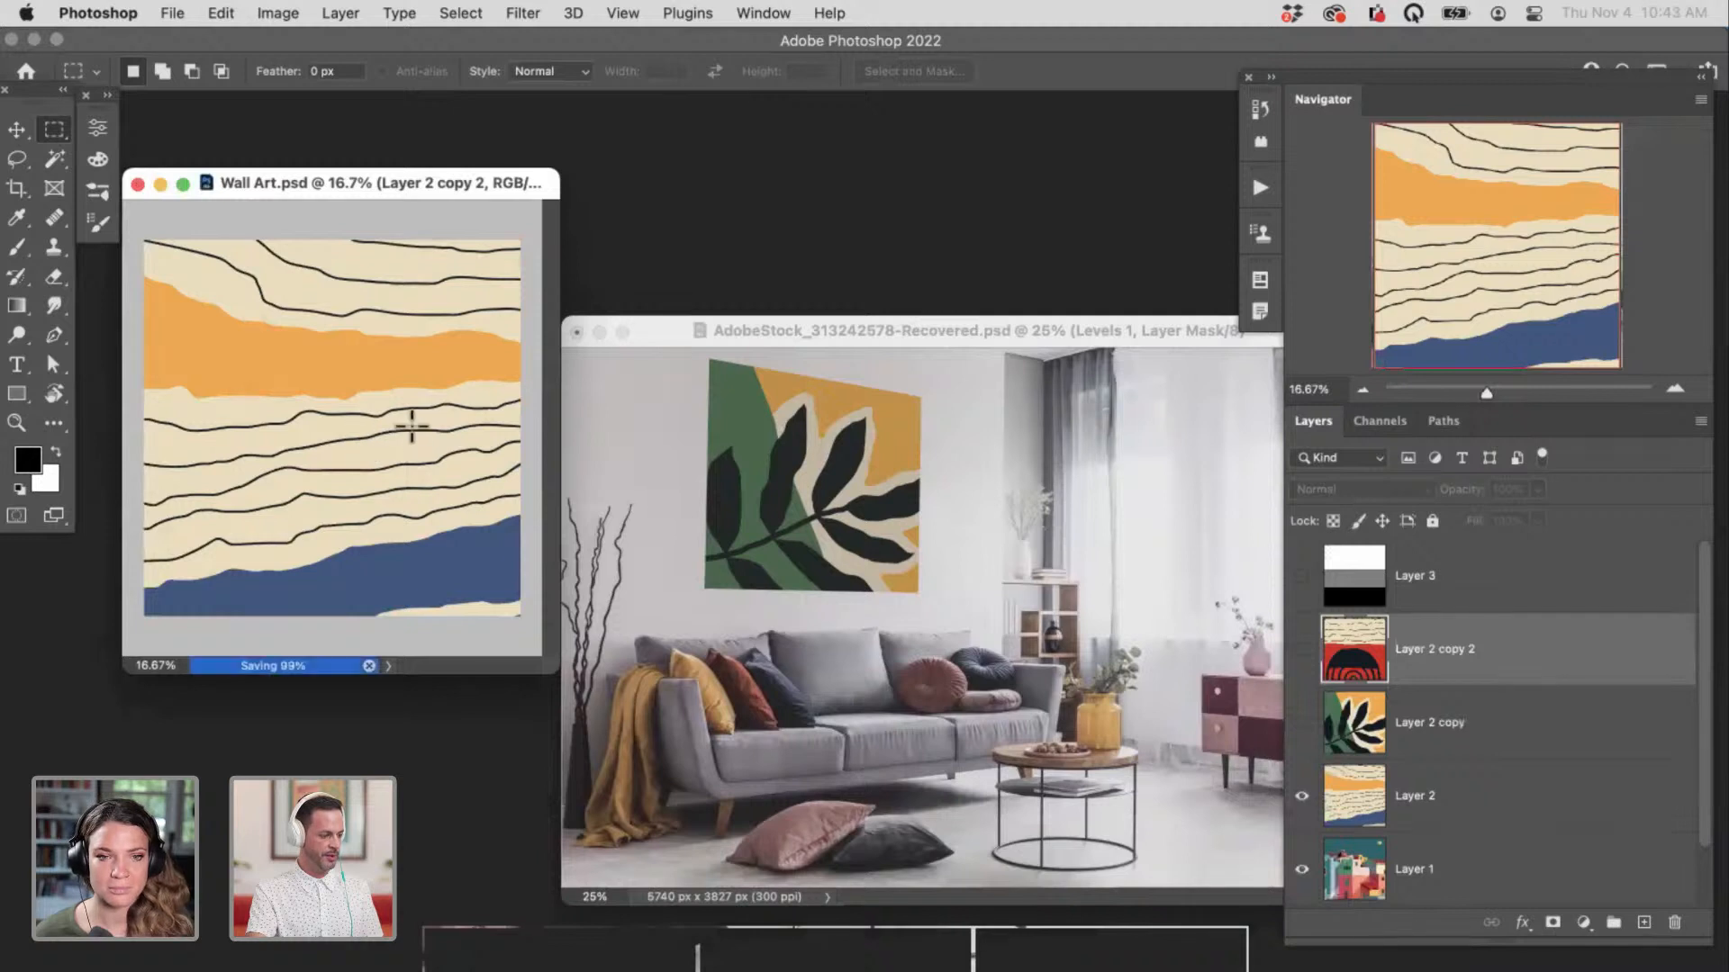
left_click(1041, 333)
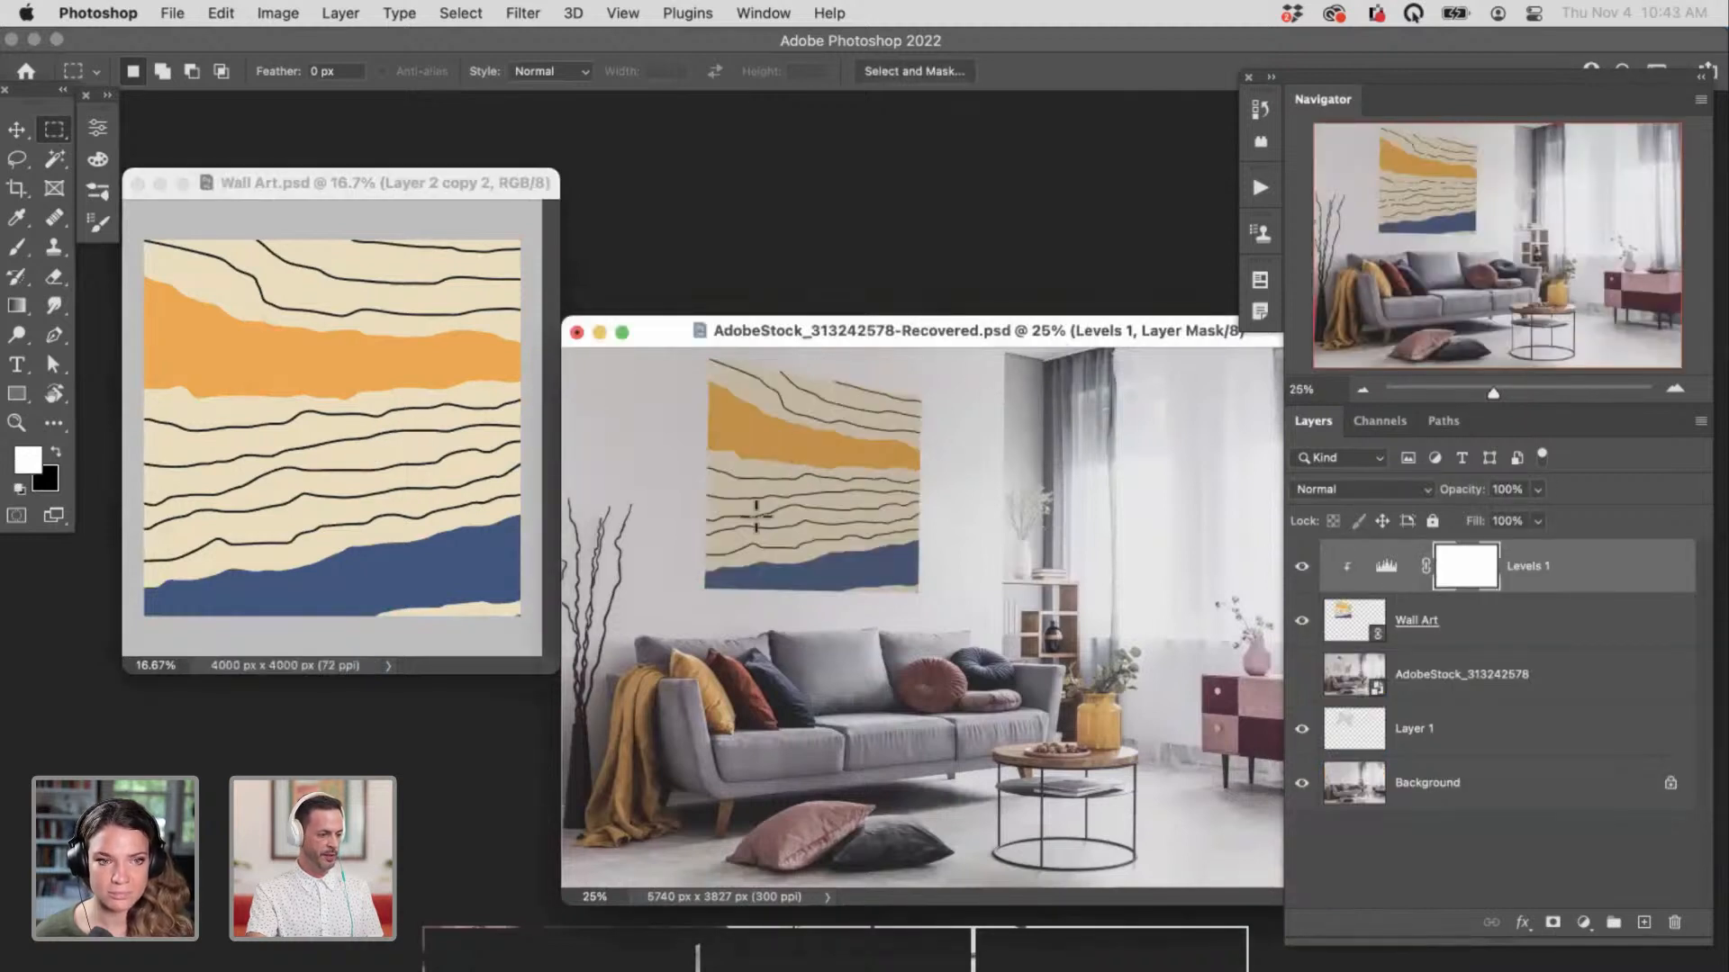
Step: Hide Layer 2 and select Layer 1 in Wall Art.psd, saving it to put the village artwork on the wall
left_click(468, 465)
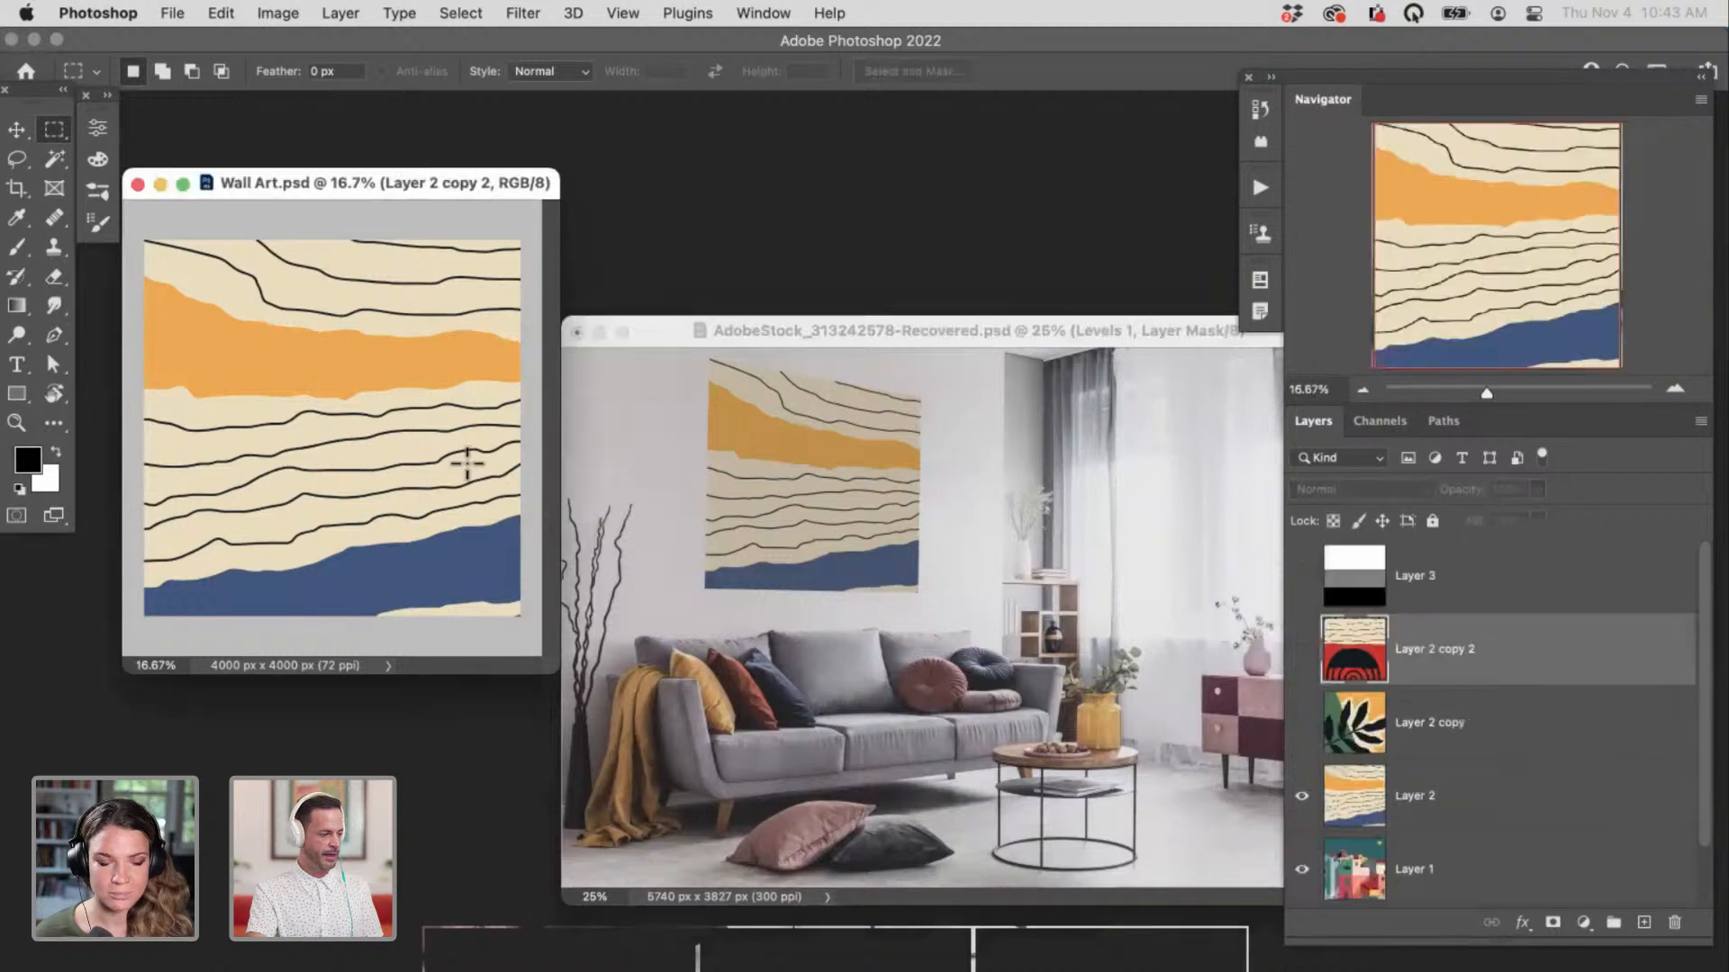
left_click(1302, 796)
left_click(1450, 846)
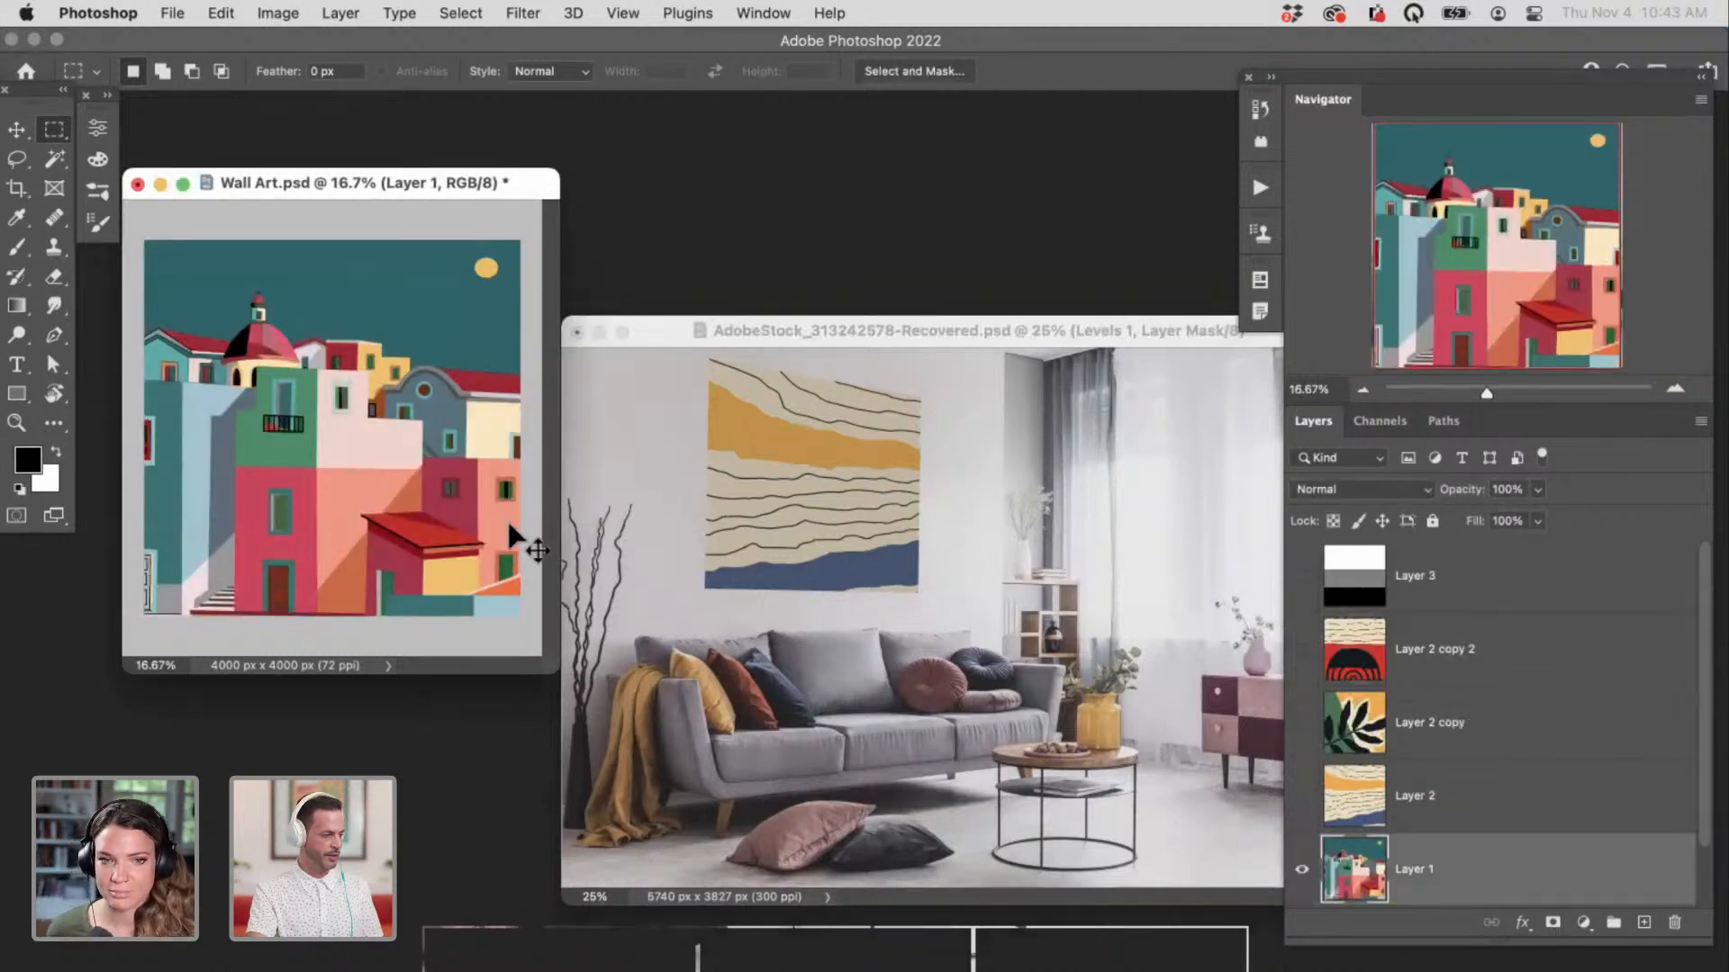
key("super+s")
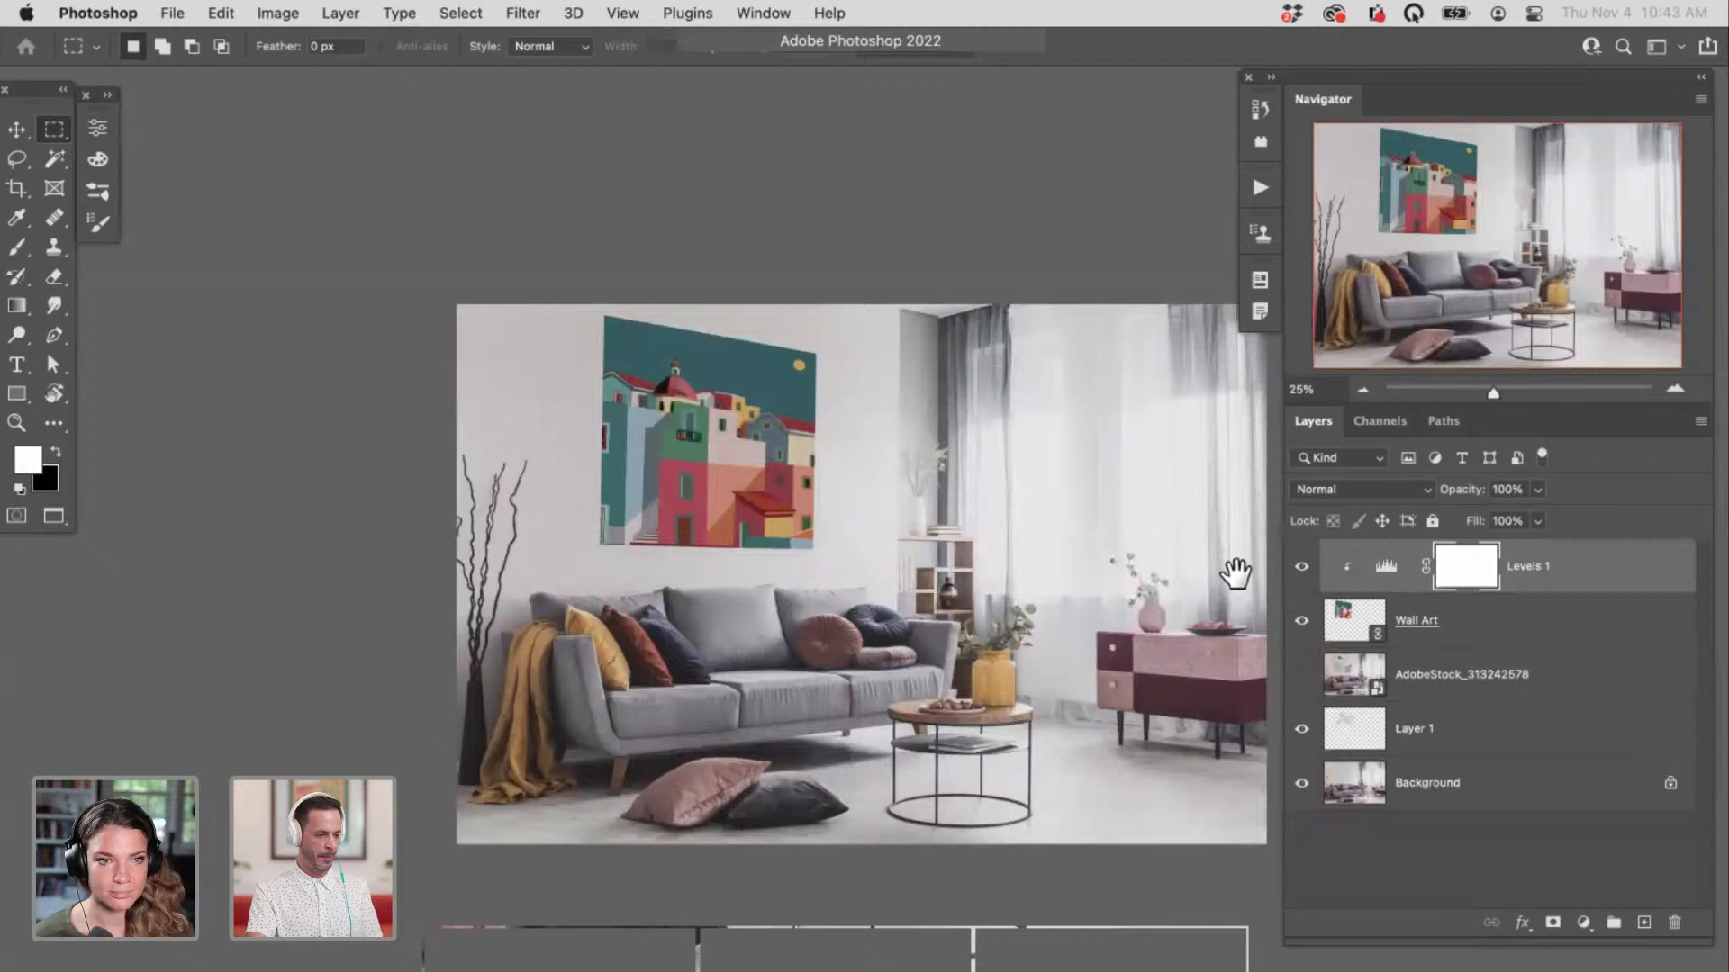
Step: Compare the village artwork in the room with and without the Levels 1 adjustment, leaving the adjustment visible
scroll(1078, 629, "up", 4)
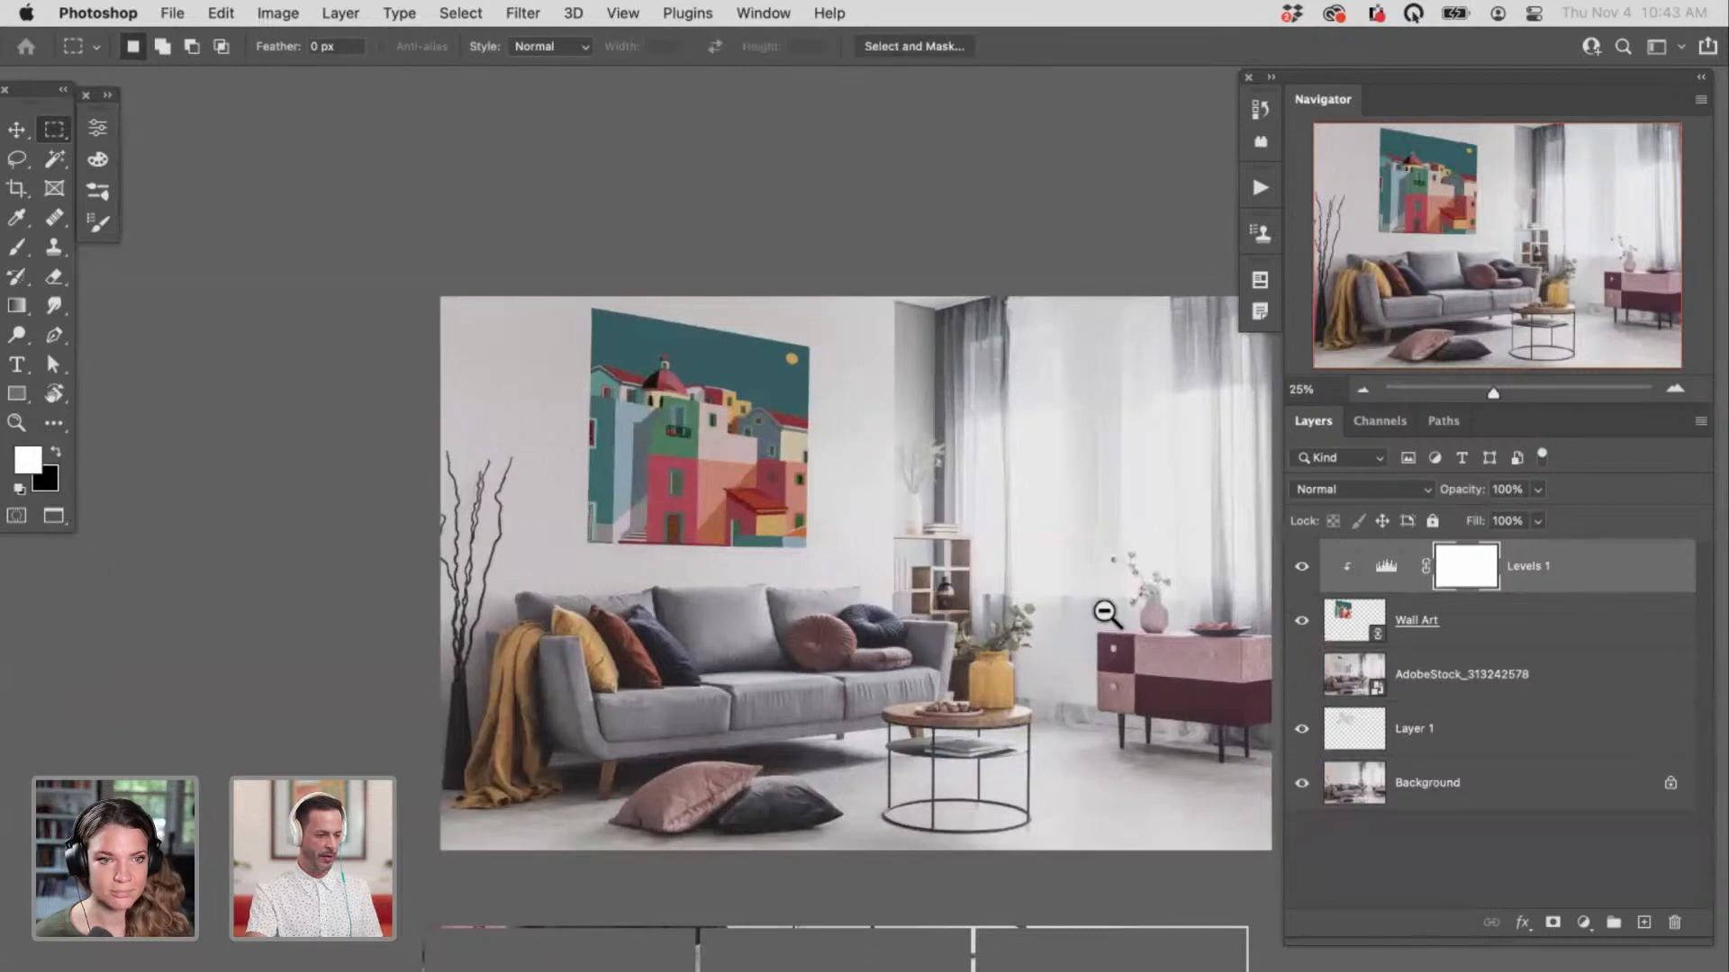
left_click_drag(1078, 629, 1134, 607)
left_click(1301, 568)
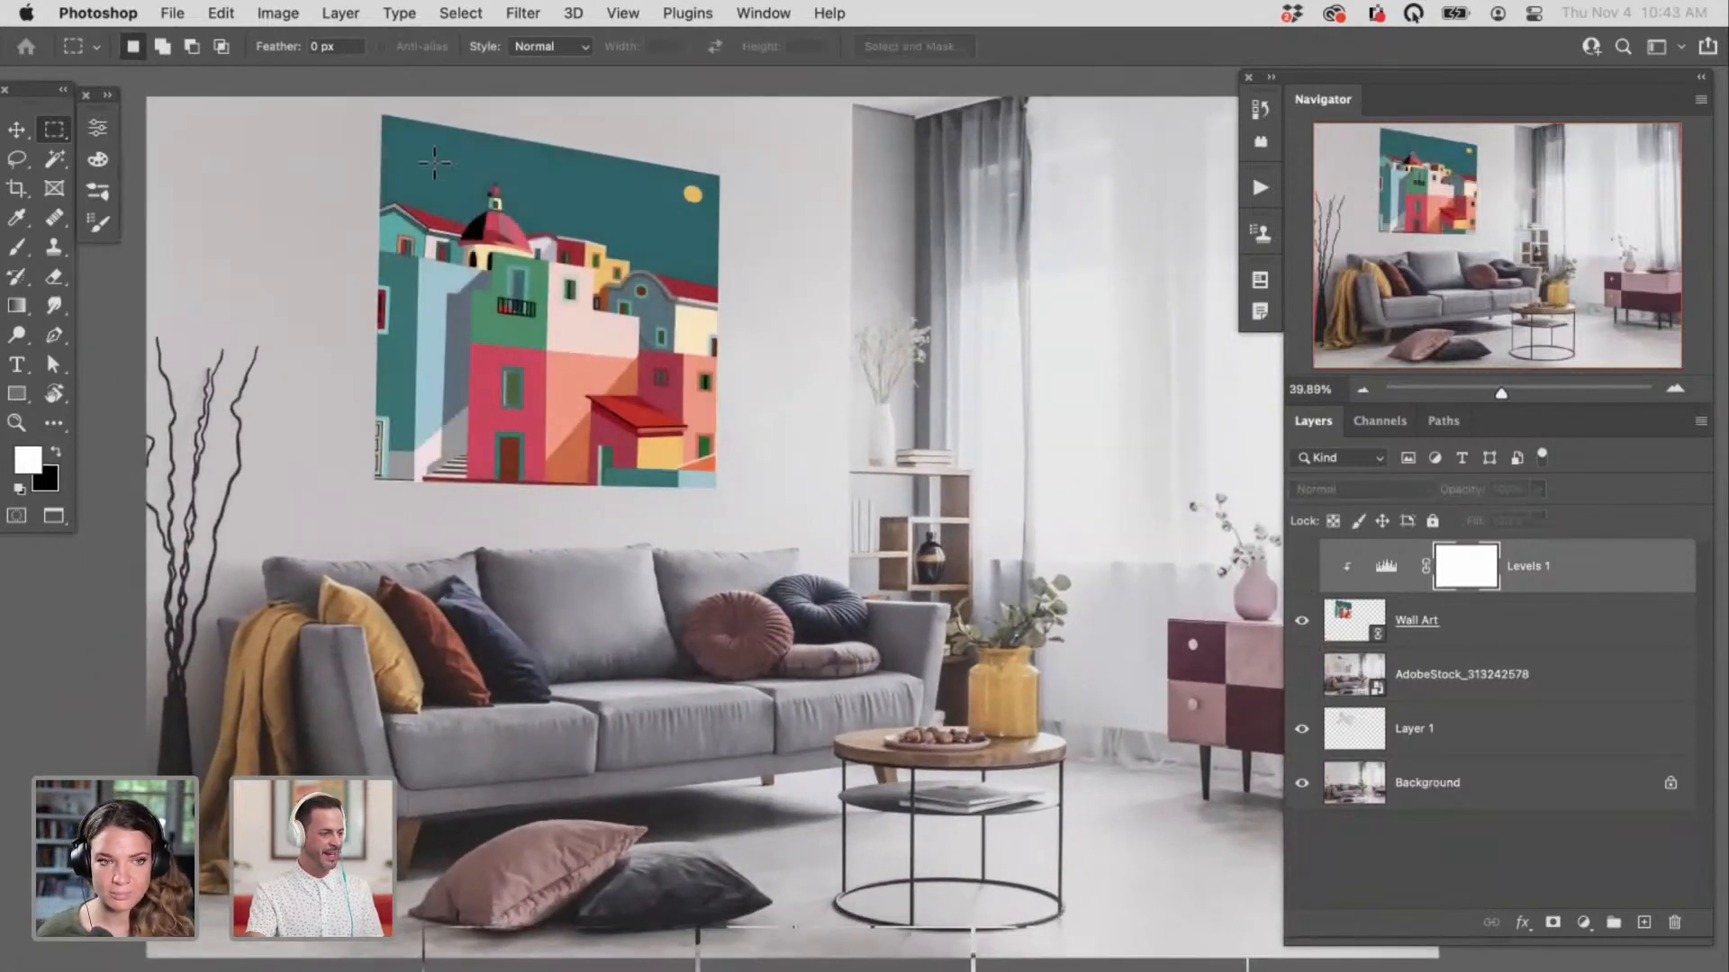
left_click(1301, 567)
left_click(1301, 567)
left_click(1301, 567)
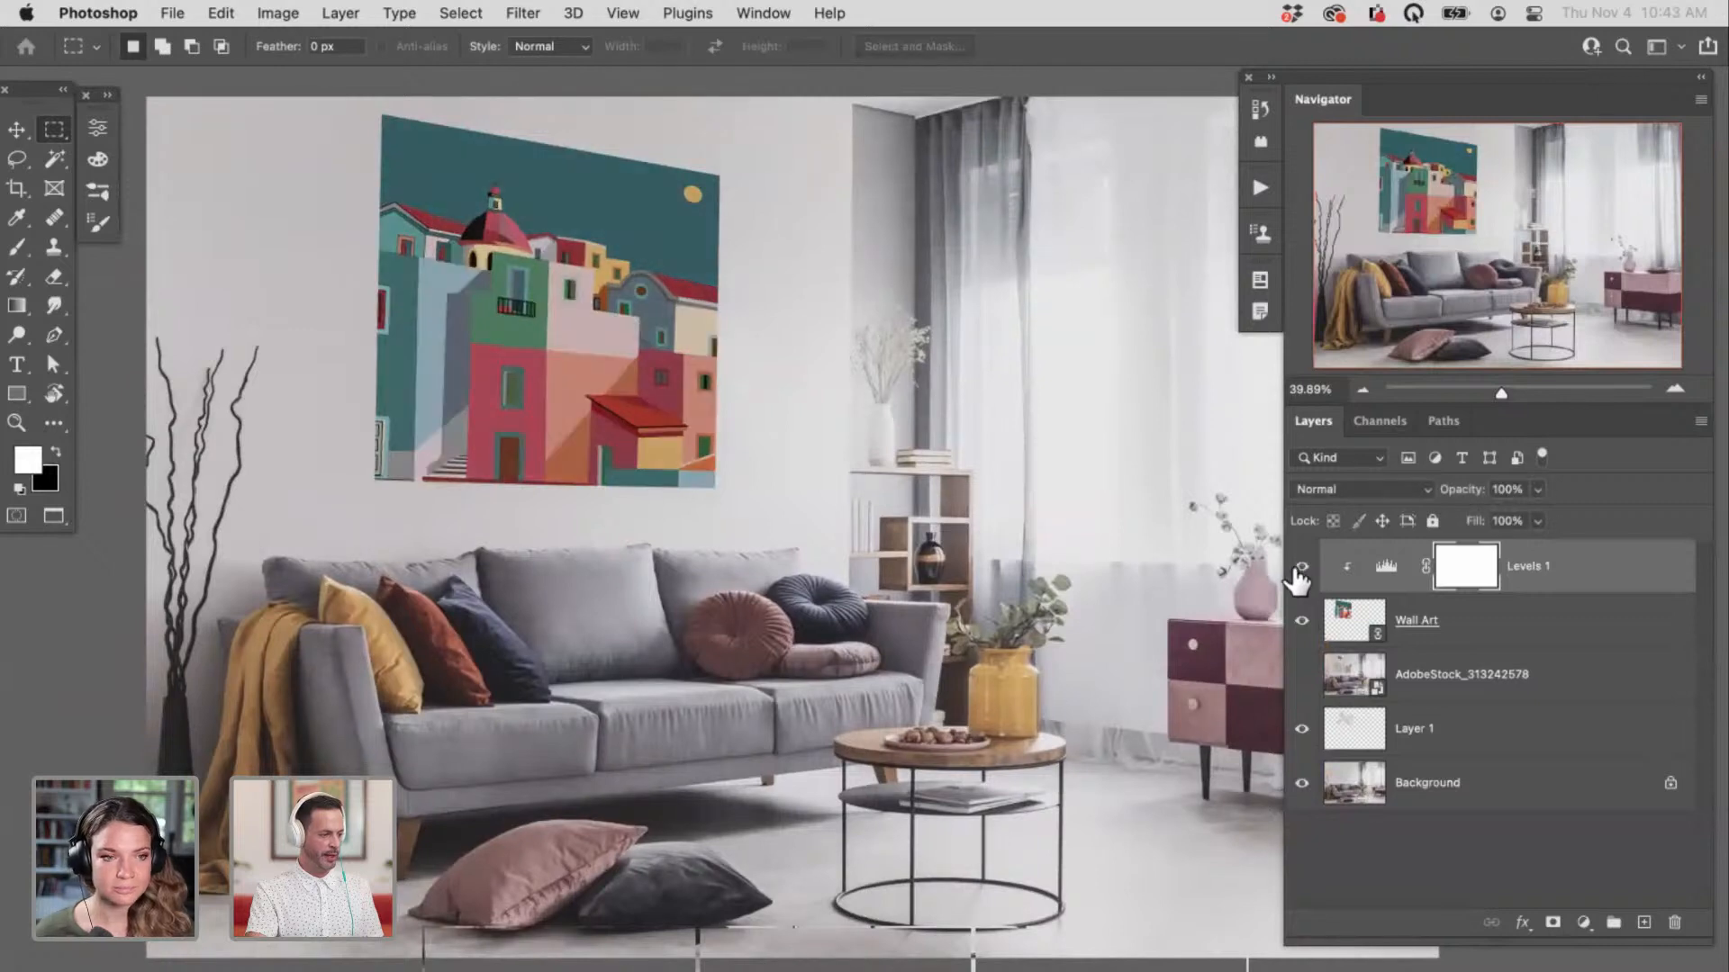
Step: Add a Drop Shadow layer style to the Wall Art layer
scroll(501, 413, "up", 5)
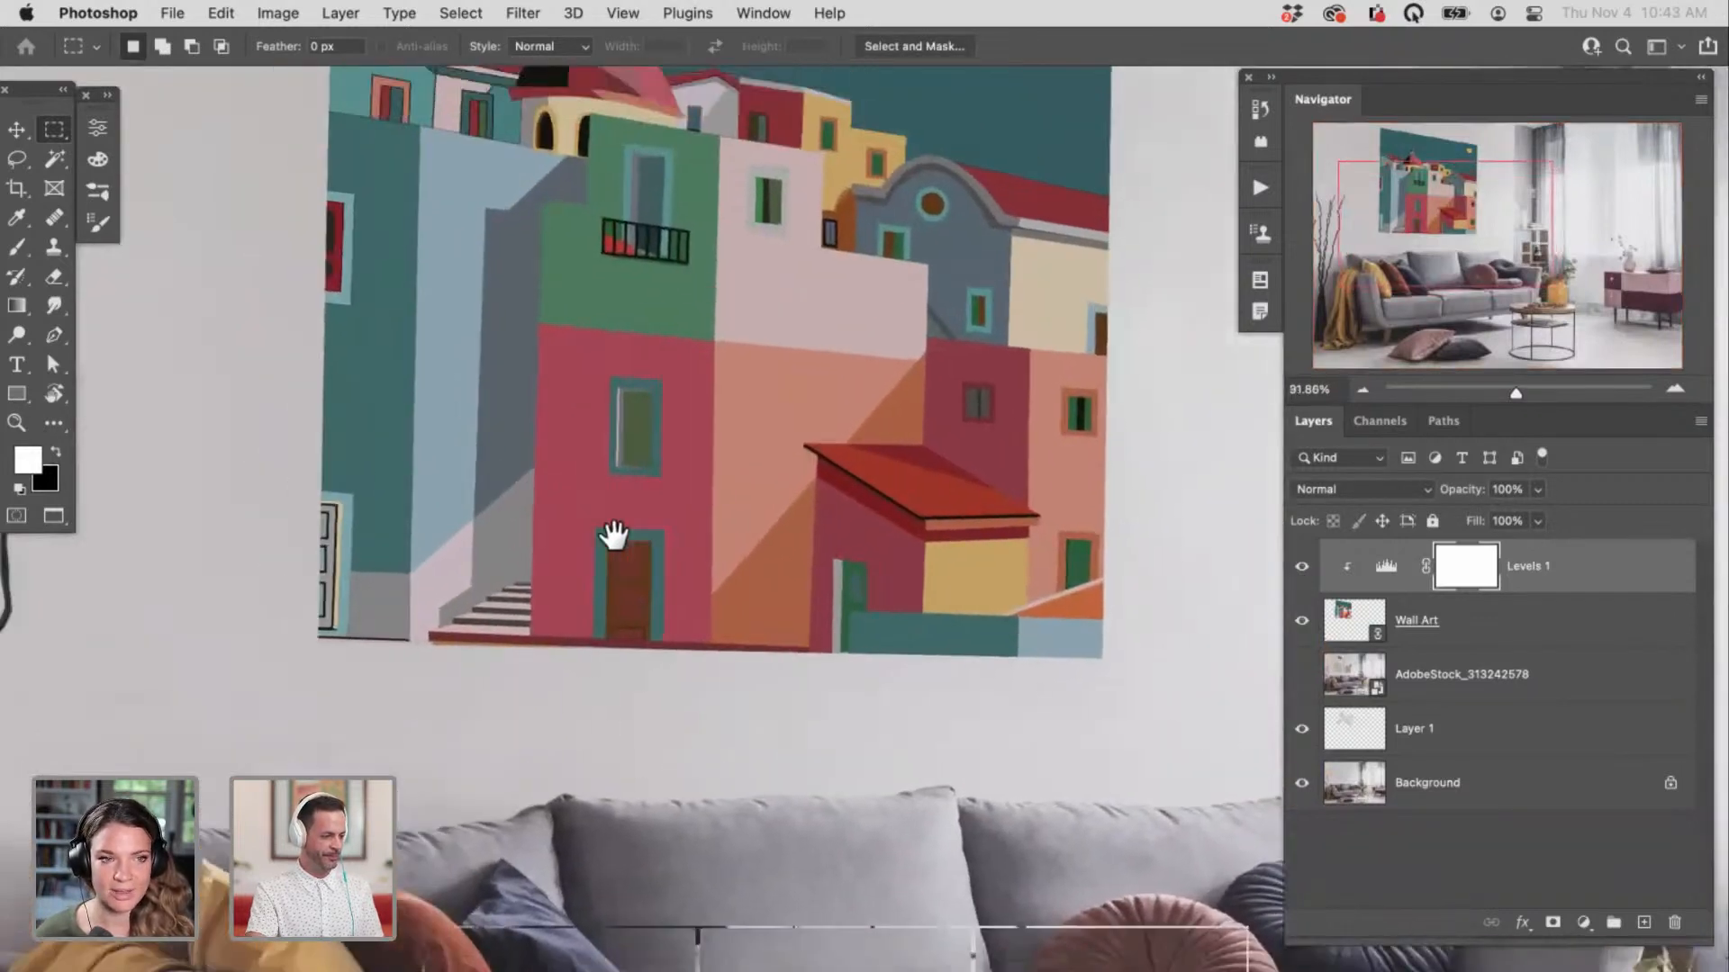
left_click_drag(612, 535, 628, 625)
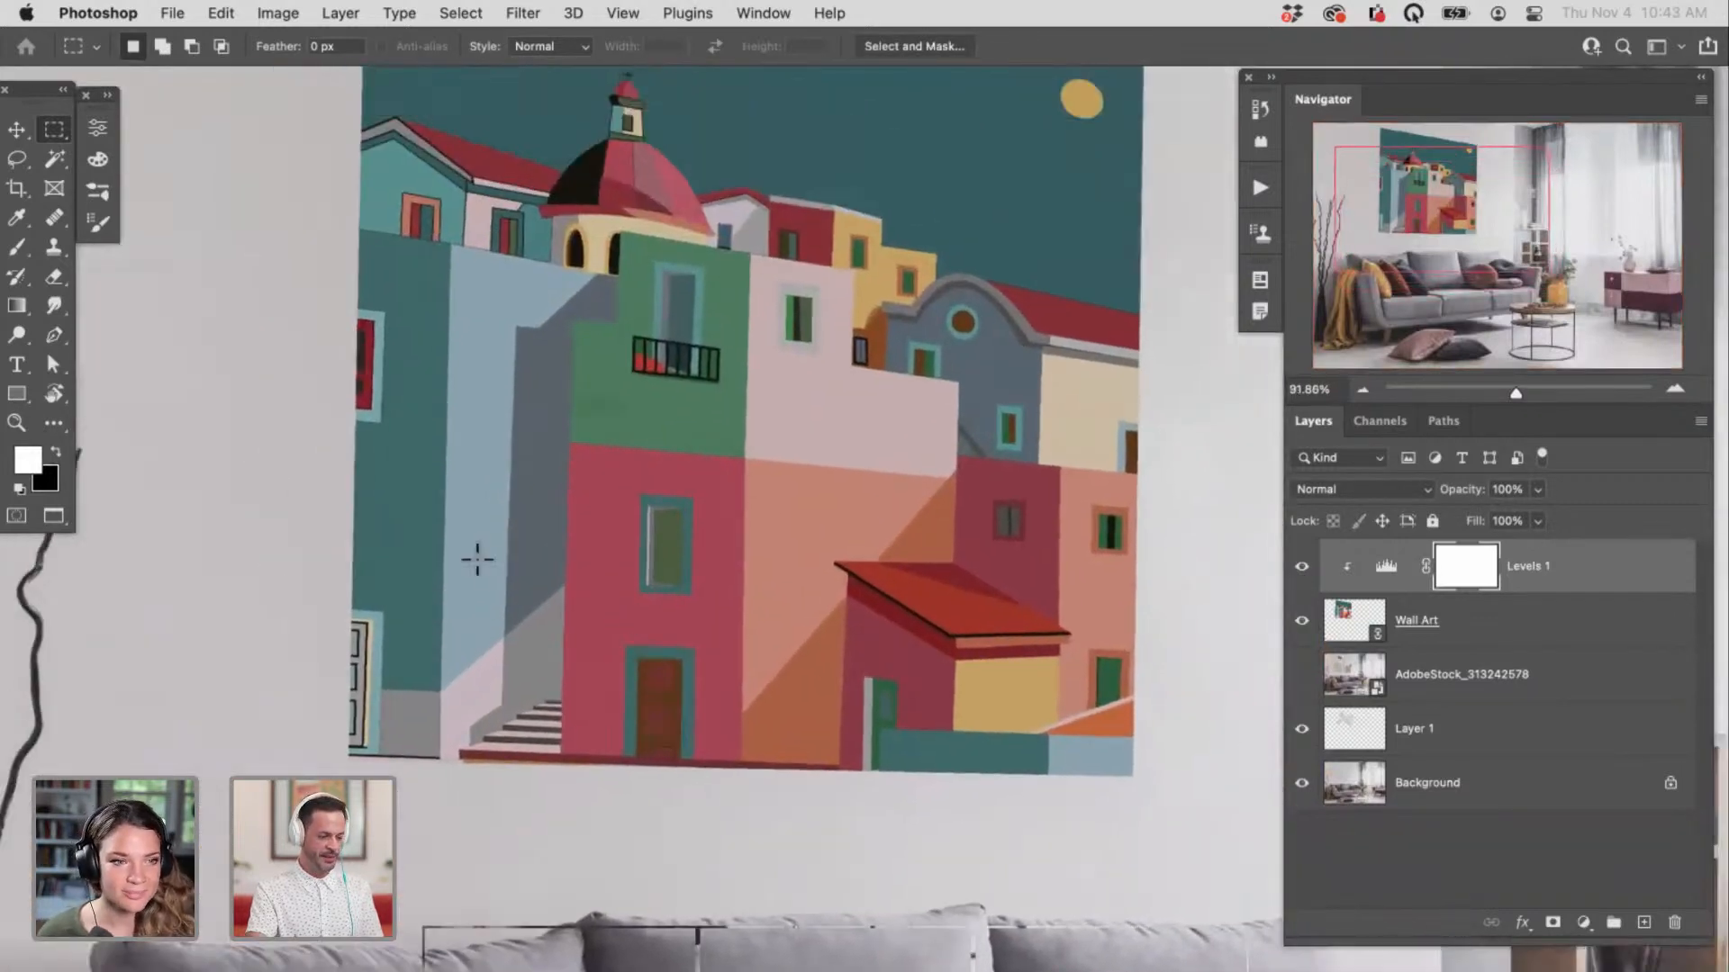
key("super+minus")
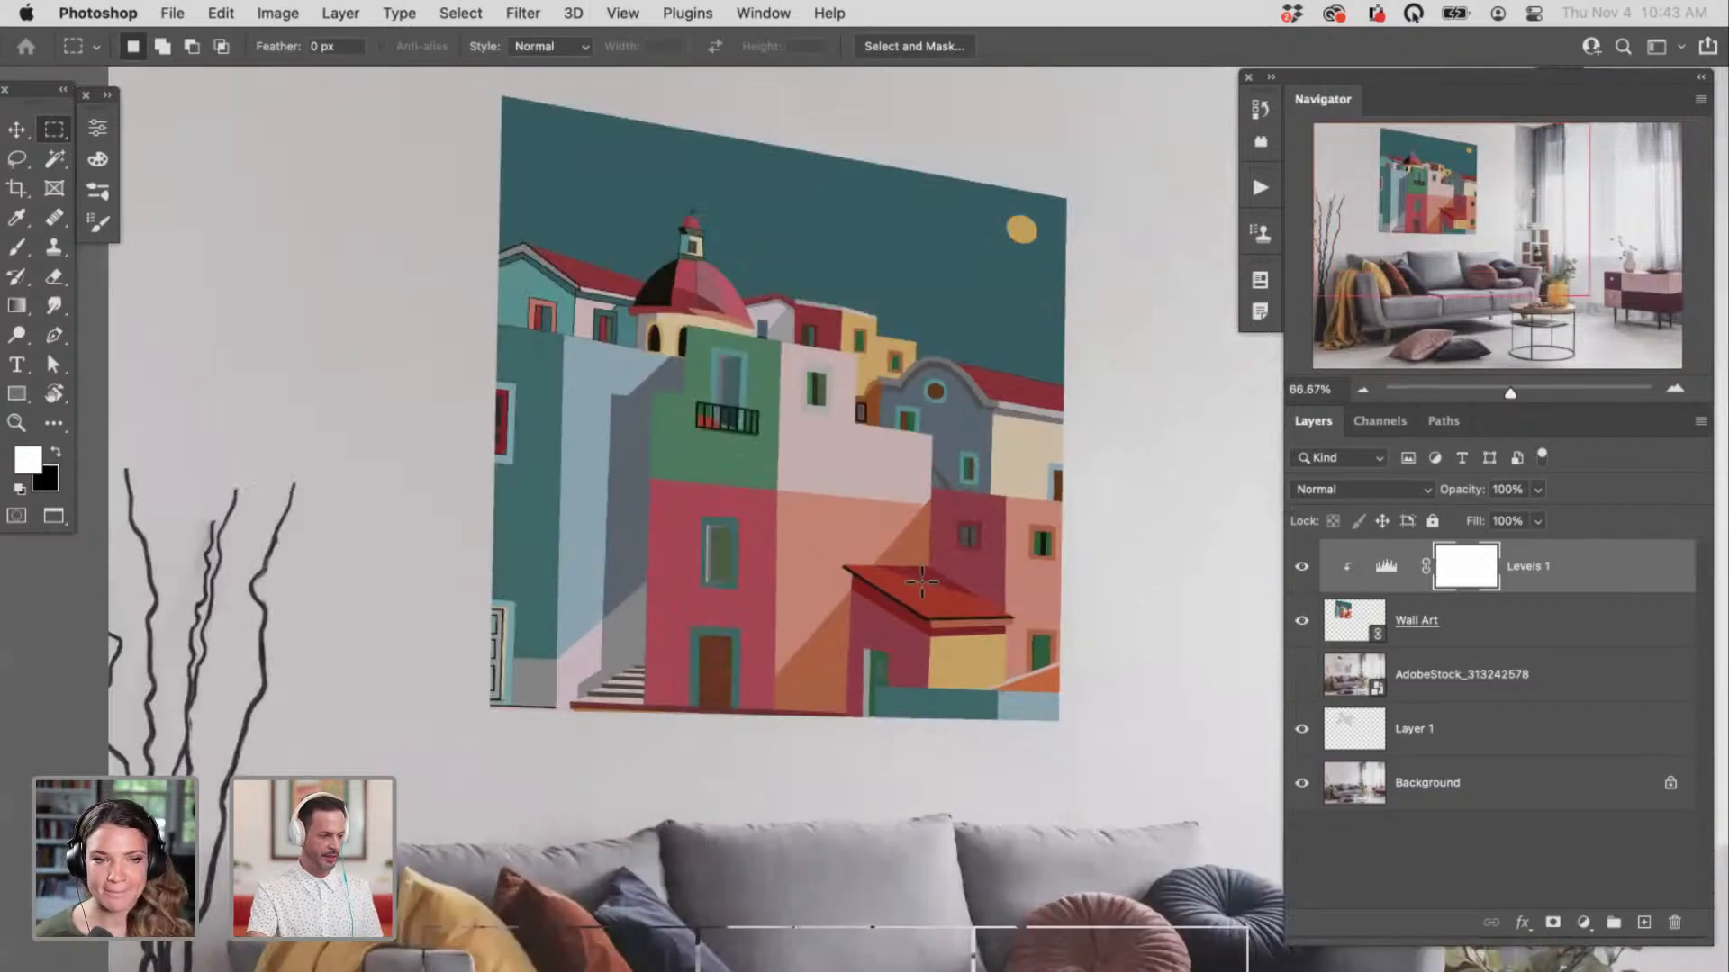
key("super+equal")
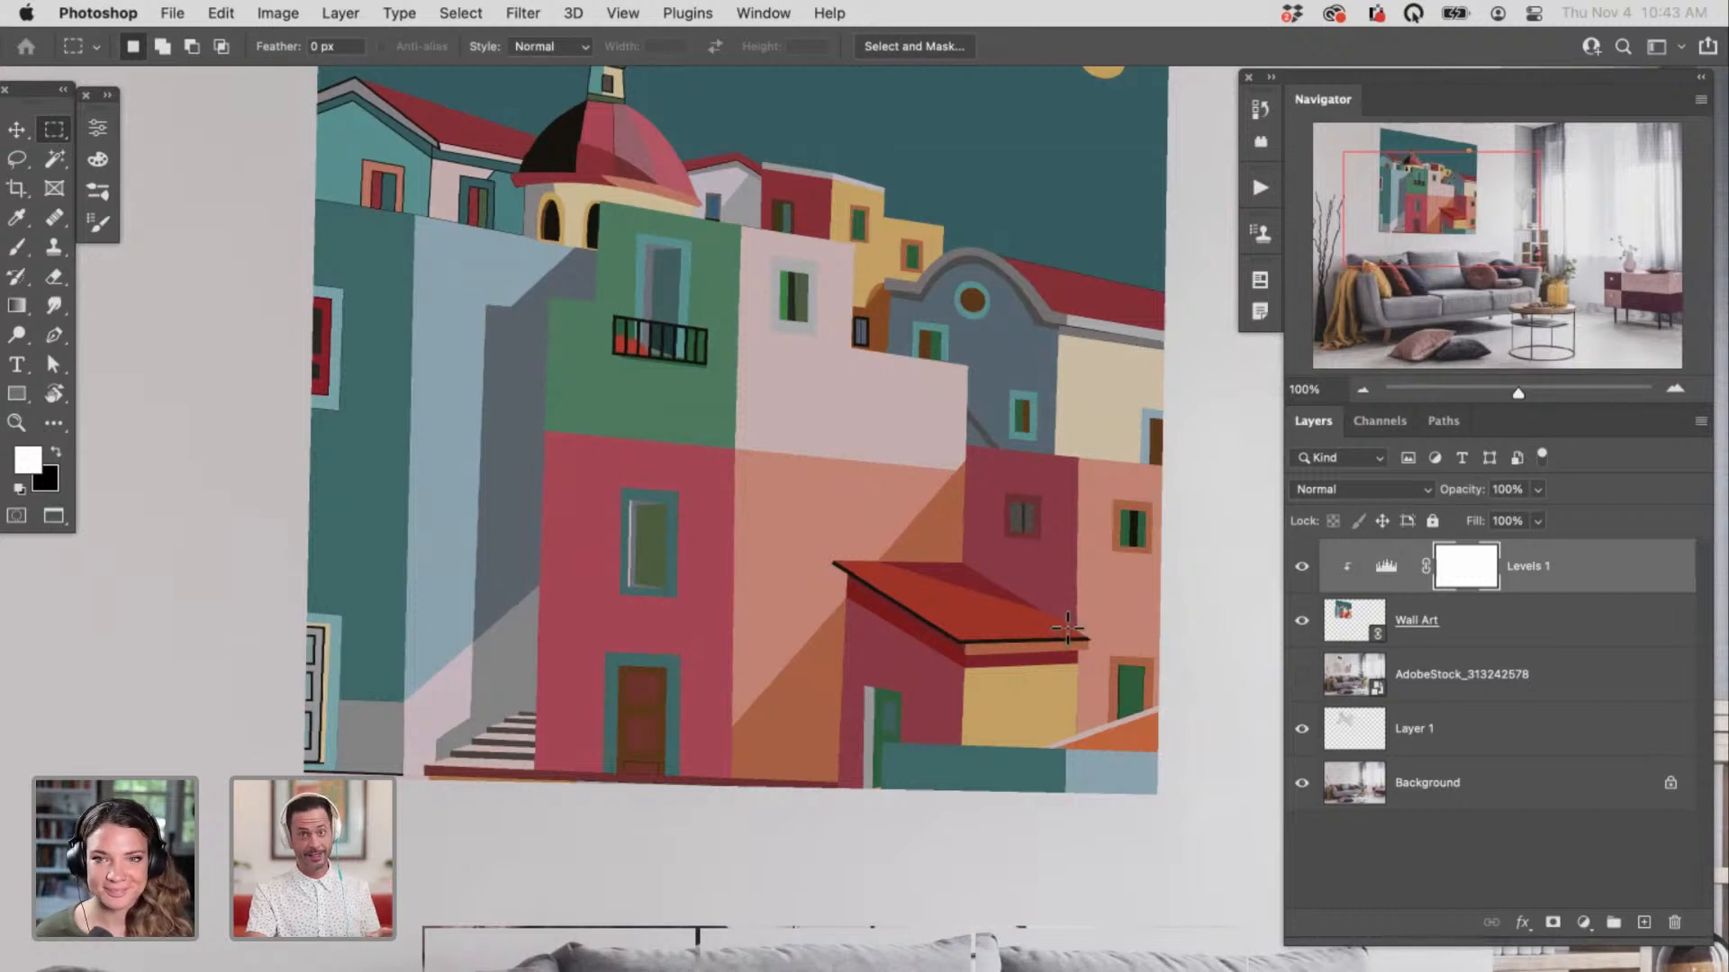
left_click(1513, 635)
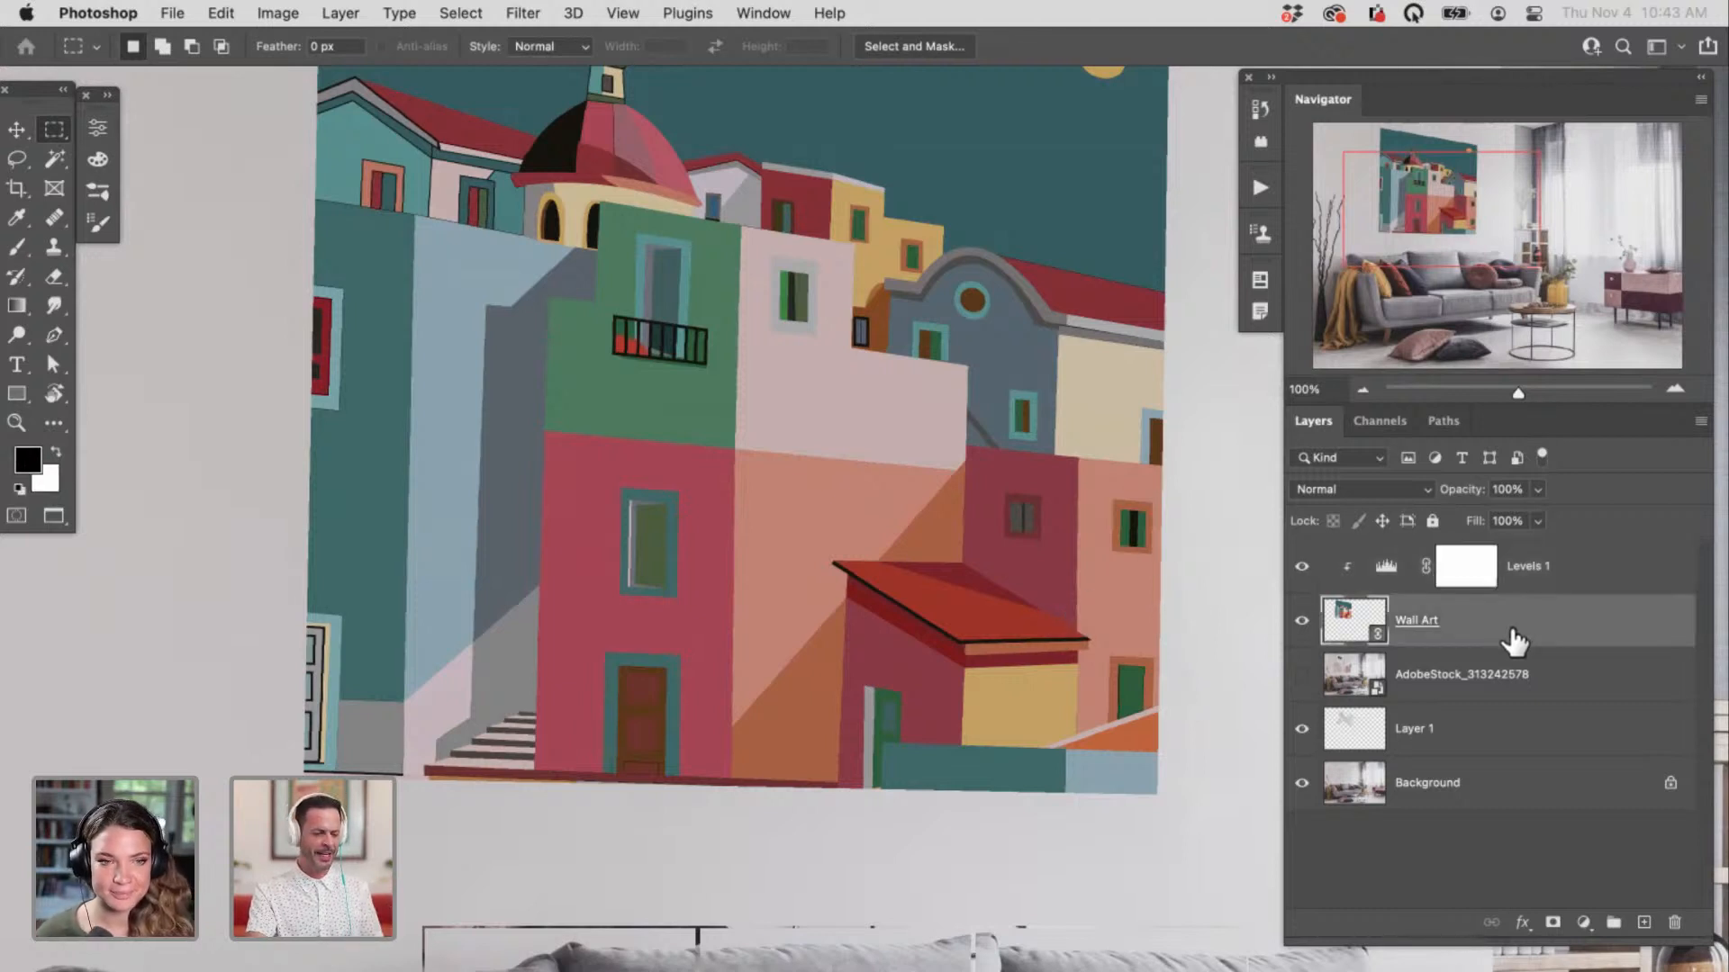
left_click_drag(665, 746, 715, 698)
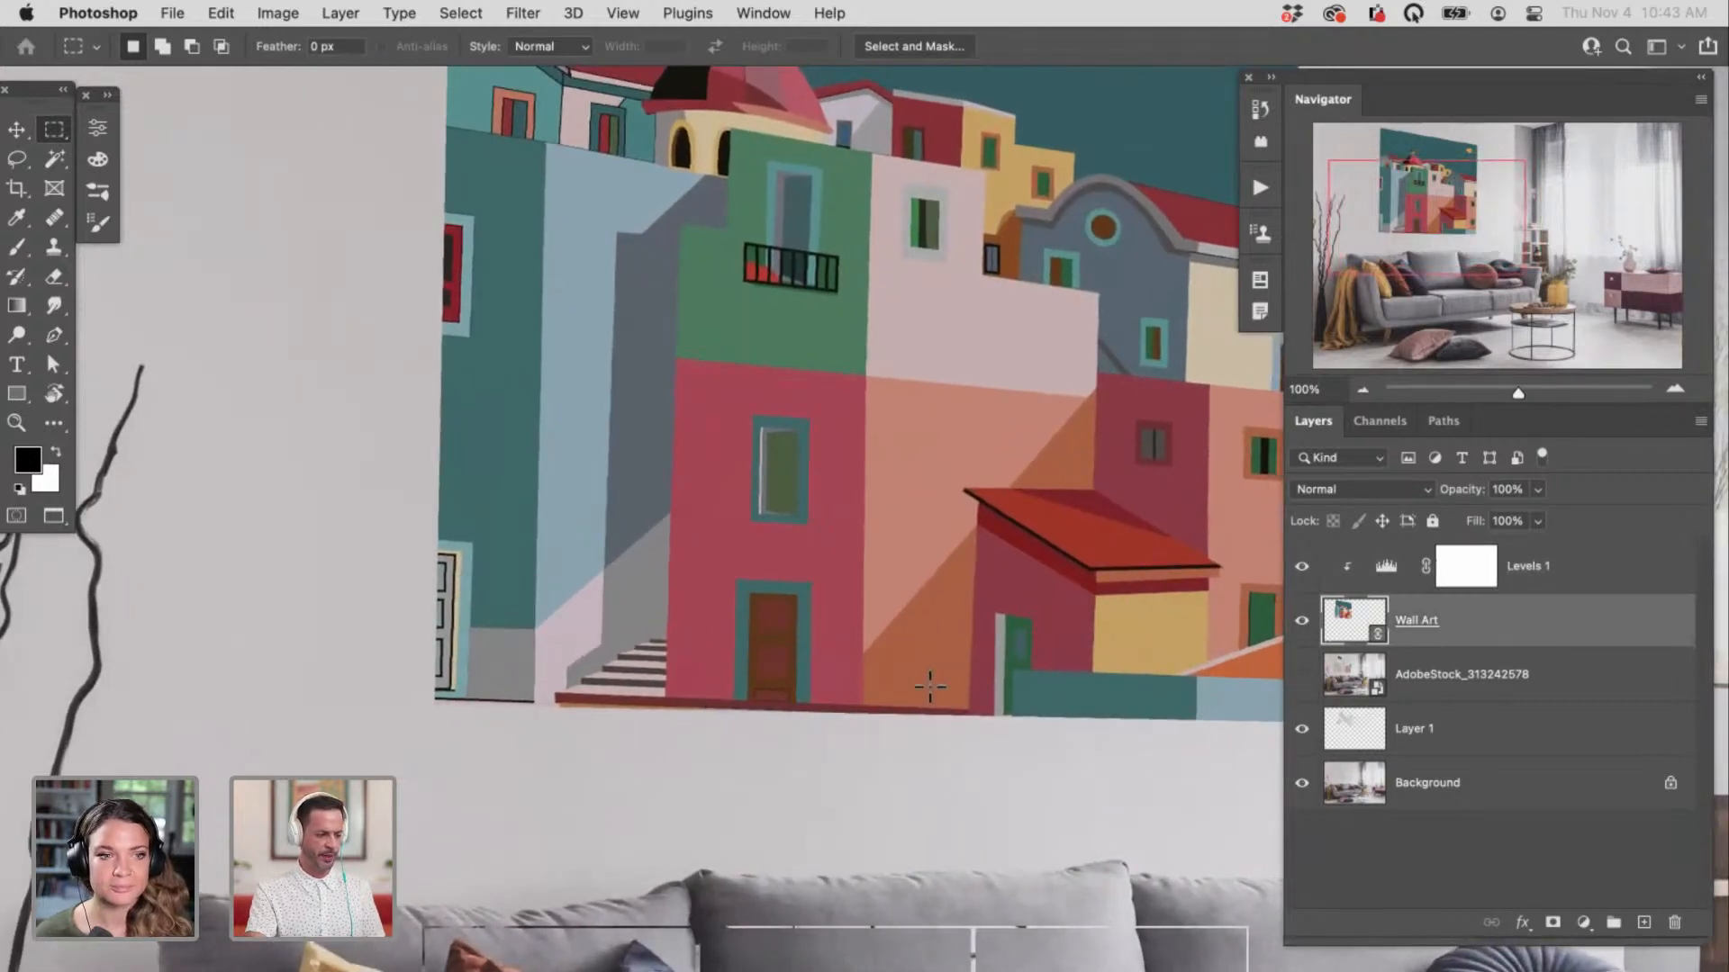
double_click(1558, 630)
left_click_drag(720, 353, 770, 401)
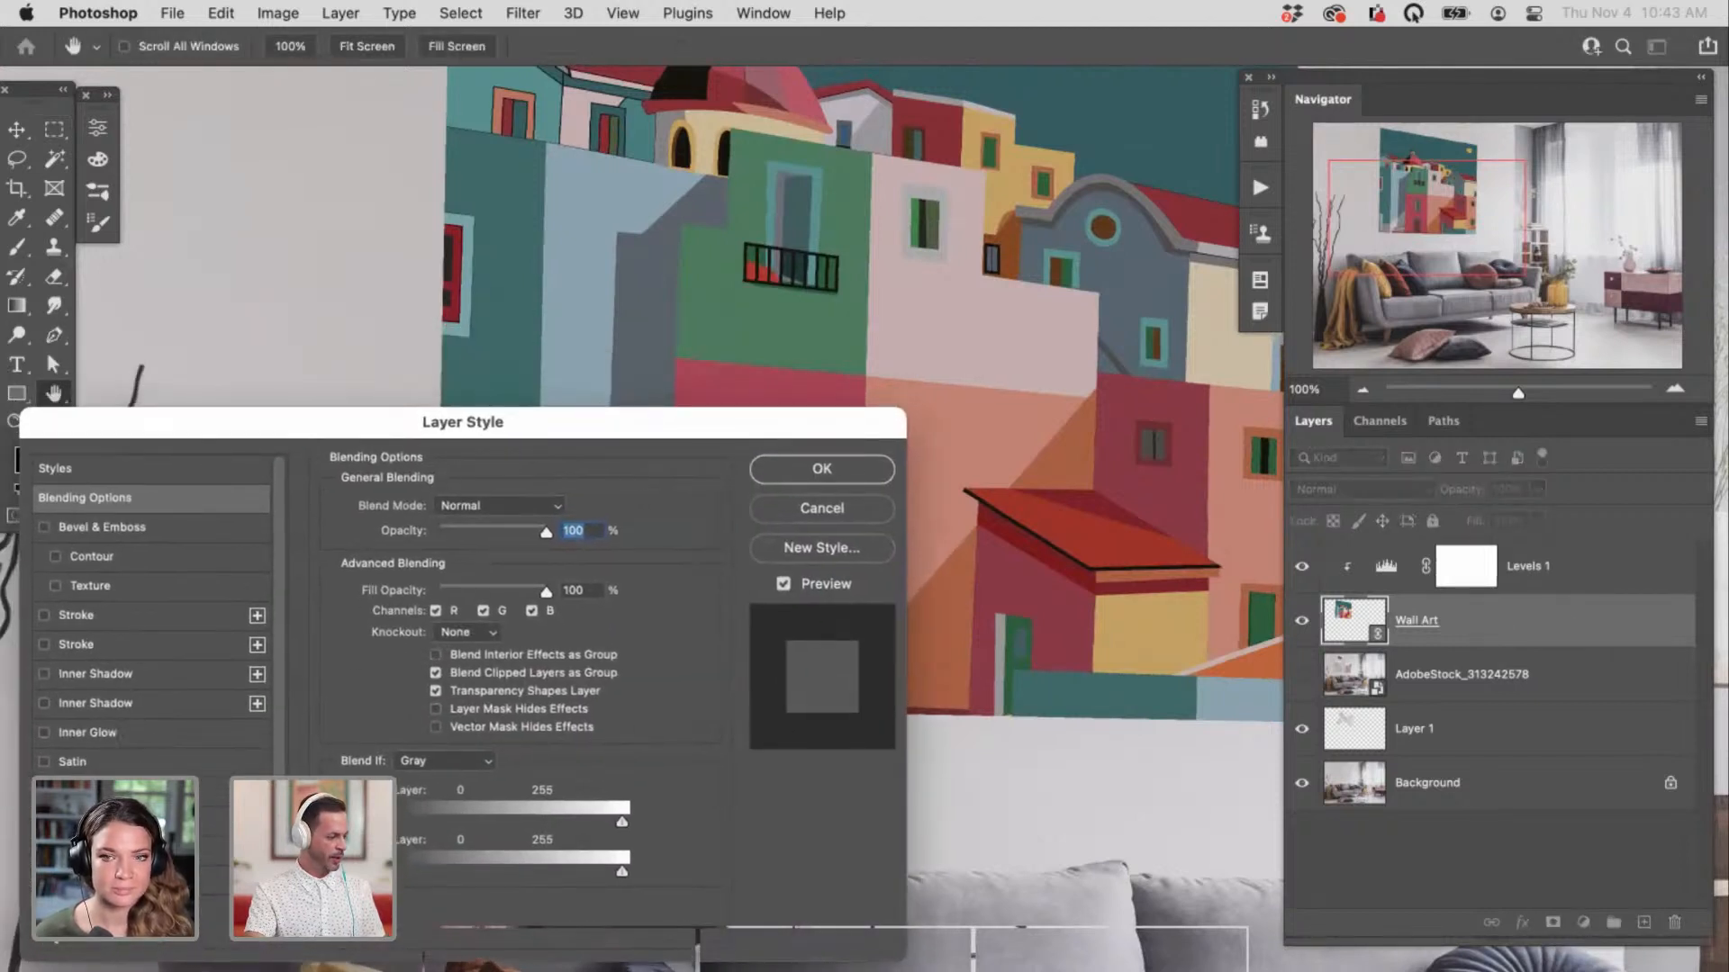
left_click(94, 909)
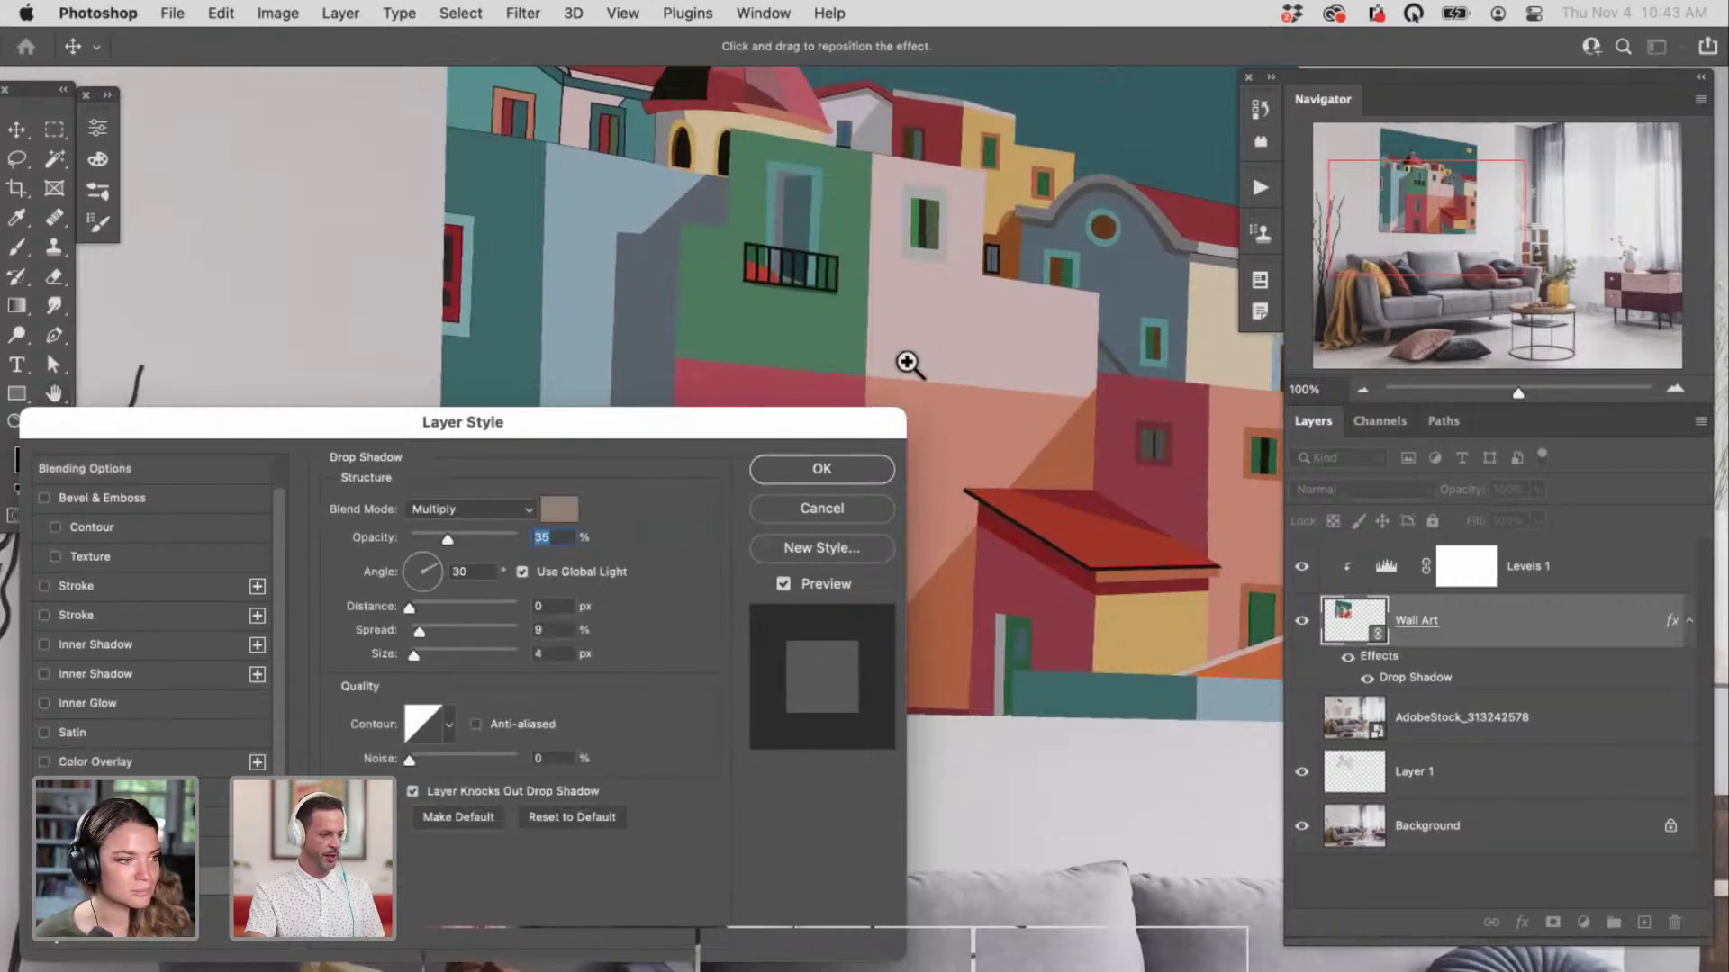
Step: Set the Wall Art drop shadow's color to a gray sampled from the shaded wall strip beside the curtain
left_click_drag(927, 364, 689, 324)
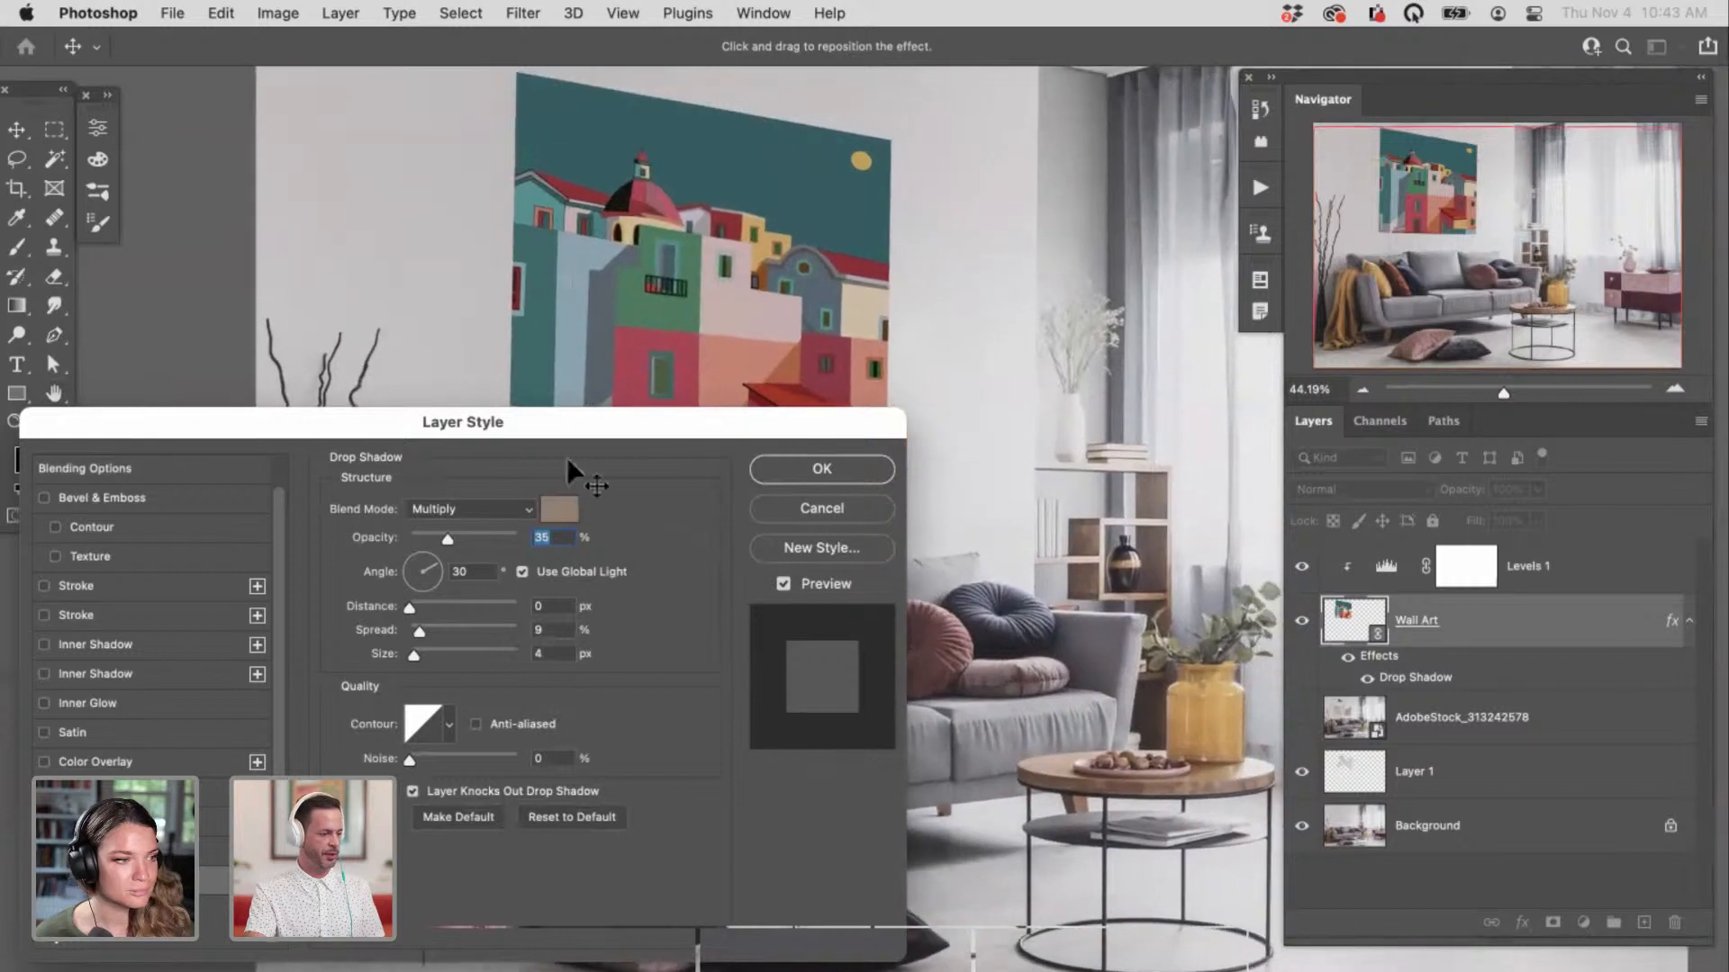
scroll(153, 630, "down", 1)
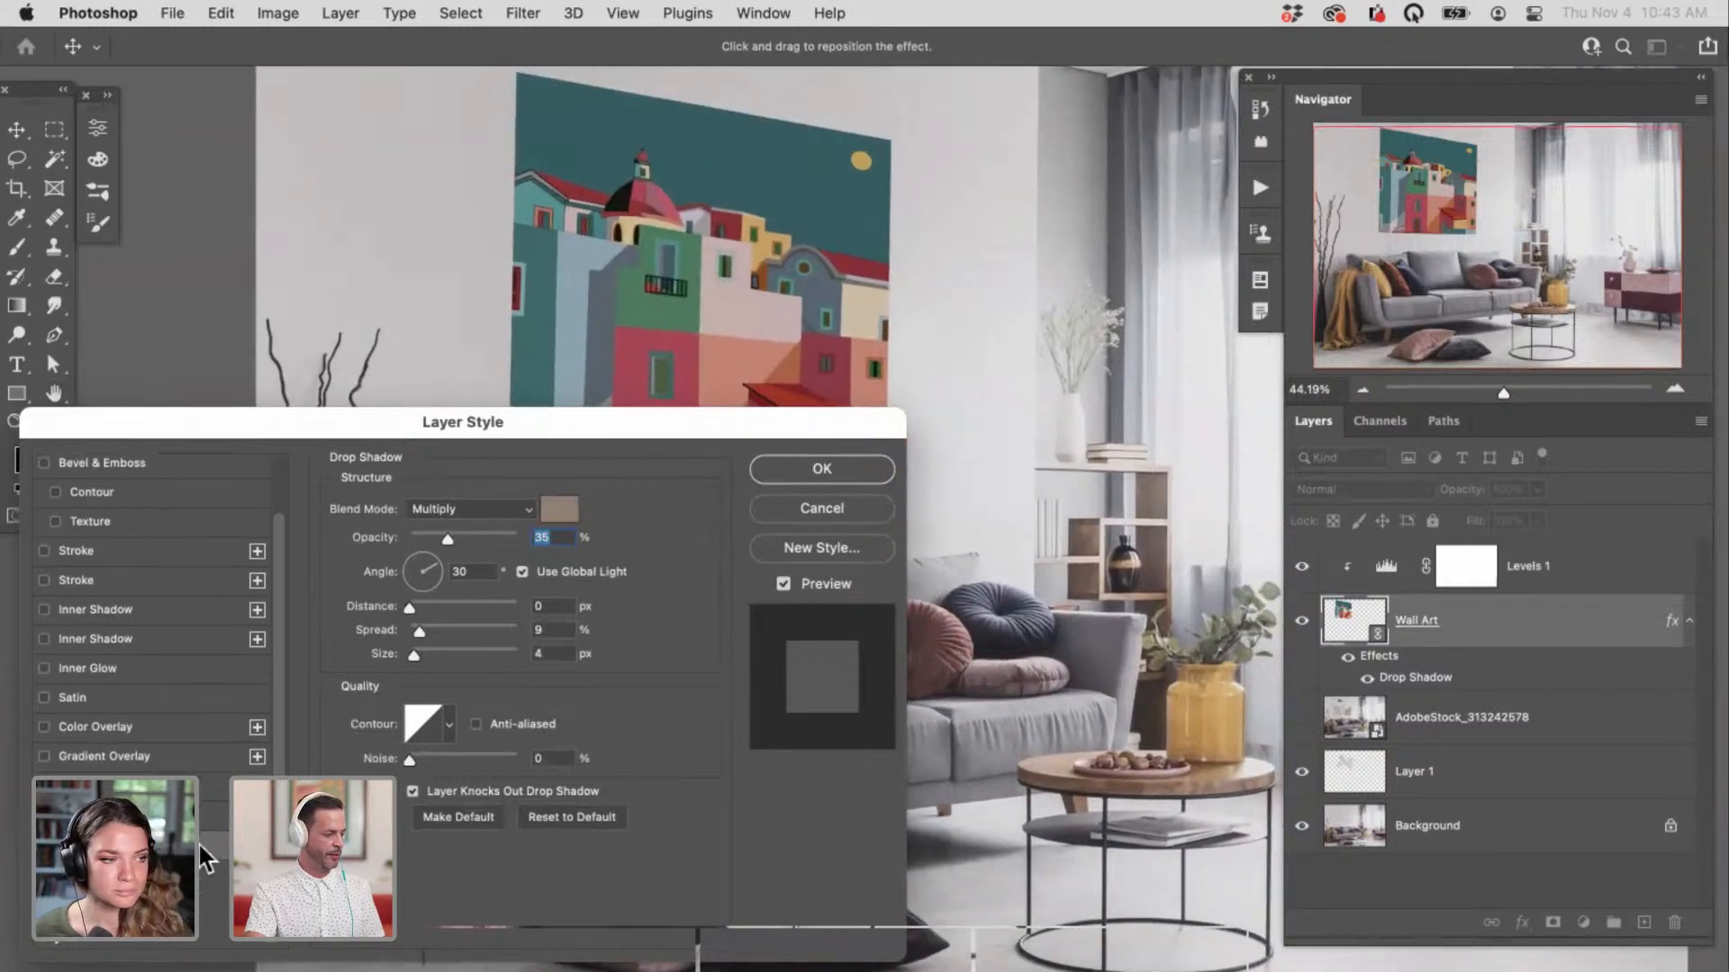
left_click_drag(780, 430, 788, 435)
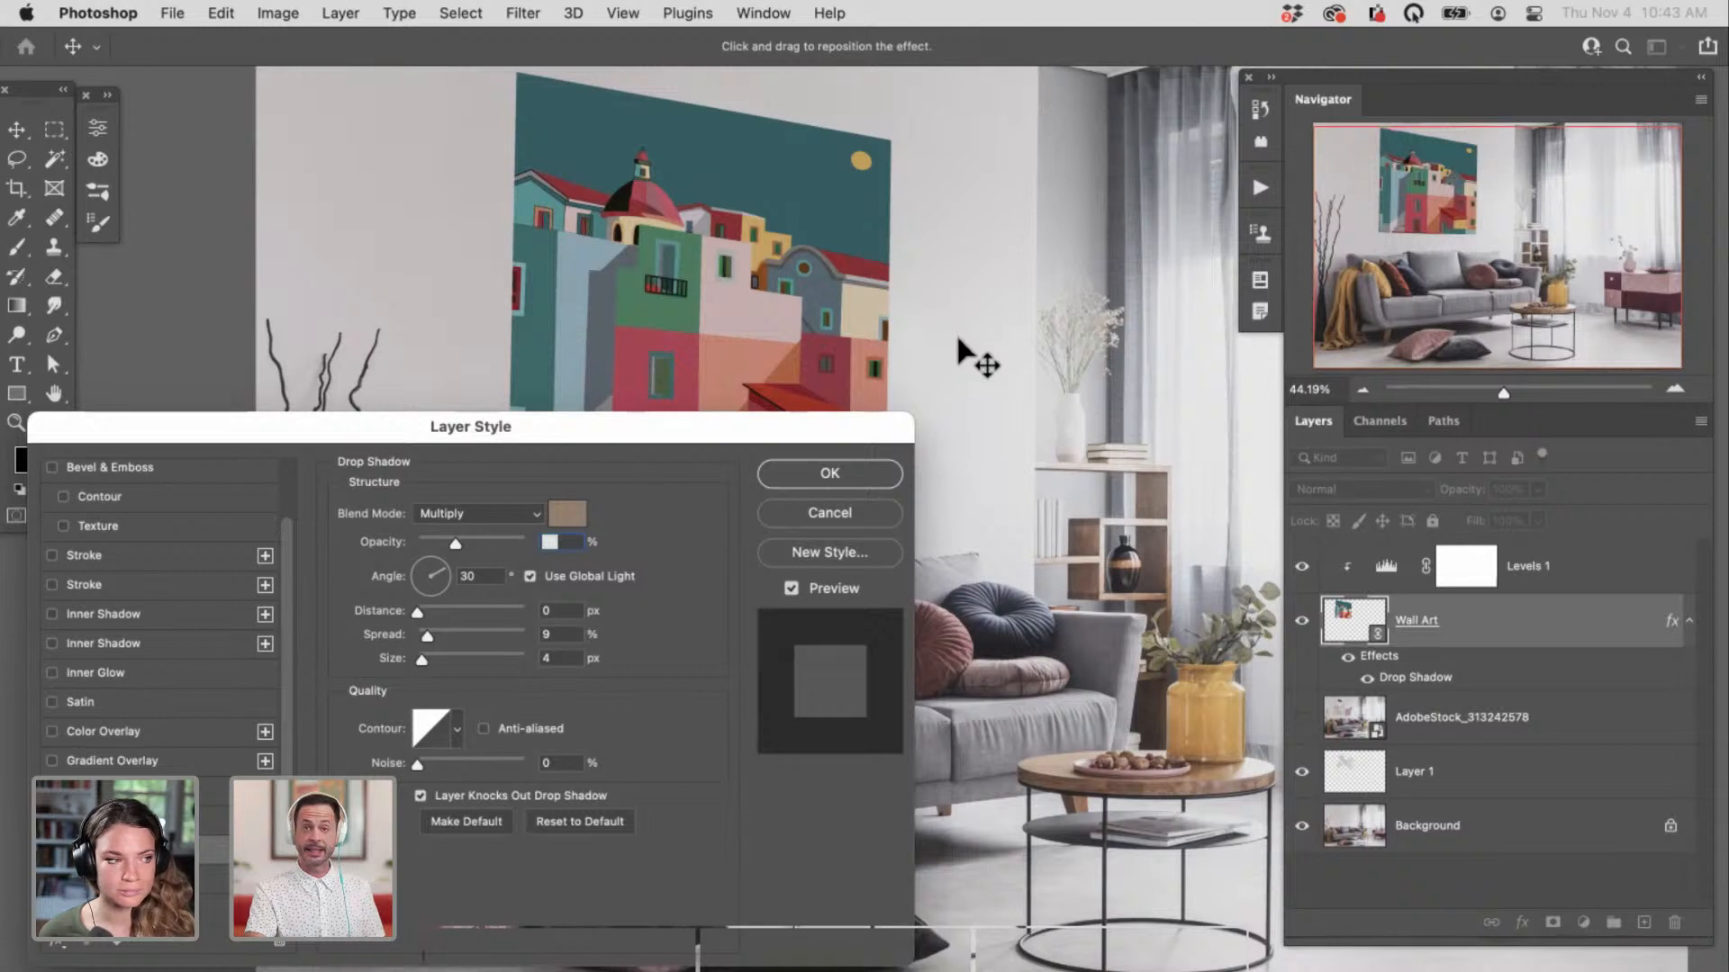
left_click(567, 514)
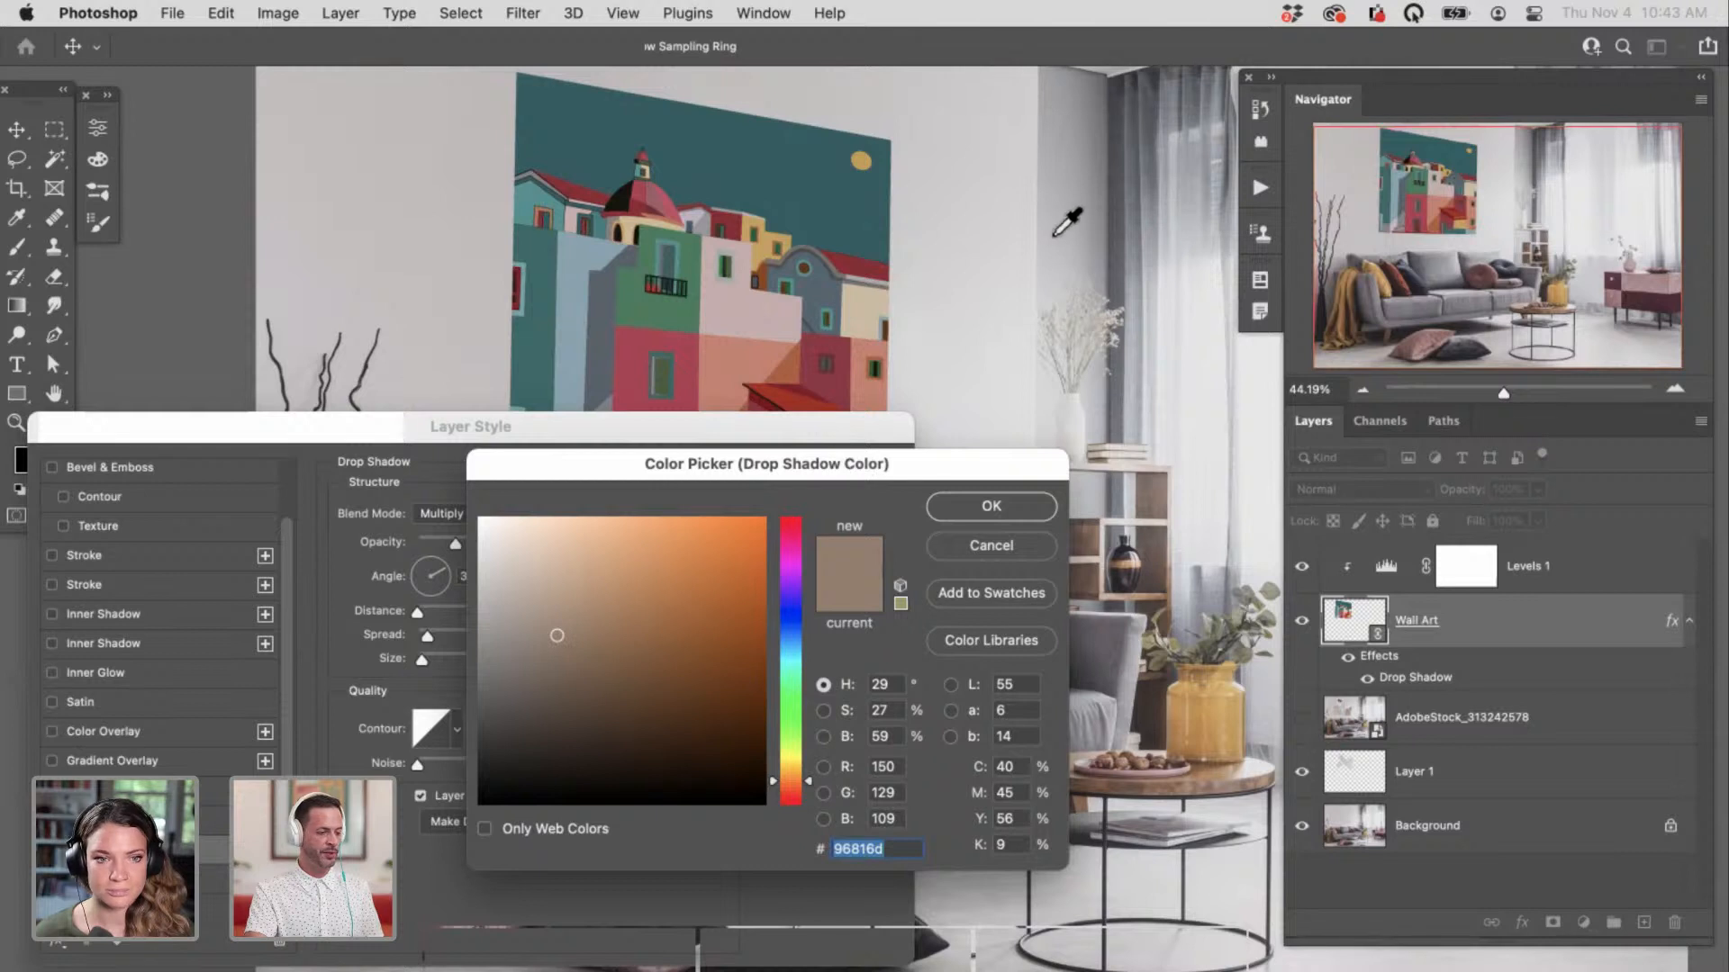
left_click(1083, 140)
left_click_drag(1080, 135, 1086, 200)
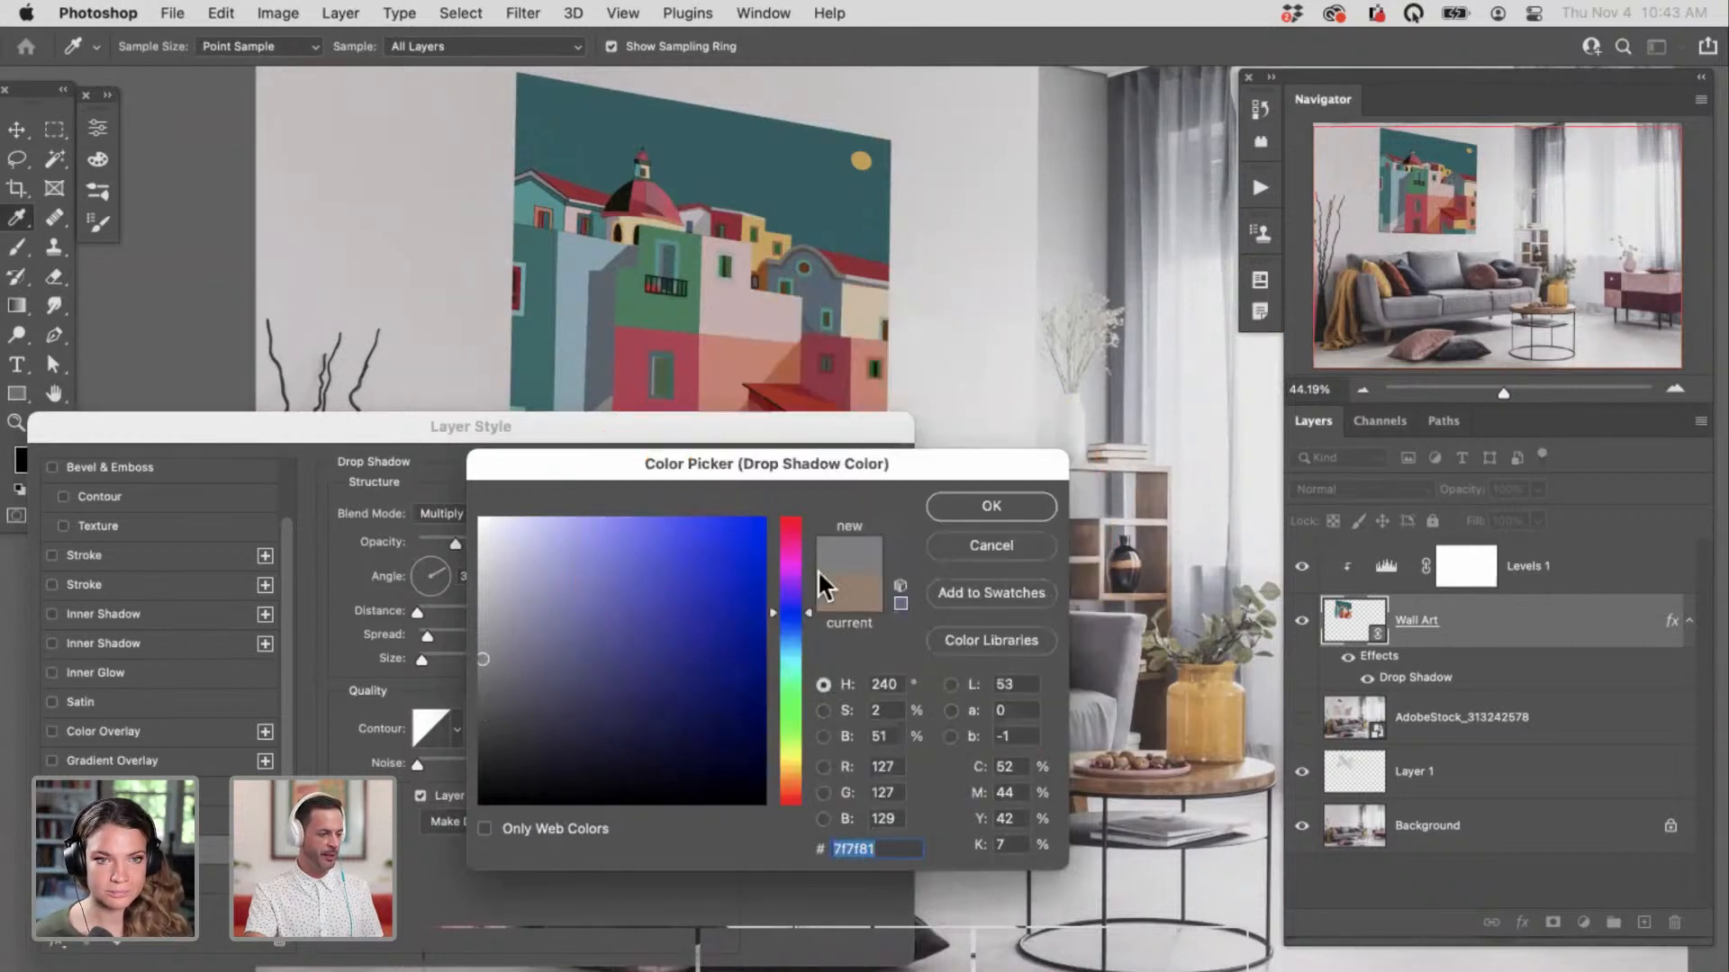
left_click_drag(1119, 154, 1045, 203)
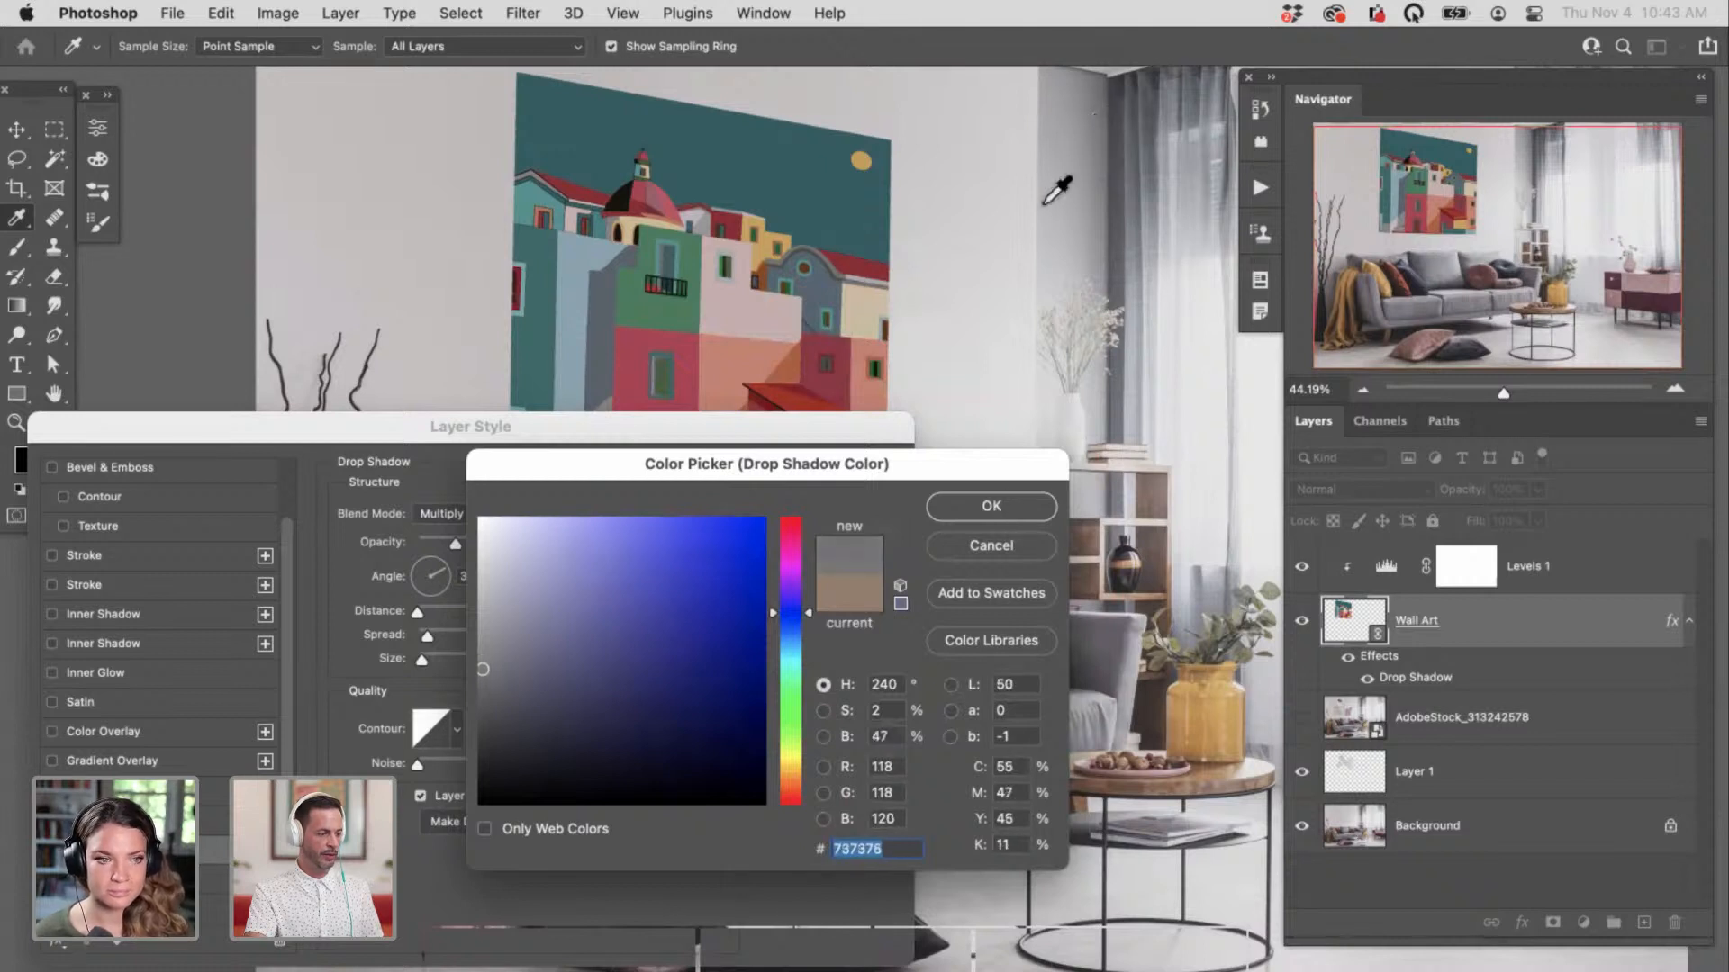
left_click(991, 506)
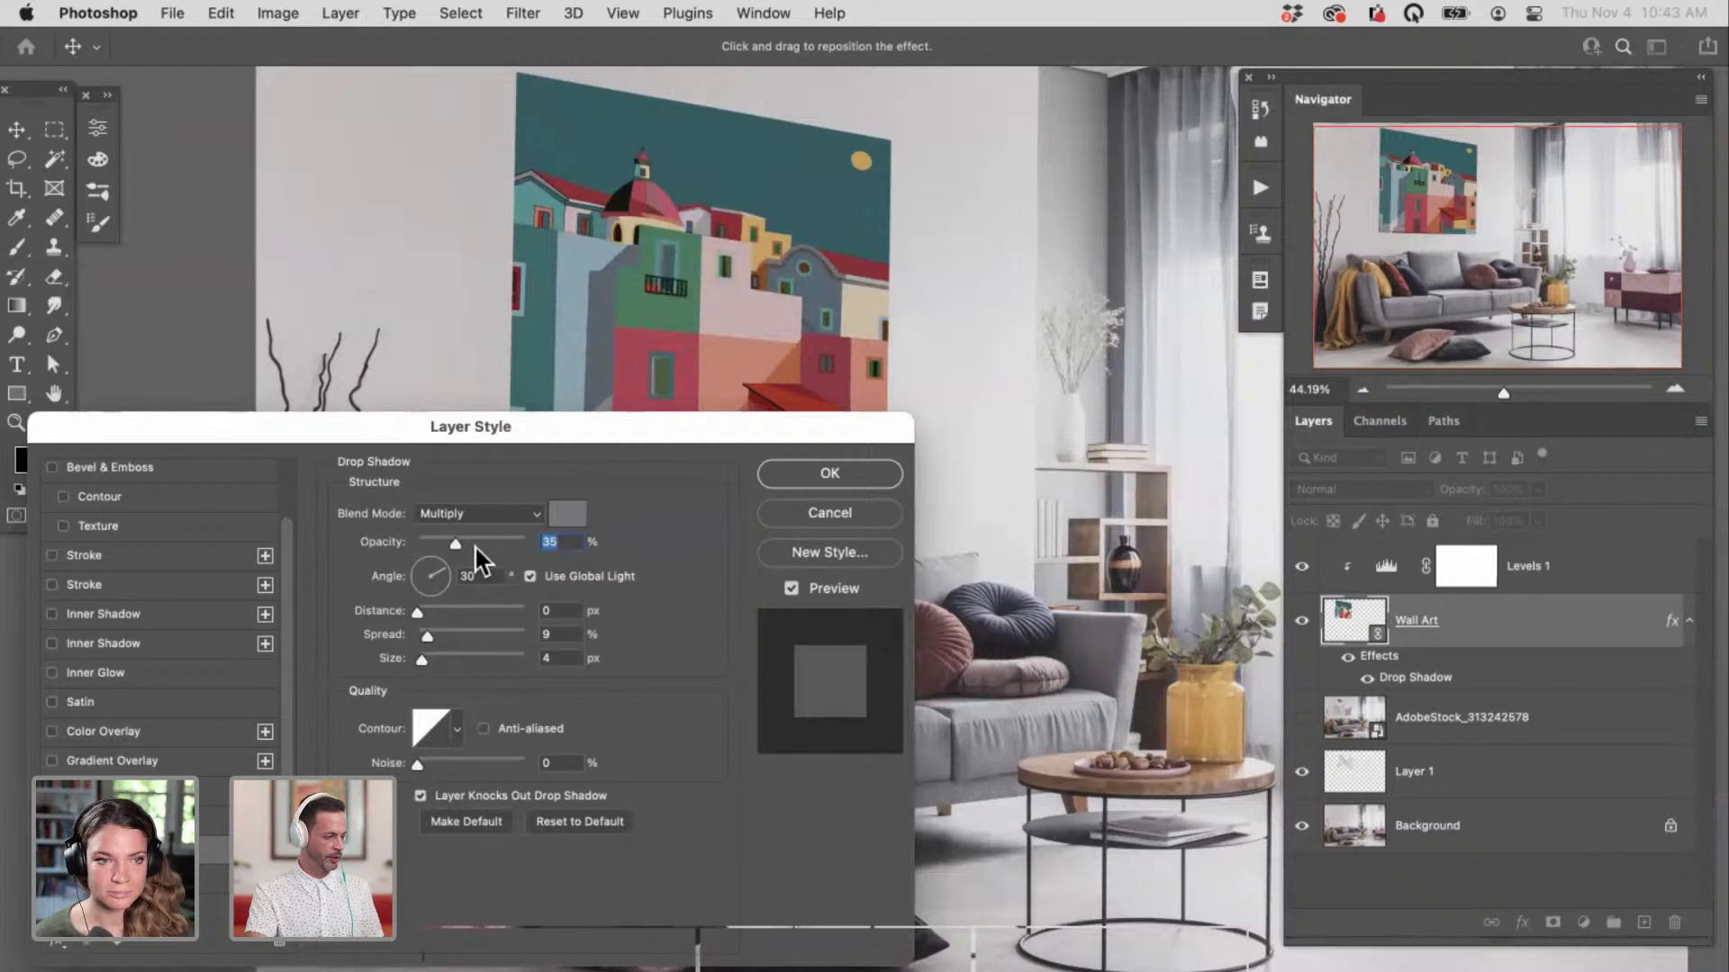
Step: Set the drop shadow's opacity to 63%, its distance to 16 px and its size to 16 px
left_click_drag(474, 544, 524, 542)
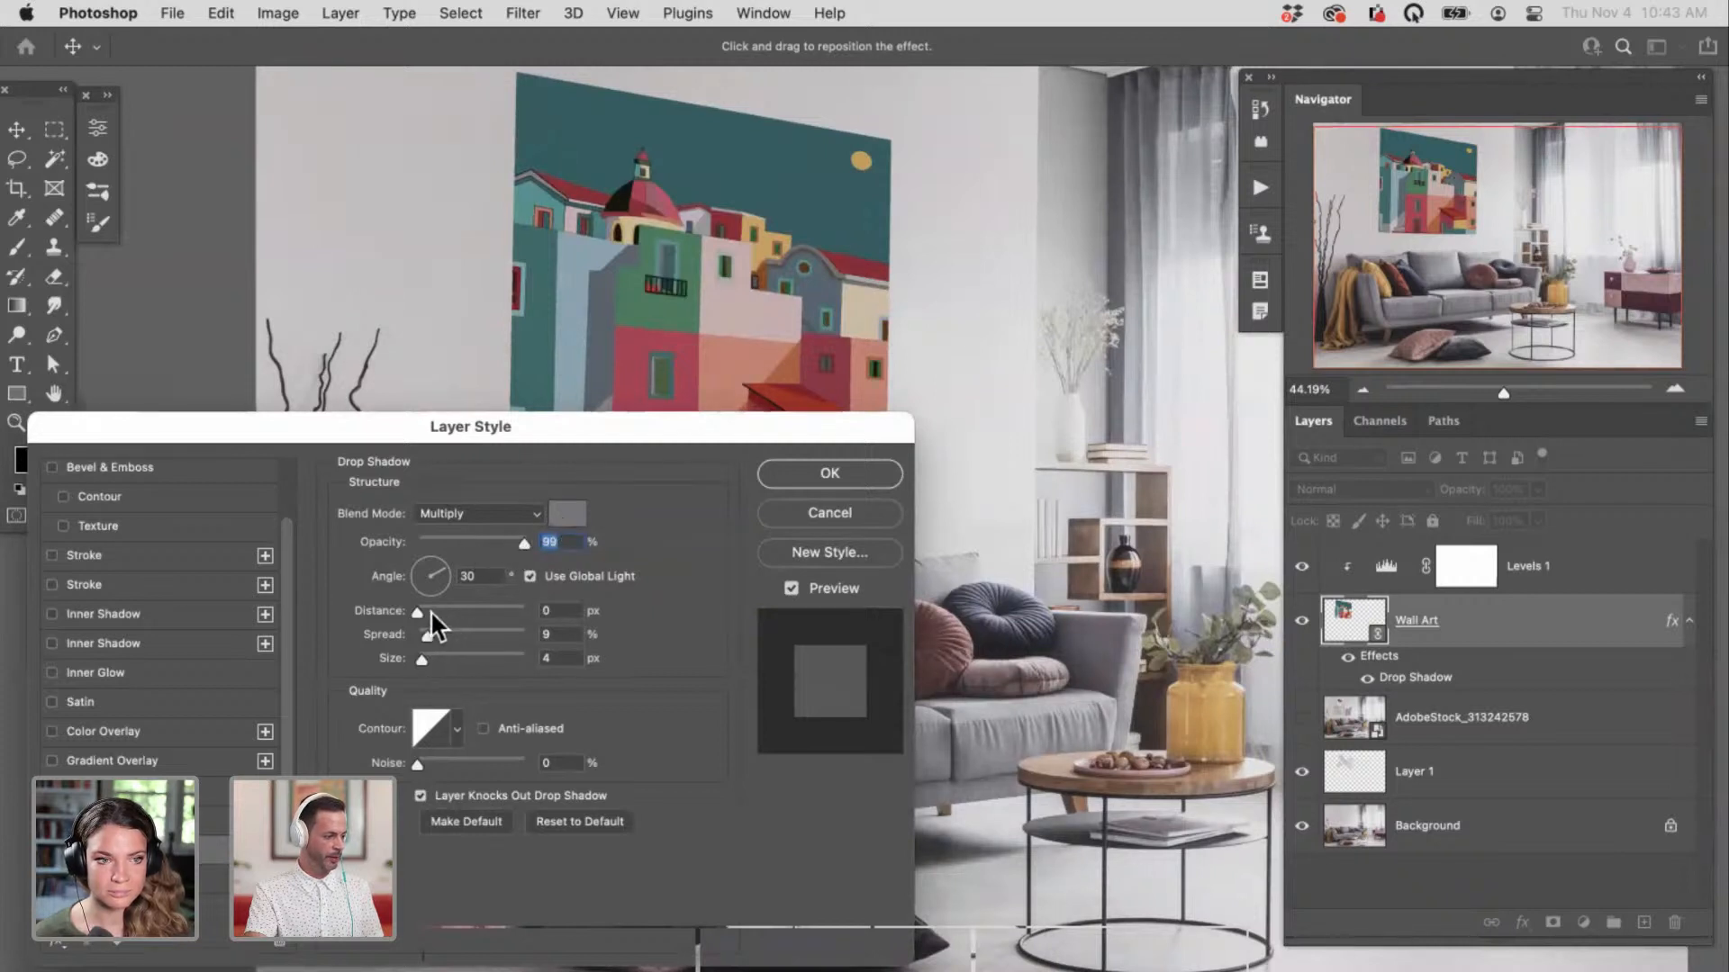
left_click_drag(431, 610, 452, 605)
left_click_drag(706, 435, 725, 520)
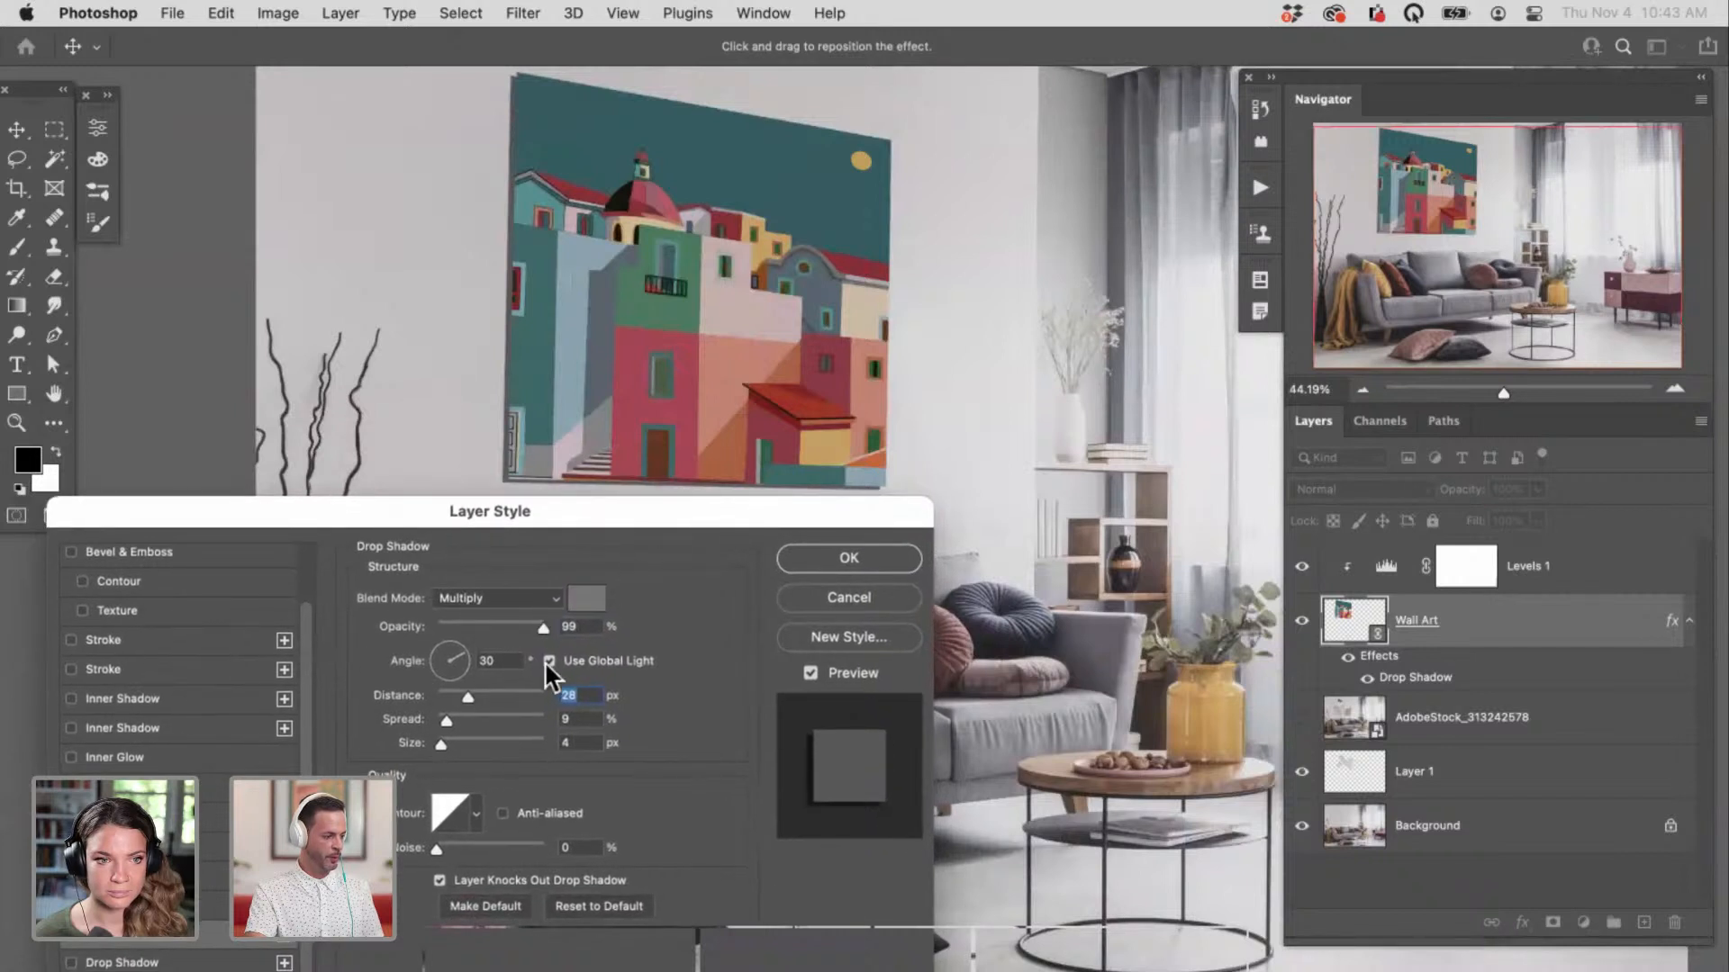
left_click_drag(470, 700, 457, 695)
left_click_drag(454, 744, 453, 740)
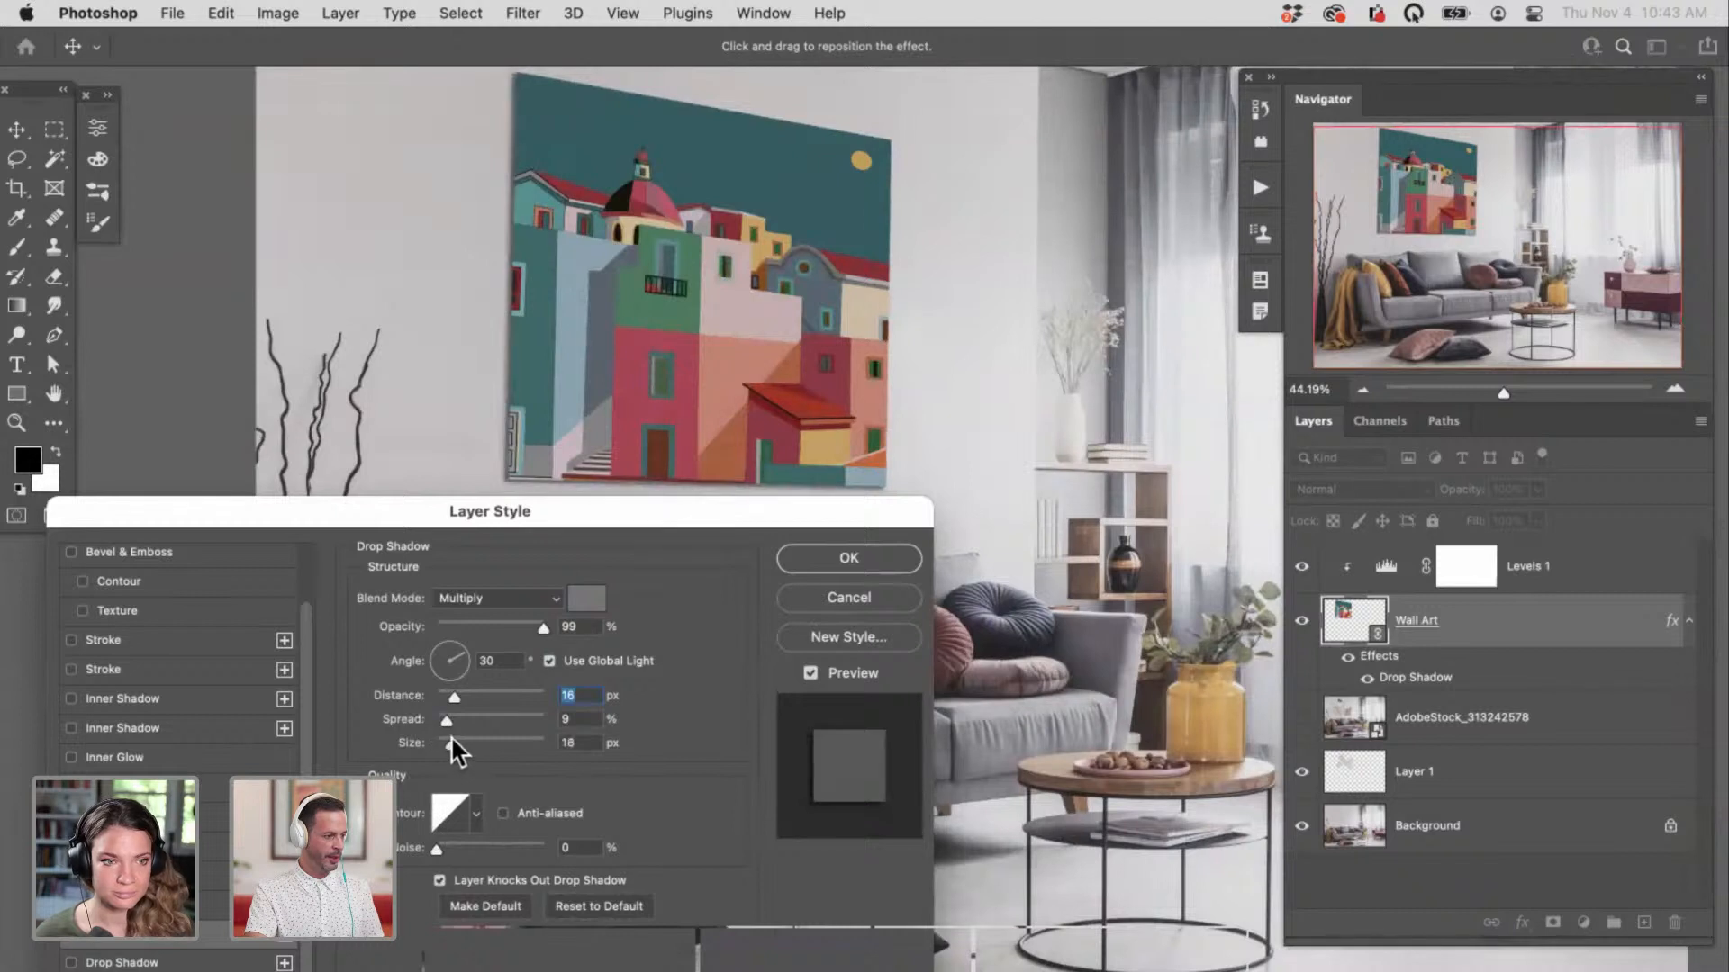
left_click(451, 741)
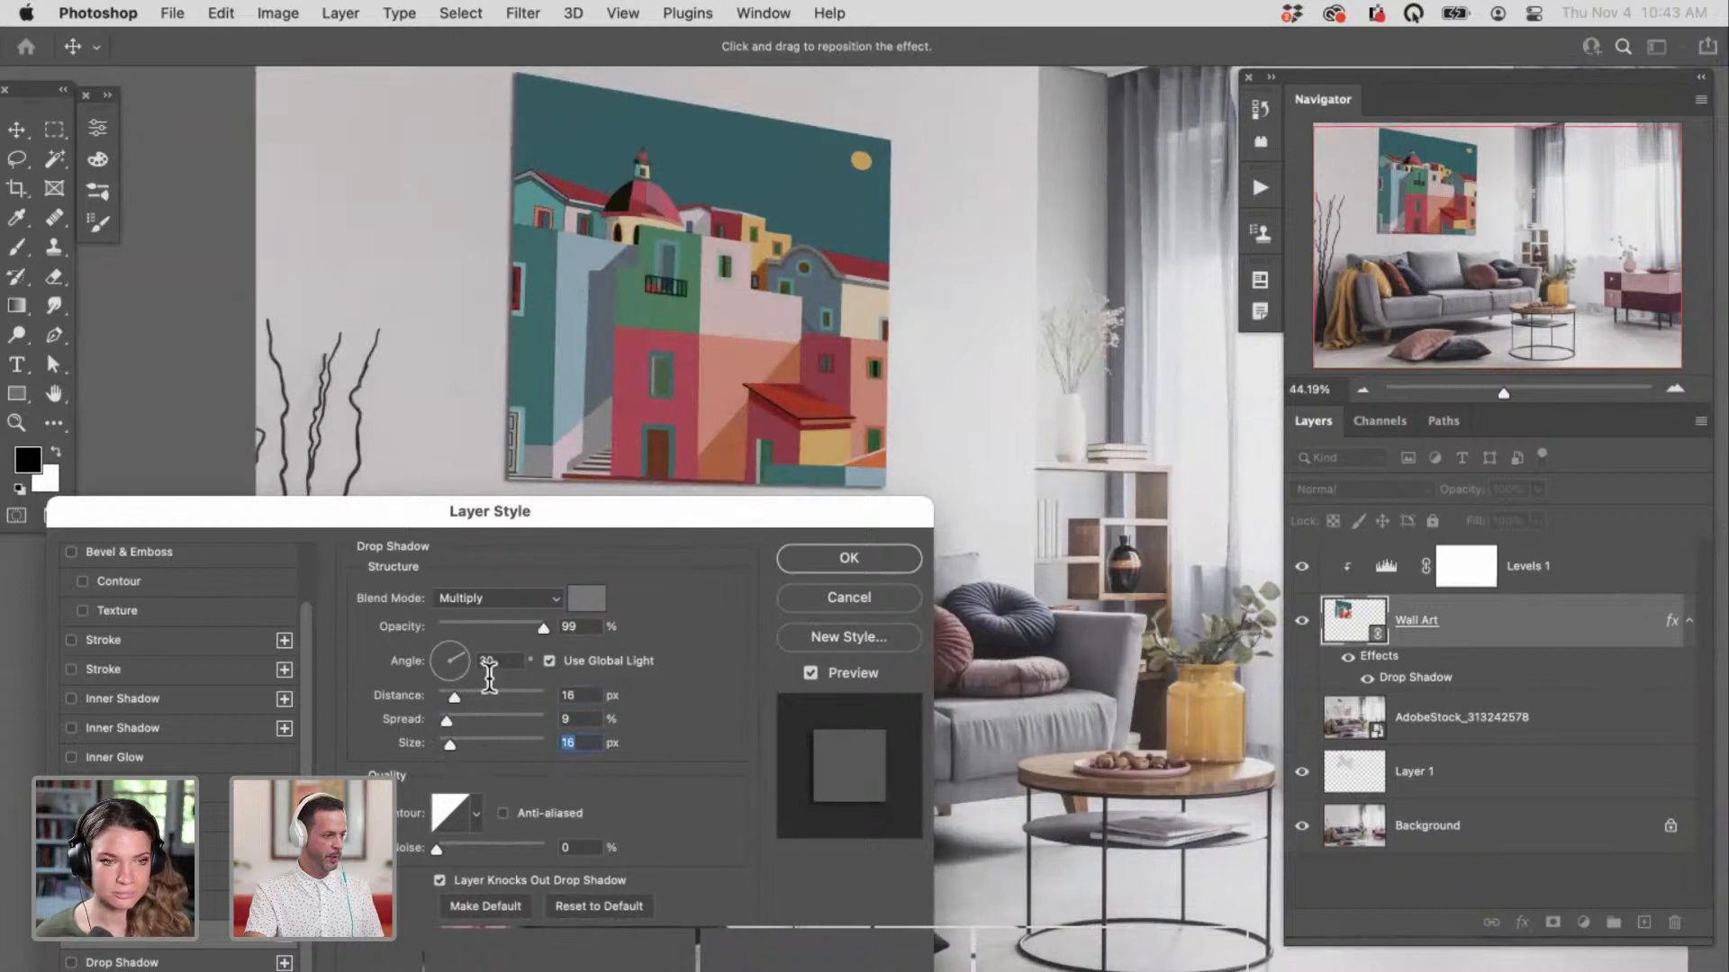
left_click_drag(533, 624, 505, 623)
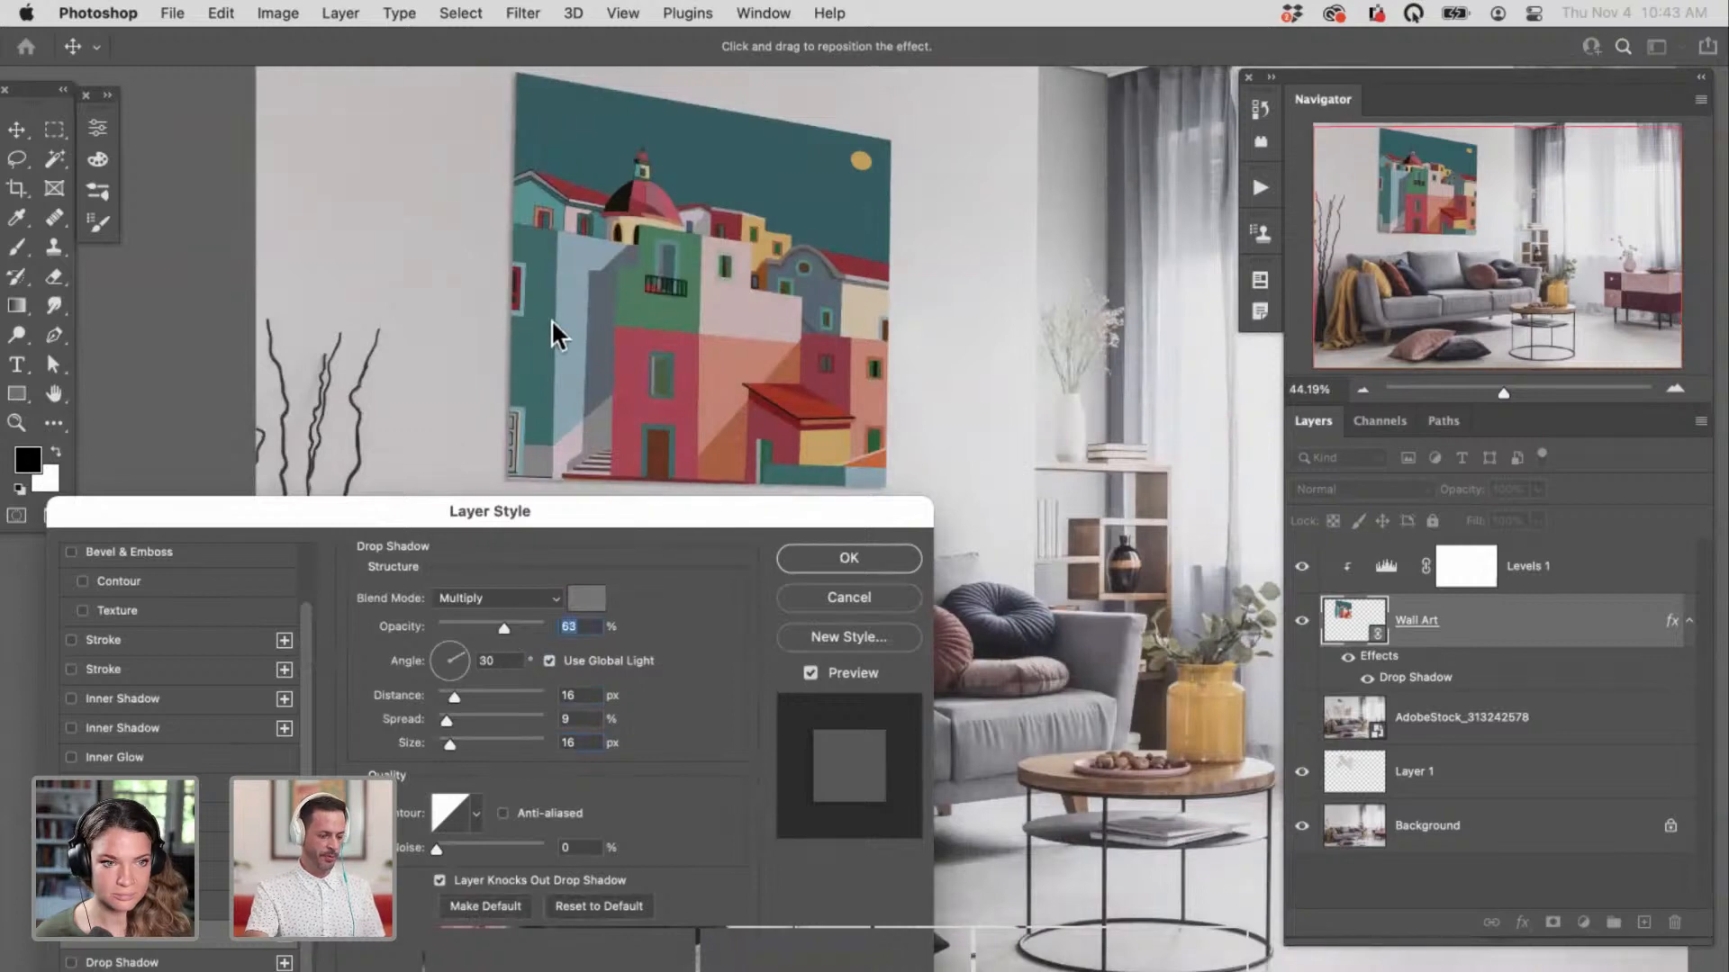
Step: Add a second Drop Shadow with a distance of 39 px and size of 49 px, and compare the artwork with and without it
key("super+equal")
key("super+equal")
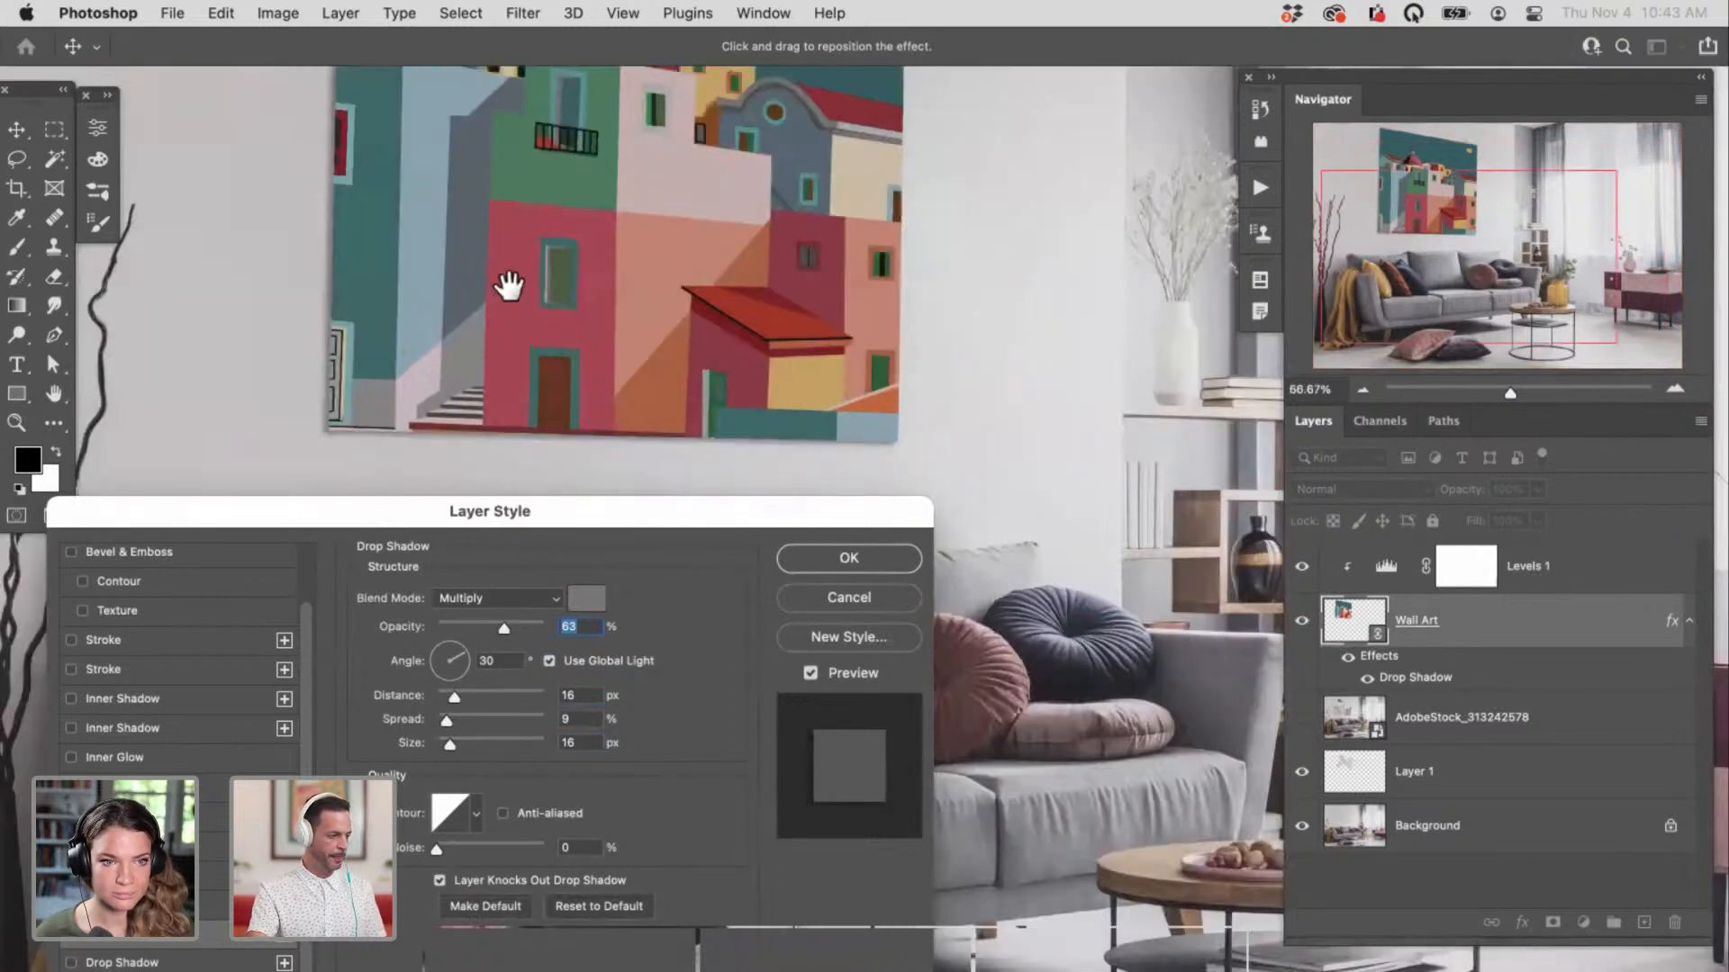
scroll(657, 540, "left", 4)
scroll(656, 540, "up", 2)
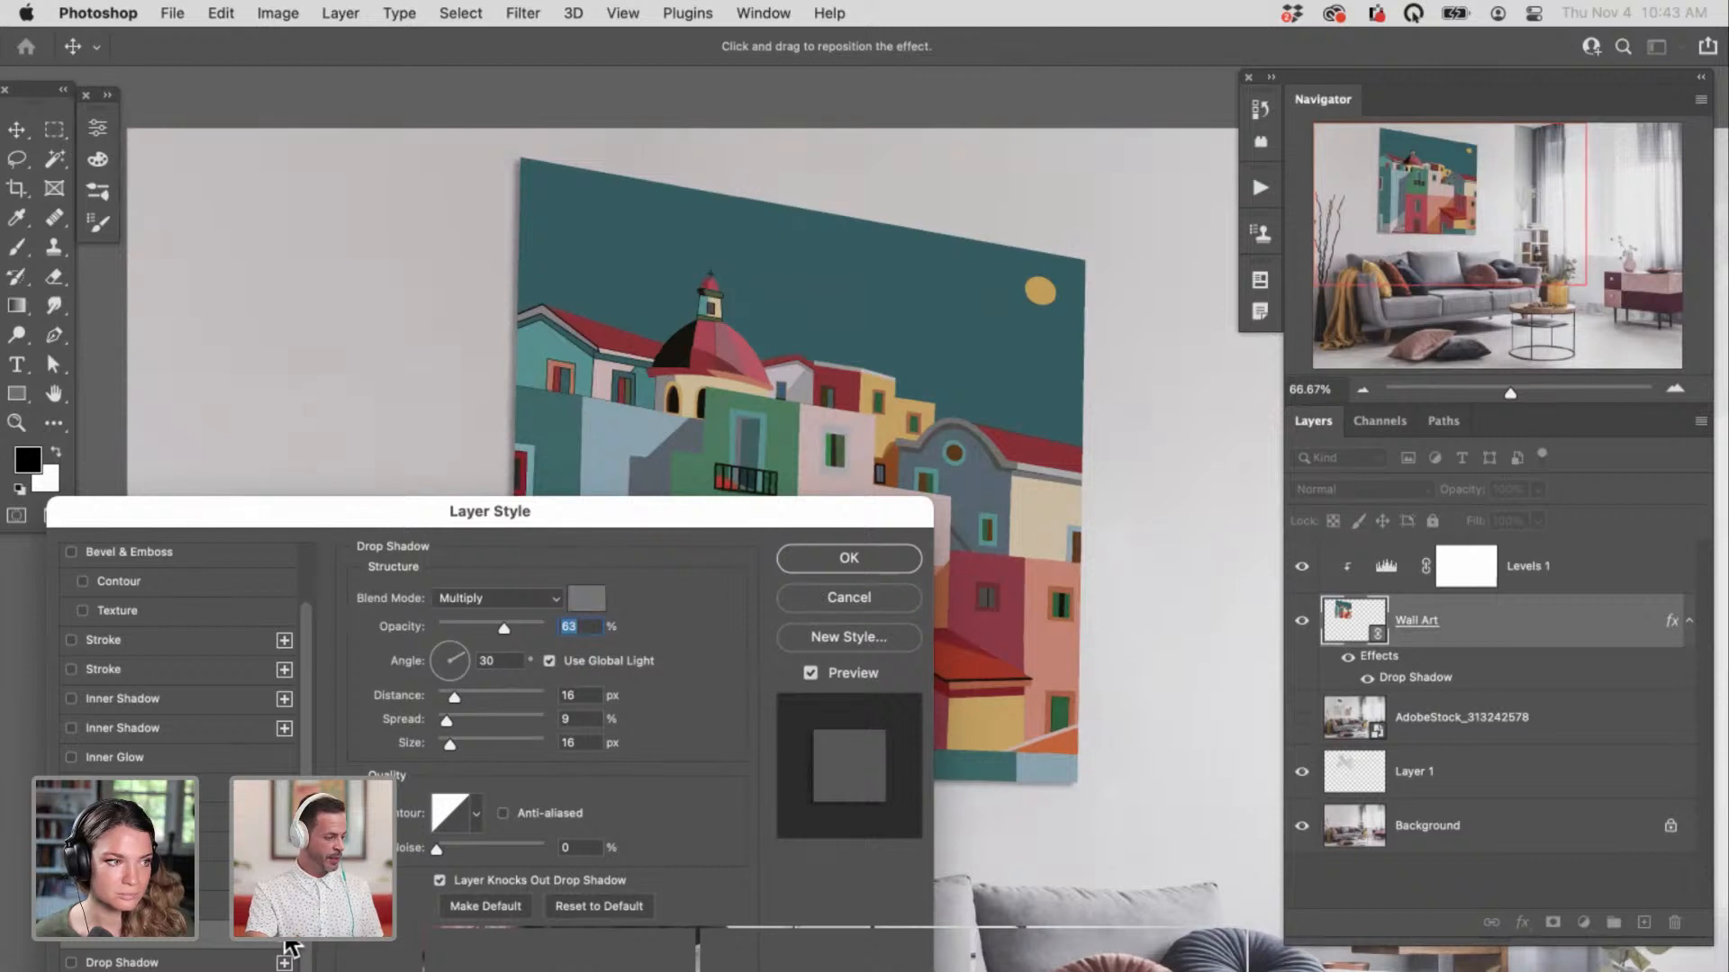
left_click(285, 962)
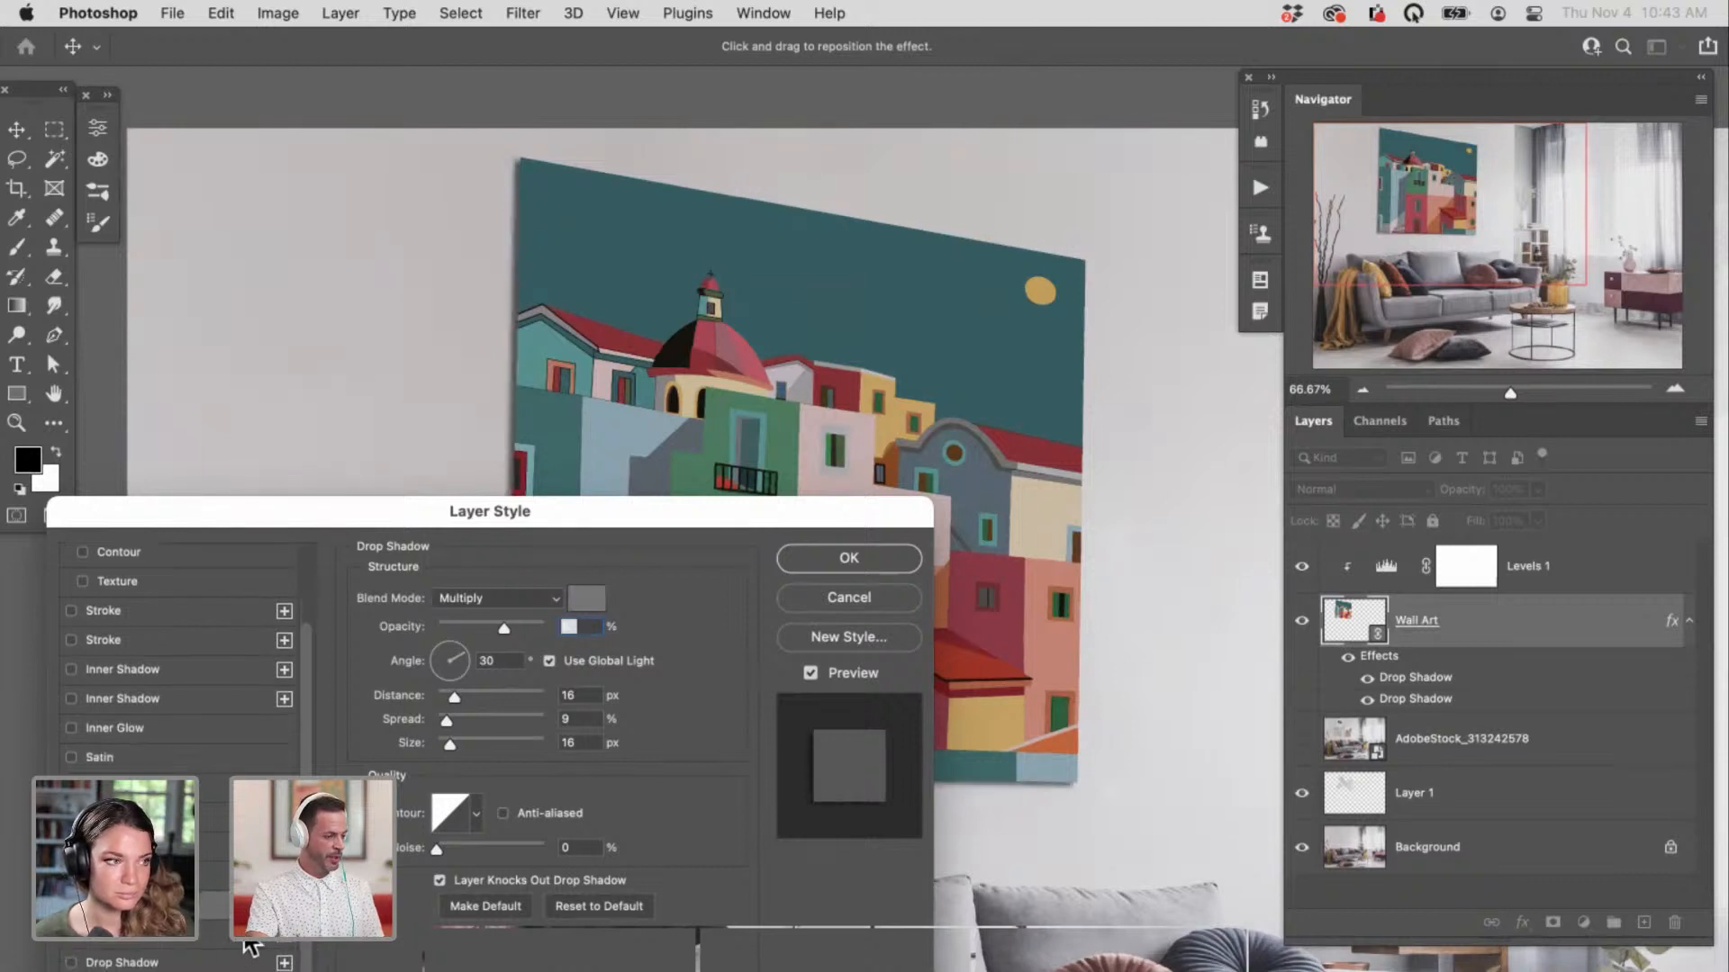
left_click(464, 748)
left_click_drag(463, 702, 483, 705)
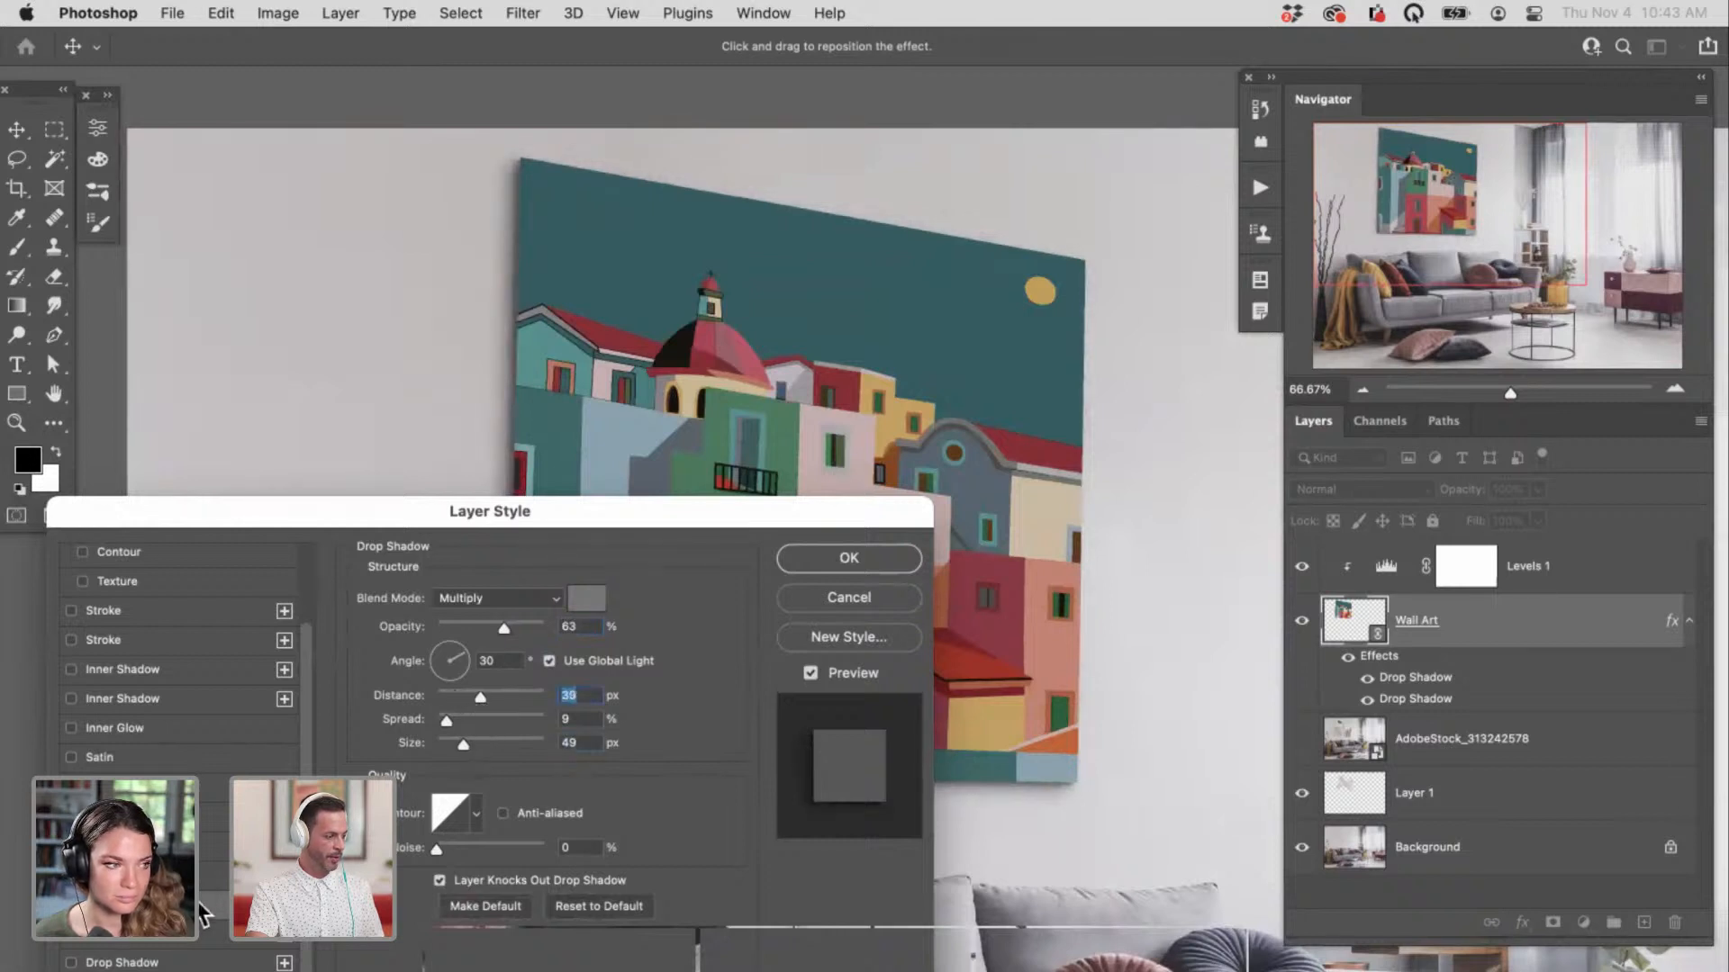
left_click(71, 904)
left_click(71, 904)
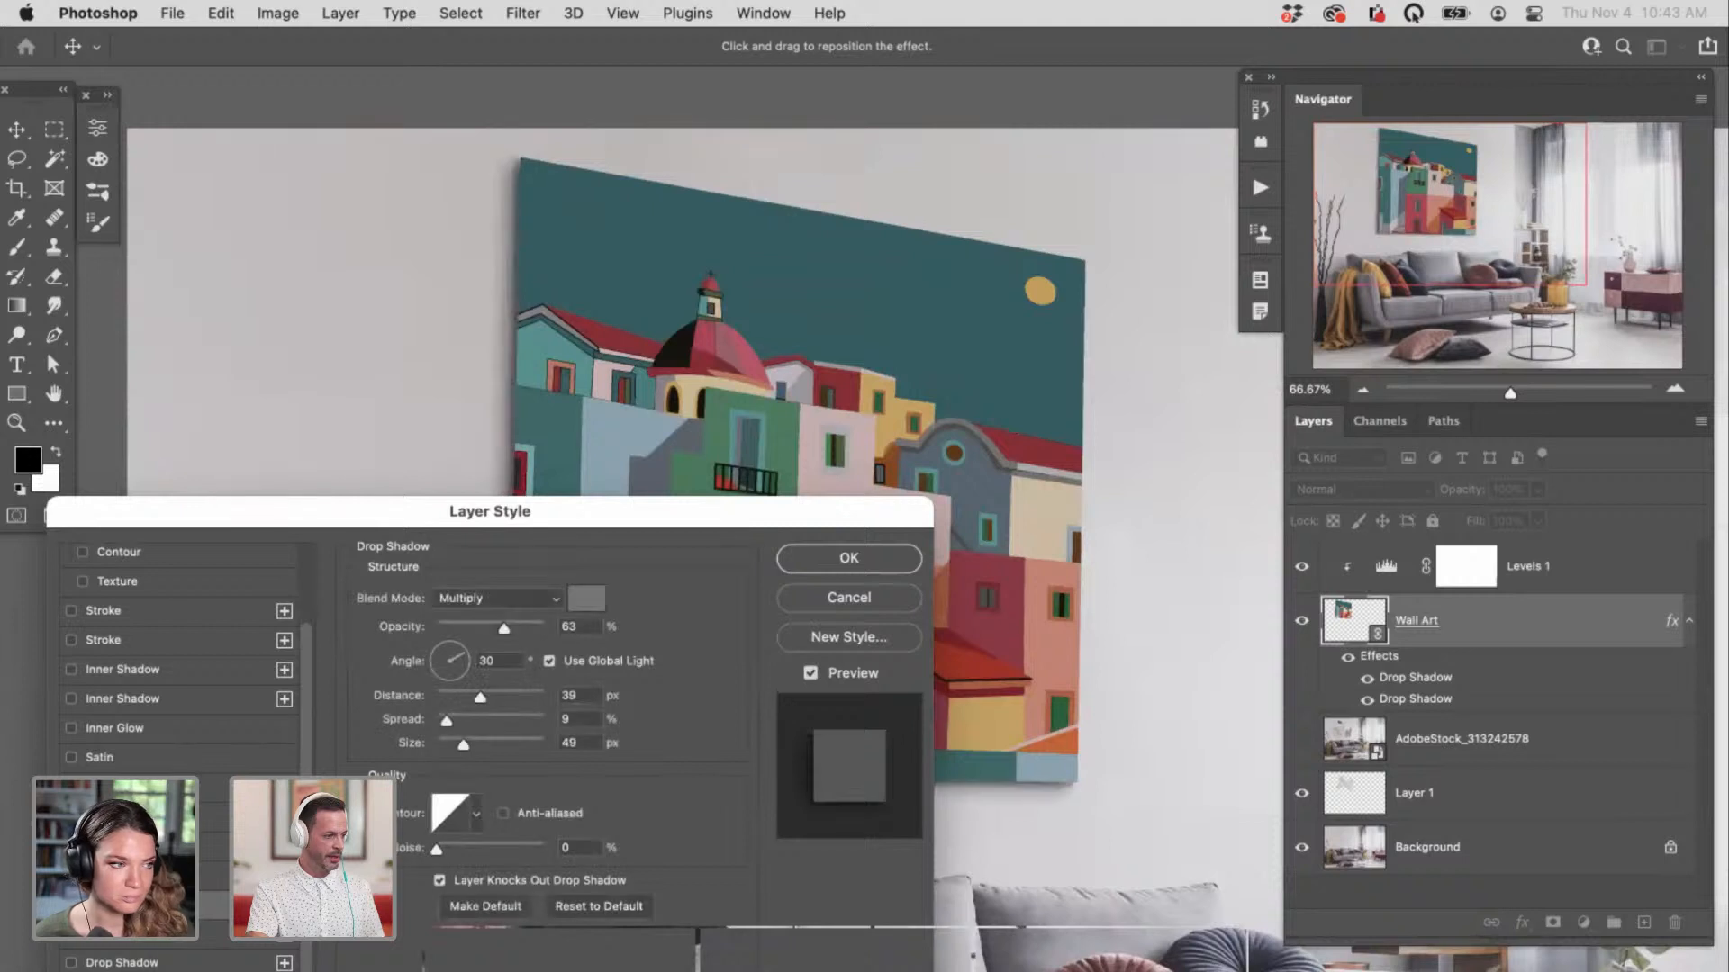
left_click(71, 904)
left_click(72, 904)
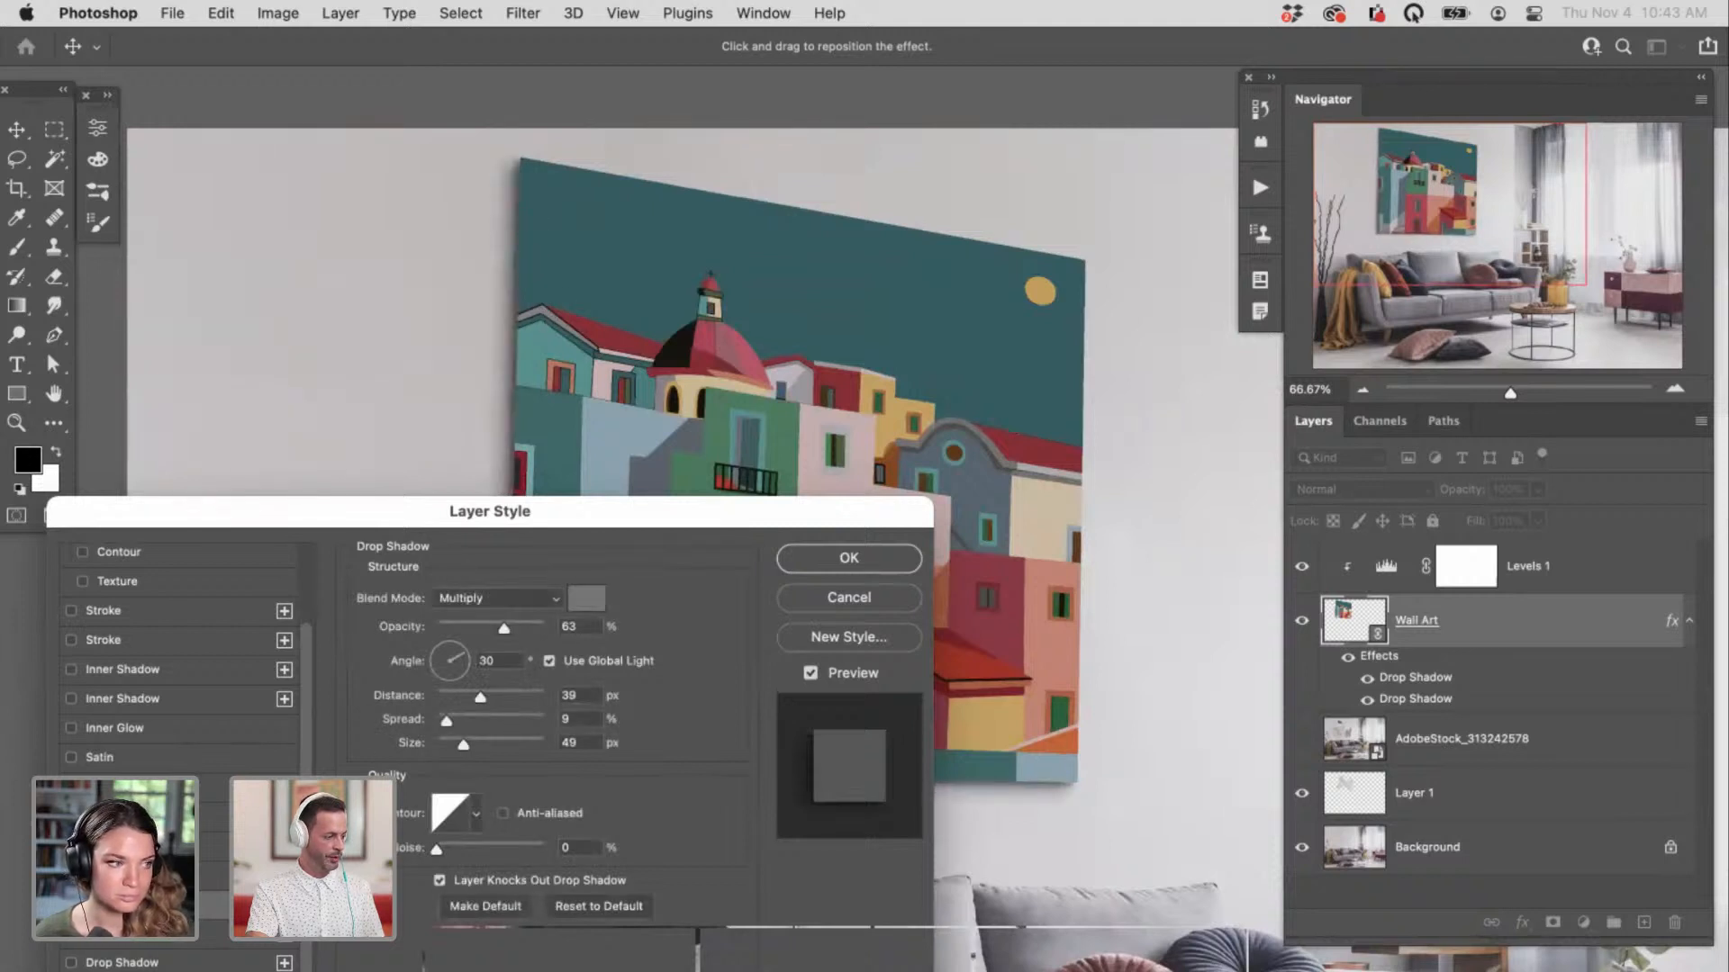
Step: Add a third Drop Shadow with a distance of 4 px, a size of 8 px and an opacity of 32%
left_click(283, 962)
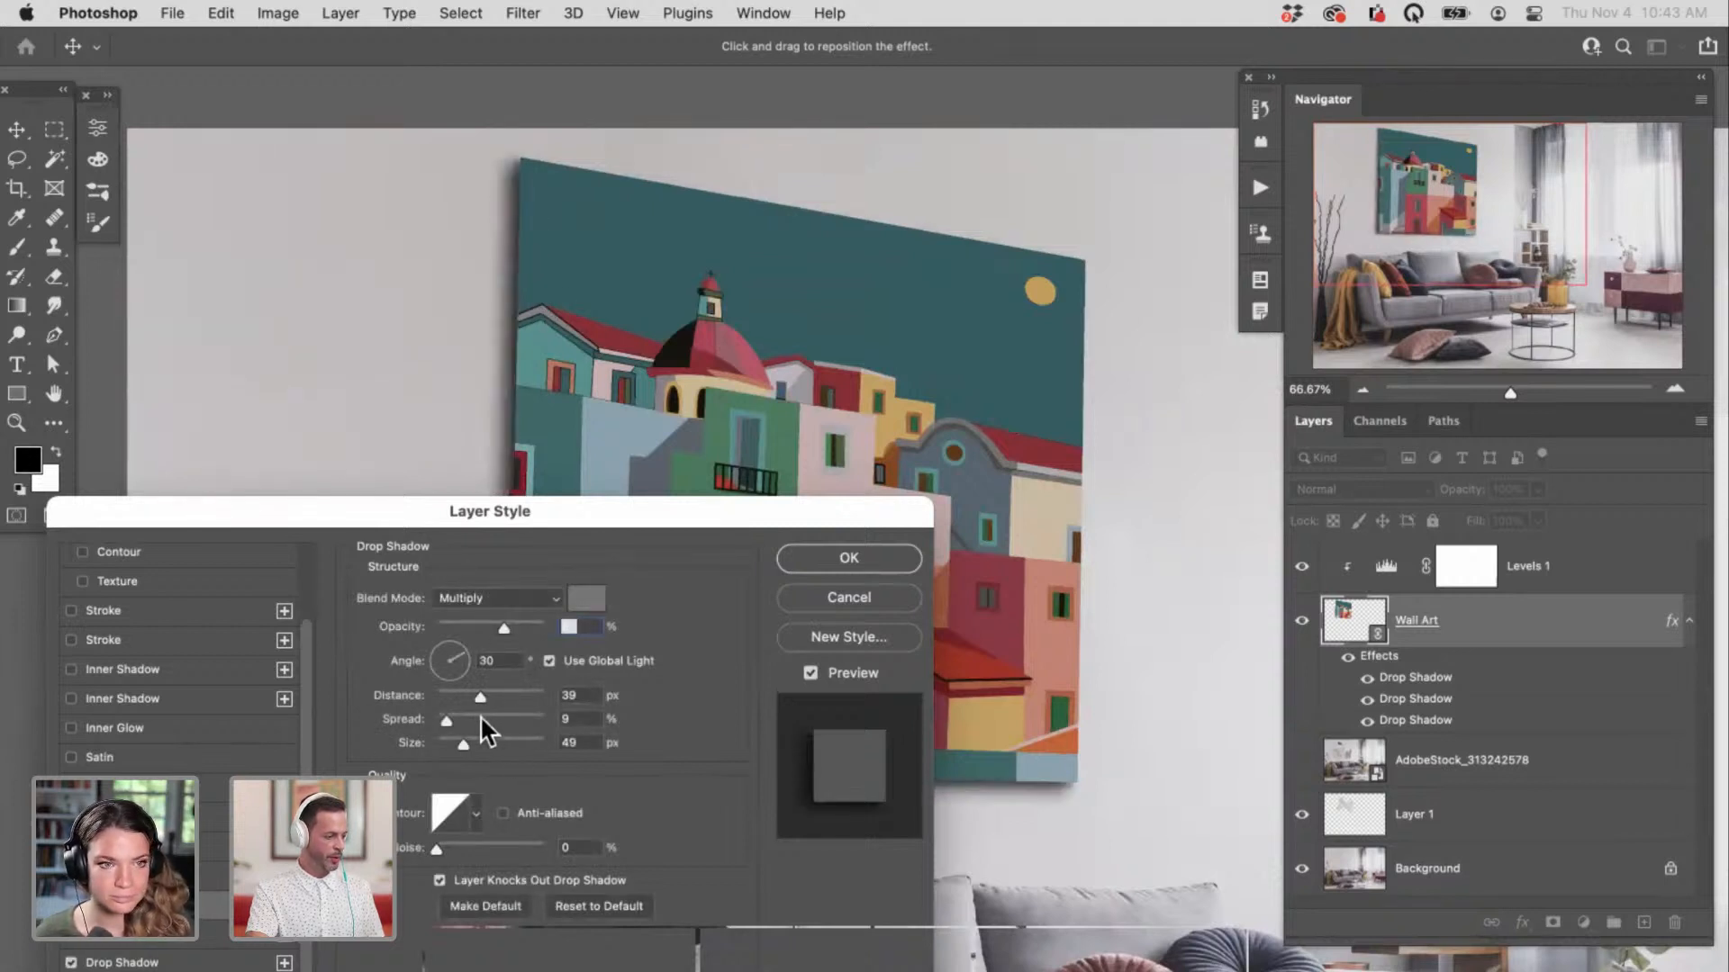
mouse_move(467, 699)
left_mouse_down()
mouse_move(452, 699)
mouse_move(447, 746)
mouse_move(445, 708)
left_mouse_up()
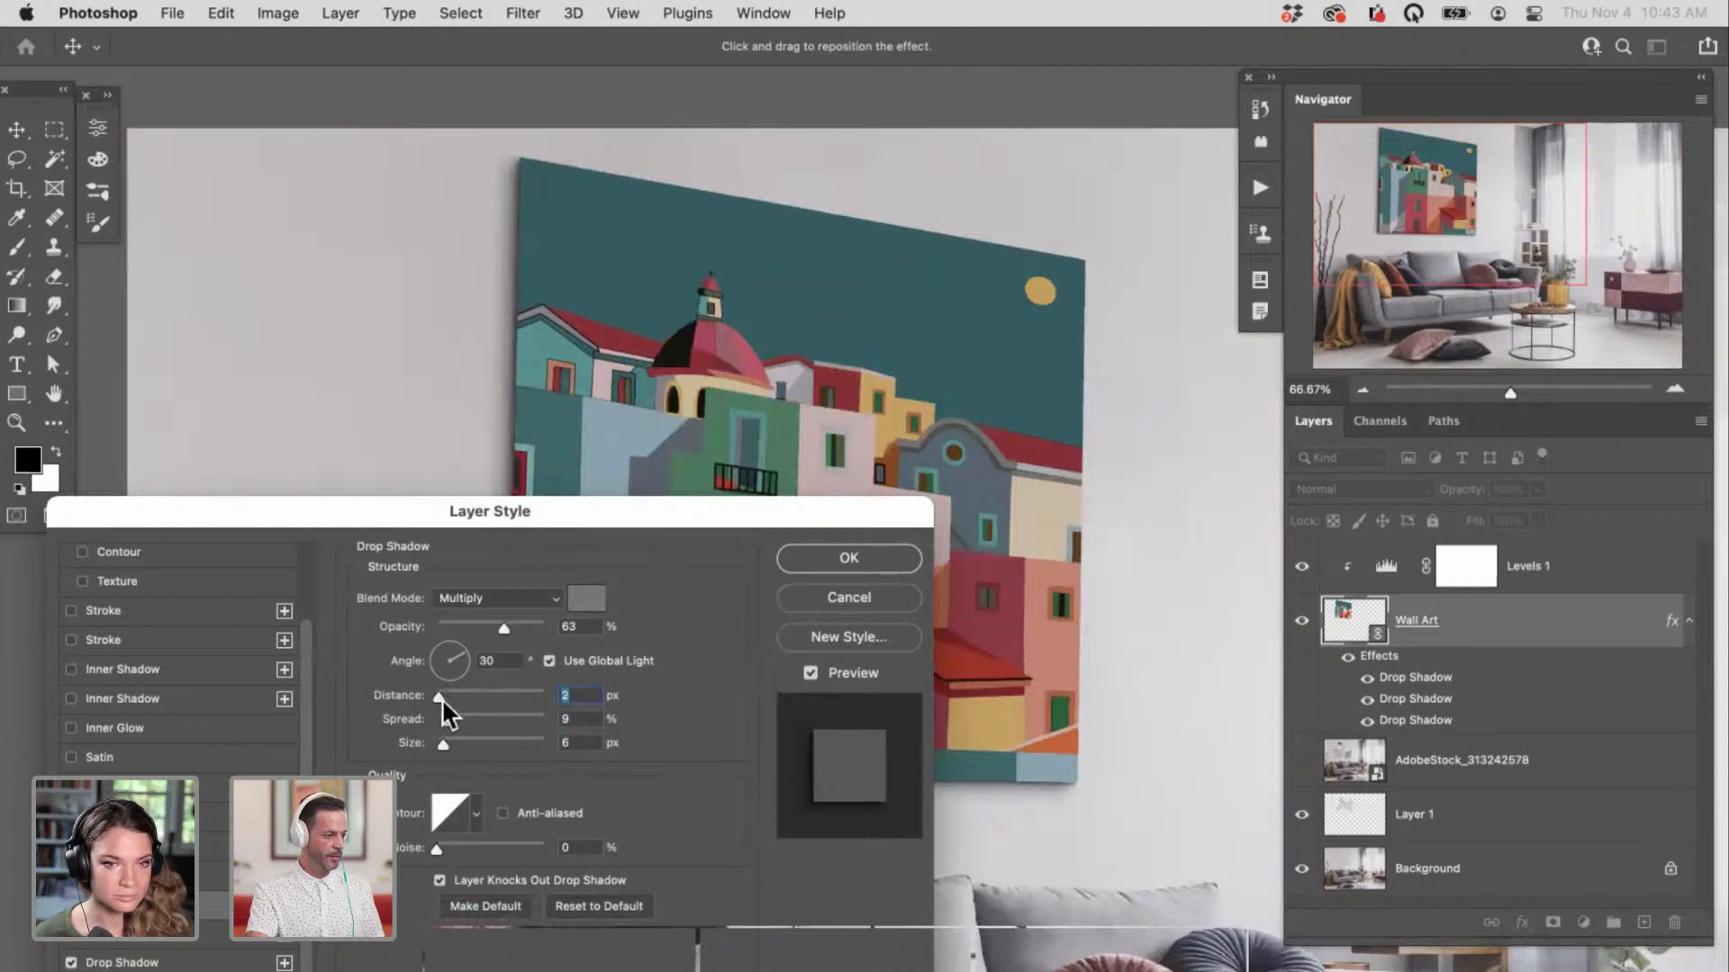
left_click(576, 743)
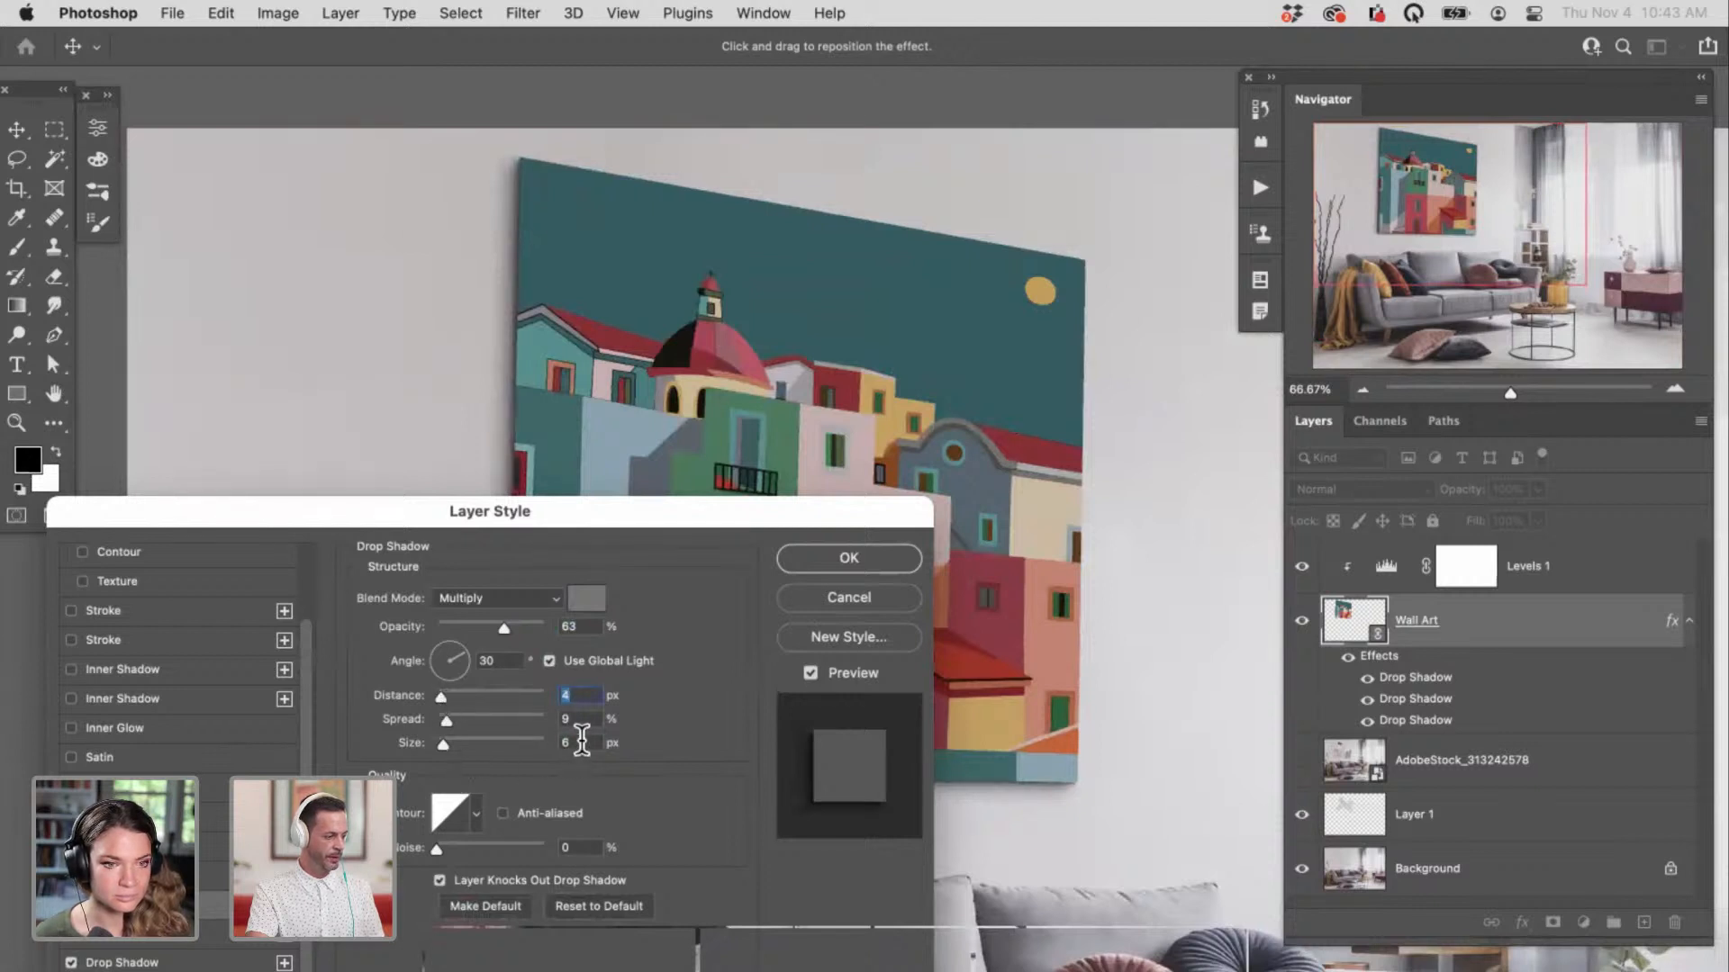
key("Up")
key("Up")
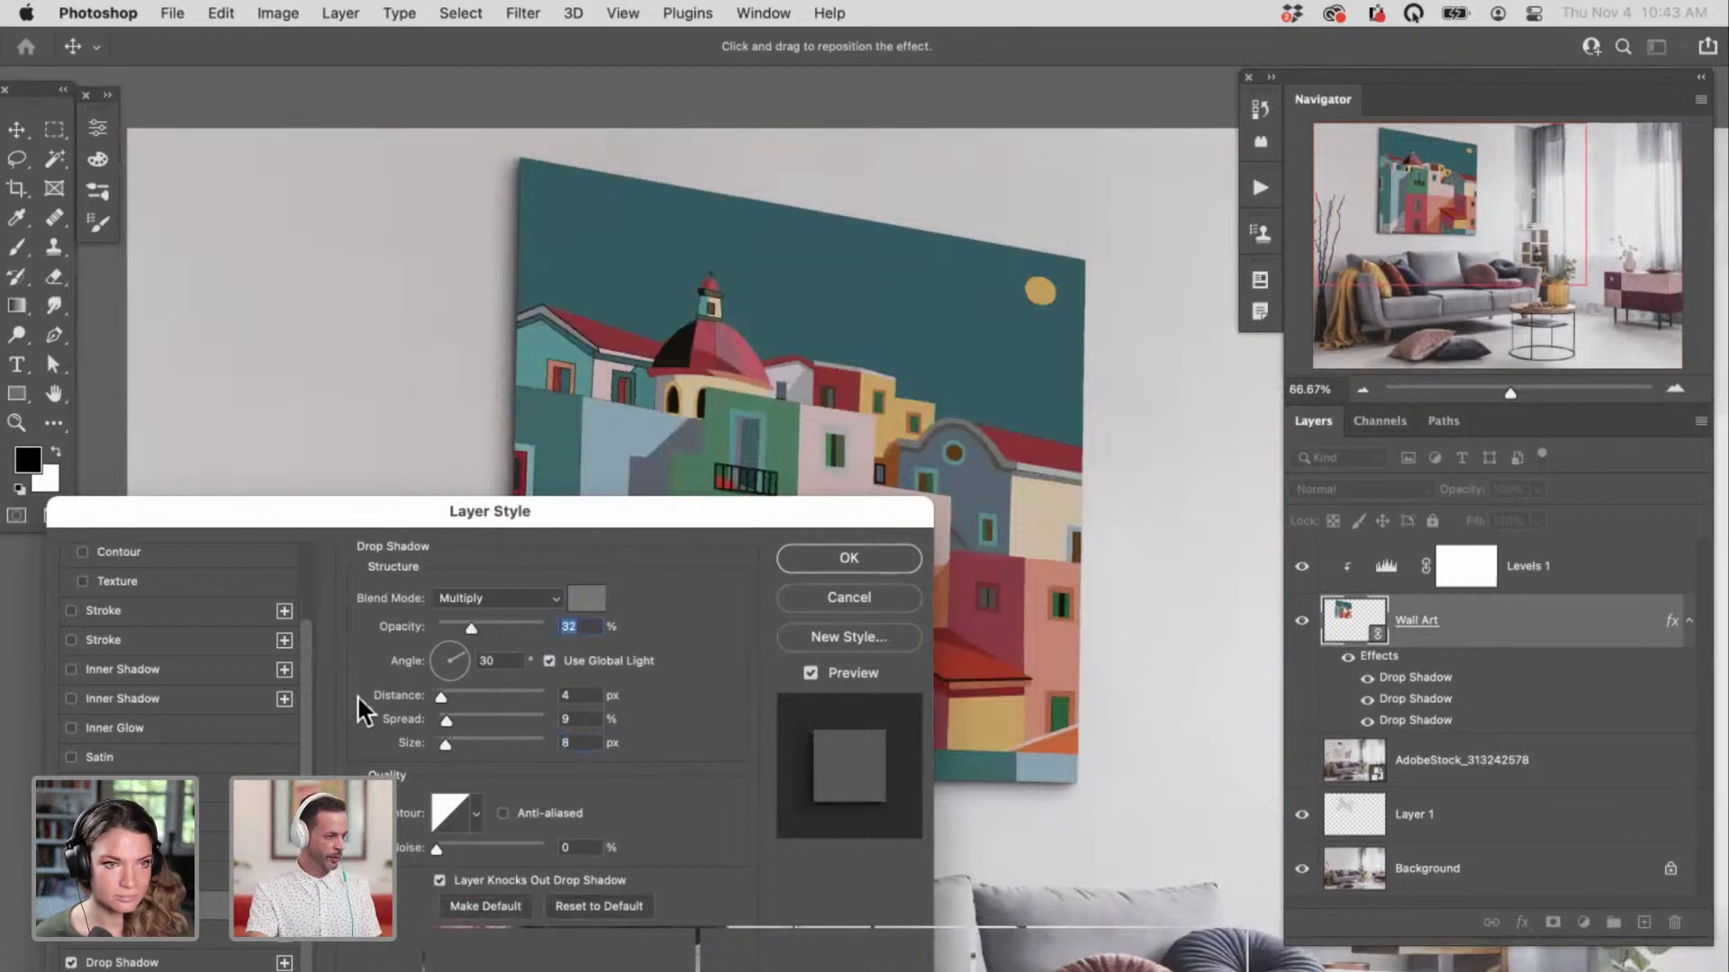
Step: Add a fourth Drop Shadow instance with a distance of 12 px and an opacity of 26%
left_click(285, 904)
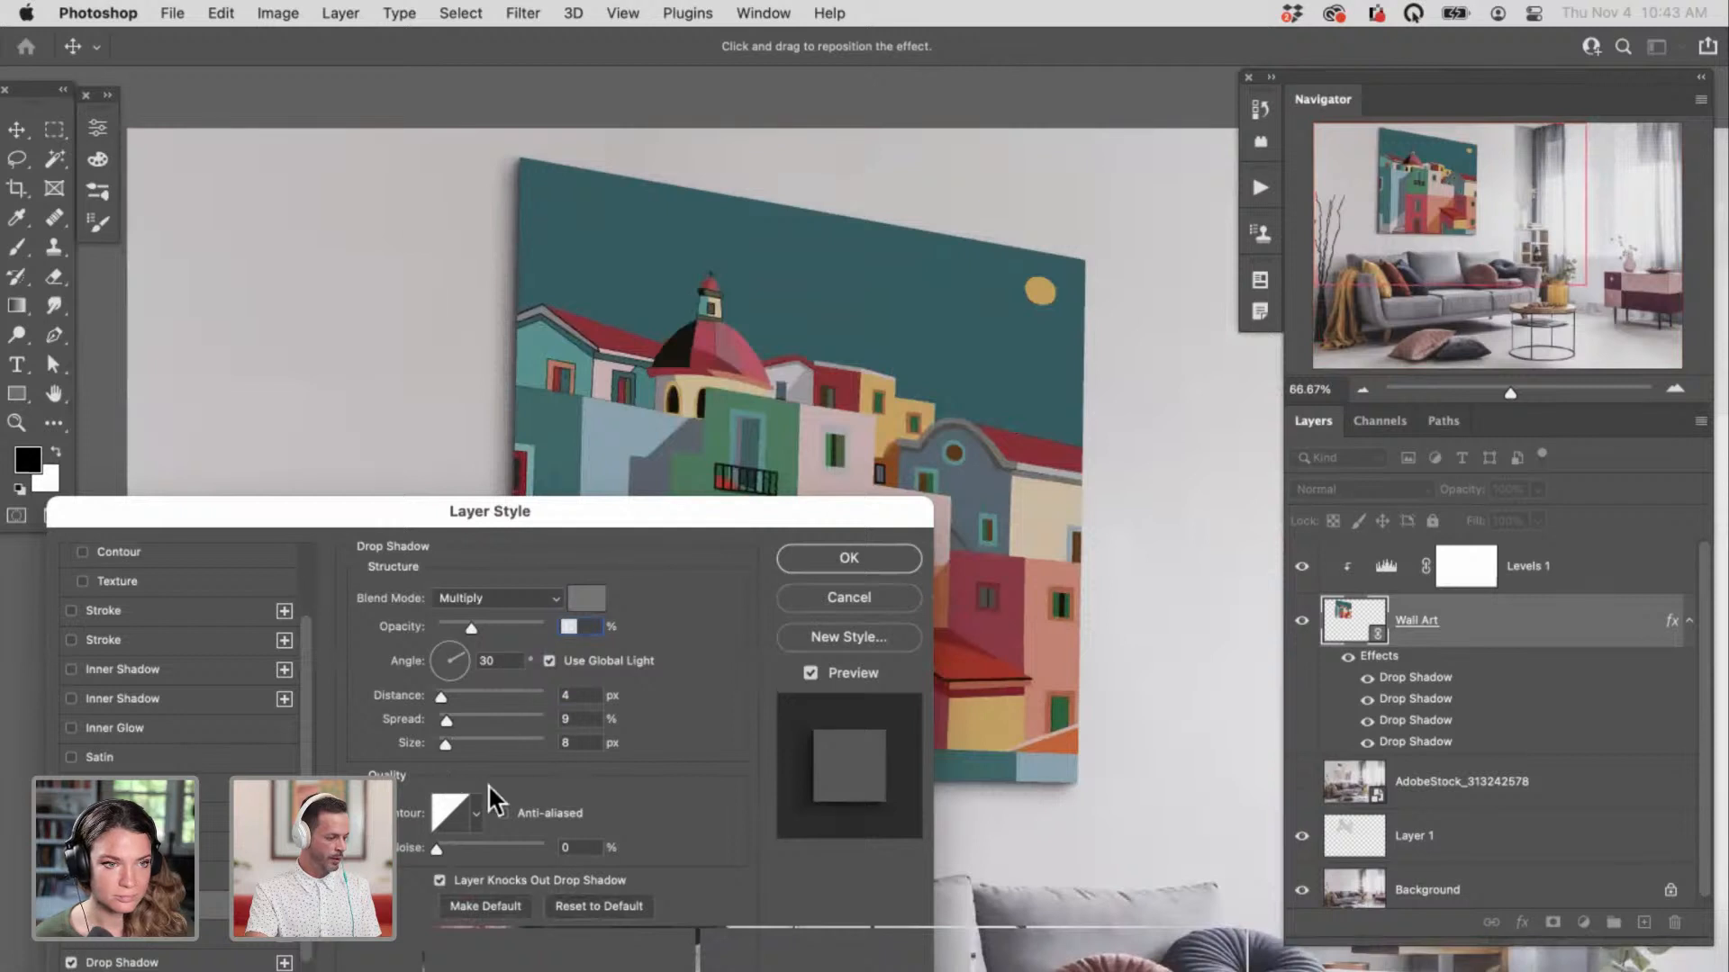
left_click_drag(446, 697, 457, 697)
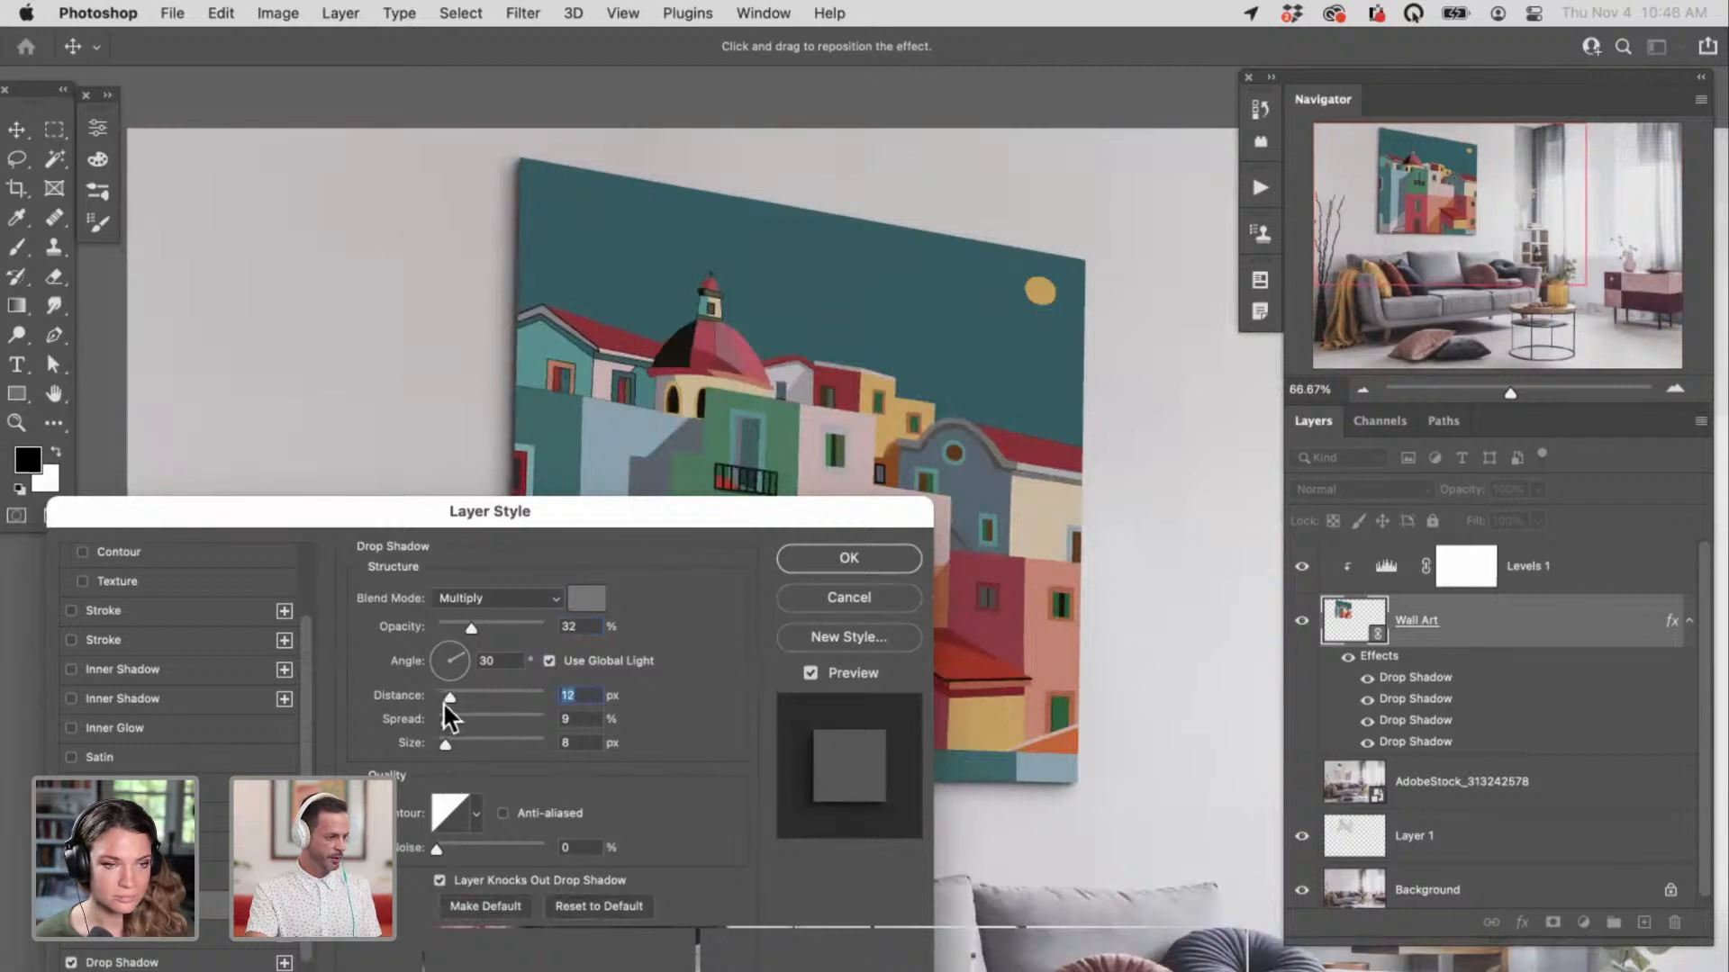
left_click_drag(466, 629, 457, 629)
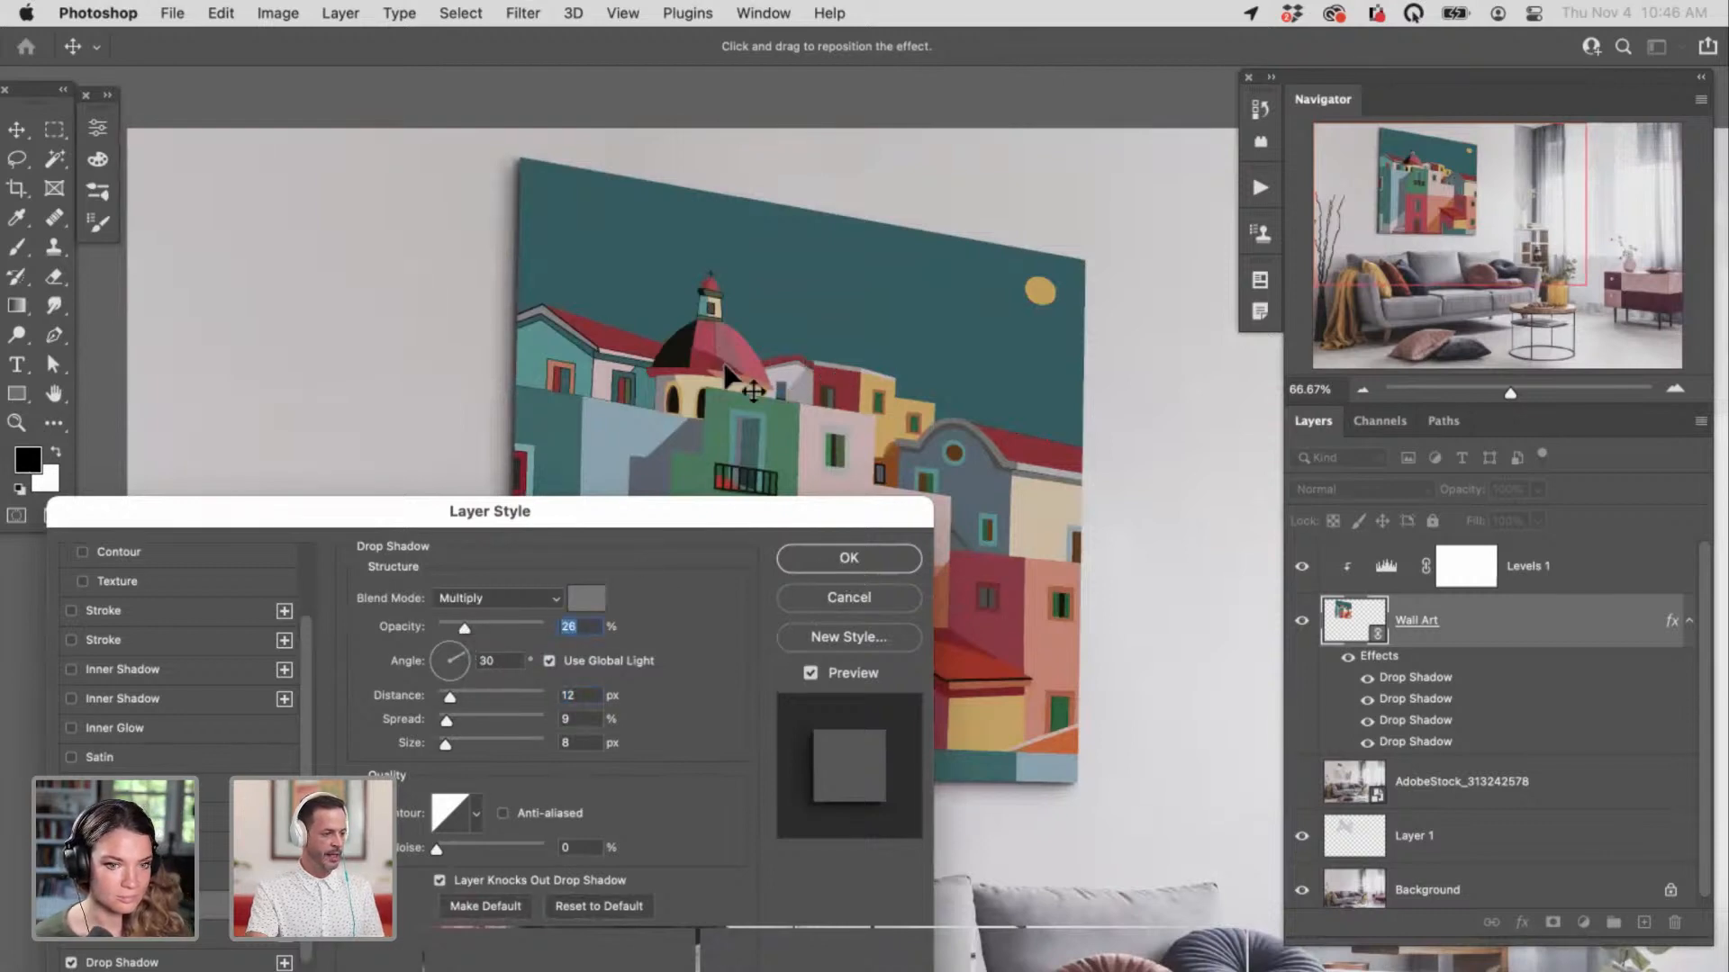
Step: Compare the artwork's edges with all four drop shadows disabled and enabled, leaving all of them on
left_click_drag(638, 393, 1035, 367)
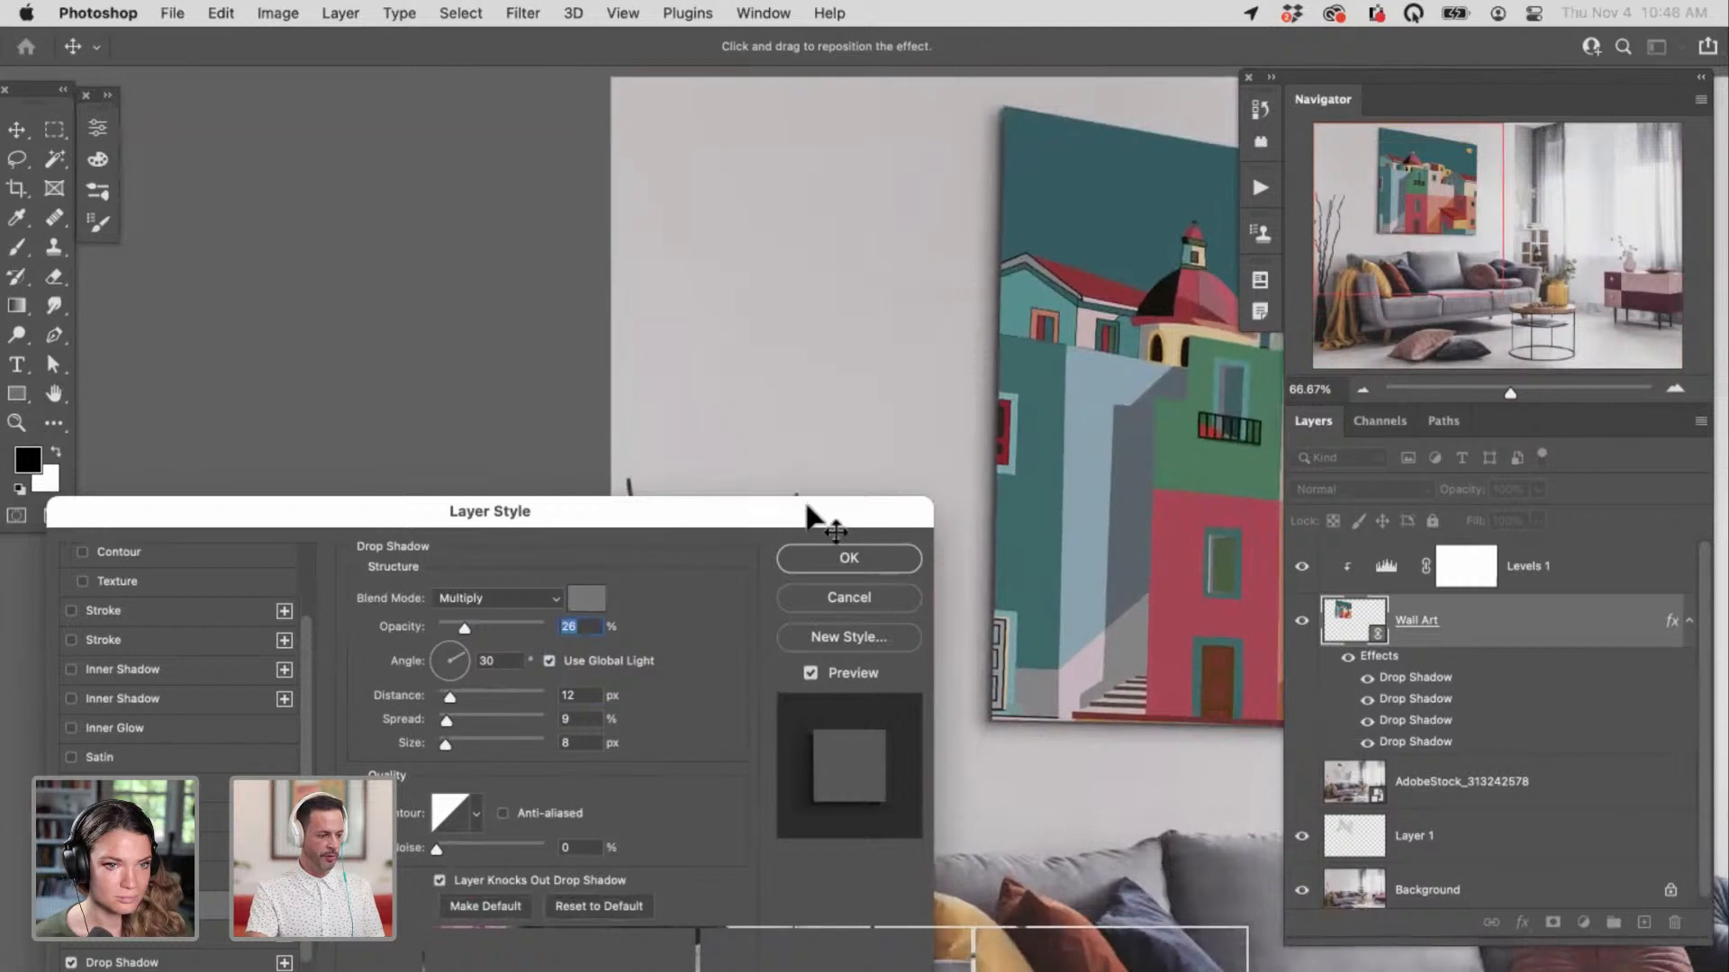
left_click_drag(810, 513, 779, 324)
left_click_drag(1099, 389, 1037, 440)
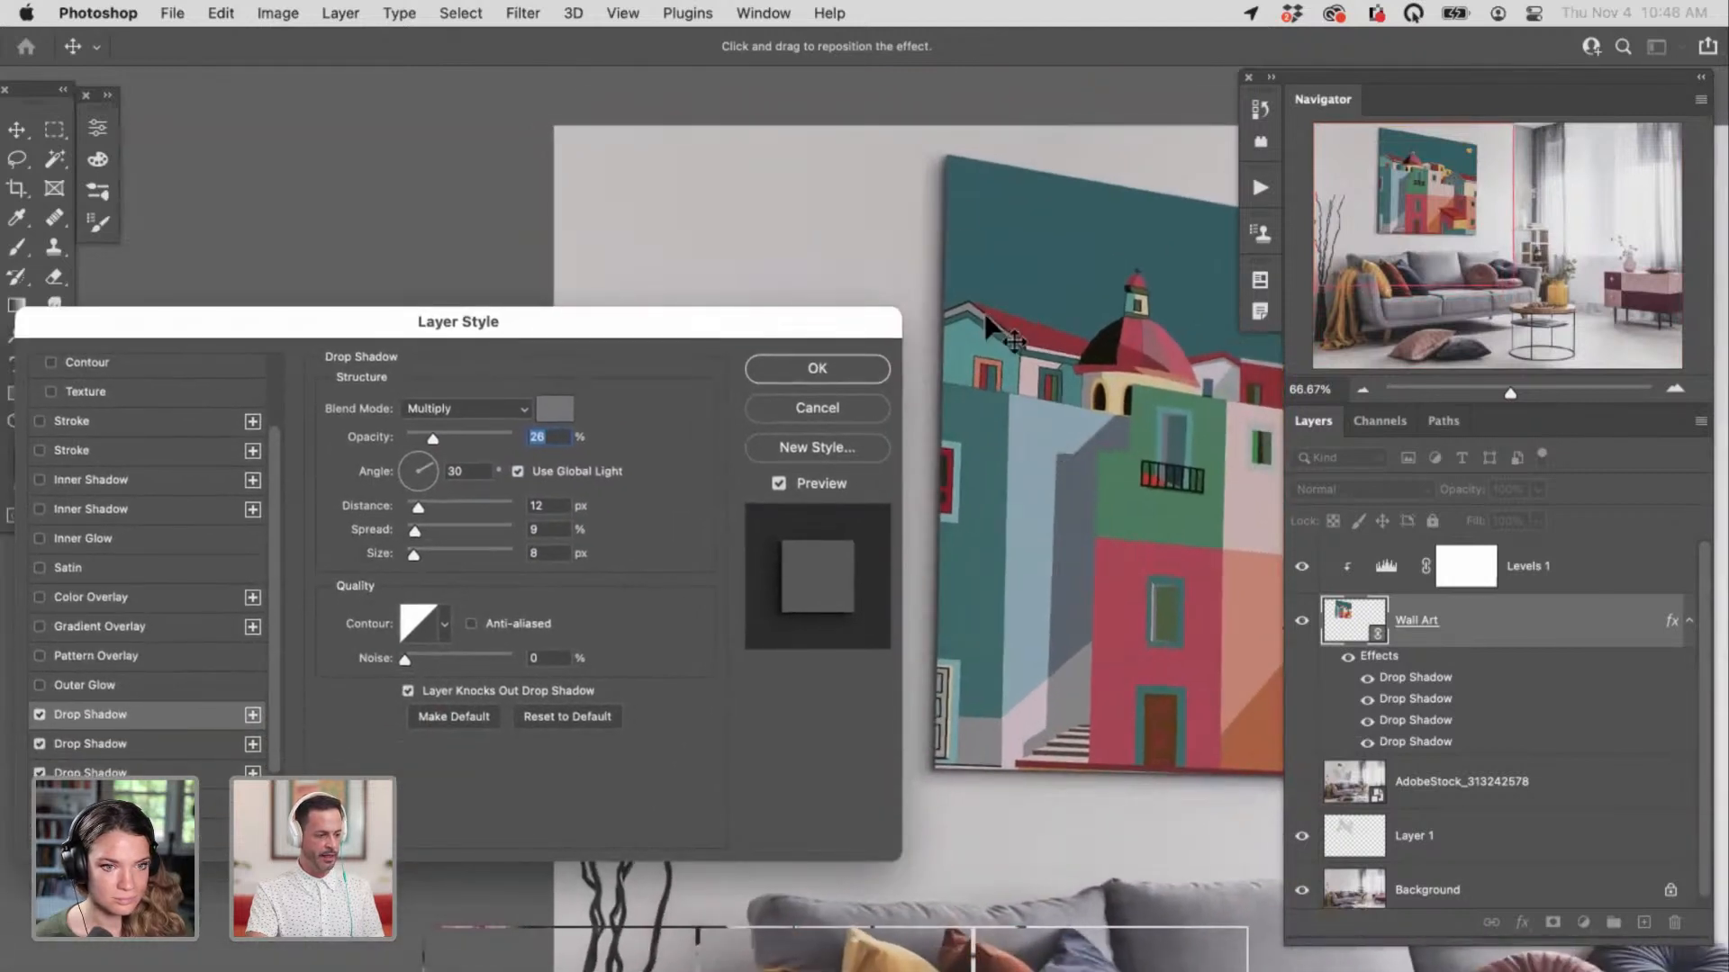
left_click_drag(766, 334, 787, 332)
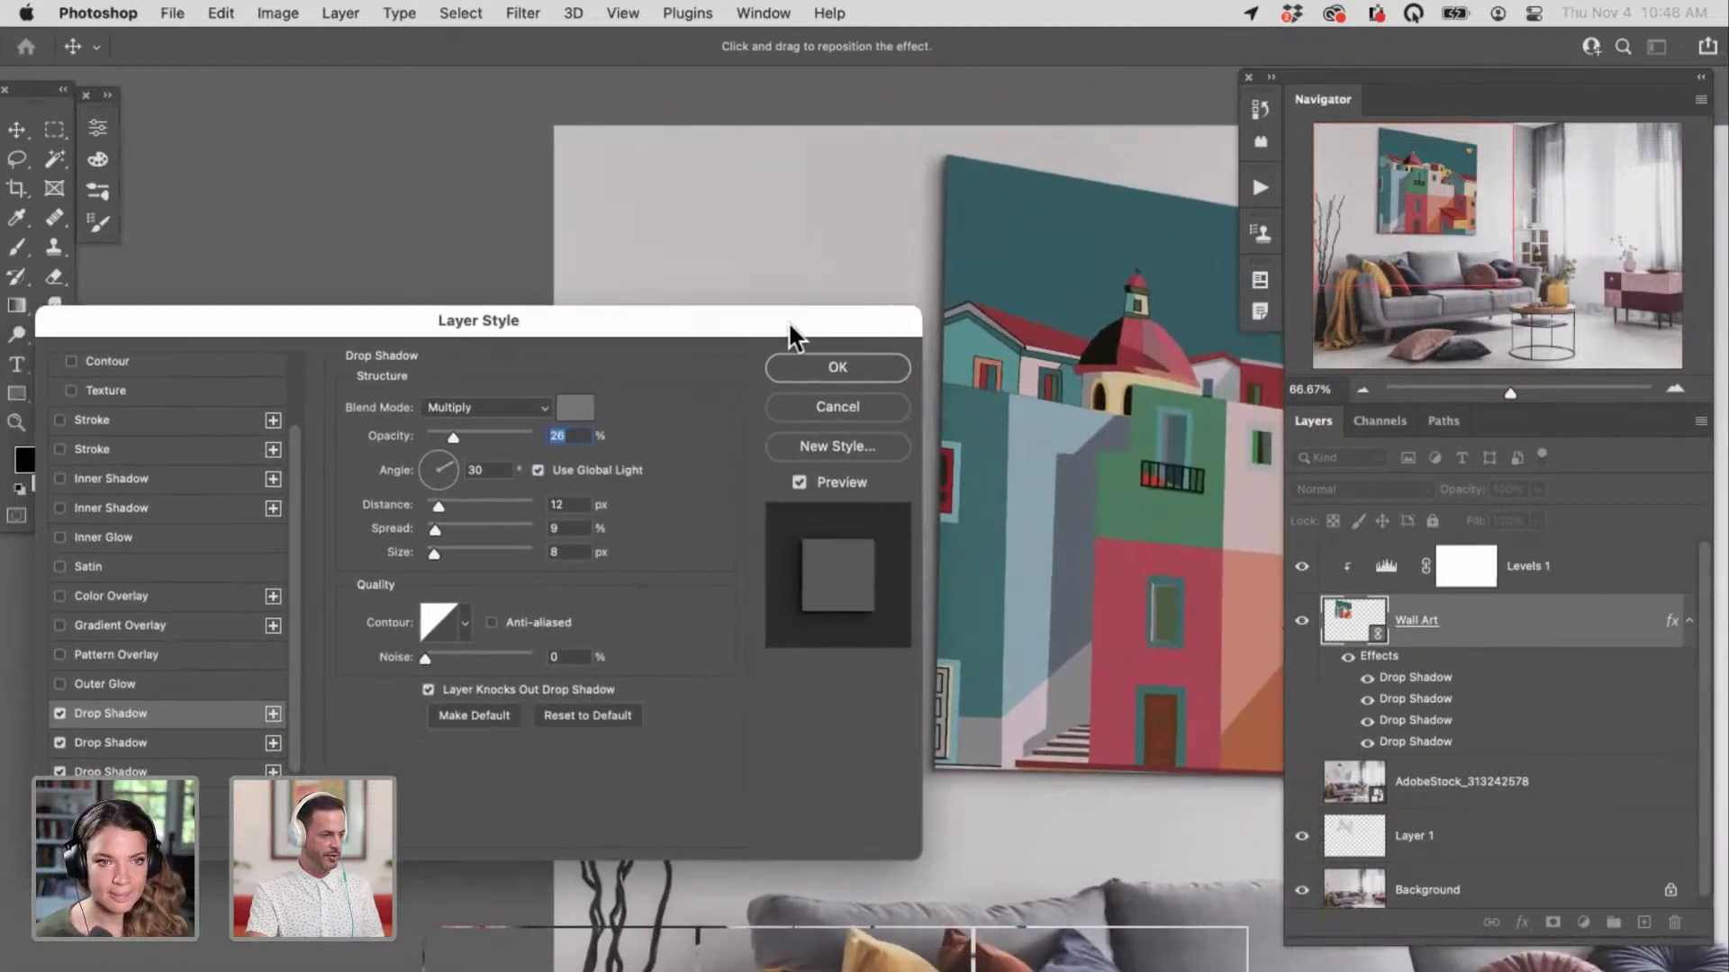
left_click(60, 713)
left_click(61, 743)
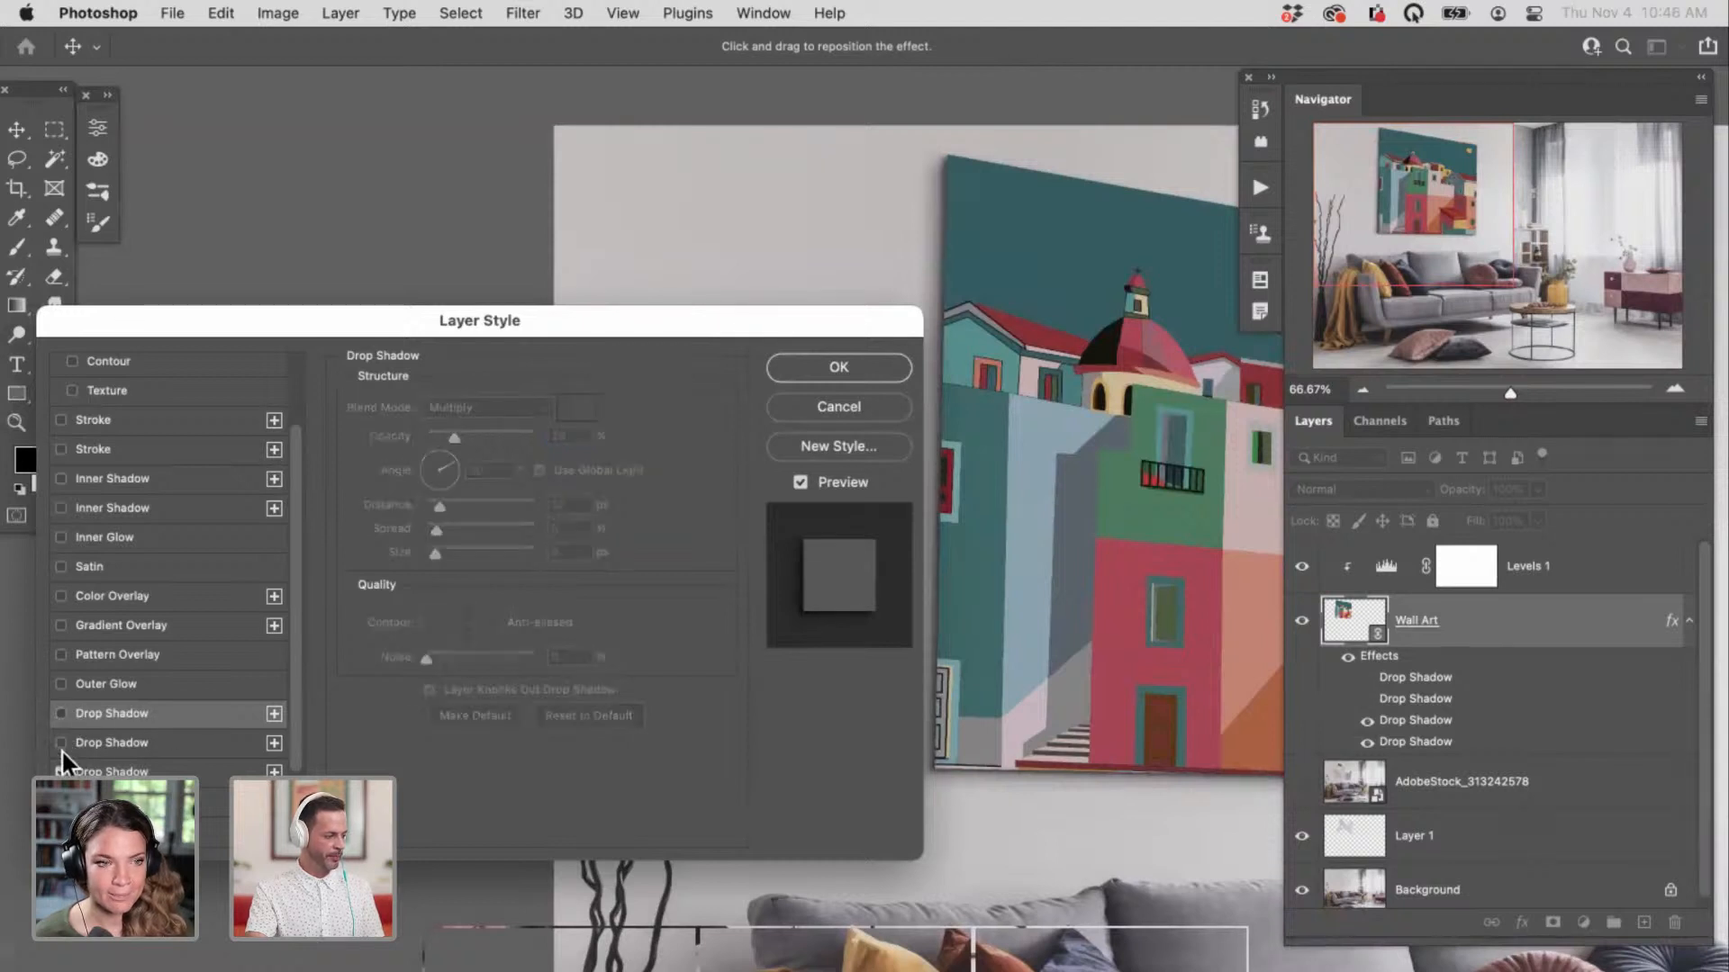
left_click(60, 772)
left_click(60, 801)
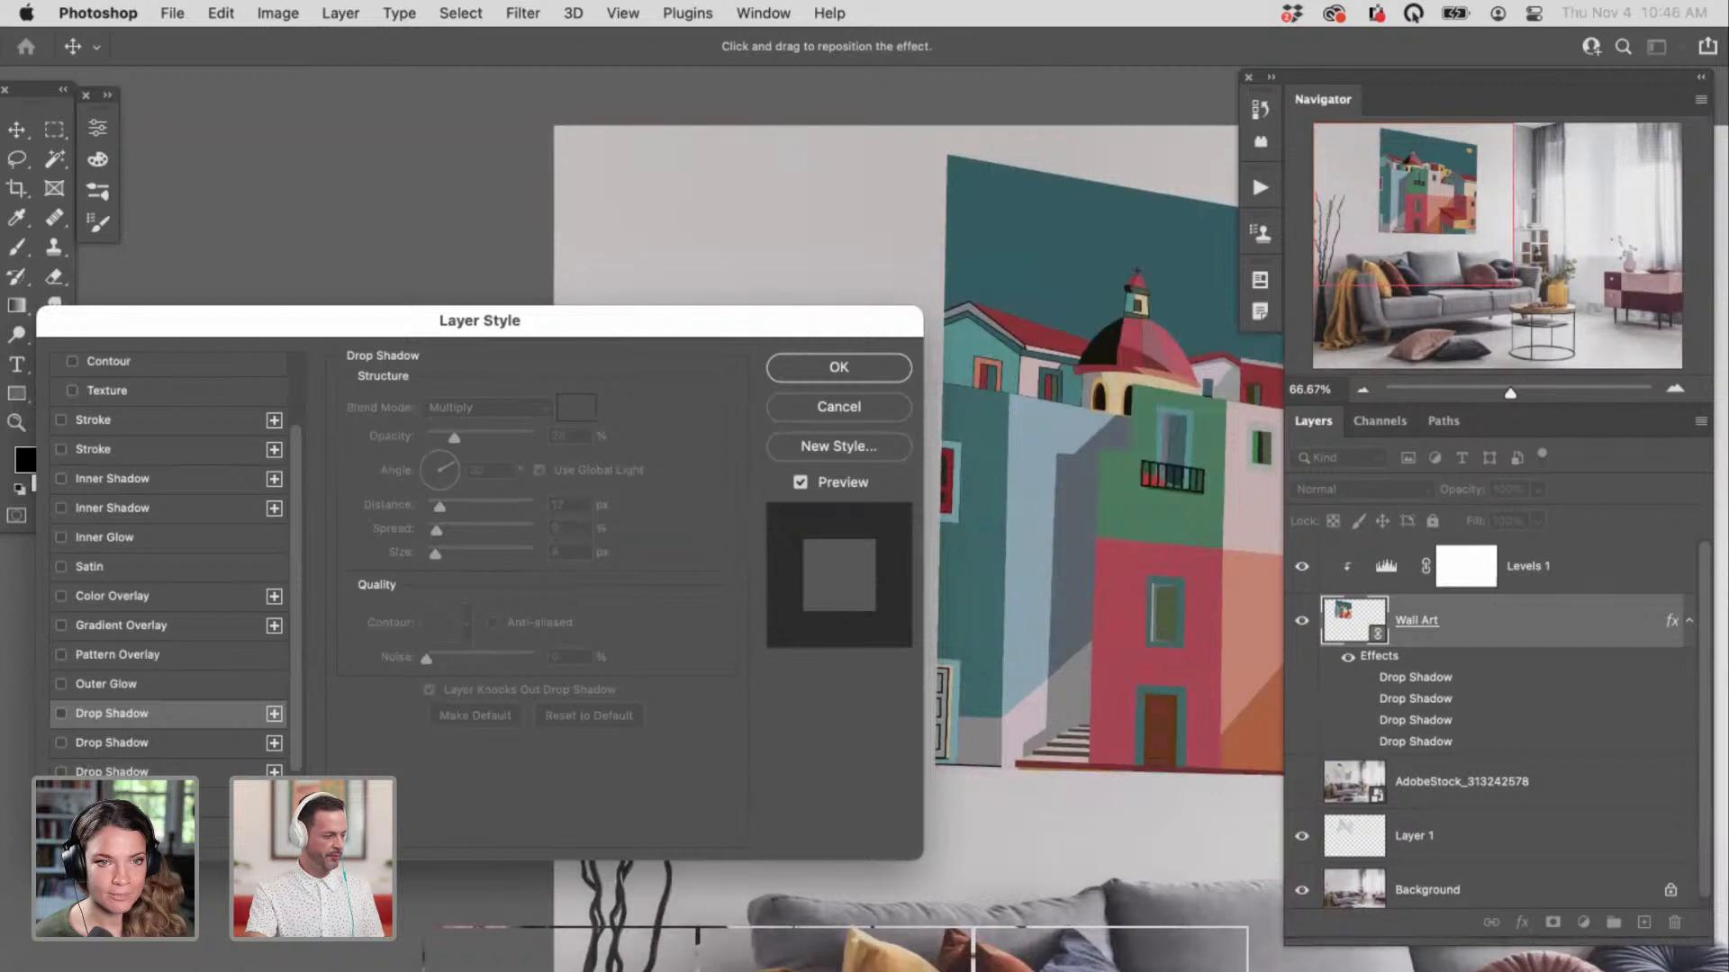
left_click(60, 801)
left_click(61, 772)
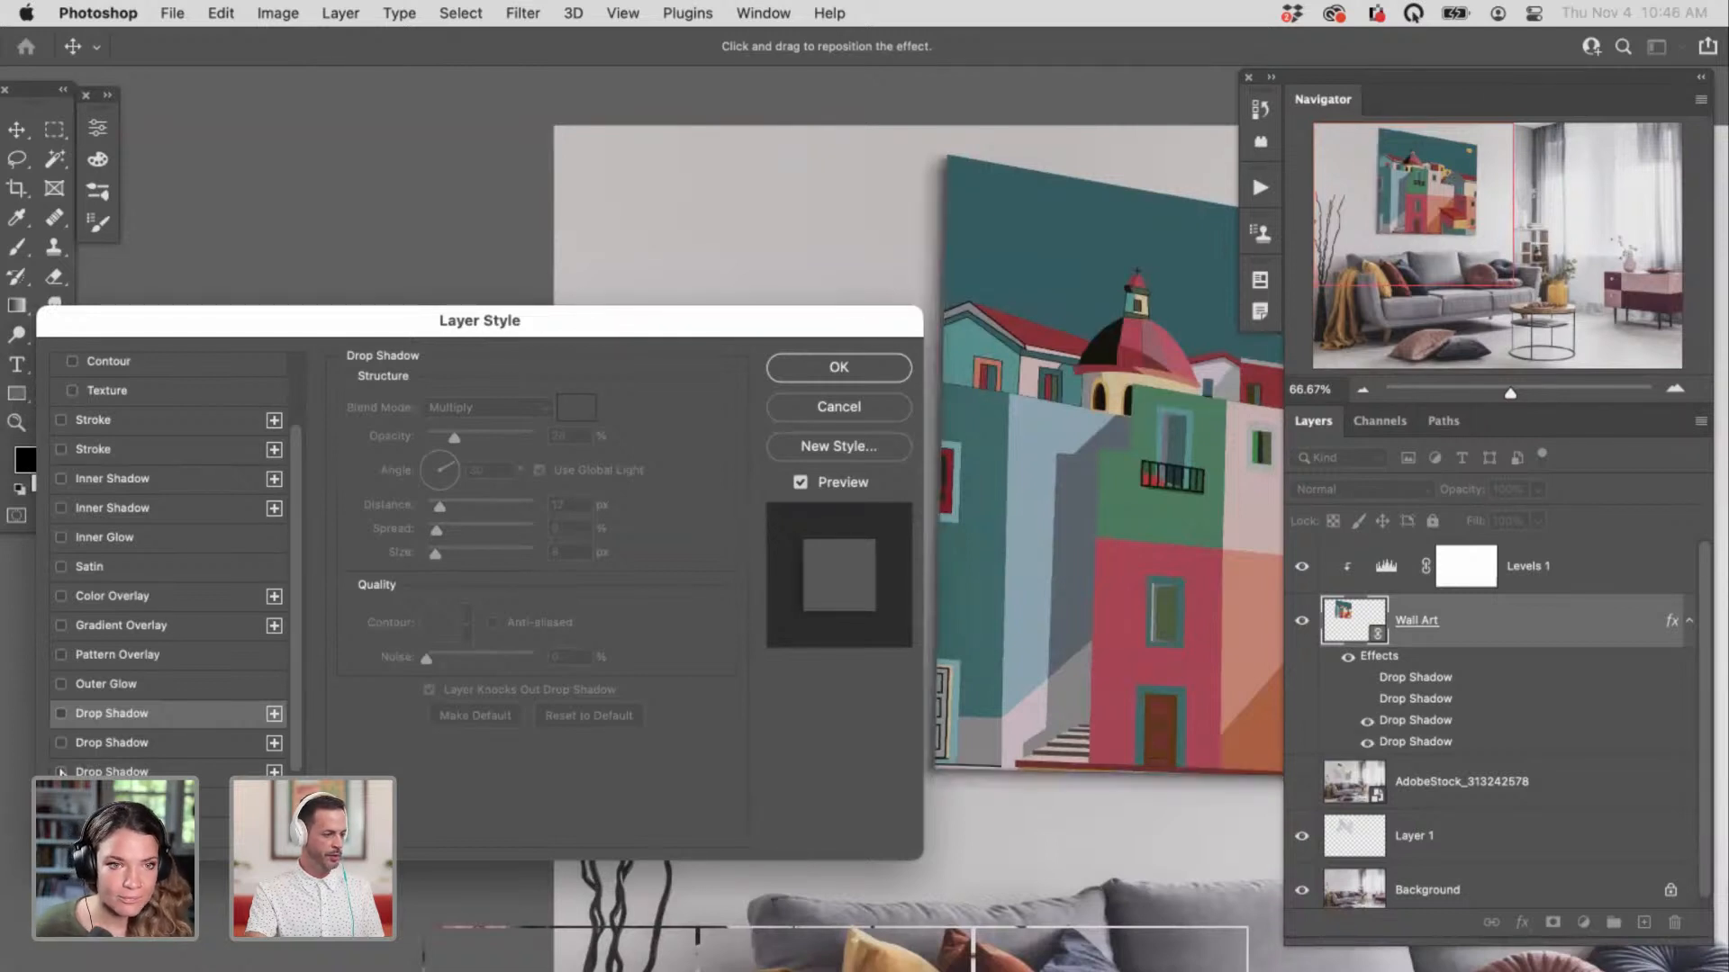
left_click(60, 743)
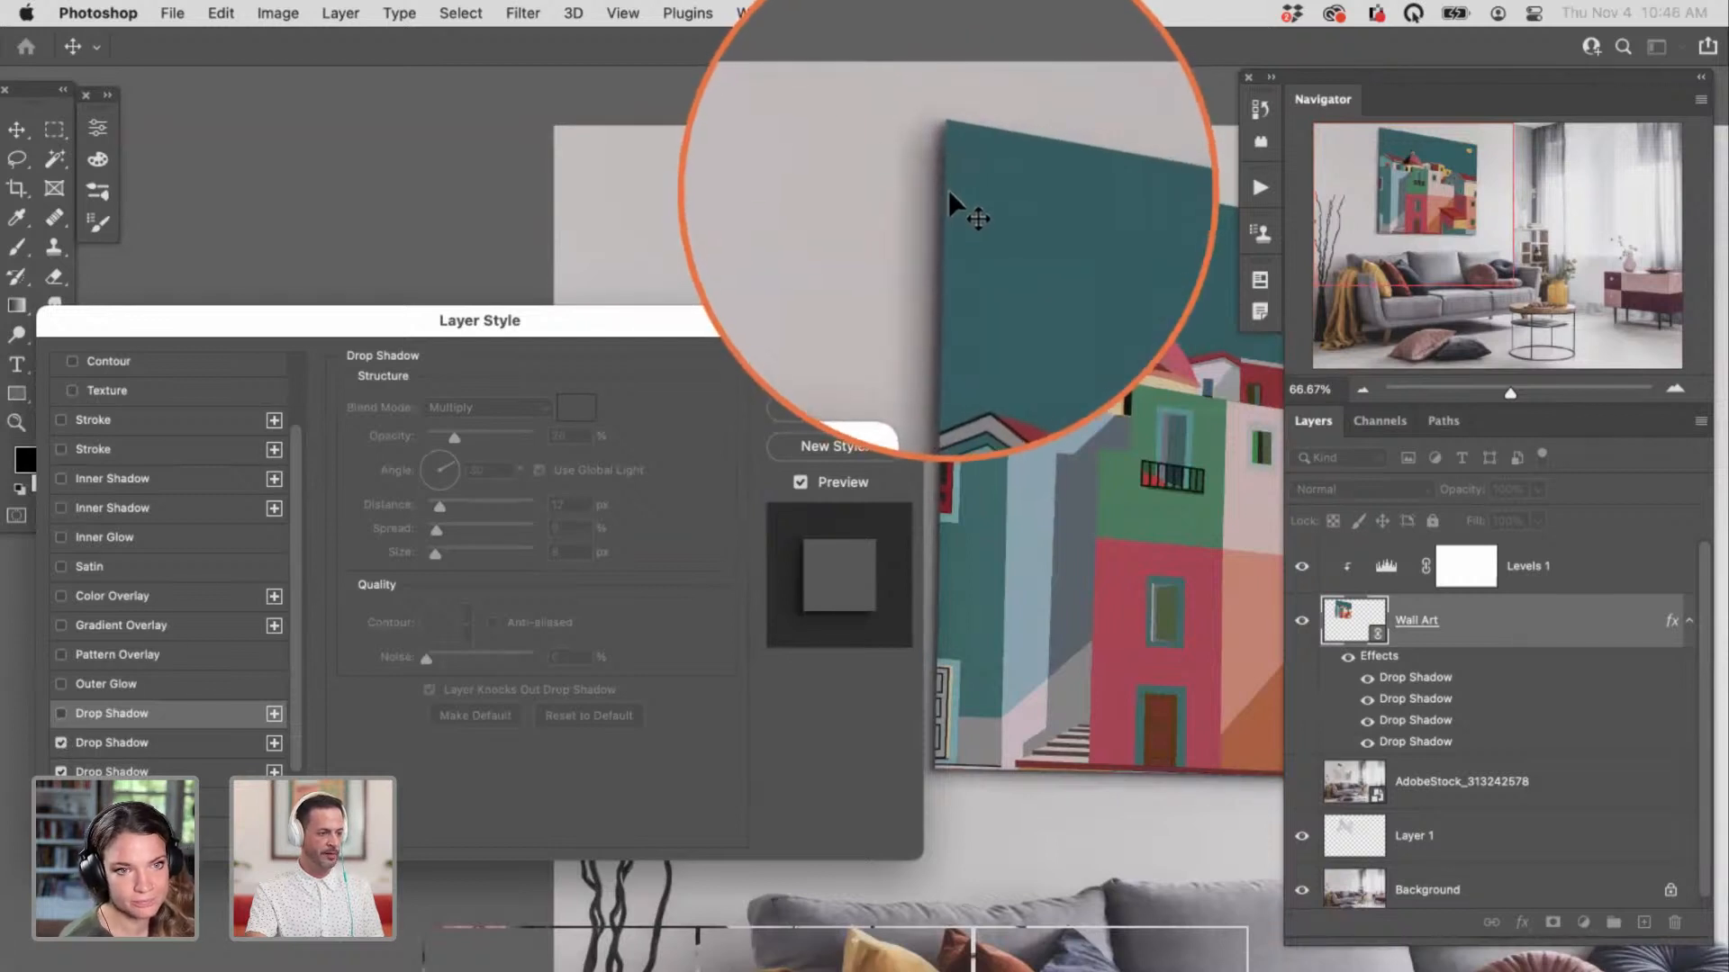
left_click_drag(1062, 351, 699, 375)
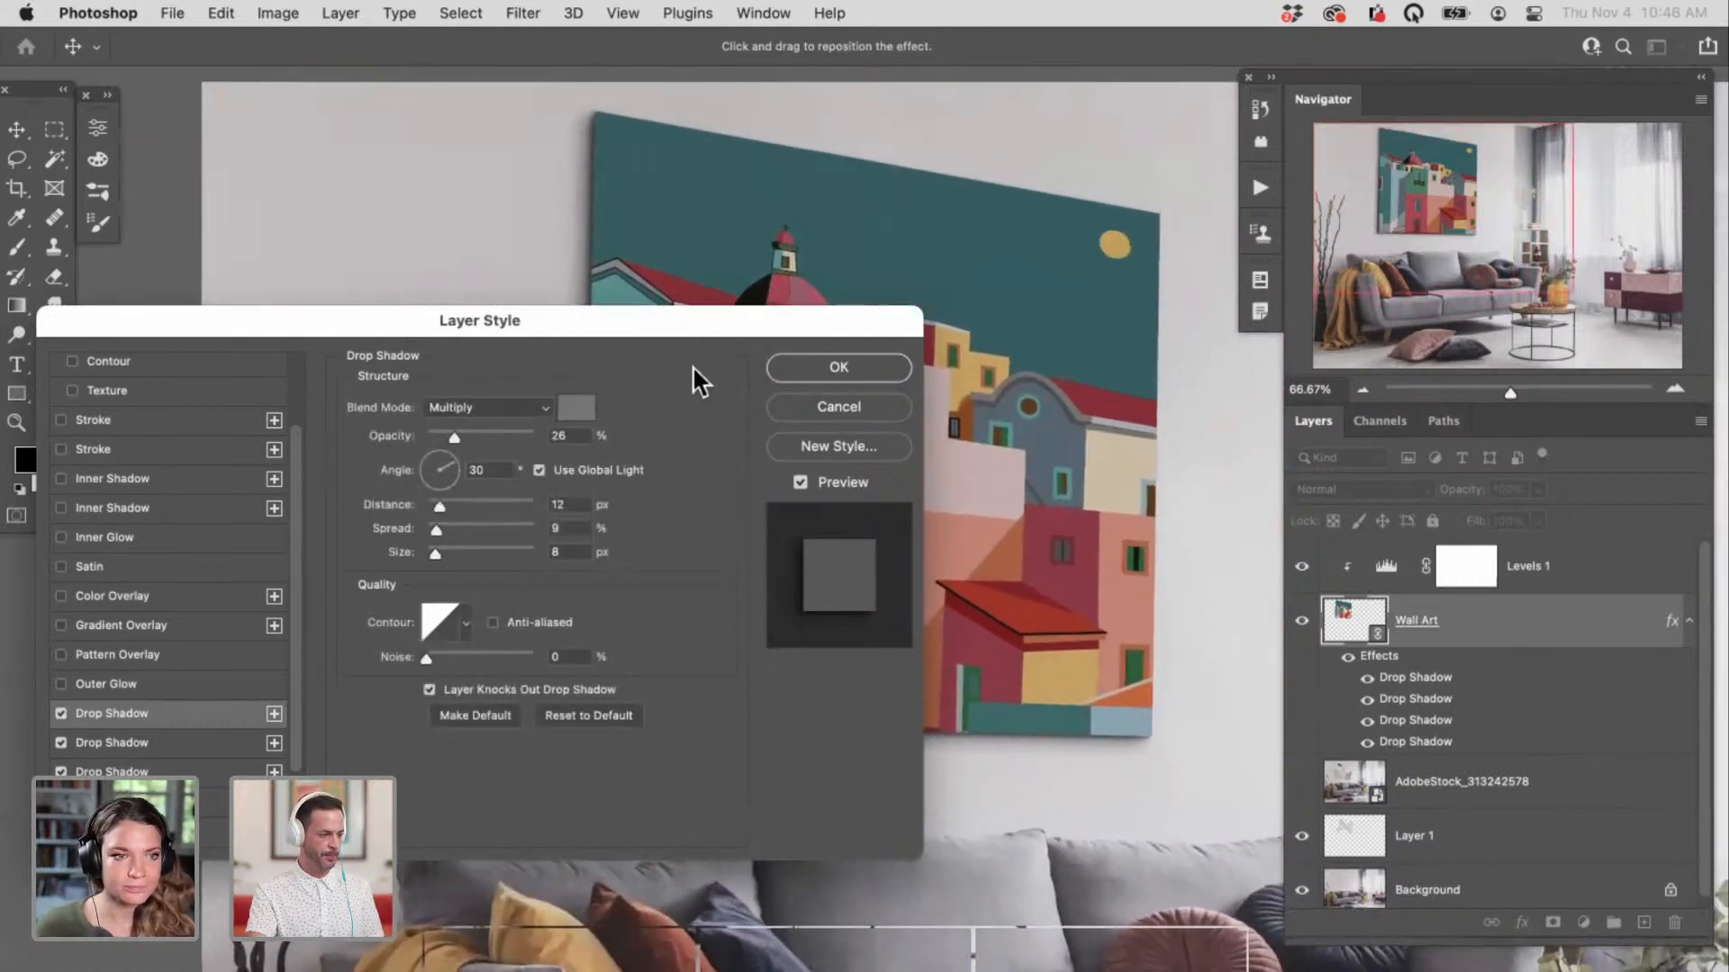
Step: Enable Bevel & Emboss at 719% depth and 3 px soften, sampling its shadow colour from the grey wall beside the curtain
left_click_drag(293, 599, 309, 540)
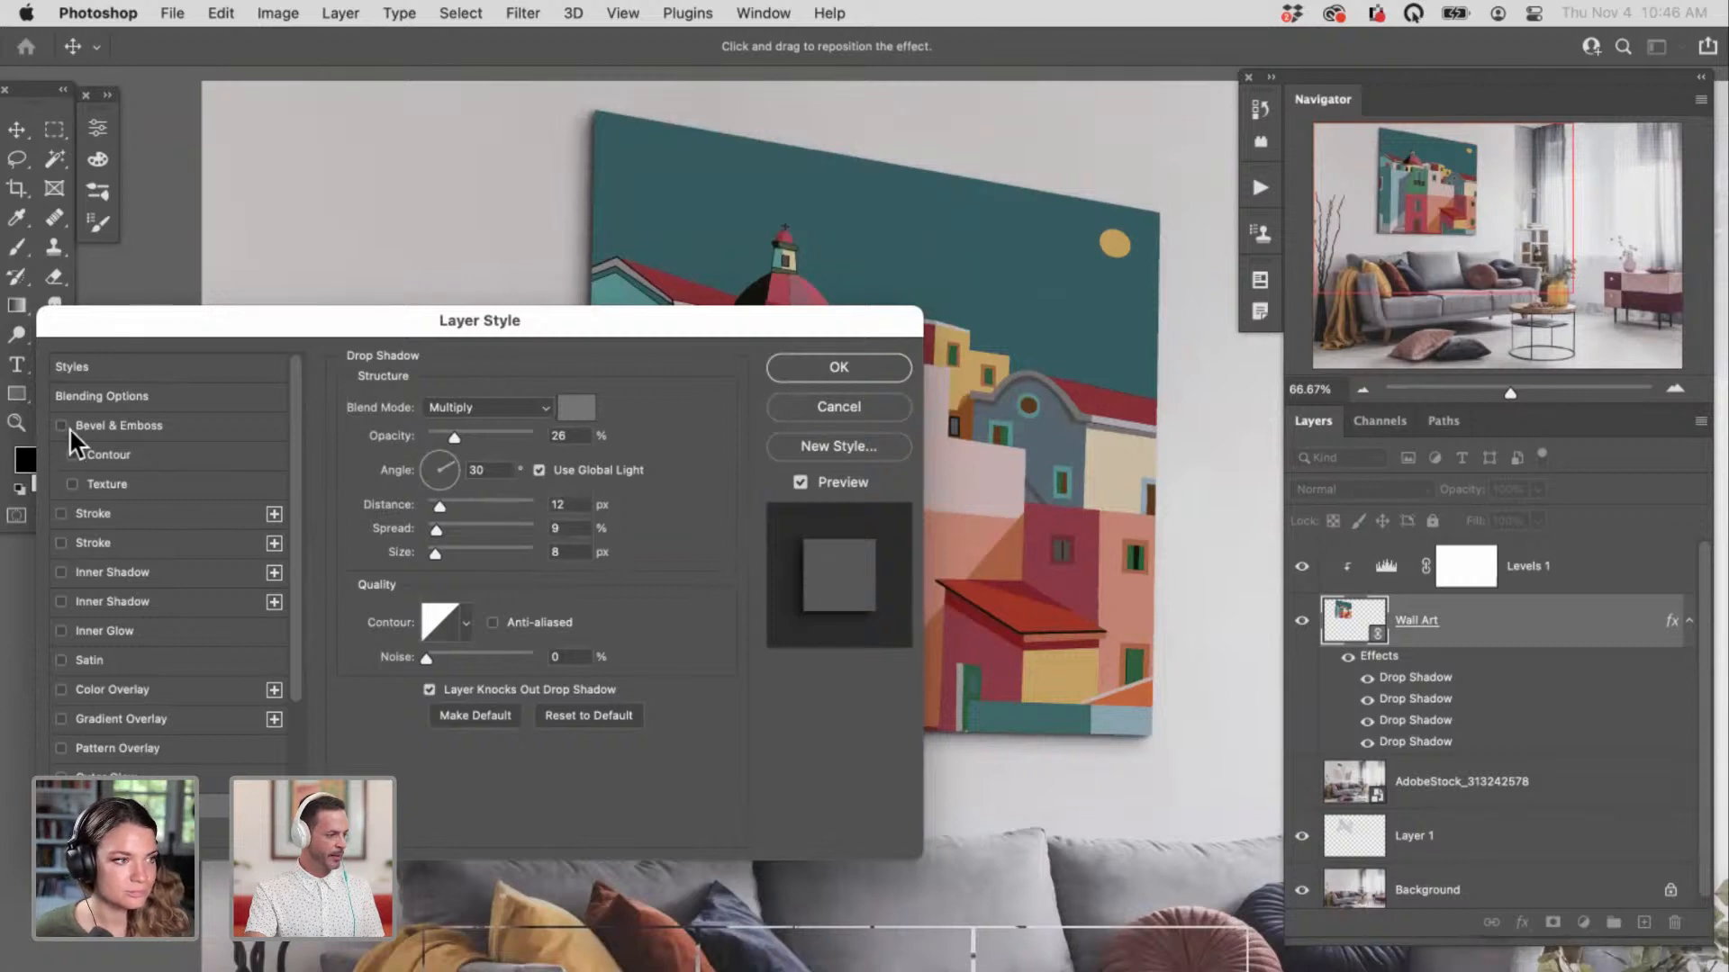
left_click(106, 426)
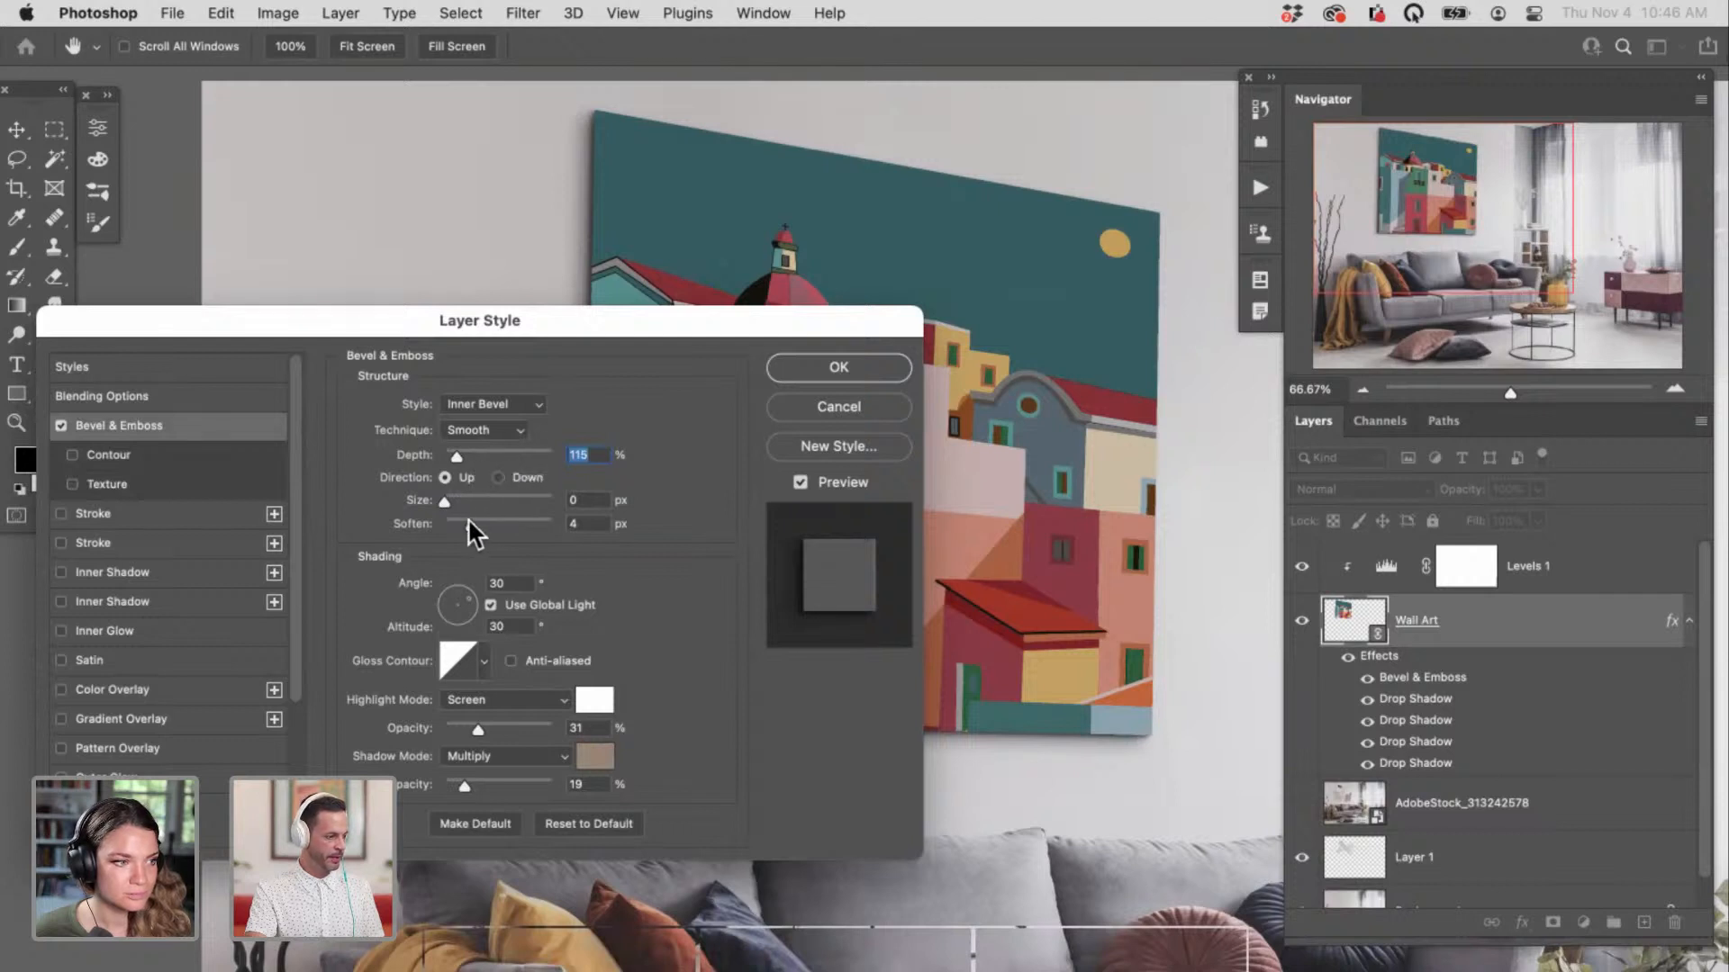
left_click_drag(468, 524, 461, 525)
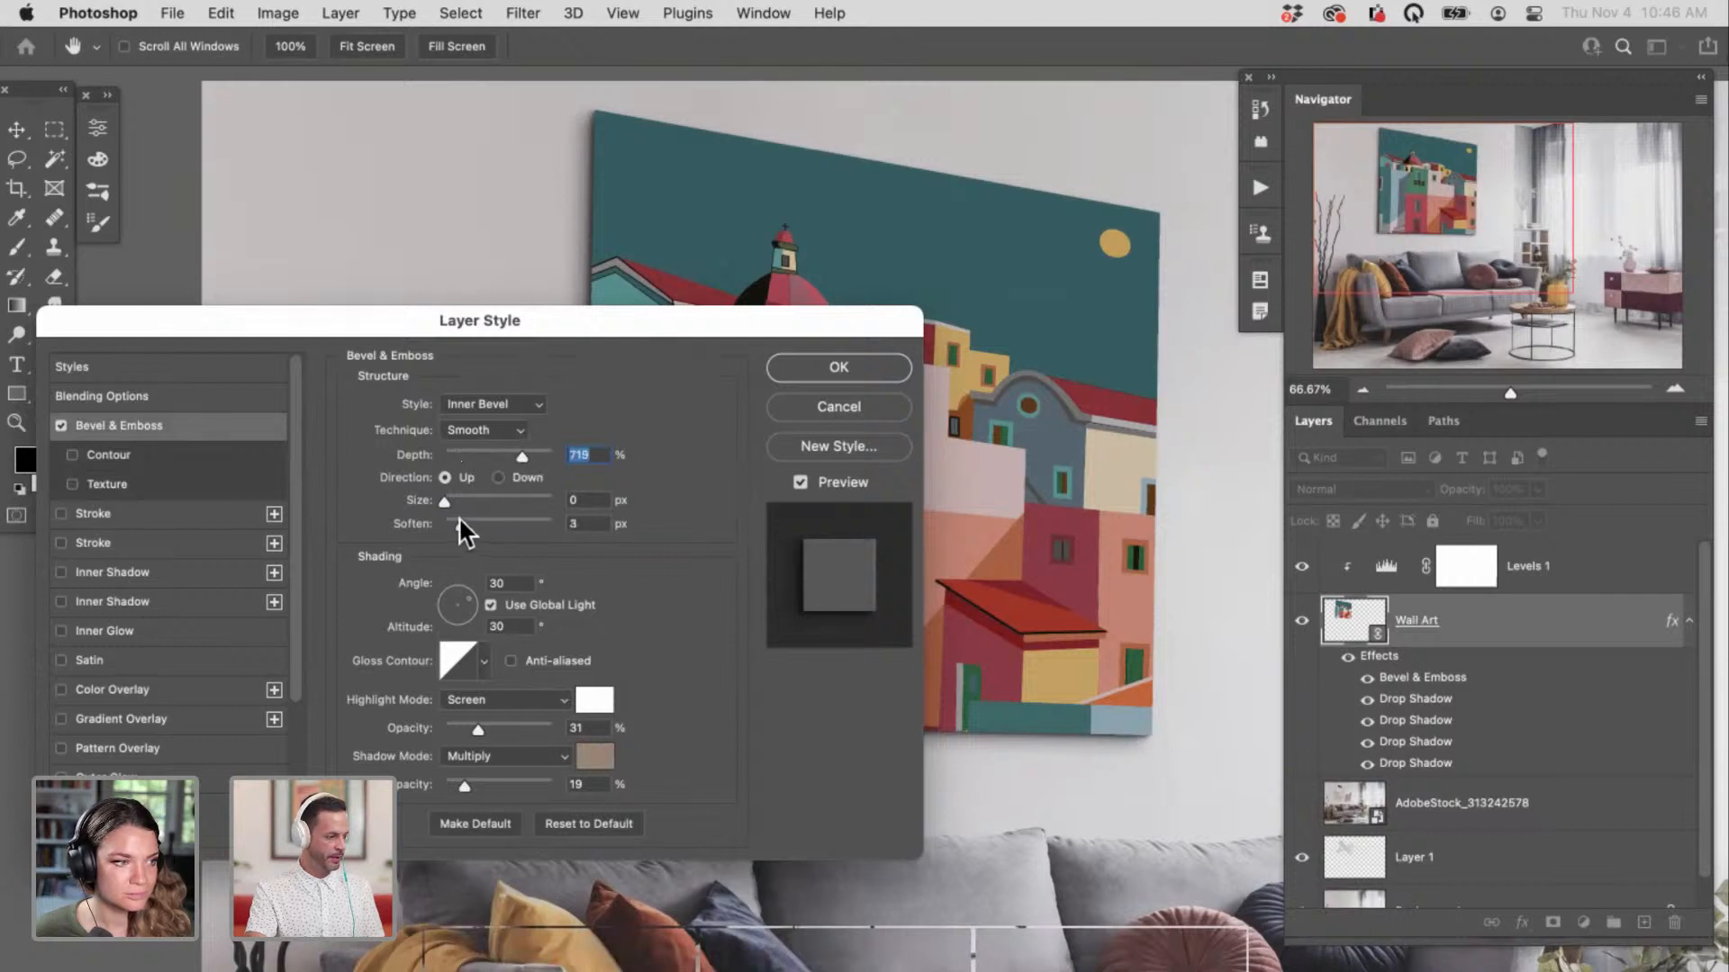
left_click(593, 761)
scroll(1219, 471, "right", 5)
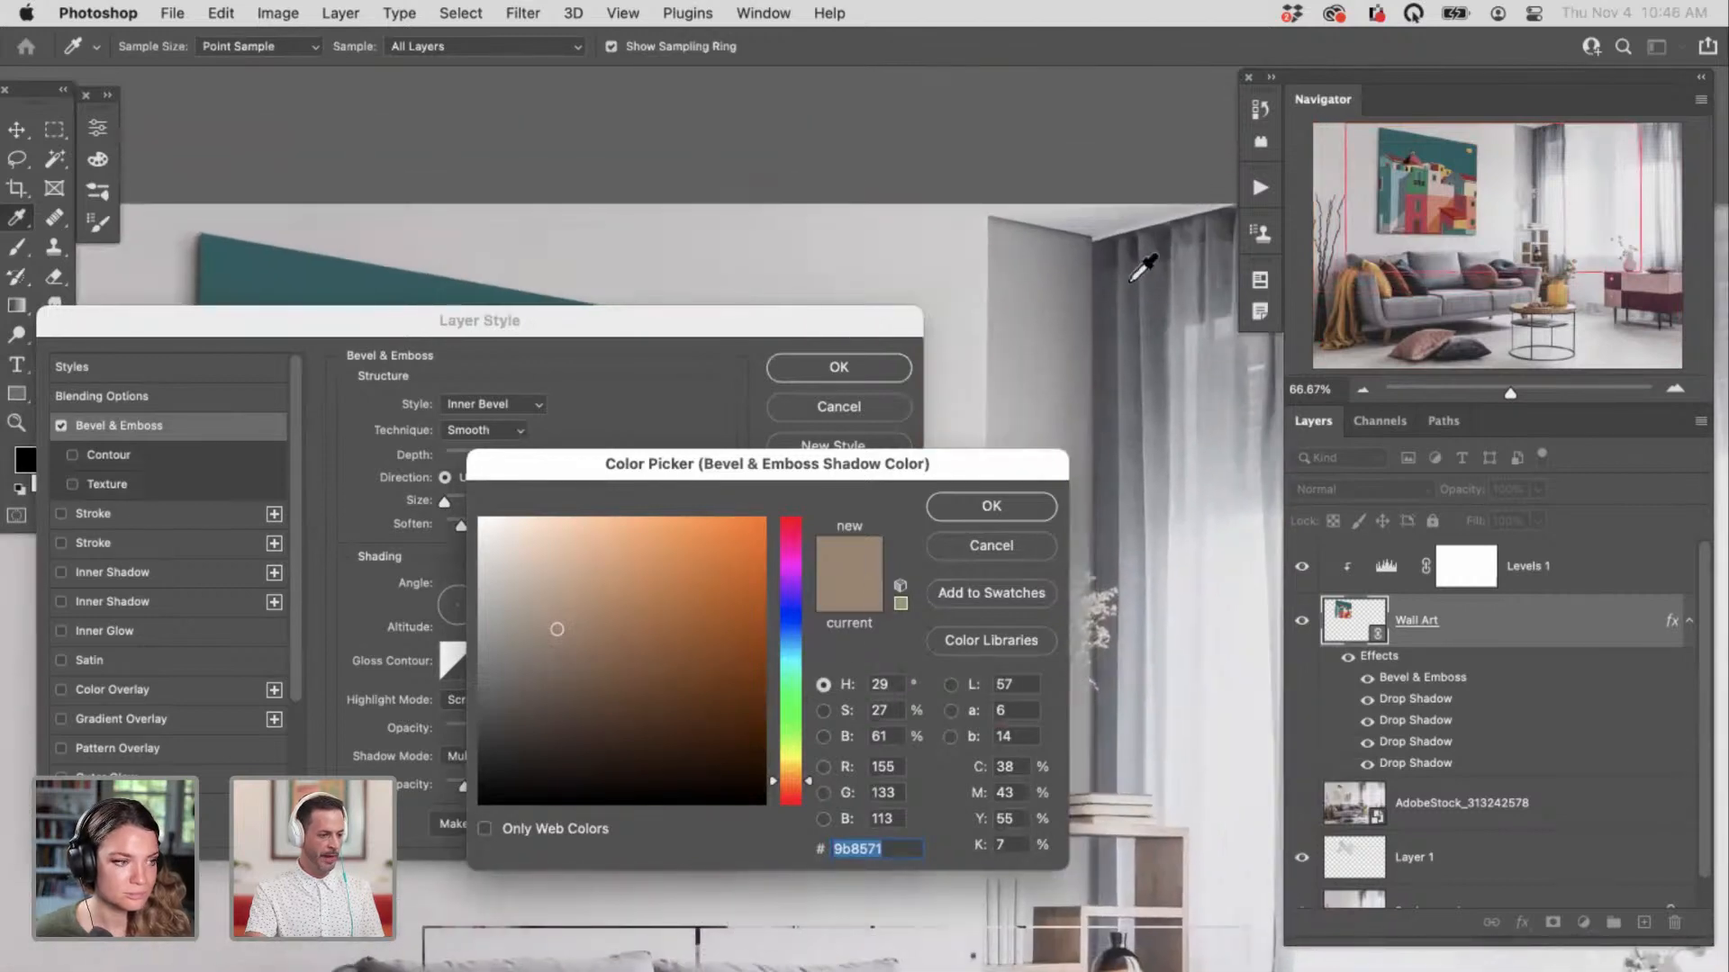
left_click(1078, 272)
left_click(1007, 510)
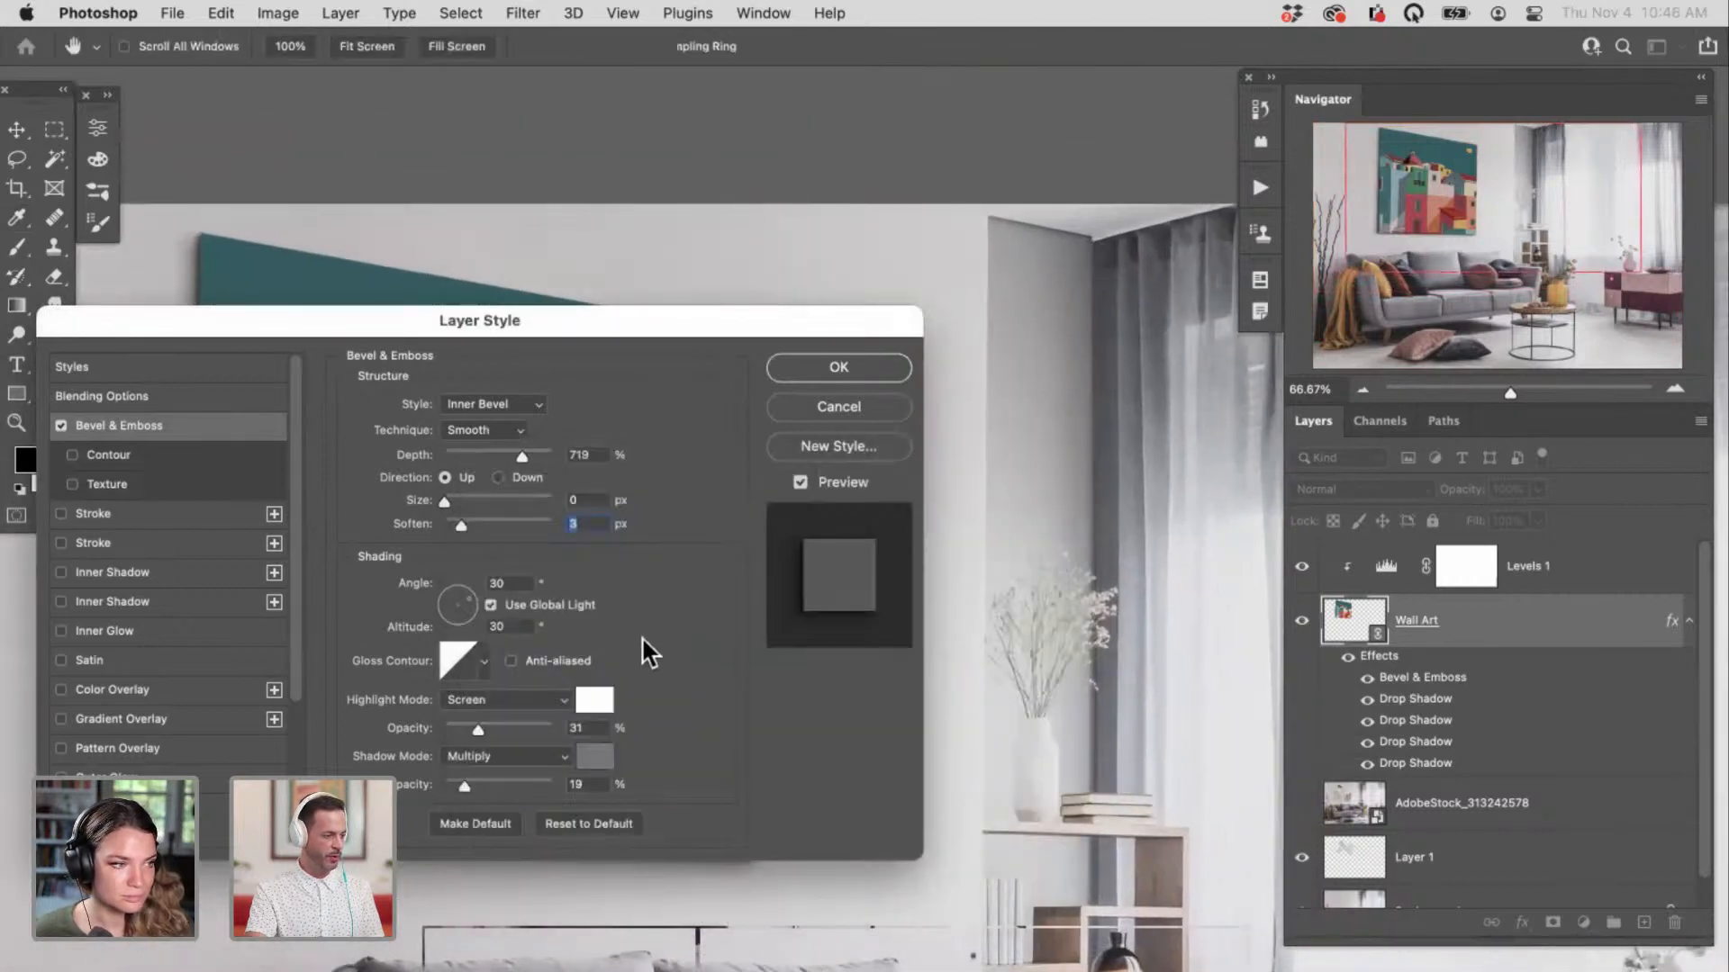
Step: Set the bevel's highlight and shadow opacities to 100%, its depth to 958% and its size to 21 px
left_click_drag(478, 729, 563, 729)
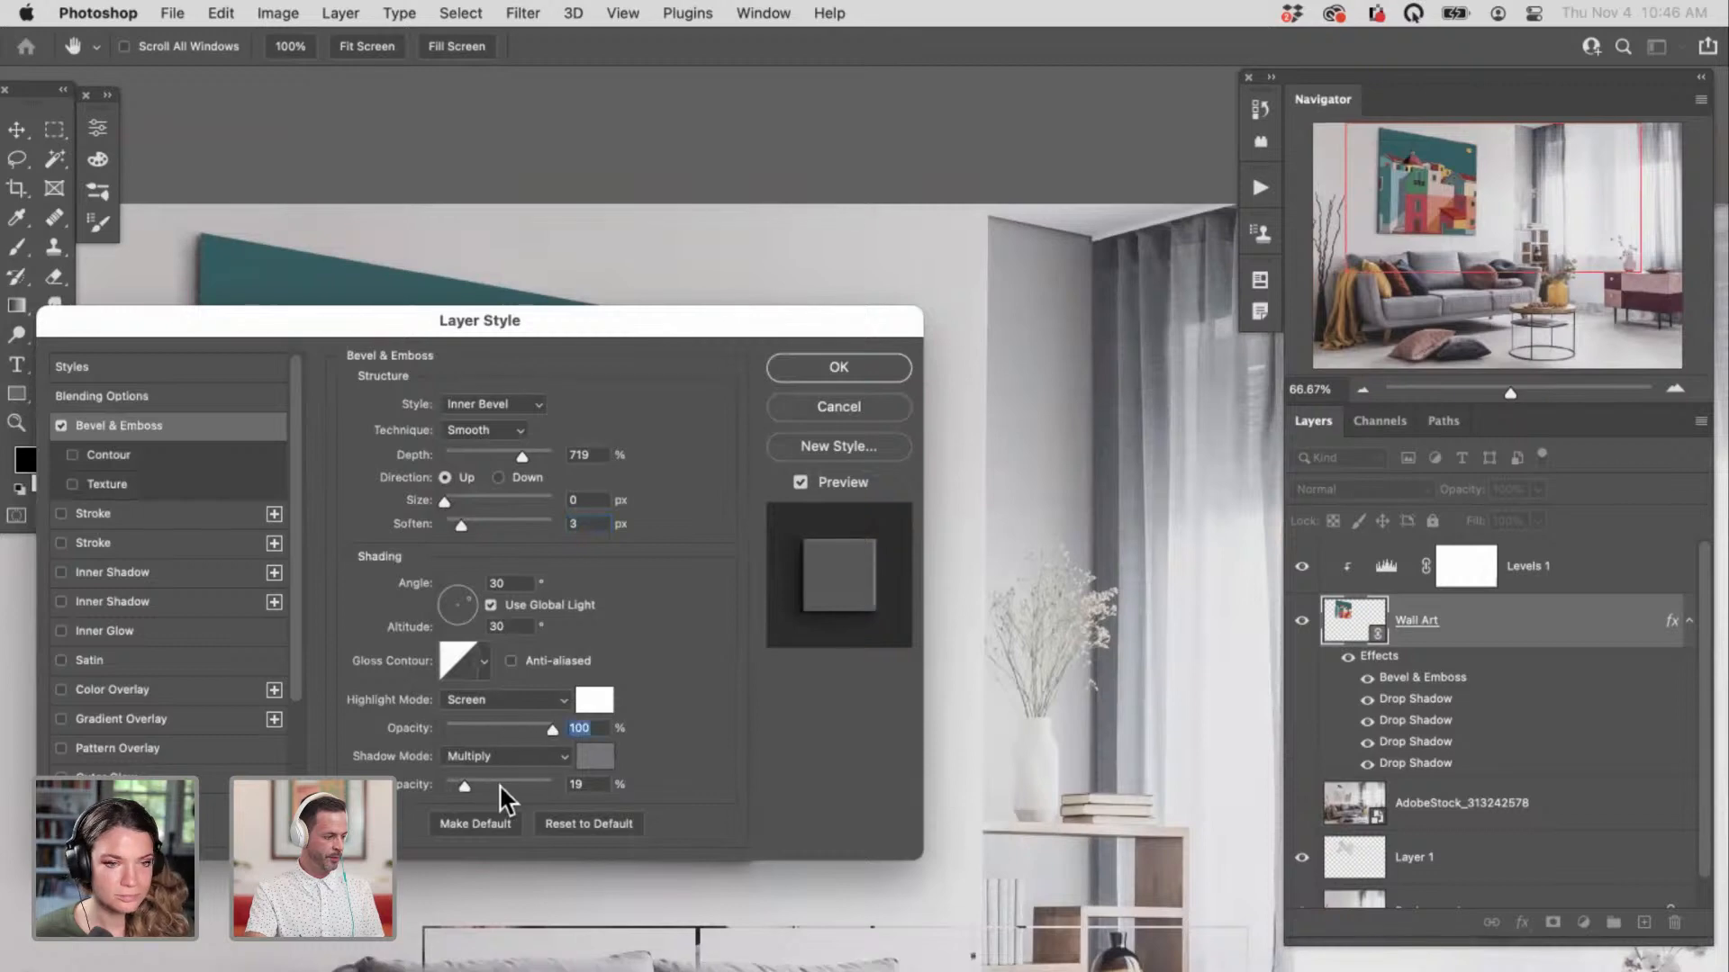
left_click_drag(498, 784, 713, 744)
scroll(1035, 610, "left", 6)
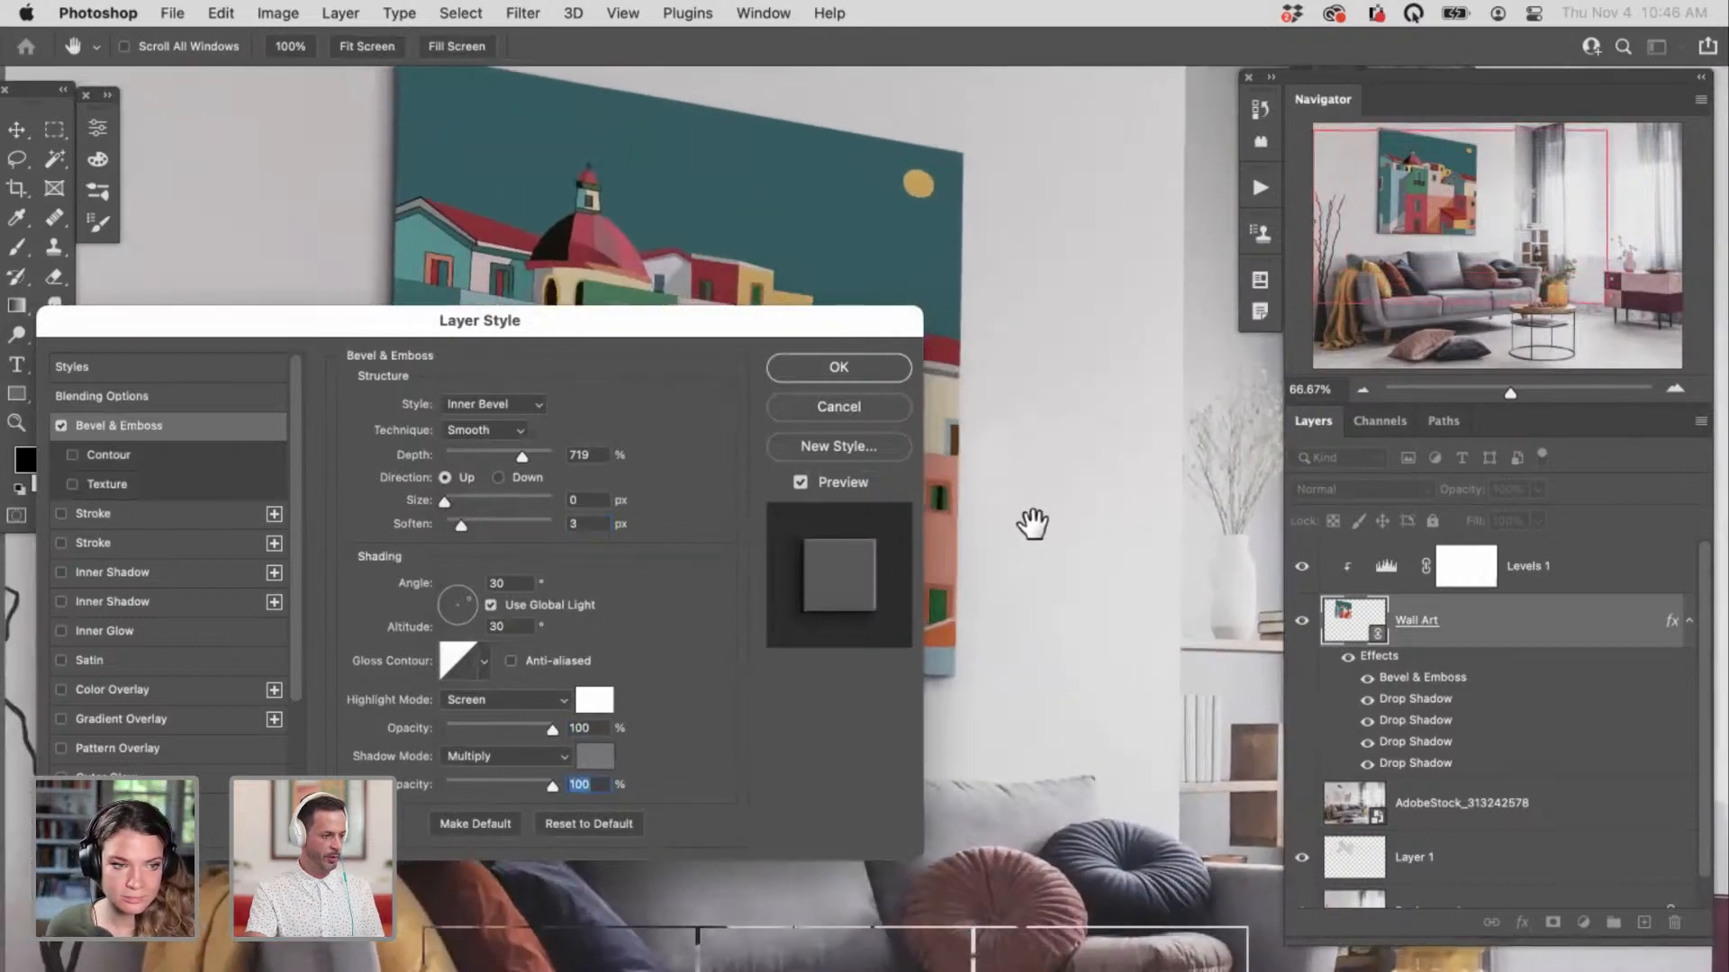
left_click_drag(521, 456, 547, 457)
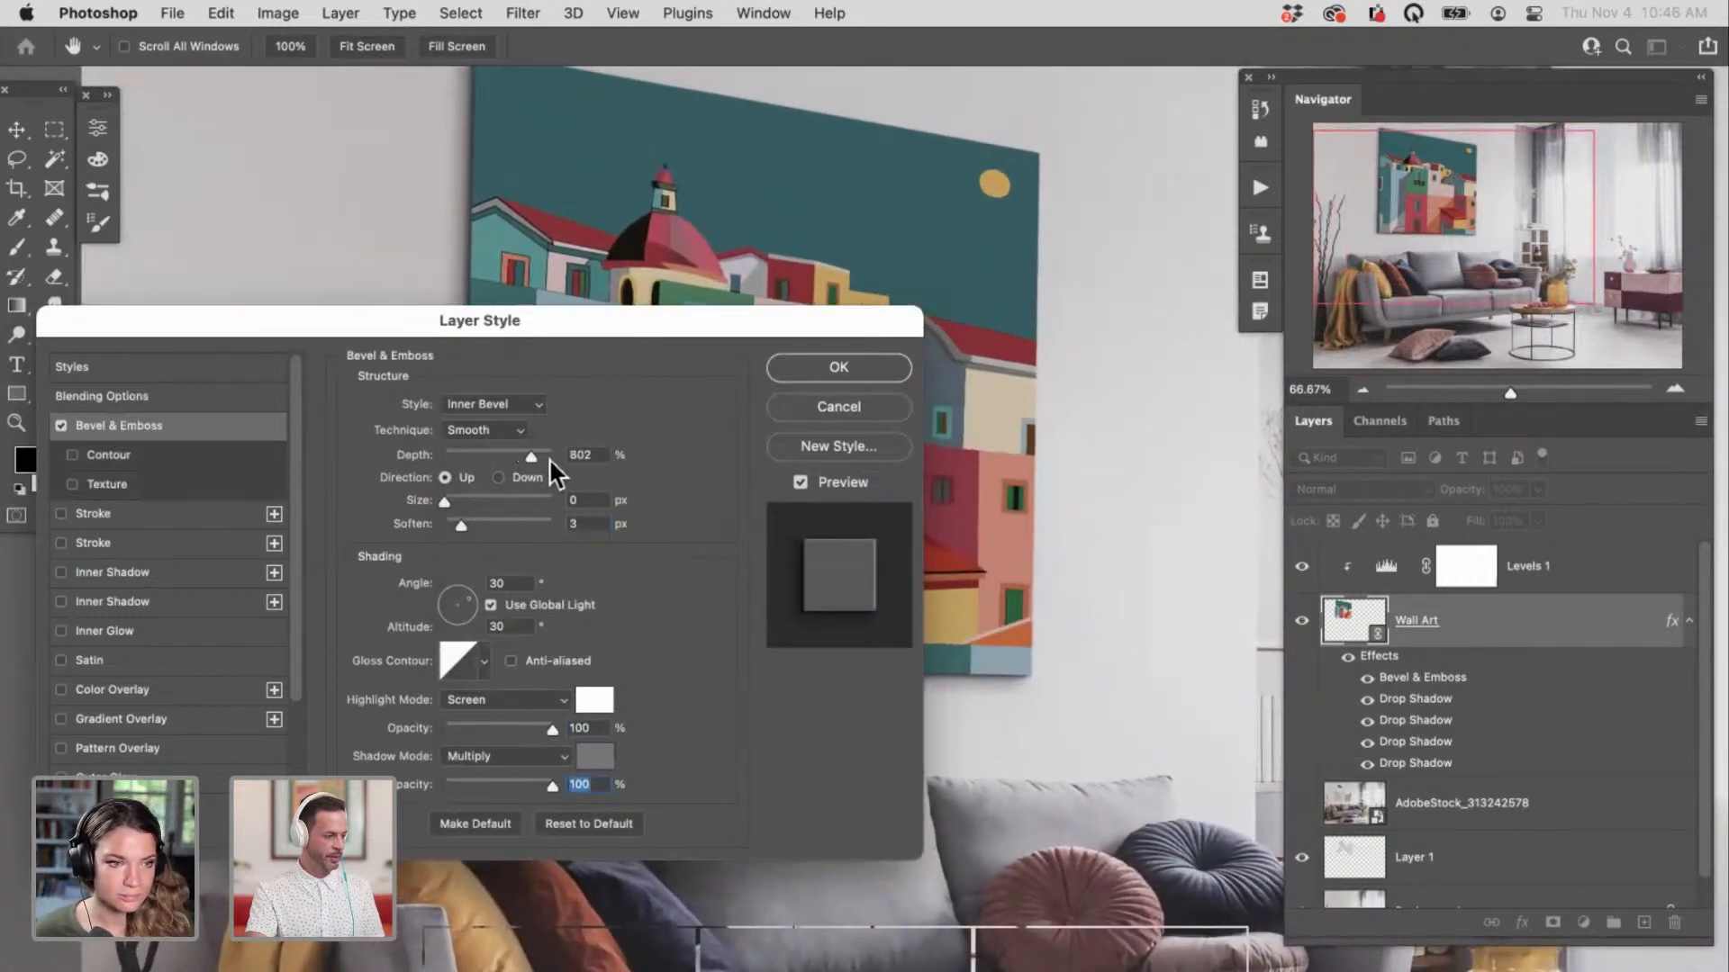
left_click_drag(450, 502, 461, 507)
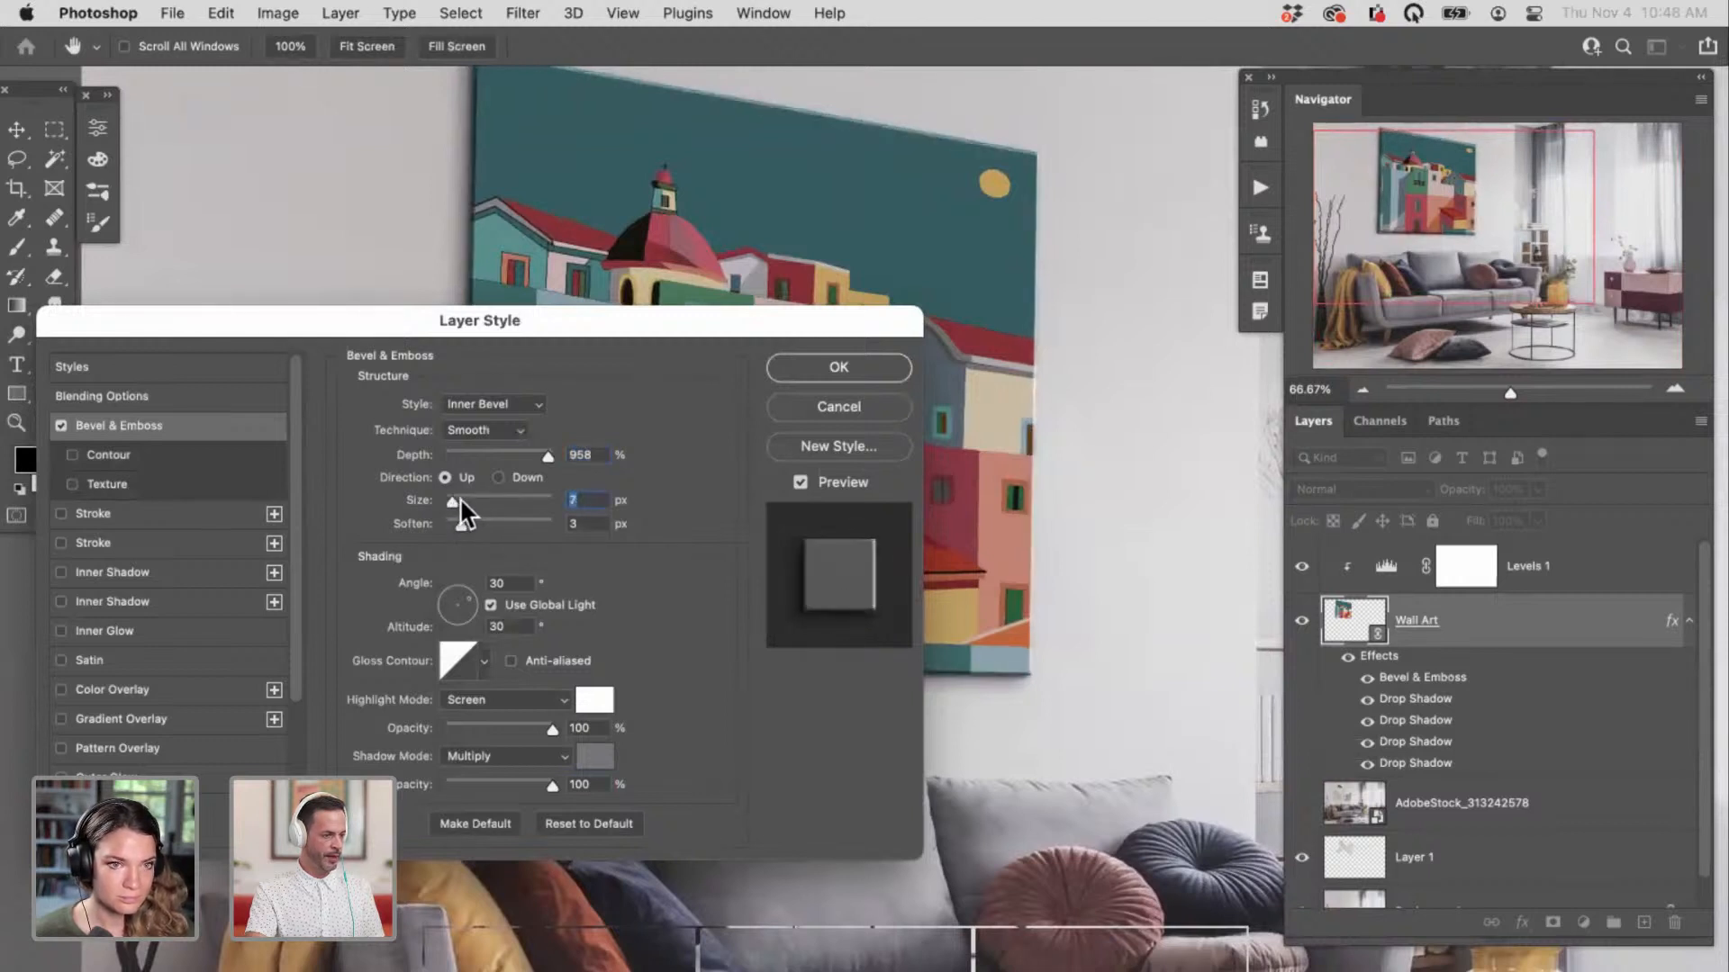
left_click_drag(579, 220, 625, 262)
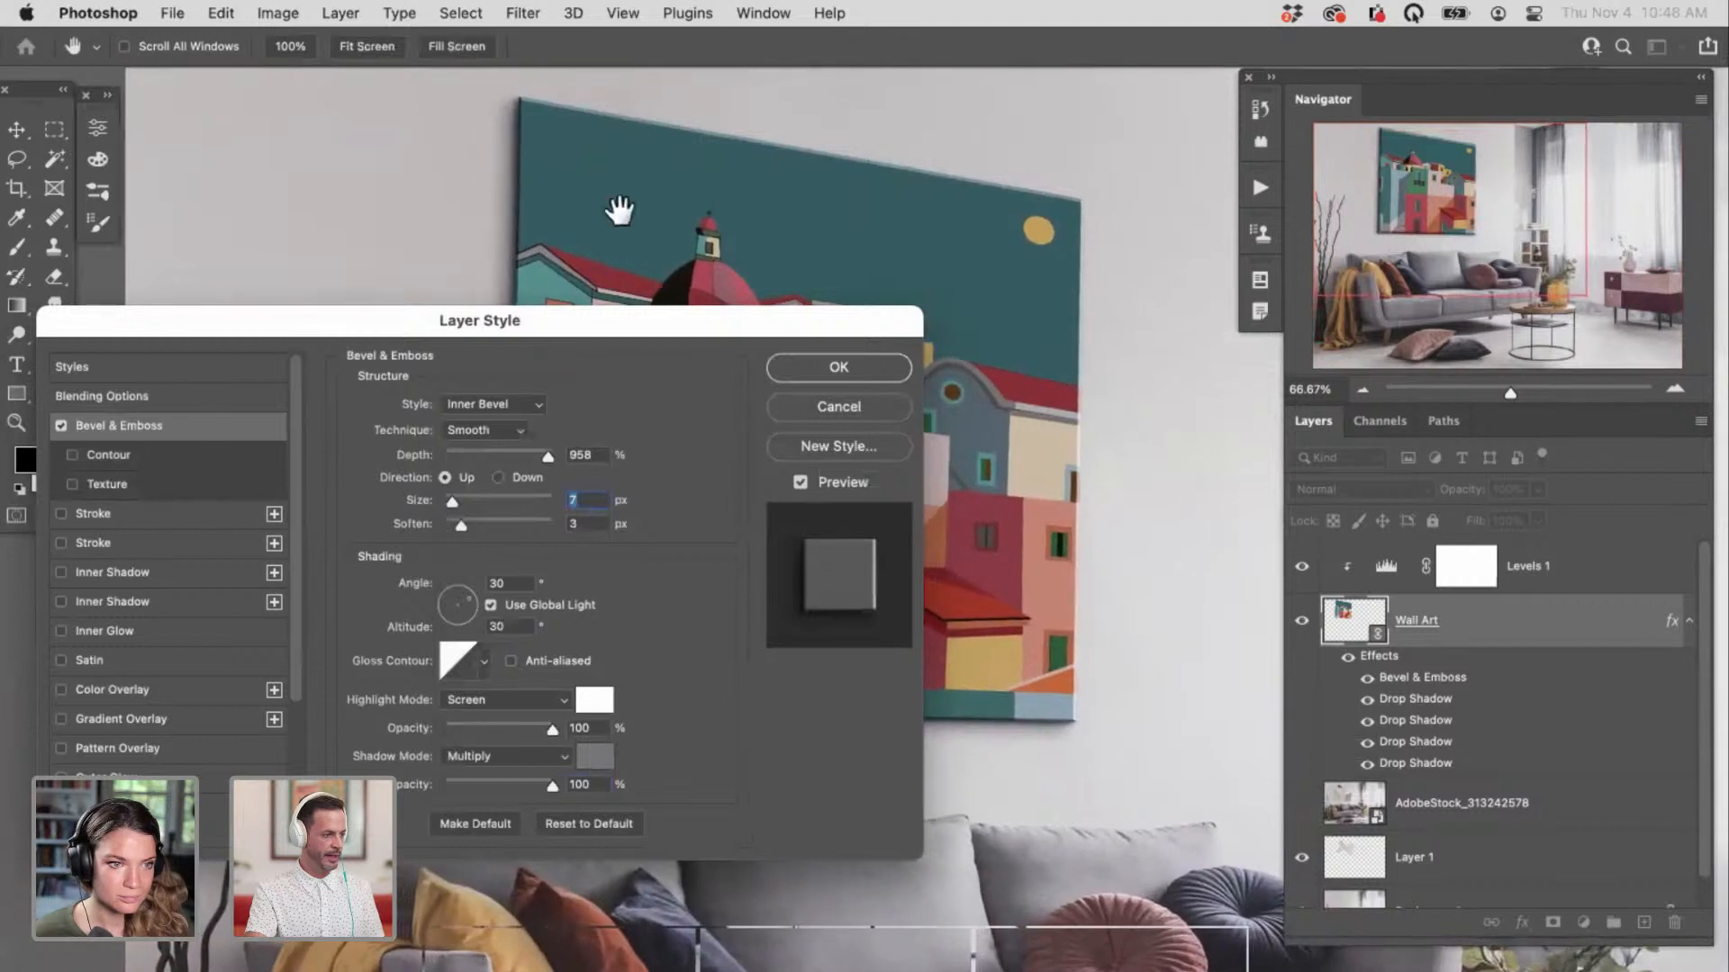
left_click_drag(452, 502, 459, 504)
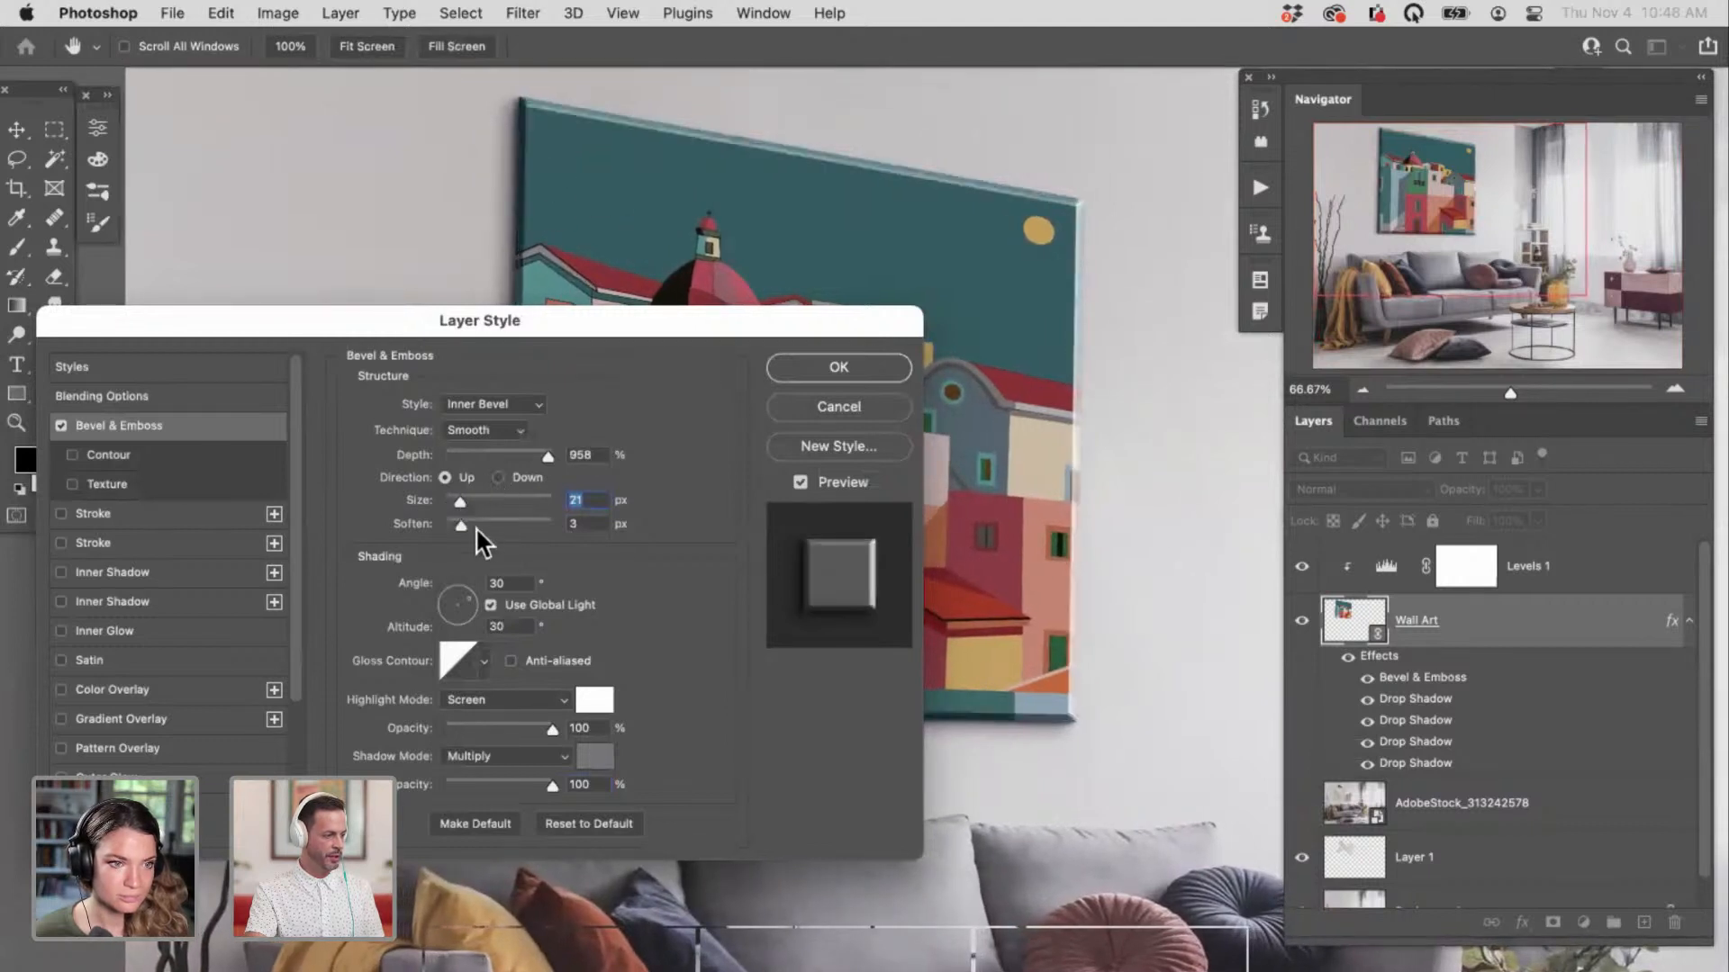
Step: Try the Emboss, Pillow Emboss and Stroke Emboss styles on the artwork and return the style to Inner Bevel
left_click(507, 404)
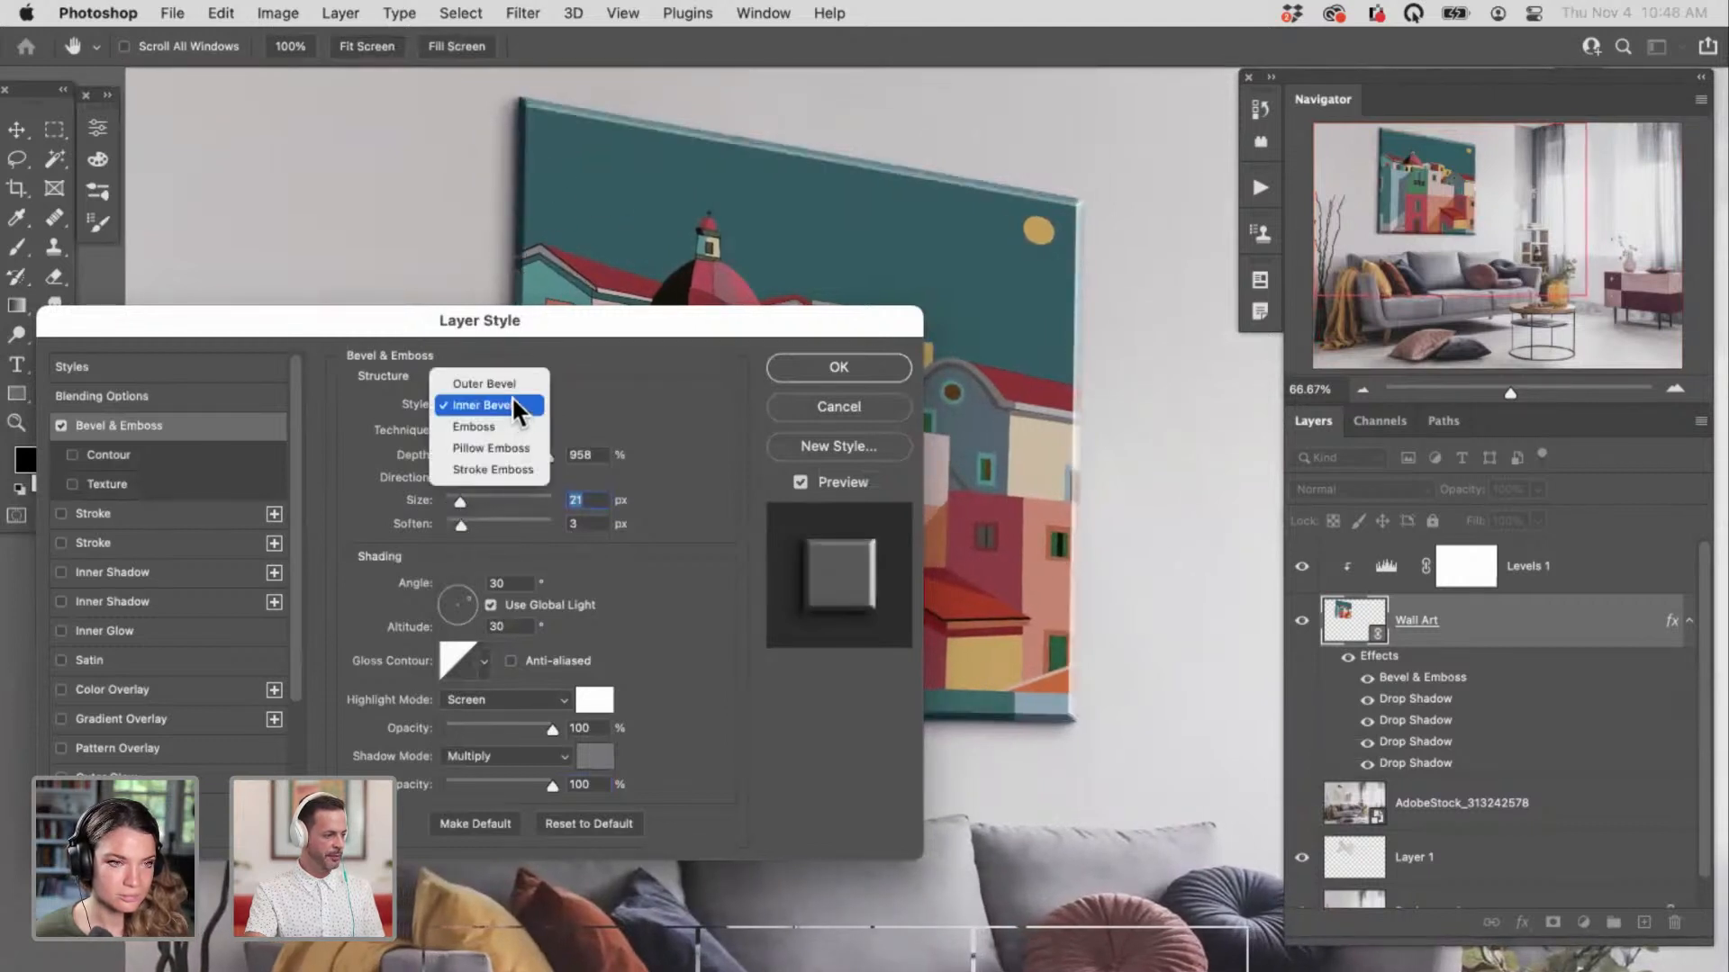
left_click(510, 420)
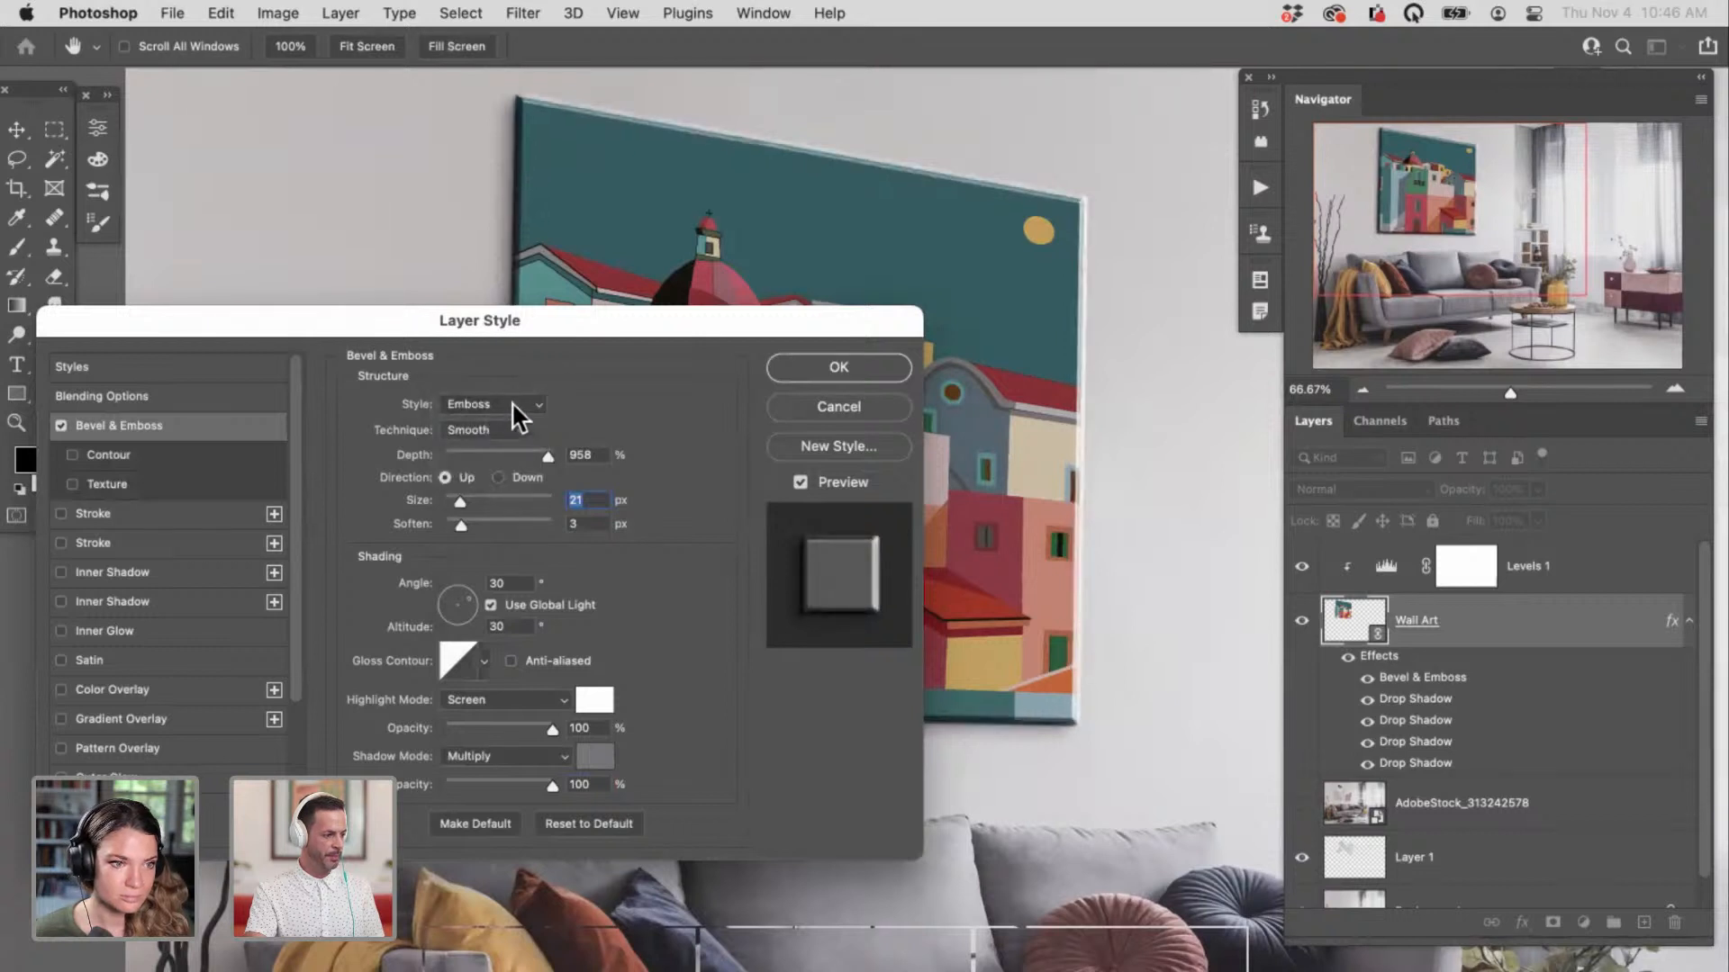
left_click(514, 400)
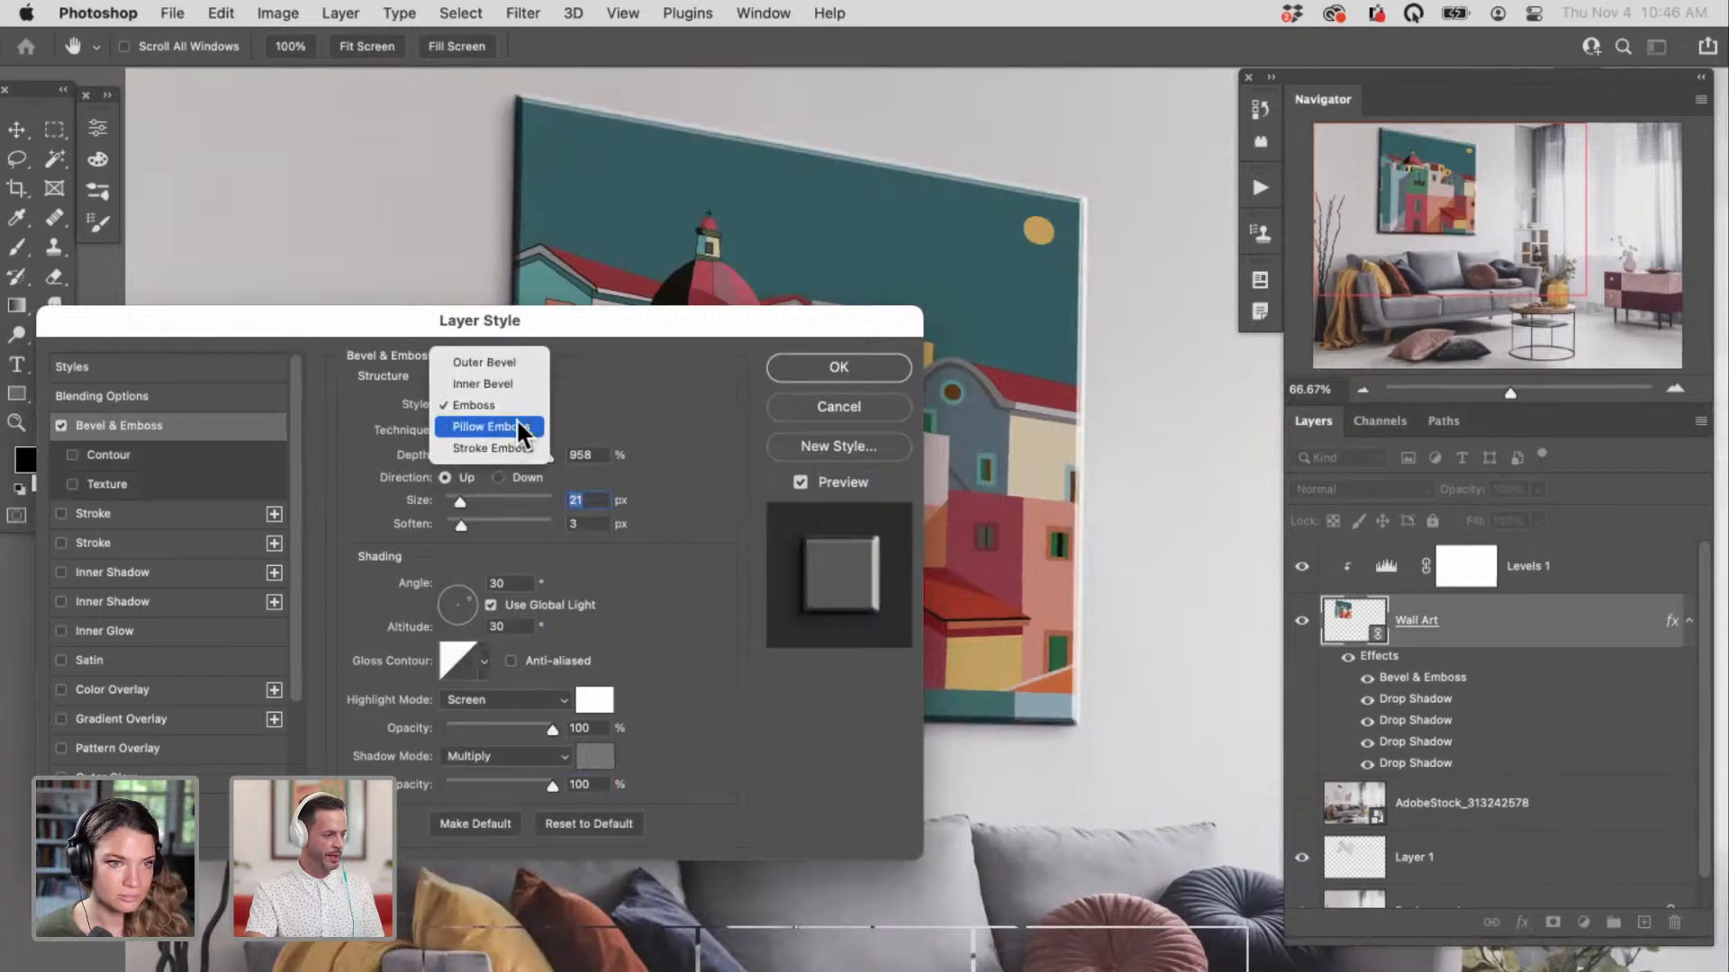
left_click(520, 420)
left_click(507, 402)
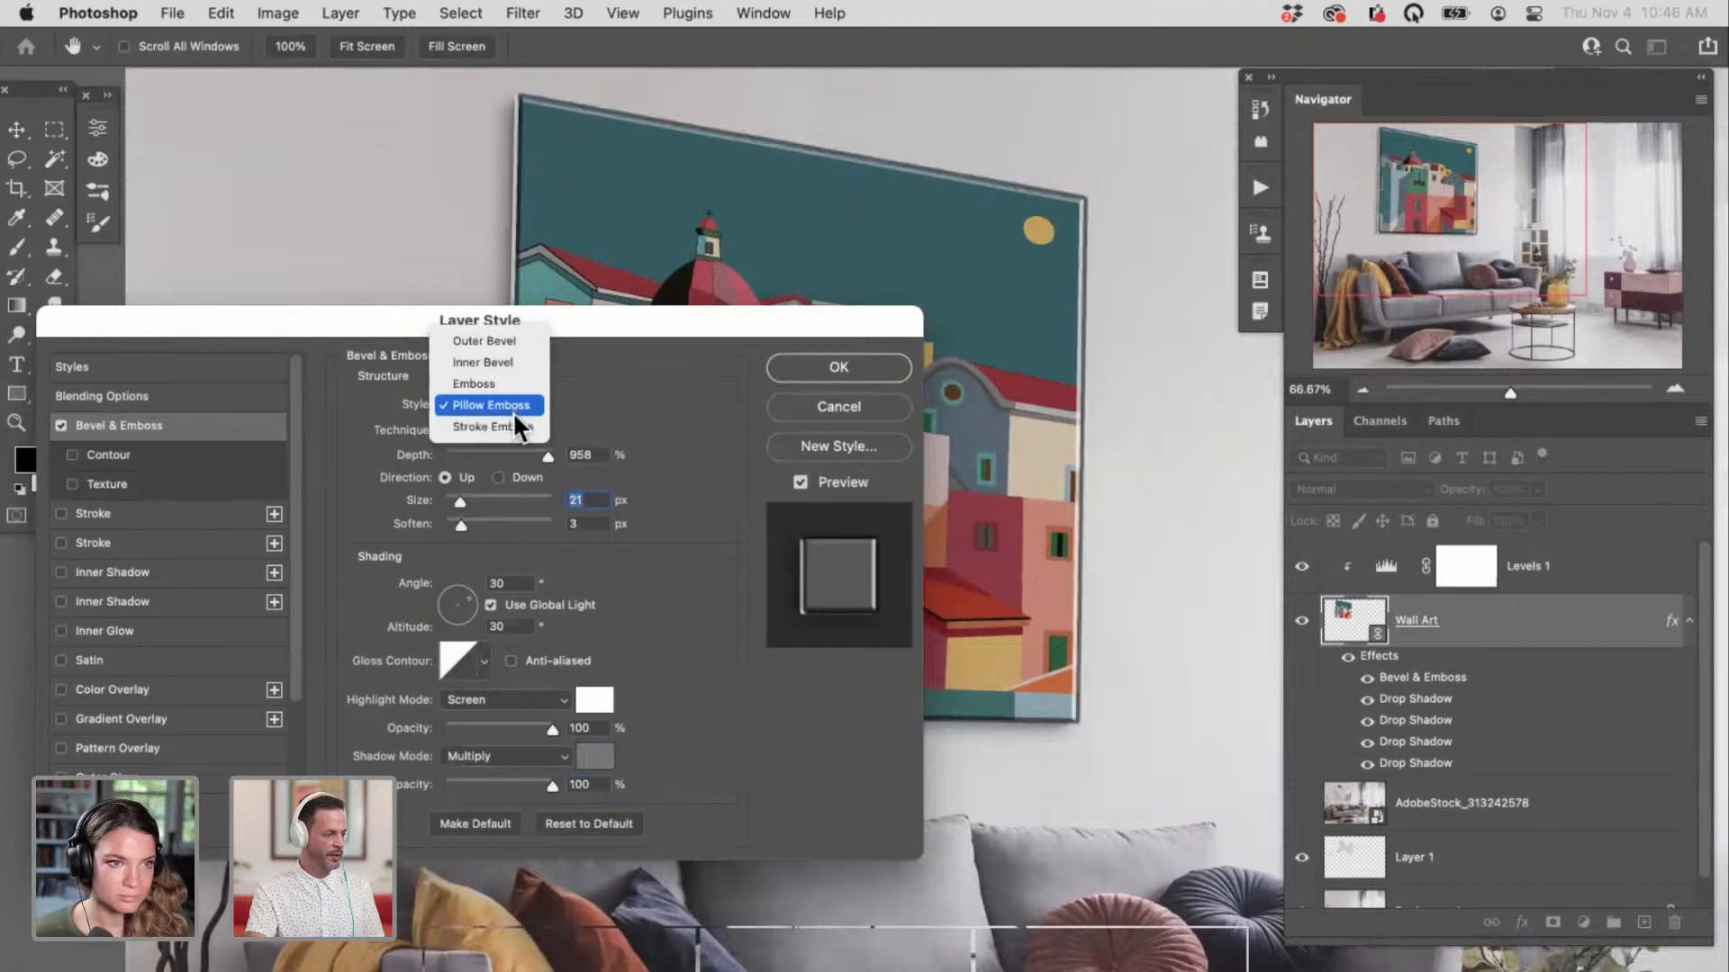
left_click(516, 419)
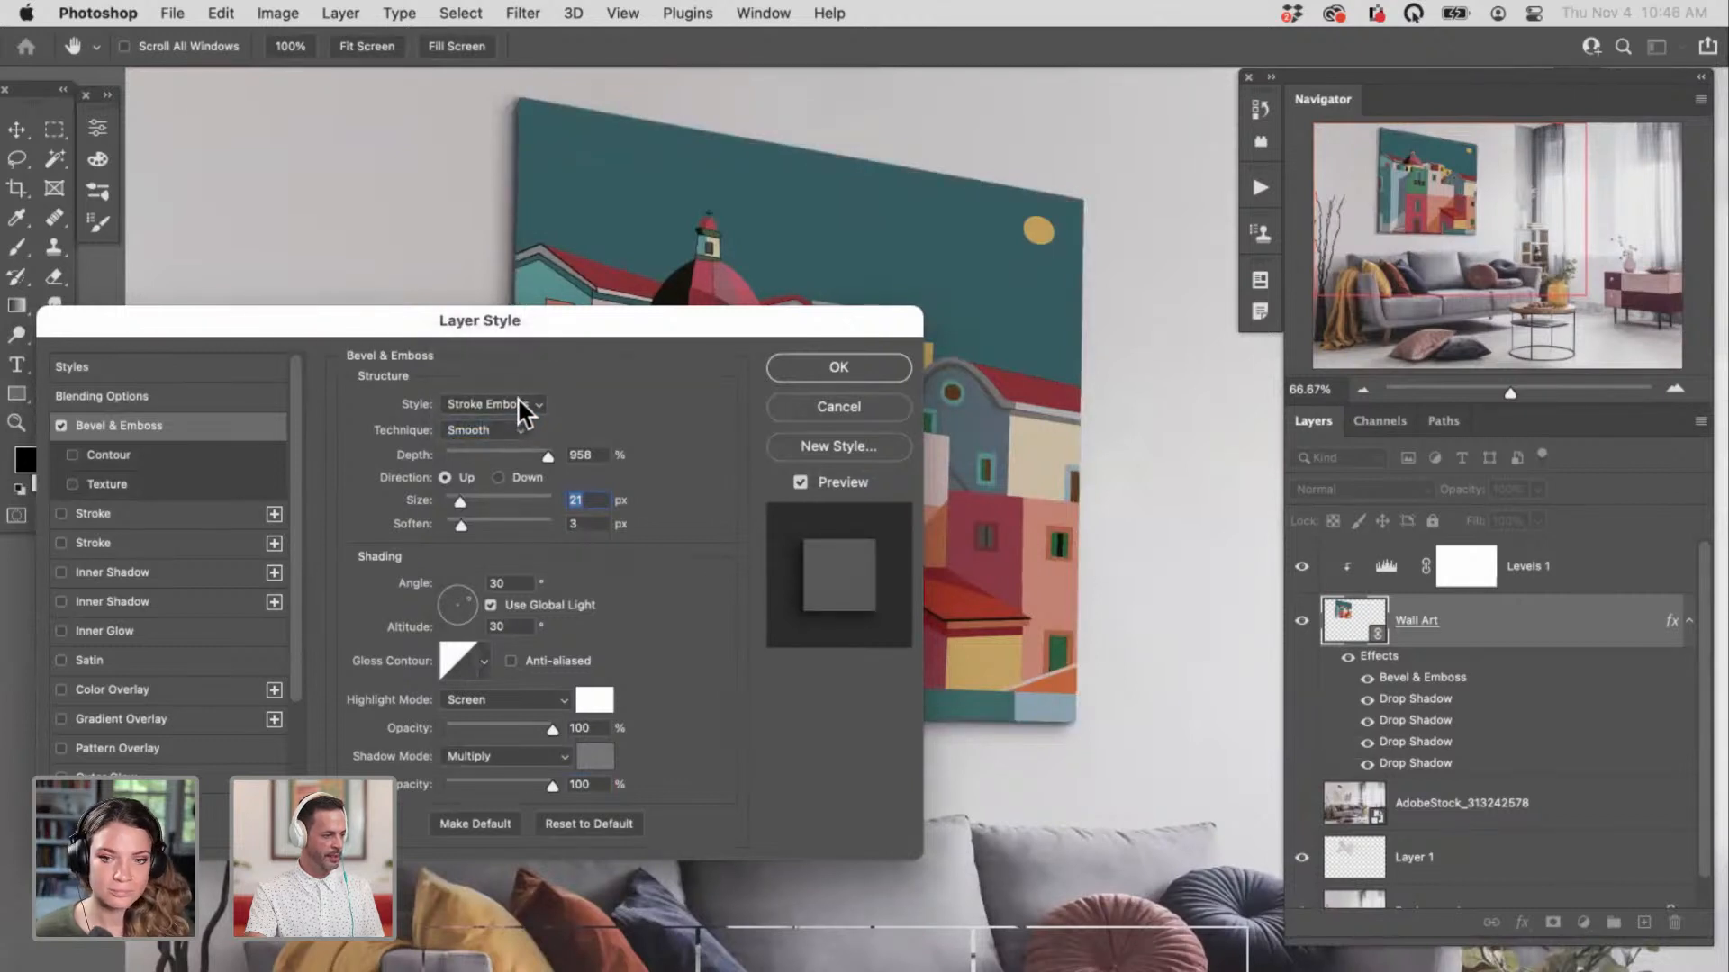
left_click(519, 402)
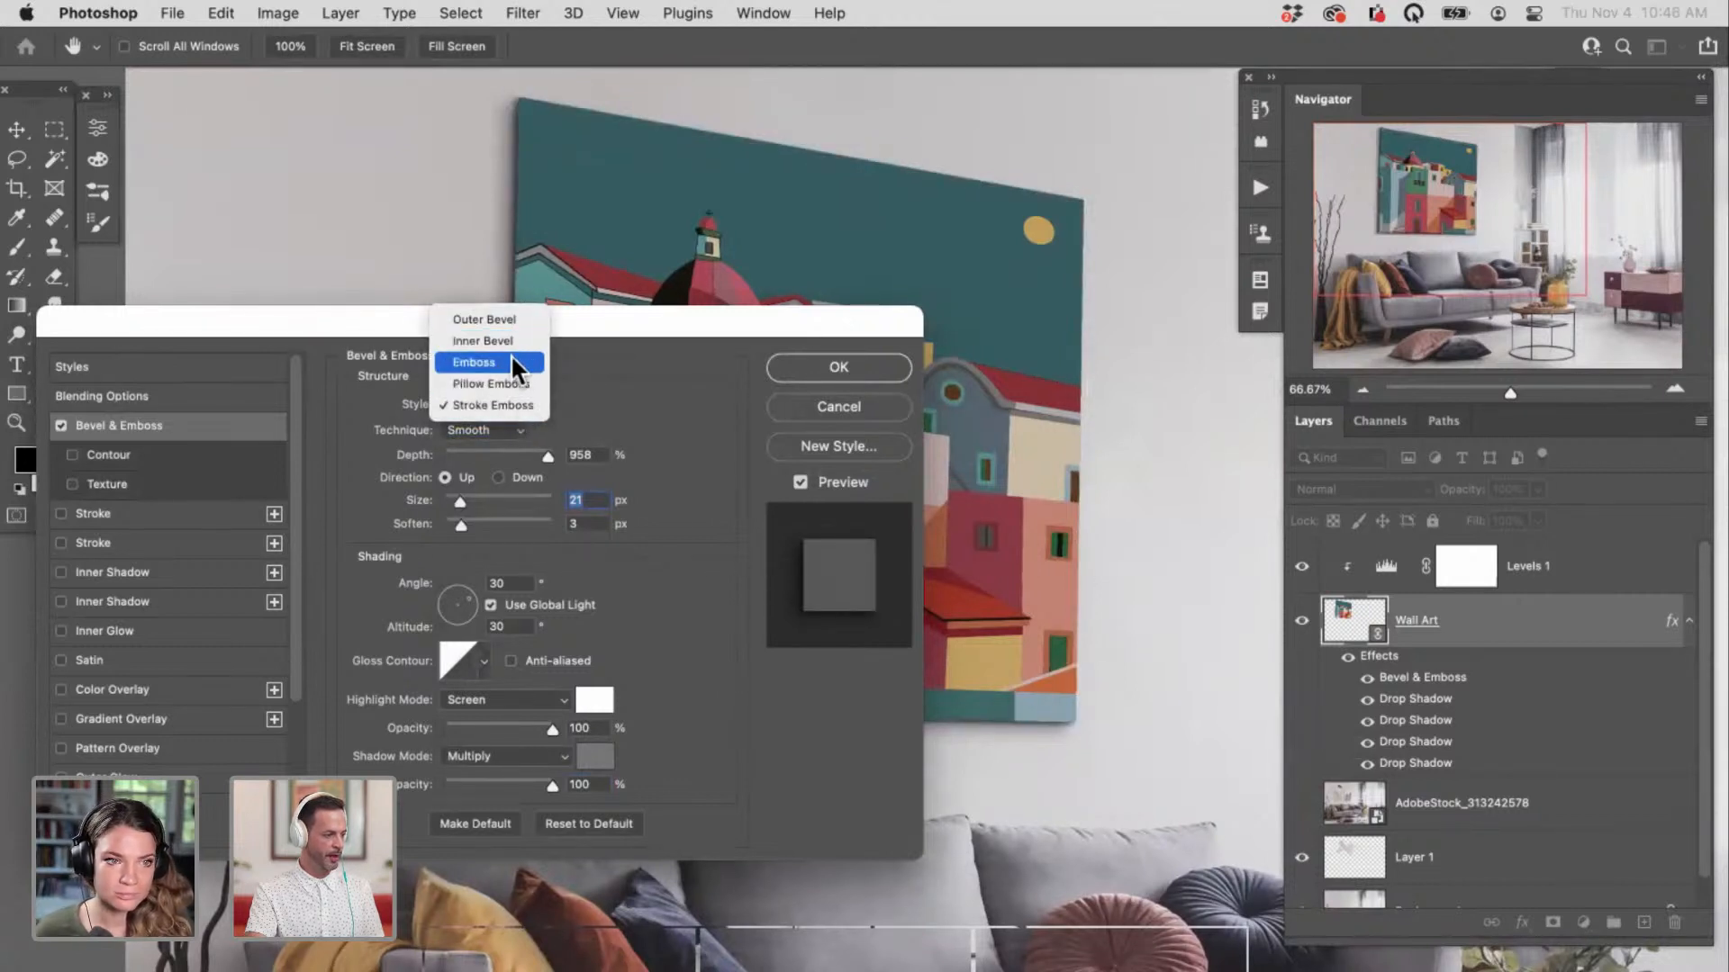
left_click(510, 363)
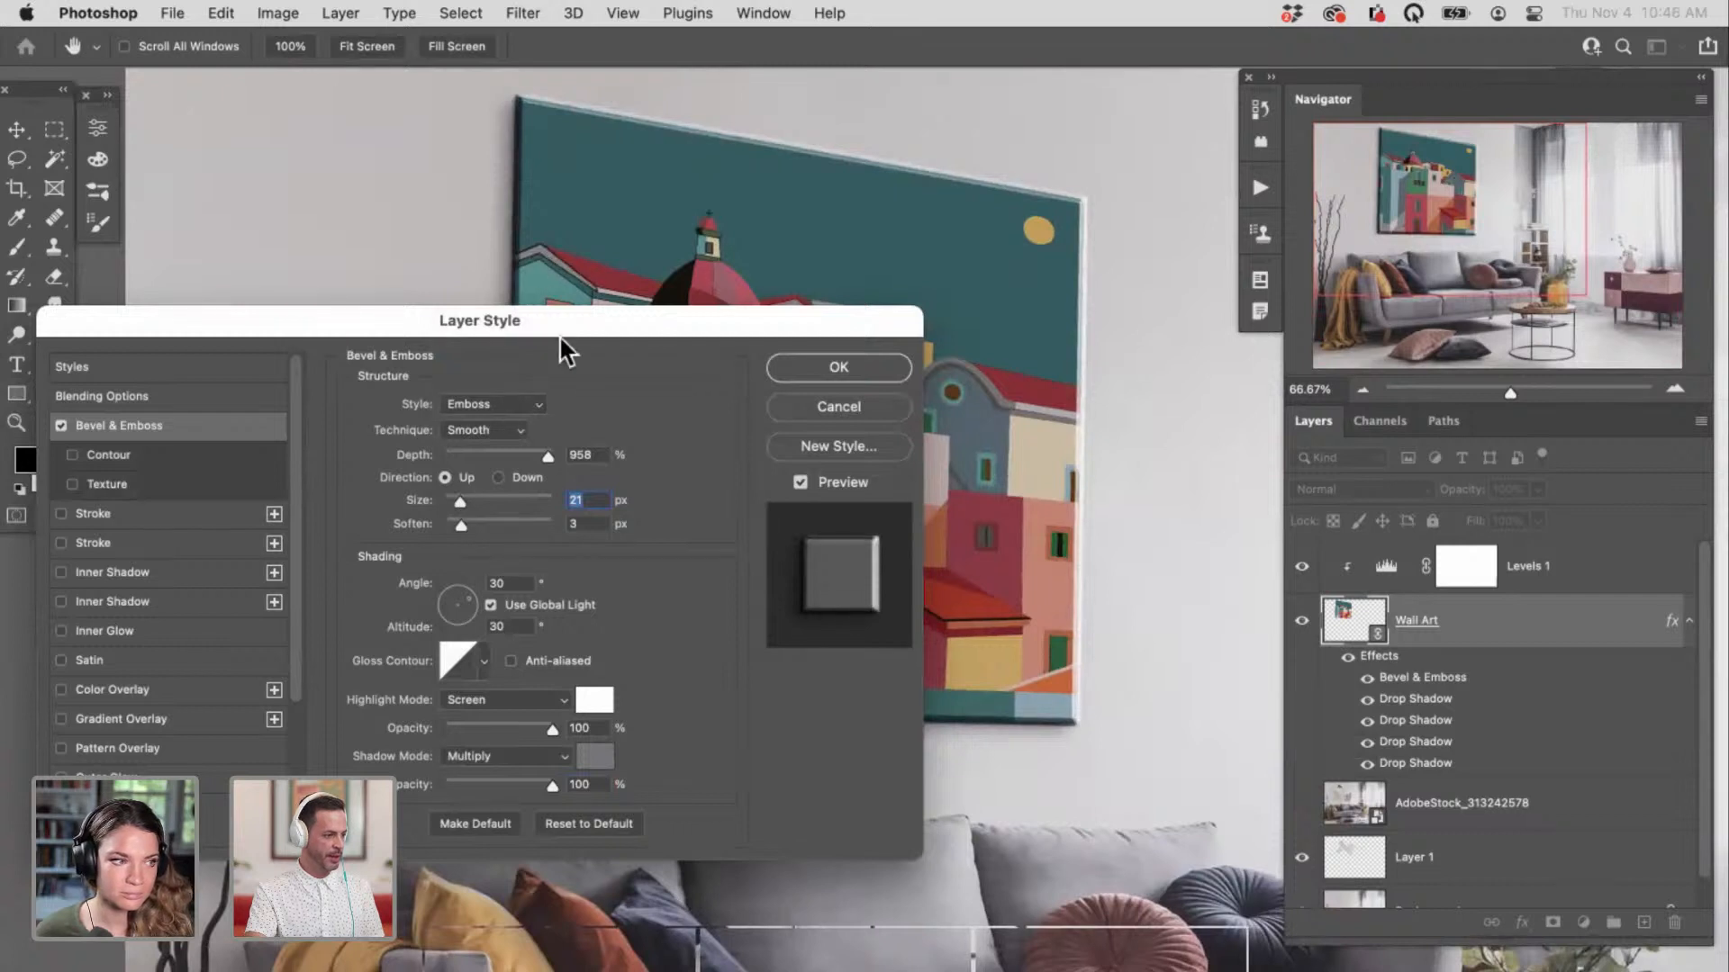
left_click(525, 410)
left_click(533, 380)
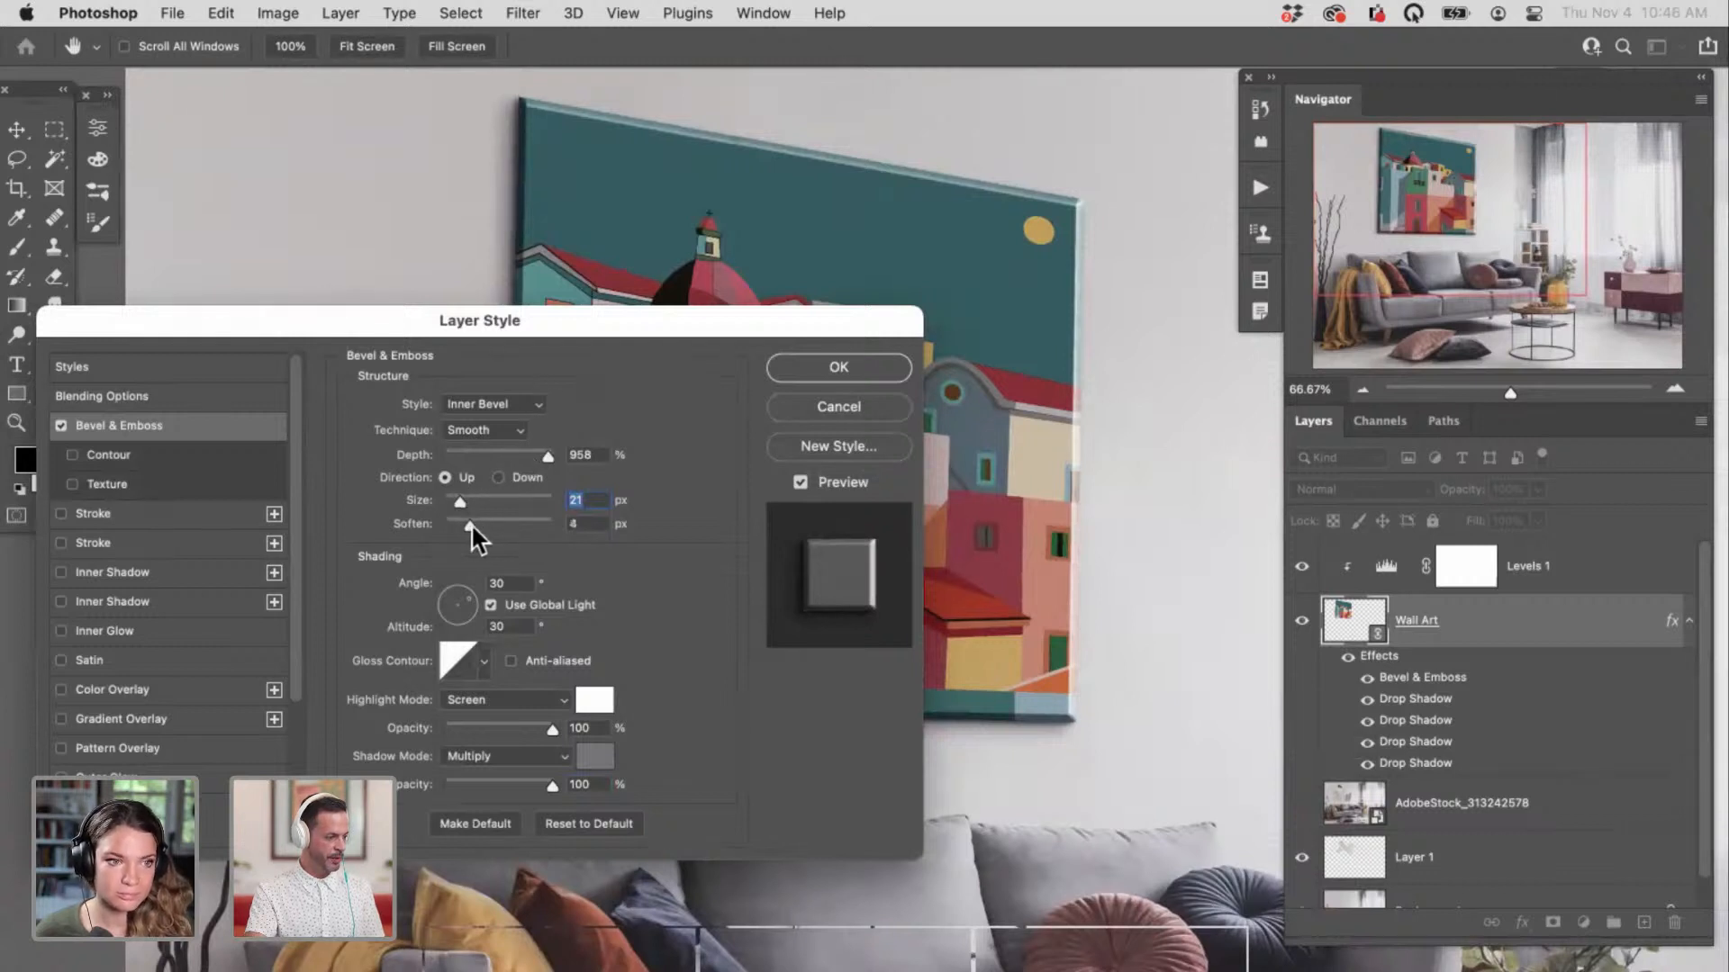
Step: Set the bevel's soften to 8 px and its size to 6 px, and apply the layer style
left_click_drag(472, 522, 483, 521)
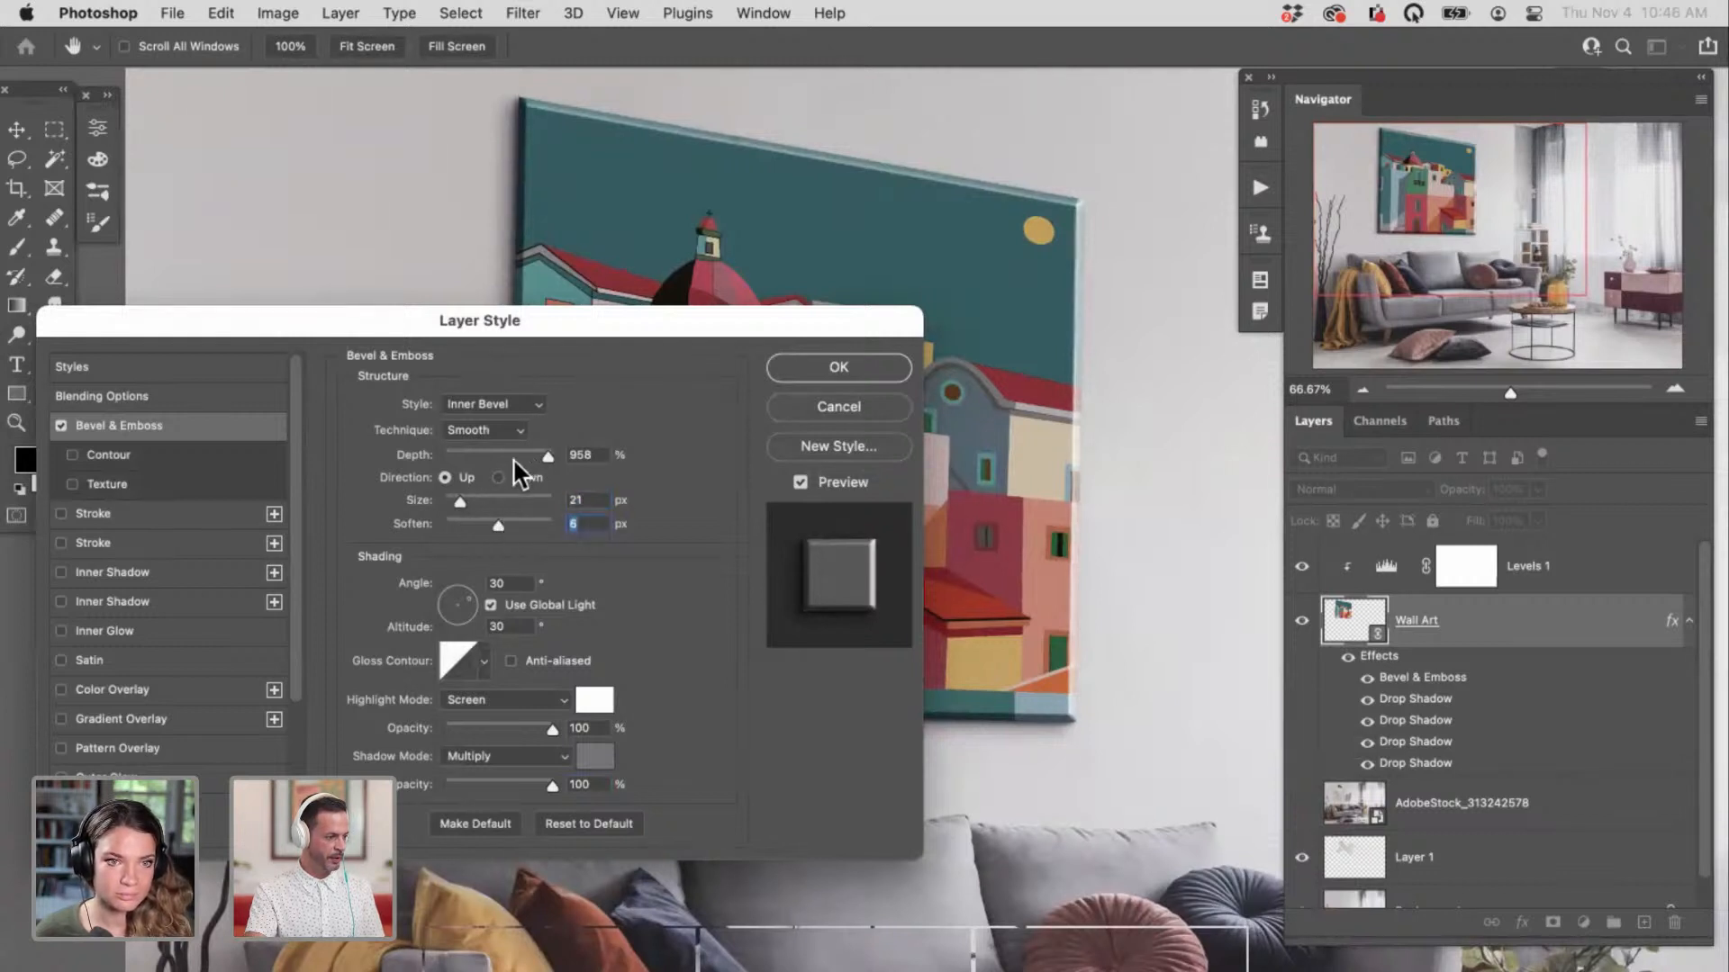
left_click_drag(463, 500, 453, 499)
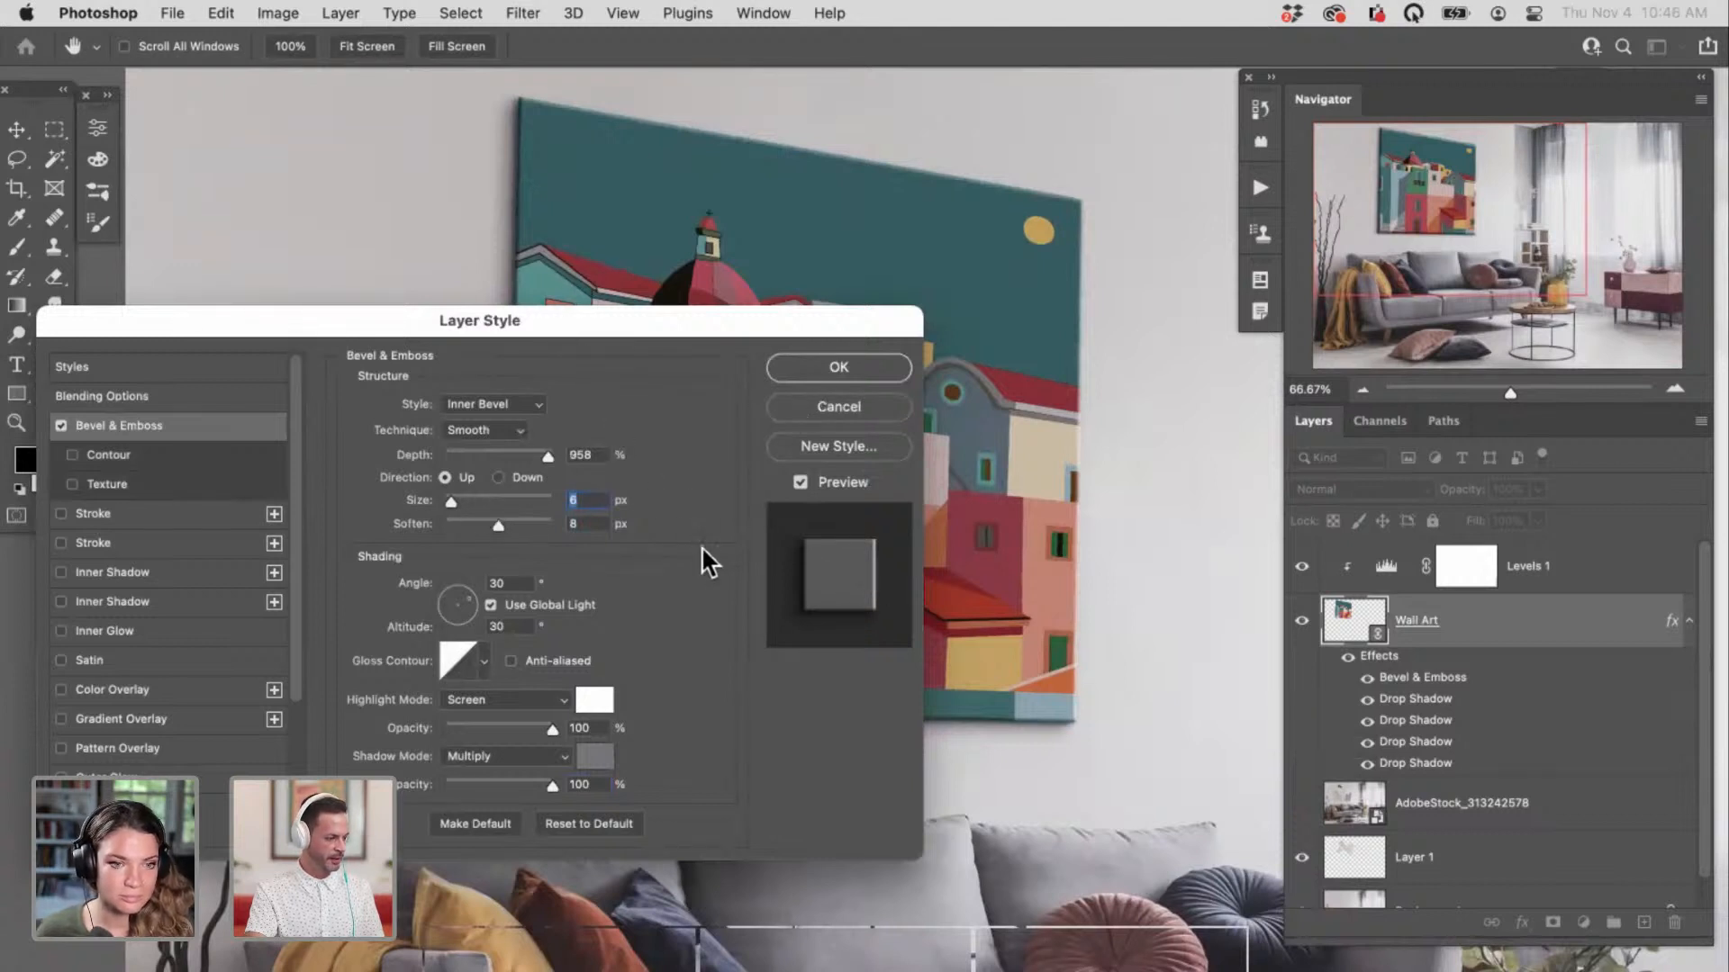
left_click(857, 377)
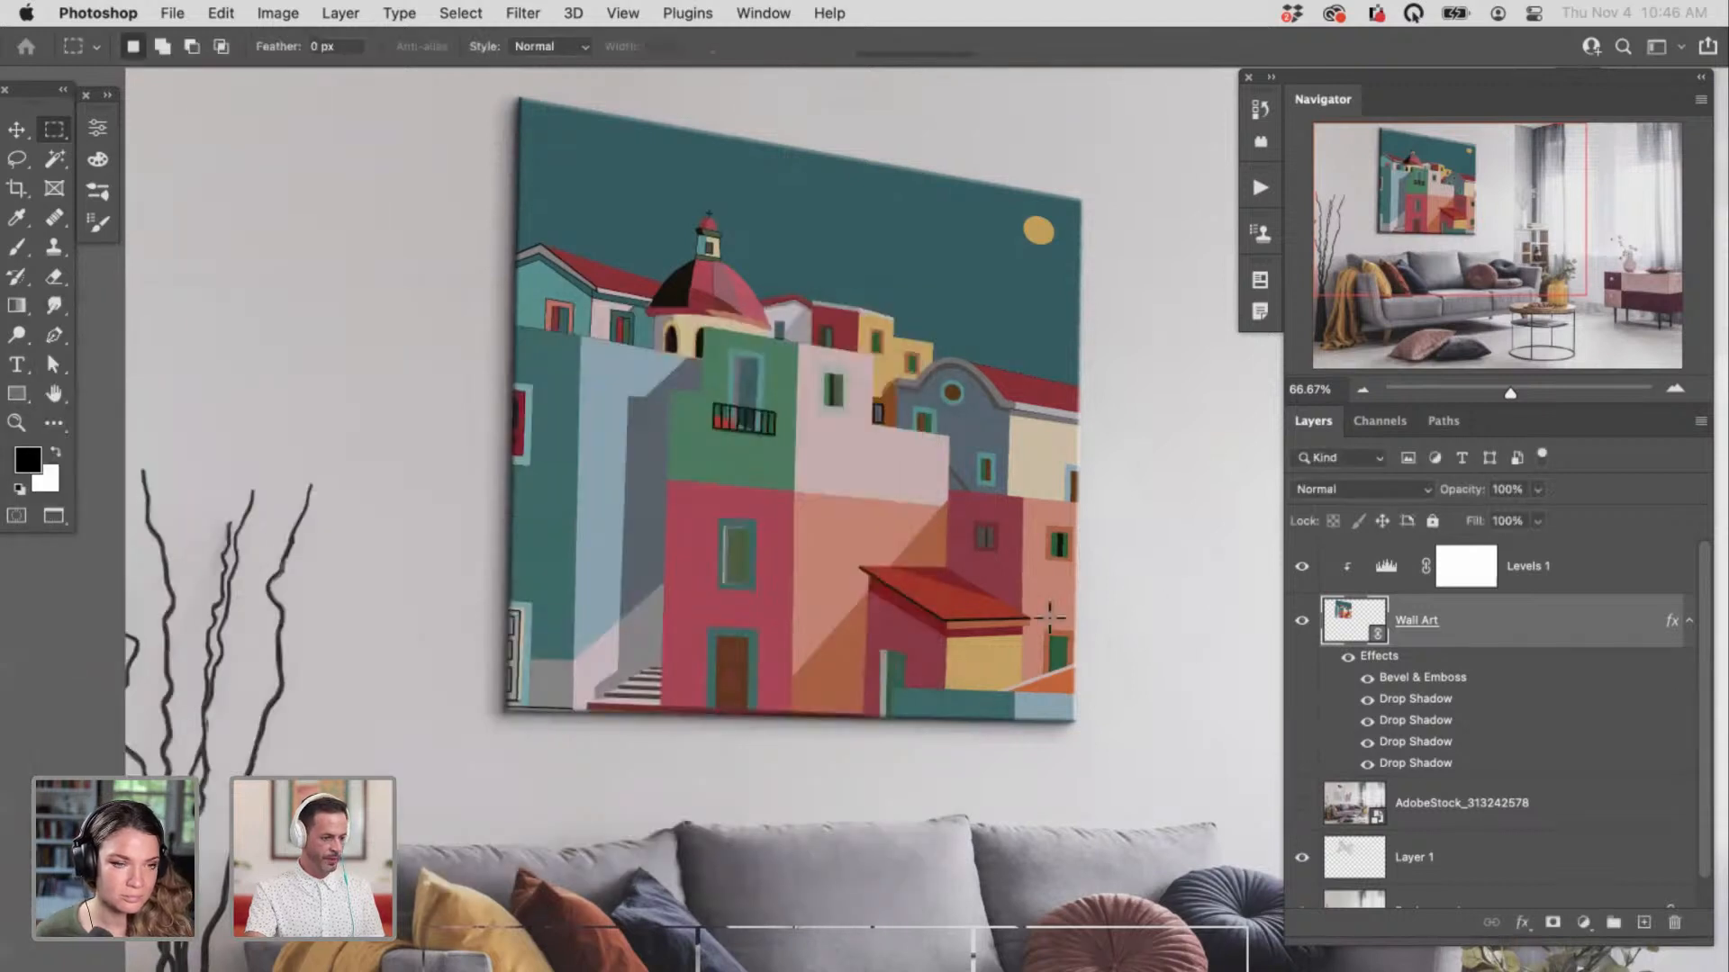
Step: Compare the artwork with Bevel & Emboss and all four drop shadows hidden and shown, leaving every effect on
left_click_drag(925, 667, 901, 680)
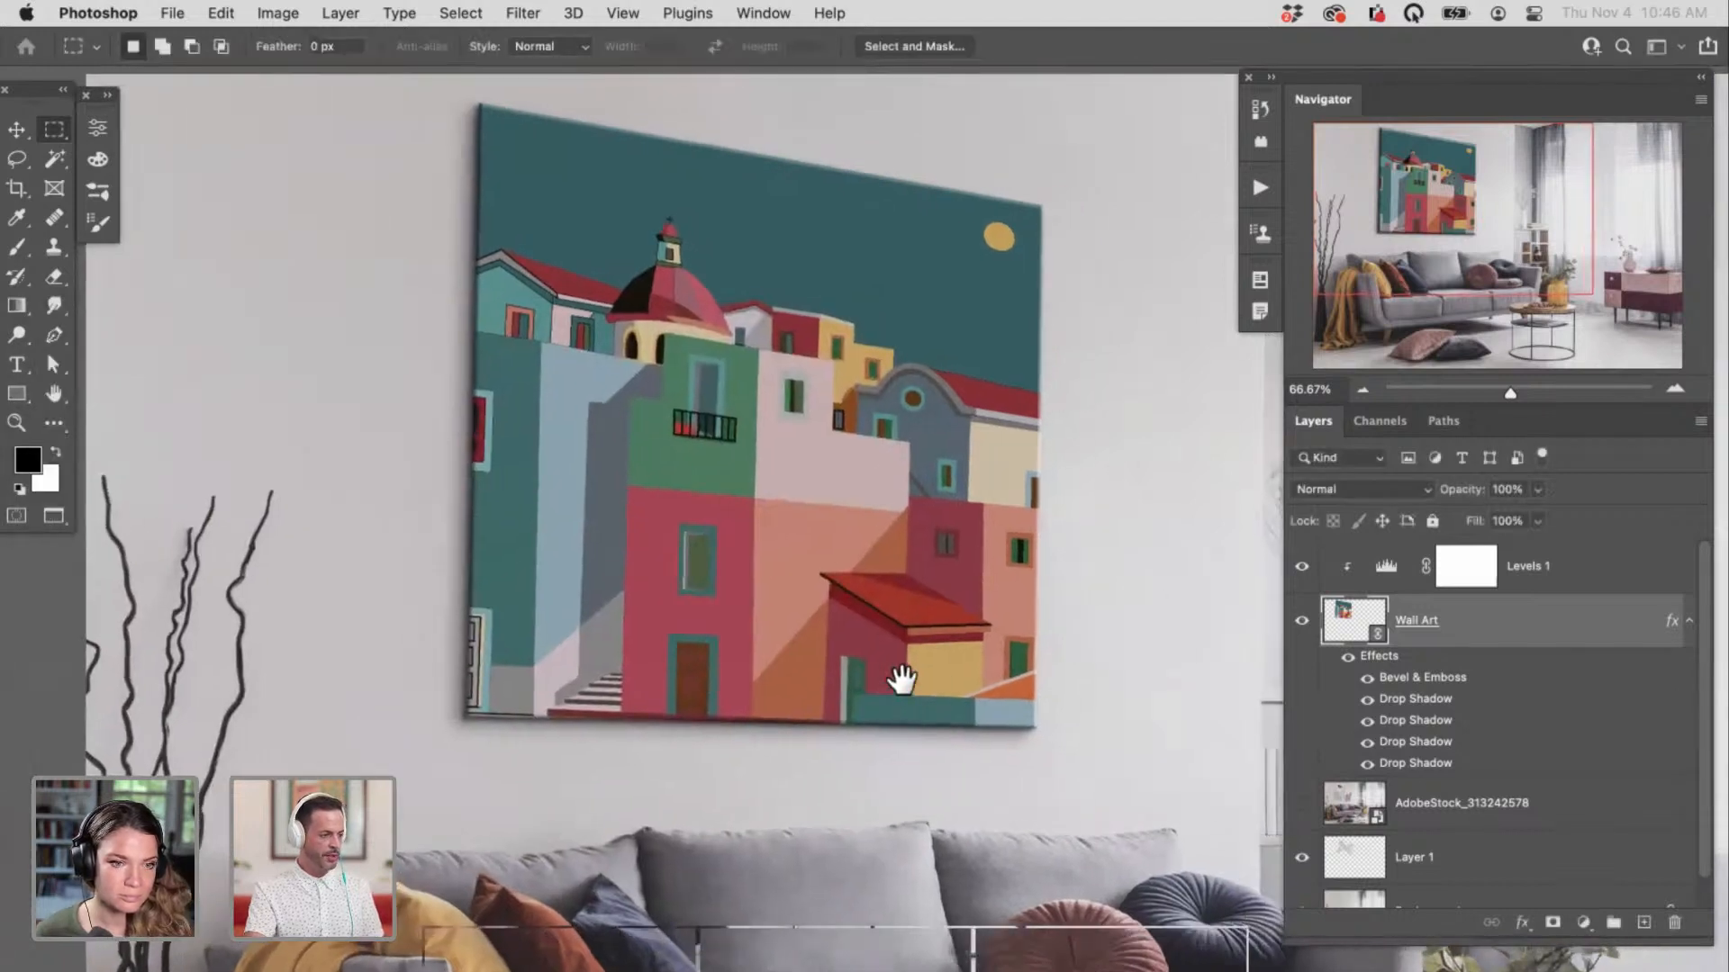
left_click(1368, 679)
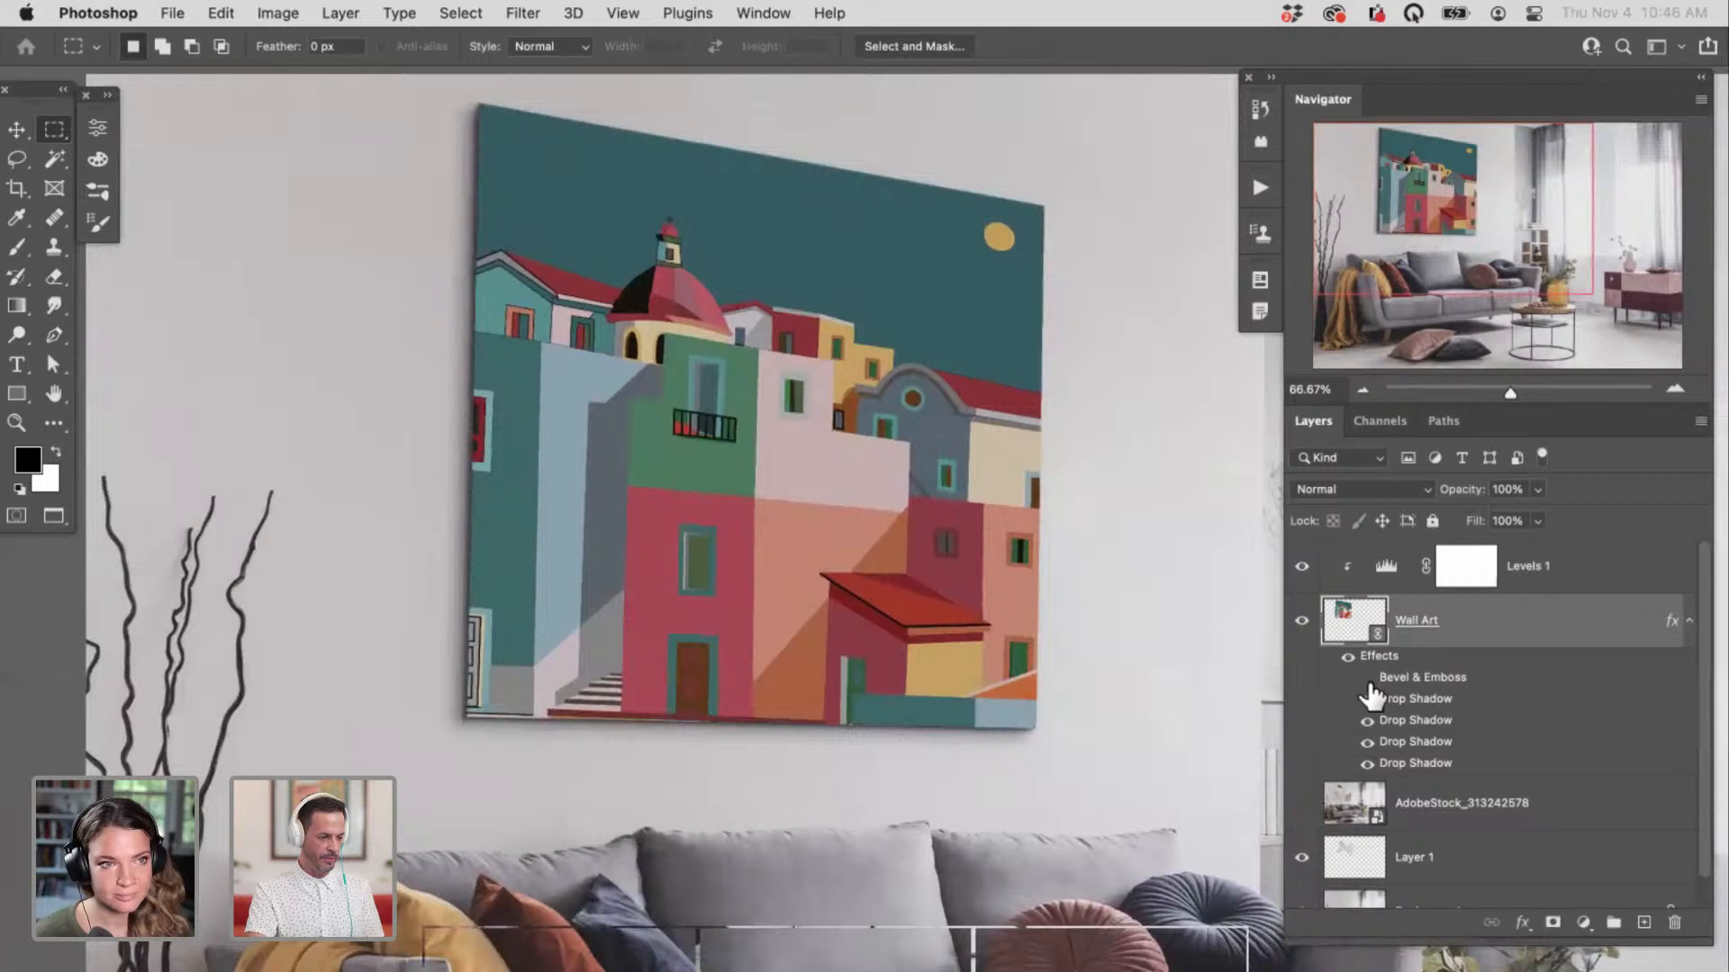
left_click(1368, 699)
left_click(1367, 720)
left_click(1367, 742)
left_click(1368, 764)
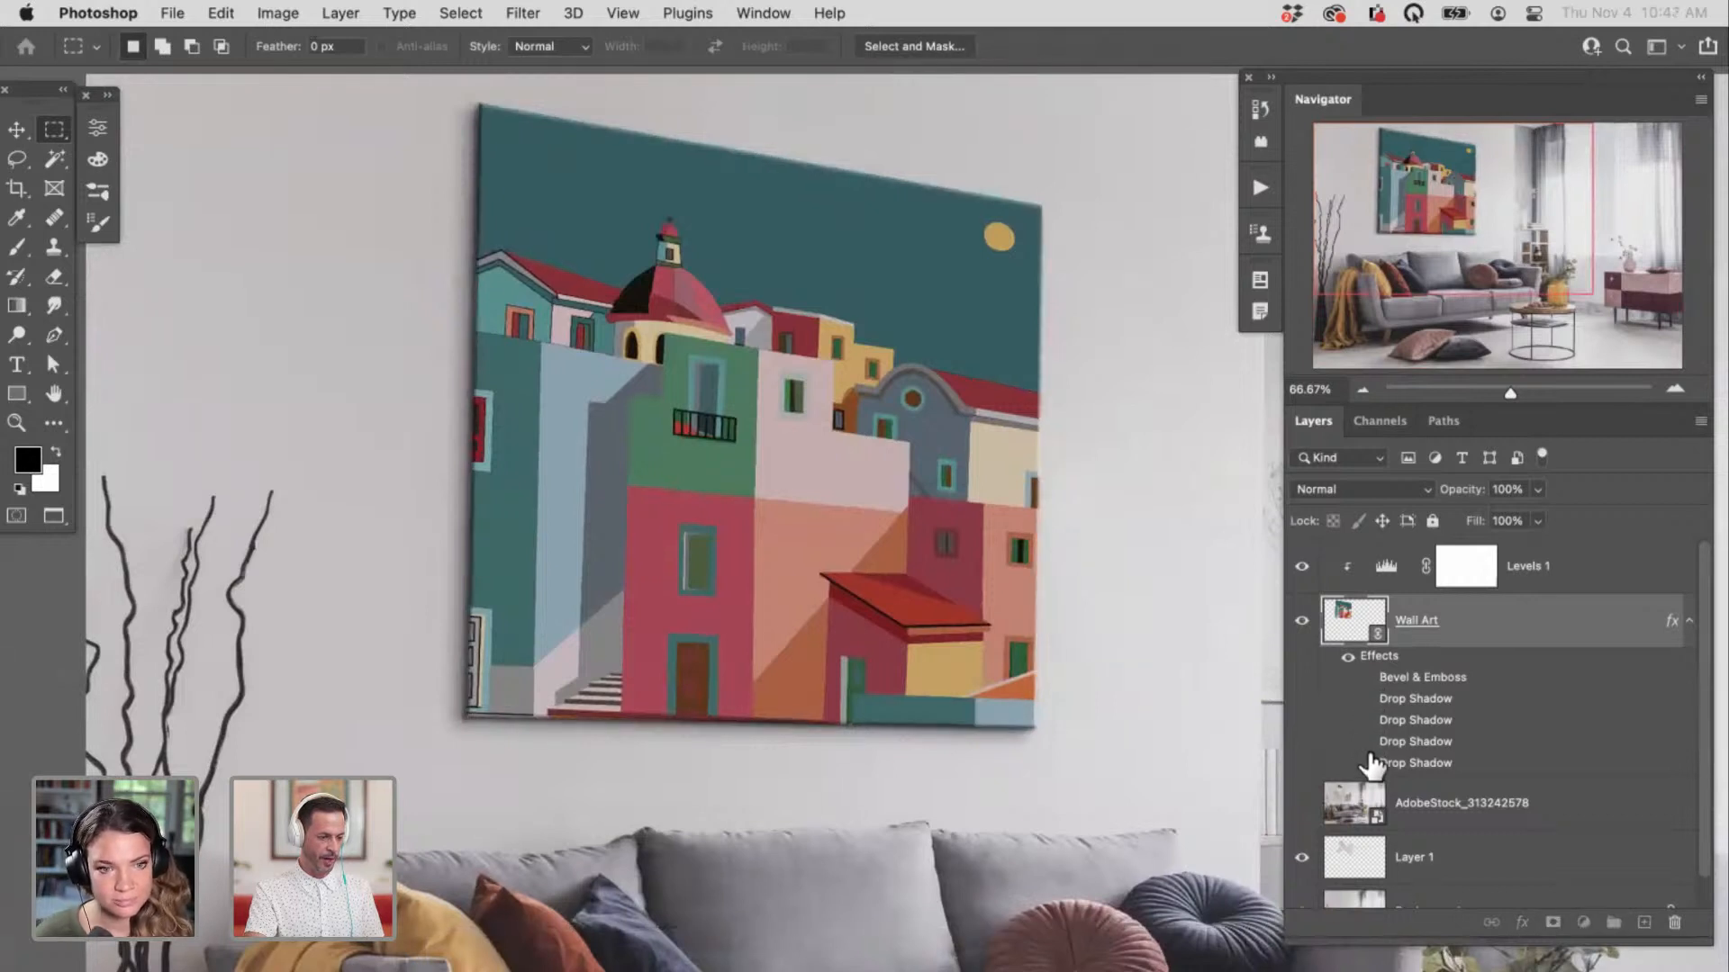
left_click_drag(1370, 763, 1379, 696)
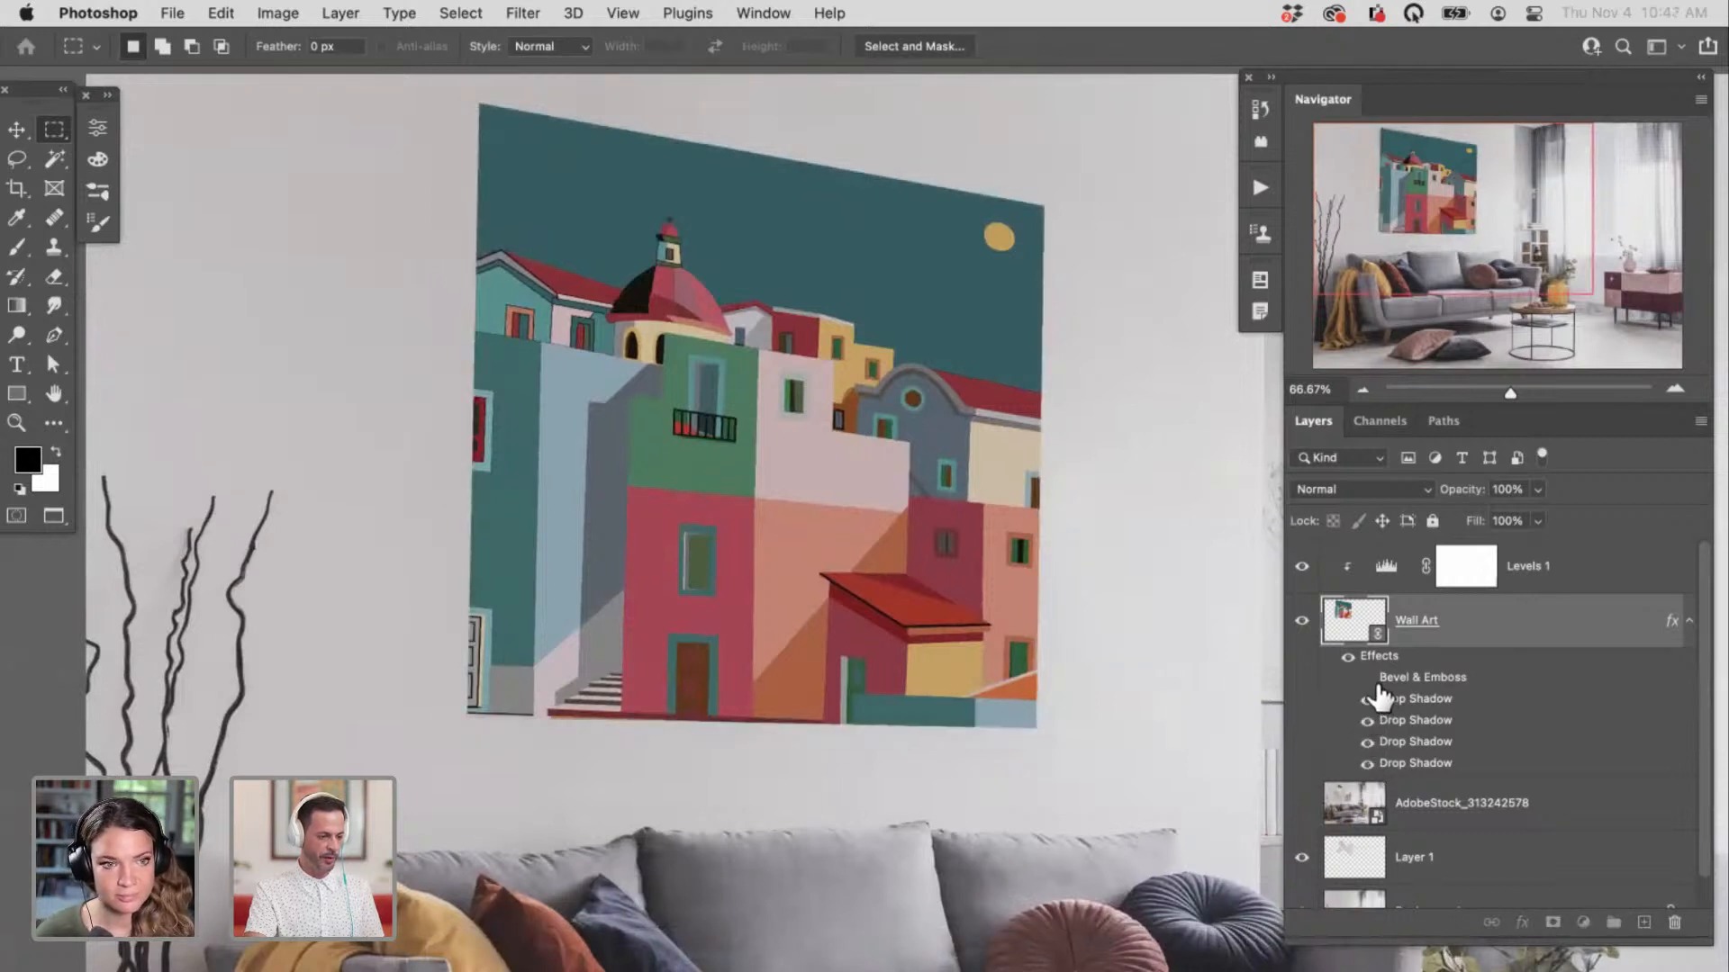
left_click(1367, 679)
Step: Transform the Wall Art smart object by nudging its lower-left corner slightly downward, and commit the change
key("super+space")
mouse_move(1042, 628)
left_mouse_down()
mouse_move(983, 645)
mouse_move(721, 549)
mouse_move(675, 513)
left_mouse_up()
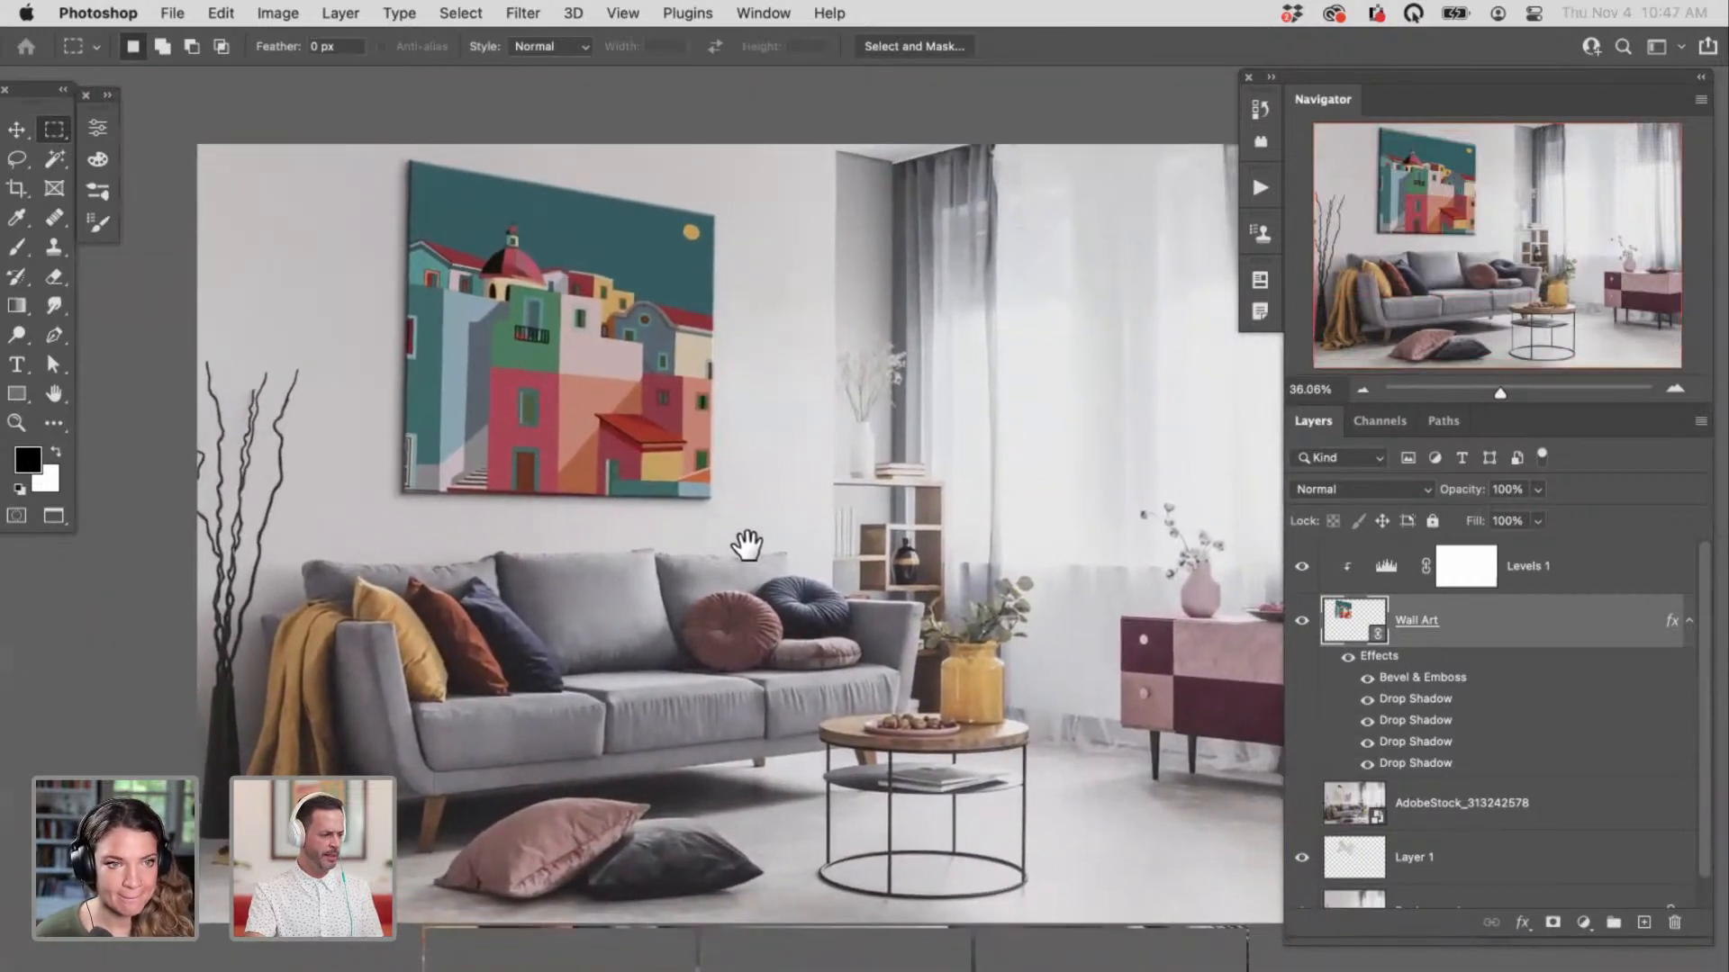
key("super+t")
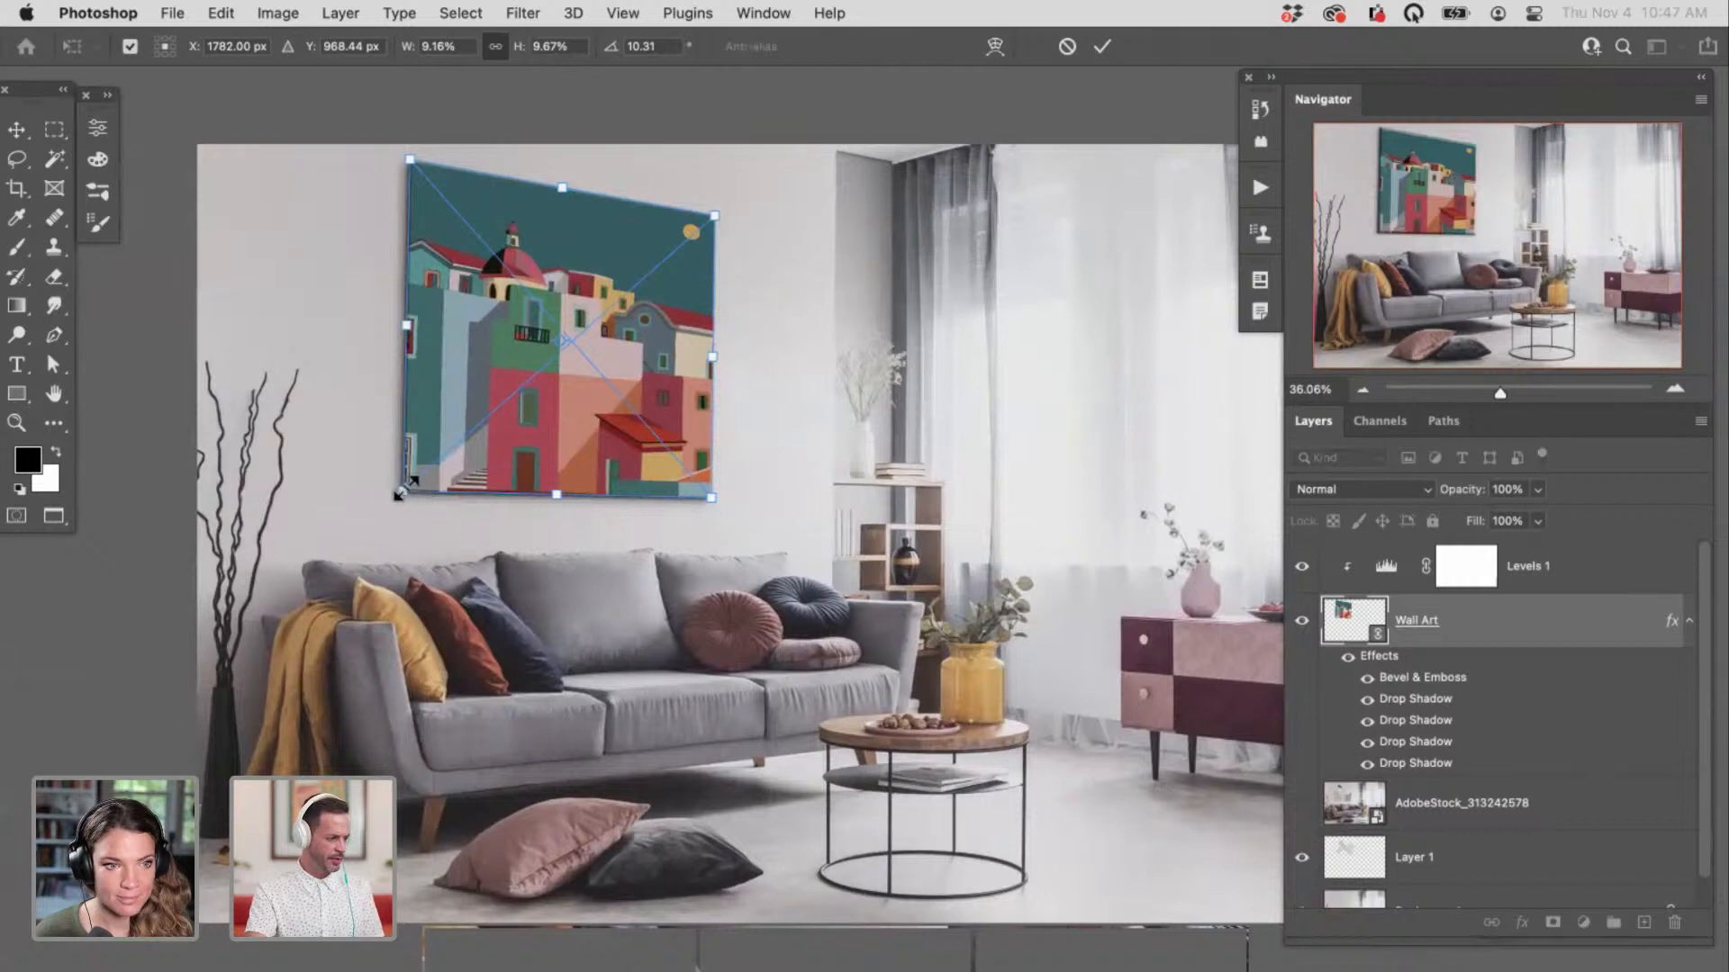
left_click_drag(407, 507, 410, 515)
key("Return")
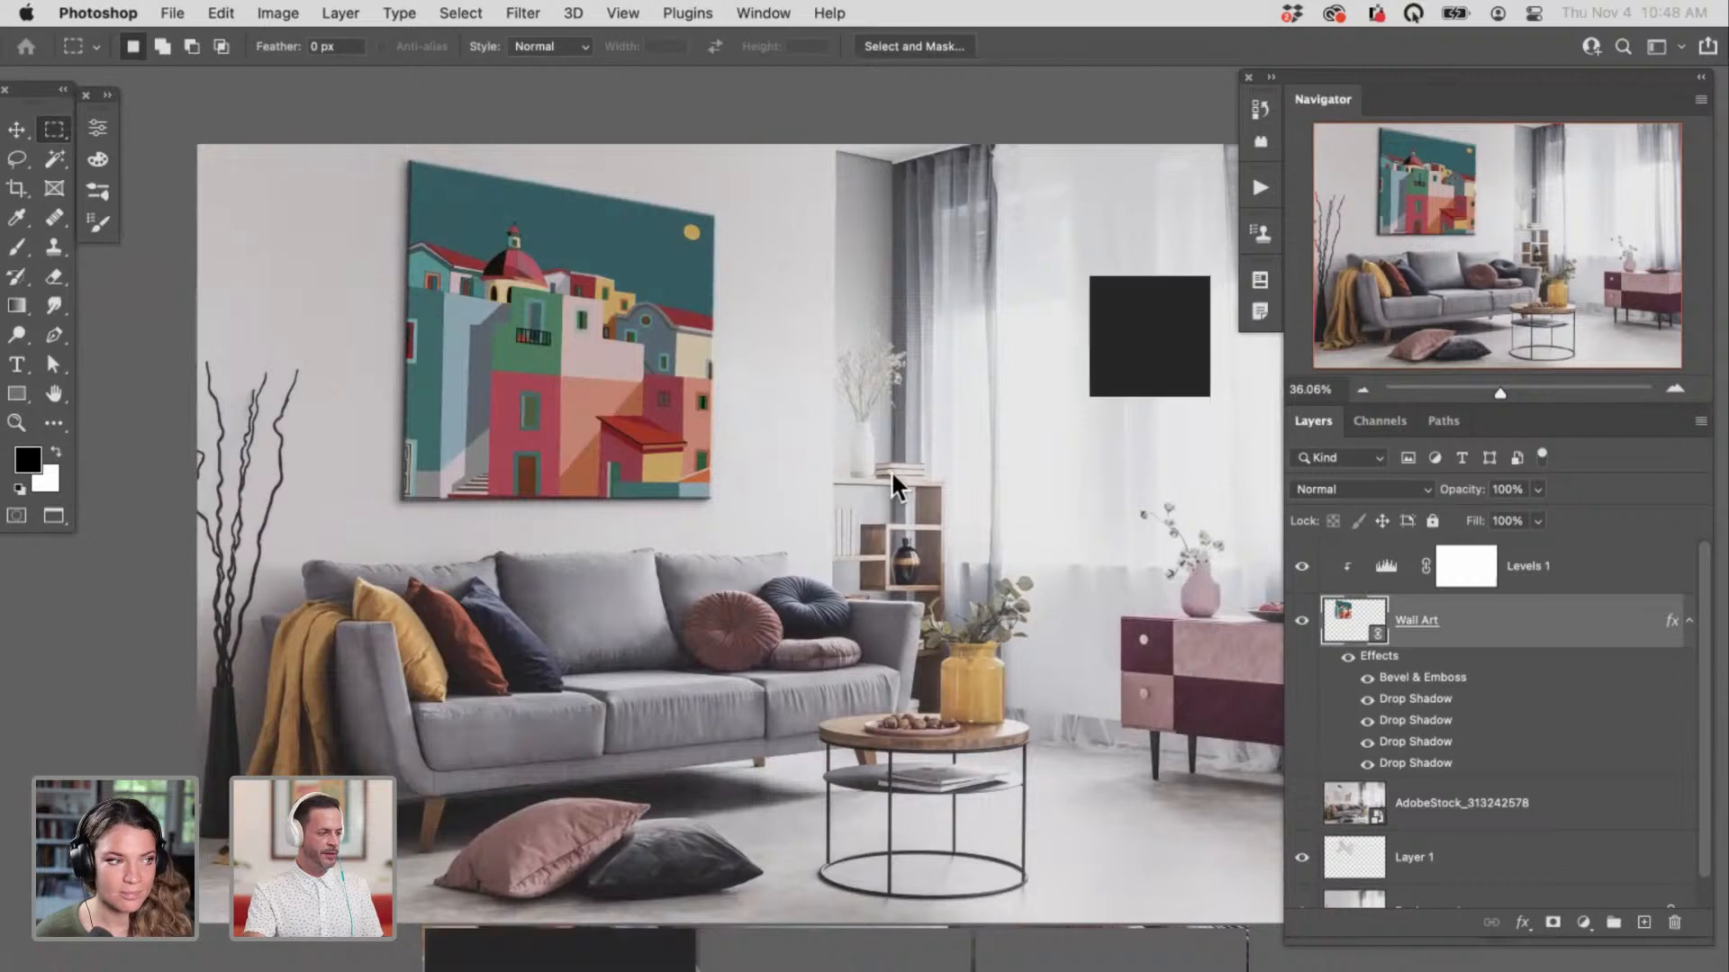
Step: Show the room photo in a floating window at 25% zoom beside the Wall Art.psd window
key("f")
key("super+minus")
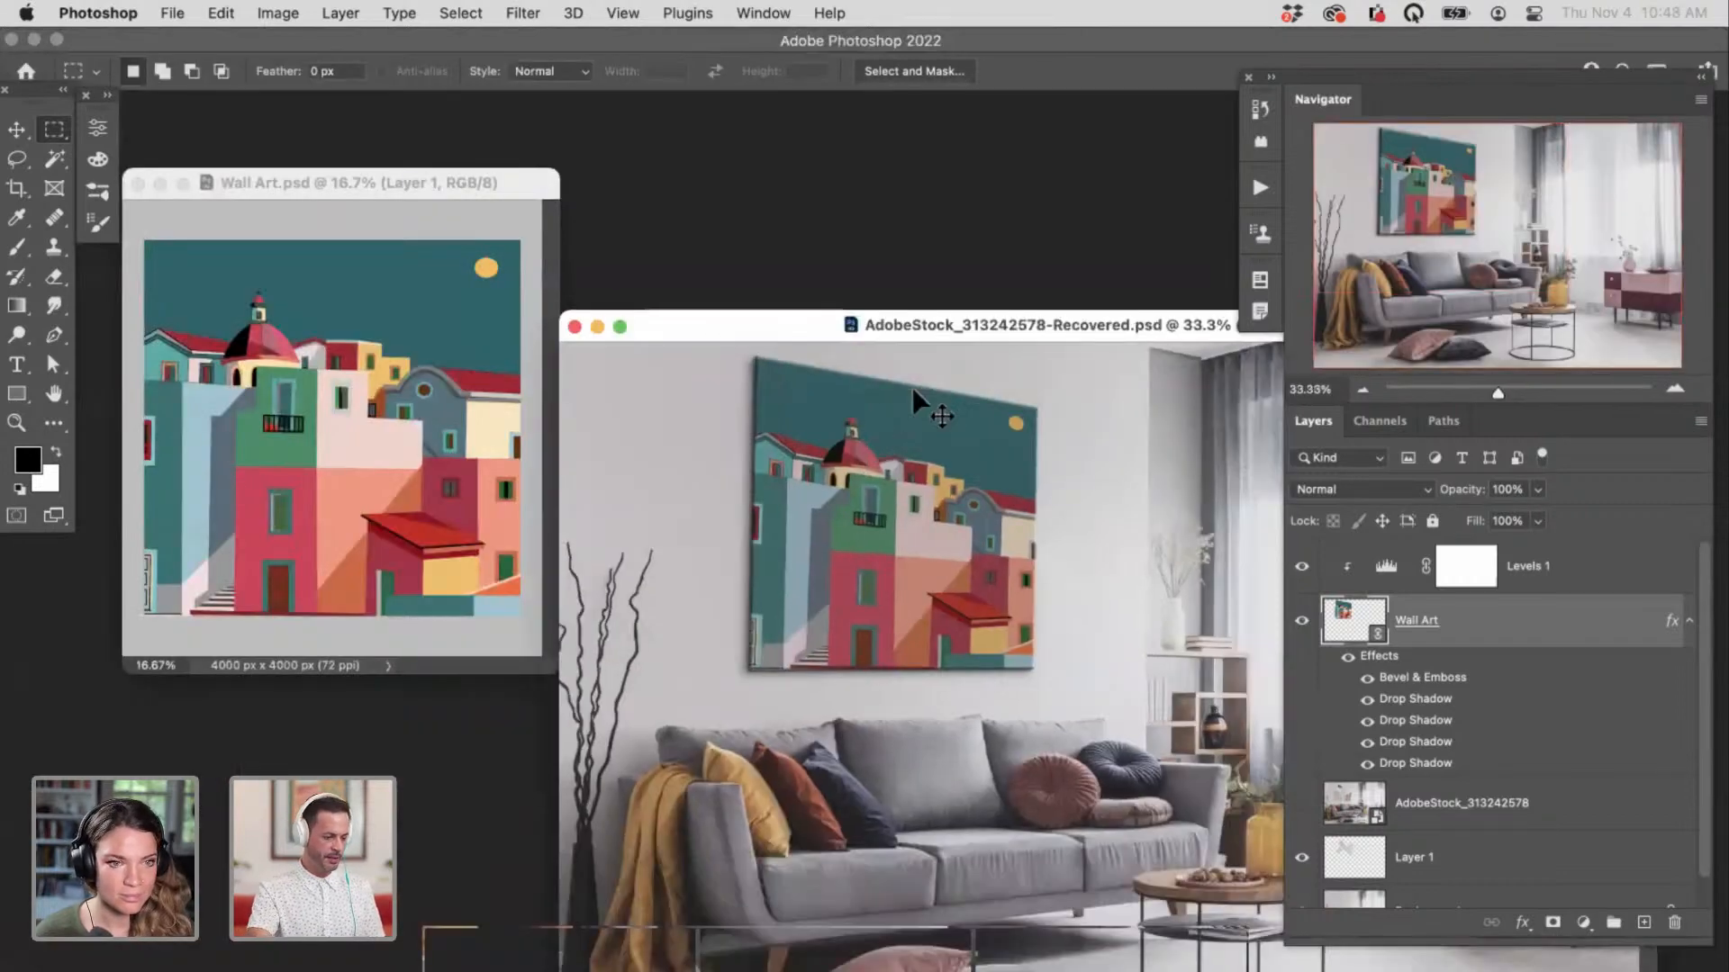
key("super+minus")
left_click_drag(909, 335, 860, 300)
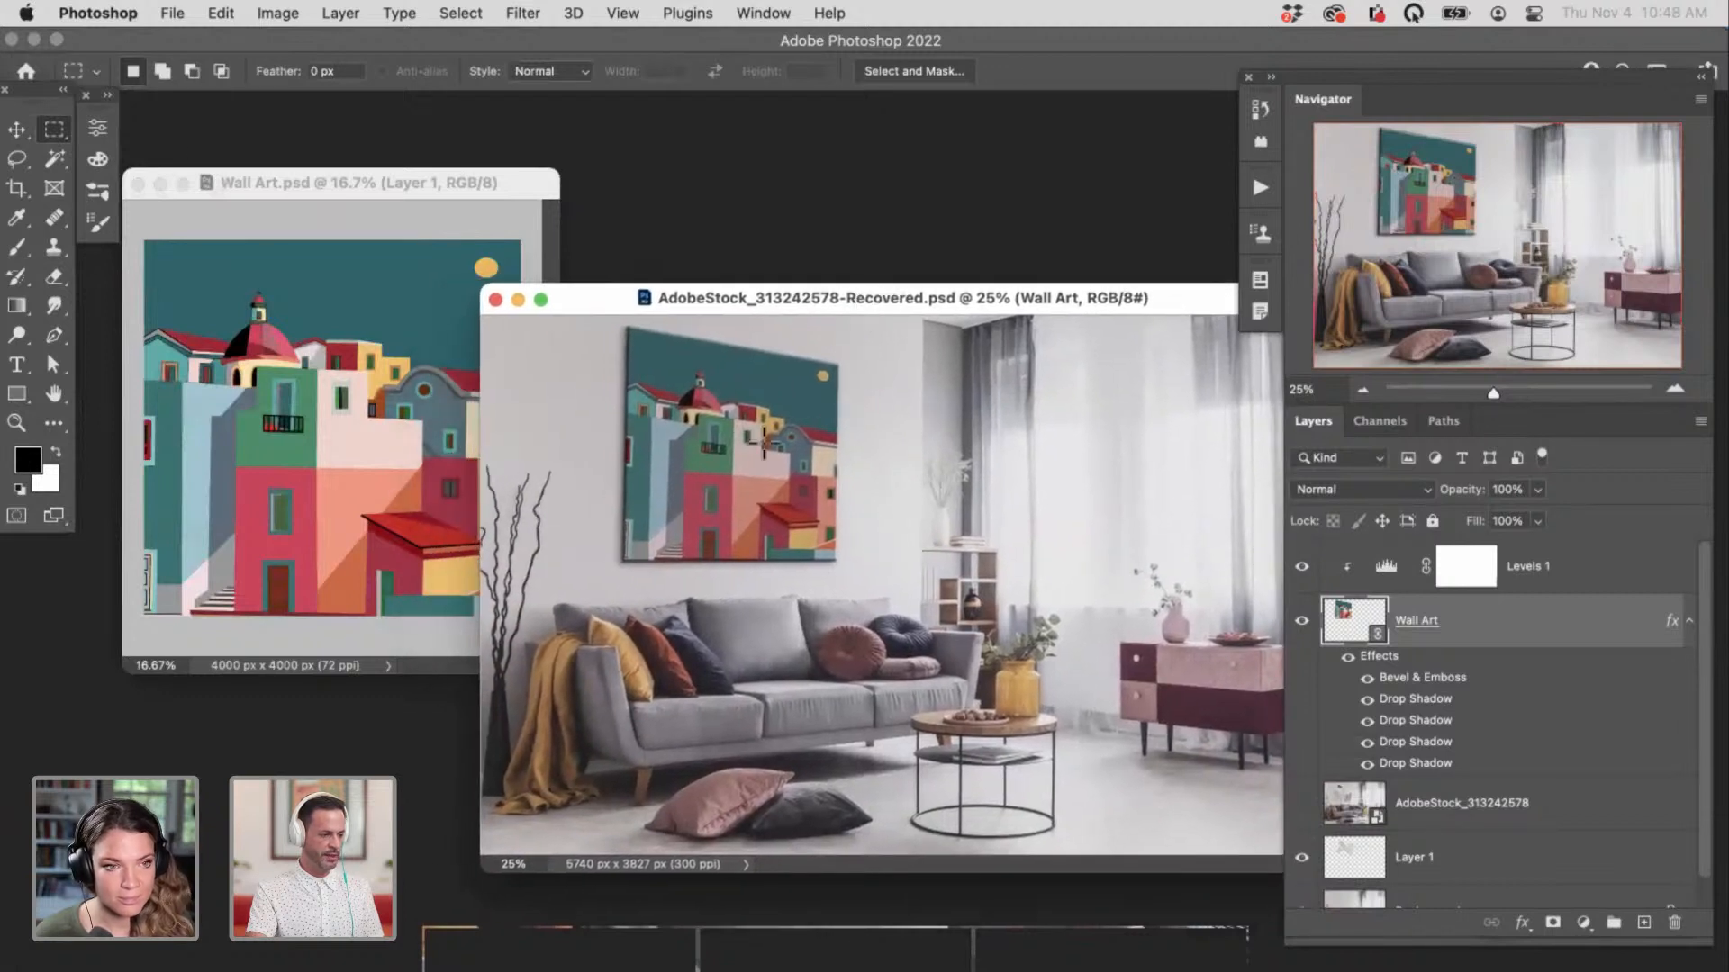
Step: Swap the artwork in Wall Art.psd by making Layer 2 copy 2 visible, and save the file
left_click(525, 195)
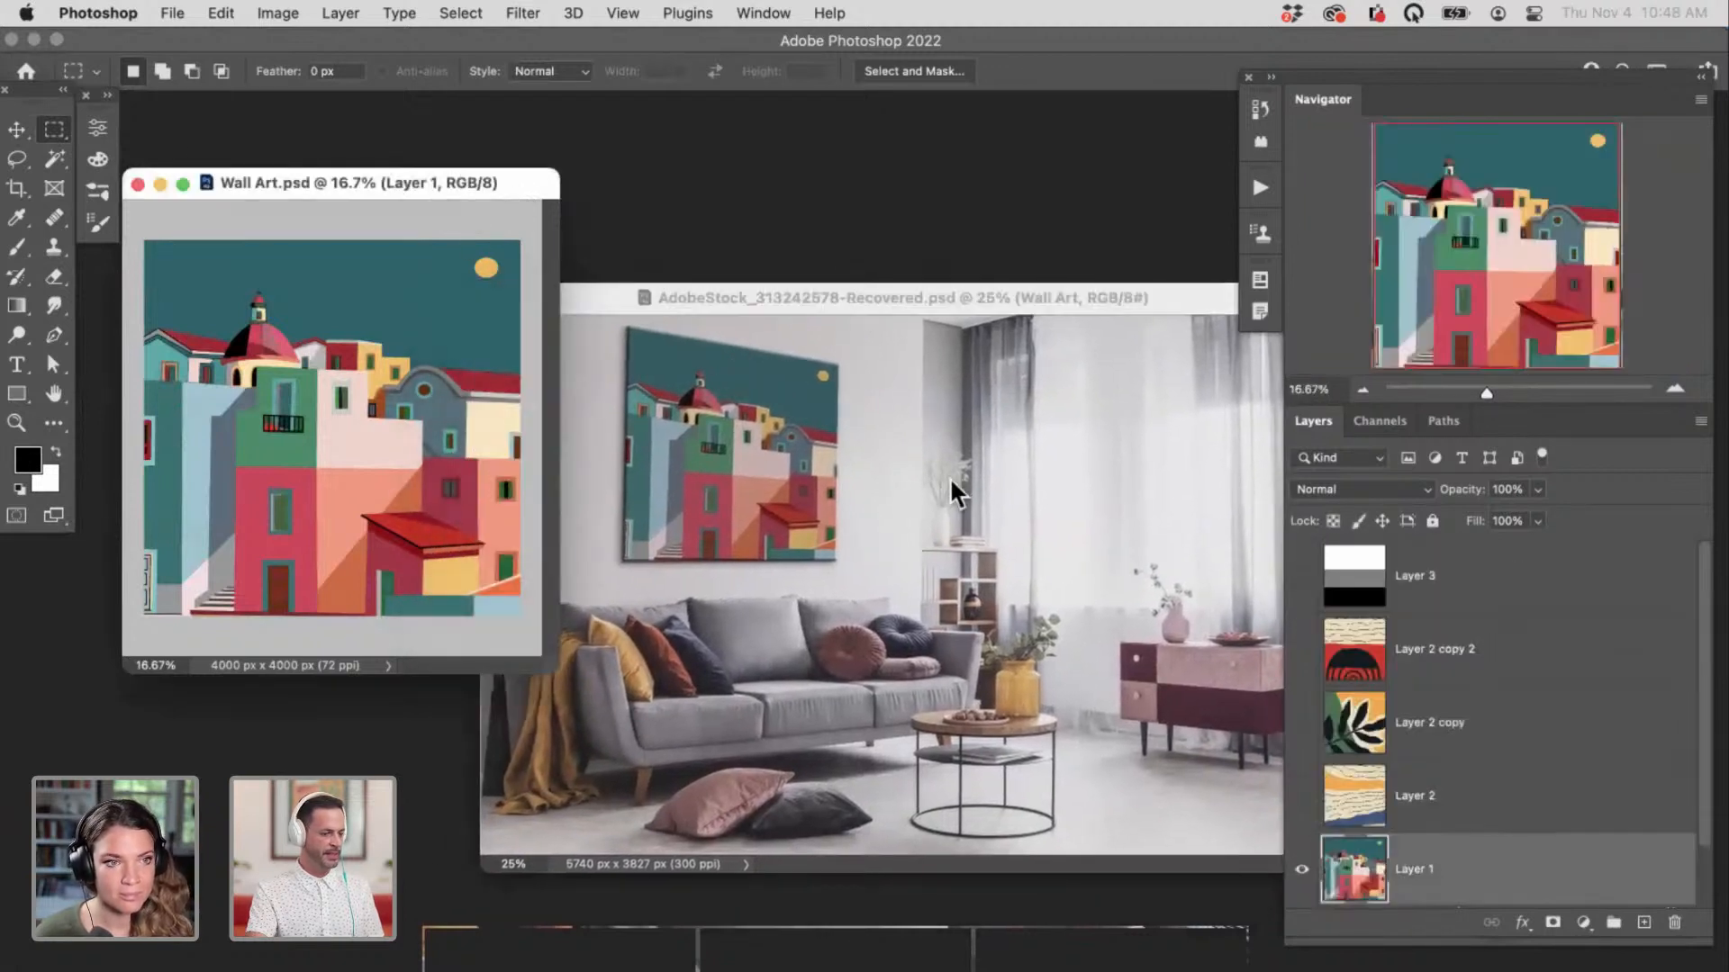
left_click(1302, 649)
key("super+s")
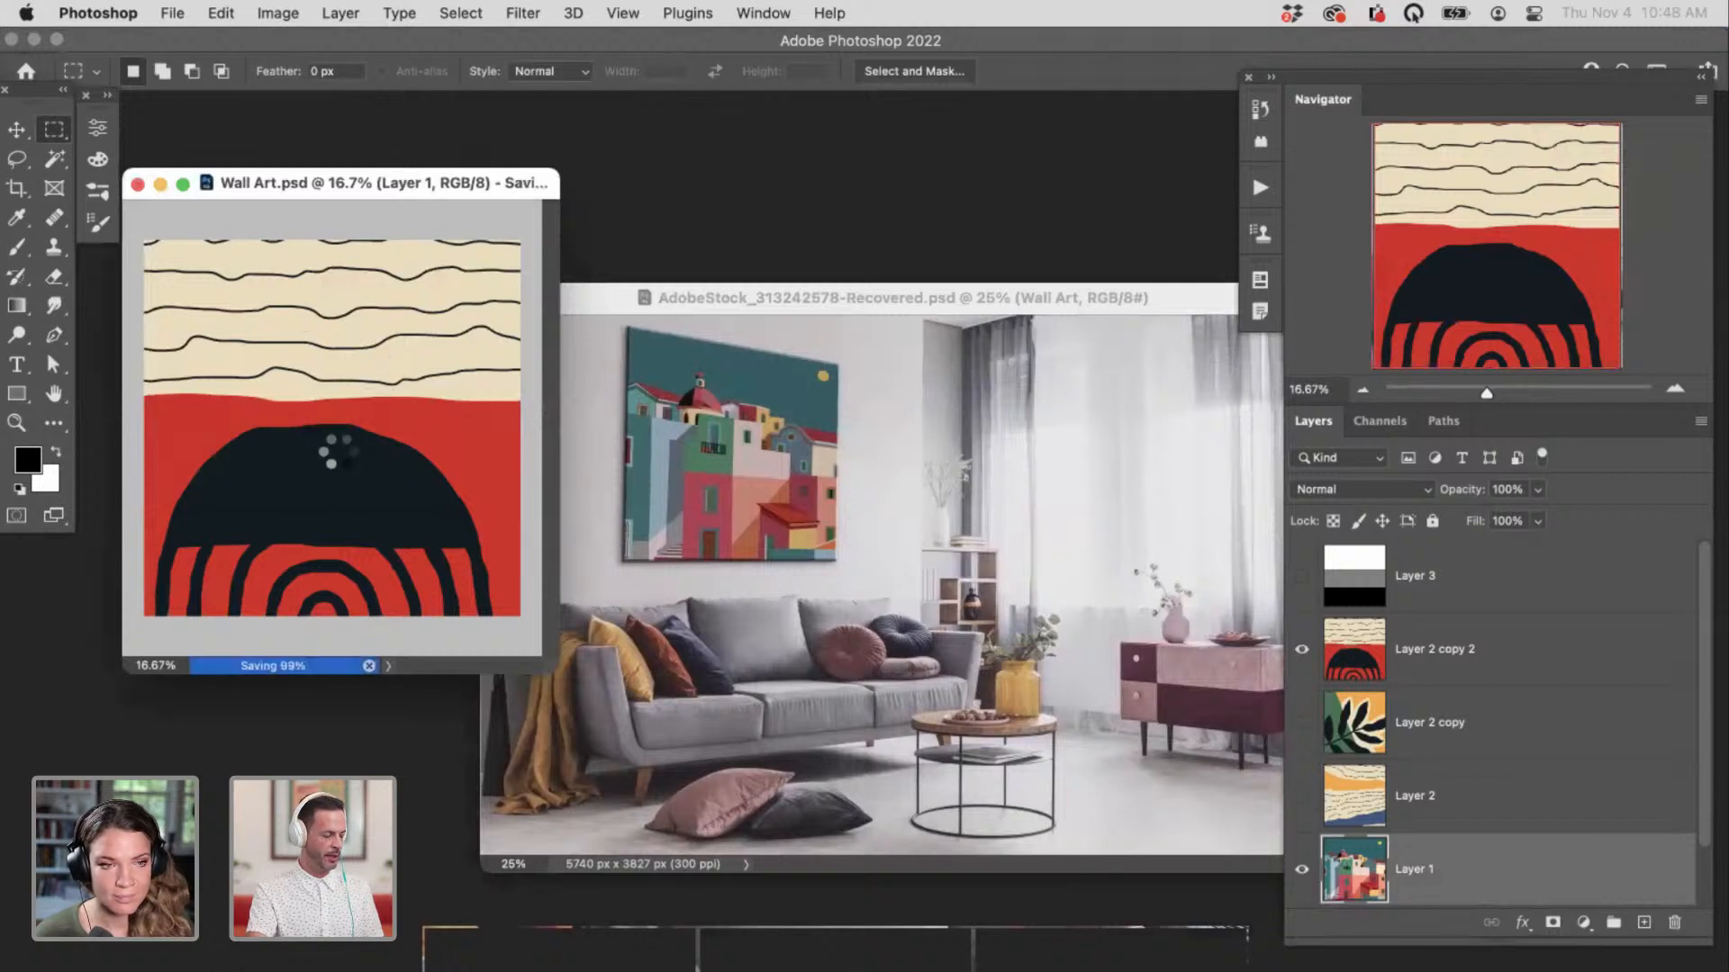
Step: Return to the room photo in full-screen view and inspect the updated artwork's right edge up close
left_click(1037, 301)
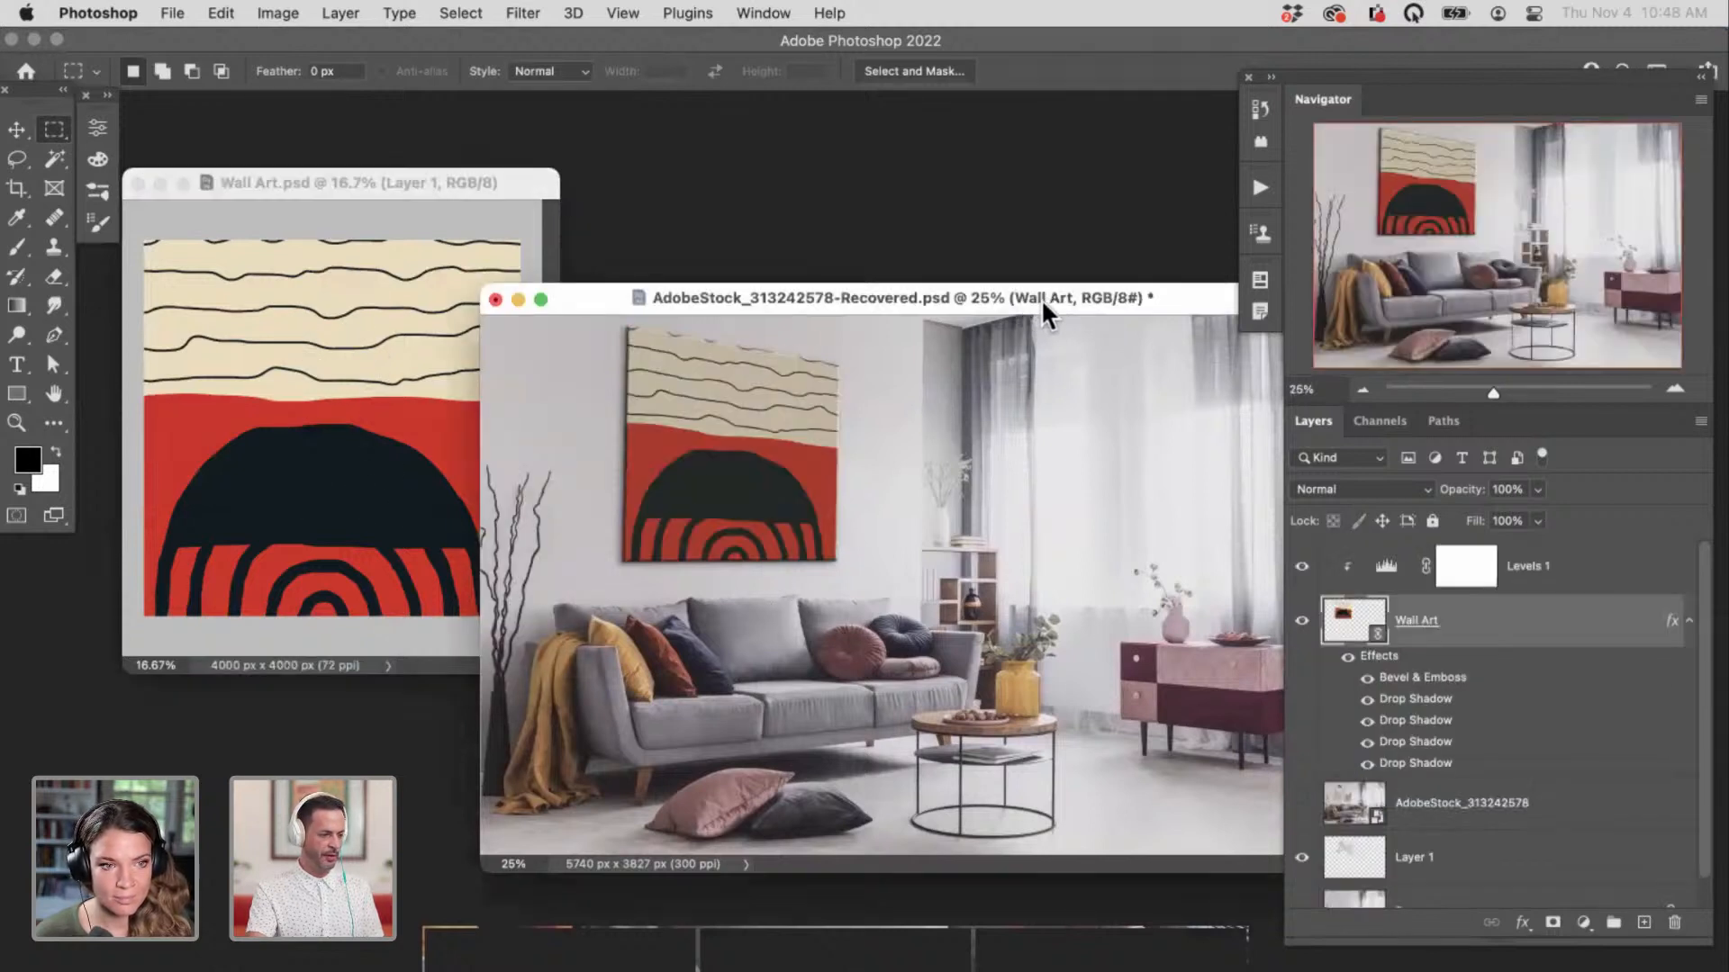
key("f")
left_click_drag(797, 390, 1013, 392)
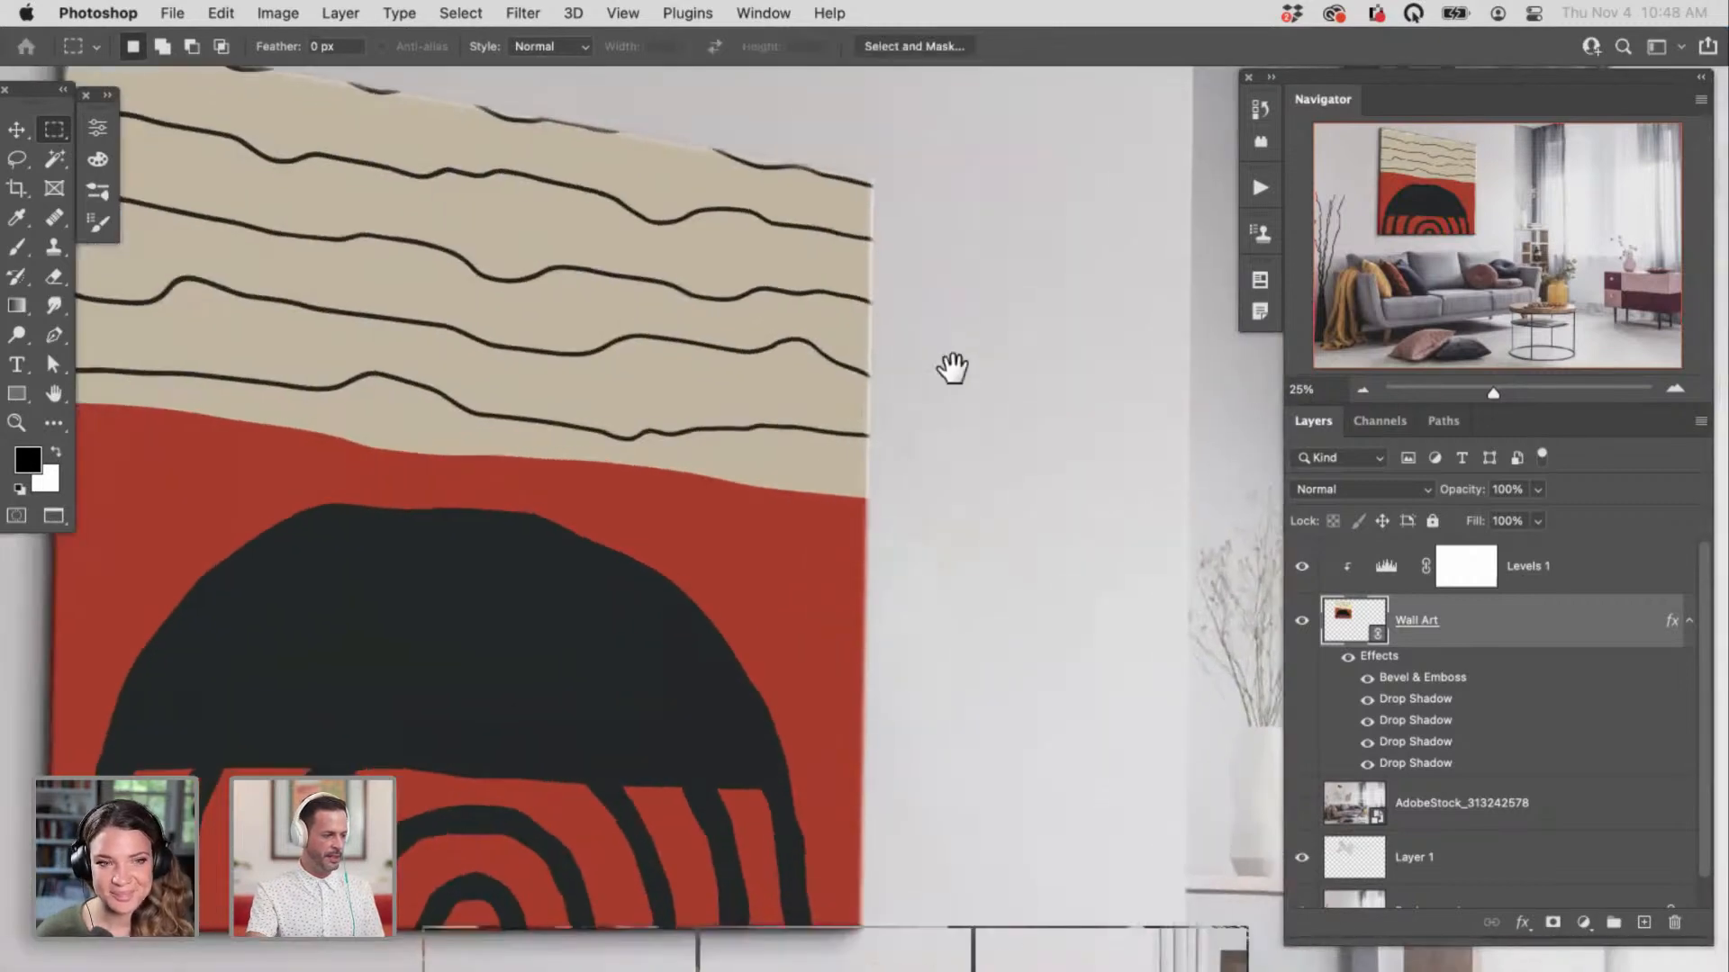
Step: Swap the artwork in Wall Art.psd by showing Layer 2 instead of Layer 2 copy 2, save the file, and view the room photo at 25%
left_click_drag(838, 463, 1046, 452)
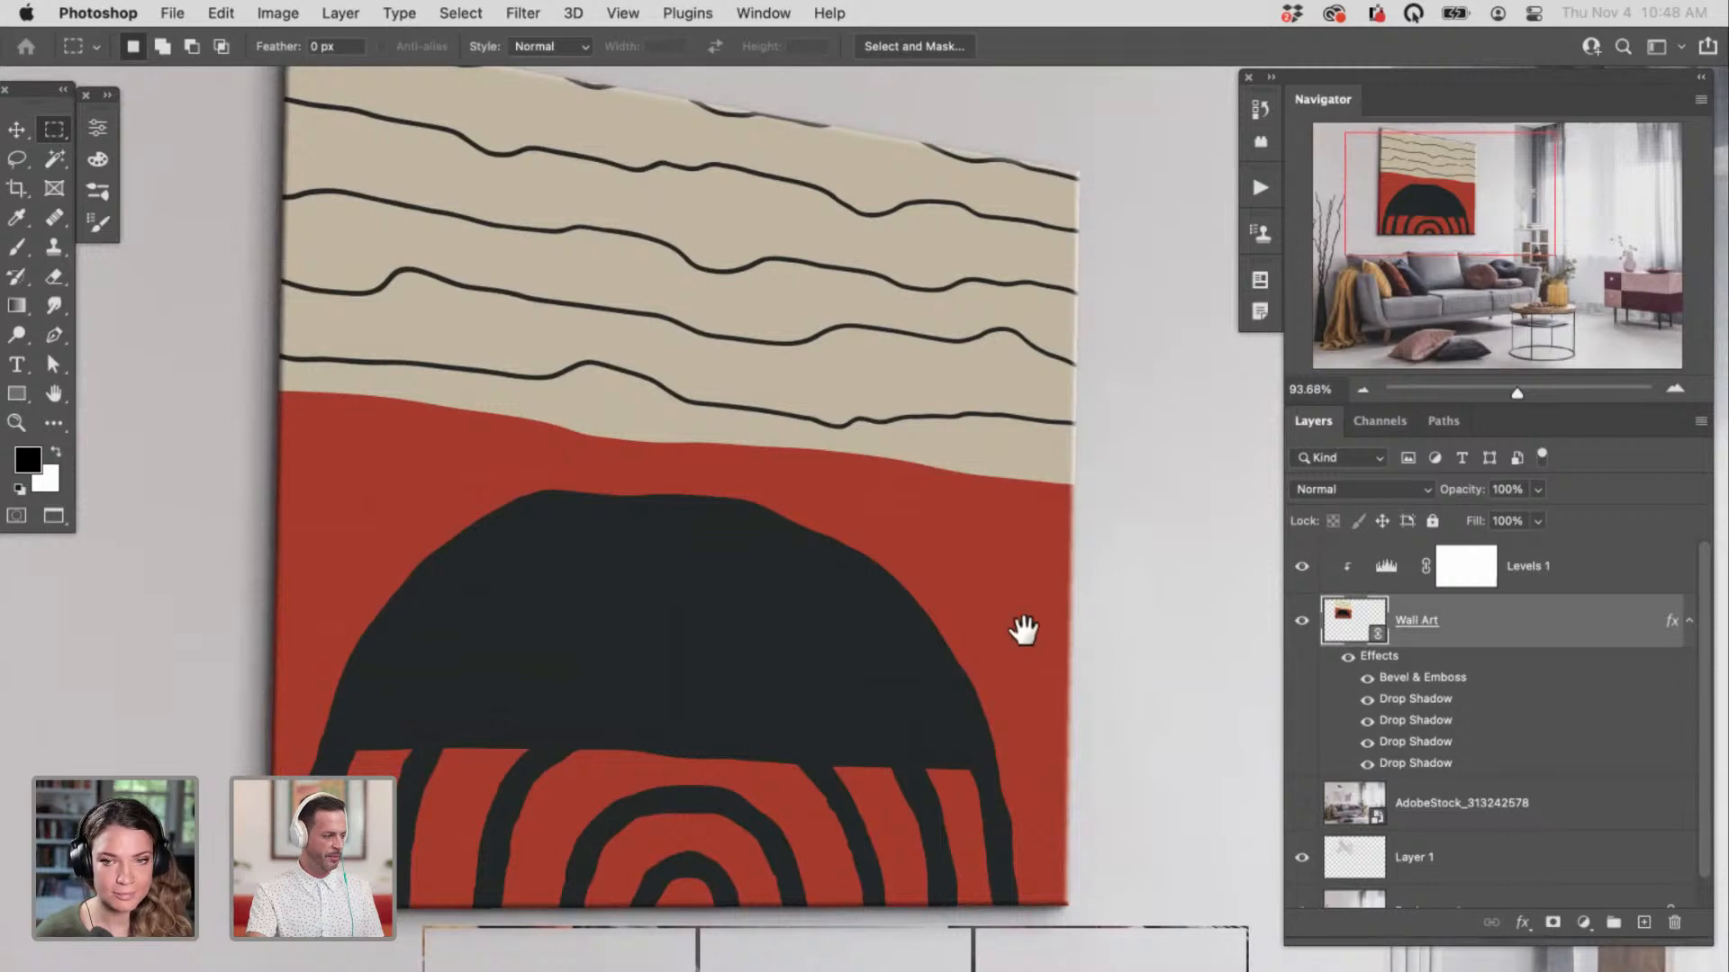
left_click_drag(1000, 633, 903, 604)
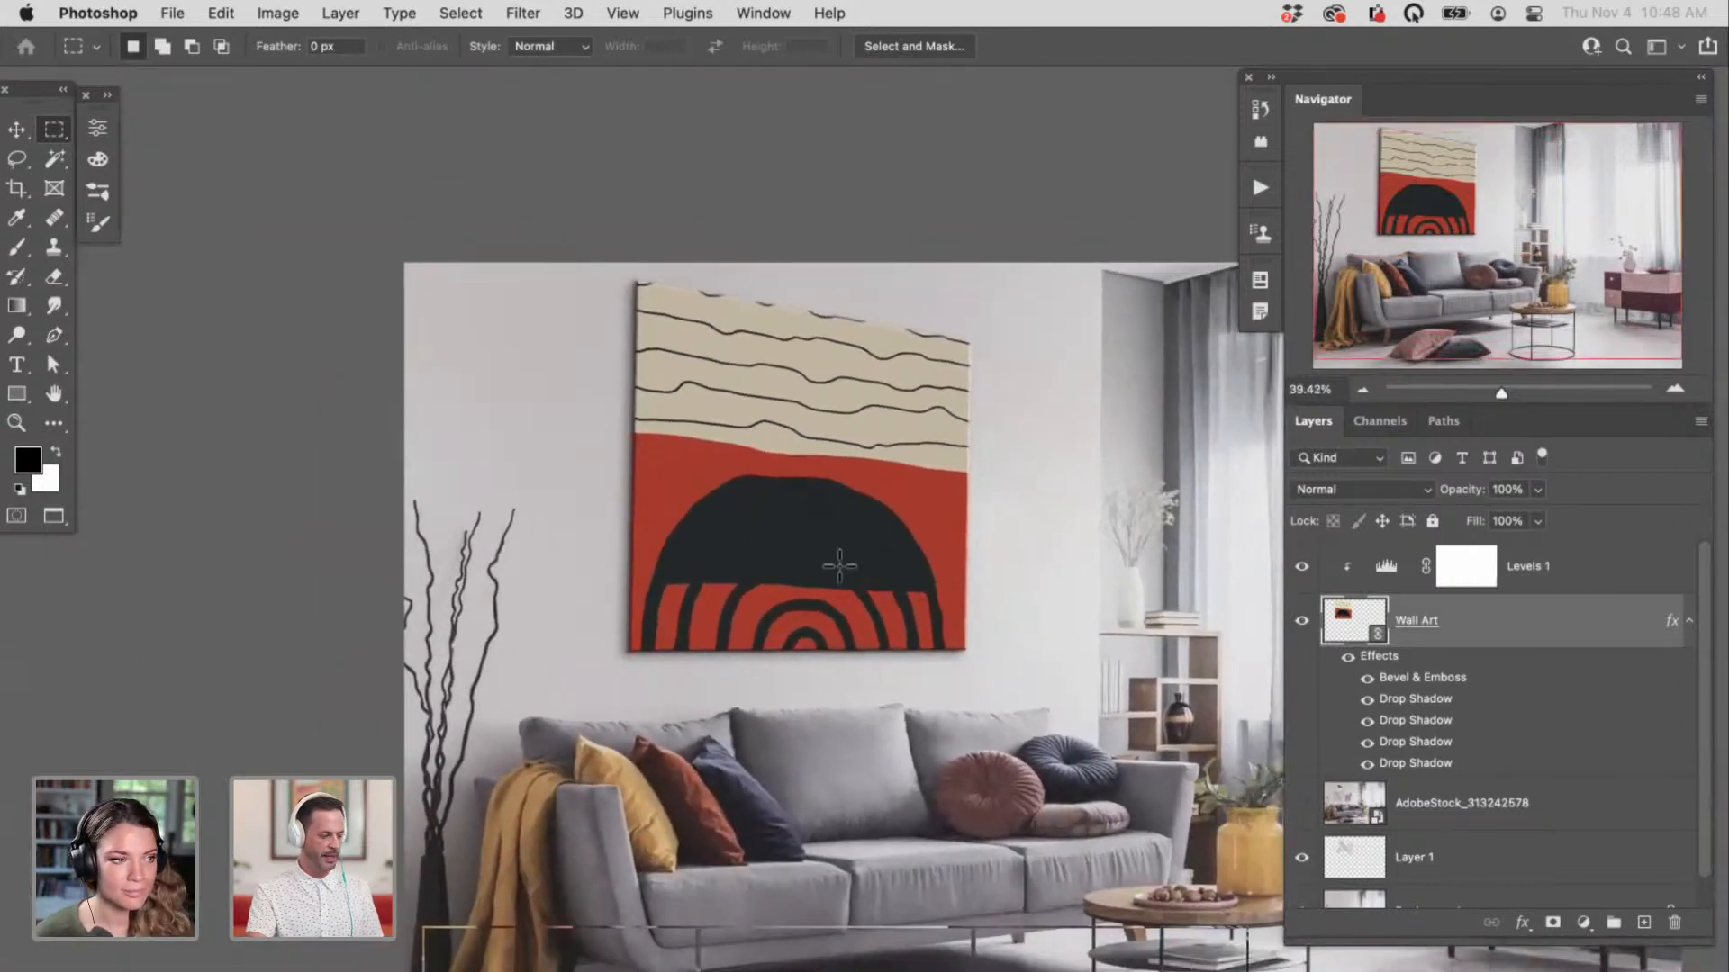
key("shift+f")
left_click(524, 193)
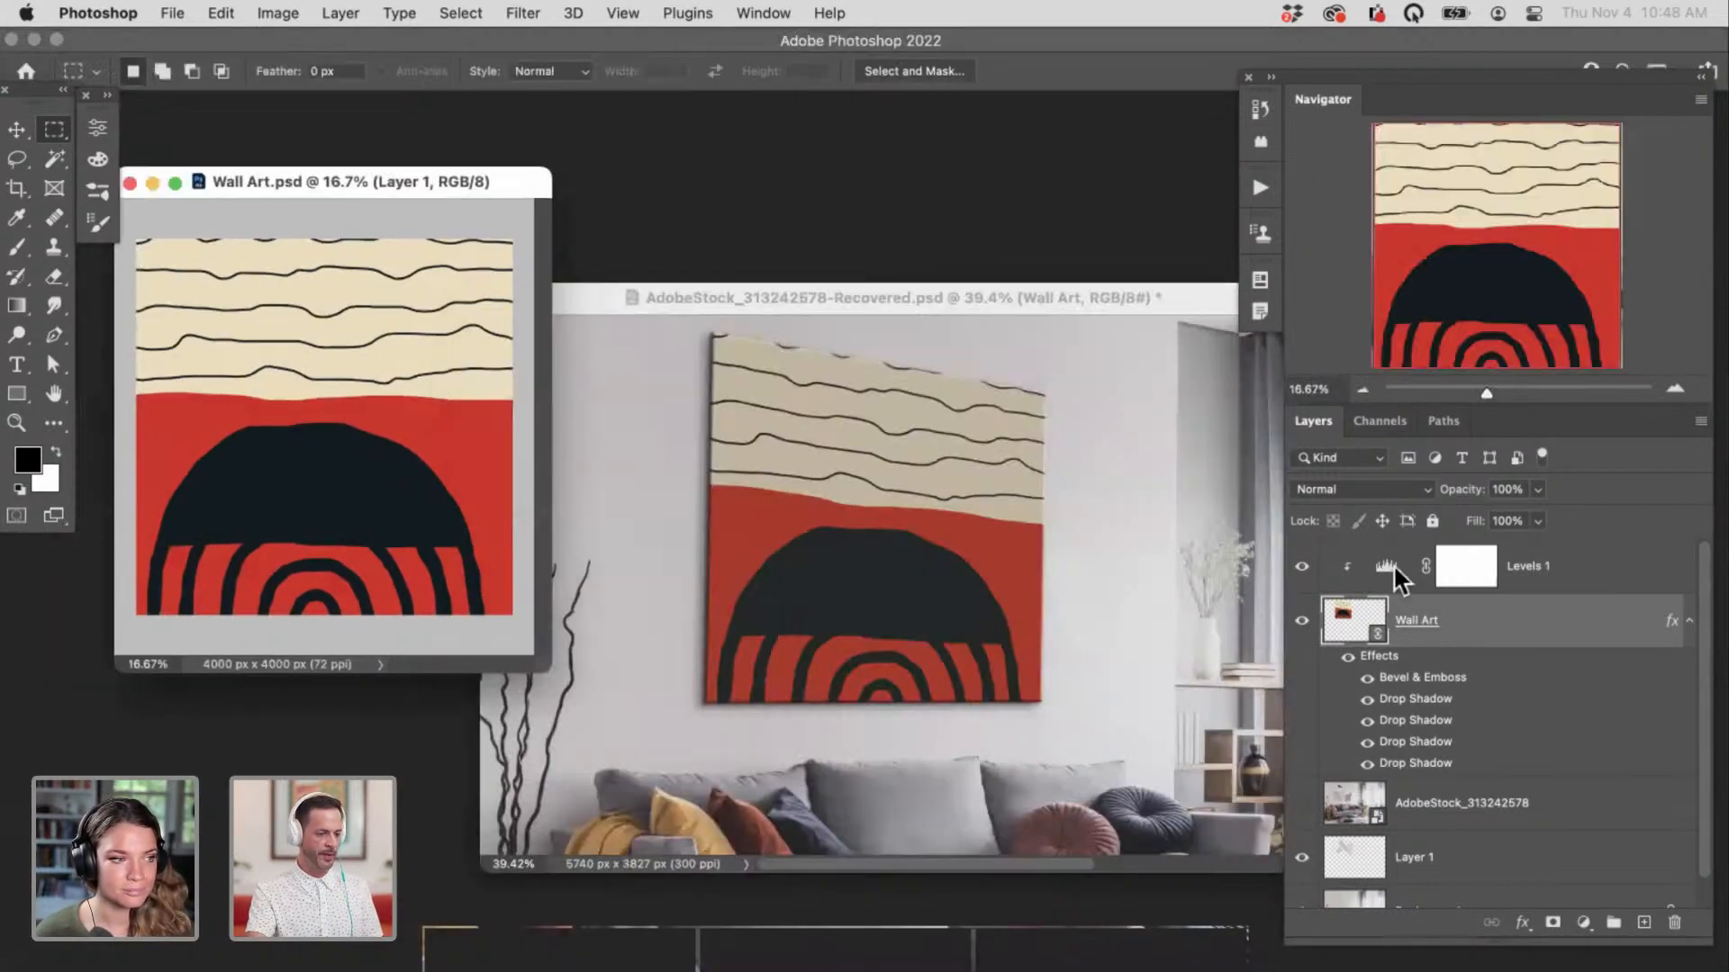
left_click(1301, 796)
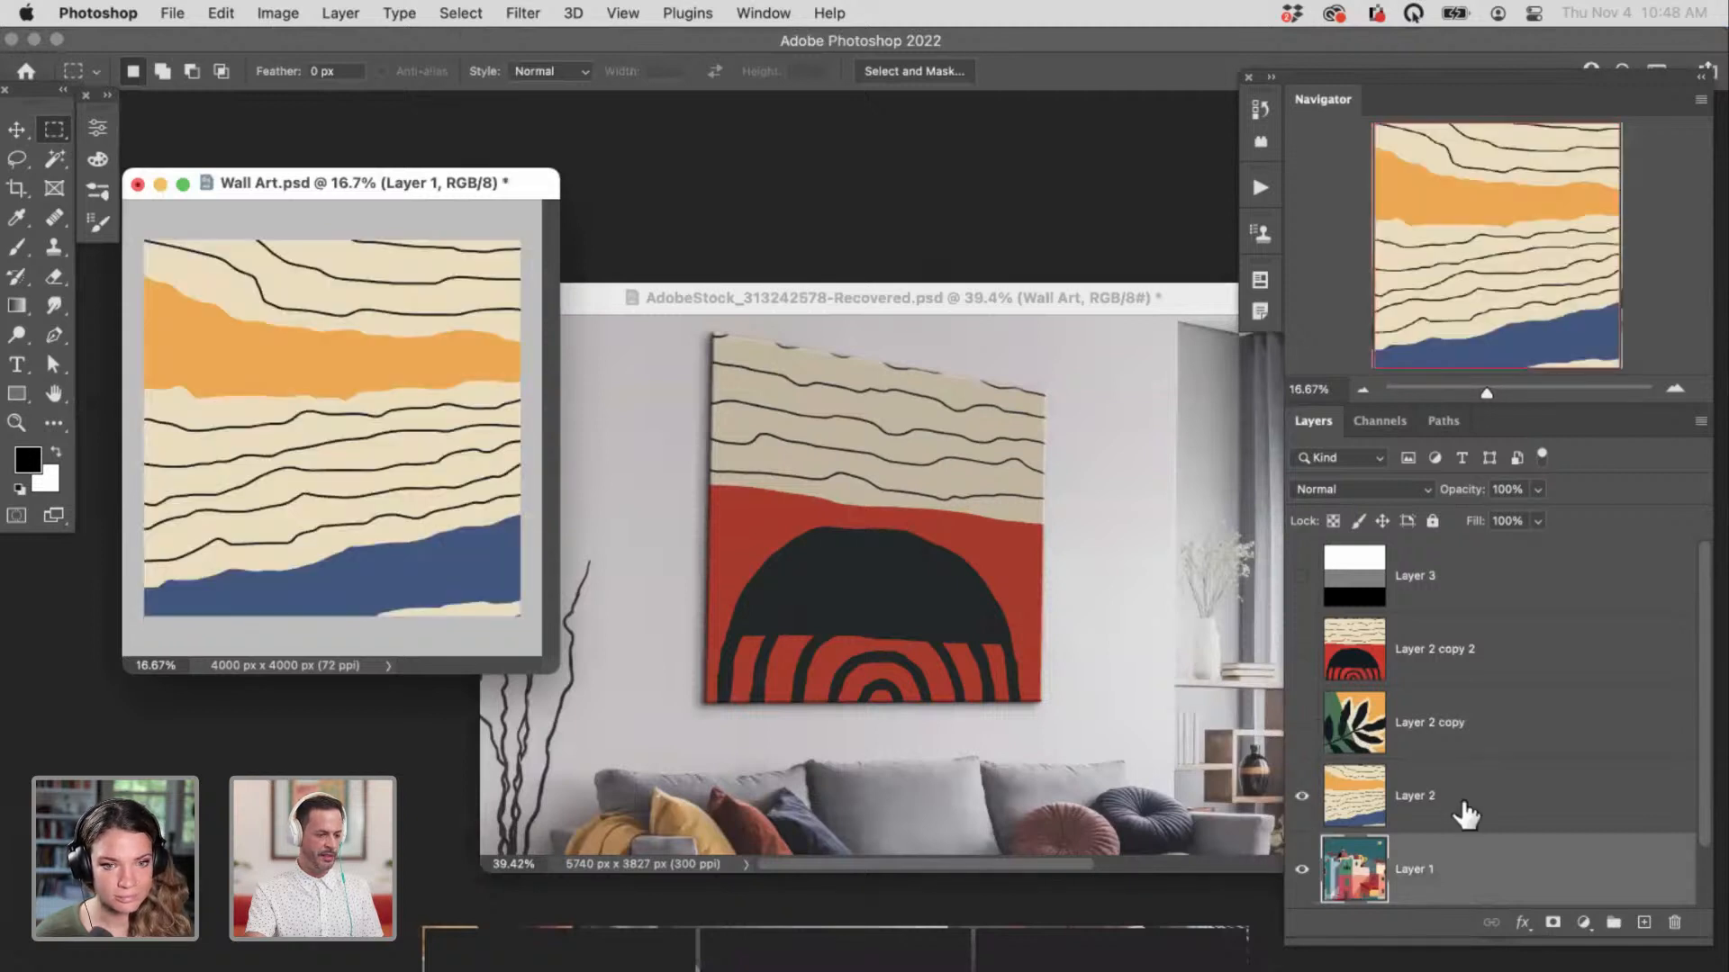
left_click(1458, 804)
key("super+s")
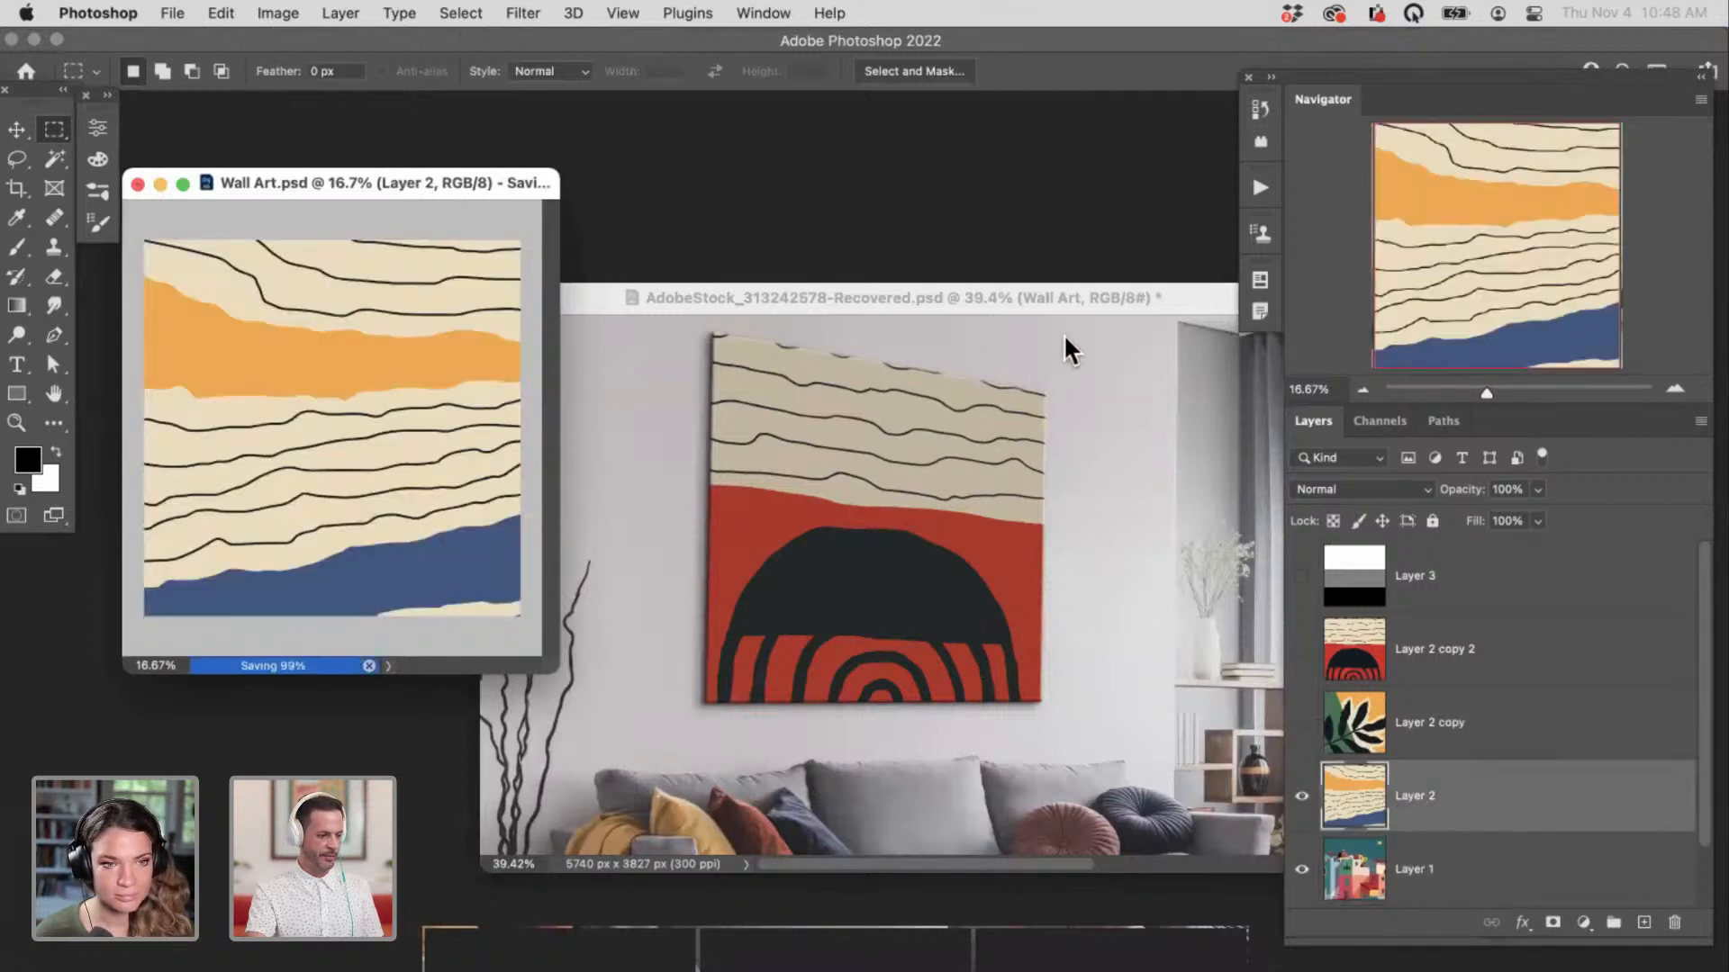
left_click(1202, 304)
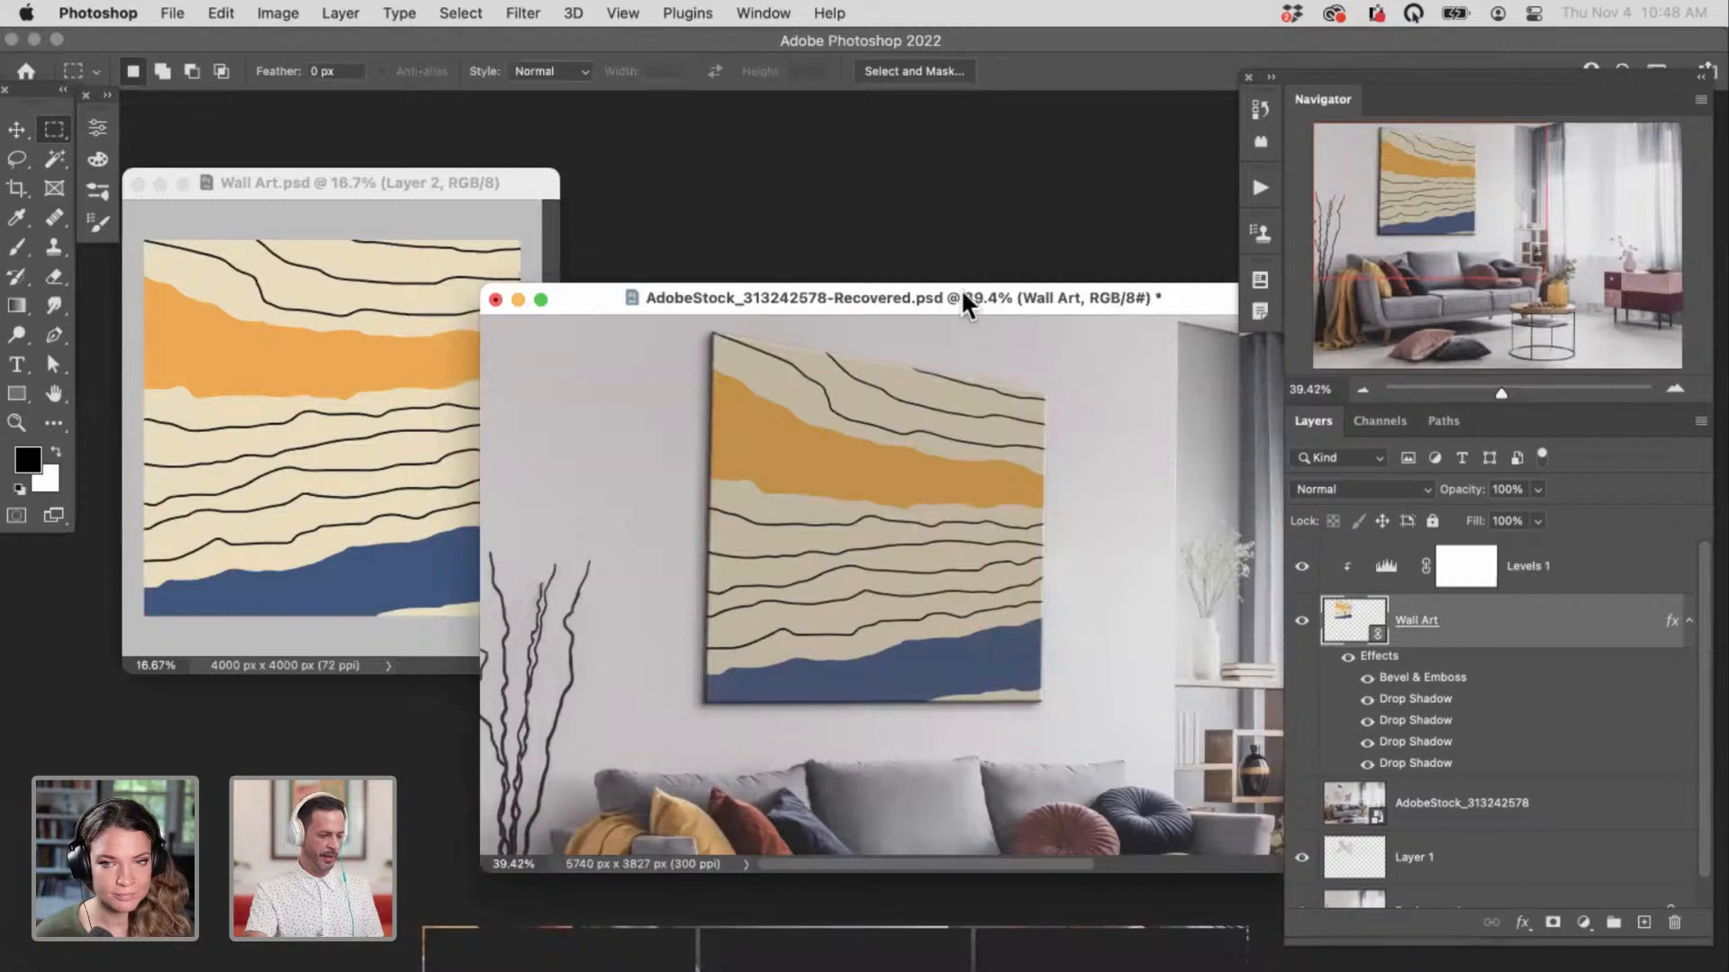
key("super+minus")
key("super+minus")
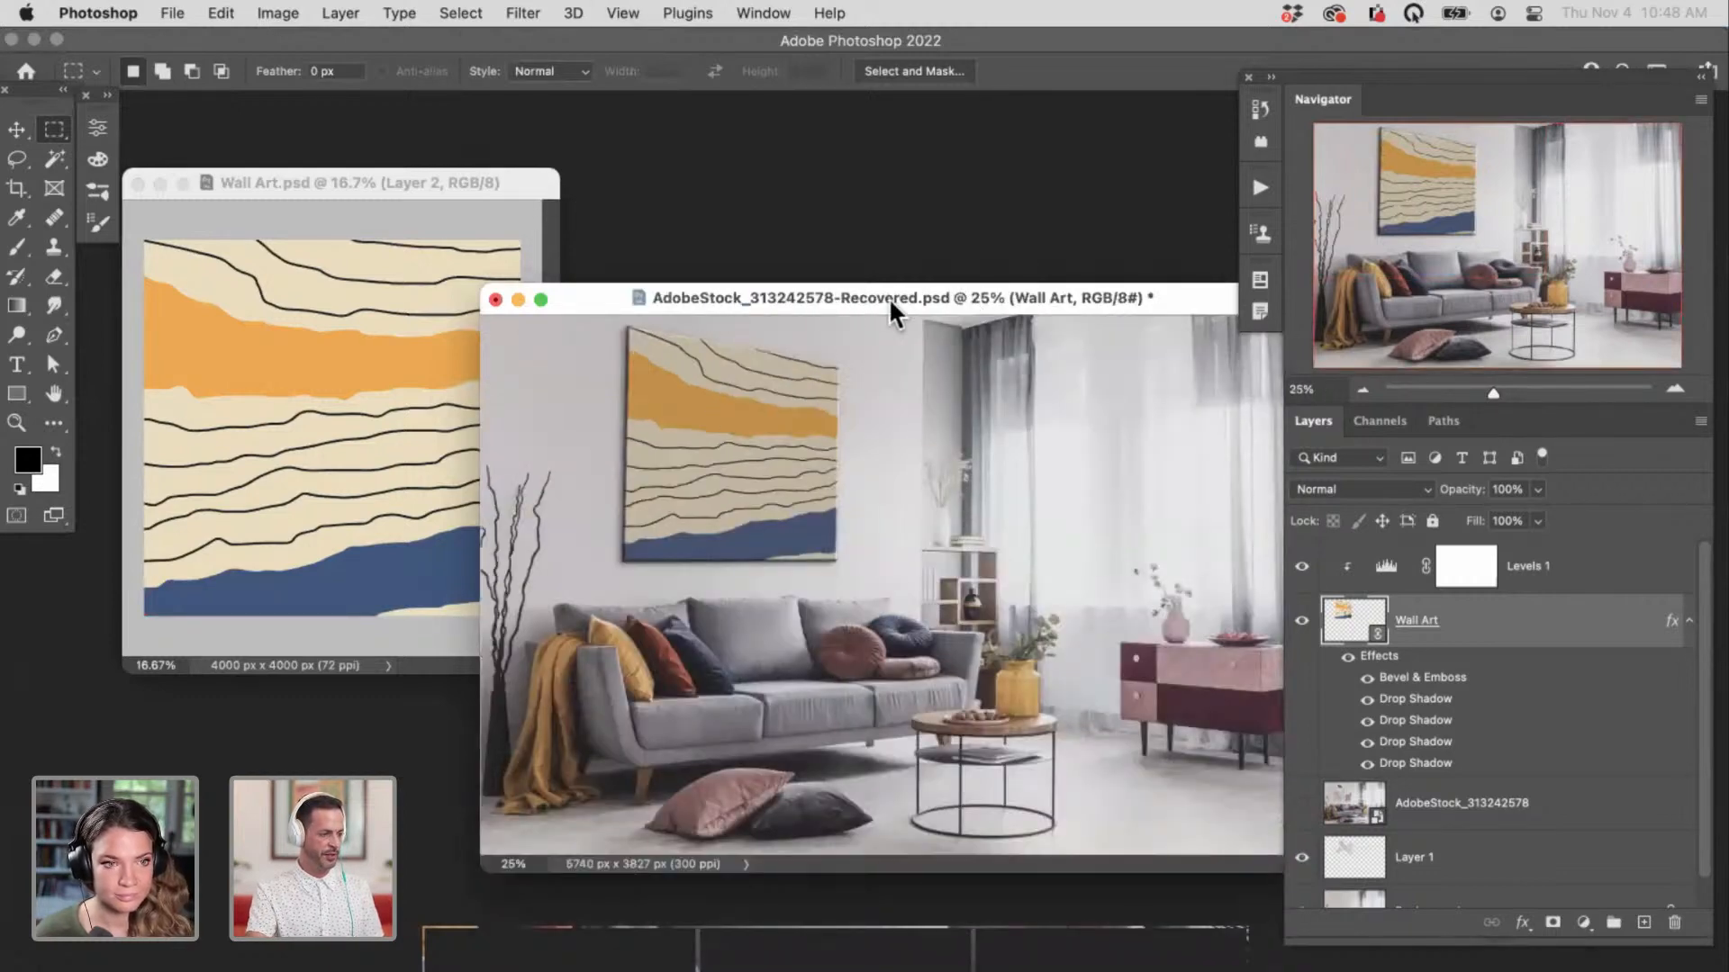
Step: Hide Layer 2 in Wall Art.psd so that Layer 1's colorful townscape becomes the artwork, and save the file
left_click(535, 194)
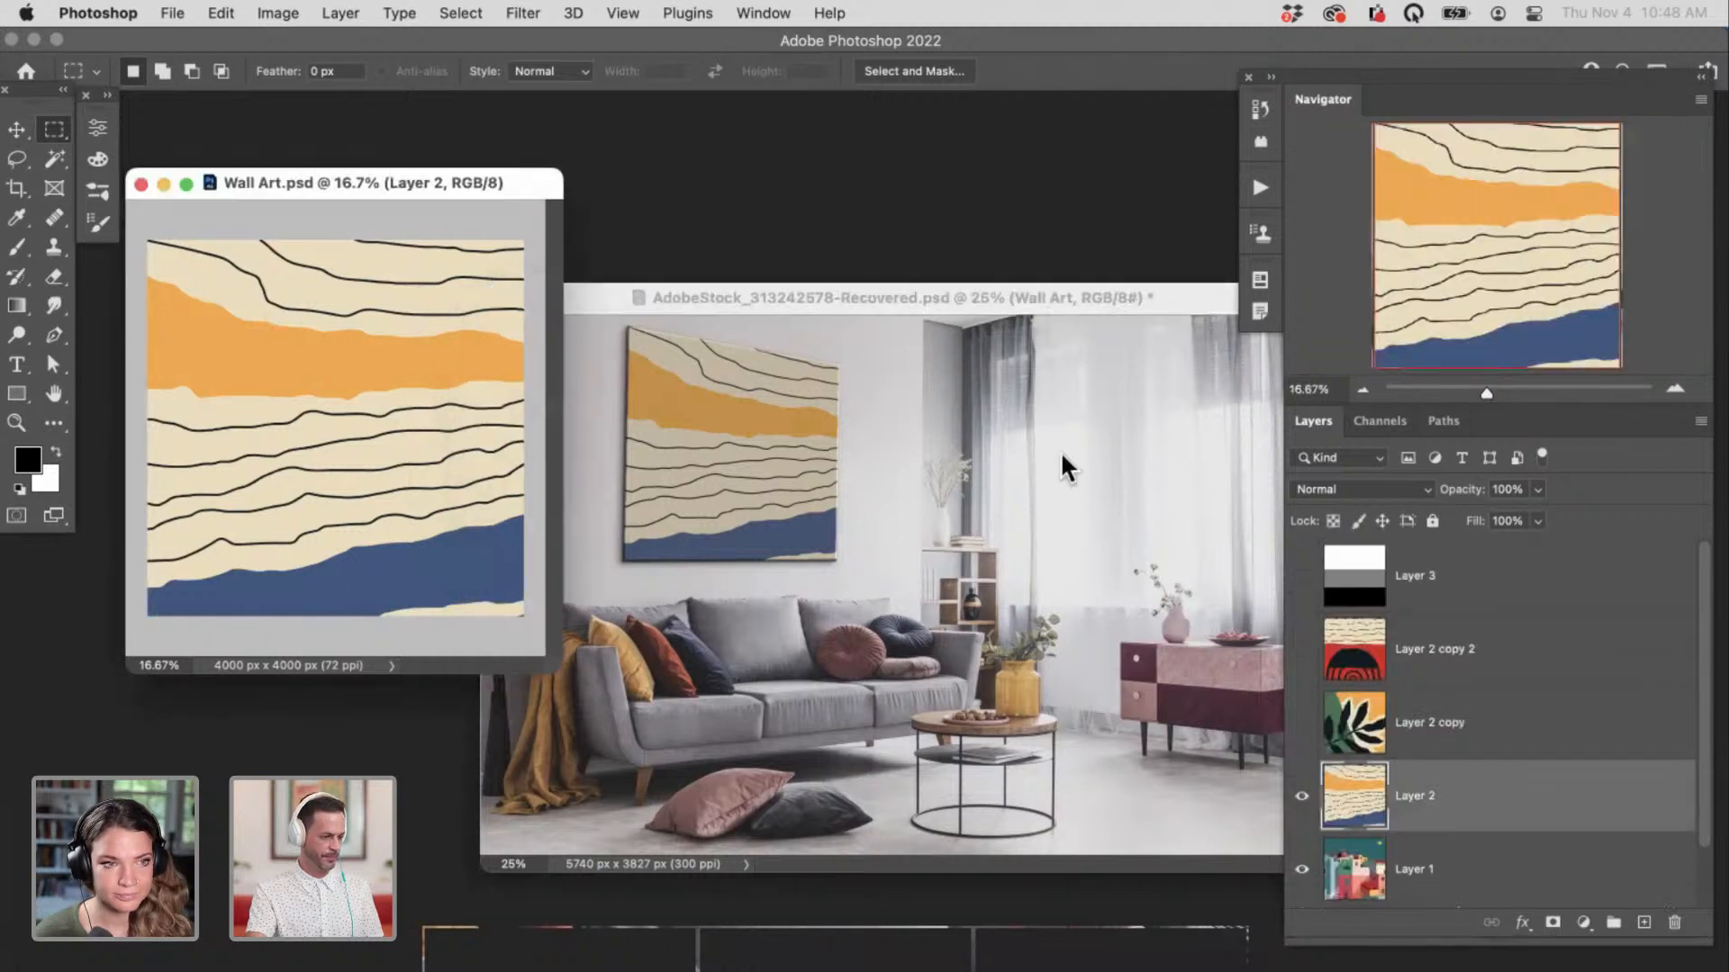
left_click(1301, 796)
key("super+s")
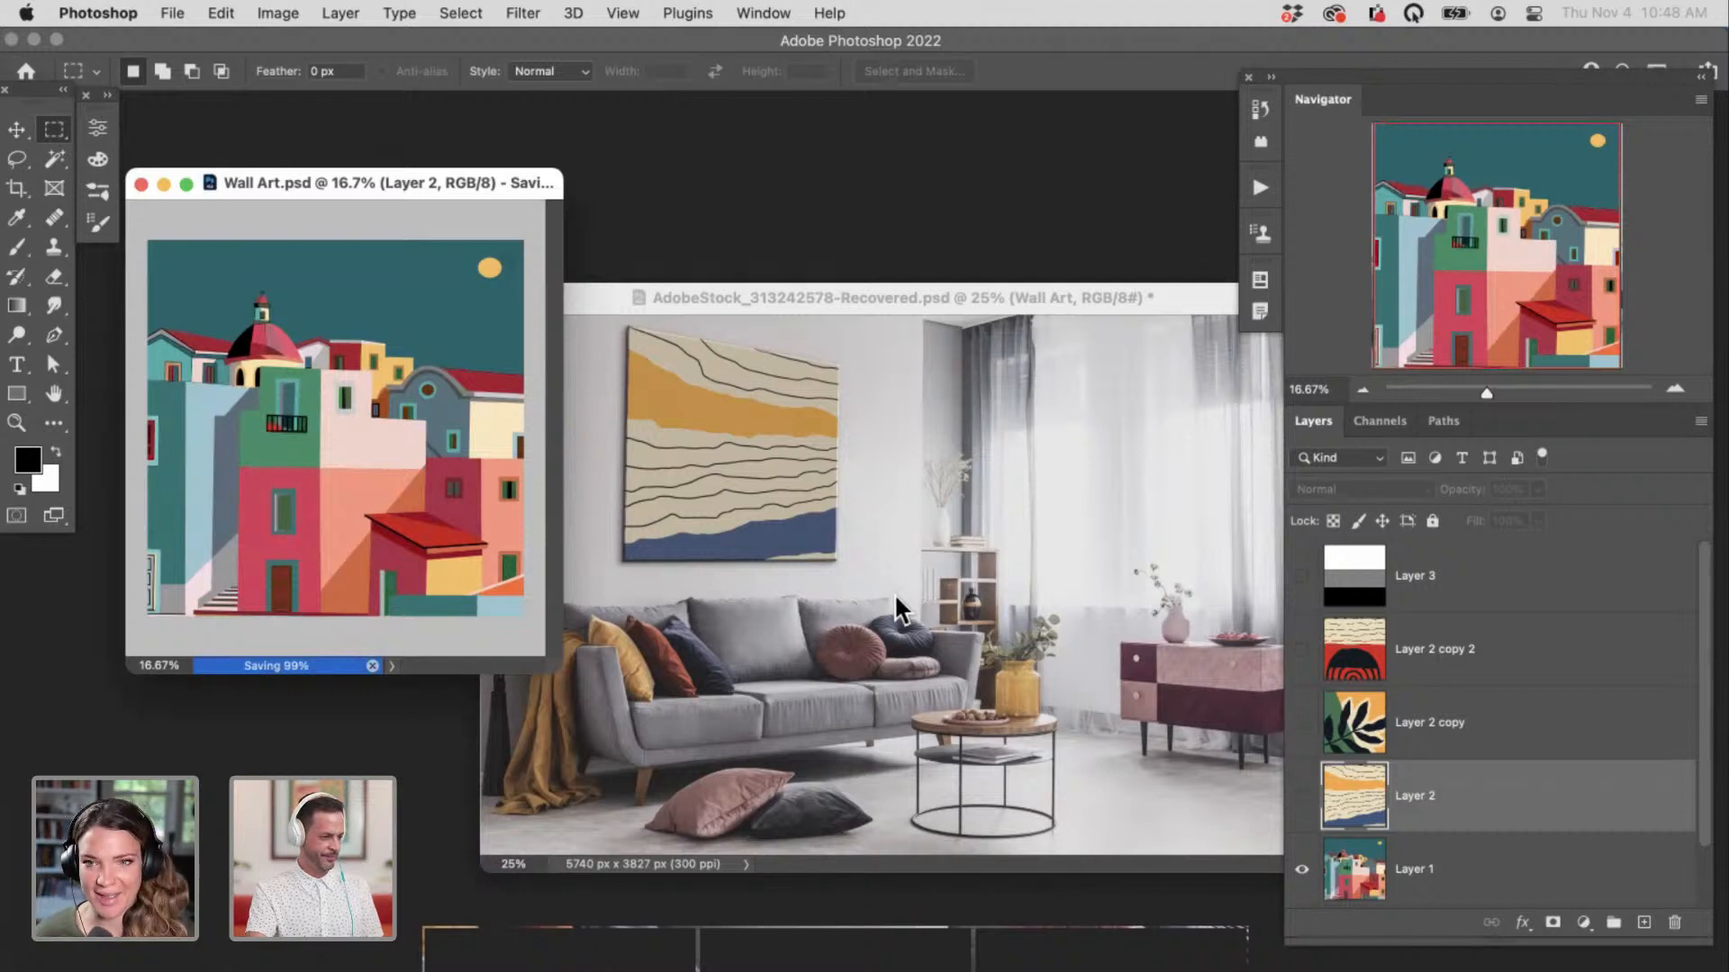
Step: Return to the room photo in full-screen view and examine how the townscape artwork sits in the scene
left_click(1196, 297)
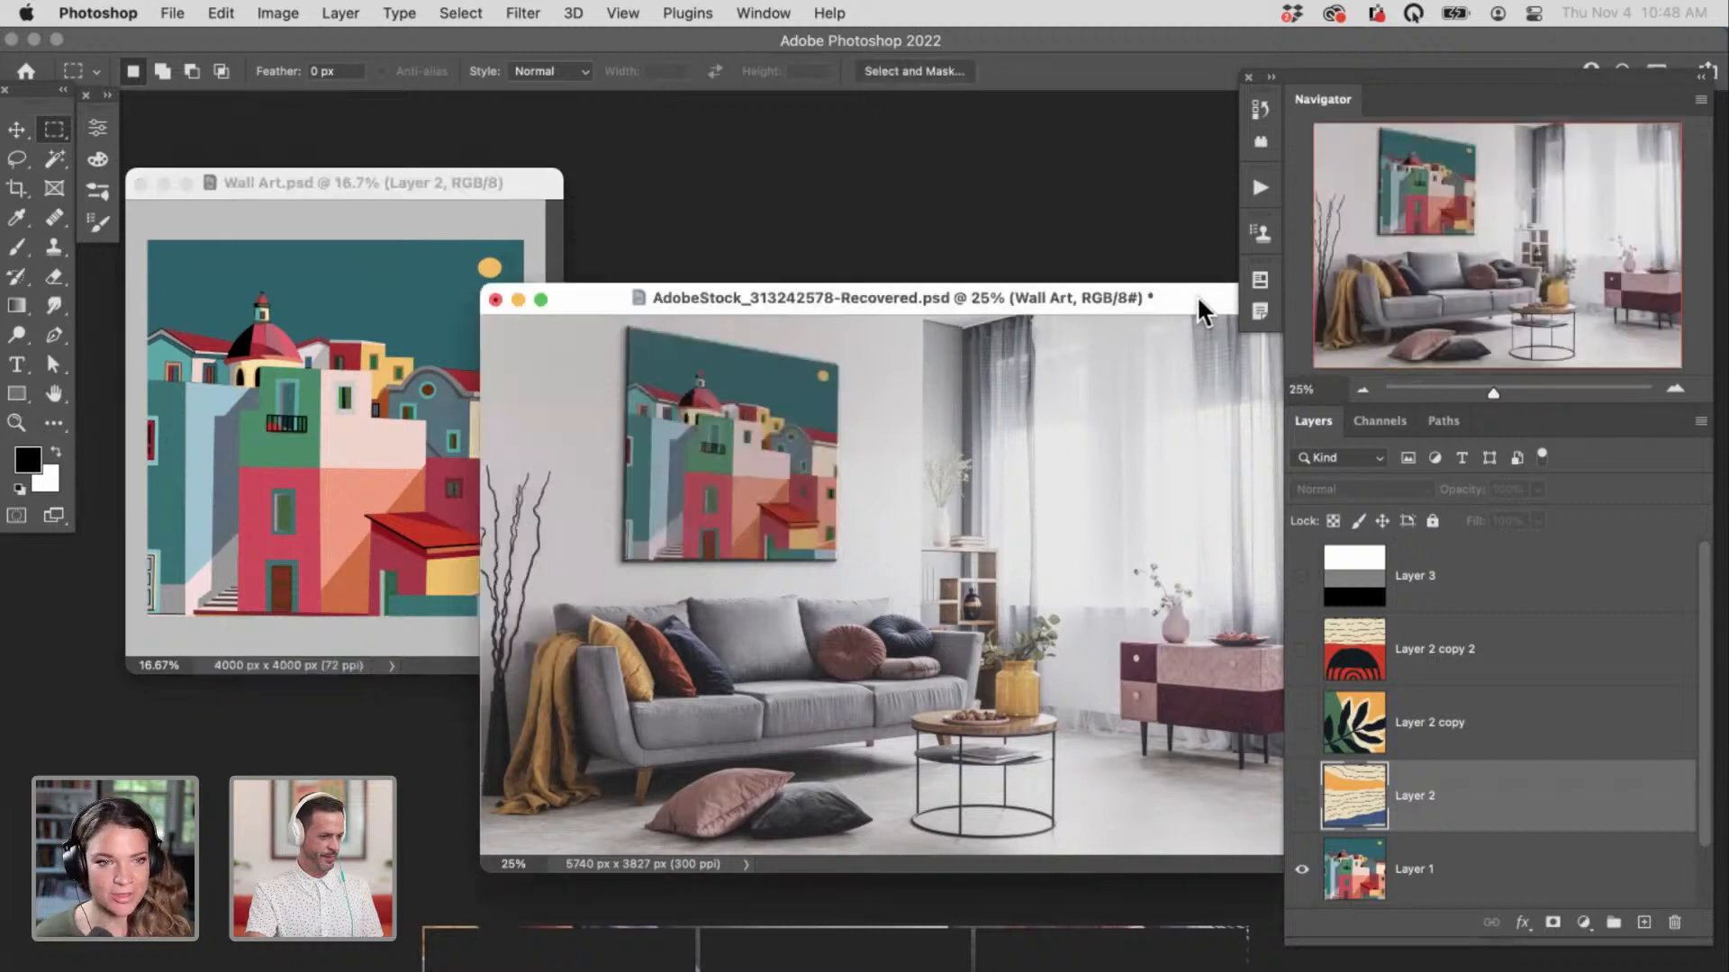
key("f")
scroll(842, 579, "up", 5)
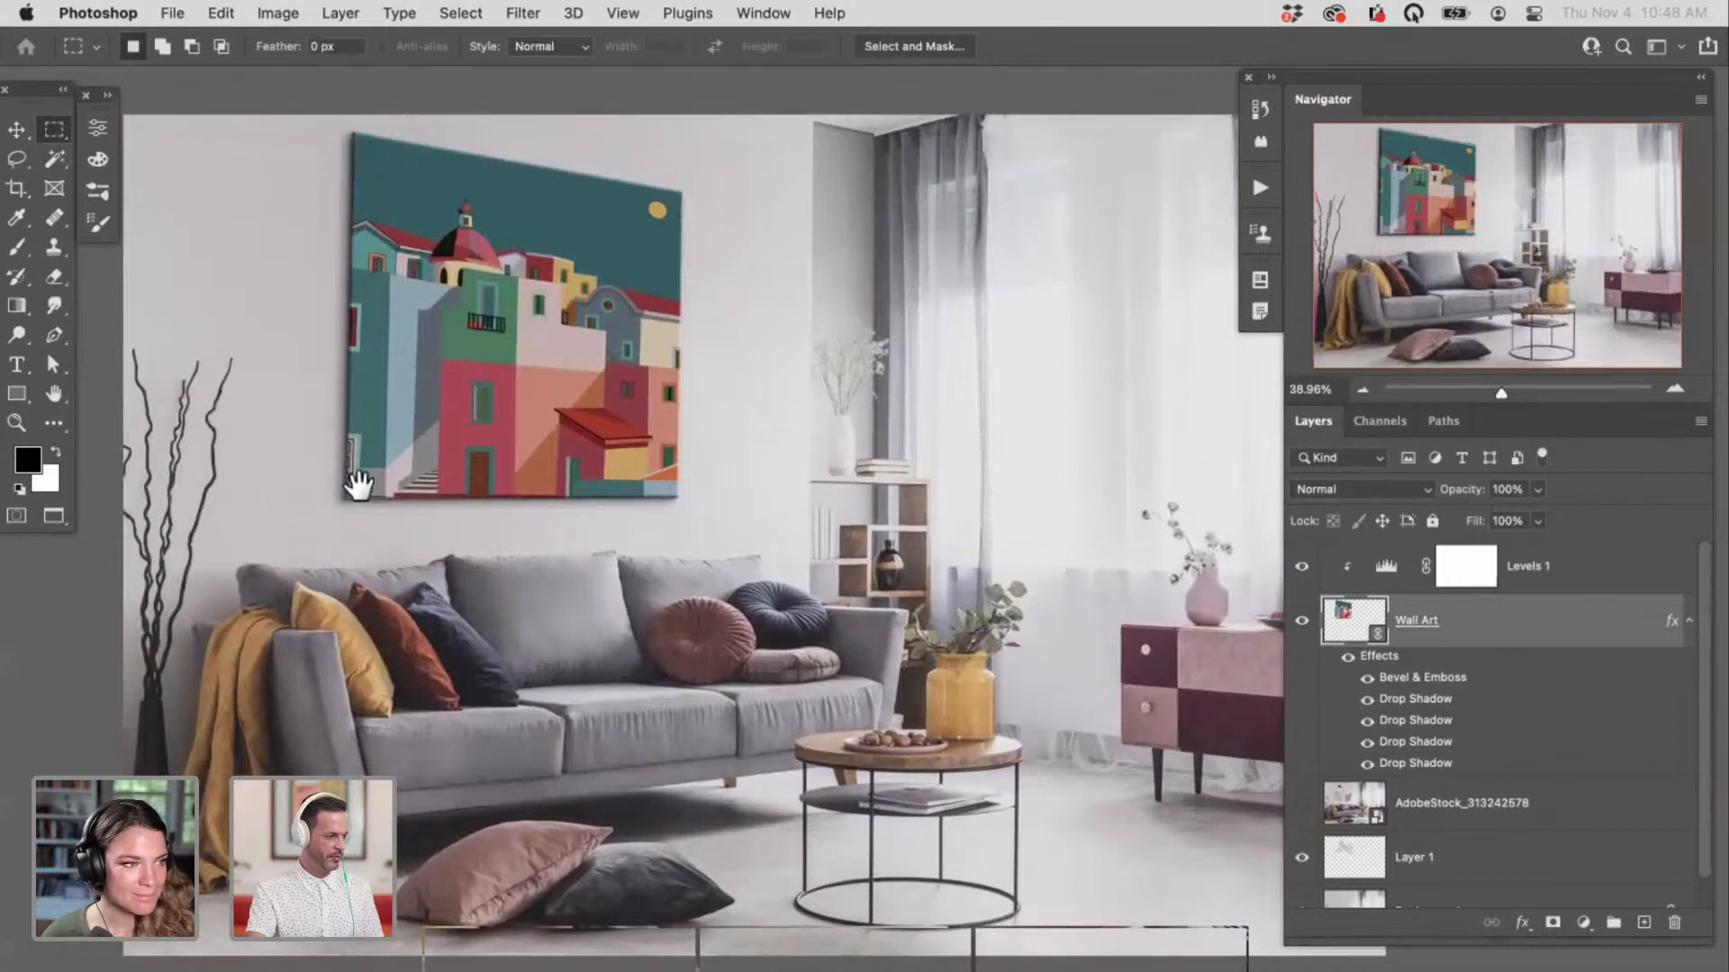
left_click_drag(531, 401, 478, 440)
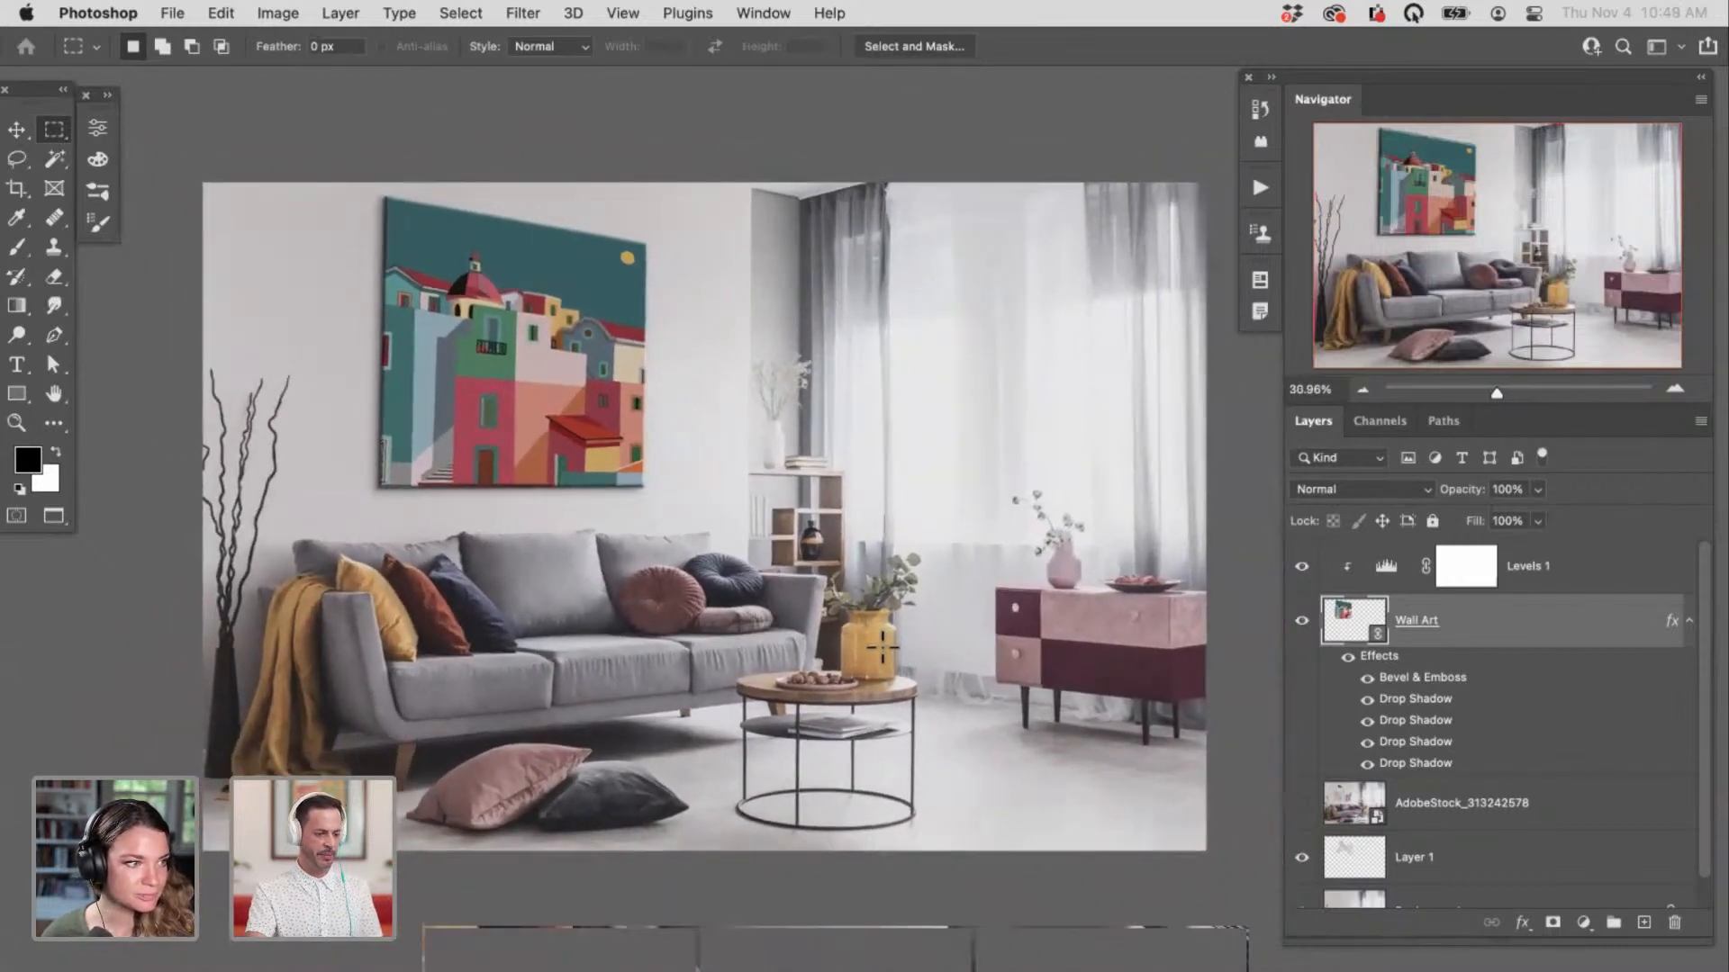
Step: Add a pure red (ff0000) Solid Color fill layer above Levels 1 and set its blend mode to Luminosity
left_click(1607, 576)
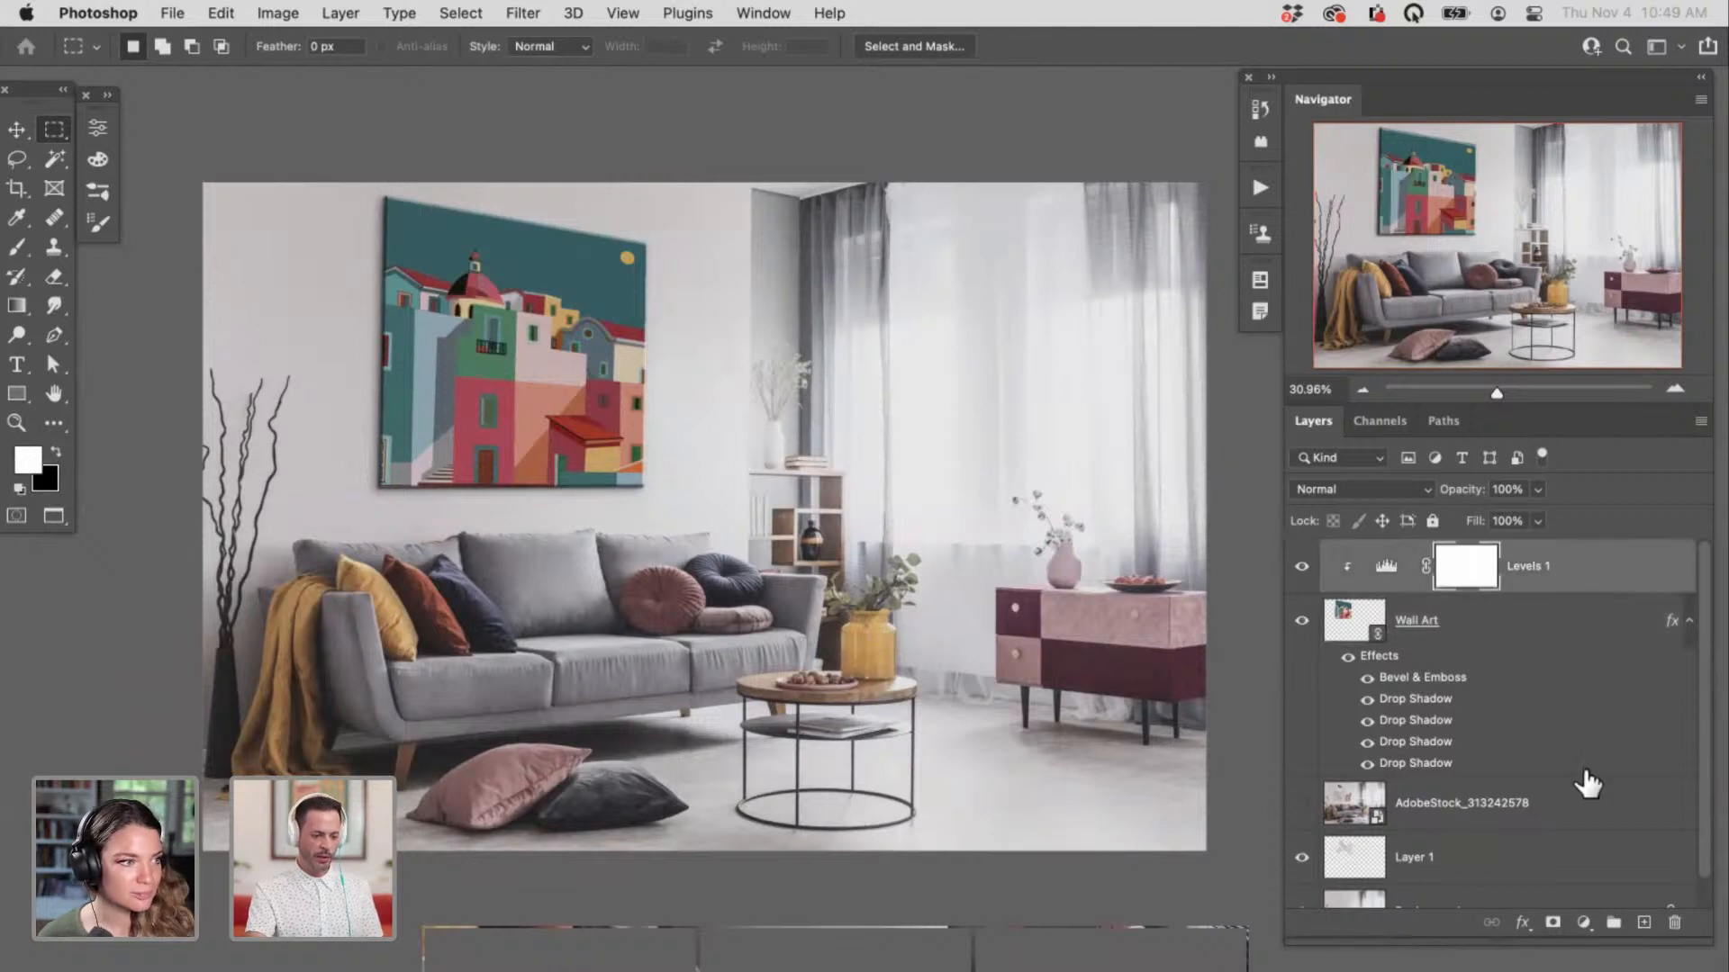
left_click(1582, 922)
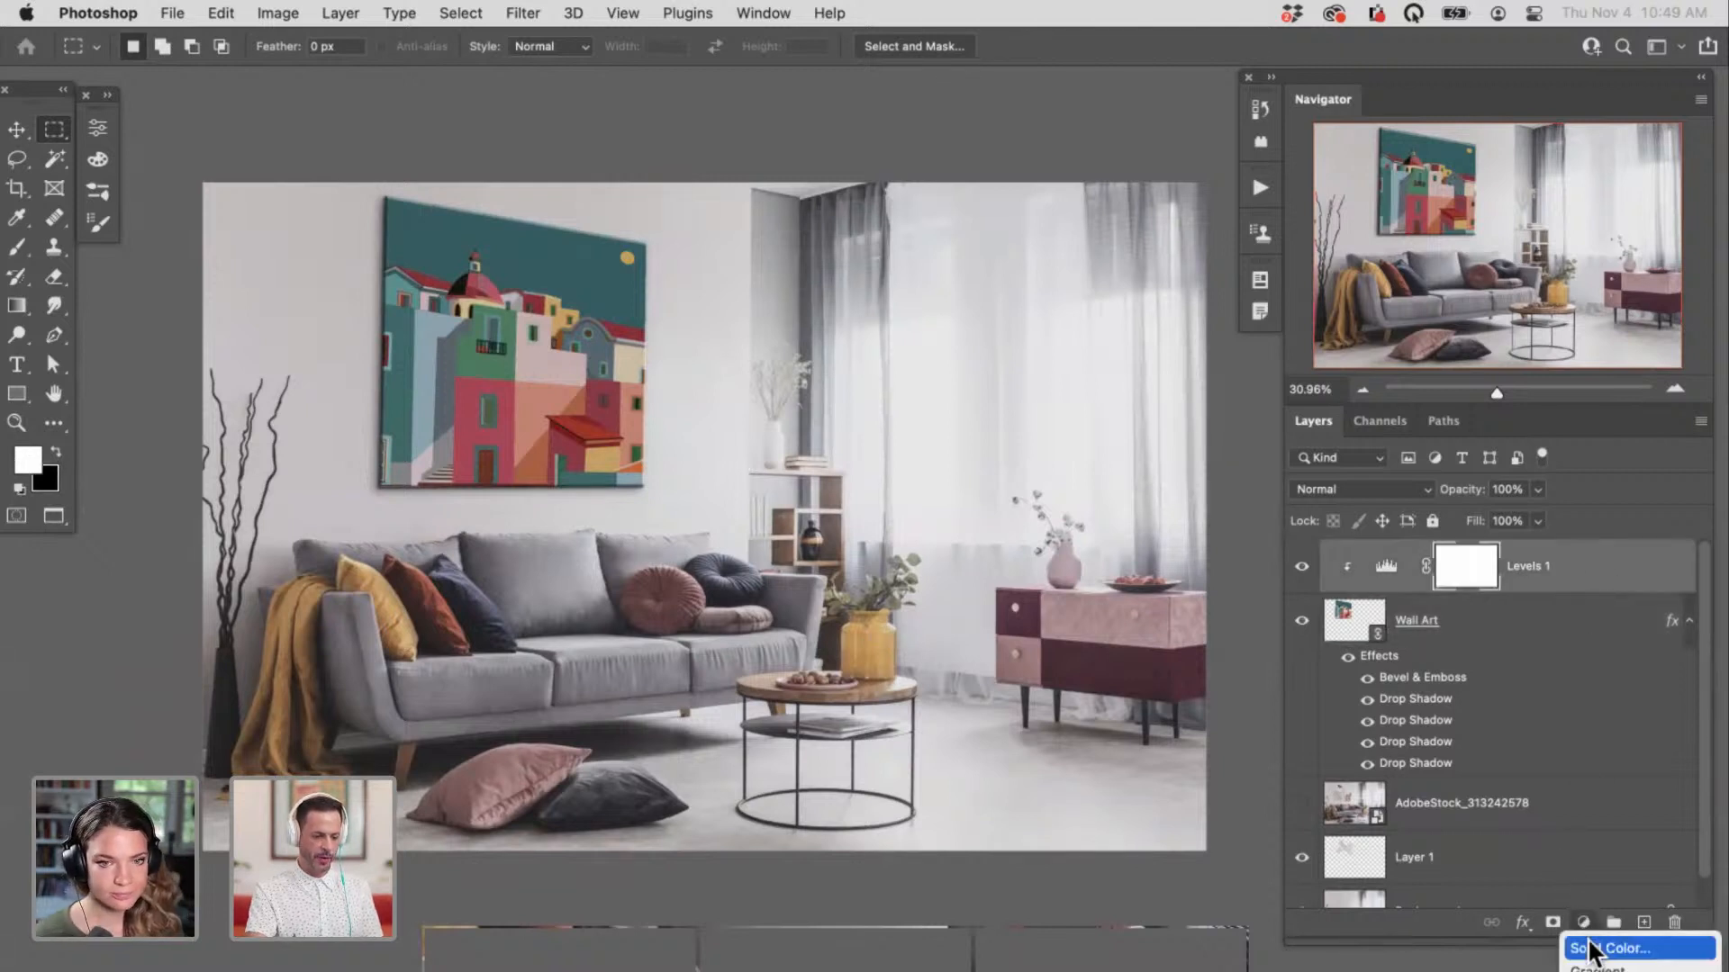
left_click(1592, 949)
left_click_drag(762, 584, 793, 509)
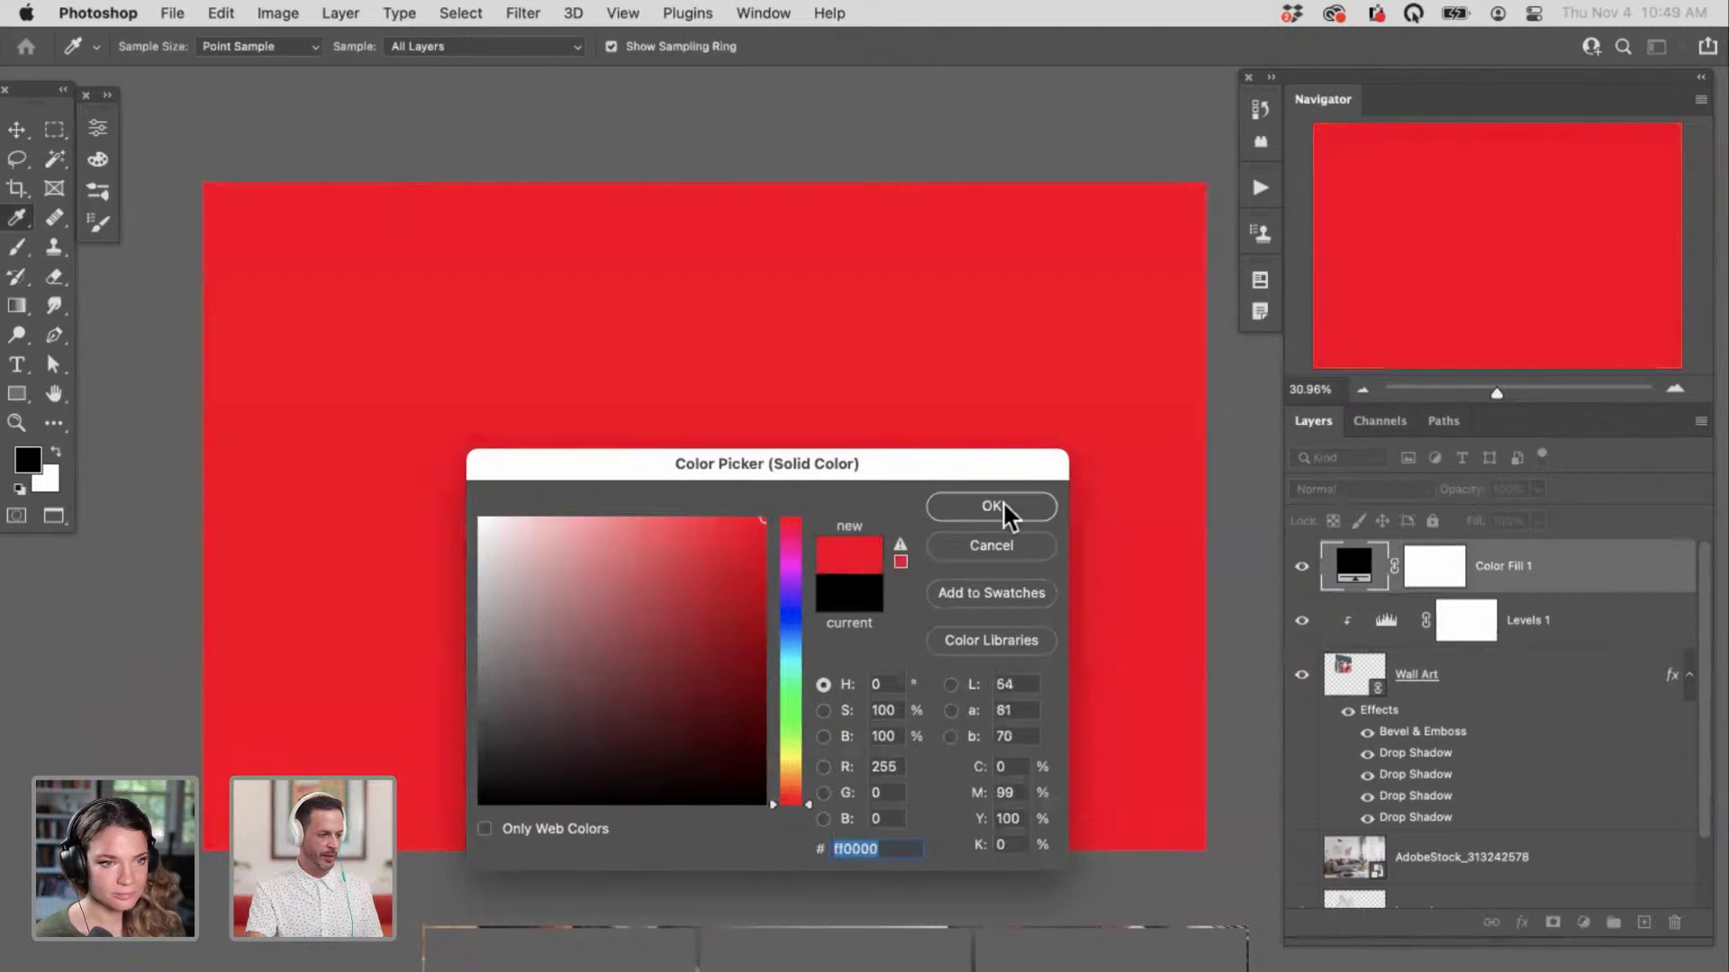
left_click(993, 507)
key("m")
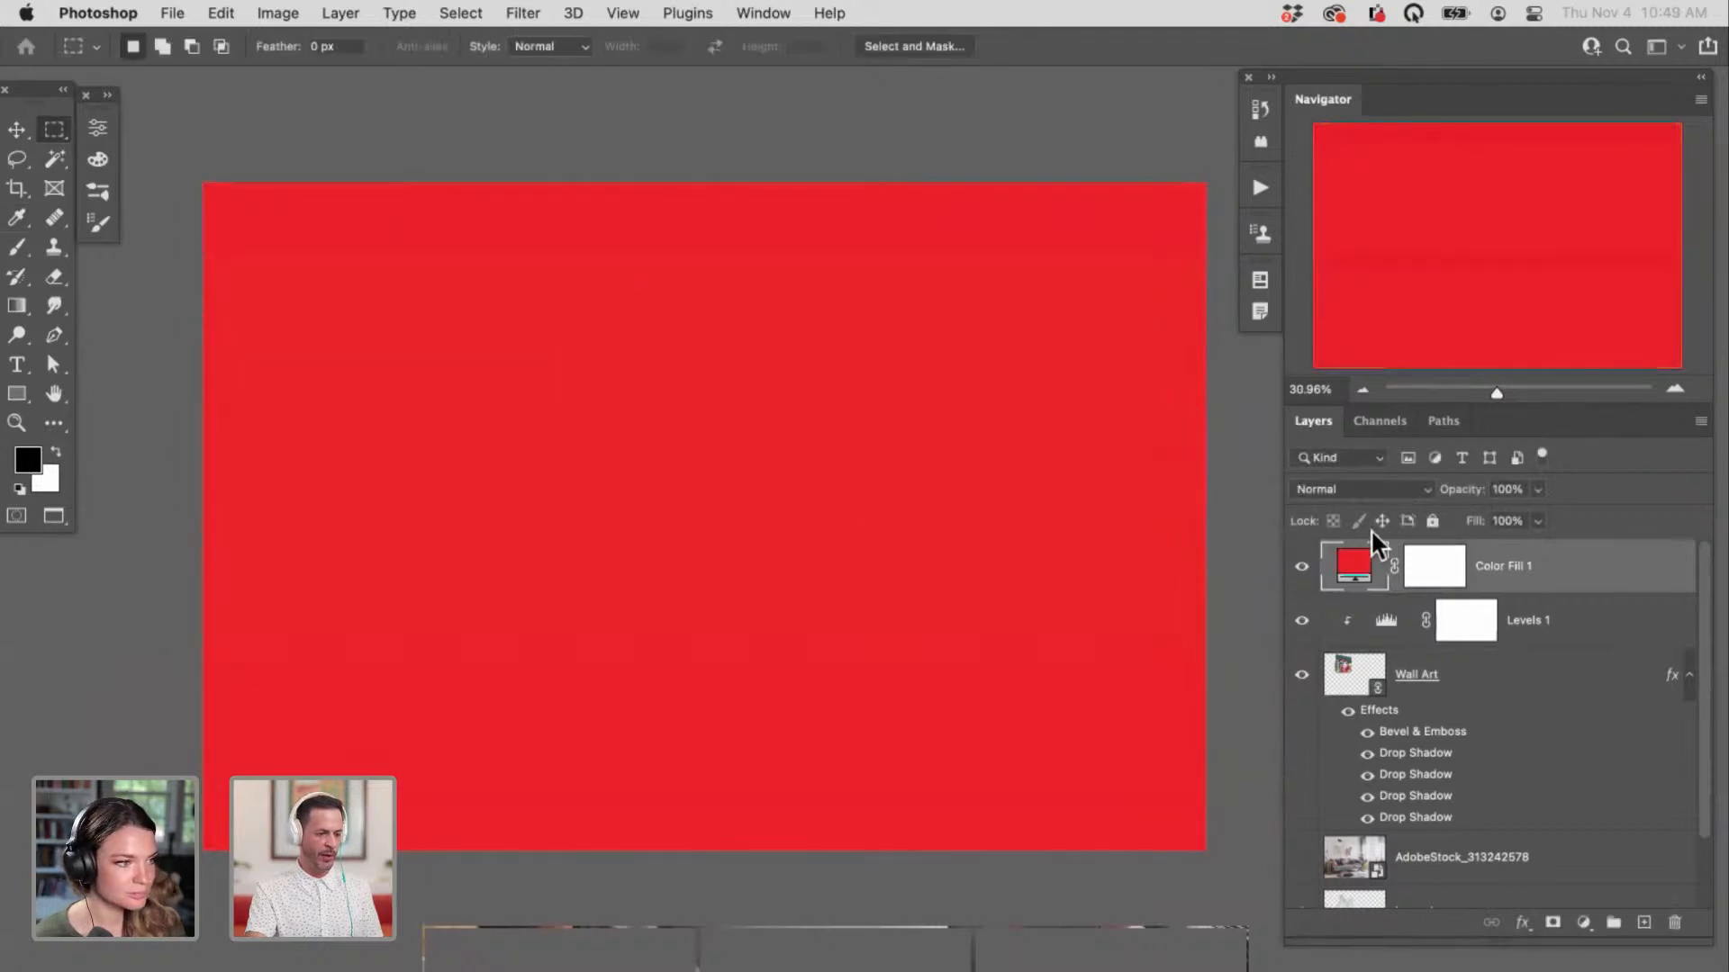
left_click(1354, 488)
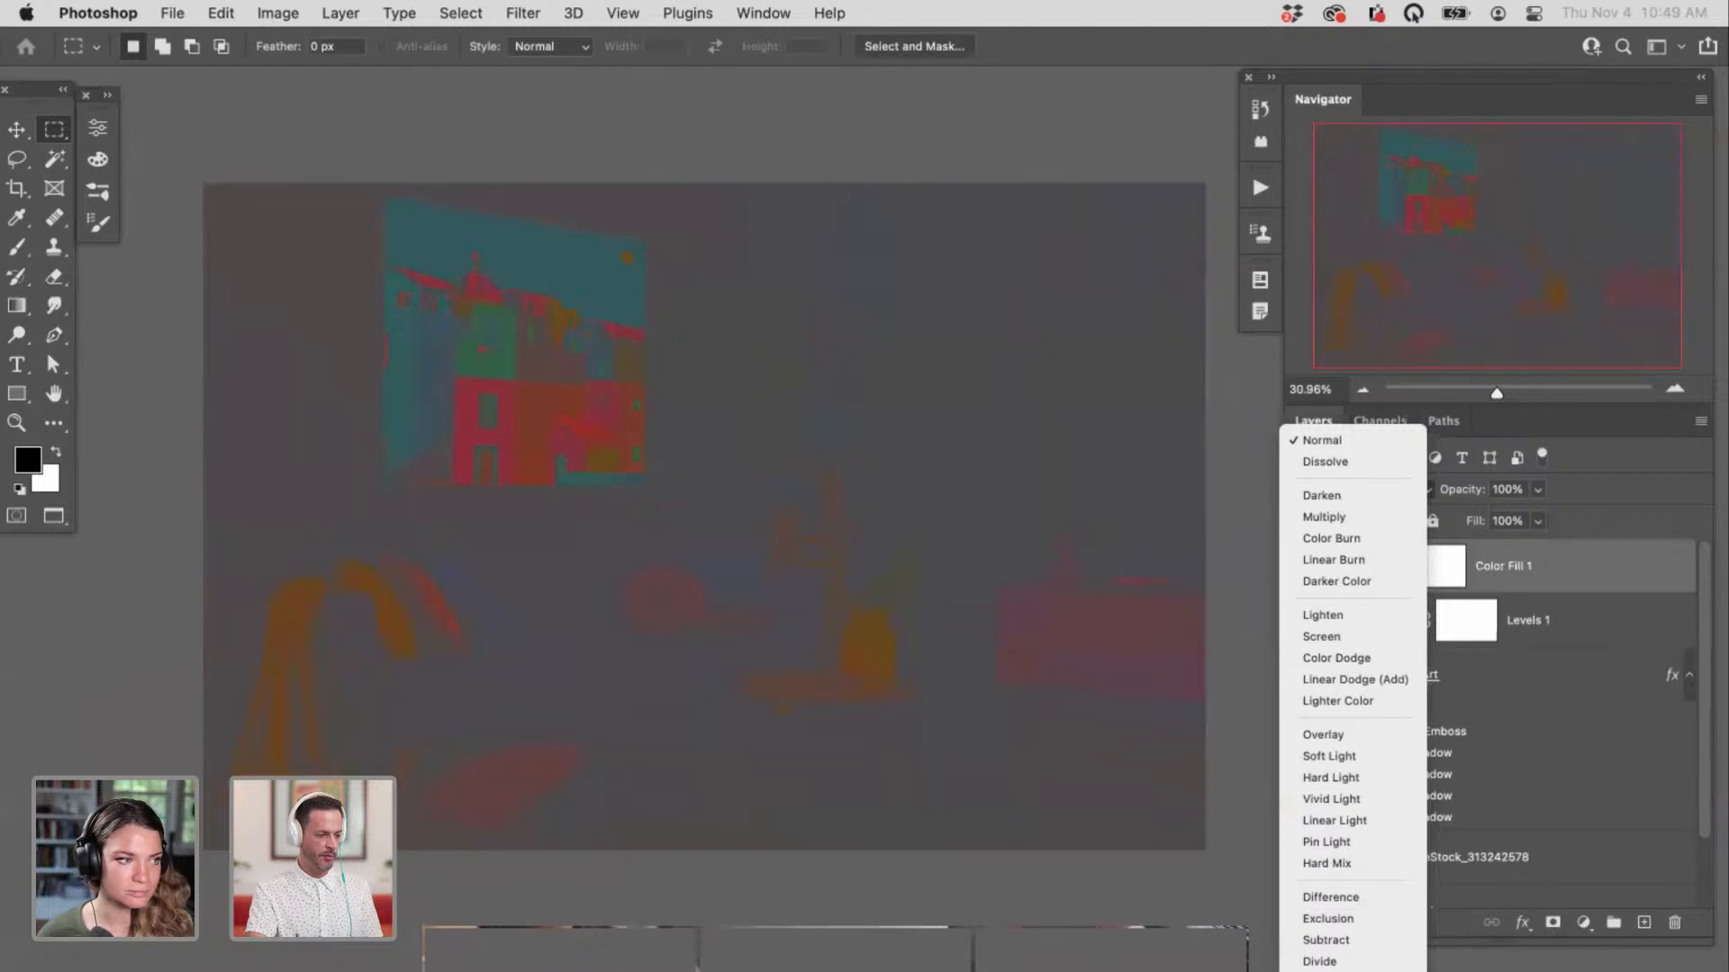
left_click(1324, 969)
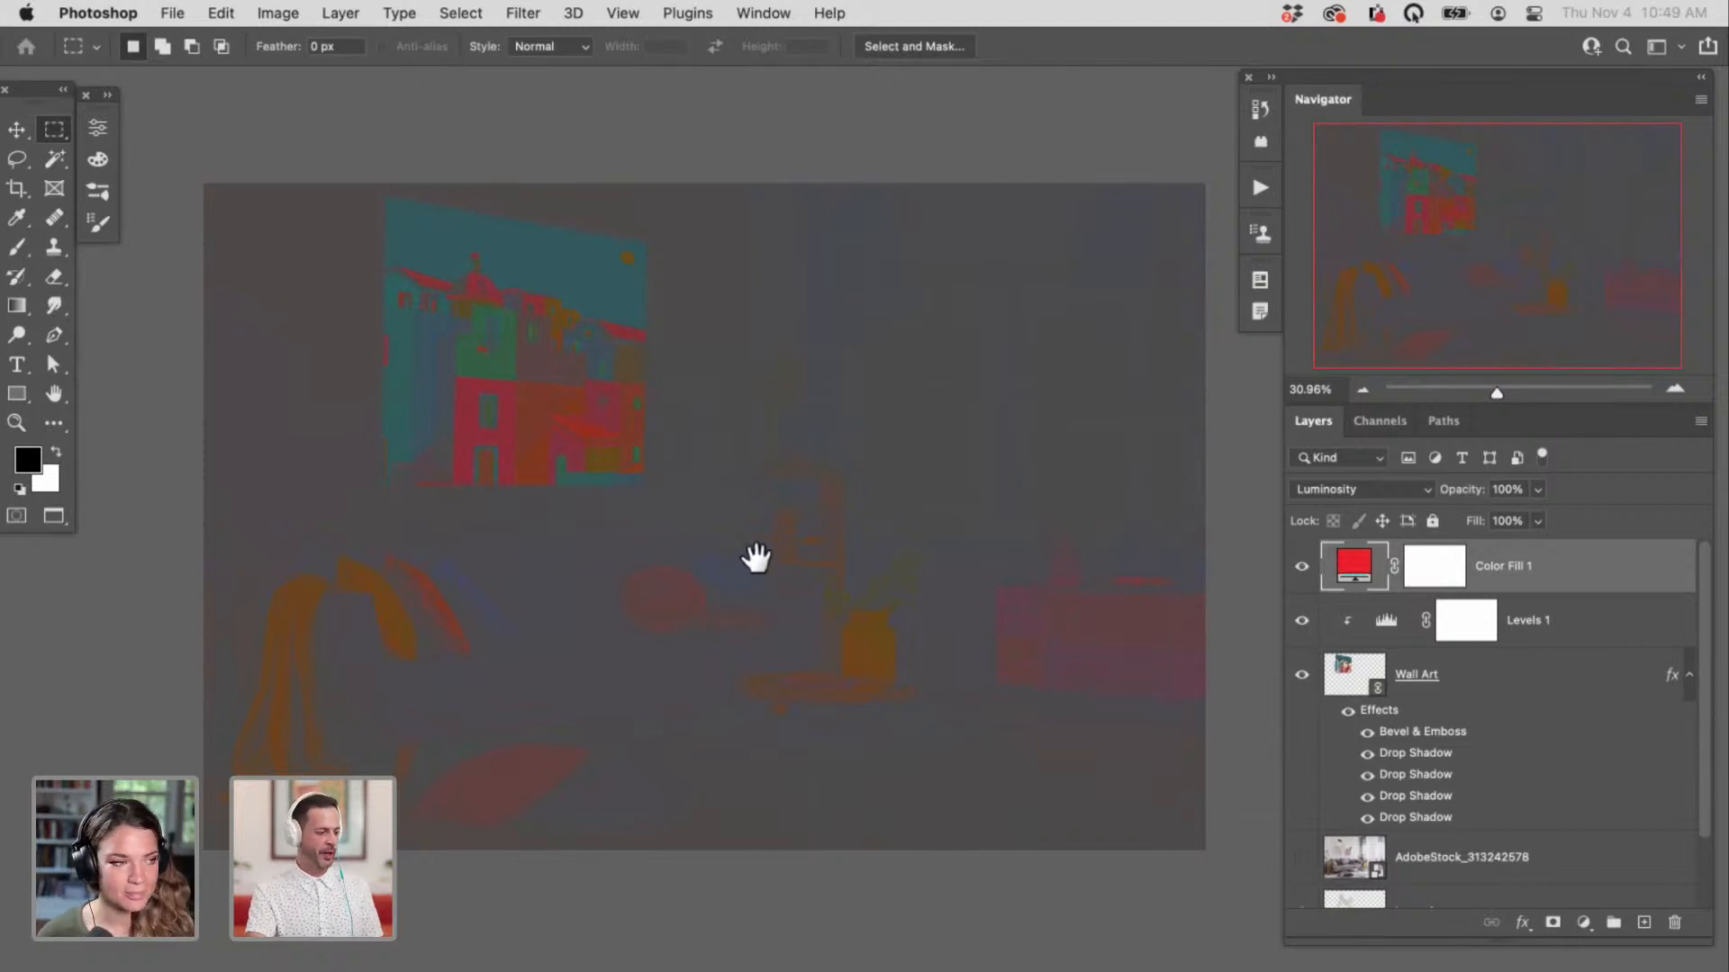
left_click_drag(733, 559, 1006, 504)
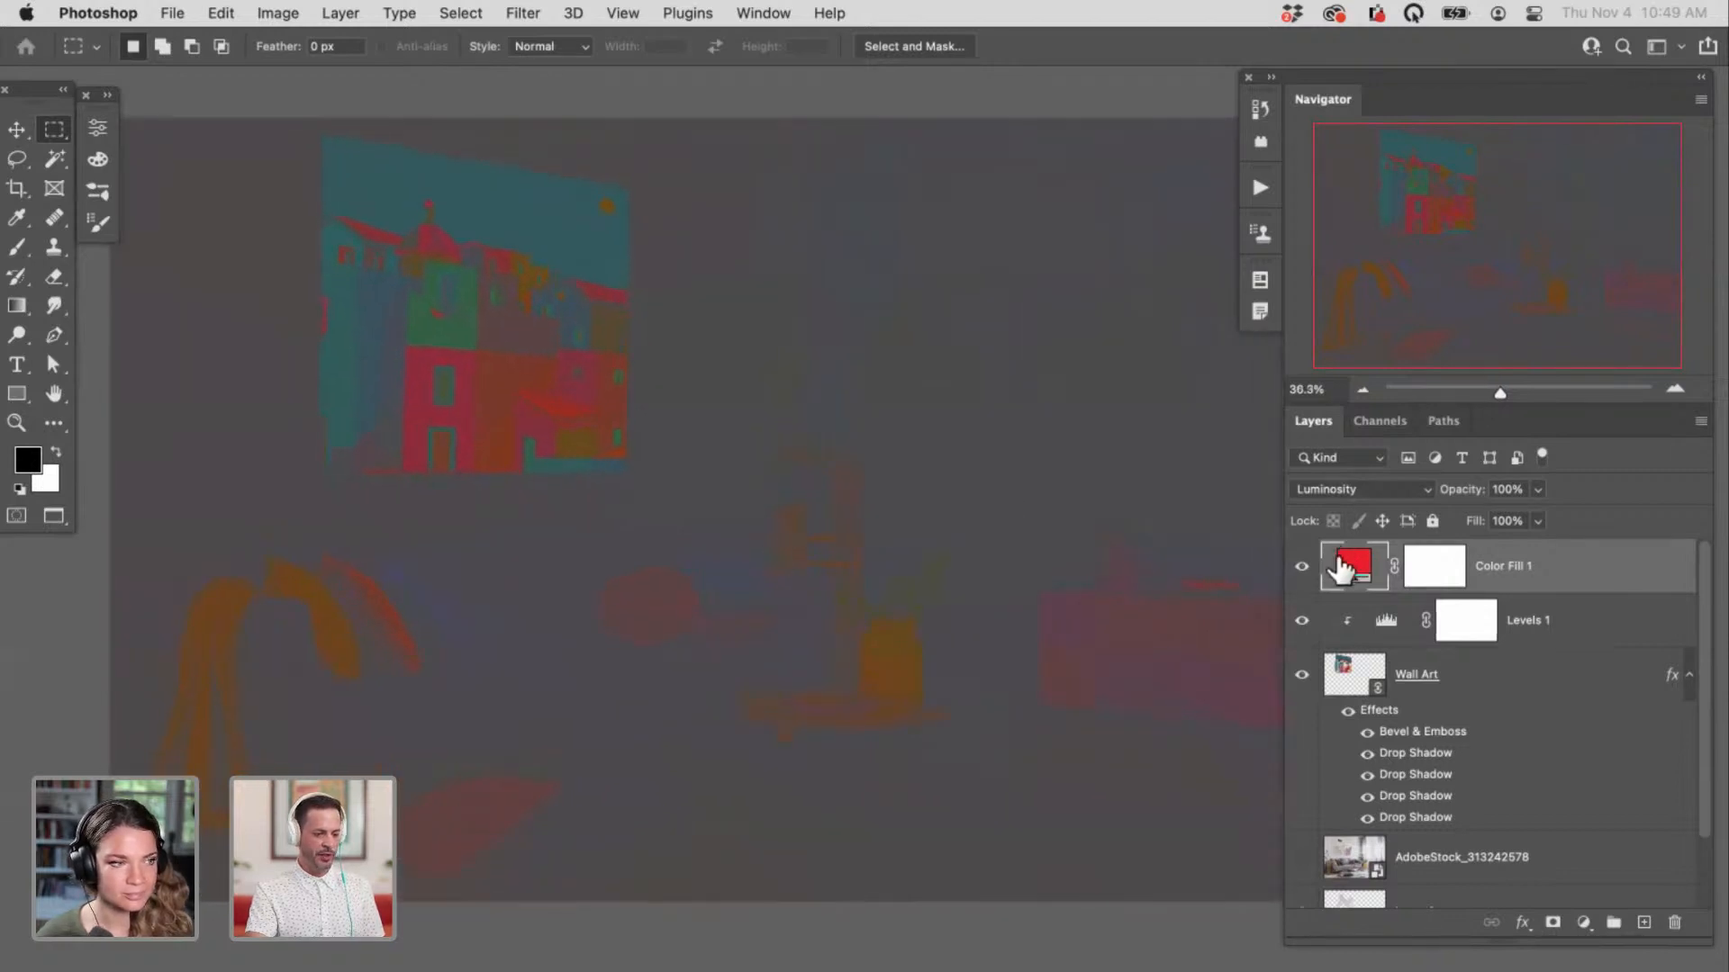
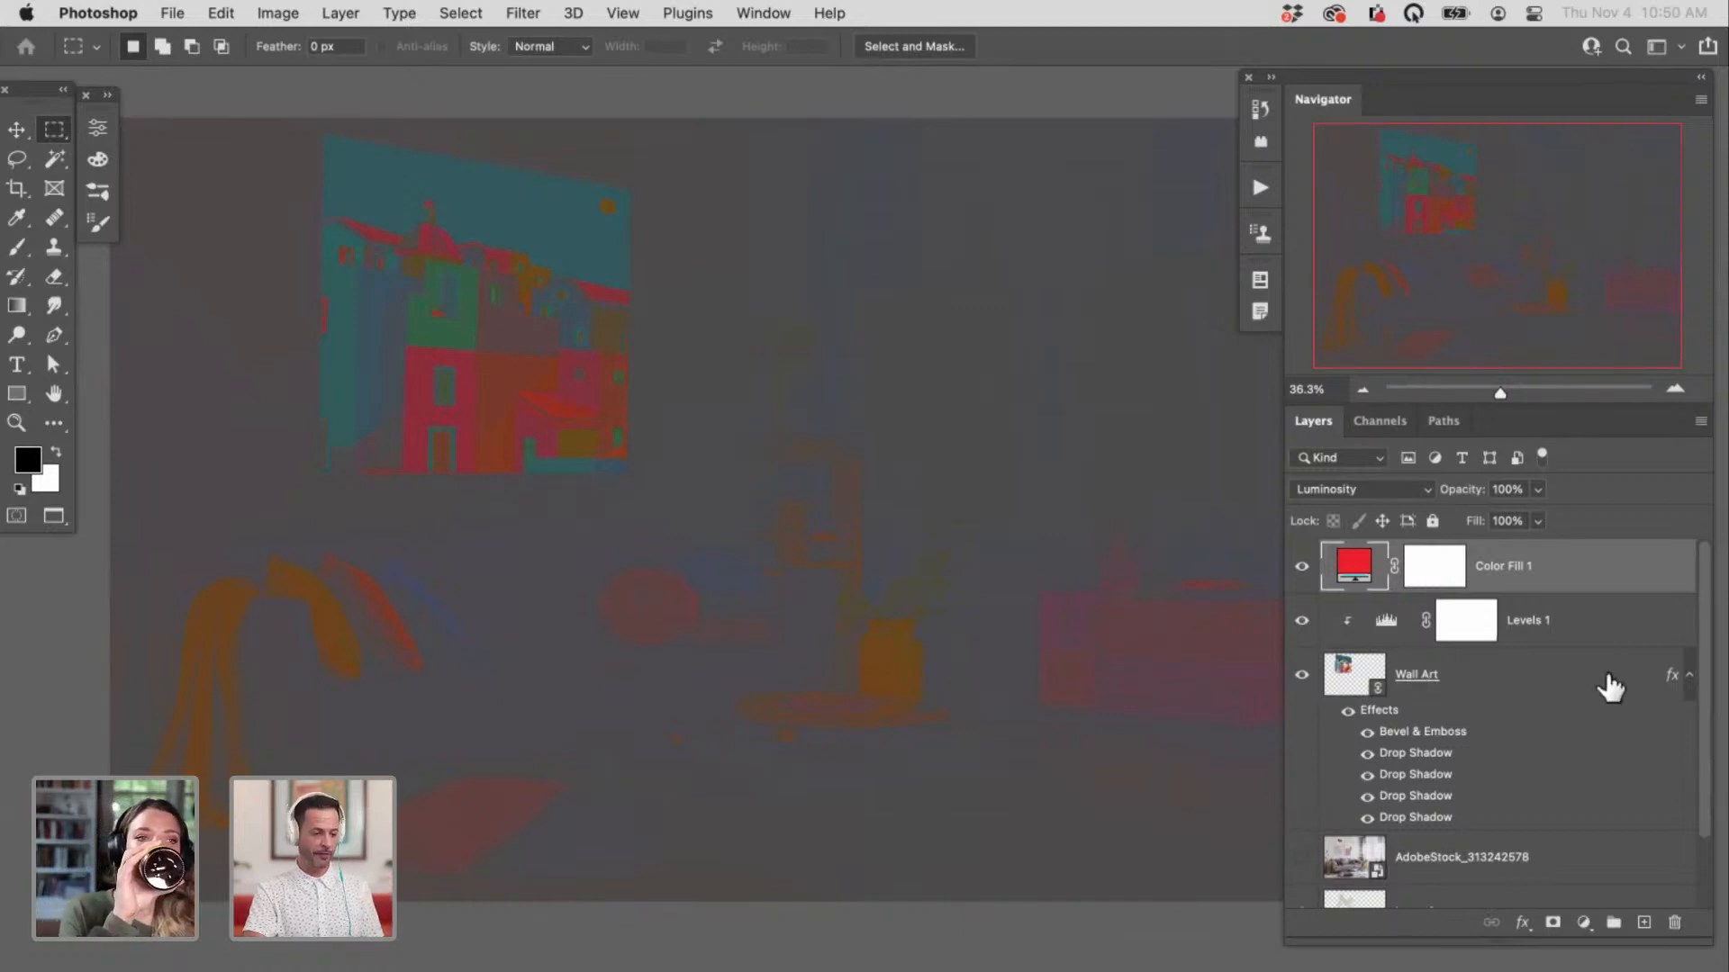
Step: Add a clipped Hue/Saturation adjustment above Levels 1, set its saturation to -36, and compare the artwork with and without it
left_click(1612, 629)
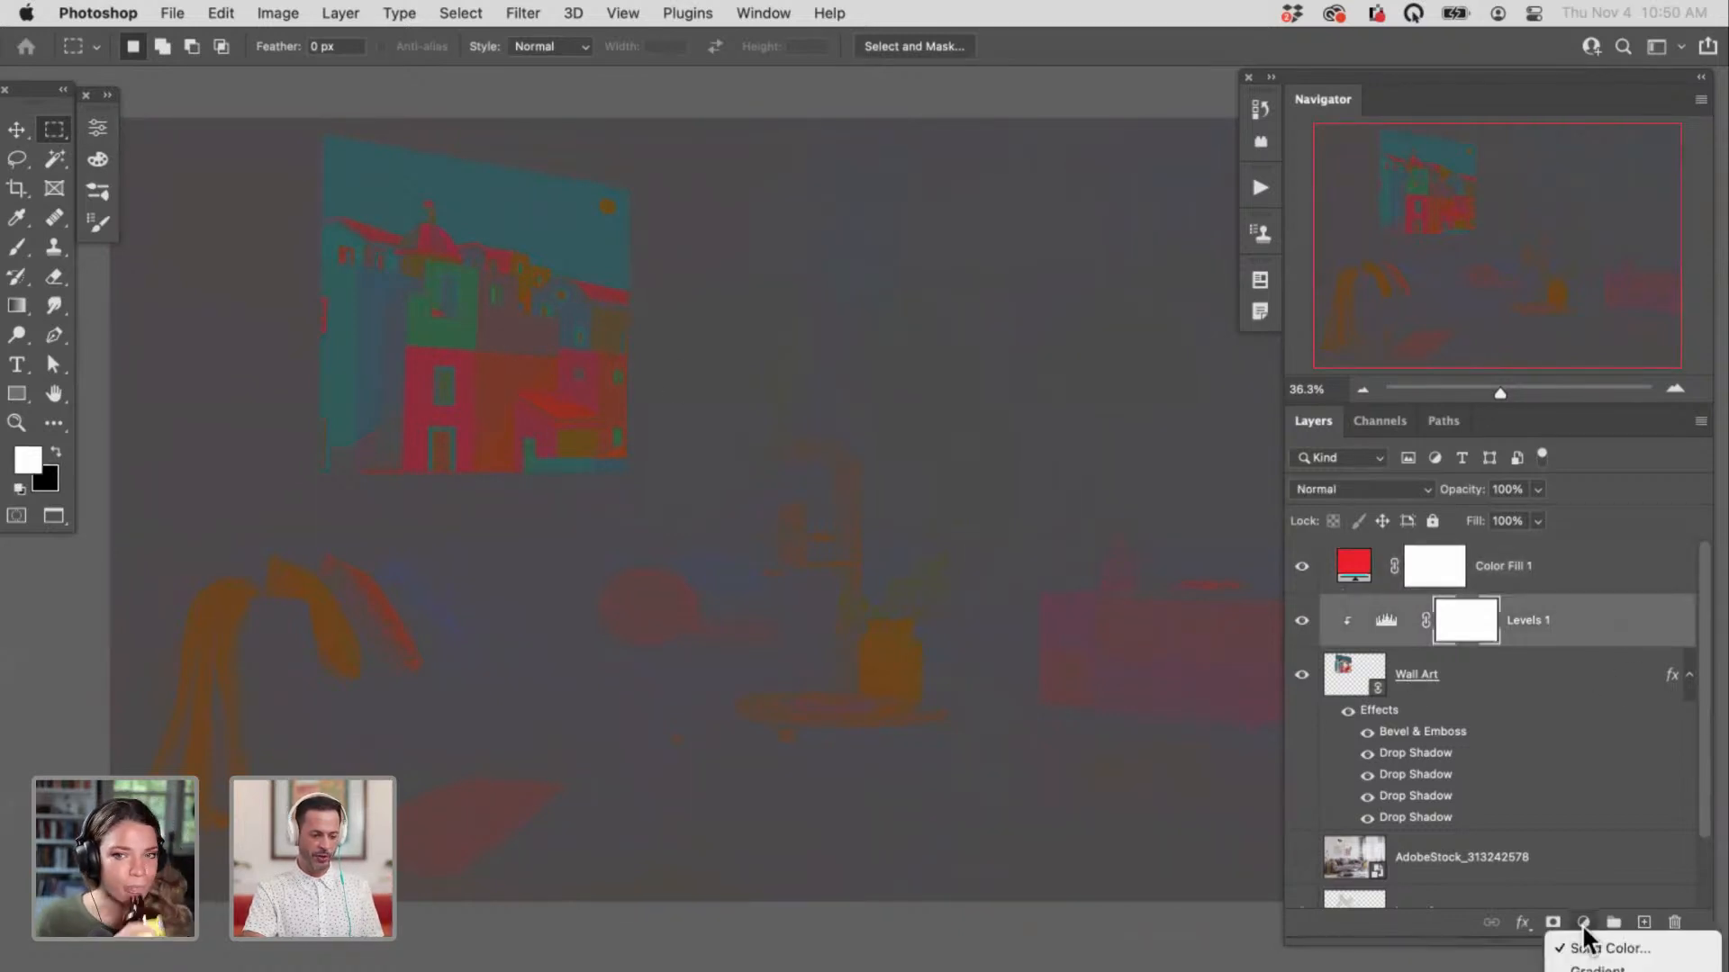
left_click(1584, 923)
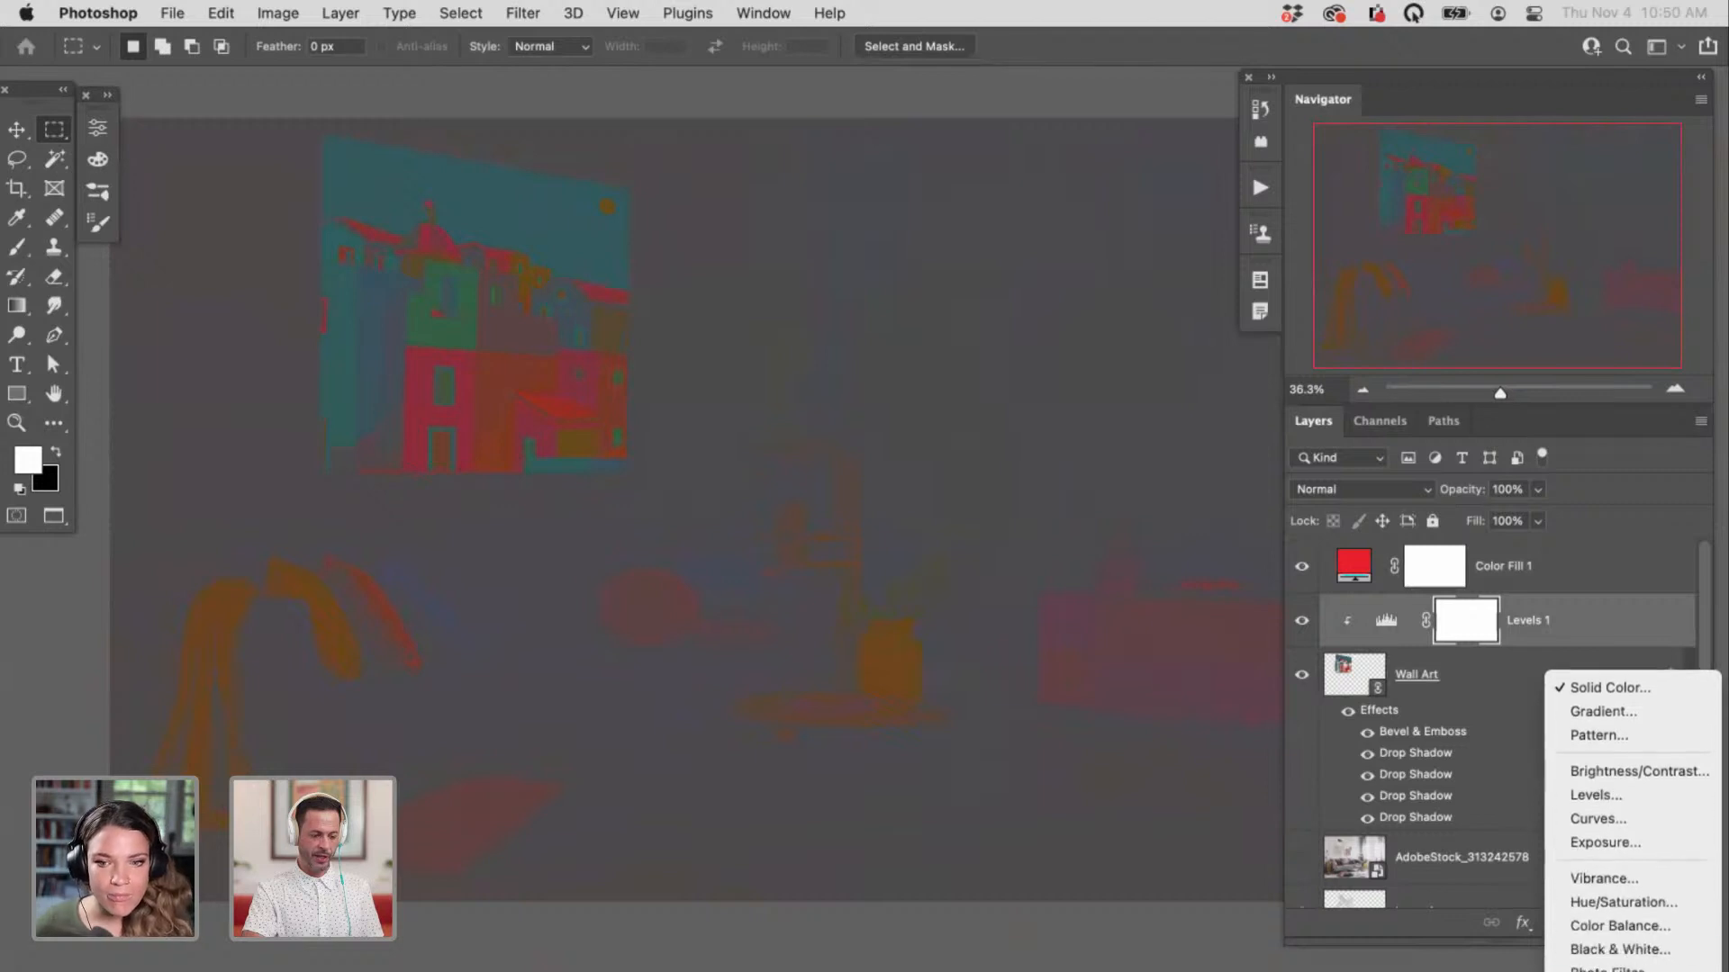
left_click(1611, 903)
key("super+alt+g")
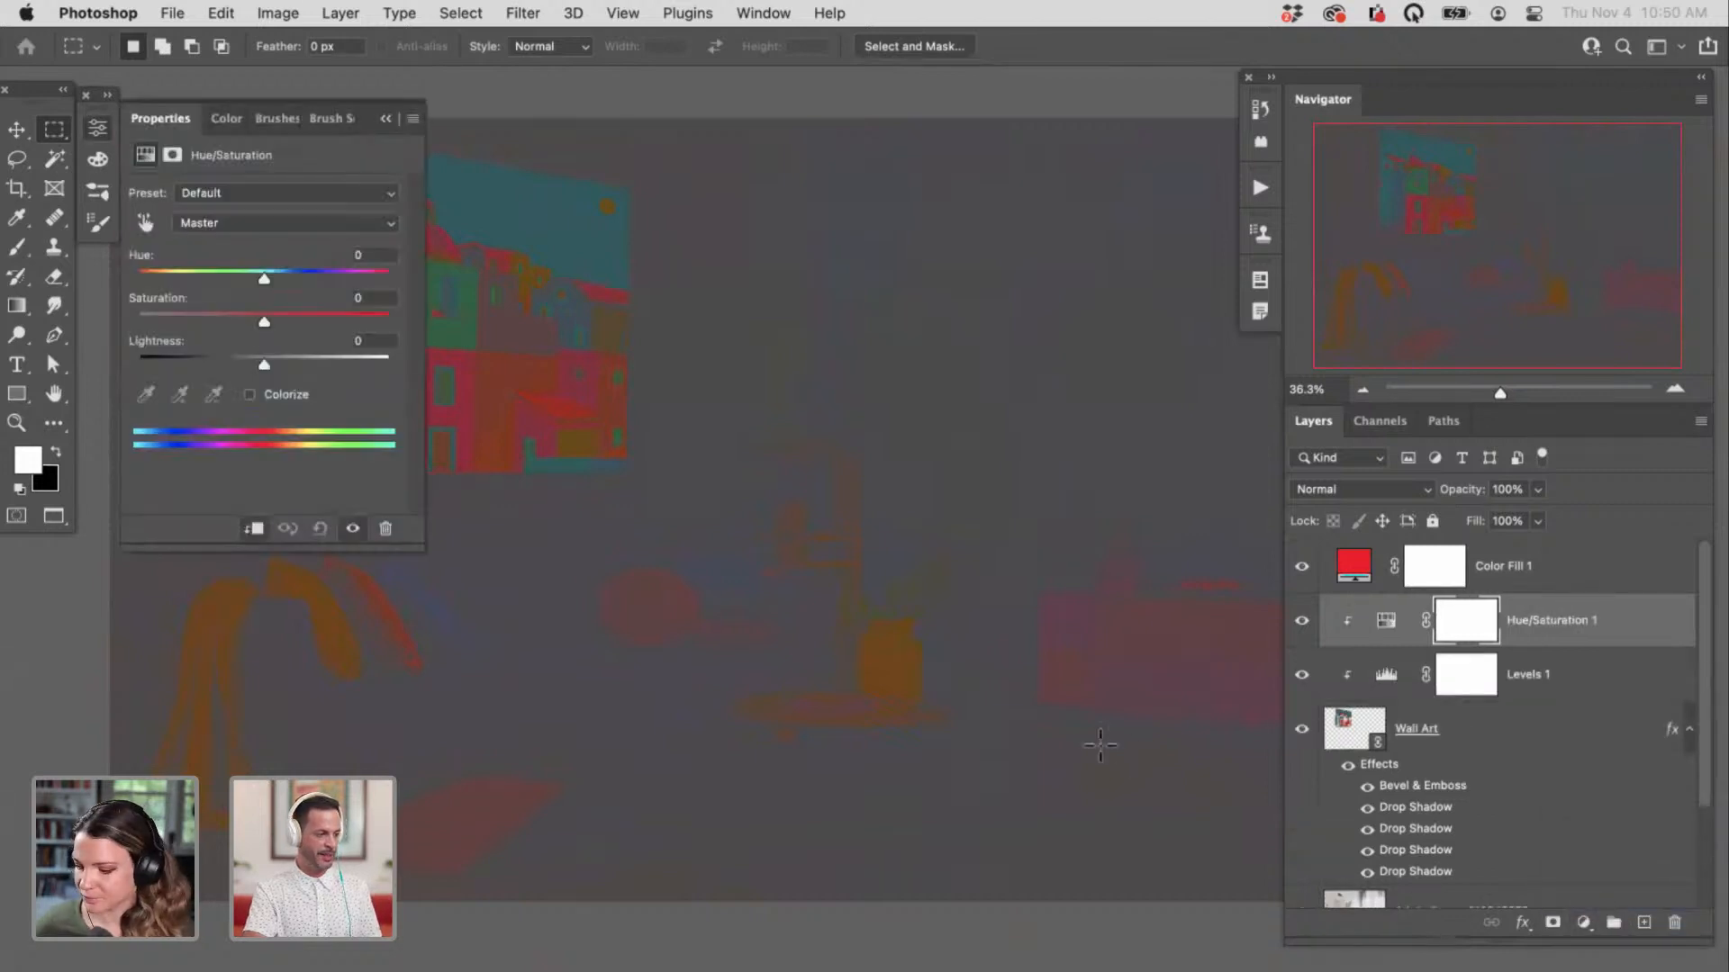
left_click_drag(264, 321, 226, 305)
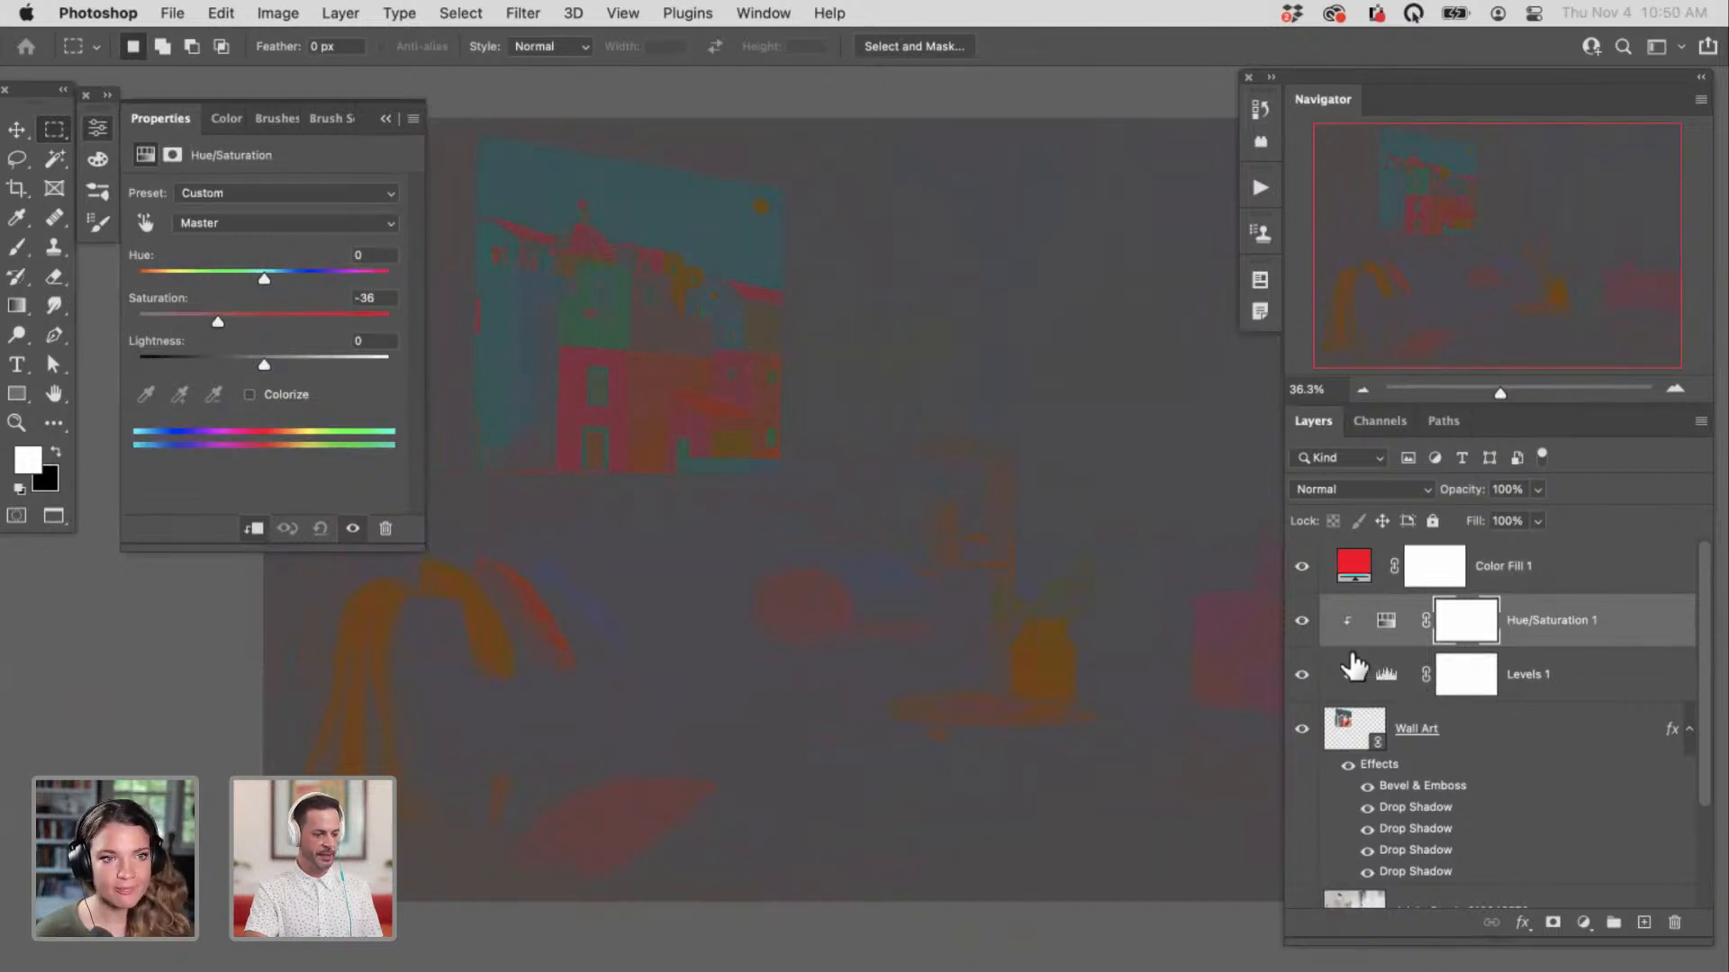
left_click(1302, 625)
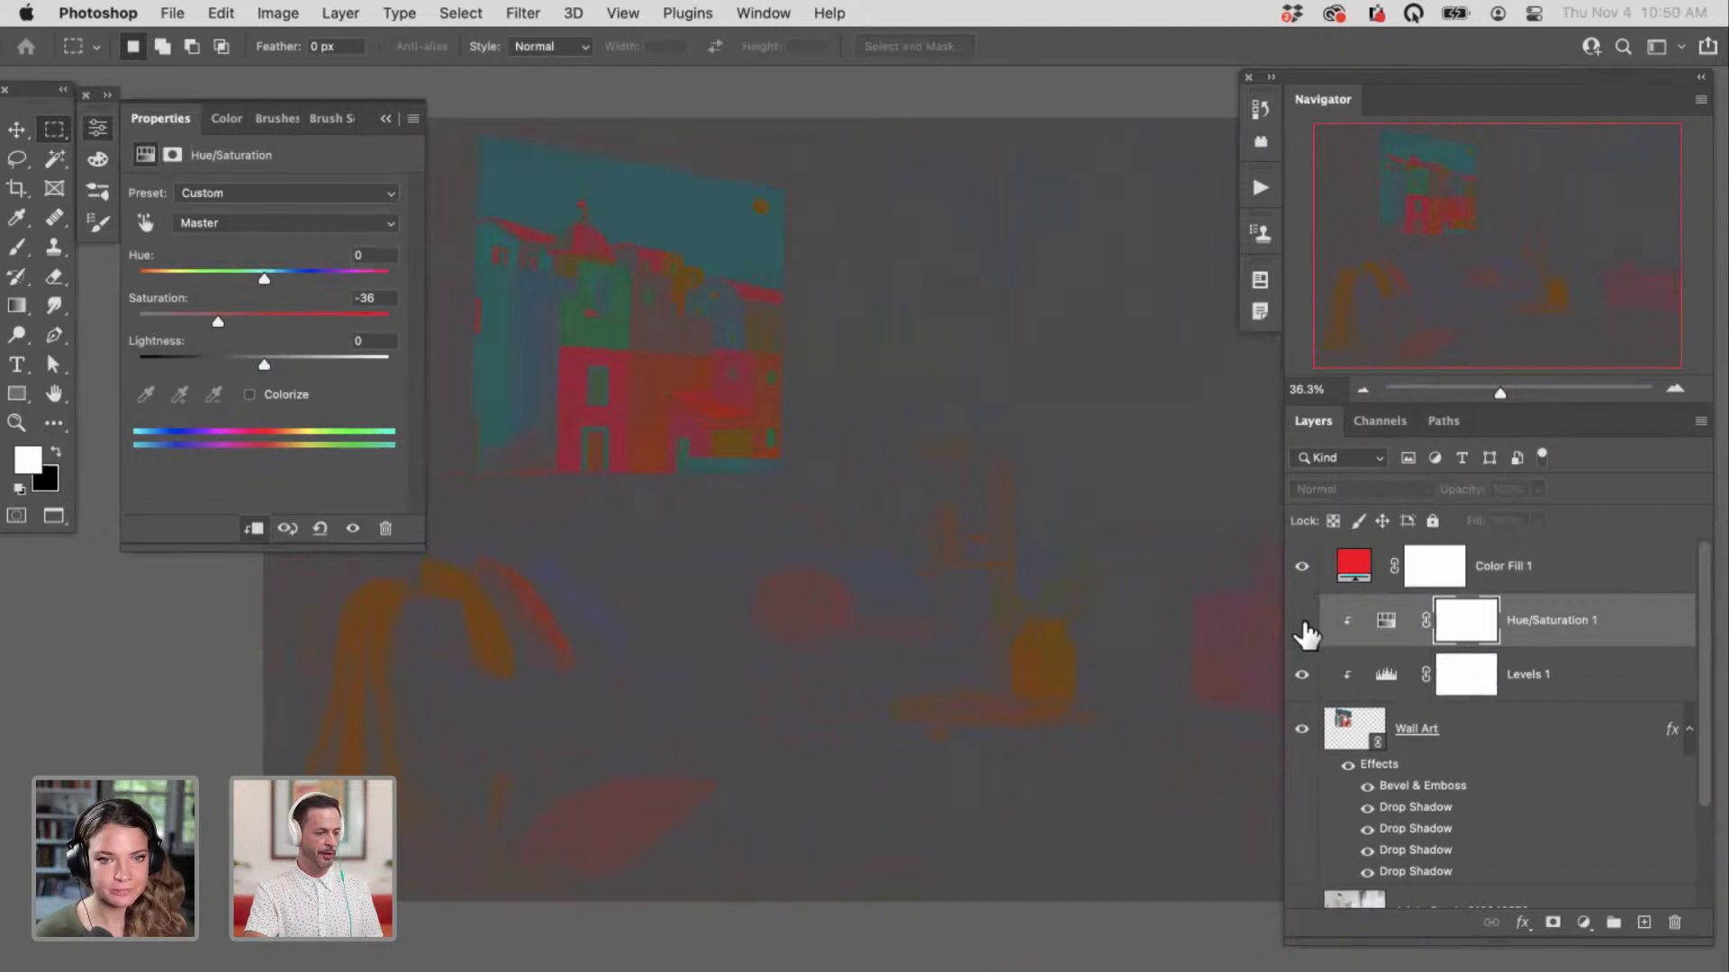
left_click(1302, 621)
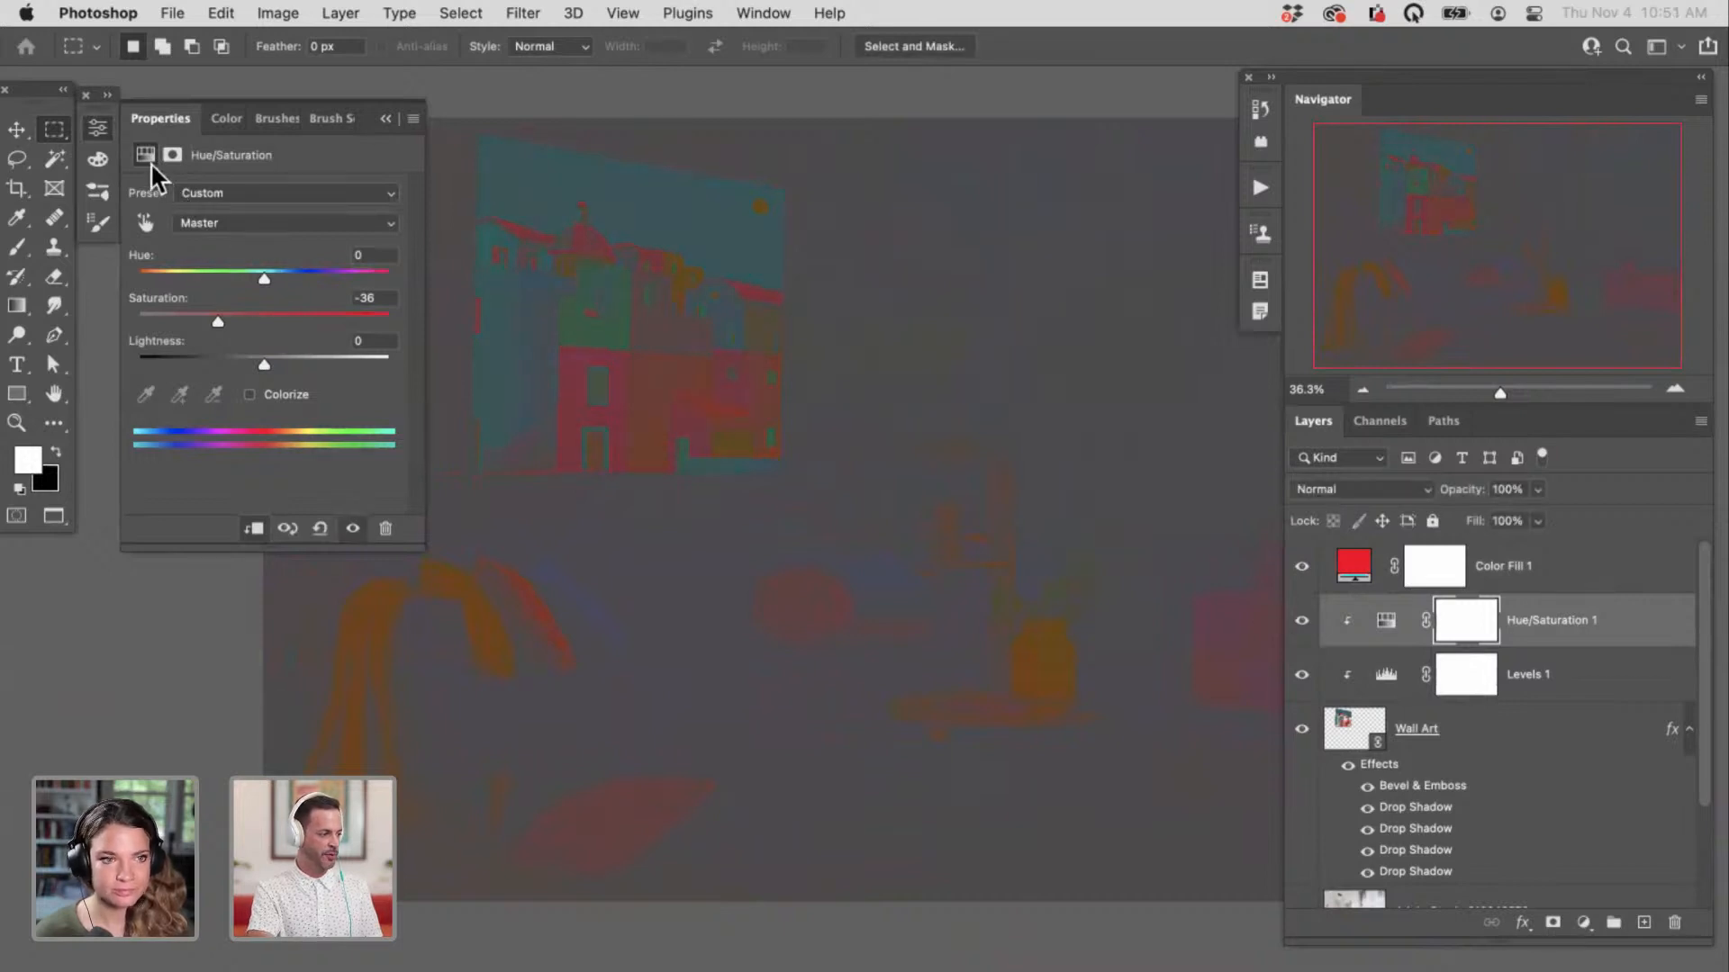
left_click(96, 124)
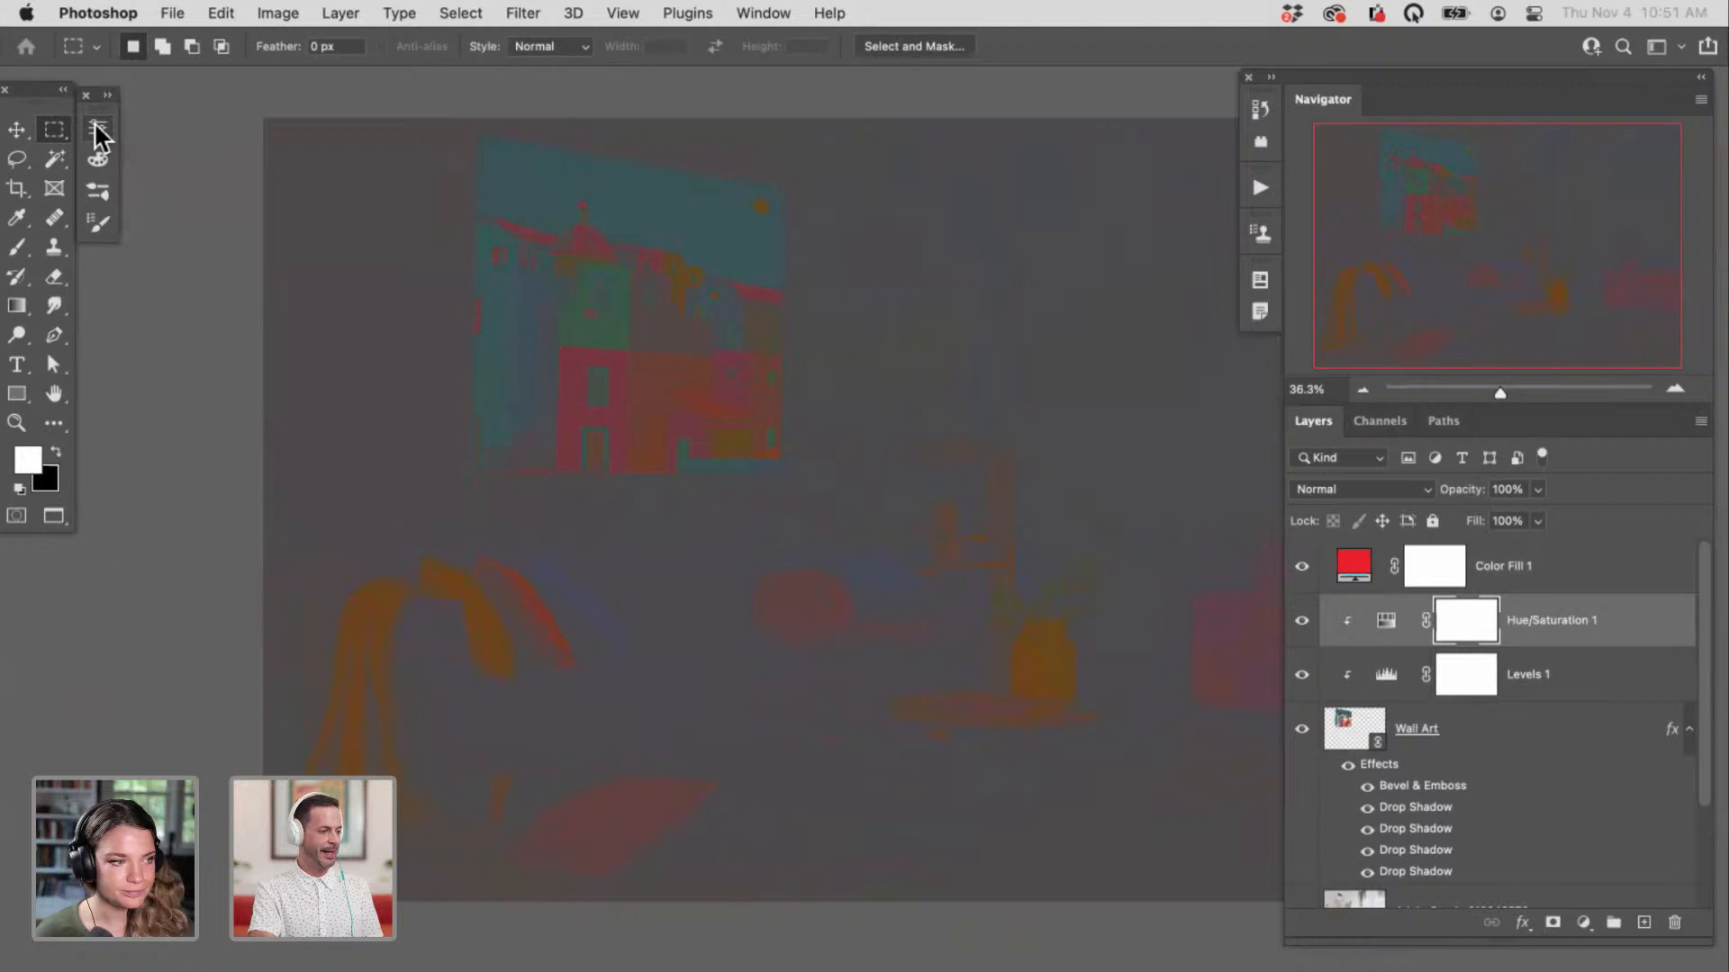
Step: Hide the Color Fill 1 layer and compare the artwork's colors with the Hue/Saturation 1 adjustment off and on
left_click(1302, 567)
left_click_drag(1072, 657, 969, 625)
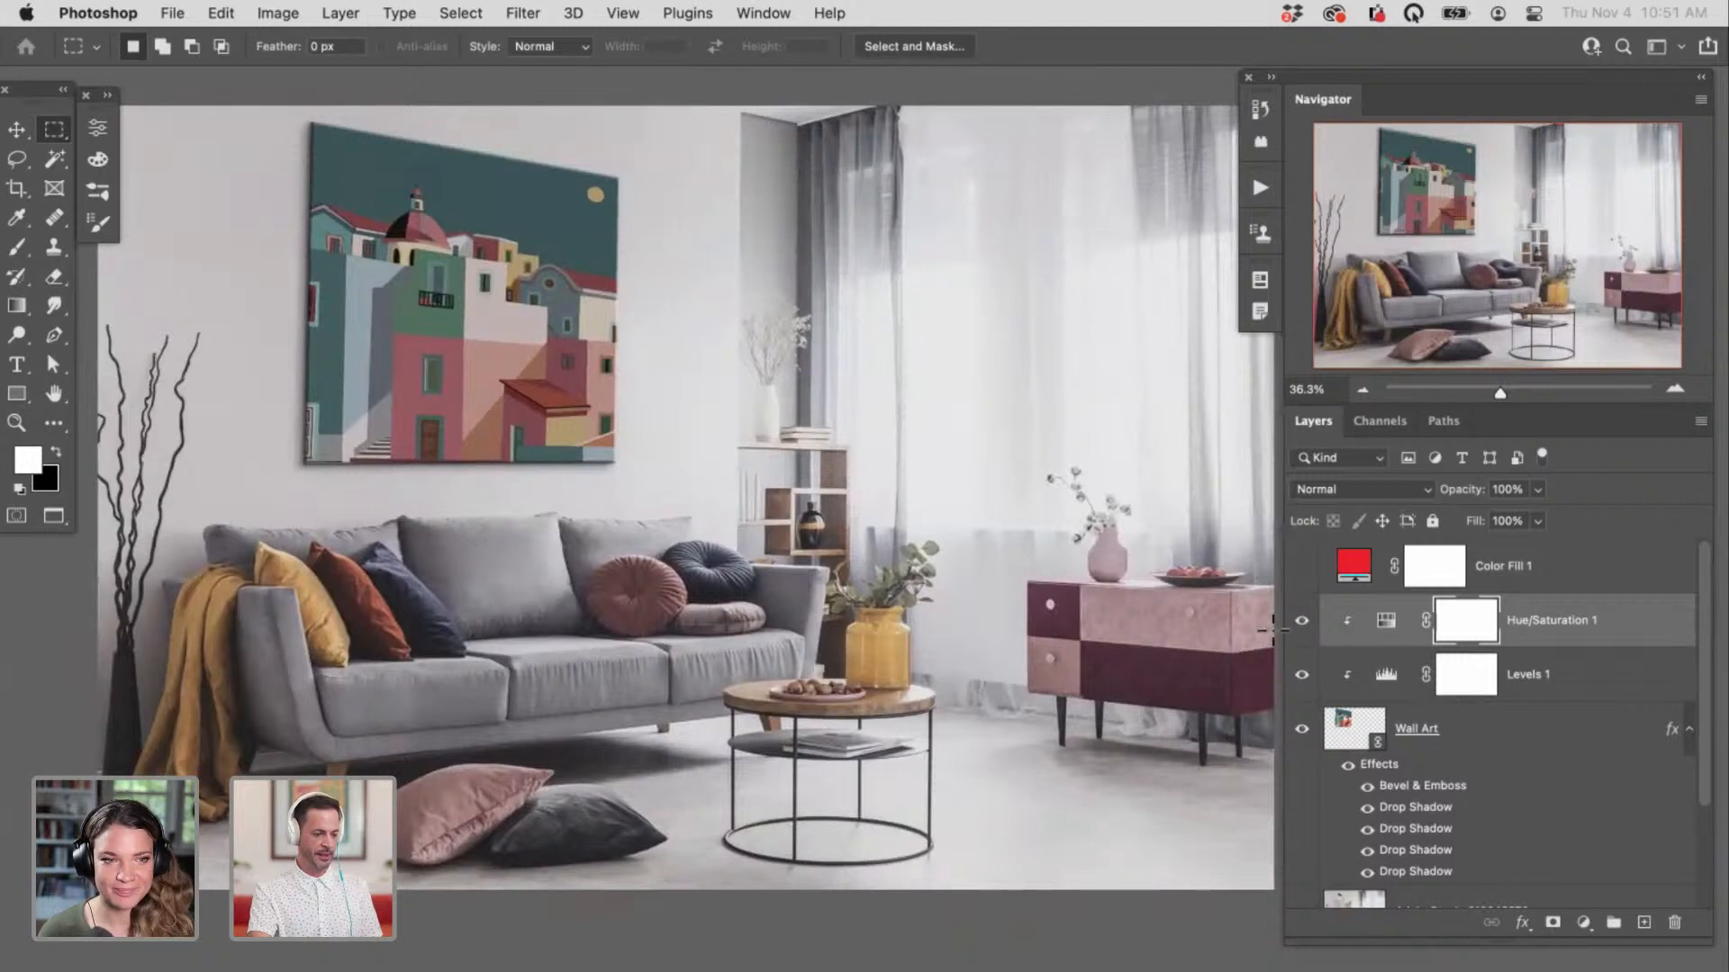
left_click(1300, 623)
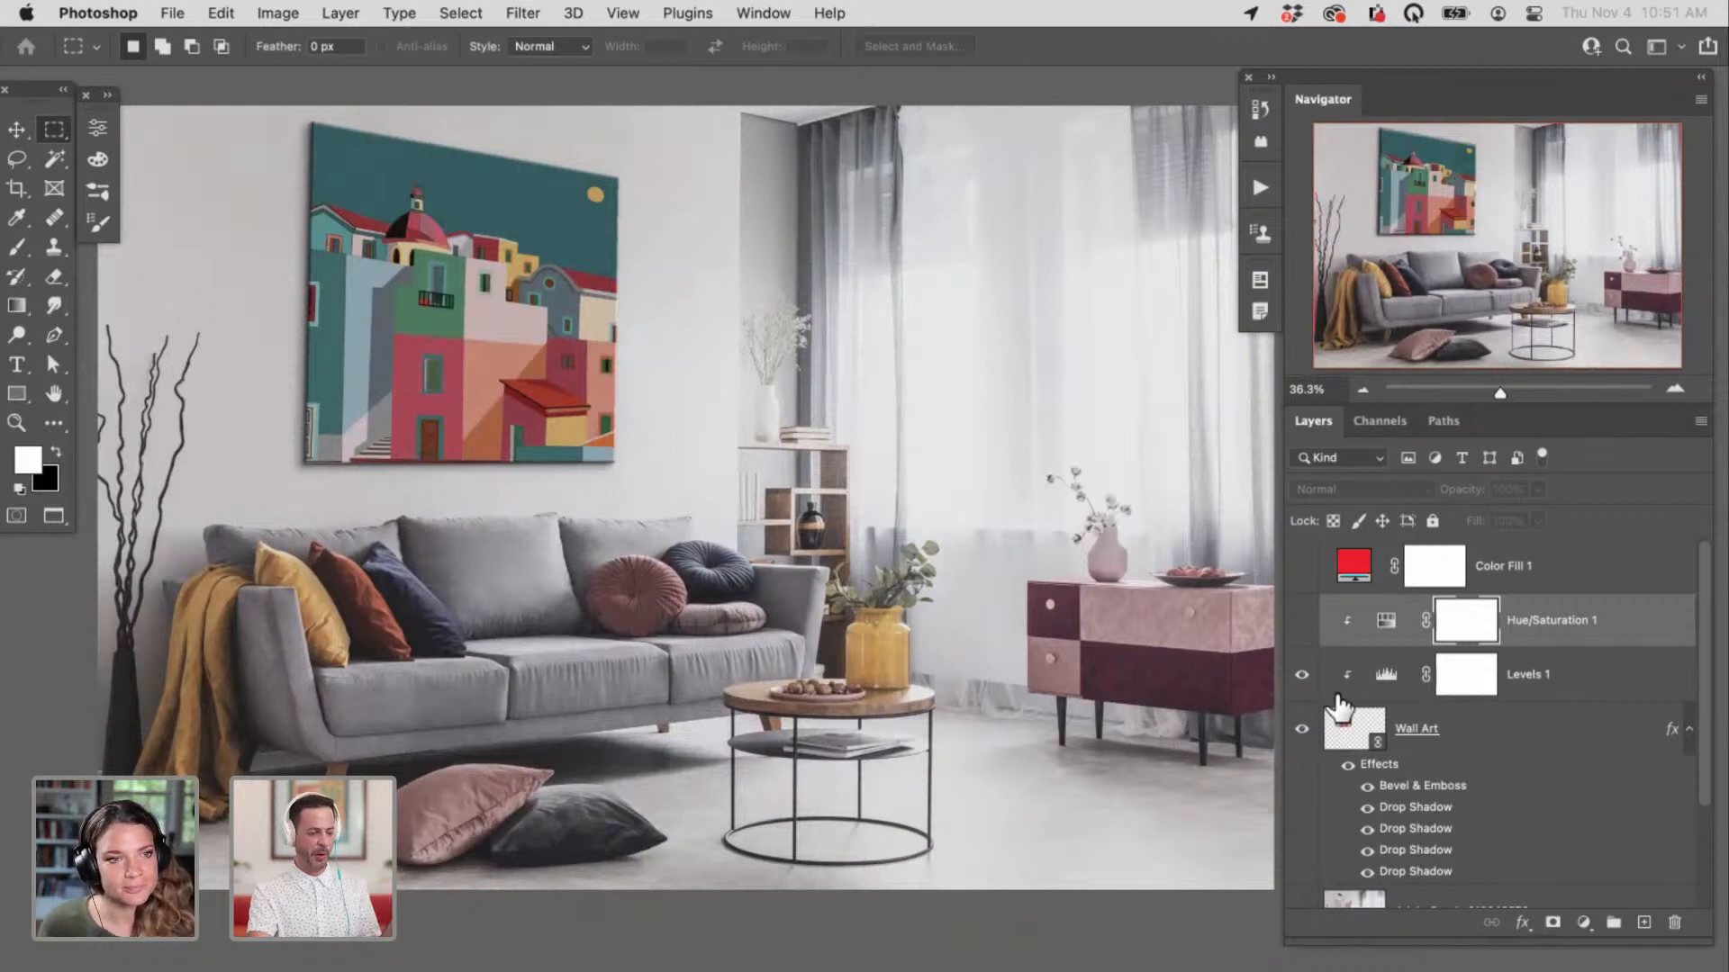
left_click(1299, 621)
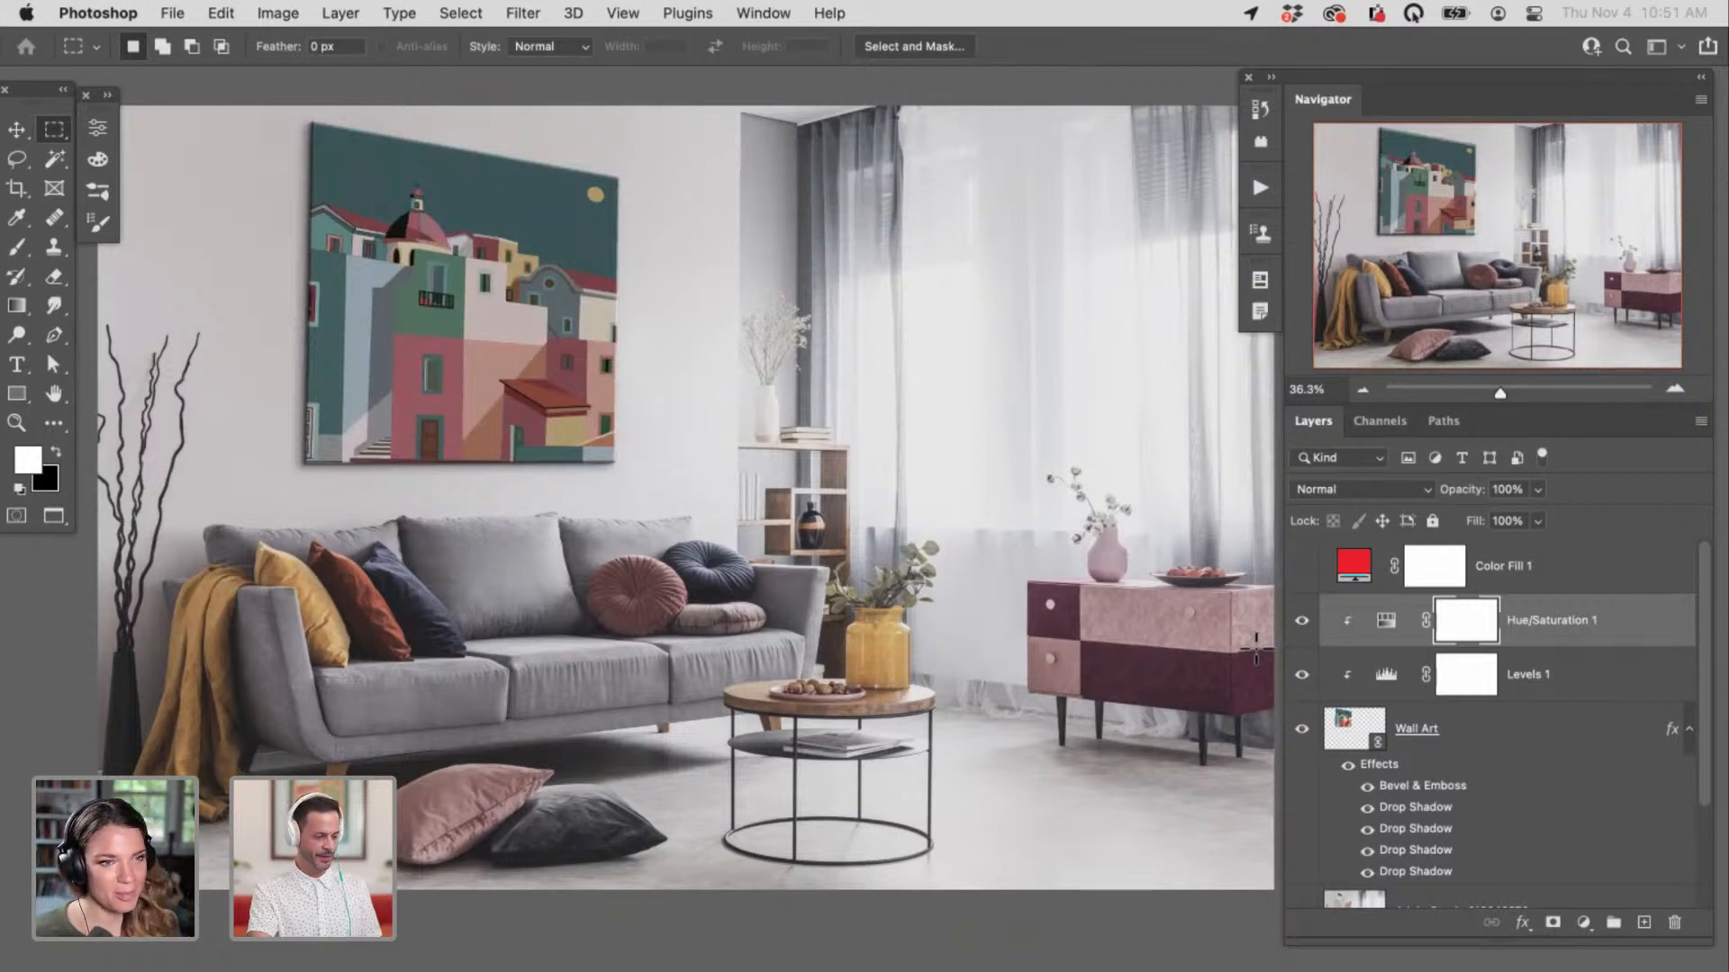
Step: Show the red Luminosity fill layer once more to check the saturation match across the room, and hide it again
left_click(1522, 577)
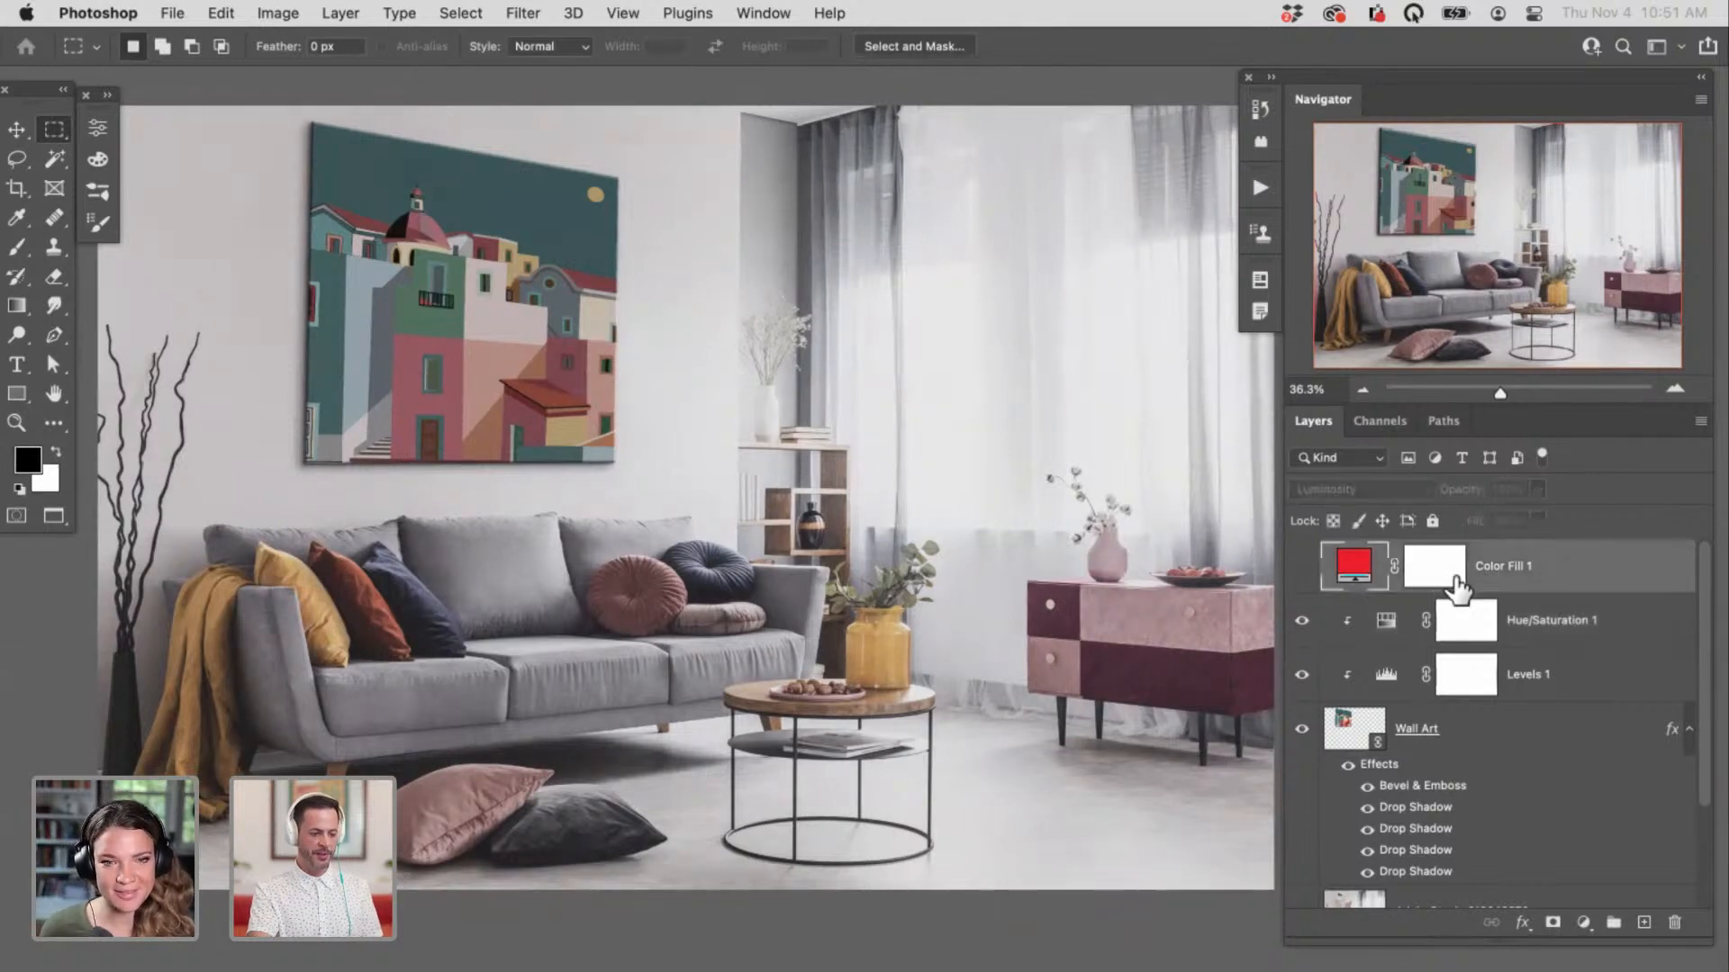
left_click(1301, 565)
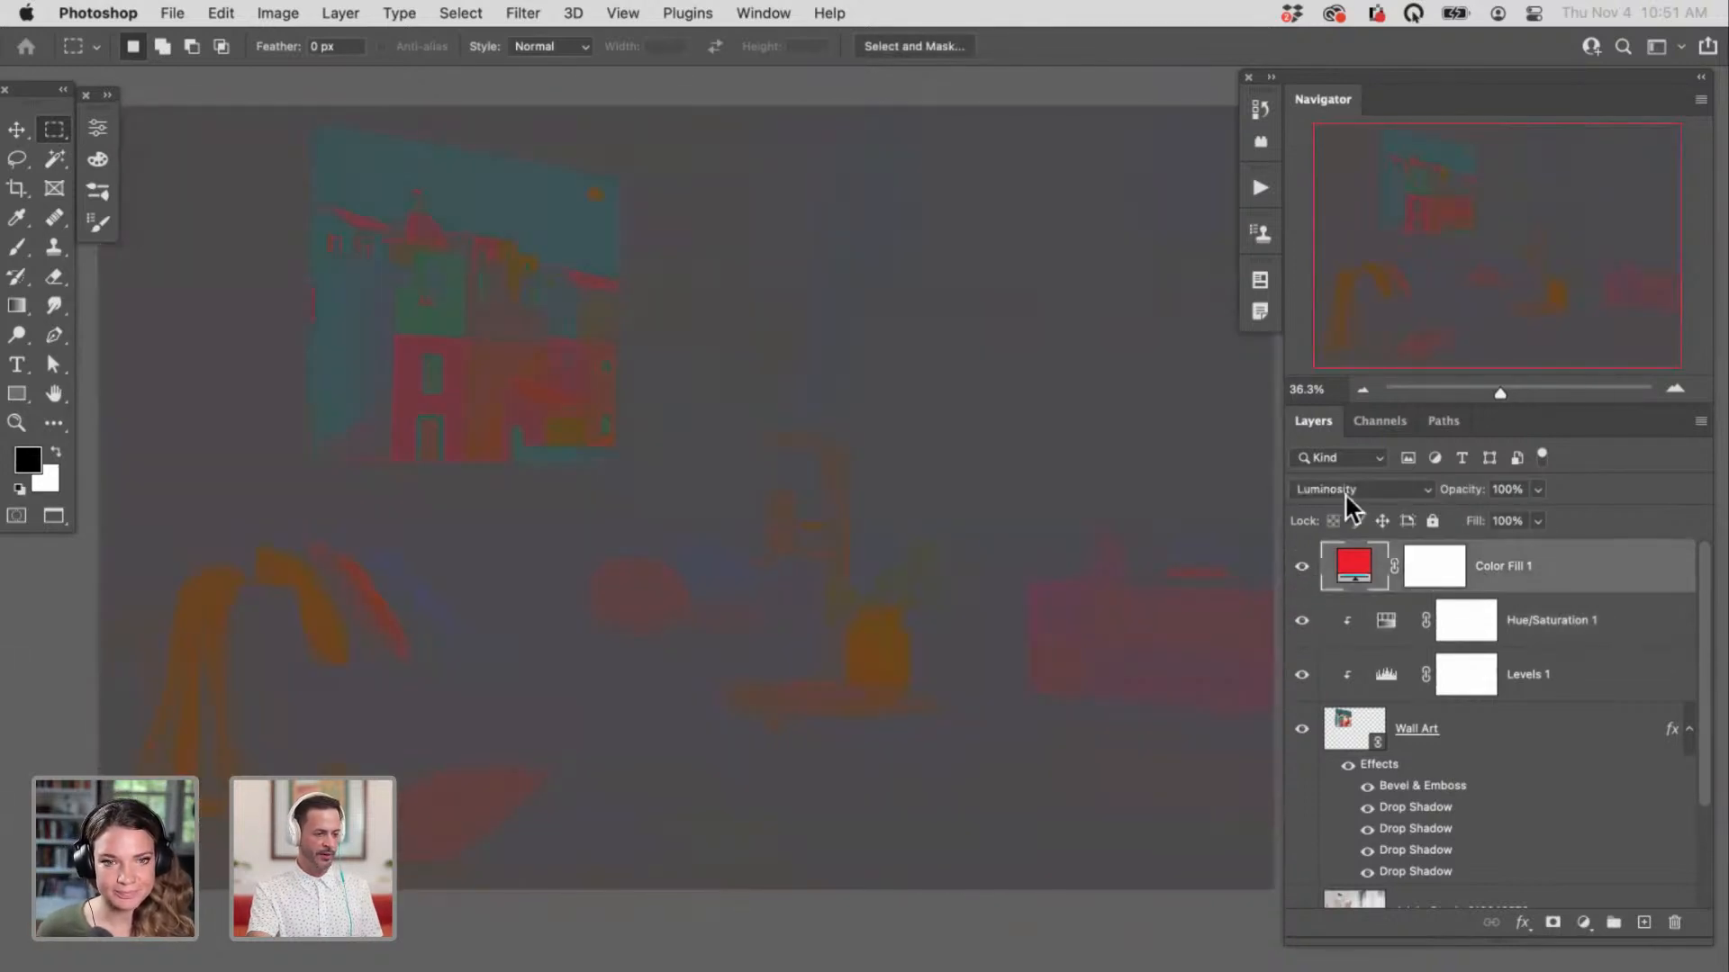
left_click(1302, 567)
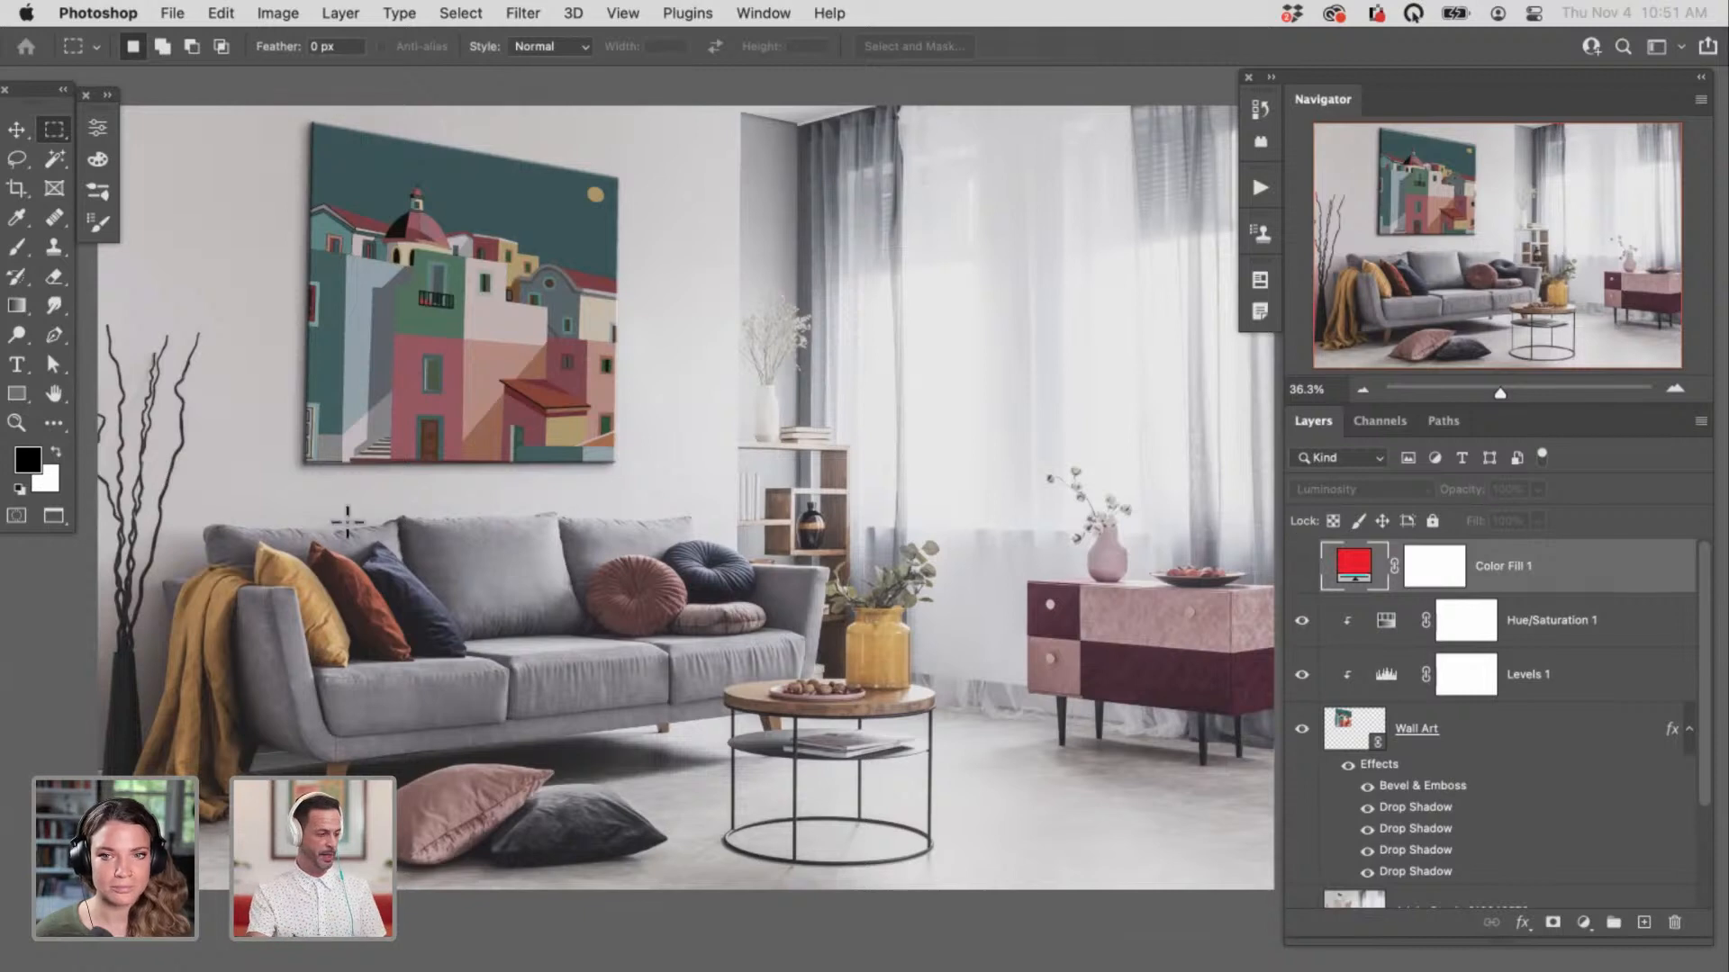
Step: Cycle the screen modes to show the room photo in a floating window beside the Wall Art.psd window
key("f")
key("f")
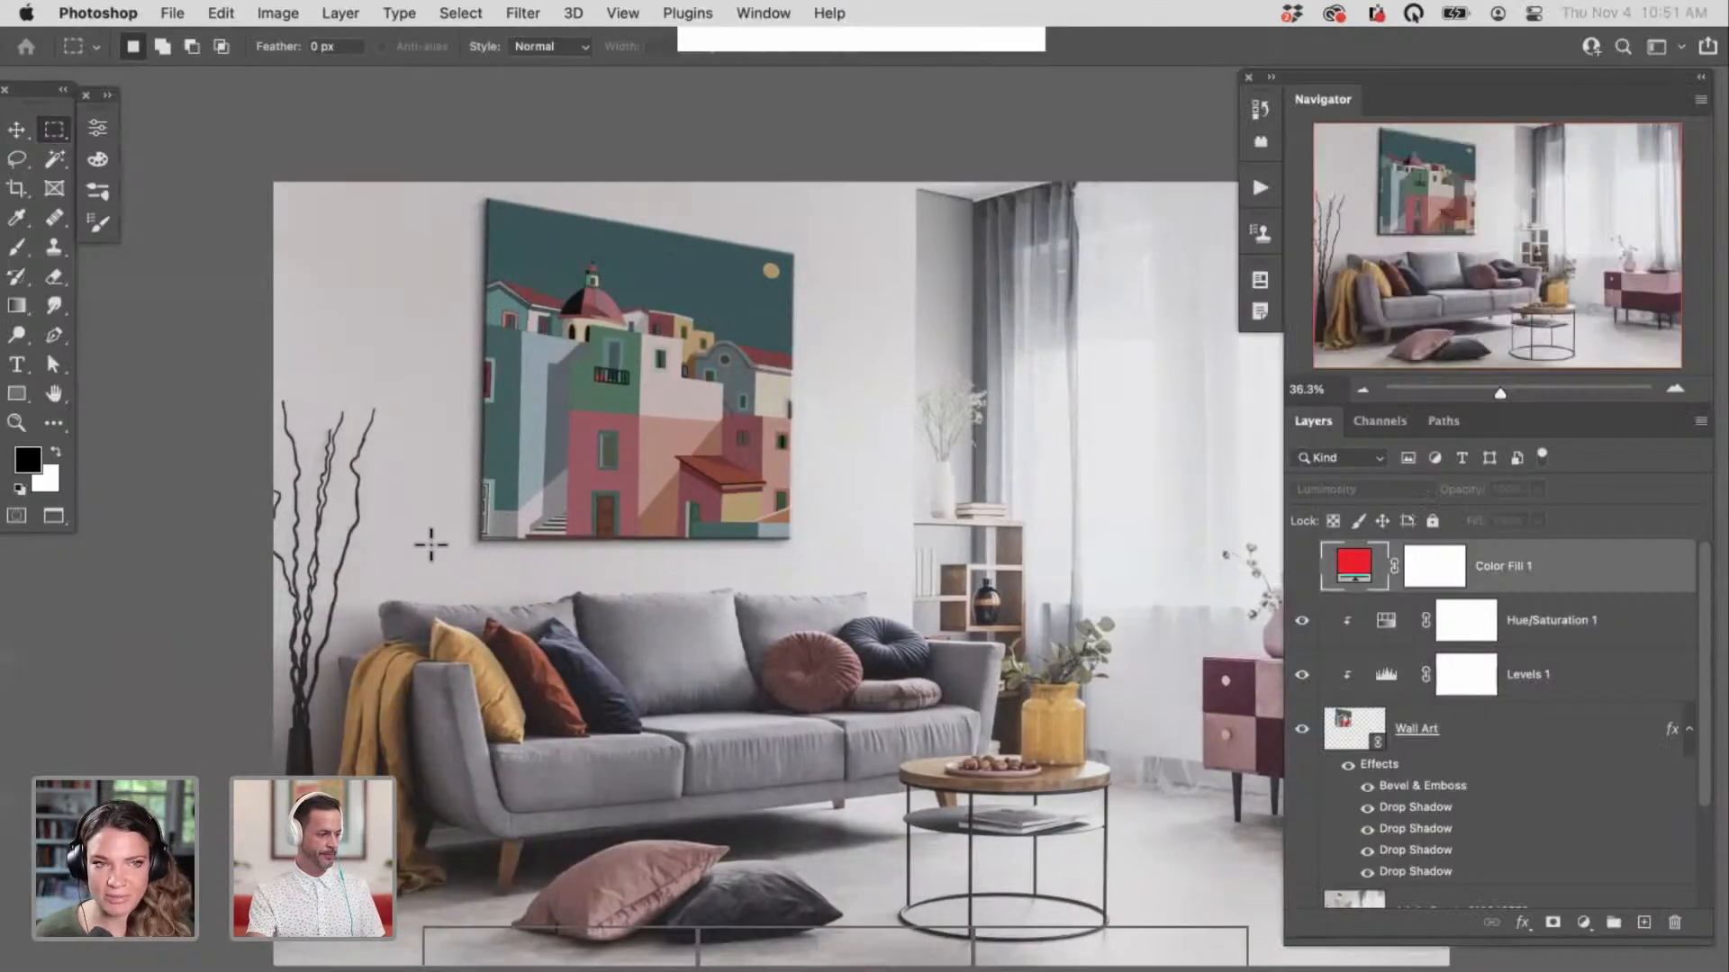
key("f")
key("f")
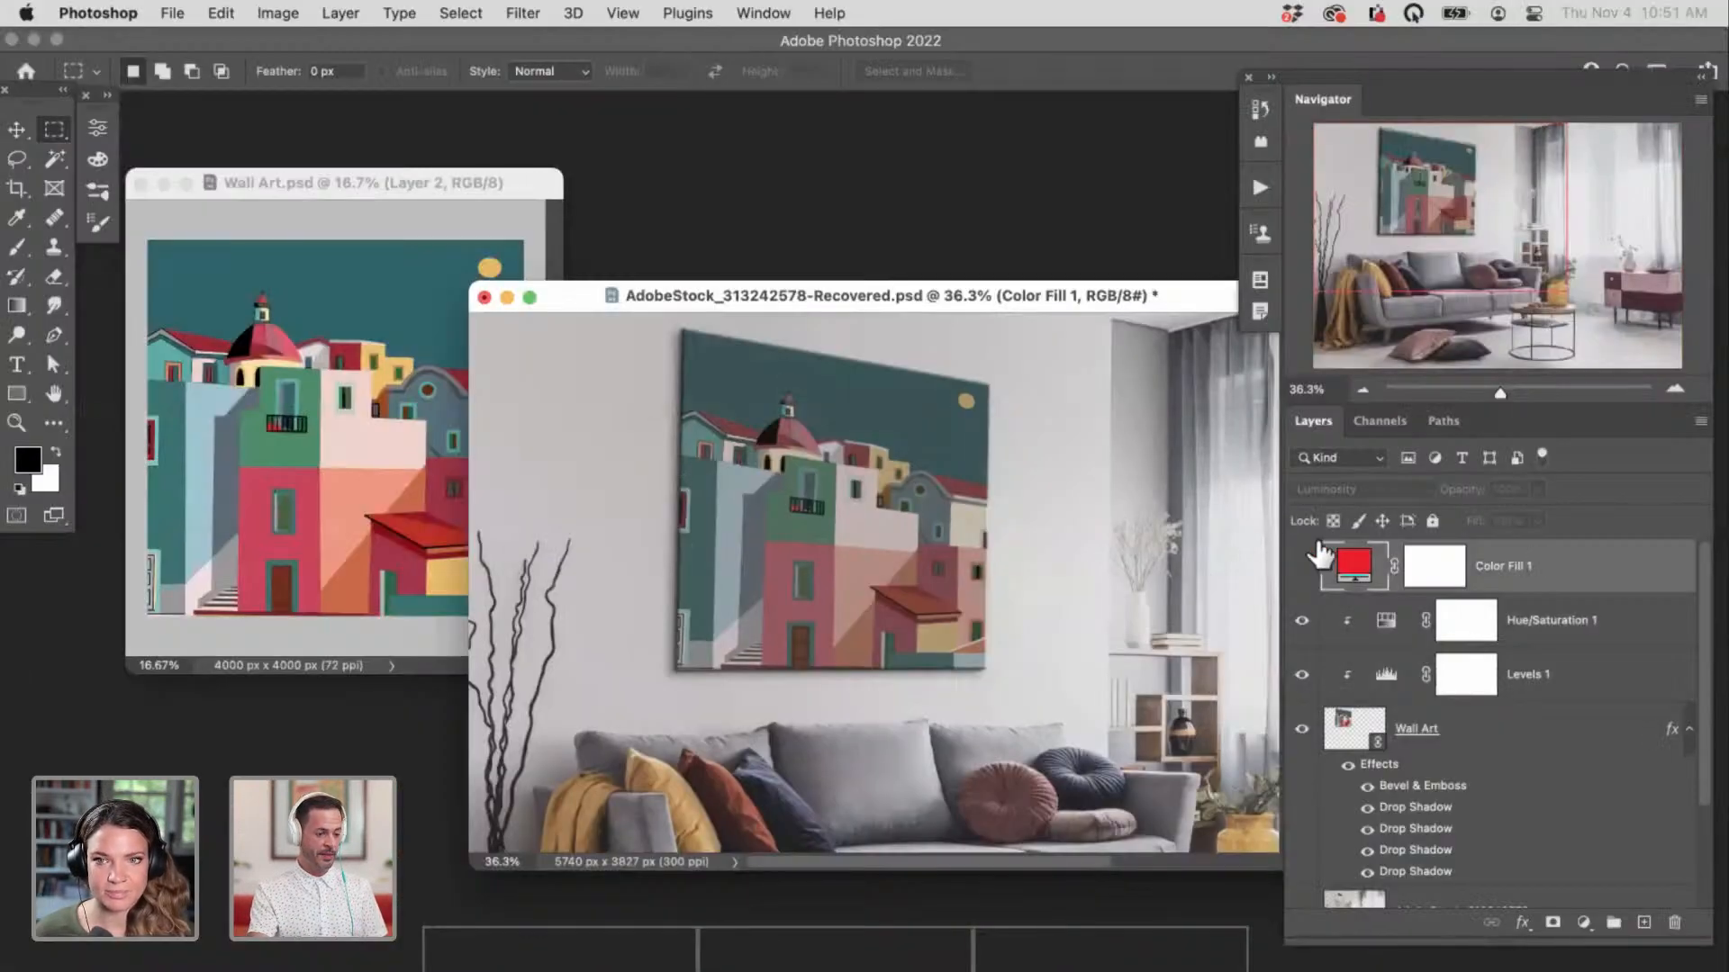
Step: Show the Color Fill 1 layer and try darker red and blue fills, including 00a8ff and 004ece, before accepting a red
double_click(1350, 564)
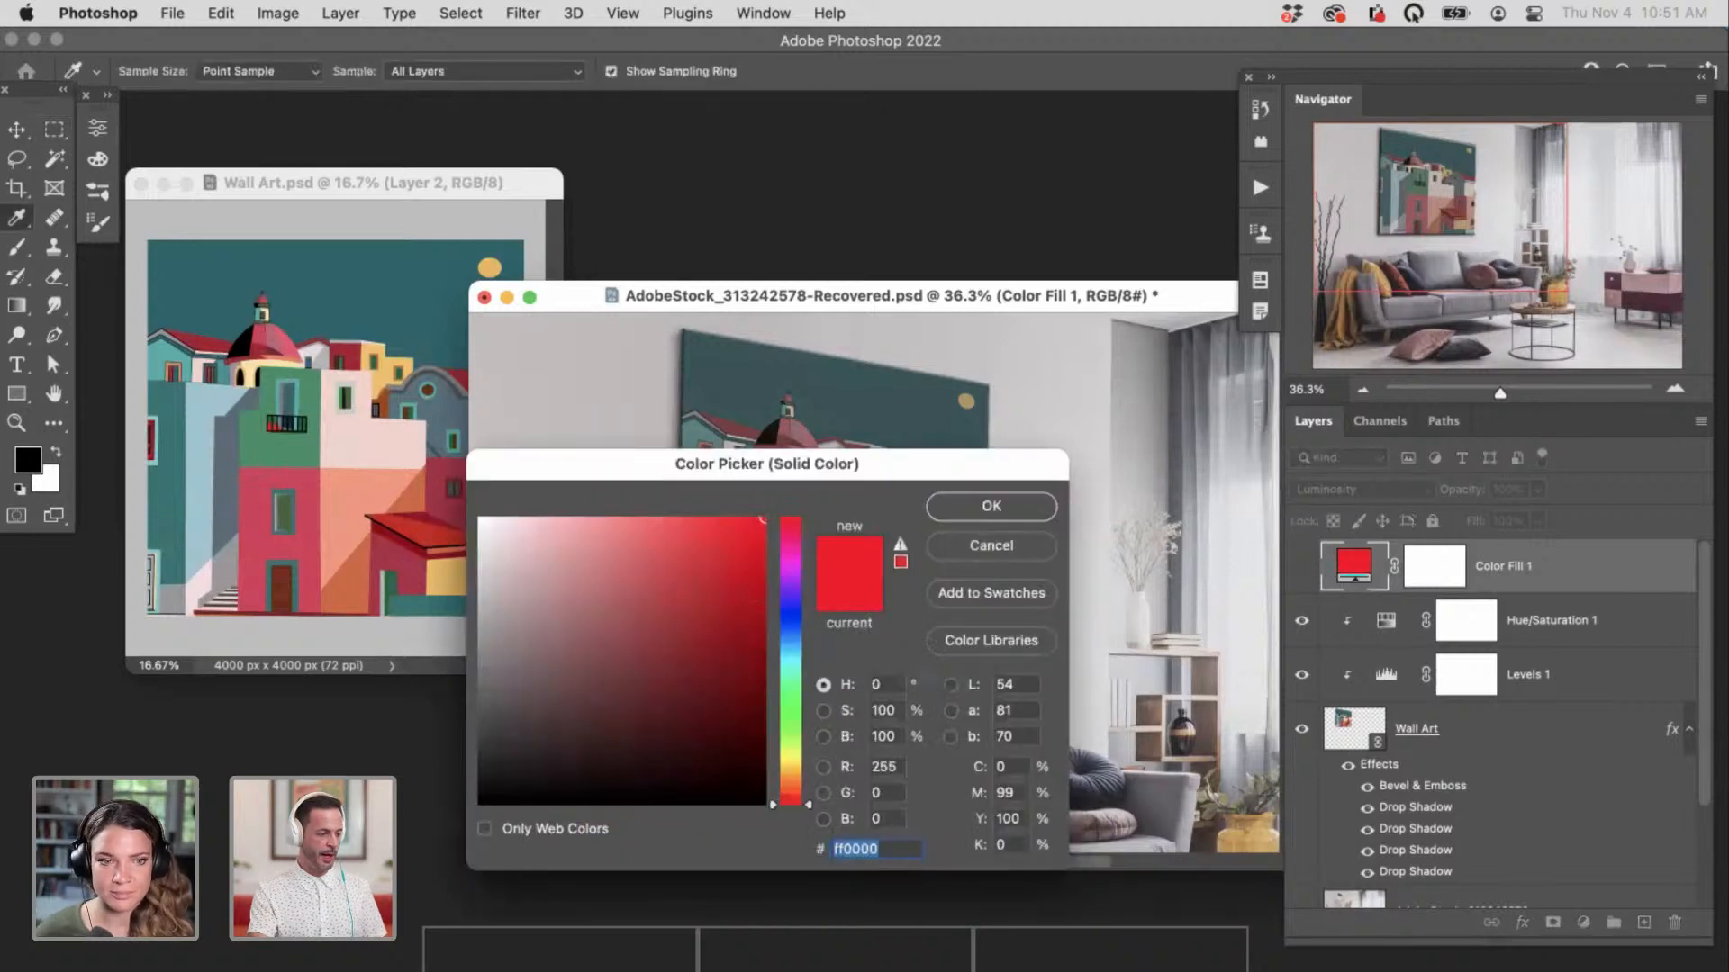
key("Return")
double_click(1351, 563)
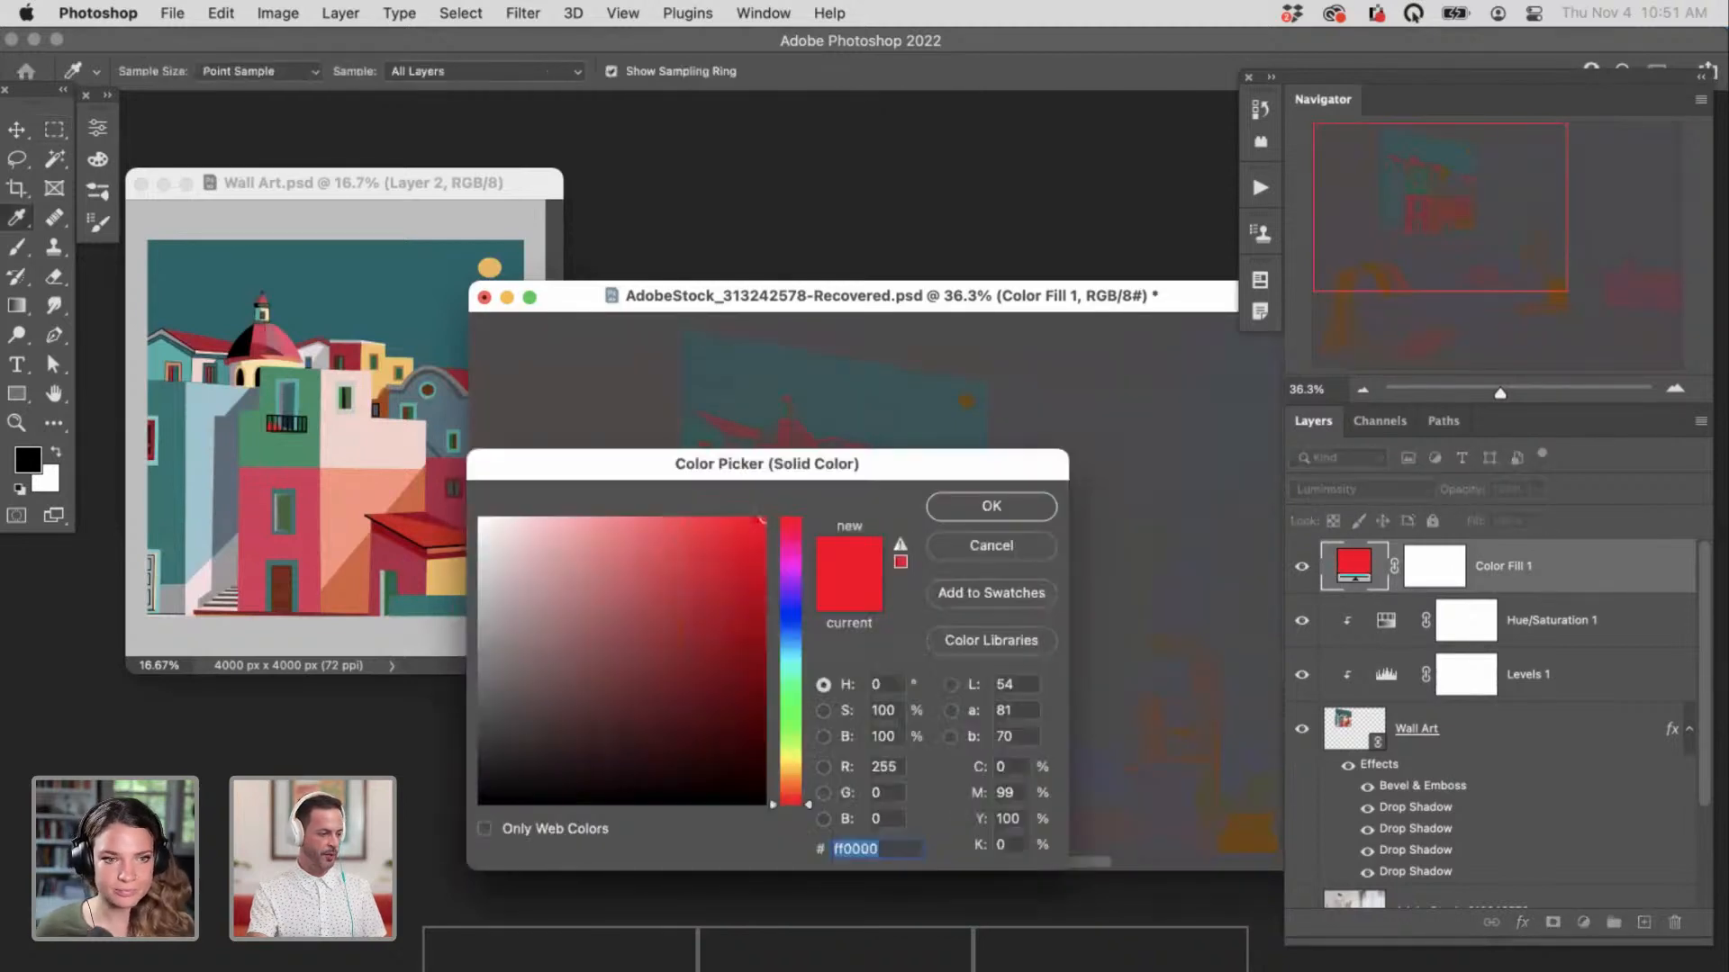
left_click(763, 611)
left_click_drag(547, 448, 401, 455)
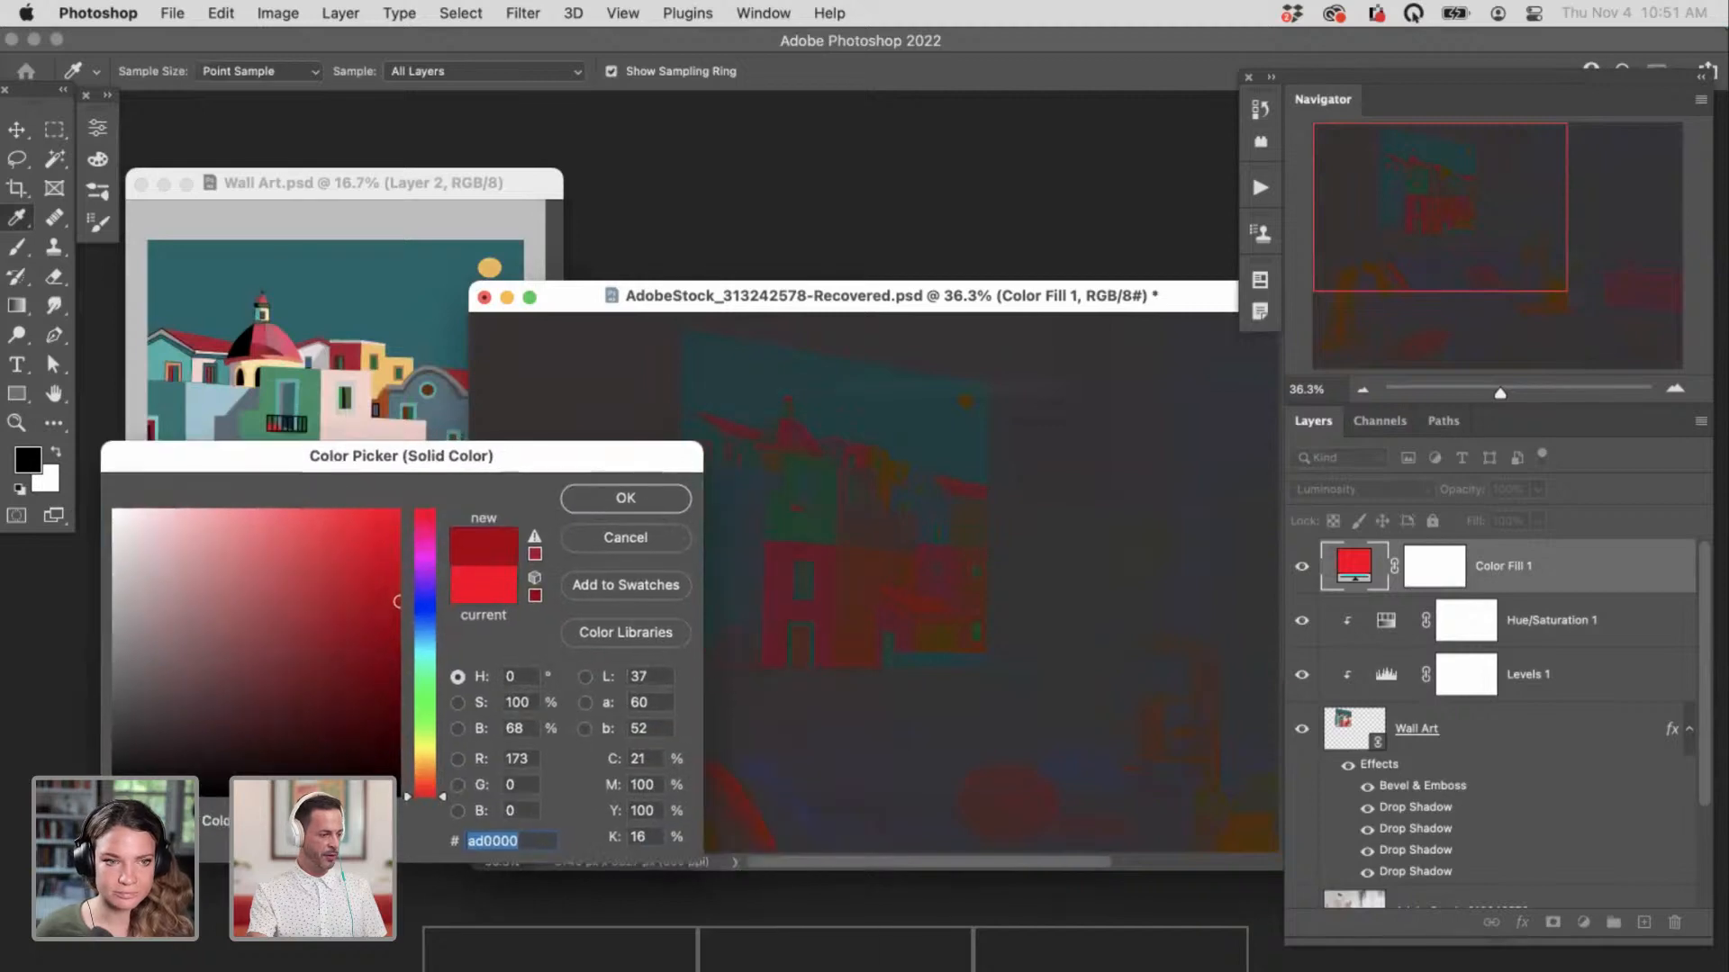
type("00a2f6")
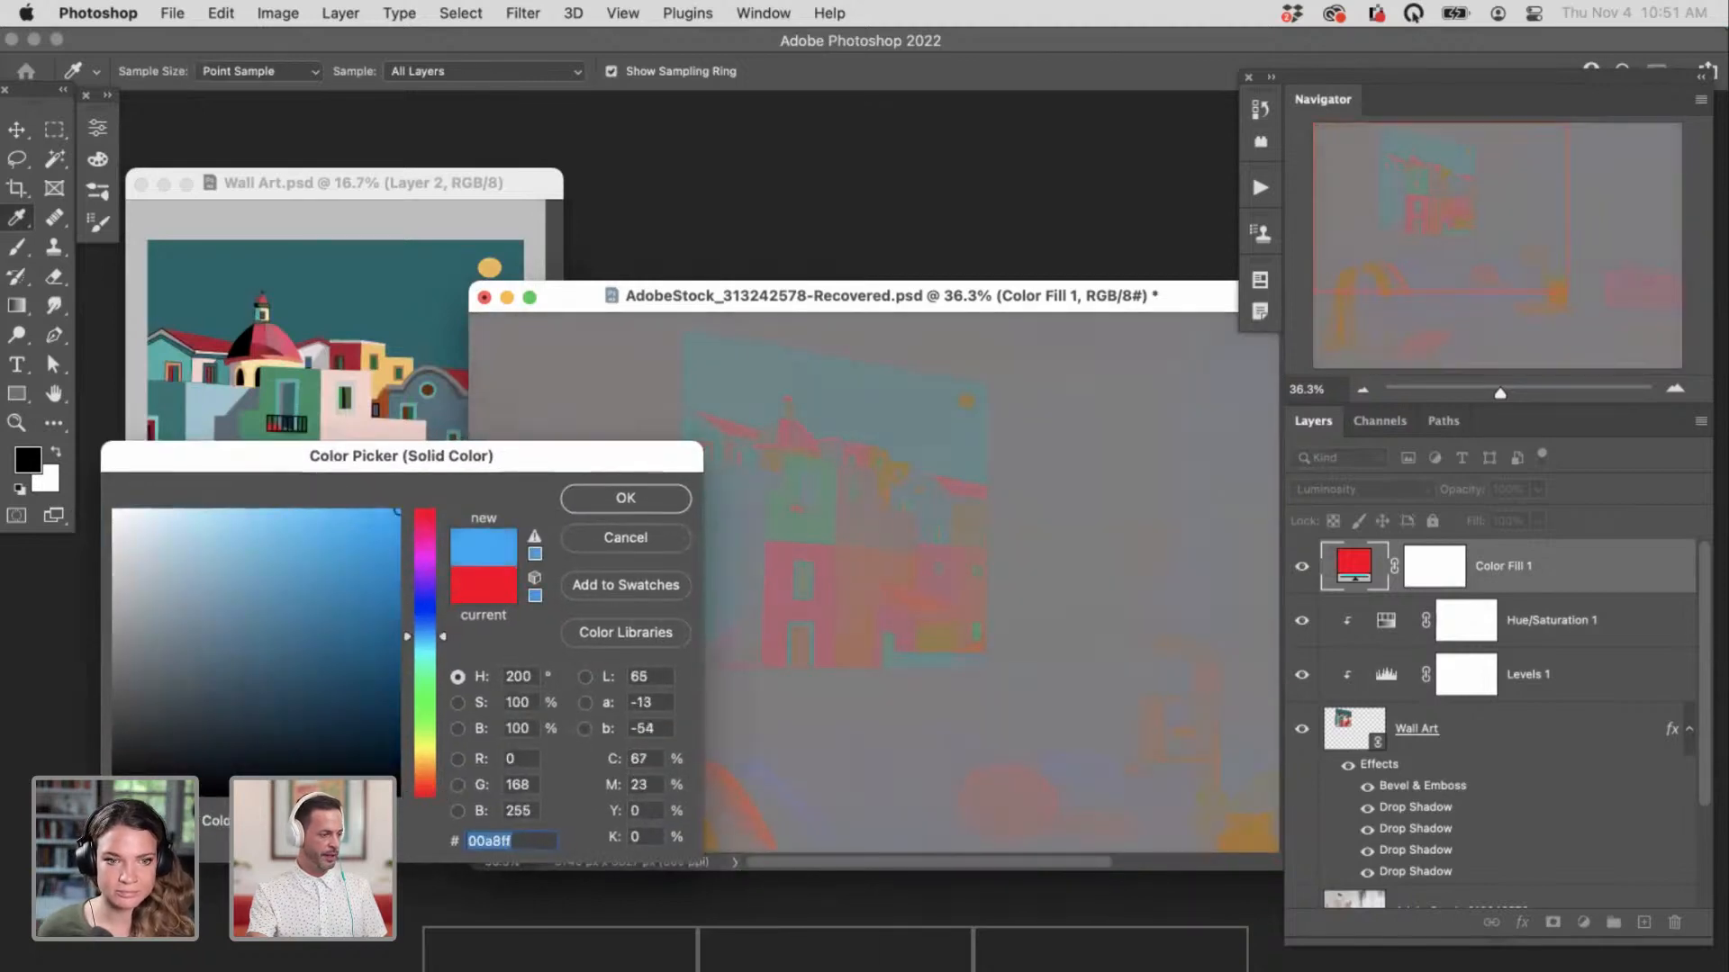
type("ce00cc66ce00")
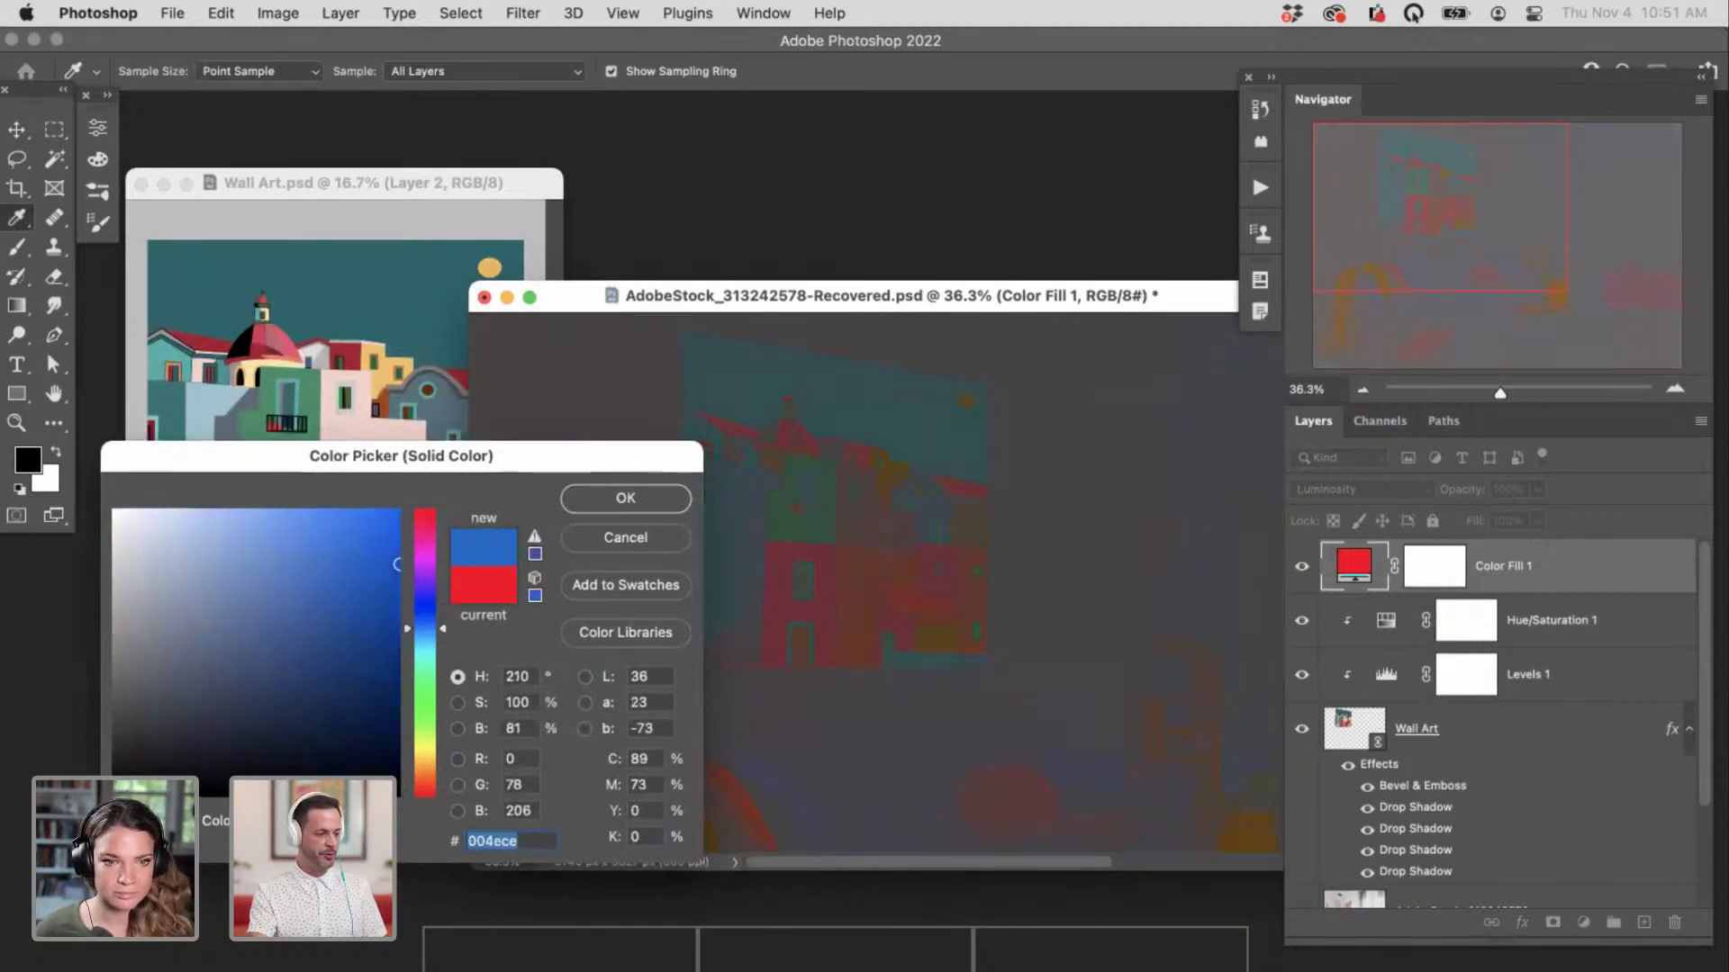
type("ce0f000")
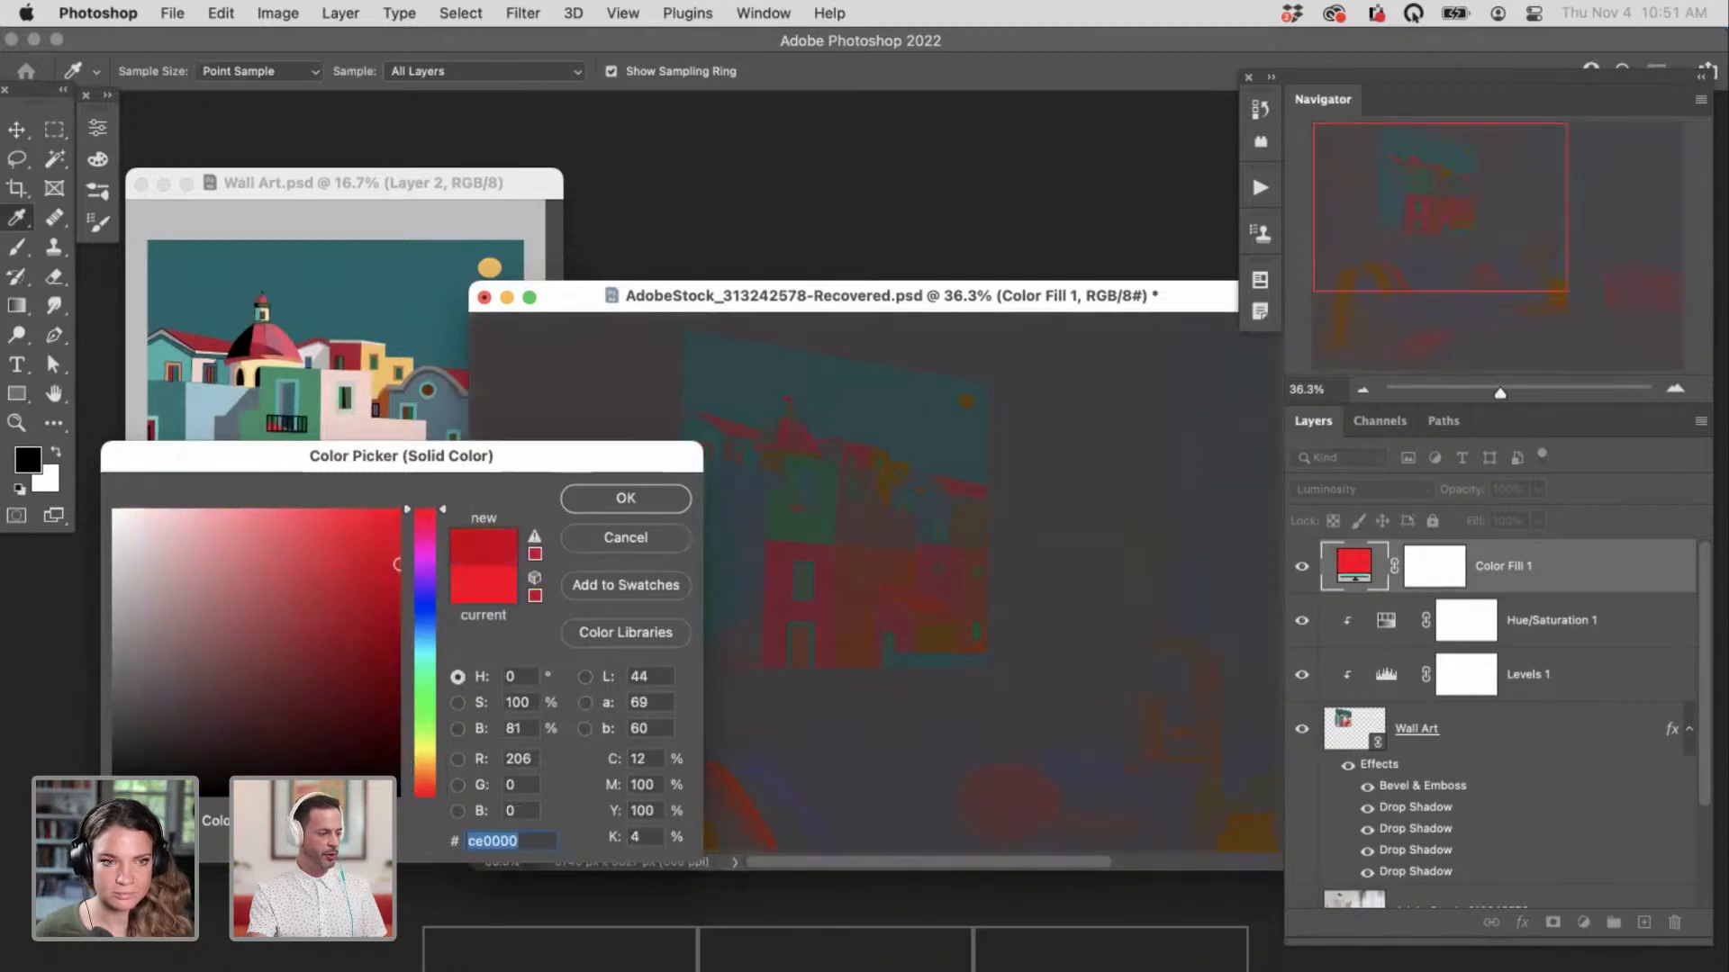
key("Return")
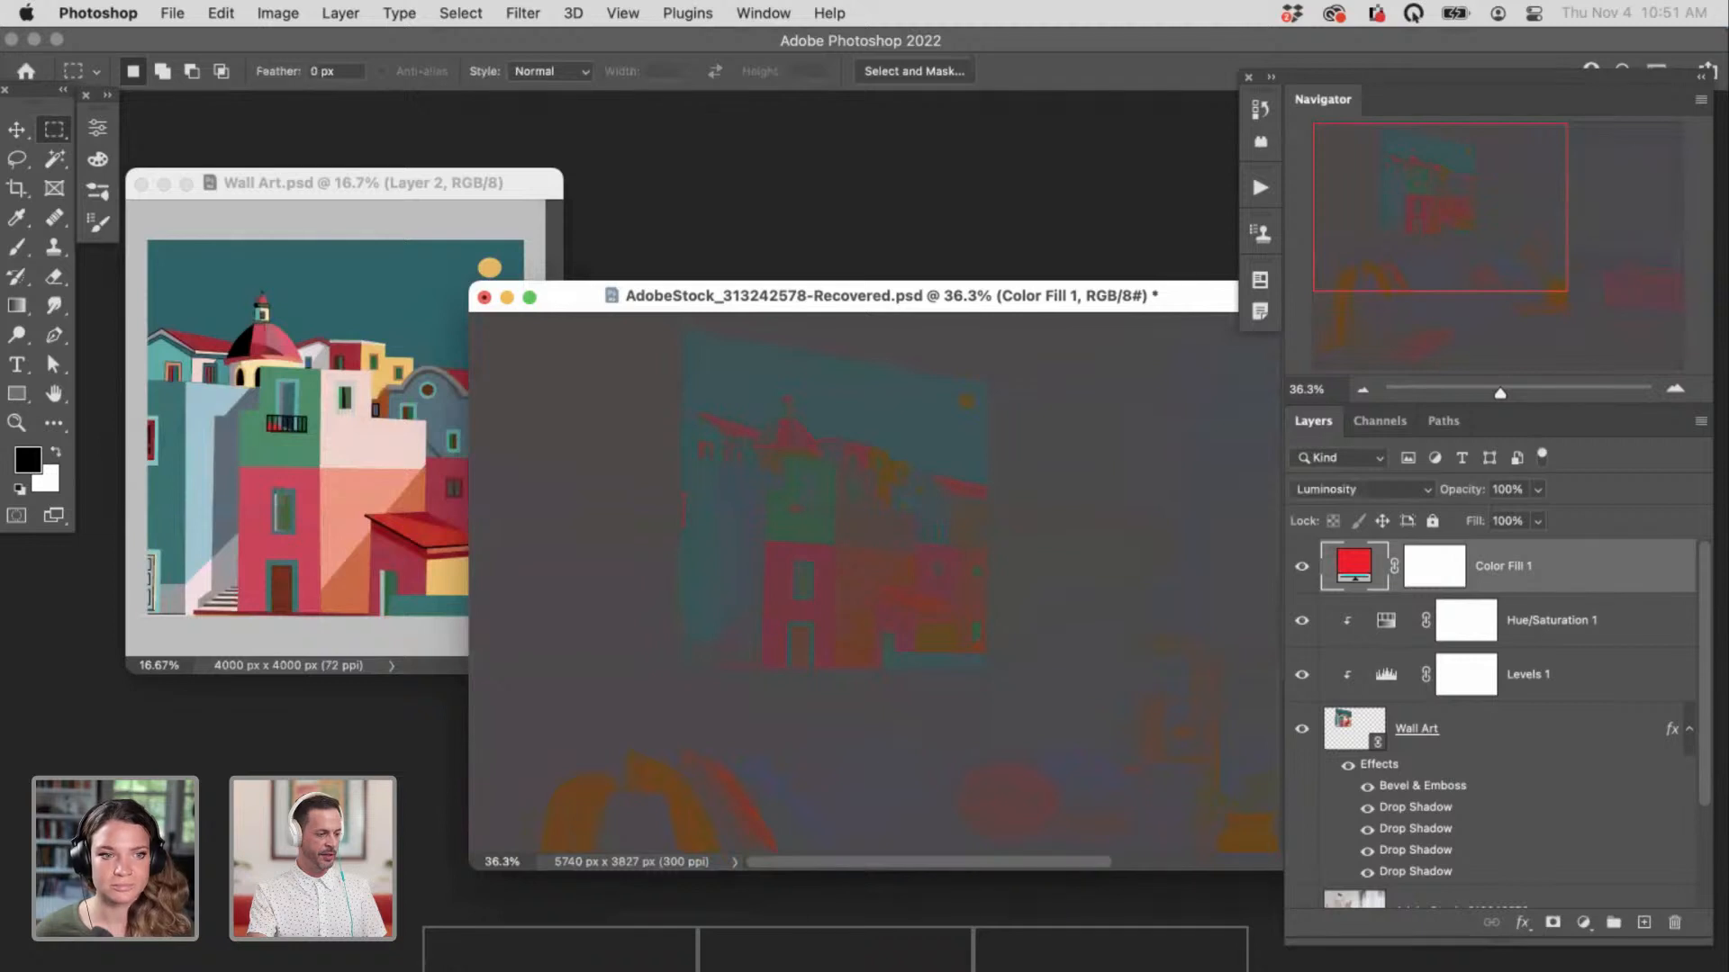
Step: Compare the saturation match across the whole room with Color Fill 1 shown and hidden, leaving the layer hidden
left_click_drag(811, 296, 635, 234)
key("super+minus")
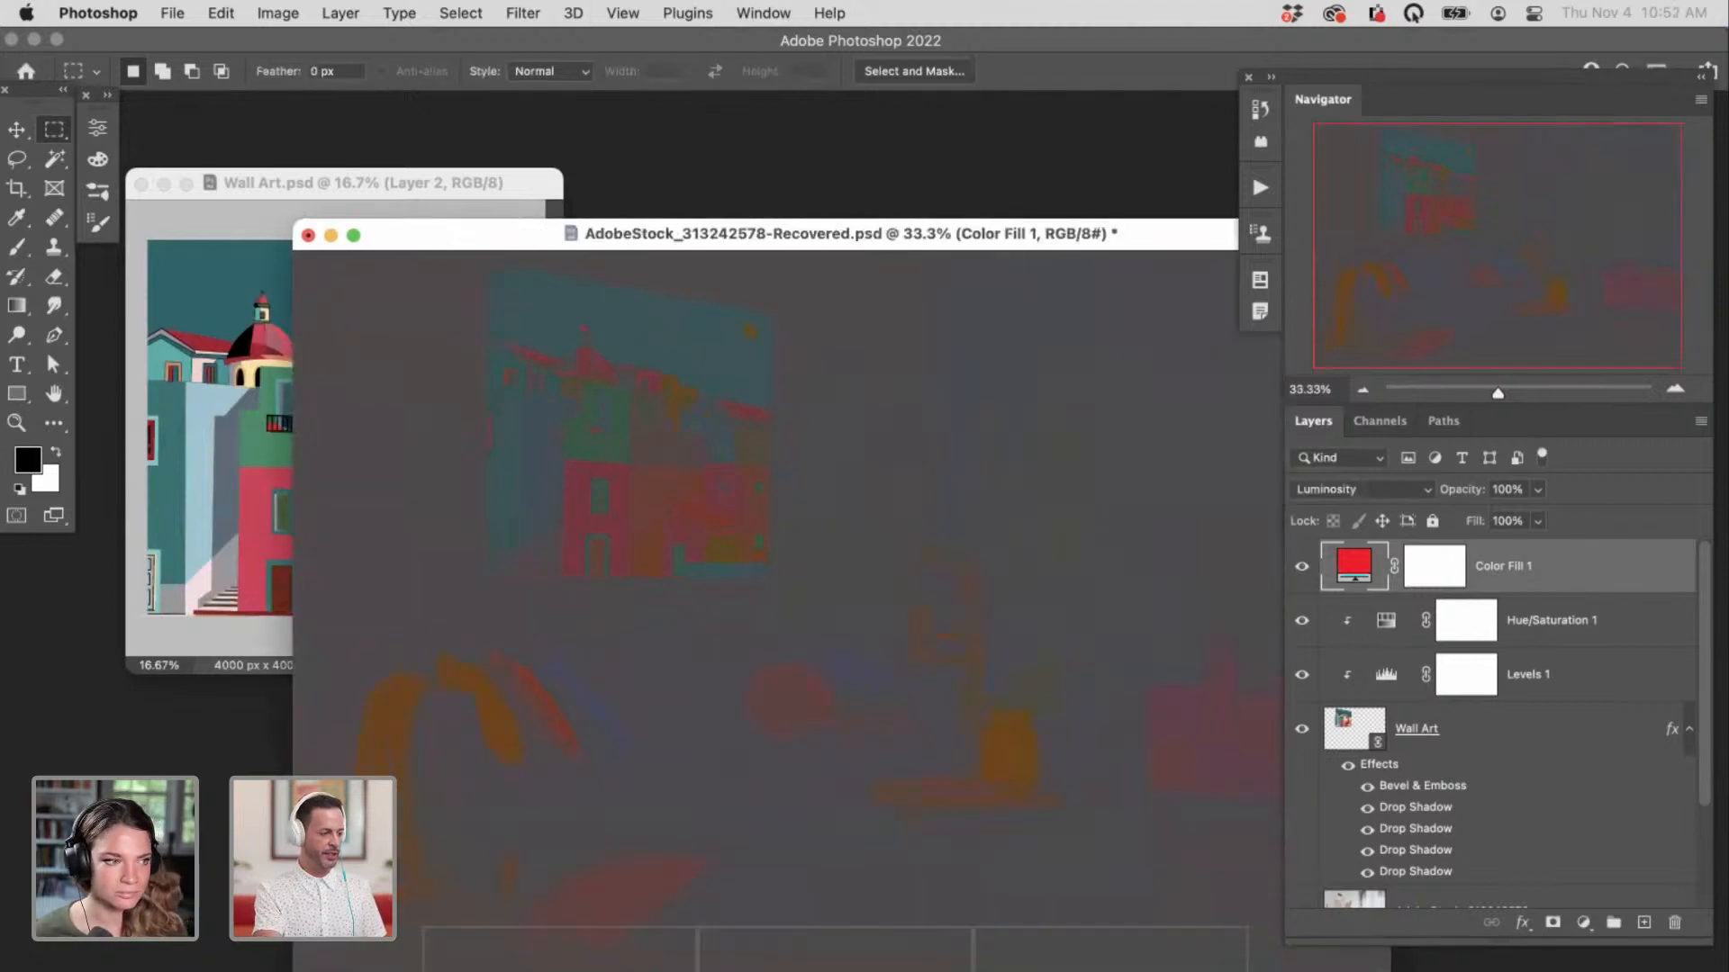
key("super+minus")
key("super+equal")
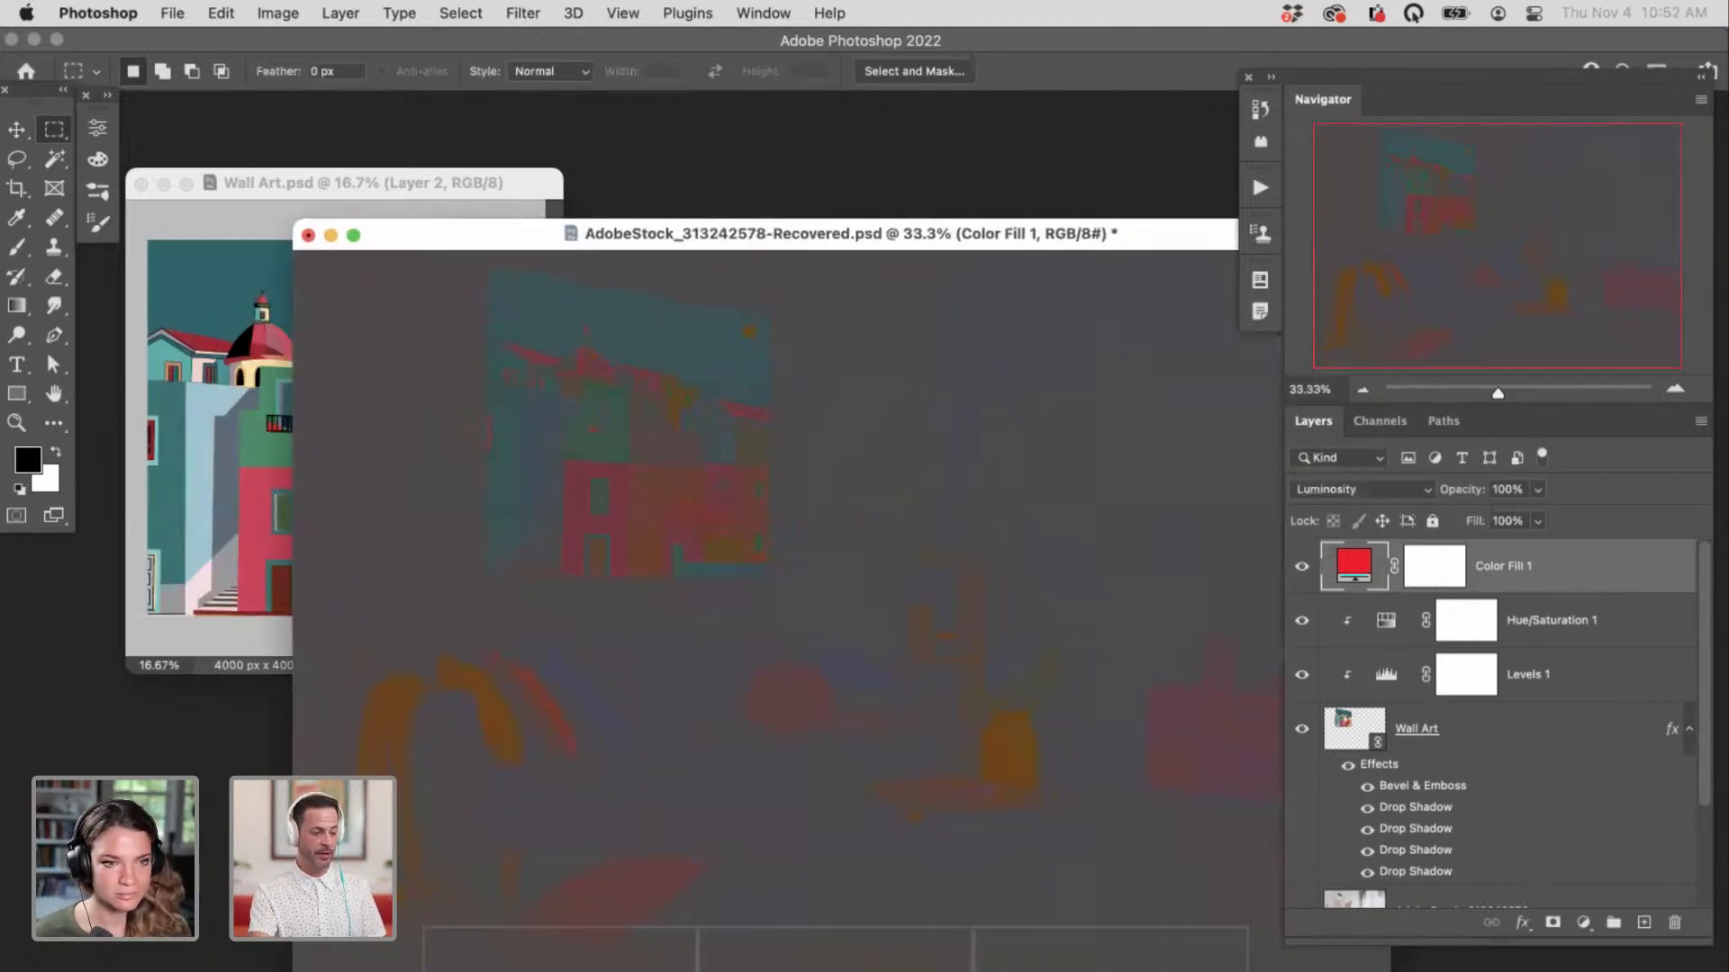
key("super+comma")
key("super+comma")
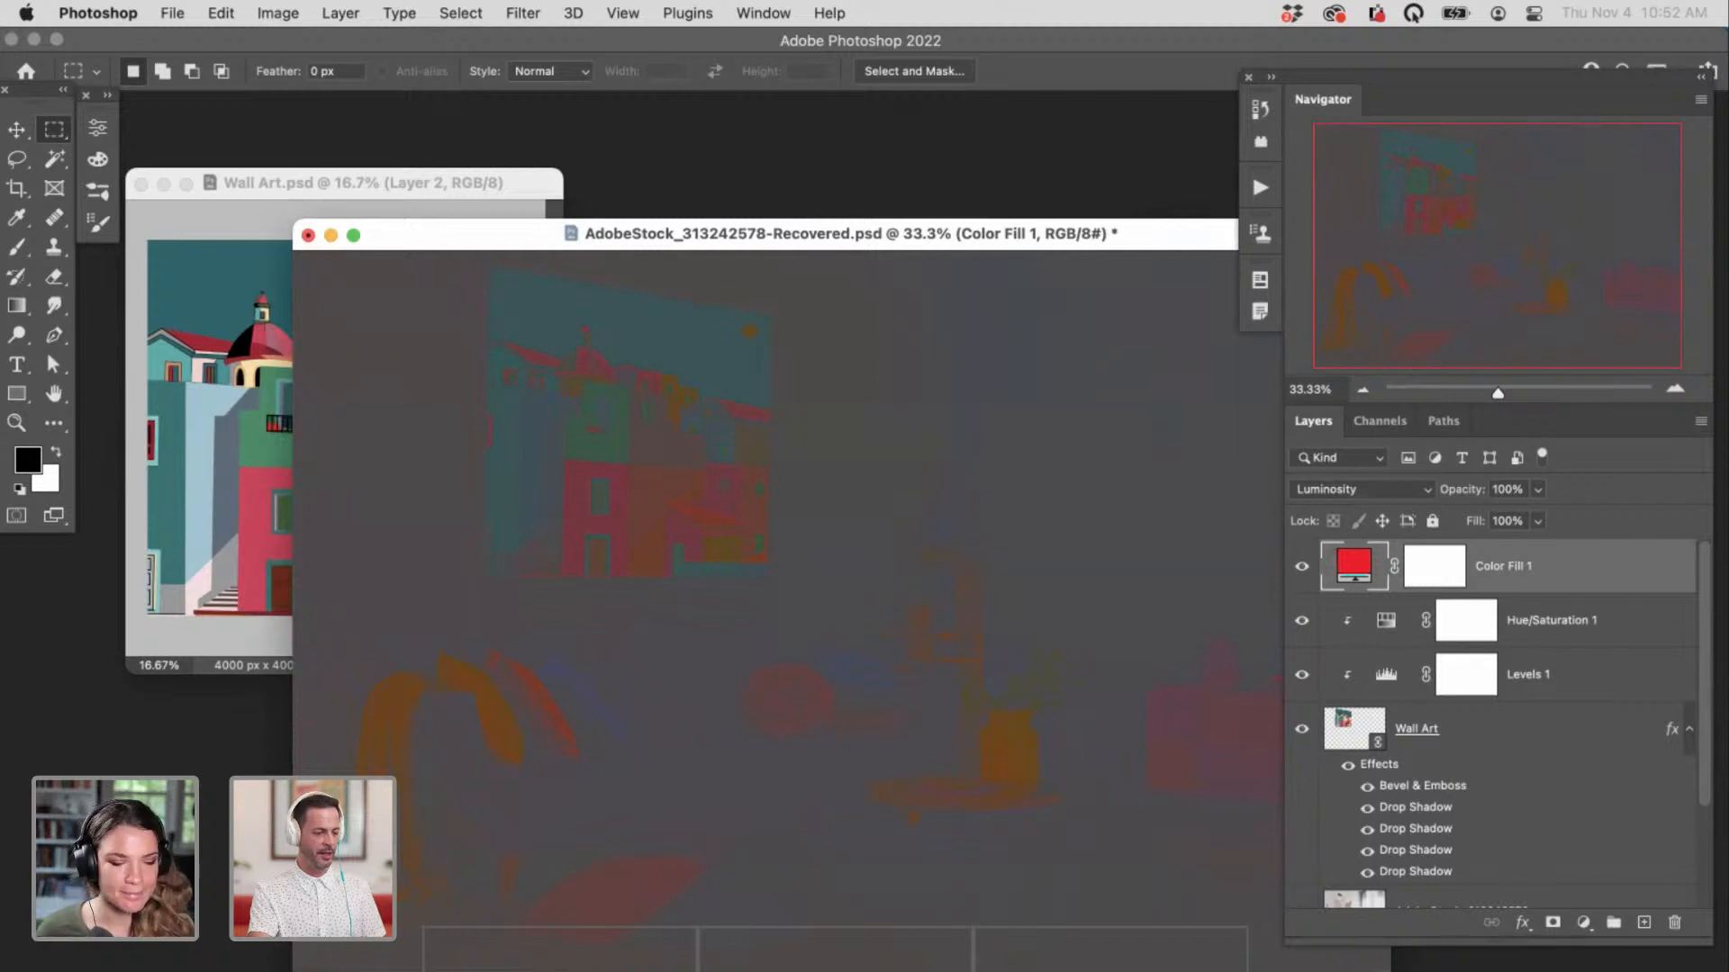
key("super+comma")
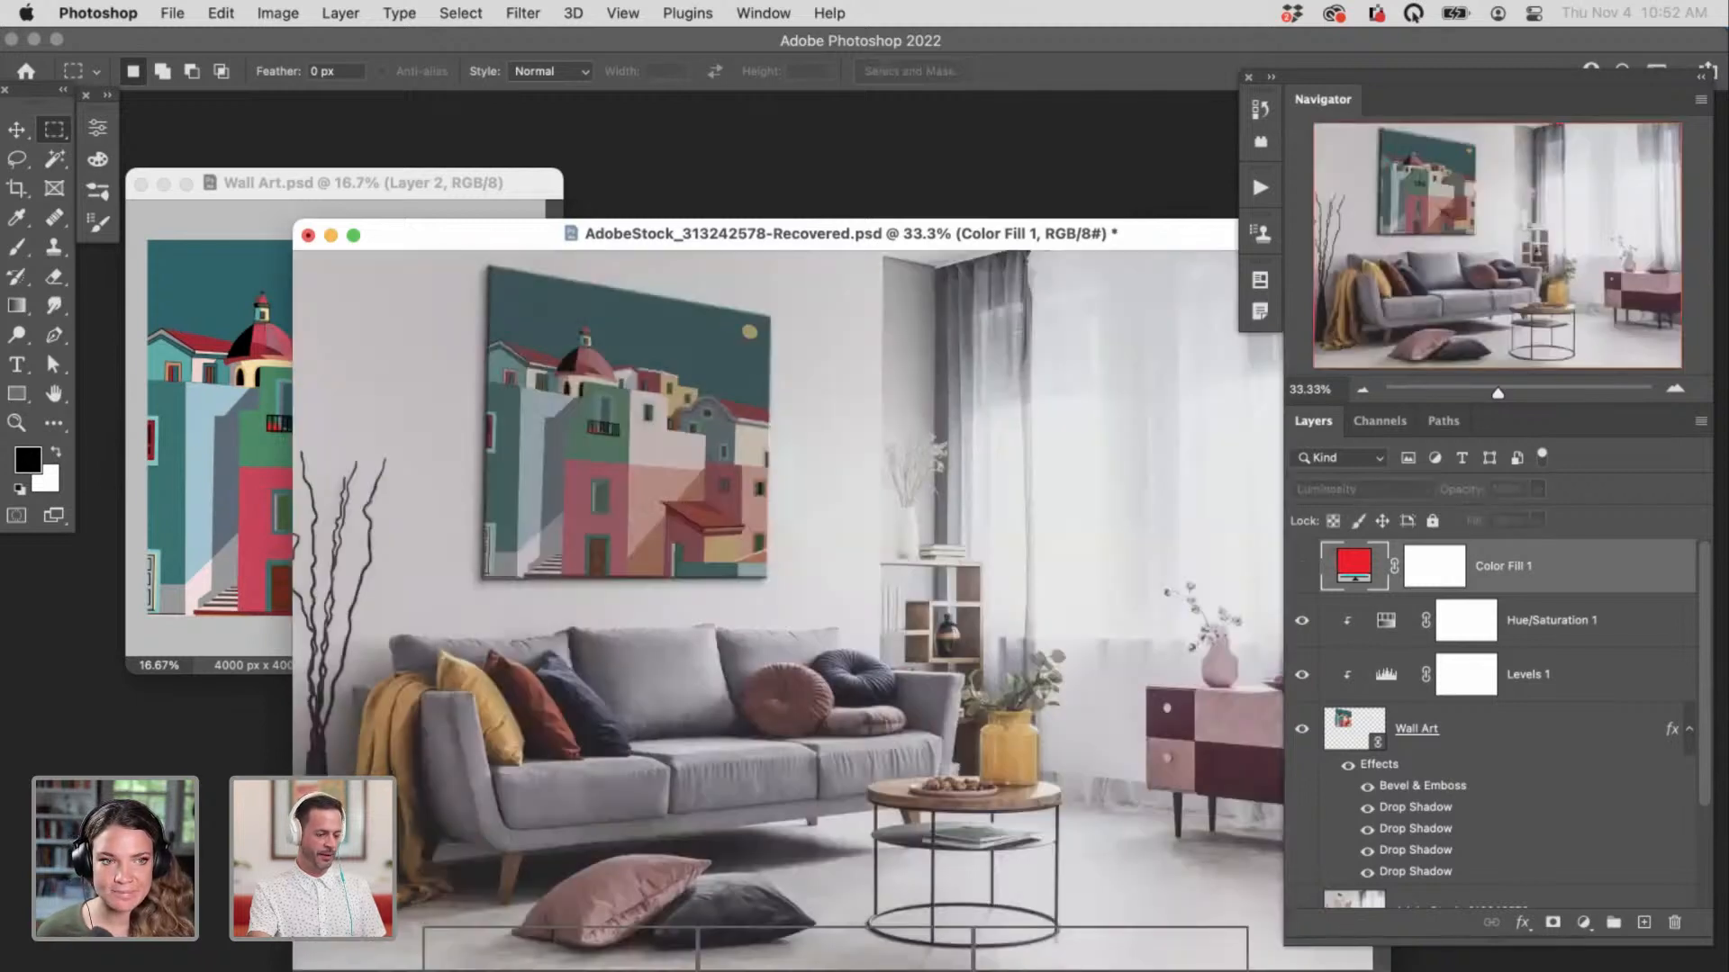
Step: Arrange the room photo at 25% and Wall Art.psd at 12.5% as neighbouring windows with both artworks in view
key("super+minus")
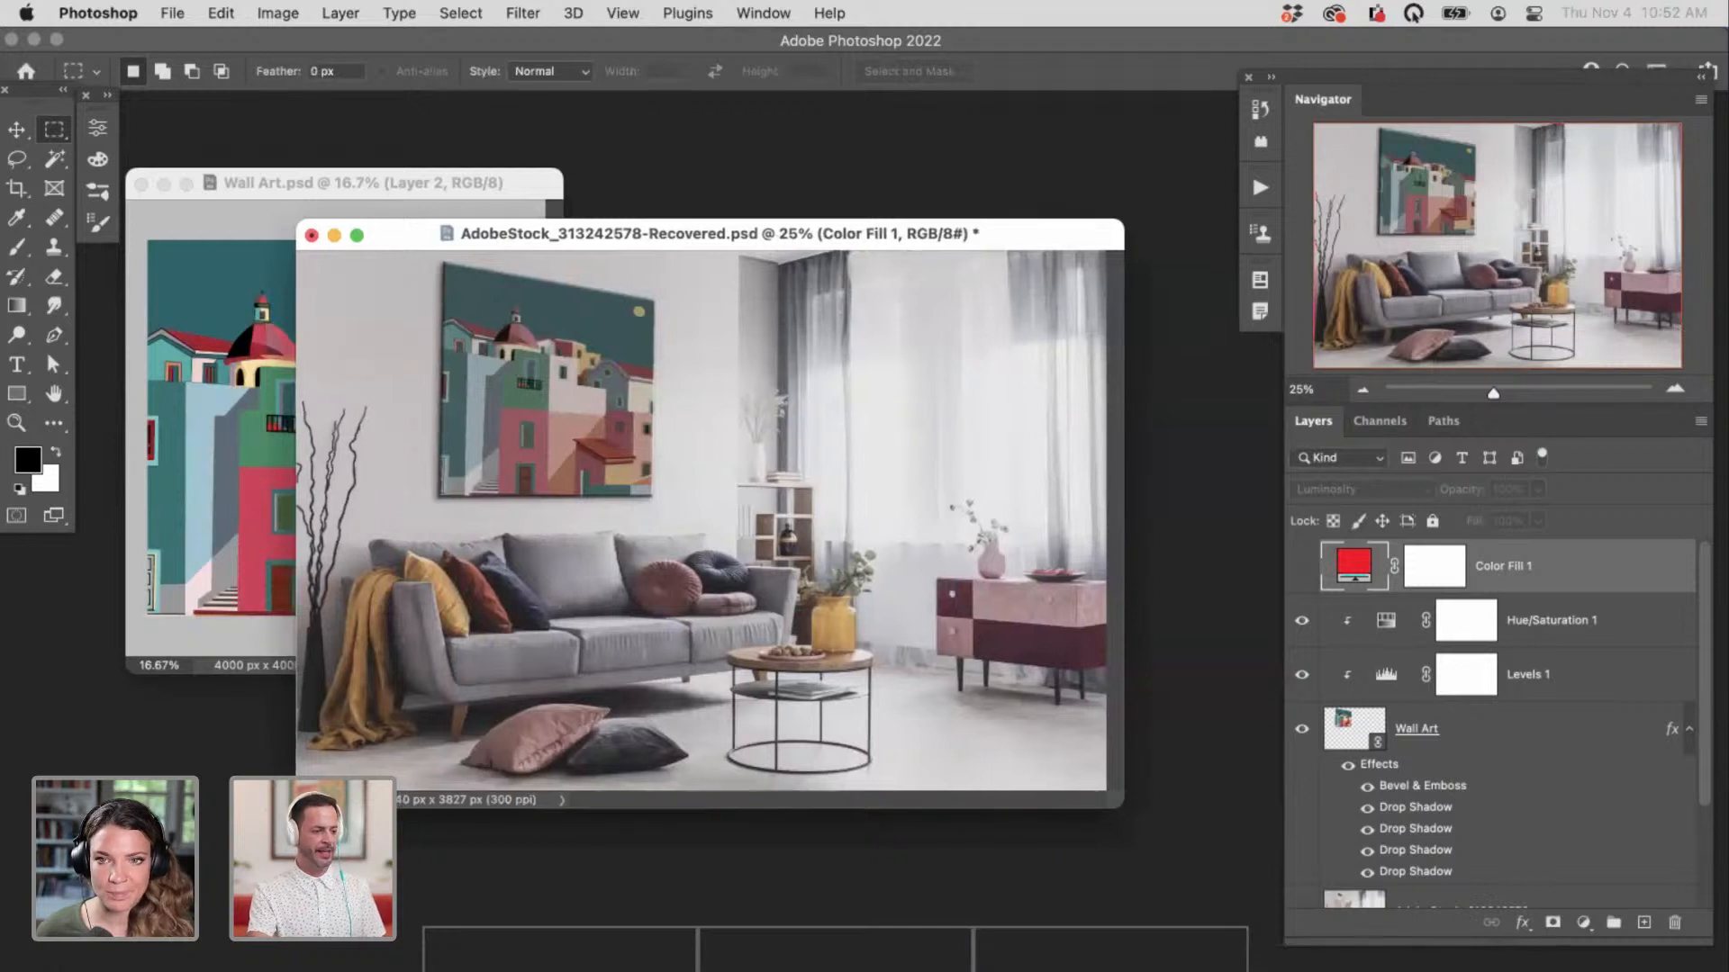
left_click_drag(630, 233, 695, 259)
left_click_drag(361, 182, 385, 131)
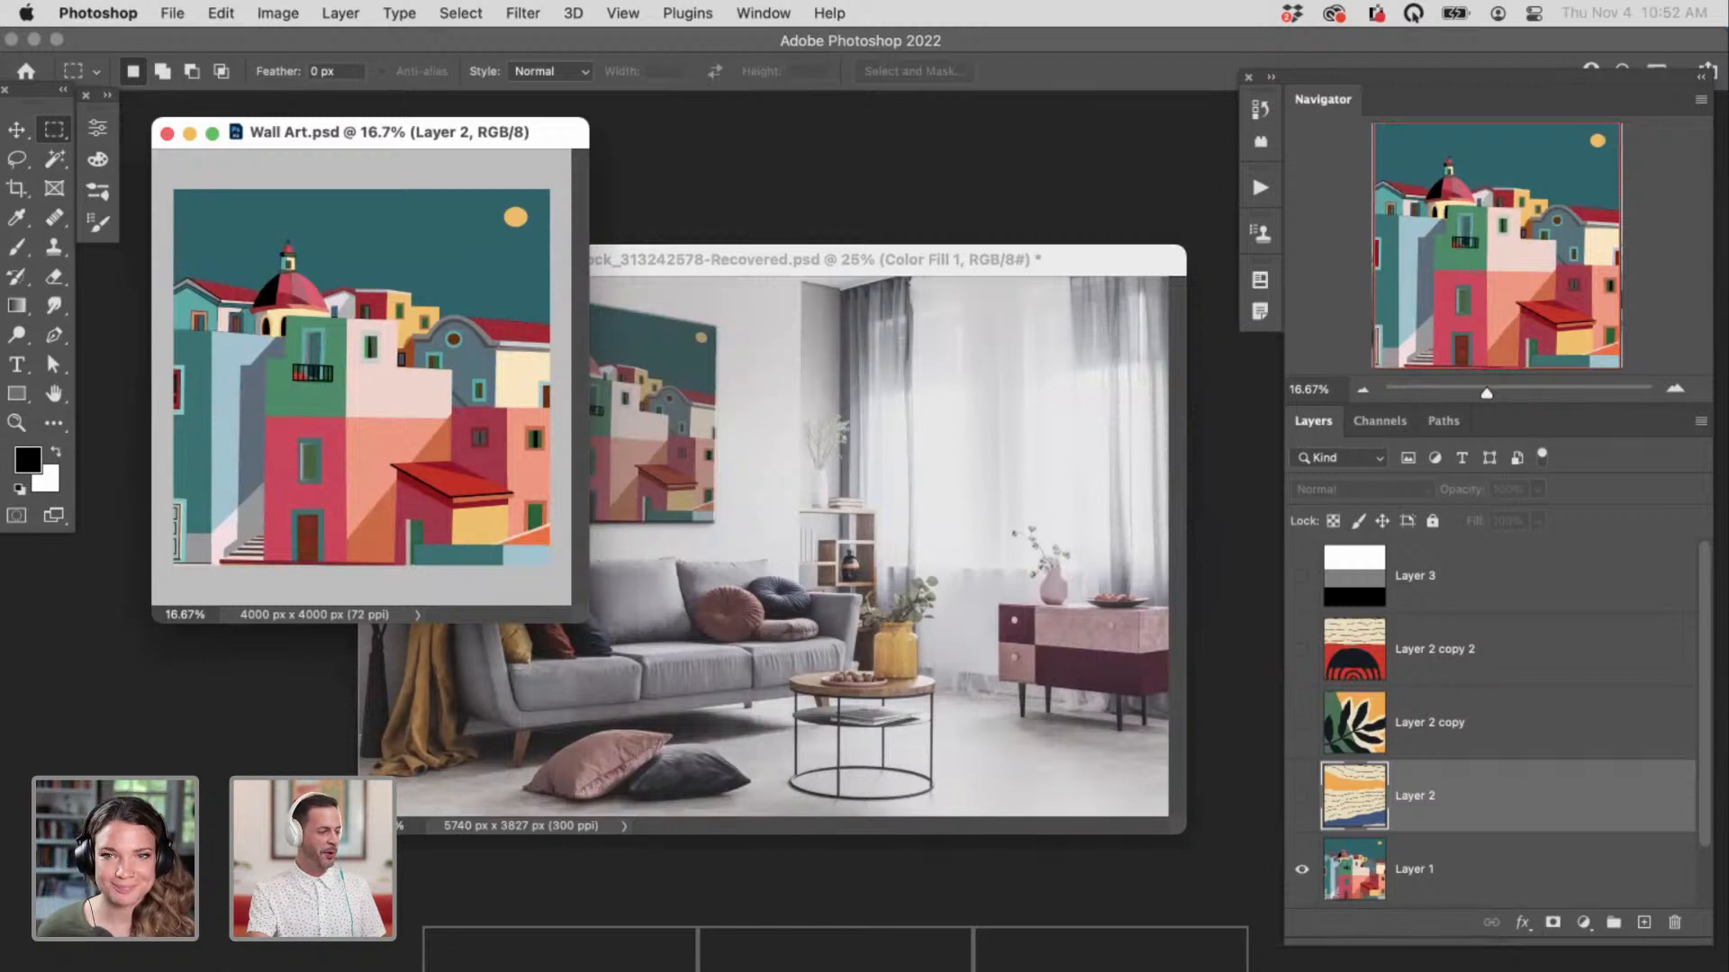
key("super+minus")
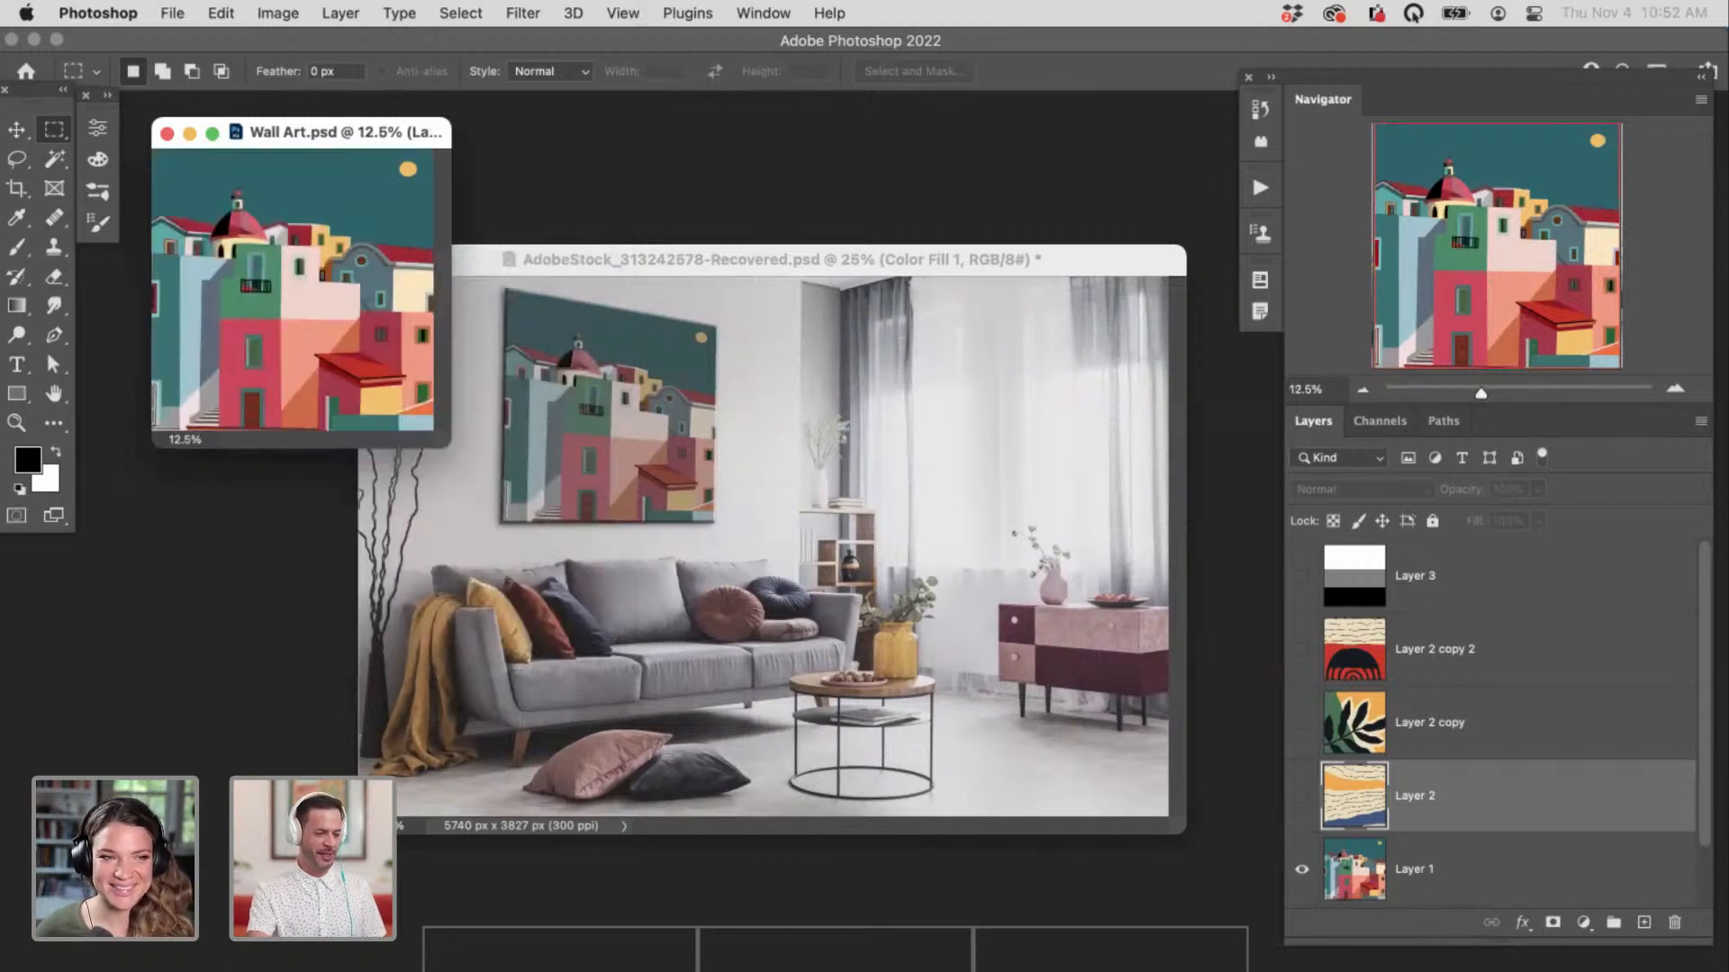
Step: Show Layer 2 copy 2 in Wall Art.psd, check the updated artwork in the room photo, and hide the layer again
left_click(1302, 649)
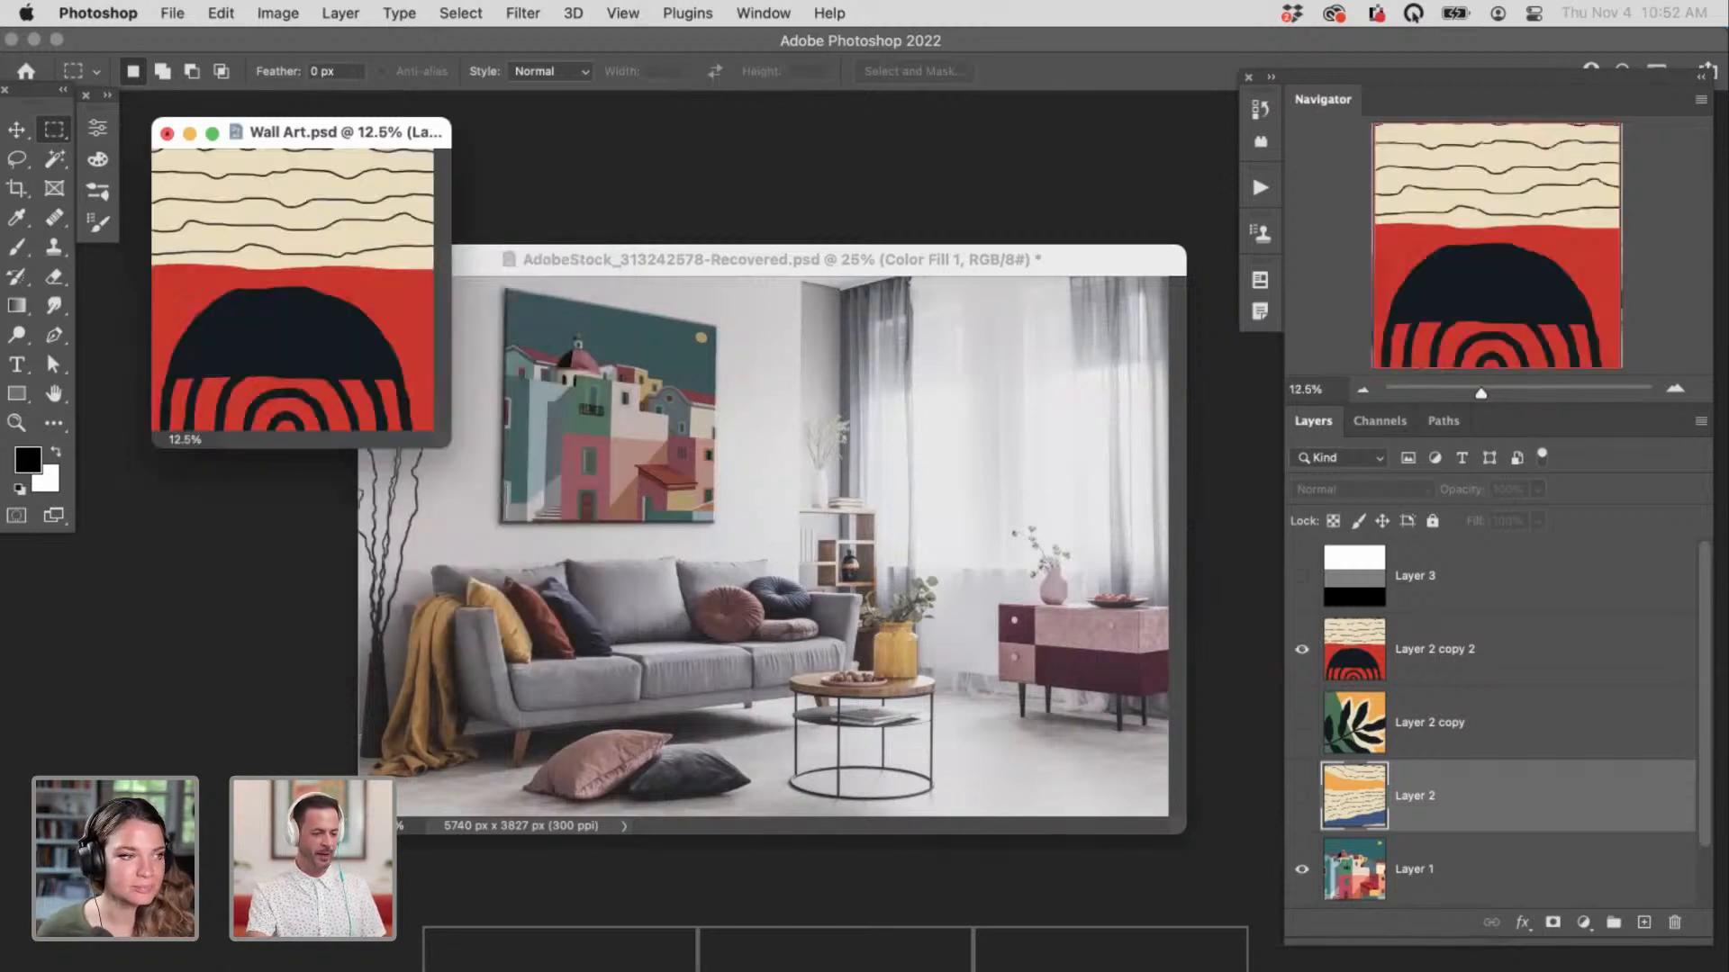
key("ctrl+Tab")
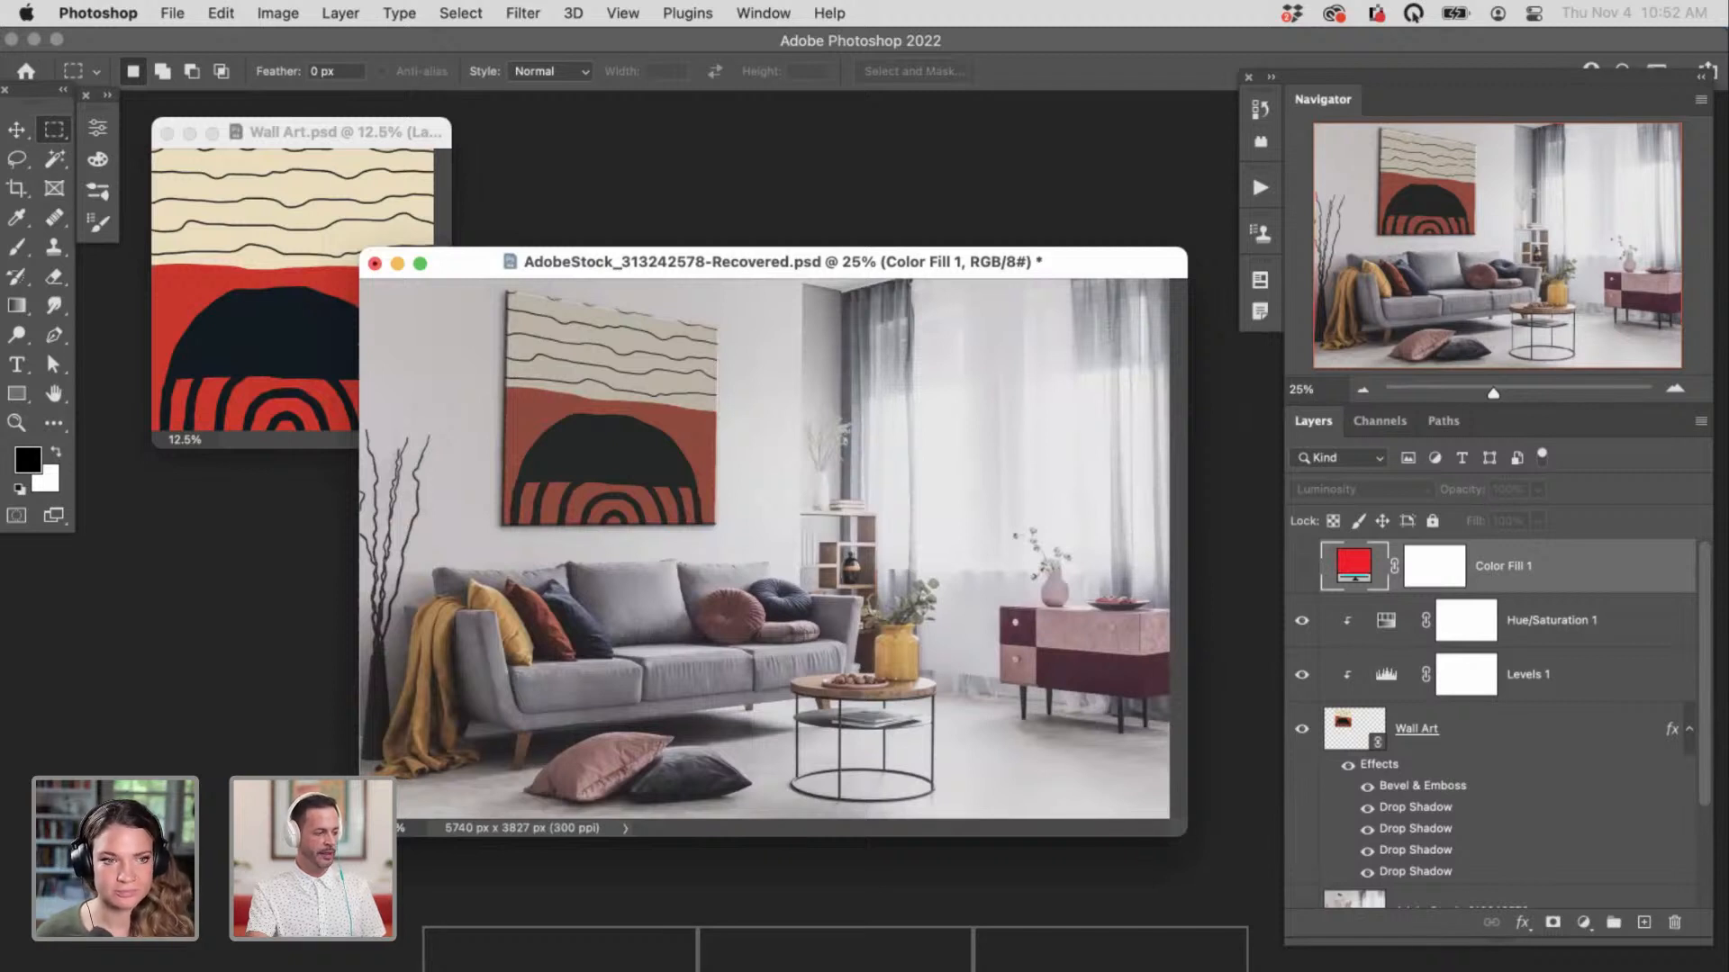
key("ctrl+Tab")
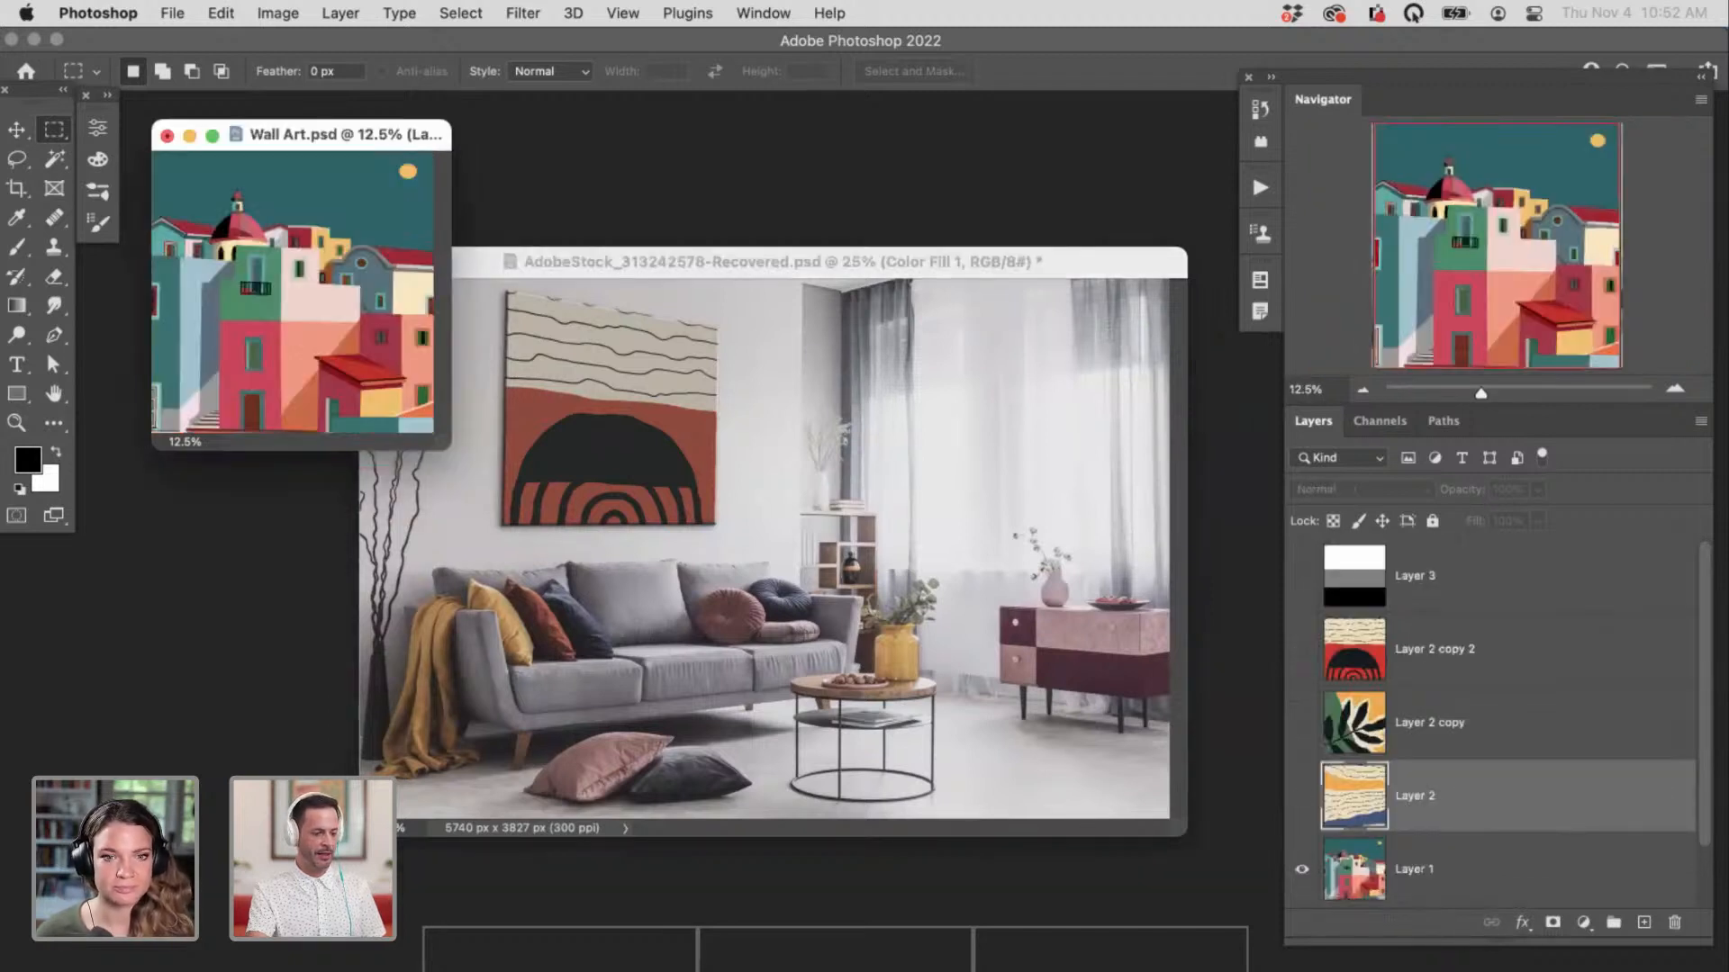
Step: Show the Layer 2 artwork in Wall Art.psd, check it in the room photo, and switch back to the Layer 1 artwork
key("super+comma")
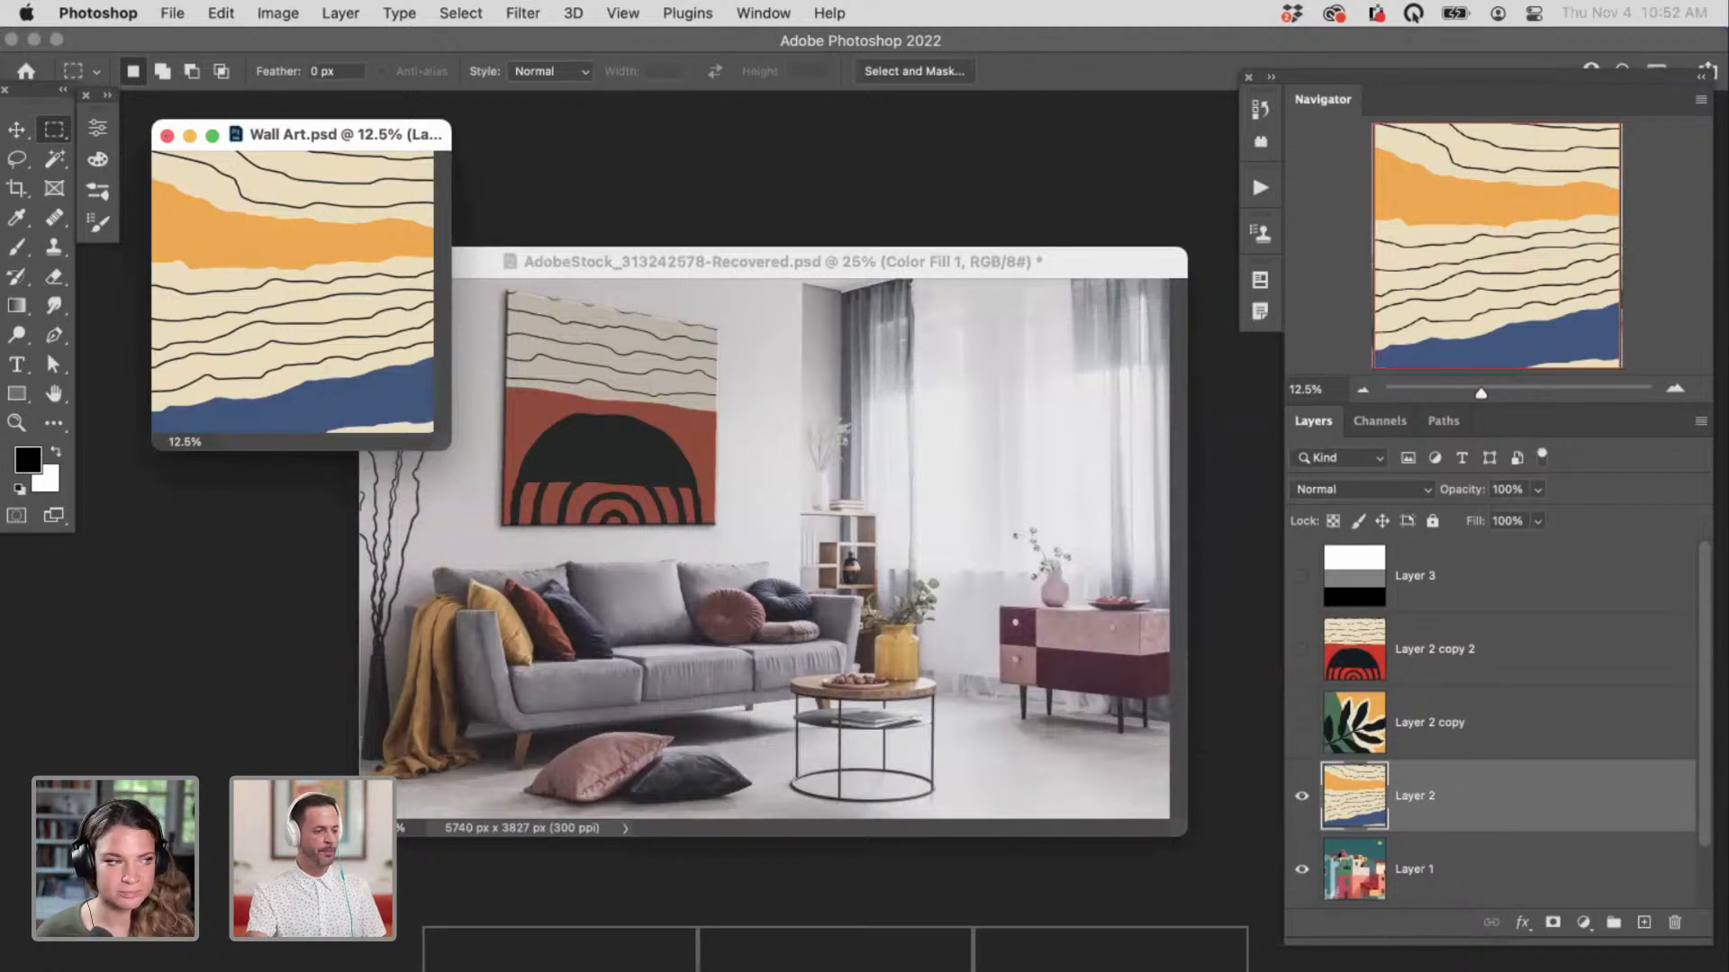
key("ctrl+Tab")
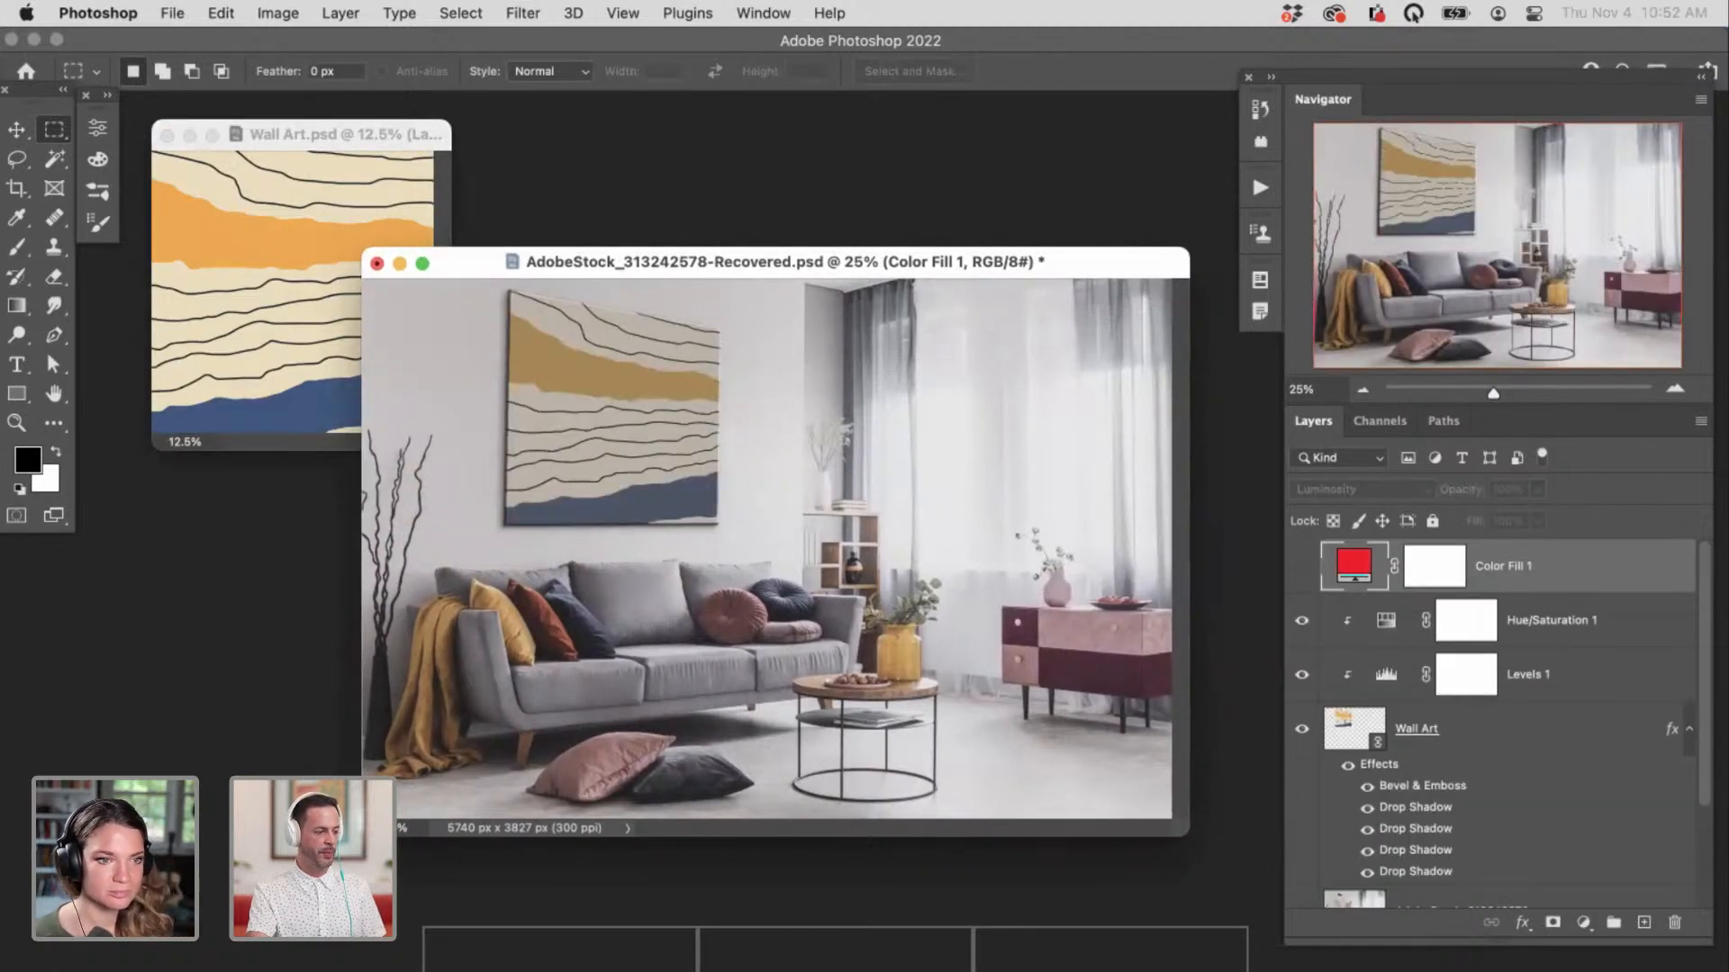
key("ctrl+Tab")
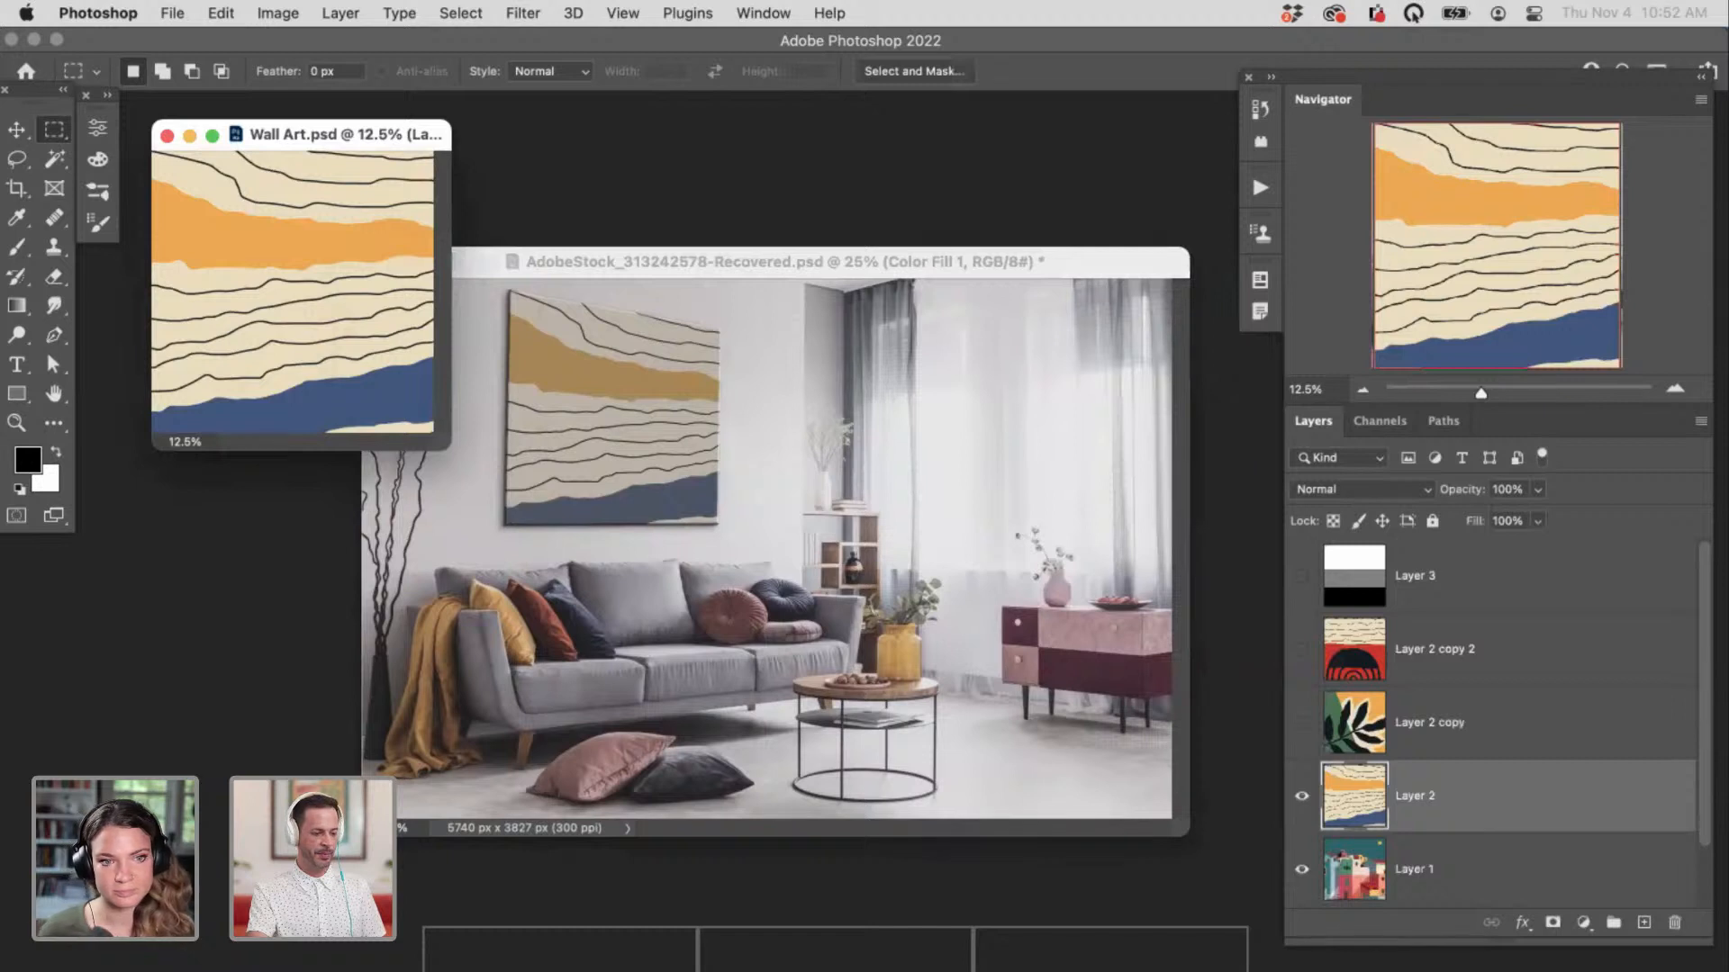
key("super+comma")
key("ctrl+Tab")
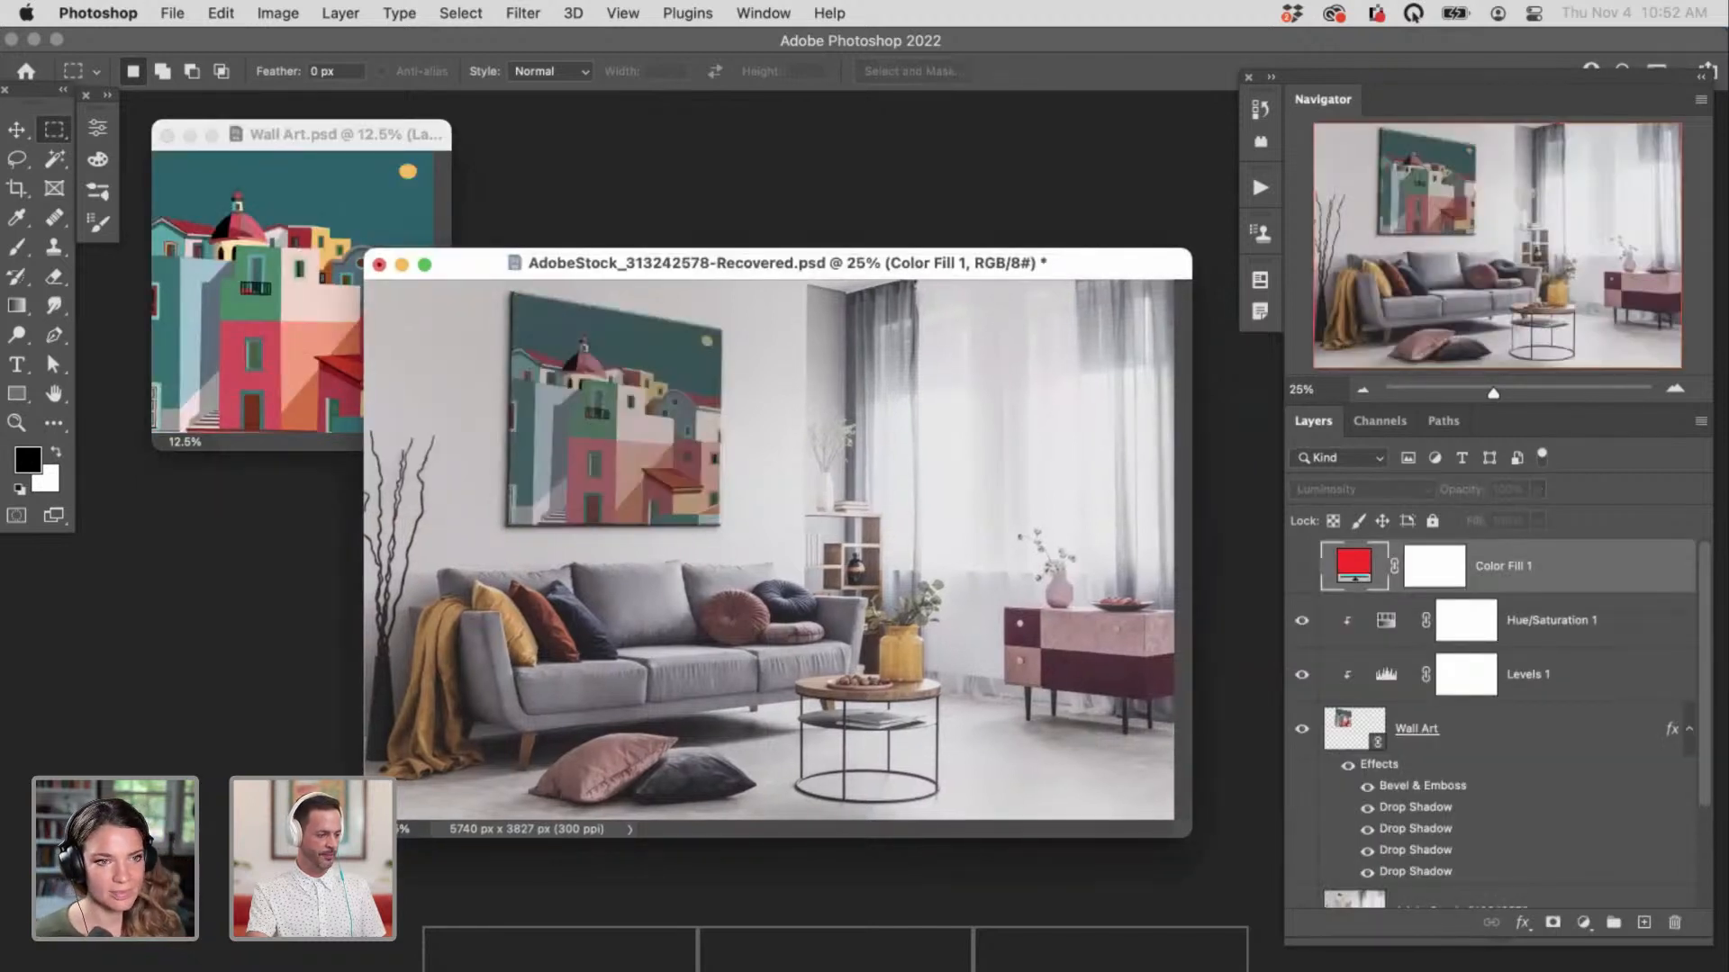
Step: Examine the finished room composite enlarged in full-screen mode, and return to the floating document windows
key("f")
scroll(684, 504, "up", 5)
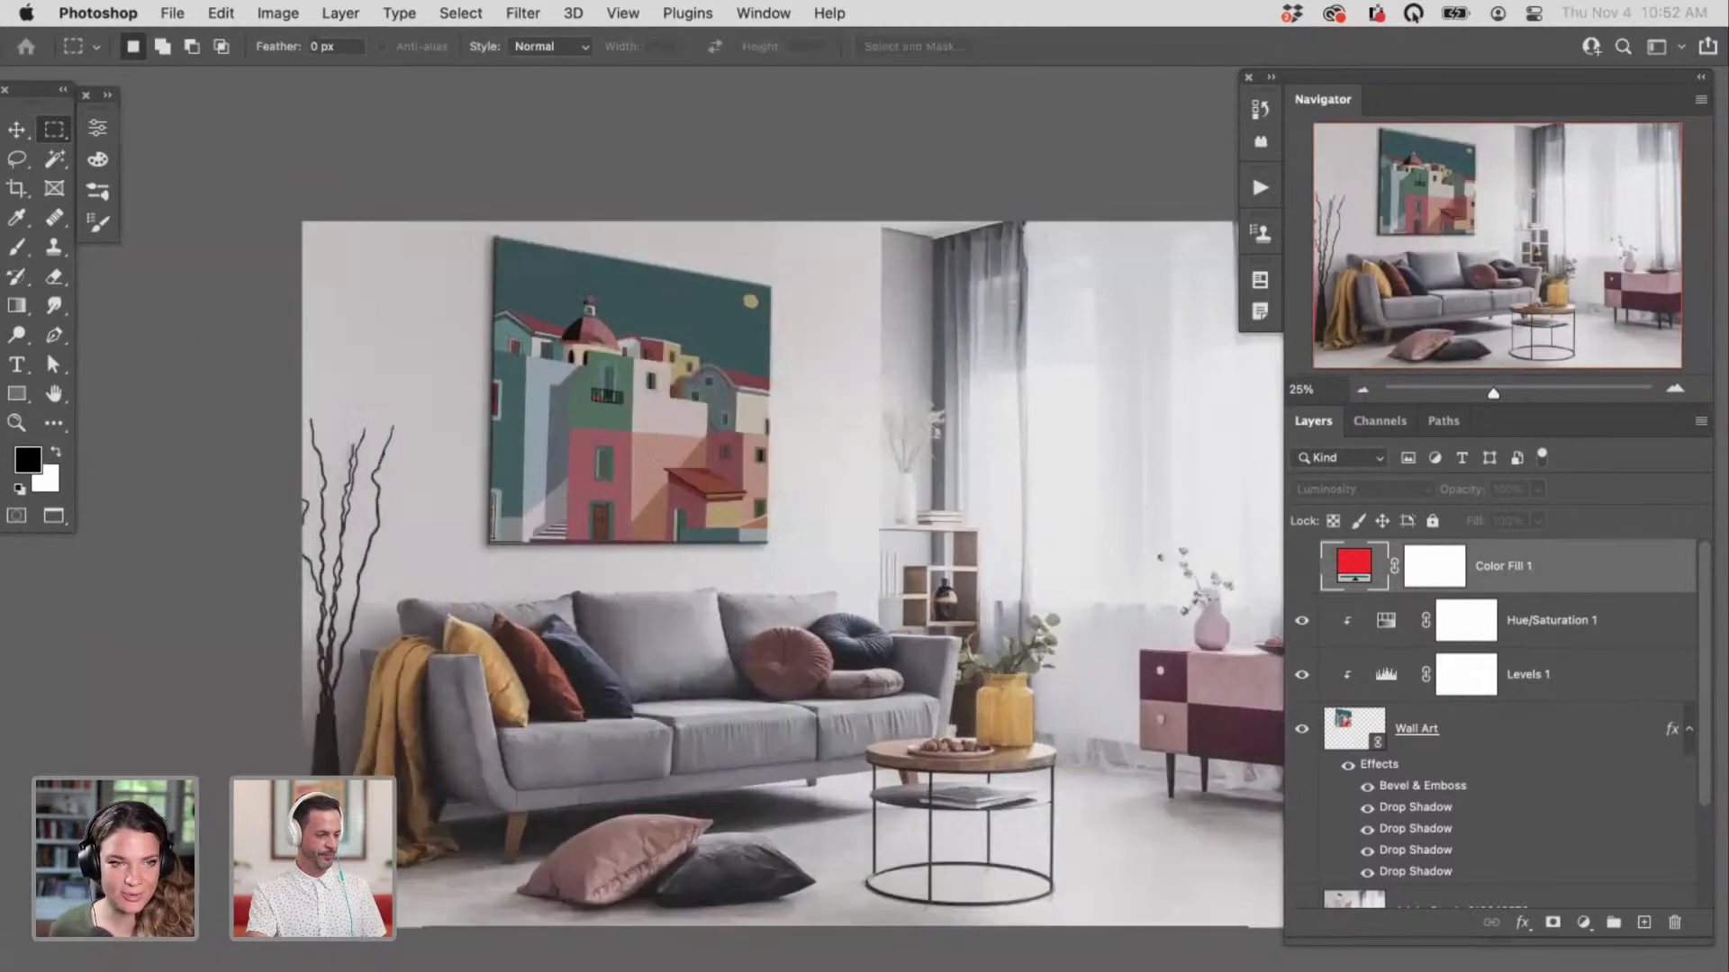
scroll(685, 504, "down", 2)
scroll(684, 504, "right", 3)
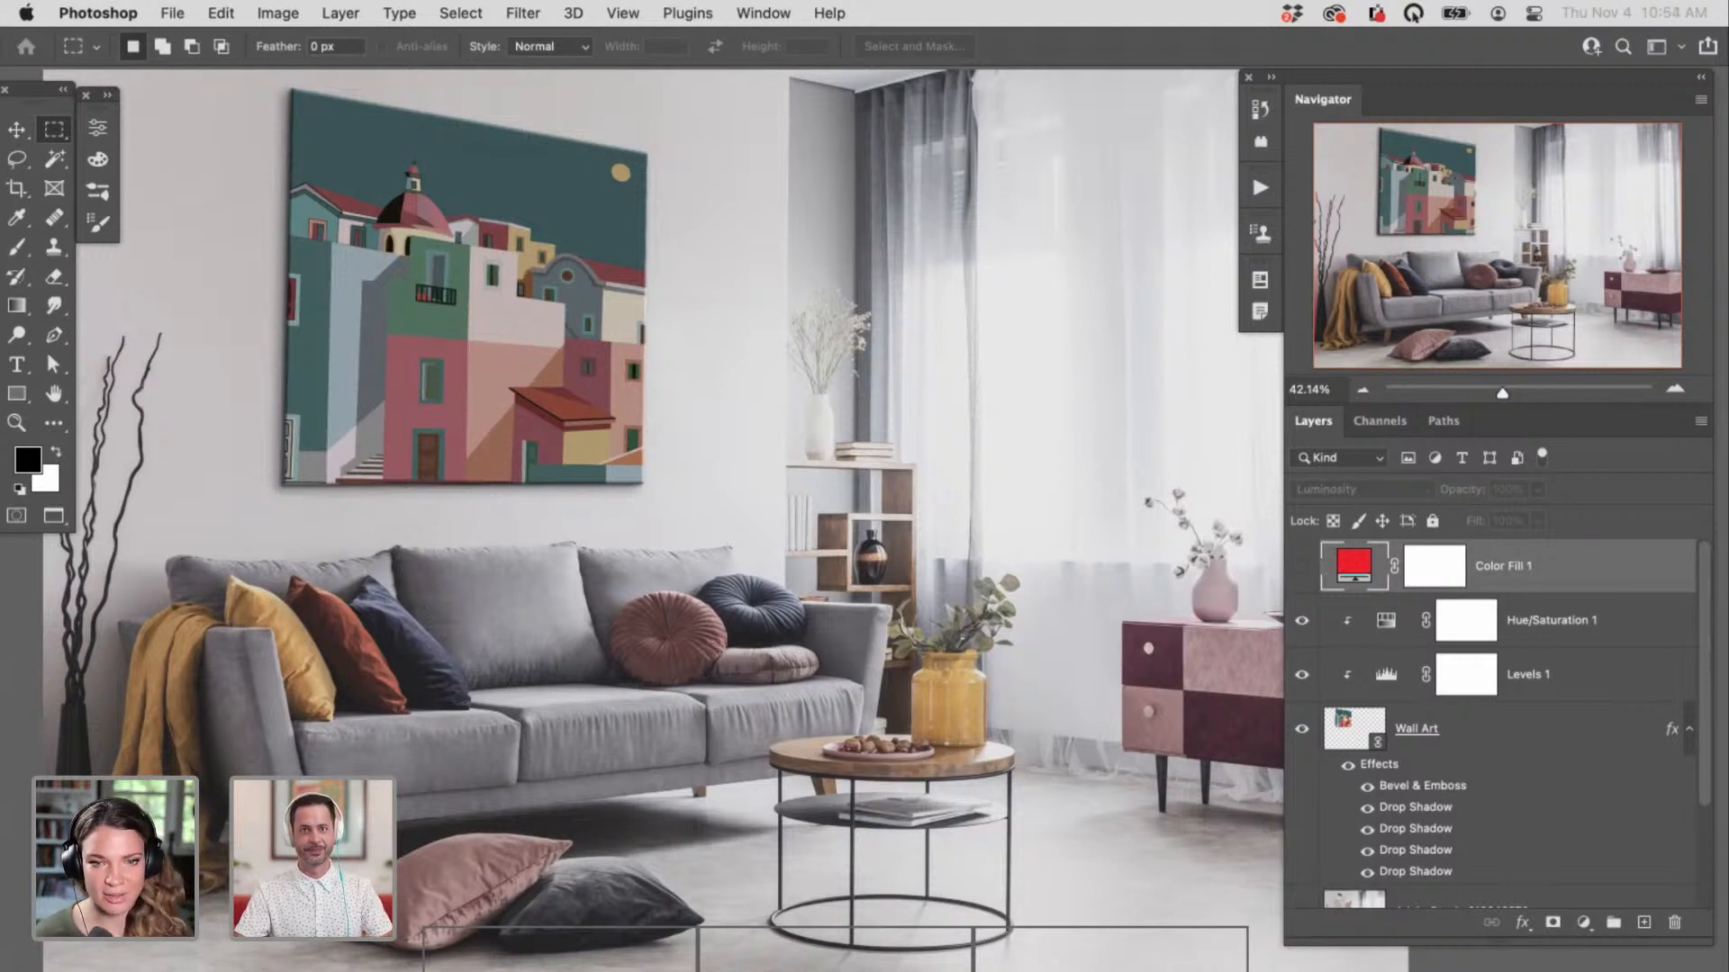
key("f")
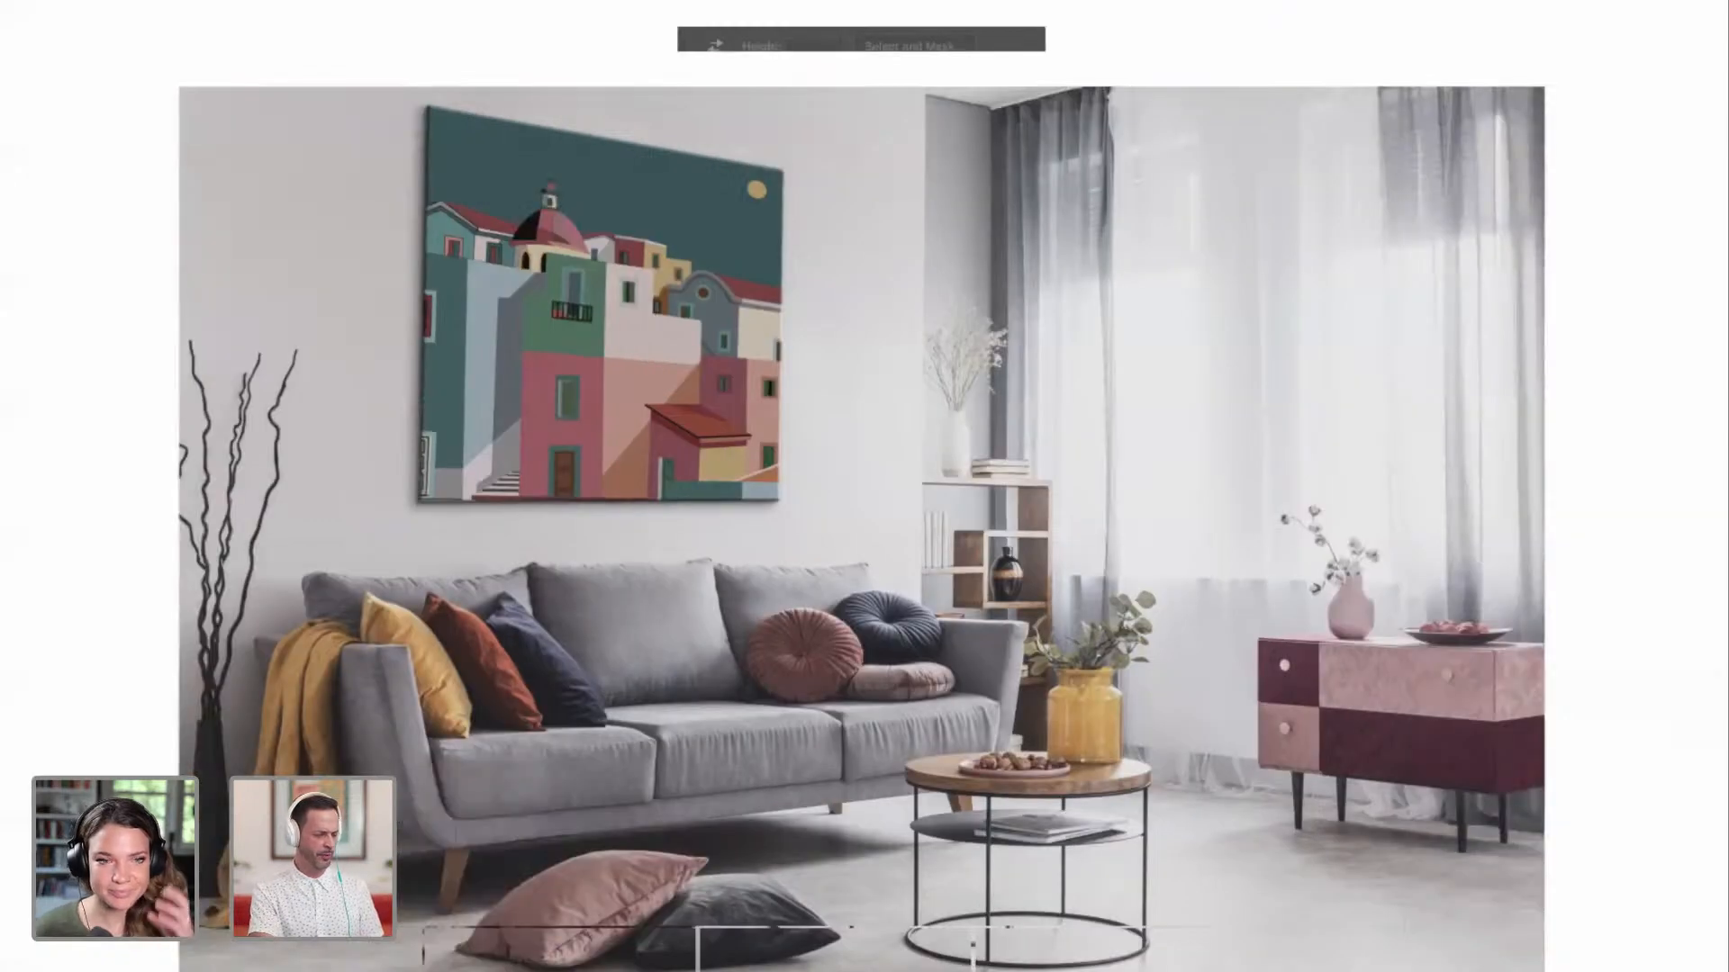
key("f")
Step: Set both documents to 16.67% zoom and place the room photo beside Wall Art.psd without overlap
key("super+minus")
key("super+minus")
key("super+minus")
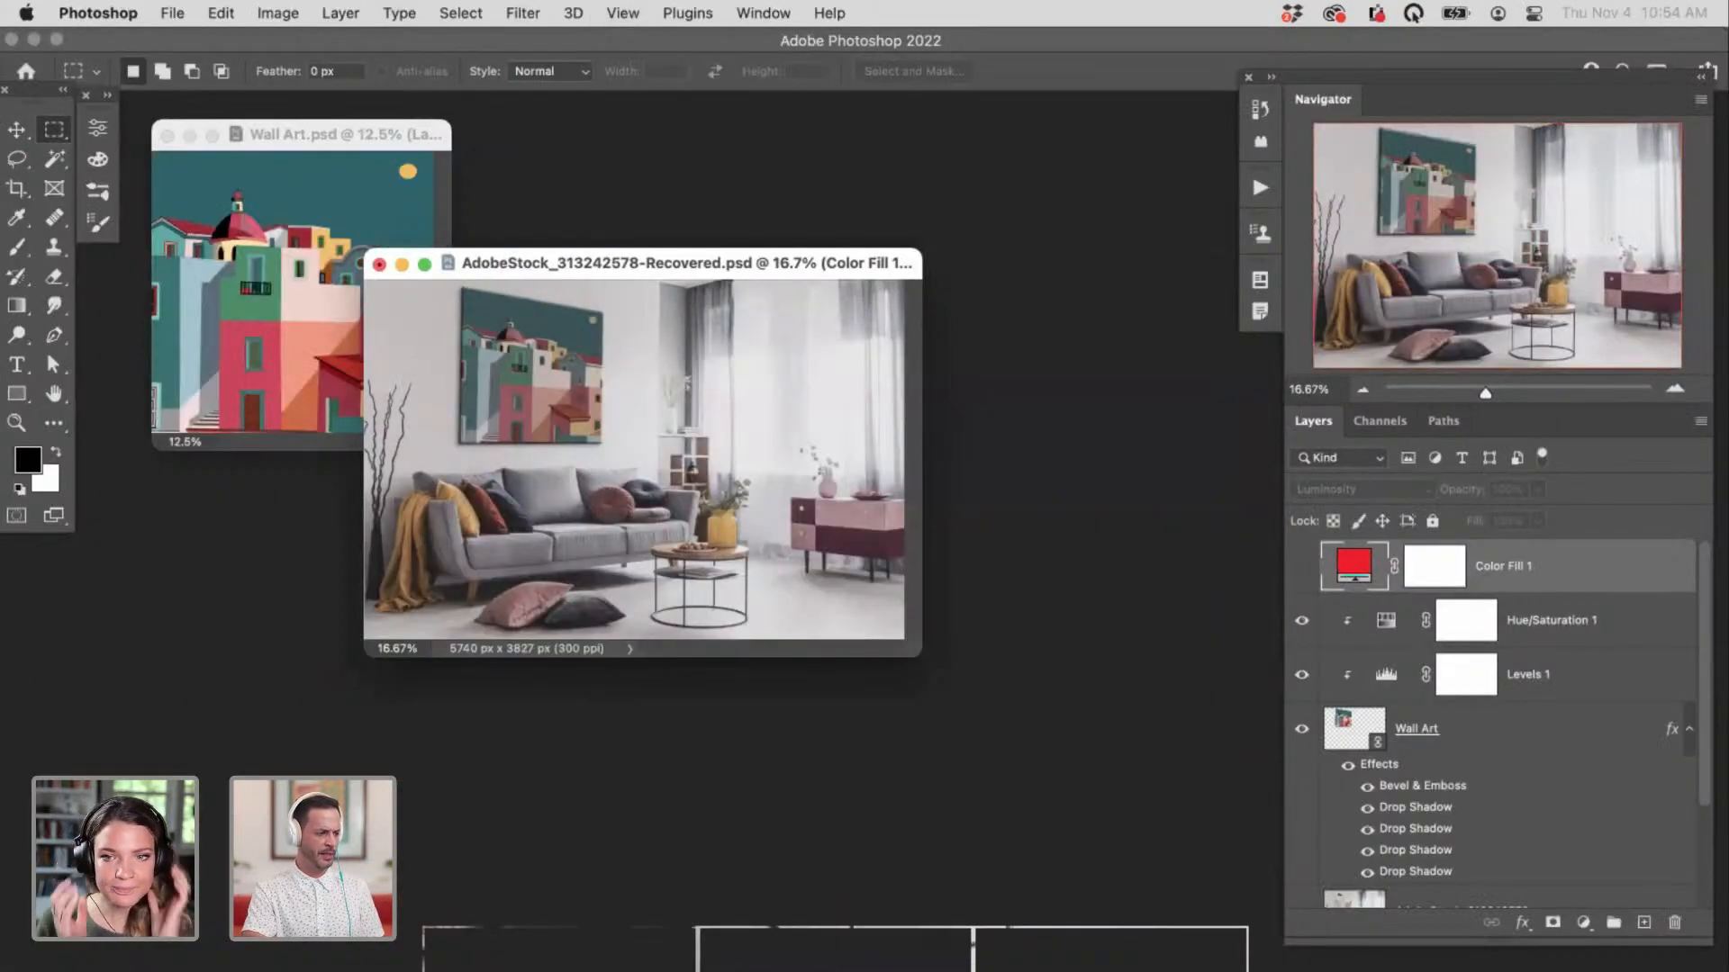
left_click(302, 135)
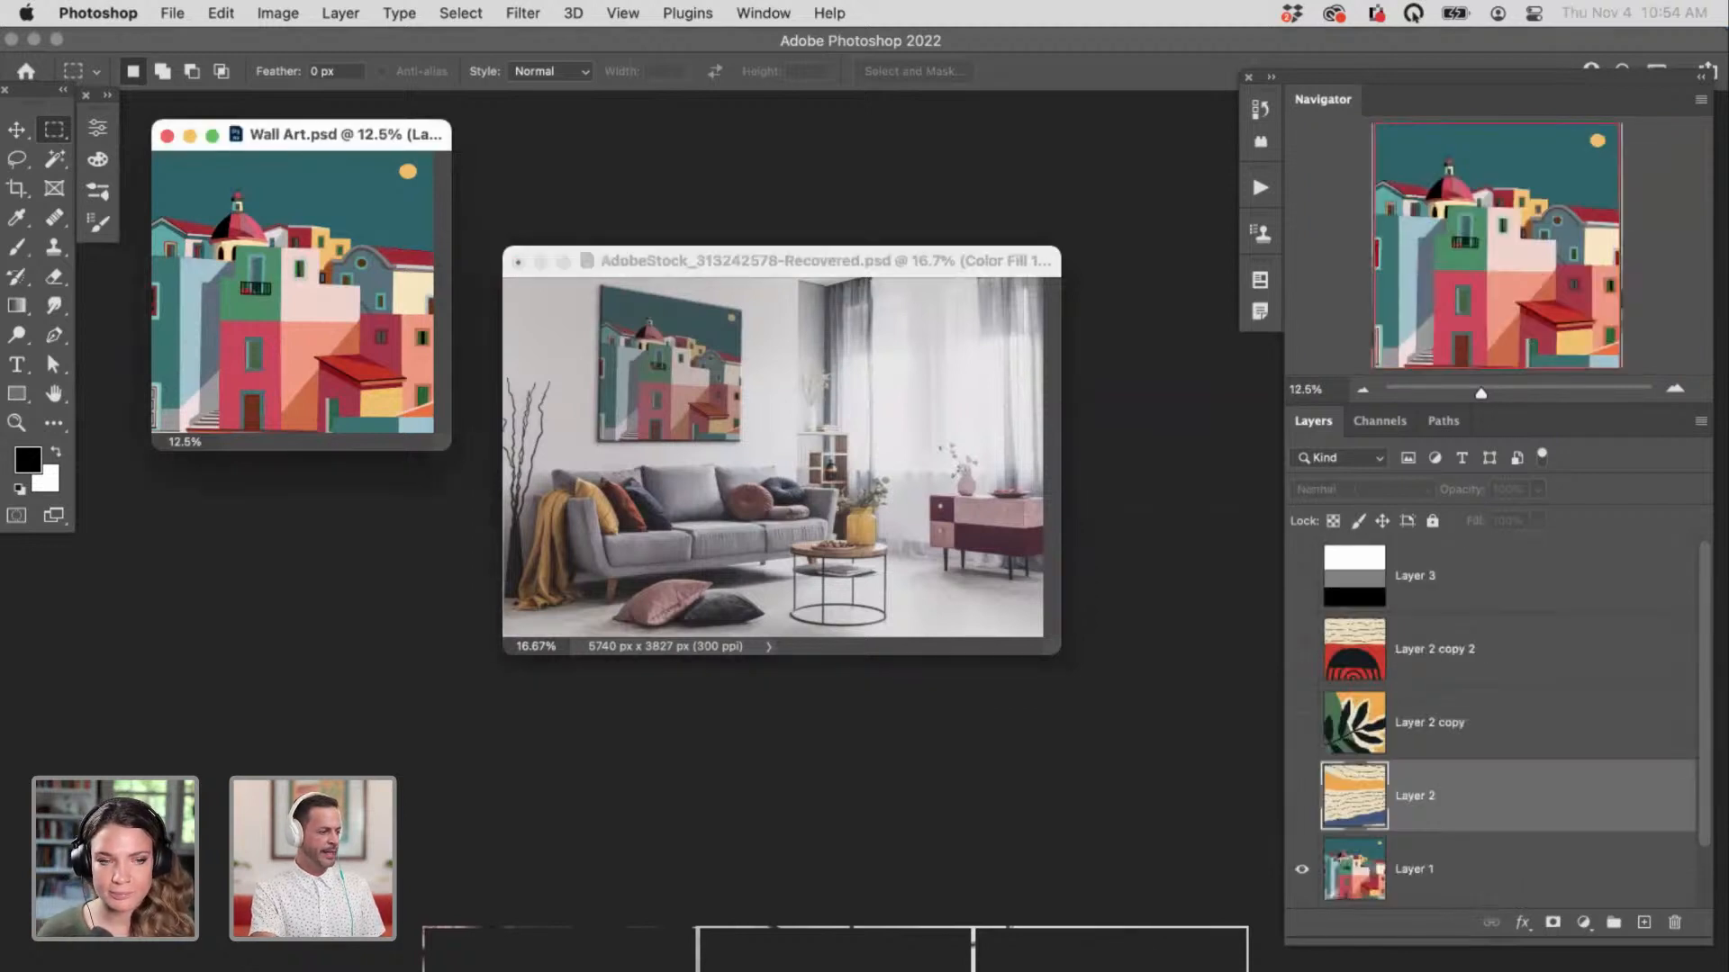
key("super+plus")
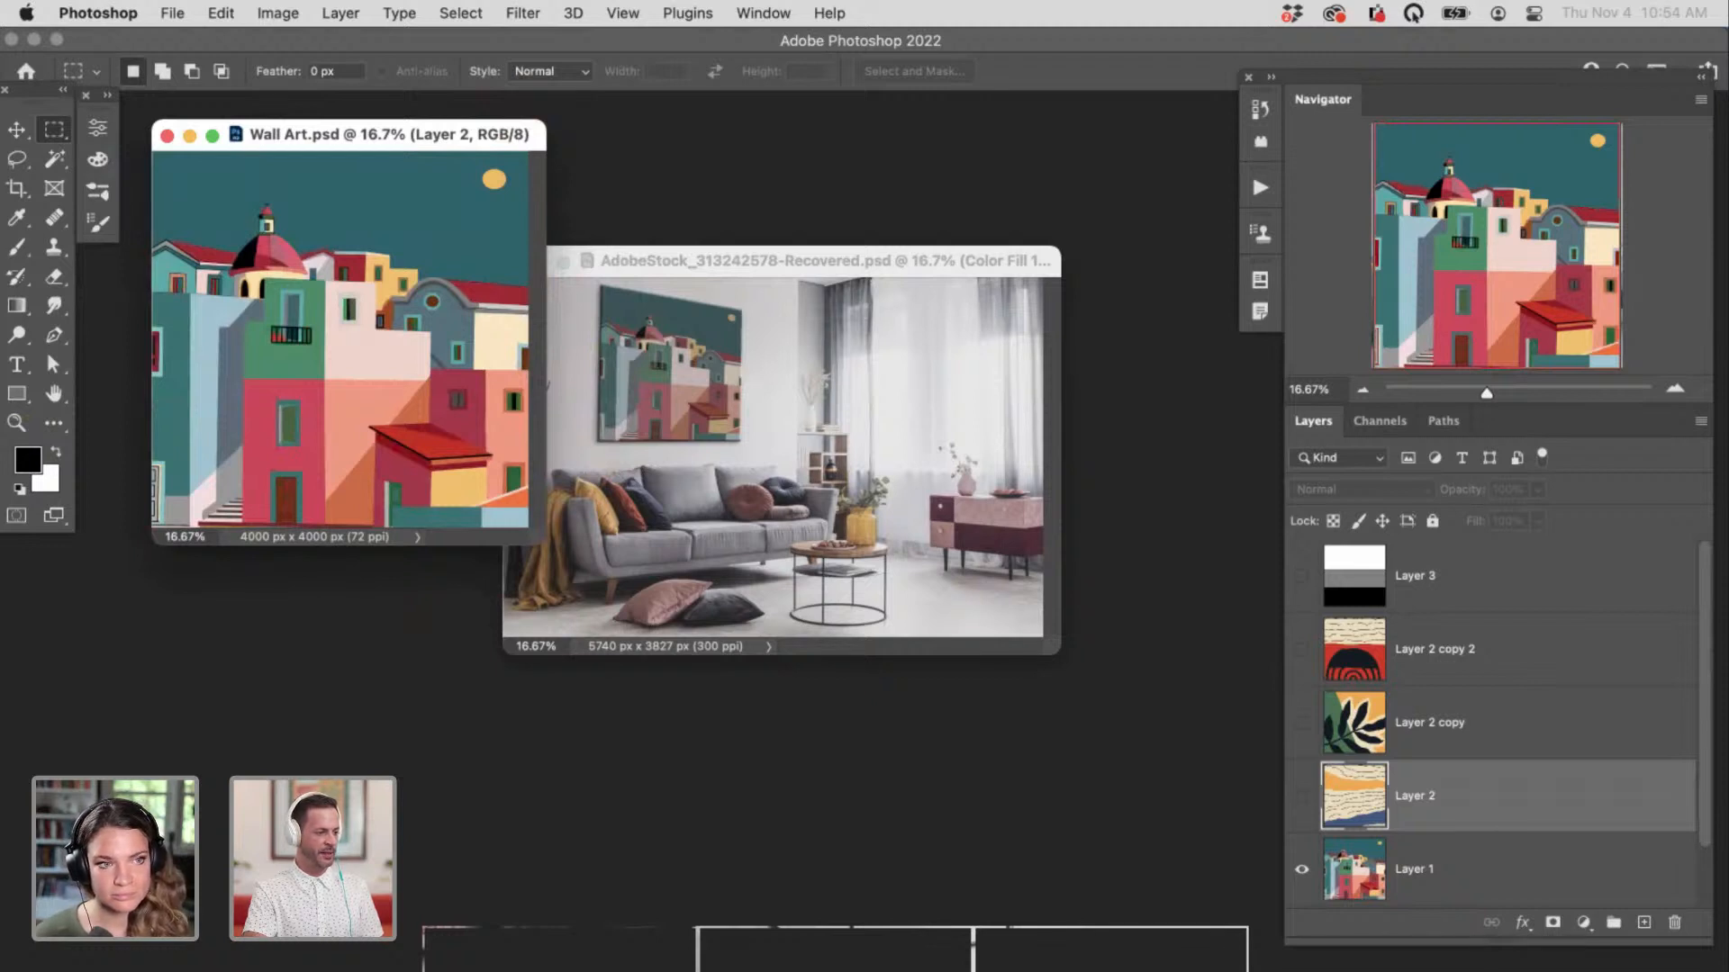
left_click_drag(774, 261, 857, 277)
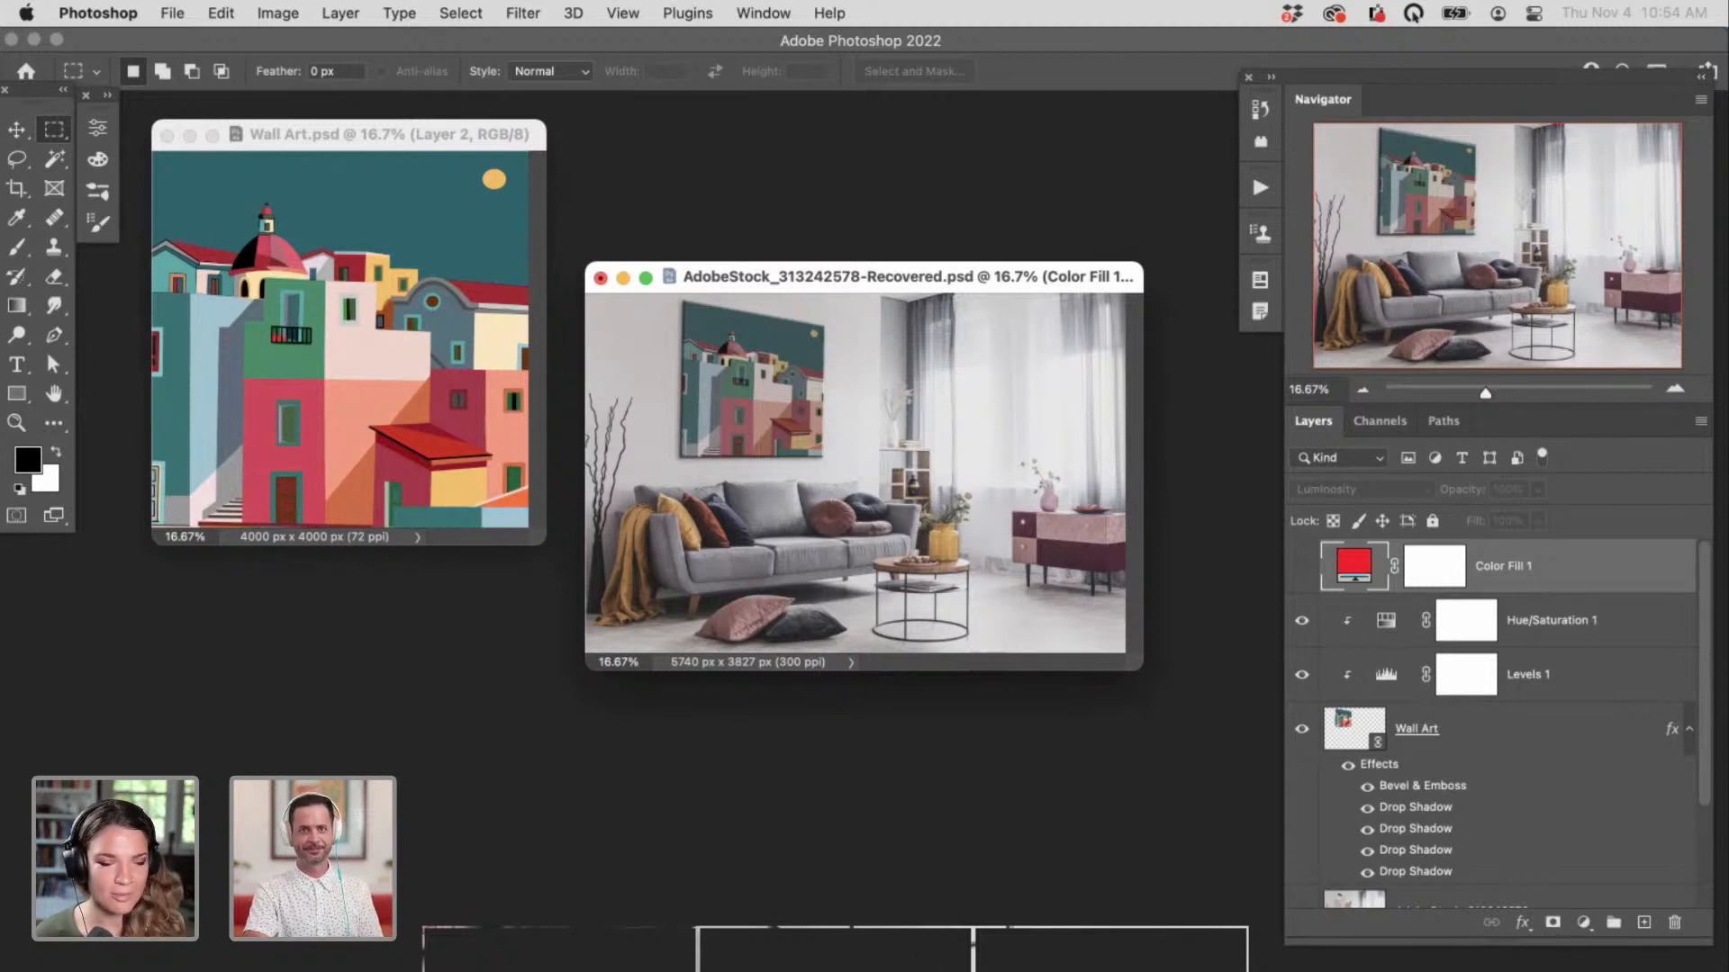
Step: Save the room composite and close both it and Wall Art.psd
key("super+s")
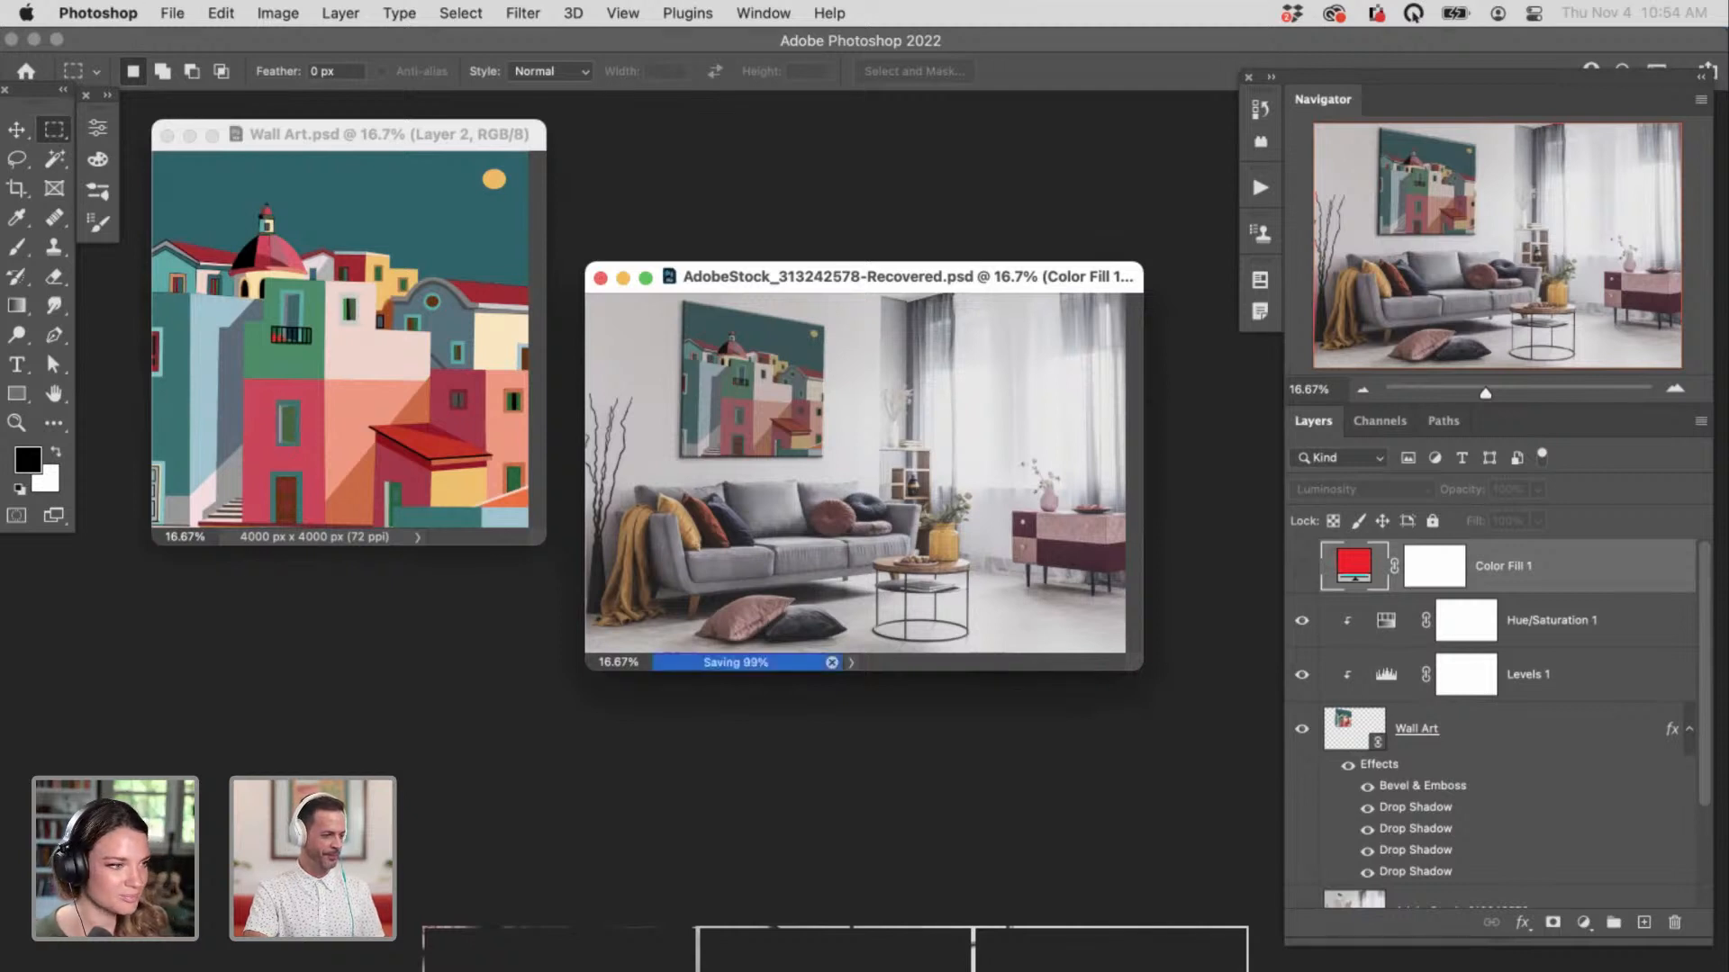
key("super+w")
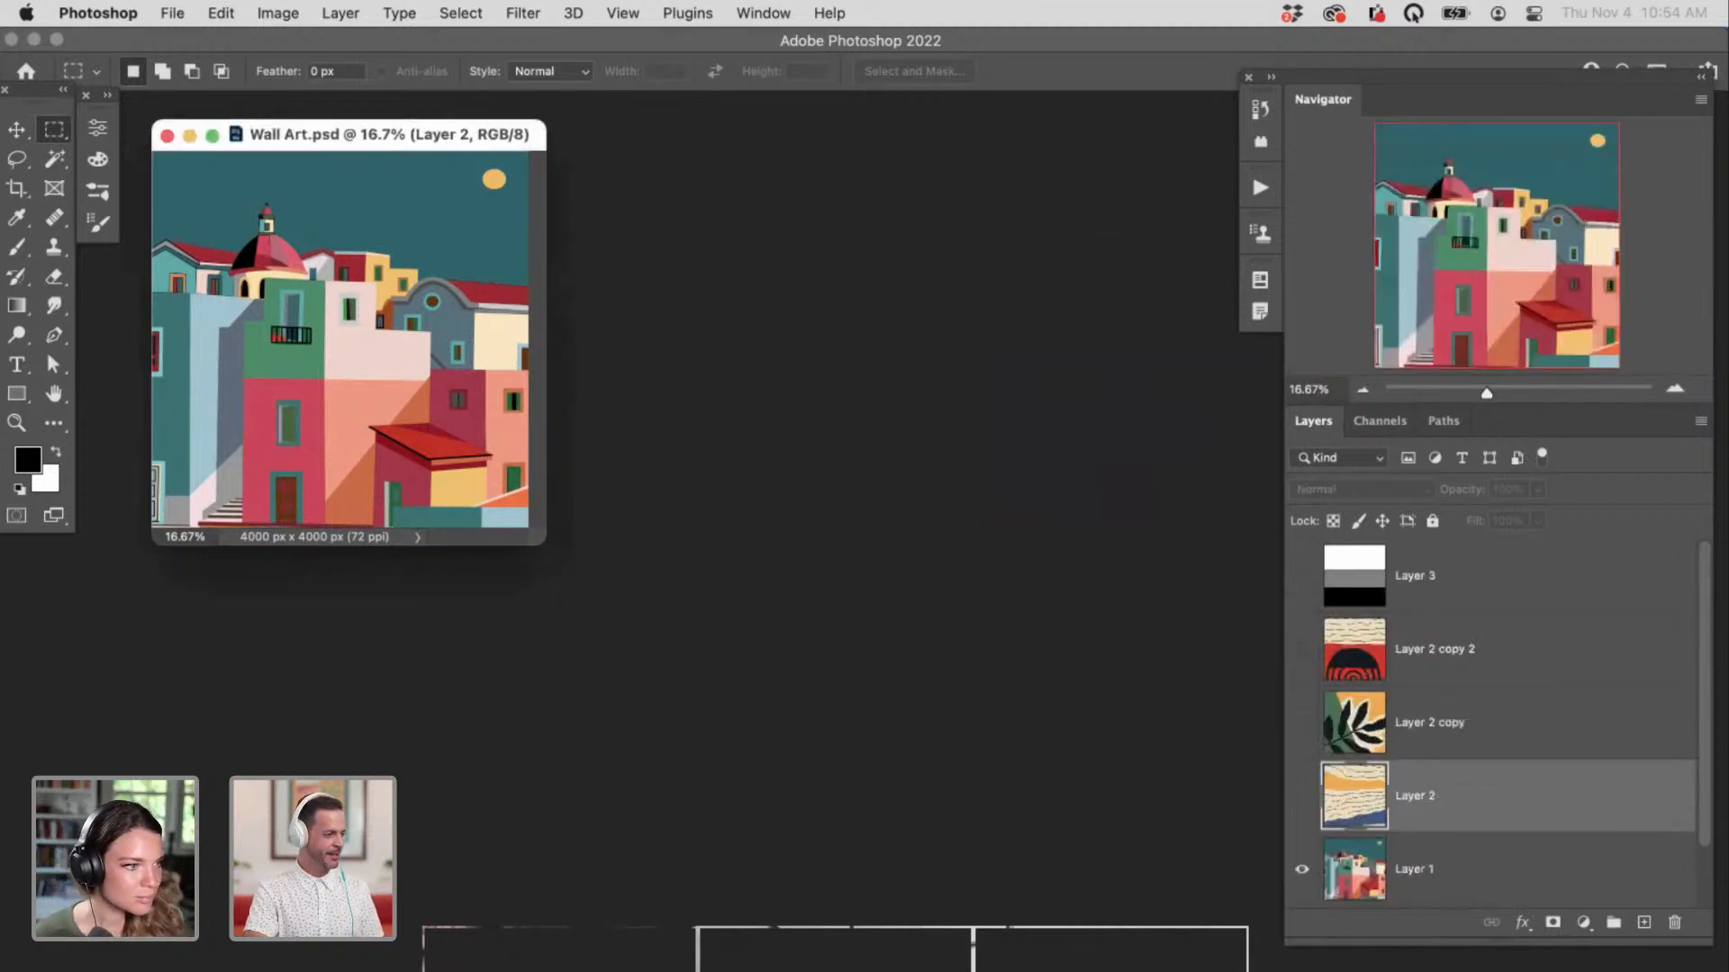
key("super+w")
Step: Open AdobeStock_314444197.jpeg and AdobeStock_422856345.jpeg together from the 02 Hello Summer sample images in the Day 02 - Practical Comp class folder
key("super+o")
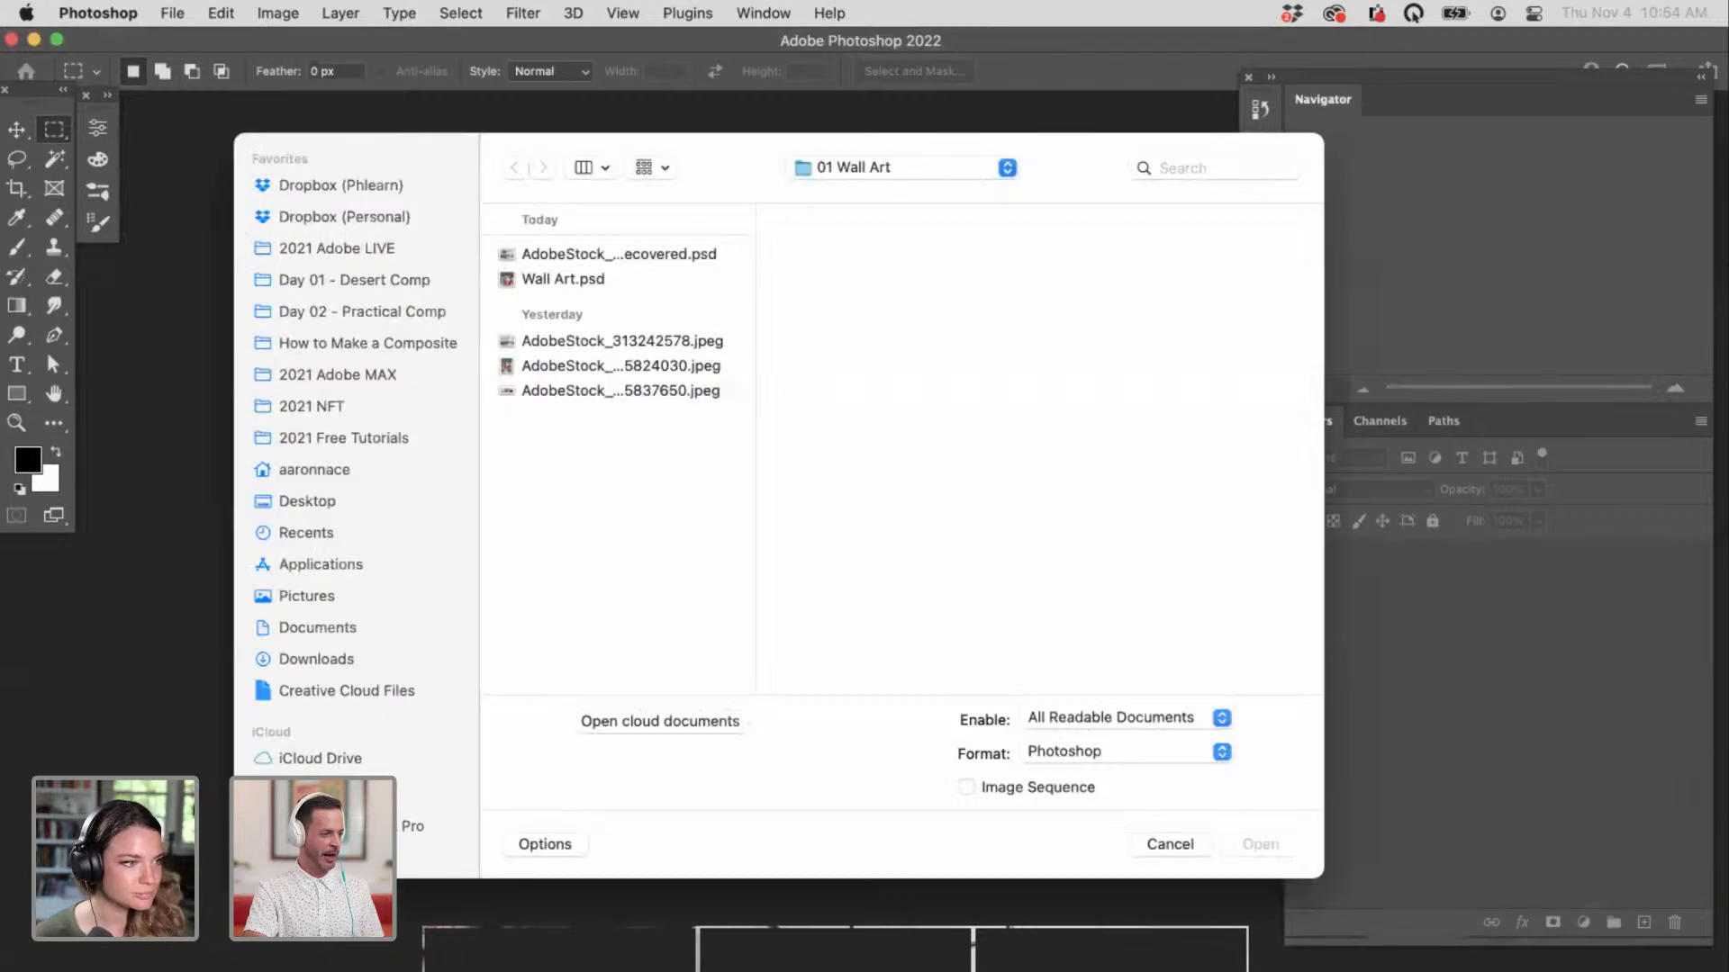
left_click(360, 311)
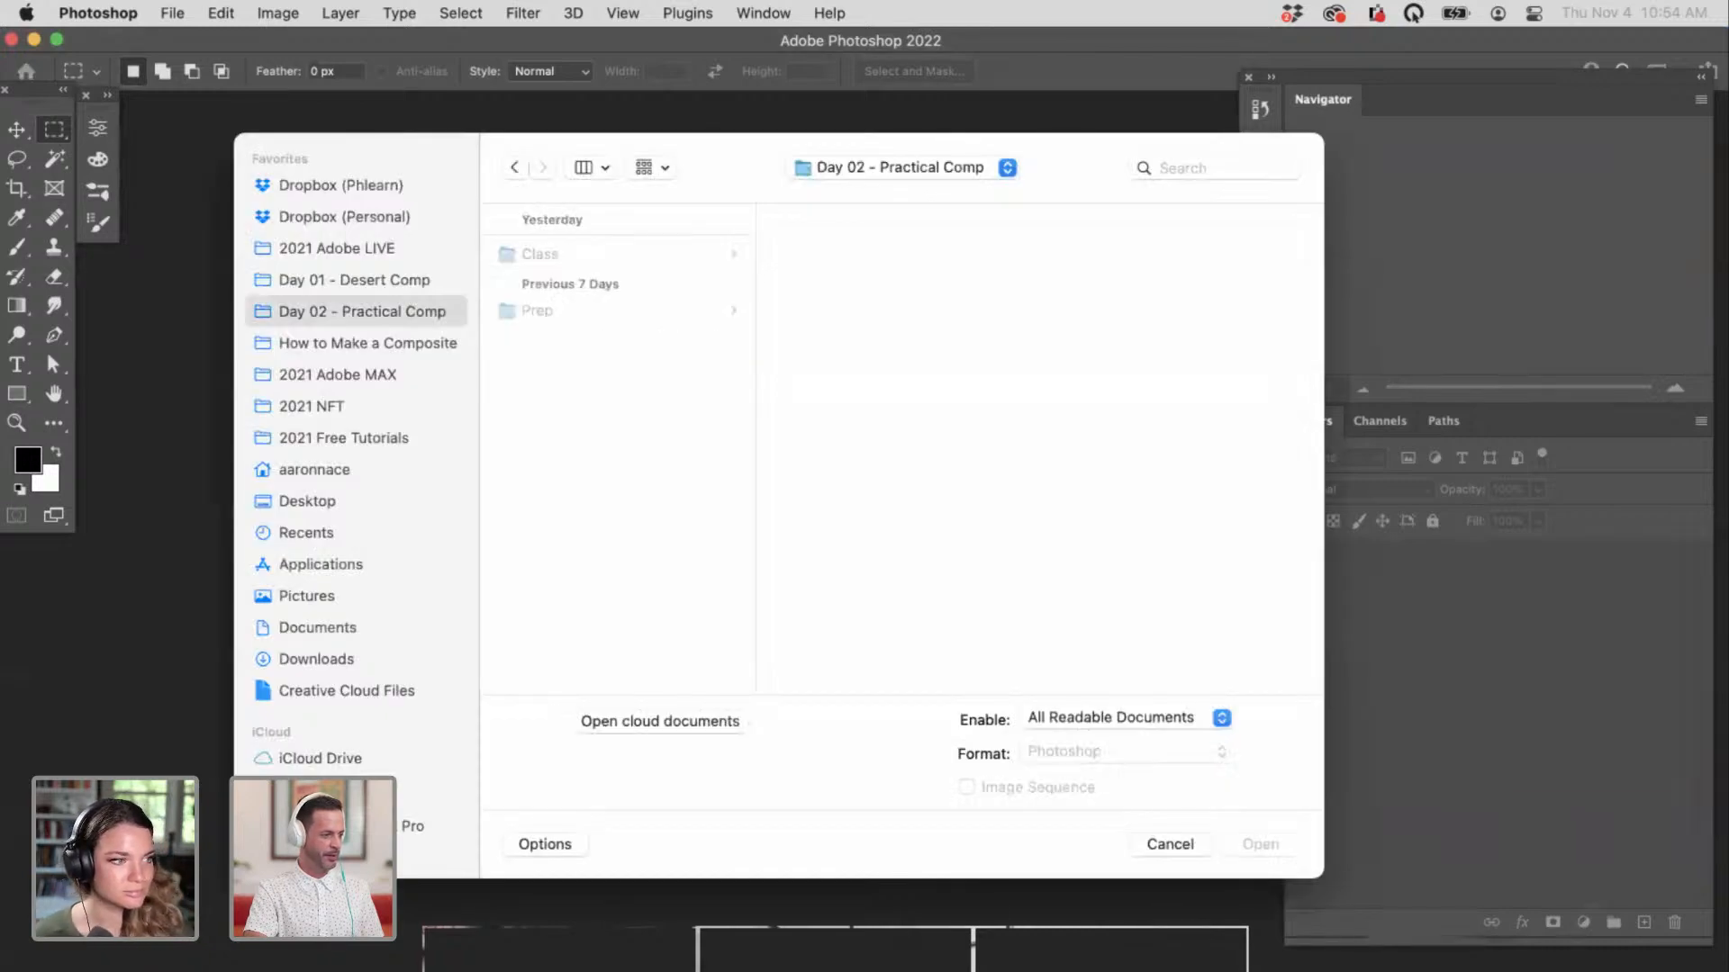
left_click(540, 253)
left_click(849, 278)
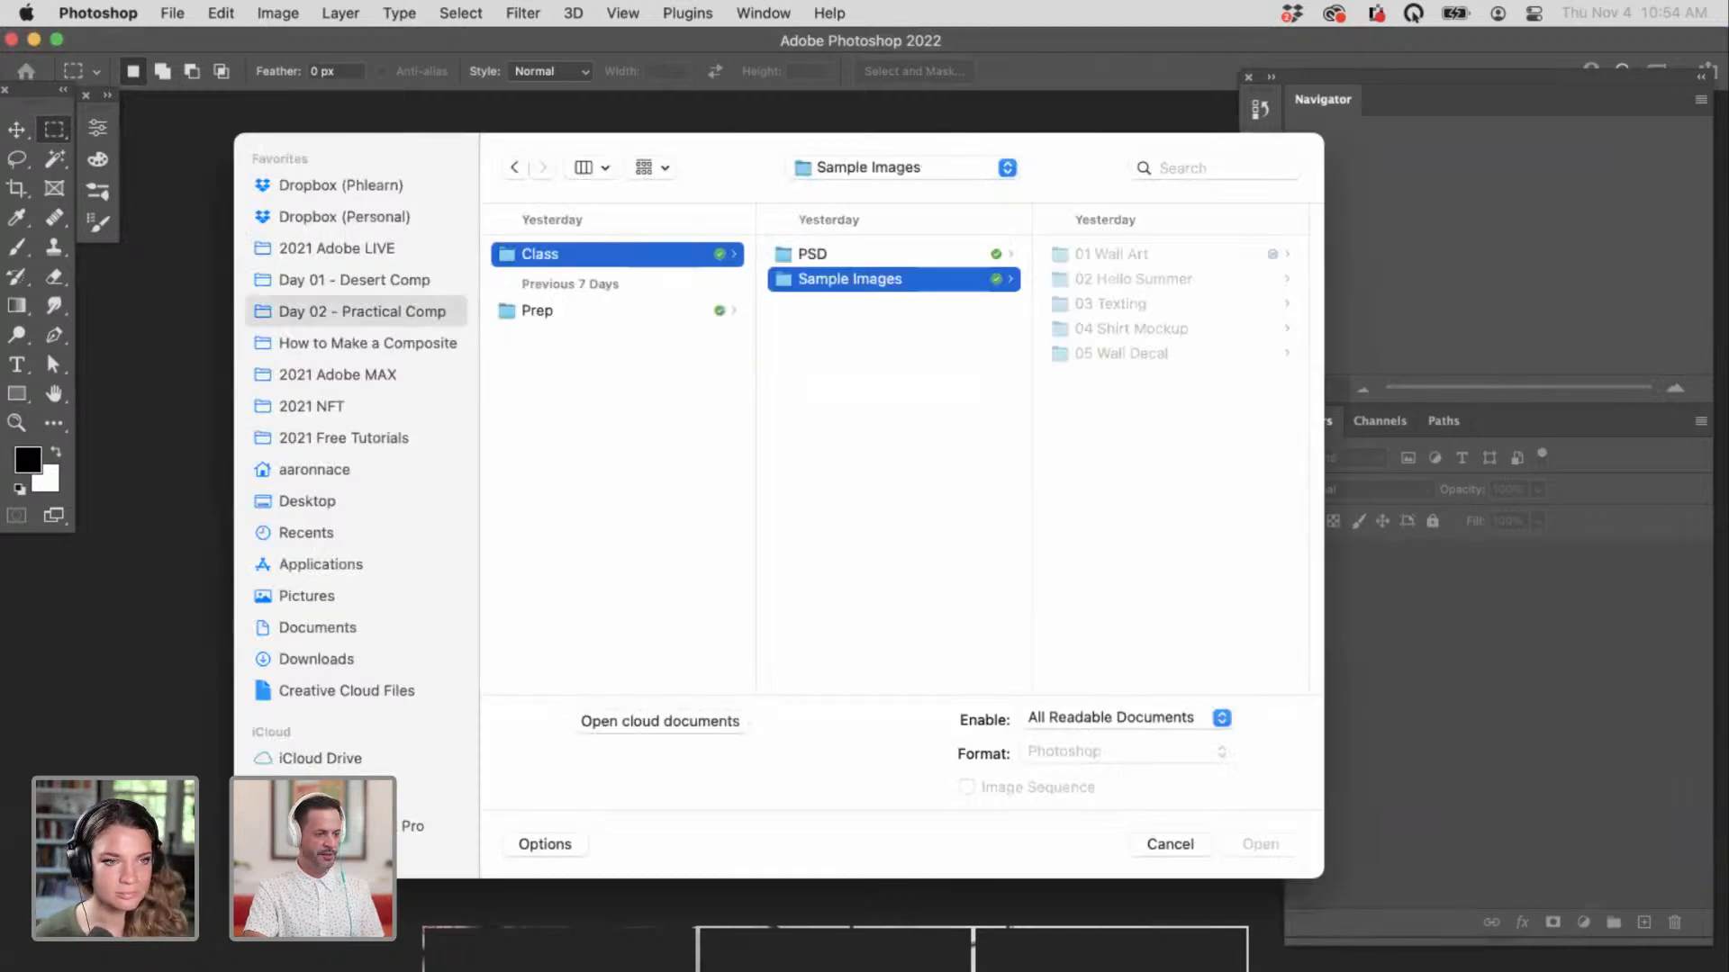
left_click(1132, 279)
left_click(1139, 255)
left_click(1139, 254)
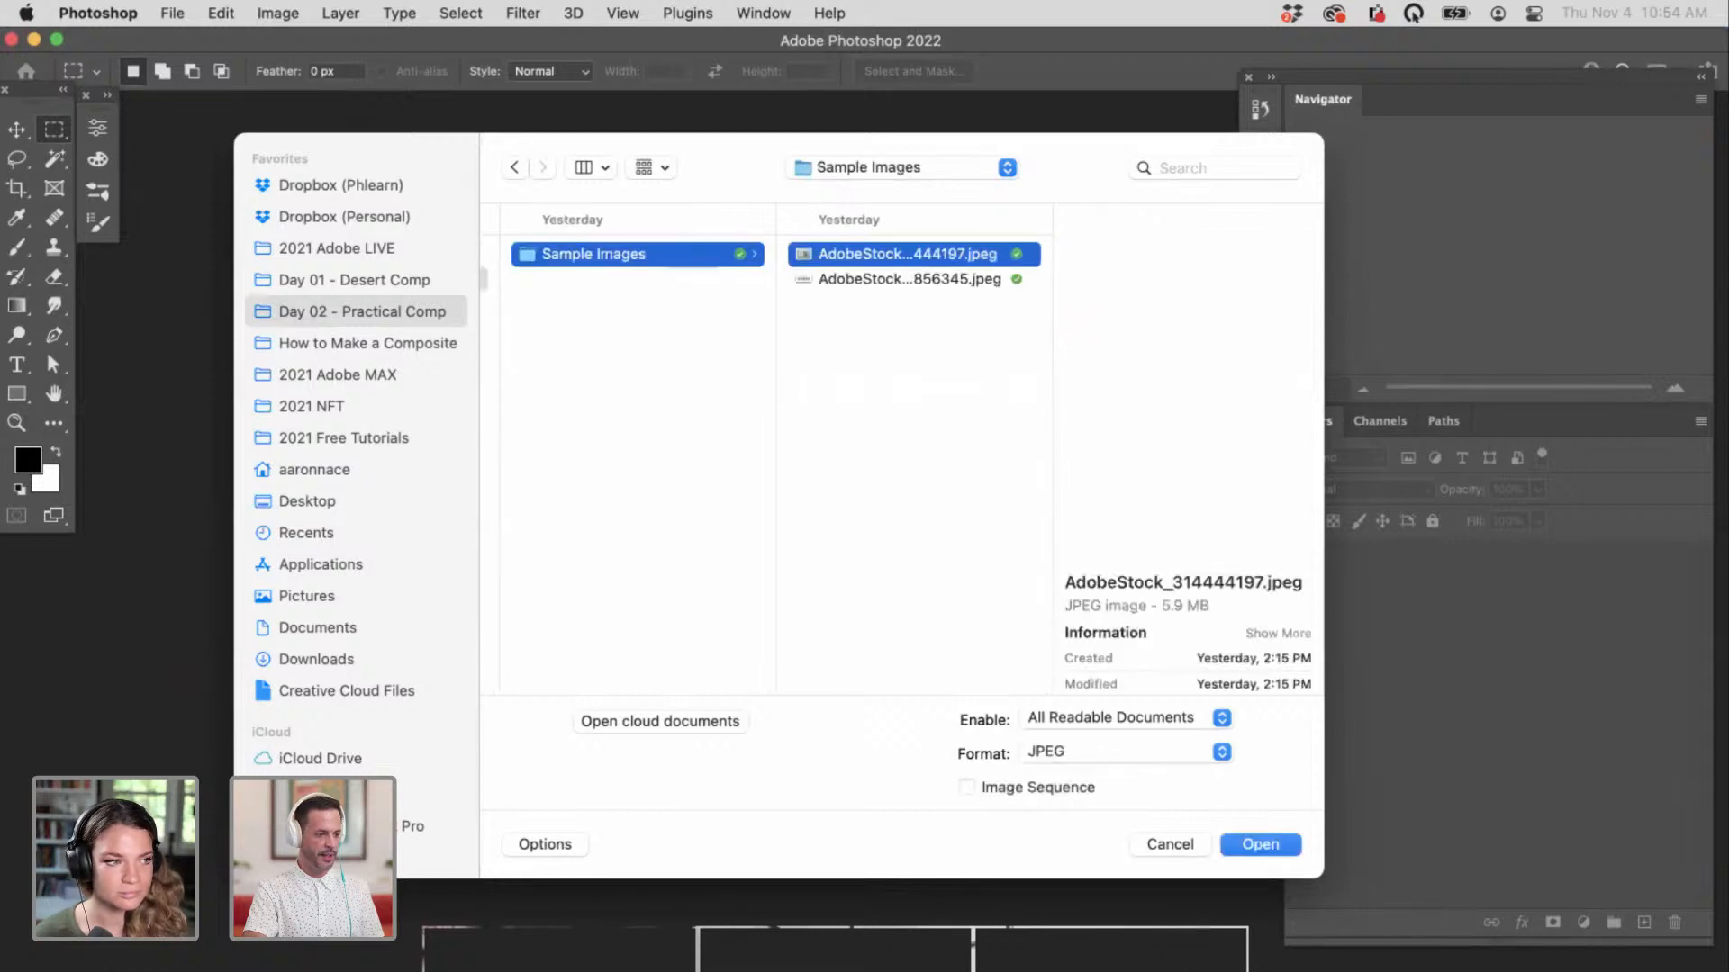
left_click(909, 279, "shift")
key("Return")
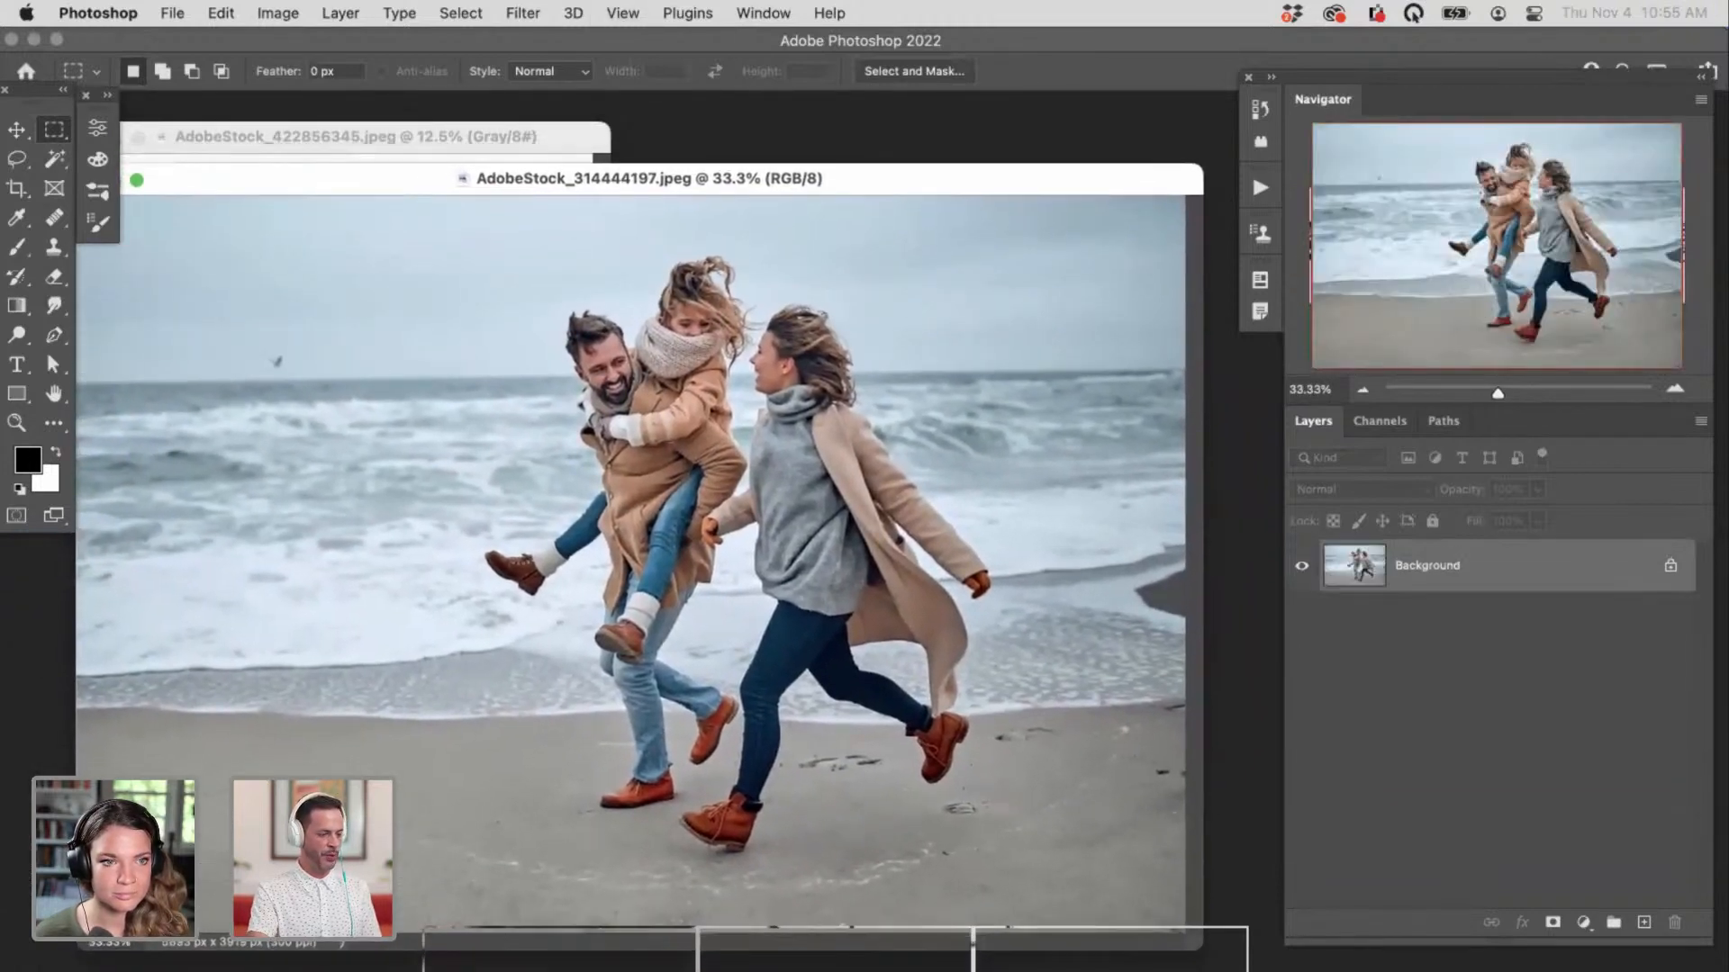
Step: Reposition the lettering image's window and show the beach family photo at 25% in full-screen mode with the panels
key("super+minus")
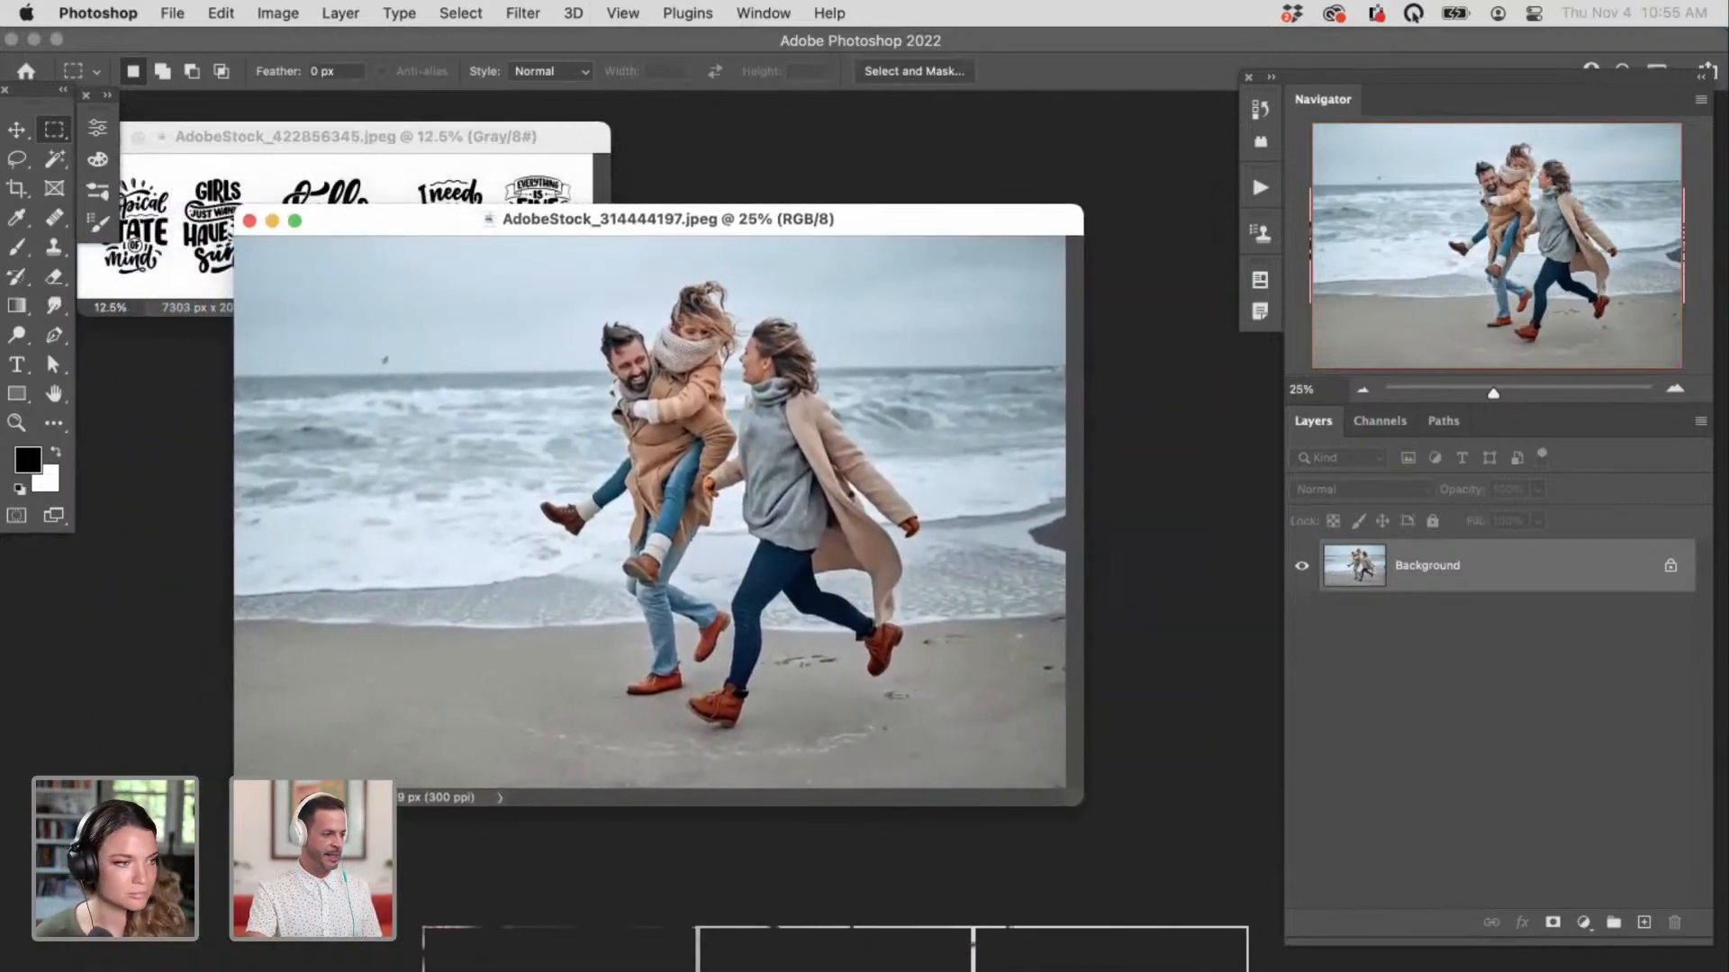
left_click_drag(378, 137, 466, 133)
left_click_drag(432, 129, 424, 132)
left_click(774, 220)
key("f")
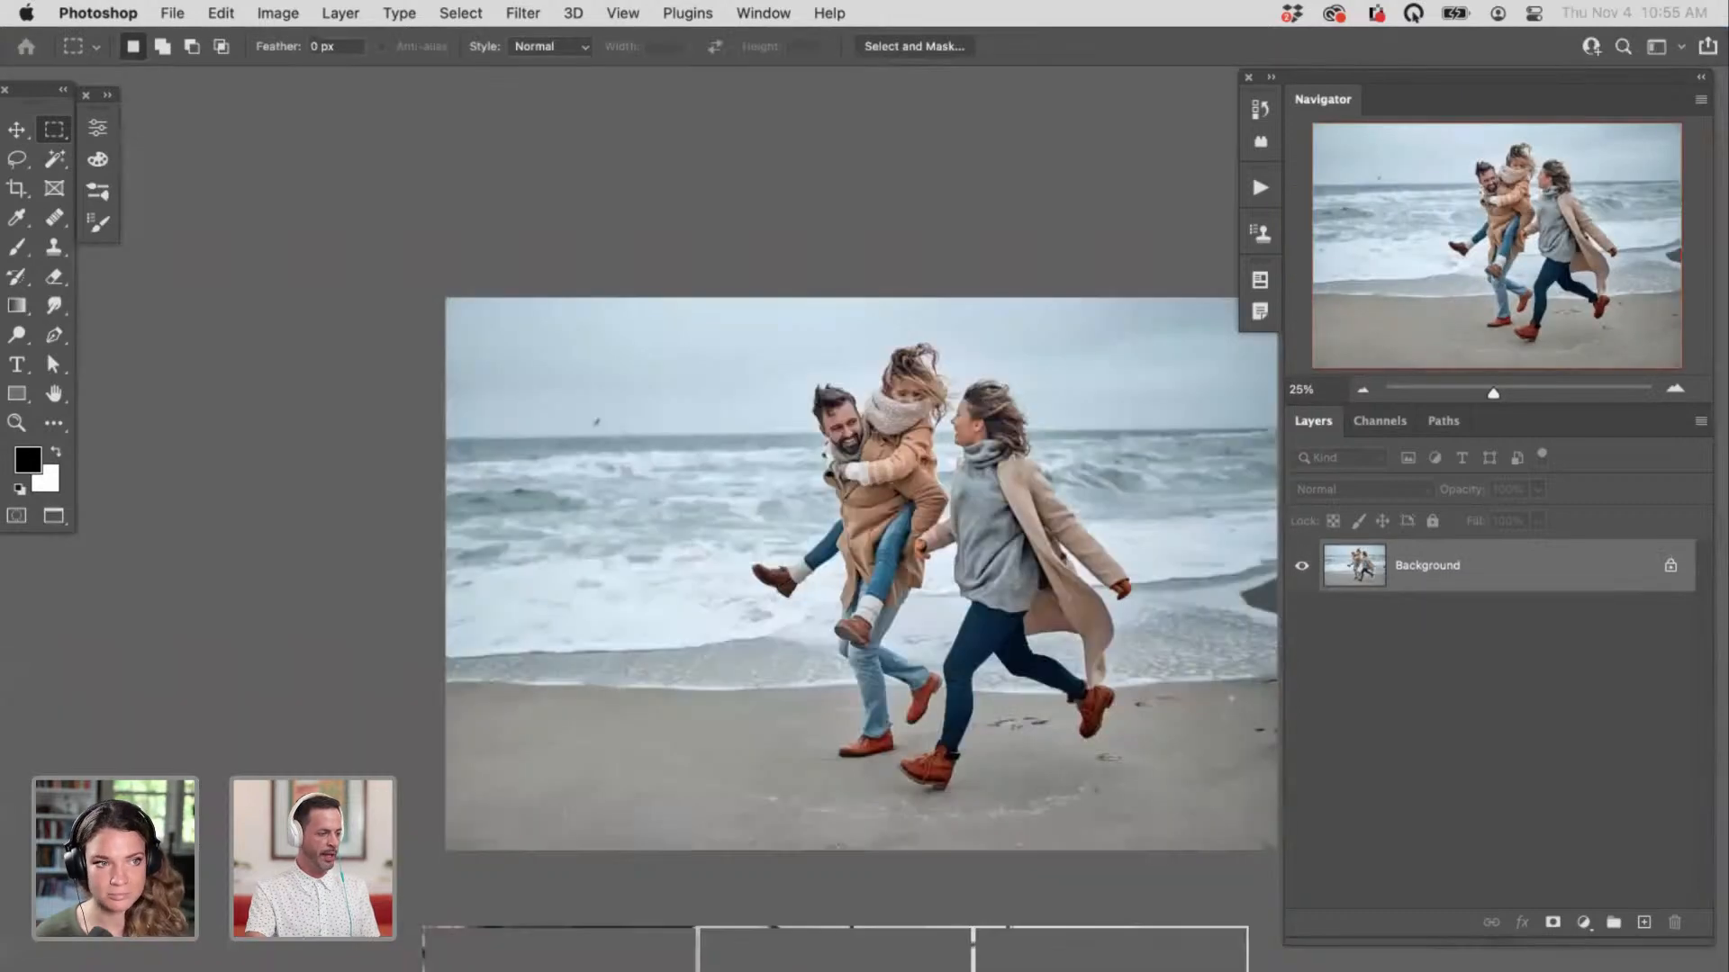
Step: Clone clean sky over the small bird above the horizon on a new layer, resetting the Clone Stamp brush angle to 0°
scroll(962, 583, "up", 5)
left_click_drag(963, 584, 930, 546)
key("super+alt+shift+n")
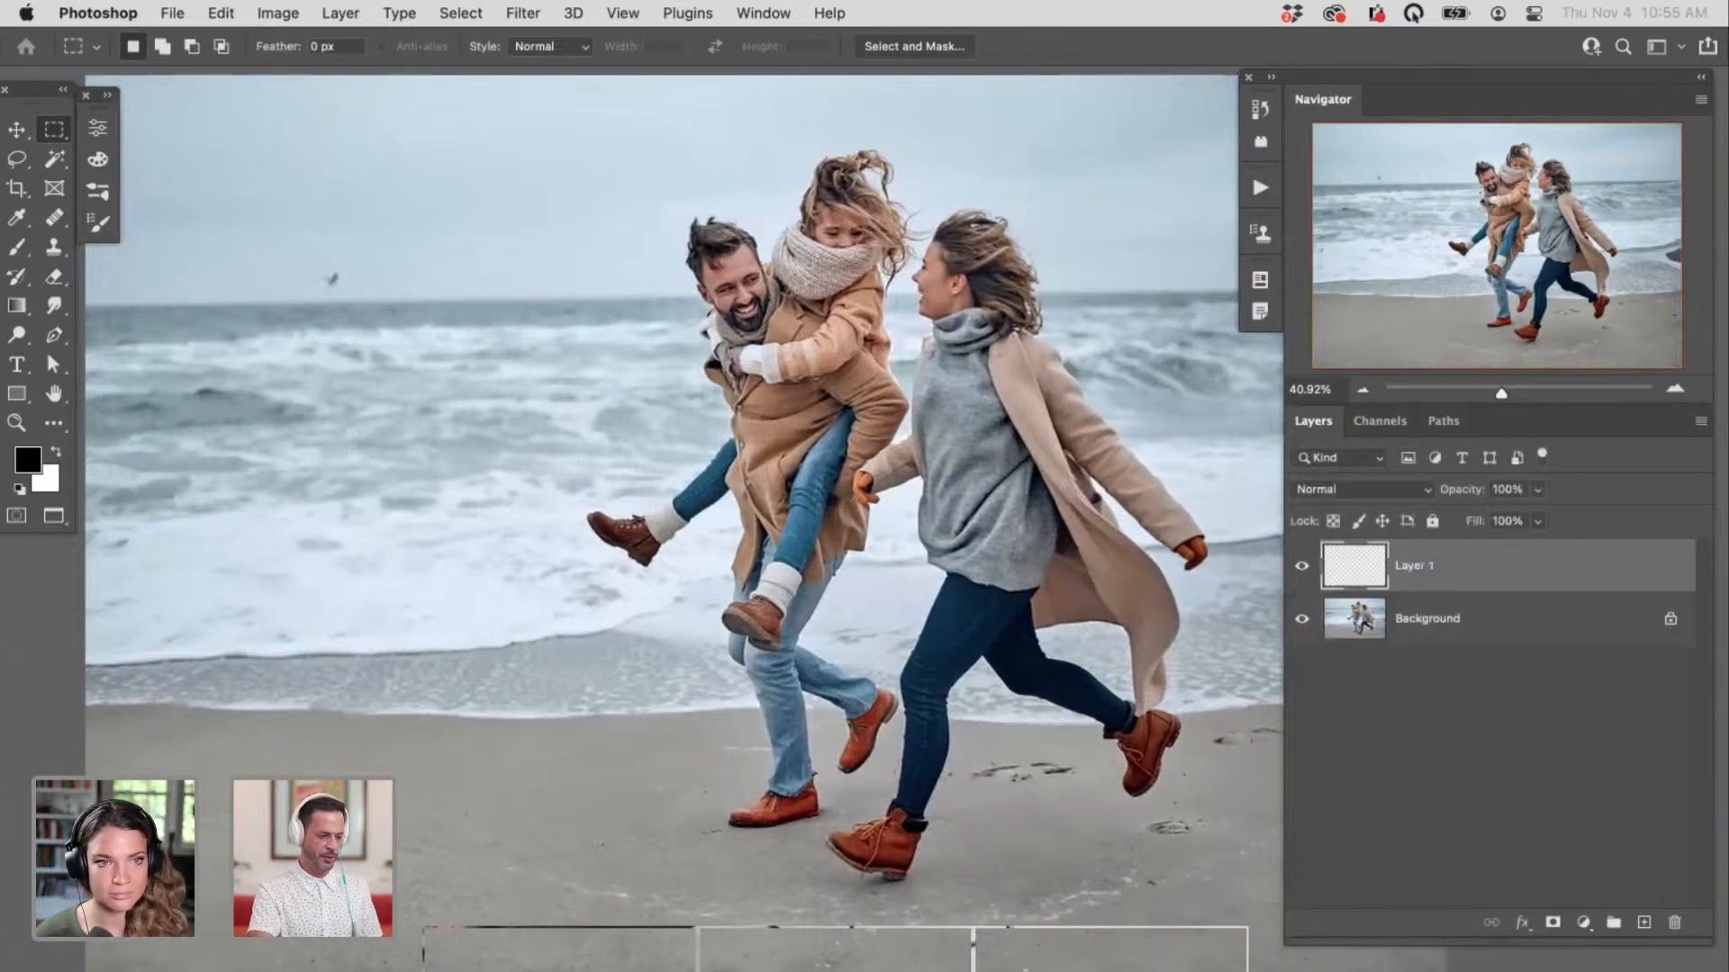
key("s")
mouse_move(336, 283)
left_mouse_down()
mouse_move(360, 283)
mouse_move(342, 281)
left_mouse_up()
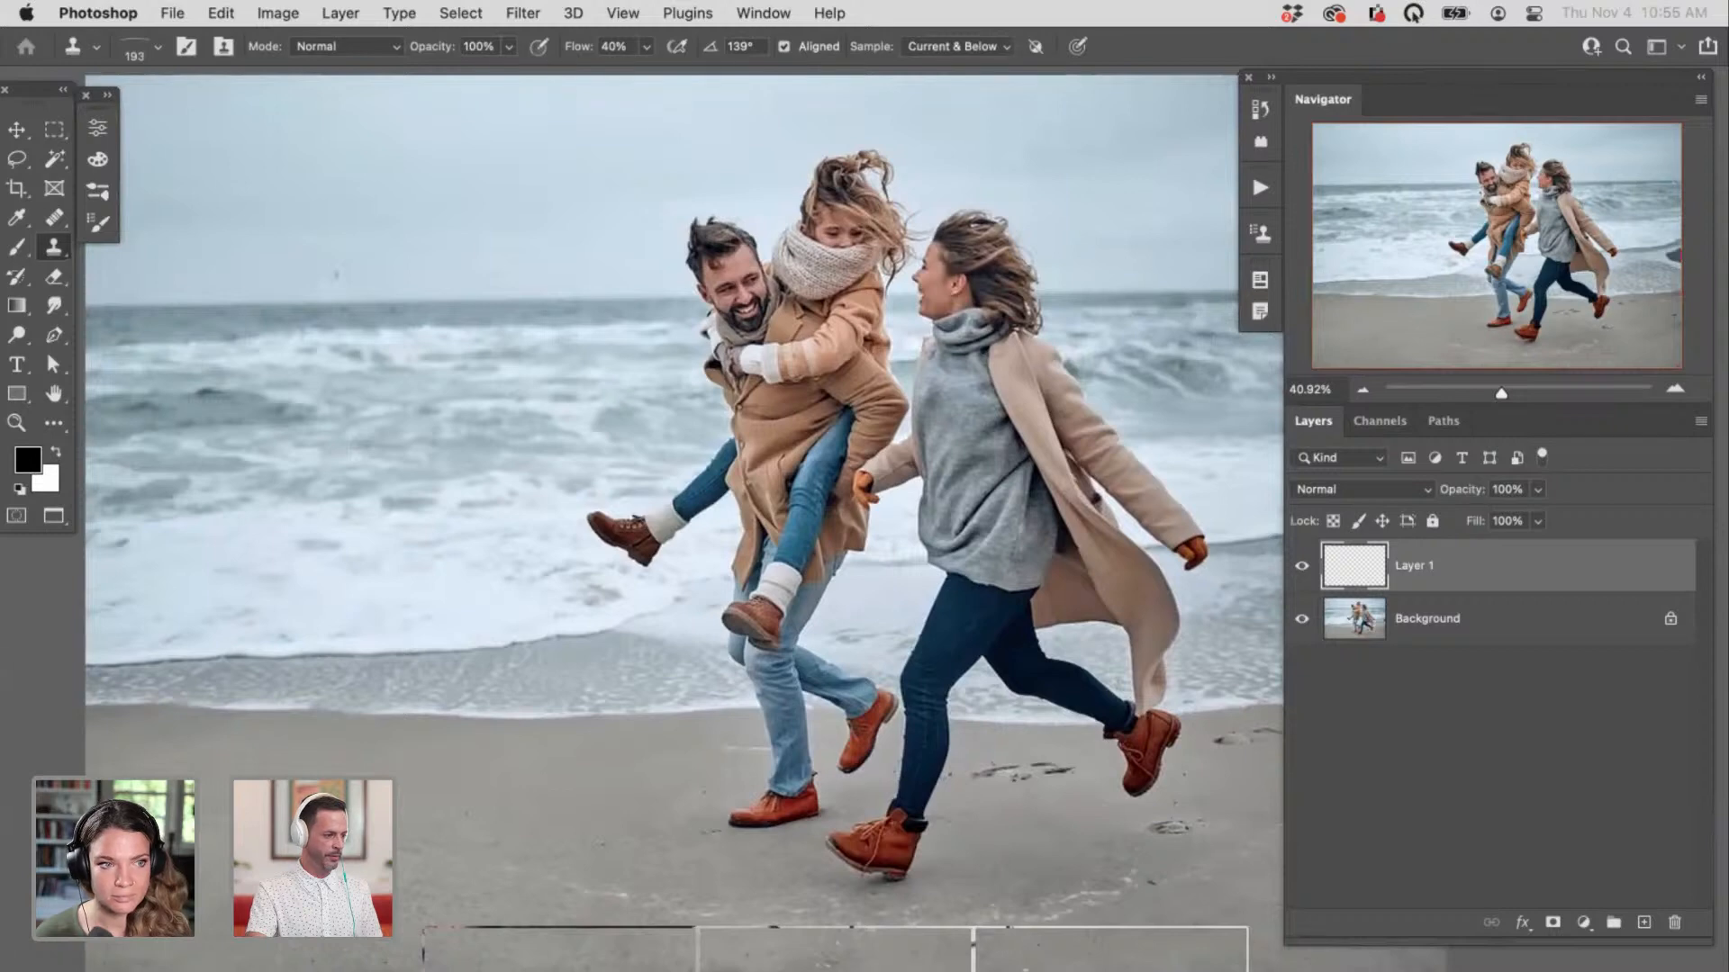
right_click(461, 340)
left_click(548, 594)
left_click(523, 258)
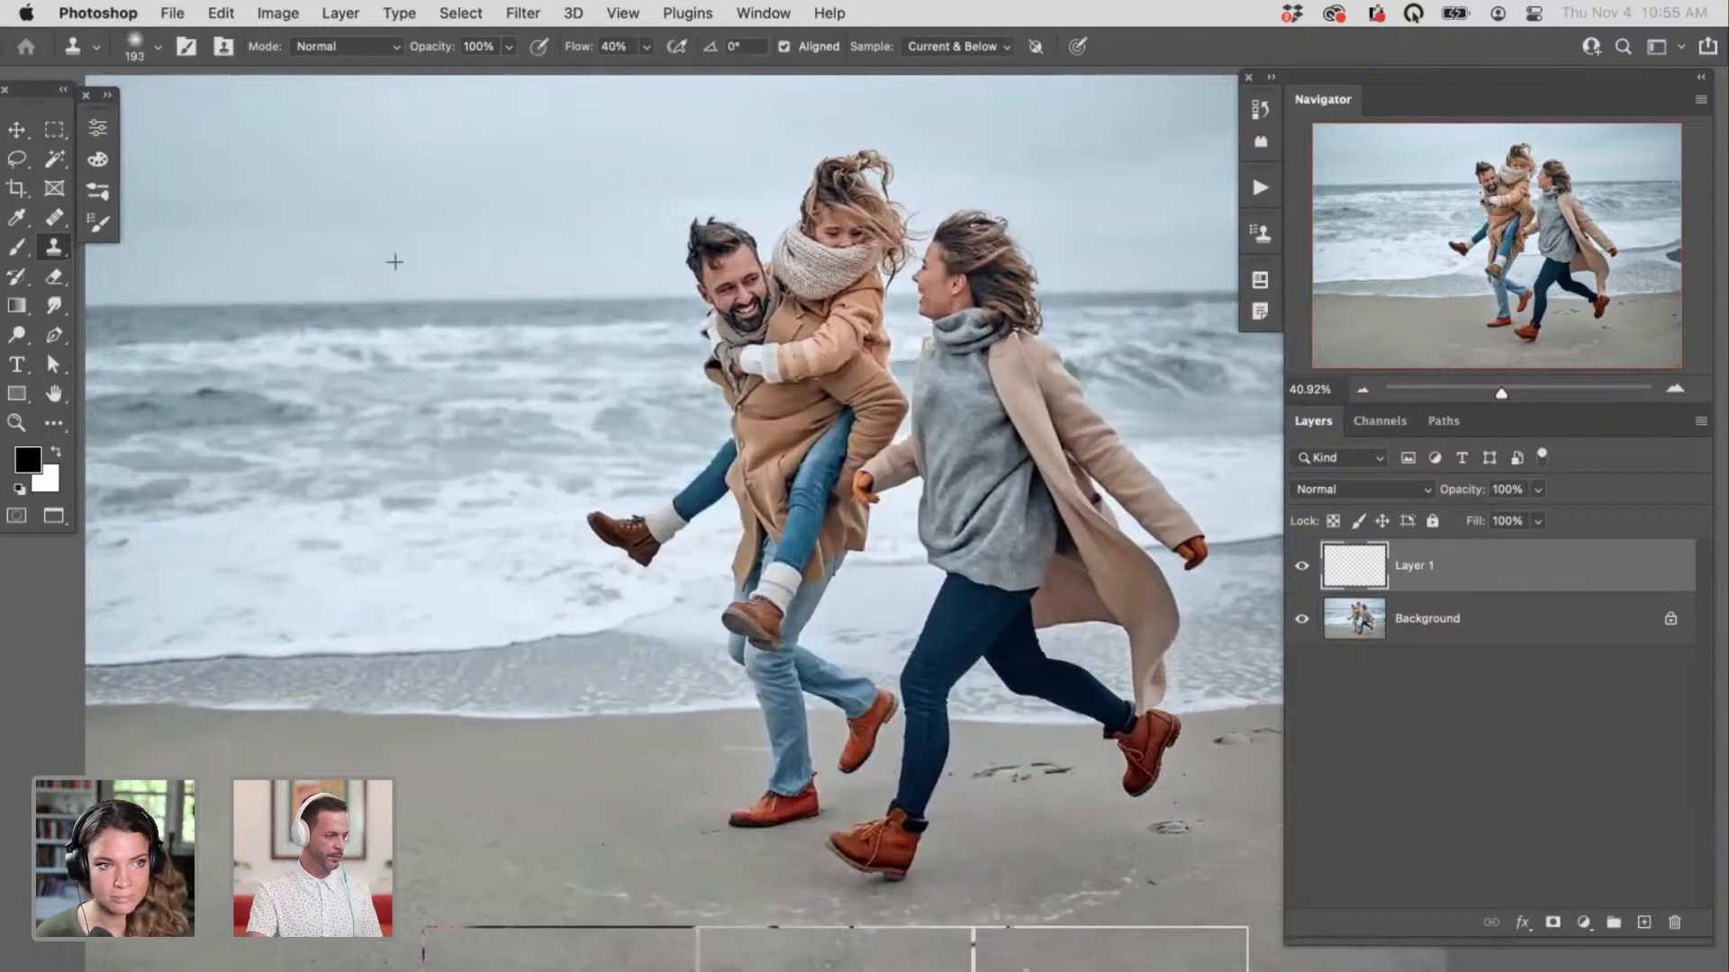
Step: Merge the retouching layer into the Background layer
left_click_drag(646, 524, 646, 509)
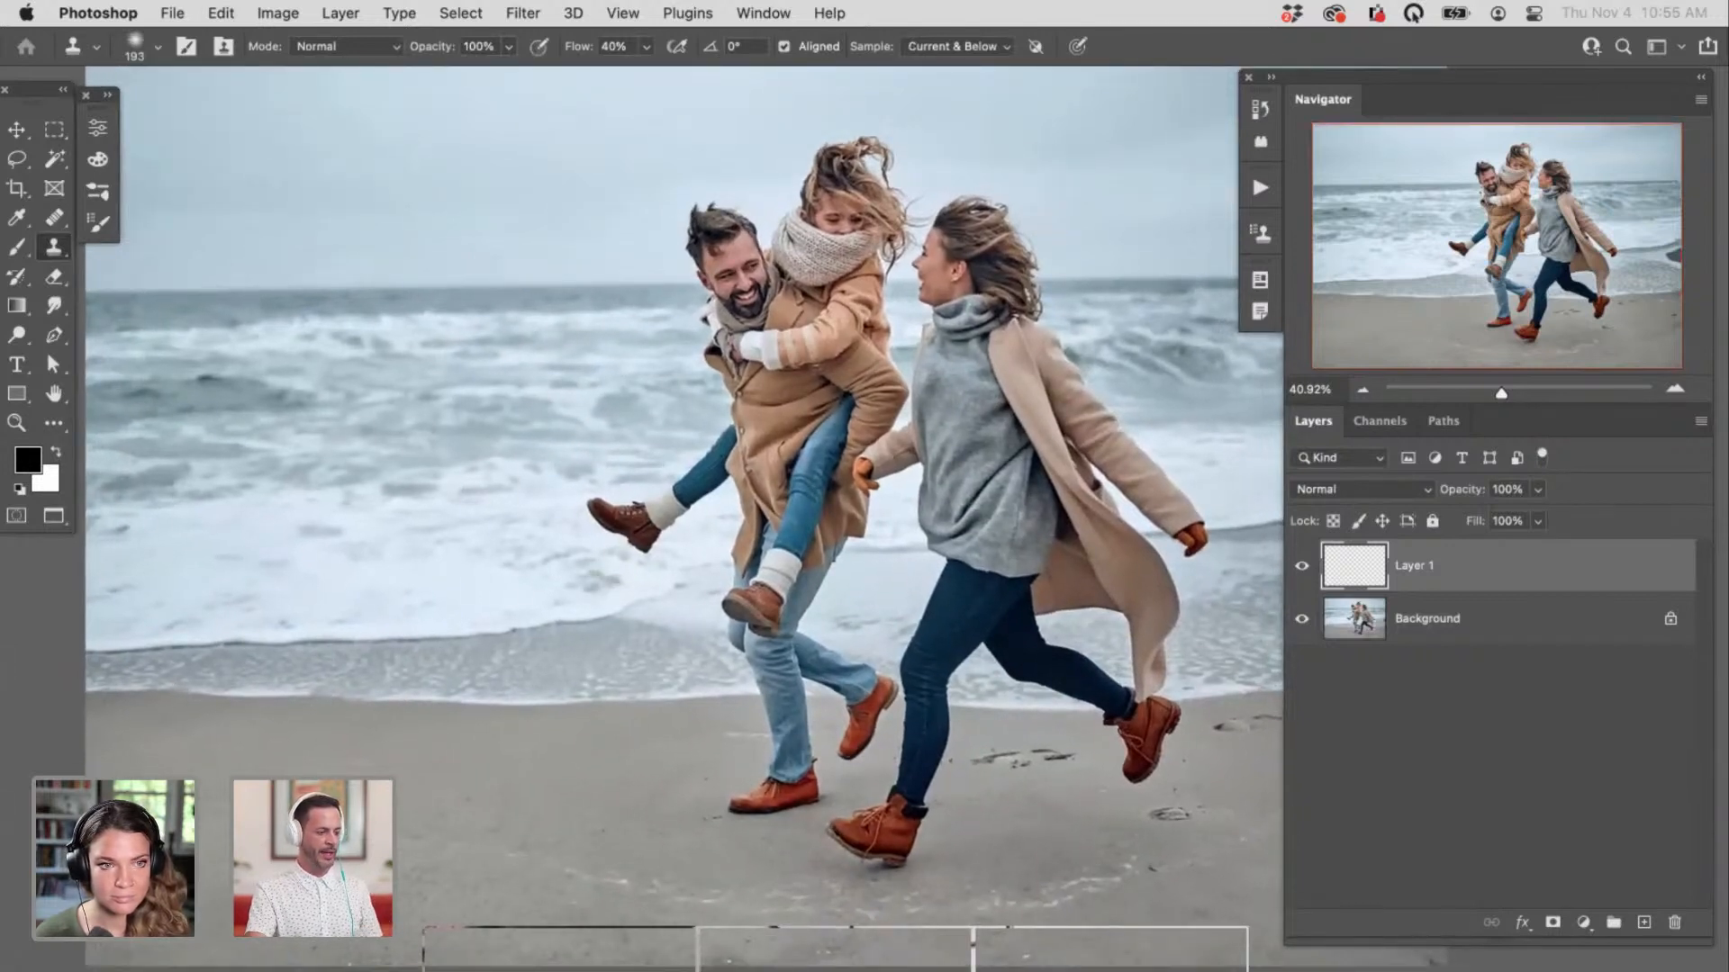
scroll(641, 343, "down", 3)
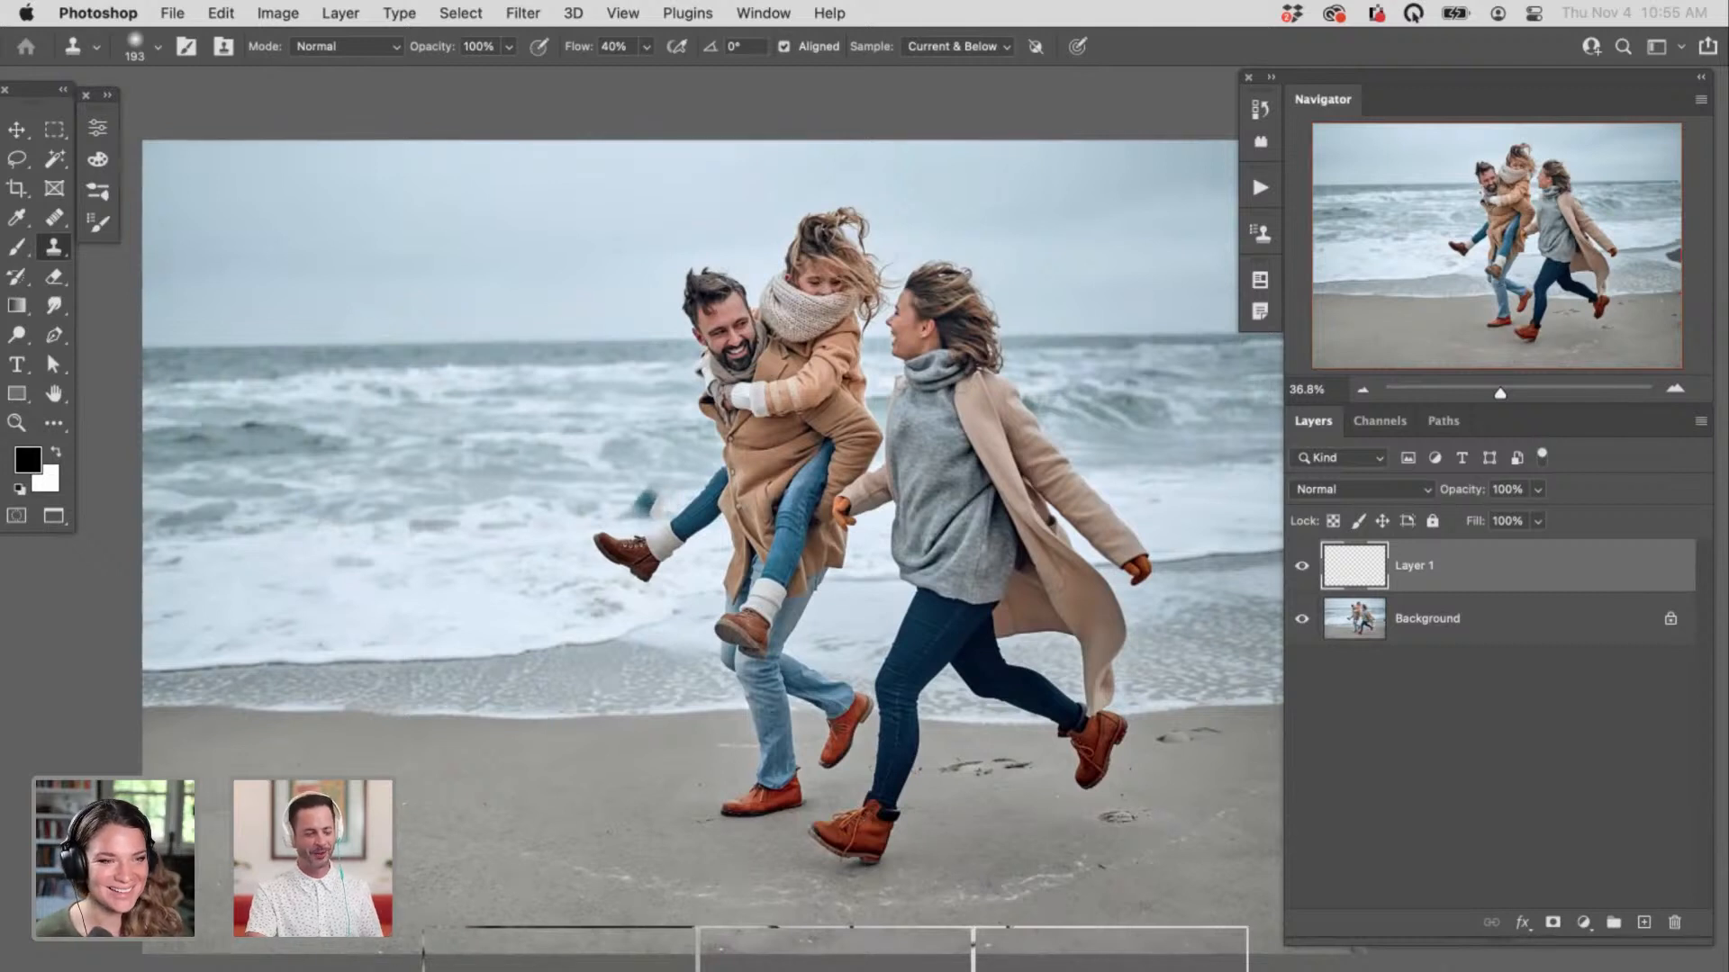
key("Delete")
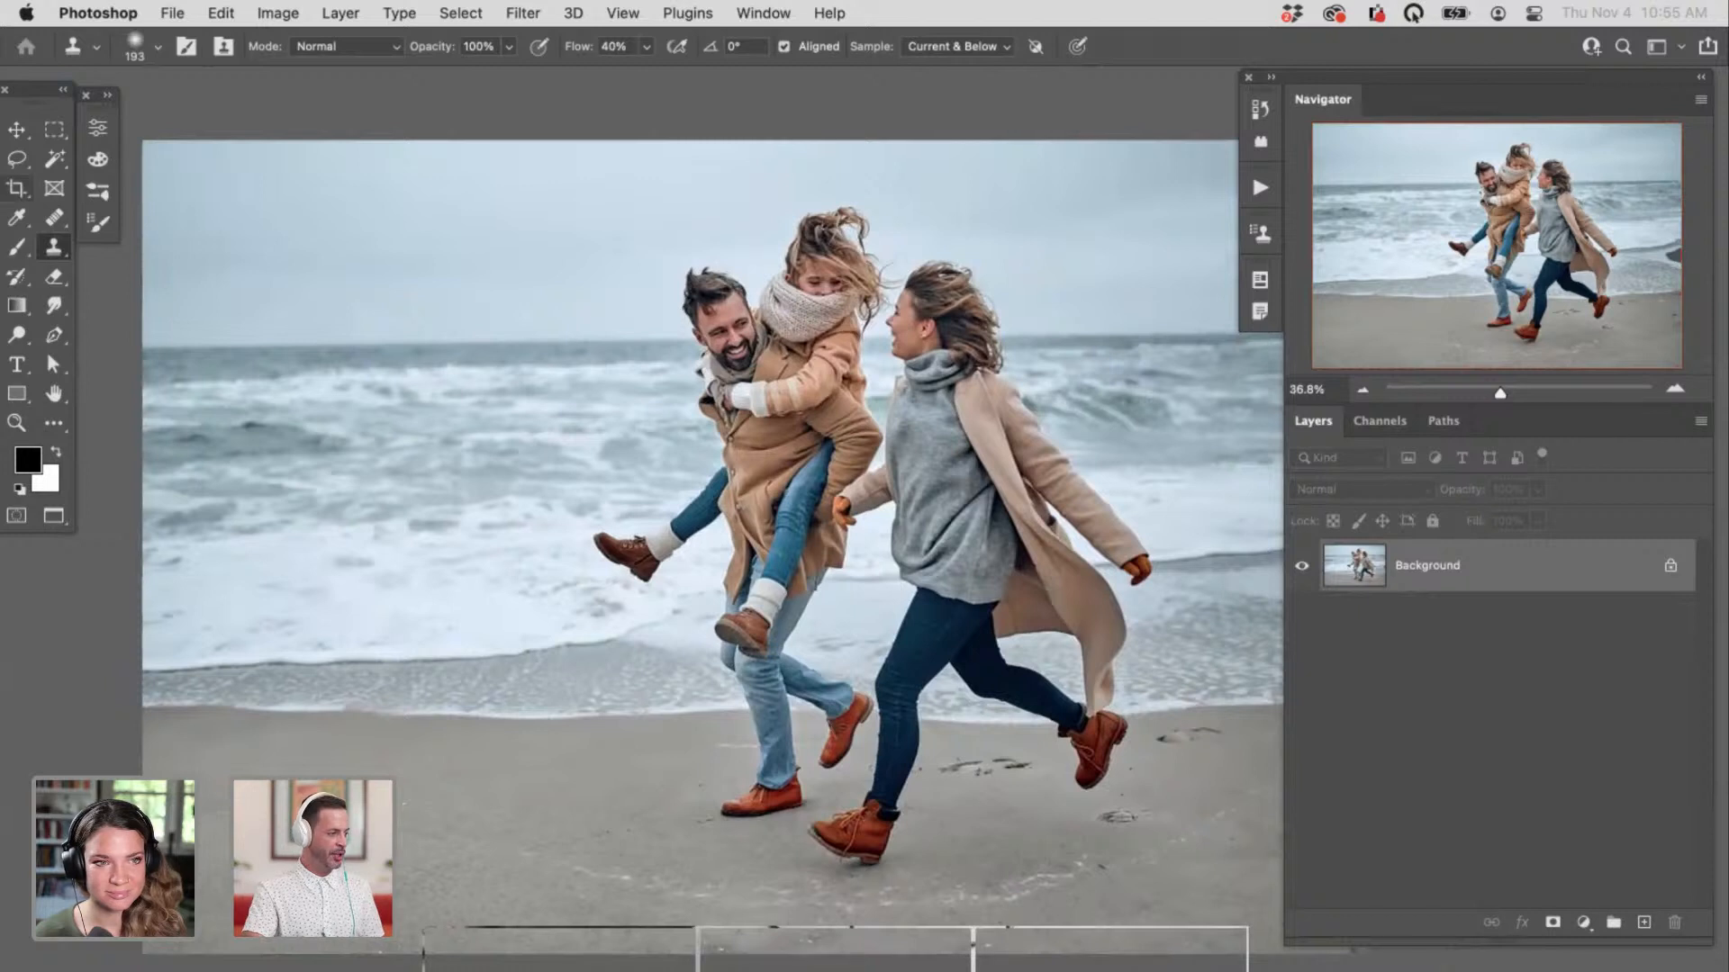
Step: Select the man with the child and add the woman to the selection with the Object Selection tool
key("w")
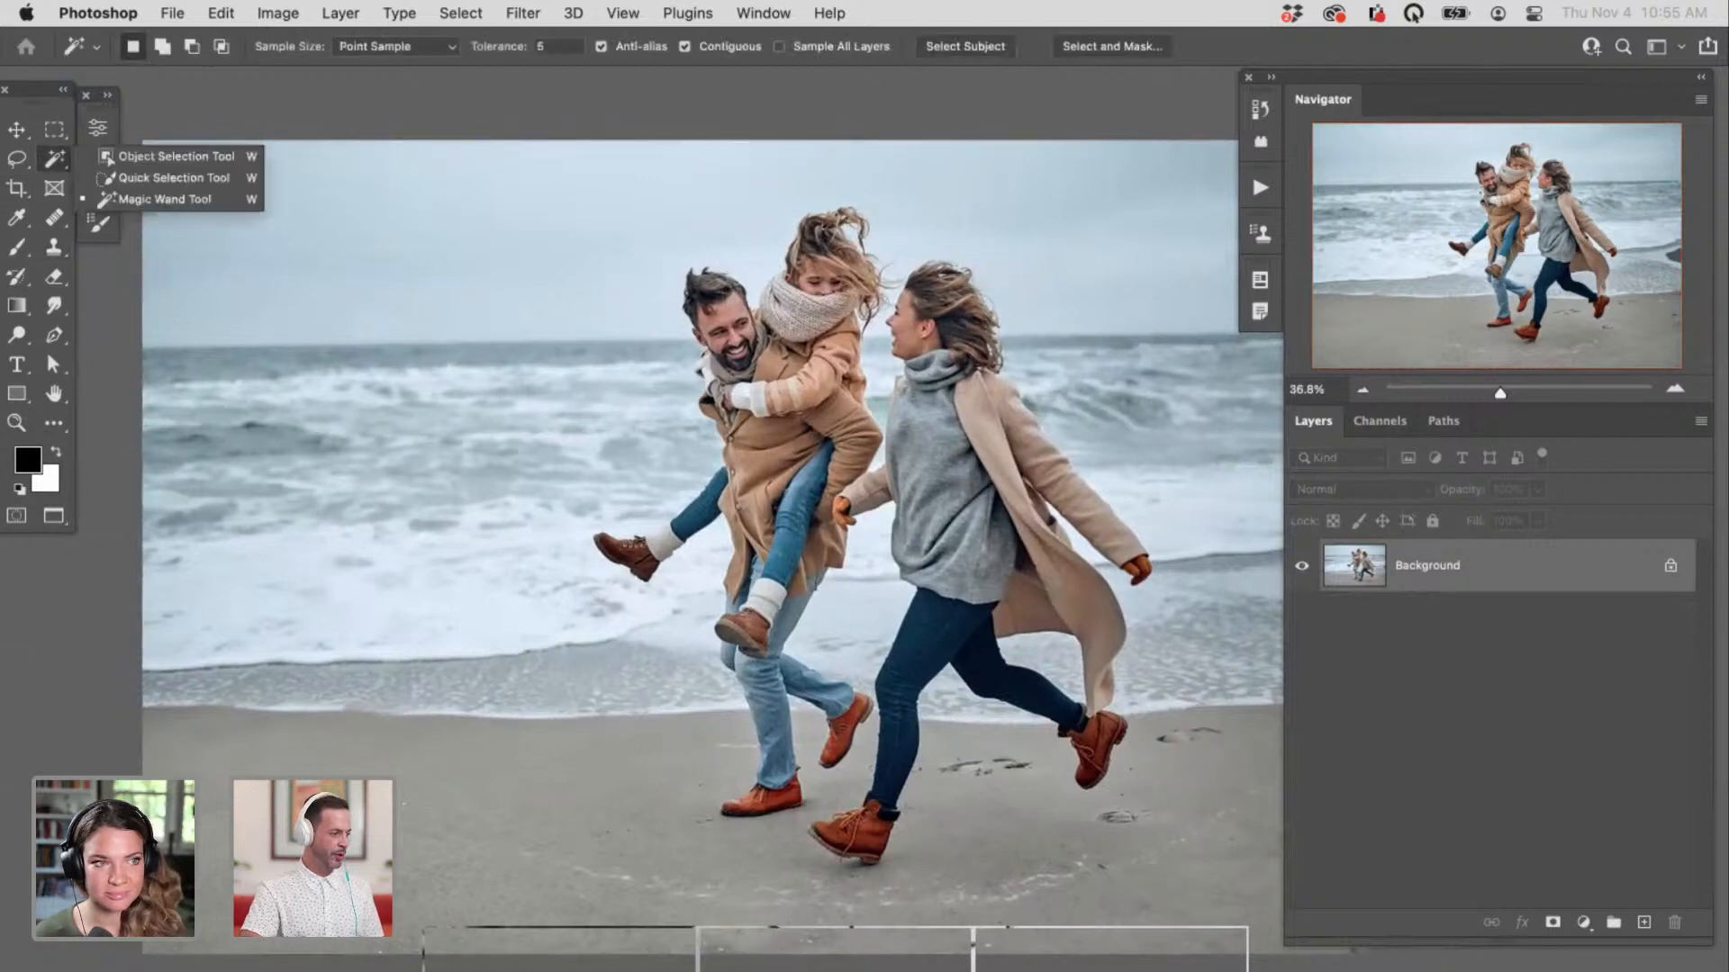
right_click(54, 159)
left_click(108, 158)
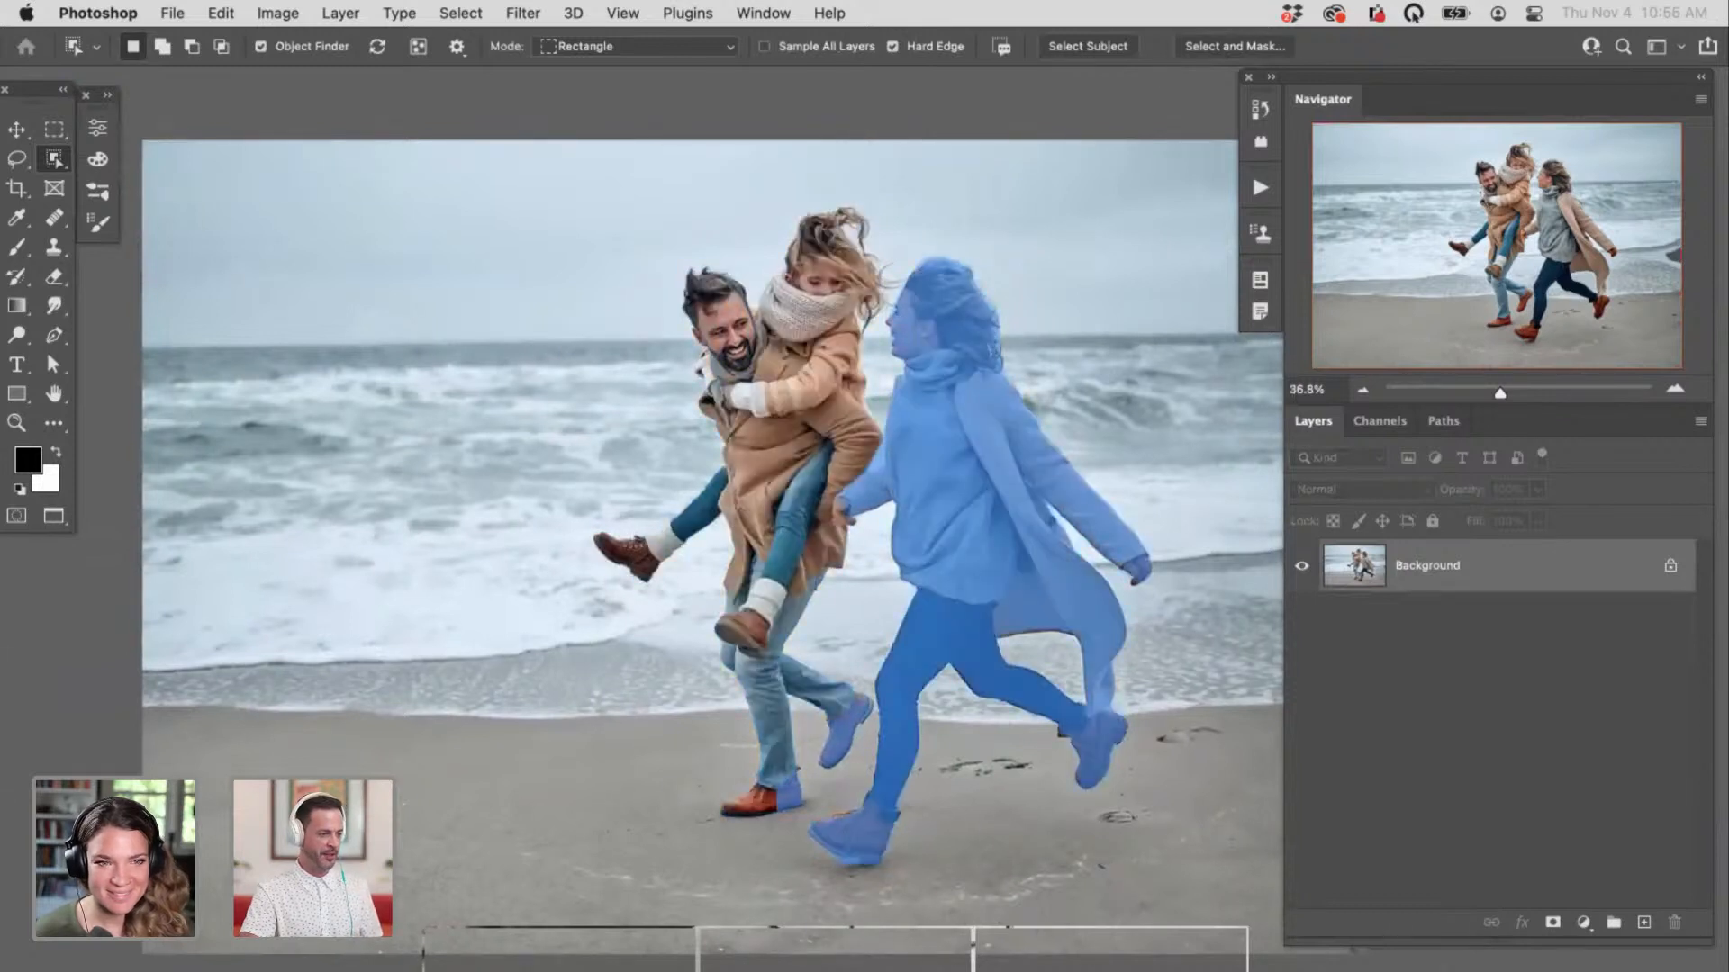
left_click(793, 432)
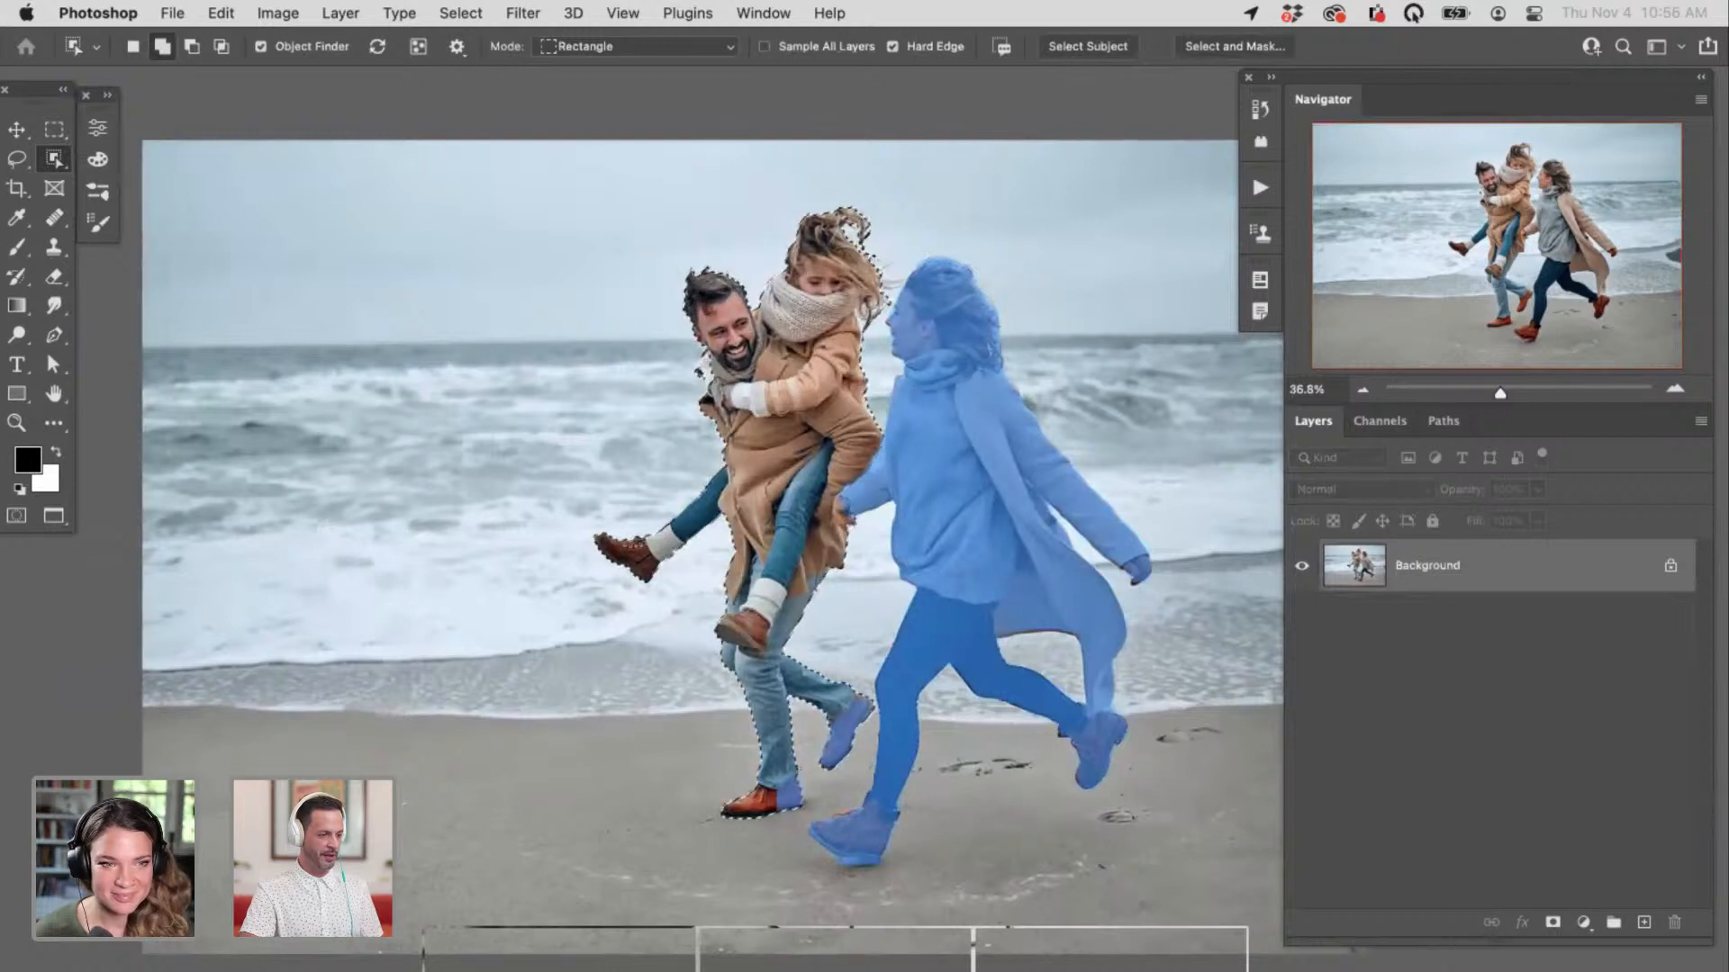
left_click(954, 450, "shift")
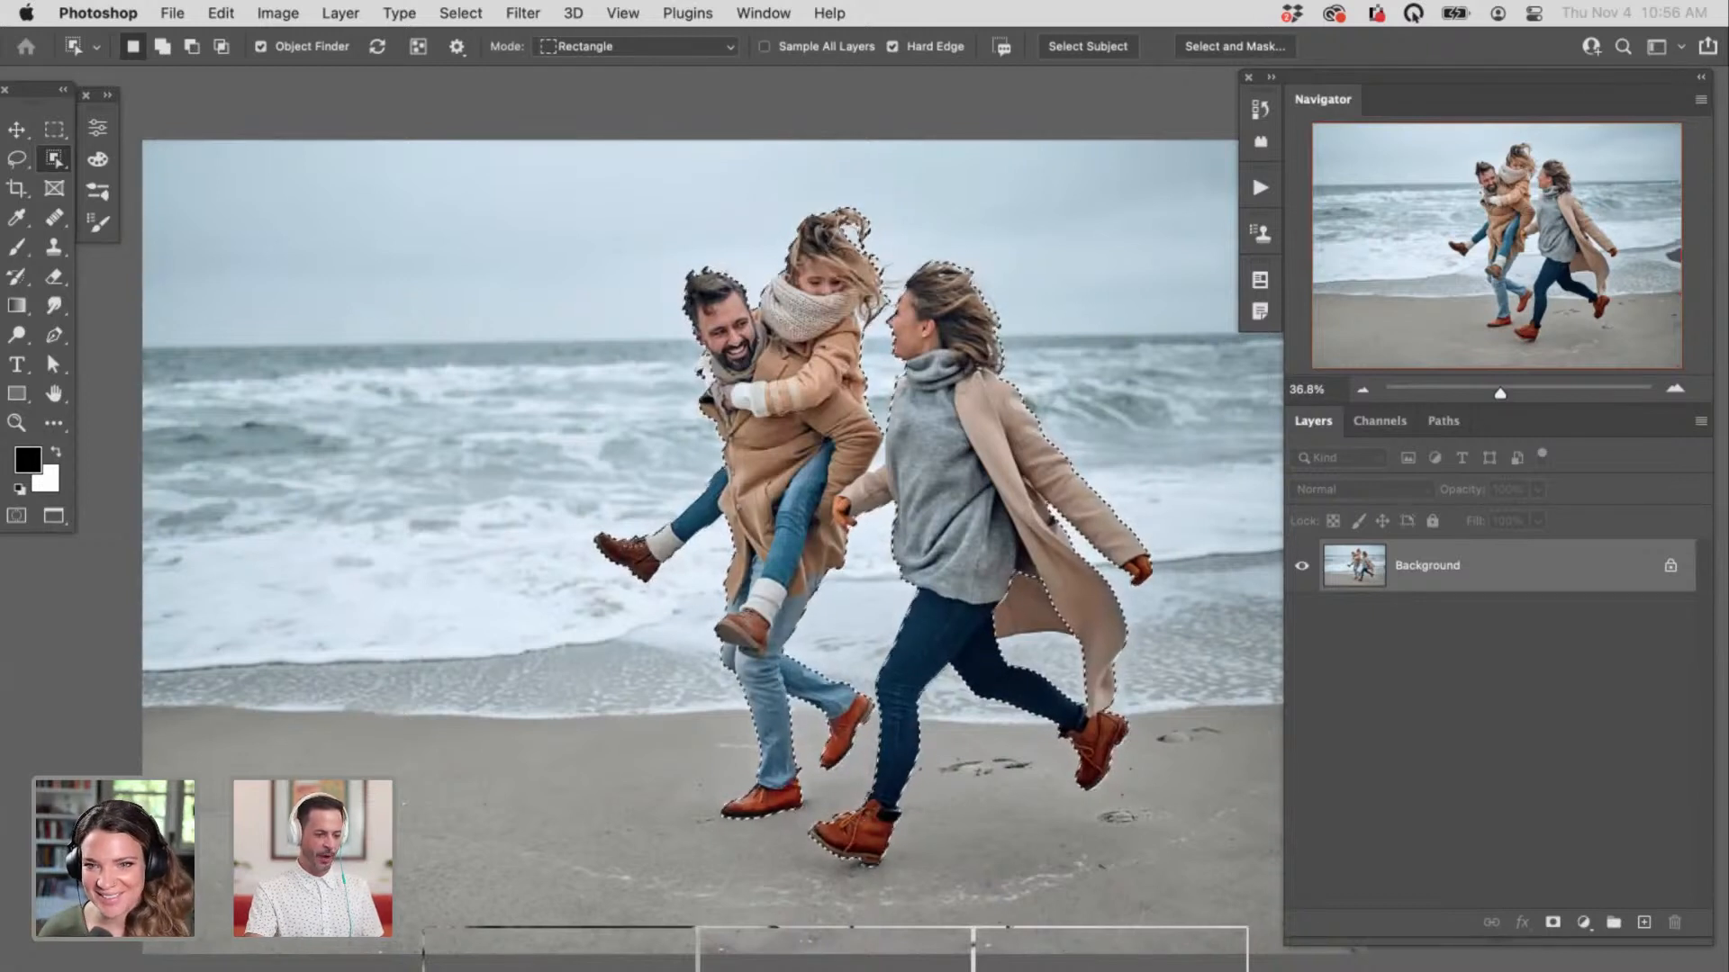
Step: Duplicate the Background layer and mask the copy to the selected family
left_click_drag(1440, 565, 1644, 922)
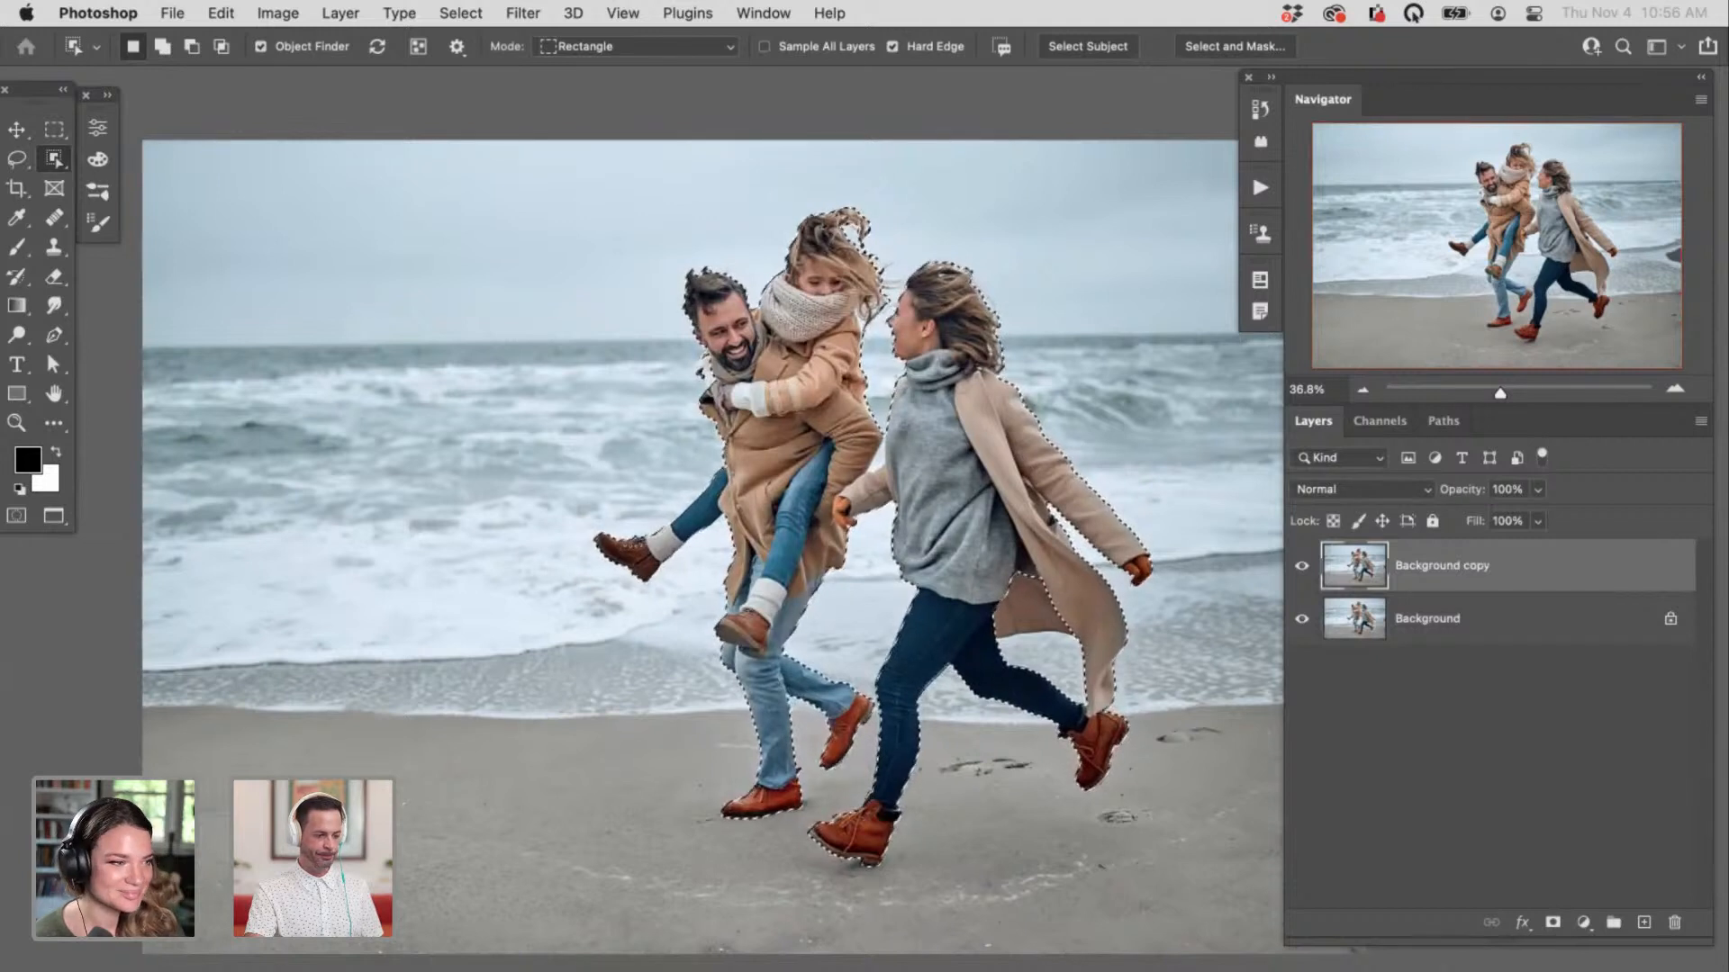
left_click(1552, 922)
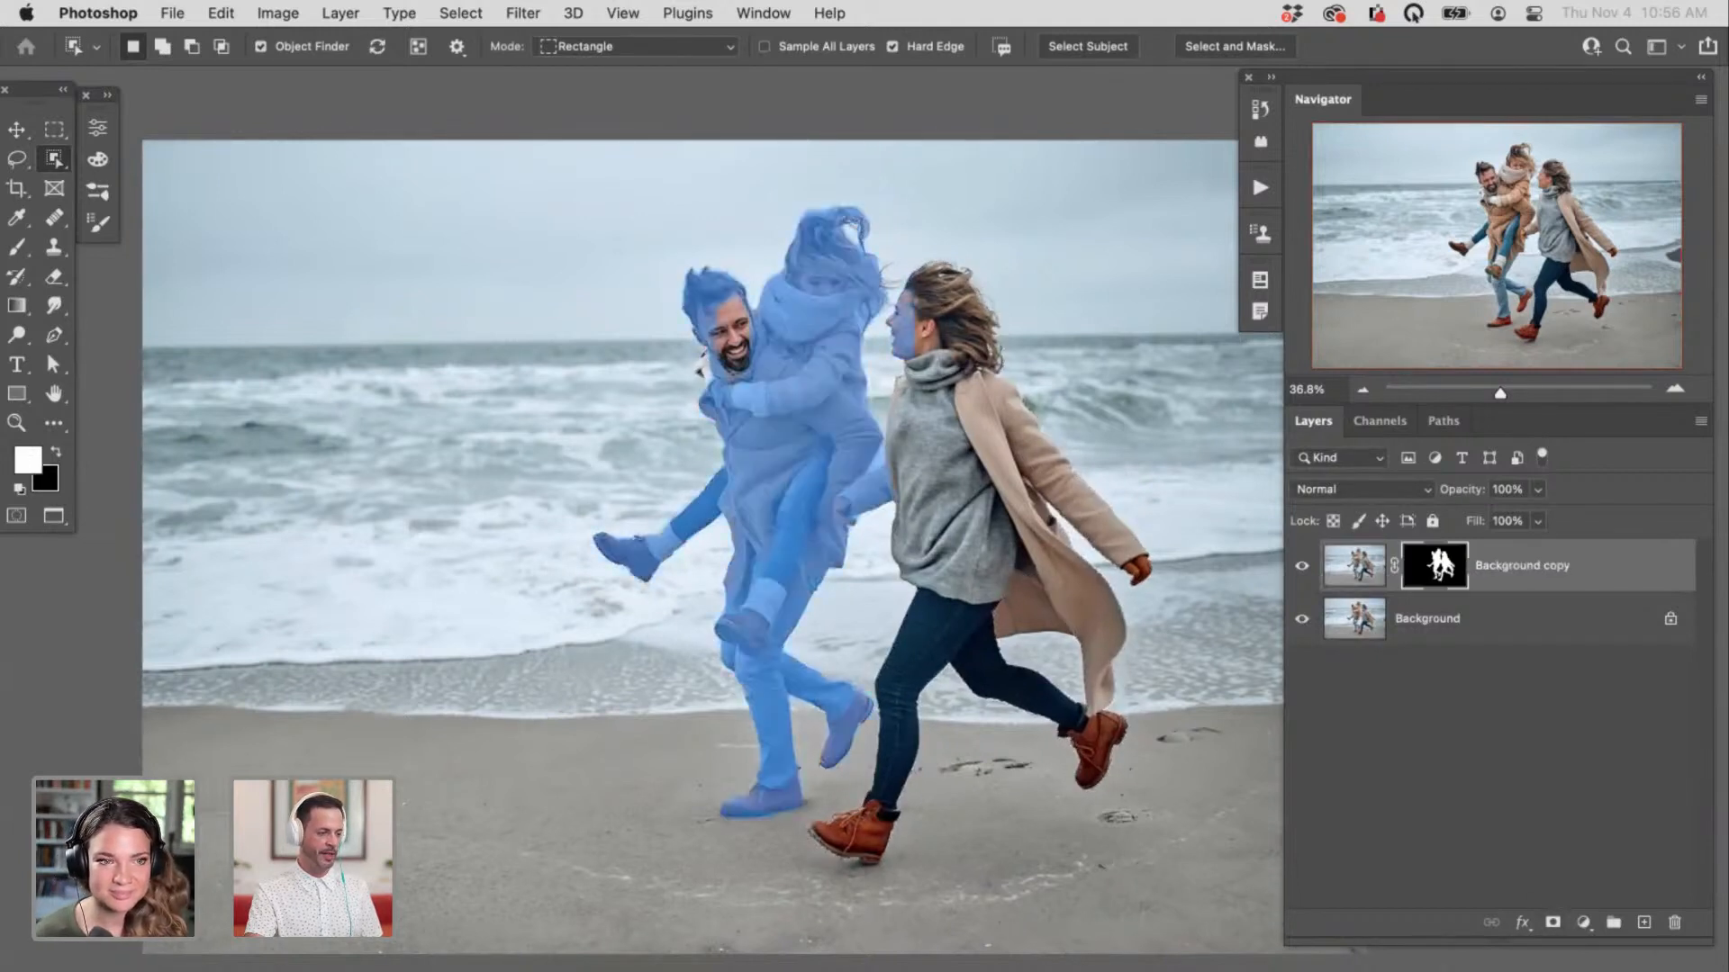
Step: Try moving the masked family cutout to the left of the original figures, undoing each move
key("v")
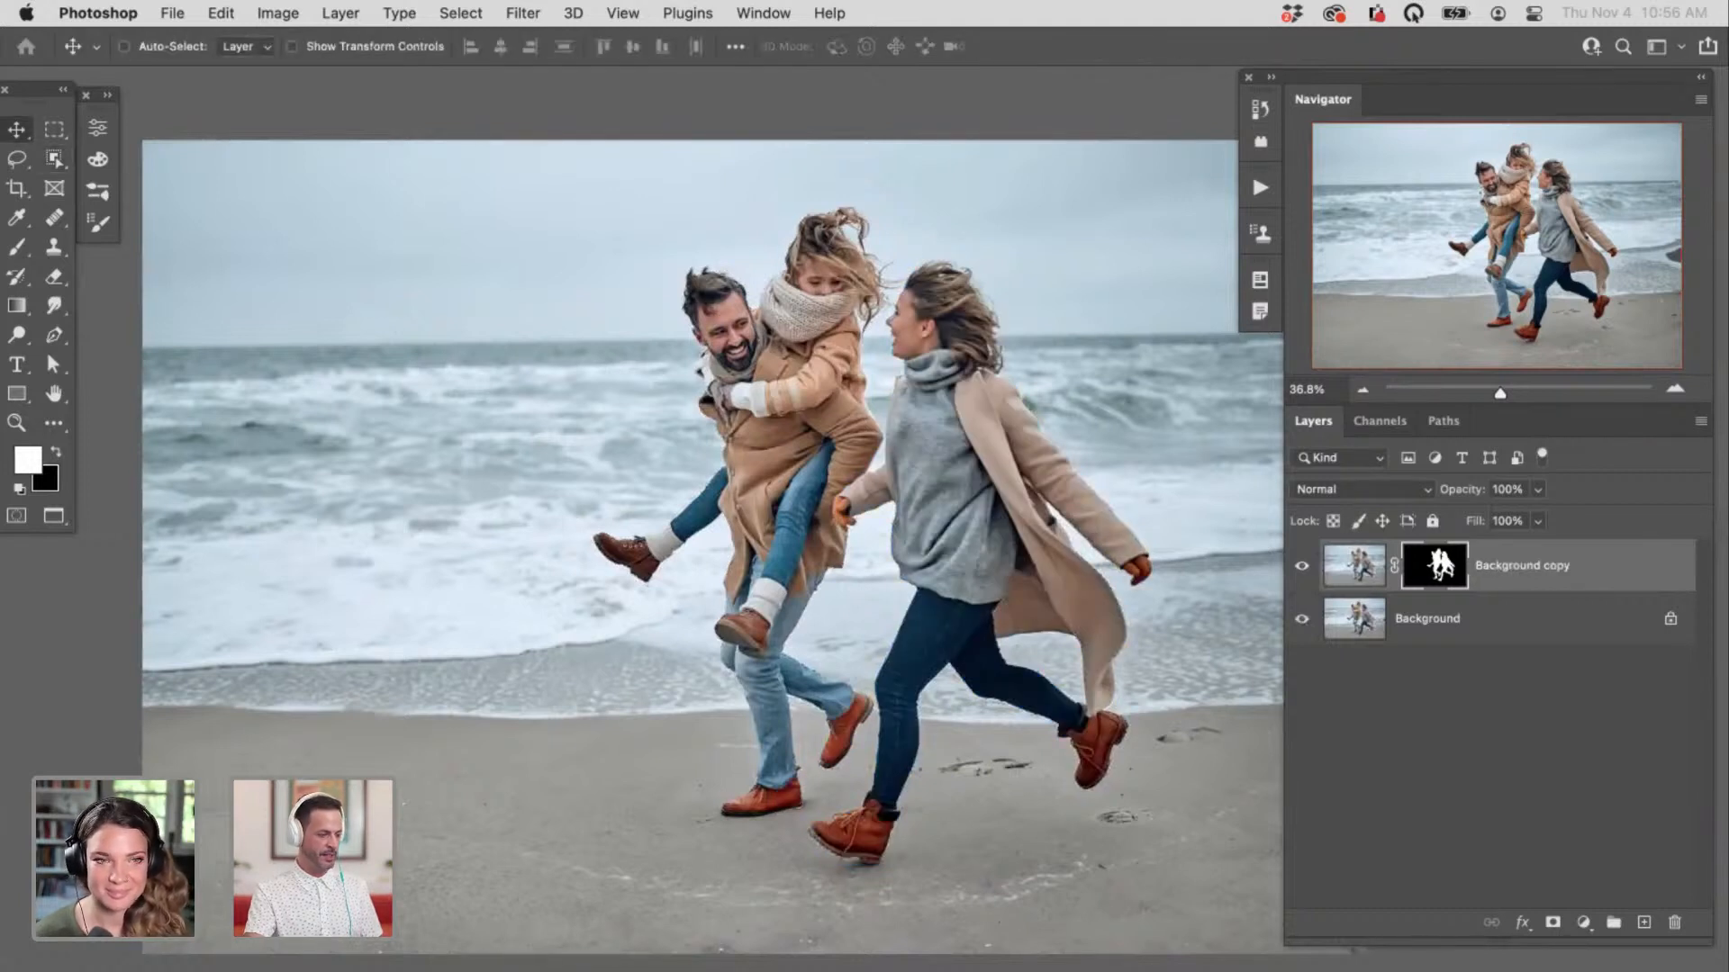
left_click_drag(985, 560, 618, 566)
key("super+z")
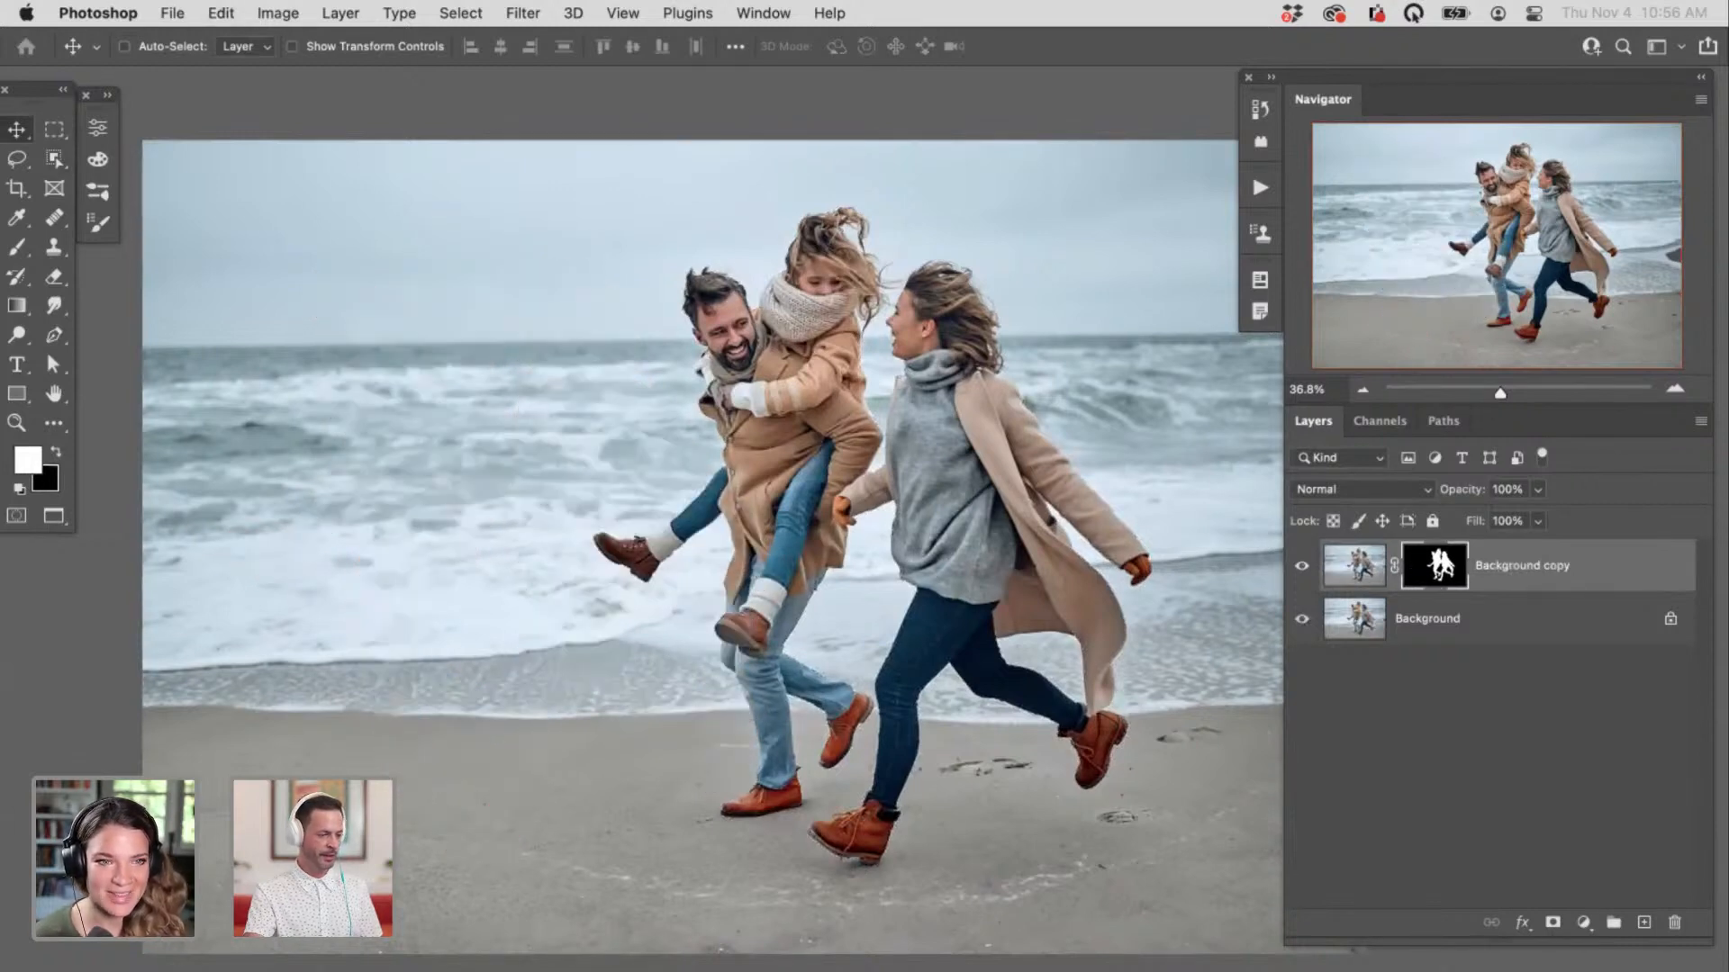
left_click_drag(962, 616, 616, 631)
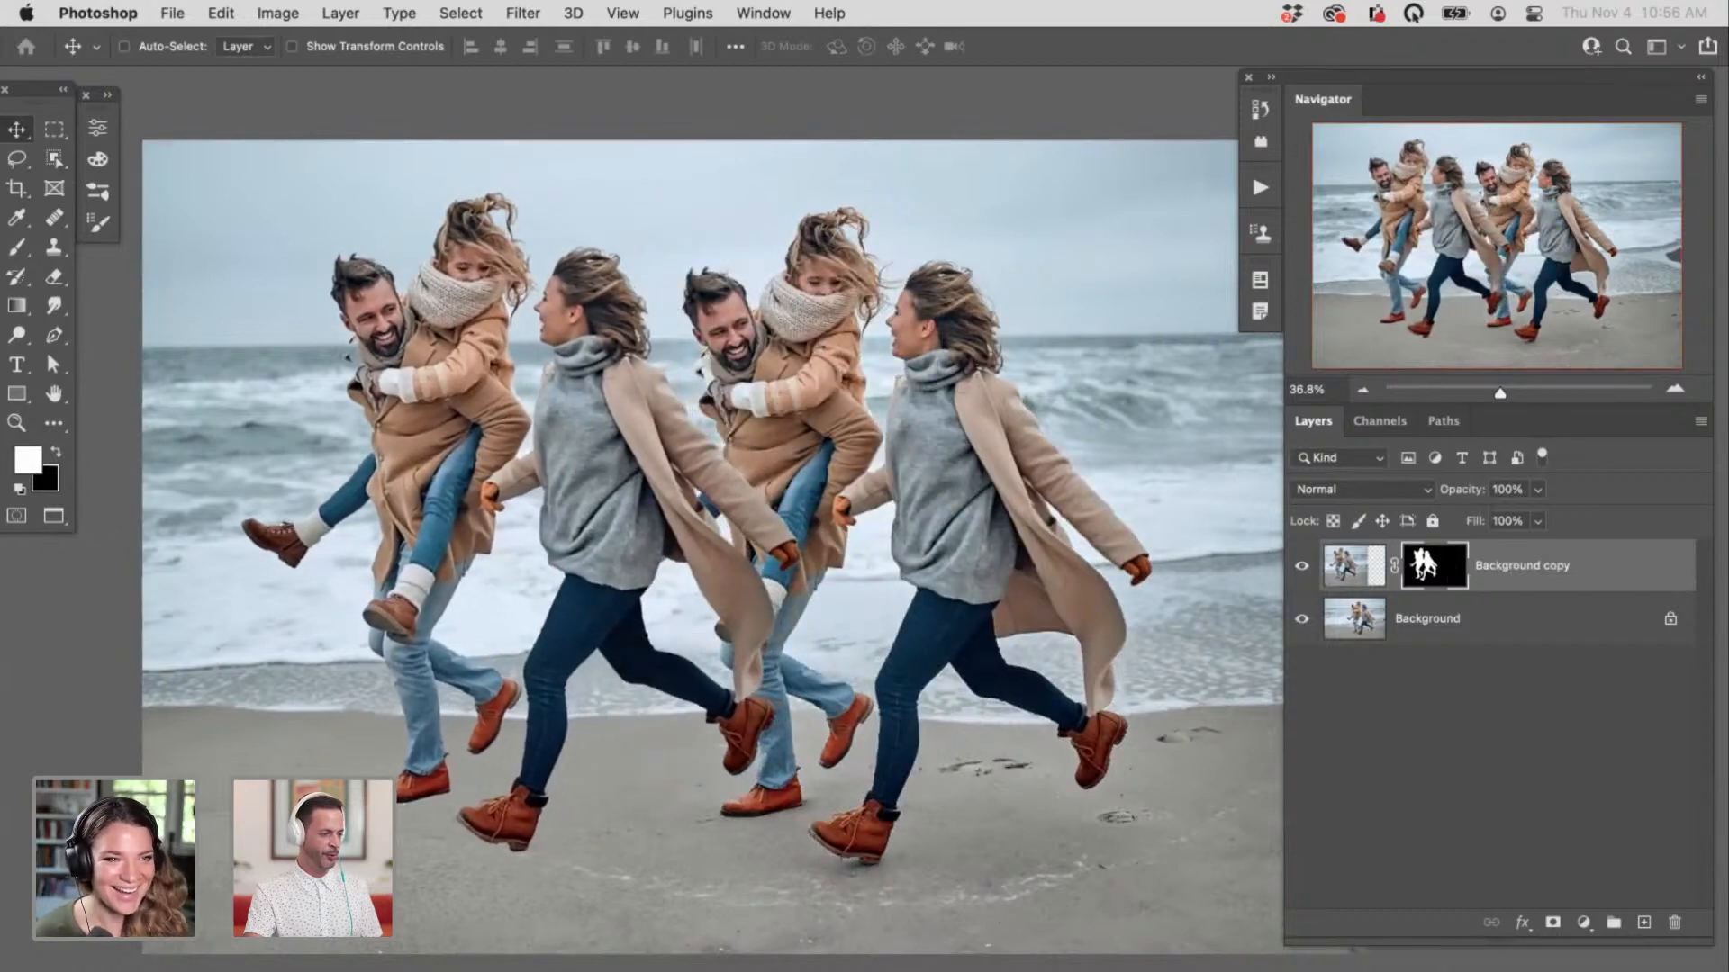
key("super+z")
Step: Draw an unfilled rectangle about 2755 × 1960 px over the sea and man, directly above the Background layer
left_click(1427, 619)
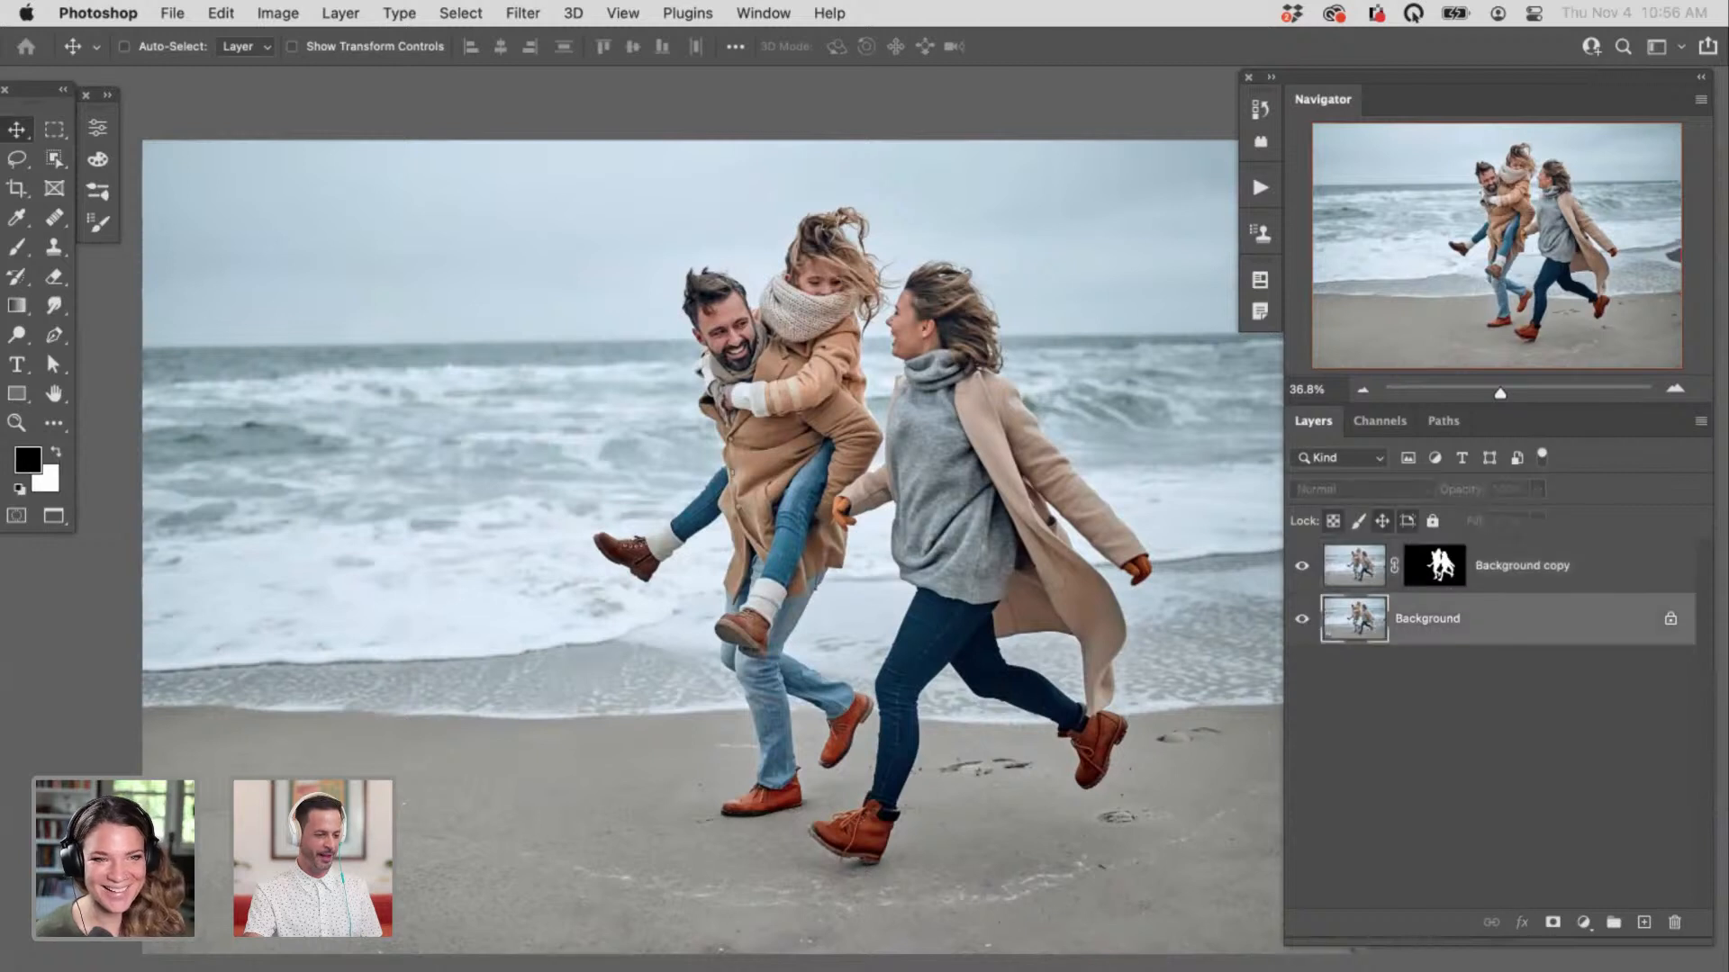
scroll(711, 545, "left", 1)
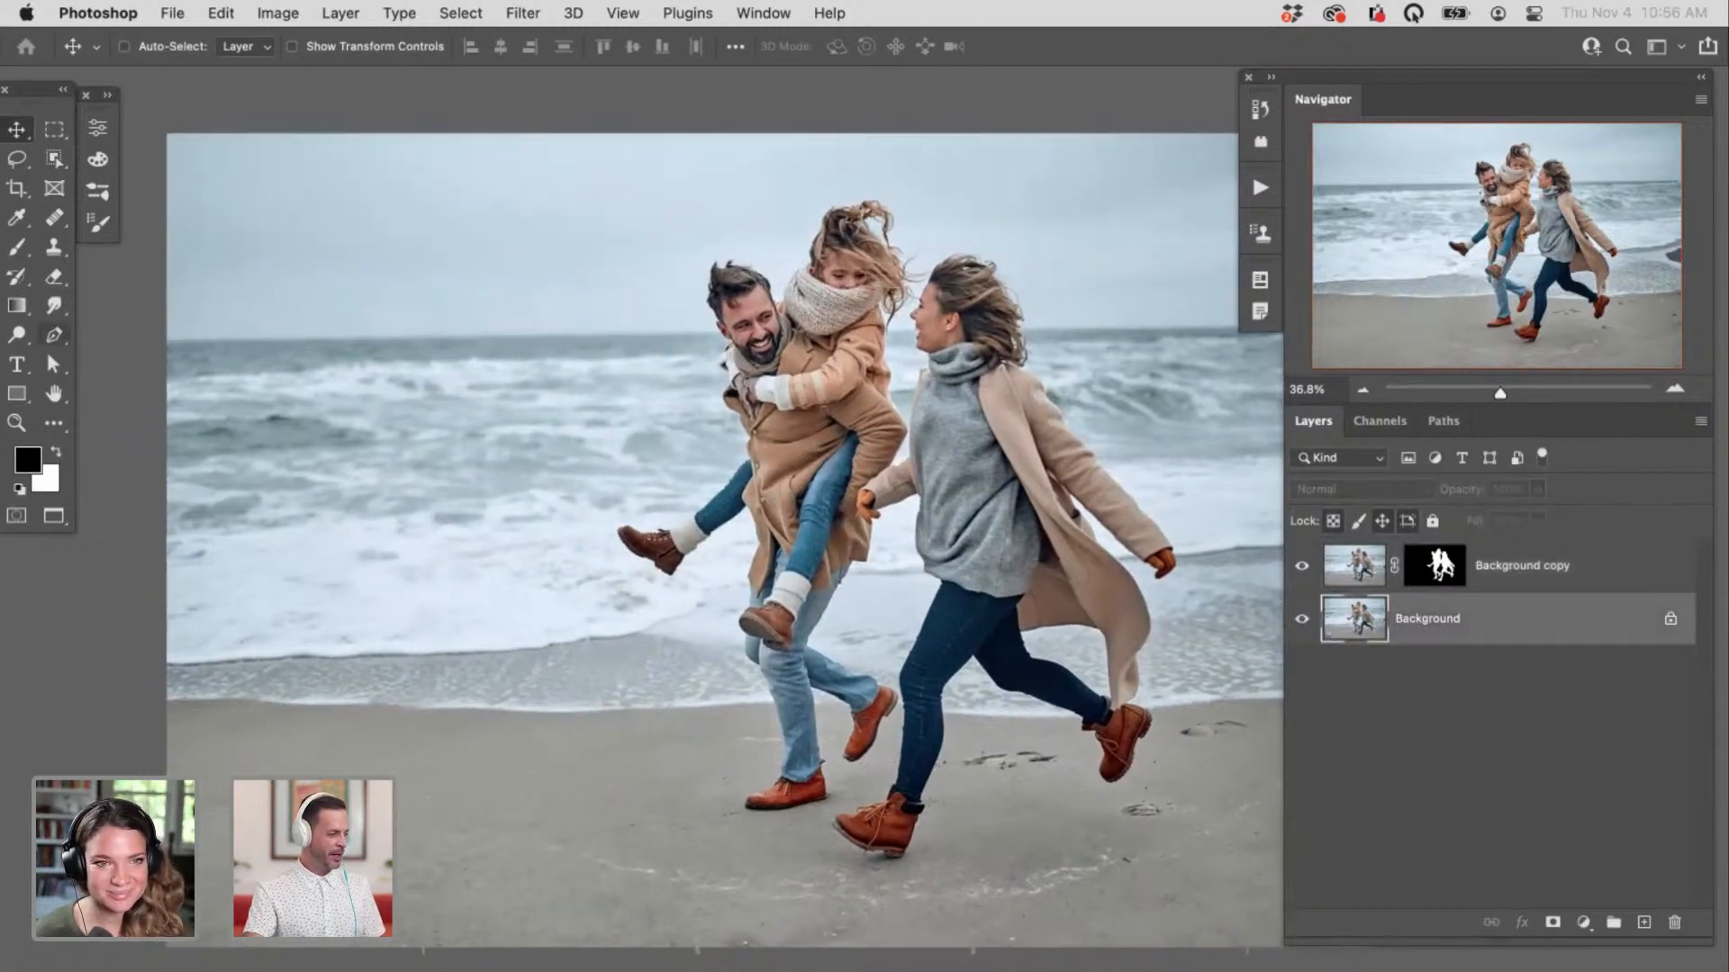
left_click(16, 393)
right_click(16, 394)
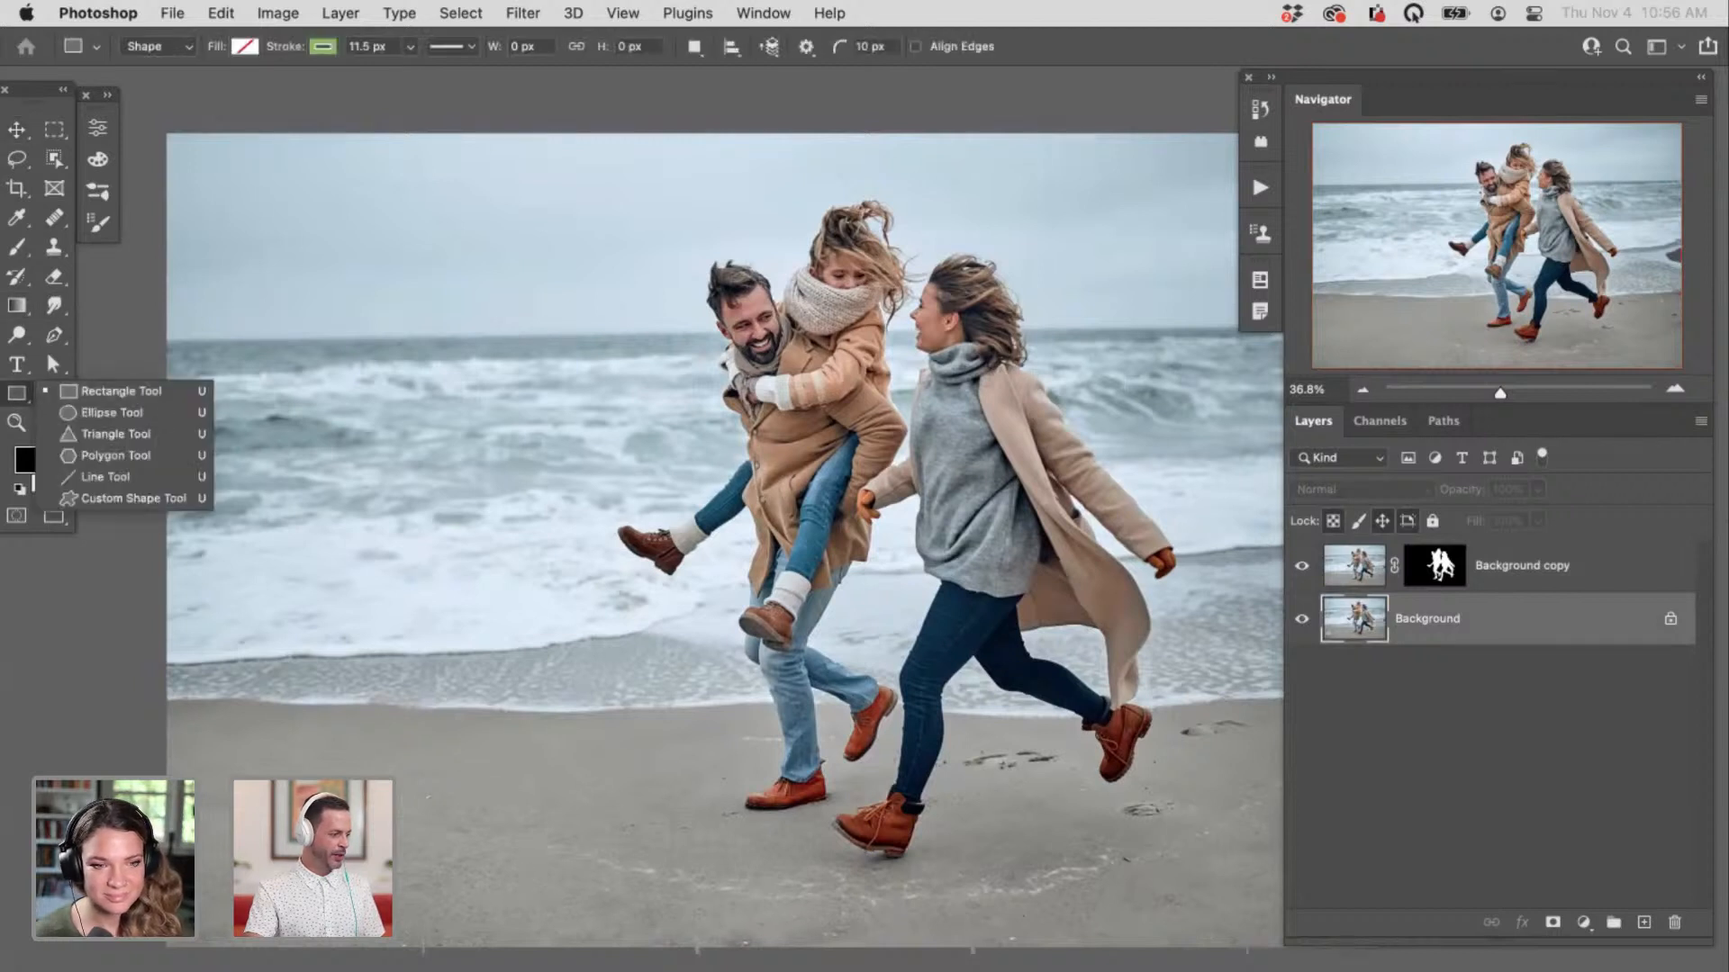
left_click(99, 391)
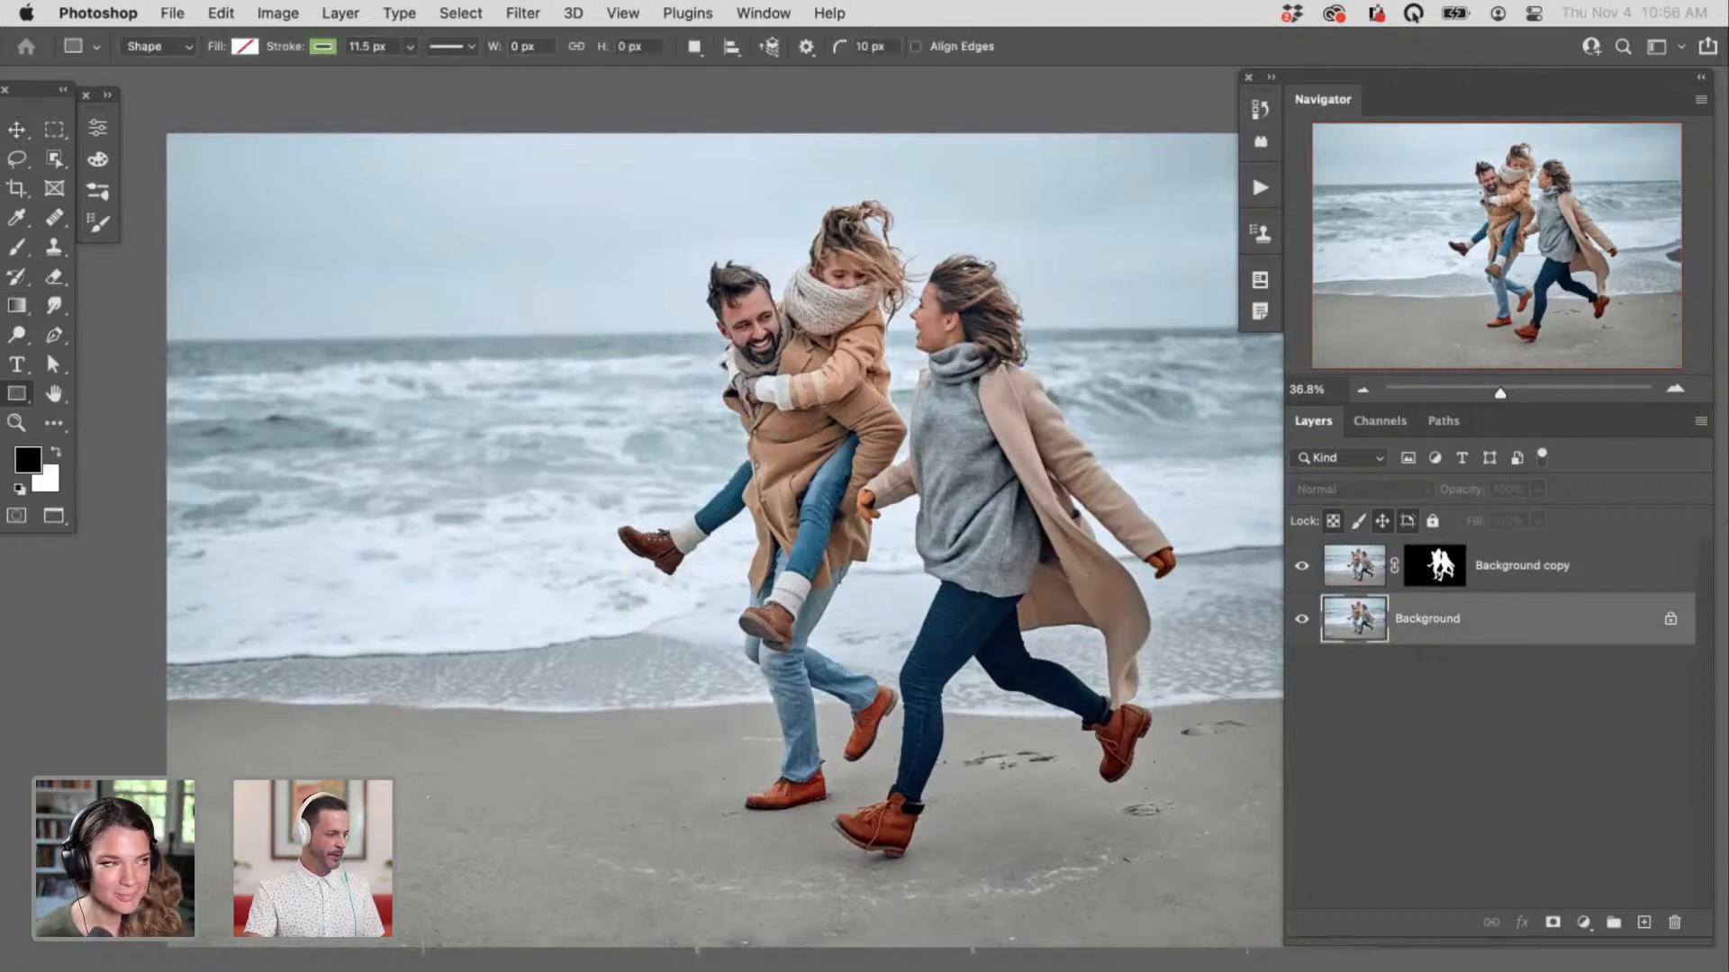
left_click_drag(369, 234, 940, 640)
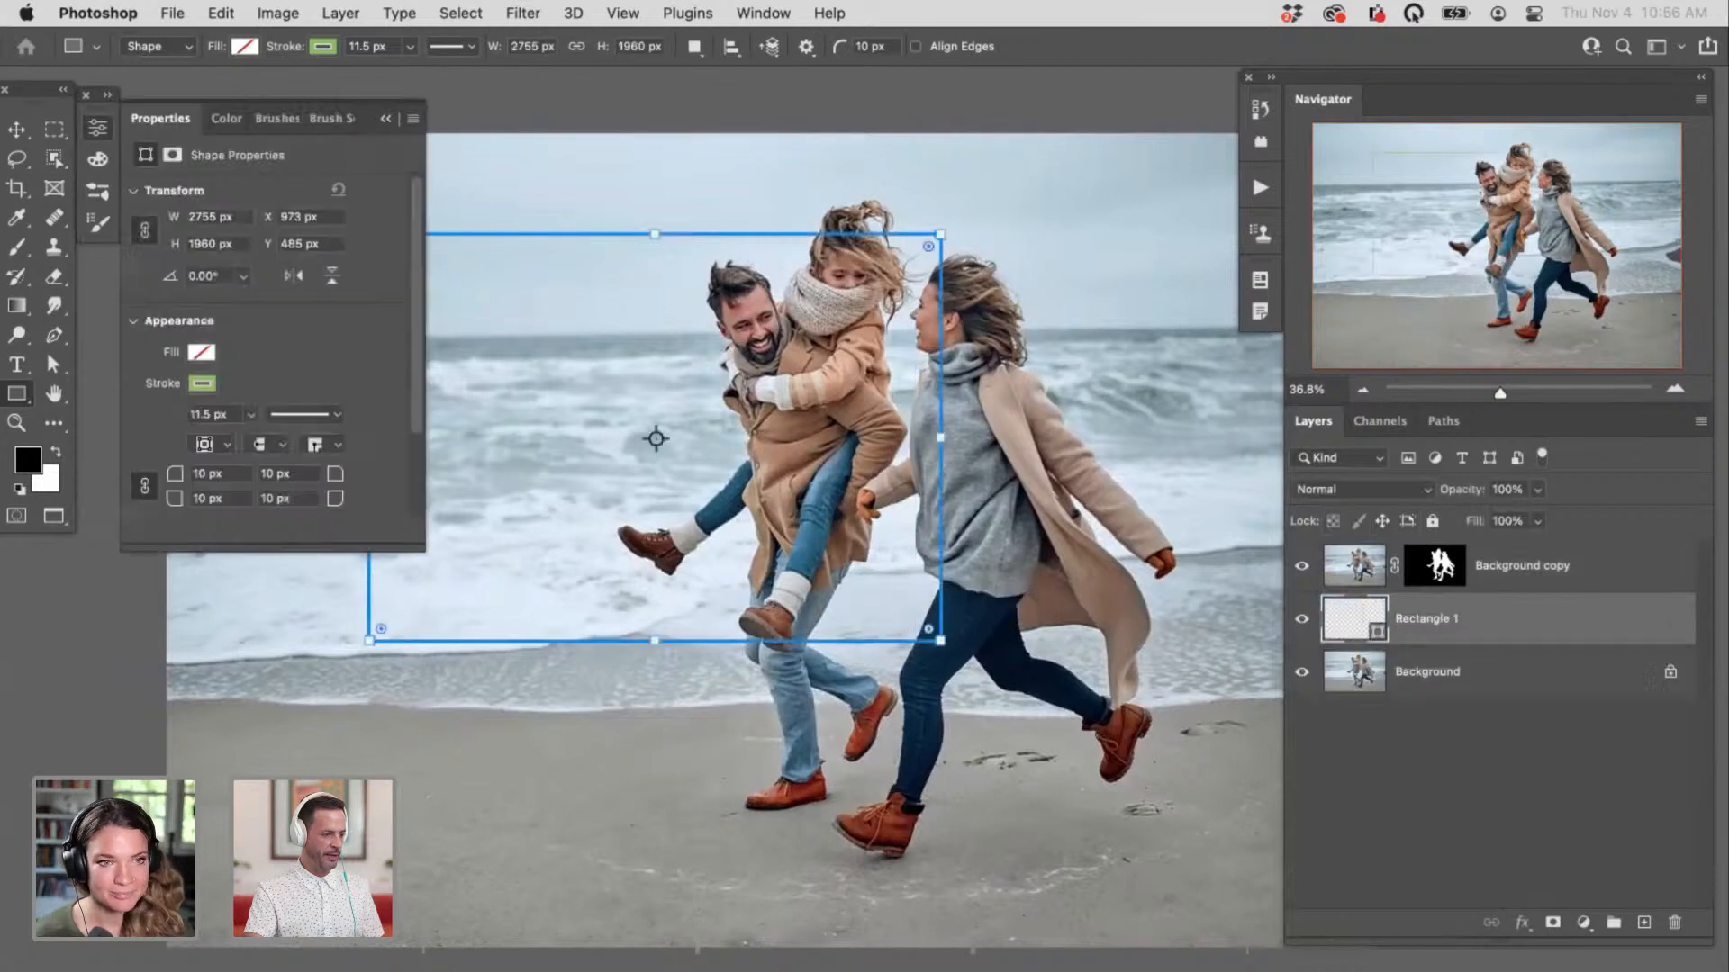
Step: Round the rectangle's corners to about 187 px and move it to about X 442, Y 654 px
left_click_drag(656, 439, 780, 434)
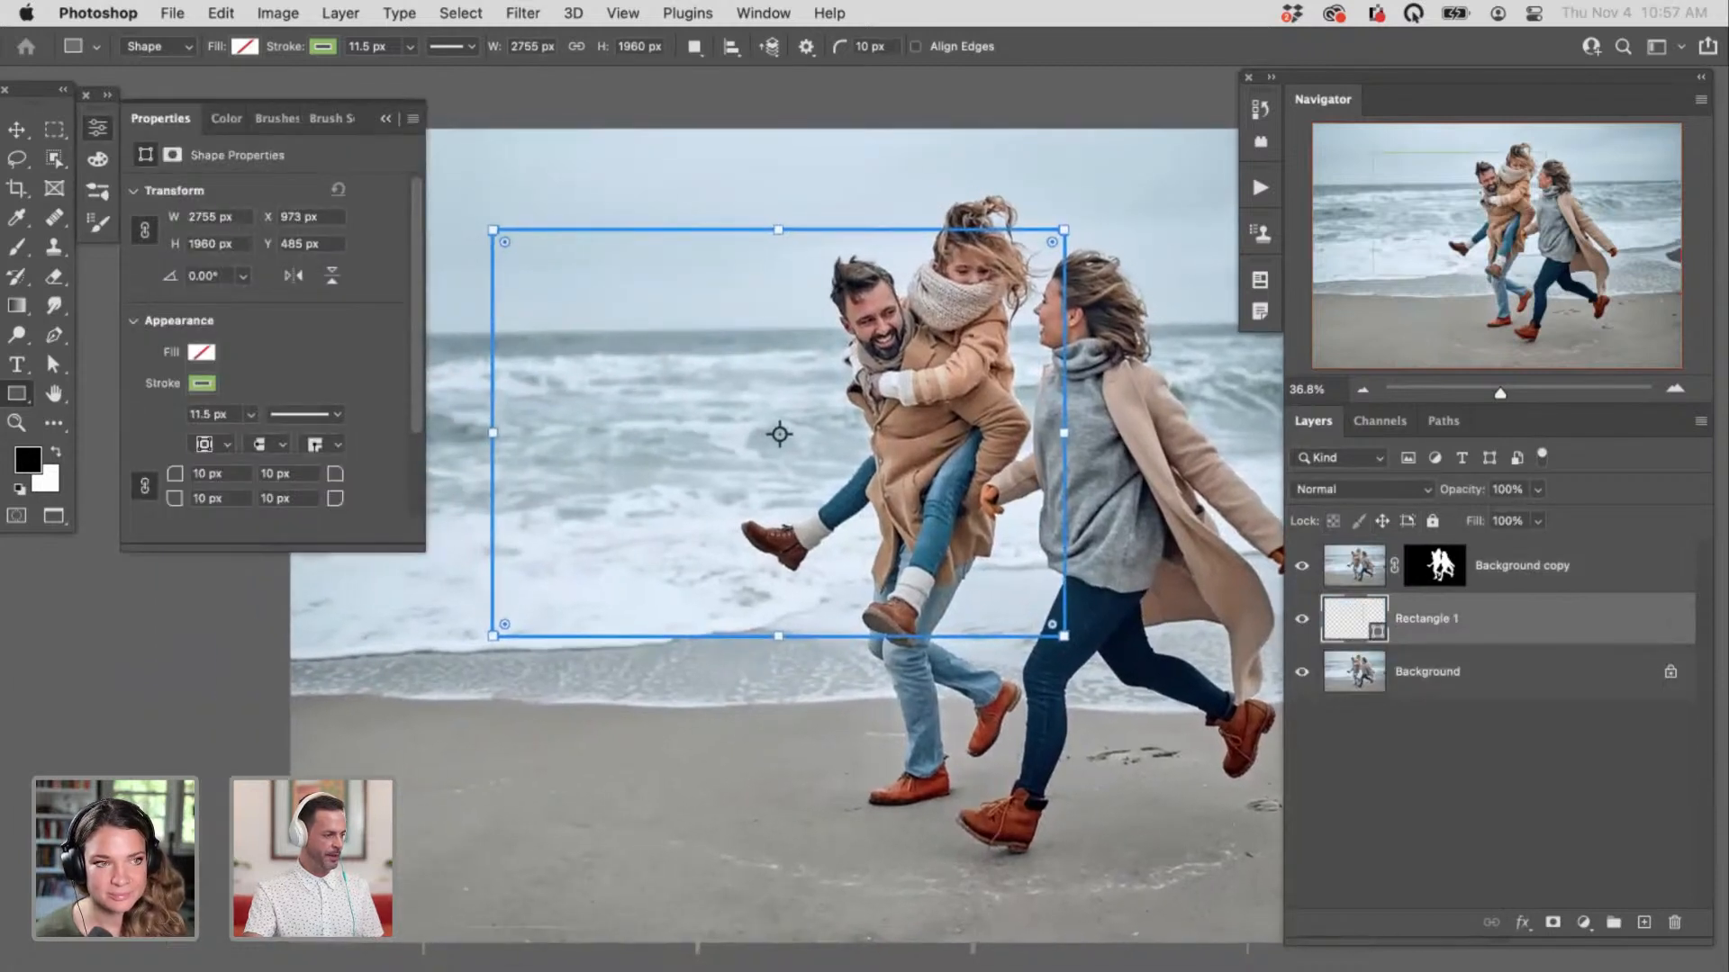
left_click_drag(174, 474, 334, 474)
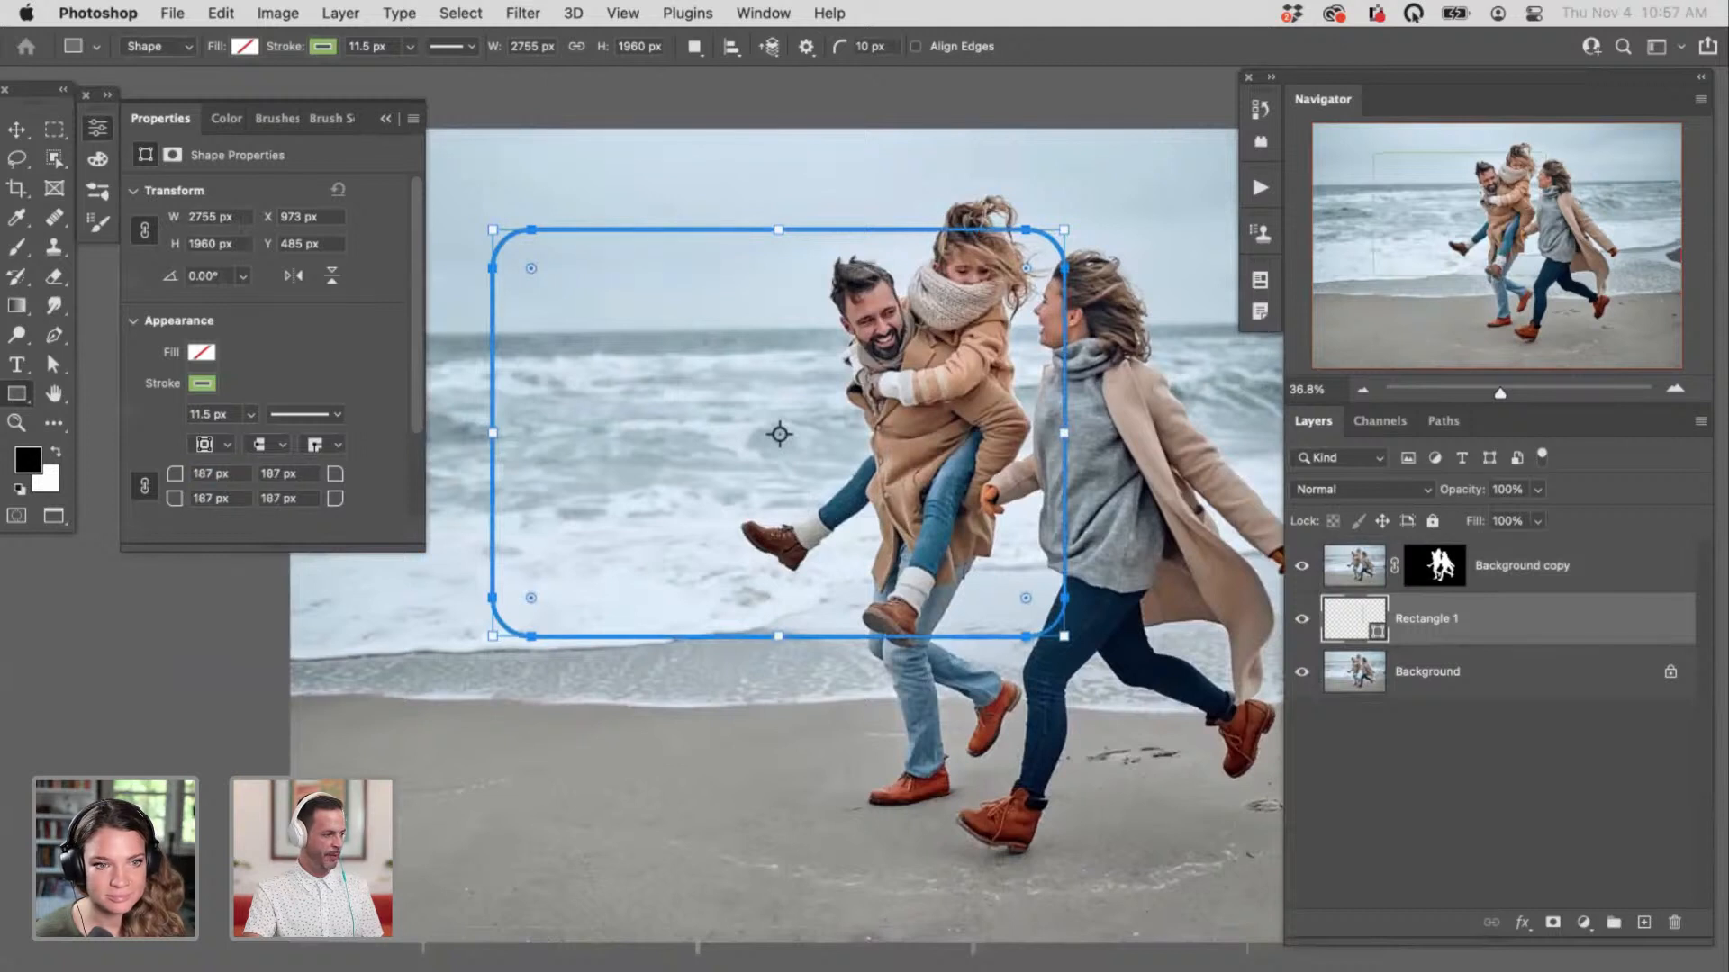
key("super+t")
left_click_drag(780, 434, 669, 469)
key("Return")
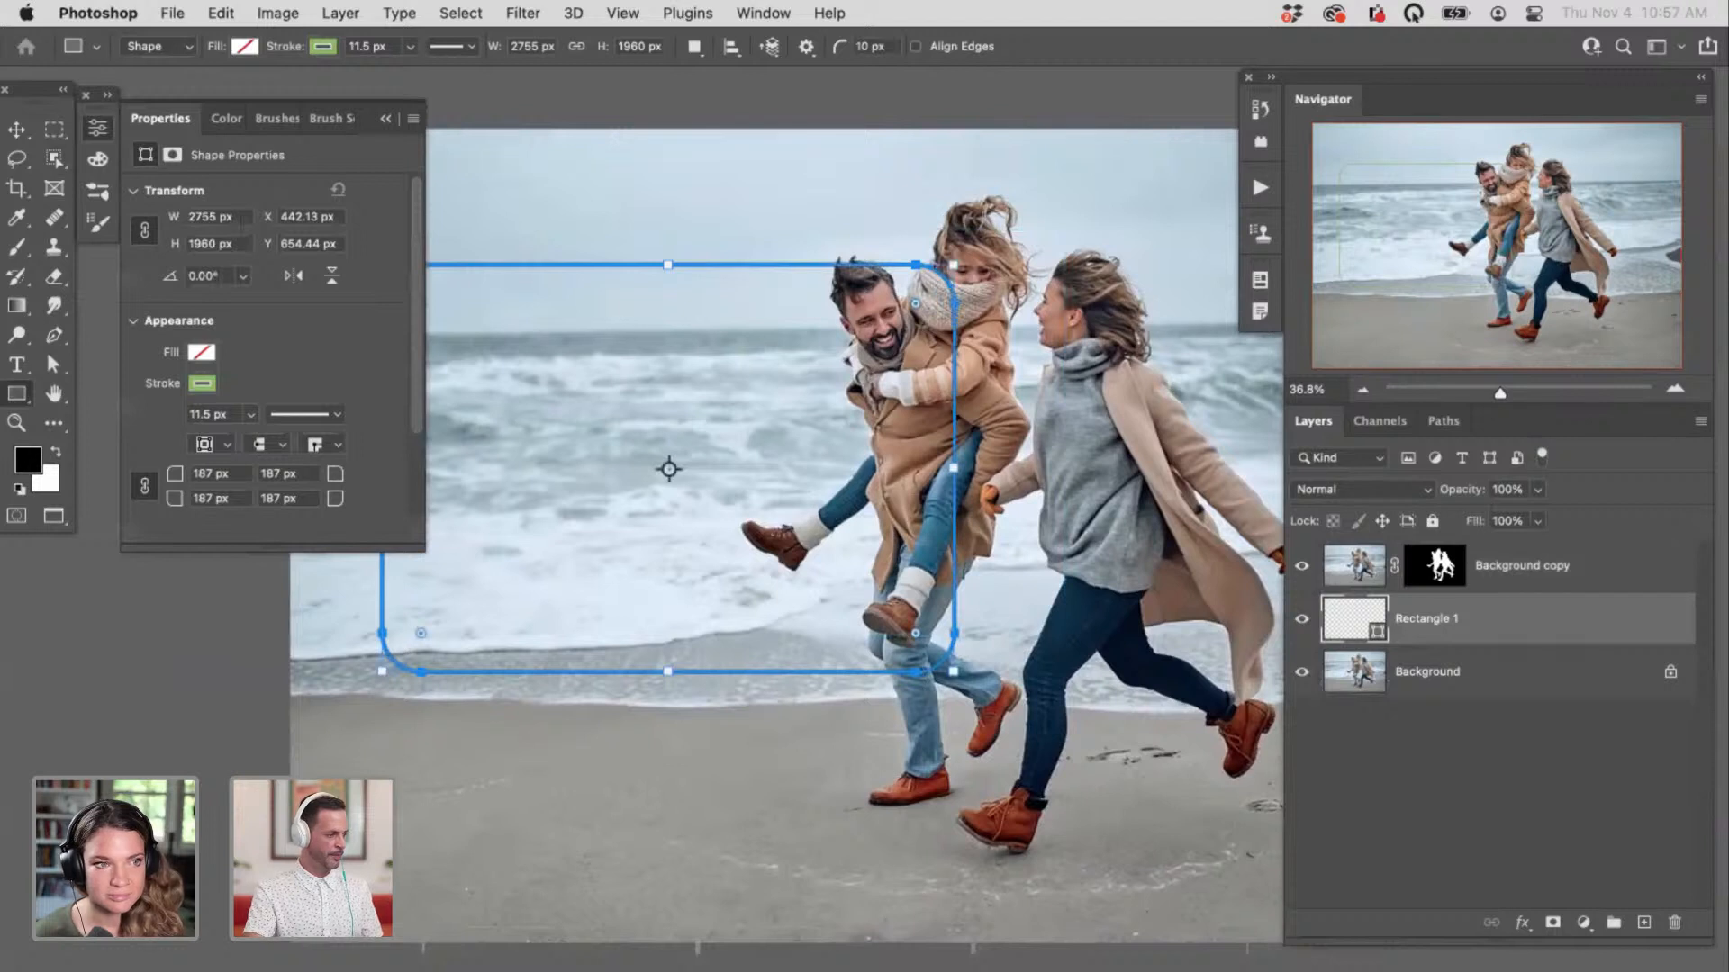
Step: Give the rounded rectangle a white stroke about 48 px wide, and deselect it
left_click(202, 383)
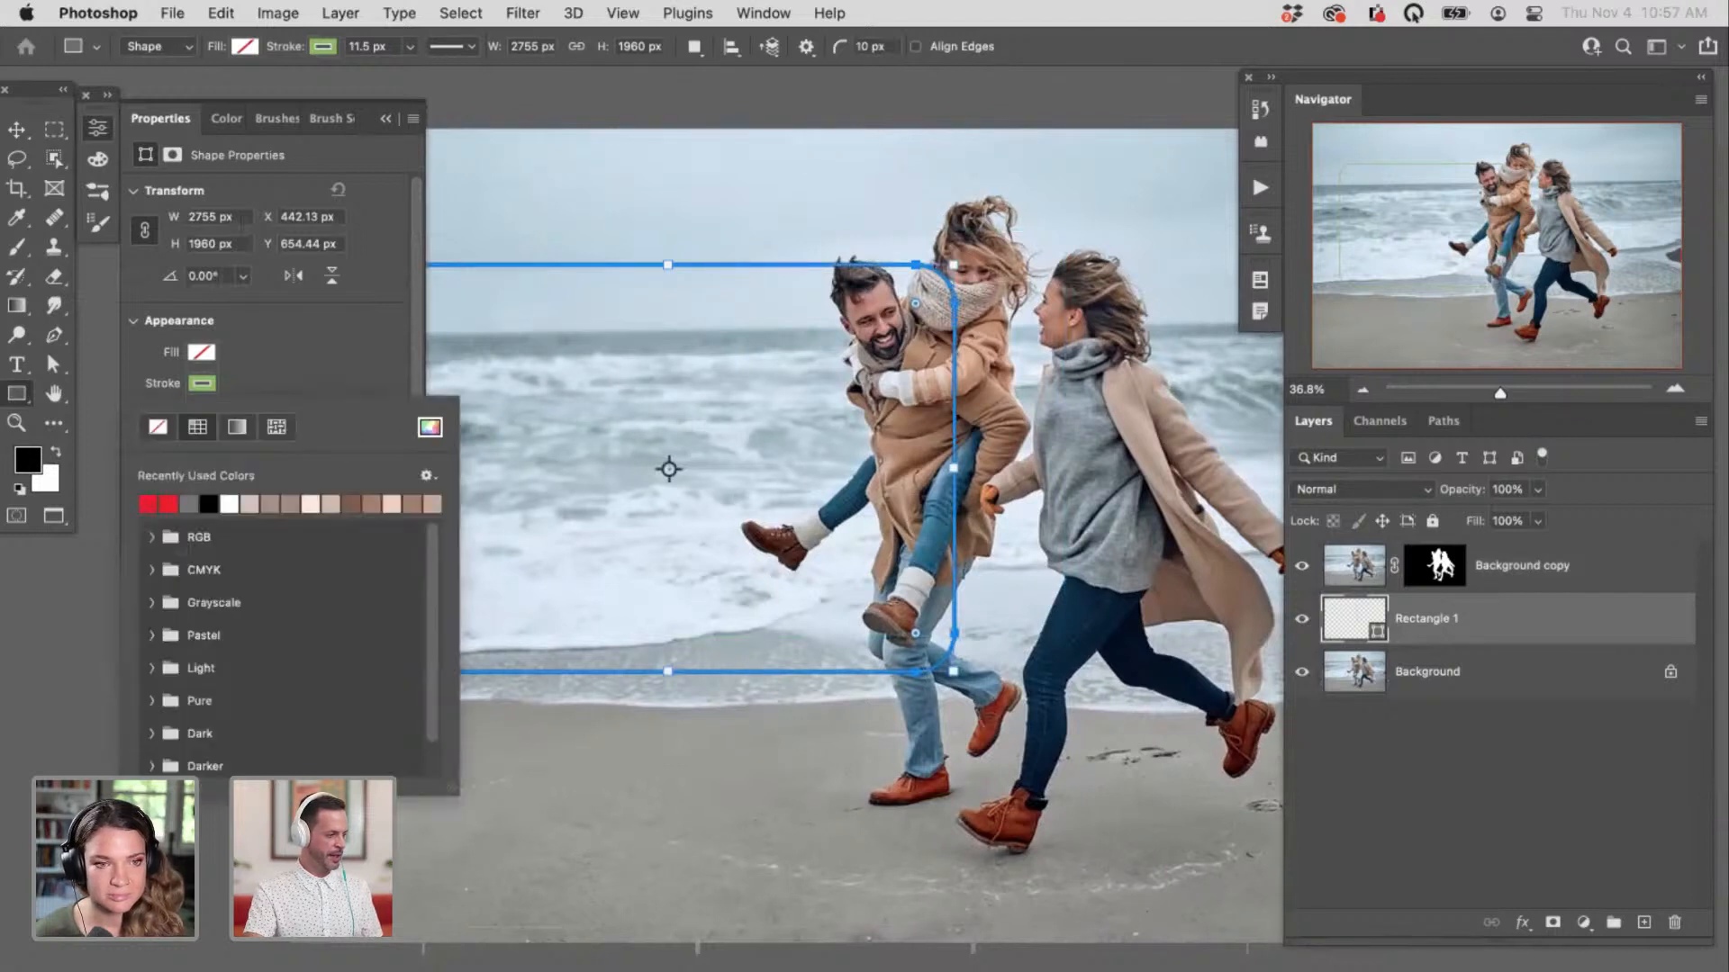
left_click(229, 503)
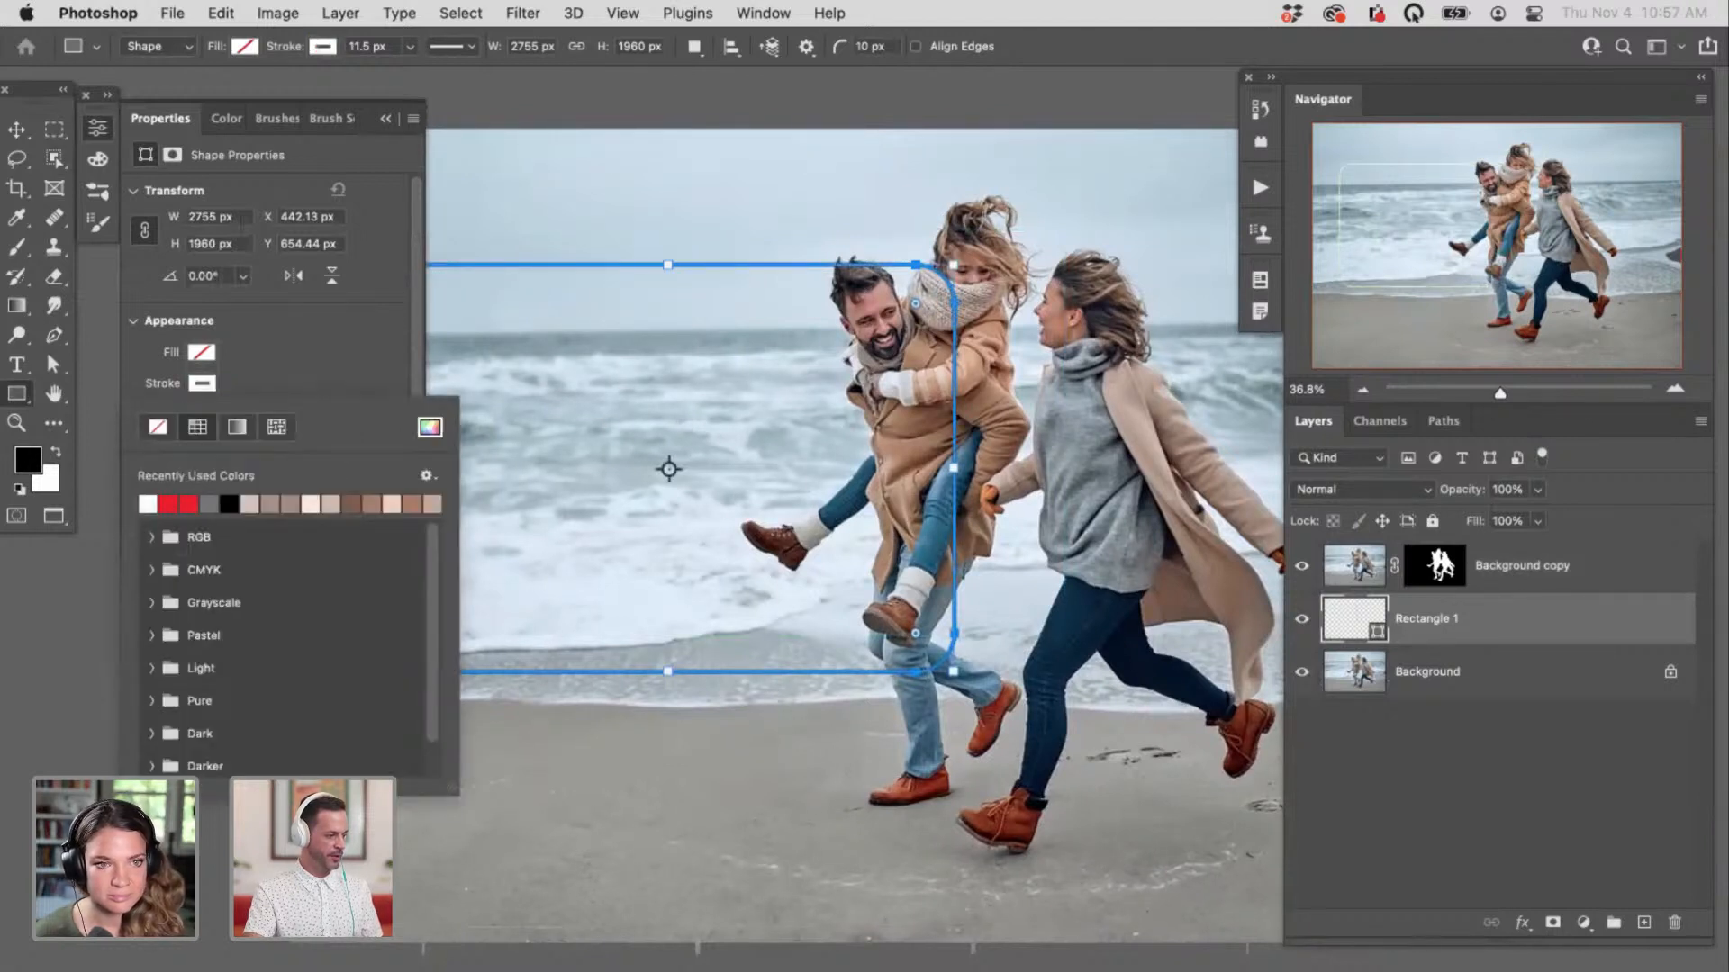
key("Return")
left_click(250, 415)
left_click_drag(236, 441, 266, 442)
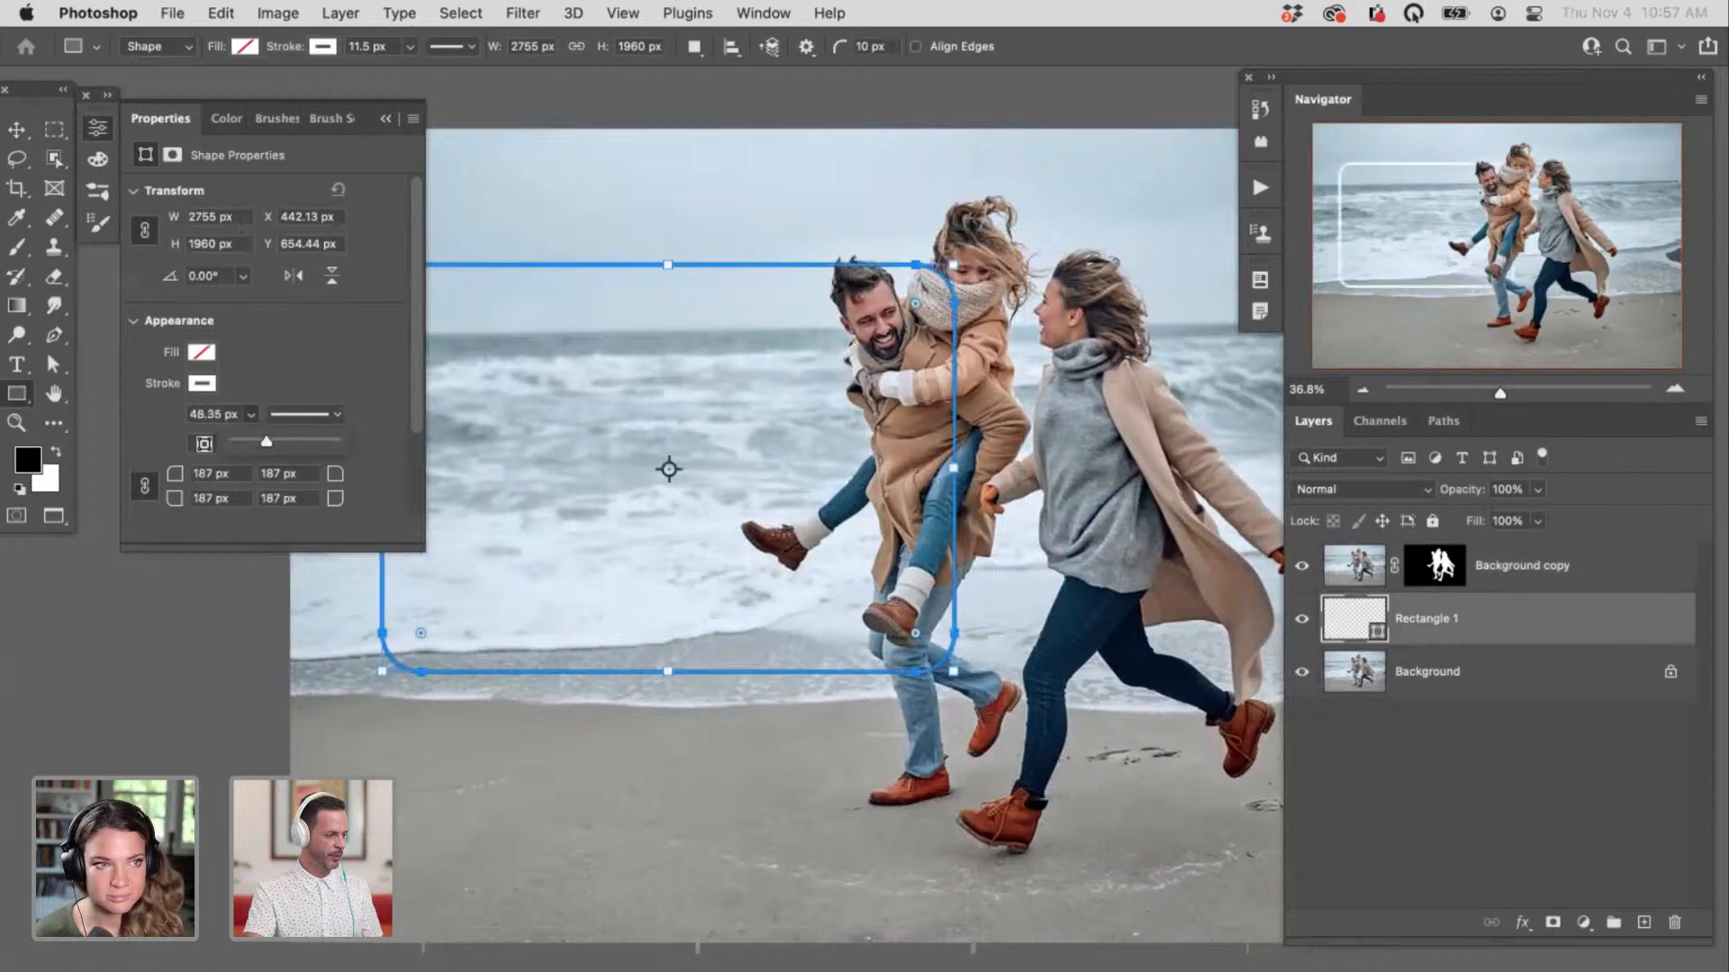
key("Return")
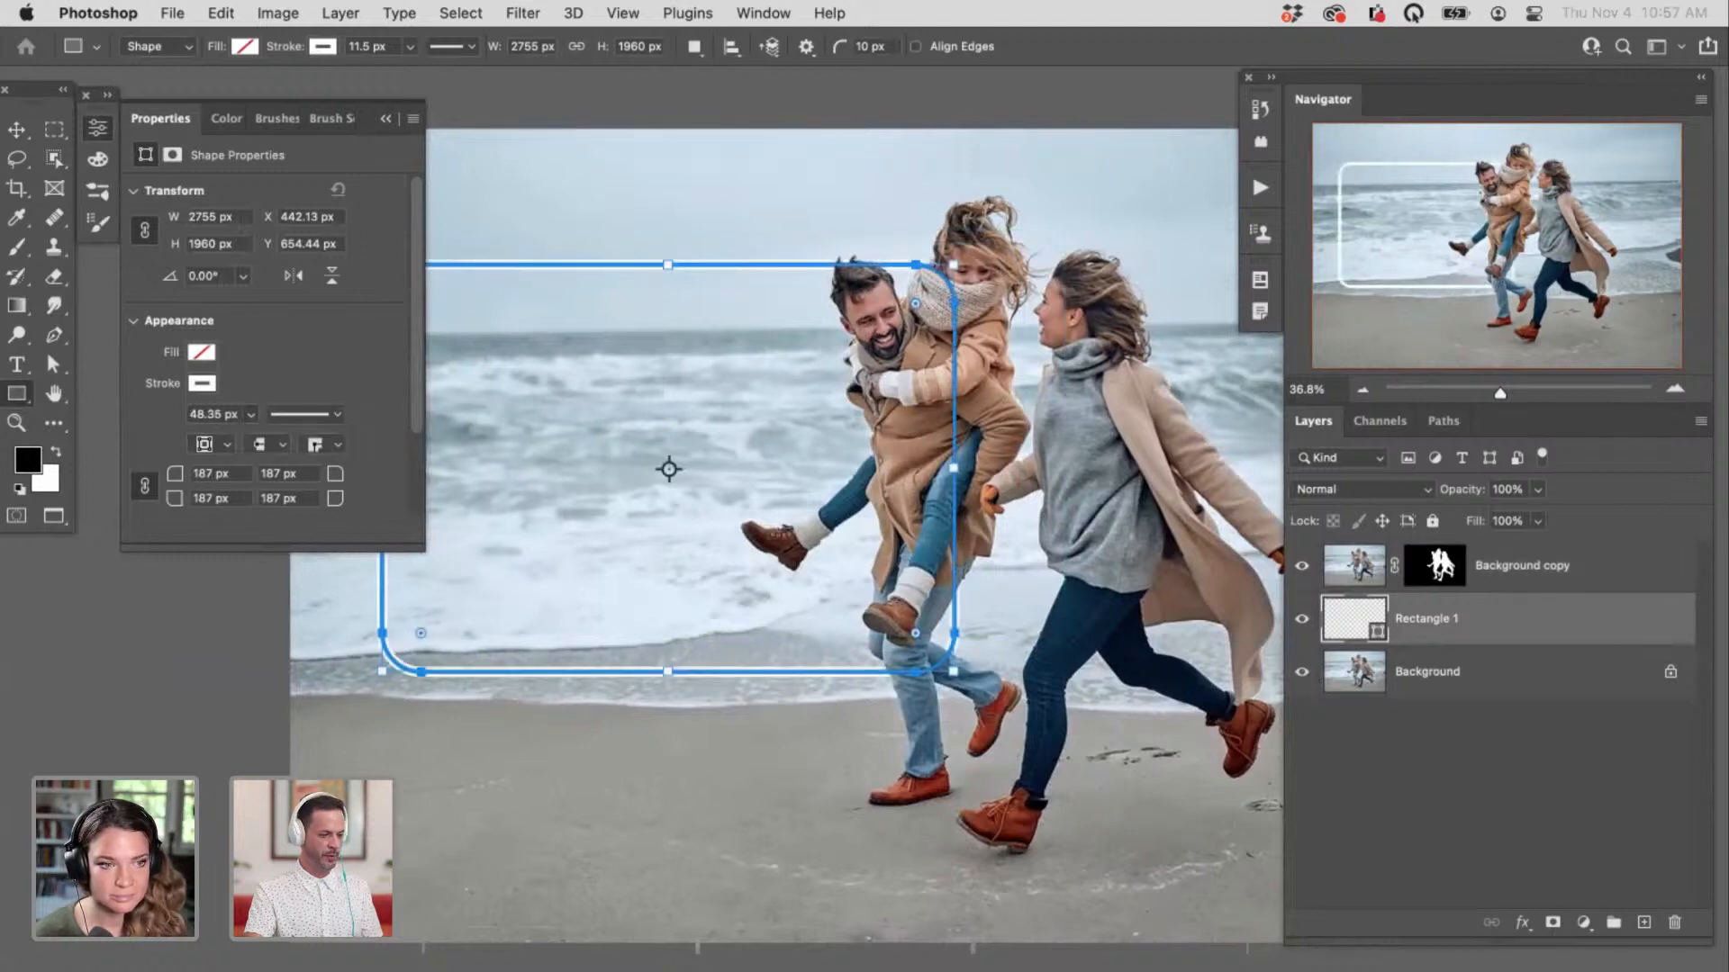
left_click(1486, 765)
left_click(97, 128)
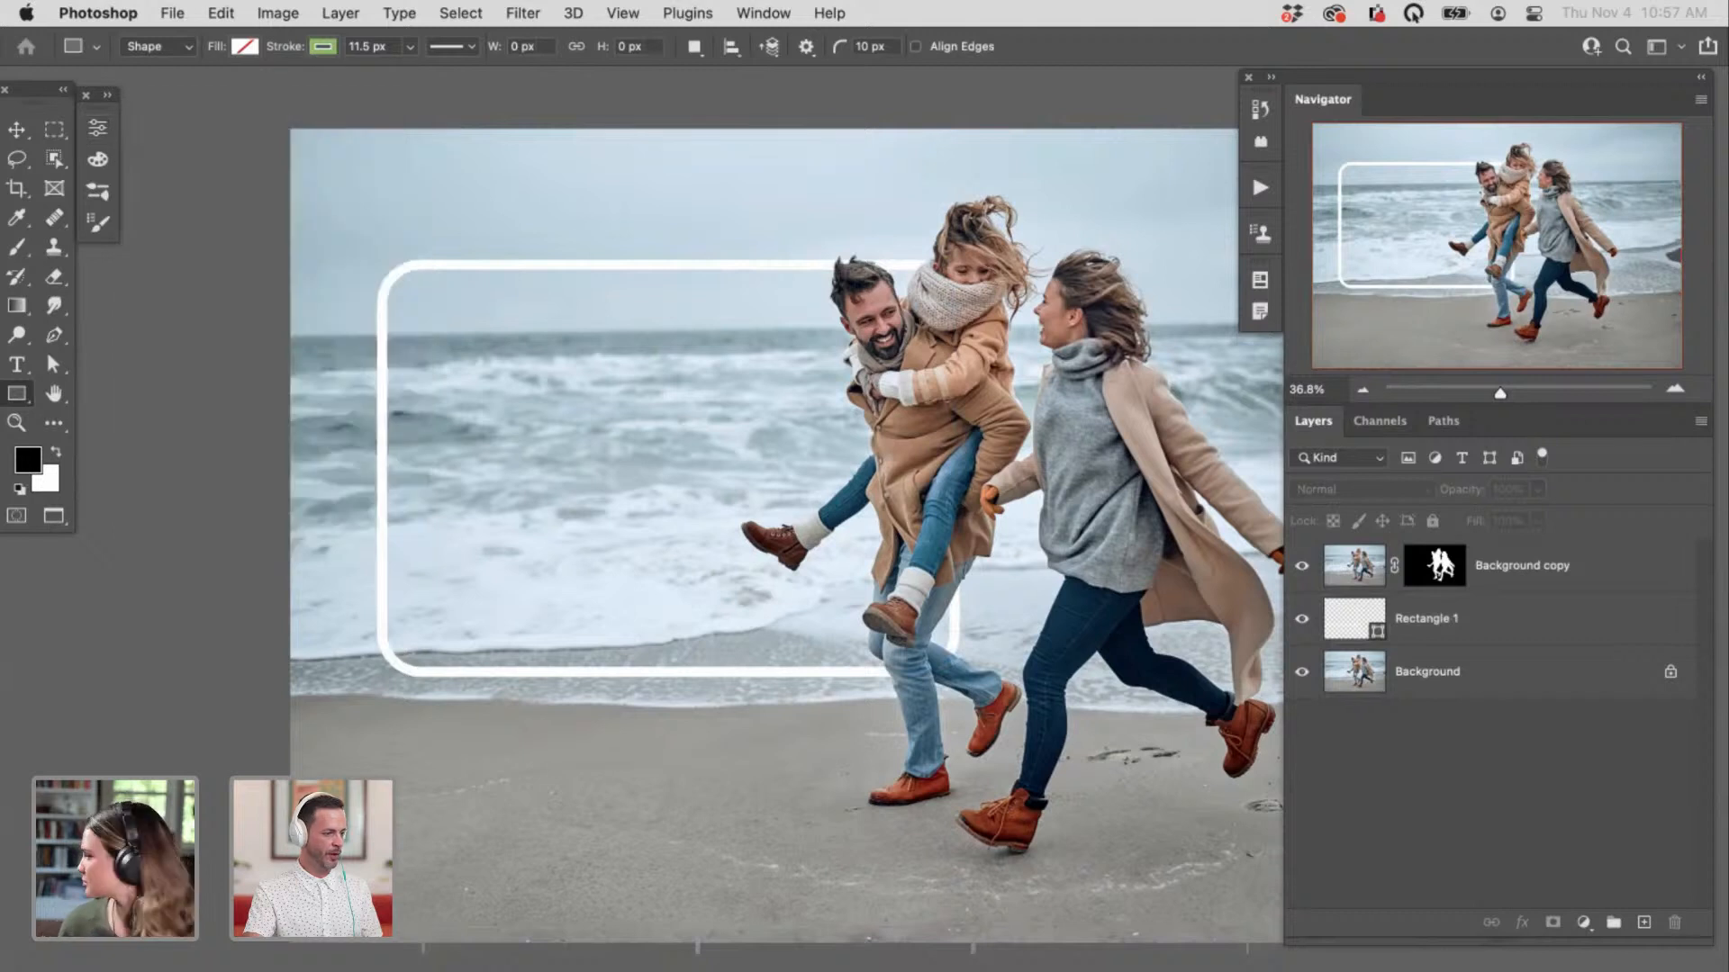
Step: Hide the shape's on-canvas outline and move the white frame slightly up and left behind the family
left_click_drag(685, 504, 650, 493)
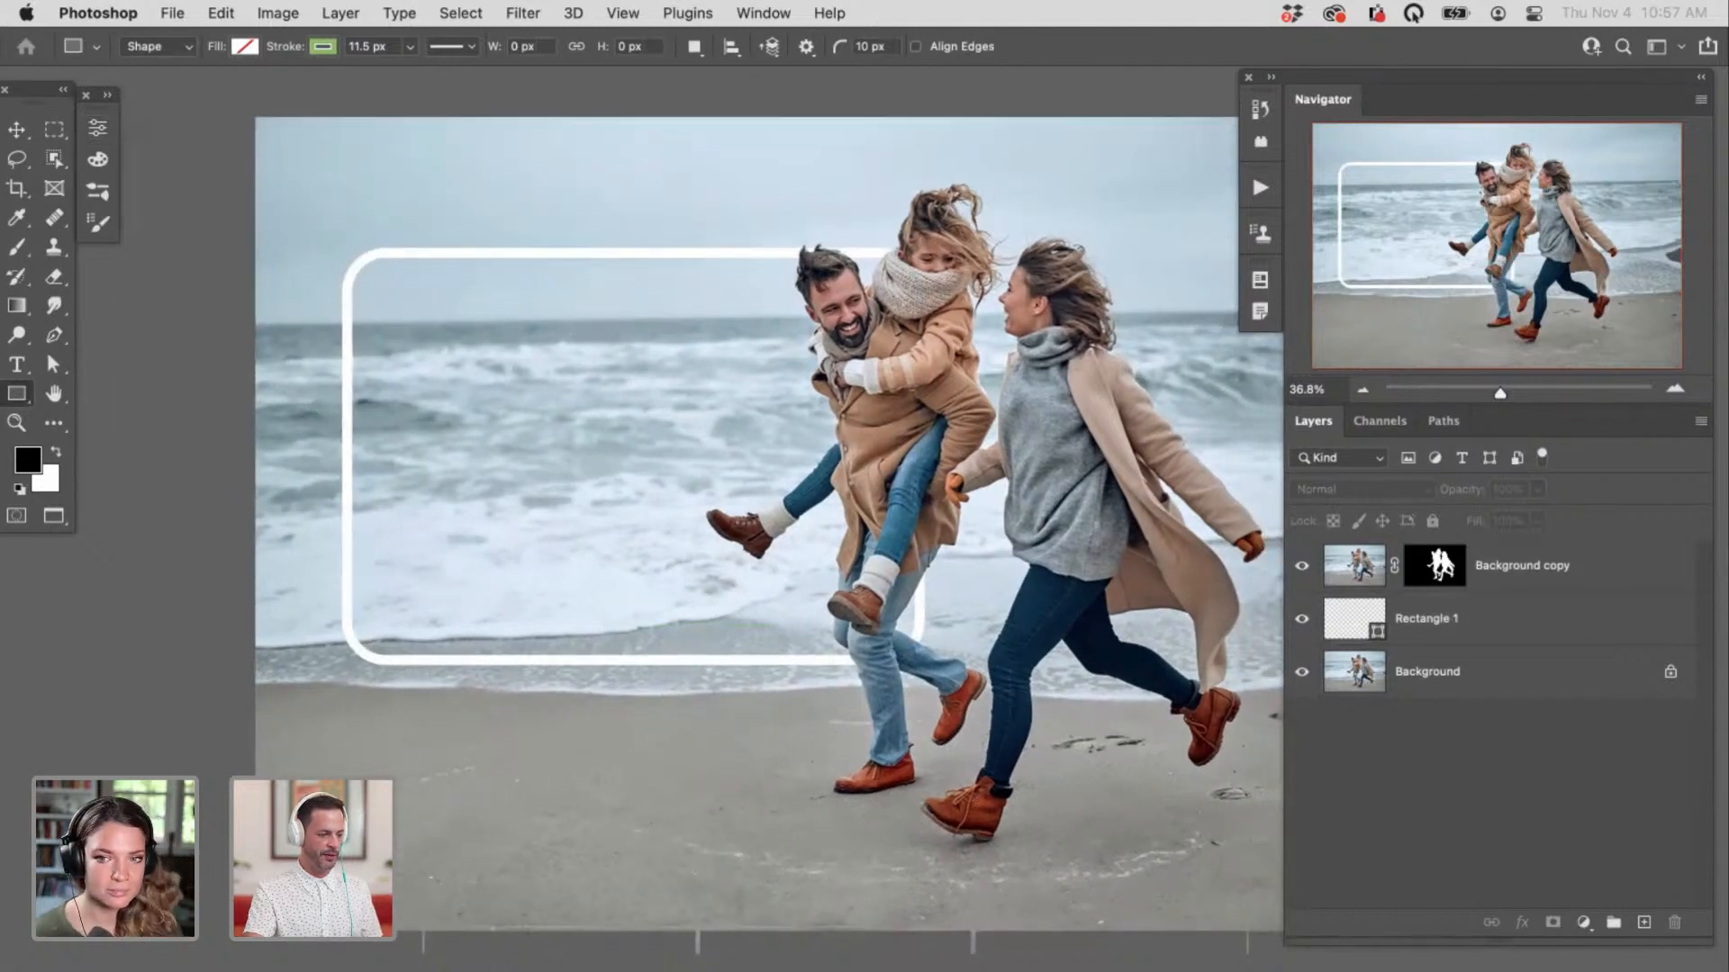
left_click(634, 457)
left_click(1486, 765)
left_click(1426, 619)
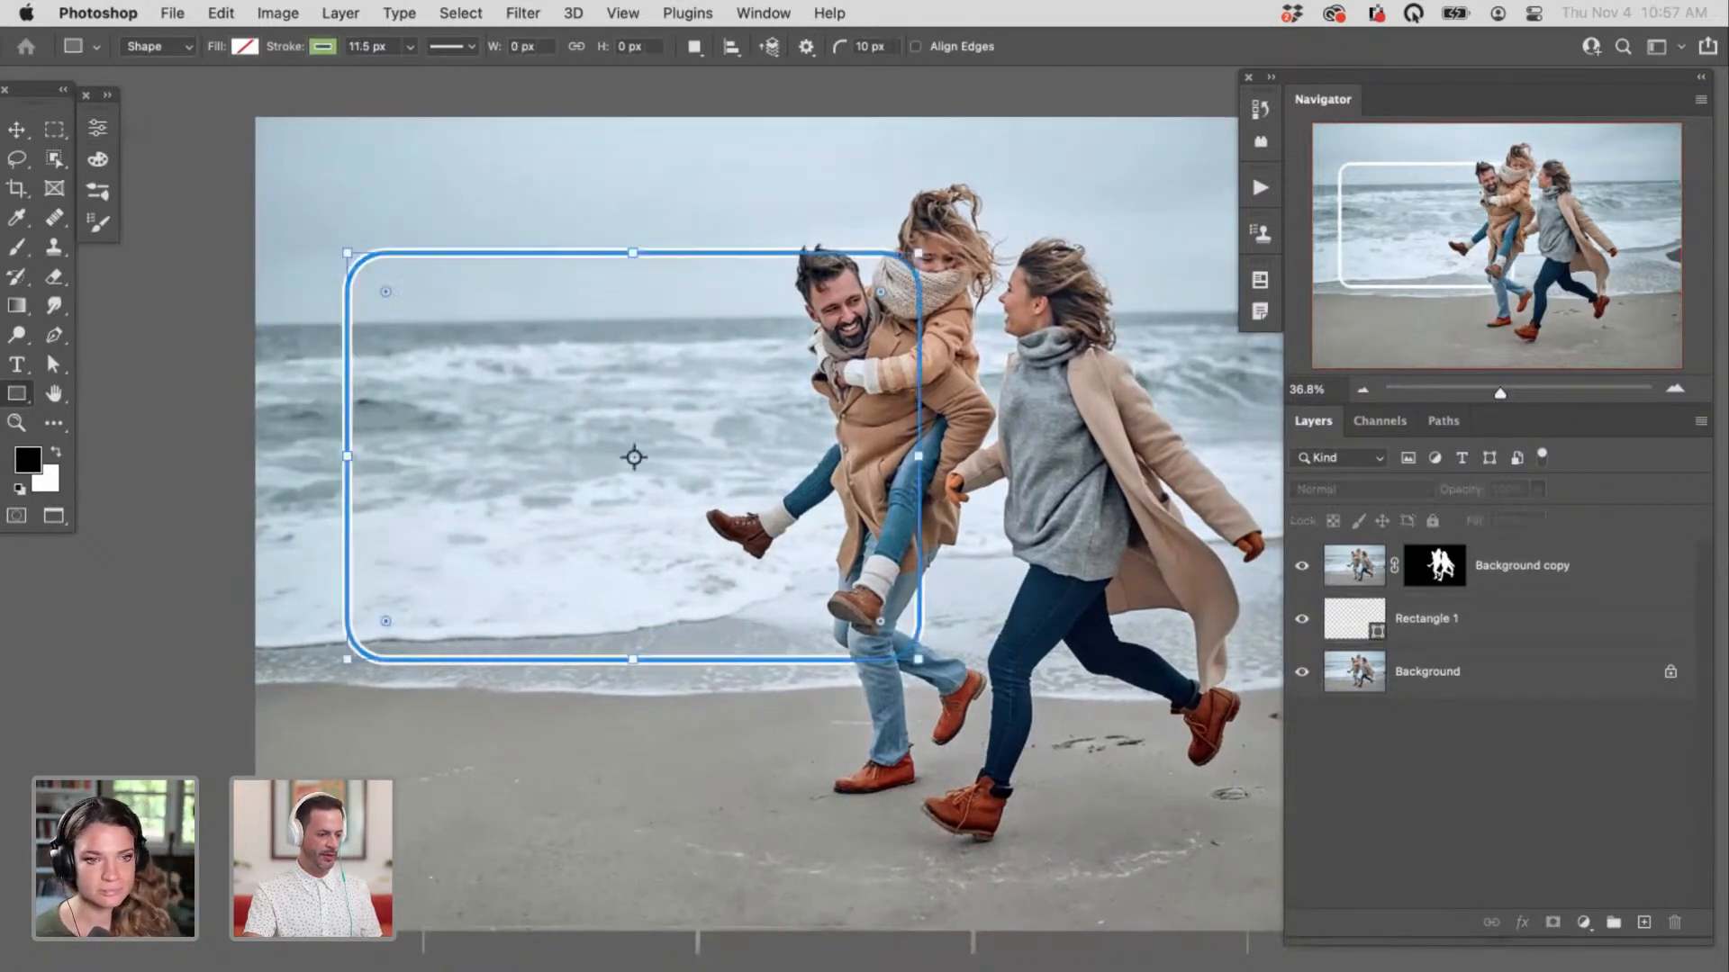
key("super+h")
key("v")
mouse_move(842, 532)
left_mouse_down()
mouse_move(912, 593)
mouse_move(670, 476)
mouse_move(776, 530)
mouse_move(874, 519)
mouse_move(845, 503)
left_mouse_up()
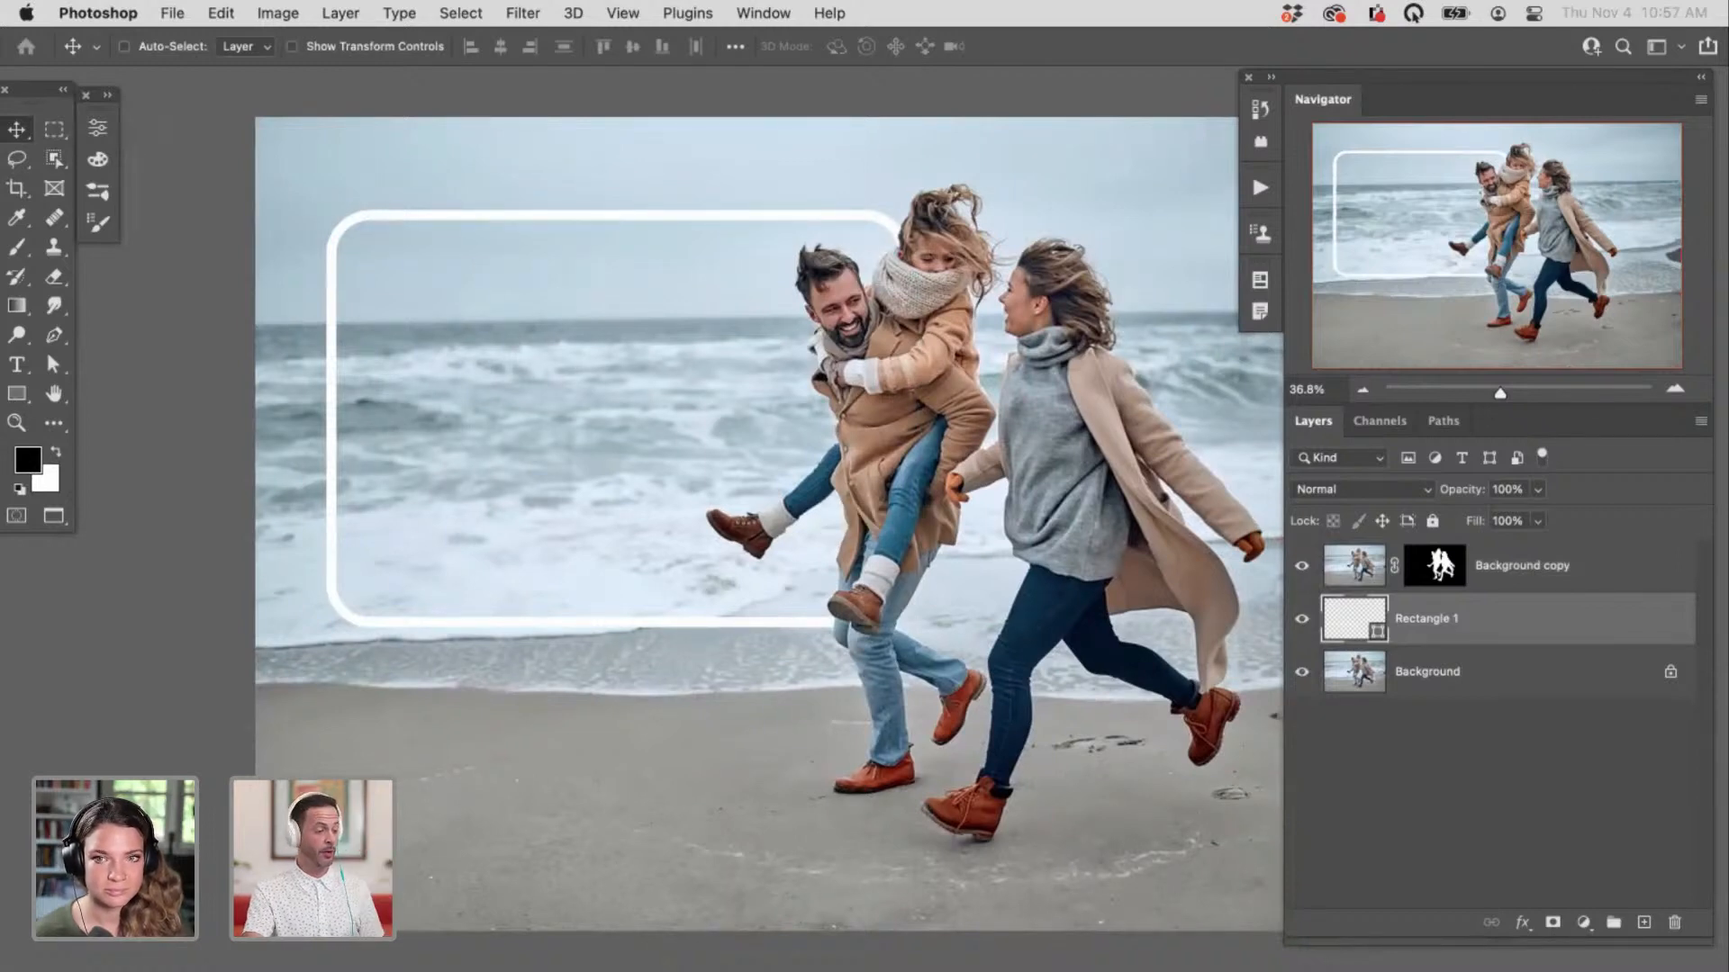
Step: Duplicate the Background layer beneath the white frame
scroll(526, 337, "up", 5)
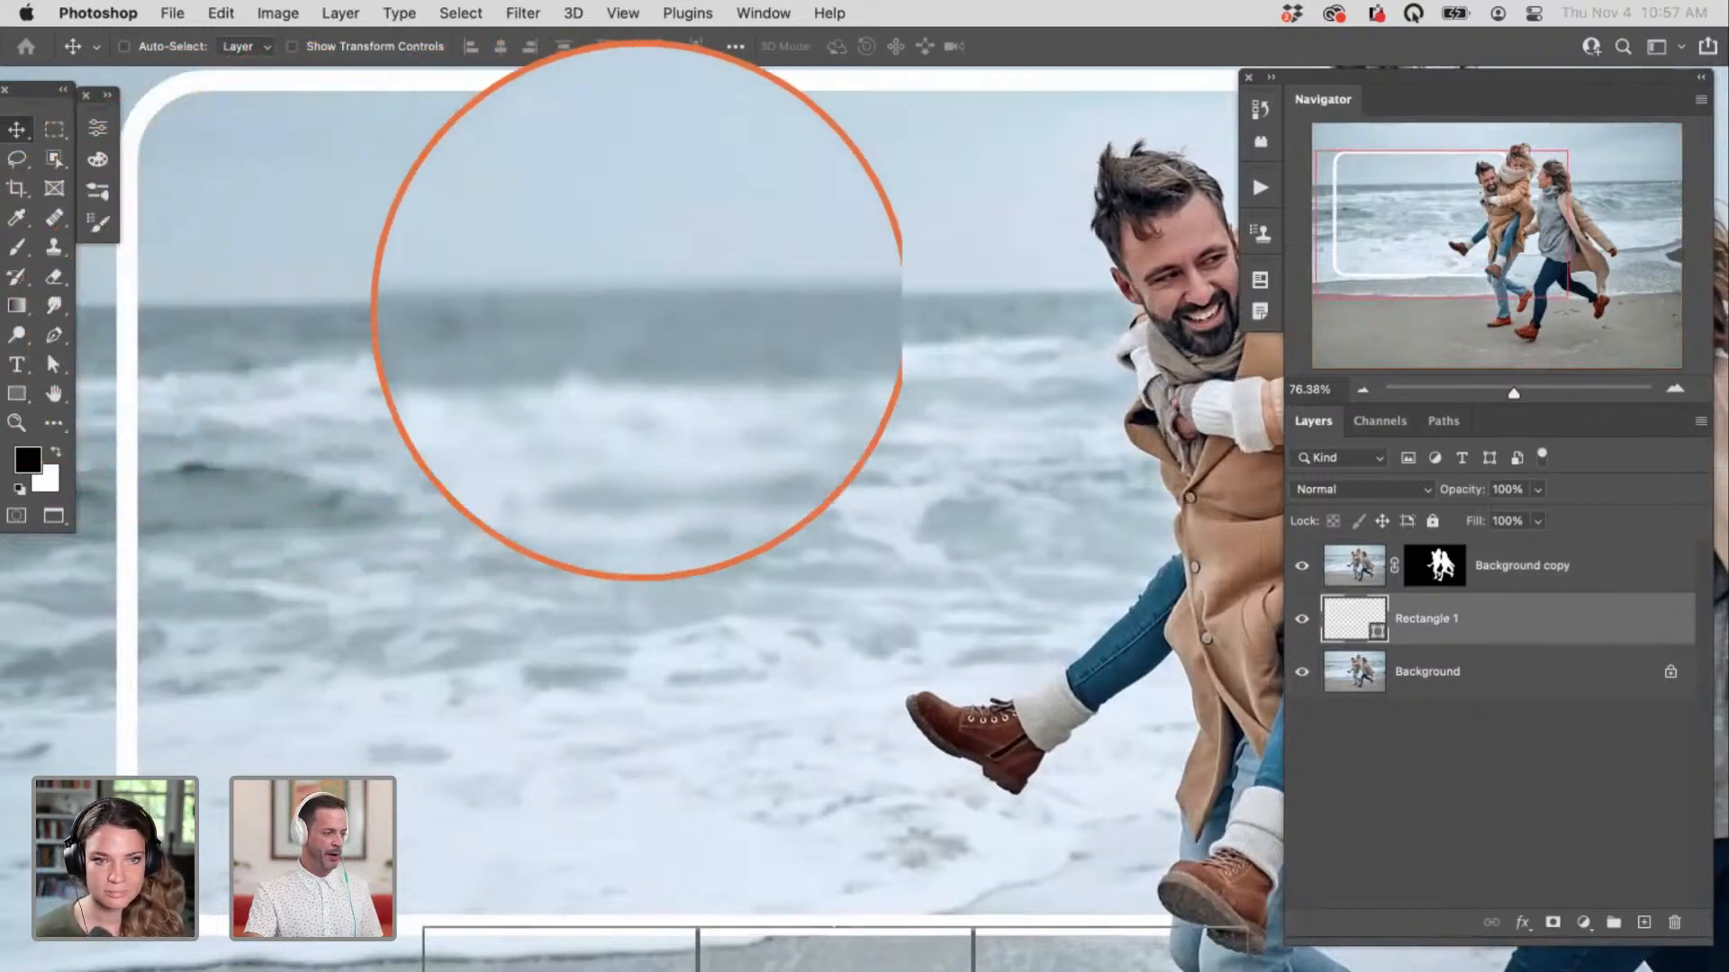
key("super")
scroll(418, 382, "down", 4)
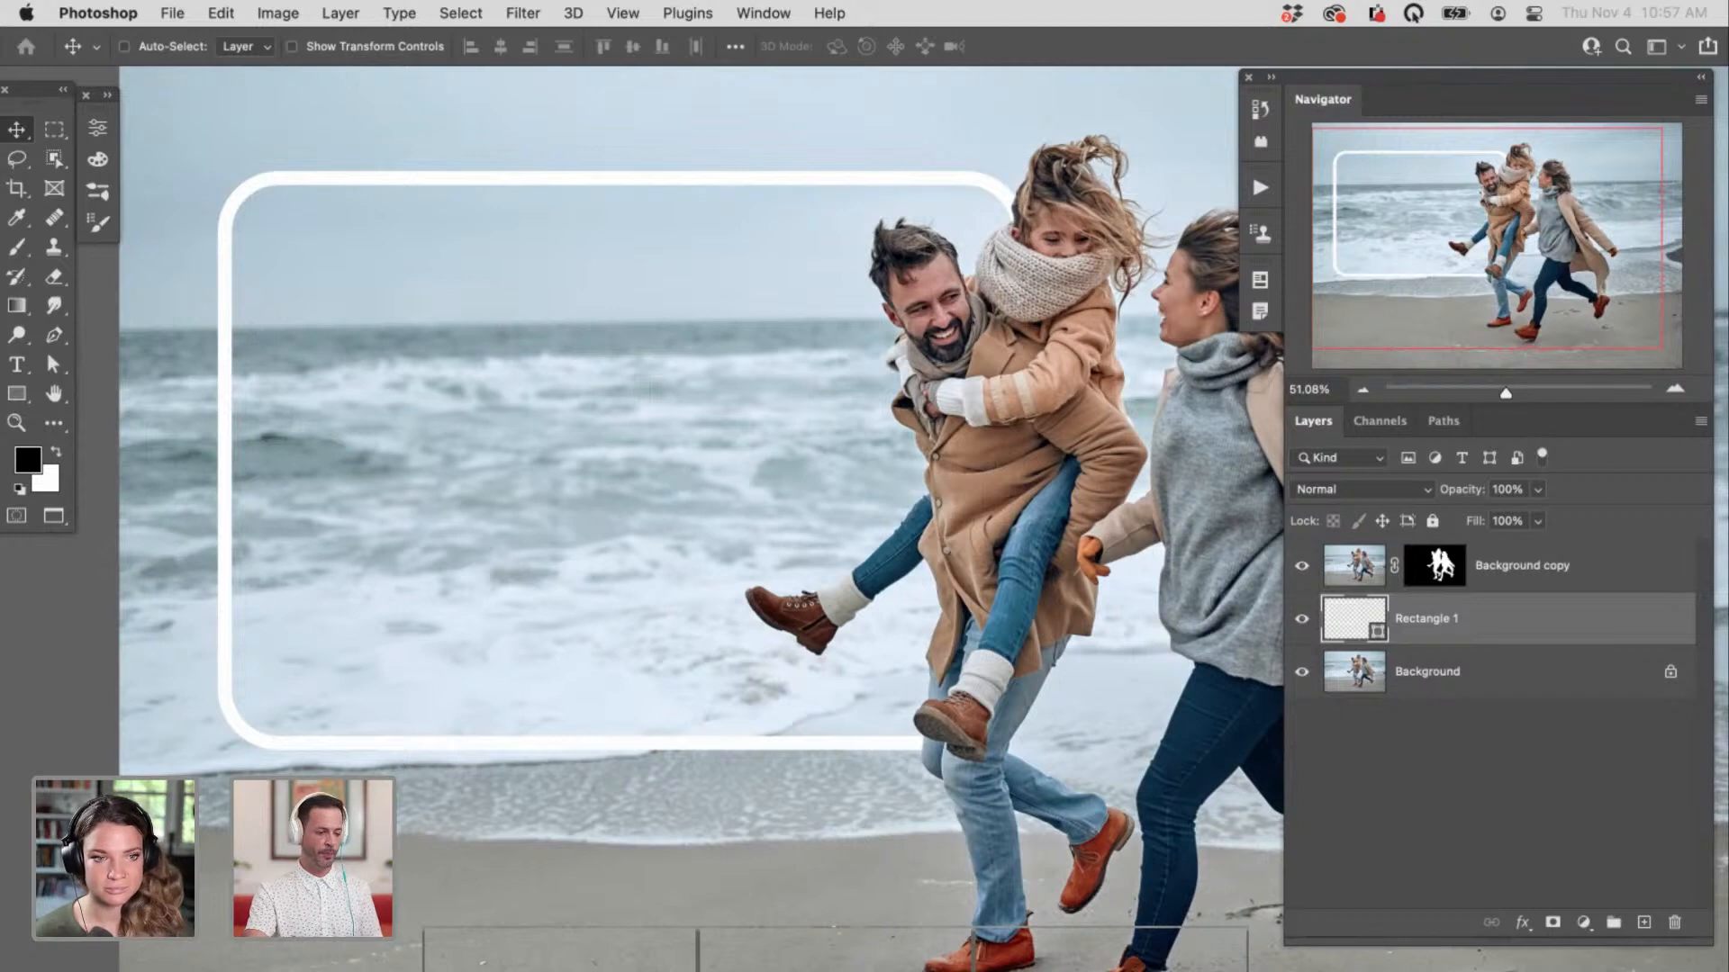
left_click(1428, 672)
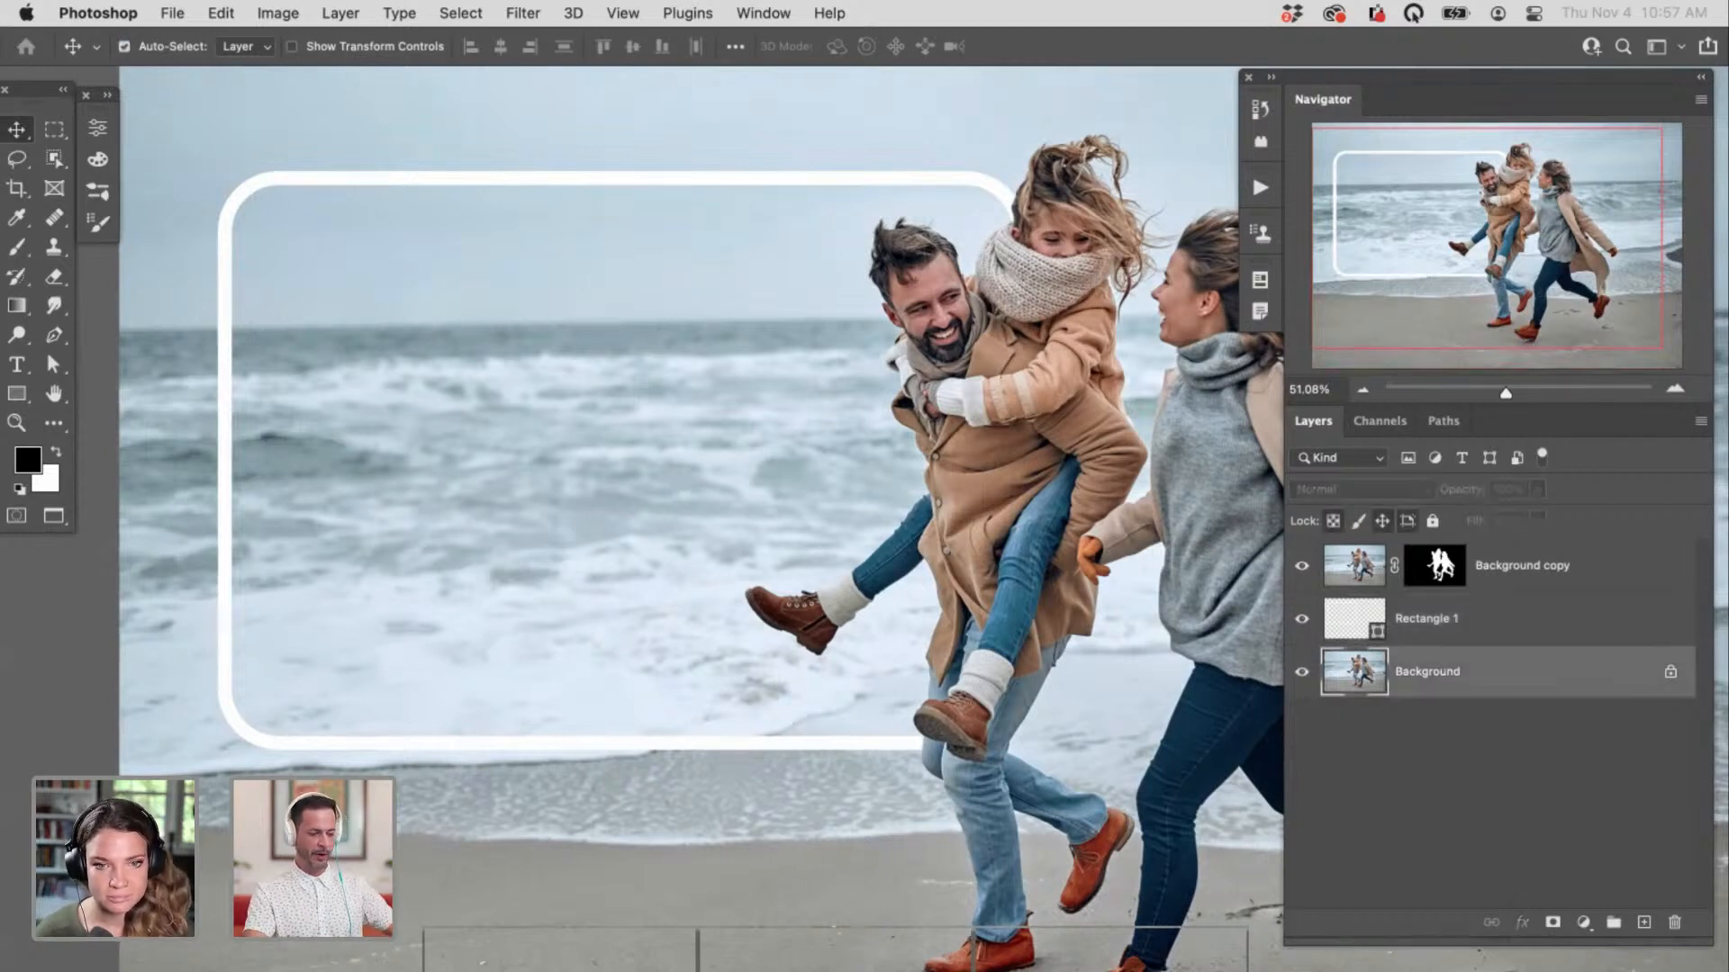
key("super+j")
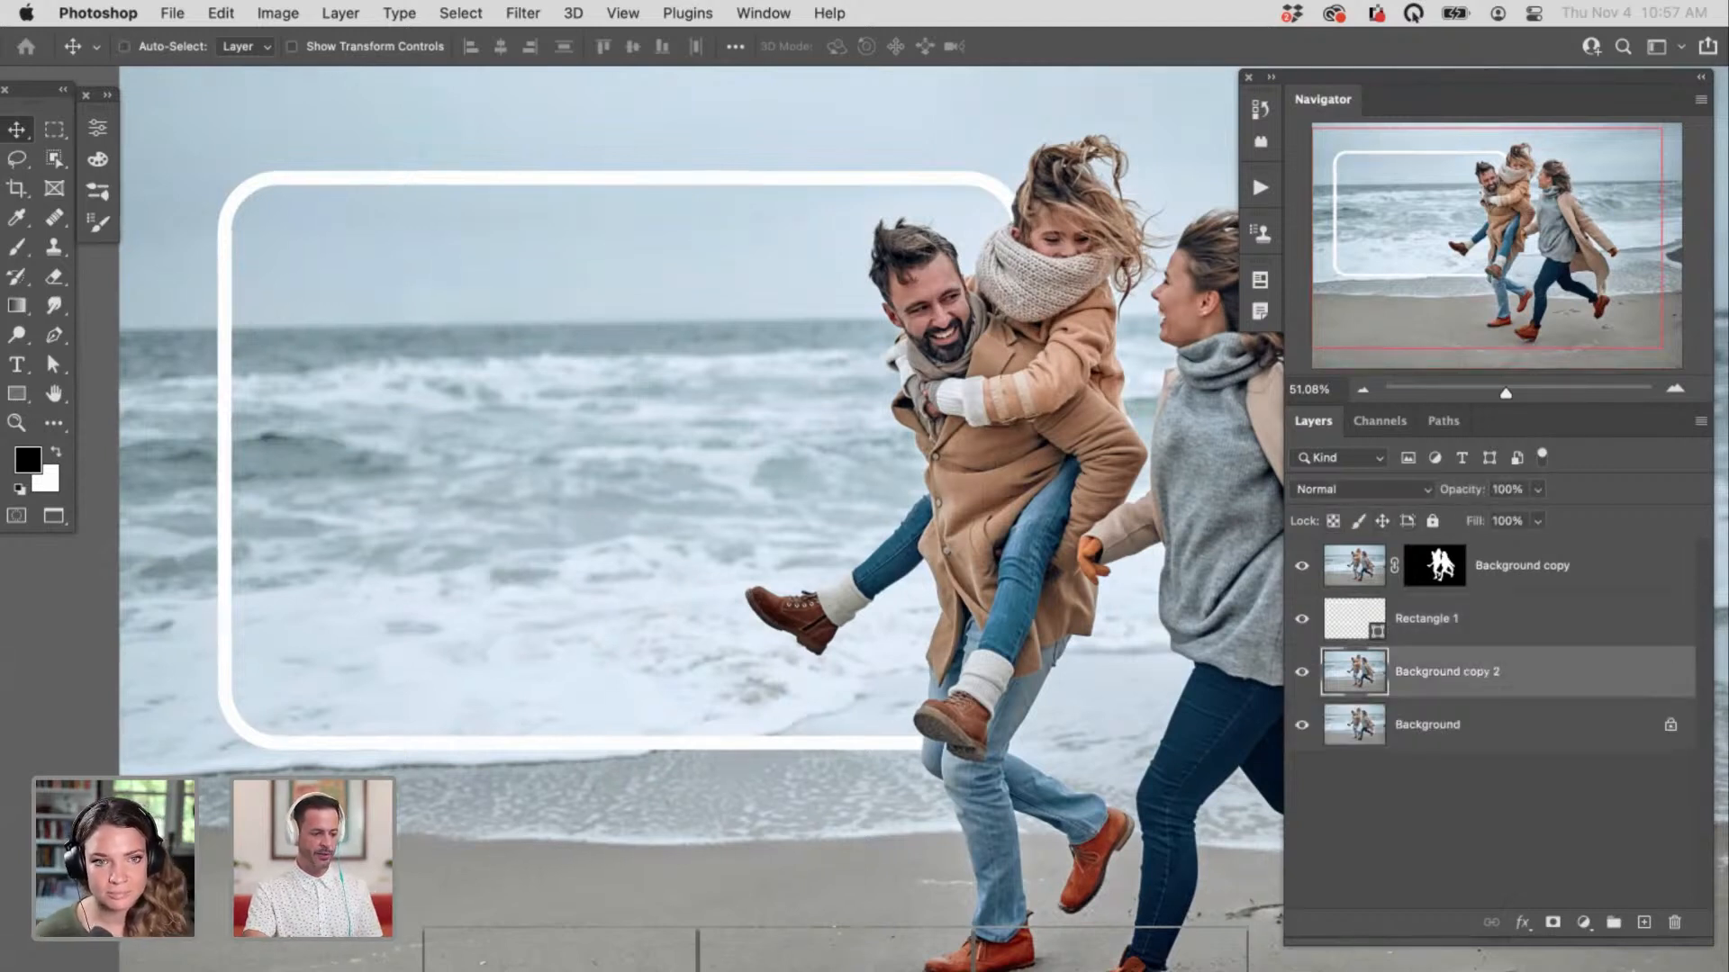
Step: Move Background copy 2 above Rectangle 1 and clip it to the rectangle
left_click_drag(1441, 672, 1441, 619)
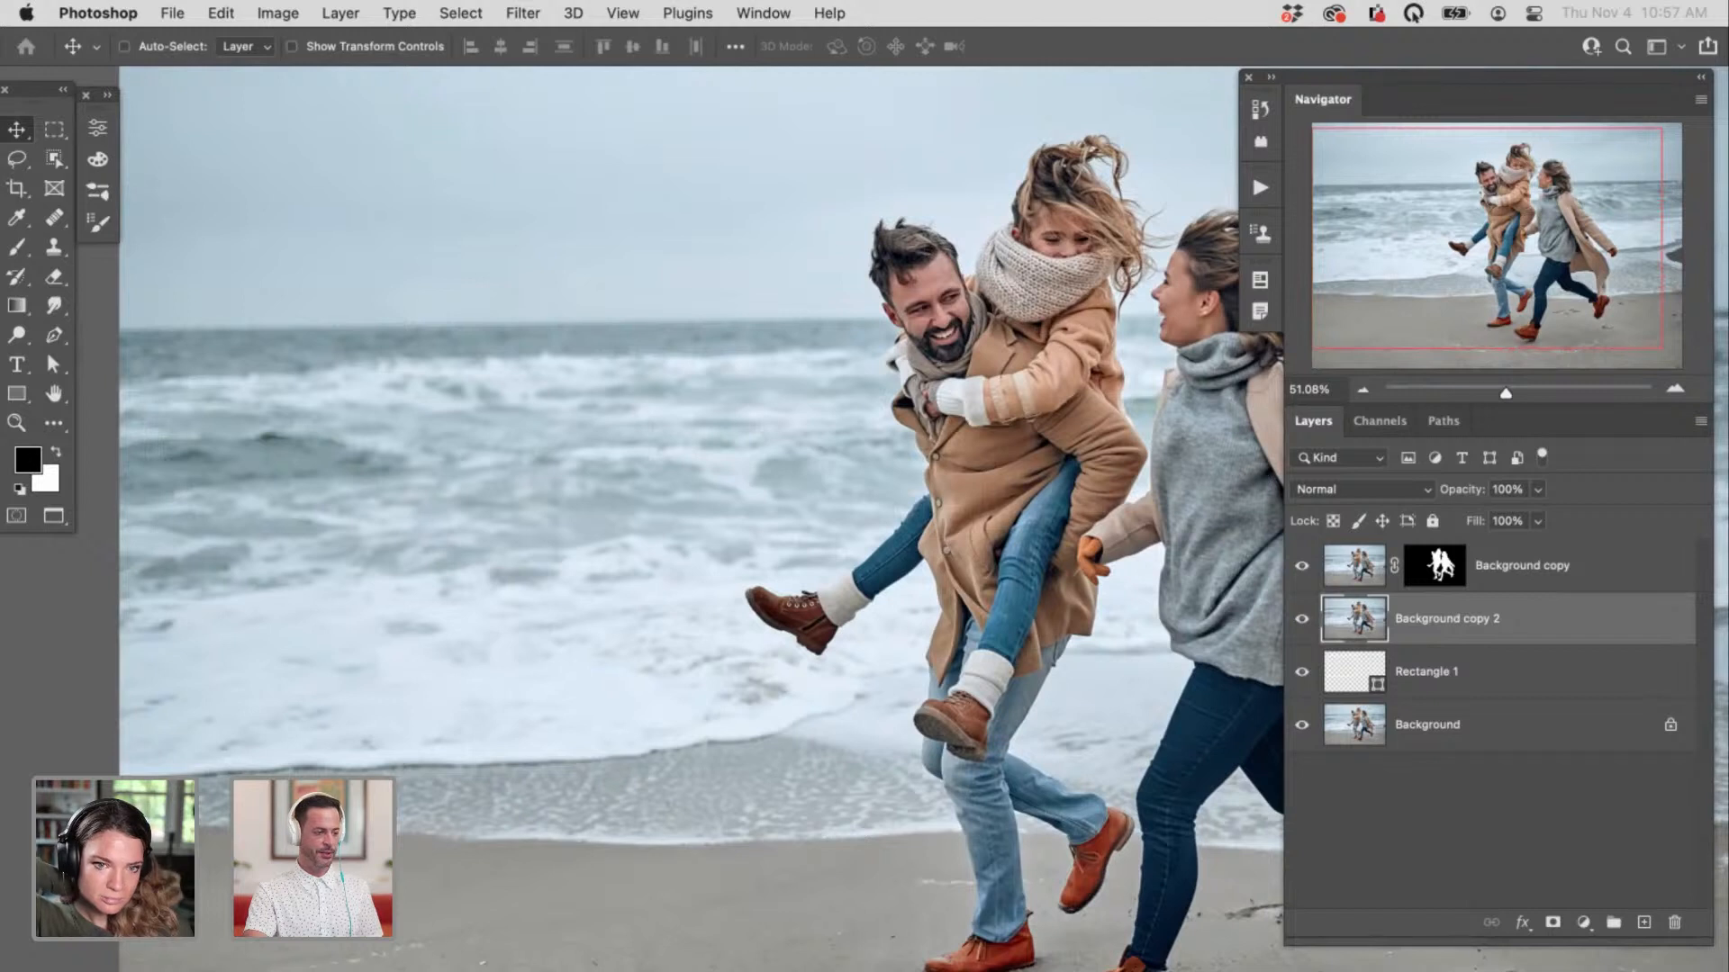
key("super+alt+g")
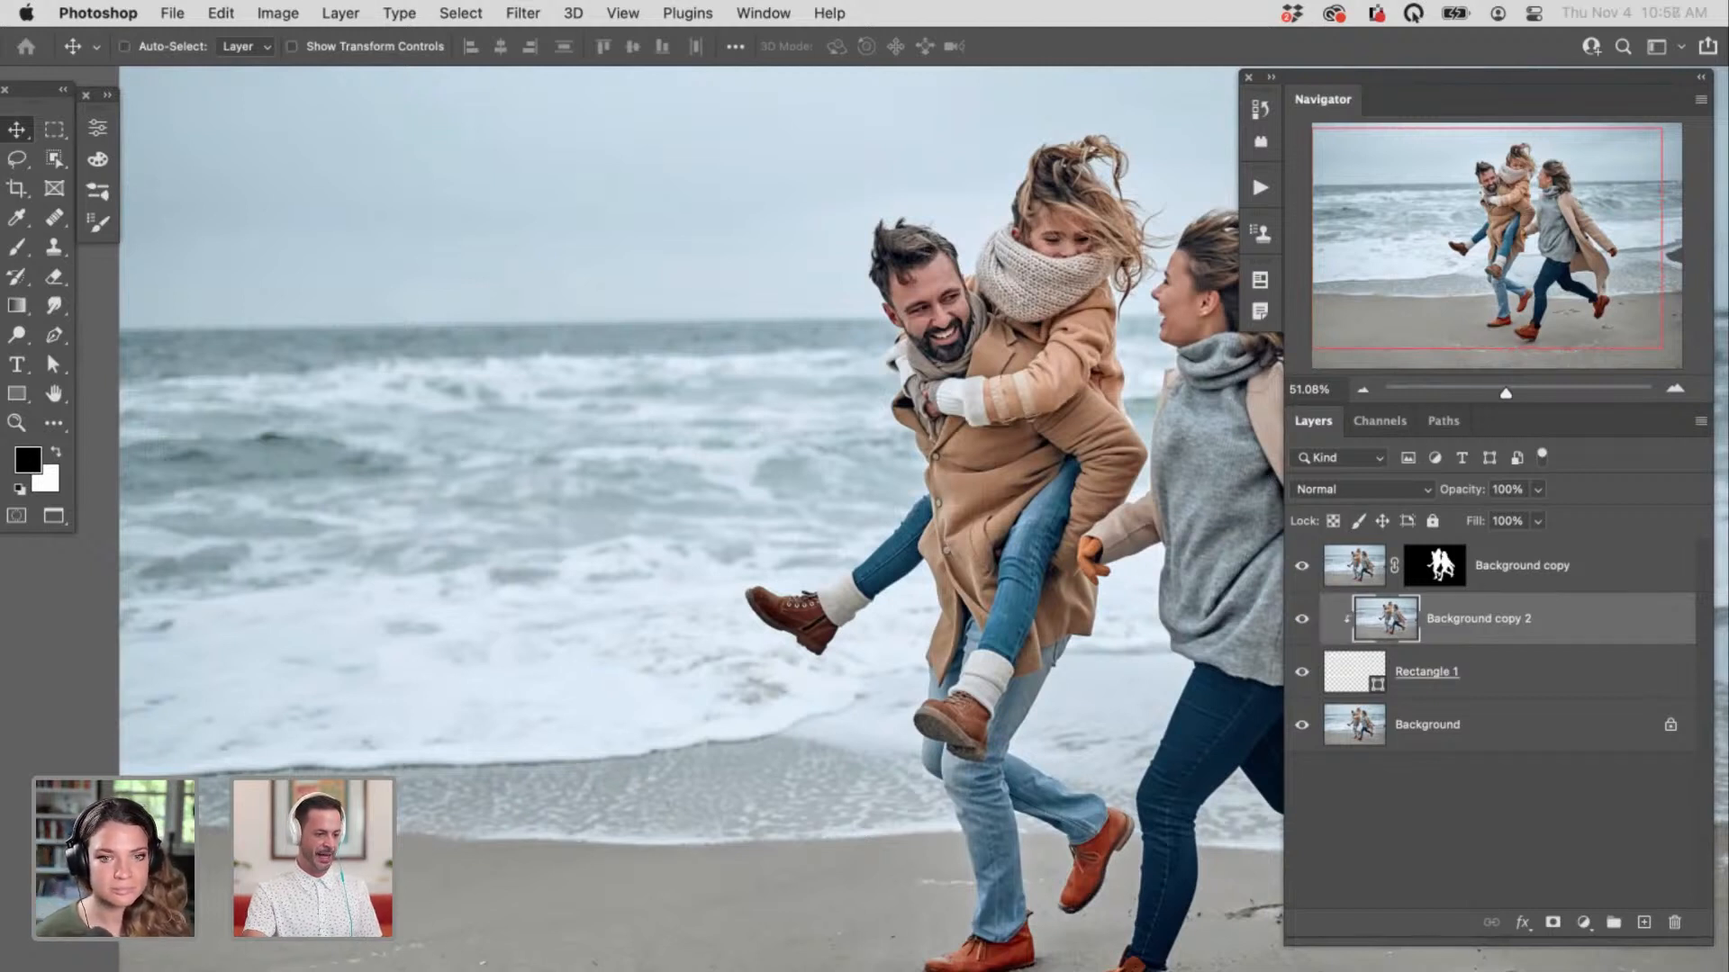
Step: Set the stroke alignment of the Rectangle 1 shape to outside
double_click(1576, 672)
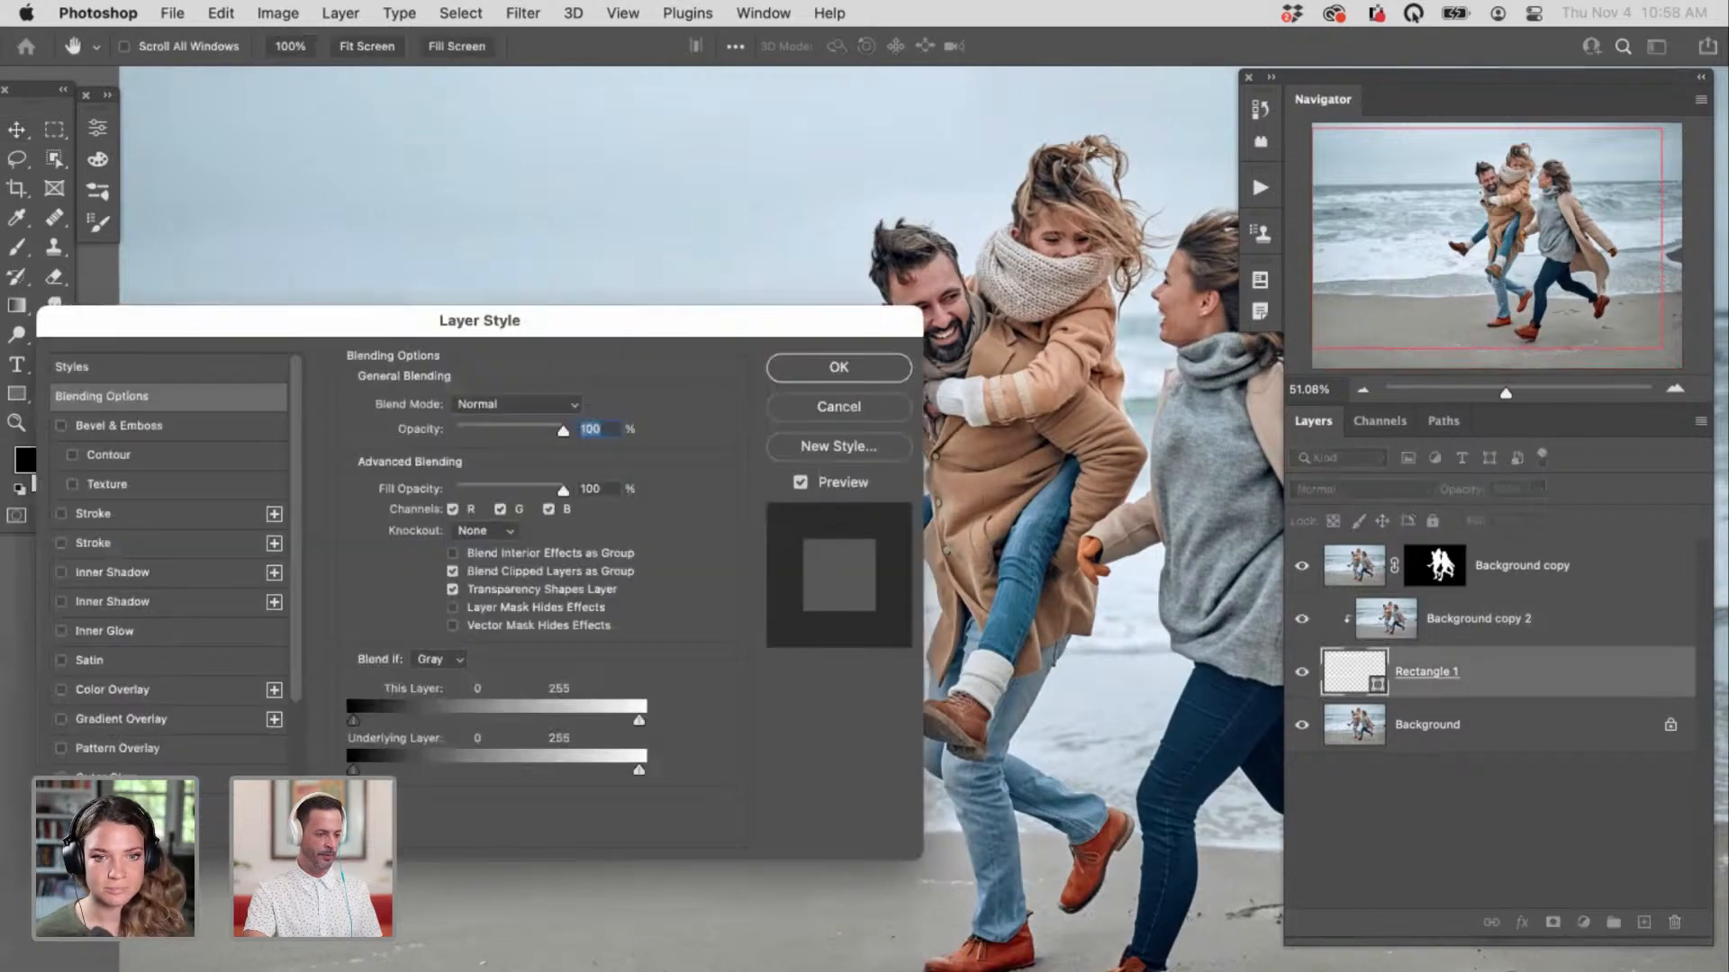
key("Return")
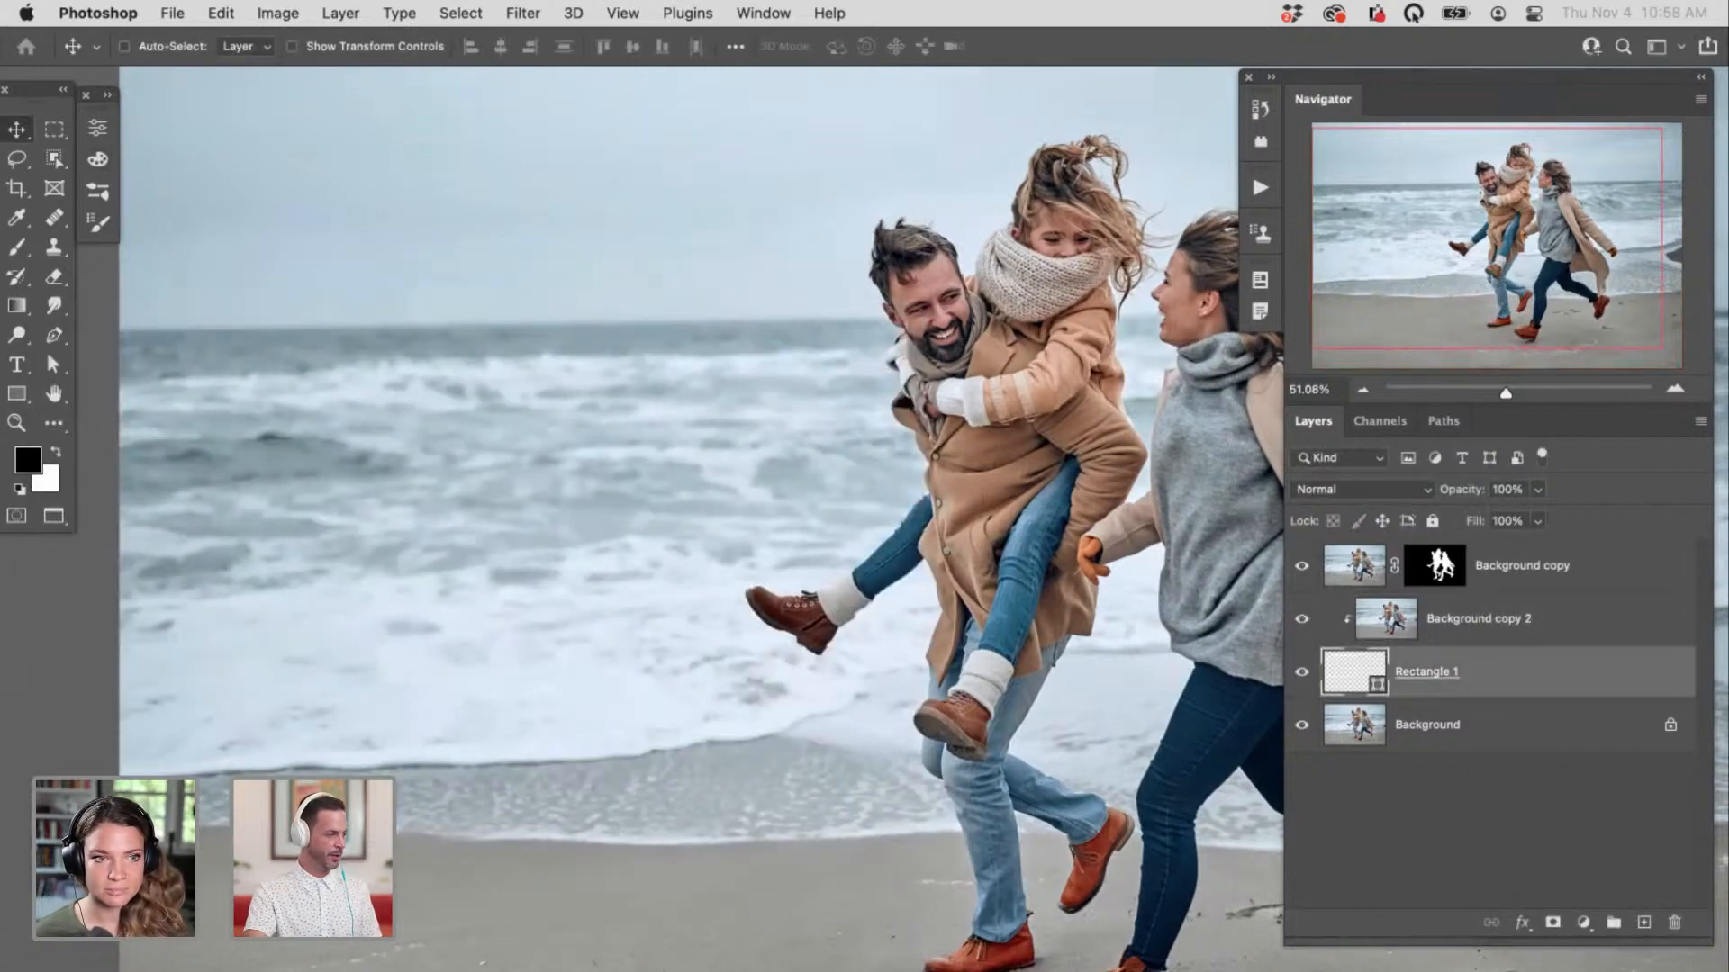
left_click(16, 393)
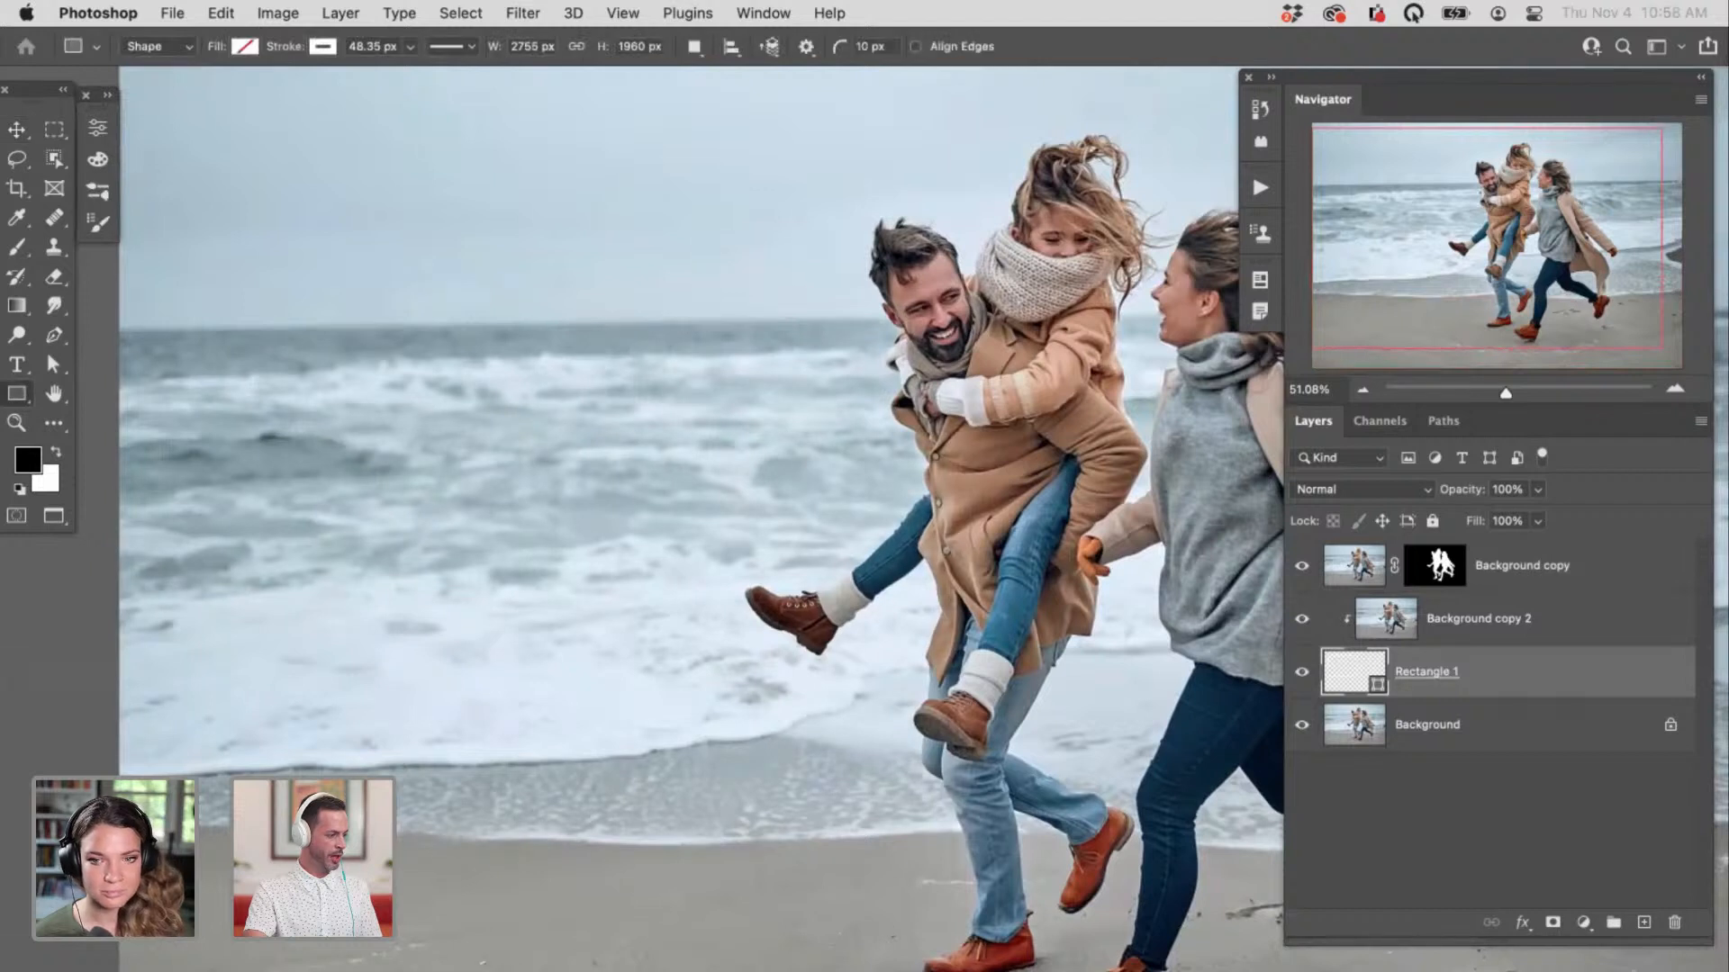
left_click(97, 128)
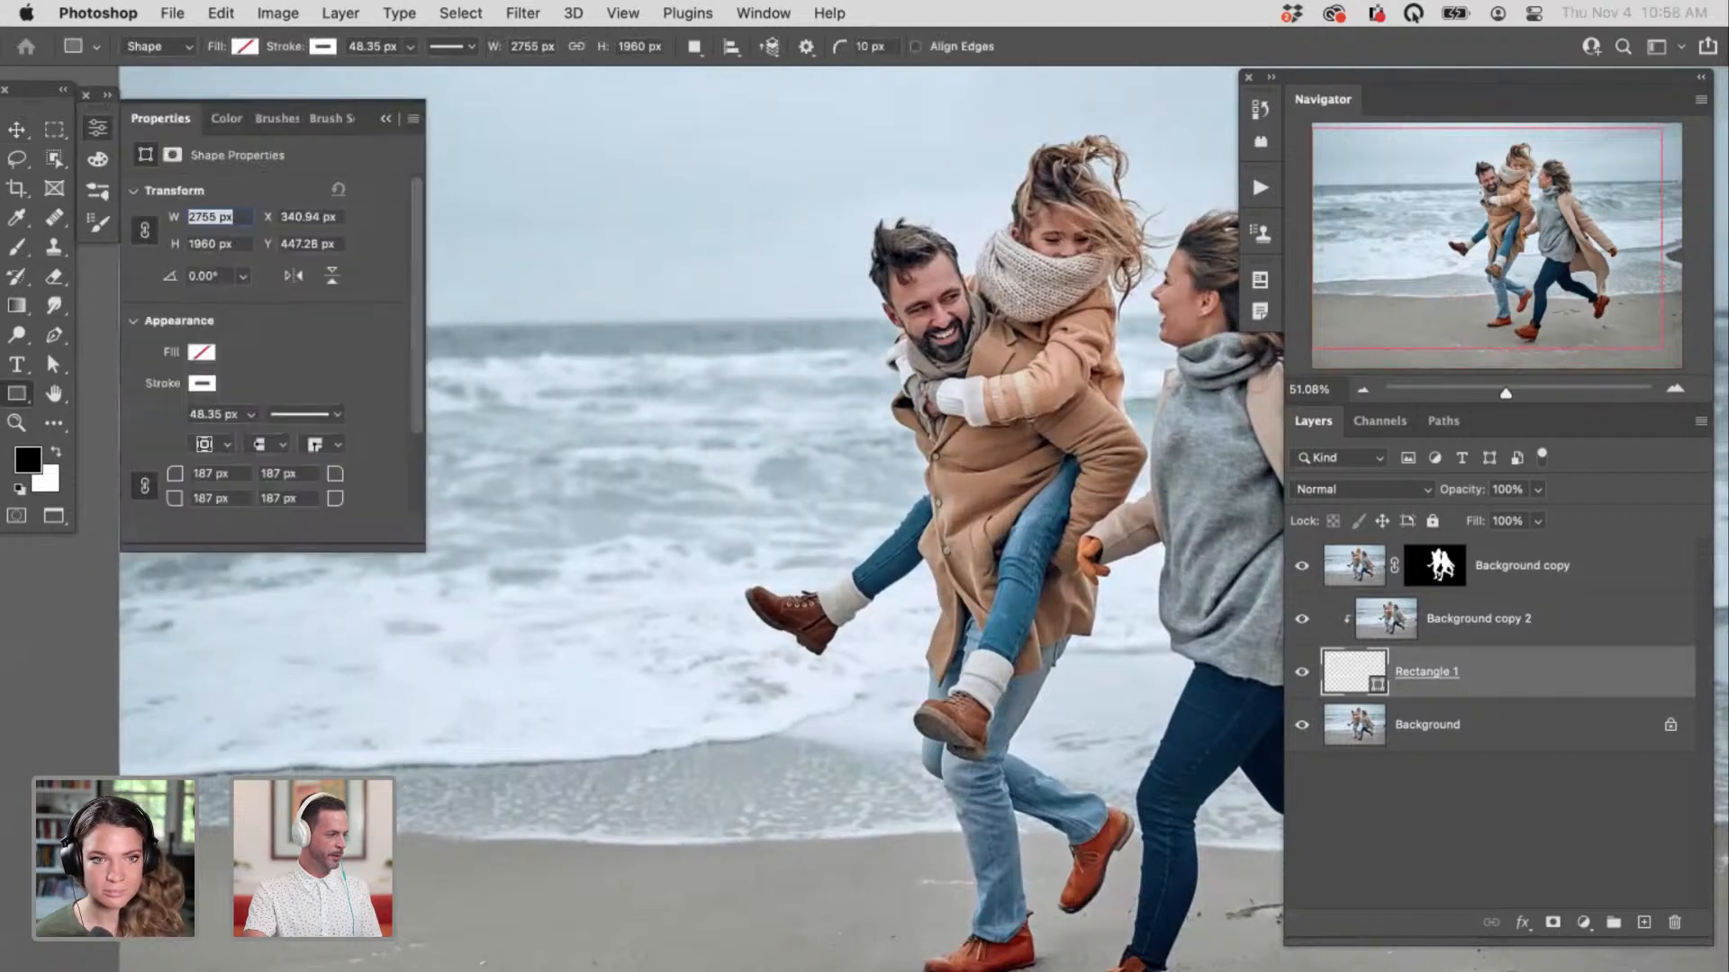
left_click(212, 444)
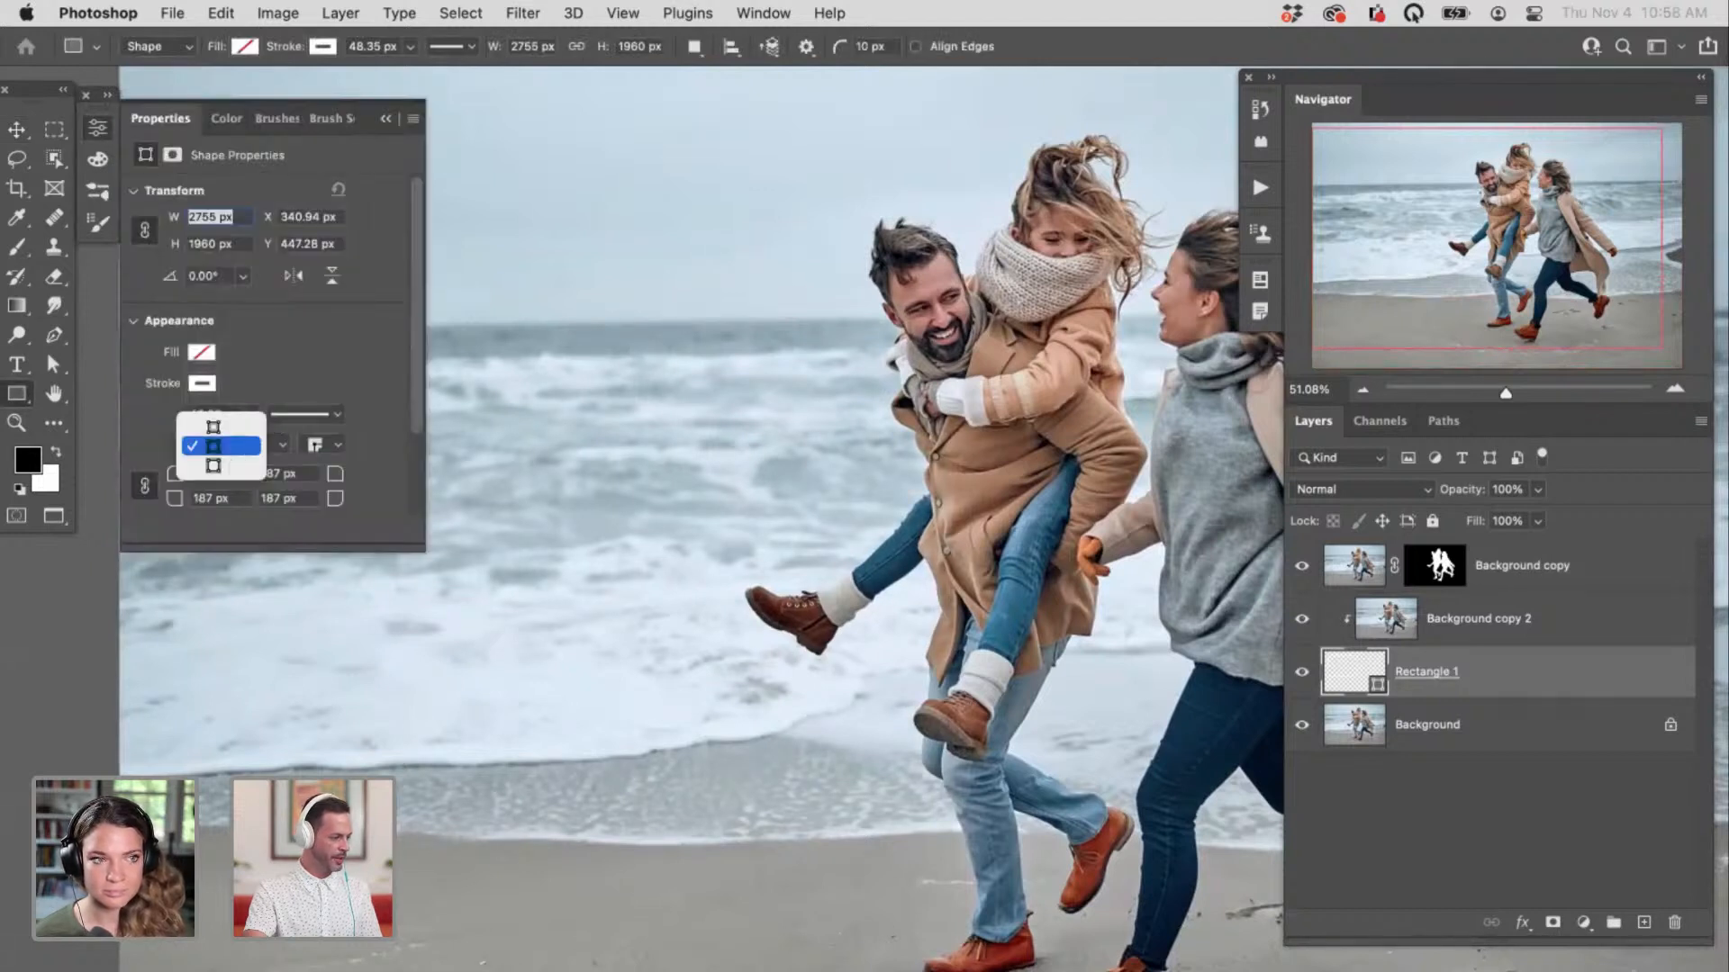
left_click(236, 461)
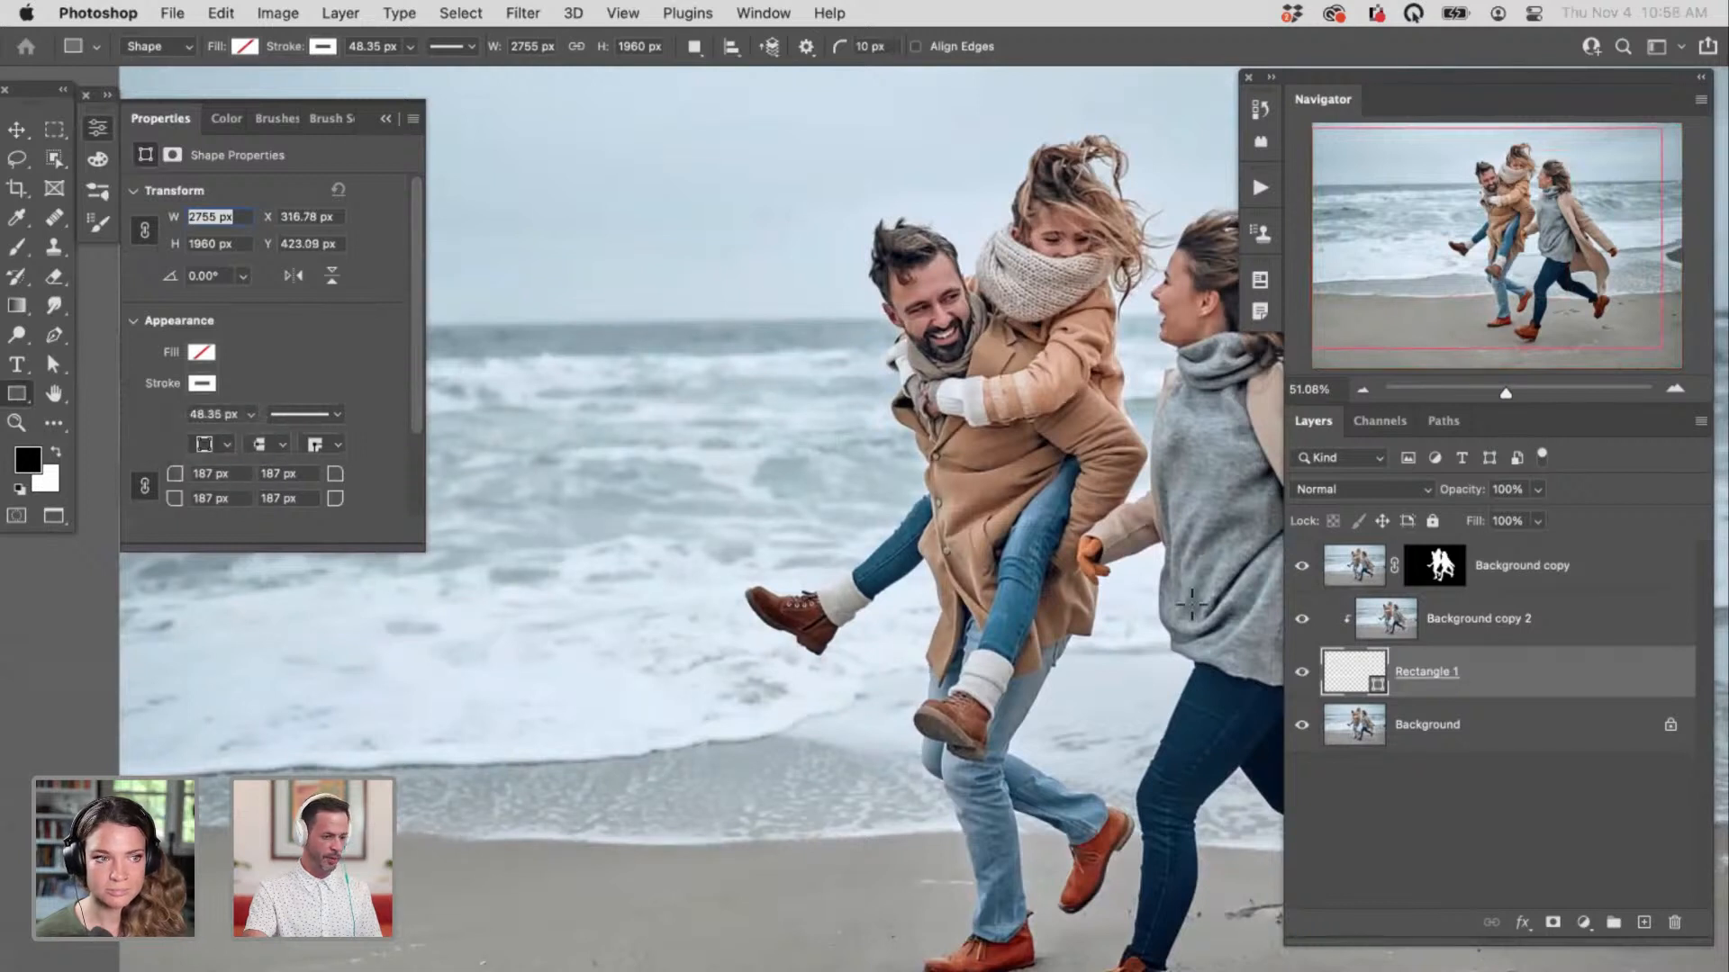
Step: Try the clipped Background copy 2 layer at 50% opacity, and restore it to 100%
left_click(1508, 623)
key("v")
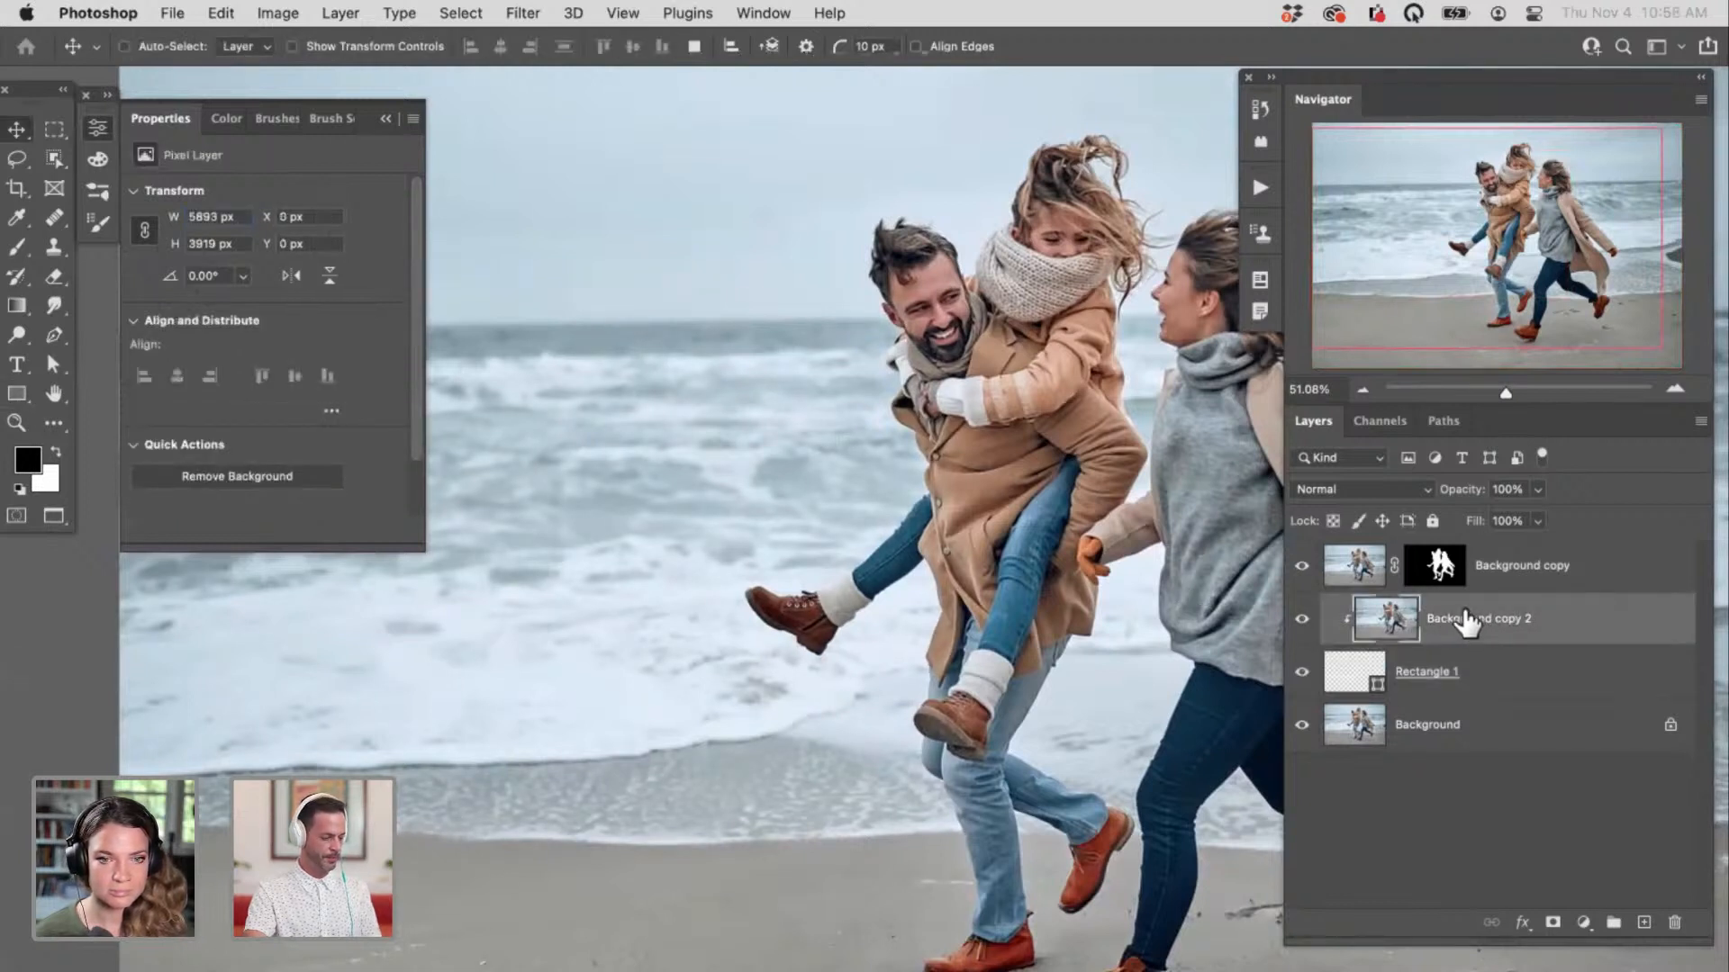
key("5")
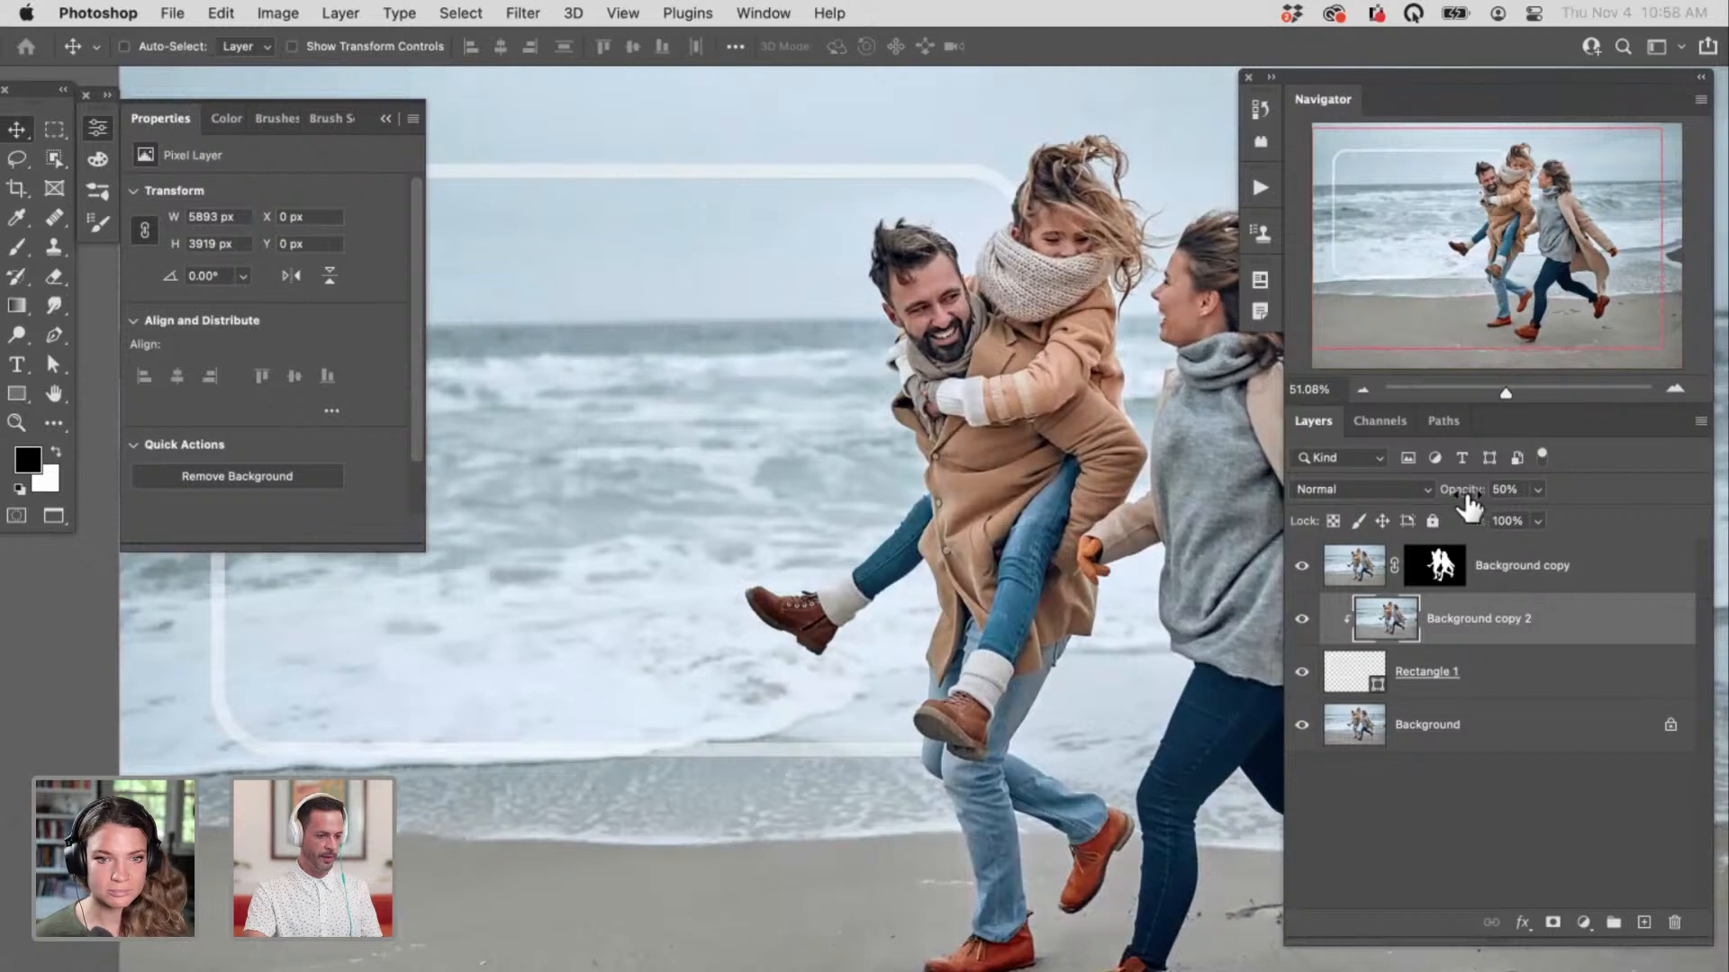
left_click_drag(1468, 507, 1617, 466)
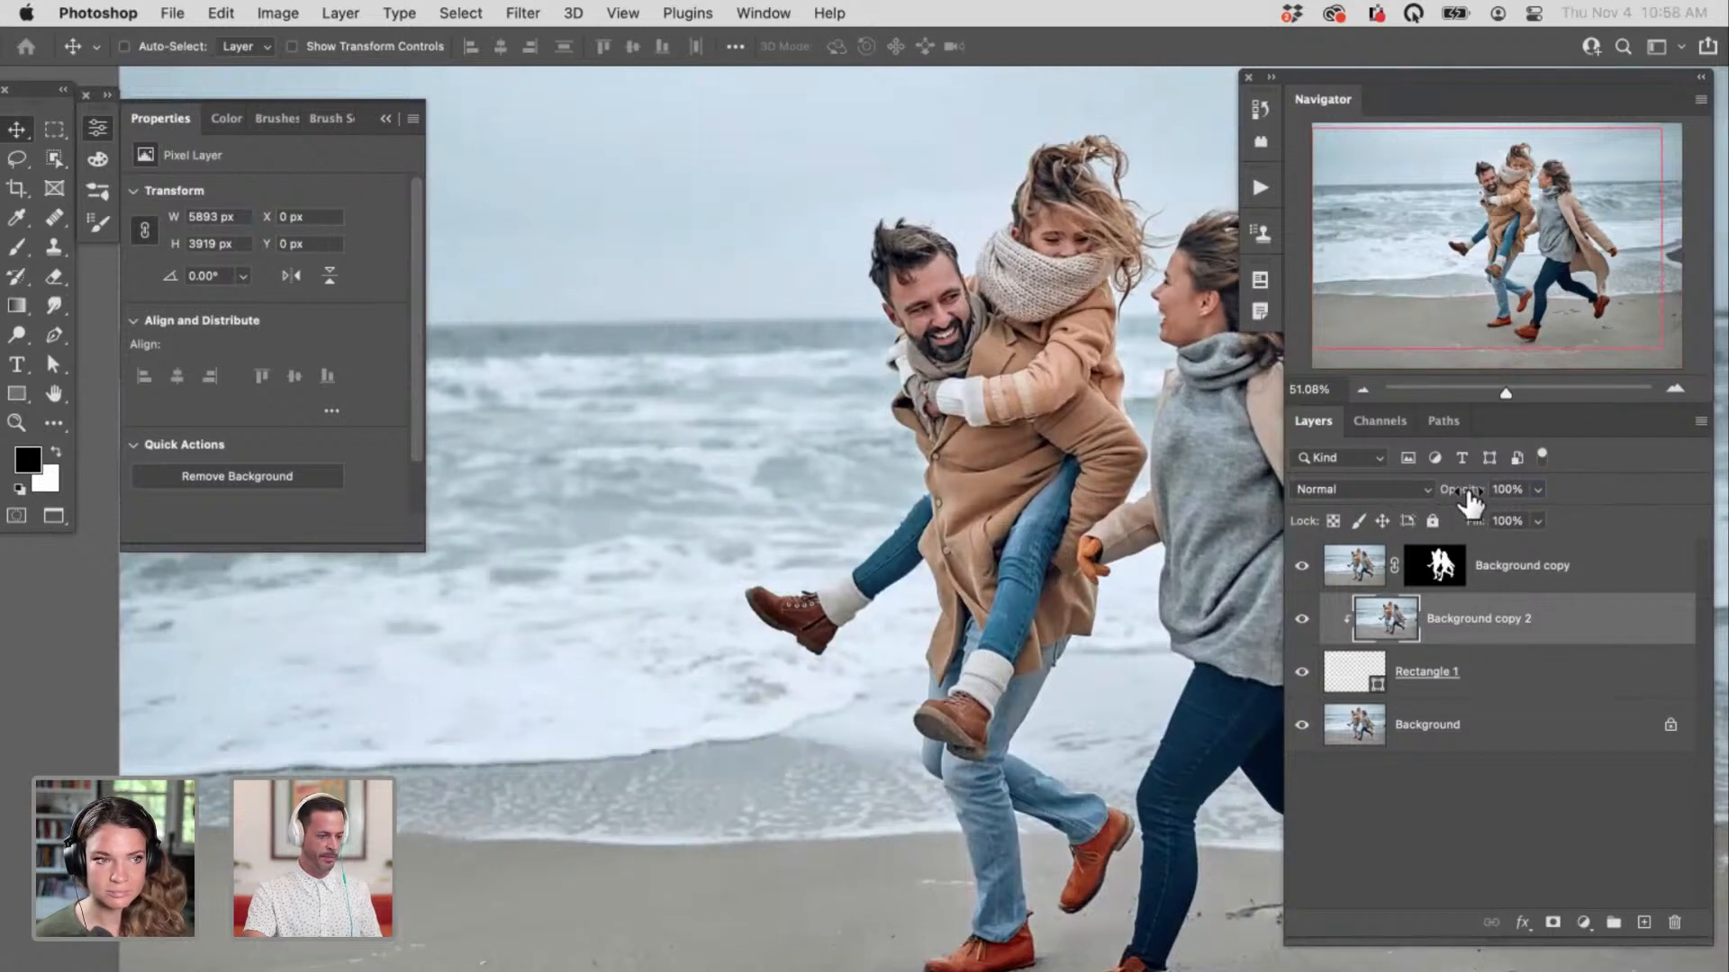
Step: Give the Rectangle 1 shape a white fill beneath the clipped photo copy
left_click(1499, 666)
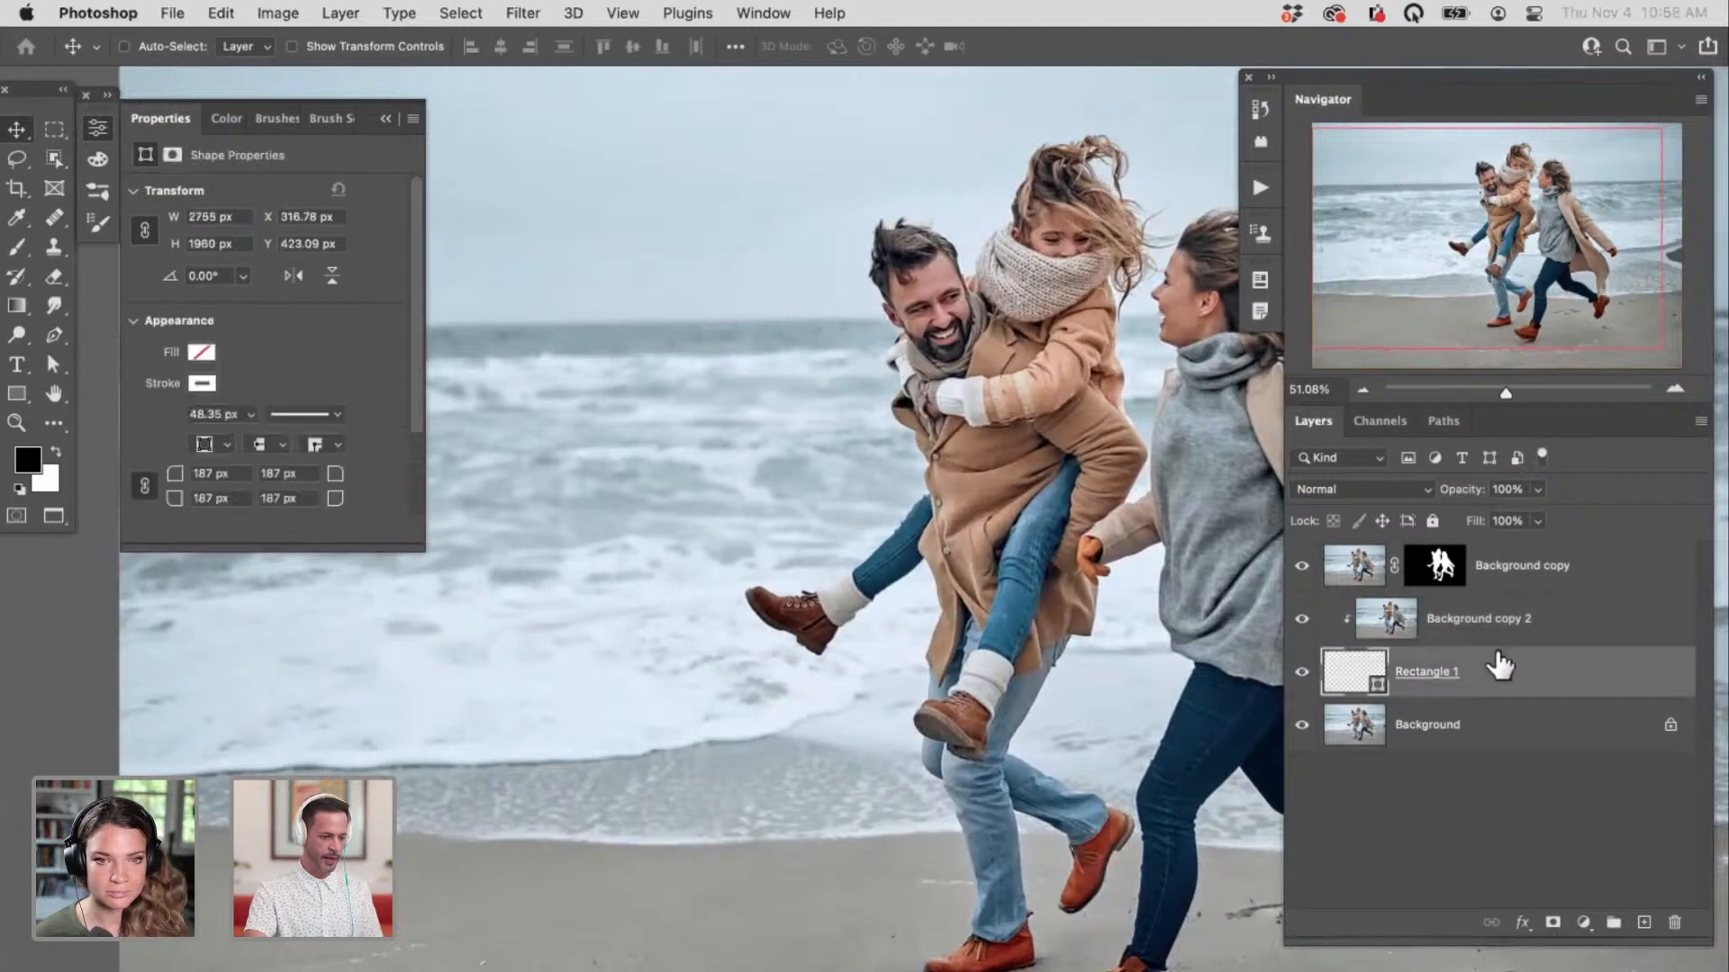
left_click(201, 352)
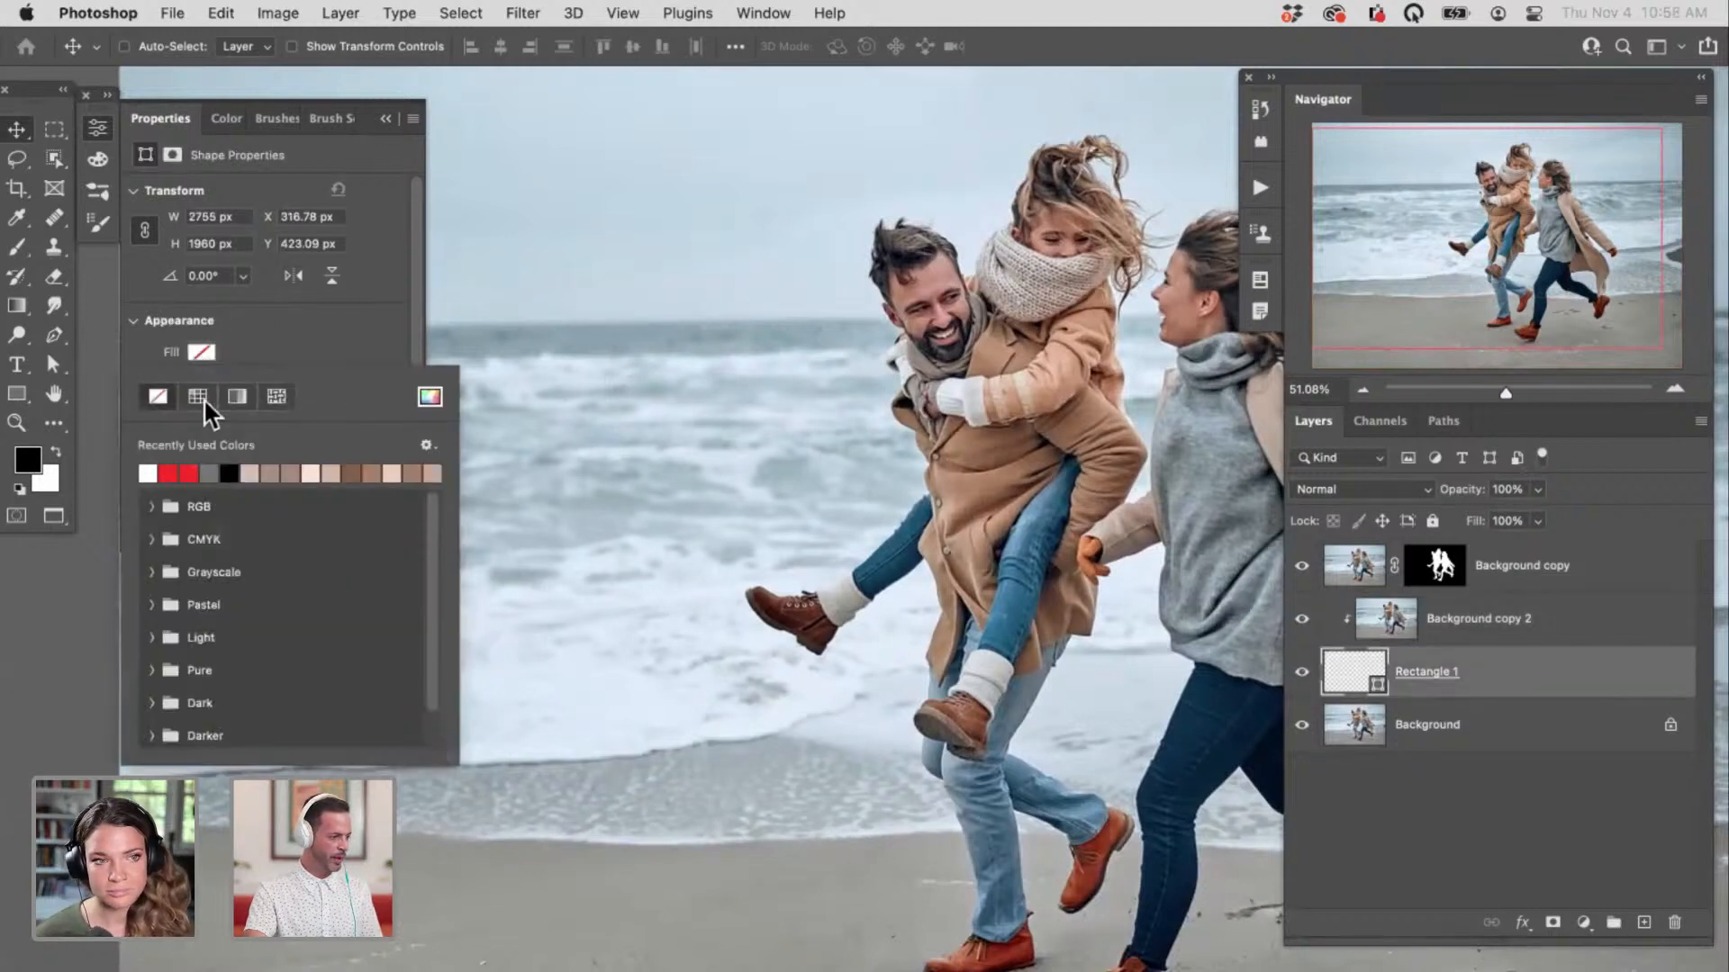
left_click(150, 470)
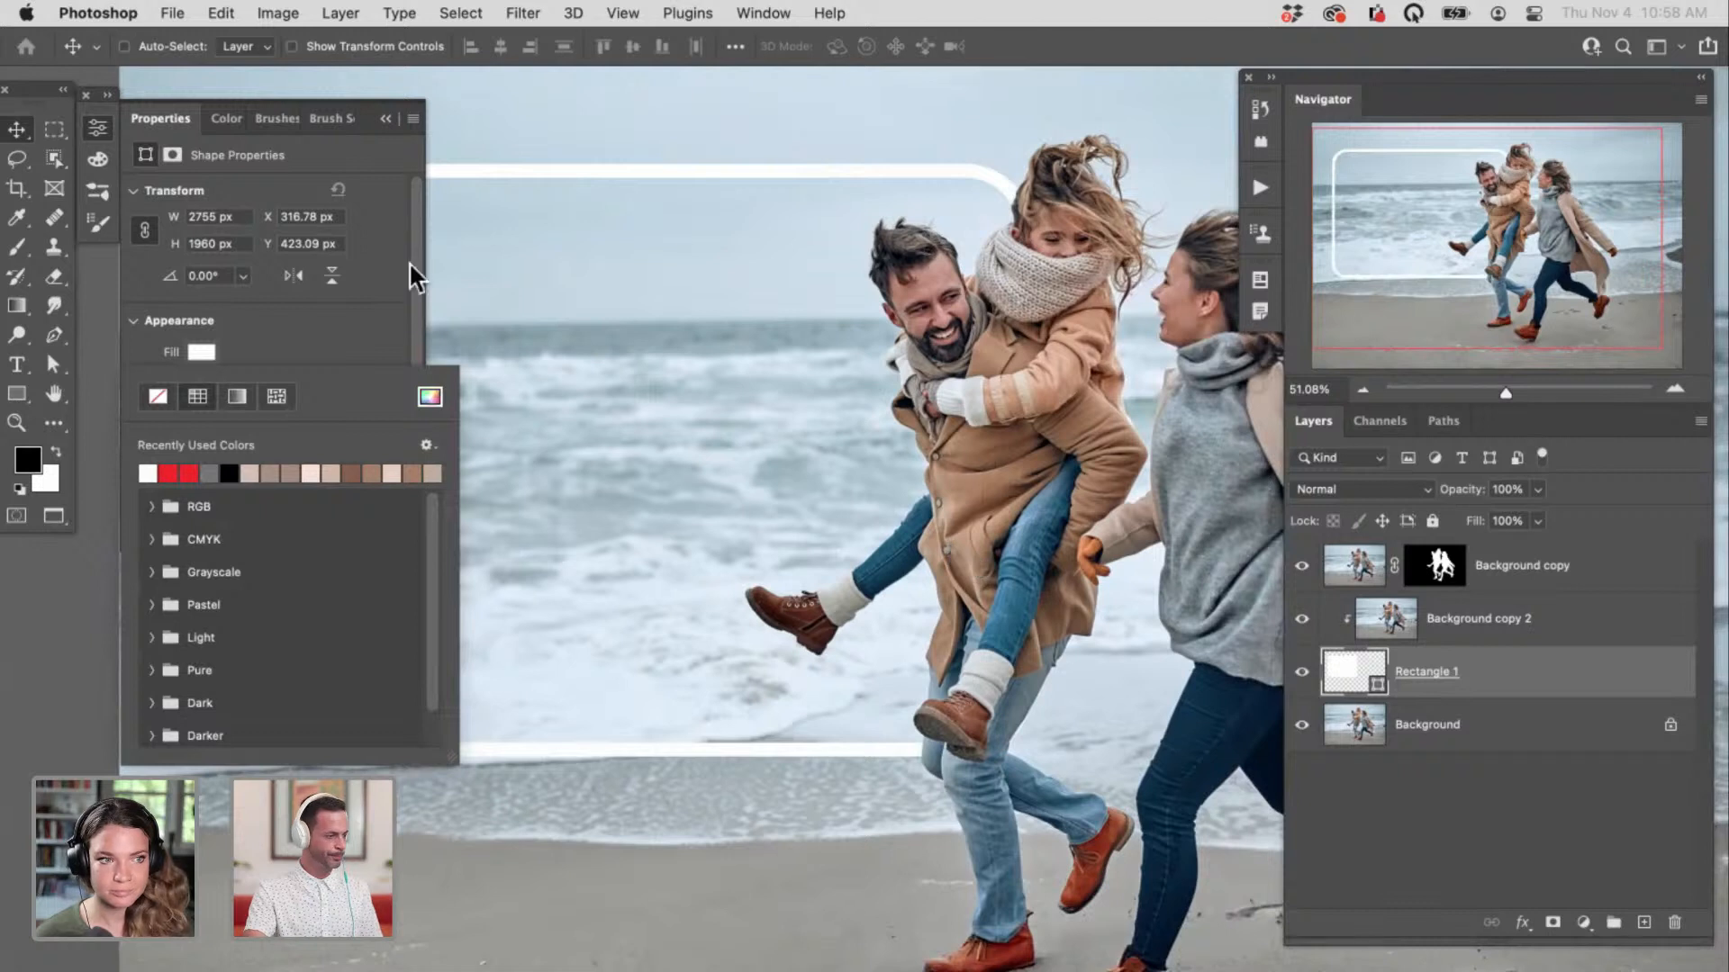
left_click(96, 128)
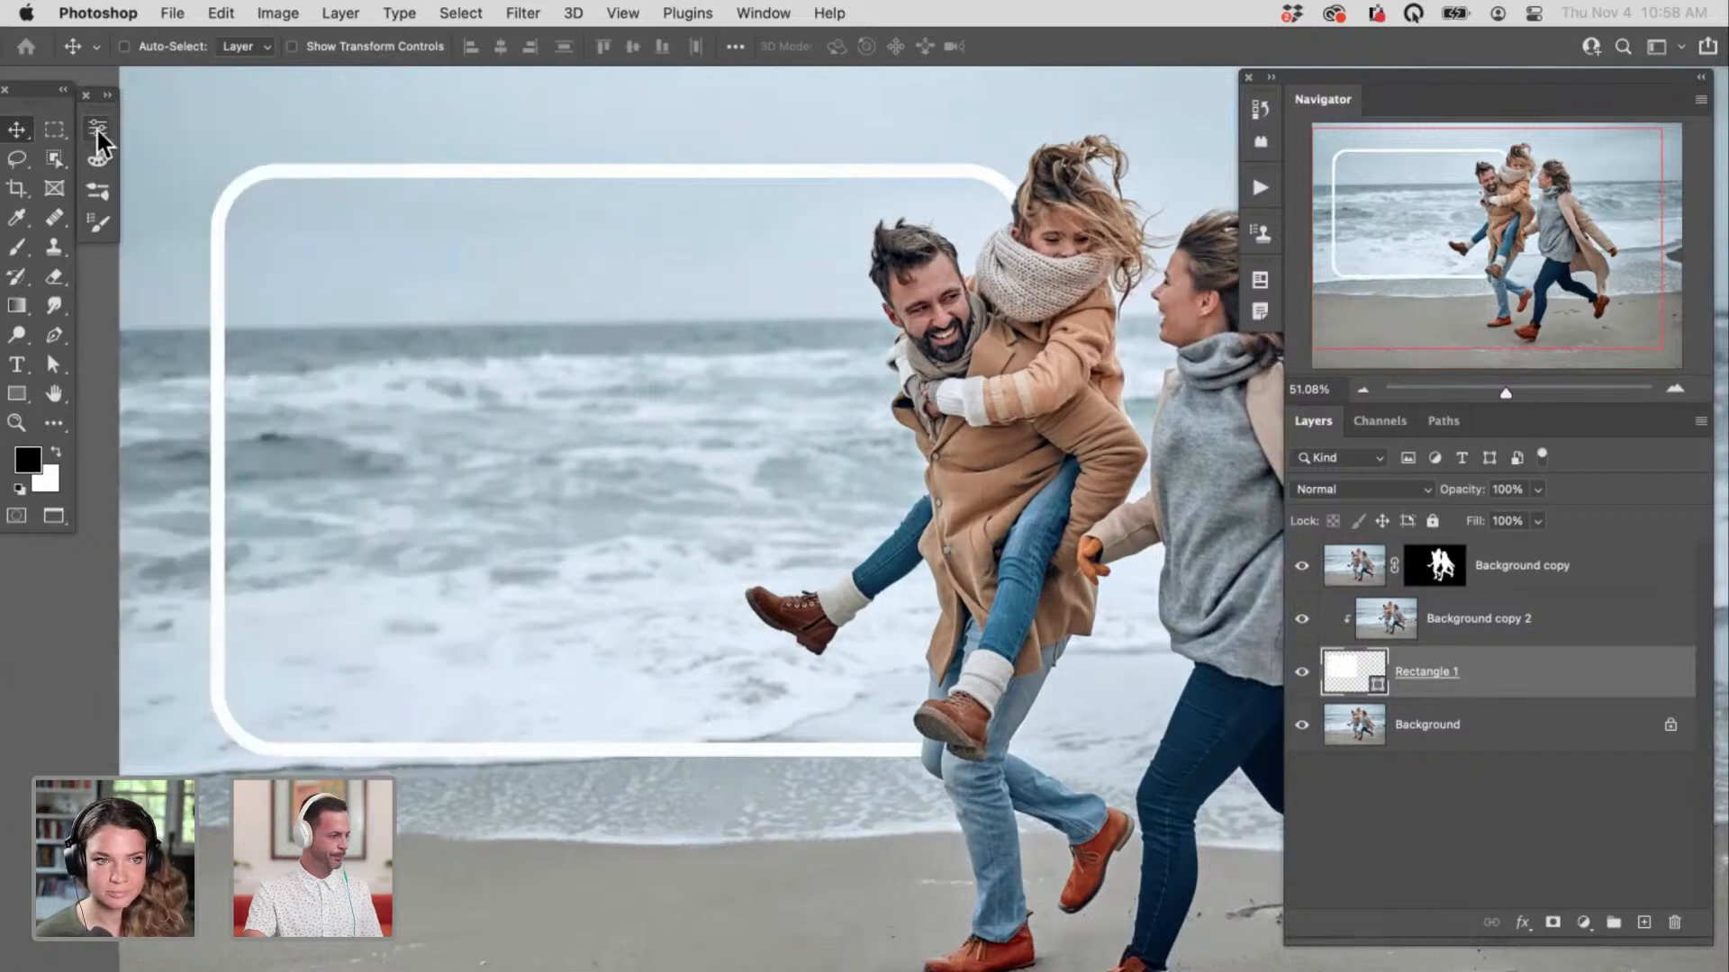
Step: Hide and show Rectangle 1 and the clipped Background copy 2 to examine what they contribute to the image
left_click(1528, 616)
scroll(1026, 603, "right", 2)
scroll(1026, 603, "down", 1)
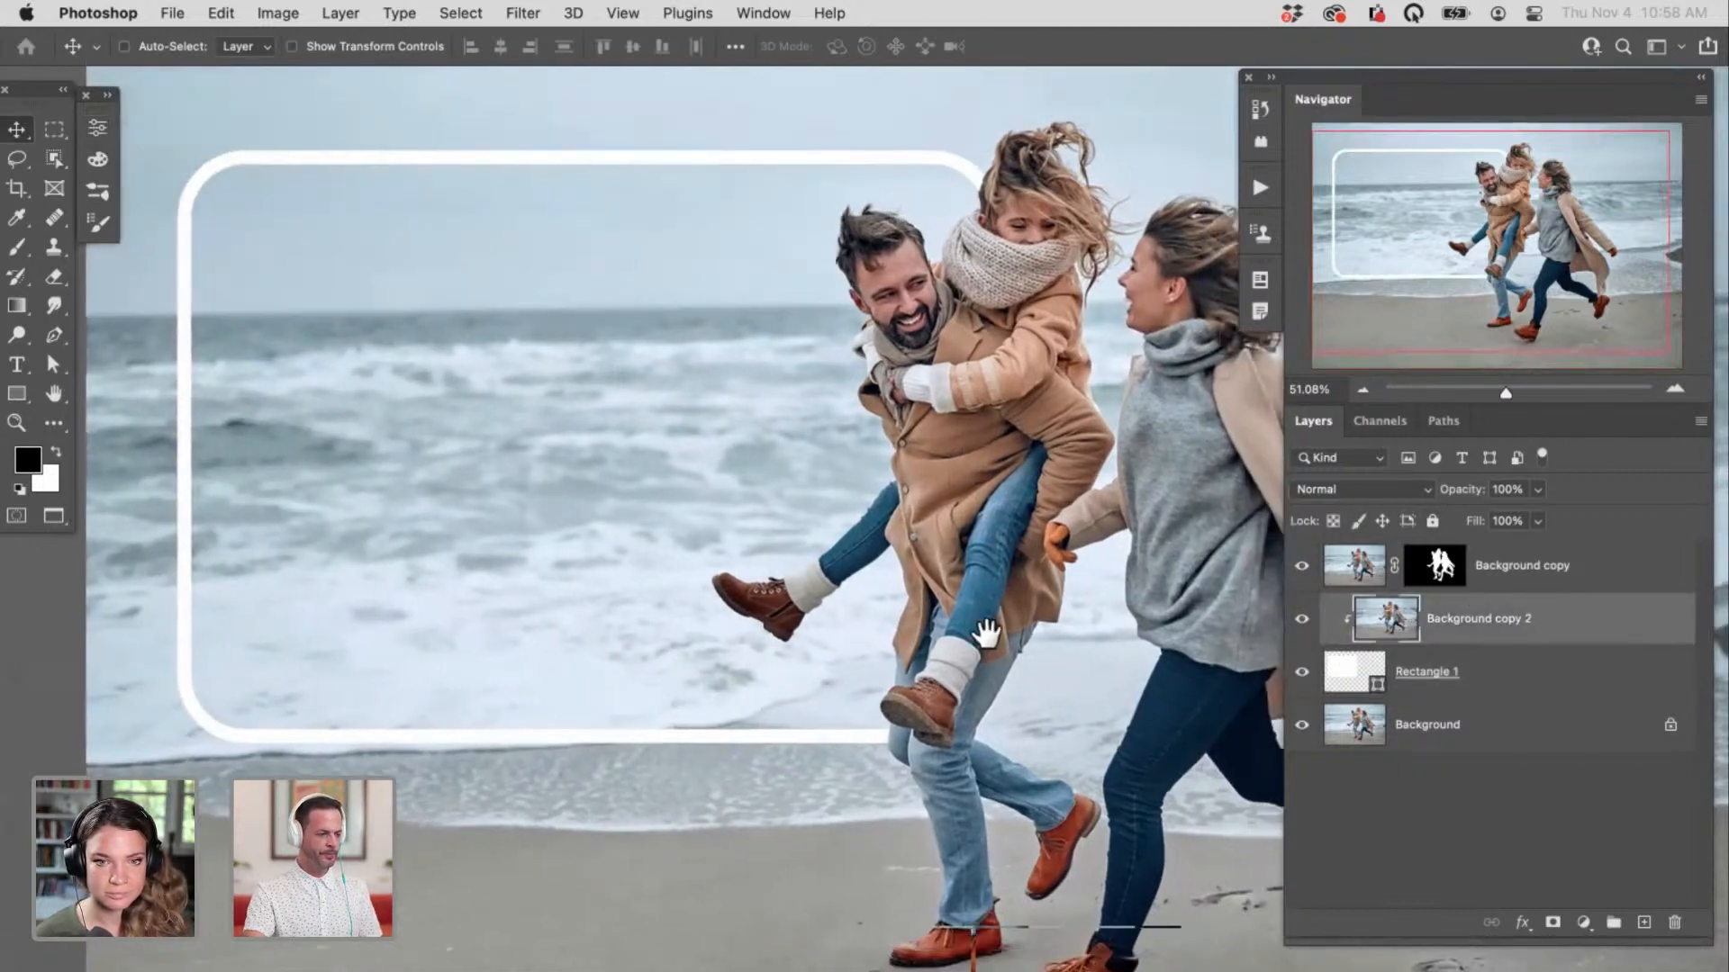
left_click_drag(1304, 664, 1302, 671)
left_click(1300, 672)
left_click(1298, 673)
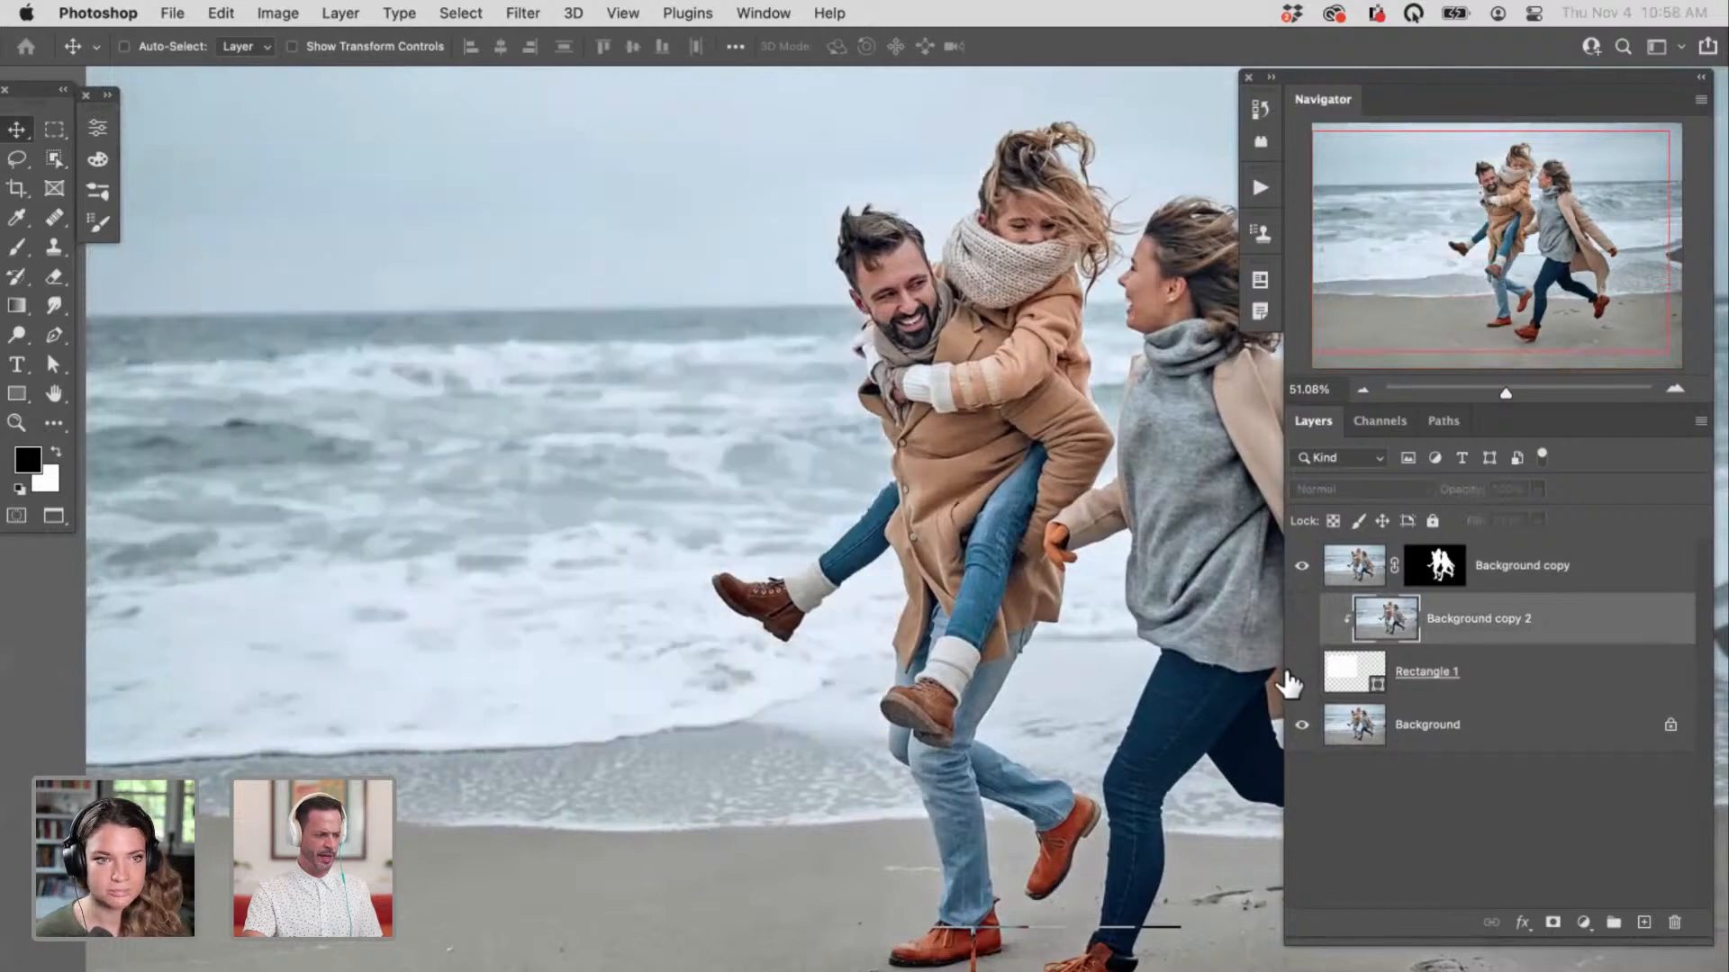
left_click(1296, 672)
left_click(1297, 617)
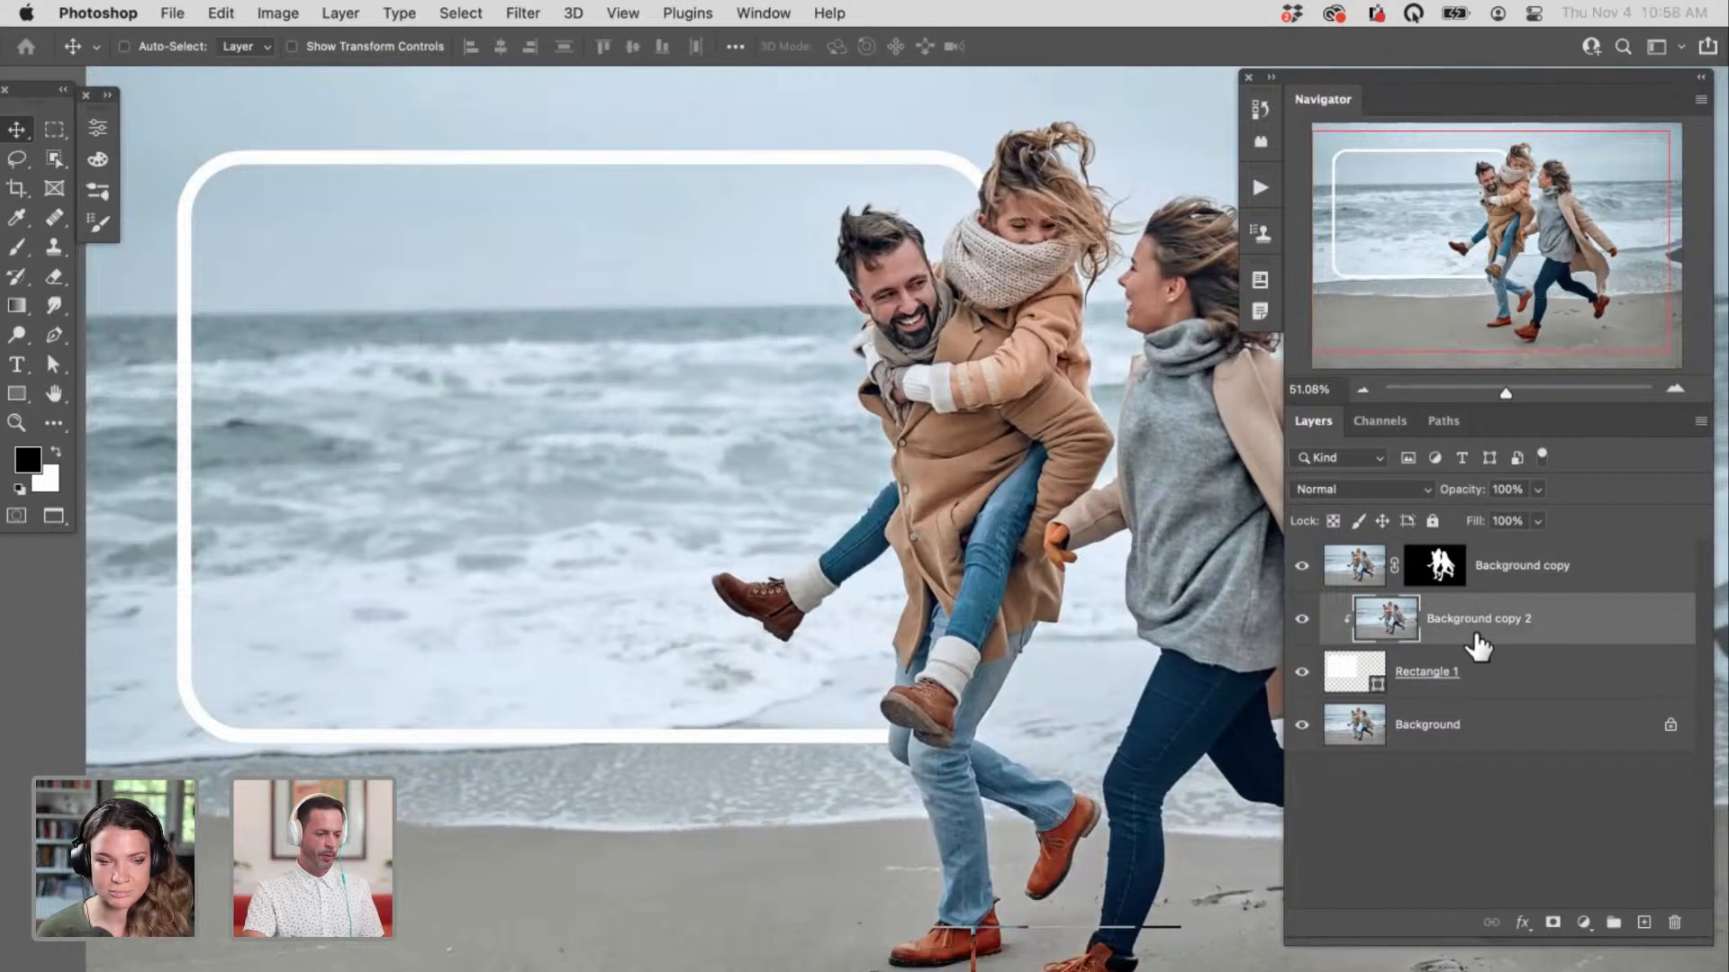
Step: Convert Background copy 2 to a smart object and apply a Gaussian Blur with a radius of about 21.9 px
right_click(1558, 615)
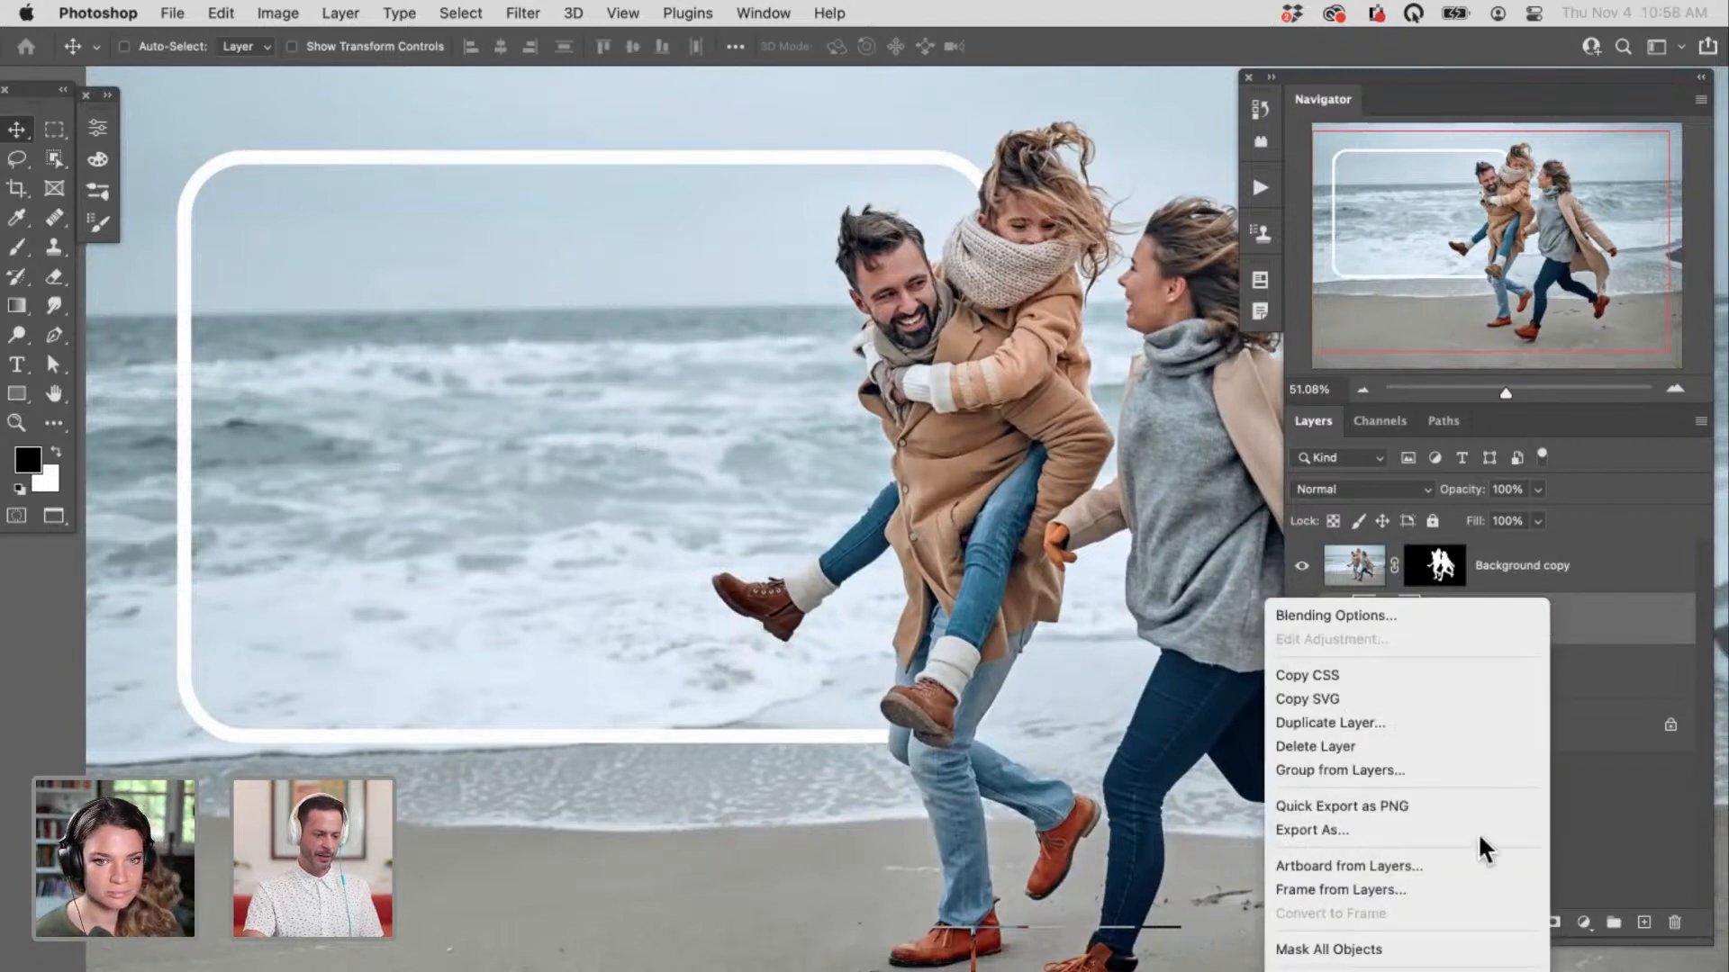
left_click(1438, 968)
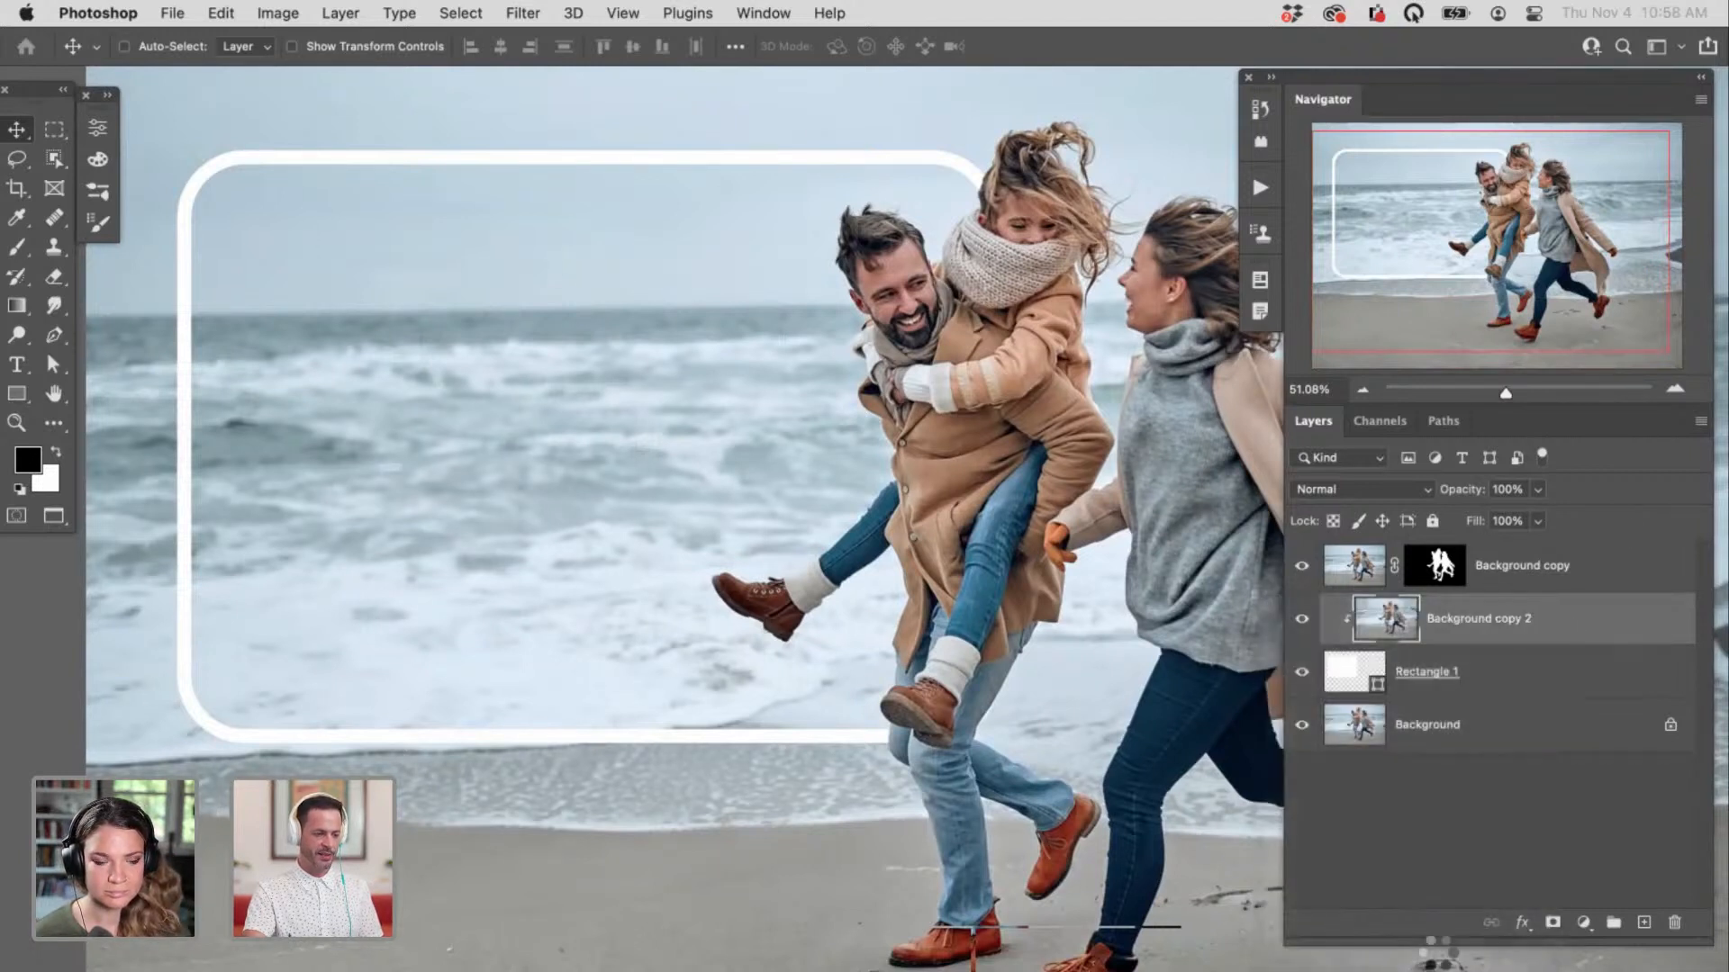
left_click(521, 14)
mouse_move(565, 305)
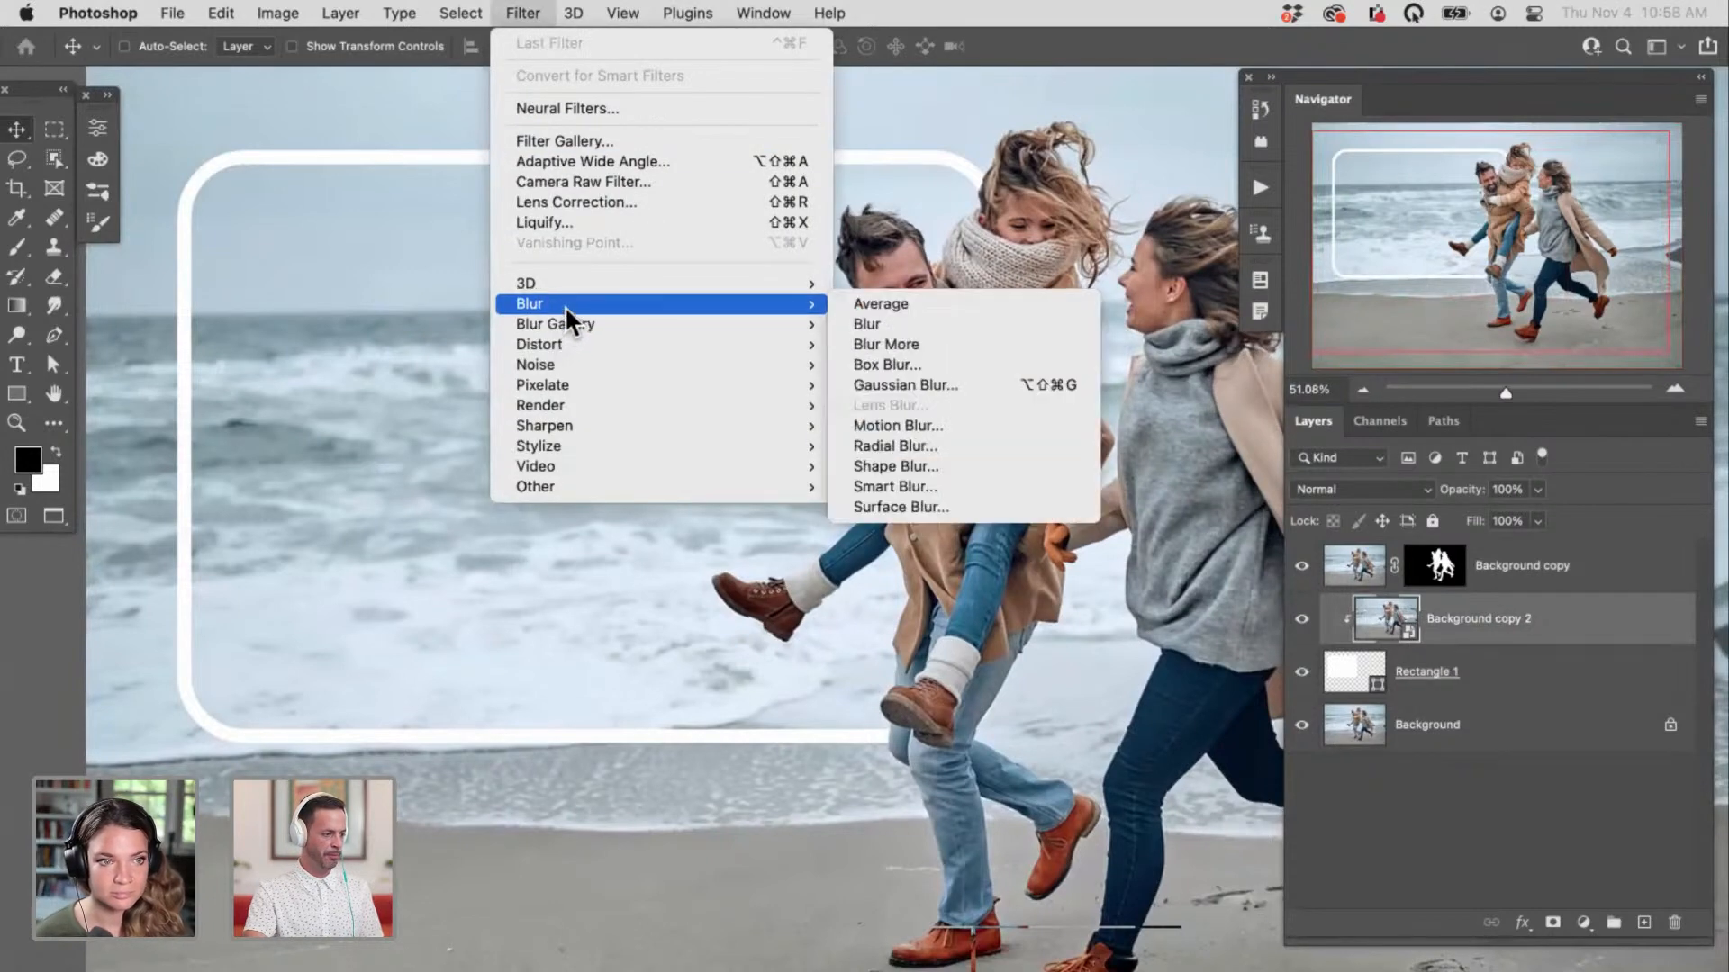
left_click(956, 383)
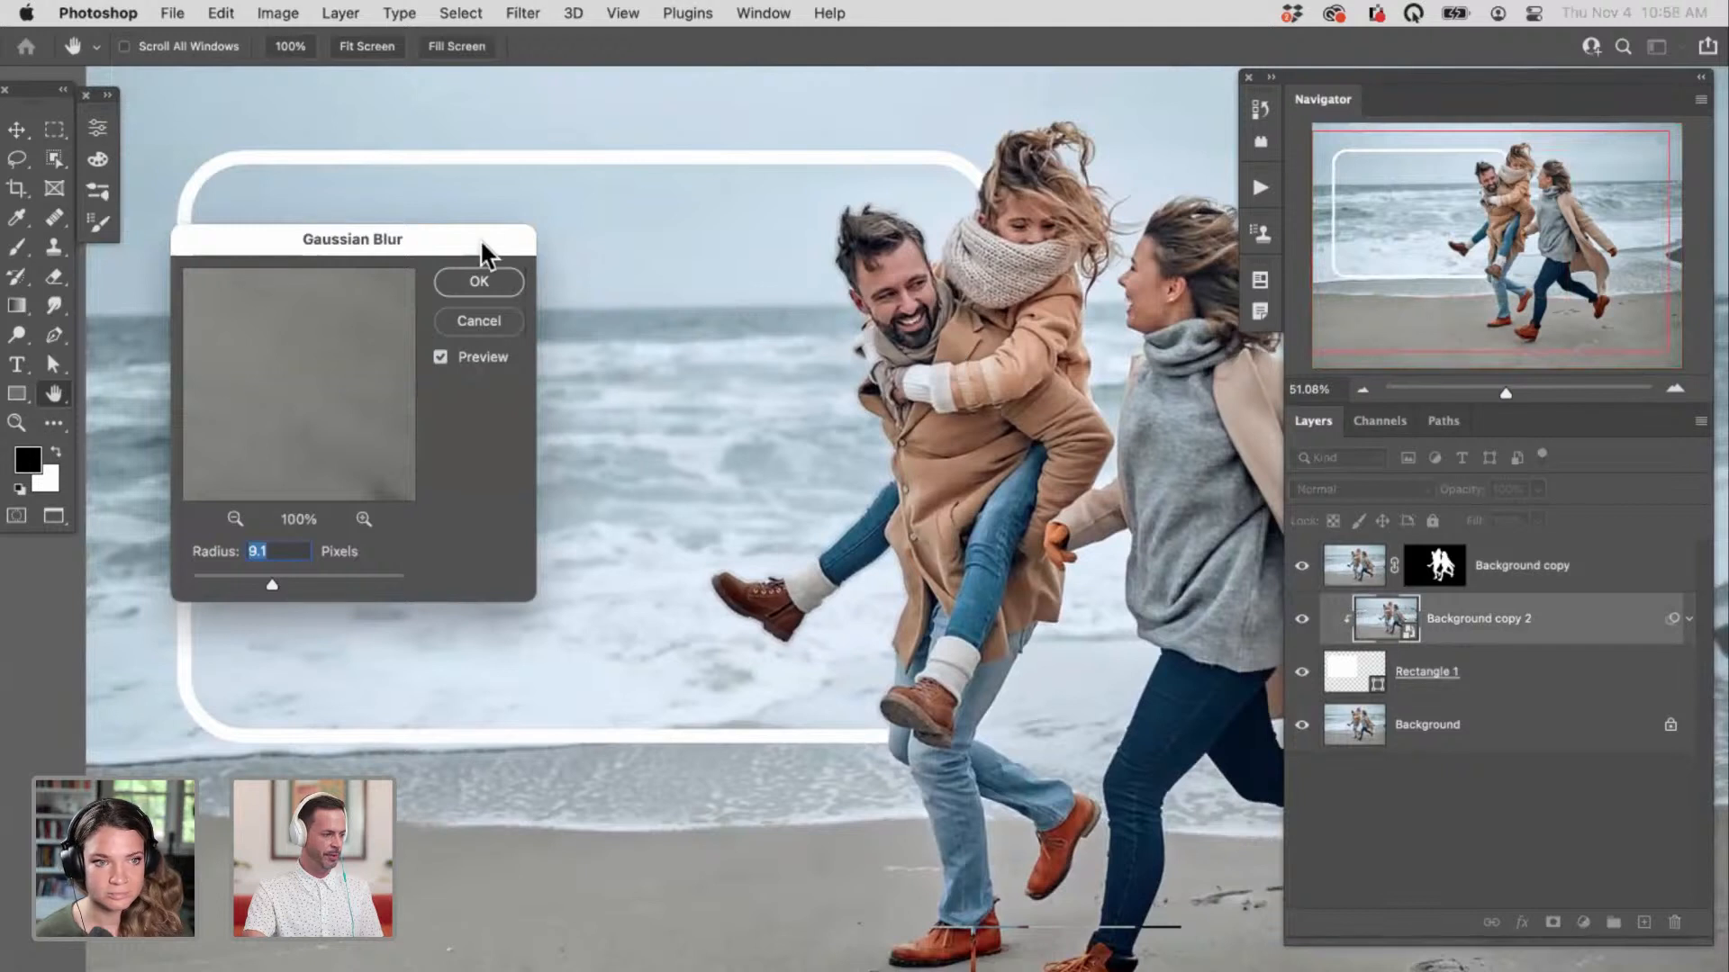
left_click_drag(494, 240, 451, 489)
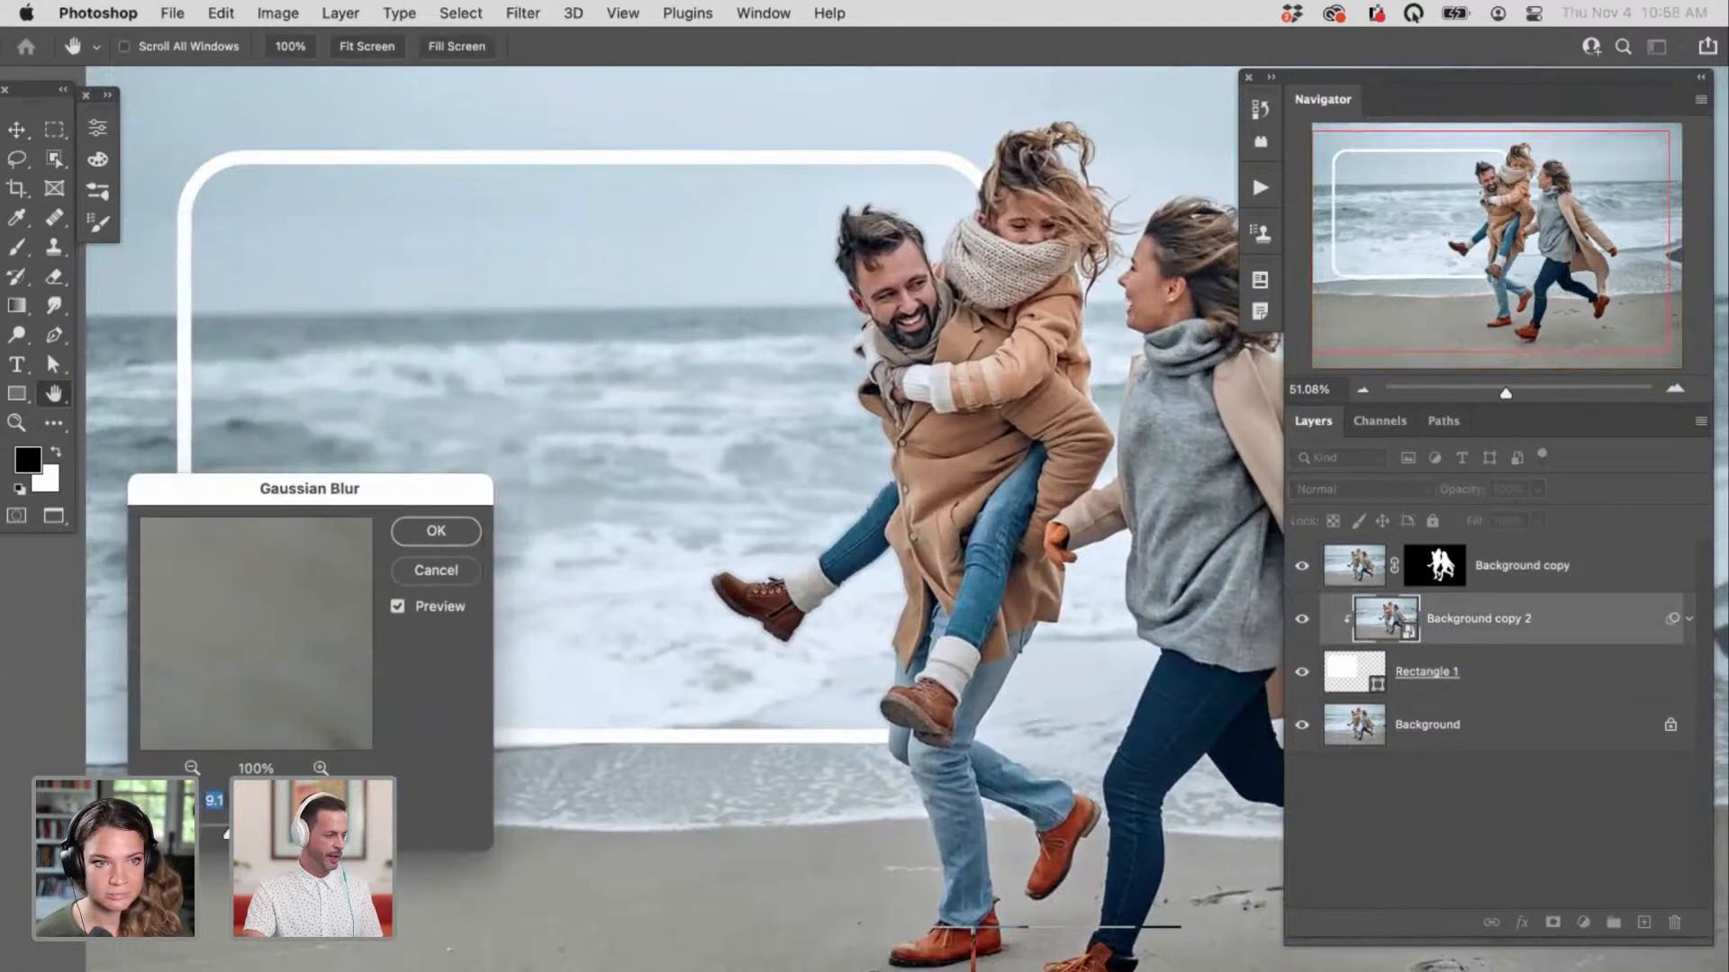
left_click_drag(261, 829, 283, 830)
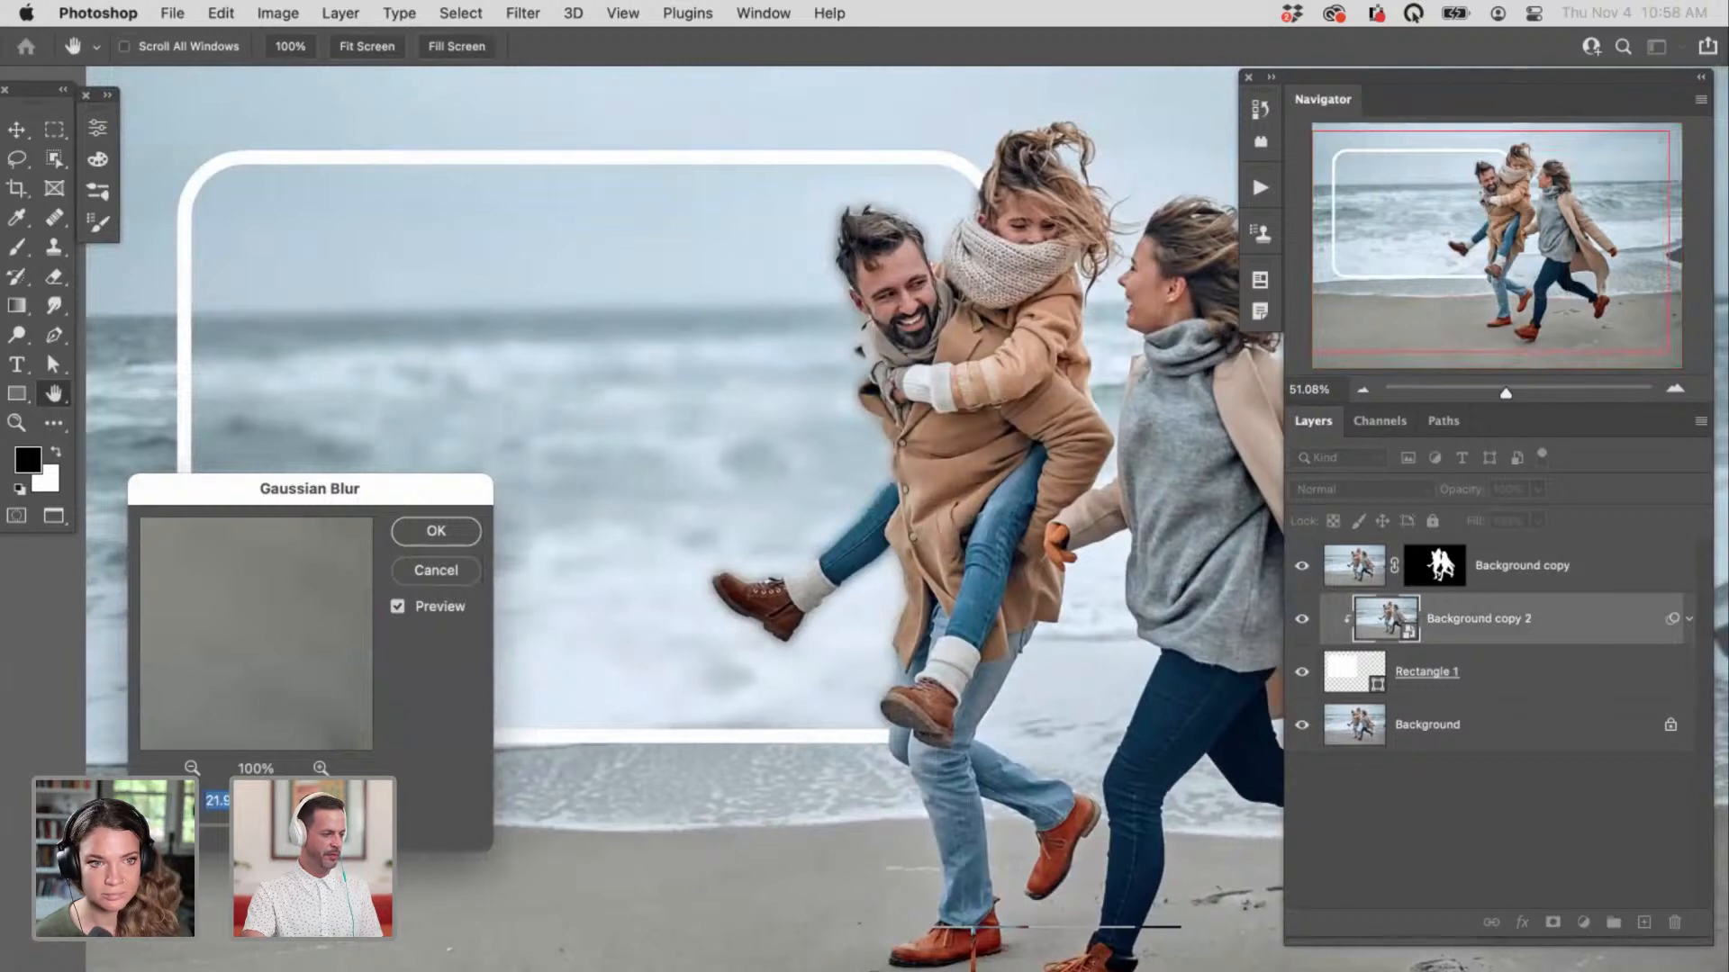
Step: Move the white rounded frame slightly down behind the family
scroll(909, 594, "down", 5)
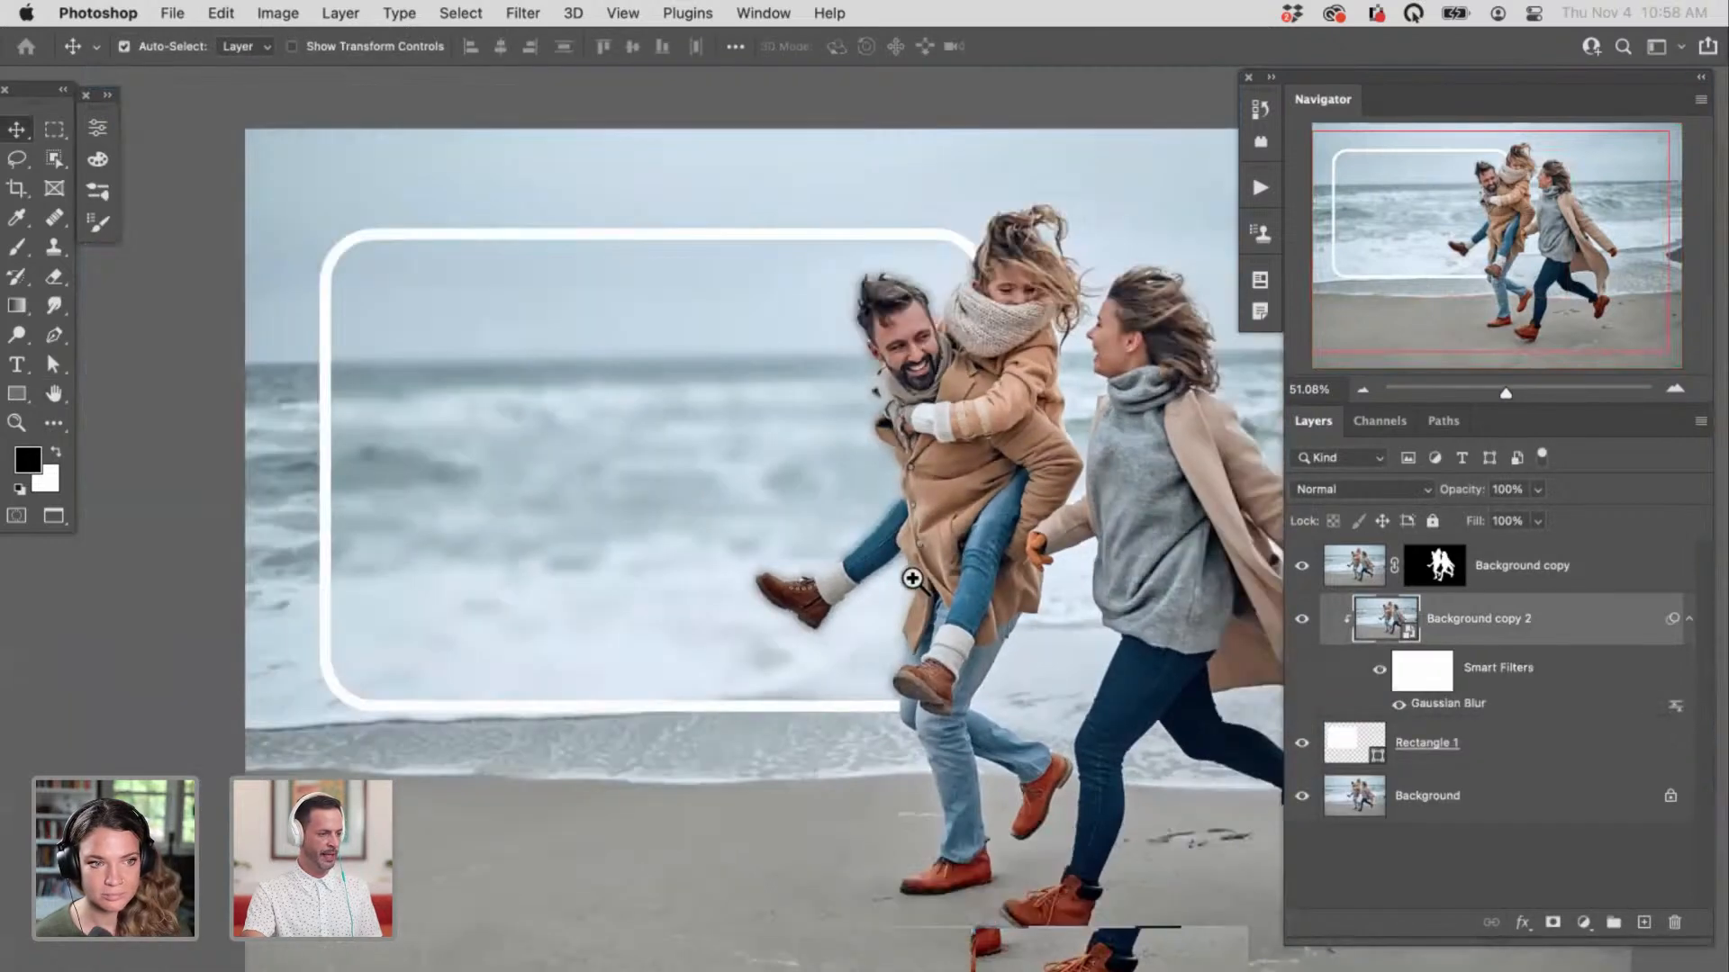
left_click_drag(910, 595, 819, 562)
left_click(1416, 747)
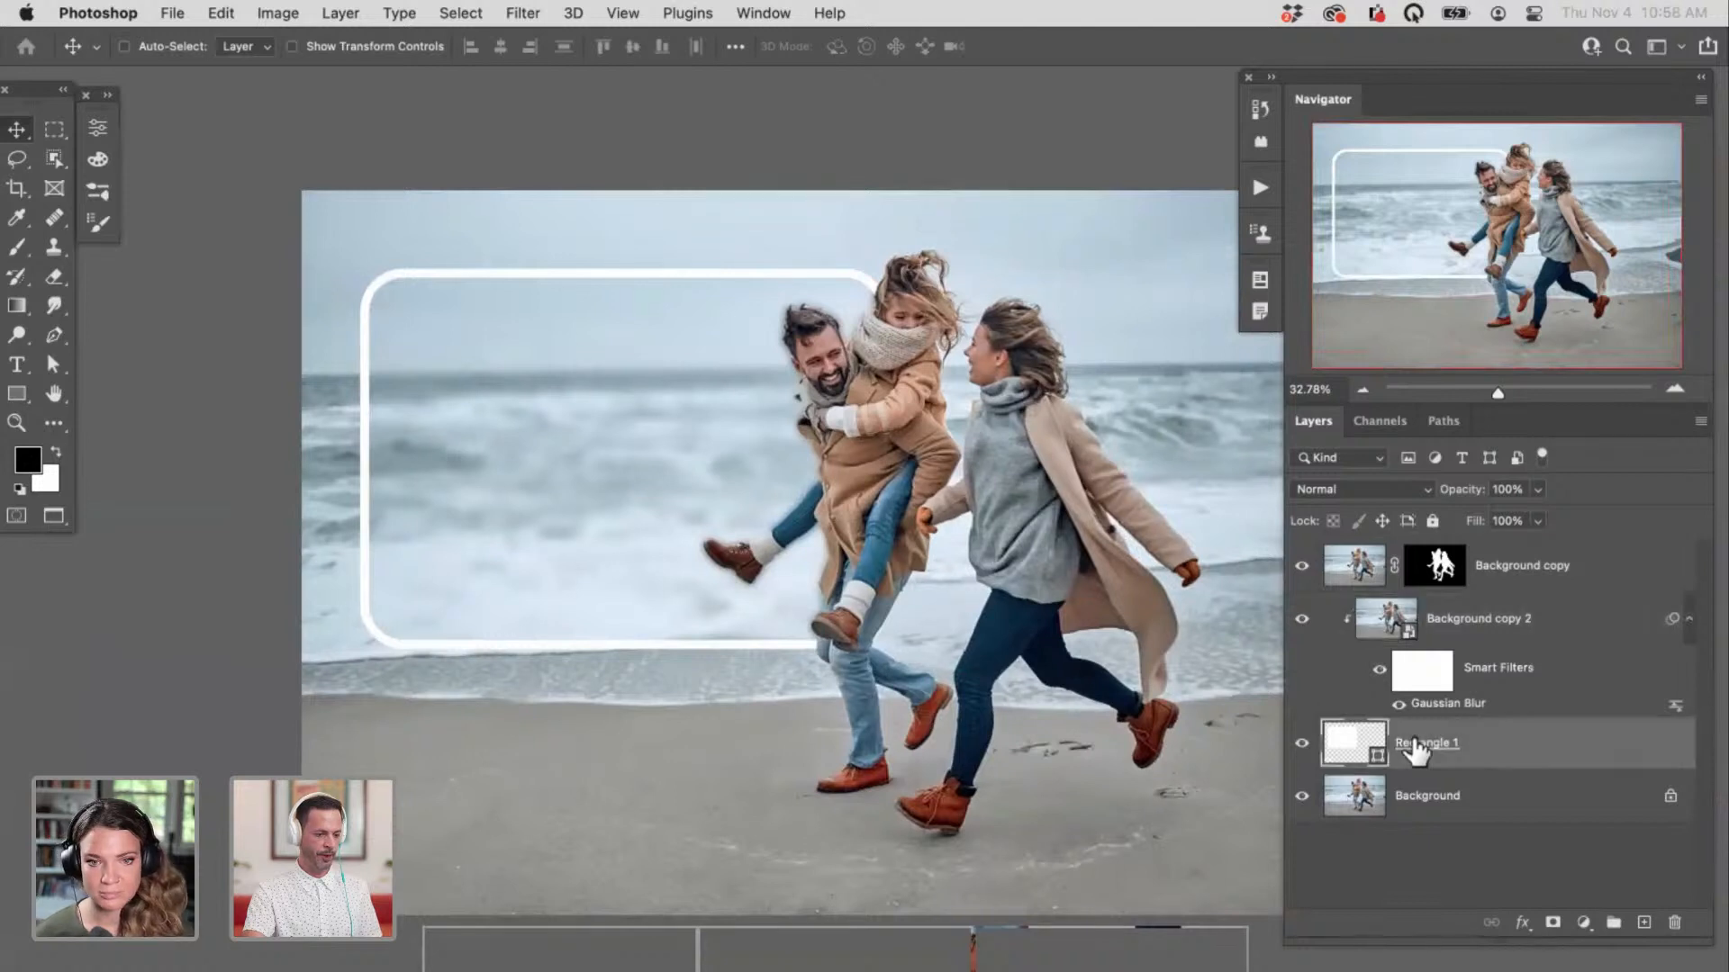
left_click_drag(1095, 731, 996, 727)
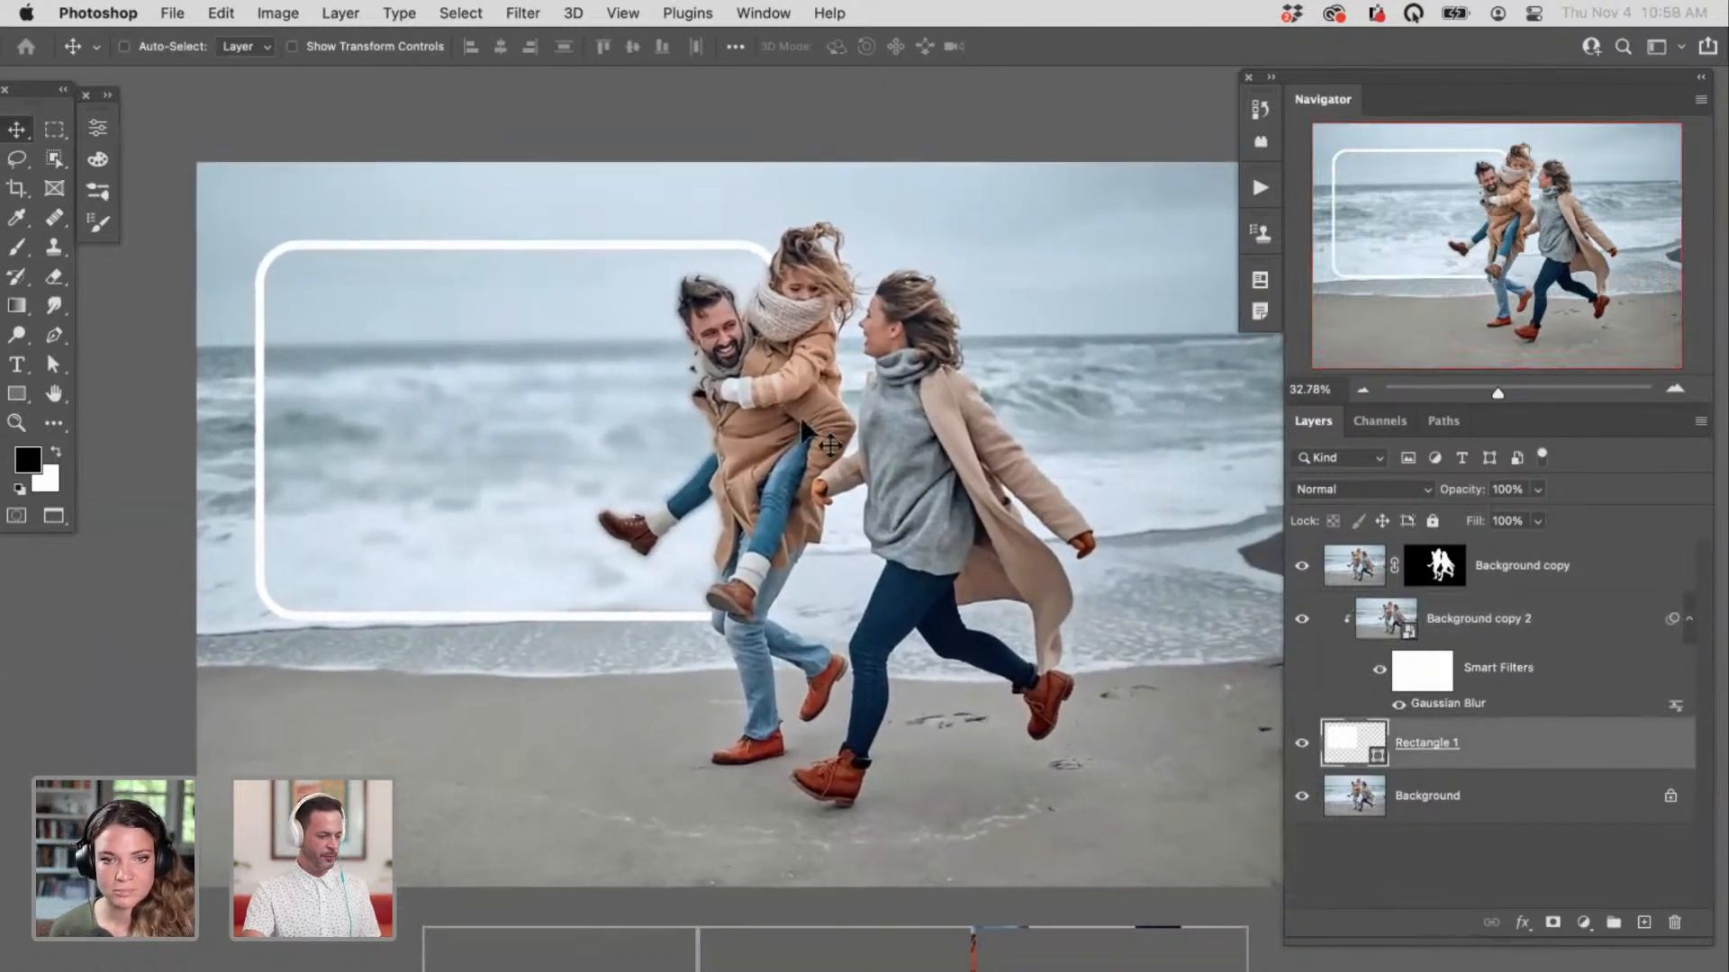
left_click_drag(586, 515, 566, 583)
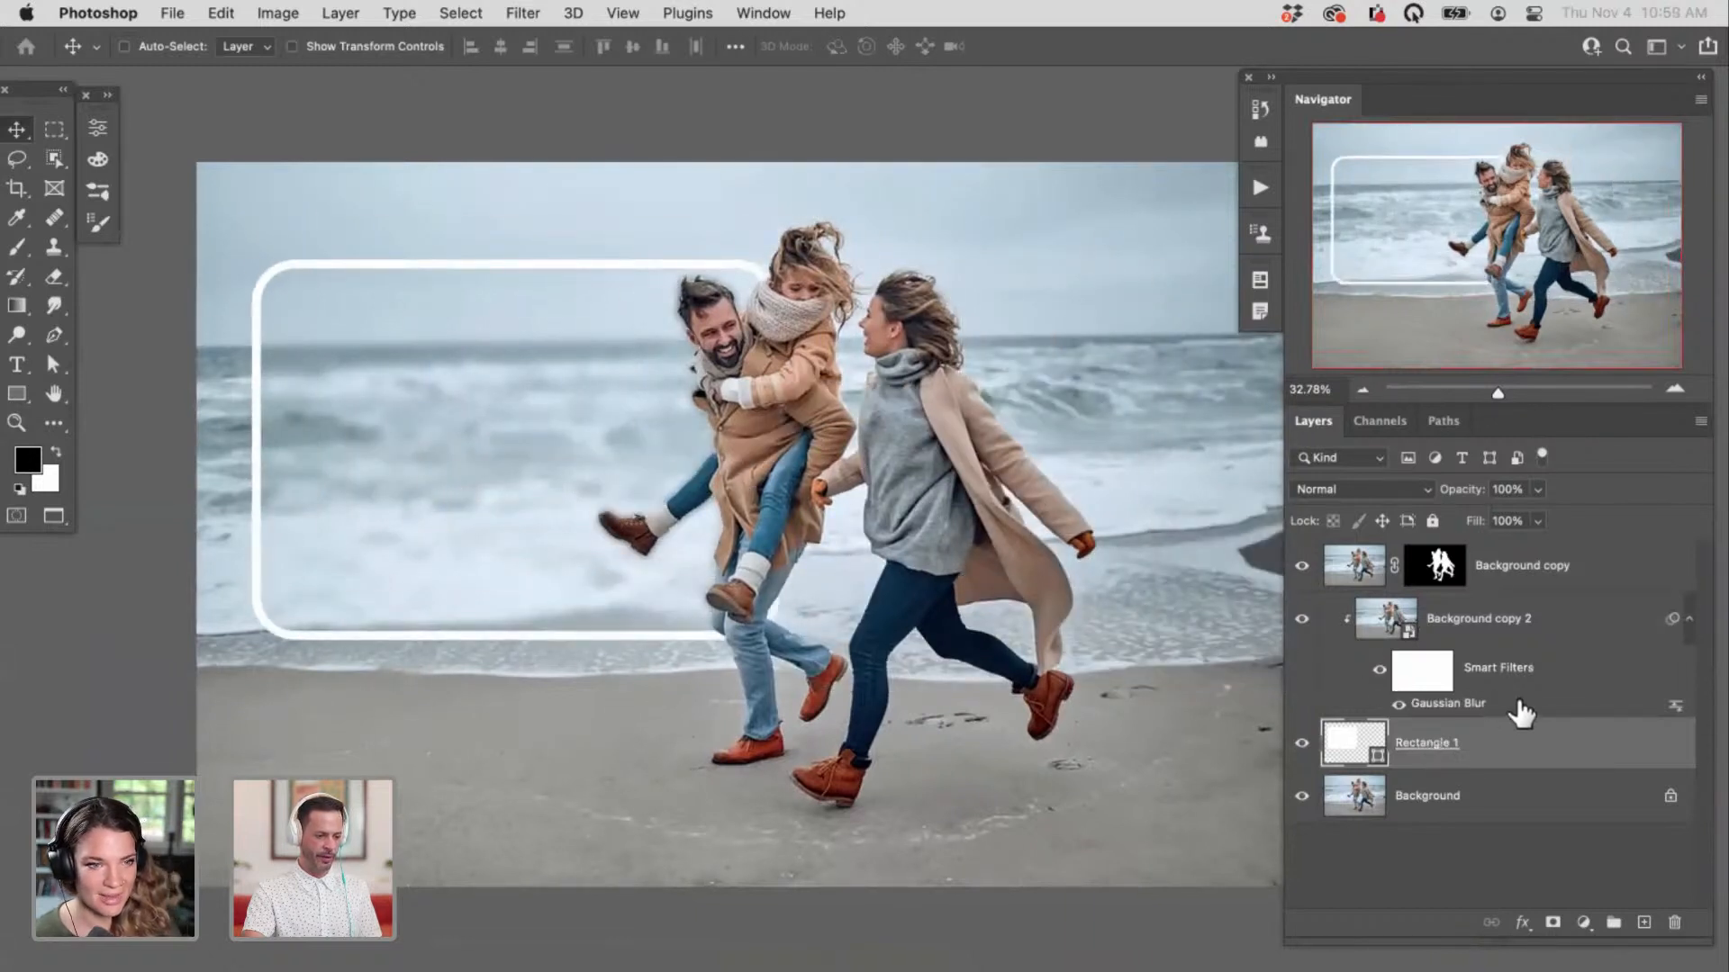
Step: Raise the Gaussian Blur radius to about 56 px, and move the white frame slightly up and right
double_click(1467, 707)
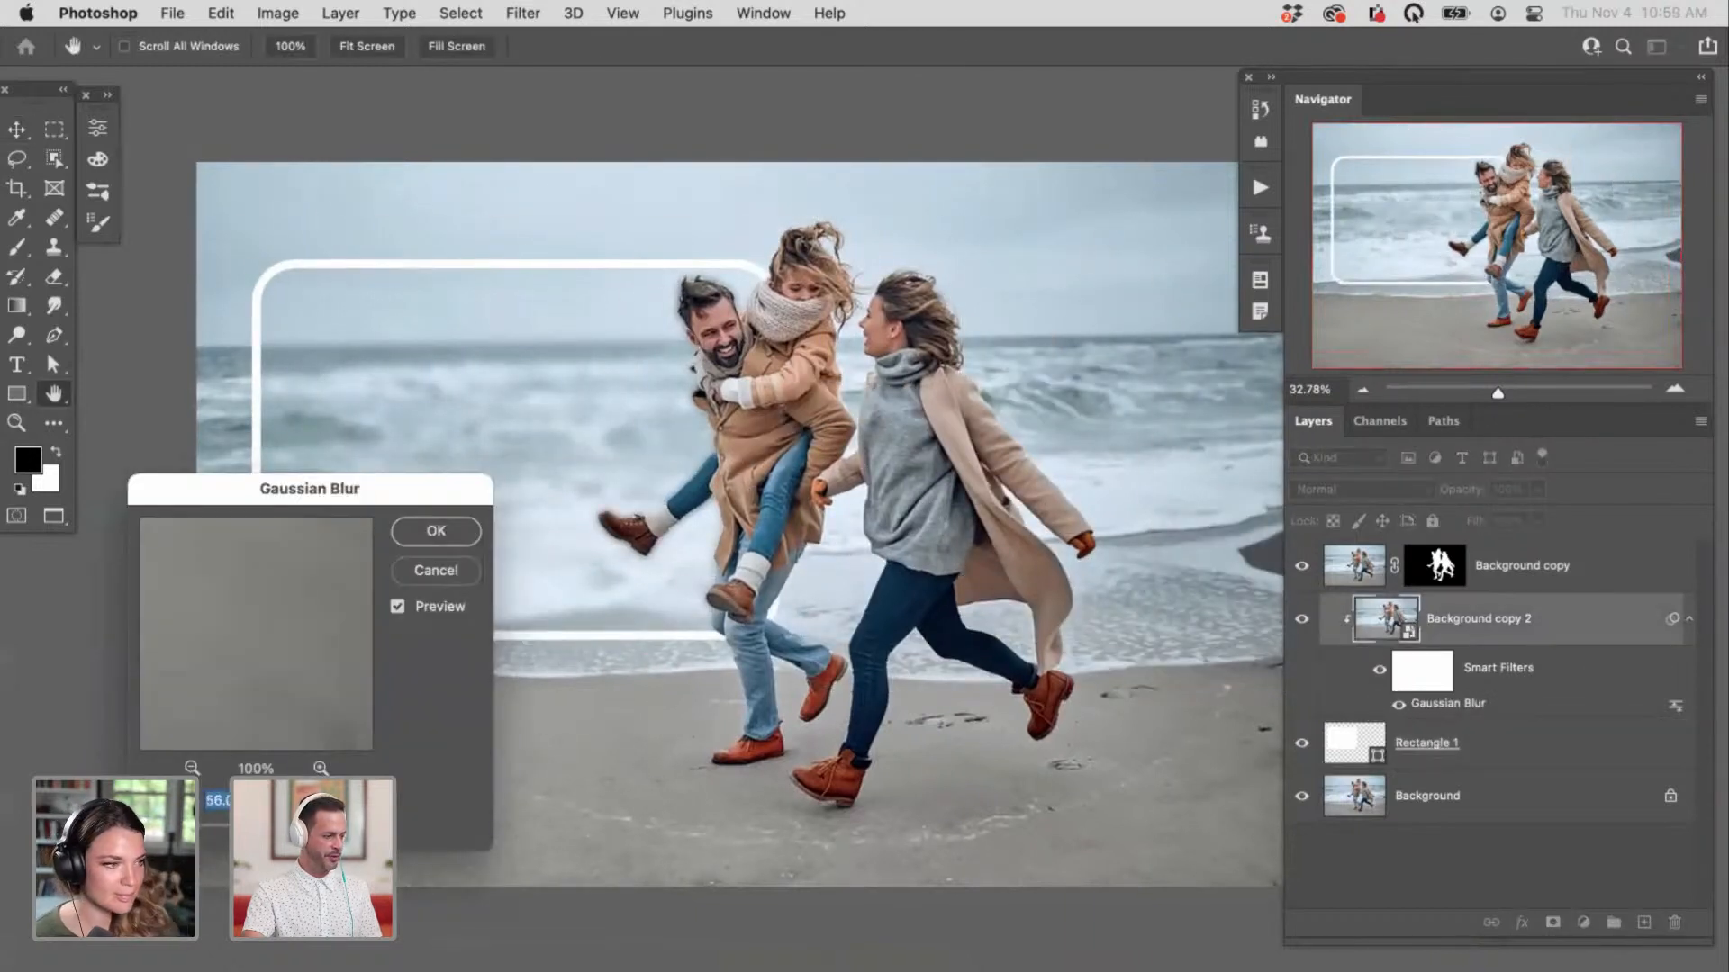
left_click(436, 531)
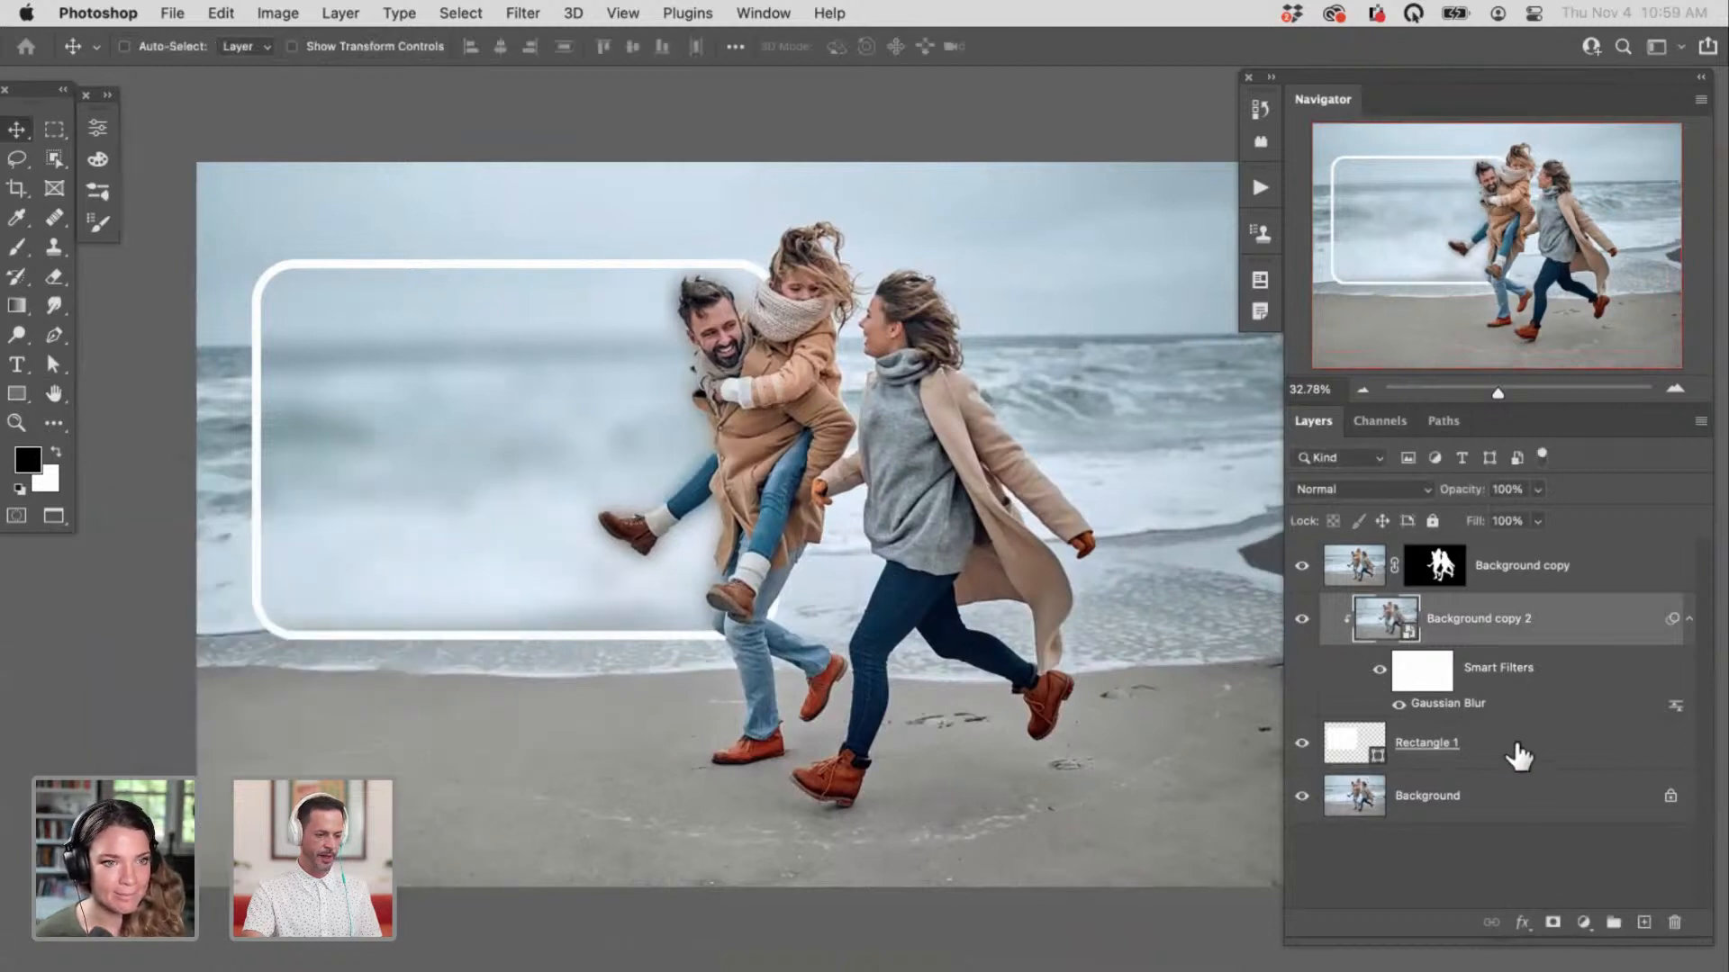
left_click(1513, 742)
left_click_drag(769, 663, 727, 618)
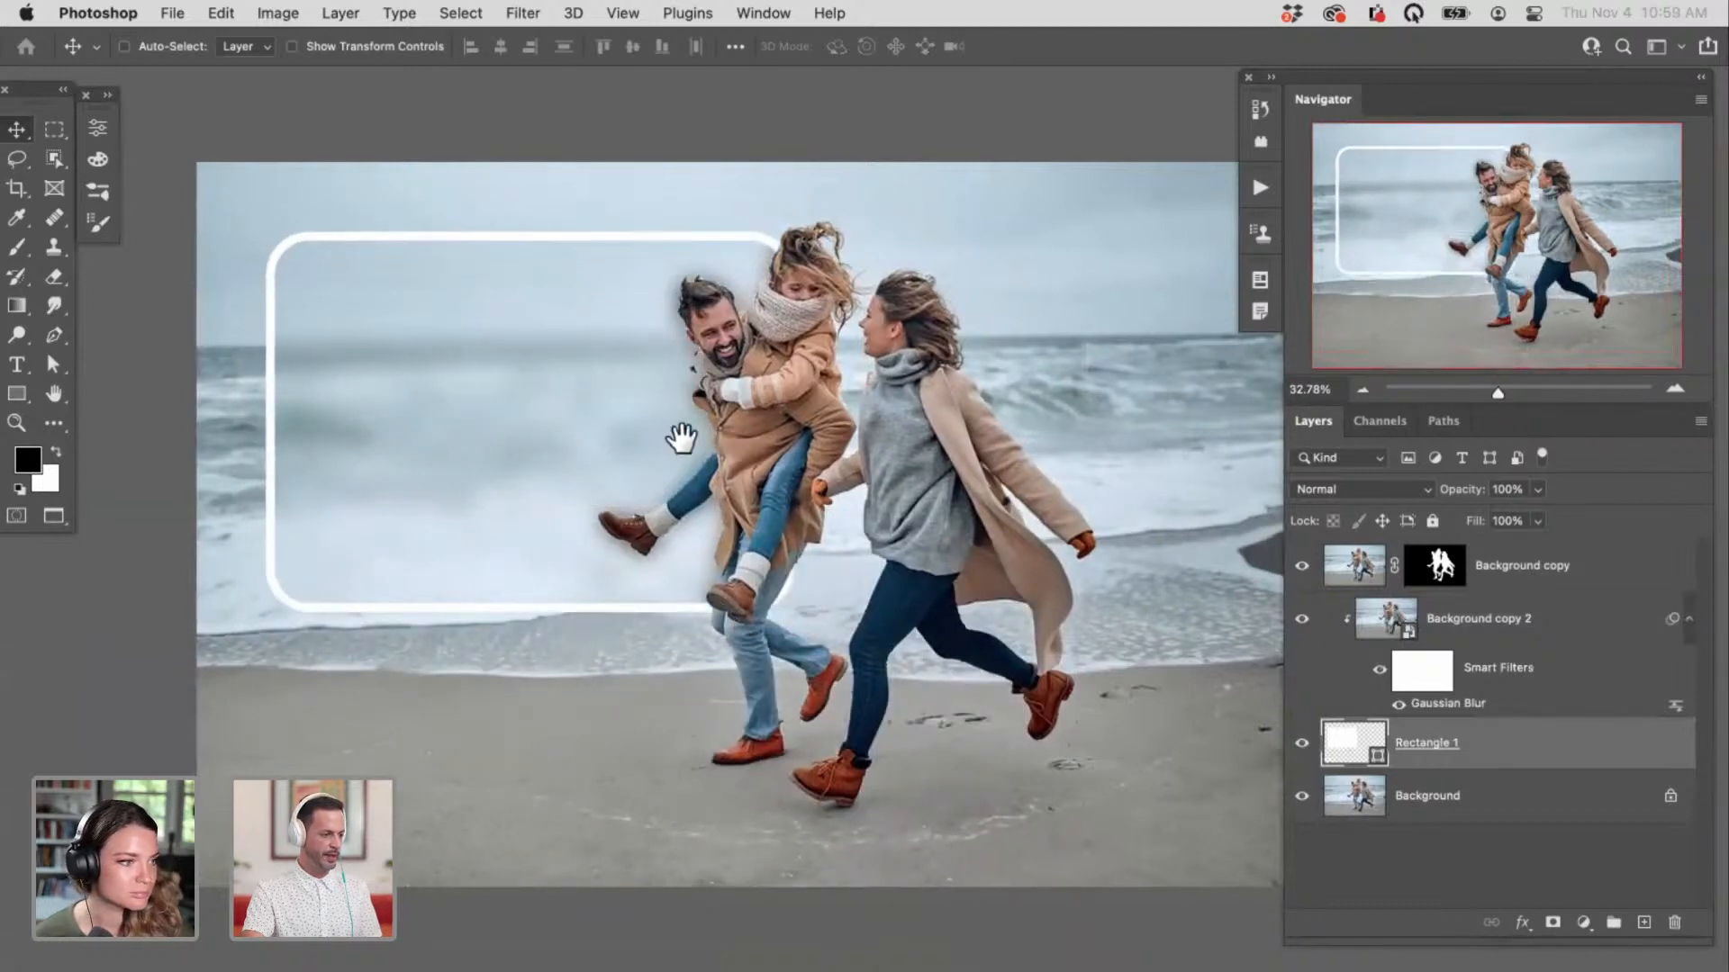
Step: Set the Gaussian Blur radius of Background copy 2 to about 27.5 px and open that smart object's contents
left_click_drag(666, 384, 808, 495)
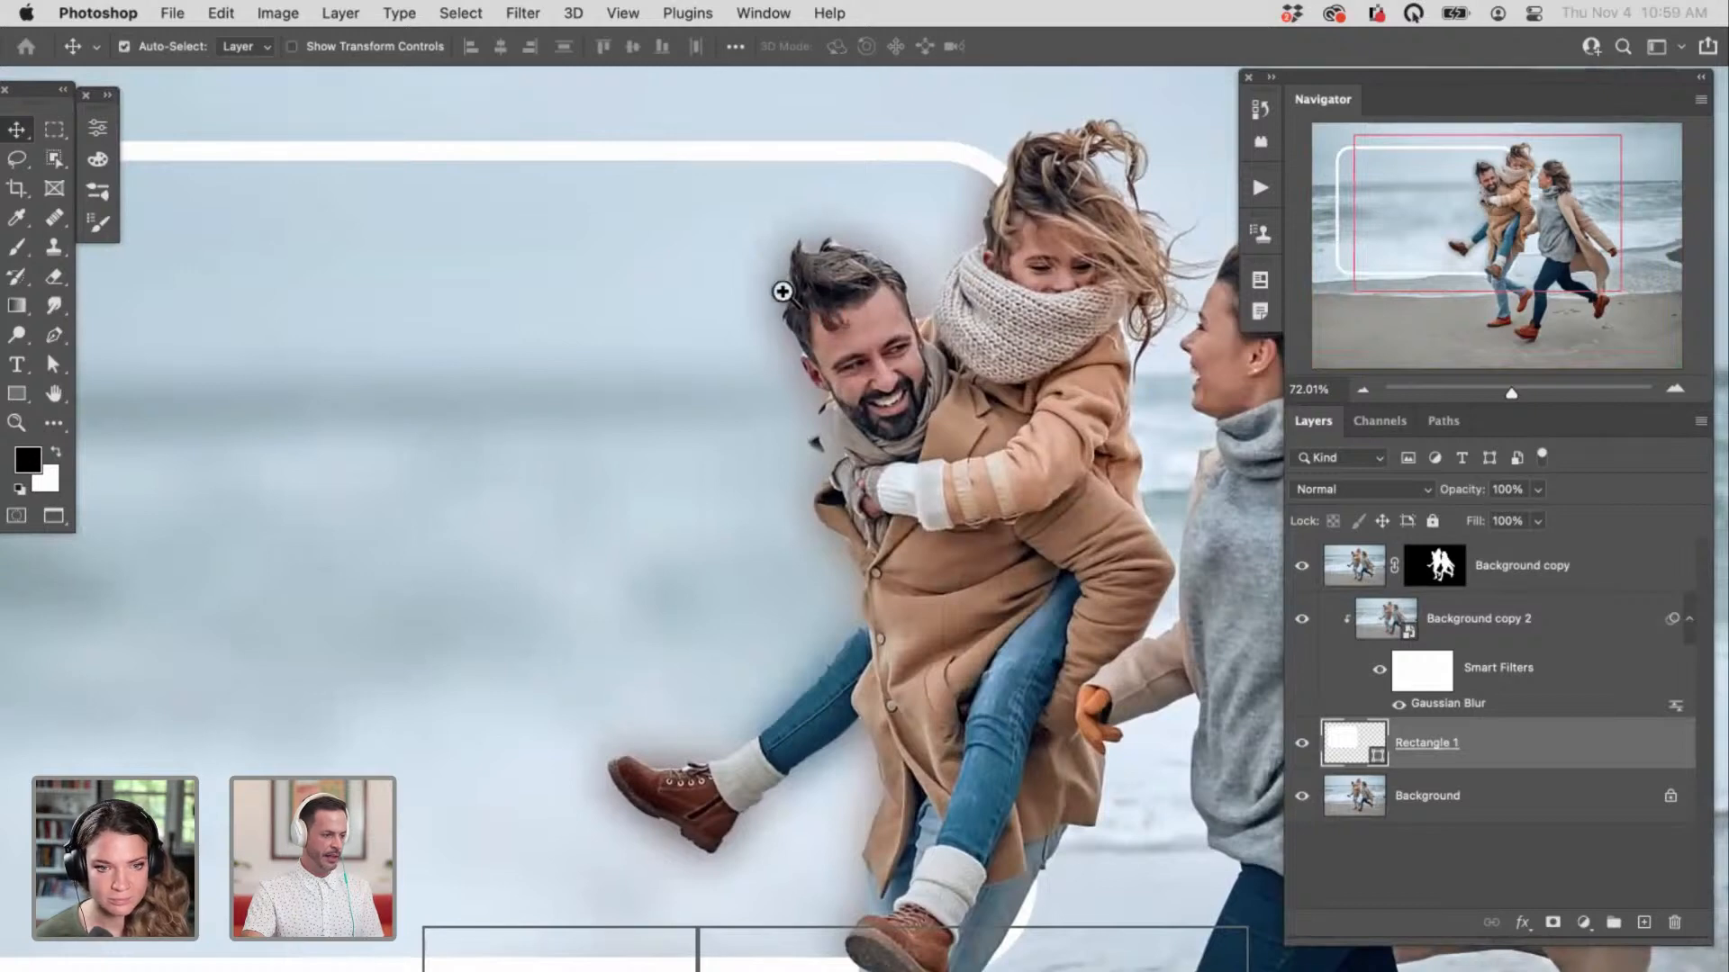
scroll(792, 292, "up", 5)
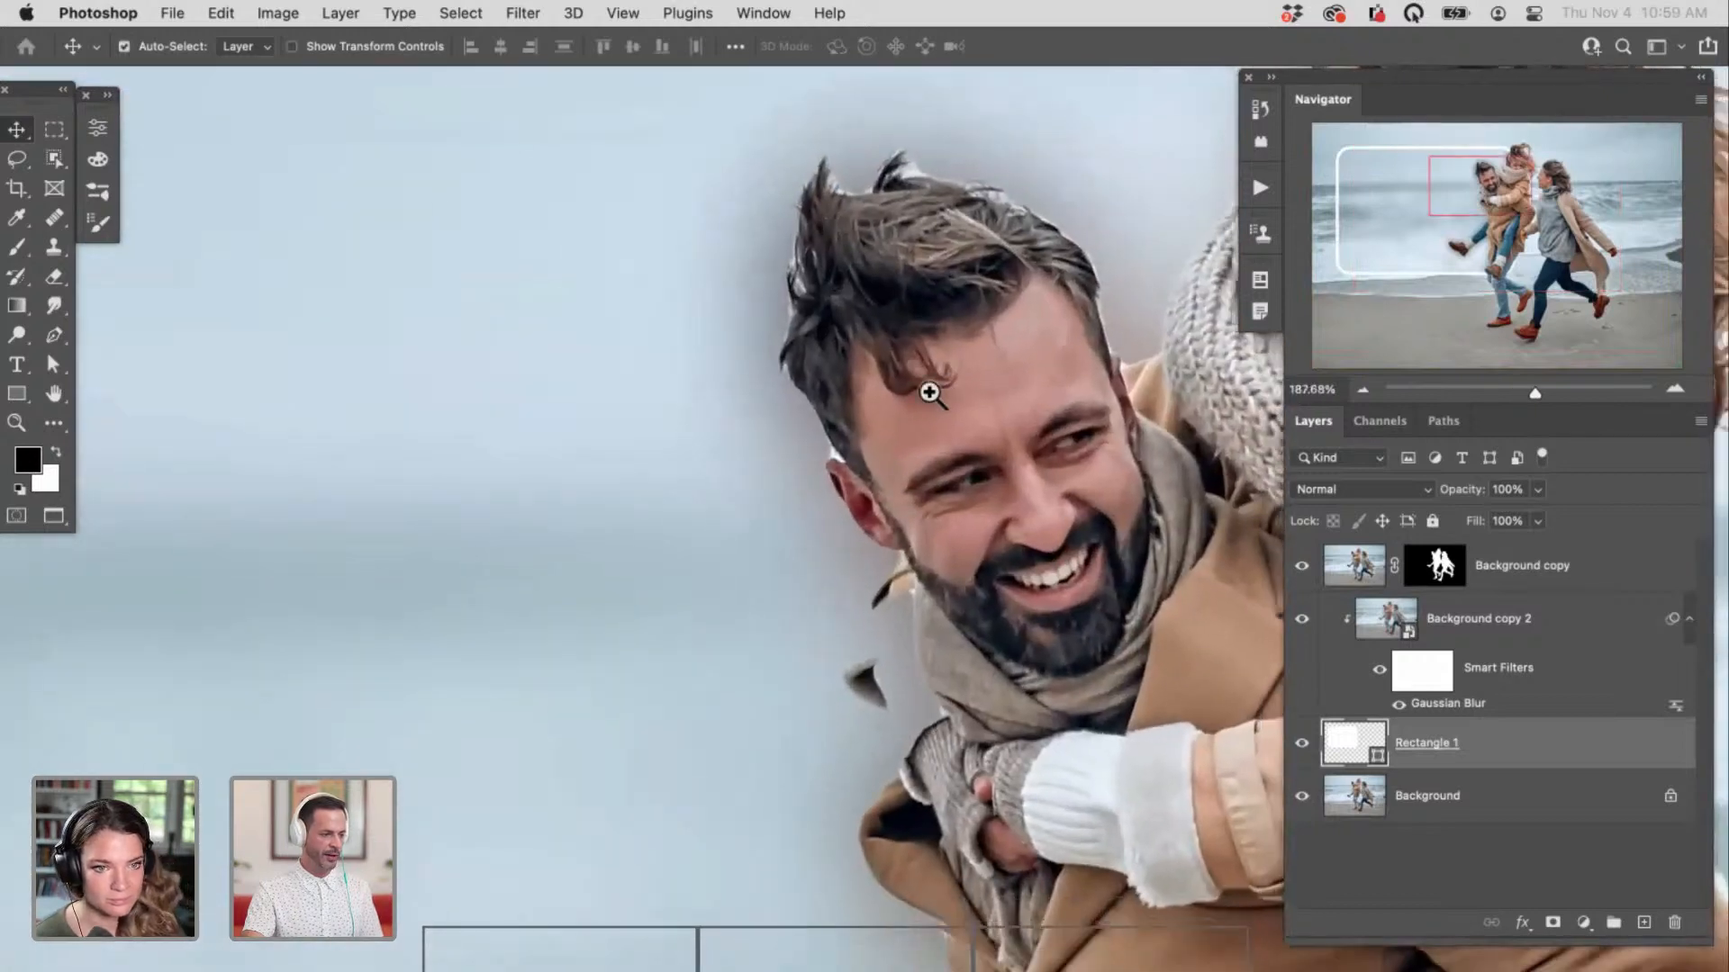
scroll(927, 386, "down", 5)
scroll(904, 394, "down", 2)
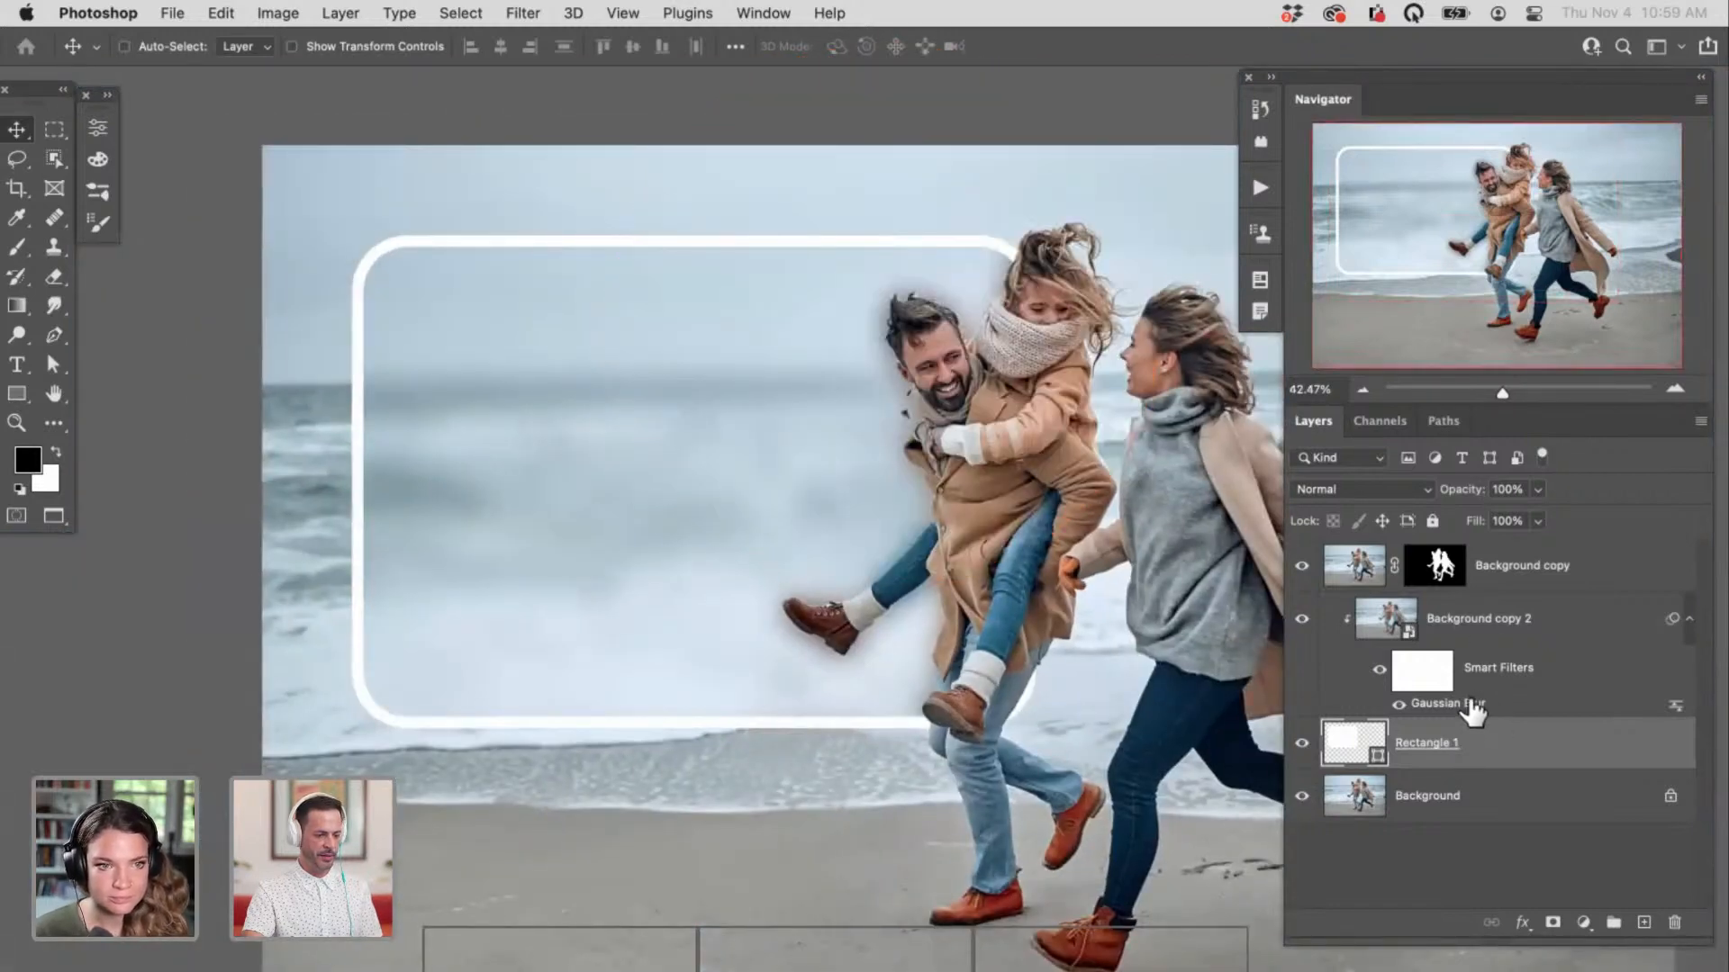
double_click(1449, 703)
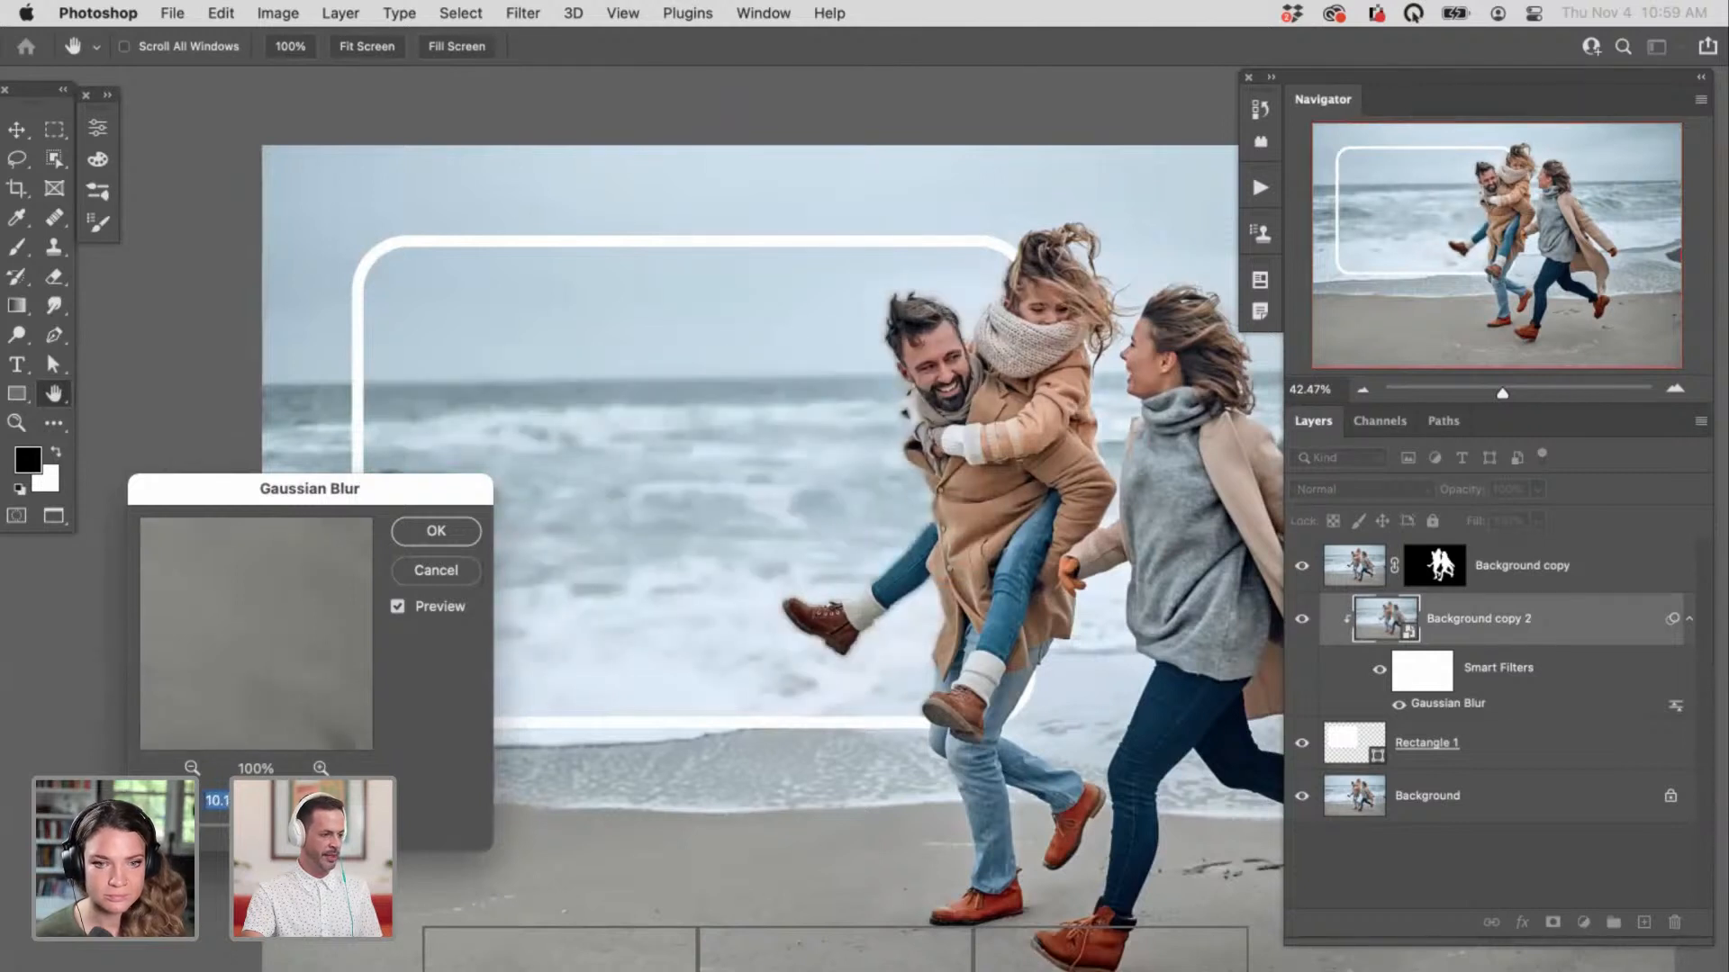
left_click_drag(256, 829, 282, 830)
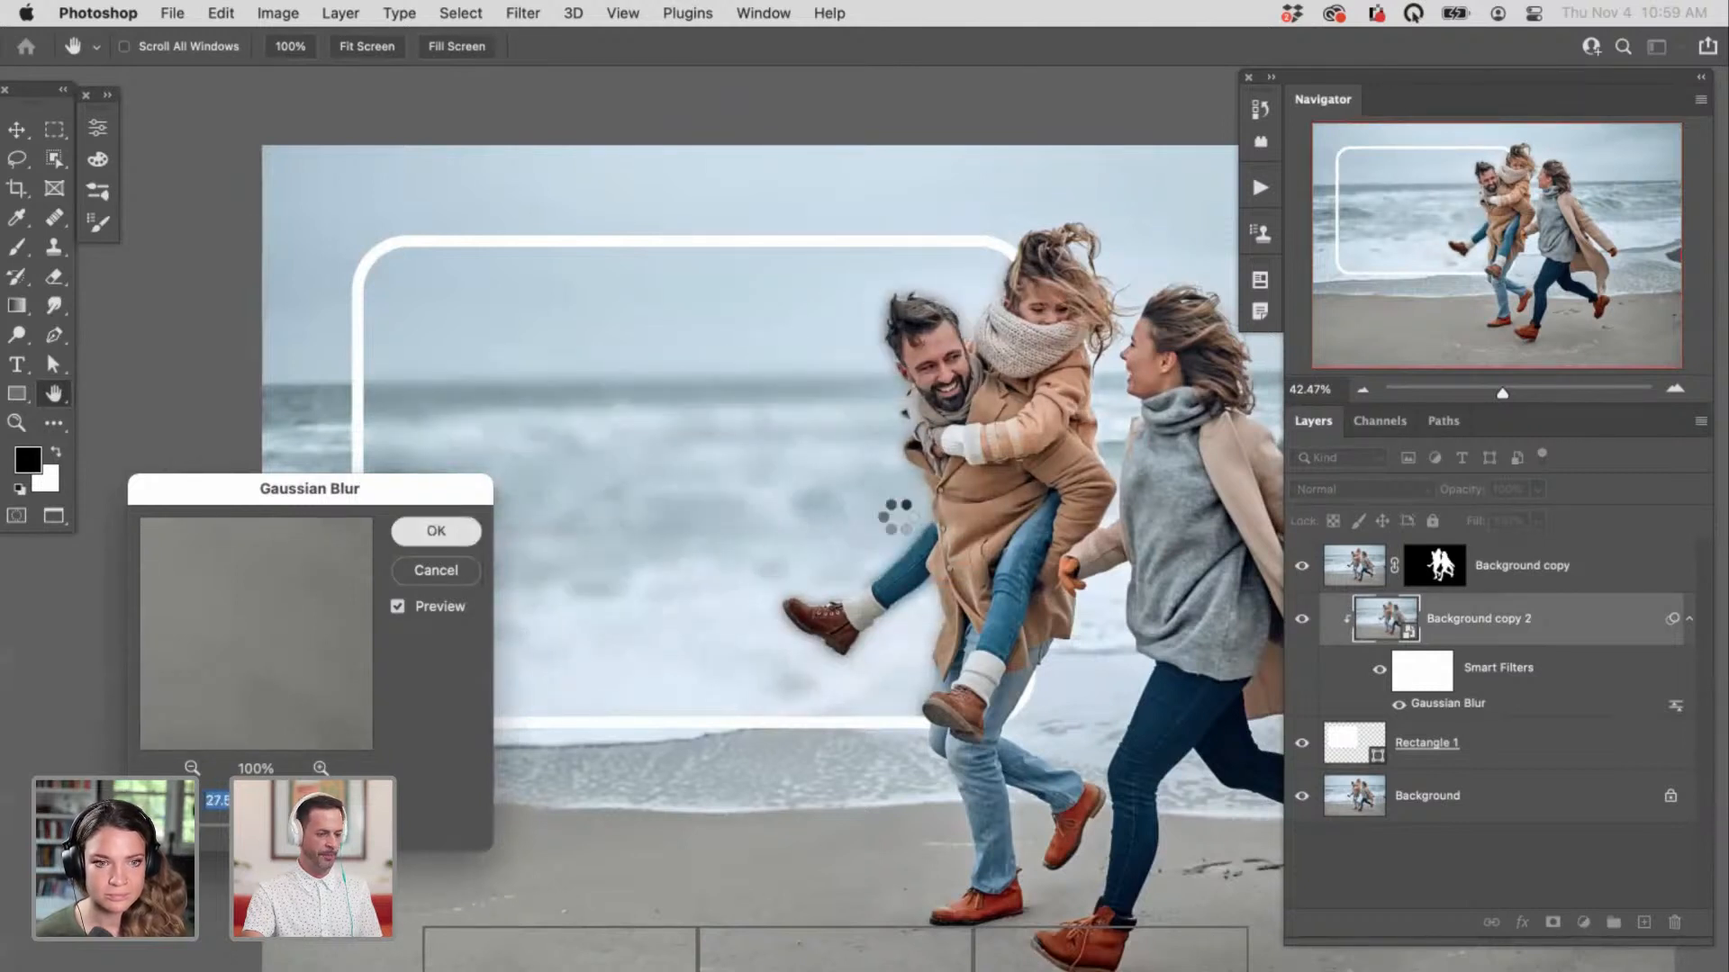
key("Return")
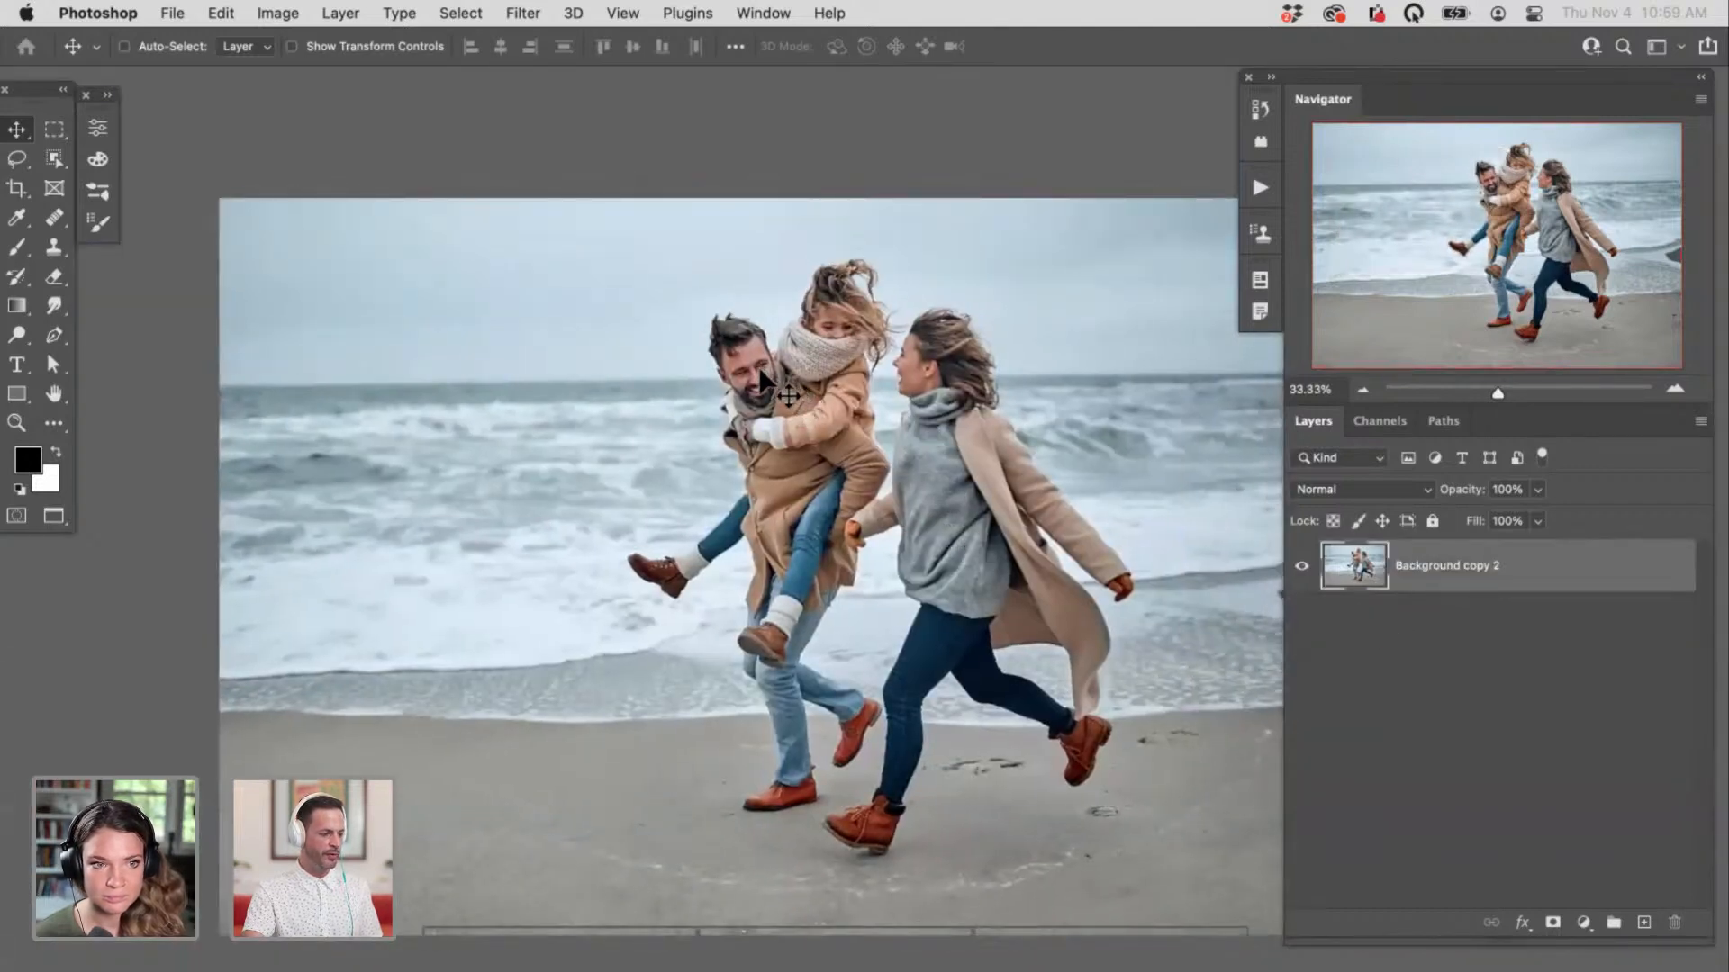
Step: Choose the soft Aaron's Brush preset with 0% hardness for the Brush tool
key("b")
right_click(661, 358)
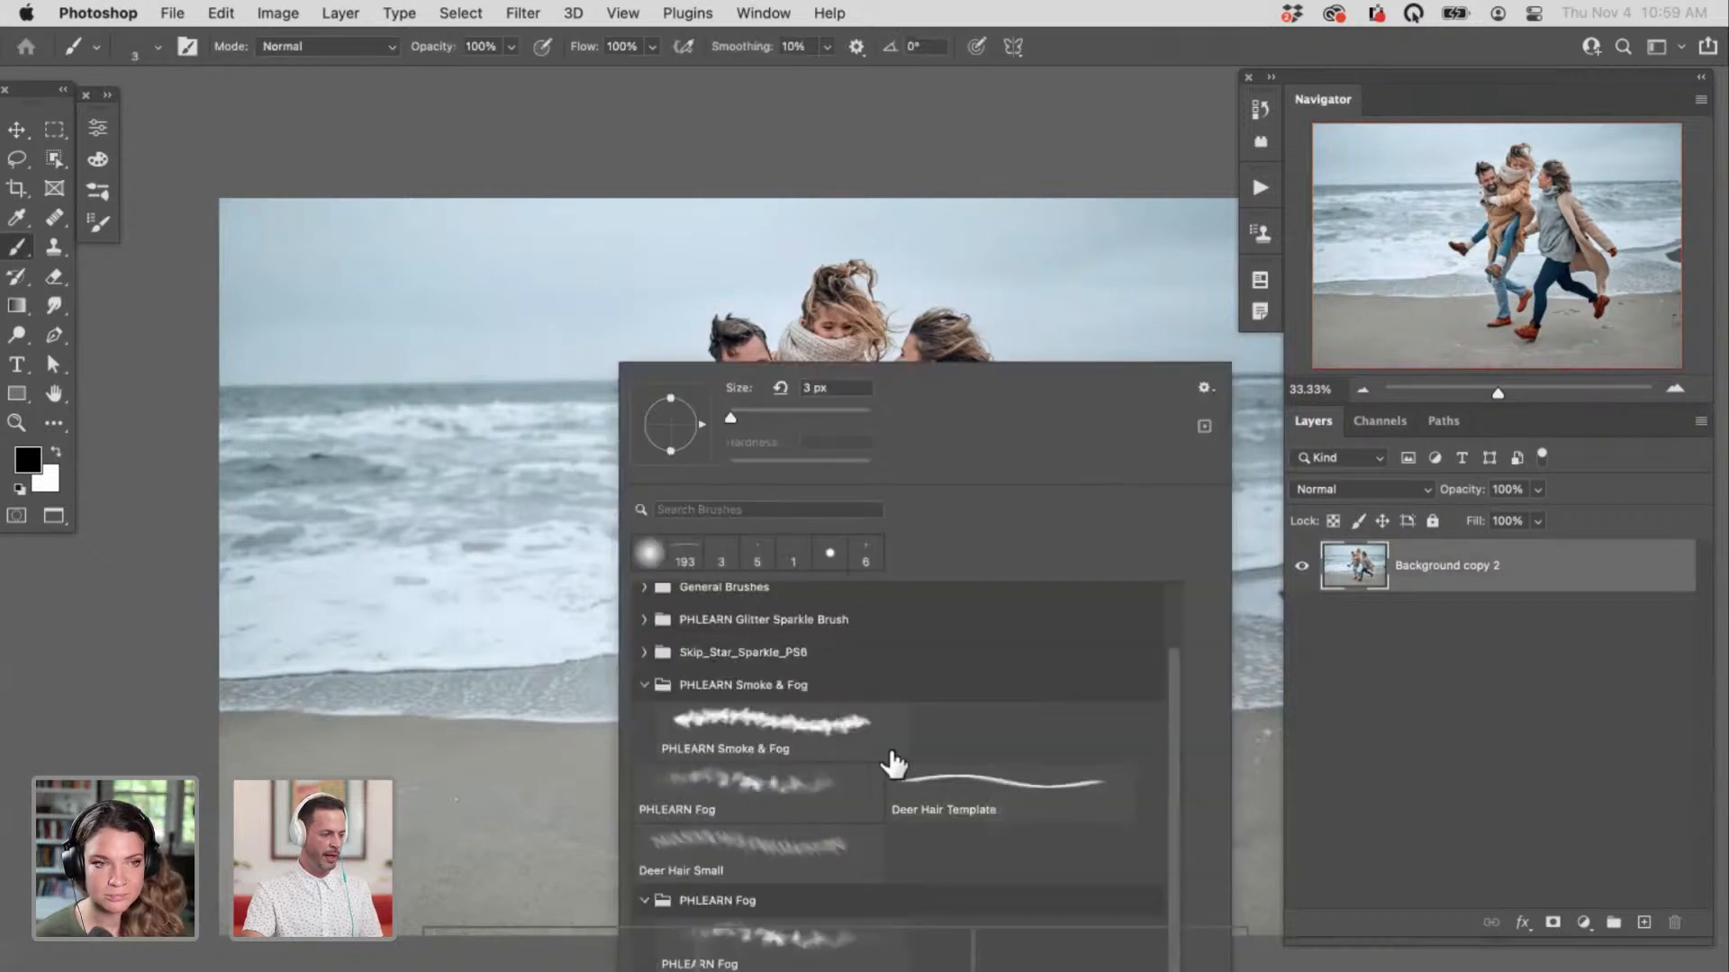
left_click_drag(1174, 724, 1173, 653)
left_click(800, 597)
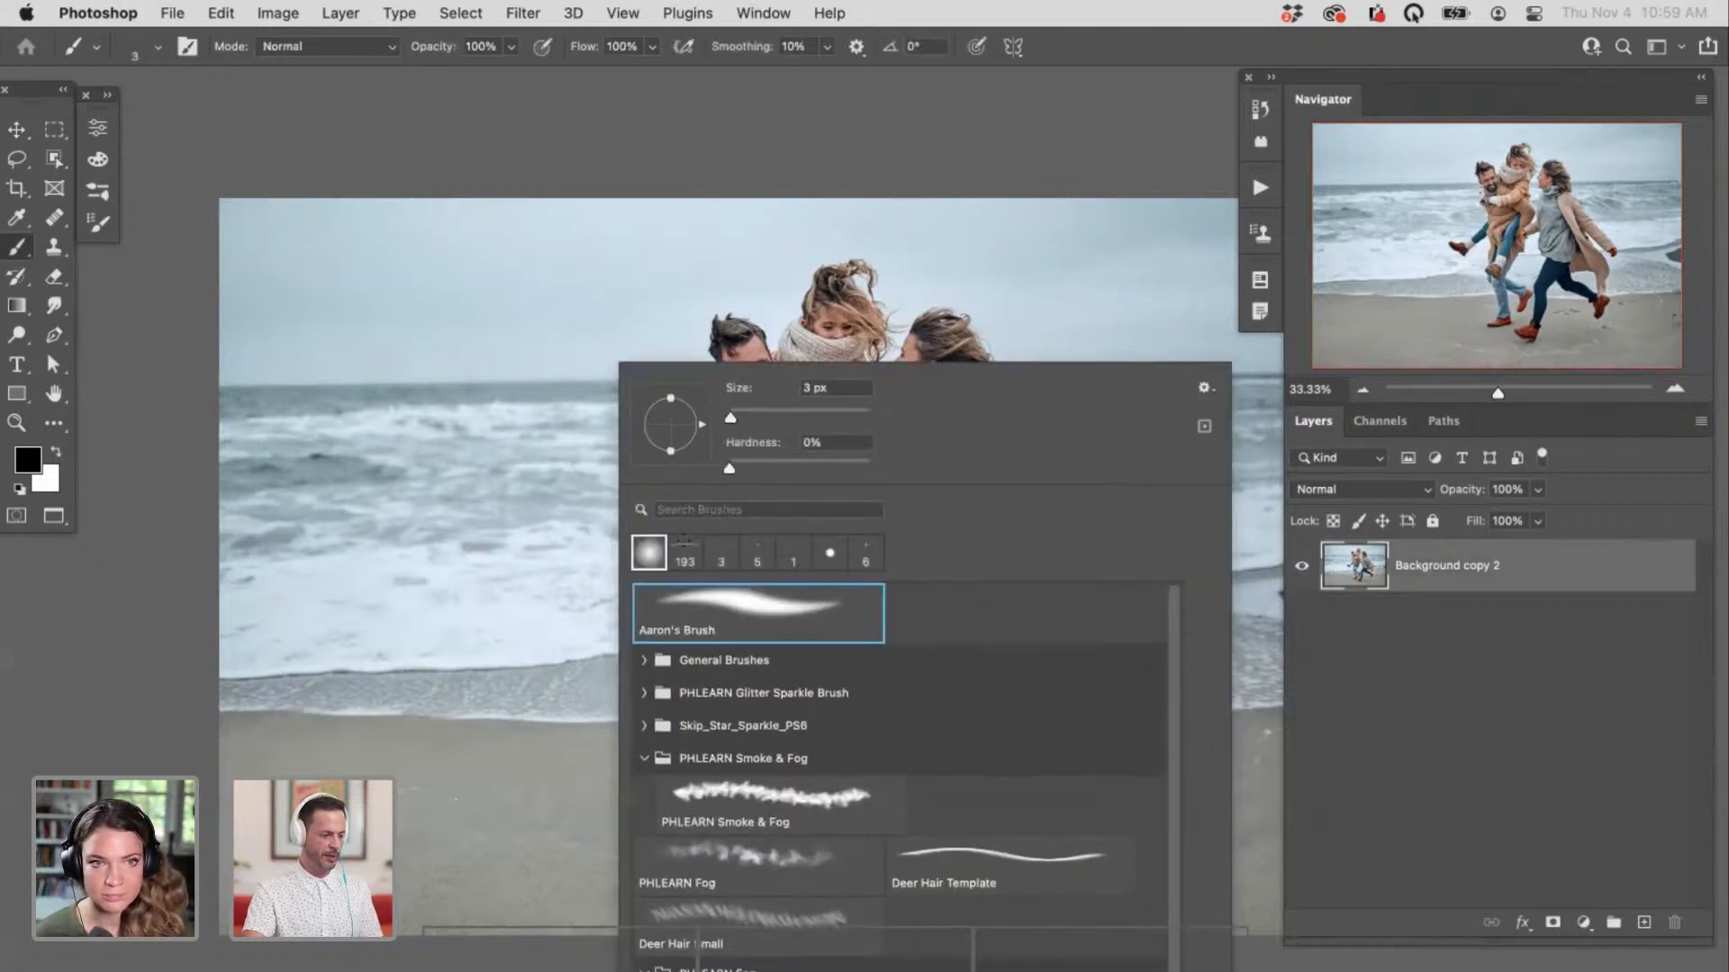
Step: Paint sampled sky colours over the family's heads, using a brush of about 404 px at 70% flow
left_click(534, 329)
mouse_move(534, 330)
left_mouse_down()
mouse_move(639, 360)
mouse_move(884, 345)
mouse_move(787, 356)
mouse_move(849, 375)
mouse_move(998, 358)
mouse_move(841, 355)
left_mouse_up()
left_click(664, 339, "alt")
key("shift+7")
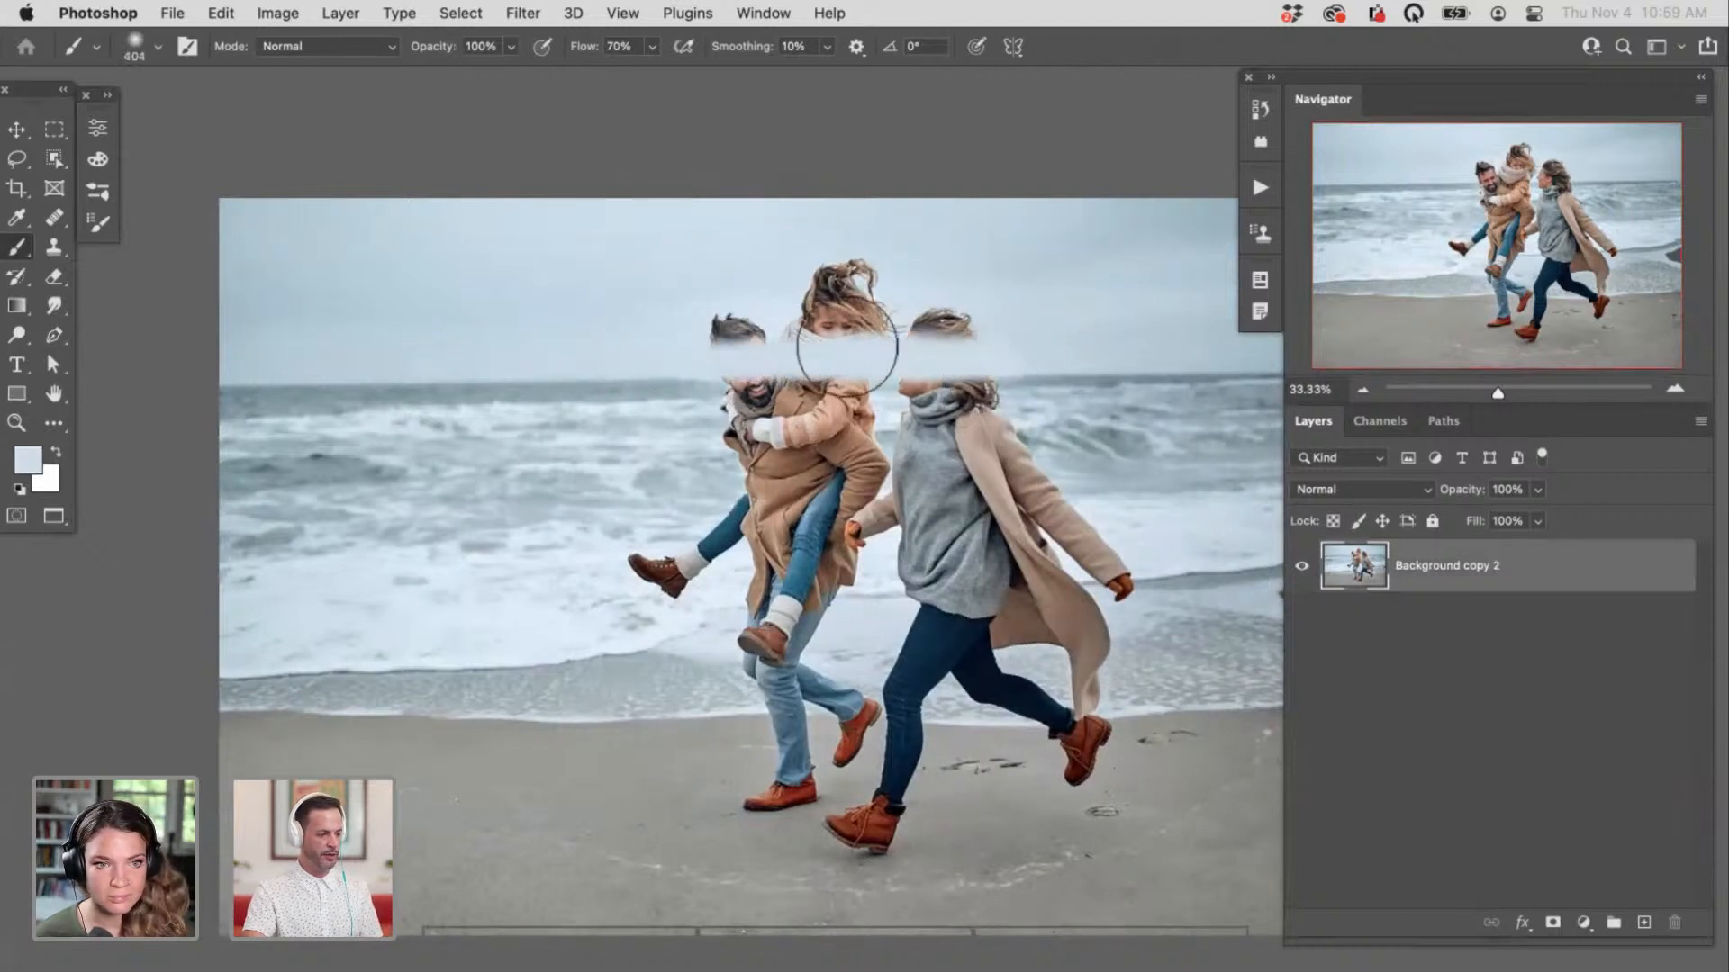
left_click(959, 307, "alt")
mouse_move(961, 311)
left_mouse_down()
mouse_move(860, 319)
mouse_move(985, 314)
mouse_move(902, 331)
left_mouse_up()
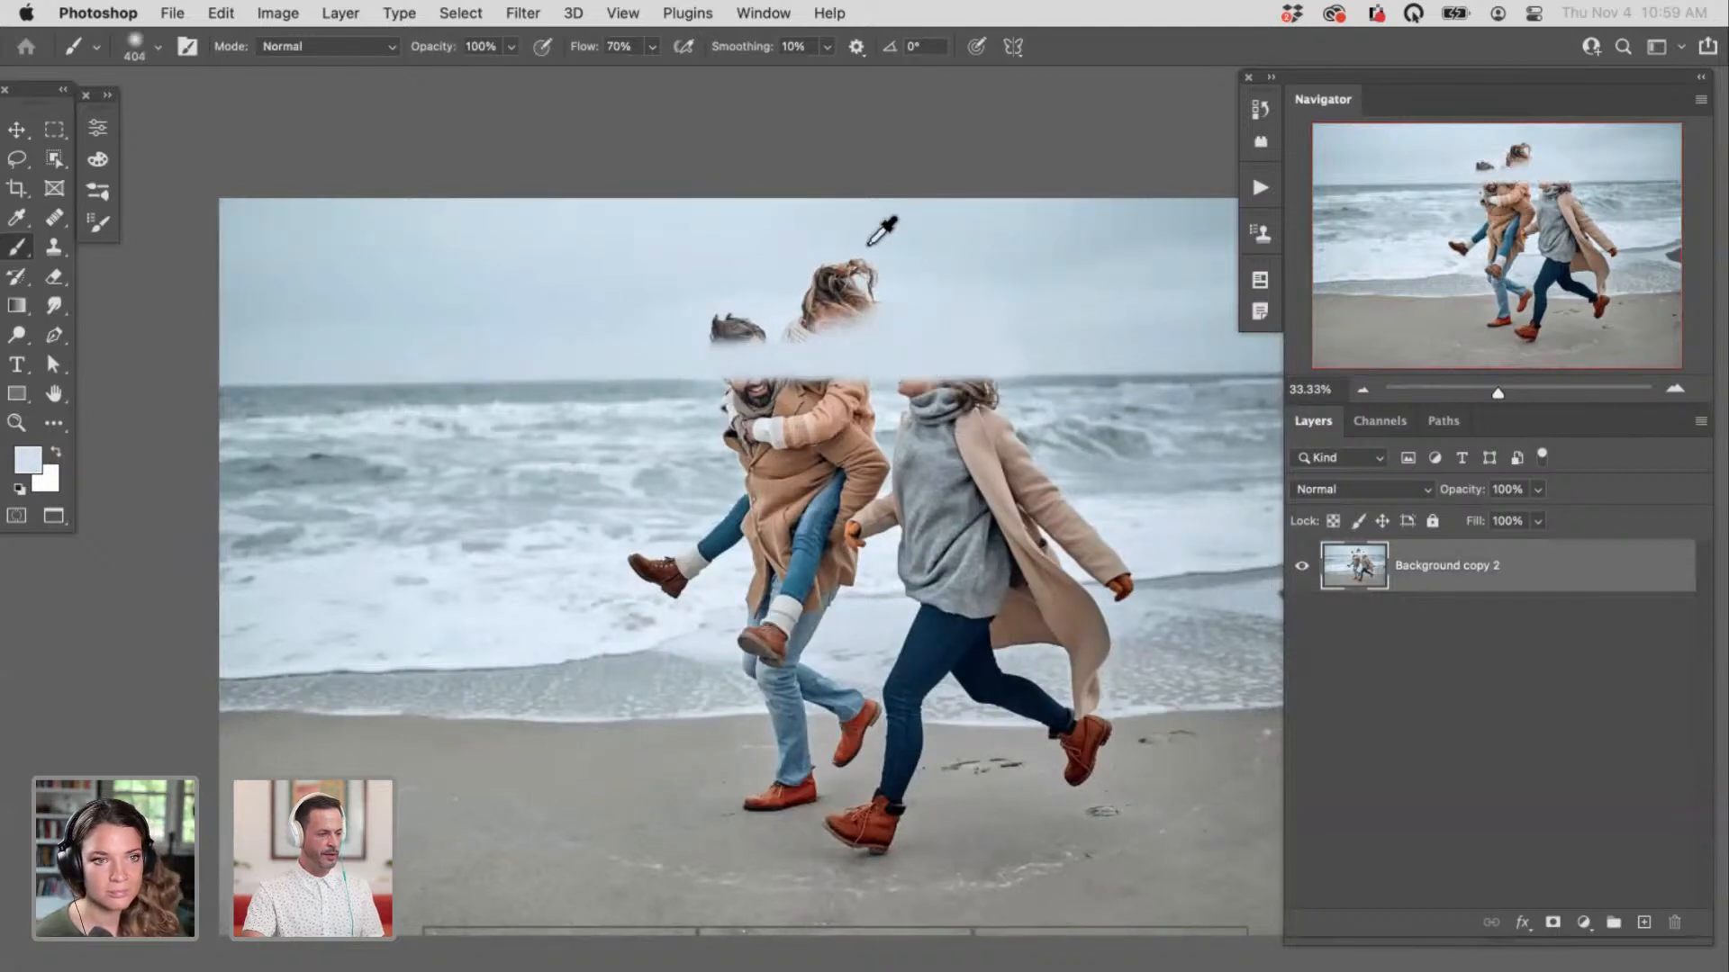
left_click(870, 242, "alt")
mouse_move(784, 270)
left_mouse_down()
mouse_move(893, 259)
mouse_move(841, 306)
mouse_move(892, 315)
mouse_move(852, 343)
mouse_move(902, 280)
mouse_move(848, 298)
left_mouse_up()
left_click(635, 331, "alt")
left_click_drag(635, 331, 773, 316)
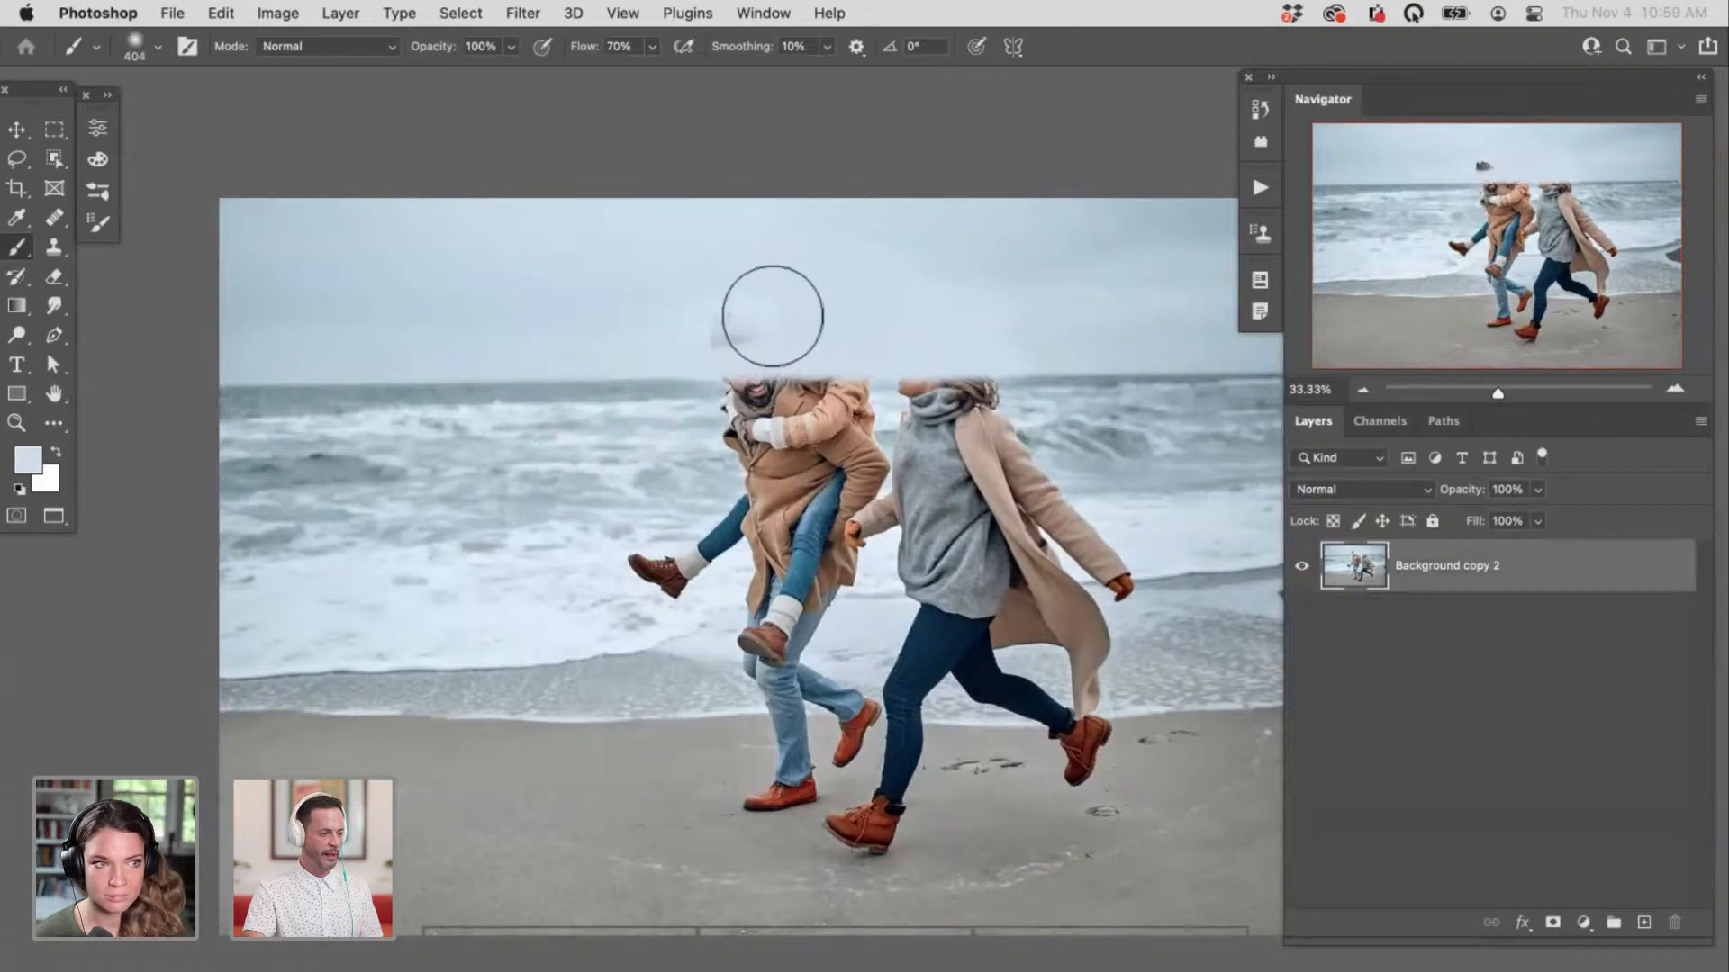
Step: Clone the horizon and waves over the family's necks, shoulders and upper backs with the Clone Stamp
key("s")
left_click_drag(576, 401, 593, 397)
mouse_move(707, 399)
left_mouse_down()
mouse_move(923, 378)
mouse_move(1011, 396)
left_mouse_up()
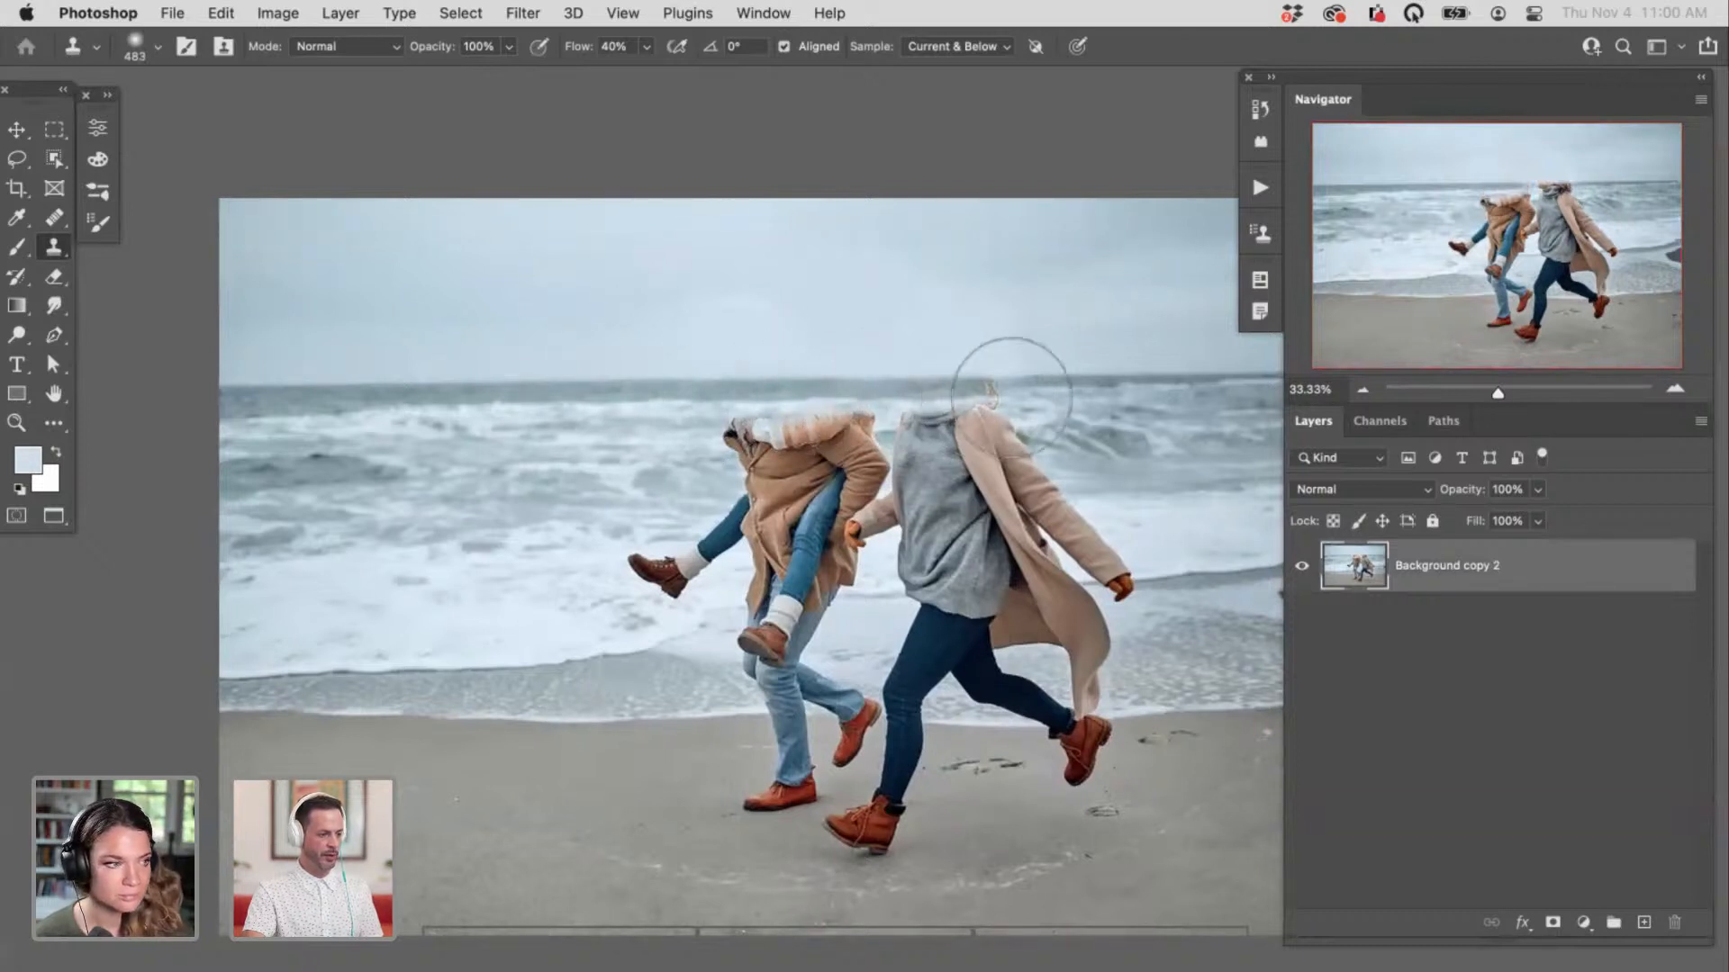
left_click(540, 450, "alt")
mouse_move(747, 412)
left_mouse_down()
mouse_move(714, 437)
mouse_move(736, 453)
mouse_move(878, 450)
mouse_move(709, 448)
mouse_move(1043, 428)
mouse_move(987, 437)
mouse_move(983, 421)
mouse_move(1109, 459)
mouse_move(1023, 482)
mouse_move(974, 481)
mouse_move(1067, 474)
mouse_move(954, 481)
mouse_move(1026, 461)
mouse_move(867, 481)
mouse_move(976, 482)
left_mouse_up()
left_click(1163, 468, "alt")
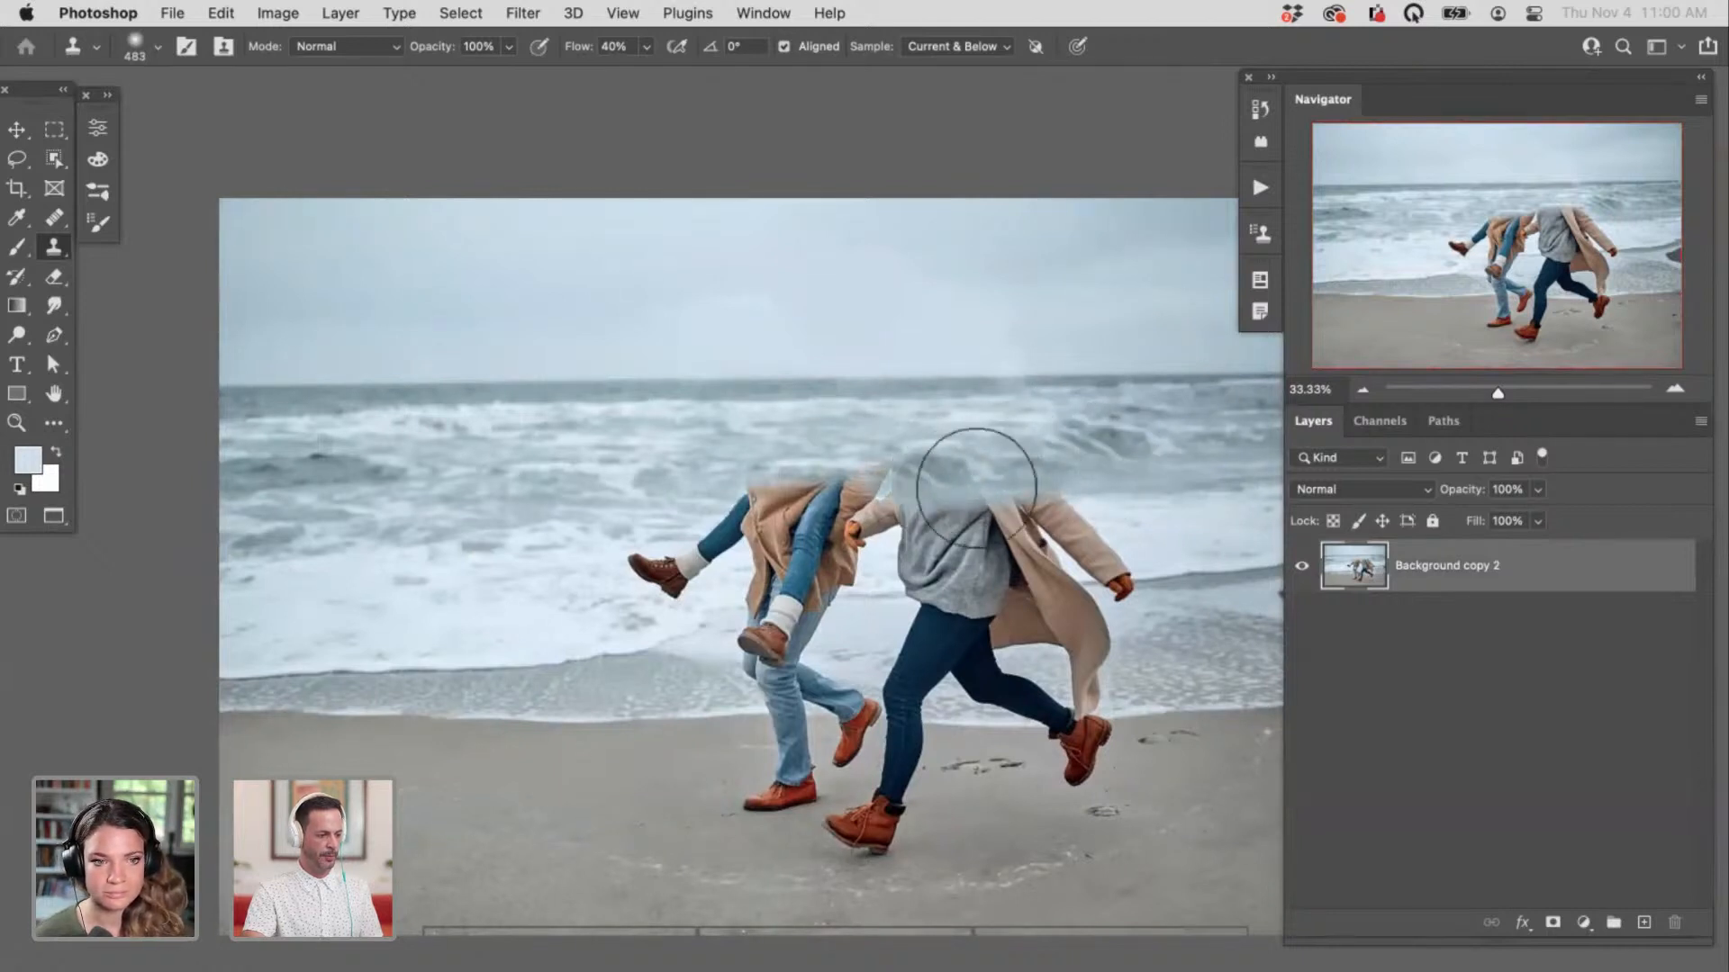
mouse_move(756, 486)
left_mouse_down()
mouse_move(712, 500)
mouse_move(872, 440)
left_mouse_up()
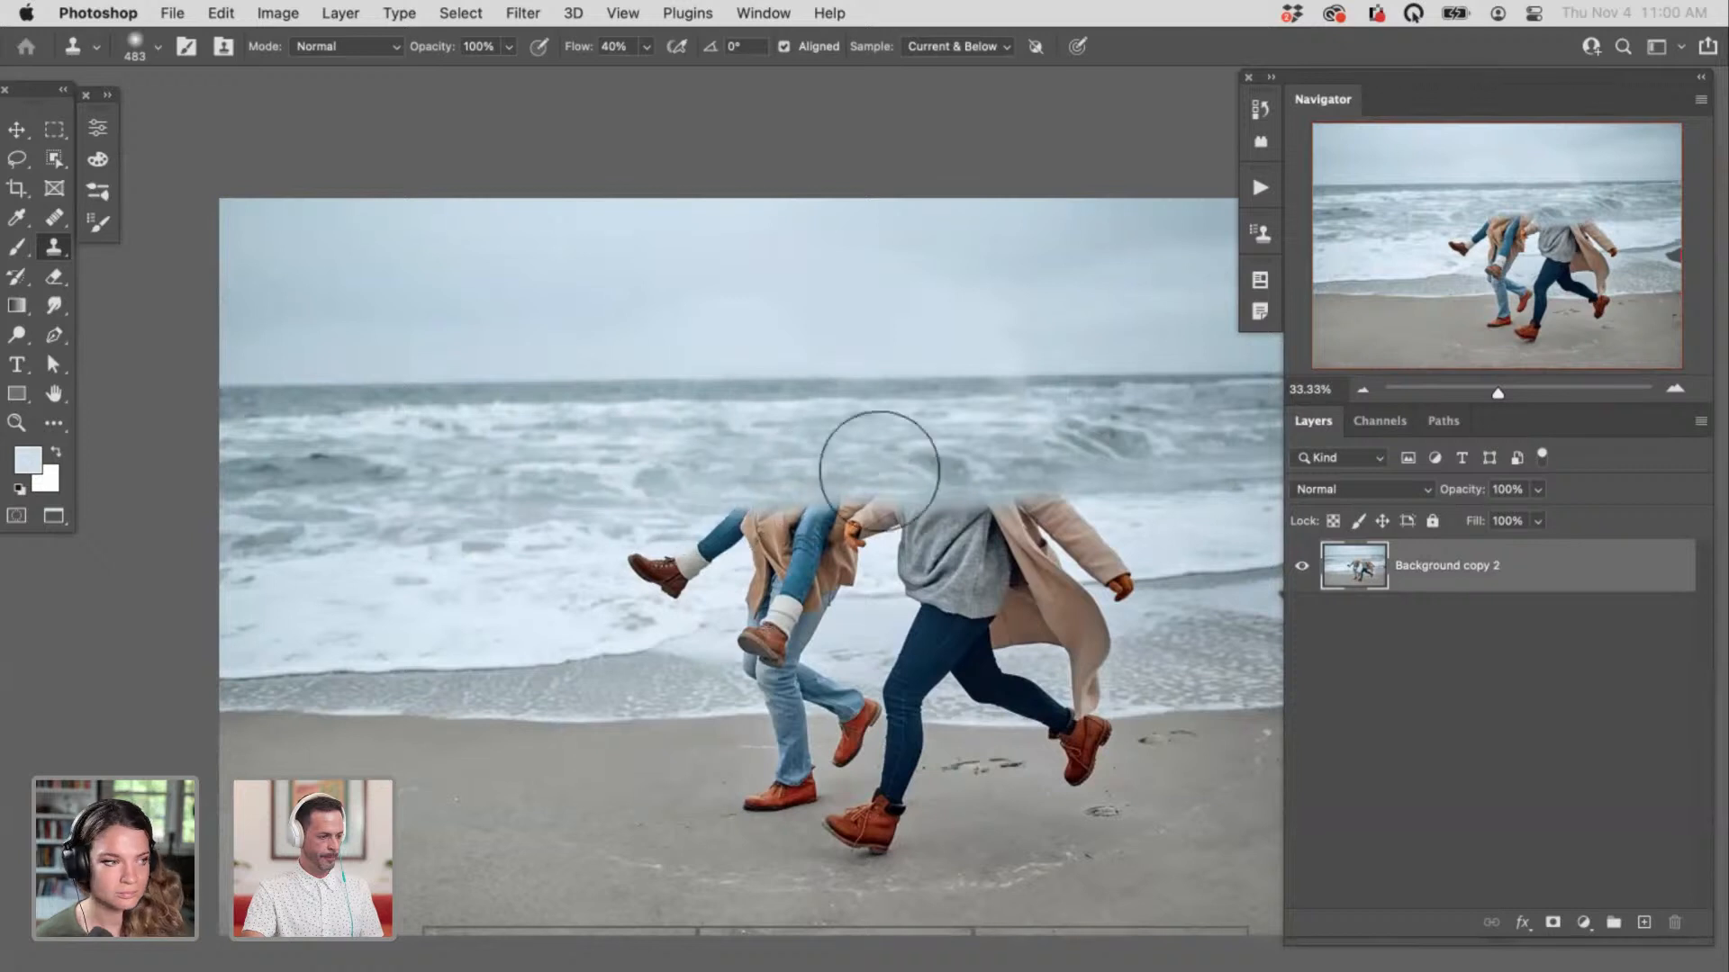
Step: Clone surf over the girl's extended leg, the man's coat and the woman's torso and arms
mouse_move(723, 526)
left_mouse_down()
mouse_move(626, 574)
mouse_move(750, 571)
mouse_move(571, 591)
left_mouse_up()
left_click(540, 598, "alt")
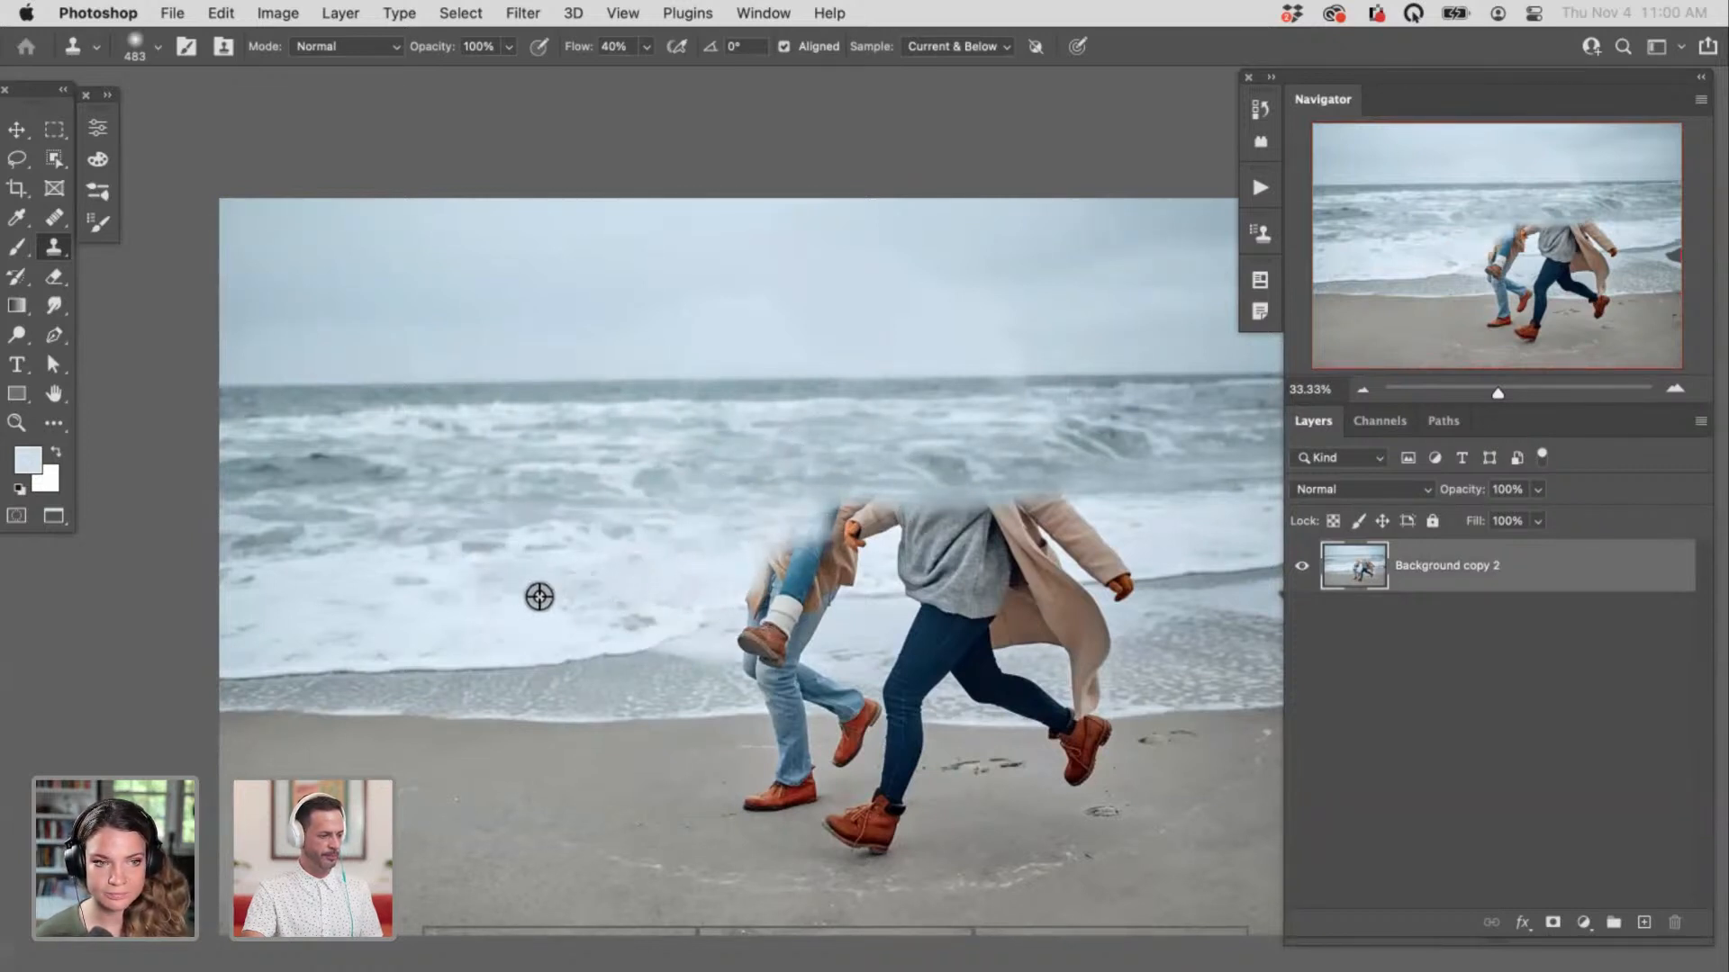
left_click(628, 563)
mouse_move(780, 547)
left_mouse_down()
mouse_move(857, 567)
mouse_move(775, 540)
mouse_move(968, 509)
left_mouse_up()
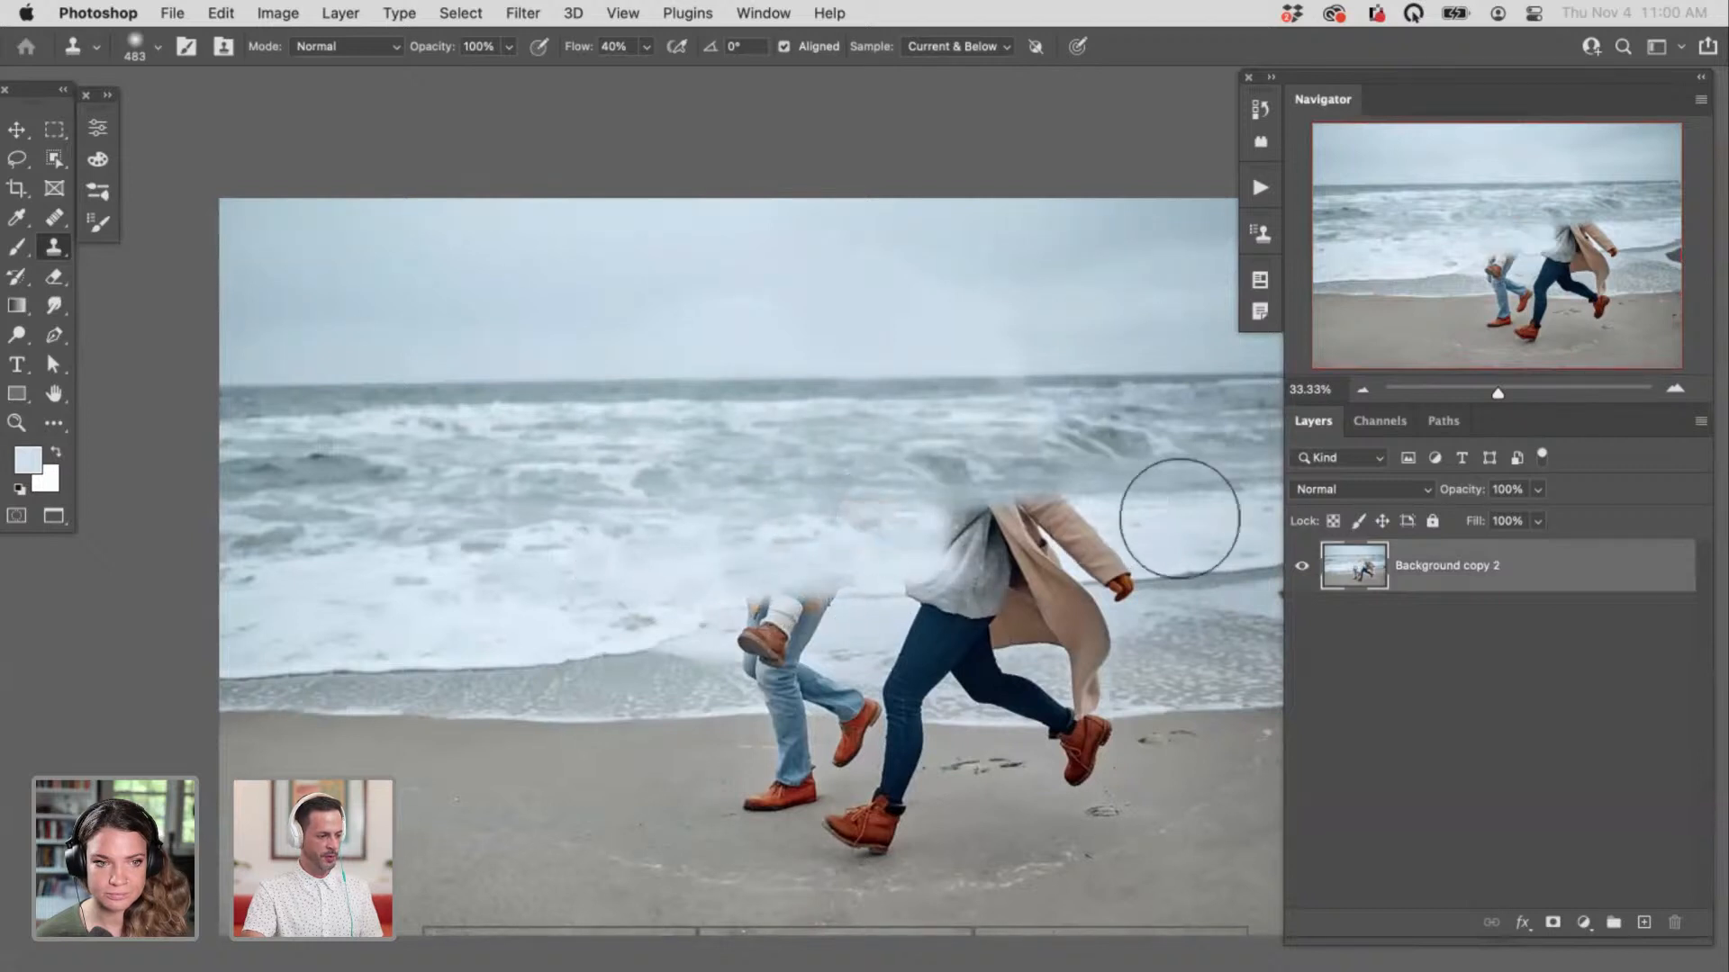
left_click(1214, 572, "alt")
mouse_move(1119, 573)
left_mouse_down()
mouse_move(1113, 585)
mouse_move(1026, 532)
mouse_move(972, 549)
mouse_move(997, 551)
mouse_move(1048, 500)
mouse_move(945, 559)
mouse_move(967, 549)
mouse_move(957, 540)
mouse_move(1096, 547)
left_mouse_up()
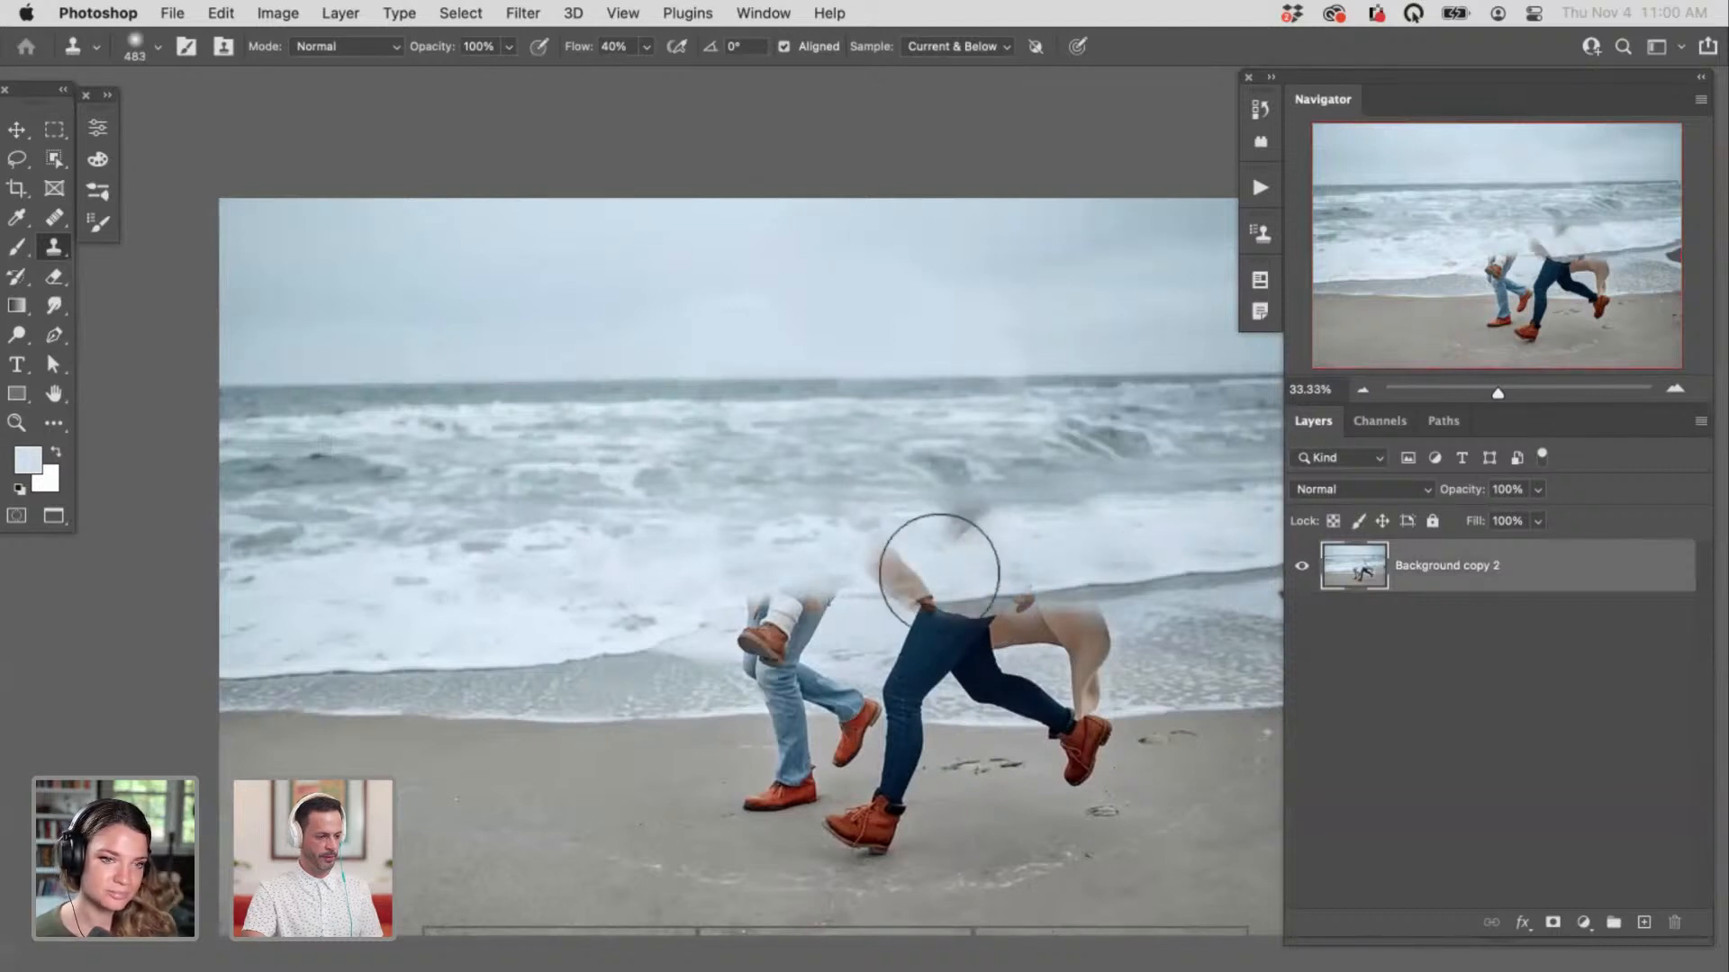
mouse_move(939, 571)
left_mouse_down()
mouse_move(991, 571)
mouse_move(876, 547)
mouse_move(891, 537)
mouse_move(838, 549)
left_mouse_up()
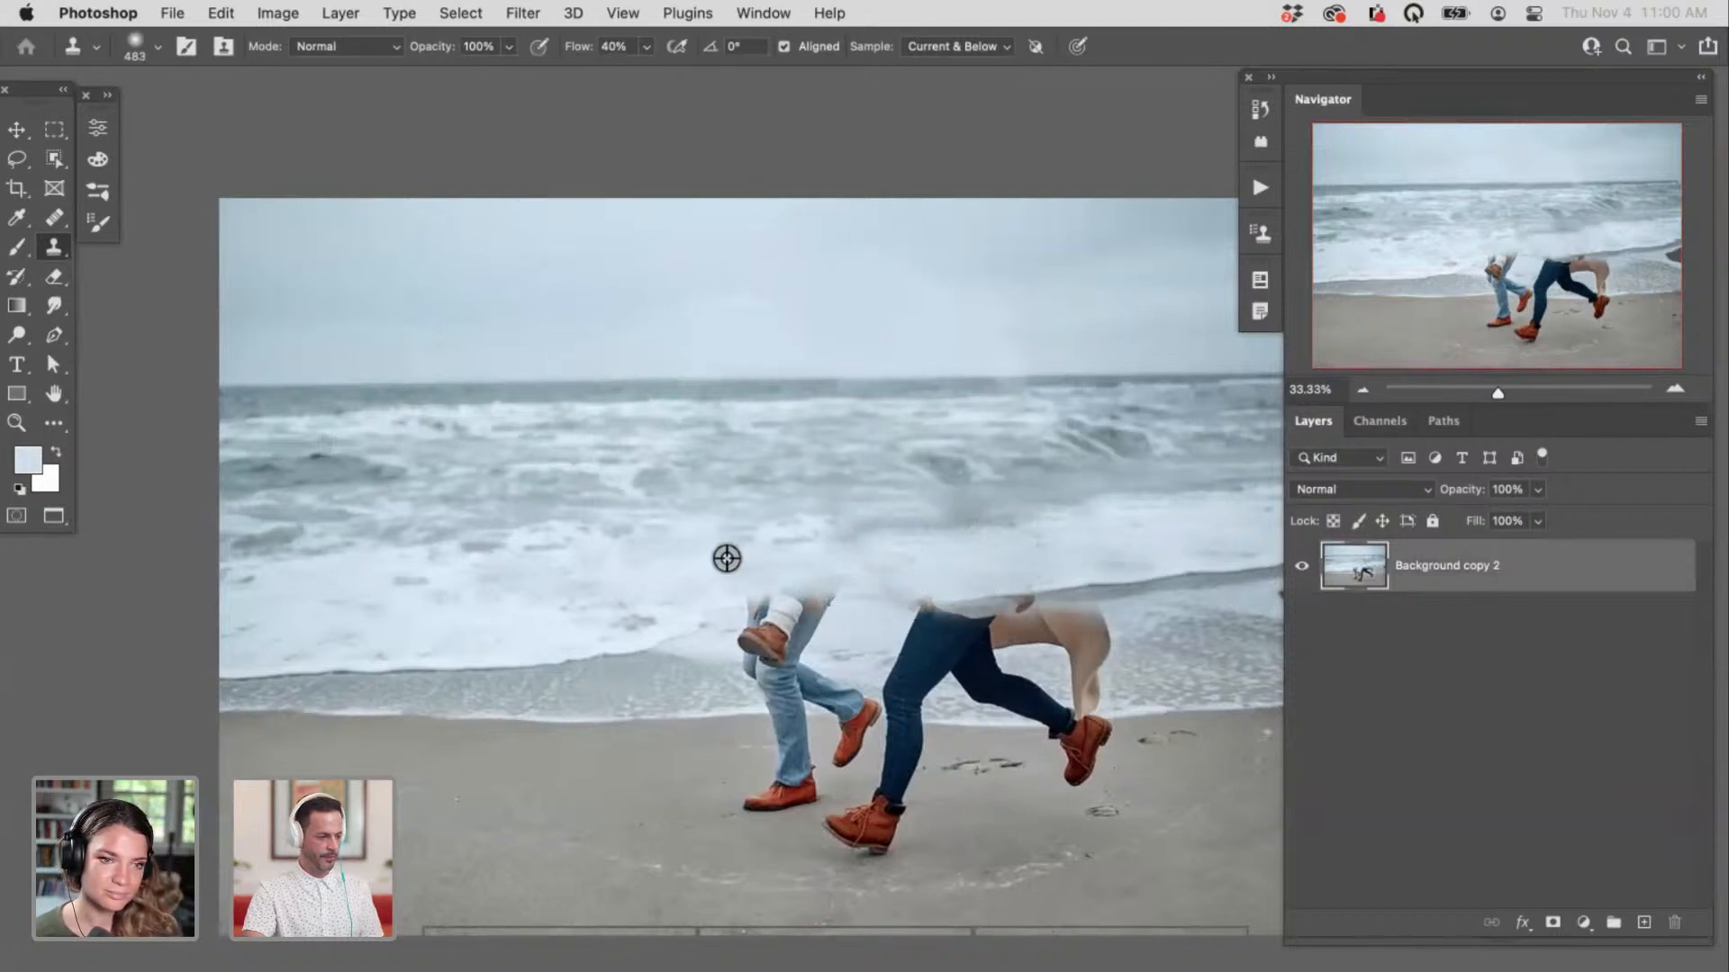
Step: Clone the shoreline and sand over the man's legs and shoes and the woman's front foot
left_click(634, 634, "alt")
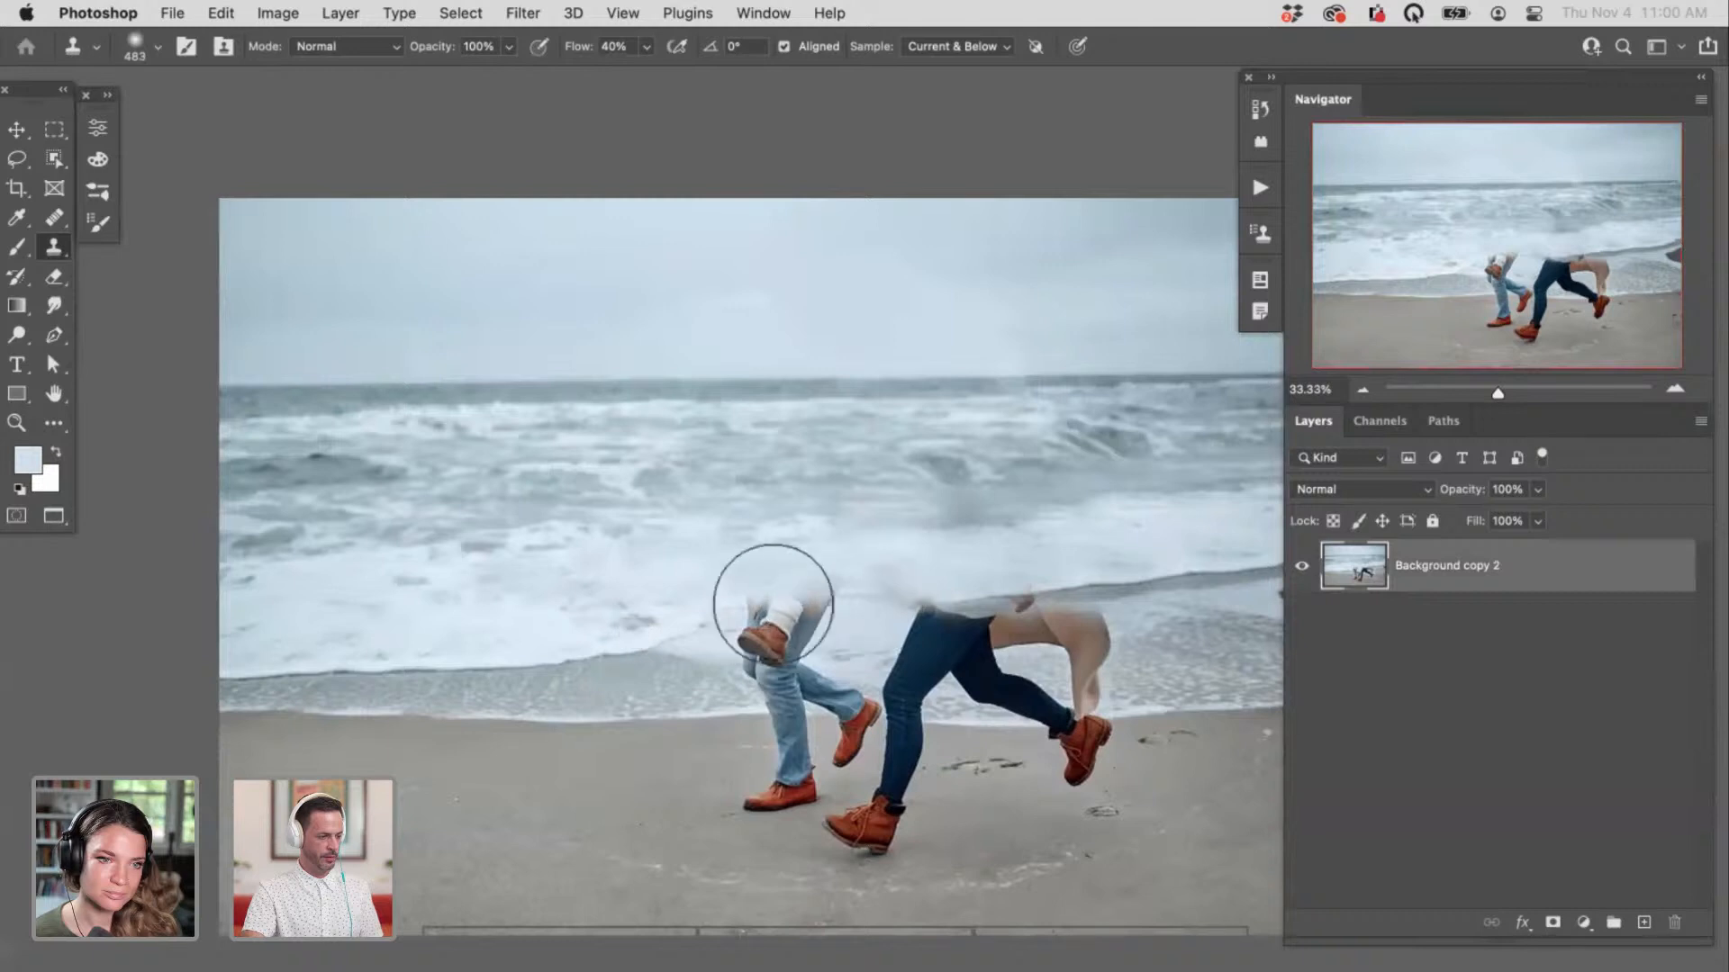
mouse_move(772, 598)
left_mouse_down()
mouse_move(708, 655)
mouse_move(839, 625)
mouse_move(730, 631)
mouse_move(798, 646)
mouse_move(720, 674)
left_mouse_up()
left_click(706, 657, "alt")
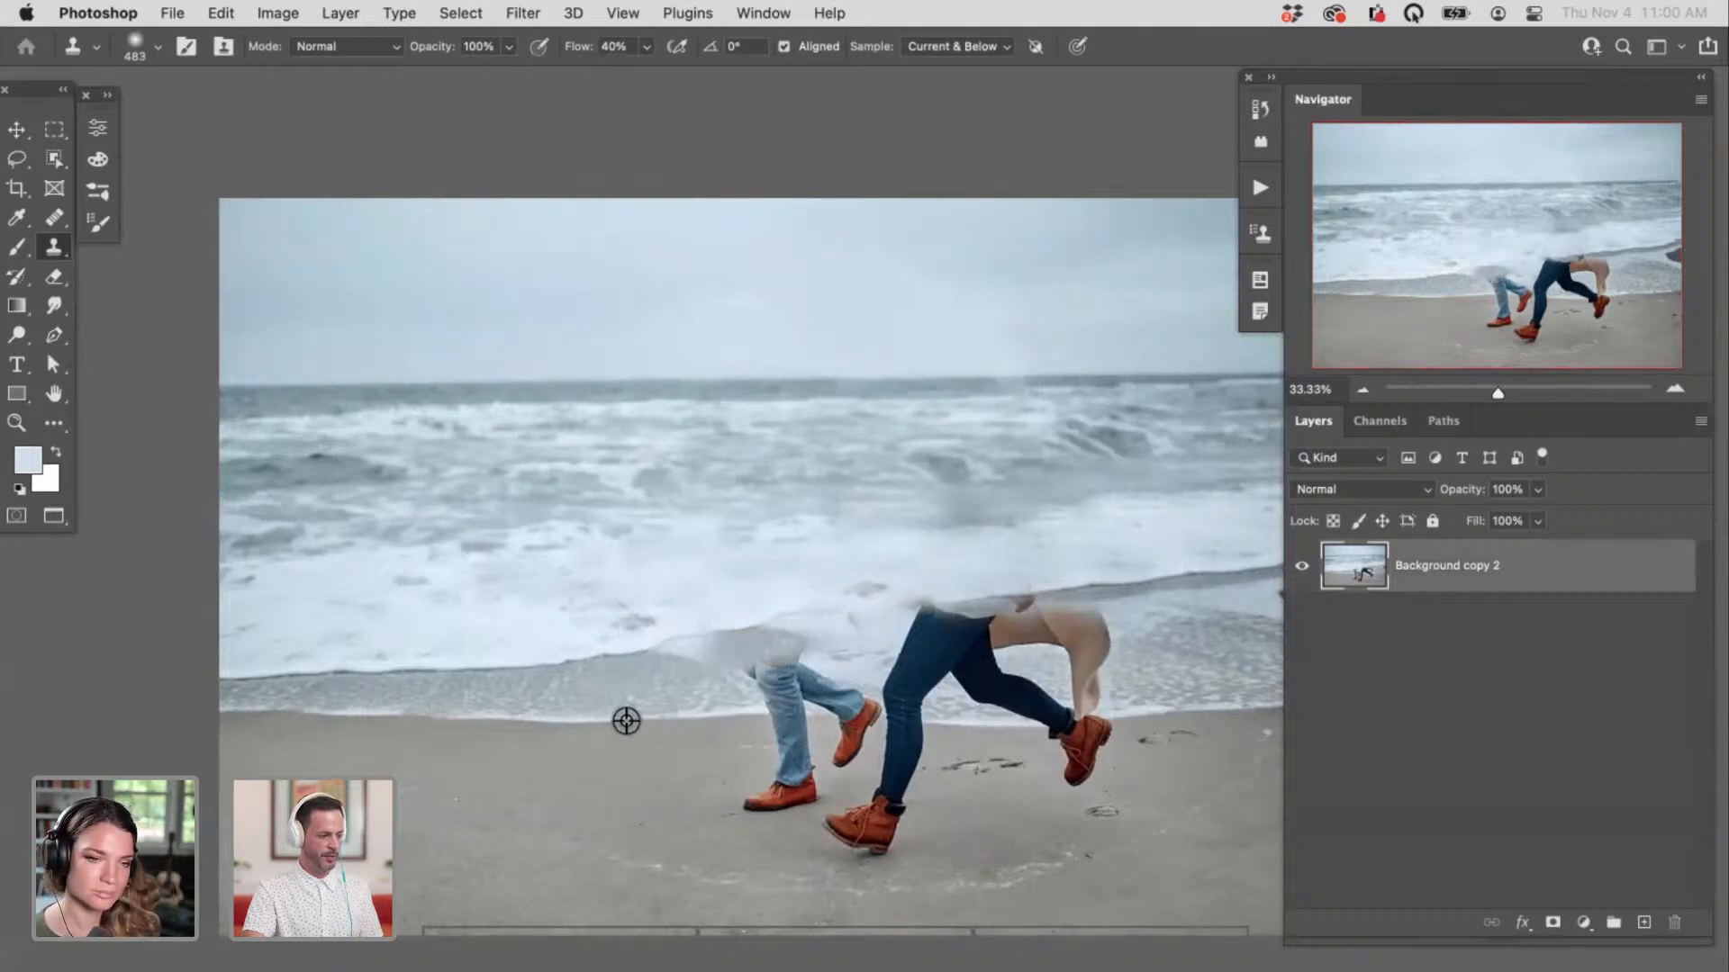
mouse_move(833, 707)
left_mouse_down()
mouse_move(793, 698)
mouse_move(811, 685)
mouse_move(784, 657)
left_mouse_up()
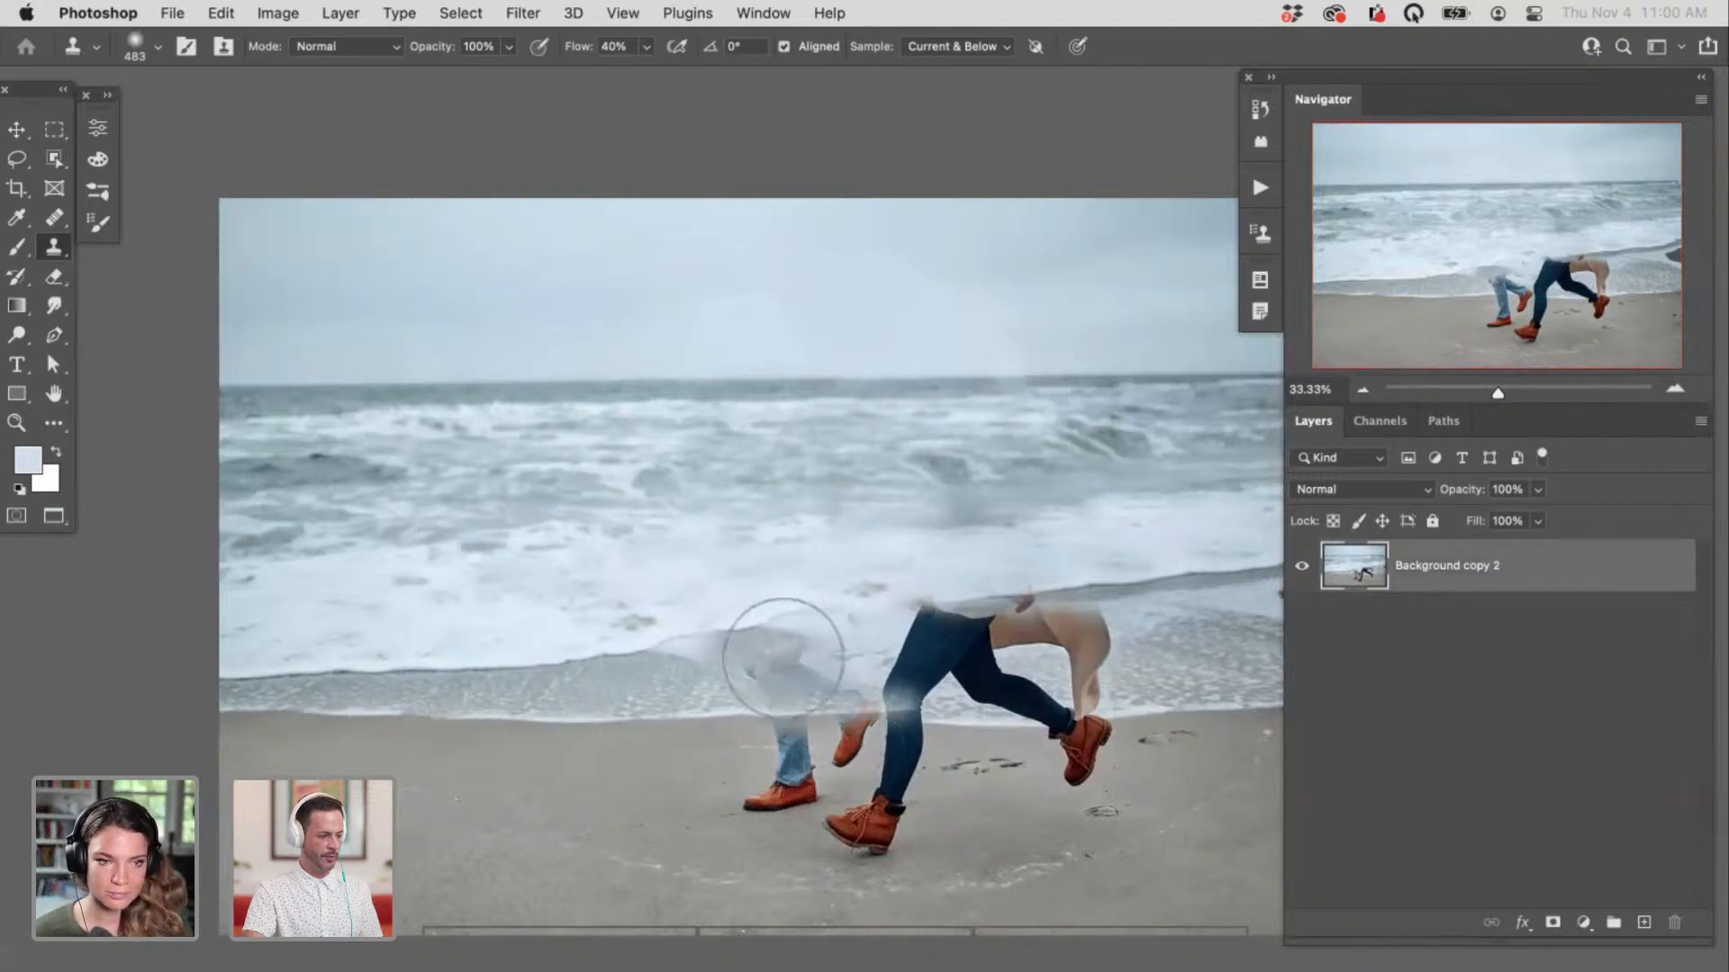
left_click(670, 766, "alt")
mouse_move(670, 766)
left_mouse_down()
mouse_move(841, 721)
mouse_move(714, 772)
mouse_move(792, 792)
mouse_move(750, 794)
left_mouse_up()
mouse_move(841, 729)
left_mouse_down()
mouse_move(898, 735)
mouse_move(747, 745)
mouse_move(913, 730)
mouse_move(858, 750)
mouse_move(848, 780)
mouse_move(913, 790)
mouse_move(821, 778)
mouse_move(921, 774)
mouse_move(847, 844)
mouse_move(816, 844)
mouse_move(888, 808)
left_mouse_up()
left_click(873, 795, "alt")
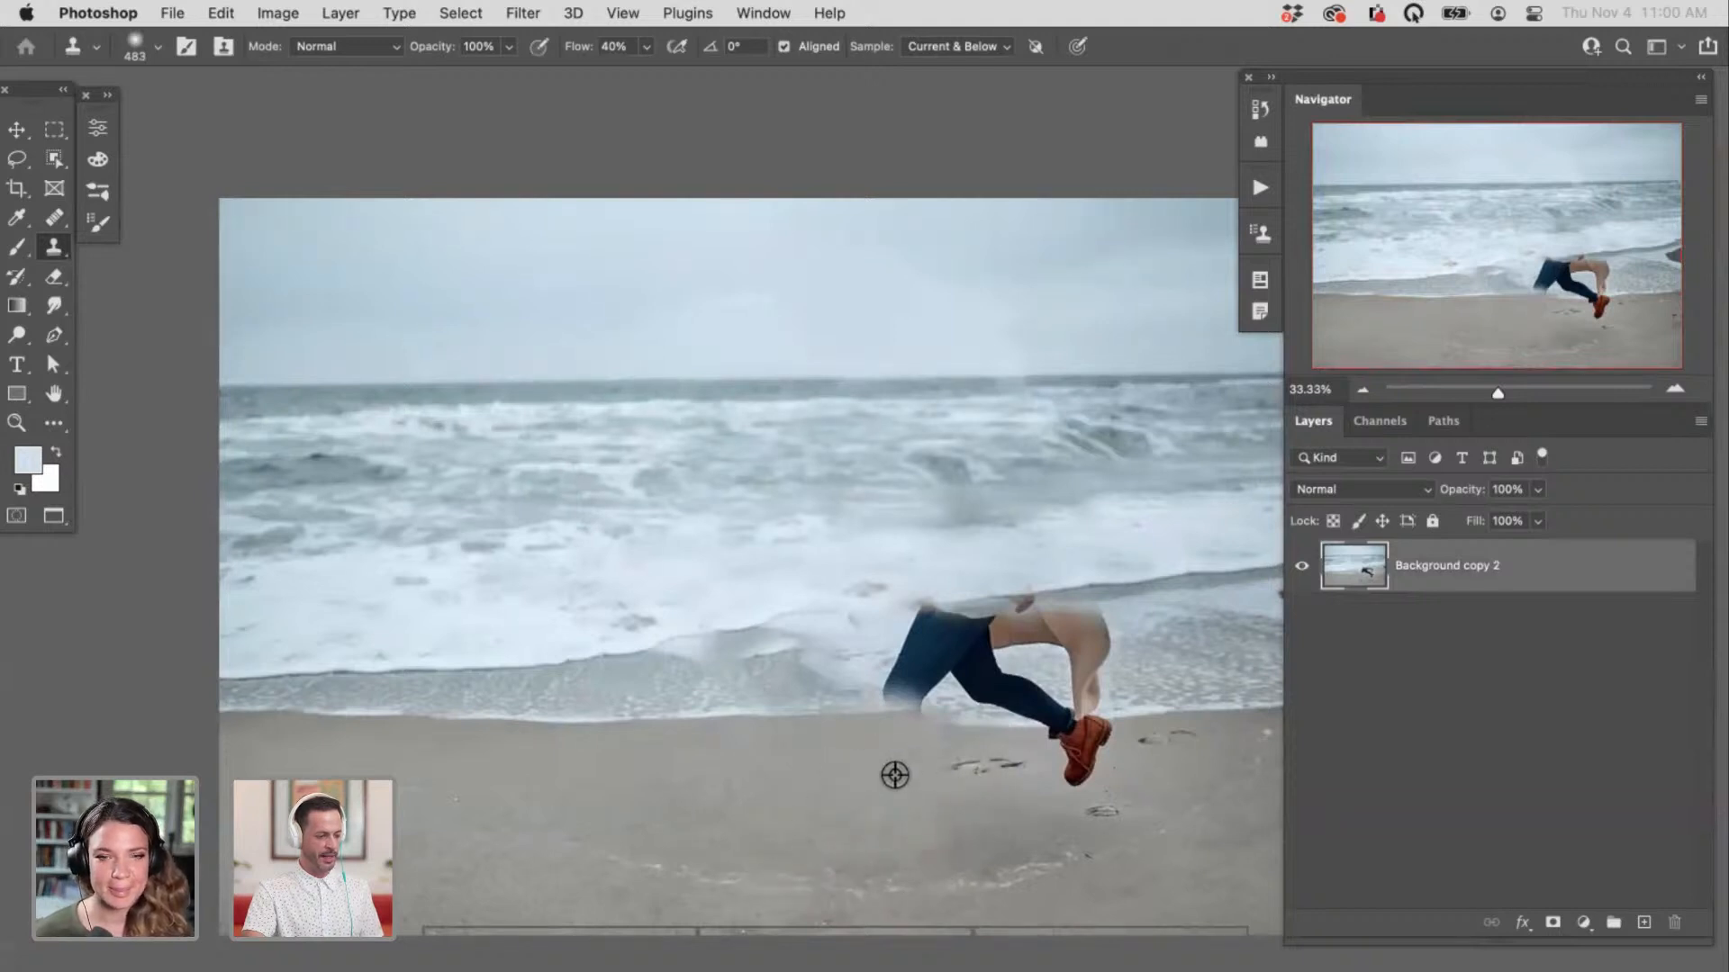
Step: Clone sand, shoreline and surf over the woman's remaining legs, coat and rear shoe
mouse_move(1074, 752)
left_mouse_down()
mouse_move(1109, 749)
mouse_move(1078, 777)
mouse_move(1123, 739)
mouse_move(1058, 722)
mouse_move(1101, 701)
mouse_move(1075, 732)
mouse_move(1055, 693)
mouse_move(1077, 664)
mouse_move(954, 643)
mouse_move(1066, 604)
mouse_move(925, 626)
mouse_move(982, 669)
mouse_move(974, 690)
mouse_move(1015, 695)
mouse_move(977, 684)
mouse_move(1028, 644)
mouse_move(878, 653)
mouse_move(1023, 711)
mouse_move(956, 702)
left_mouse_up()
mouse_move(850, 678)
left_mouse_down()
mouse_move(974, 621)
mouse_move(872, 612)
mouse_move(850, 590)
mouse_move(887, 570)
left_mouse_up()
left_click(771, 509, "alt")
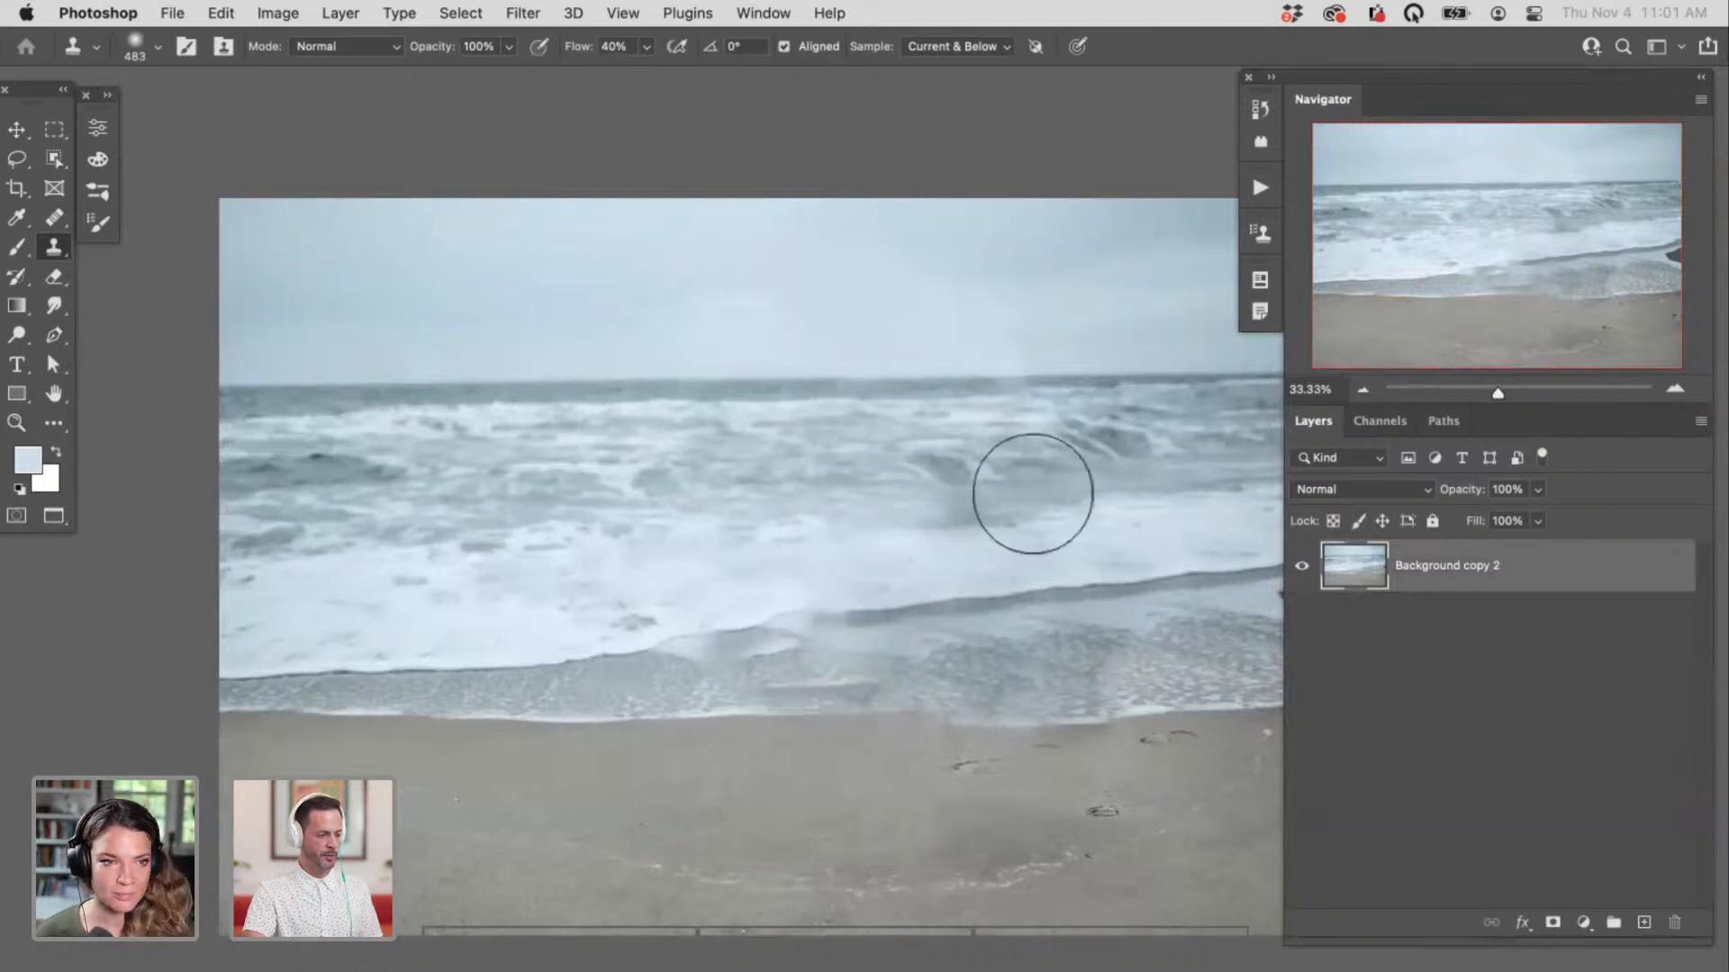
Step: Show both documents in floating windows, with the smart object at 16.67% and the AdobeStock composite at 50% below it
key("f")
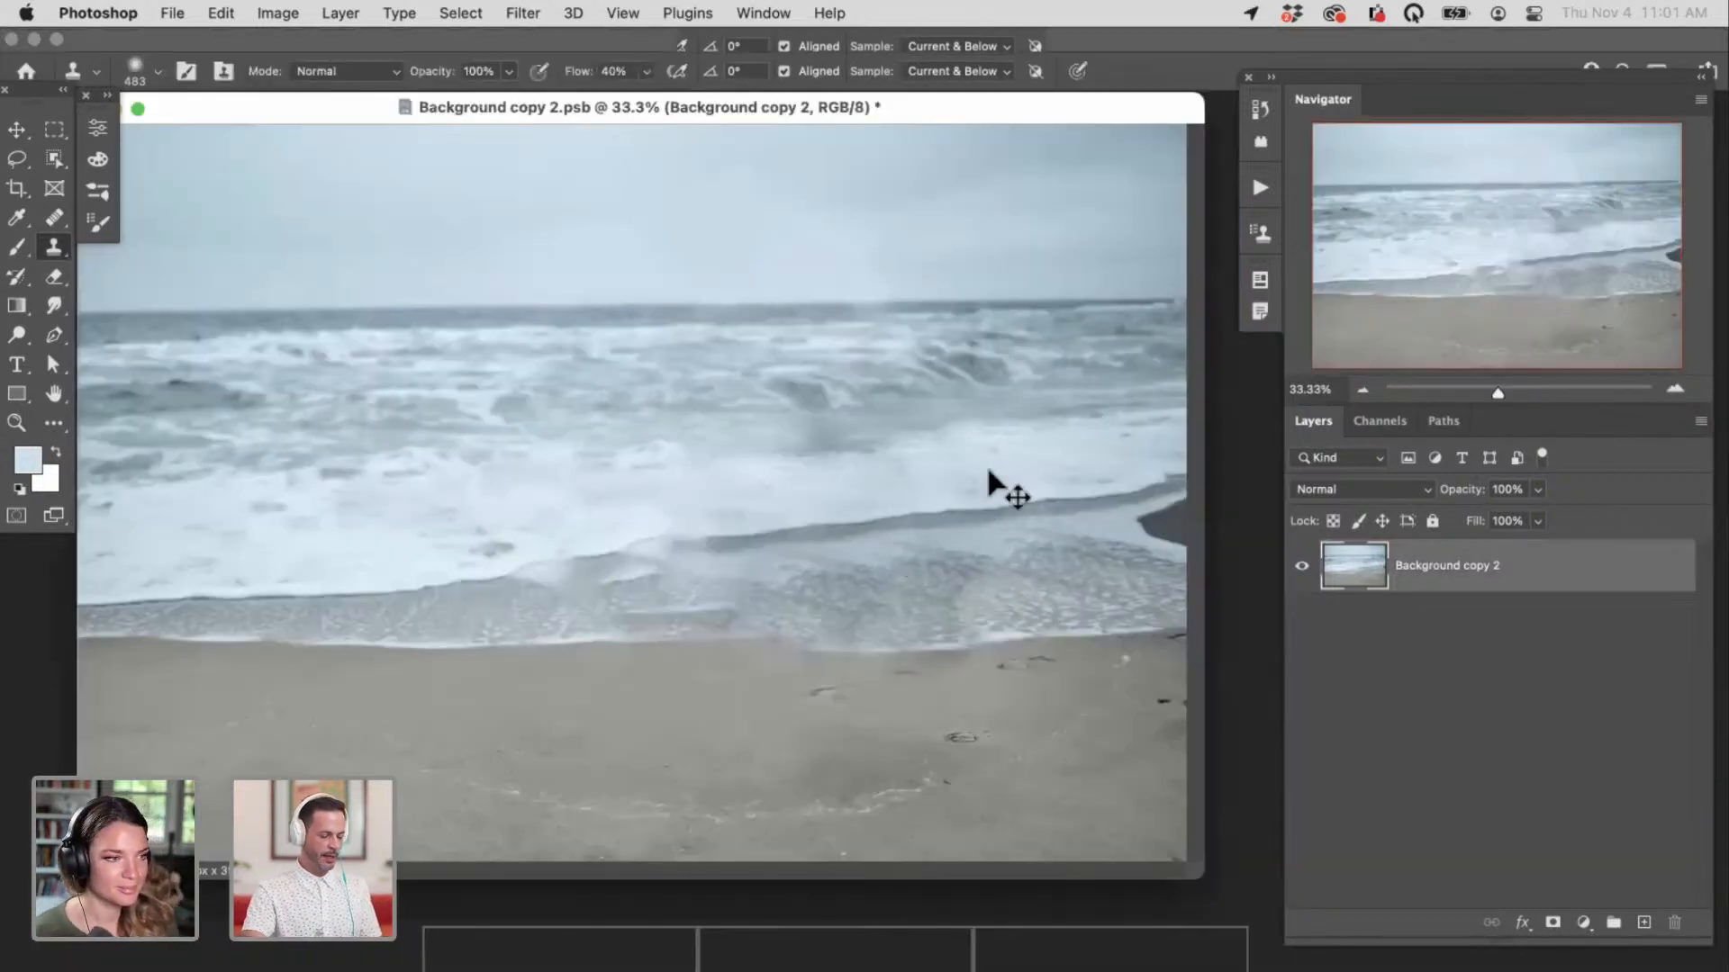
key("super+minus")
key("super+minus")
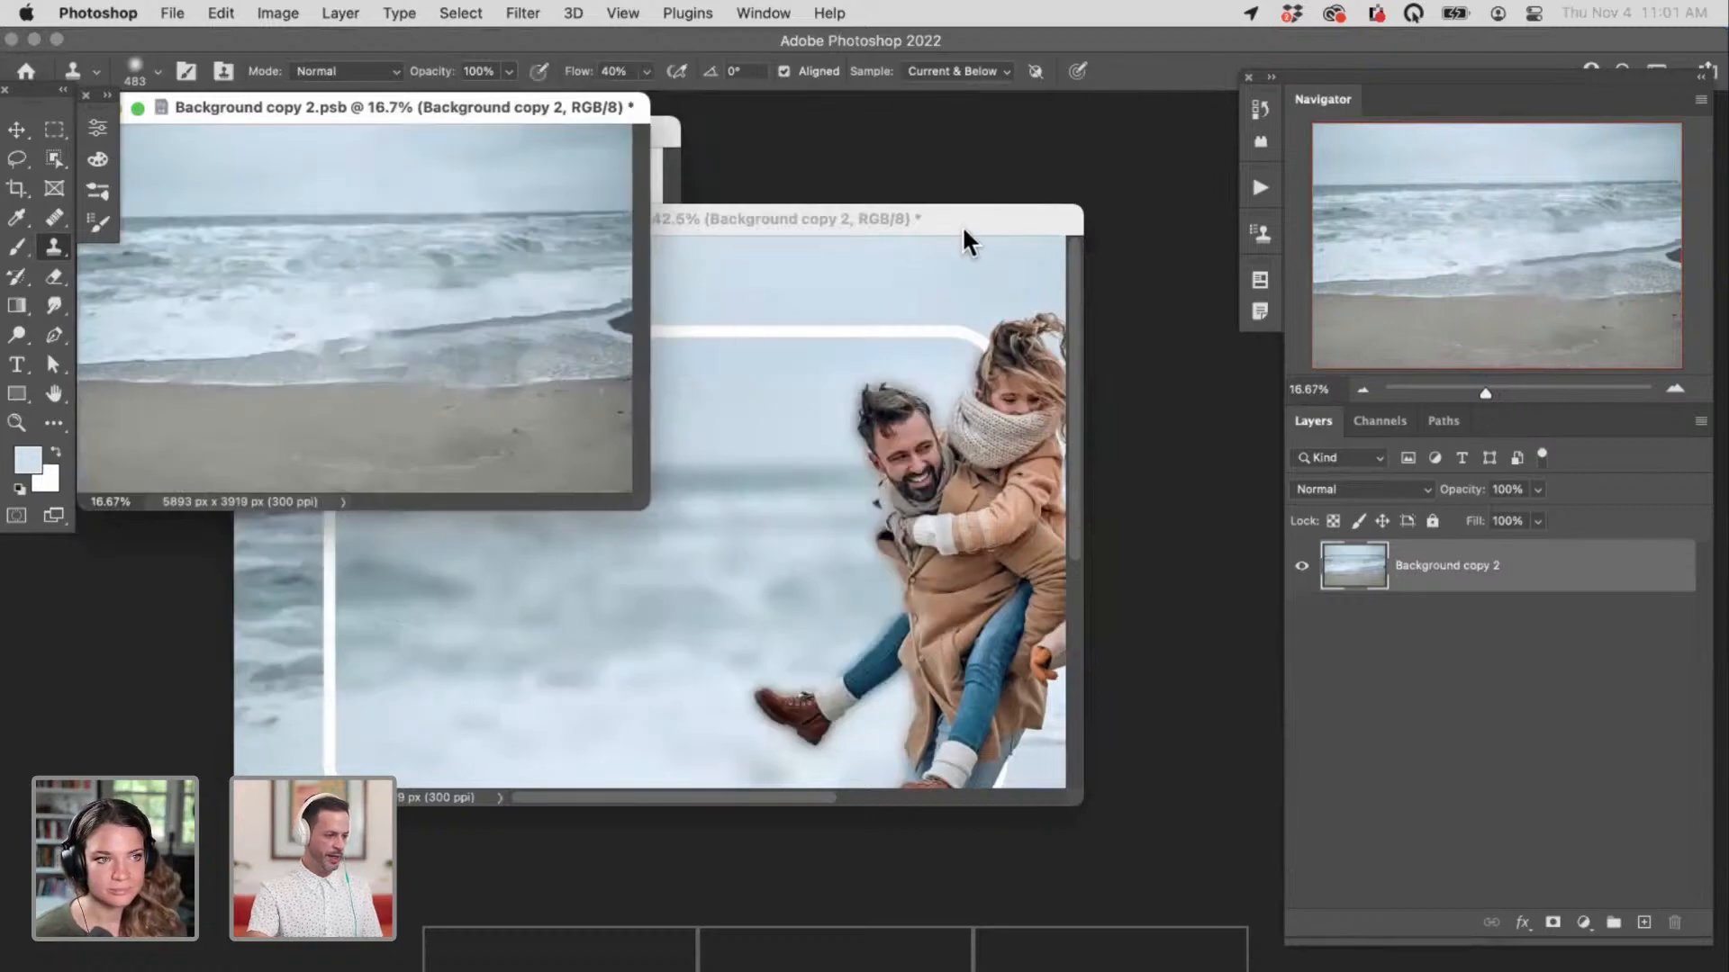
left_click_drag(961, 225, 1080, 321)
key("super+minus")
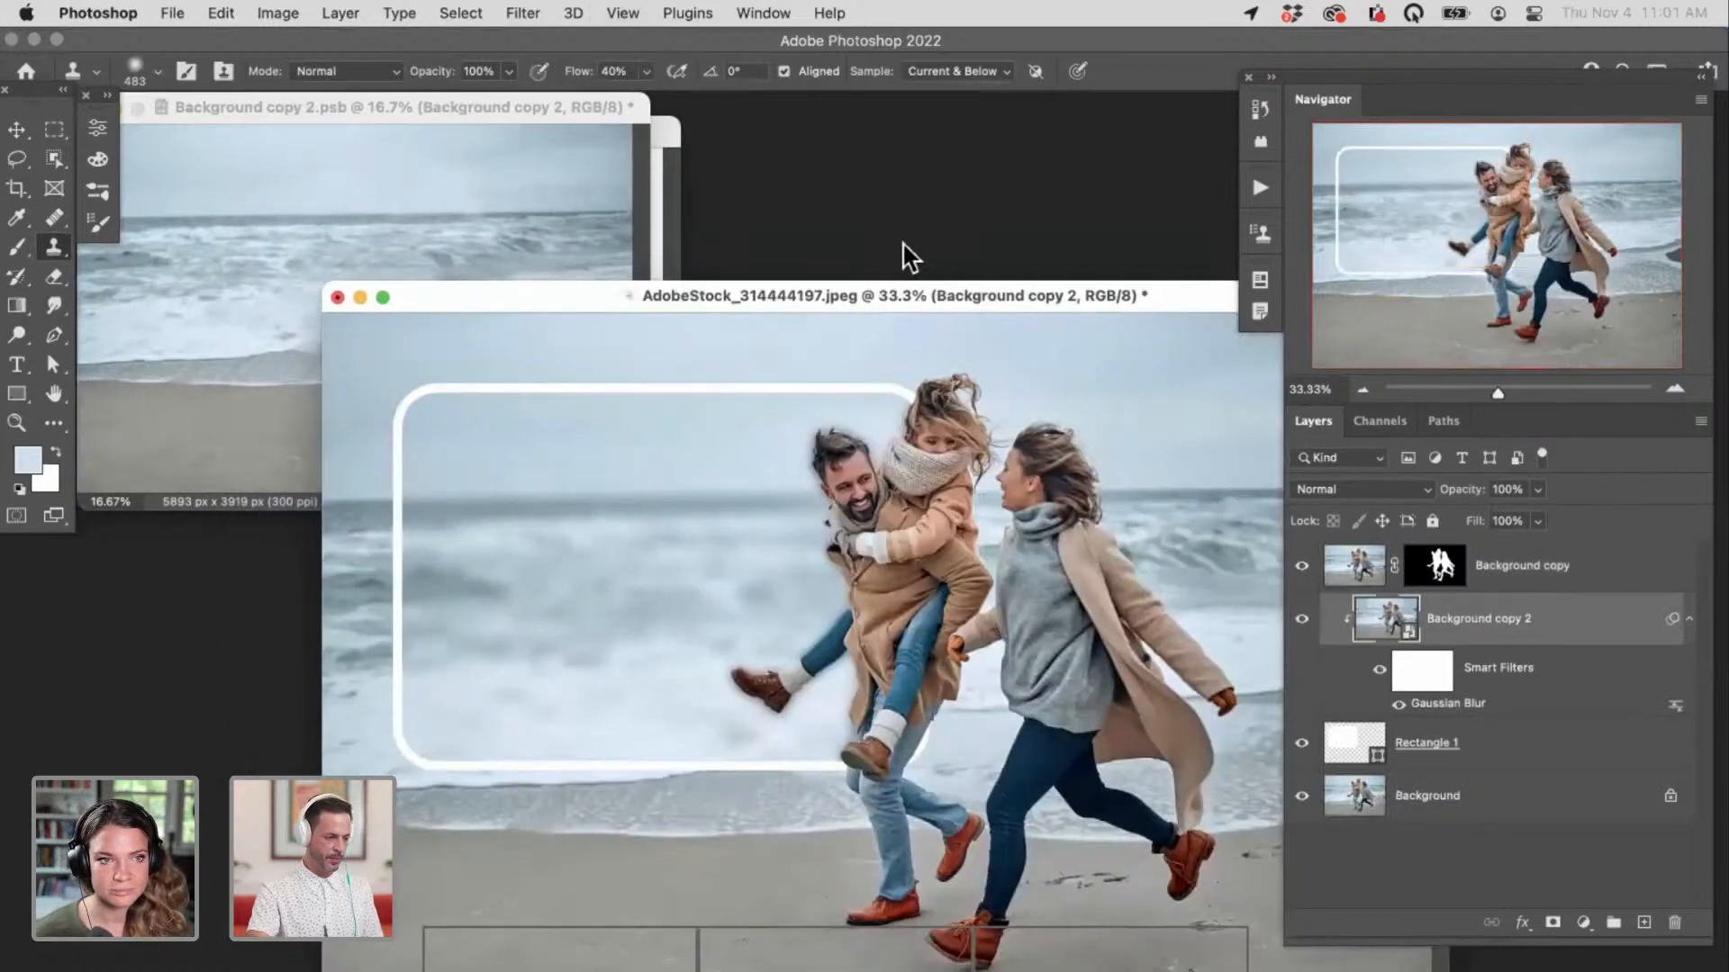
key("super+plus")
key("super+plus")
key("super+minus")
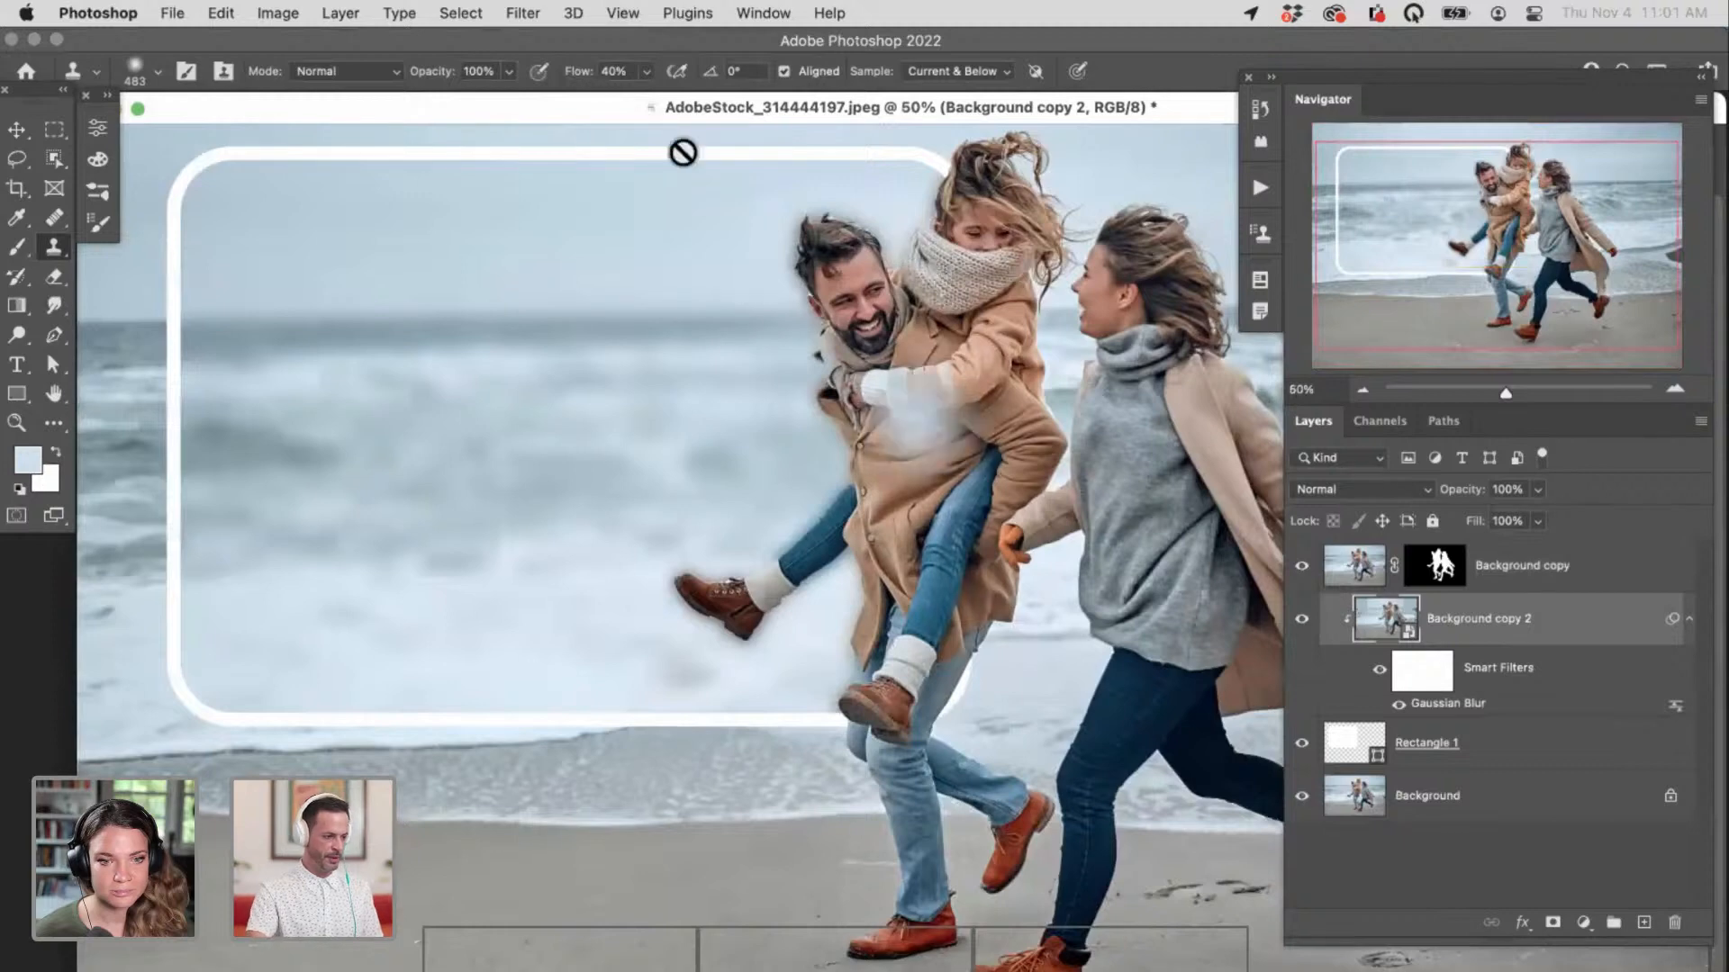
left_click_drag(664, 108, 756, 317)
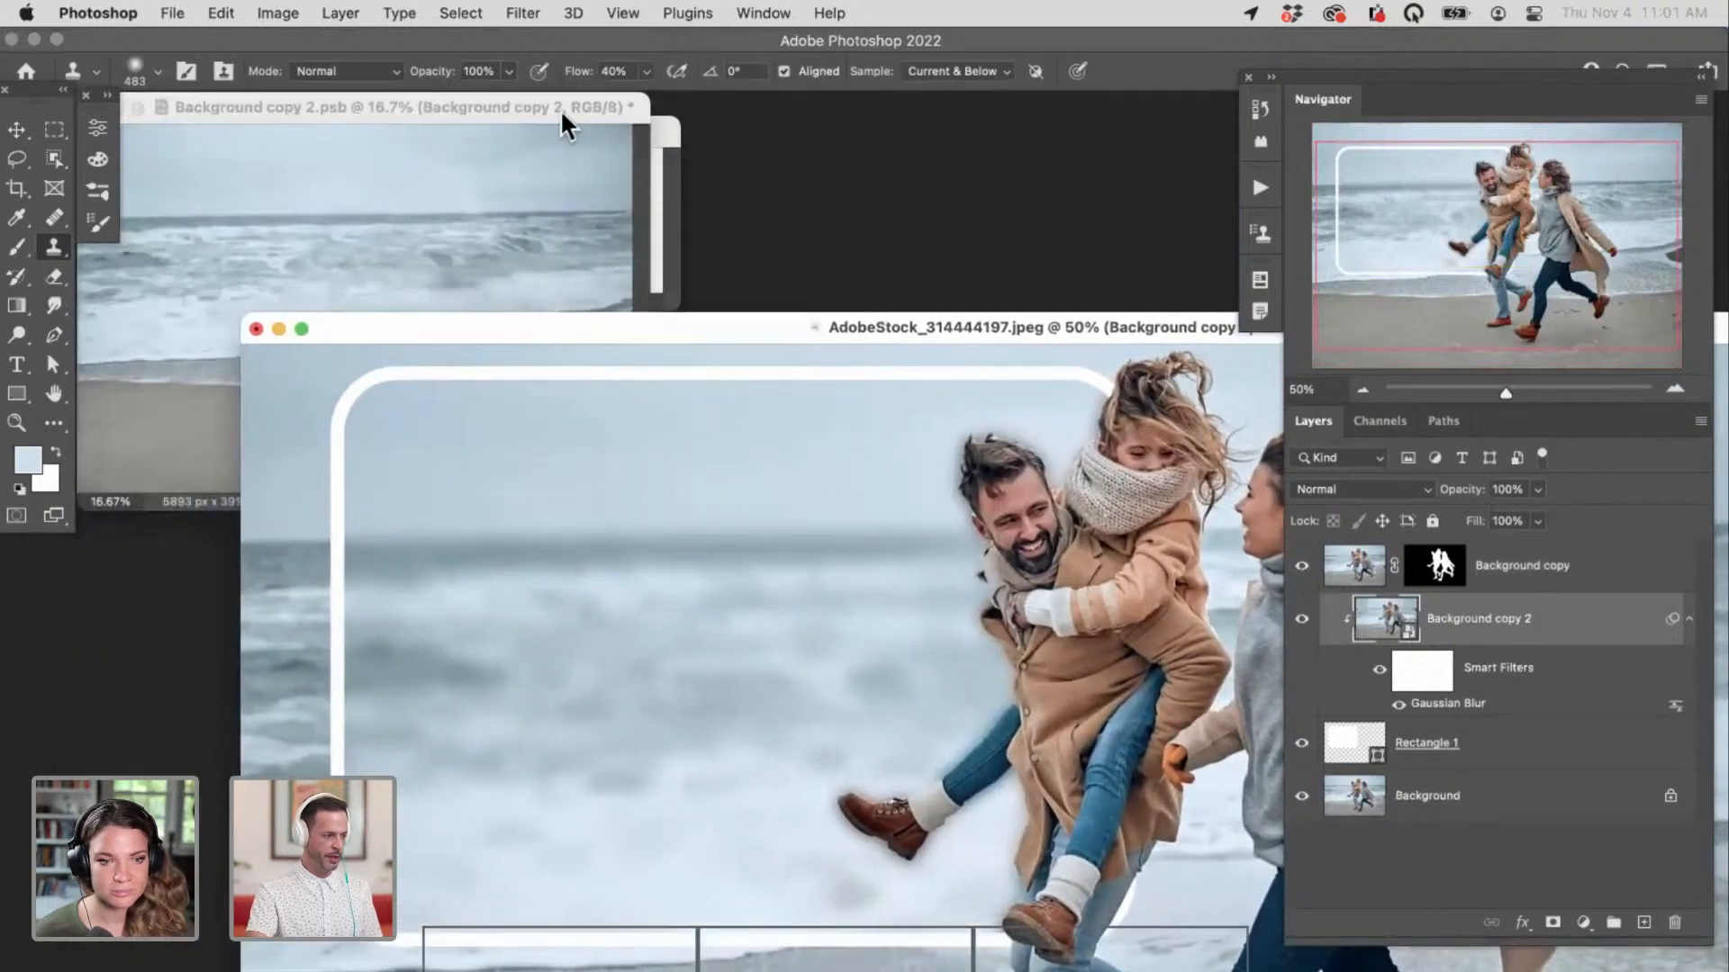
Step: Bring the Background copy 2.psb window forward and save it to update the composite
left_click(597, 112)
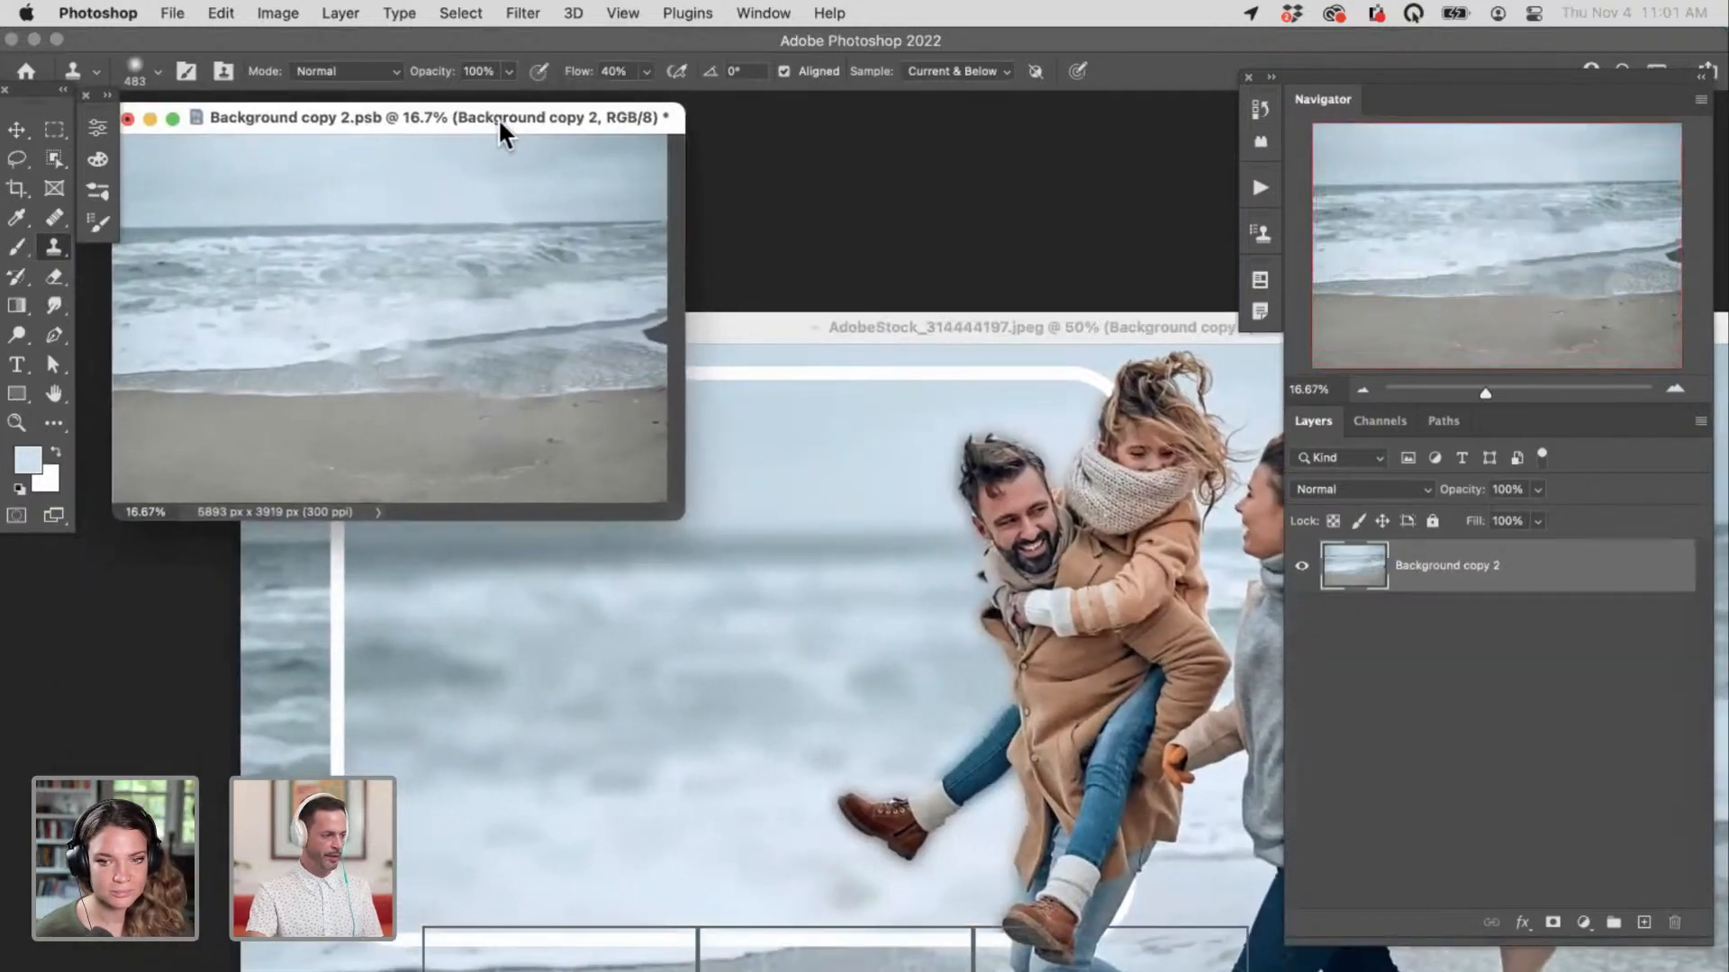
left_click_drag(499, 117, 553, 153)
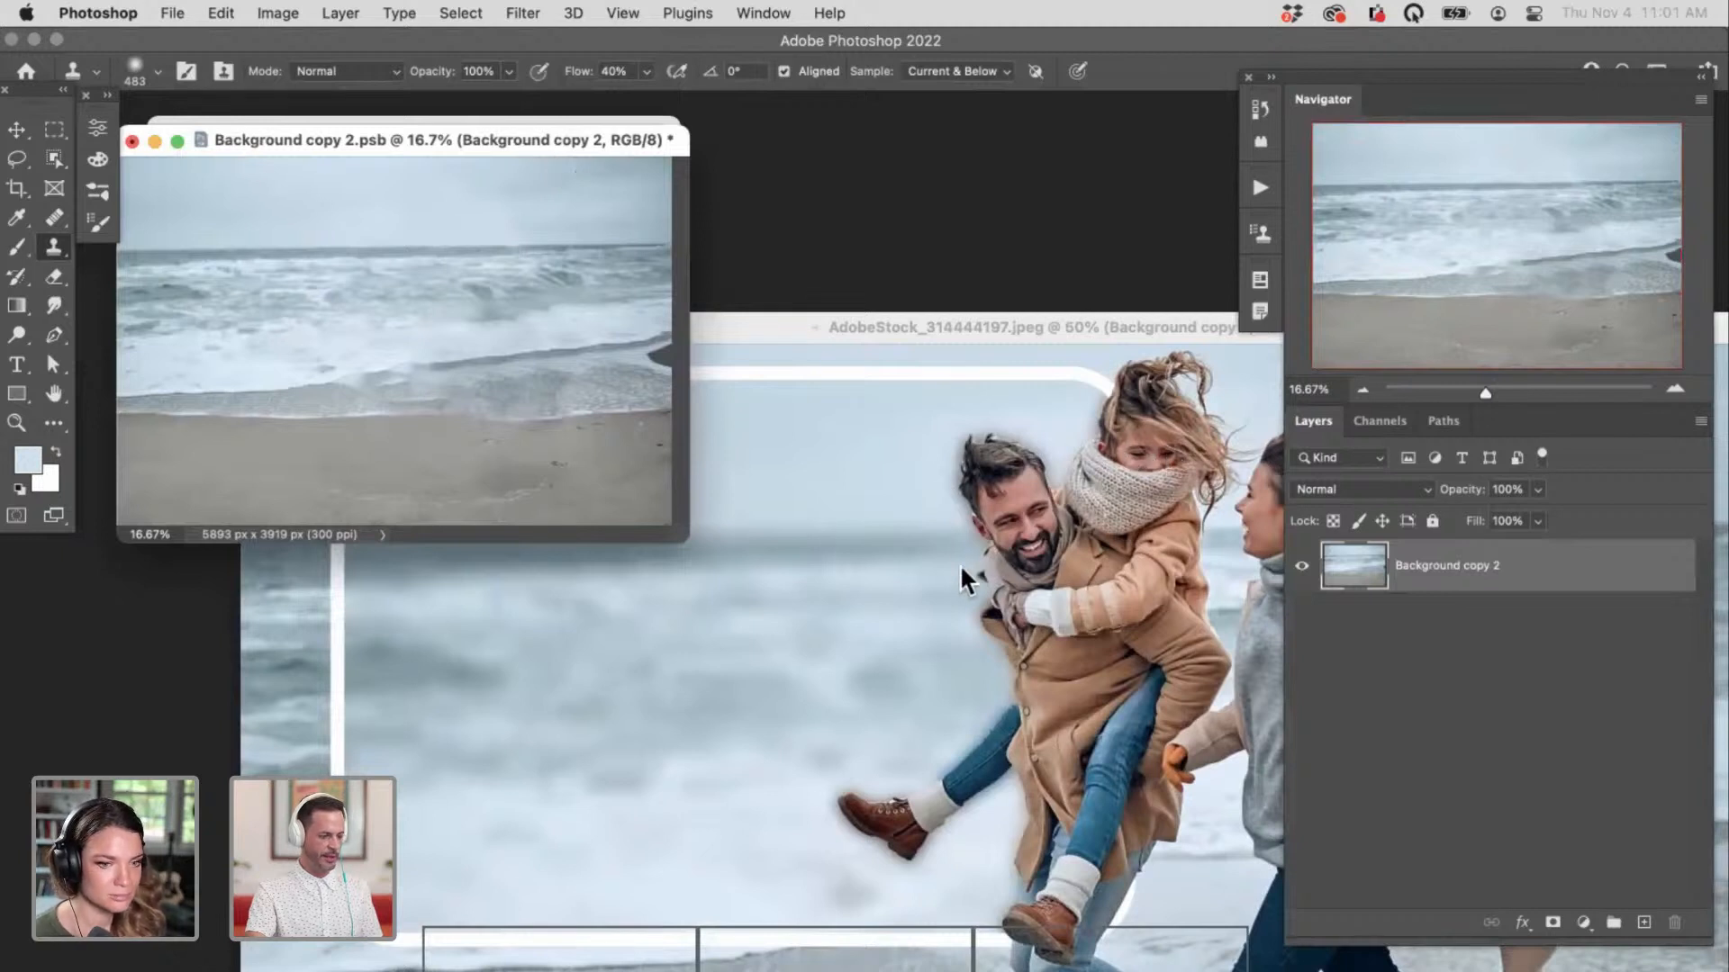
key("super+s")
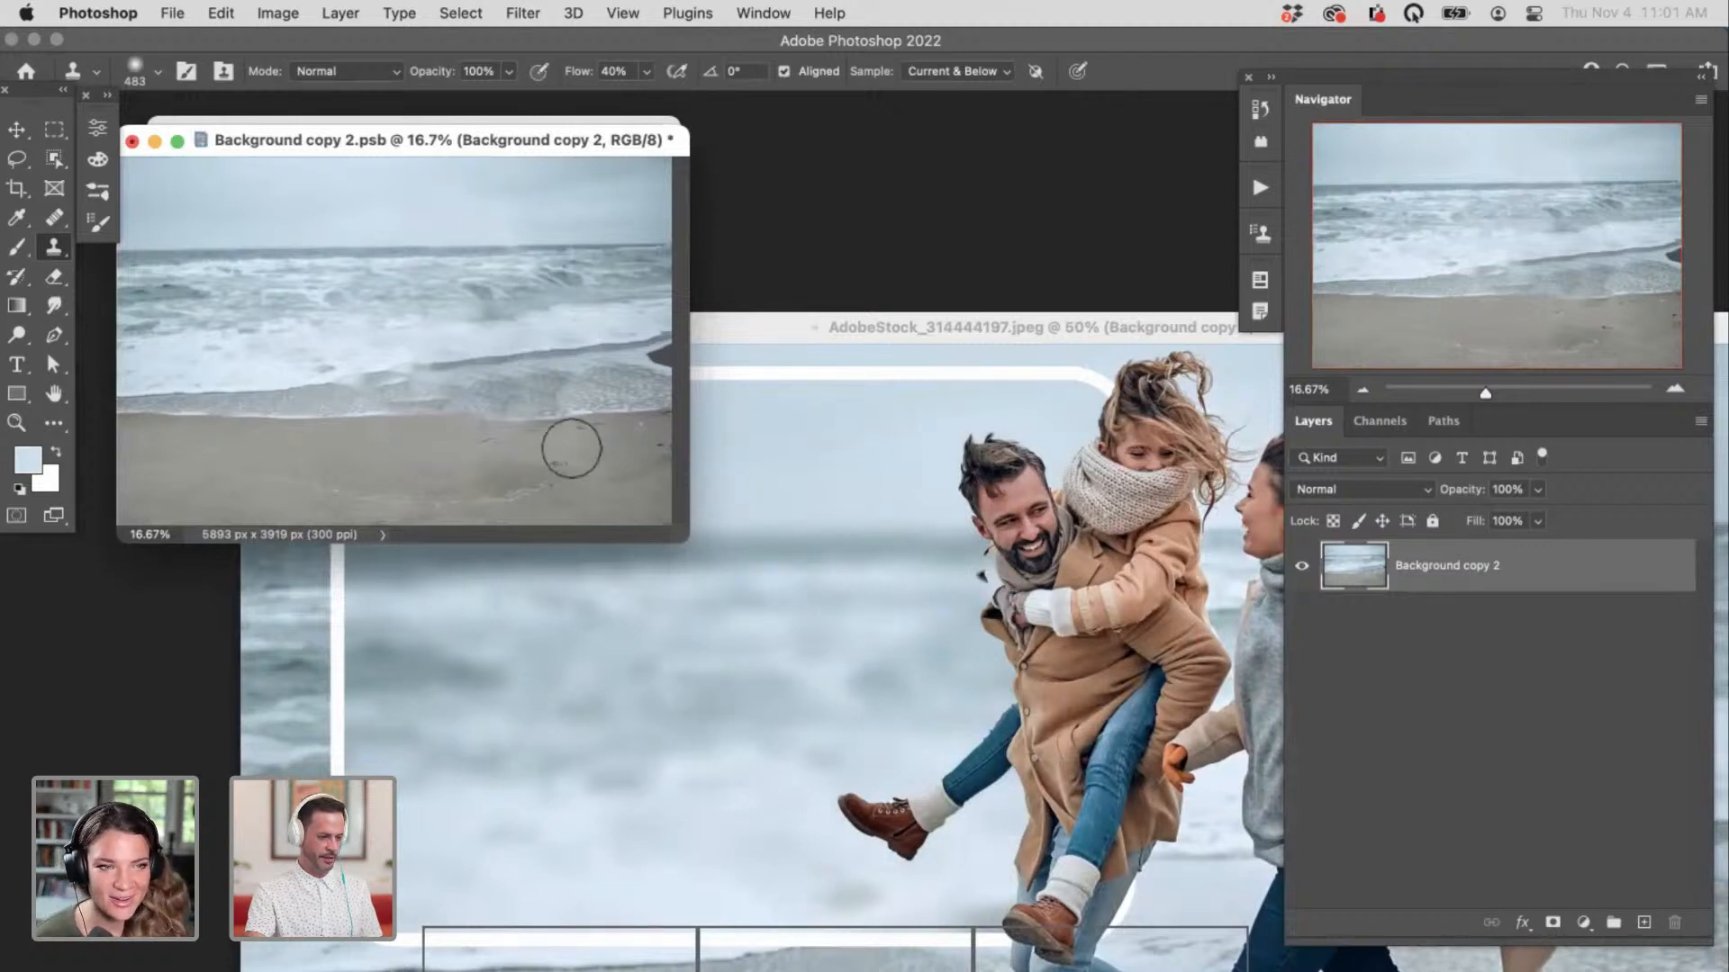
key("super+s")
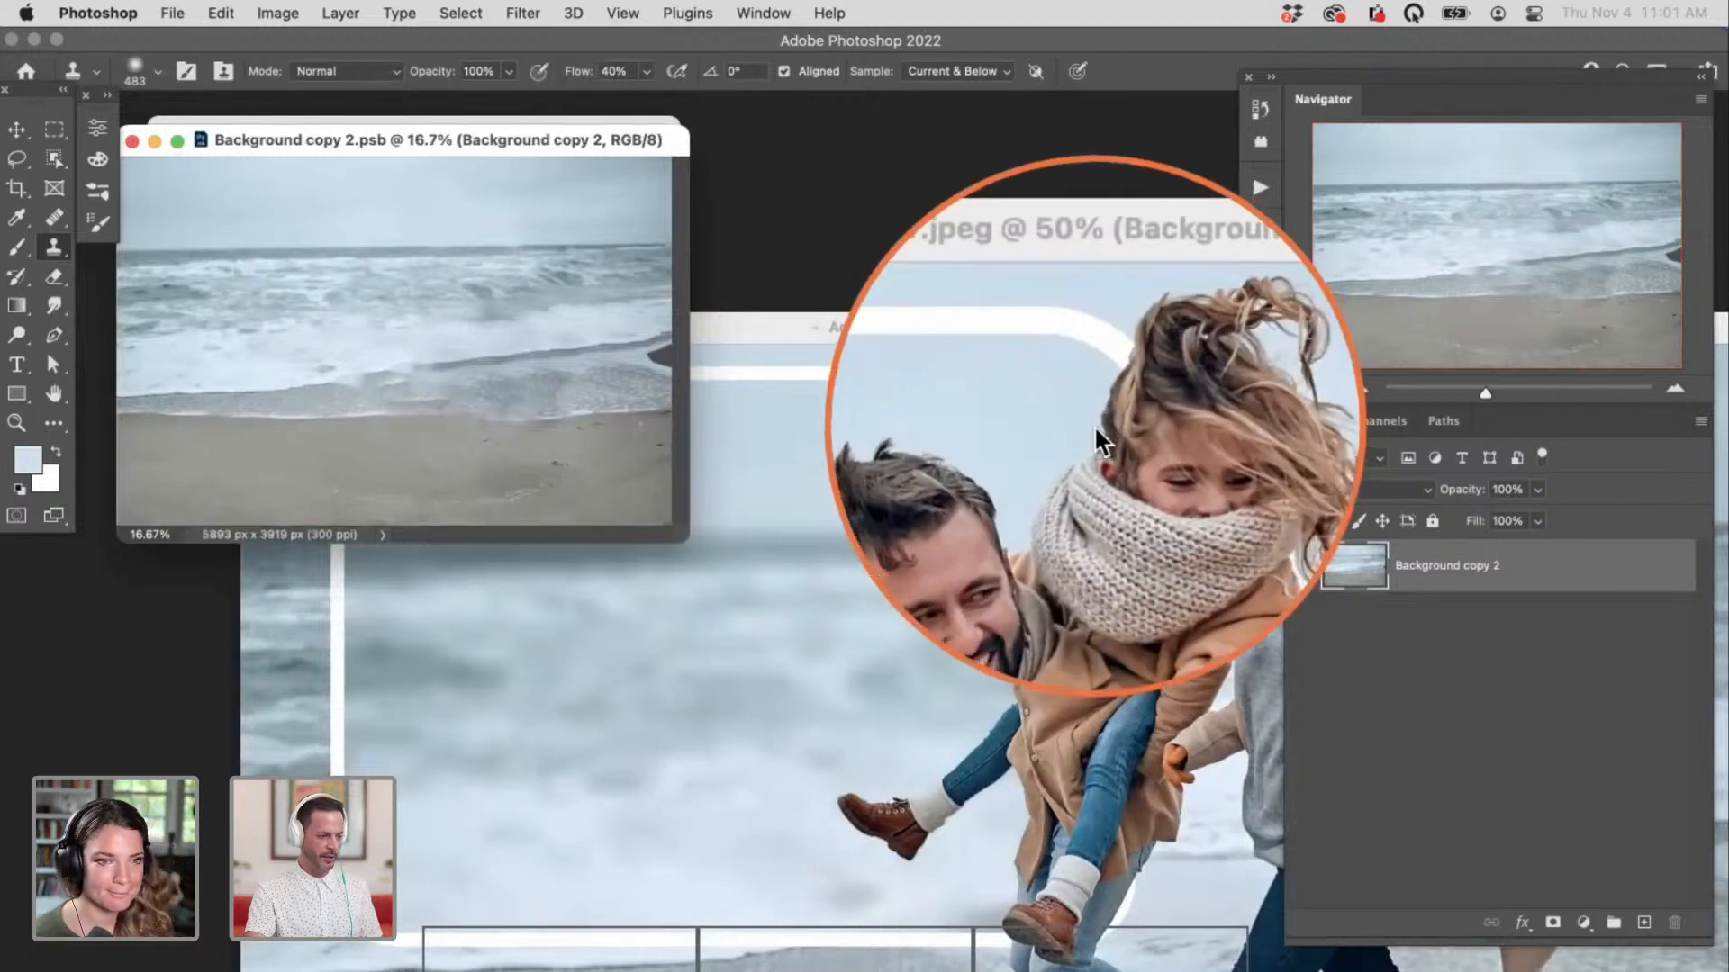
Step: Return to the composite and lower the Gaussian Blur radius on Background copy 2
left_click(936, 333)
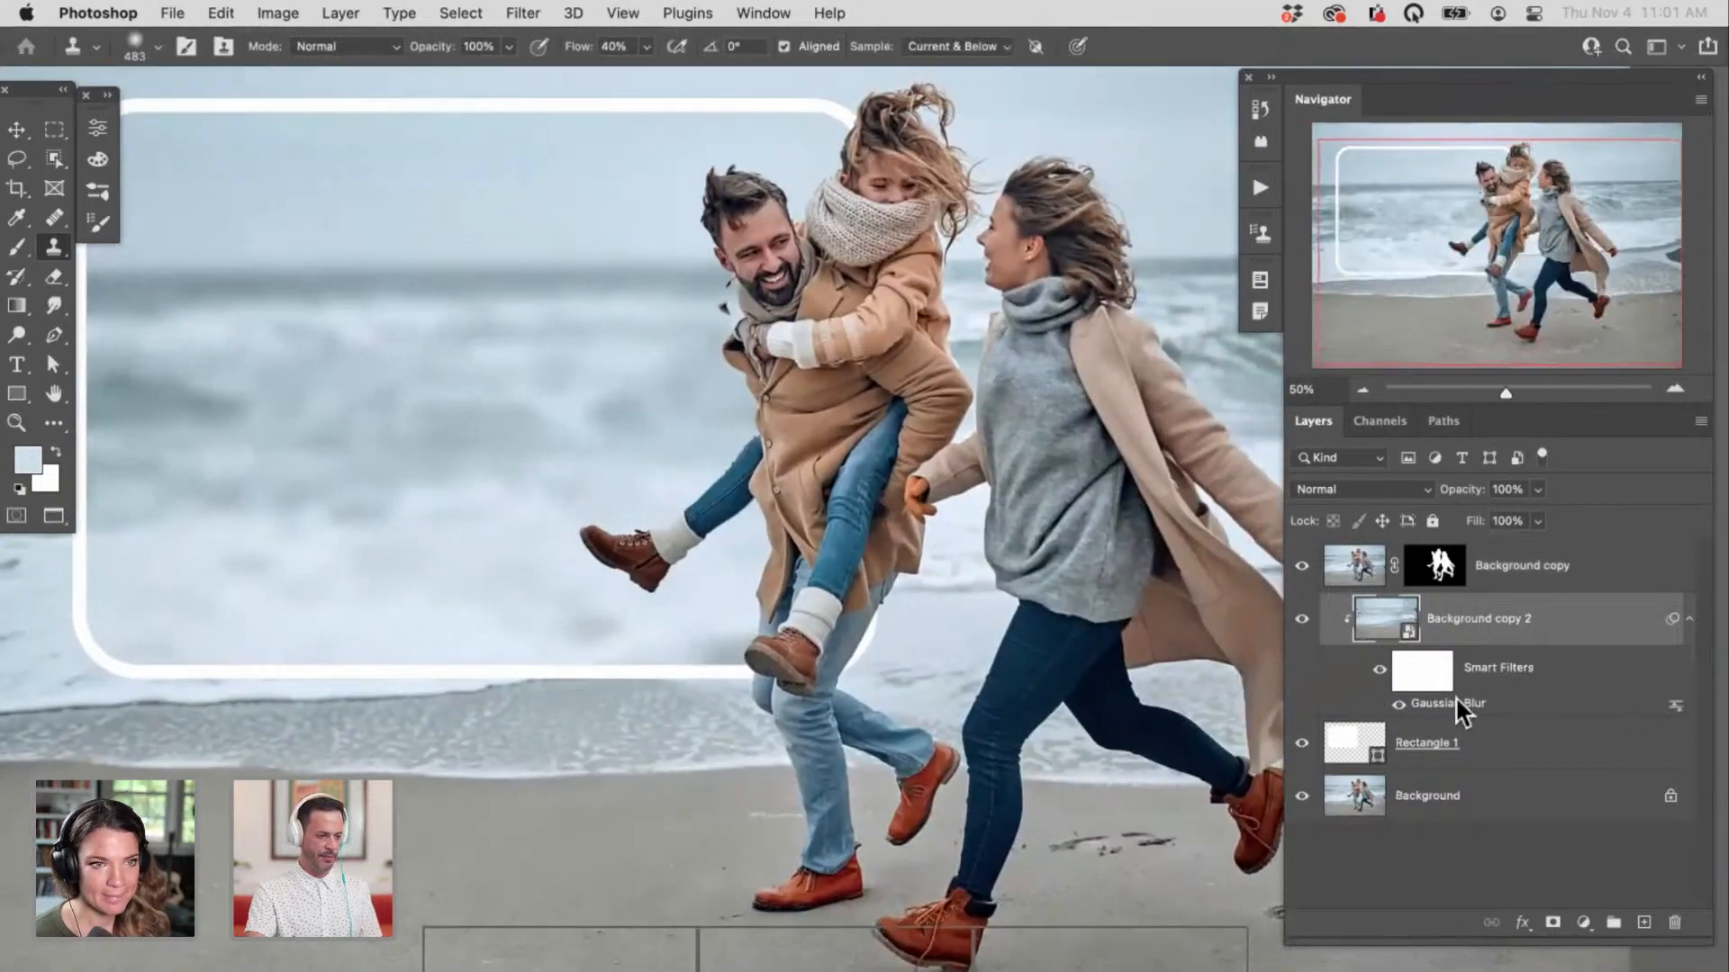
double_click(1456, 701)
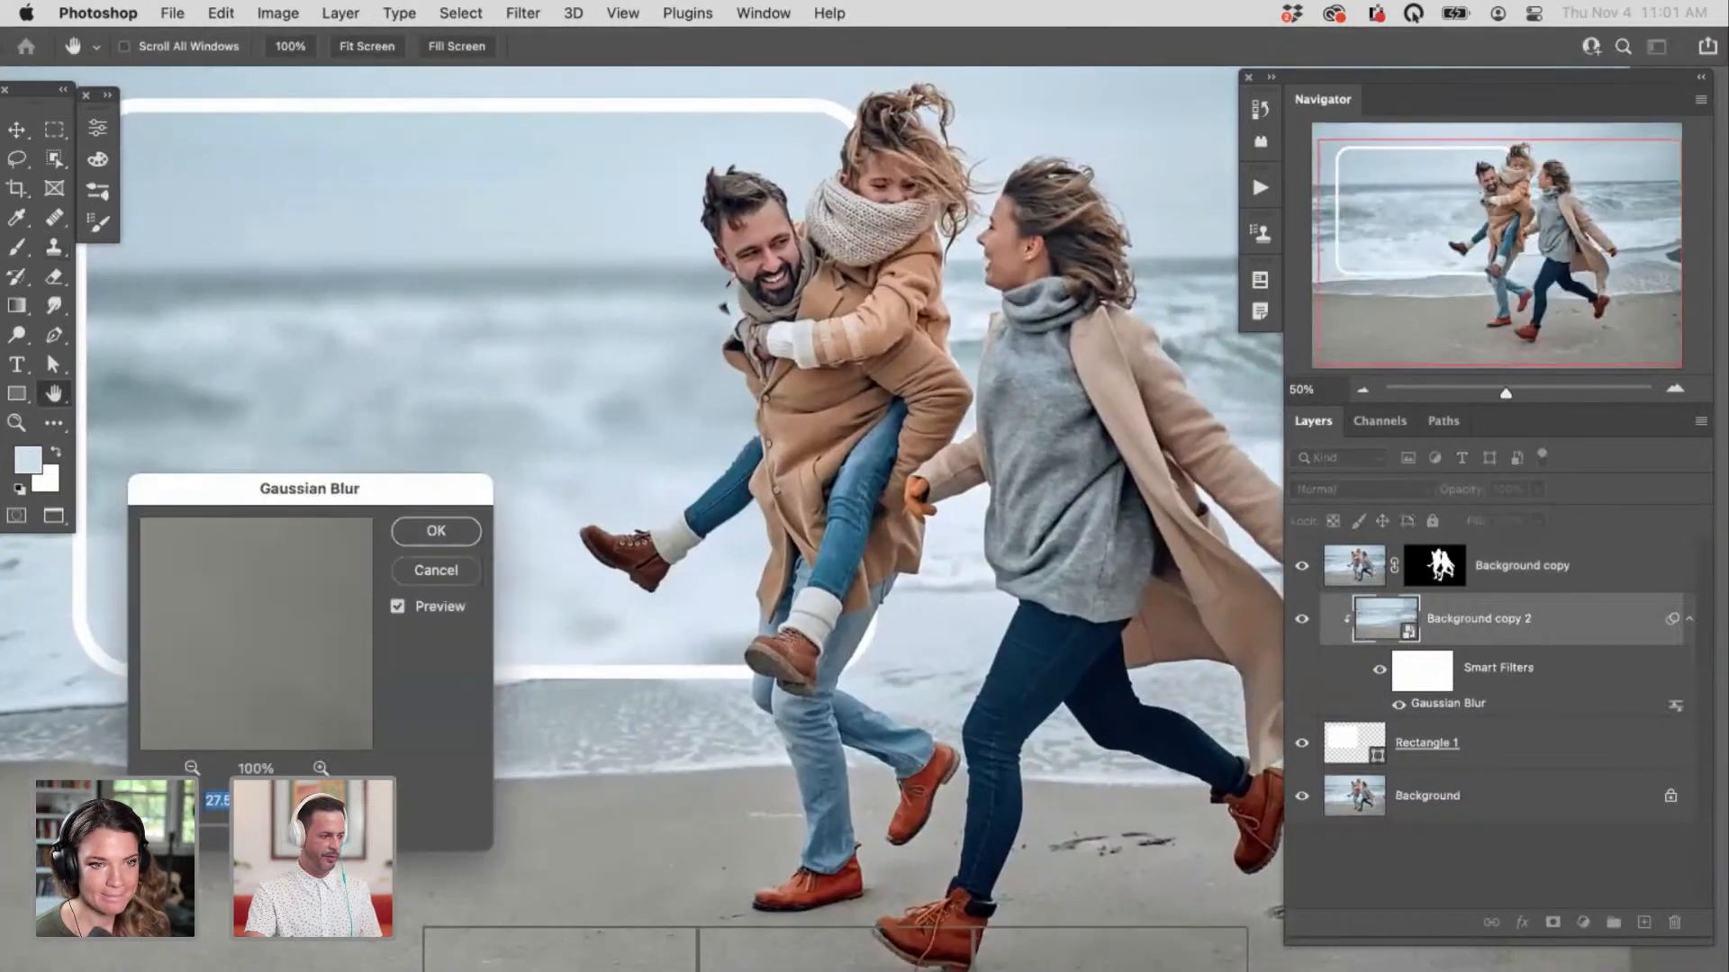
left_click(450, 536)
Step: Paint white with a small brush on the Background copy layer mask to clean up the edge beside the man's collar
left_click(1441, 567)
key("d")
key("b")
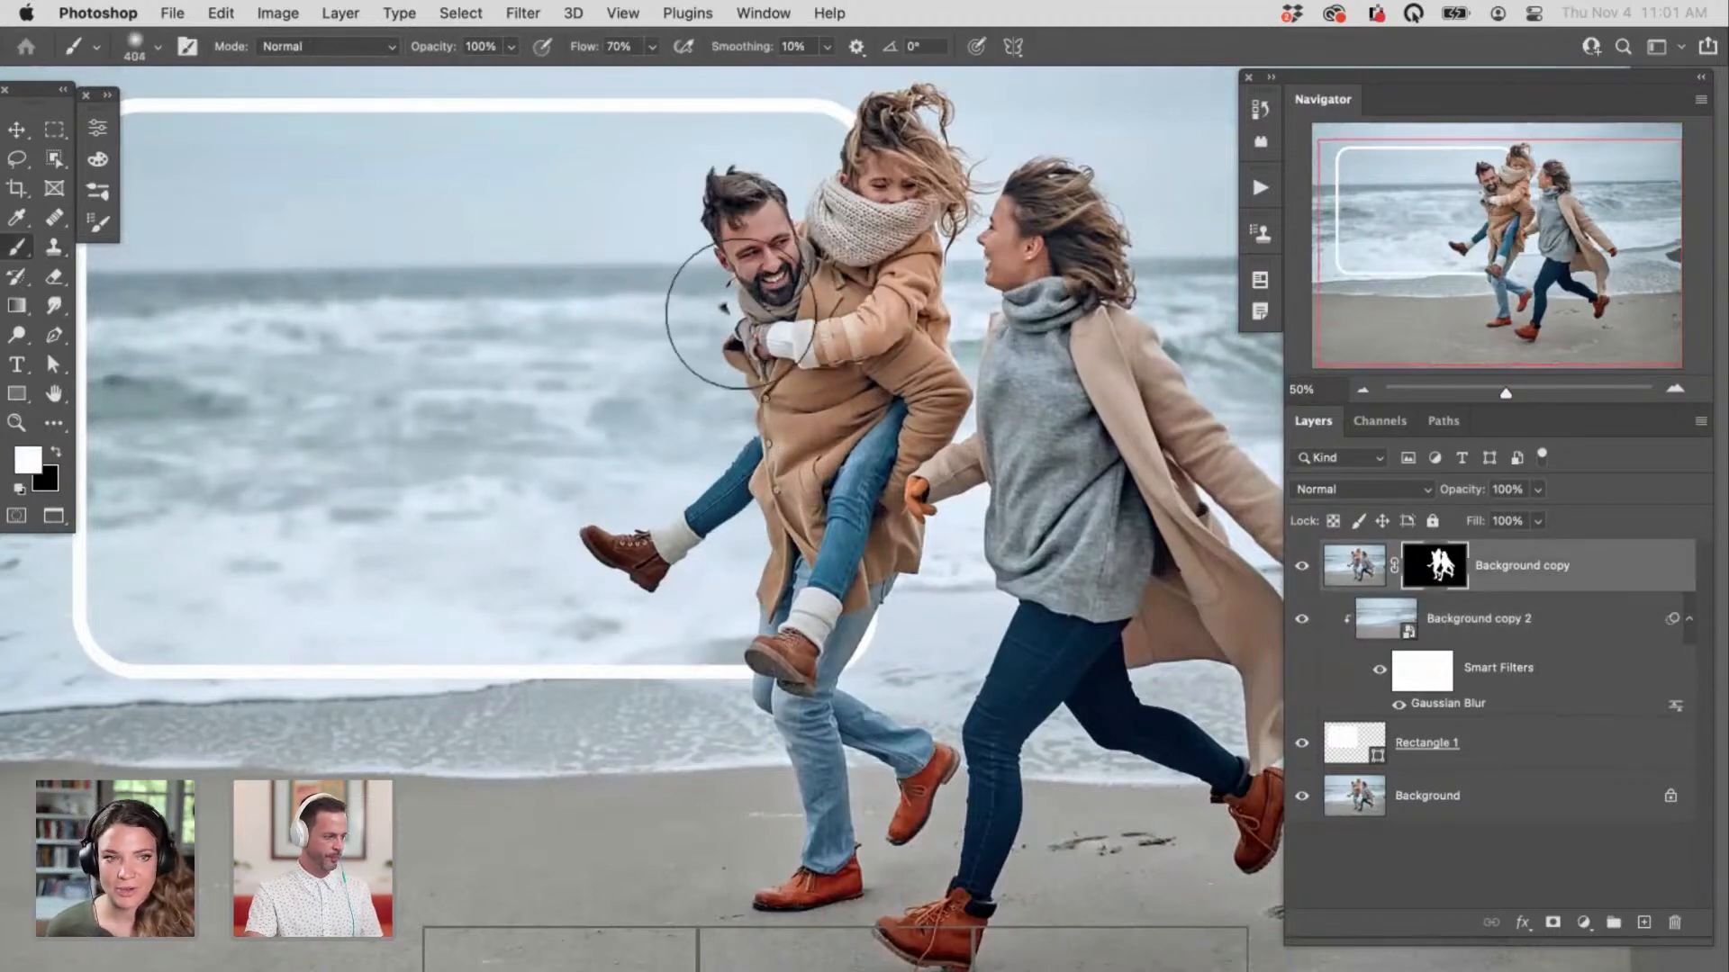
left_click_drag(754, 306, 764, 299)
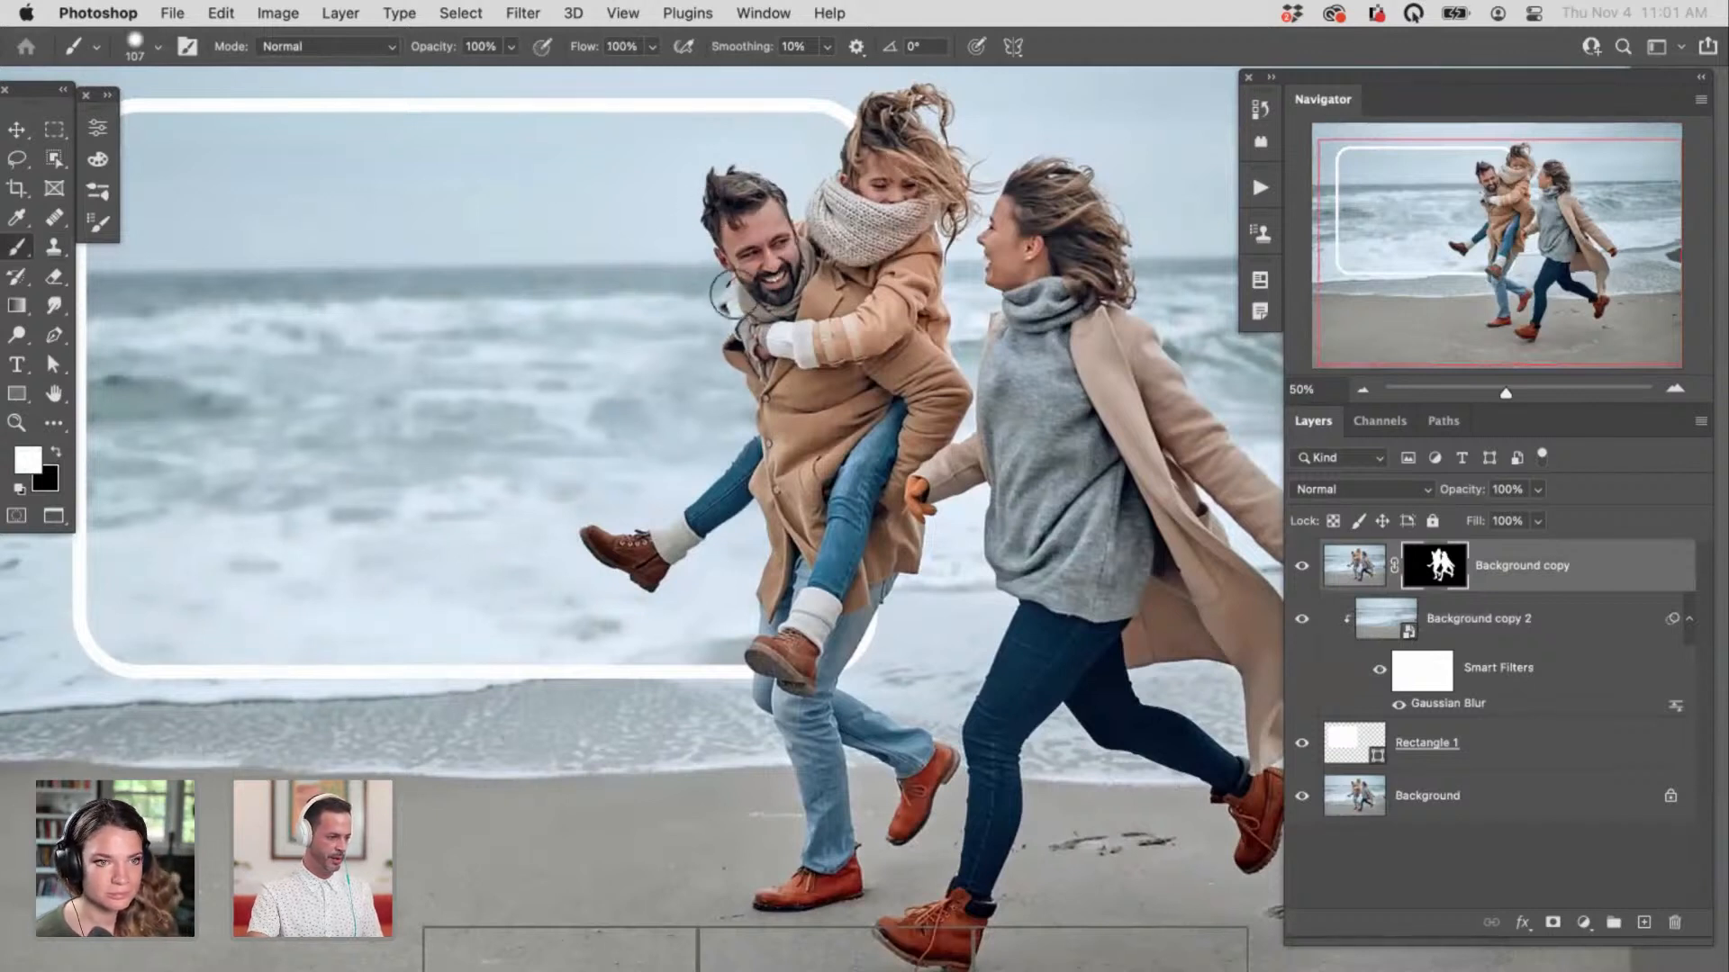
scroll(853, 437, "down", 5)
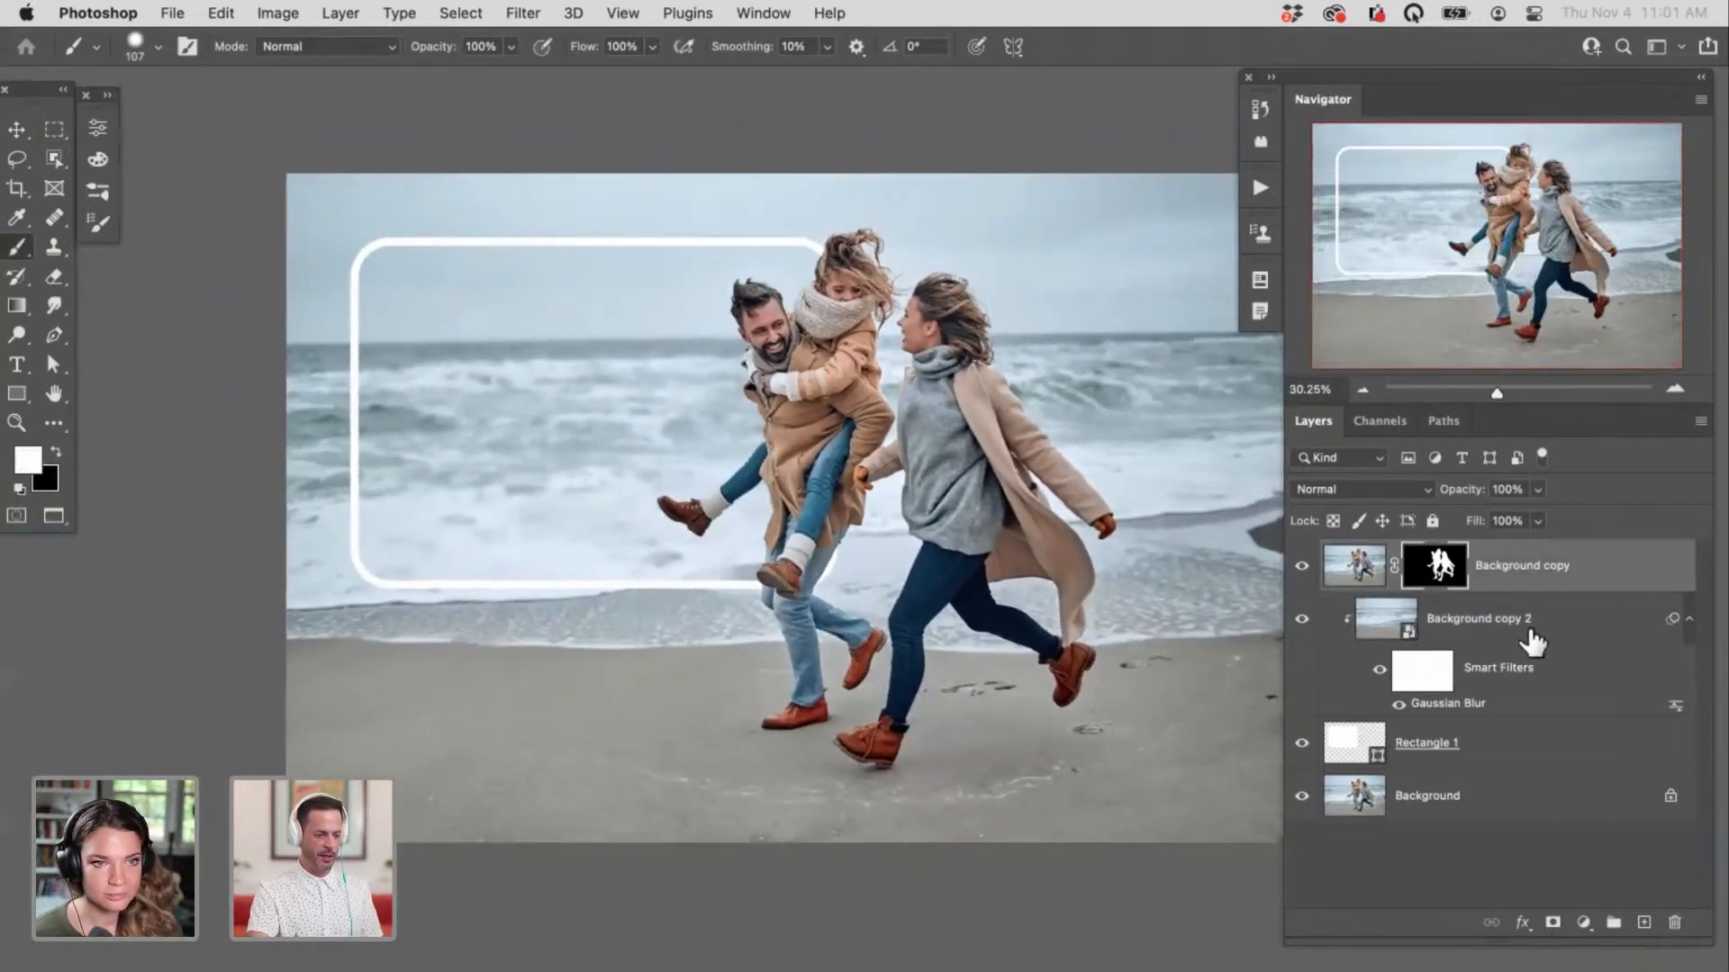
Step: Compare Background copy 2 hidden and shown, and readjust its Gaussian Blur smart filter to soften the framed backdrop slightly more
left_click(1509, 630)
left_click(1301, 623)
left_click(1304, 622)
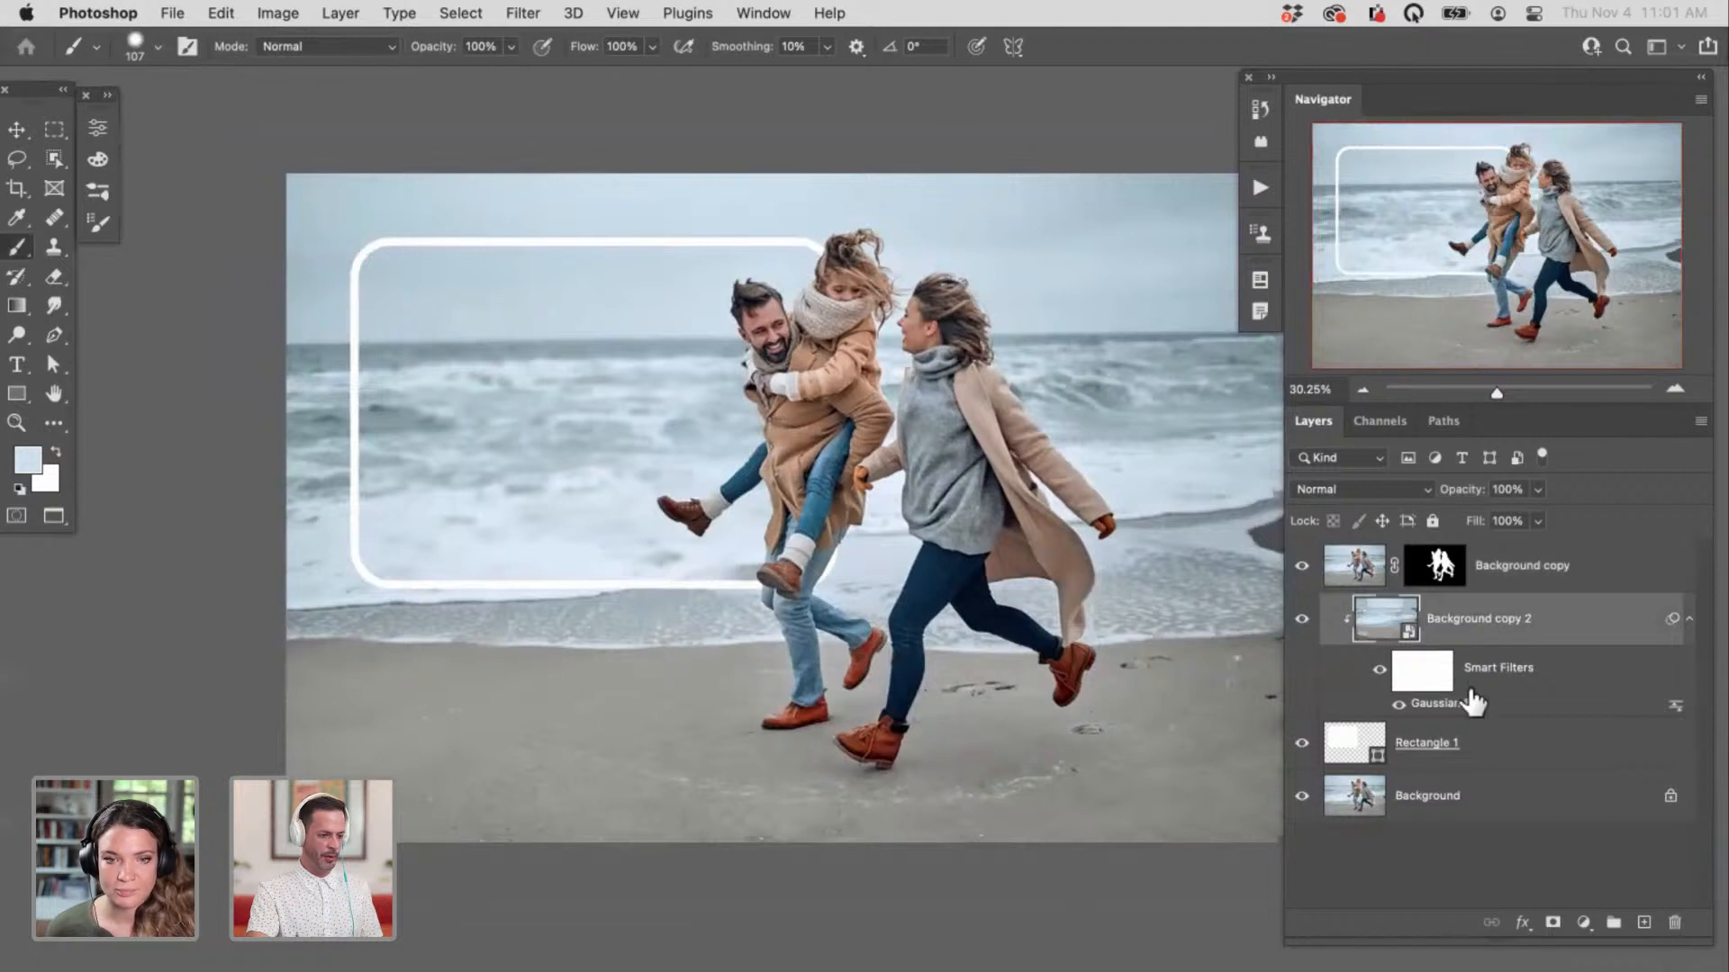
double_click(1488, 703)
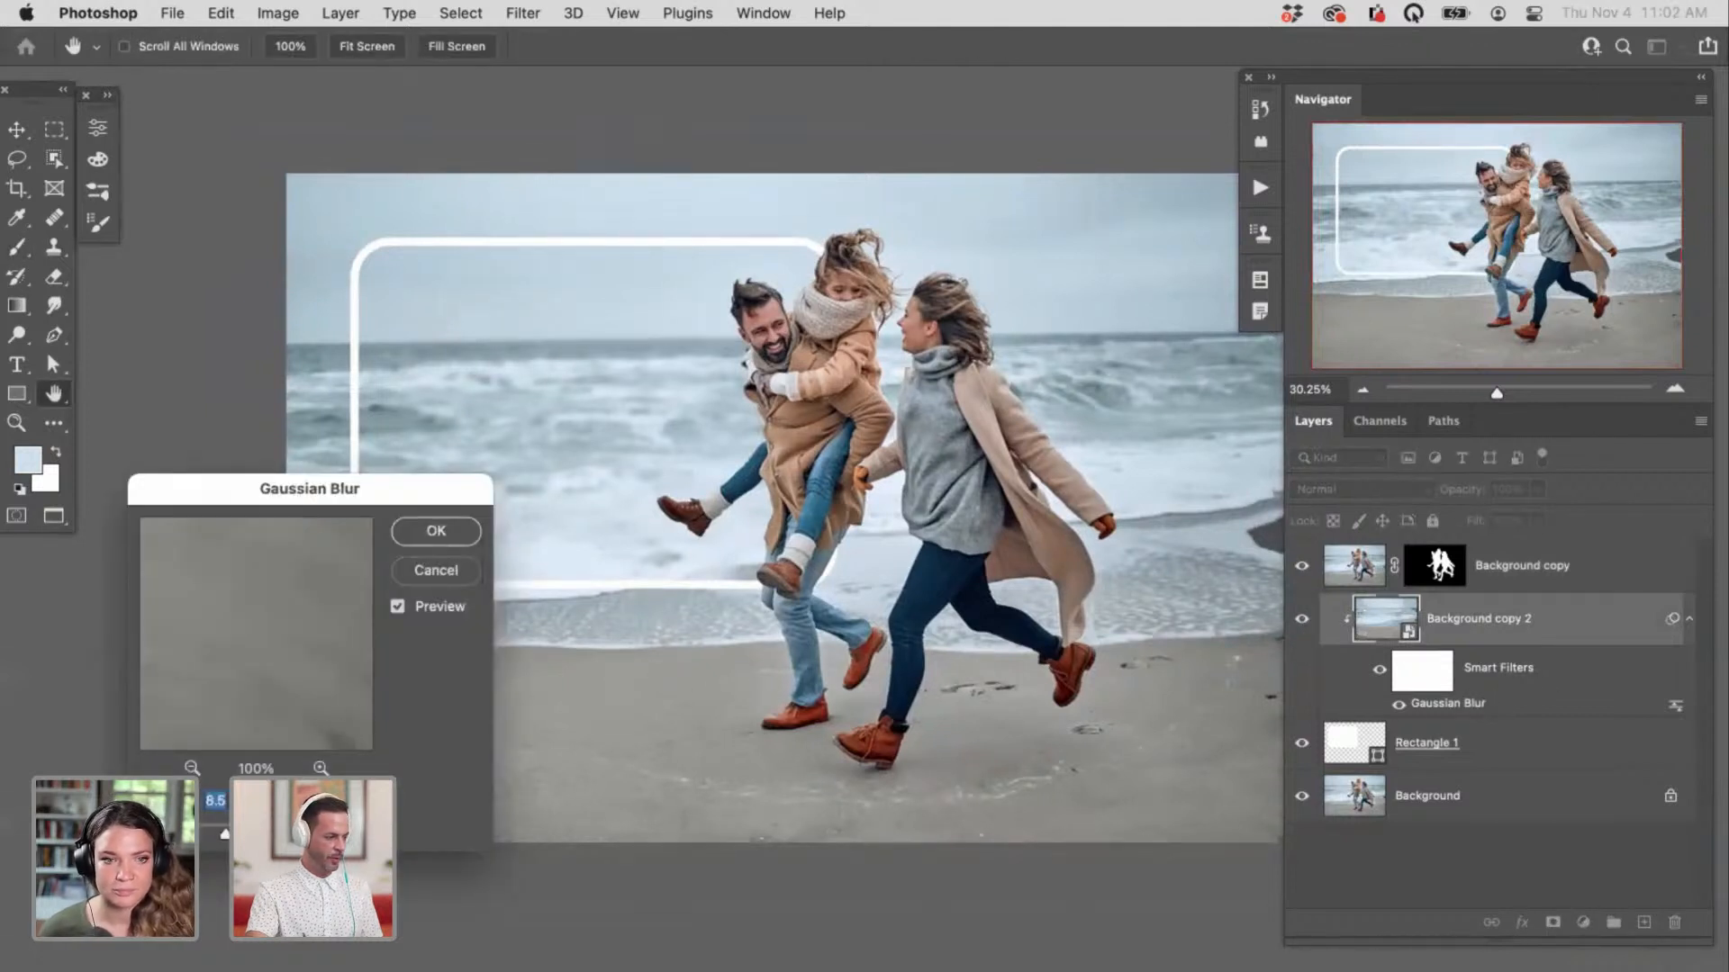
left_click(436, 531)
Step: Move the Rectangle 1 frame about 145 px left and 52 px down
scroll(706, 495, "up", 3)
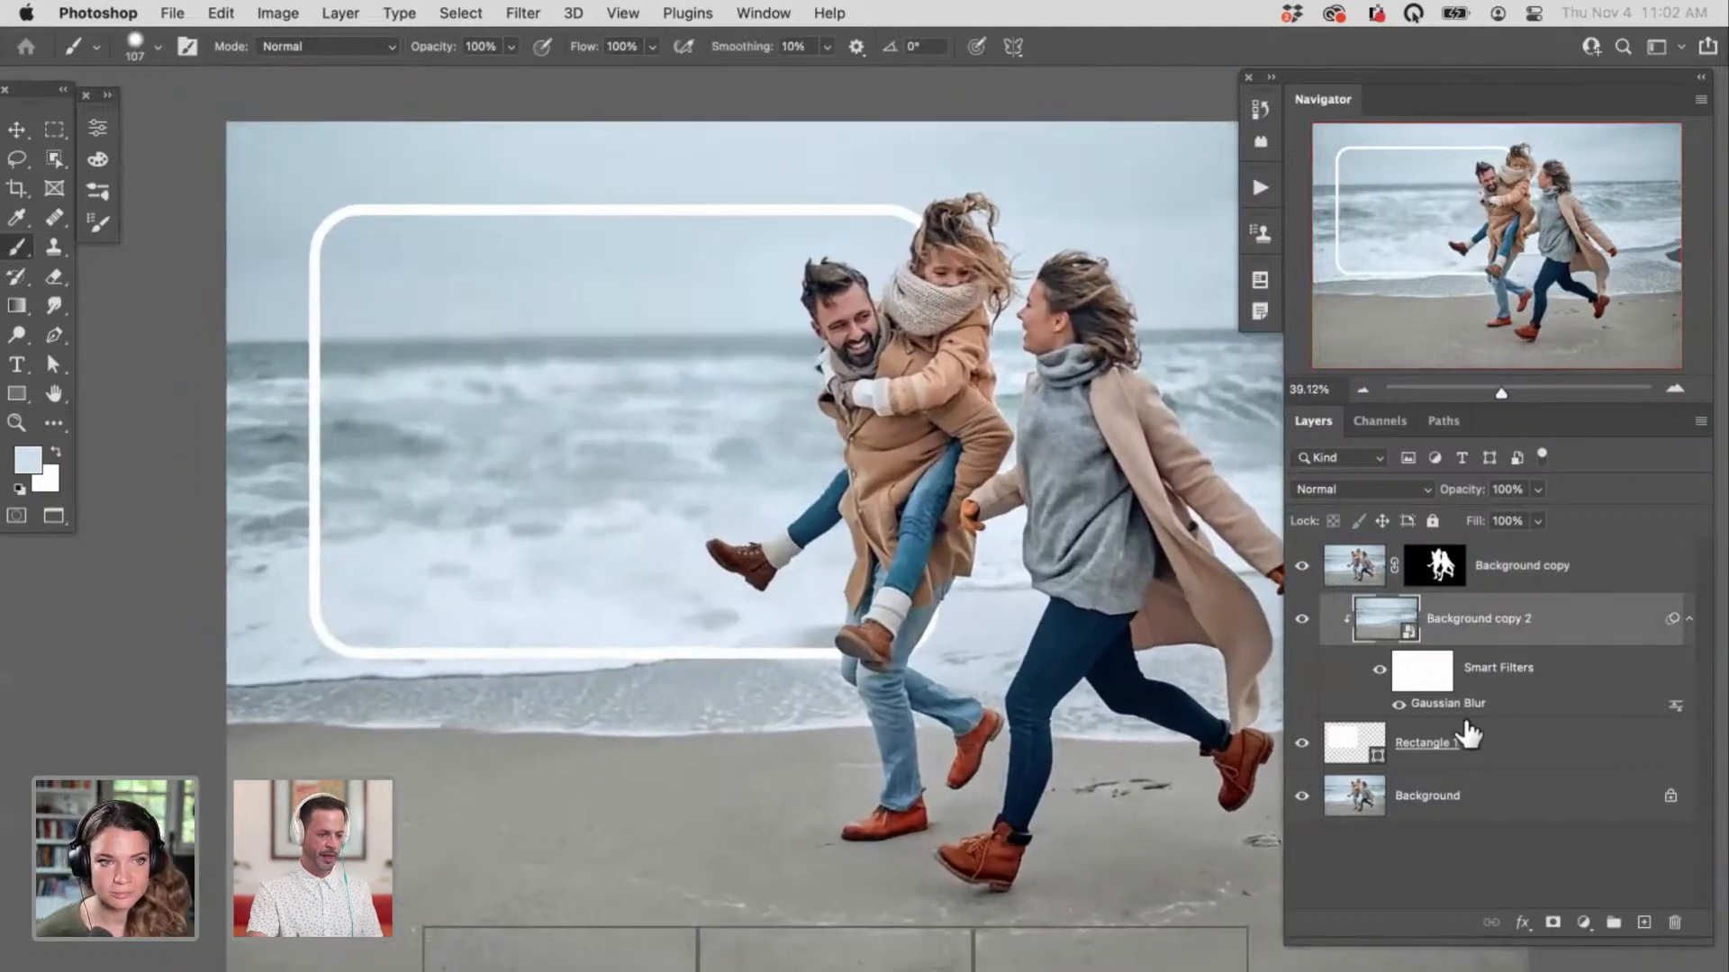
left_click(1461, 713)
key("v")
left_click_drag(663, 629, 606, 608)
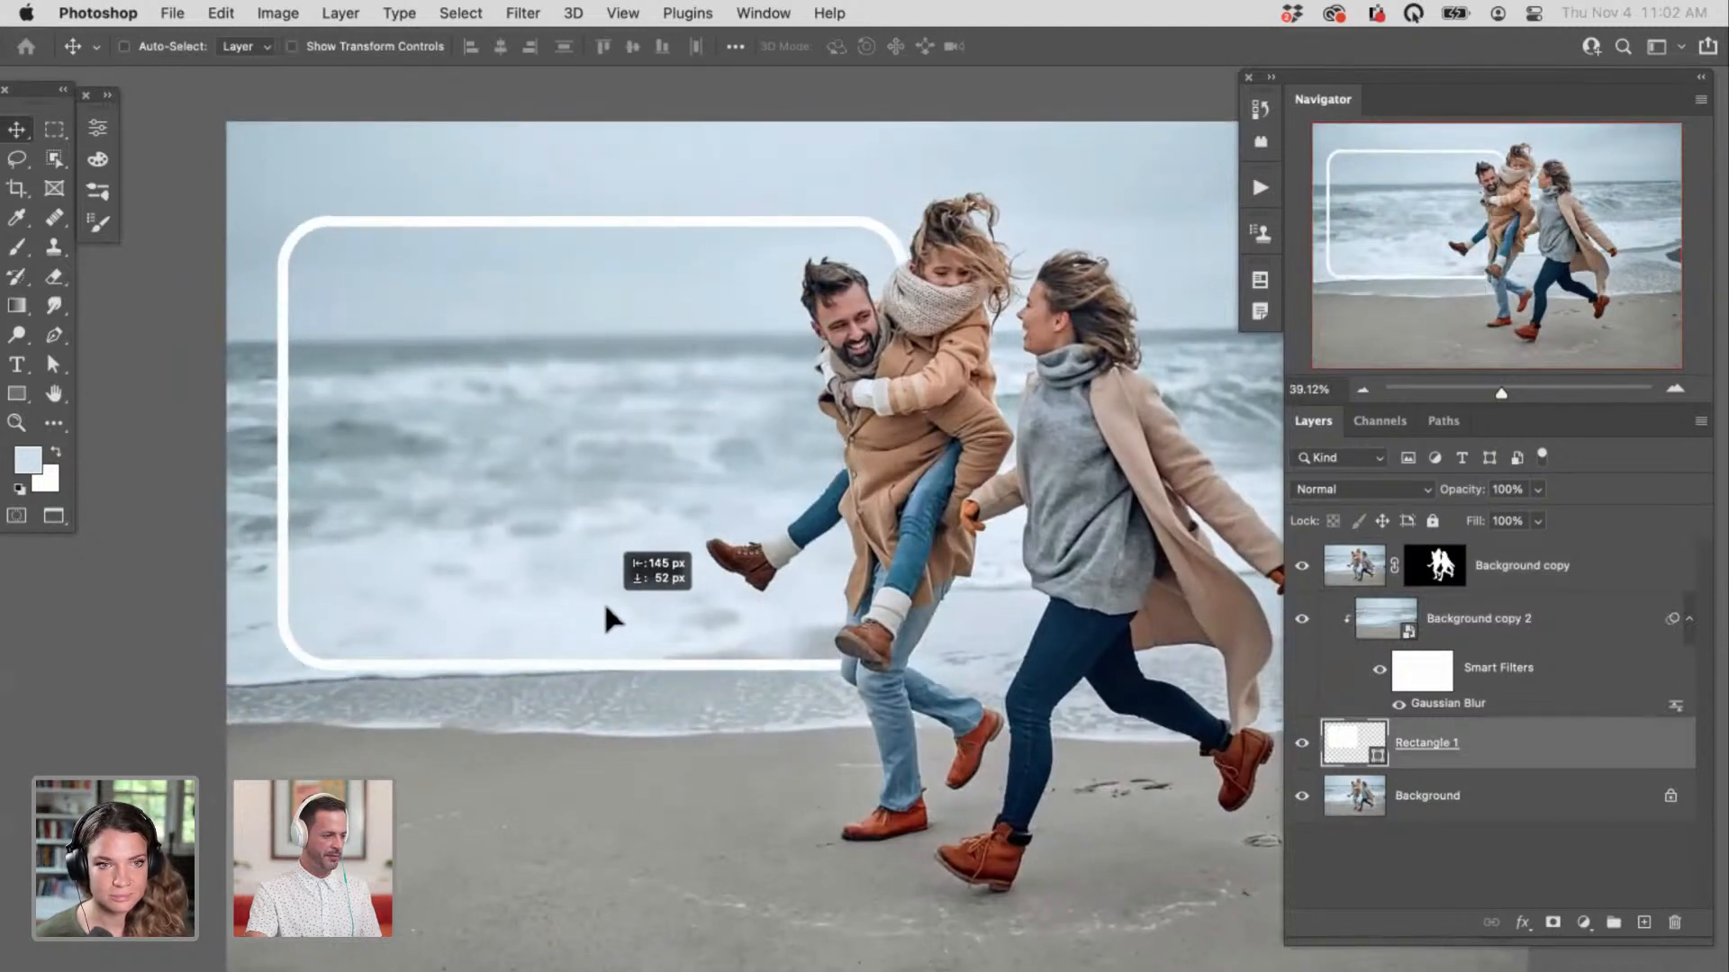
Step: Add an empty layer above Background copy 2 and clip it to the frame for a gradient
left_click(1505, 621)
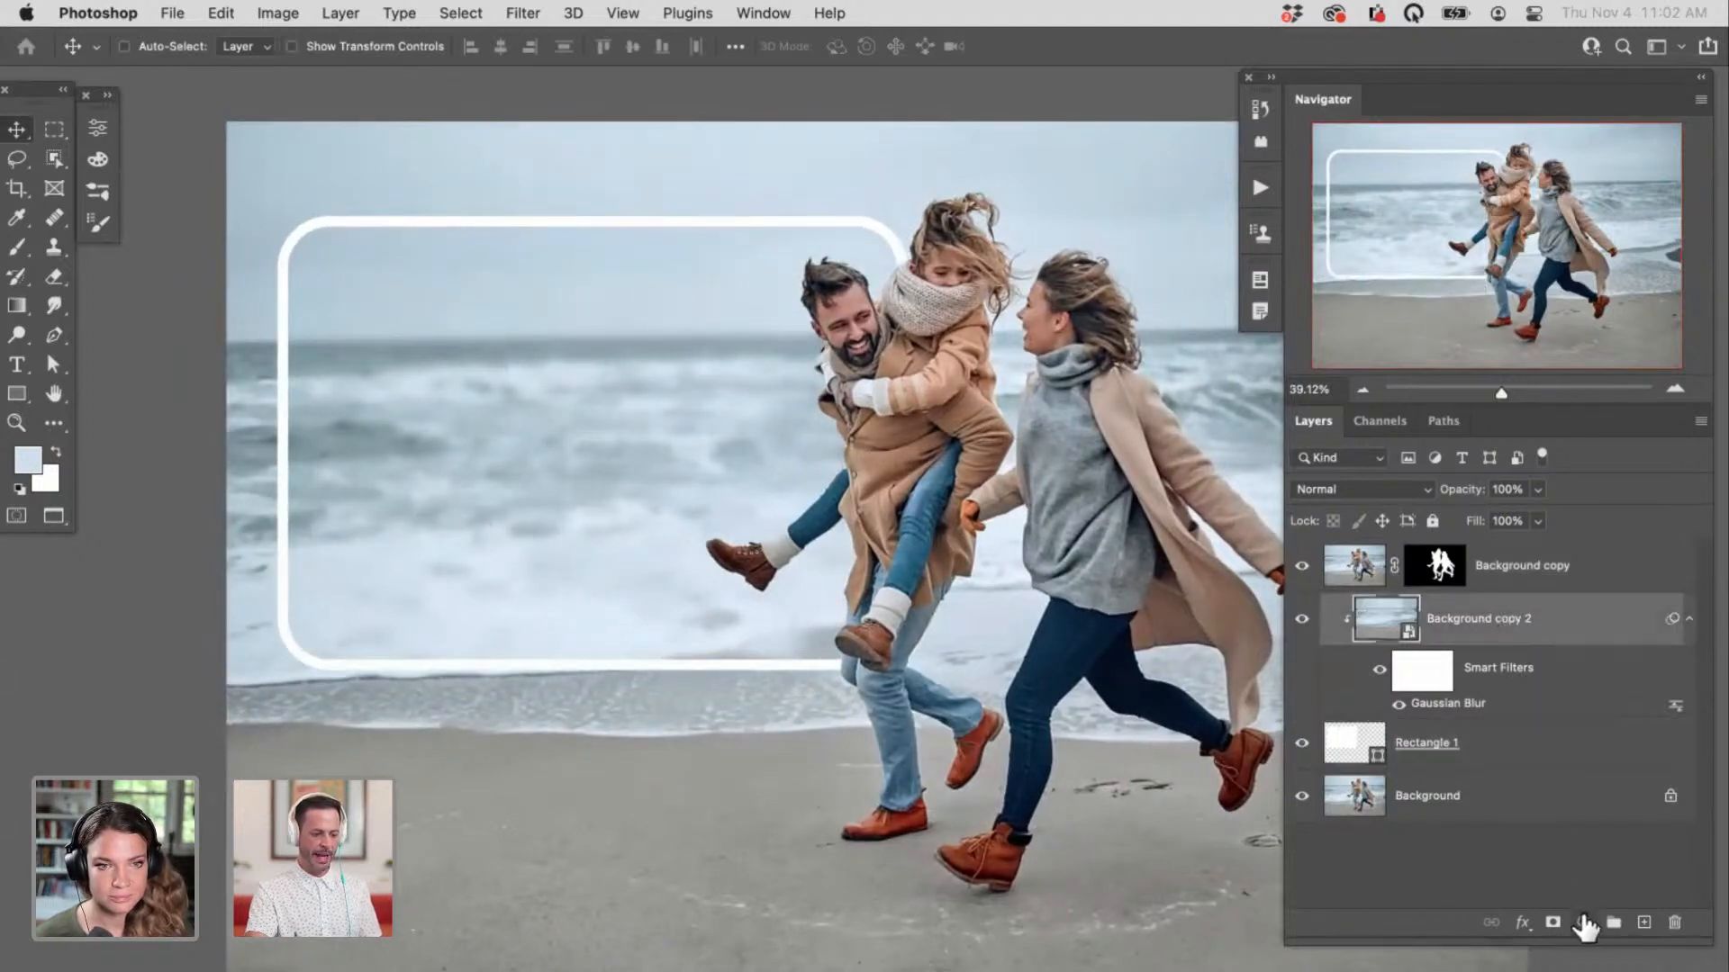
key("super+alt+shift+n")
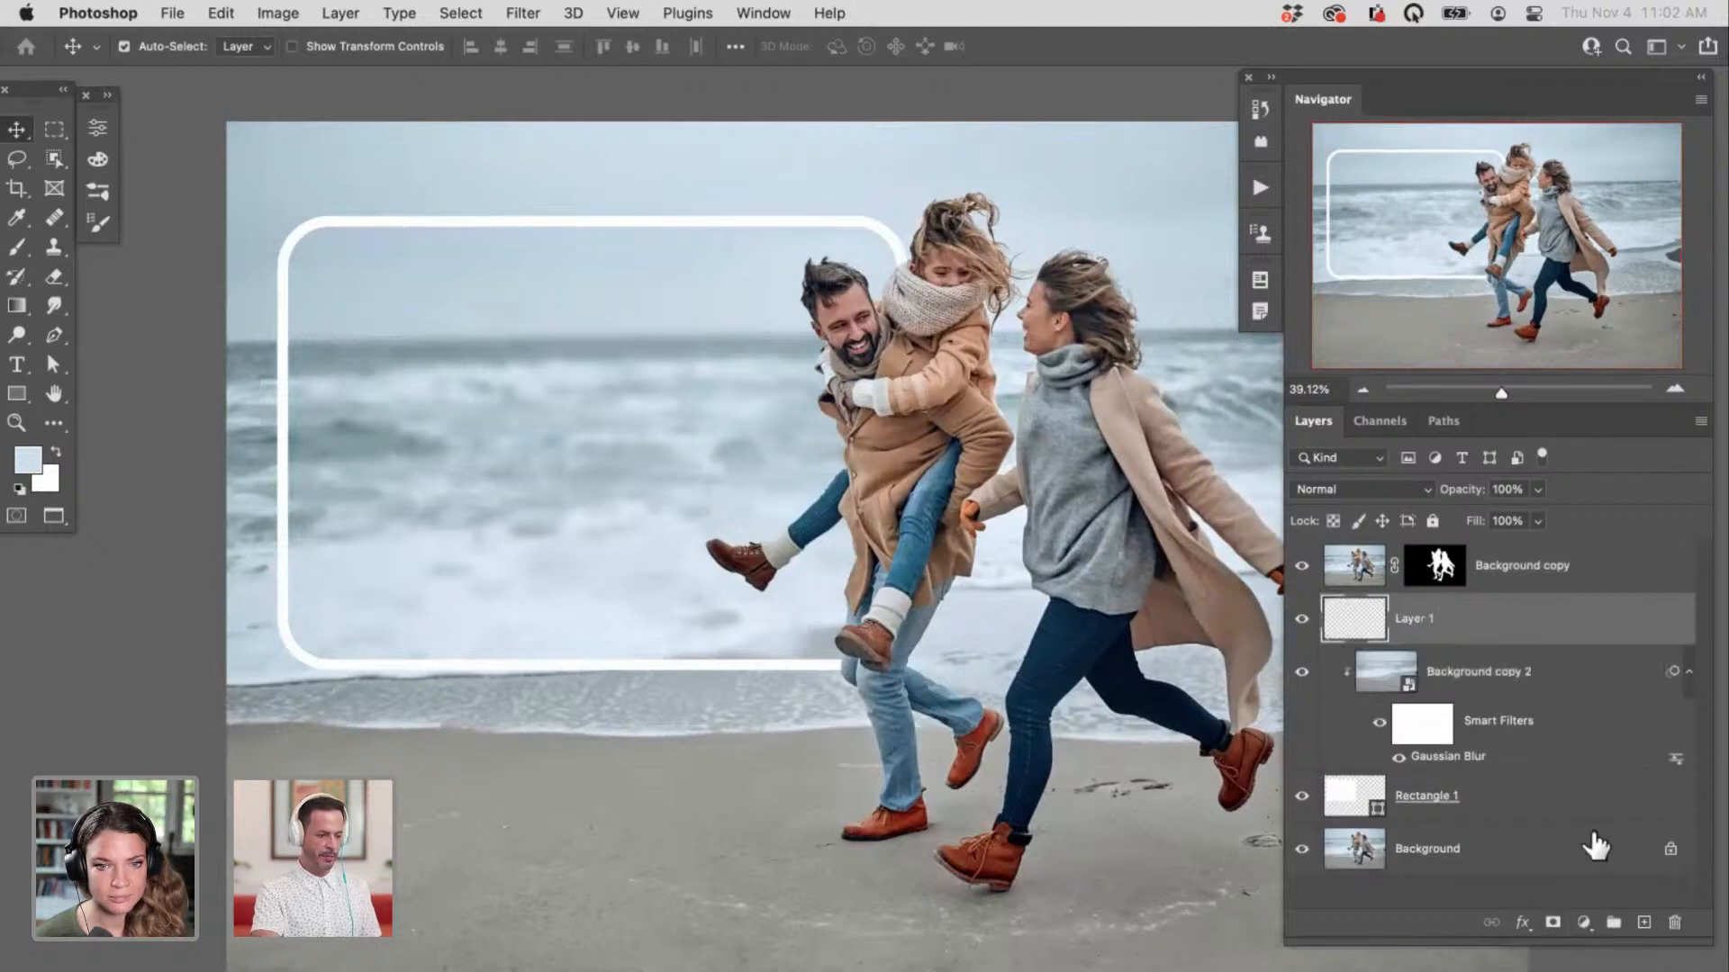
key("g")
scroll(664, 467, "right", 3)
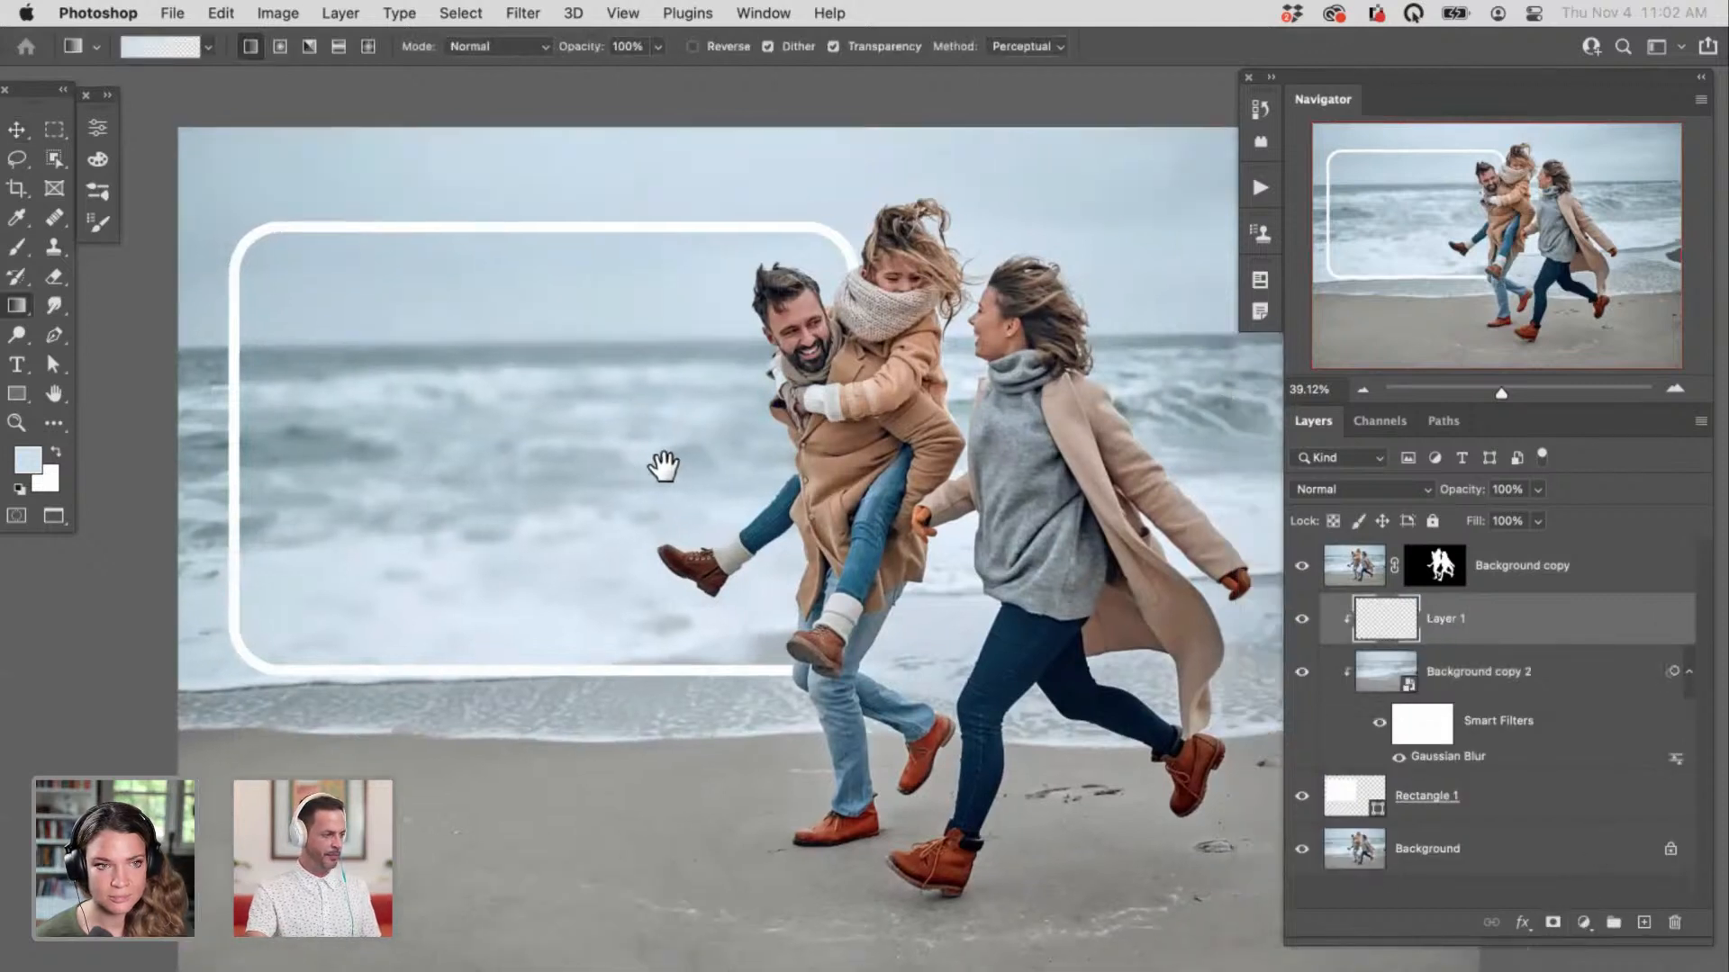
Step: Sample a pale blue from the surf and lighten the foreground colour to eef8ff
left_click(225, 639, "alt")
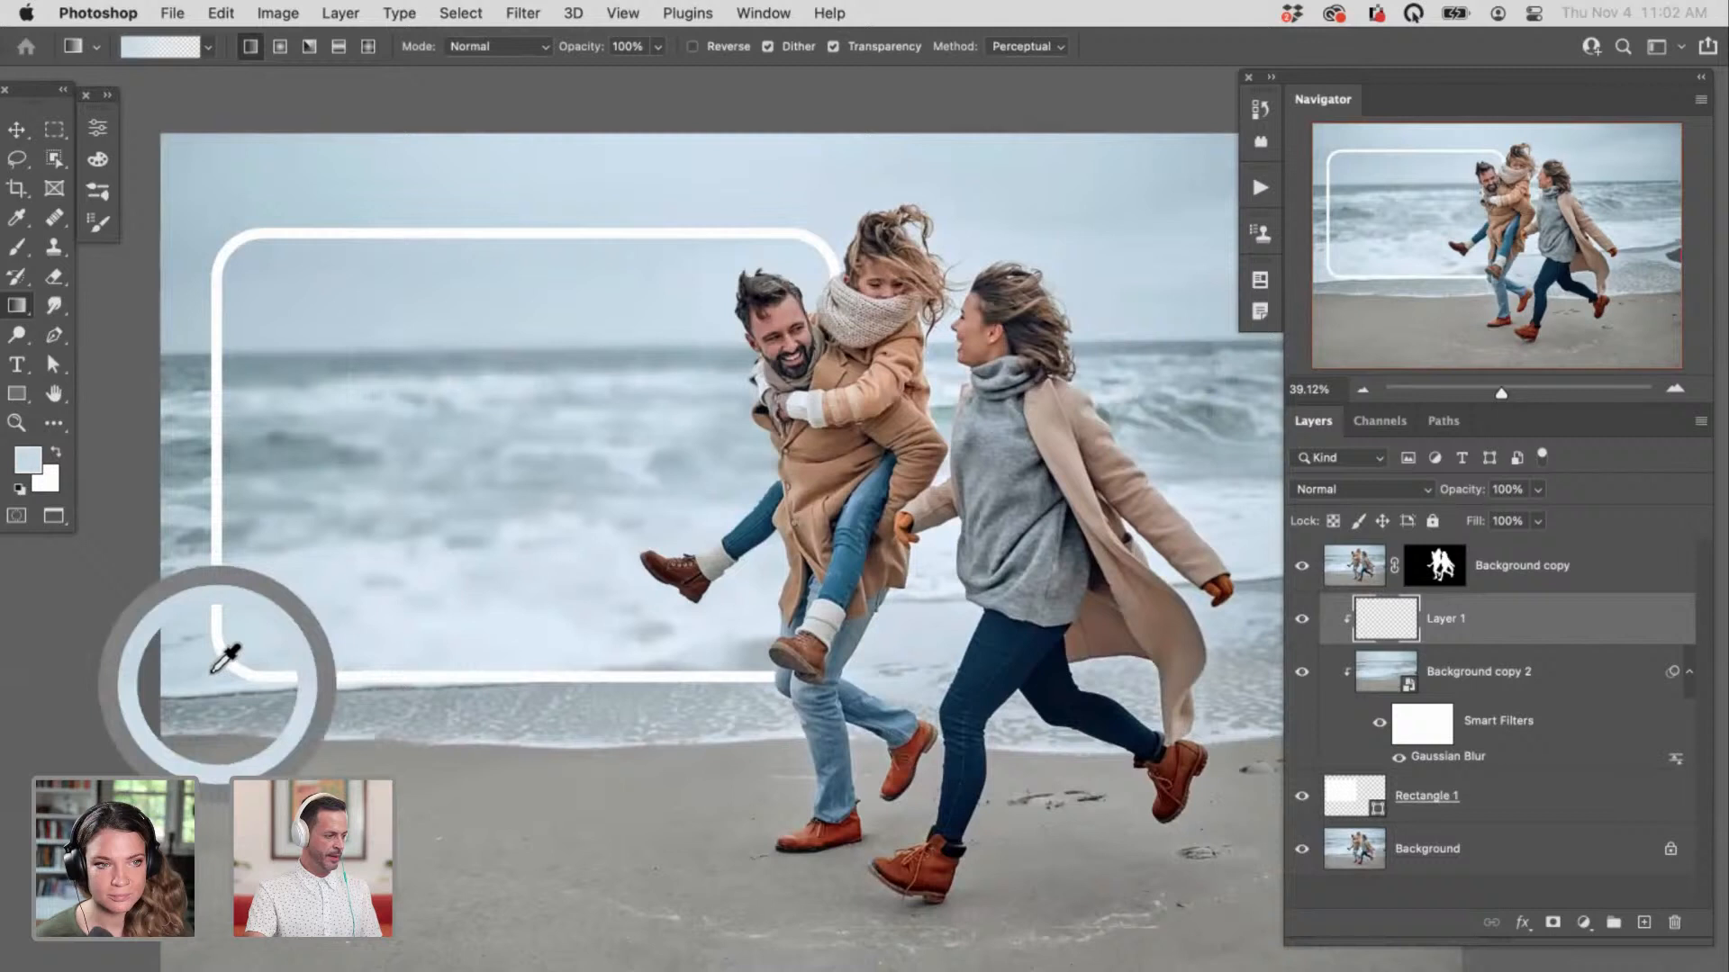
left_click(28, 460)
left_click_drag(146, 525, 132, 502)
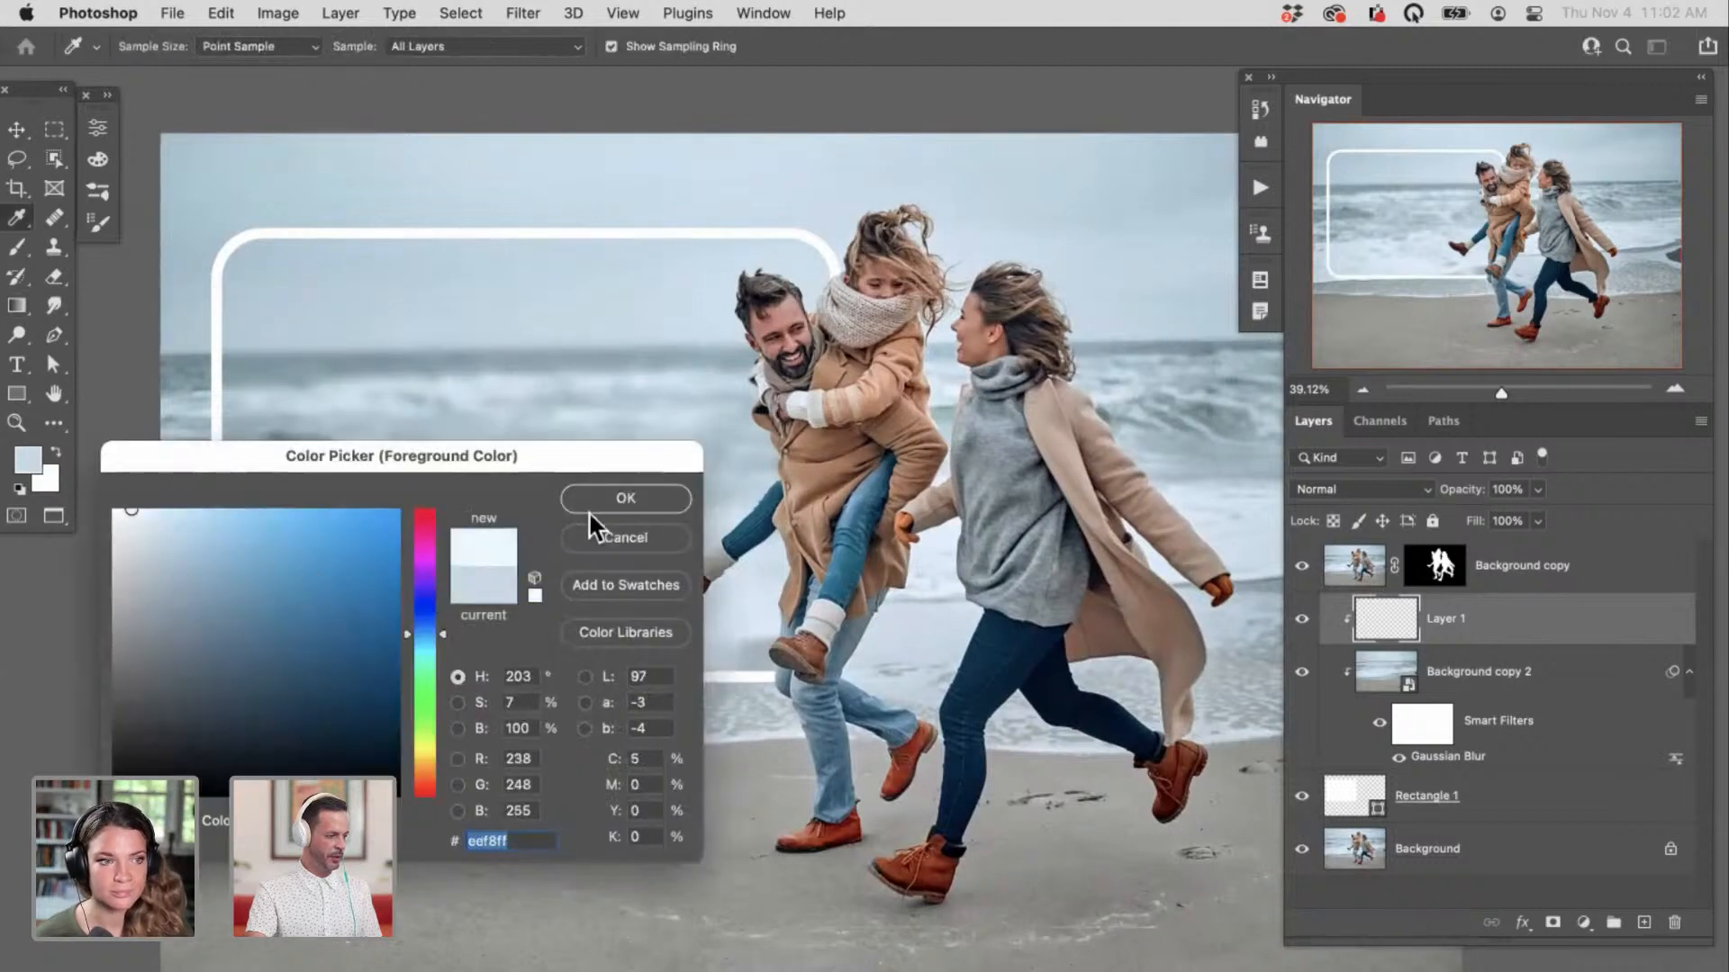
left_click(628, 497)
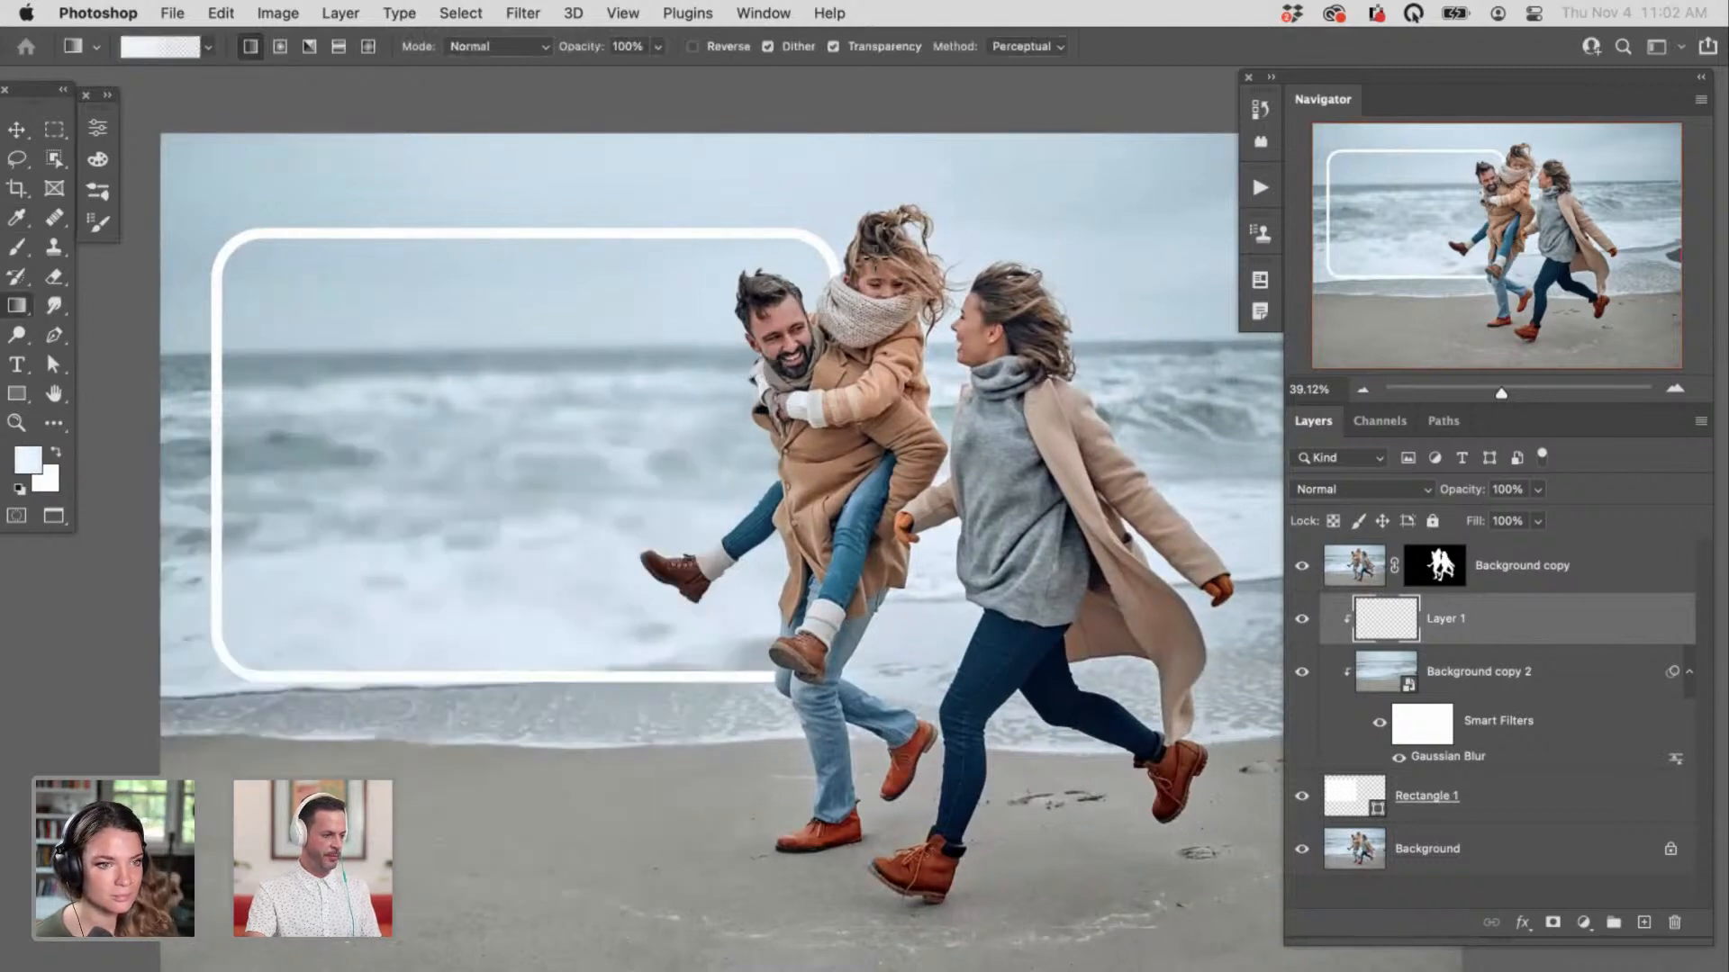
Step: Draw a linear gradient on Layer 1 from the frame's upper-right corner towards its lower left, and compare the layer hidden and shown
left_click_drag(819, 267, 342, 543)
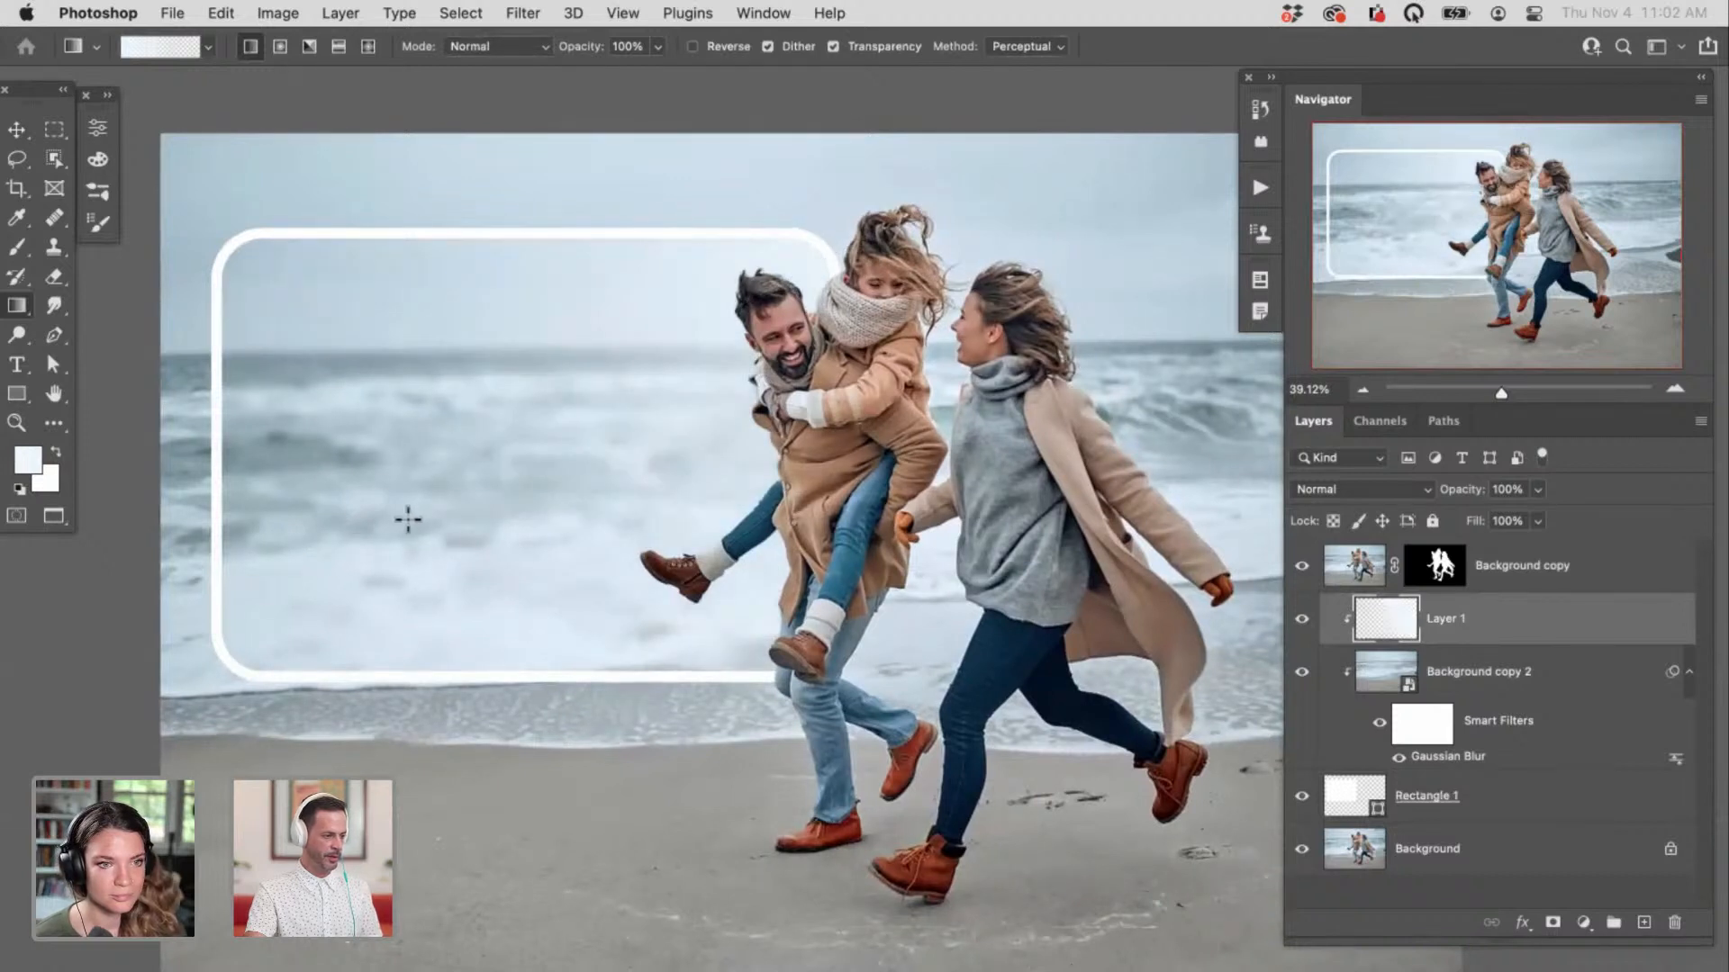
left_click(1302, 619)
left_click(1302, 619)
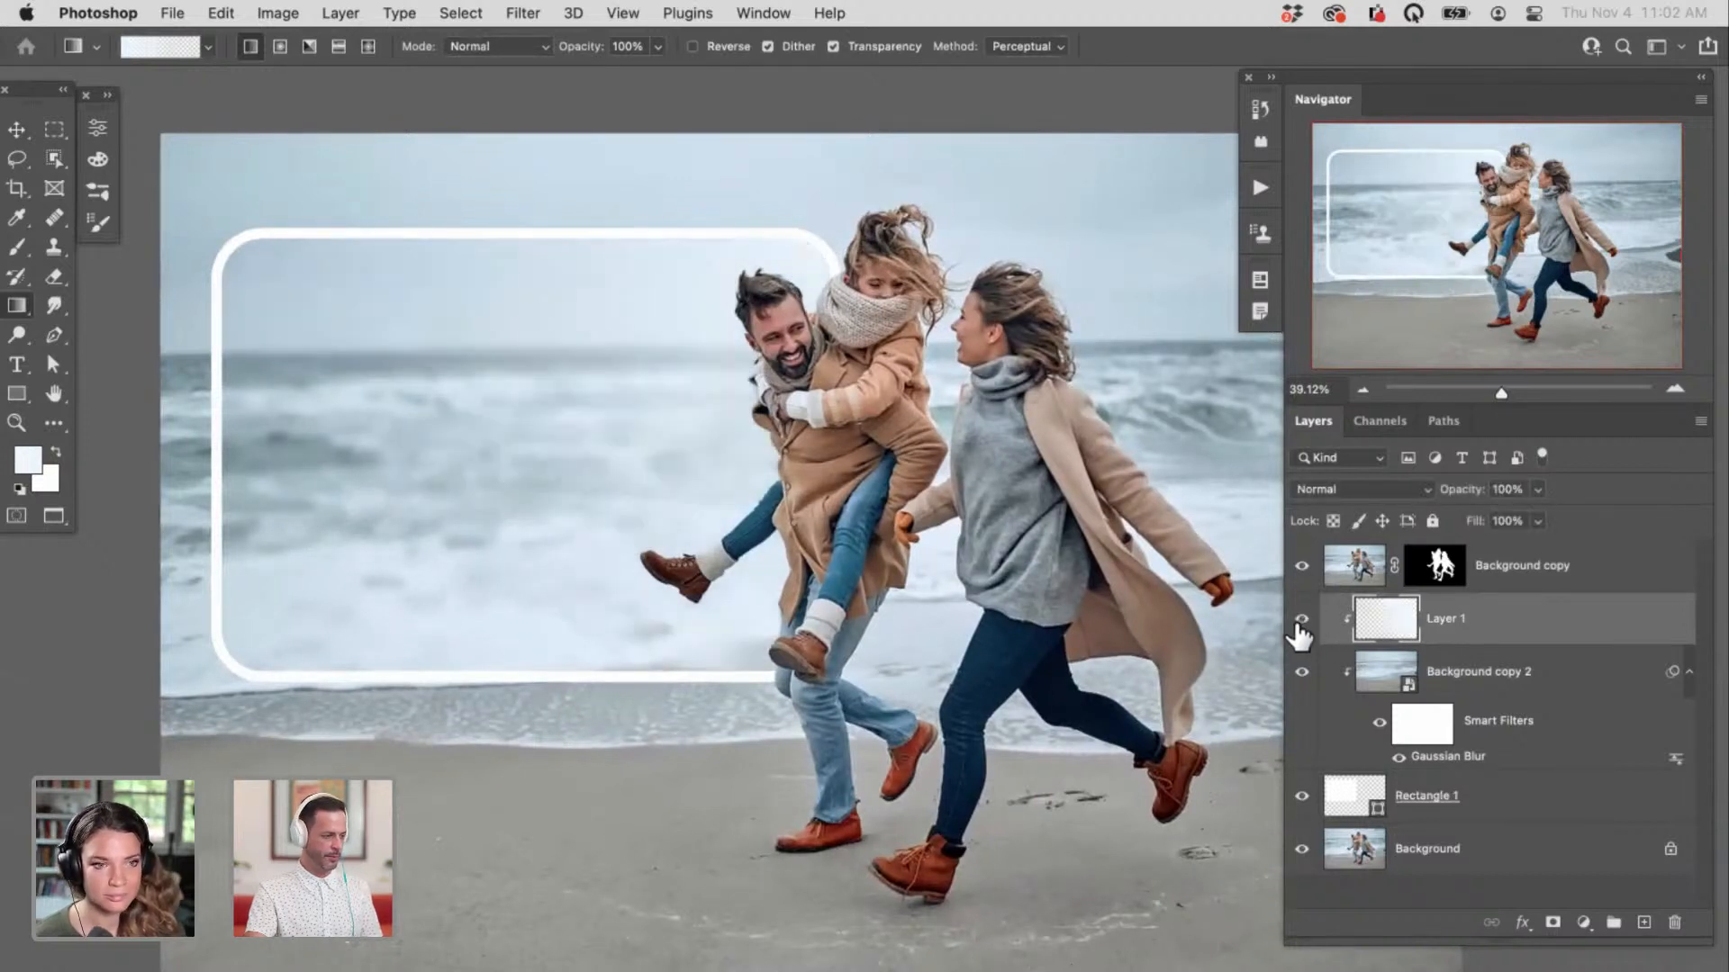
left_click(1302, 619)
left_click(1302, 619)
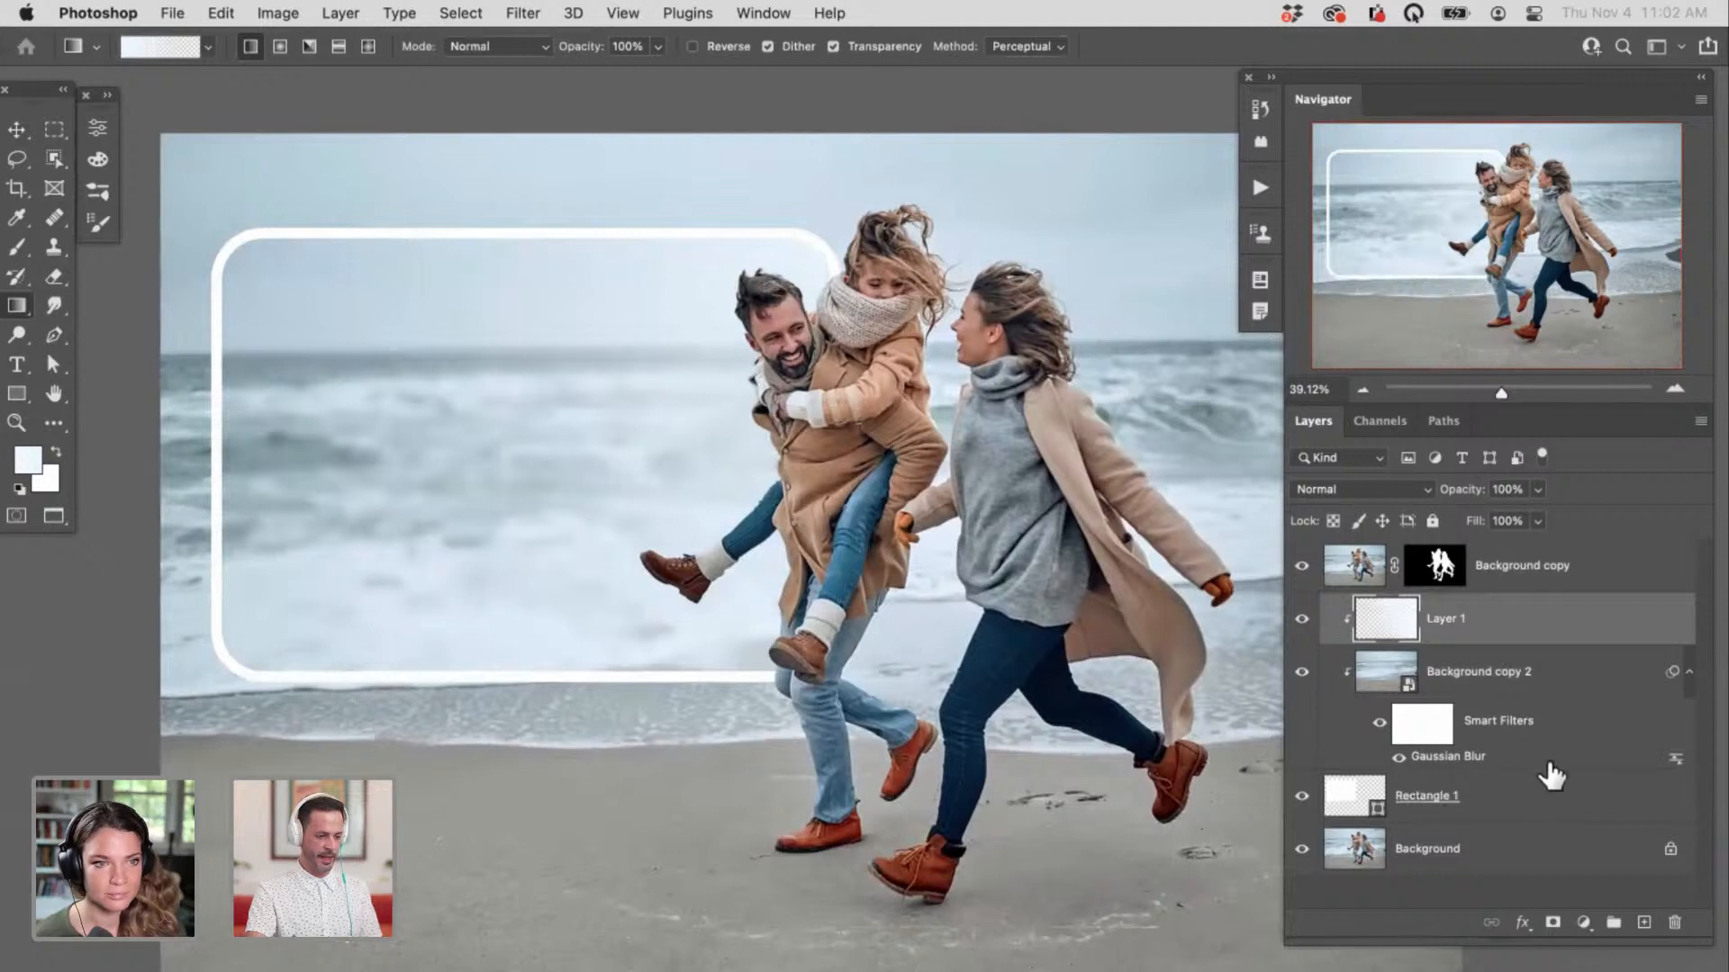
Step: Reduce the white stroke of Rectangle 1 to a thin outline
left_click(1344, 799)
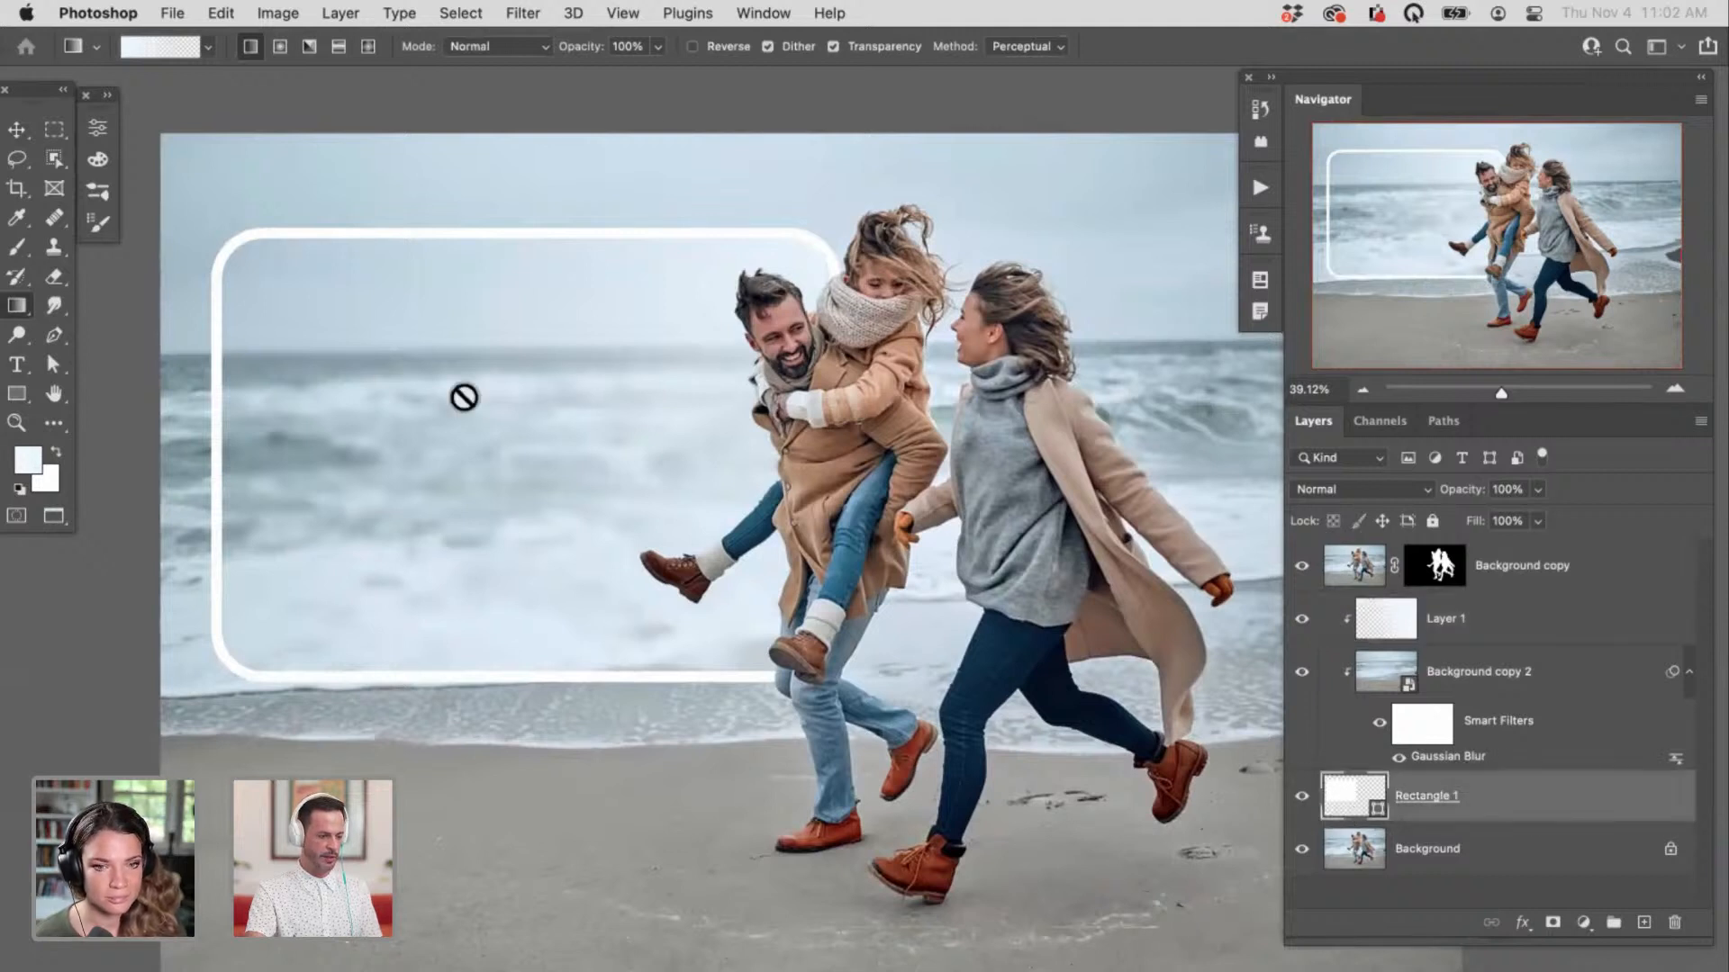
left_click(99, 129)
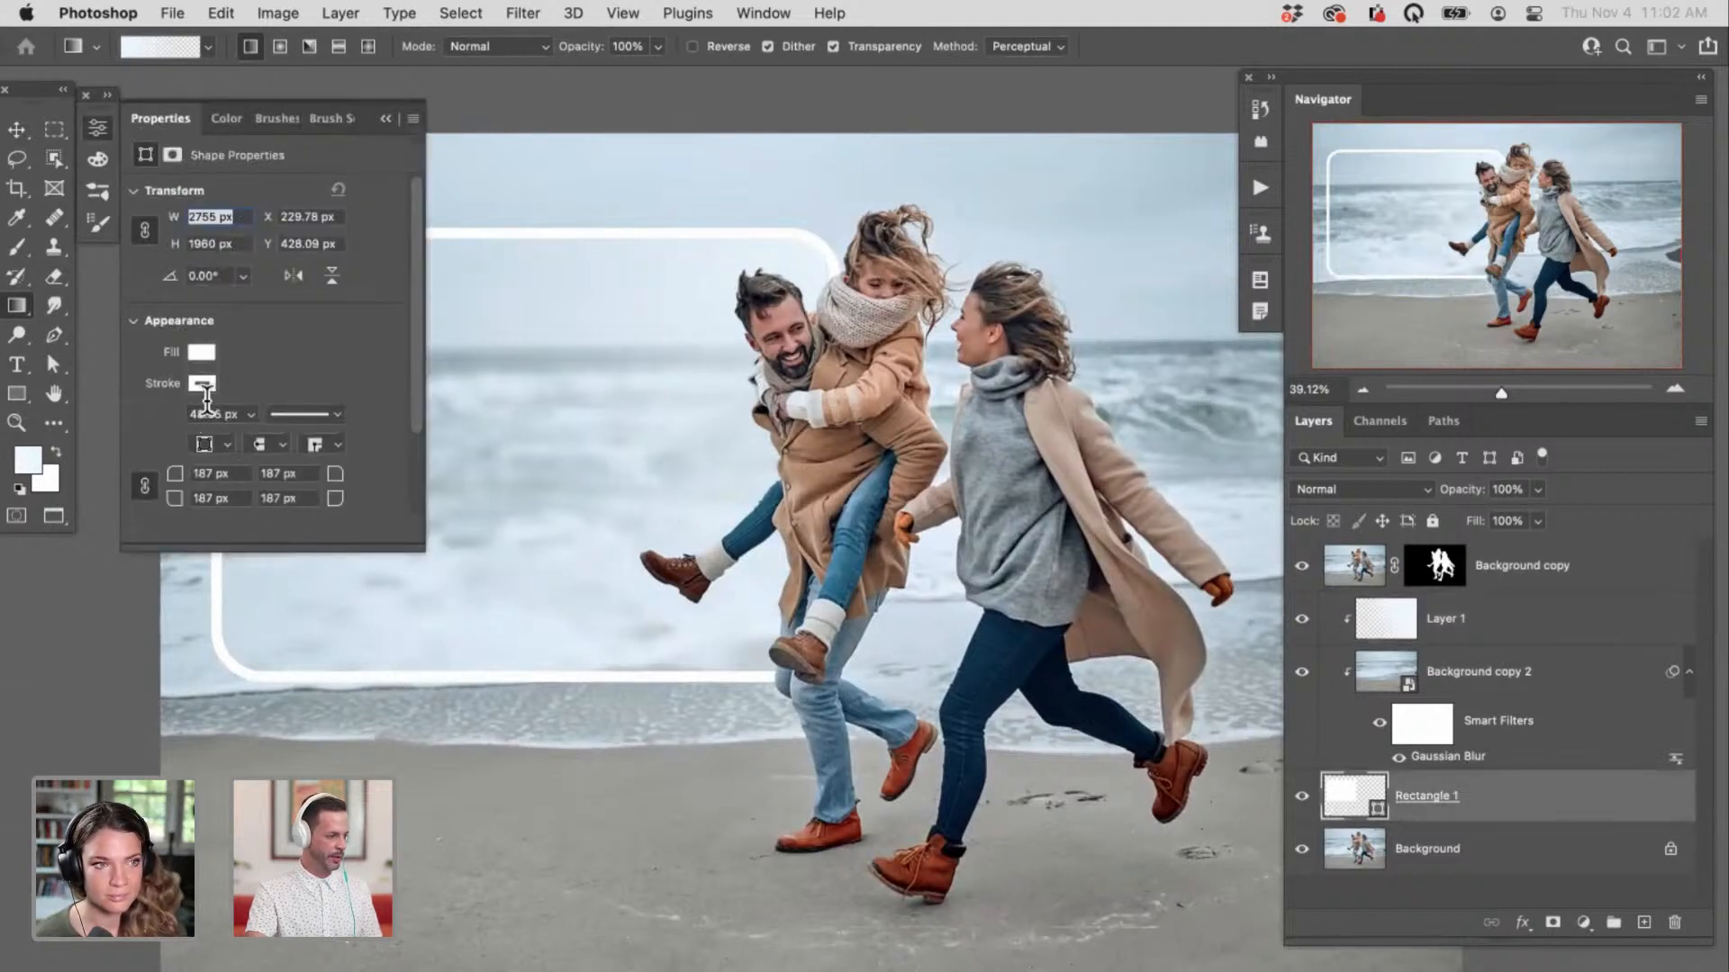
left_click_drag(244, 440, 241, 435)
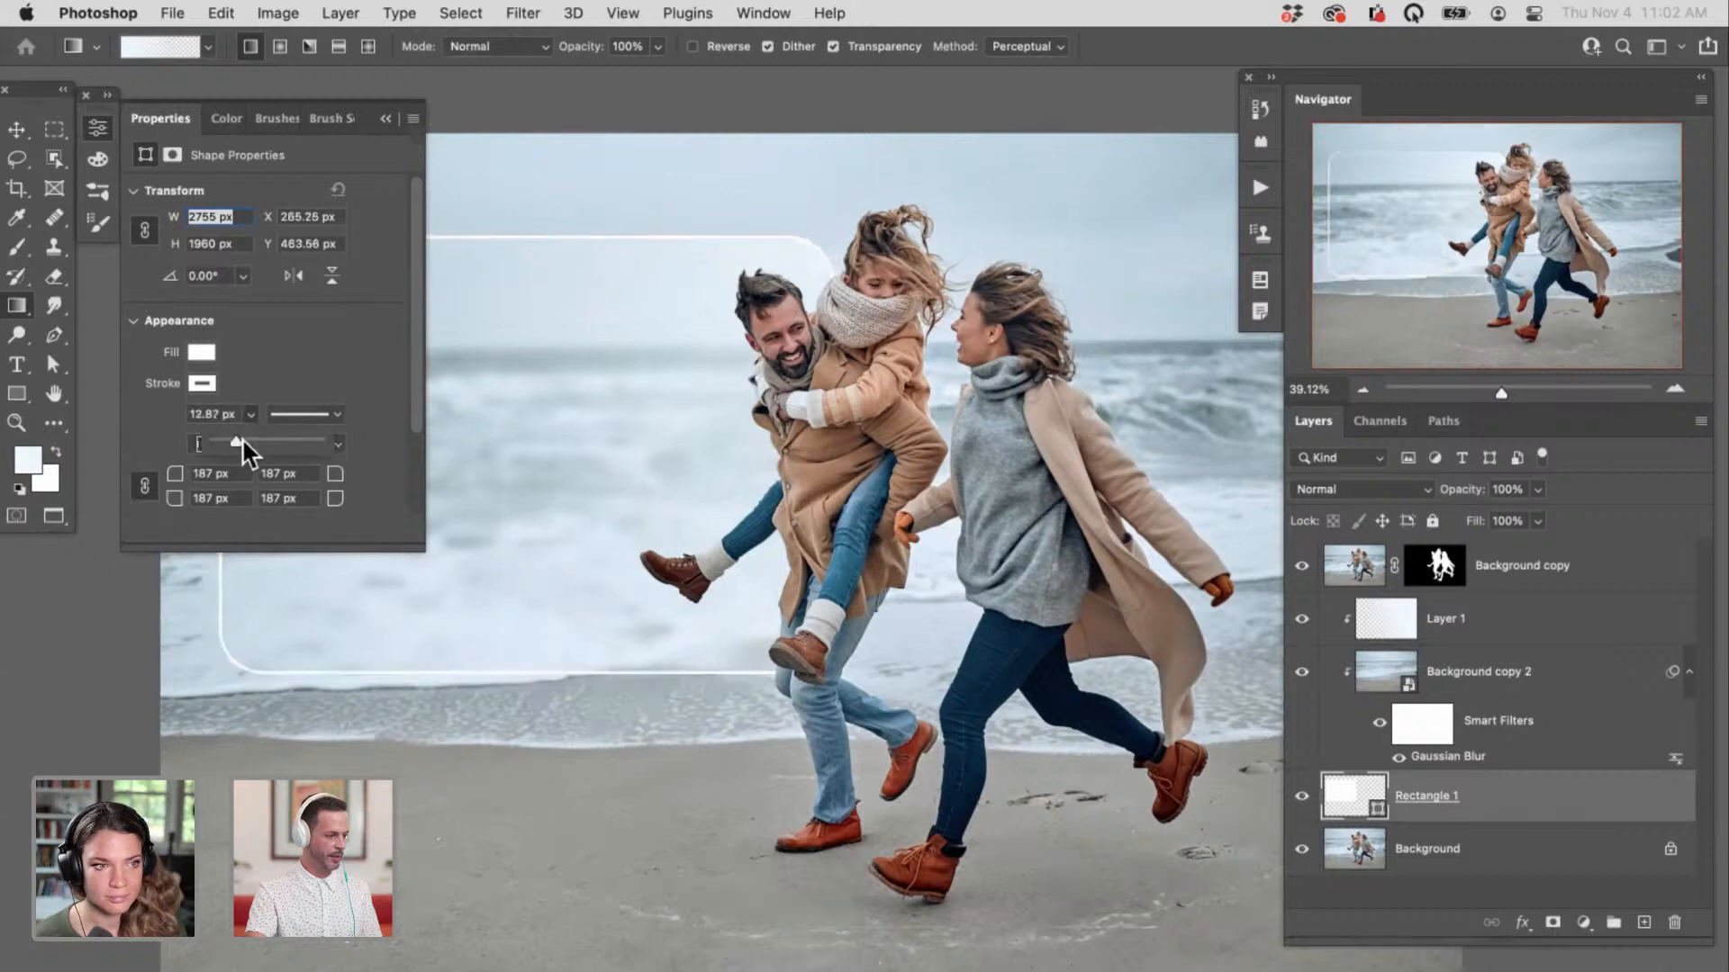
left_click(100, 128)
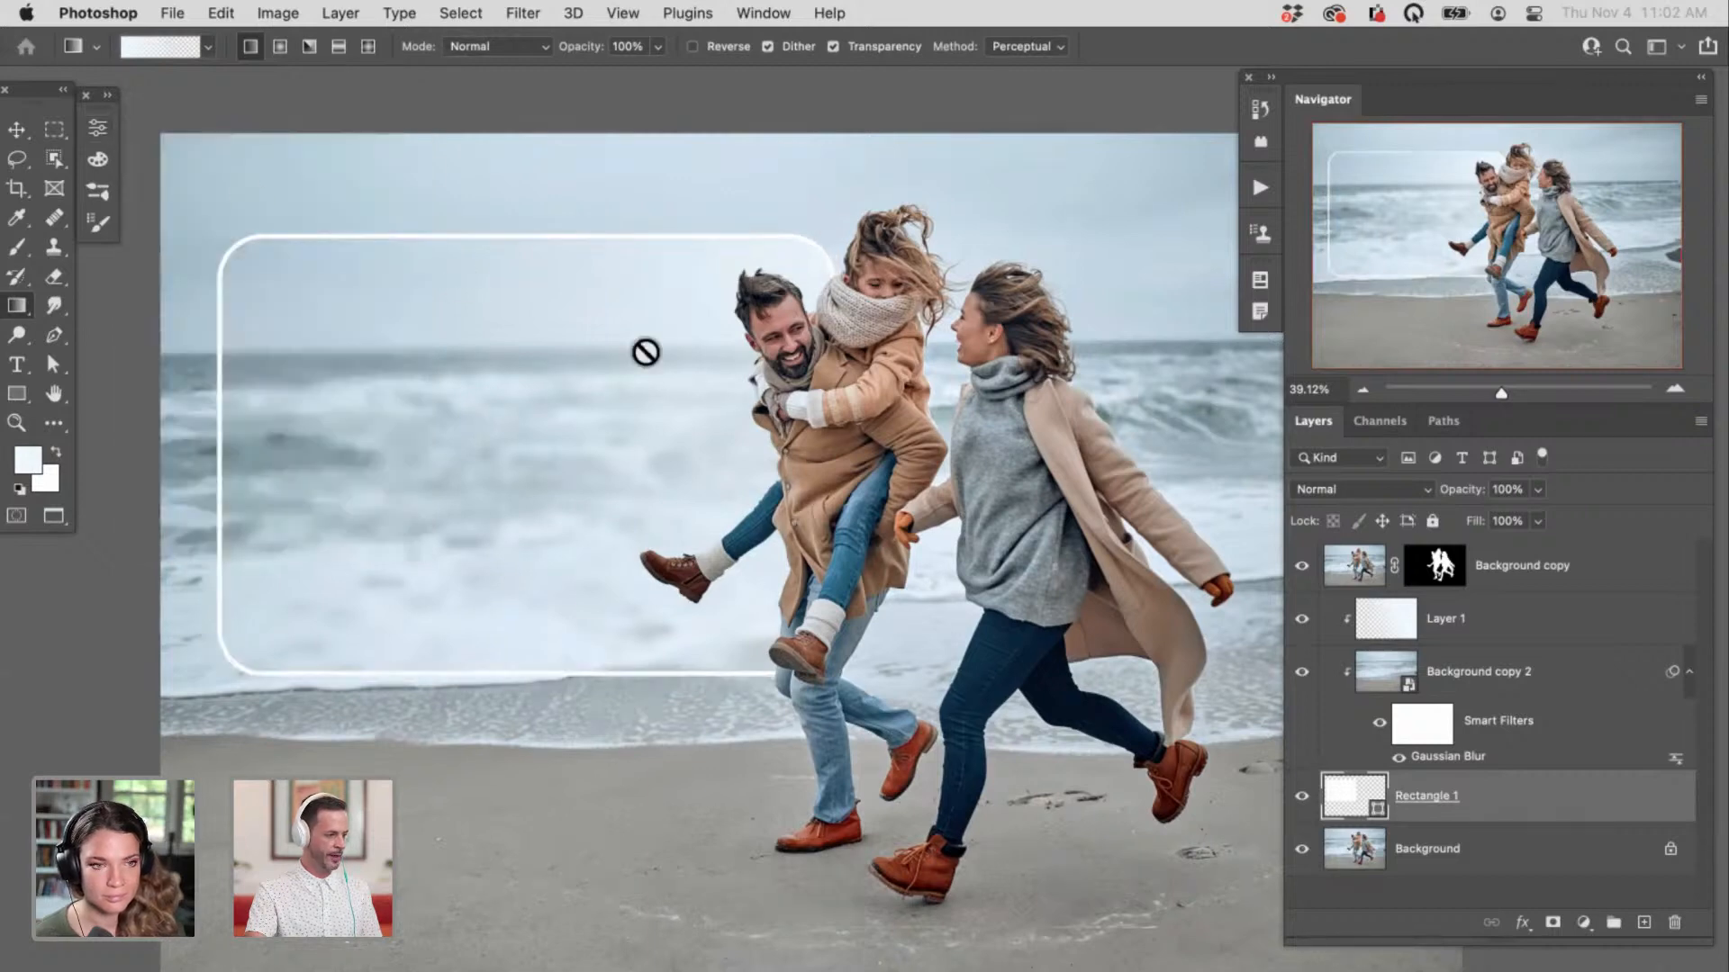
Step: Save the composite as AdobeStock_314444197.psd in Photoshop format in the Sample Images folder
key("super+s")
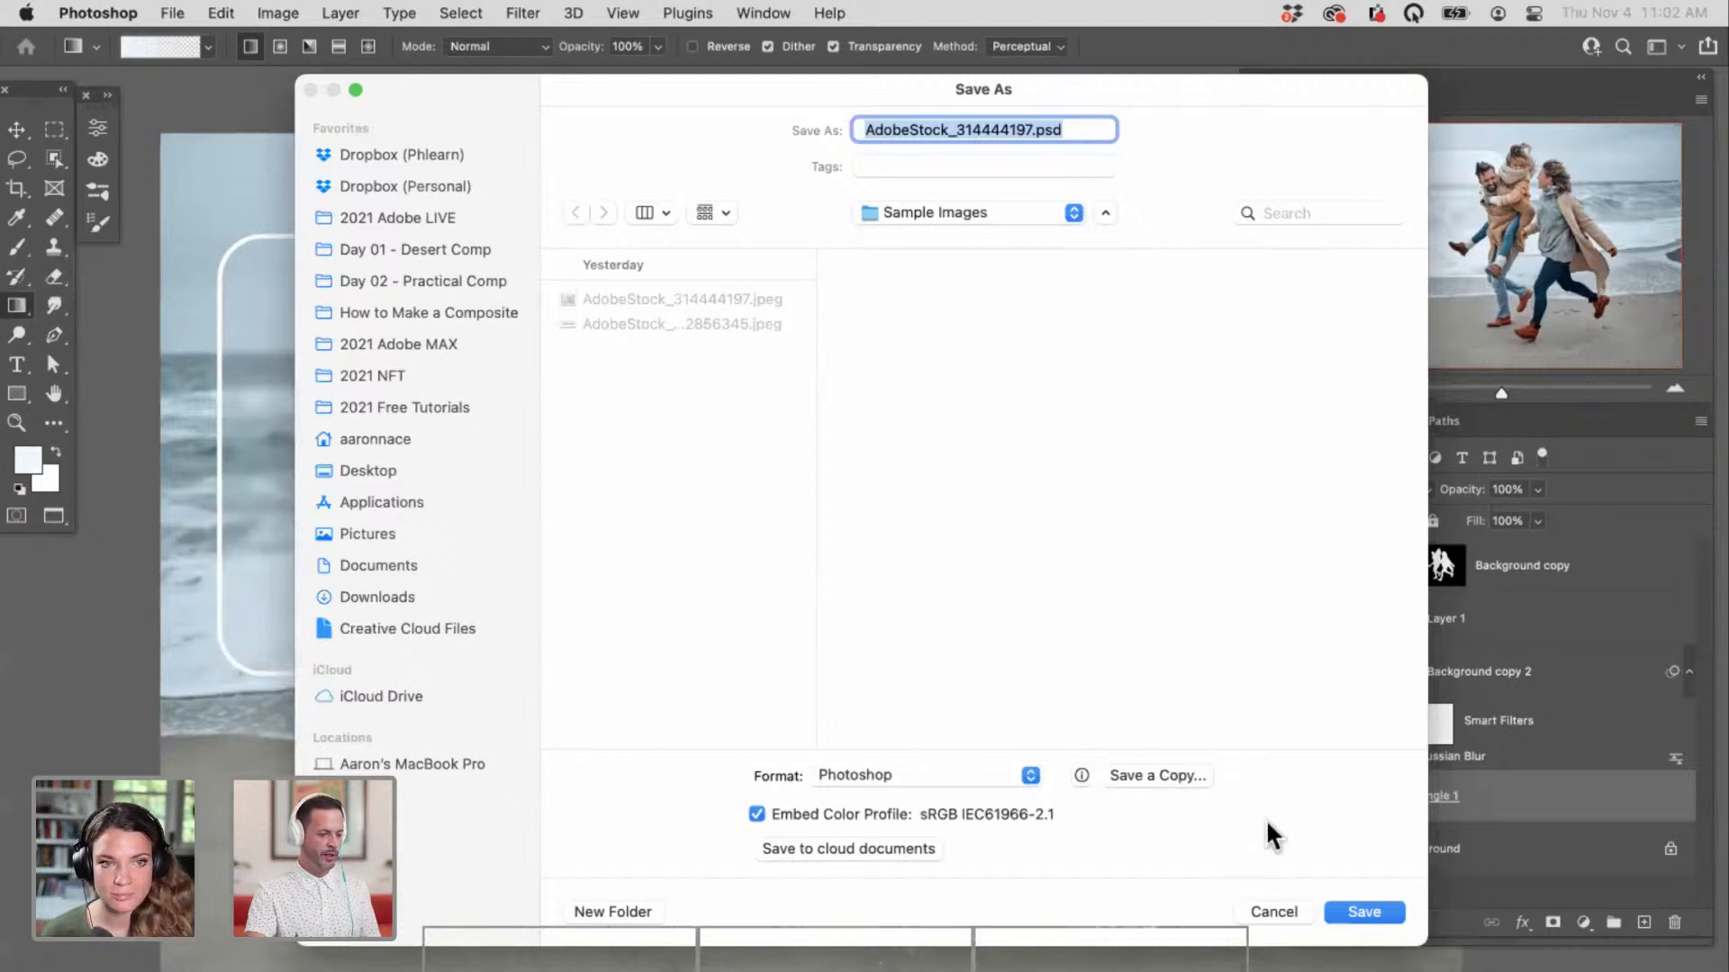
left_click(1350, 909)
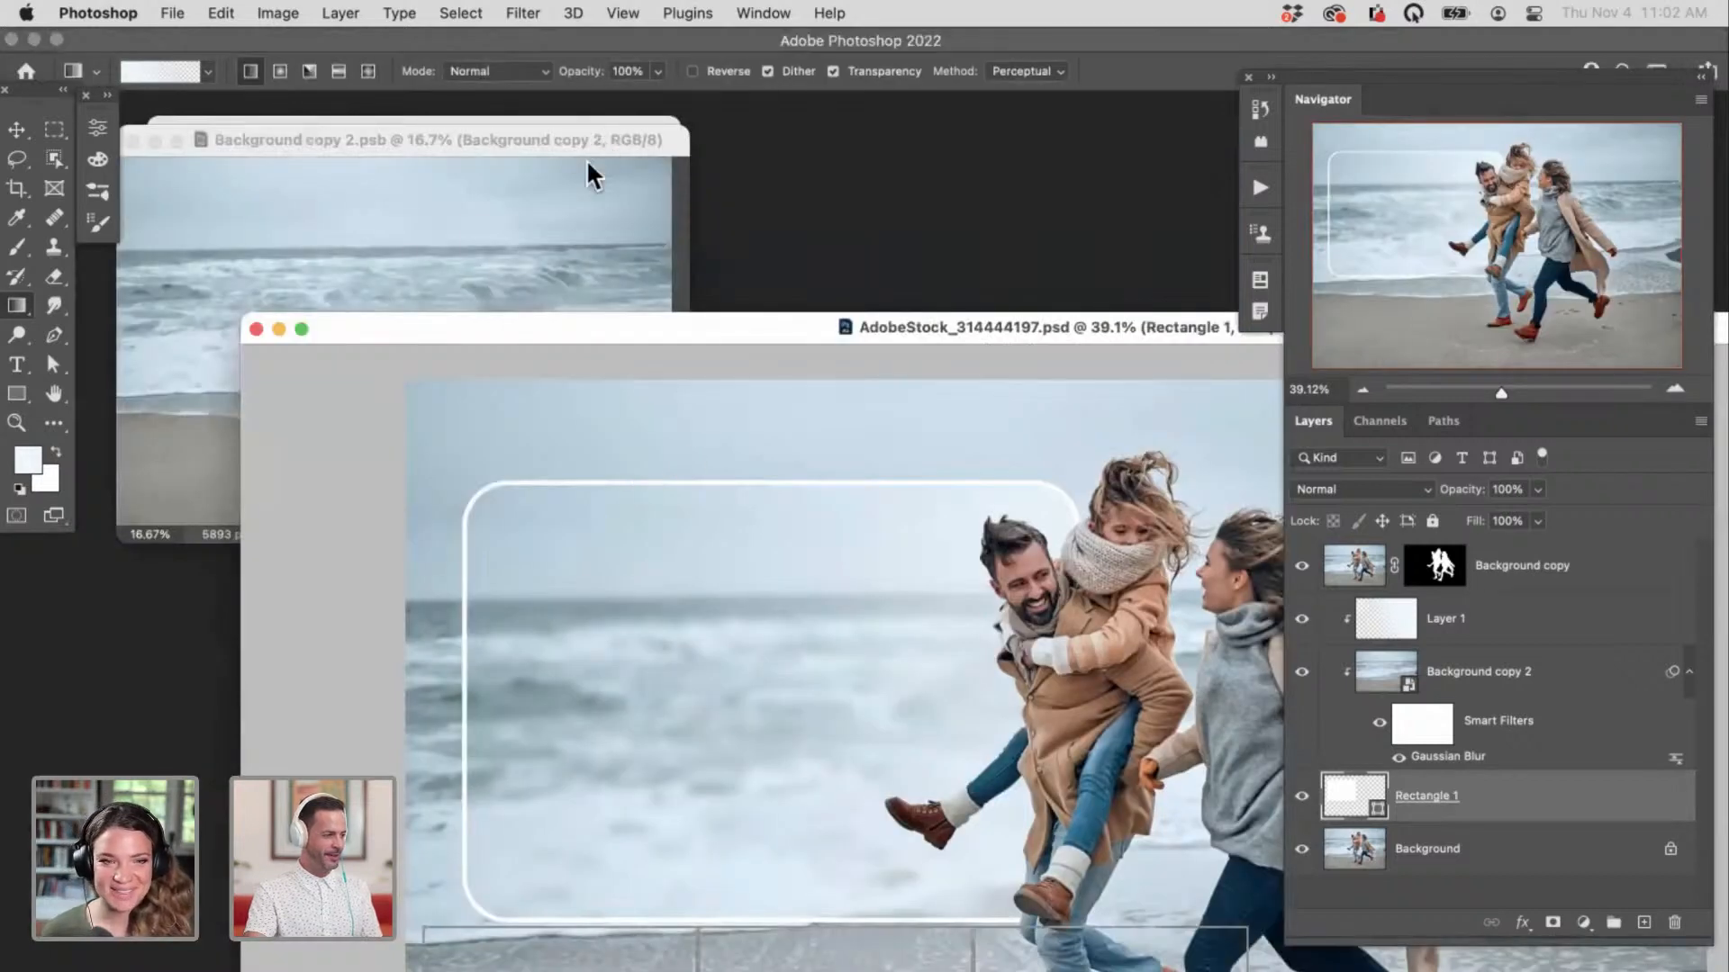
Step: Bring the lettering from AdobeStock_422856345.jpeg into the composite as a clipped layer above Layer 1, and show the composite full screen
left_click(586, 159)
left_click(586, 127)
key("v")
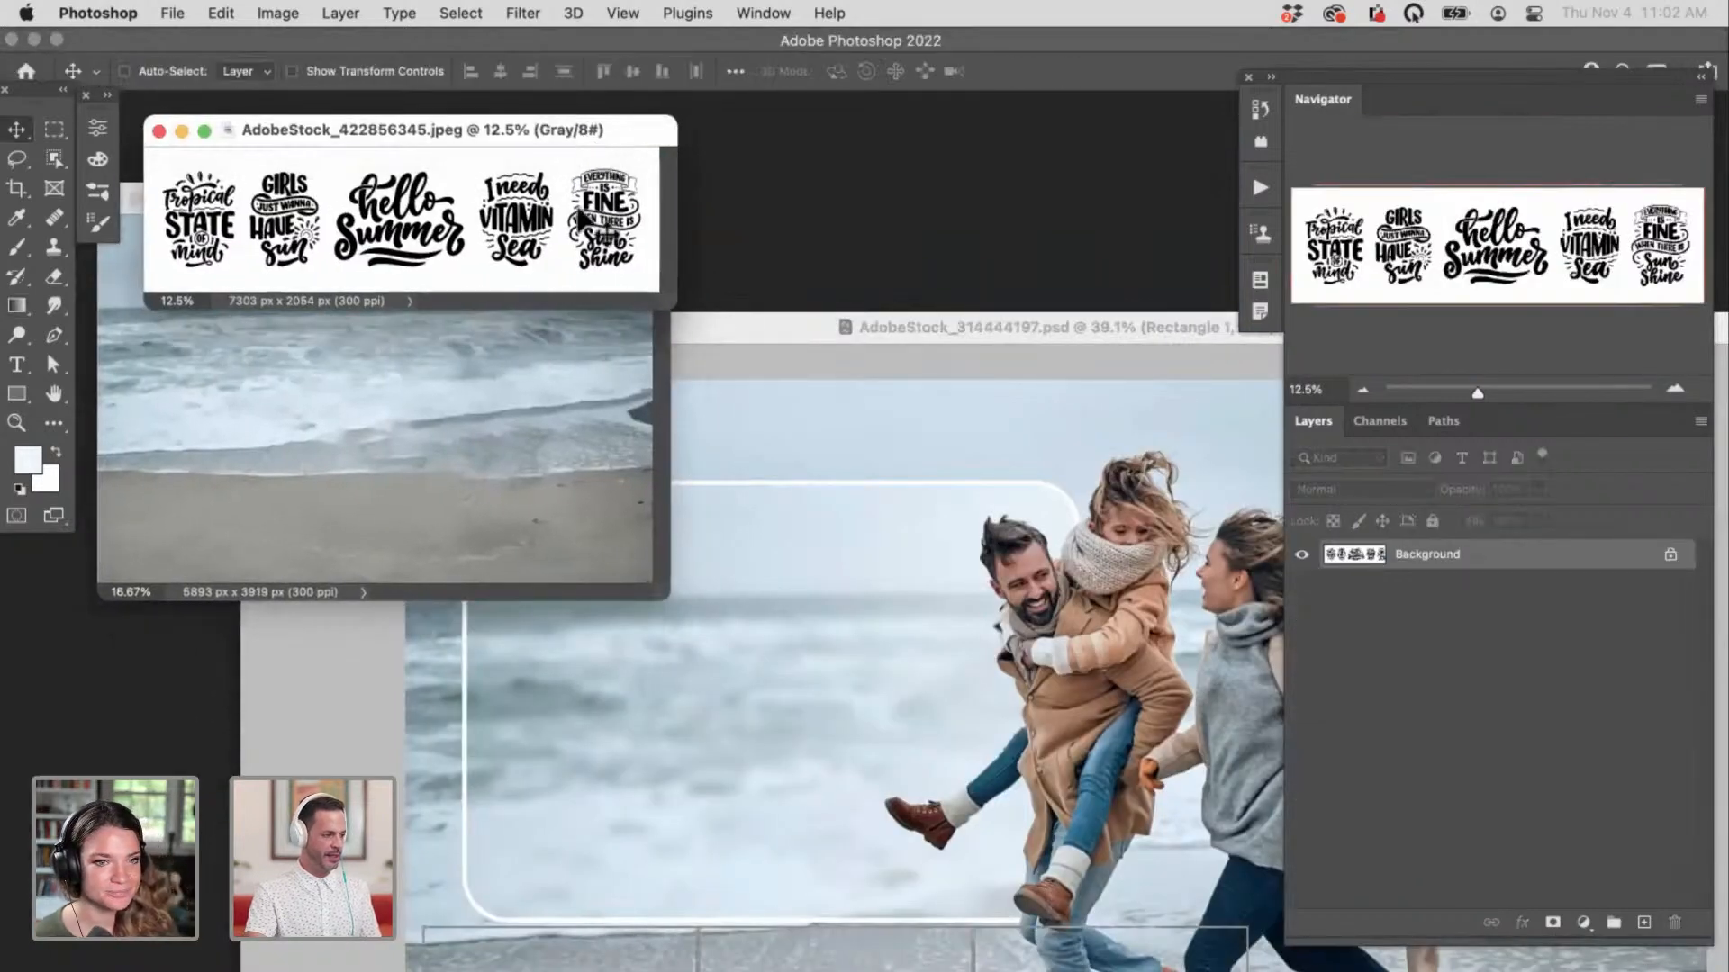
left_click_drag(837, 549, 779, 509)
key("super+bracketright")
key("f")
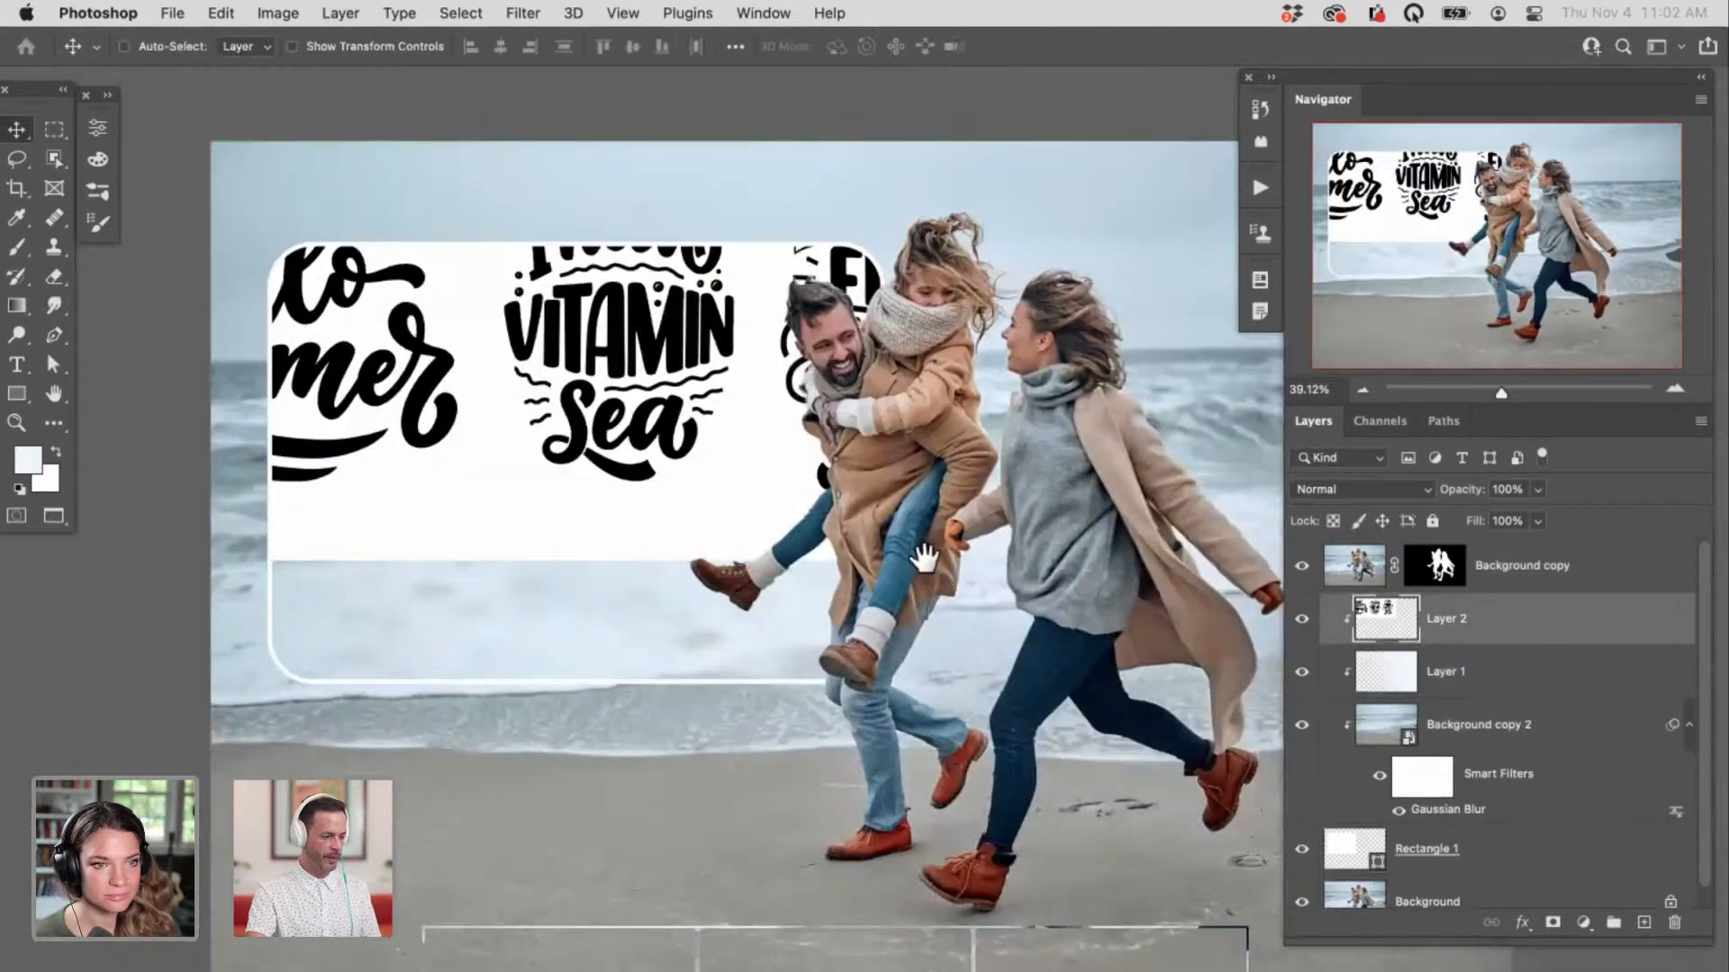
Step: Position the "I need Vitamin Sea" lettering inside the frame and invert Layer 2 to white lettering on black
scroll(811, 504, "down", 1)
left_click_drag(806, 495, 747, 620)
key("super+i")
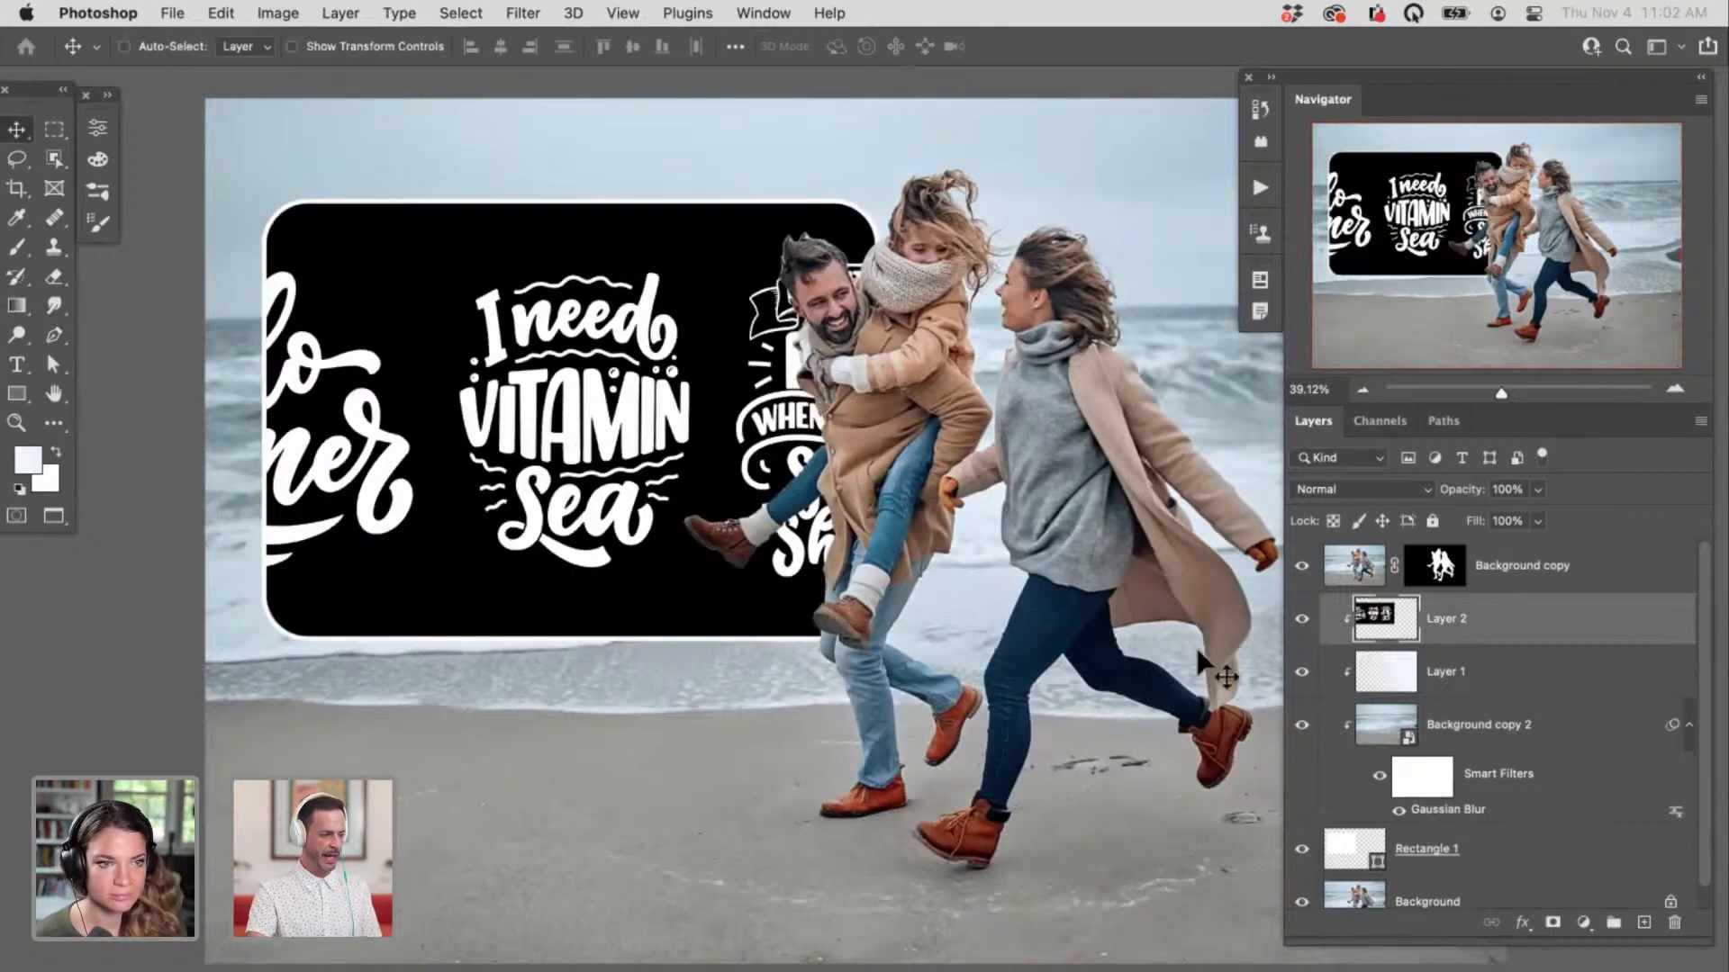
left_click(783, 597, "super")
left_click_drag(751, 597, 787, 723)
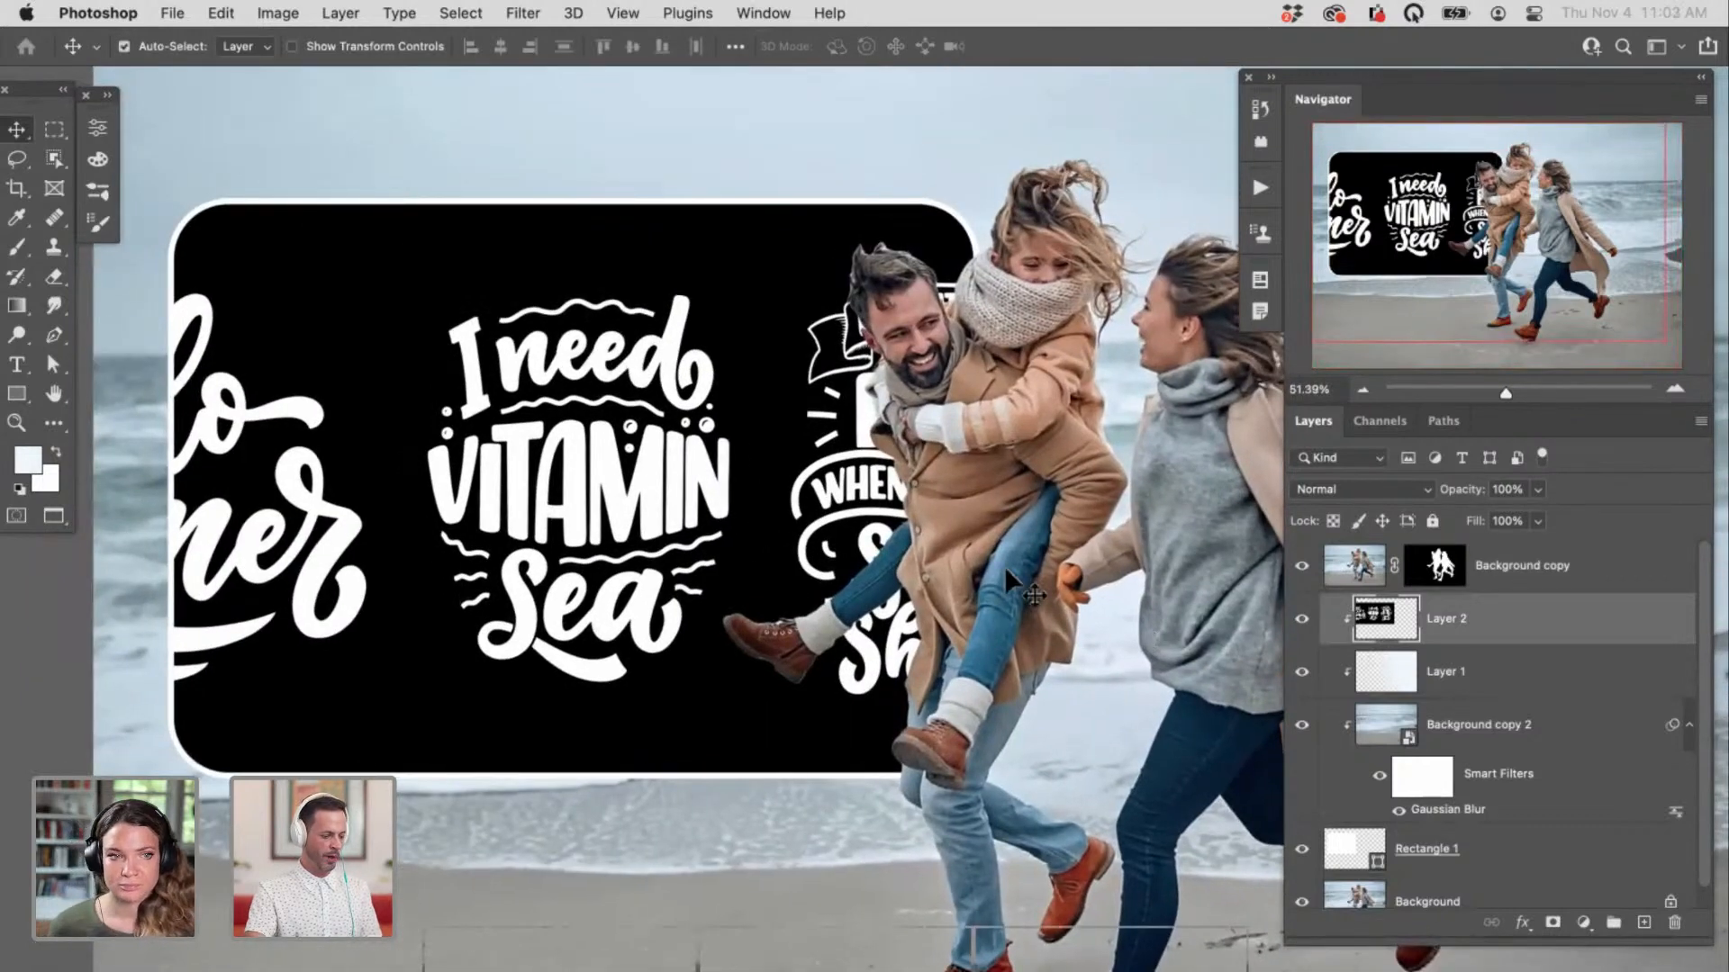
Step: Compare Layer 2 with its colours inverted and restored, and set its blend mode to Screen
key("super+i")
key("super+i")
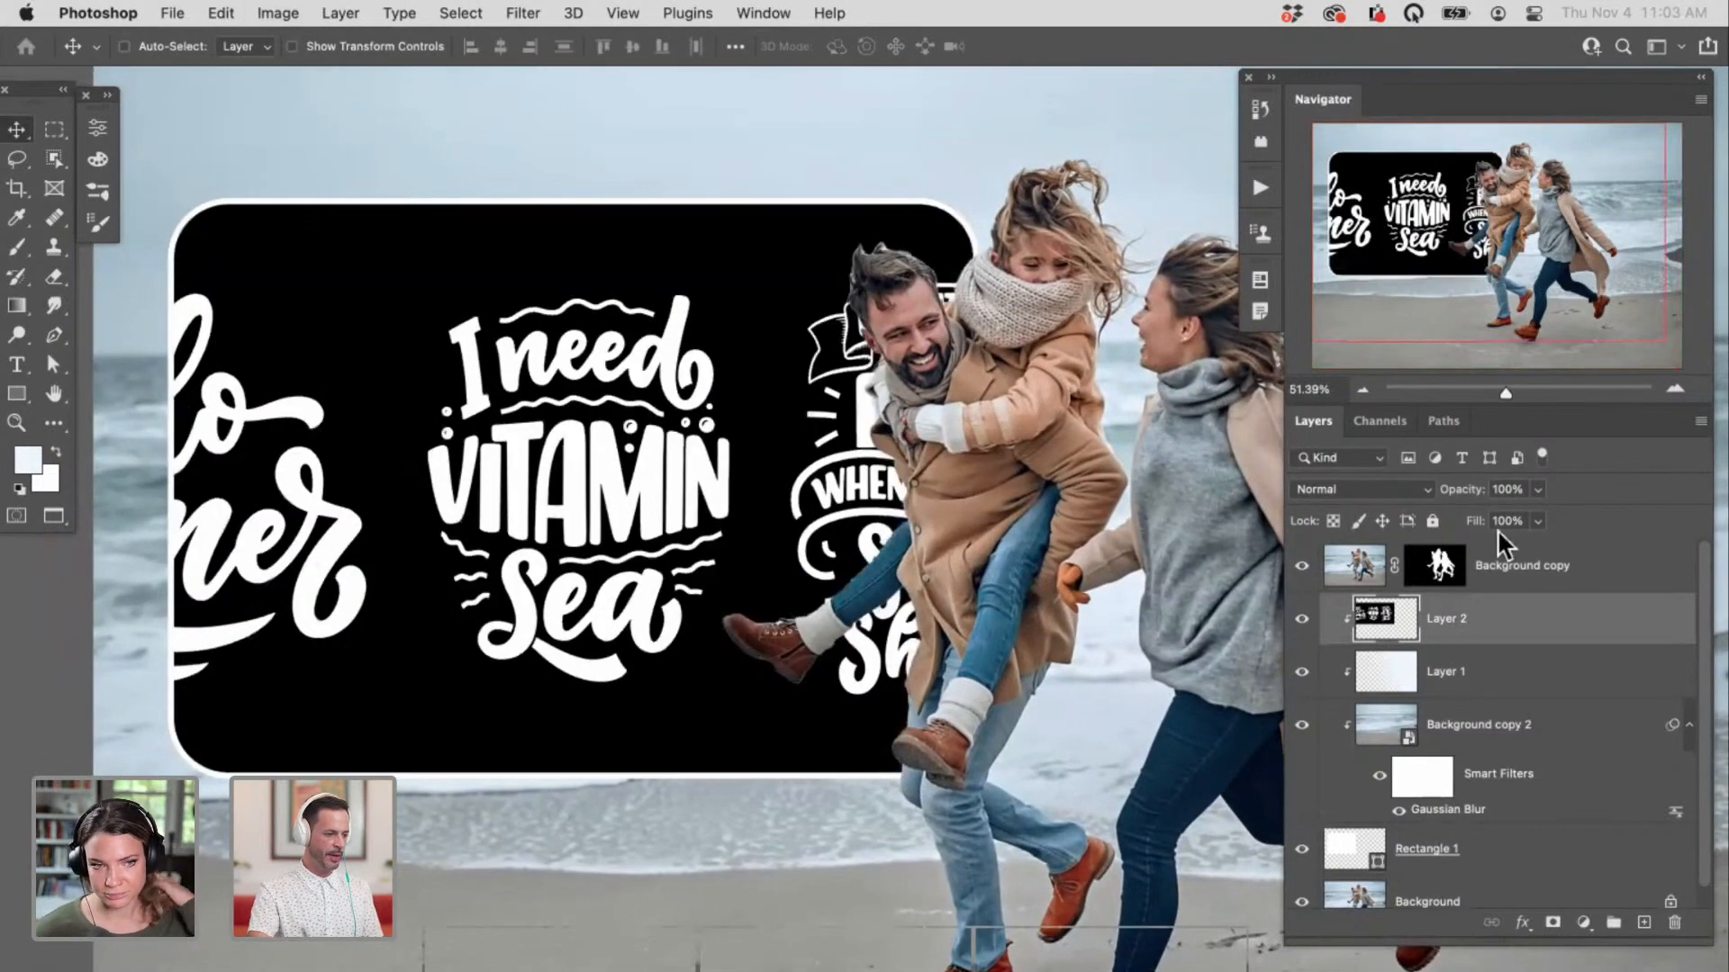
left_click(1329, 486)
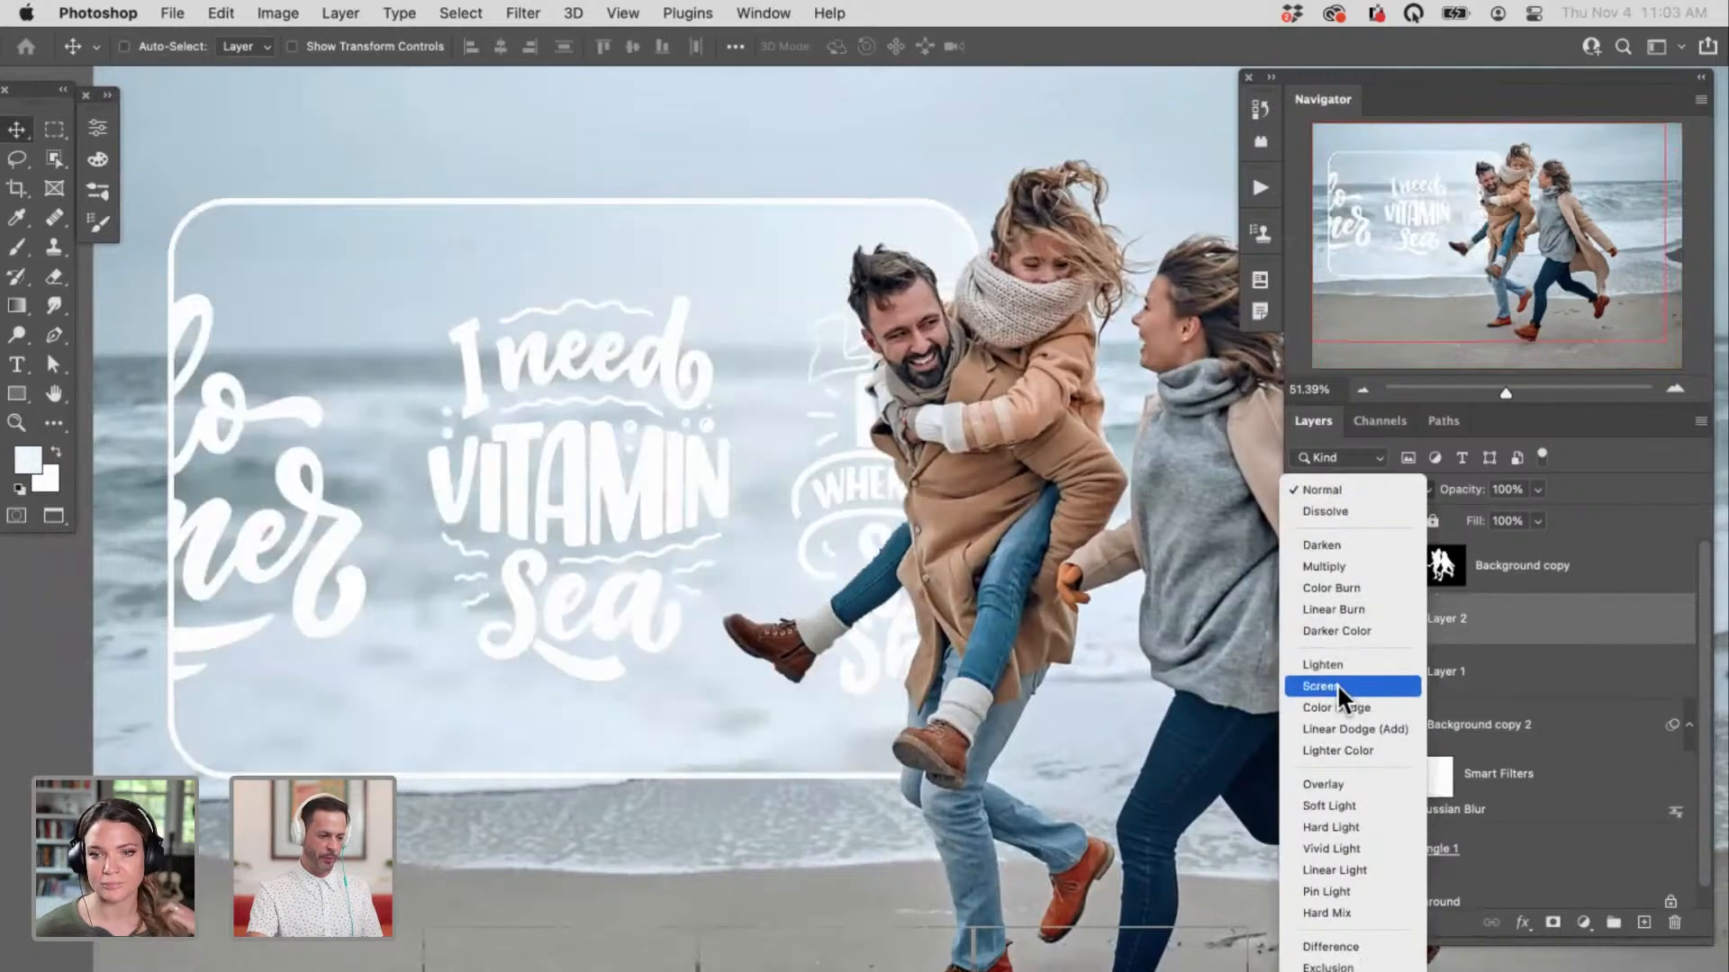
left_click(1336, 686)
Step: Scale Layer 2 to 124% and move it left so the "I need Vitamin Sea" lettering clears the man
key("super+t")
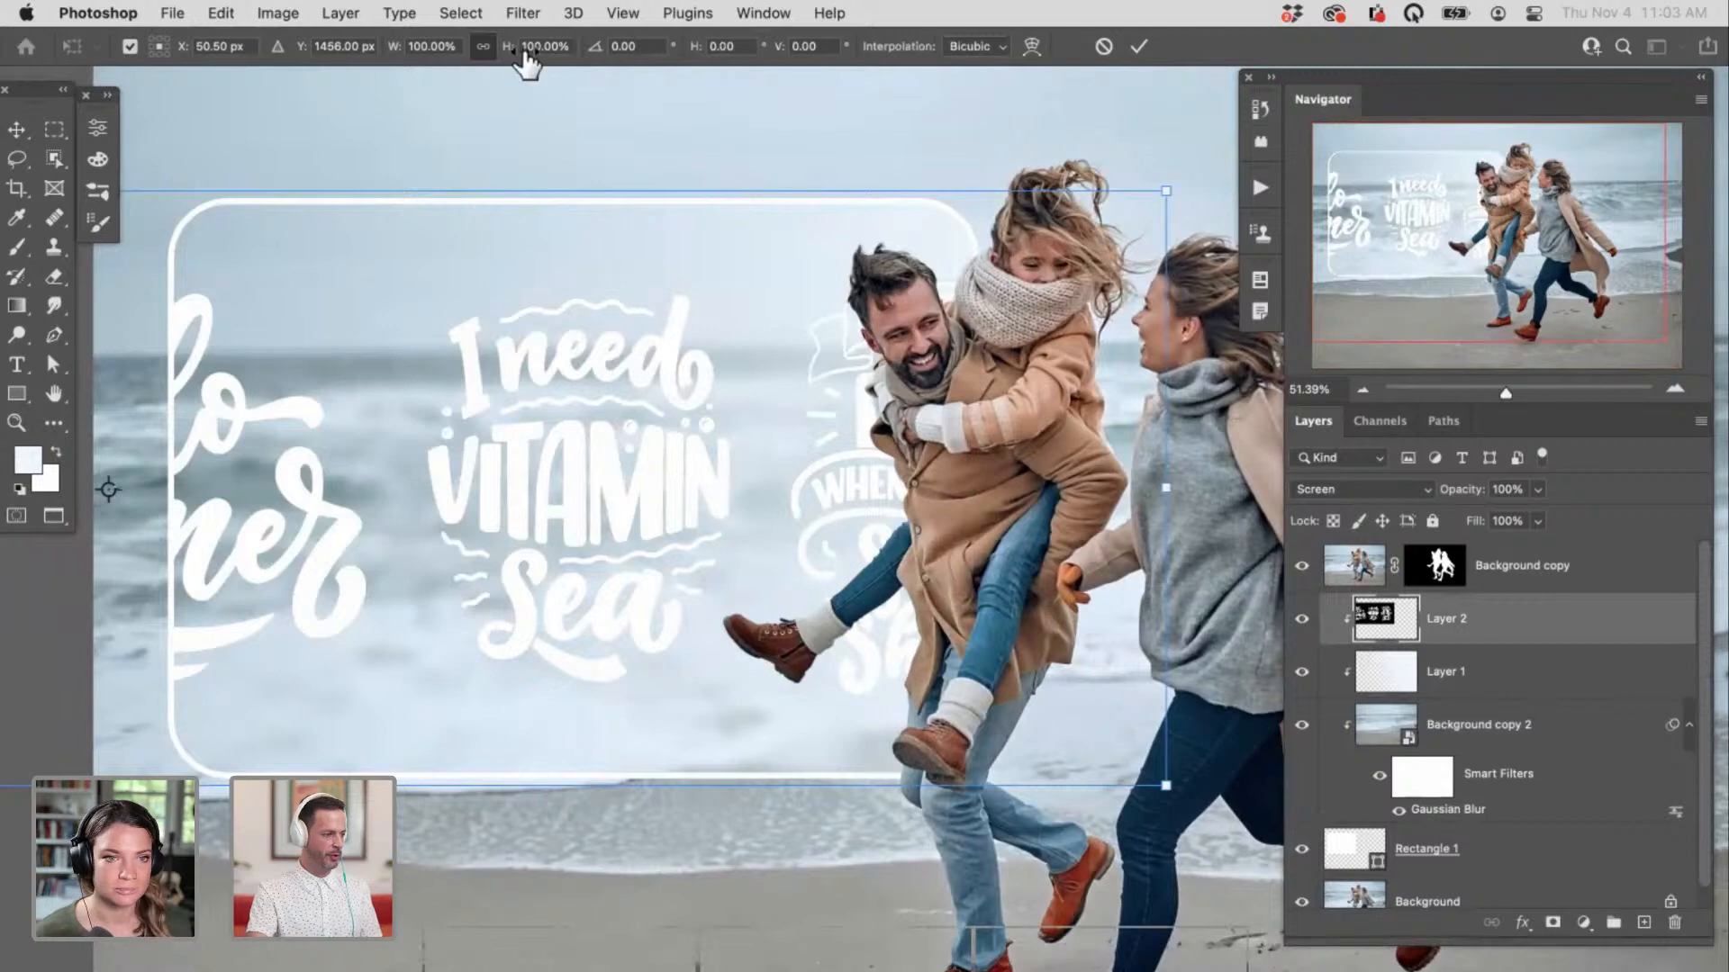
left_click_drag(514, 46, 687, 127)
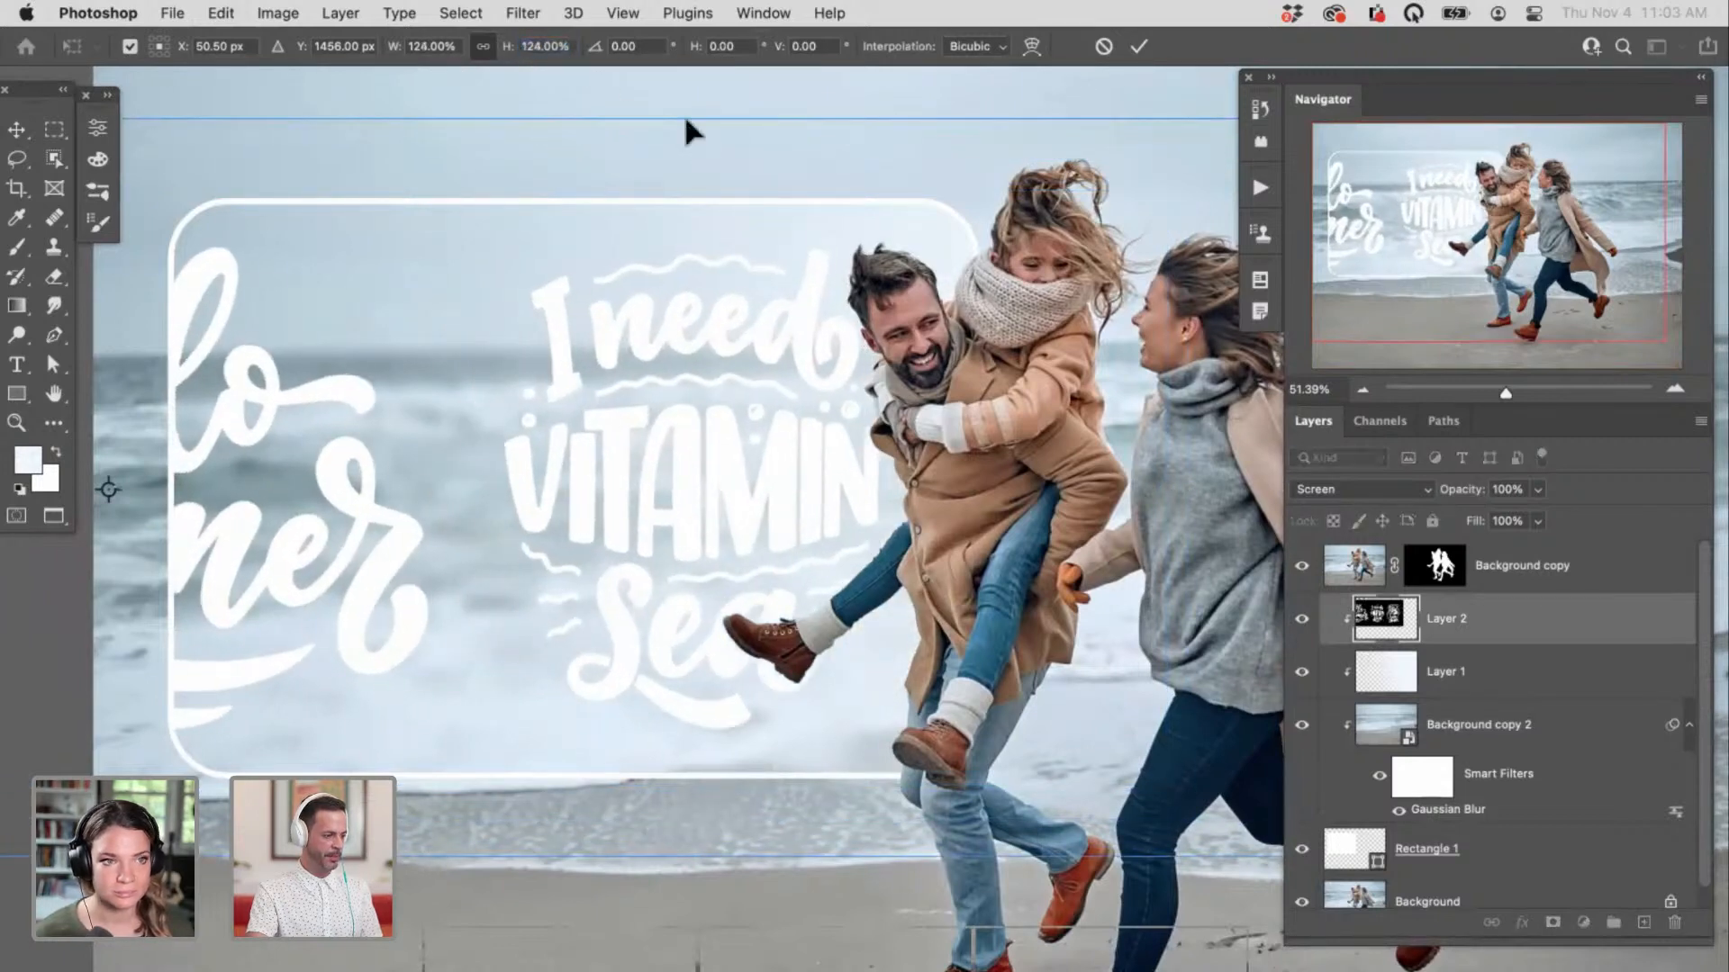
key("Return")
left_click_drag(909, 612, 756, 612)
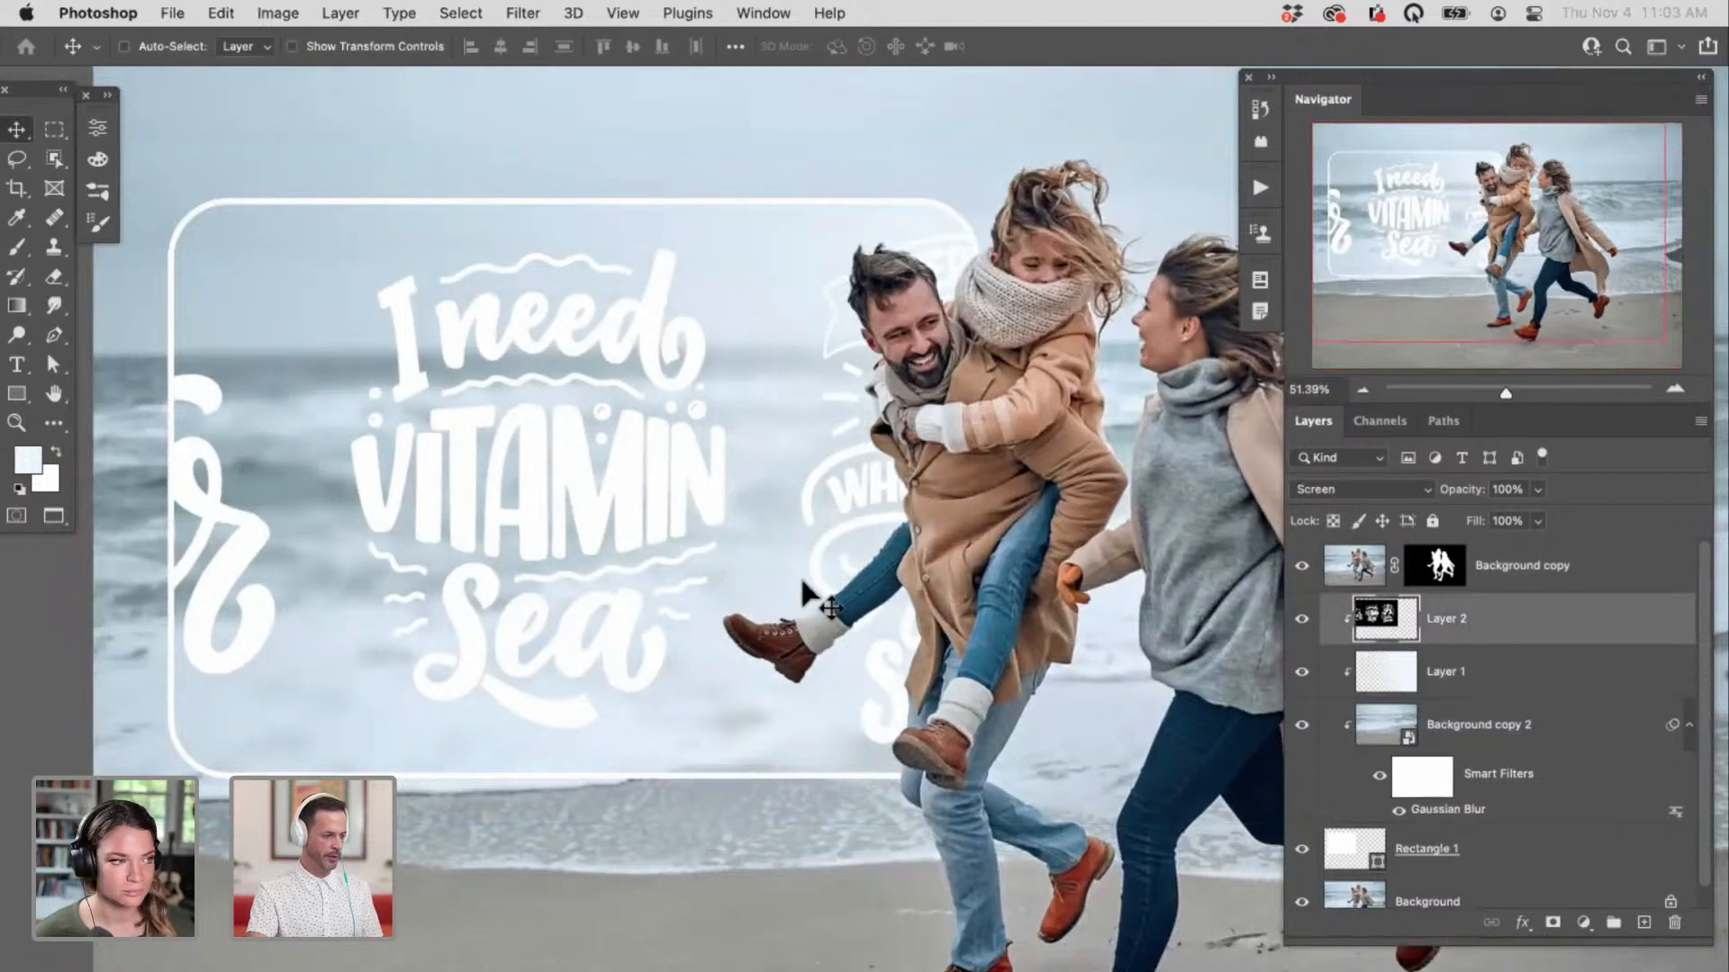
Step: Mask Layer 2 with a rectangular selection around "I need Vitamin Sea" so the neighbouring lettering is hidden
left_click(1551, 924)
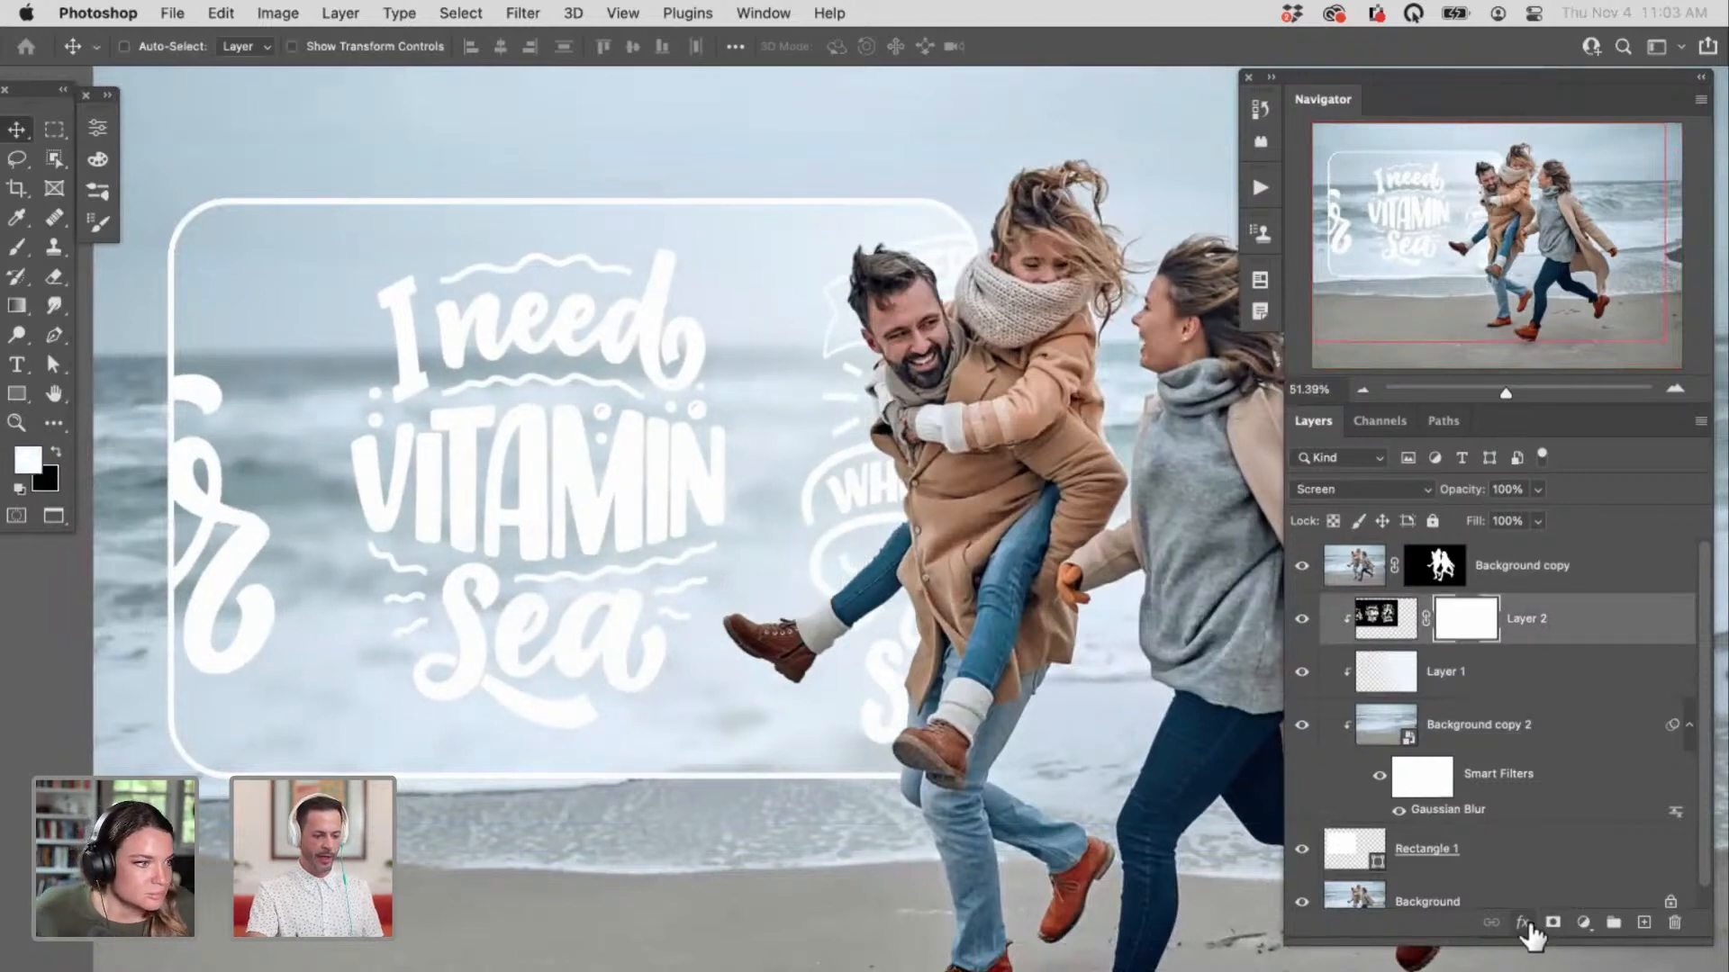
key("m")
left_click_drag(302, 188, 792, 852)
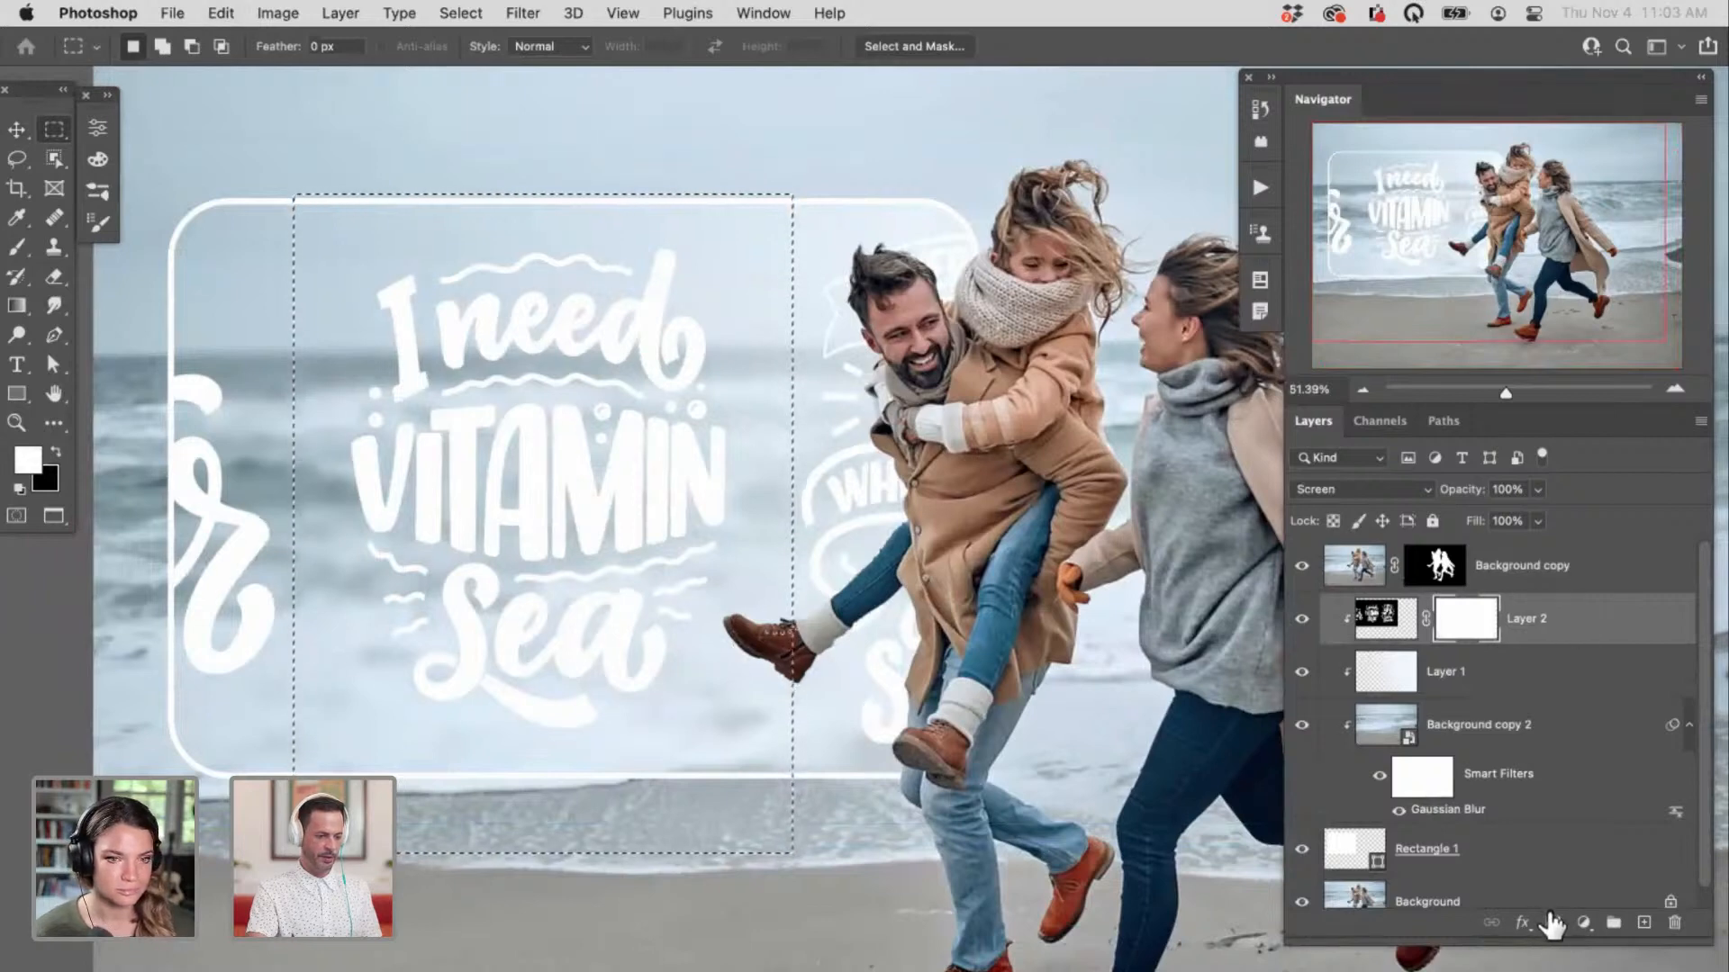
key("cmd+i")
key("cmd+d")
key("cmd+i")
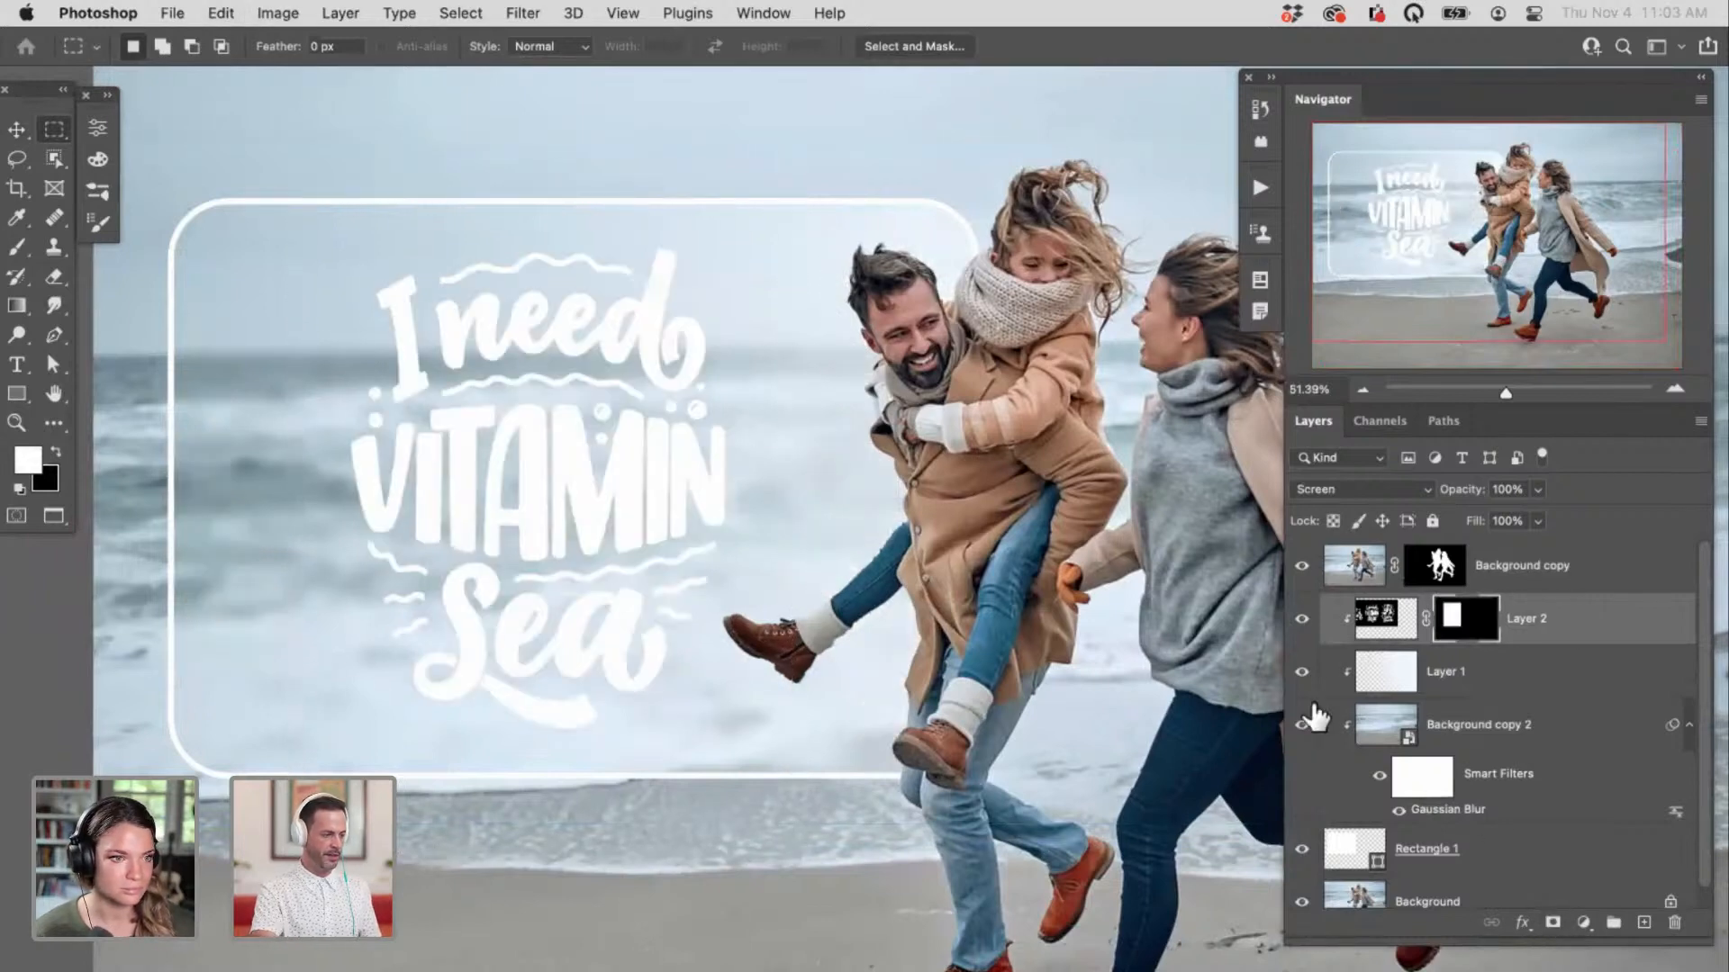
left_click_drag(829, 640, 852, 606)
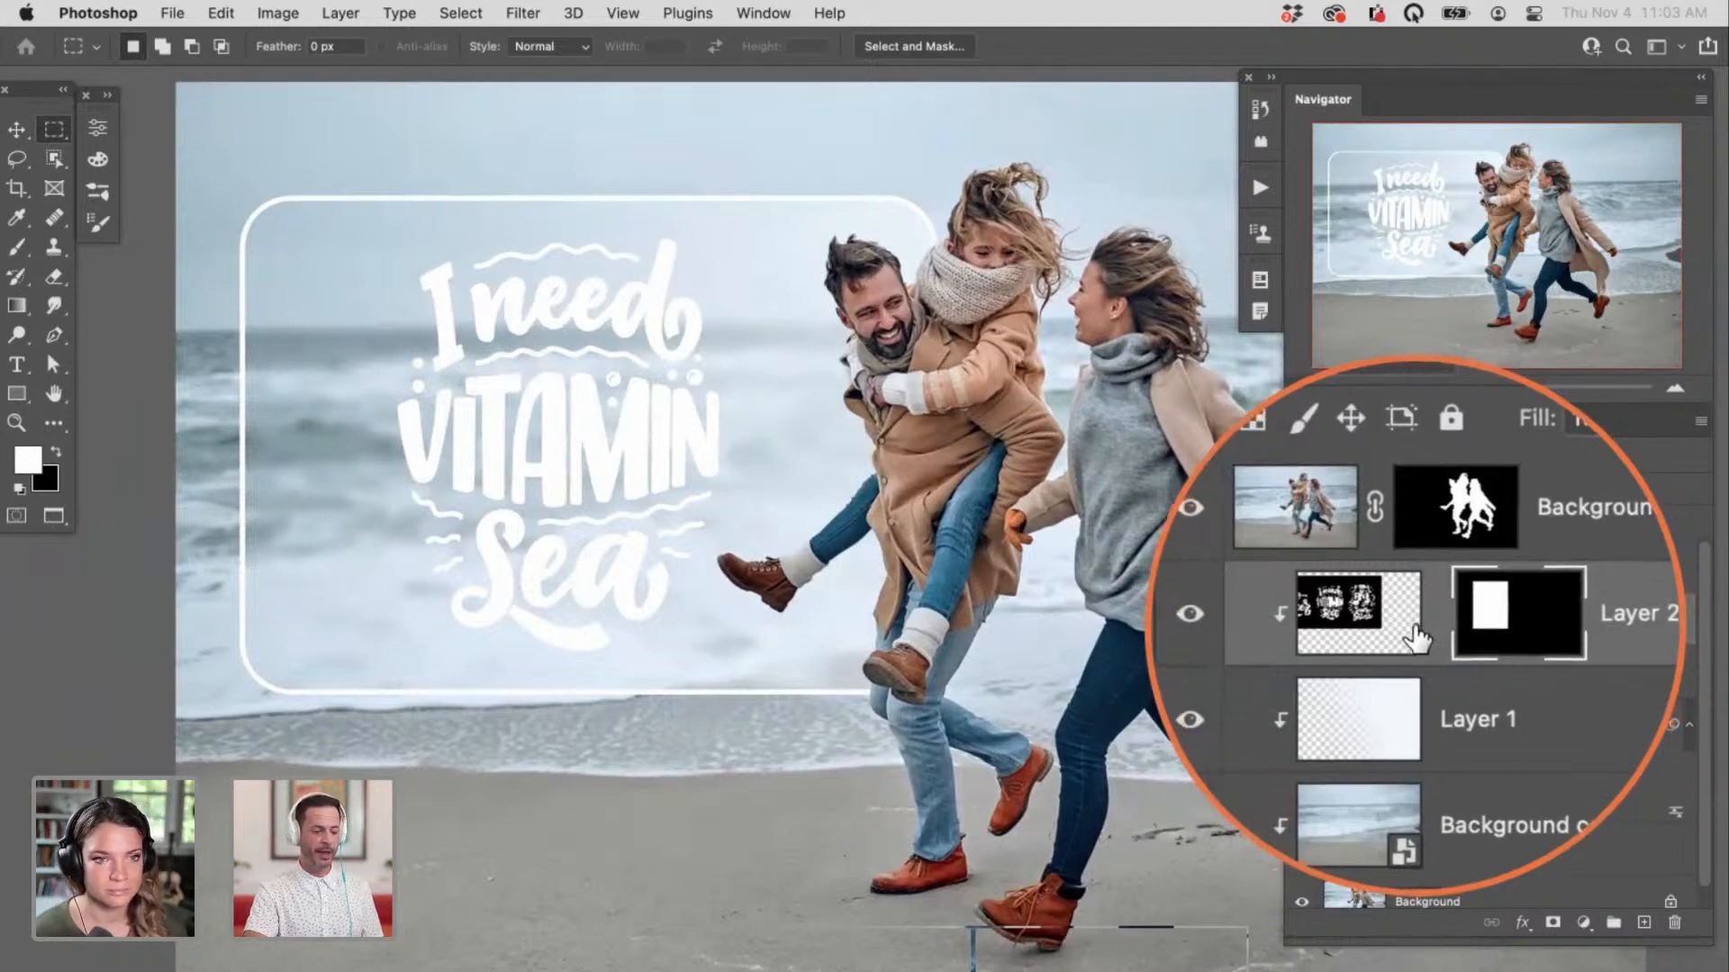
Step: Slide Layer 2's artwork behind its mask to preview the other letterings, ending on "Girls just wanna have sun" inside the frame
left_click(1395, 635)
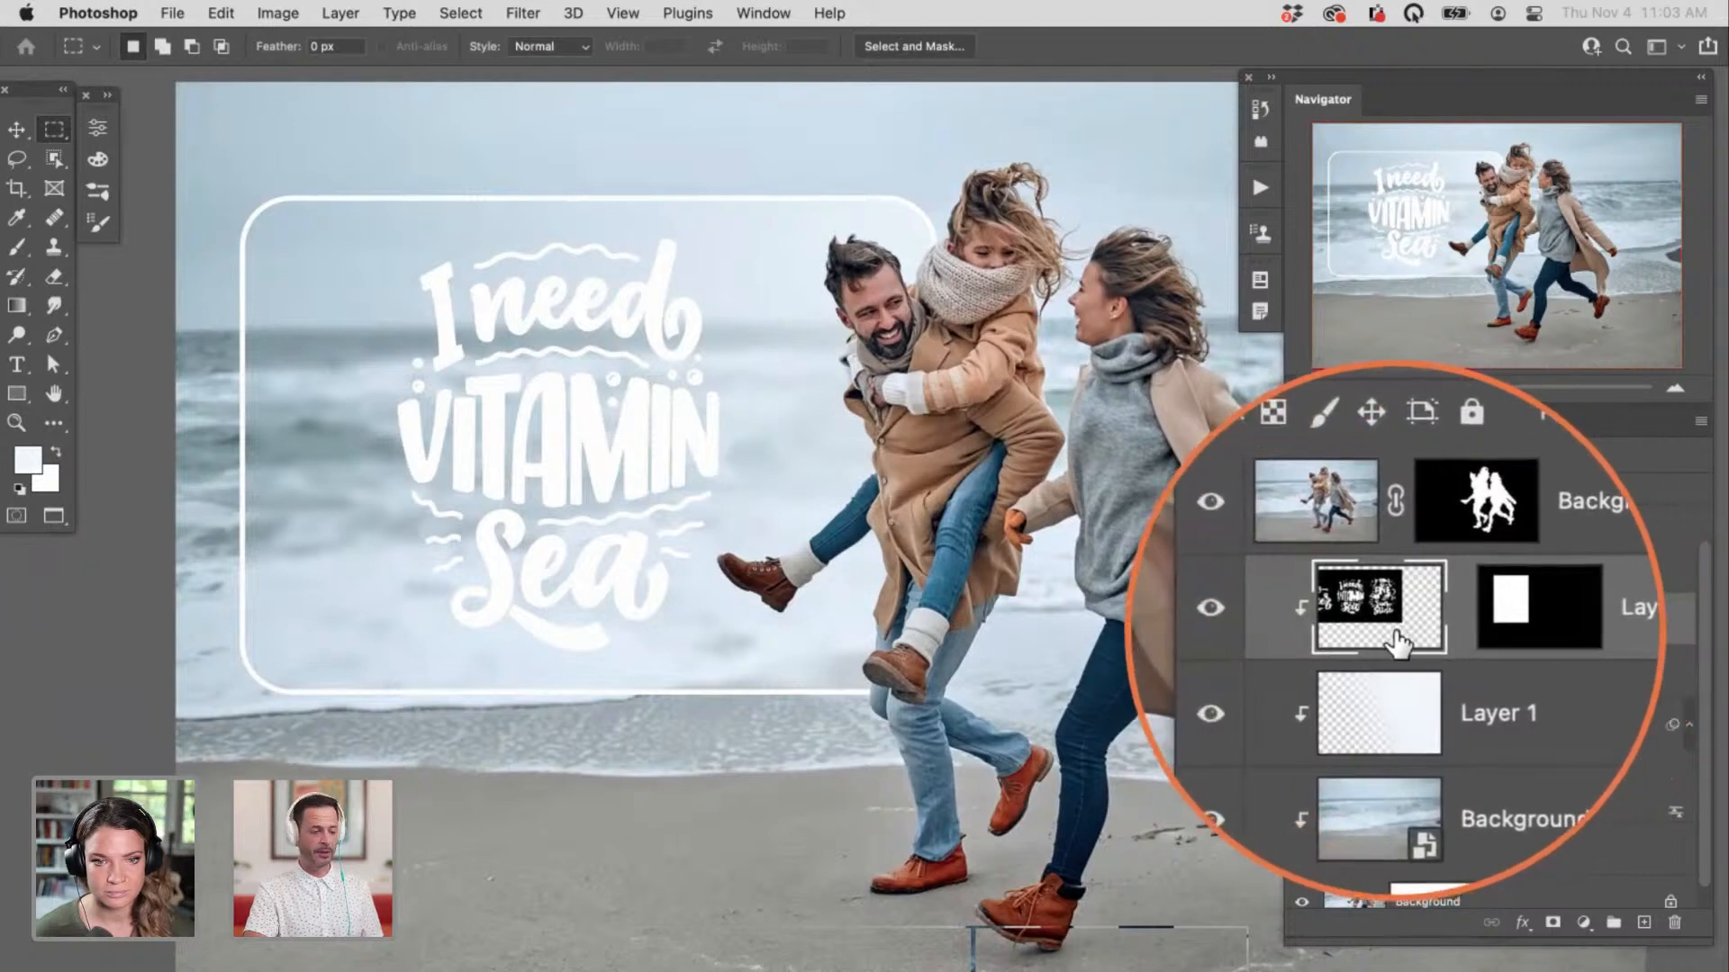
key("v")
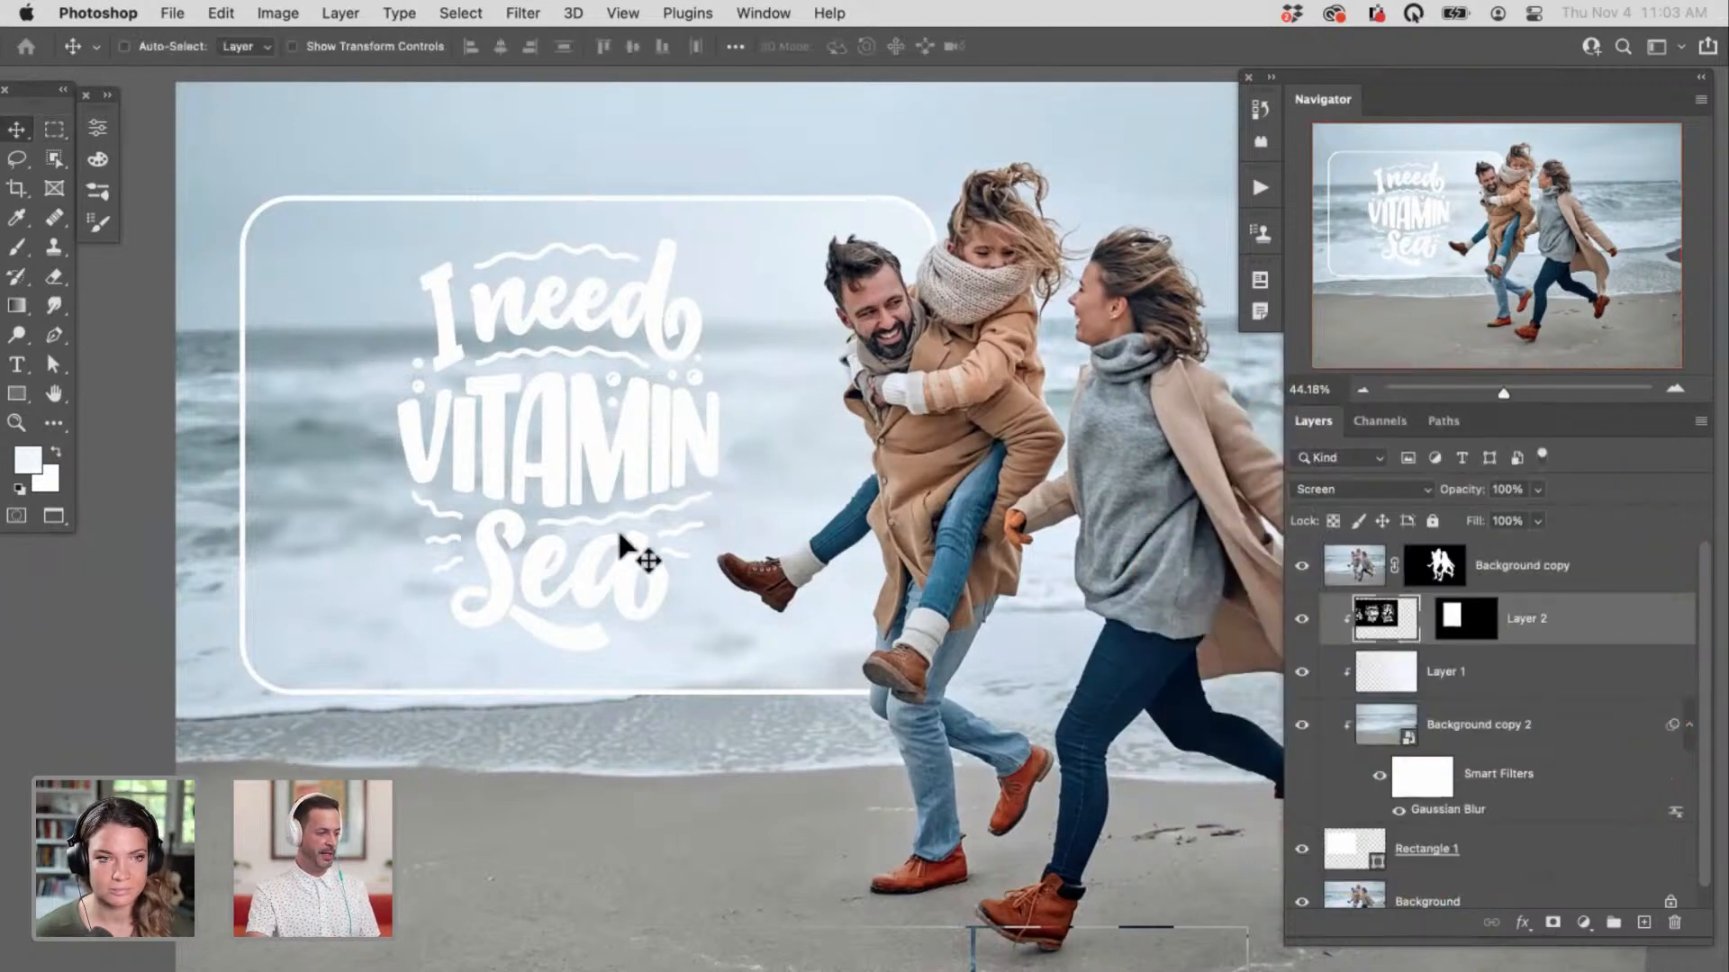
left_click_drag(616, 635, 152, 635)
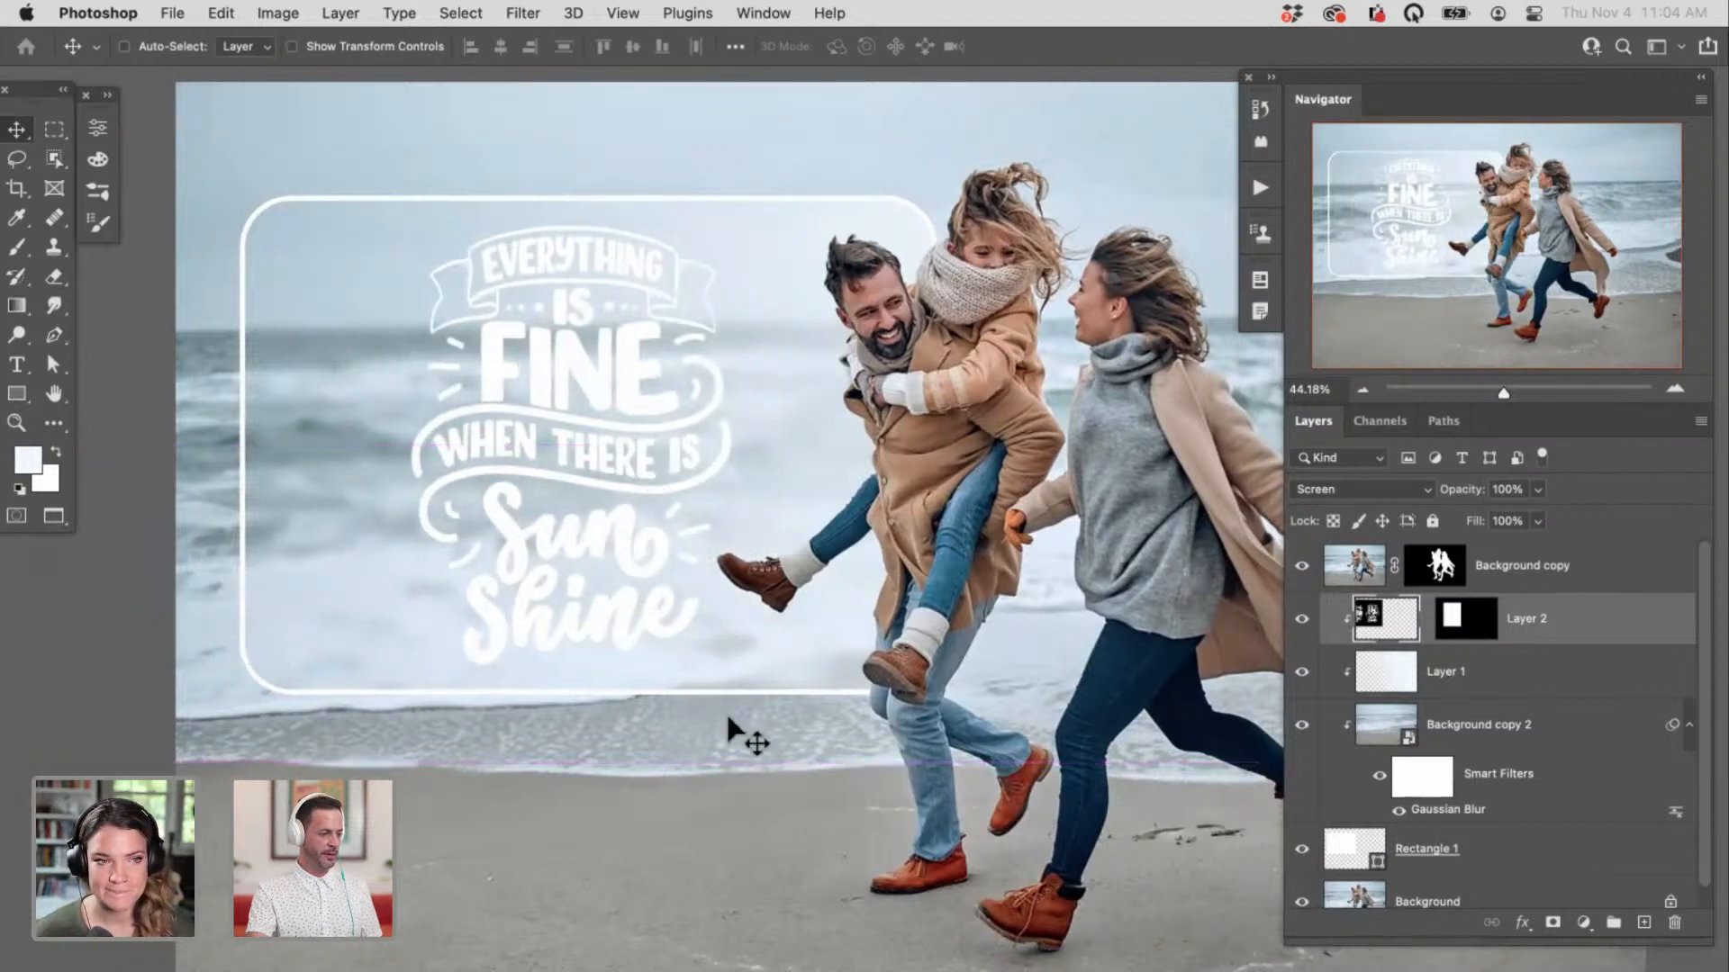
left_click_drag(655, 722, 969, 681)
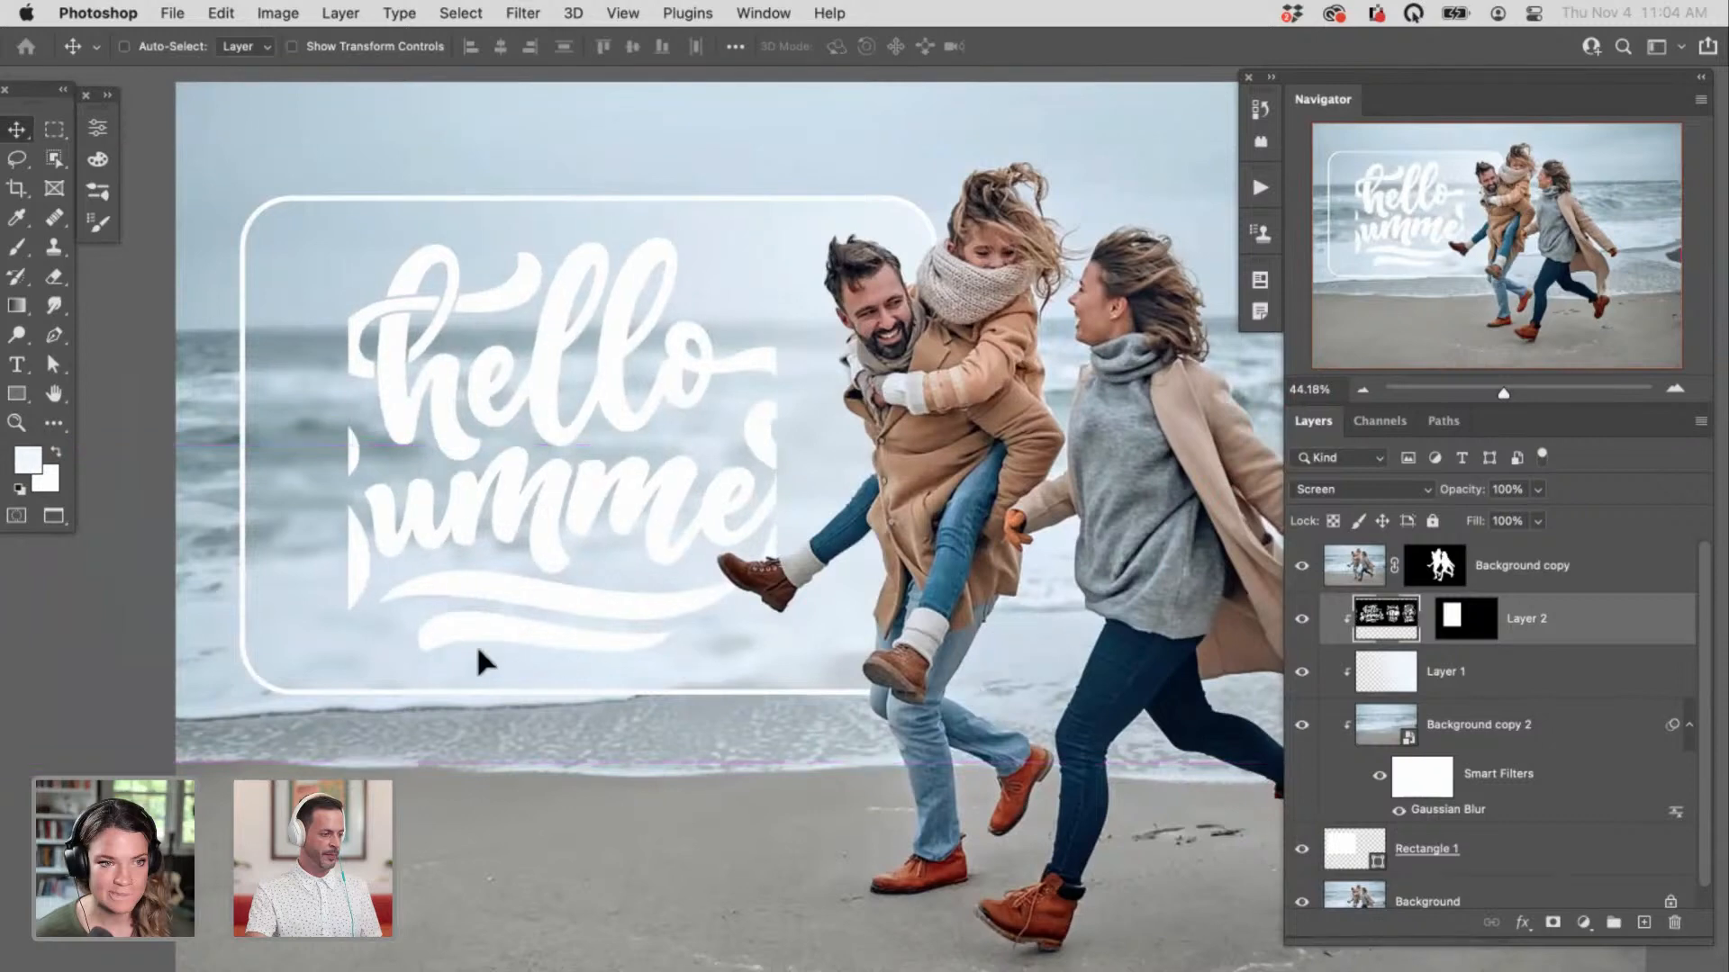
left_click_drag(478, 660, 969, 670)
Step: Slide Layer 2's artwork until "Tropical State of Mind" sits inside the frame
scroll(725, 711, "down", 2)
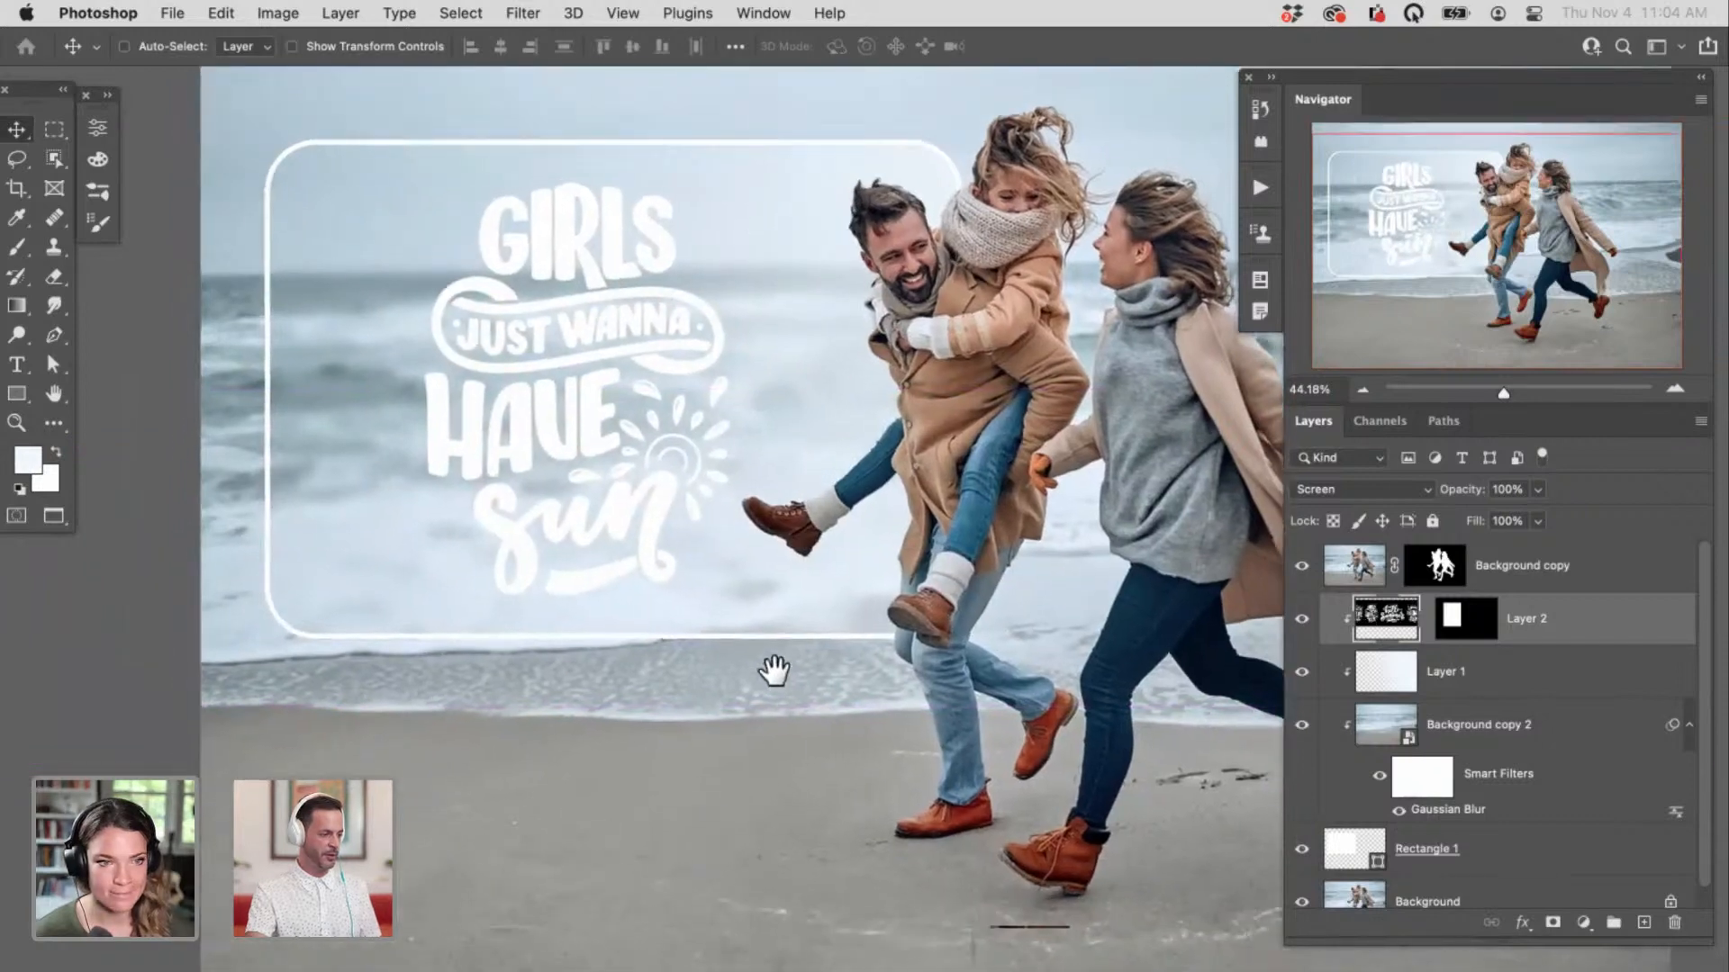
left_click_drag(540, 586, 619, 578)
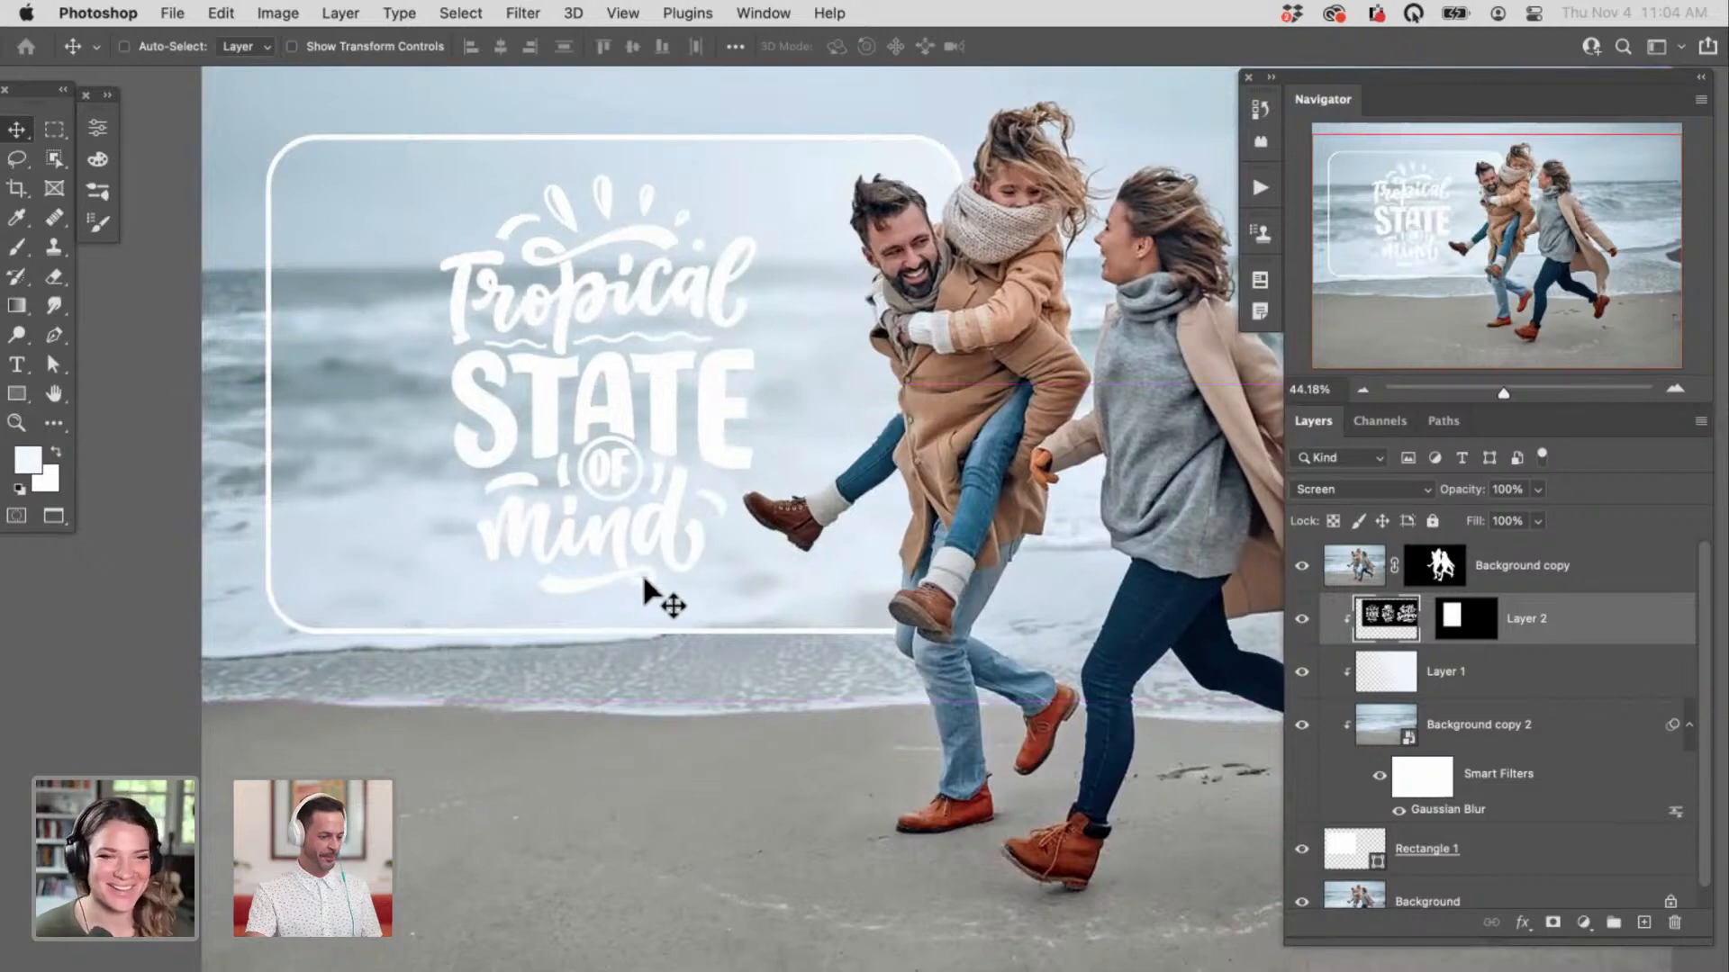
scroll(782, 631, "down", 3)
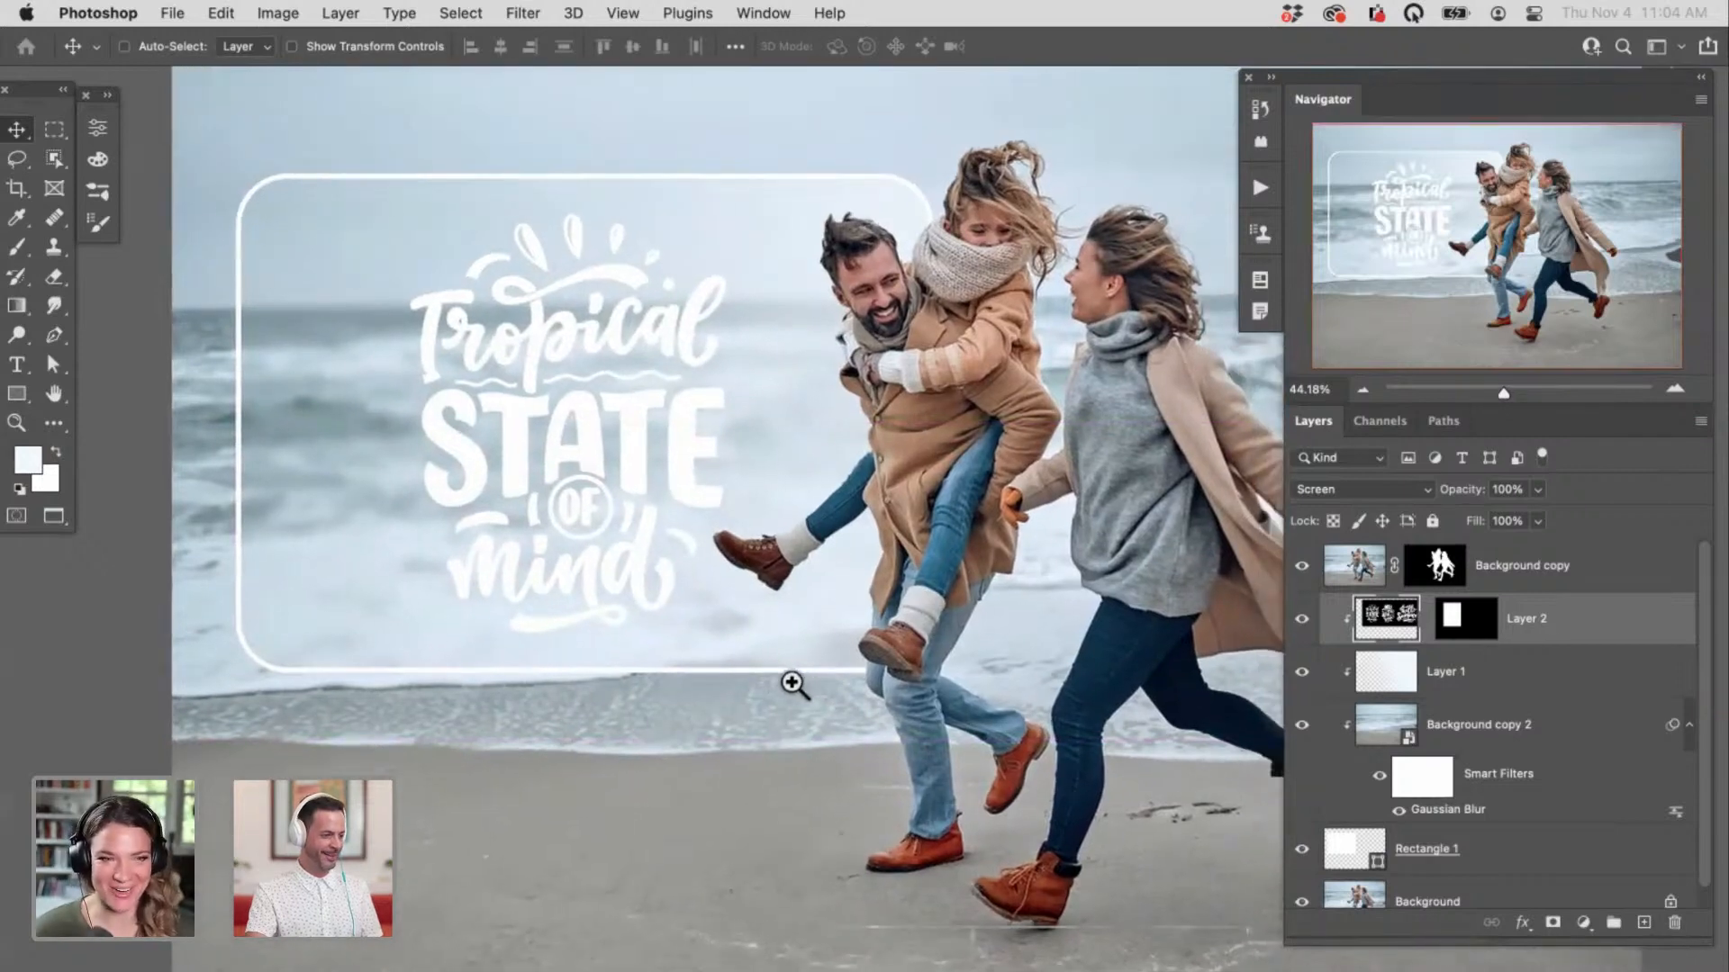
scroll(757, 666, "down", 2)
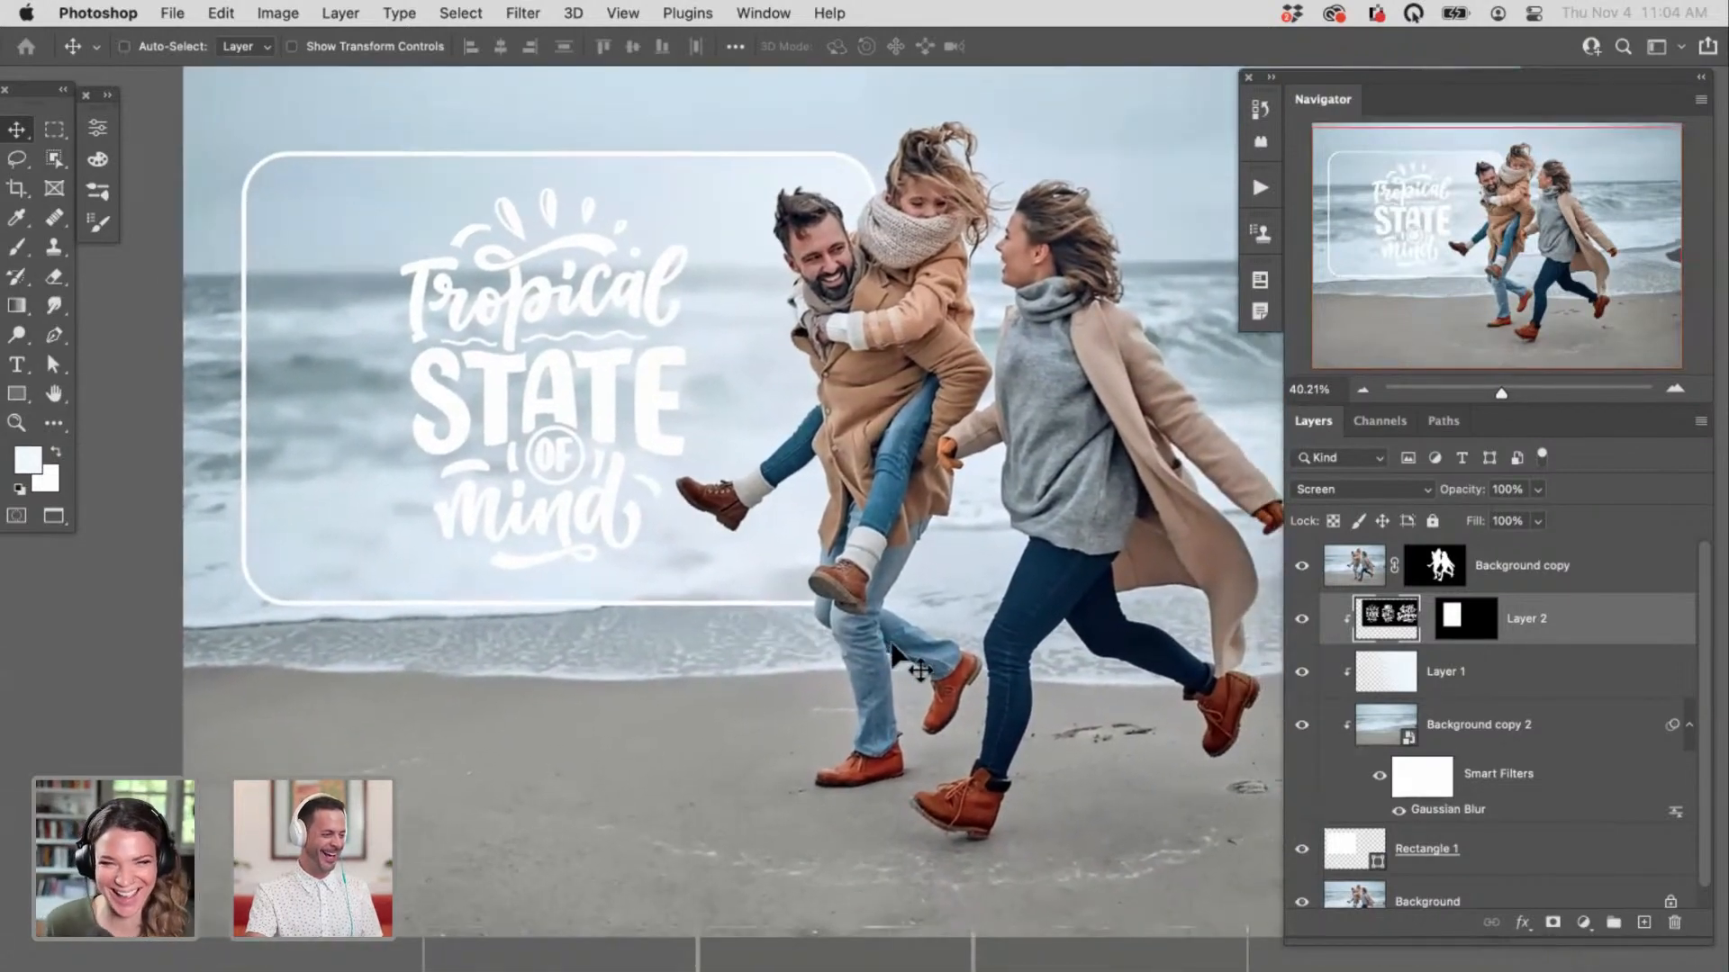
Step: Slide Layer 2's artwork until "Everything is fine when there is Sunshine" sits inside the frame
scroll(896, 655, "left", 2)
left_click_drag(802, 661, 567, 634)
left_click_drag(909, 641, 154, 610)
left_click_drag(922, 597, 438, 585)
mouse_move(690, 643)
left_mouse_down()
mouse_move(551, 633)
mouse_move(784, 634)
mouse_move(717, 640)
left_mouse_up()
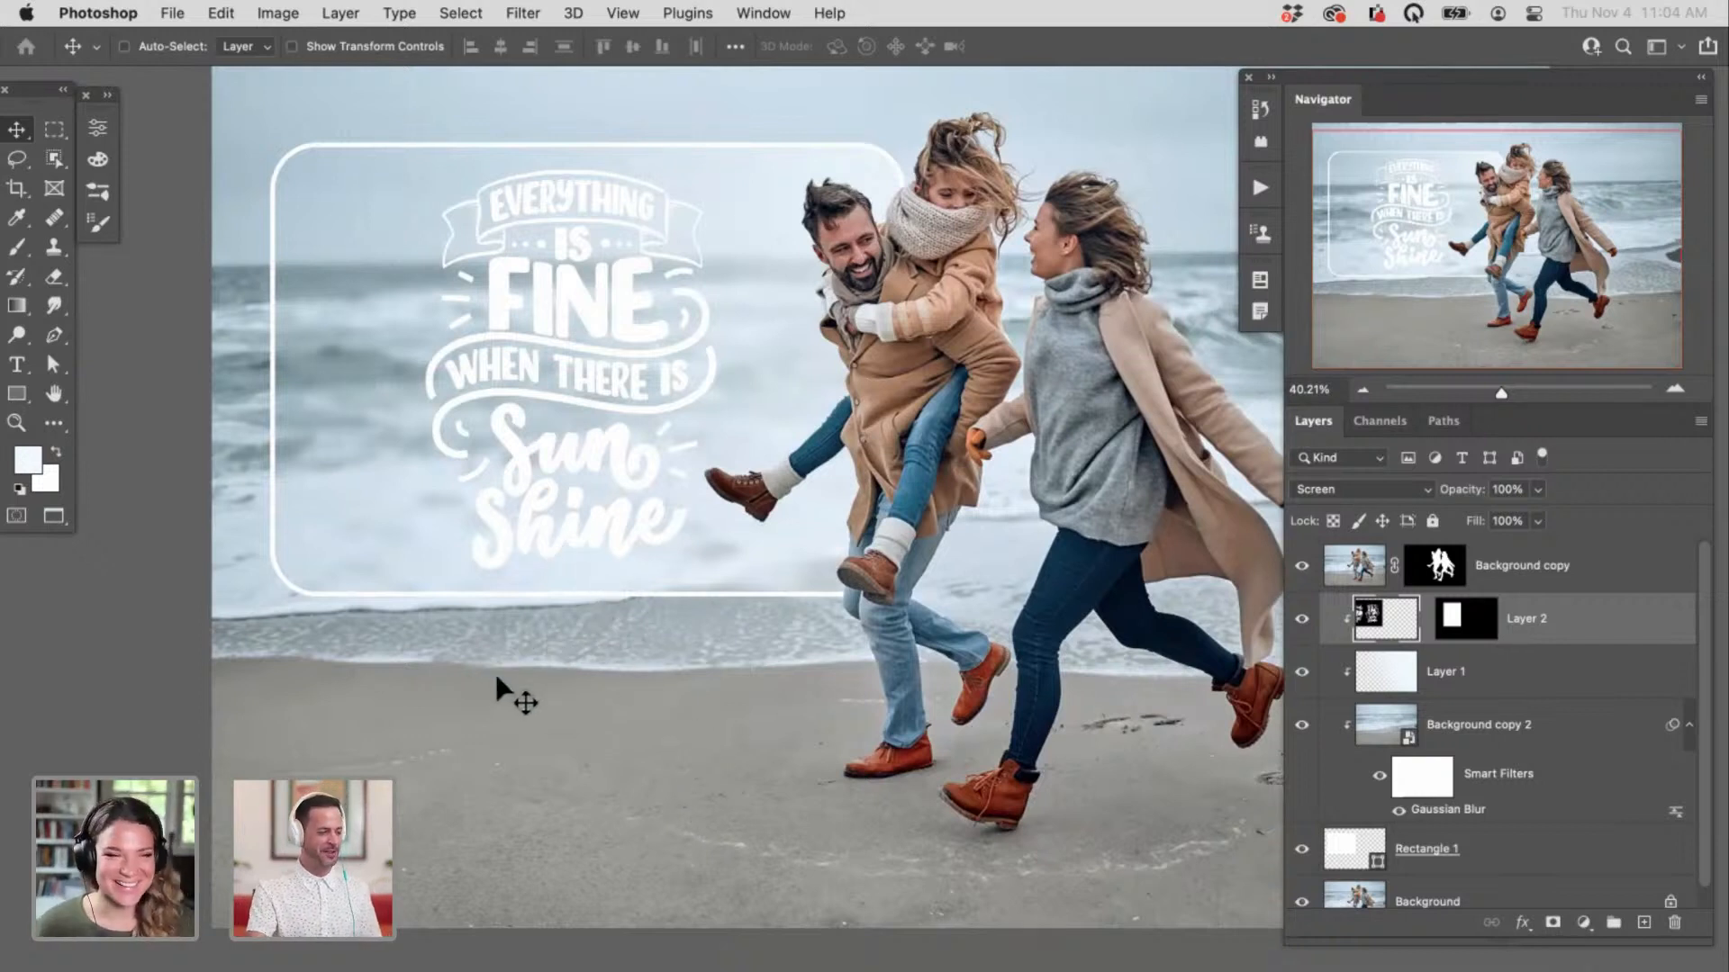
Step: Bring the "hello Summer" lettering into the frame and widen Layer 2's mask on both sides to reveal the whole lettering
left_click_drag(485, 648, 839, 676)
left_click_drag(659, 644, 1017, 678)
left_click(1467, 621)
key("super+t")
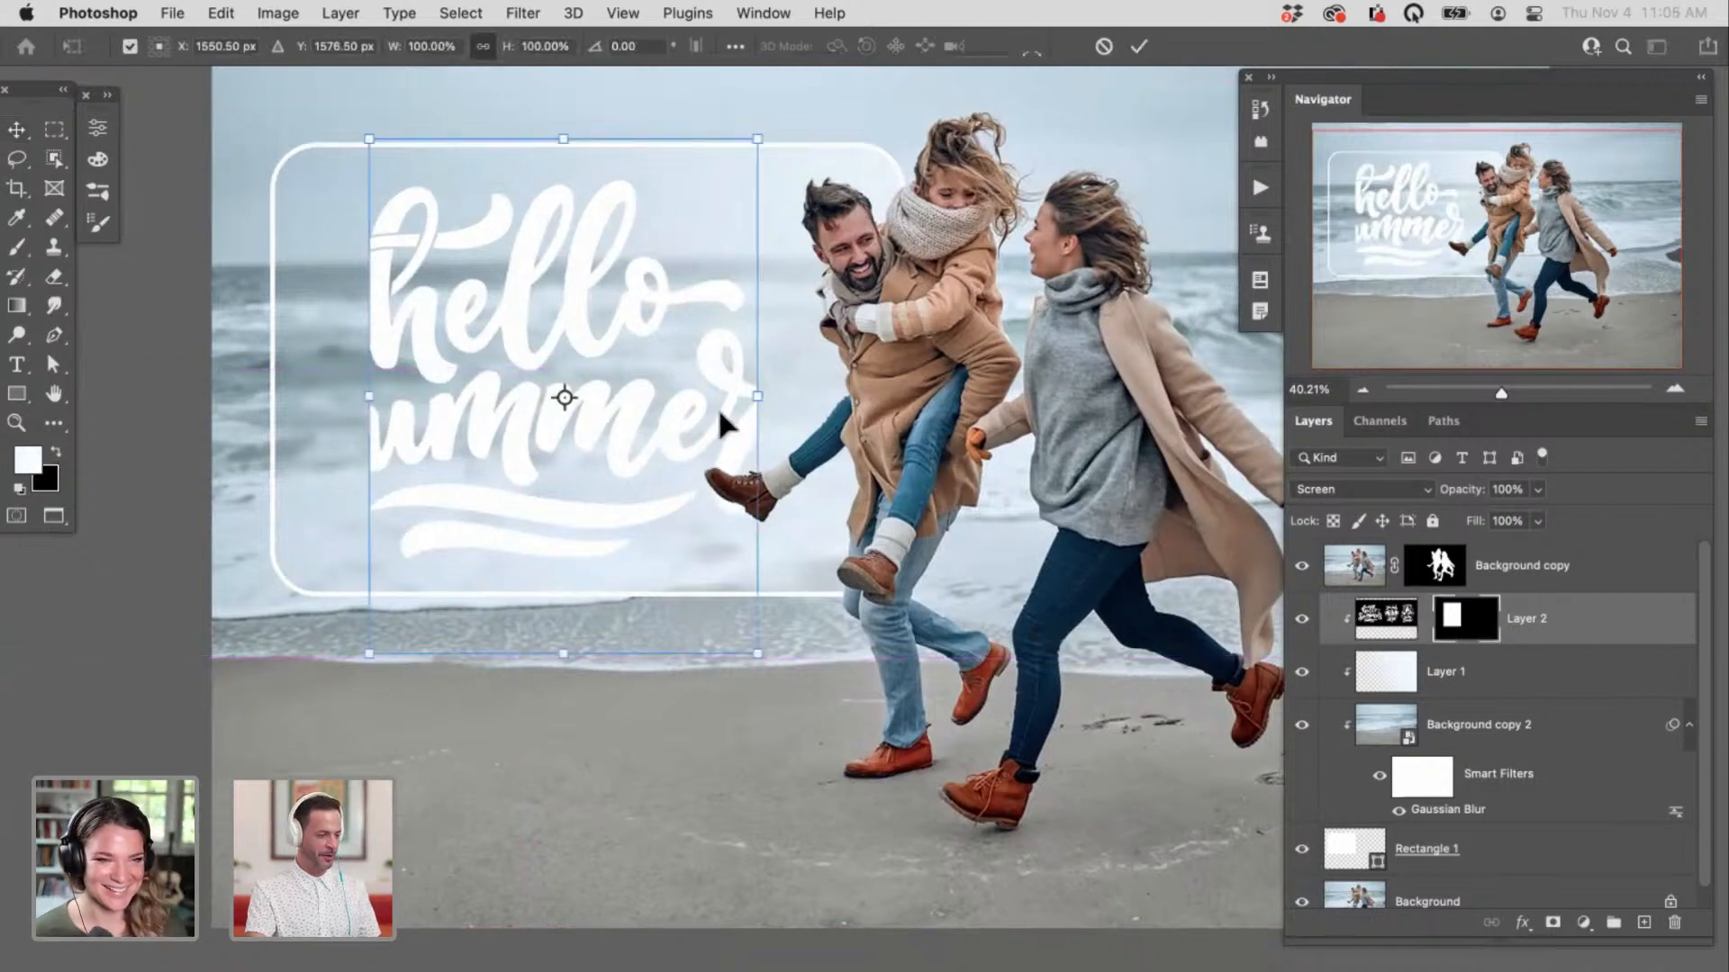
left_click_drag(760, 398, 880, 399)
key("Return")
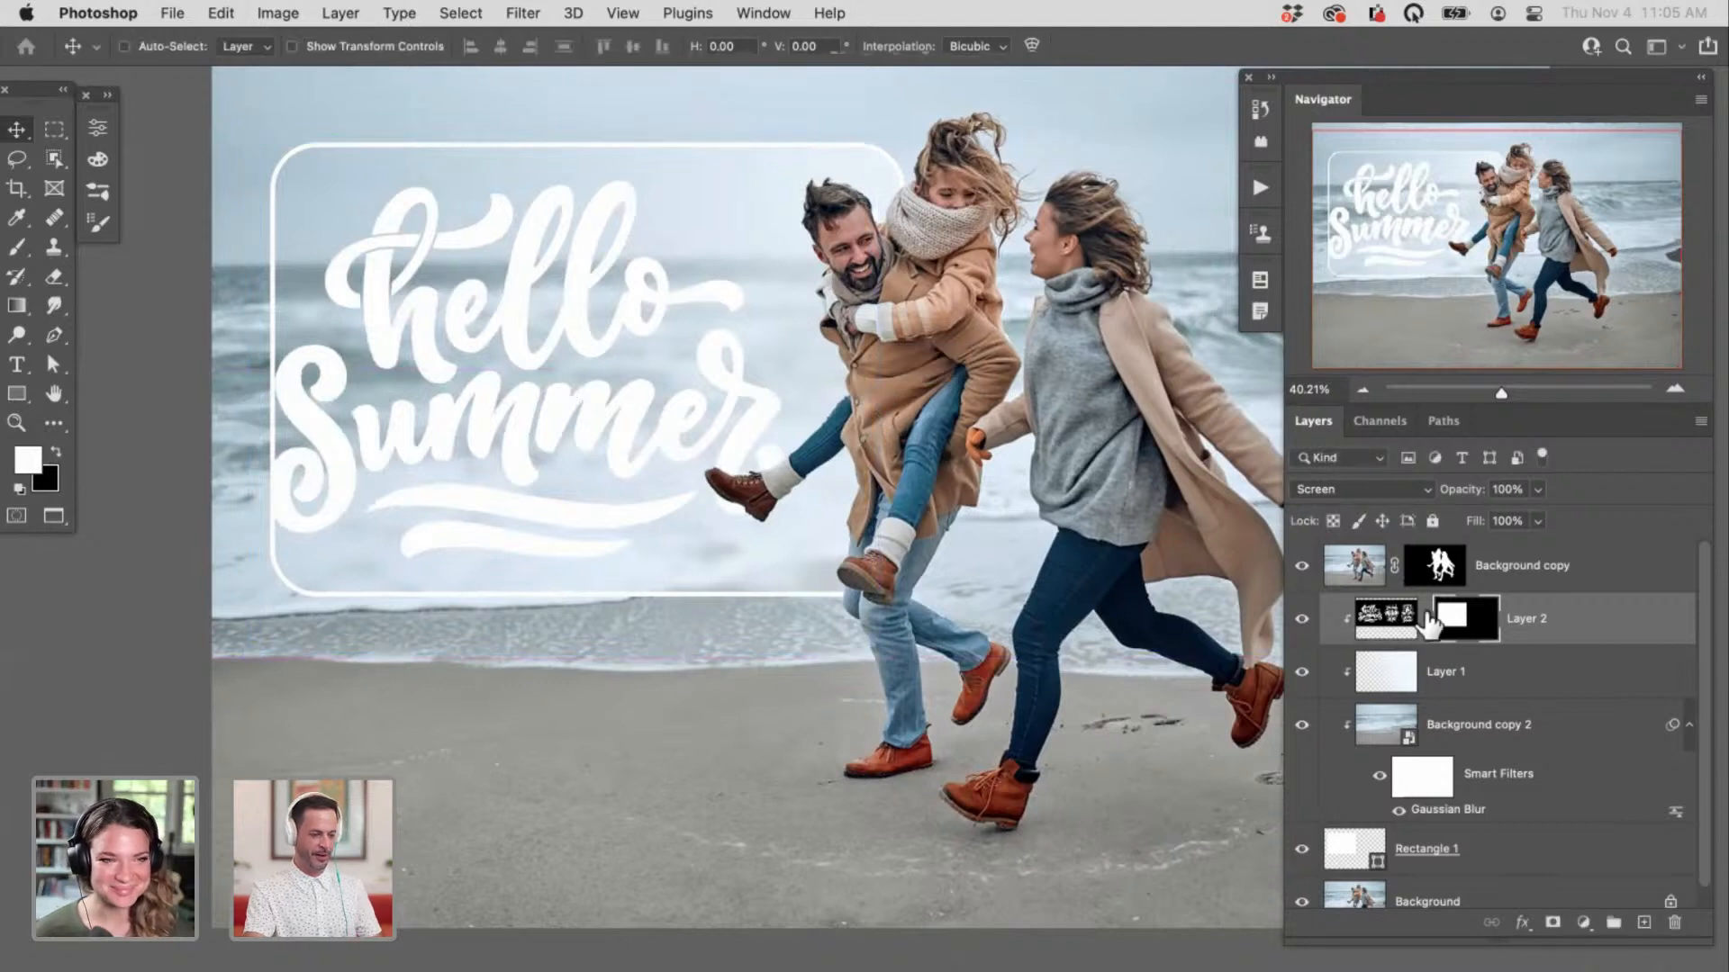
Step: Move Layer 2's "hello Summer" lettering slightly right within the frame so its end tucks behind the family
left_click(1391, 619)
left_click_drag(755, 614, 796, 618)
left_click_drag(805, 603, 807, 604)
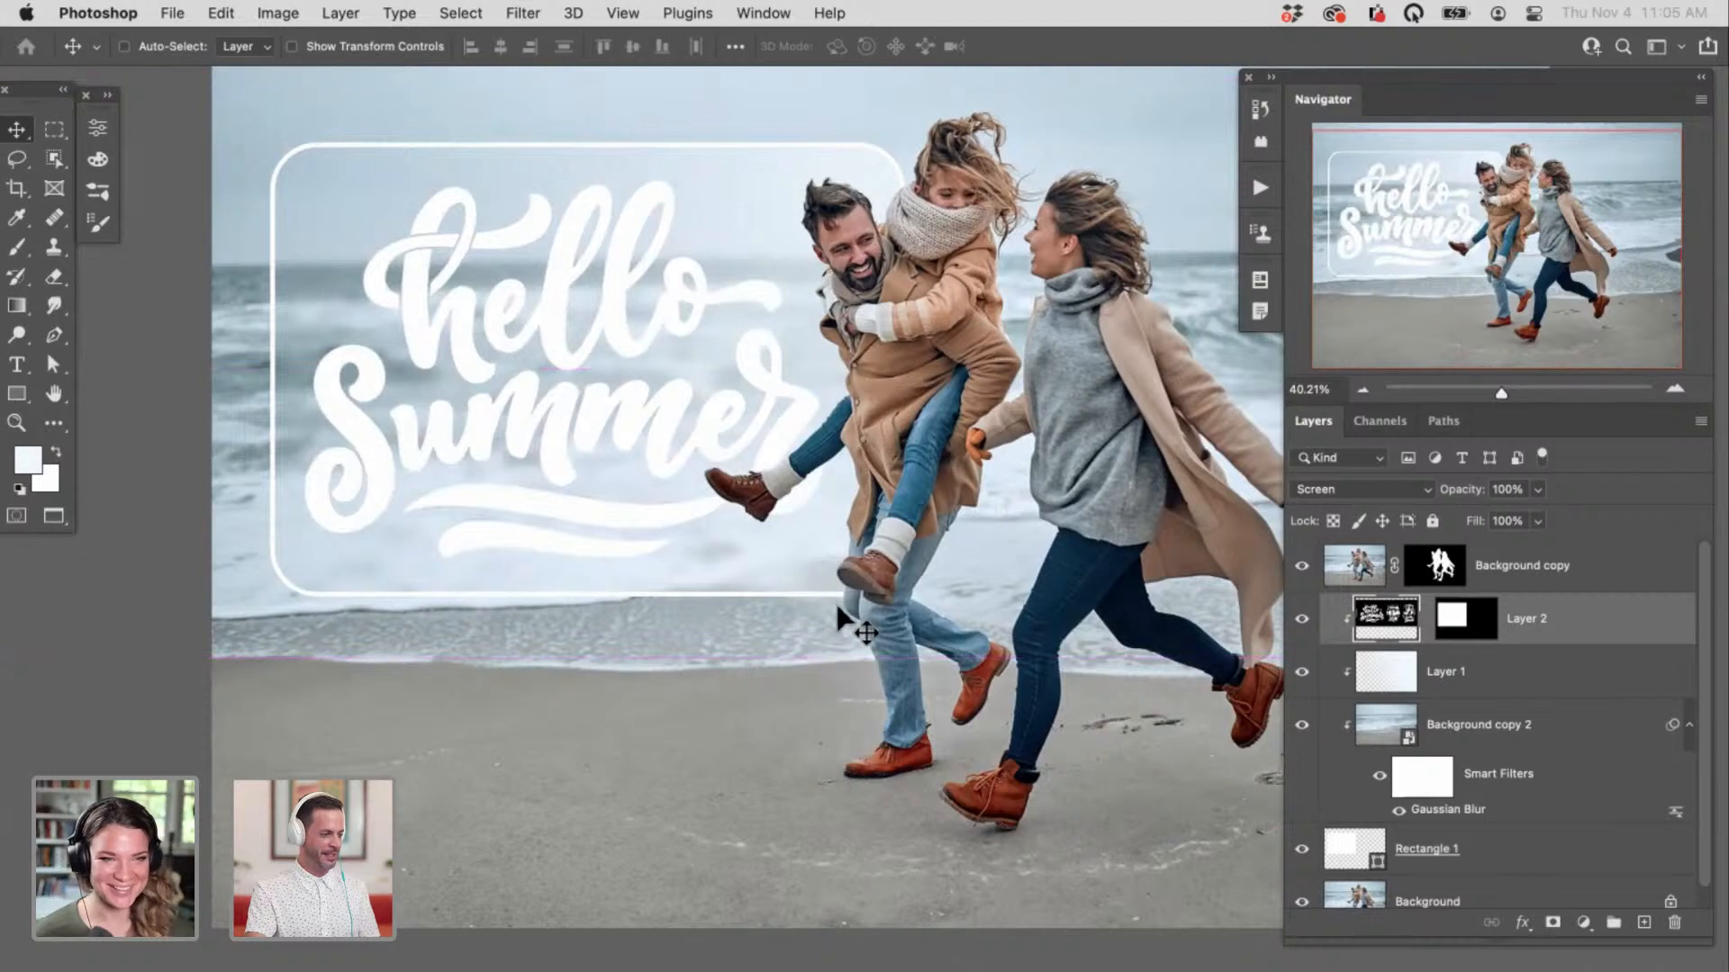
left_click_drag(945, 657, 910, 669)
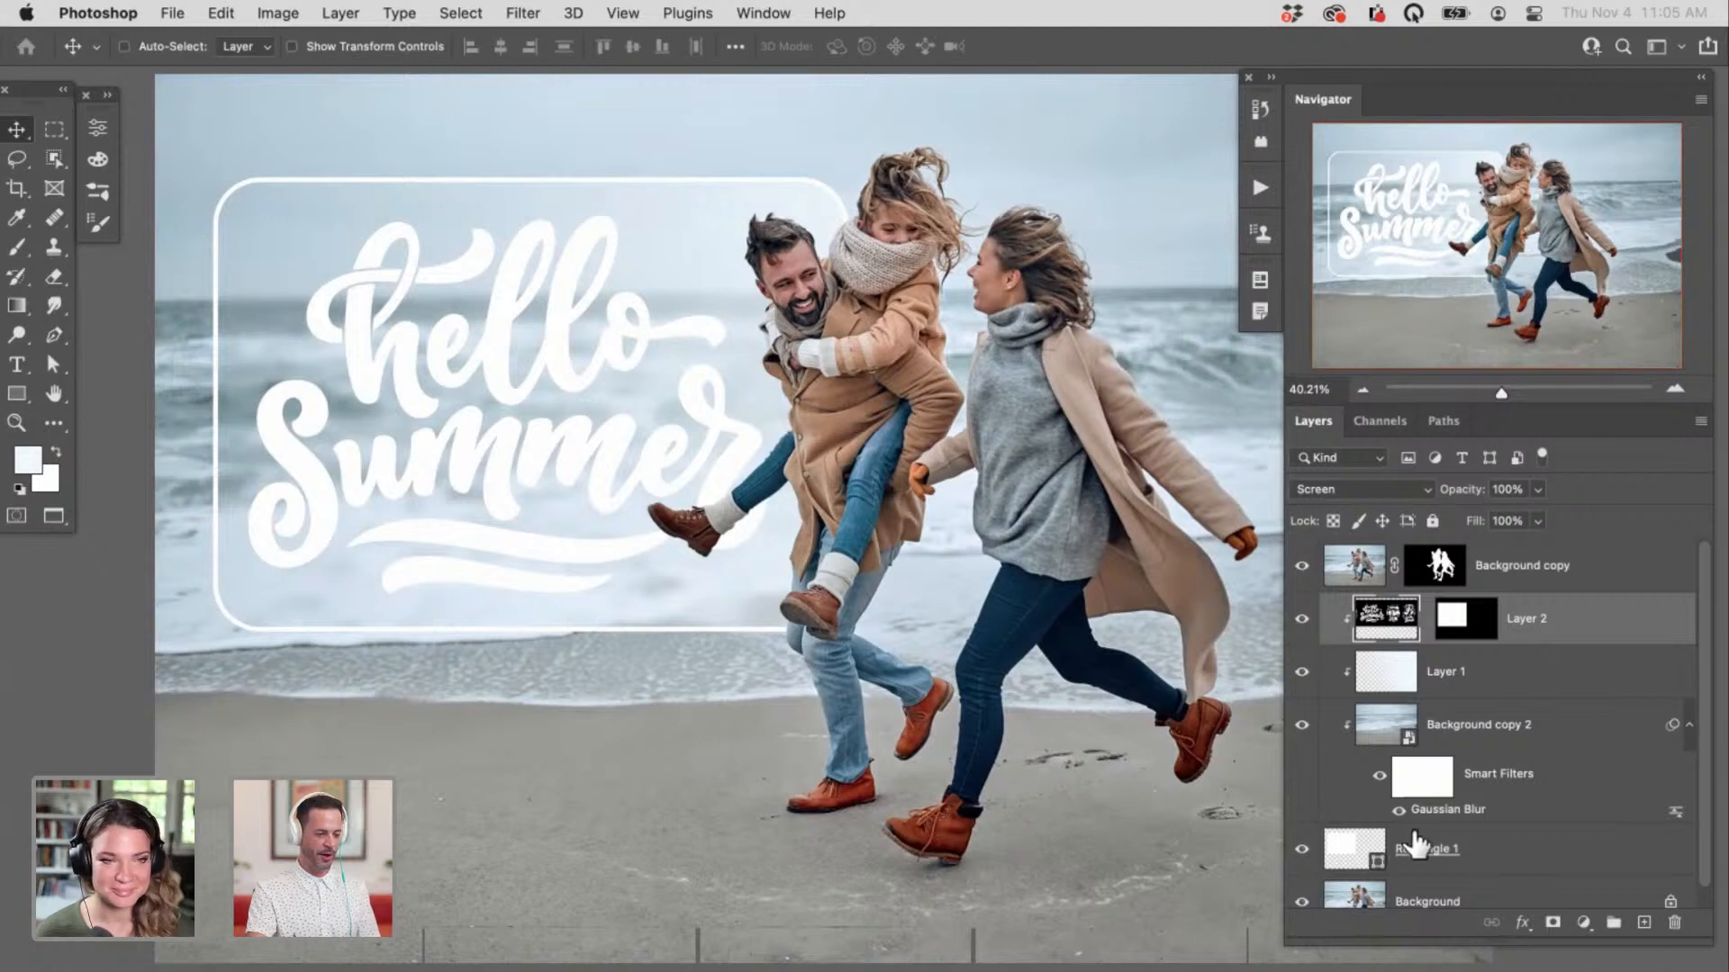
Step: Group Rectangle 1, Background copy 2, Layer 1 and Layer 2 together
left_click(1500, 846)
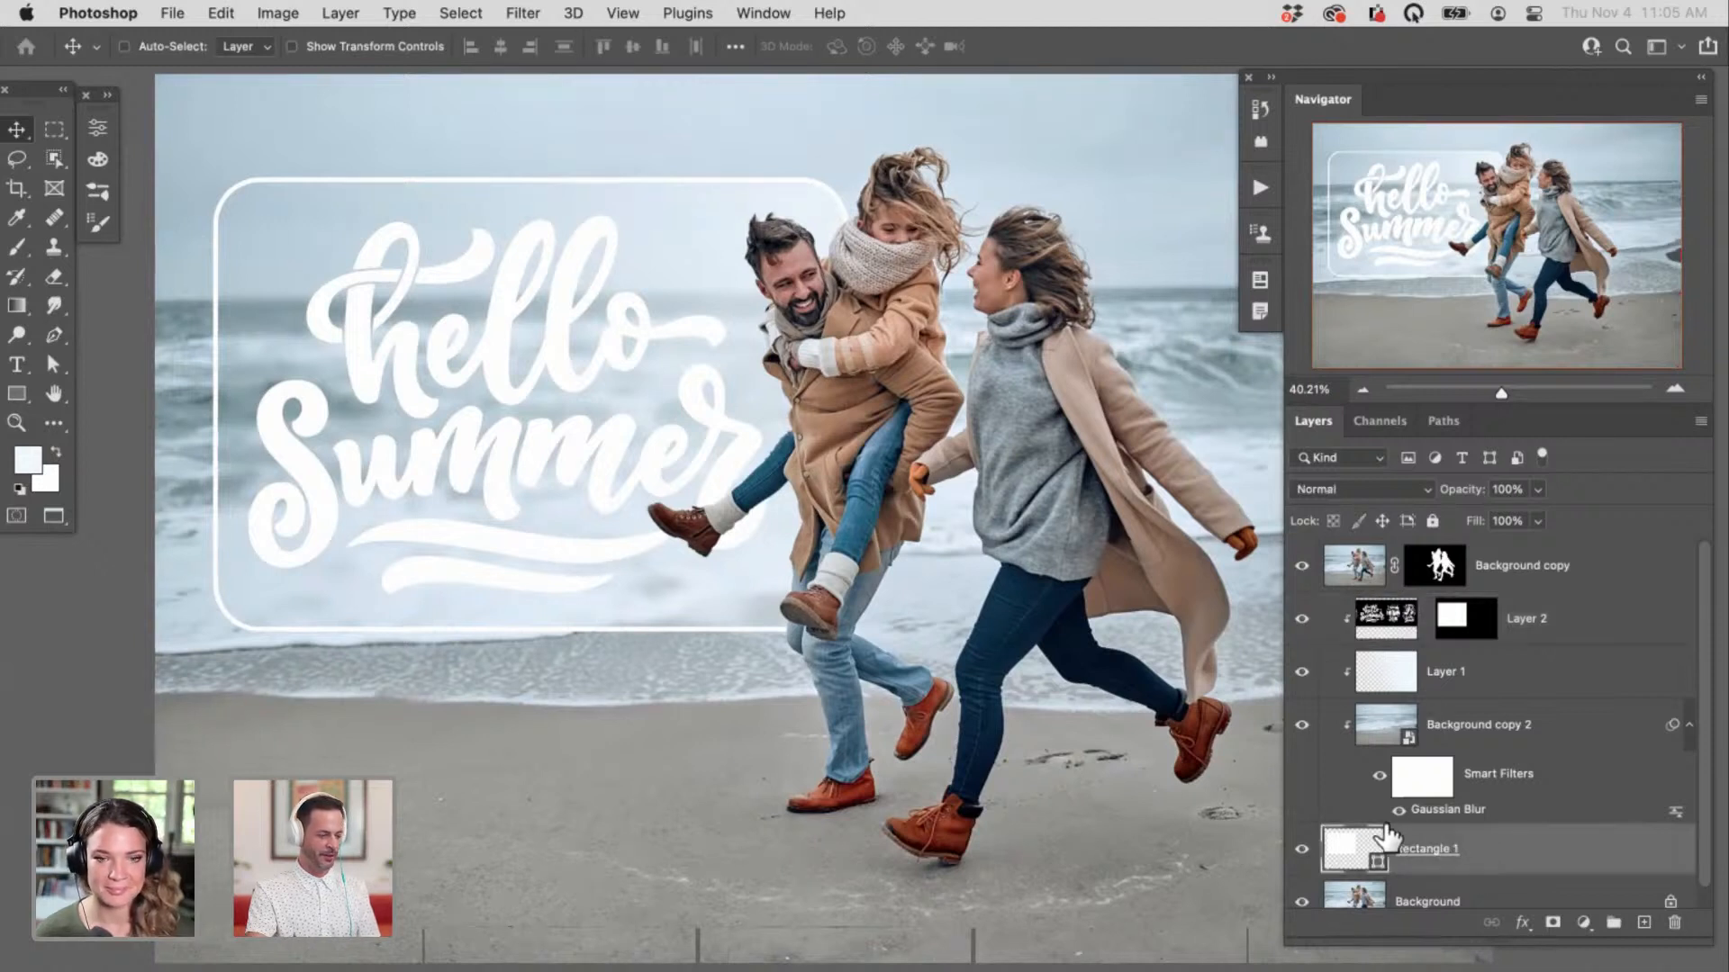
scroll(828, 756, "down", 1)
scroll(839, 711, "down", 2)
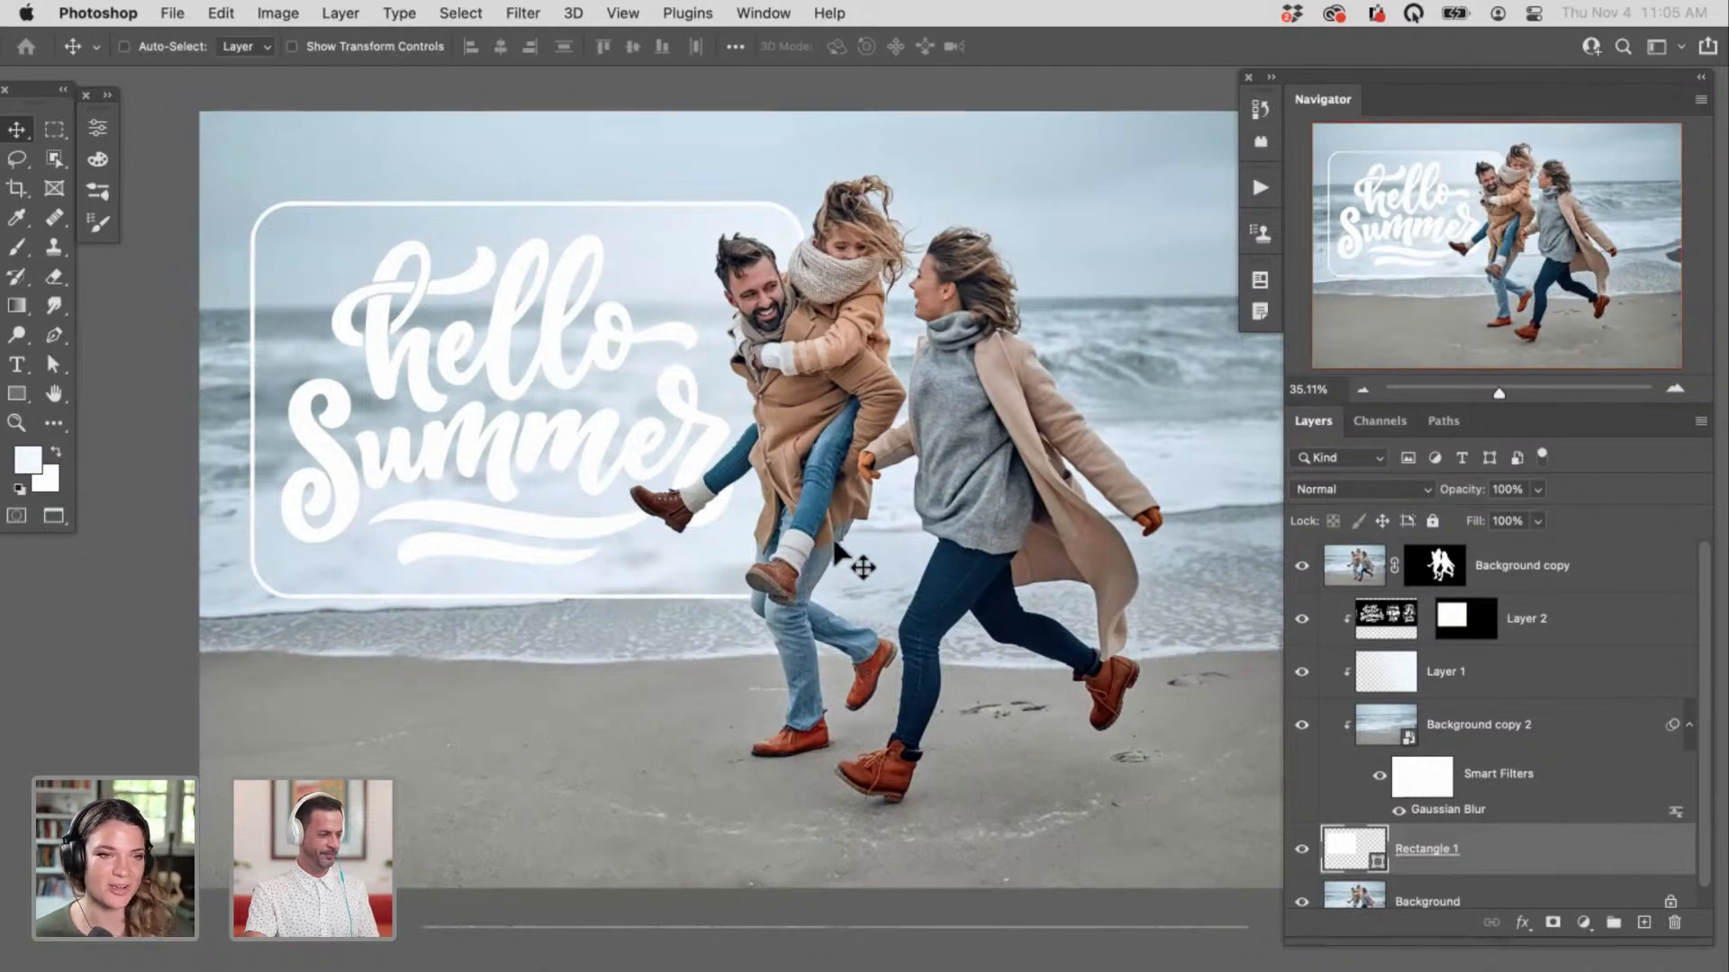
left_click_drag(701, 531, 831, 492)
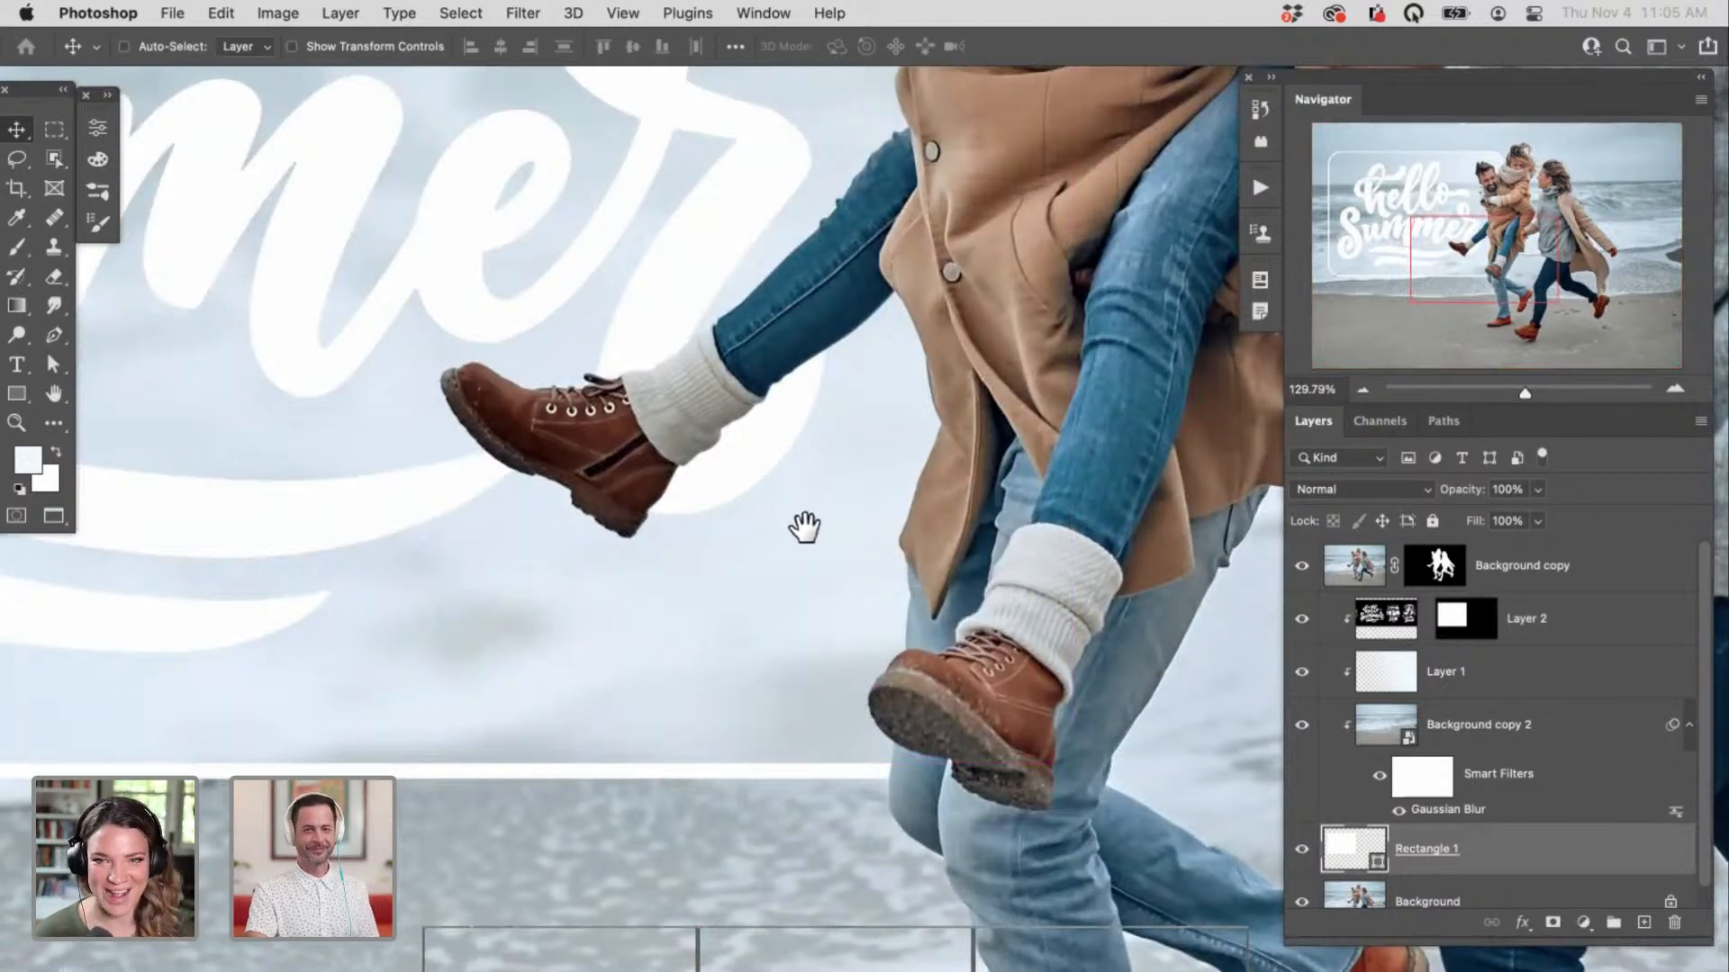
left_click_drag(819, 526, 706, 567)
left_click(1547, 619, "shift")
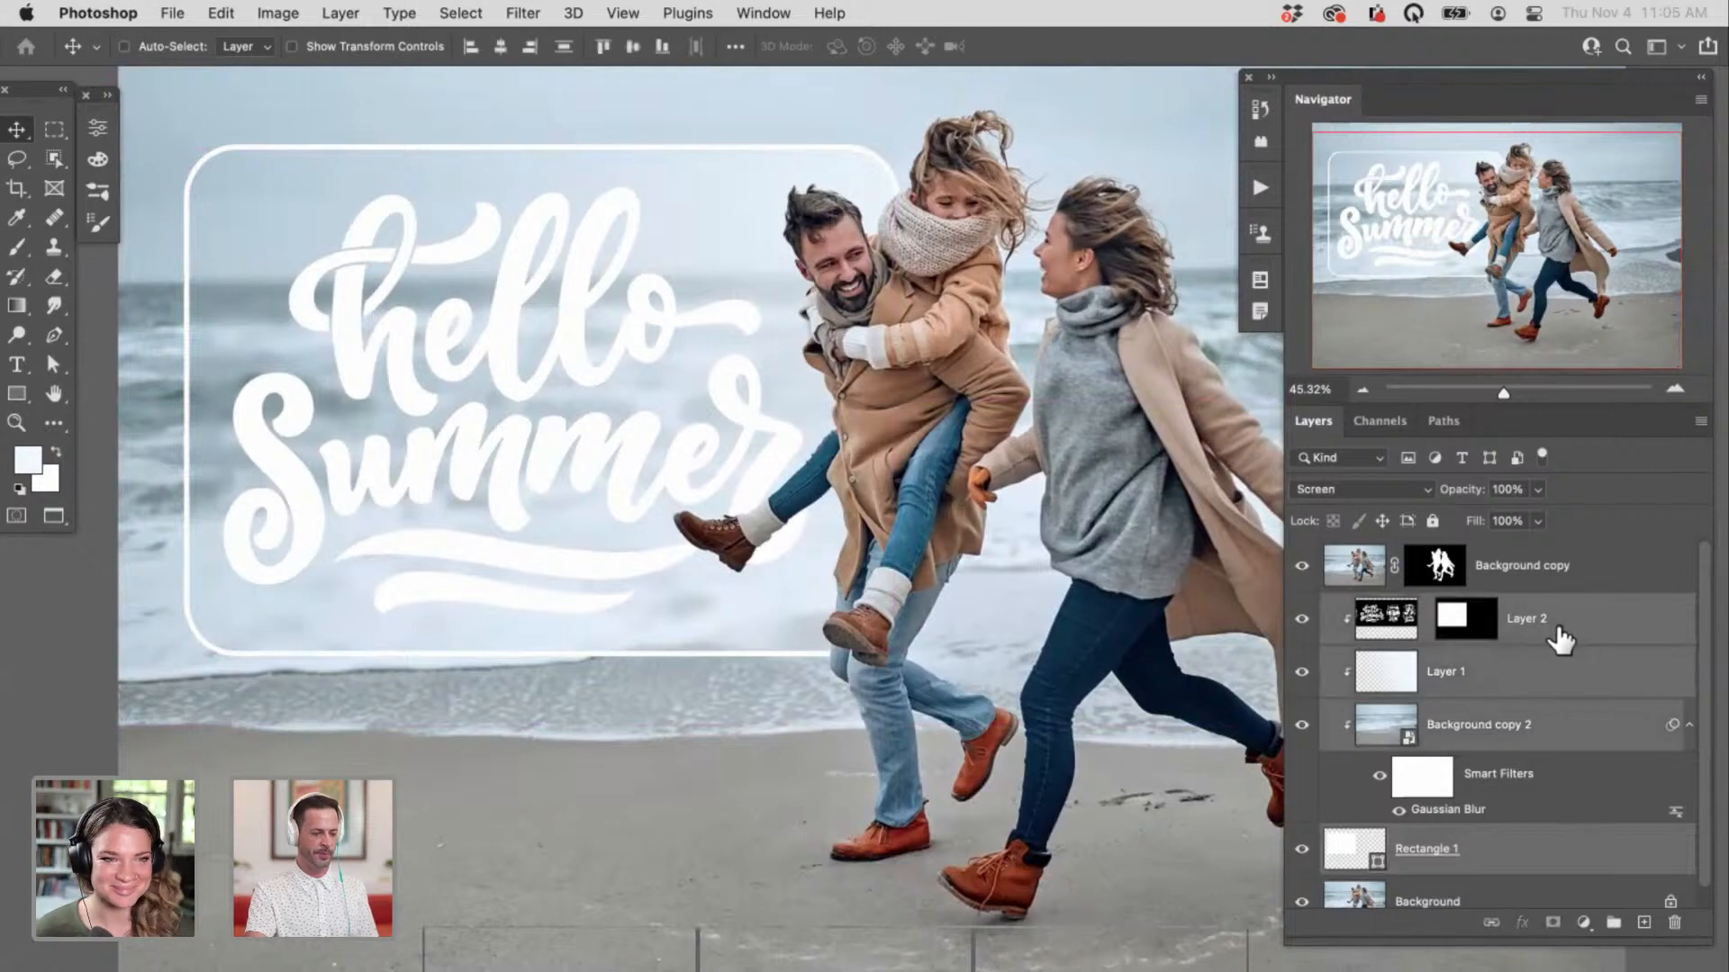
key("super+g")
Step: Try Group 1 above the Background copy layer, scaled down as a smaller frame clear of the family
key("super+bracketright")
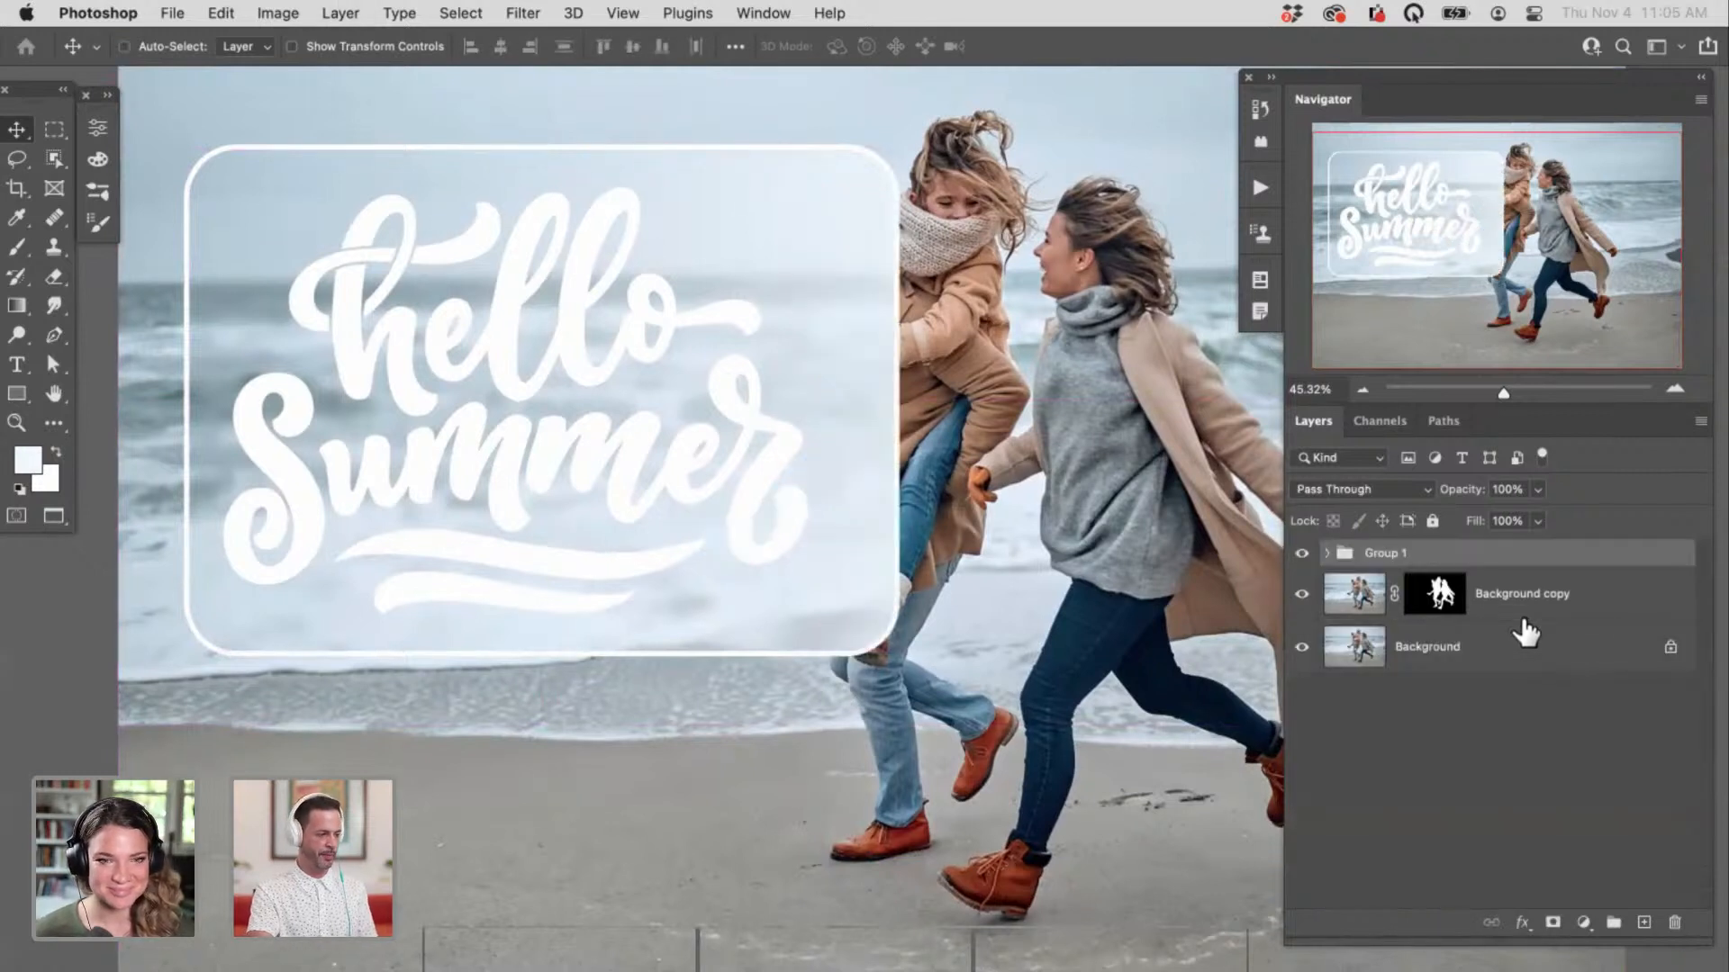
key("super+t")
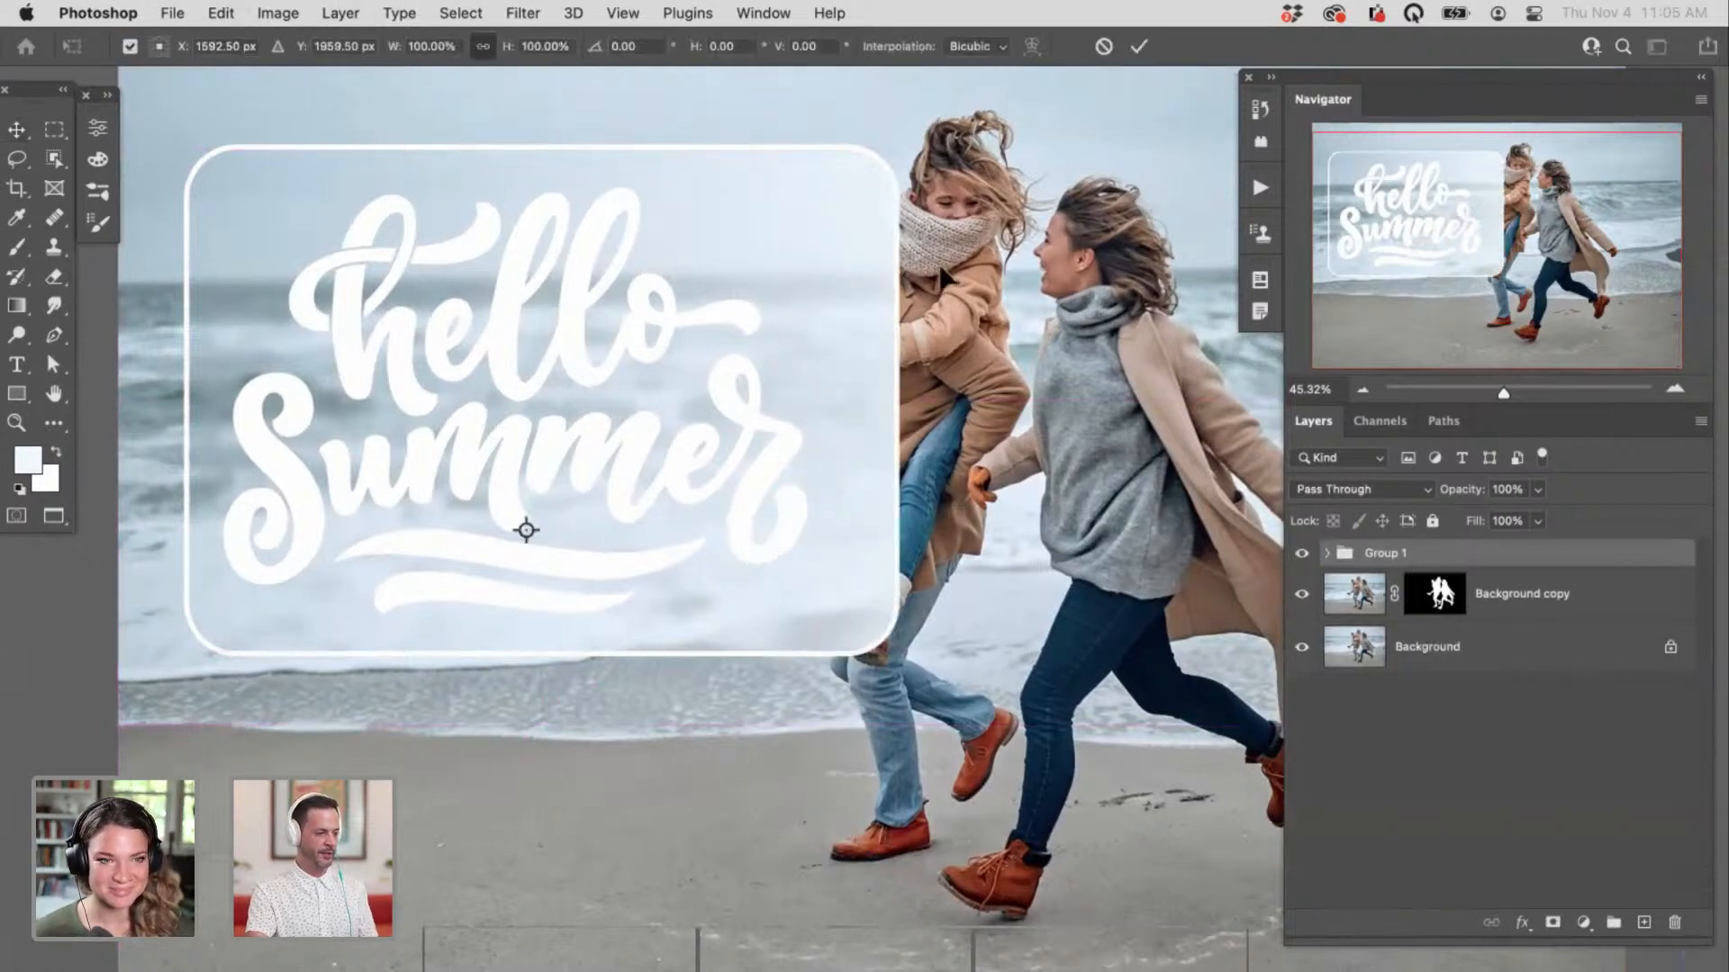
mouse_move(509, 61)
left_mouse_down()
mouse_move(431, 61)
mouse_move(505, 54)
left_mouse_up()
left_click_drag(621, 374, 731, 335)
key("Return")
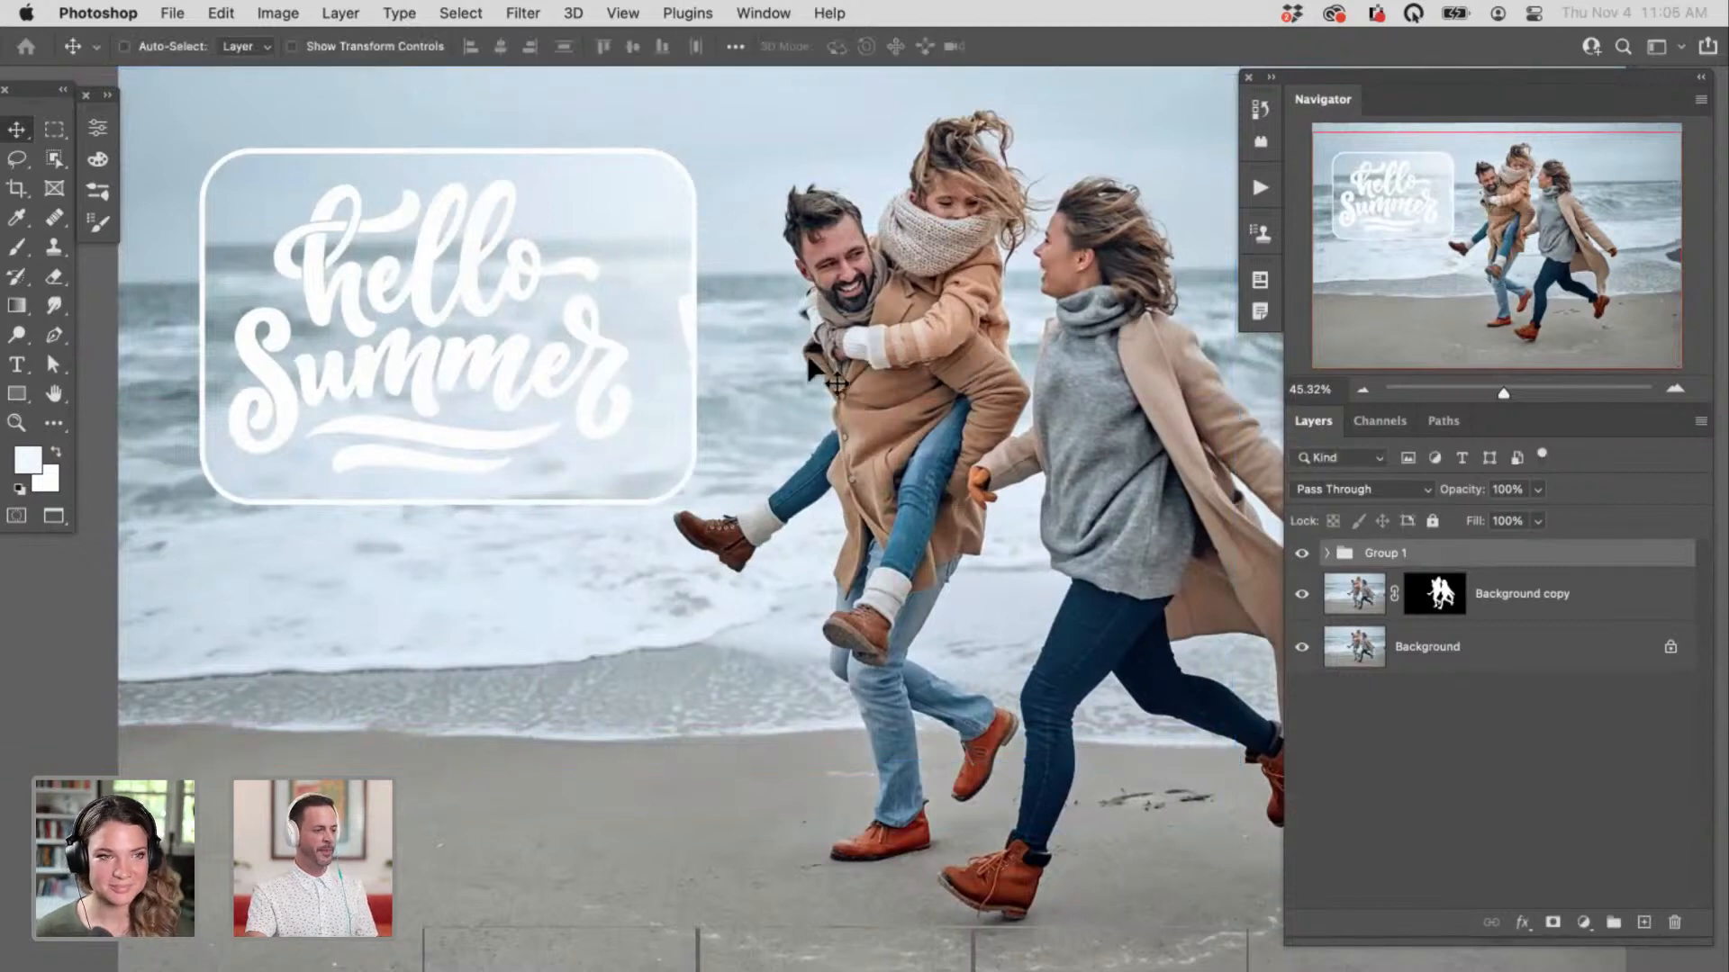
key("super+bracketleft")
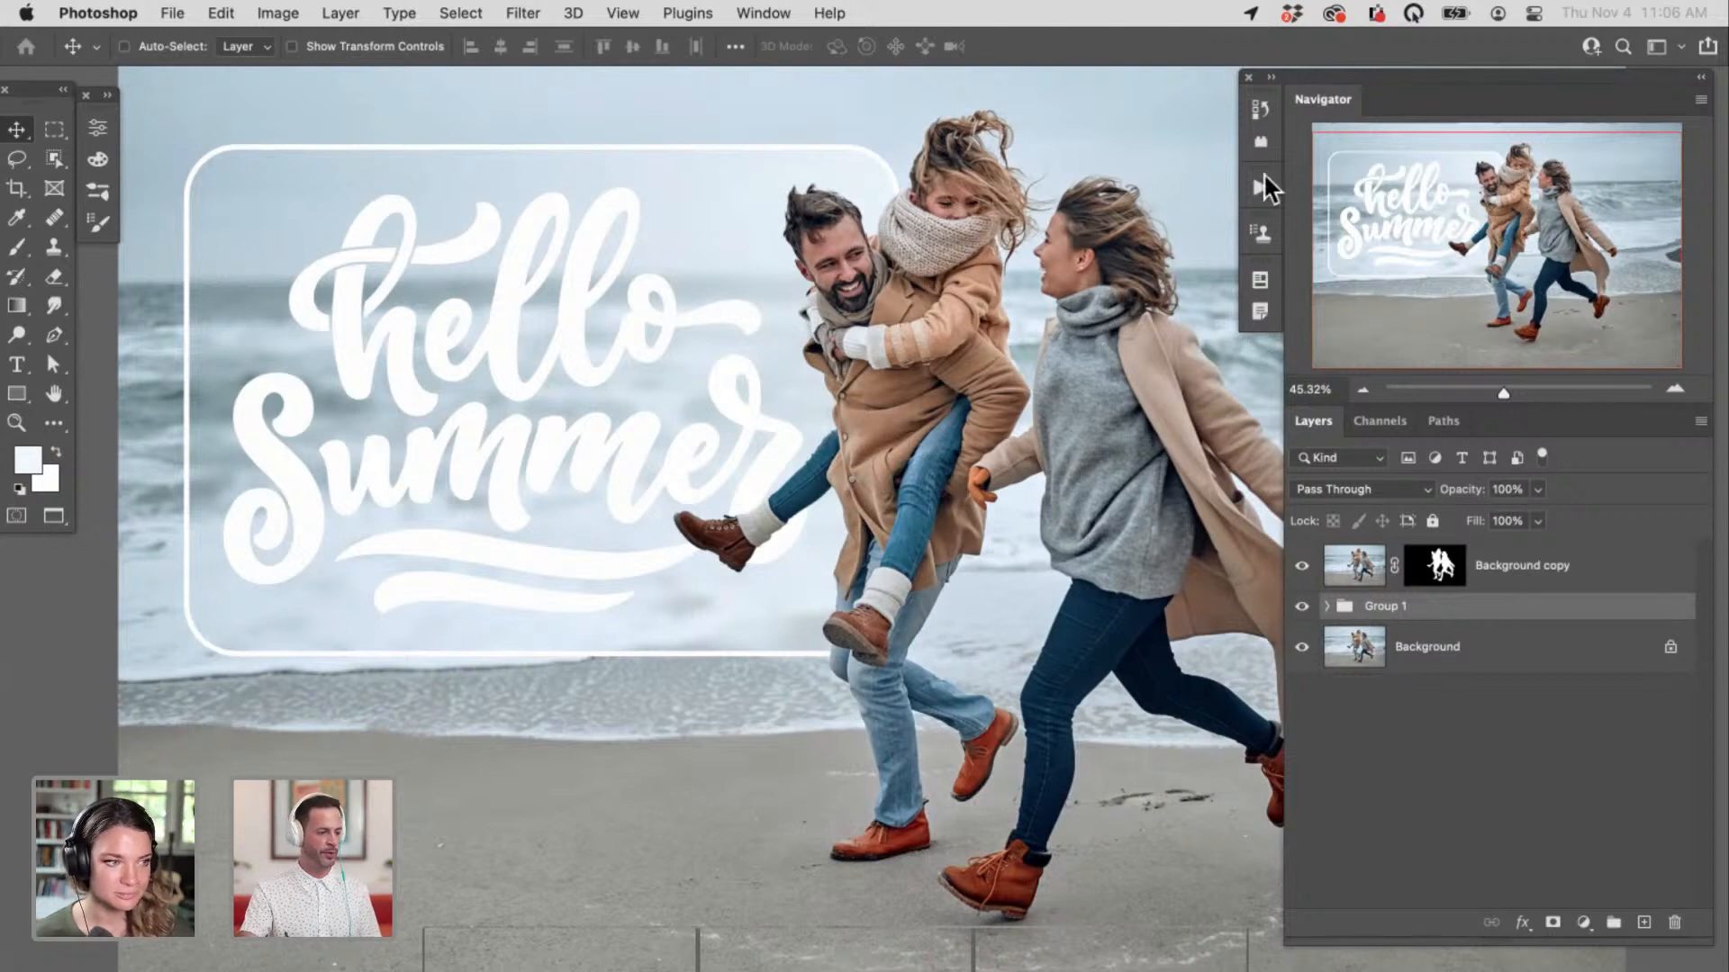
Step: Add a Levels adjustment above Layer 1 inside Group 1 and raise its black output level to 184
left_click(1326, 606)
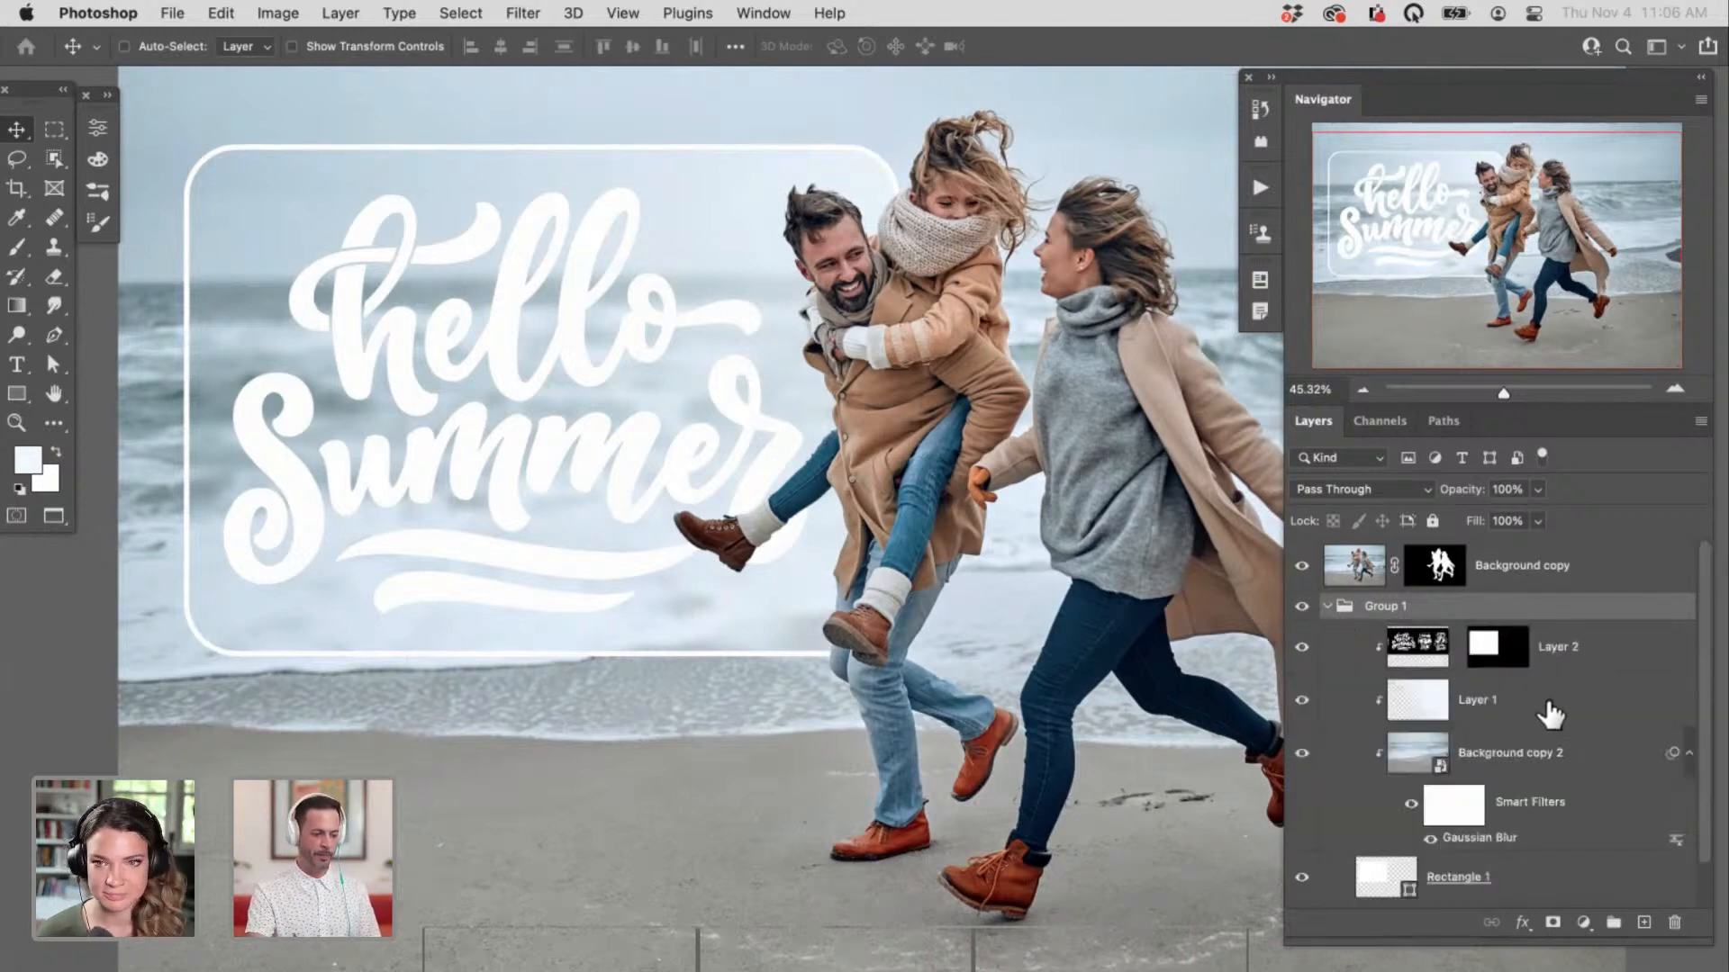
left_click(1550, 700)
left_click(1583, 922)
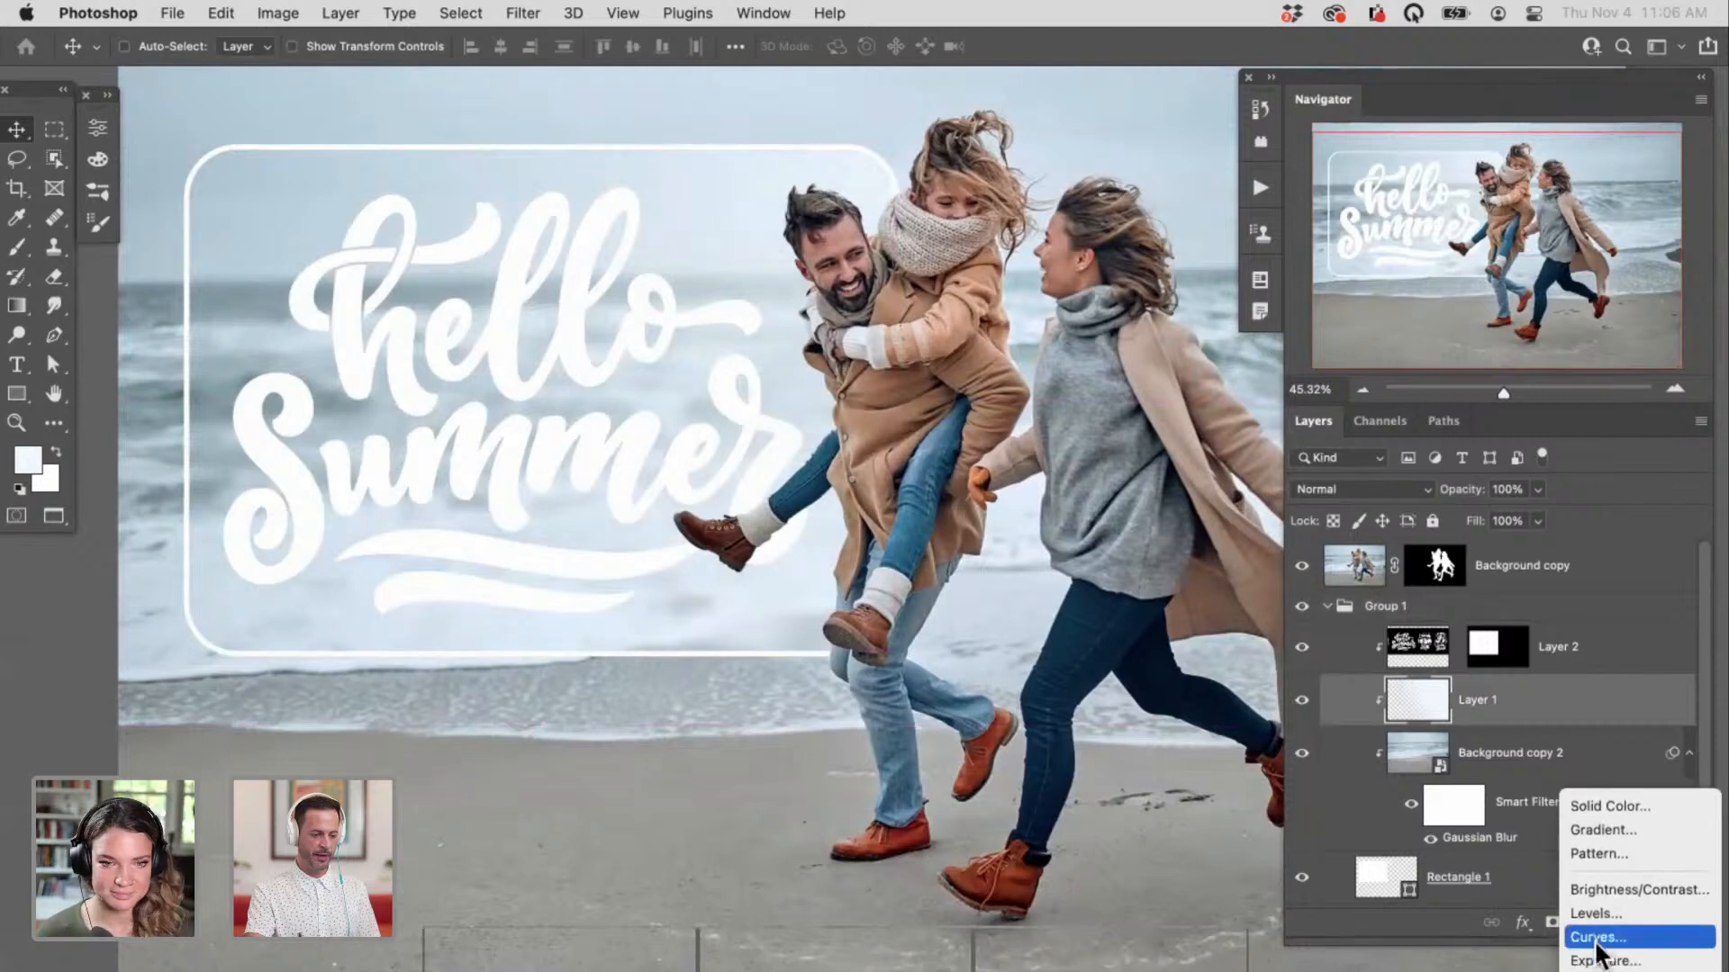
left_click(1595, 914)
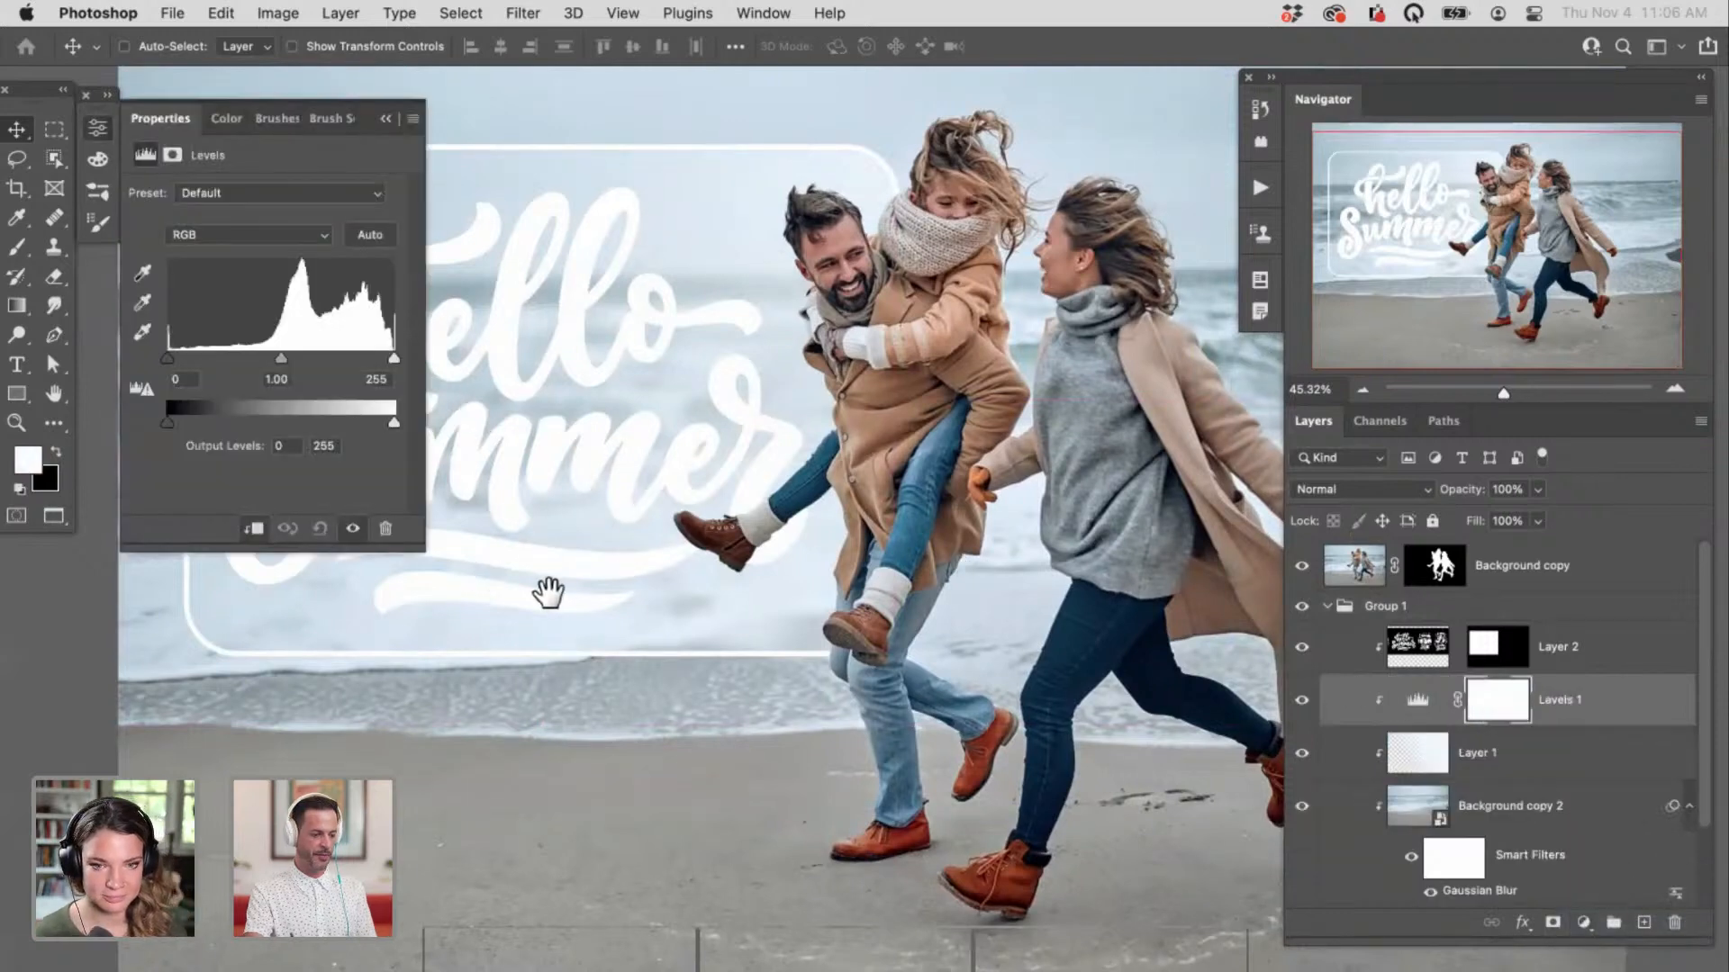
left_click_drag(548, 593, 723, 619)
left_click_drag(170, 421, 332, 420)
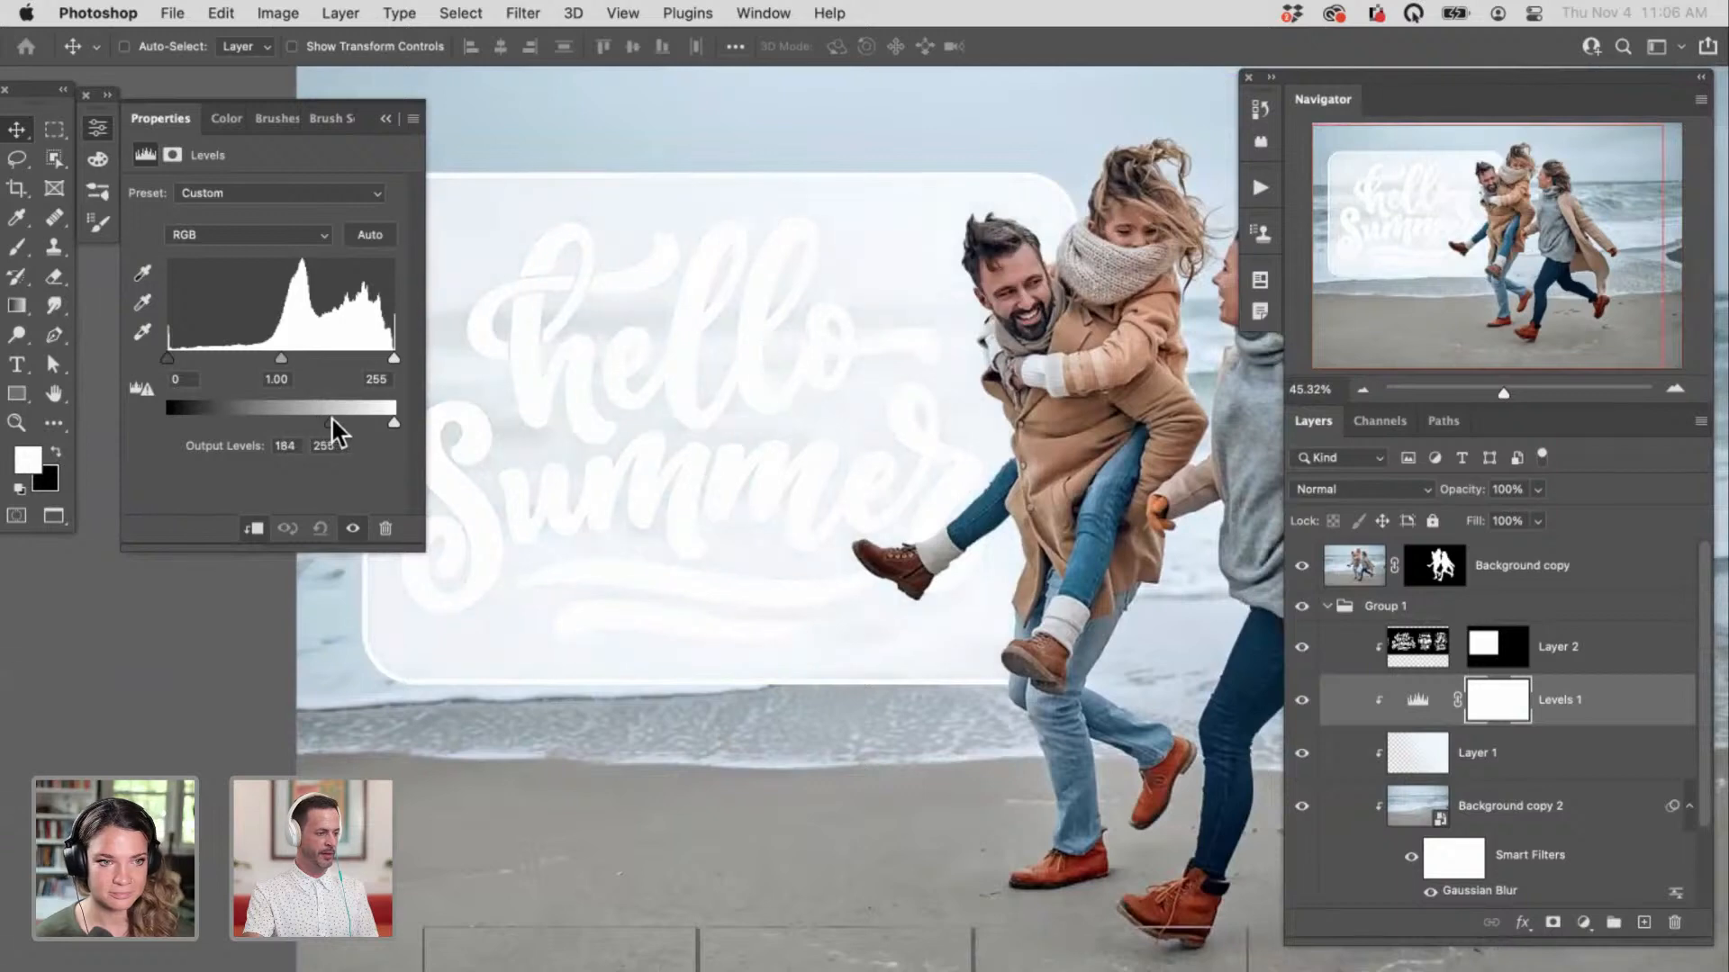
Step: Try inverting Layer 2 and setting its blend mode to Multiply for black lettering on the pale panel
left_click(1418, 648)
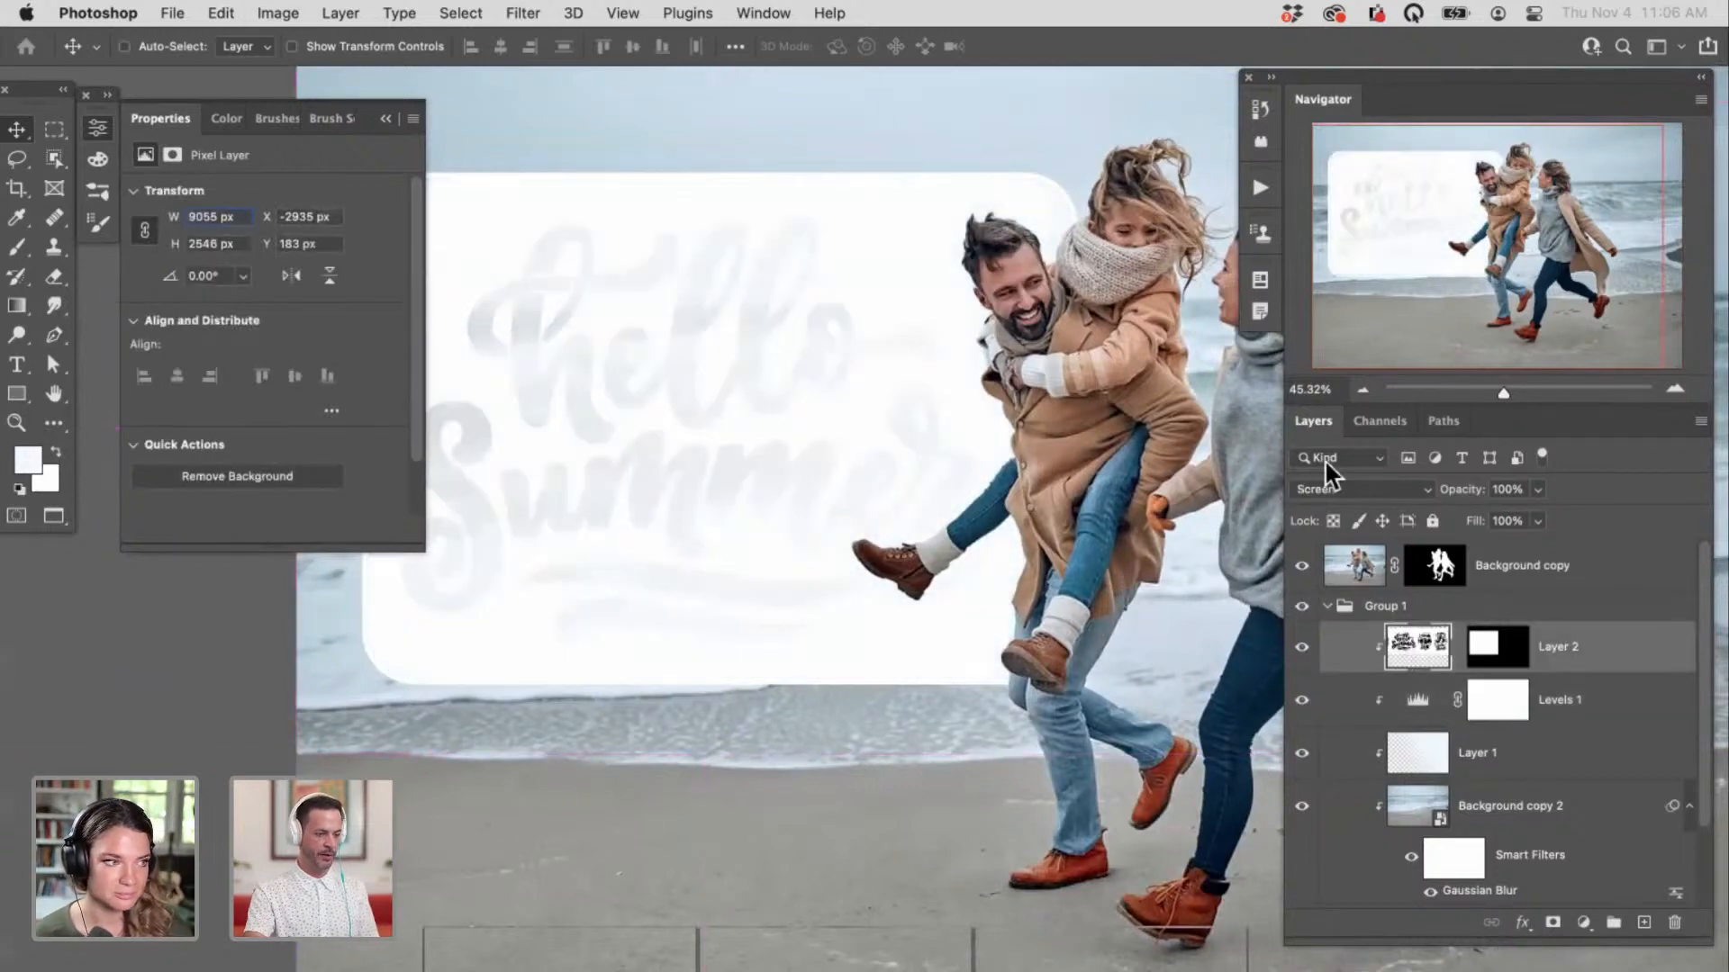
left_click(1331, 489)
left_click(1340, 369)
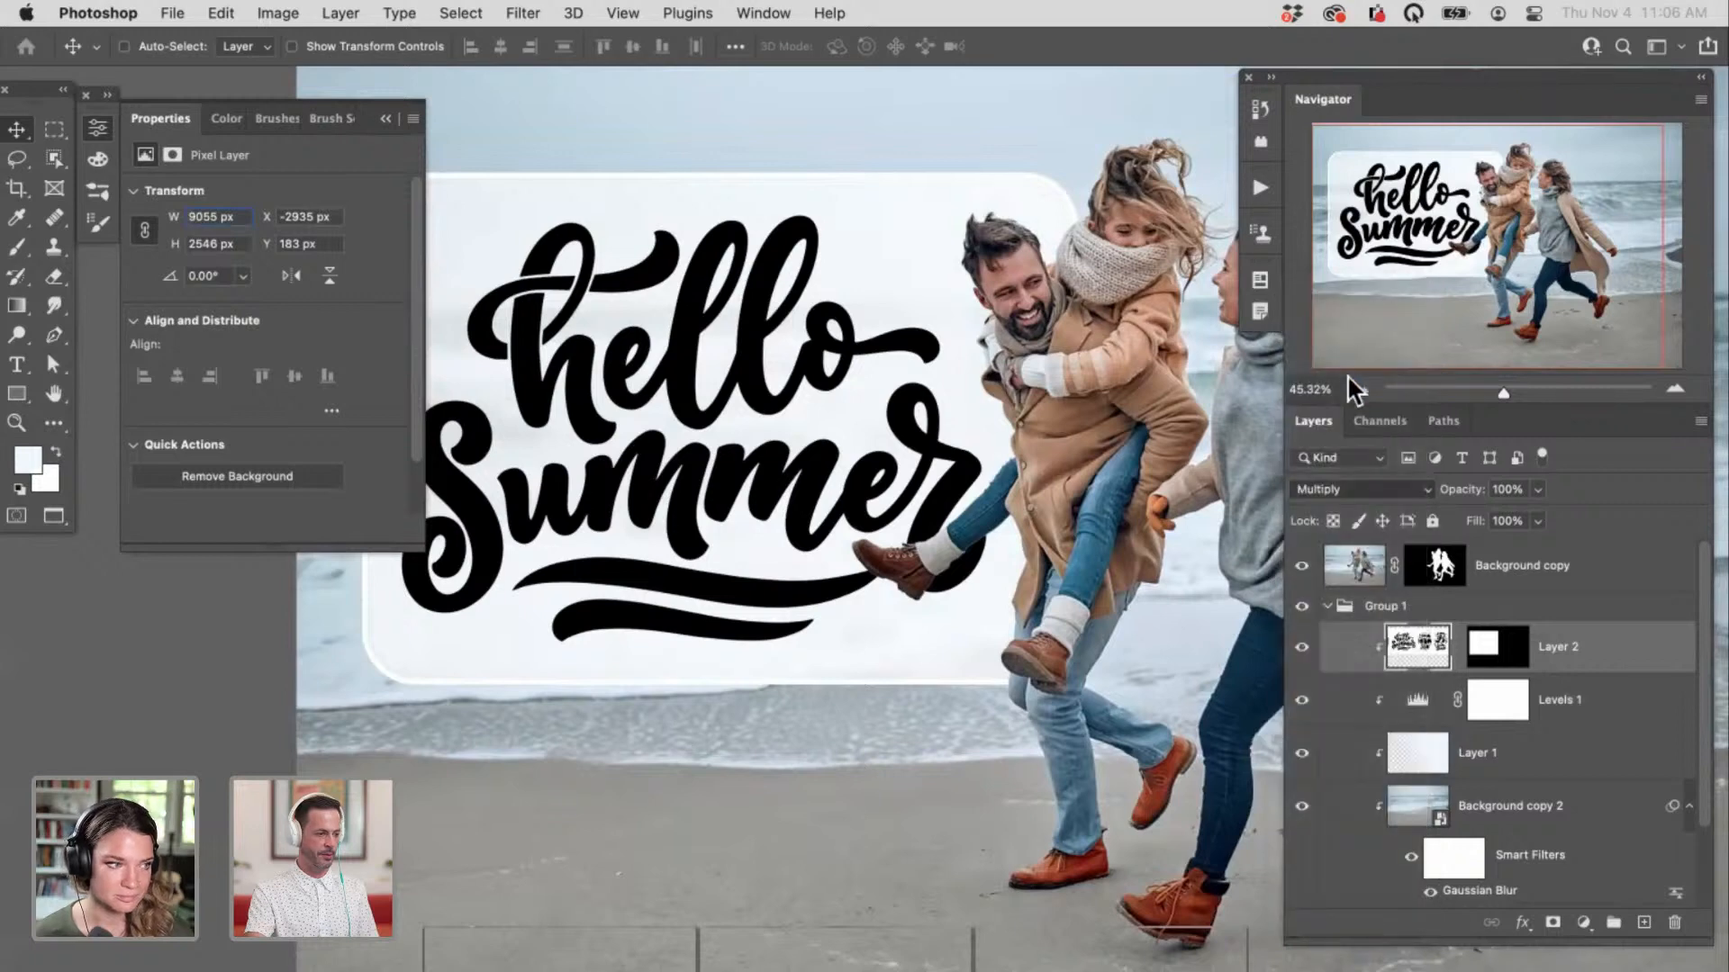
left_click_drag(942, 660, 1068, 639)
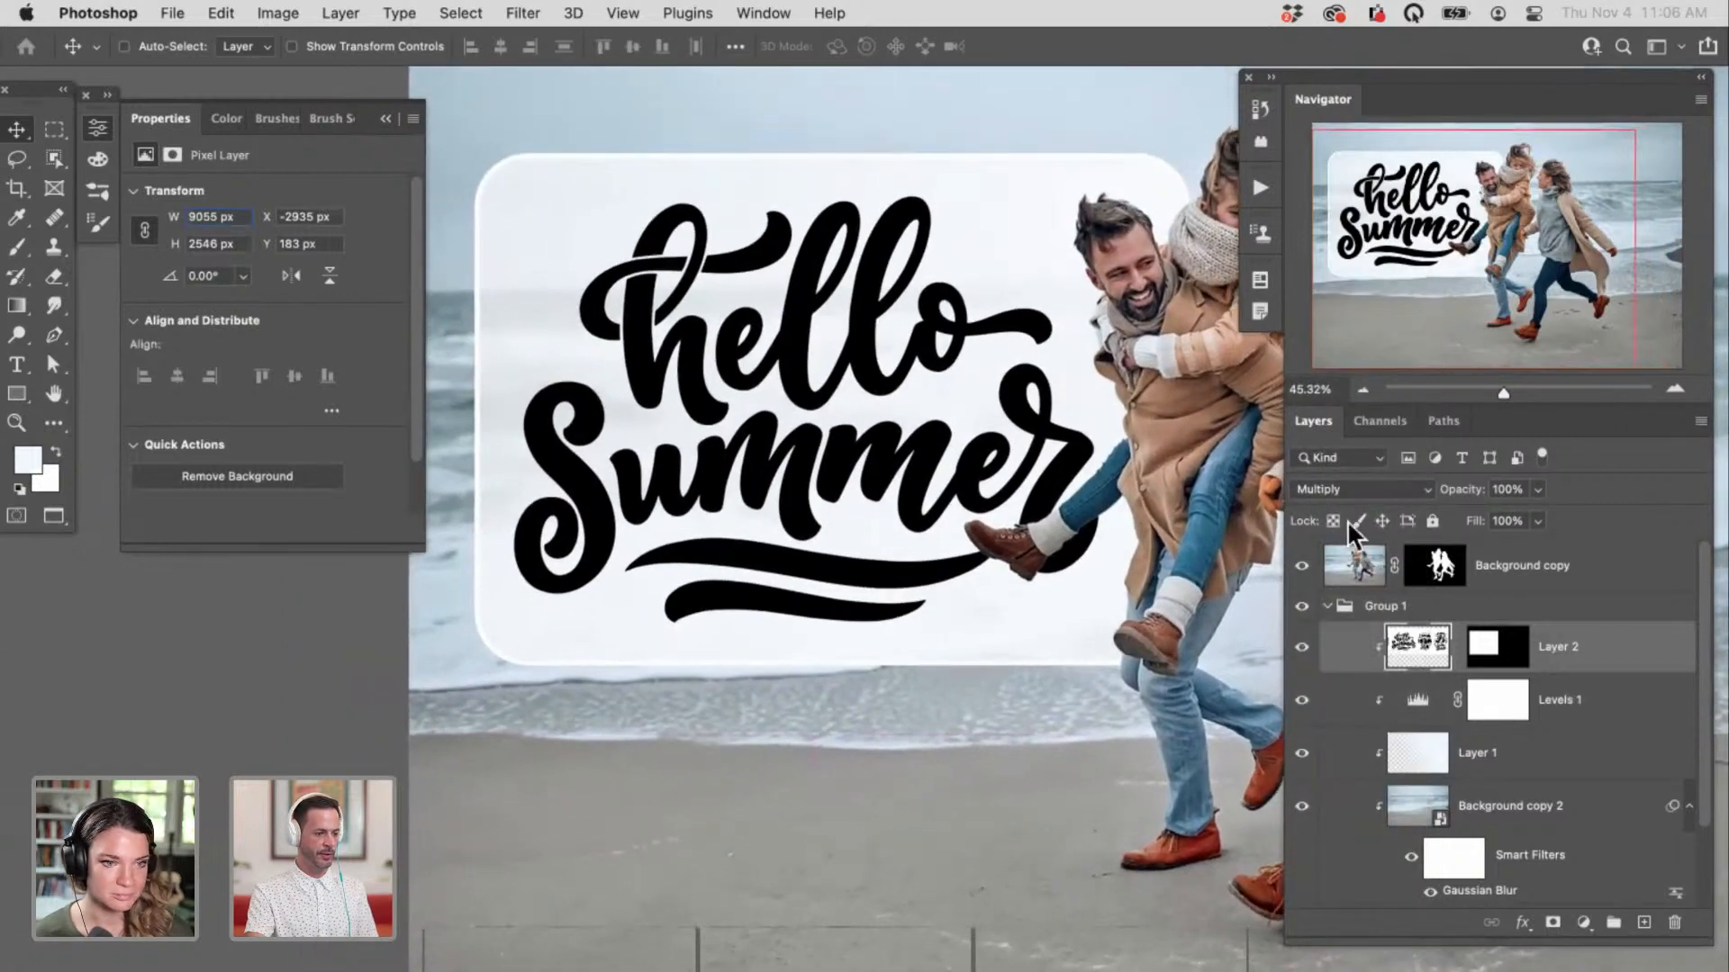
Step: Set Layer 2's blend mode to Screen and the Levels 1 output levels to 0 and 95
left_click(1342, 489)
left_click(1336, 608)
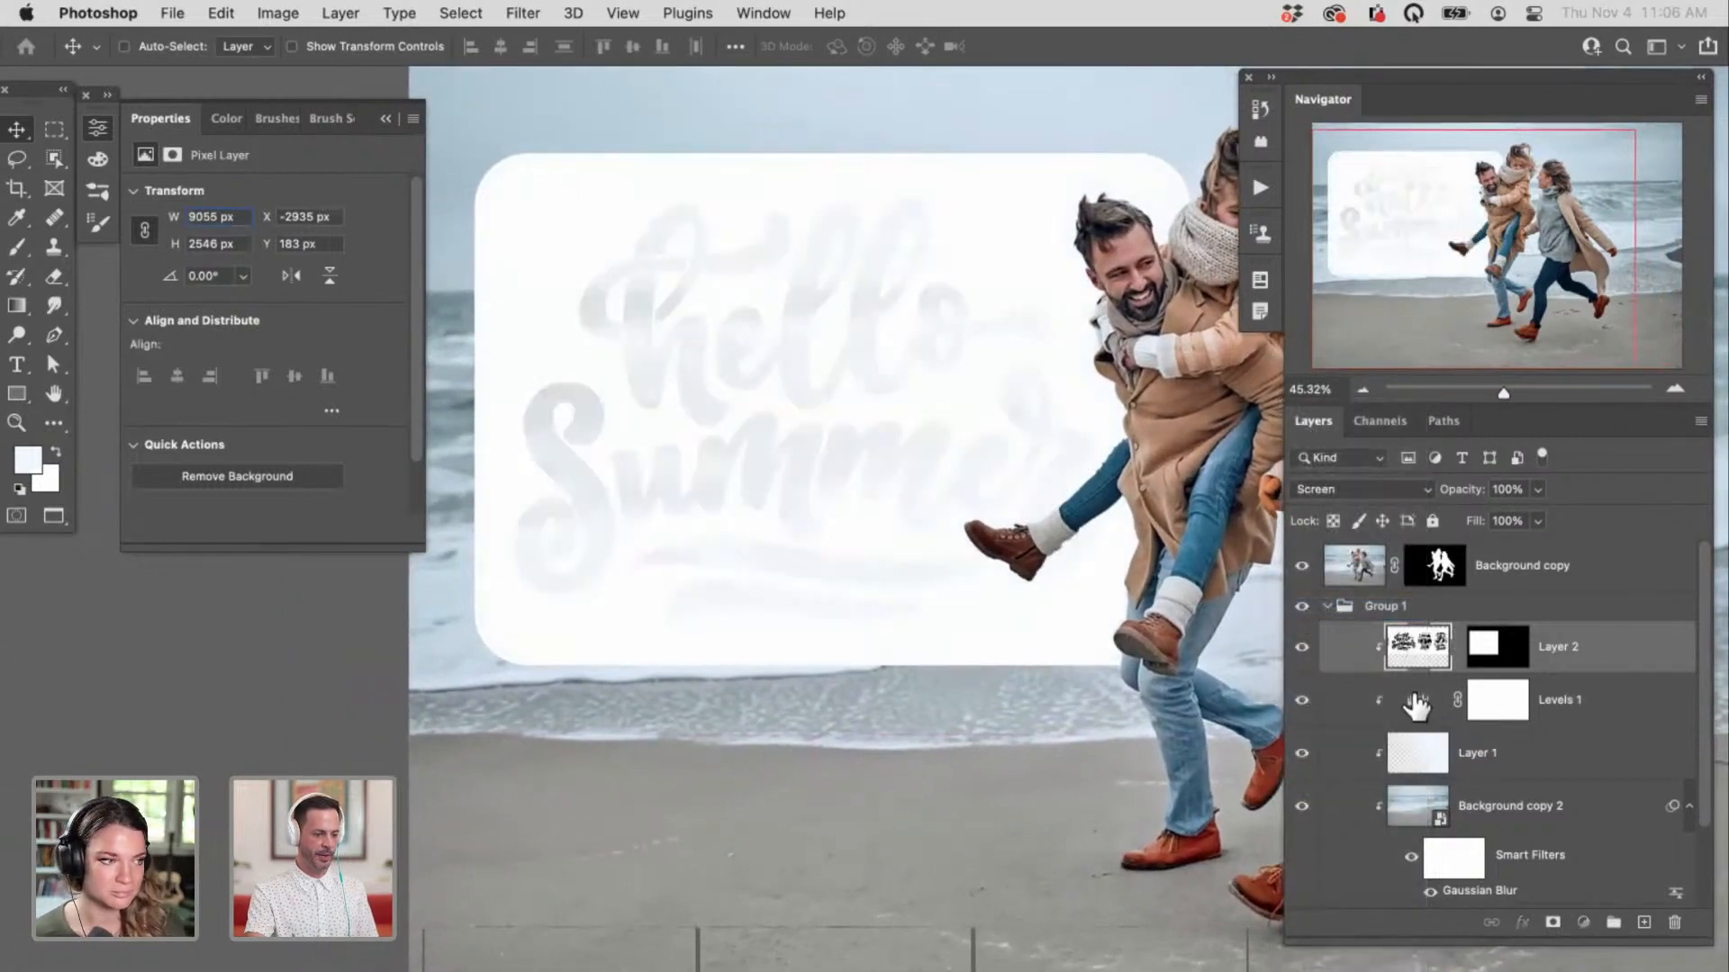
left_click(1418, 700)
left_click_drag(325, 416, 167, 421)
left_click_drag(393, 422, 246, 430)
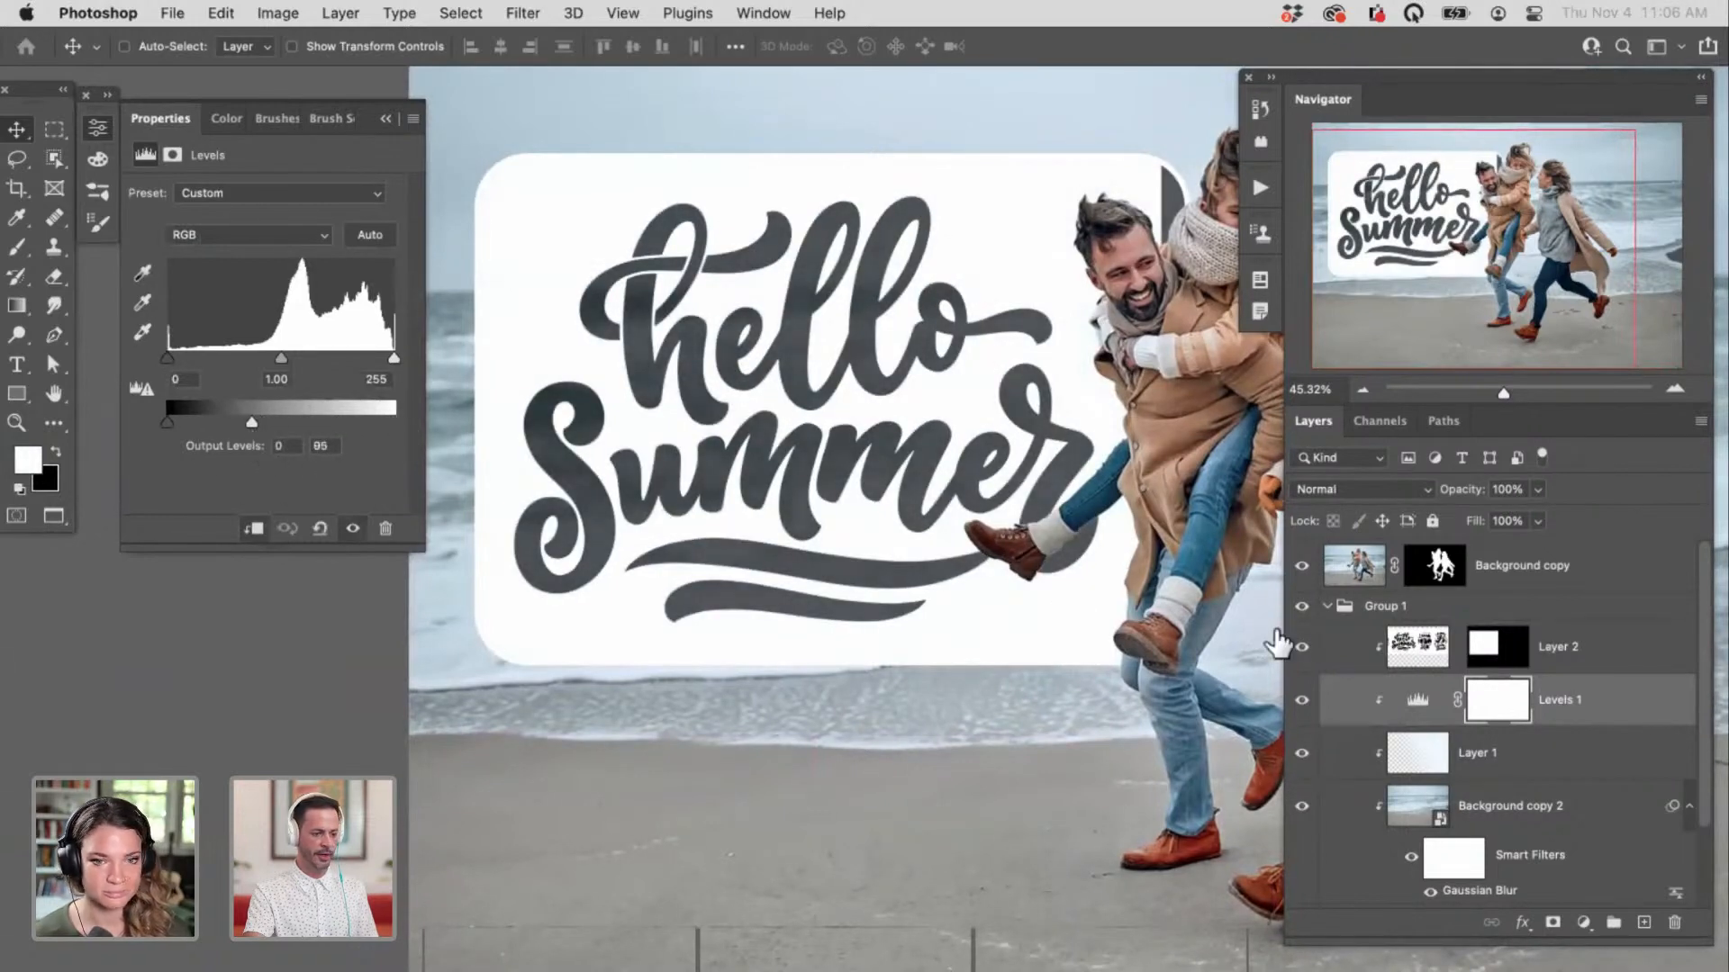
Step: Invert Layer 2 to white lettering and raise the Levels 1 white output level to 255
left_click(1417, 650)
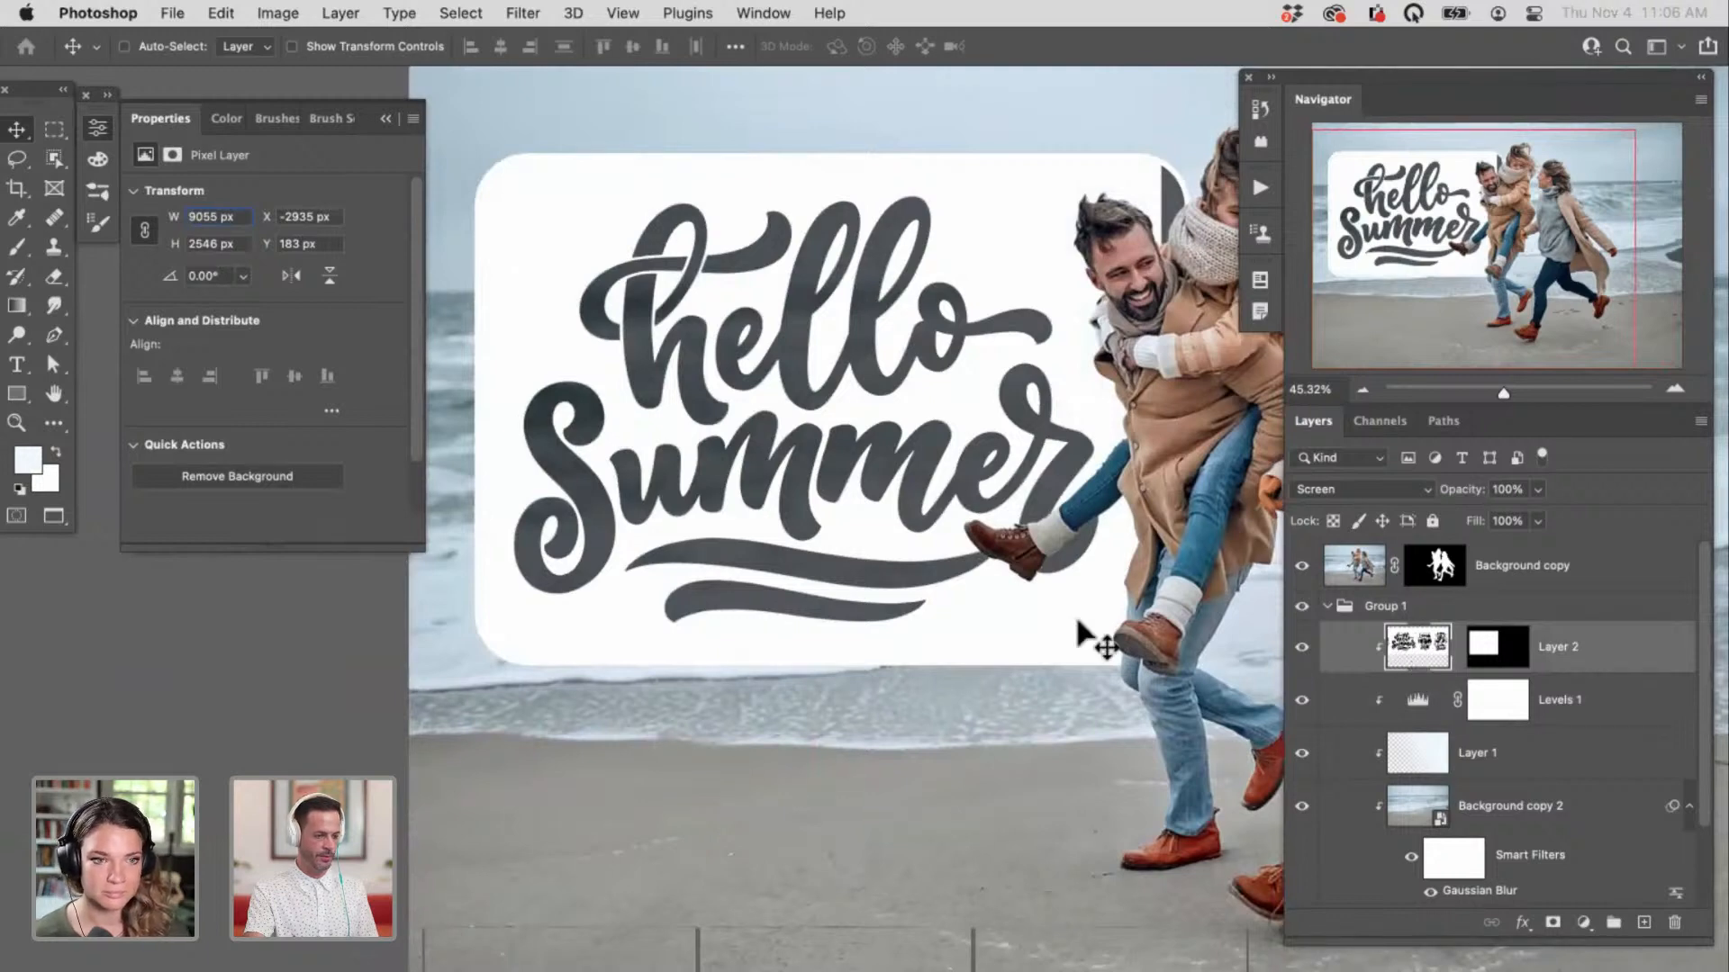
key("super+i")
left_click_drag(1095, 714, 1073, 709)
left_click(1392, 716)
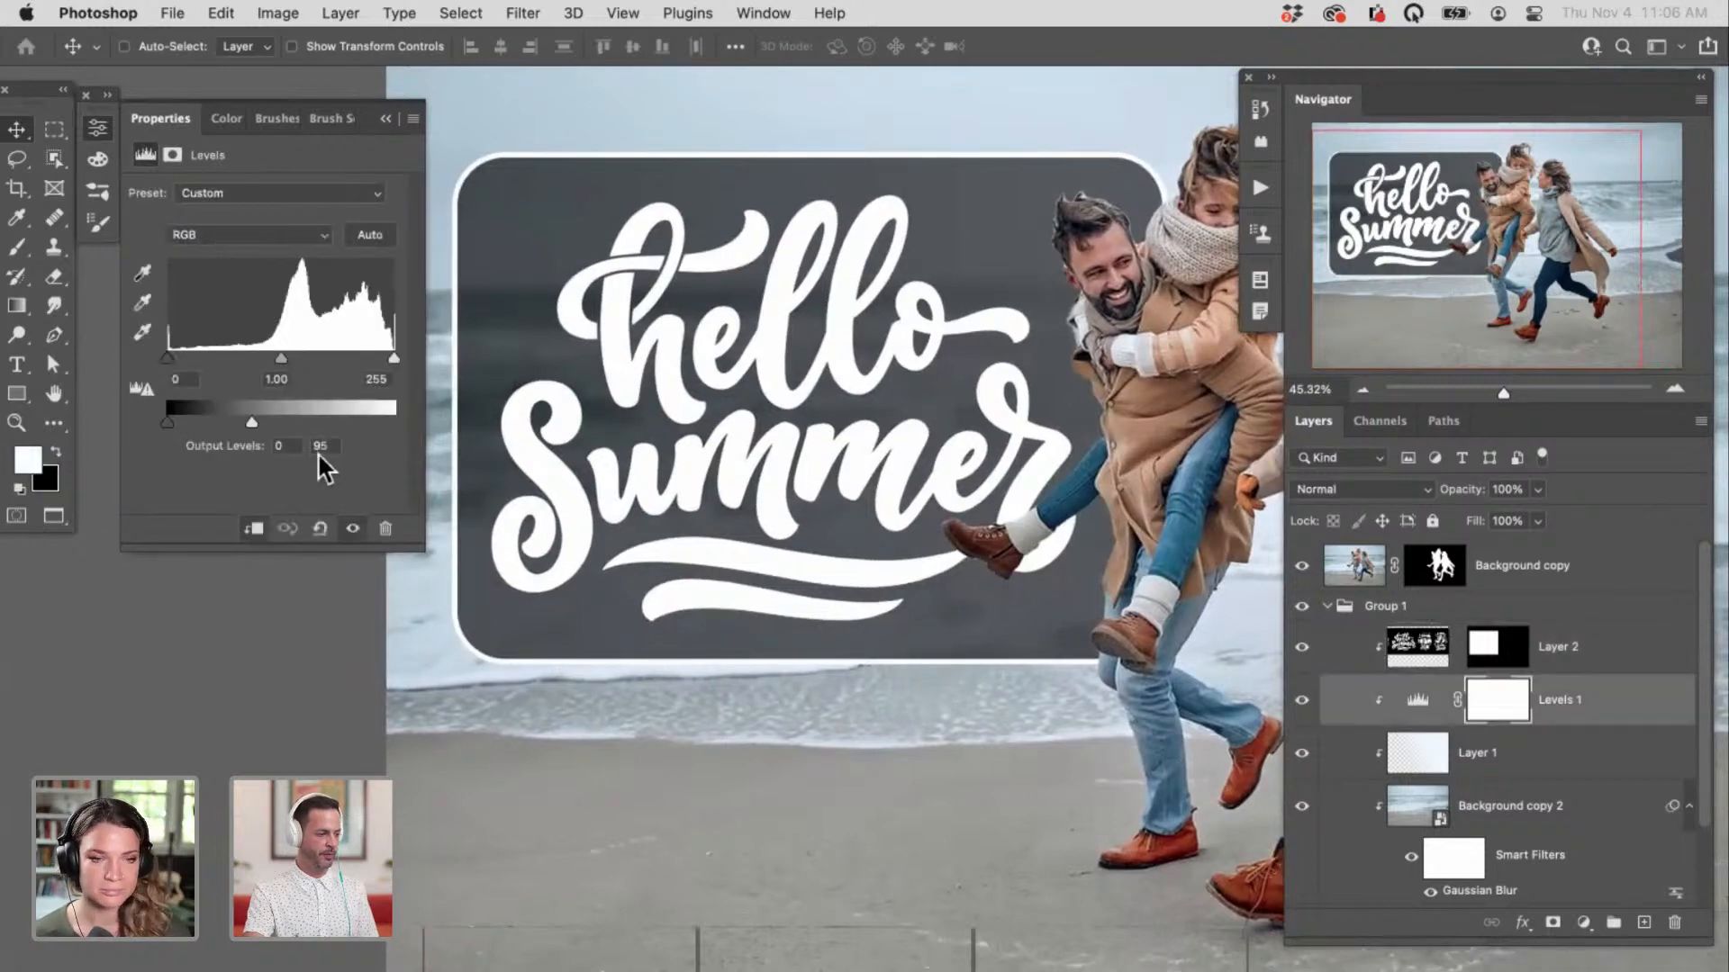
left_click_drag(256, 421, 423, 414)
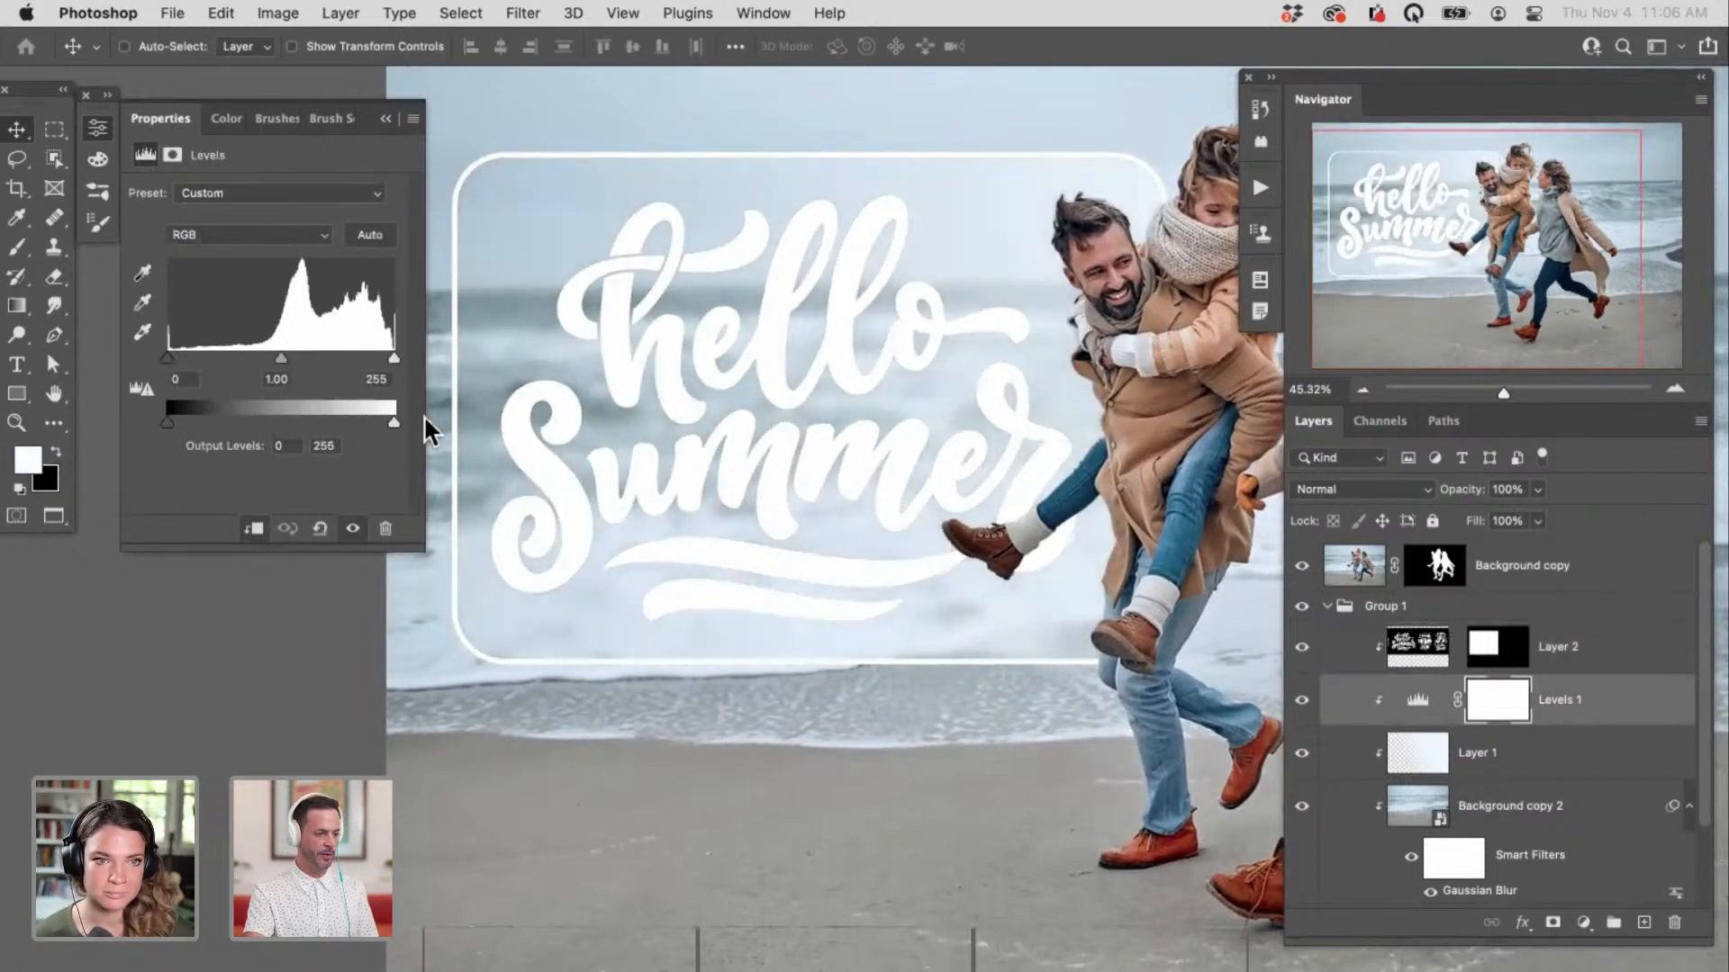
Step: Close the adjustment properties and view the finished composite in full-screen mode
left_click(98, 126)
left_click_drag(853, 448, 684, 521)
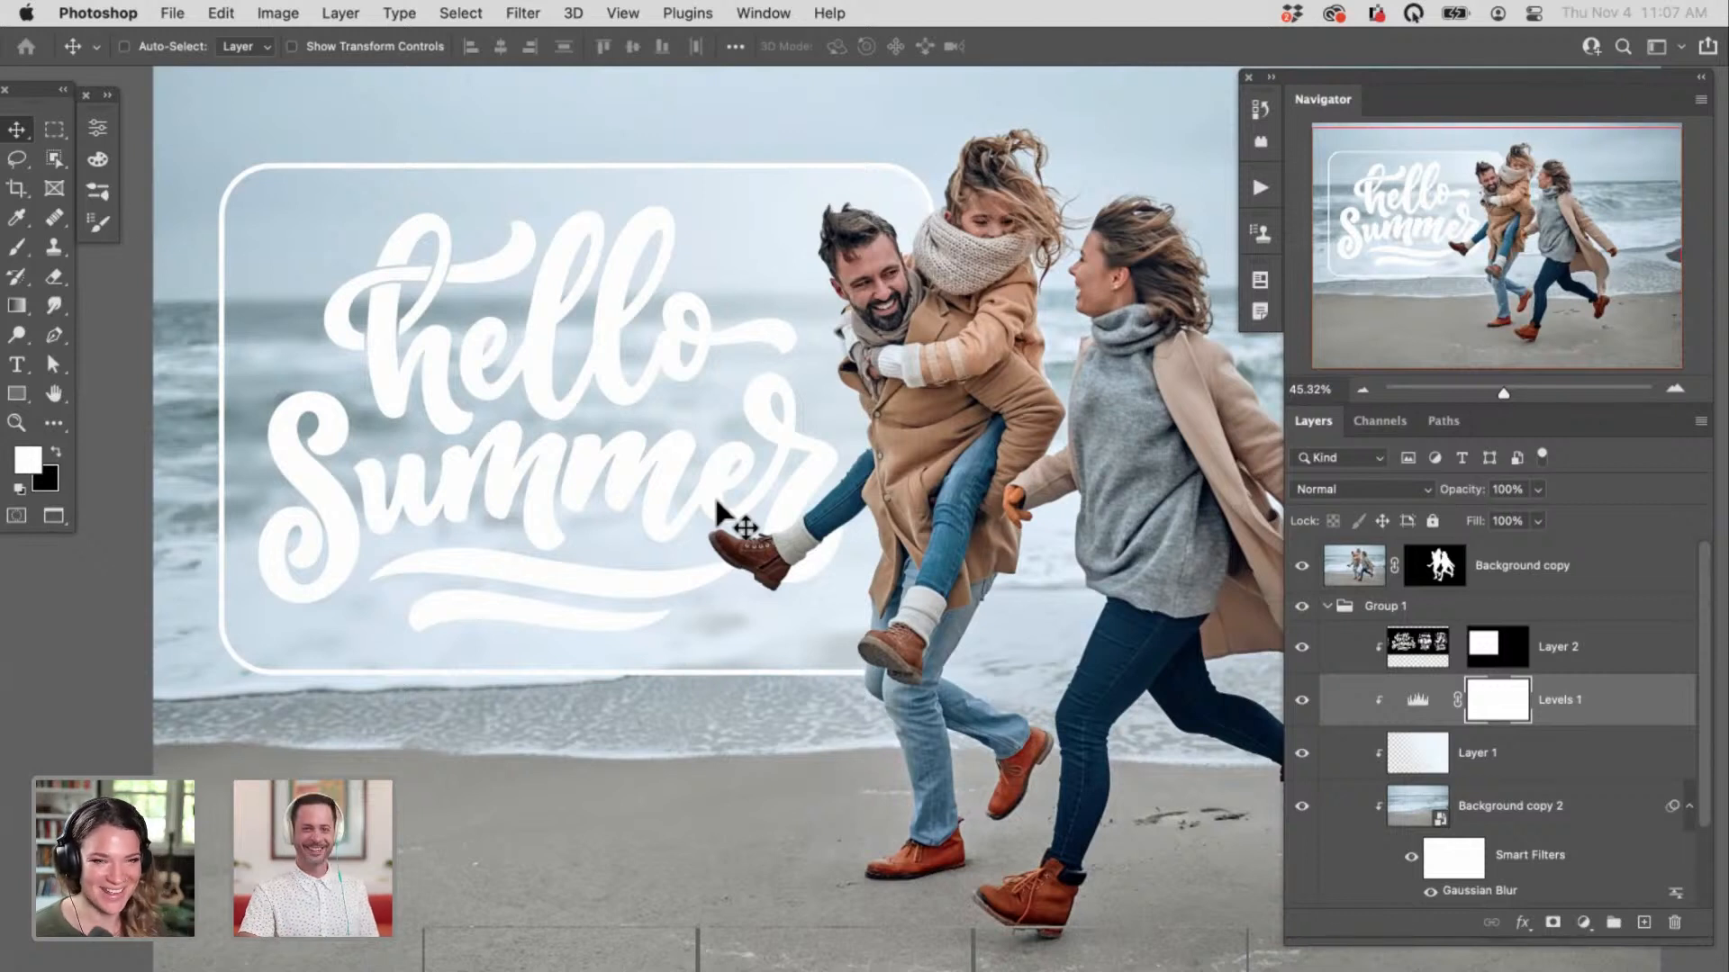
key("f")
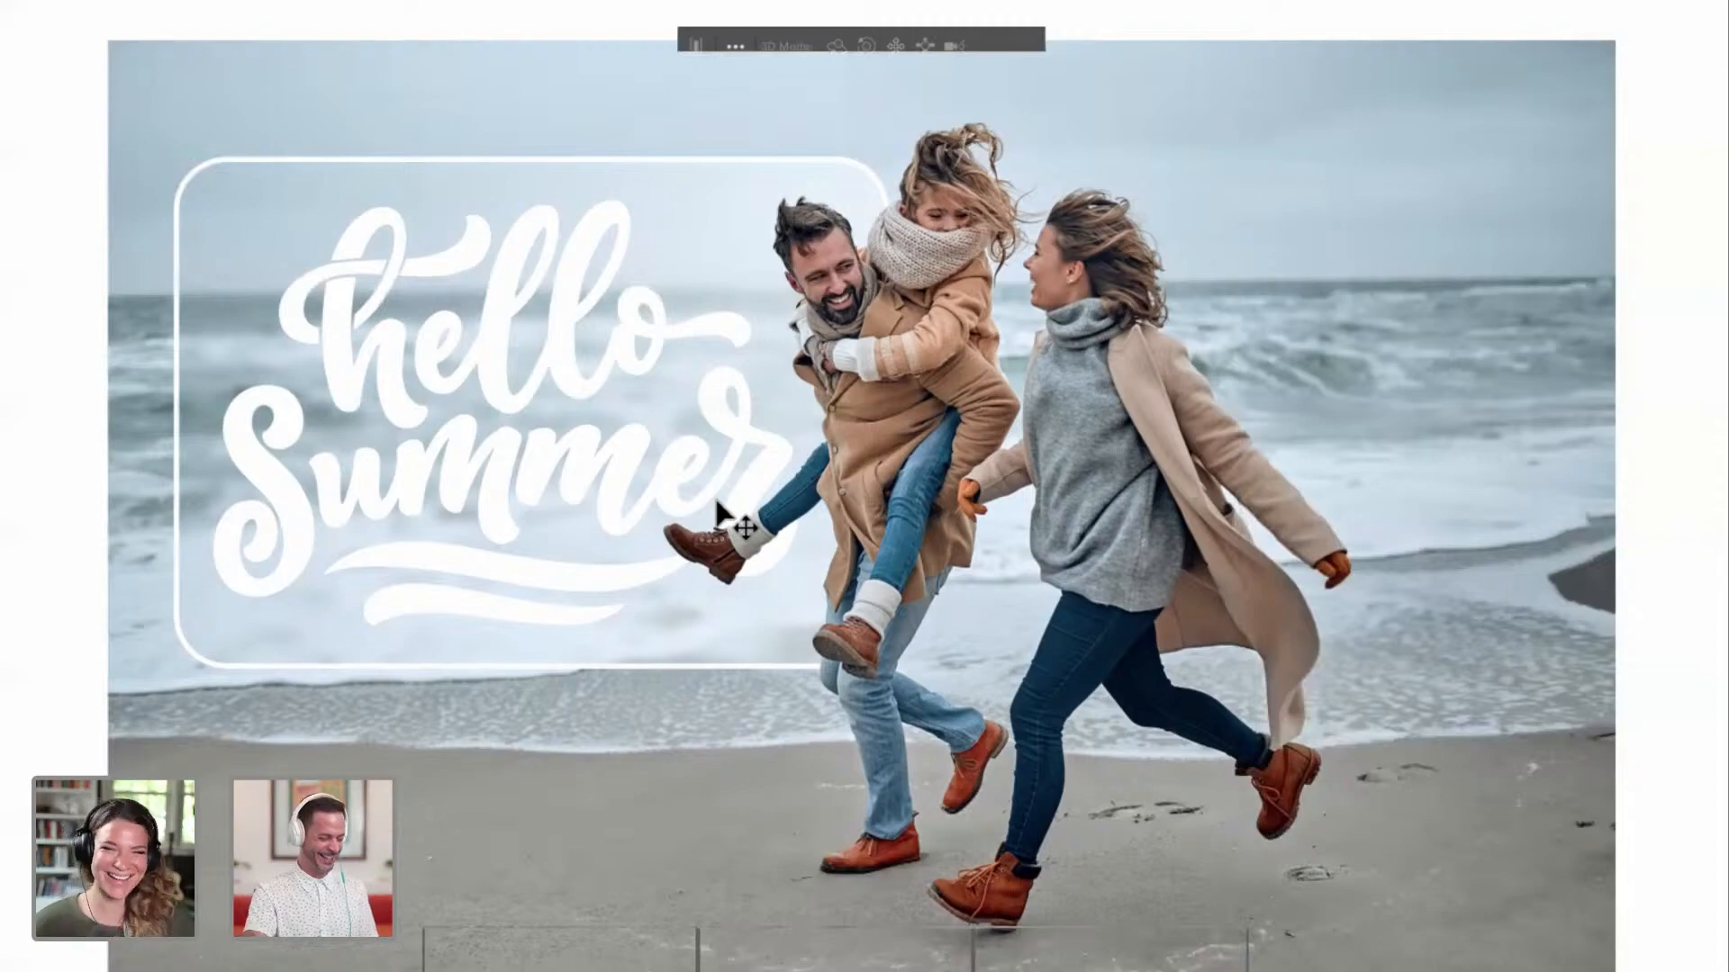
Step: Exit full-screen mode and close AdobeStock_422856345.jpeg, Background copy 2.psb and the finished AdobeStock_314444197.psd composite
key("f")
key("super+minus")
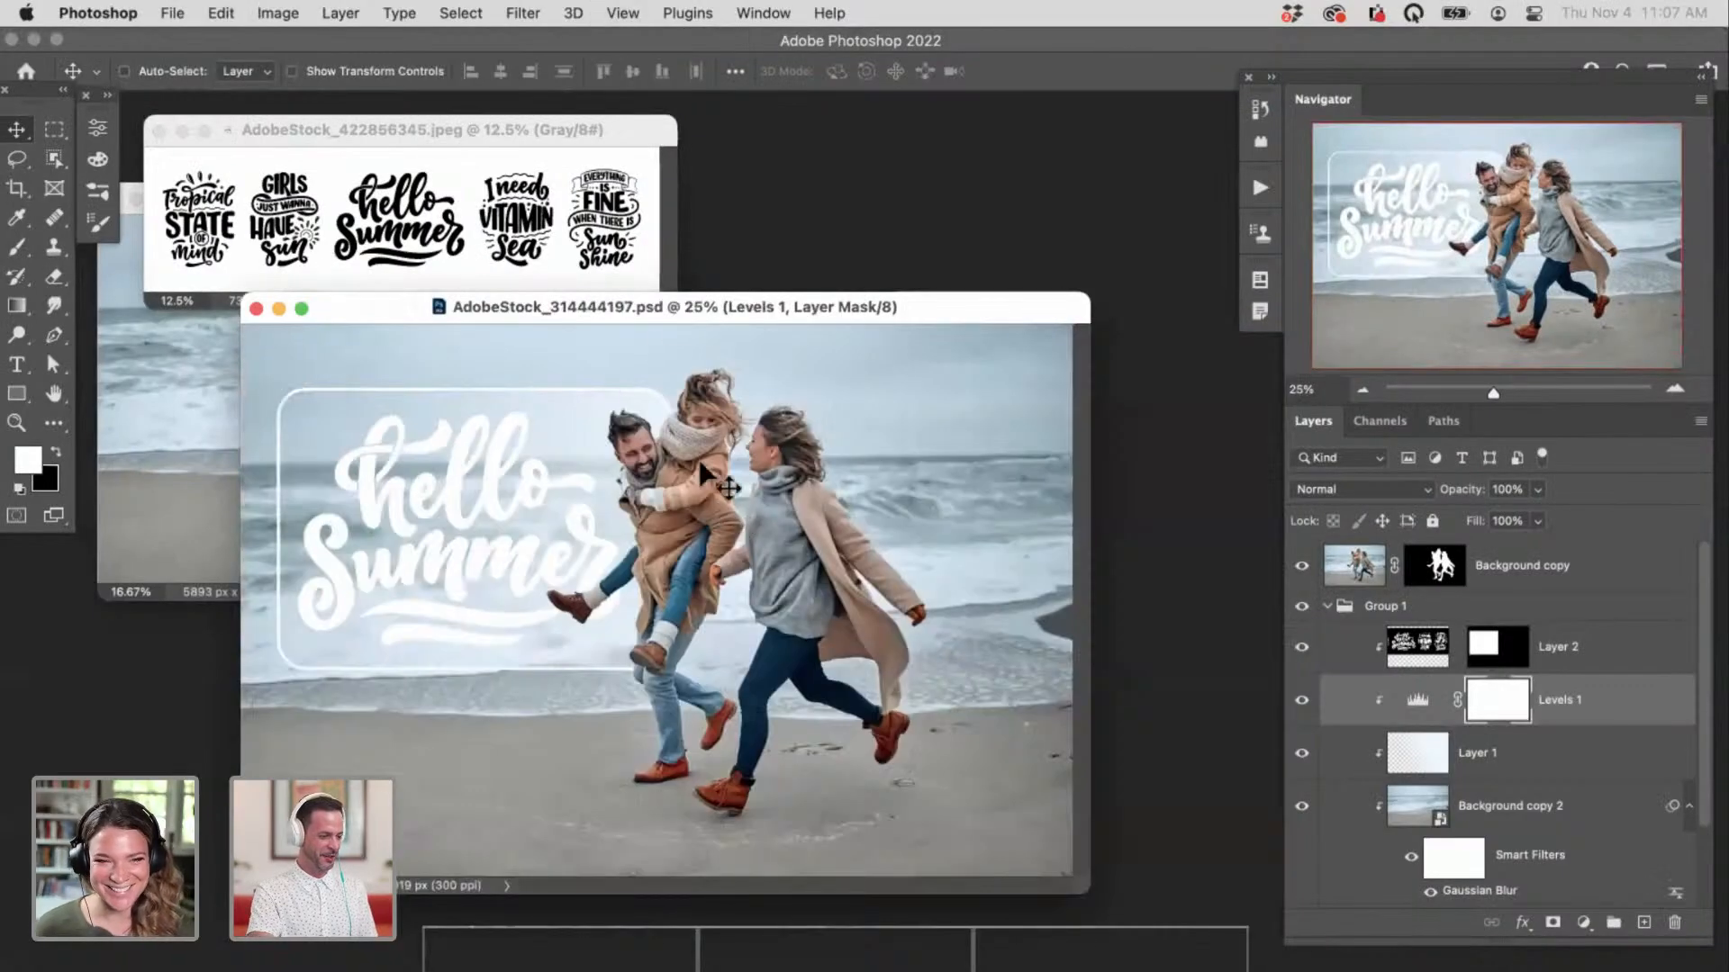
left_click(630, 127)
key("super+w")
left_click(585, 192)
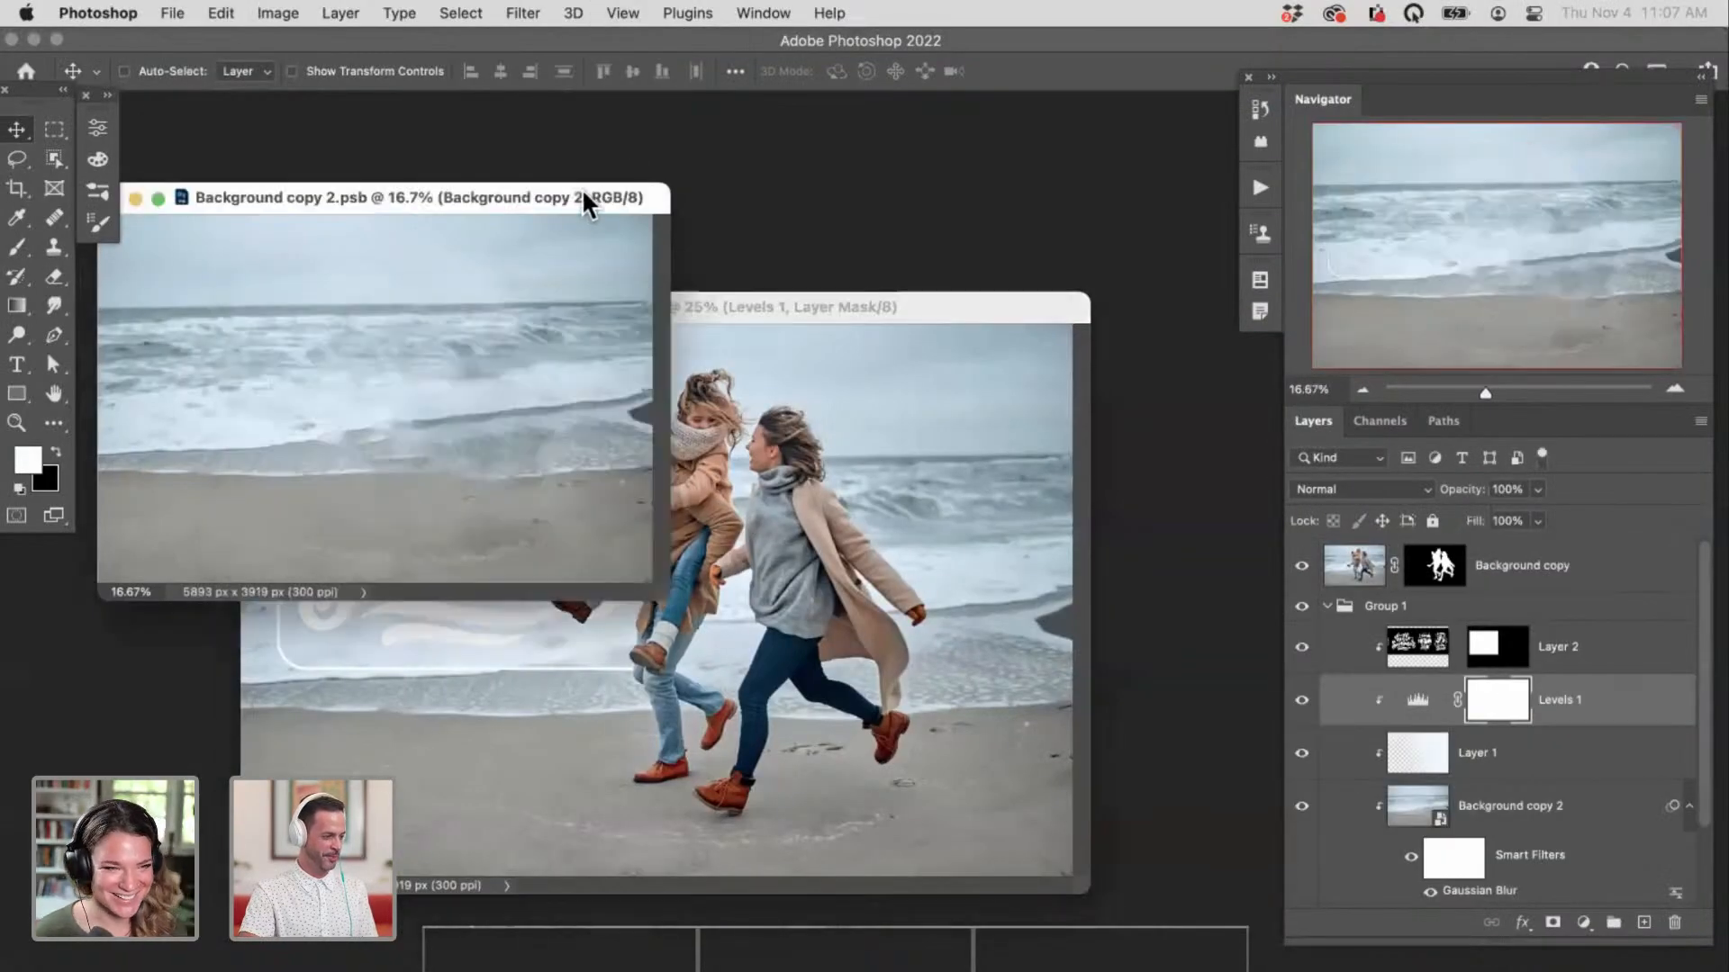
key("super+w")
left_click_drag(962, 307, 939, 163)
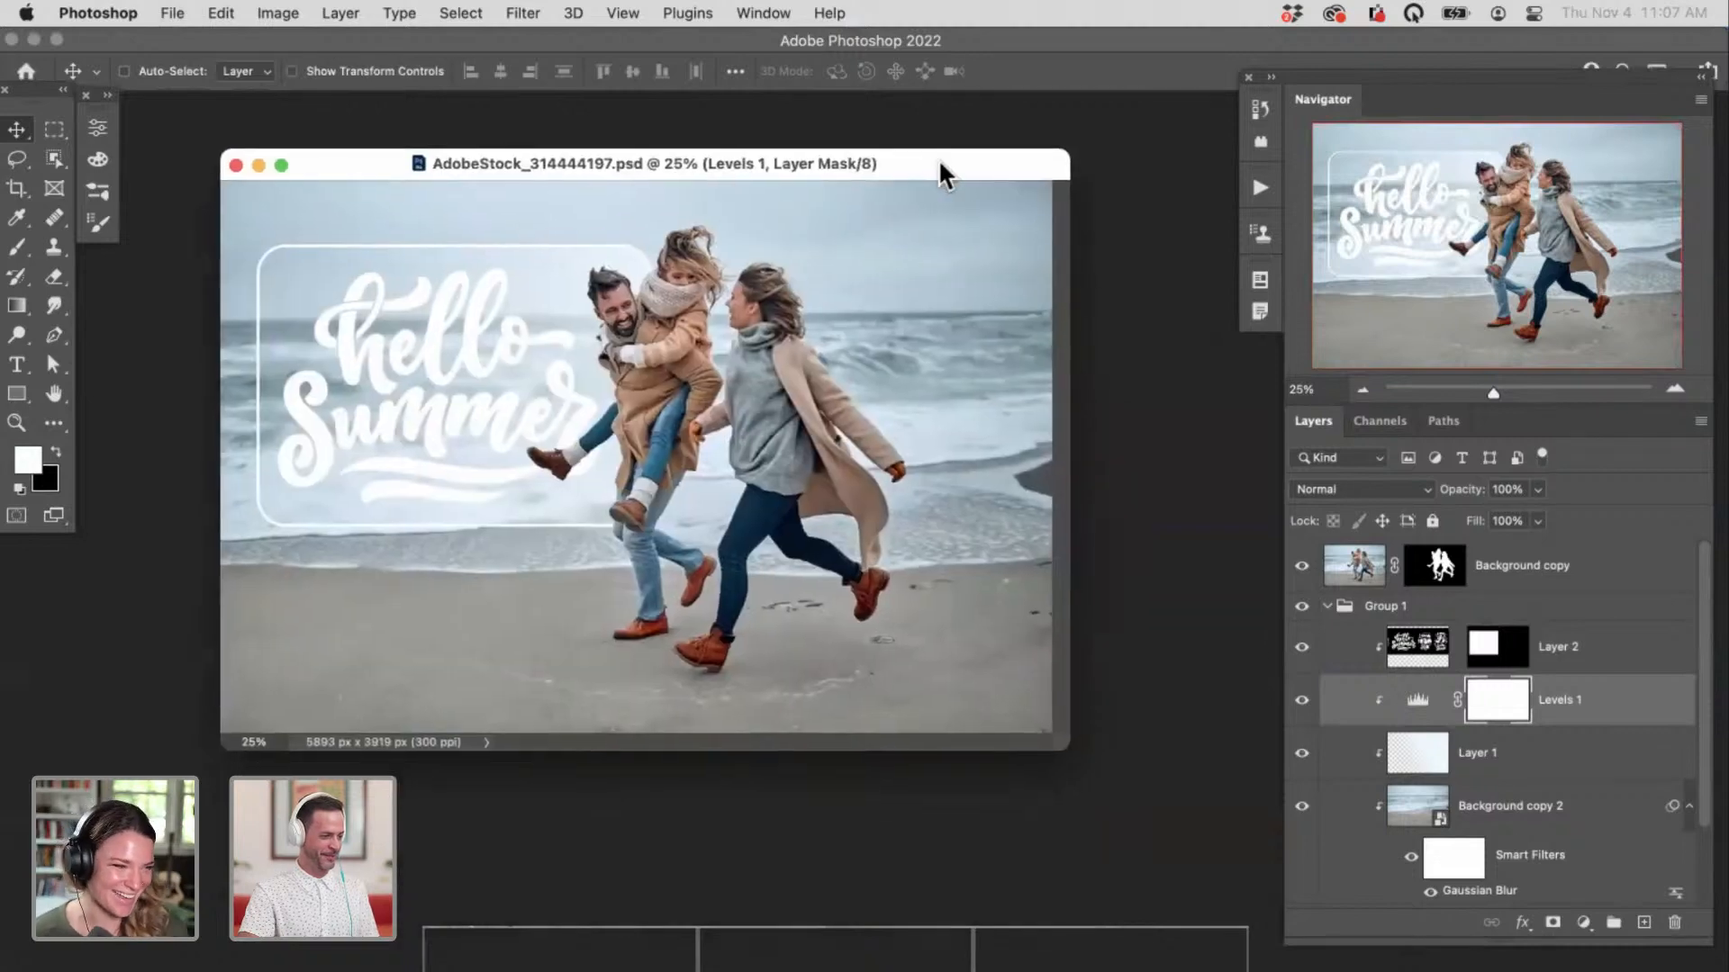
key("super+w")
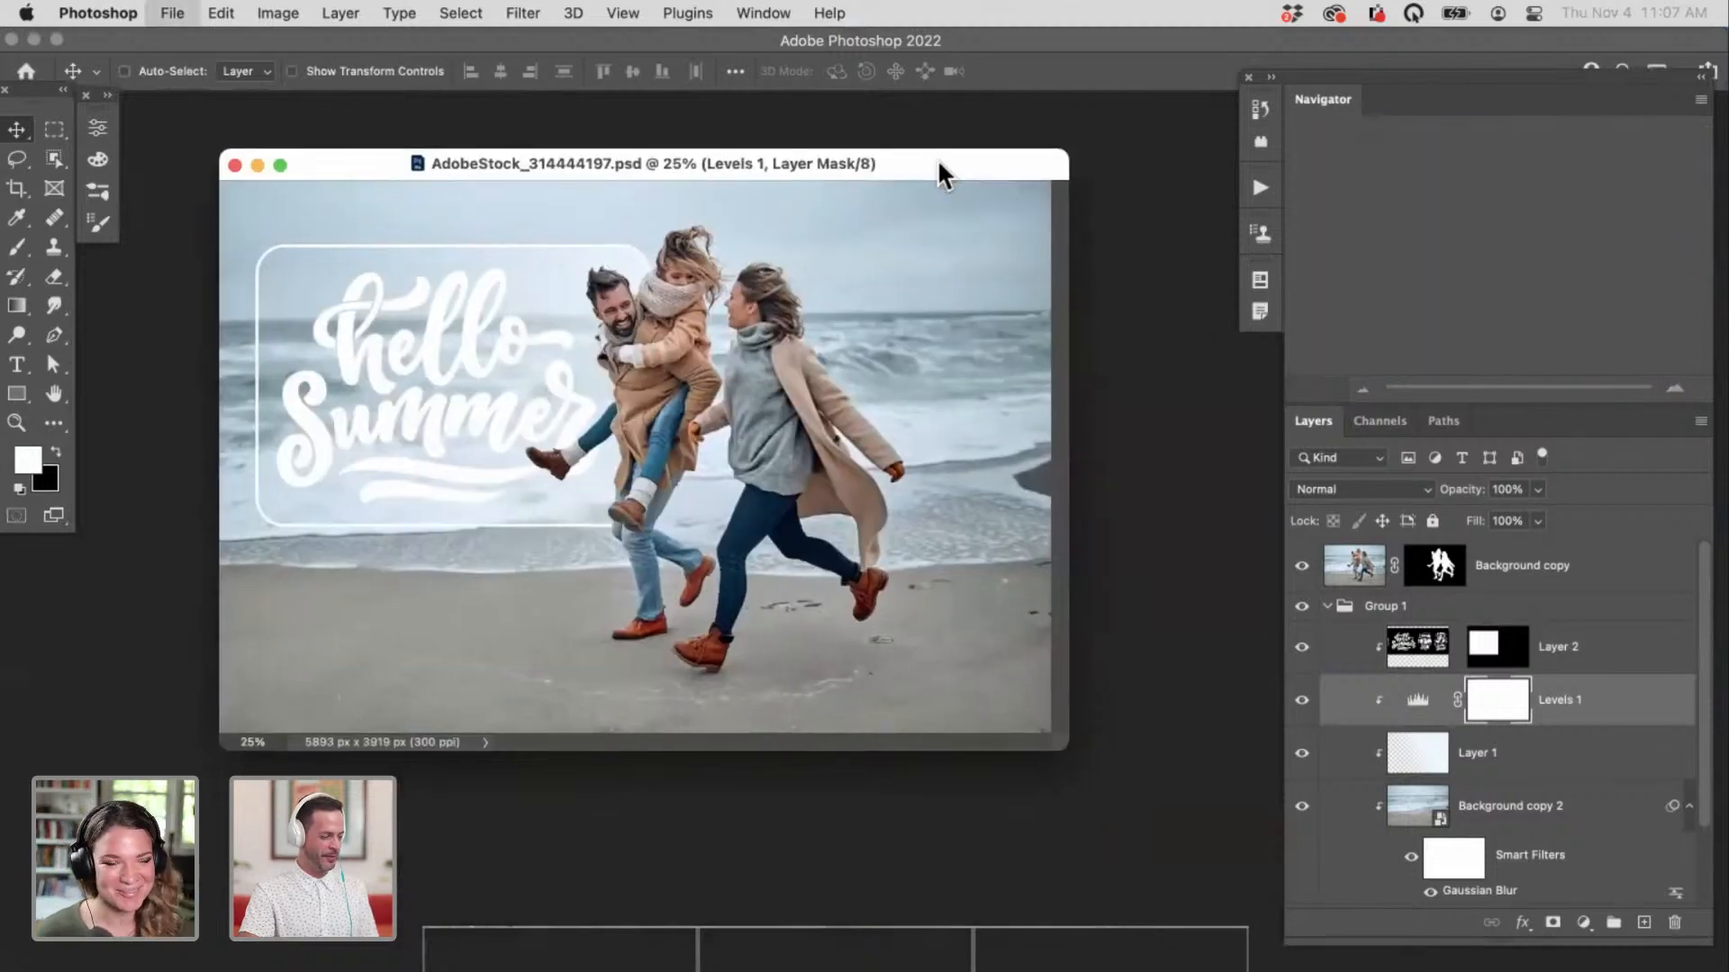
Step: Open AdobeStock_464987474.jpeg from the Sample Images folder of 03 Texting and show it in full-screen mode
key("super+o")
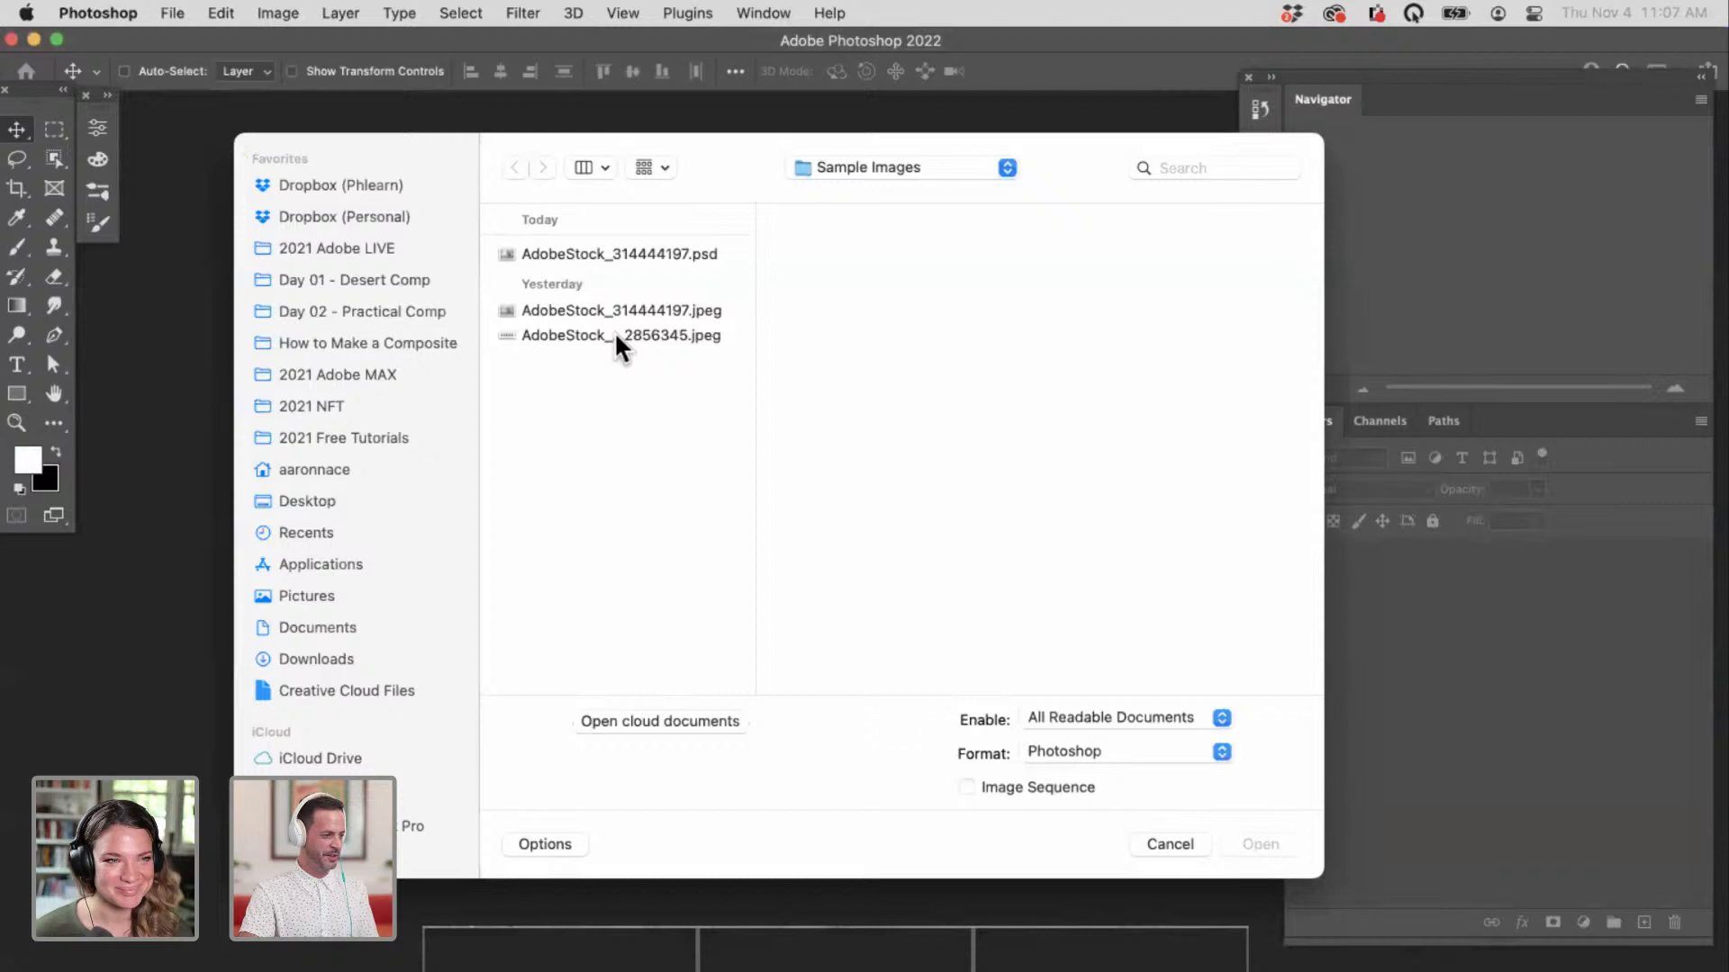
left_click(842, 176)
left_click(878, 192)
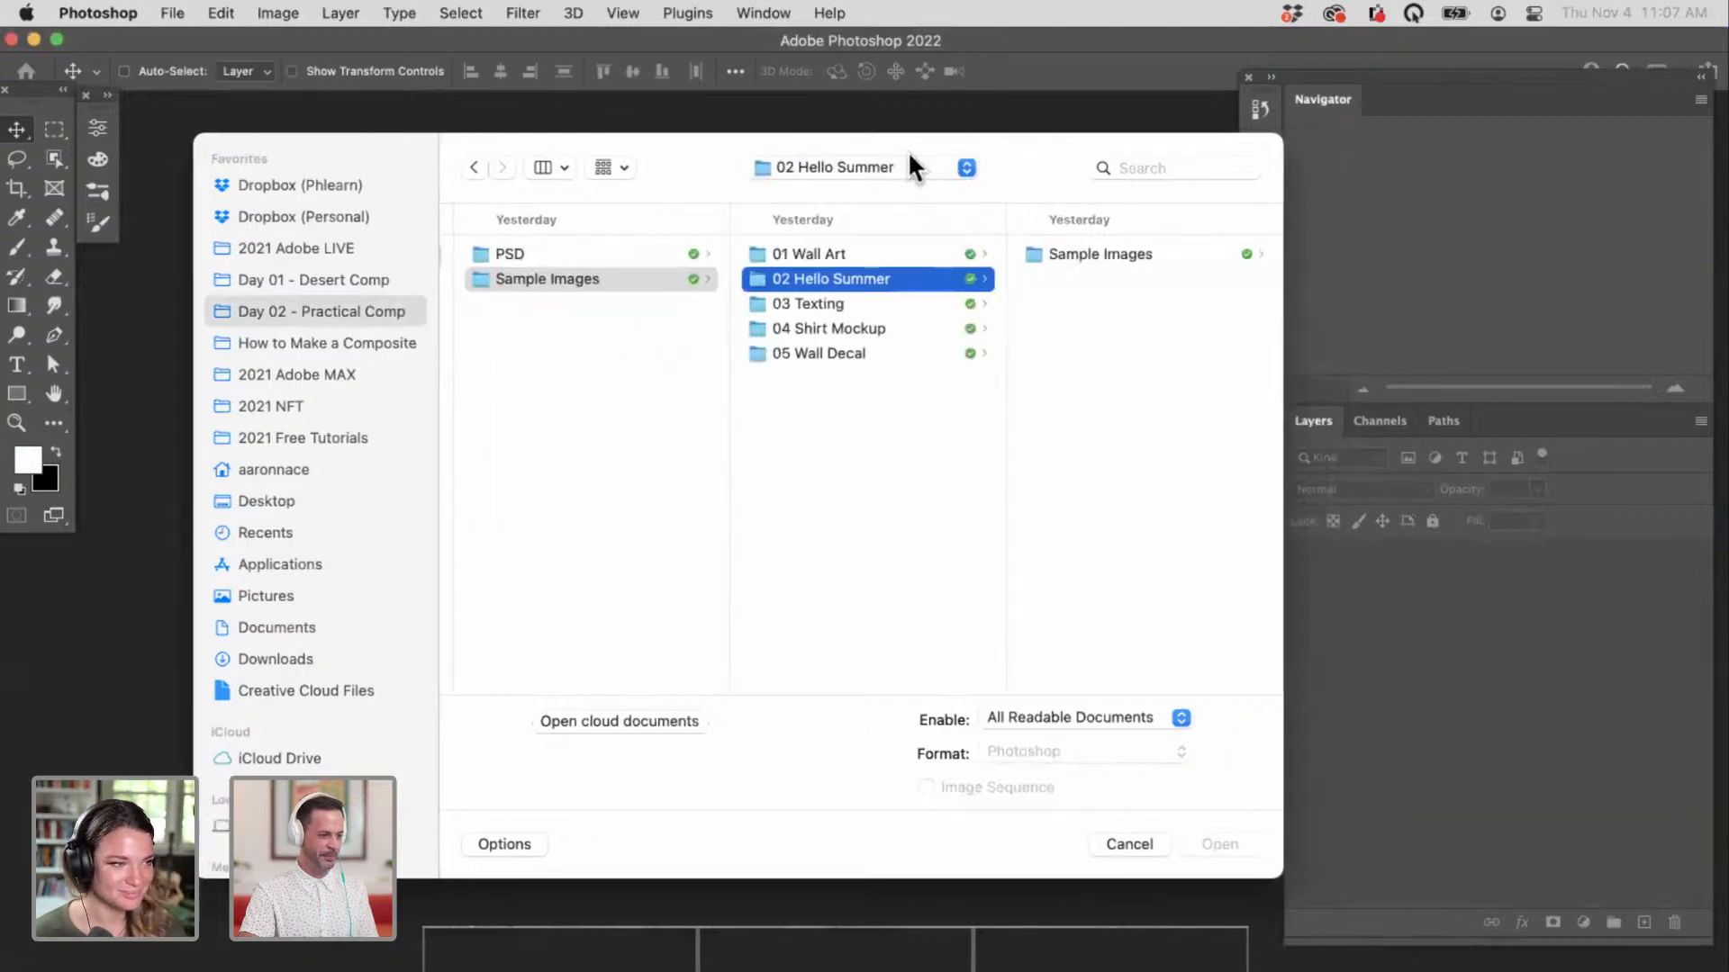
left_click(786, 302)
left_click(1013, 279)
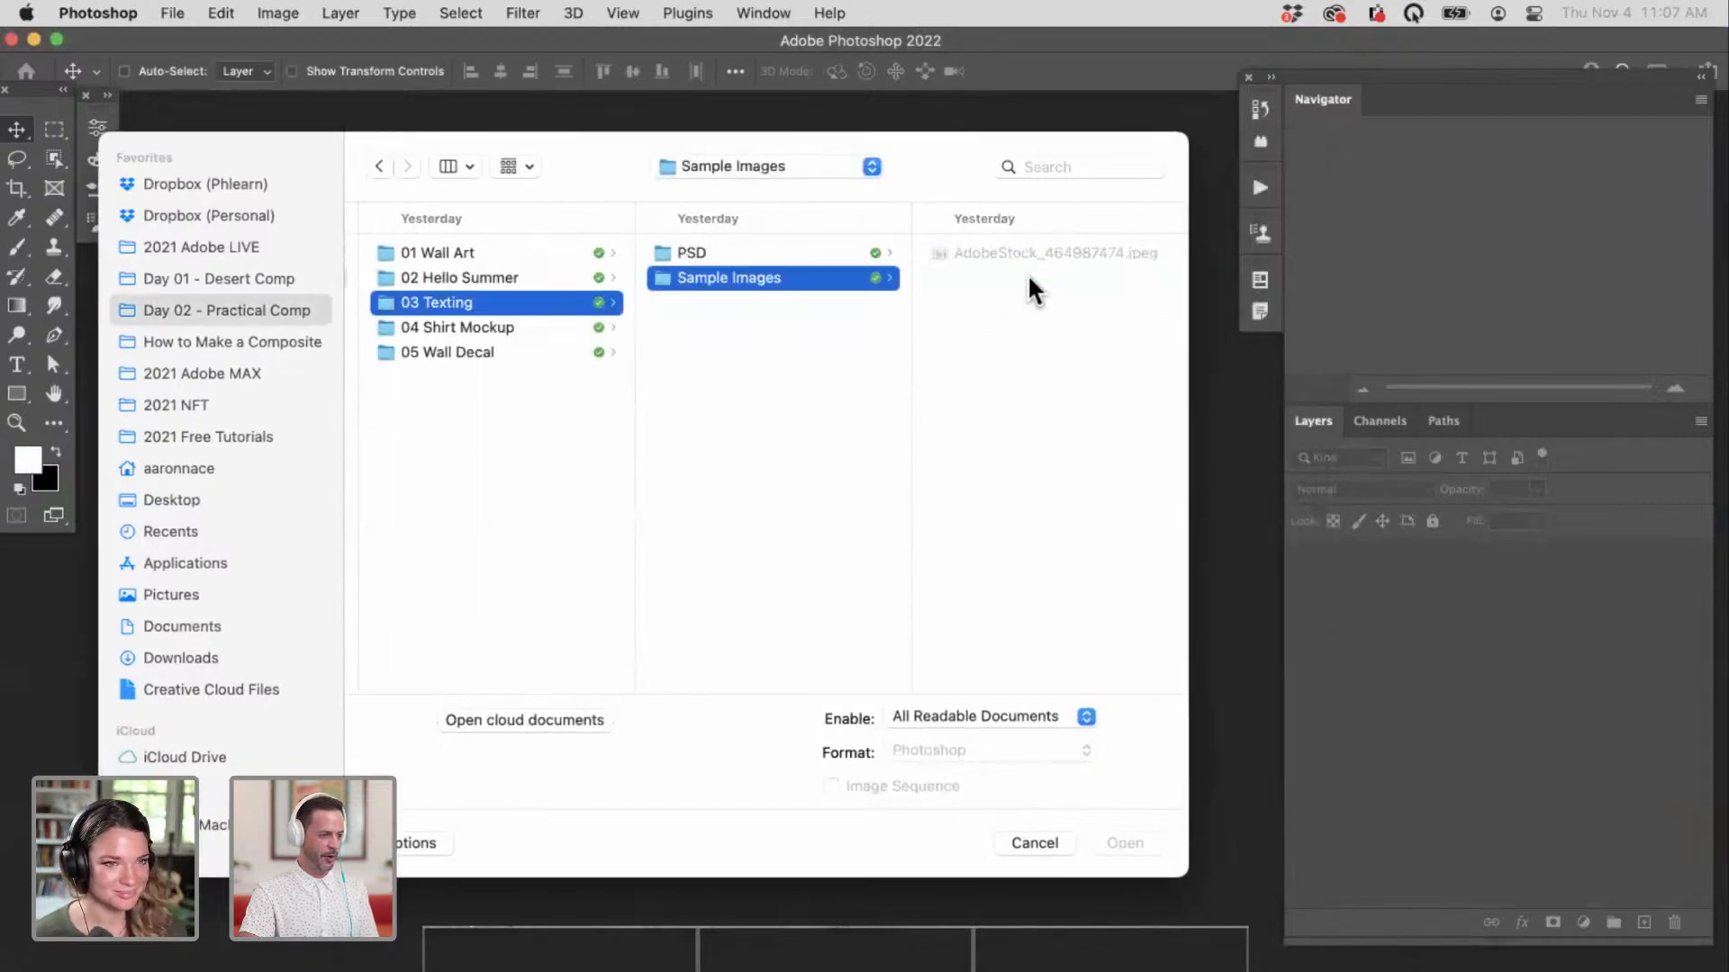
left_click(1013, 256)
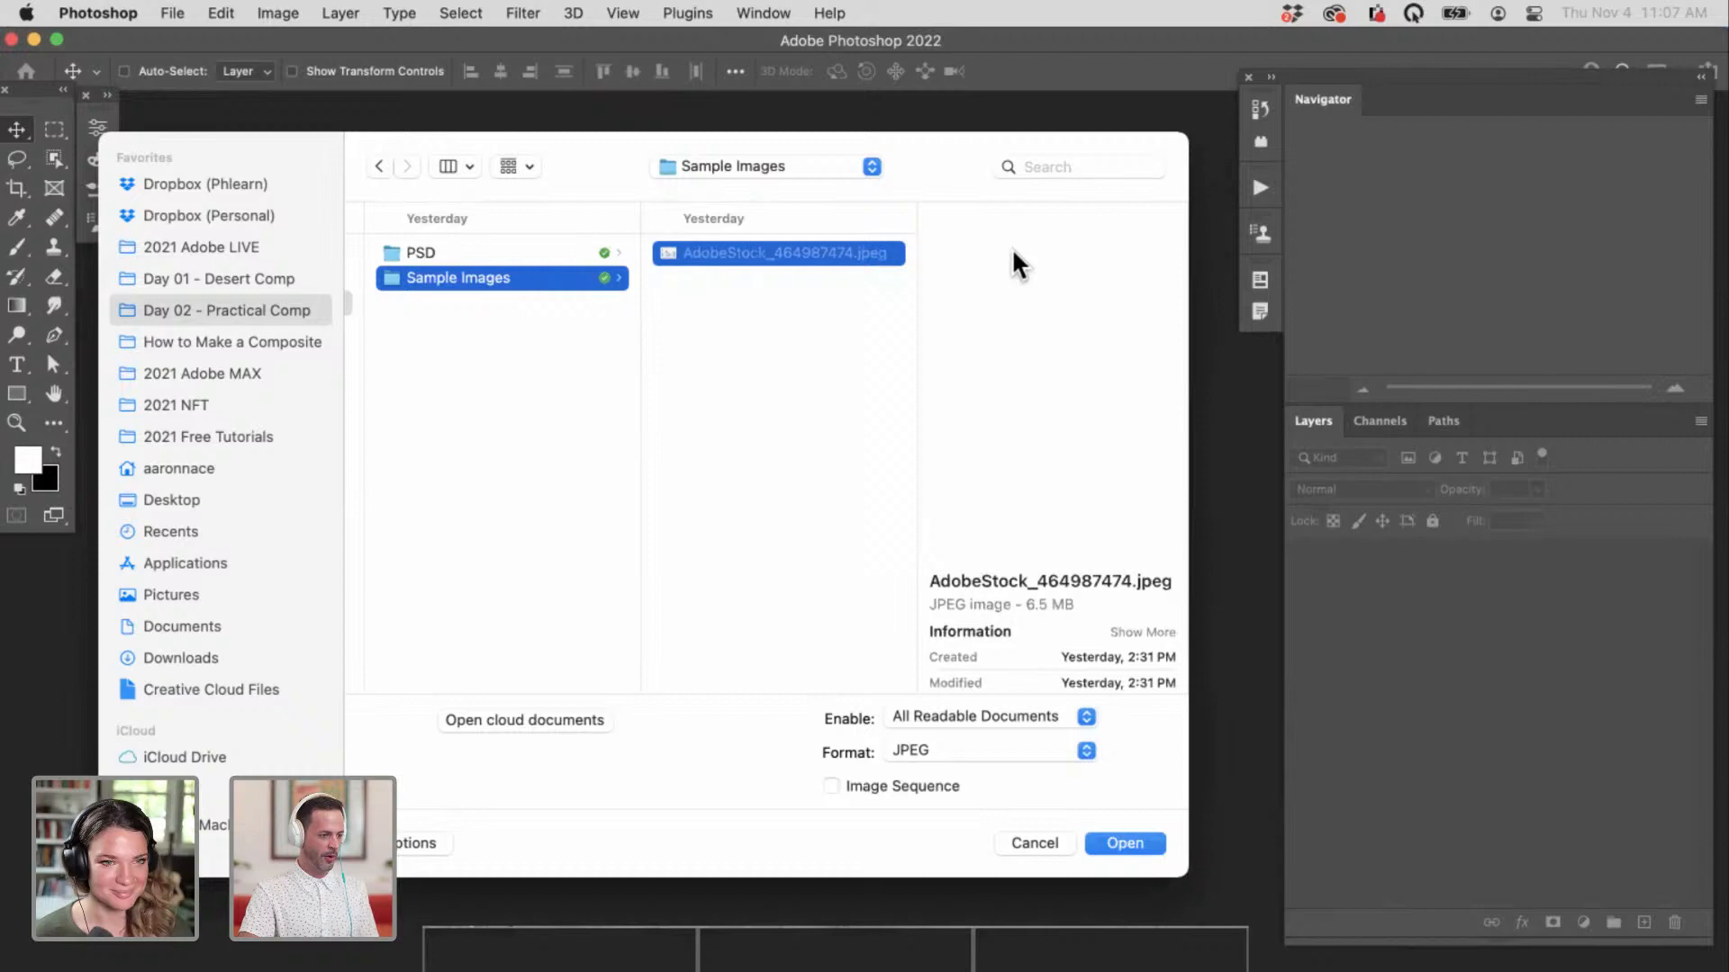
left_click(1121, 840)
key("f")
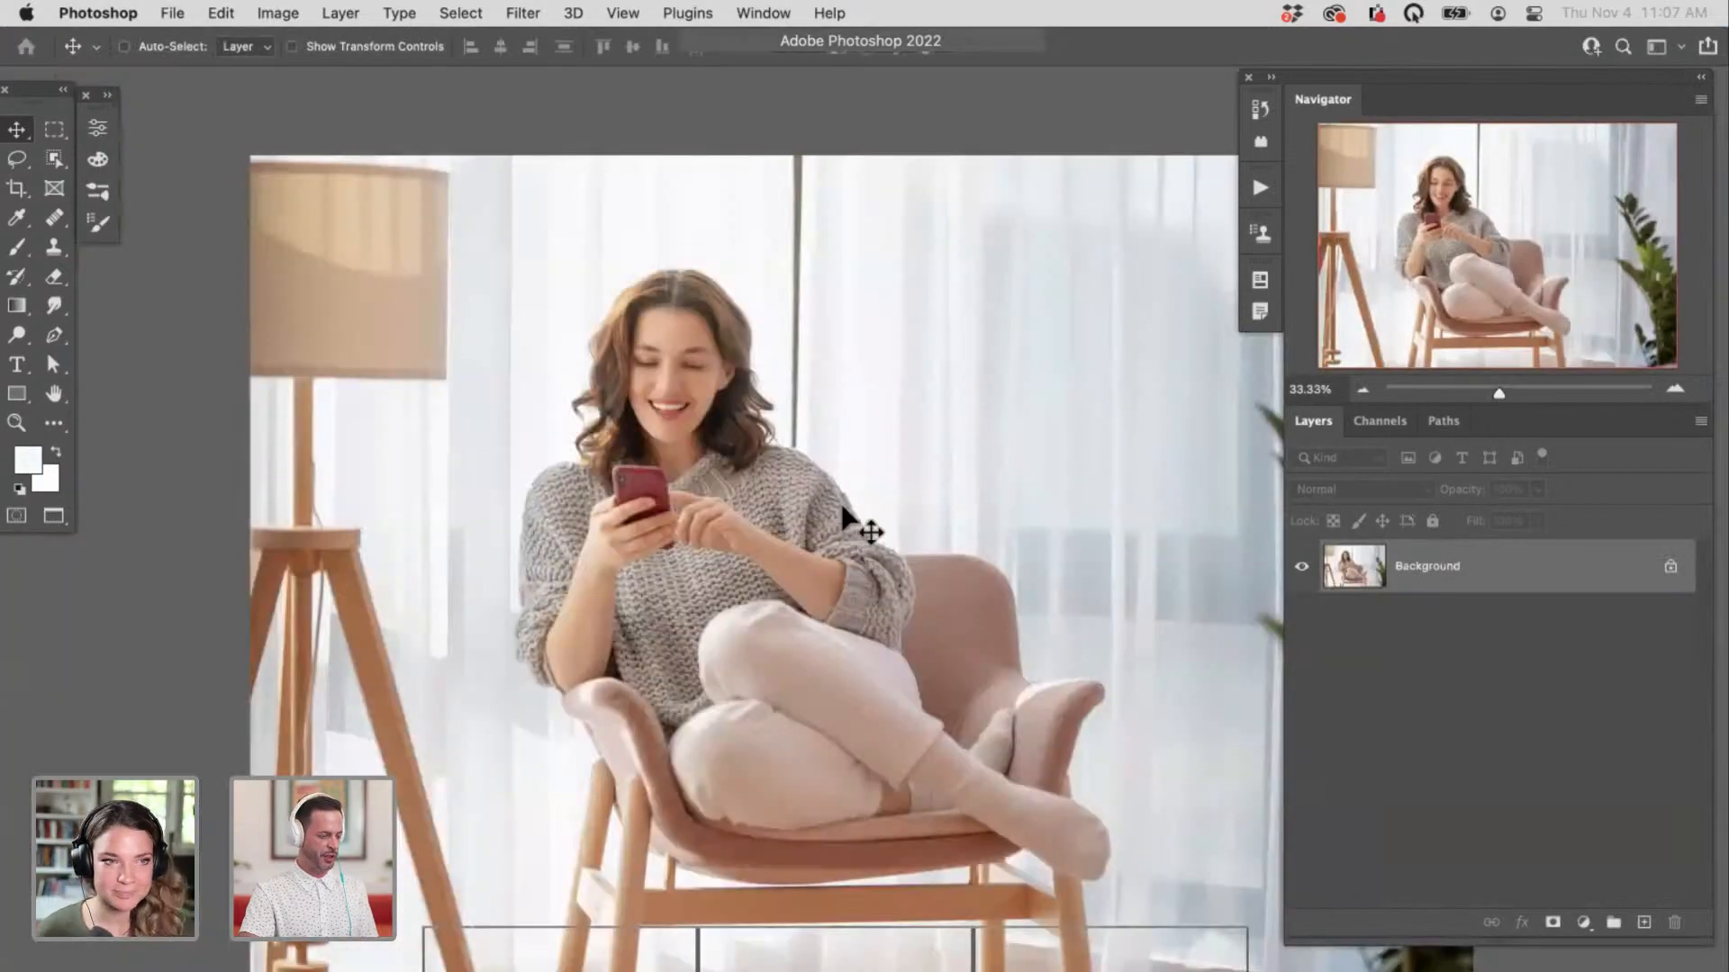
Step: Draw a rectangle shape about 1286 by 585 px on the curtain beside the woman's head
scroll(799, 471, "up", 5)
left_click_drag(850, 468, 687, 494)
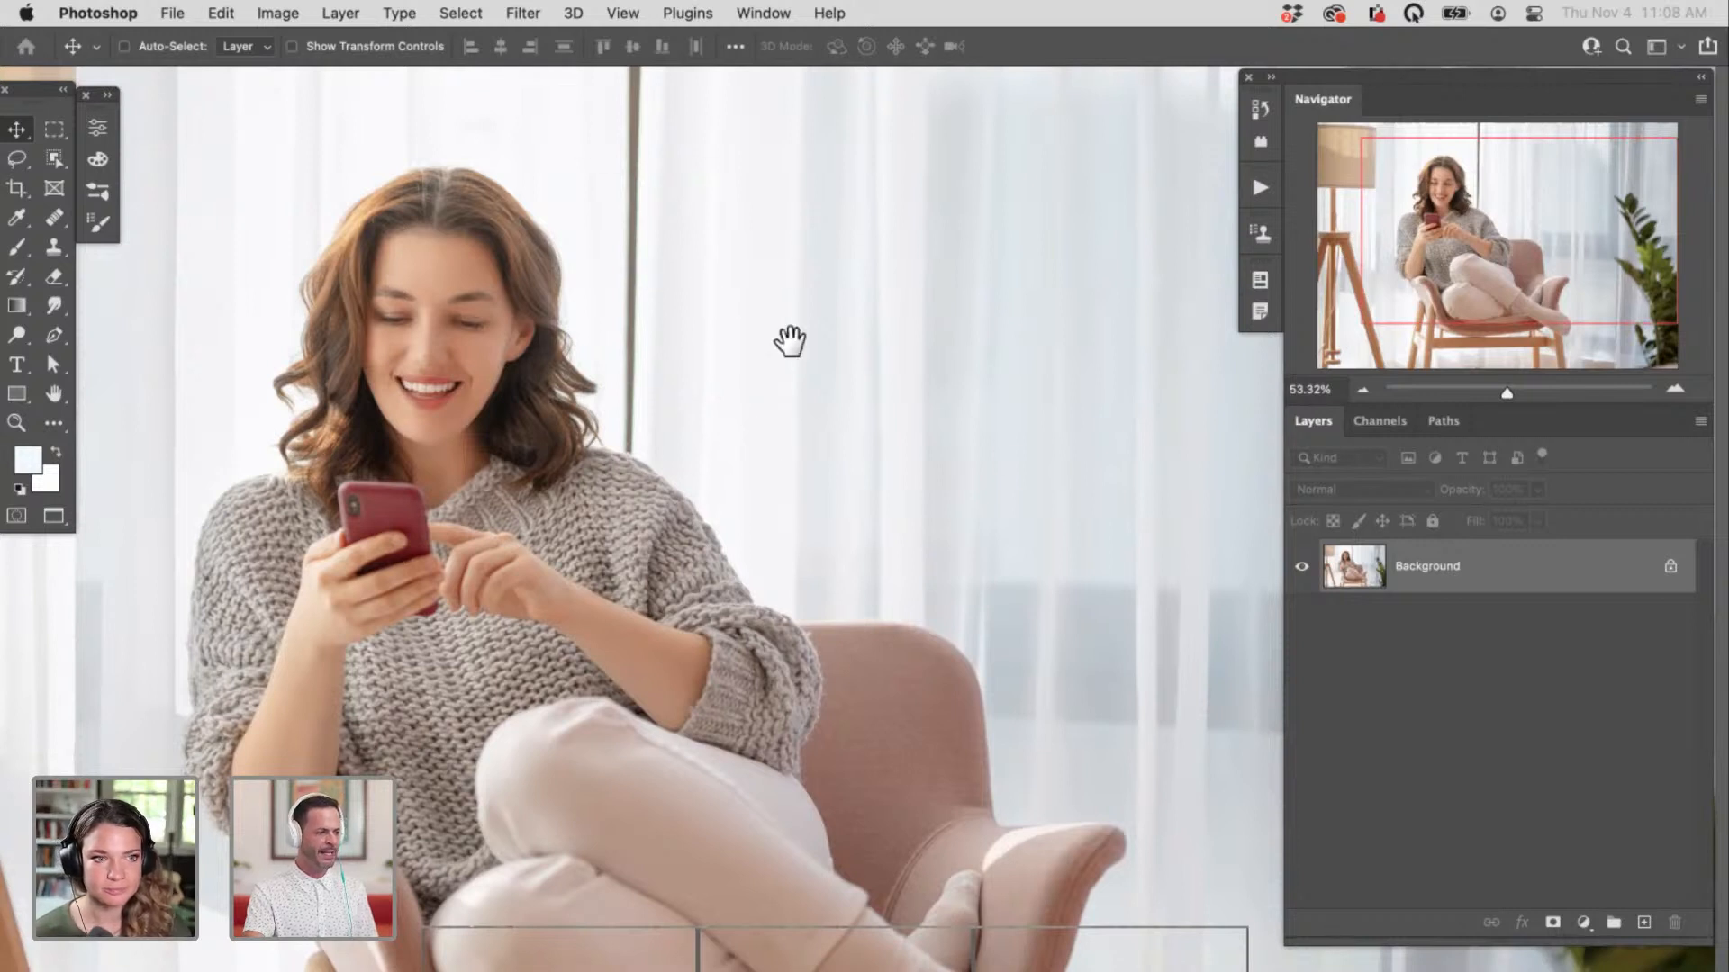
left_click_drag(790, 341, 775, 474)
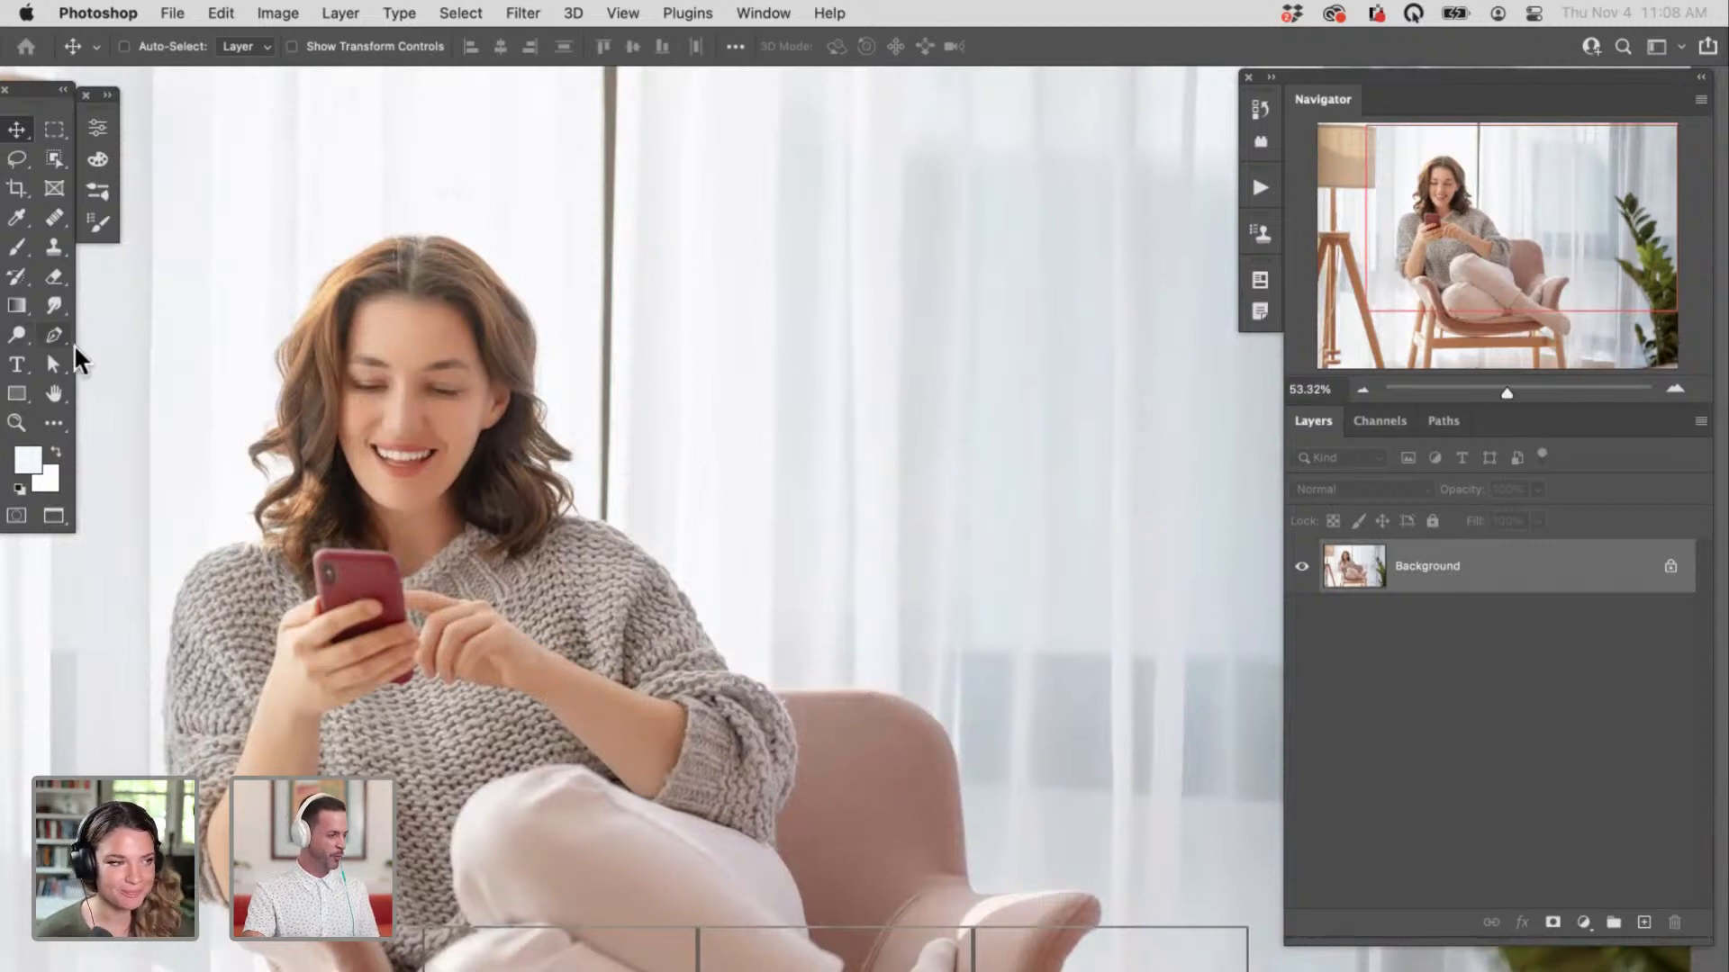
left_click(25, 392)
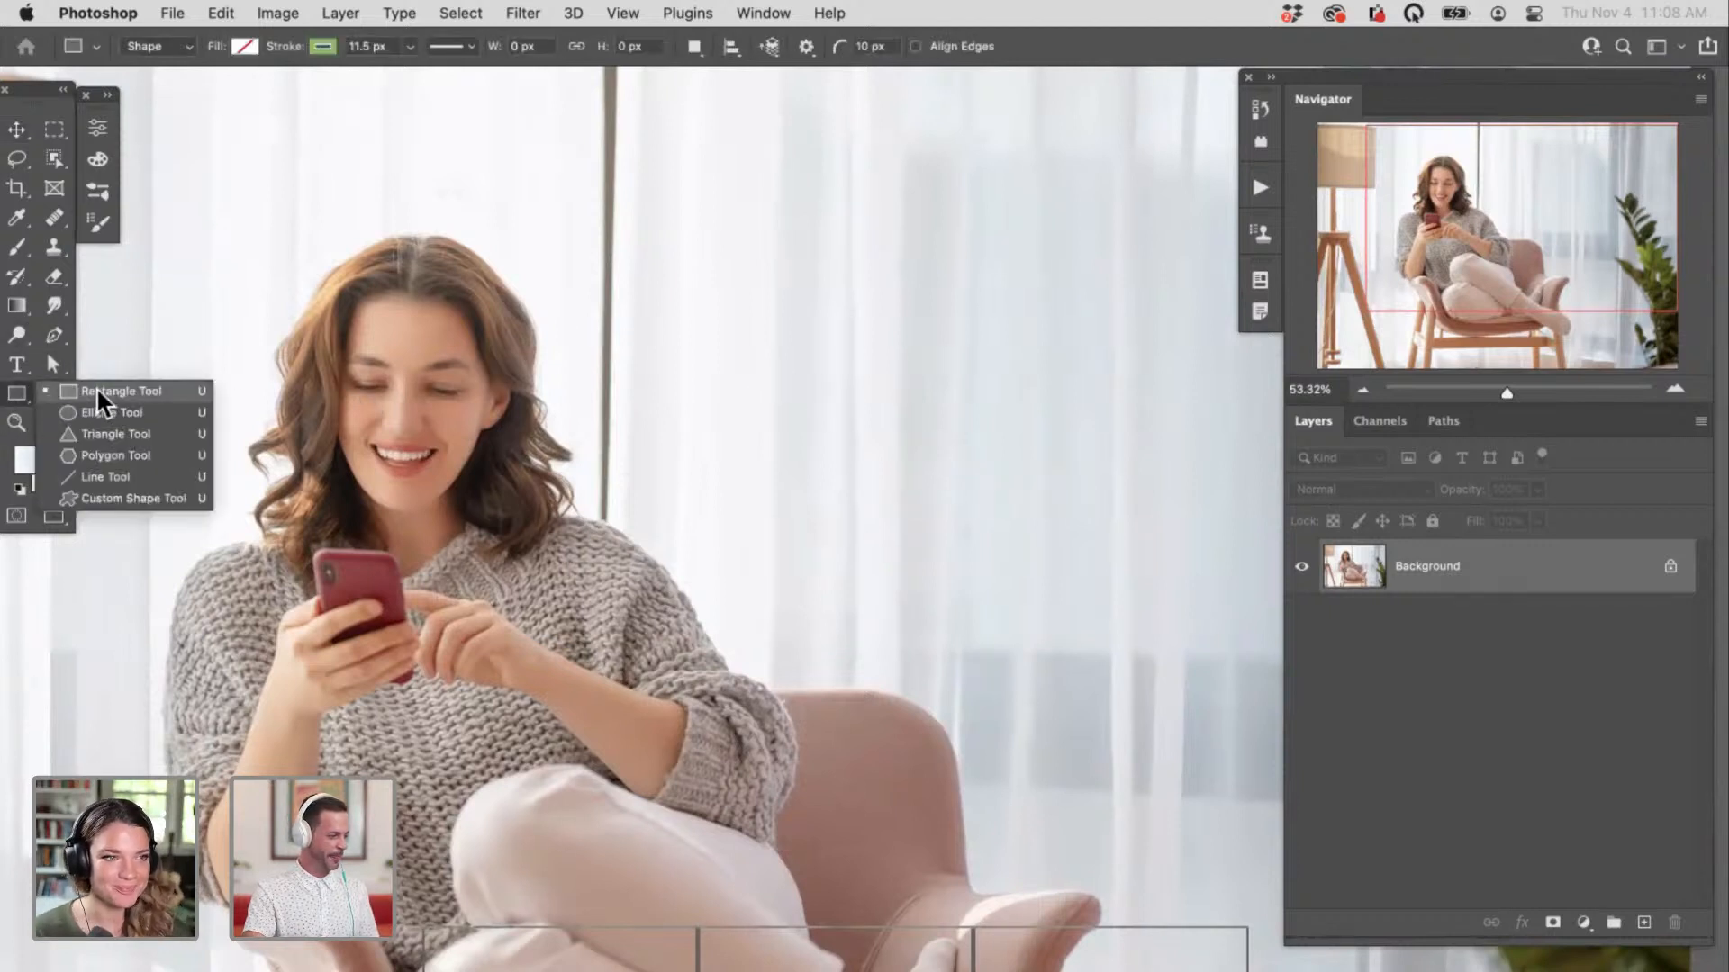
left_click(101, 391)
left_click_drag(668, 330, 1060, 456)
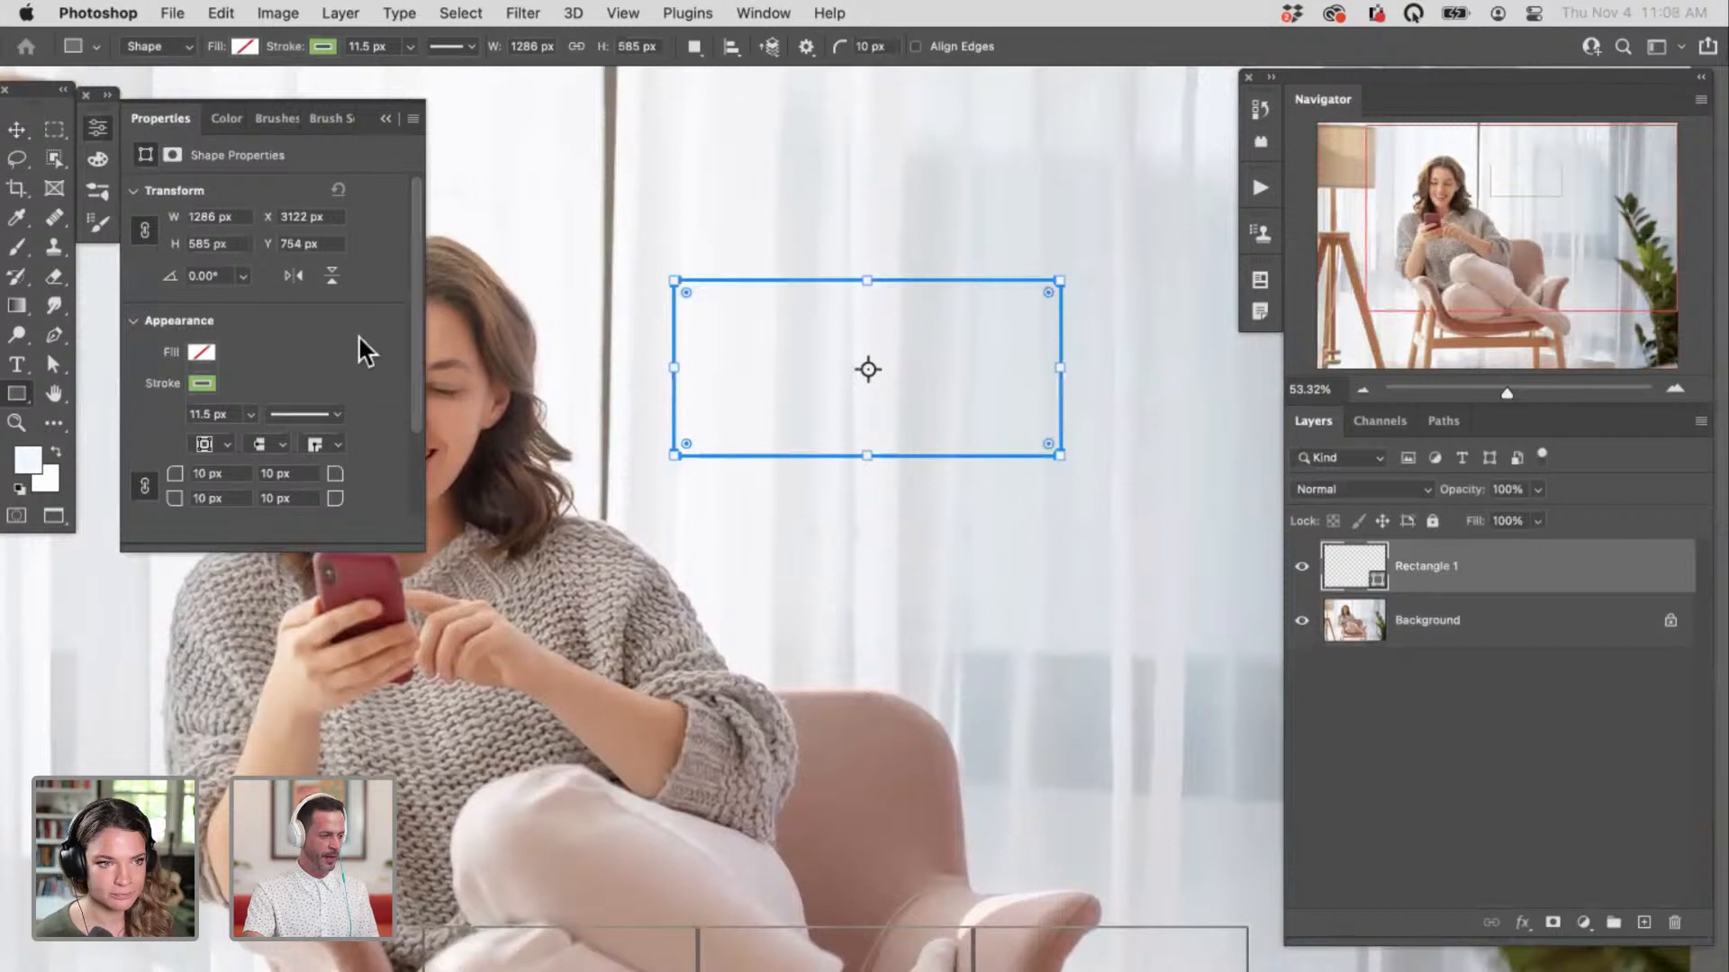
Step: Round all four corners of the rectangle to a 111 px radius
left_click_drag(710, 580, 824, 586)
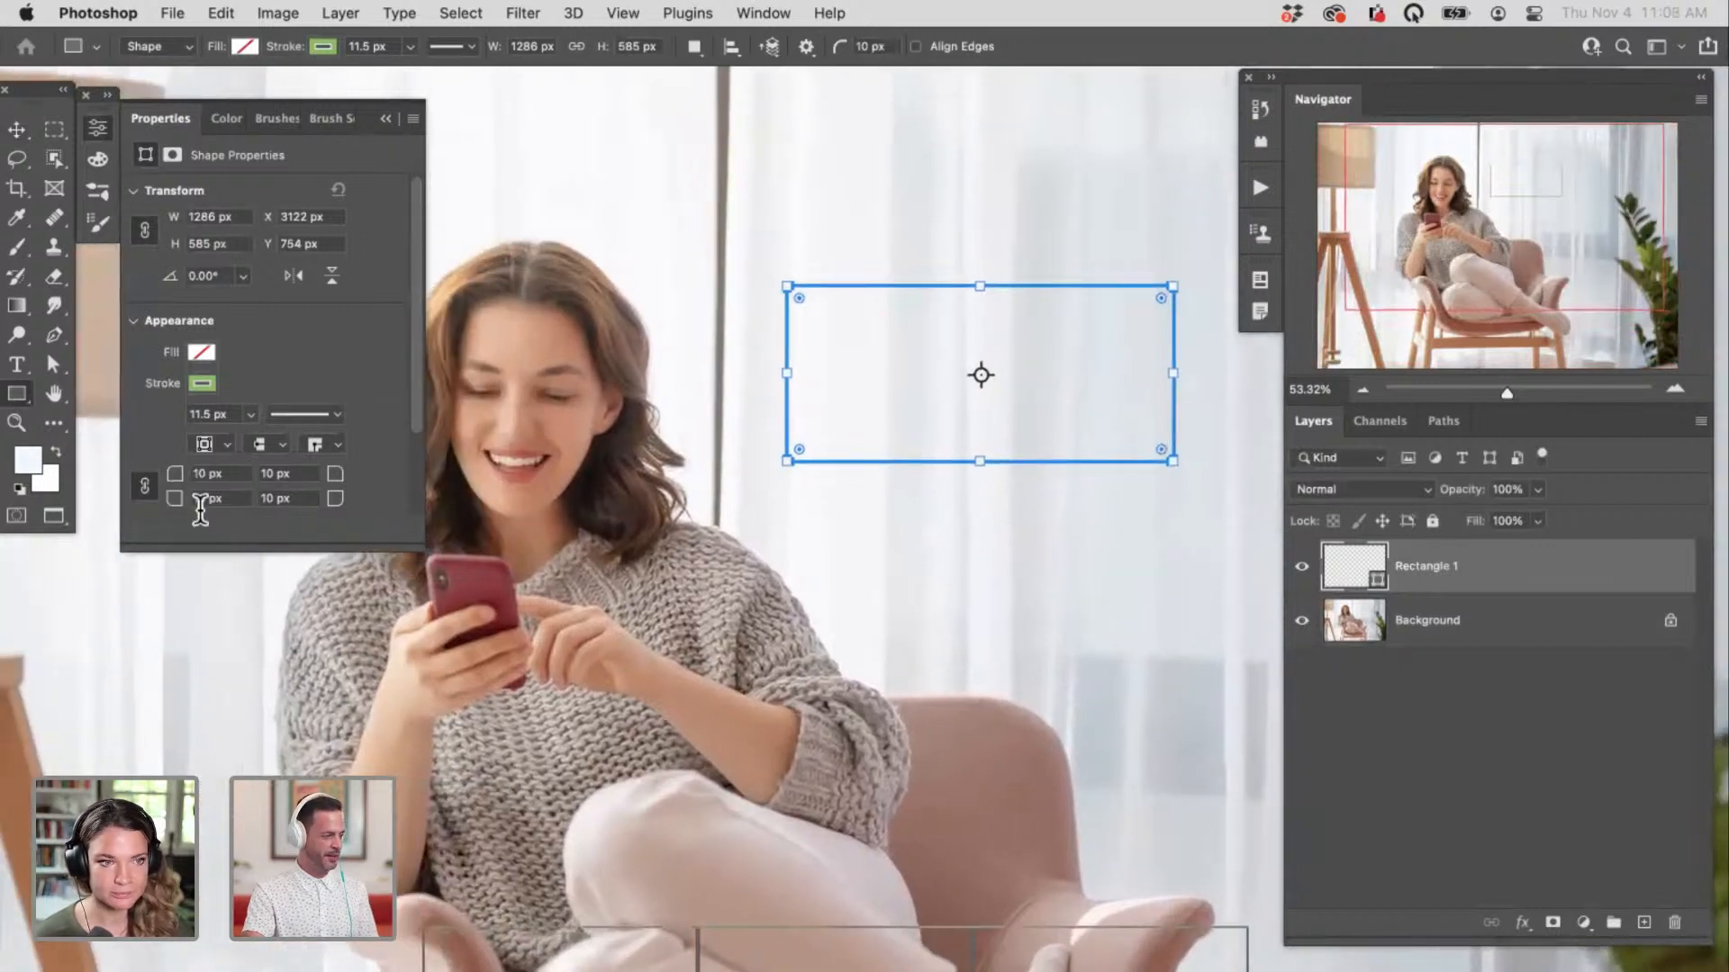
left_click_drag(180, 486, 281, 477)
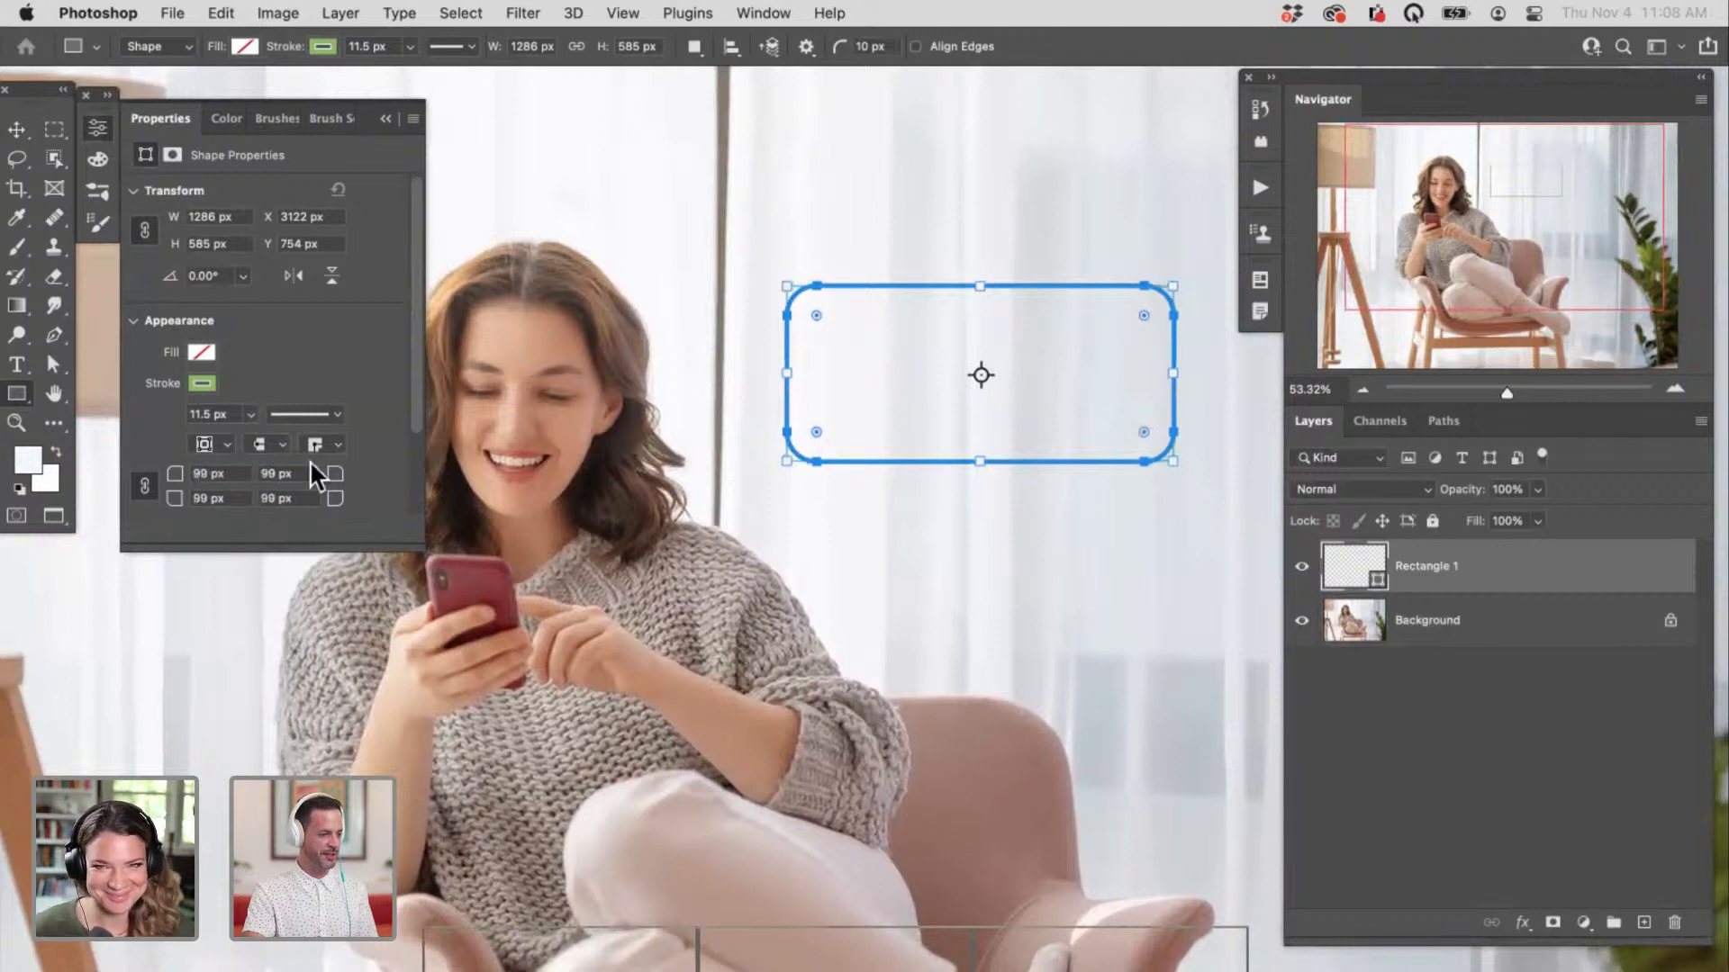
left_click(216, 474)
type("111")
key("Return")
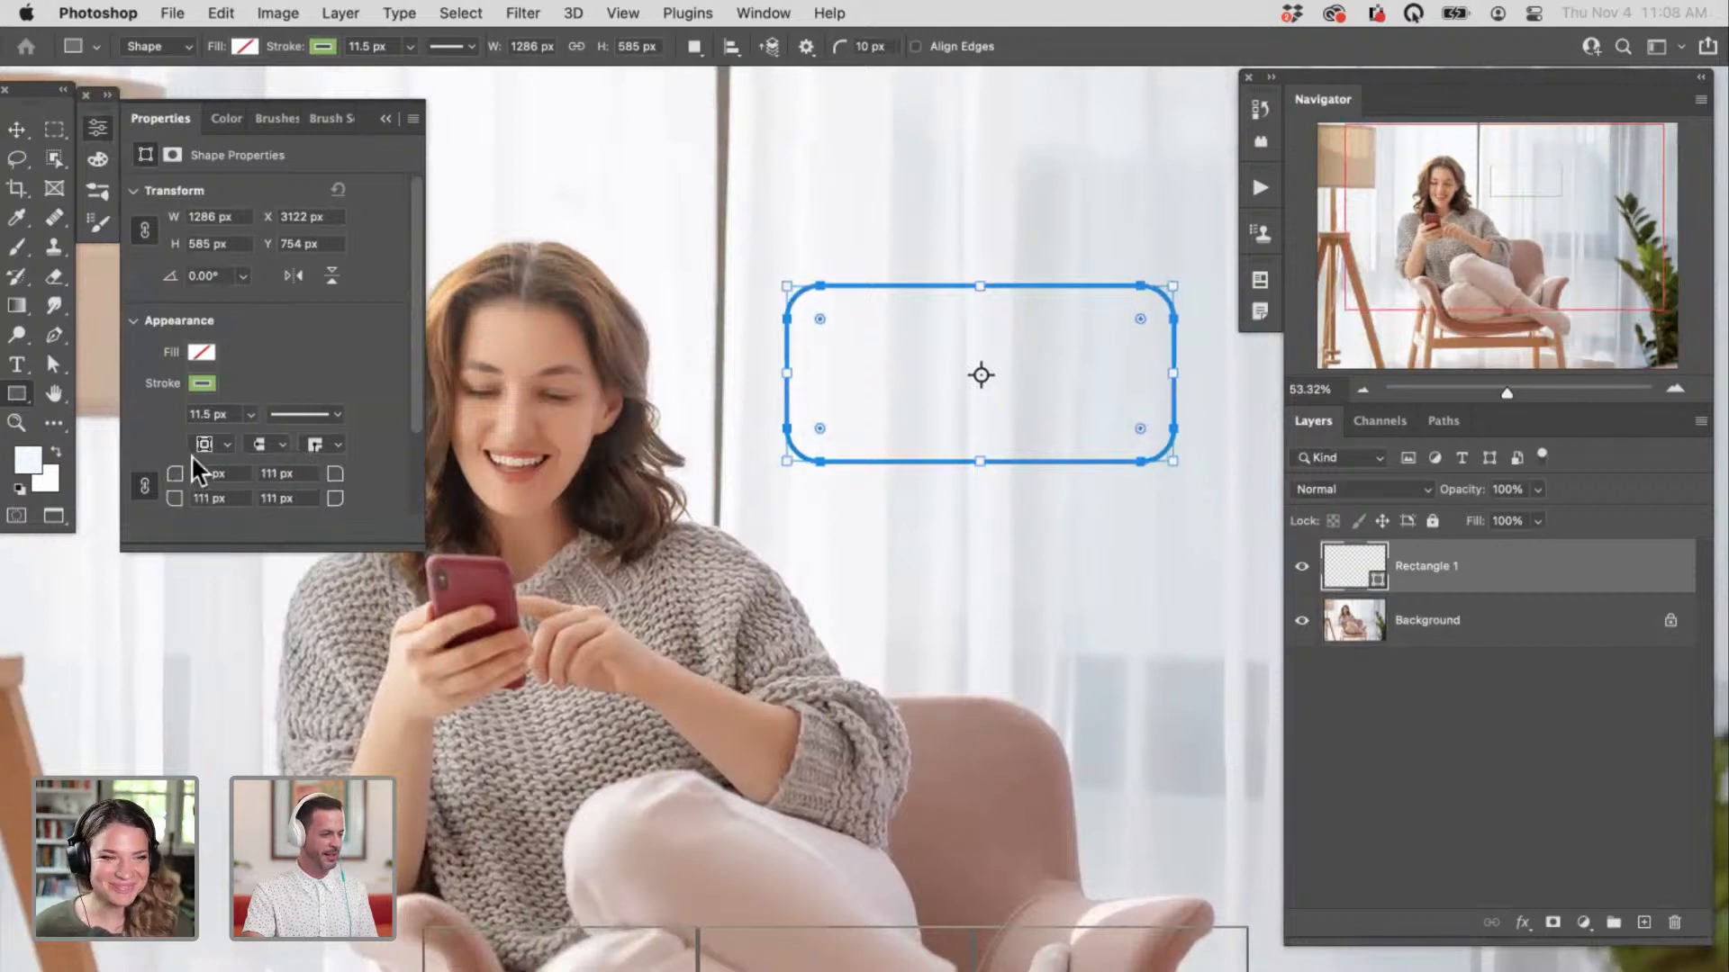
Step: Change the rounded rectangle's stroke colour to white
left_click(201, 385)
left_click(232, 504)
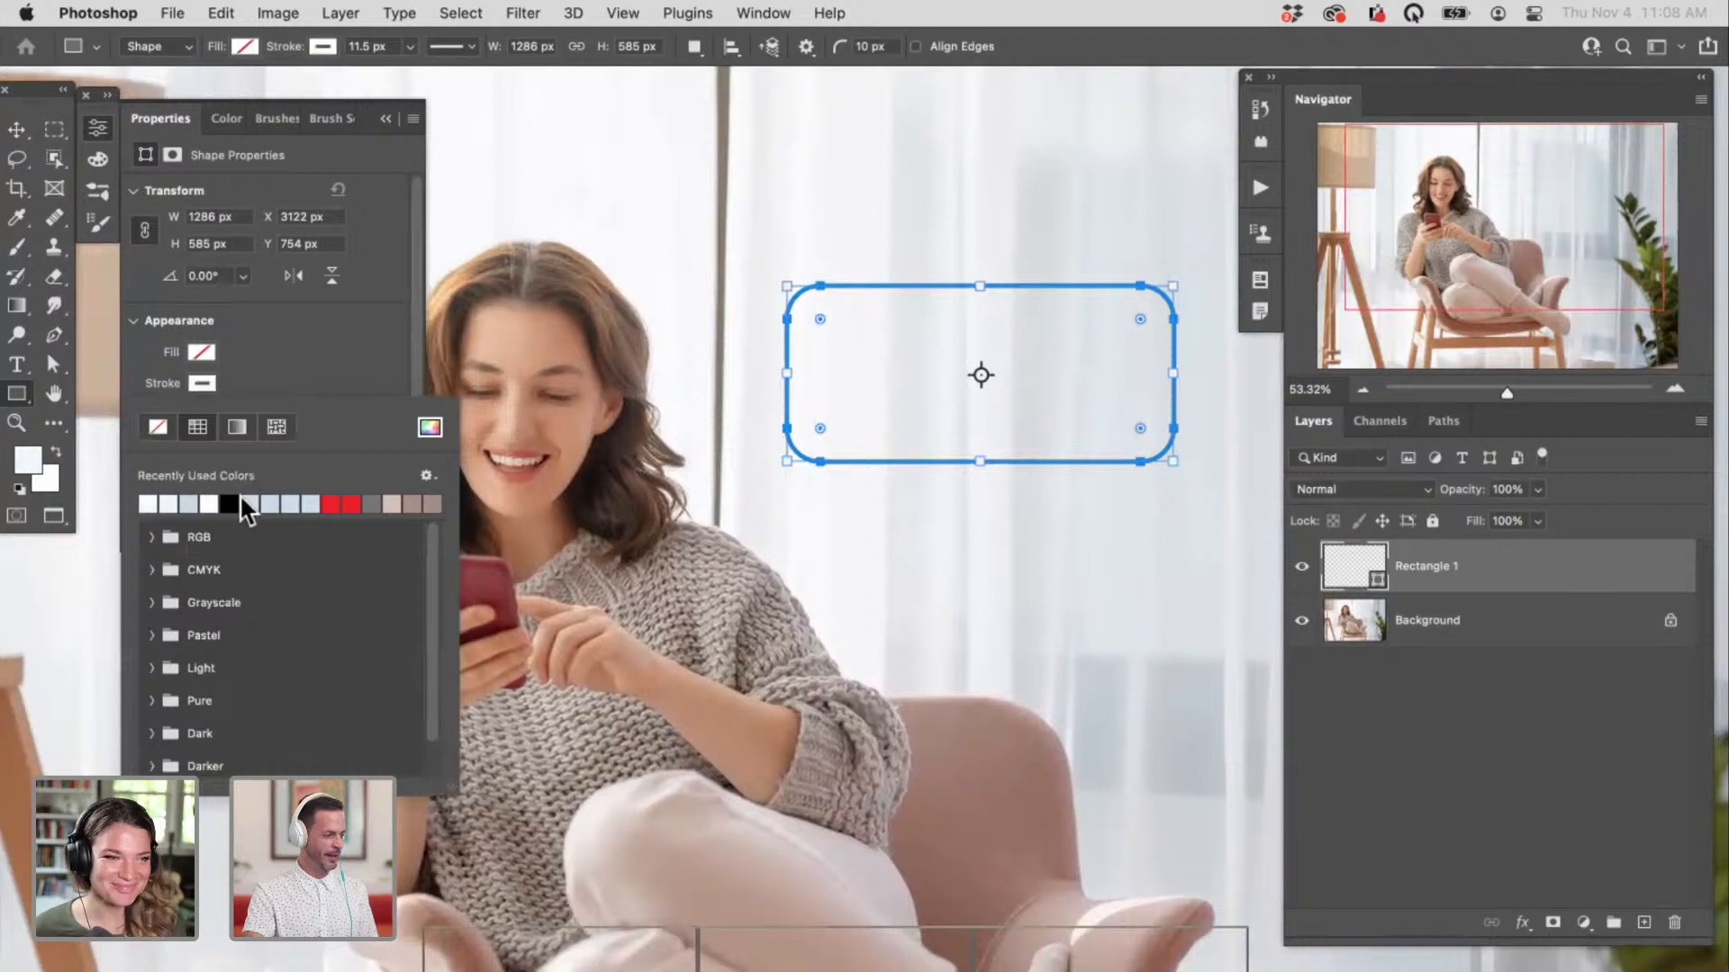
left_click(307, 357)
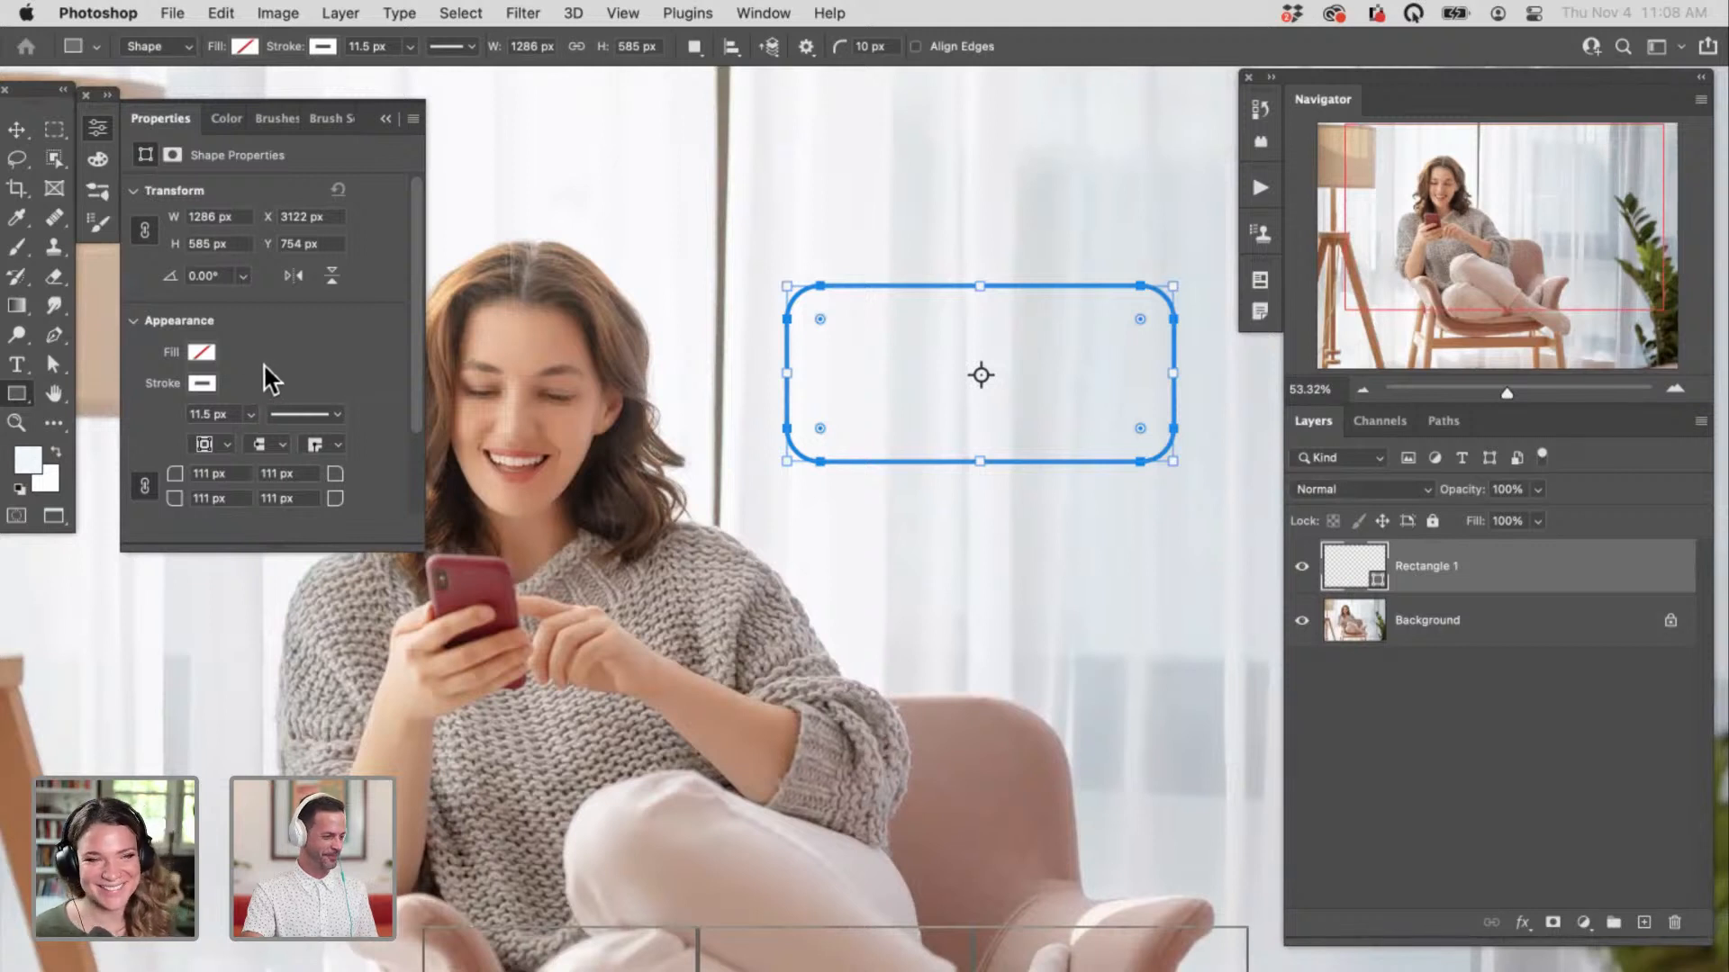
Step: Give the rounded rectangle a pale blue fill, b0cde0, and keep the Rectangle 1 layer selected
left_click(206, 352)
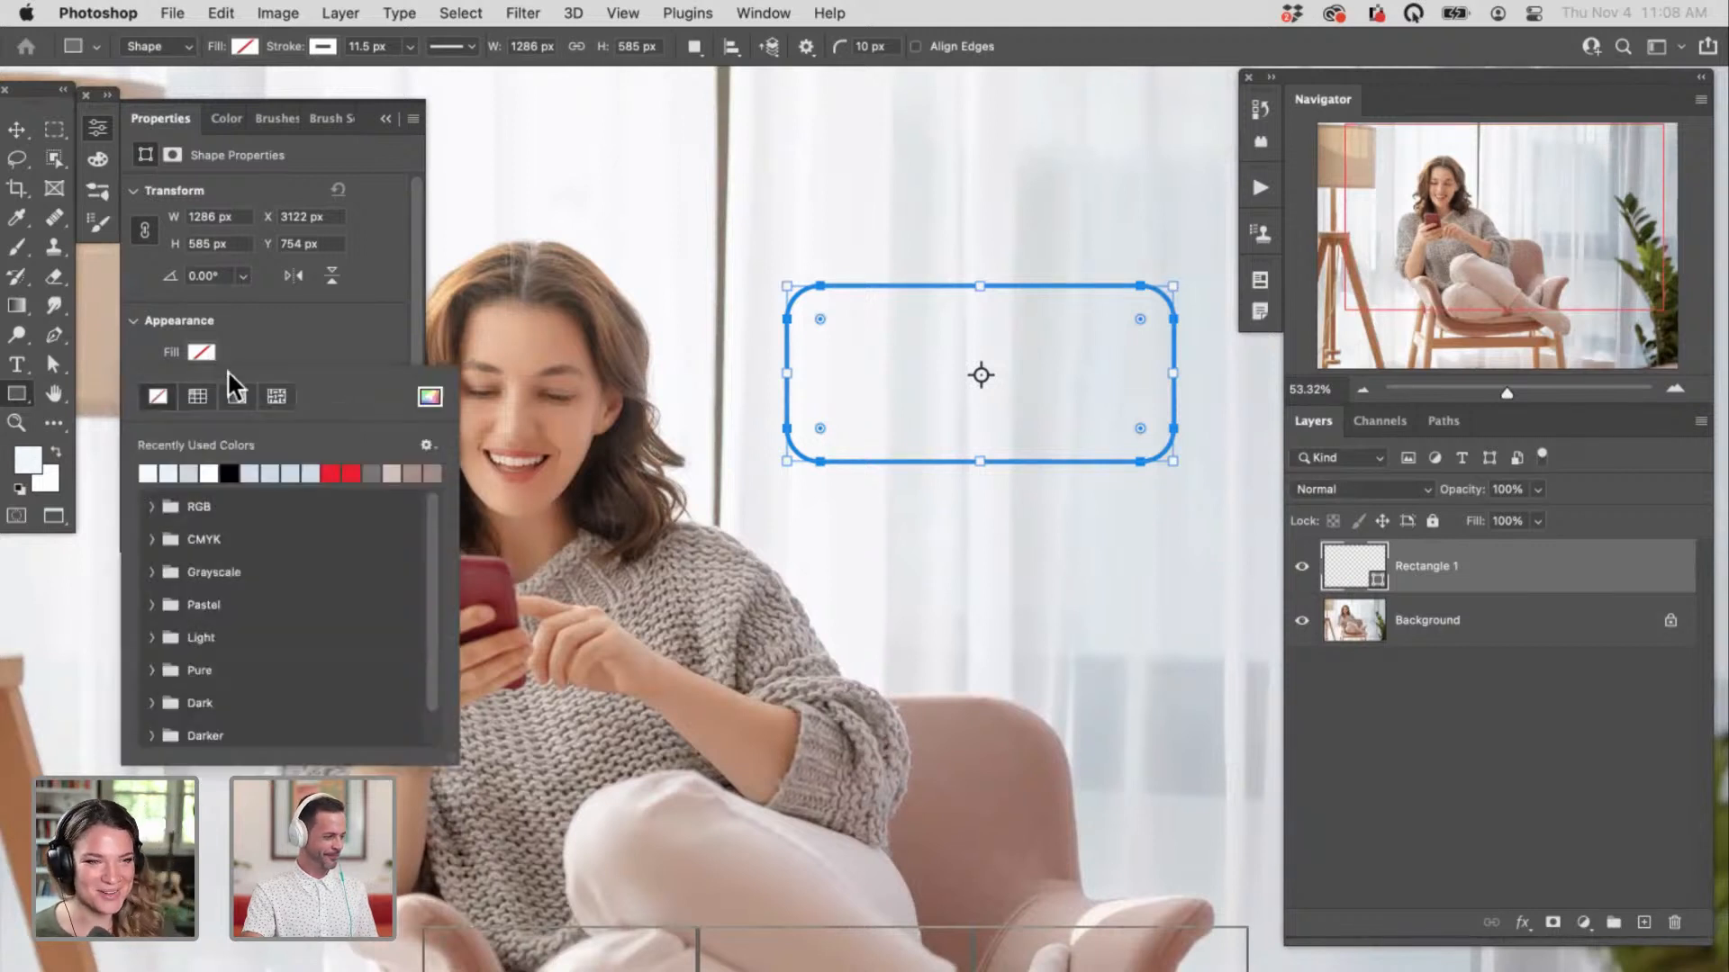
left_click(198, 472)
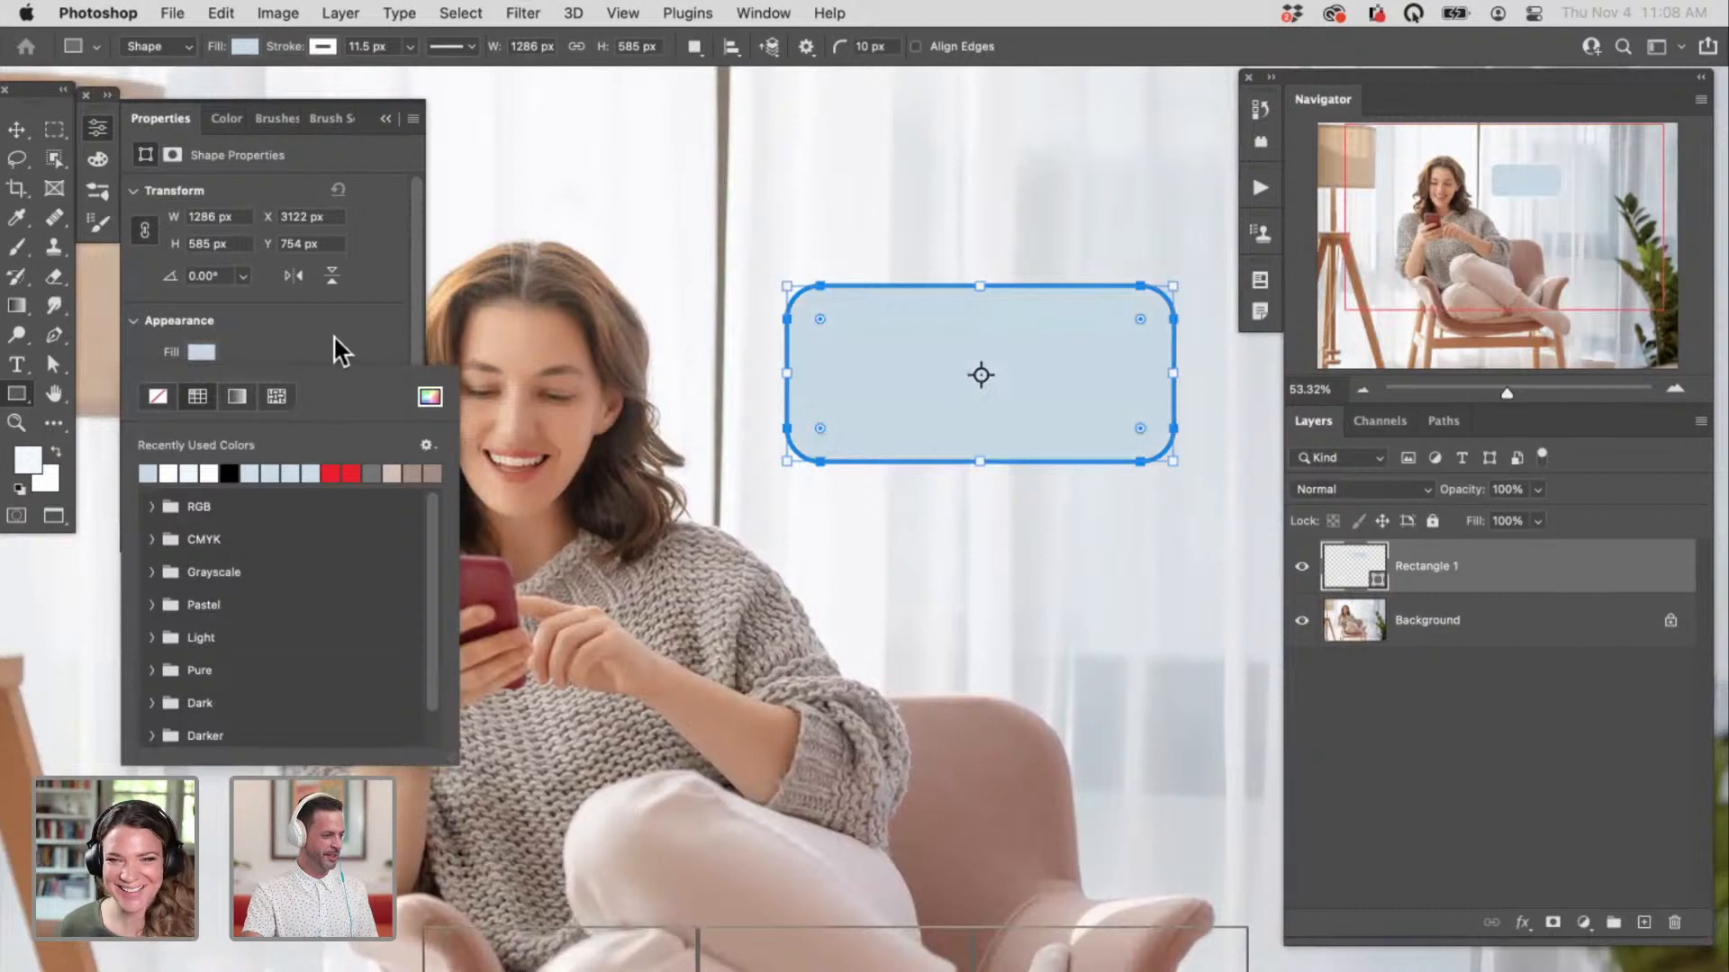
left_click(429, 396)
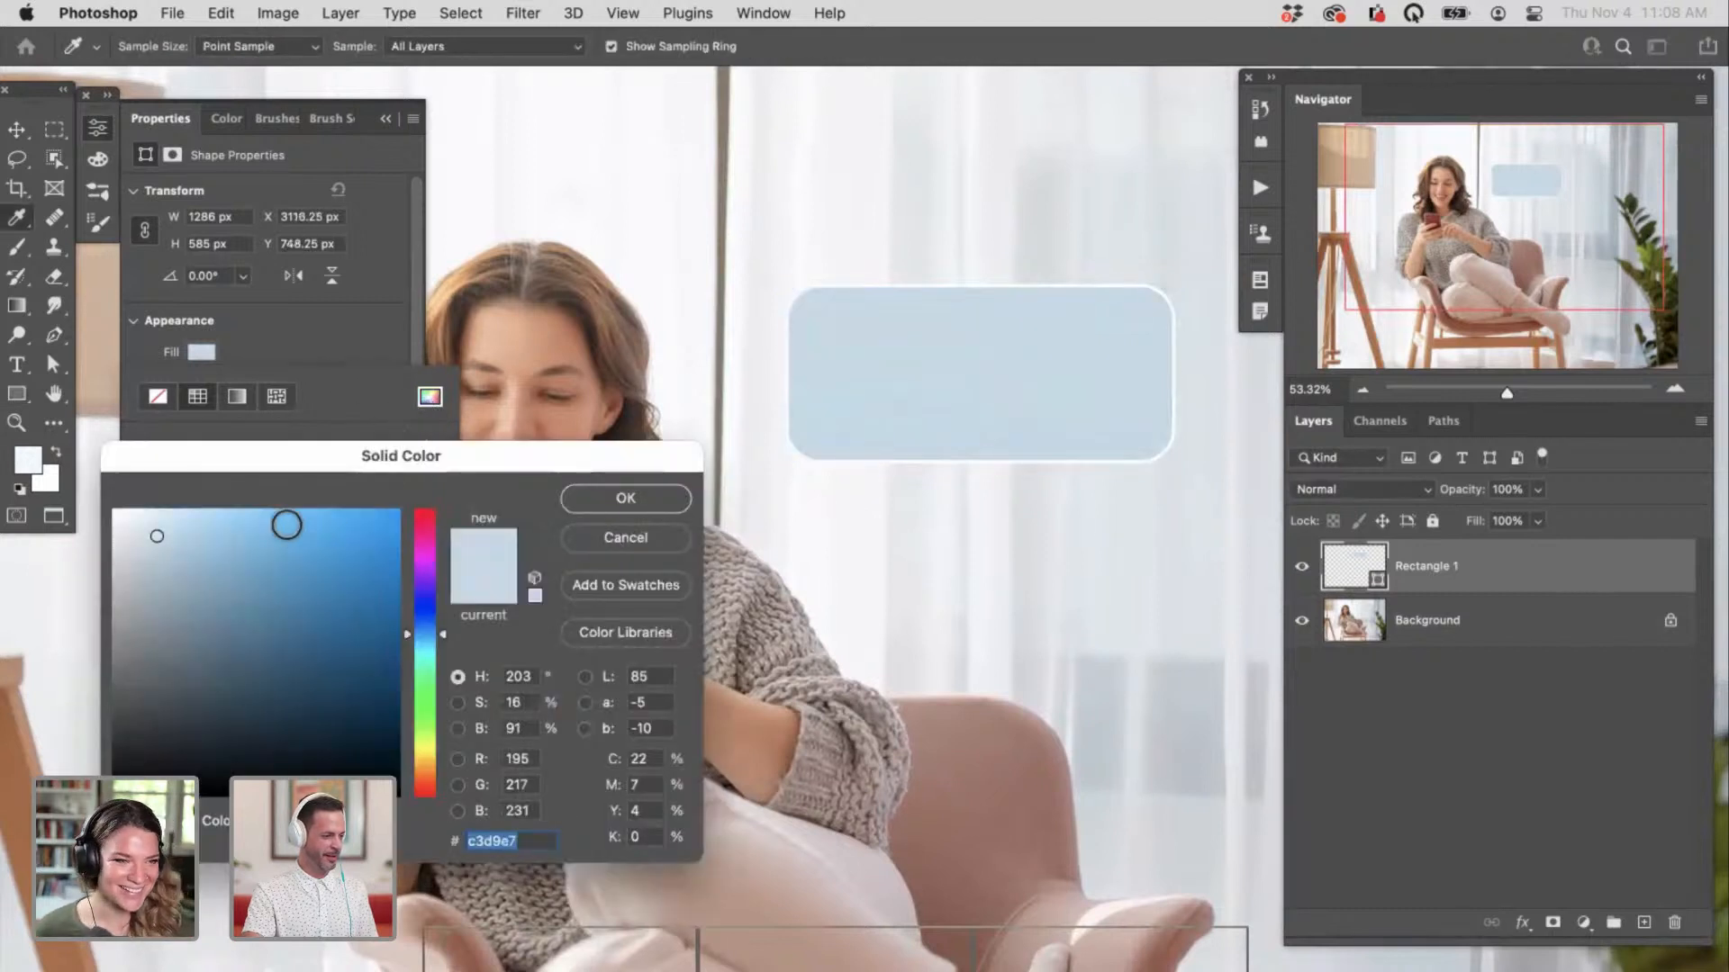
left_click_drag(186, 540, 267, 528)
left_click(567, 500)
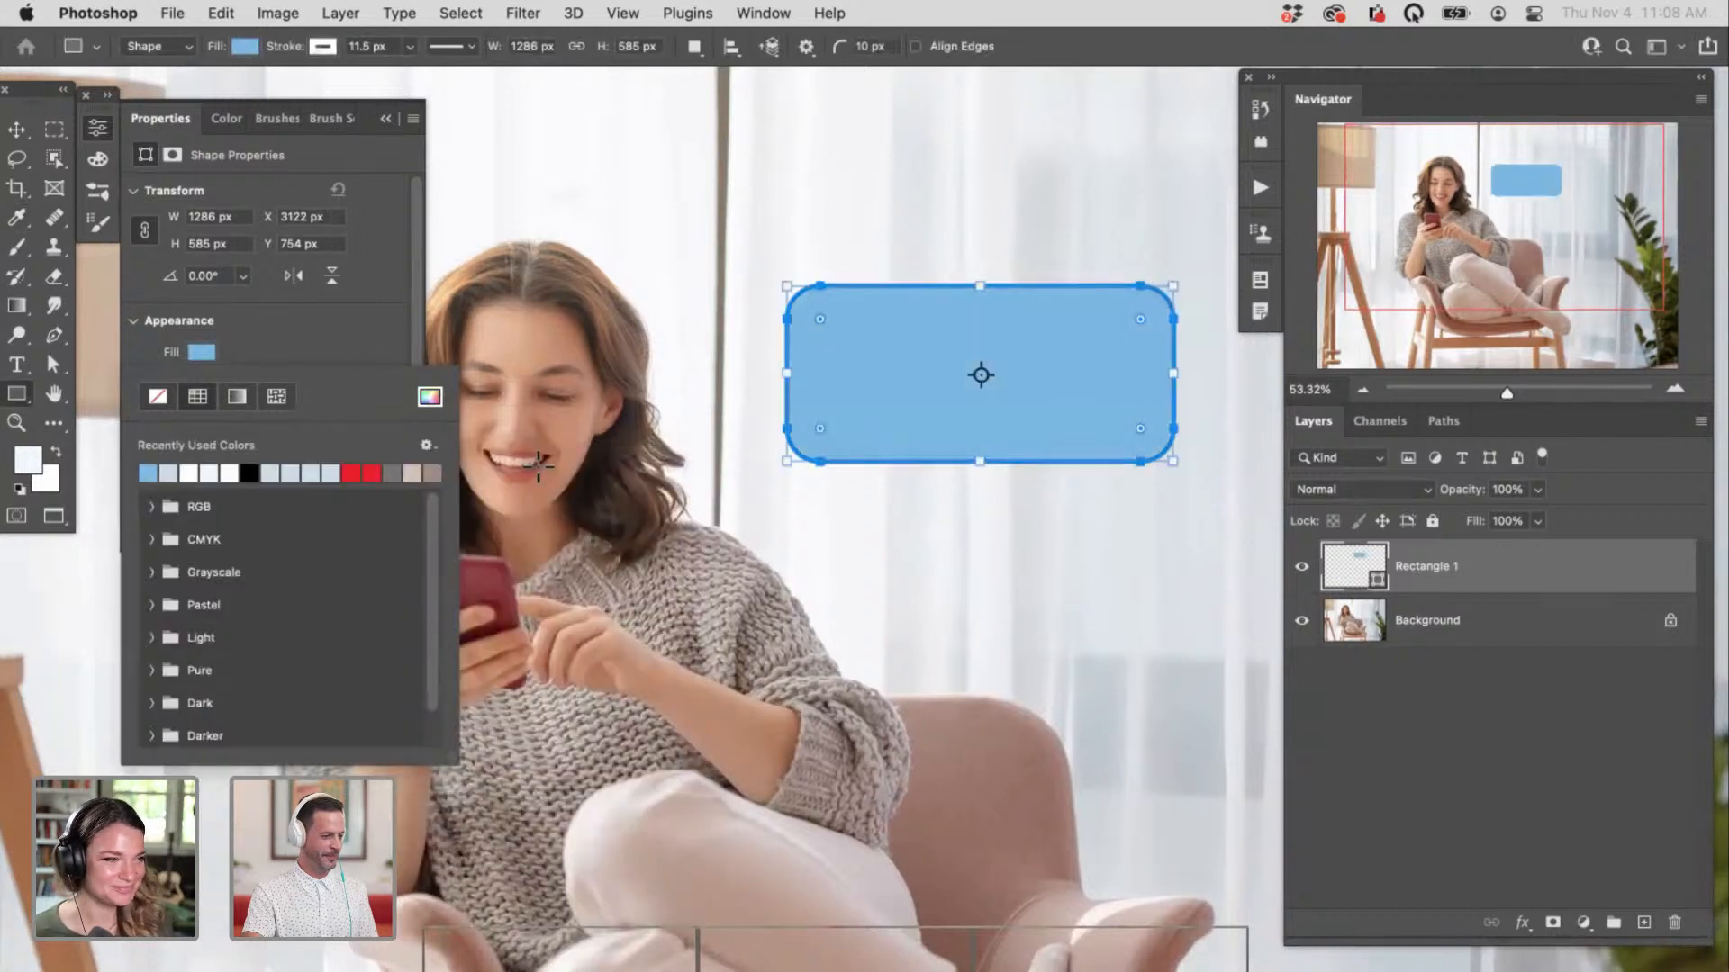
left_click(430, 396)
mouse_move(267, 531)
left_mouse_down()
mouse_move(212, 563)
mouse_move(176, 542)
left_mouse_up()
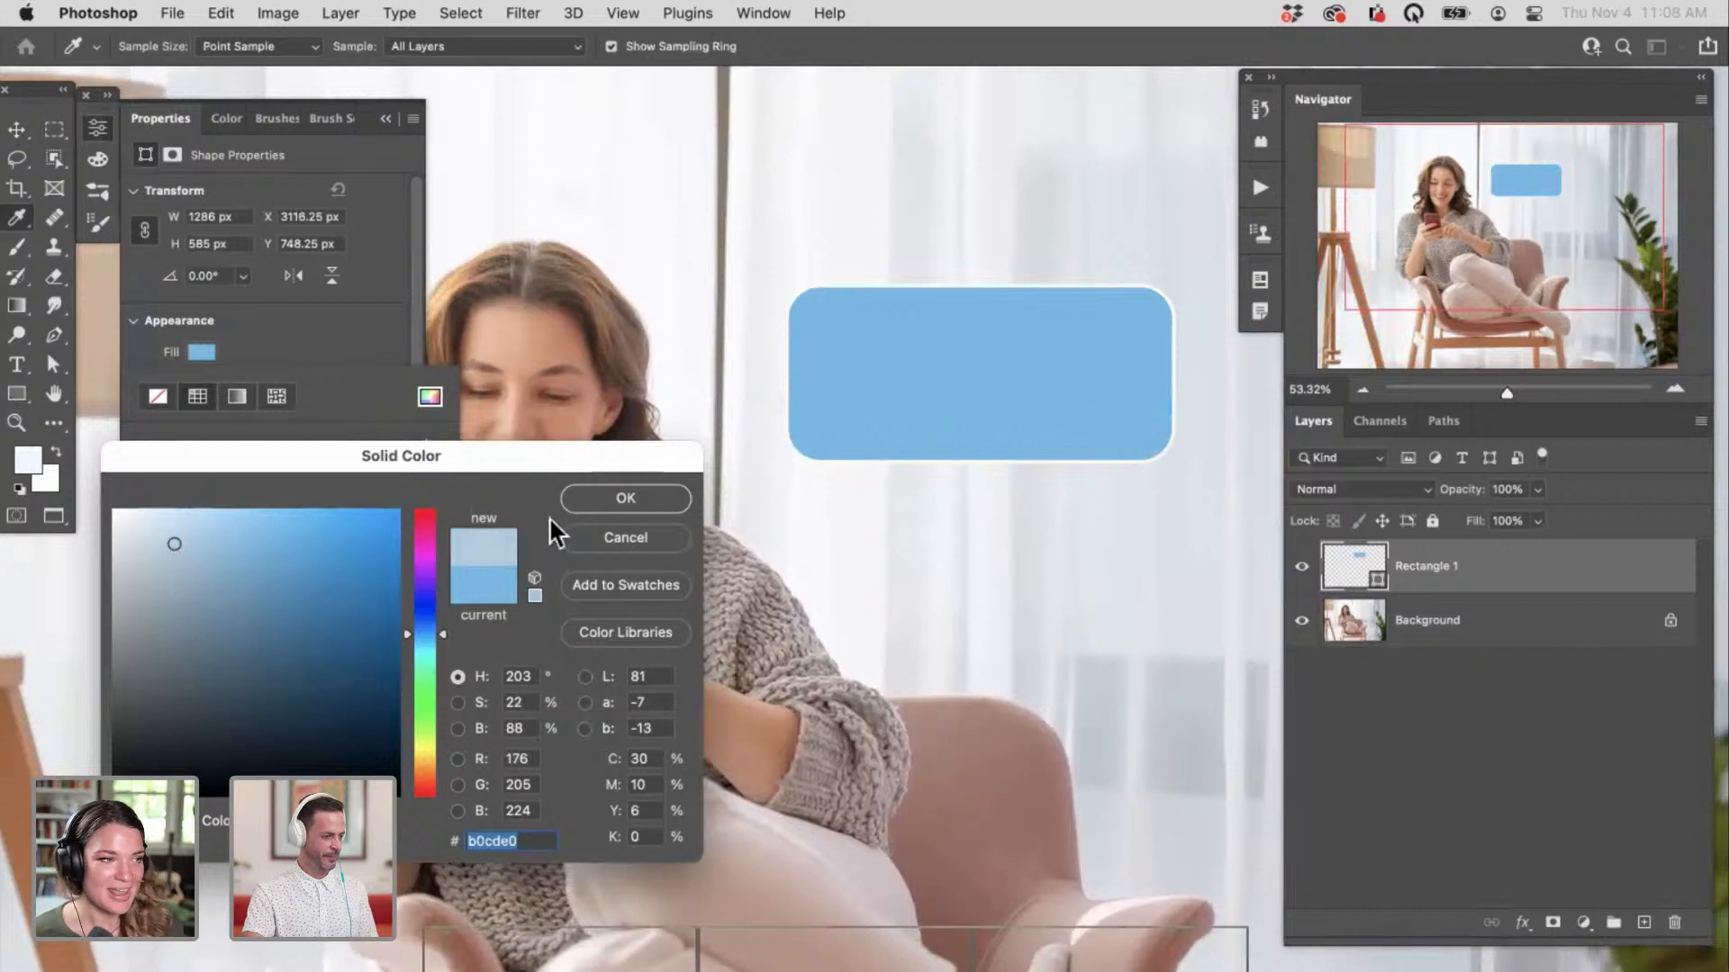
left_click(576, 503)
left_click(371, 340)
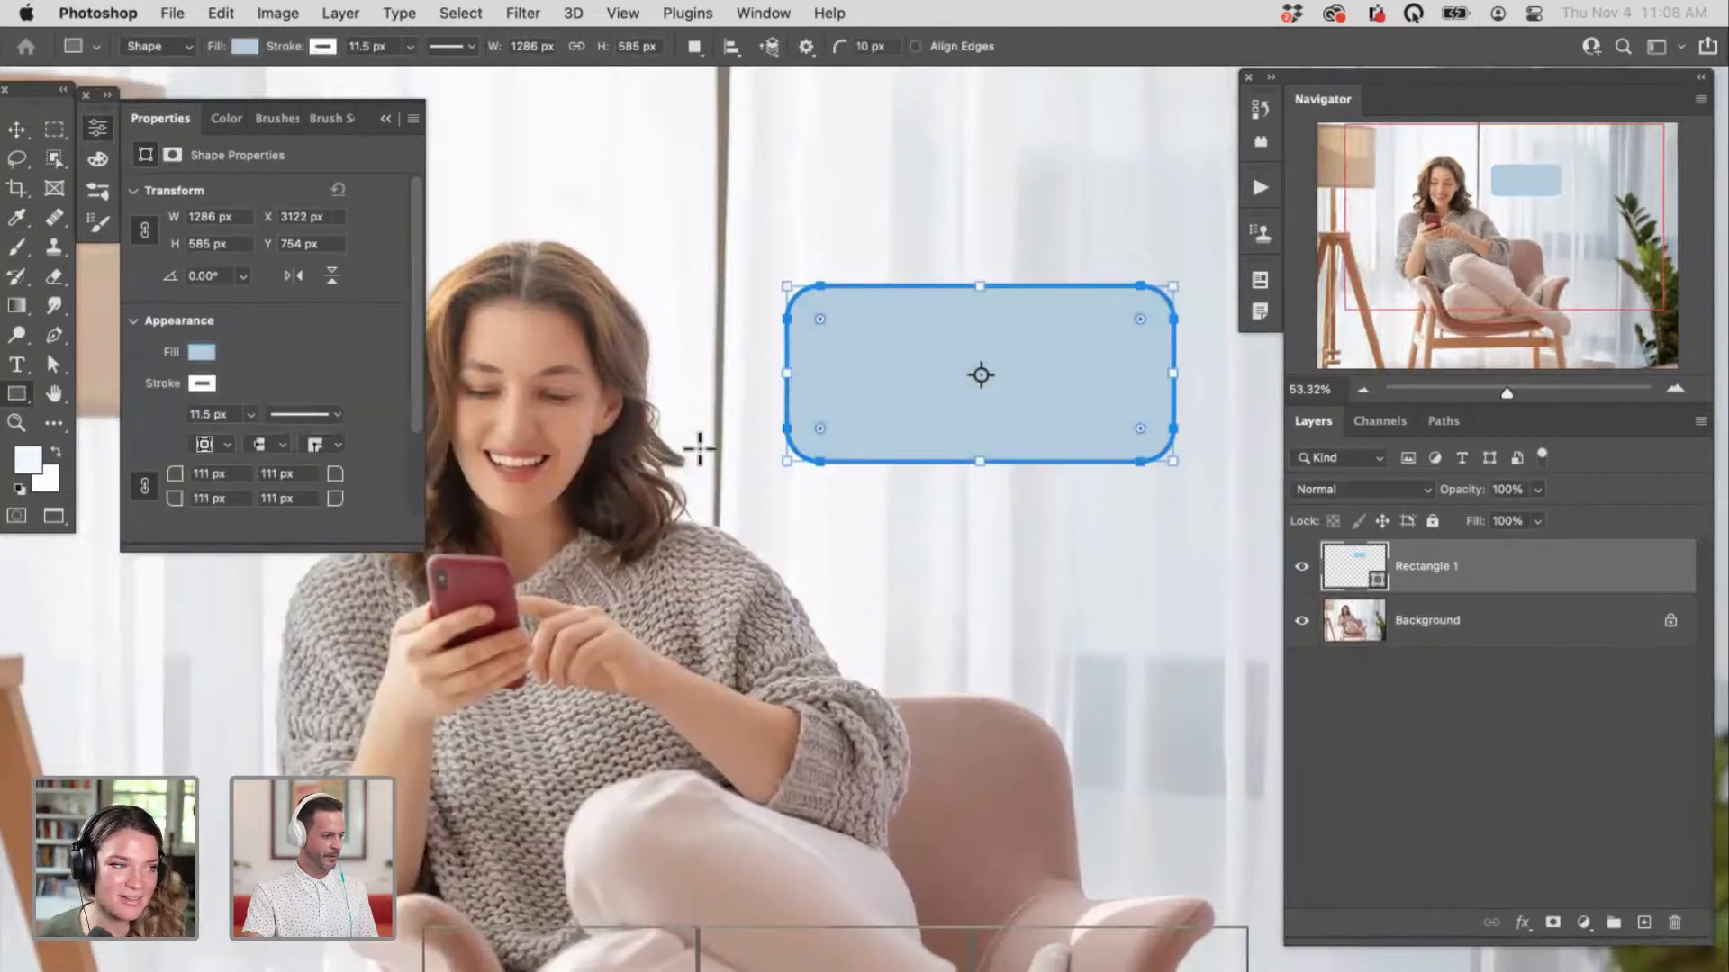
left_click(1408, 688)
left_click(1482, 585)
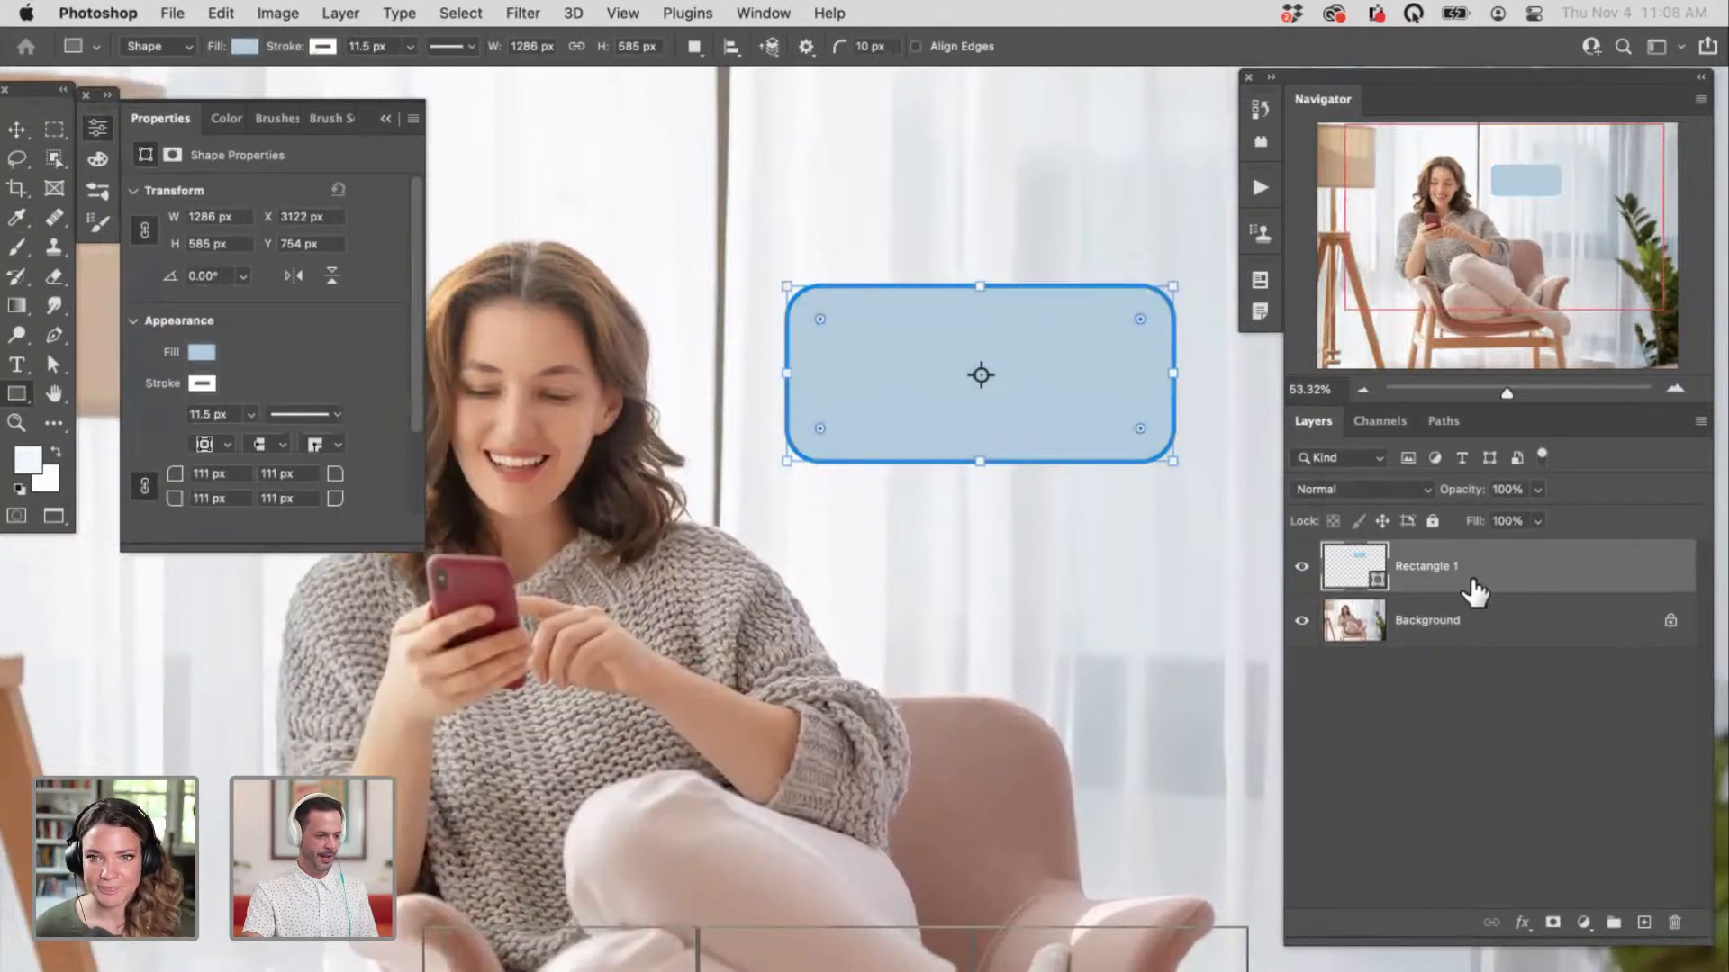
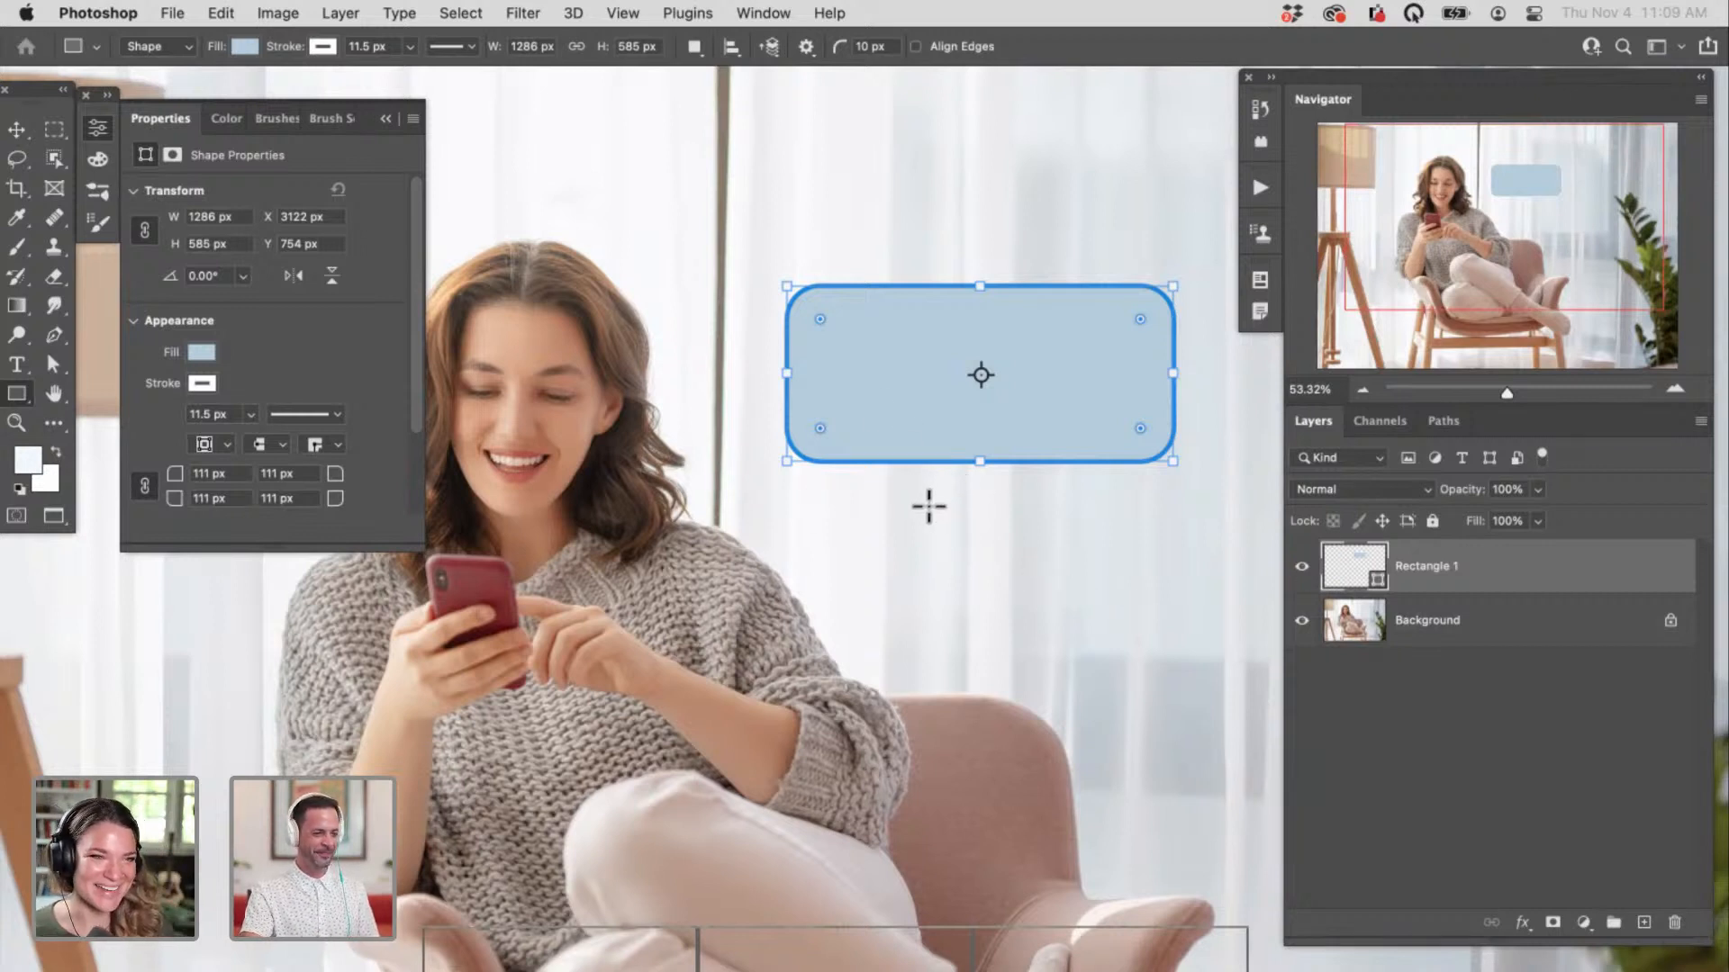
Step: Convert the rounded rectangle to a regular path and pull its two upper-left anchor points outward with the Pen tool
left_click_drag(945, 521, 861, 524)
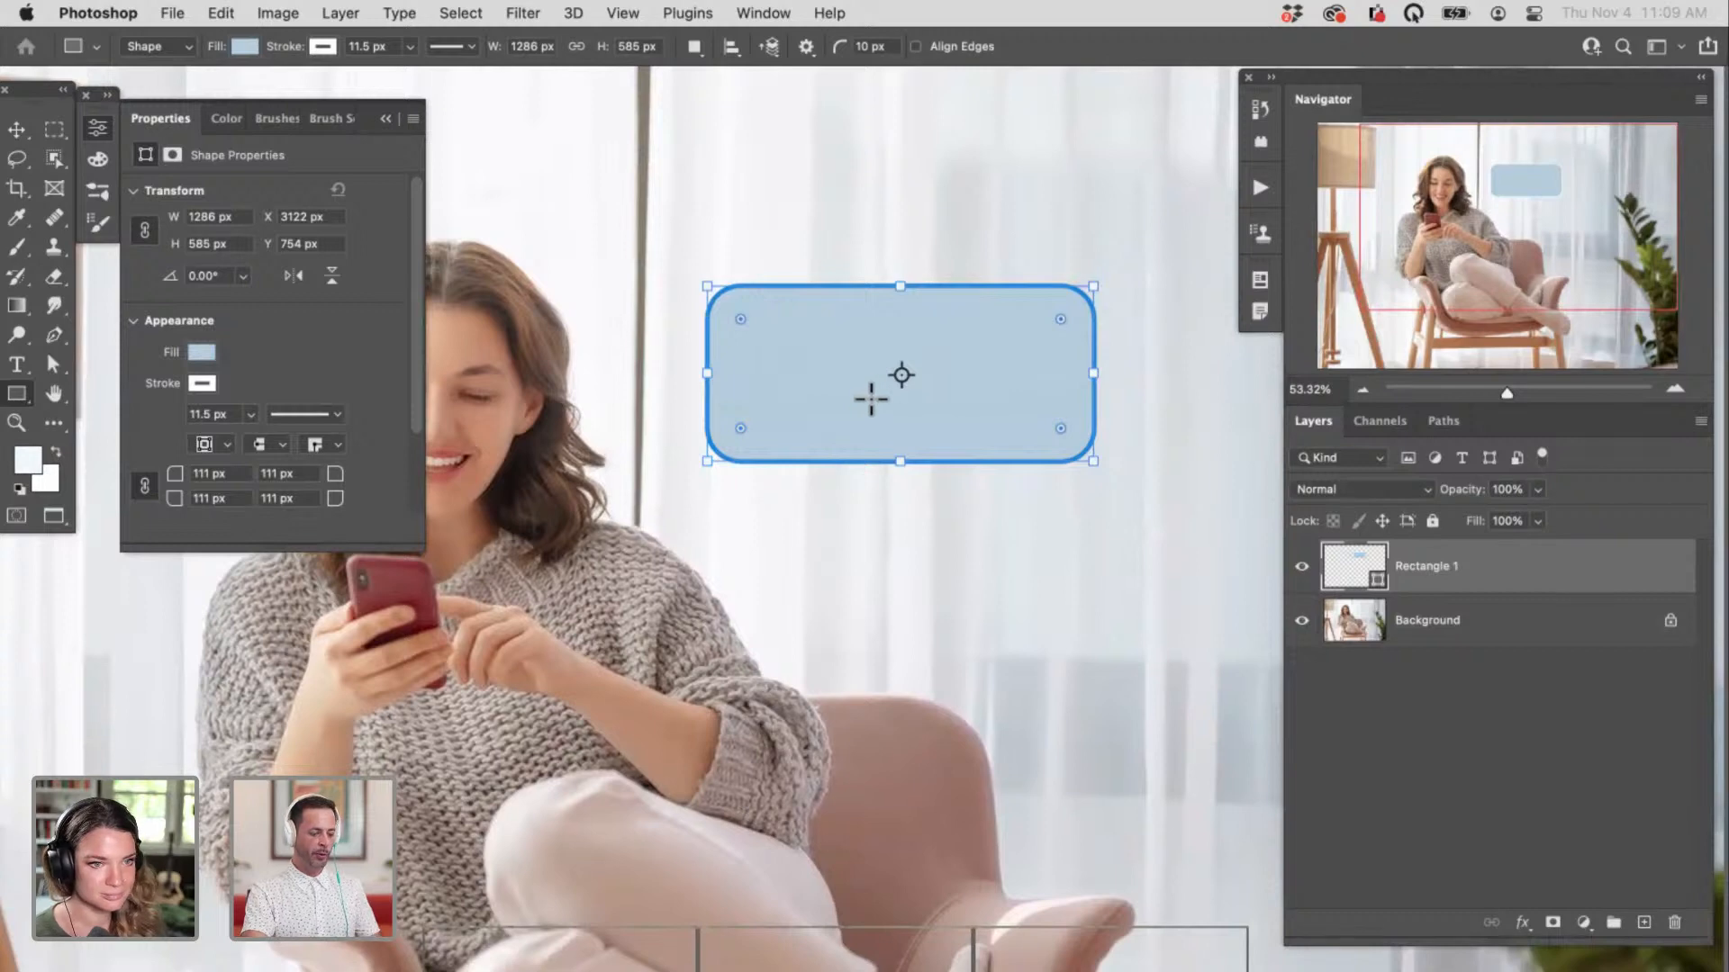
left_click(97, 128)
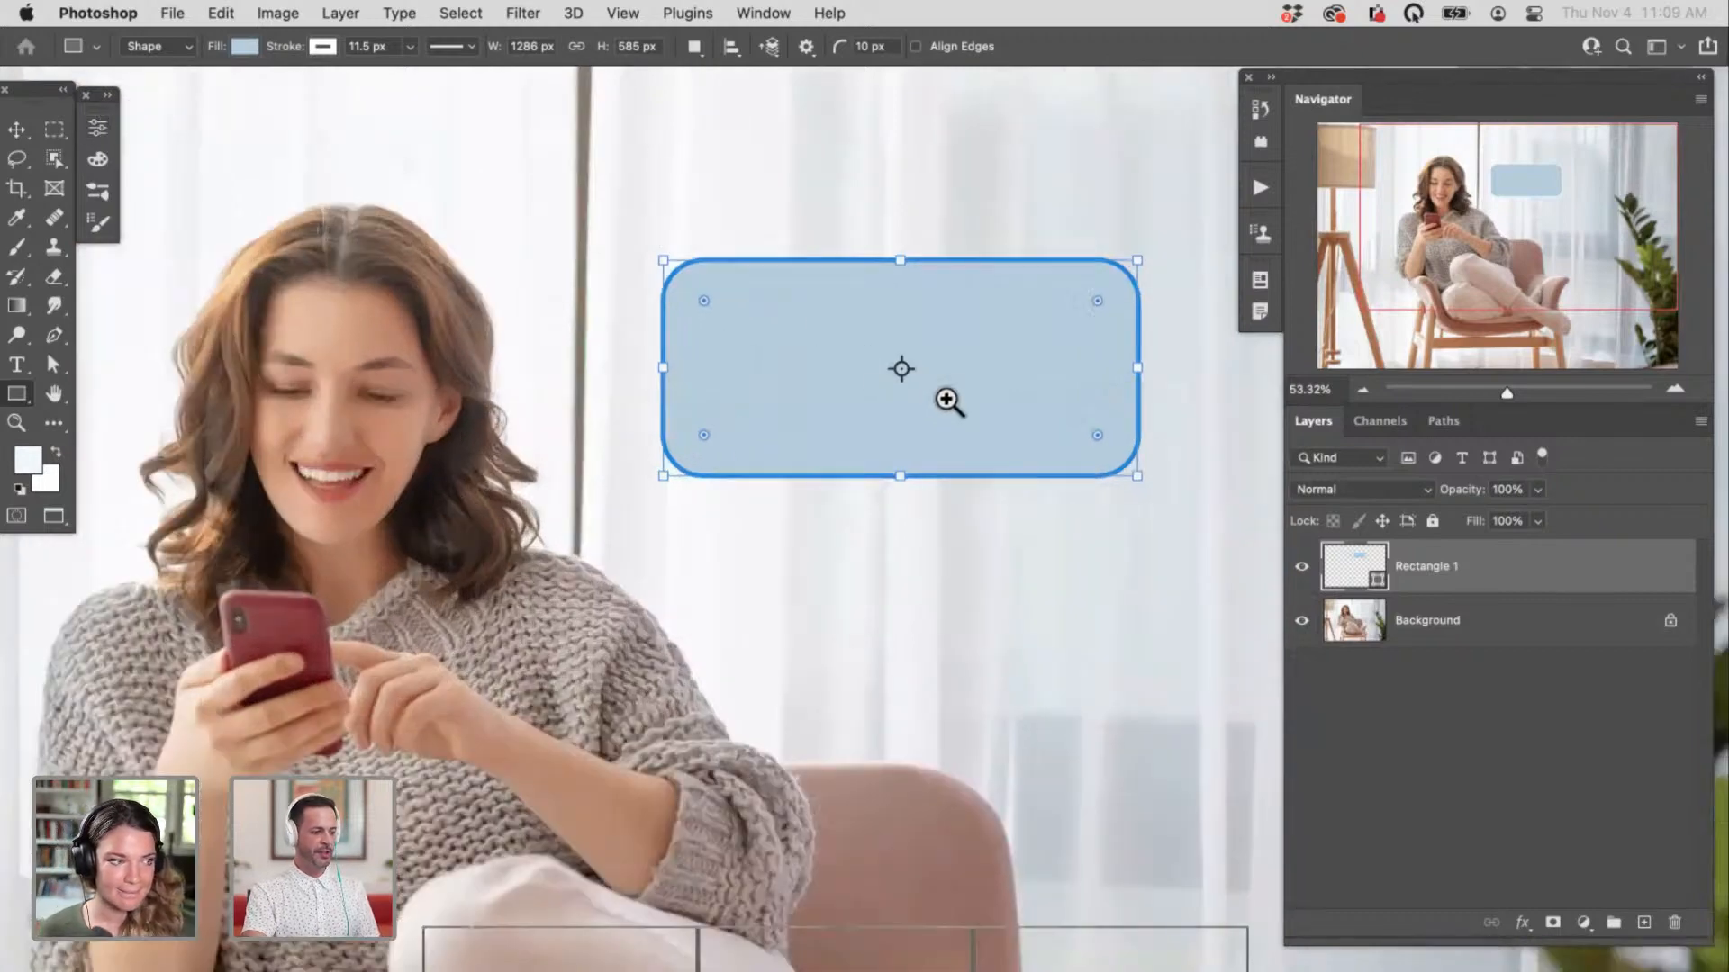
left_click(945, 397, "super")
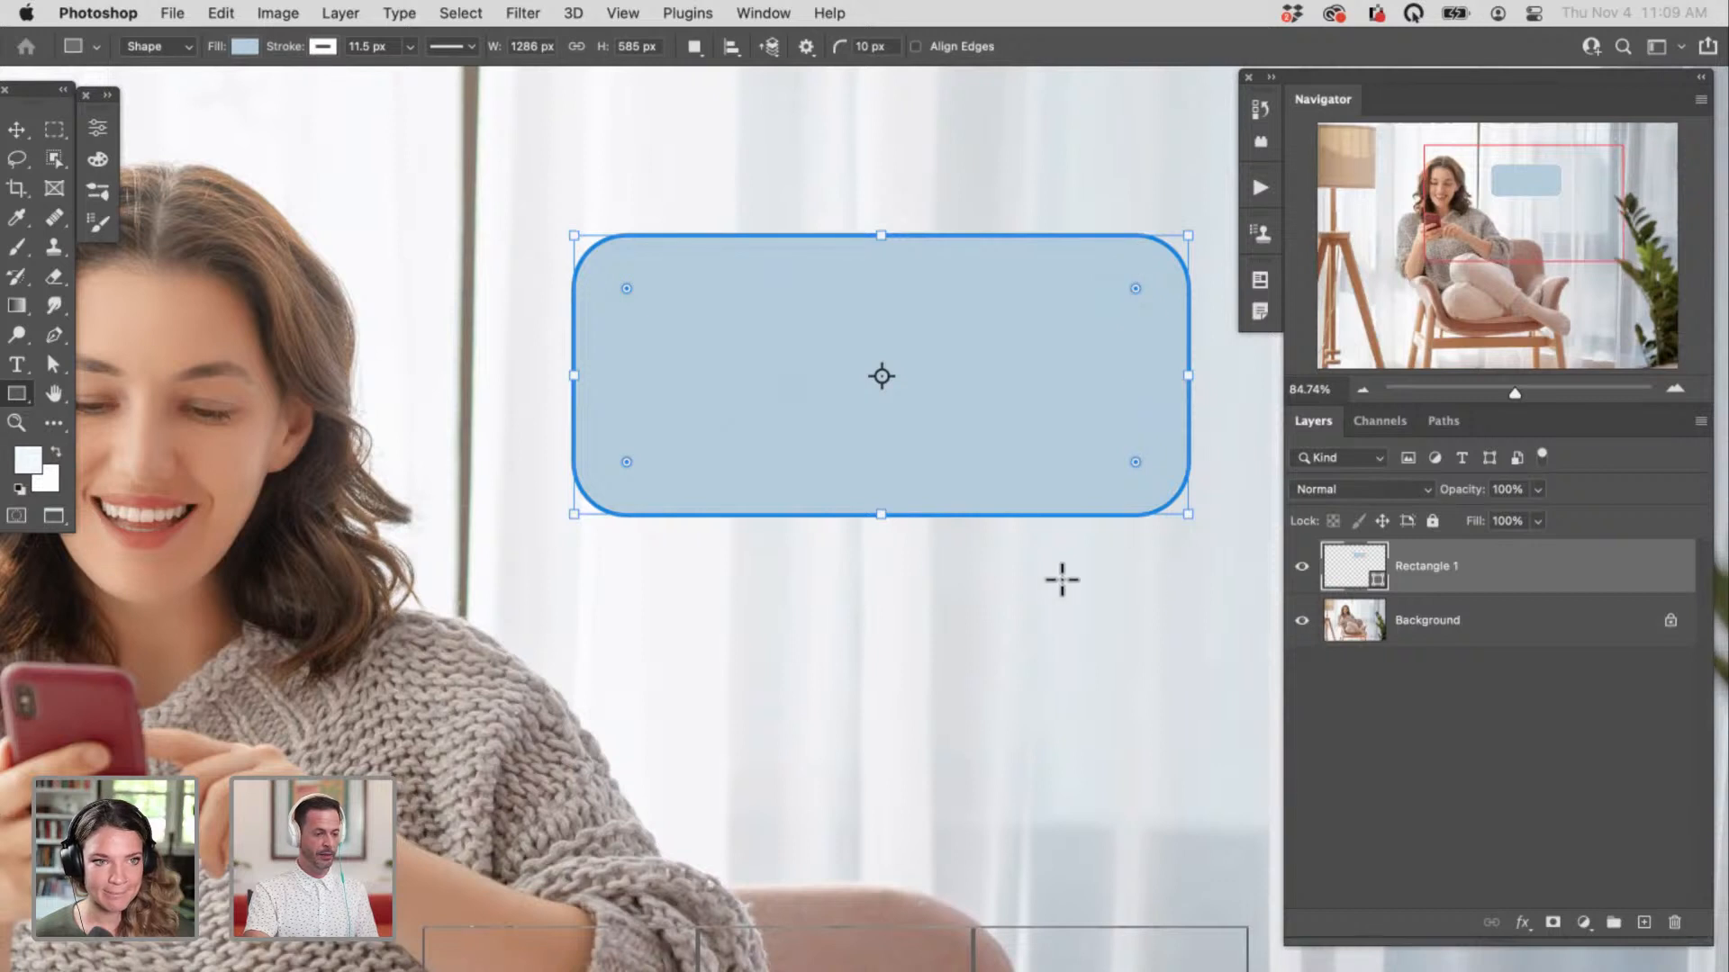
key("p")
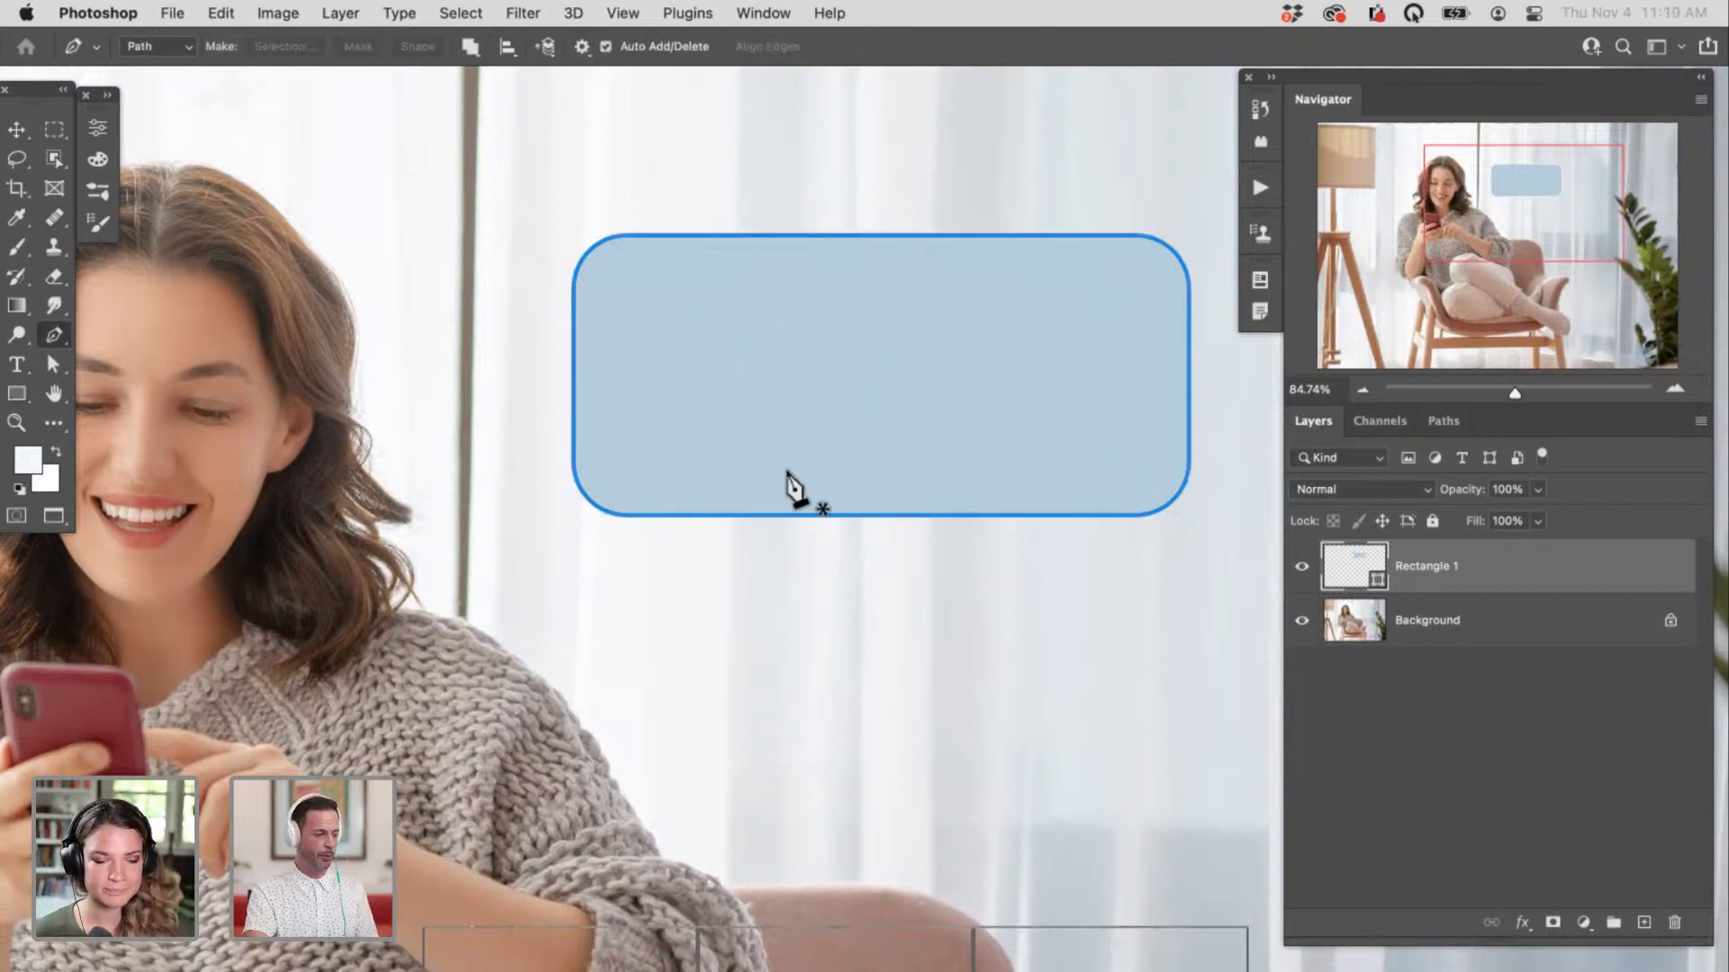
left_click(751, 515, "super")
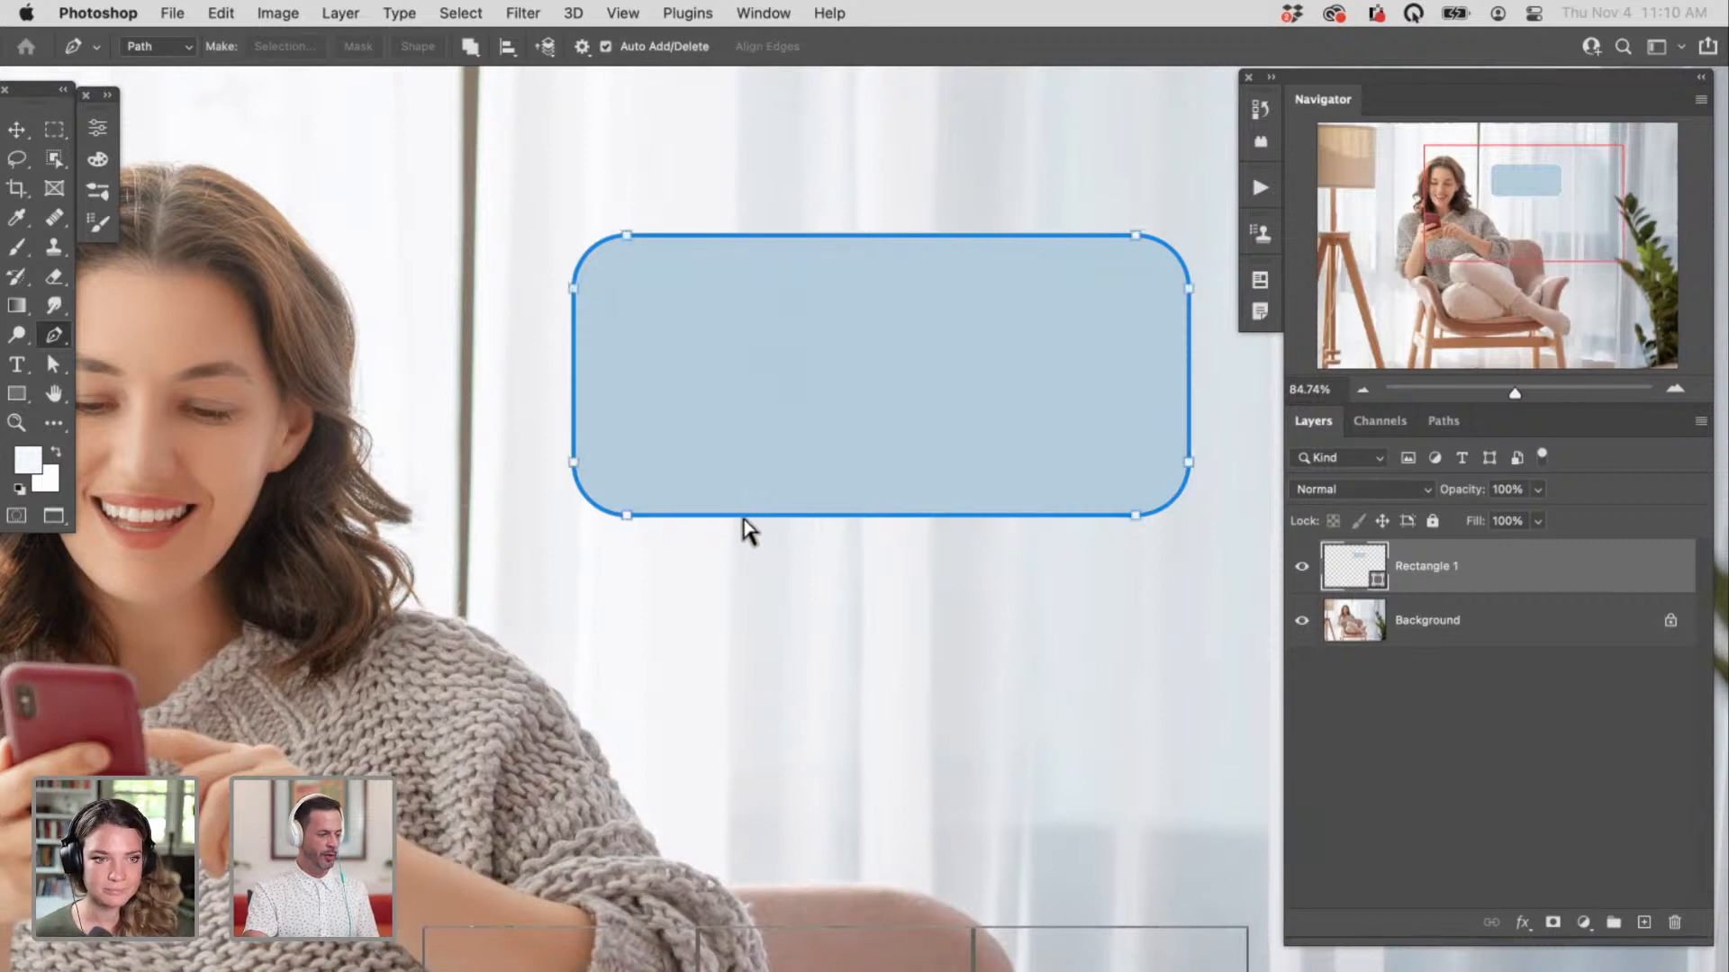
left_click(1188, 289, "super")
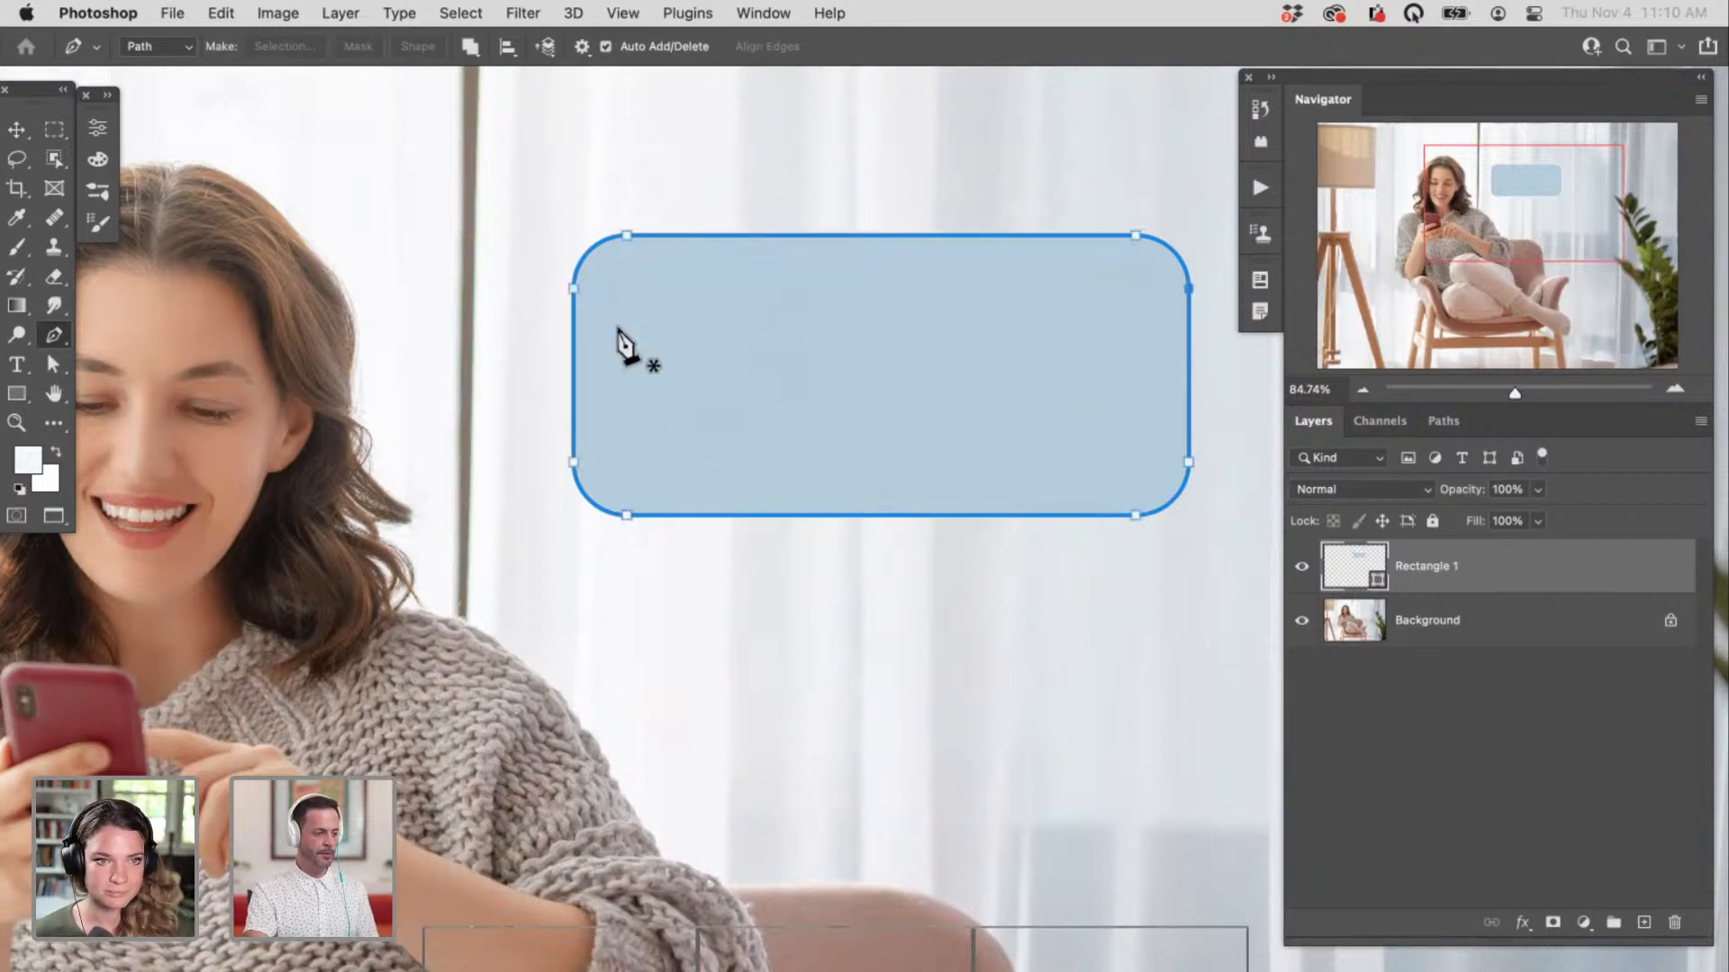
left_click(577, 288, "super")
left_click_drag(576, 288, 498, 275)
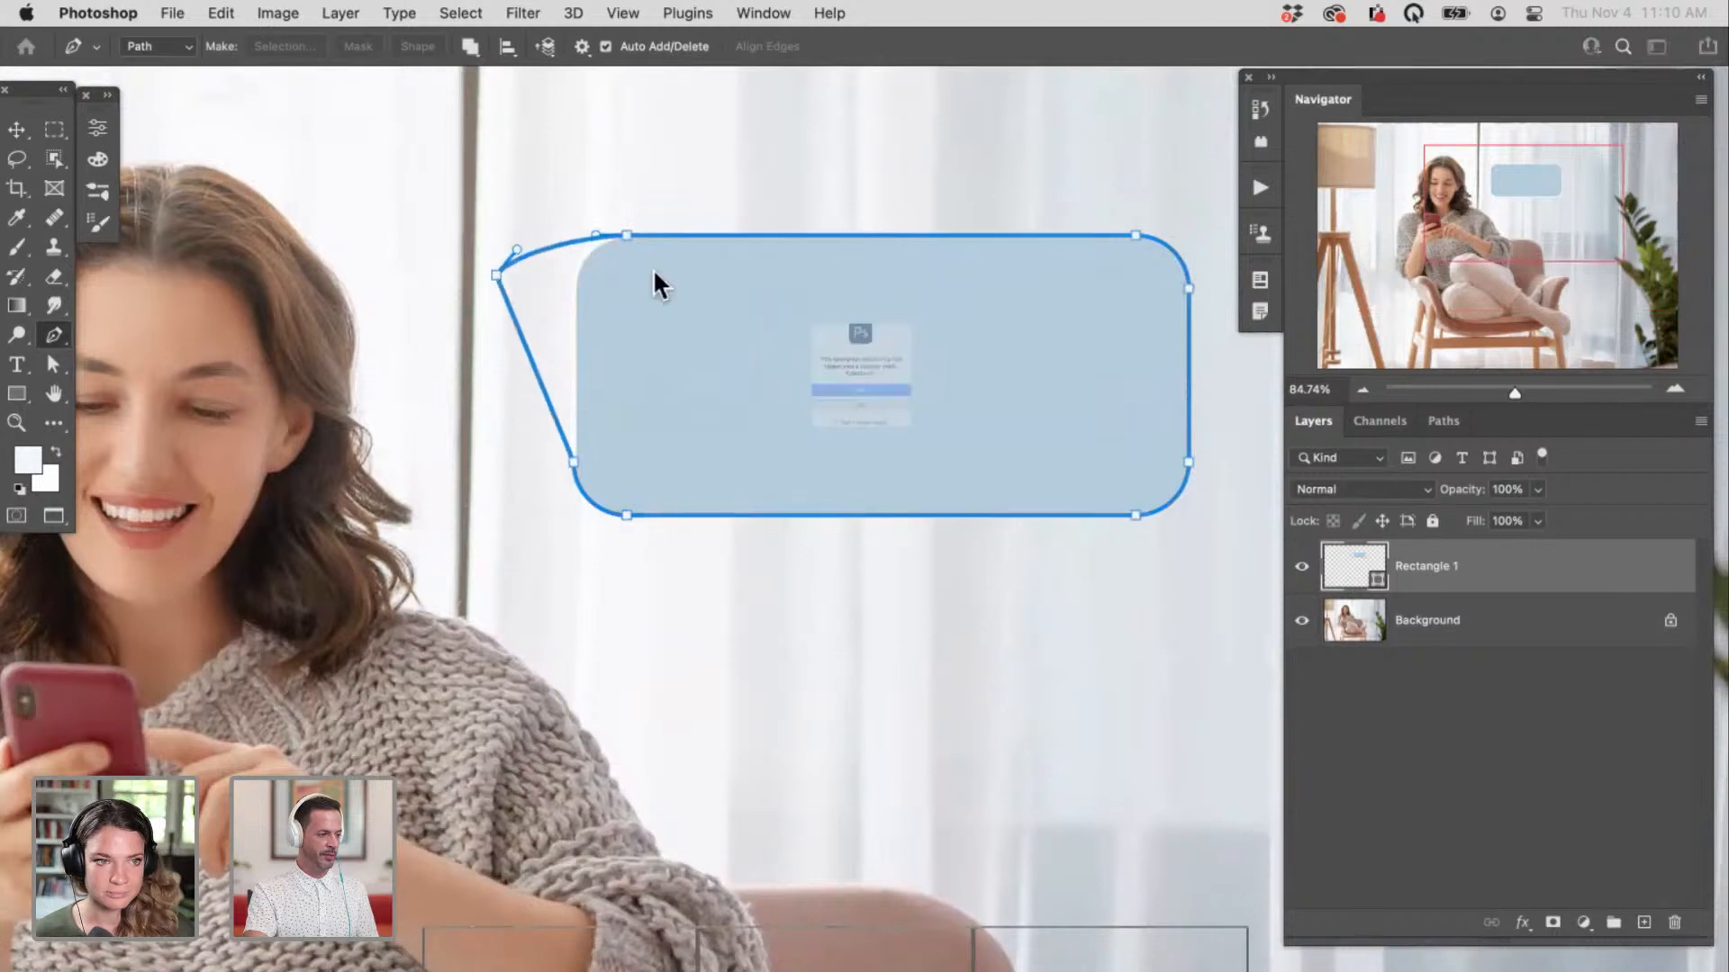
left_click(861, 419)
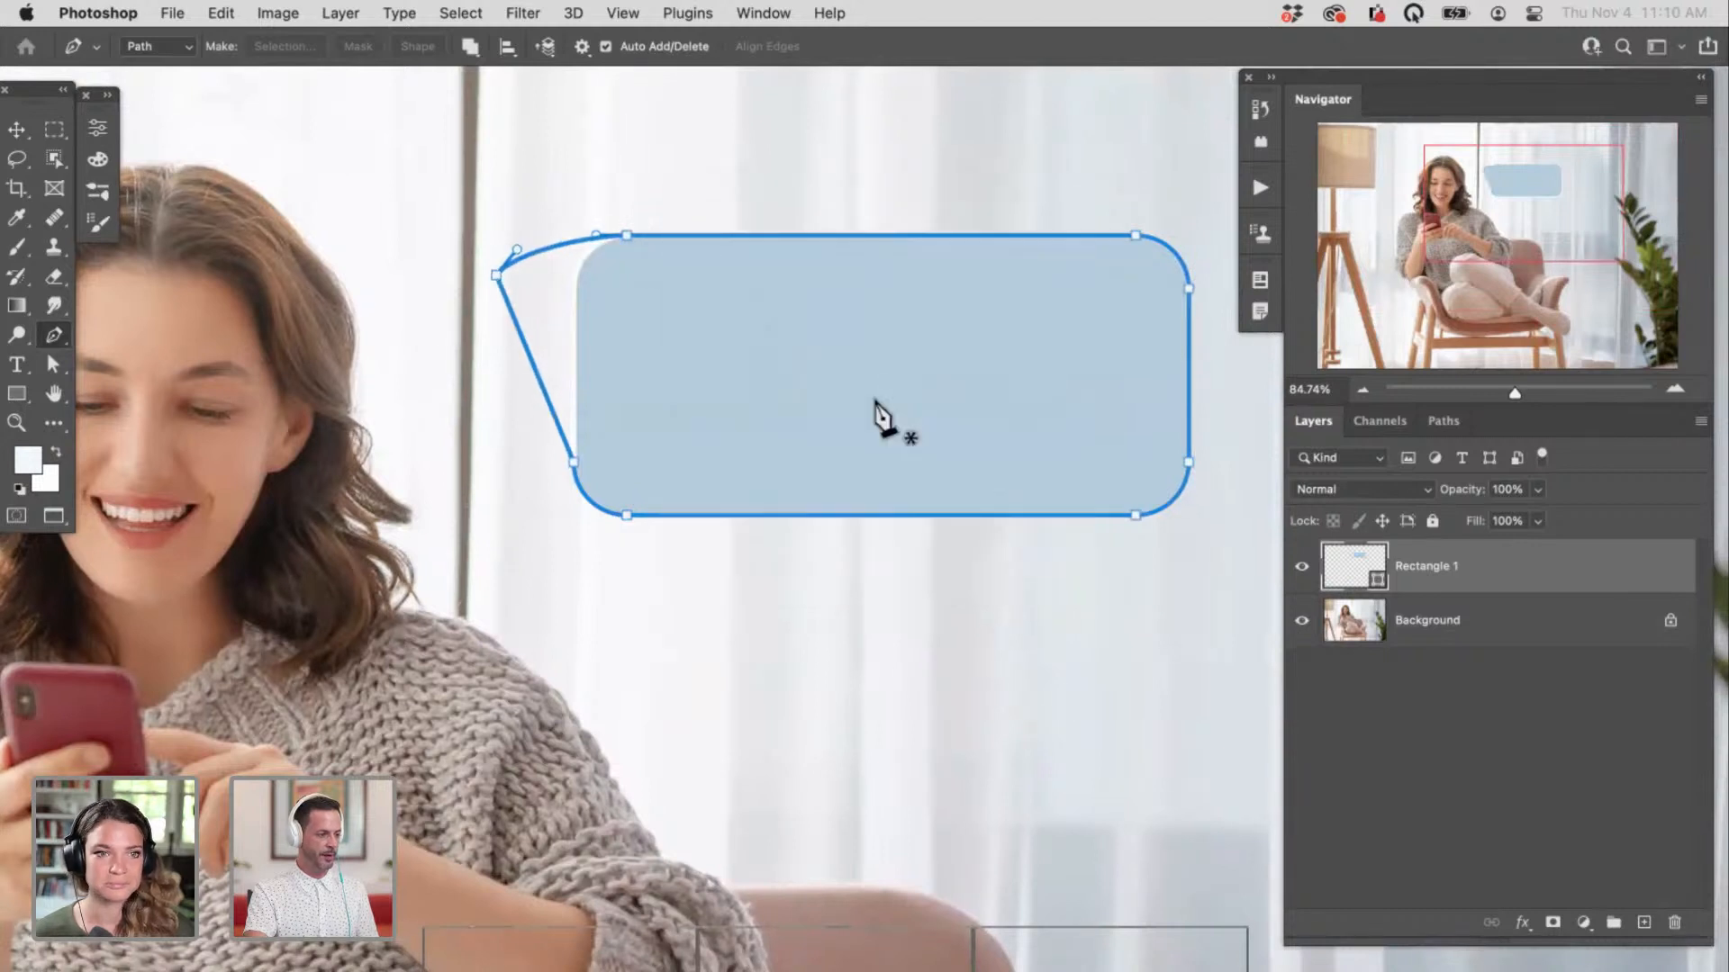
left_click_drag(629, 241, 707, 169)
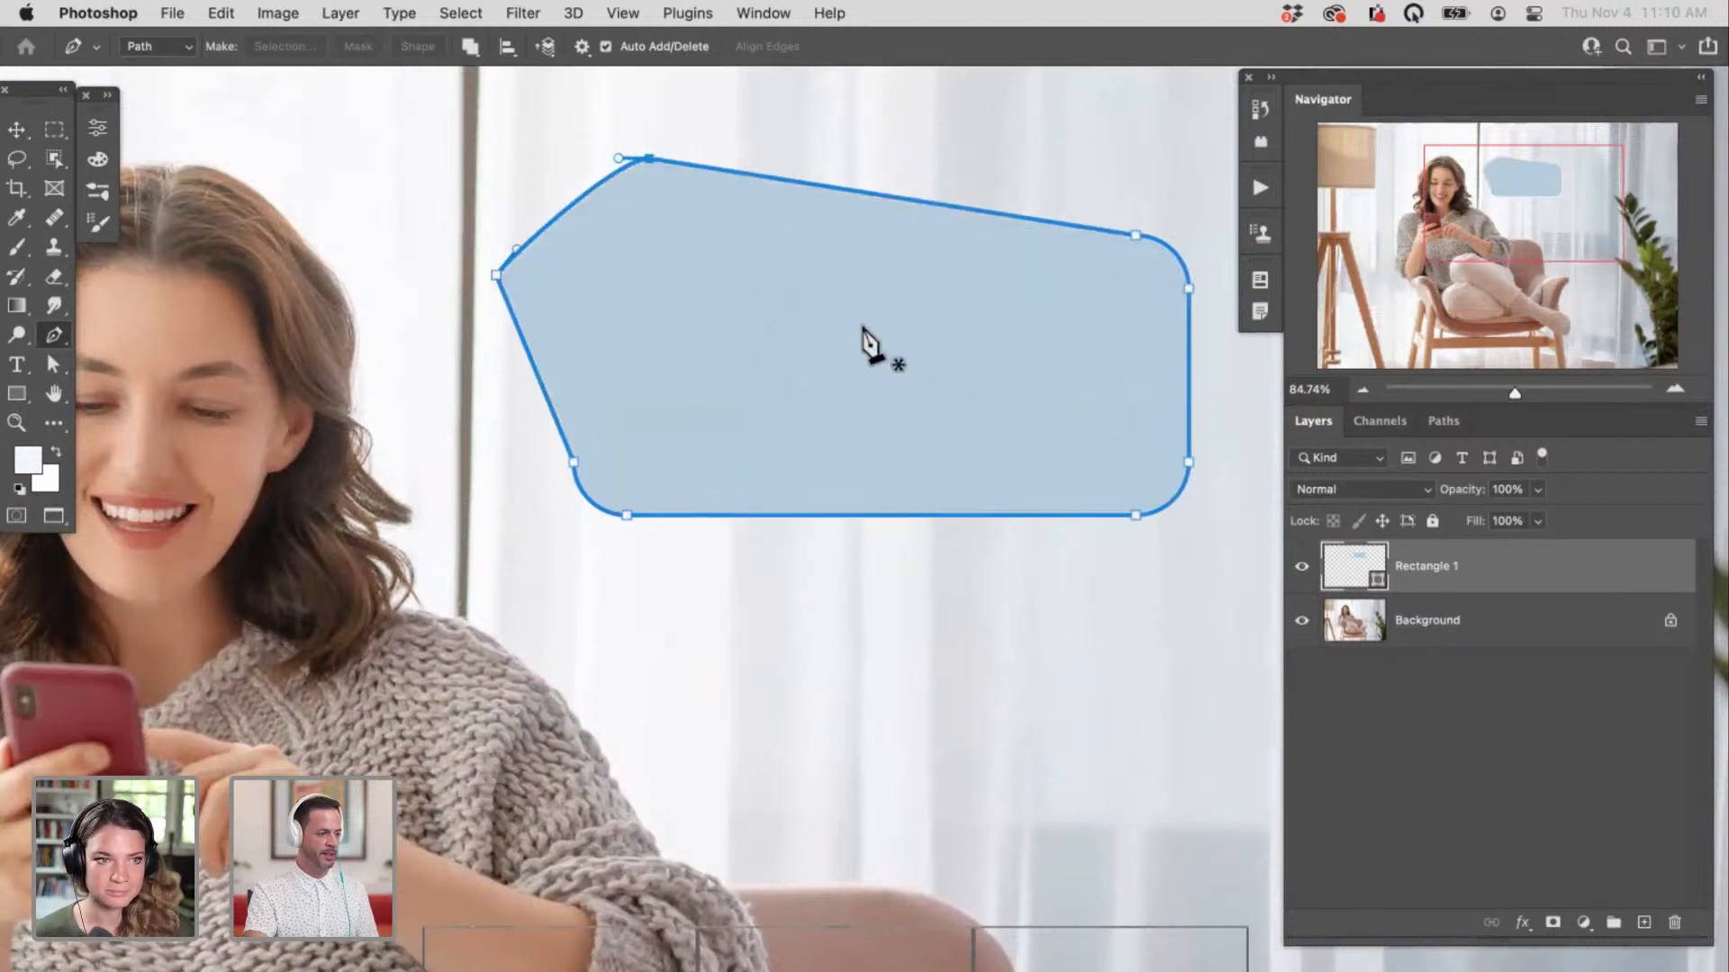
Step: Undo the Pen tool changes to the two upper-left anchor points of the rounded rectangle
key("super+z")
key("super+z")
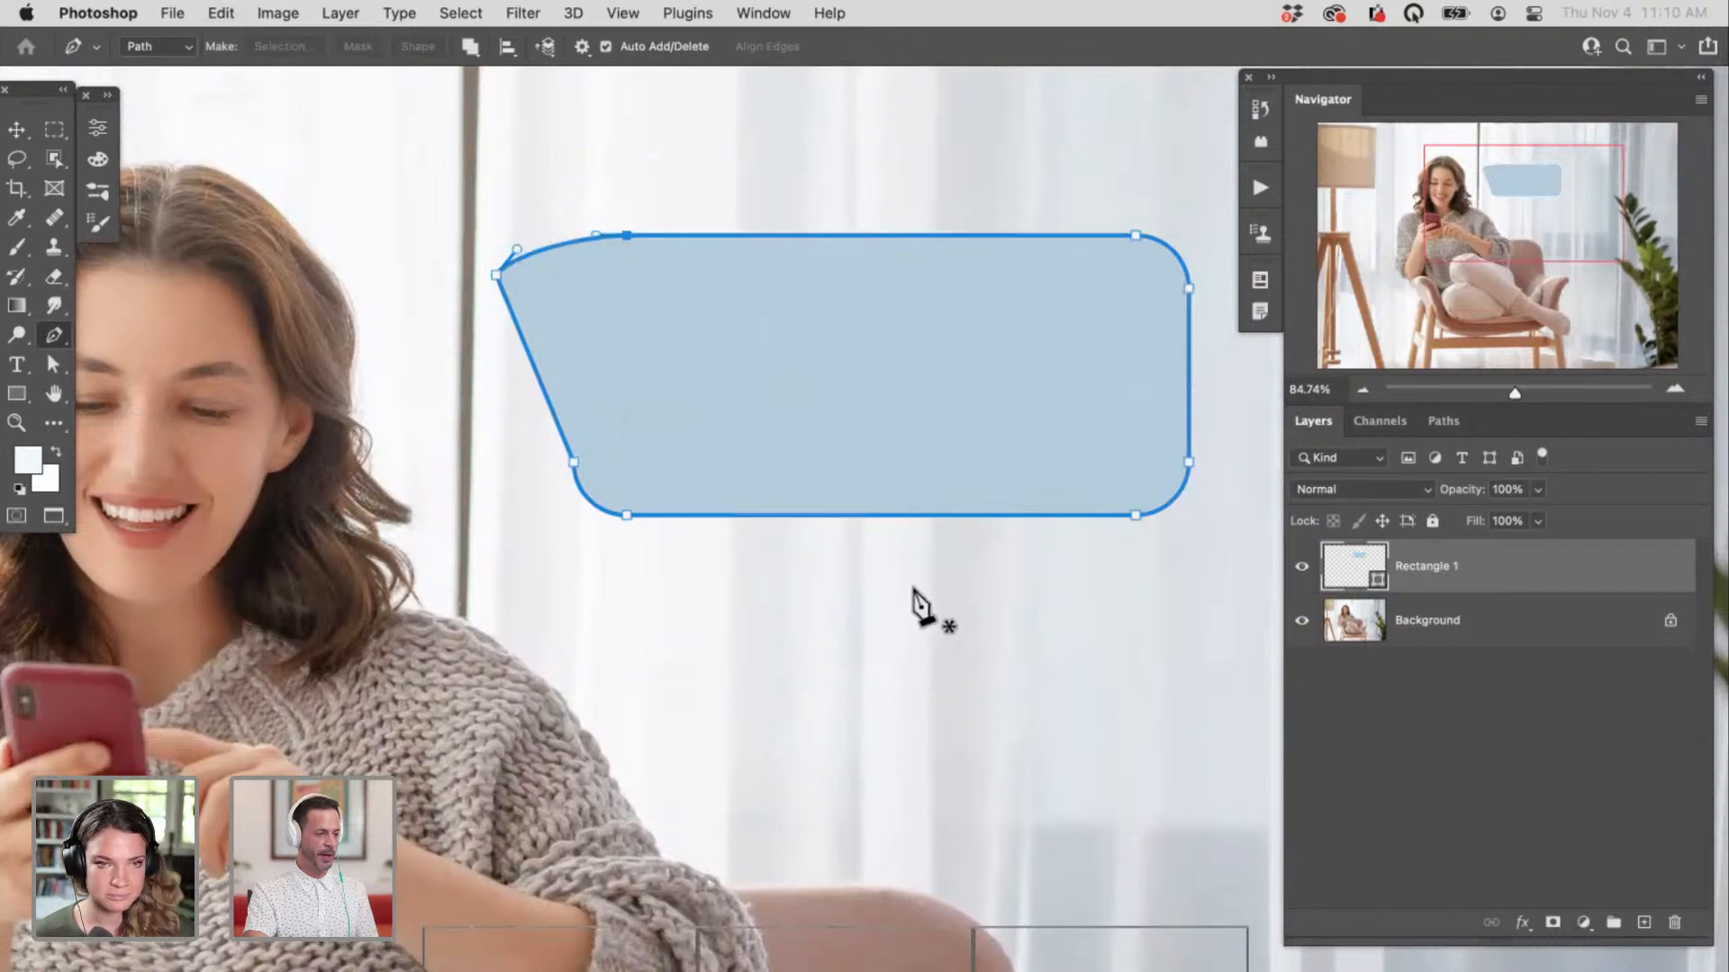
left_click_drag(663, 550, 725, 529)
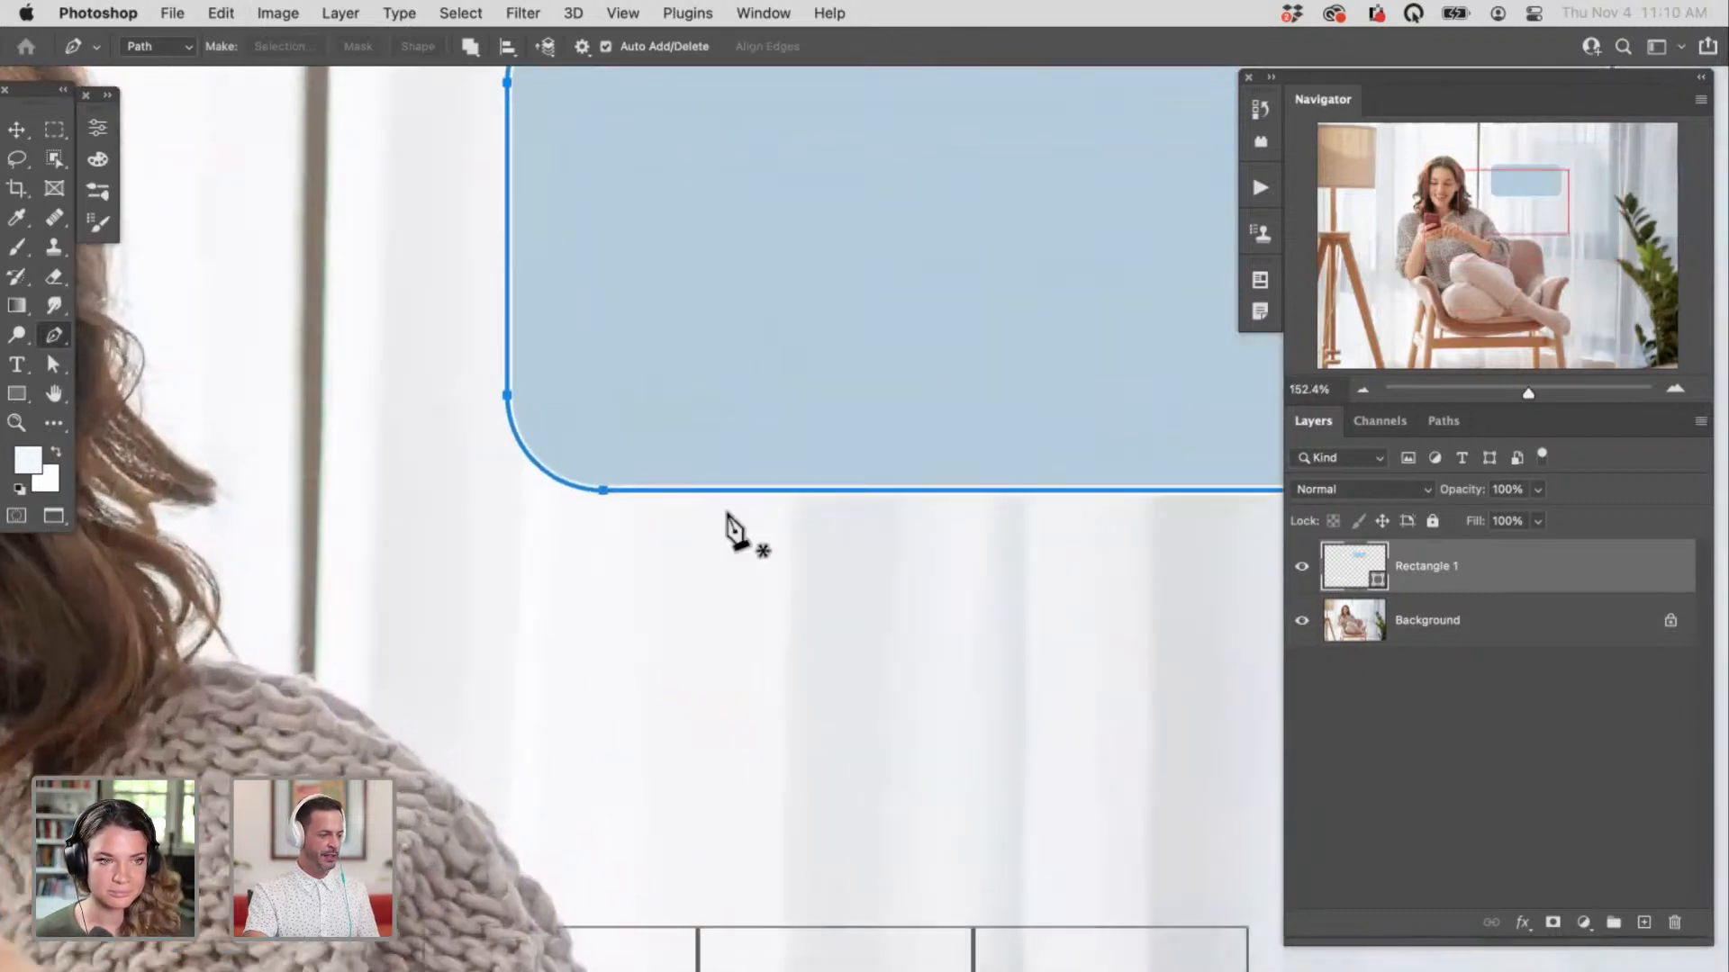
Step: Add an anchor point on the rectangle's bottom edge near the lower-left corner and bend the handles into a small pointed speech-bubble tail
left_click(746, 491)
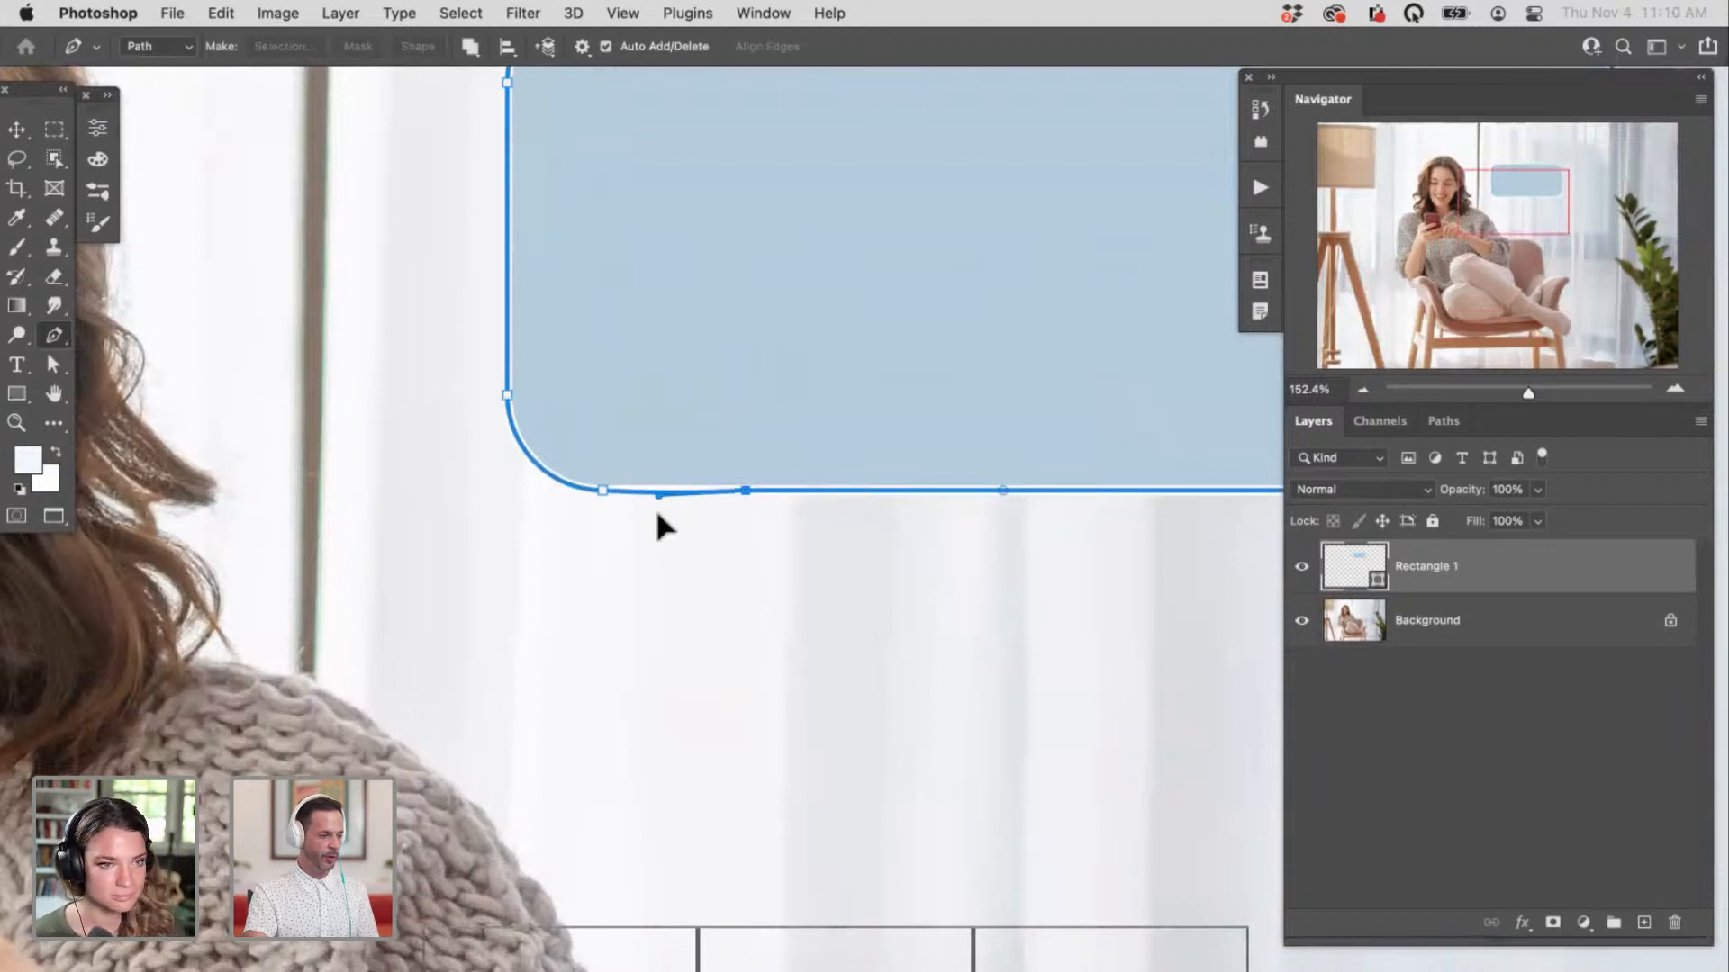
left_click_drag(644, 560, 576, 736)
left_click_drag(602, 491, 546, 489)
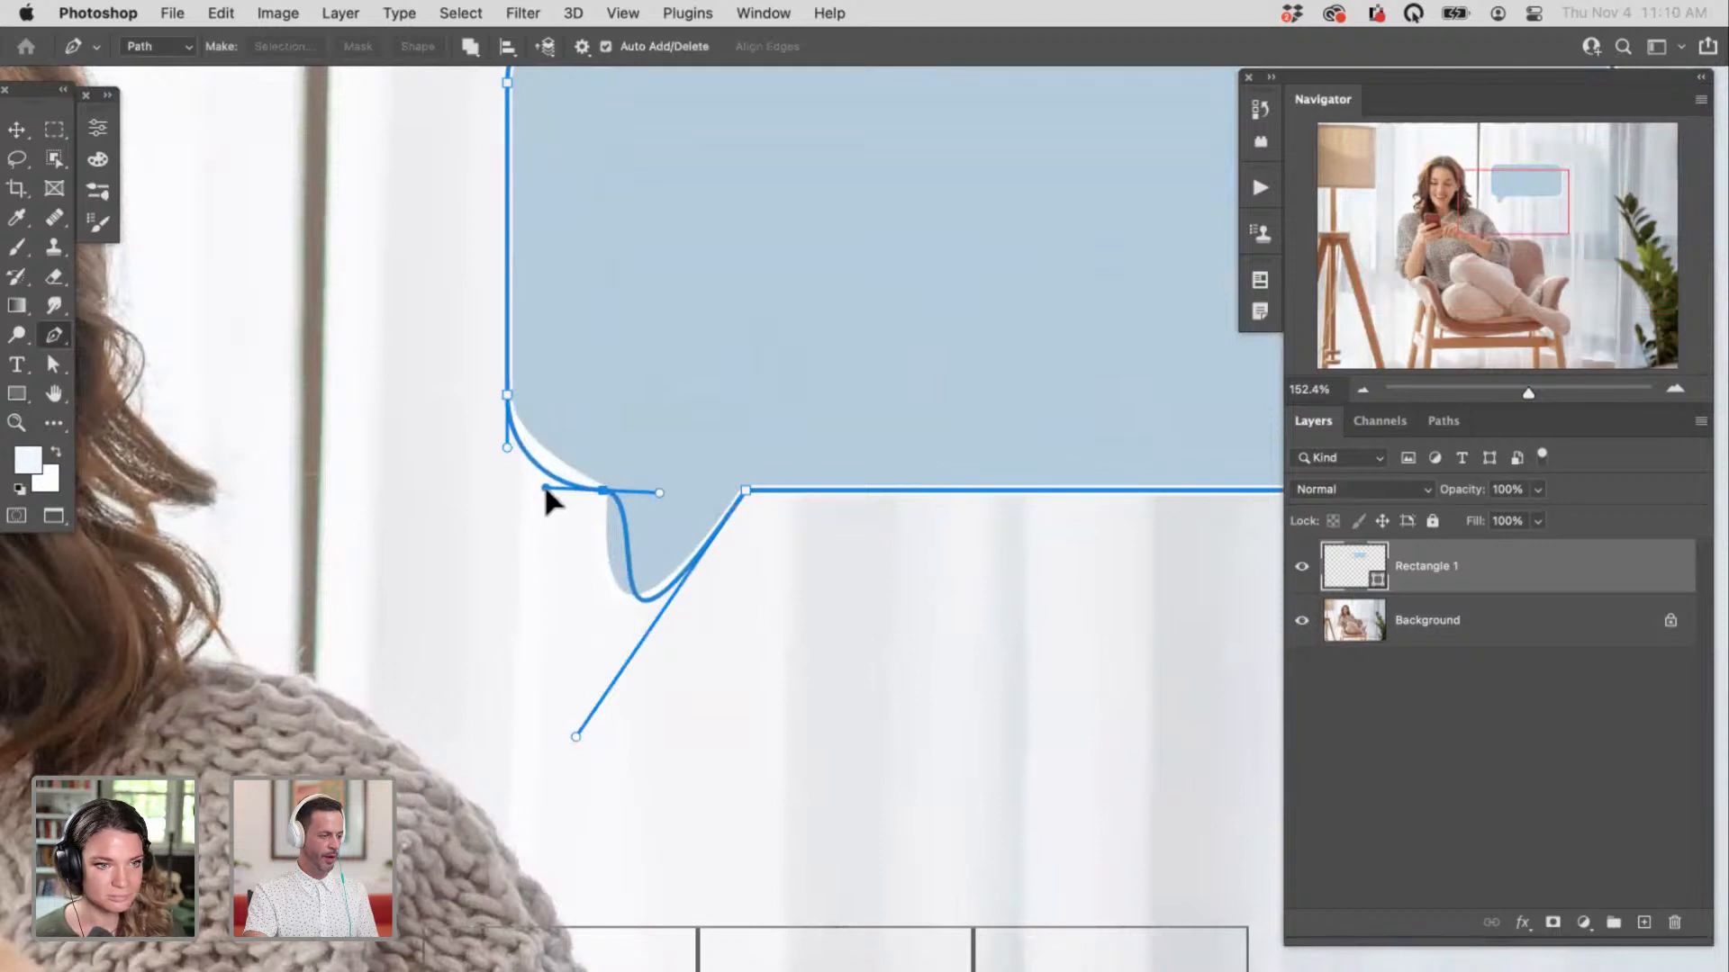
left_click_drag(664, 494, 717, 486)
left_click_drag(576, 736, 535, 686)
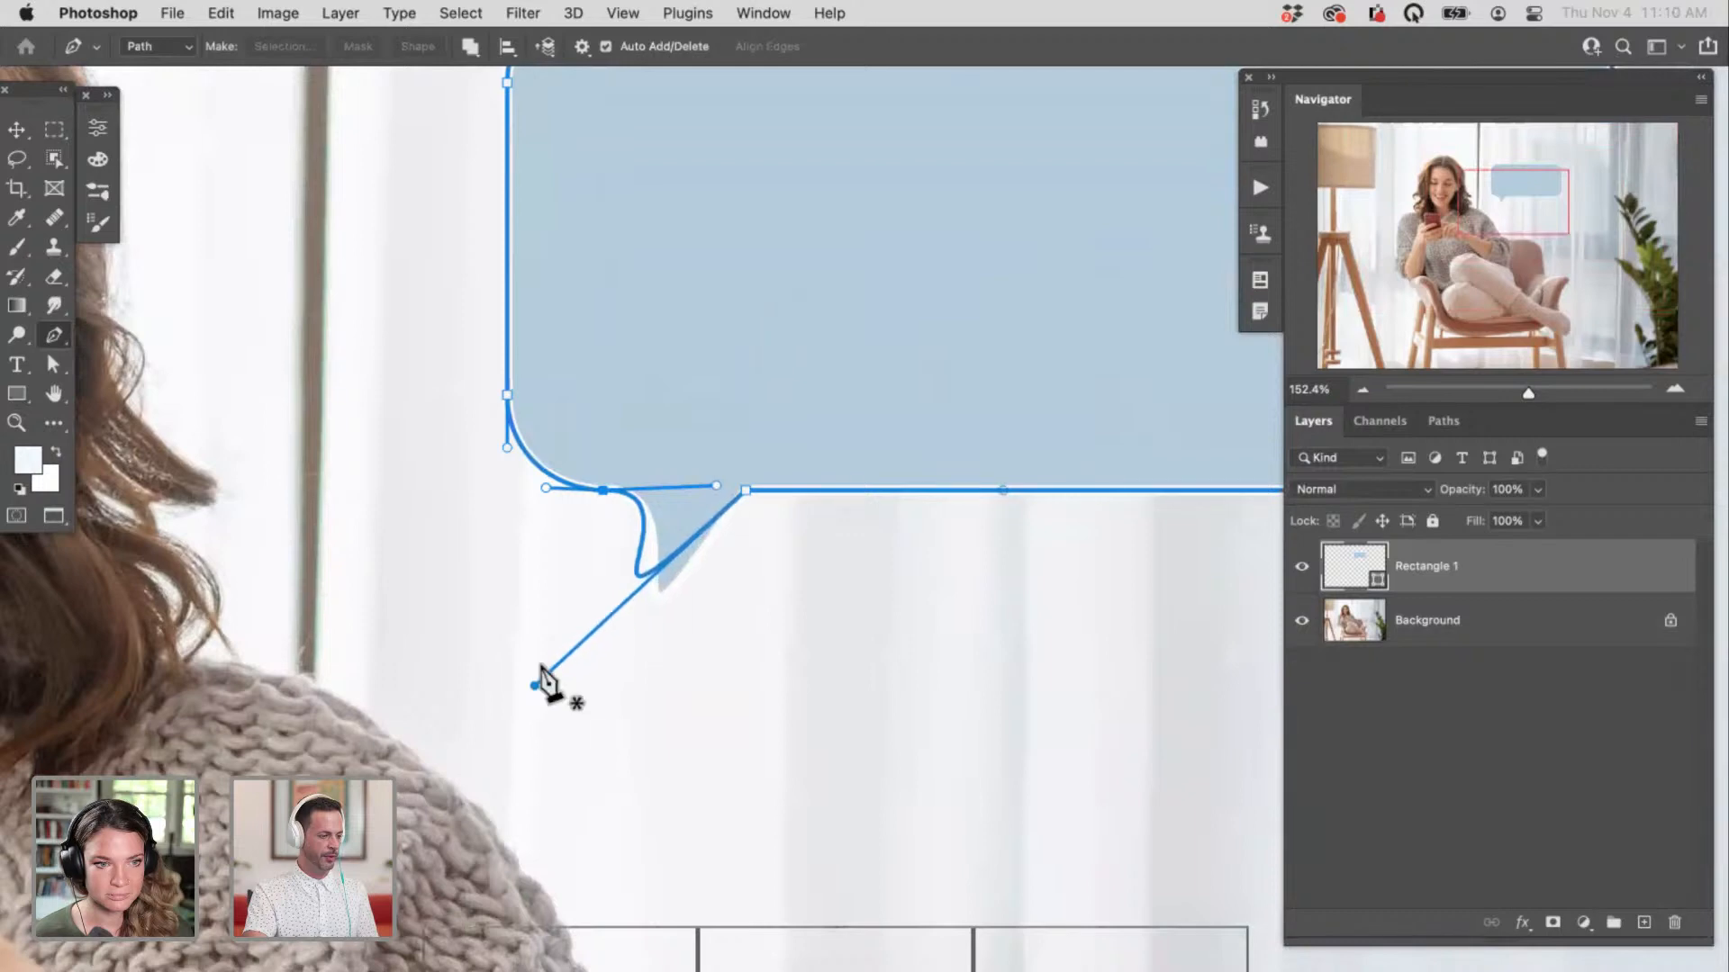
left_click(1525, 745)
left_click_drag(915, 648, 764, 633)
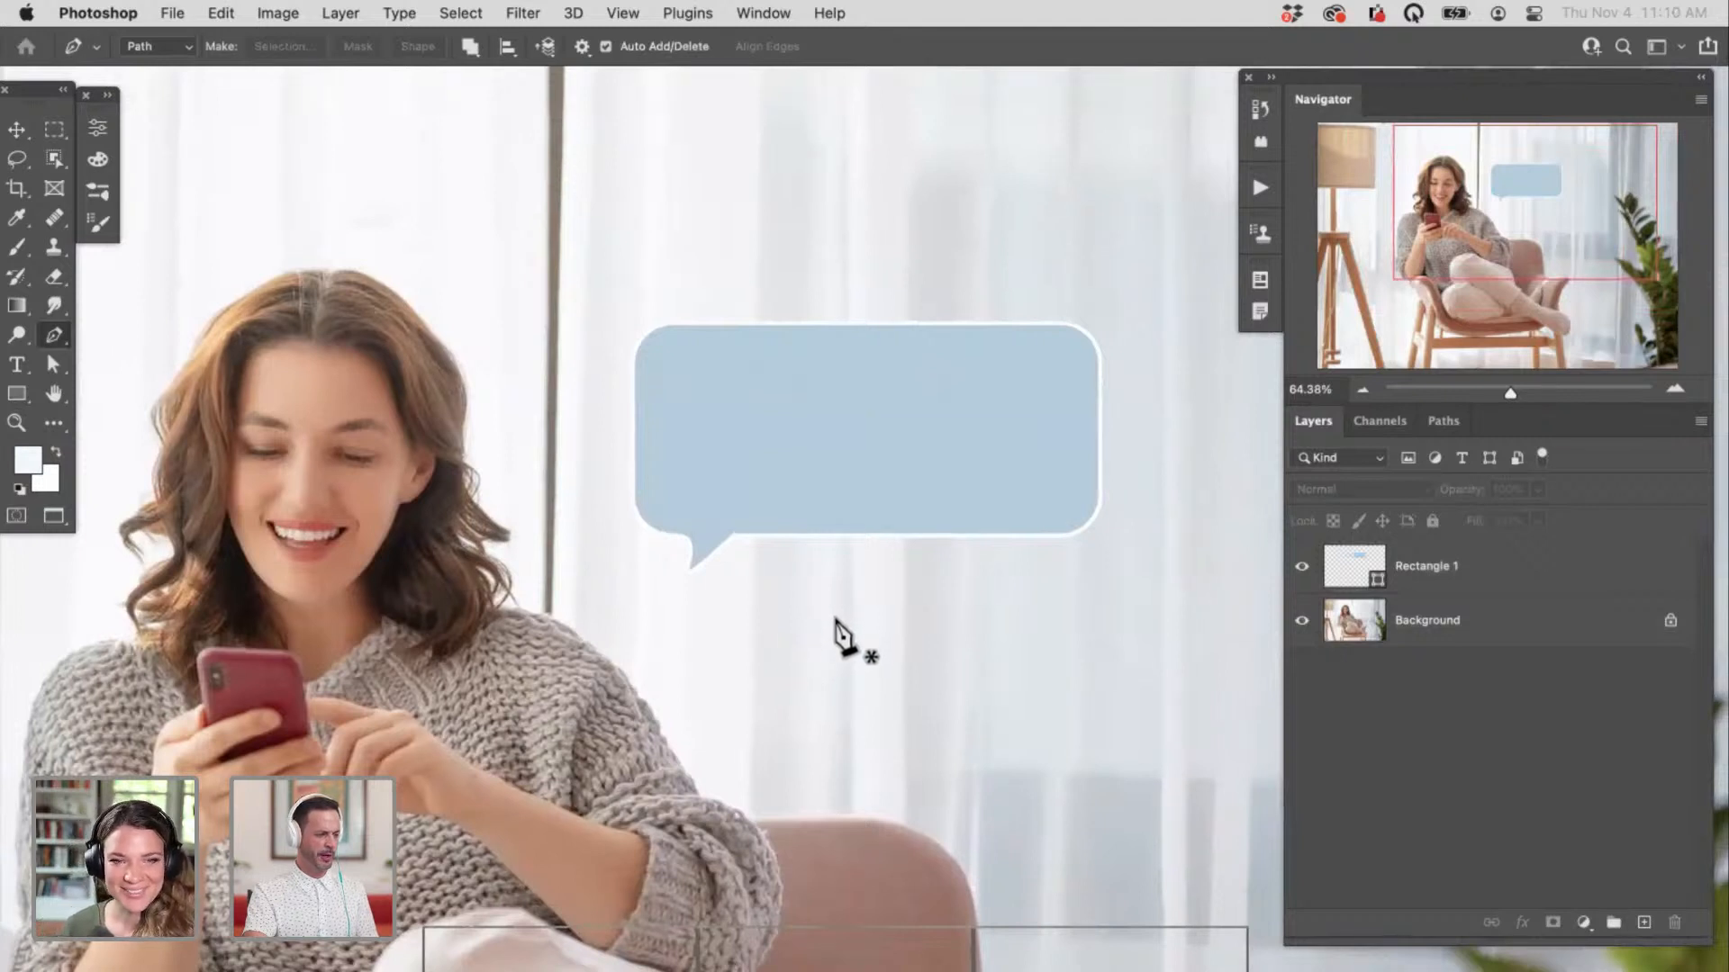
Step: Change the stroke colour of the Rectangle 1 speech bubble to red and deselect the layer
left_click(1444, 577)
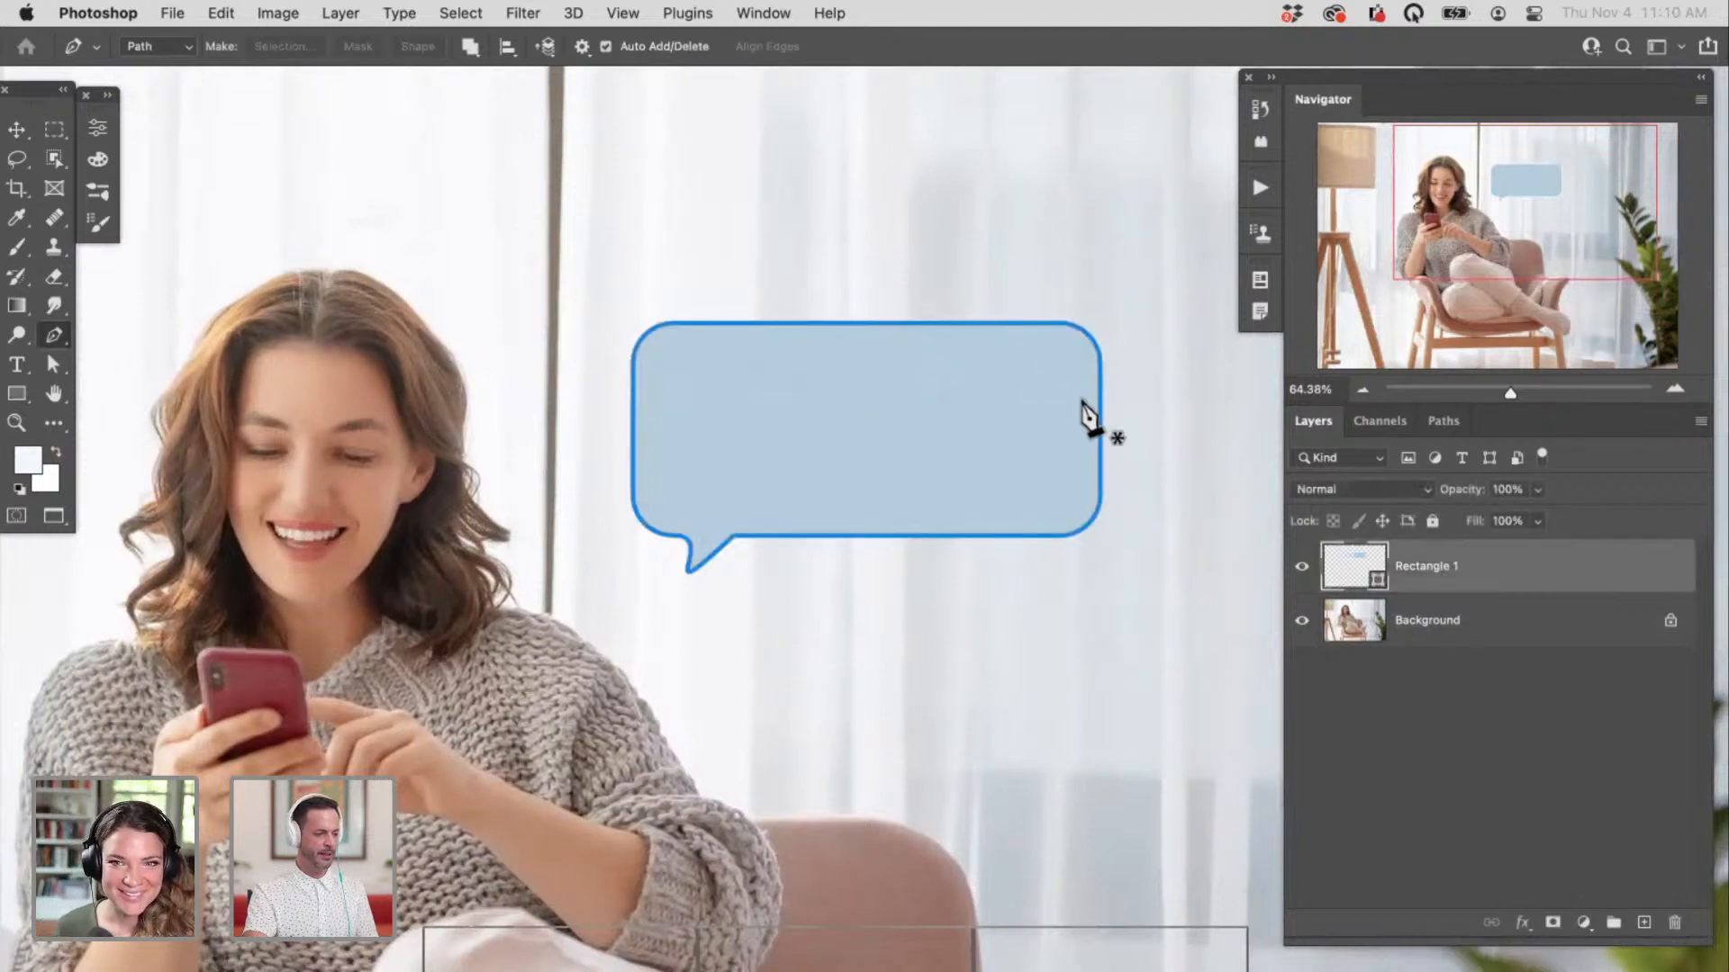
left_click(99, 128)
left_click(98, 127)
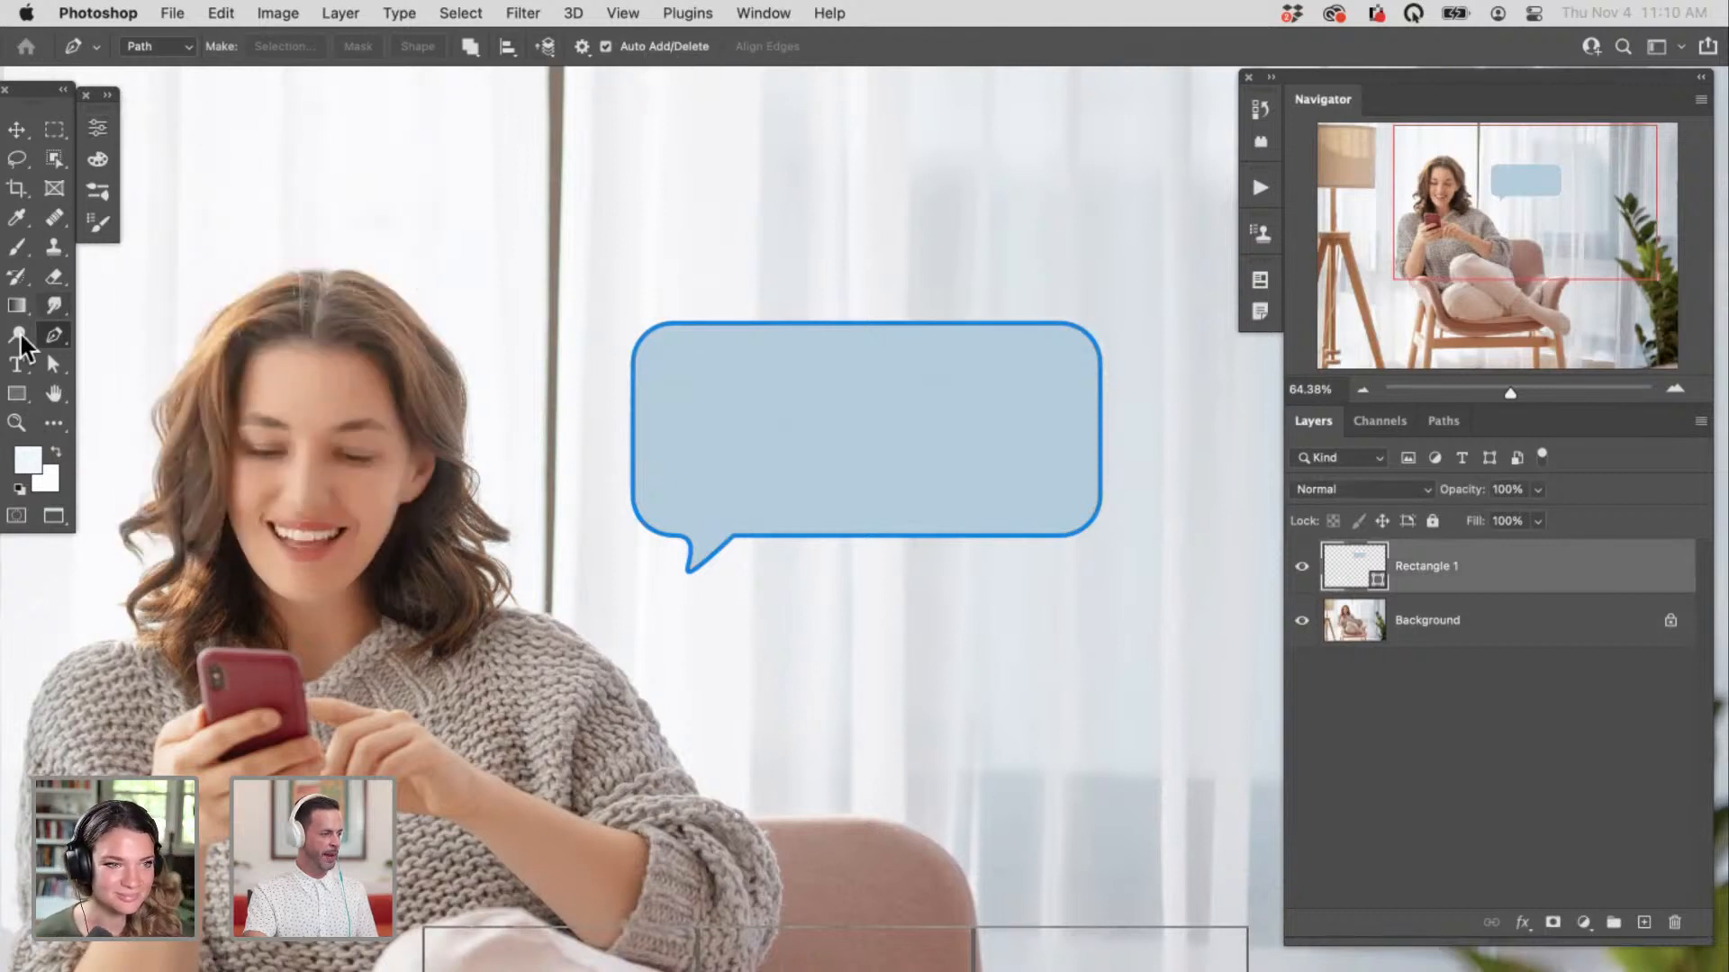
left_click(16, 393)
left_click(320, 54)
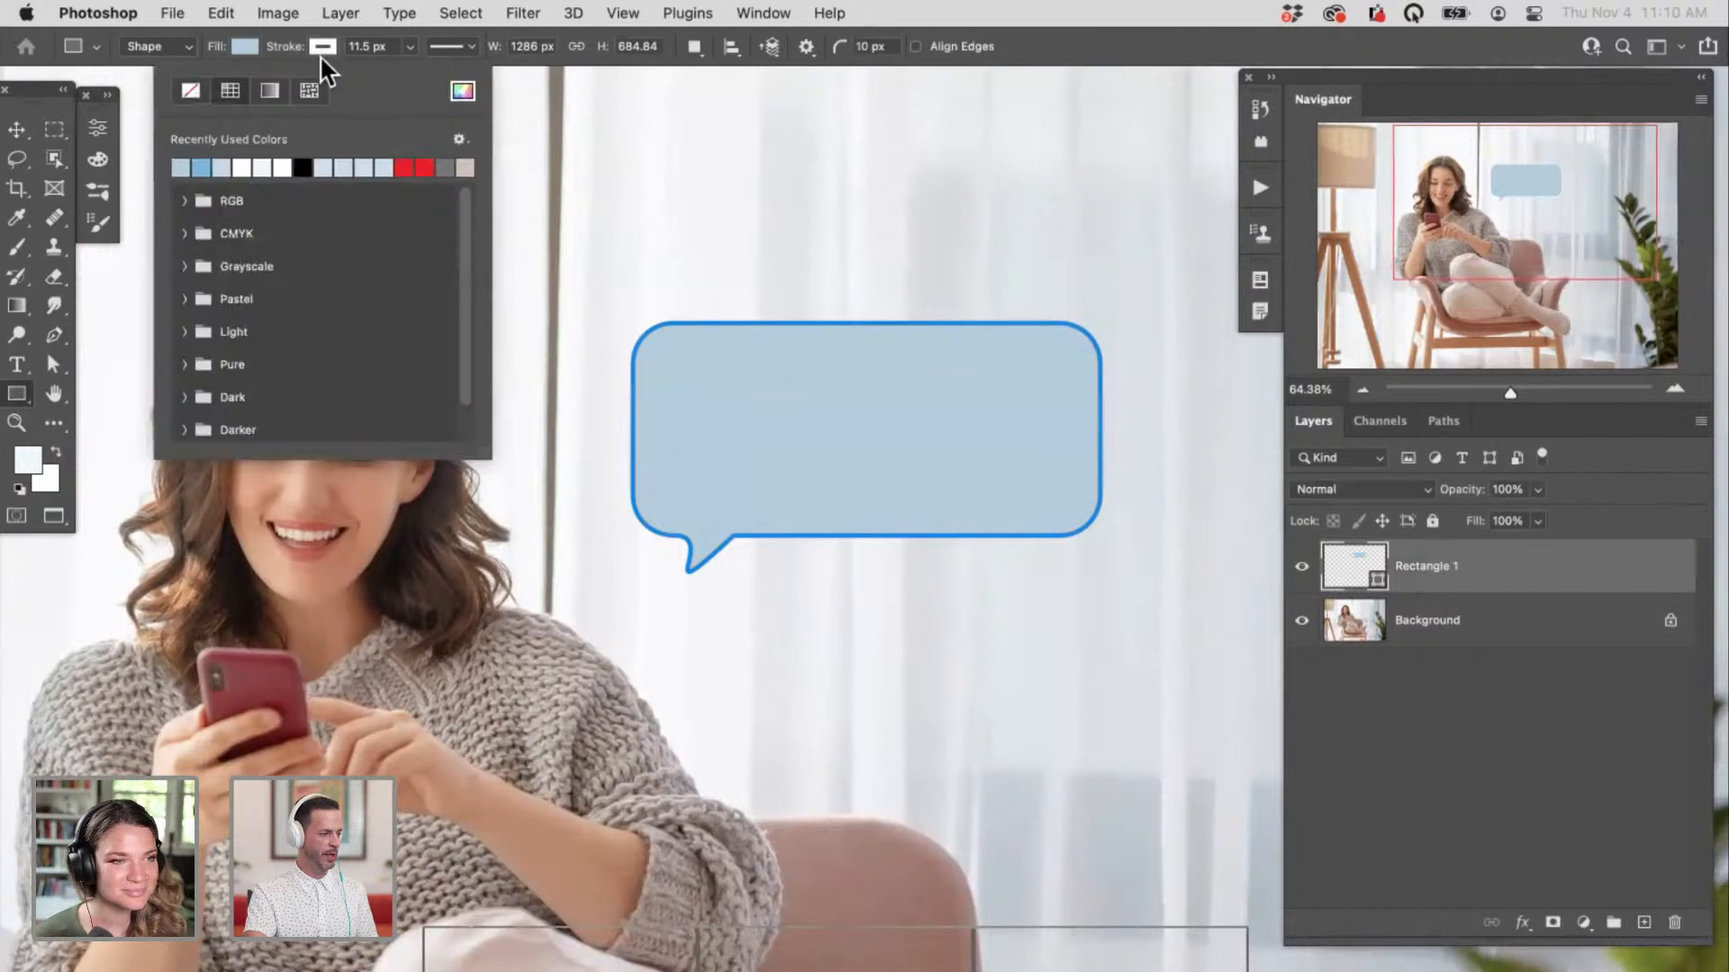
left_click(414, 168)
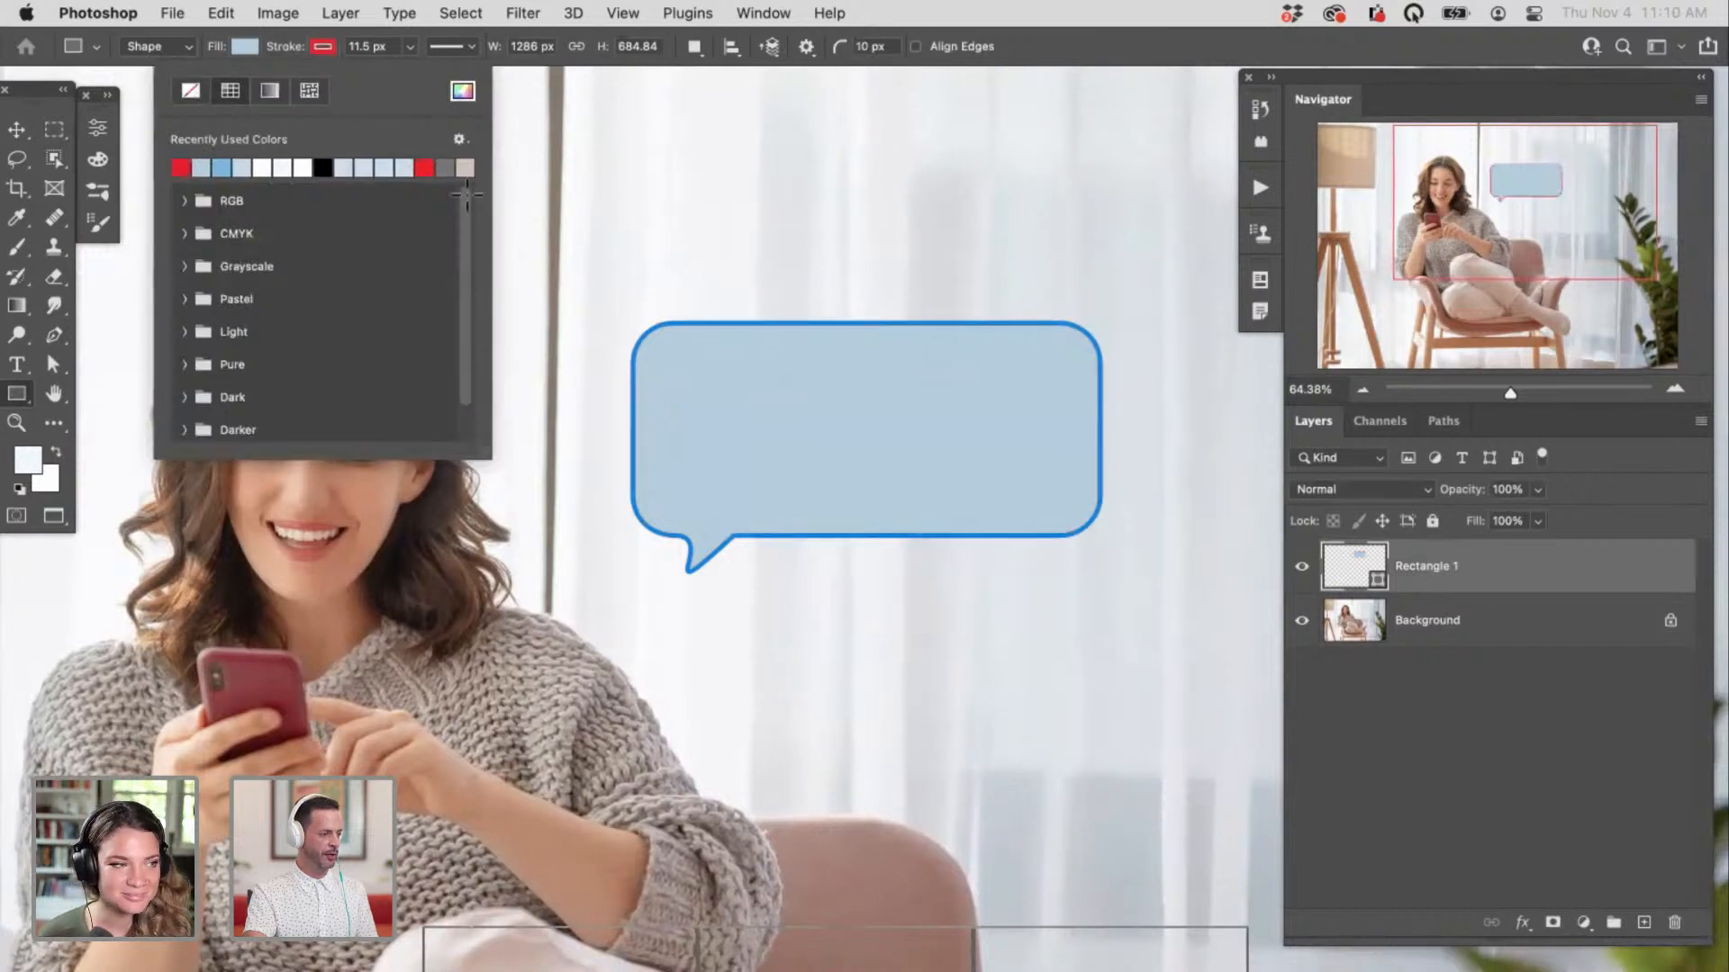
left_click(1423, 708)
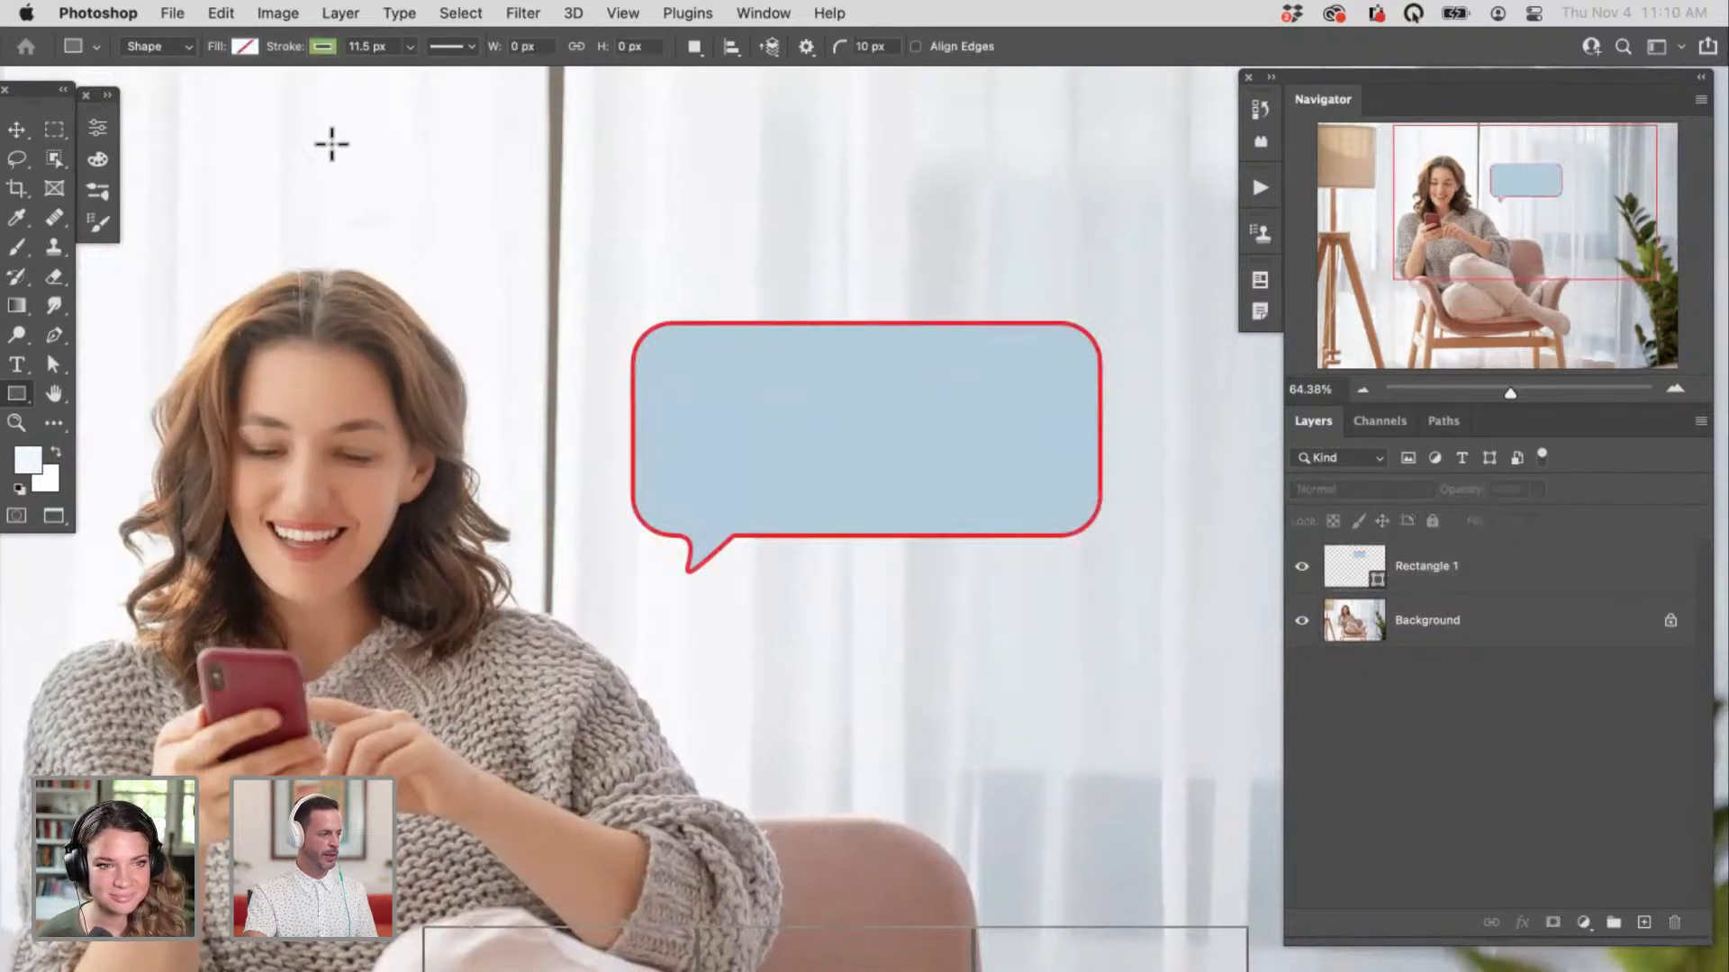
Step: Set the speech bubble's stroke colour back to white and select the Background layer
left_click(1475, 563)
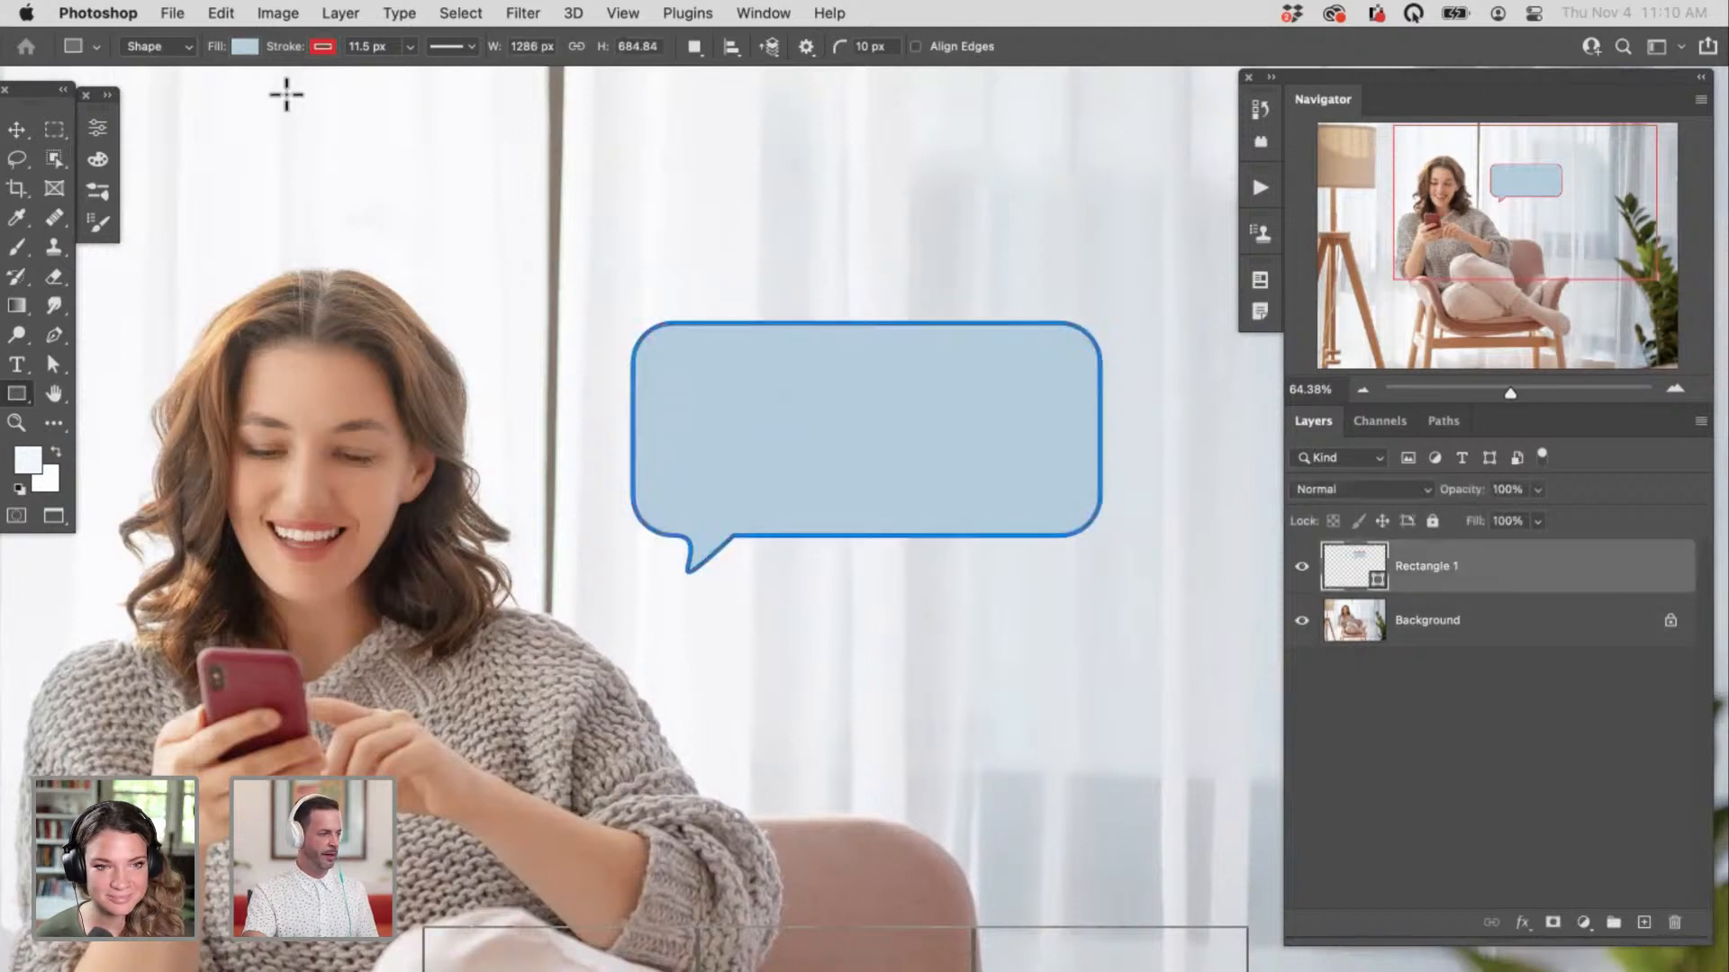
left_click(319, 48)
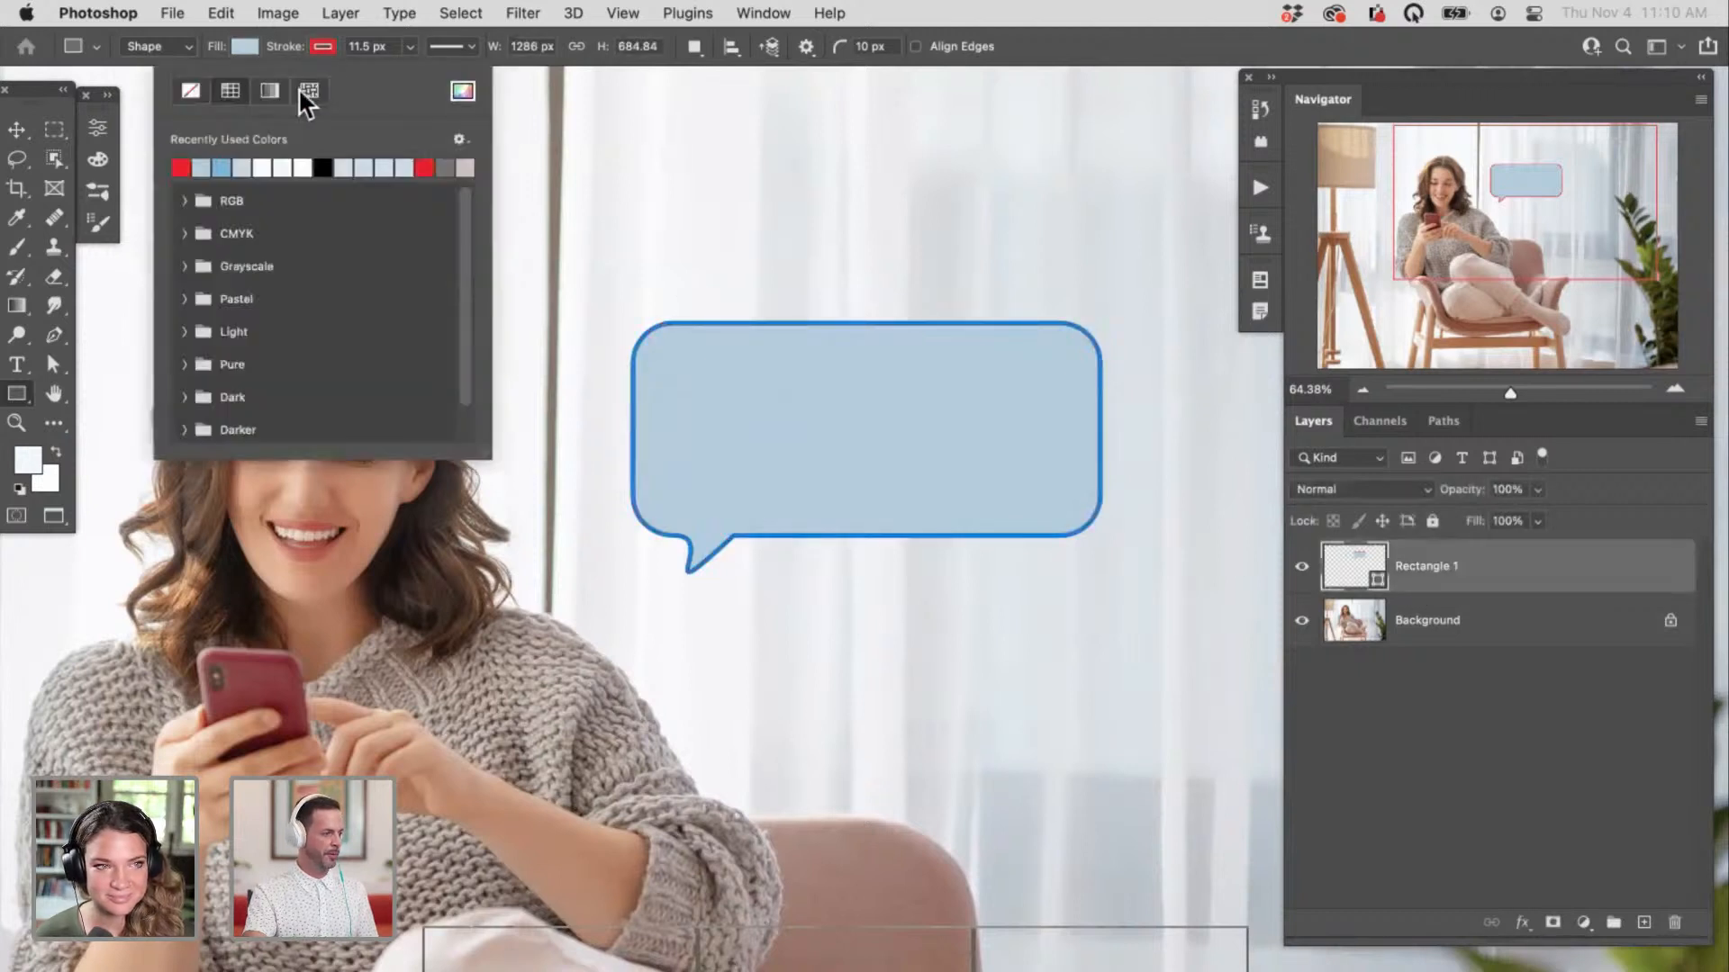
left_click(304, 166)
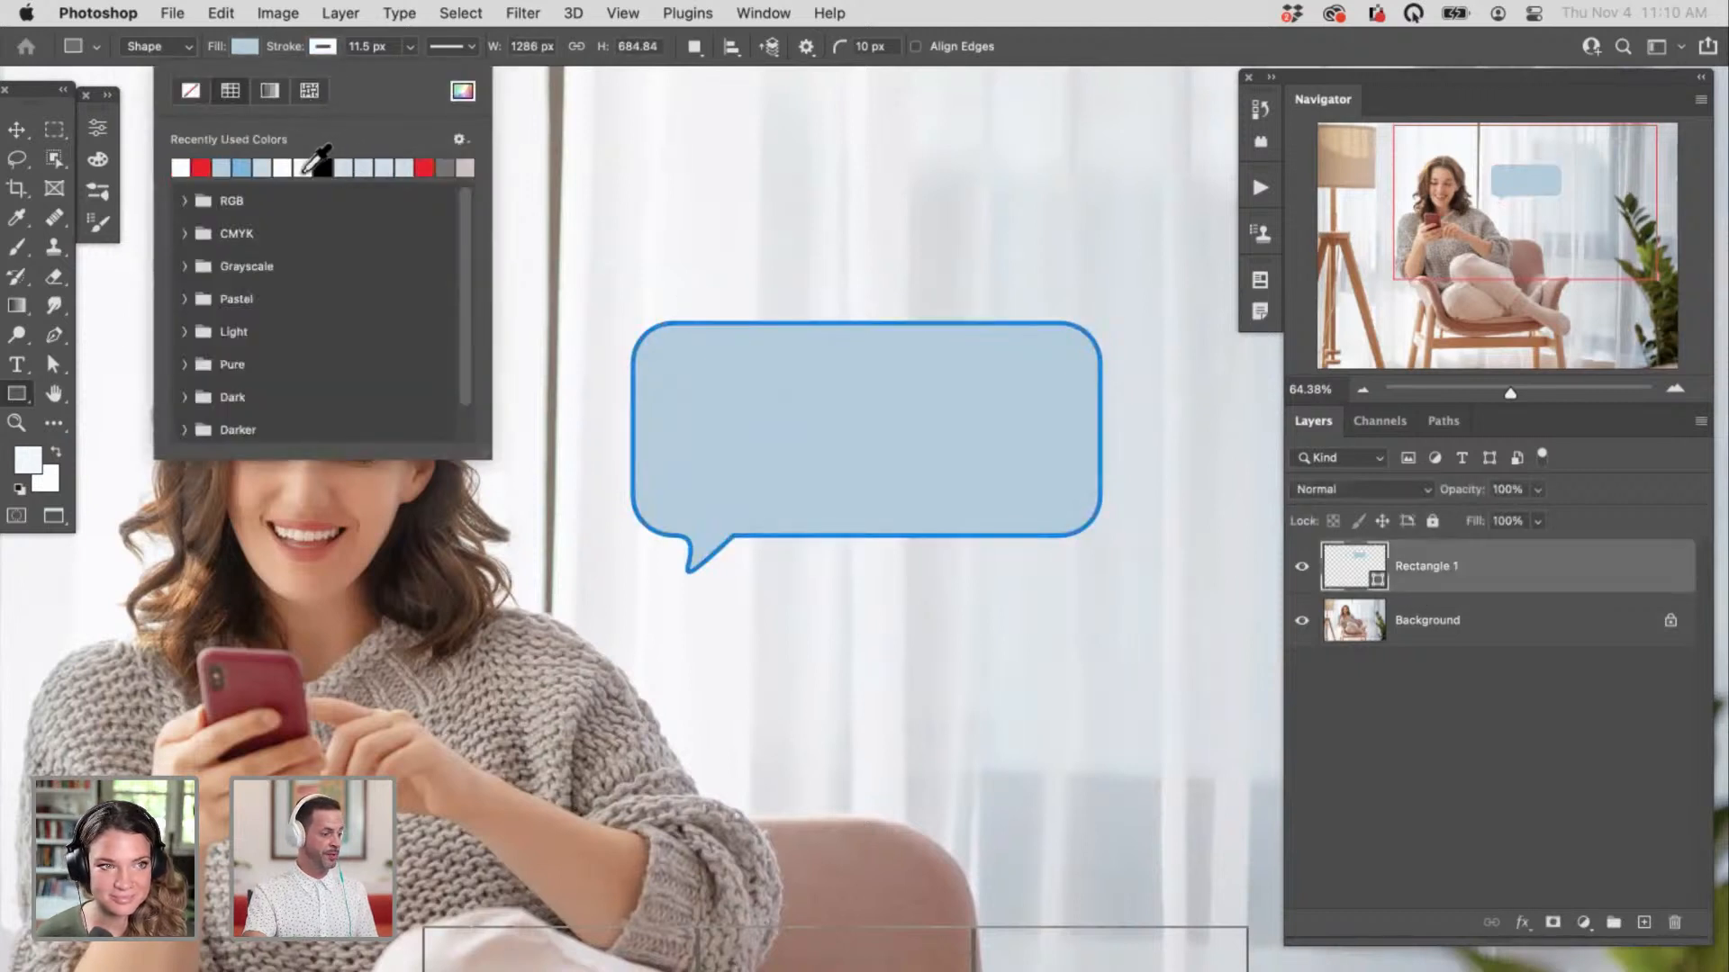
left_click(1405, 684)
left_click(1468, 630)
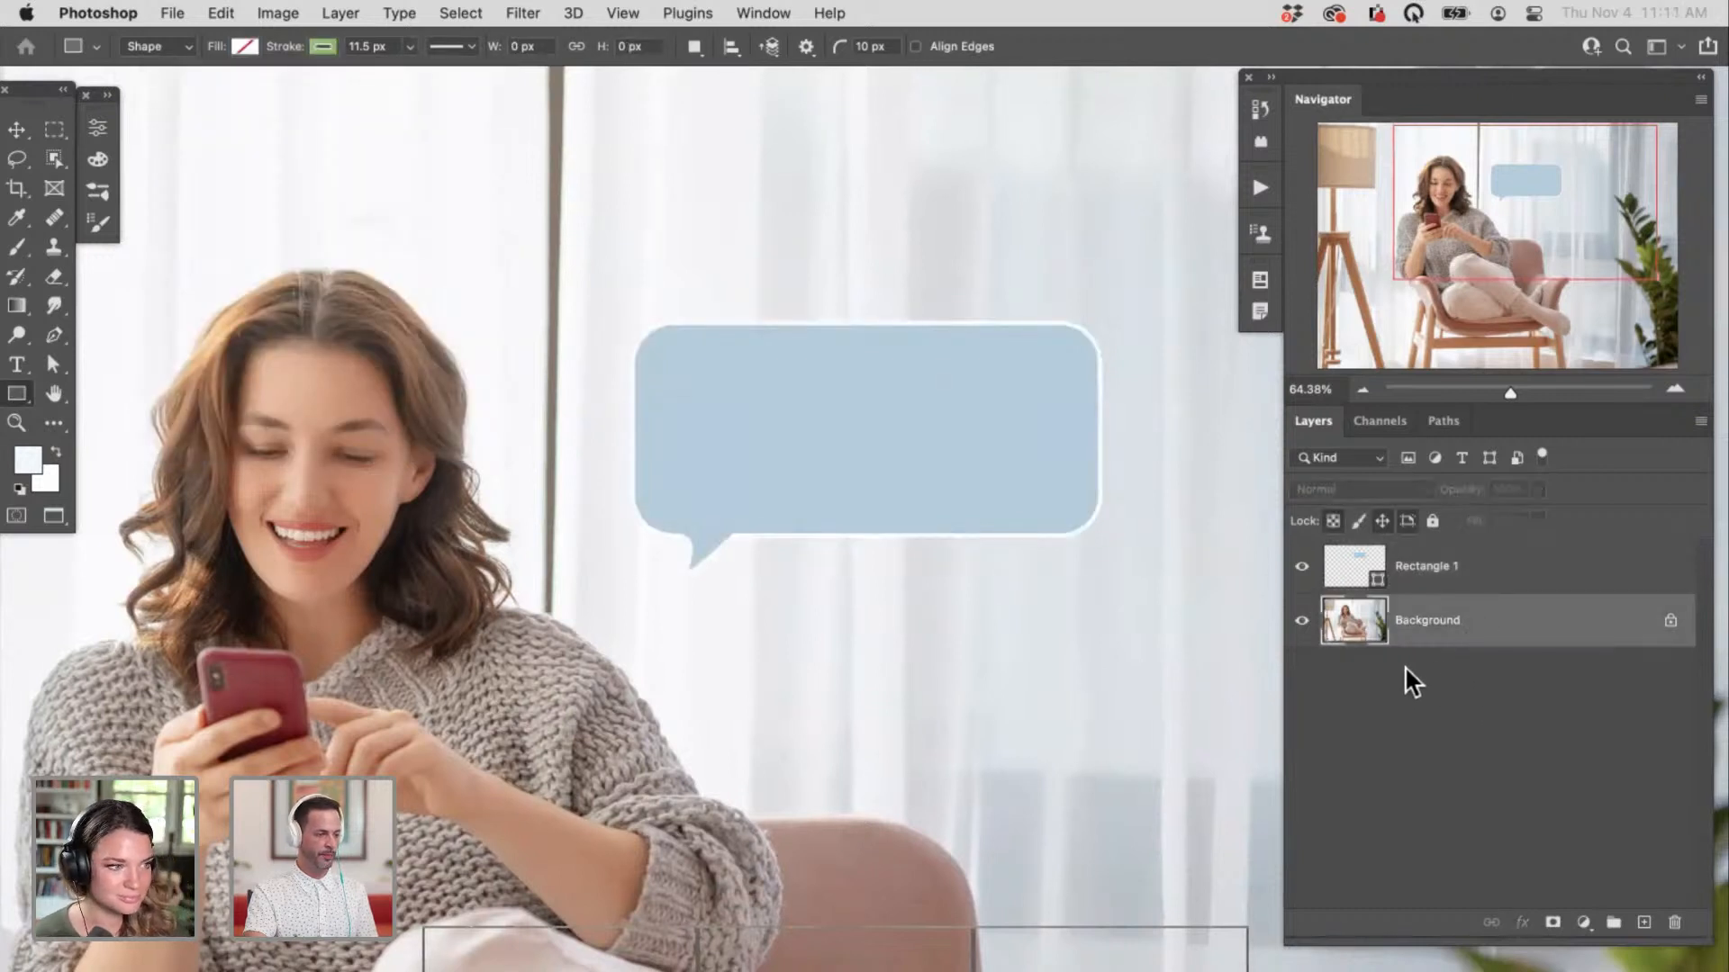
scroll(846, 559, "right", 2)
scroll(846, 559, "down", 1)
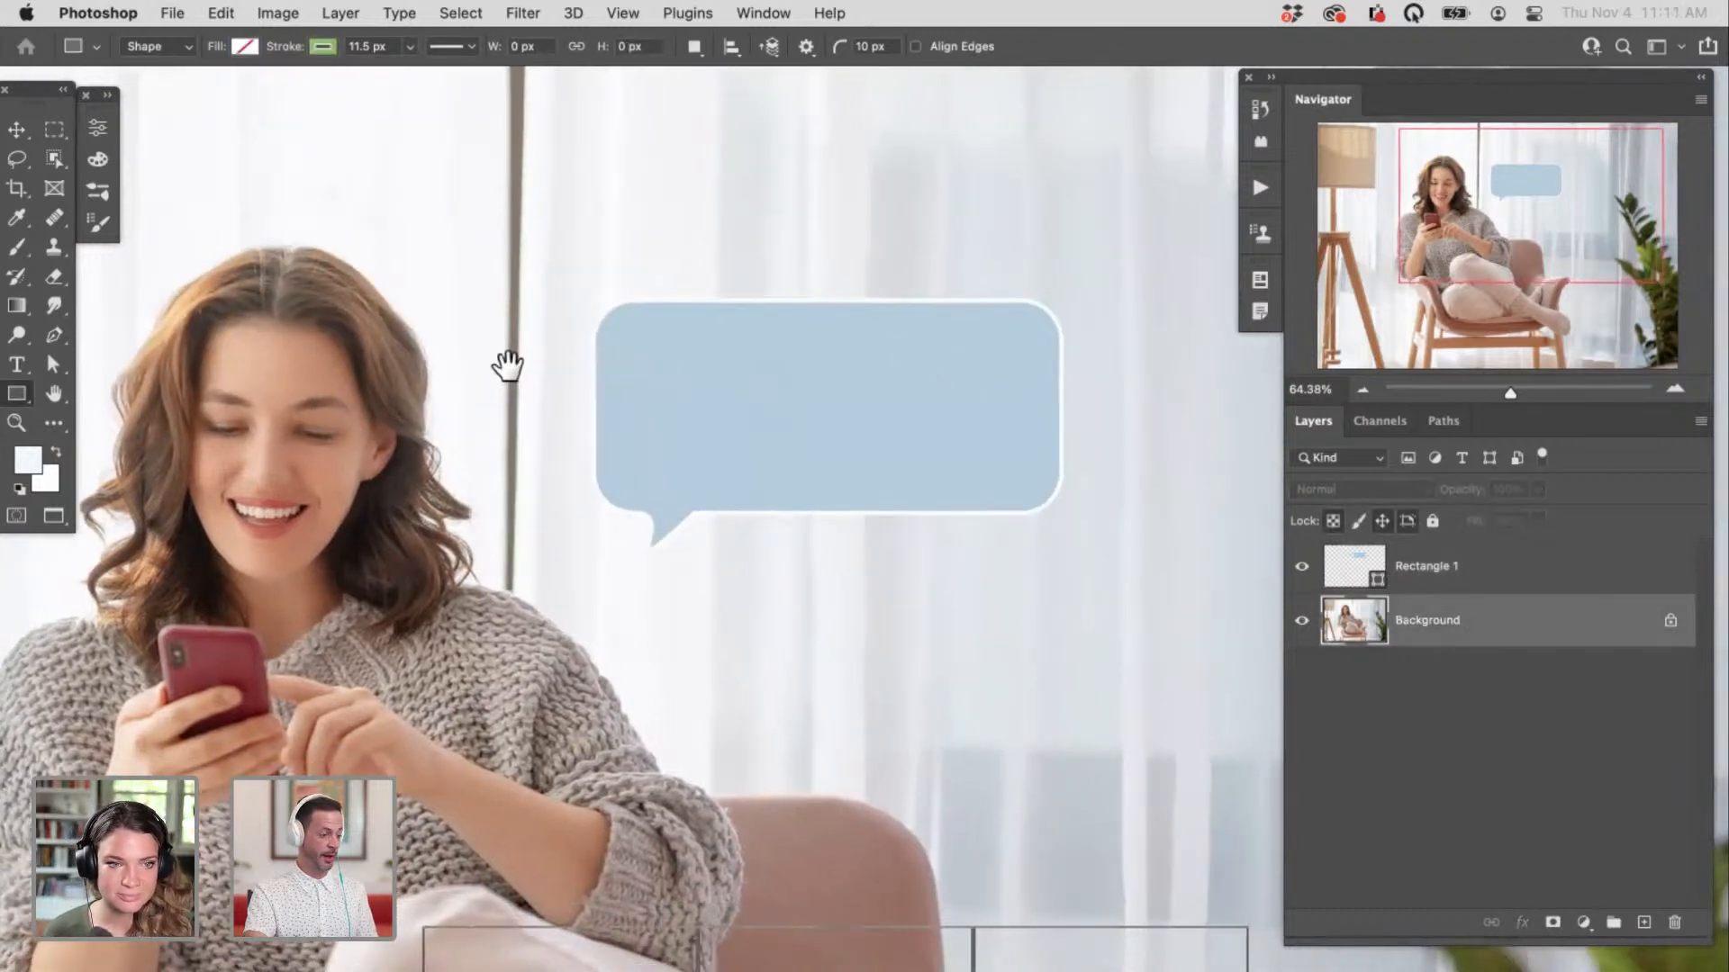
scroll(819, 612, "up", 1)
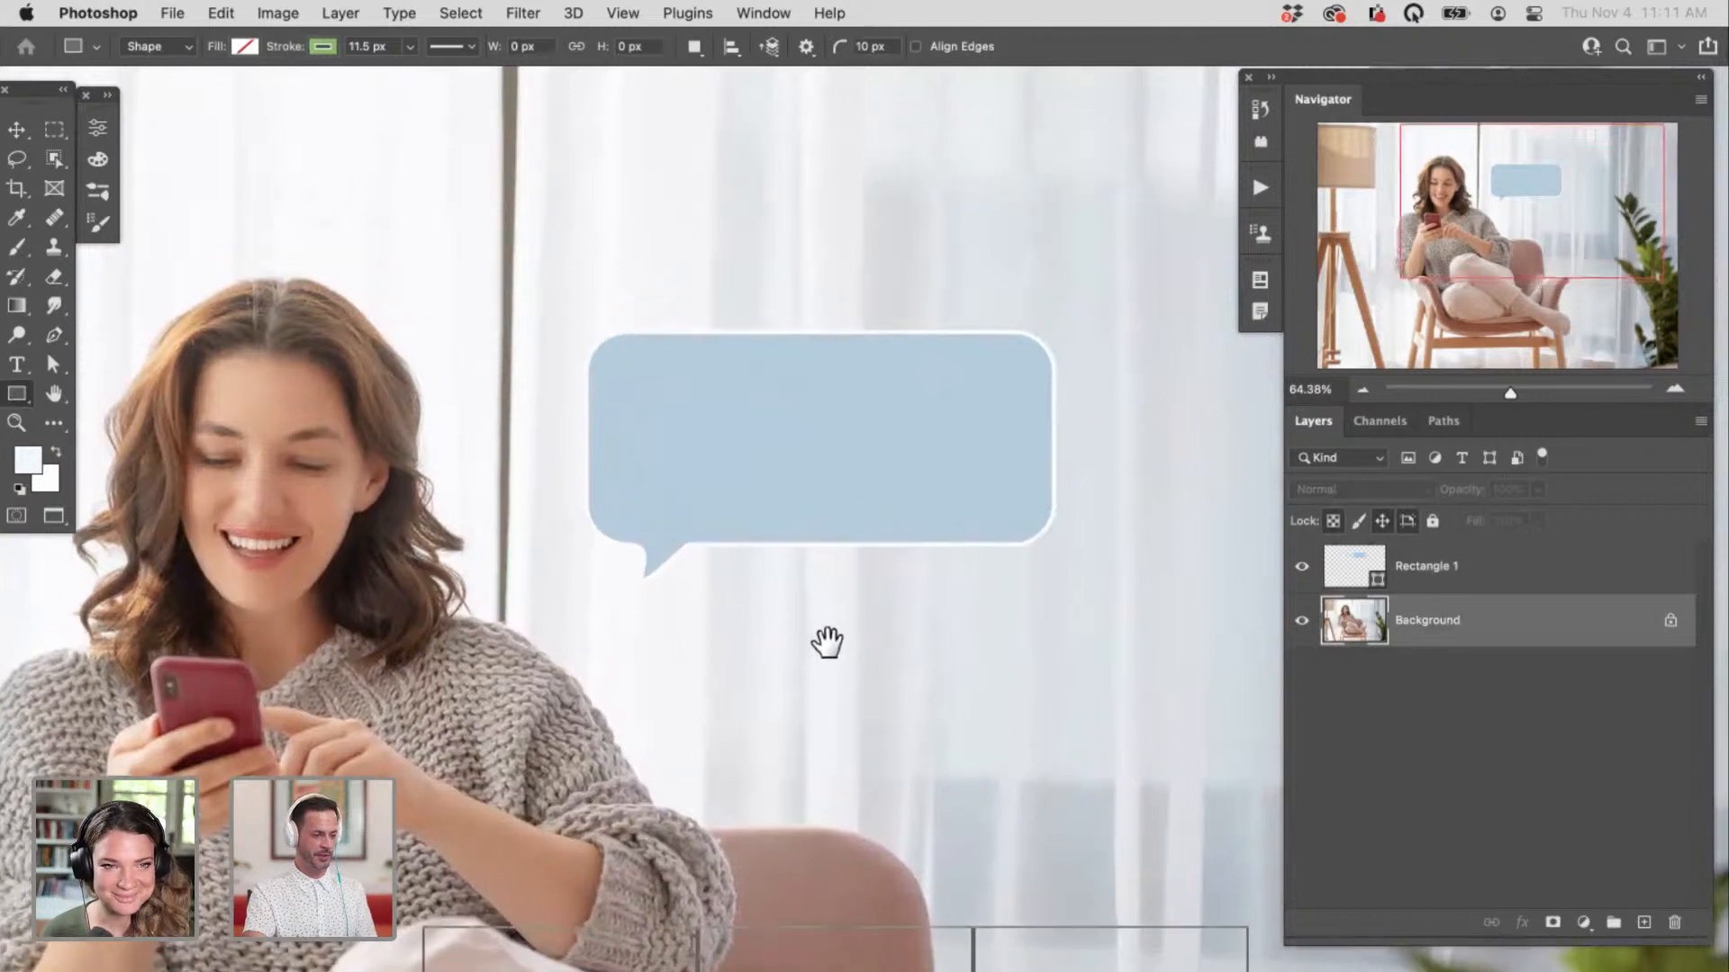
scroll(936, 644, "left", 2)
scroll(937, 644, "up", 1)
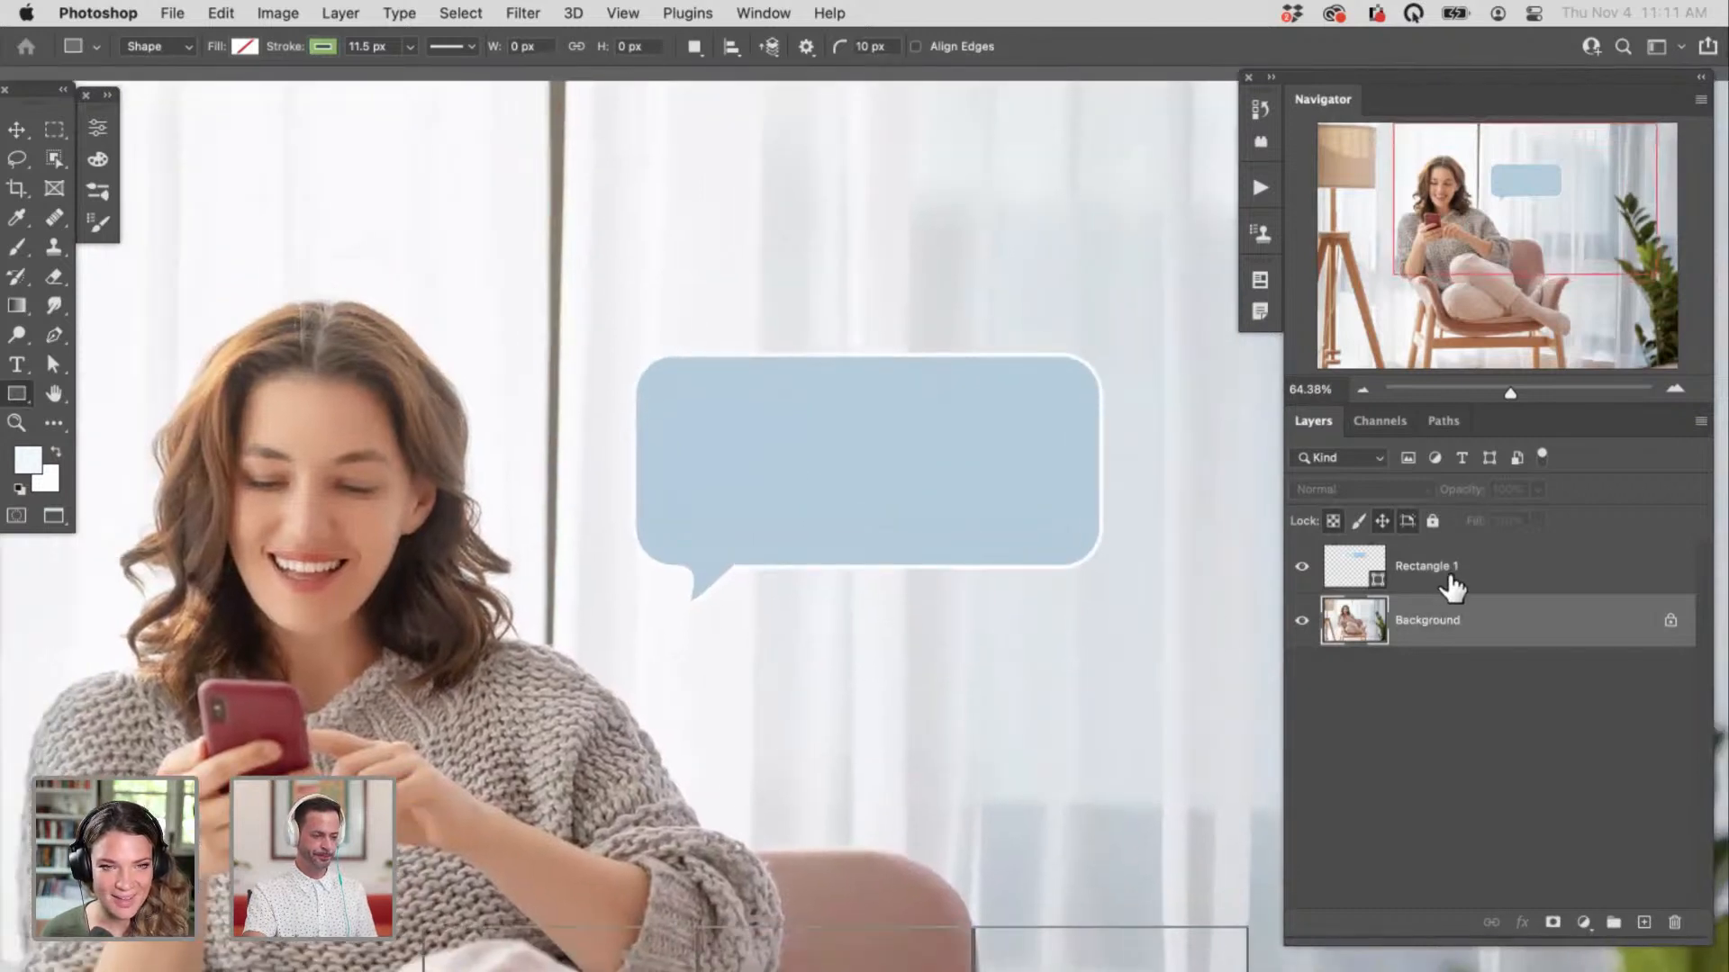
Step: Duplicate the Rectangle 1 speech bubble layer and place the copy directly above the original bubble
left_click(1450, 580)
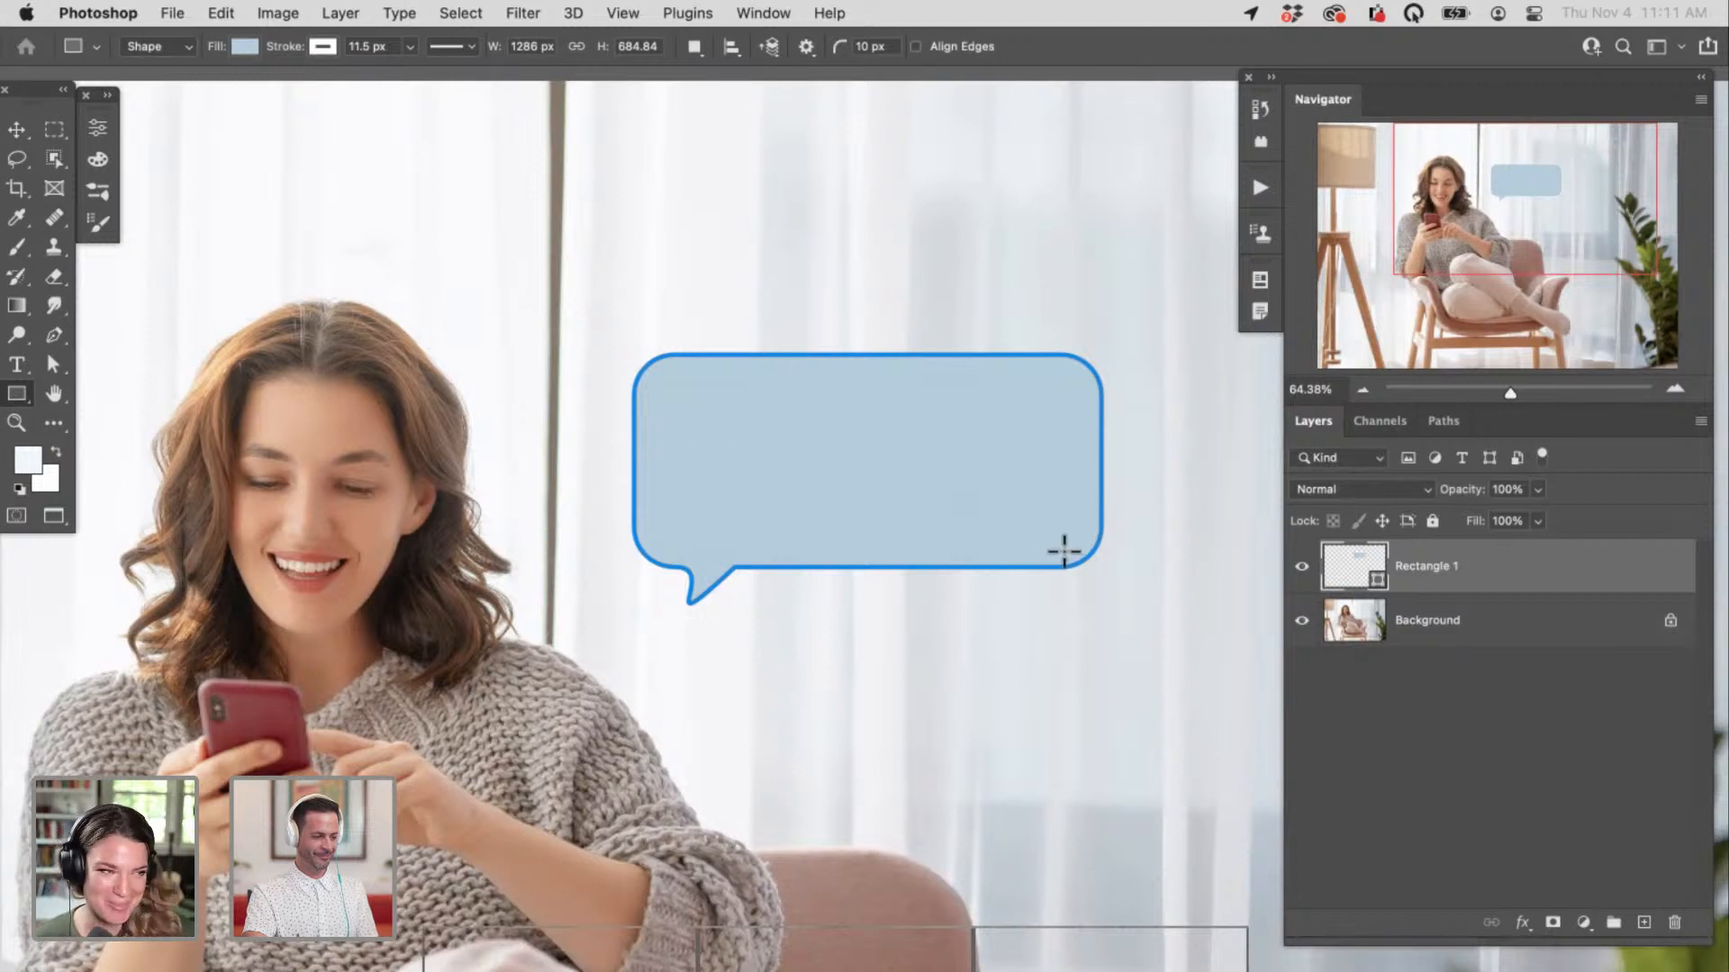
scroll(868, 554, "down", 1)
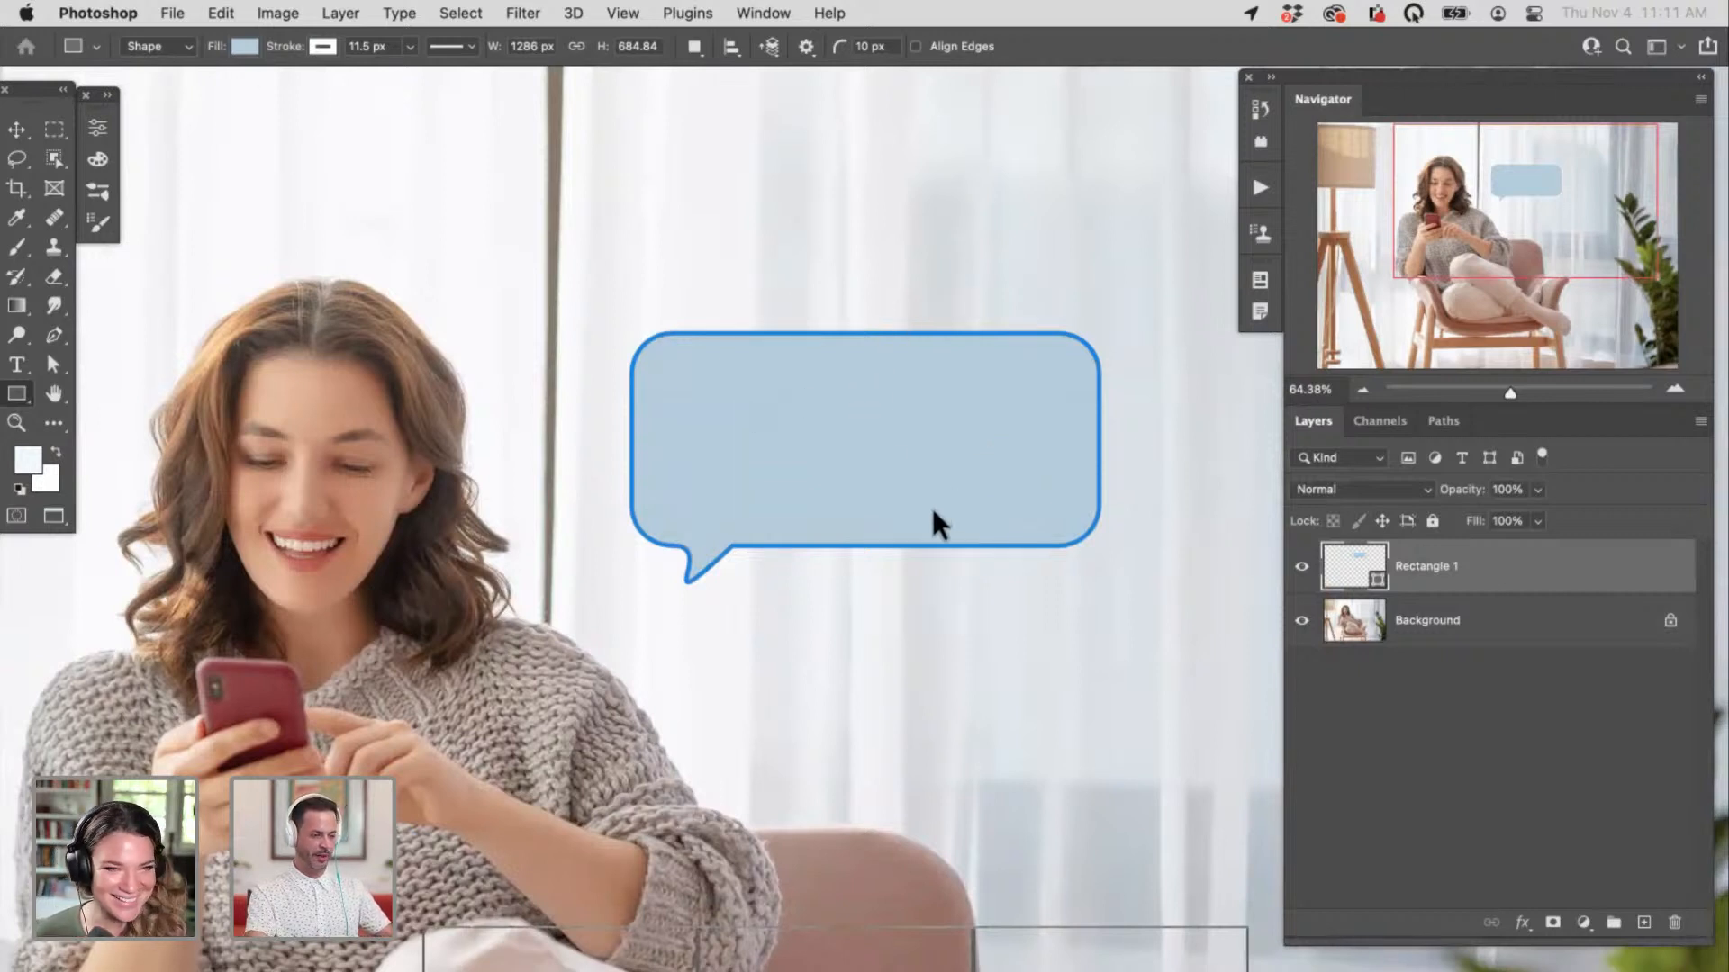
key("super+j")
key("v")
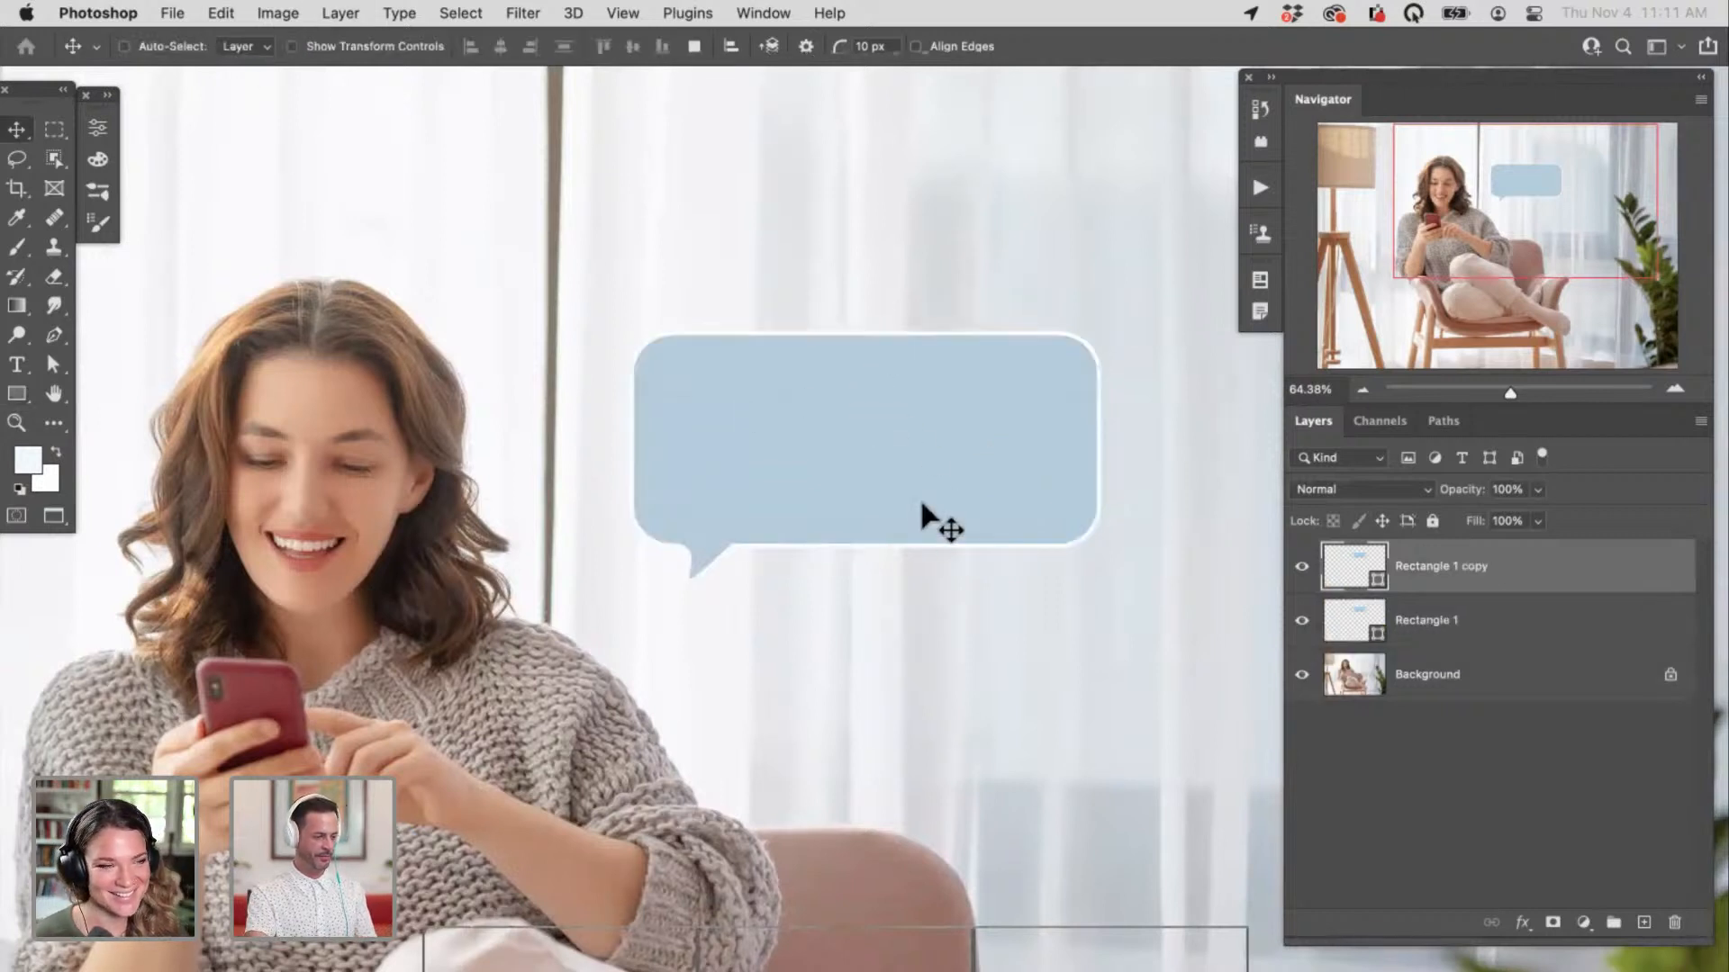
left_click_drag(926, 513, 858, 693)
left_click_drag(892, 594, 873, 446)
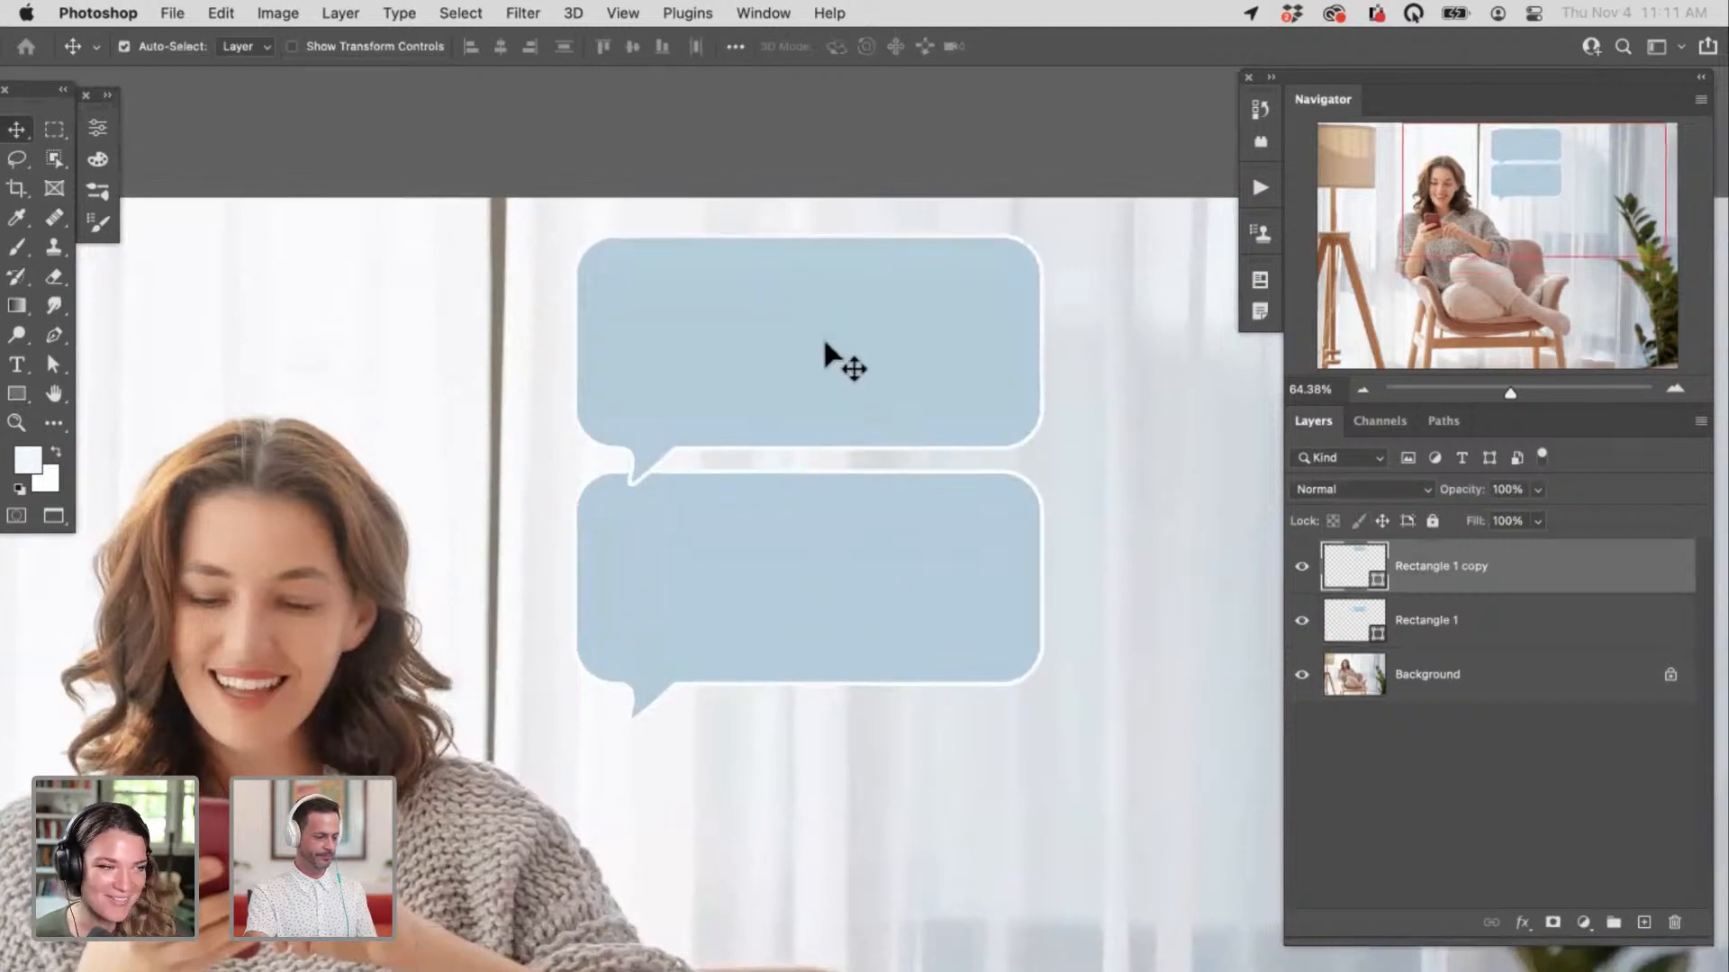
Step: Flip the upper bubble horizontally and move the lower bubble down slightly to open a gap between them
key("super+t")
right_click(856, 353)
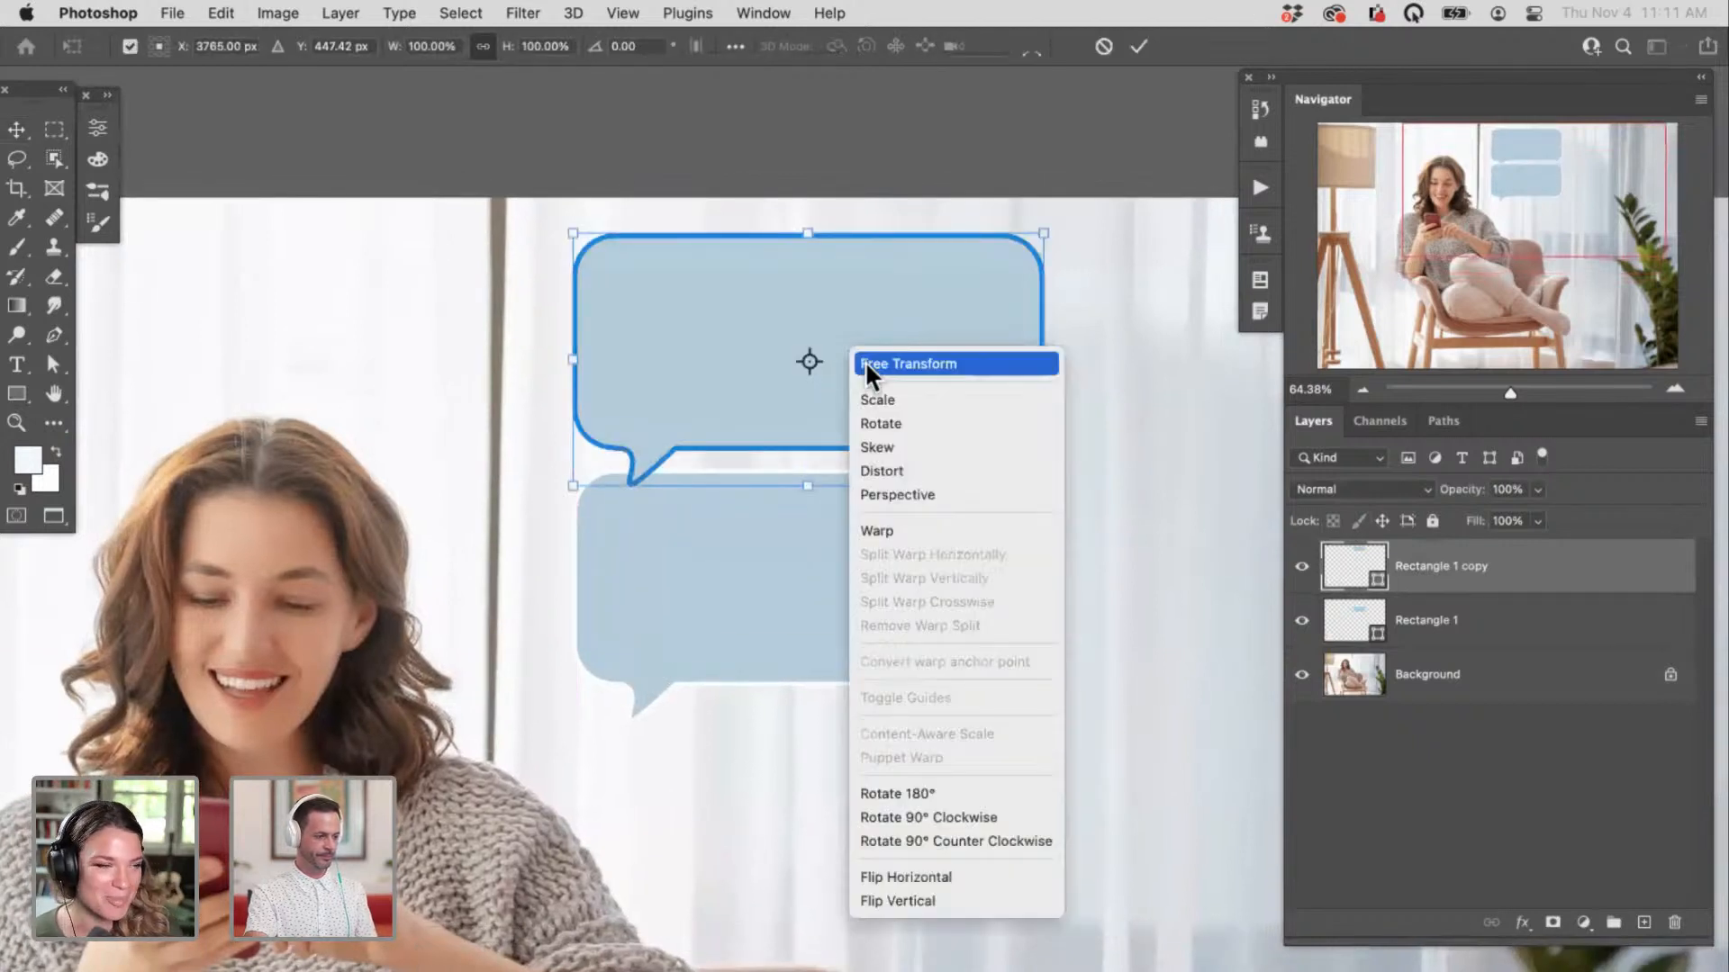
left_click(939, 875)
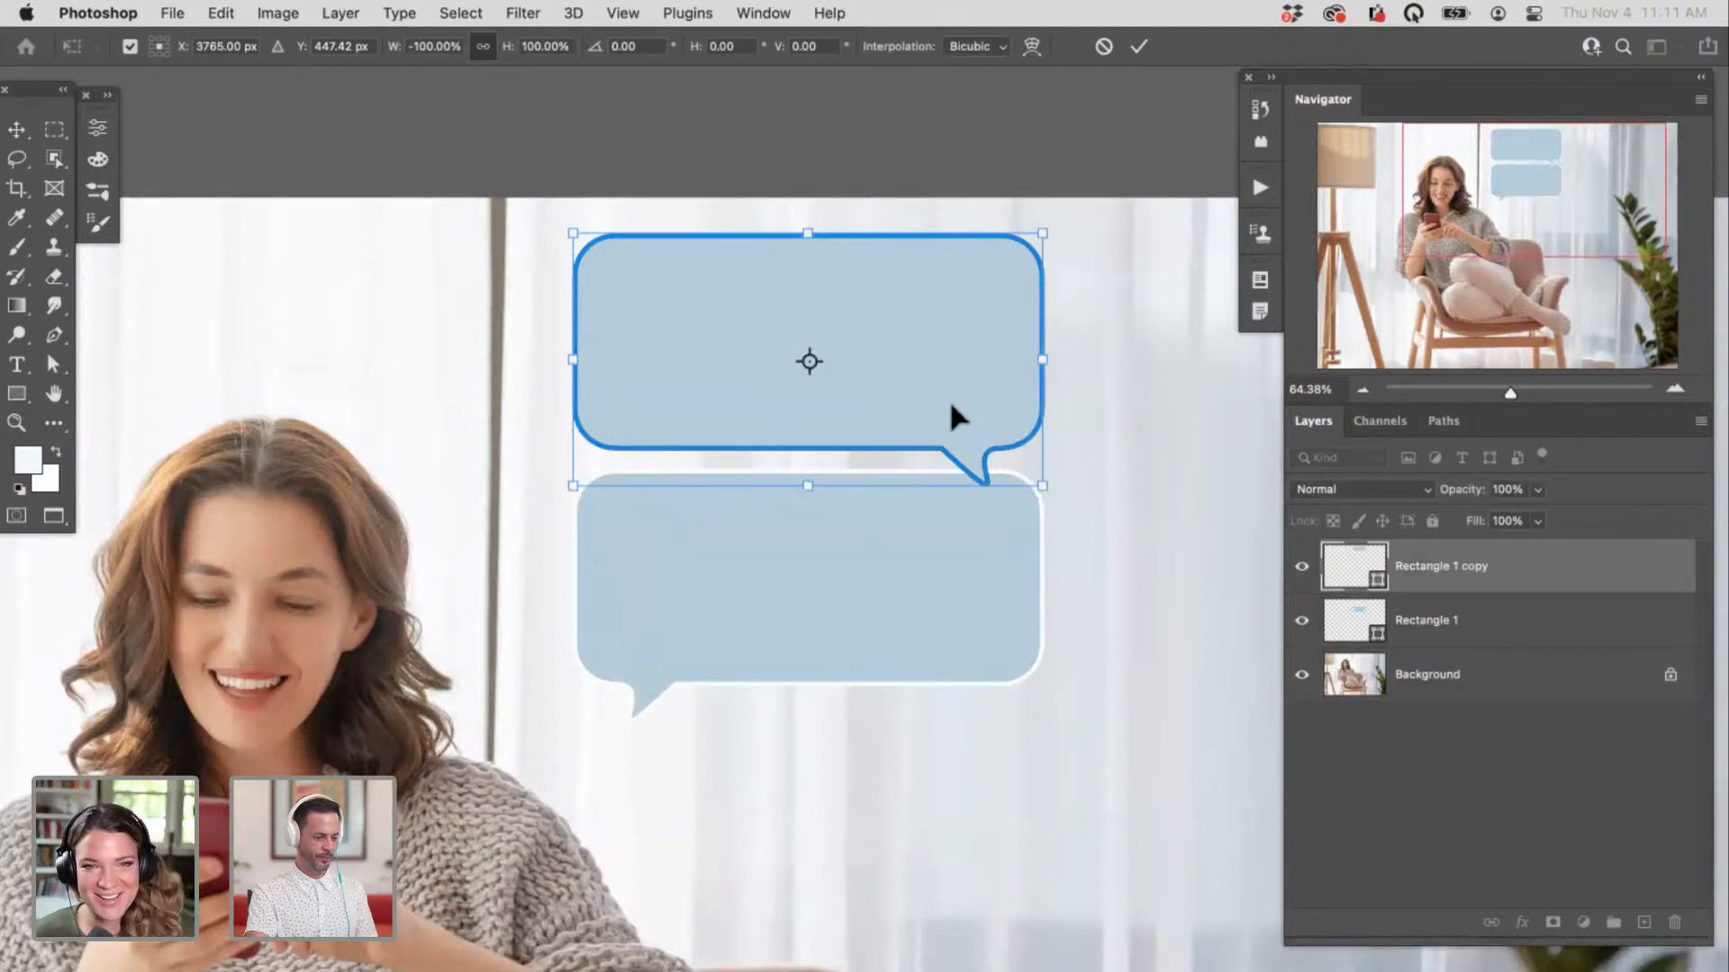
key("Return")
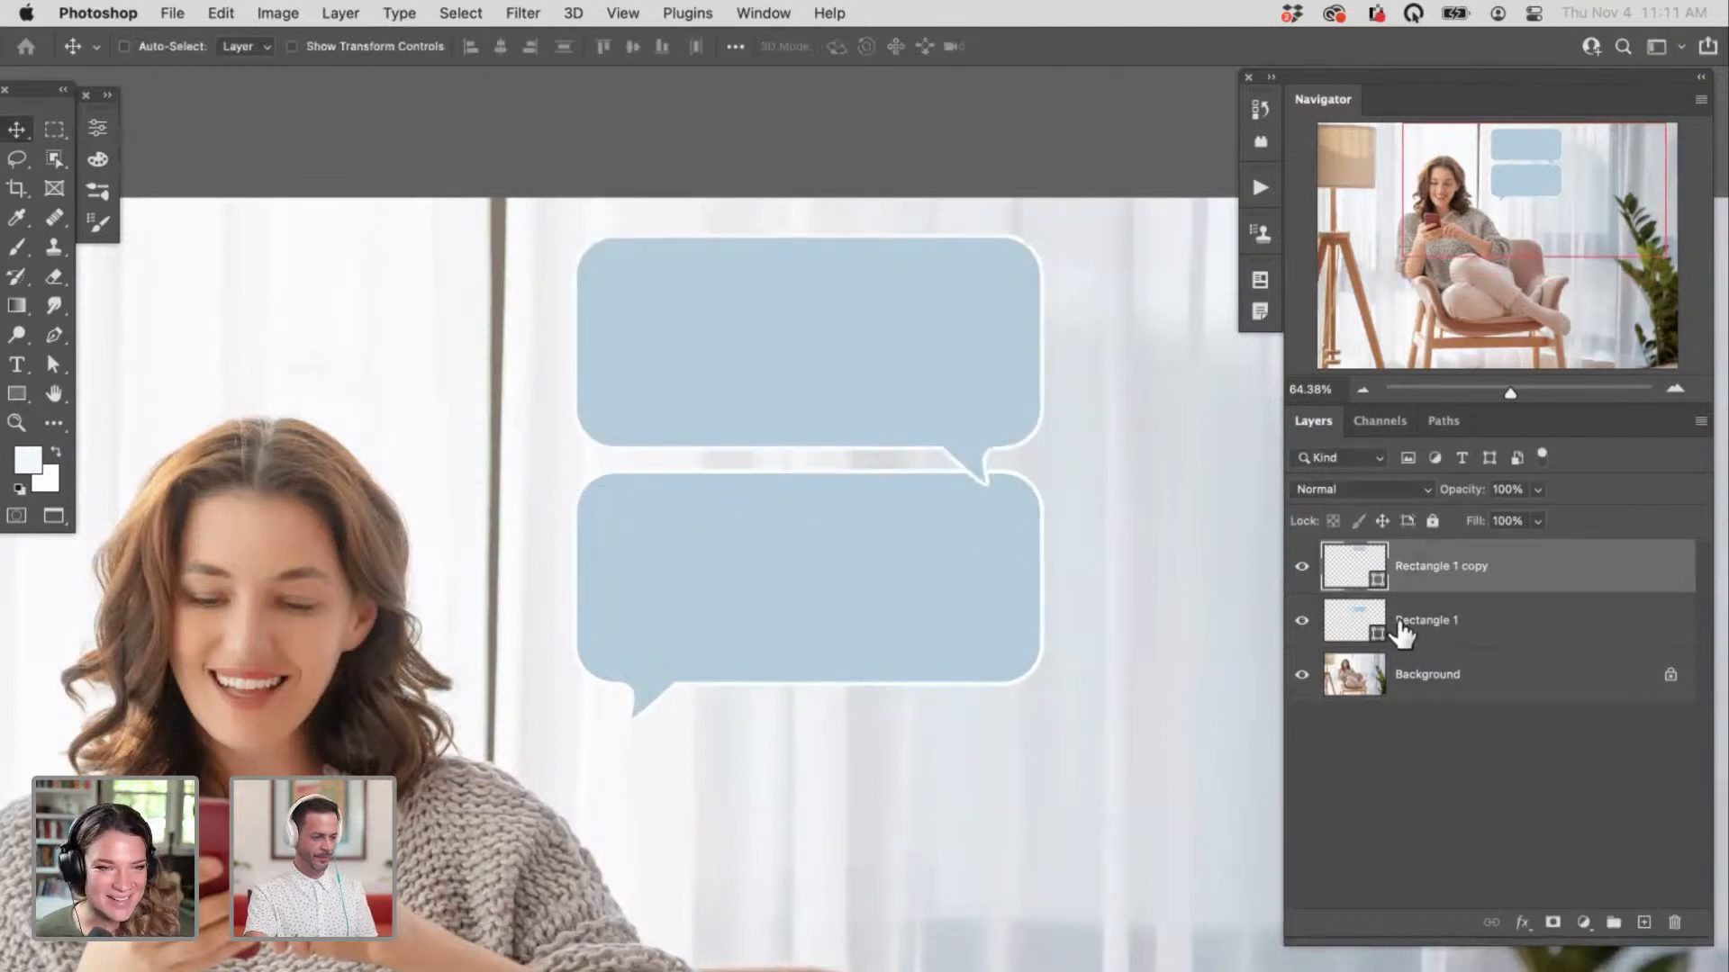
left_click(1402, 630)
left_click_drag(861, 590, 852, 618)
Step: Scale both speech bubbles together to about 85% and move them closer to the woman's head
left_click(1412, 573, "shift")
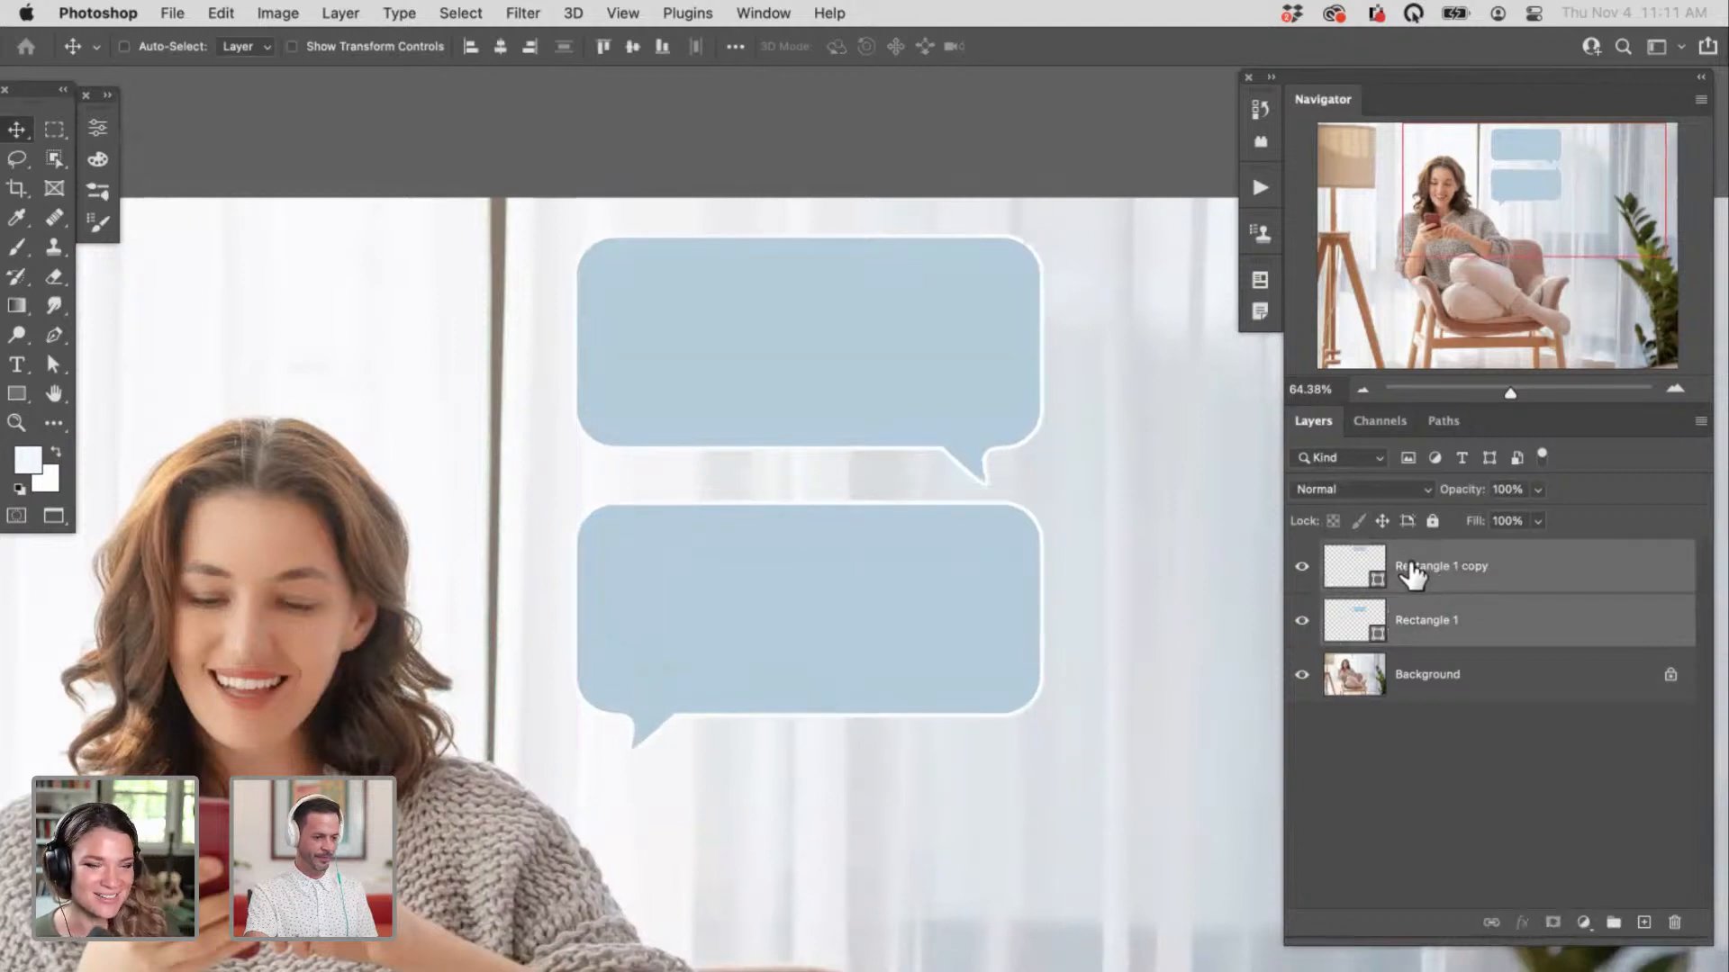
key("super+t")
left_click_drag(1042, 236, 972, 313)
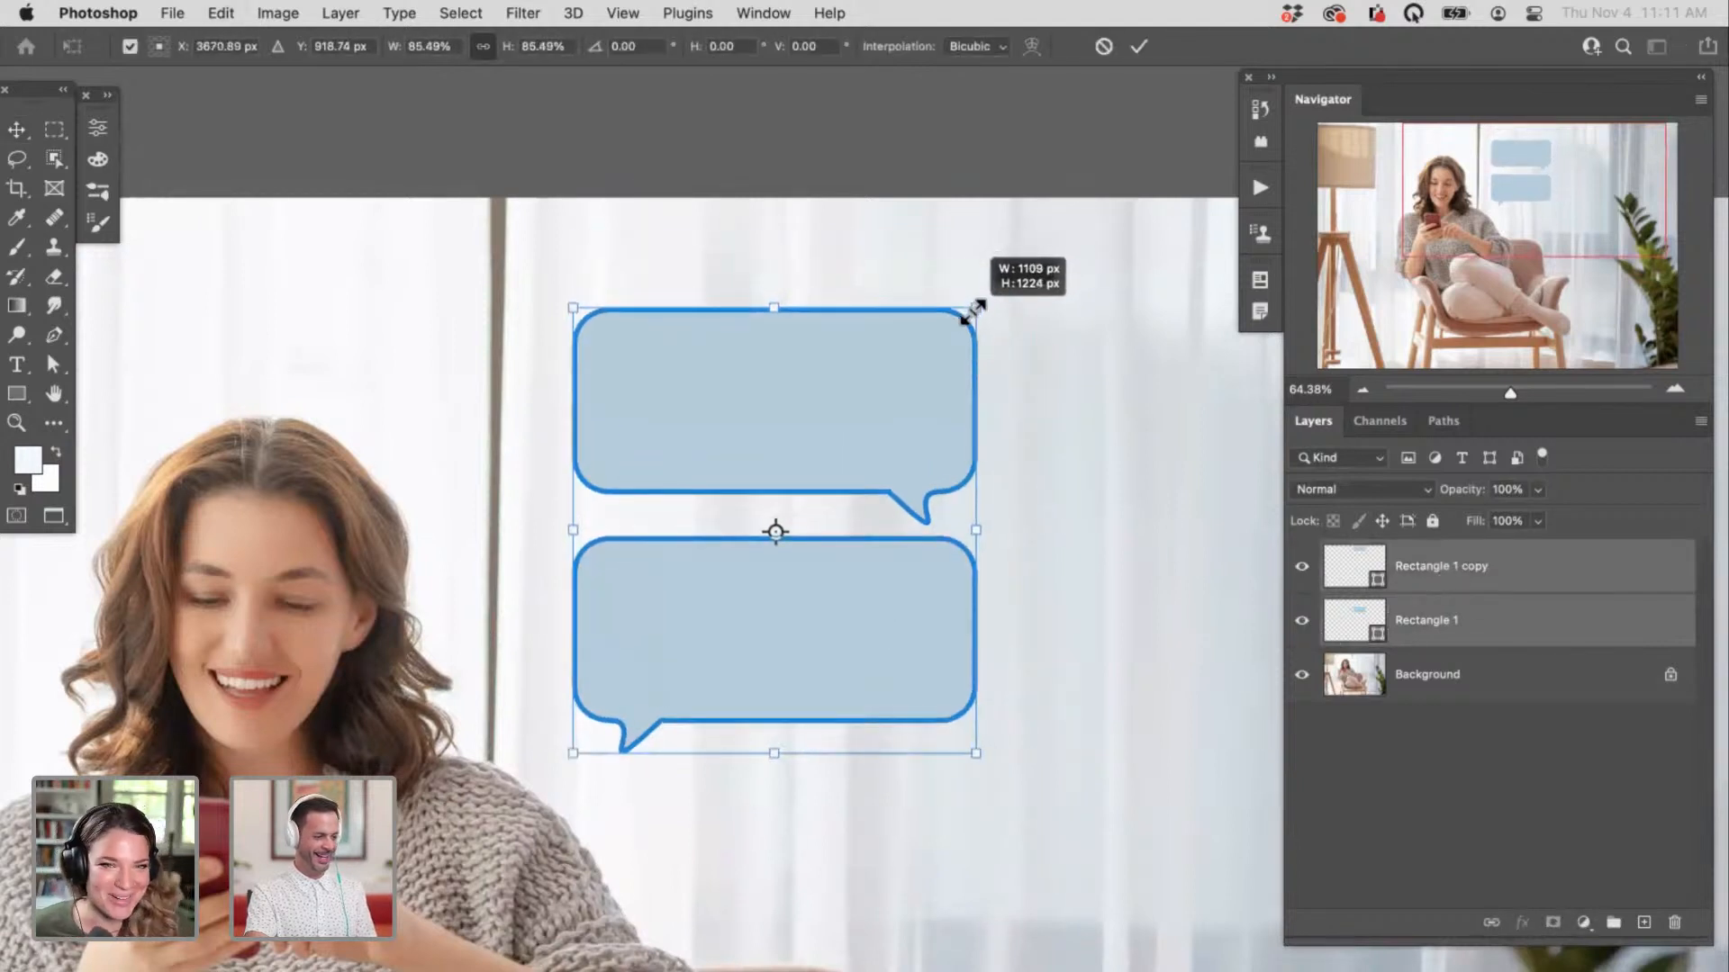
key("Return")
left_click_drag(880, 656, 801, 581)
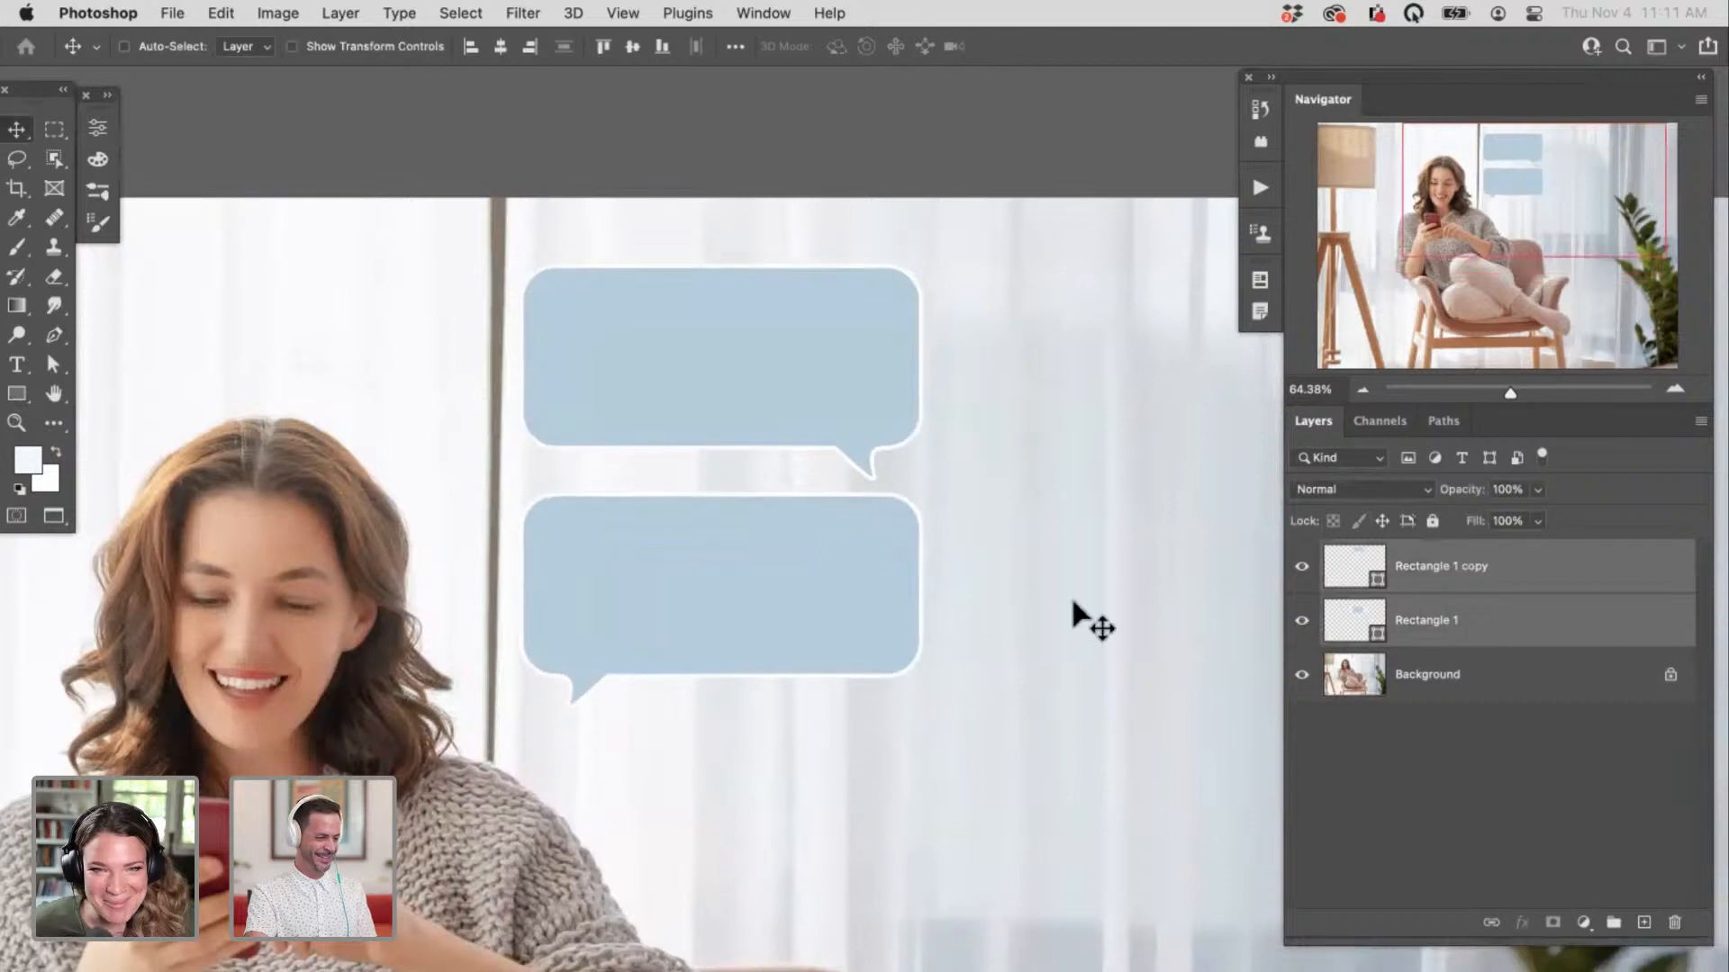
Step: Compare the composition with the upper bubble hidden and shown, and examine both bubbles beside the woman
left_click(1425, 576)
left_click(1301, 568)
left_click(1301, 567)
left_click(1301, 567)
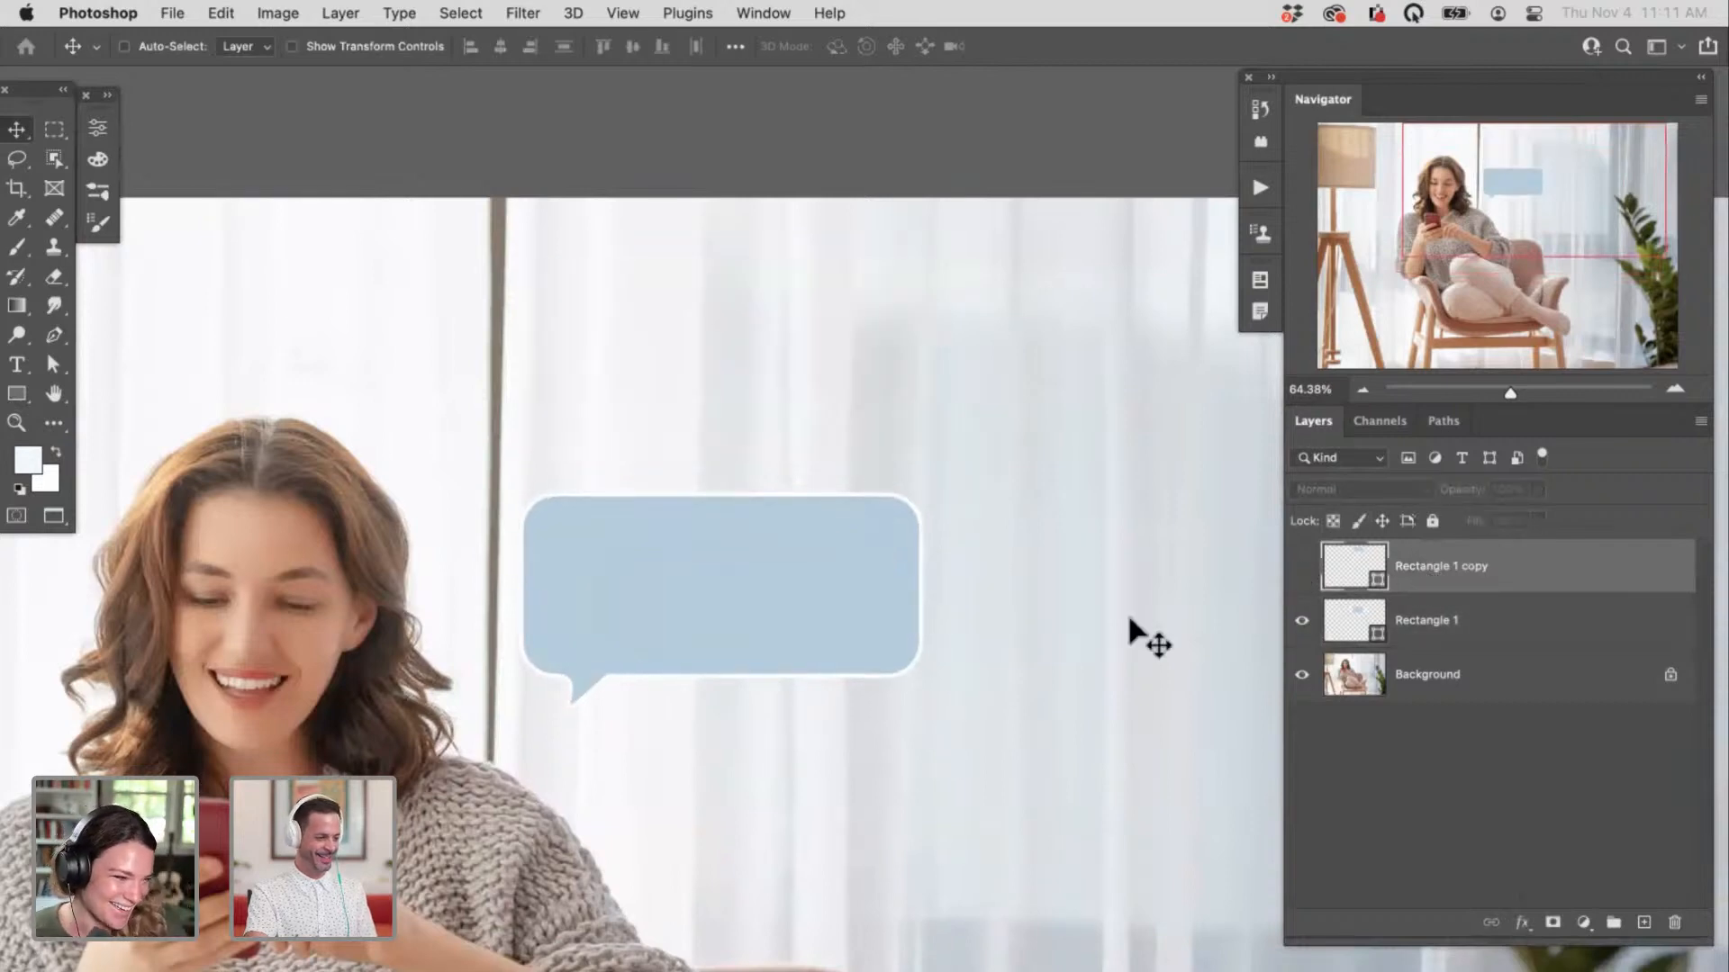
scroll(1080, 649, "left", 5)
left_click(1301, 567)
left_click_drag(995, 732, 1015, 645)
scroll(1014, 645, "down", 2)
scroll(973, 631, "down", 1)
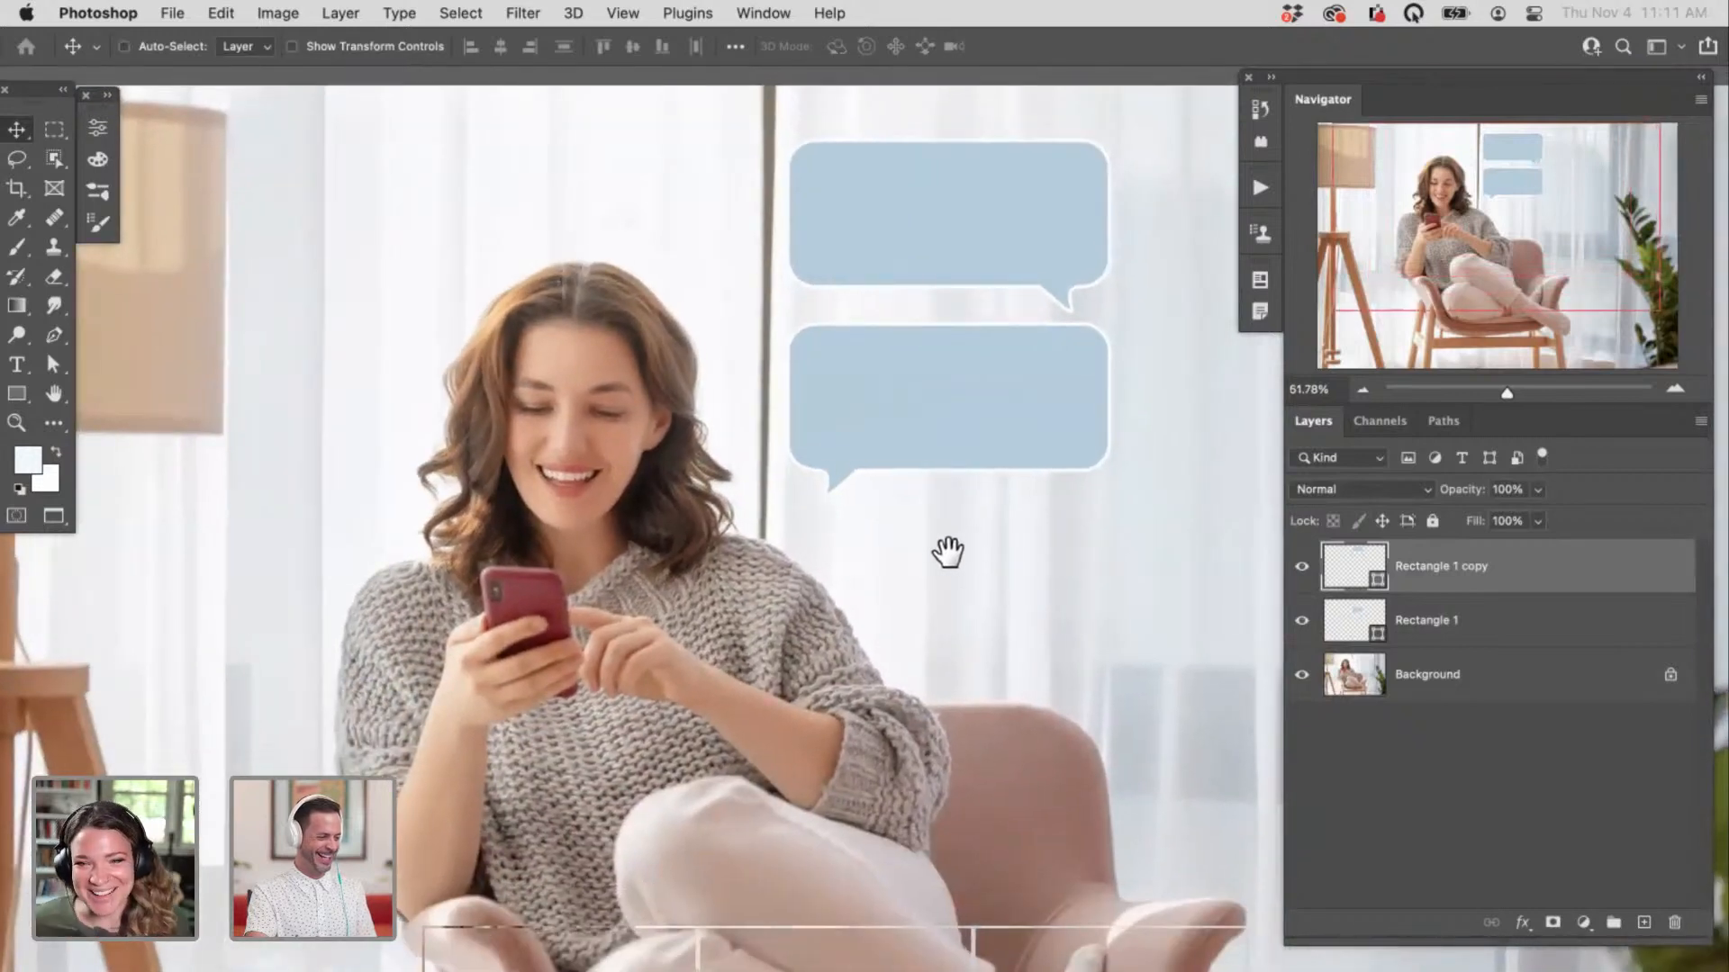
scroll(927, 595, "down", 2)
scroll(959, 565, "up", 2)
left_click_drag(968, 552, 987, 695)
scroll(996, 645, "up", 2)
left_click_drag(1146, 609, 1123, 656)
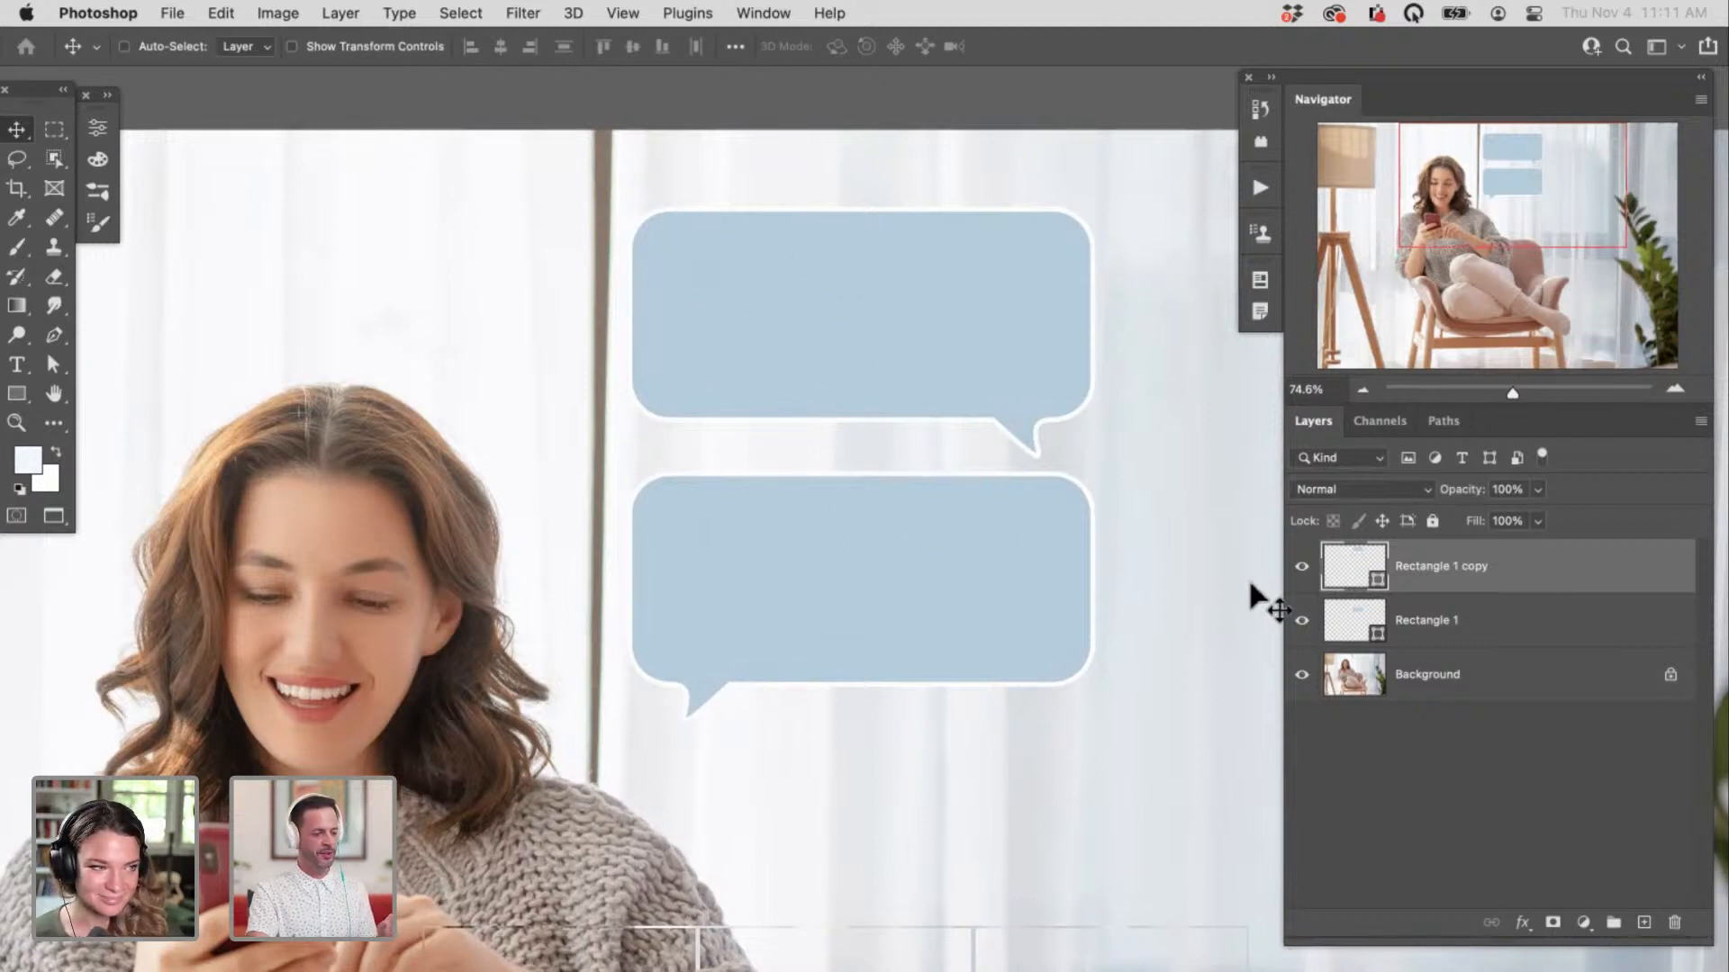
left_click(1301, 566)
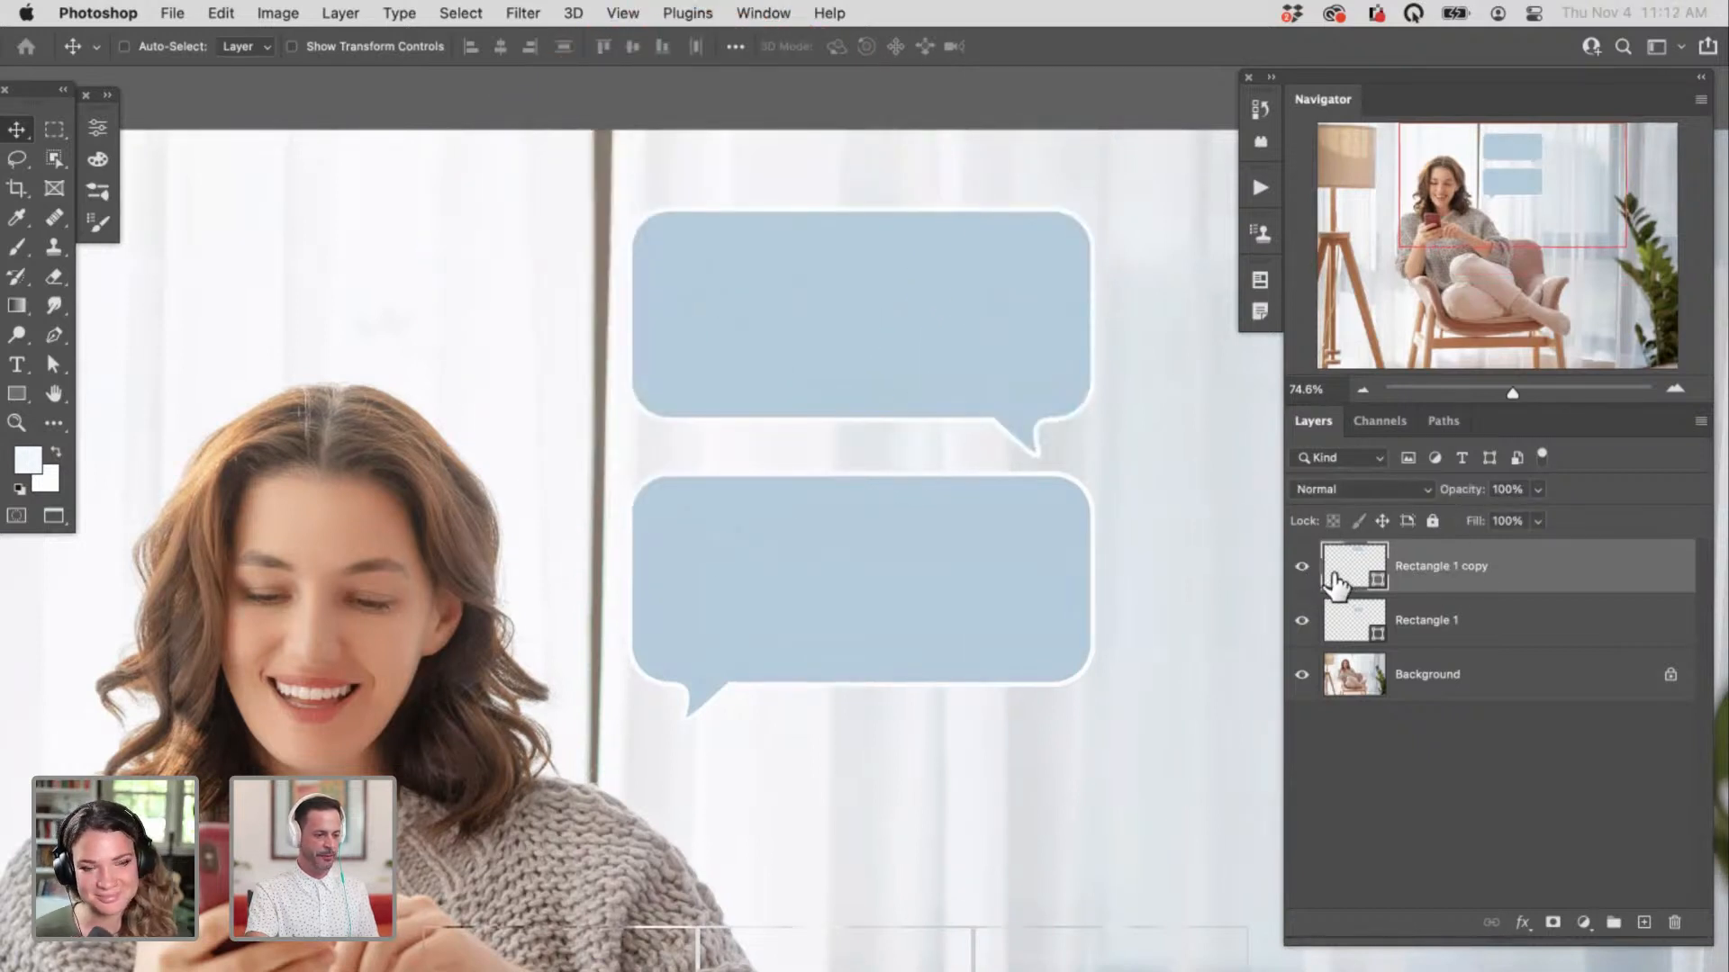
Step: Add a medium blue solid colour fill layer above the two speech bubble layers
left_click(24, 394)
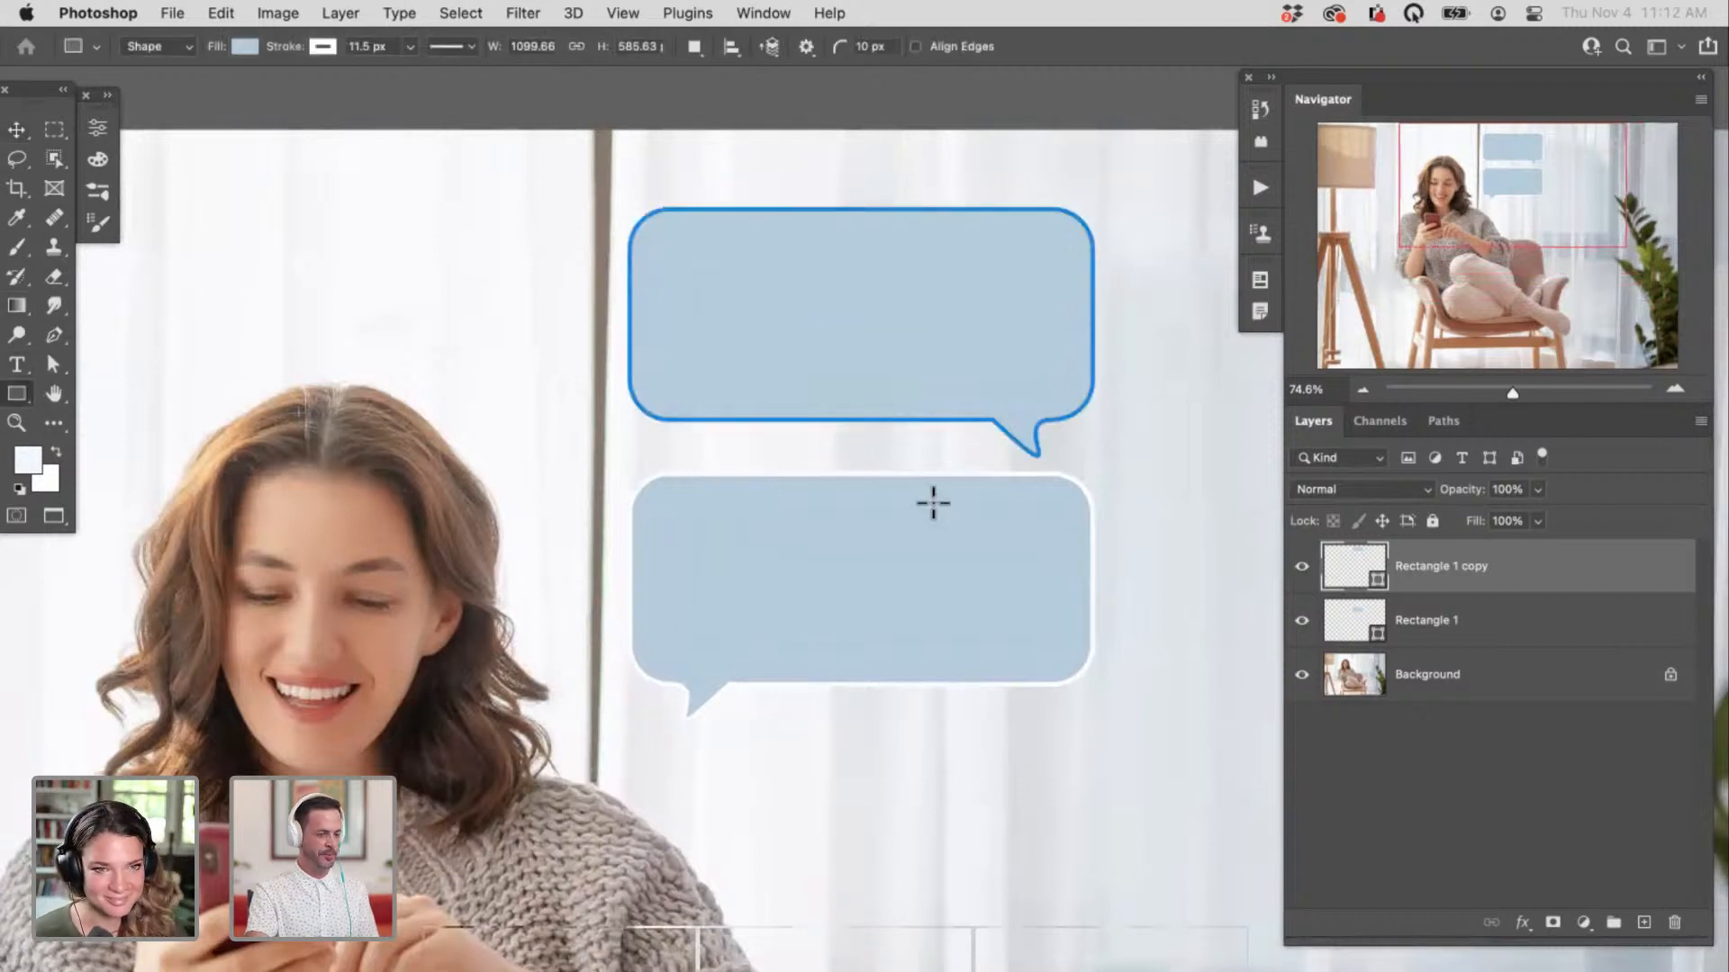
left_click(1583, 923)
left_click(1598, 941)
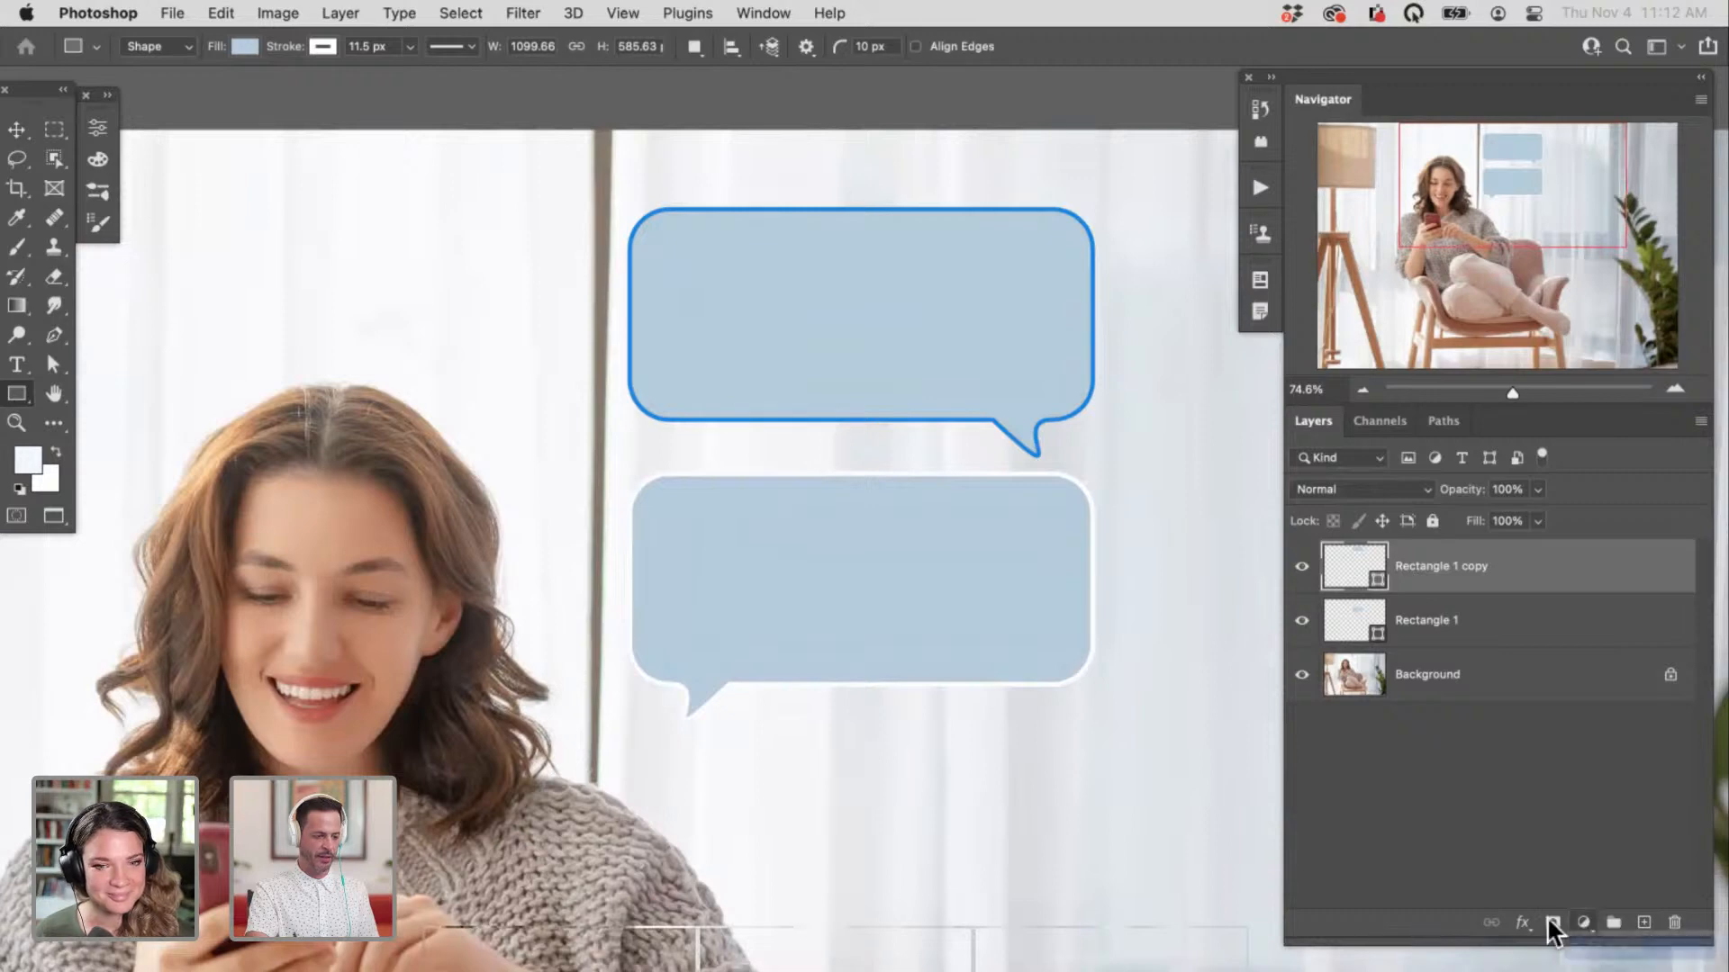
left_click(332, 563)
left_click(612, 498)
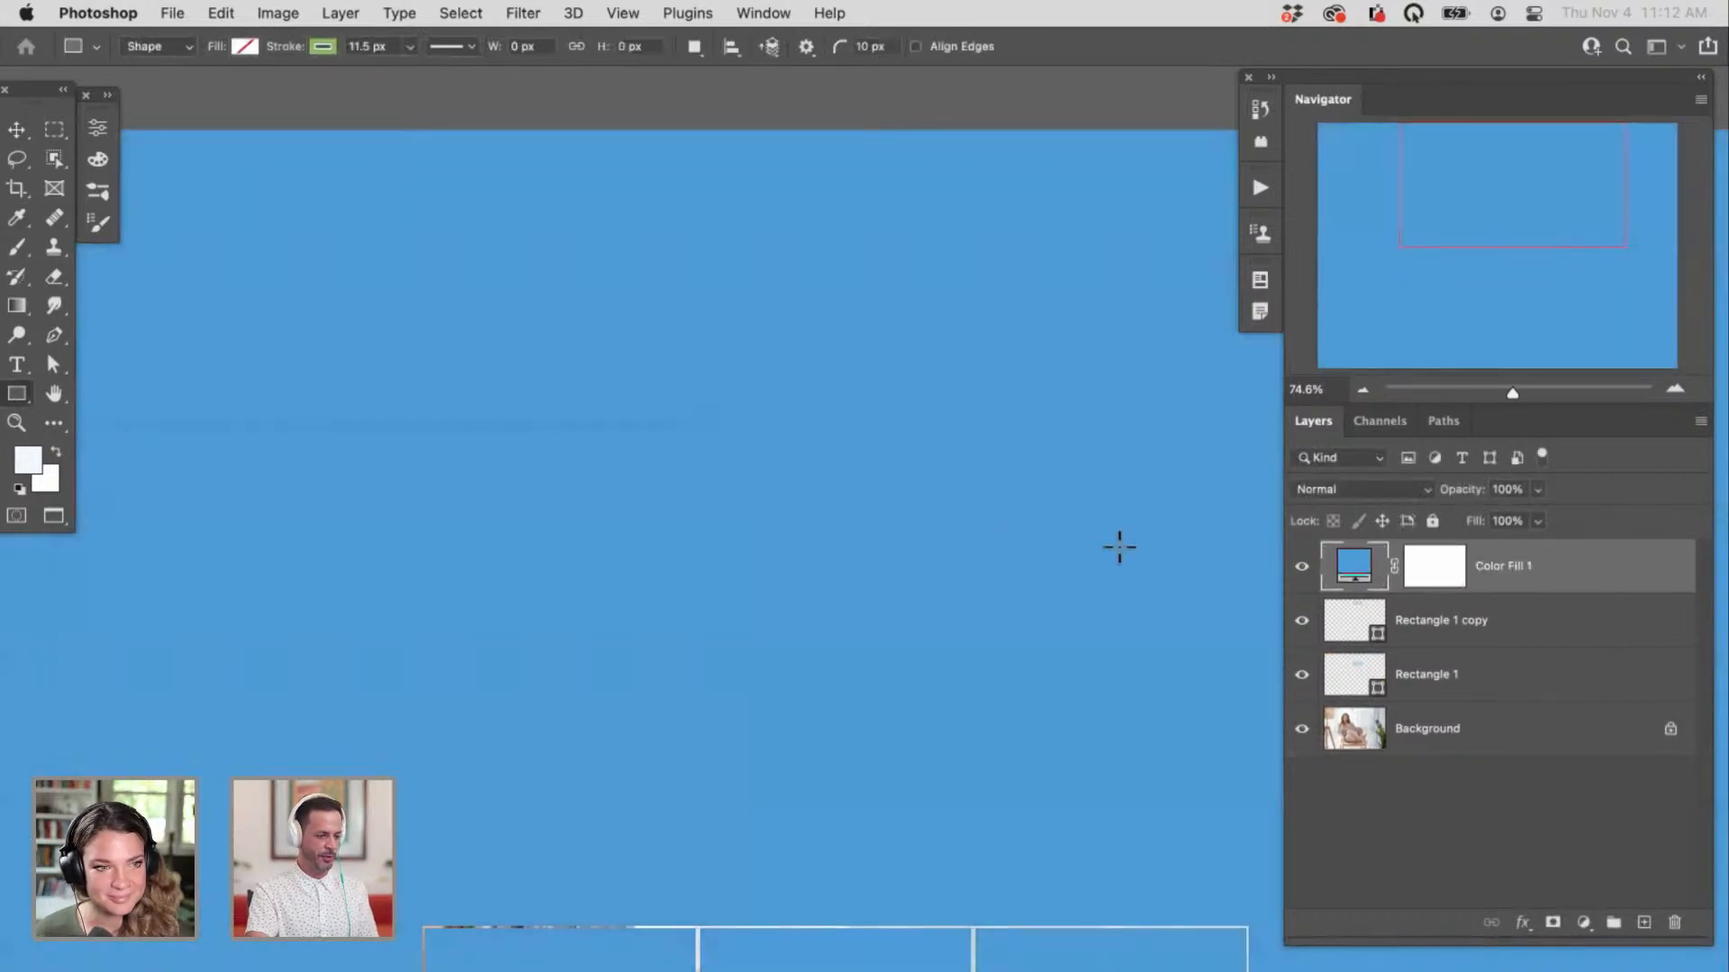
Step: Clip the blue colour fill layer to the upper speech bubble and set its blend mode to Multiply
key("super+alt+g")
left_click(1358, 492)
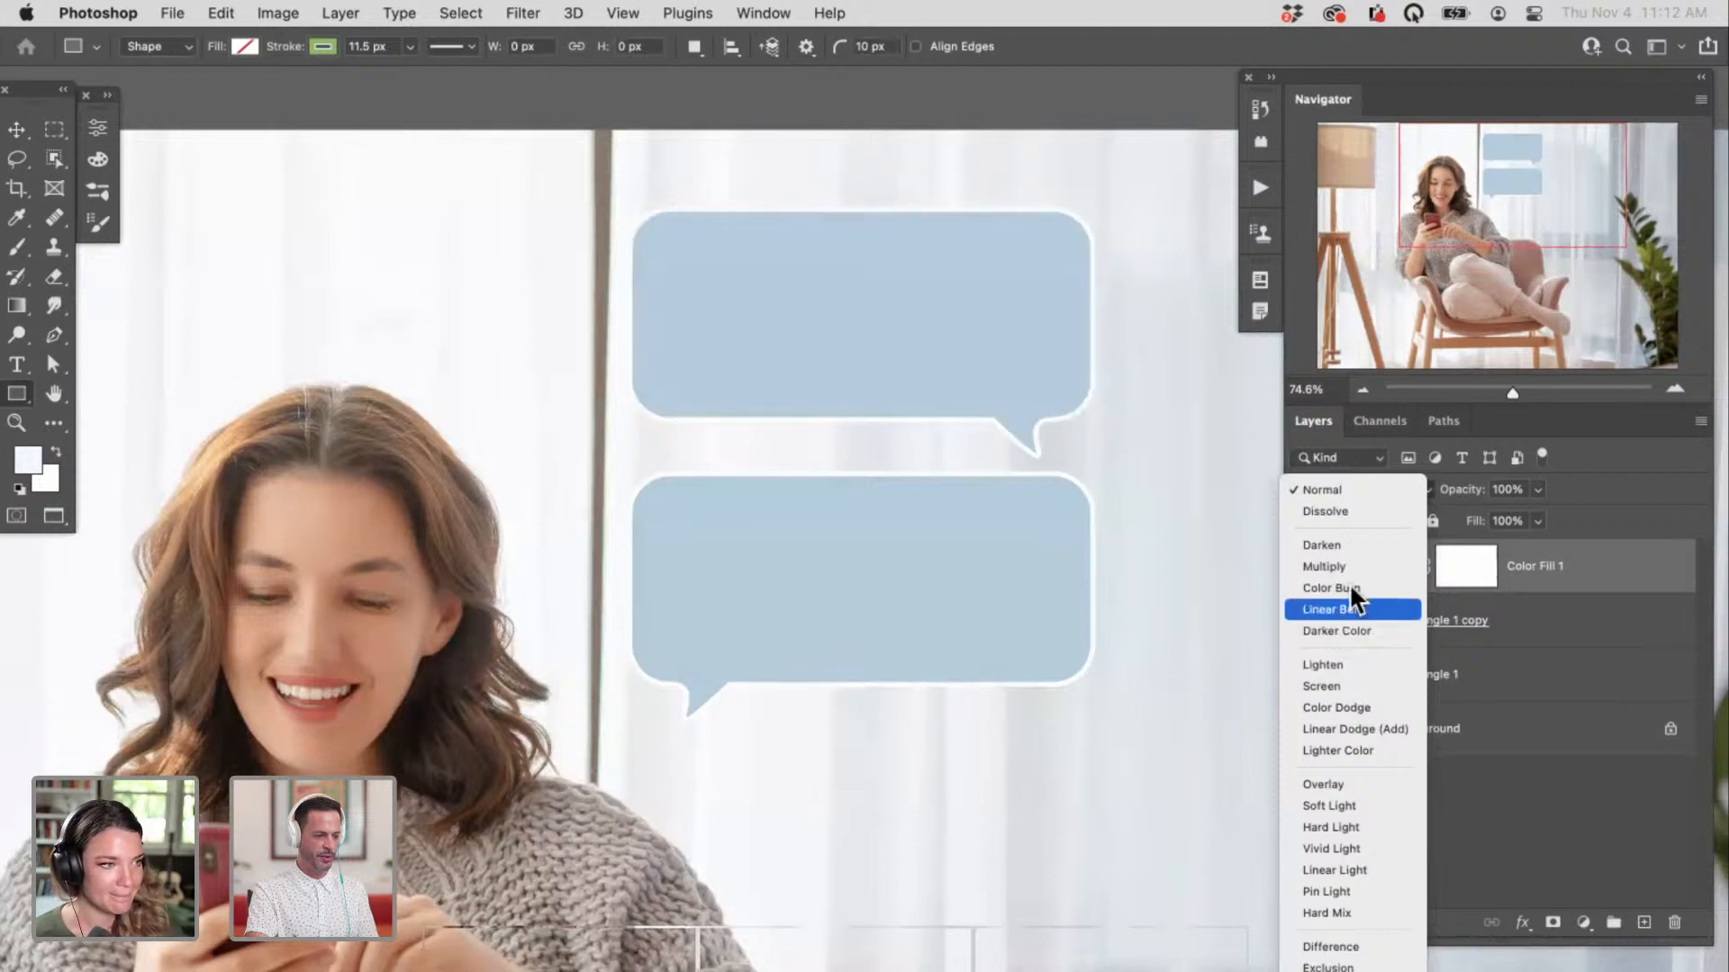
left_click(1380, 574)
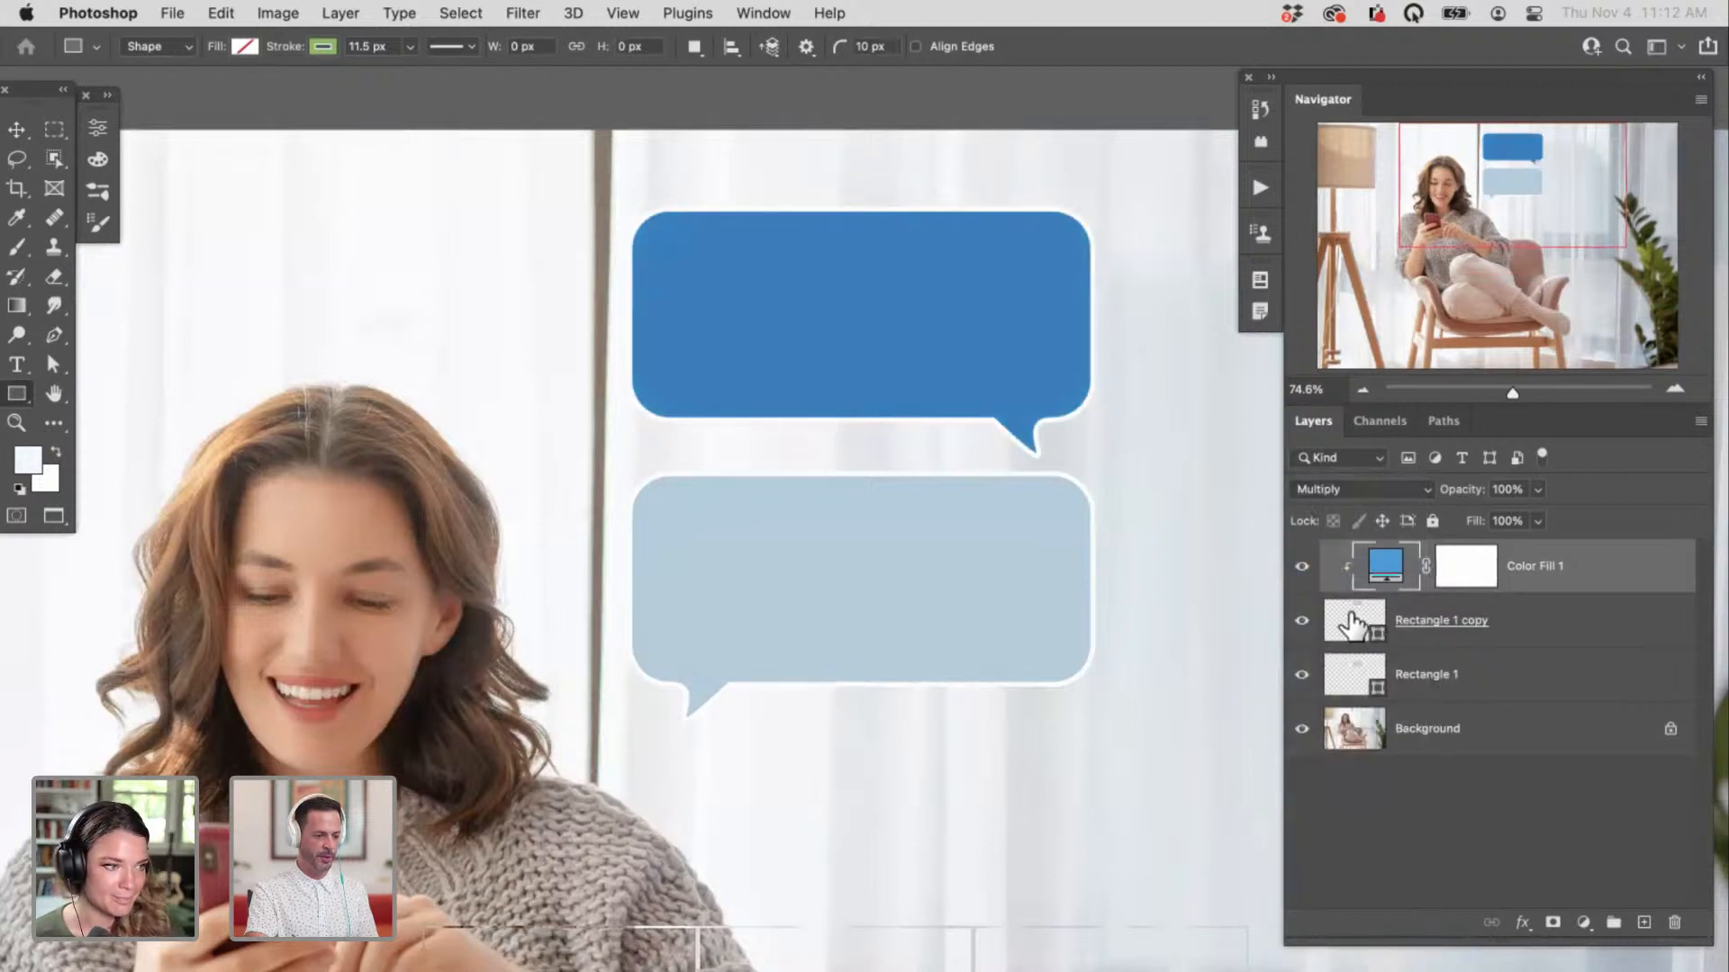
double_click(1347, 621)
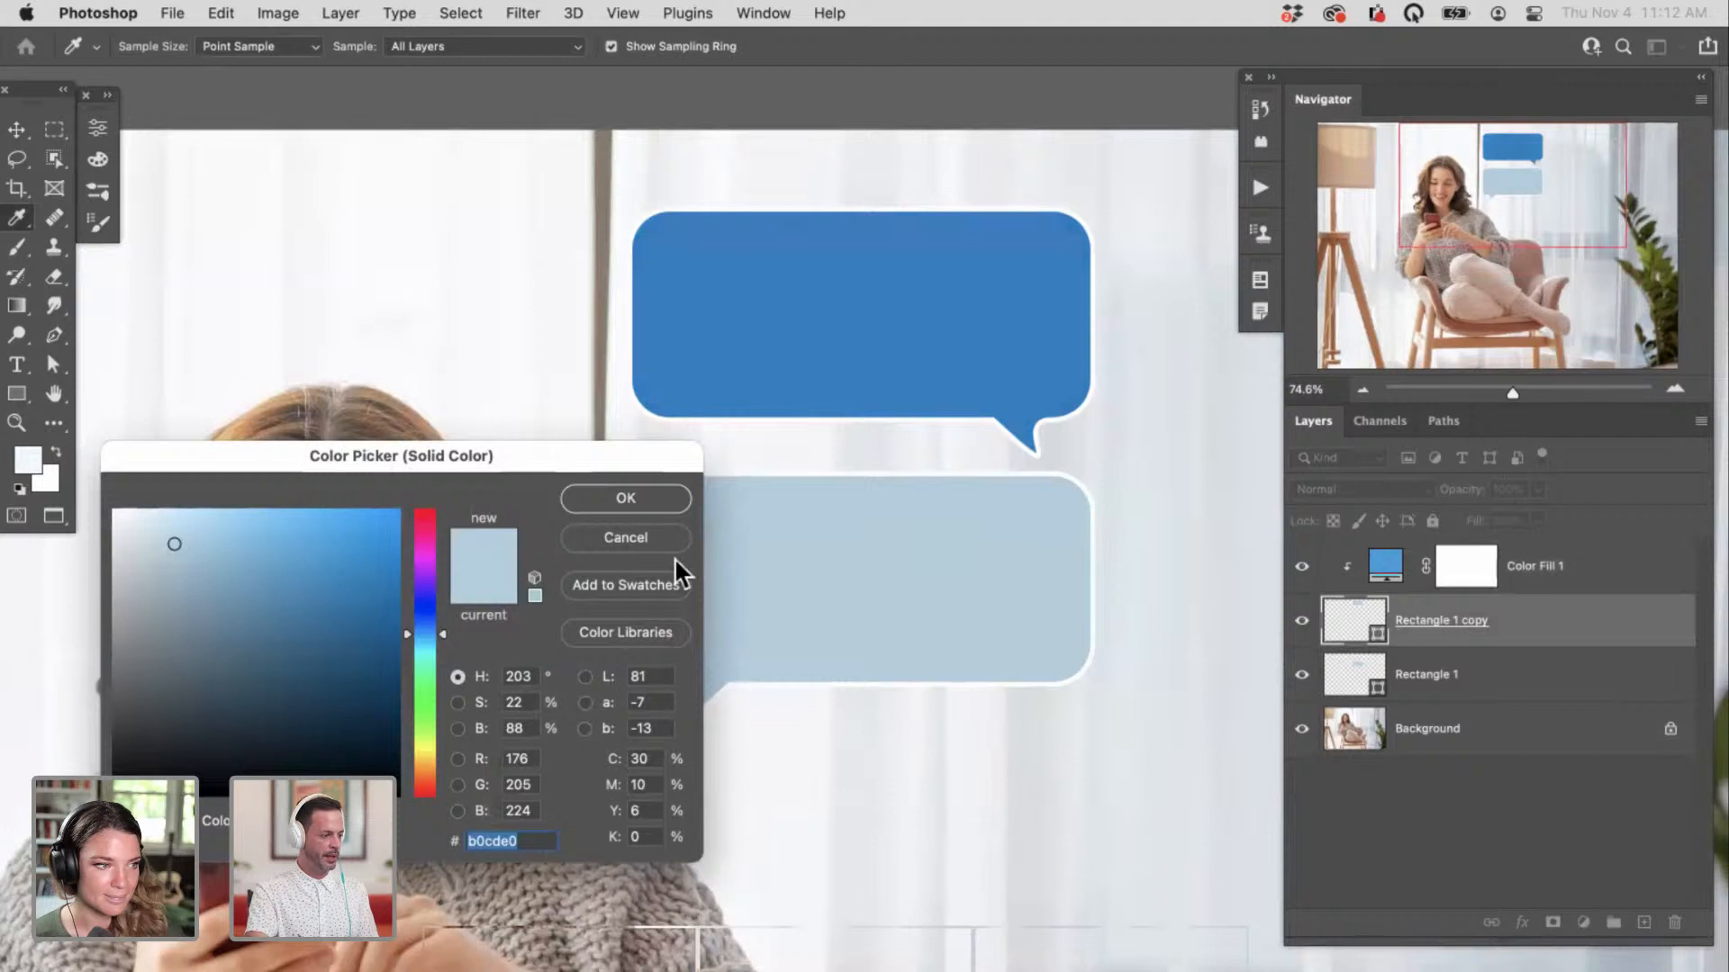
left_click(180, 539)
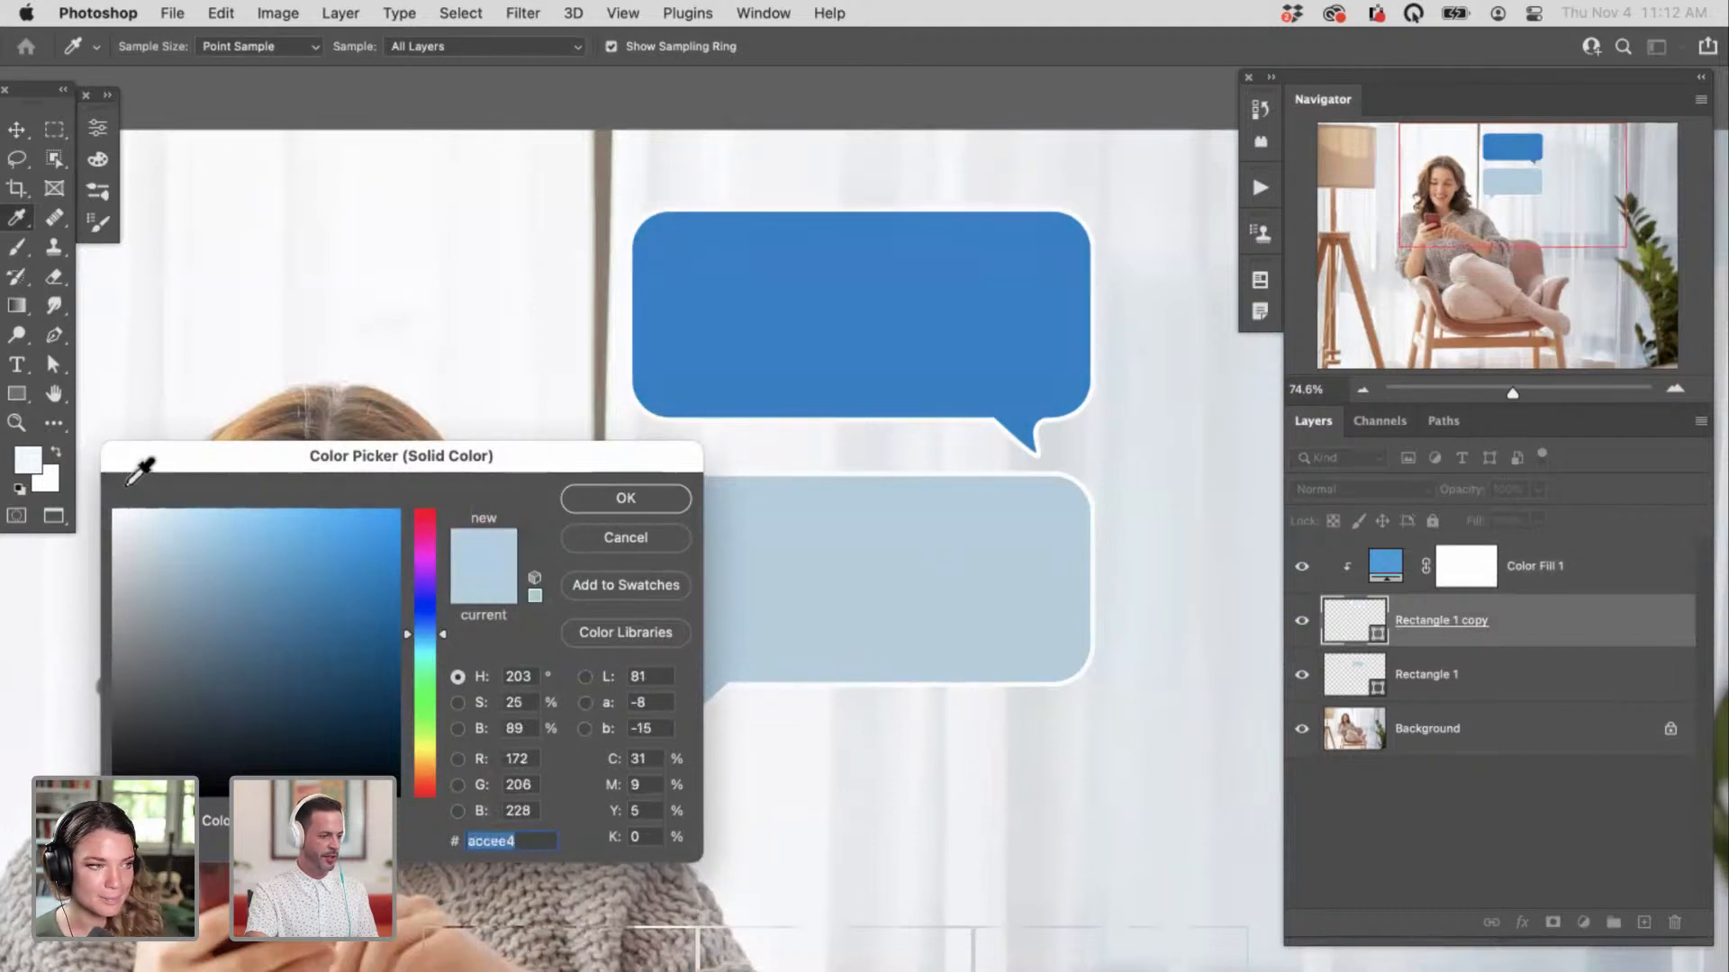
left_click_drag(128, 487, 110, 503)
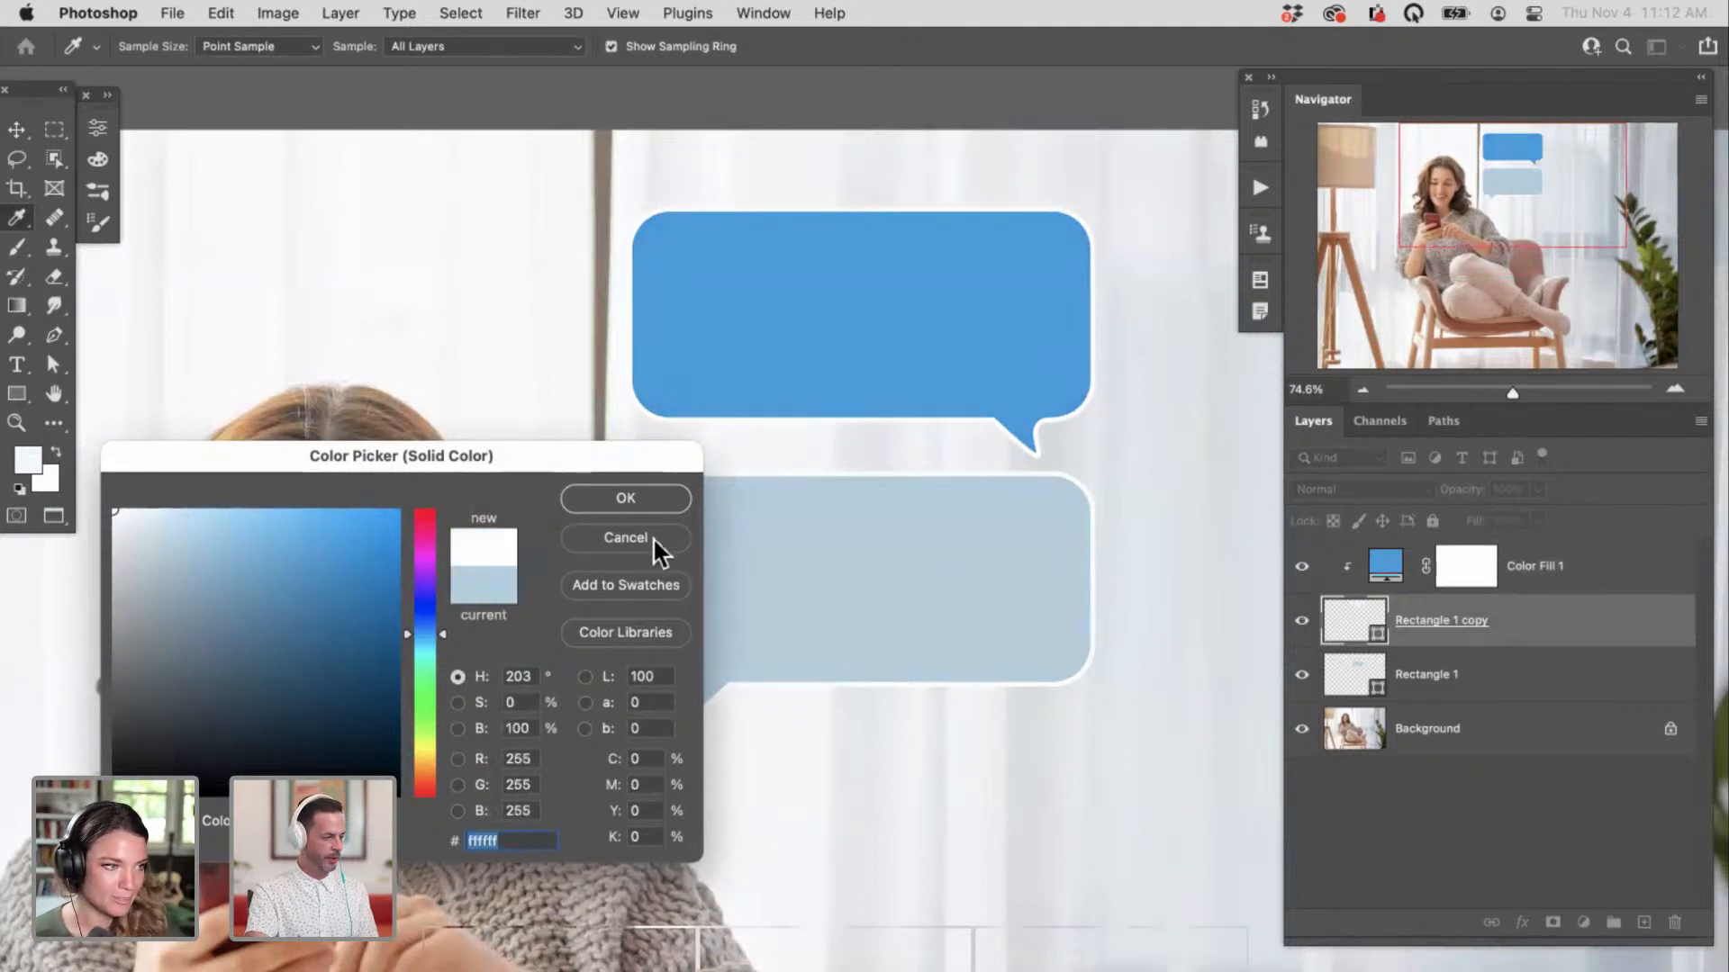
left_click(625, 537)
Step: Remove the upper bubble's shape fill so only its stroke is left, and discard the accidental new rectangle
left_click(244, 46)
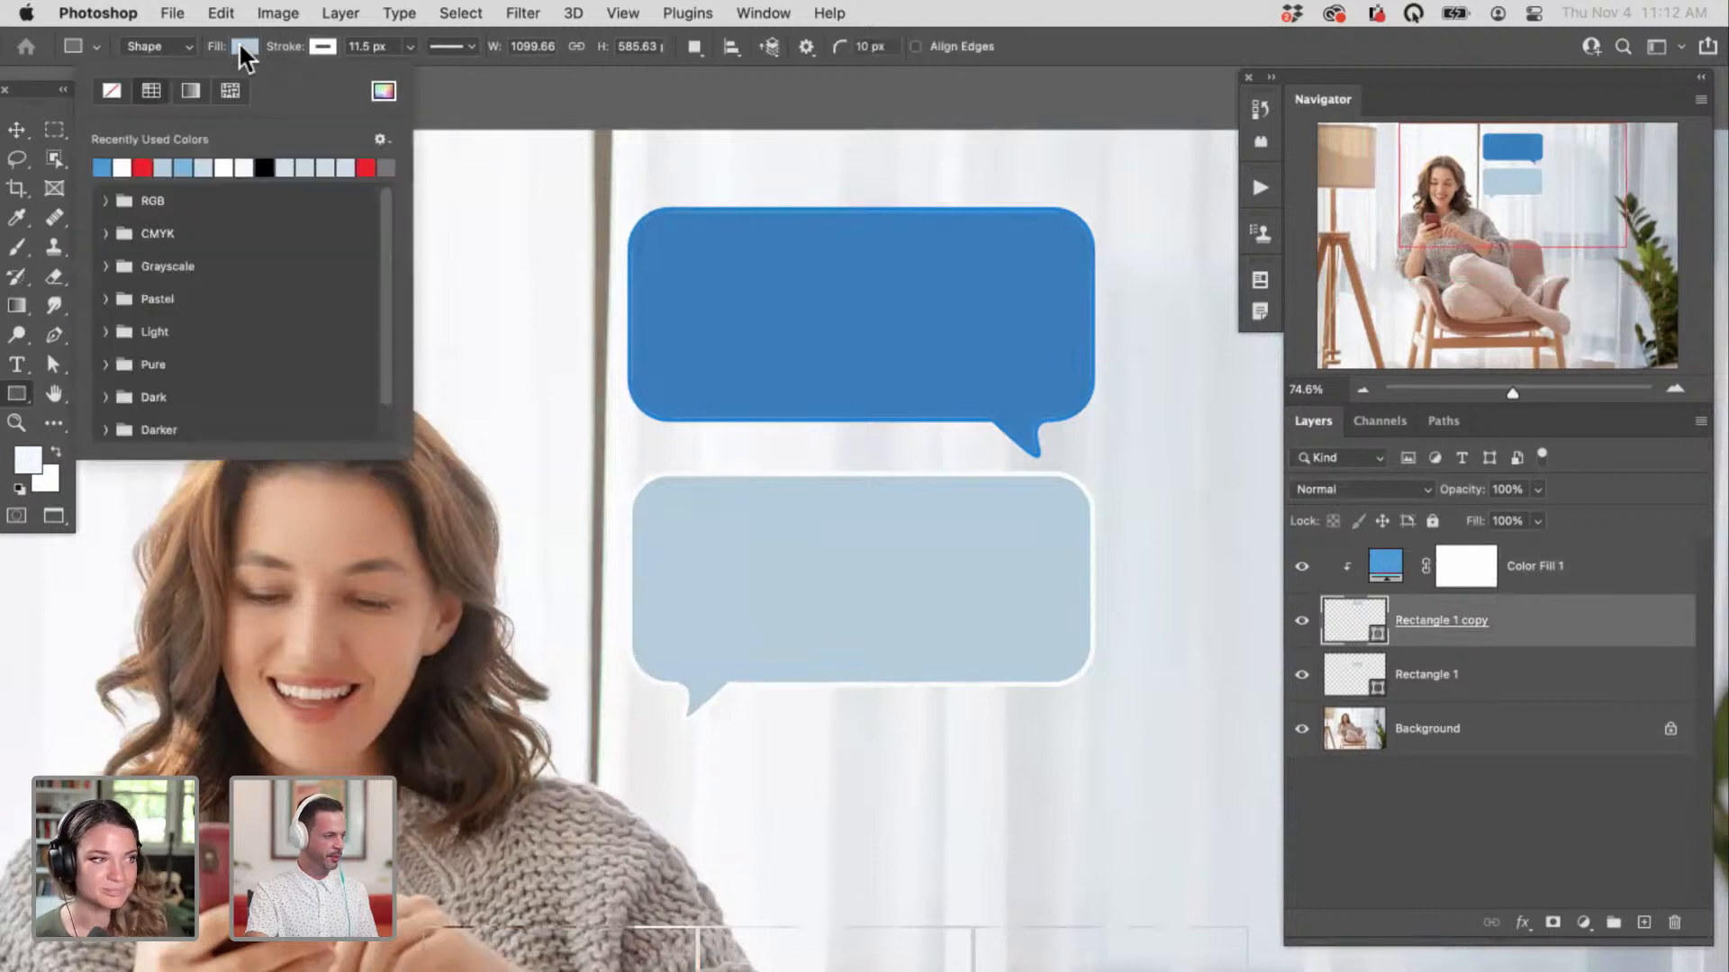
left_click(111, 90)
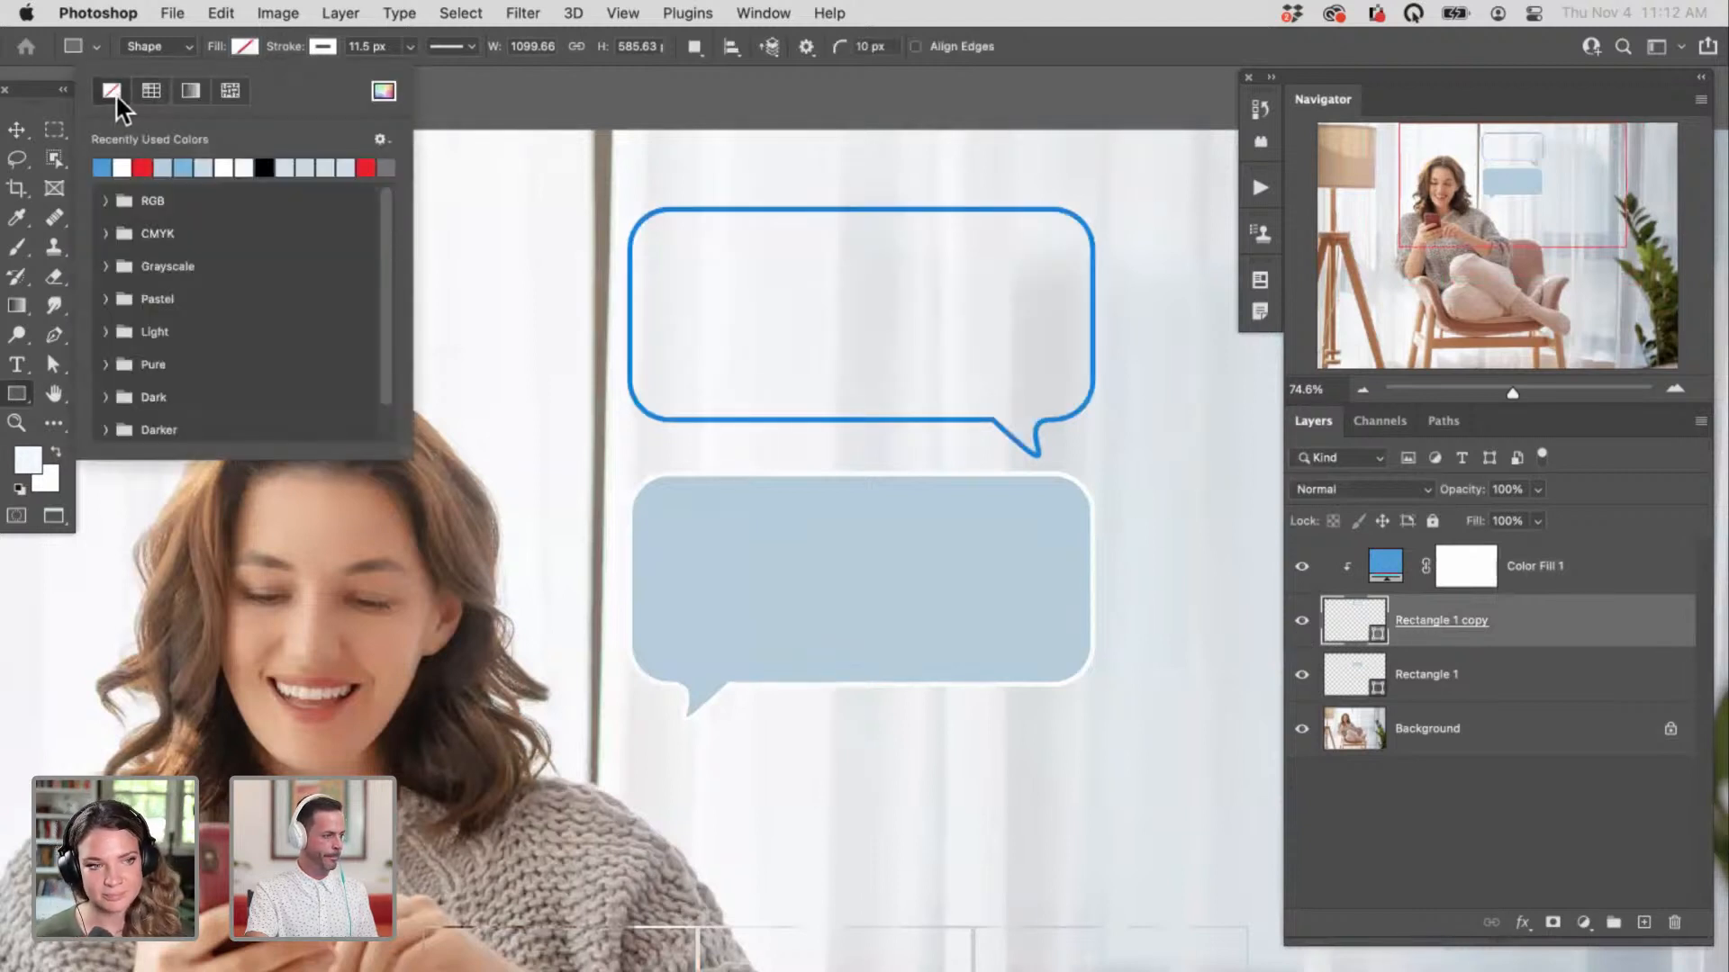
left_click(562, 92)
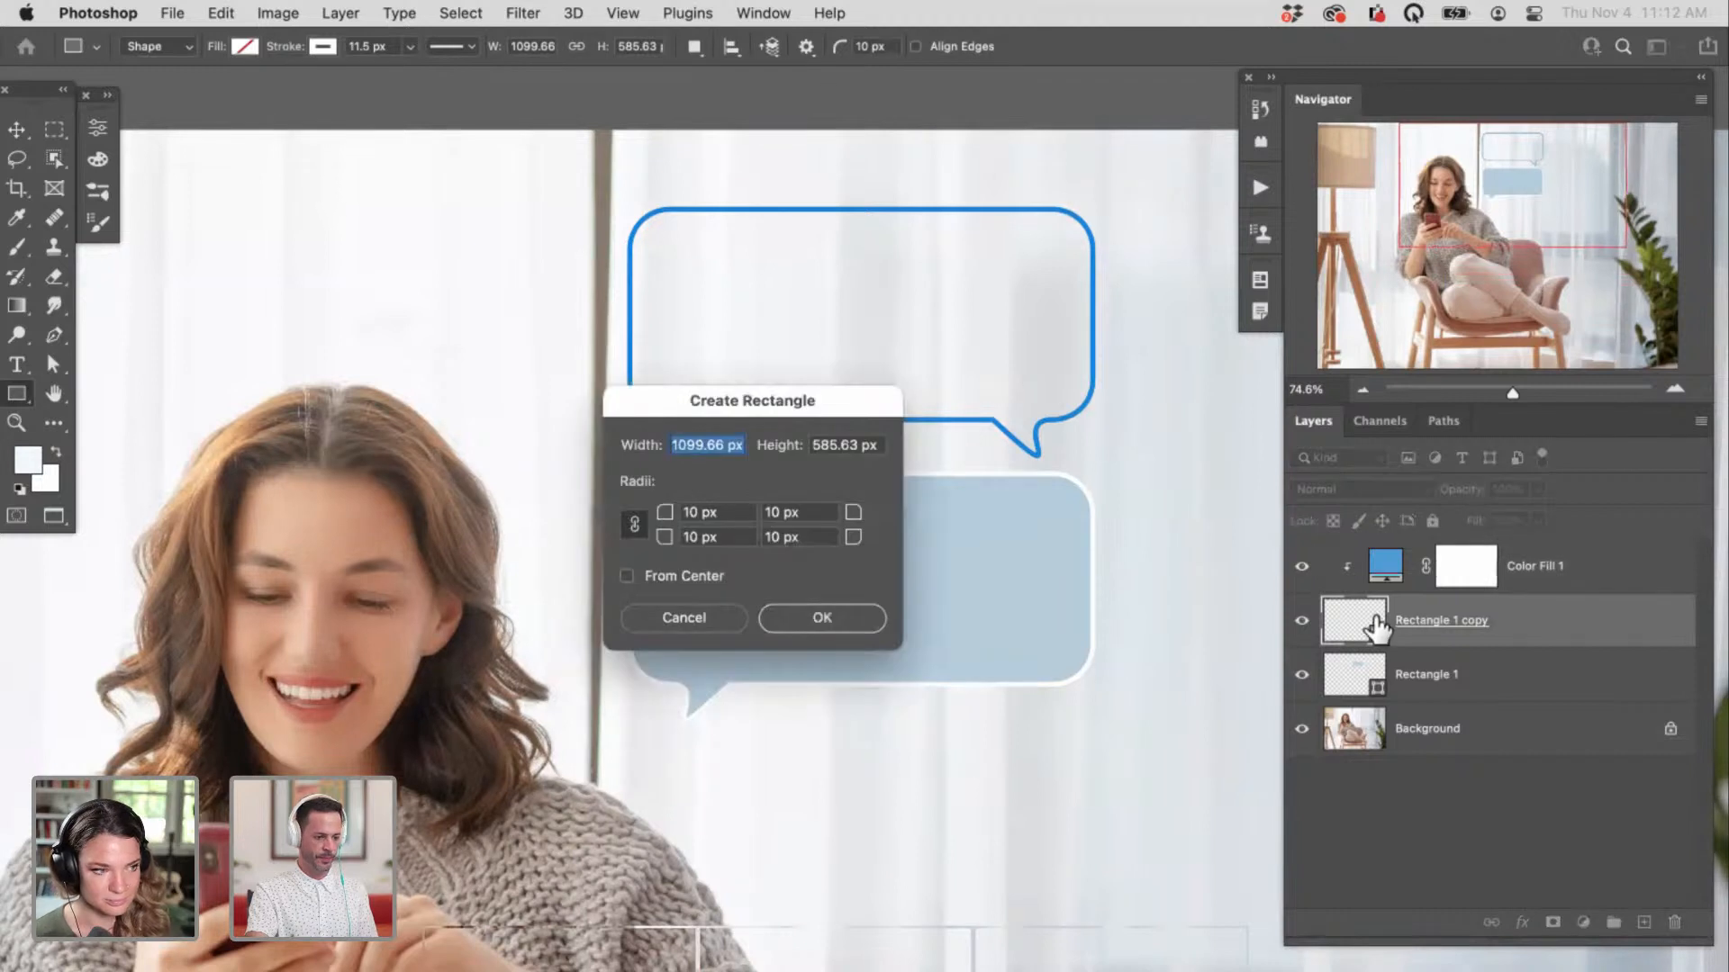
key("Return")
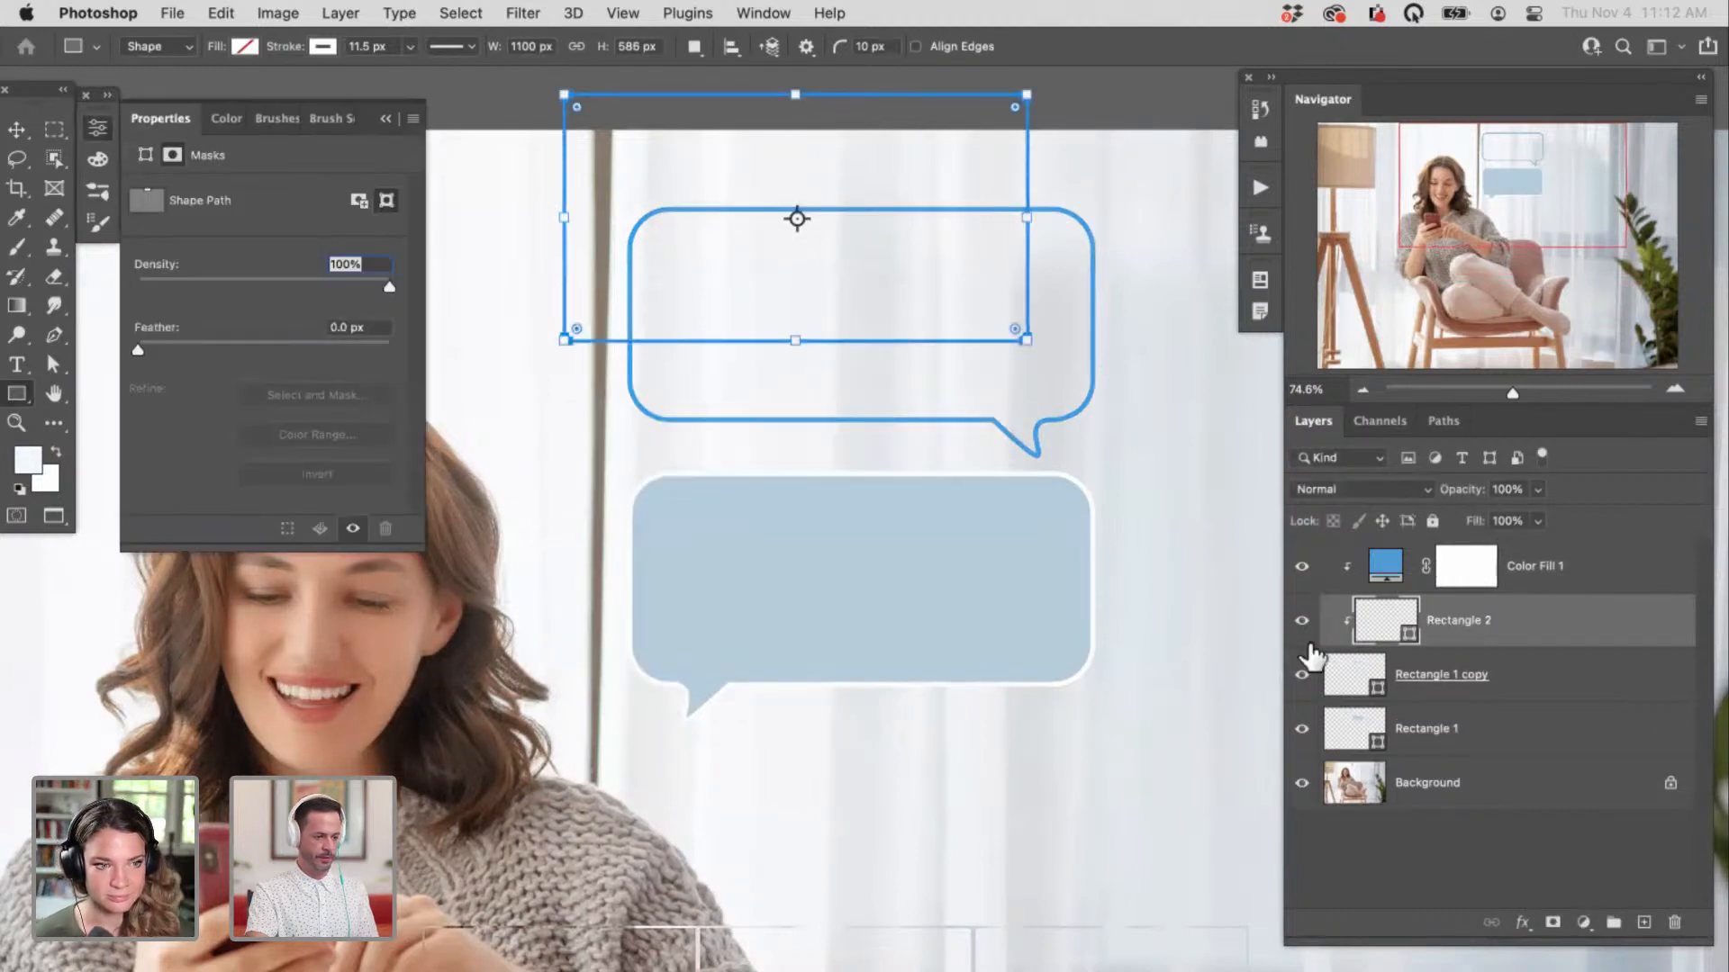
key("super+z")
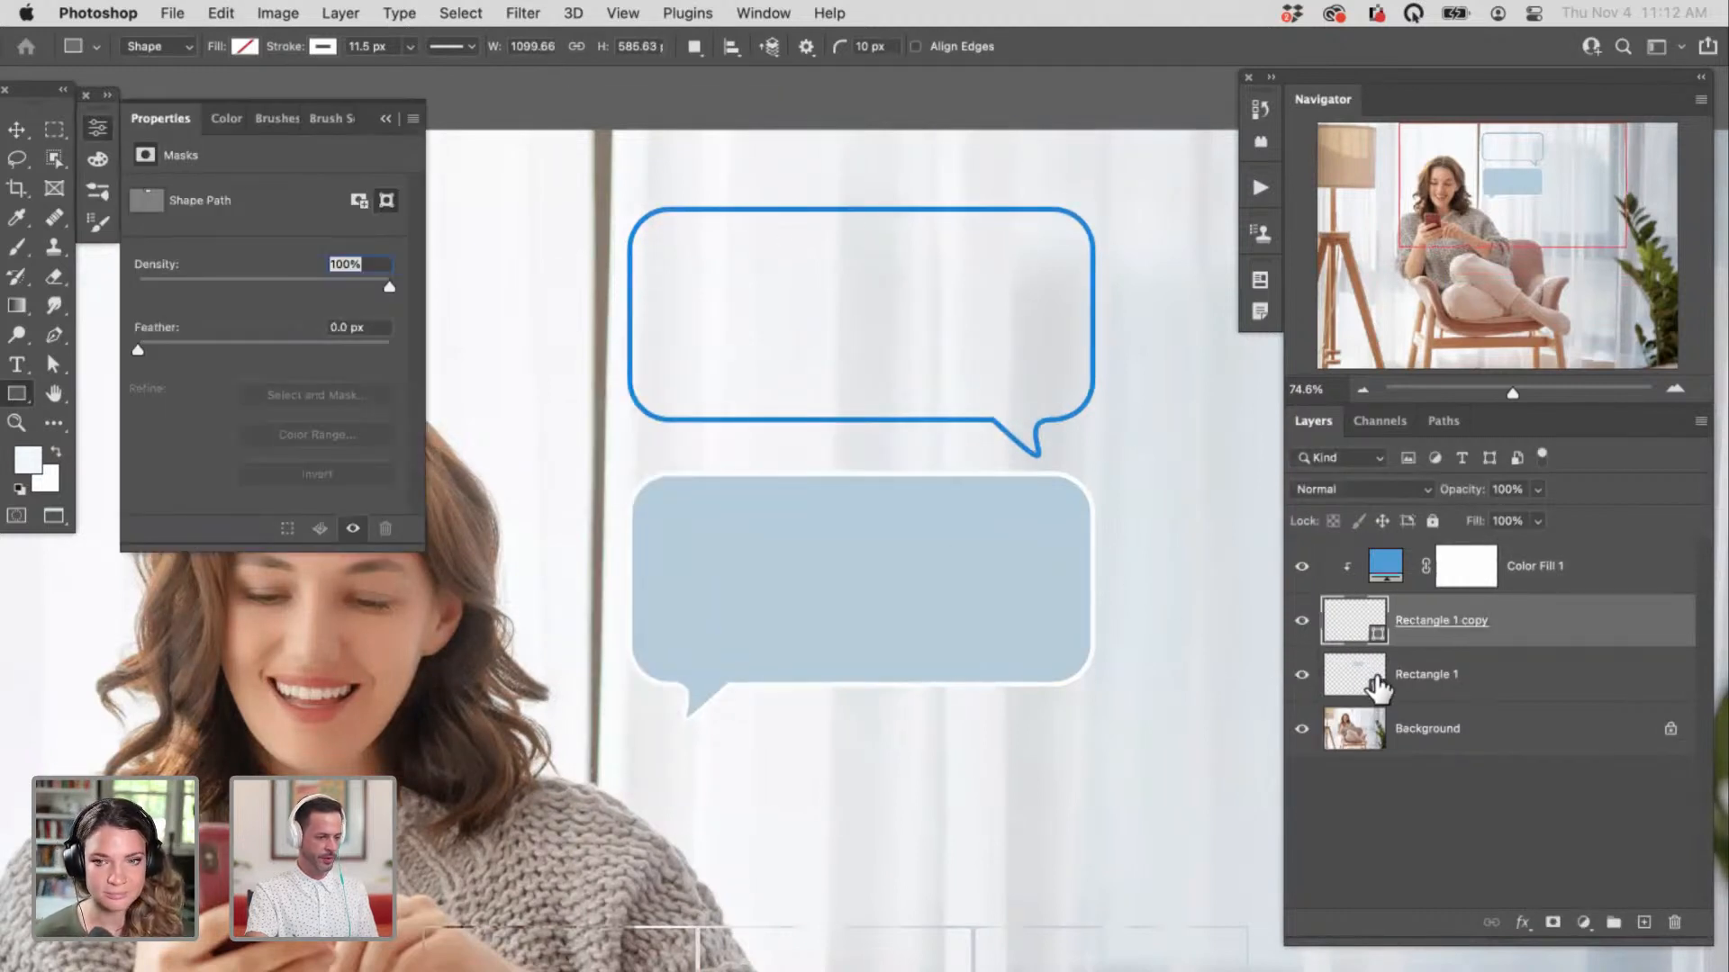
Step: Mask the blue fill layer to the upper bubble's outline and set its blend mode to Normal
left_click(1355, 621, "super")
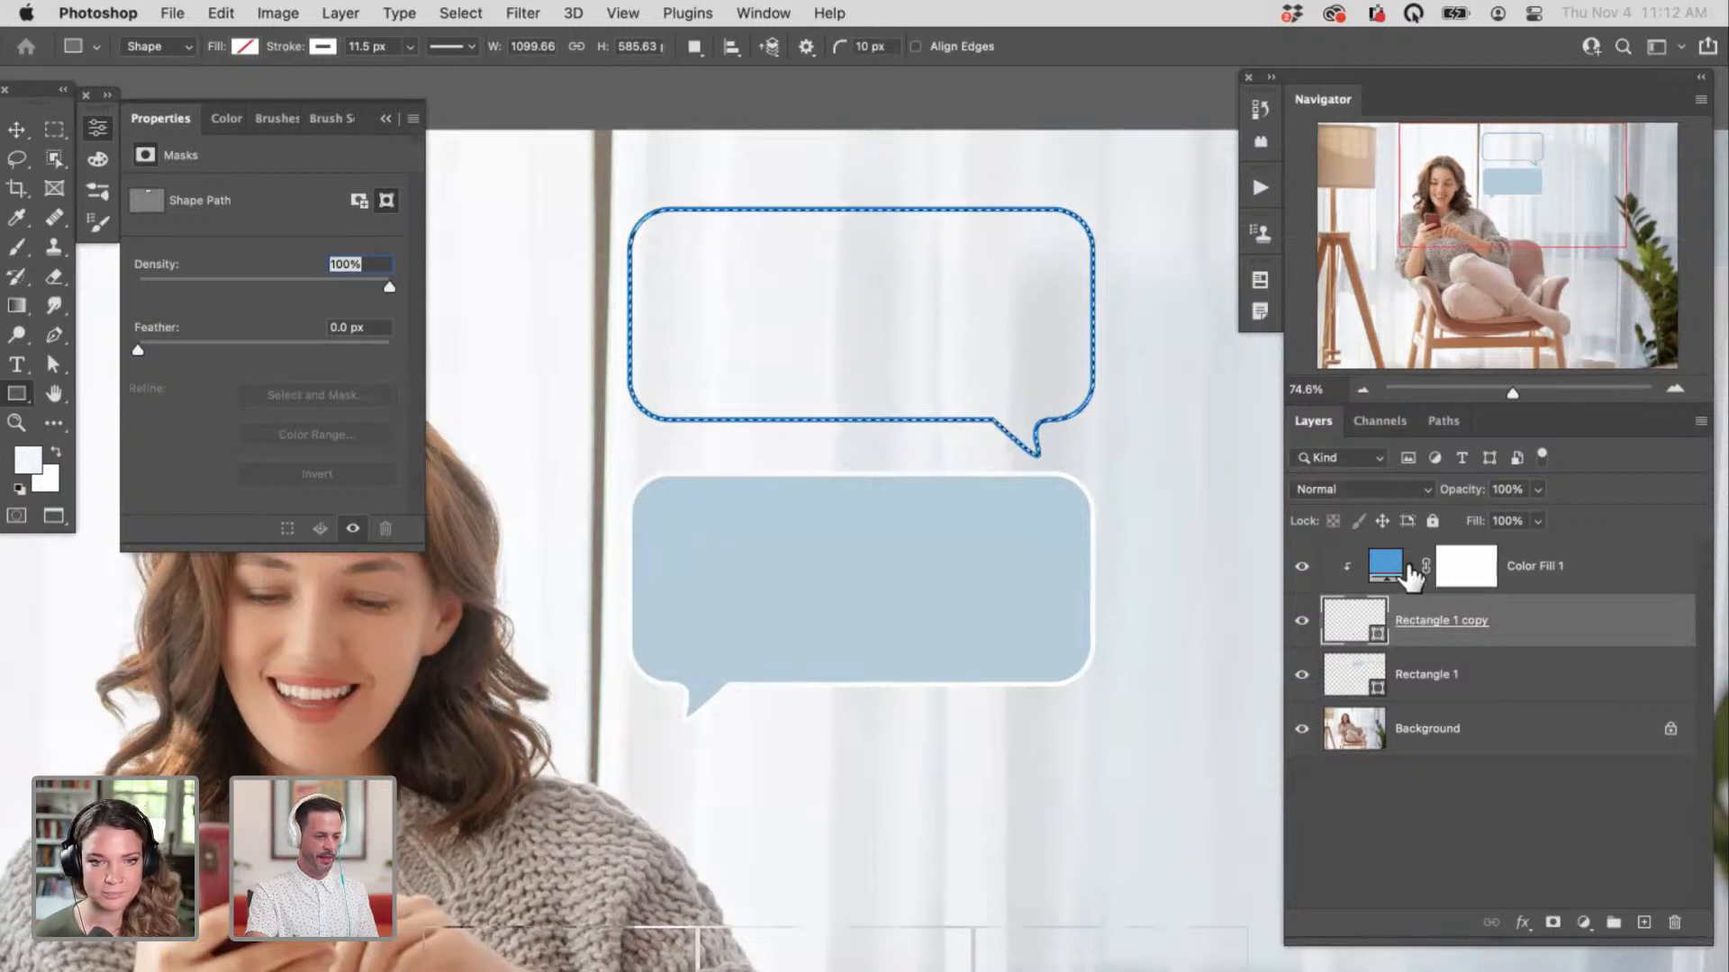
left_click(1478, 568)
key("super+BackSpace")
key("super+d")
key("super+i")
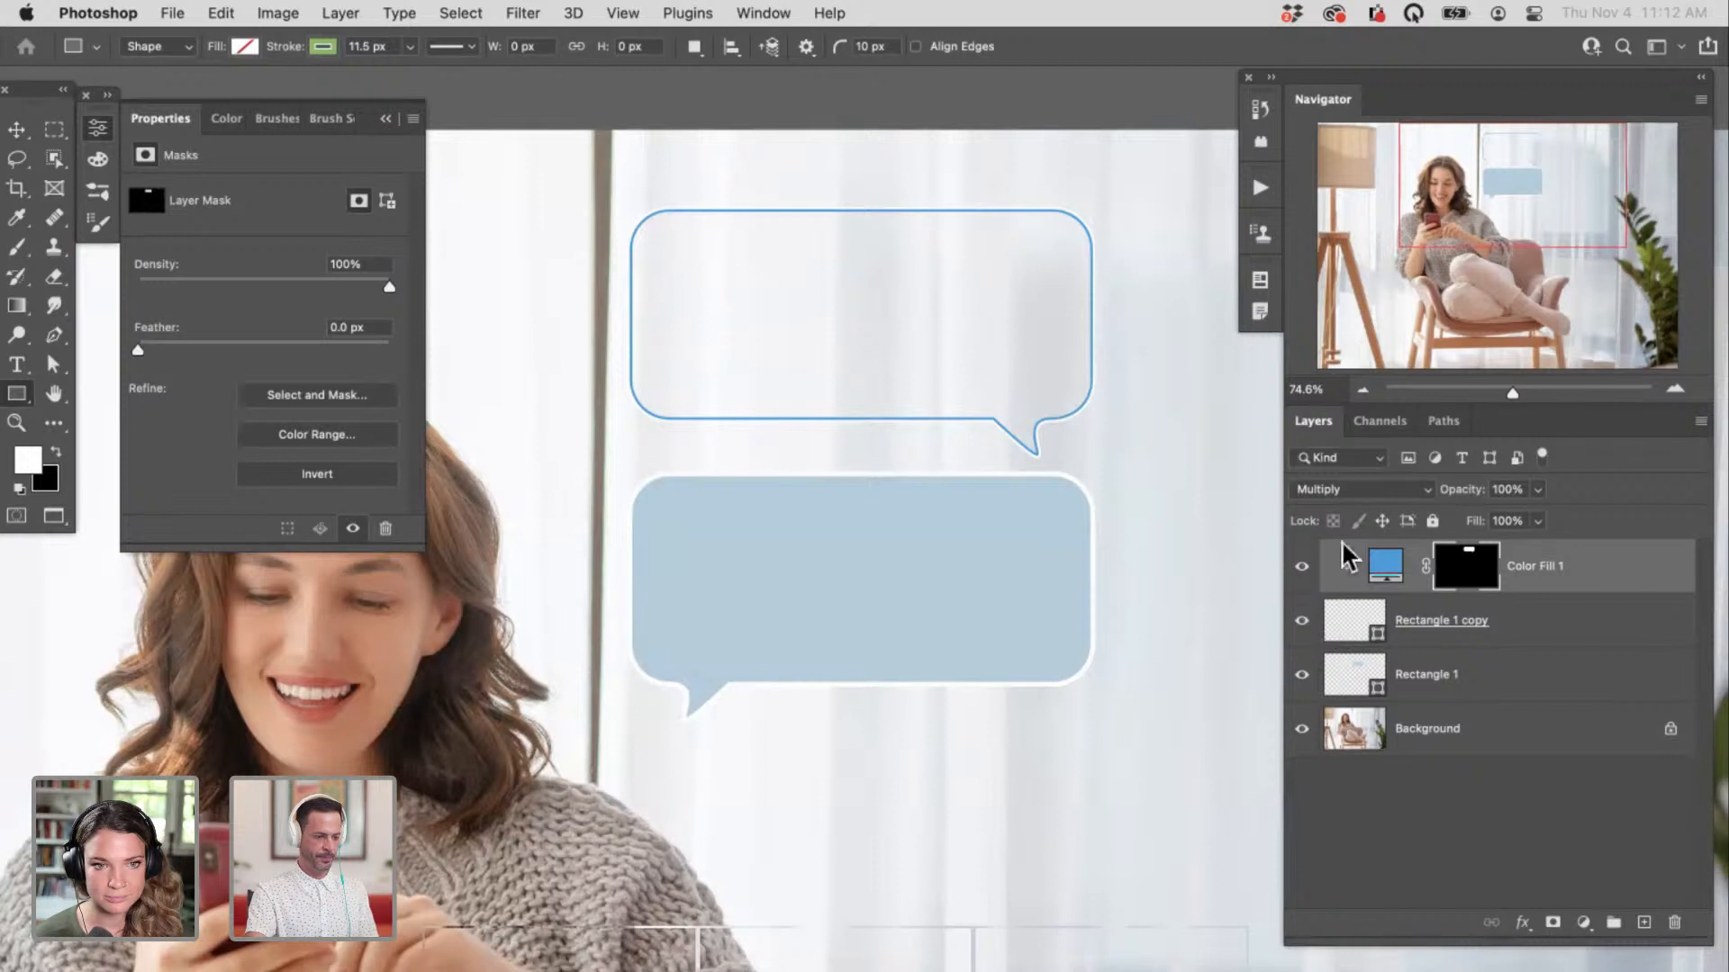
left_click(1331, 489)
left_click(1323, 413)
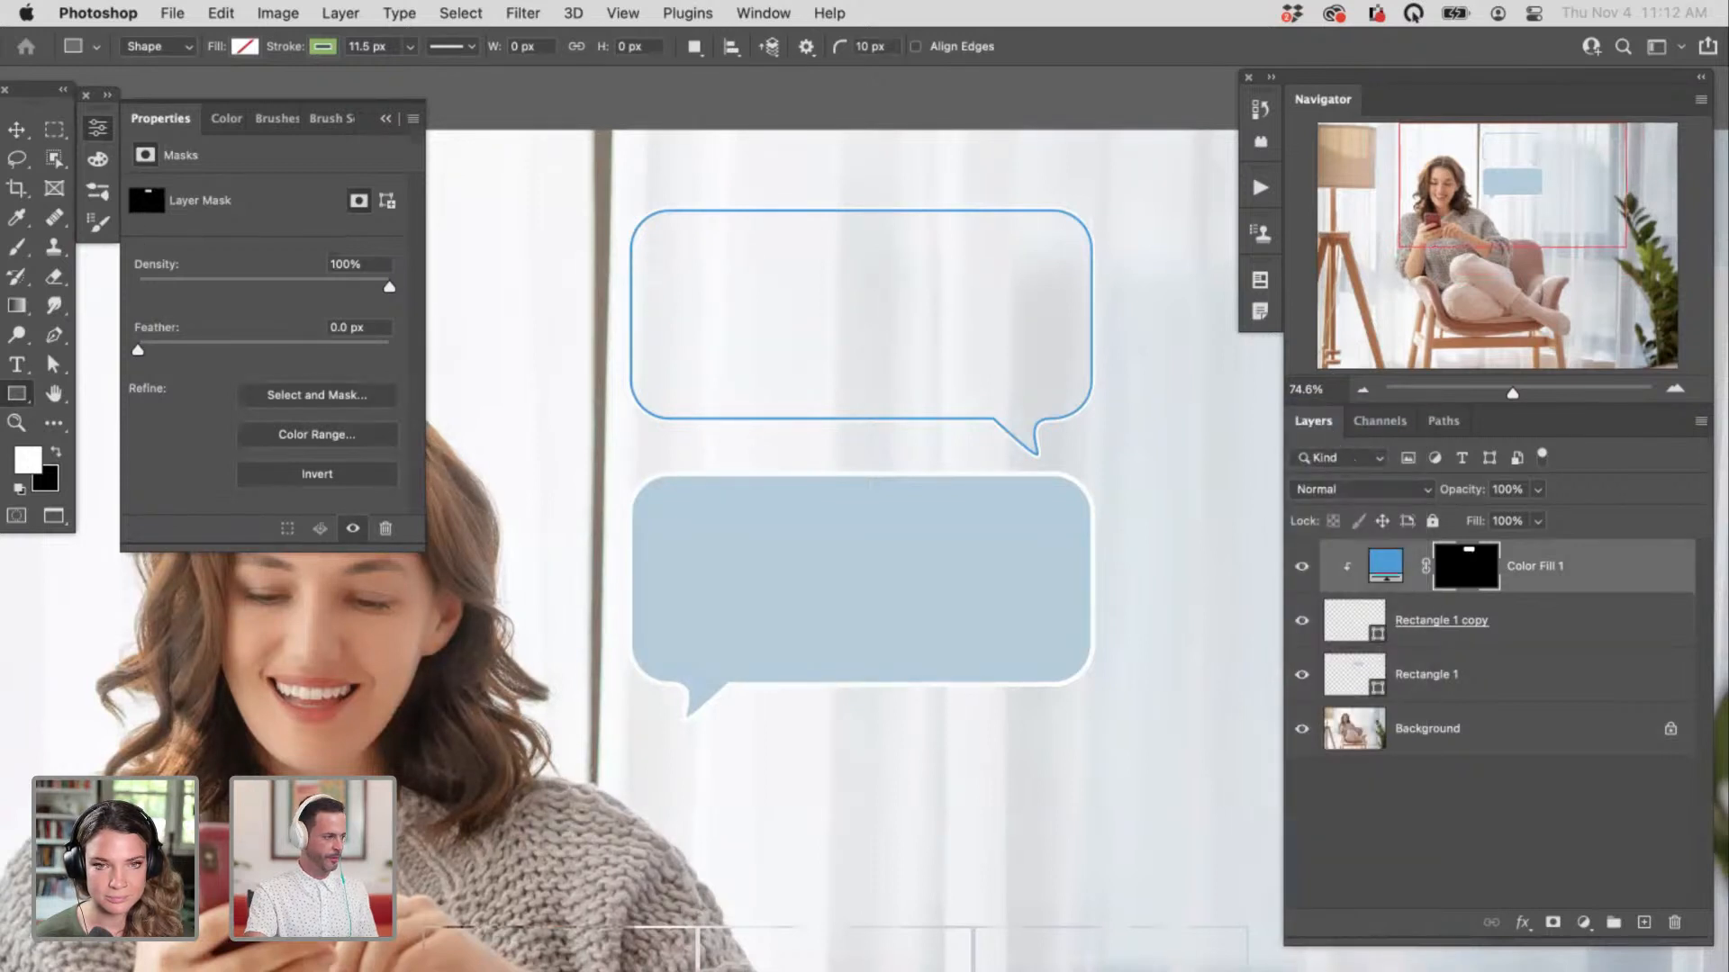
left_click(90, 136)
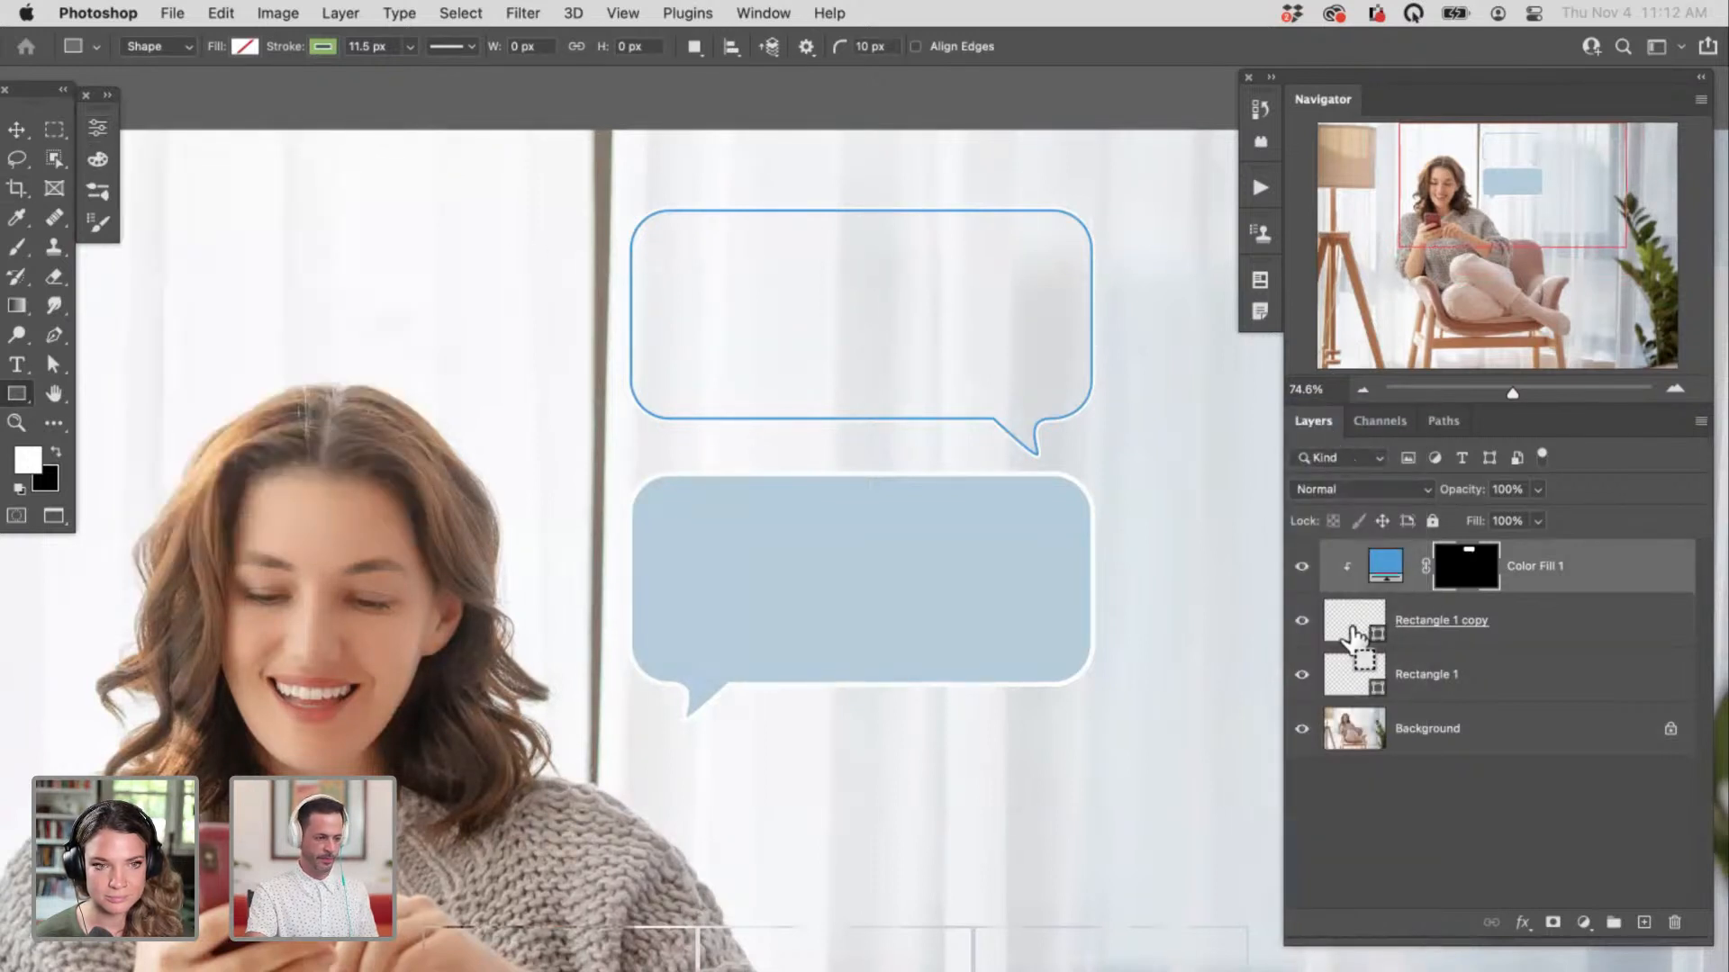
Step: Select the upper bubble's outline again and try to fill it with the foreground colour
left_click(1356, 631, "super")
double_click(1355, 630)
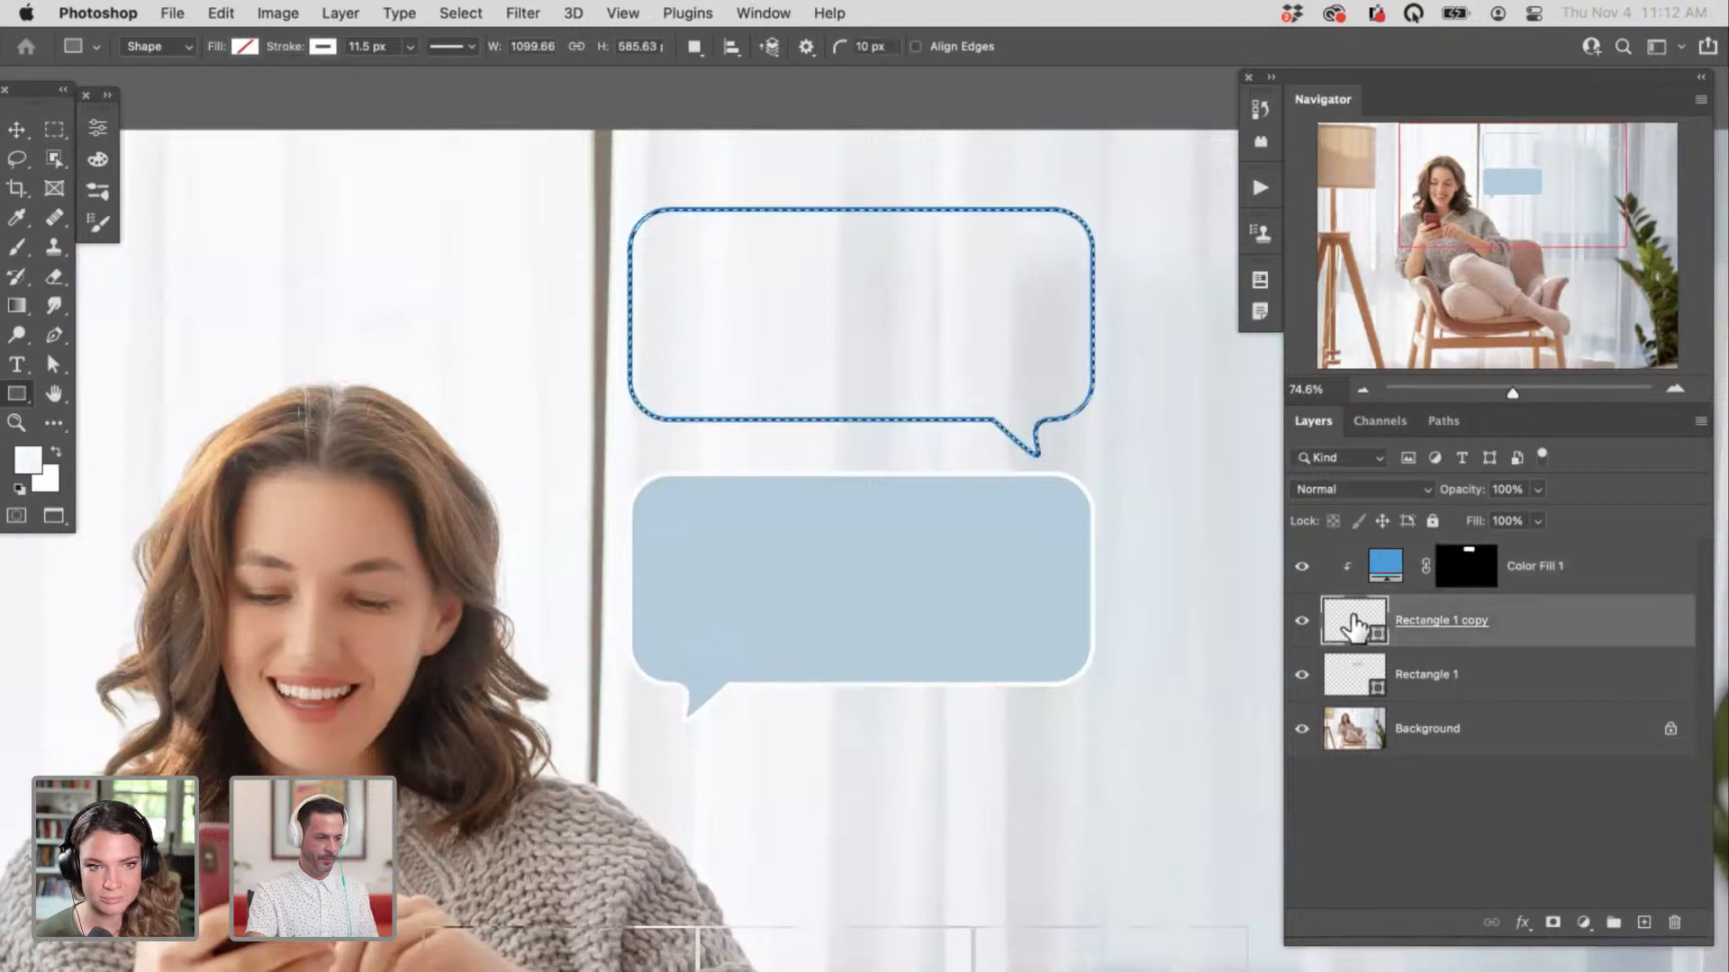
key("Return")
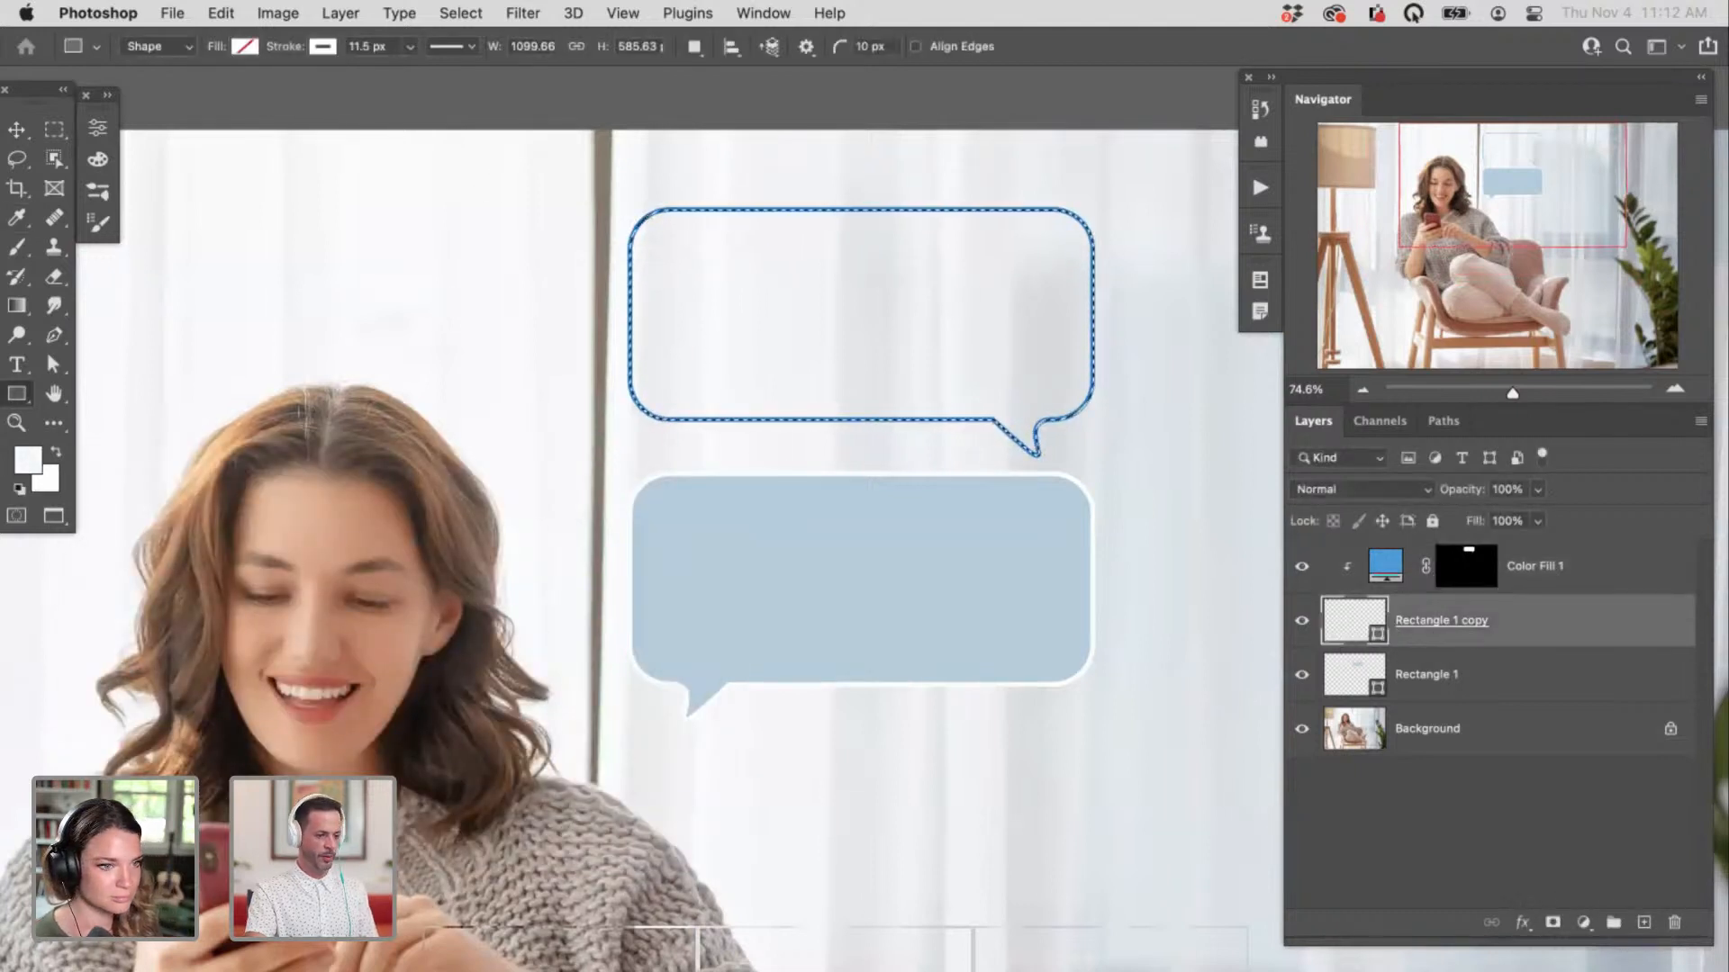
key("alt+BackSpace")
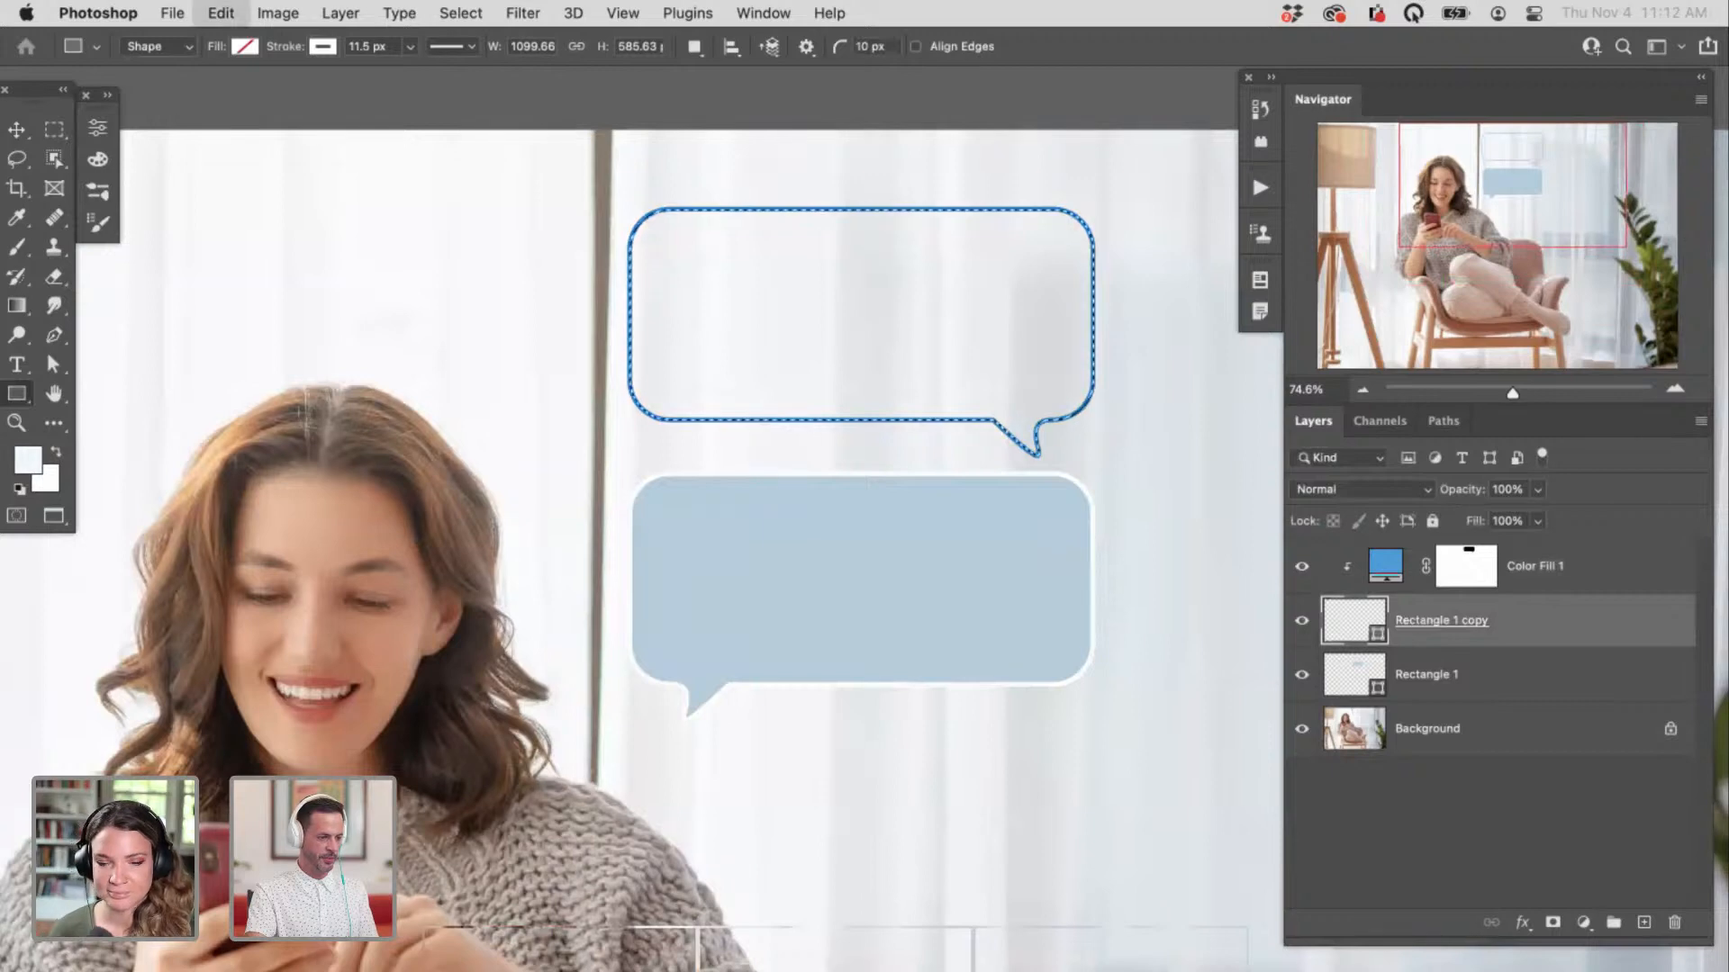
key("super+d")
Step: Undo the masking, the shape fill removal and the blue fill layer, back to the two pale blue bubbles
key("super+z")
key("super+z")
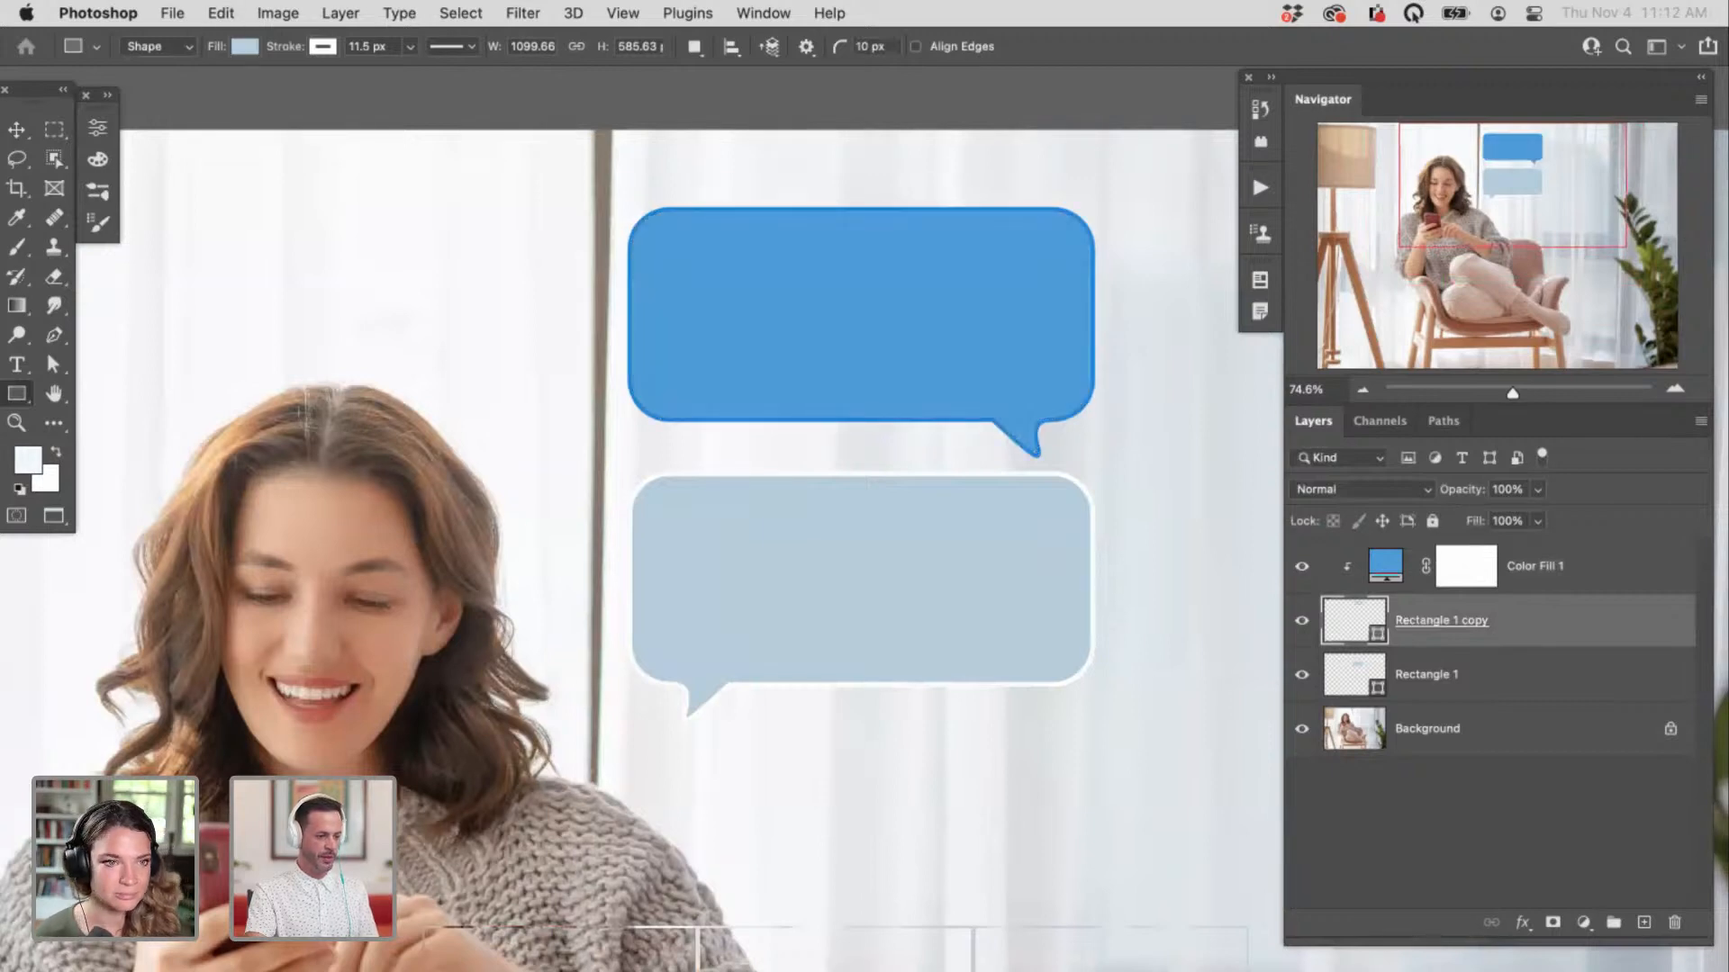
key("super+z")
key("super+z")
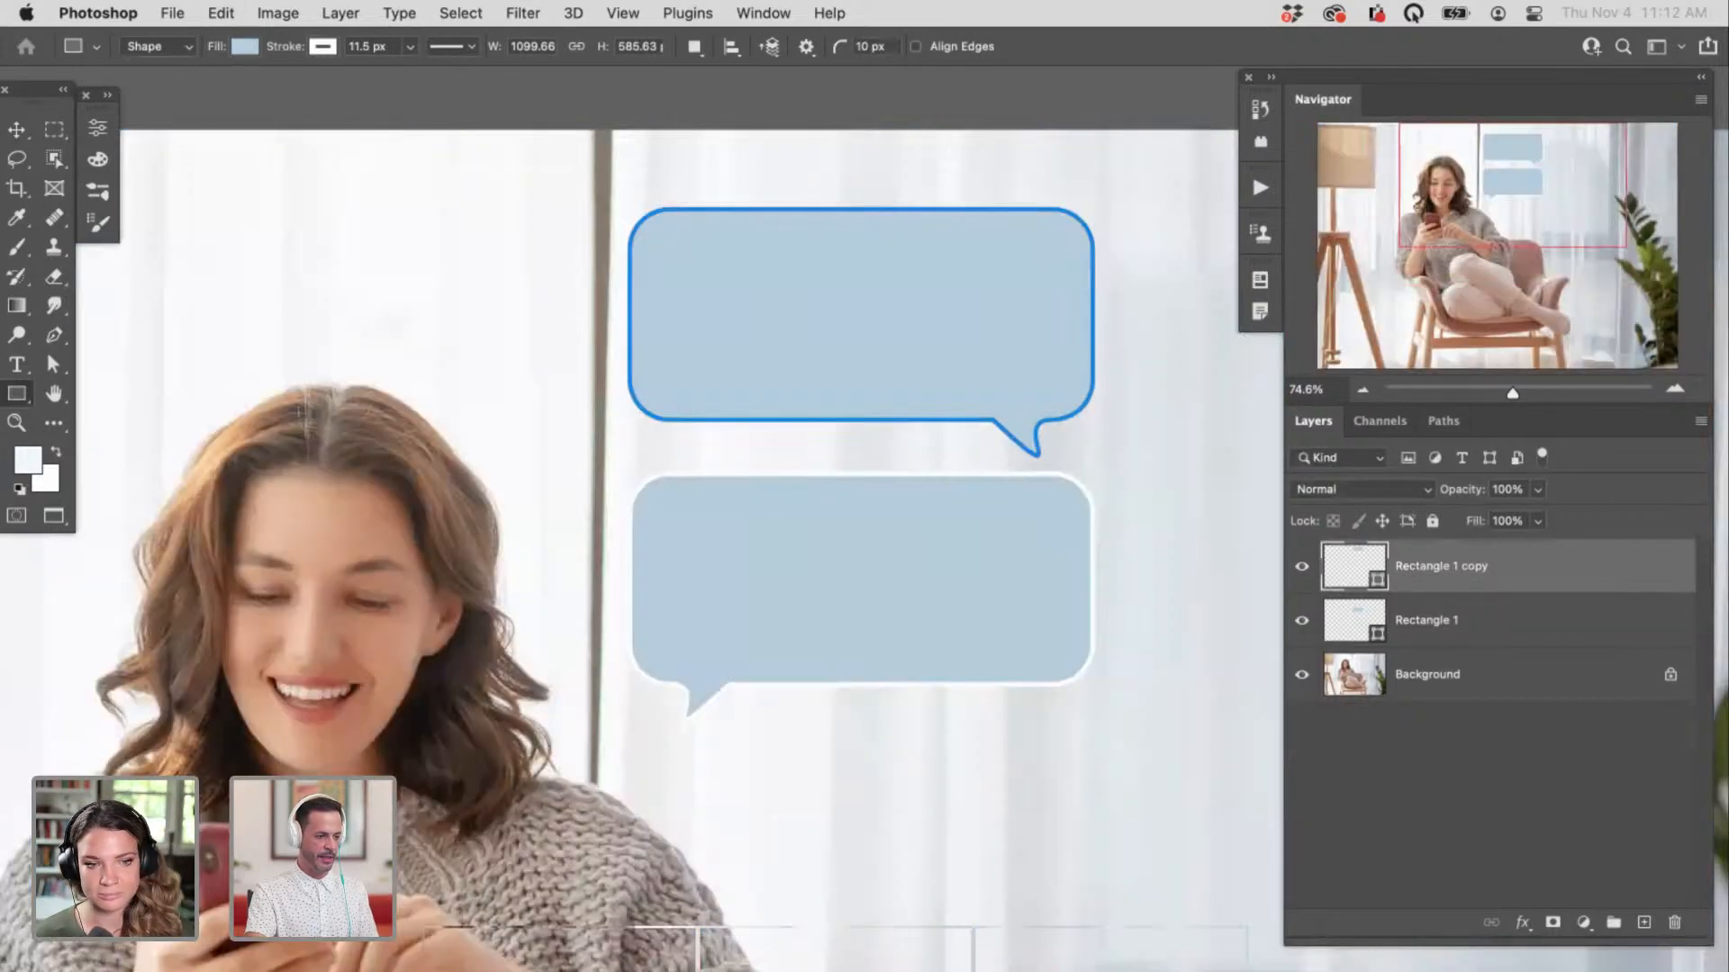
key("super+z")
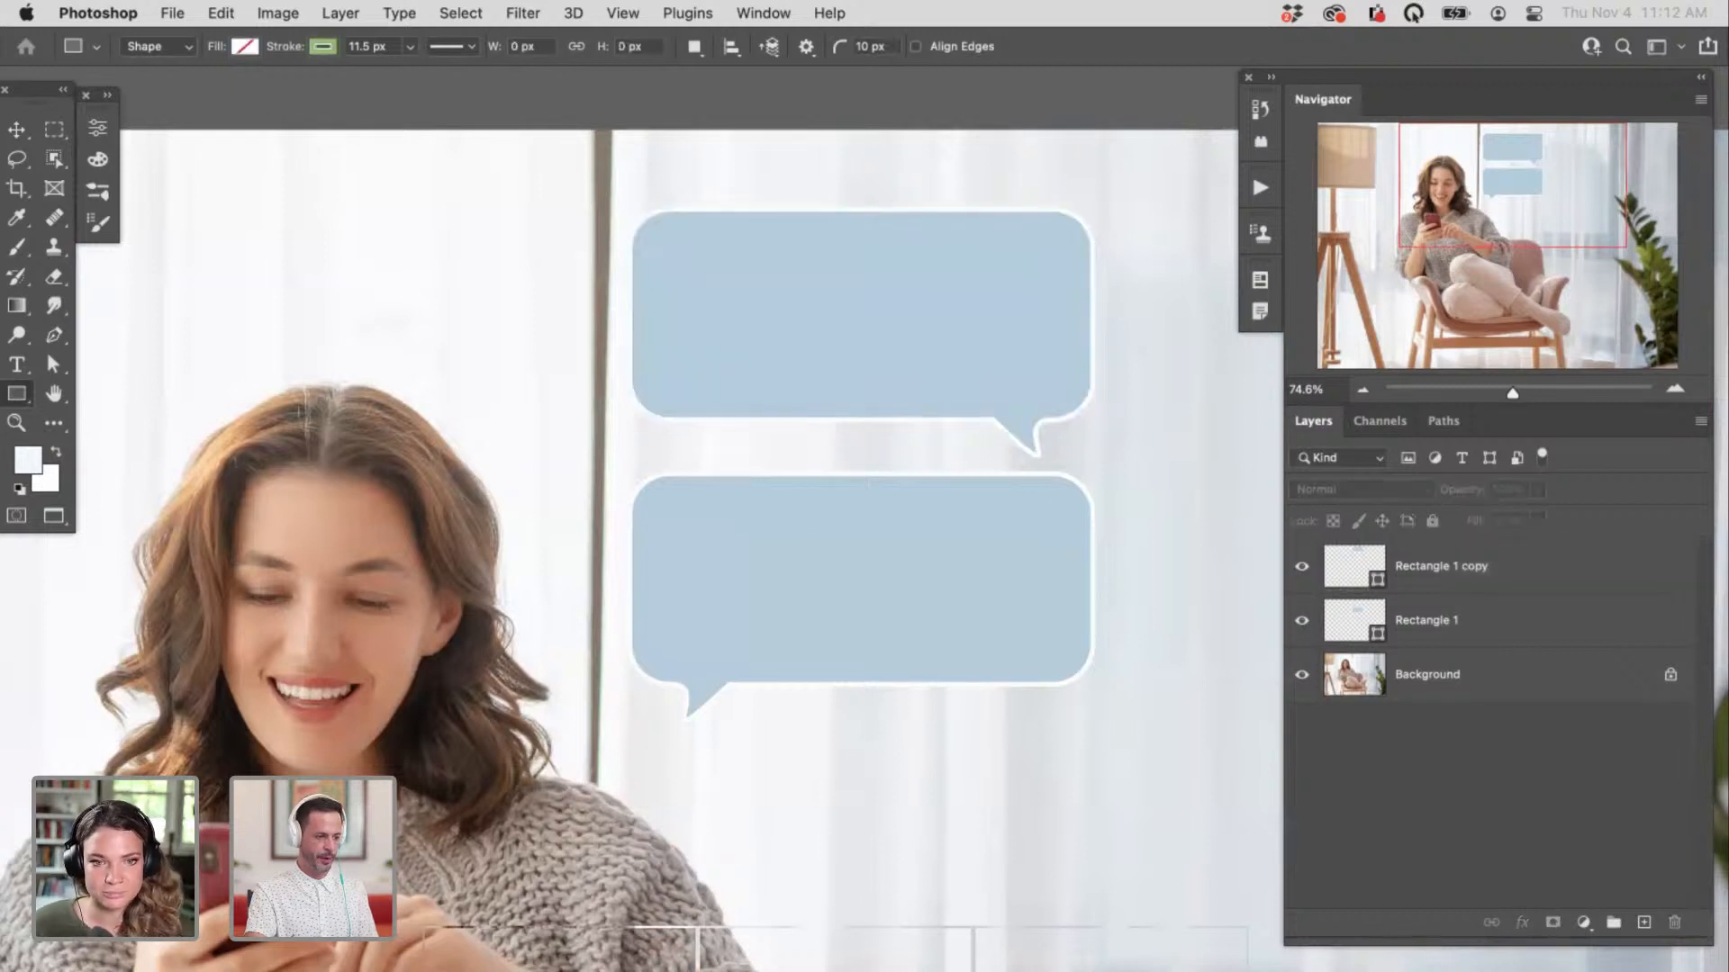
Step: Compare the image with the upper speech bubble hidden and shown
left_click(1441, 566)
left_click(1302, 567)
left_click(1302, 566)
left_click(1302, 566)
left_click(1302, 566)
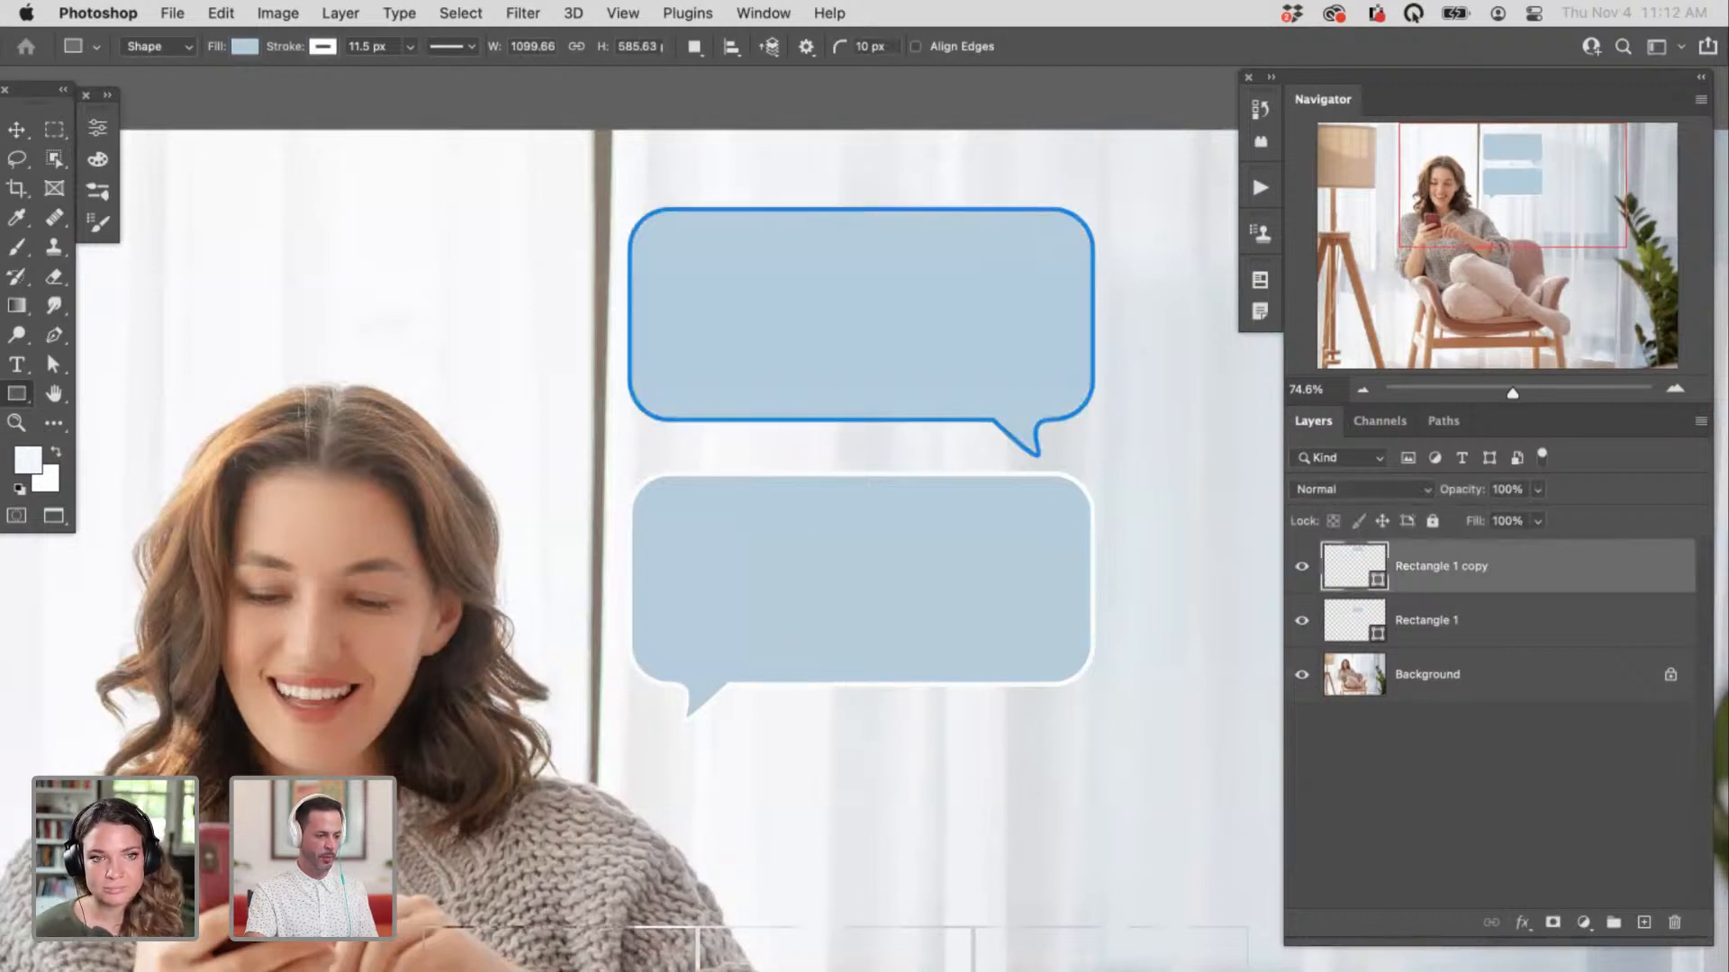
left_click(1459, 783)
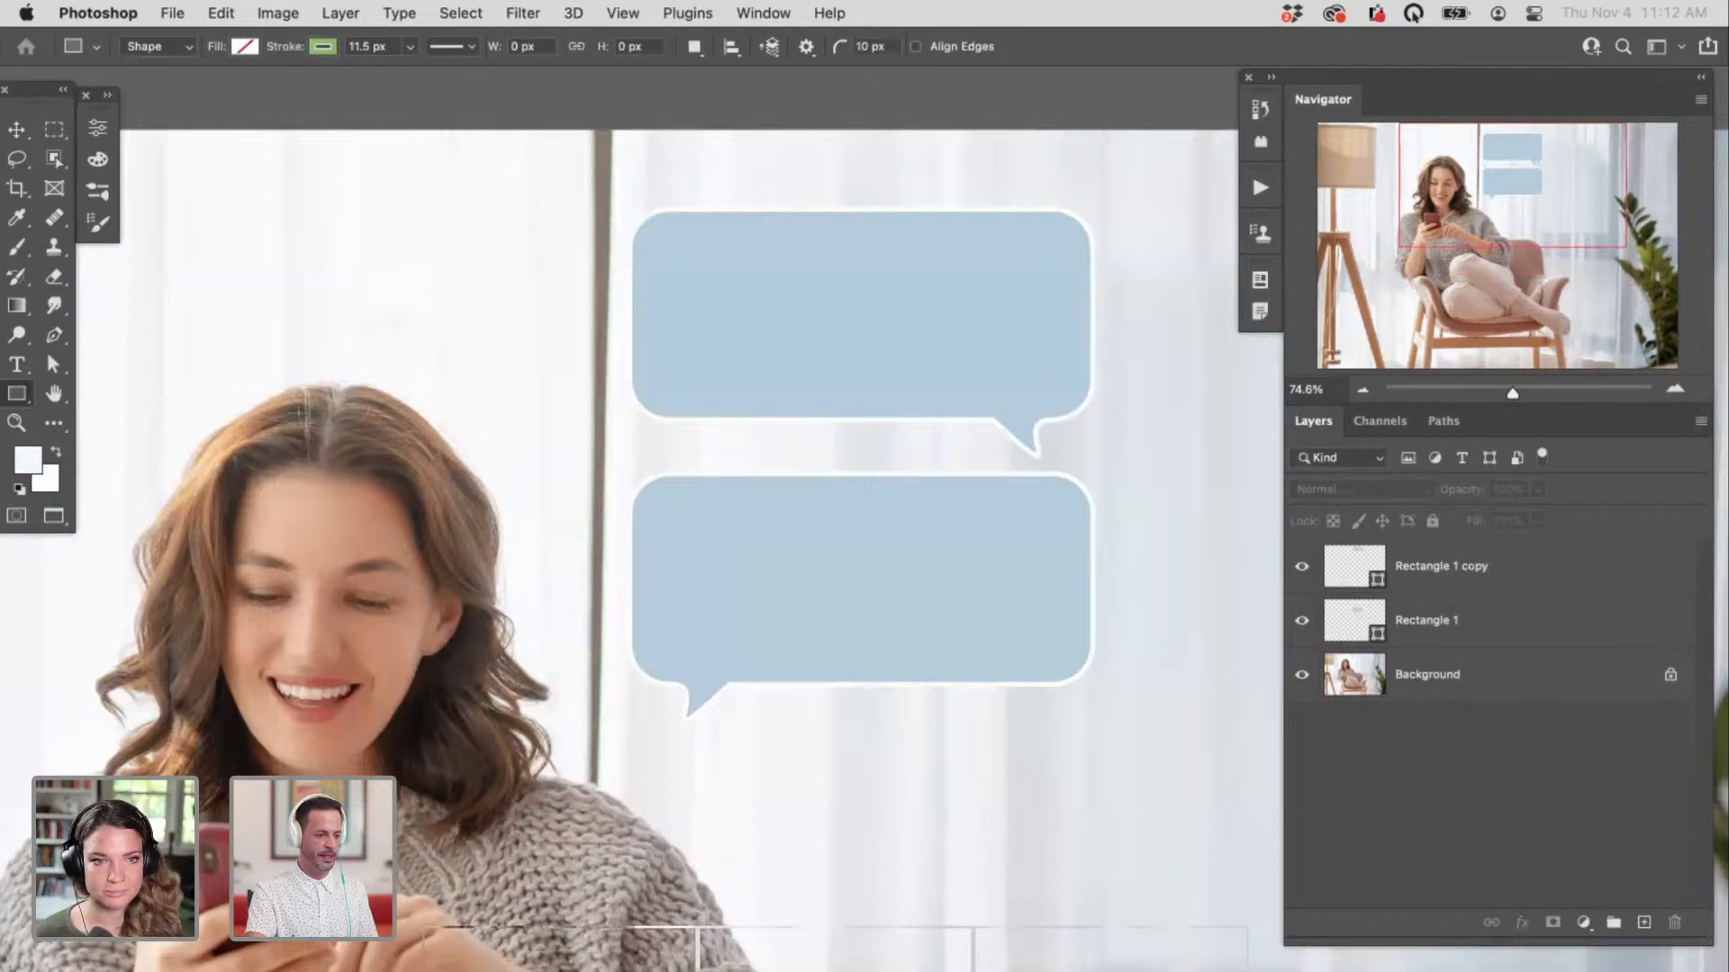
Step: Load the upper bubble's path as a selection and add a solid colour fill layer in bright blue #35b0ff masked to it
left_click(1441, 566)
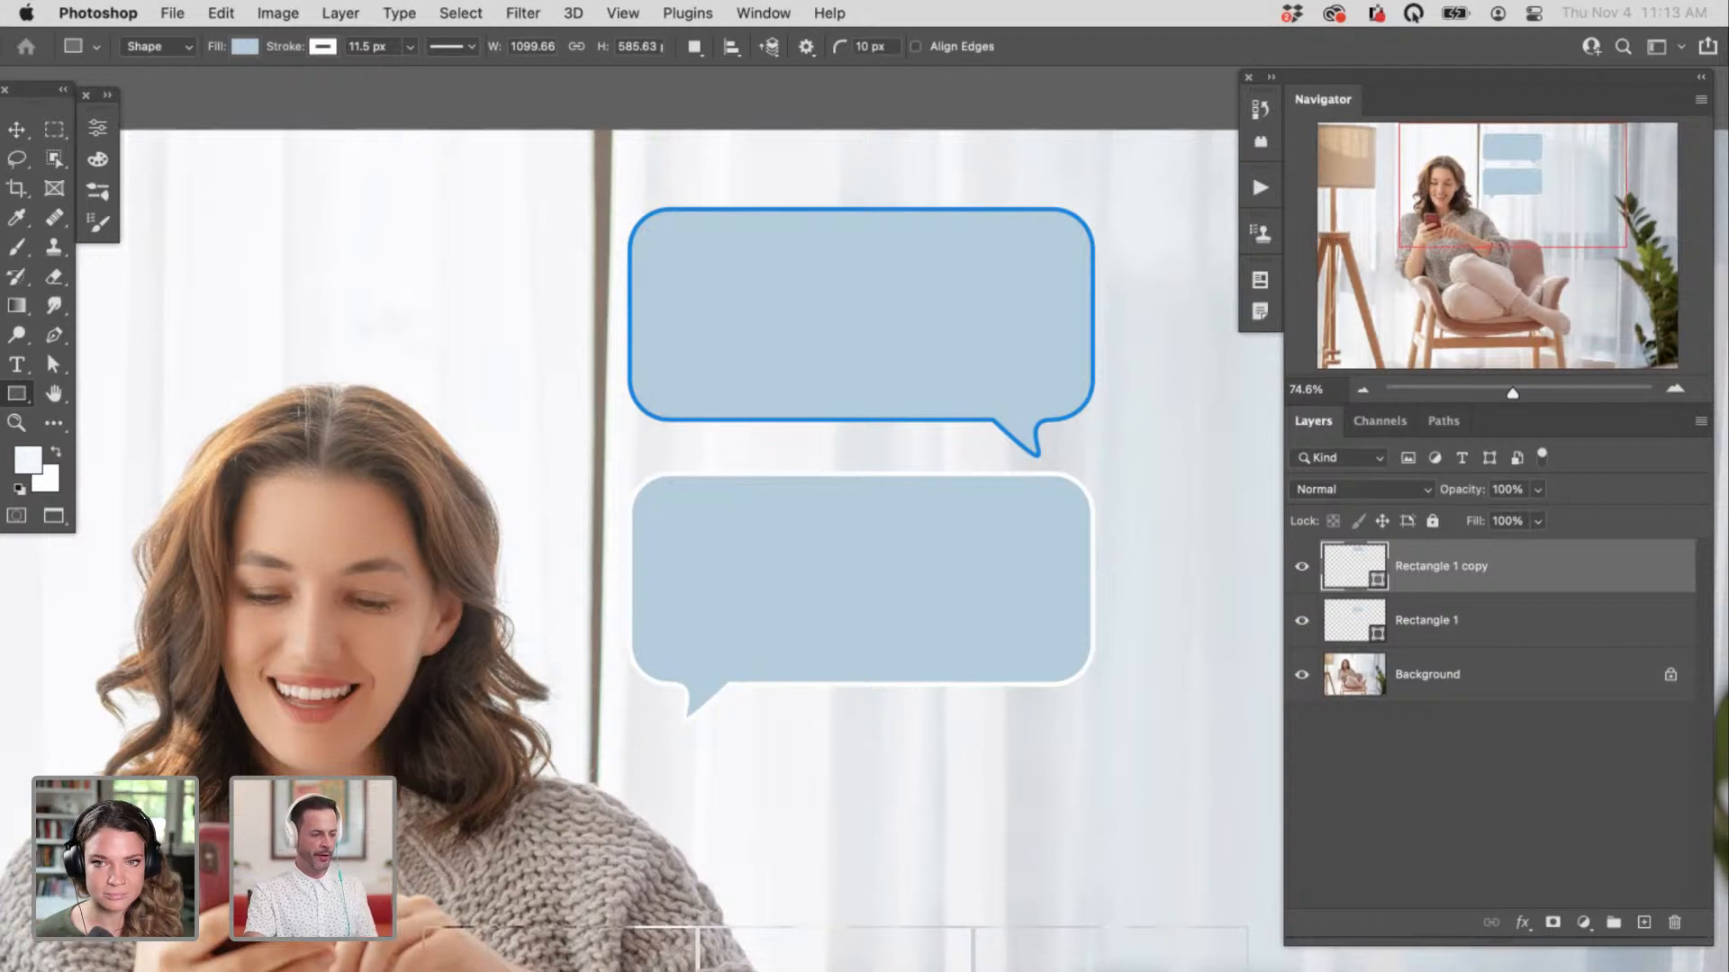
key("super+Return")
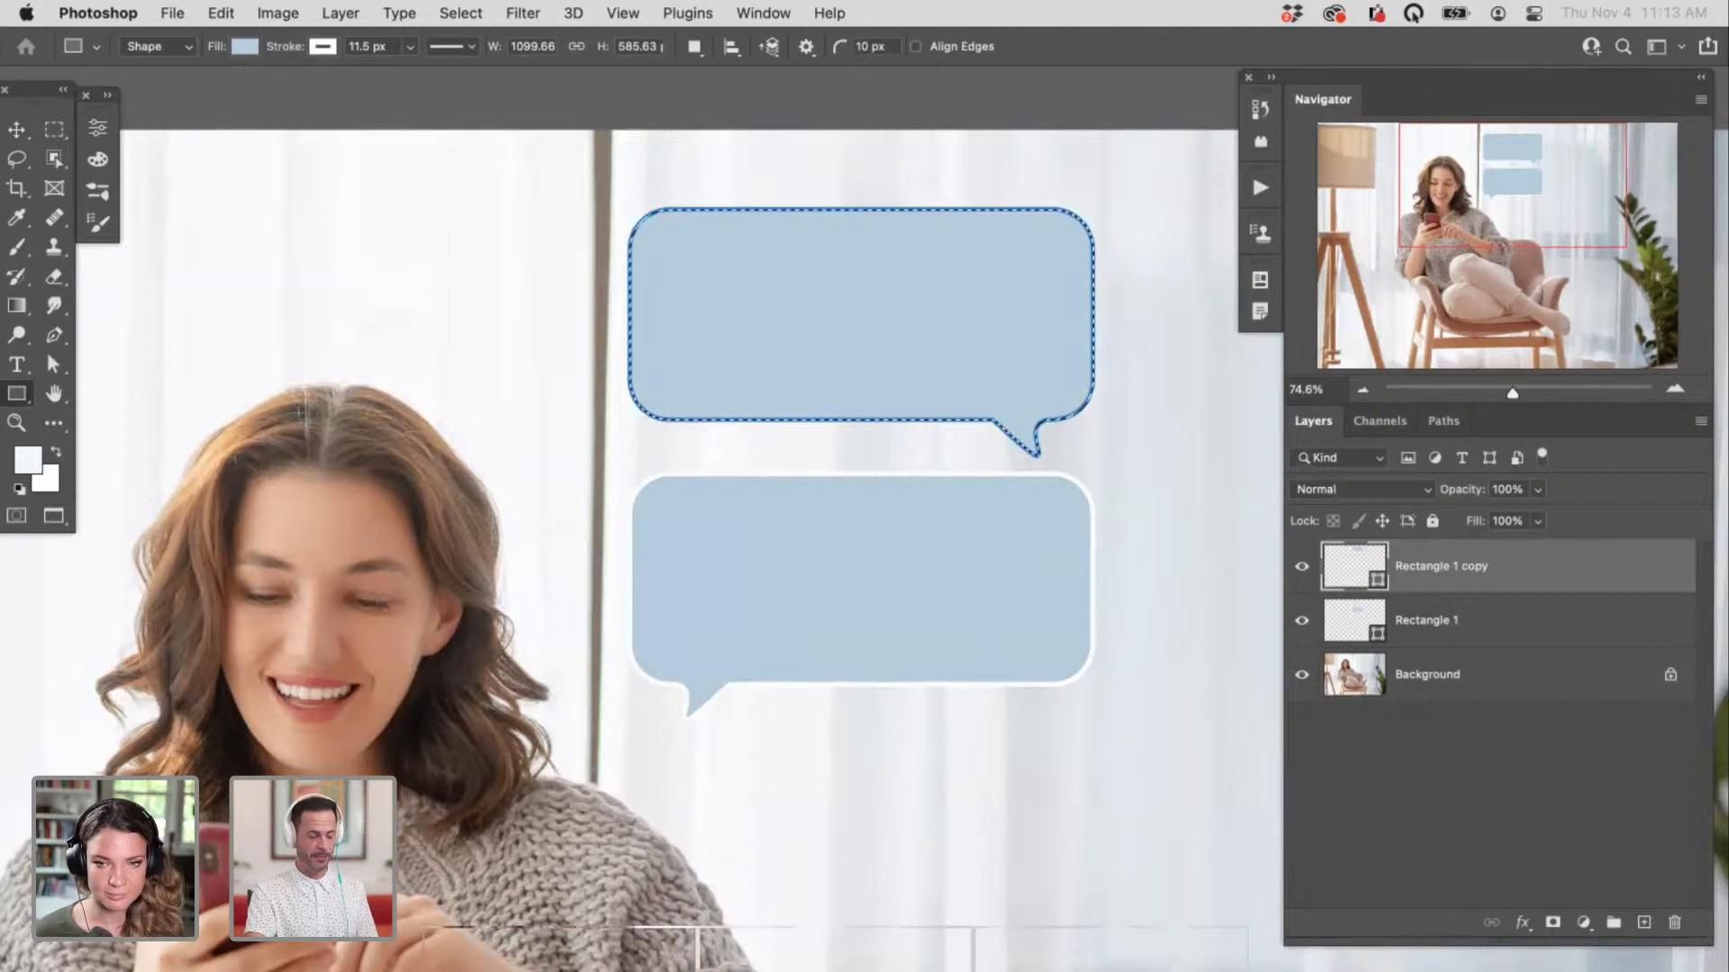
left_click(1583, 922)
left_click(1598, 953)
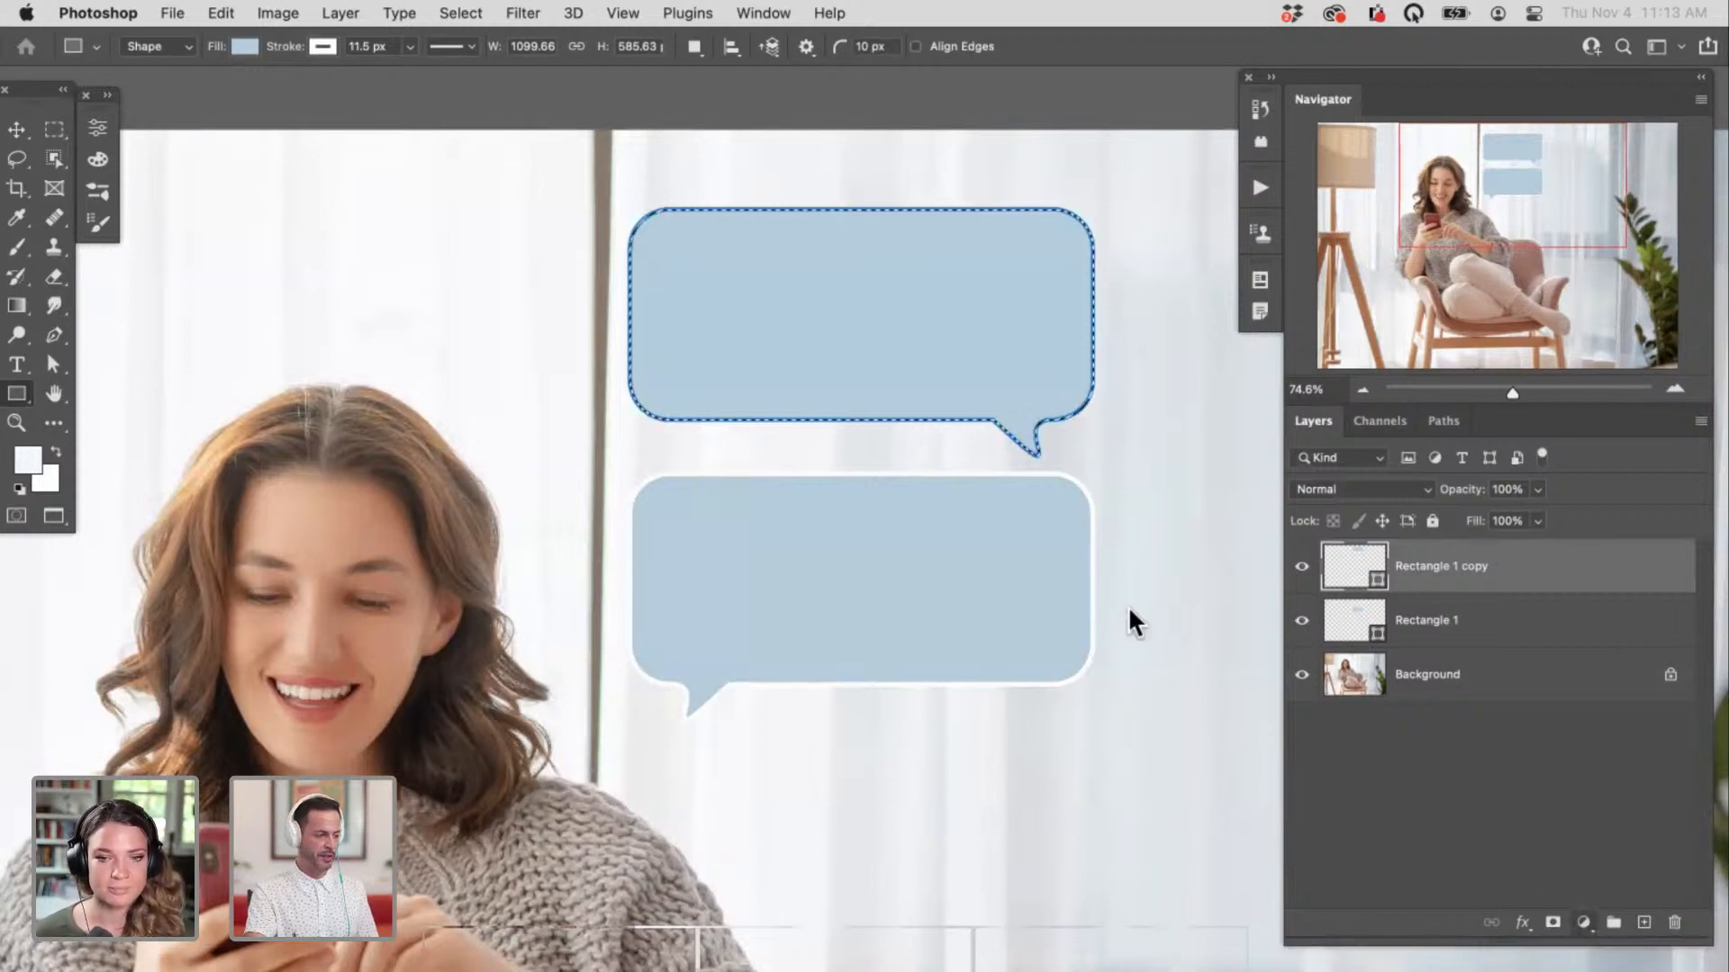
left_click(340, 510)
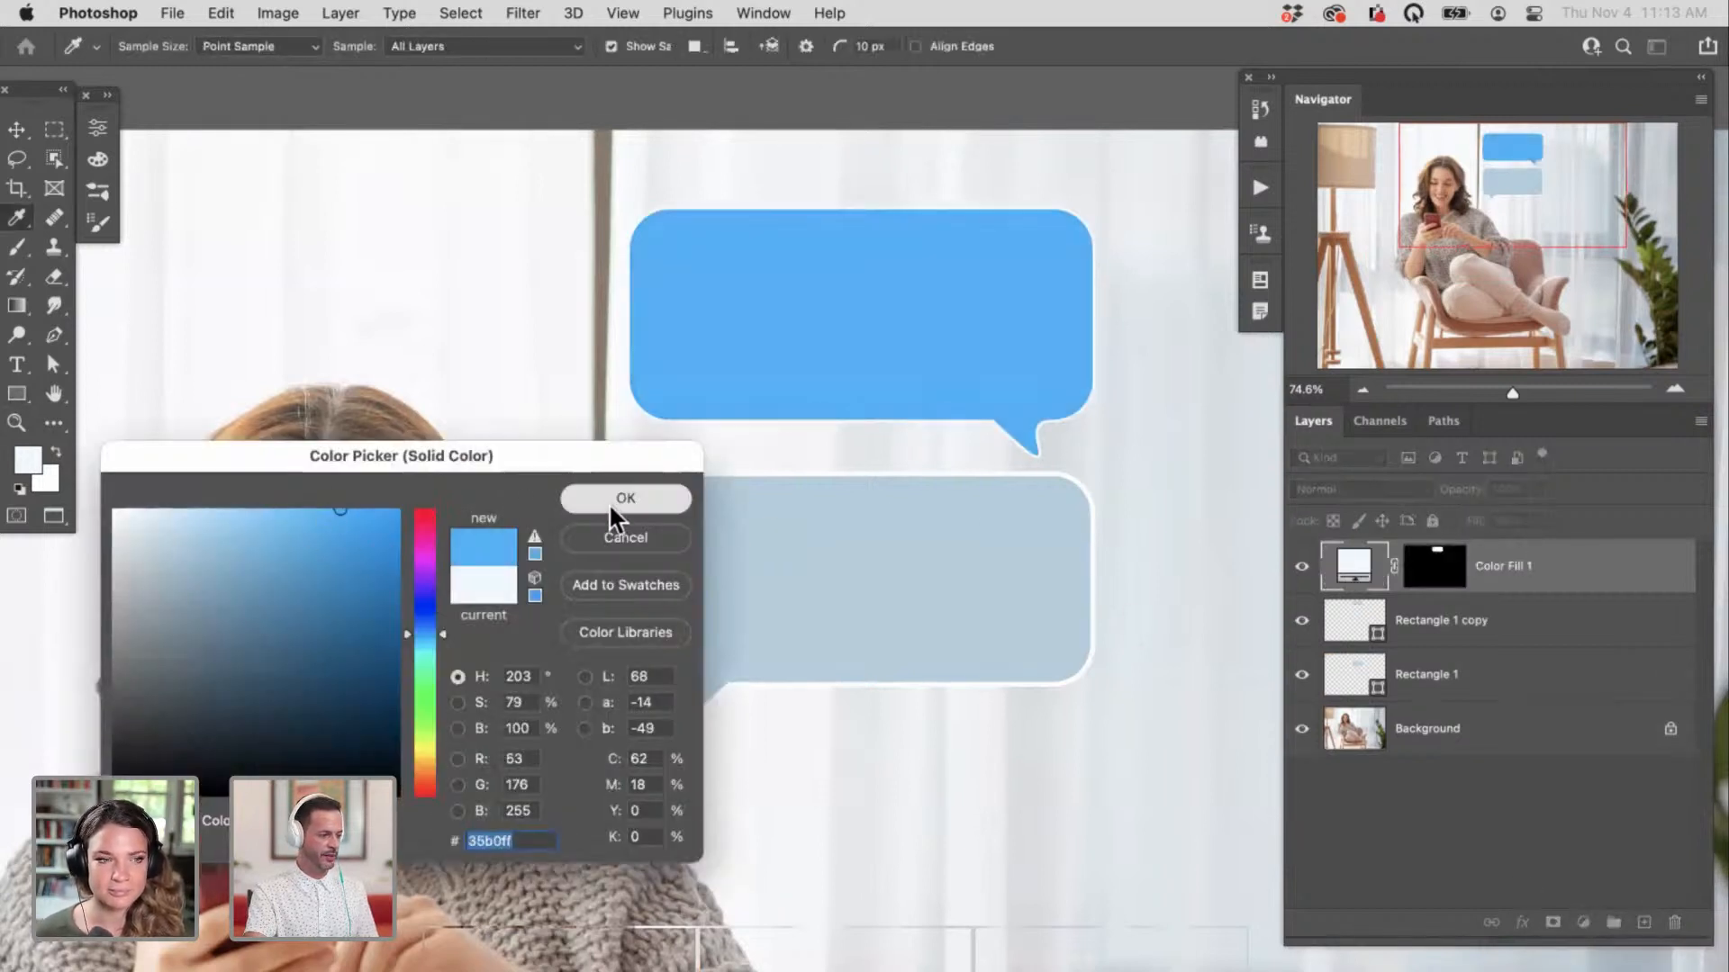
left_click(609, 501)
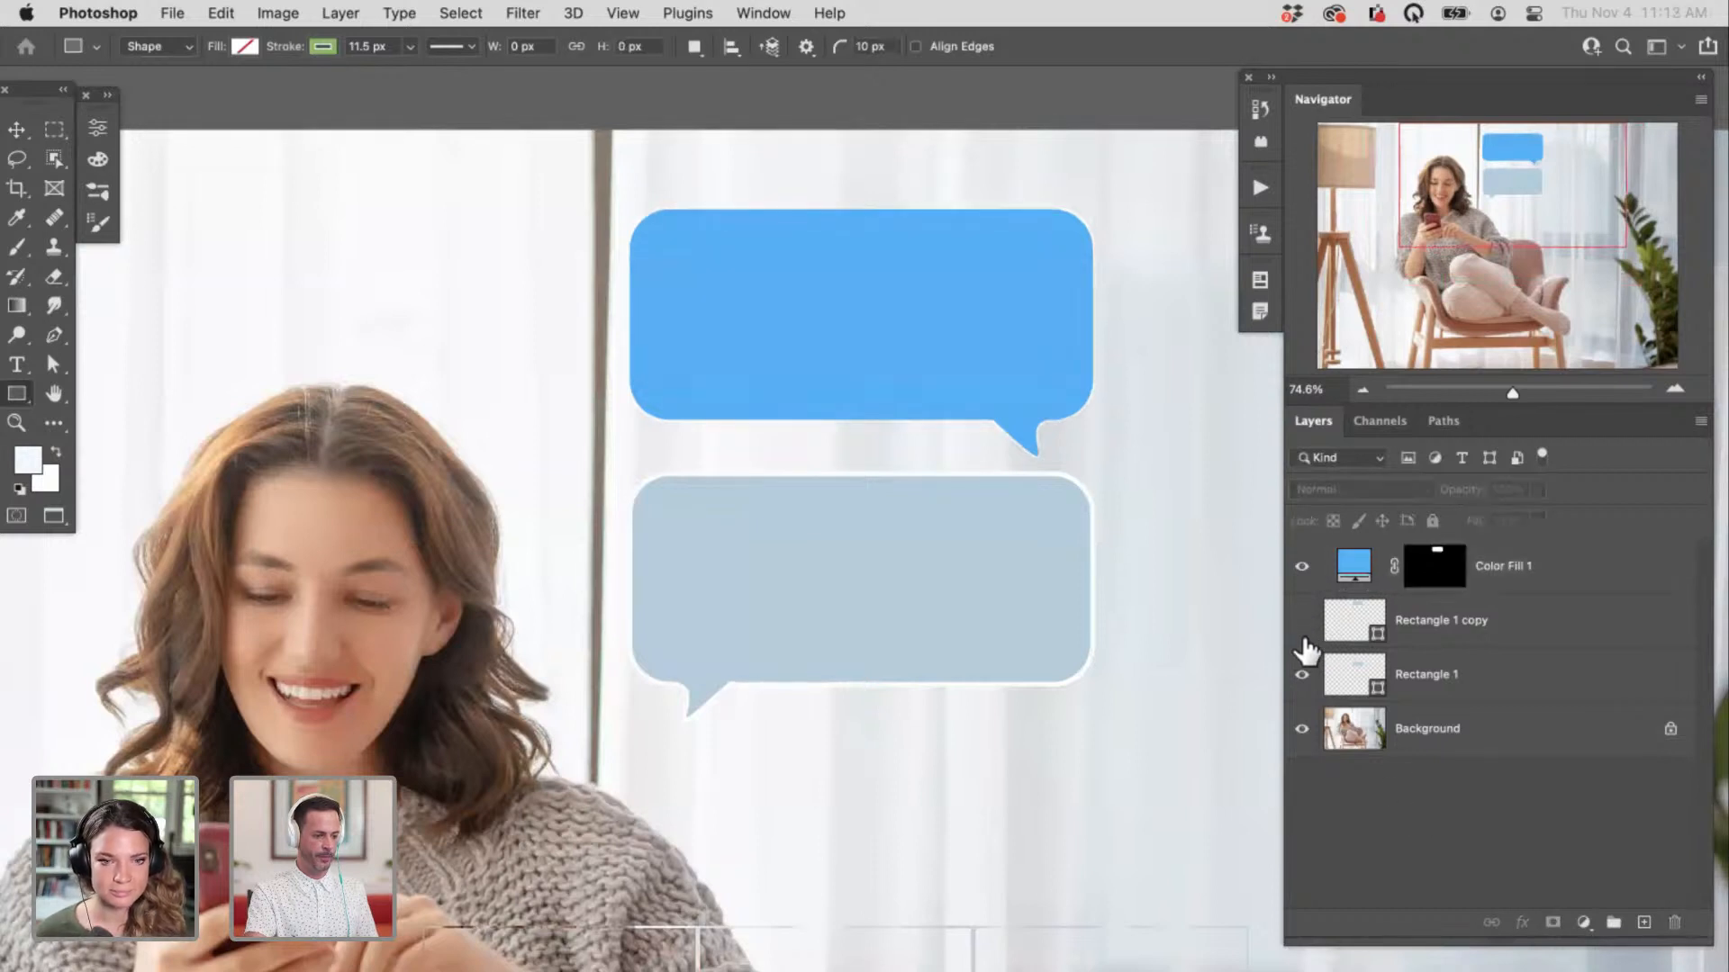
Step: Hide the lower bubble's layer and set the blue fill layer's blend mode to Multiply
left_click(1302, 675)
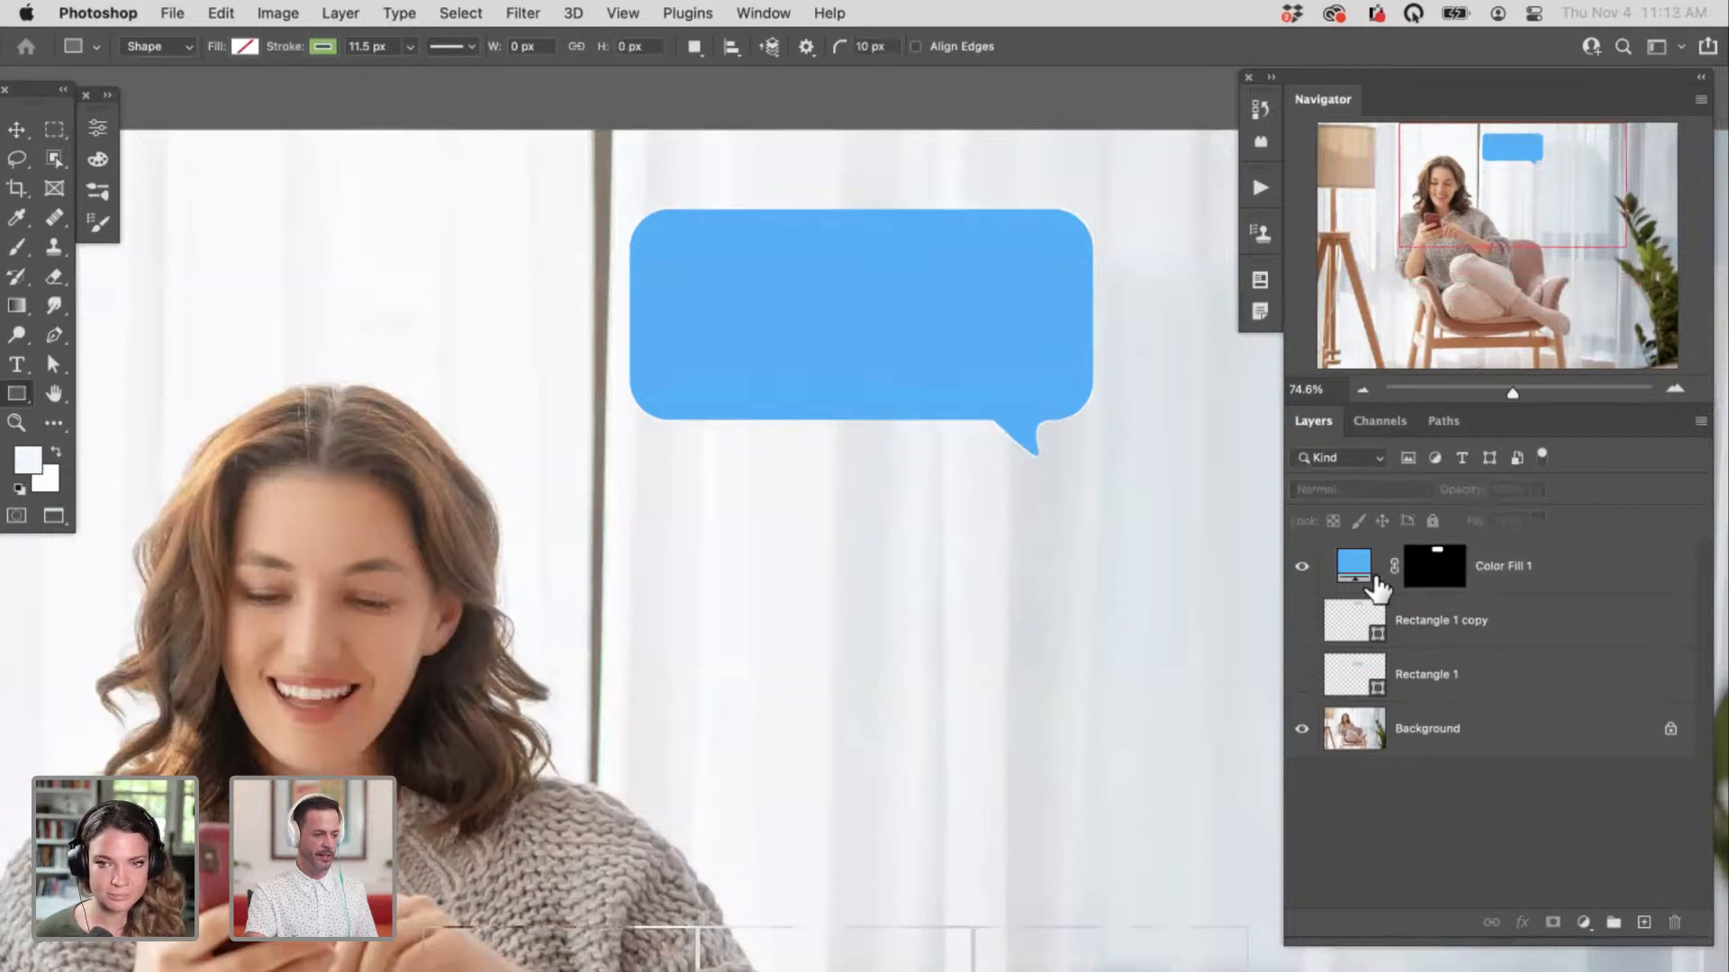
left_click(1546, 574)
left_click(1357, 486)
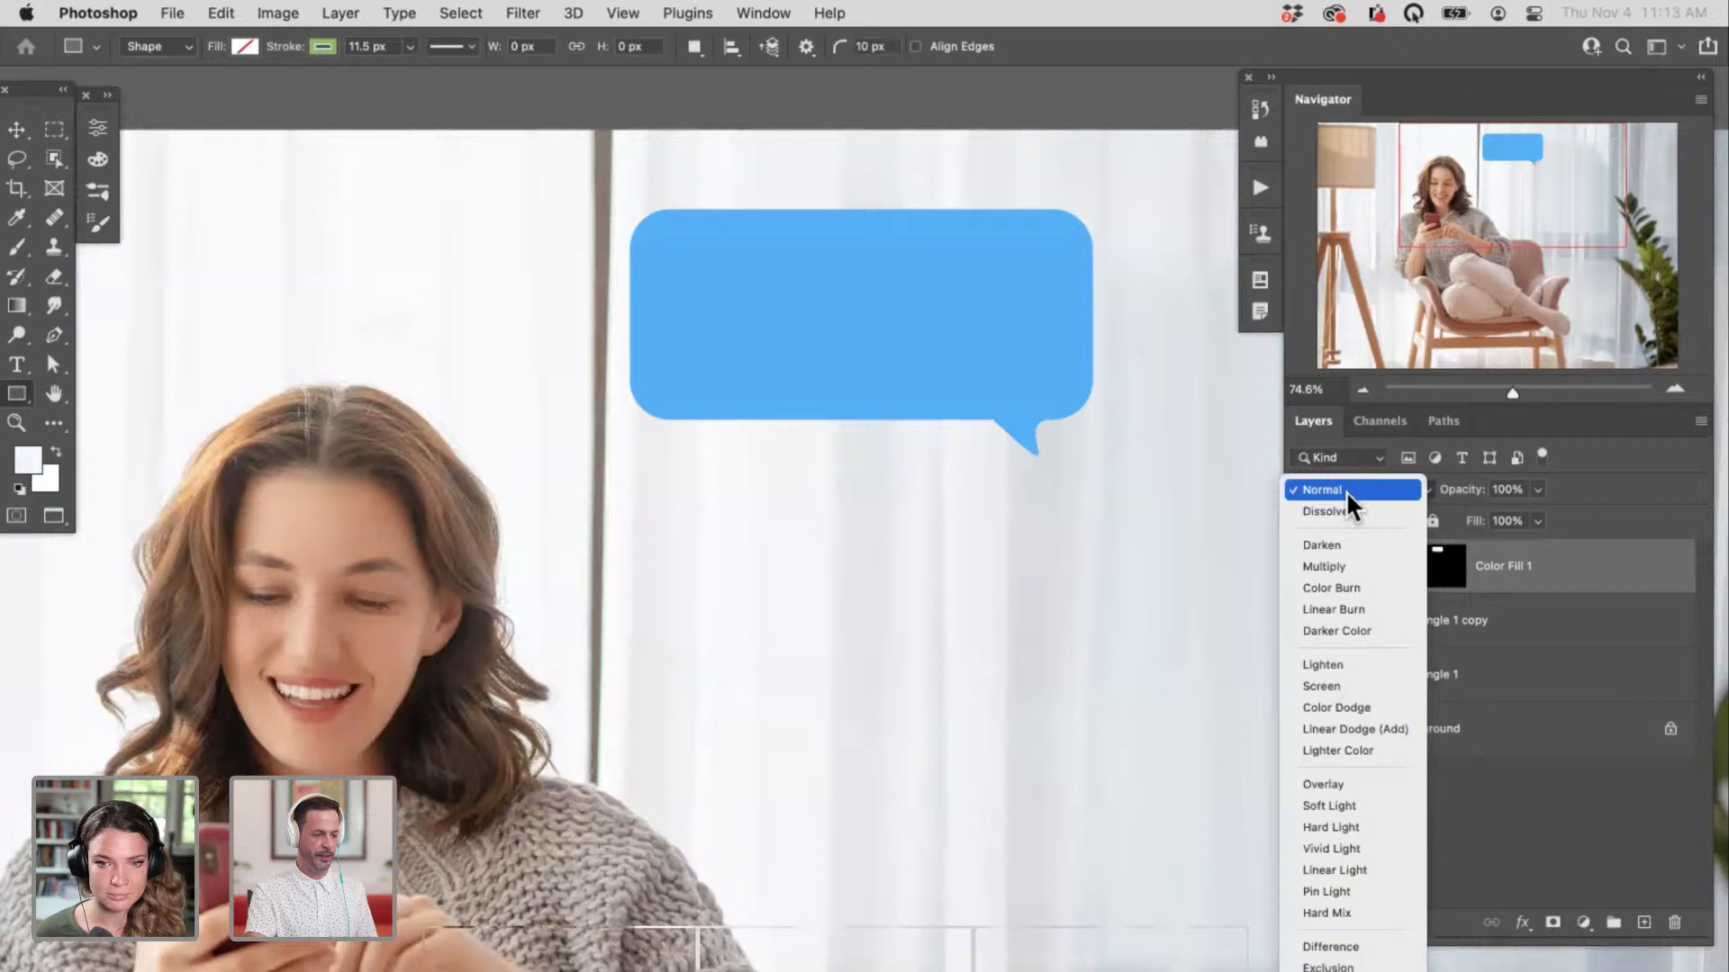
left_click(1342, 566)
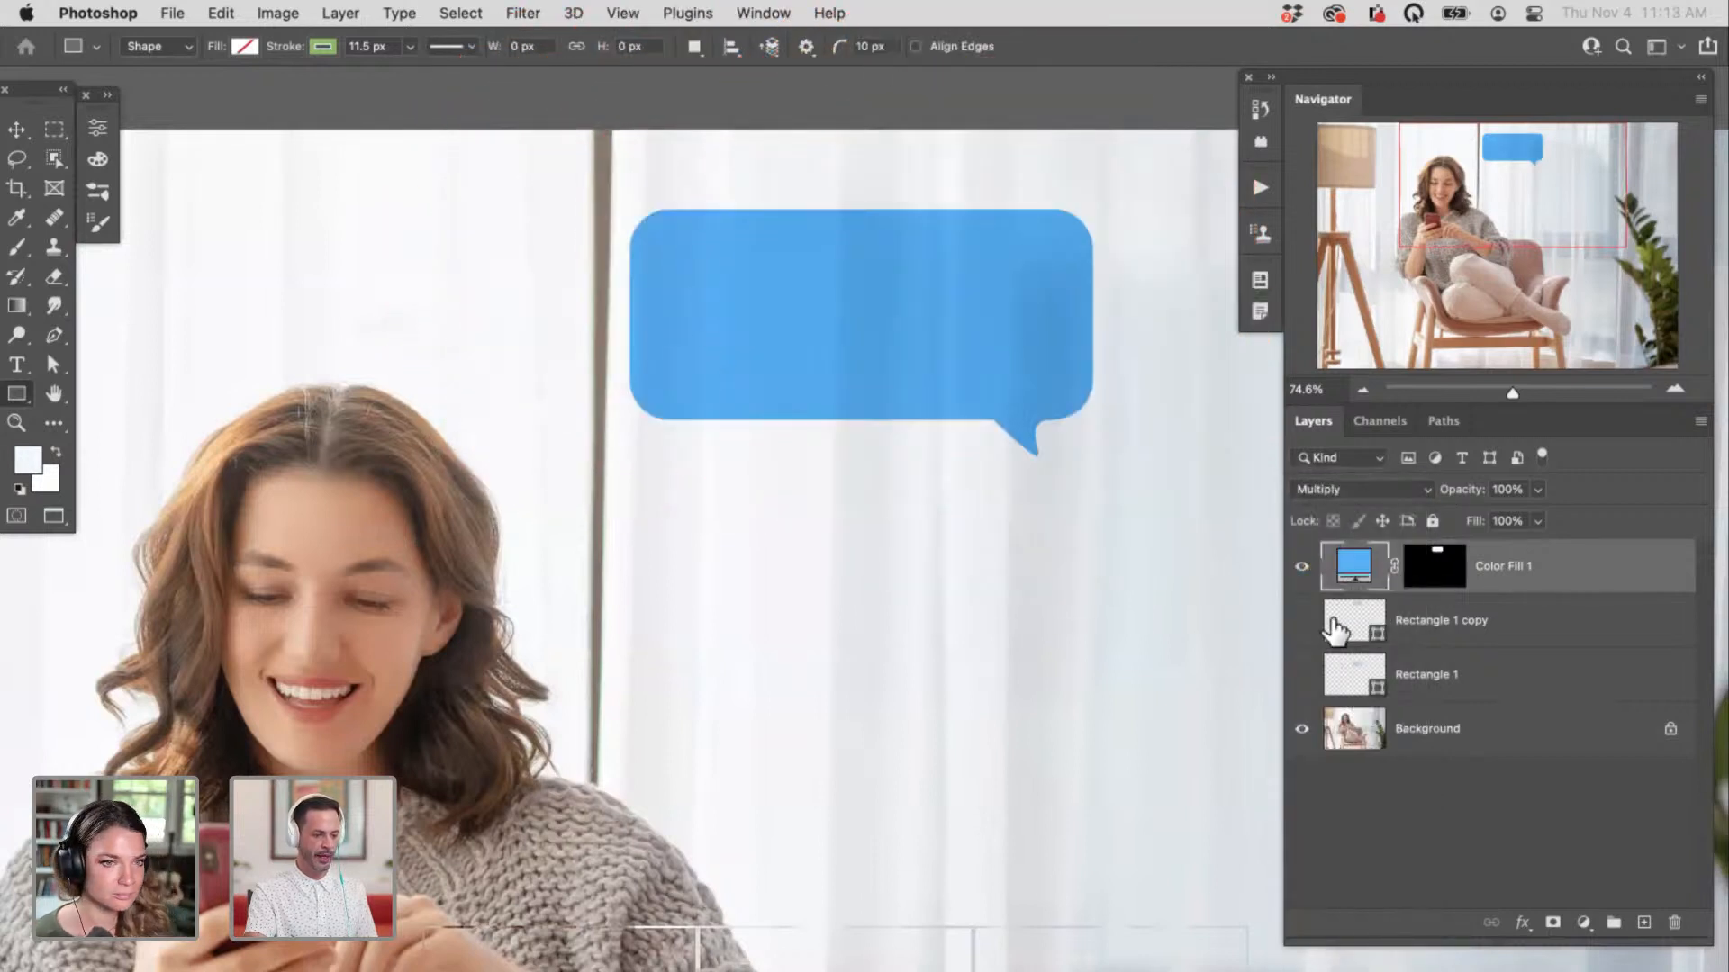
Step: Move the upper bubble's shape layer above the blue fill layer and set its fill to none, keeping the white stroke
left_click_drag(1422, 626, 1575, 558)
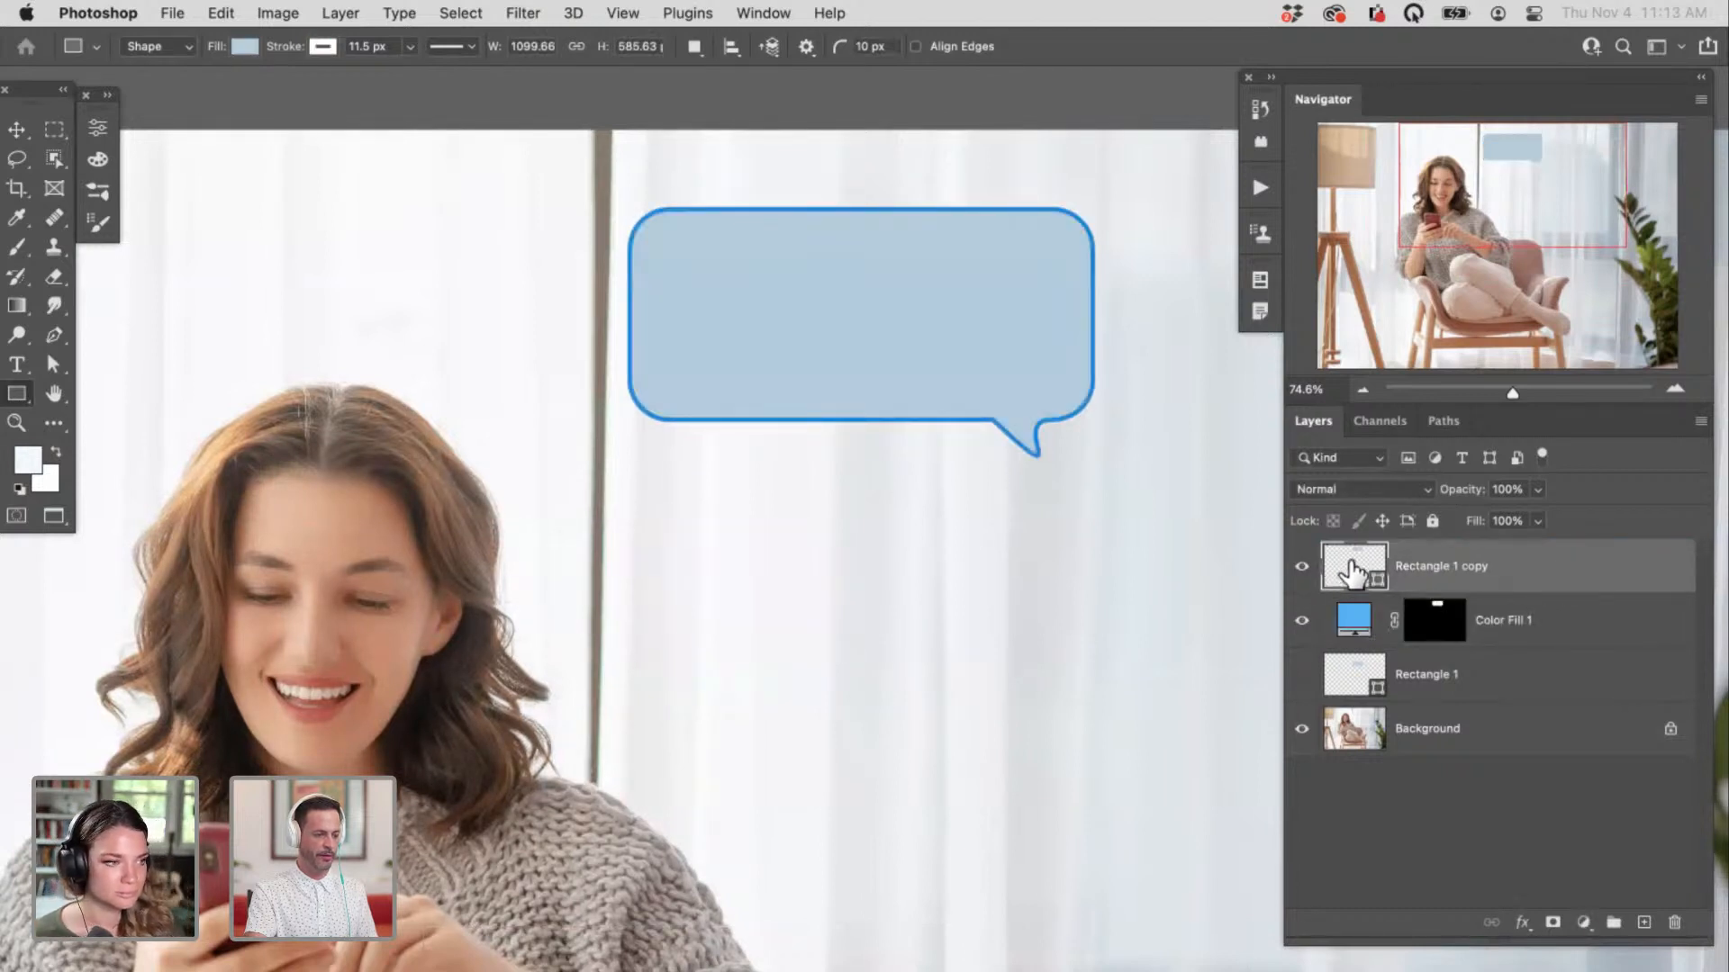
left_click(243, 47)
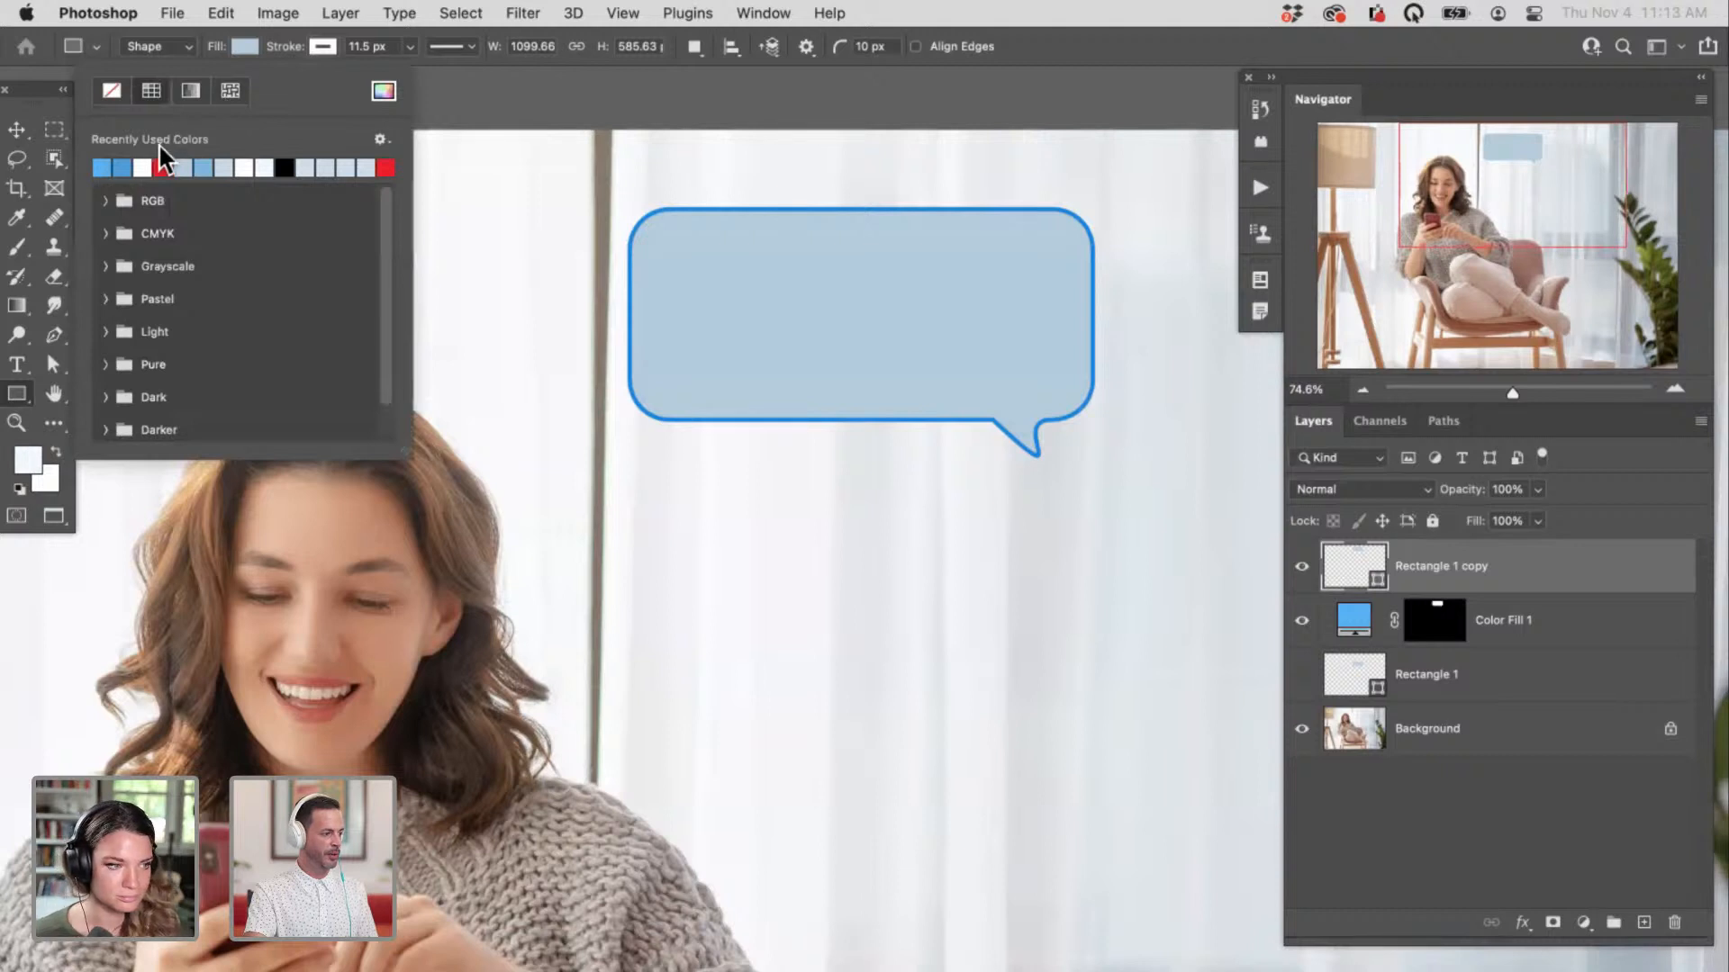
left_click(113, 99)
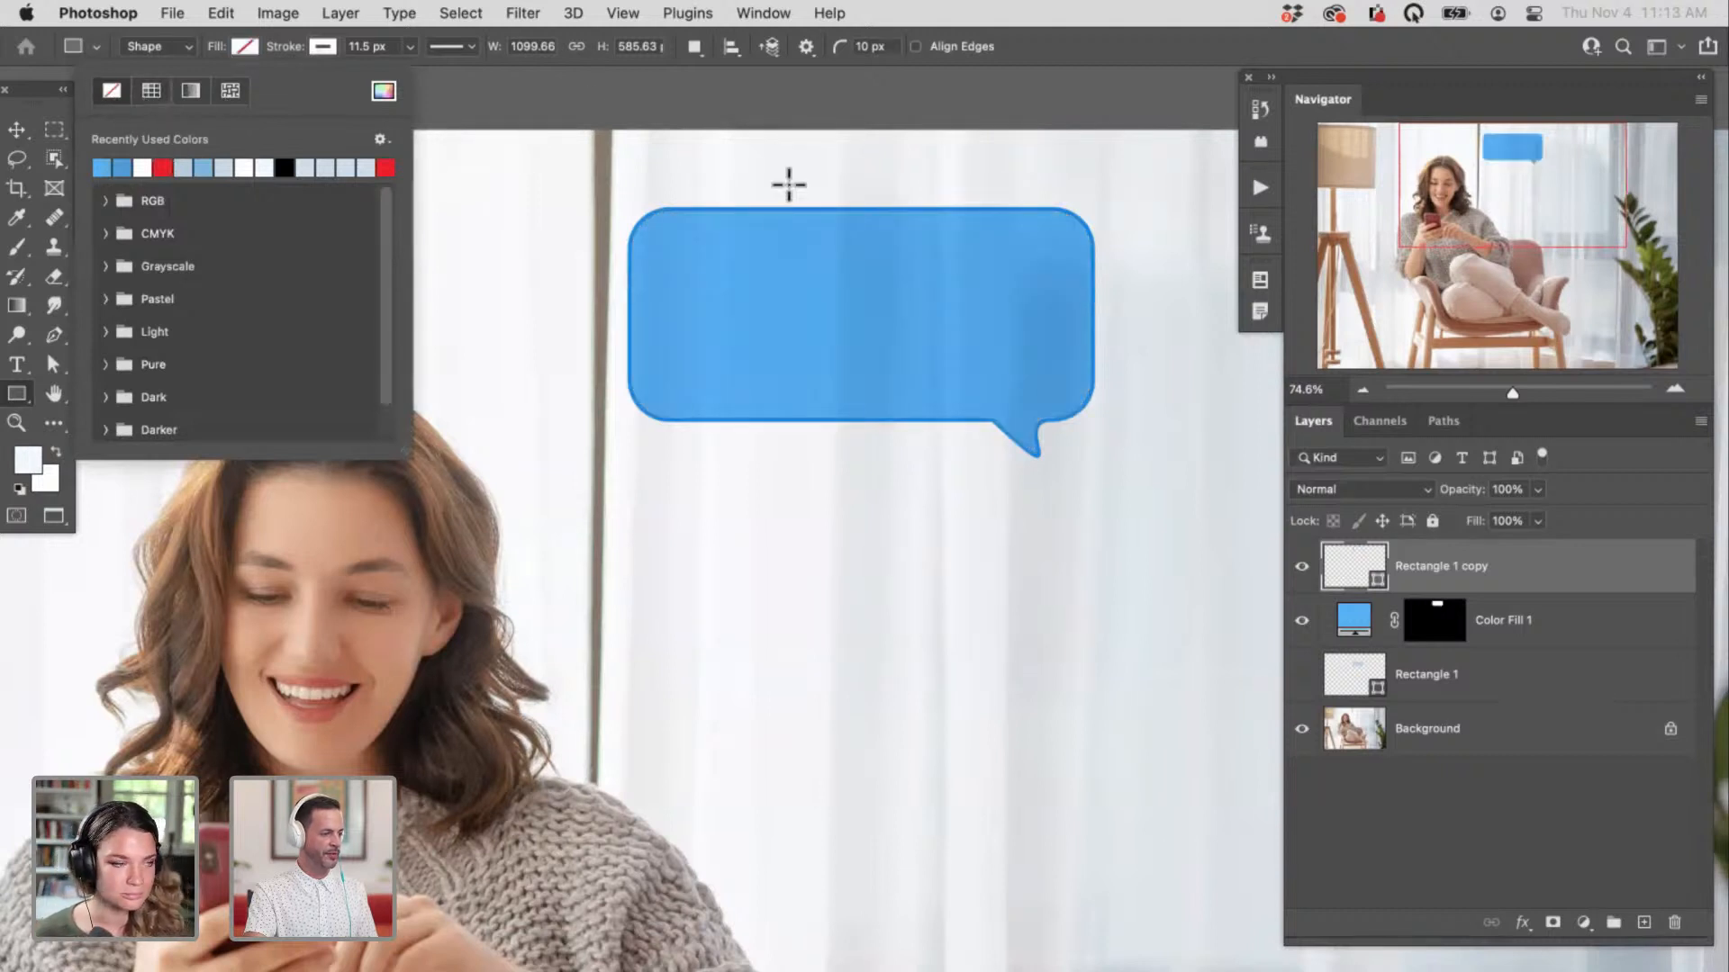
Step: Group the upper bubble's outline shape layer with its blue colour fill layer
left_click(1450, 803)
left_click(1450, 802)
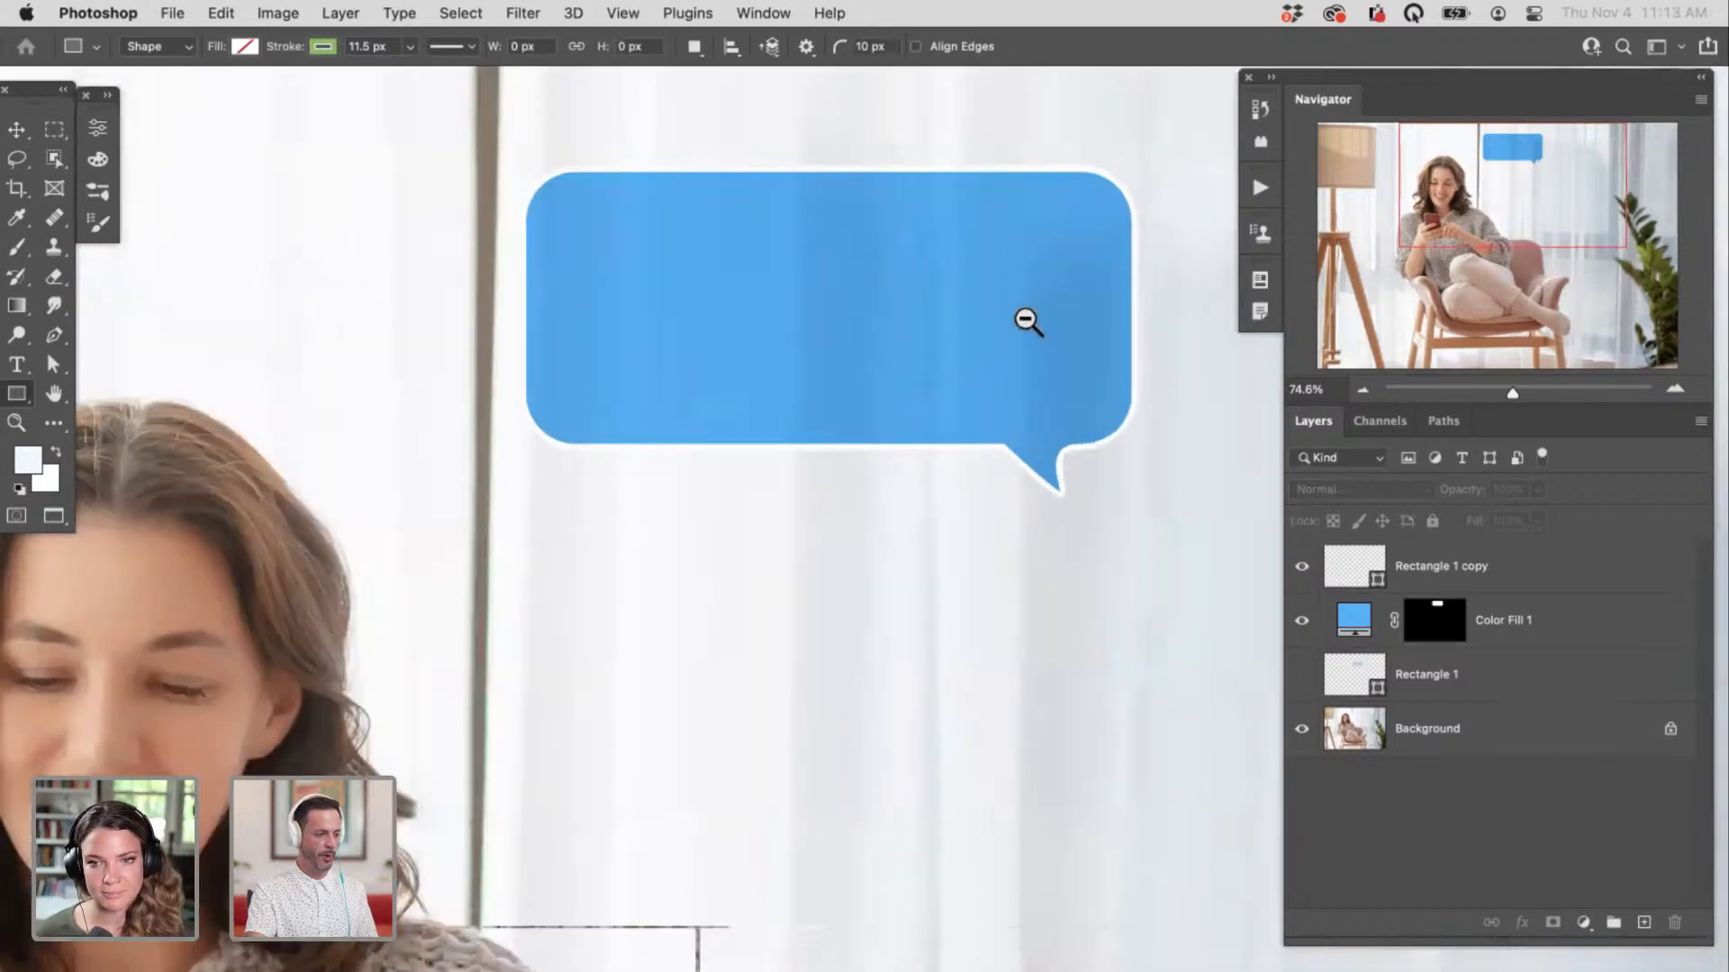
left_click_drag(1026, 321, 1000, 467)
left_click(1303, 566)
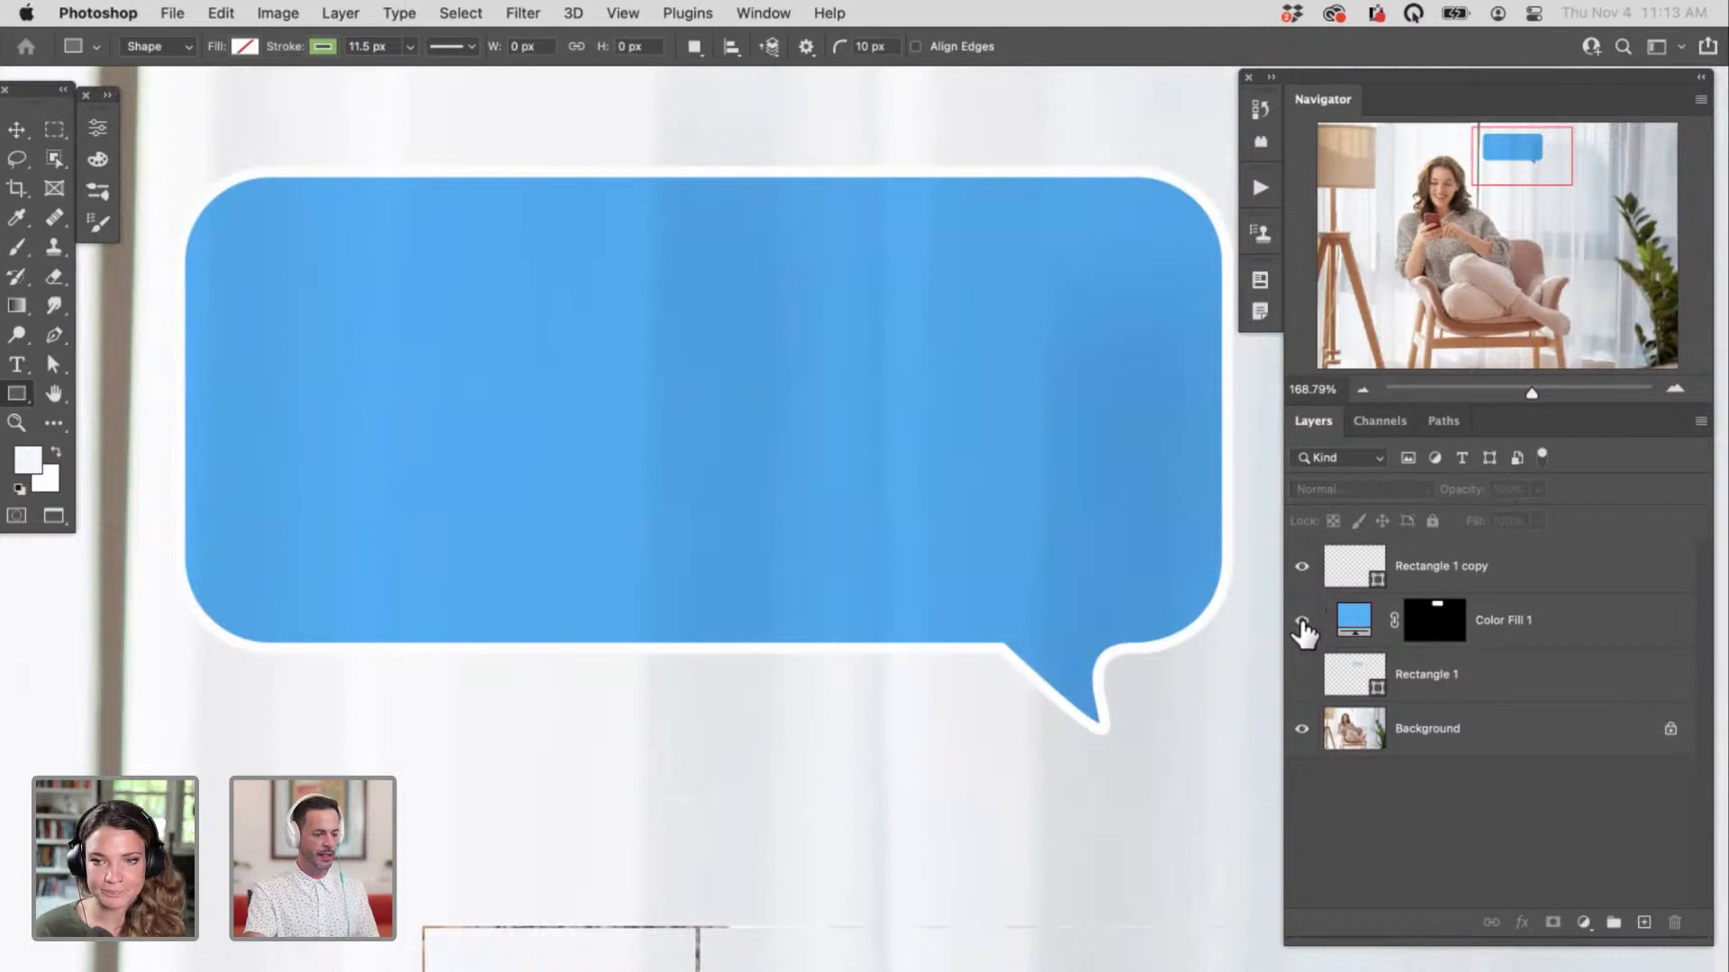
left_click(1522, 589)
left_click(1542, 612, "shift")
key("super+g")
Step: Delete the hidden Rectangle 1 layer above the background
left_click(1493, 609)
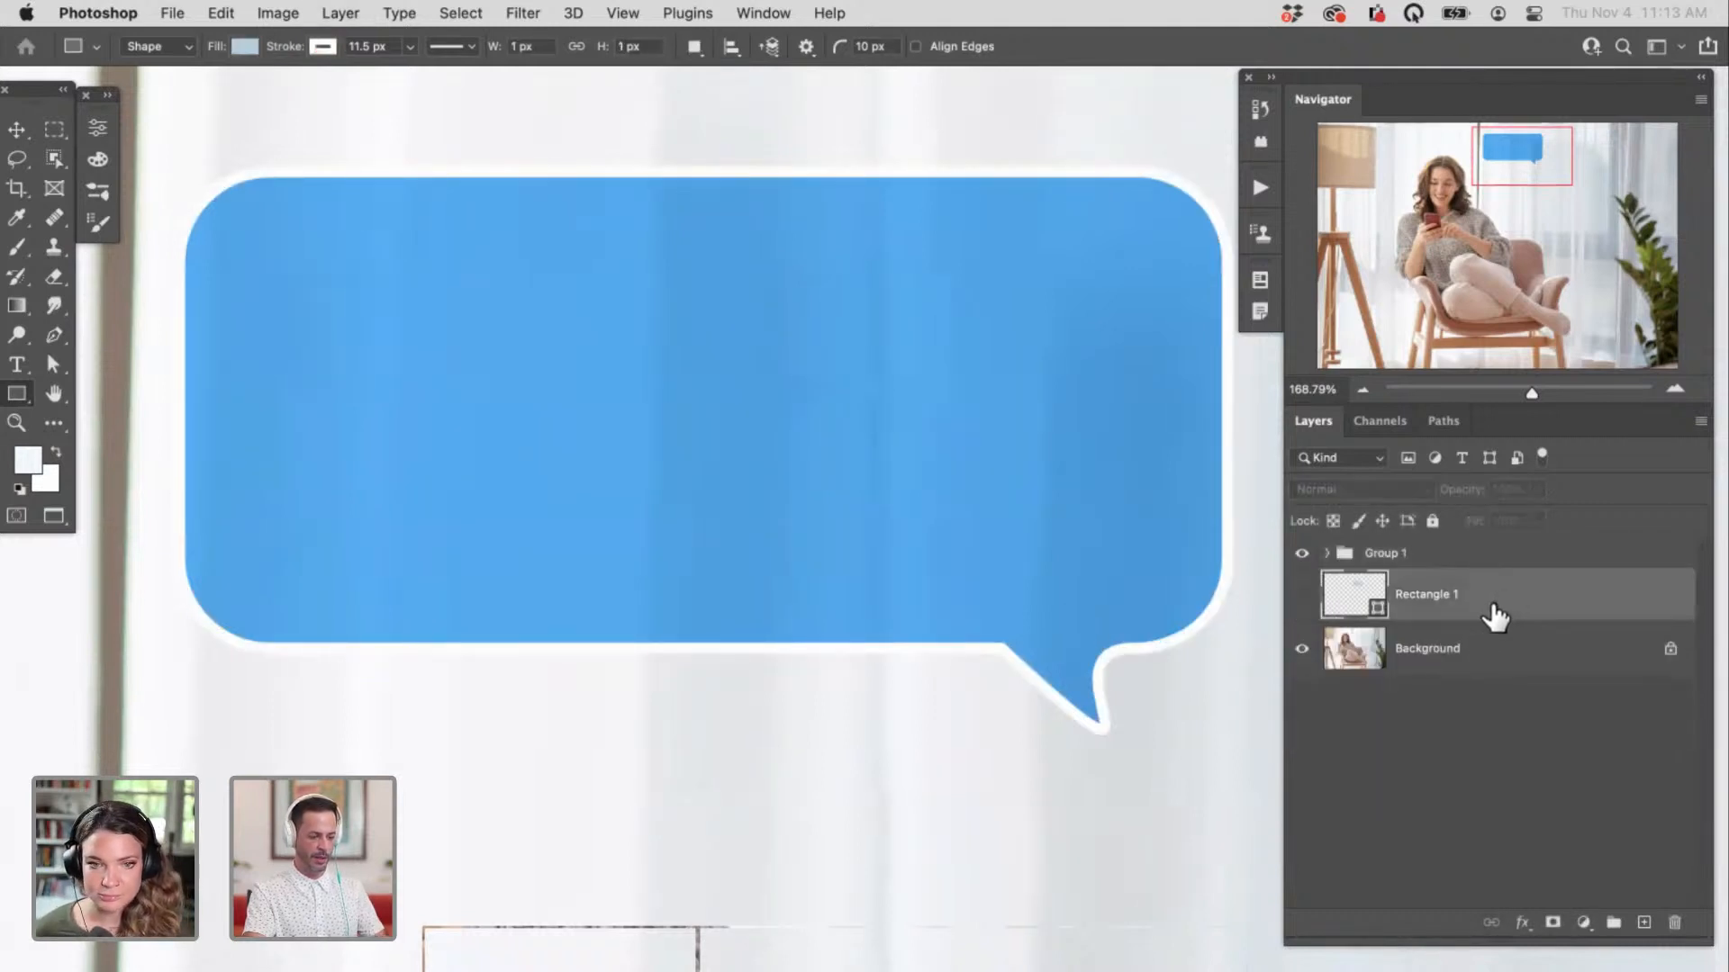
key("Delete")
scroll(1000, 617, "down", 5)
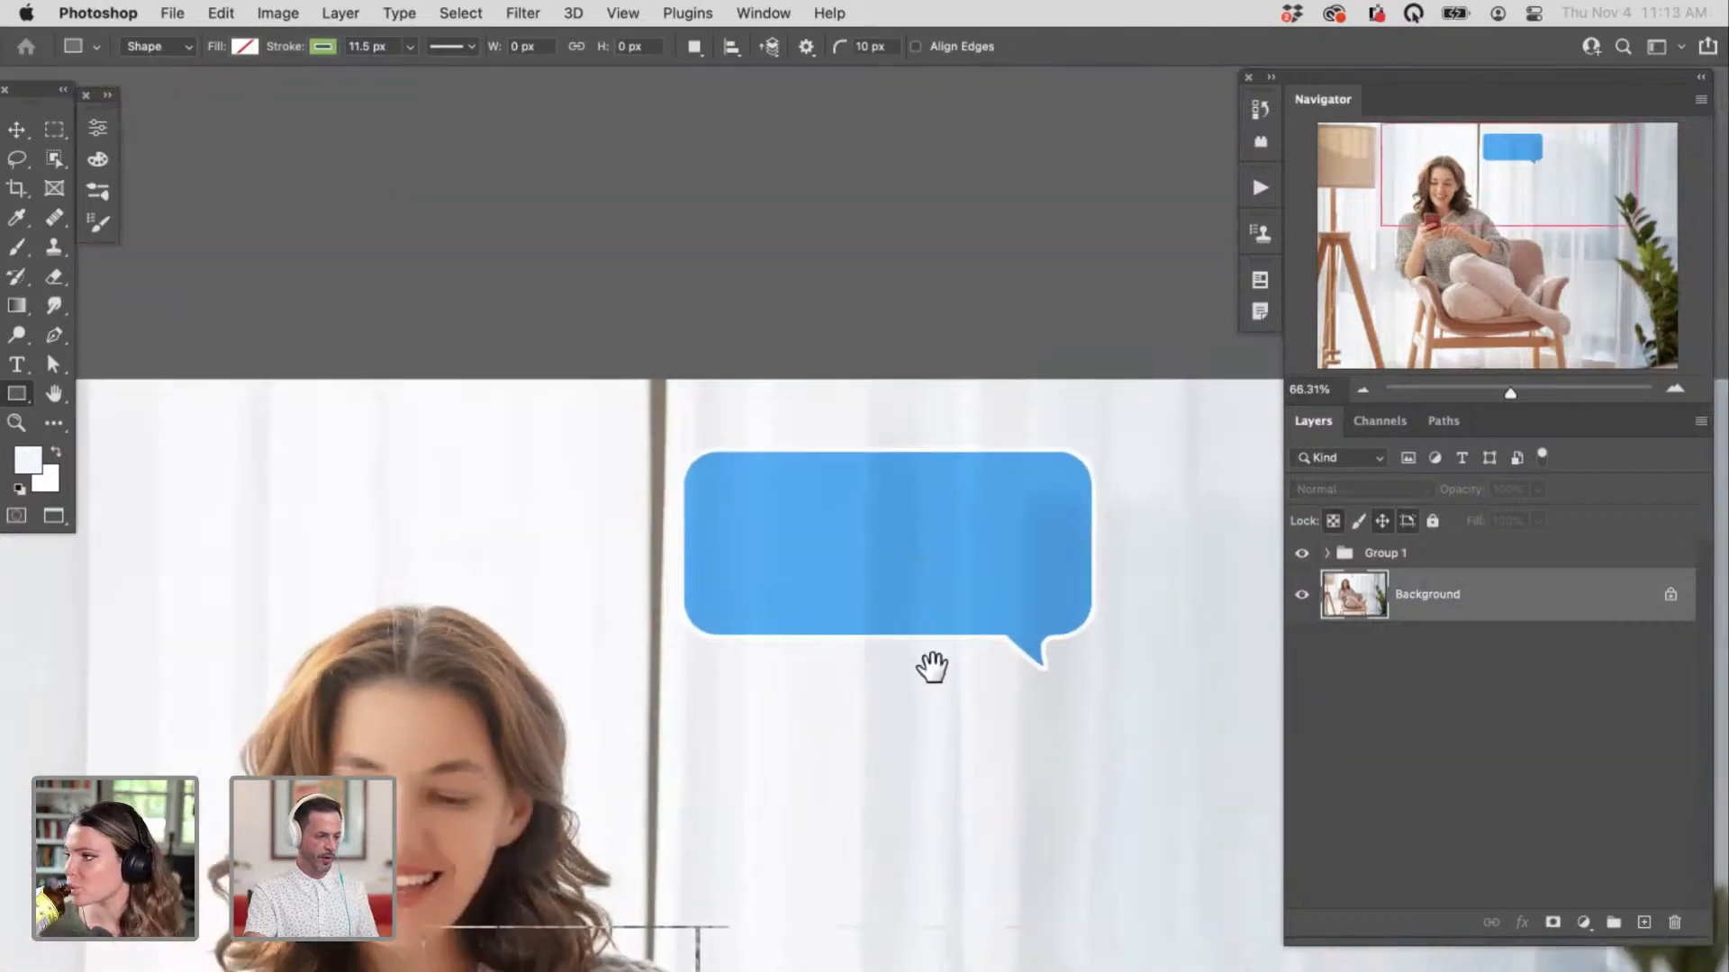
left_click_drag(931, 668, 975, 207)
left_click_drag(1026, 476, 981, 532)
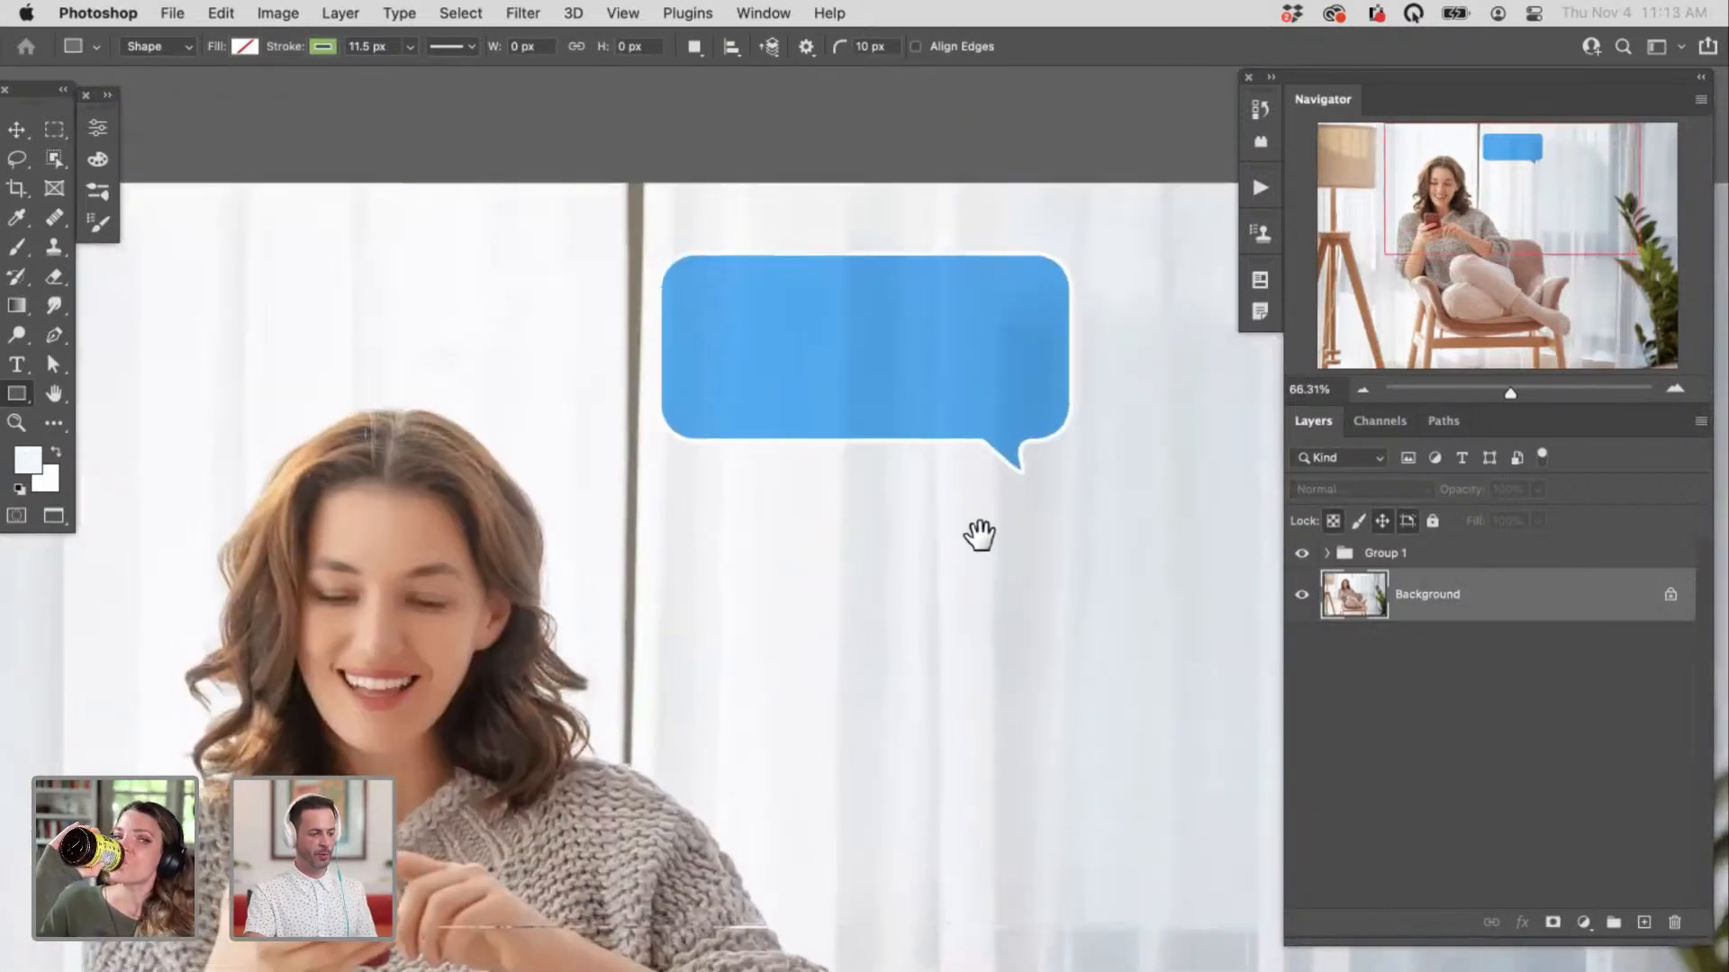
Step: Duplicate the bubble group and move the copy directly below the upper bubble with a small gap
left_click(1439, 558)
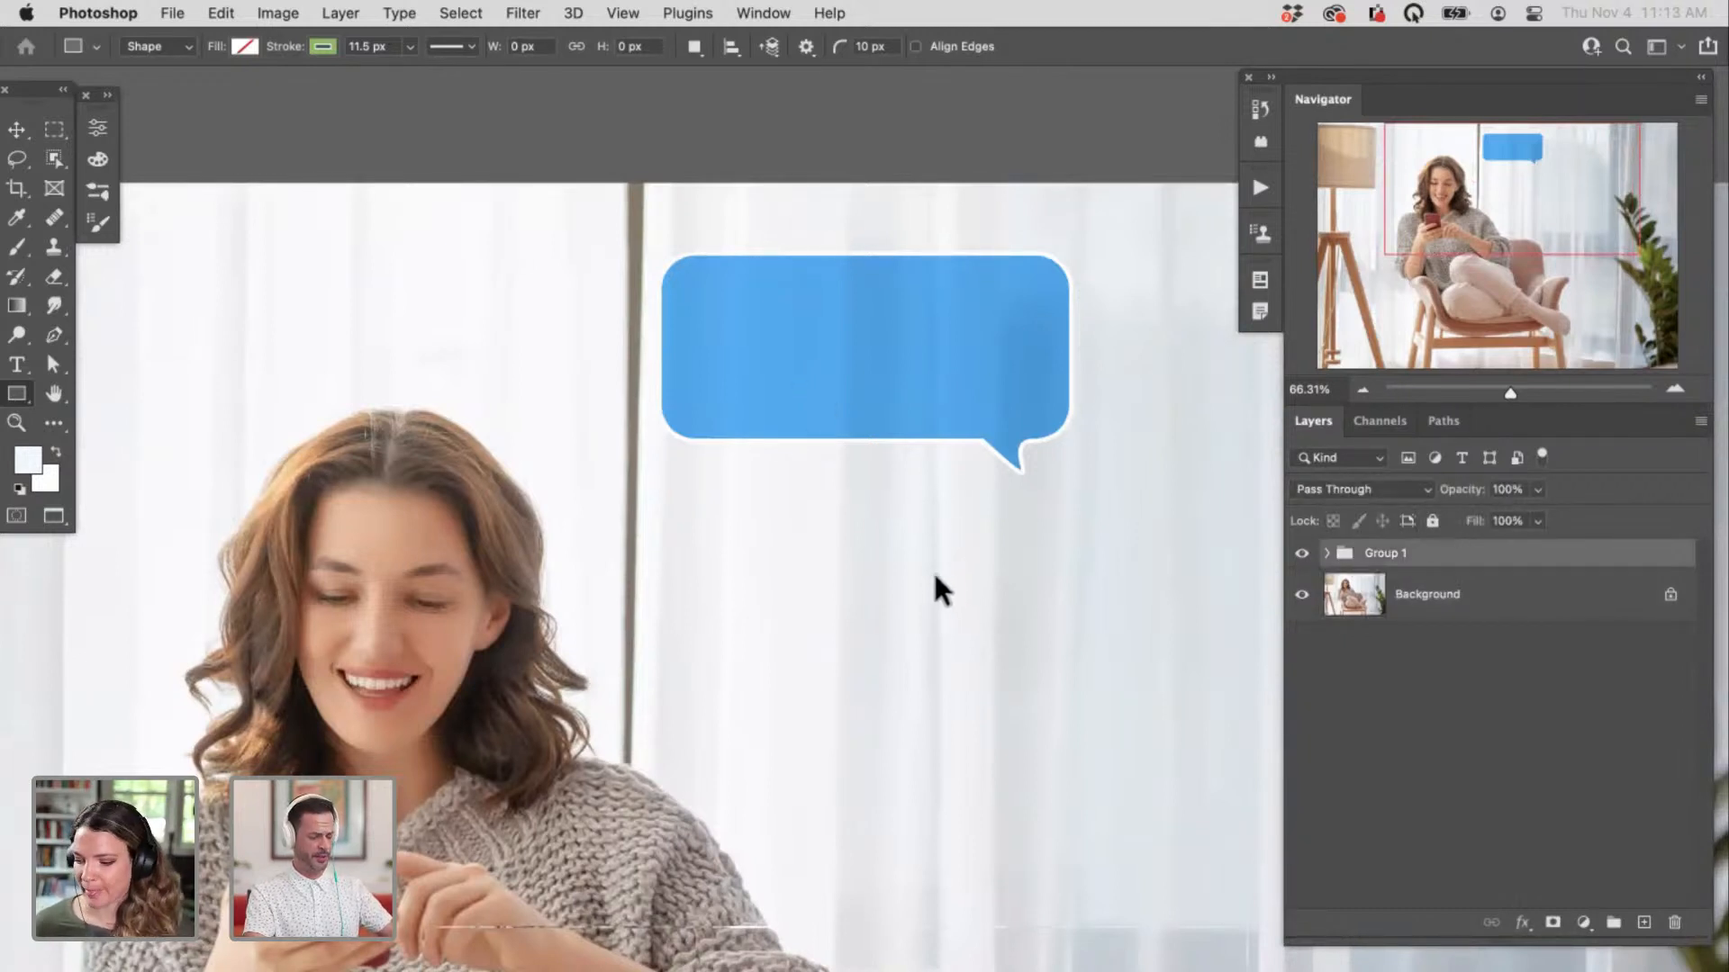
key("super+j")
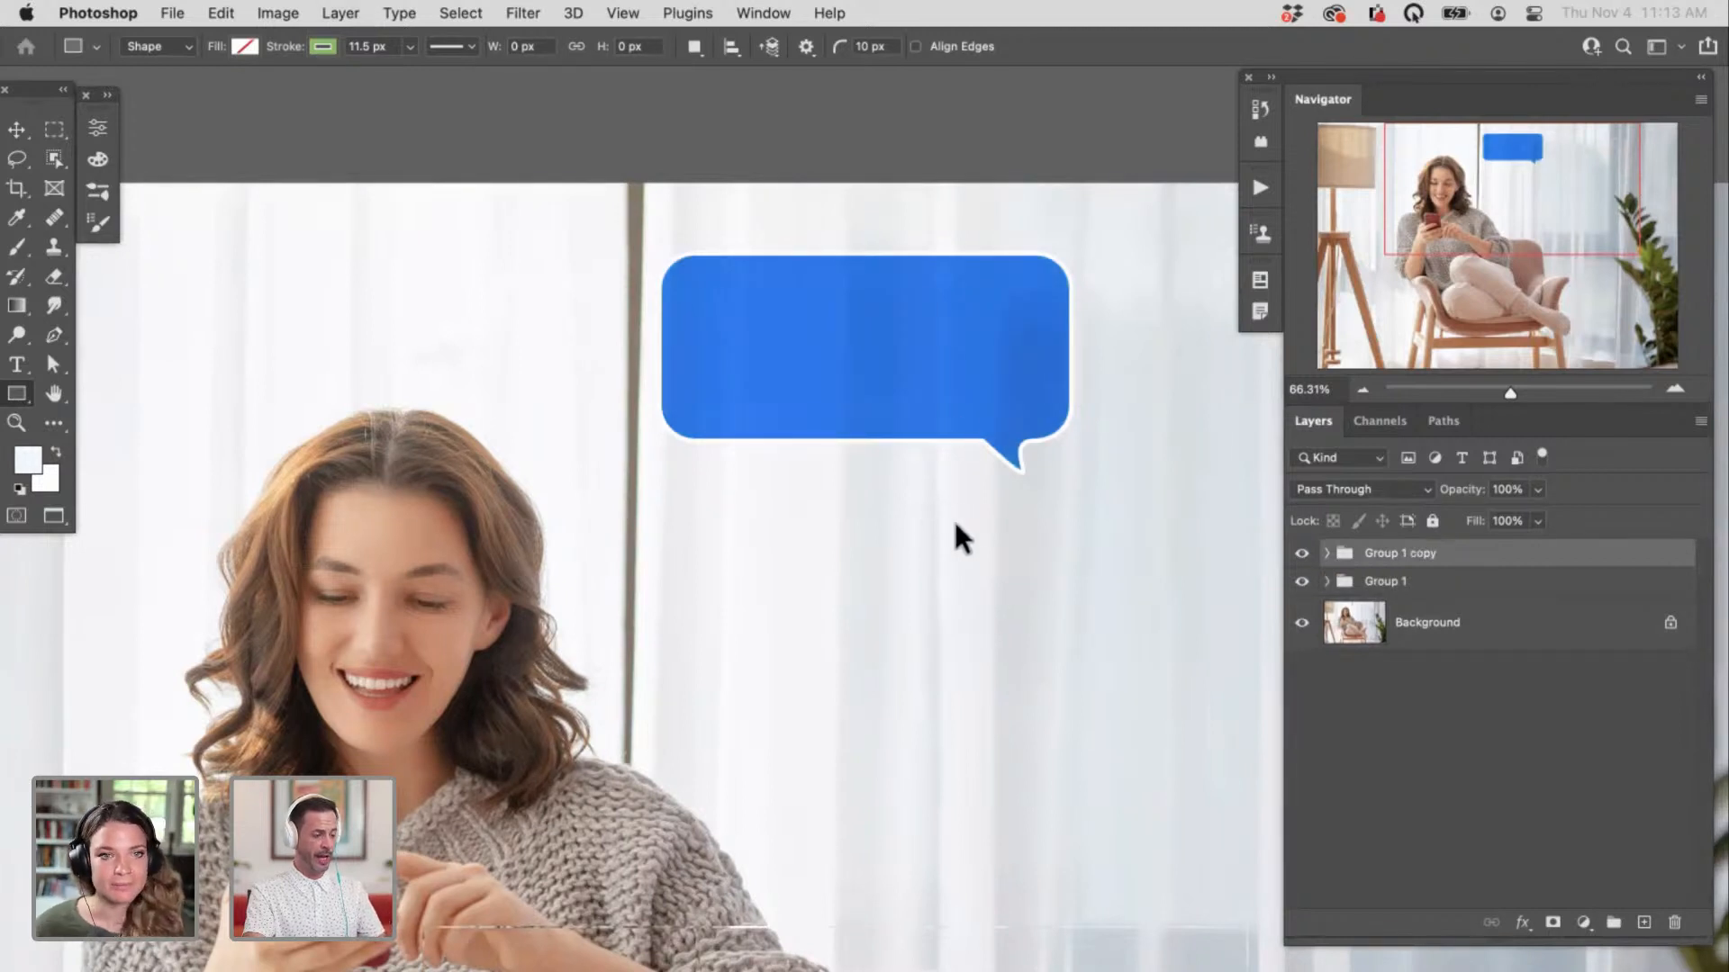
key("v")
left_click_drag(918, 420, 919, 640)
Step: Flip the lower bubble group horizontally so its tail points toward the woman
key("super+t")
right_click(942, 557)
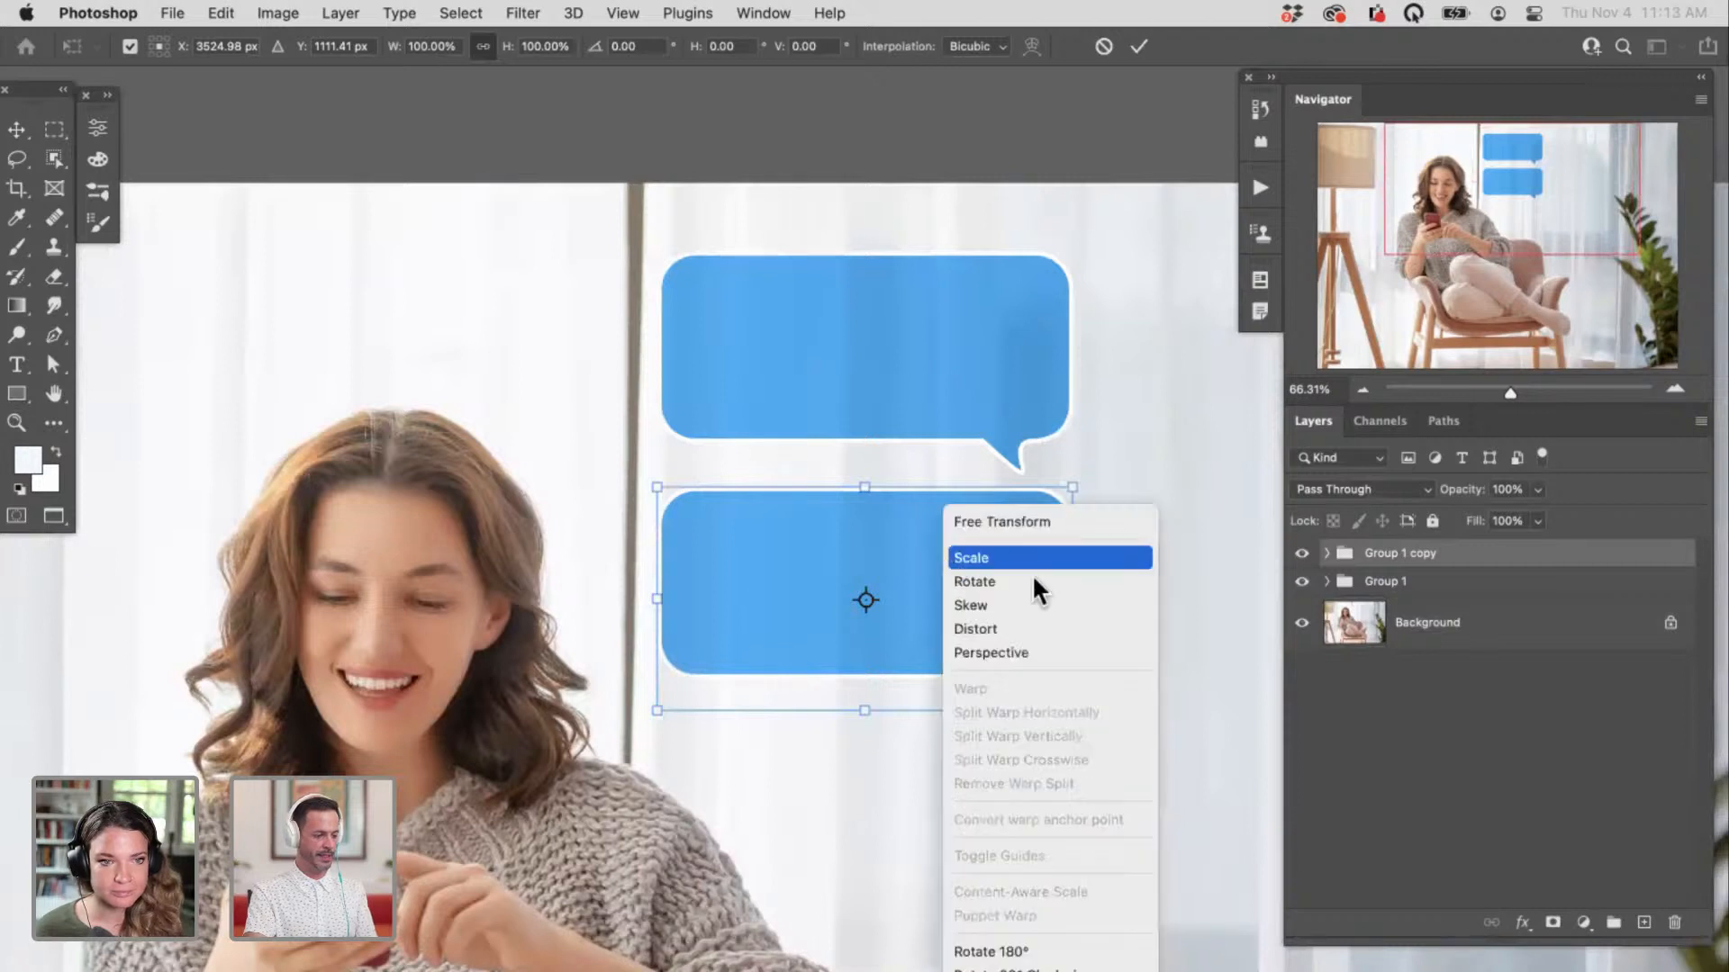
left_click(1001, 971)
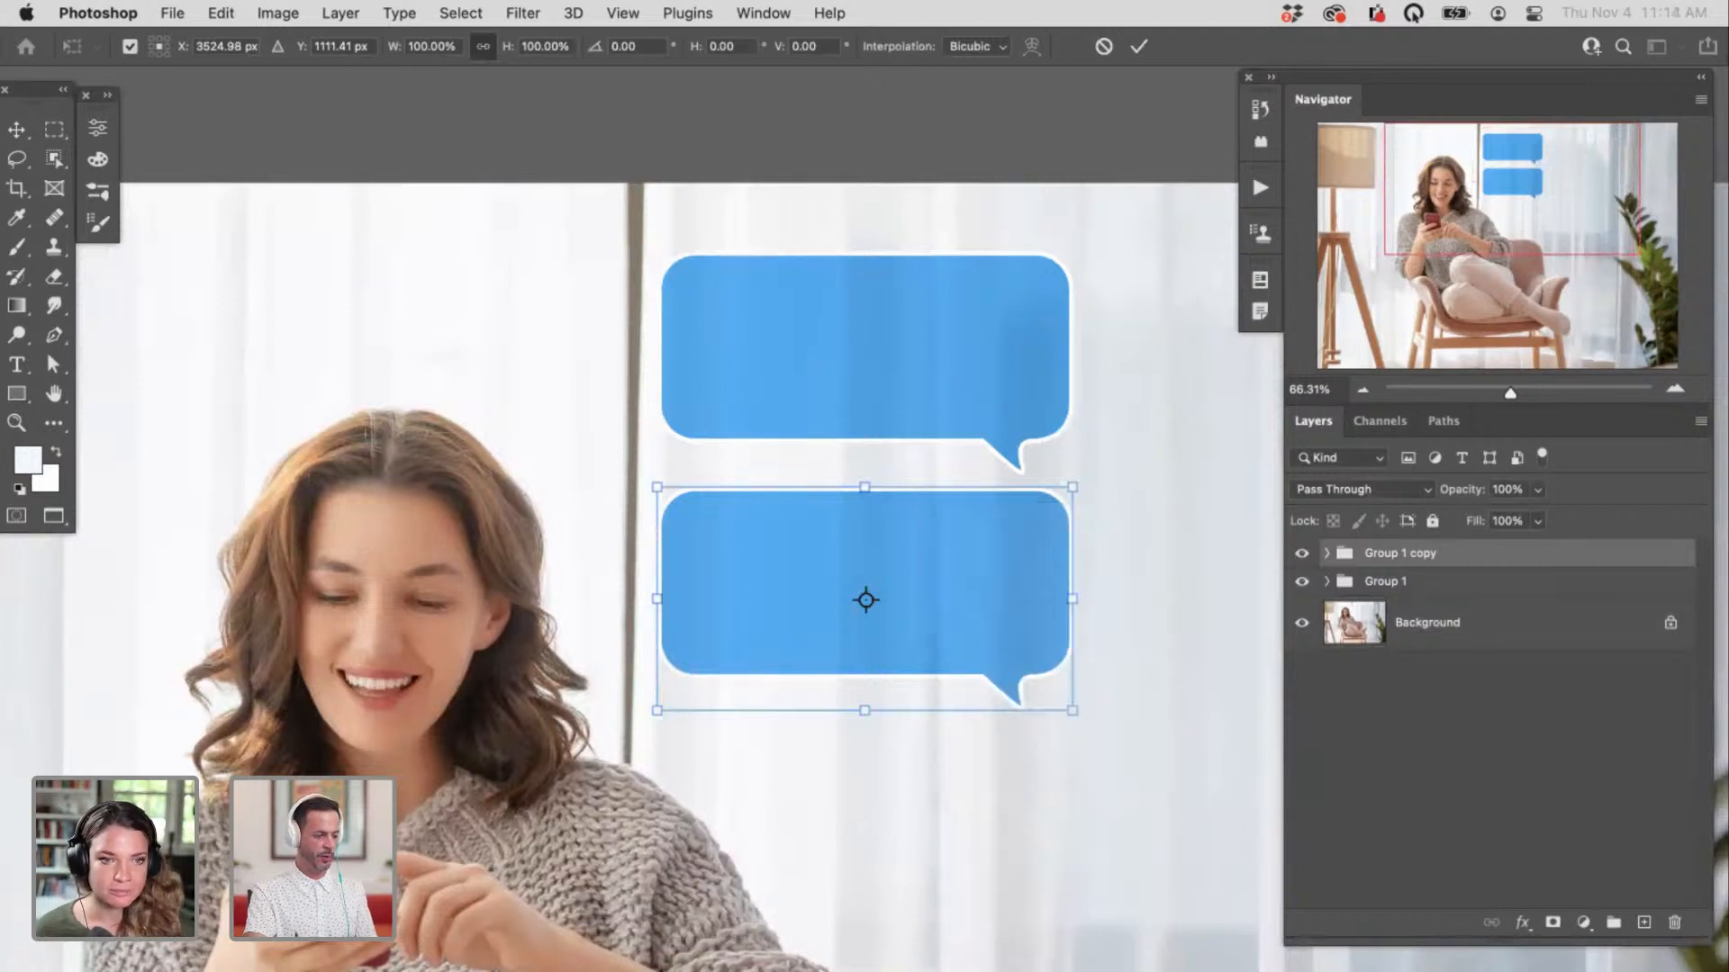
key("Return")
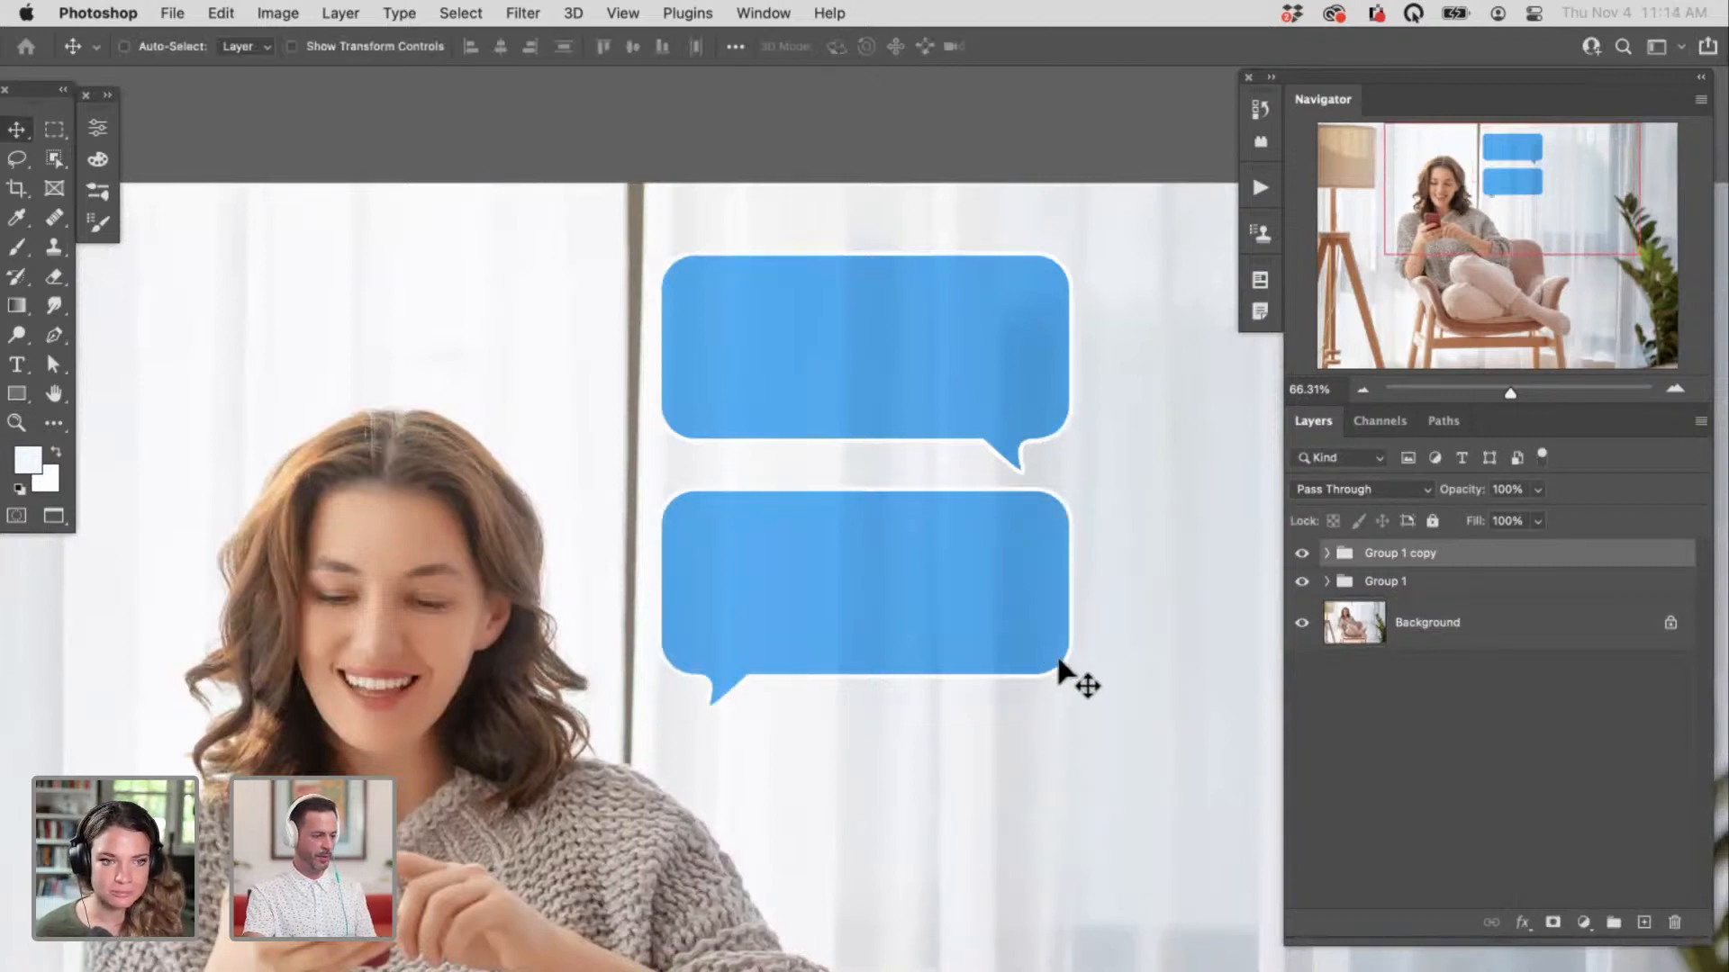
scroll(996, 672, "left", 2)
scroll(996, 672, "down", 2)
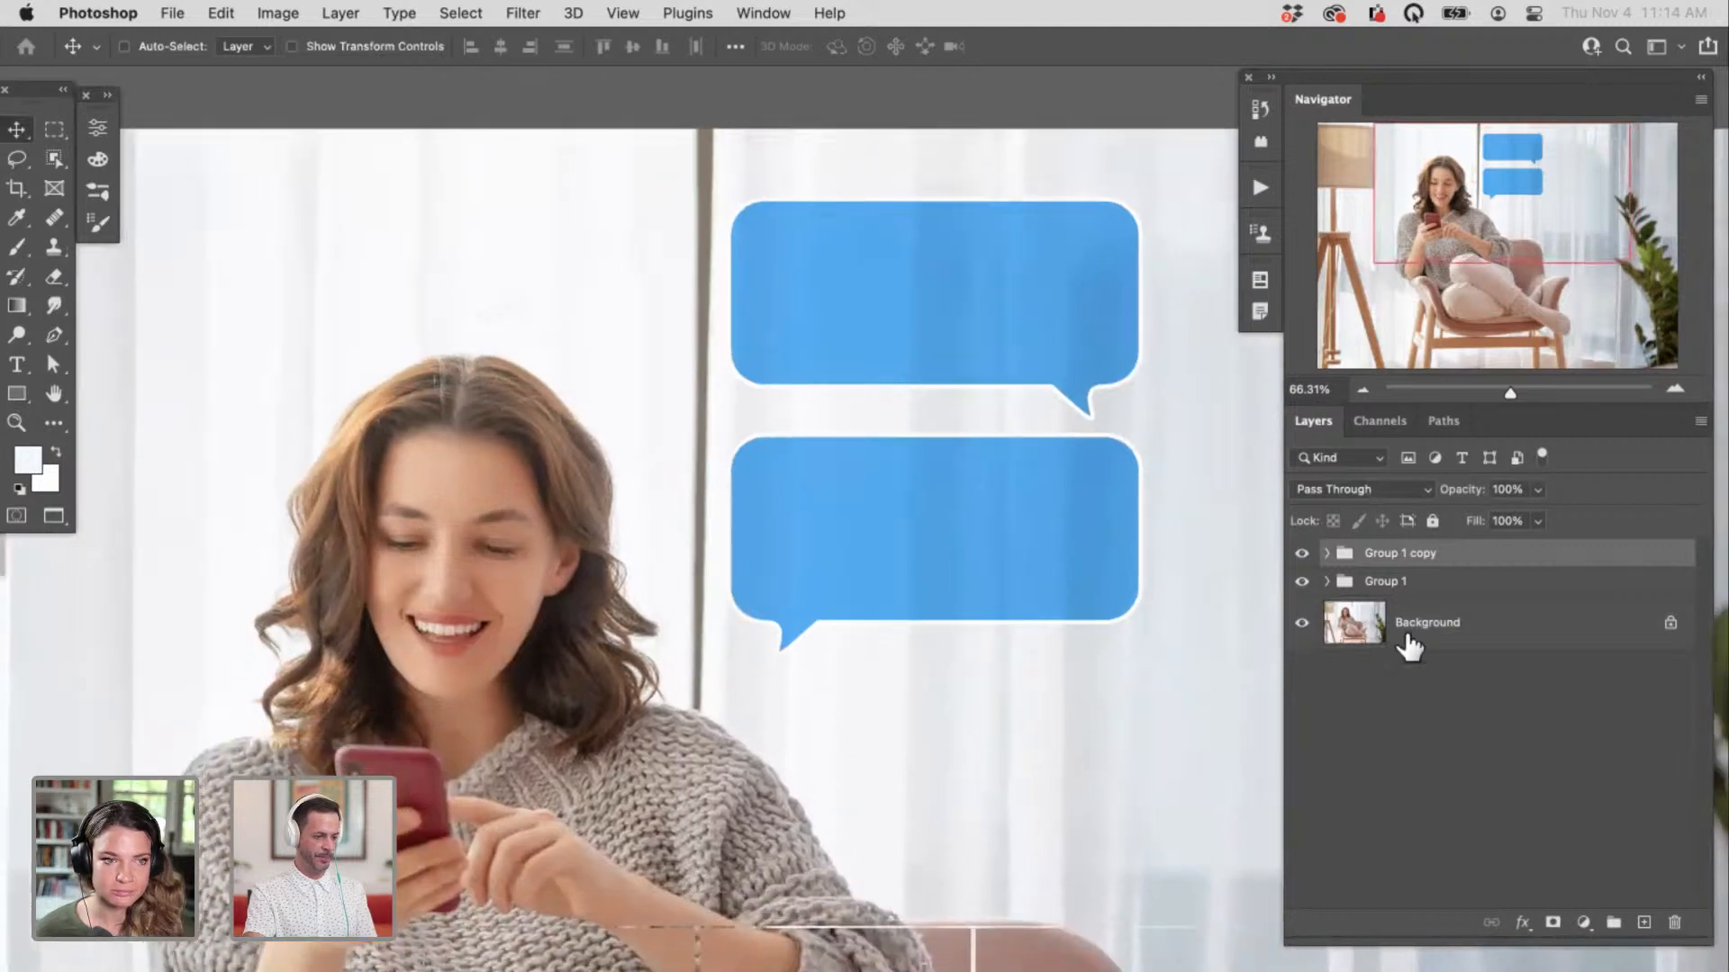
Step: Move the upper bubble's group above the lower bubble's group in the layer stack
left_click(1302, 553)
left_click(1302, 552)
left_click(1327, 553)
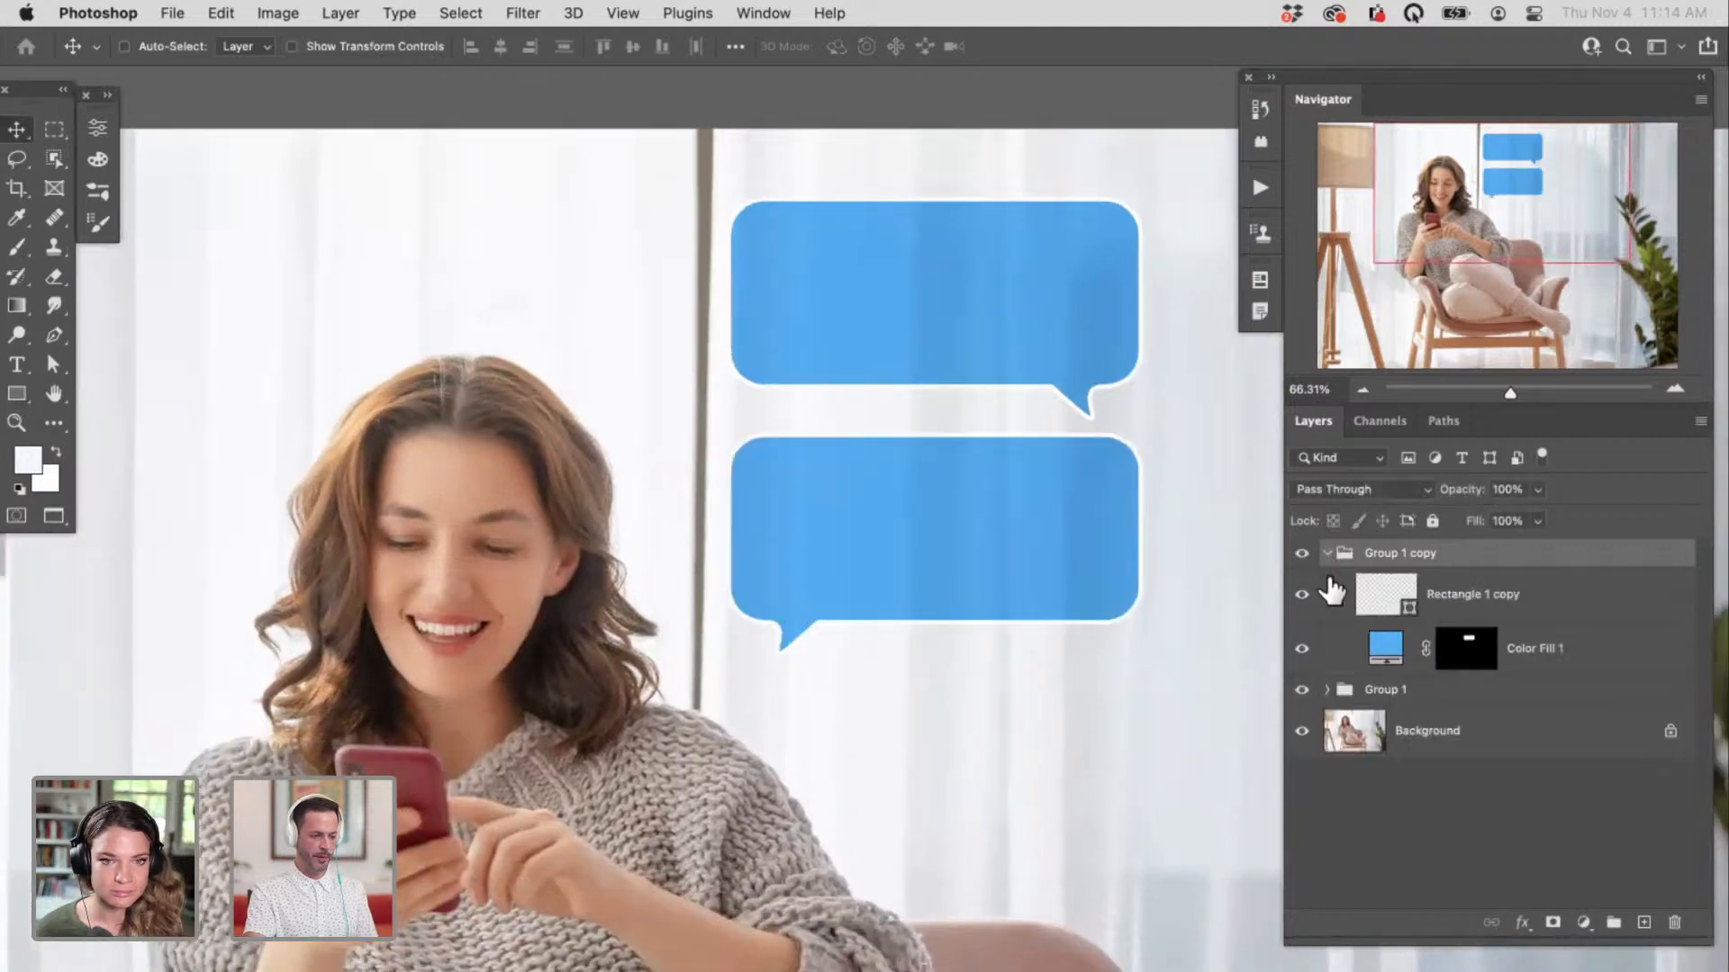
left_click(1328, 553)
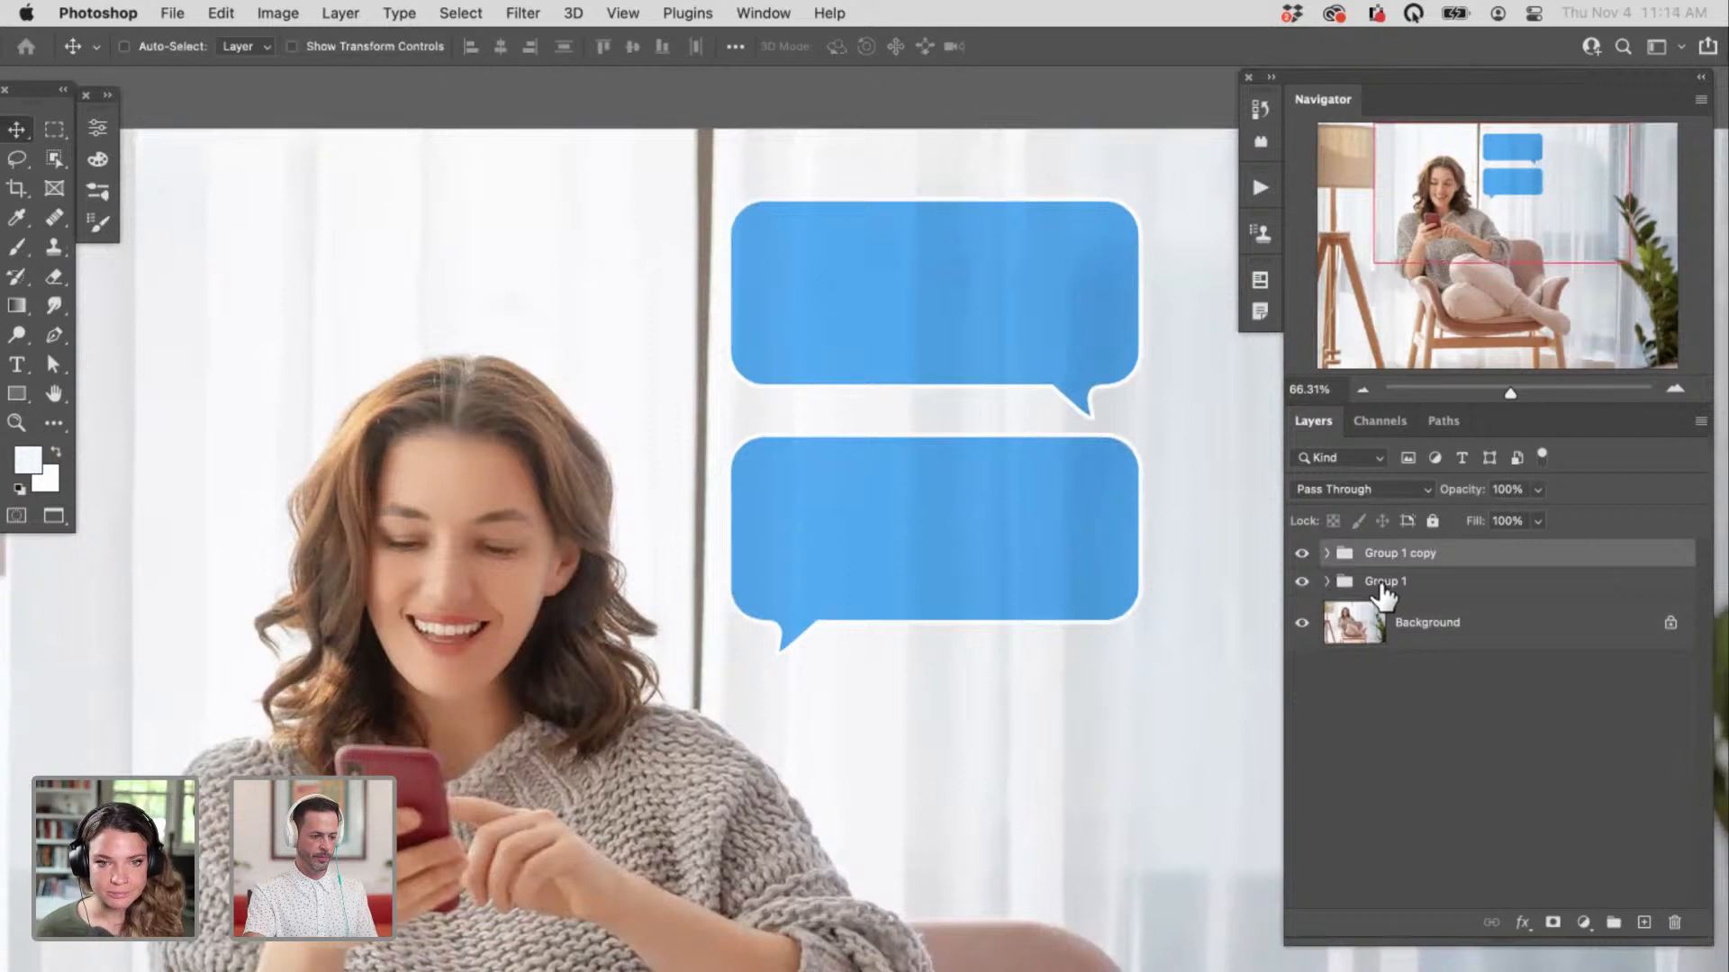
left_click_drag(1375, 584, 1408, 545)
Step: Change the upper bubble's colour fill to a light grey
left_click(1327, 553)
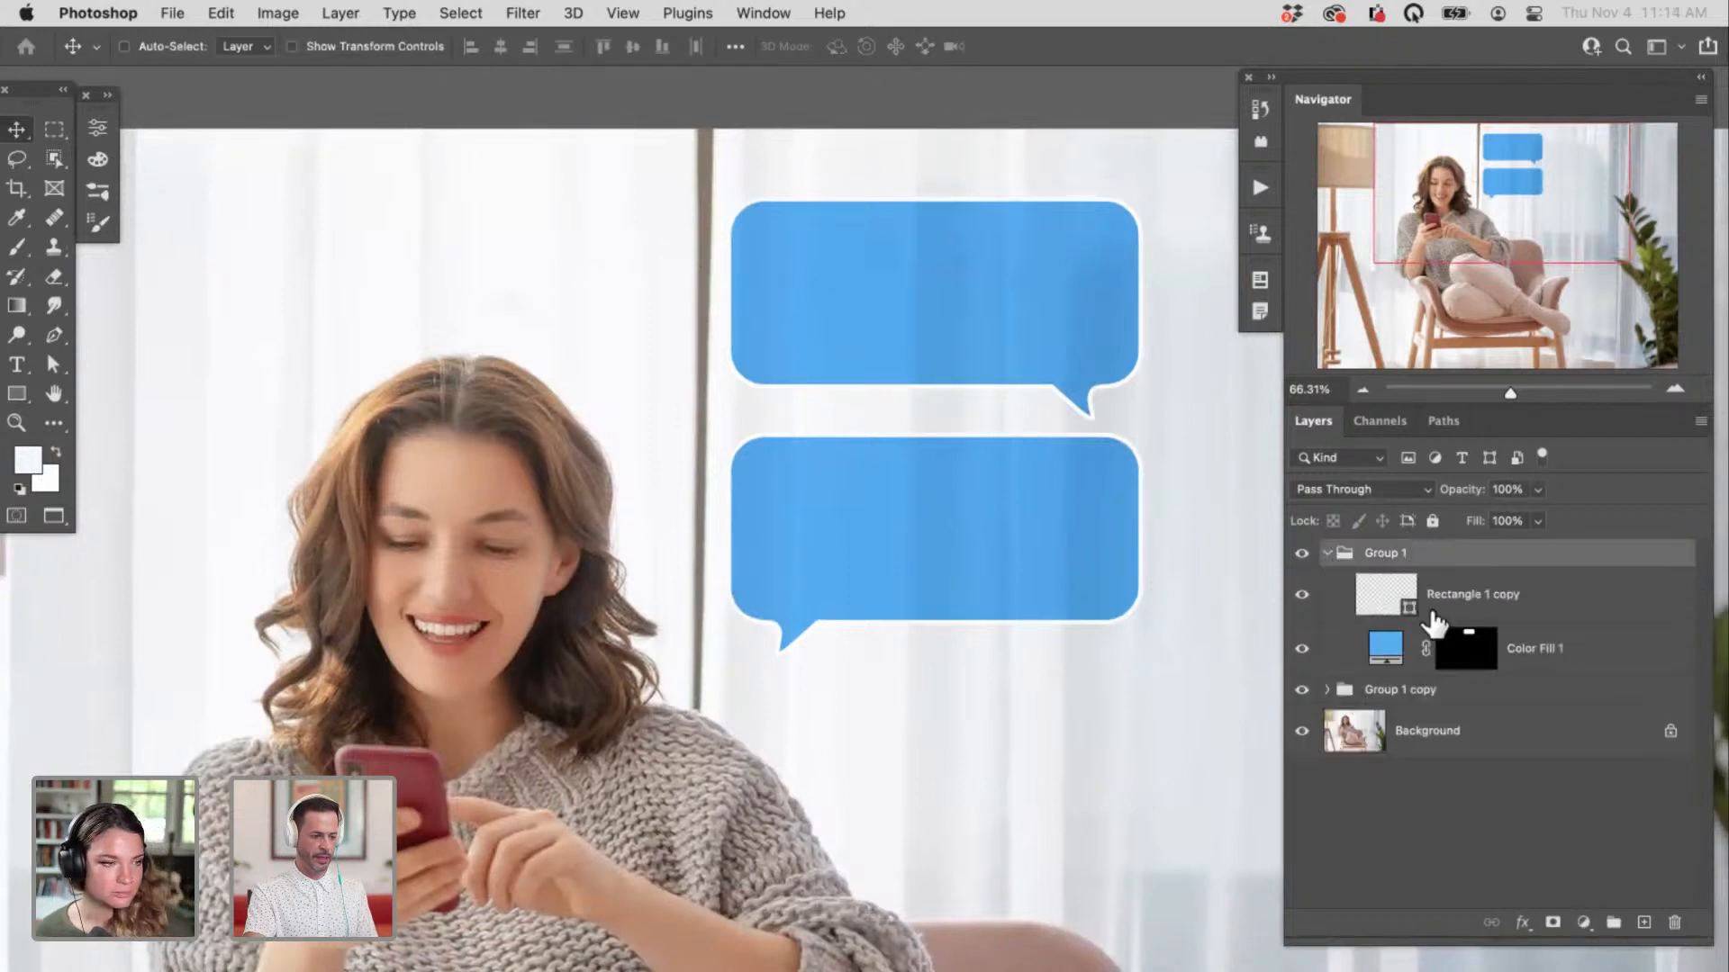
double_click(1387, 645)
mouse_move(255, 610)
left_mouse_down()
mouse_move(177, 591)
mouse_move(174, 617)
mouse_move(109, 565)
left_mouse_up()
left_click(626, 498)
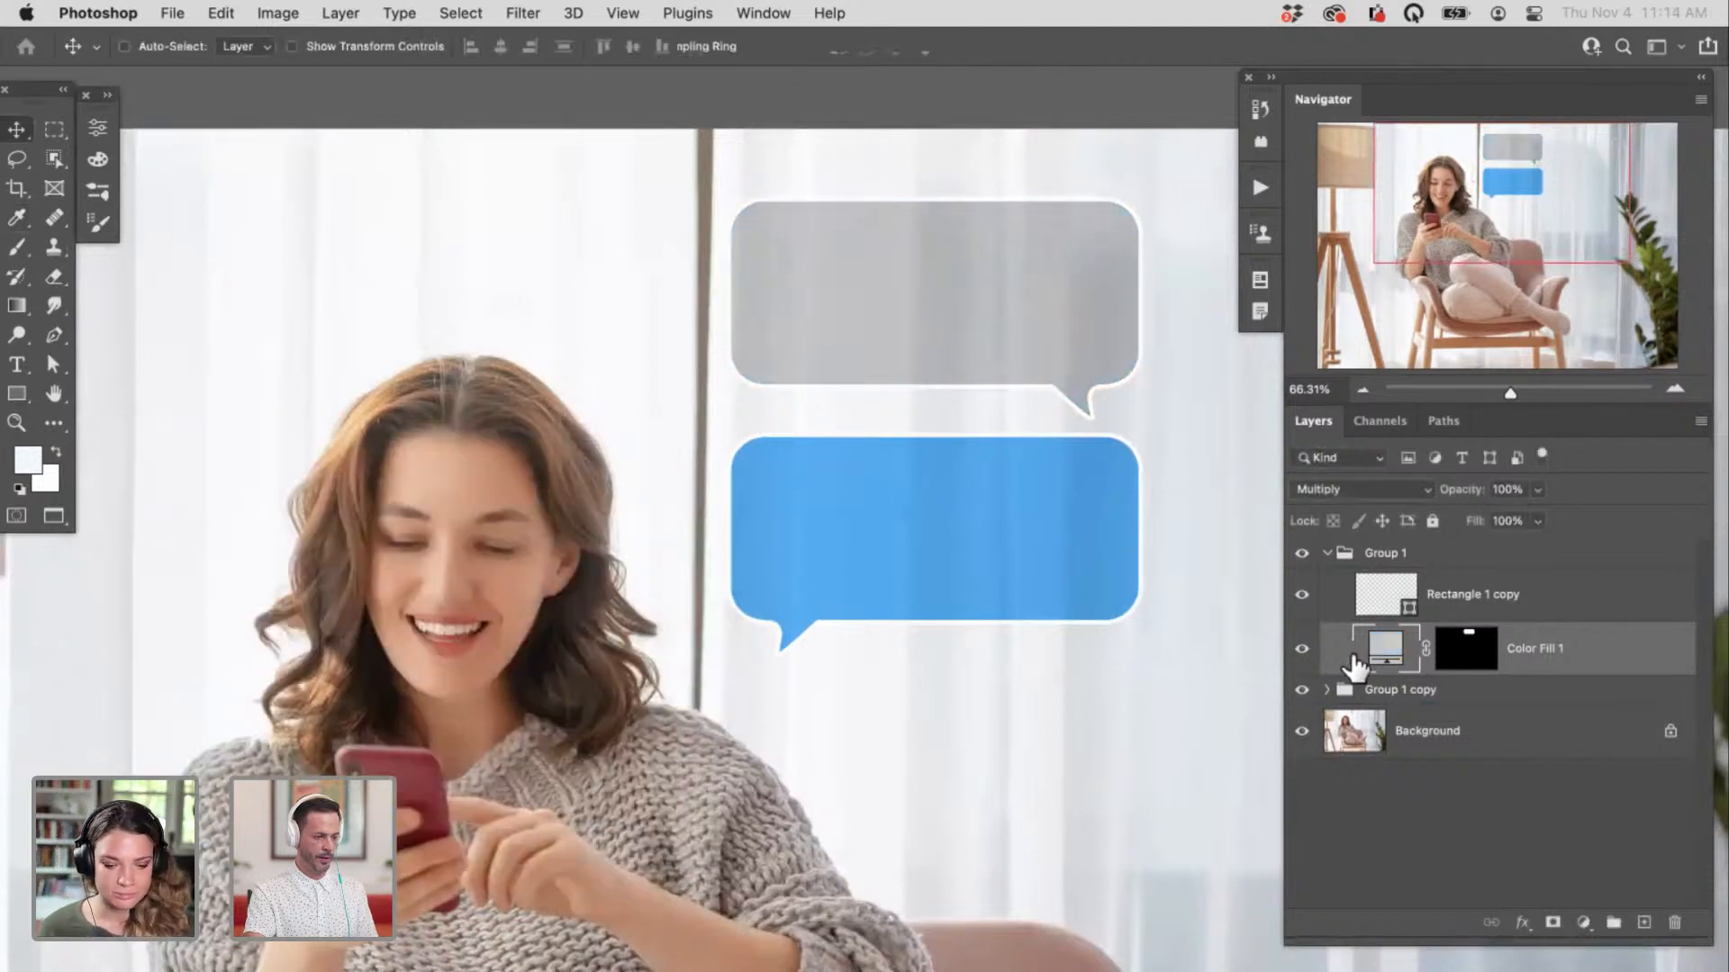
Step: Change the lower bubble's colour fill to the lighter blue #5cc0ff
left_click(1326, 690)
double_click(1384, 783)
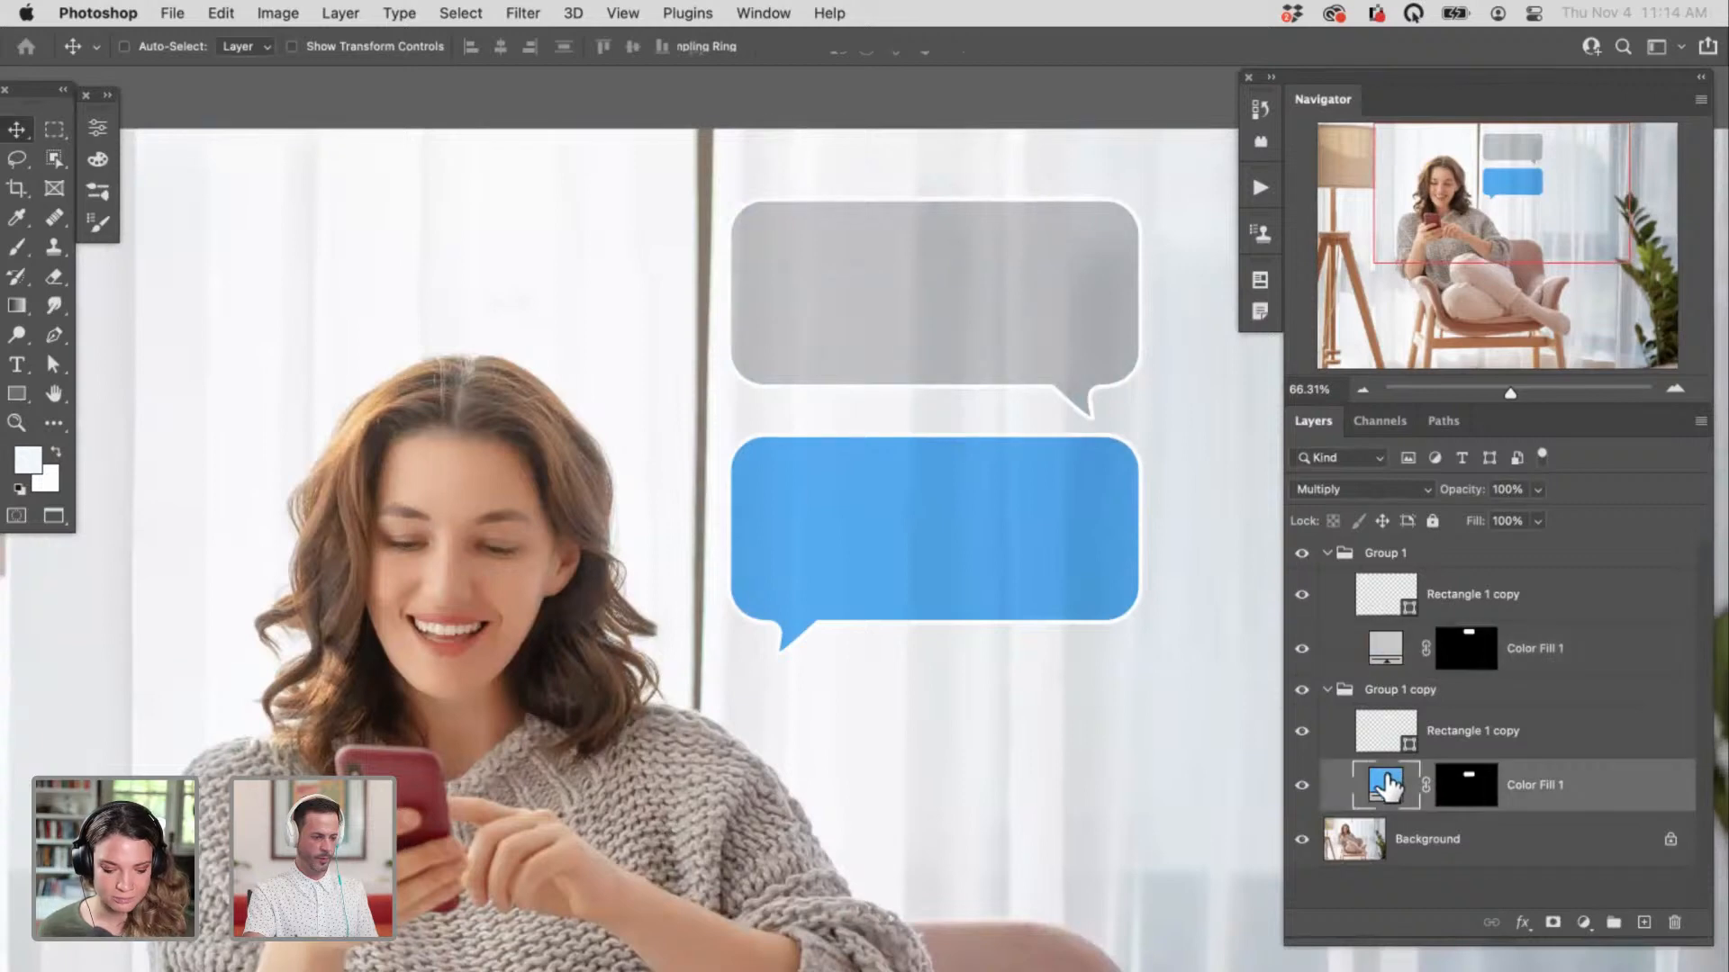
left_click_drag(298, 506, 291, 525)
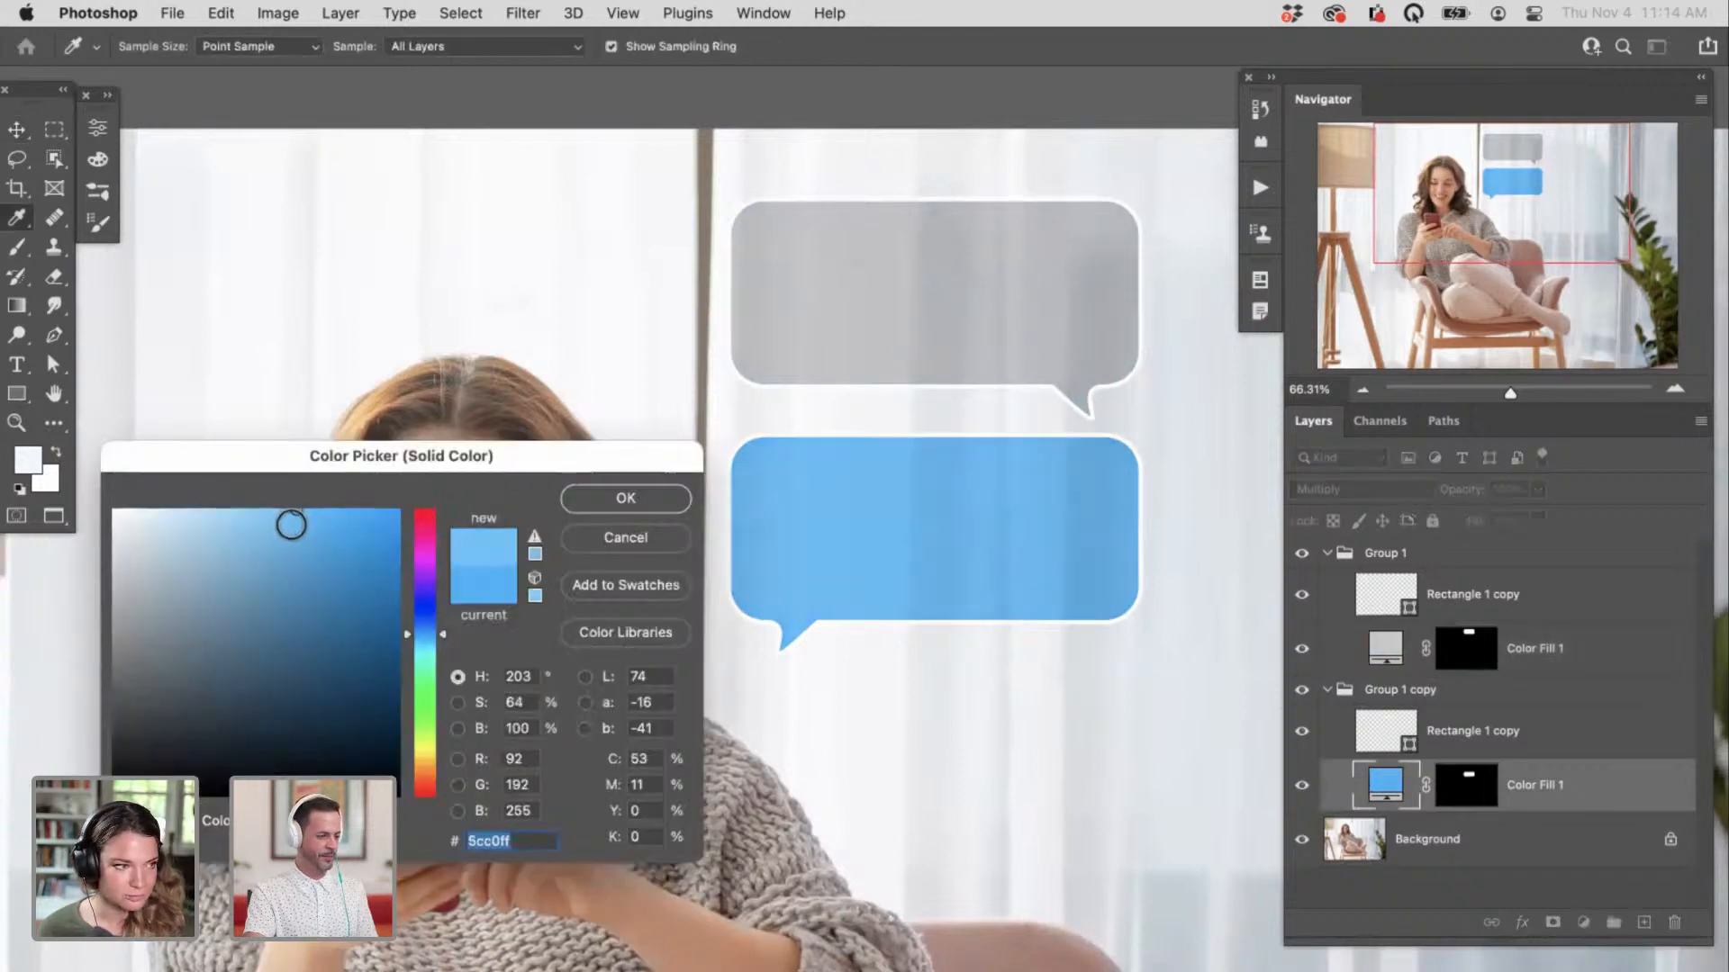
left_click(641, 503)
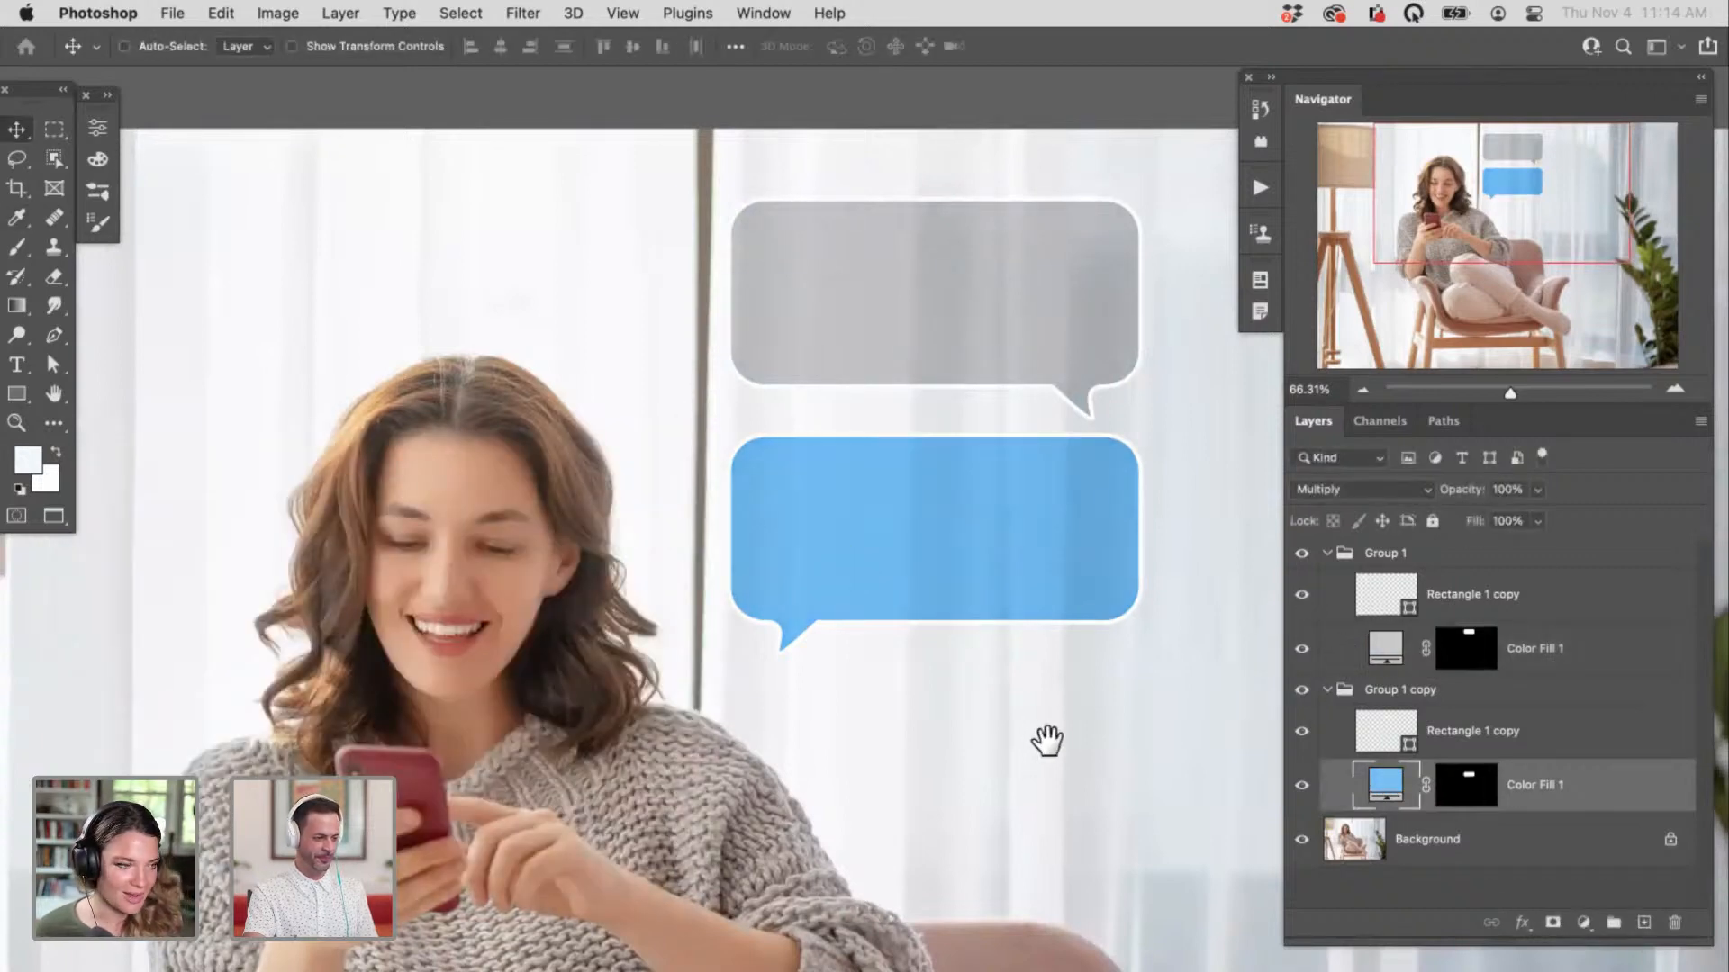
left_click(1027, 684, "alt+super")
left_click_drag(1022, 686, 952, 690)
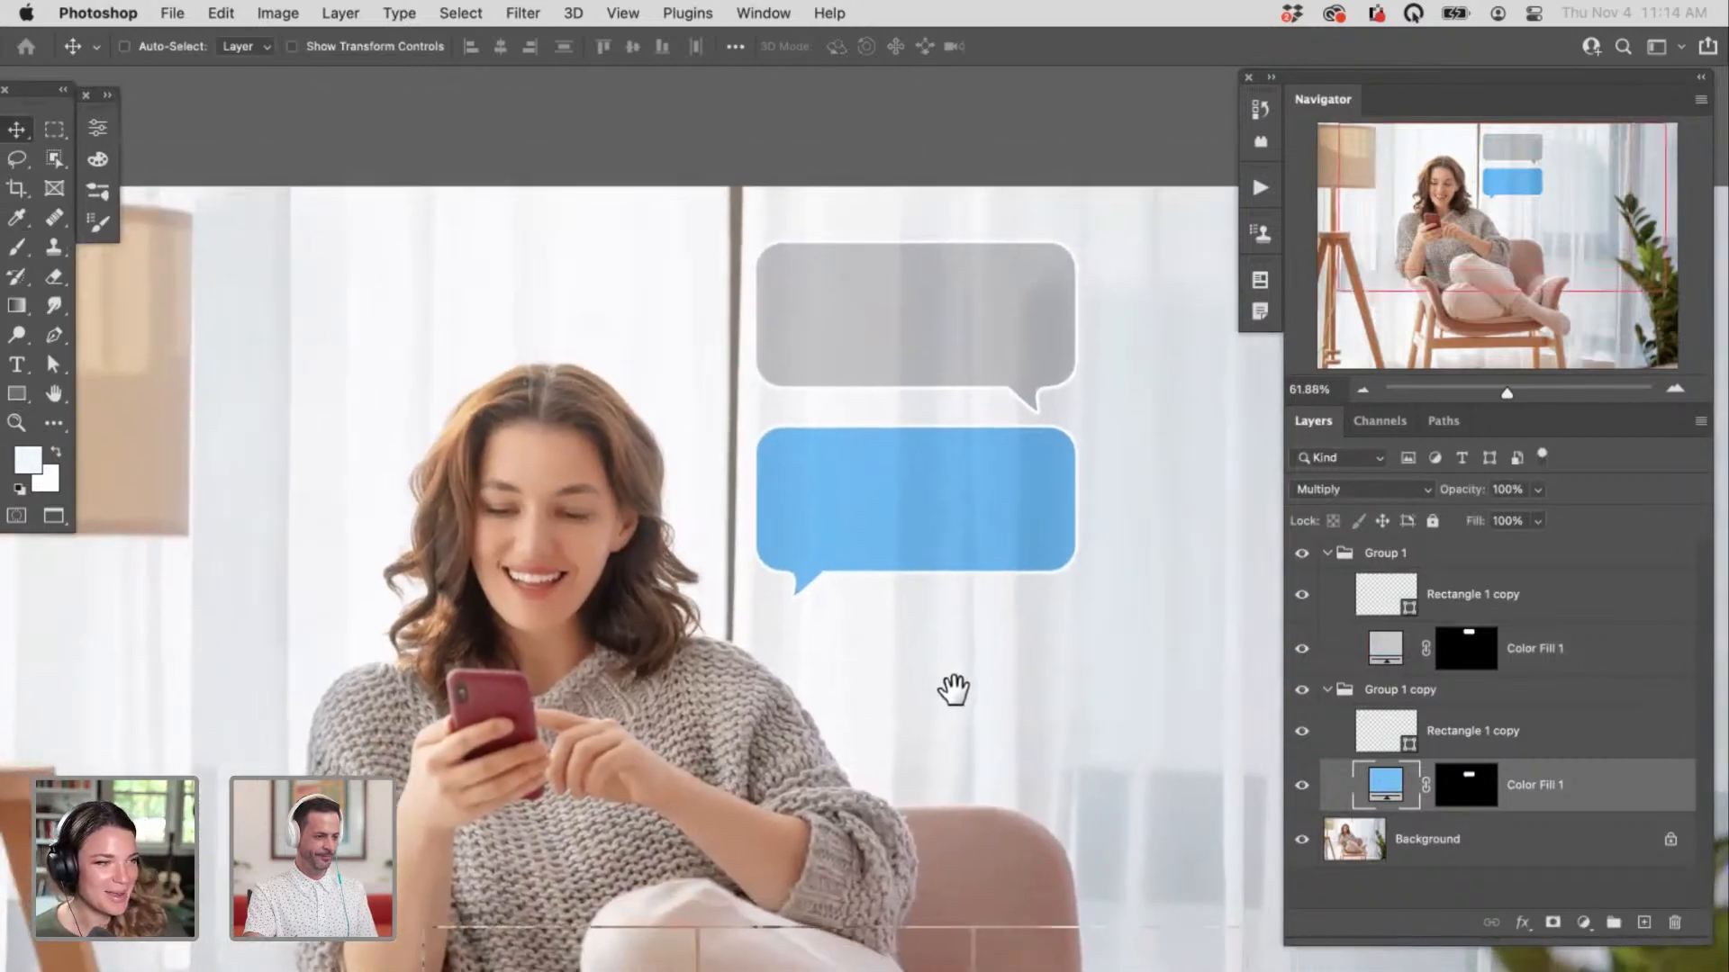
Step: Collapse the lower bubble's group, then select the upper bubble's outline shape layer with the Type tool active
left_click(1327, 690)
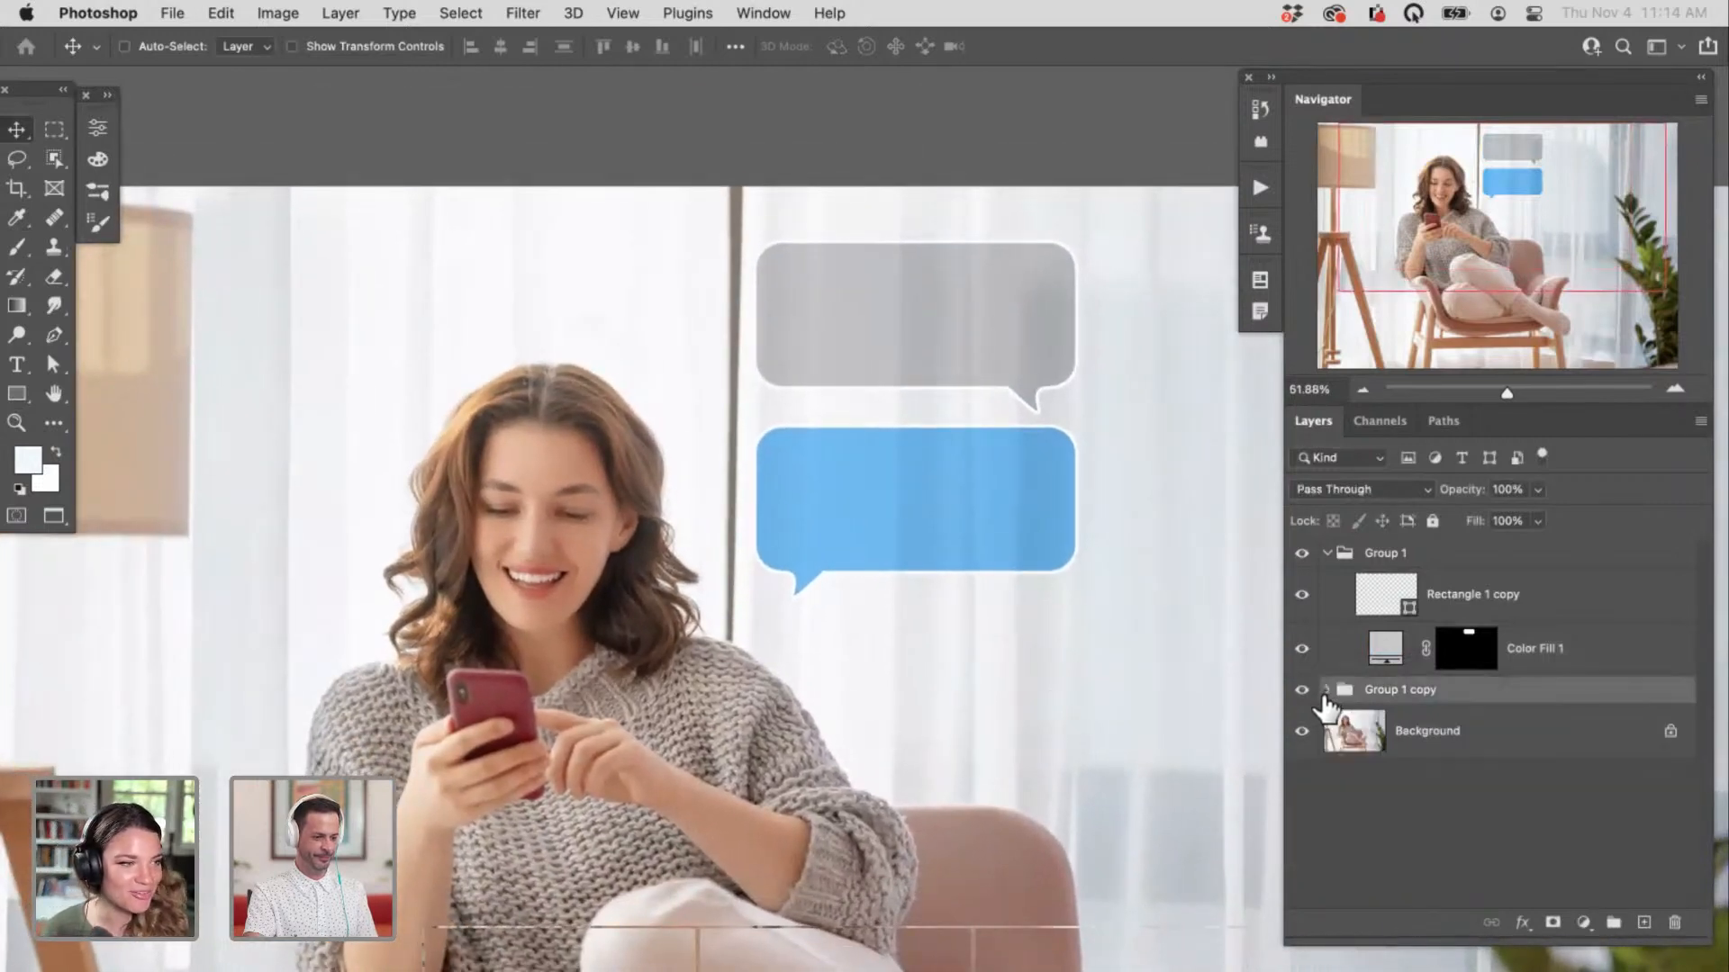
left_click(1327, 555)
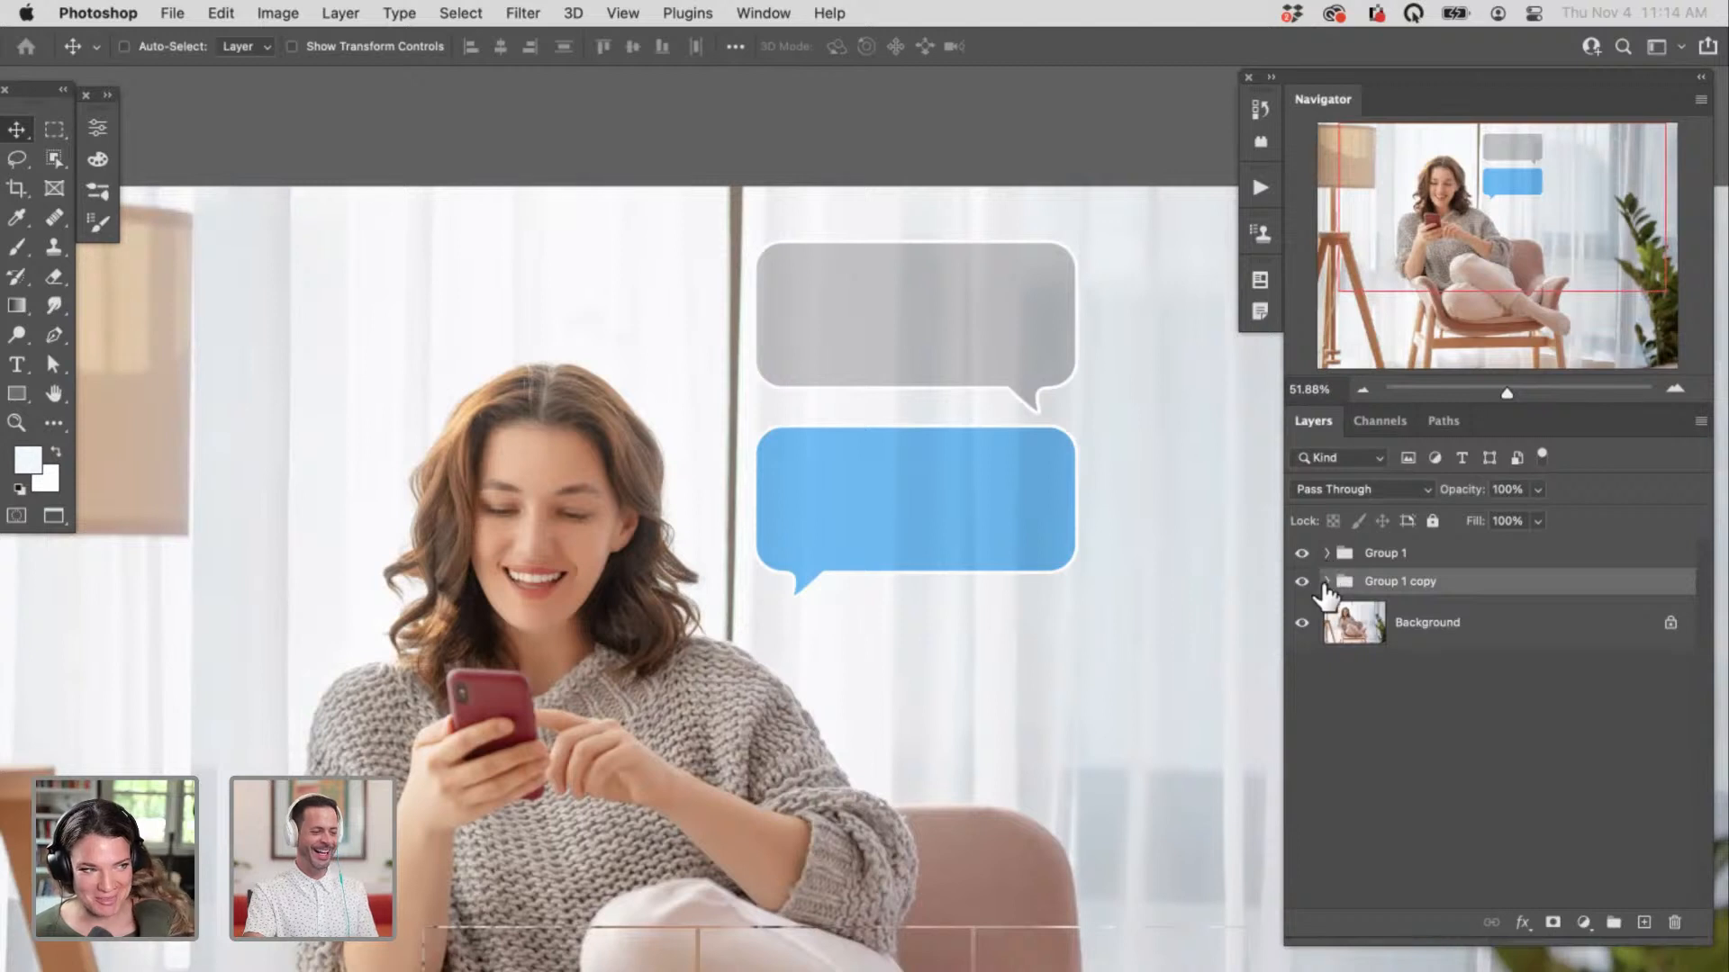
left_click(1327, 554)
left_click(1388, 585)
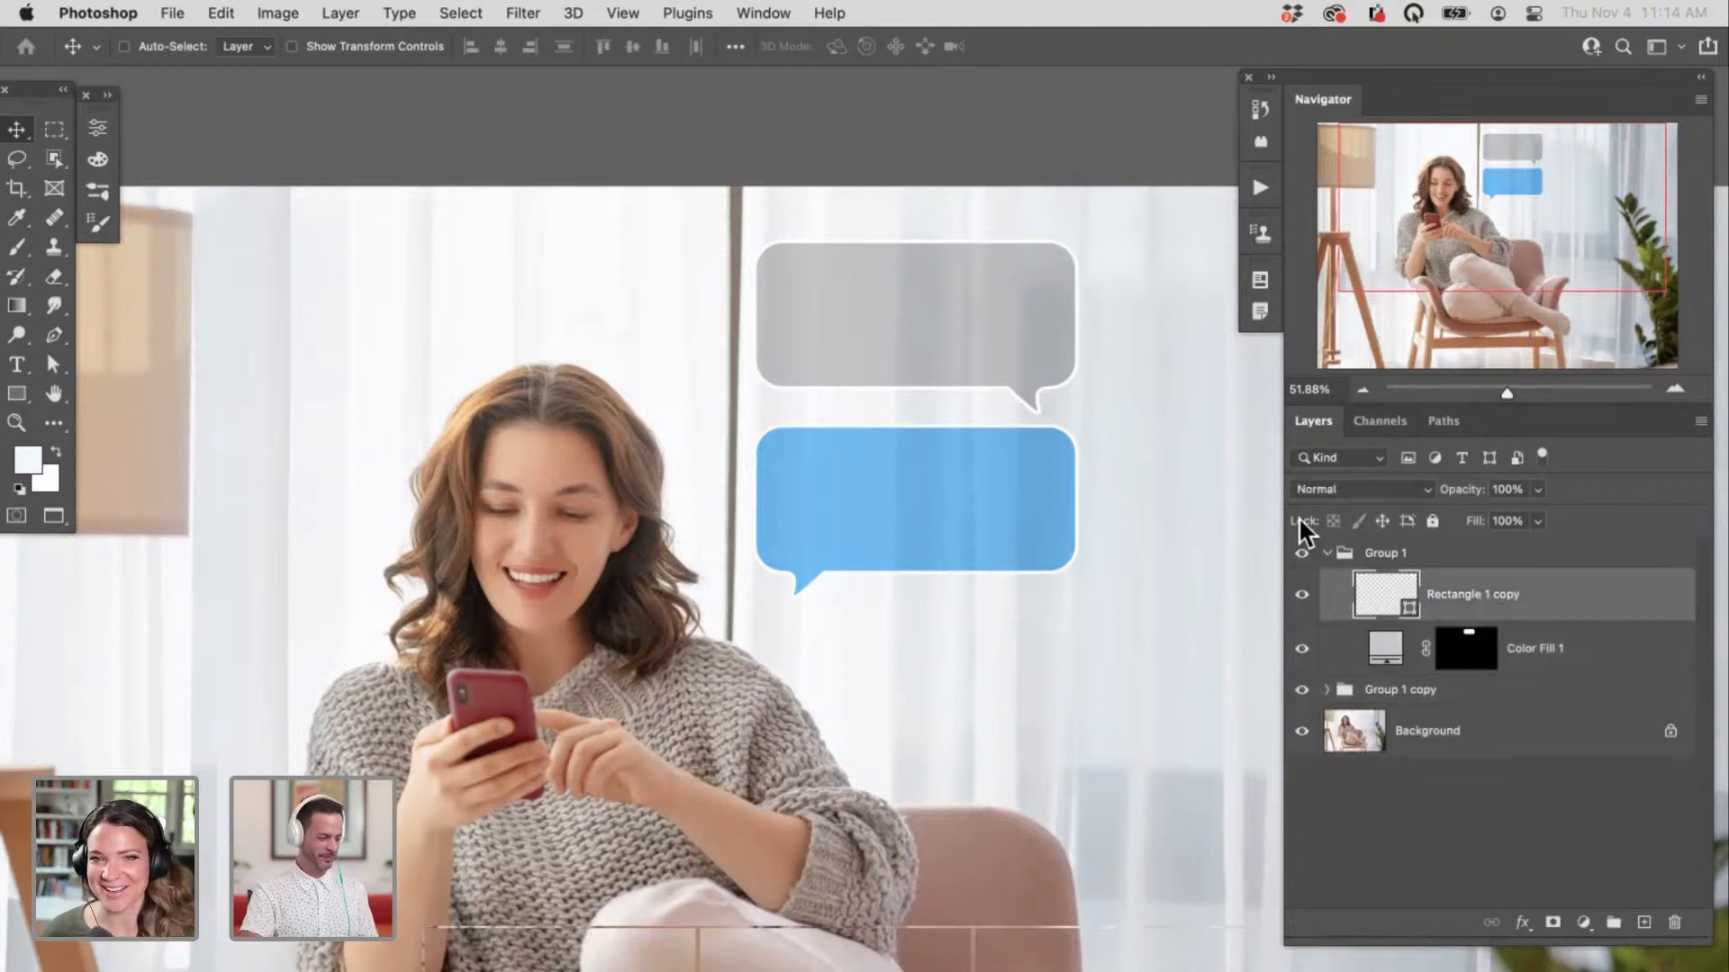
key("t")
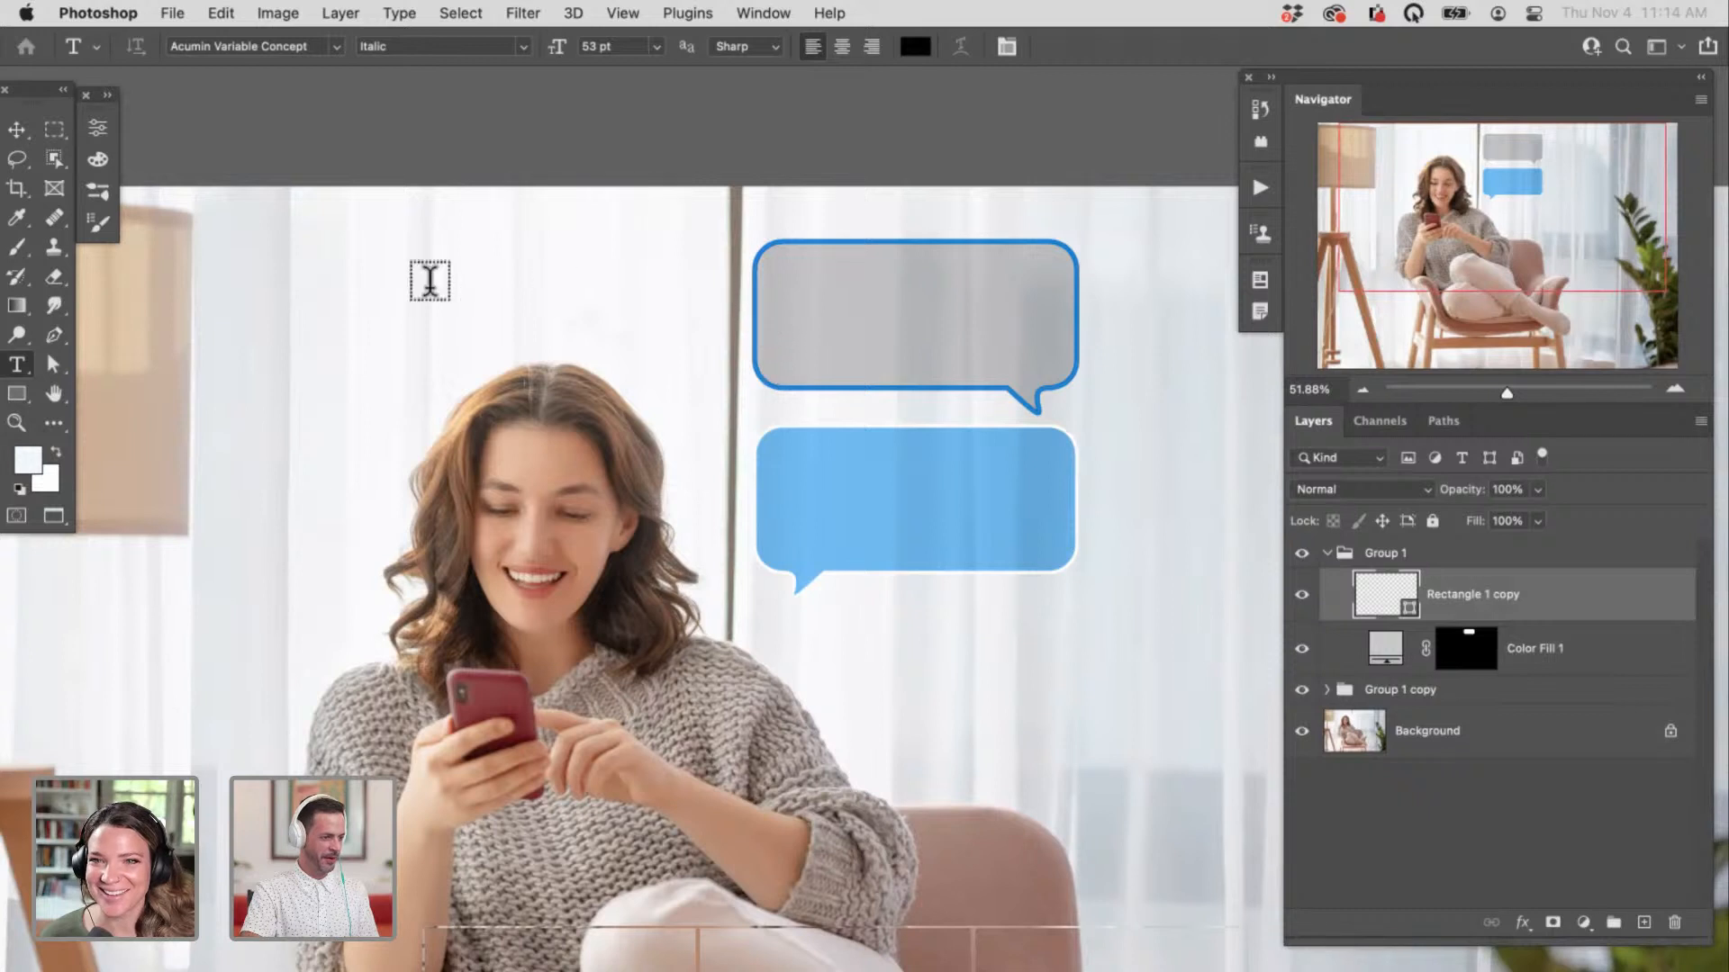
left_click(796, 323)
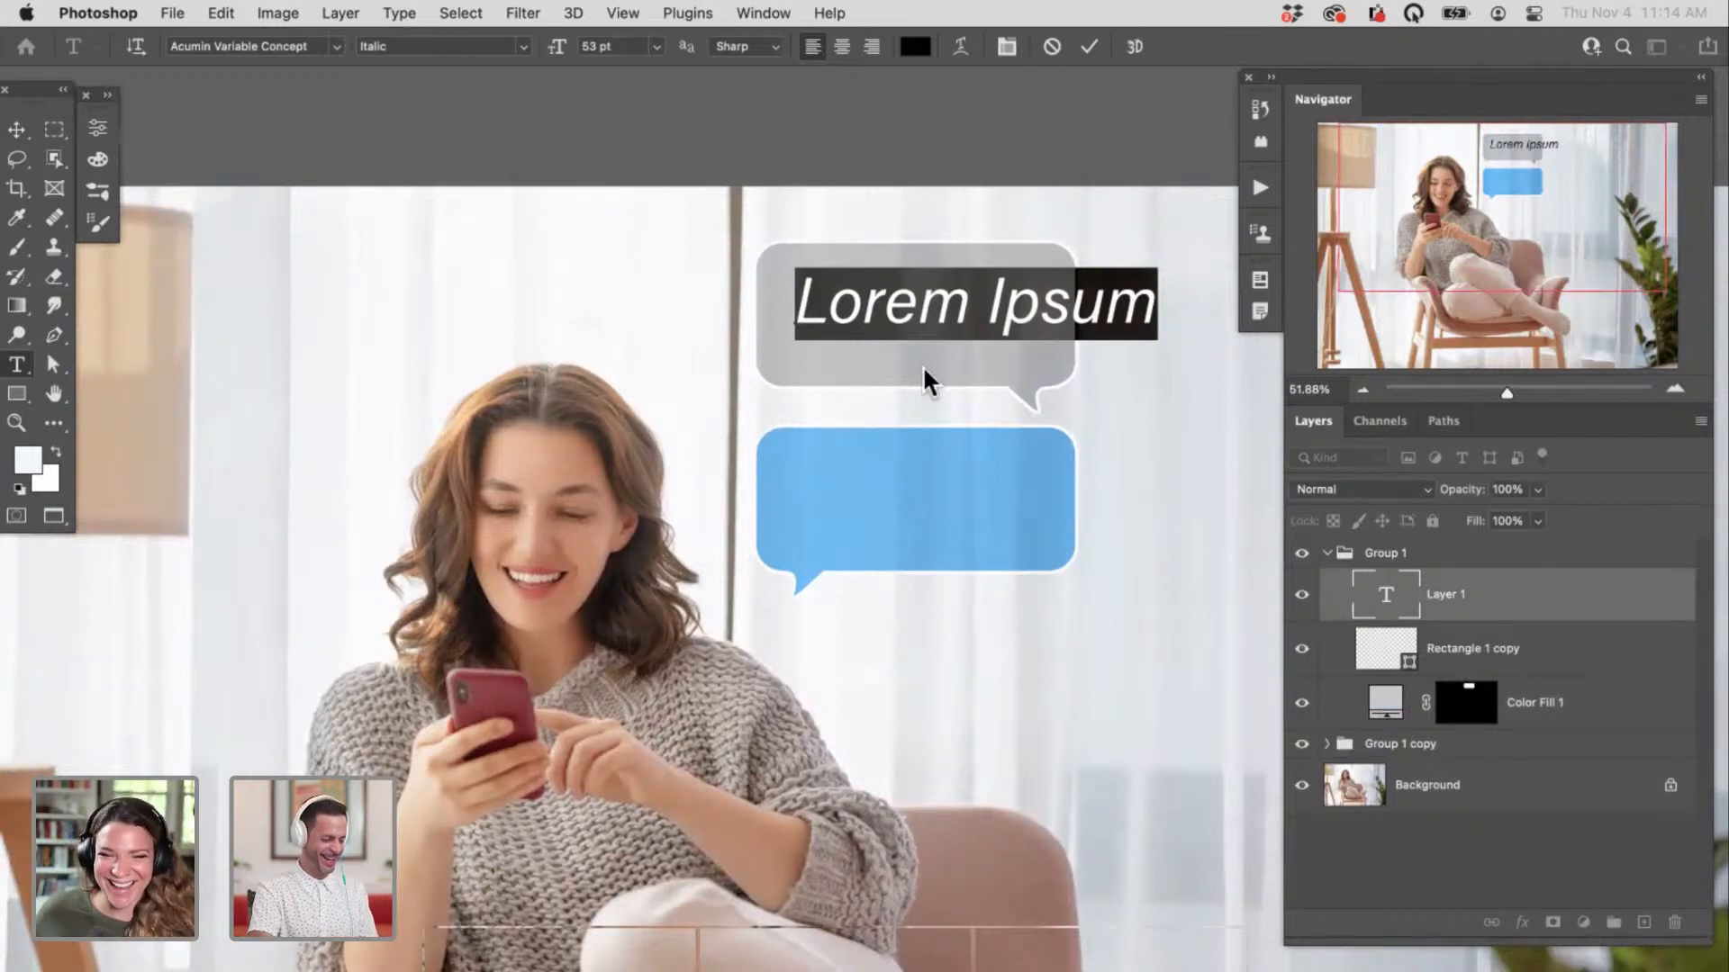
type("What would you l")
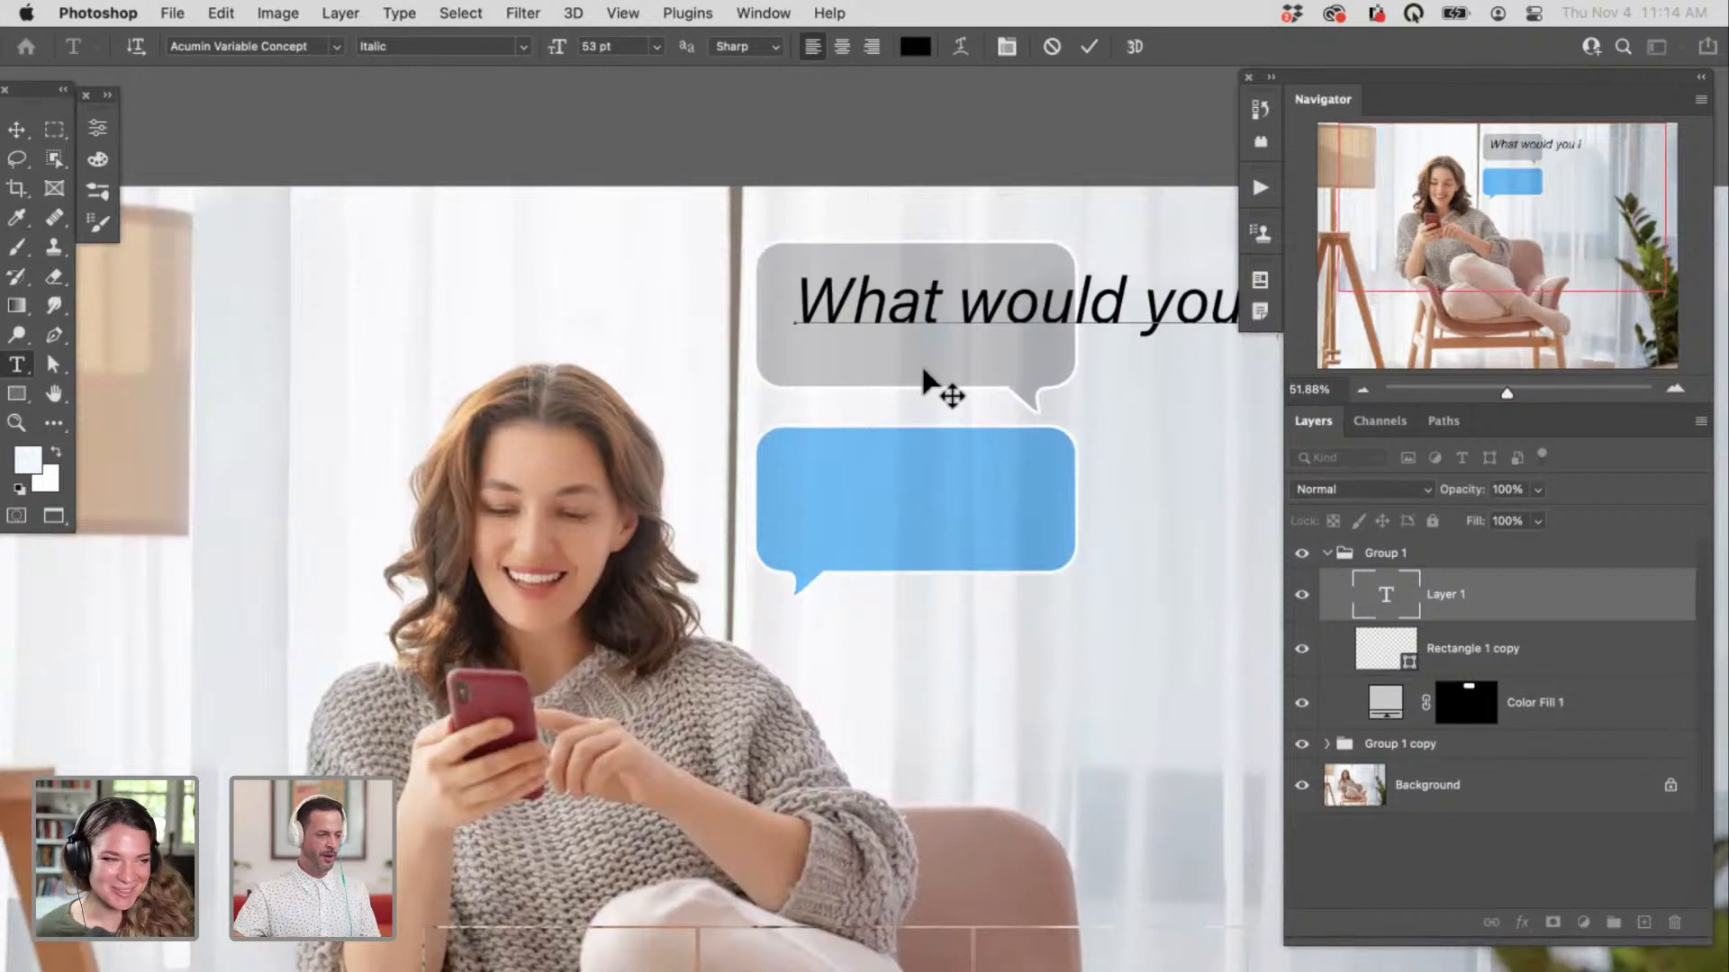
left_click(938, 385)
key("super+z")
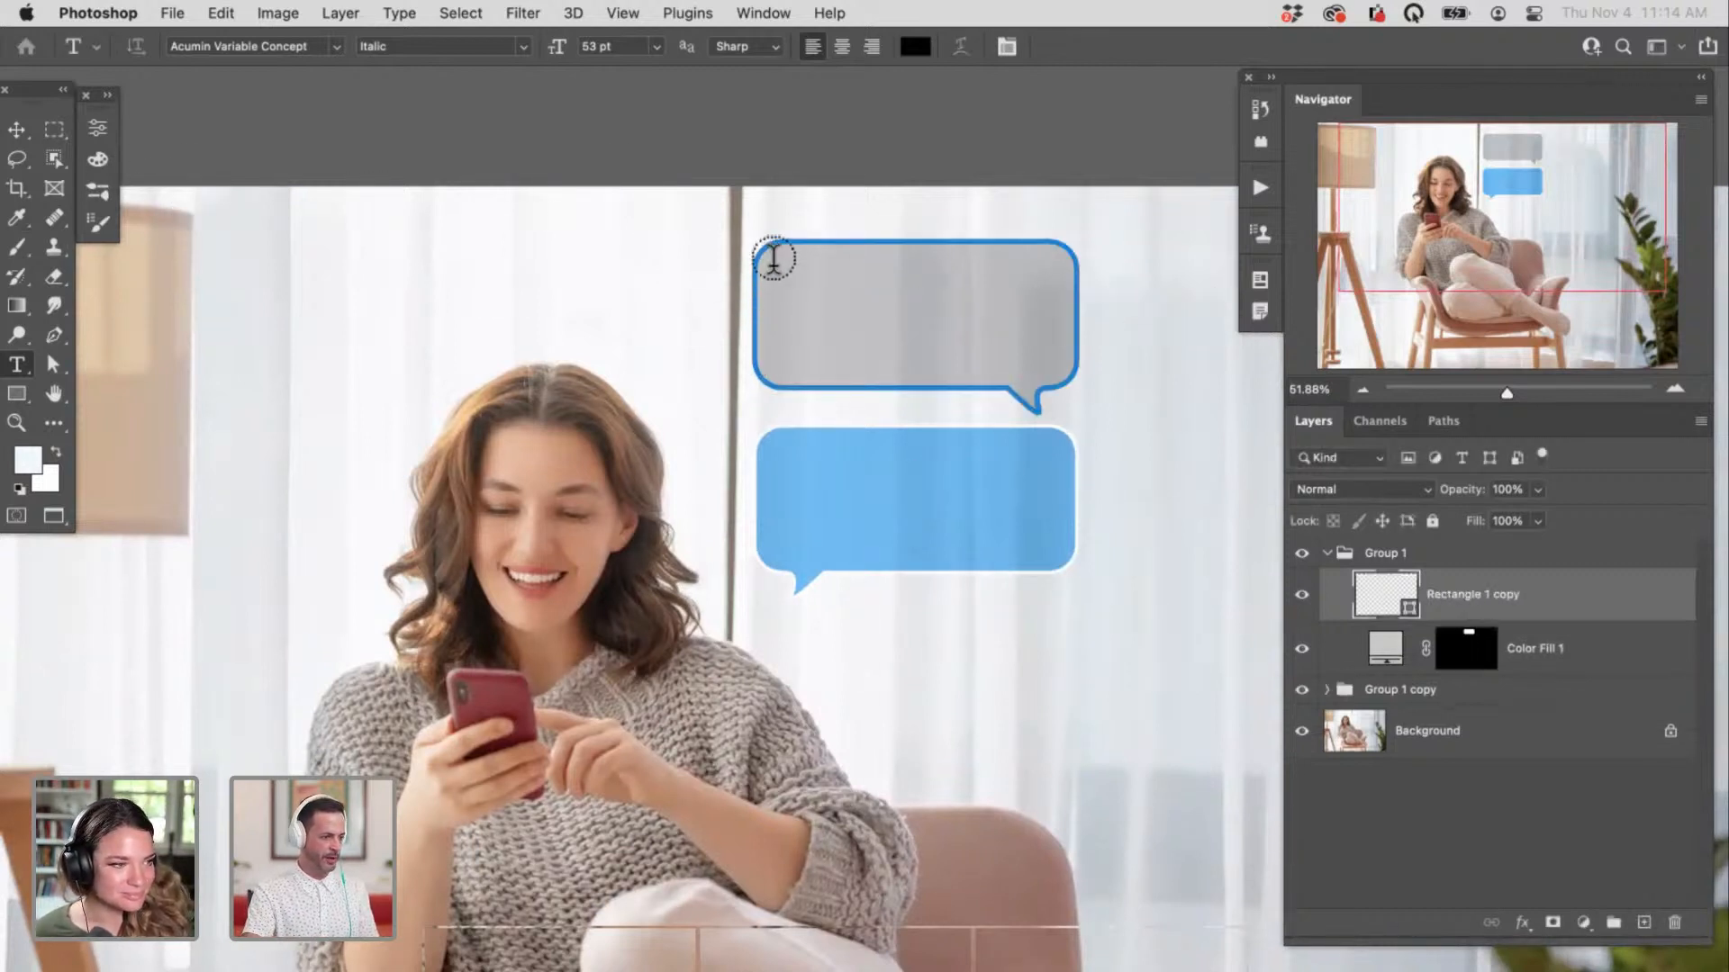
Step: Draw a paragraph text box filling the inside of the grey bubble and show the Character settings
left_click_drag(764, 260, 1053, 360)
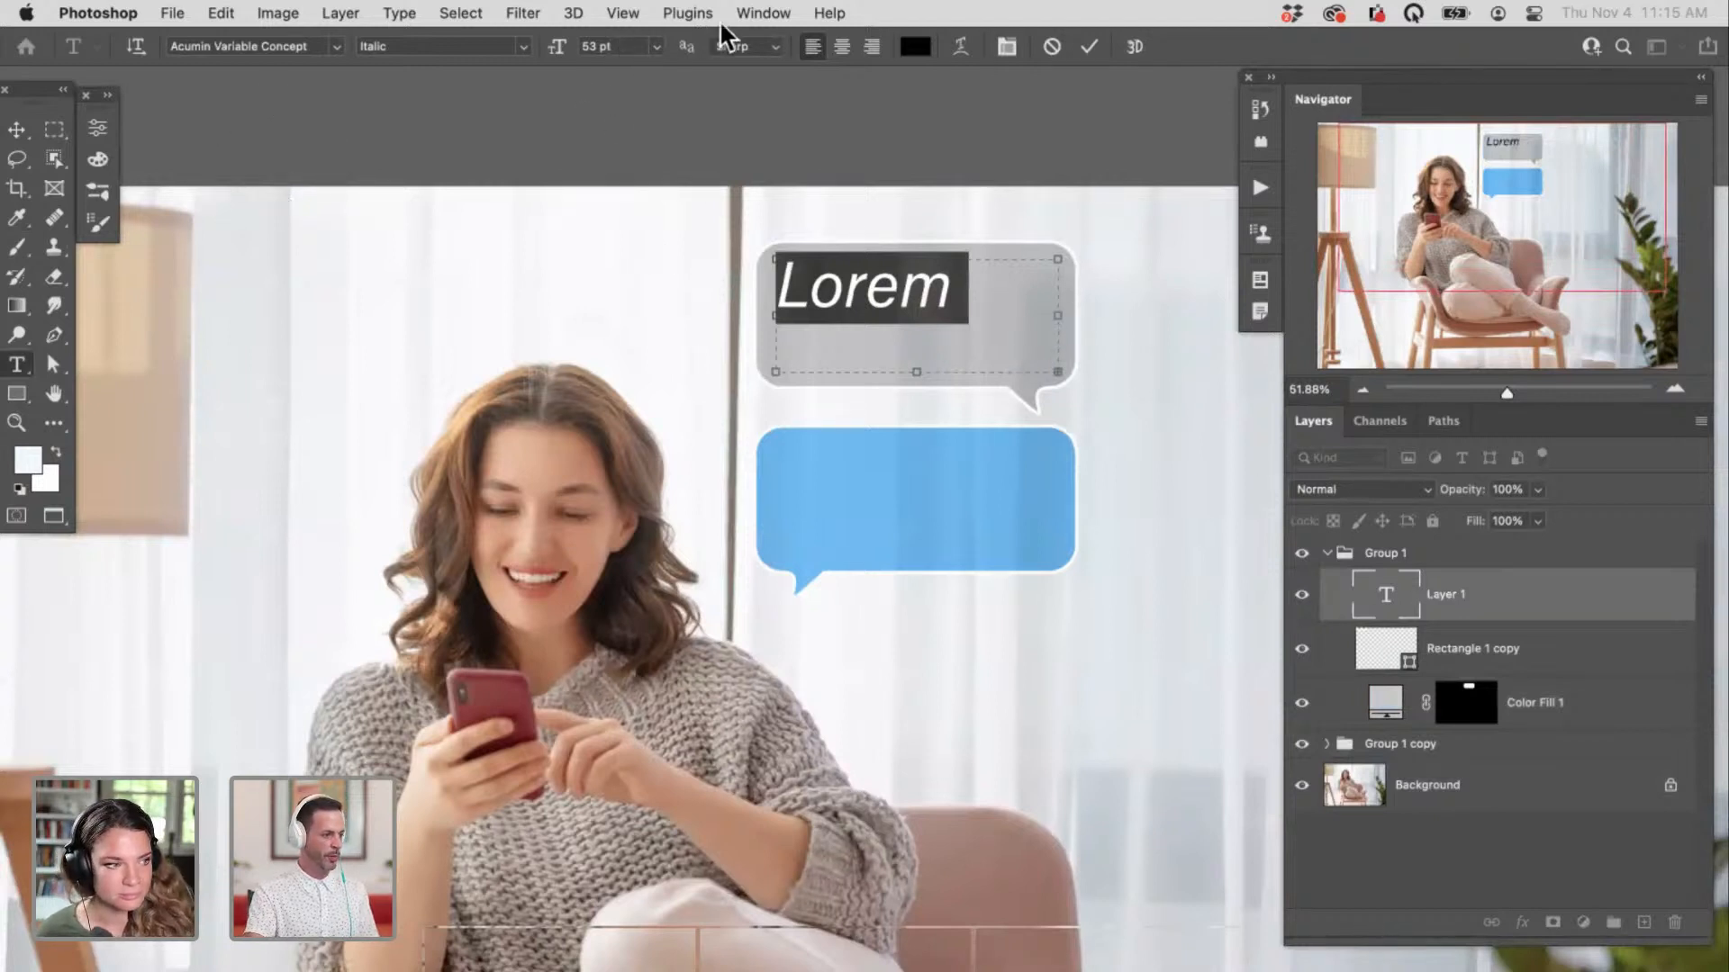
left_click(762, 13)
left_click(718, 72)
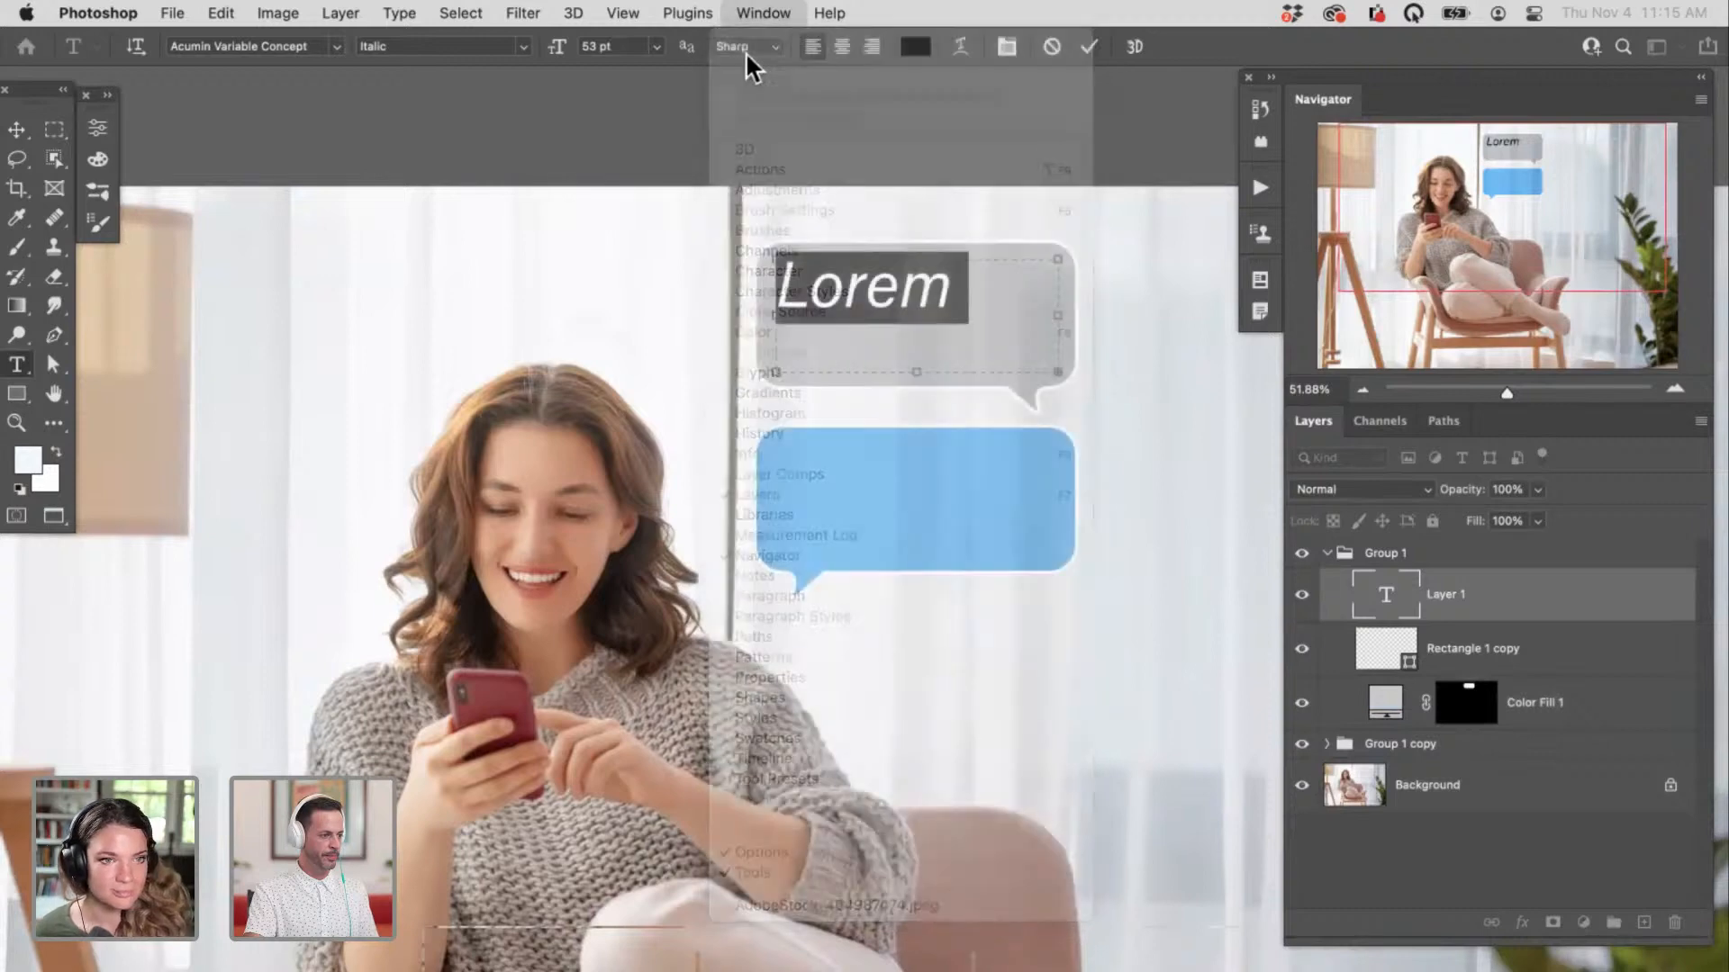
left_click(761, 15)
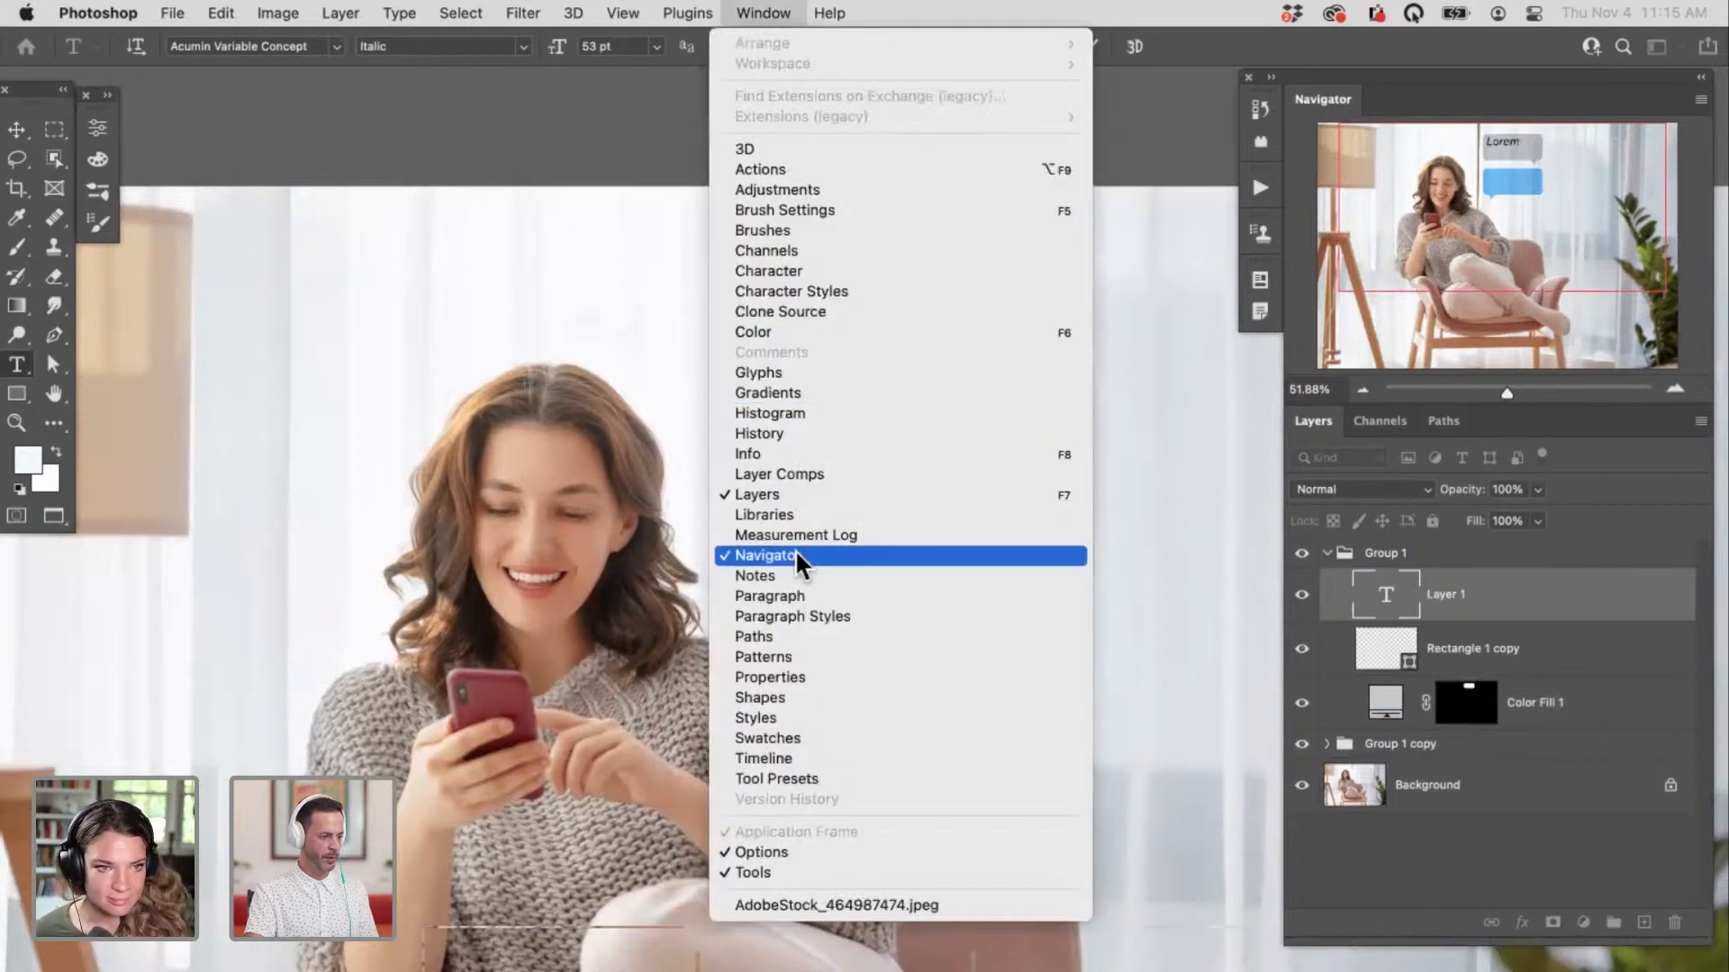
left_click(816, 266)
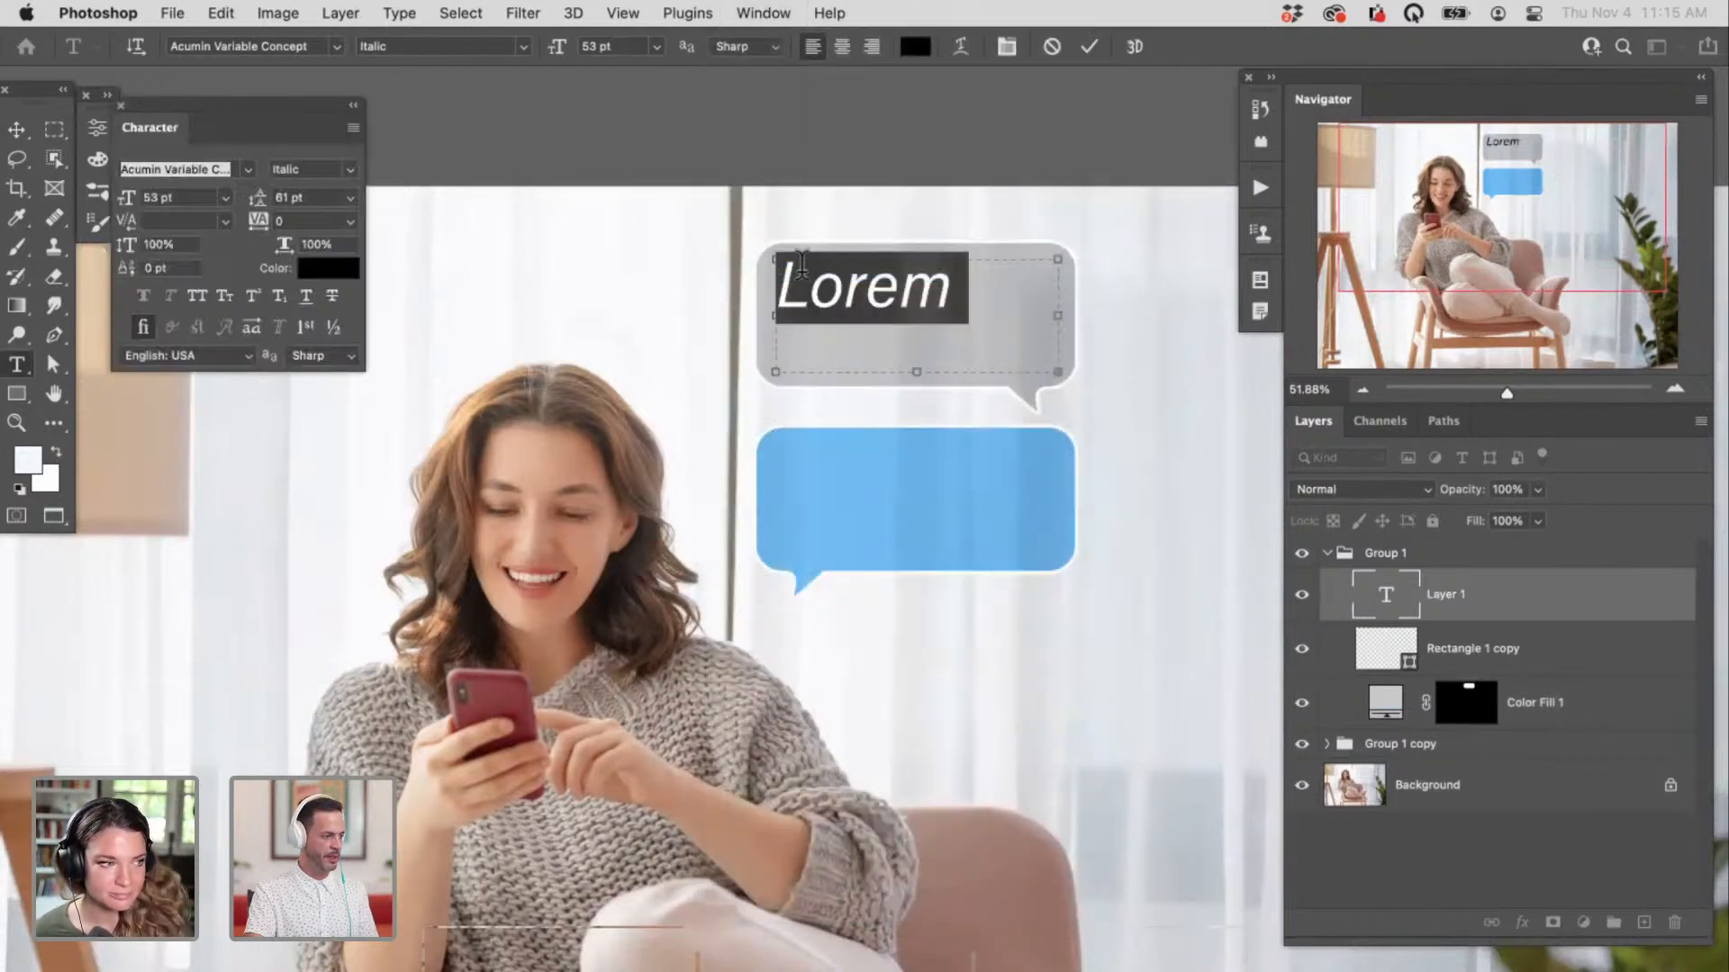
Step: Set the placeholder text's size to 14 pt and its leading to Auto
left_click_drag(127, 199, 97, 206)
left_click(350, 198)
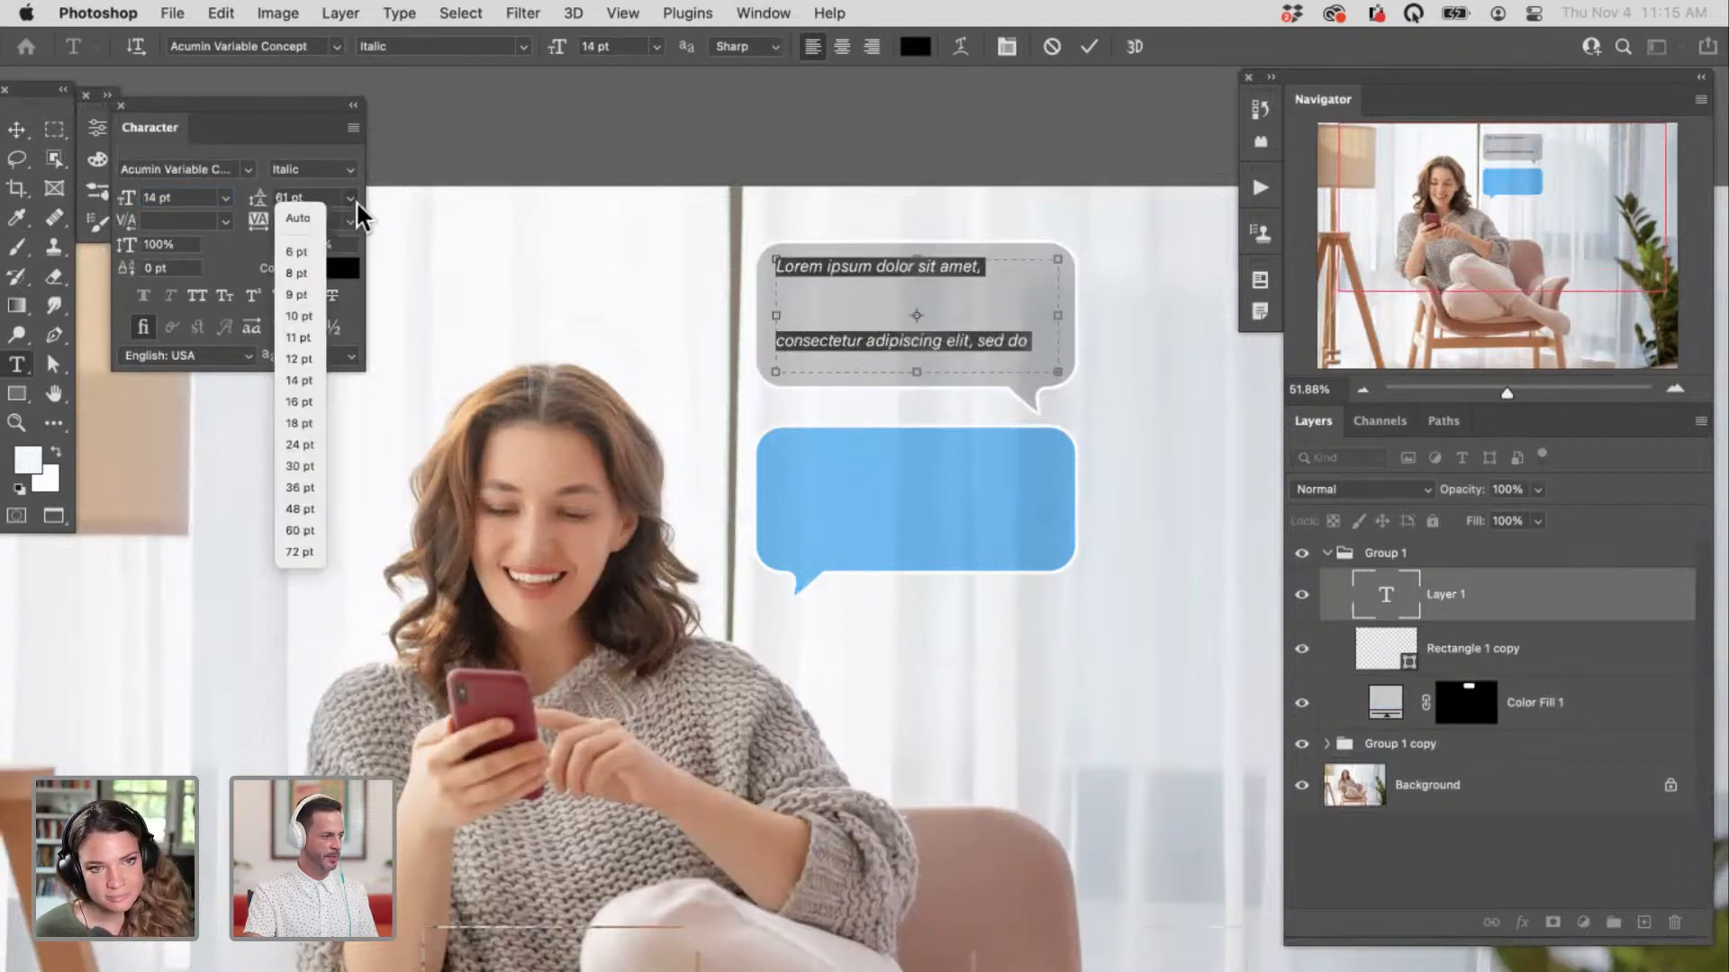
left_click(306, 218)
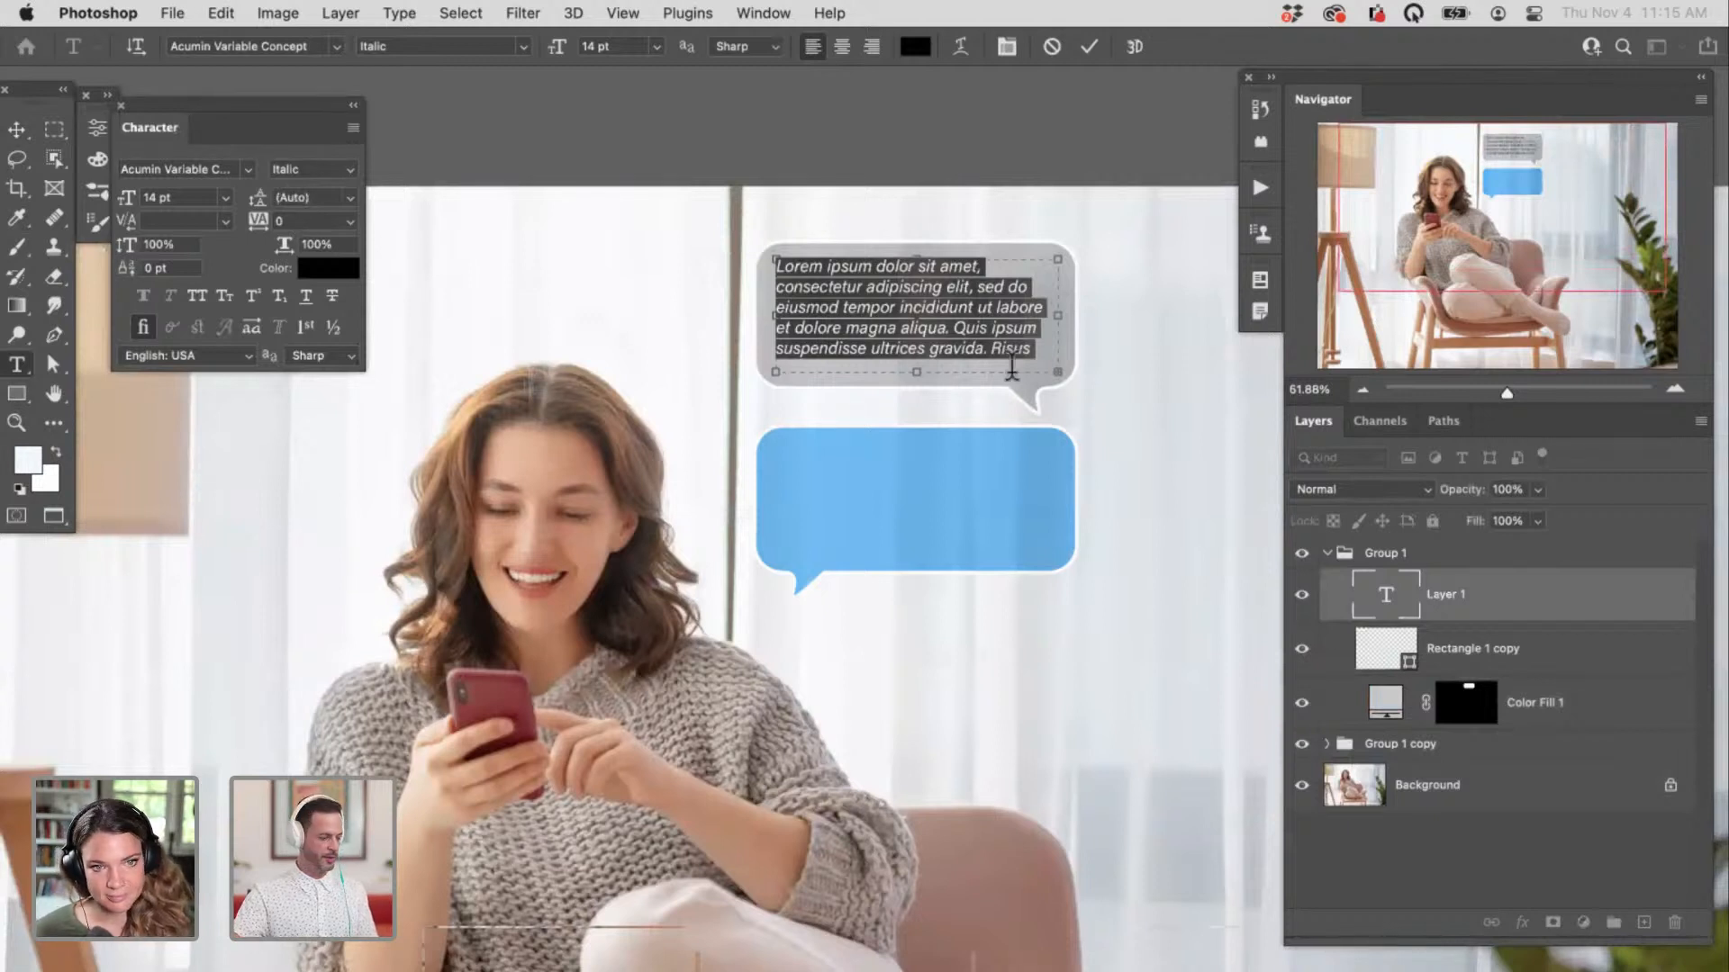
Step: Replace the placeholder with "What would you like on your pizza?" and set the text size to 29 pt
type("What would you like on your pizza?")
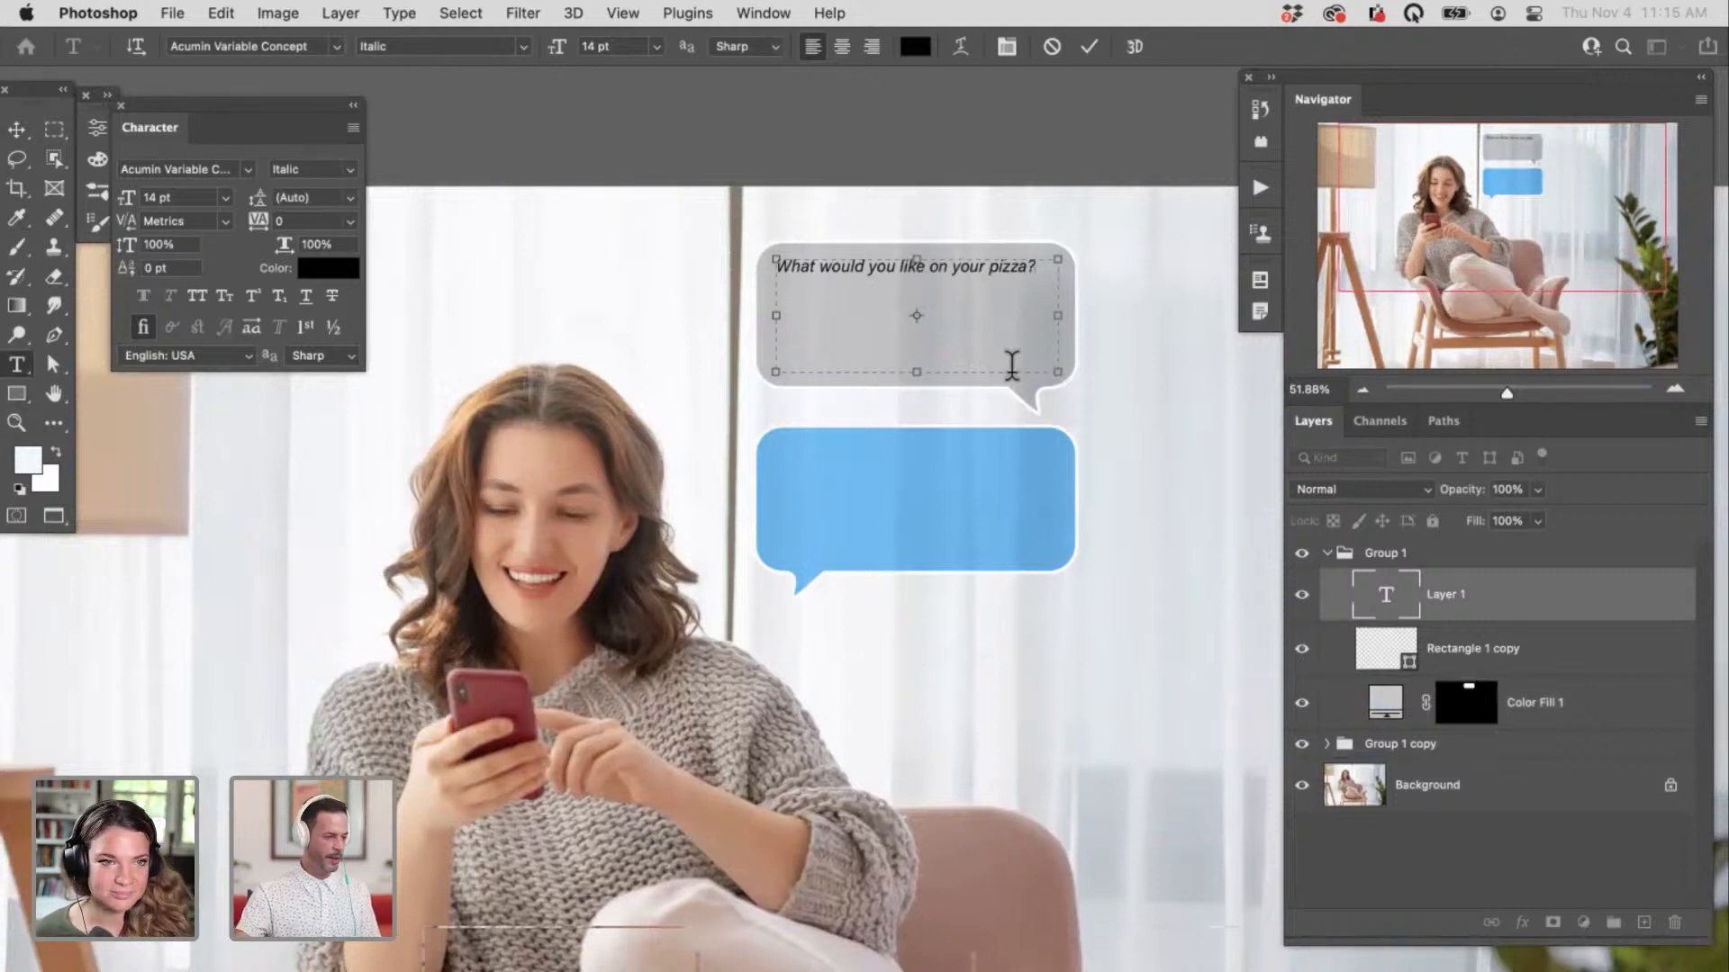
mouse_move(127, 200)
left_mouse_down()
mouse_move(154, 194)
mouse_move(142, 204)
left_mouse_up()
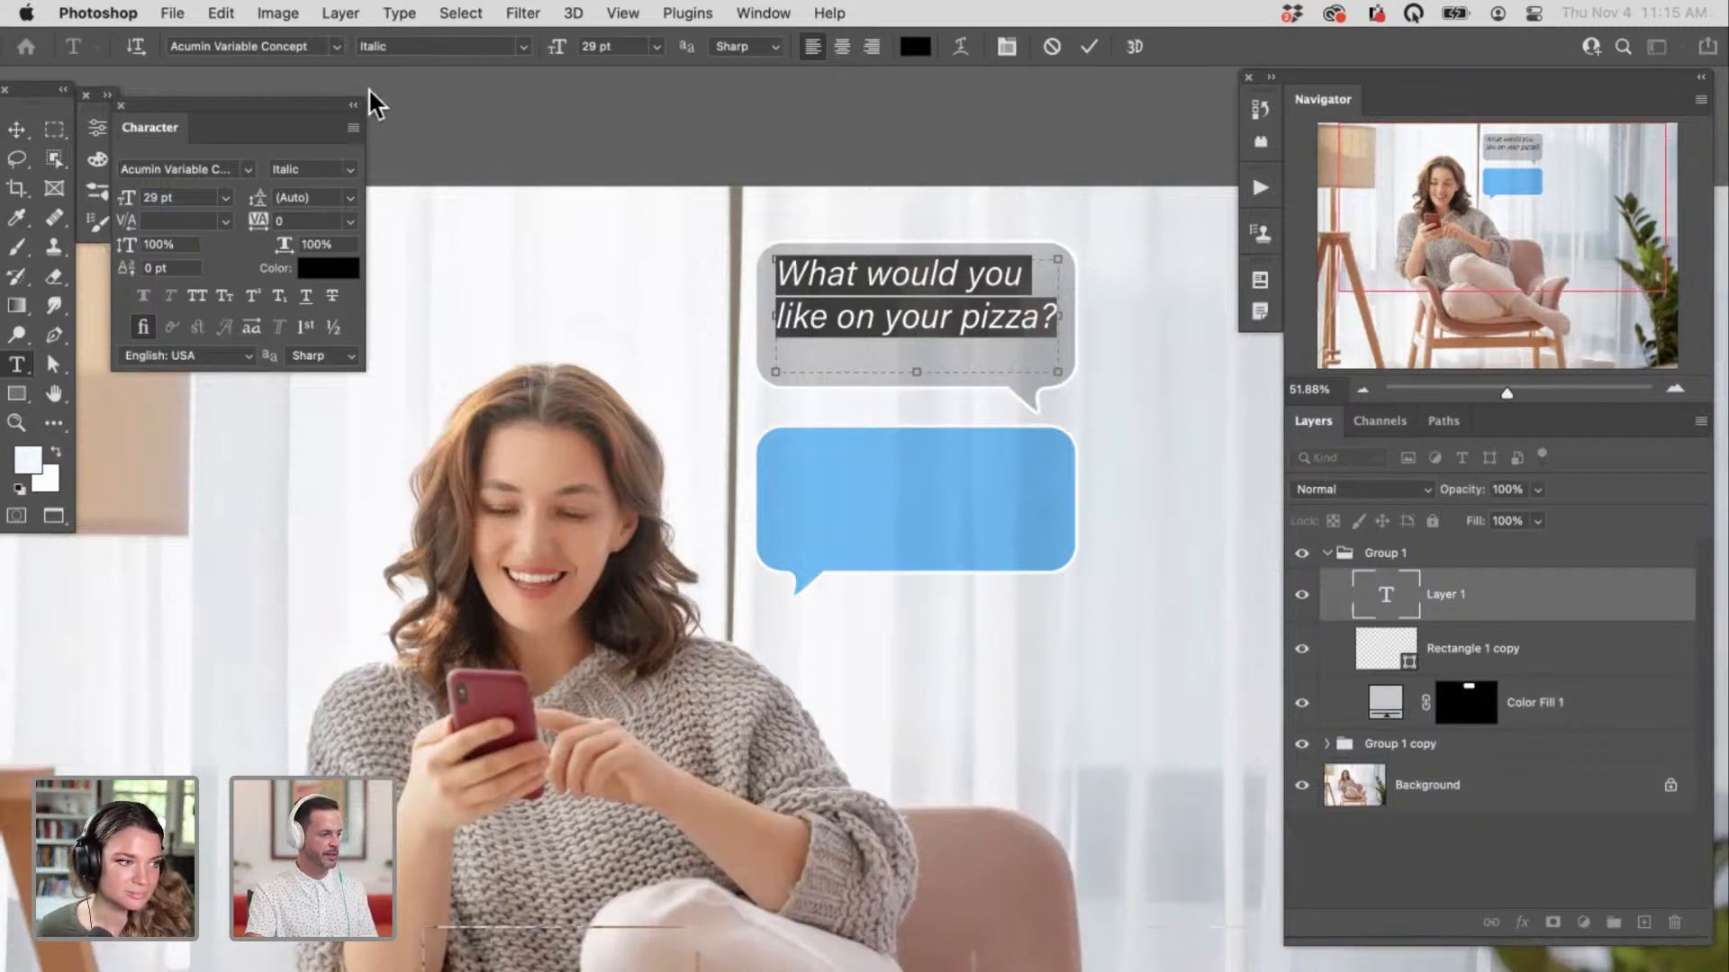
Step: Set the colour of the grey bubble's message text to white (ffffff)
left_click(330, 268)
left_click_drag(268, 531, 113, 510)
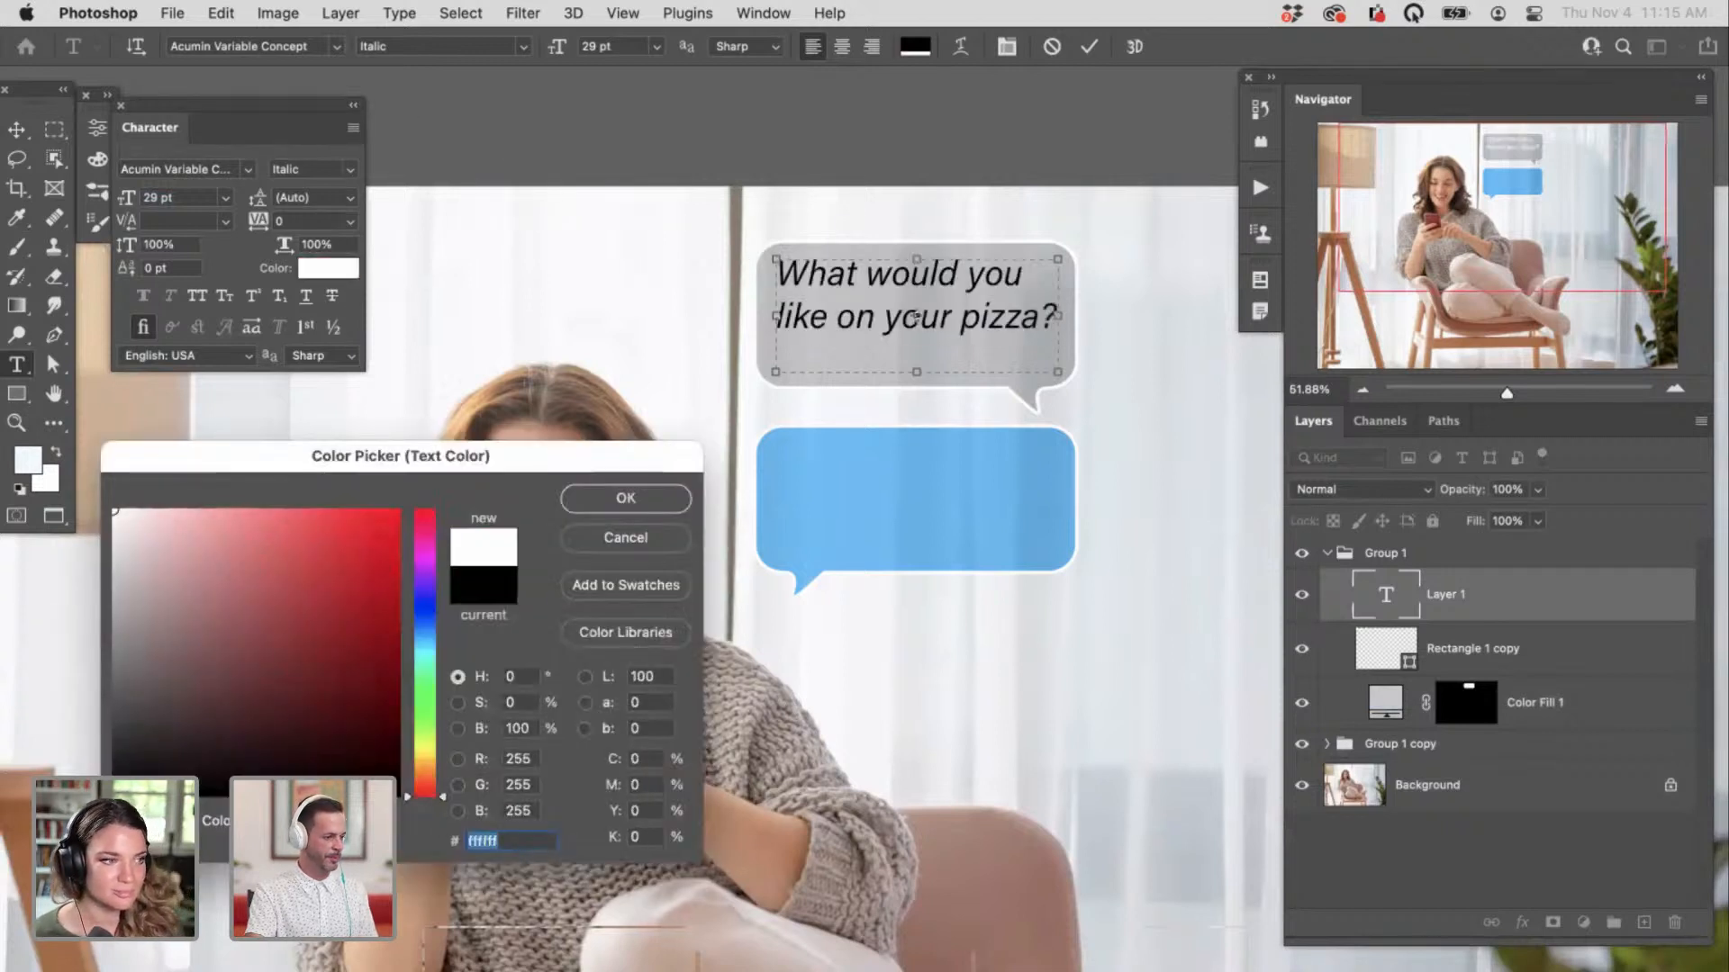
left_click(630, 495)
Step: Preview successive fonts on the pizza question, apply DIN Condensed Bold, and commit the text
left_click(247, 170)
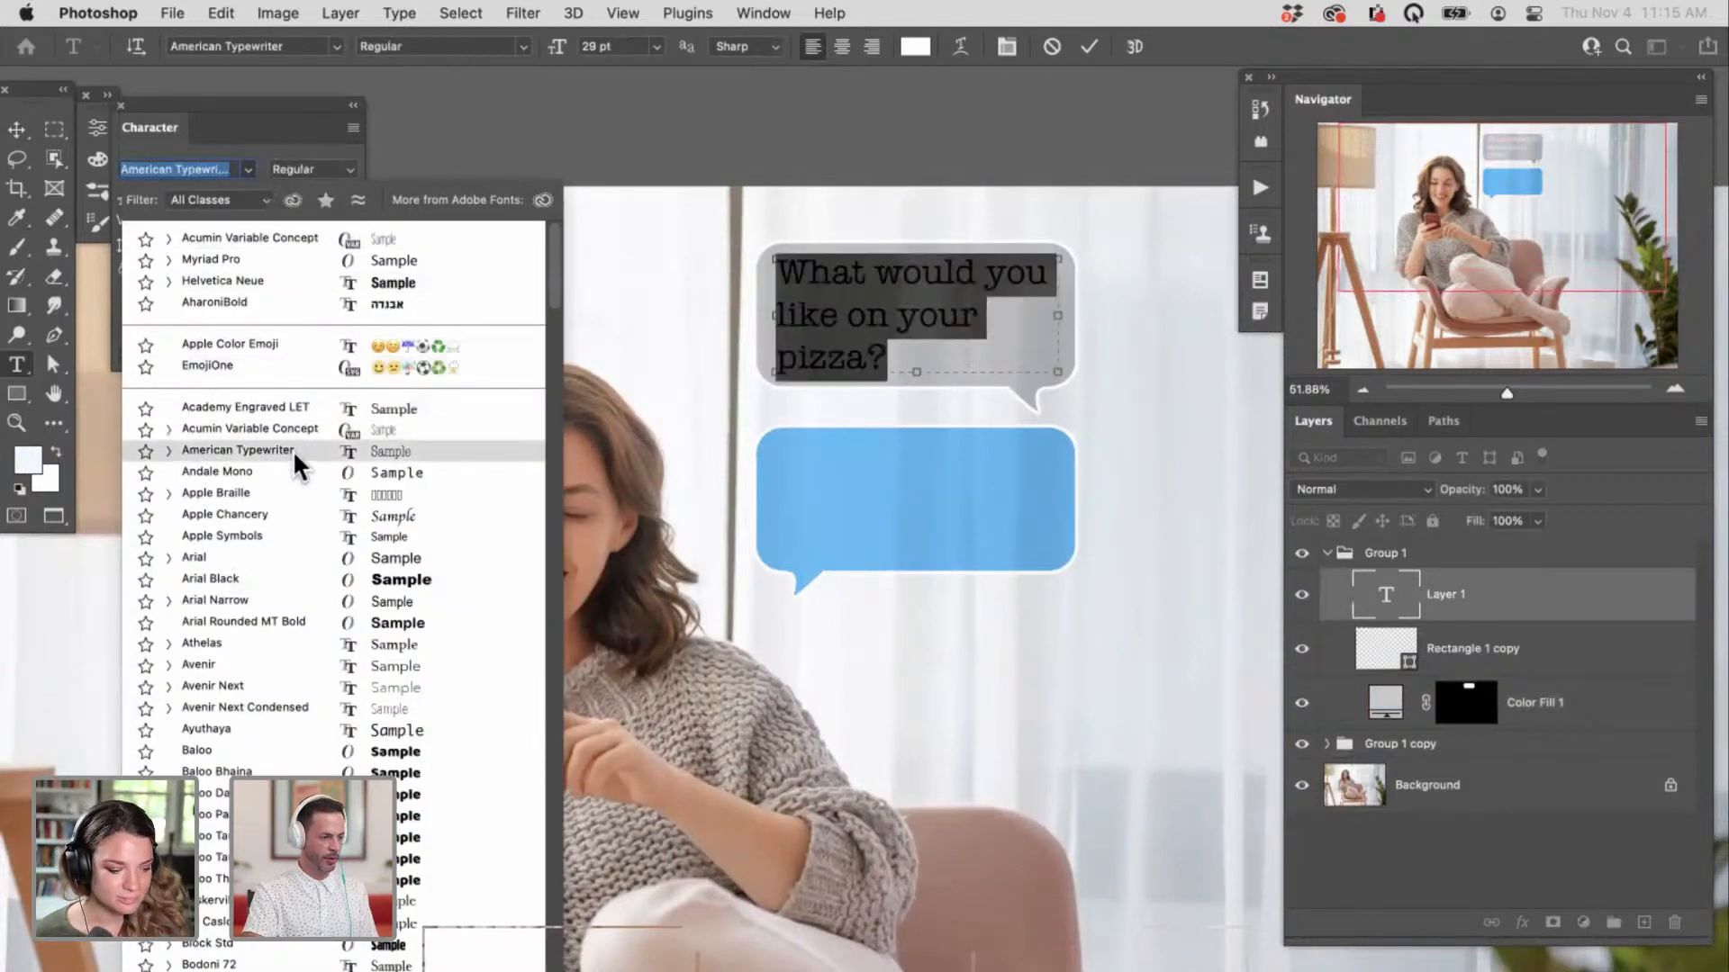
key("Down")
key("Down")
key("Down")
key("Down")
key("Down")
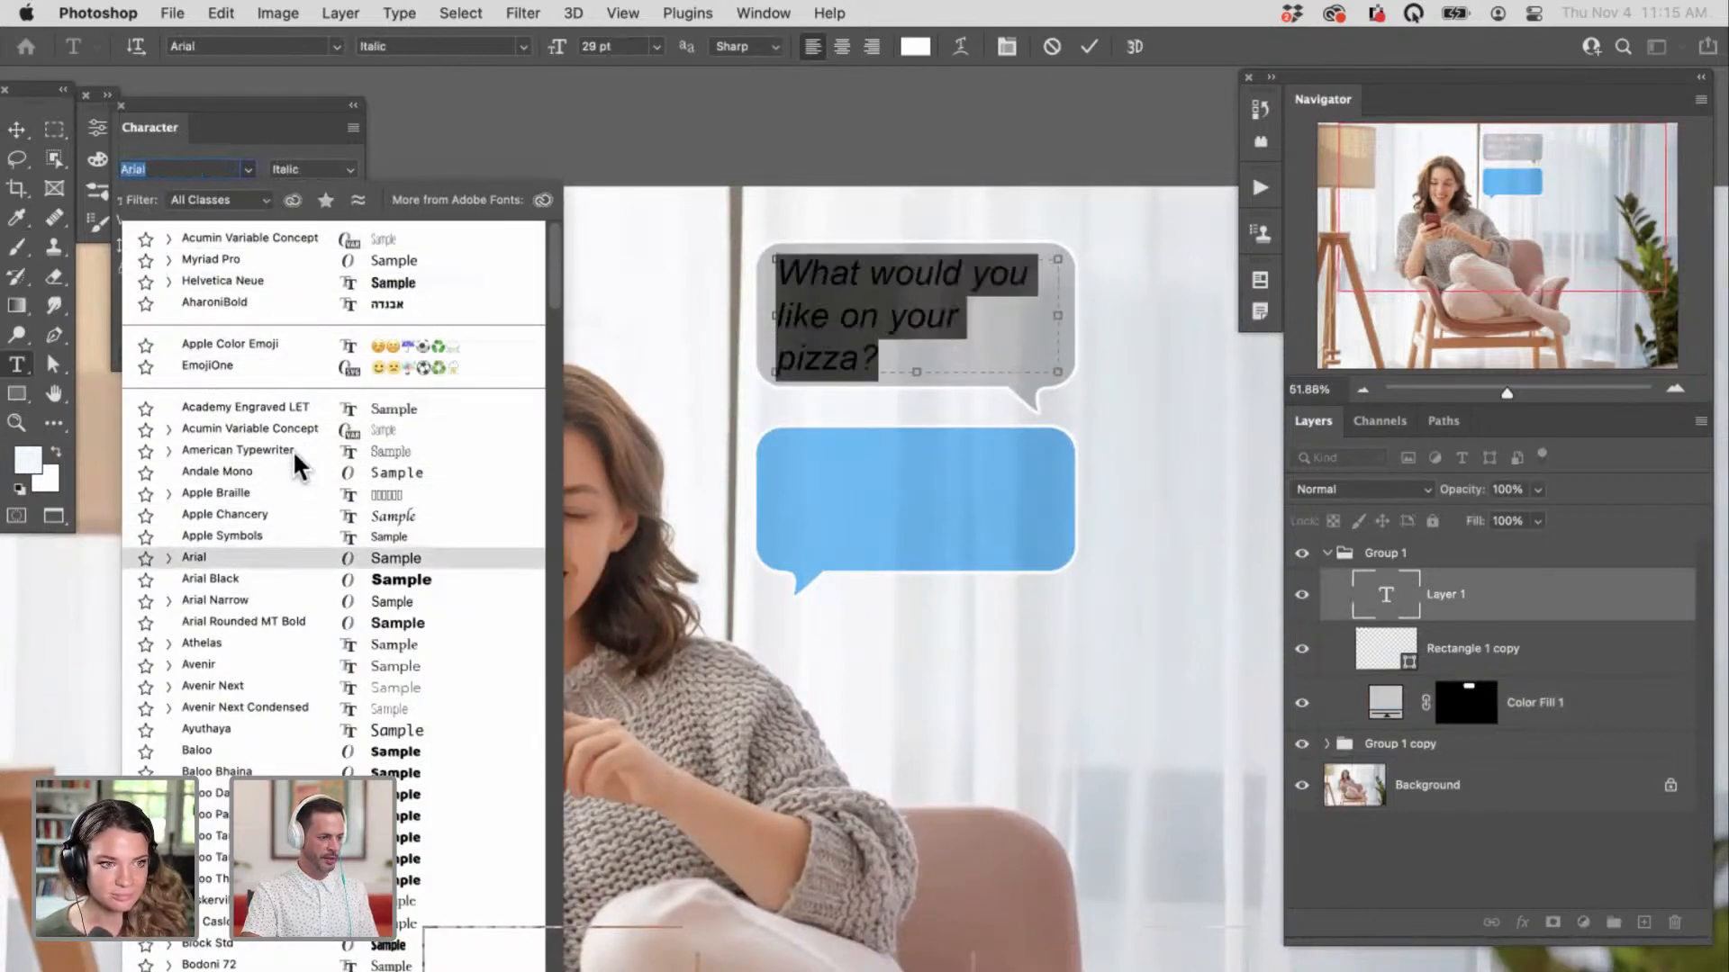
key("Down")
key("Down")
key("Down")
key("Down")
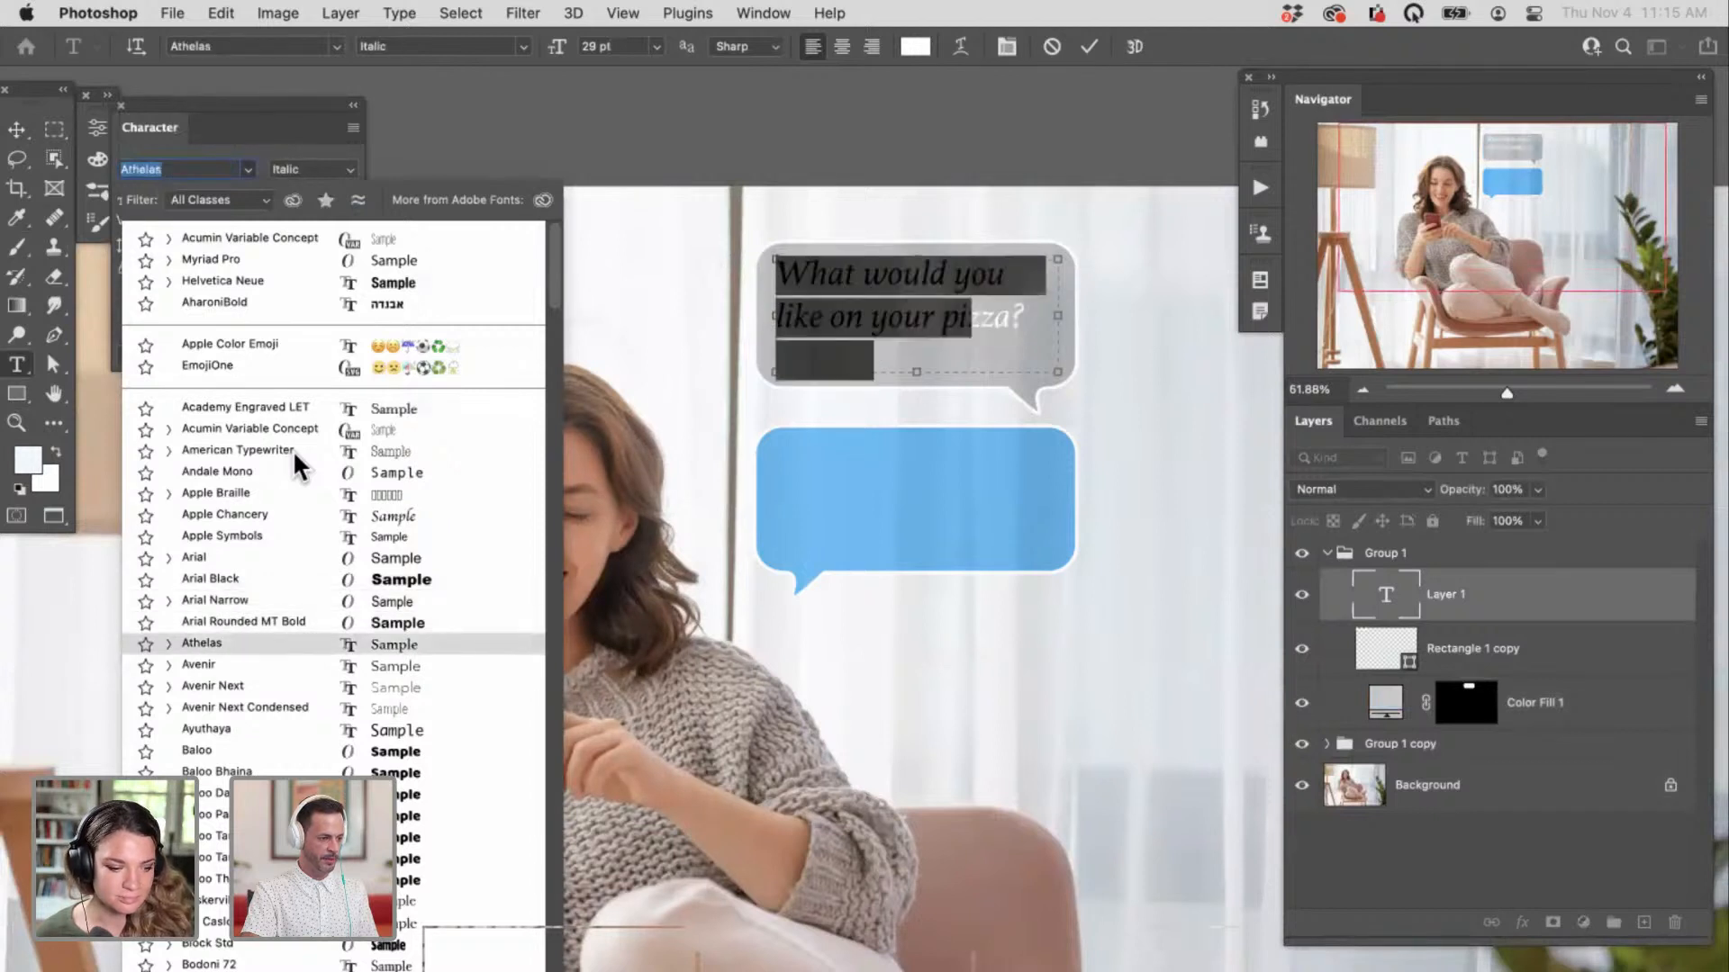
key("Down")
key("Down")
key("Down")
key("Down")
key("Down")
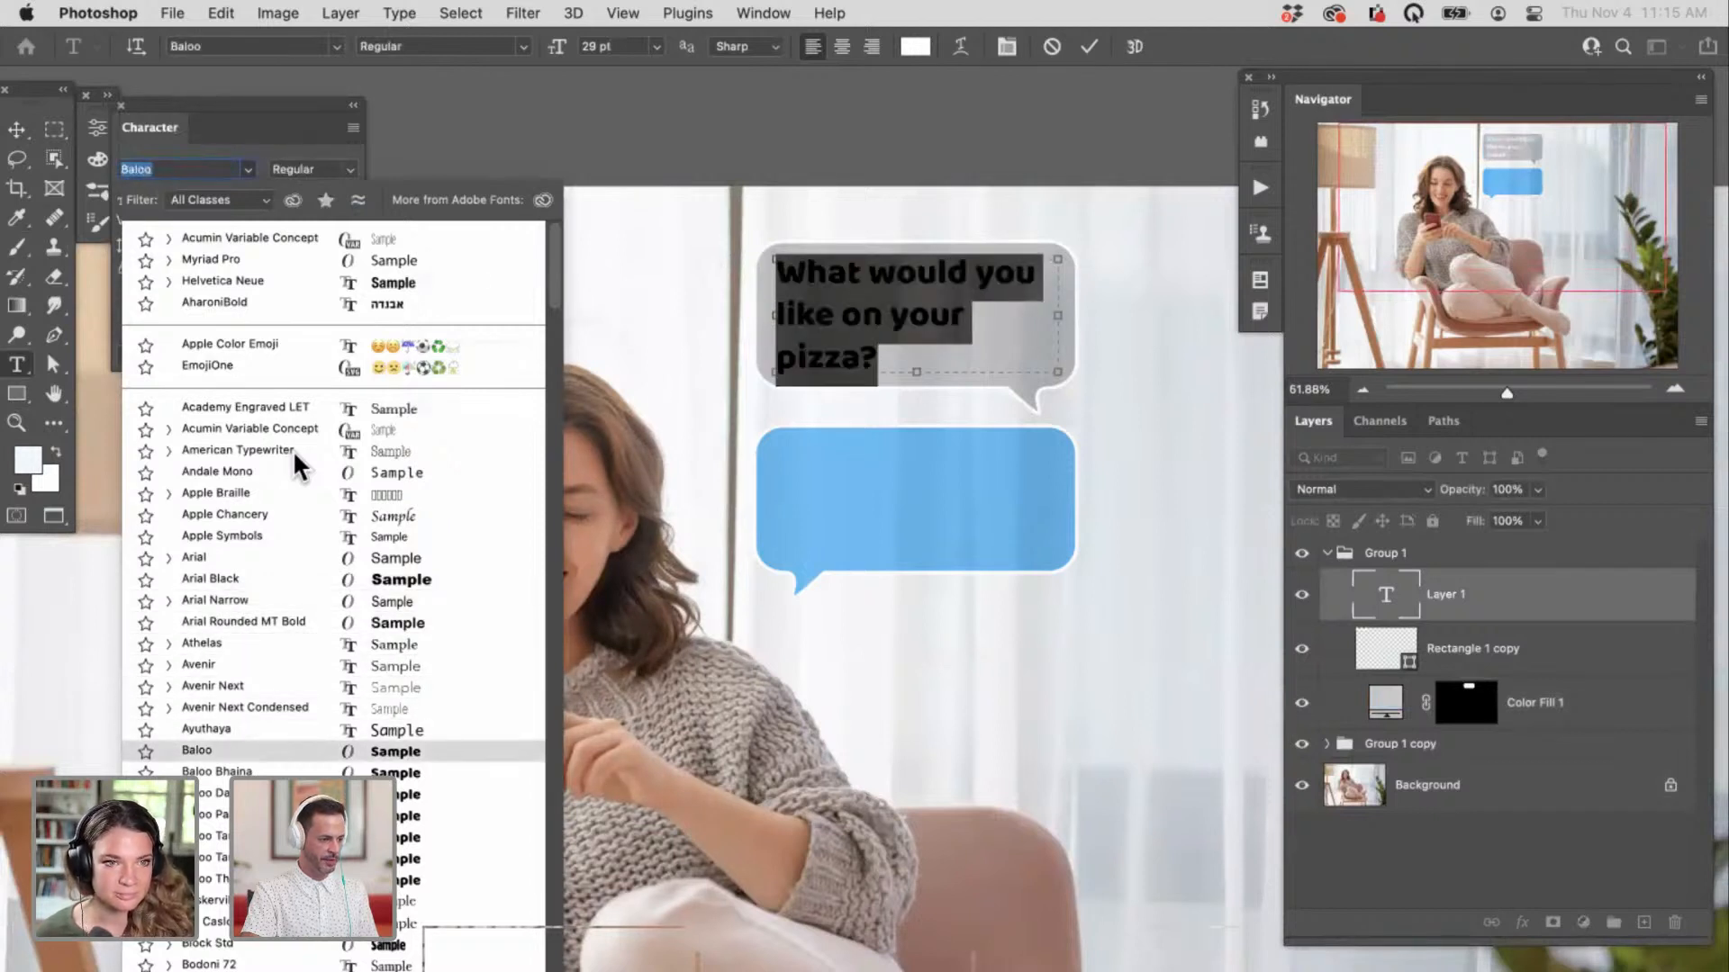
key("Down")
key("Down")
key("Down")
key("Down")
key("Down")
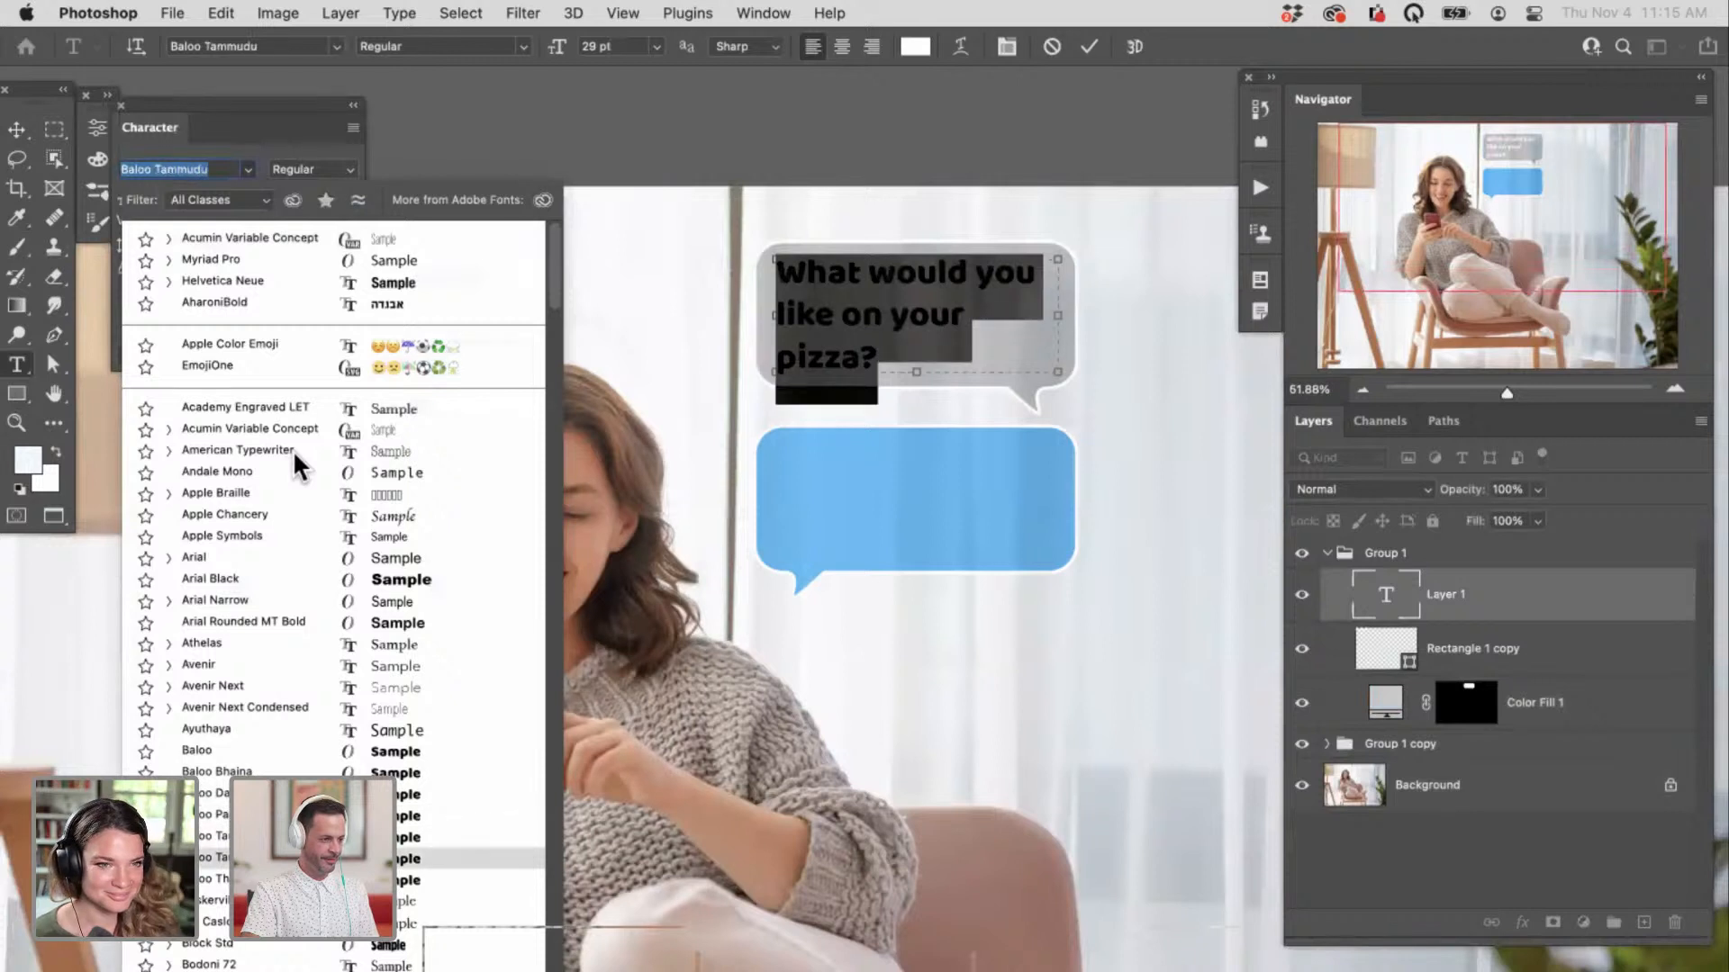
key("Down")
key("Down")
key("Down")
key("Down")
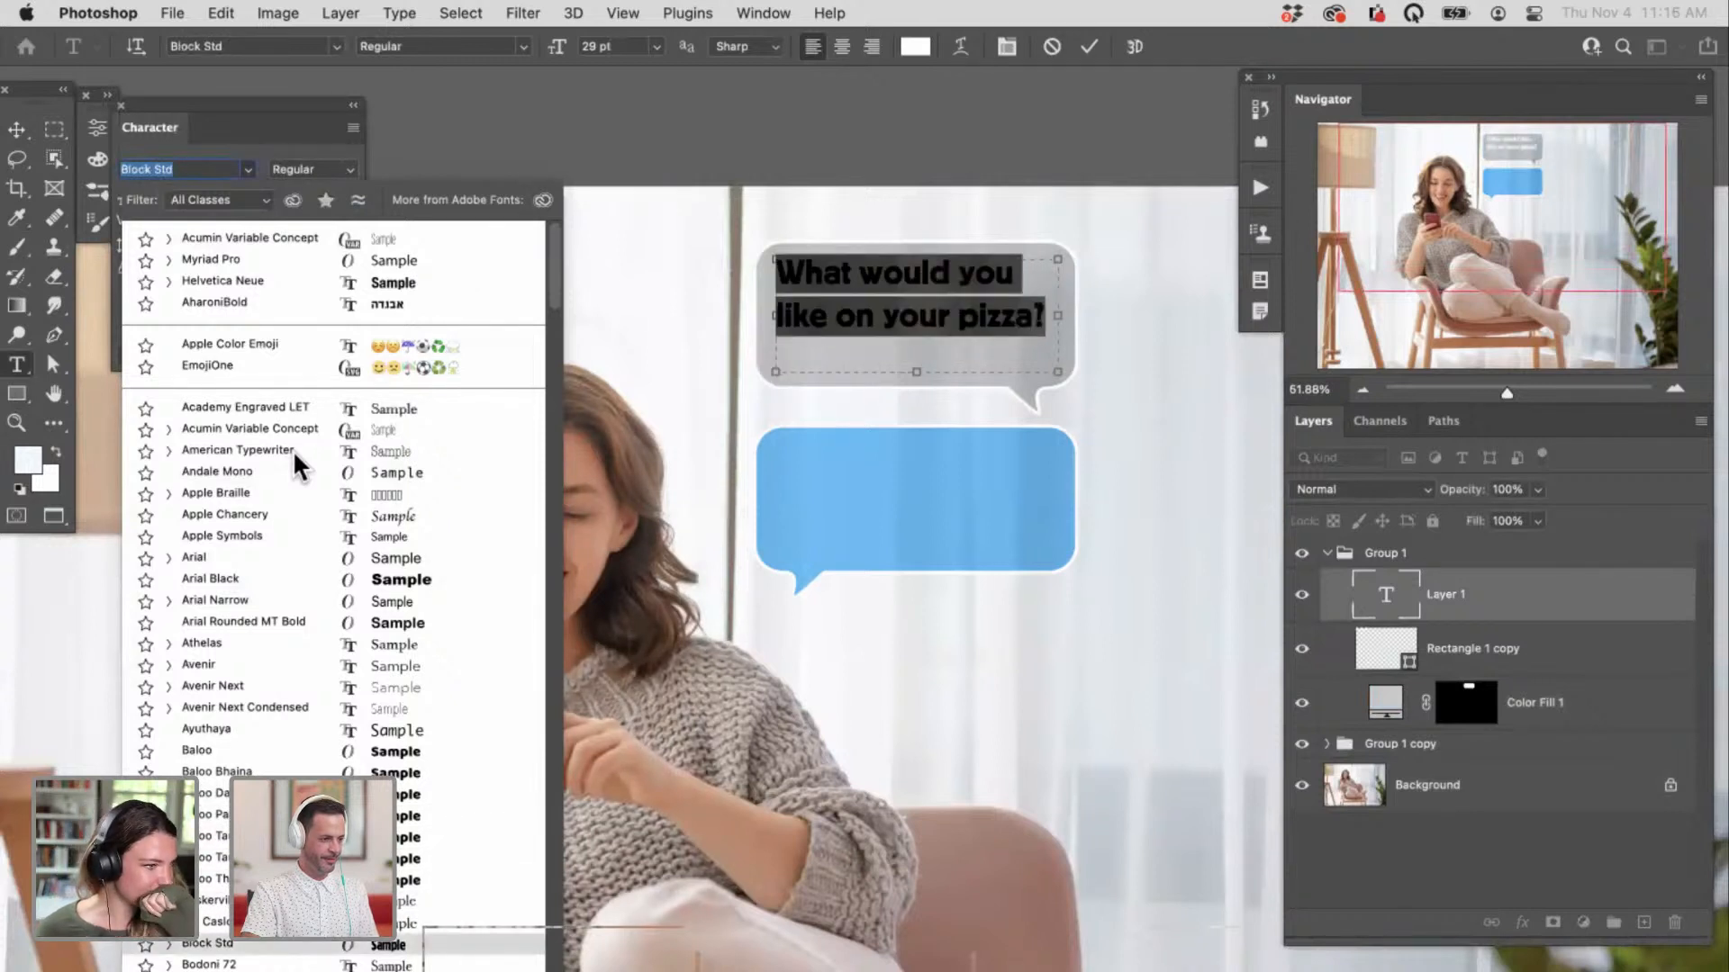
key("Down")
key("Down")
key("Down")
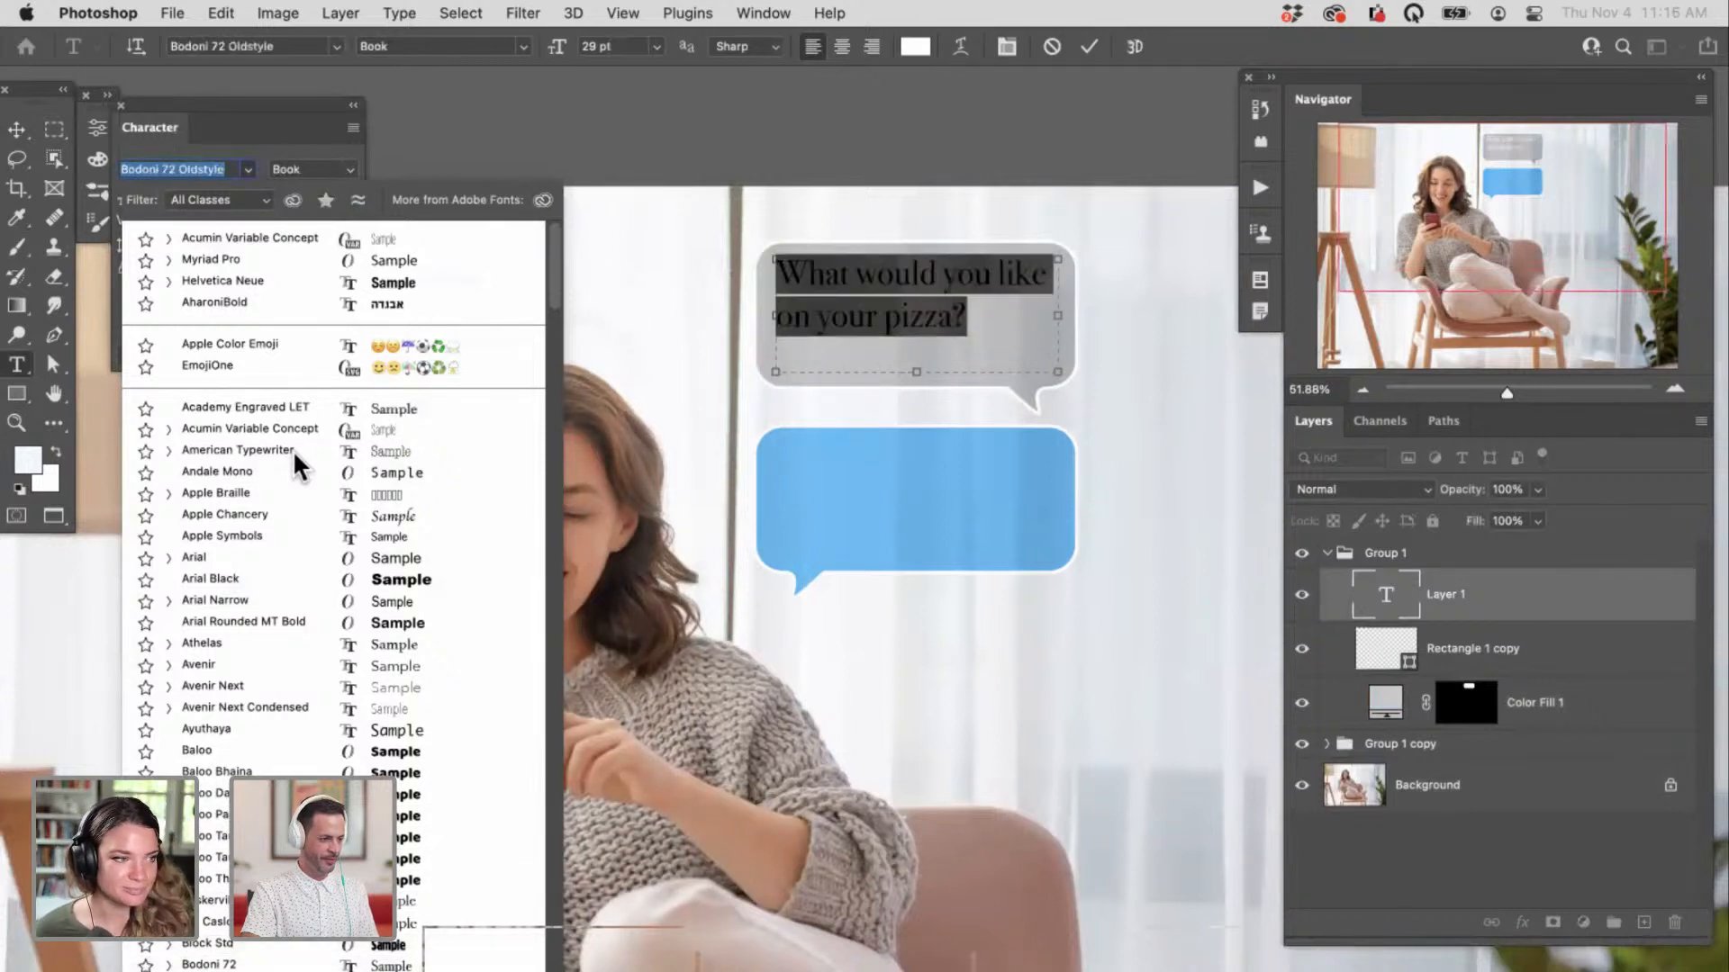
key("Down")
key("Down")
key("Down")
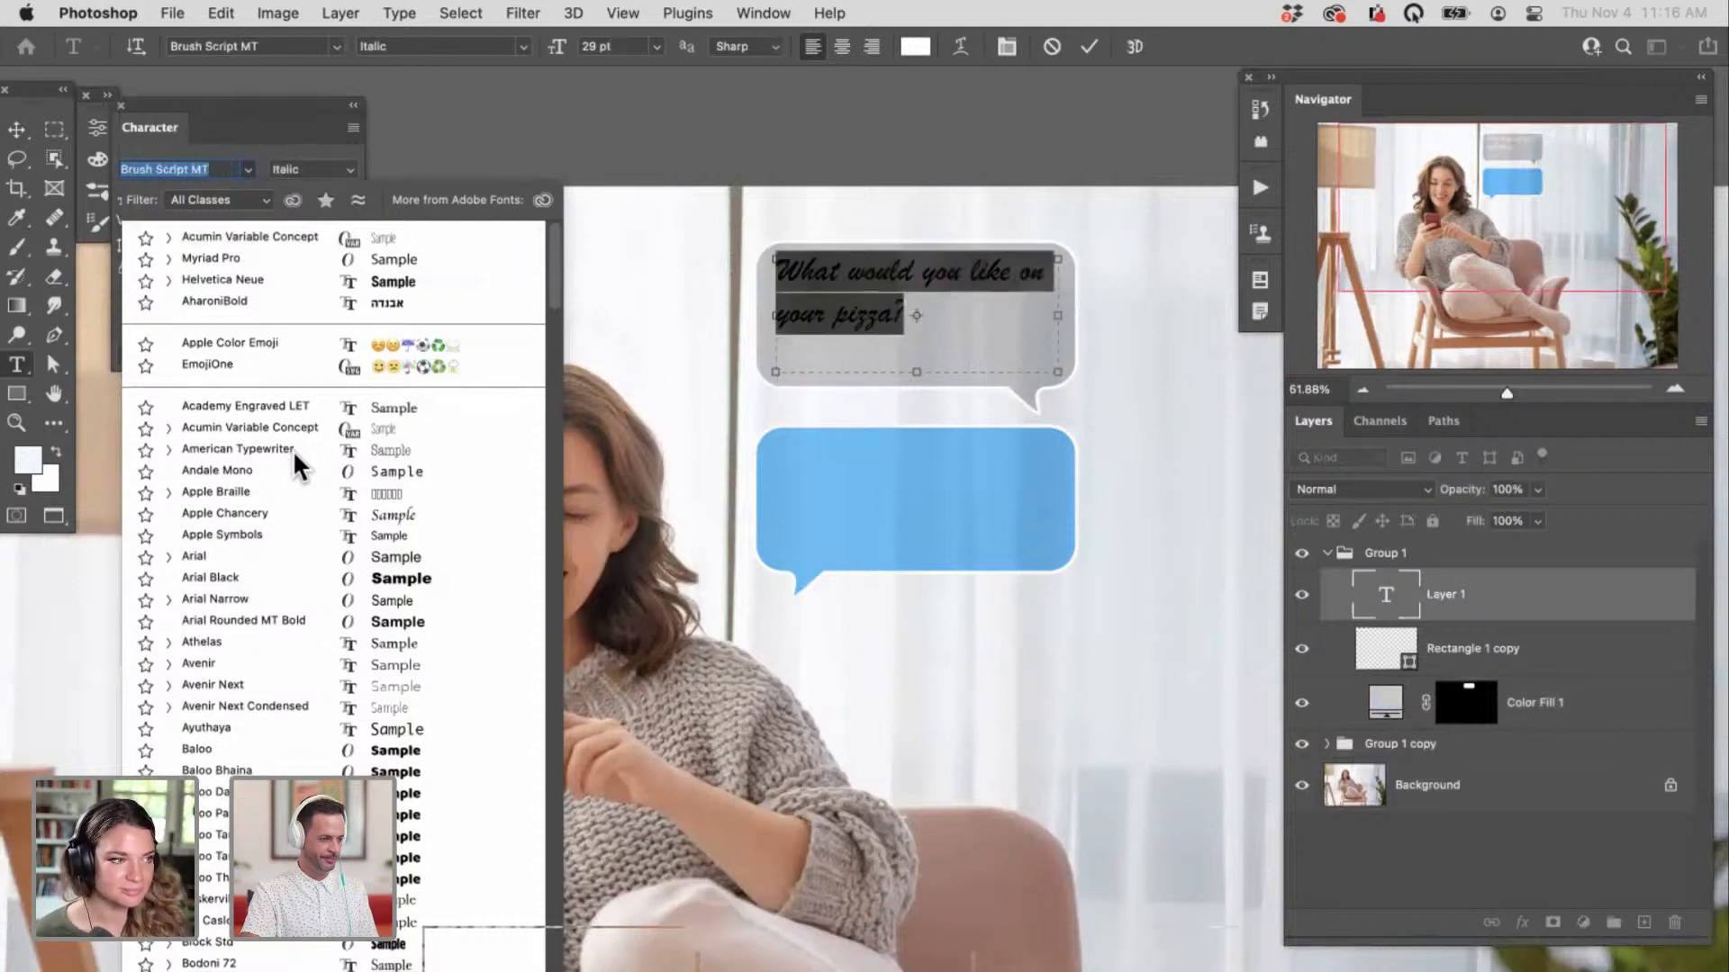
key("Down")
key("Down")
key("Down")
key("Down")
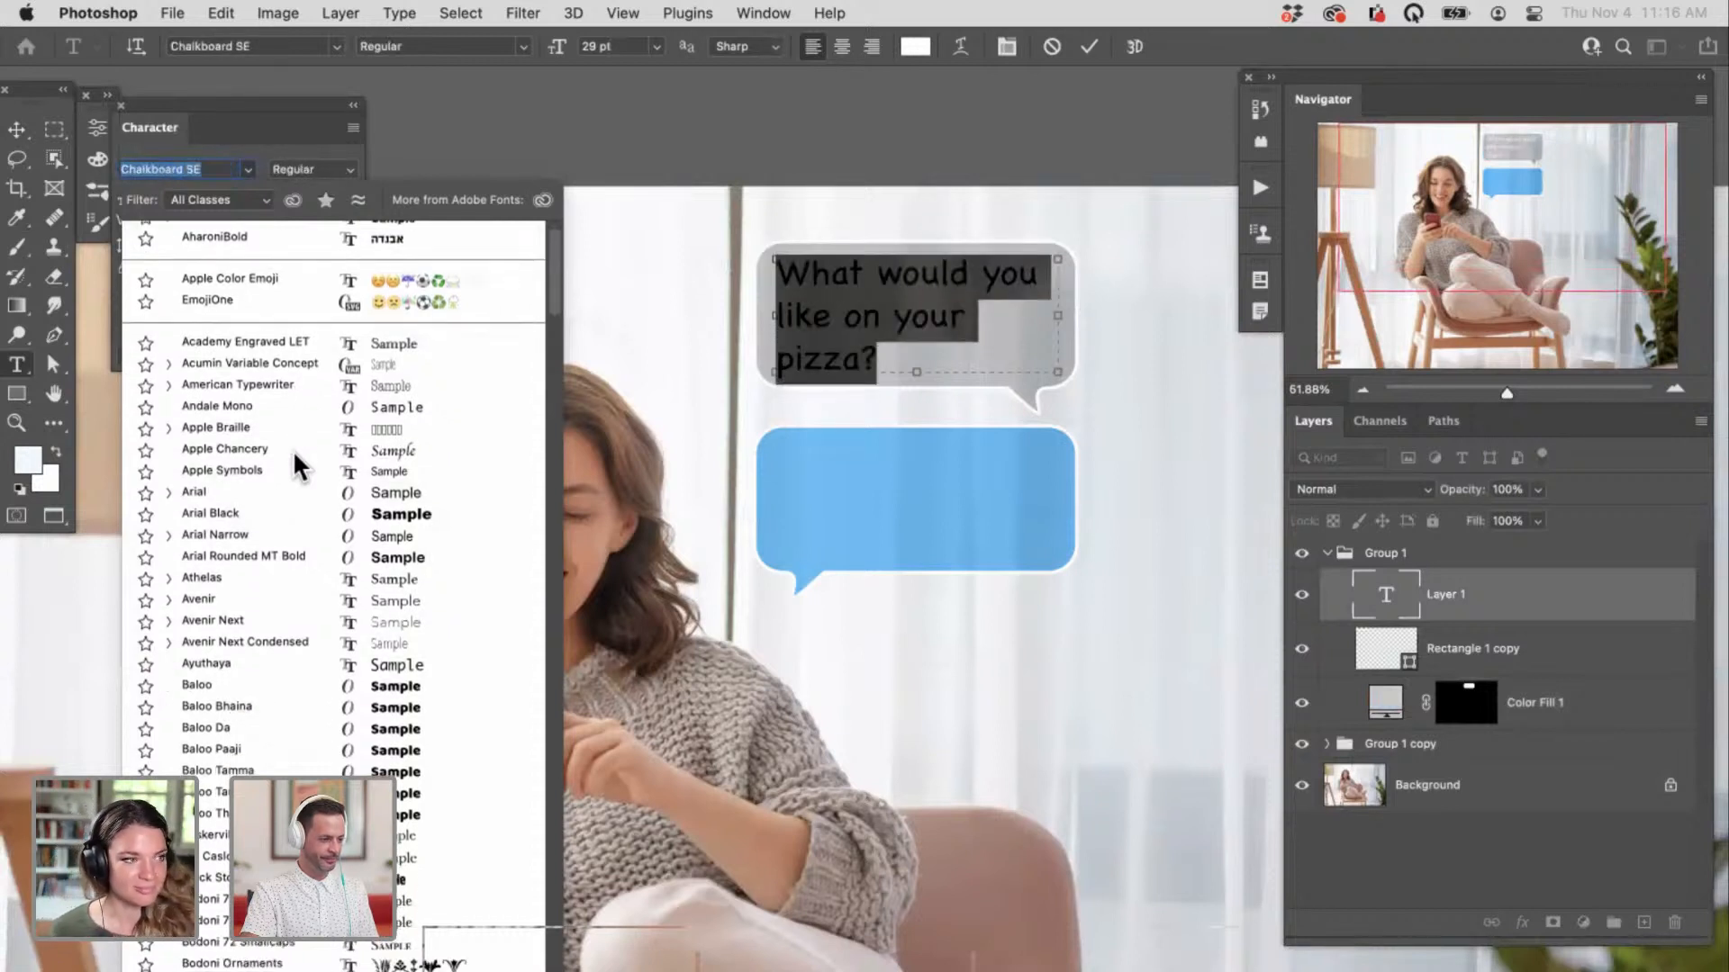
key("Down")
key("Down")
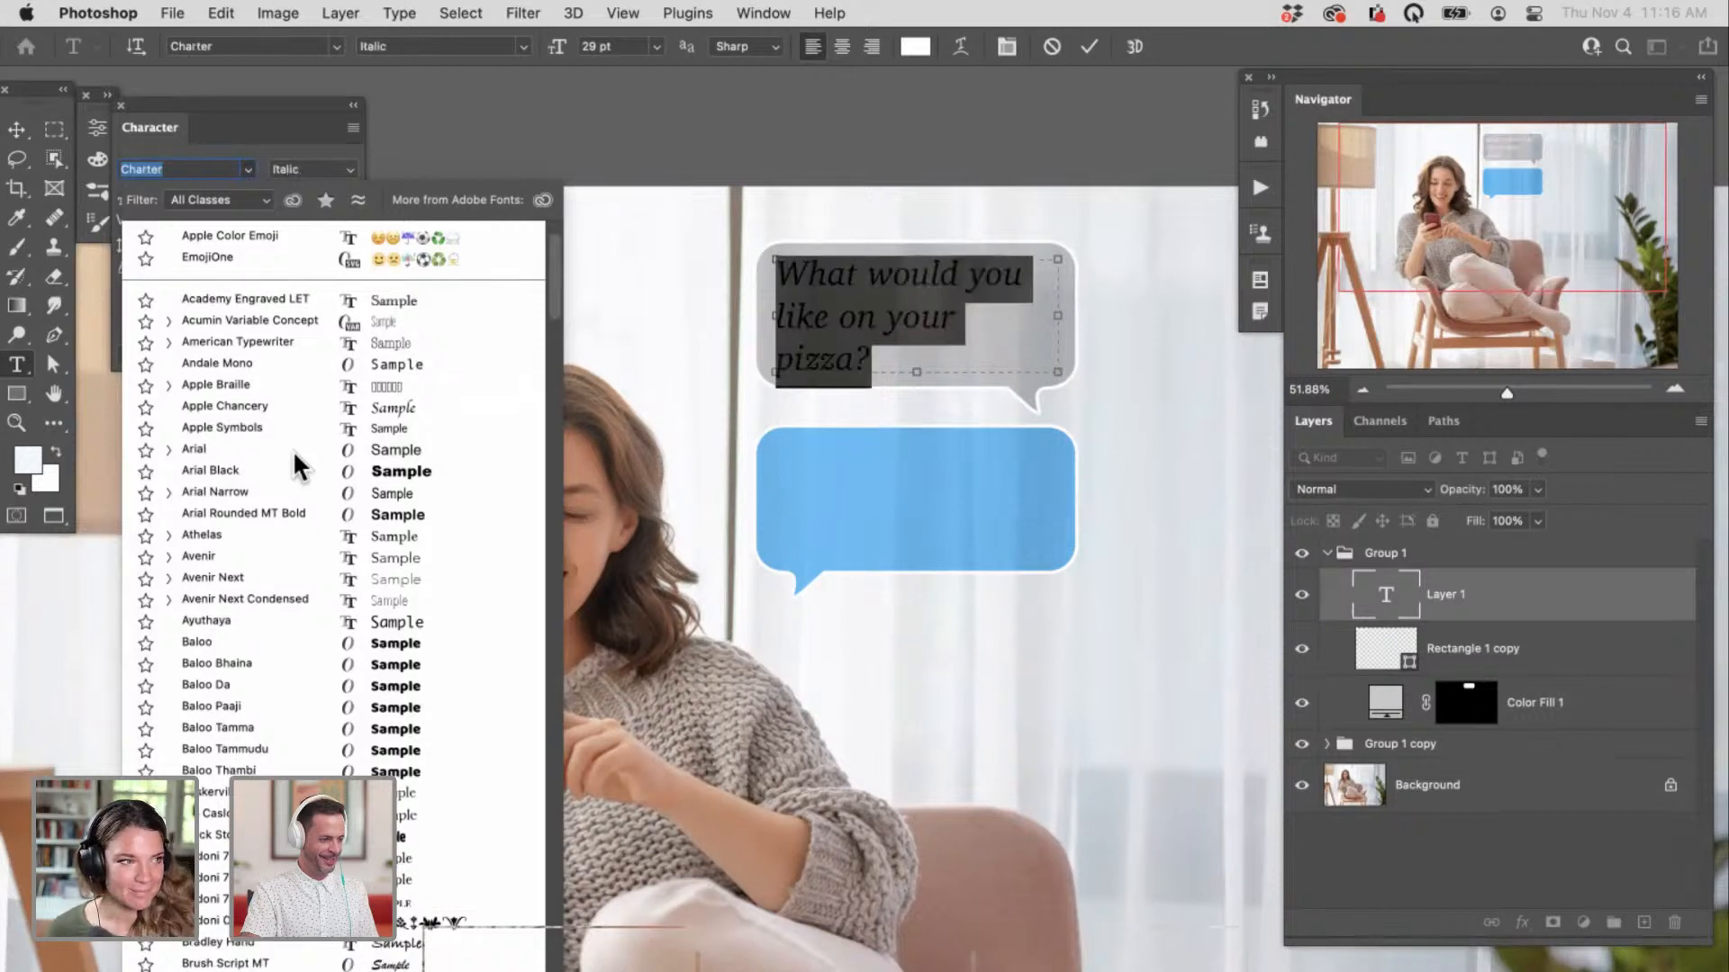
key("Down")
key("Down")
key("Down")
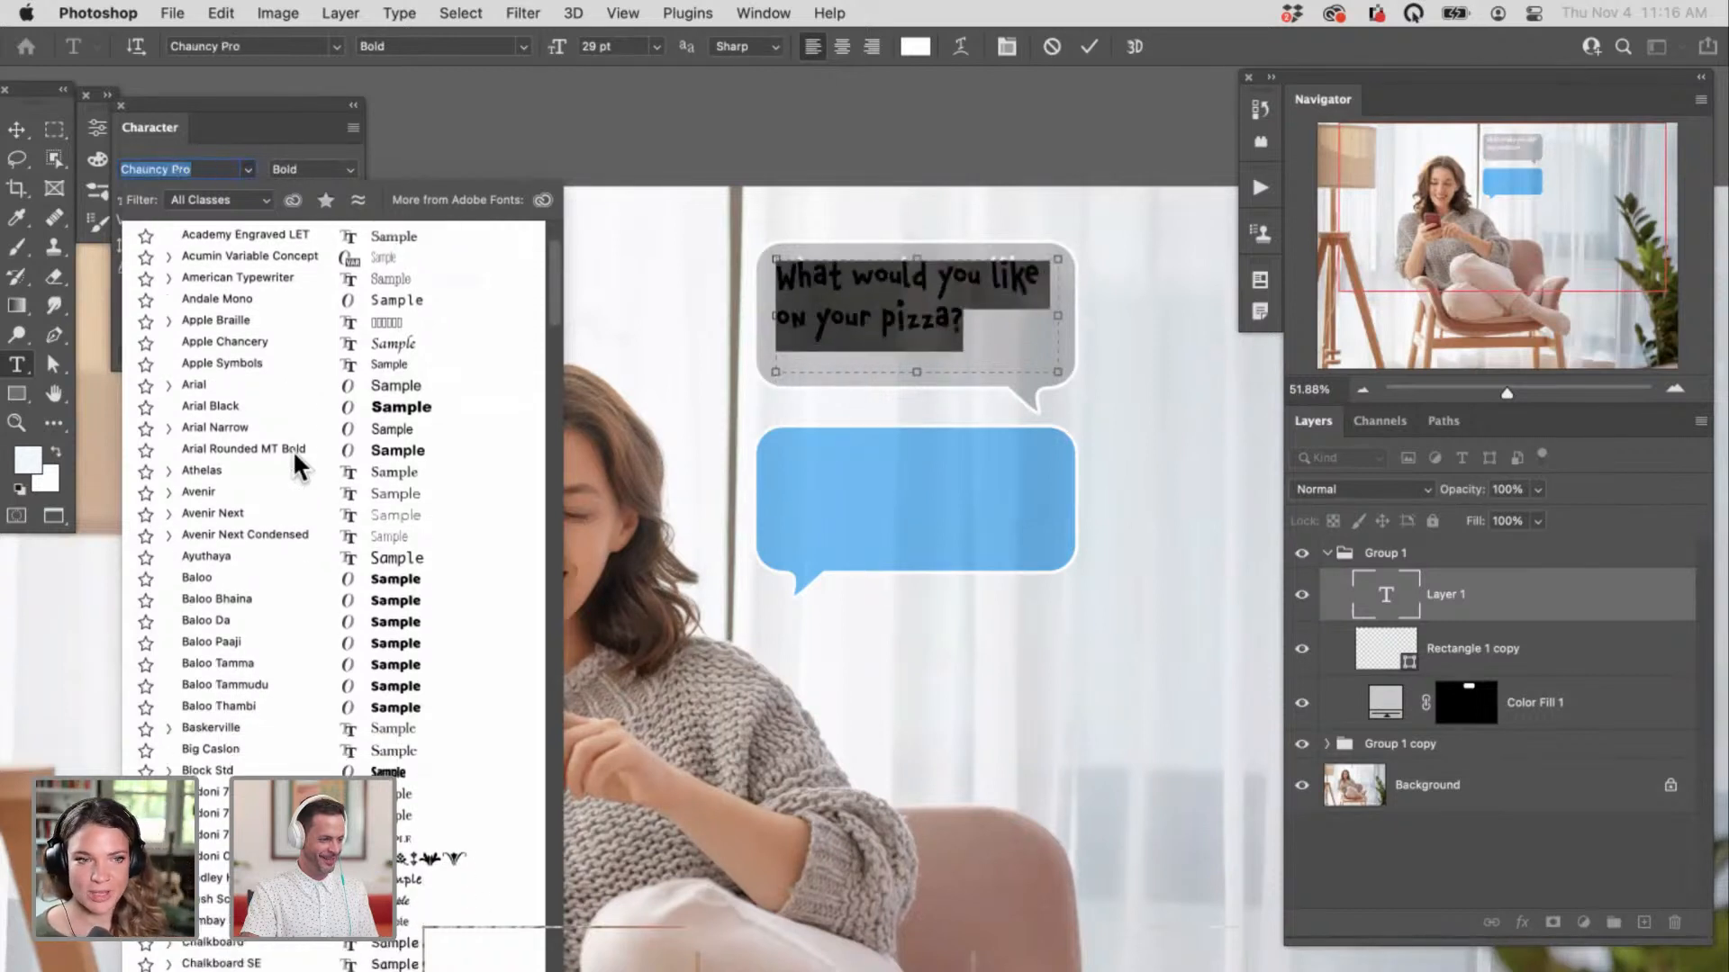
key("Down")
key("Down")
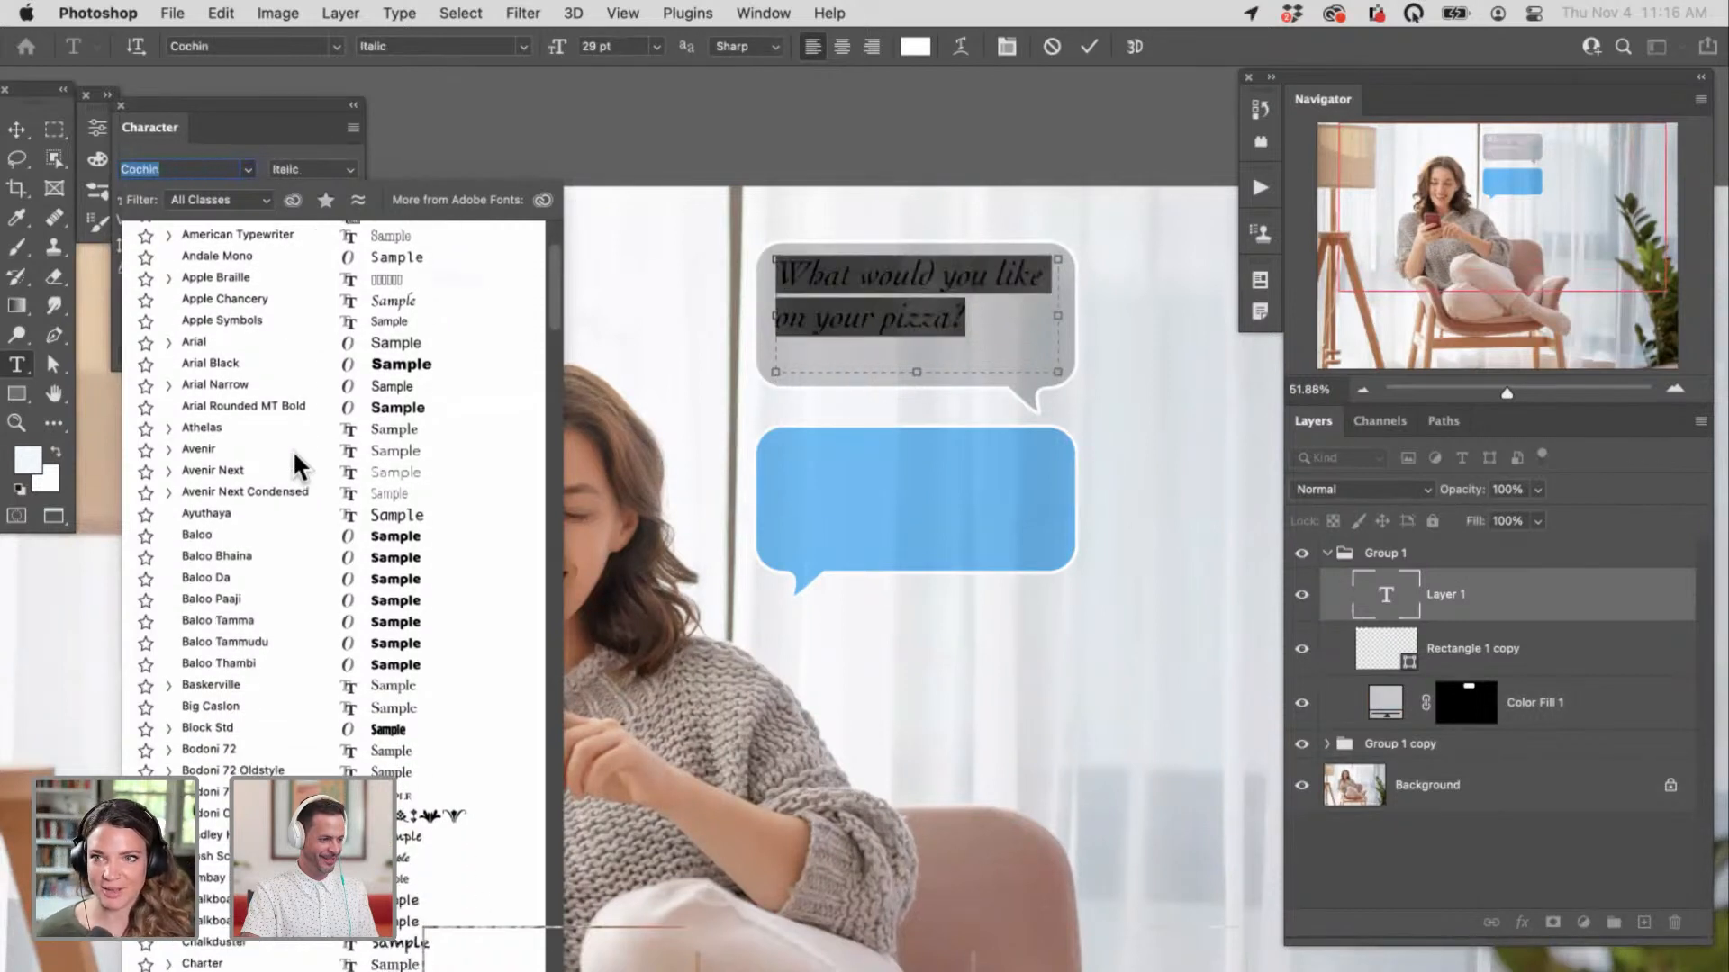
key("Down")
key("Down")
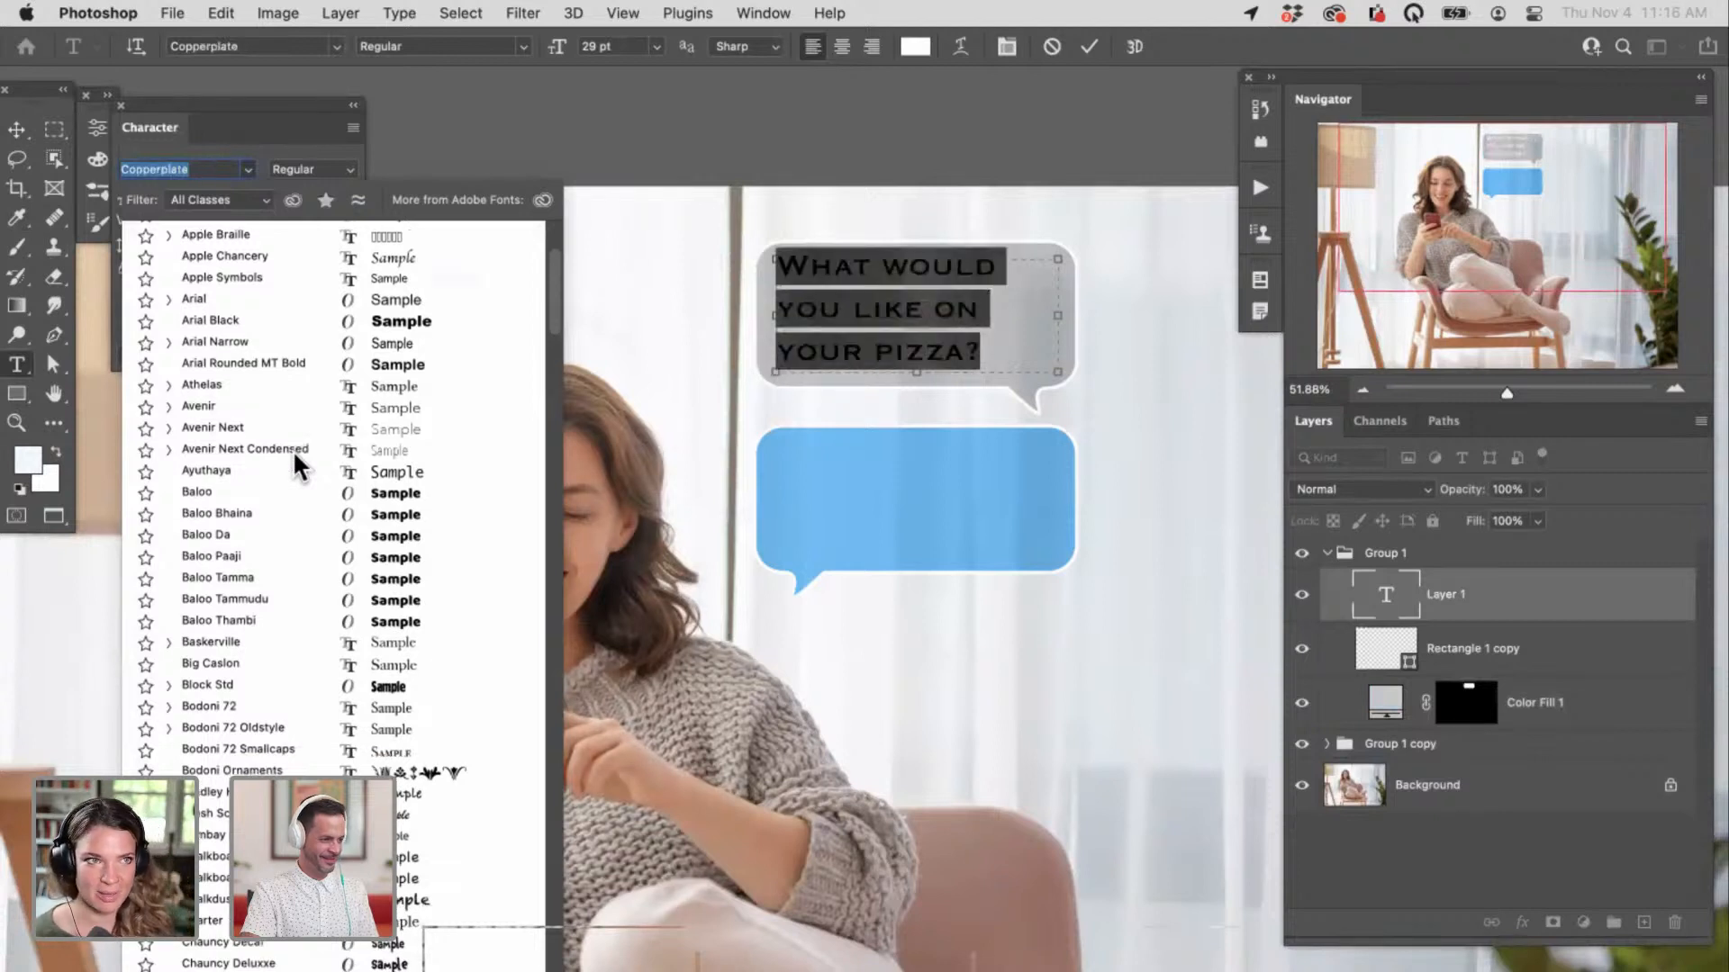
key("Down")
key("Down")
key("Down")
key("Down")
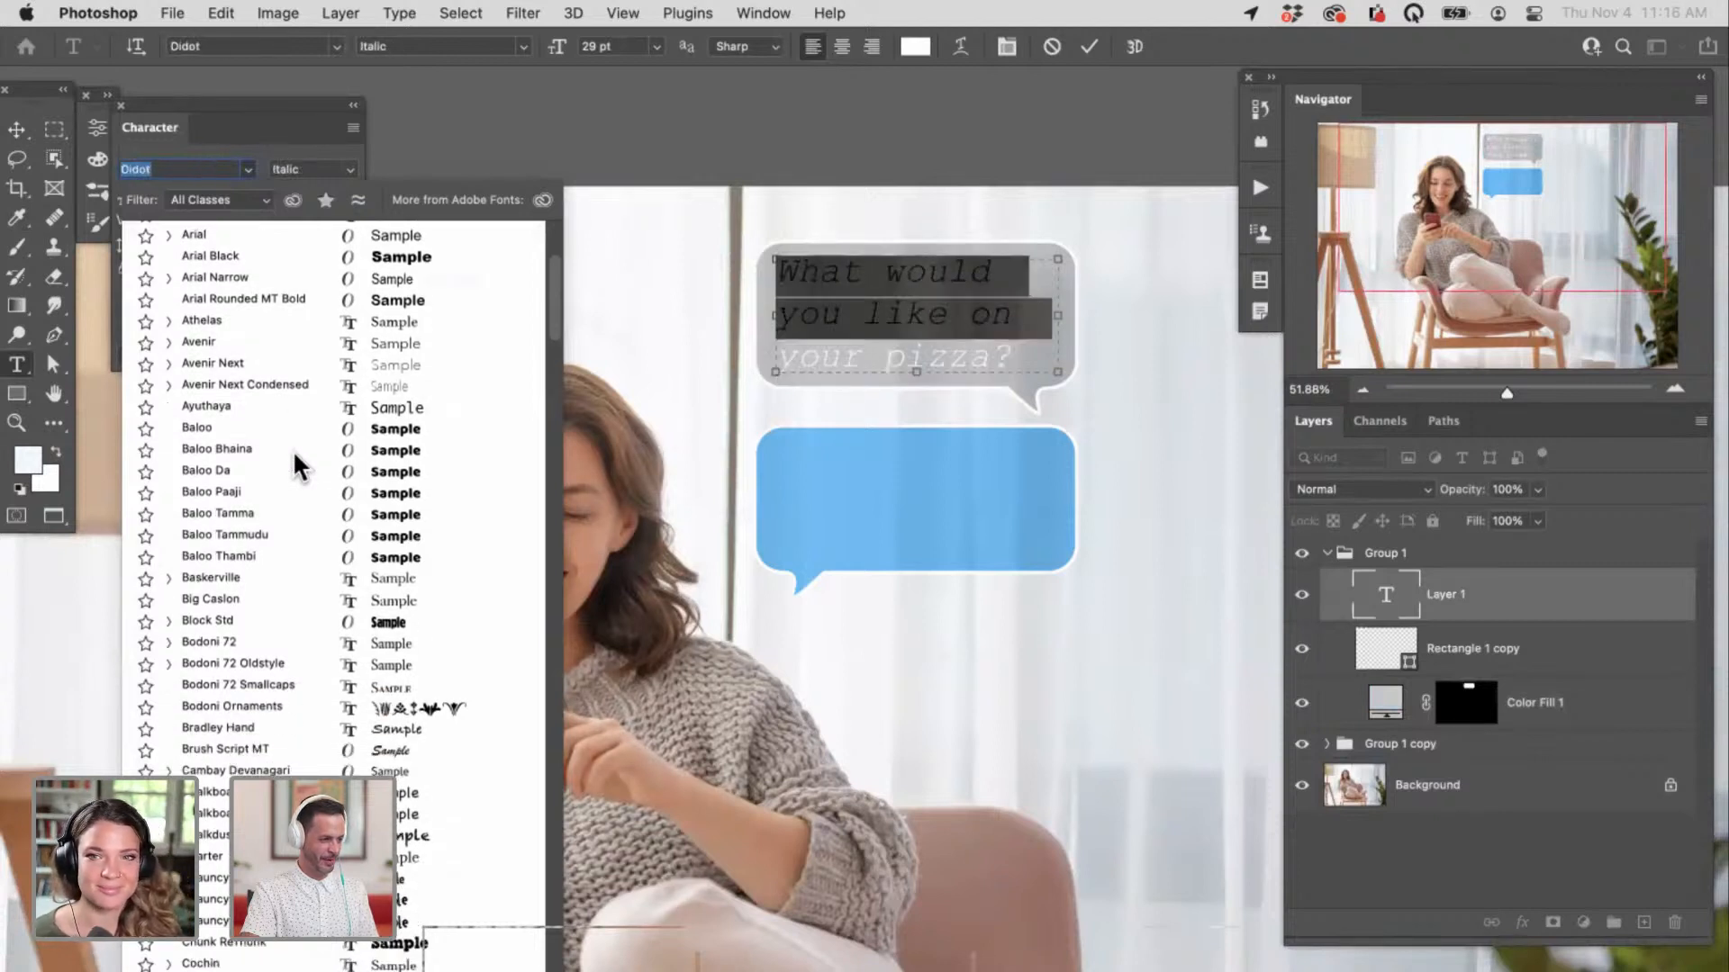
key("Down")
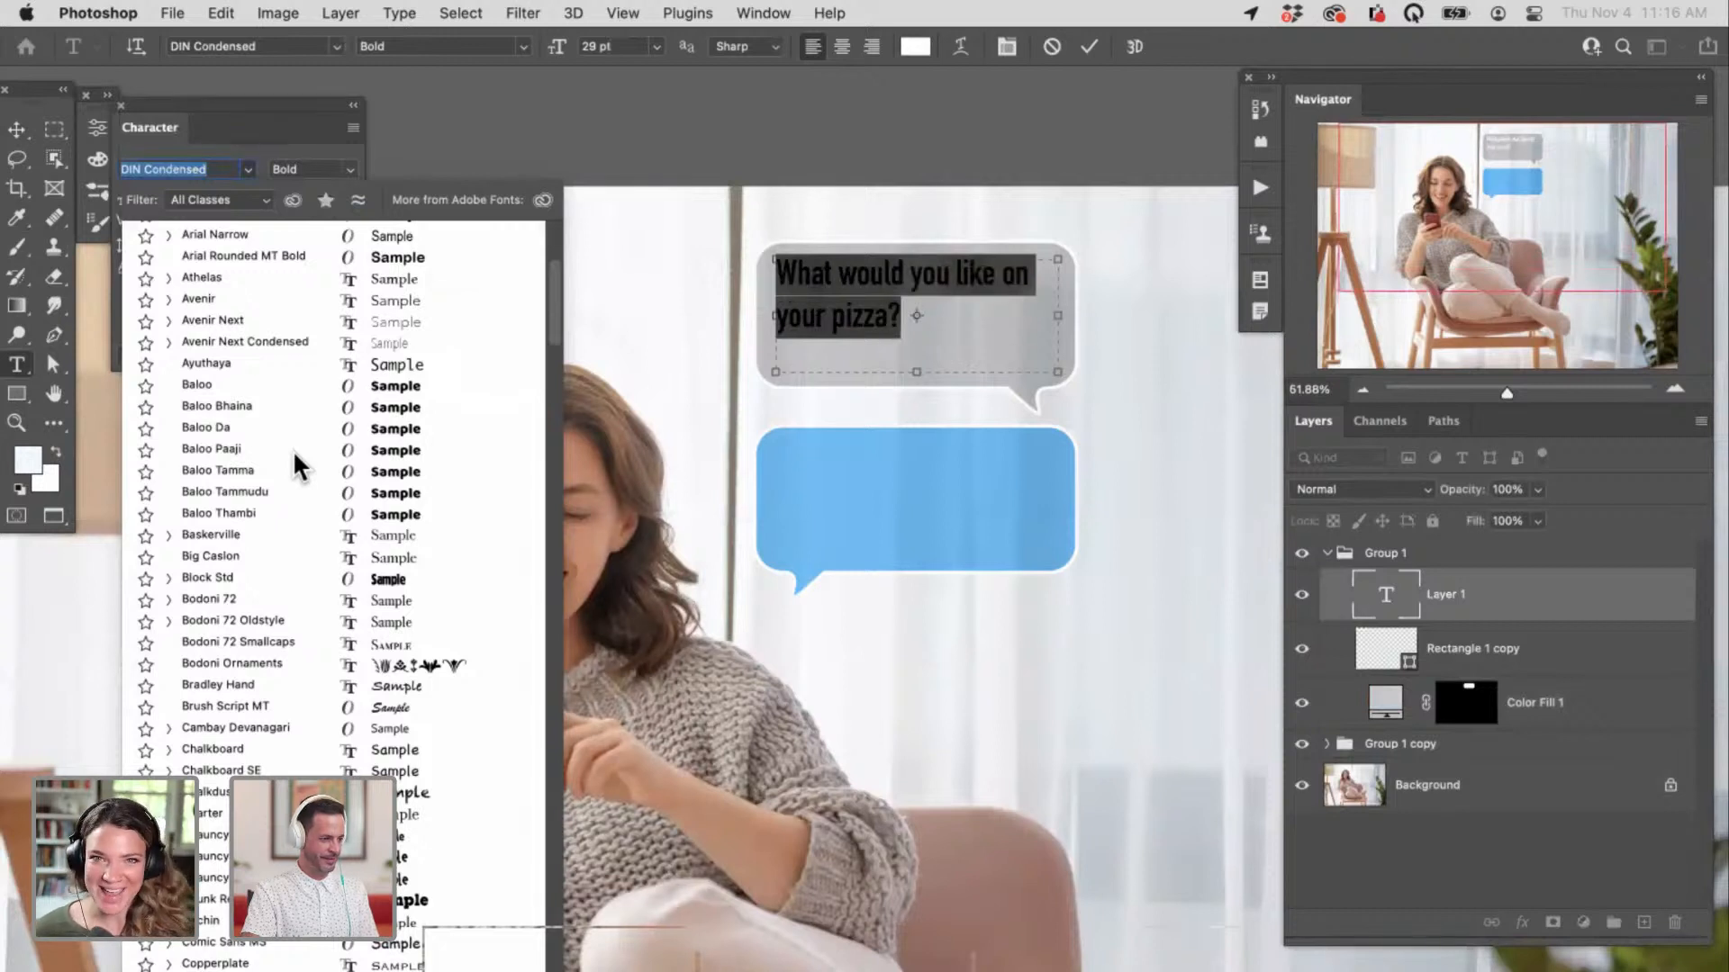
key("Return")
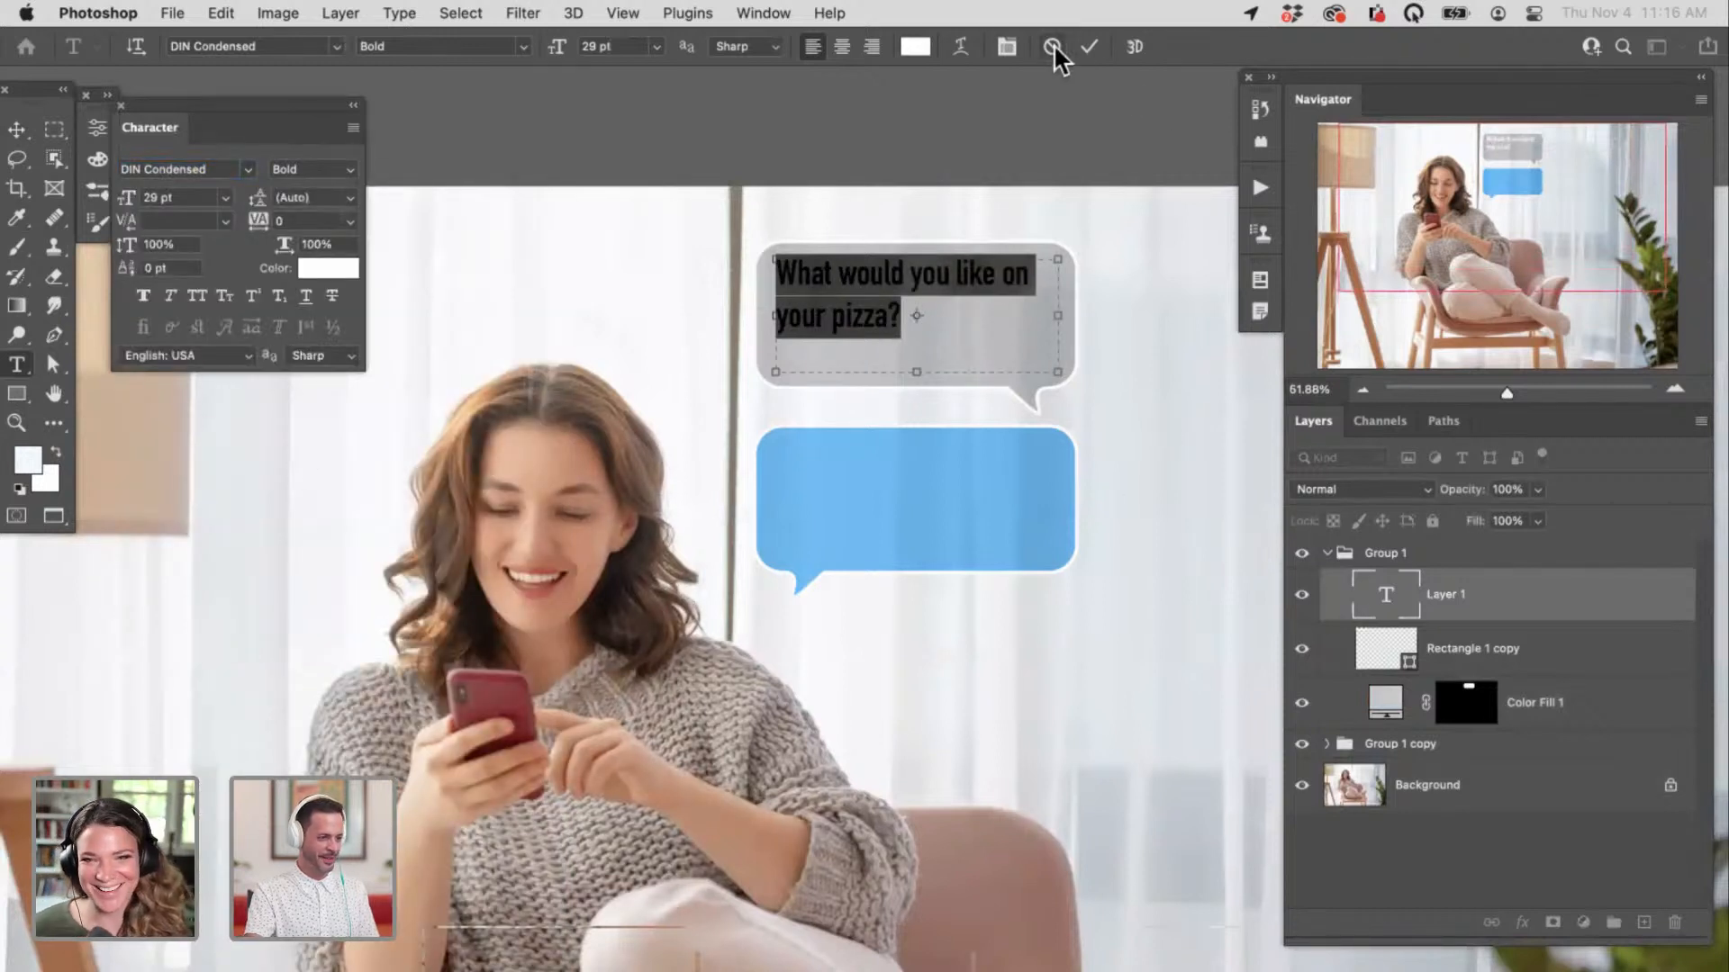
left_click(1089, 46)
key("v")
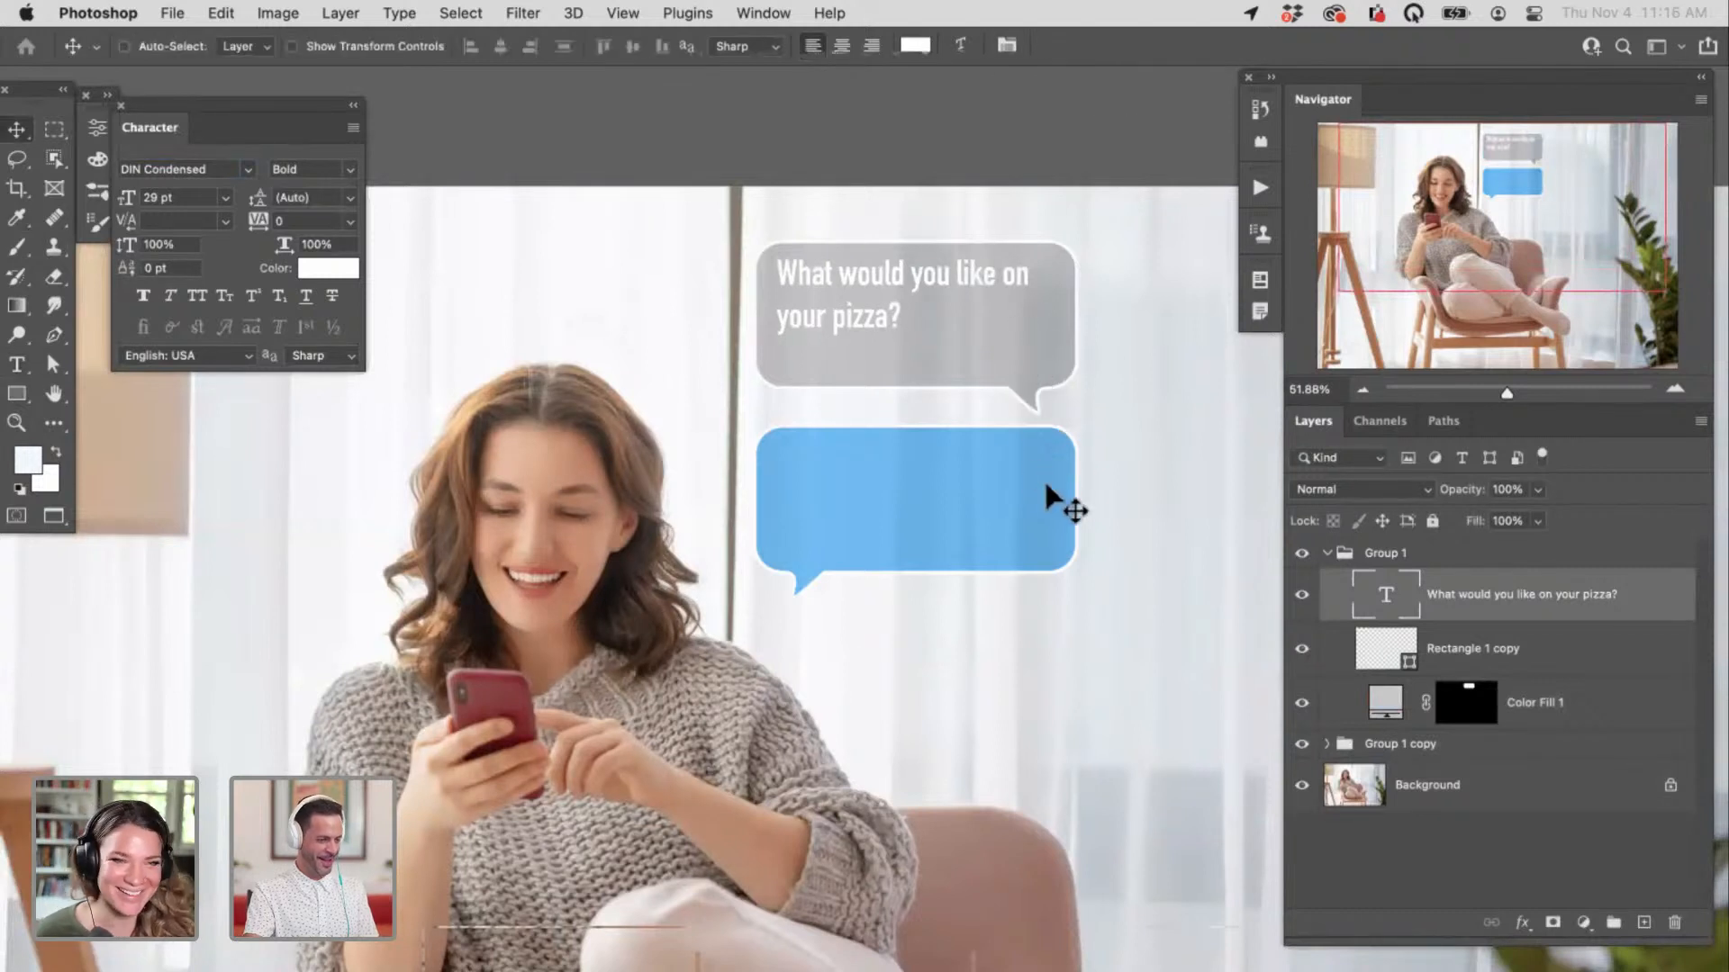
Step: Delete the question's text layer, restore it, and move the text slightly right and down inside the grey bubble
key("BackSpace")
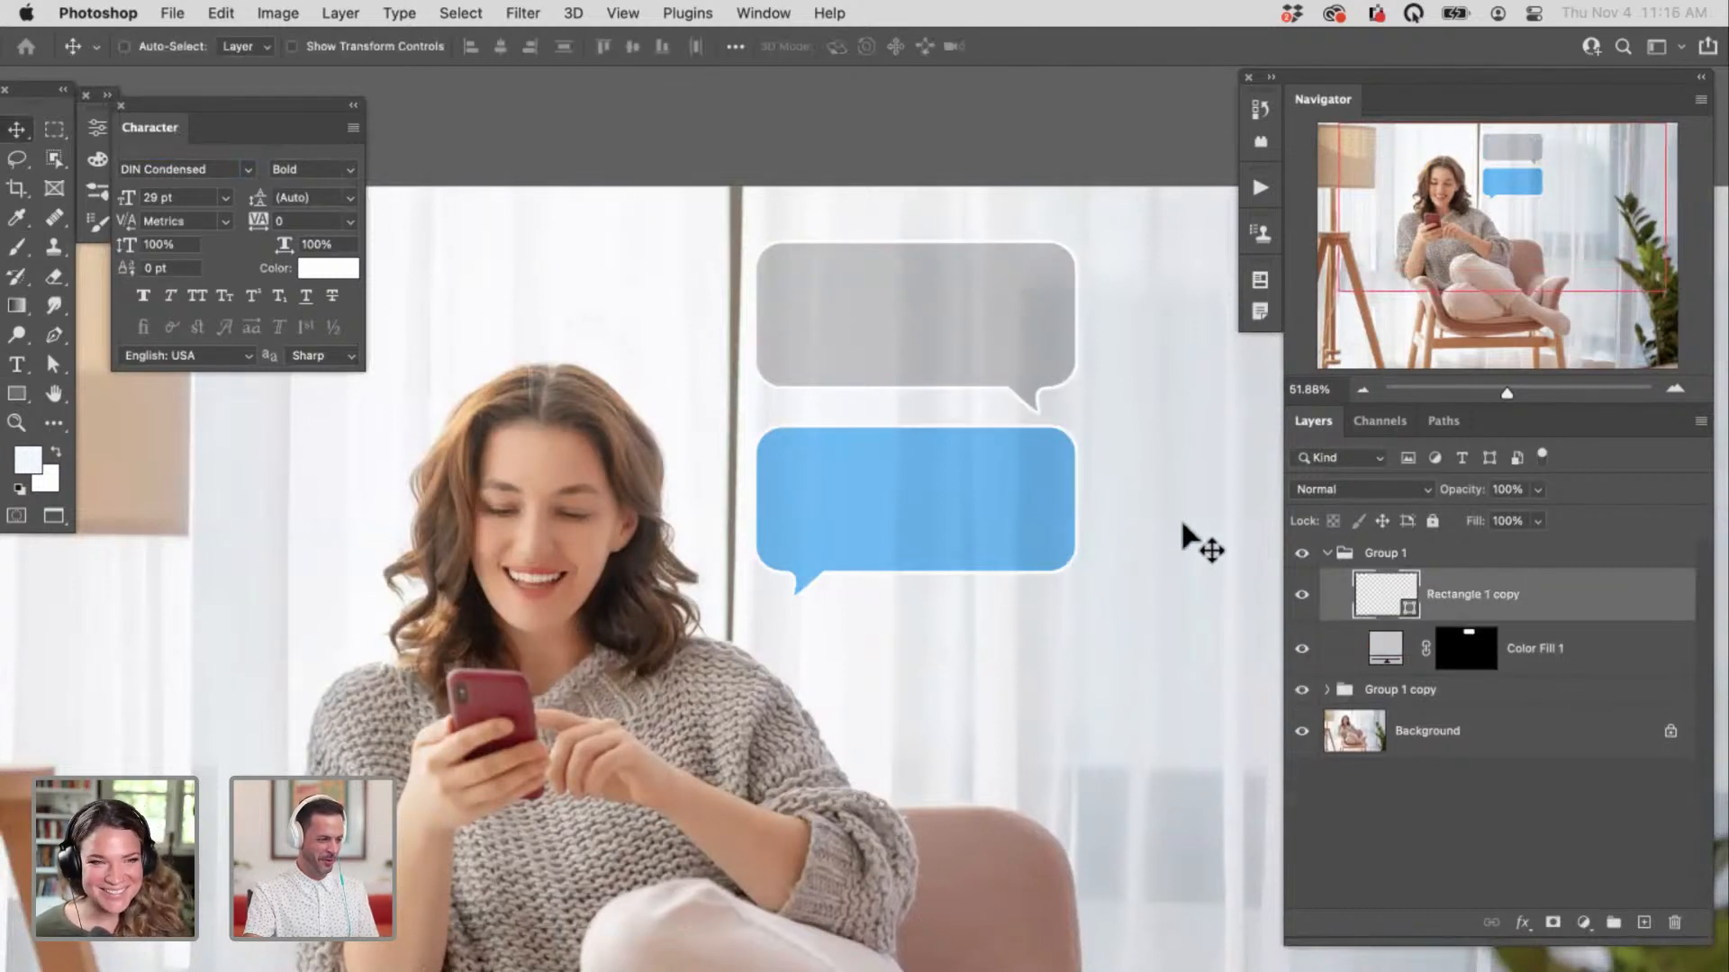
key("super+z")
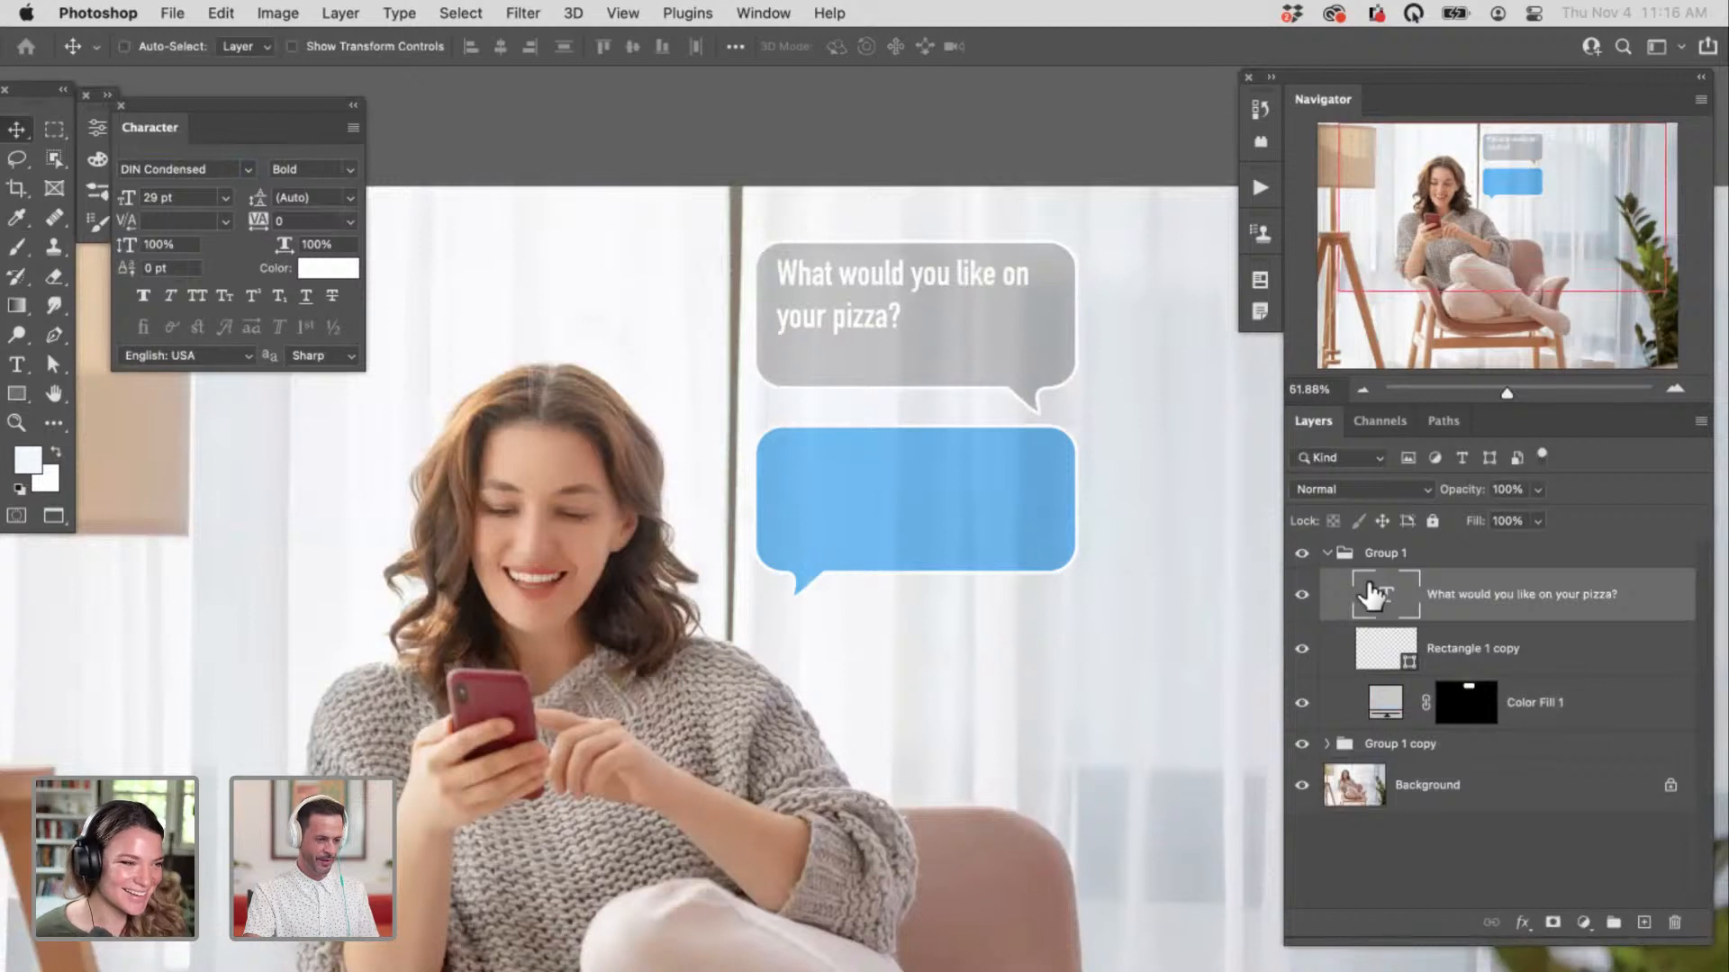
left_click_drag(1127, 563, 1150, 610)
left_click_drag(979, 736, 974, 713)
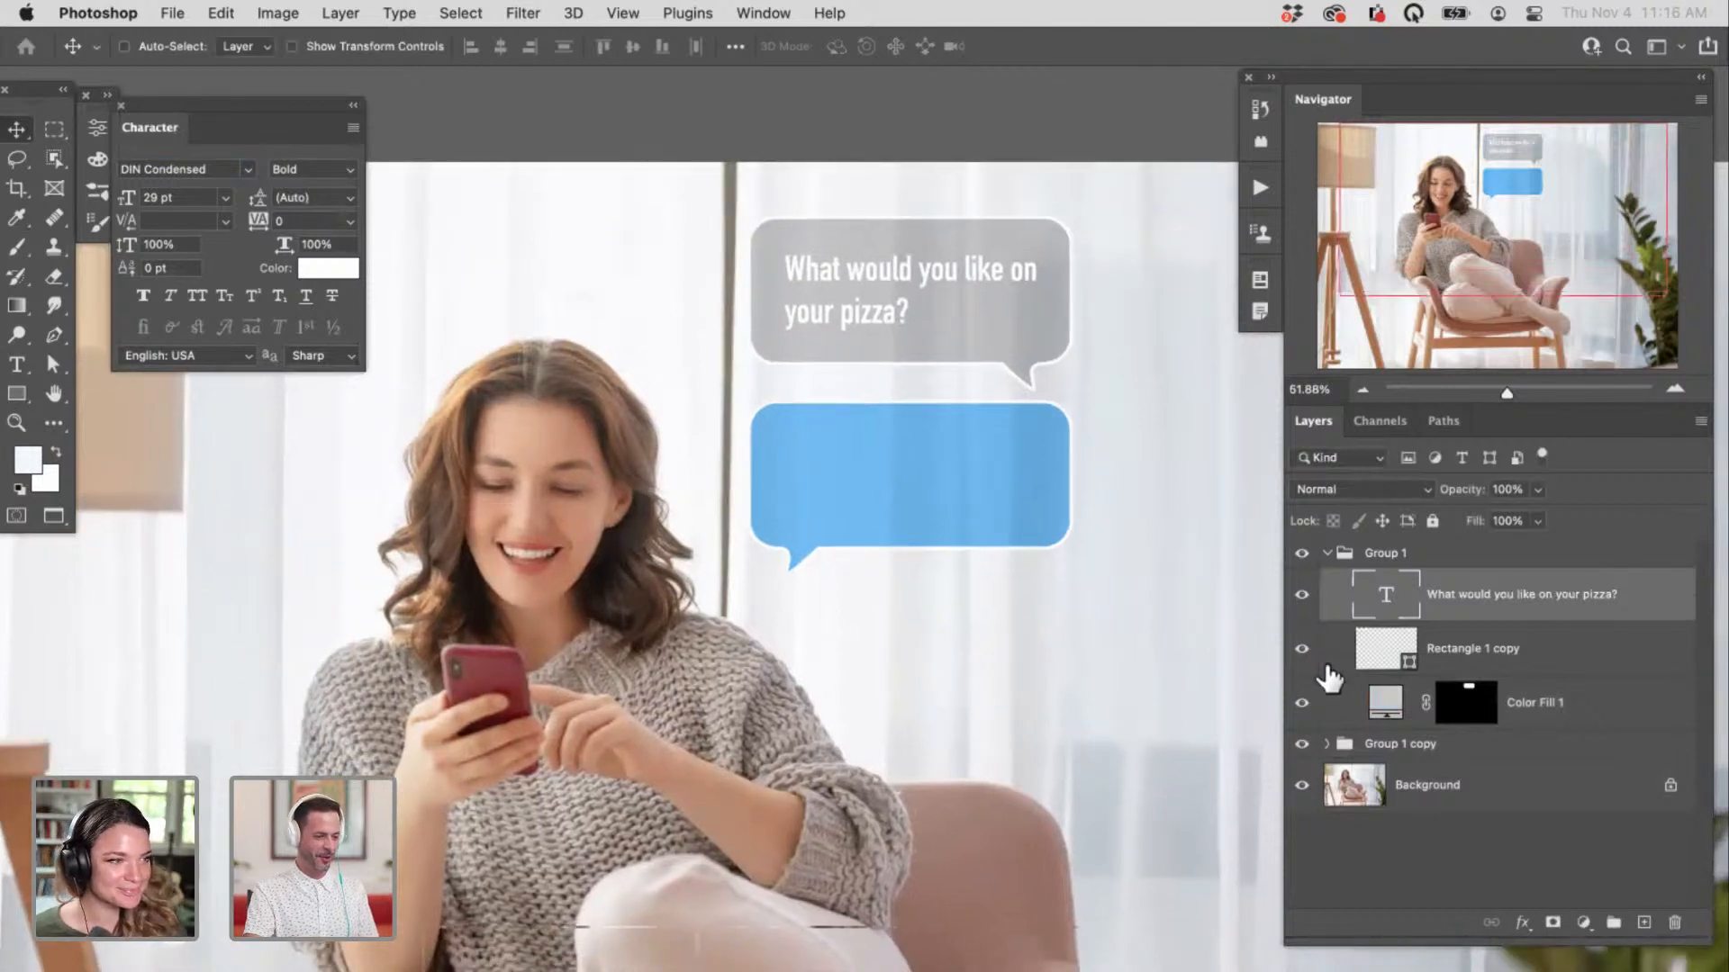
Step: Duplicate the question's text layer into the lower bubble's group, position the copy inside the blue bubble, and collapse the upper bubble's group
key("super+j")
left_click_drag(1441, 647, 1459, 779)
left_click(1326, 744)
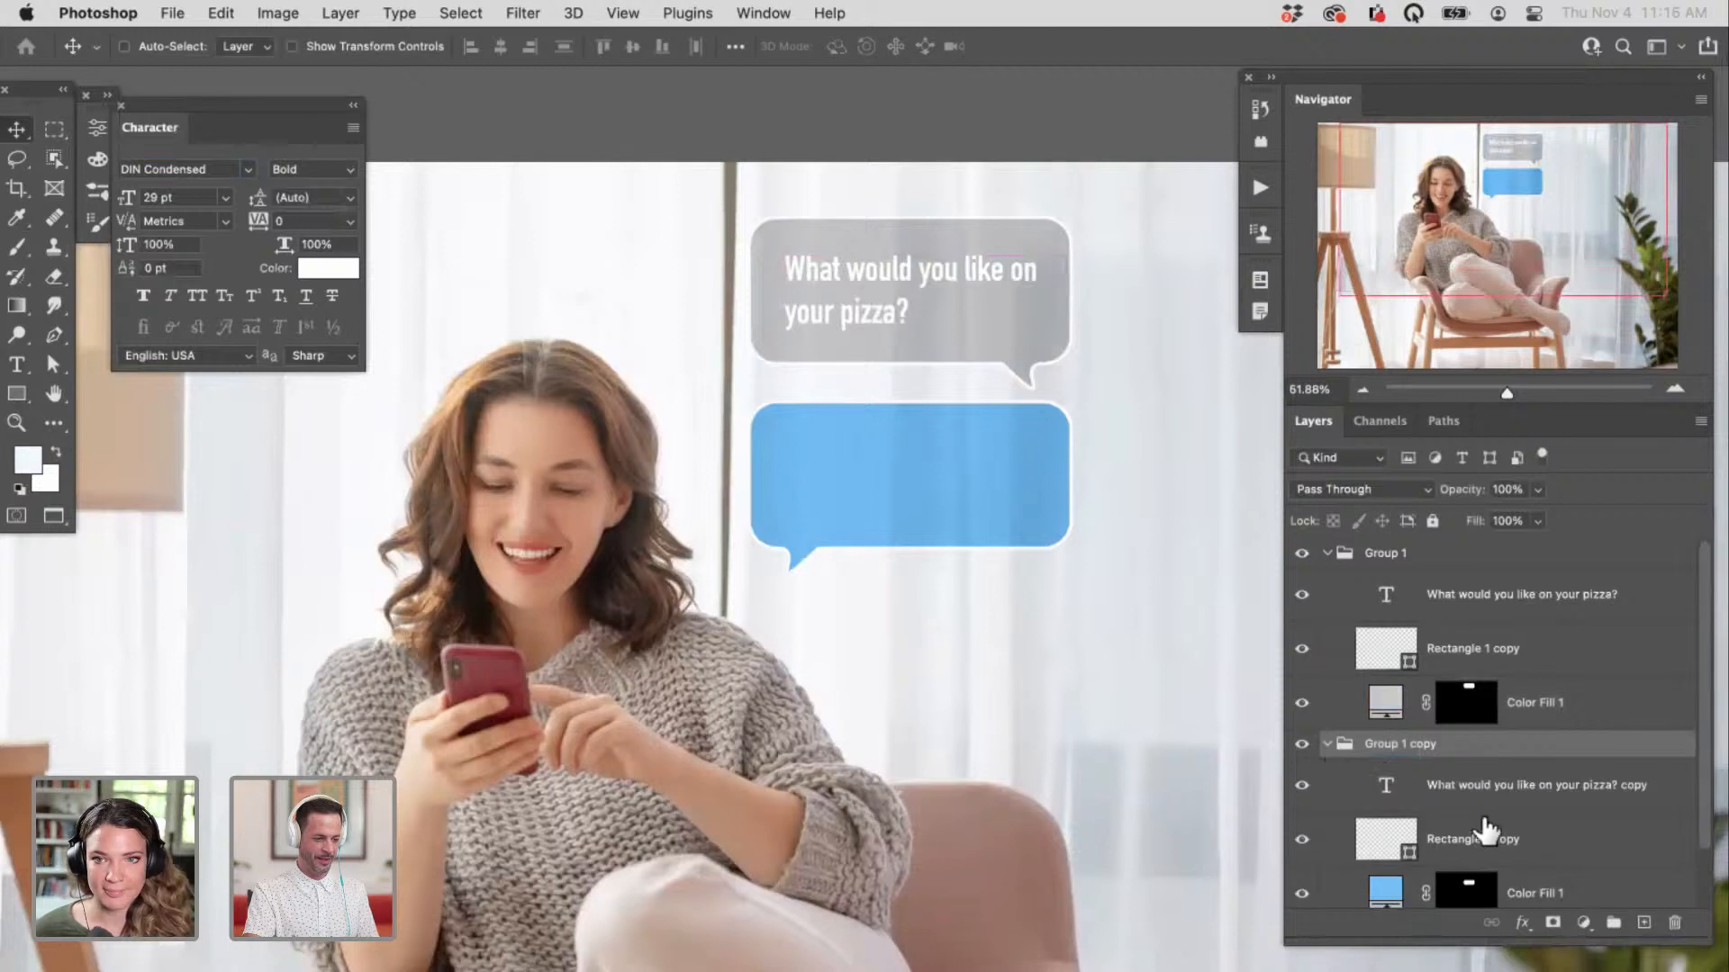
left_click(1486, 792)
left_click_drag(1113, 624, 1119, 733)
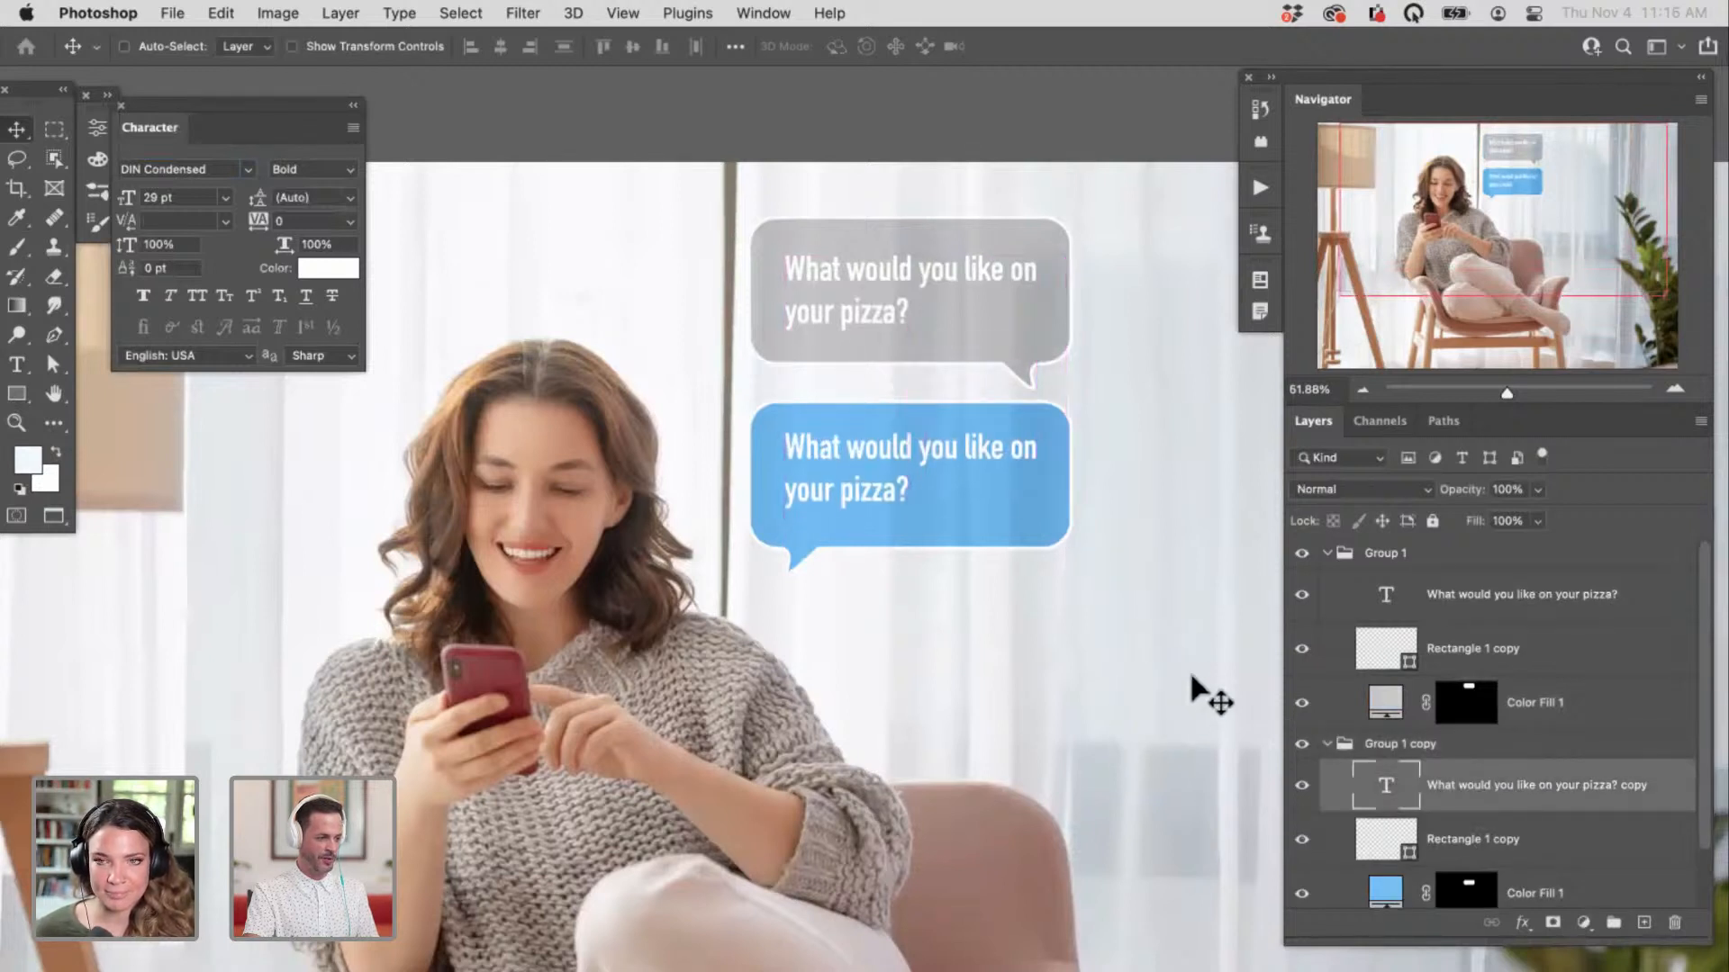
left_click(1326, 553)
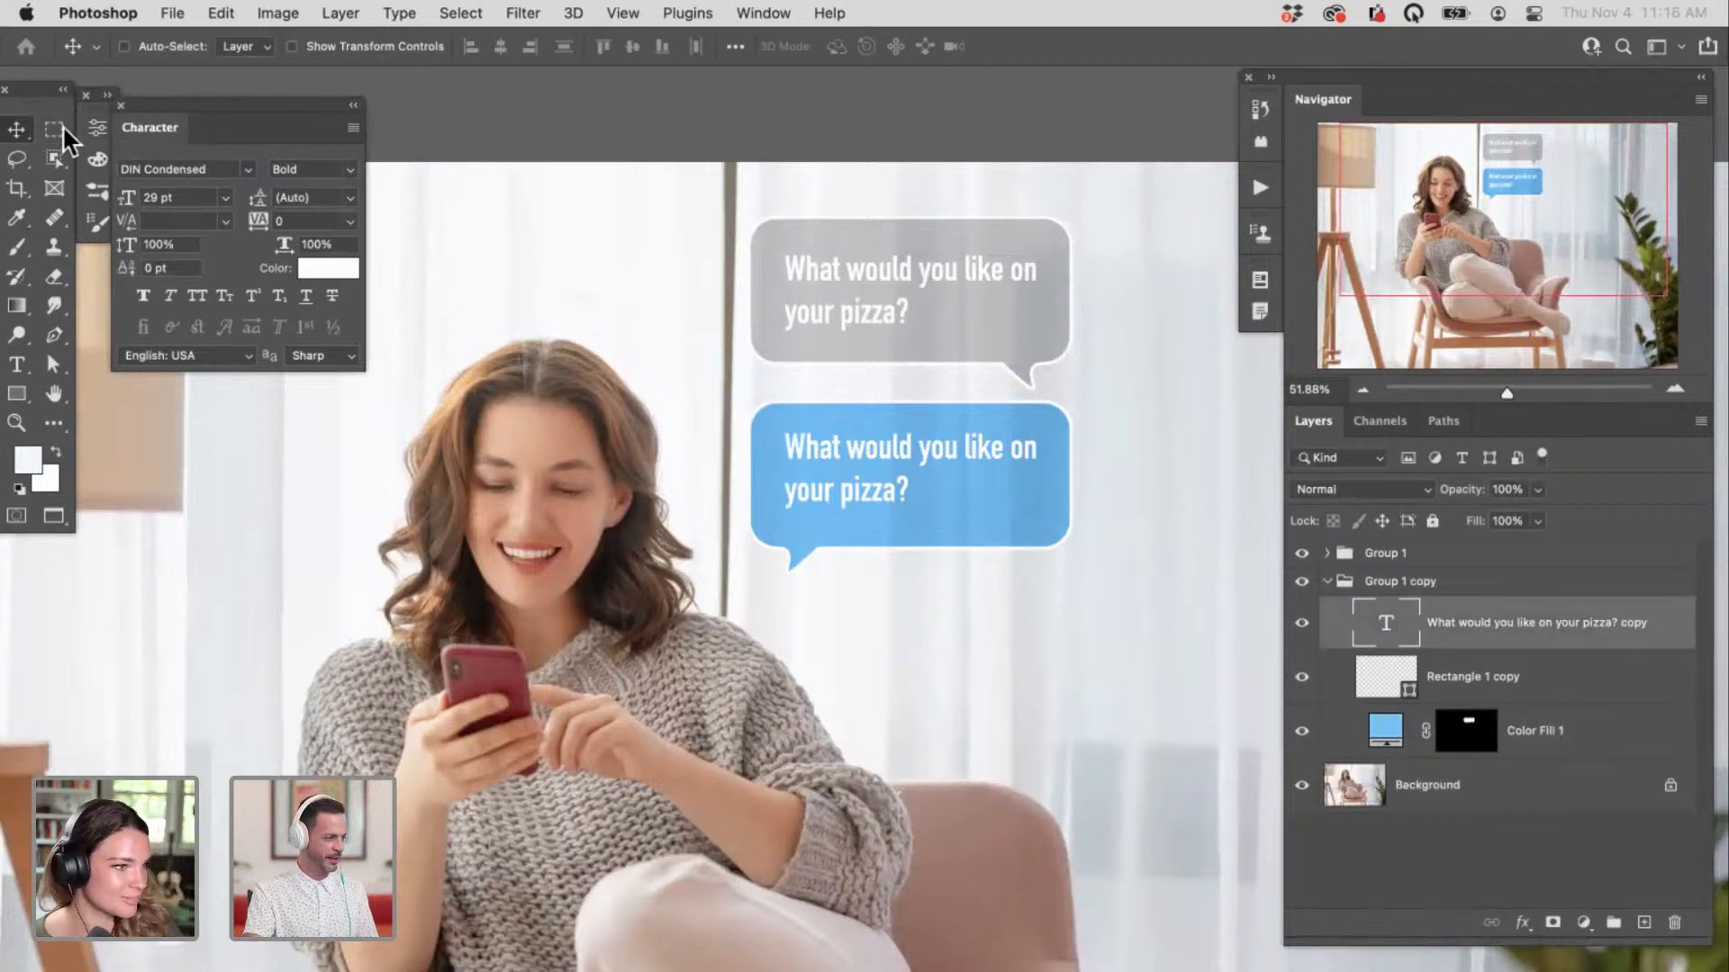
left_click(97, 128)
left_click(101, 127)
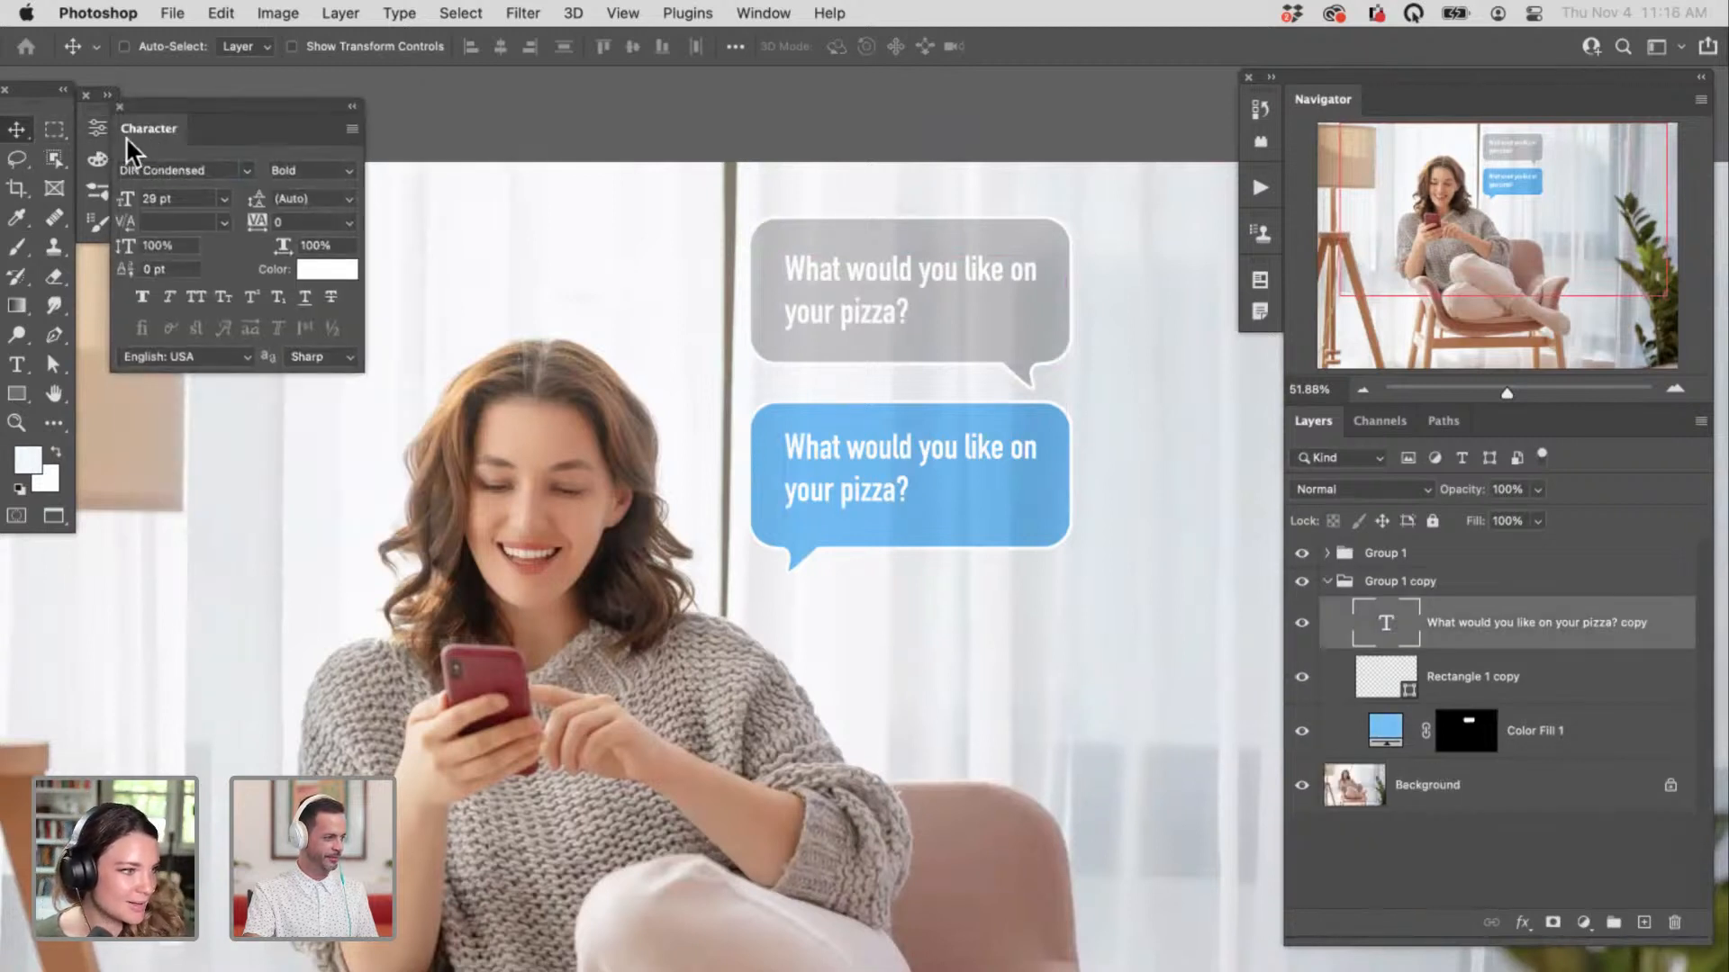
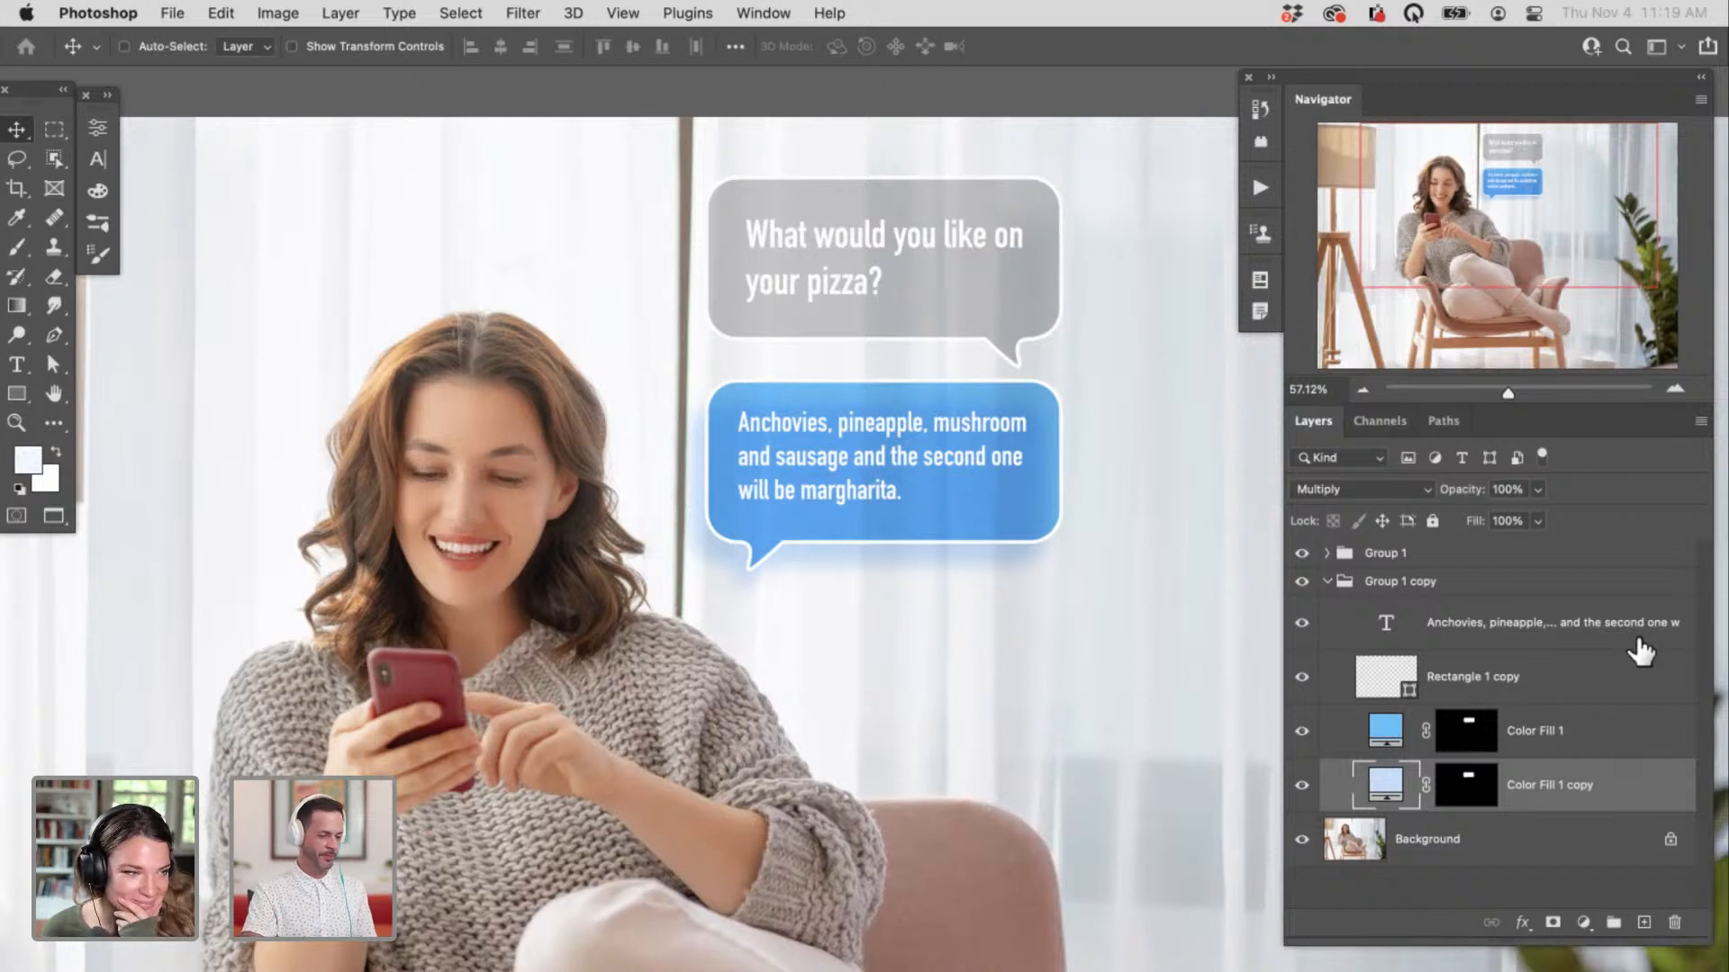
Step: Correct "margharita" to "margarita" in the blue bubble's message, commit the text, and return to the Move tool
left_click(1301, 622)
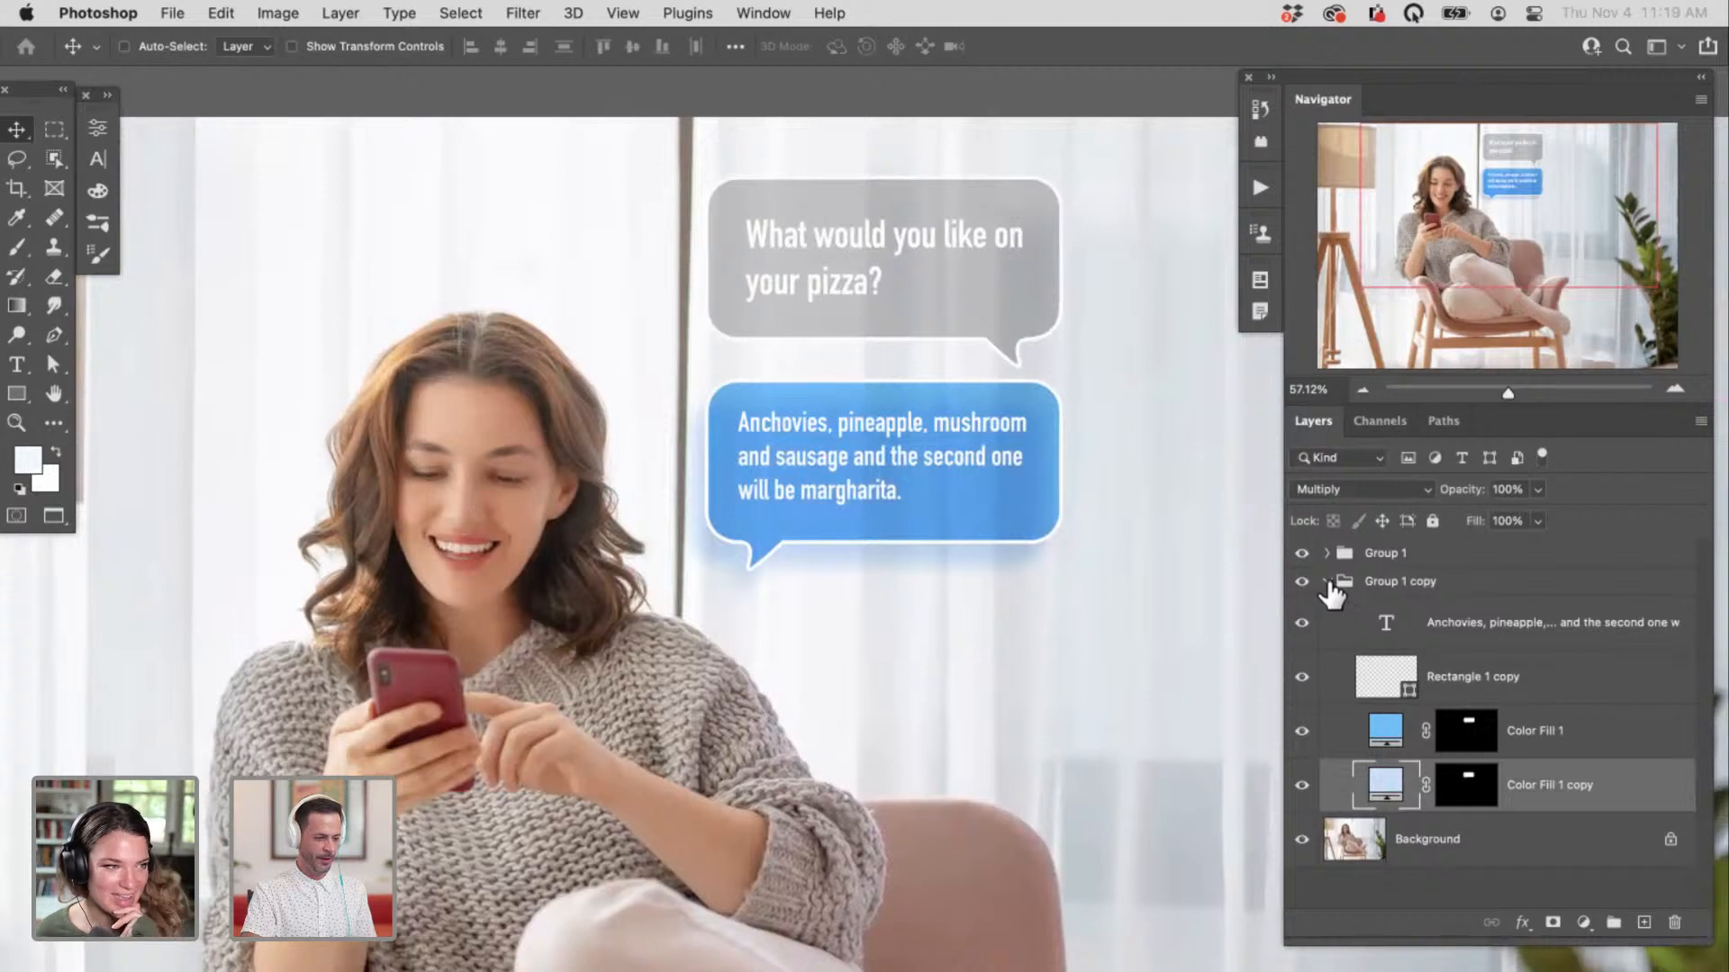
left_click(1344, 581)
left_click(1326, 580)
left_click(1326, 581)
double_click(1385, 622)
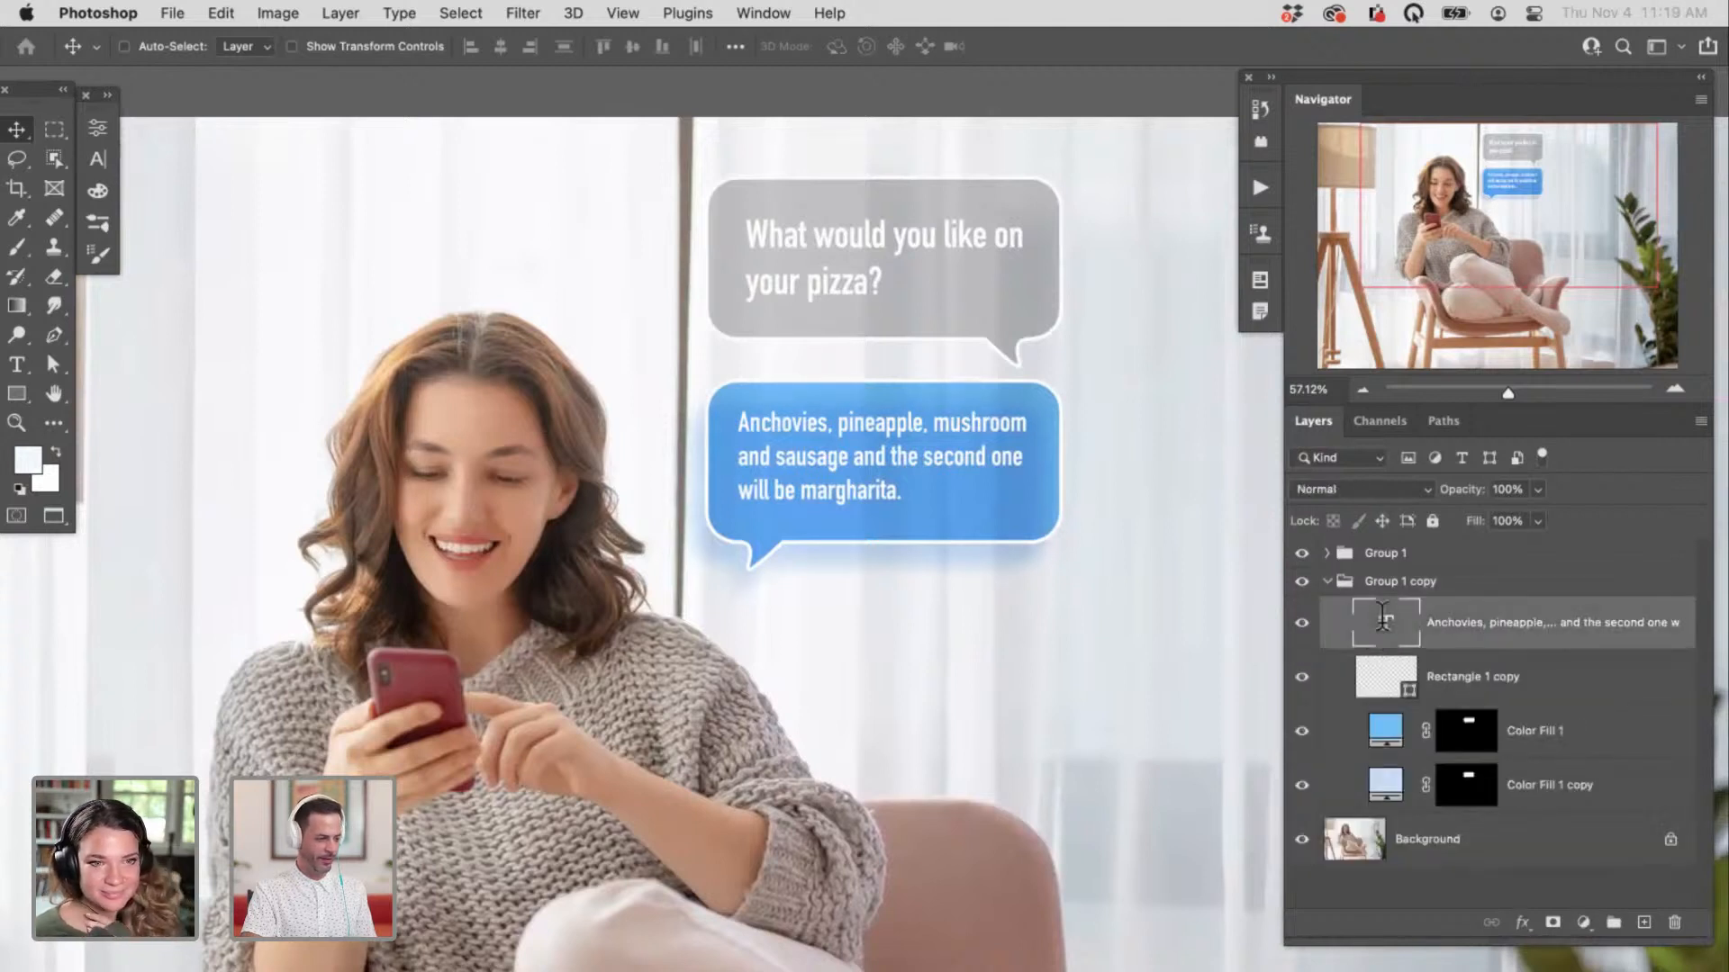
left_click(980, 546)
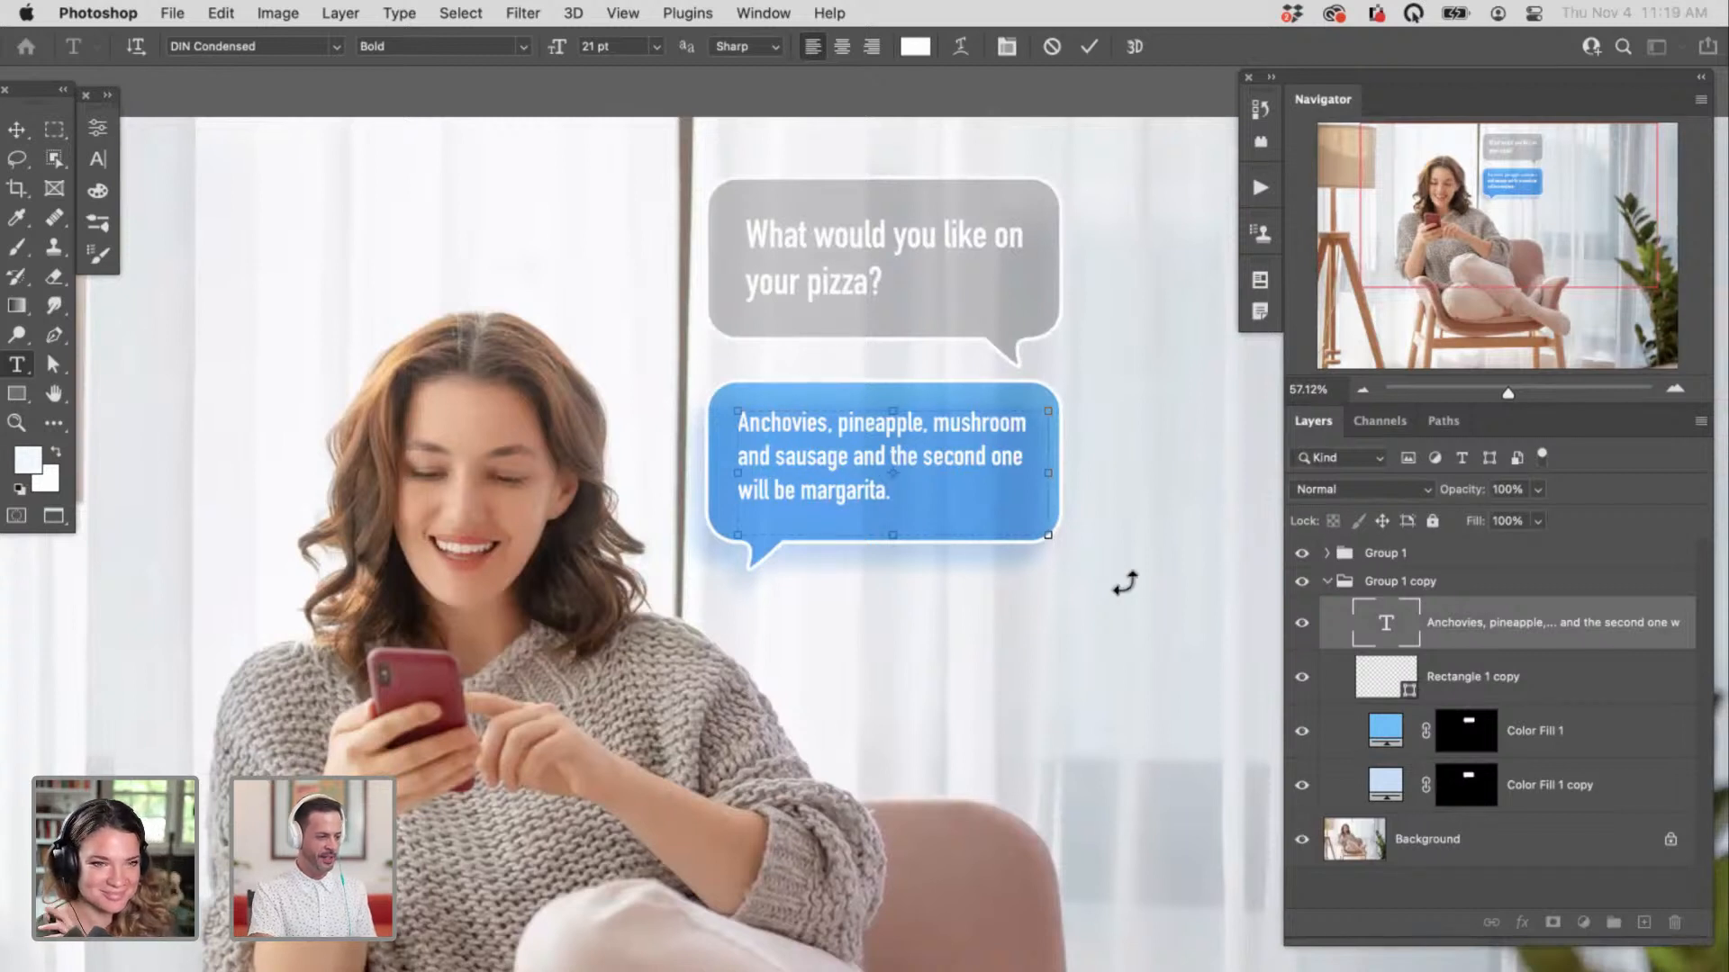
key("Escape")
key("v")
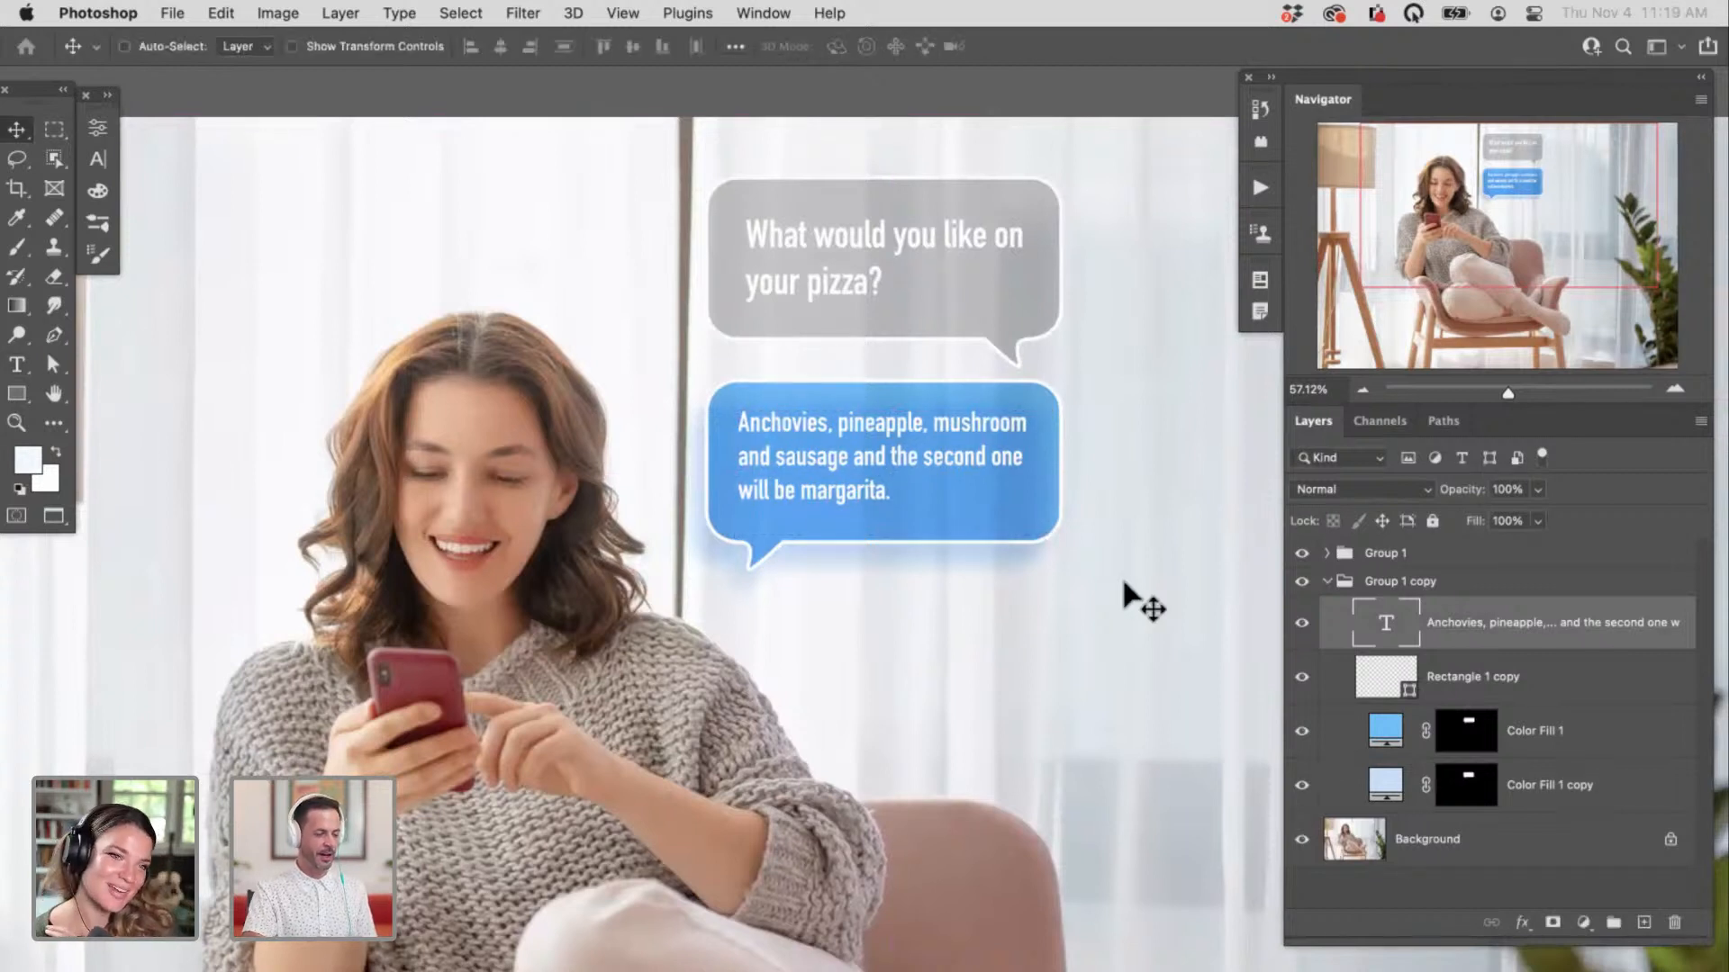
Step: Collapse the blue bubble's group, expand the grey bubble's group, and duplicate its Color Fill 1 layer
left_click(1326, 581)
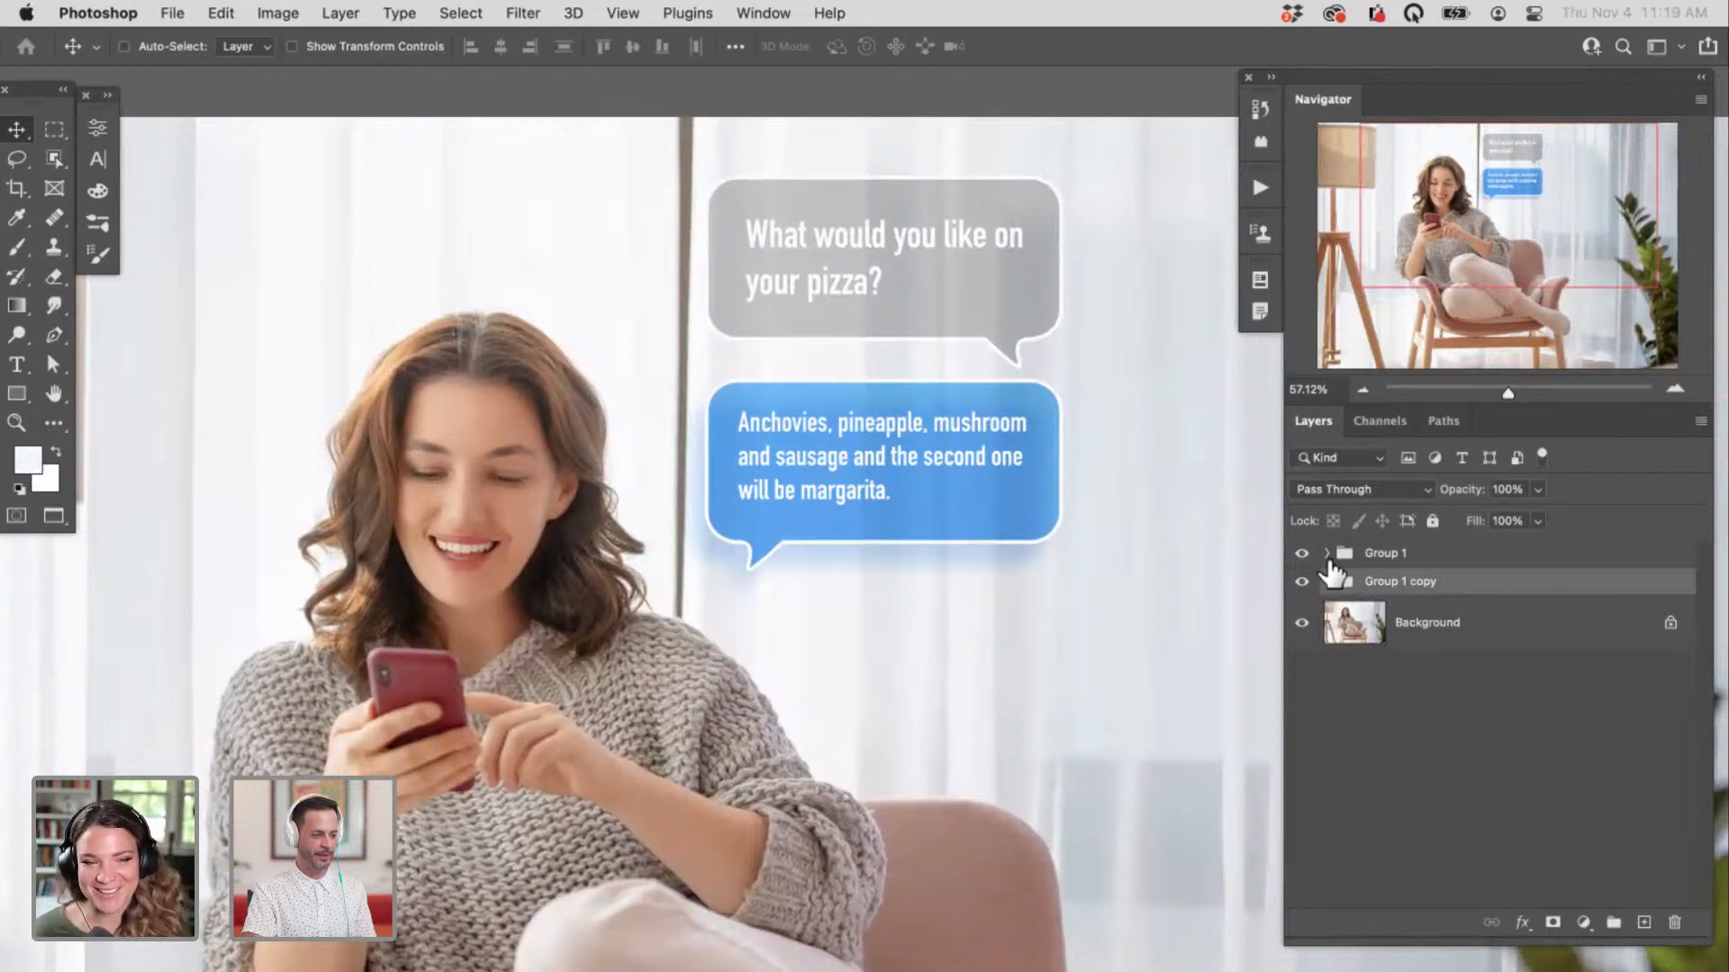
left_click(1326, 553)
left_click(1550, 714)
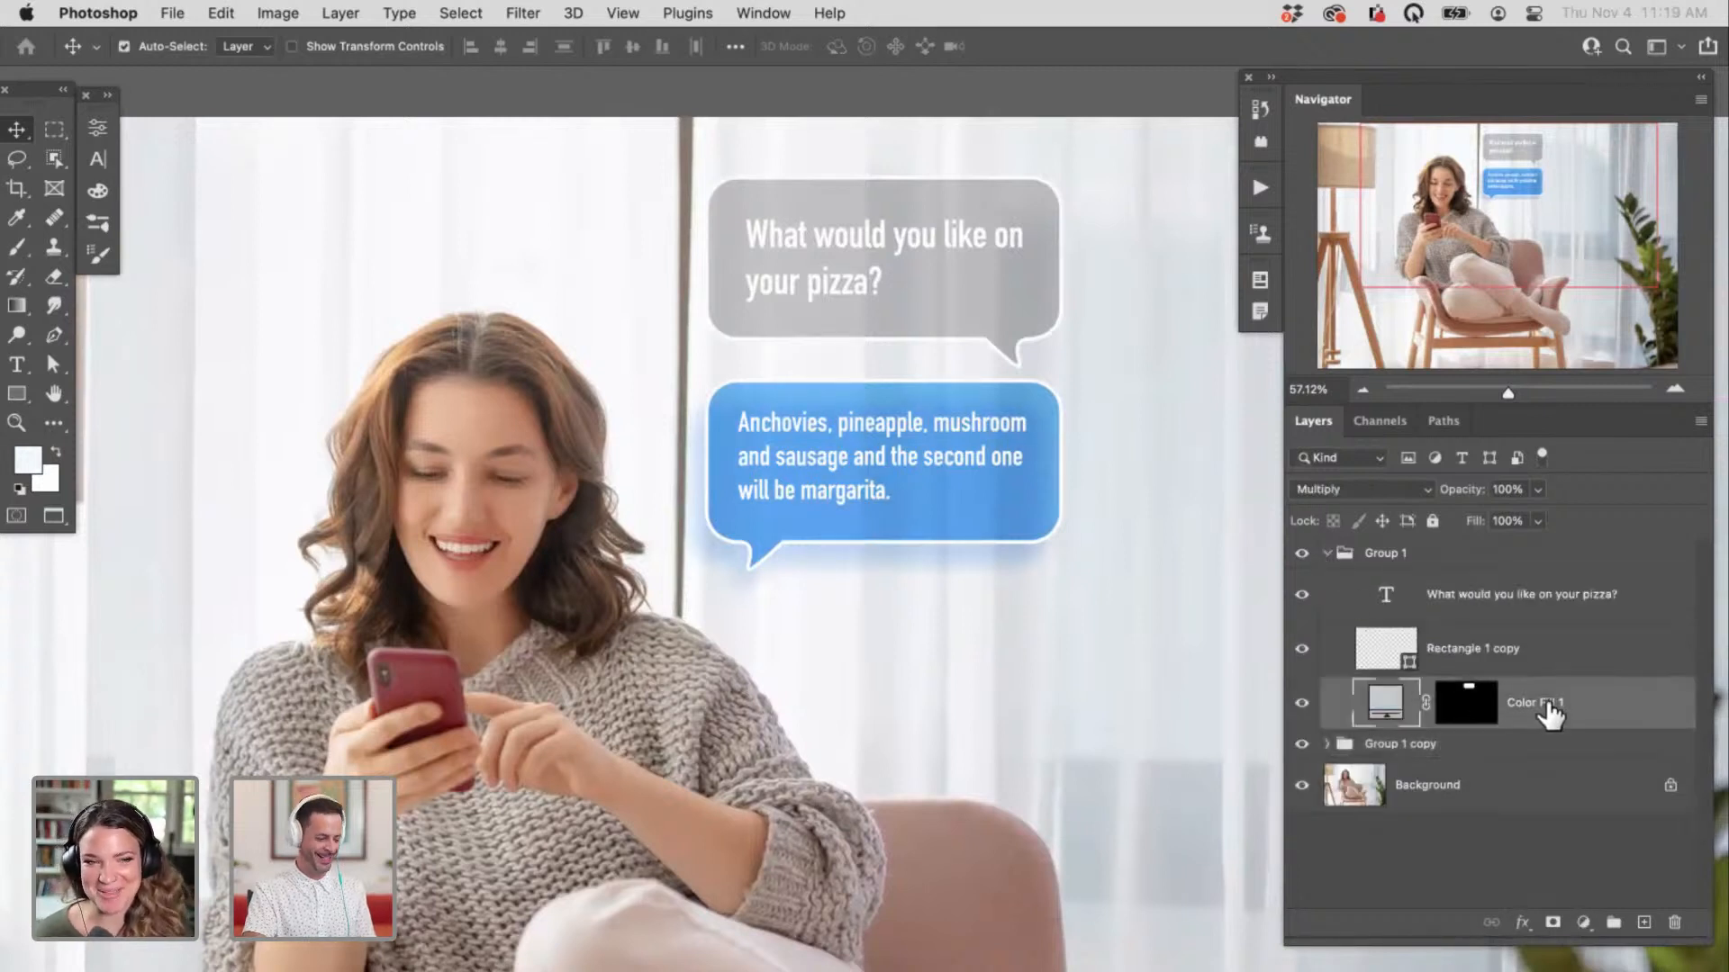
key("super+j")
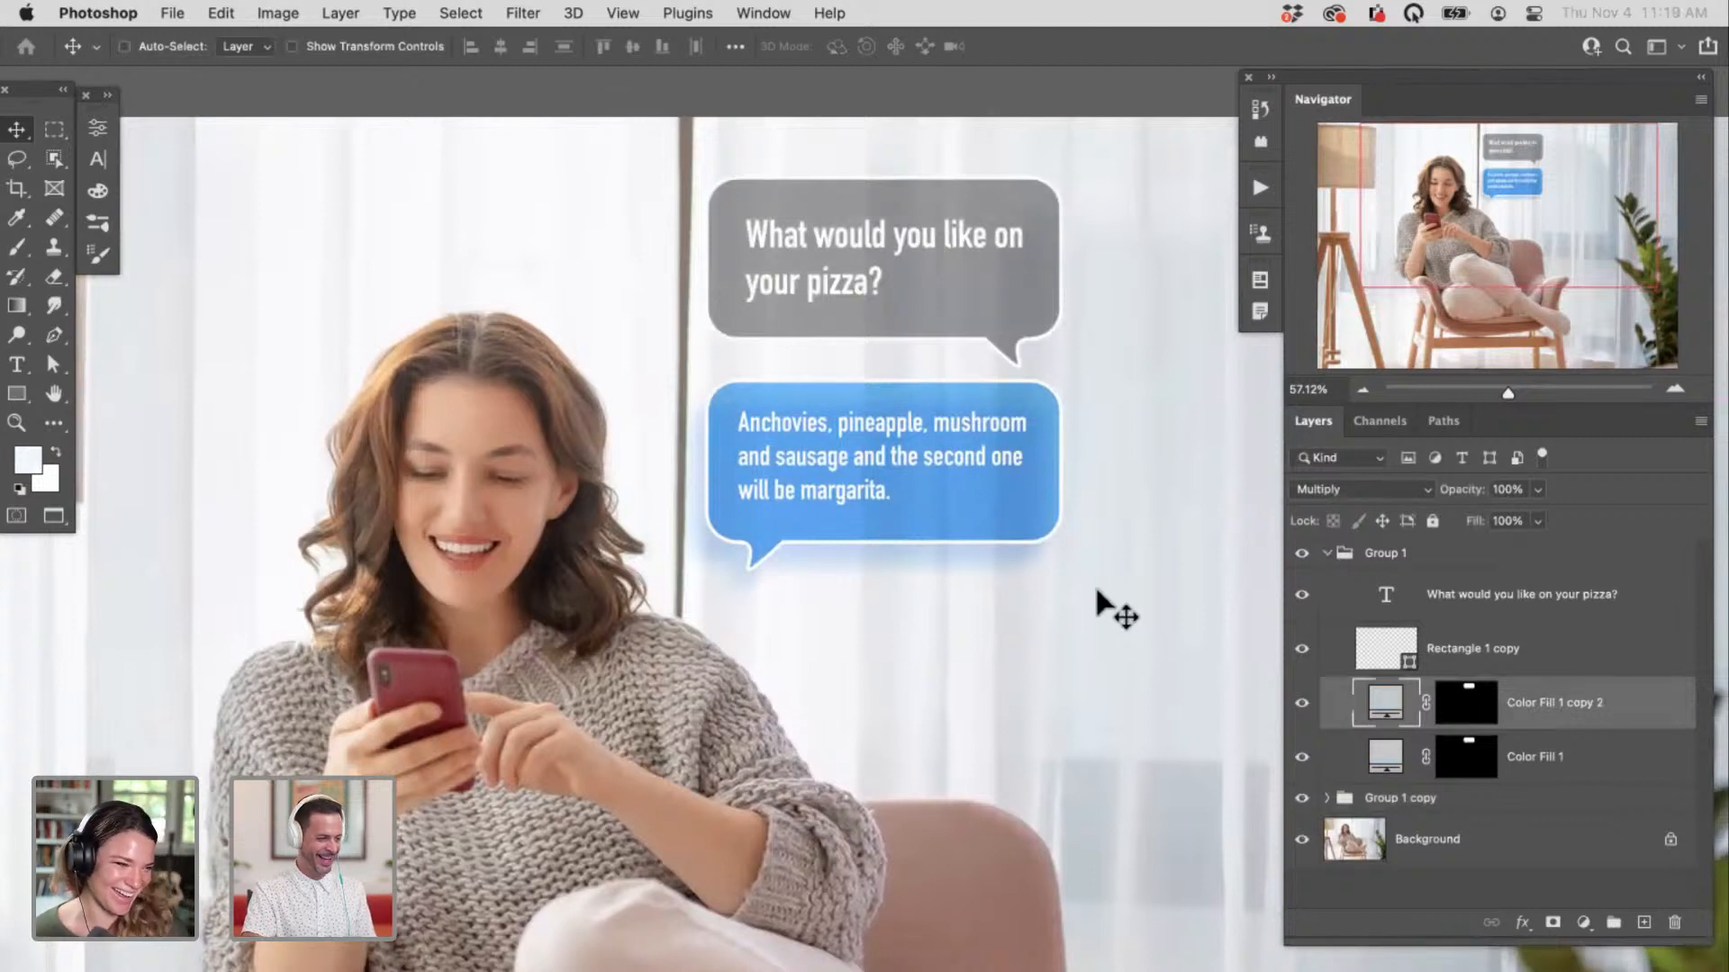
Step: Offset the duplicated grey color fill slightly down and left of the pizza-question bubble, and soften its mask with Gaussian Blur
left_click_drag(1096, 590, 1082, 613)
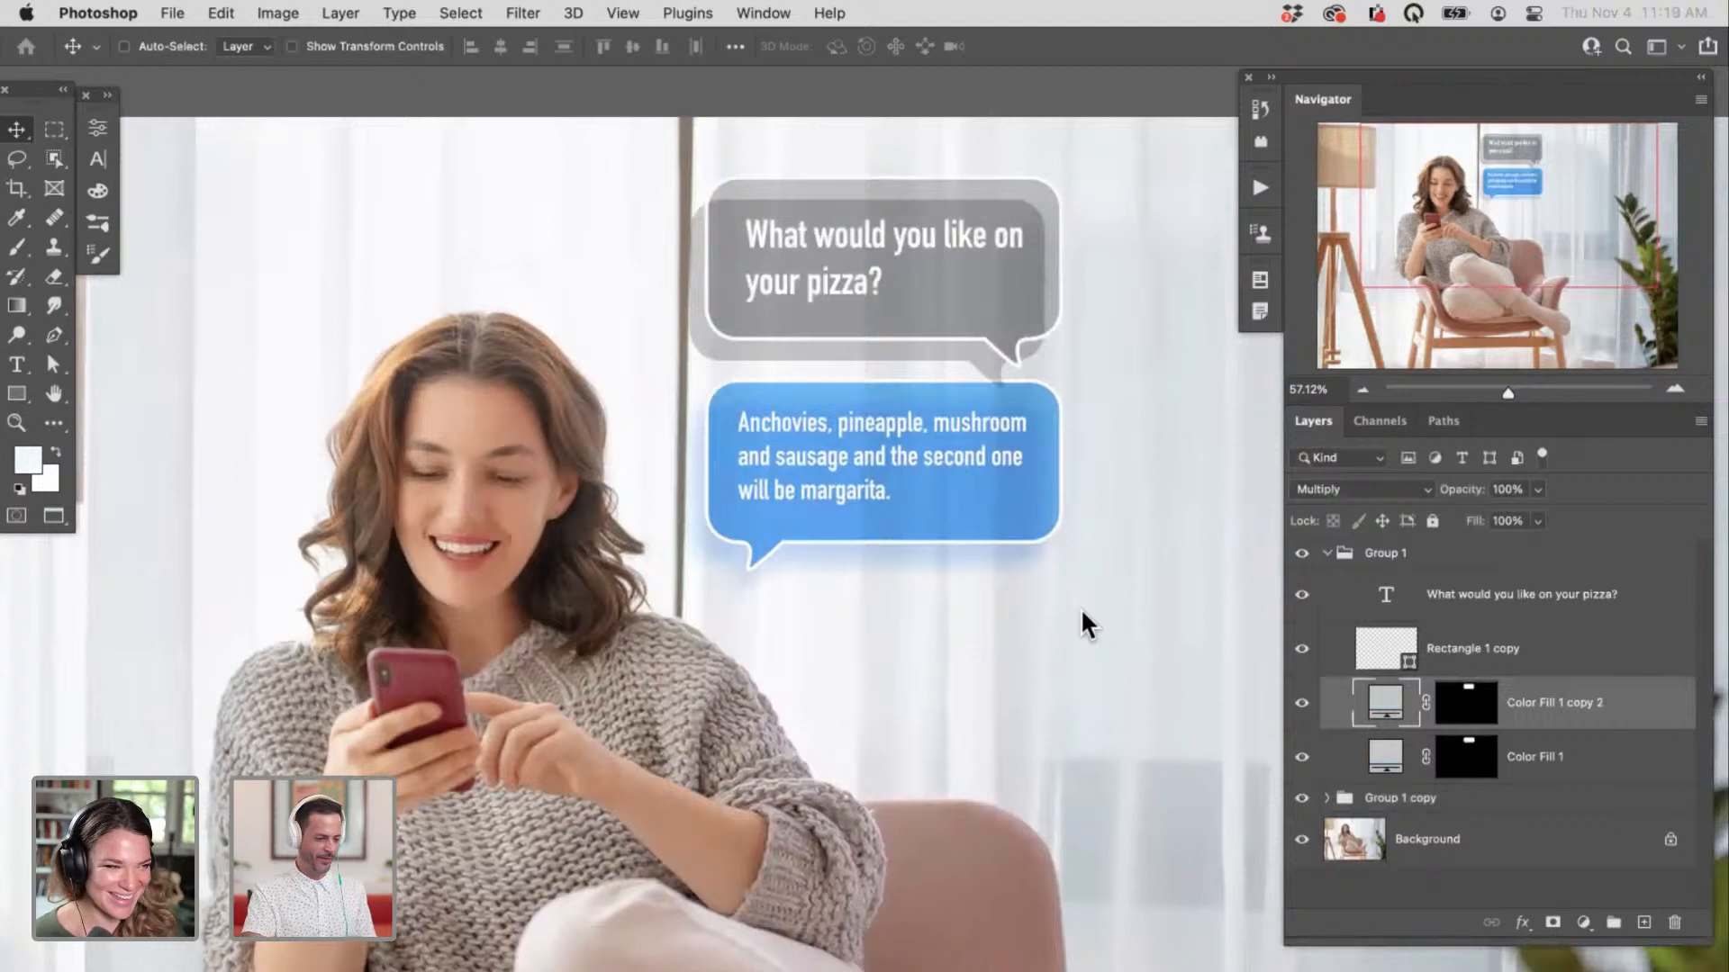
left_click(1465, 714)
key("super+alt+f")
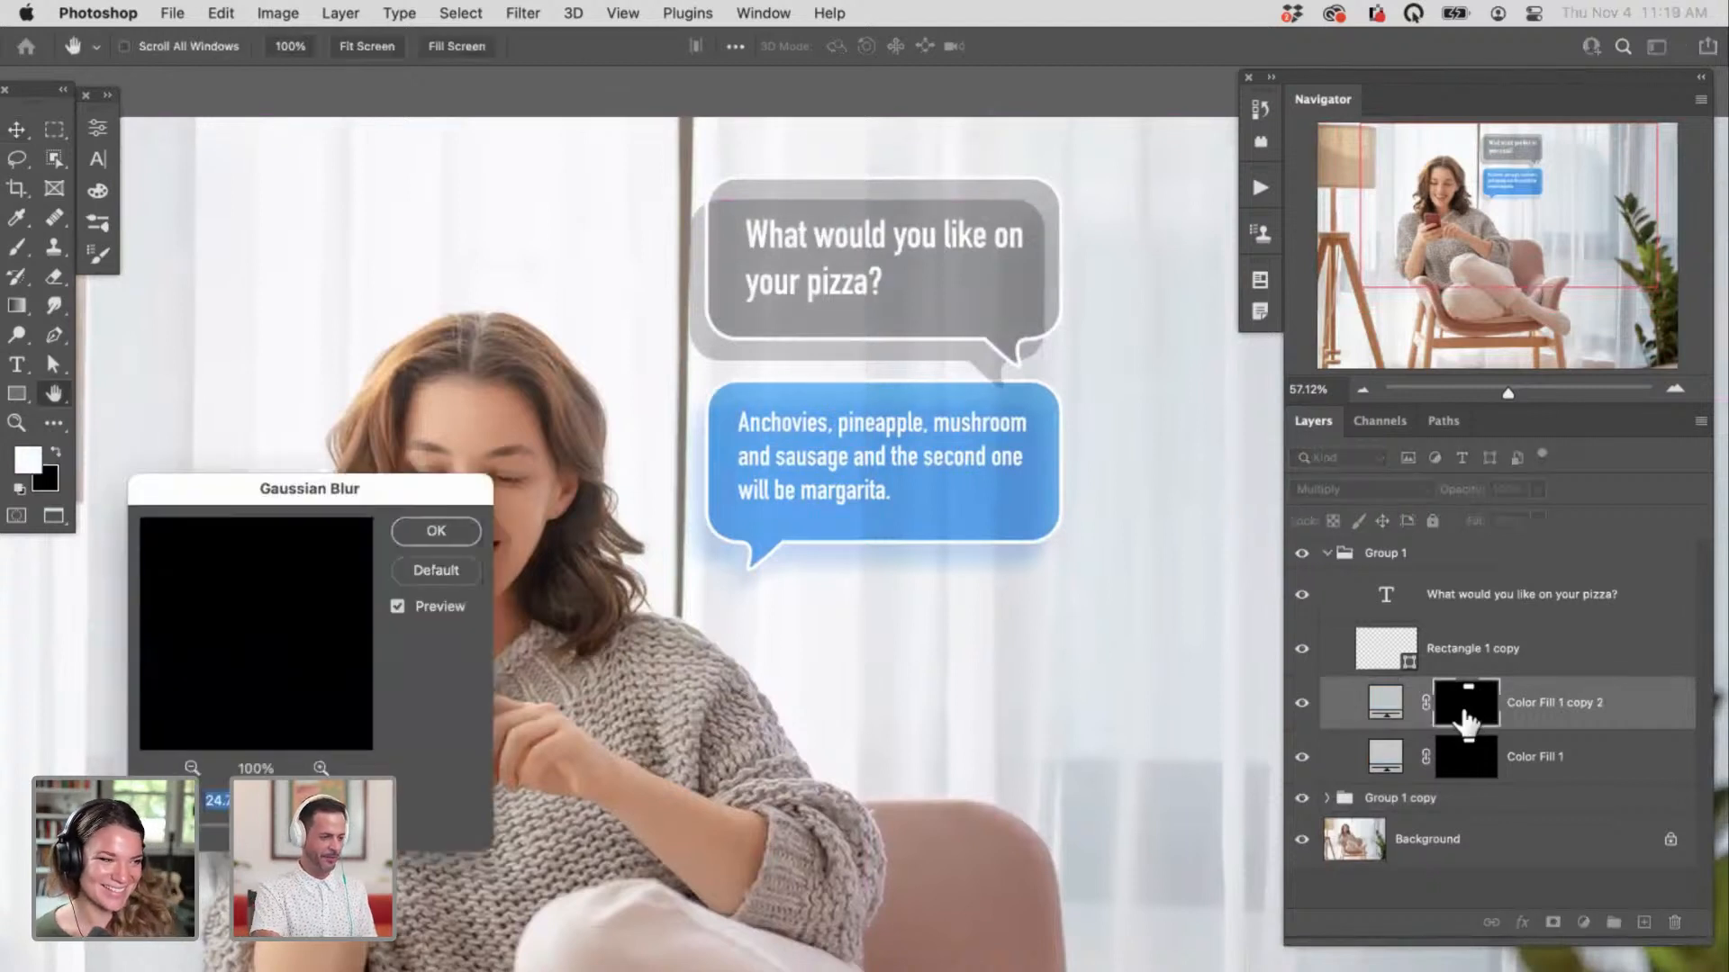
key("Return")
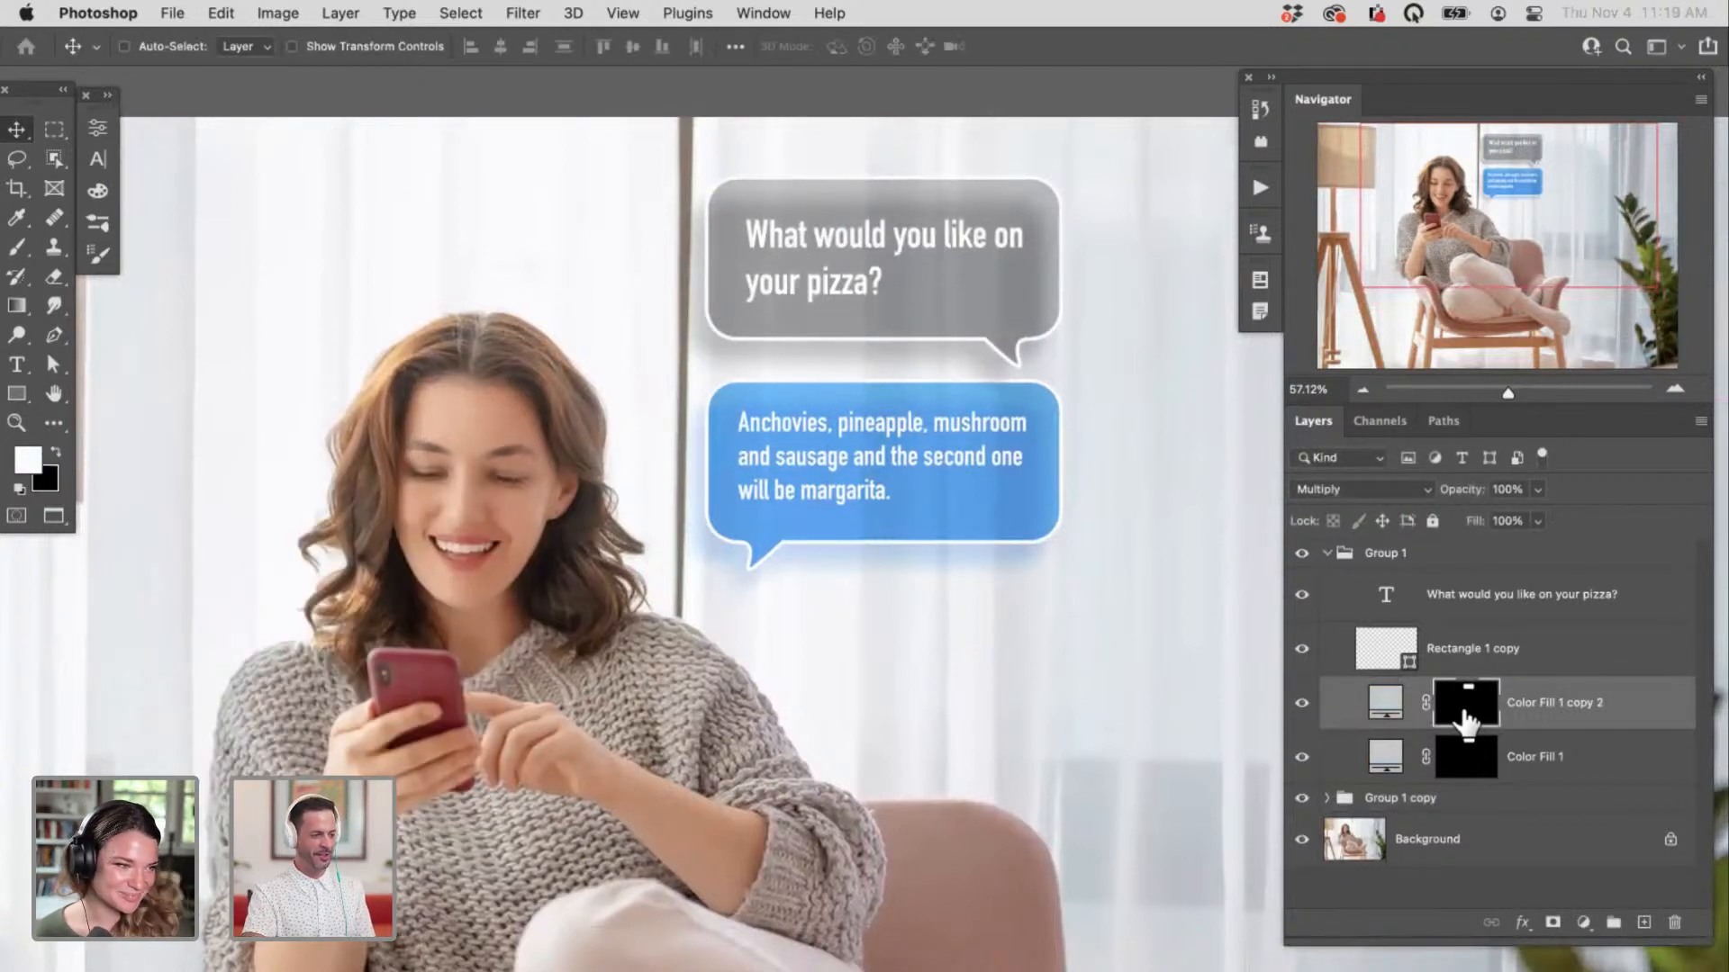
Step: Lighten the grey bubble's shadow by setting the Color Fill 1 copy 2 color to eaeaea
left_click_drag(1096, 636, 1100, 603)
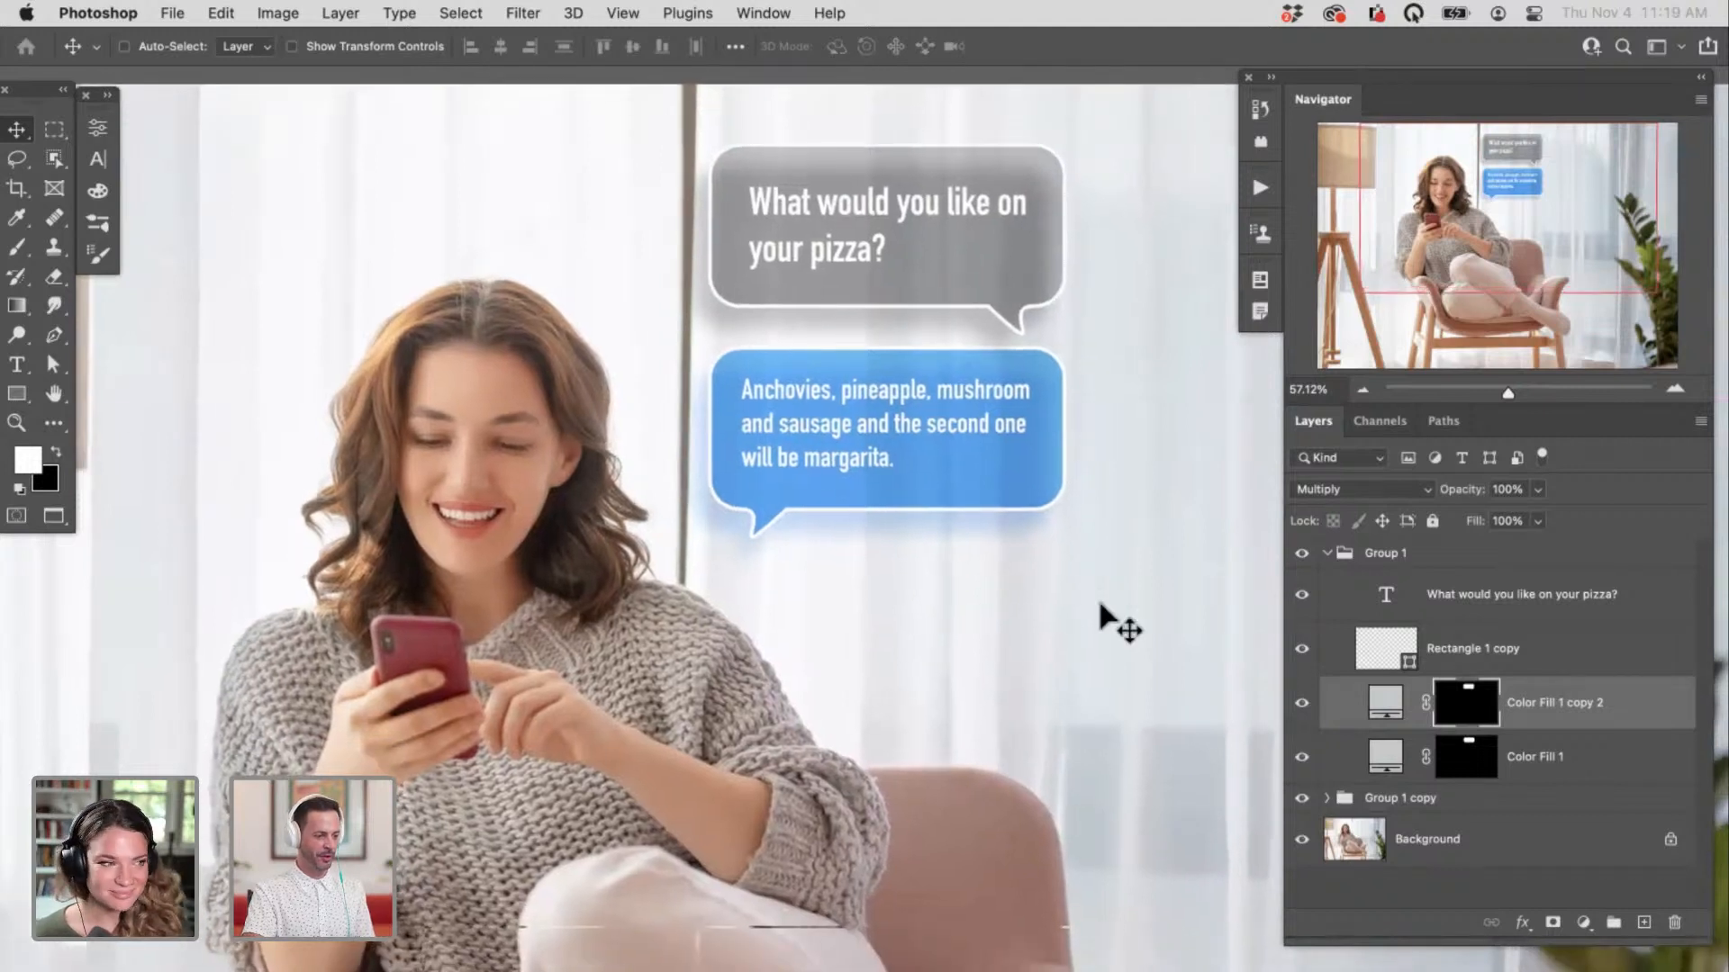
double_click(1383, 695)
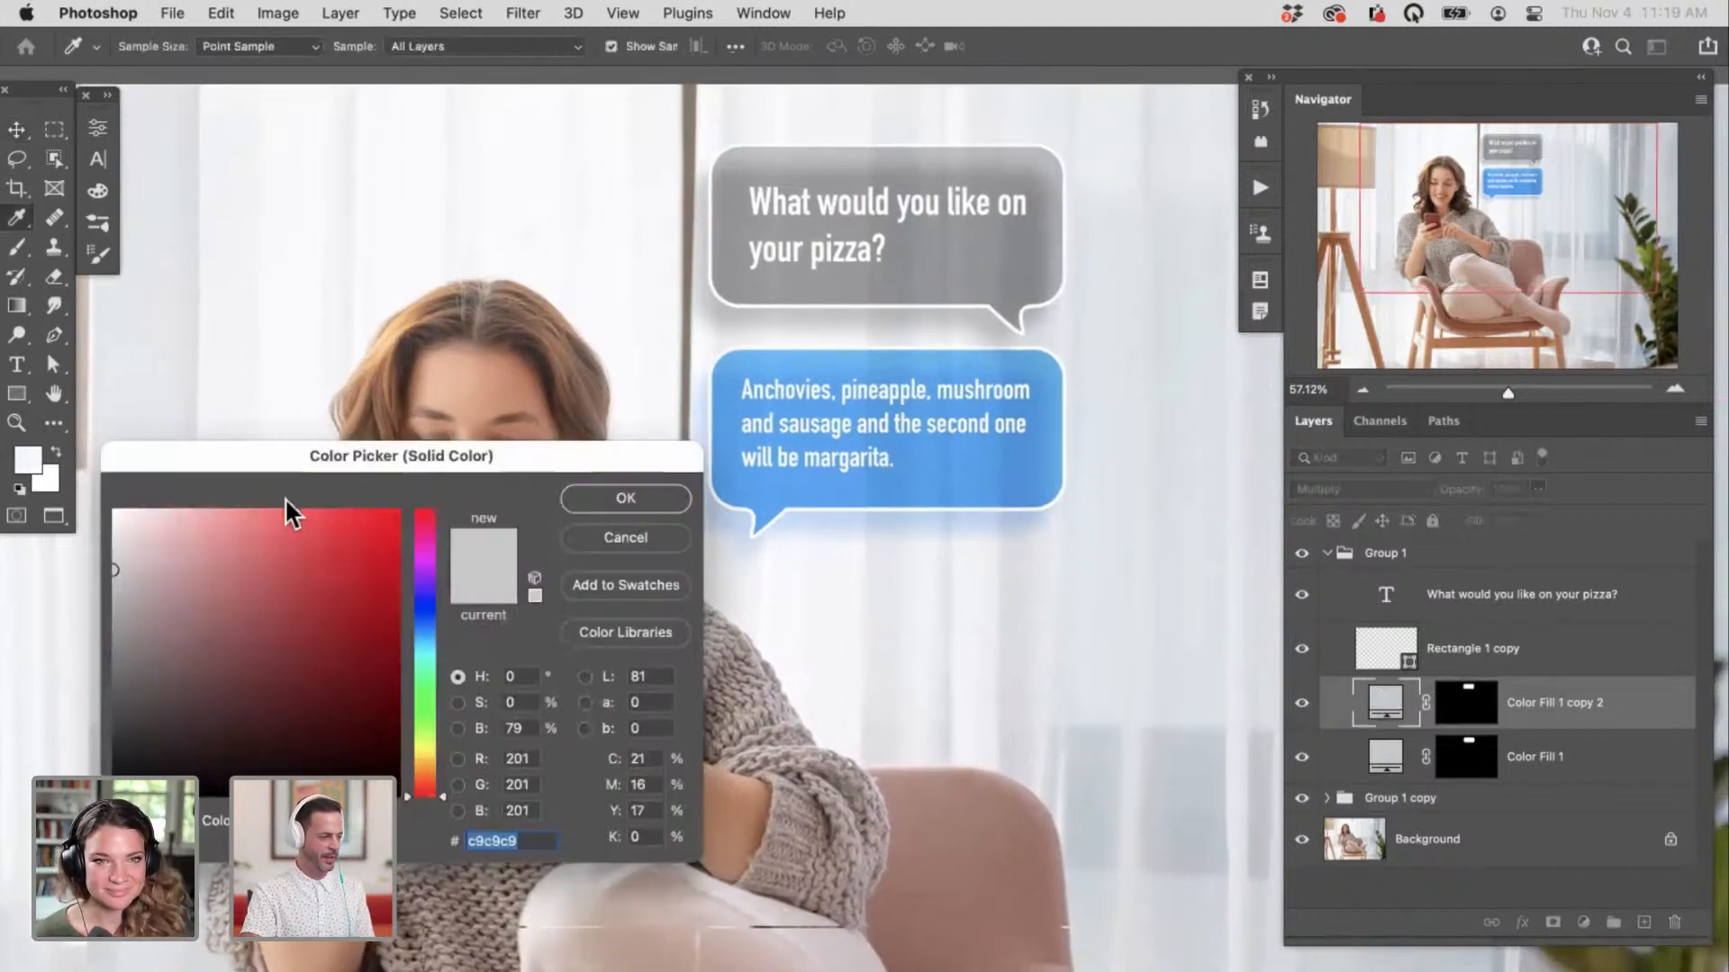
left_click_drag(181, 551, 105, 534)
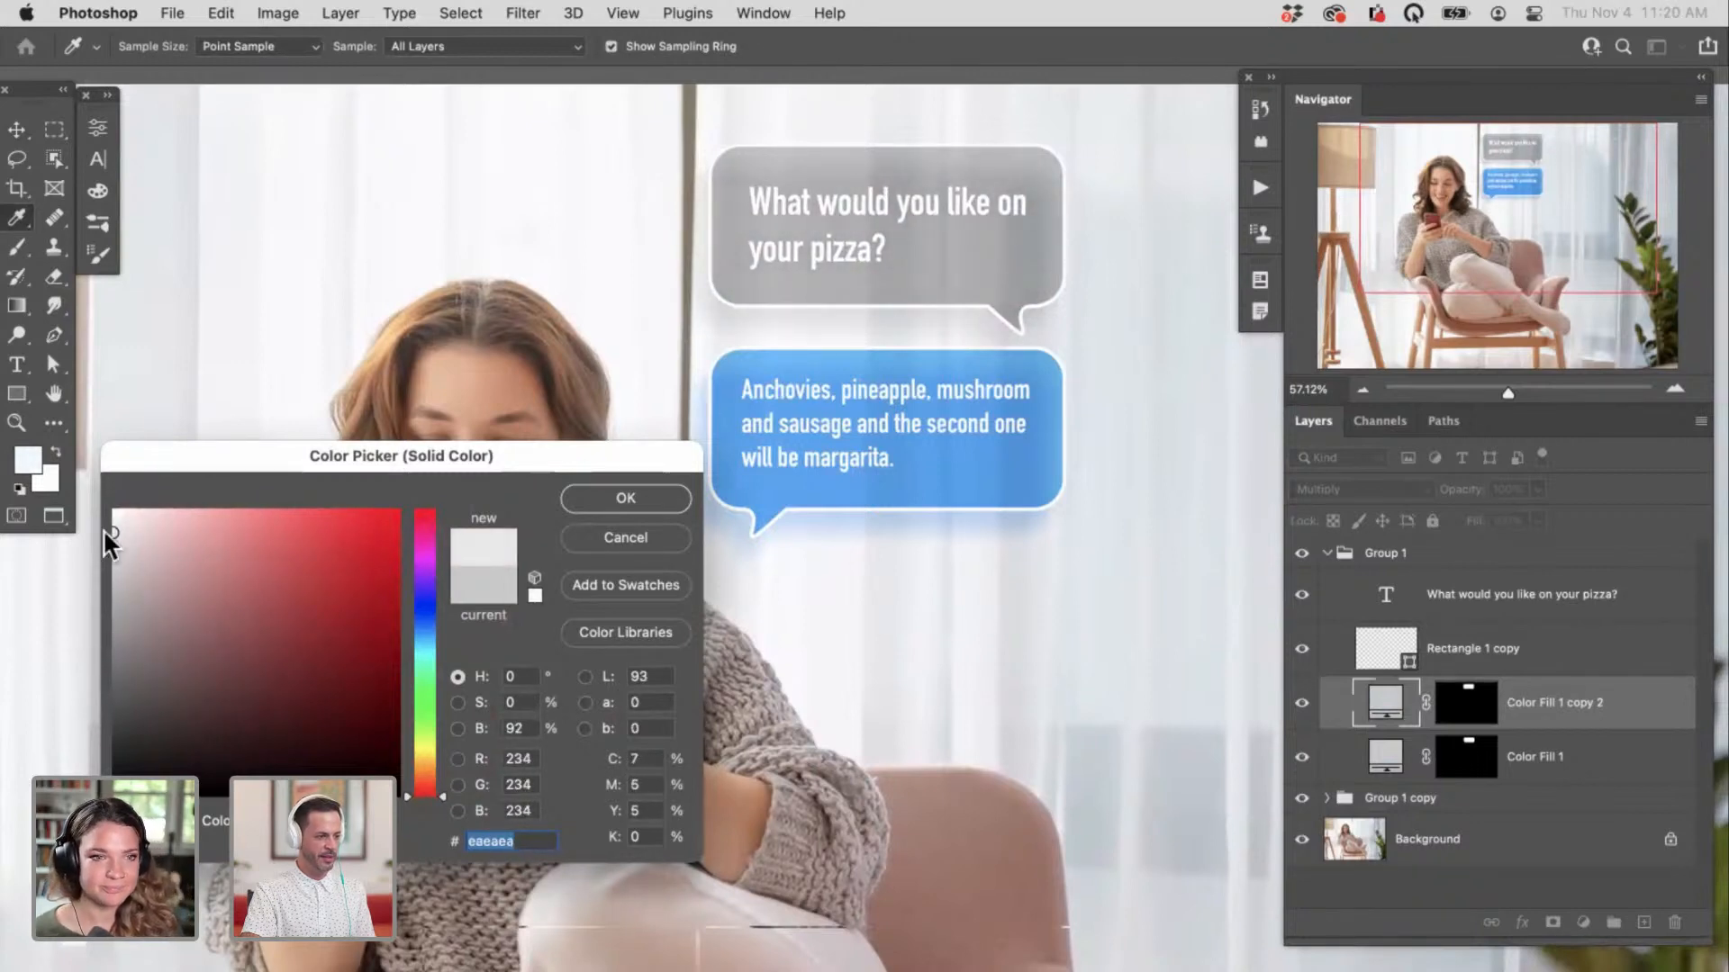
left_click(680, 498)
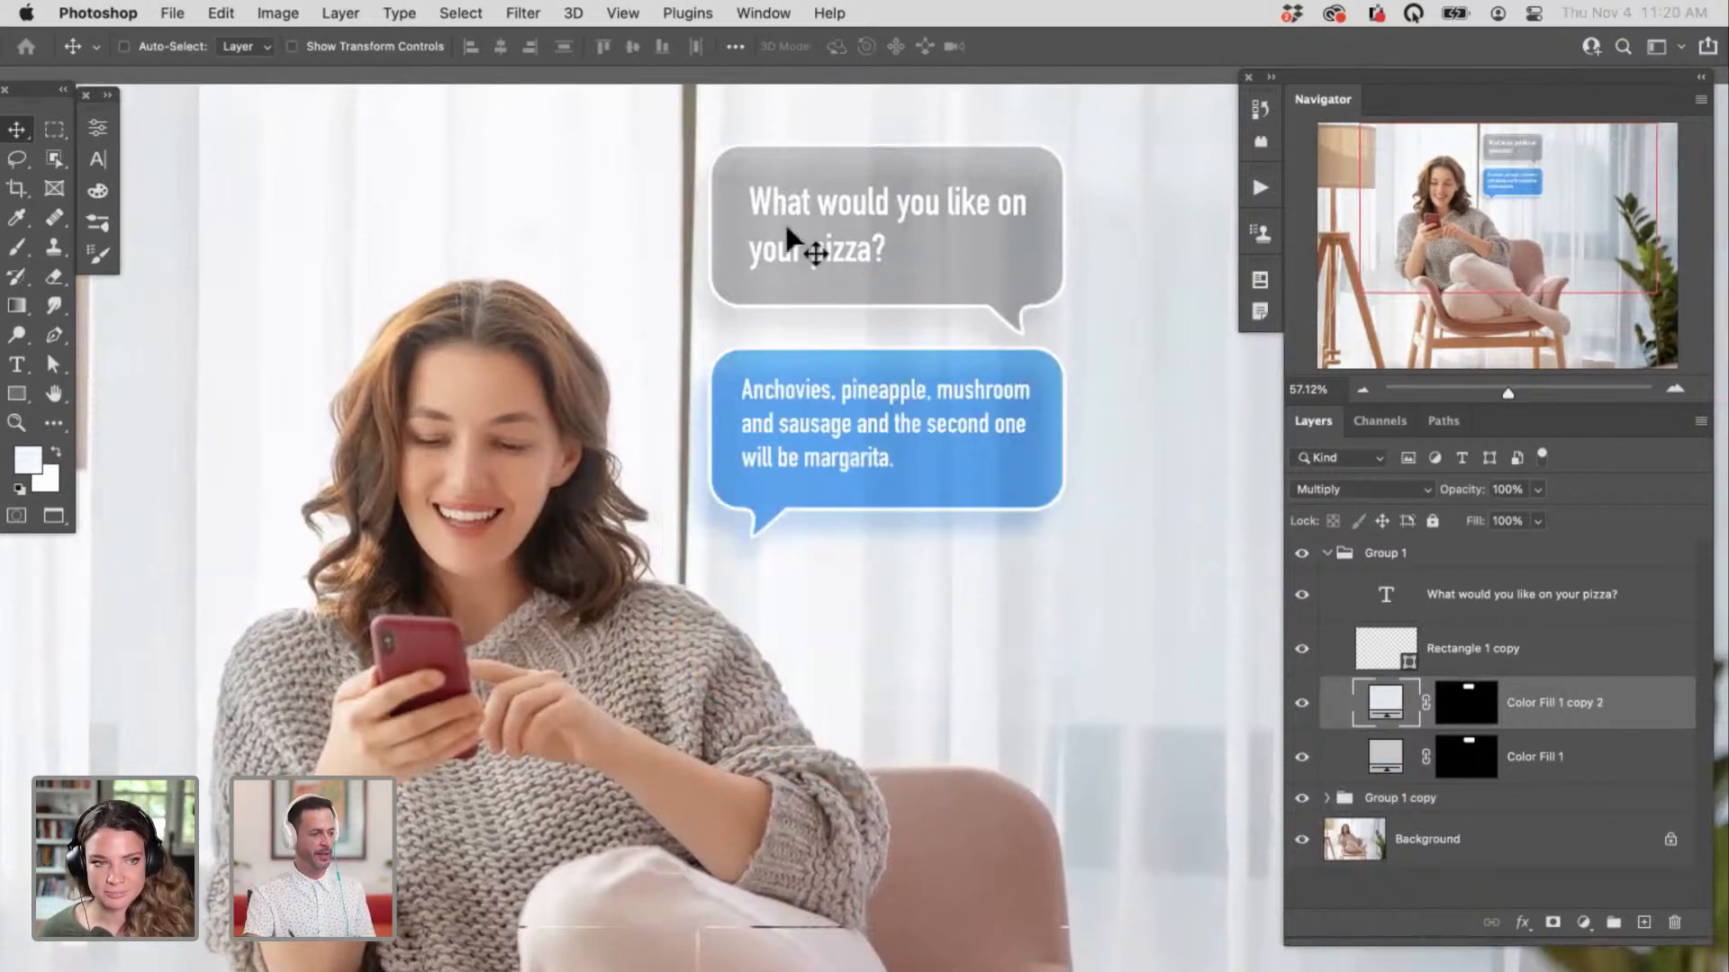
Step: Collapse Group 1, select it together with Group 1 copy, and shift both speech bubbles about 4 px horizontally
left_click(910, 663, "alt")
left_click(957, 657, "alt")
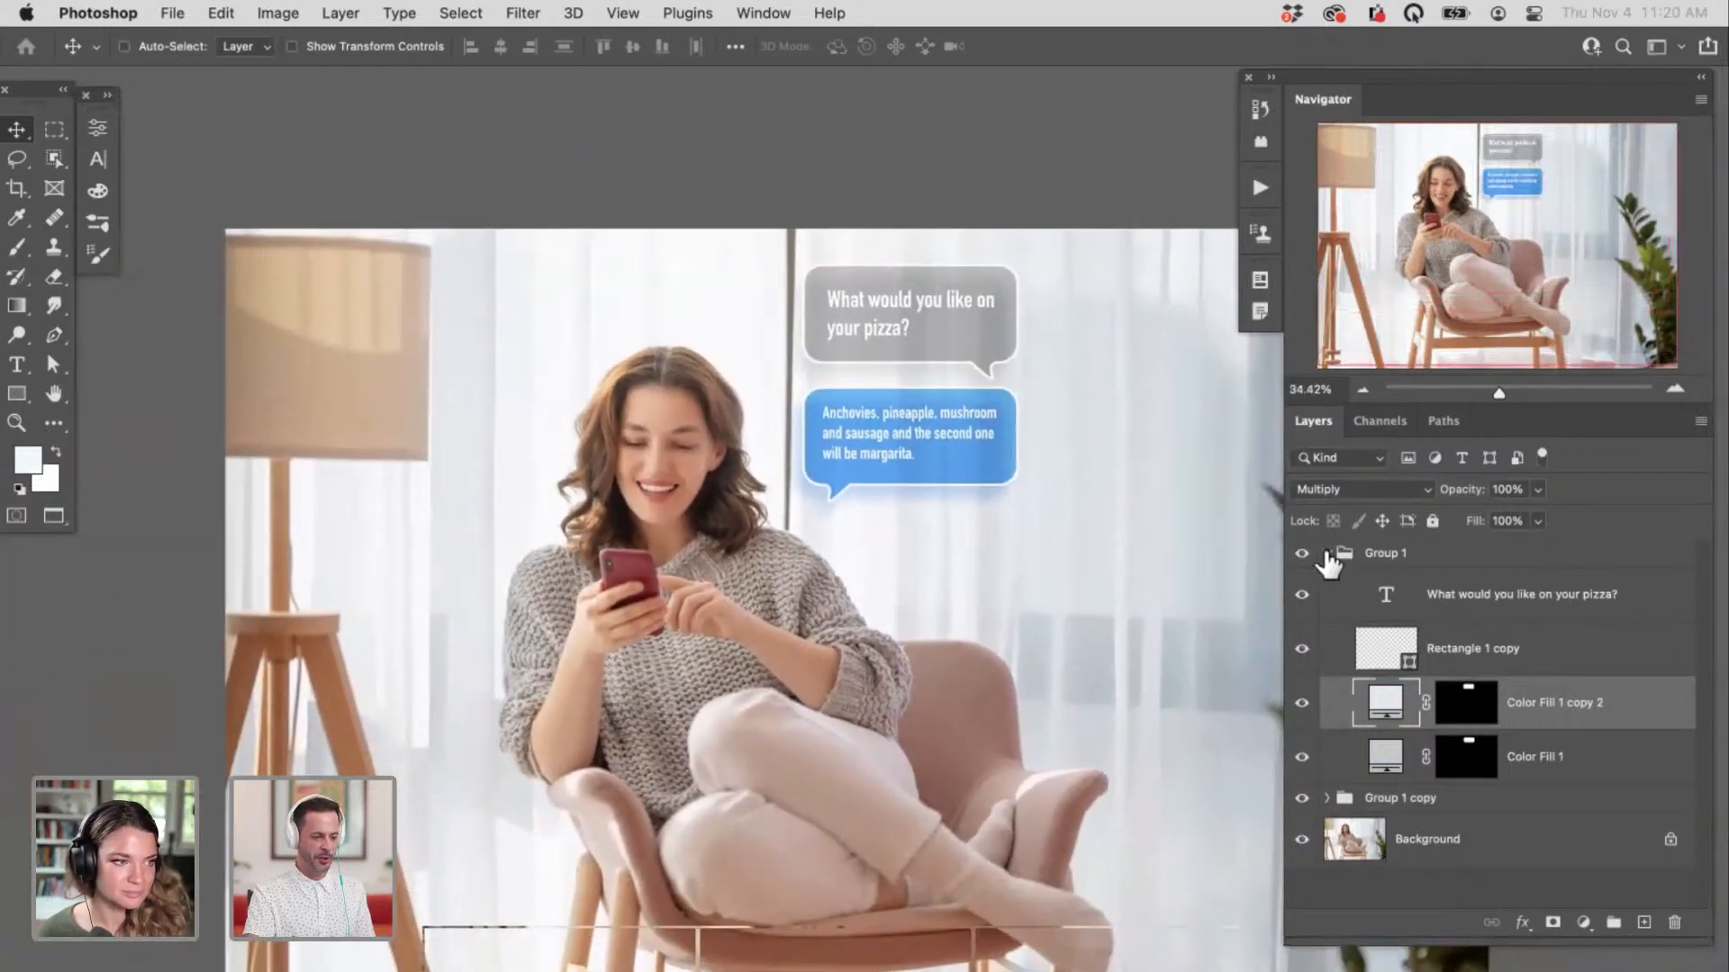
left_click(1326, 553)
left_click(1404, 582, "shift")
left_click_drag(951, 564, 942, 630)
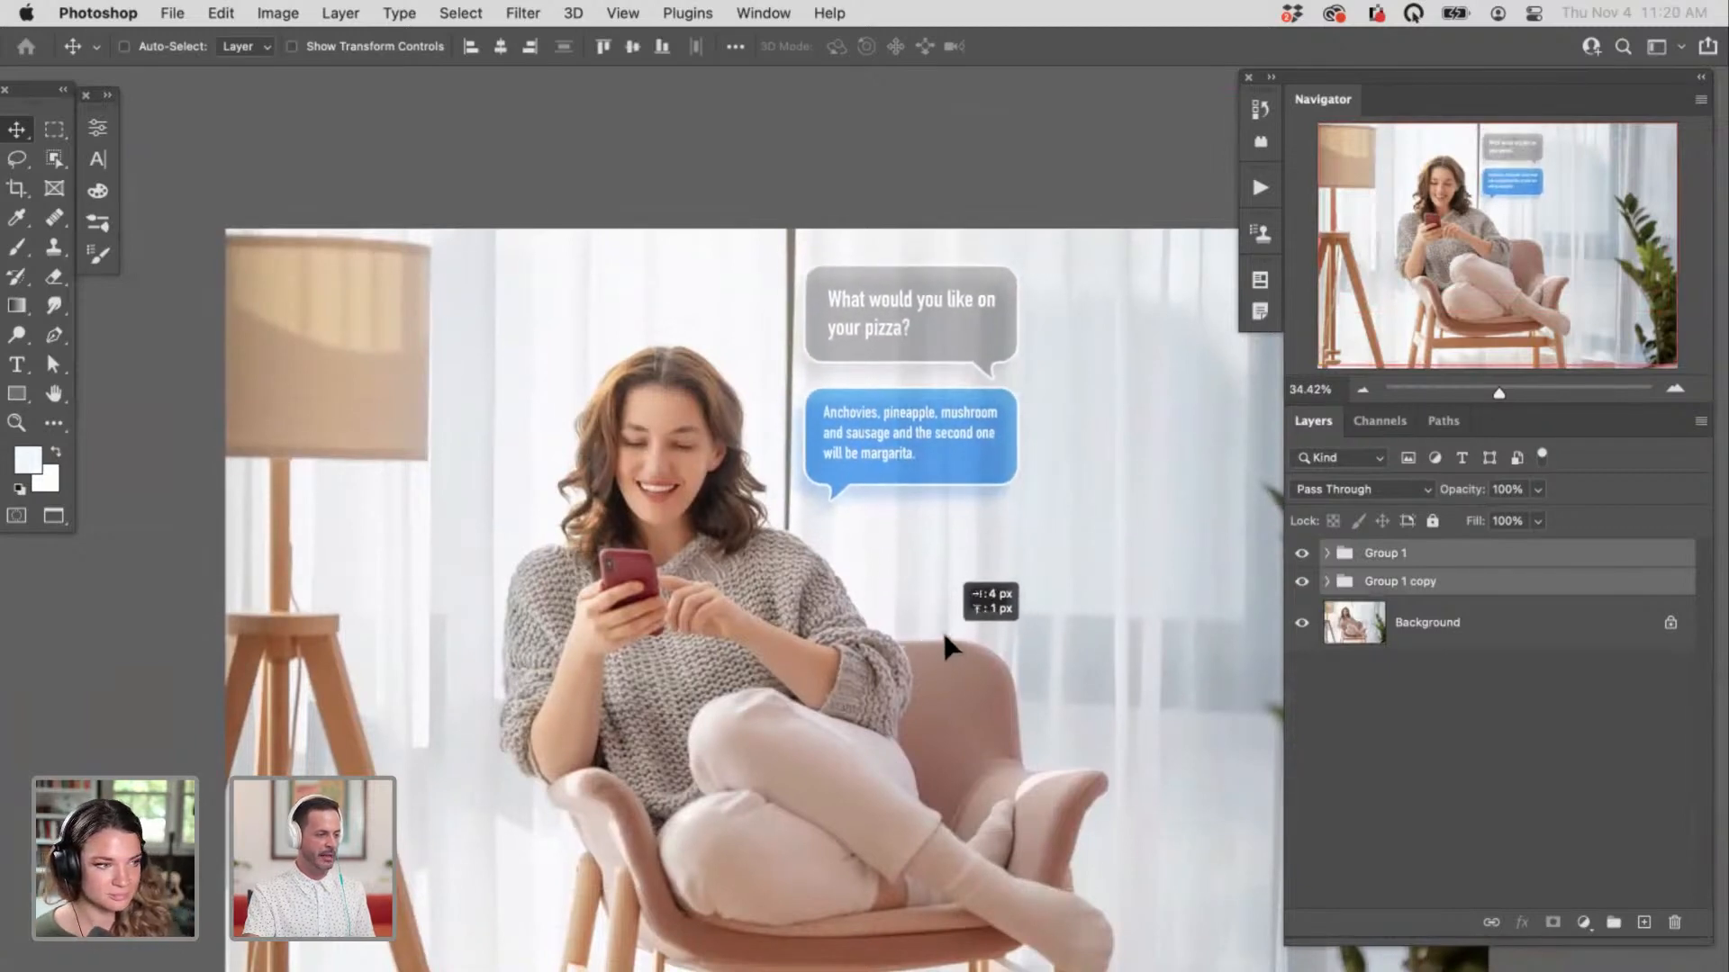
Step: Inspect both speech bubbles over the photo, toggling the blue bubble's group off and on for comparison
left_click(996, 486, "super")
left_click_drag(996, 500, 986, 569)
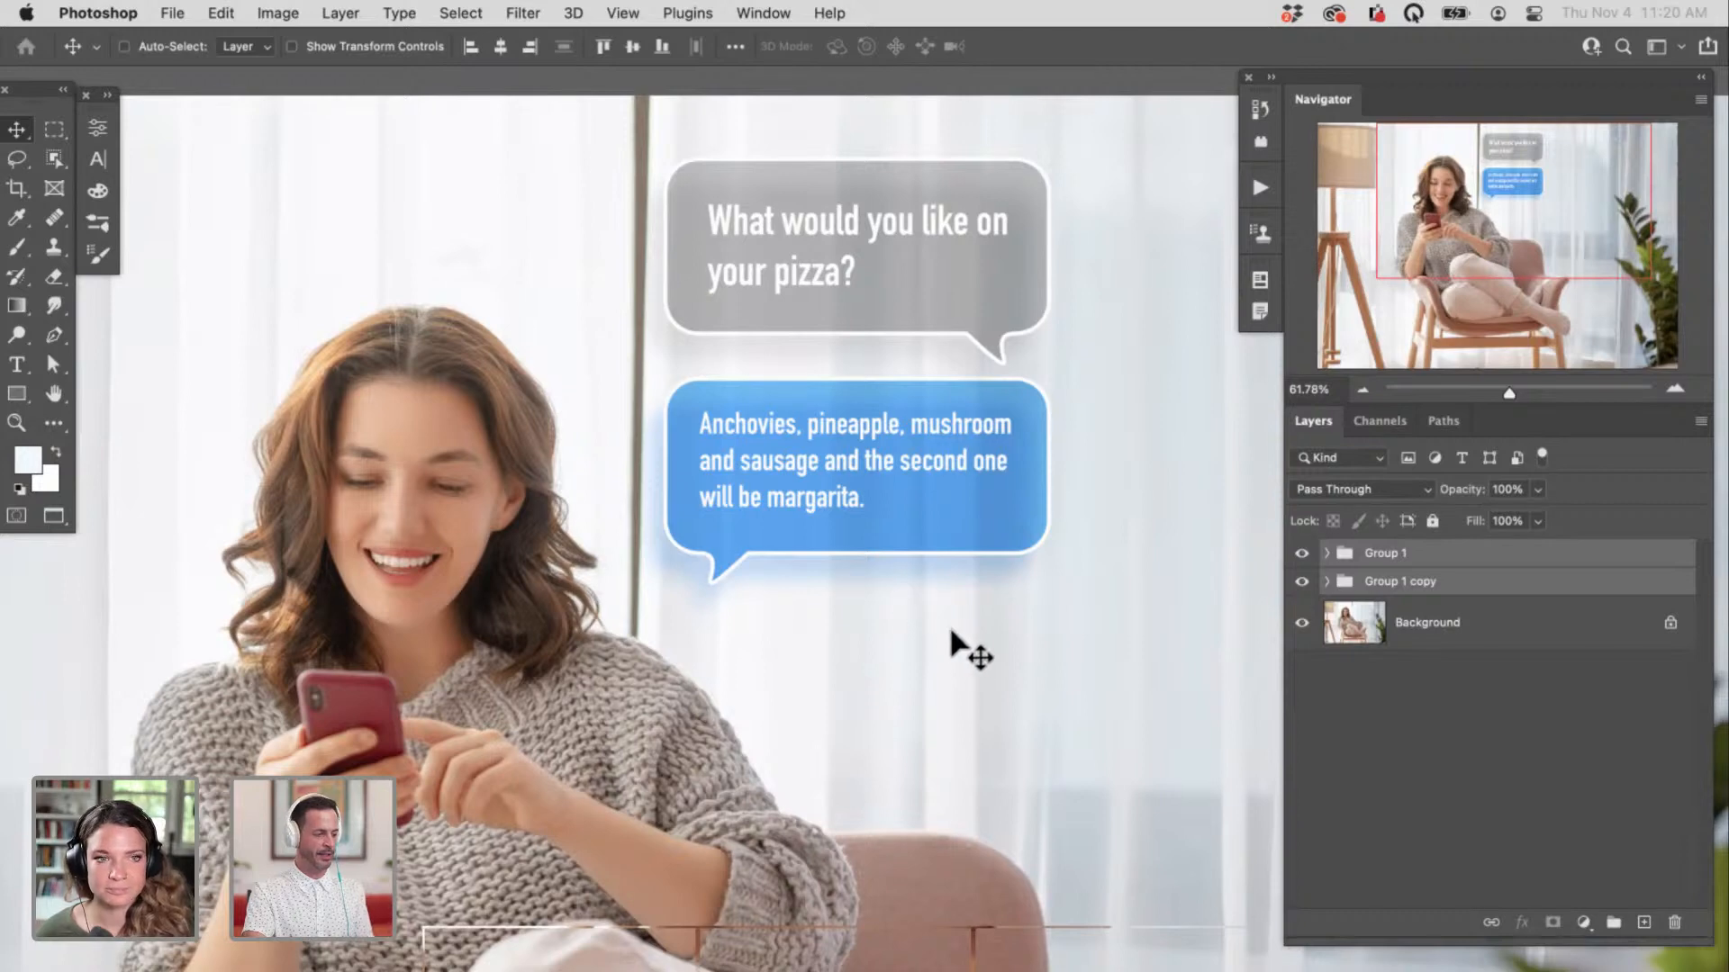
left_click_drag(961, 629, 925, 656)
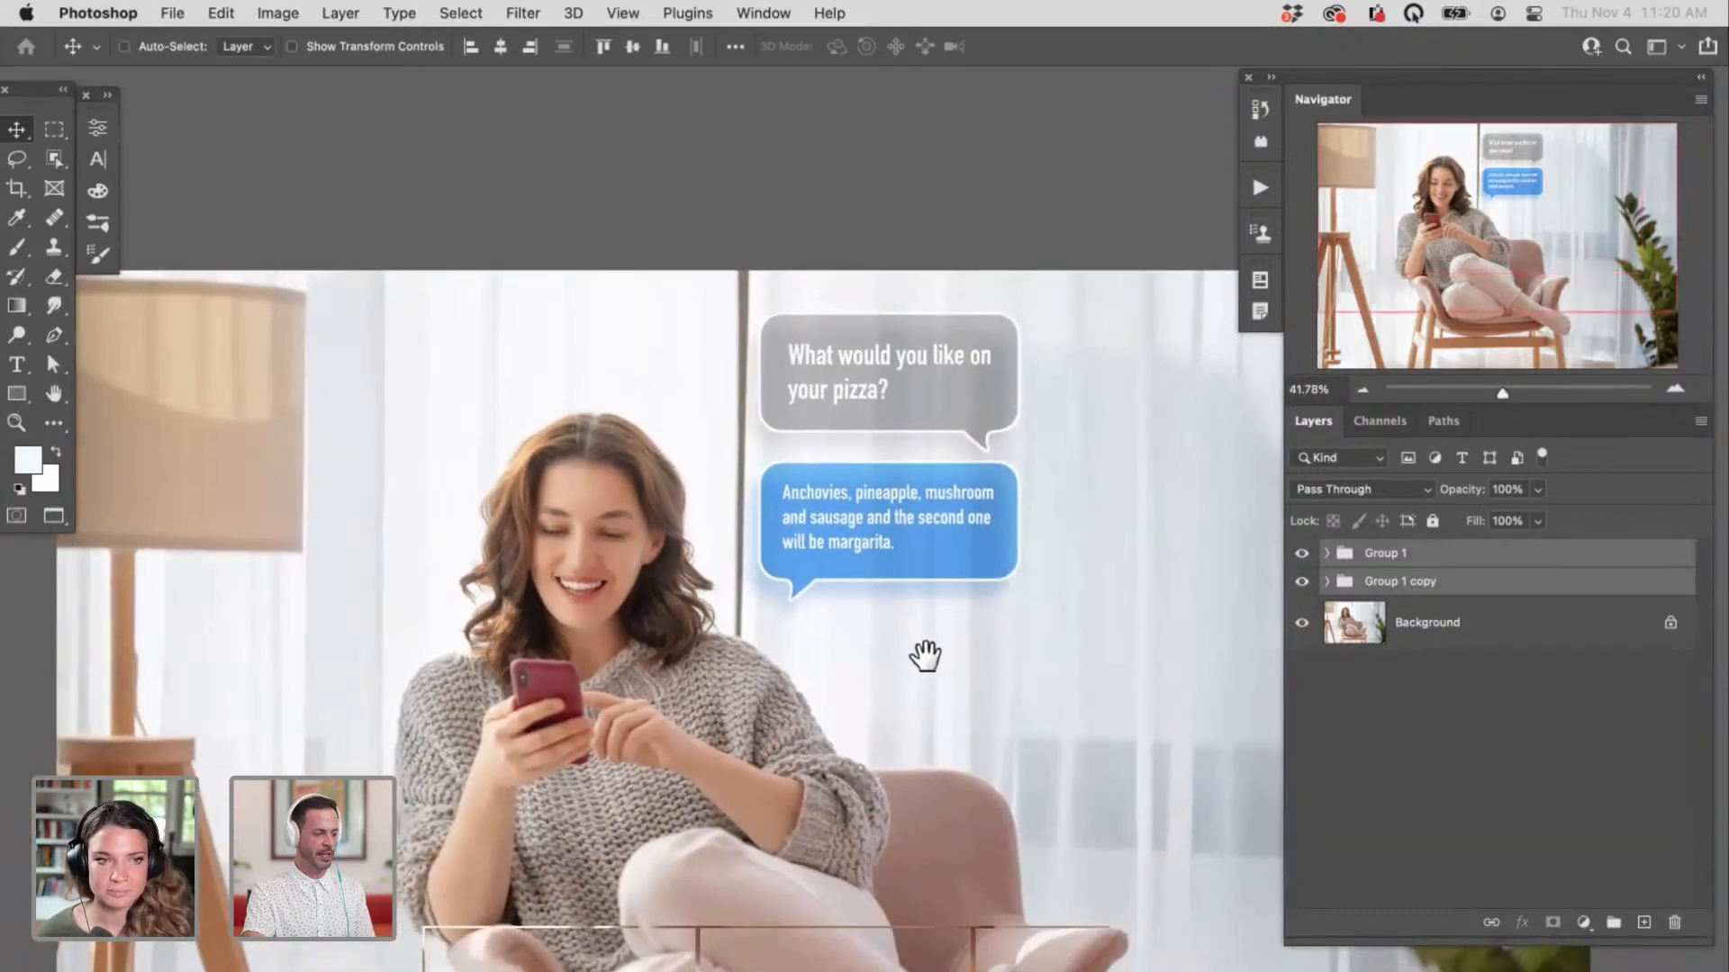
left_click_drag(938, 587, 954, 527)
key("super")
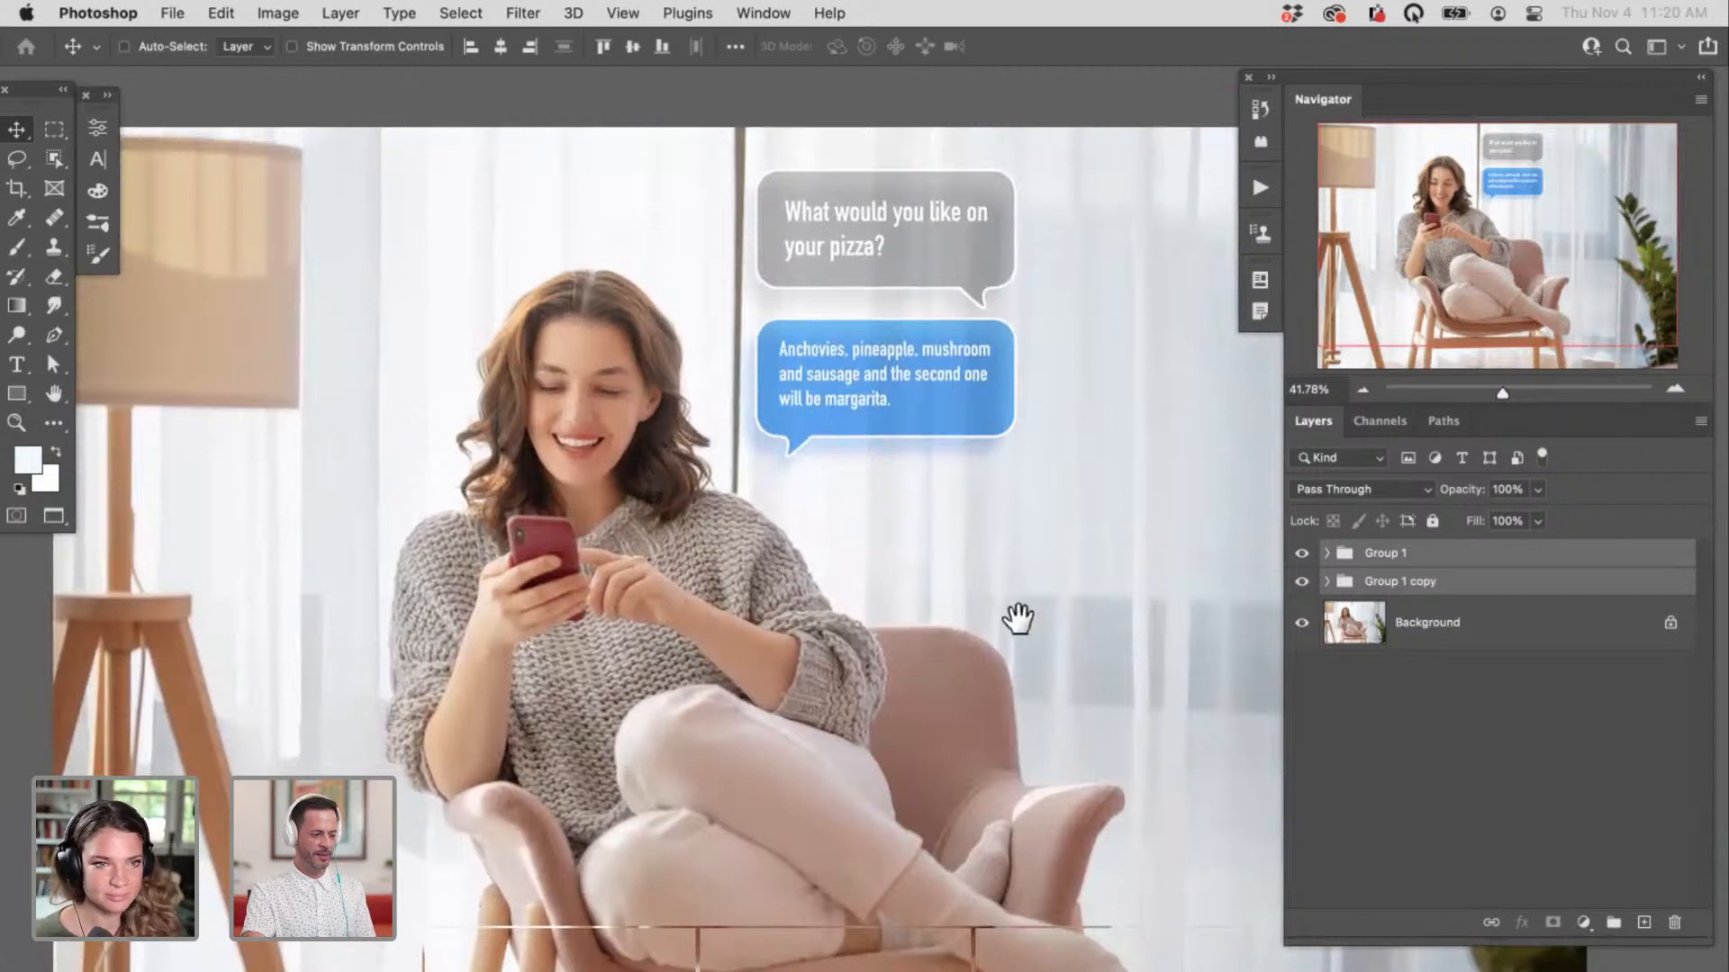
scroll(1009, 613, "right", 2)
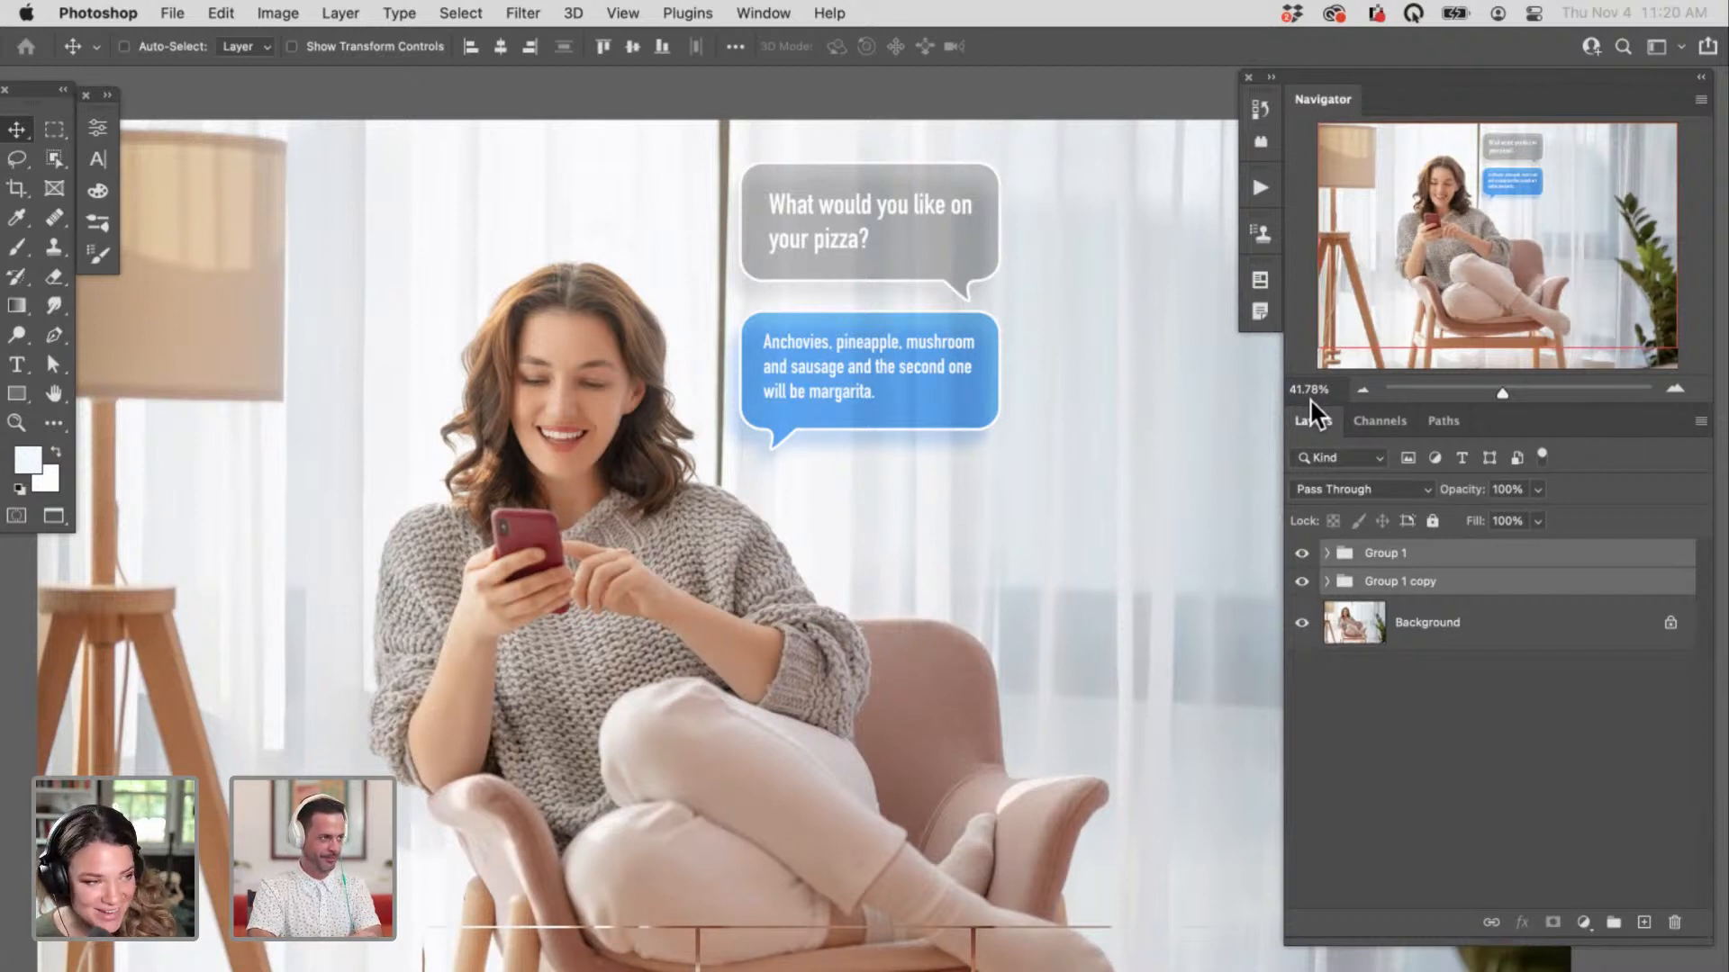
left_click(1299, 583)
left_click(1299, 582)
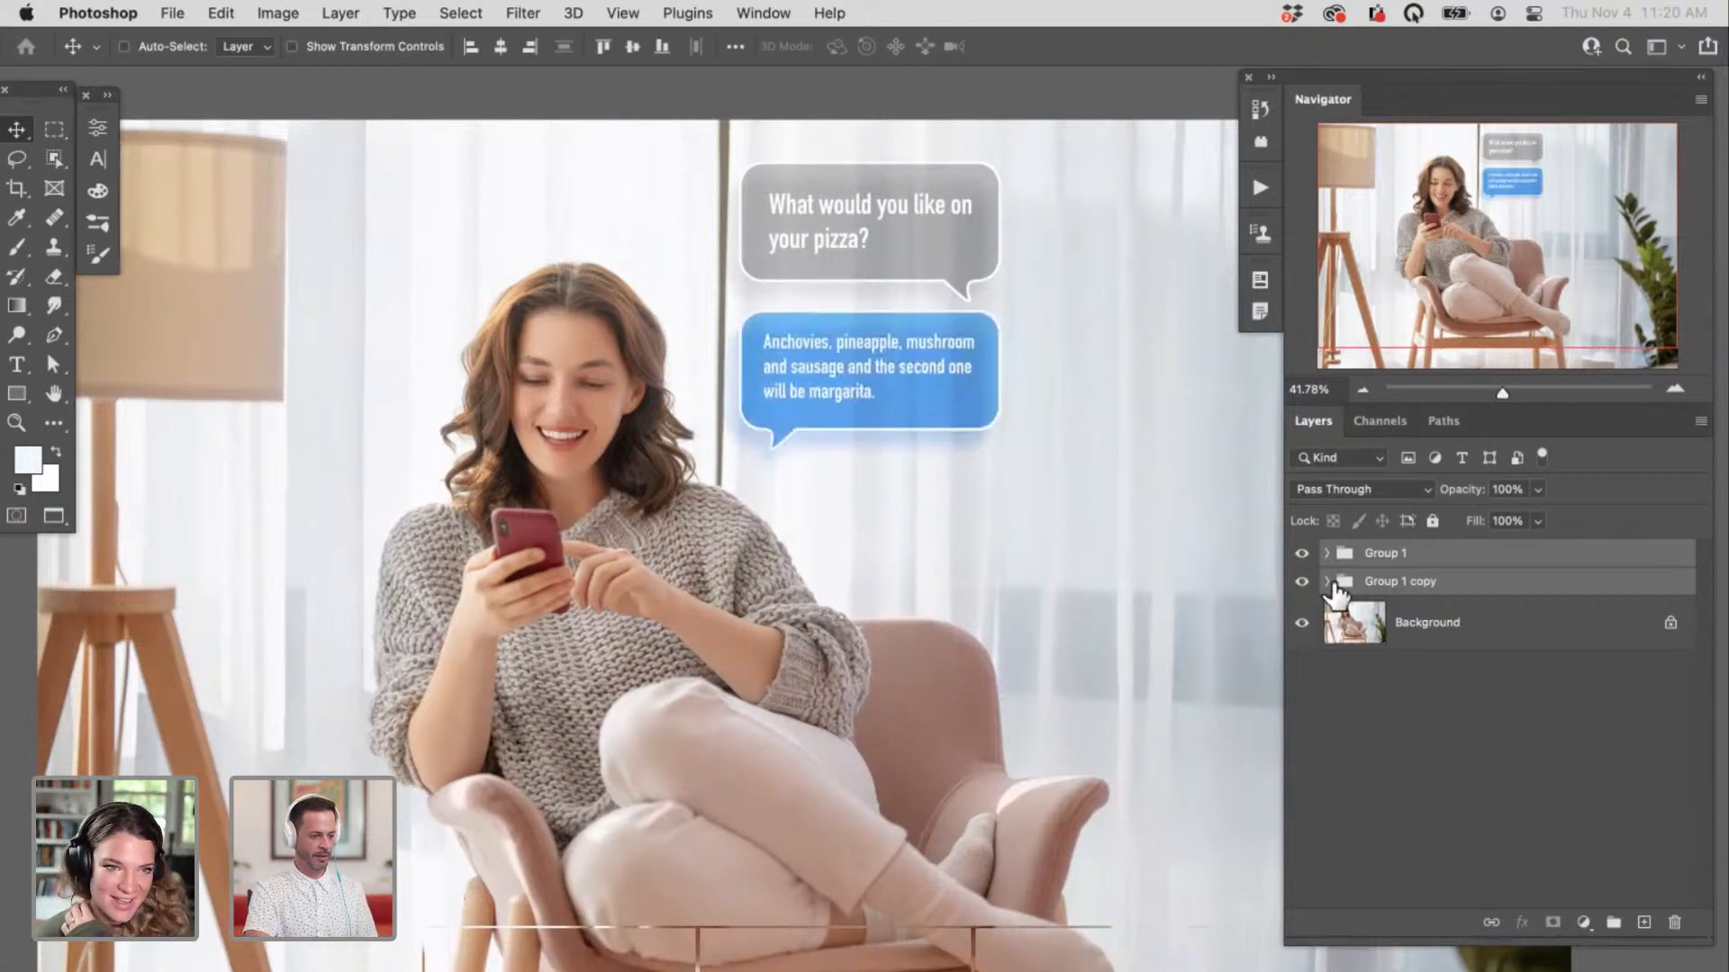
Step: Correct the last word of the blue bubble's text to read "margherita" and commit the edit
left_click(1327, 581)
double_click(1386, 622)
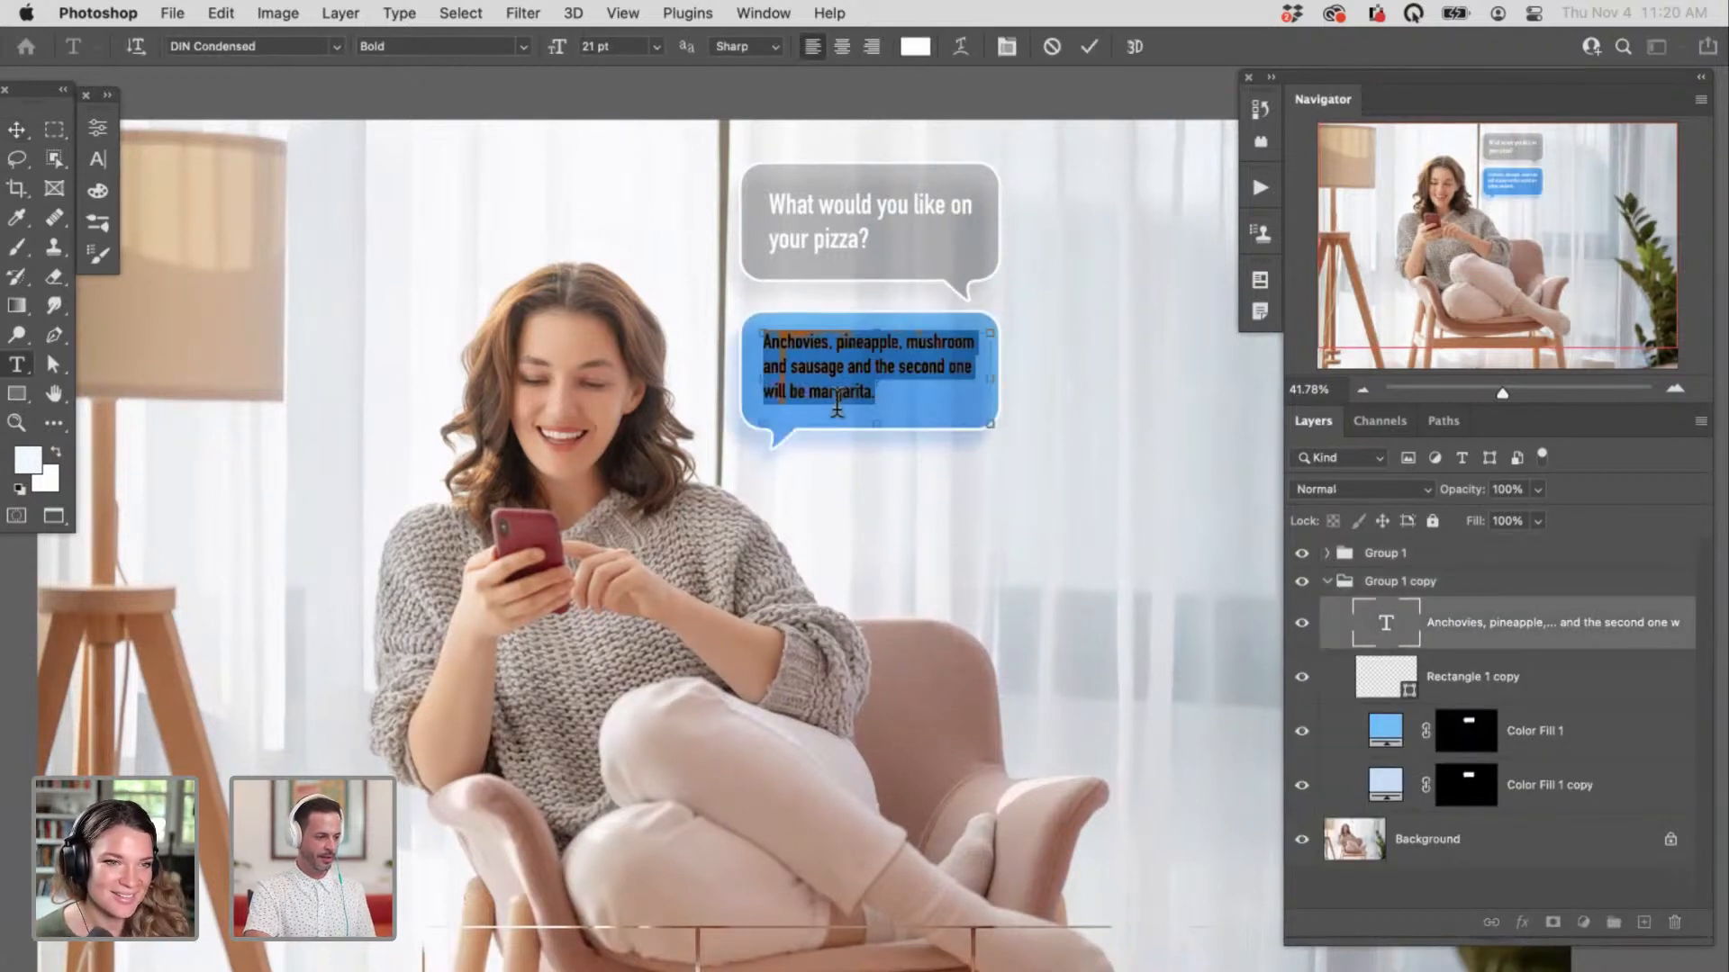
left_click(982, 403)
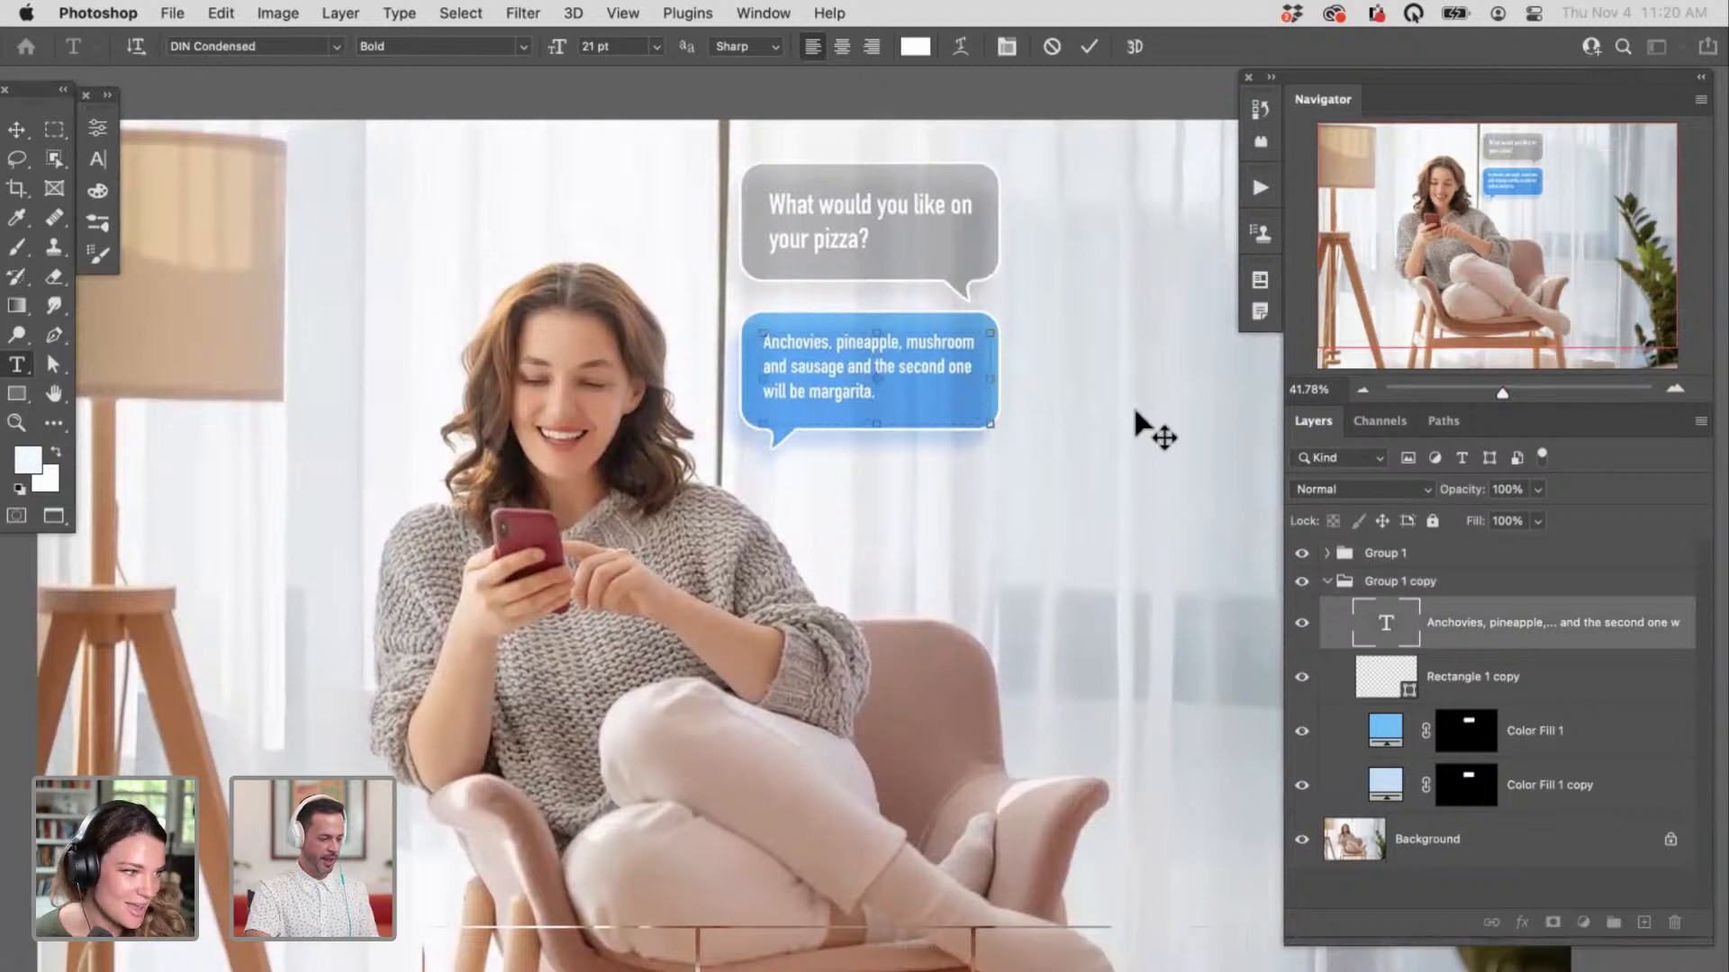
type("h")
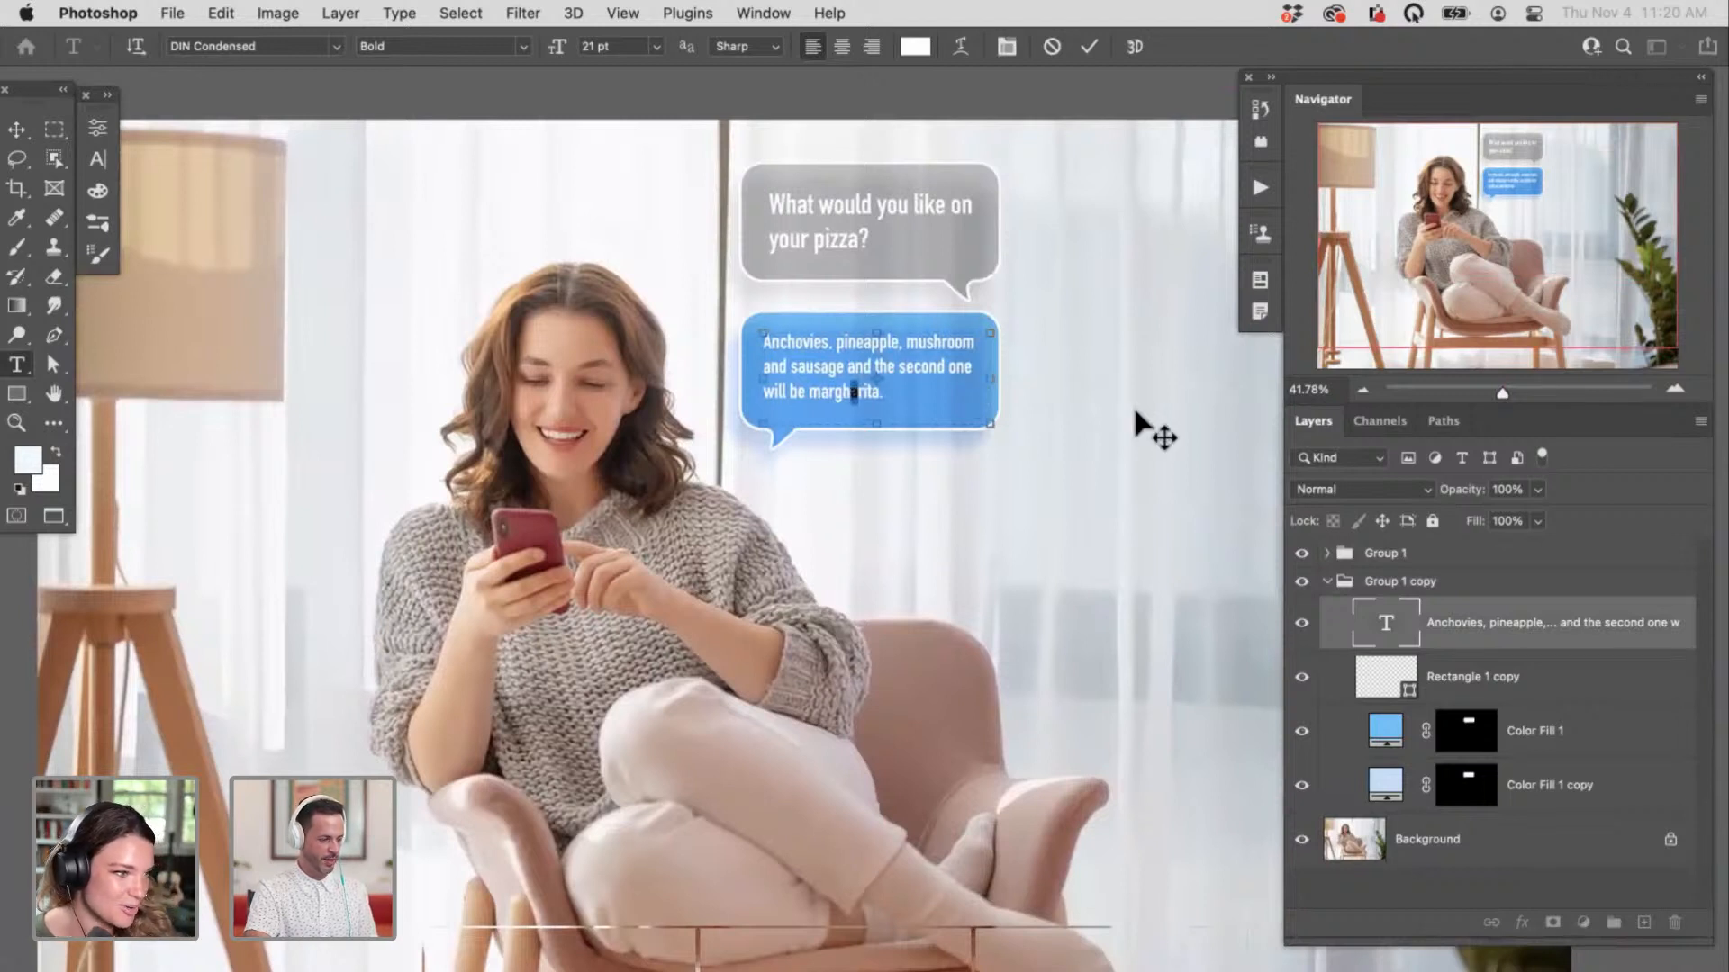
type("e")
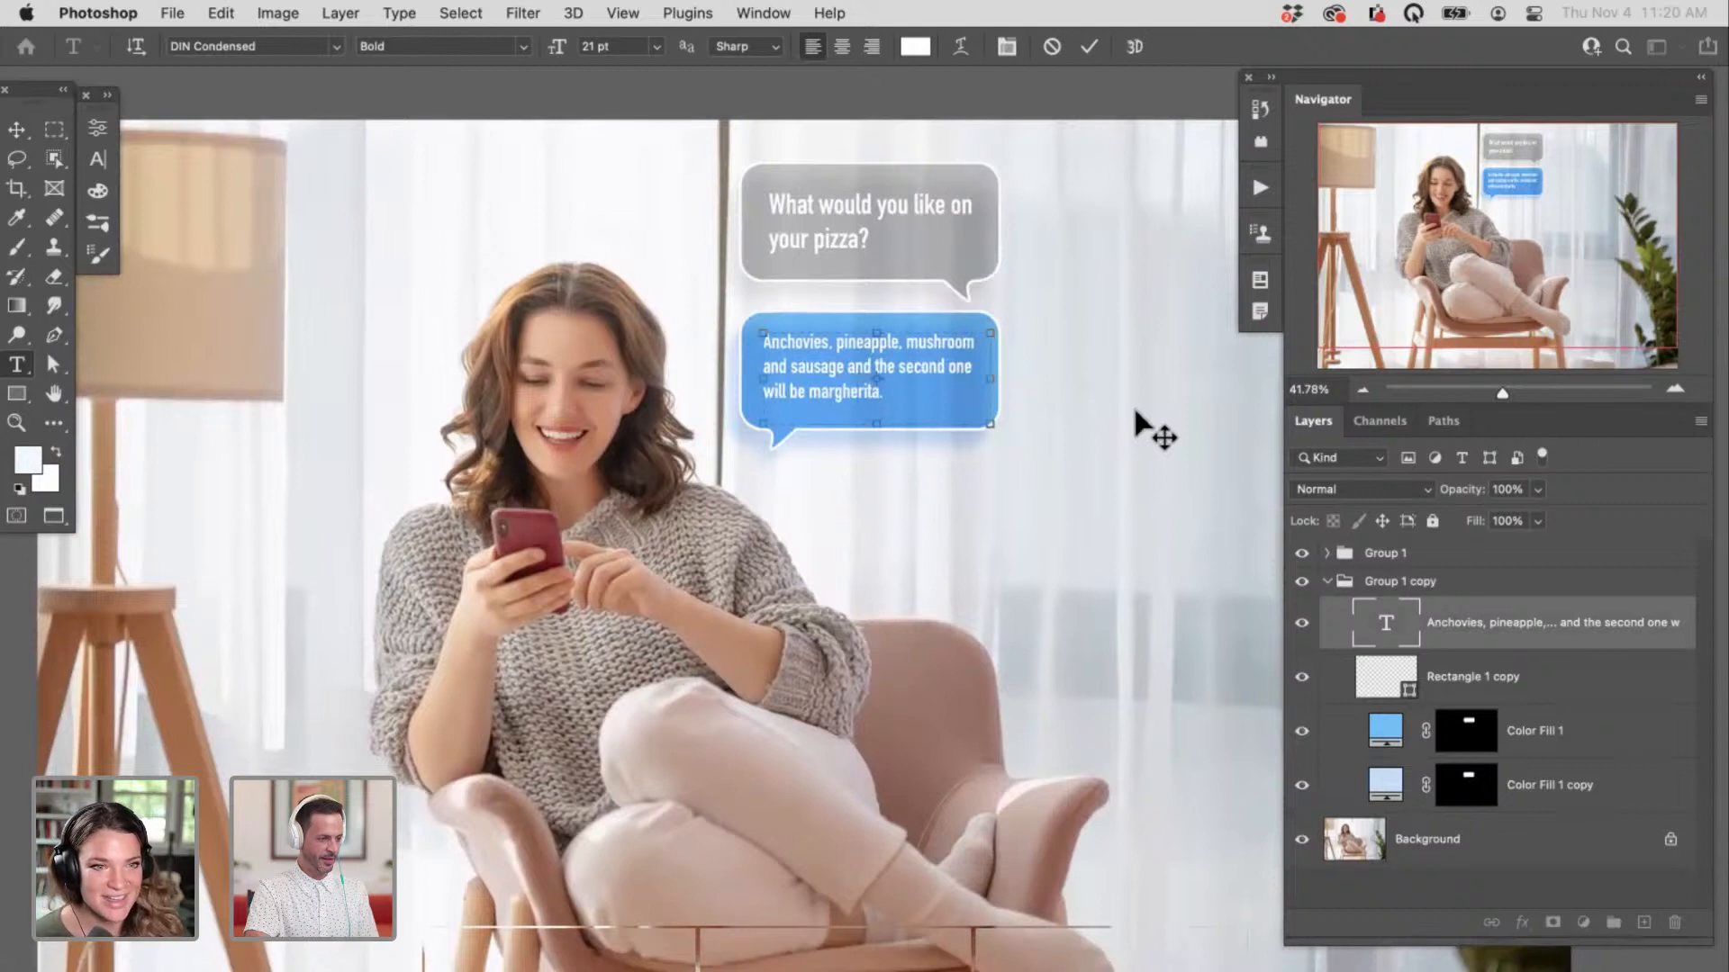
key("super+Return")
key("v")
Step: Examine the corrected blue bubble text up close, and check both bubbles beside the woman
key("super+equal")
key("super+equal")
key("super+equal")
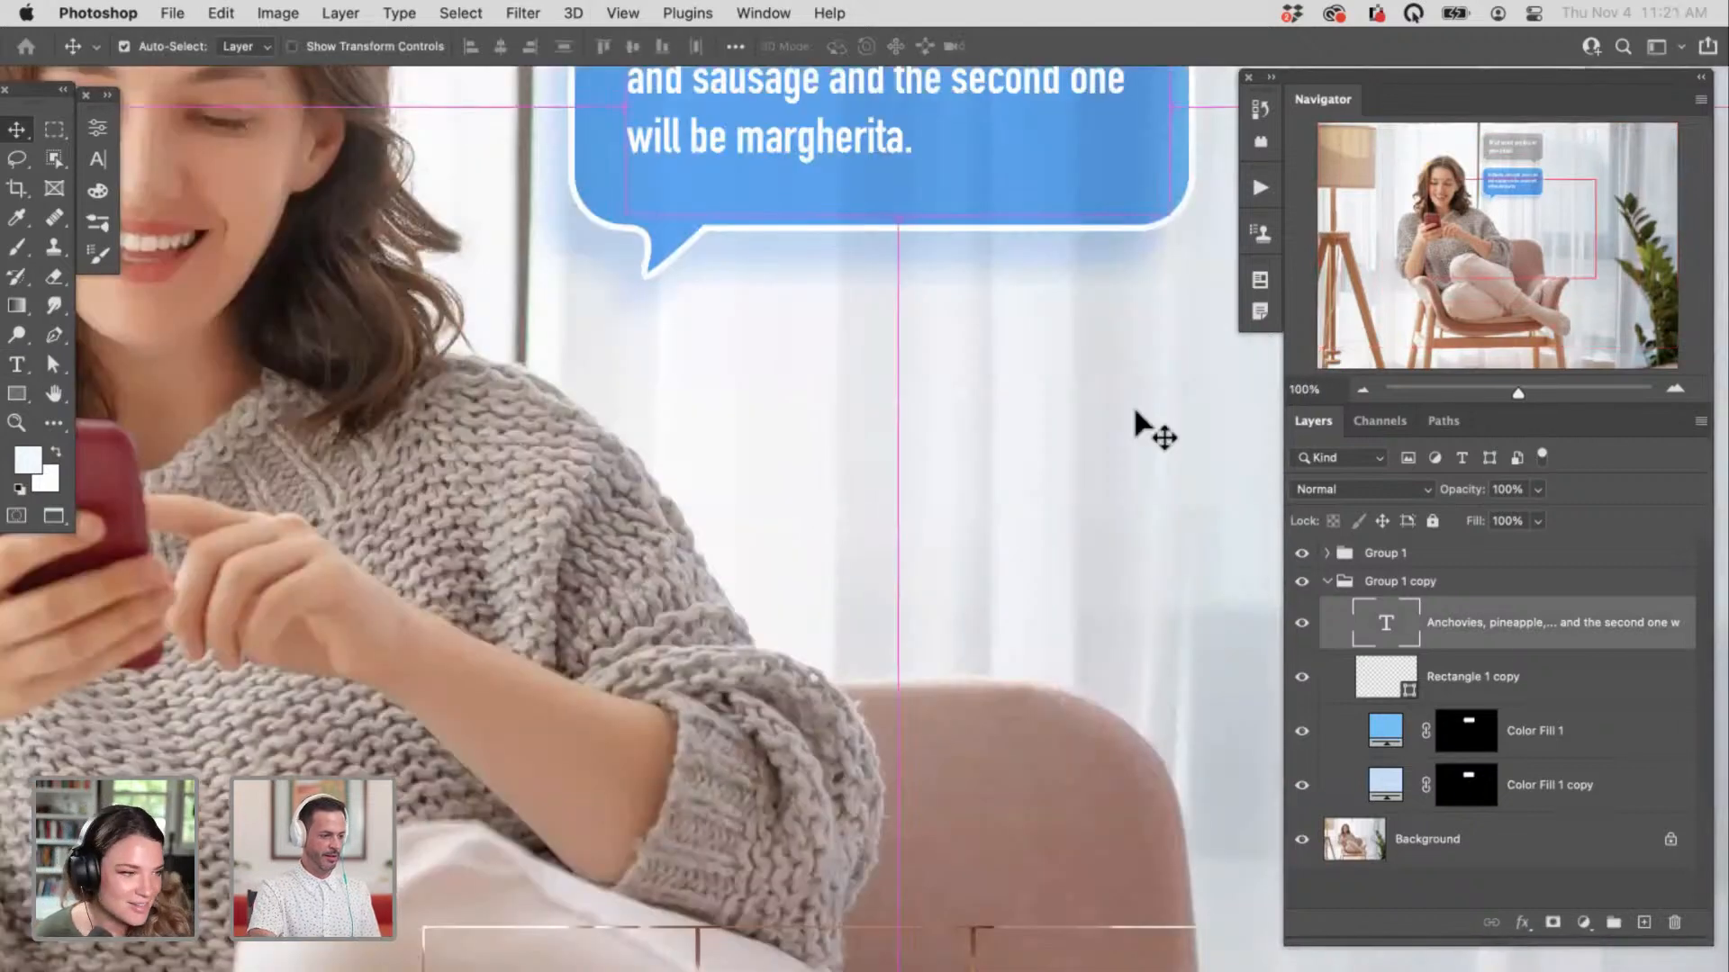
left_click_drag(964, 336, 888, 679)
key("super+equal")
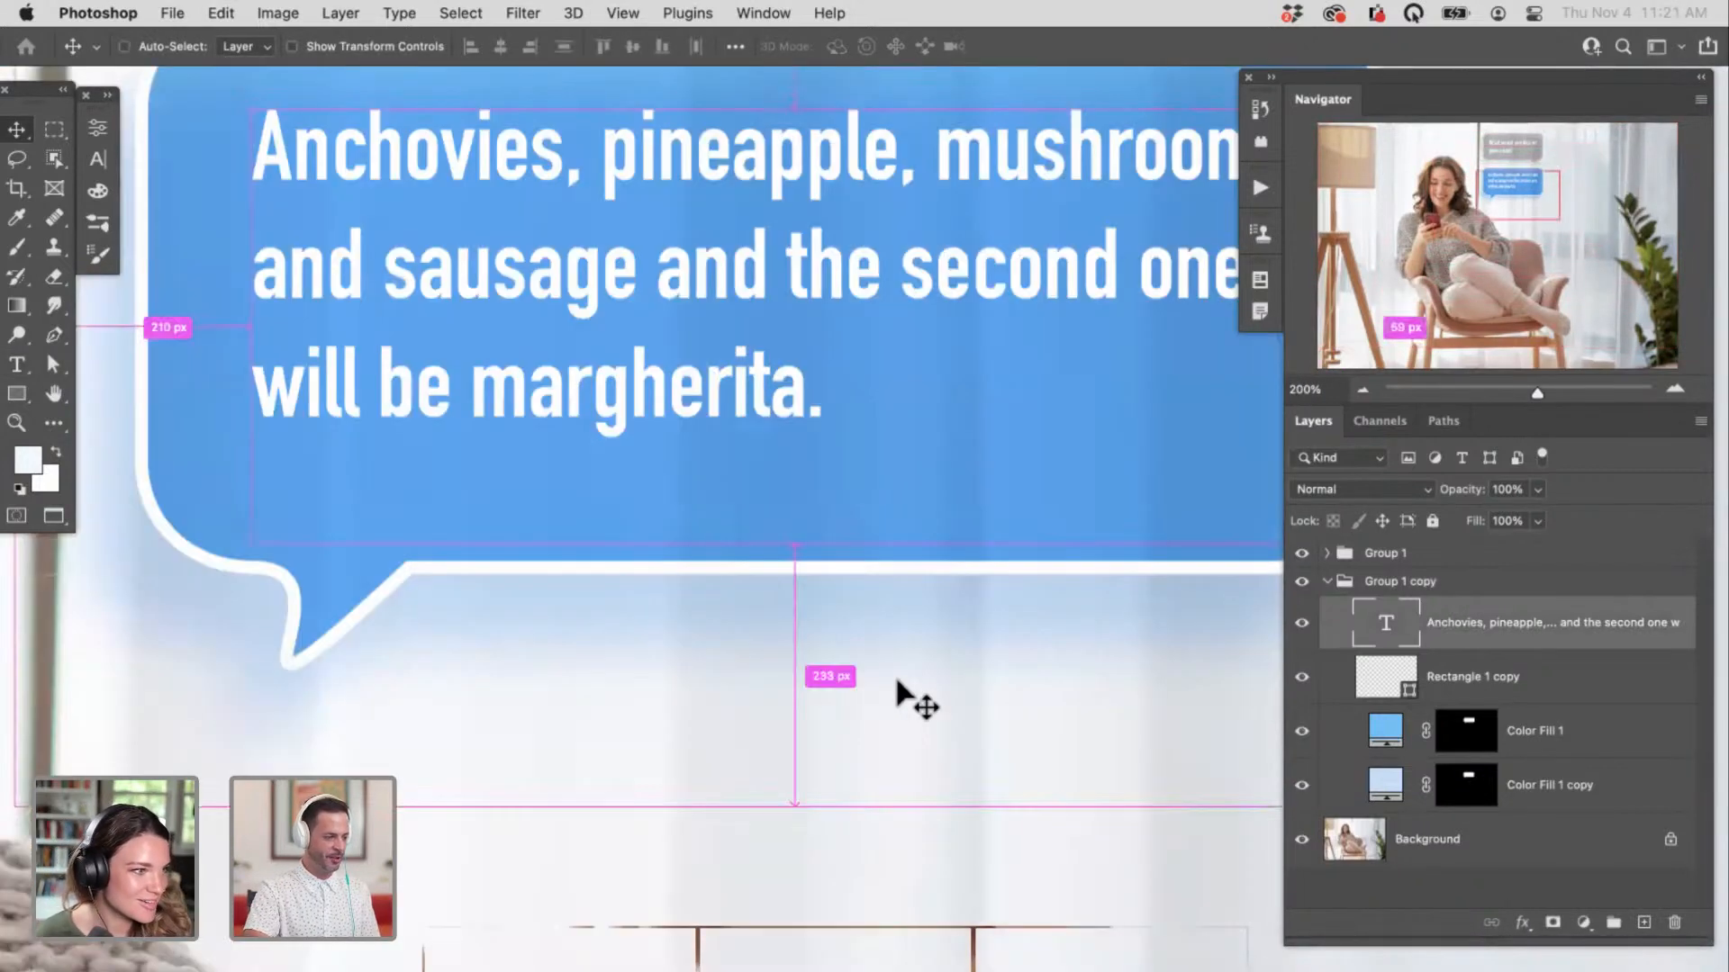
left_click_drag(771, 663, 918, 799)
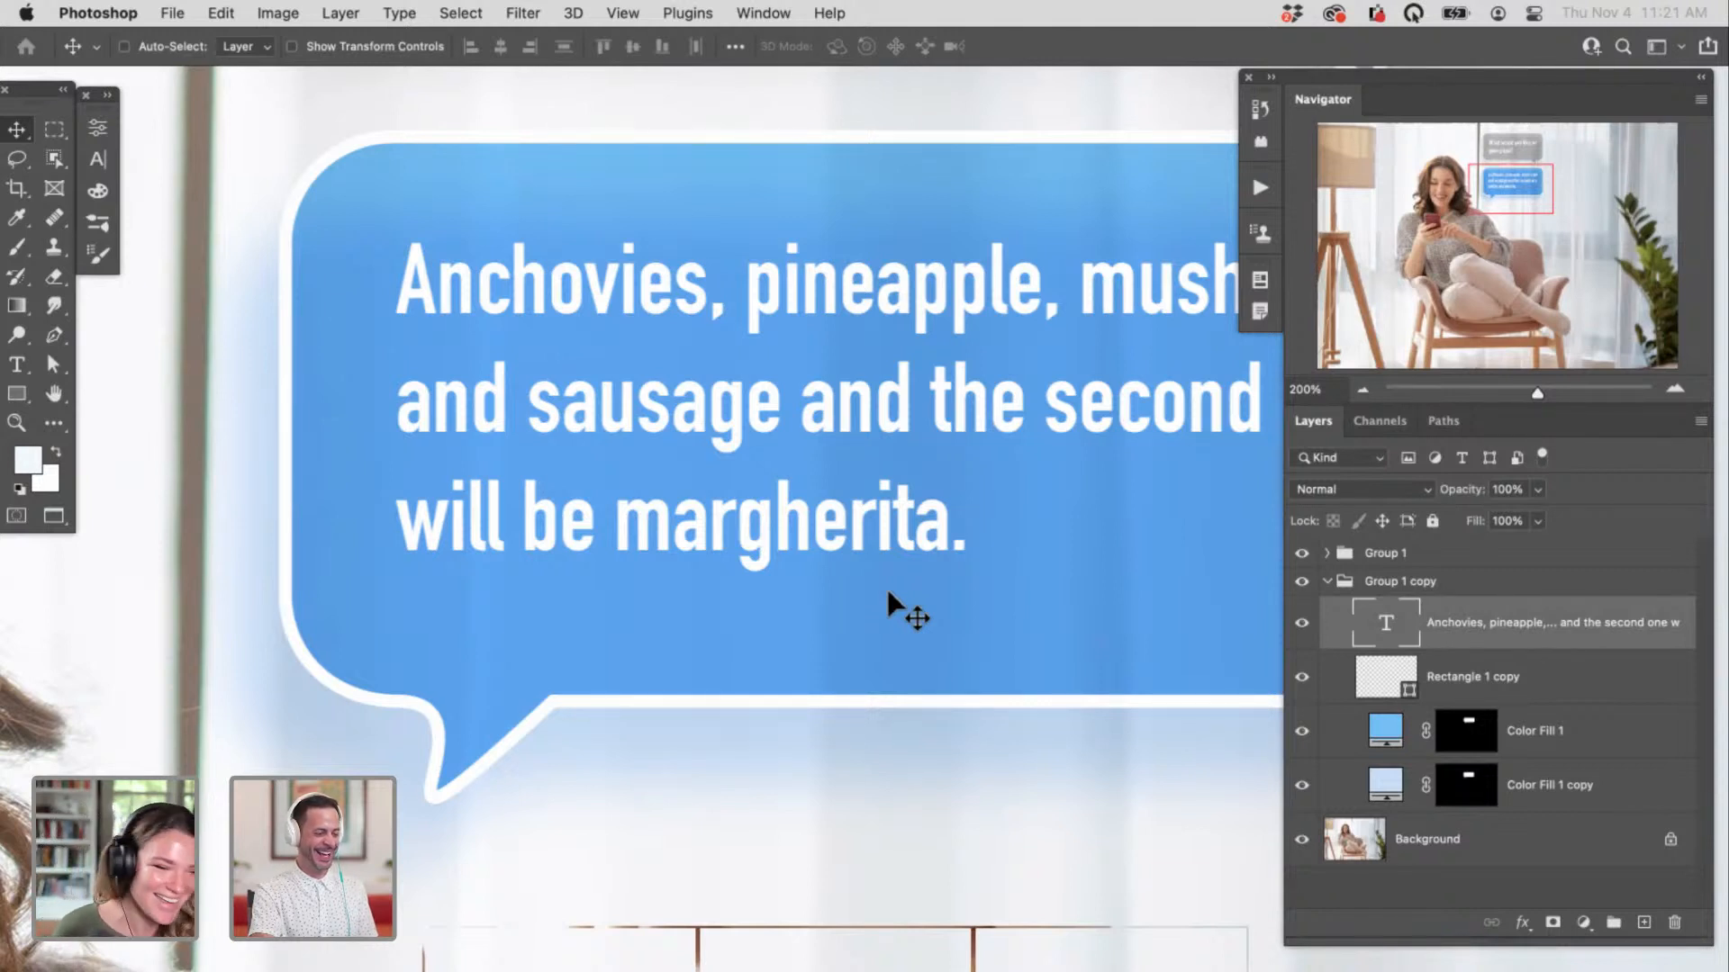
scroll(888, 592, "down", 2)
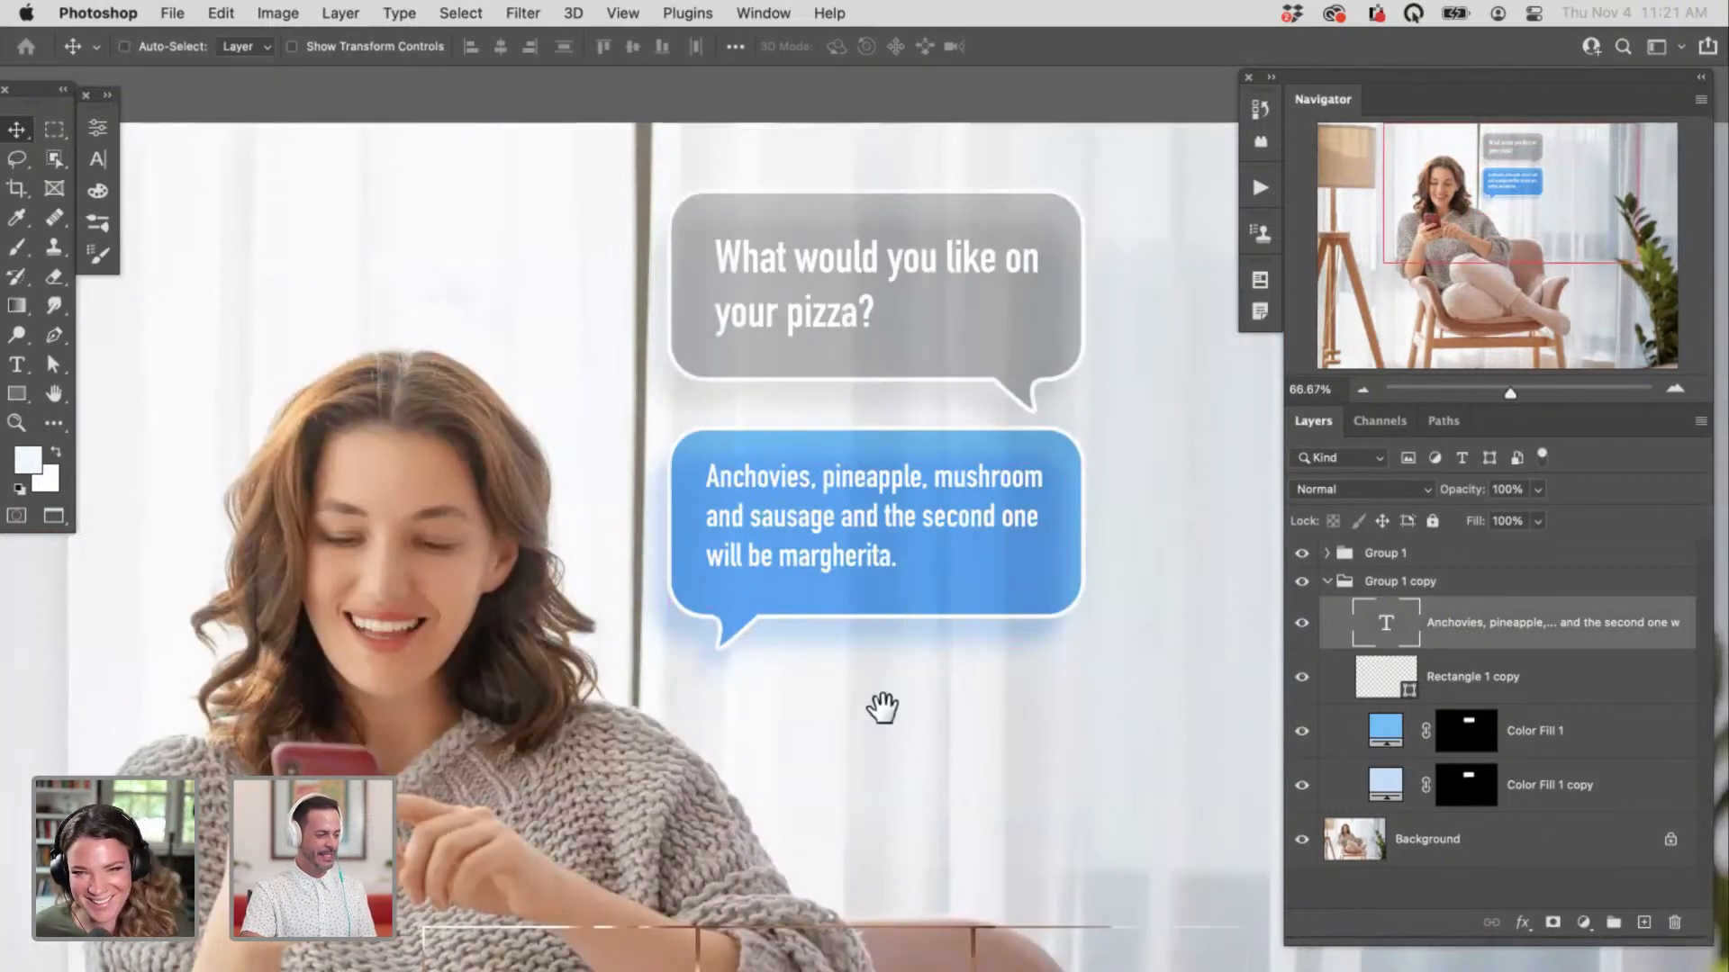
left_click_drag(880, 705, 941, 650)
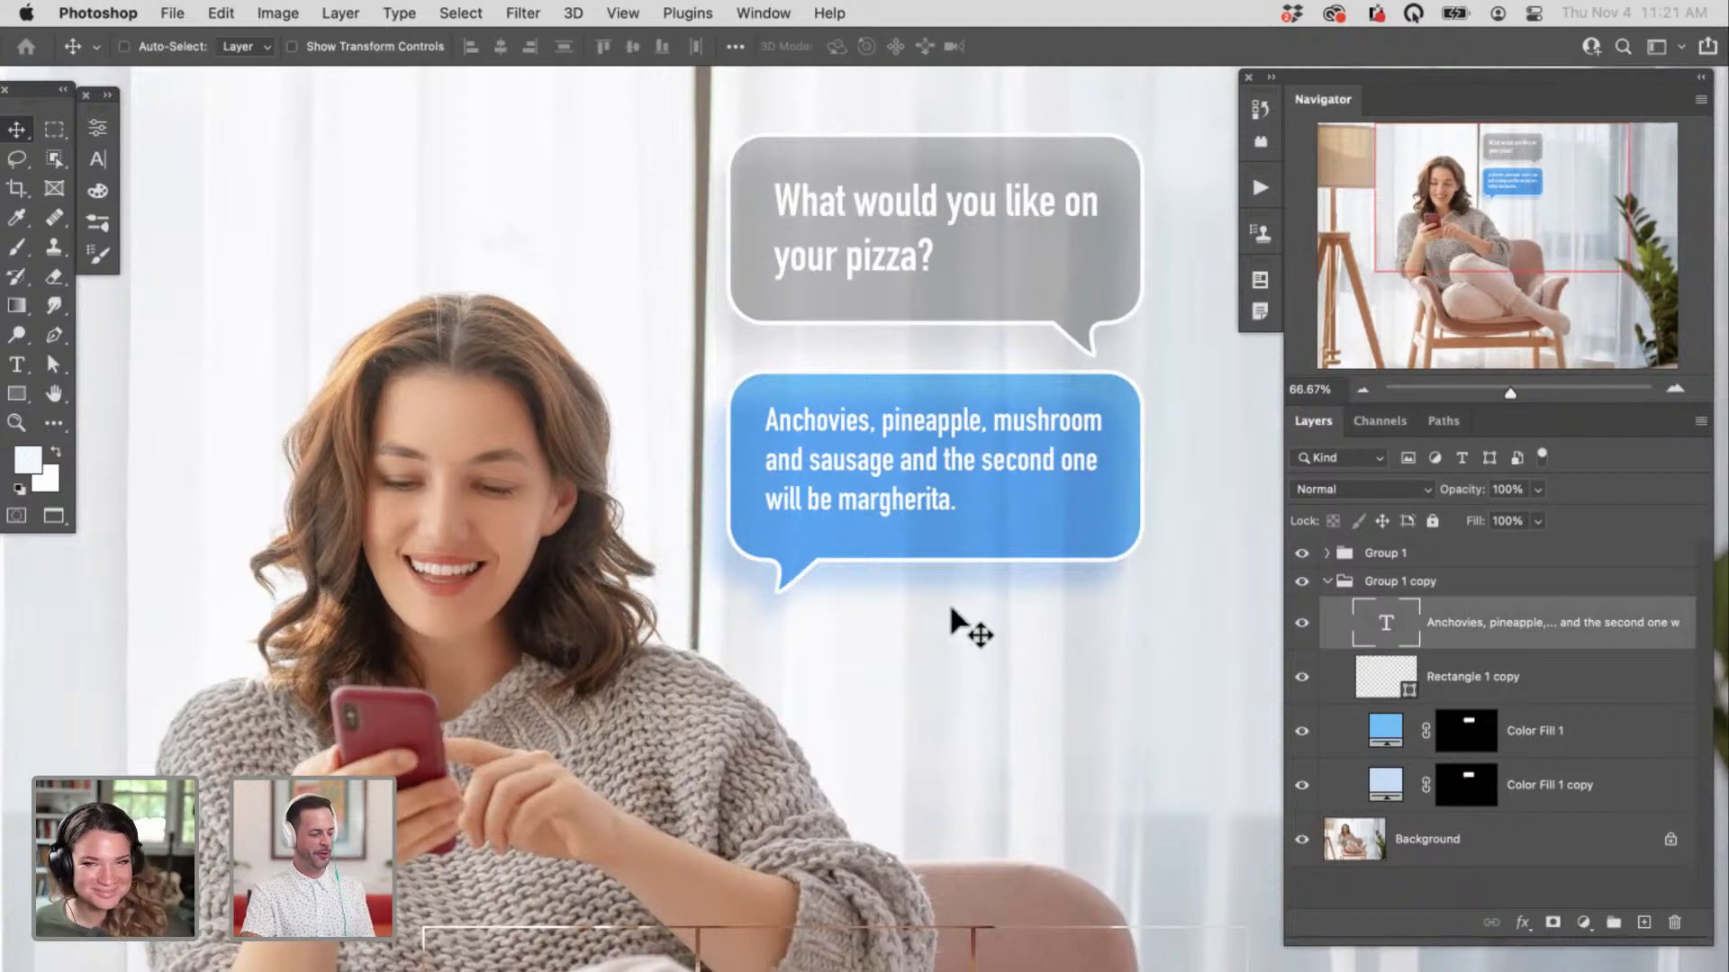
Step: Return the texting composite to the standard windowed view and close the document
key("shift+f")
key("super+minus")
key("super+minus")
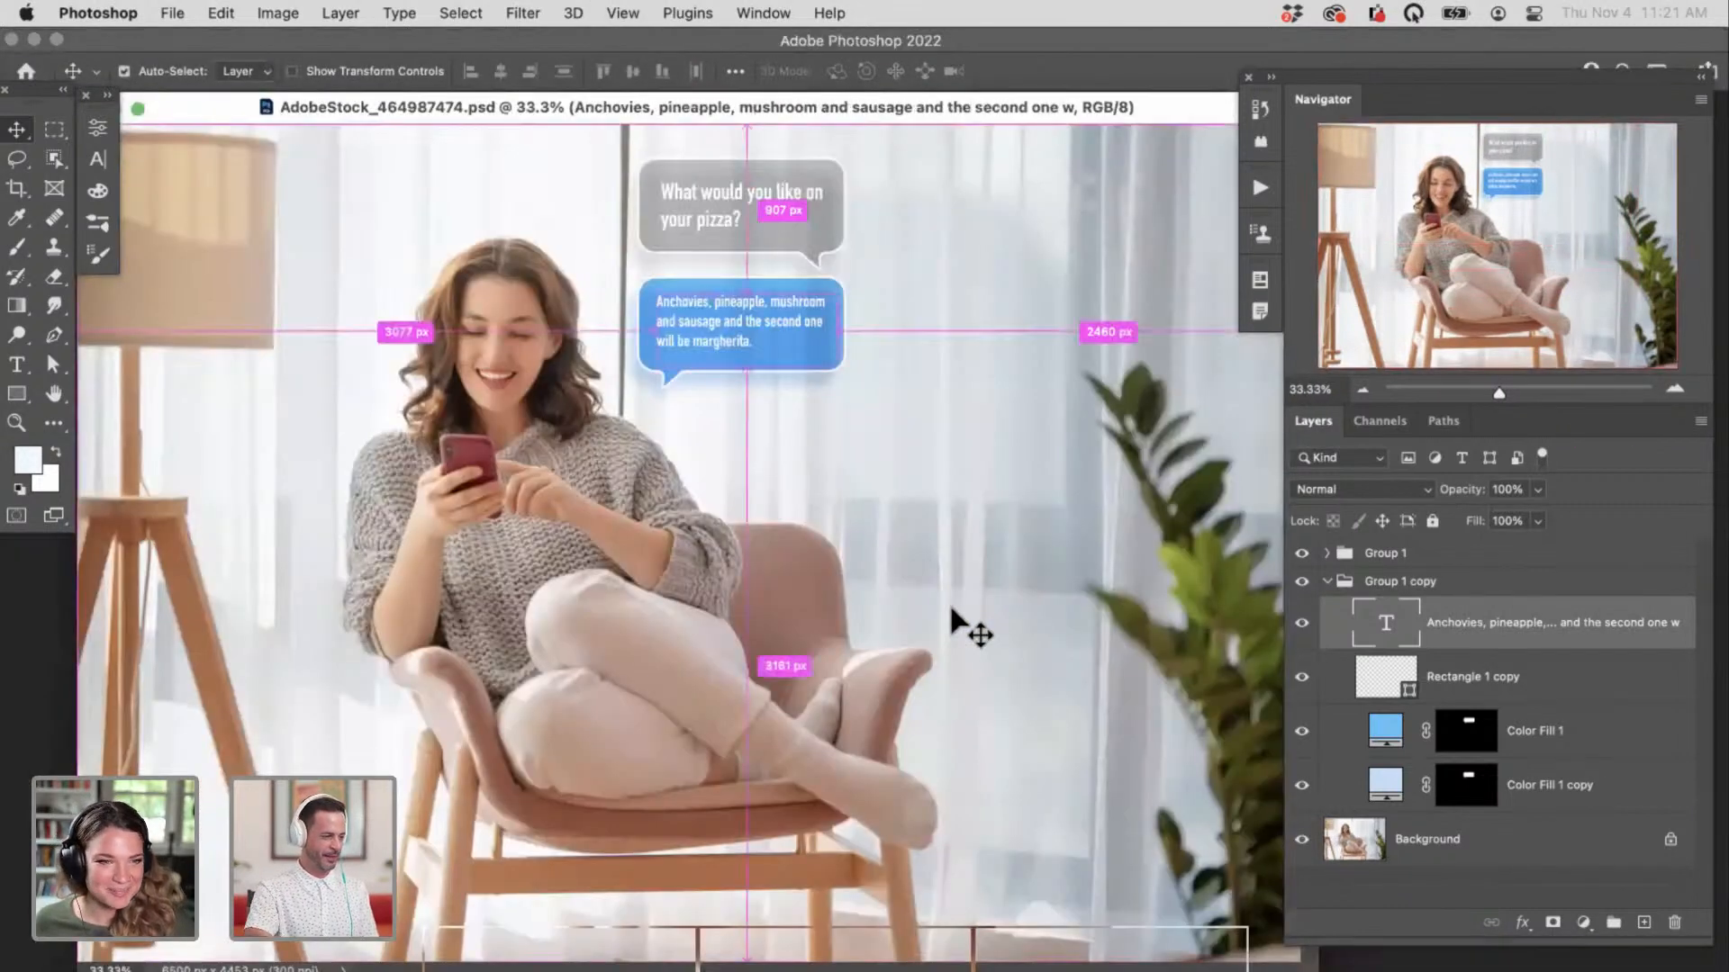
key("super+w")
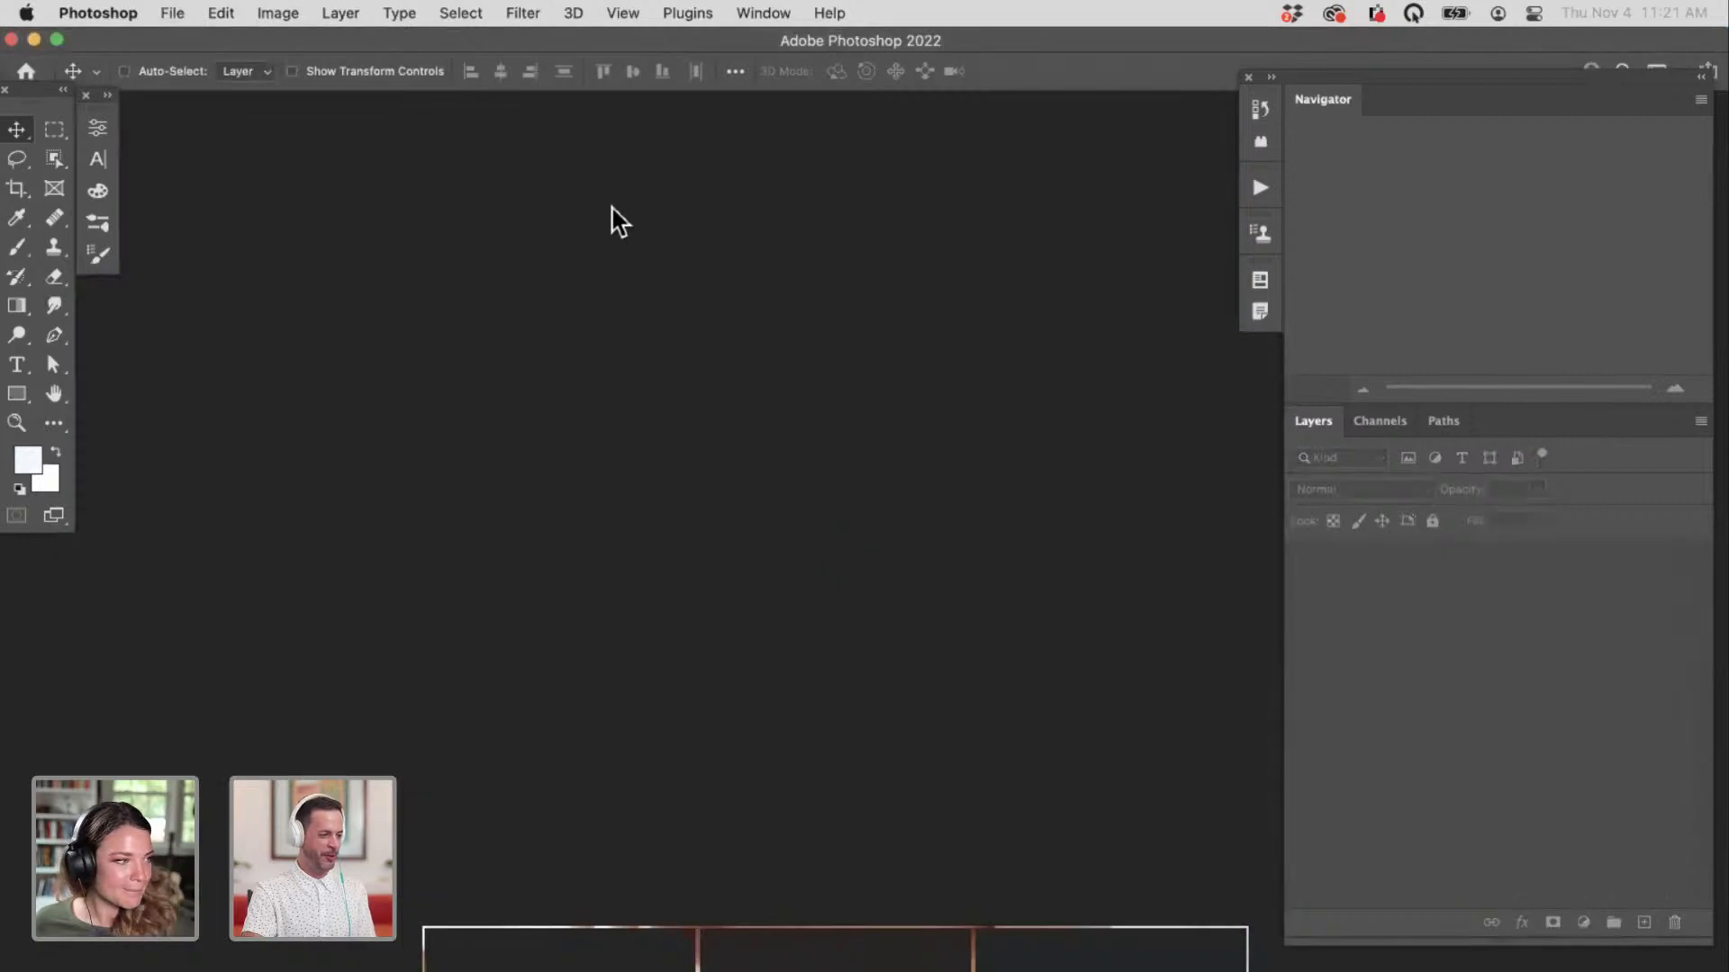
Step: Open both Adobe Stock JPEGs, the black shirts and the eye artwork, from the Sample Images folder inside 04 Shirt Mockup
key("super+o")
left_click(731, 169)
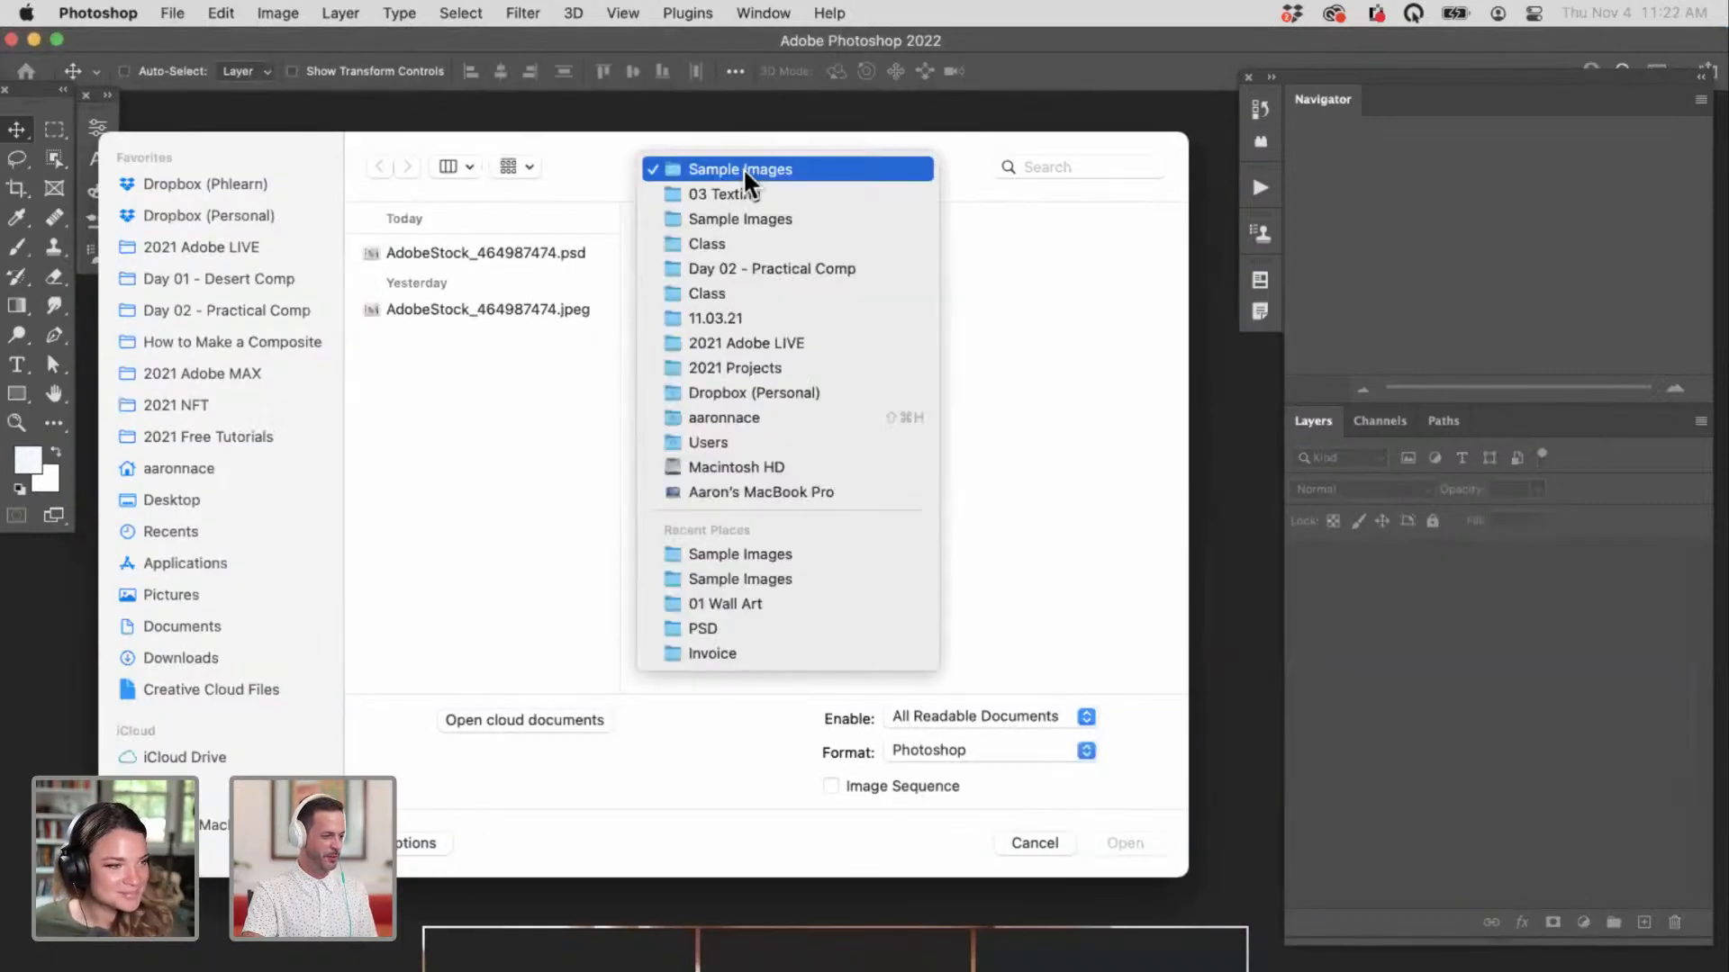
left_click(747, 187)
left_click(796, 333)
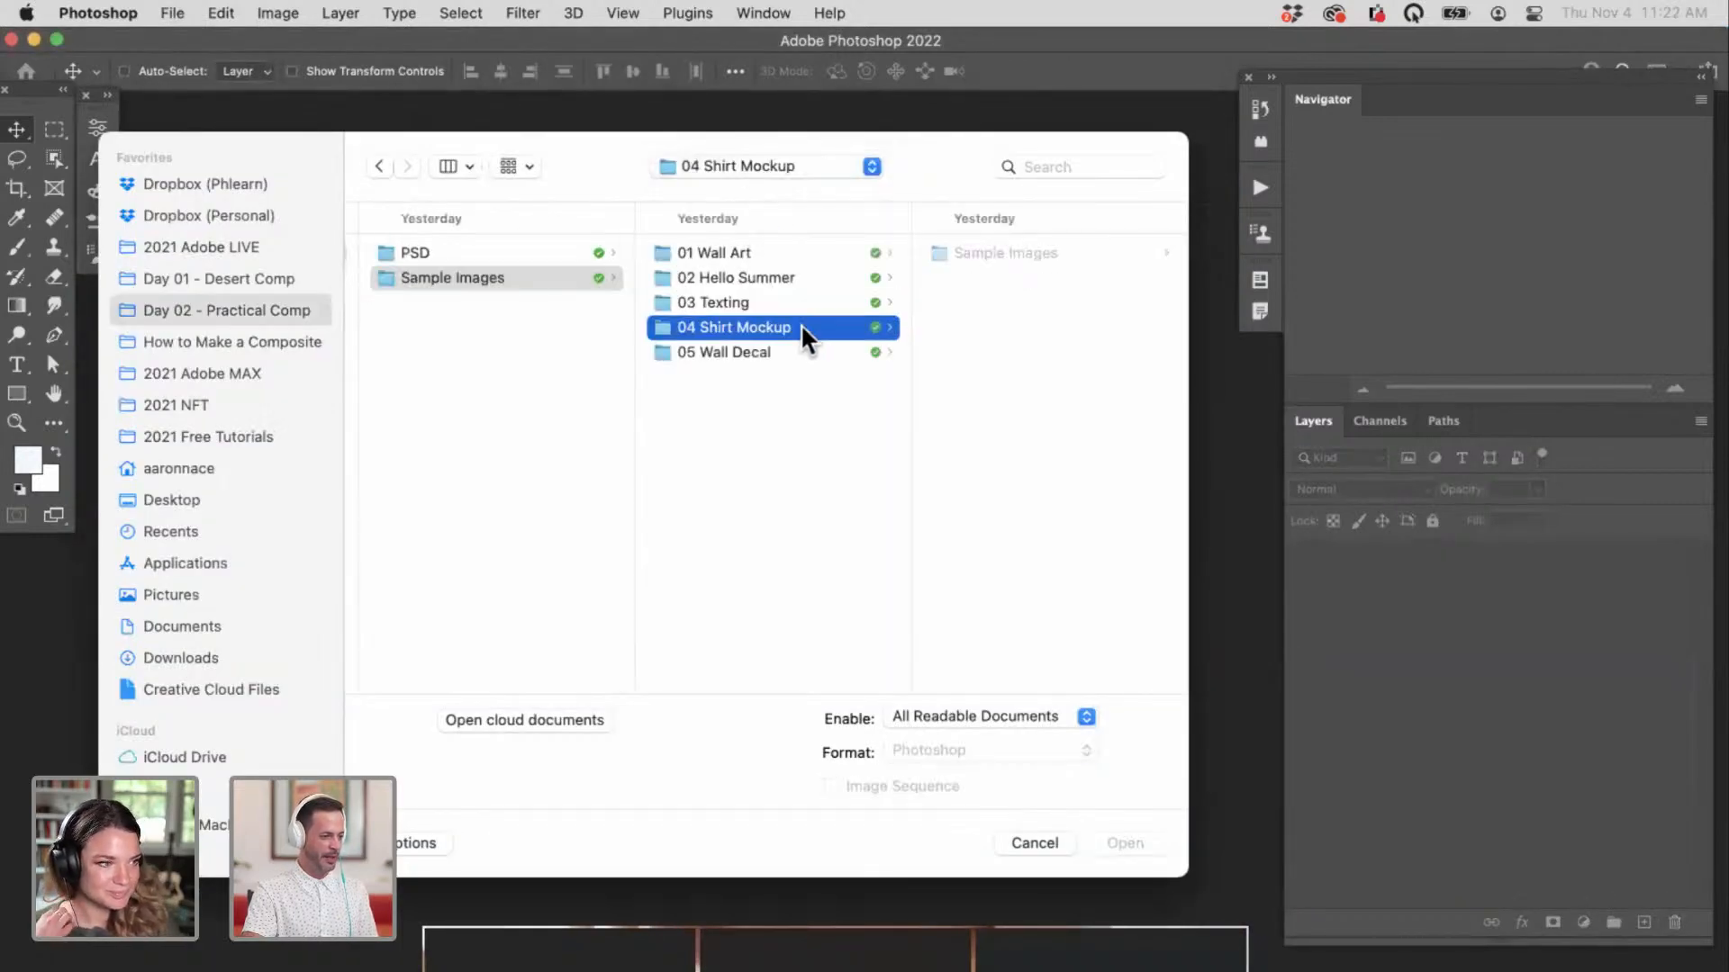
left_click(997, 252)
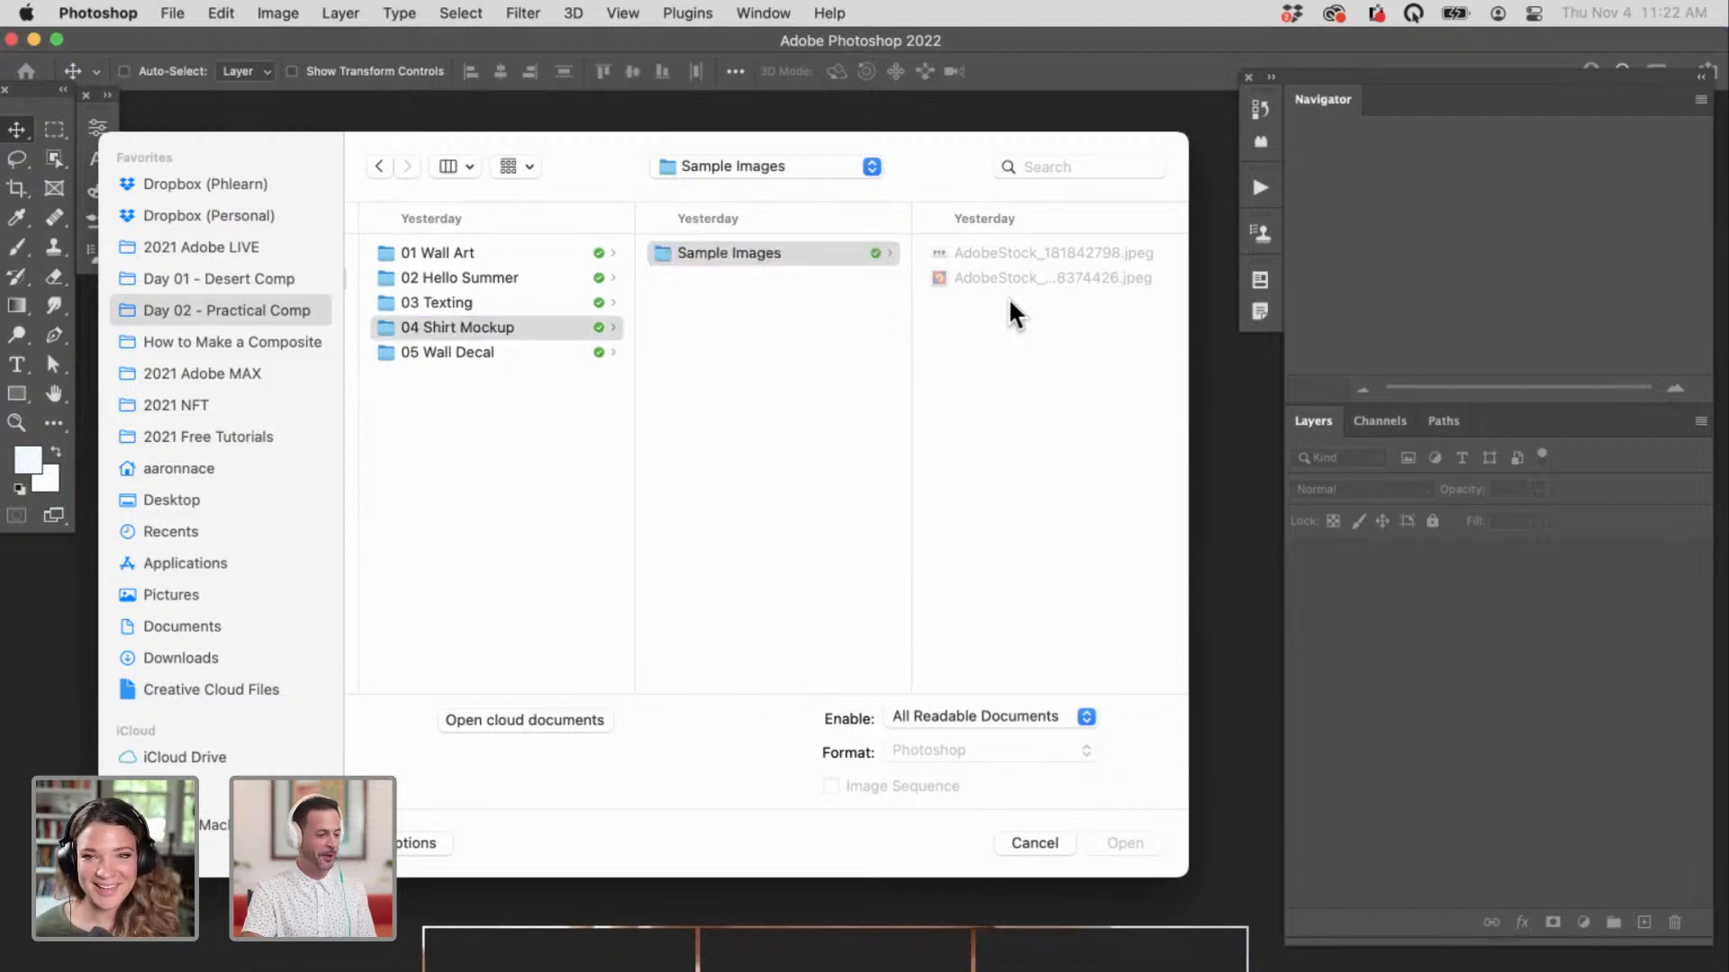
left_click_drag(1009, 298, 1007, 262)
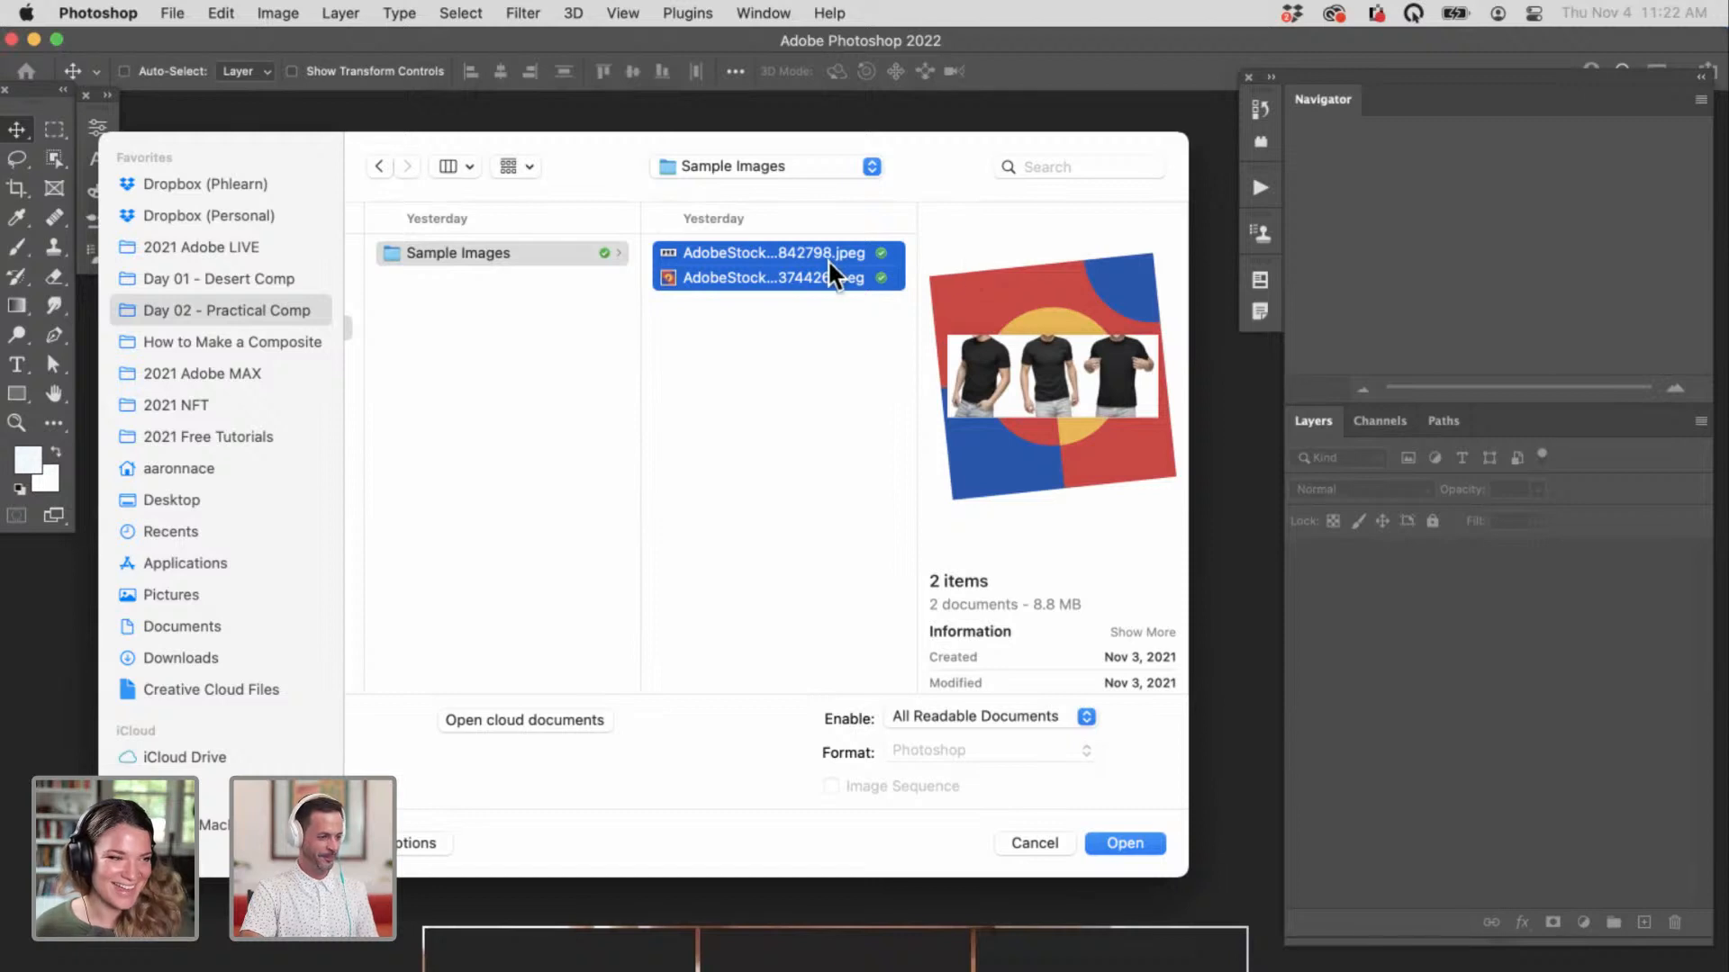
left_click(1137, 839)
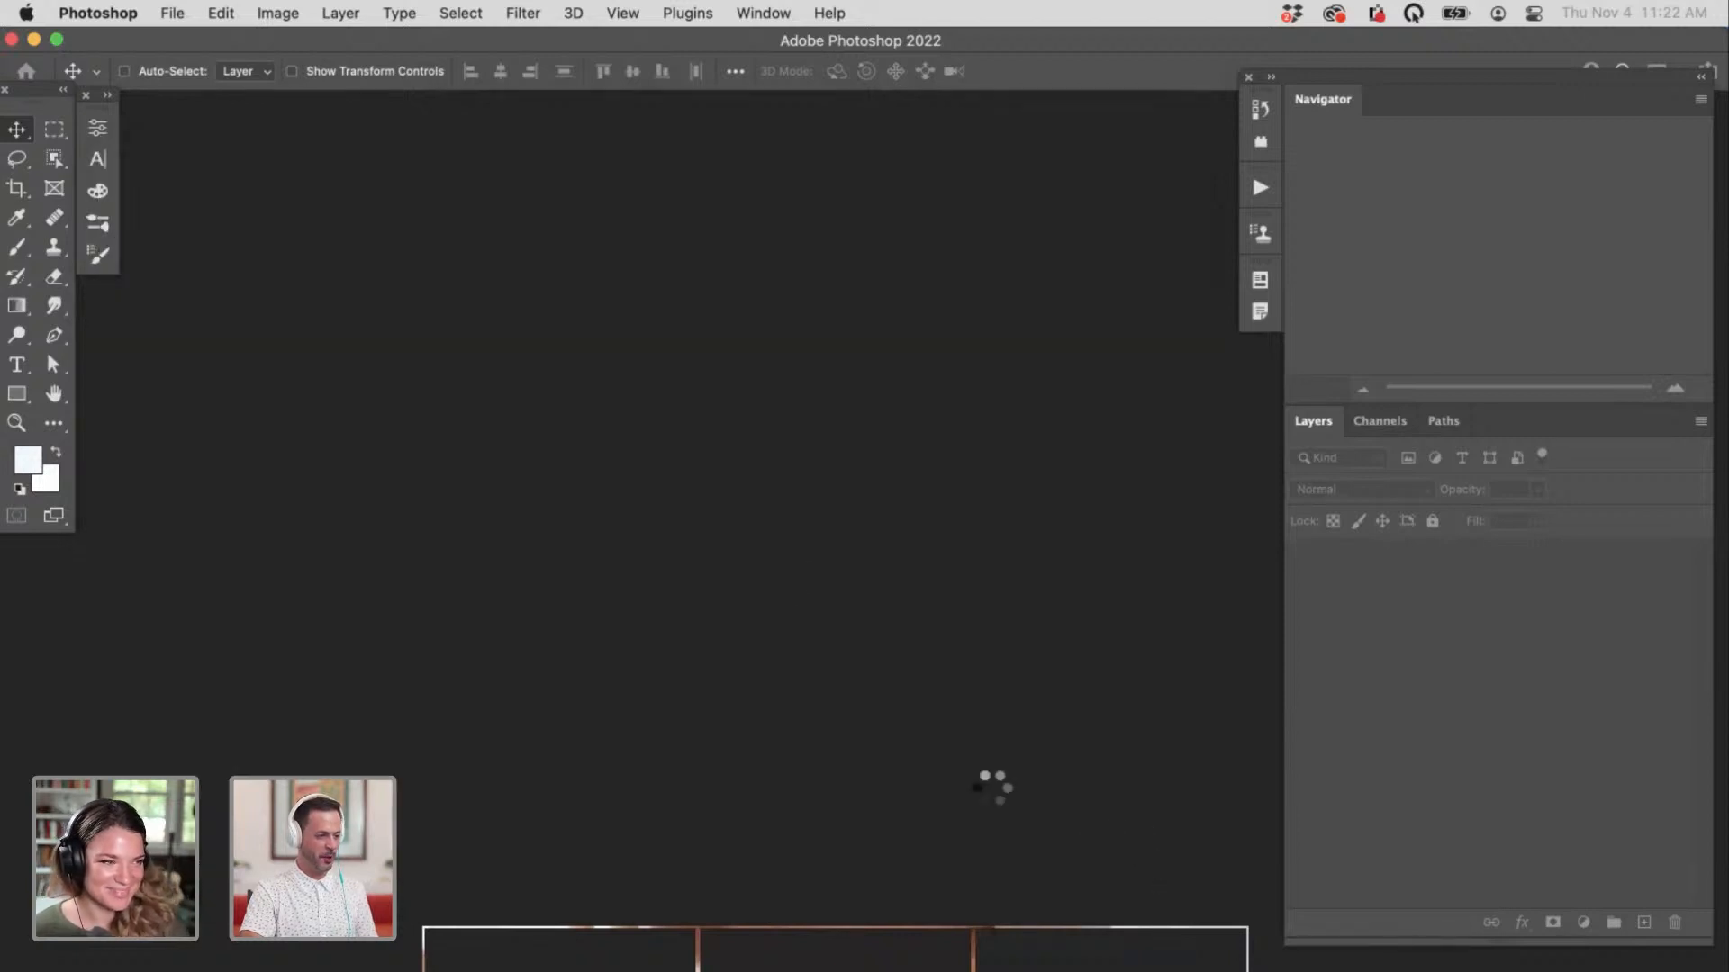
Step: Reduce both image windows to 16.67% zoom and arrange them so the shirts photo and the eye artwork are visible together
key("super+minus")
key("super+minus")
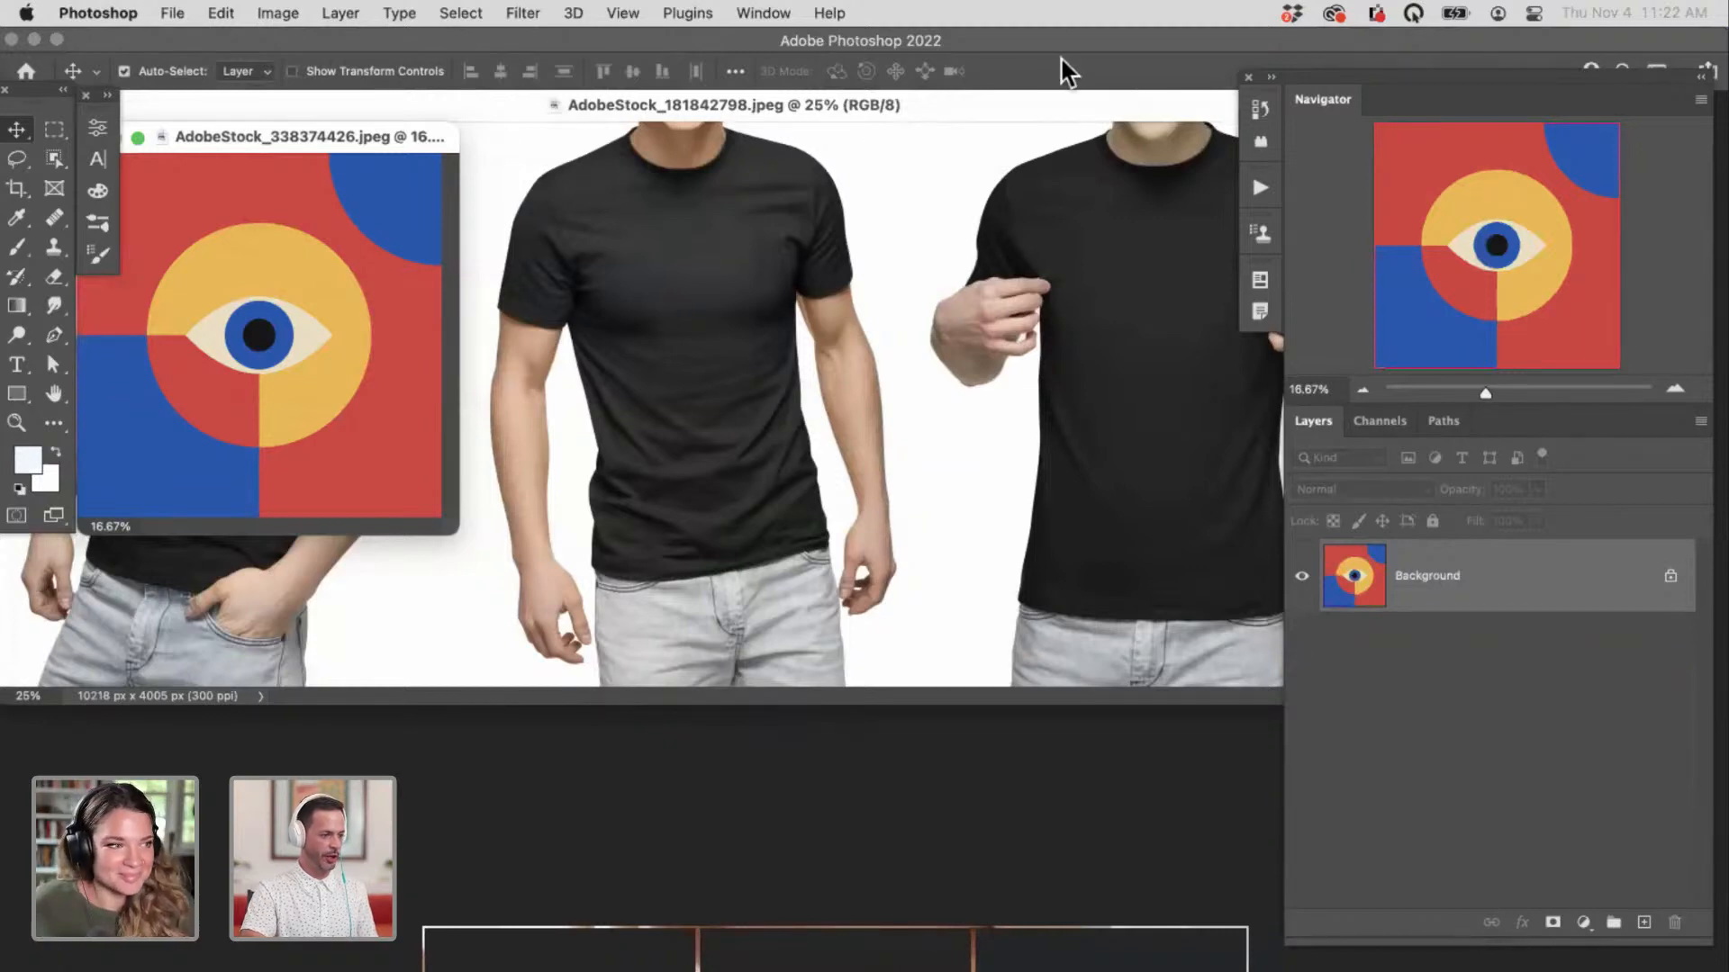
left_click(1050, 92)
key("super+minus")
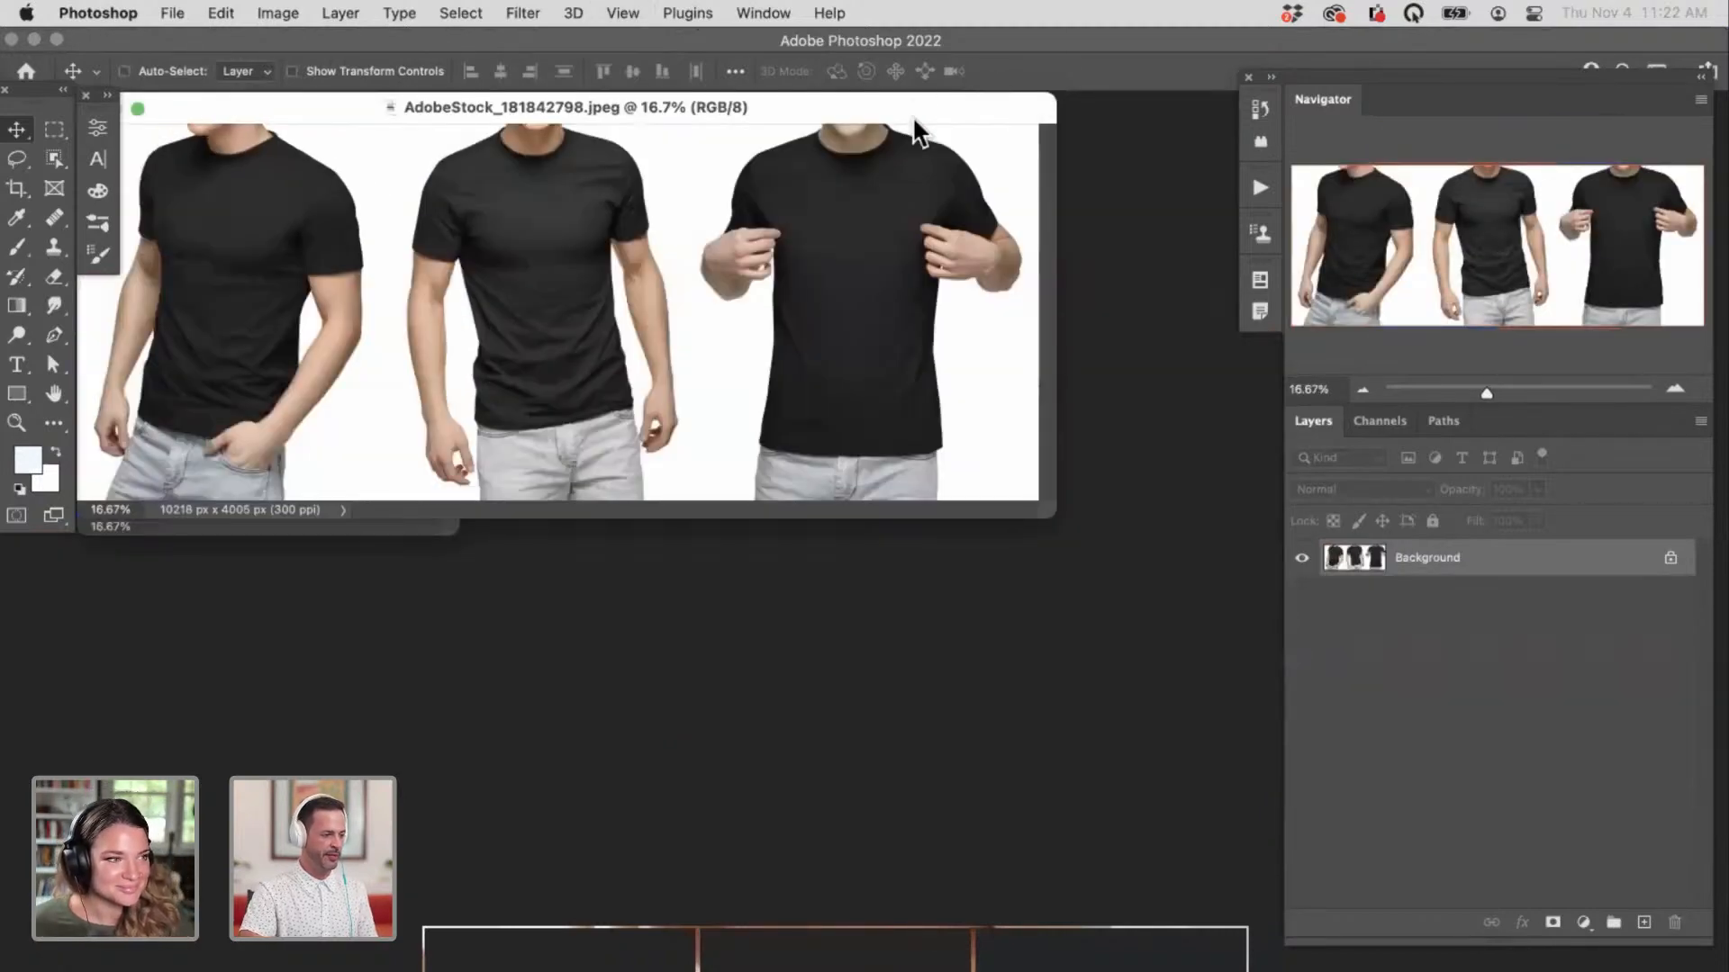
left_click_drag(916, 105, 1129, 385)
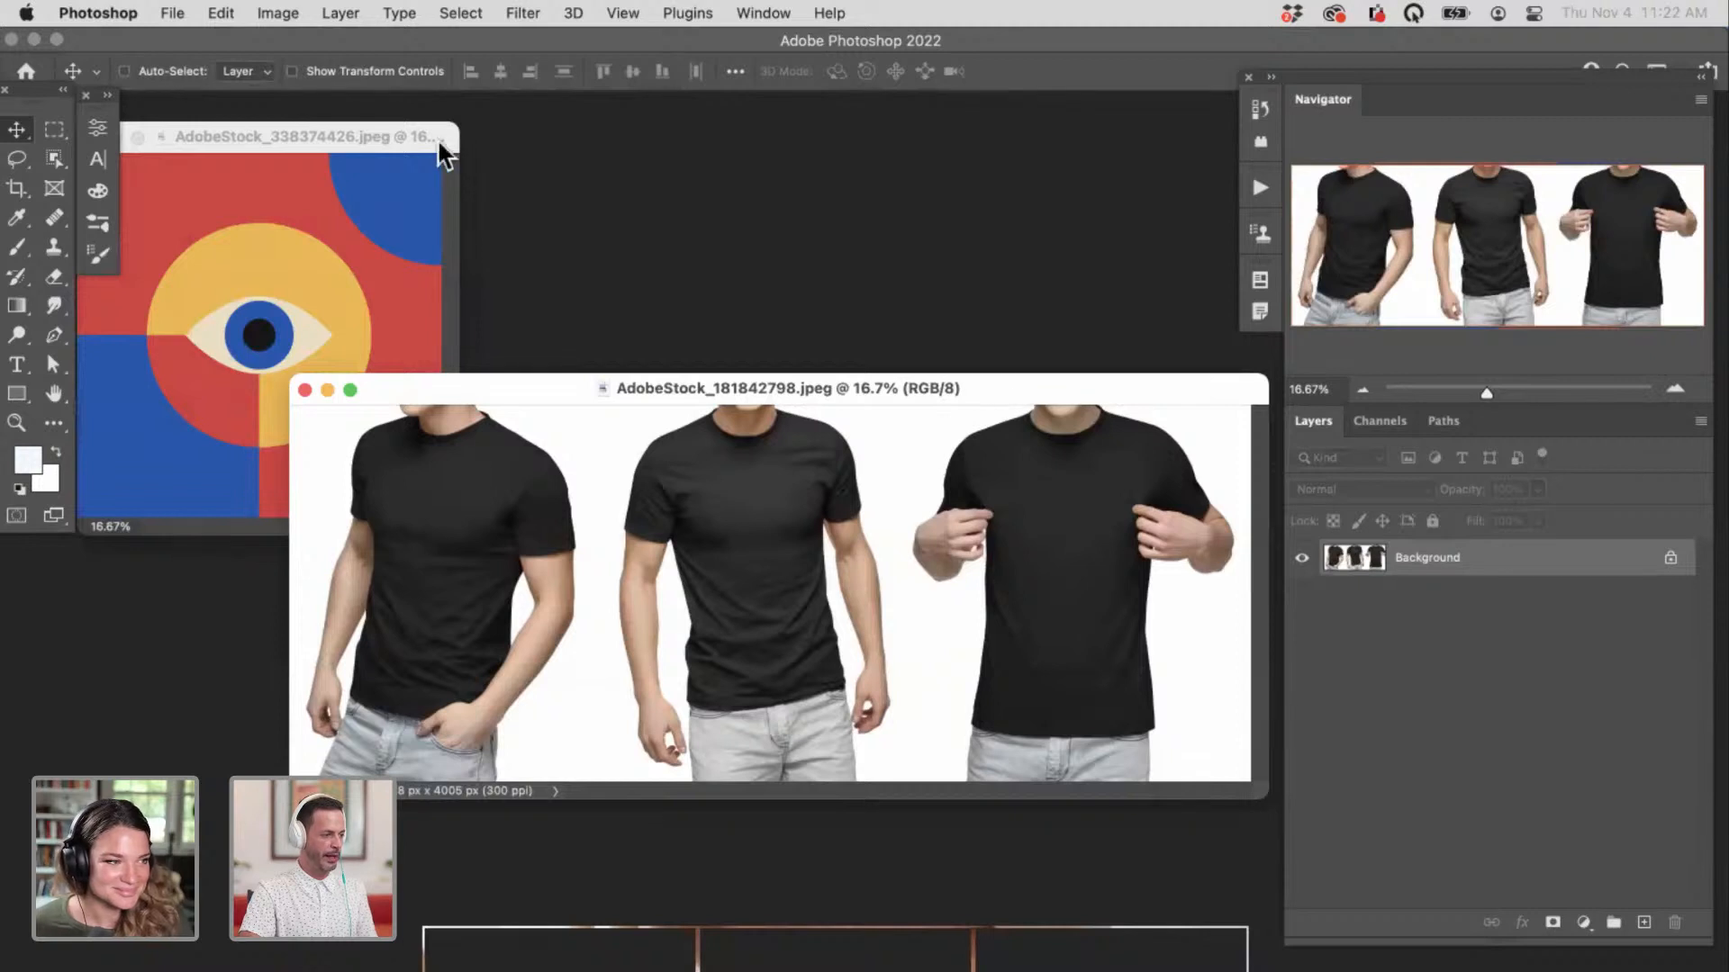
left_click_drag(436, 138, 473, 133)
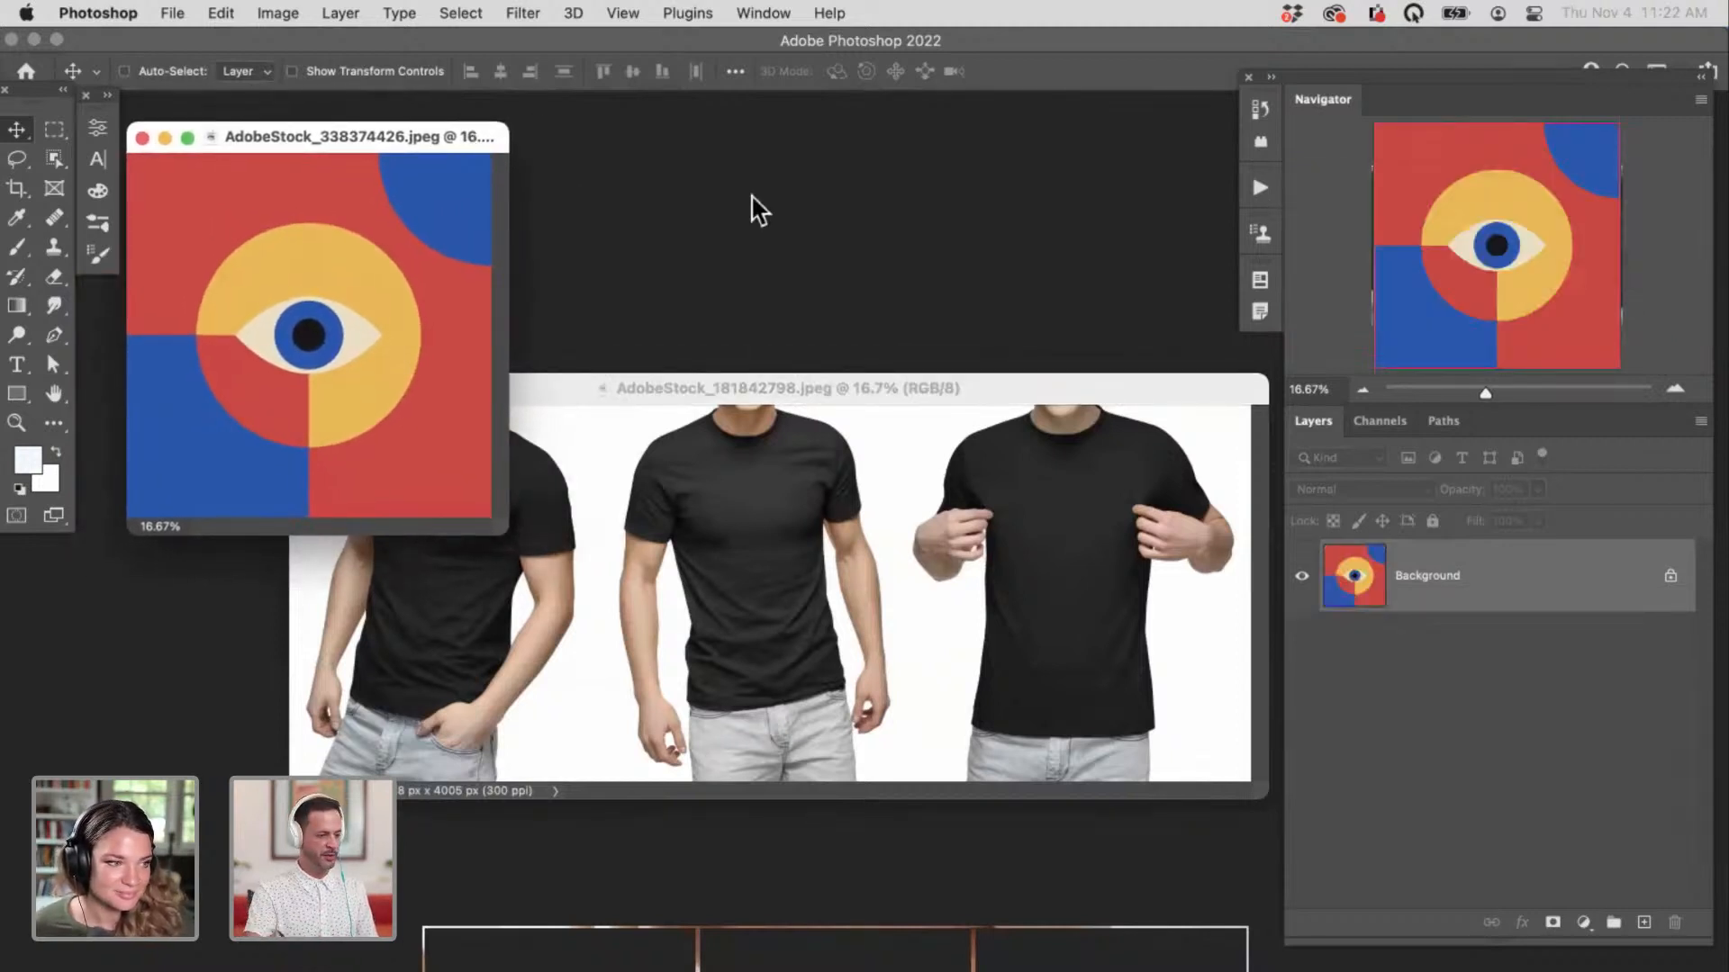
left_click_drag(954, 392, 942, 392)
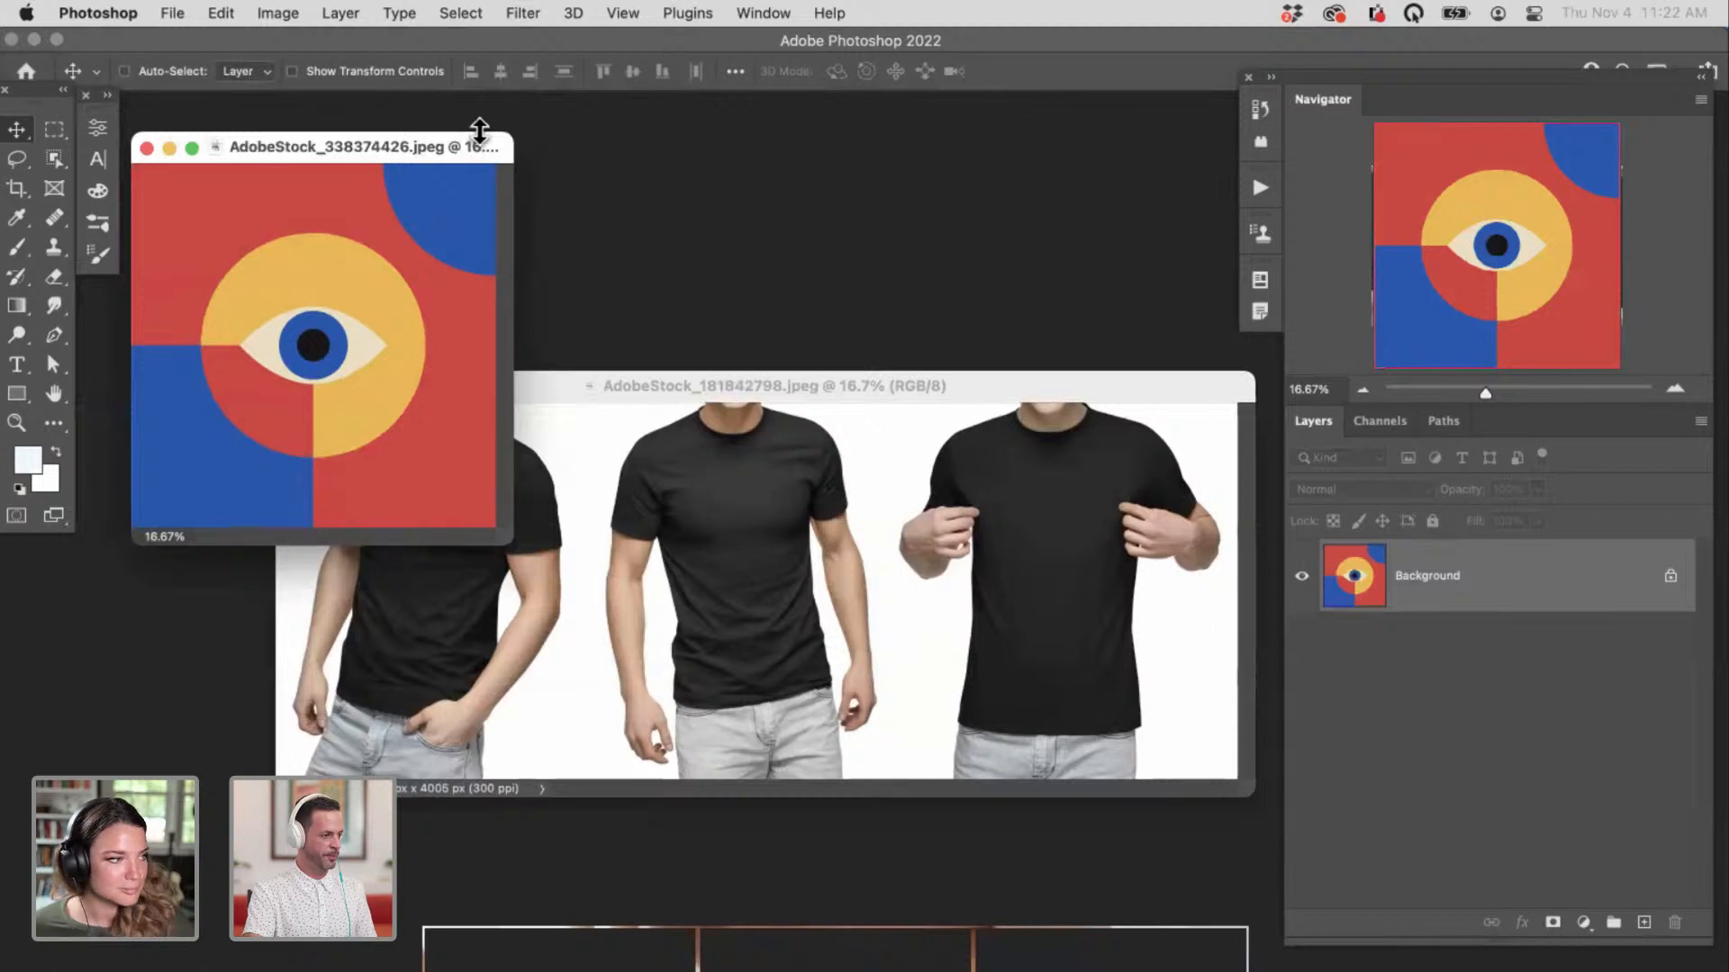
Step: Save the eye artwork in Photoshop format as AdobeStock_338374426.psd in Sample Images, and reduce its view to 12.5%
key("super+shift+s")
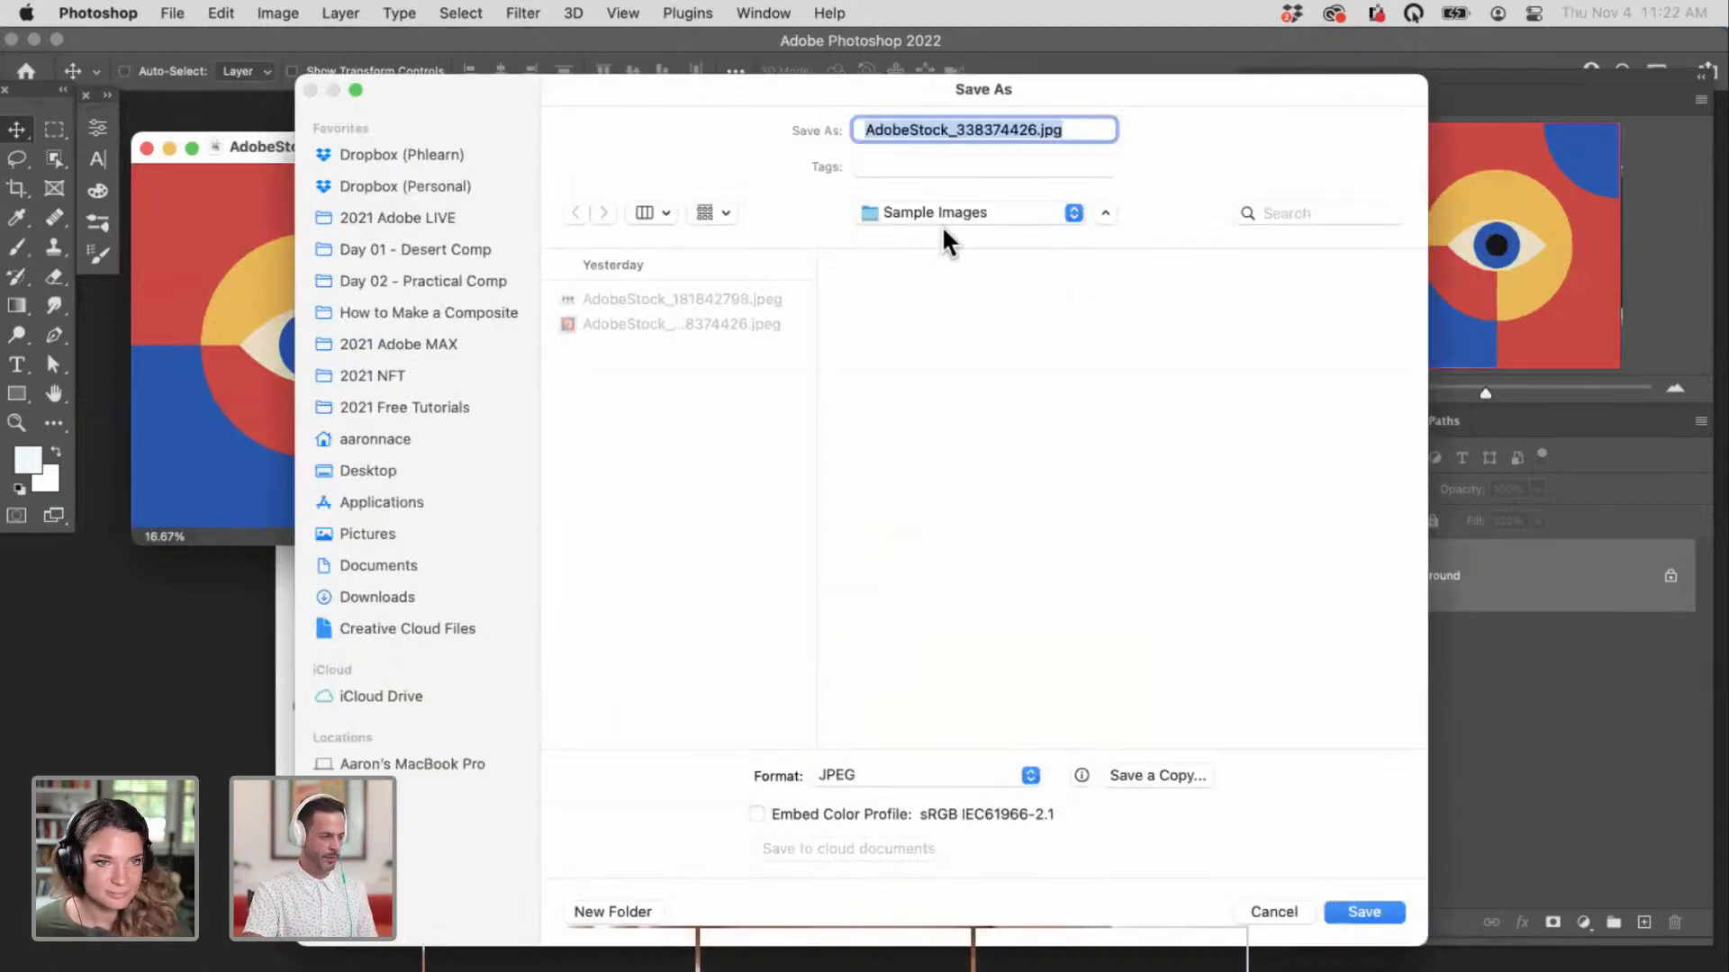
left_click(938, 774)
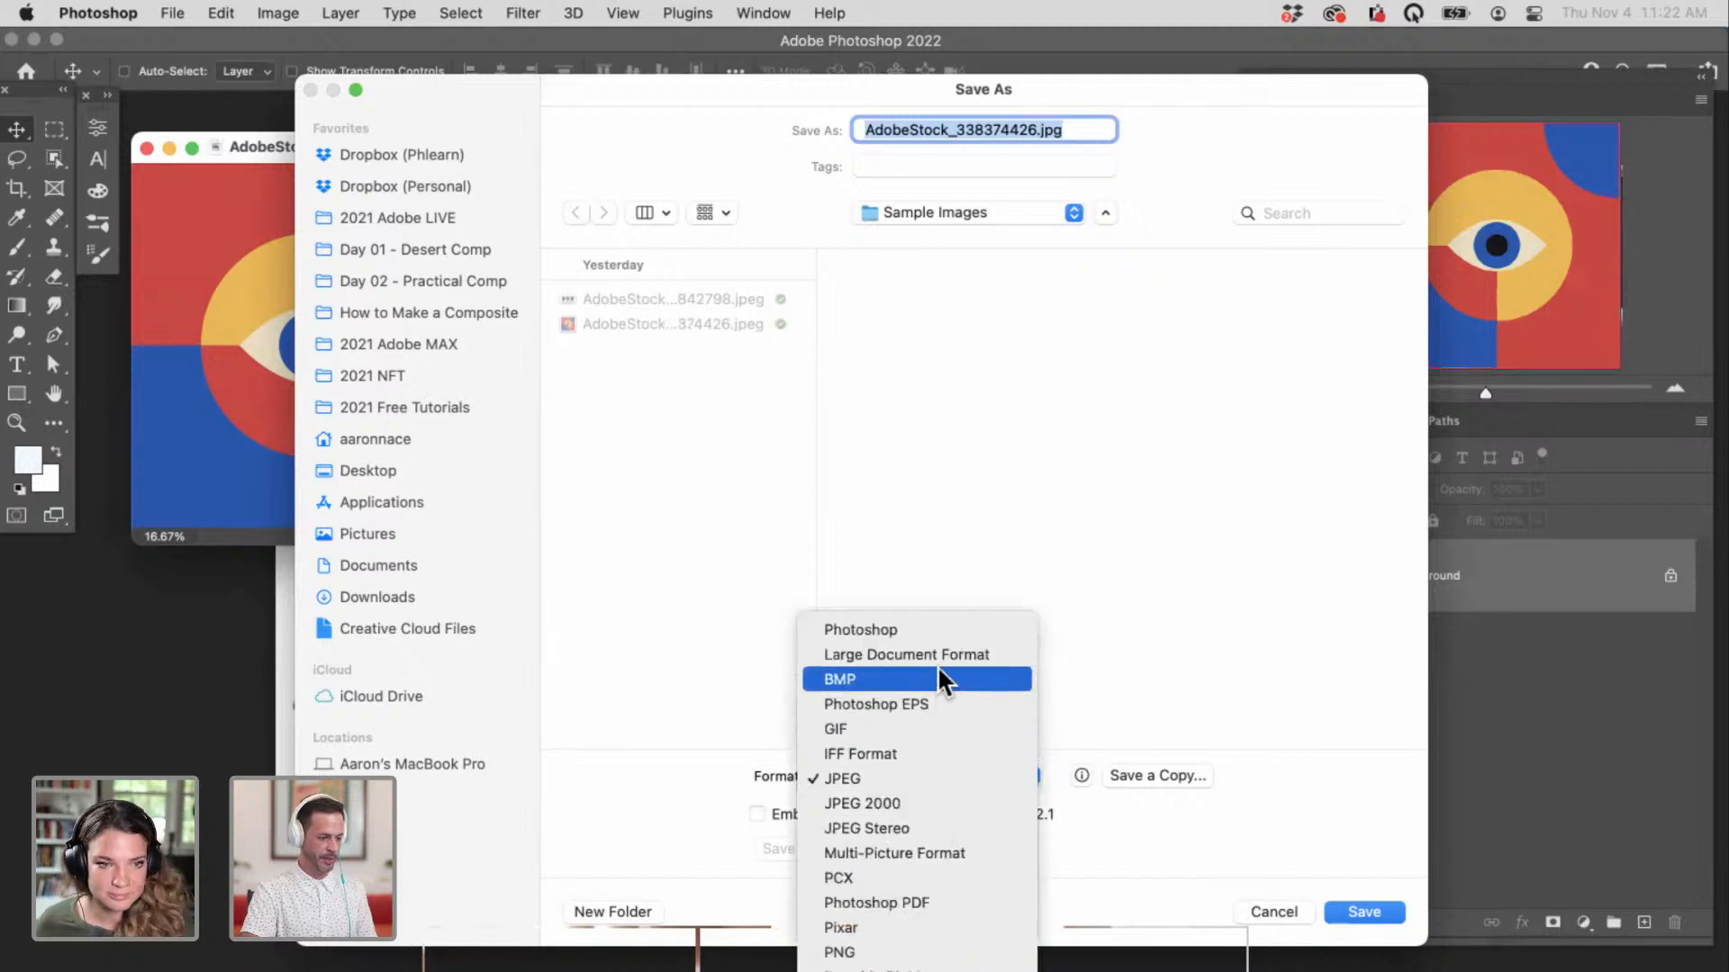
left_click(937, 636)
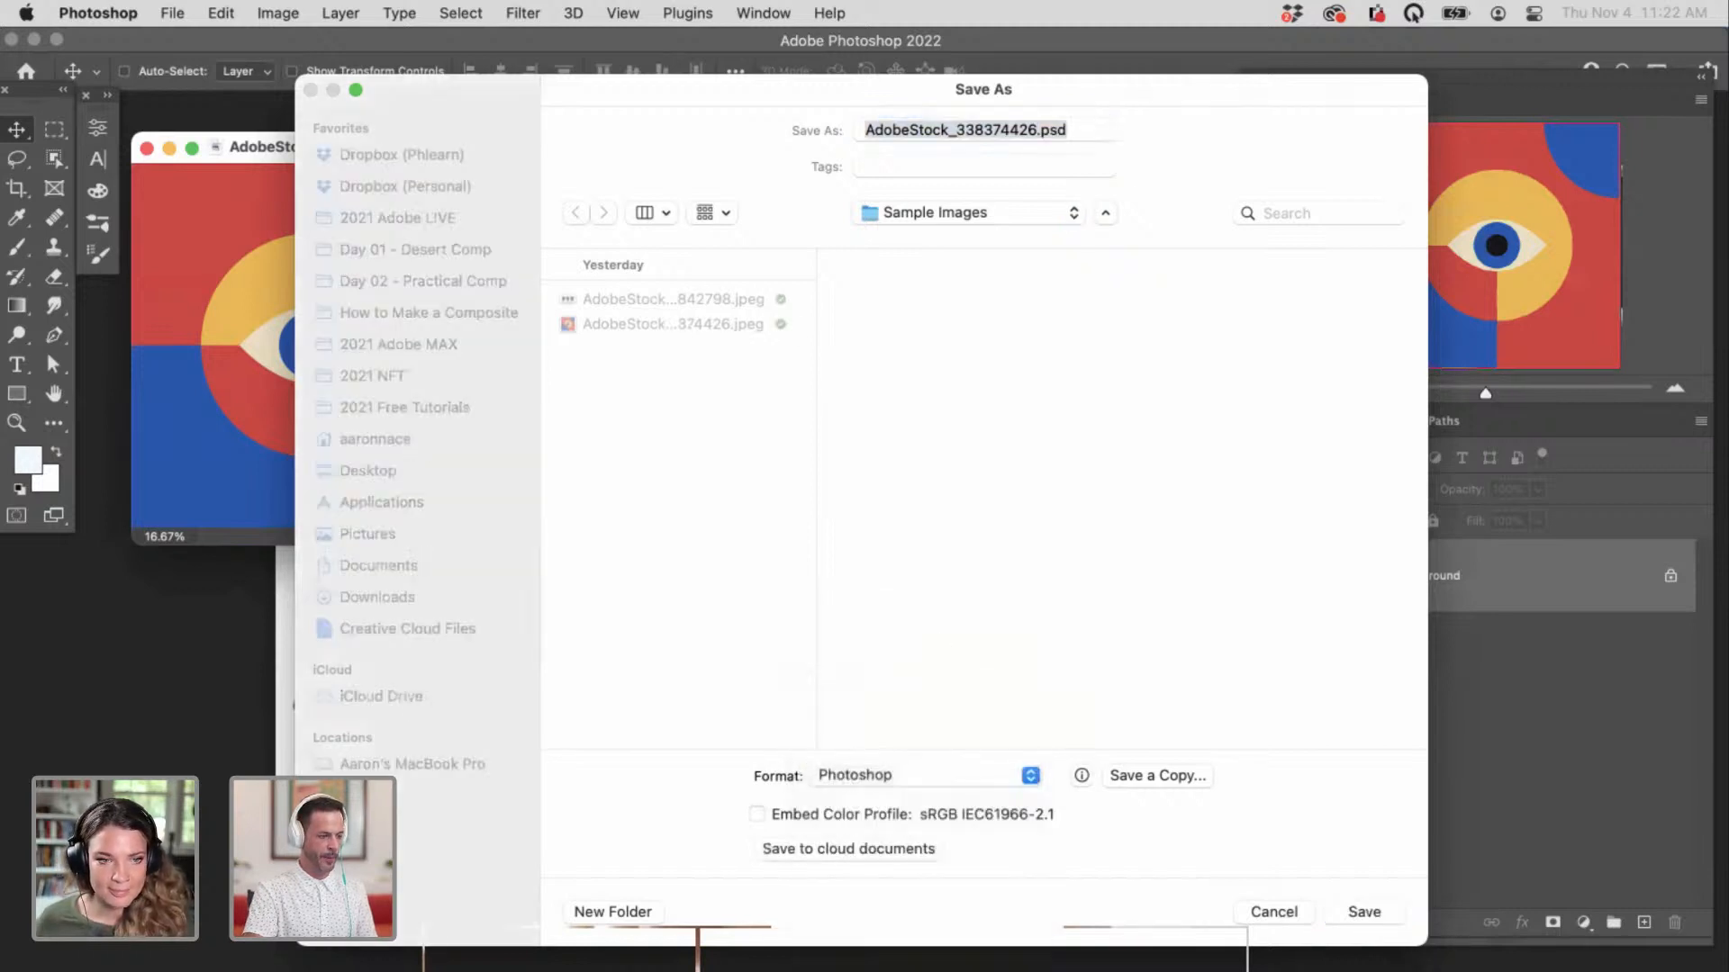
key("Return")
key("super+minus")
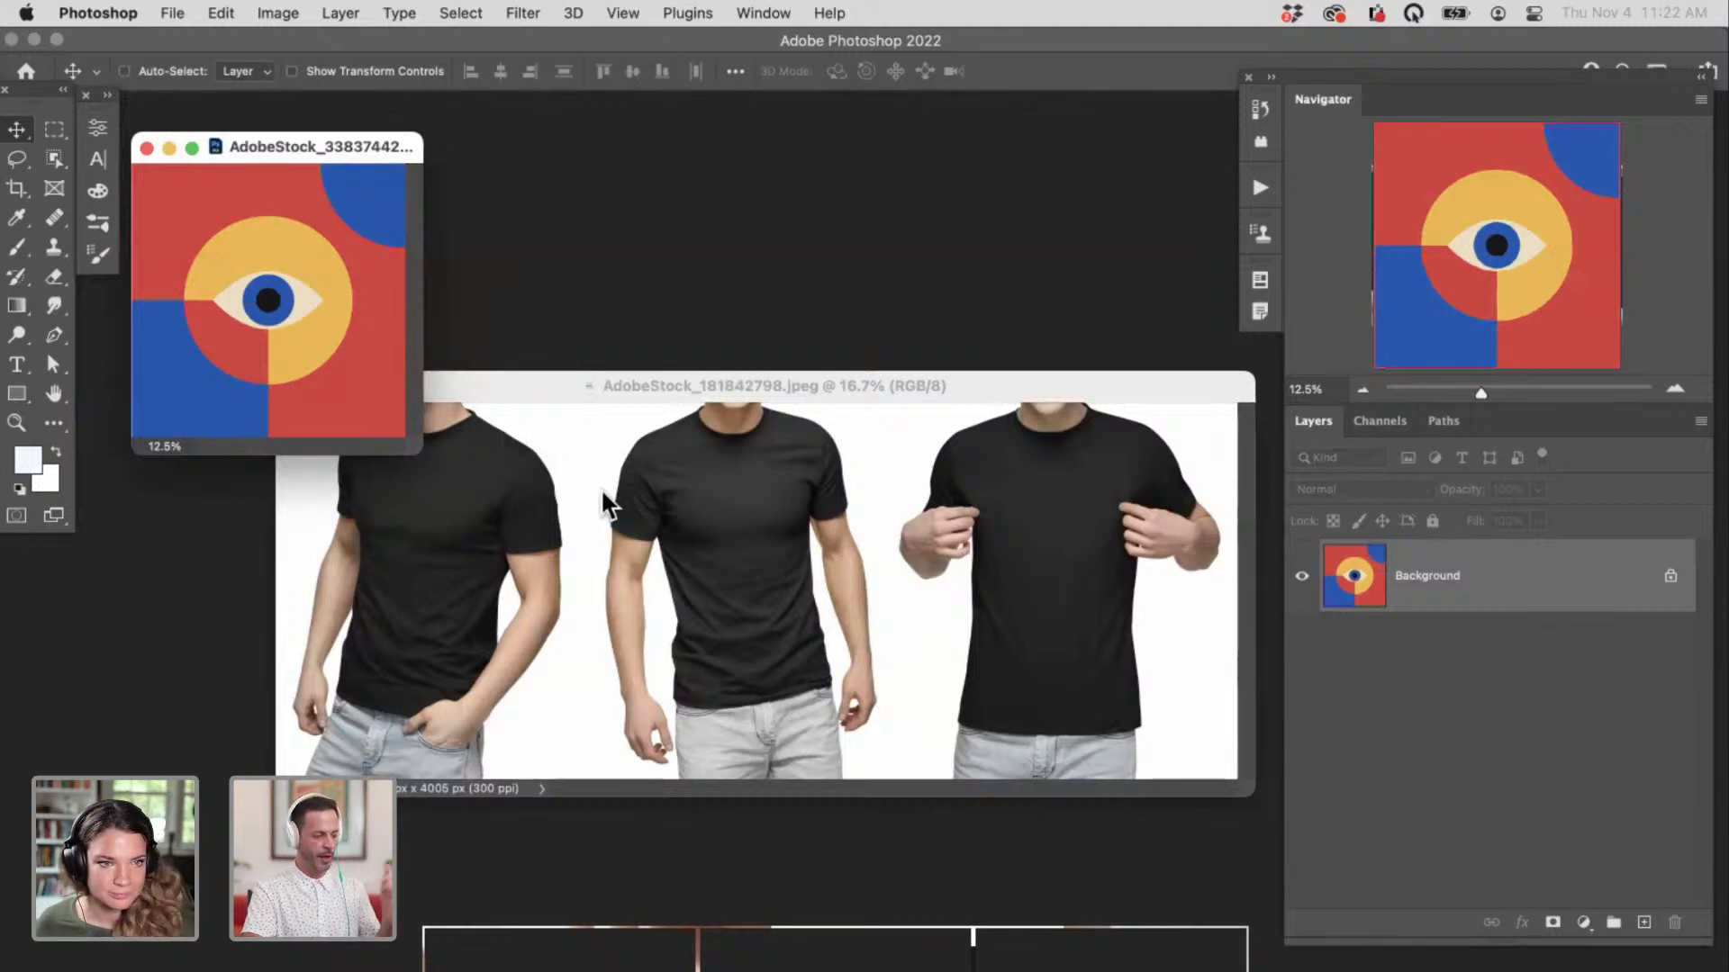
Step: Place AdobeStock_338374426.psd as a linked file in the shirts photo, scaled down to fit the middle shirt's chest
left_click(532, 389)
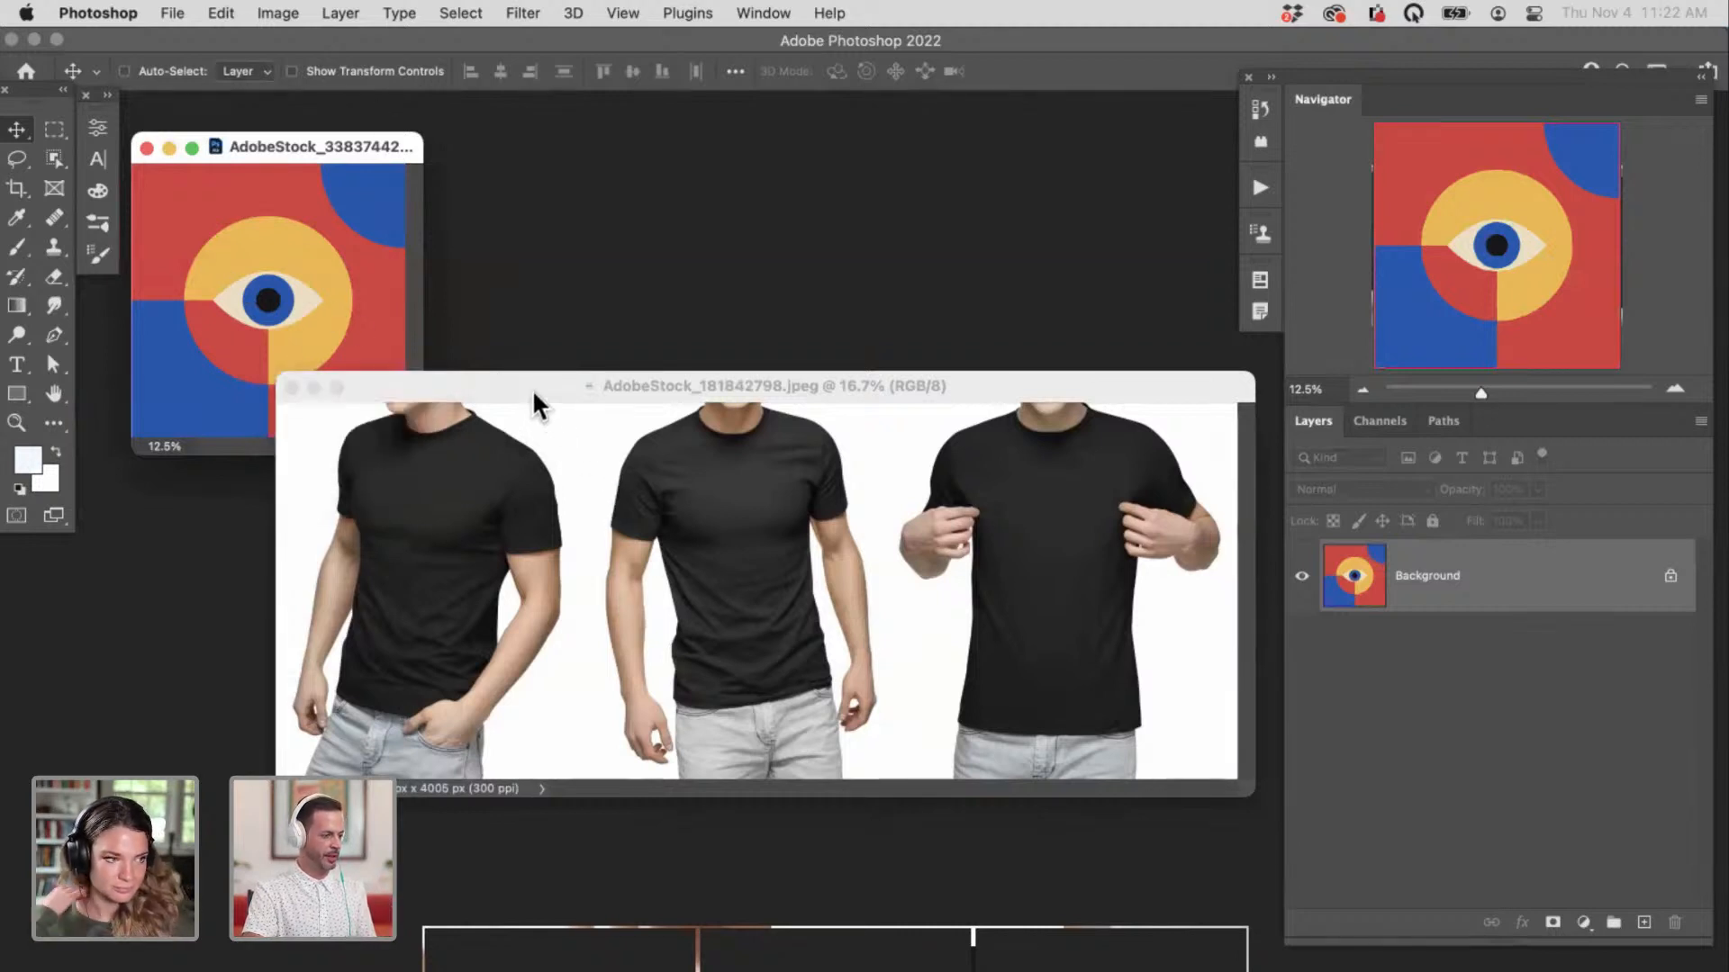
left_click(169, 14)
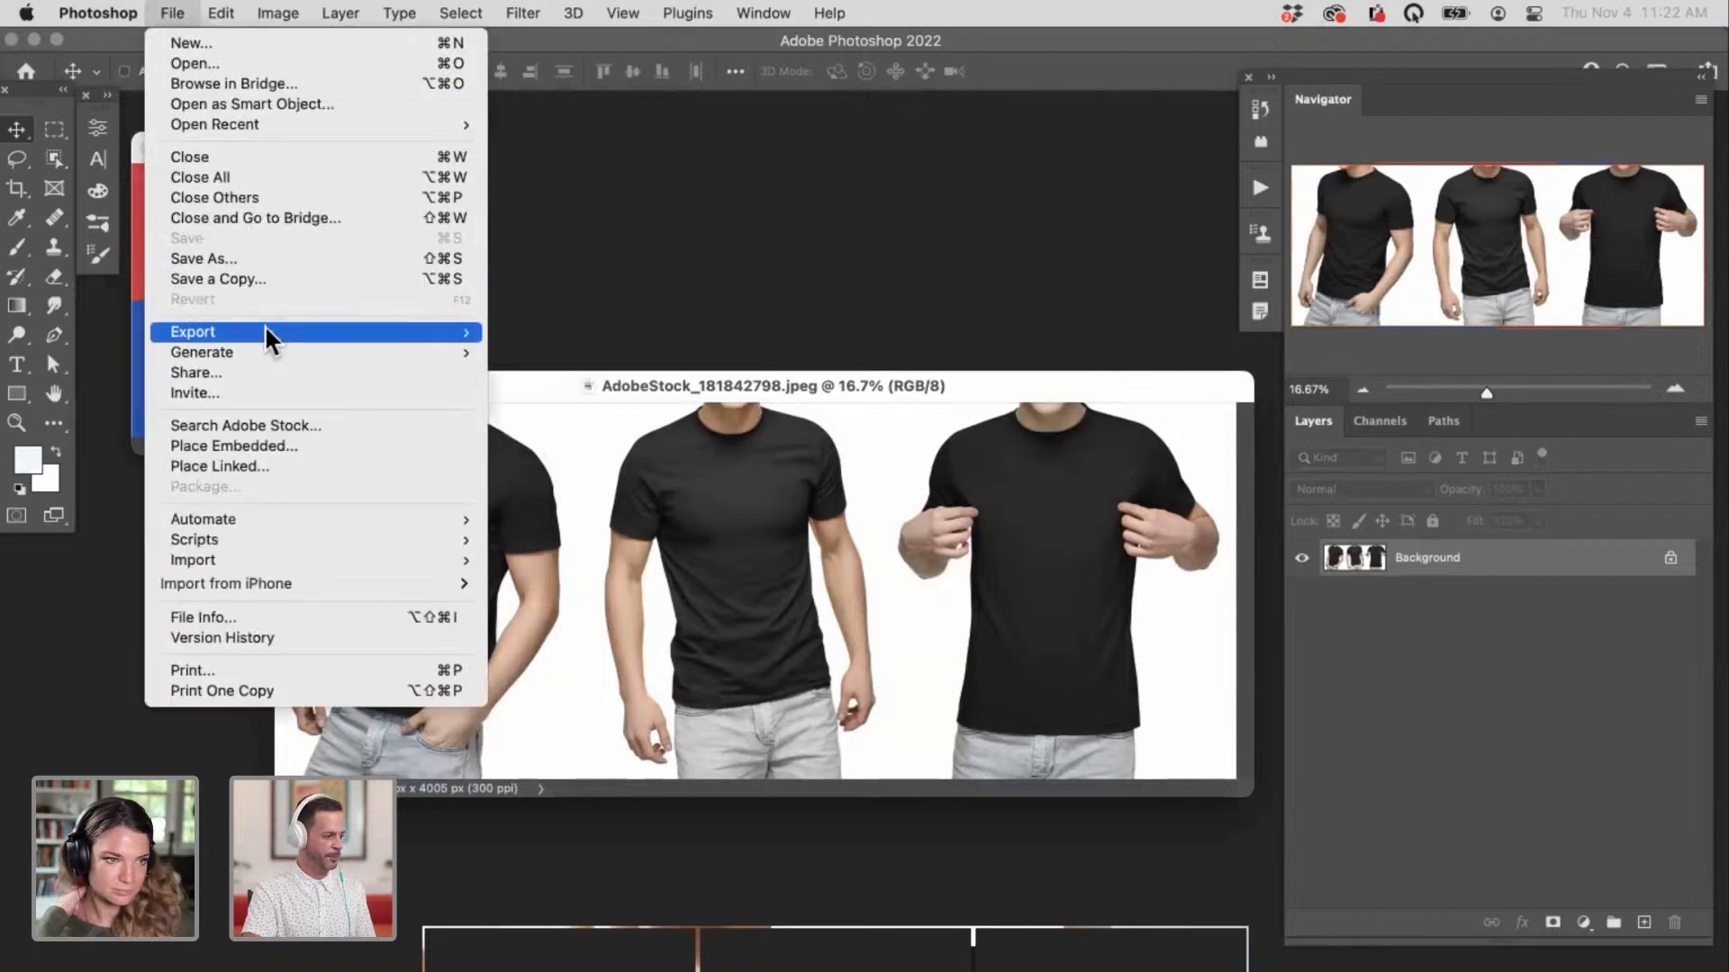
left_click(320, 466)
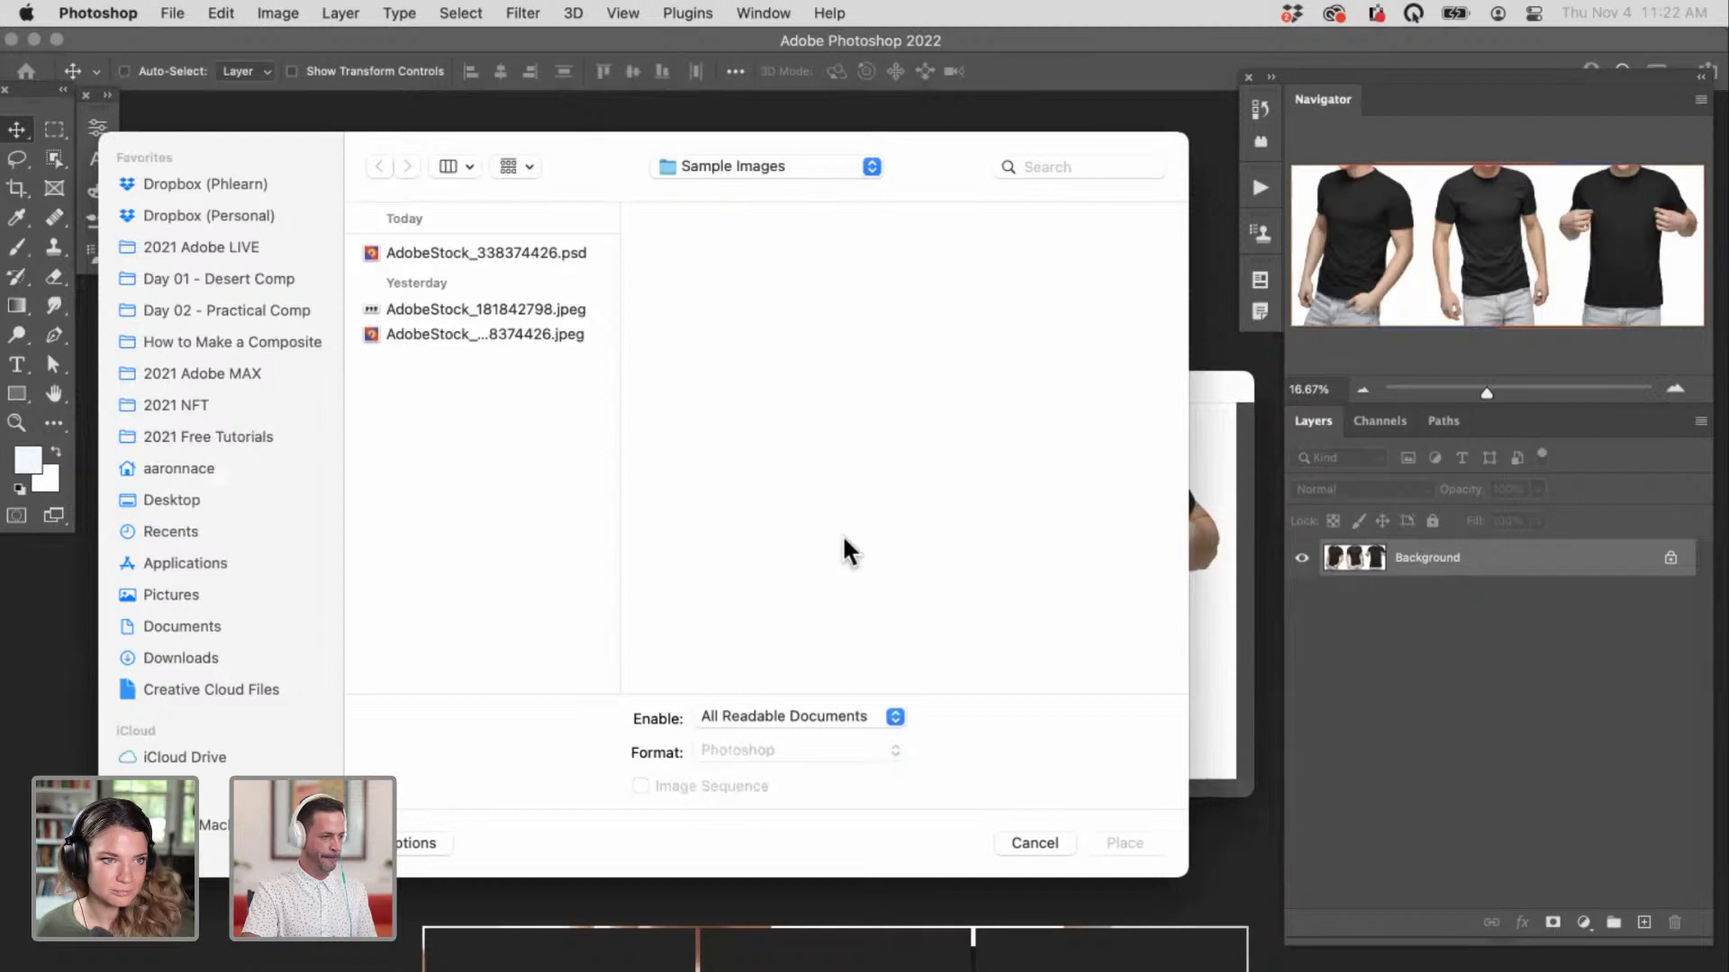
left_click(511, 253)
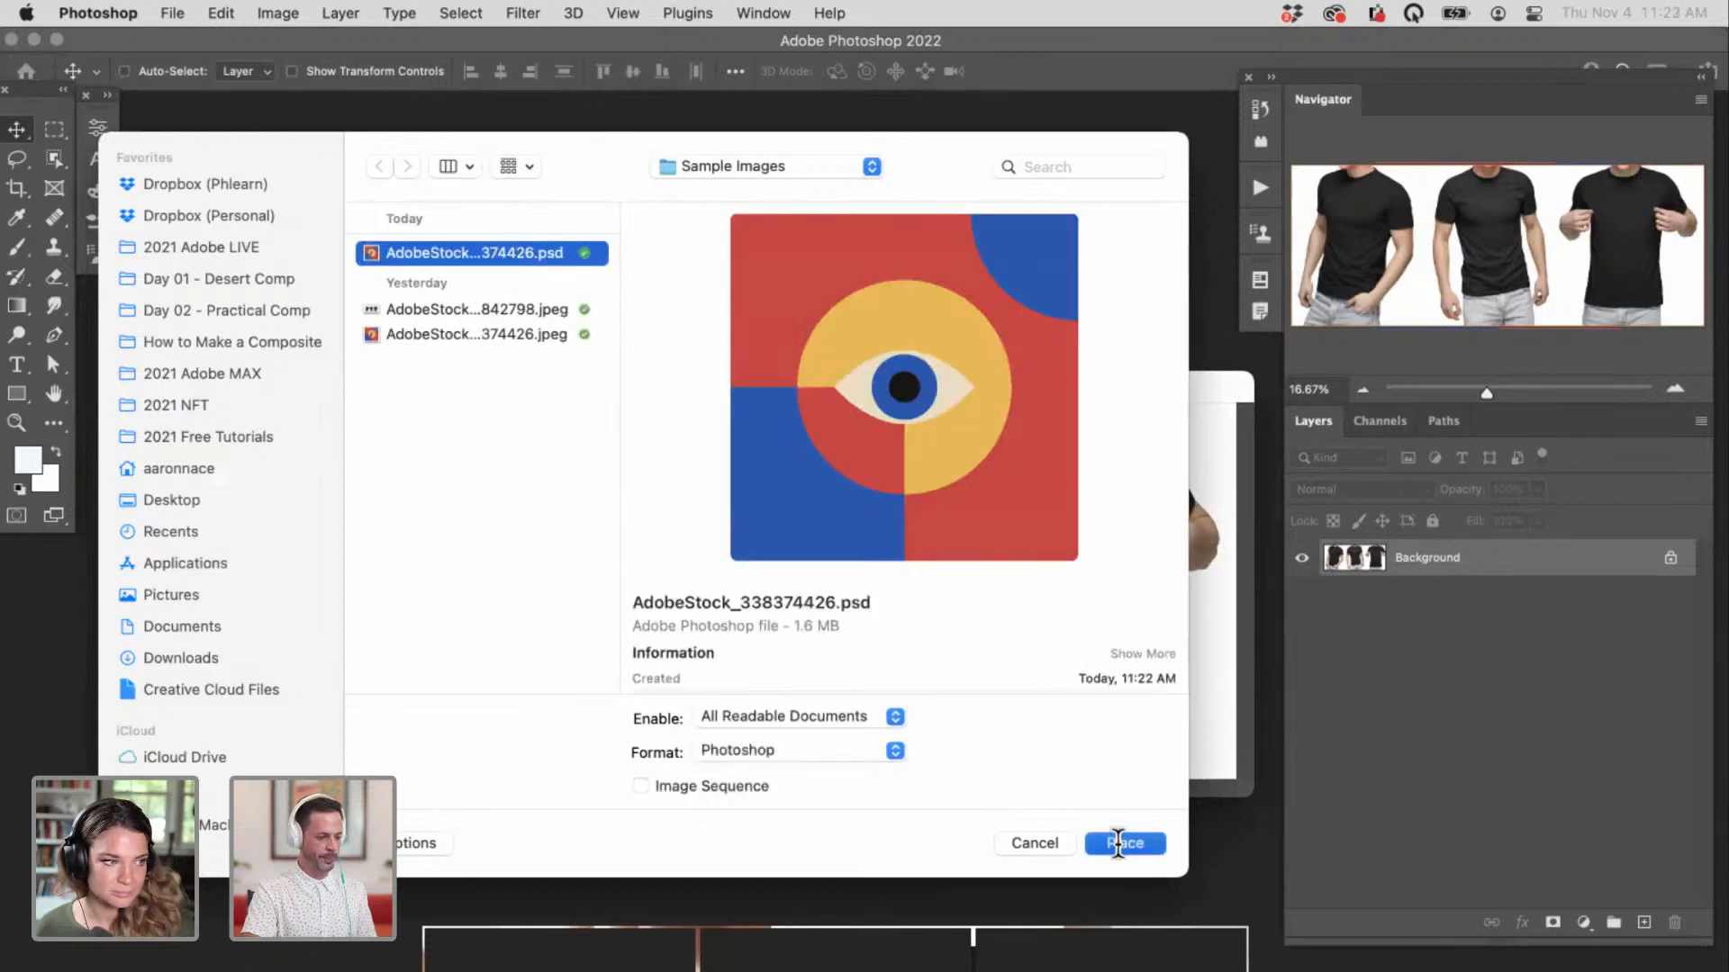
left_click(1118, 844)
left_click_drag(939, 765, 762, 553)
key("Return")
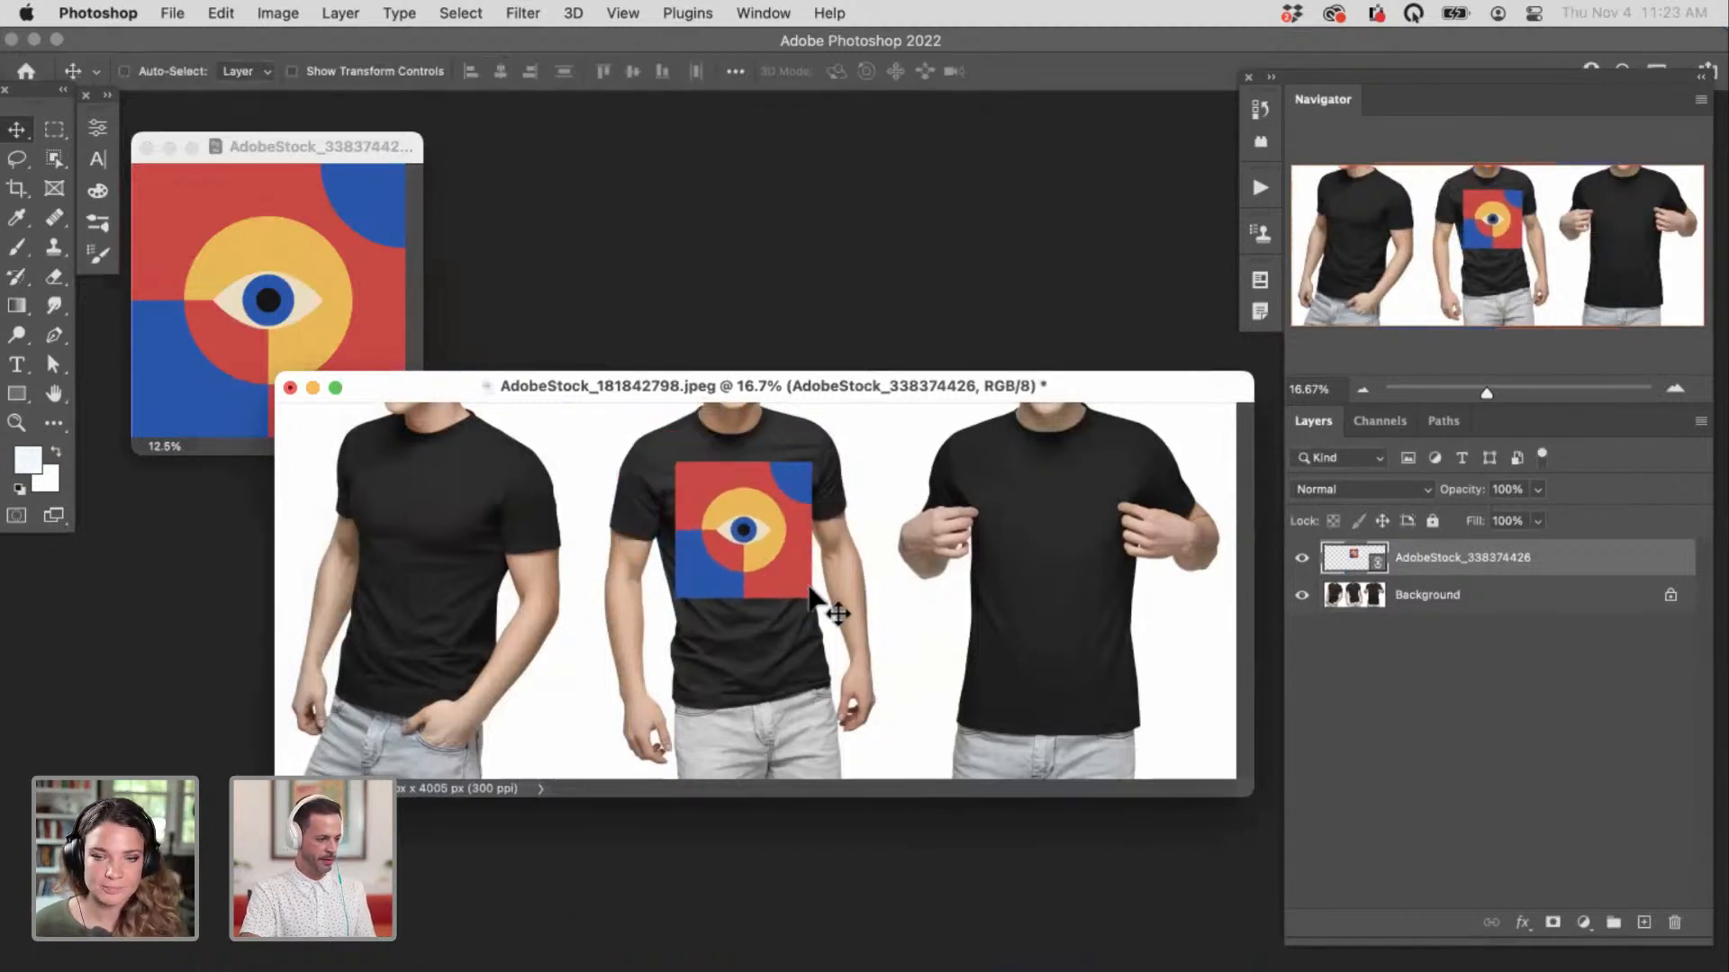
Step: Place a second linked copy of AdobeStock_338374426.psd, scaled down on the chest of the left-hand shirt
left_click(173, 13)
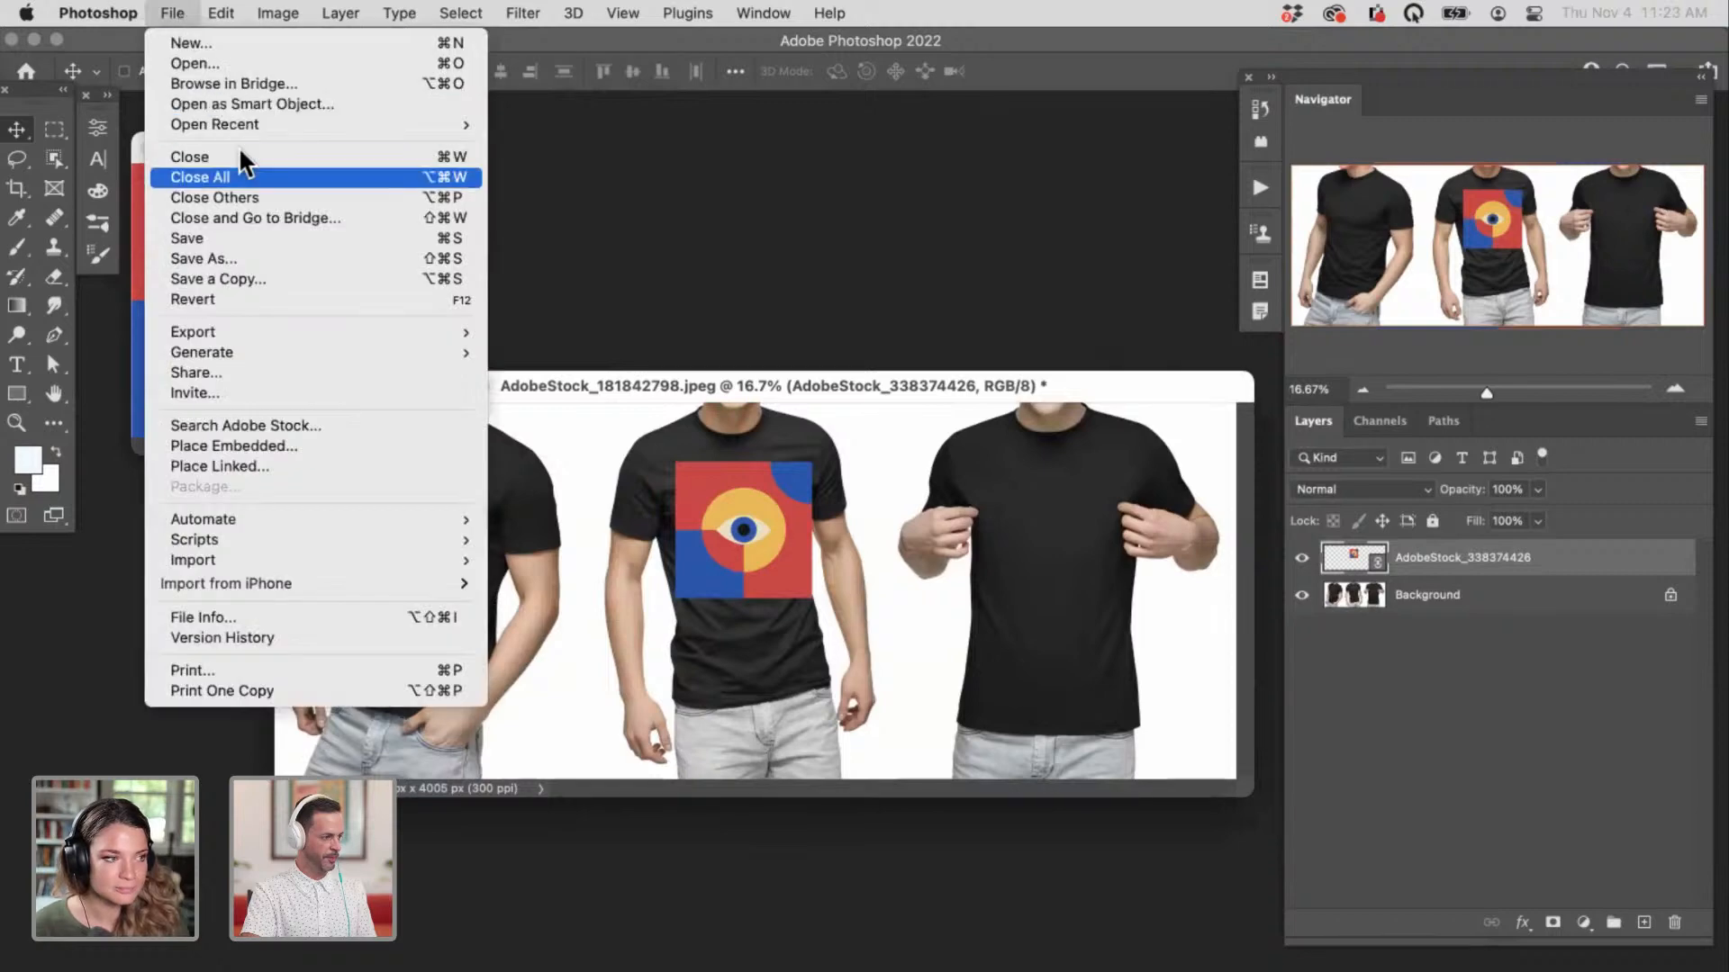
left_click(317, 463)
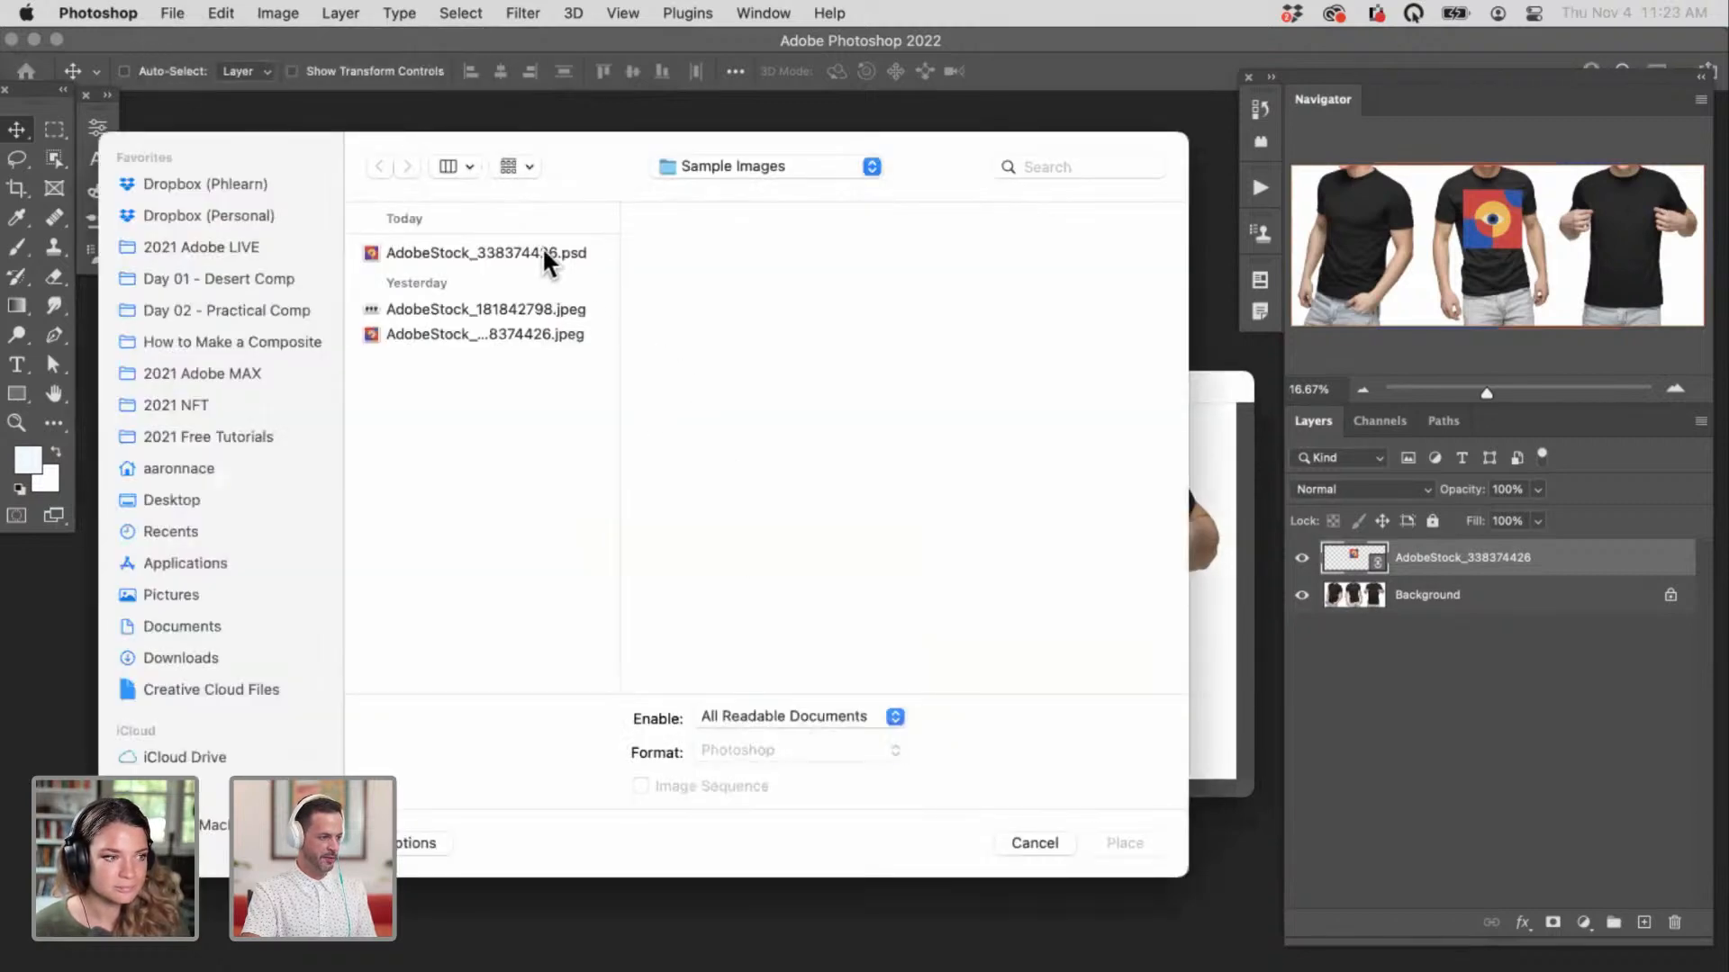
left_click(542, 249)
left_click(1116, 841)
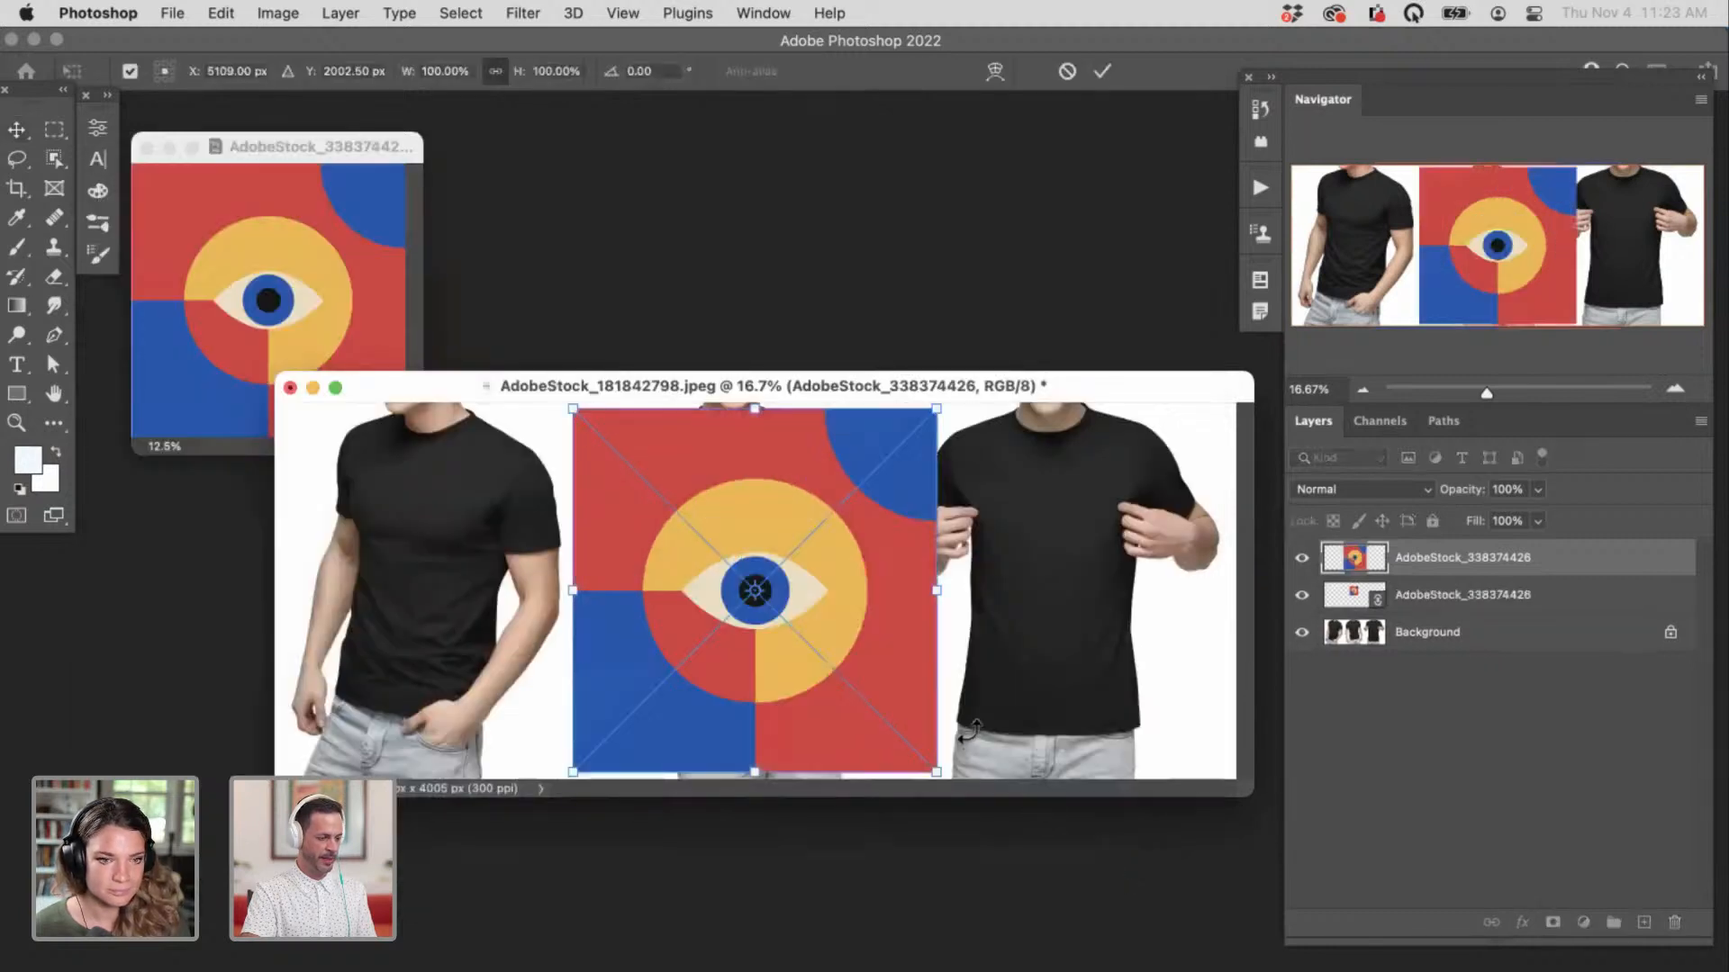
left_click_drag(882, 759, 441, 581)
key("Return")
Step: Place a third linked copy of AdobeStock_338374426.psd, scaled down and moved onto the right-hand shirt's chest
left_click(185, 18)
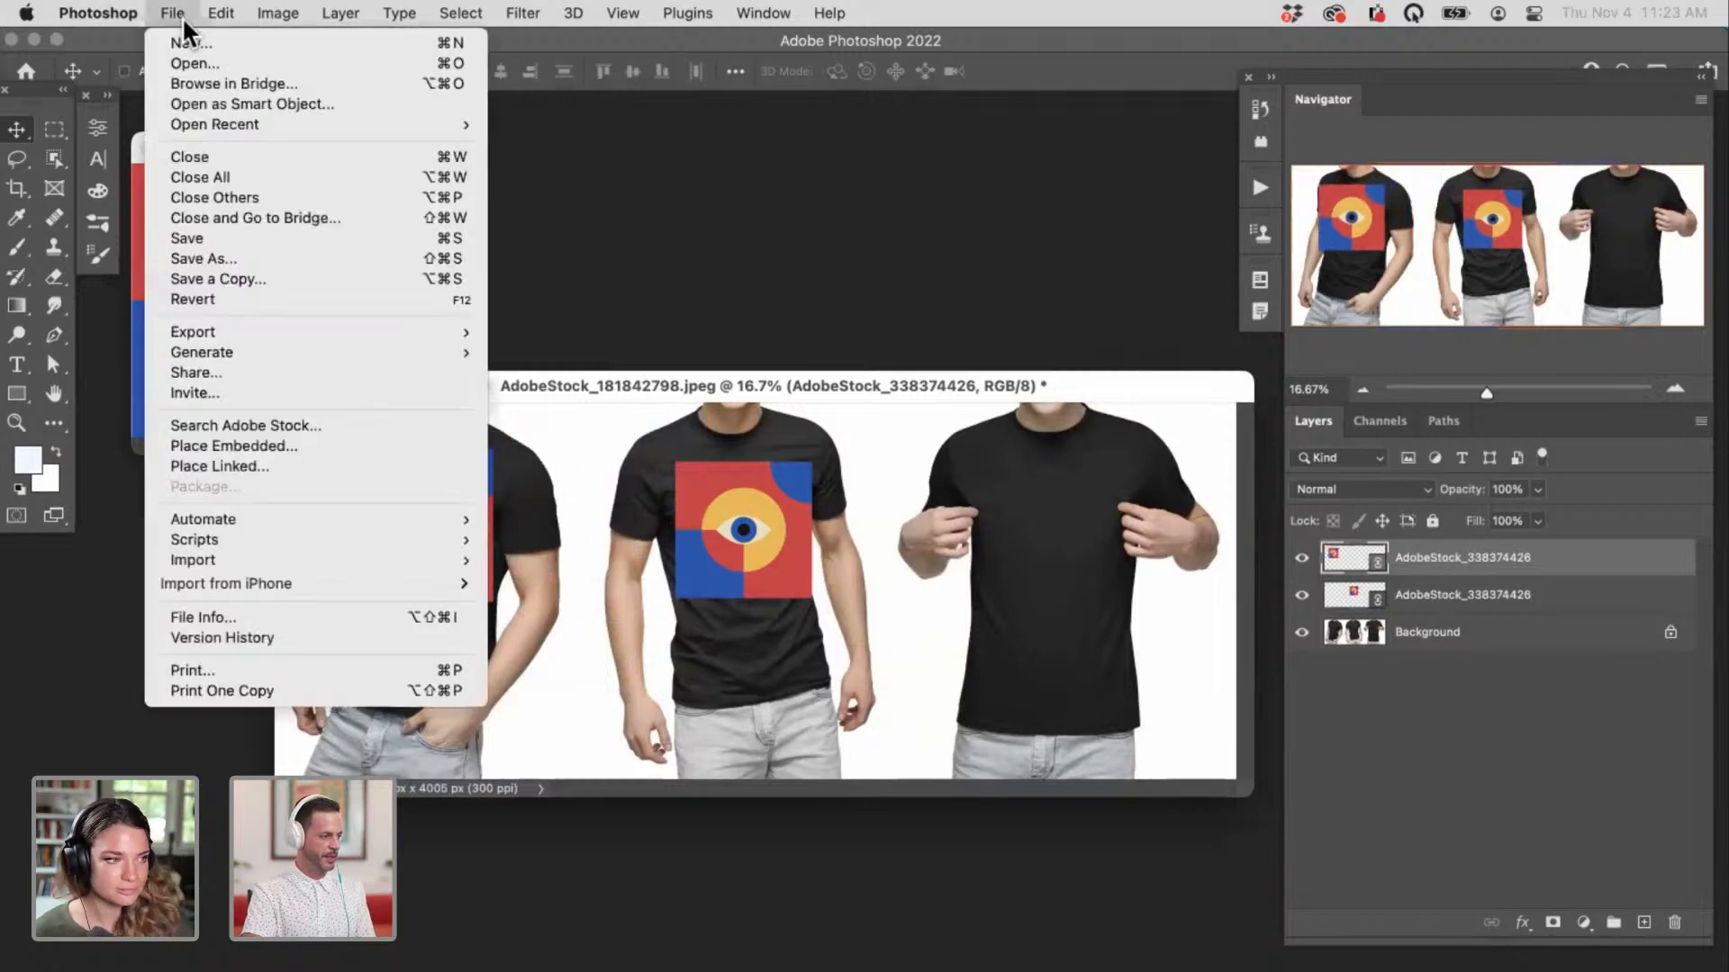
left_click(288, 463)
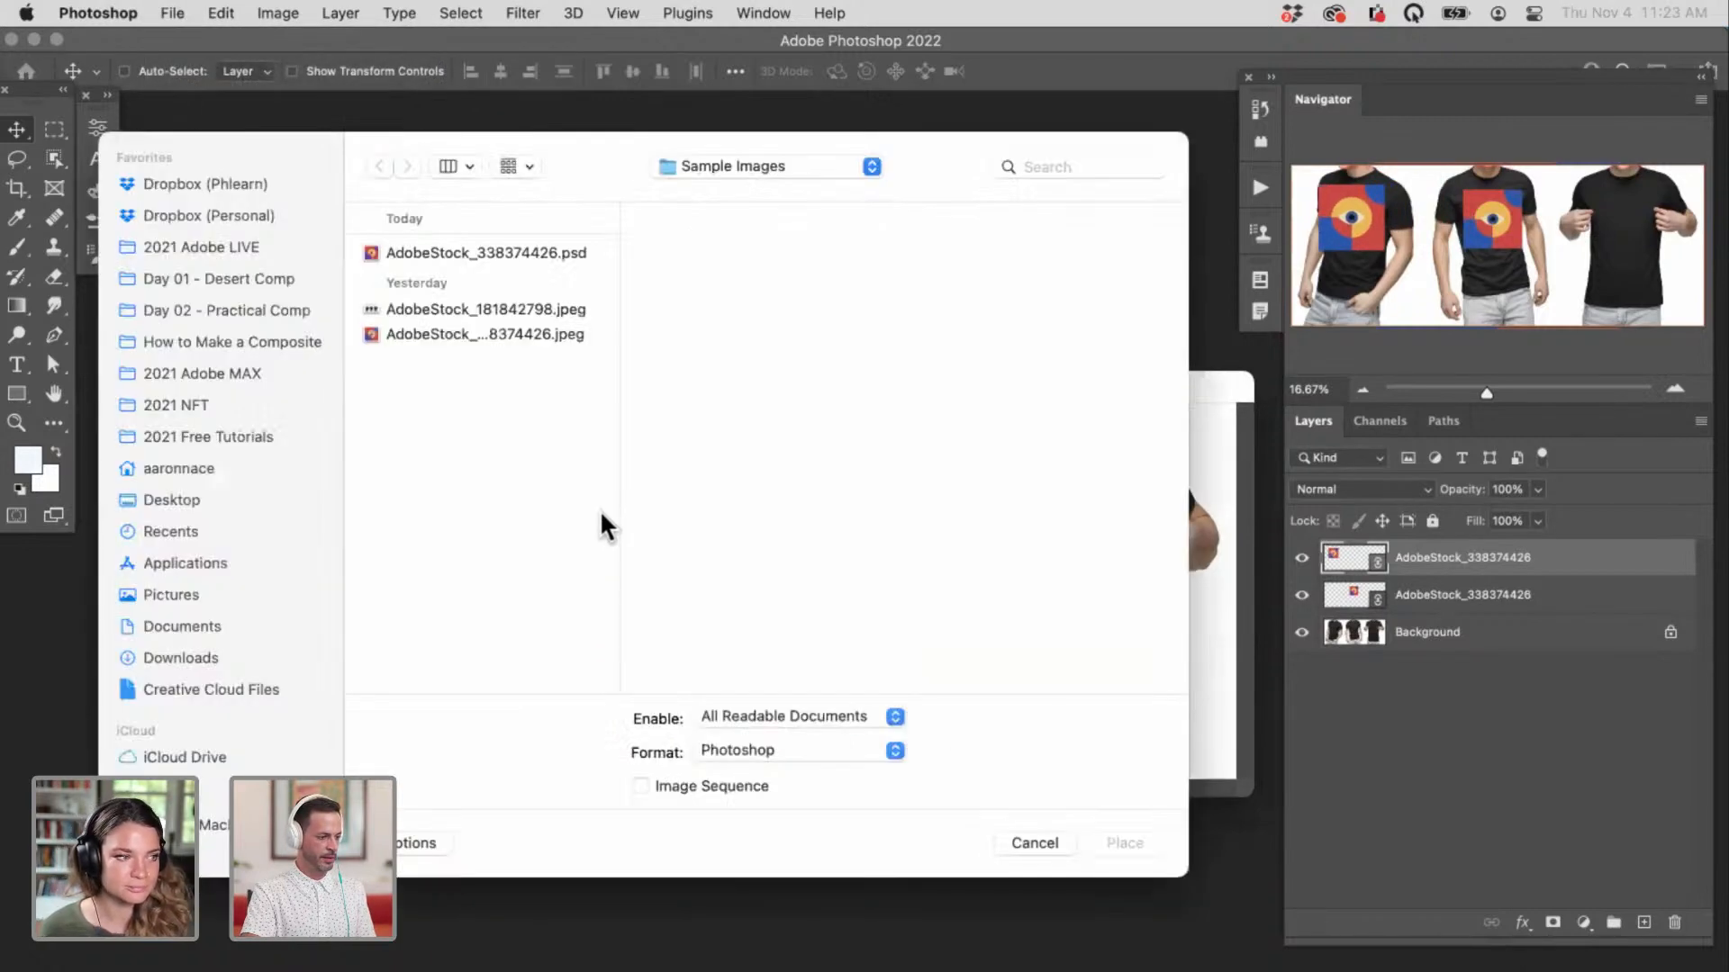
left_click(549, 258)
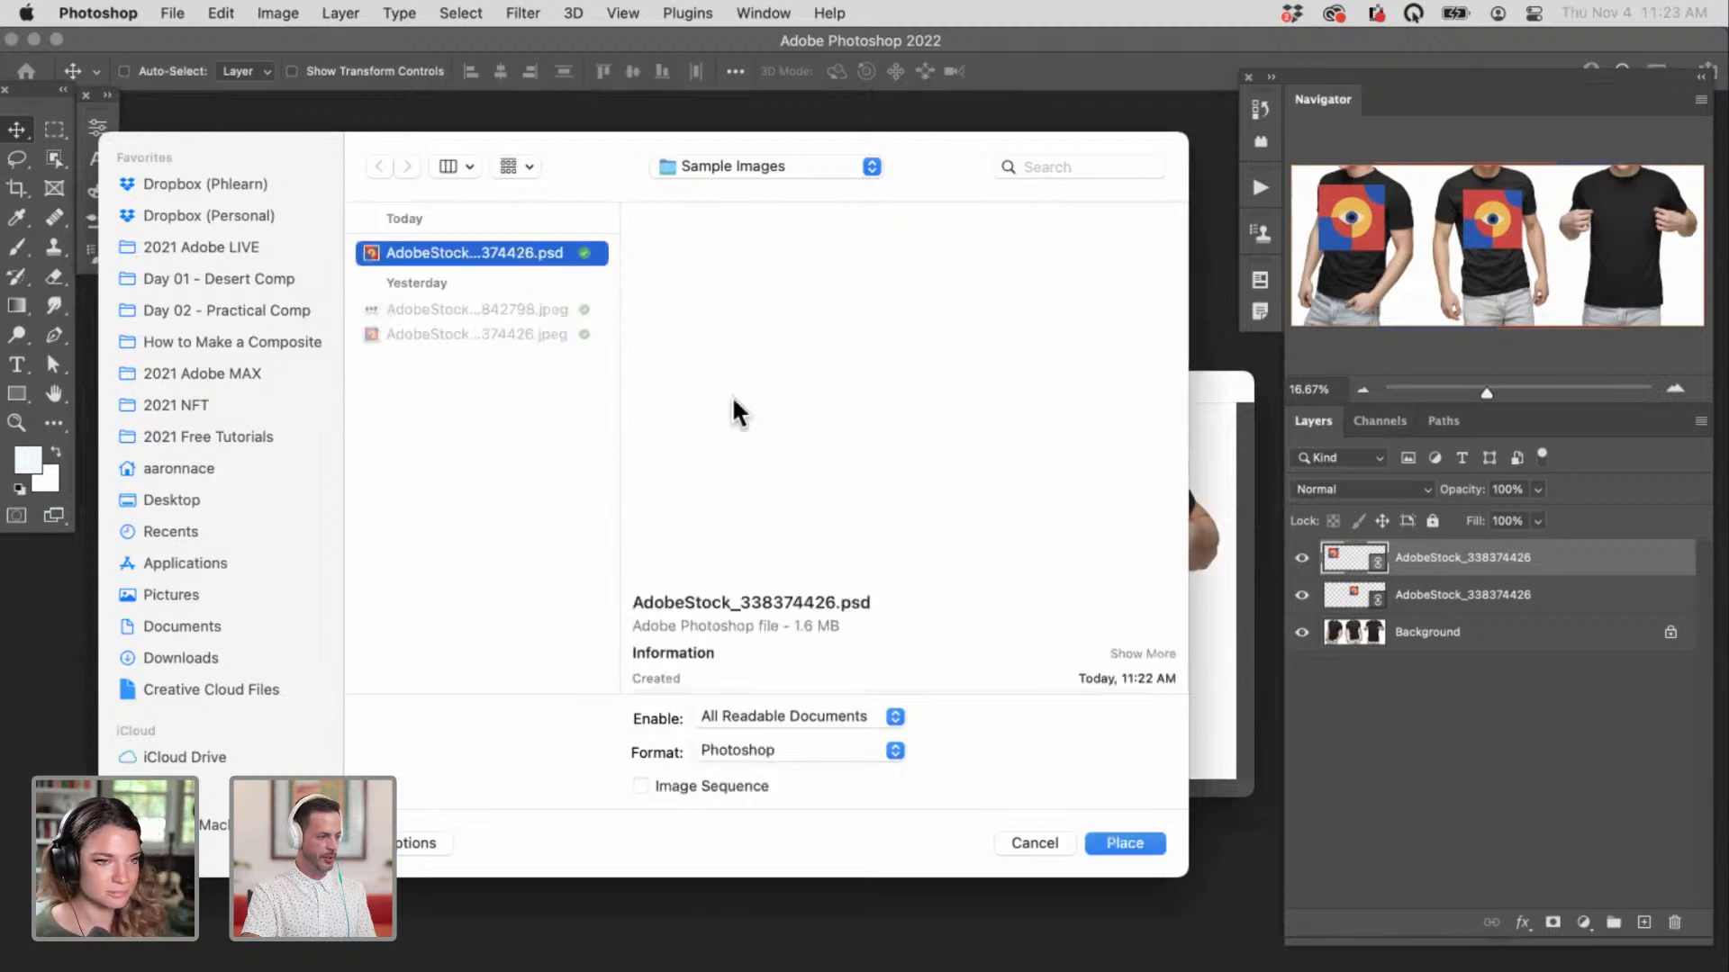
left_click(1124, 842)
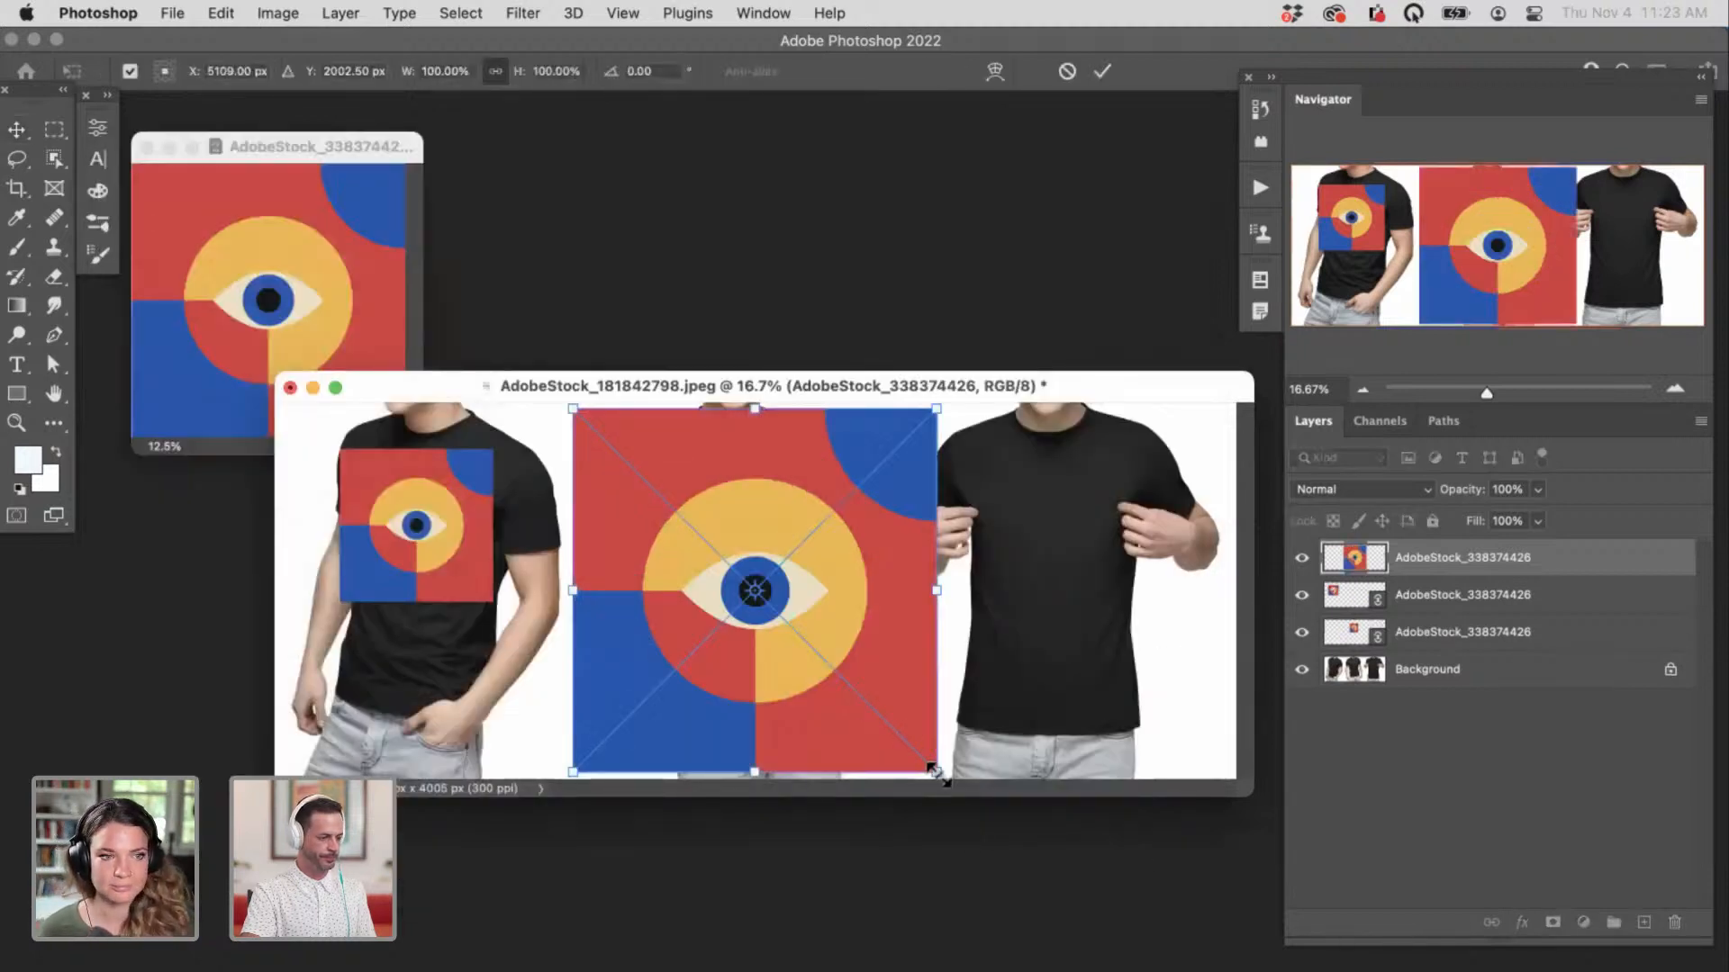
left_click_drag(934, 773, 742, 577)
left_click_drag(654, 524, 1034, 554)
key("Return")
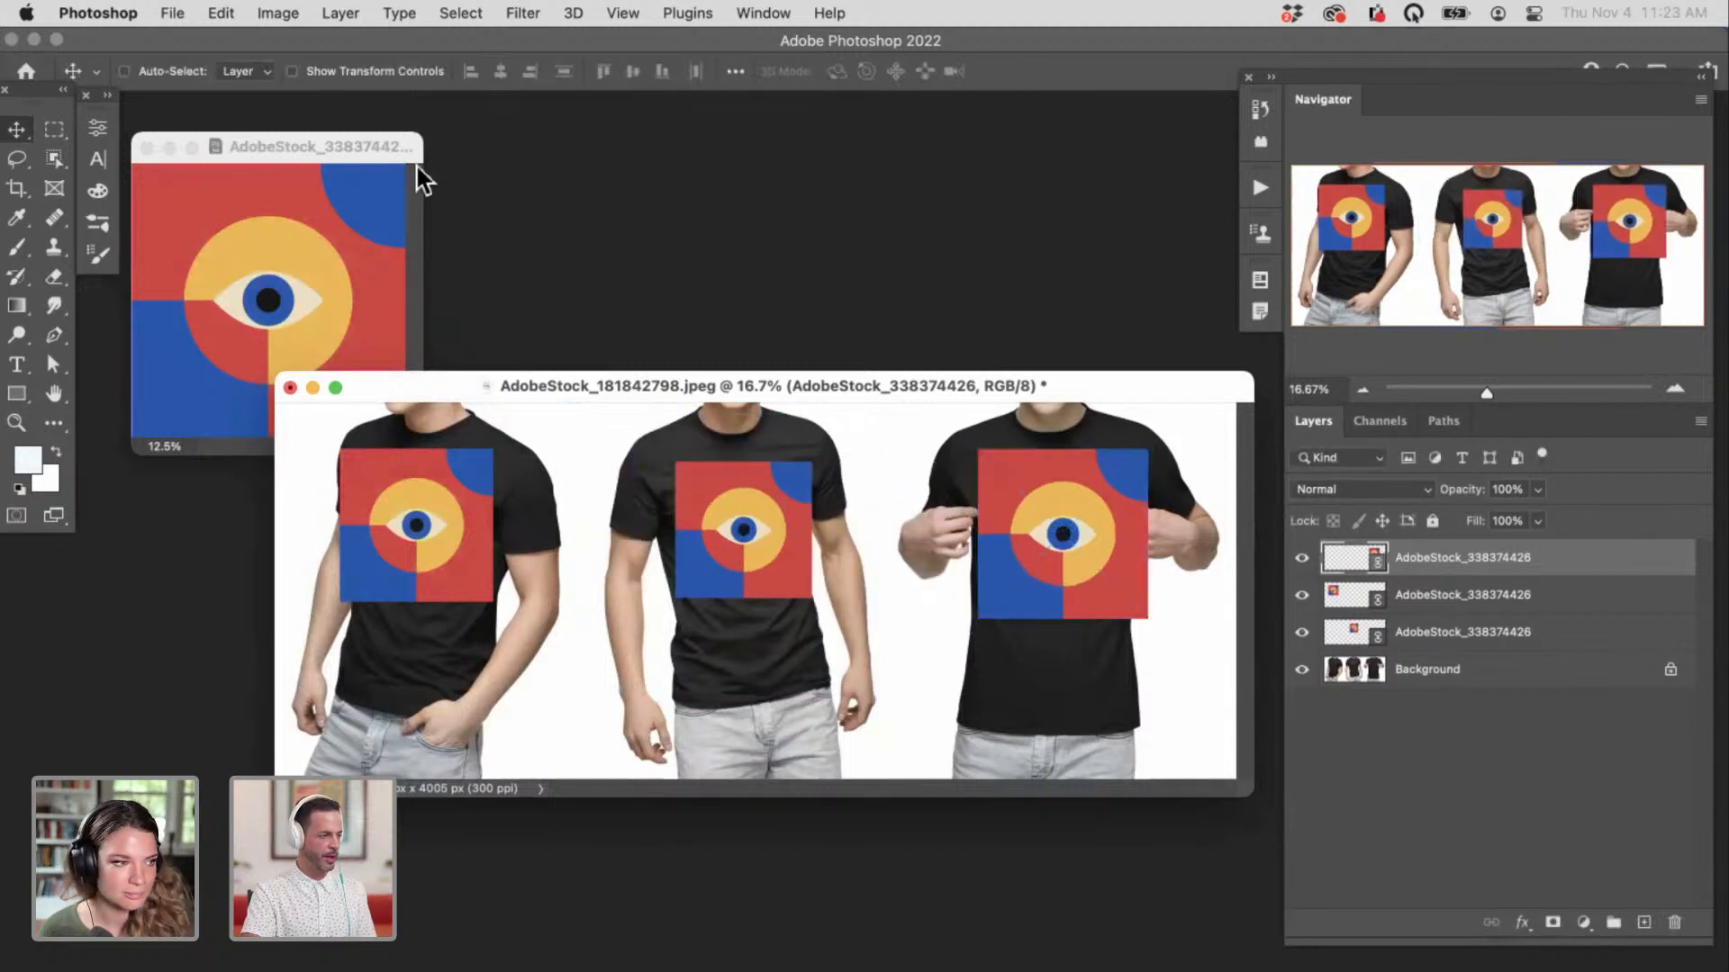
Step: Add a new layer filled with white above the Background in the eye artwork document
left_click(386, 143)
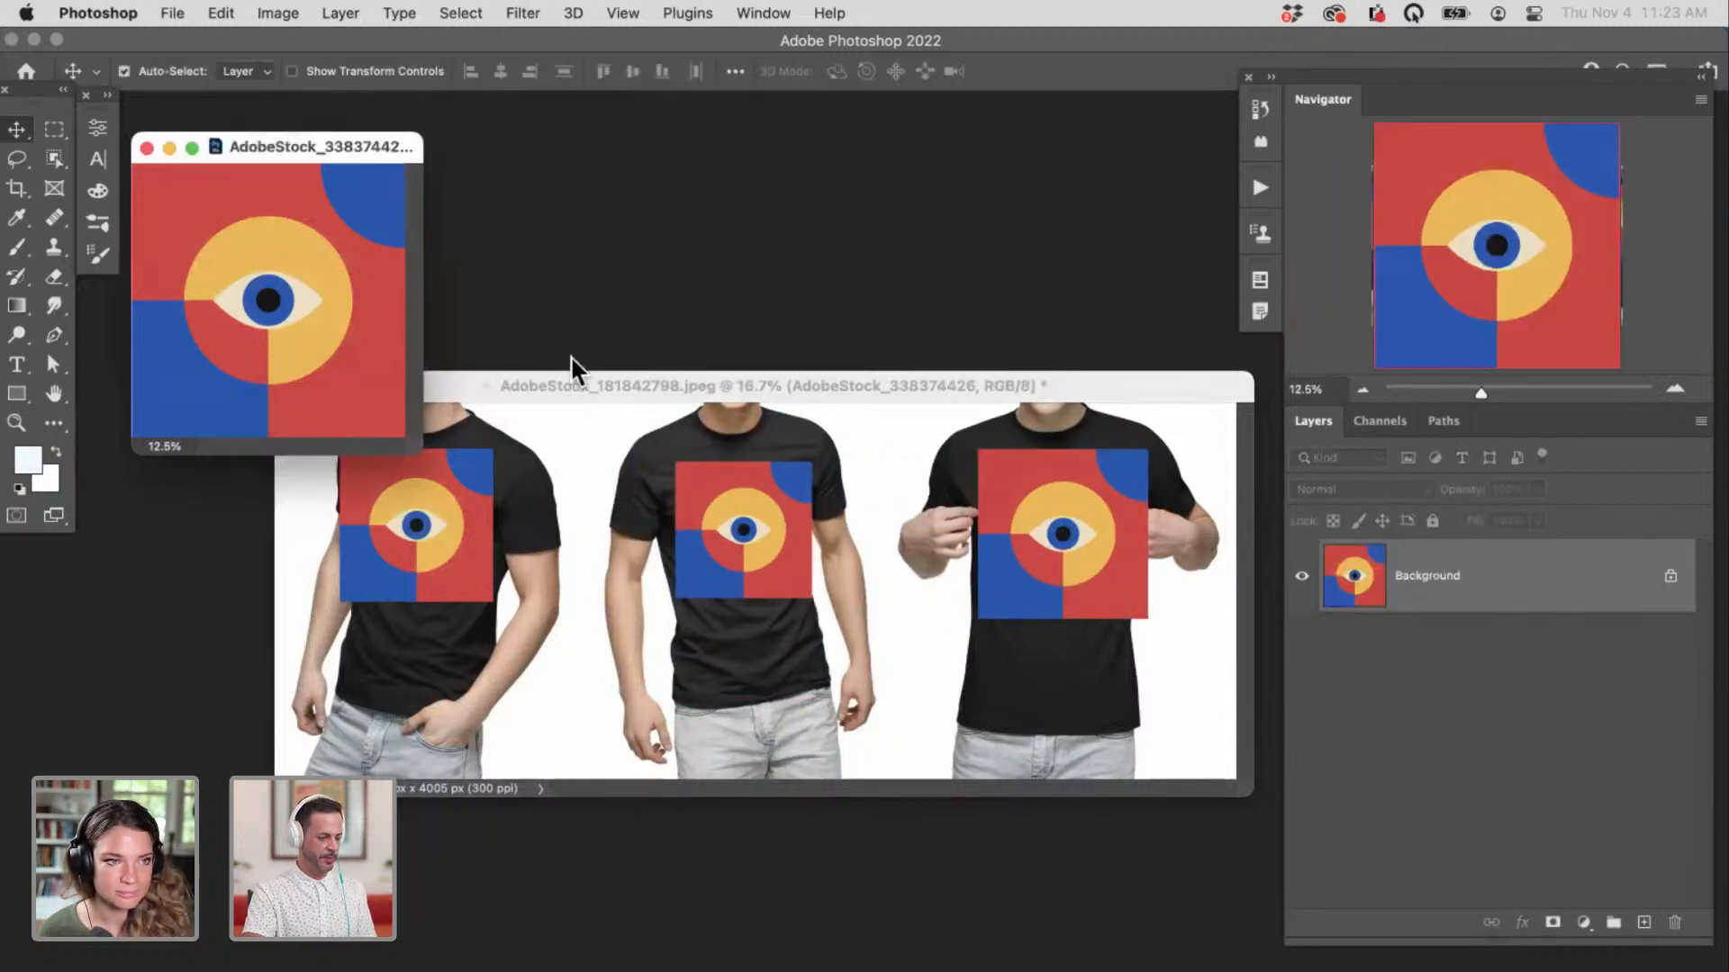
key("super+alt+shift+n")
key("d")
key("super+BackSpace")
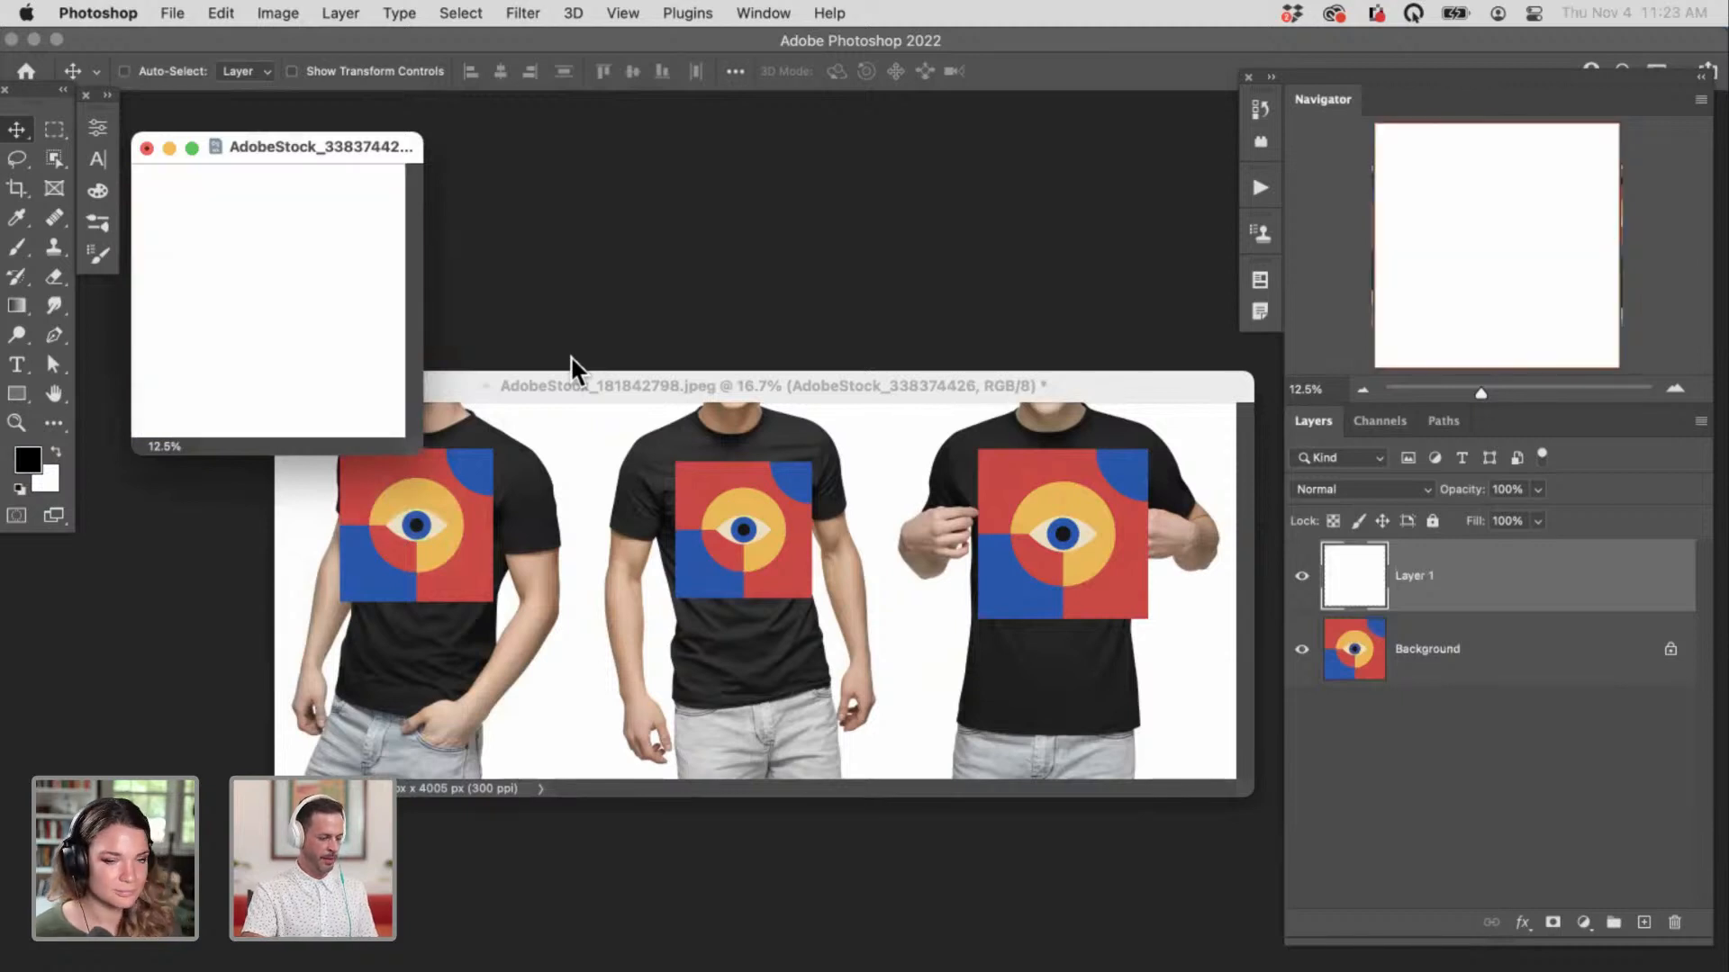
Step: Add a black square on another new layer in the eye artwork, and save the document to update the linked copies
key("super+alt+shift+n")
key("m")
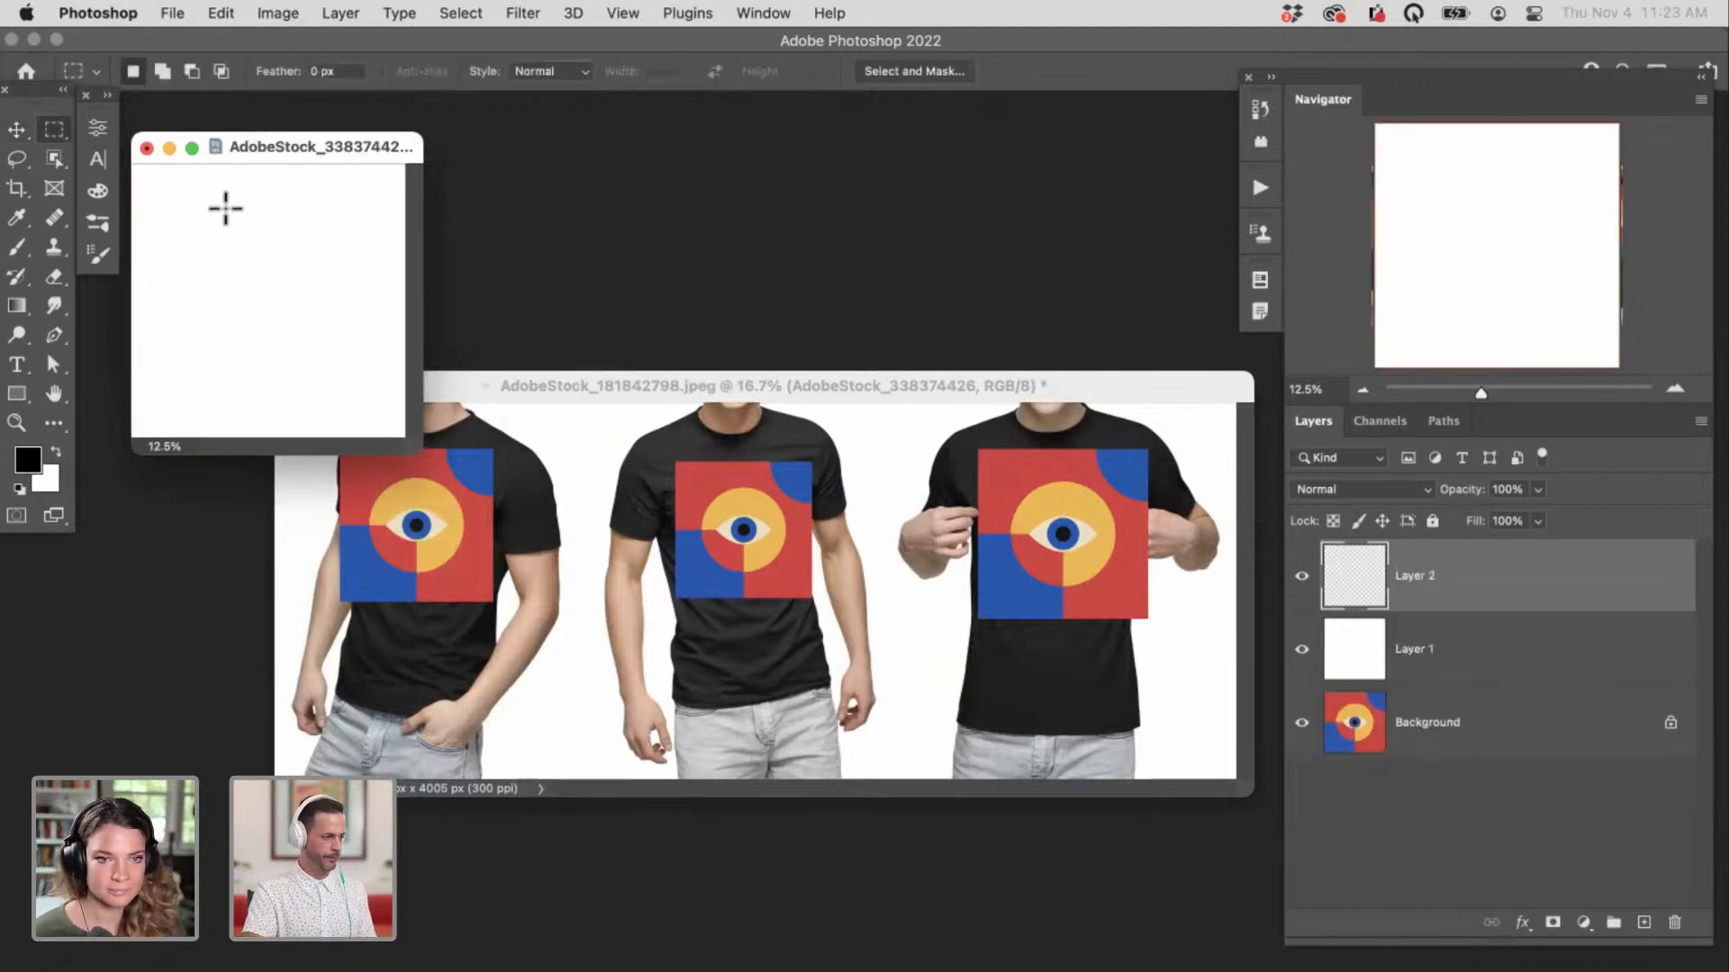
left_click_drag(225, 208, 376, 340)
key("alt+BackSpace")
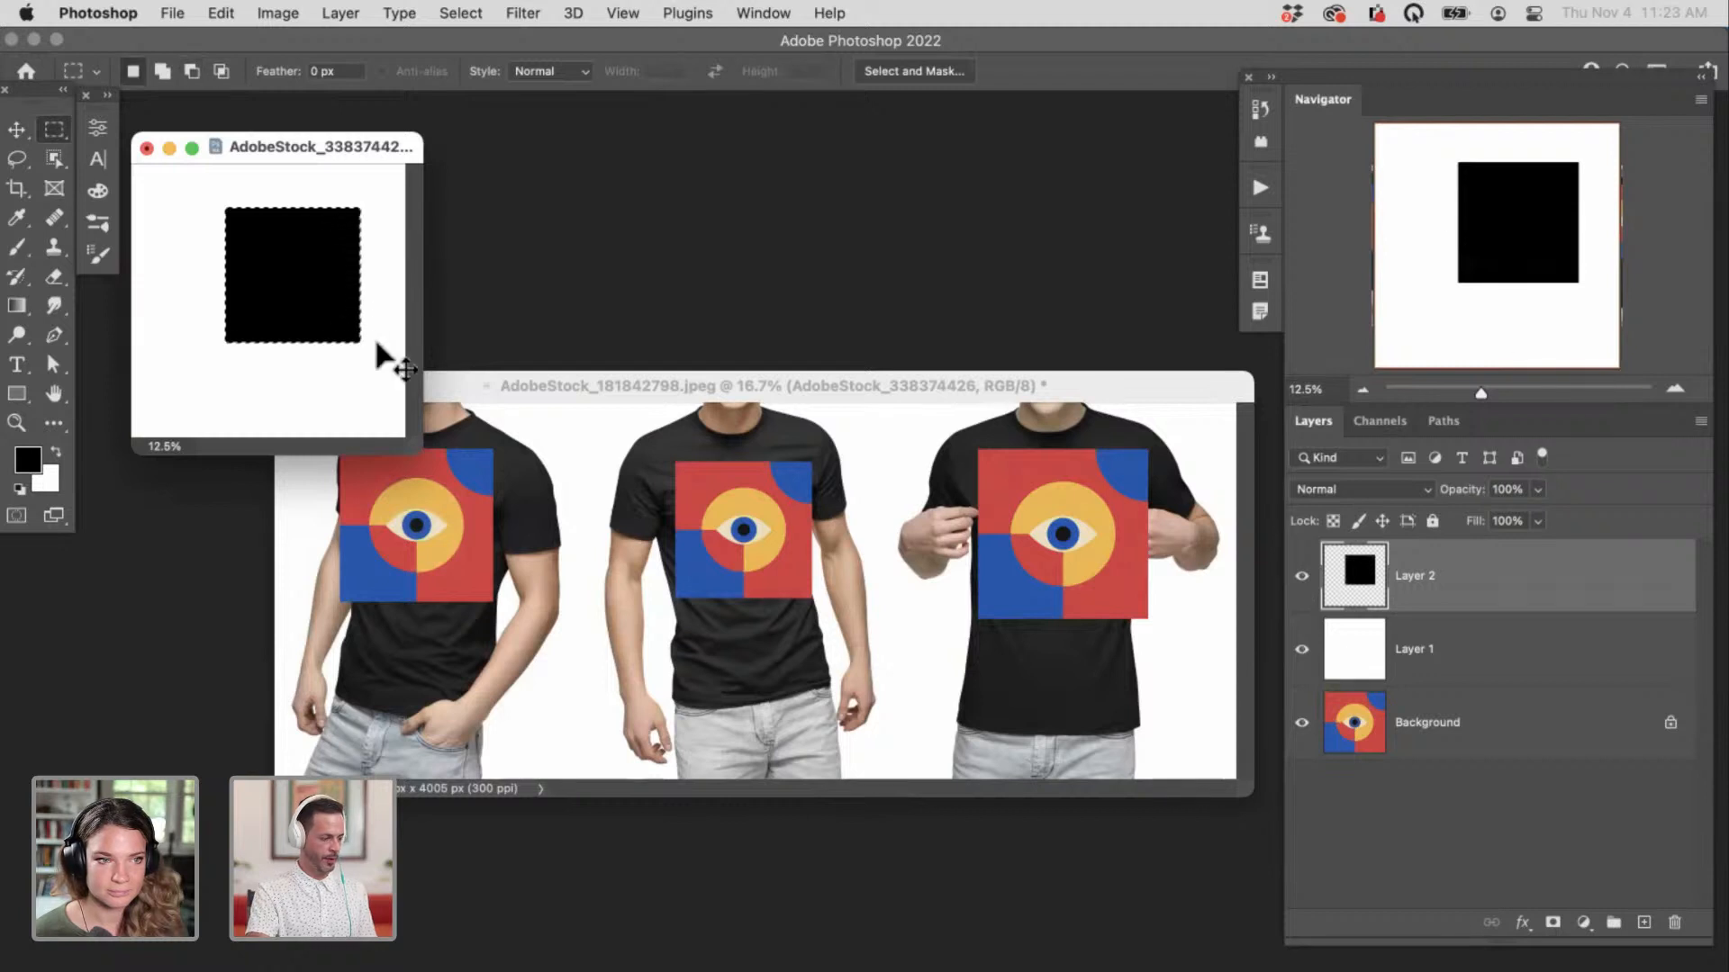
key("super+d")
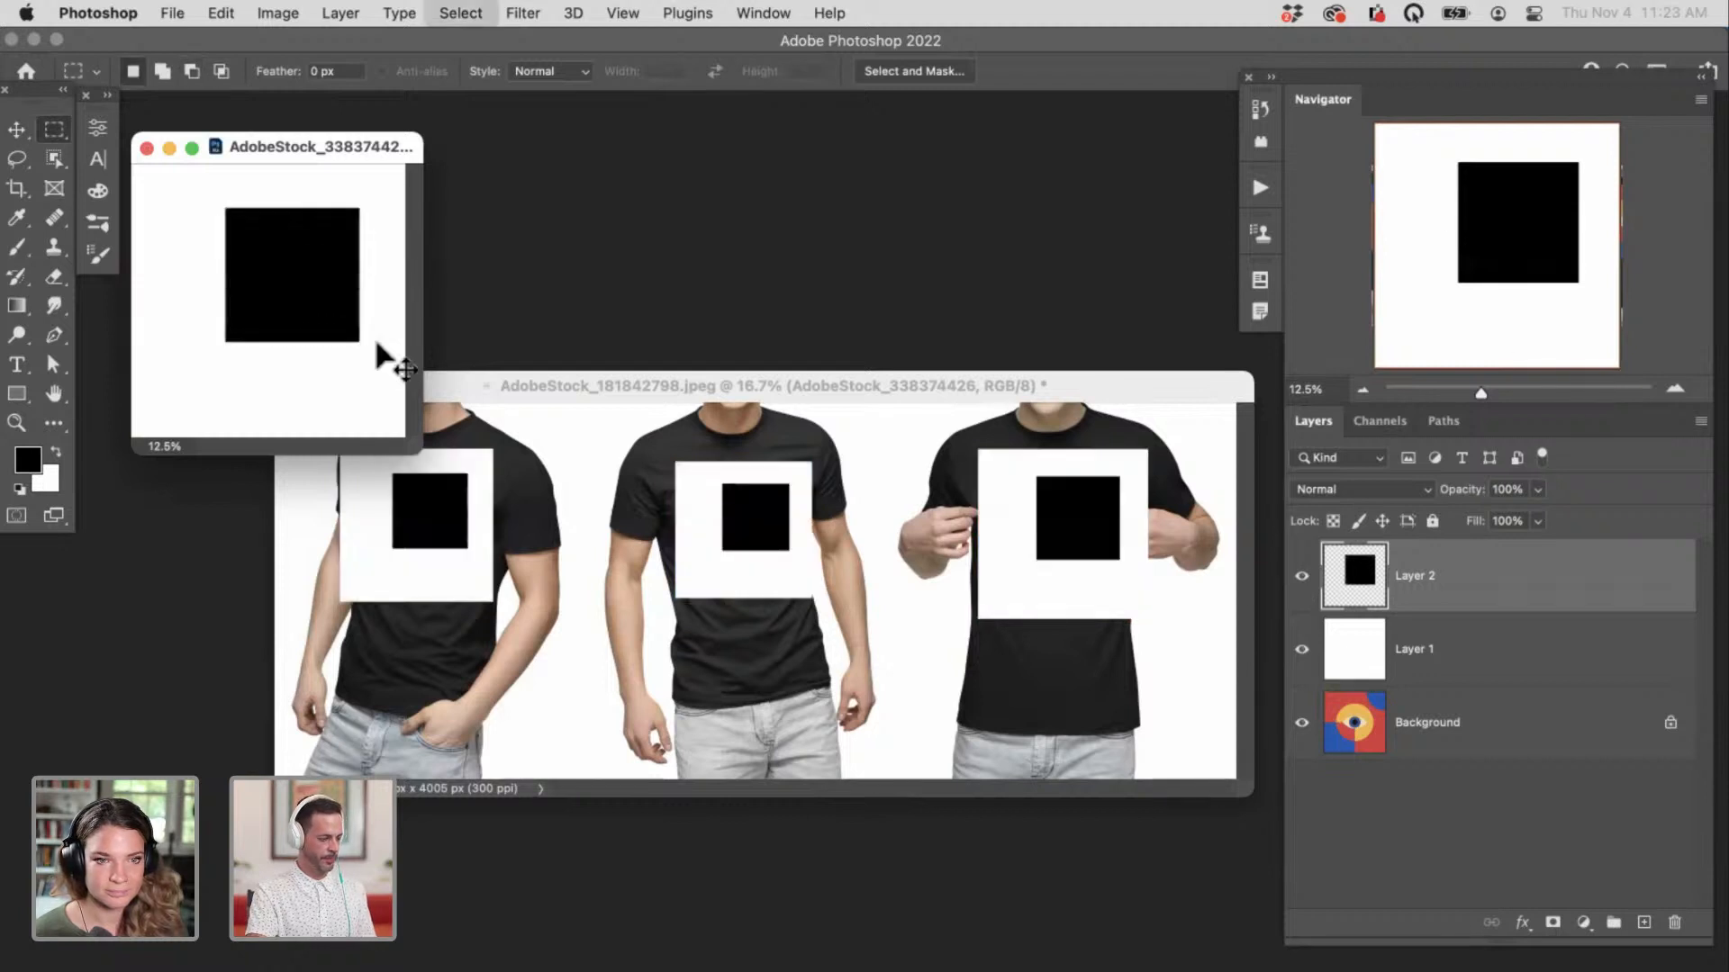
Step: Hide Layer 1 and Layer 2 in the eye artwork, save it, and show the shirts photo in full-screen view
left_click_drag(1301, 575, 1305, 641)
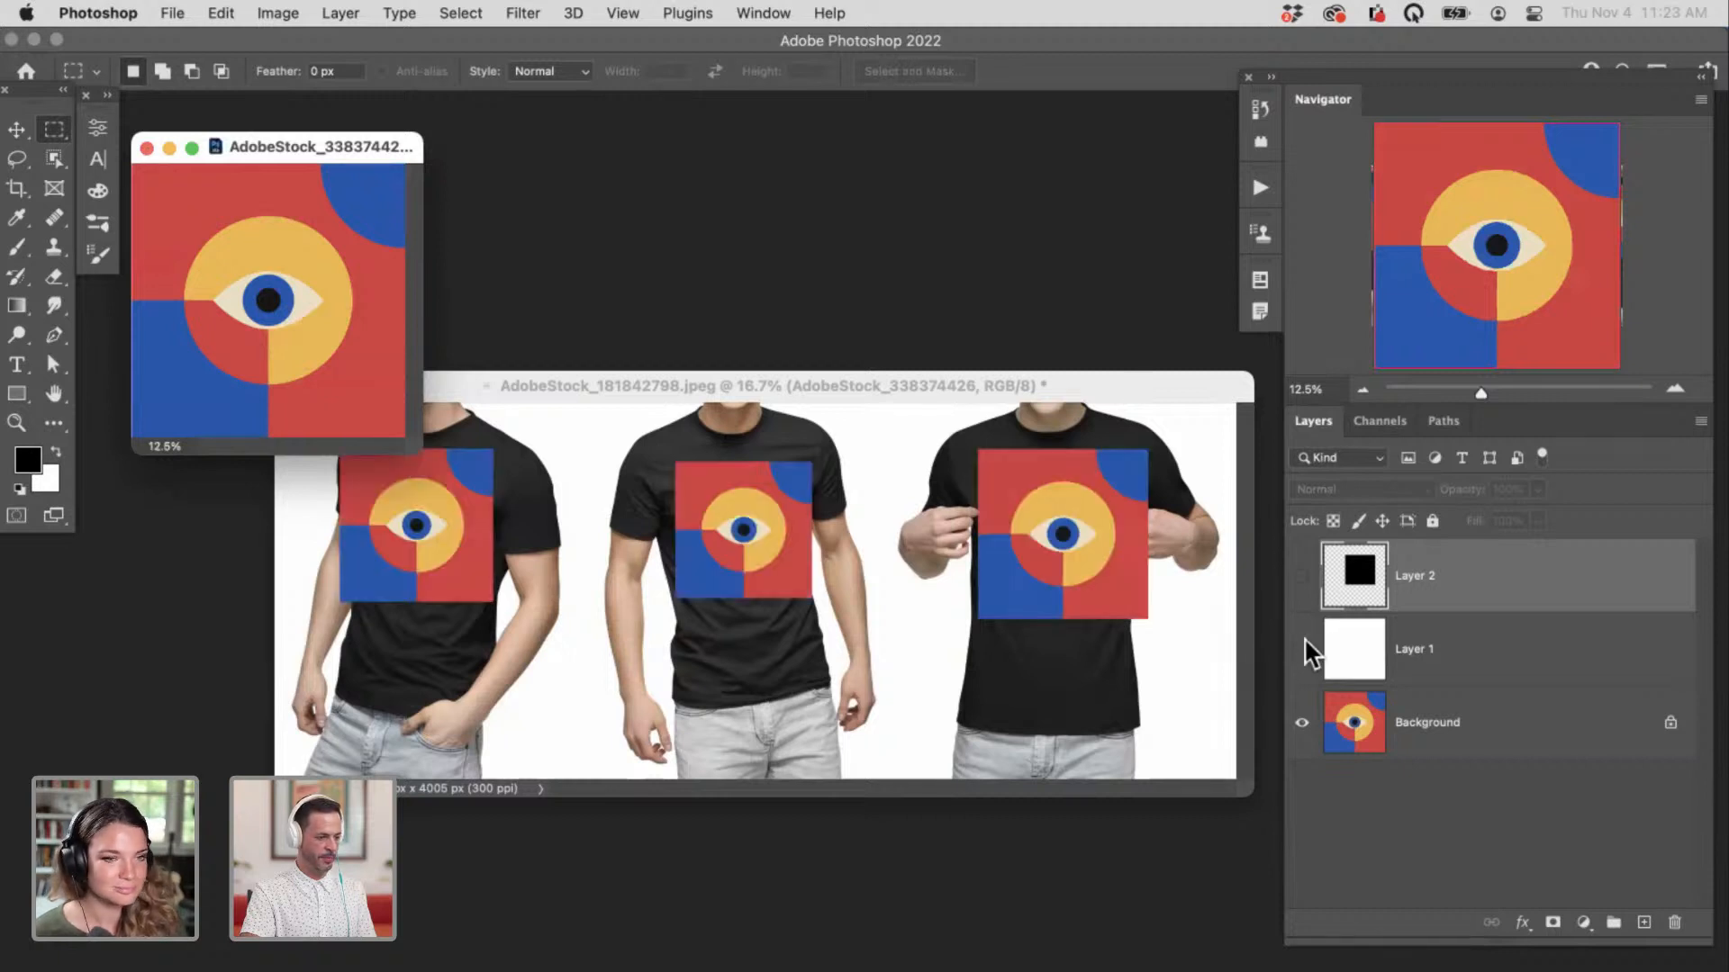
left_click(1109, 393)
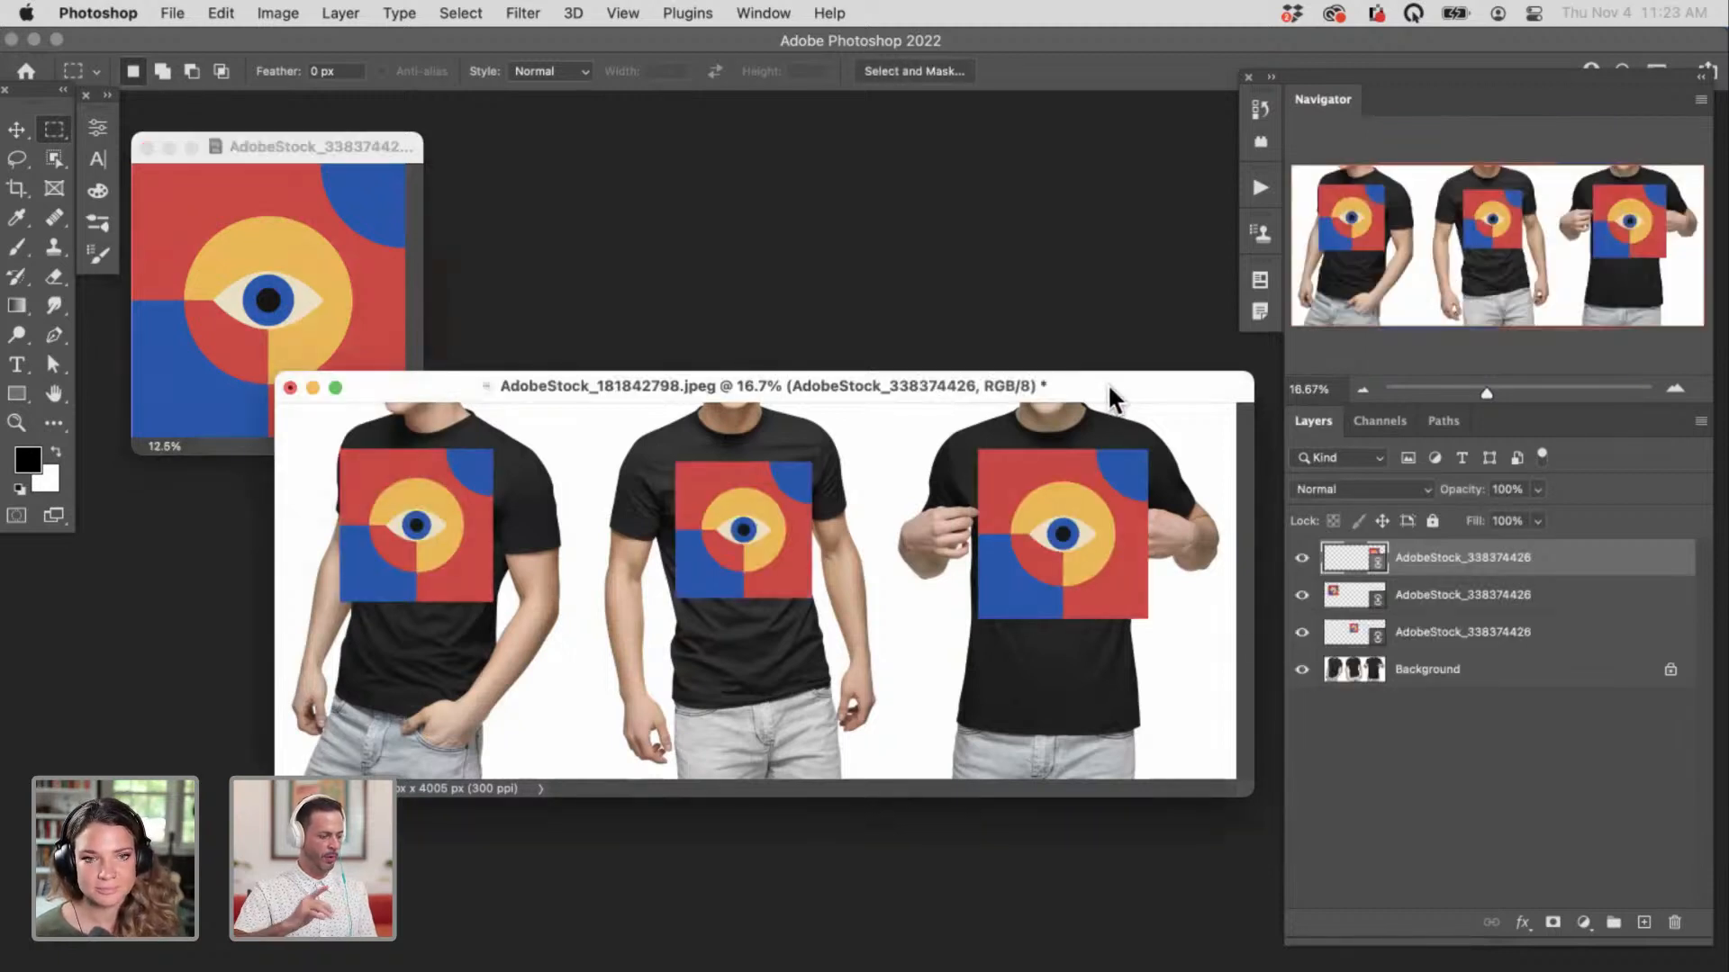
key("f")
scroll(977, 452, "down", 3)
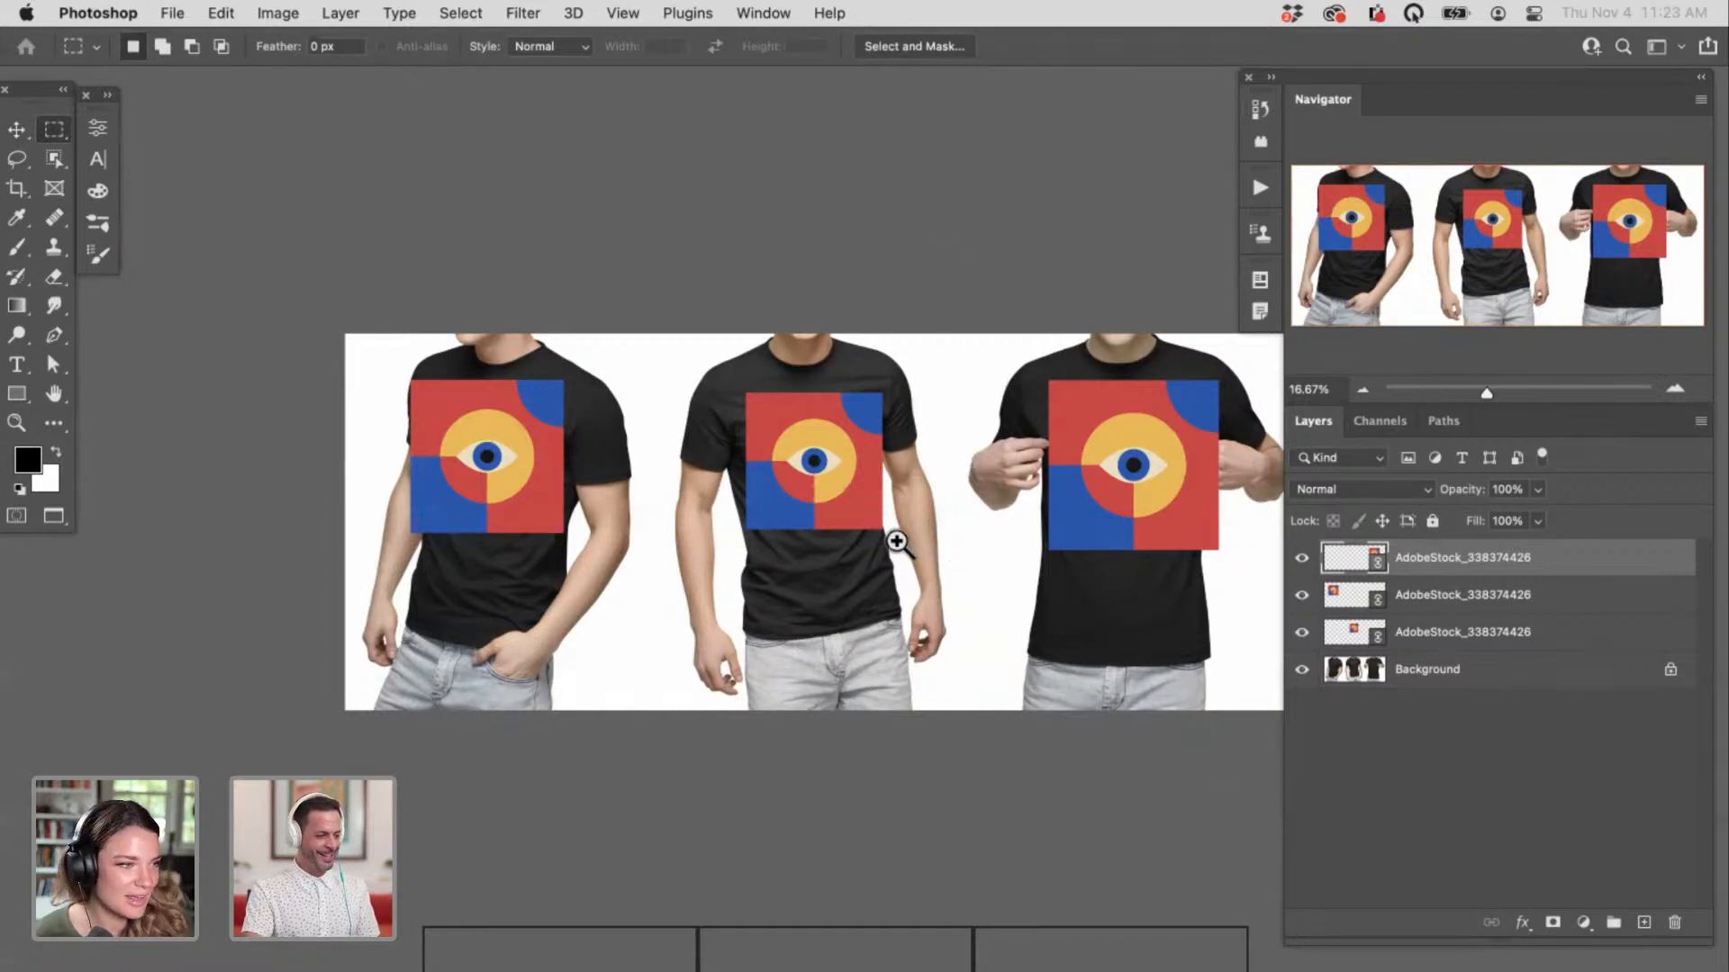
scroll(950, 521, "up", 1)
scroll(950, 520, "up", 3)
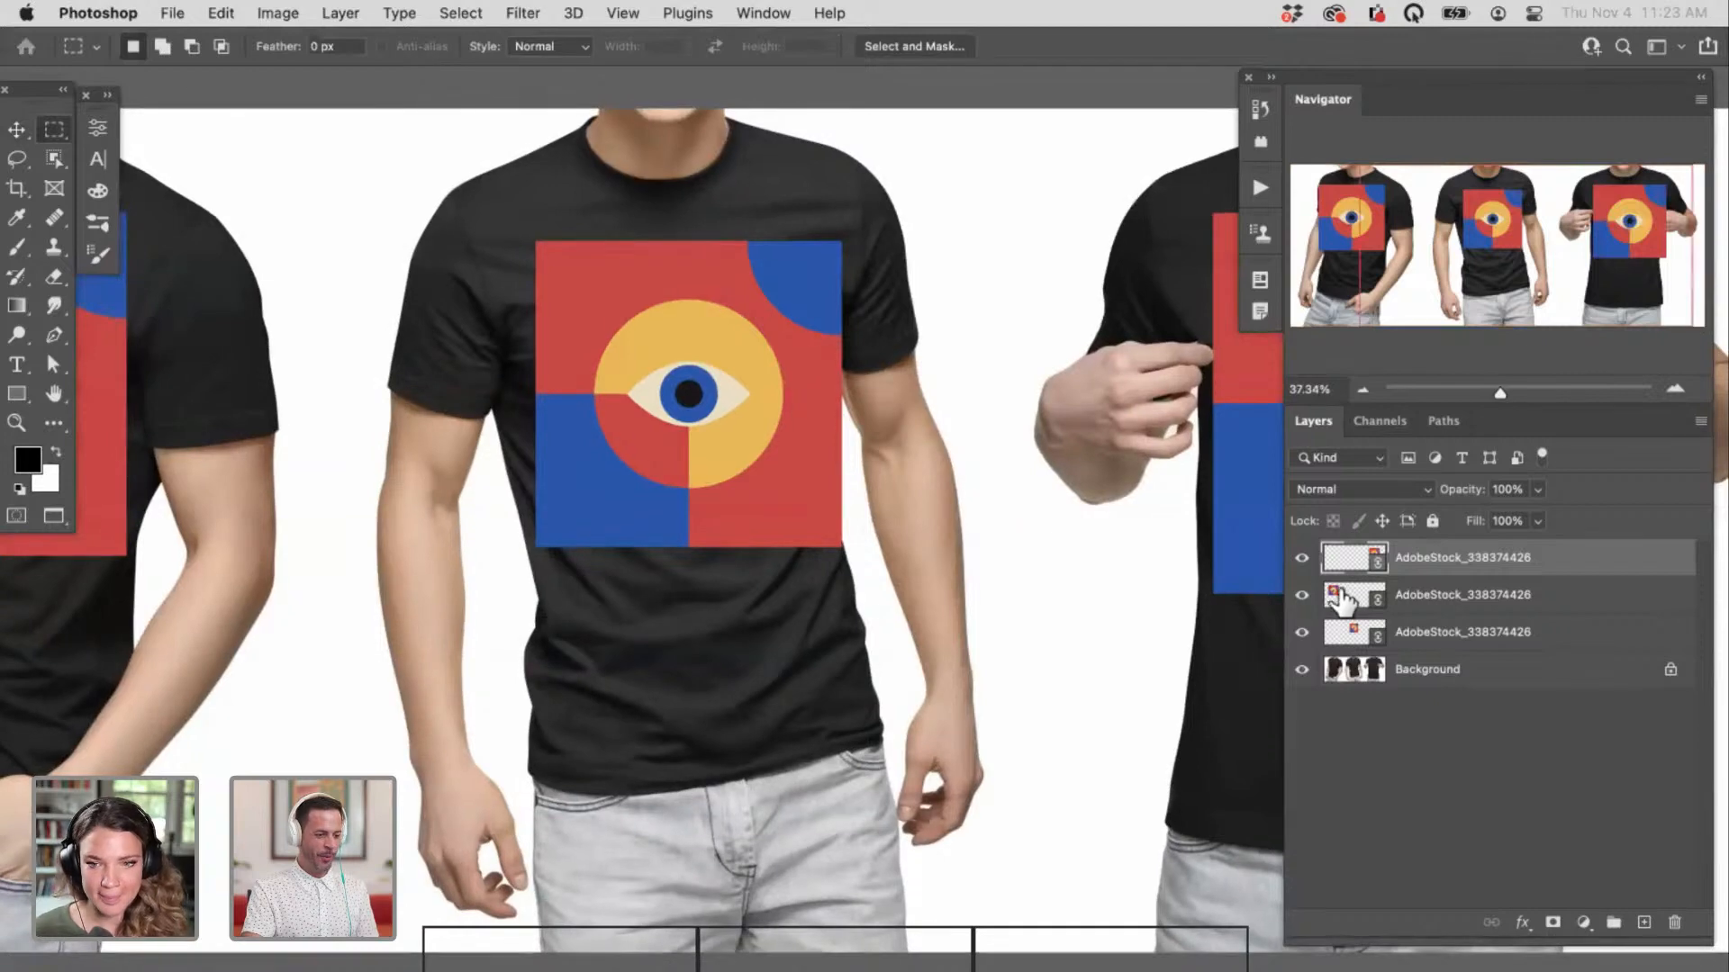
Step: Hide the artwork copies on the two outer shirts and select the middle shirt's artwork layer
left_click(1301, 557)
left_click(1301, 594)
left_click(1414, 639)
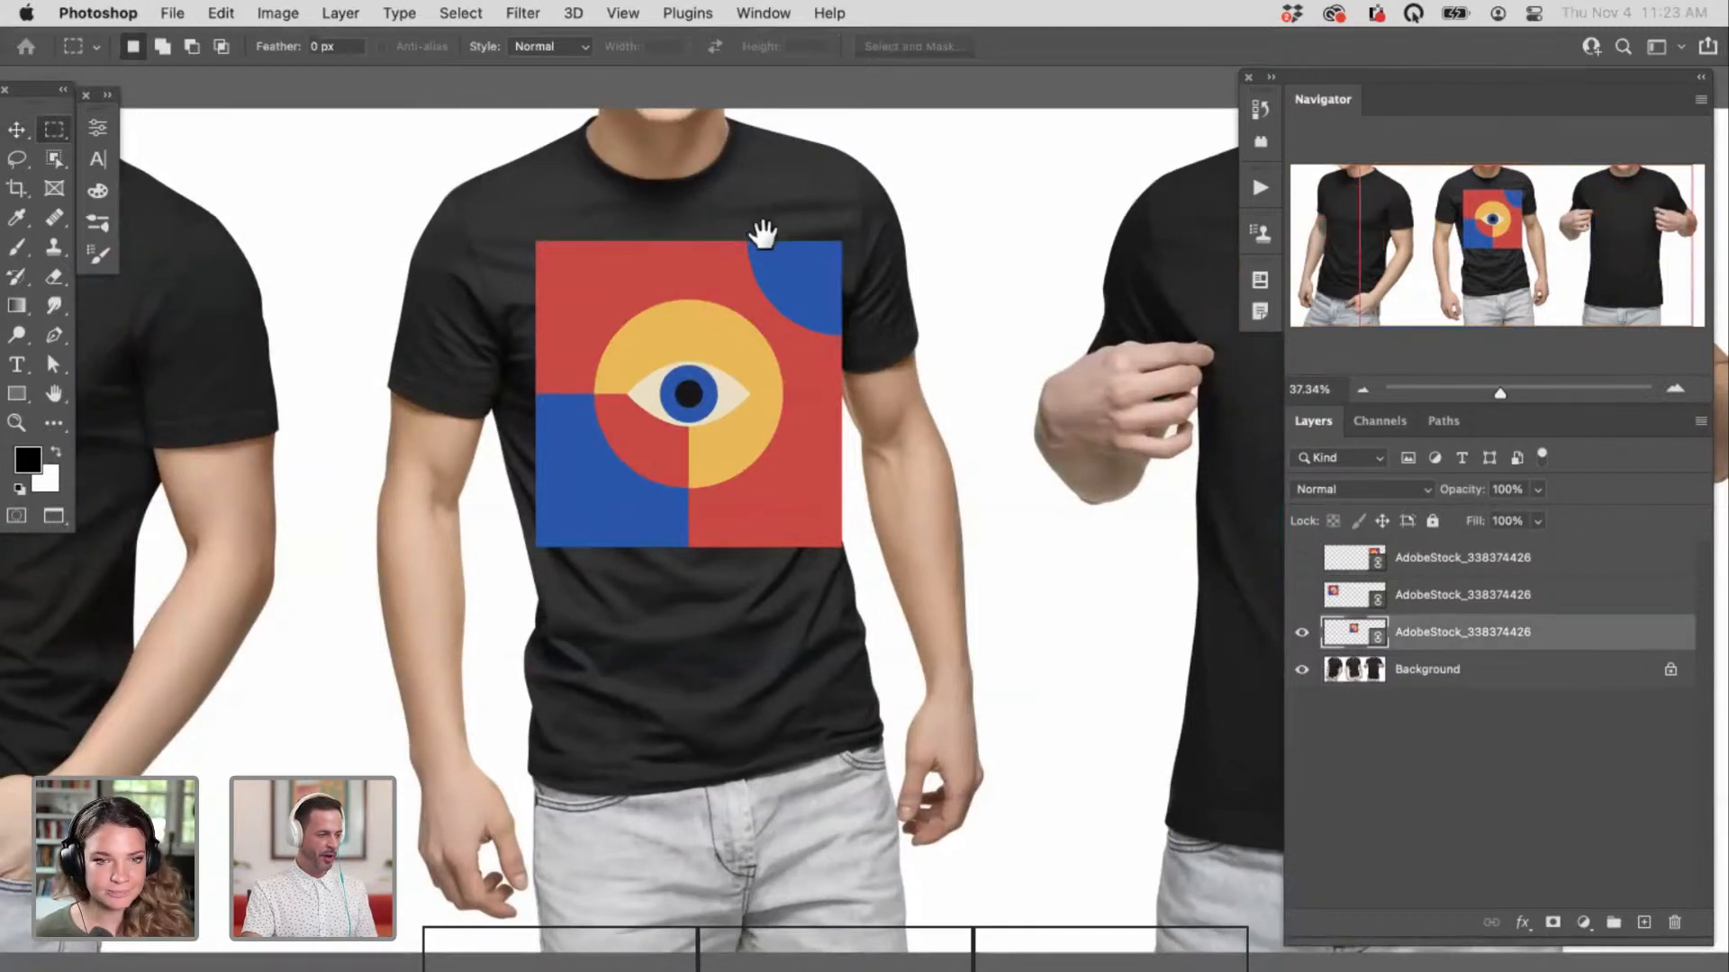
scroll(772, 437, "up", 2)
scroll(814, 424, "up", 3)
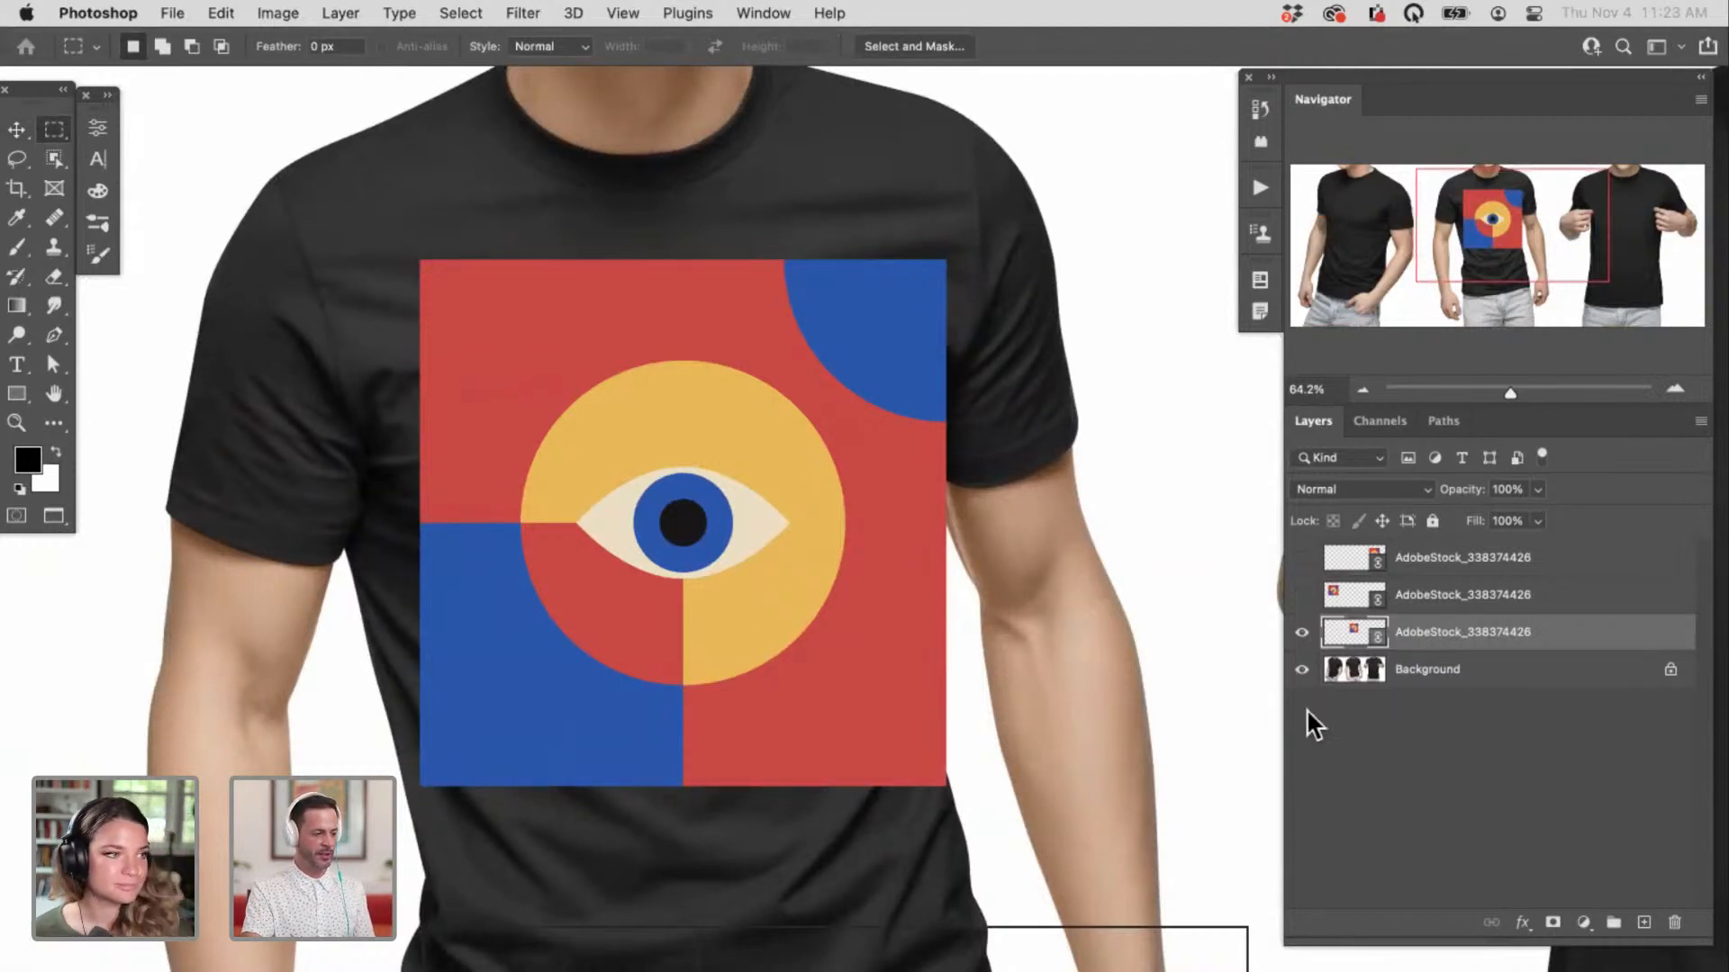
Step: Scale the middle shirt's artwork down to about 31% of its original size
key("super+t")
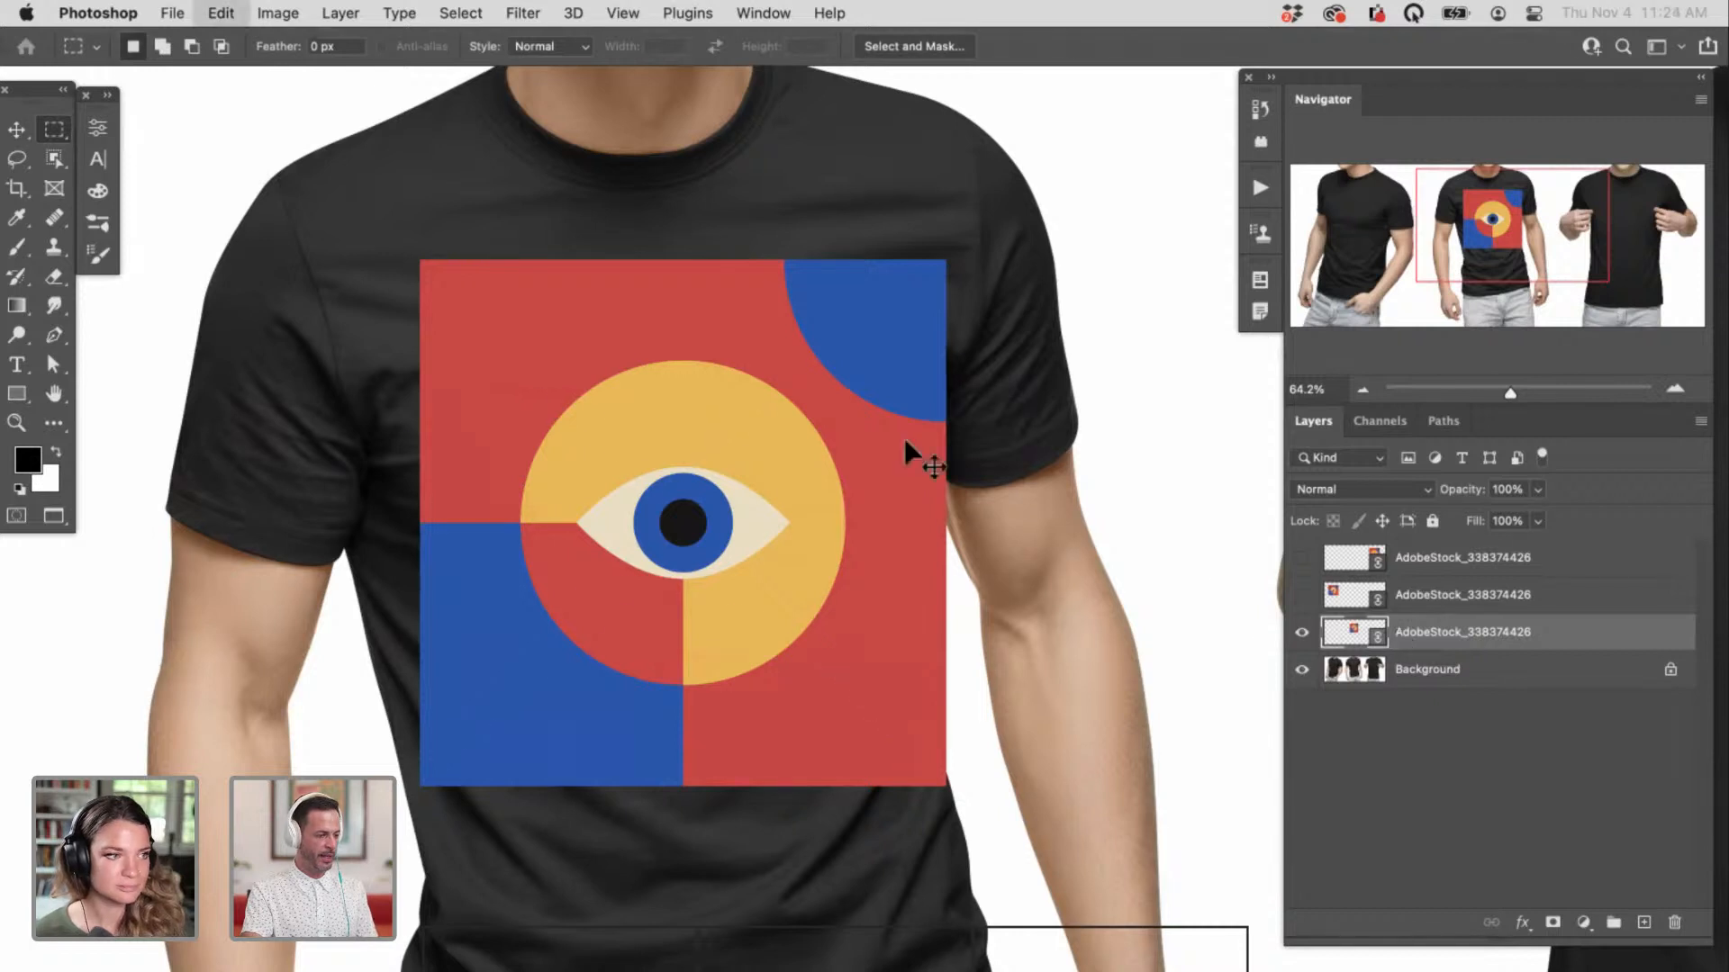
left_click_drag(944, 261, 855, 353)
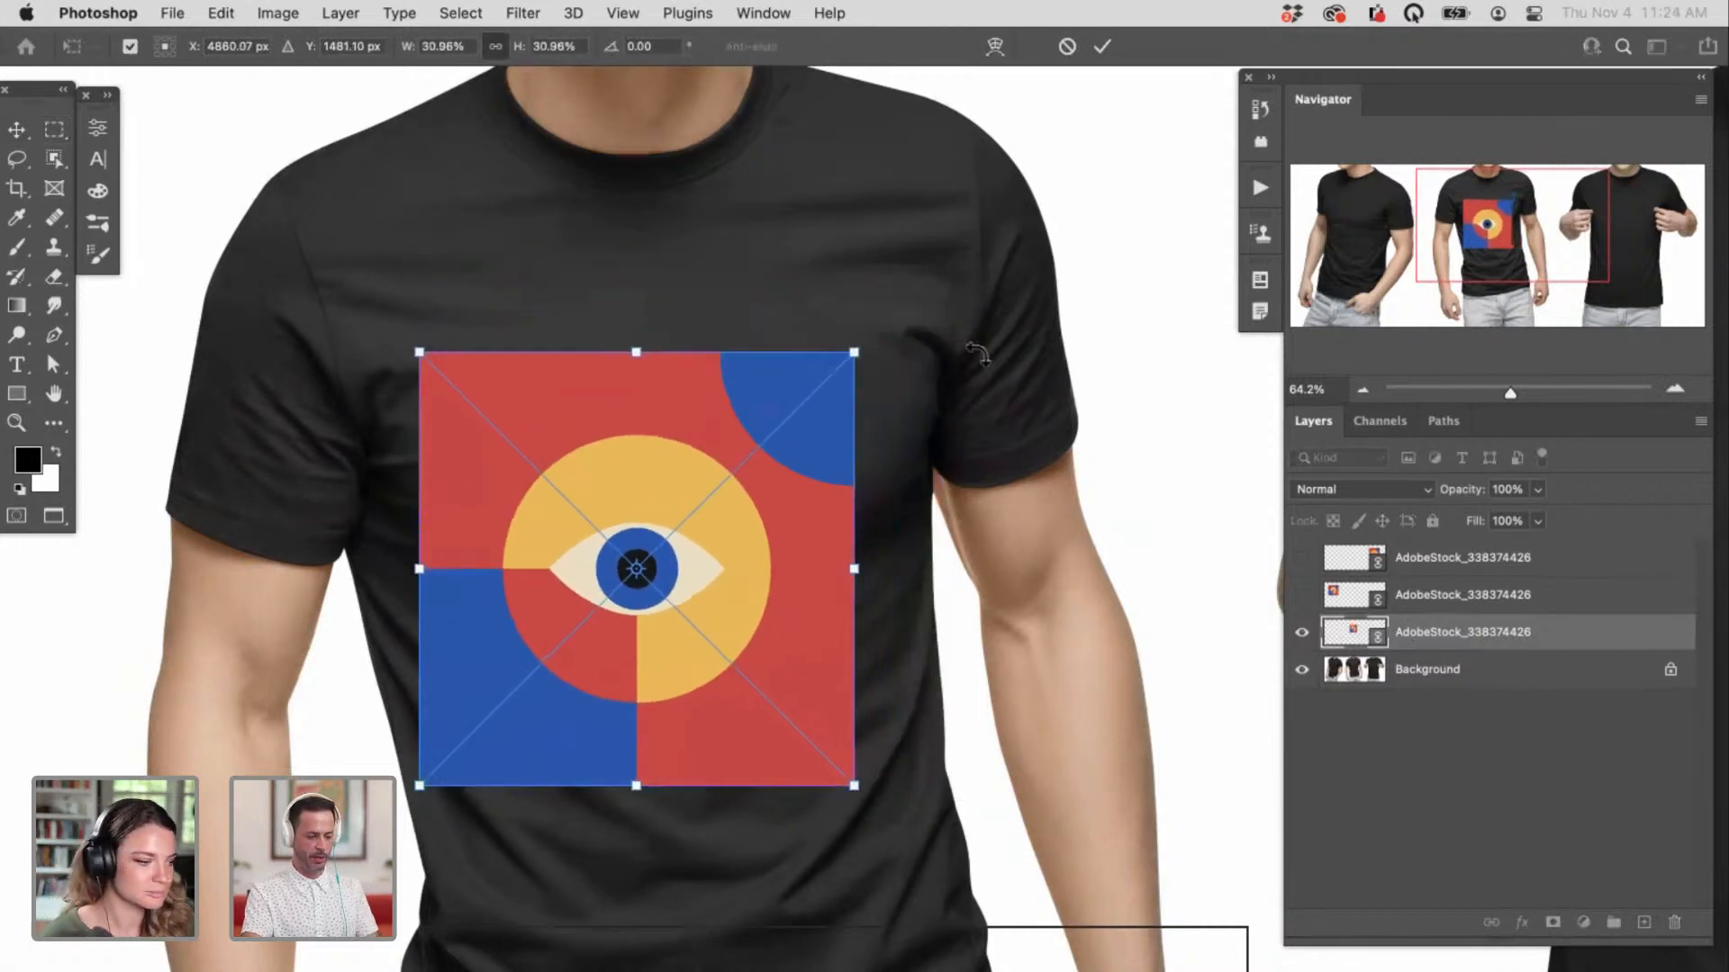
key("Return")
Step: Set the middle artwork layer's opacity to 57% and center the artwork on the shirt's chest
left_click(1445, 497)
type("57")
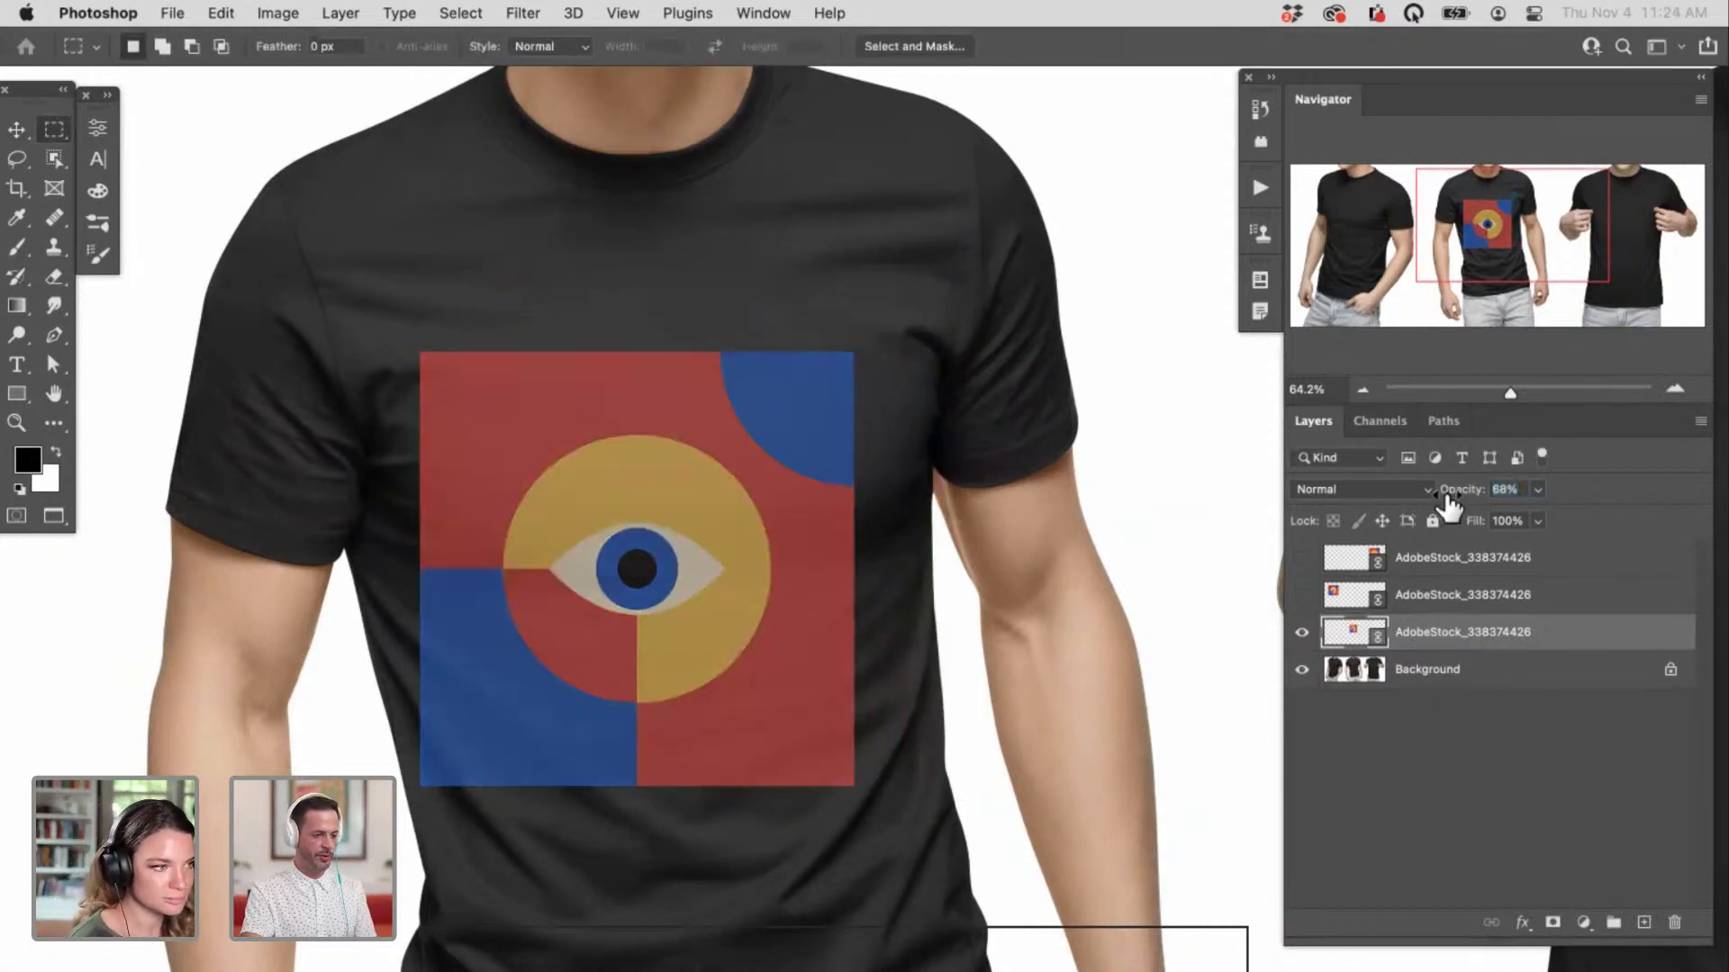
key("Return")
key("v")
left_click_drag(748, 668, 775, 615)
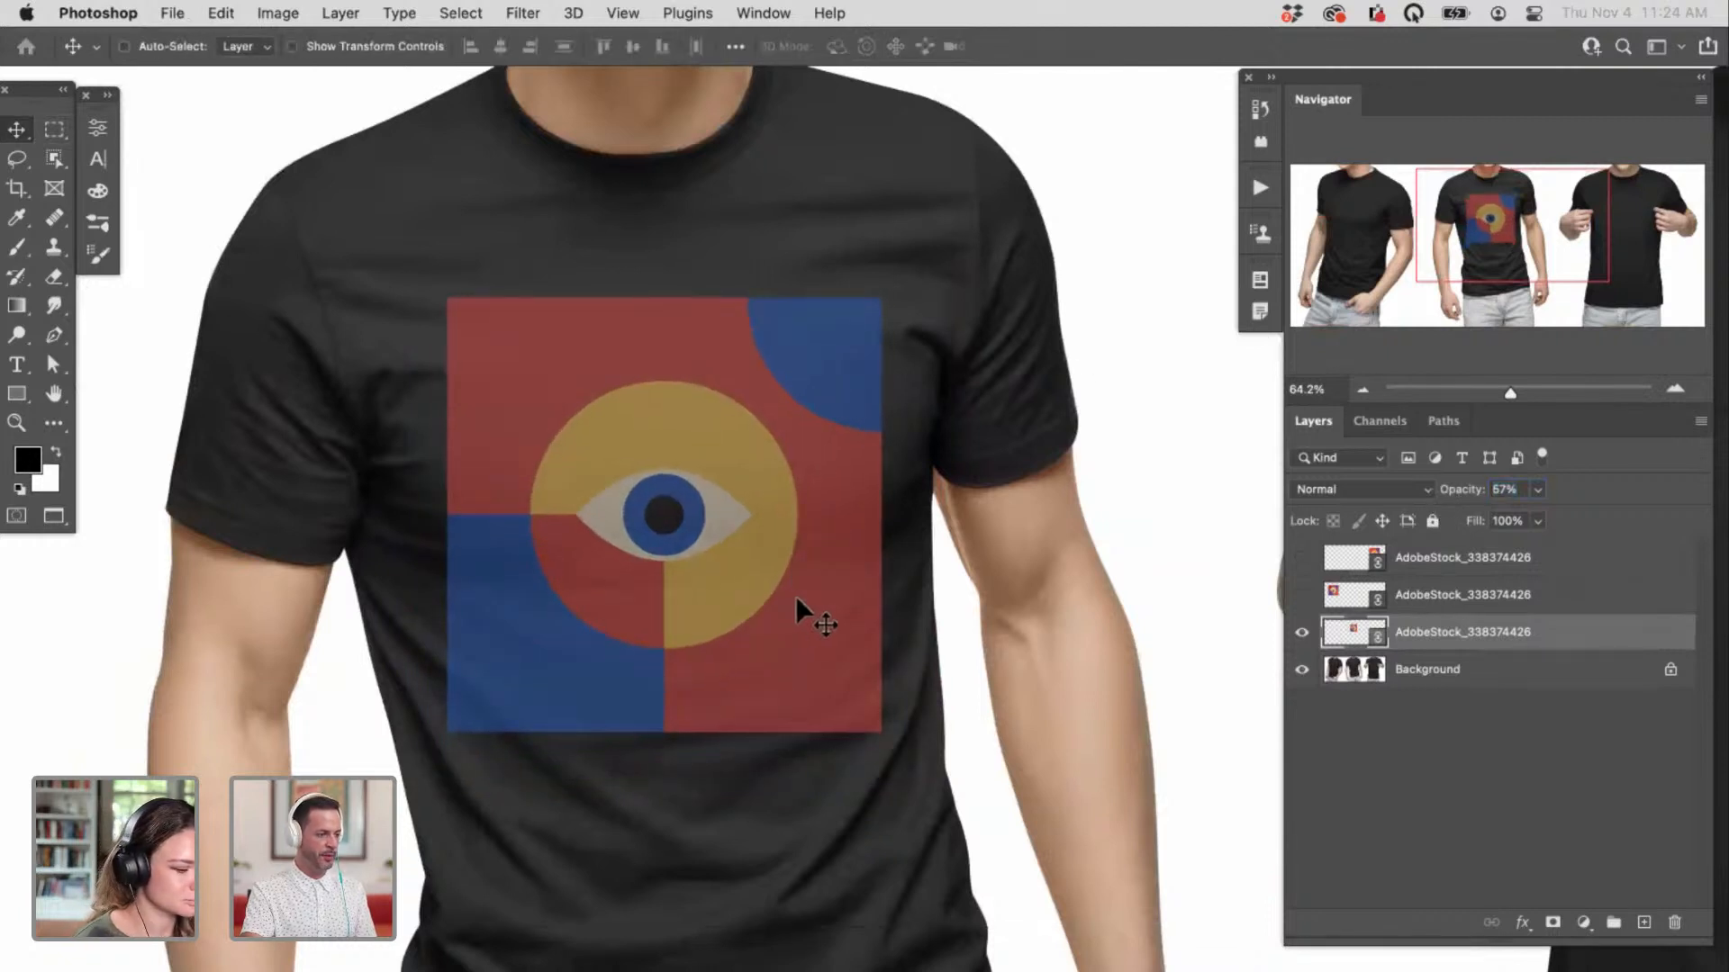
Step: Skew and distort the corners of the middle shirt's artwork so it follows the slight turn of the chest
key("ctrl+t")
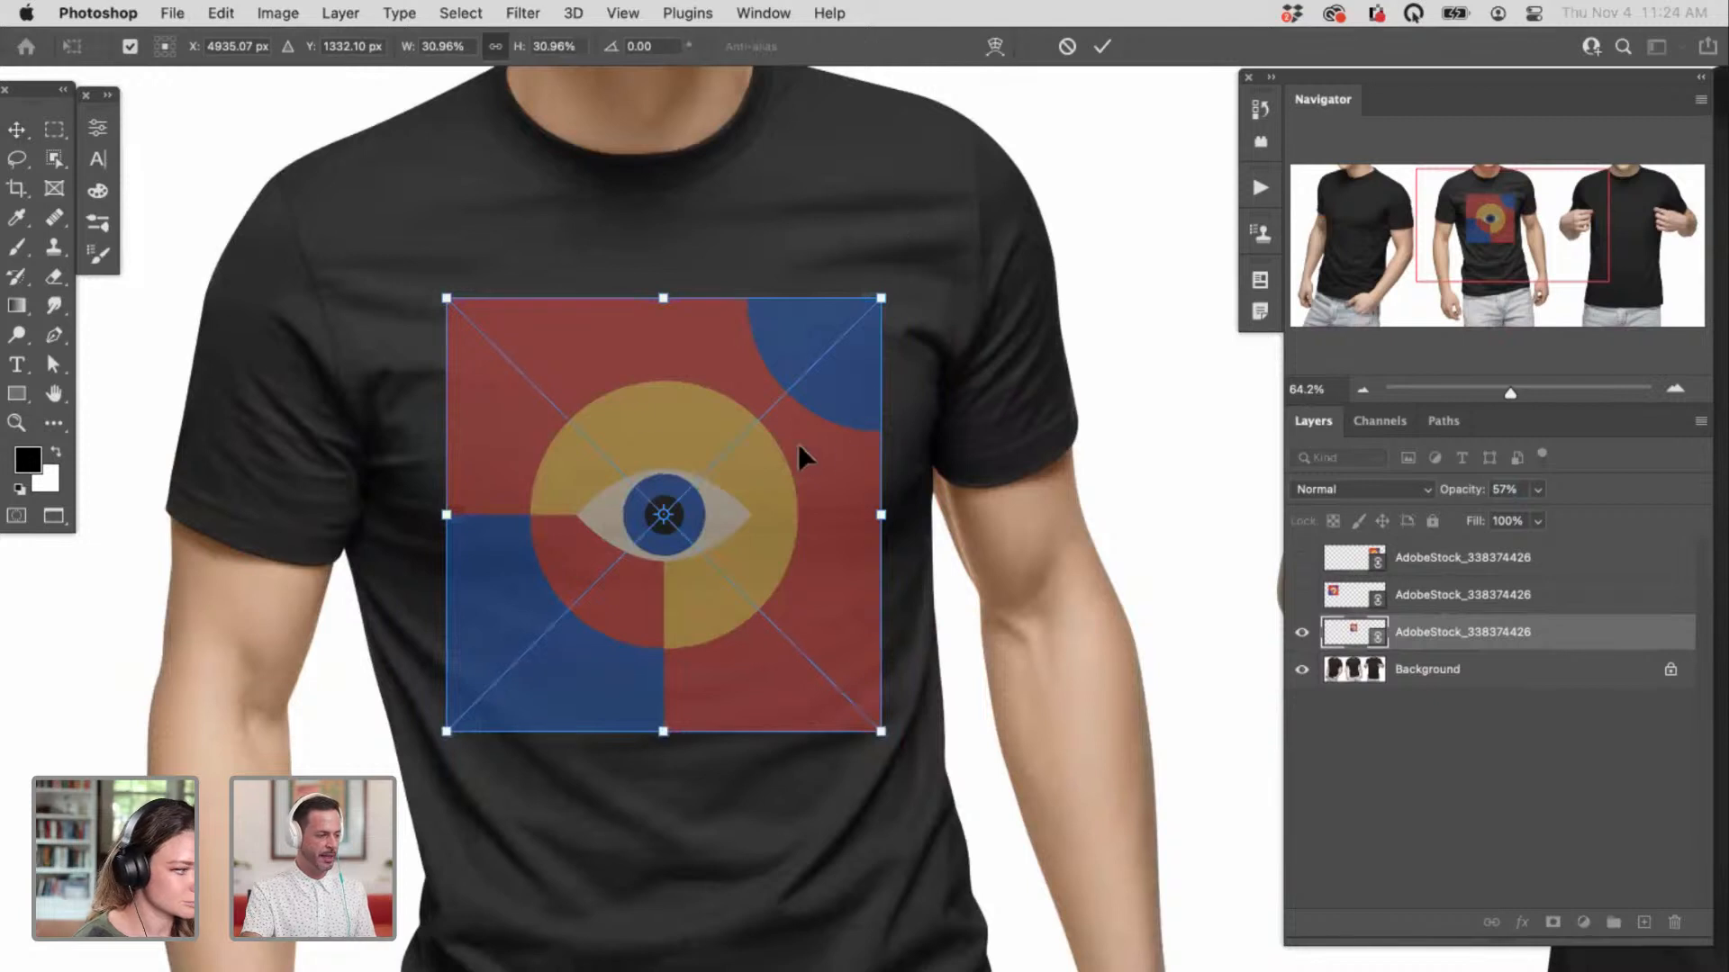
mouse_move(446, 518)
left_mouse_down()
mouse_move(451, 556)
mouse_move(456, 540)
left_mouse_up()
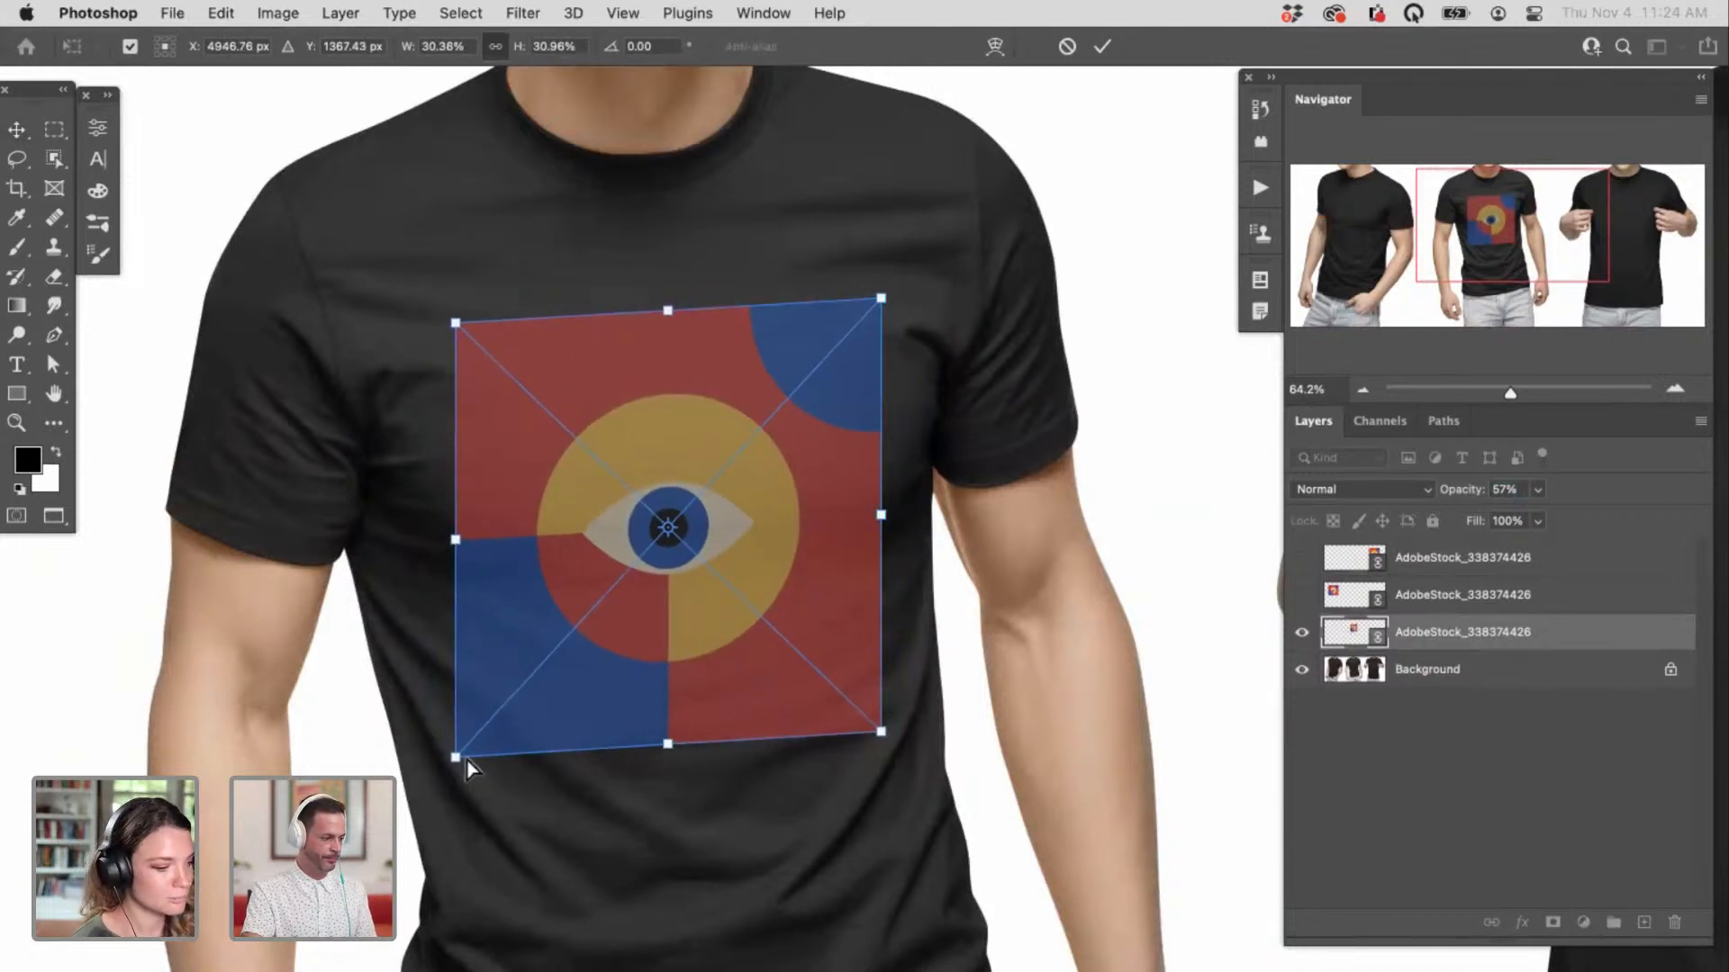
left_click_drag(465, 765, 491, 753)
left_click_drag(880, 735, 887, 712)
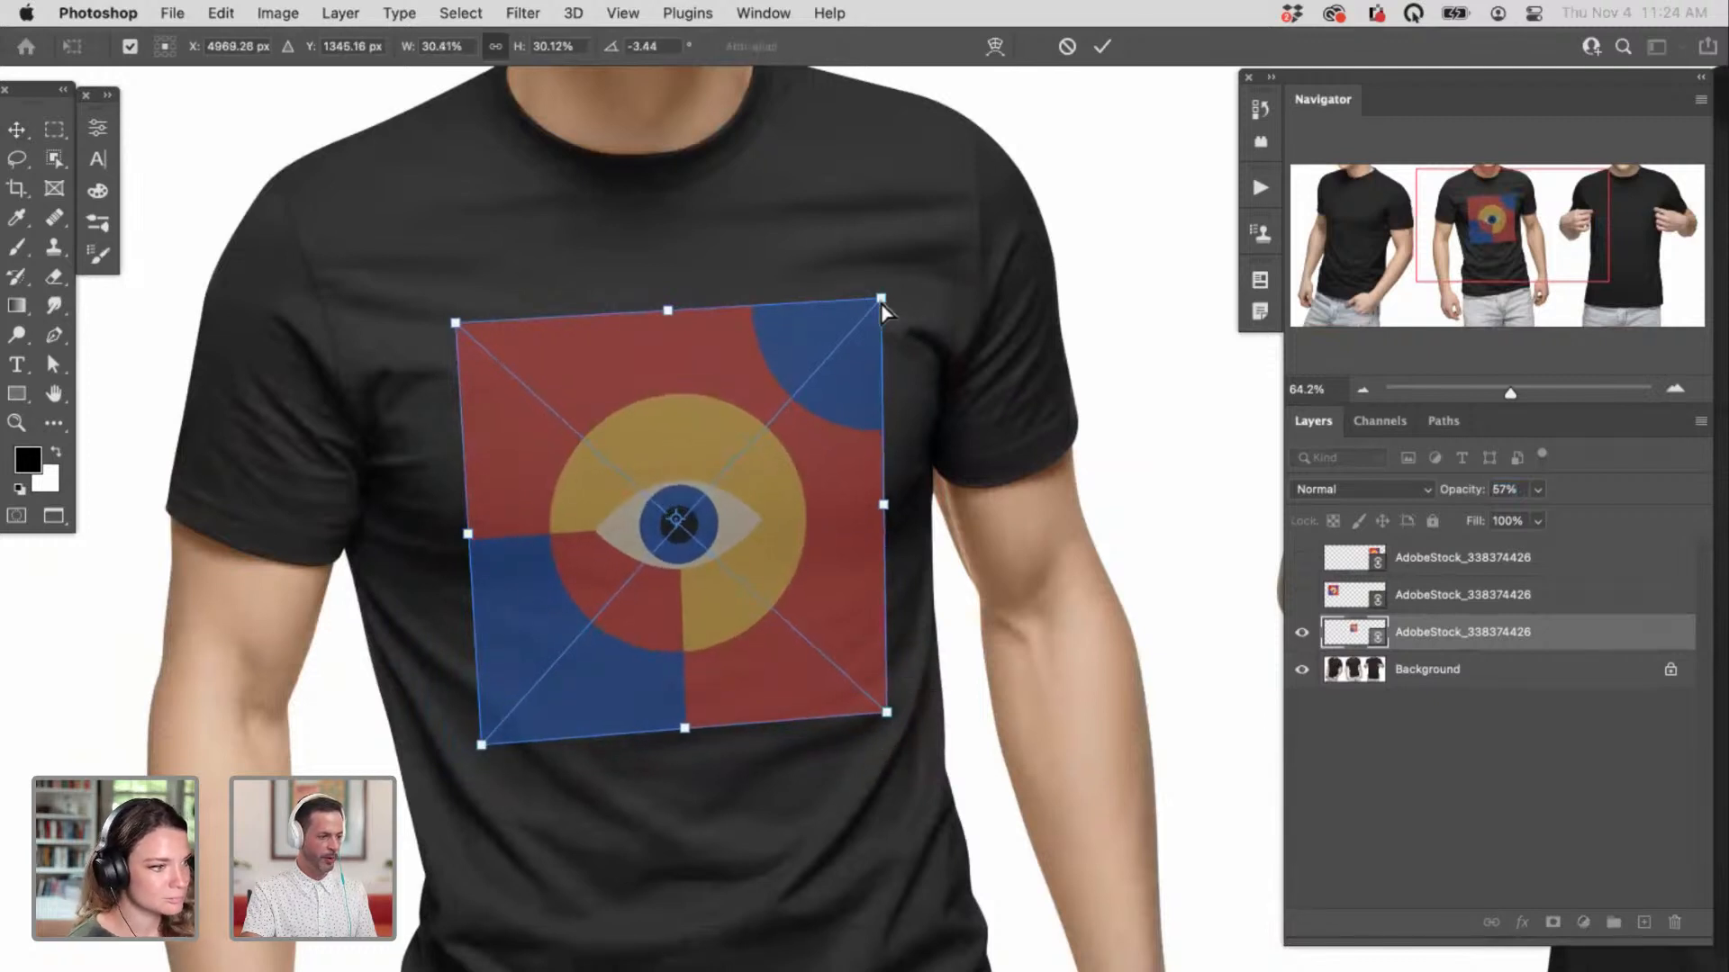
left_click_drag(882, 306, 878, 319)
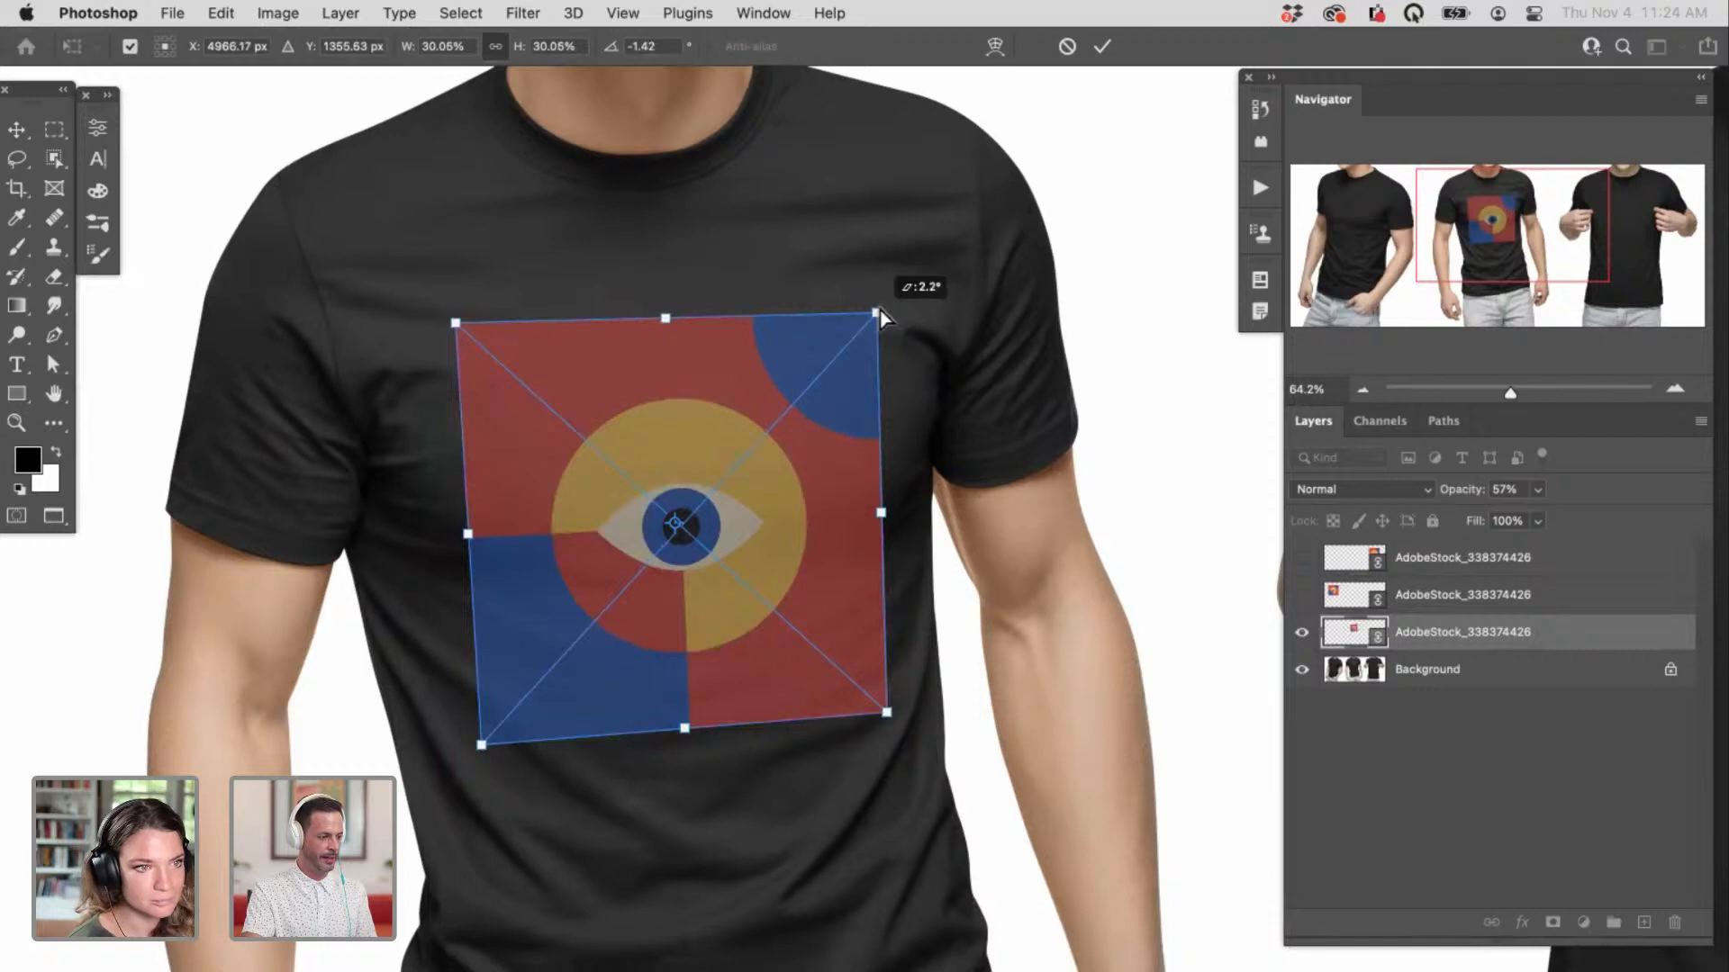
key("Return")
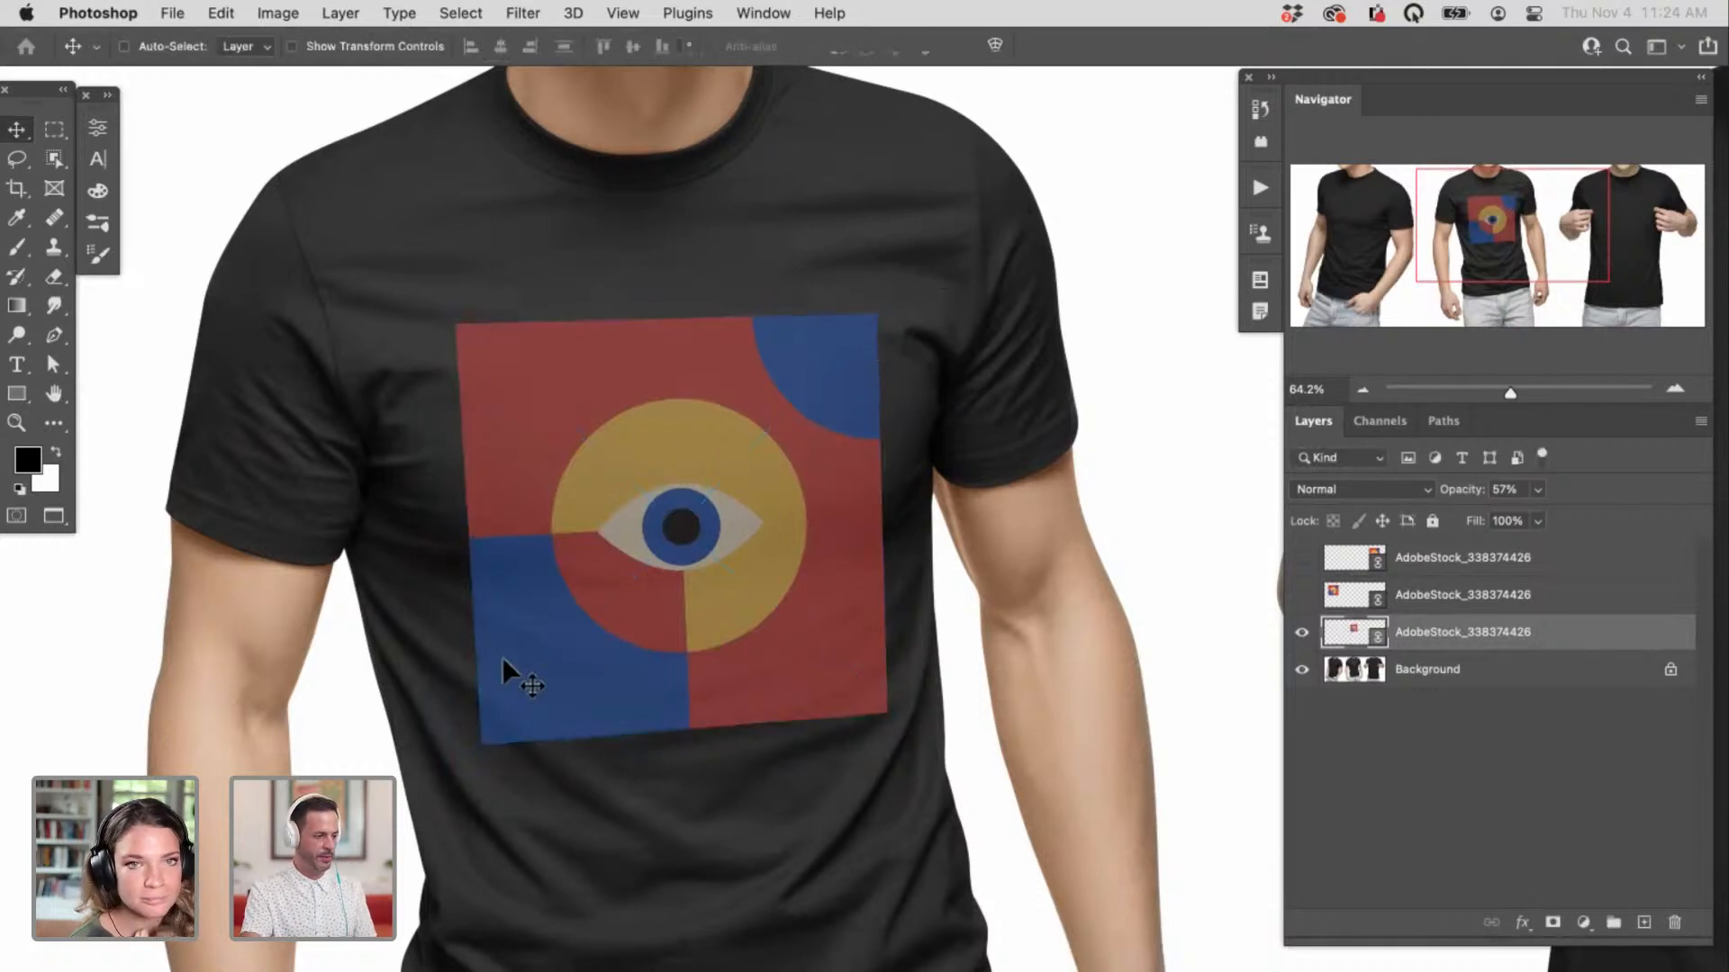
Step: Show the left shirt's artwork, set its opacity to 60% and scale it down to about 34%
left_click_drag(486, 695, 1080, 630)
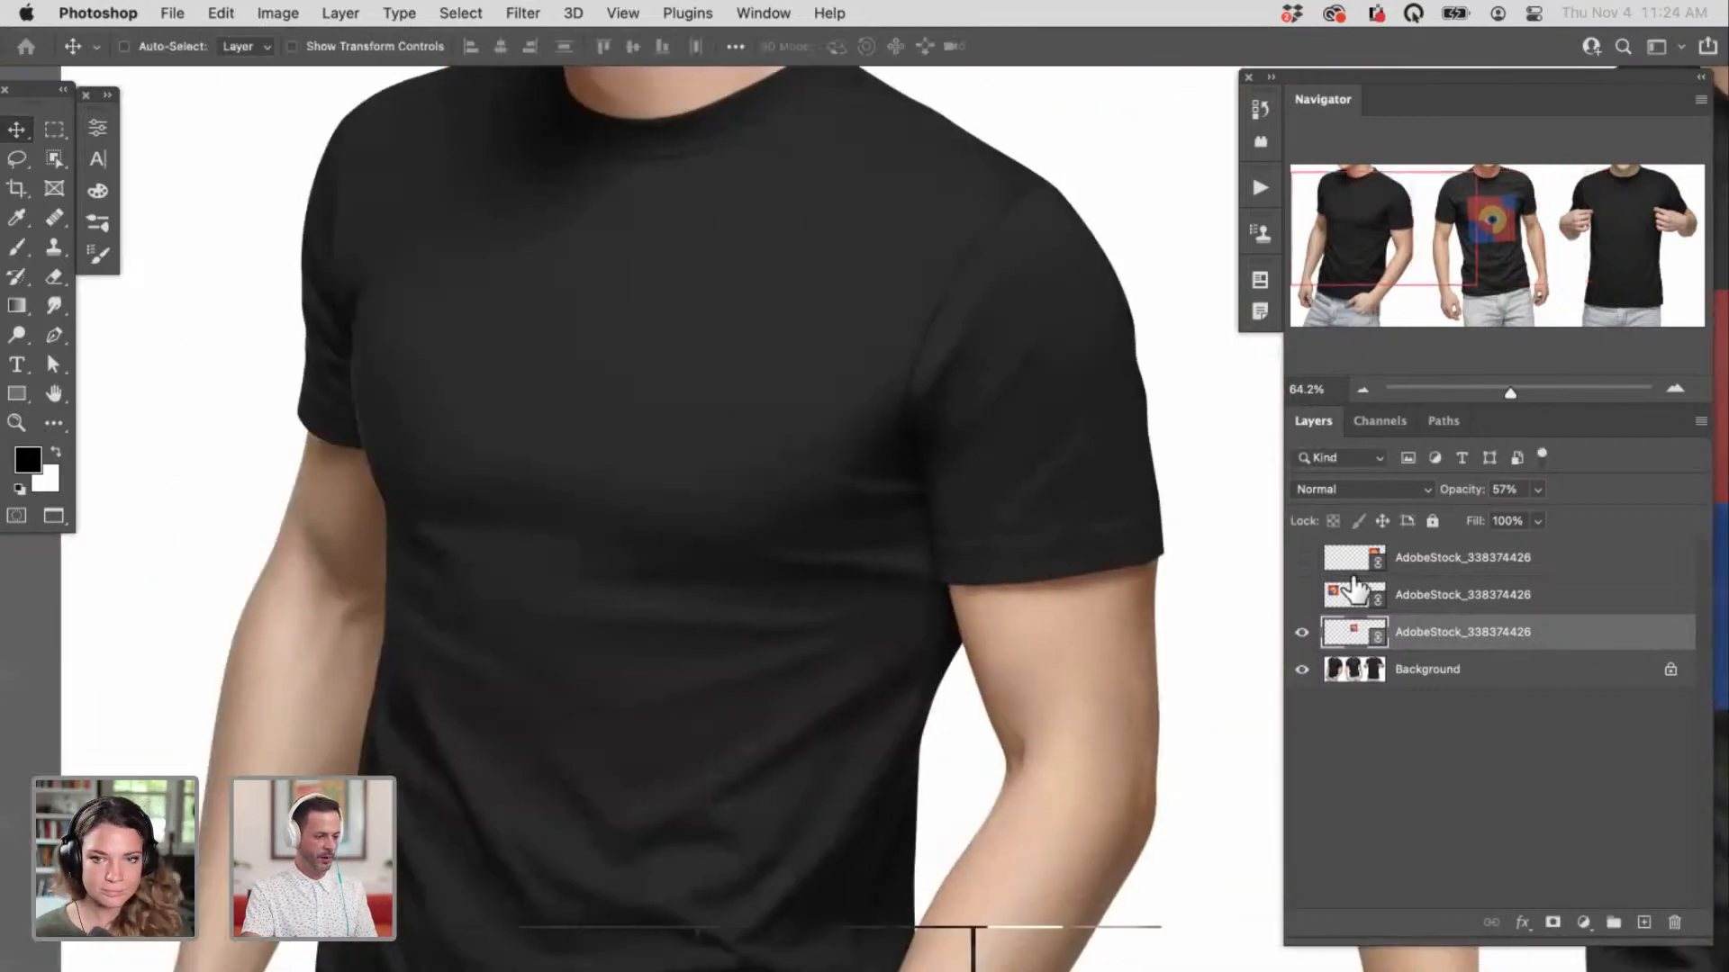
left_click(1301, 595)
left_click(1416, 605)
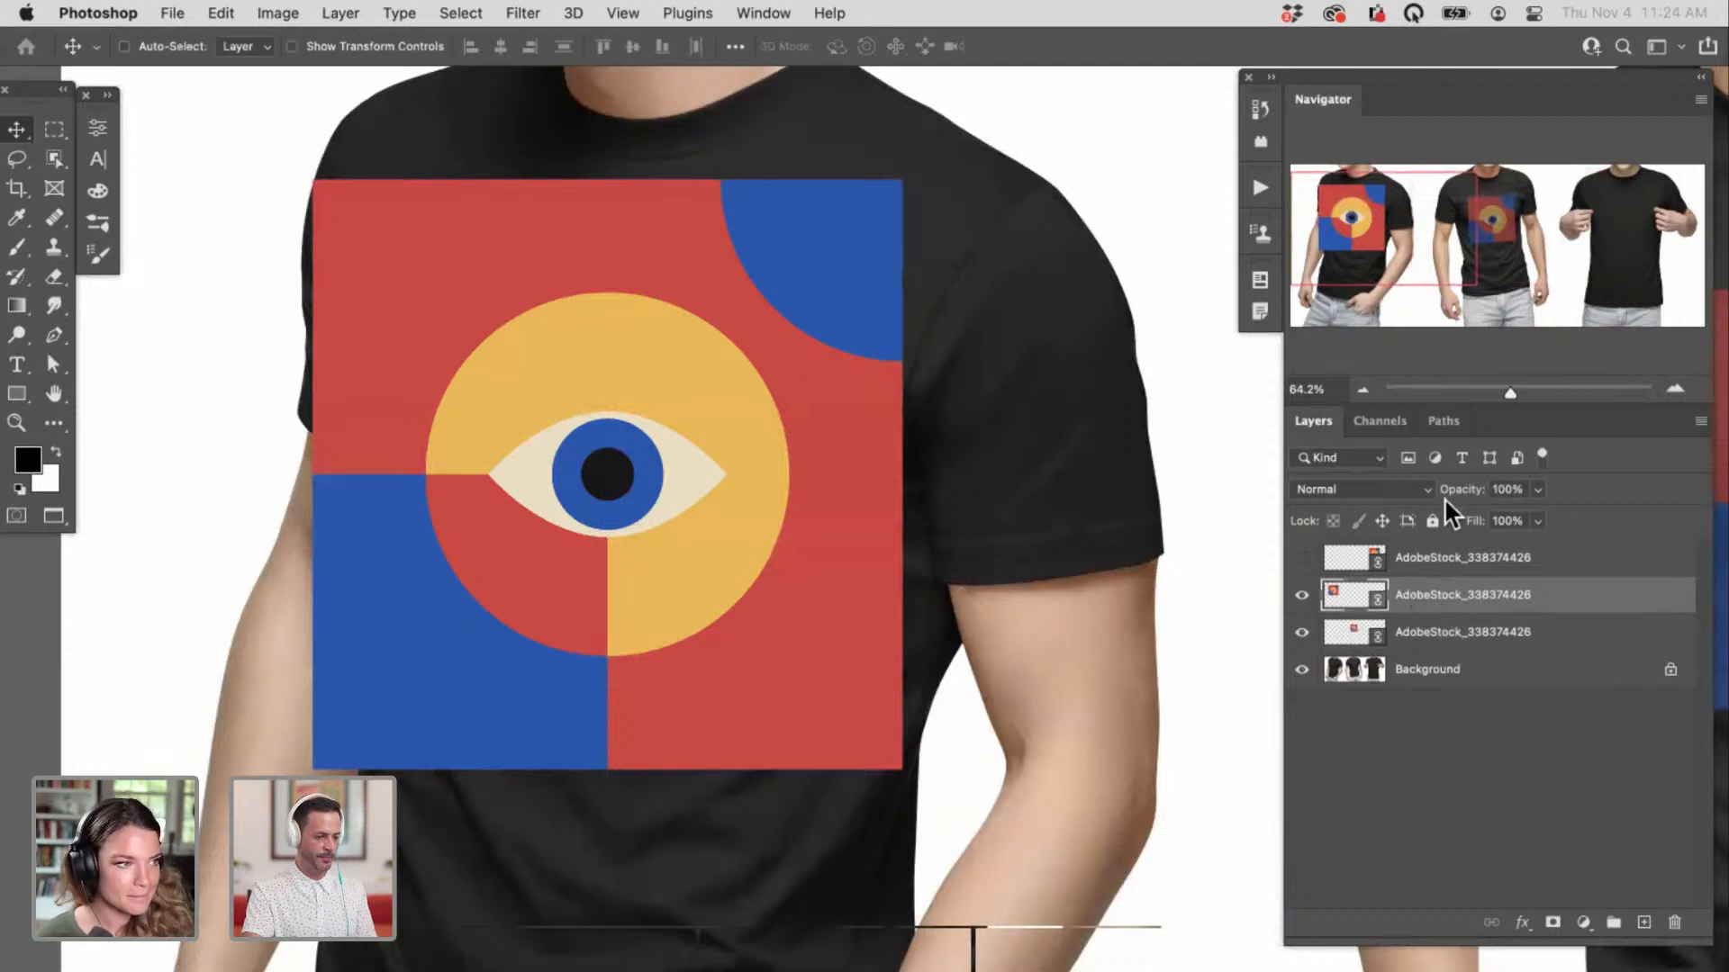
key("6")
key("super+t")
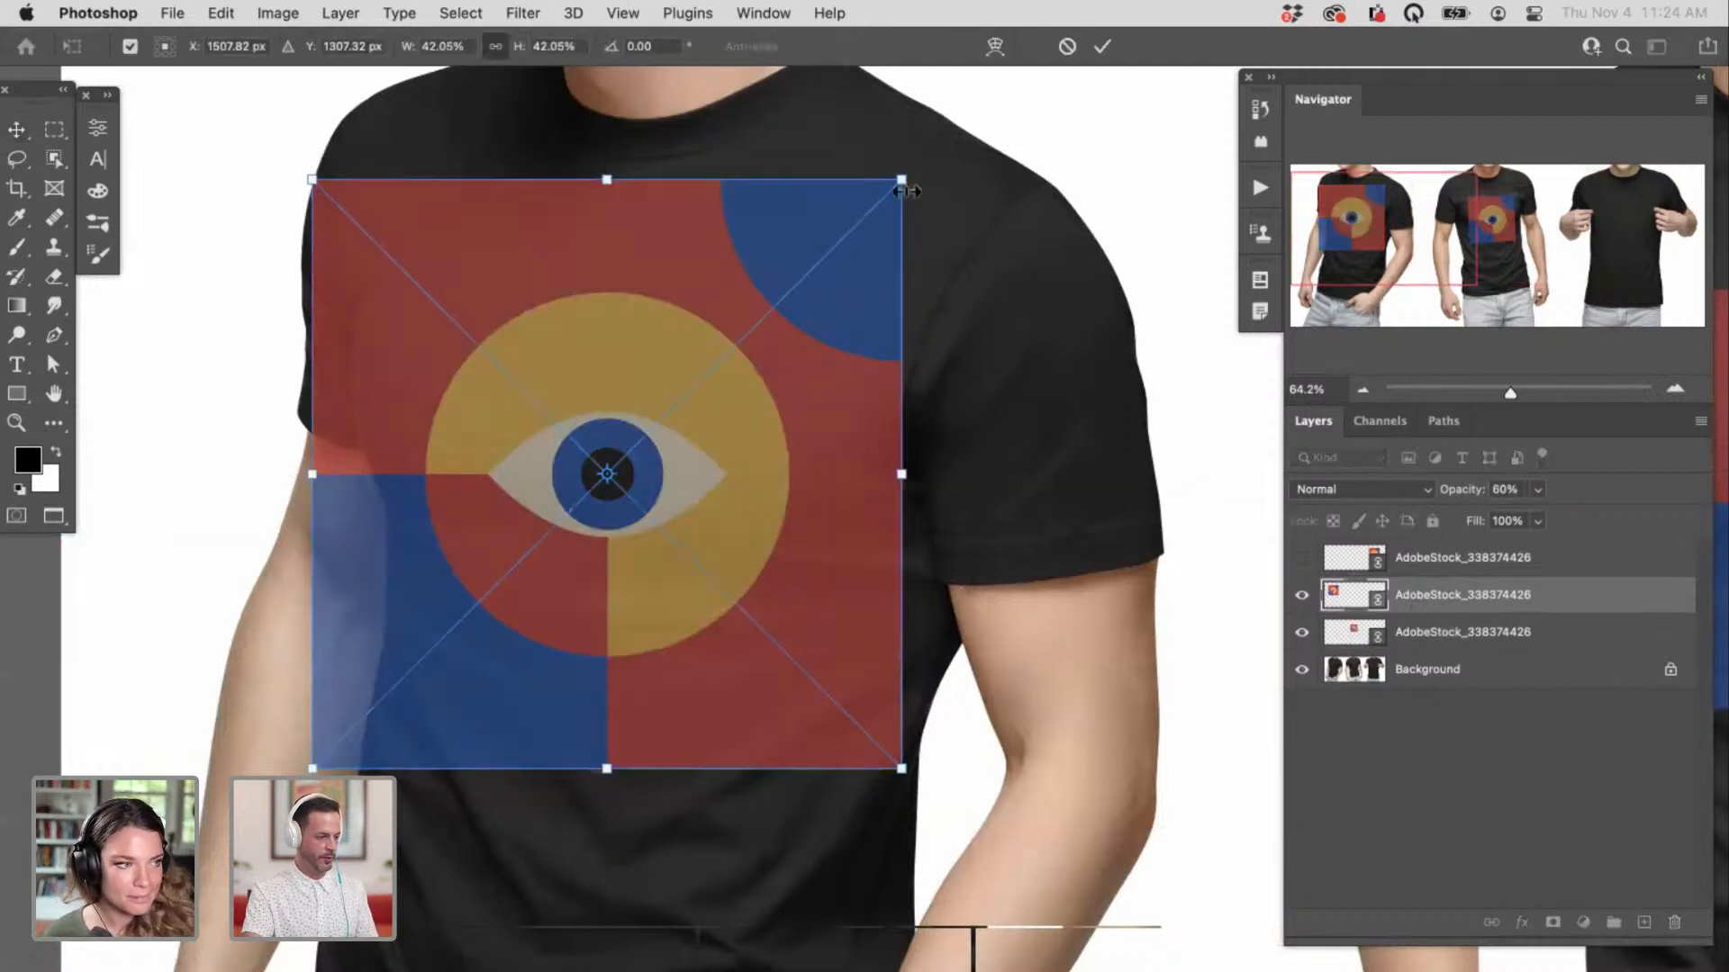
left_click_drag(883, 207, 766, 323)
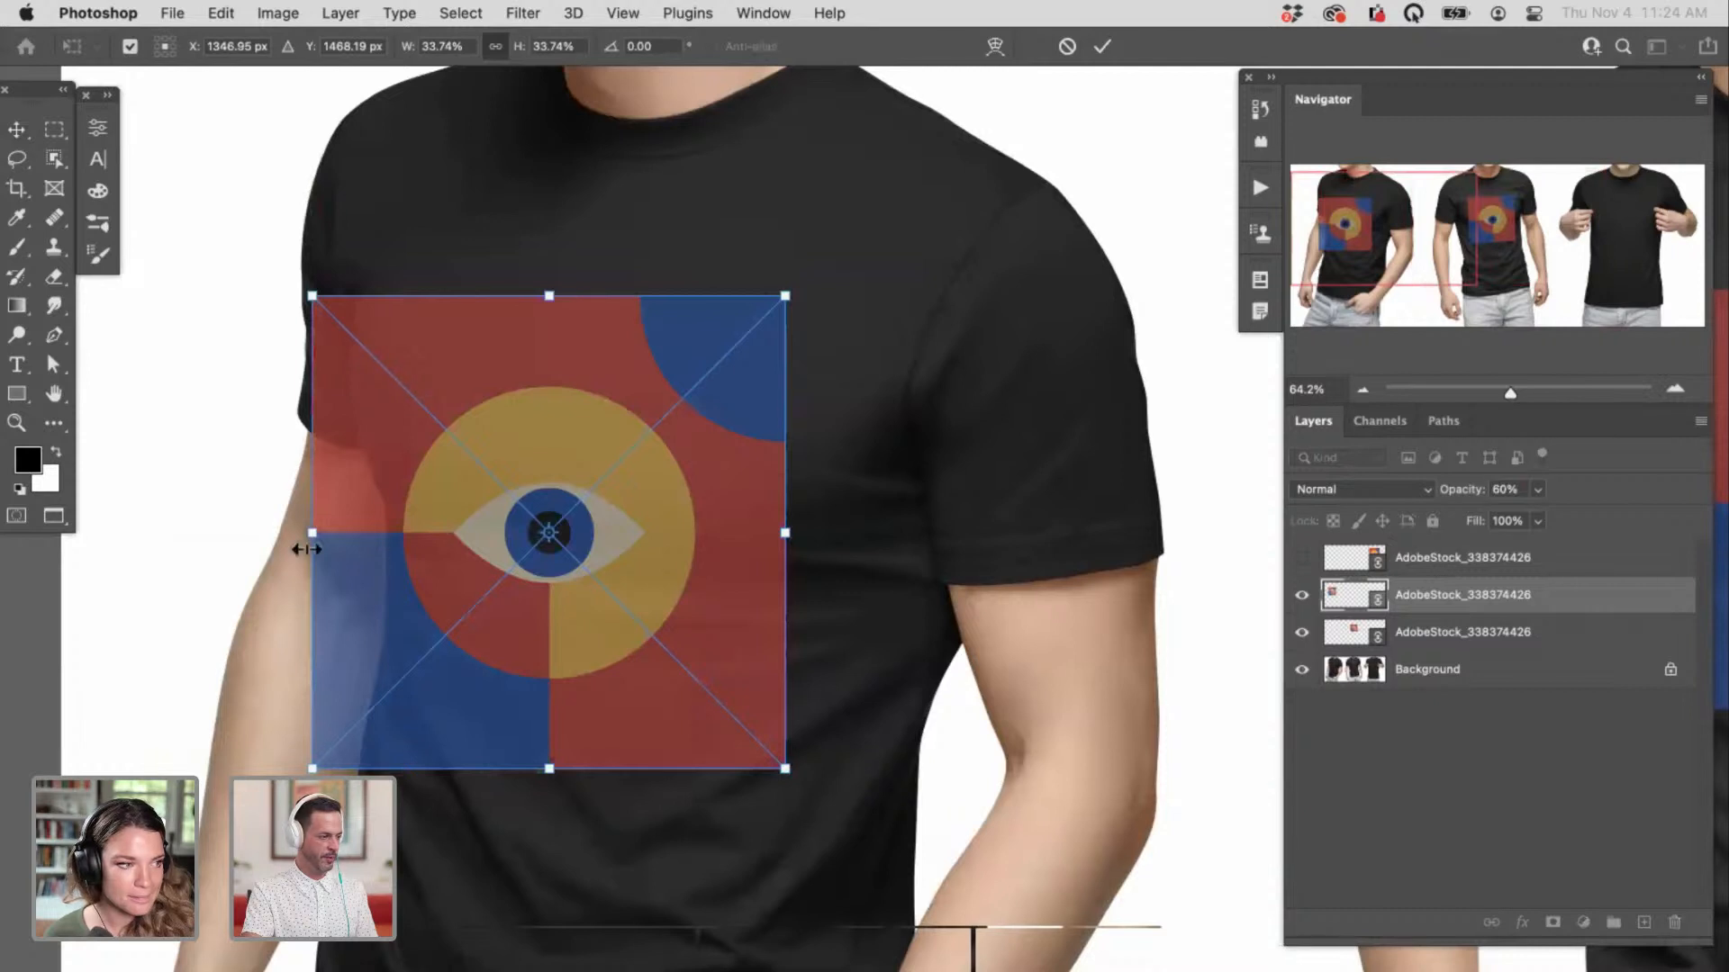
Step: Narrow and skew the left shirt's artwork, pulling in its four corners to match the turned torso
left_click_drag(314, 534, 404, 515)
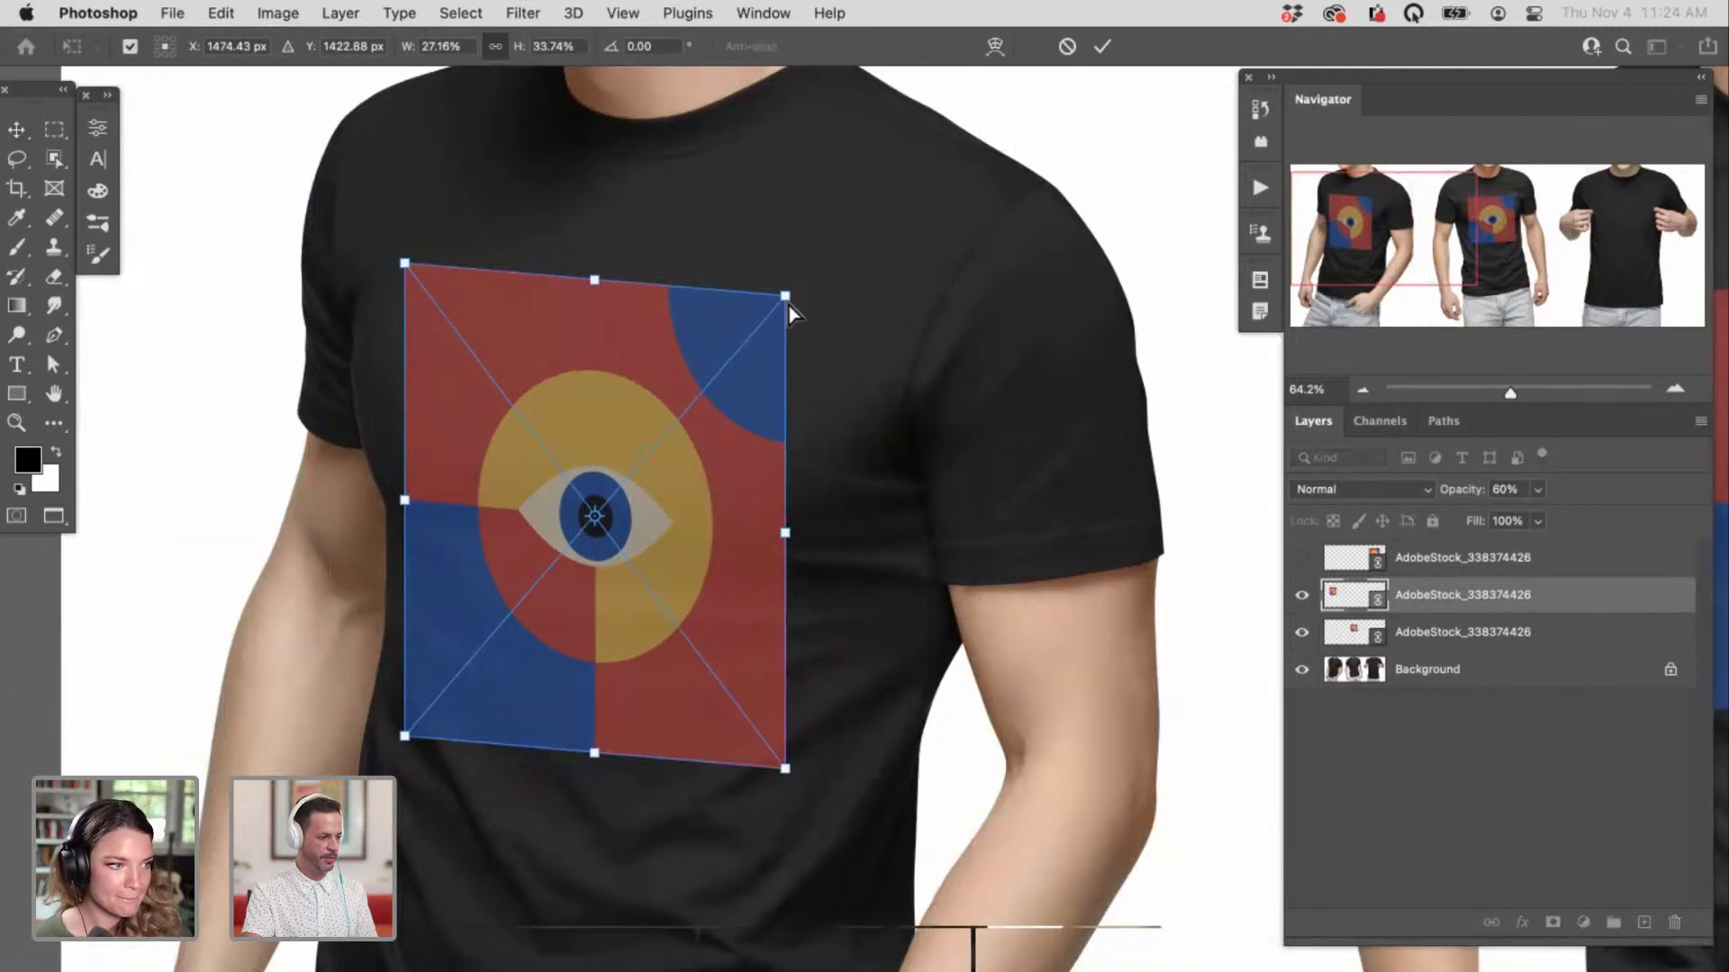
mouse_move(788, 303)
left_mouse_down()
mouse_move(794, 276)
mouse_move(795, 331)
left_mouse_up()
left_click_drag(414, 275, 446, 300)
left_click_drag(778, 768, 756, 753)
left_click_drag(405, 735, 423, 716)
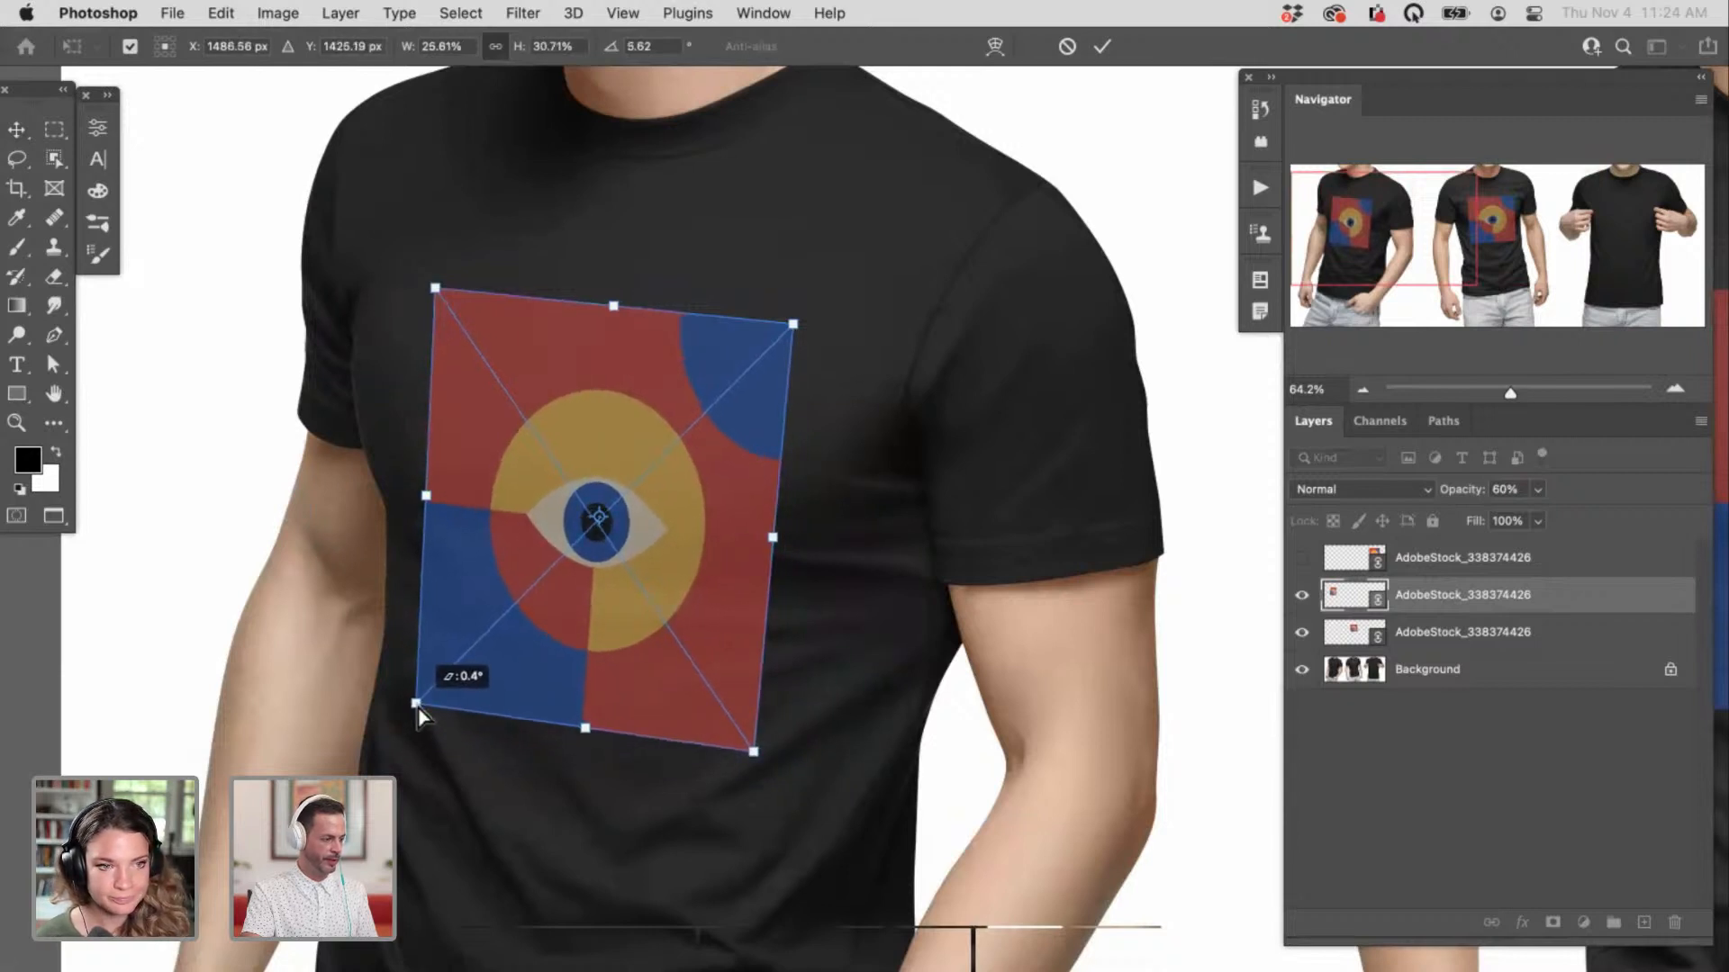
Step: Fine-tune the corners and edges of the left artwork's distortion, widen it slightly, and apply the transform
left_click_drag(757, 754, 765, 746)
left_click_drag(437, 294, 427, 300)
left_click_drag(793, 322, 785, 327)
left_click_drag(426, 296, 420, 299)
left_click_drag(768, 749, 750, 776)
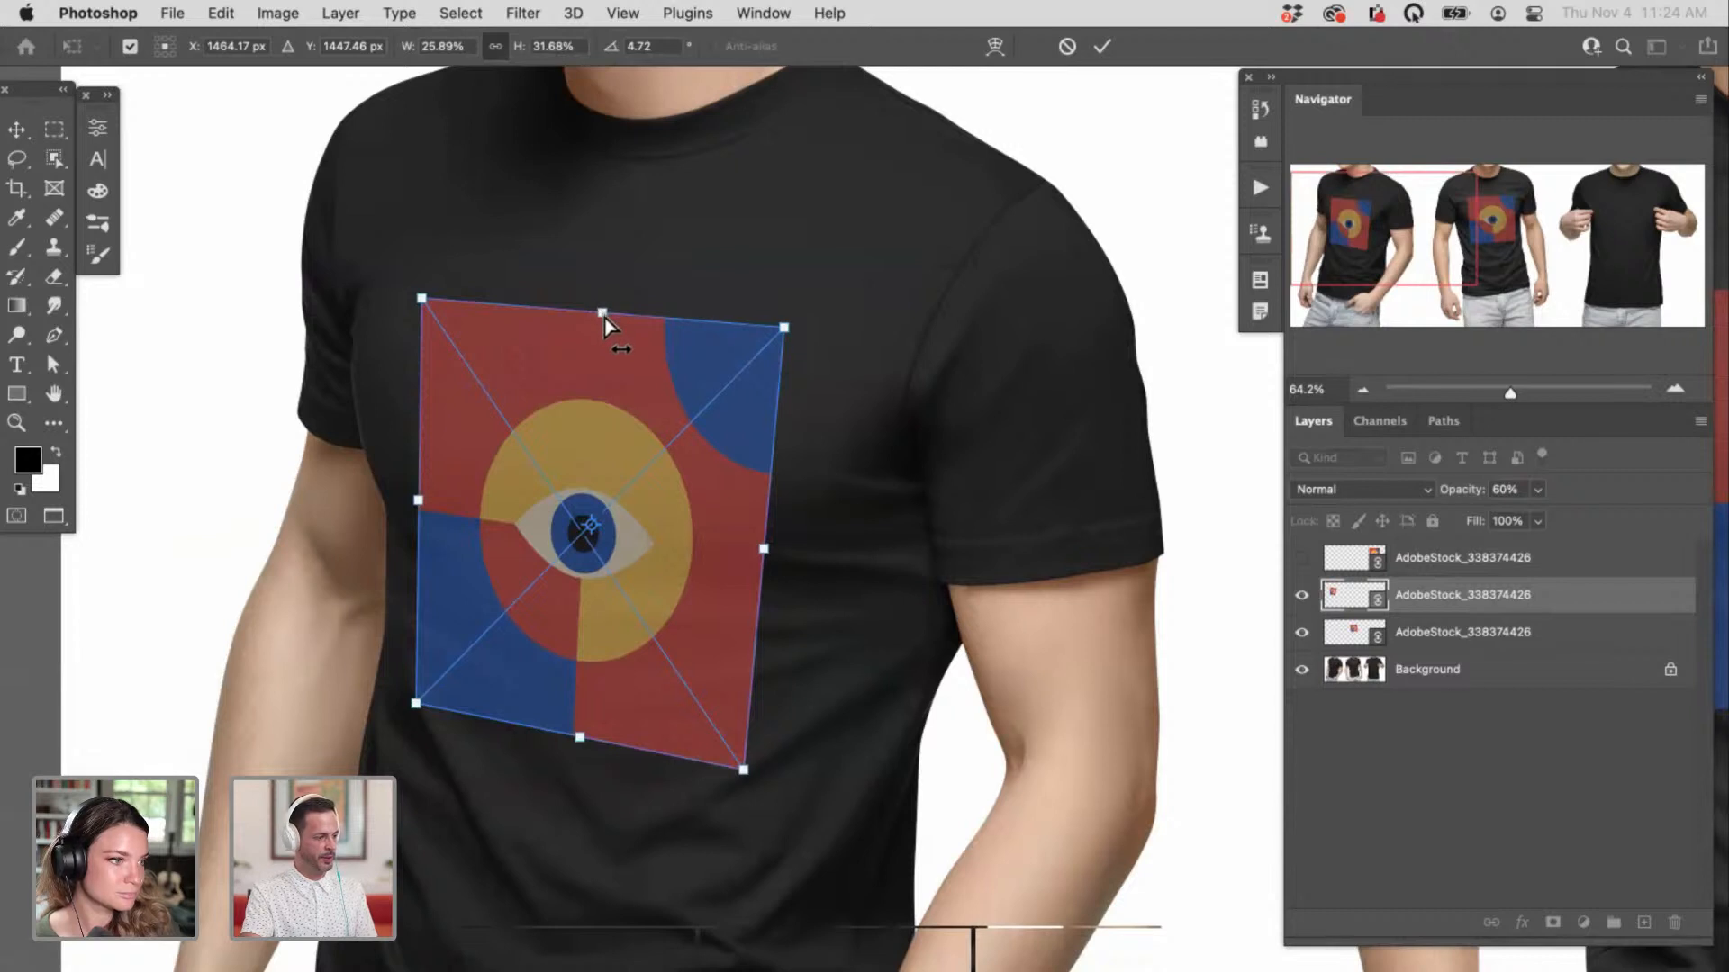
left_click_drag(601, 314, 590, 311)
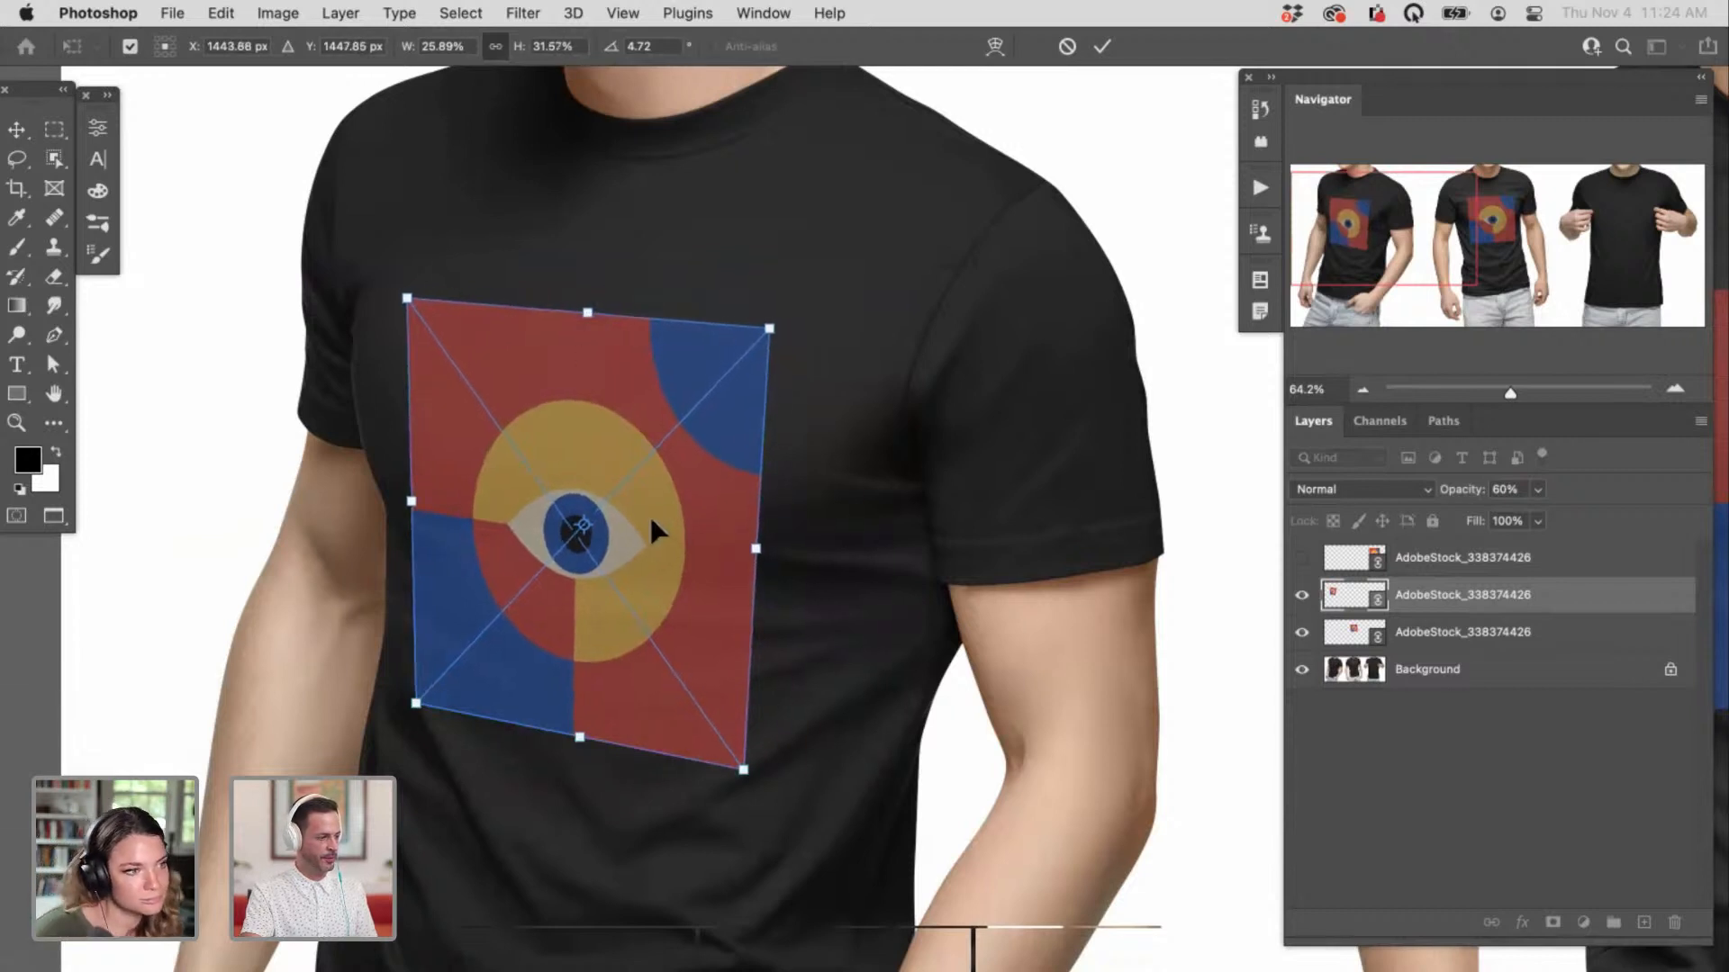
left_click_drag(650, 515, 642, 512)
left_click_drag(753, 551, 770, 560)
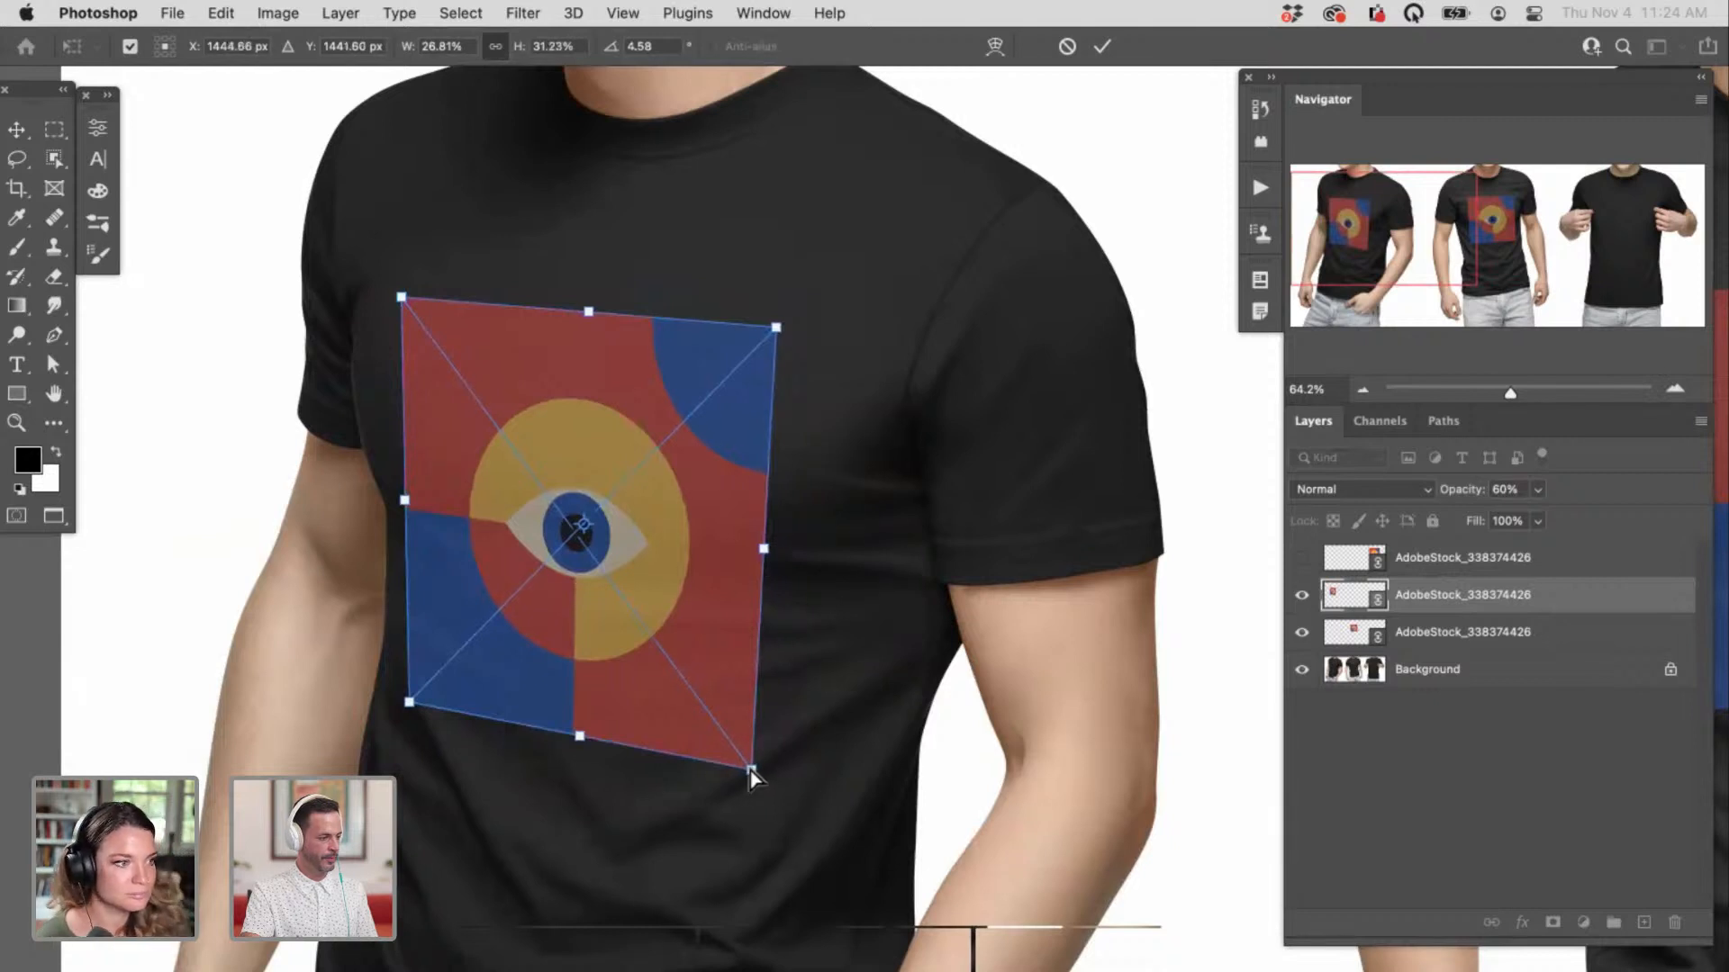
left_click_drag(752, 773, 751, 770)
key("Return")
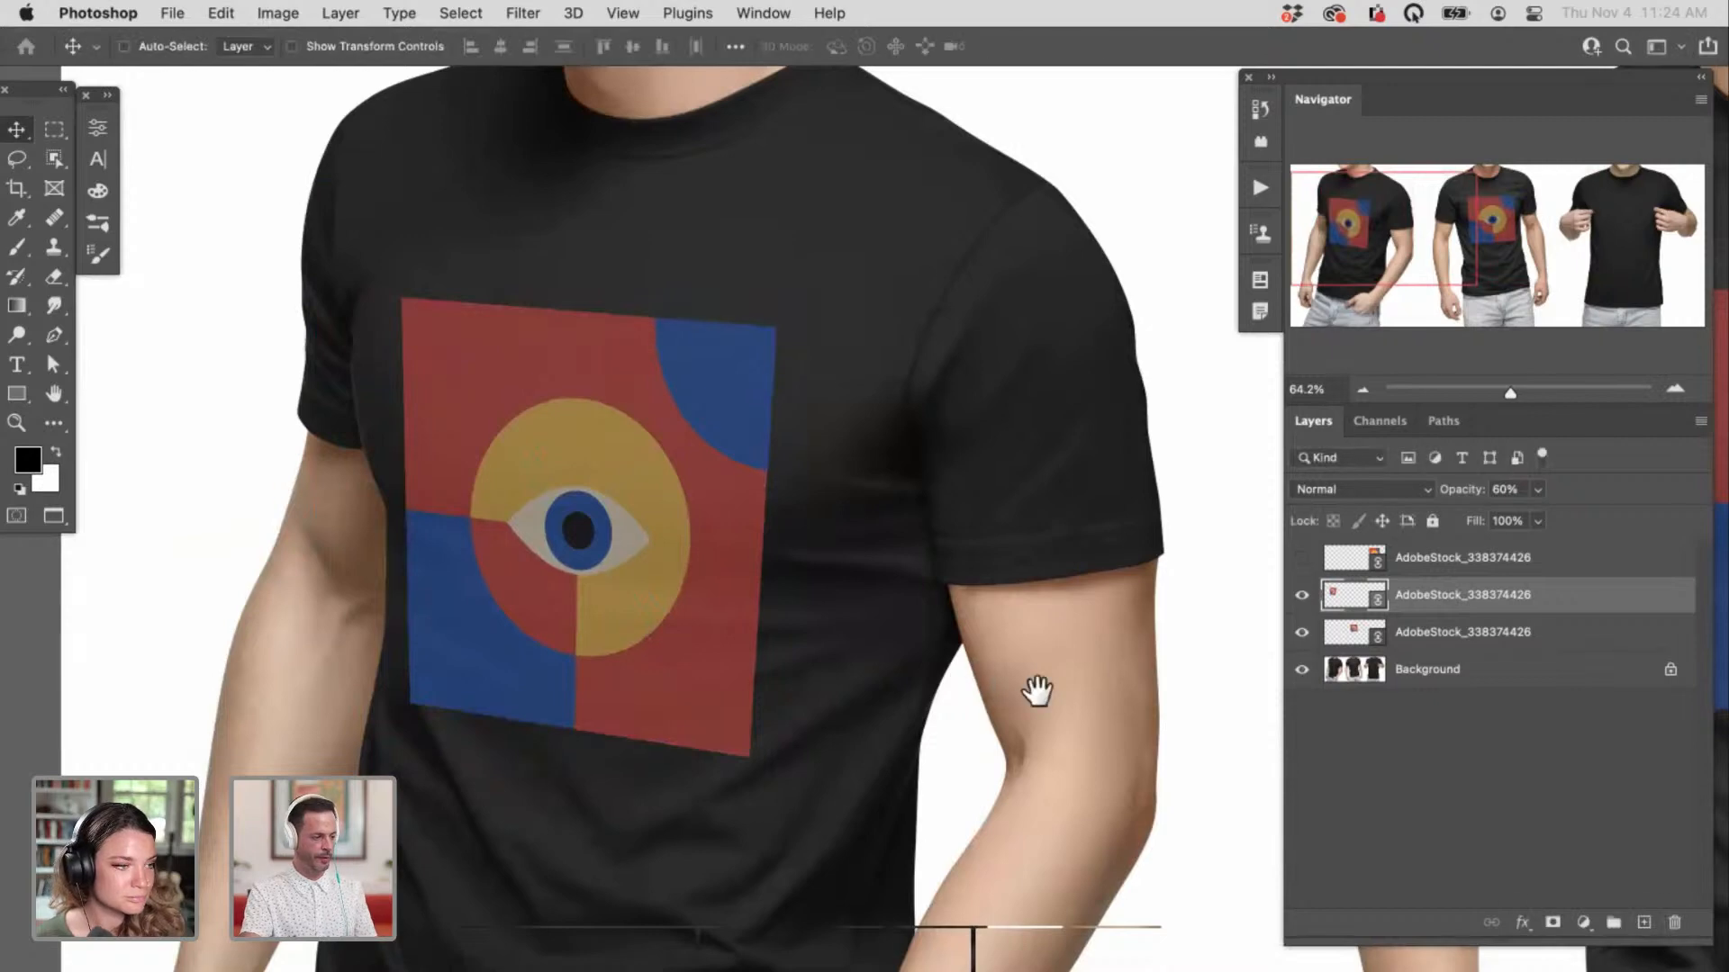
Step: Show the right shirt's artwork, set its opacity to 60%, scale it to about 32% and place it on the chest
scroll(1038, 691, "right", 20)
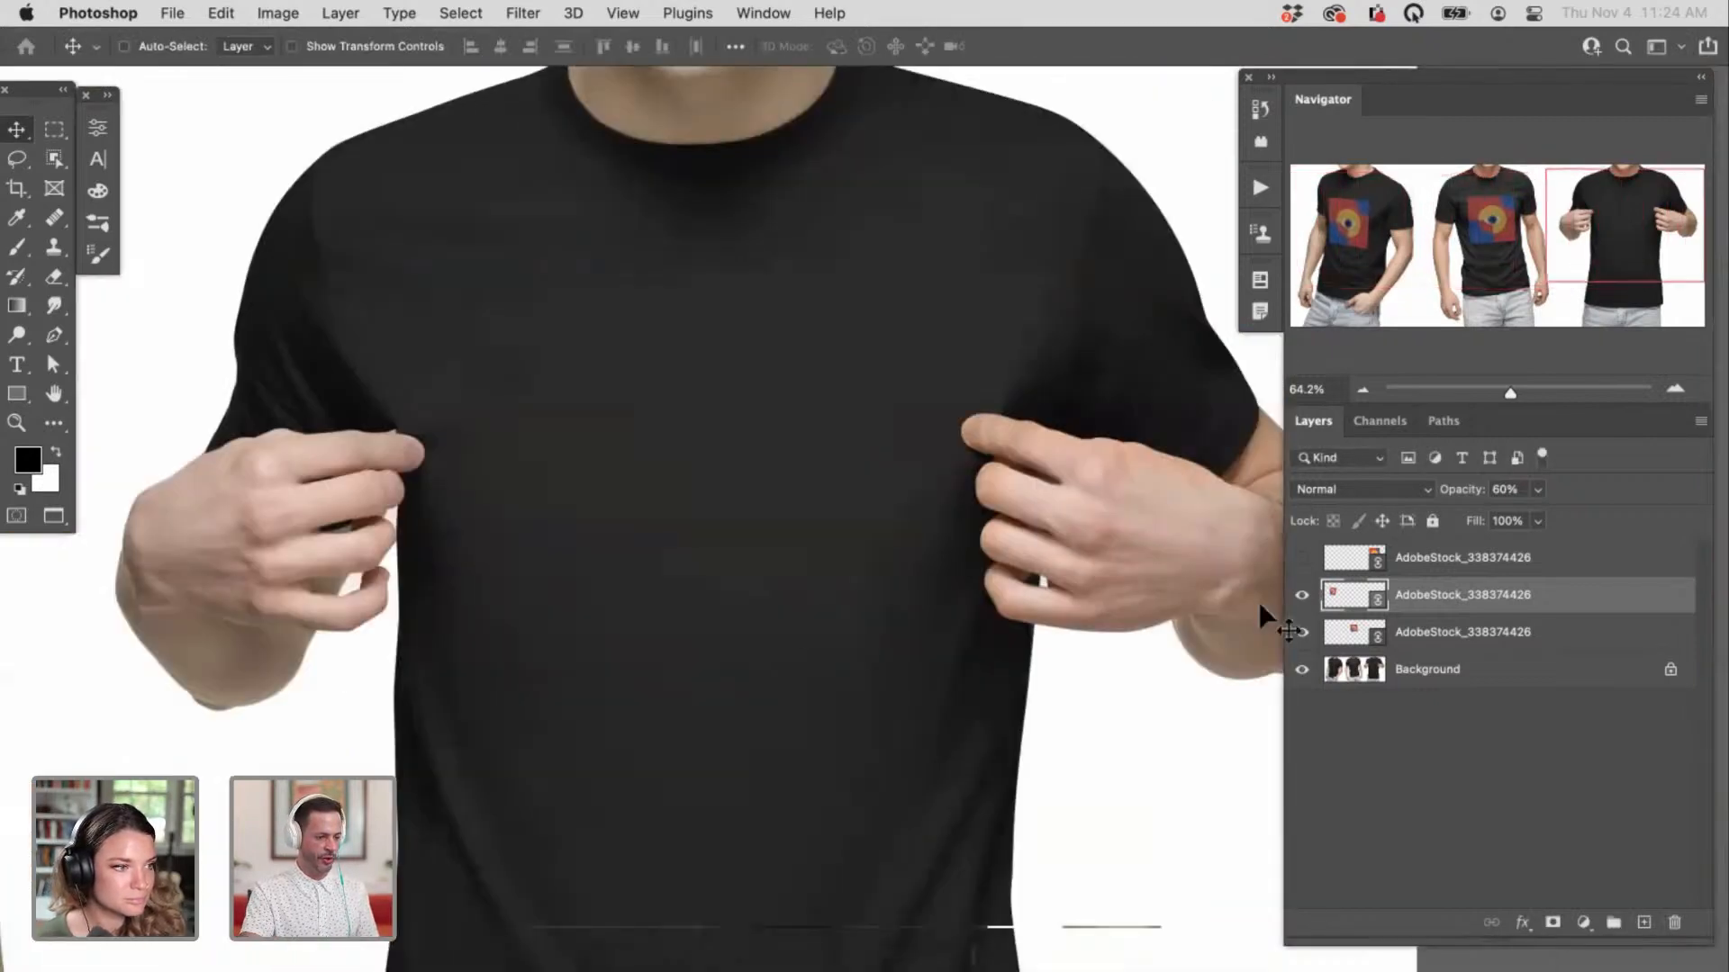
left_click(1301, 558)
left_click(1410, 558)
key("super")
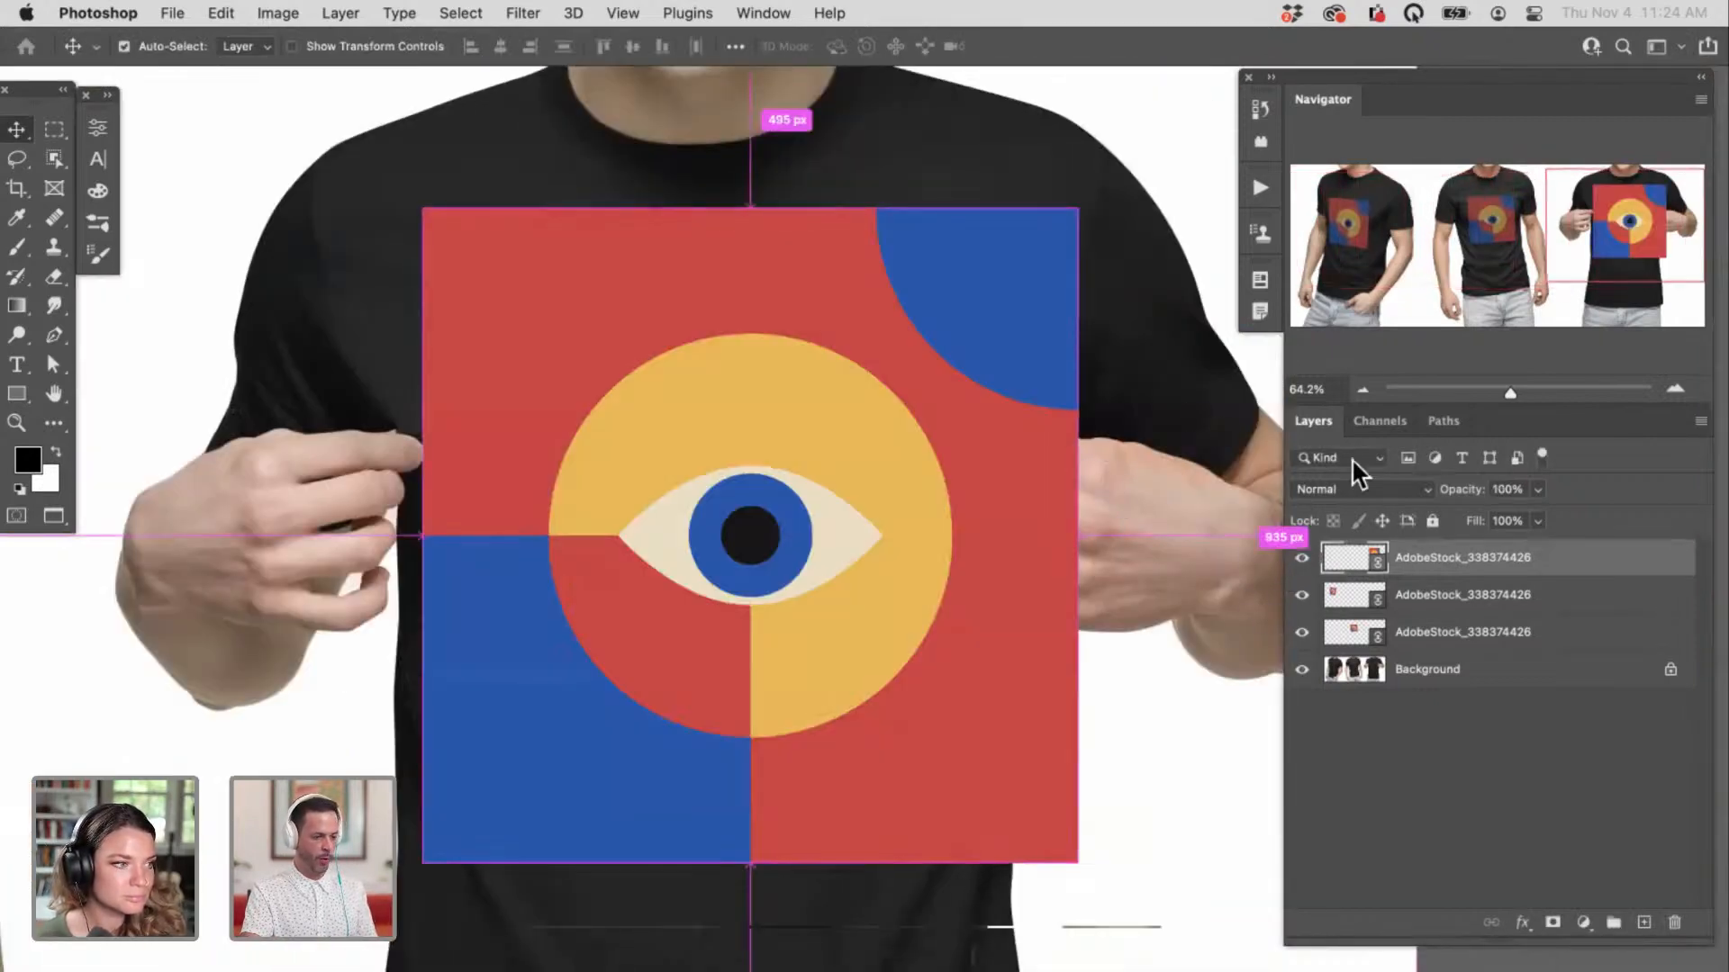
key("6")
key("super+t")
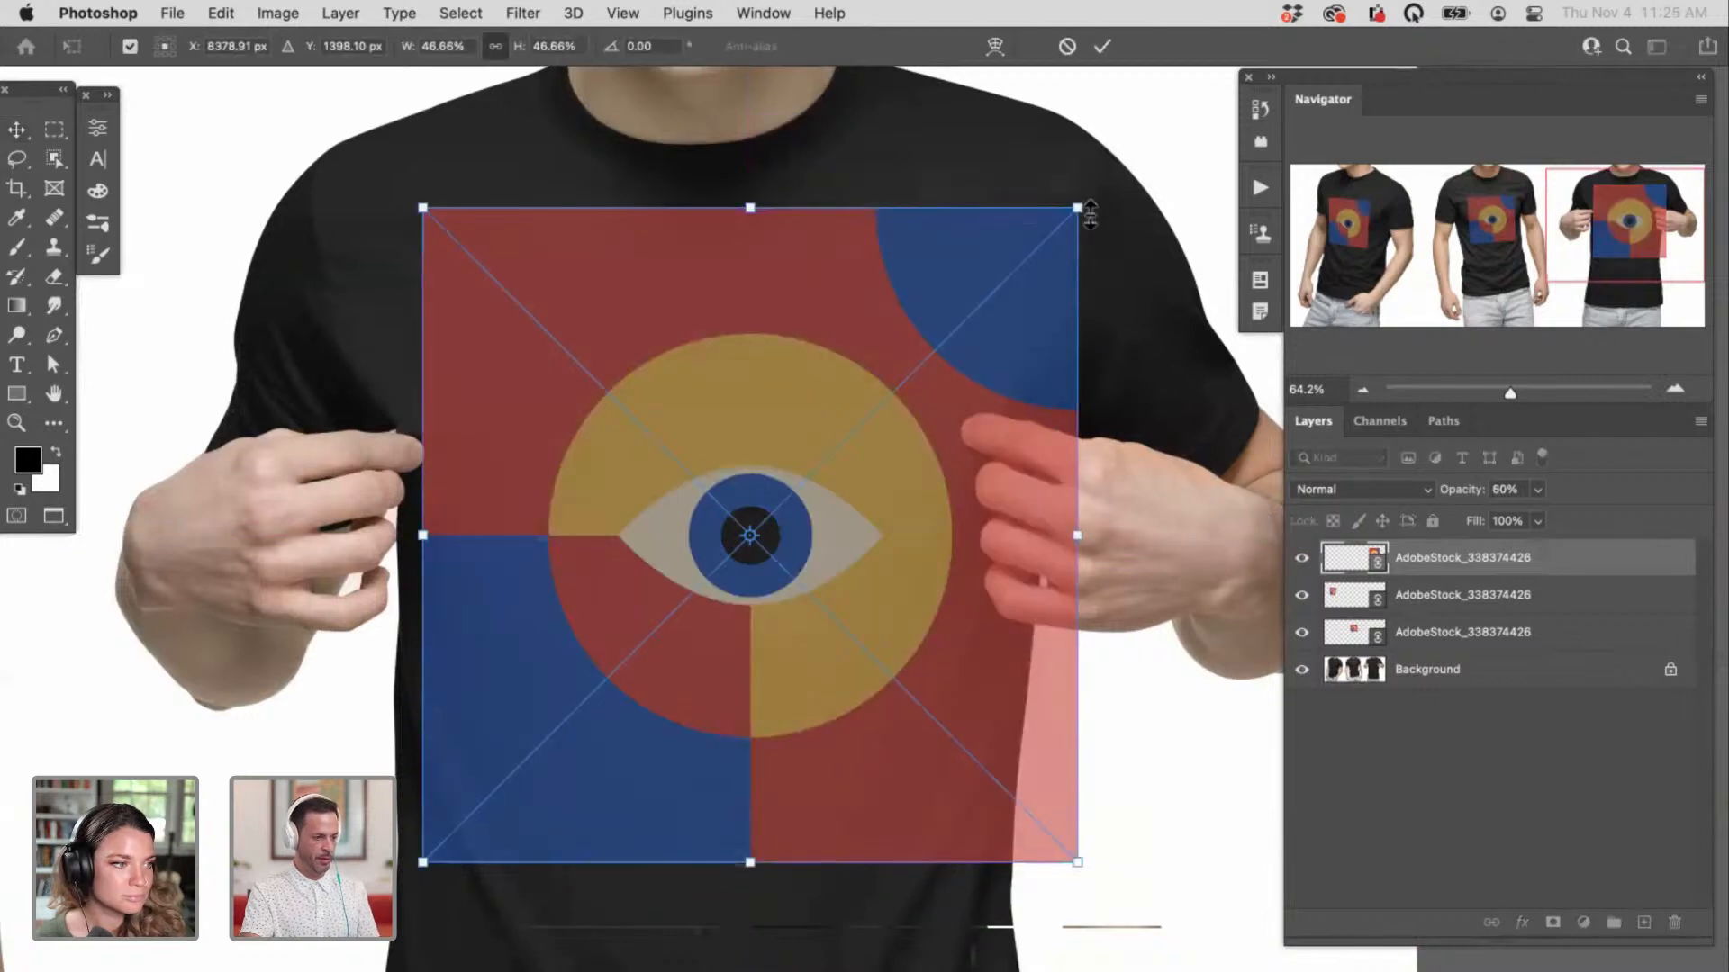
left_click_drag(1072, 216, 879, 405)
left_click_drag(864, 577, 802, 505)
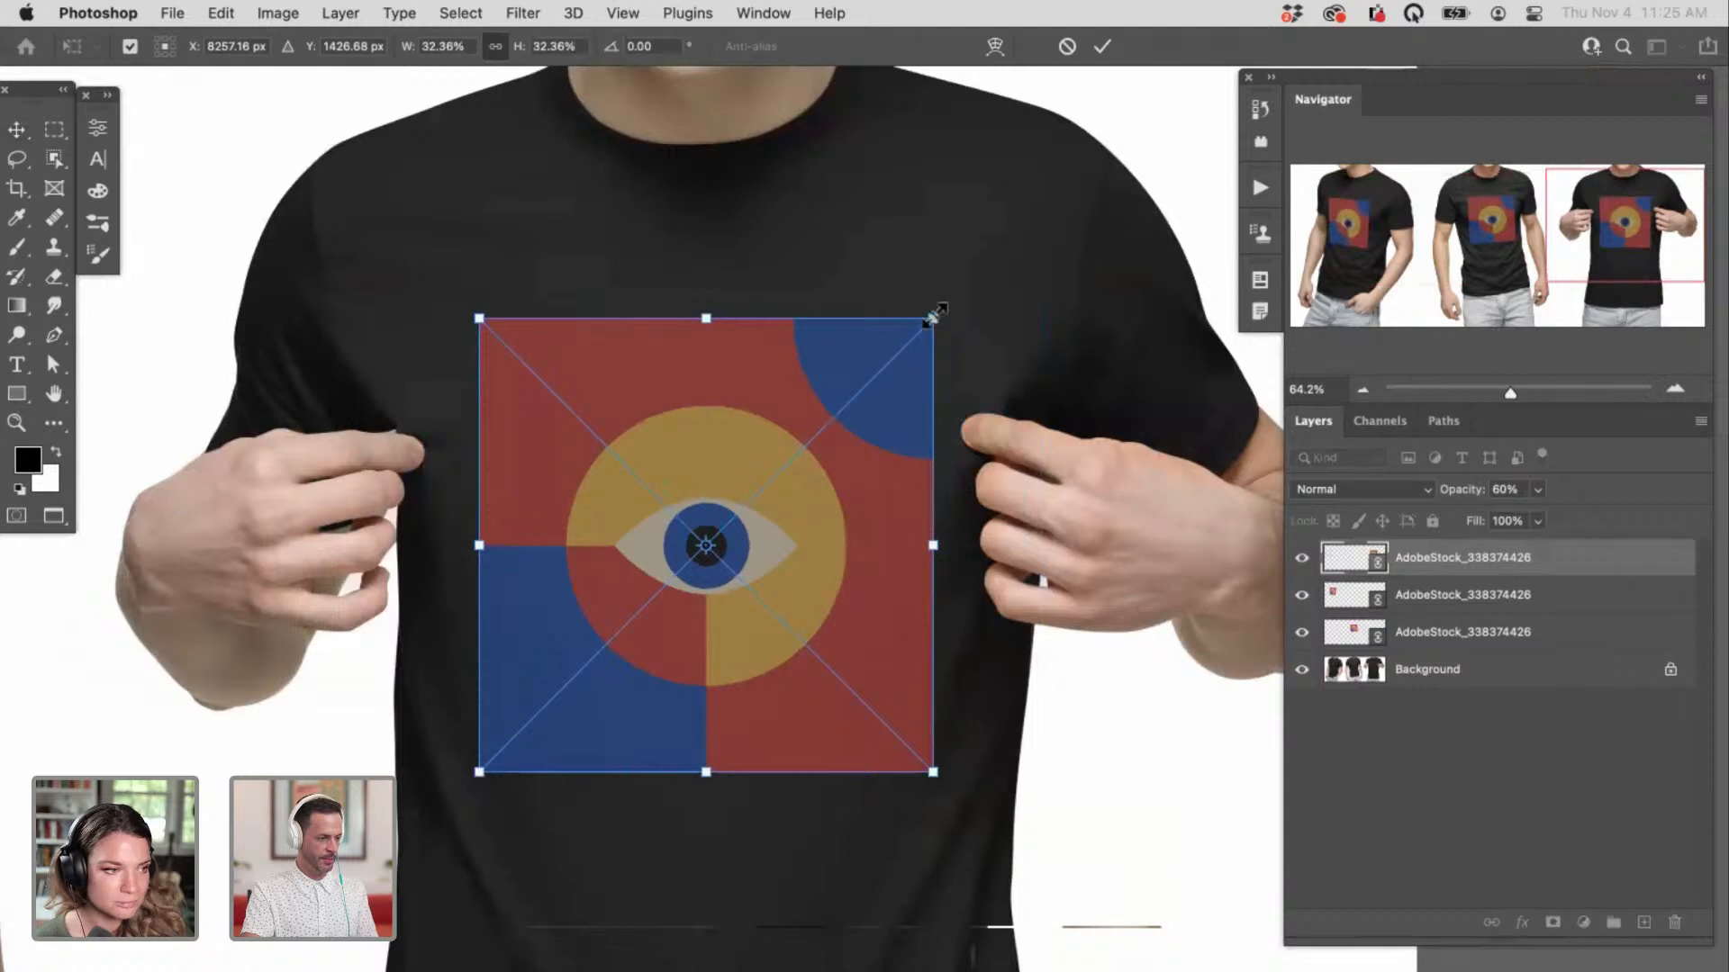
Step: Distort the upper-right and lower-left corners of the right shirt's artwork slightly to fit the chest
left_click_drag(933, 320, 940, 329)
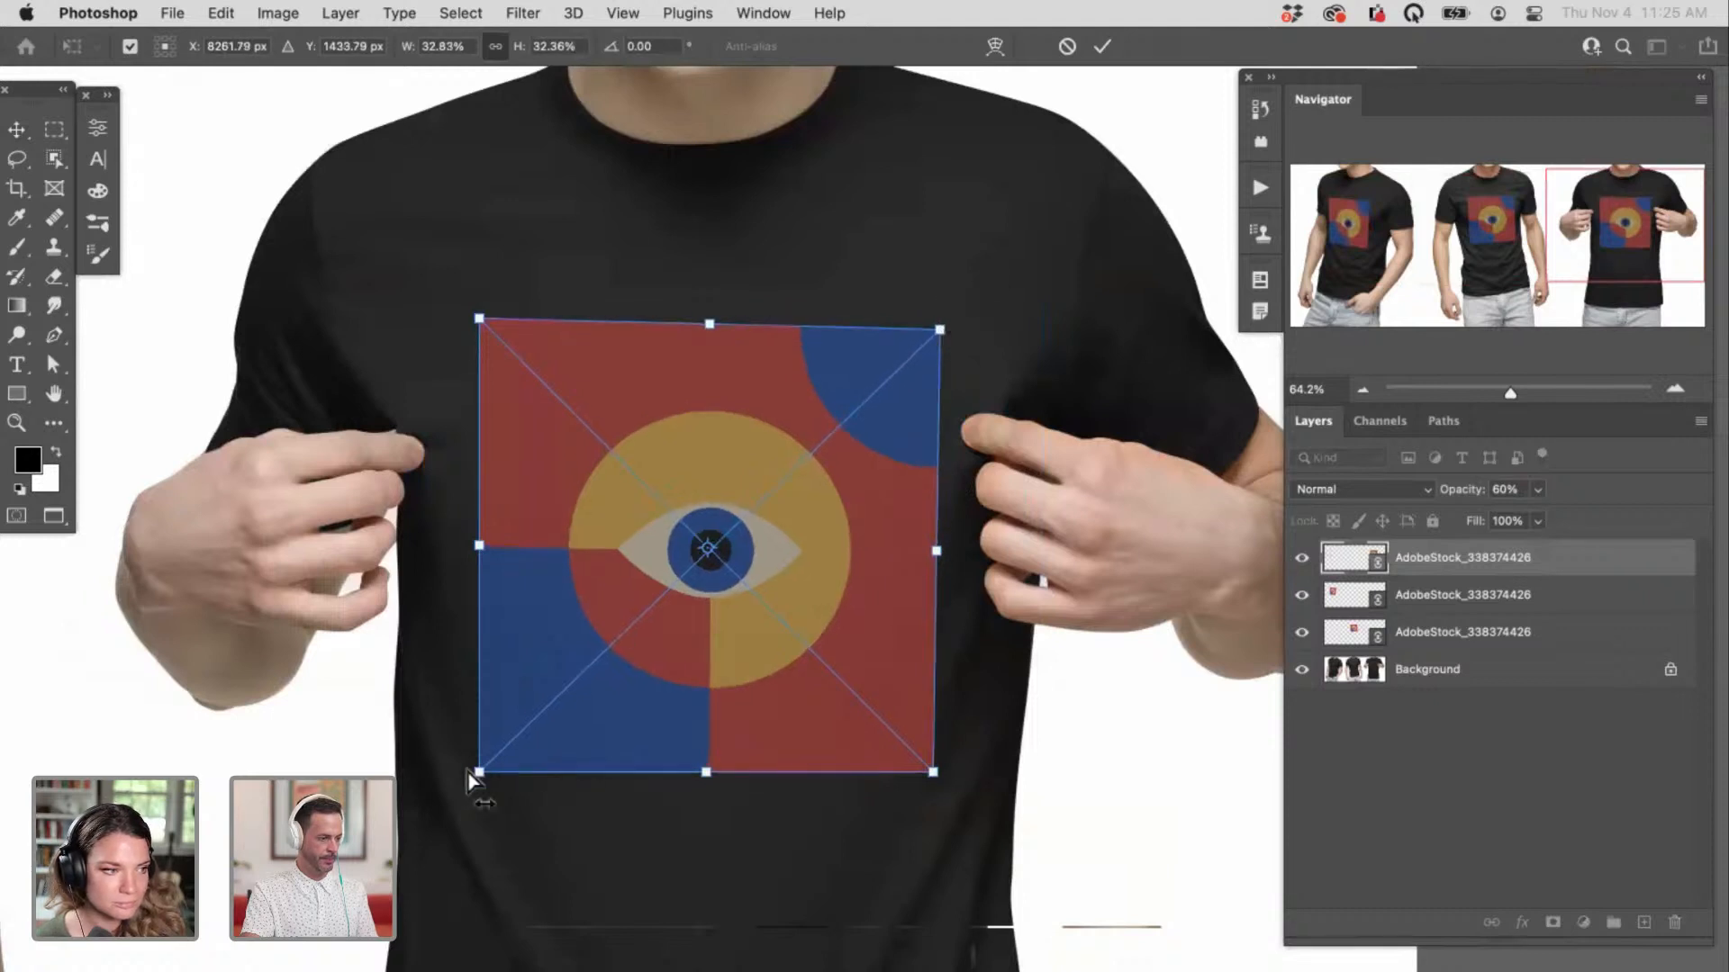
left_click_drag(479, 771, 487, 764)
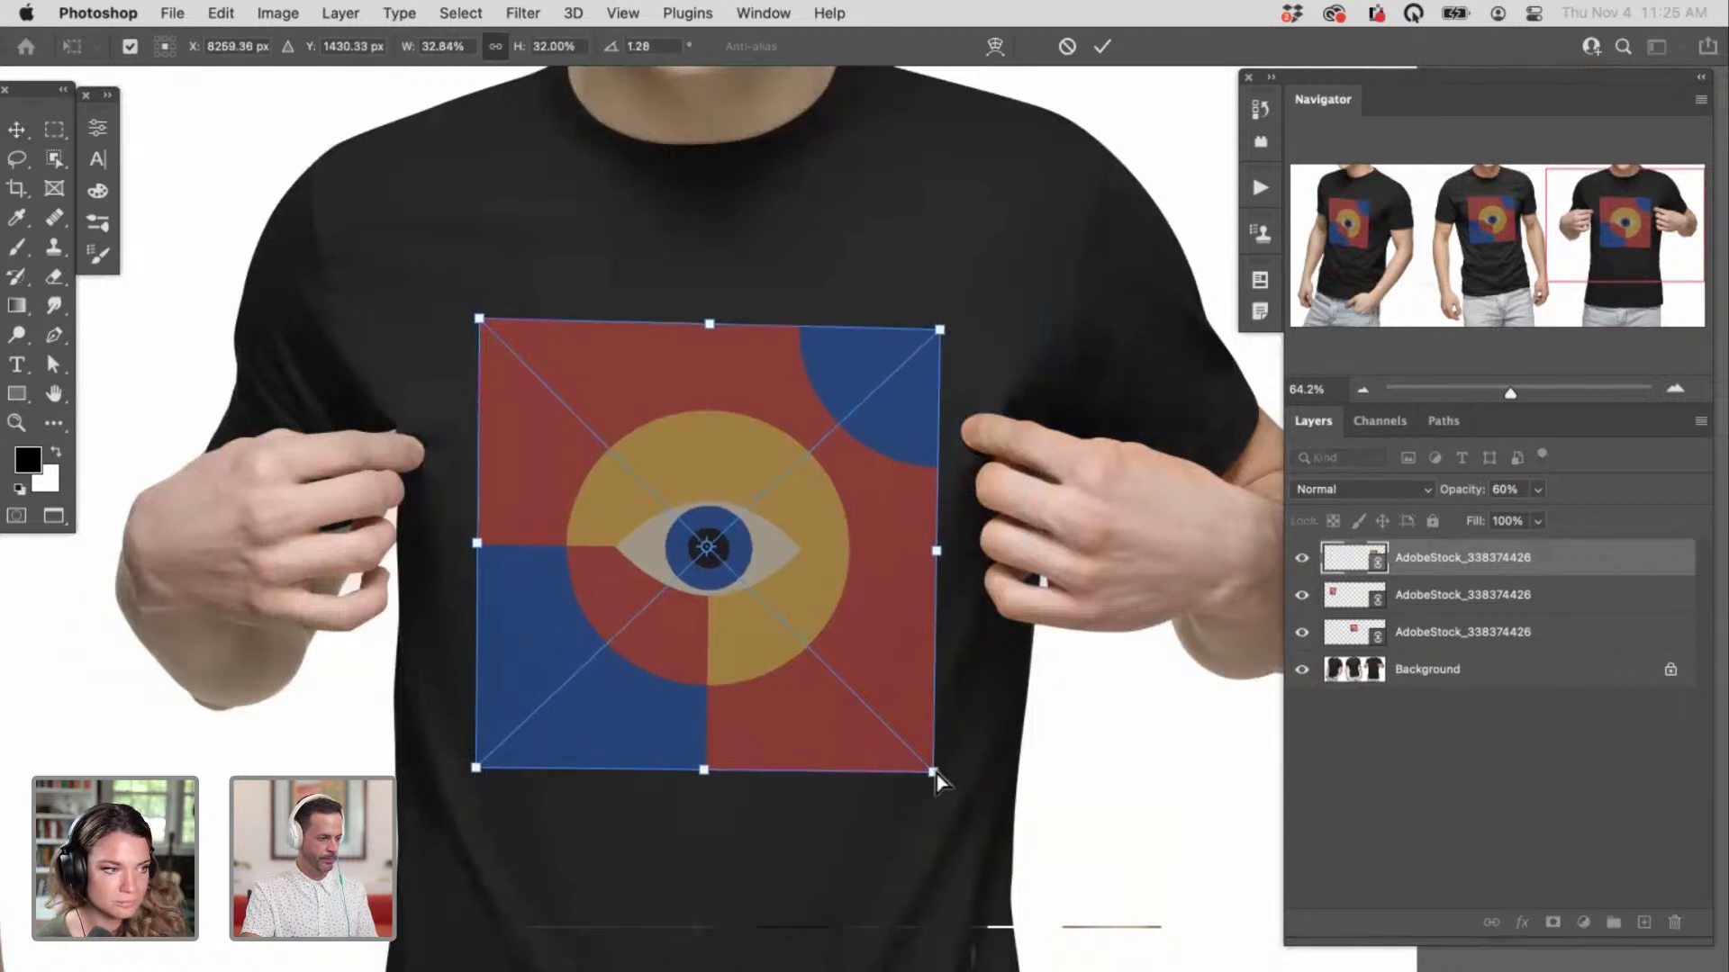
key("Return")
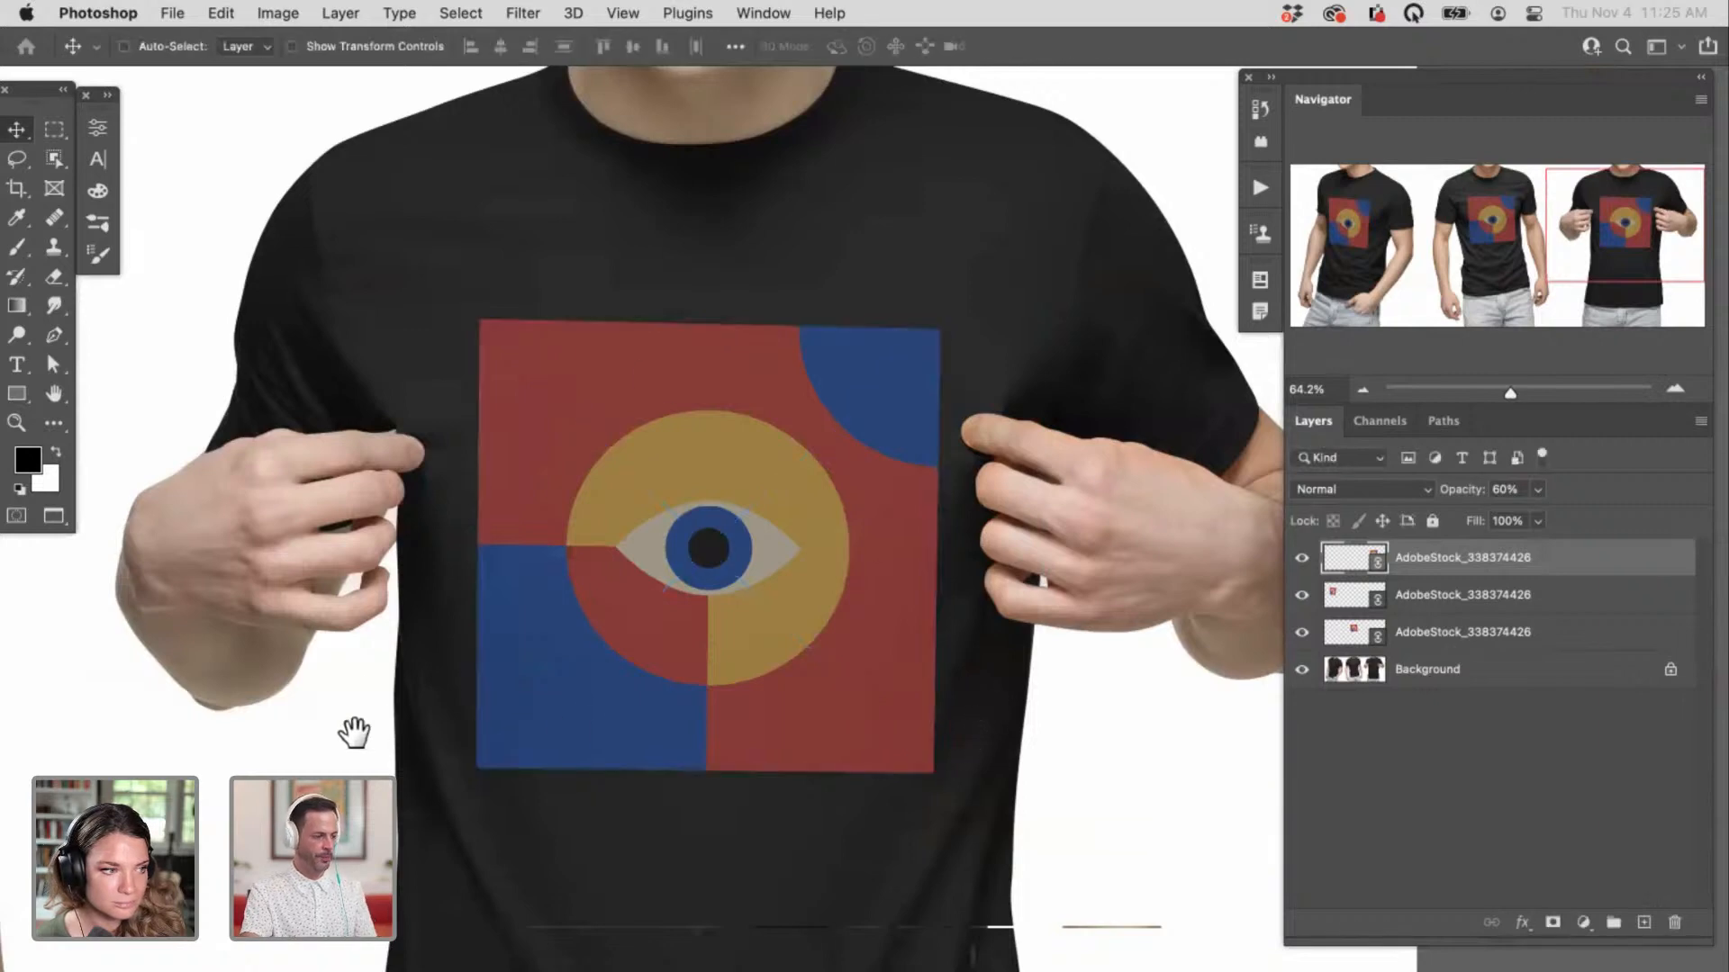
Step: Hide the artwork on the two outer shirts and select the middle shirt's artwork layer for a close view
left_click_drag(351, 730, 928, 681)
left_click(1301, 557)
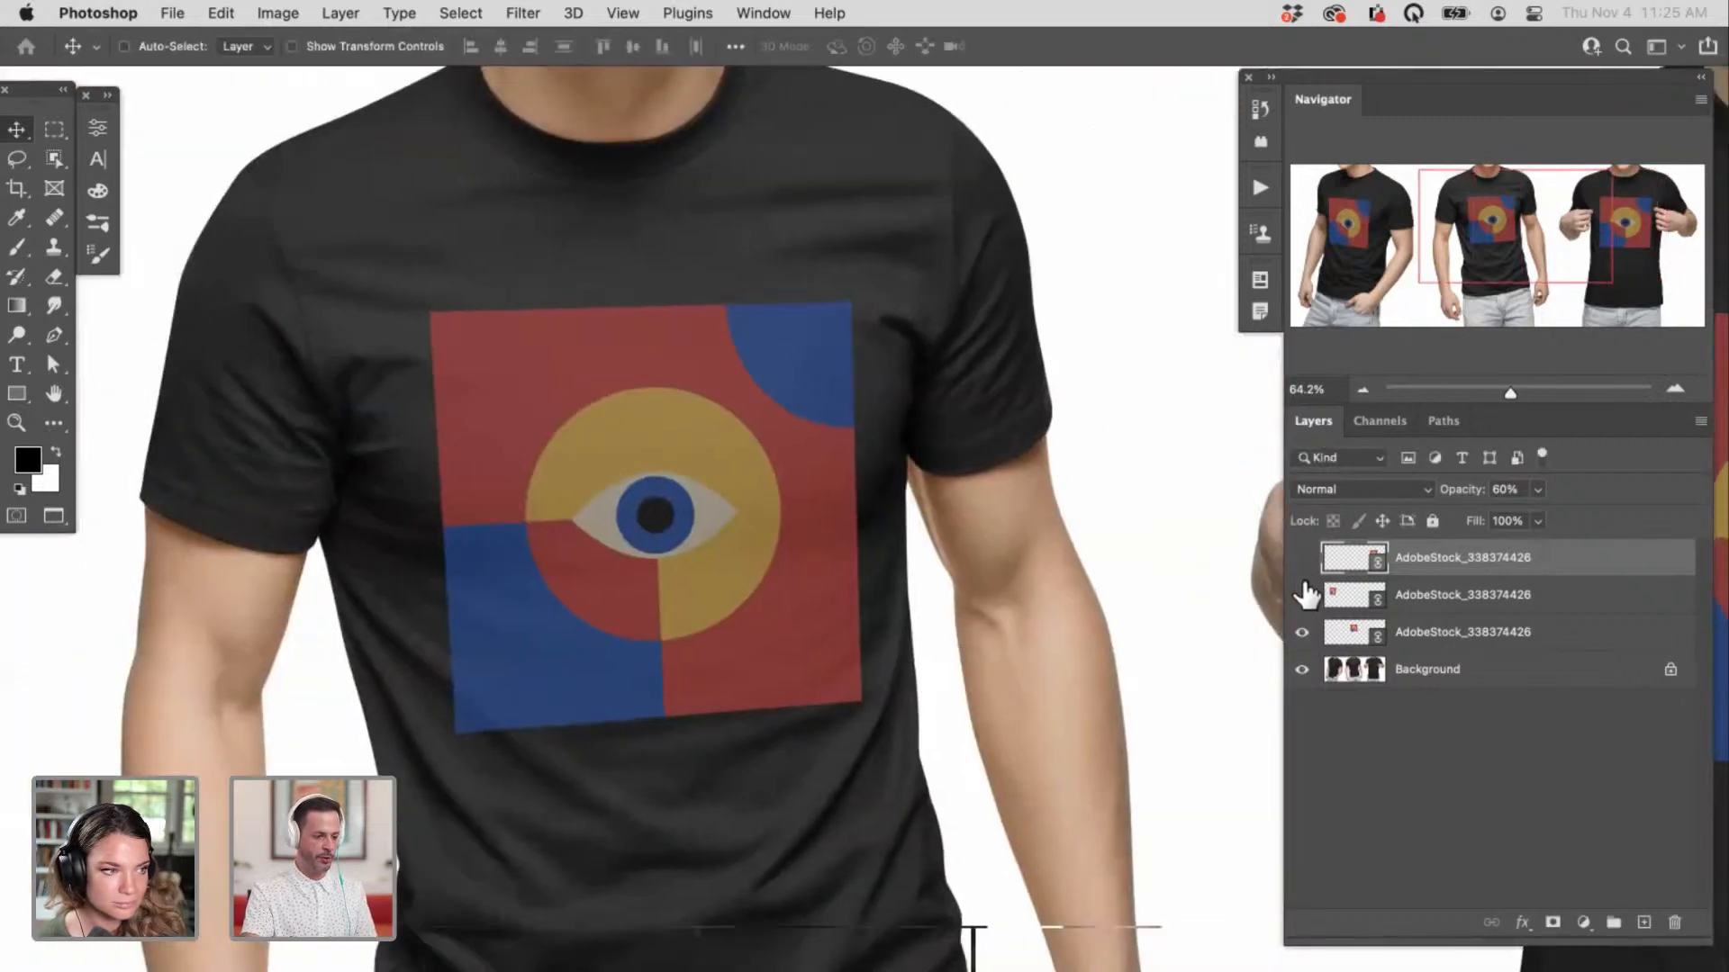
left_click(1301, 595)
left_click(1405, 635)
scroll(824, 554, "up", 5)
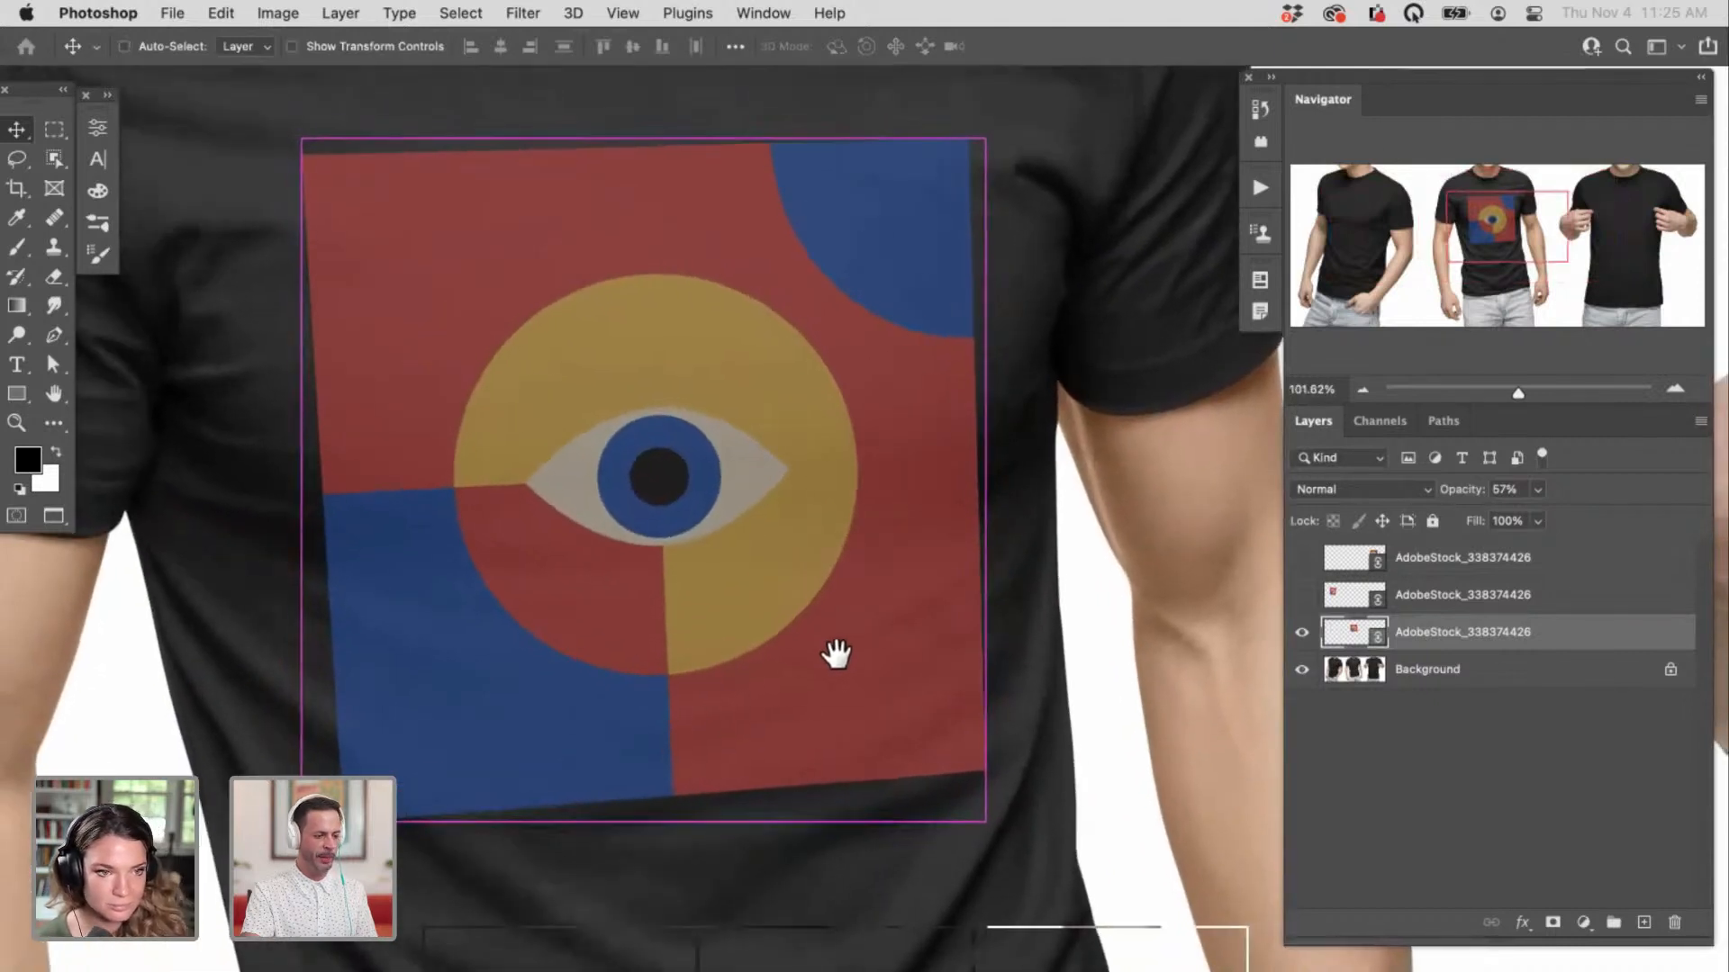
left_click_drag(835, 655, 853, 683)
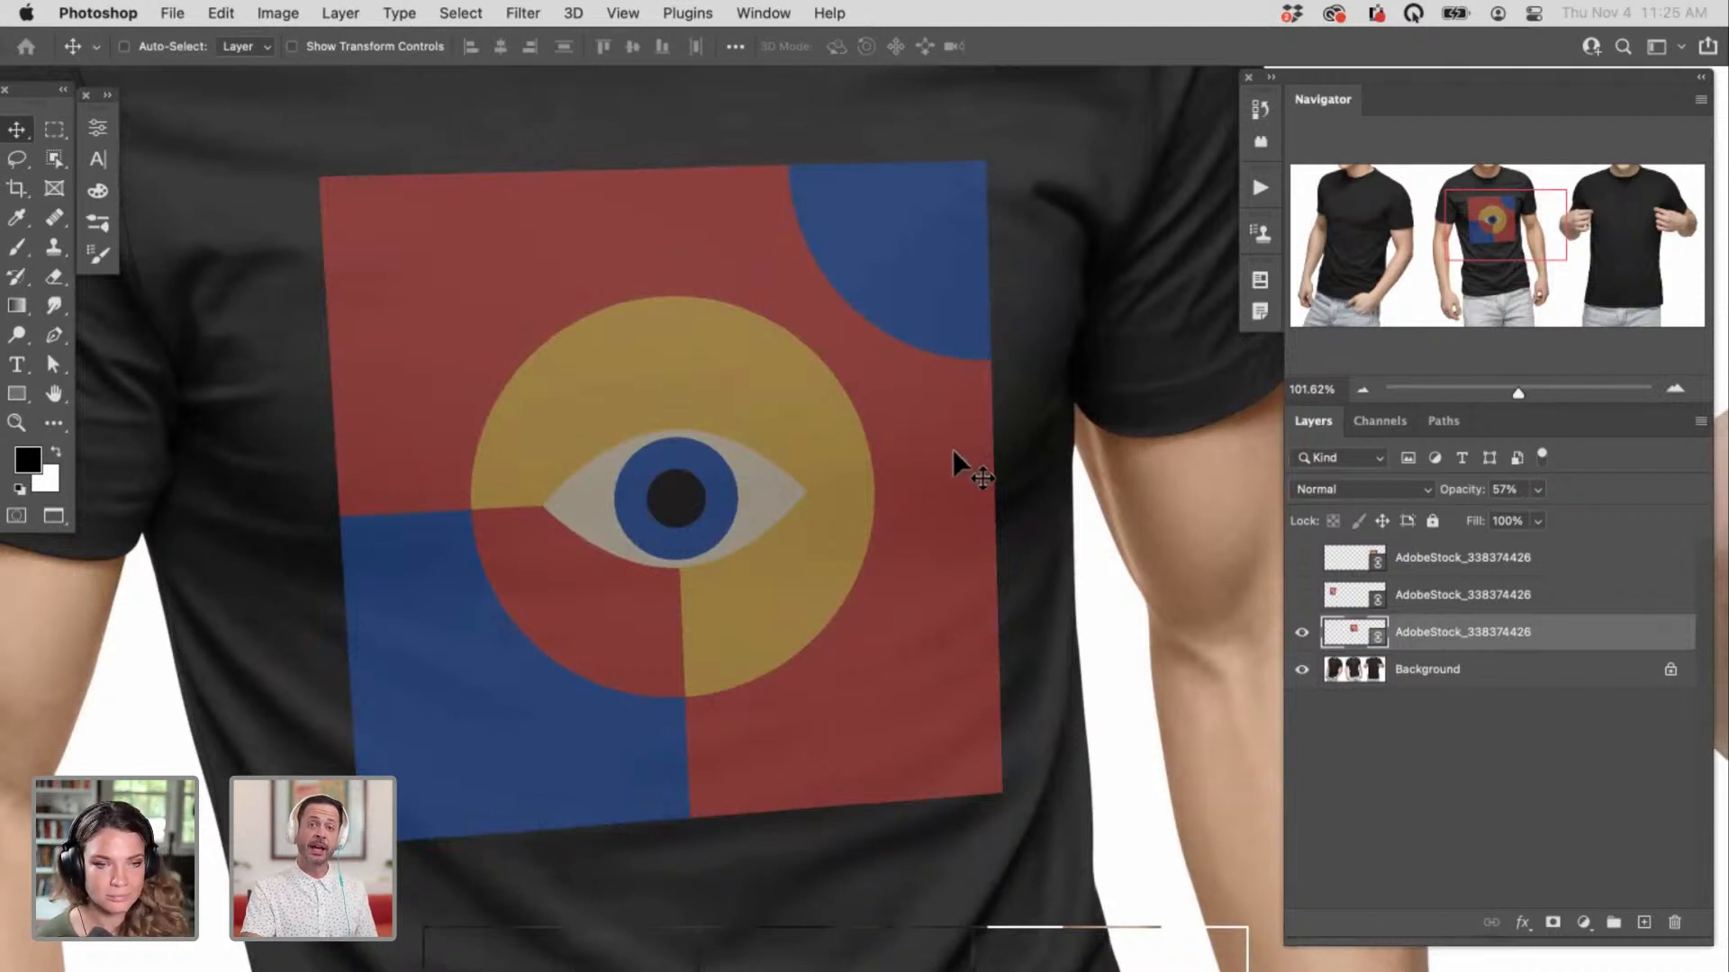
Step: Compare the middle shirt with and without its artwork, leaving the artwork hidden to expose the fabric folds
left_click(1301, 632)
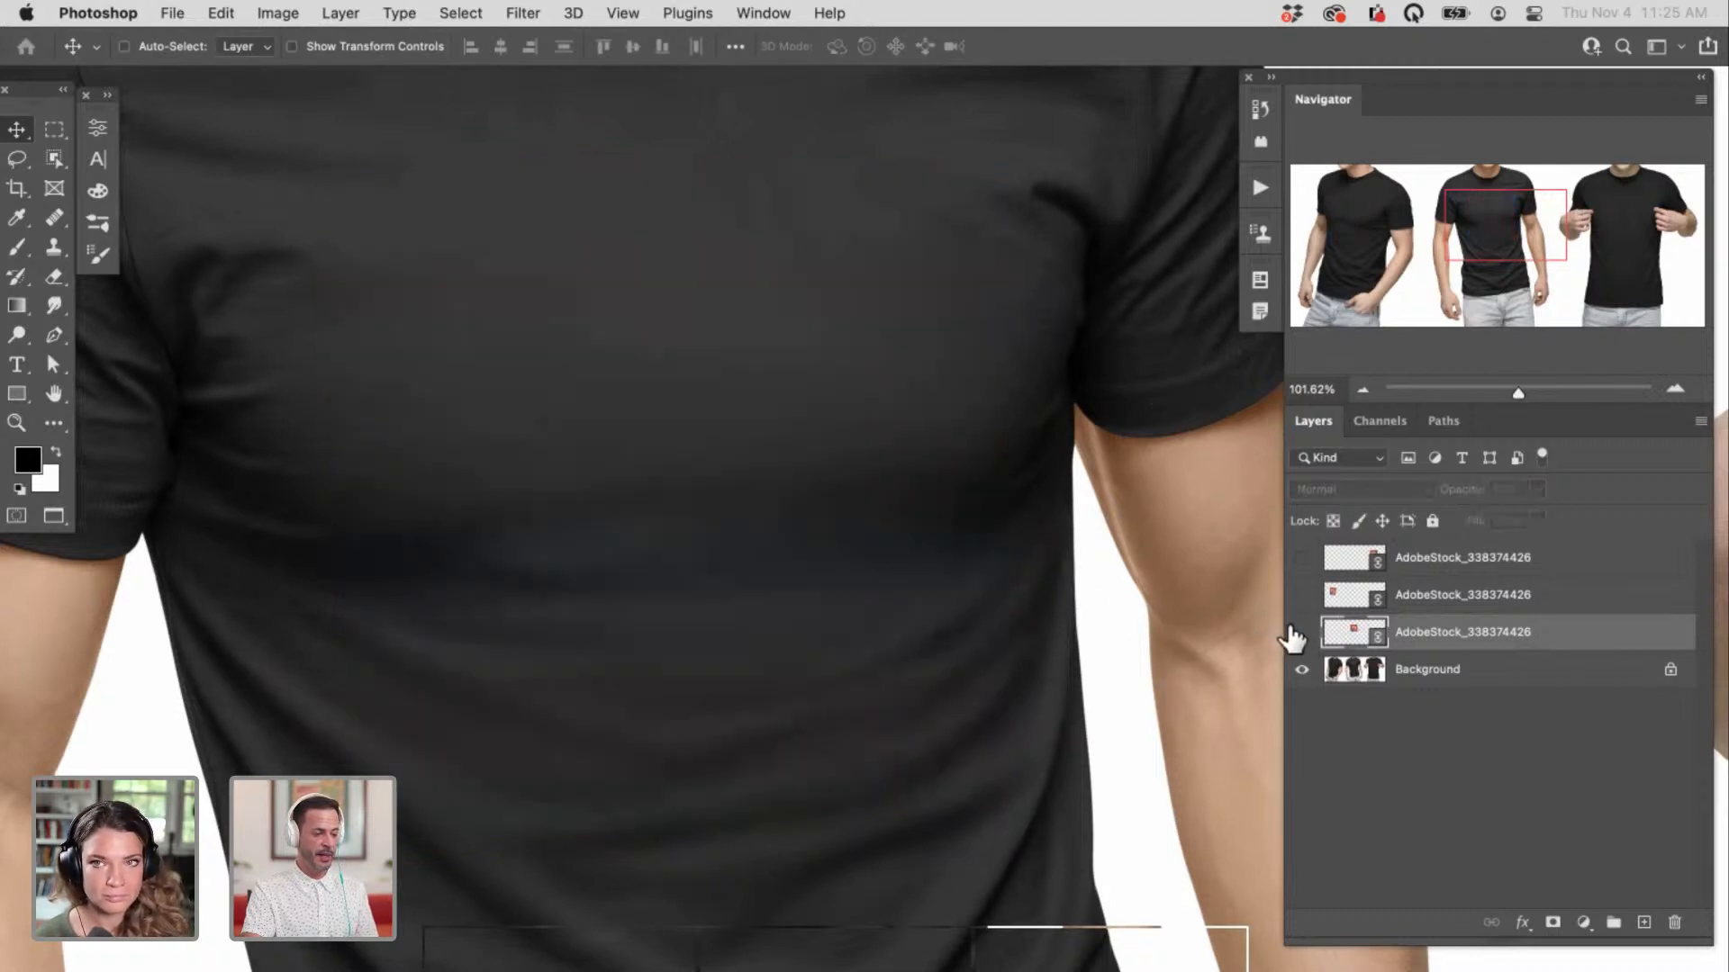
left_click(1302, 632)
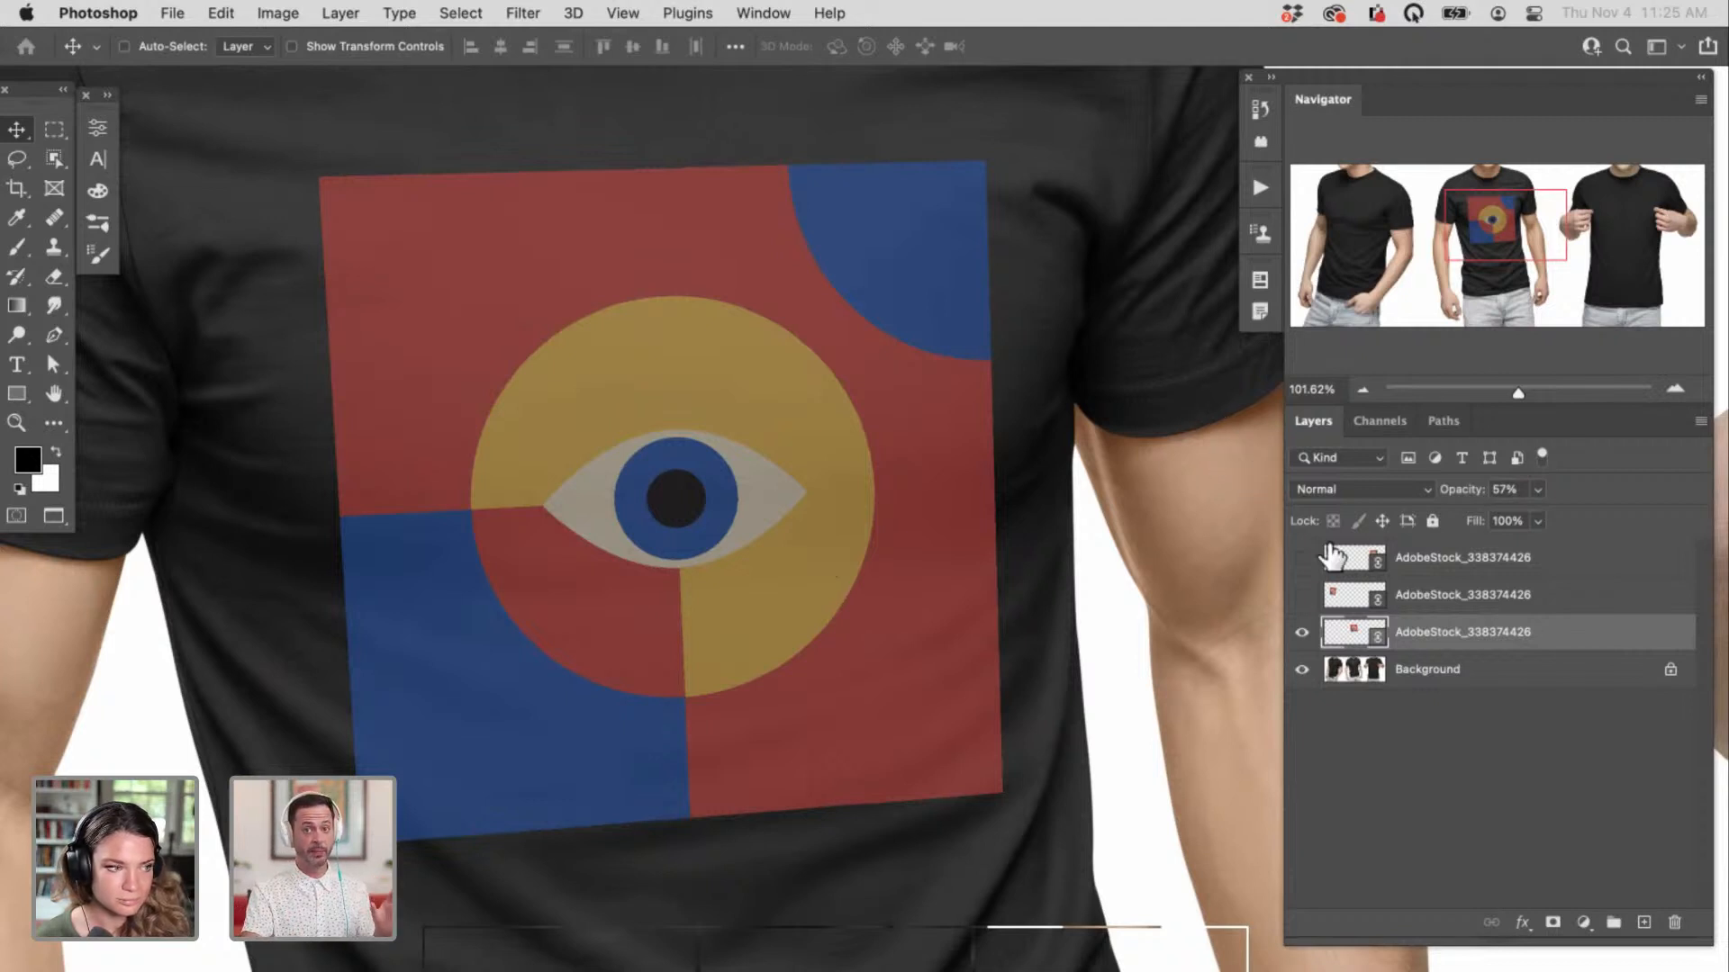
left_click(1302, 632)
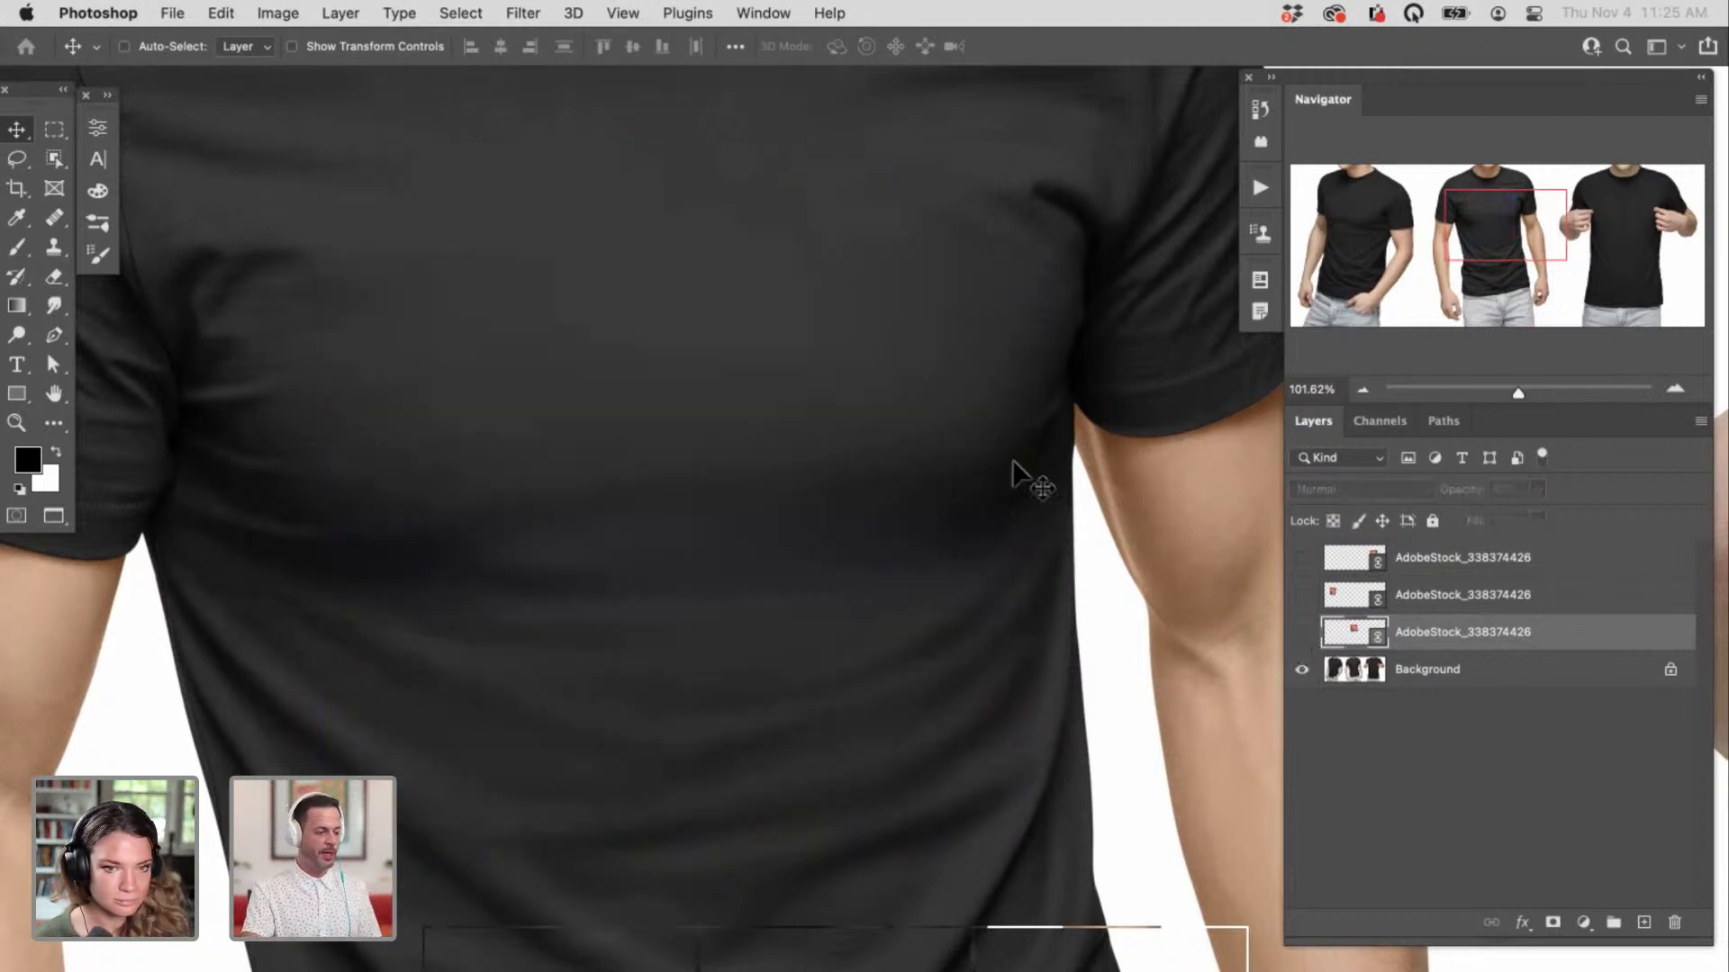
left_click_drag(904, 605, 876, 502)
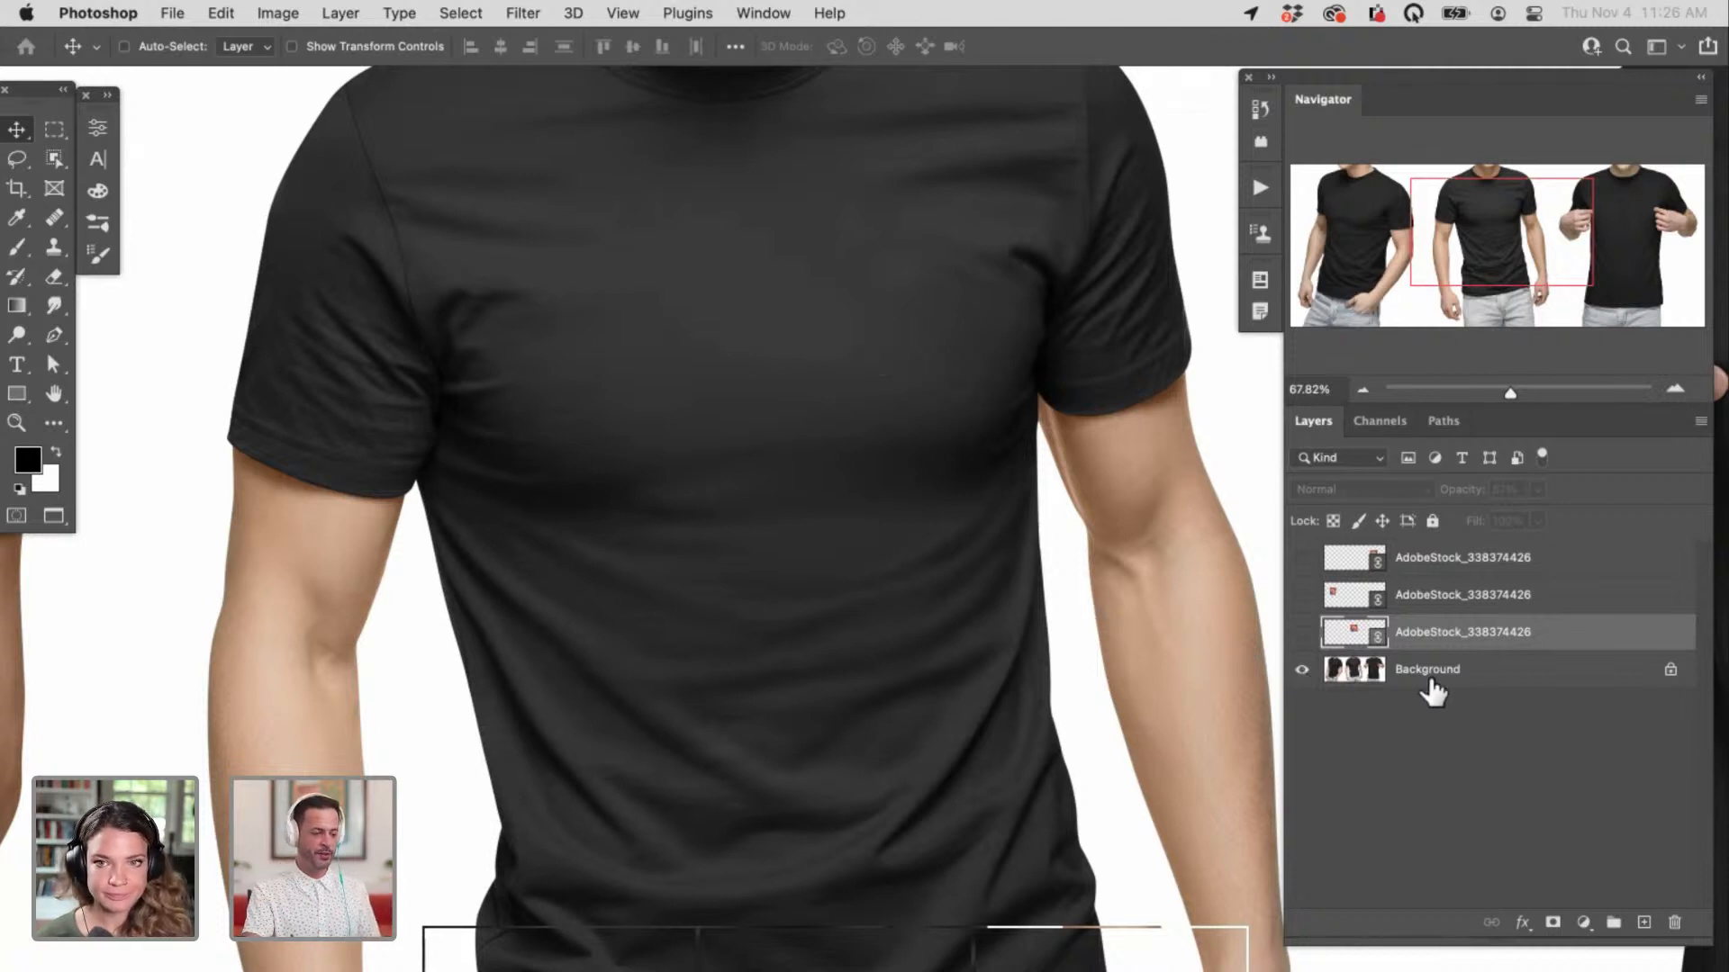
Step: Select the Background layer and compare the fabric contrast in its Red, Green and Blue channels
left_click(1481, 675)
left_click(1379, 423)
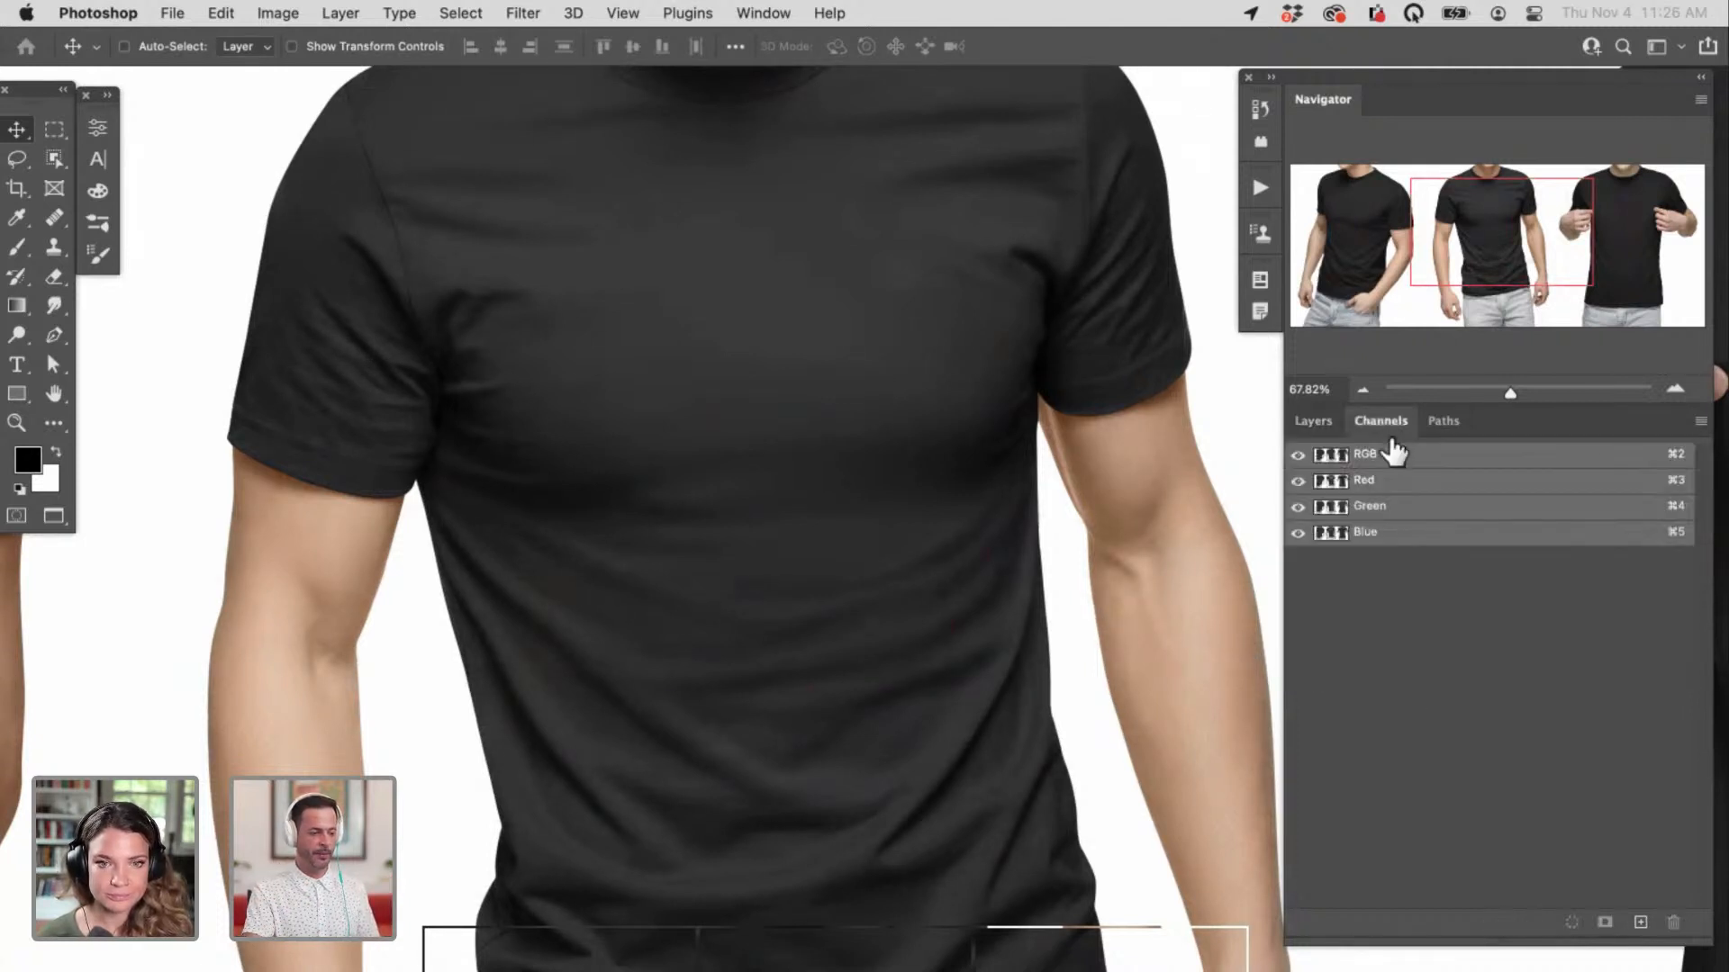
left_click(1399, 482)
key("super+2")
left_click(1392, 500)
left_click(1395, 534)
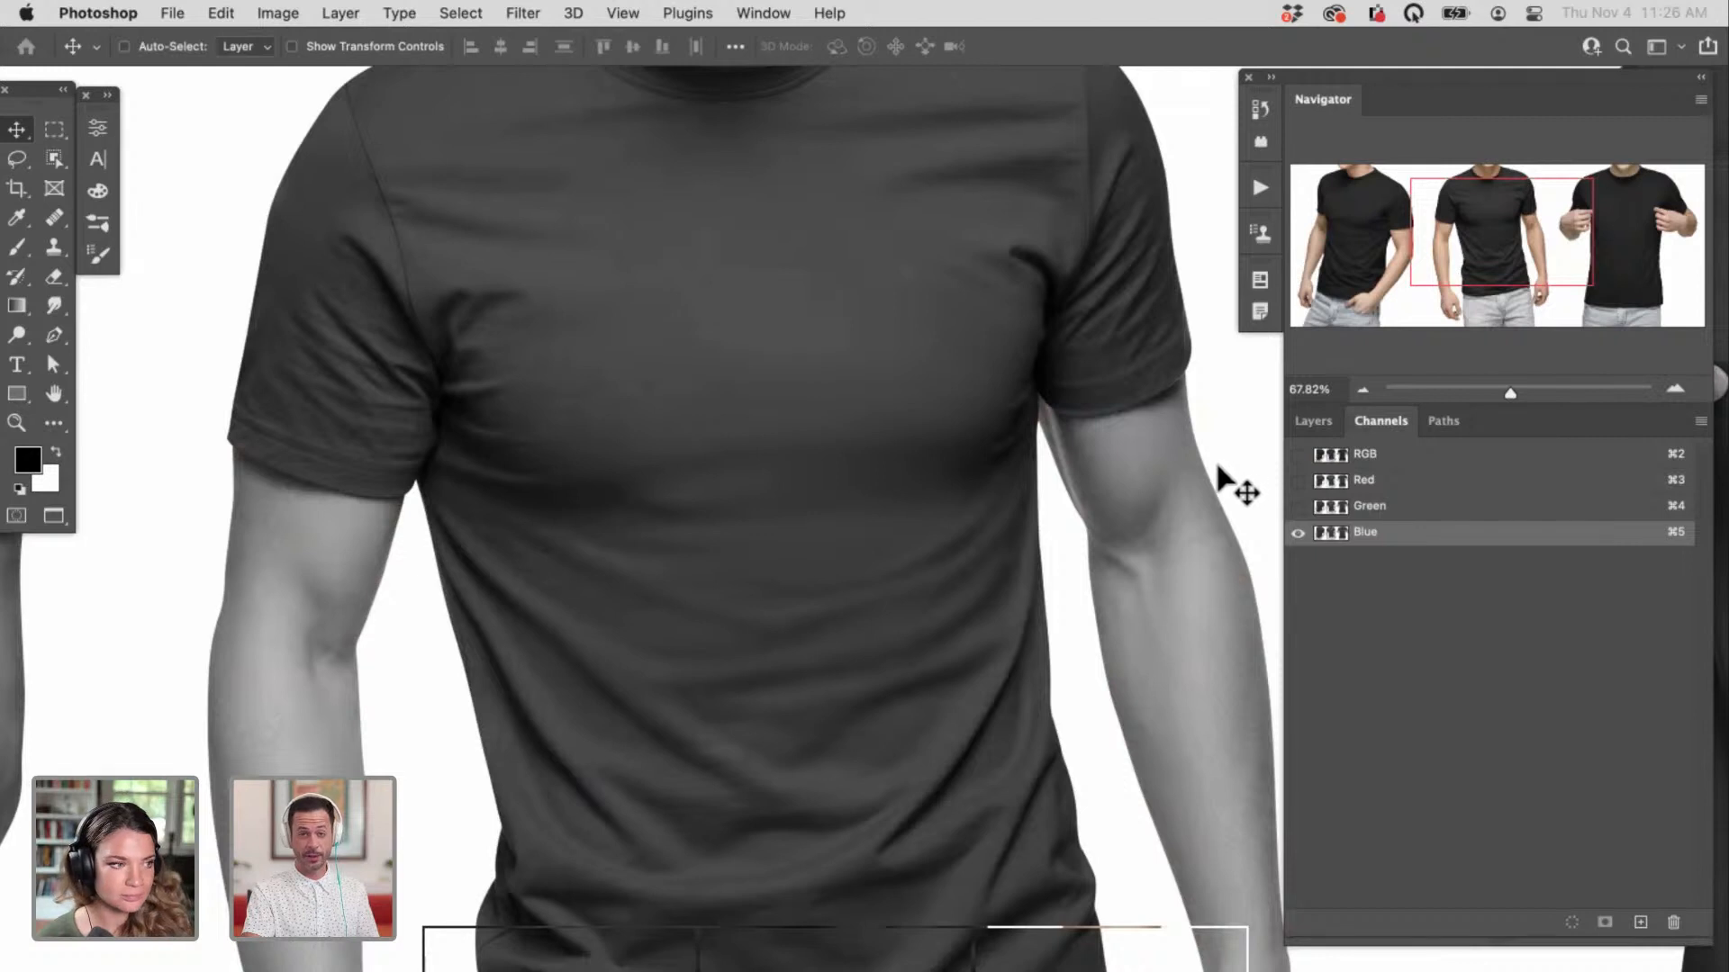
Step: Duplicate the Blue channel and apply Levels to the copy with input black 17 and white 127 to strengthen the fabric folds
left_click_drag(1413, 539, 1640, 914)
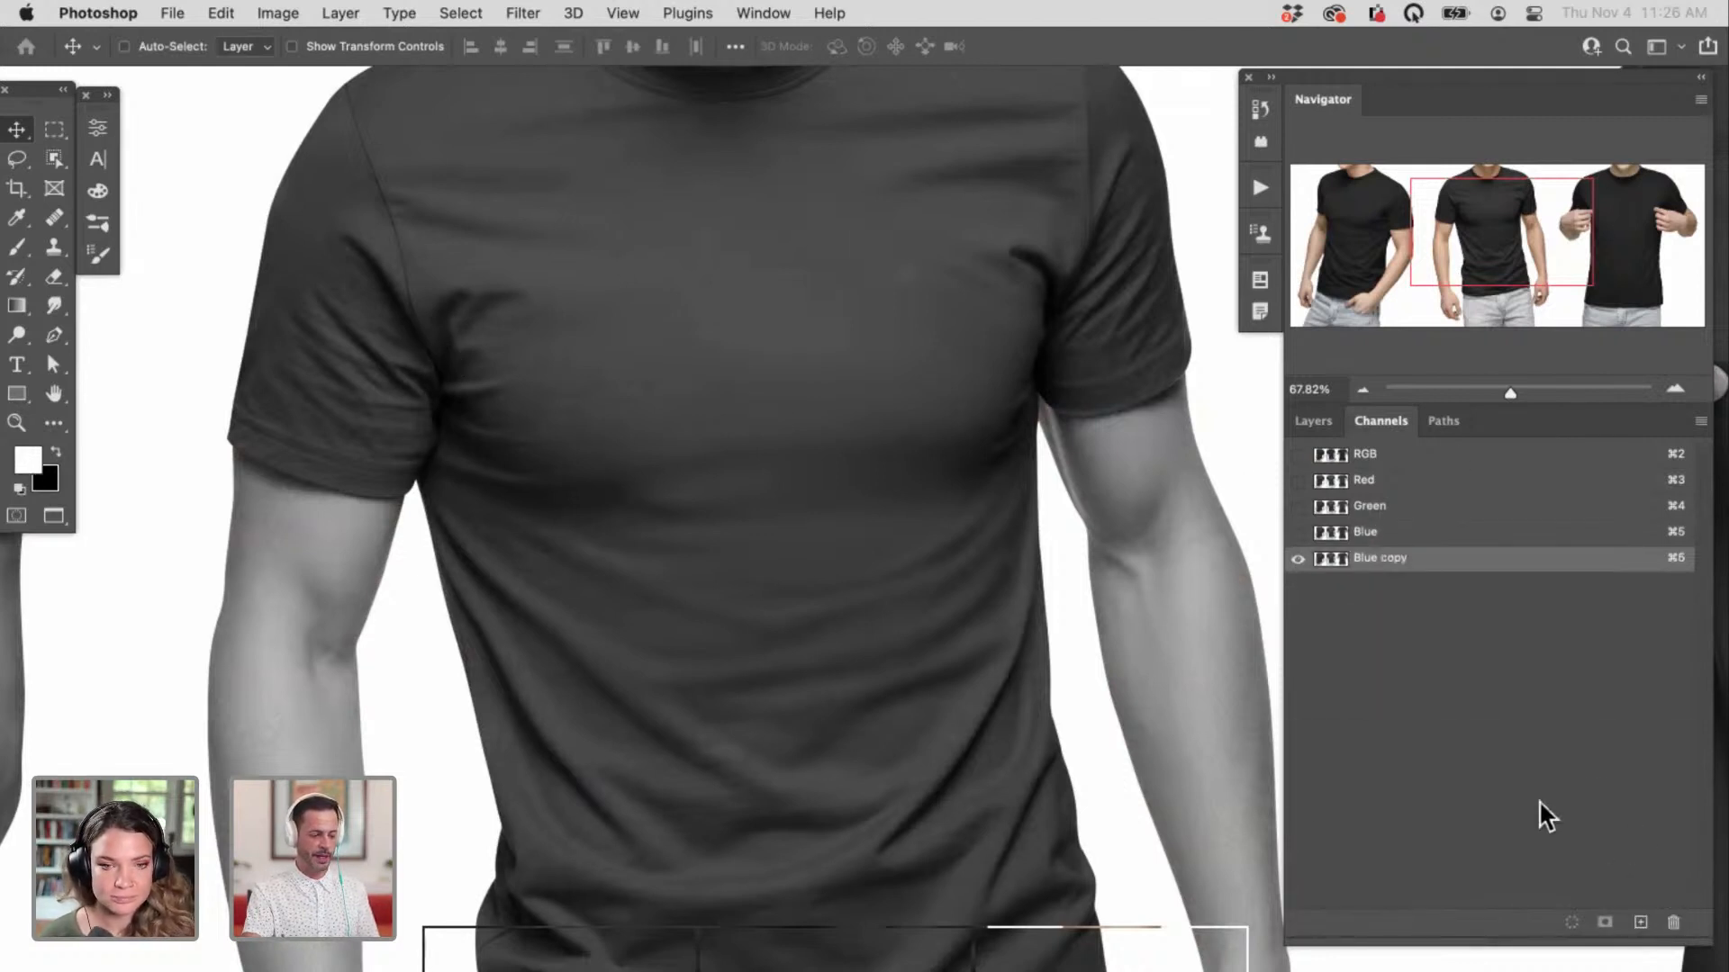
key("super+l")
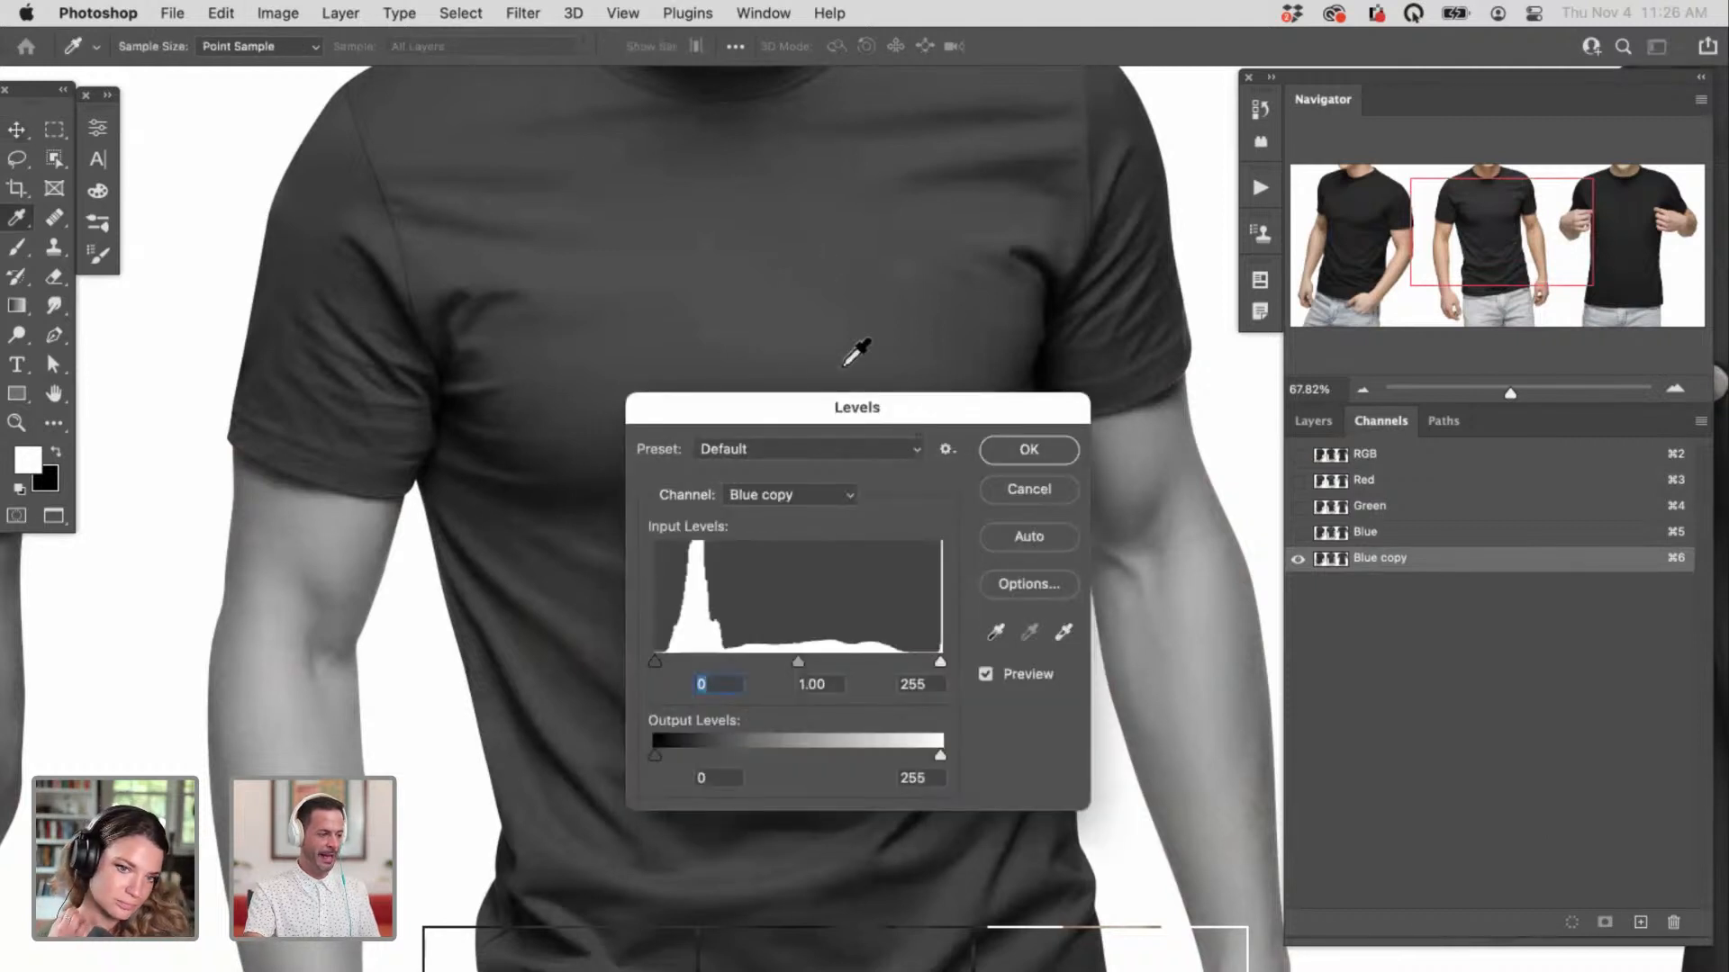
left_click_drag(805, 412, 249, 501)
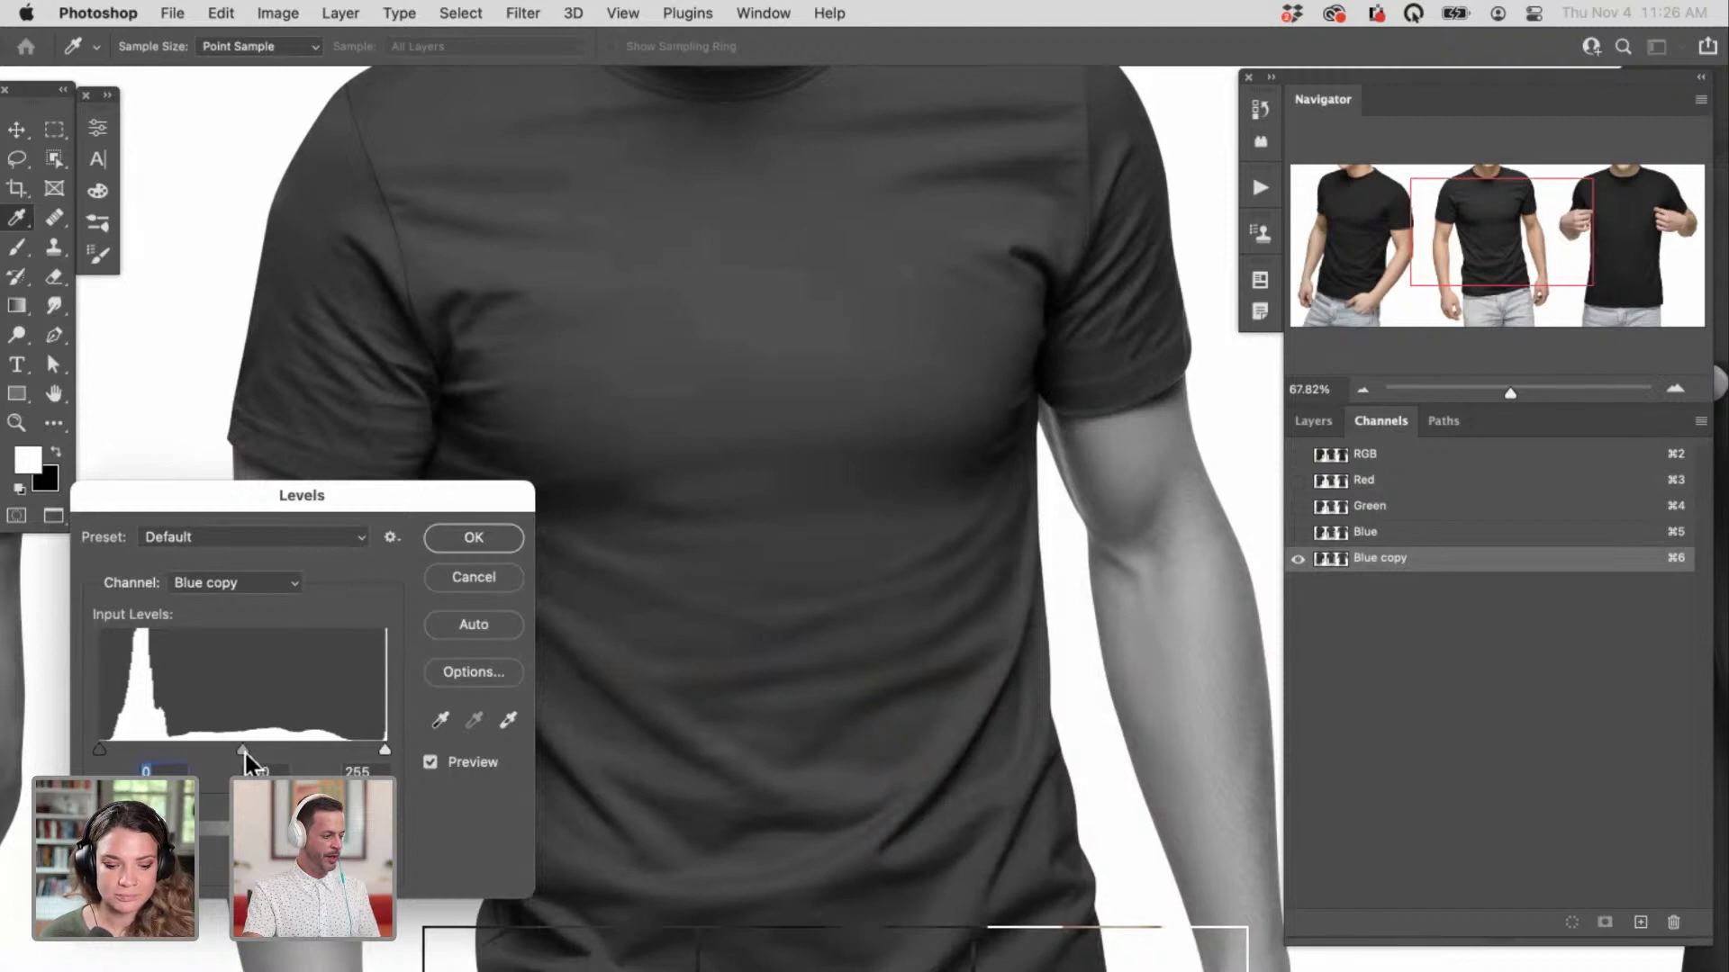
left_click_drag(245, 749, 210, 749)
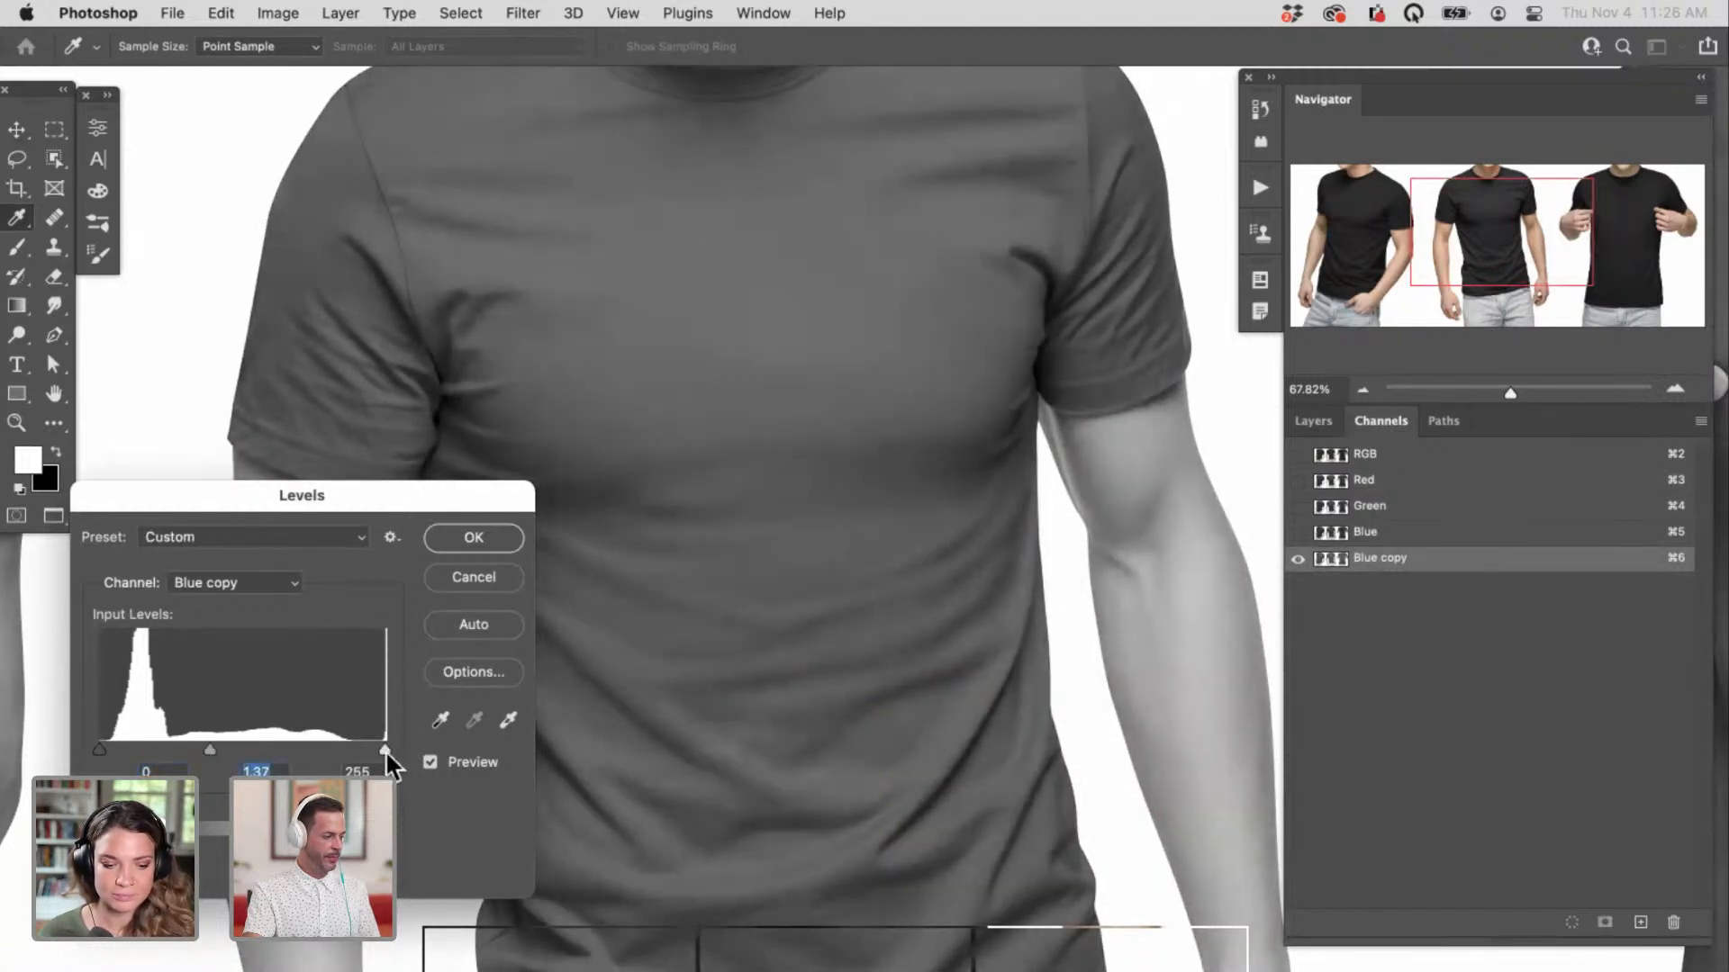
left_click_drag(386, 749, 280, 749)
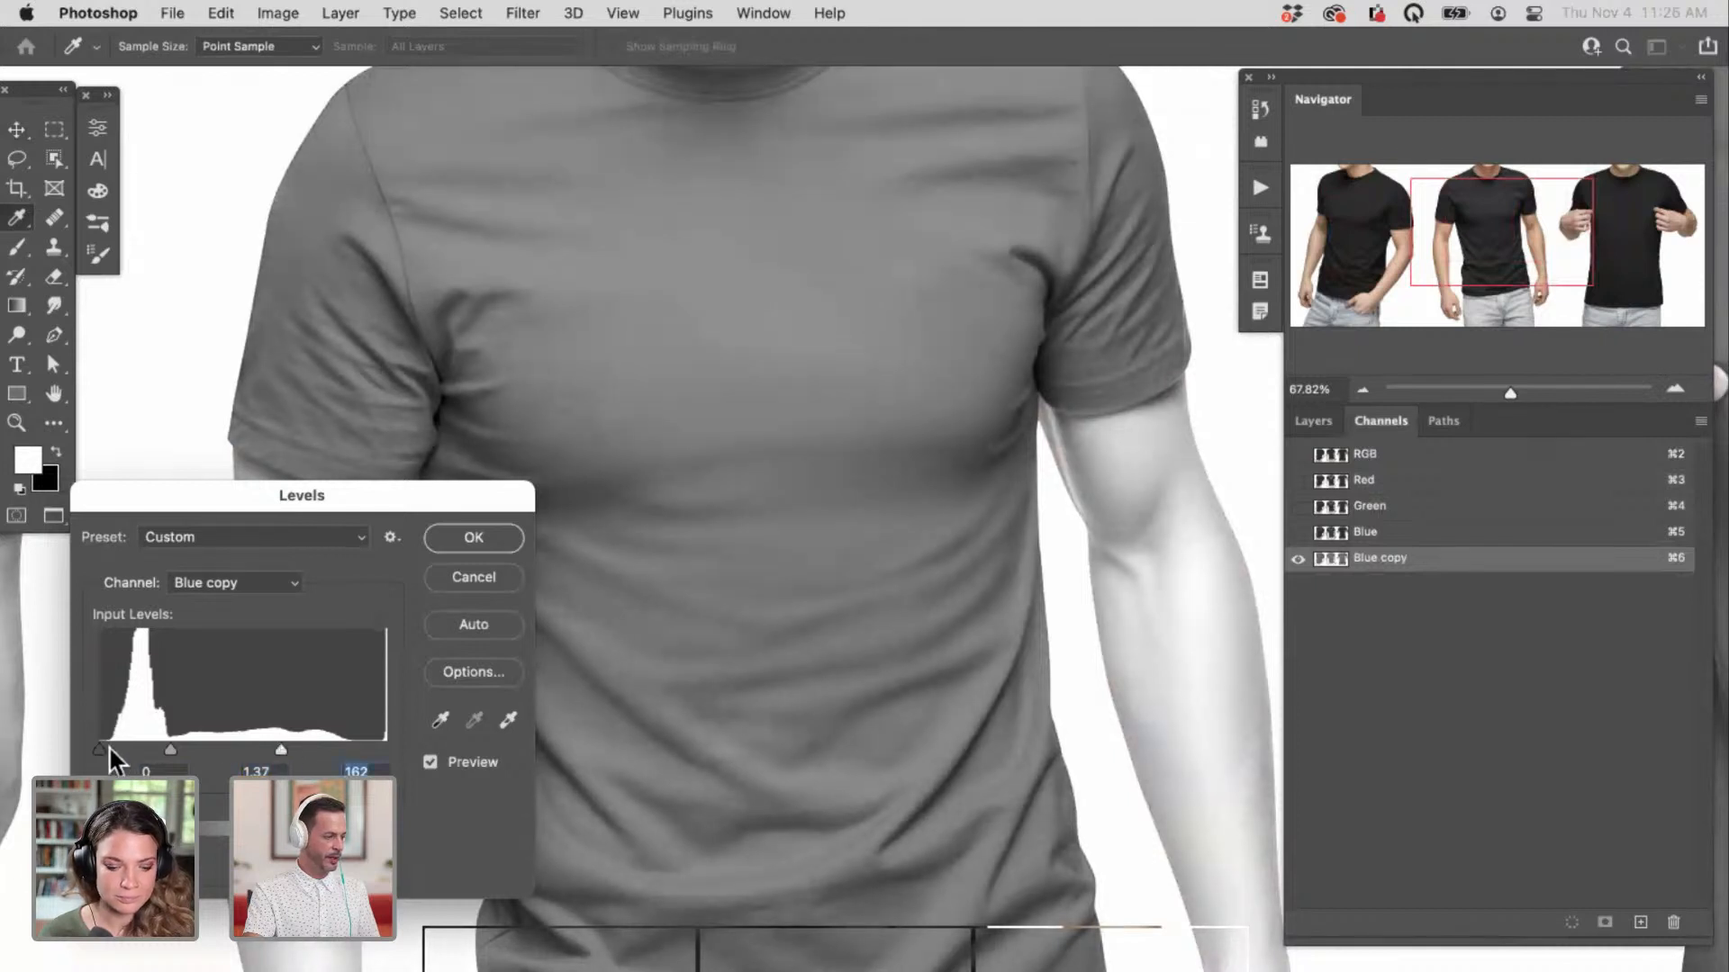
left_click_drag(108, 749, 122, 756)
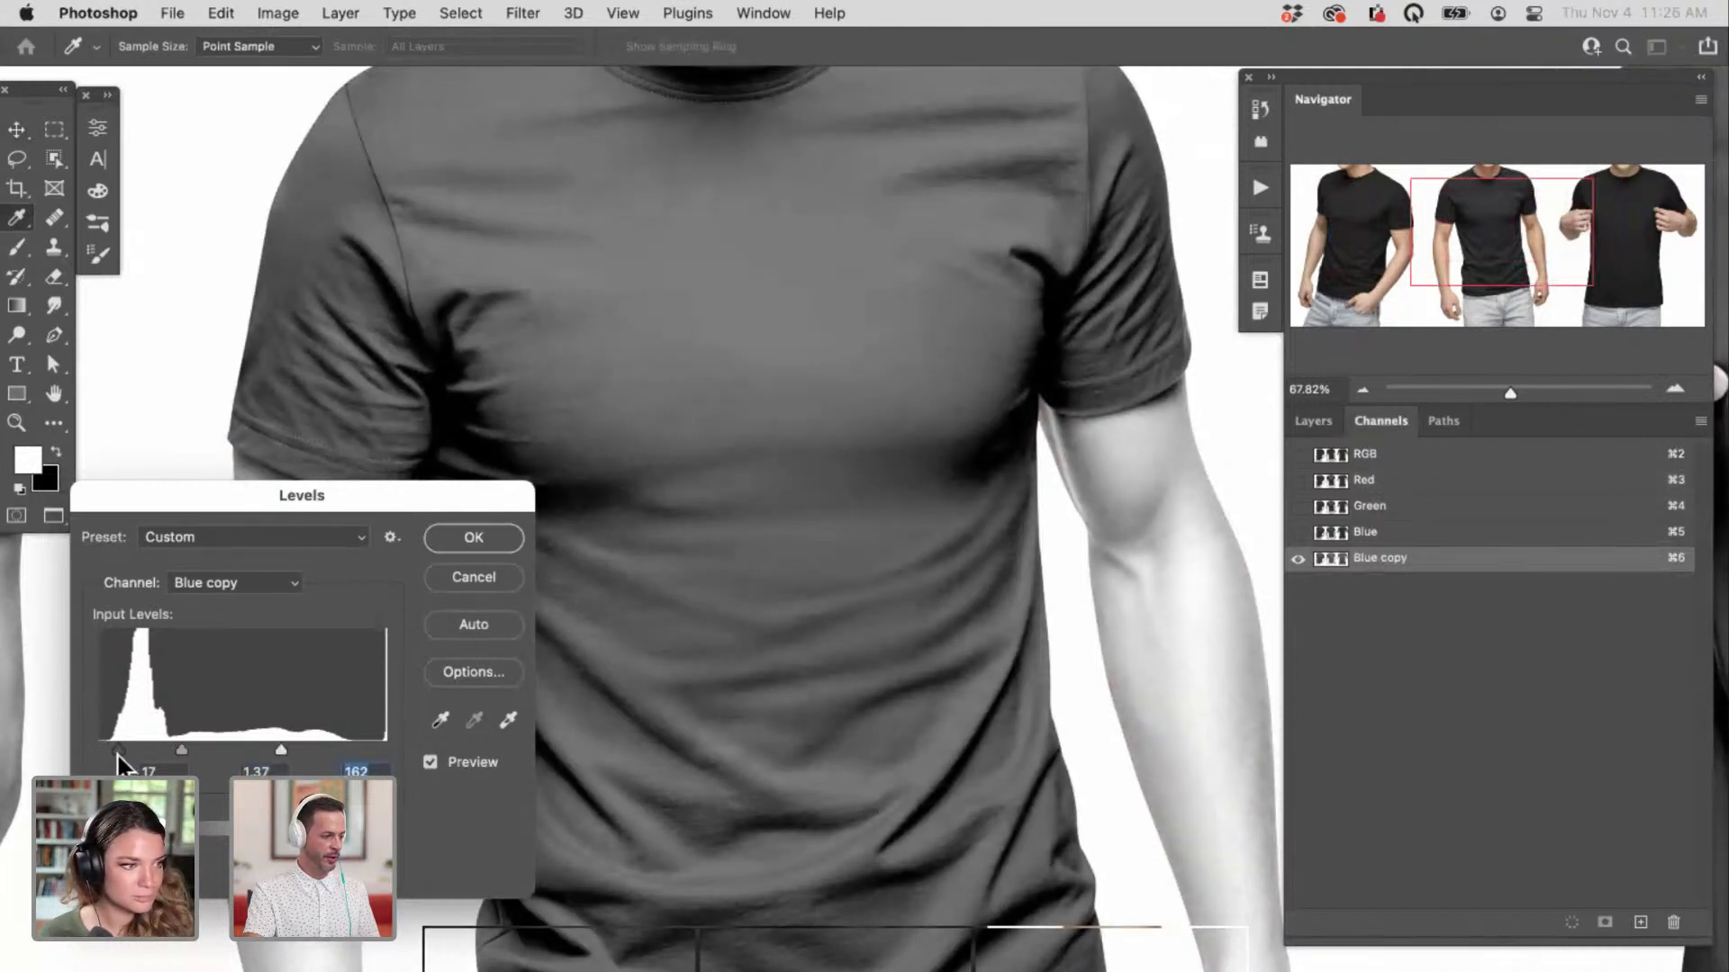
mouse_move(281, 747)
left_mouse_down()
mouse_move(177, 747)
mouse_move(247, 749)
left_mouse_up()
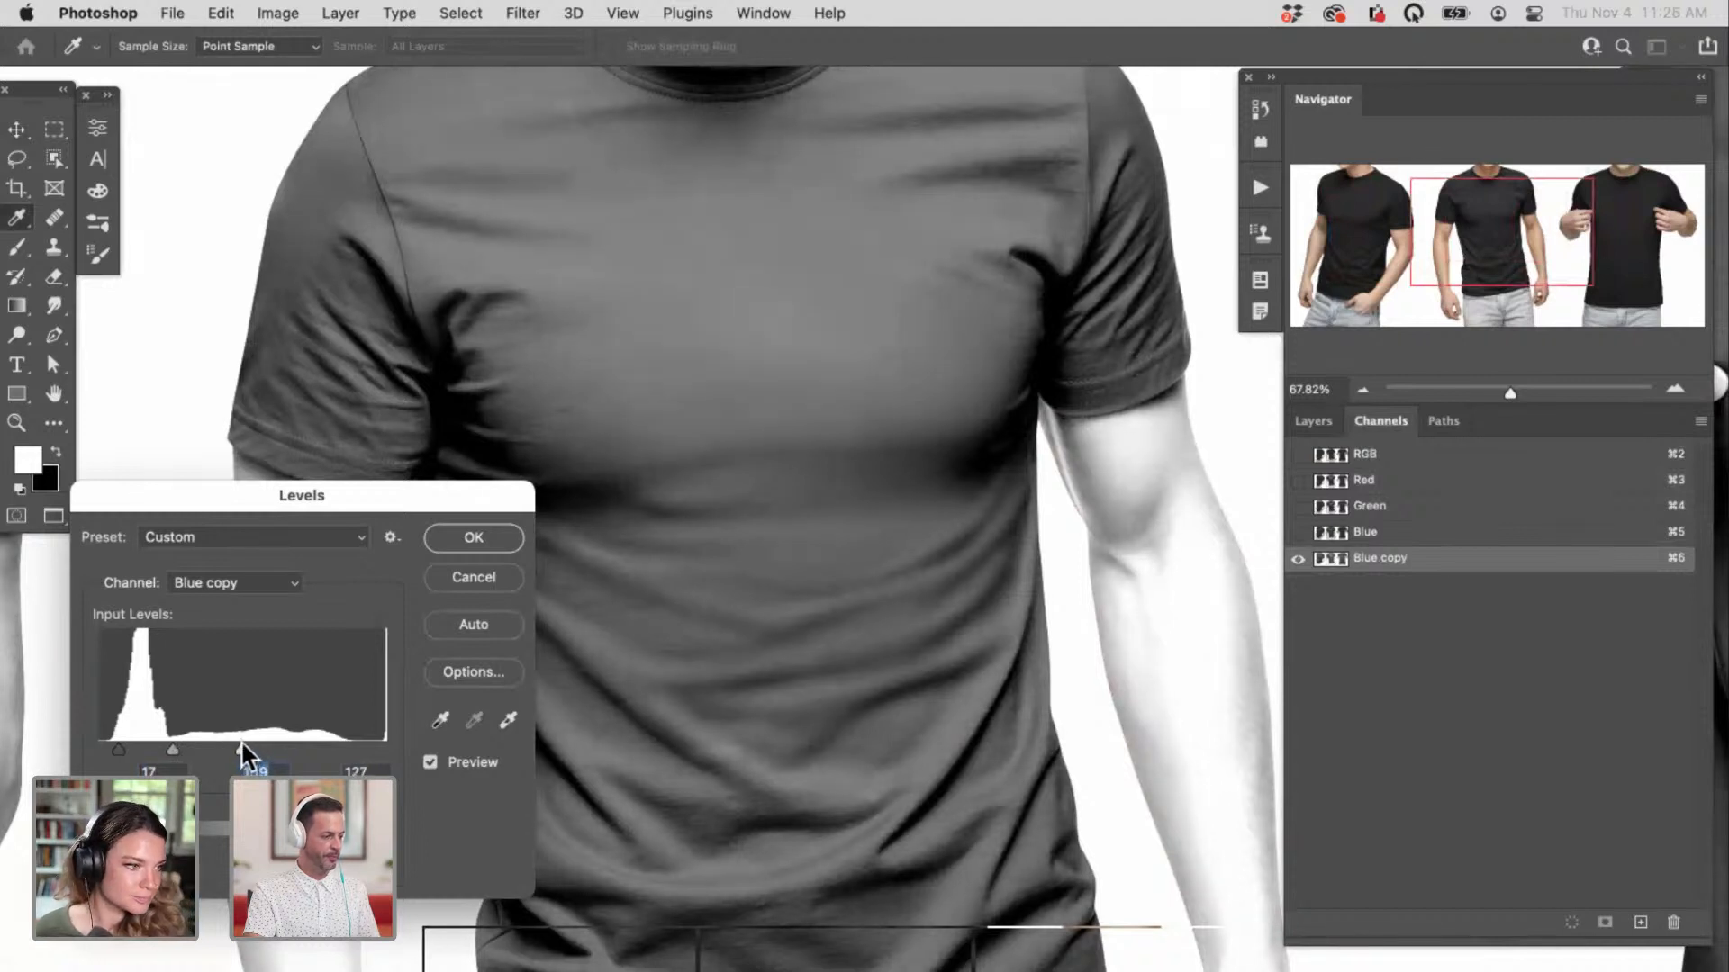
left_click(495, 540)
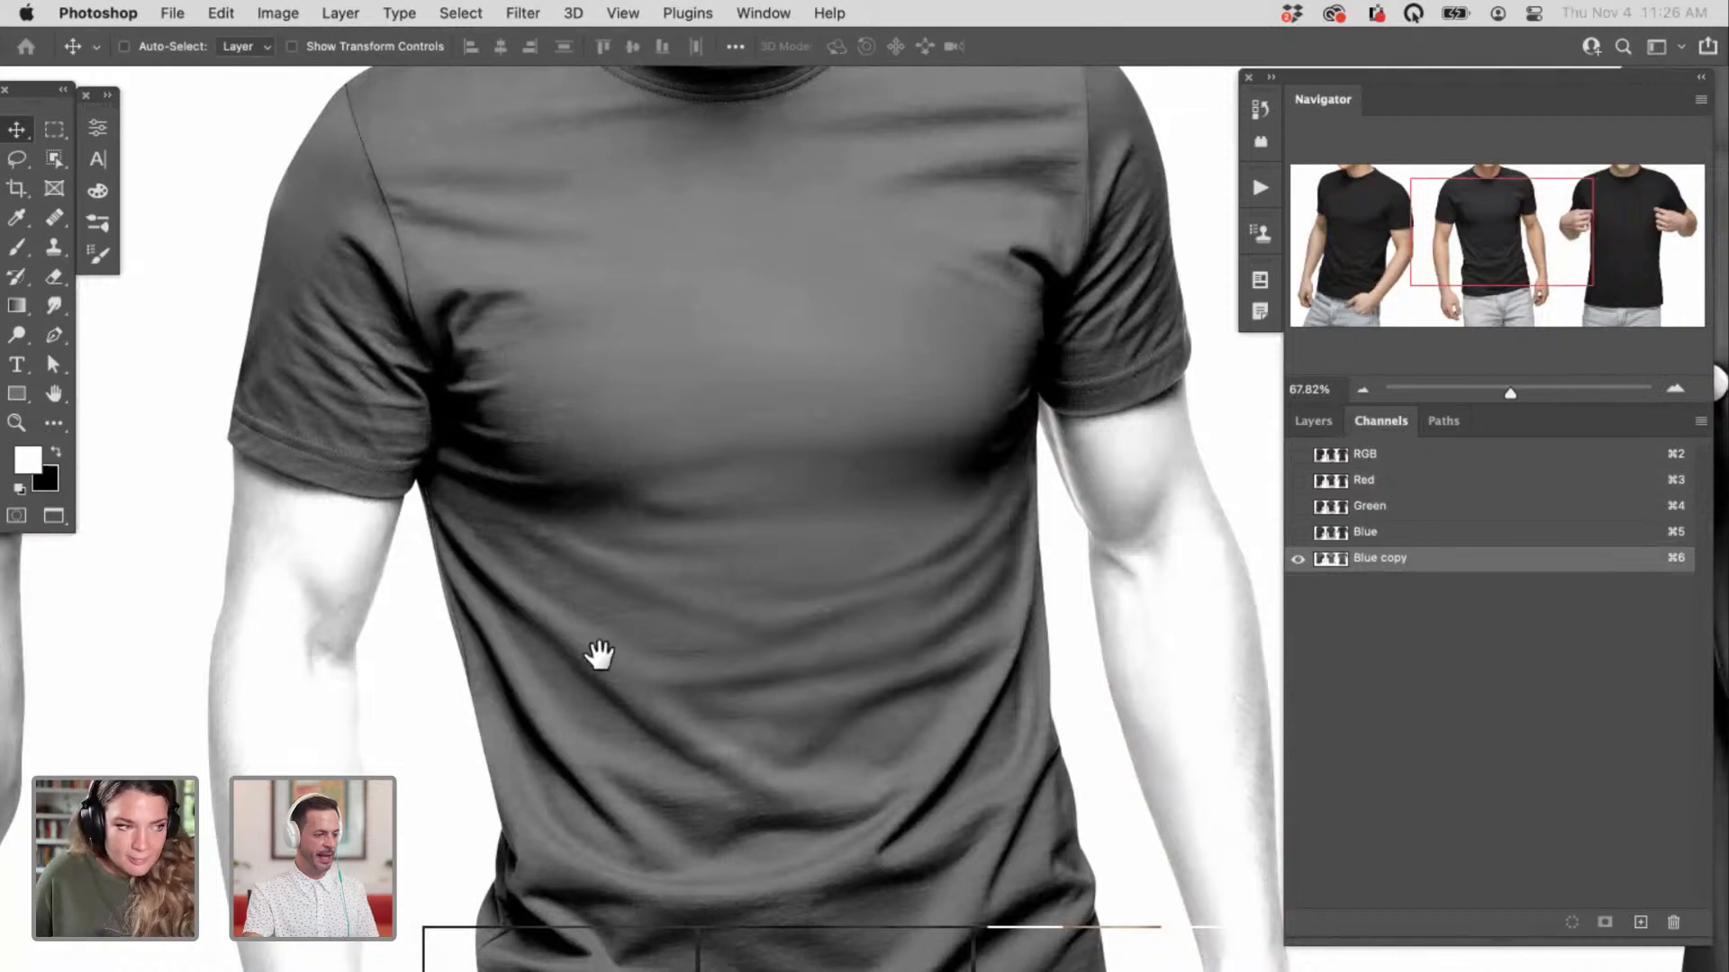
Step: Load the Blue copy channel as a selection and invert it to target the dark shirt folds
left_click_drag(598, 657, 521, 675)
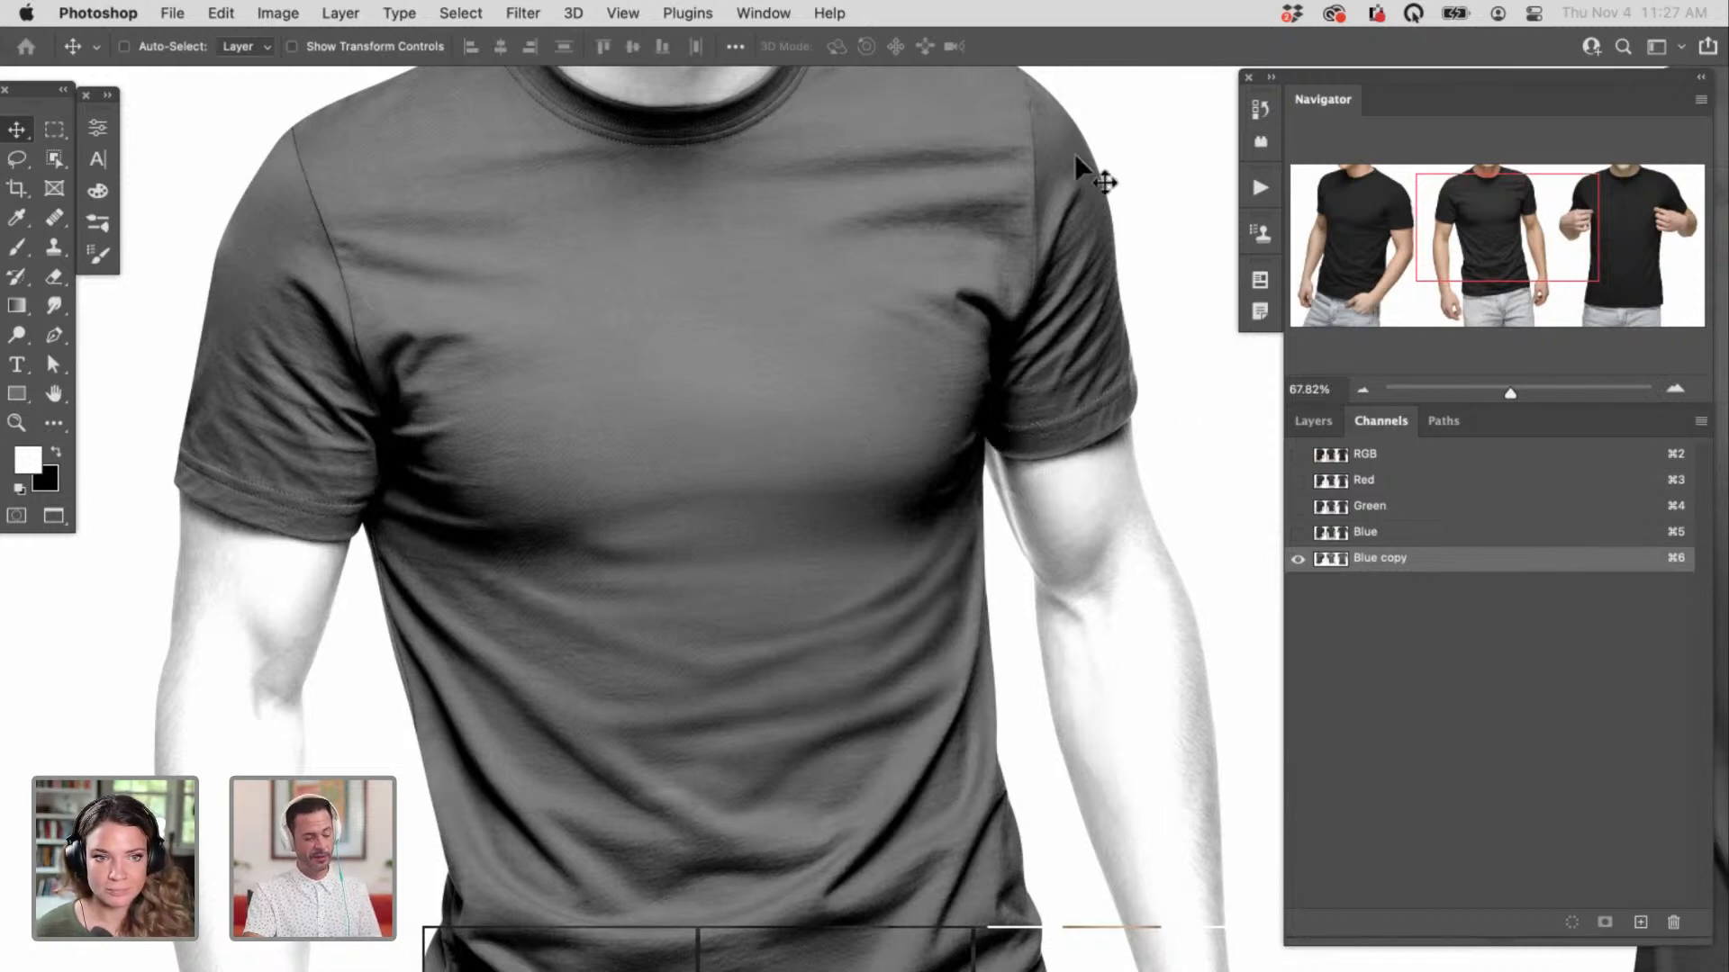
left_click(1332, 563, "super")
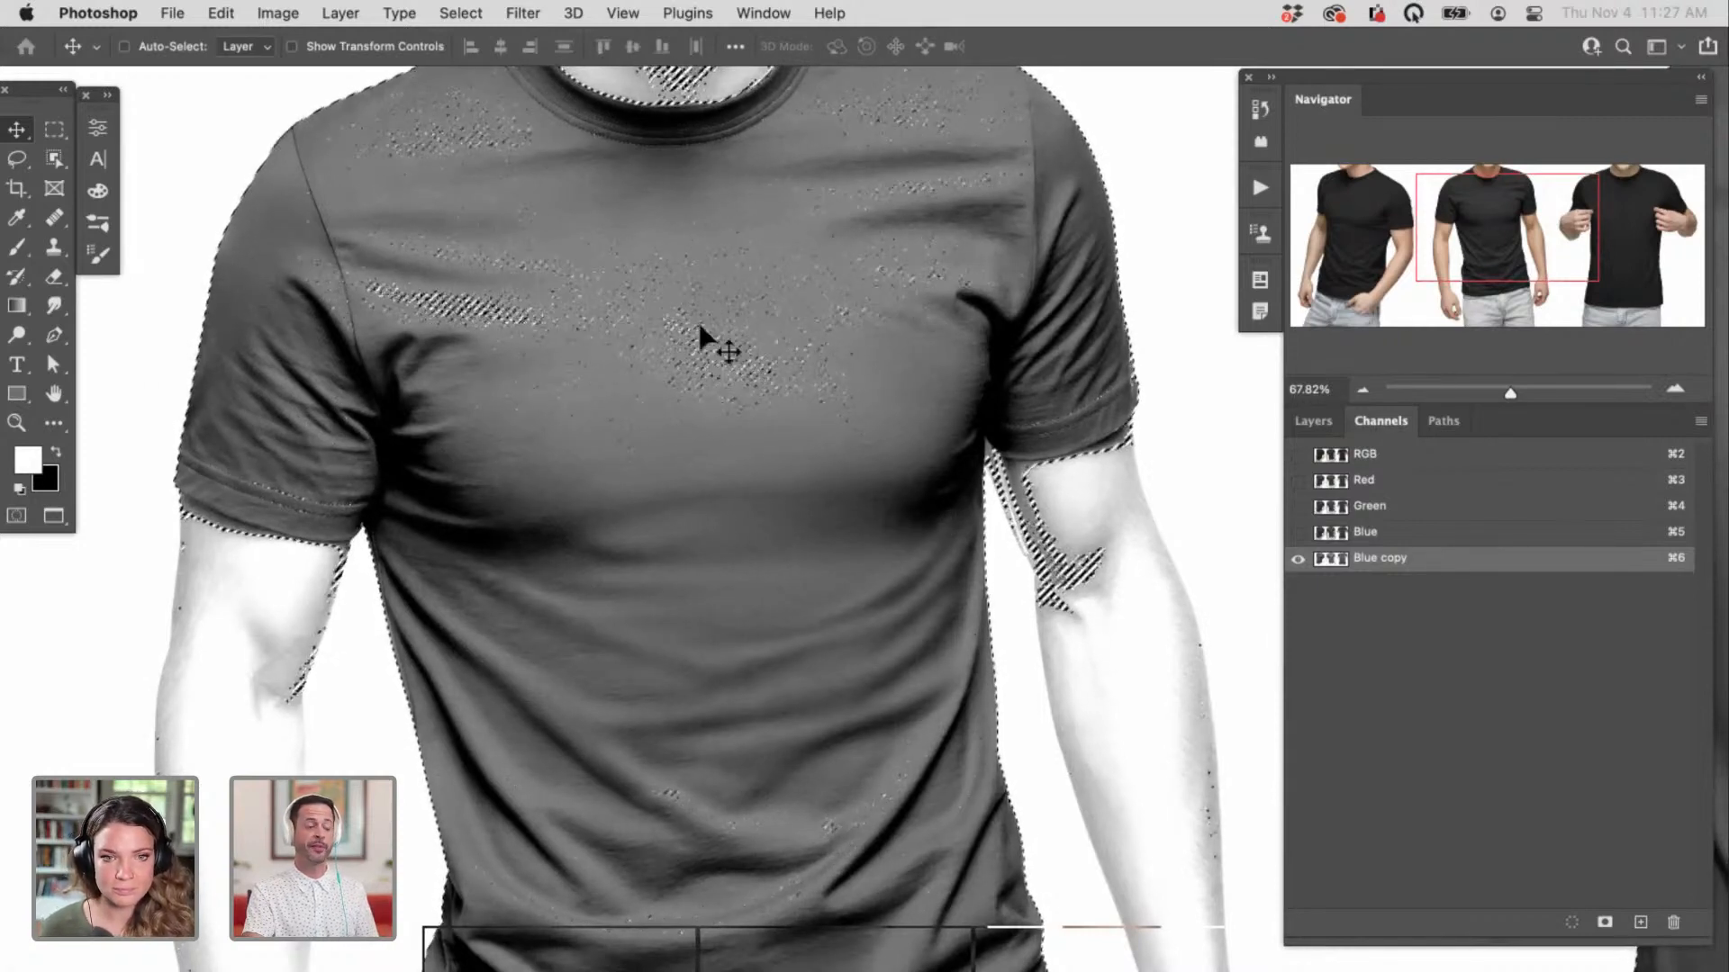
left_click(459, 13)
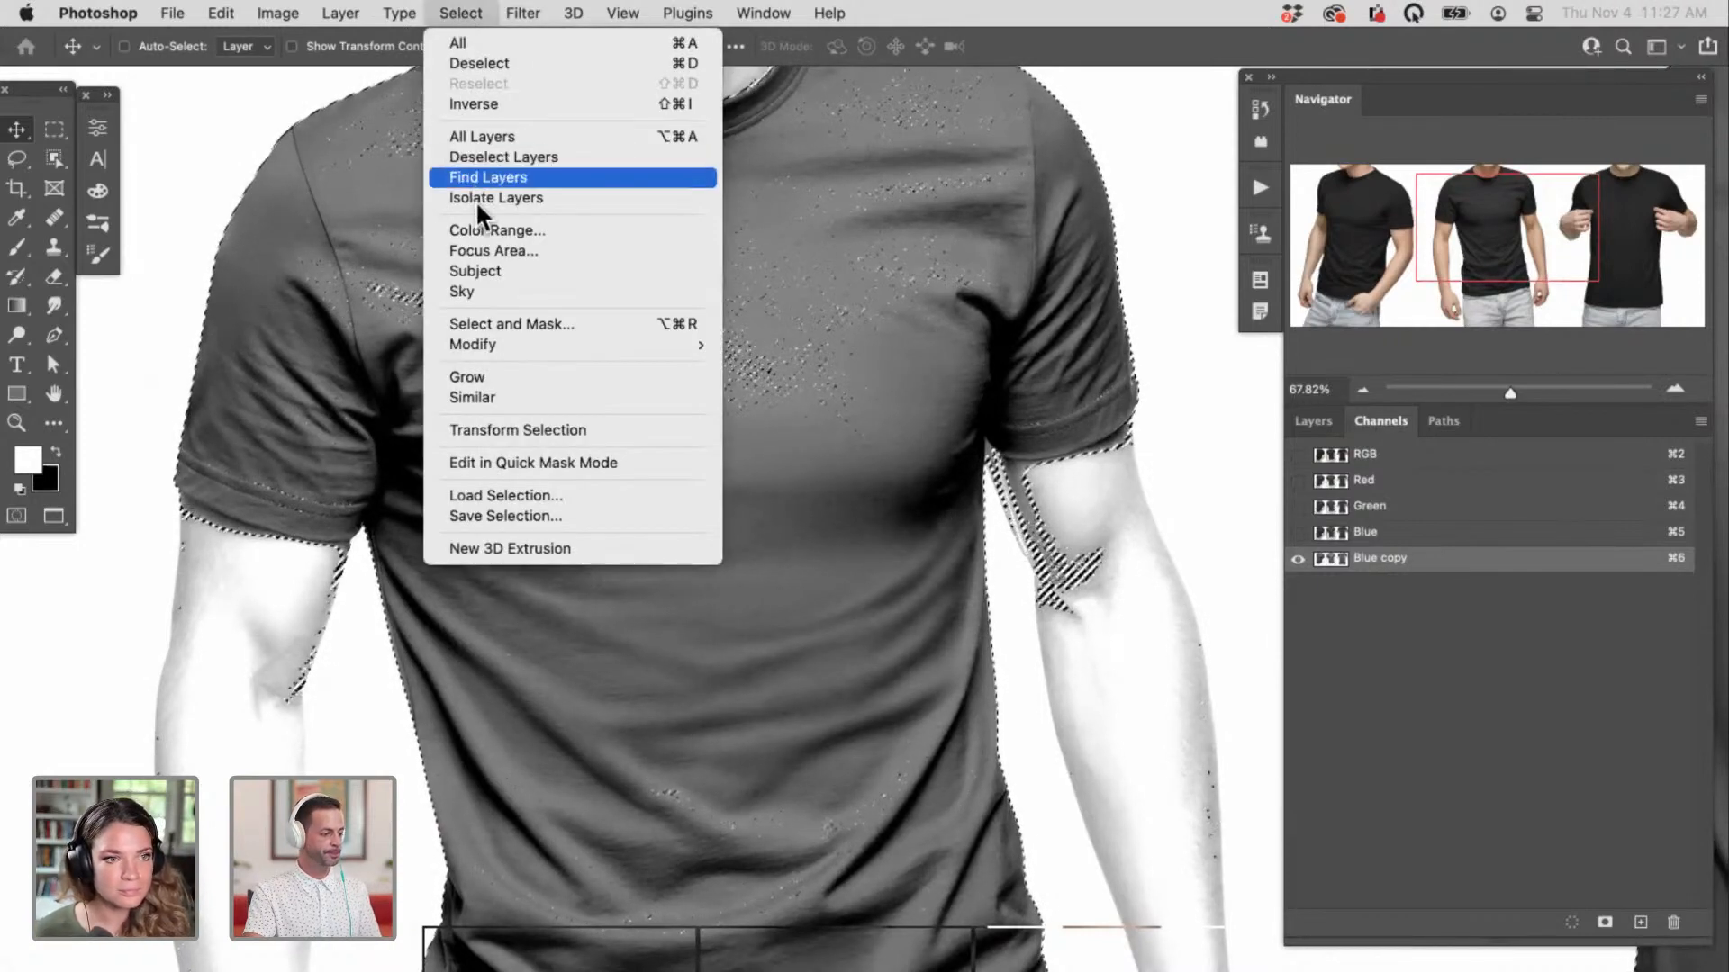
left_click(539, 104)
Step: Show the middle shirt's artwork, add a Levels adjustment layer above it masked by the selection, and inspect that mask on its own
left_click(1315, 421)
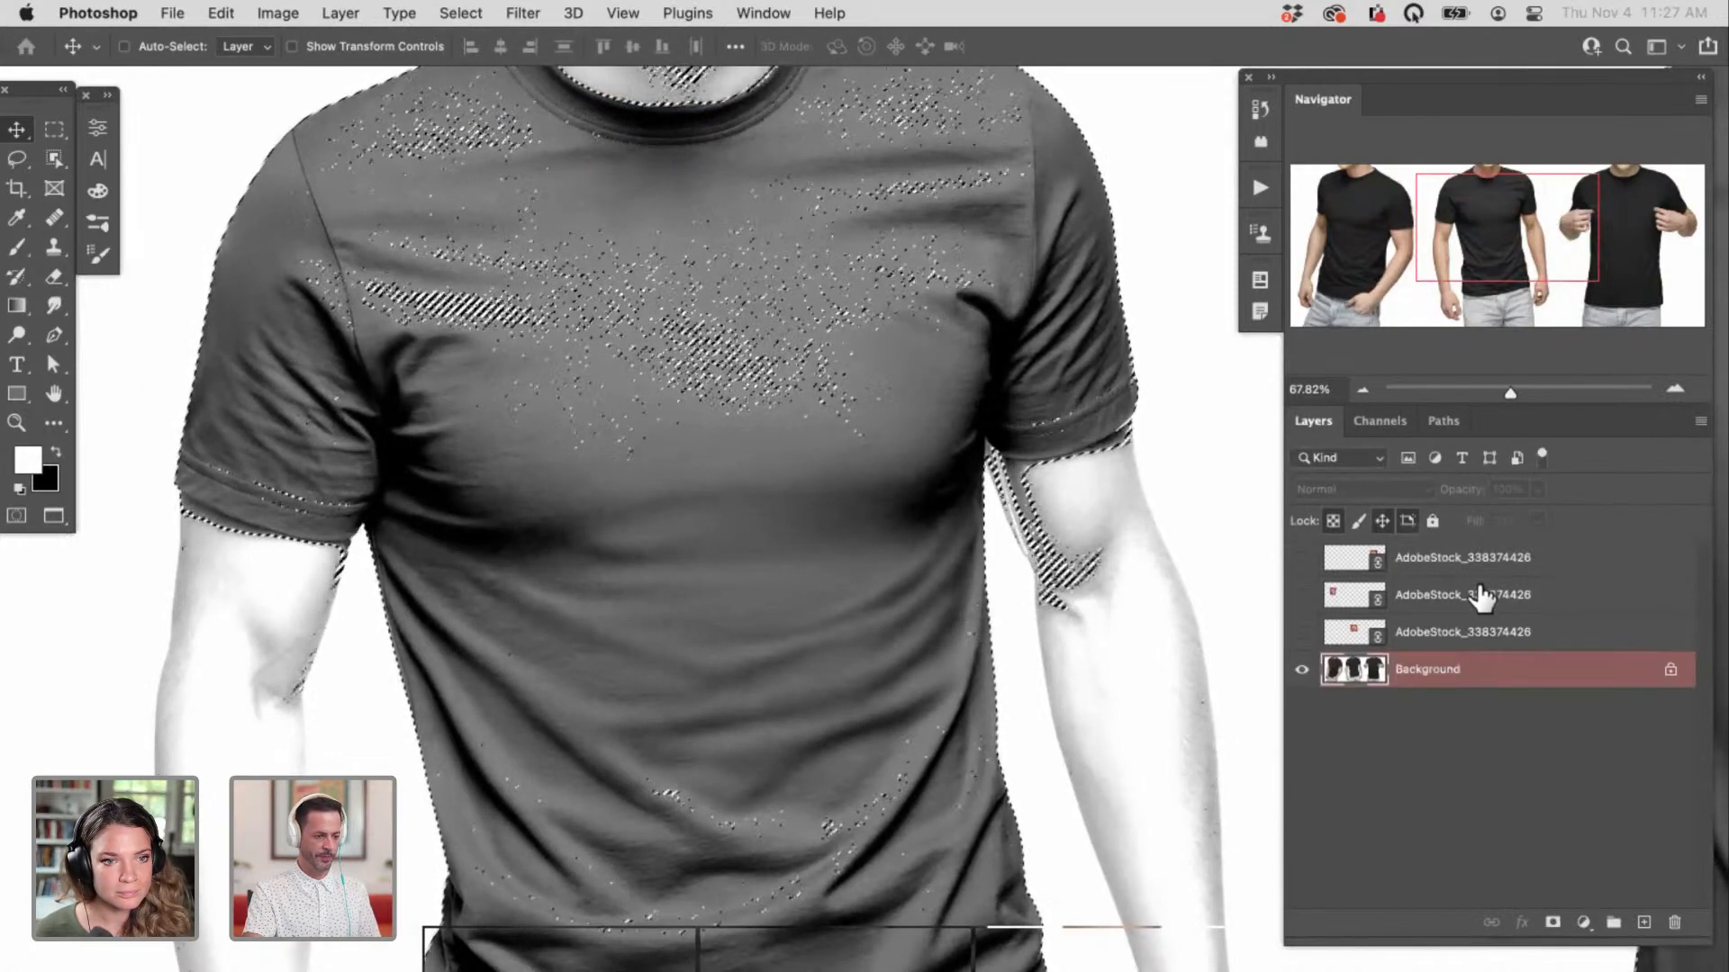
left_click(1499, 631)
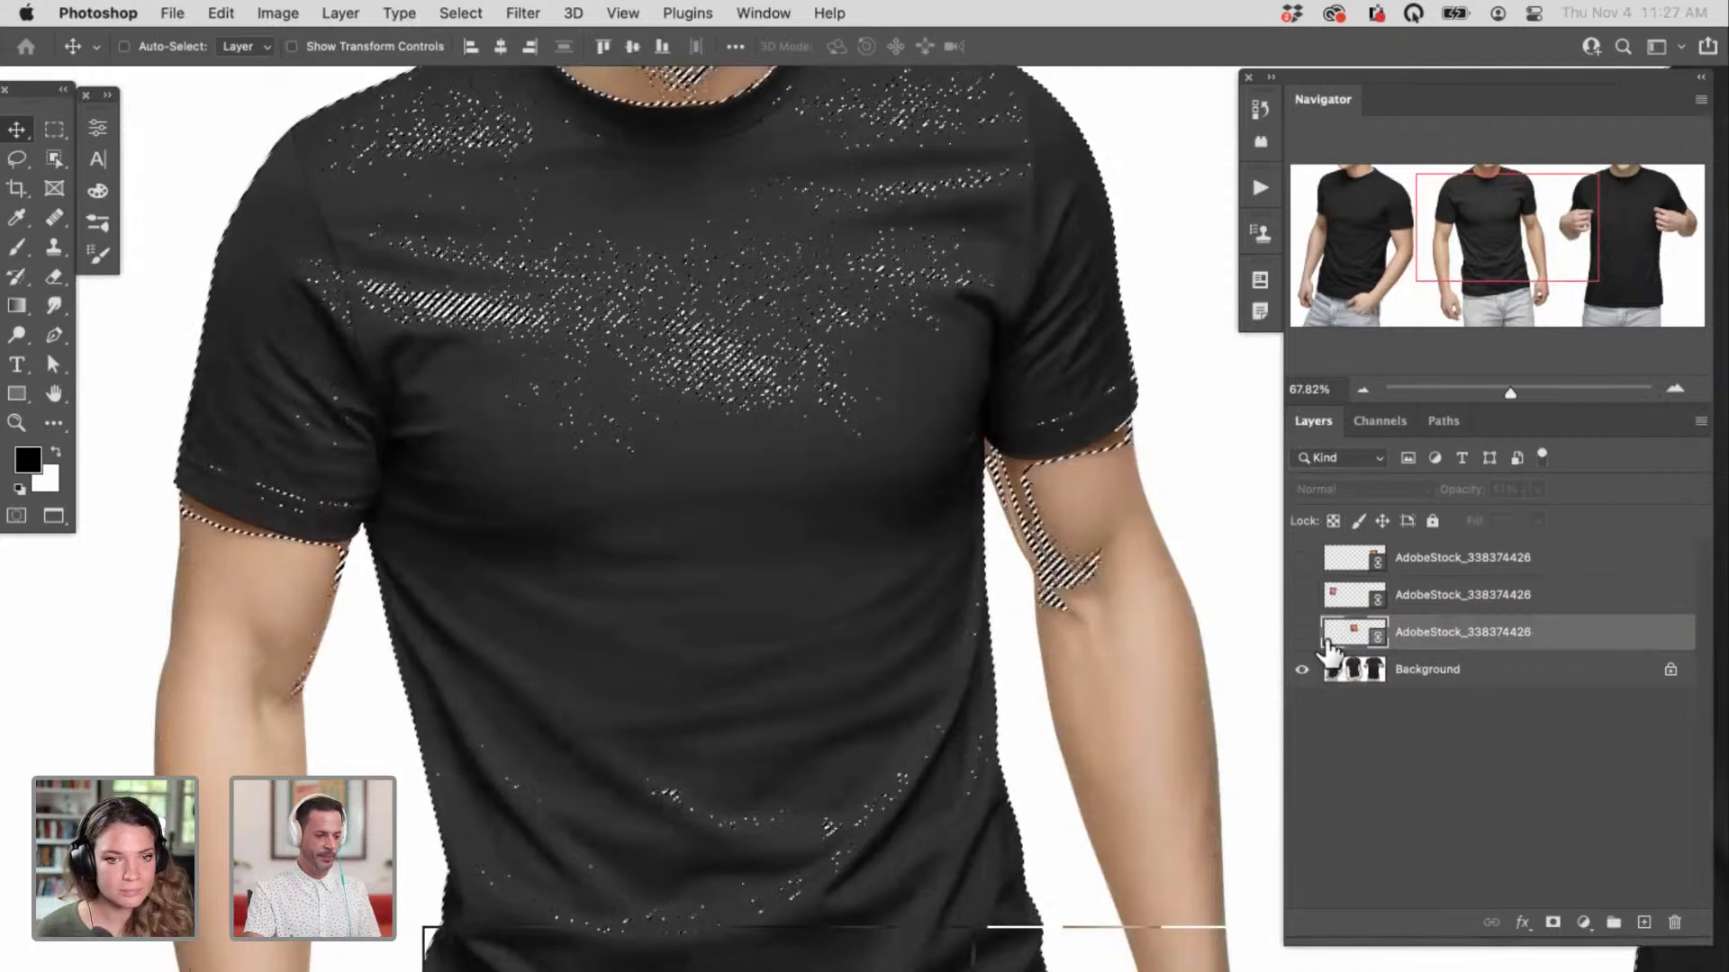
left_click(1301, 632)
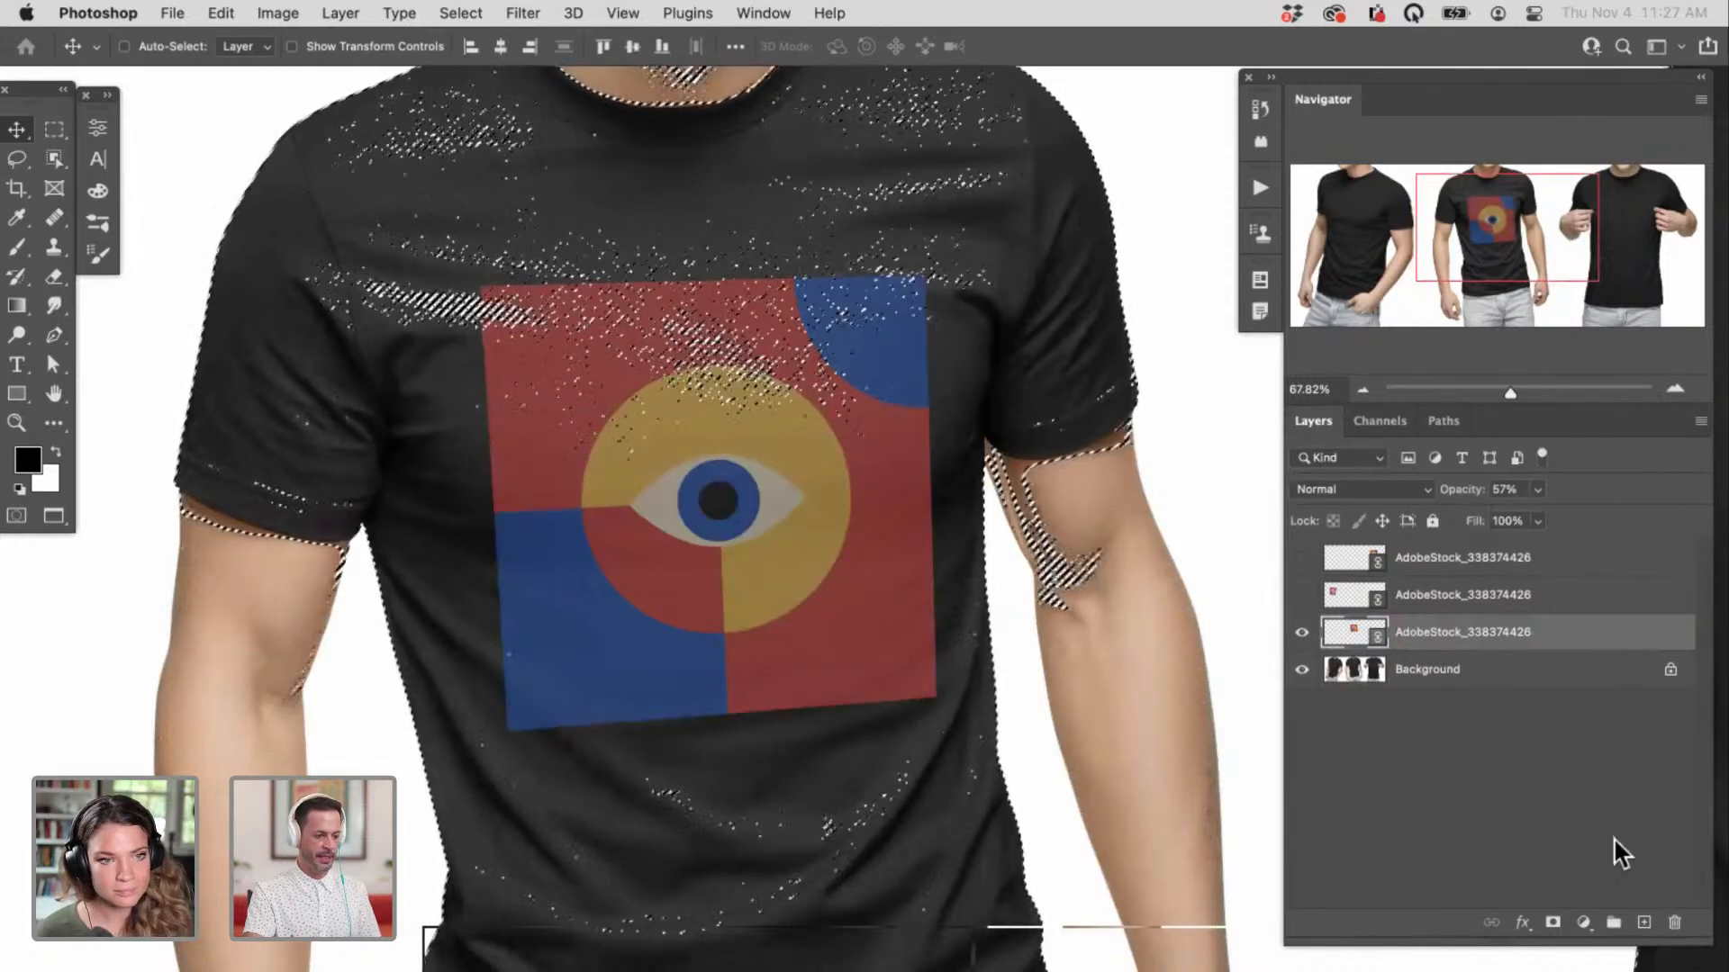
left_click(1583, 922)
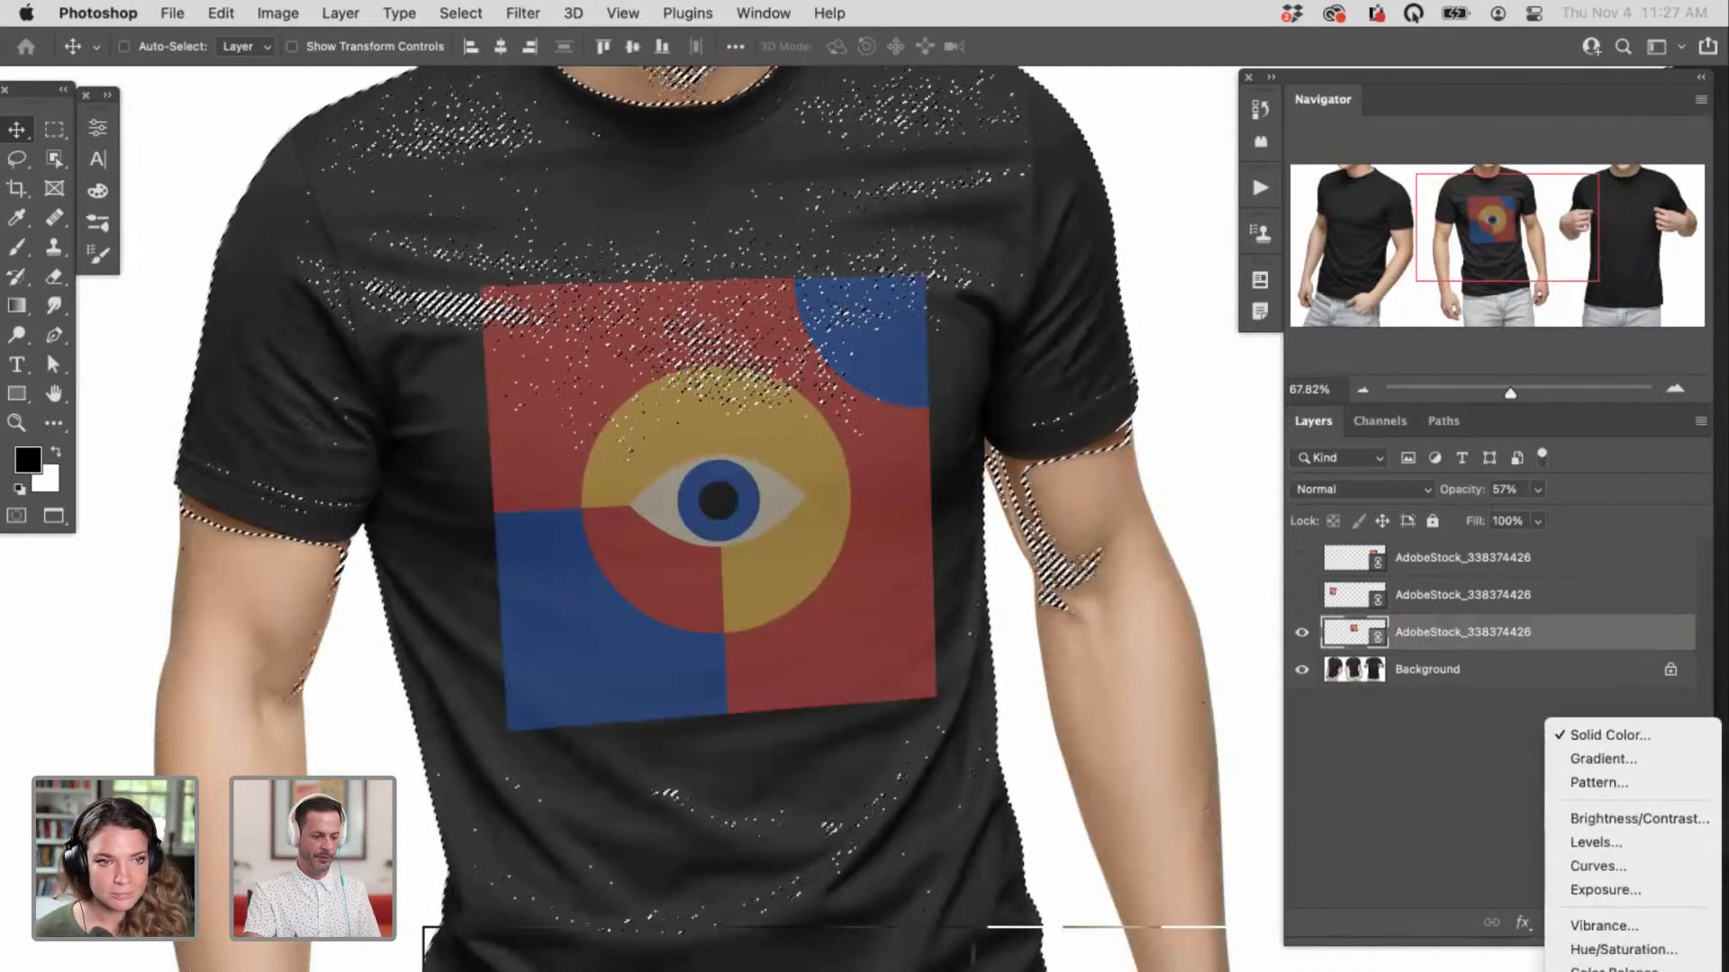
left_click(1606, 841)
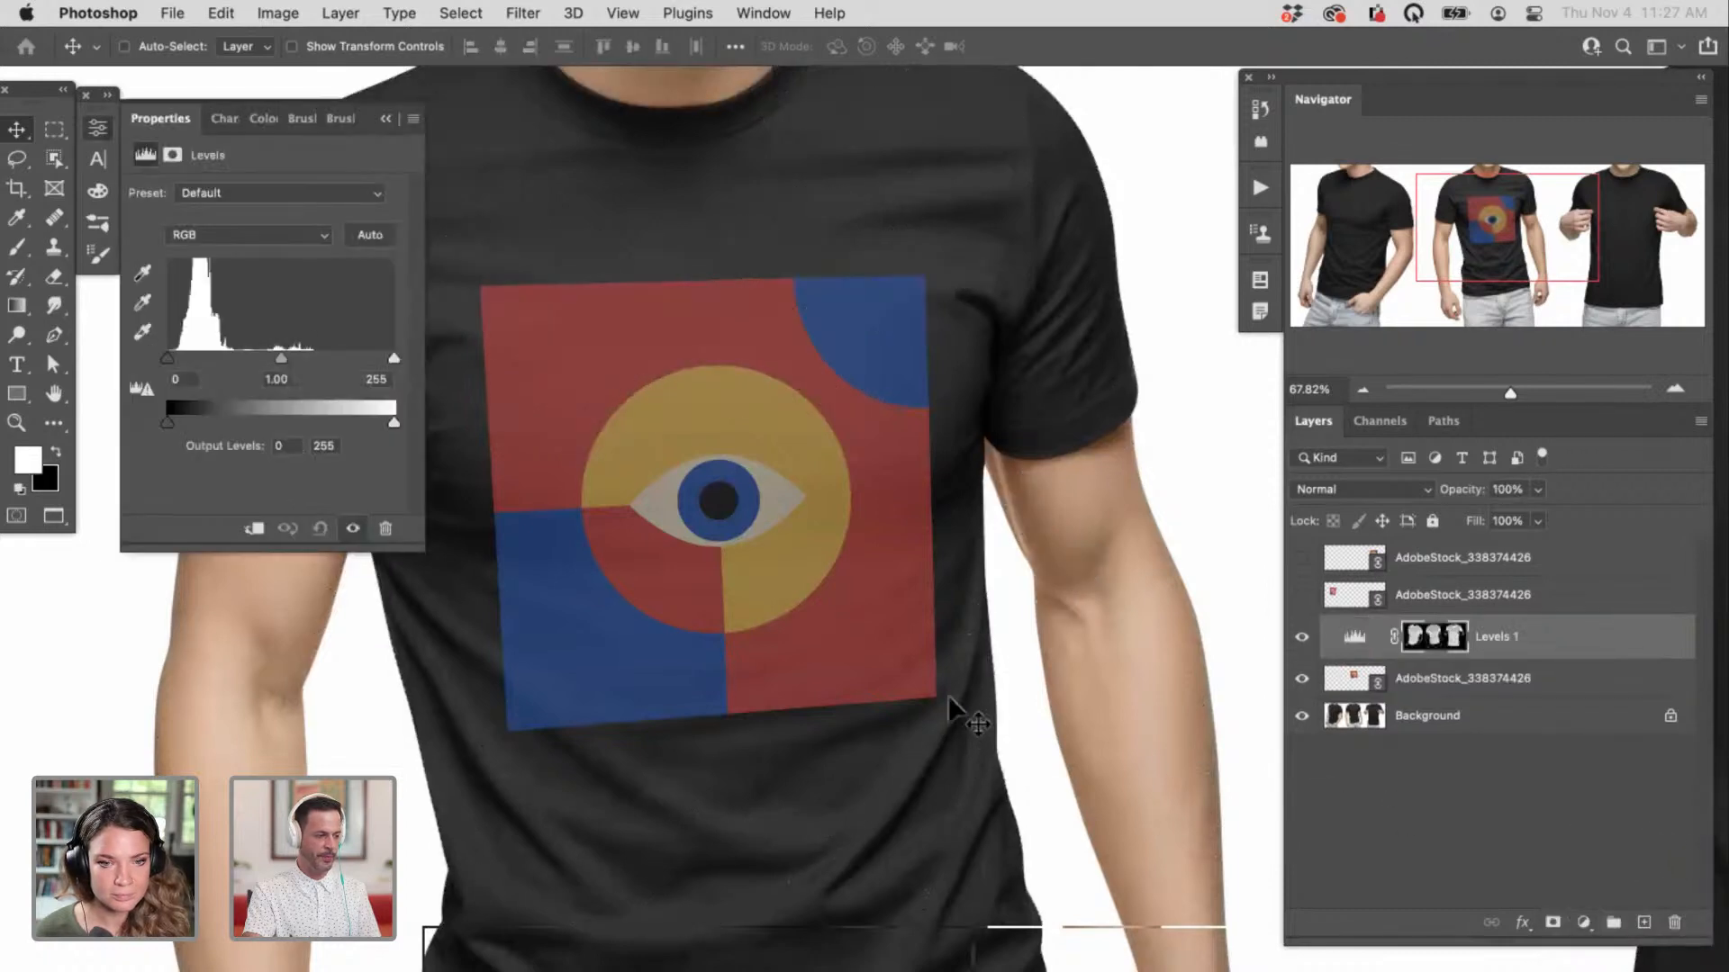
scroll(772, 675, "left", 5)
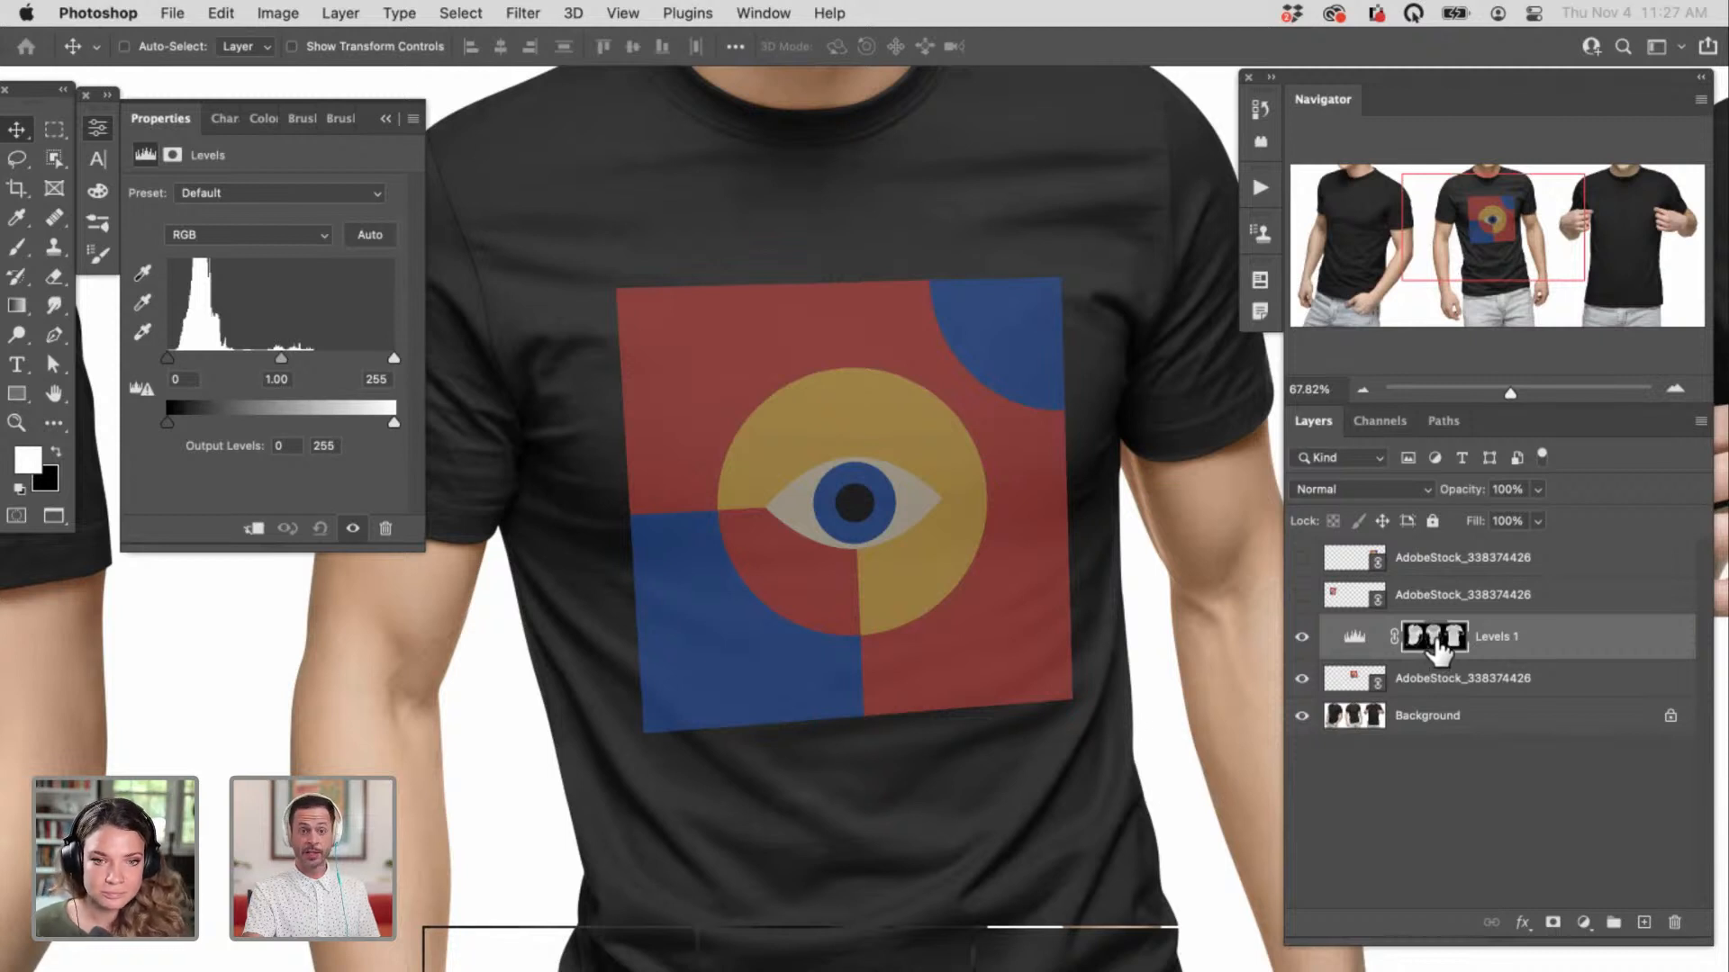
left_click(1436, 639, "alt")
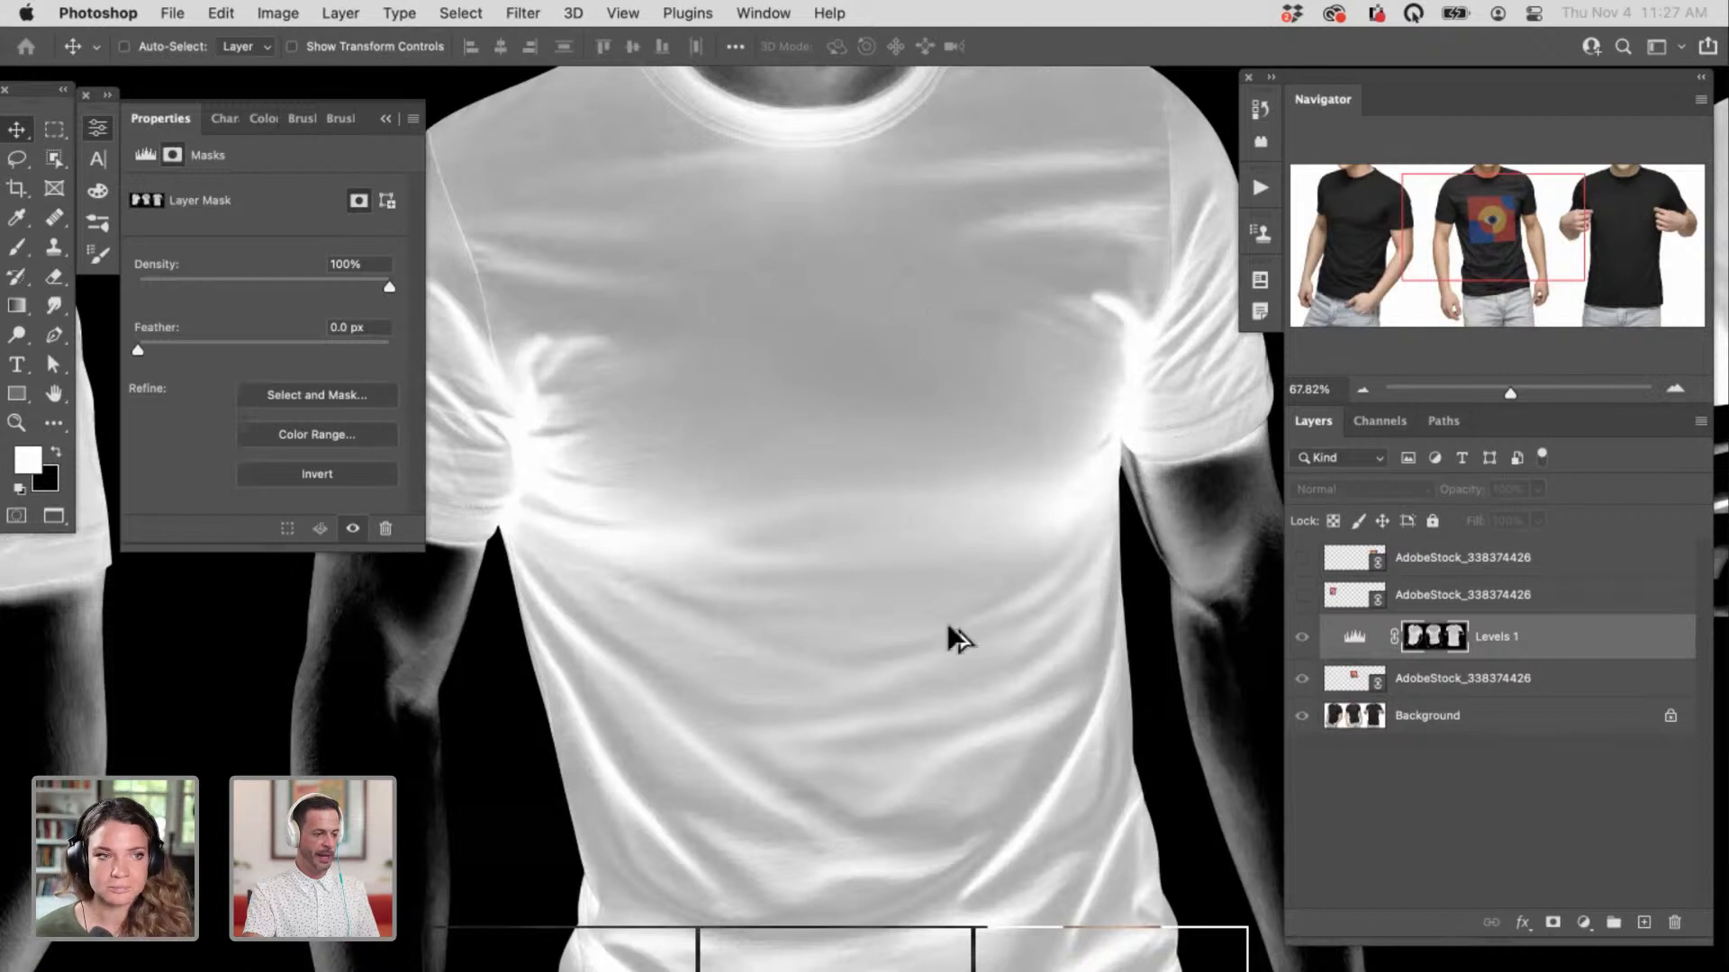
left_click(1456, 641, "alt")
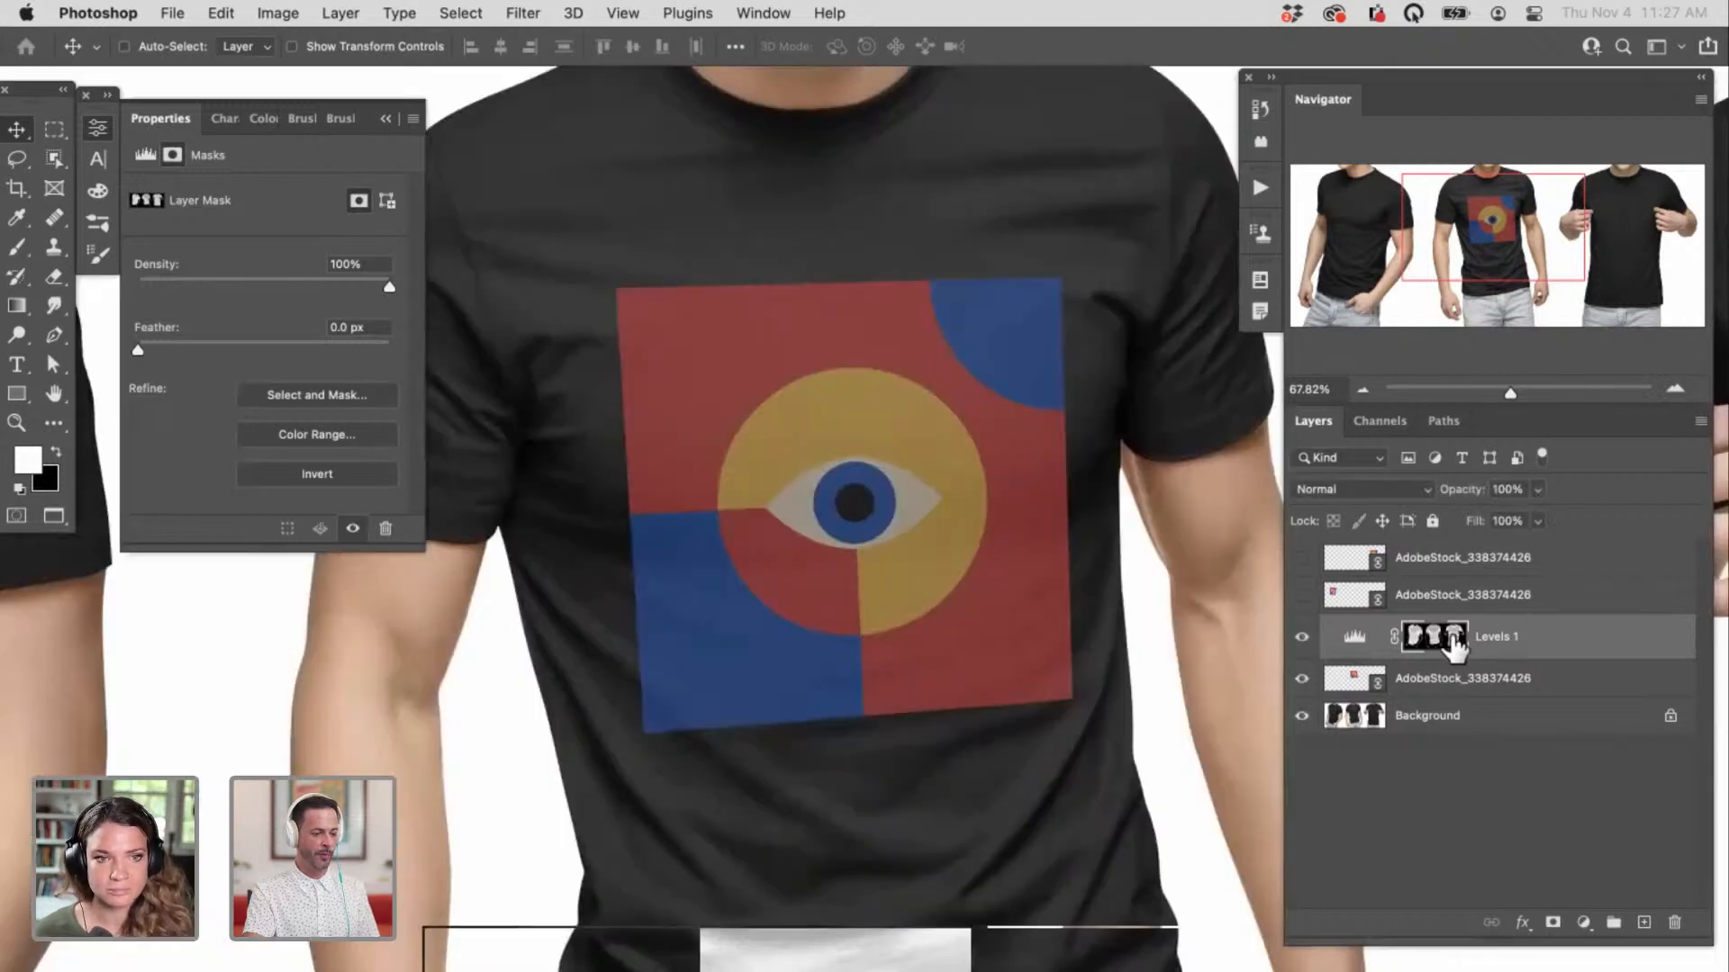
Step: Lower the adjustment's output white to 199 in Red and 184 in Green, and clip it to the middle artwork layer
left_click(1357, 641)
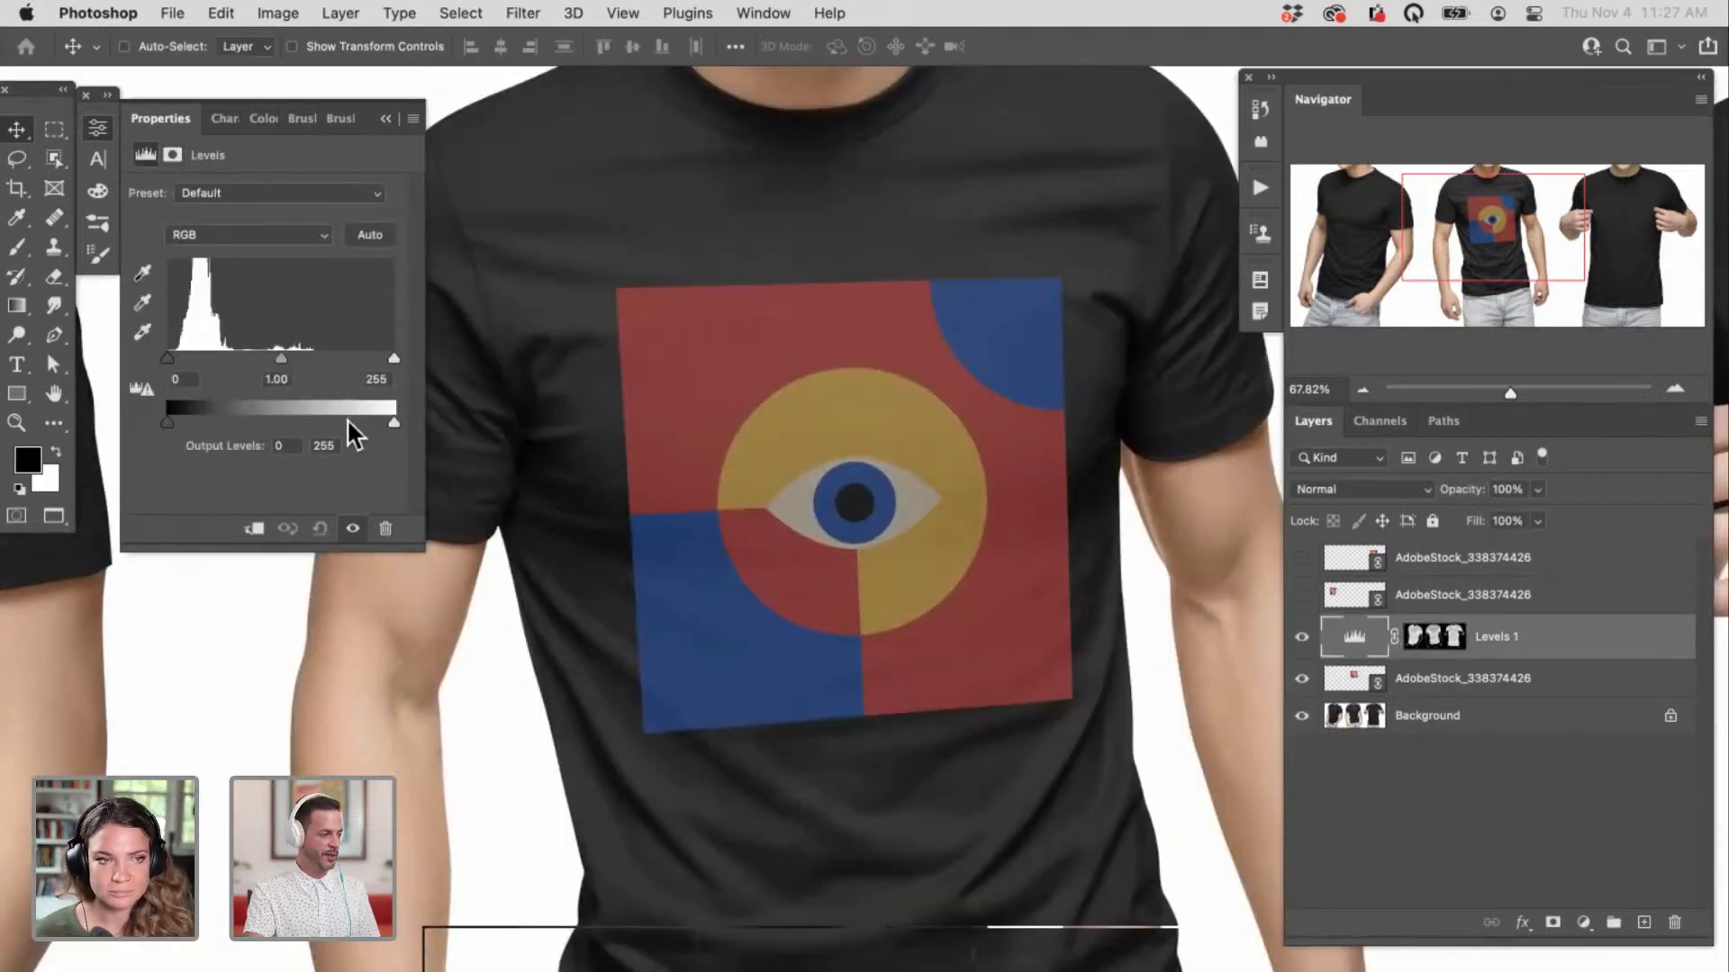
left_click(257, 232)
left_click(252, 256)
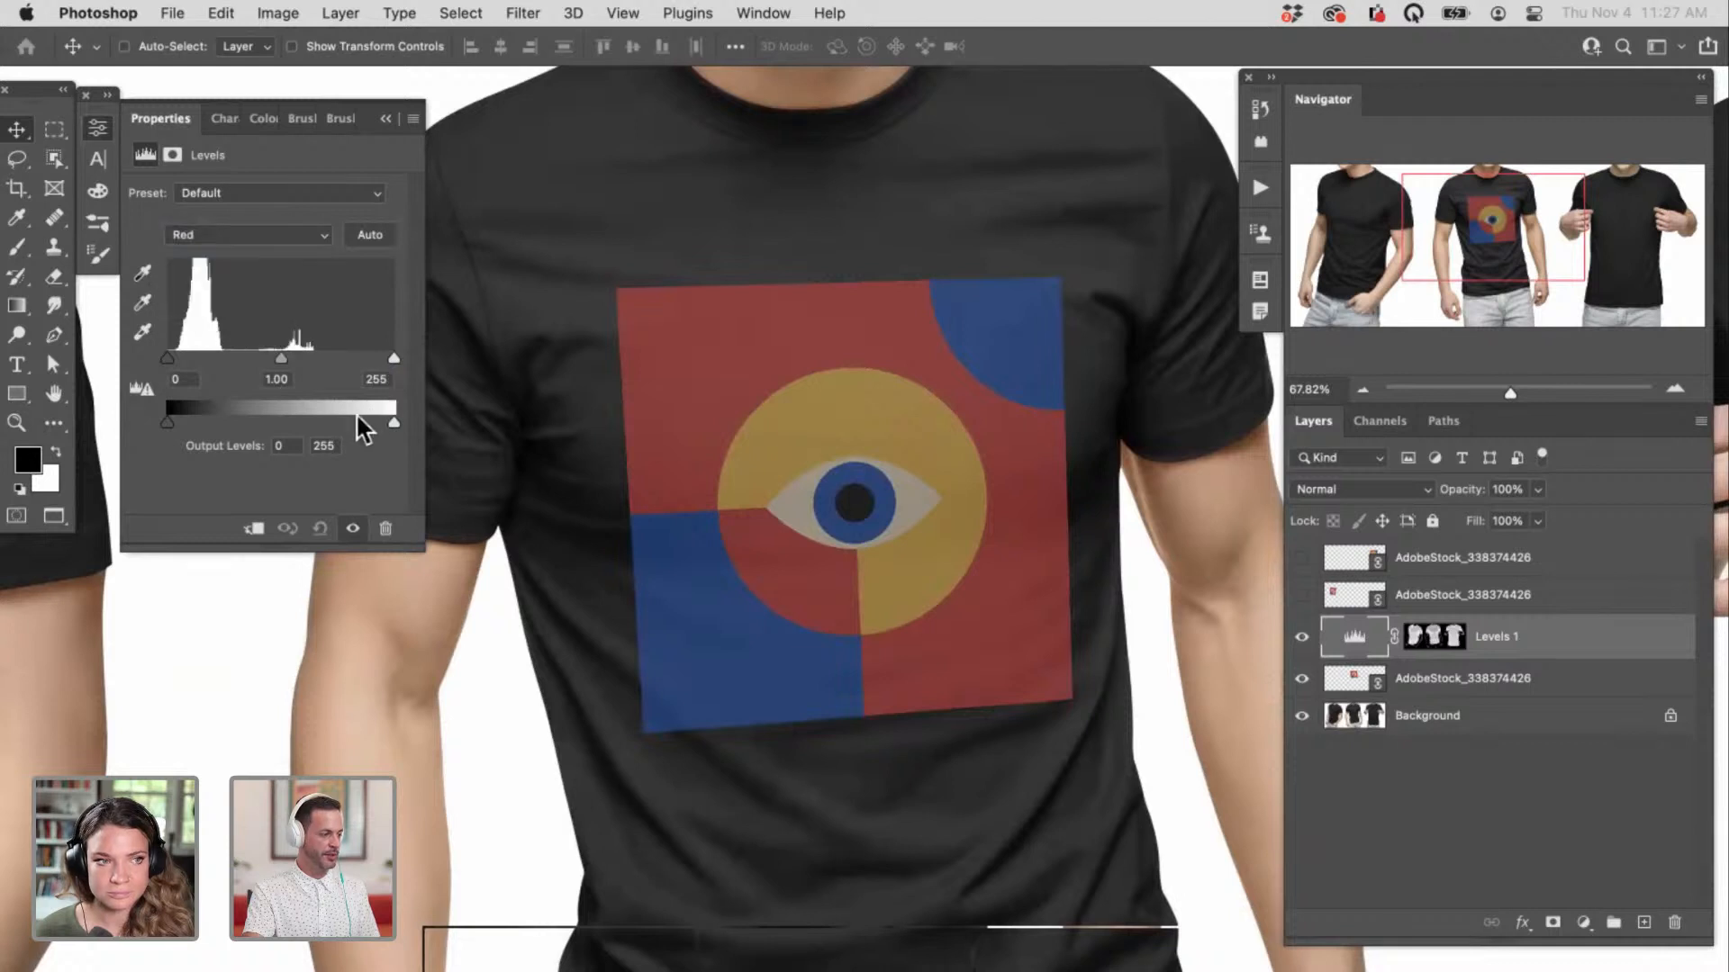
left_click(252, 234)
left_click(253, 263)
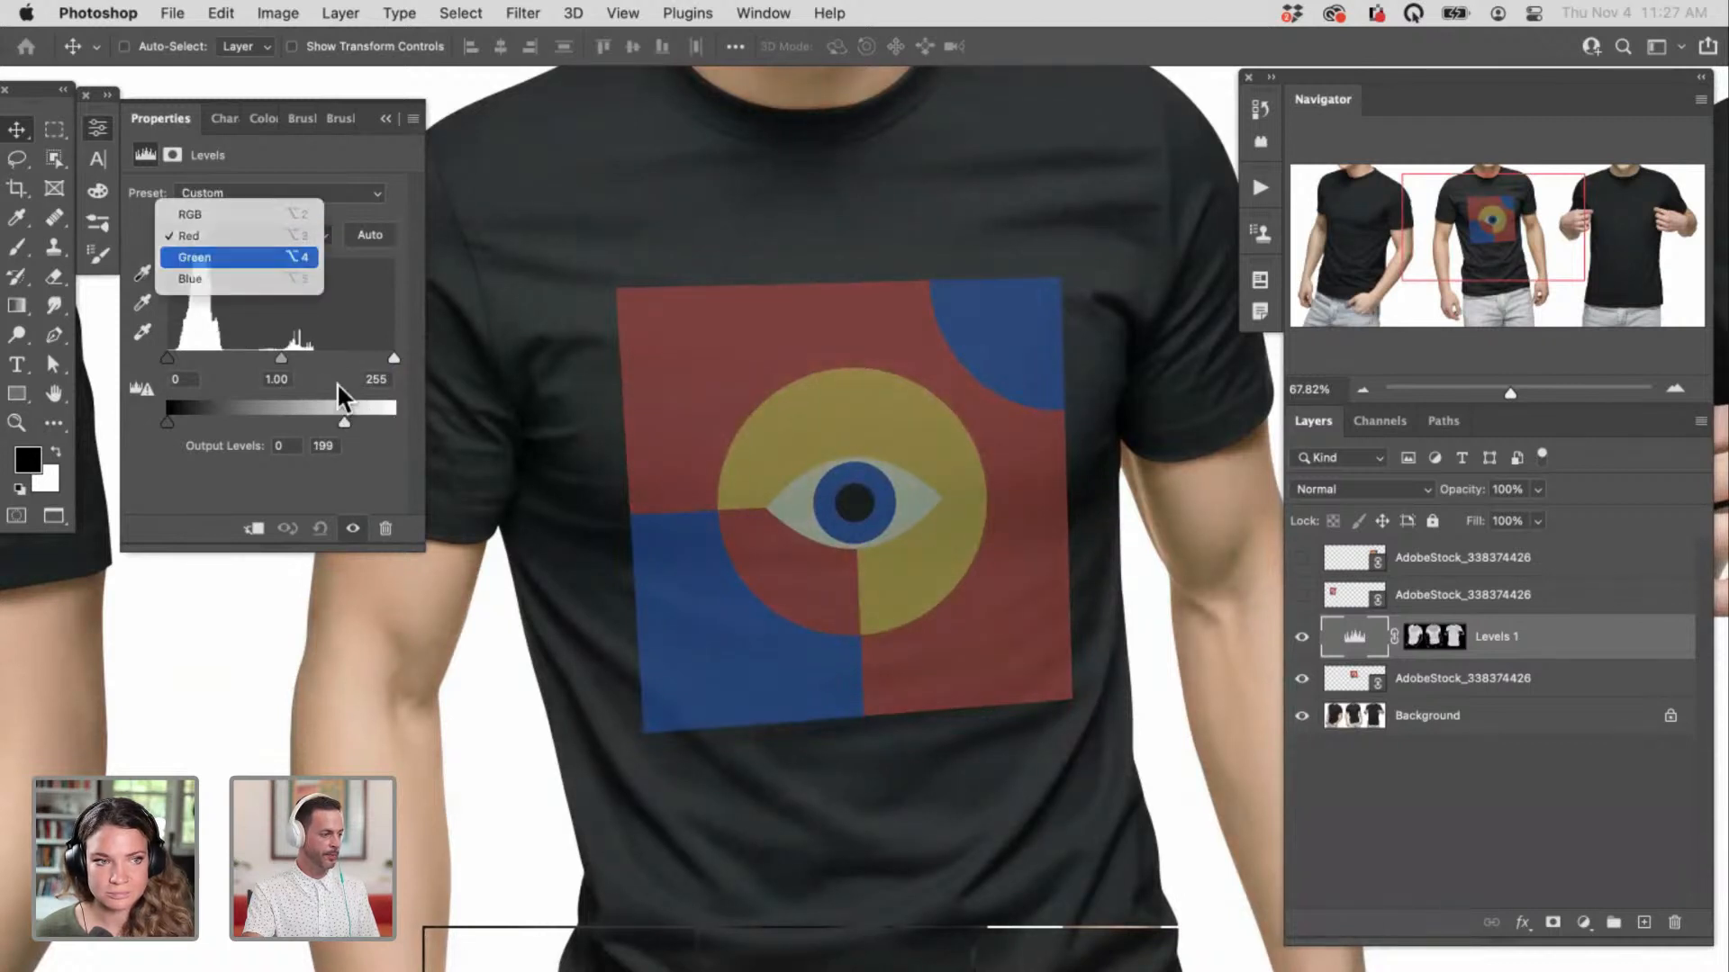
left_click_drag(394, 422, 335, 439)
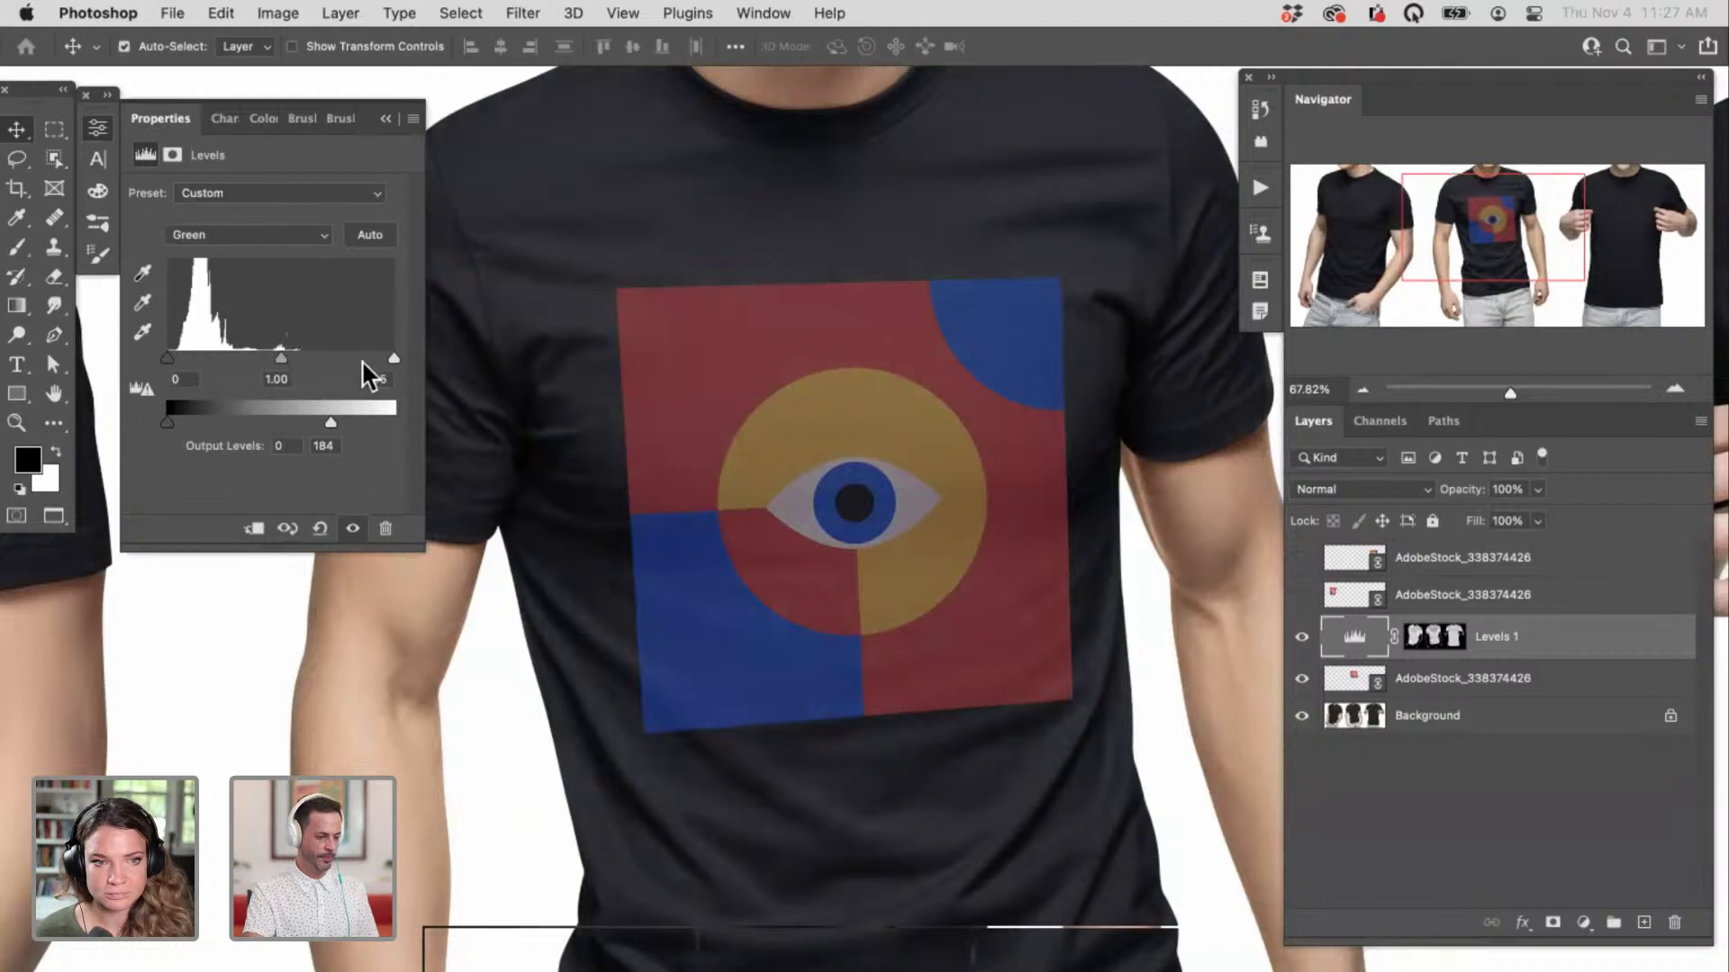
key("super+alt+g")
Step: Set the Levels adjustment's output white to 84 in Blue, 123 in Green and 131 in Red
left_click(270, 234)
left_click(270, 257)
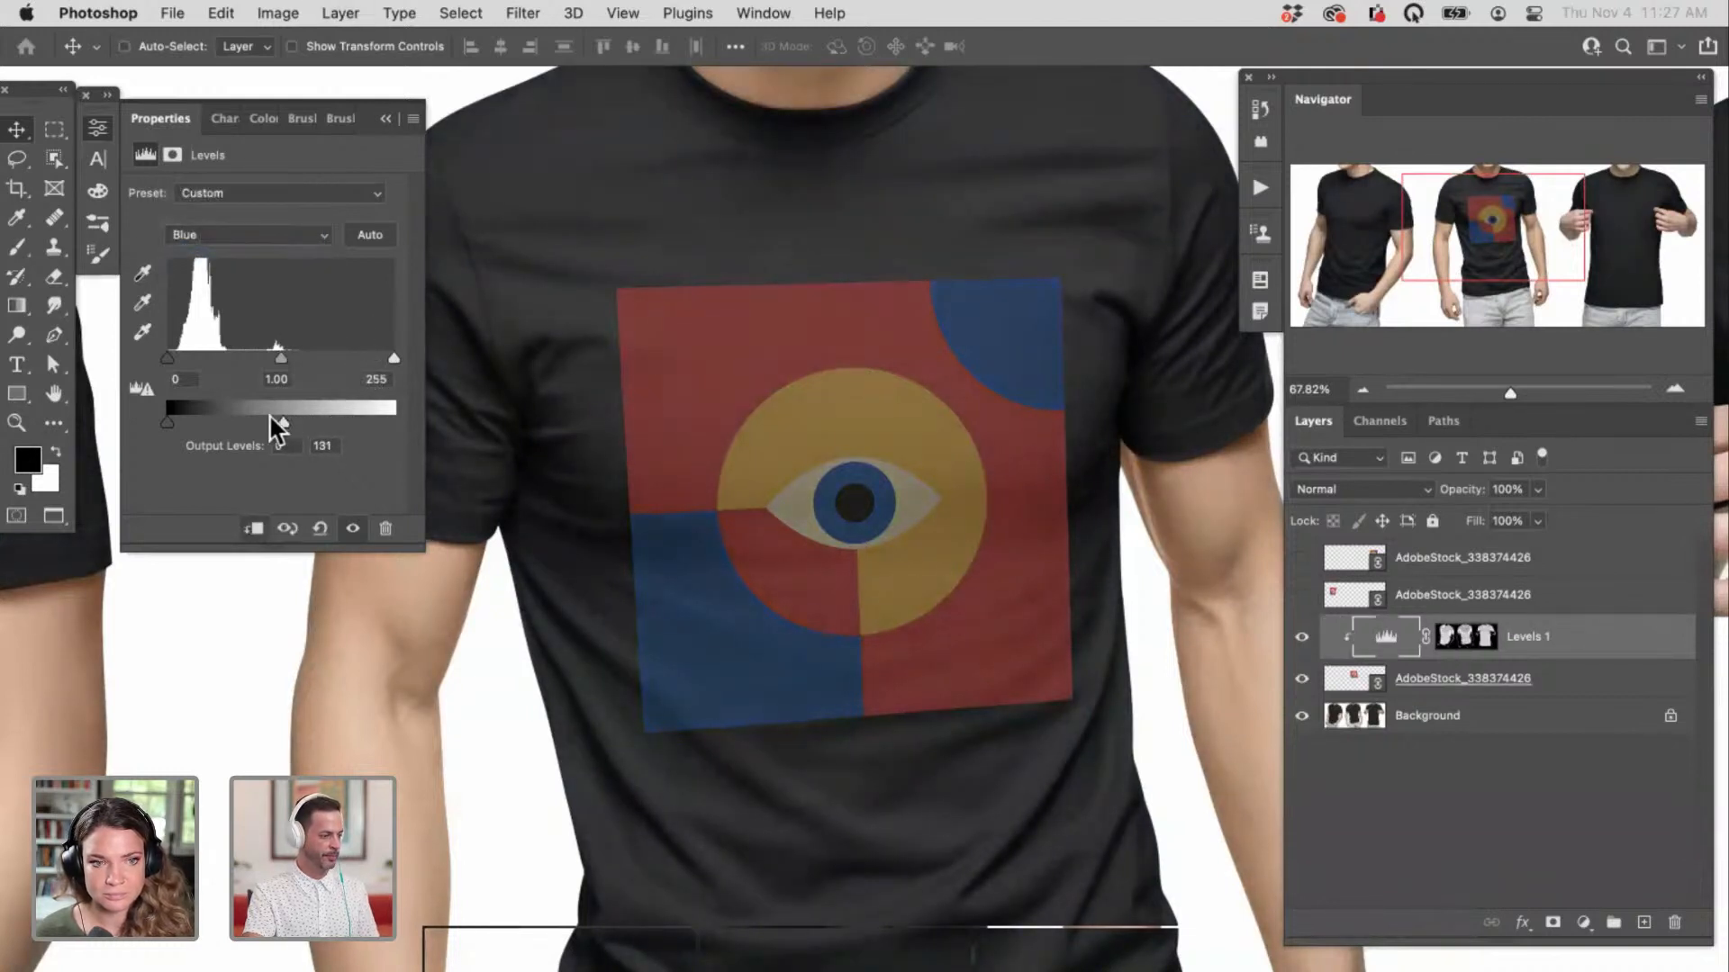
left_click(251, 235)
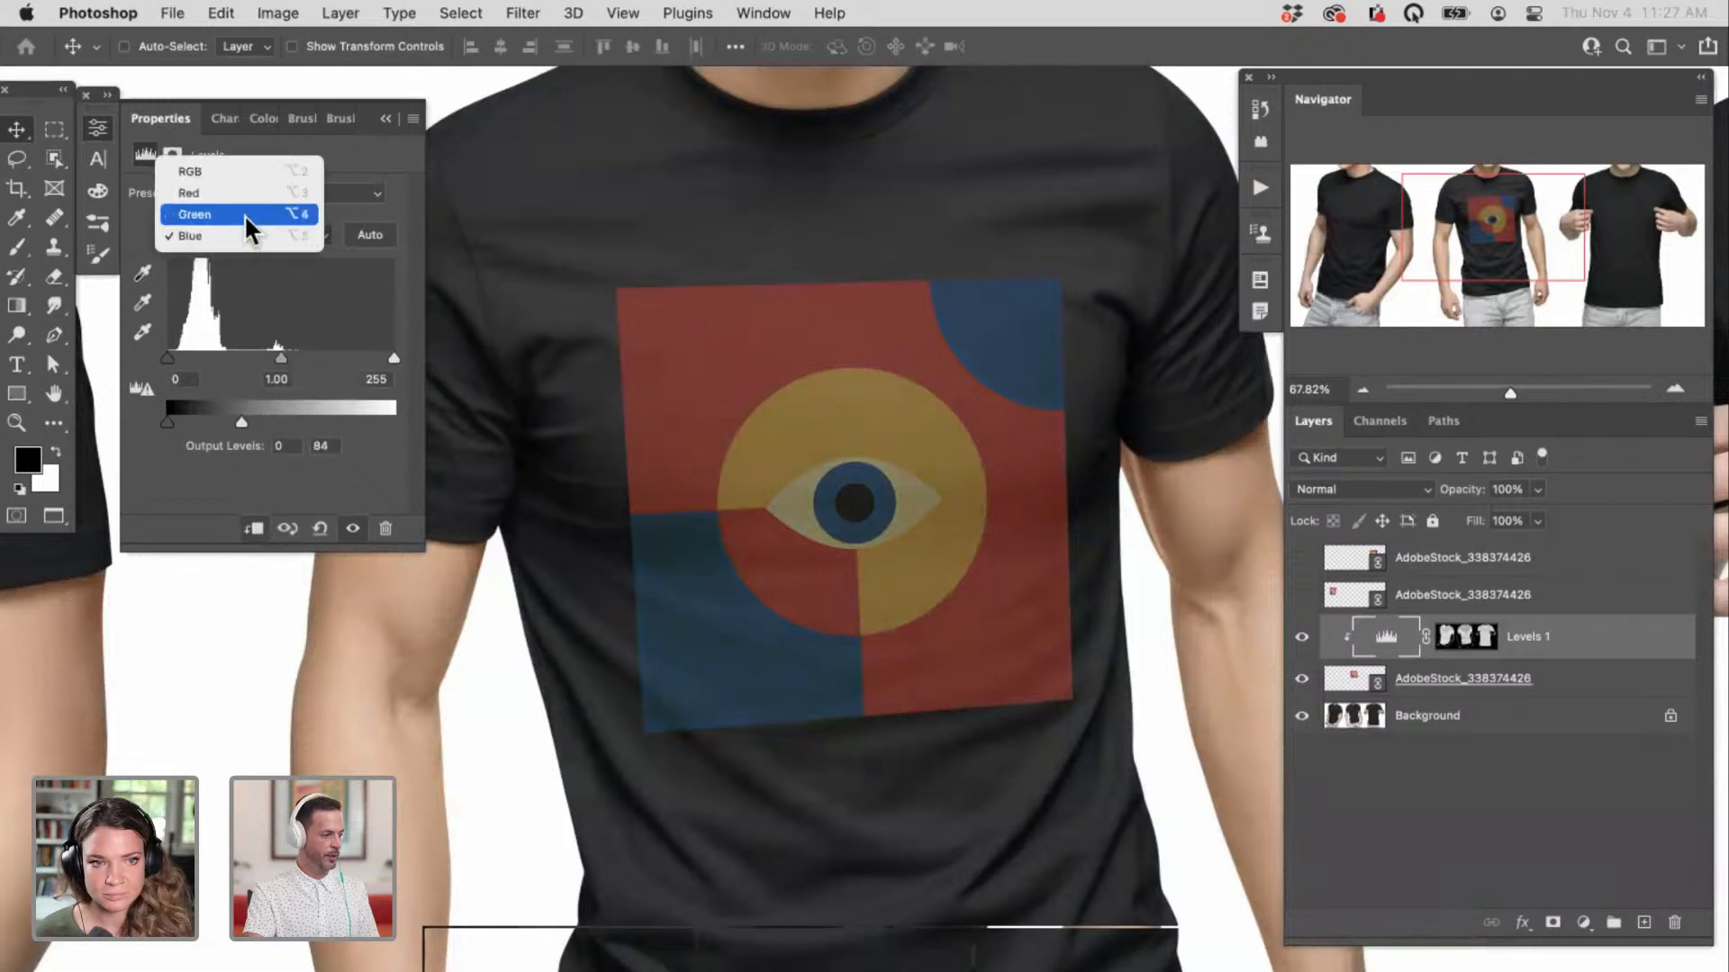
left_click(250, 215)
left_click_drag(335, 422, 292, 422)
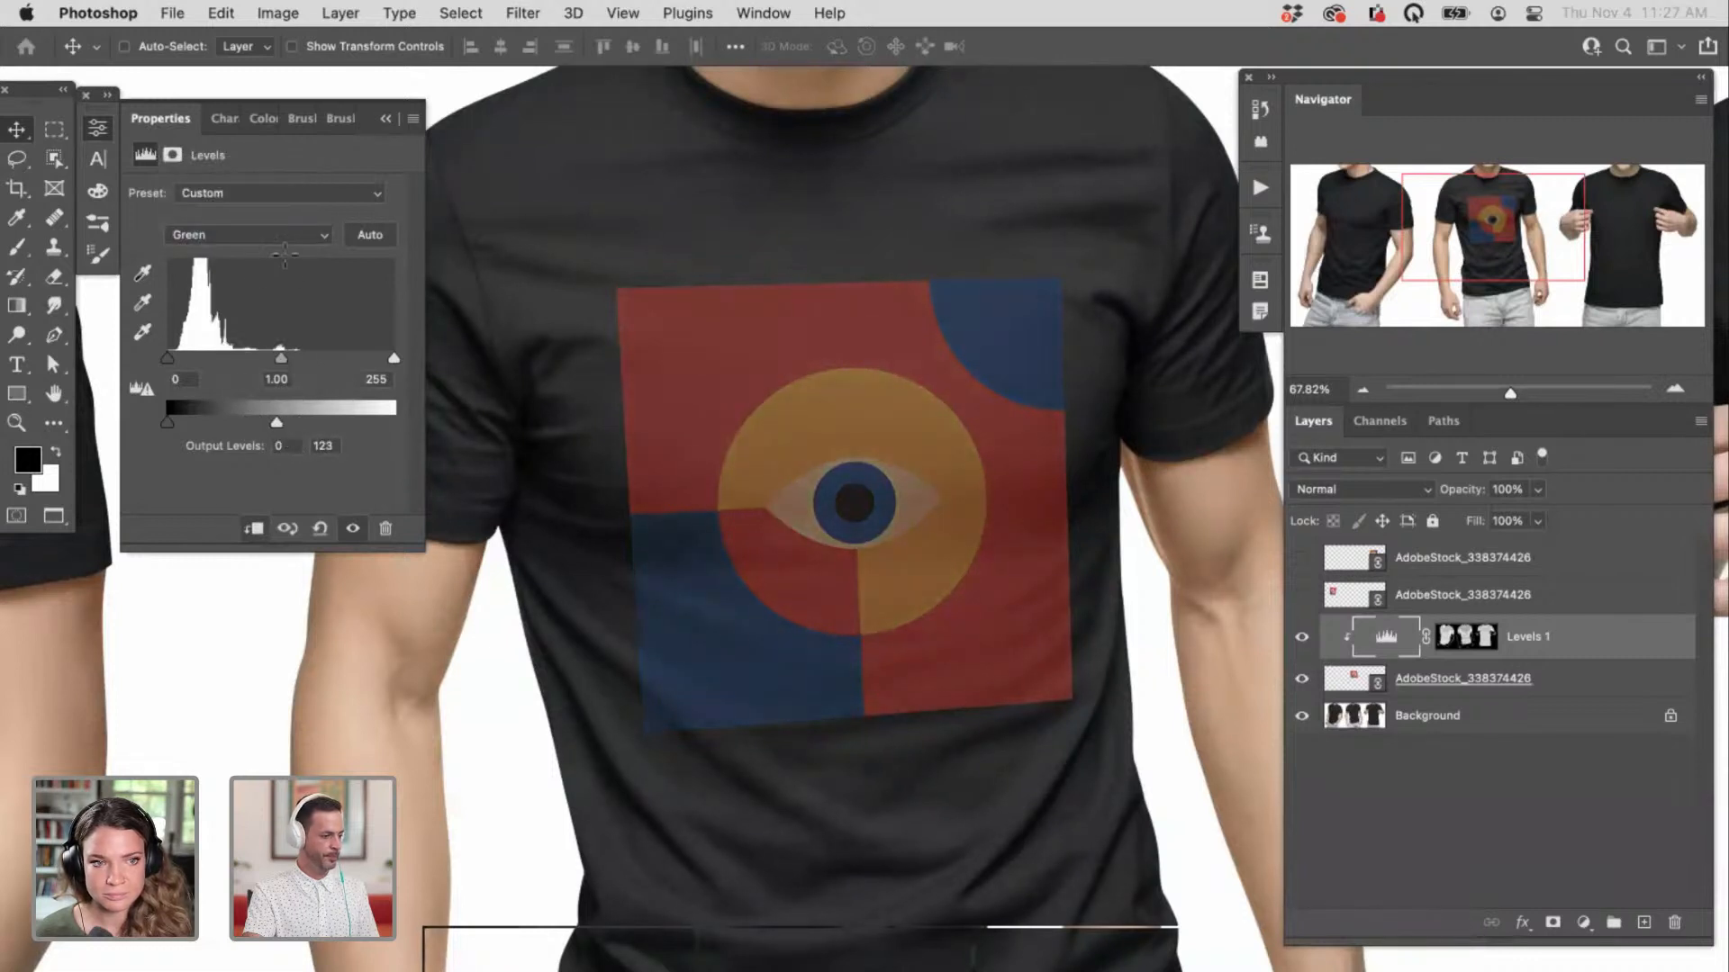
left_click(287, 234)
left_click(295, 214)
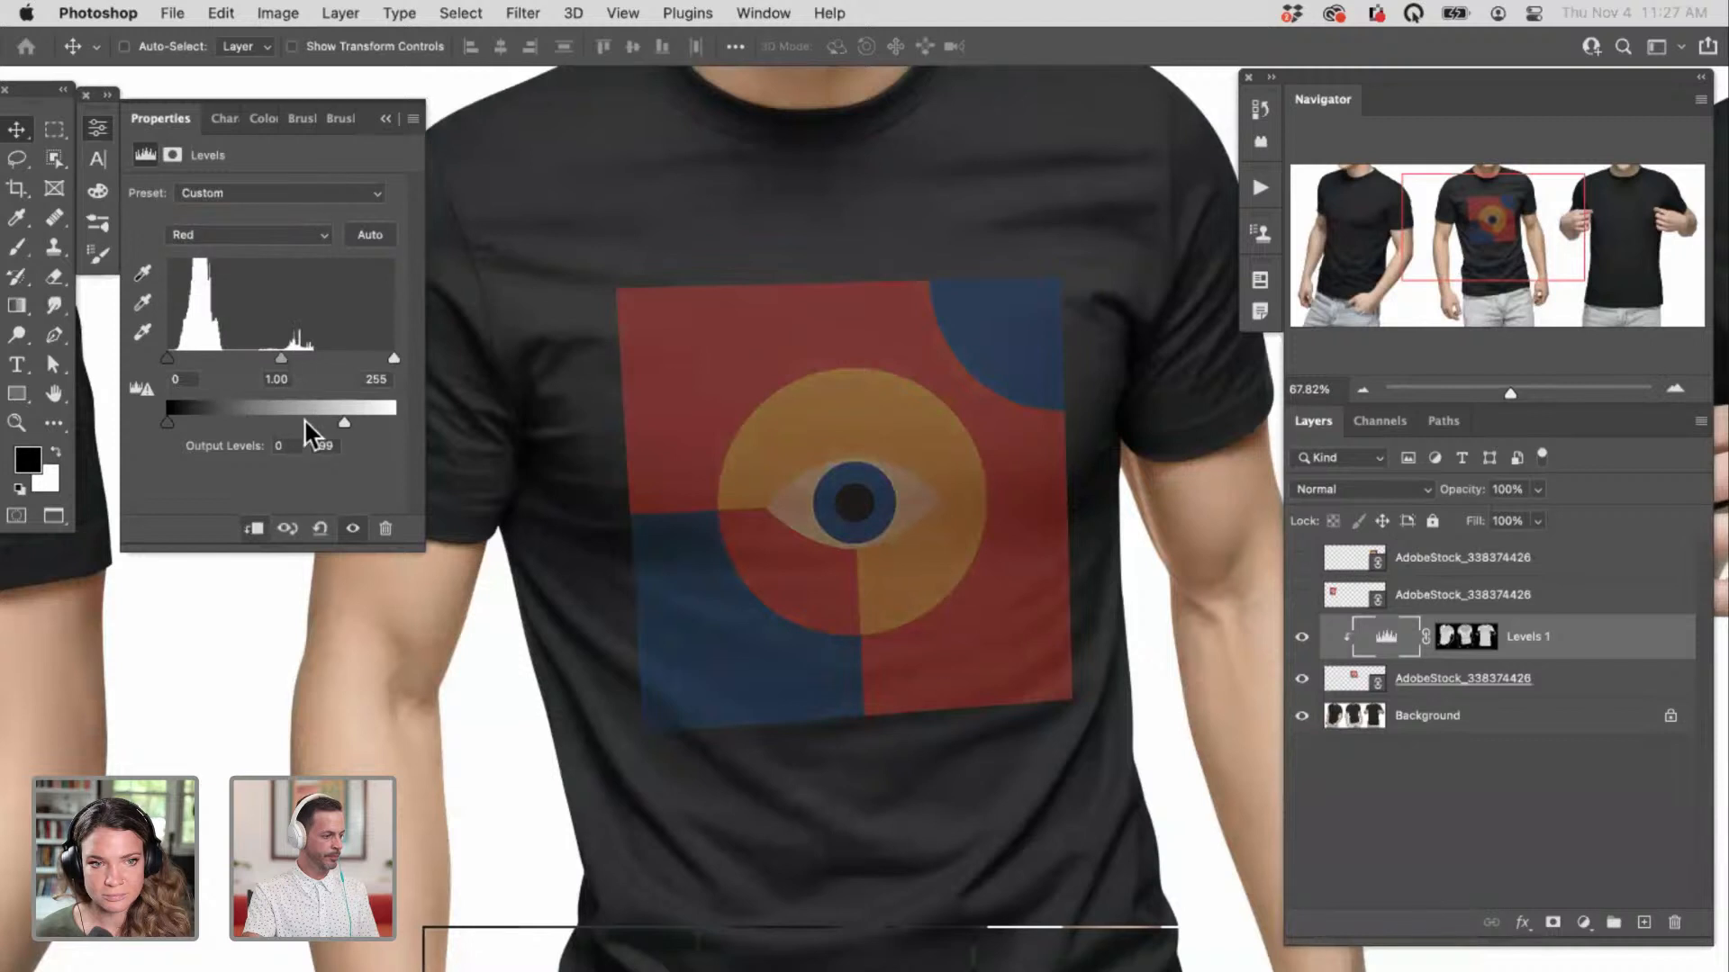
left_click_drag(296, 423, 286, 423)
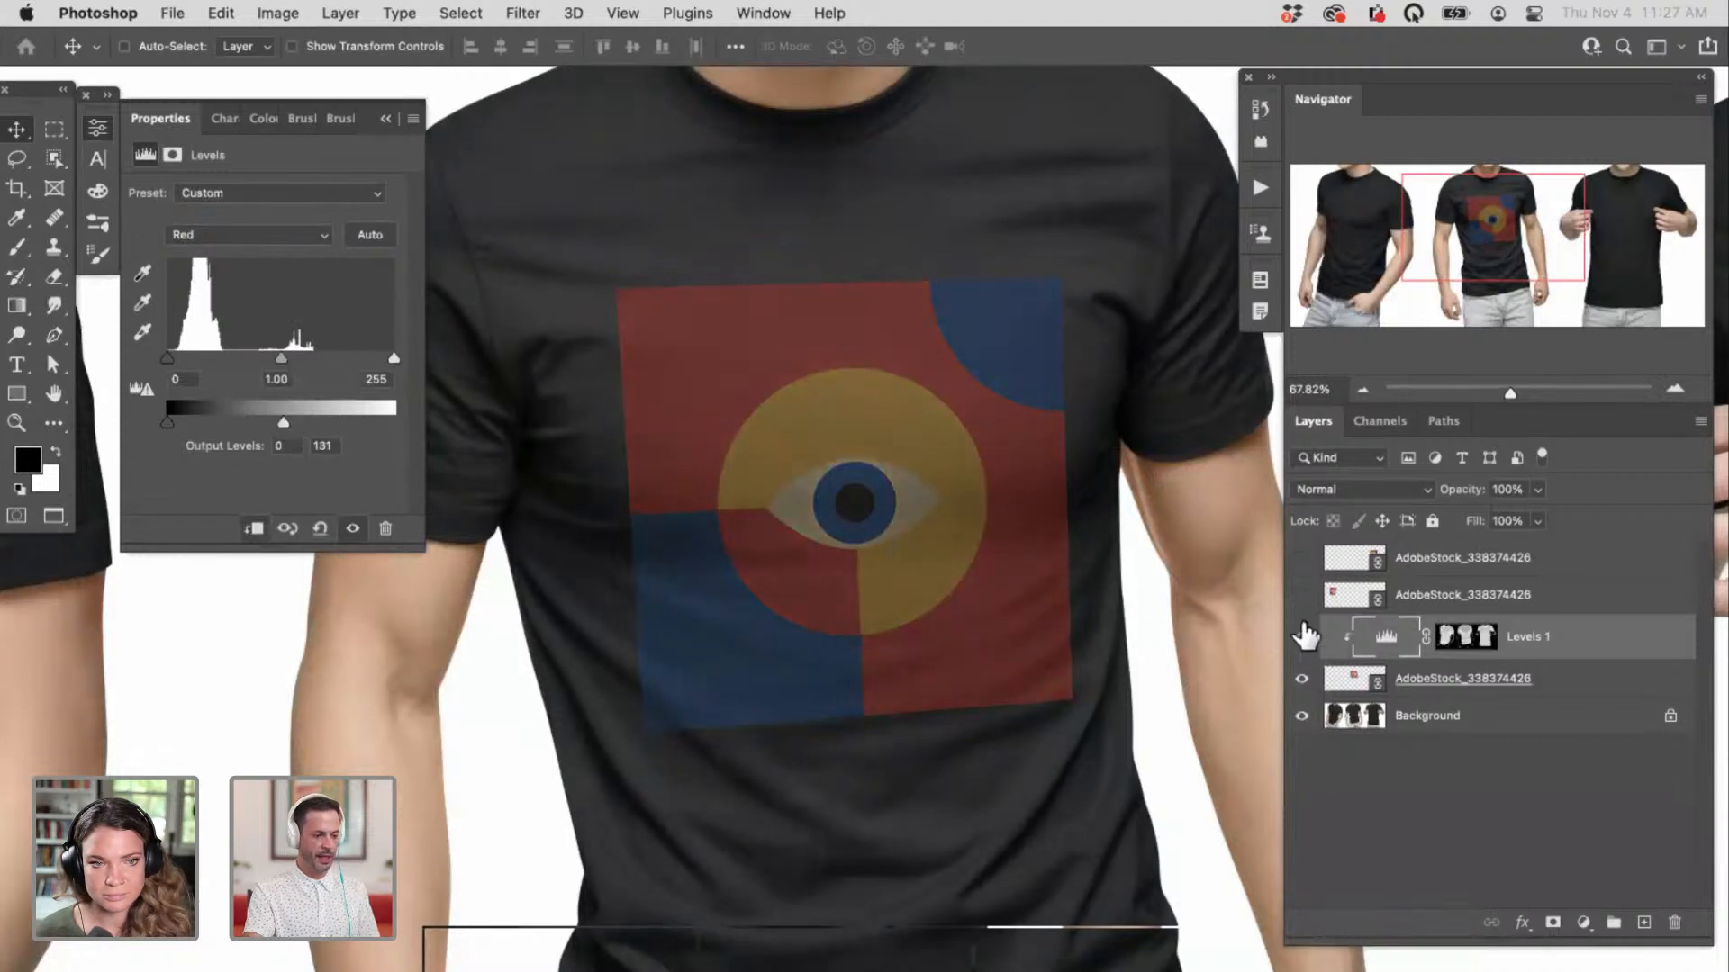
Step: Compare the artwork with and without the Levels adjustment, and set the middle artwork layer's opacity to 100%
left_click(1302, 640)
left_click(1302, 639)
left_click(1513, 677)
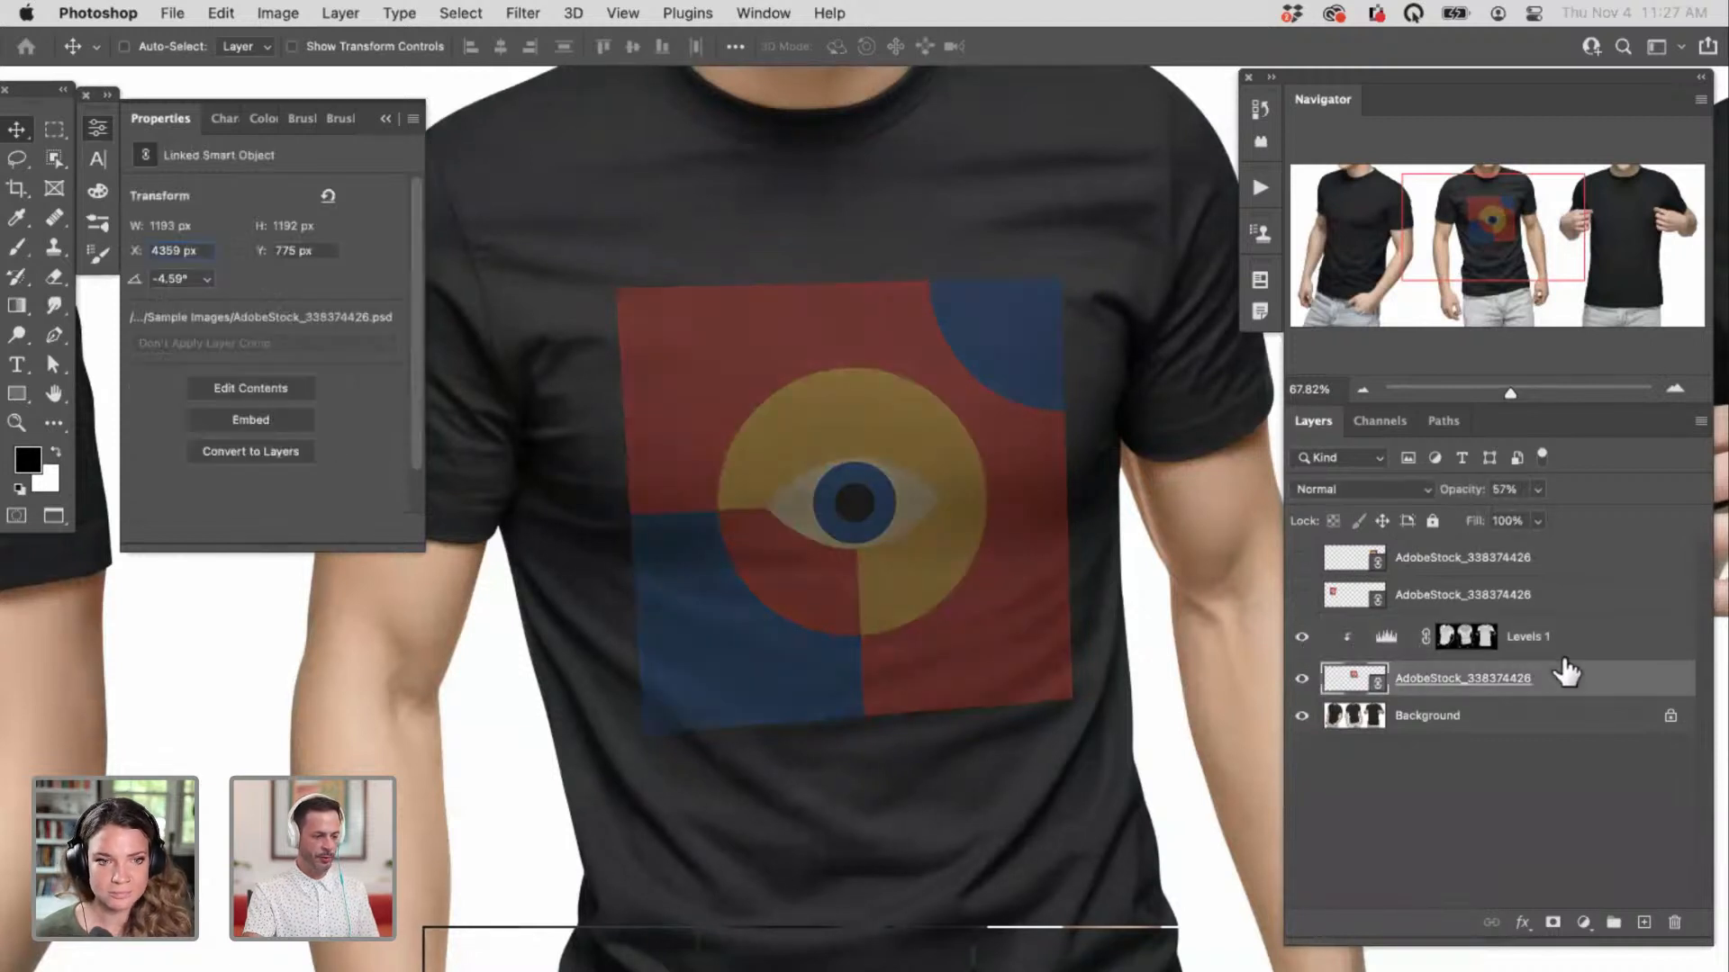
key("0")
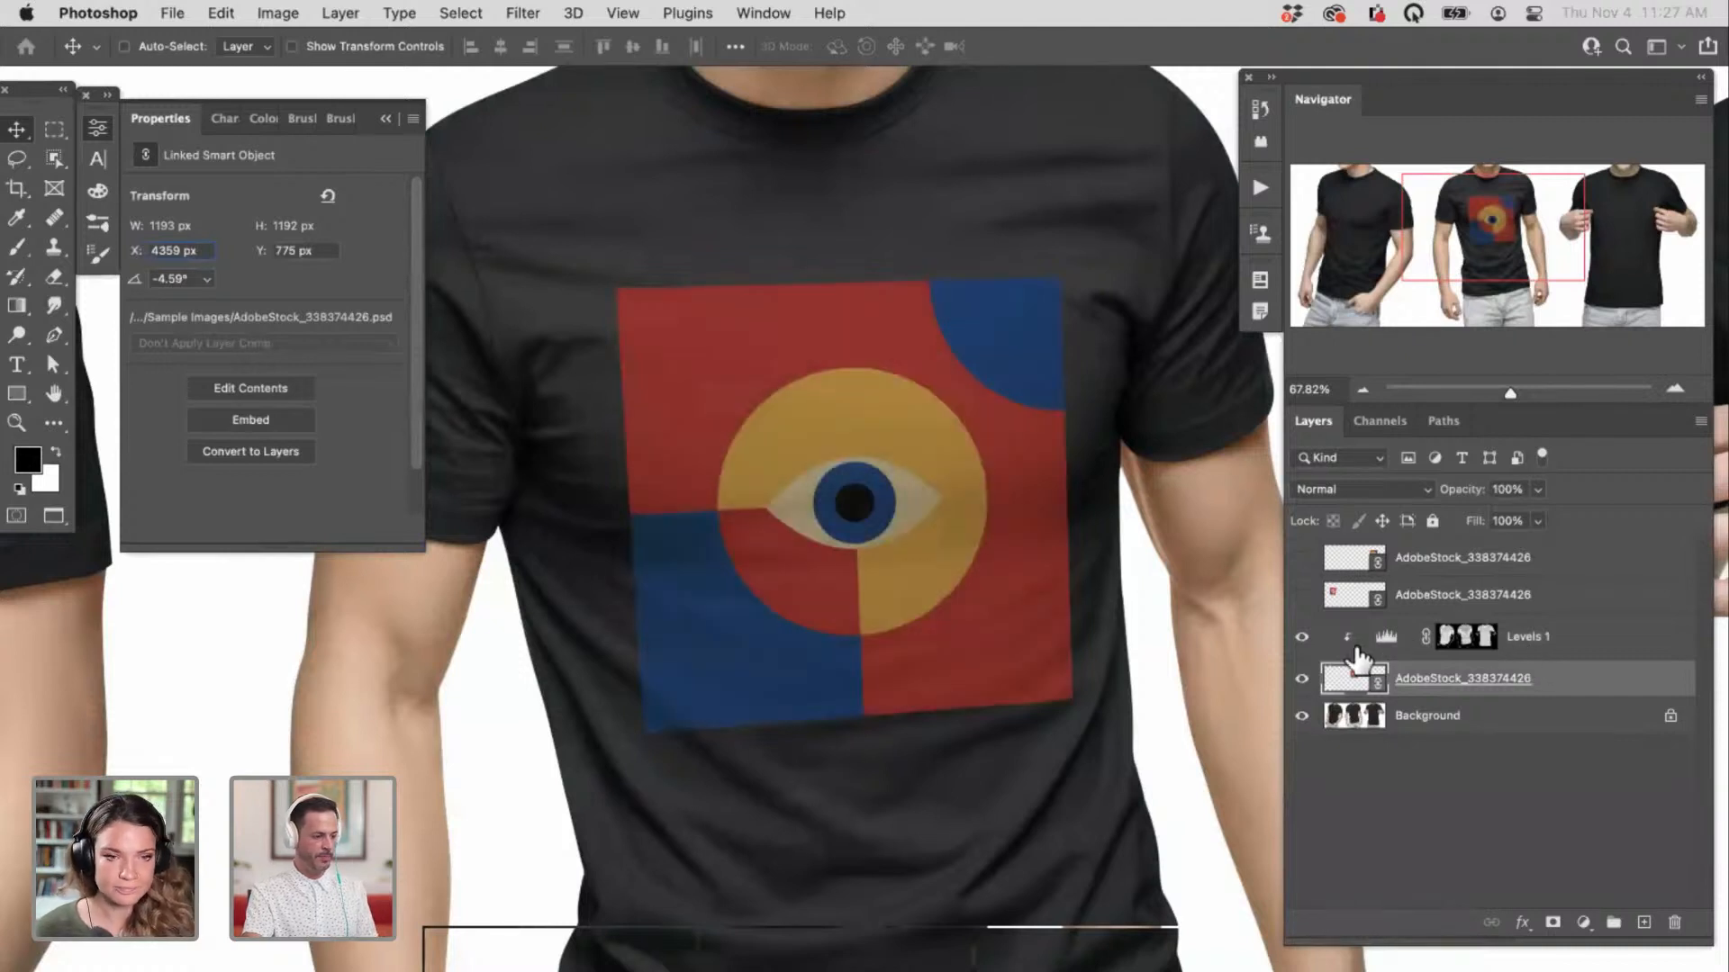
Step: Increase the contrast of the Levels adjustment's layer mask with Levels, setting its input black to 91 and input white to 195
left_click(1466, 639)
left_click_drag(1066, 717, 1044, 708)
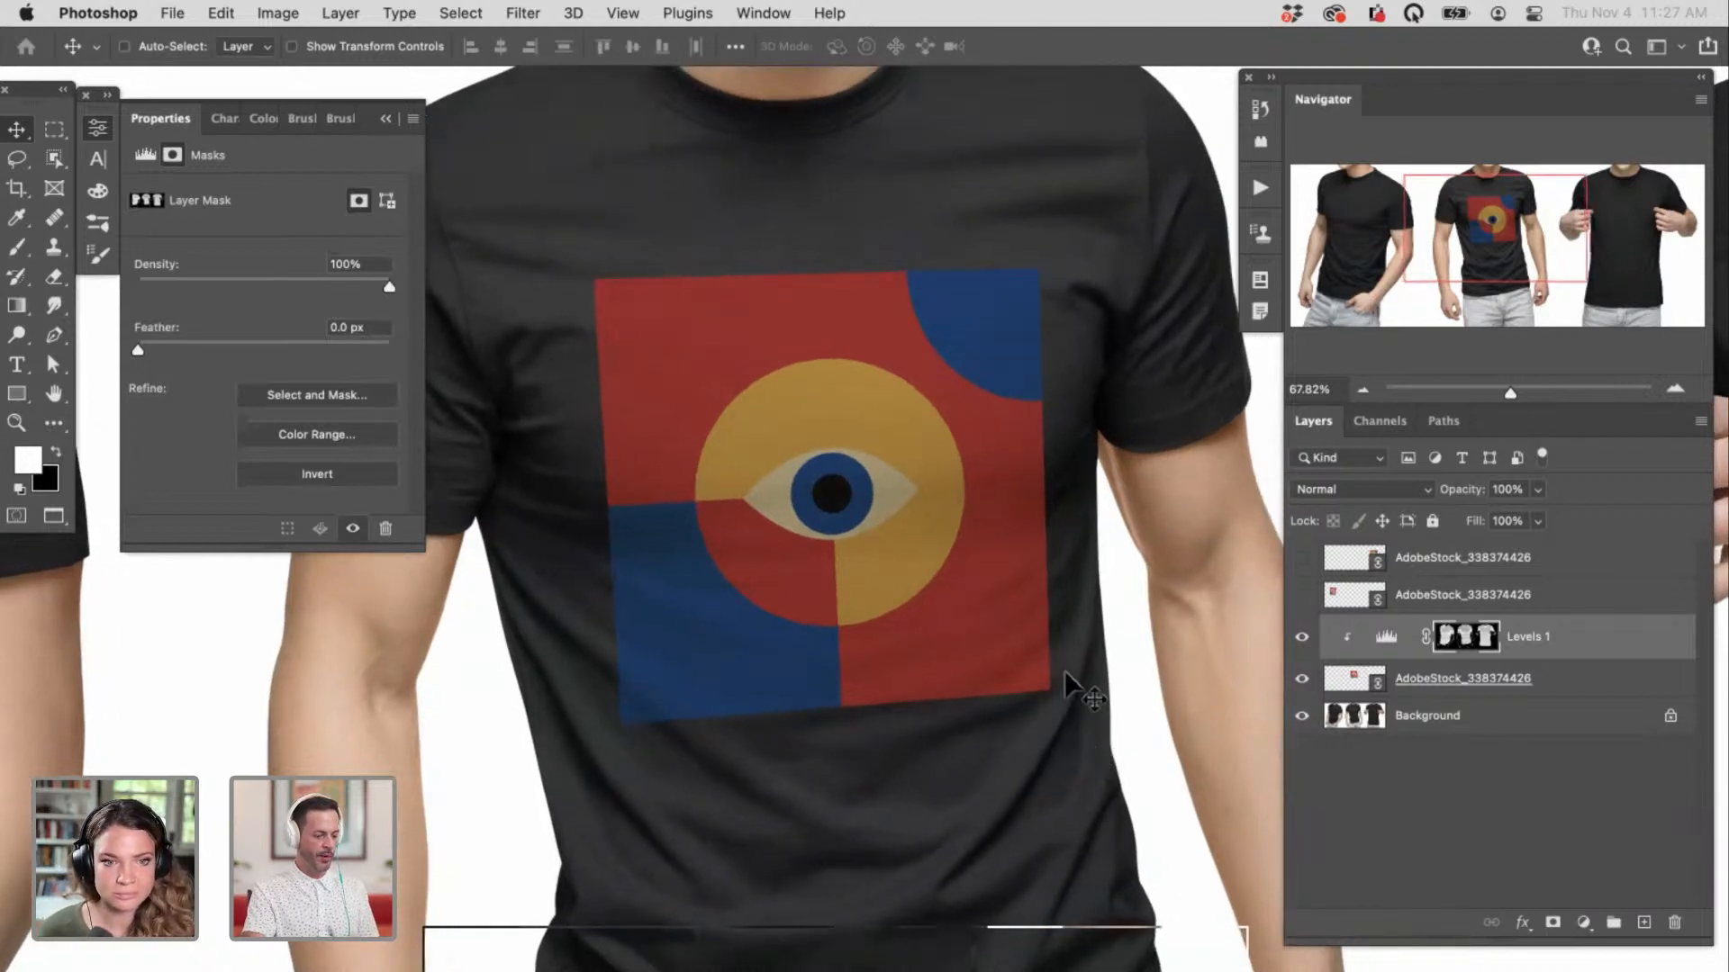
key("super+l")
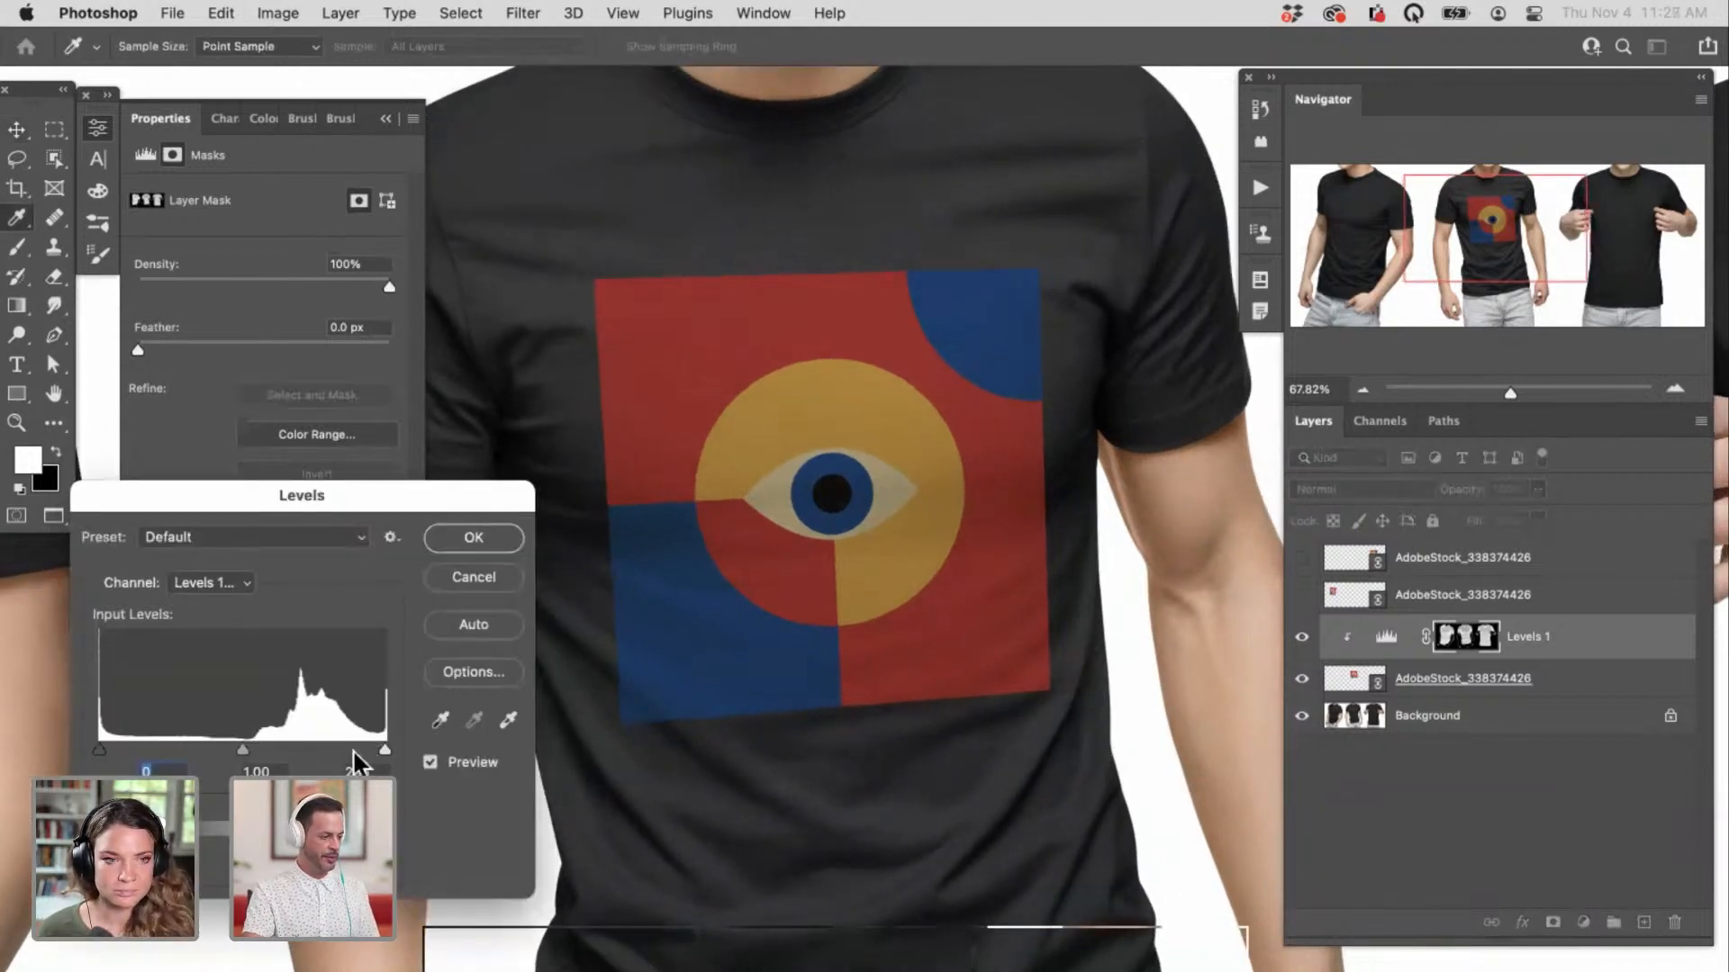
left_click_drag(377, 749, 349, 749)
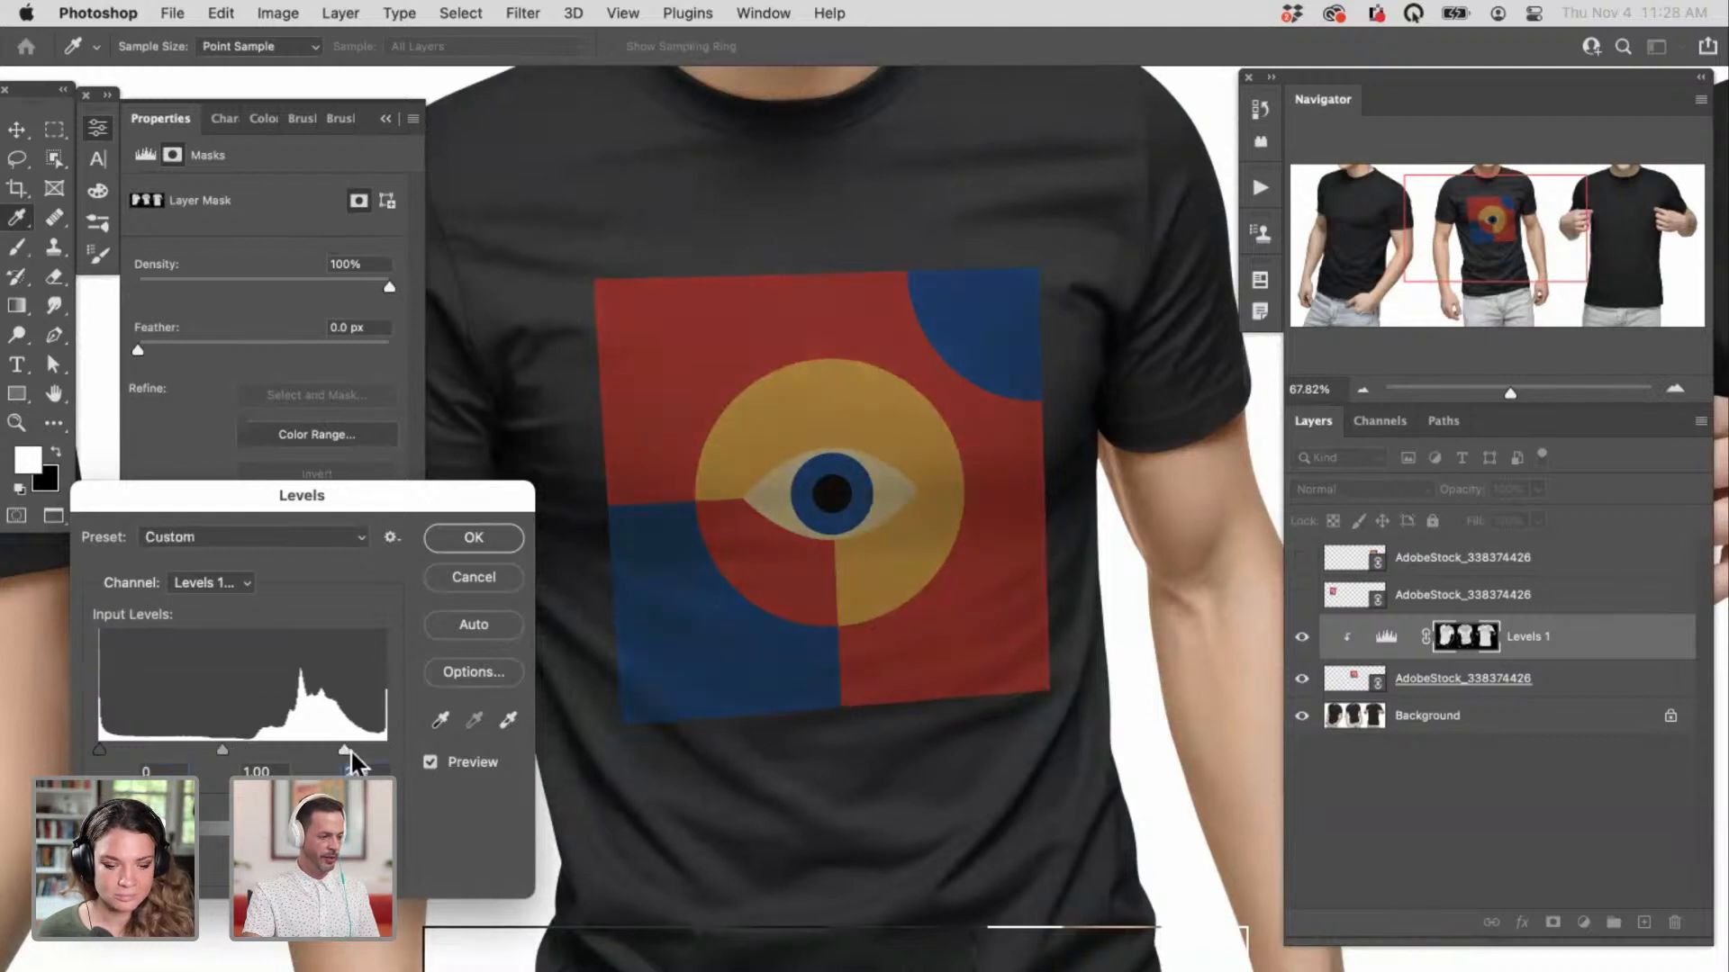
left_click_drag(124, 755, 177, 749)
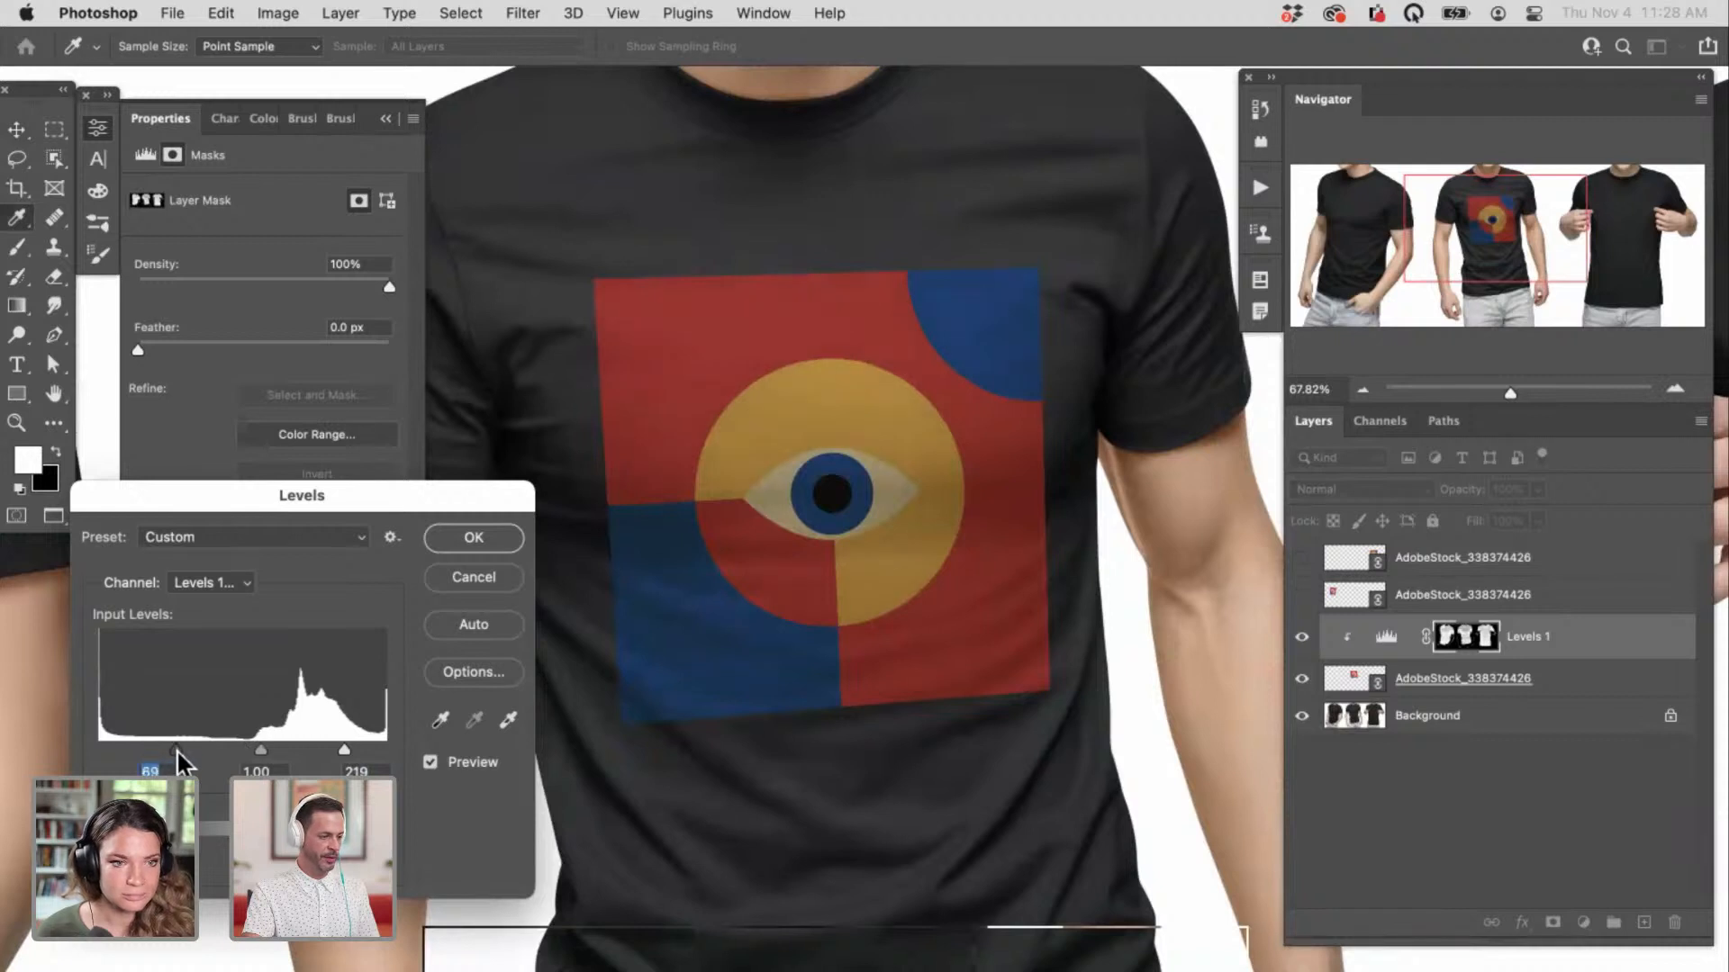
mouse_move(346, 749)
left_mouse_down()
mouse_move(289, 748)
mouse_move(315, 748)
left_mouse_up()
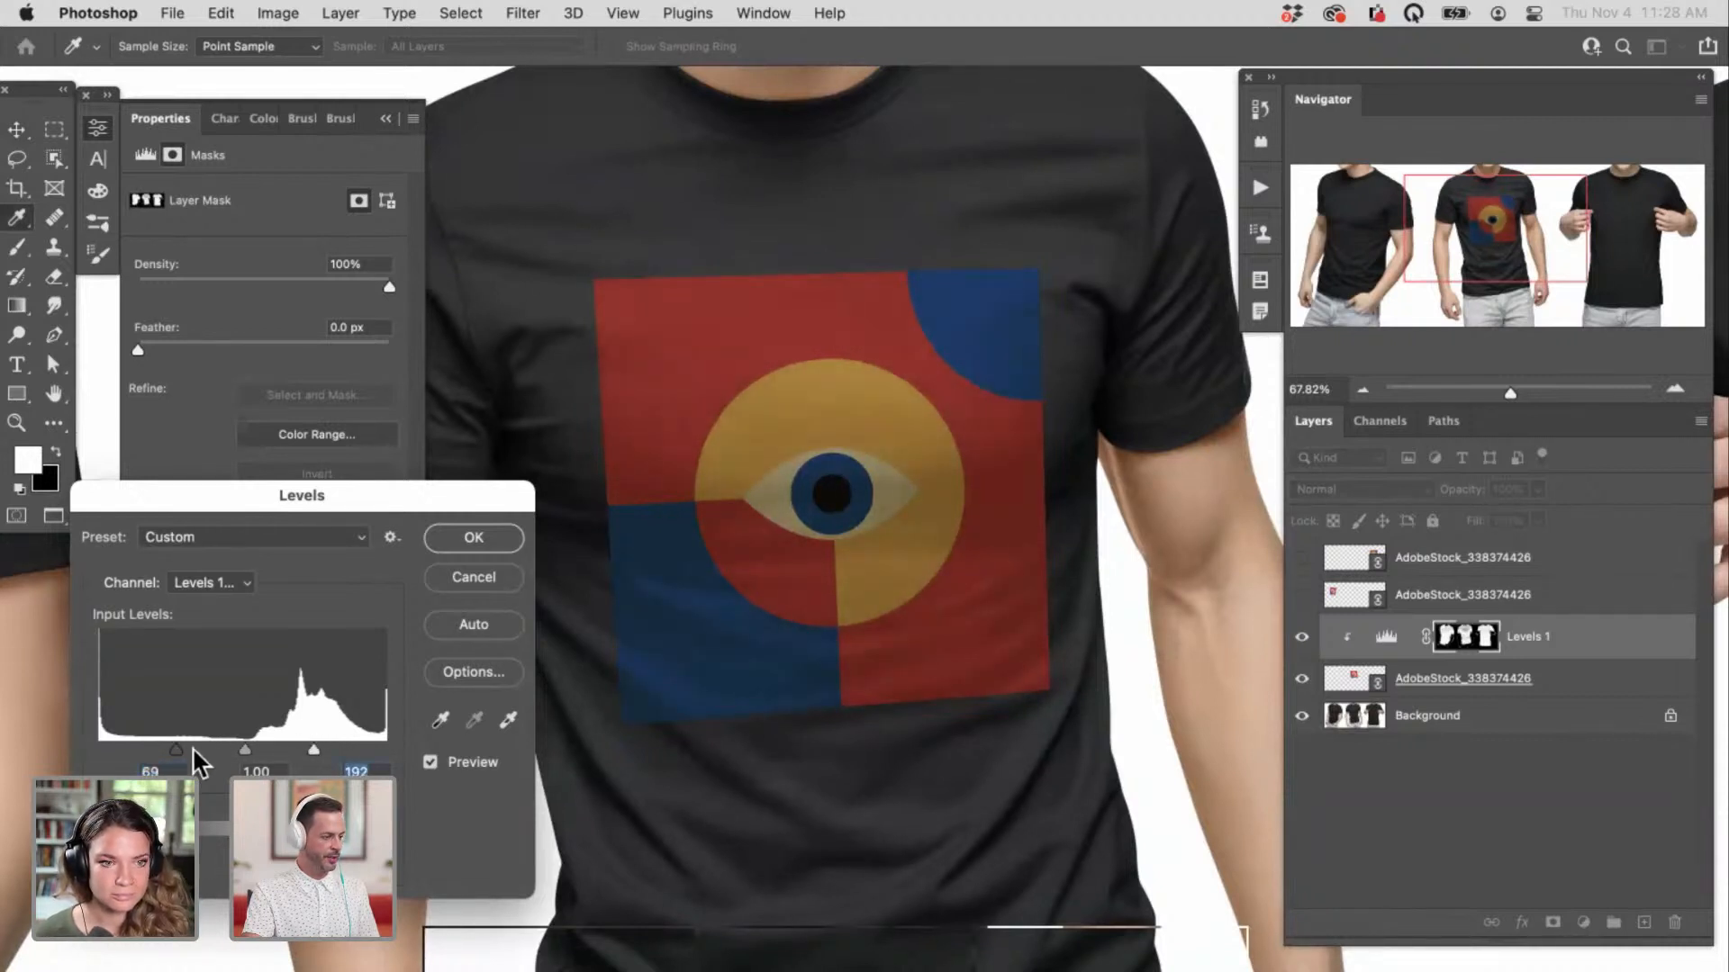
left_click_drag(188, 748, 202, 748)
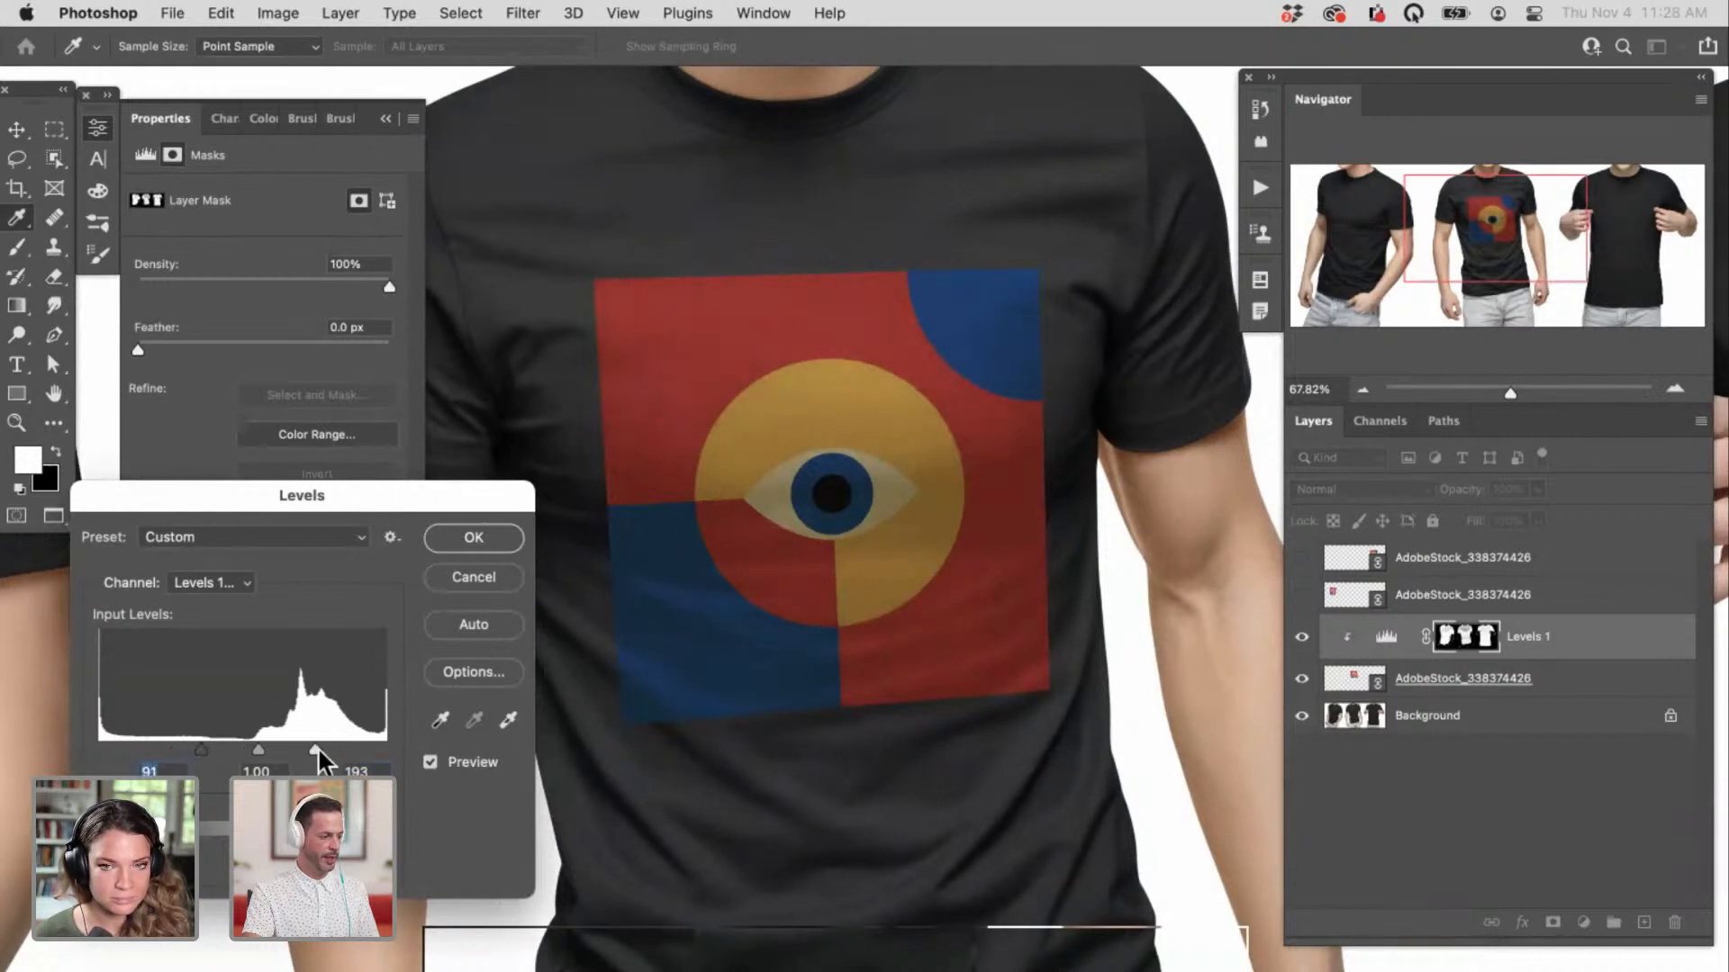
left_click_drag(317, 747, 317, 750)
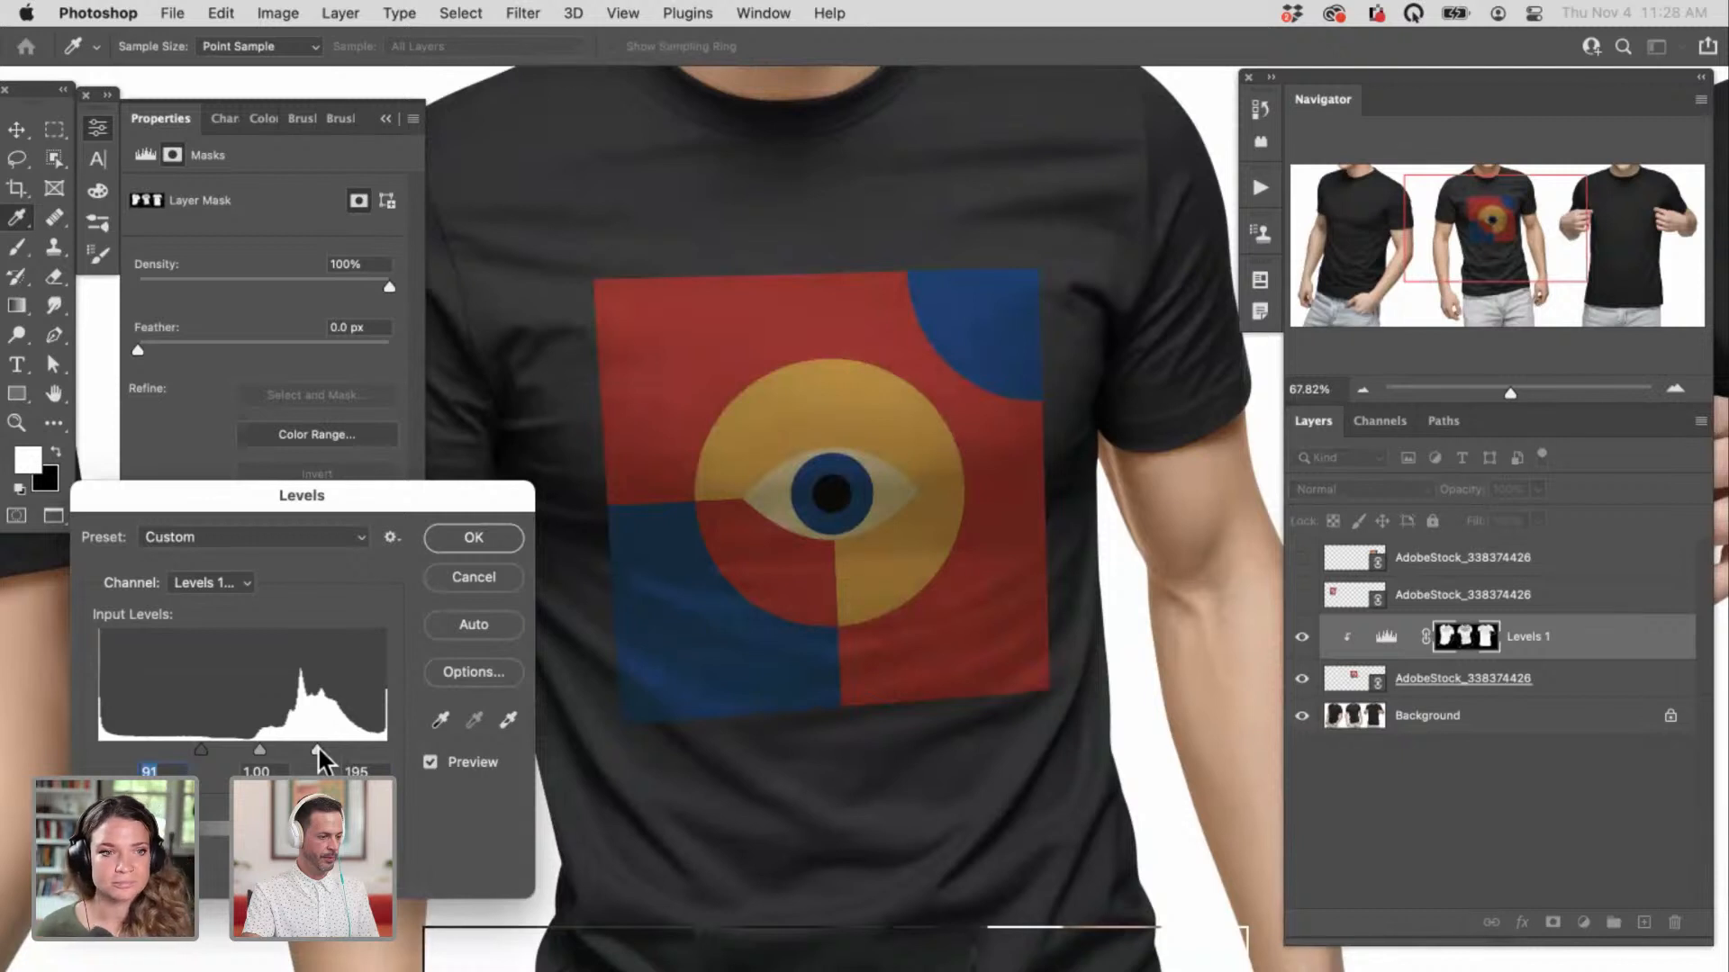
left_click(500, 543)
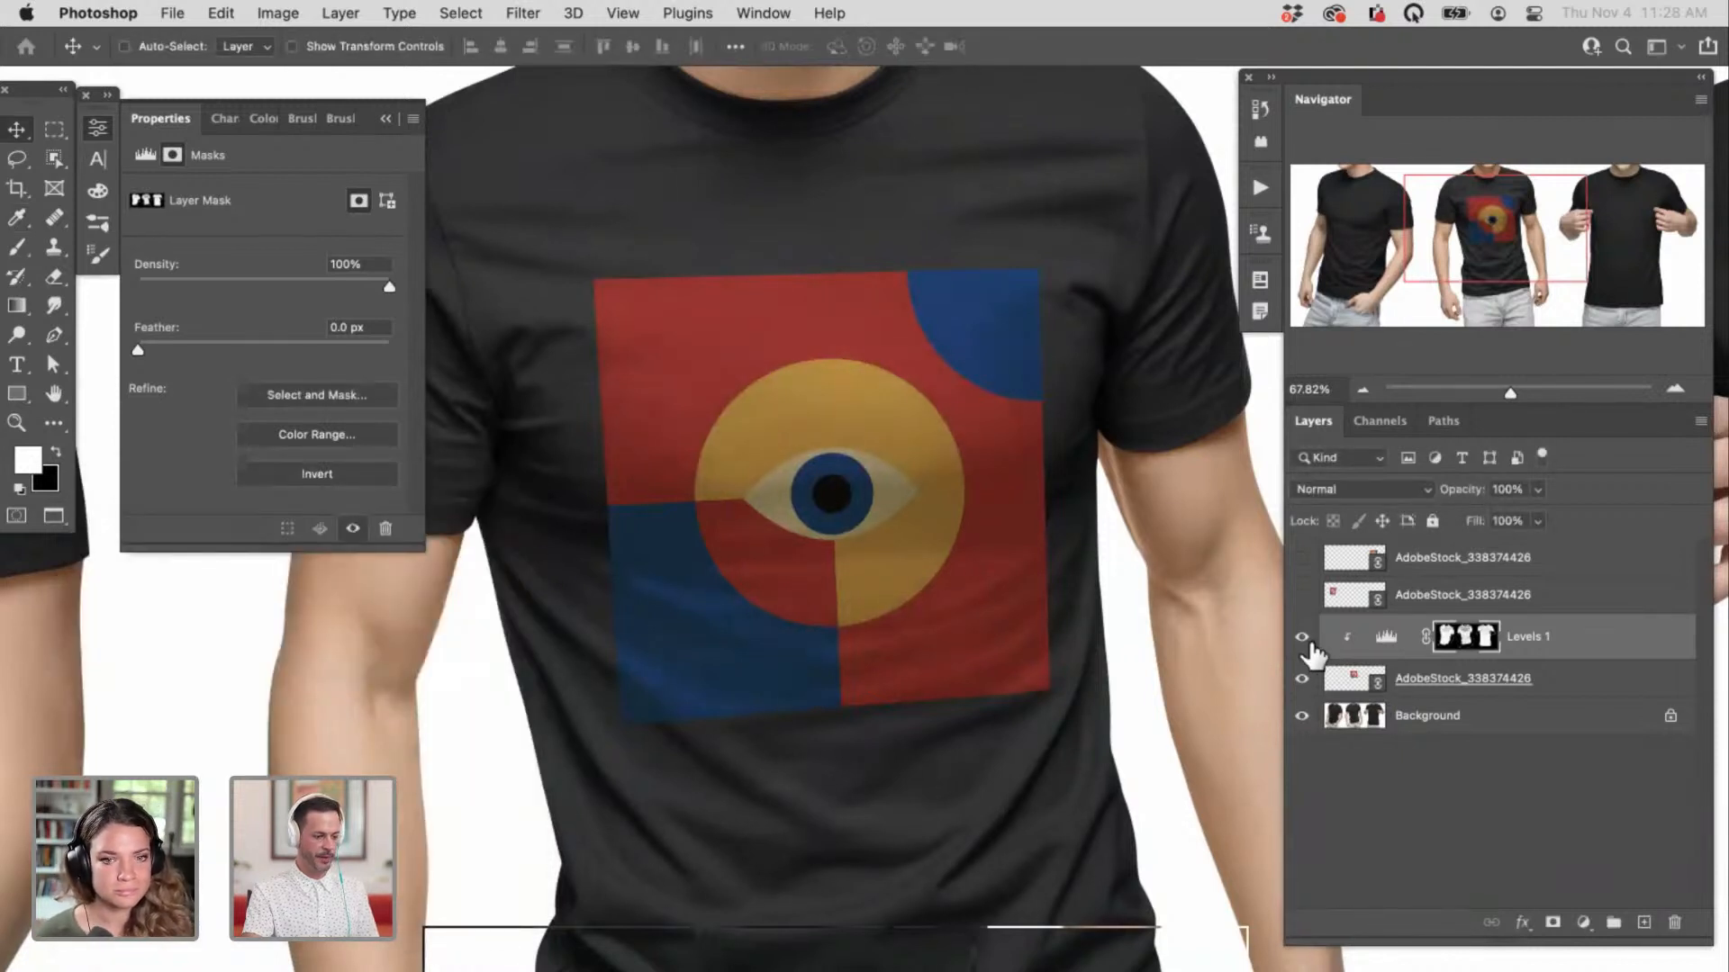
Step: Compare the middle shirt's artwork with and without the contrast-boosted Levels adjustment
left_click(1302, 639)
left_click(1302, 639)
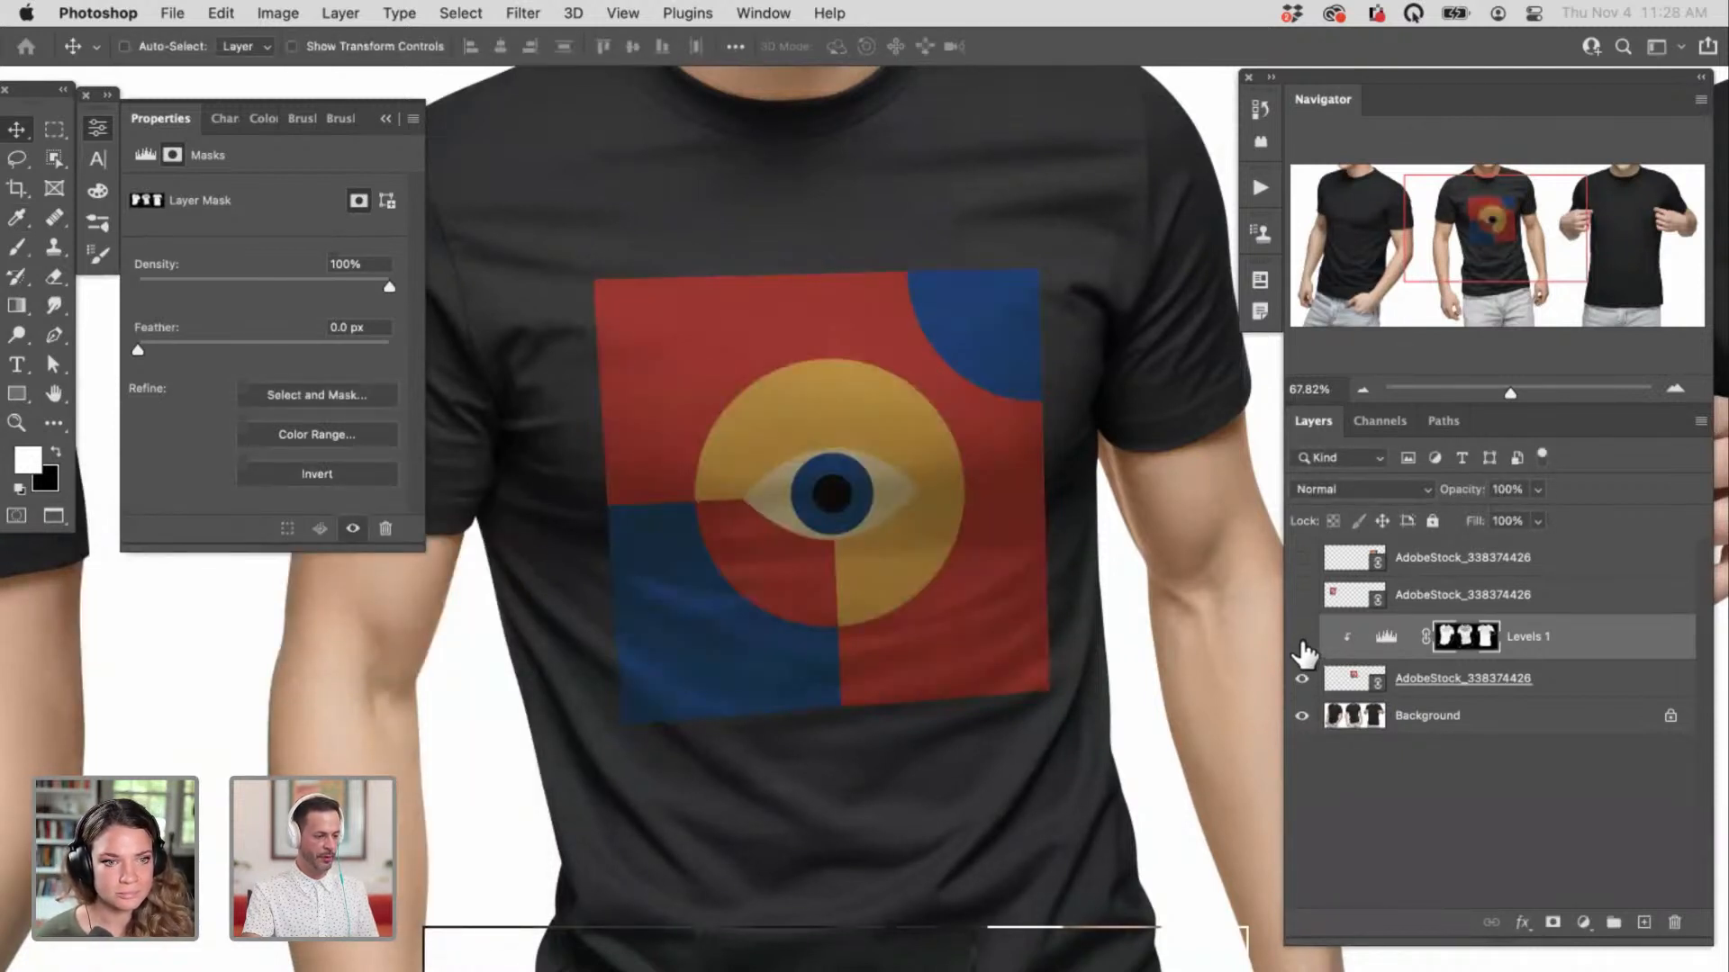
left_click(1302, 639)
left_click(1302, 639)
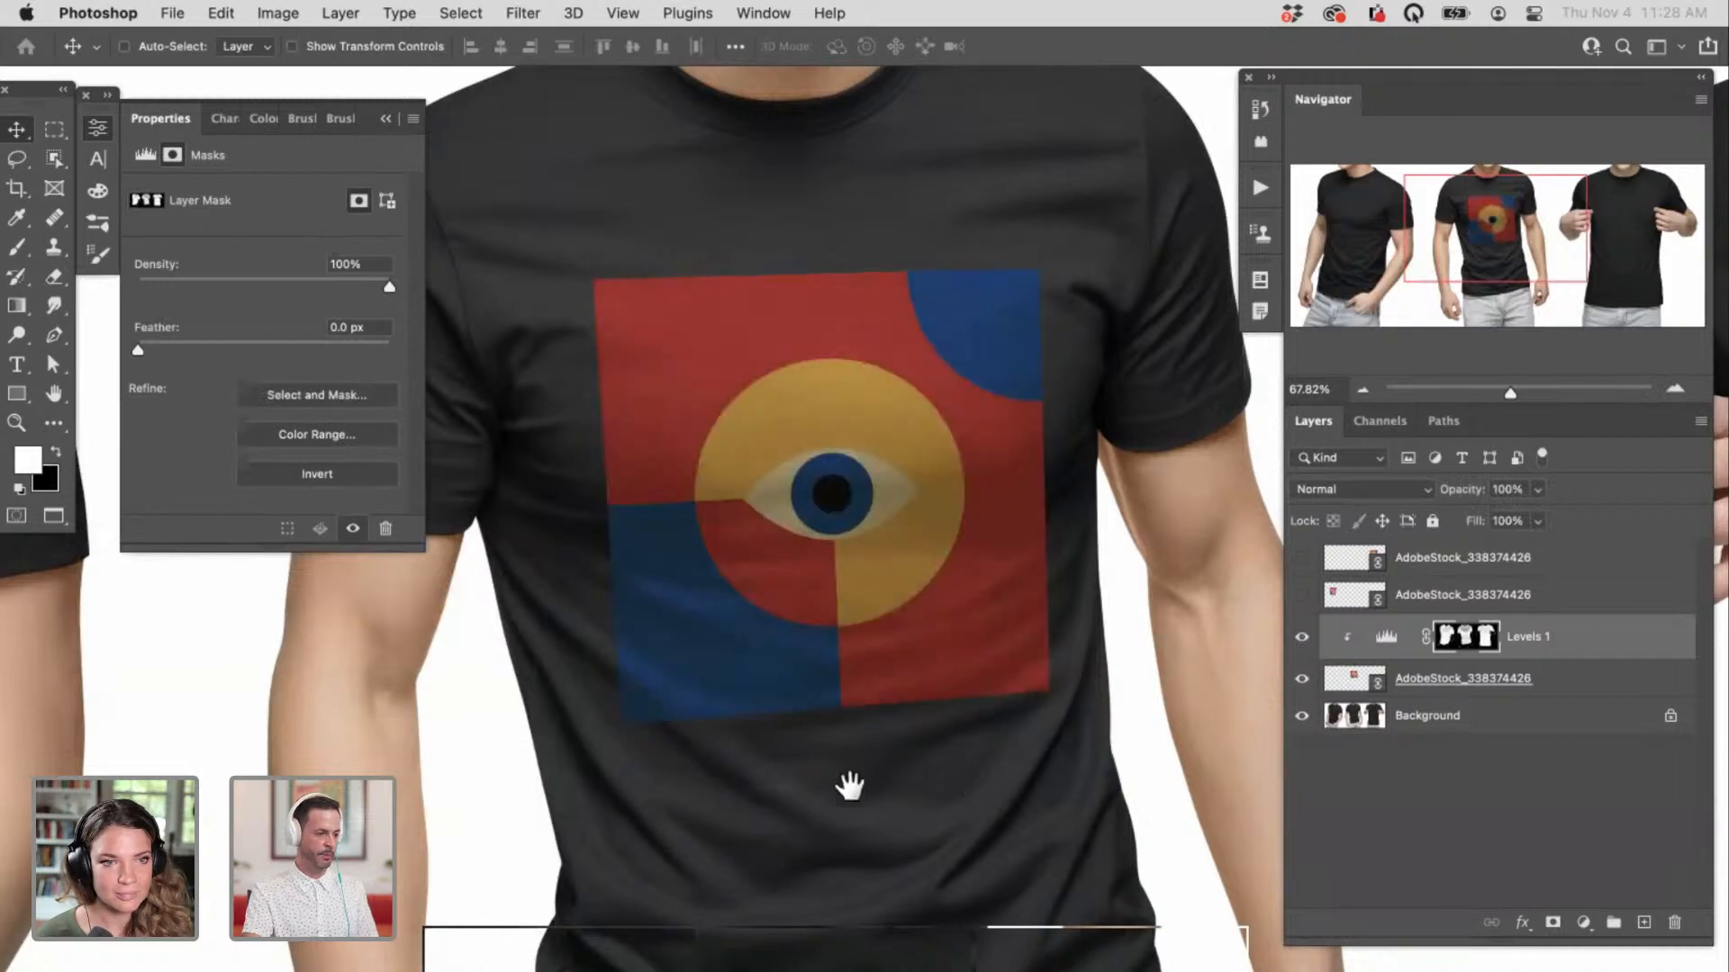
Step: Make the left shirt's artwork layer visible
left_click_drag(849, 786, 1134, 703)
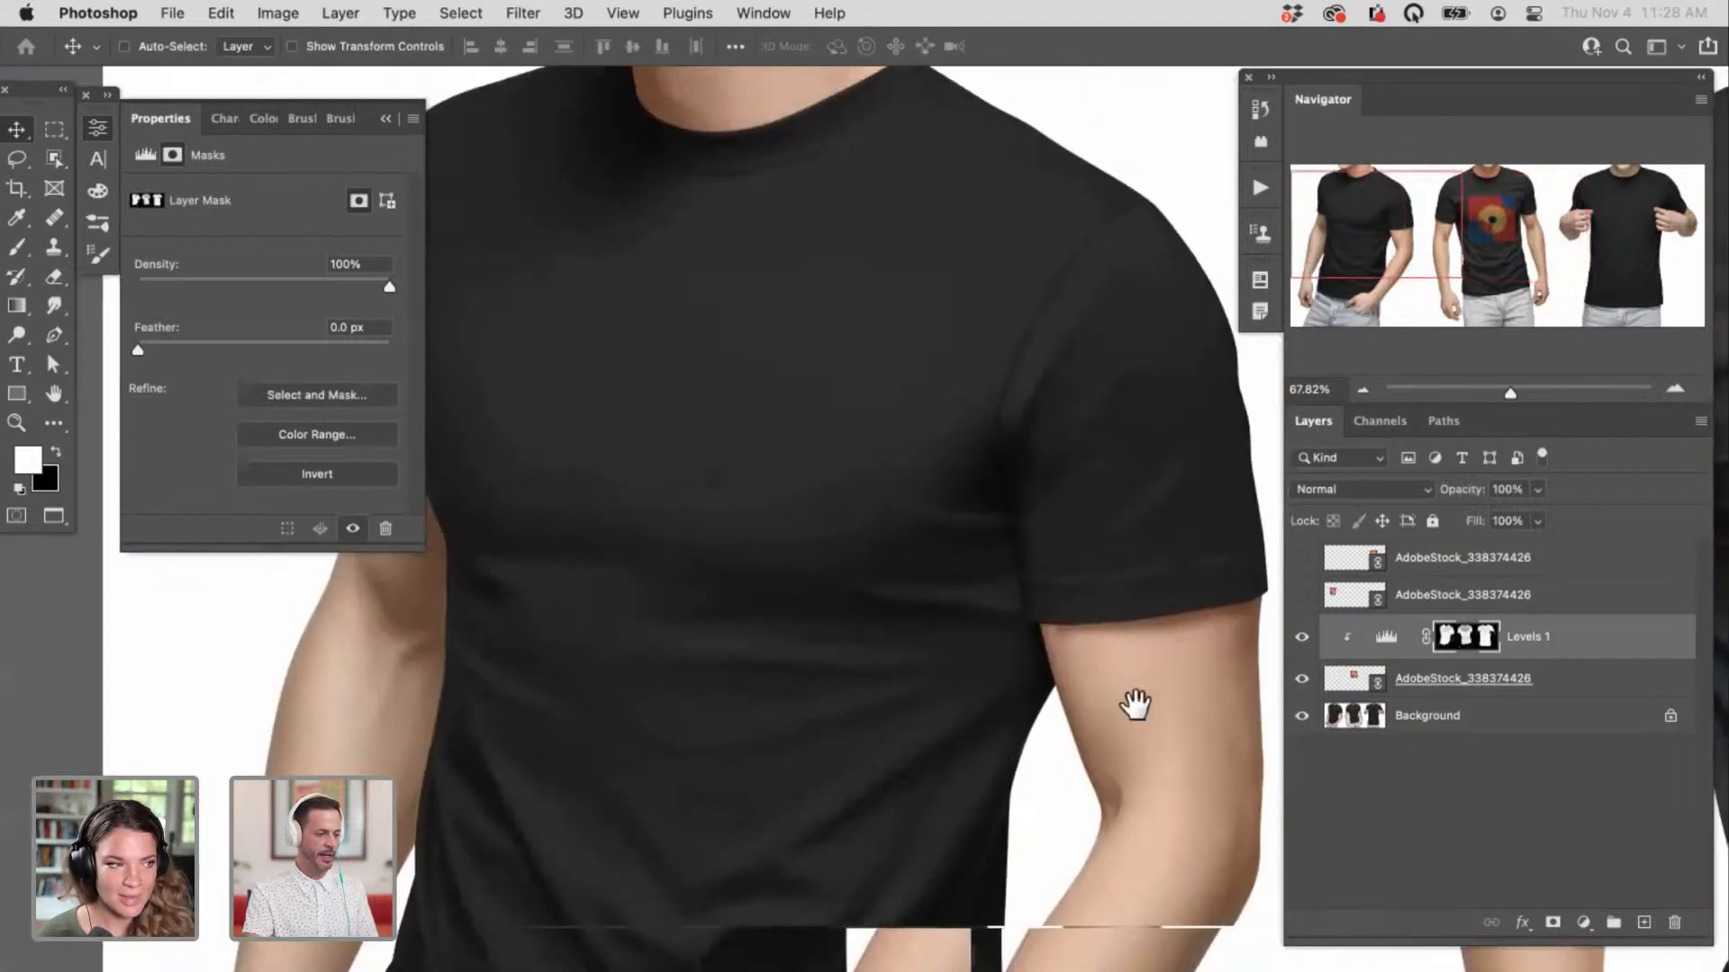
left_click(1302, 594)
left_click_drag(1059, 752, 782, 703)
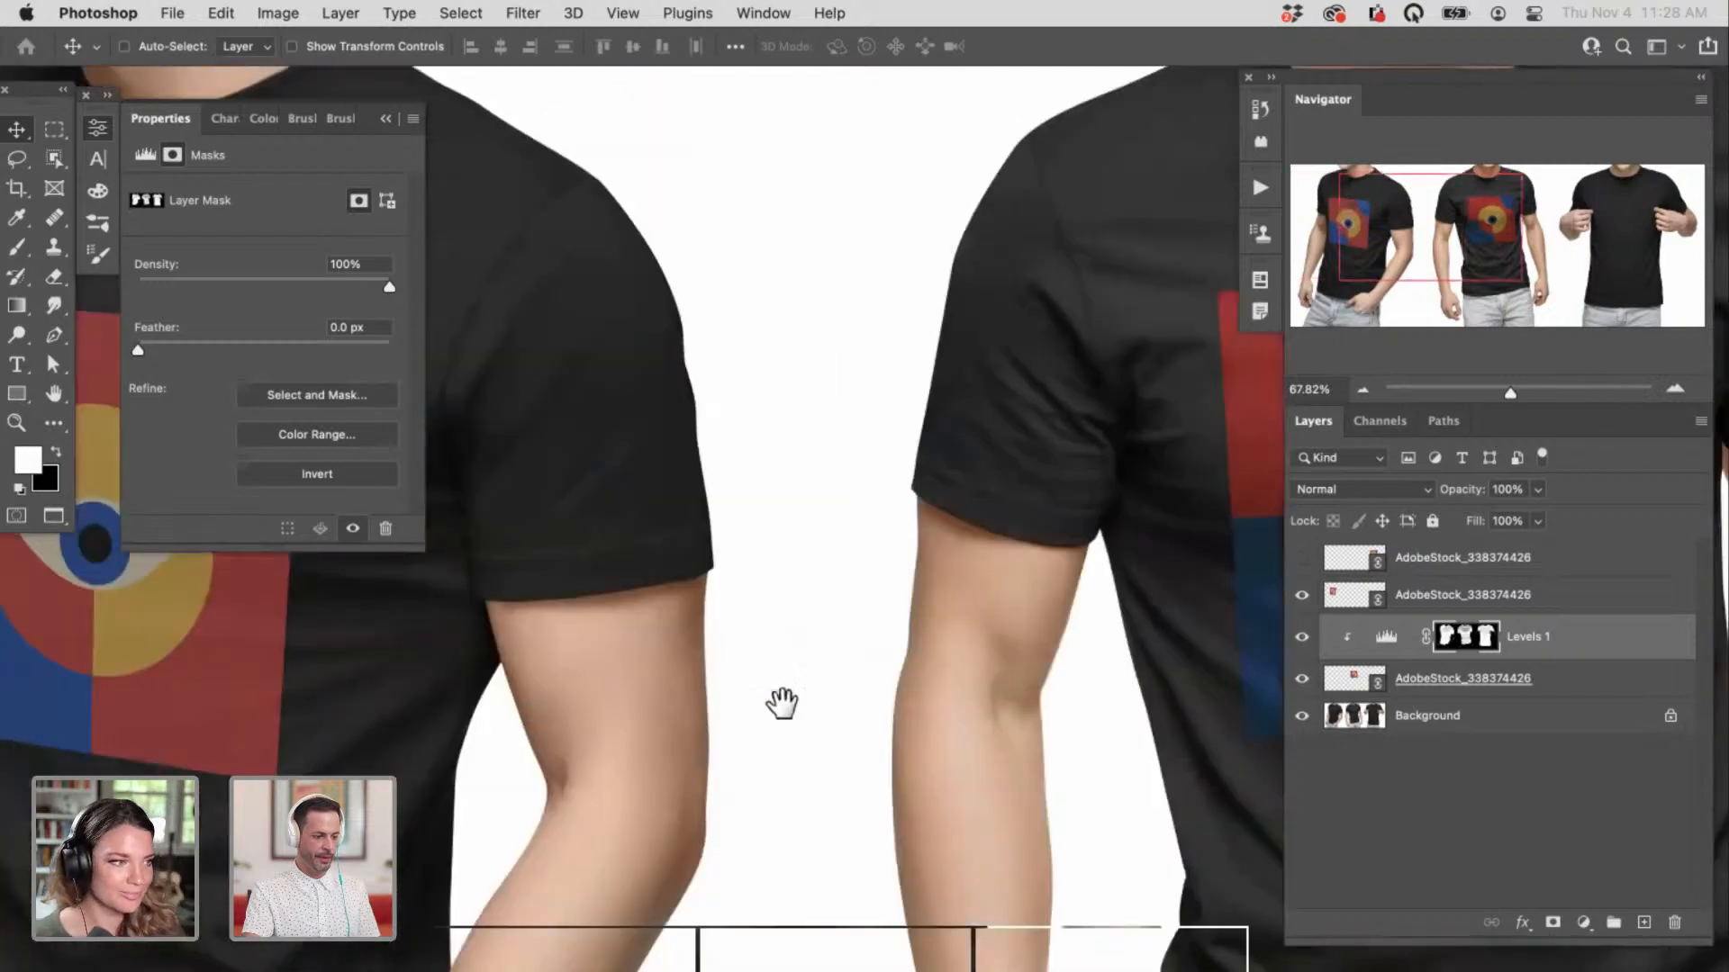
scroll(781, 702, "right", 10)
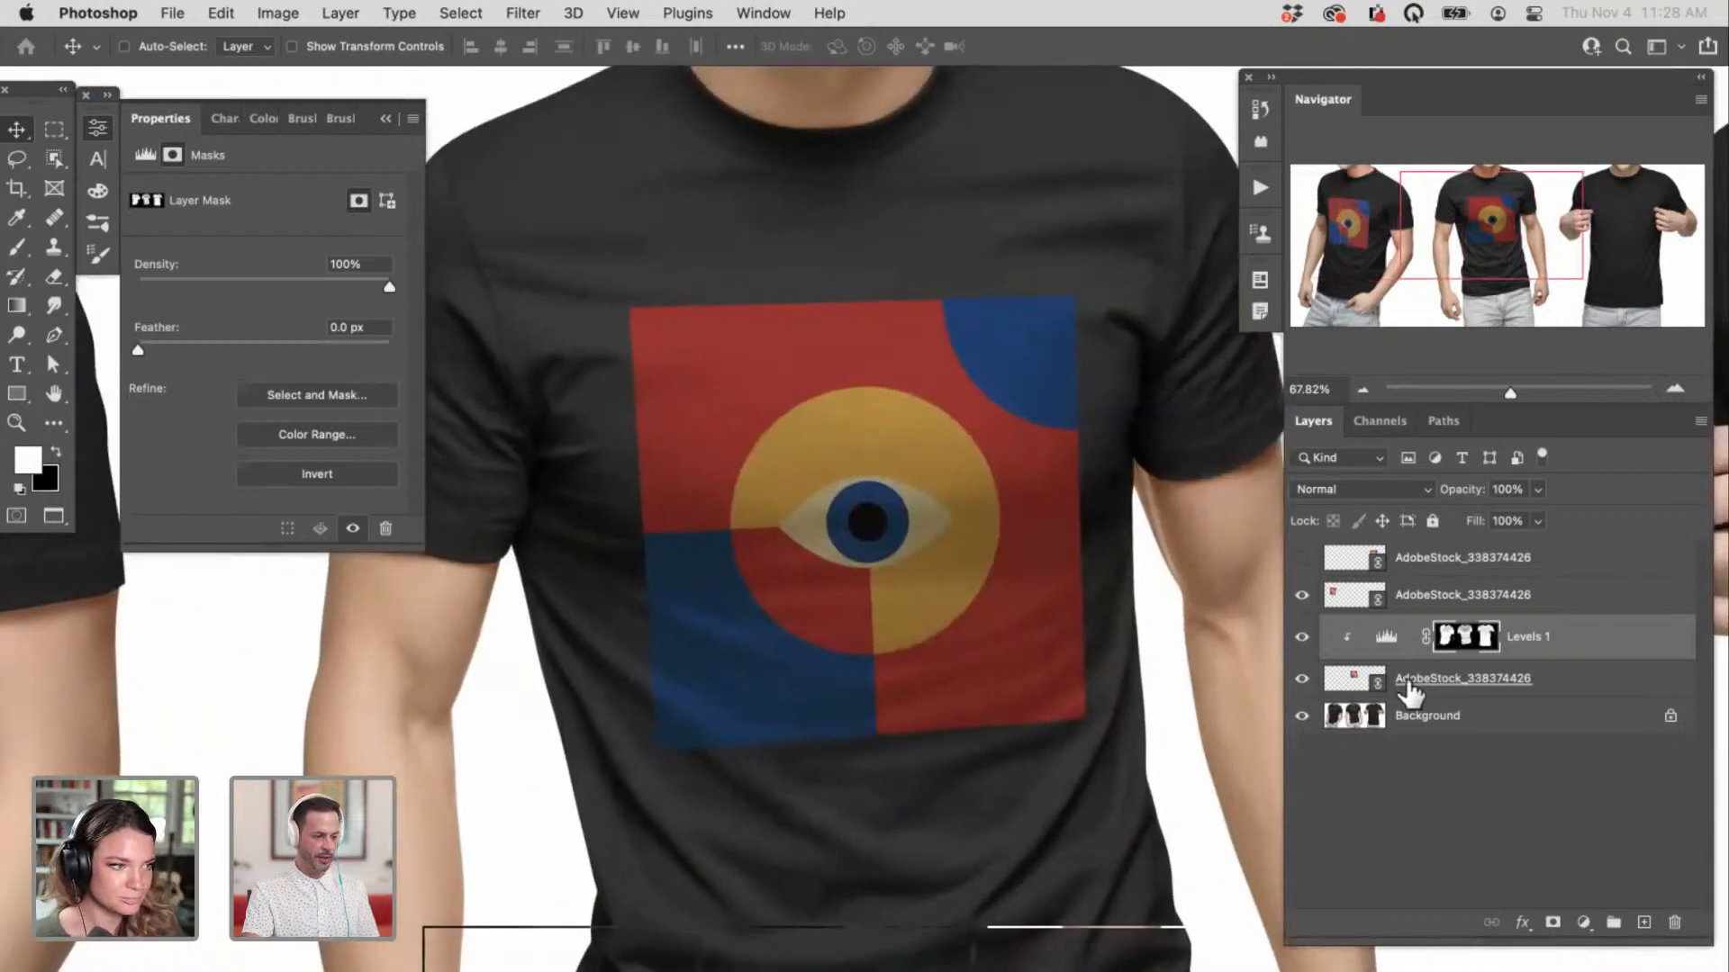
Step: Distort the middle shirt's artwork by pulling its upper-left corner slightly outward and down
left_click(1410, 691)
key("super+t")
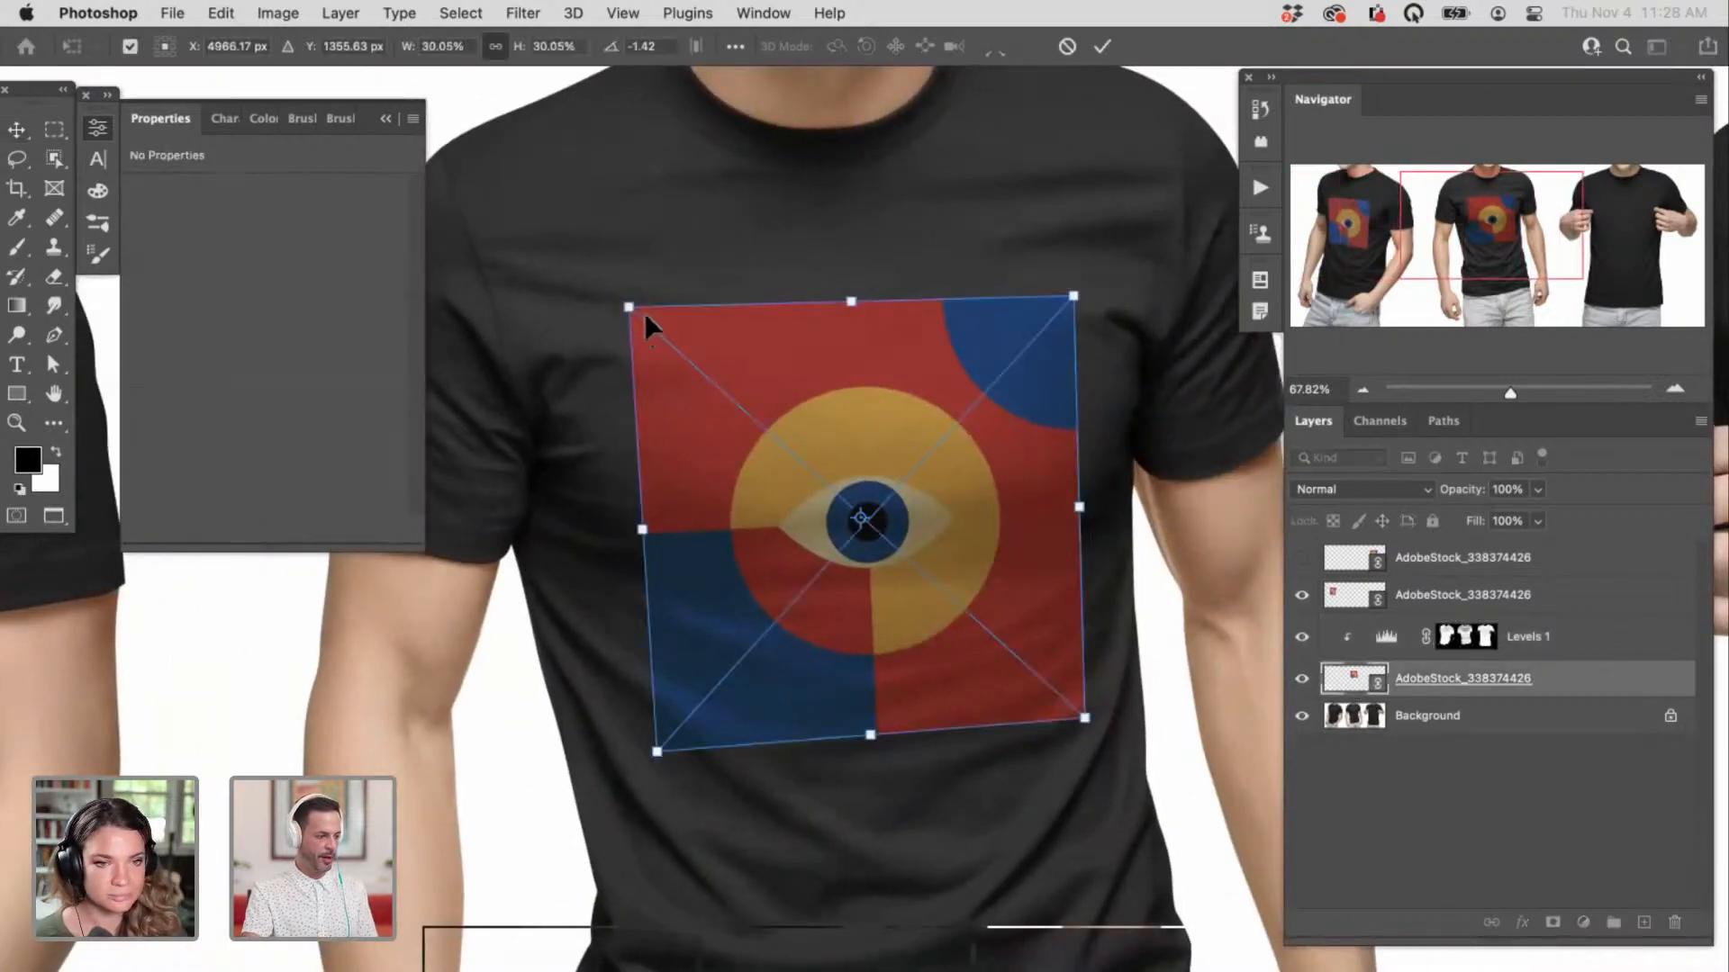
left_click_drag(945, 608, 975, 402)
key("Return")
key("super+t")
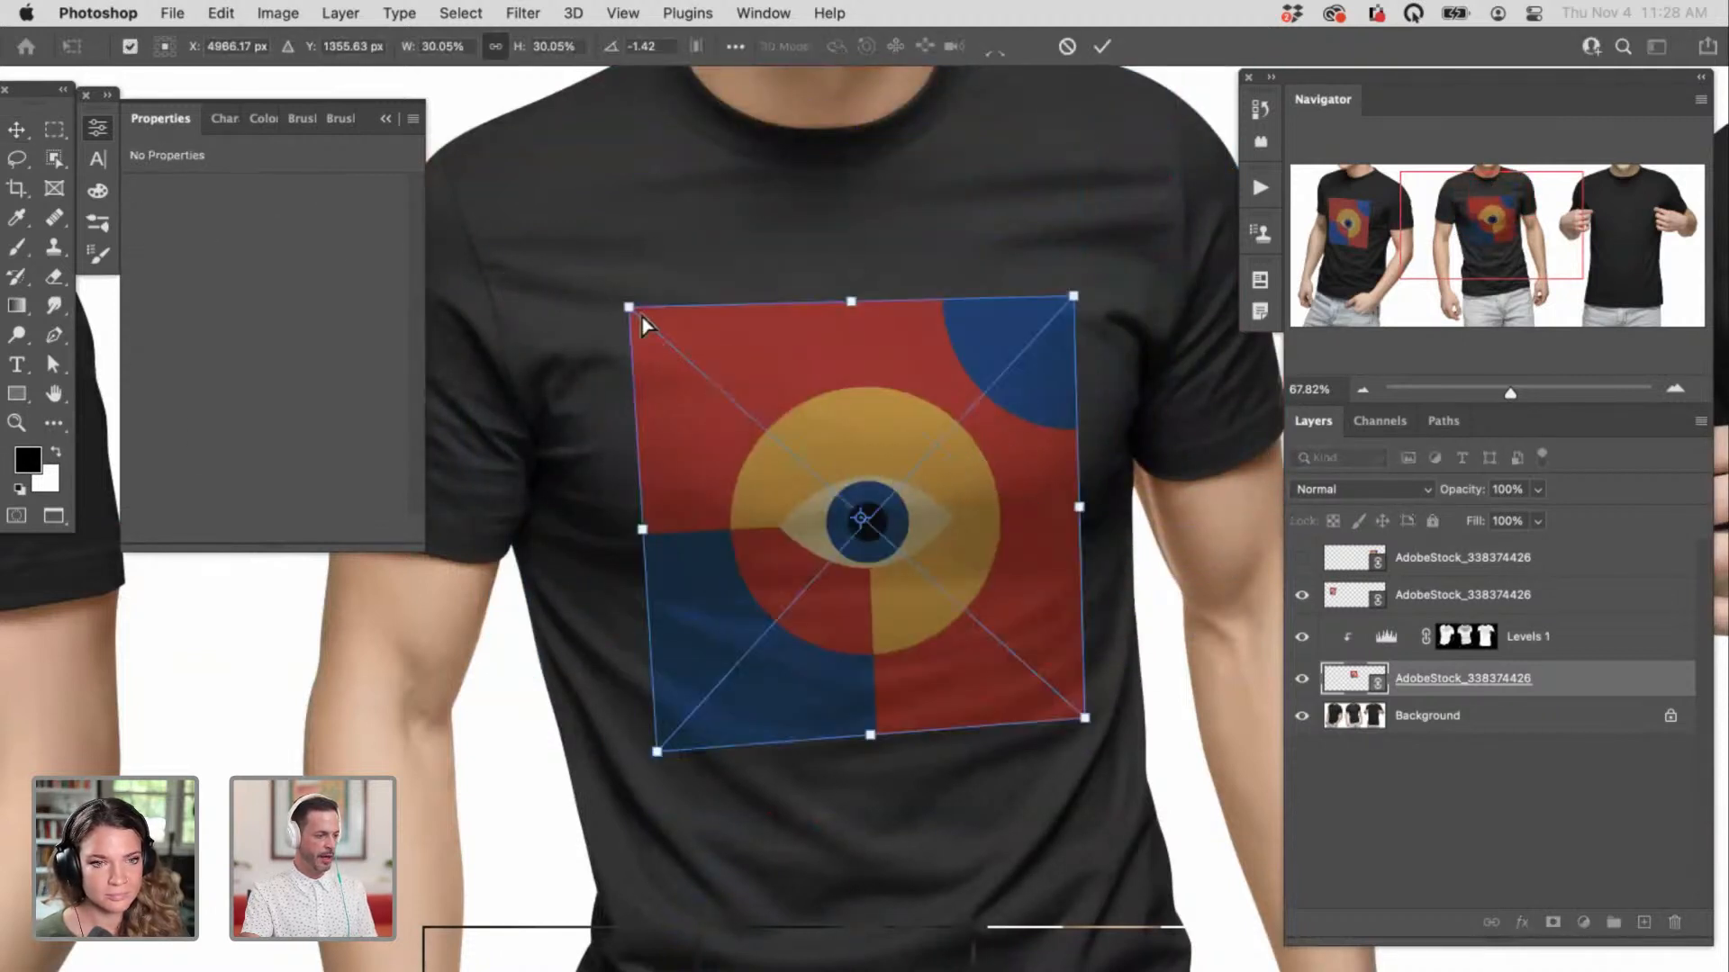
left_click_drag(639, 335, 623, 325)
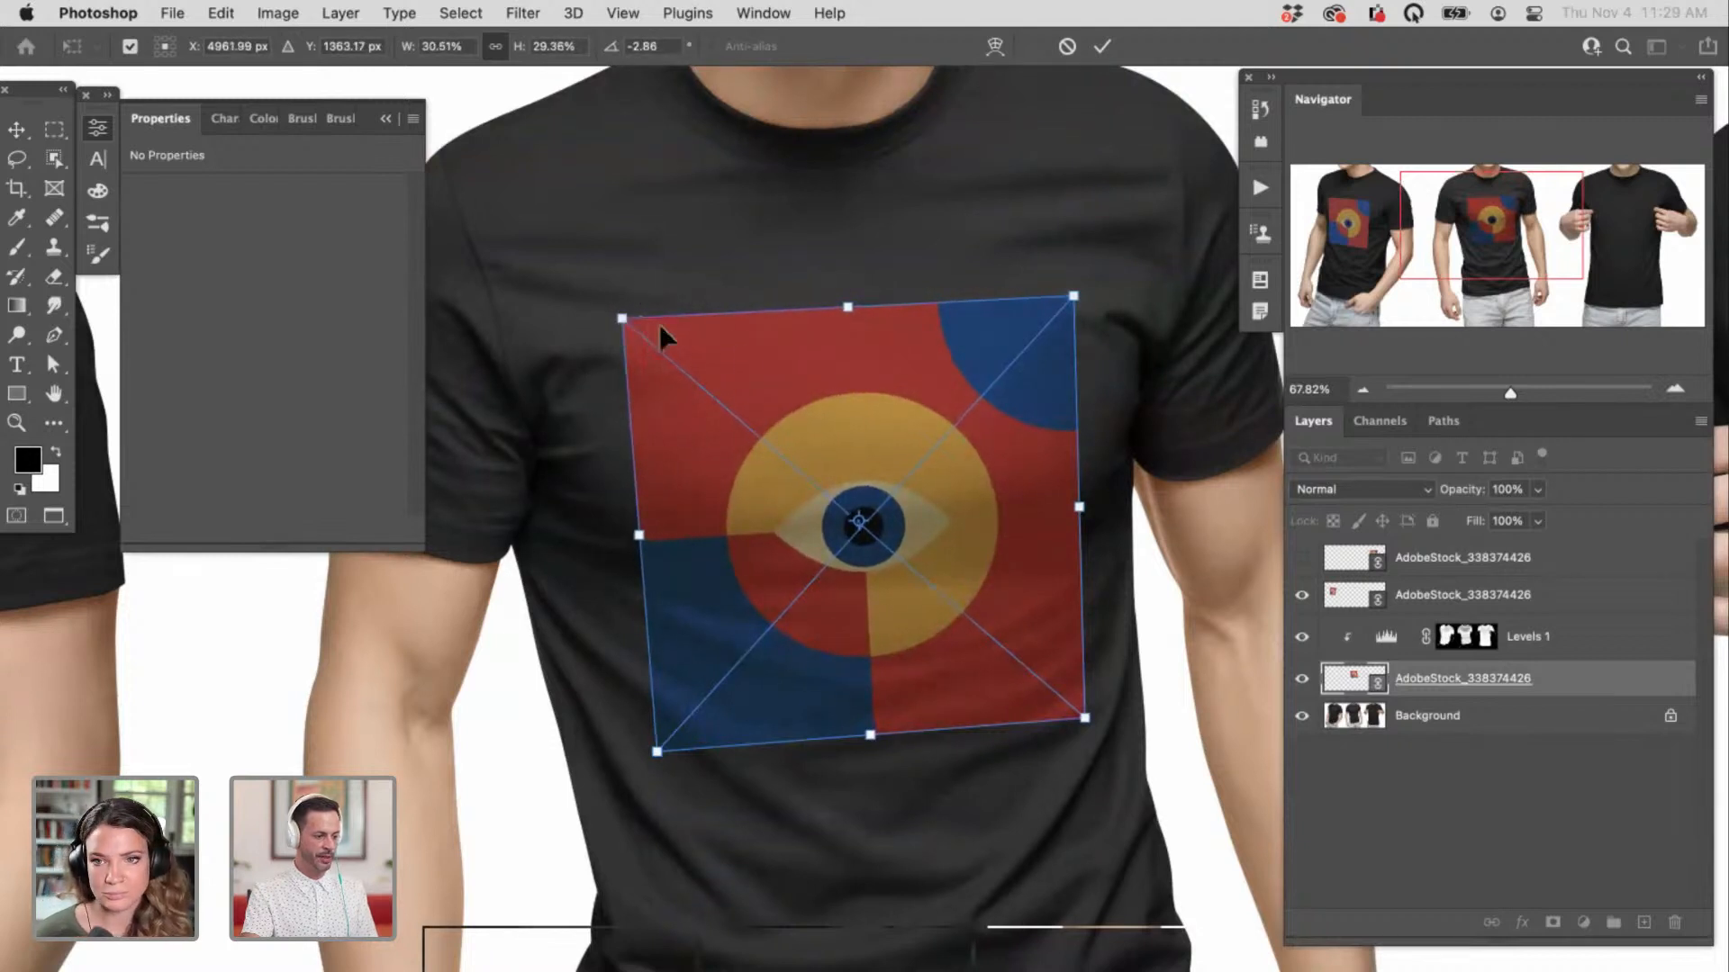
key("Return")
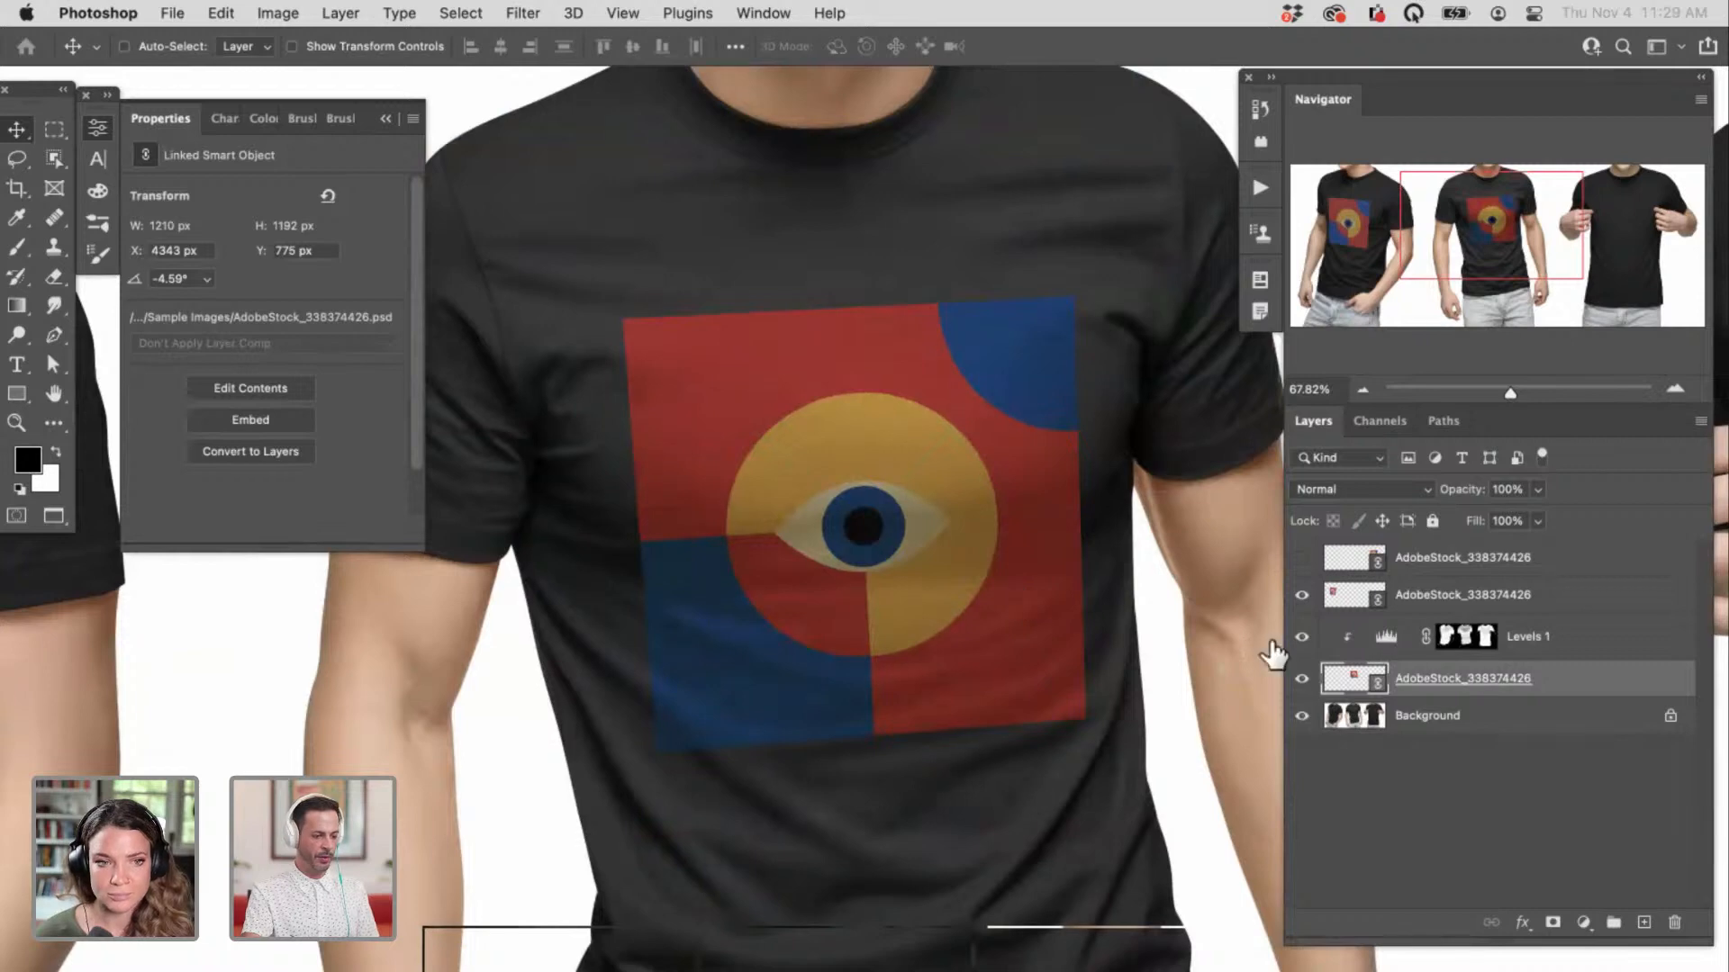
Step: Show the right shirt's artwork and set the opacity of both the left and right artwork layers to 100%
scroll(877, 639, "down", 2)
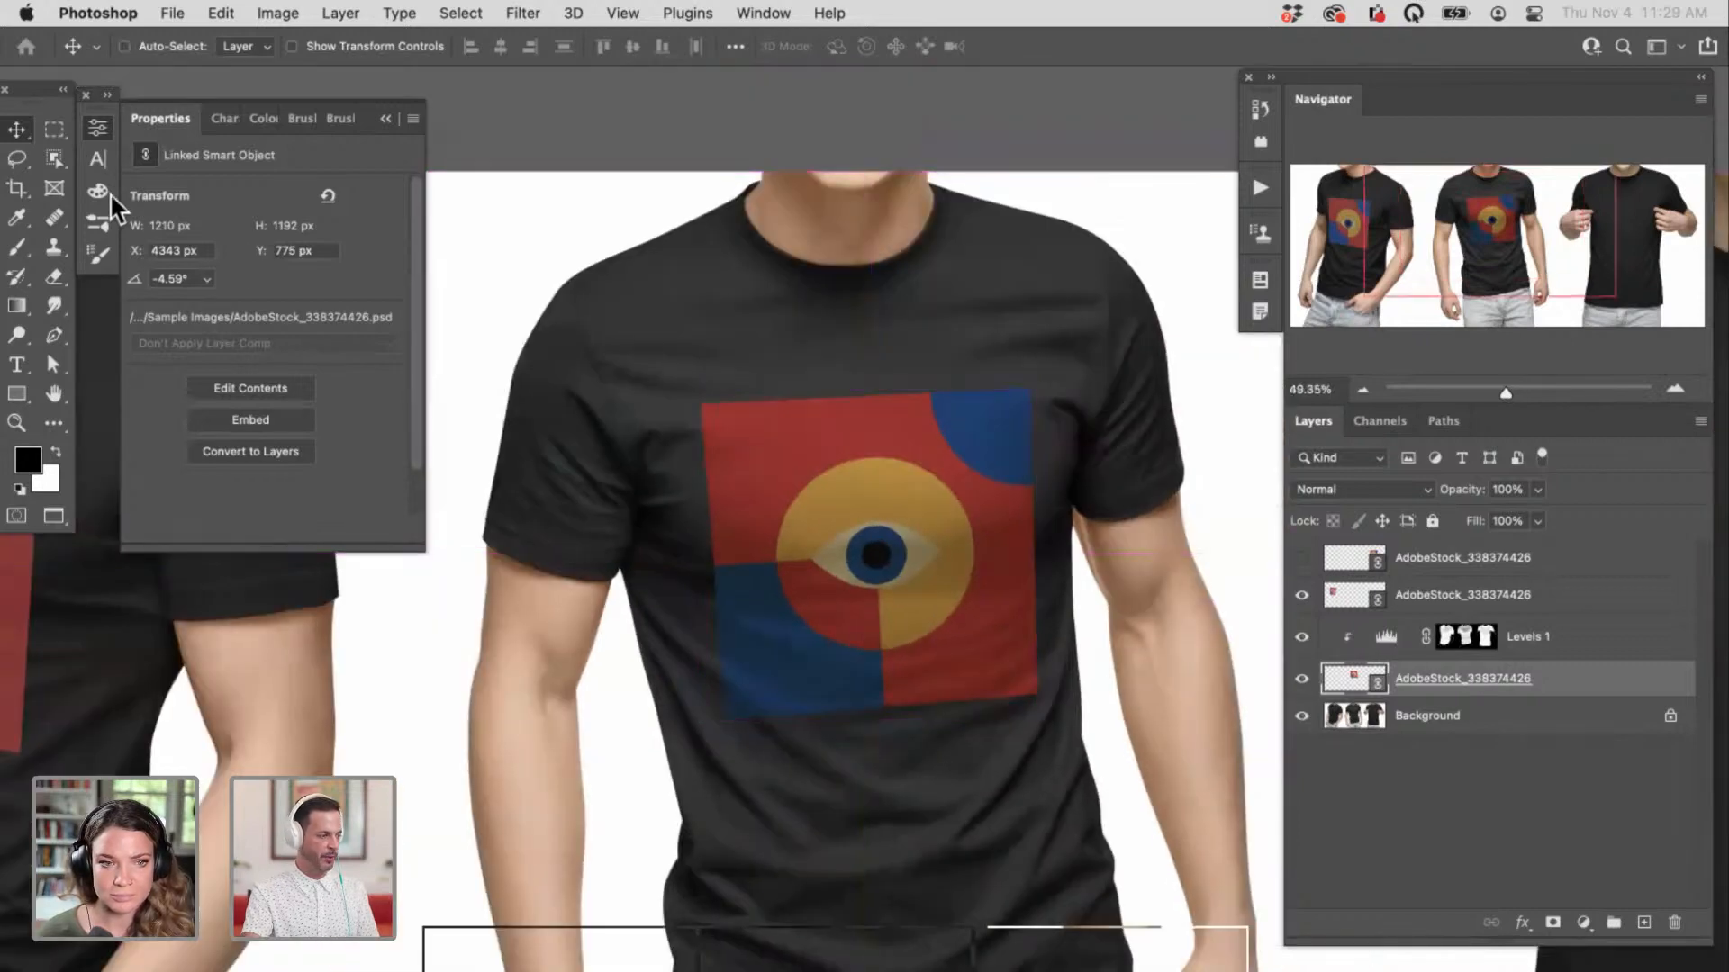
left_click(98, 128)
left_click_drag(434, 668, 1214, 668)
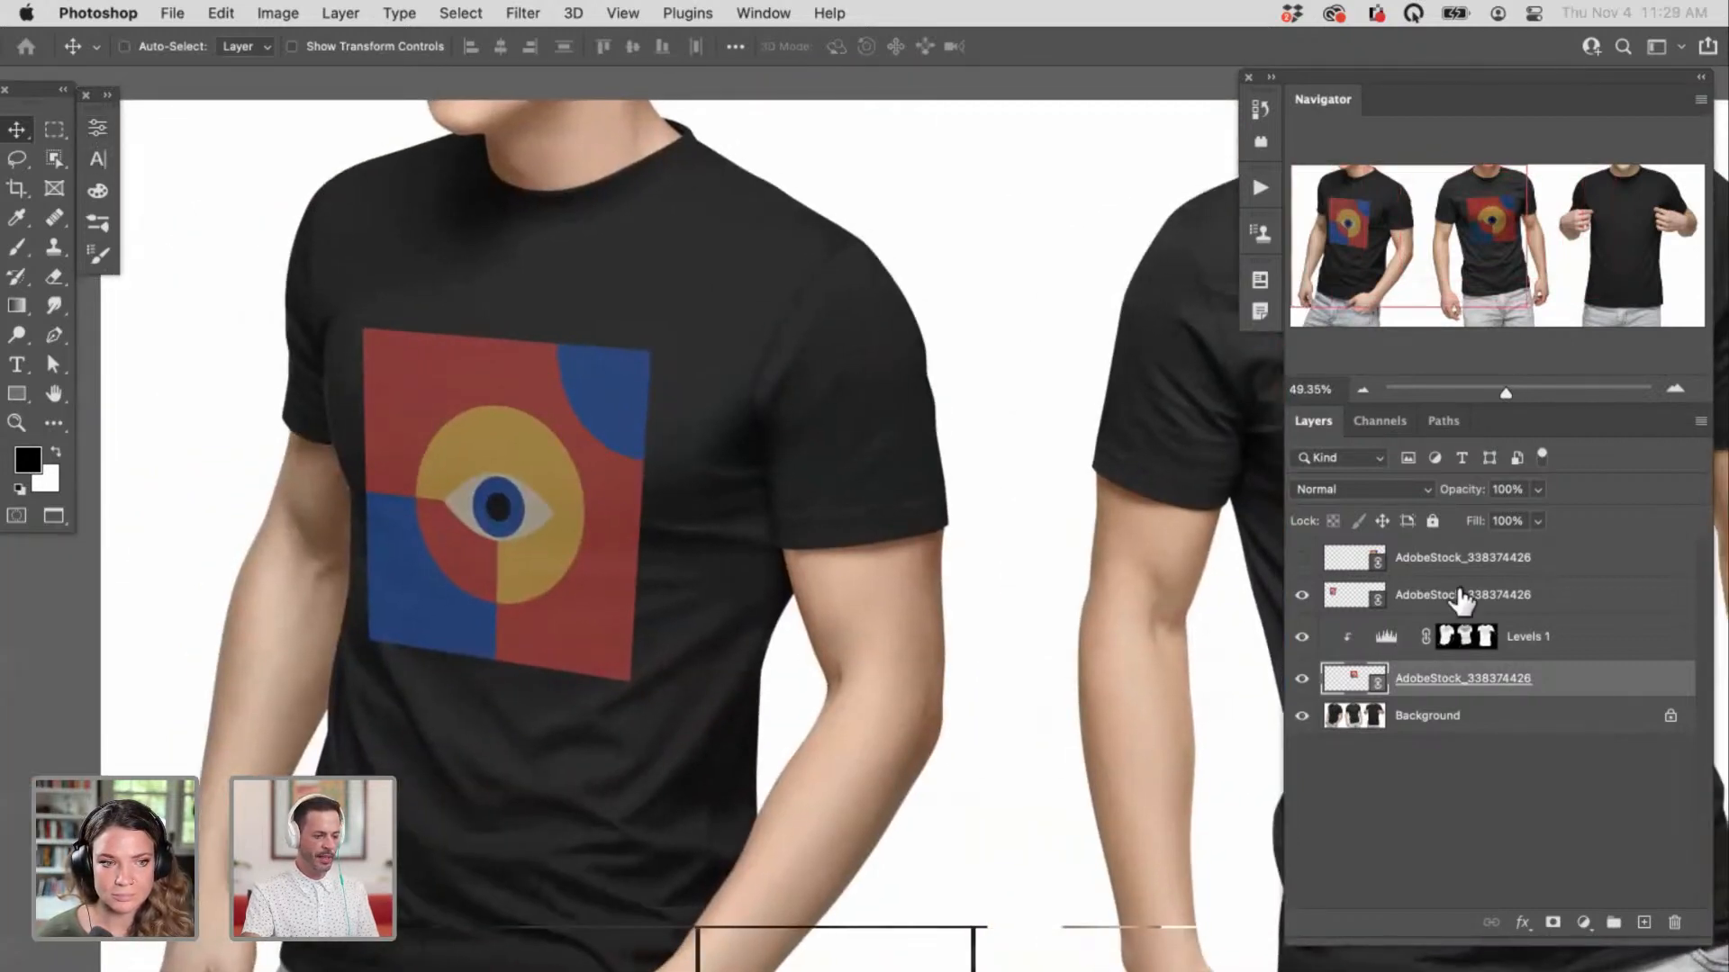
left_click(1461, 596)
left_click(1302, 557)
left_click(1445, 560, "shift")
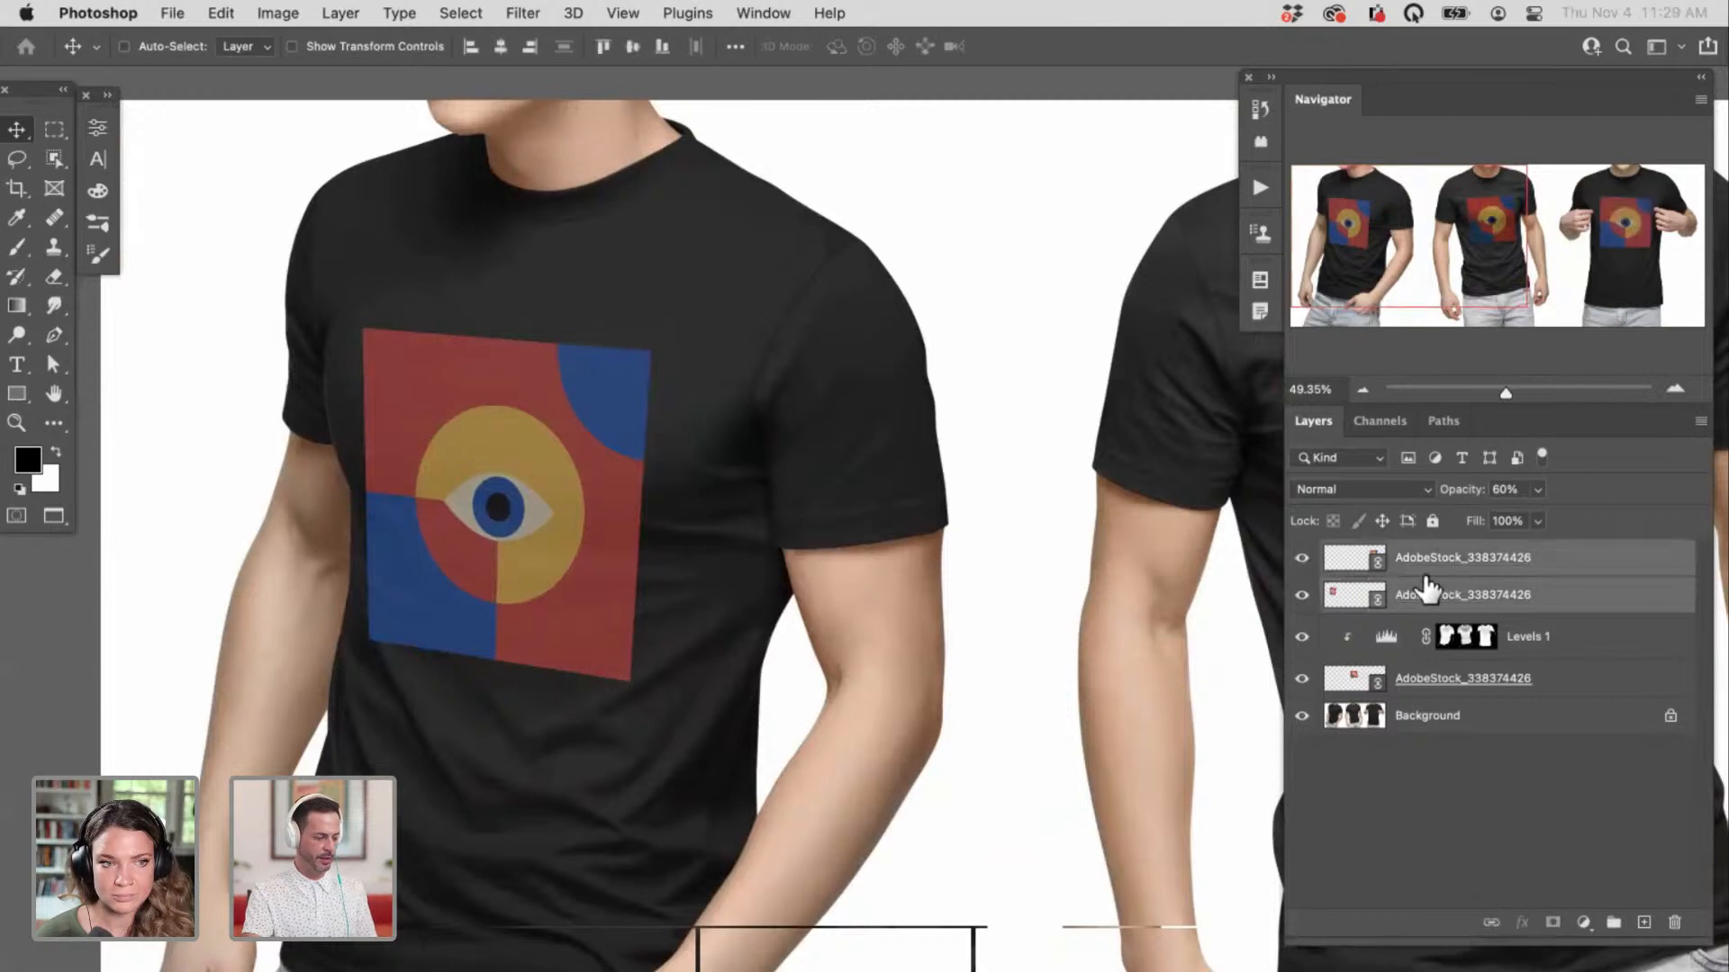
key("0")
left_click_drag(1123, 660, 1077, 652)
left_click(1521, 613)
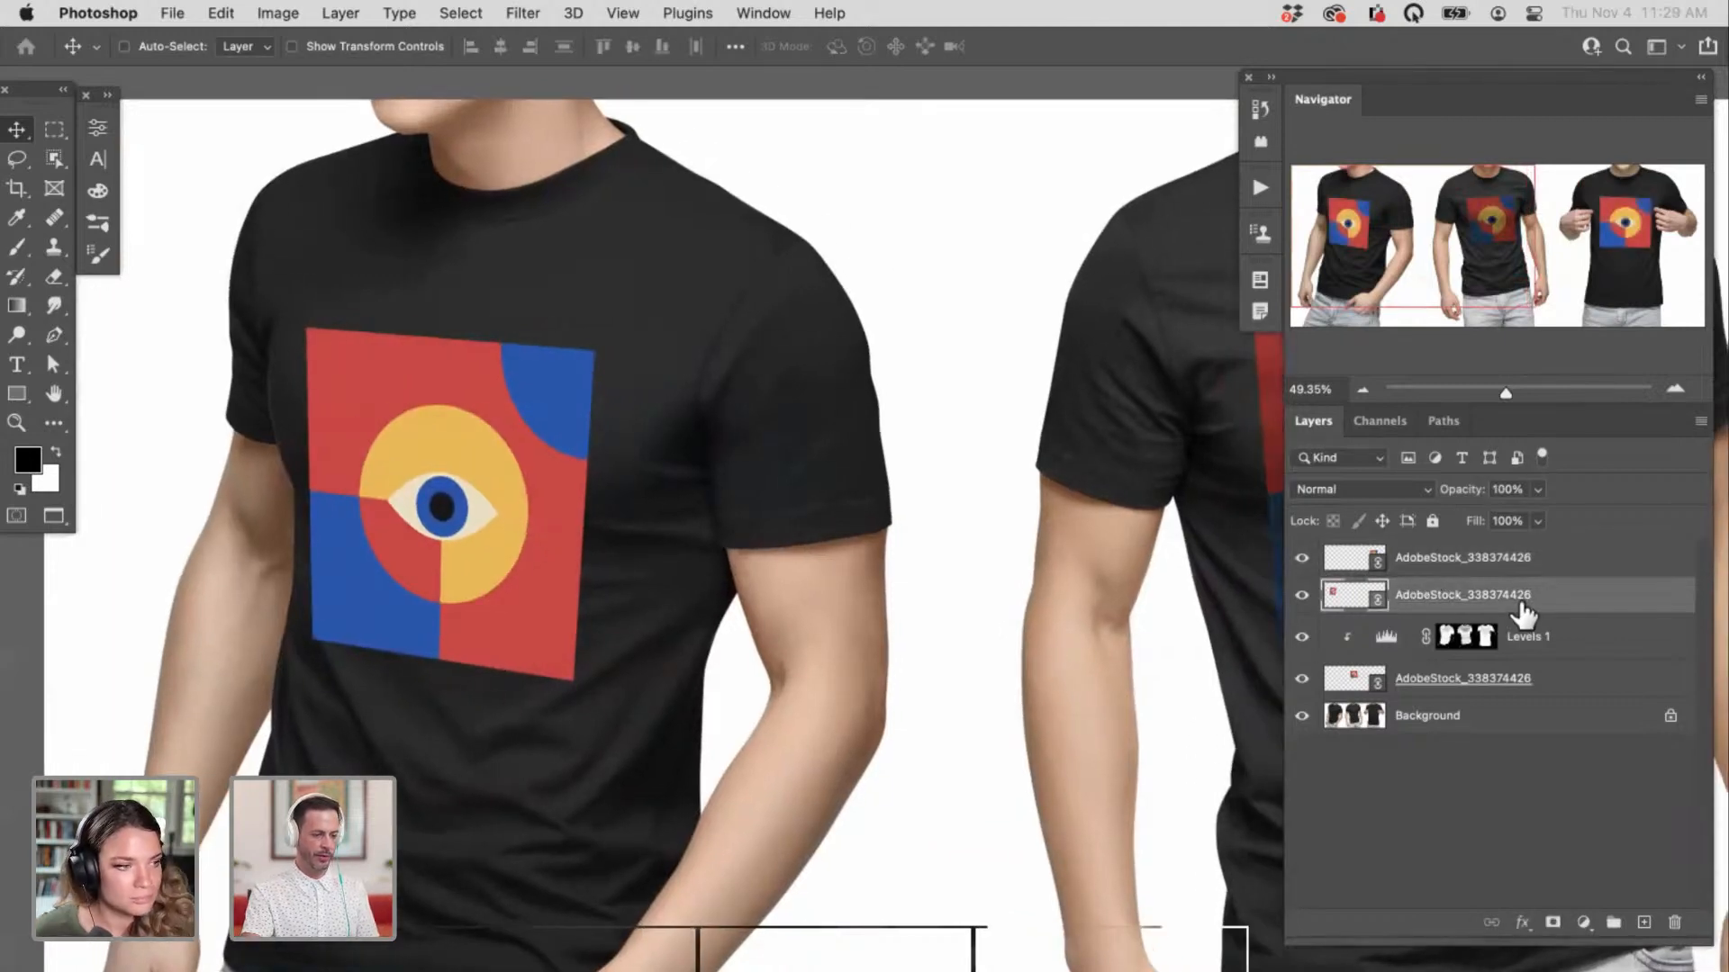
Step: Examine the fabric texture and fold shading on the middle shirt's artwork up close, and compare it with the unshaded left artwork
left_click_drag(1004, 714, 723, 715)
left_click_drag(903, 641, 766, 653)
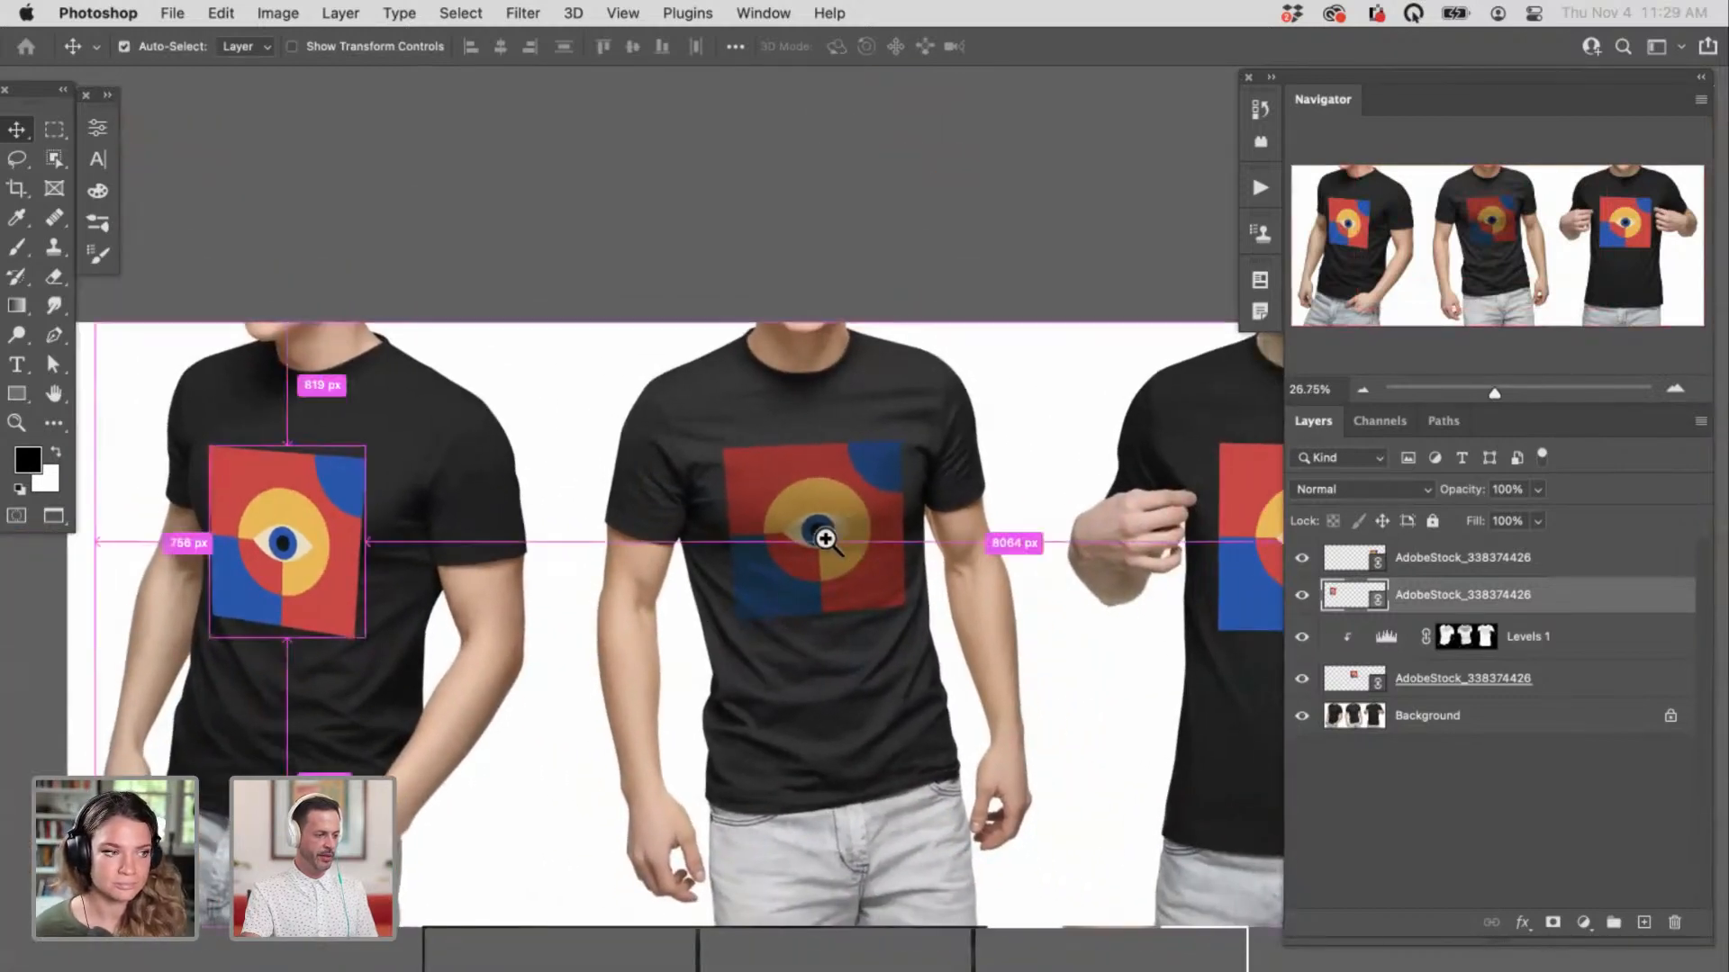
left_click_drag(824, 540, 941, 507)
left_click_drag(883, 447, 986, 426)
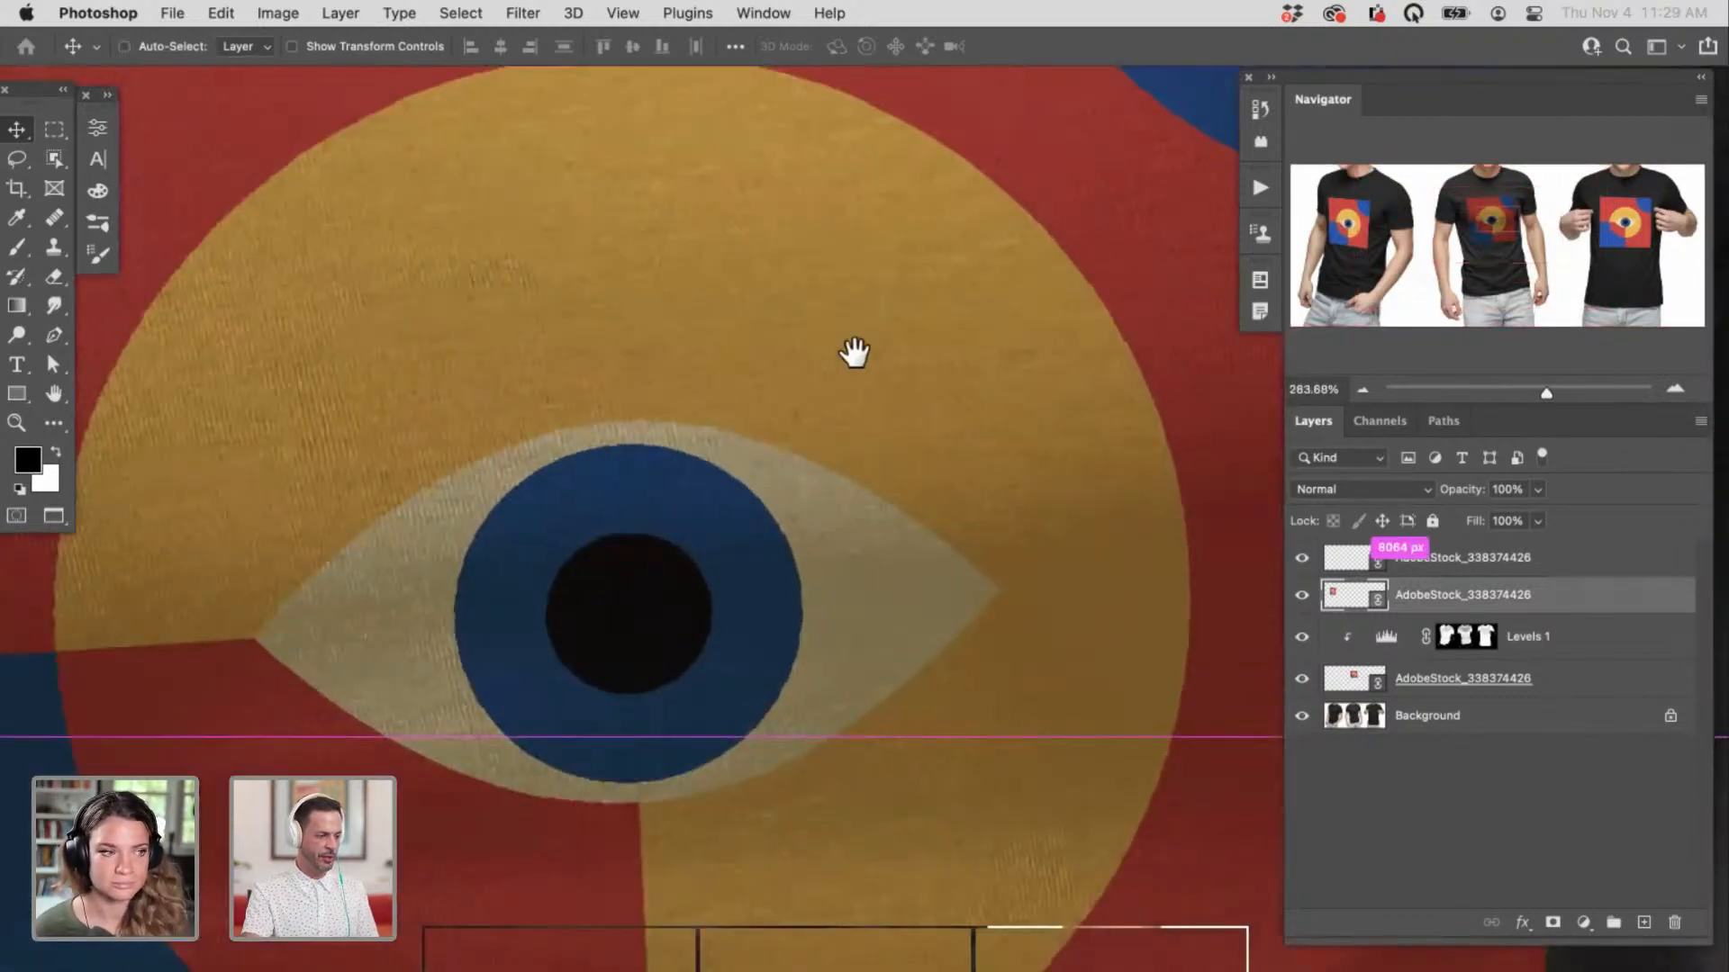
left_click_drag(903, 503, 682, 724)
left_click_drag(762, 585, 795, 363)
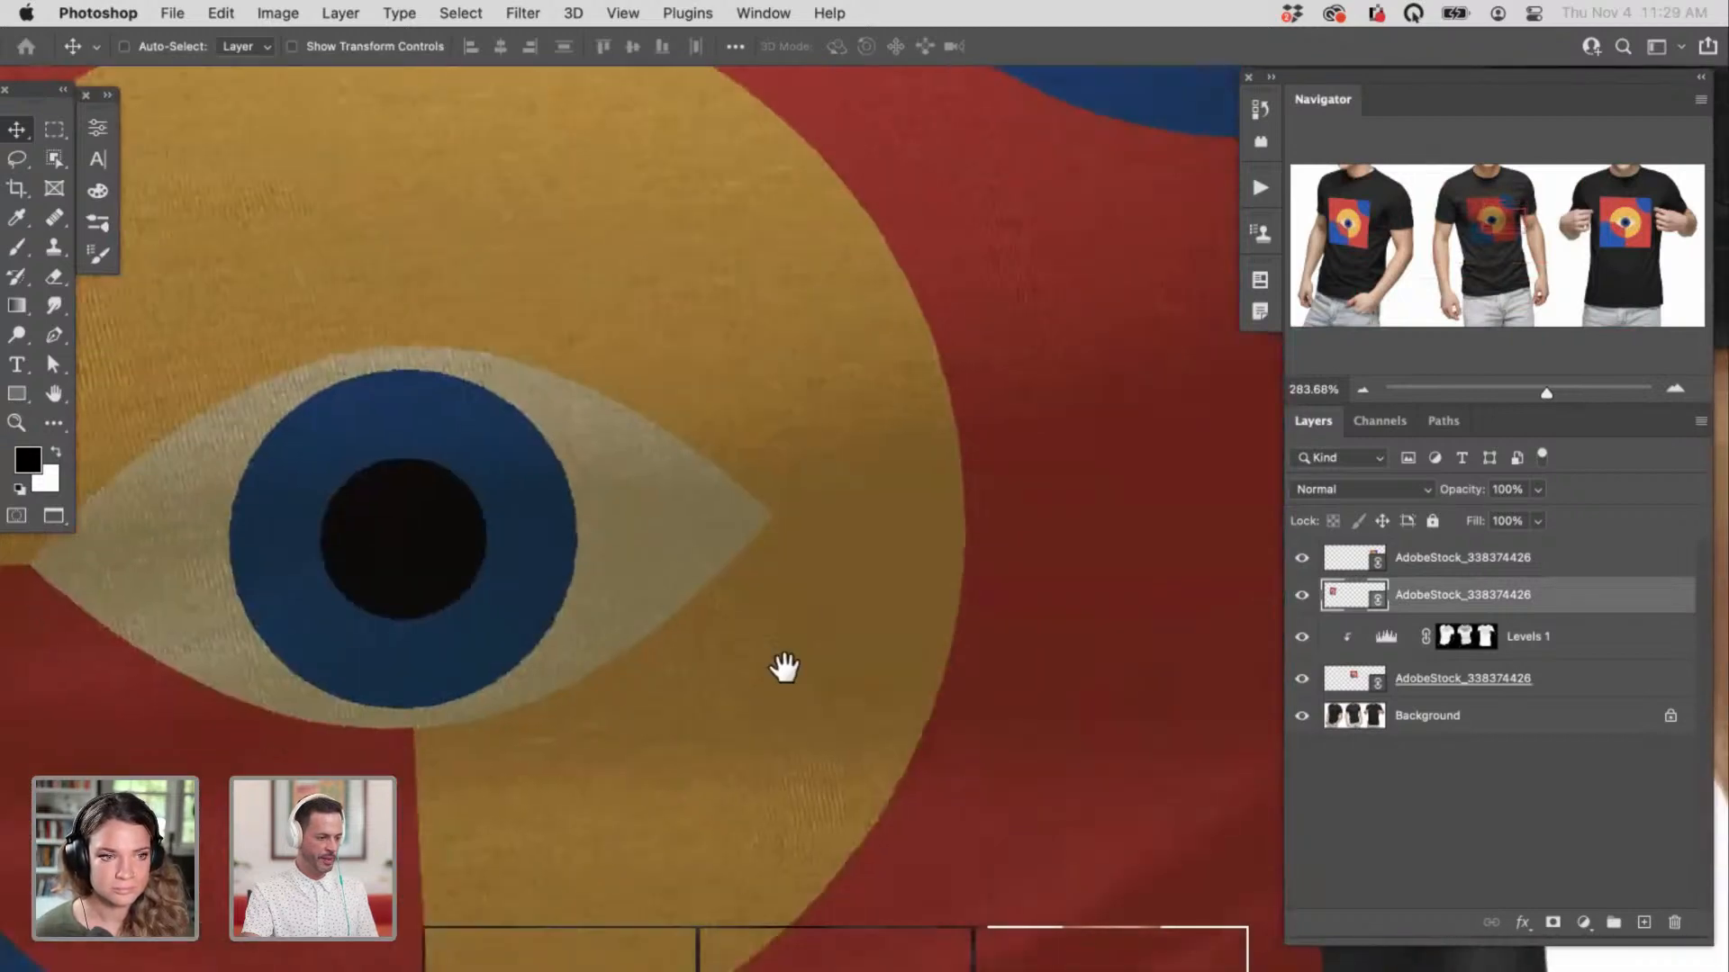
left_click_drag(784, 668, 930, 436)
left_click_drag(709, 611, 1081, 595)
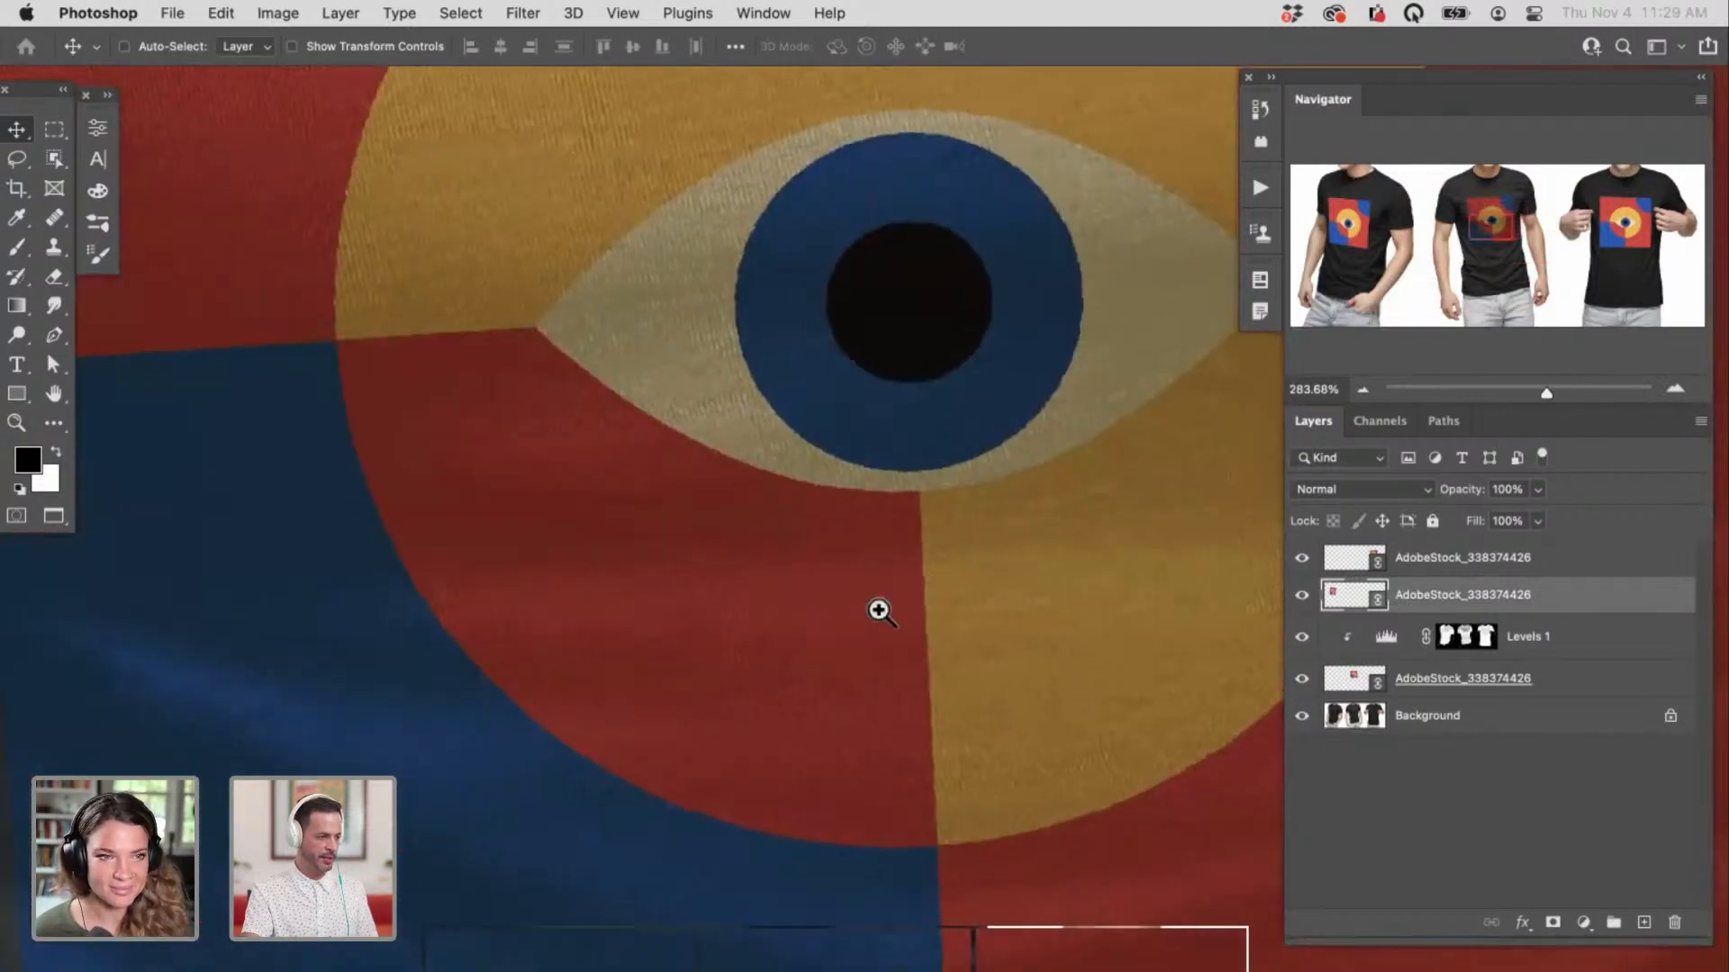
left_click_drag(877, 610, 859, 640)
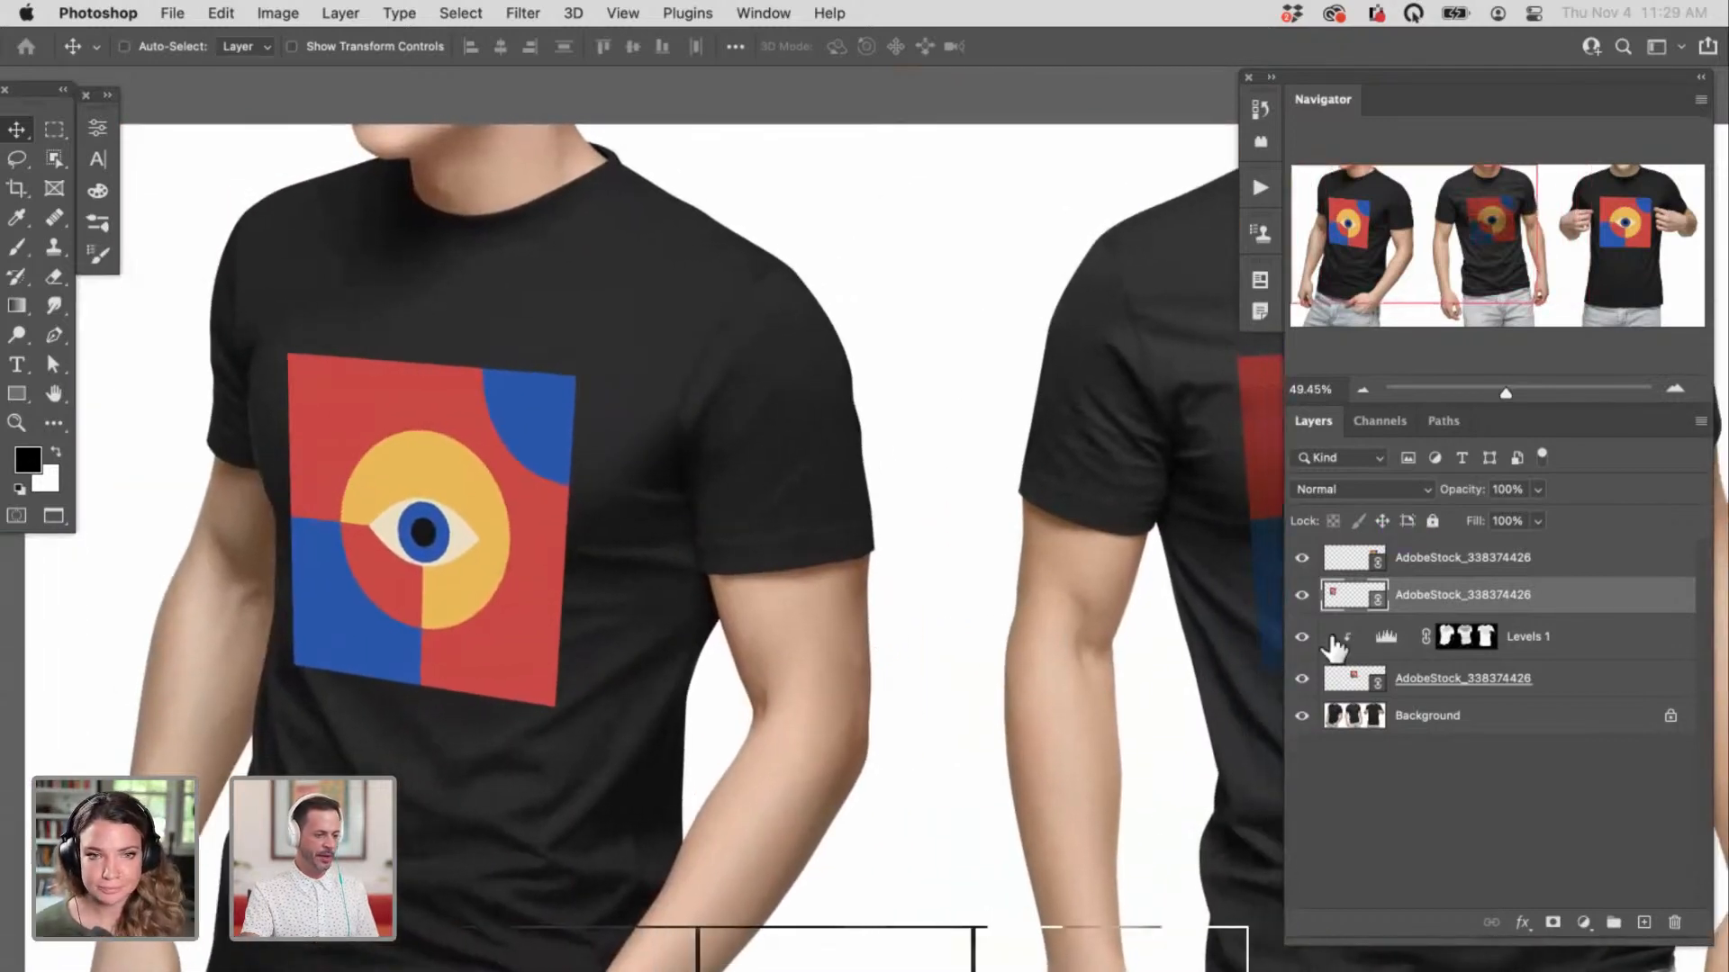
Step: Release the Levels adjustment from its clipping mask, hide it, and move it above all three artwork layers
left_click(1507, 636)
key("x")
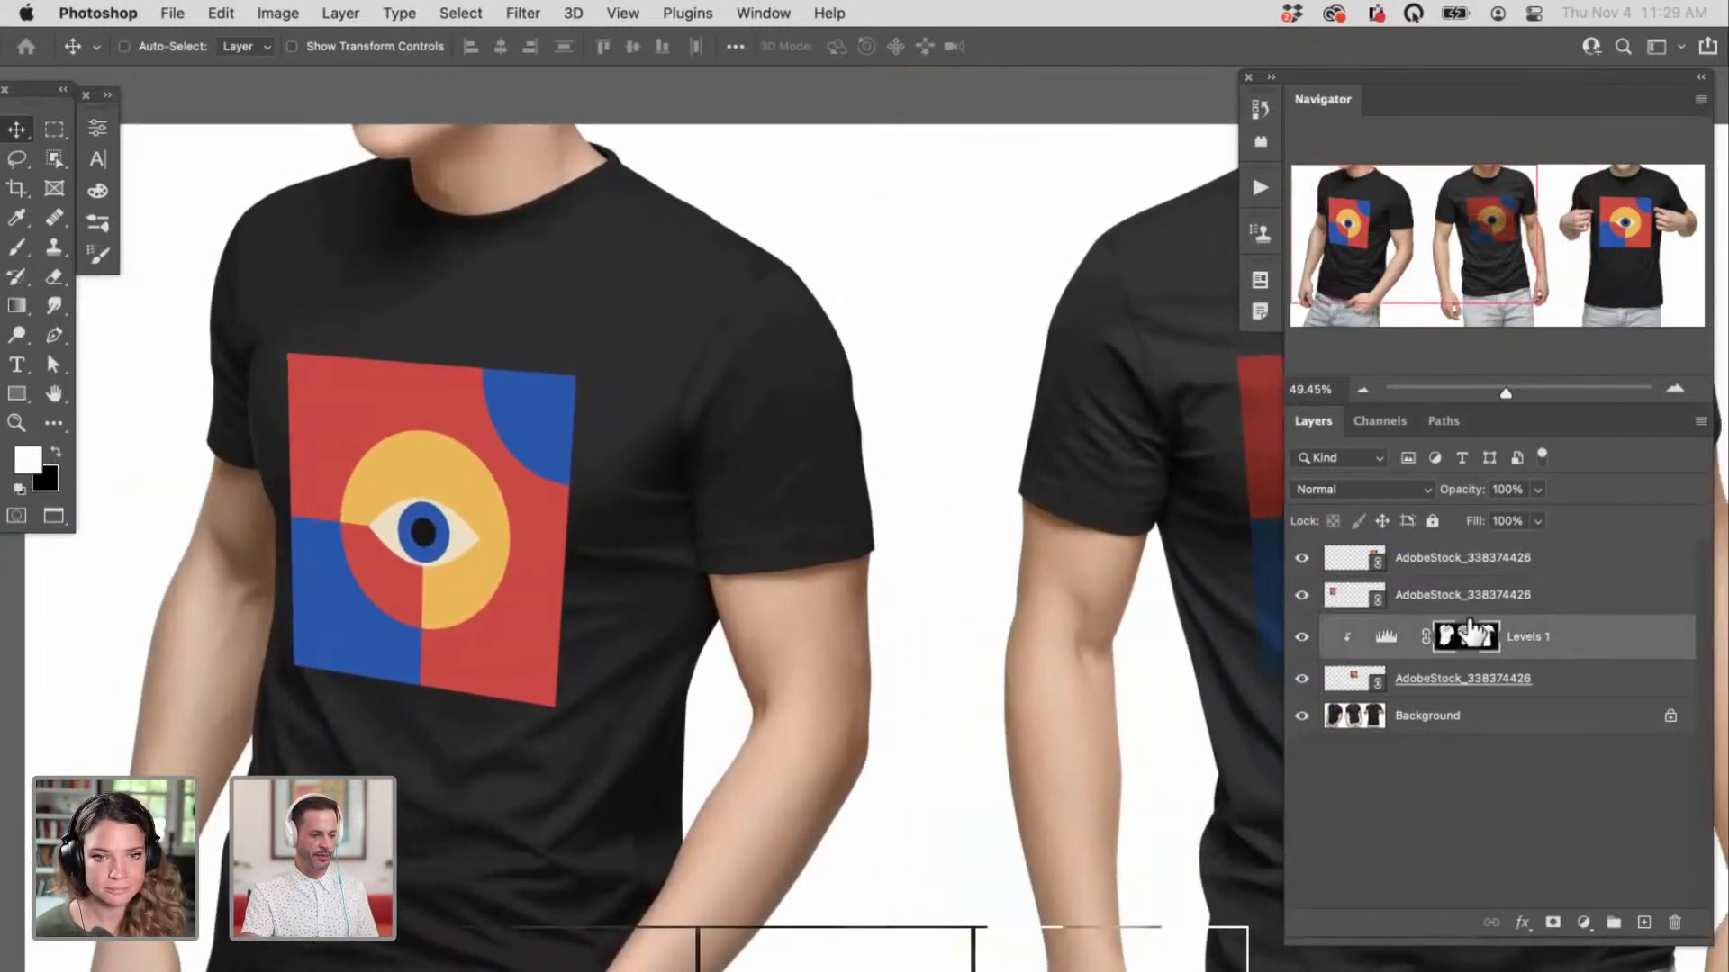
key("super+alt+g")
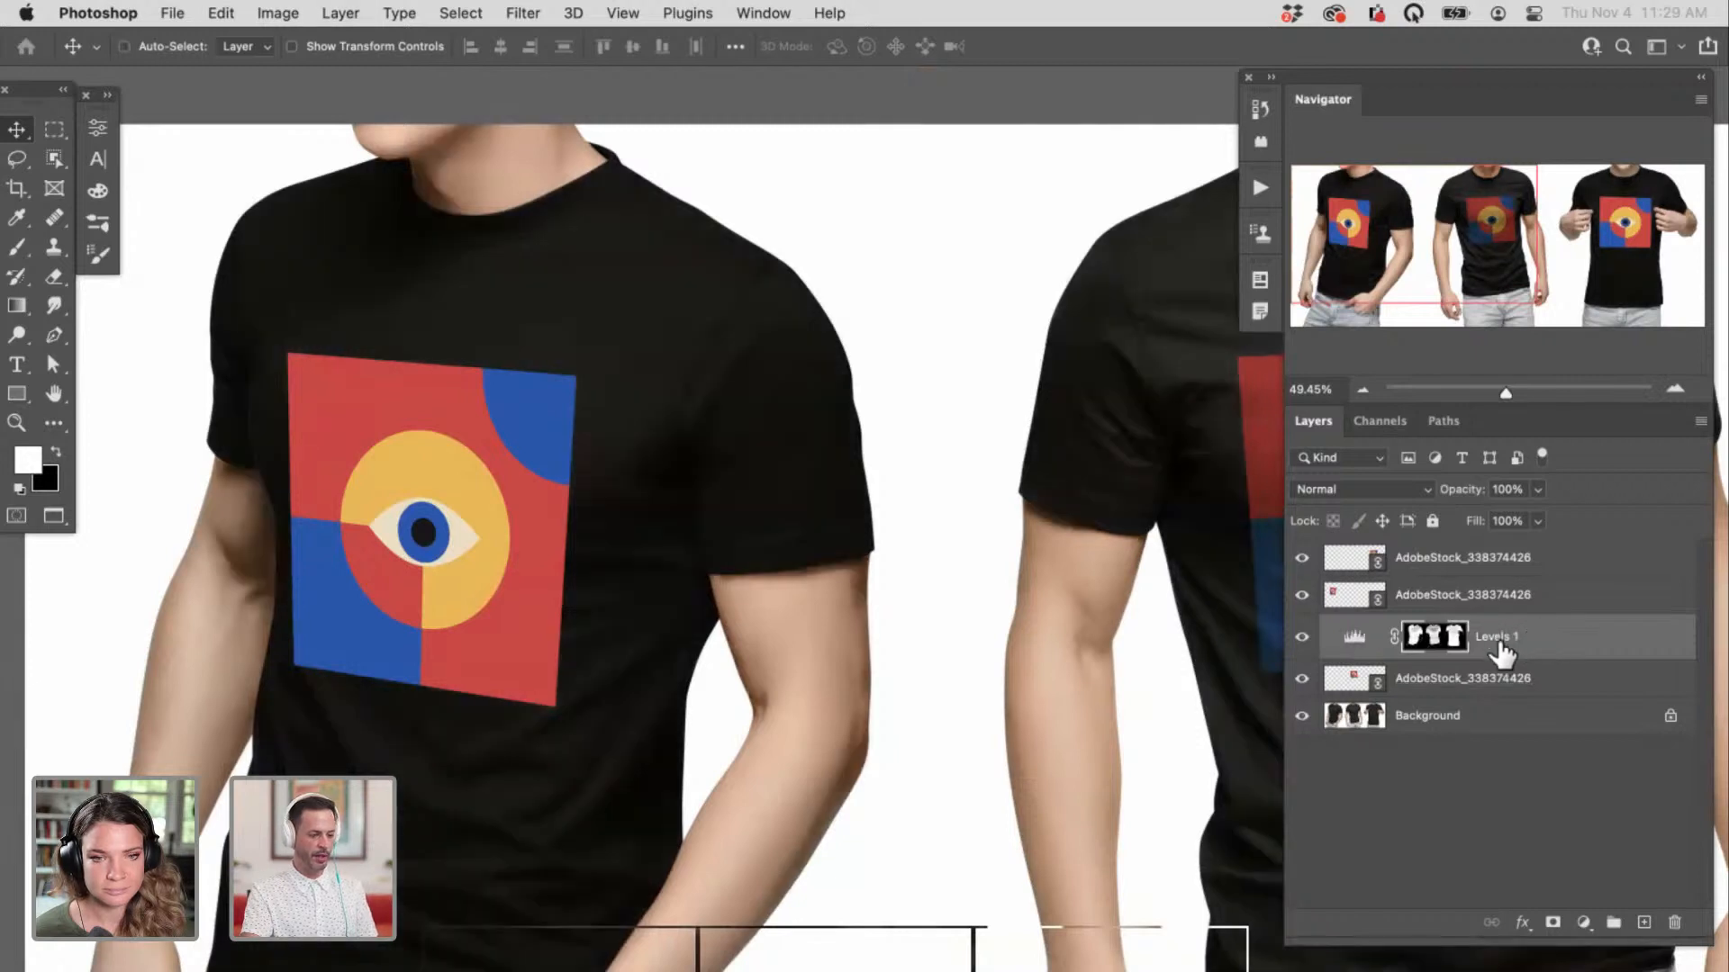
left_click_drag(1146, 707, 1060, 706)
left_click(1301, 636)
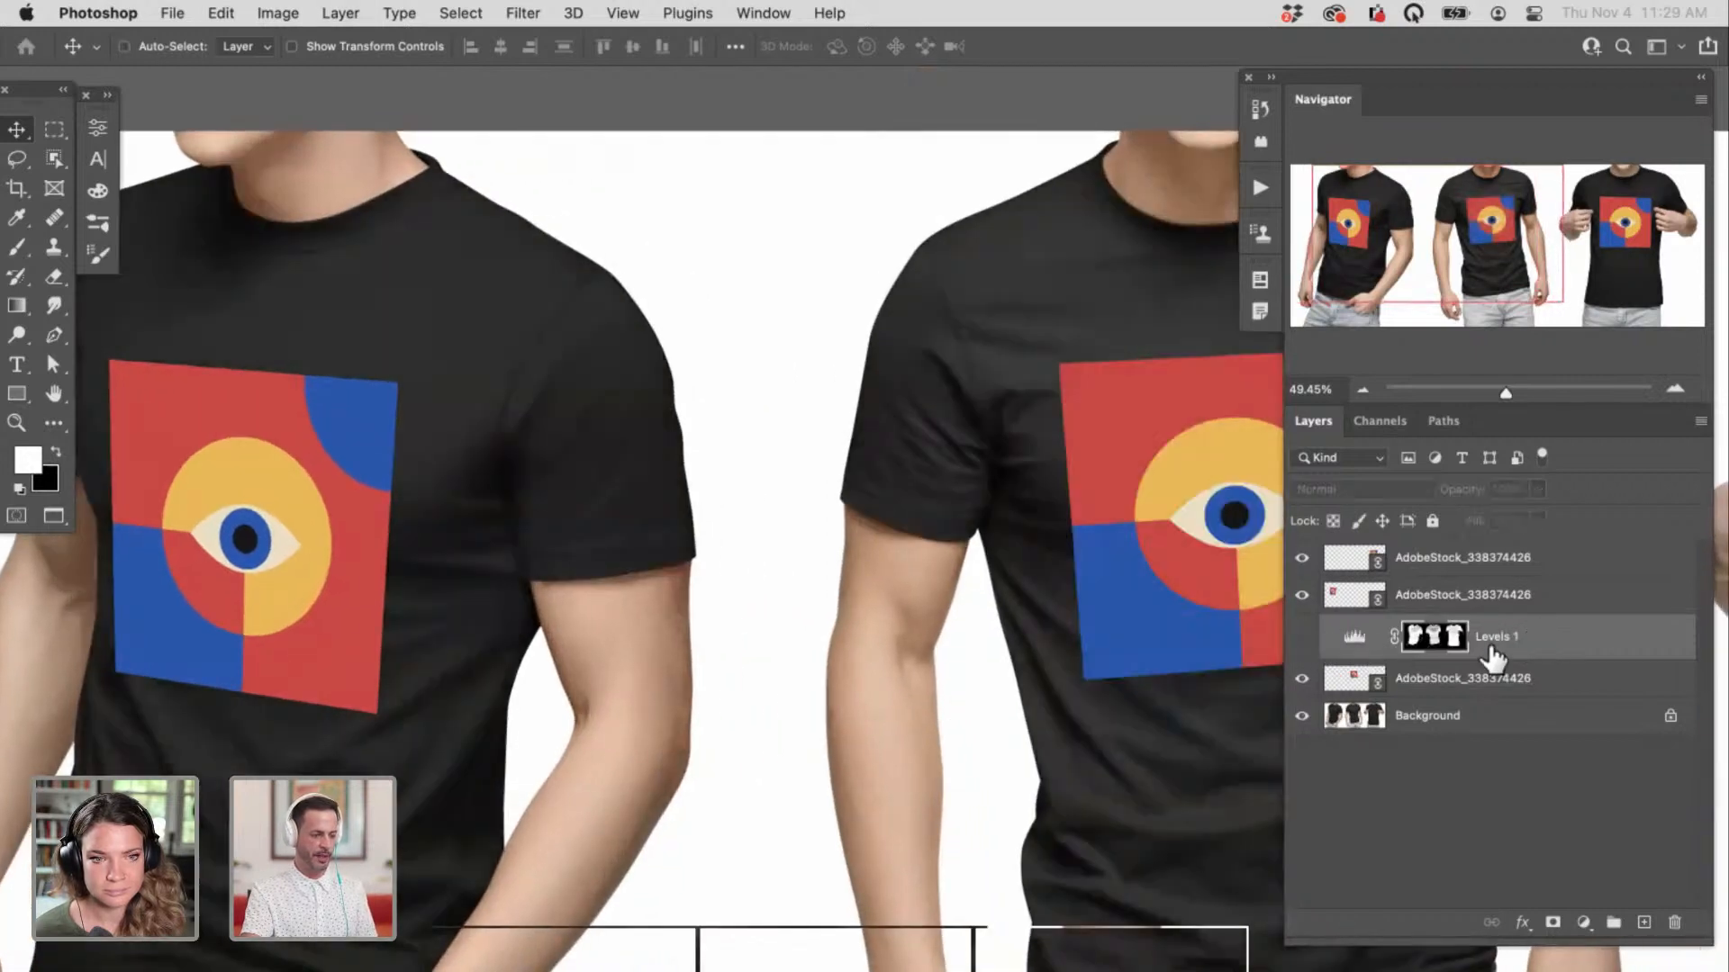
left_click_drag(1544, 641, 1551, 542)
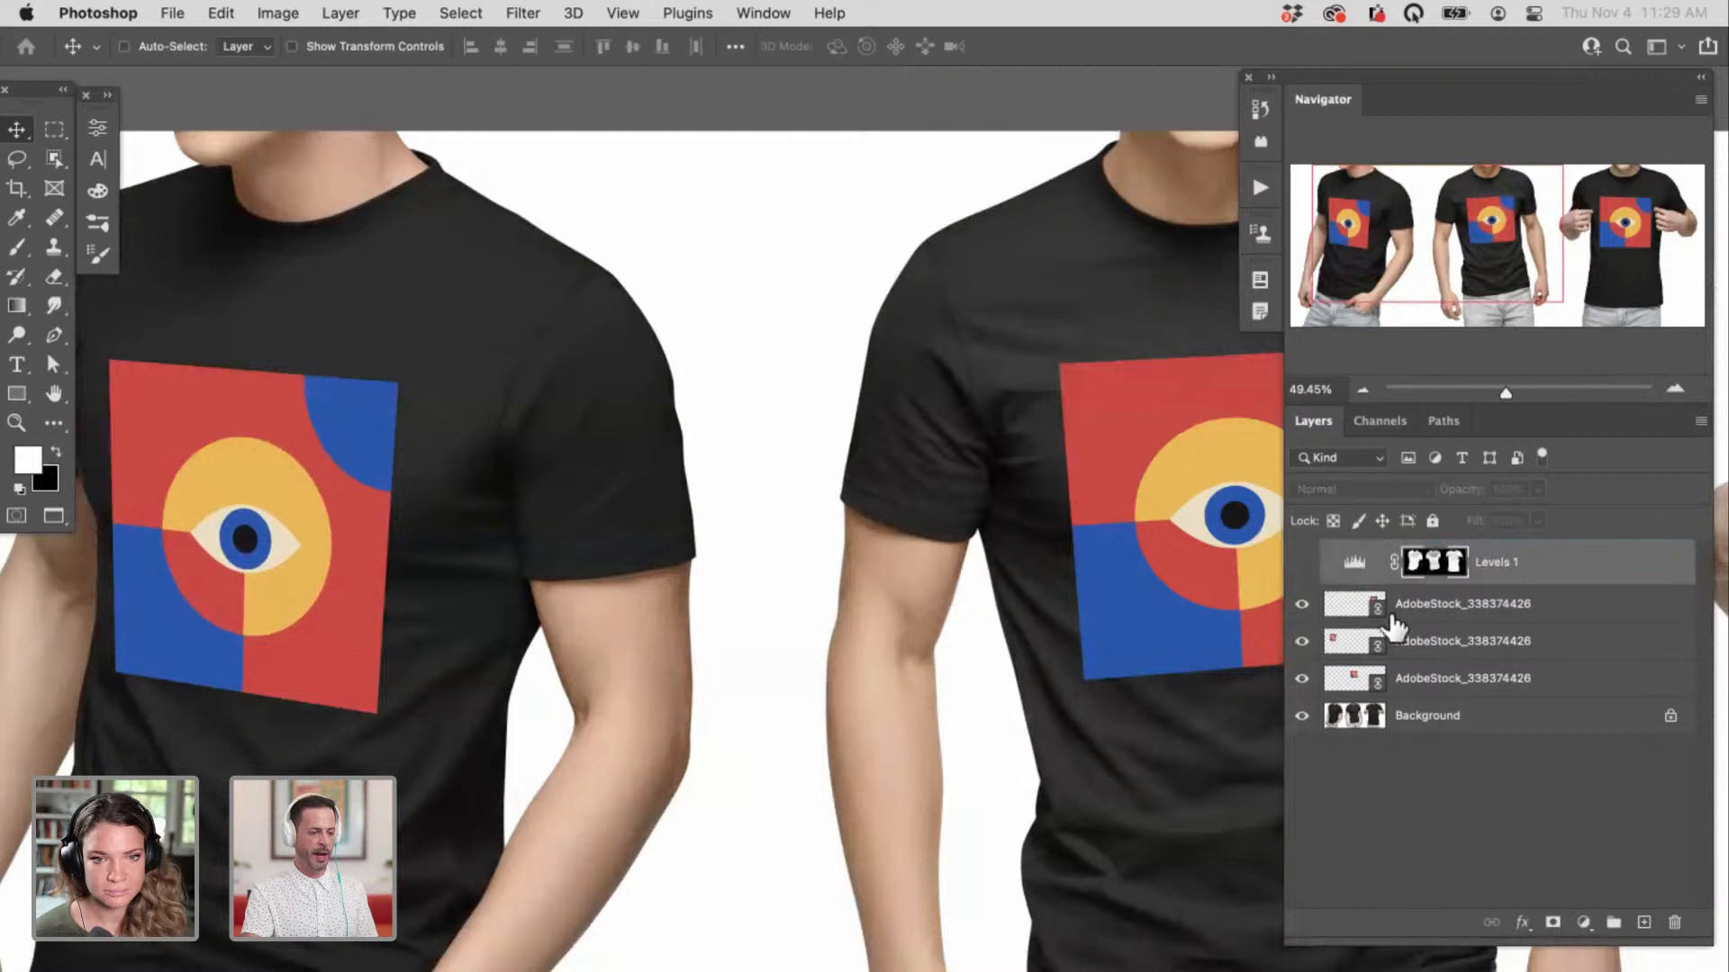
Step: Group the three shirt artwork layers together
left_click(1434, 612)
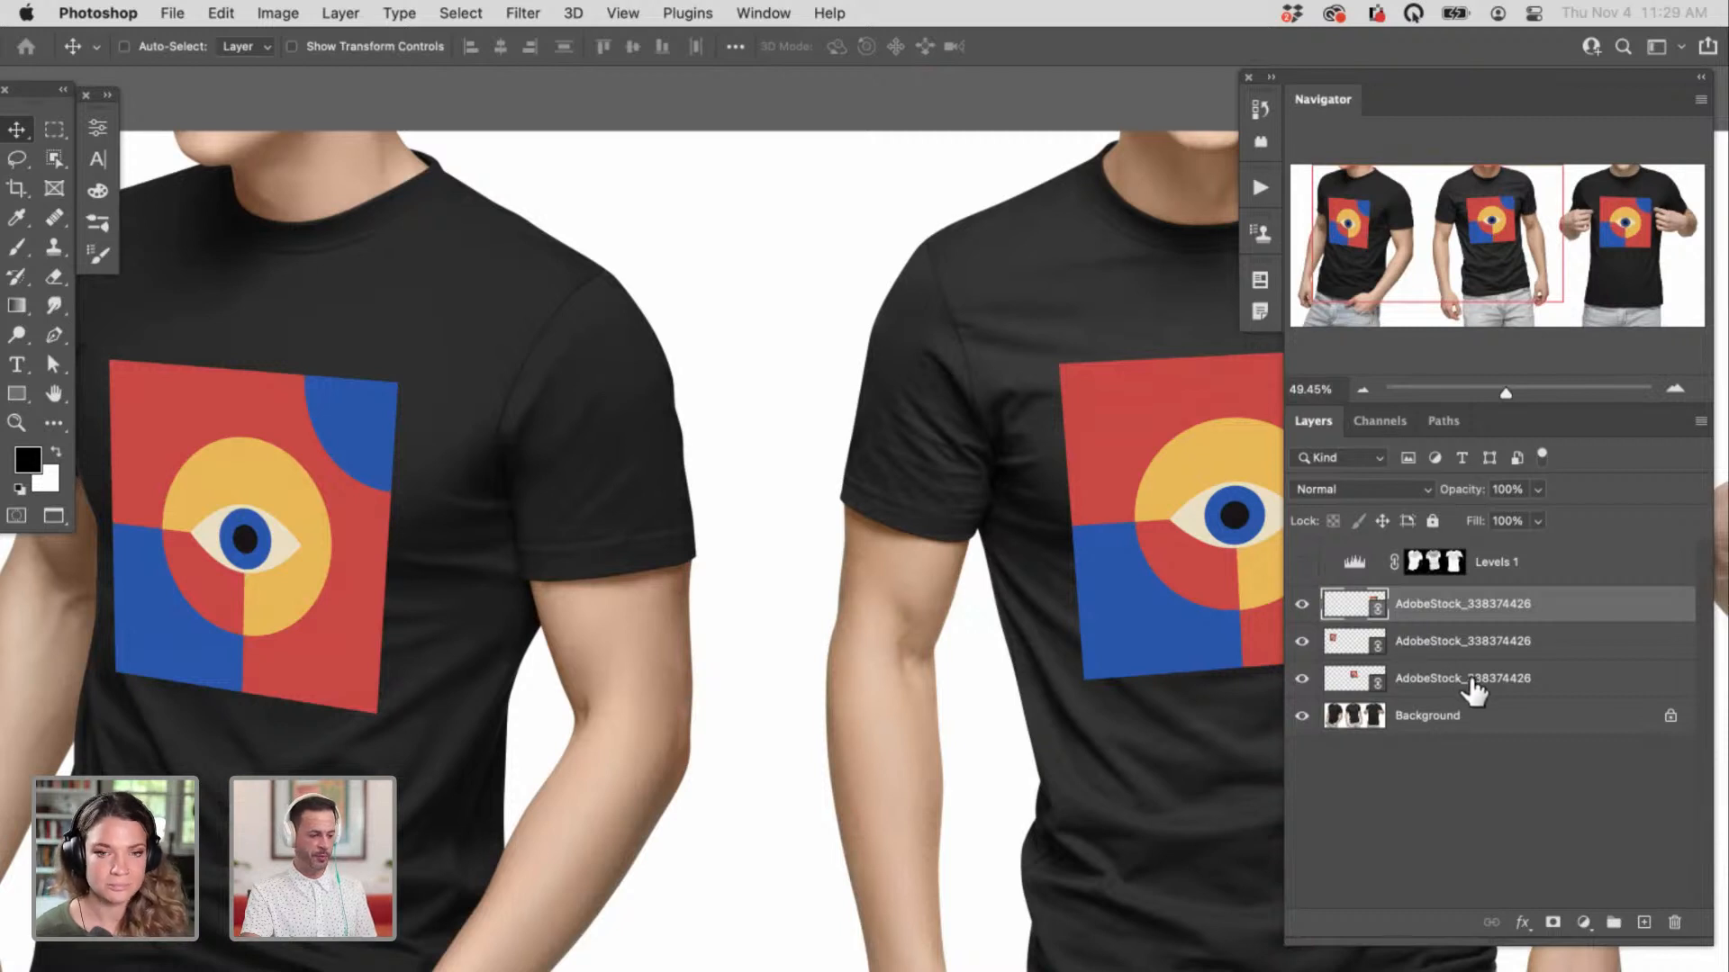
left_click(1524, 679, "shift")
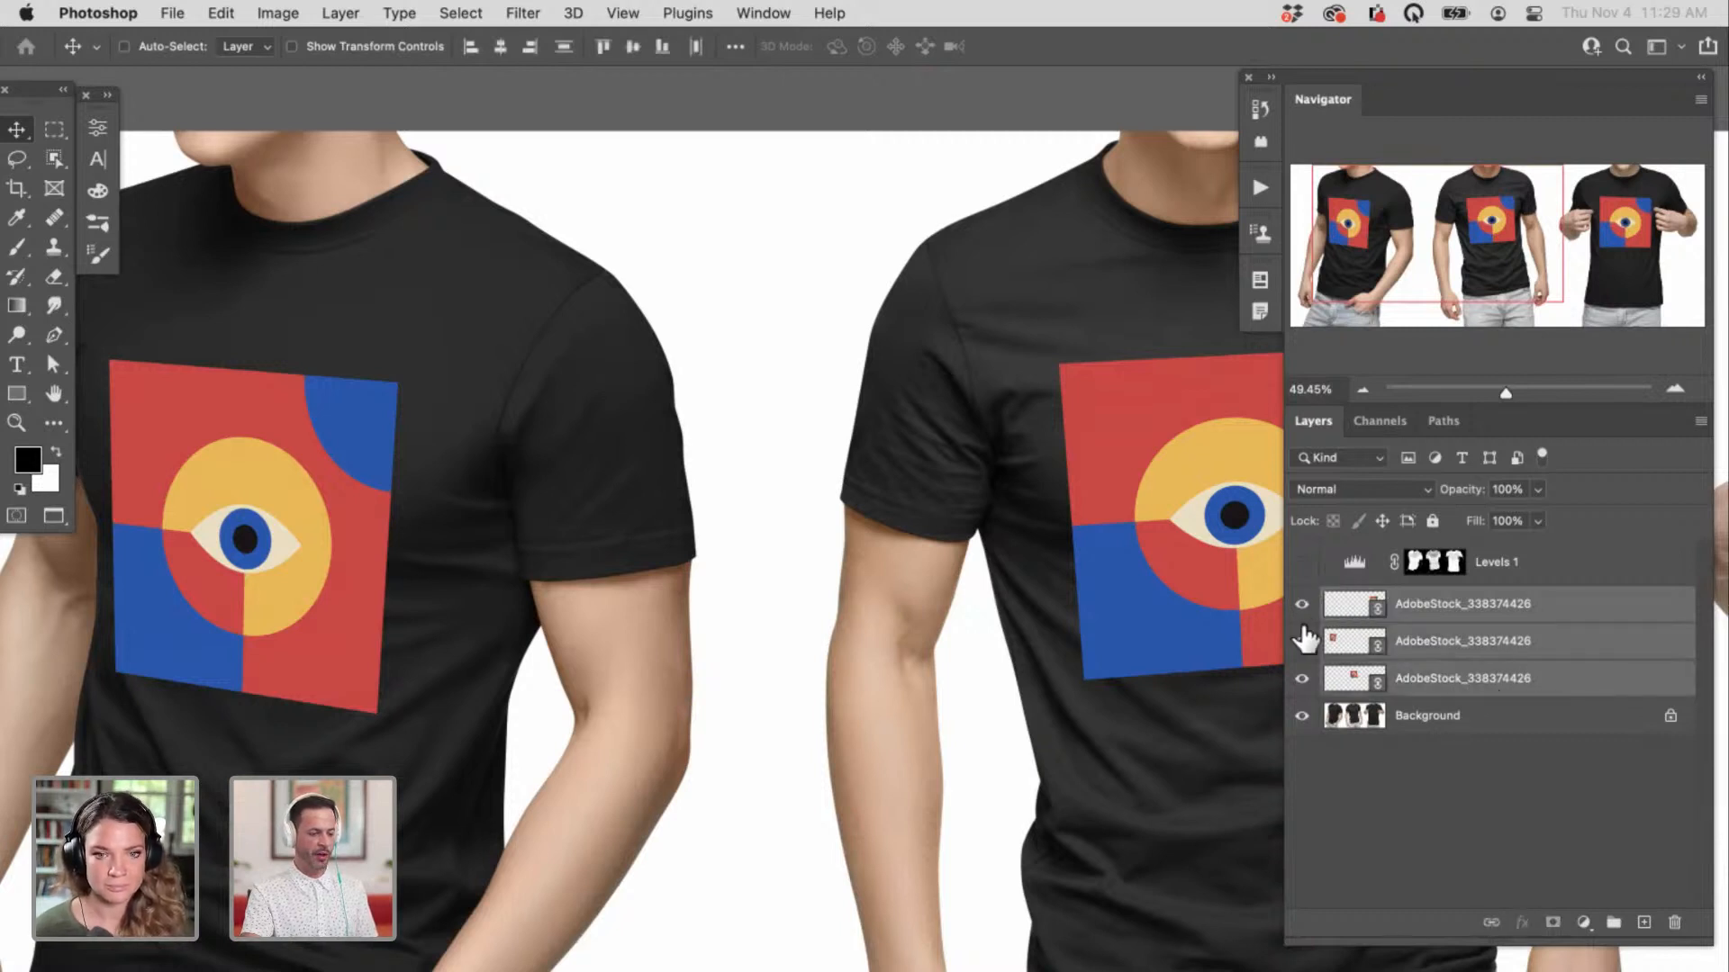
key("super+g")
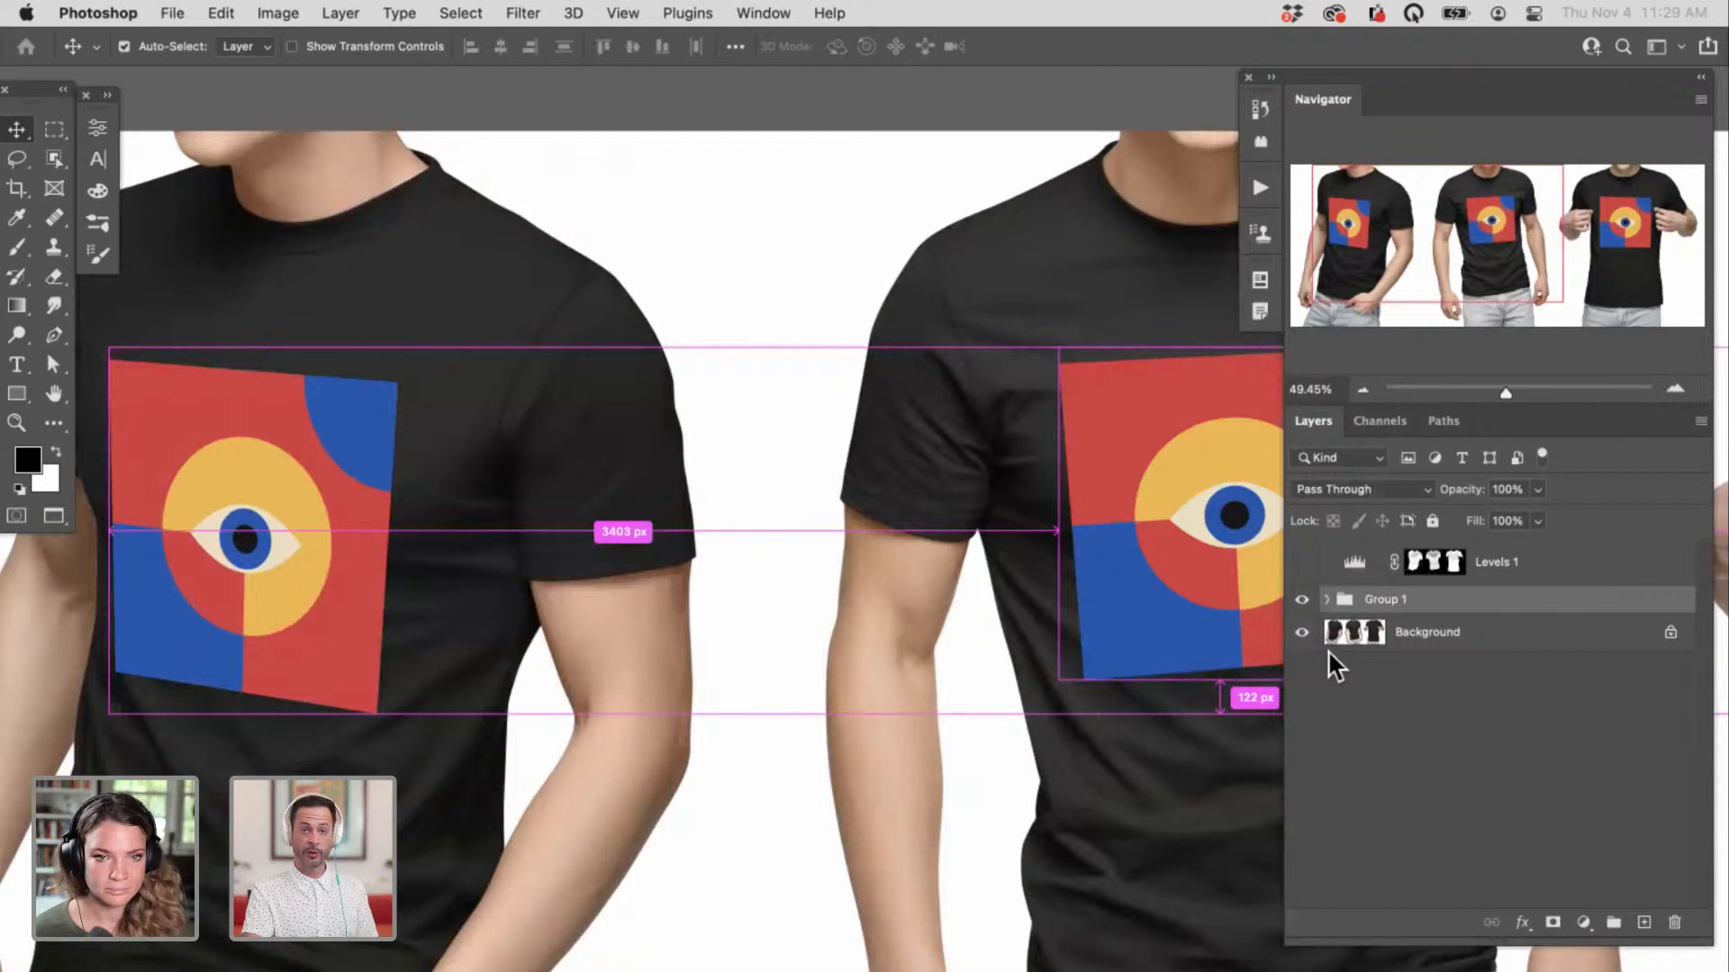
Step: Expand the artwork group, turn the Levels adjustment above it back on, and make that adjustment the active layer
left_click(1327, 600)
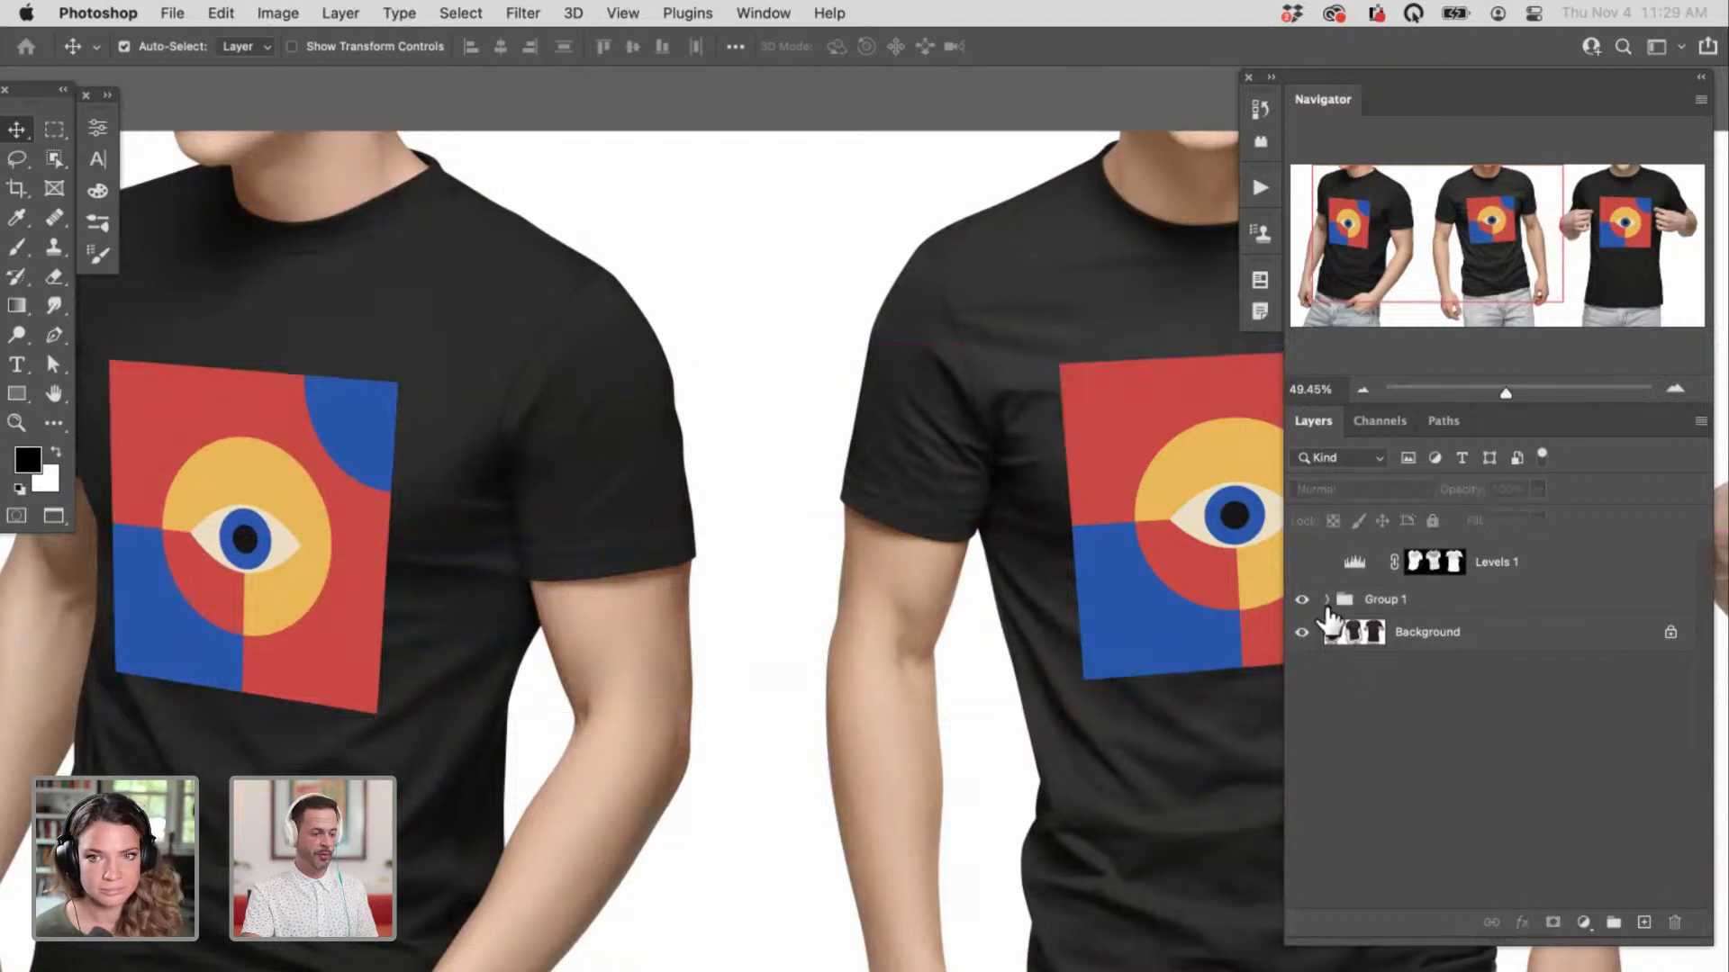
left_click(1303, 563)
left_click(1515, 584)
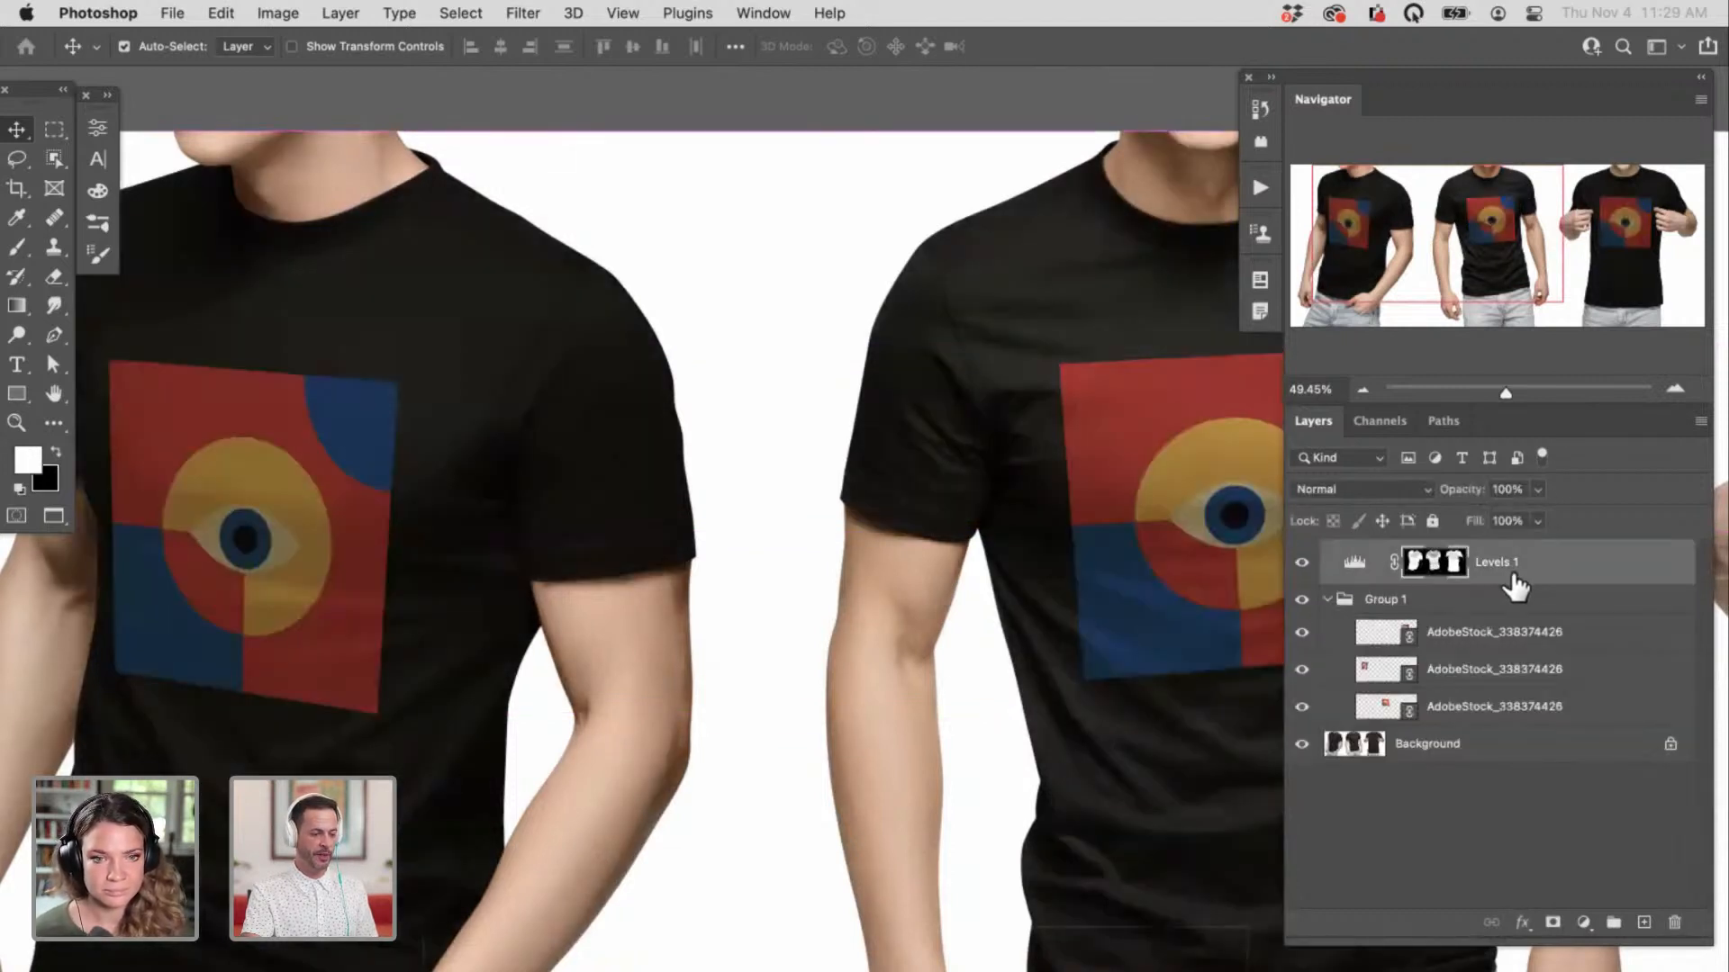
Step: Clip the Levels 1 adjustment to Group 1 and compare the shirt artwork with and without the shading
right_click(1571, 567)
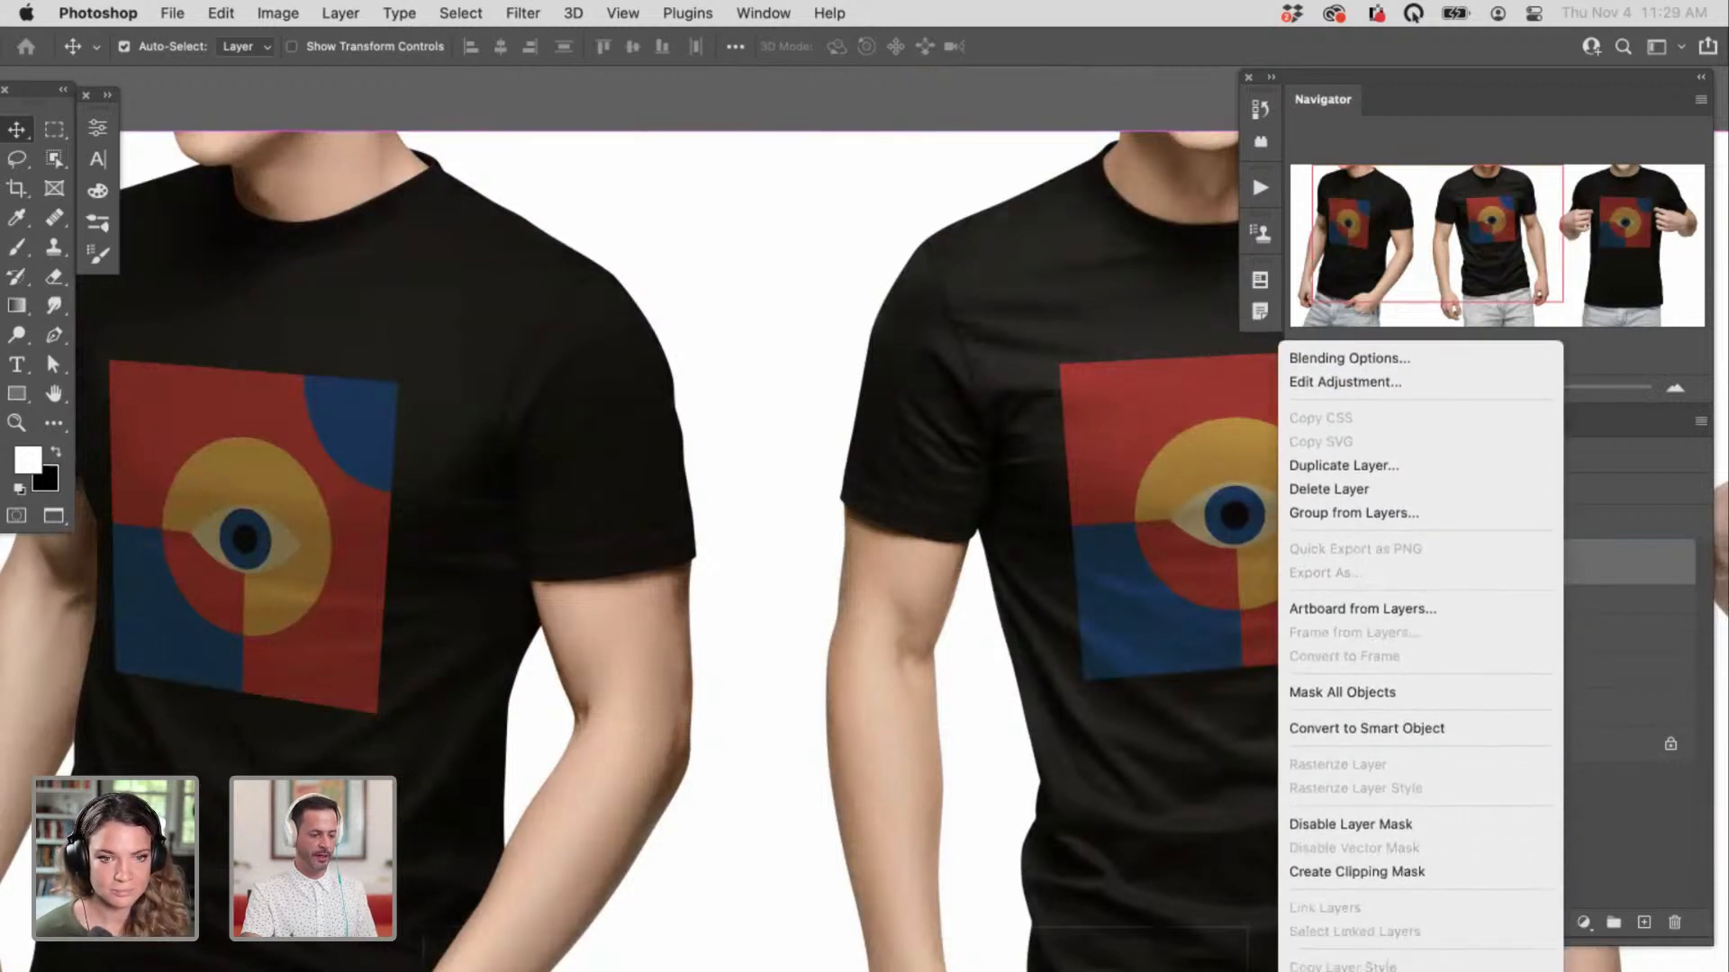
left_click(1376, 871)
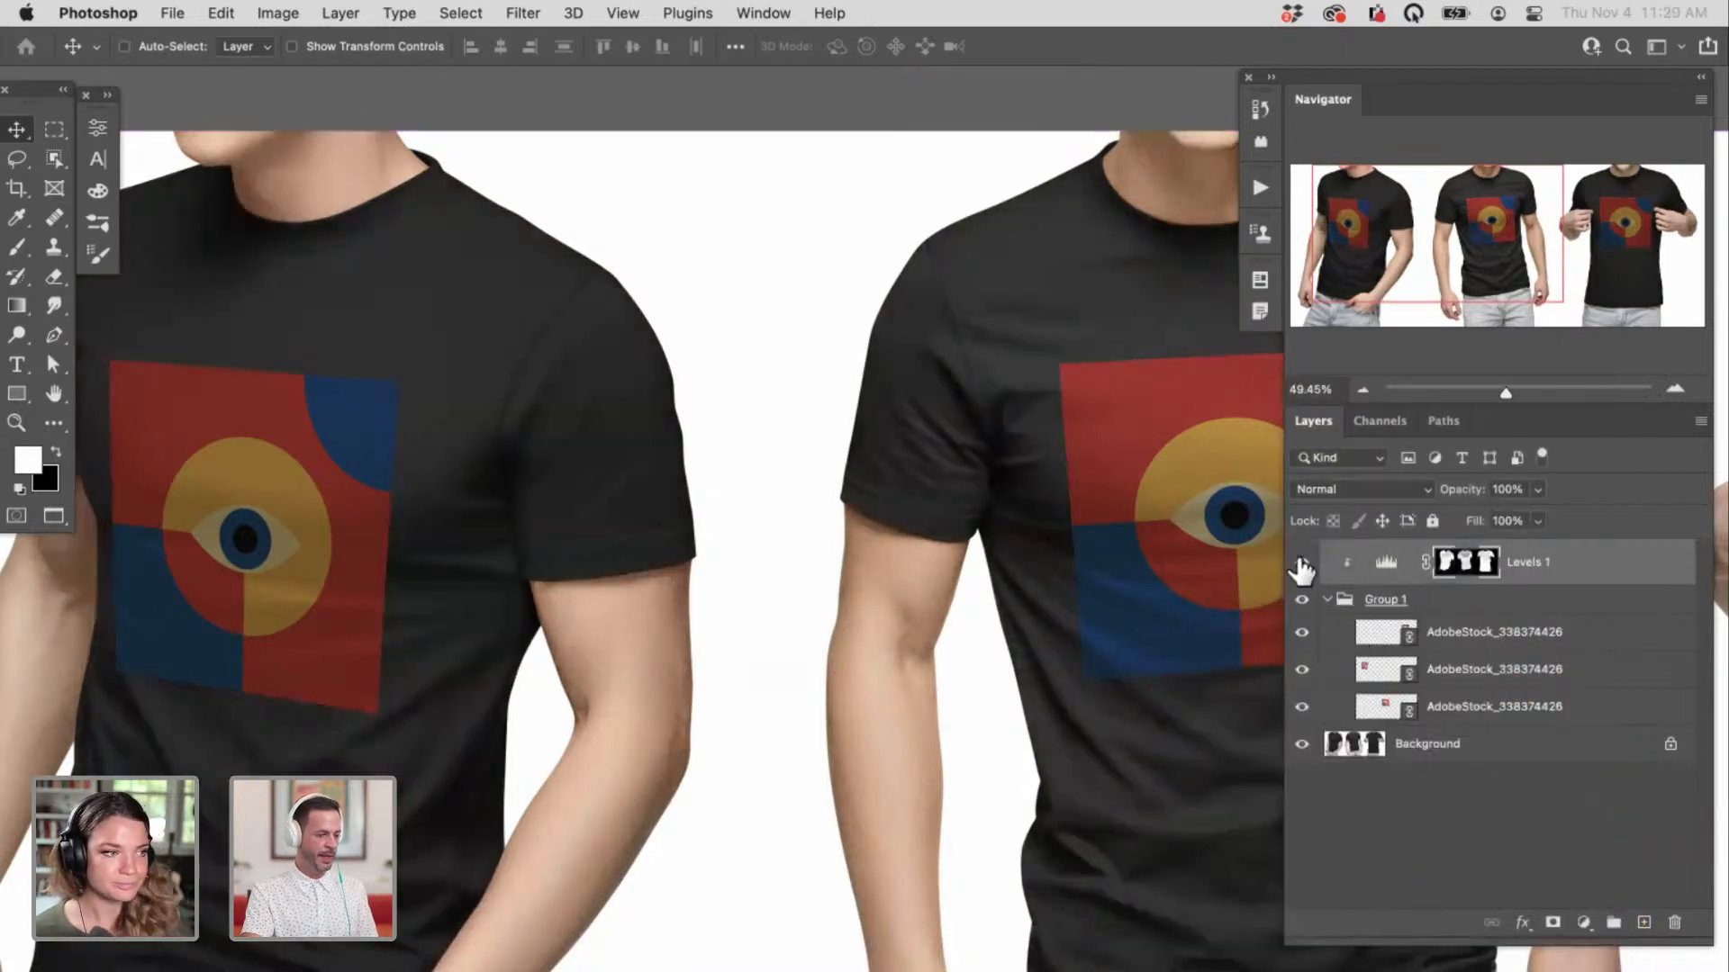
left_click(1302, 563)
left_click(1302, 563)
left_click(1302, 562)
left_click(1302, 563)
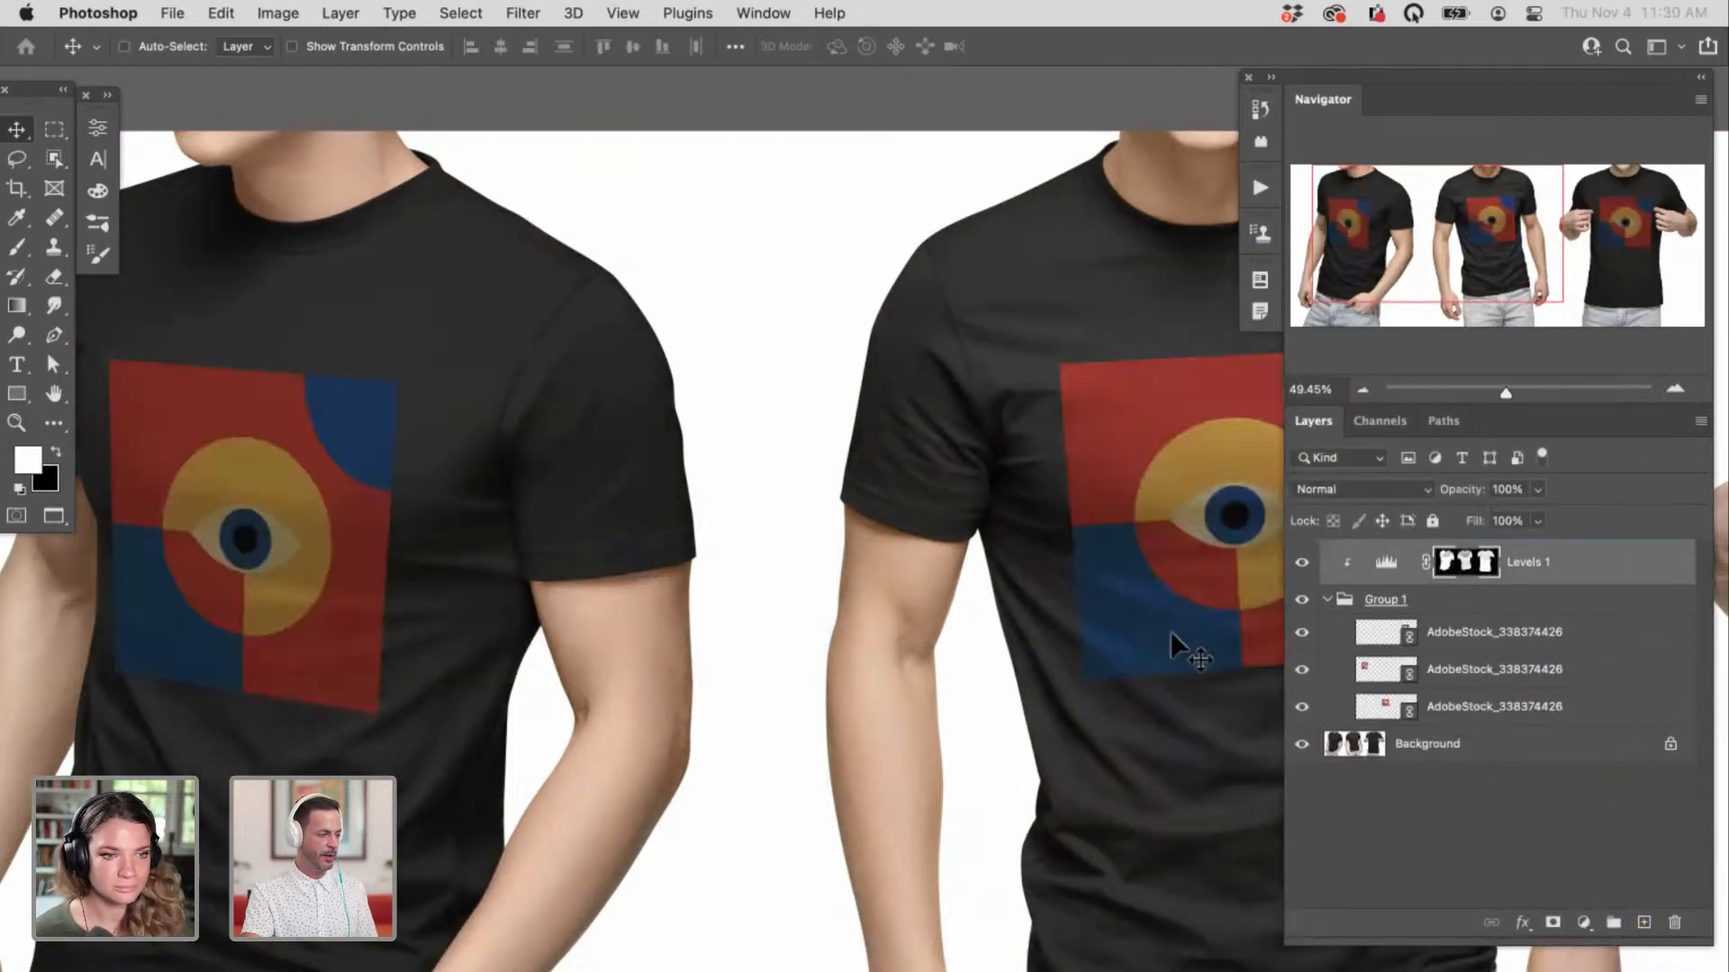
Step: Compare the right shirt's artwork with and without the Levels adjustment, and examine its fabric texture up close
left_click_drag(862, 771, 307, 762)
left_click_drag(1197, 711, 582, 726)
left_click_drag(941, 727, 887, 724)
left_click_drag(1018, 648, 1166, 630)
left_click(1302, 563)
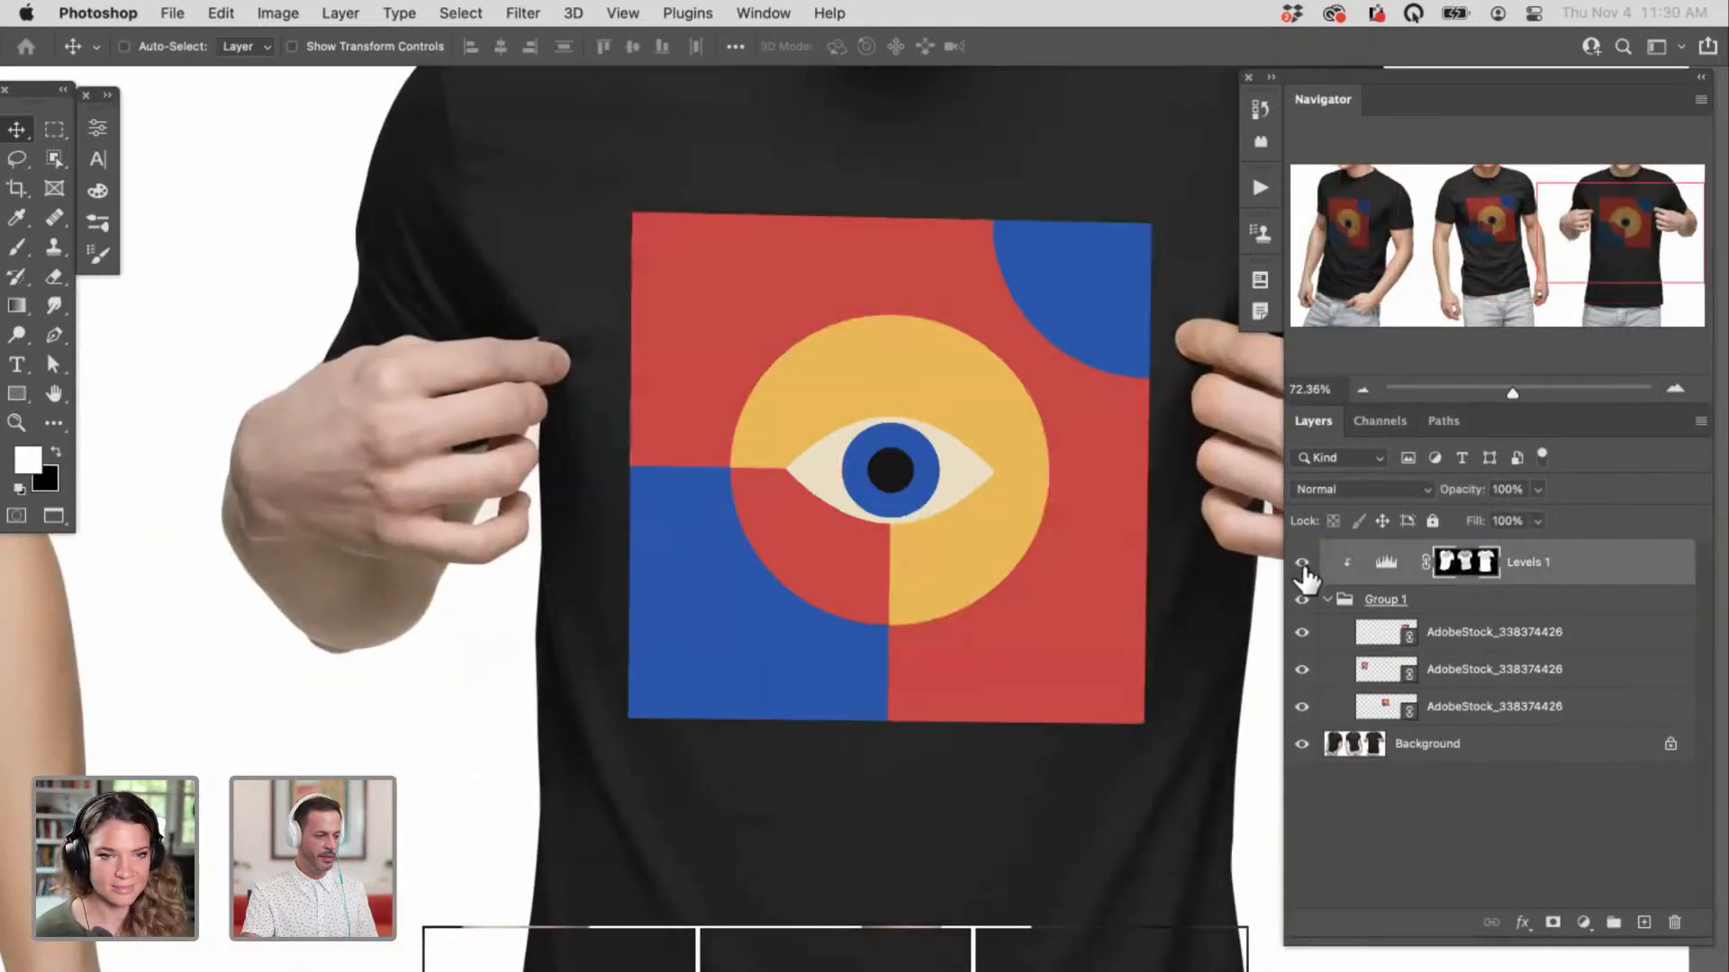
left_click(1301, 563)
left_click(1302, 563)
left_click(1302, 562)
left_click_drag(1043, 537, 1175, 520)
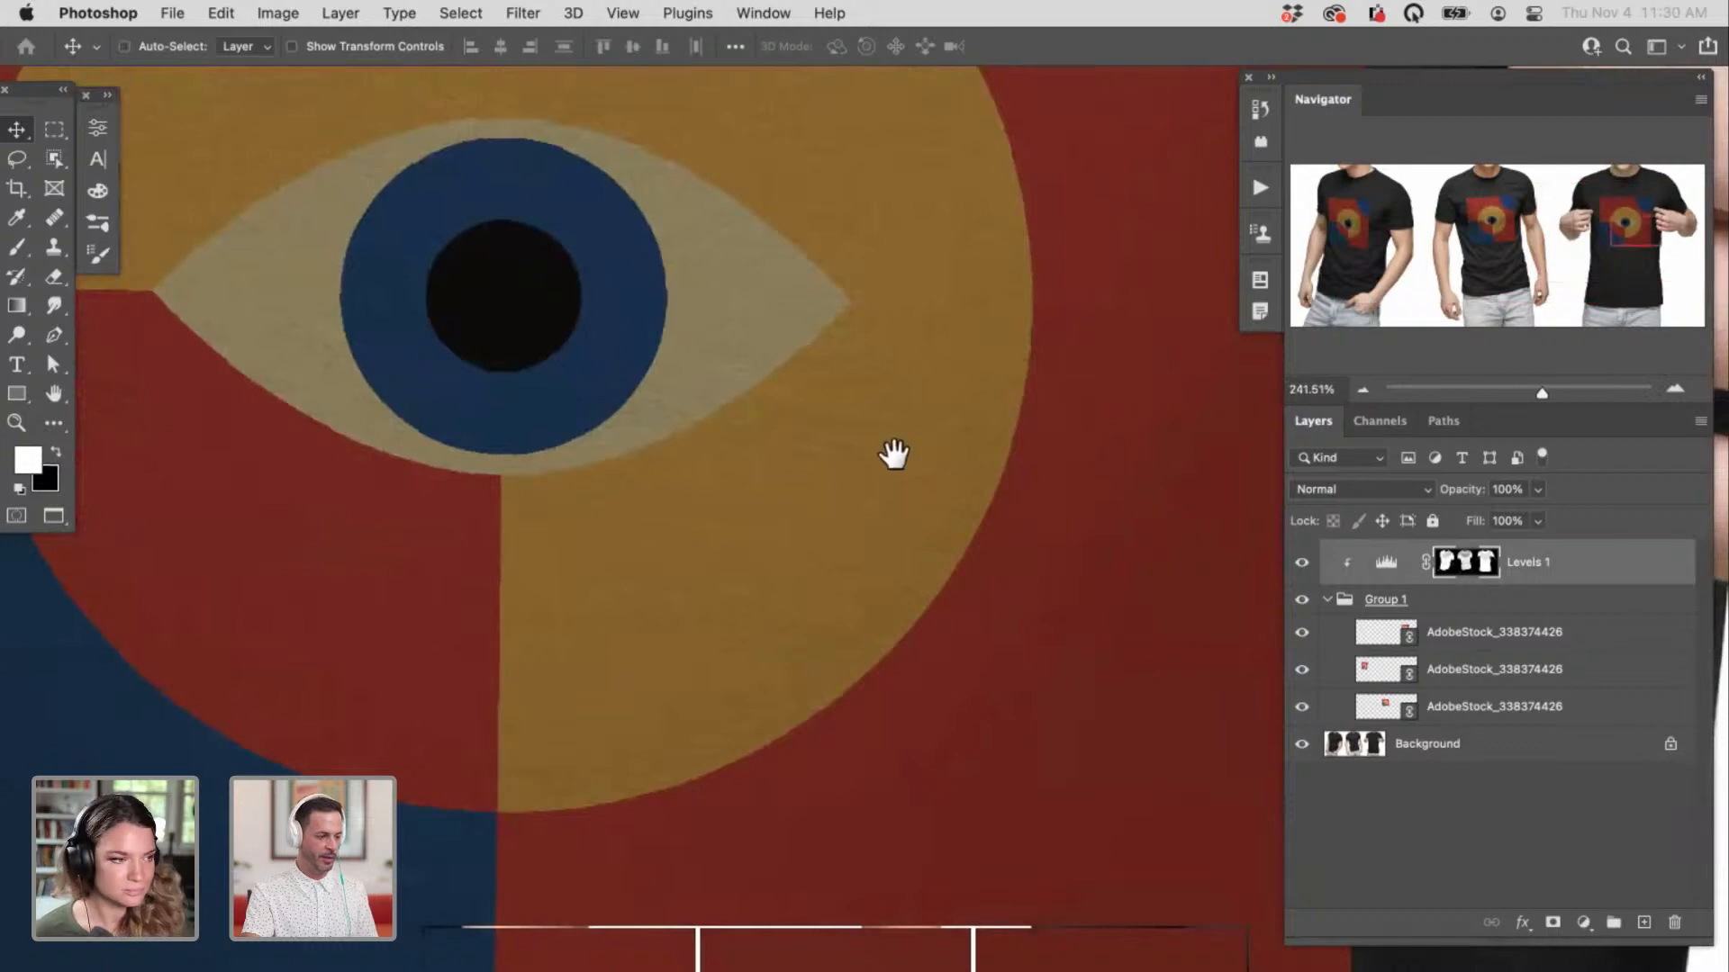
left_click_drag(895, 455, 969, 771)
left_click_drag(1007, 505, 834, 794)
left_click_drag(941, 537, 842, 754)
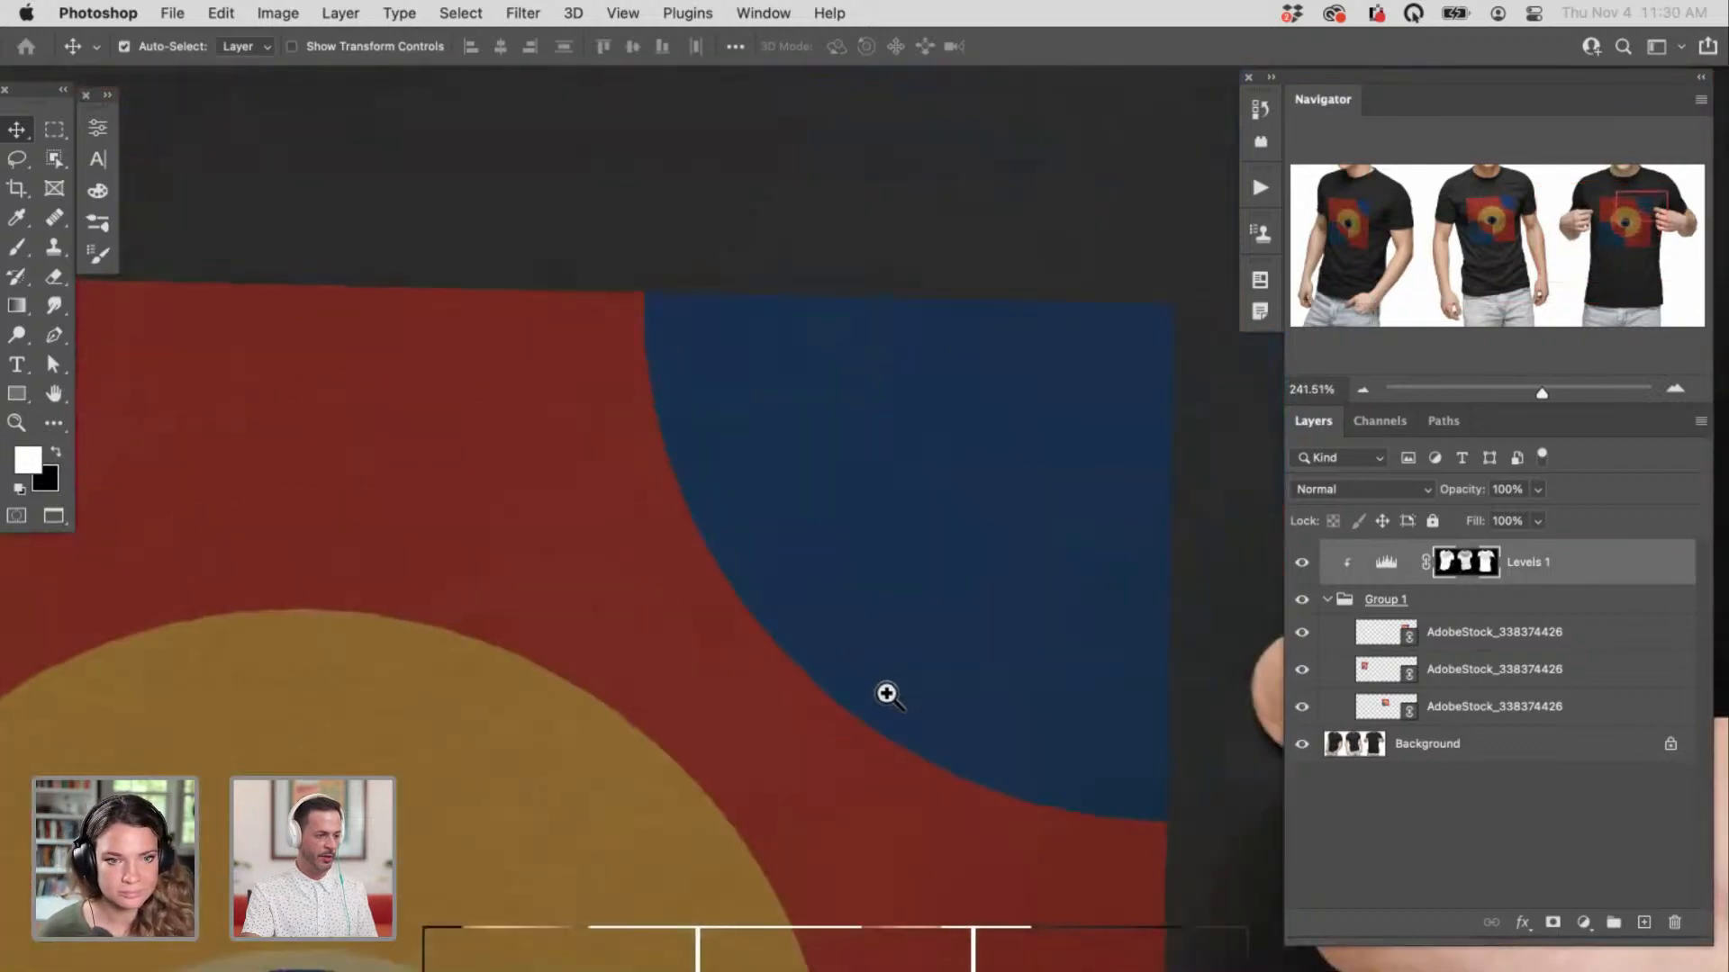
Step: Examine the shading on the left and middle shirts' artwork, including the folds across the middle artwork's lower half
left_click_drag(887, 694, 764, 702)
left_click_drag(984, 667, 1088, 583)
left_click_drag(576, 720, 1212, 622)
left_click_drag(666, 542, 1000, 542)
left_click_drag(945, 540, 838, 579)
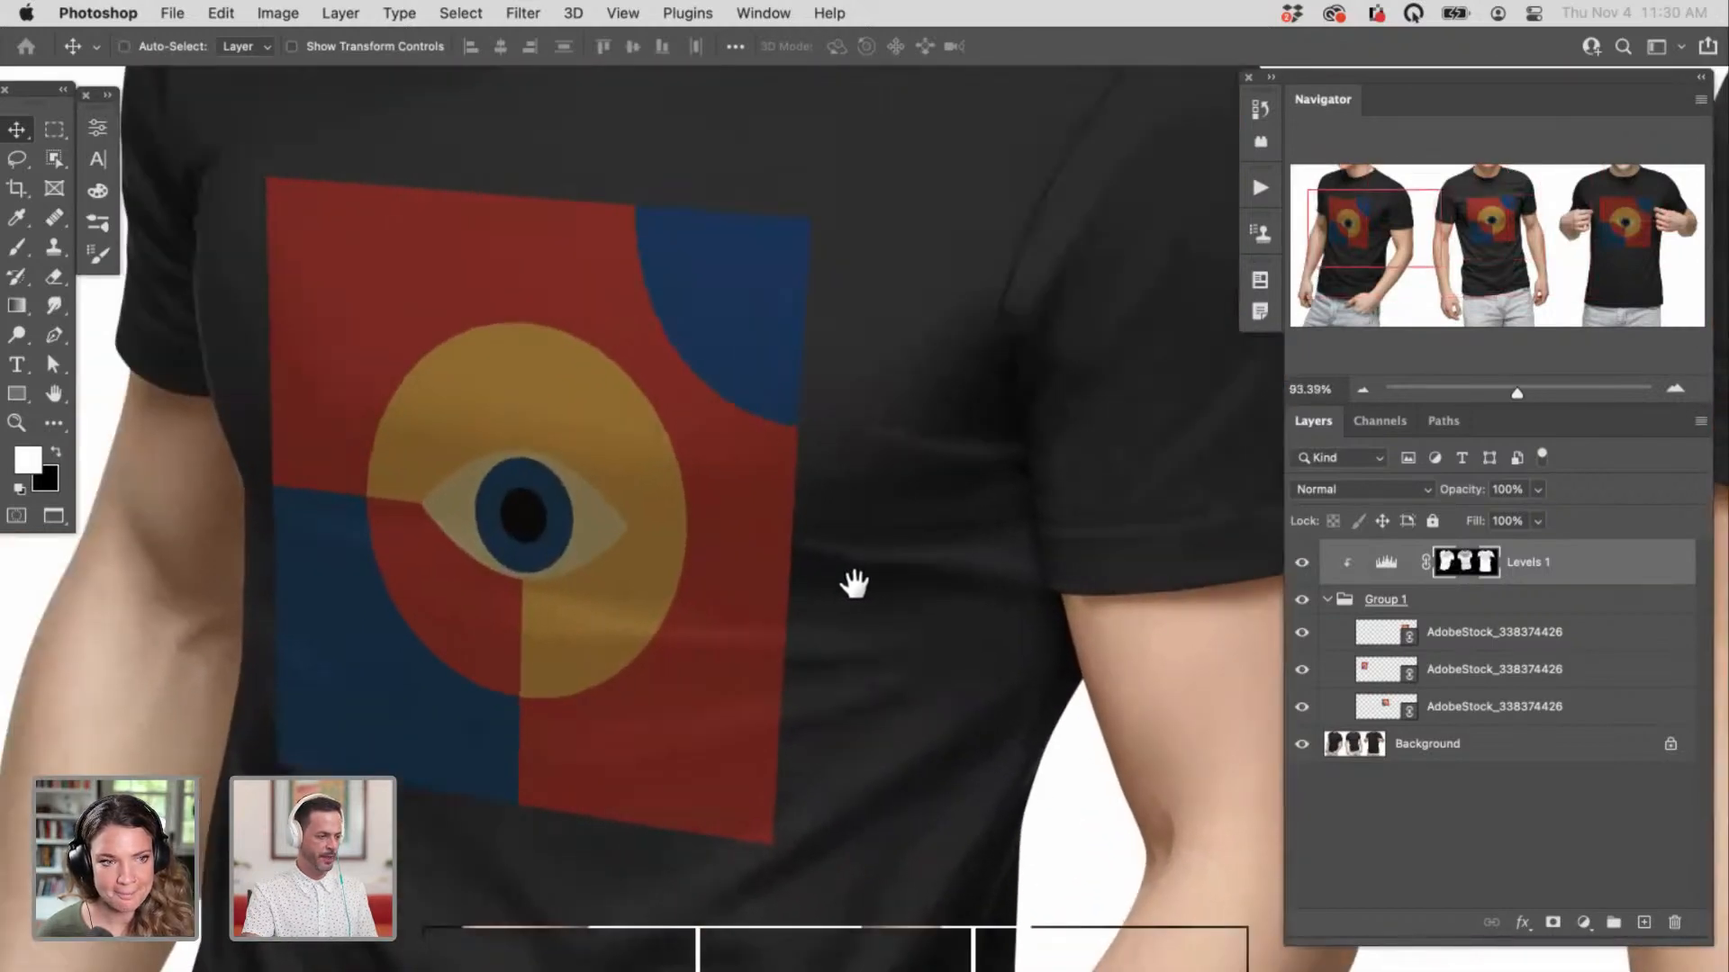
scroll(856, 587, "down", 5)
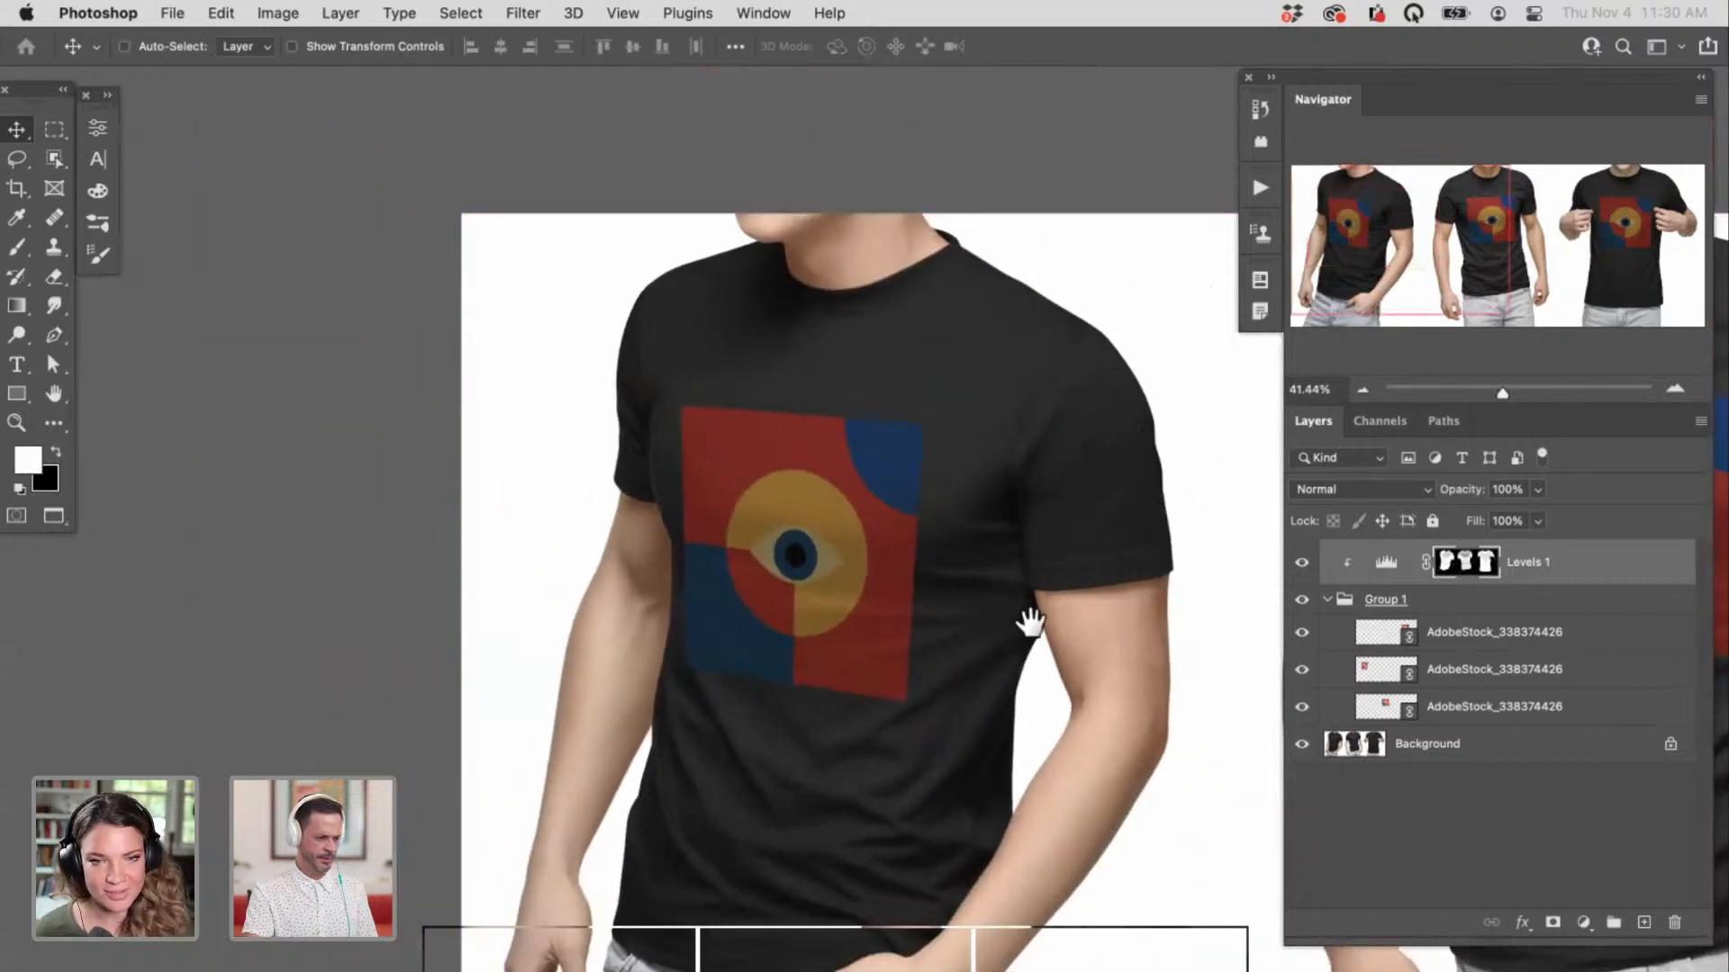
mouse_move(1031, 623)
left_mouse_down()
mouse_move(880, 606)
mouse_move(822, 629)
mouse_move(996, 626)
left_mouse_up()
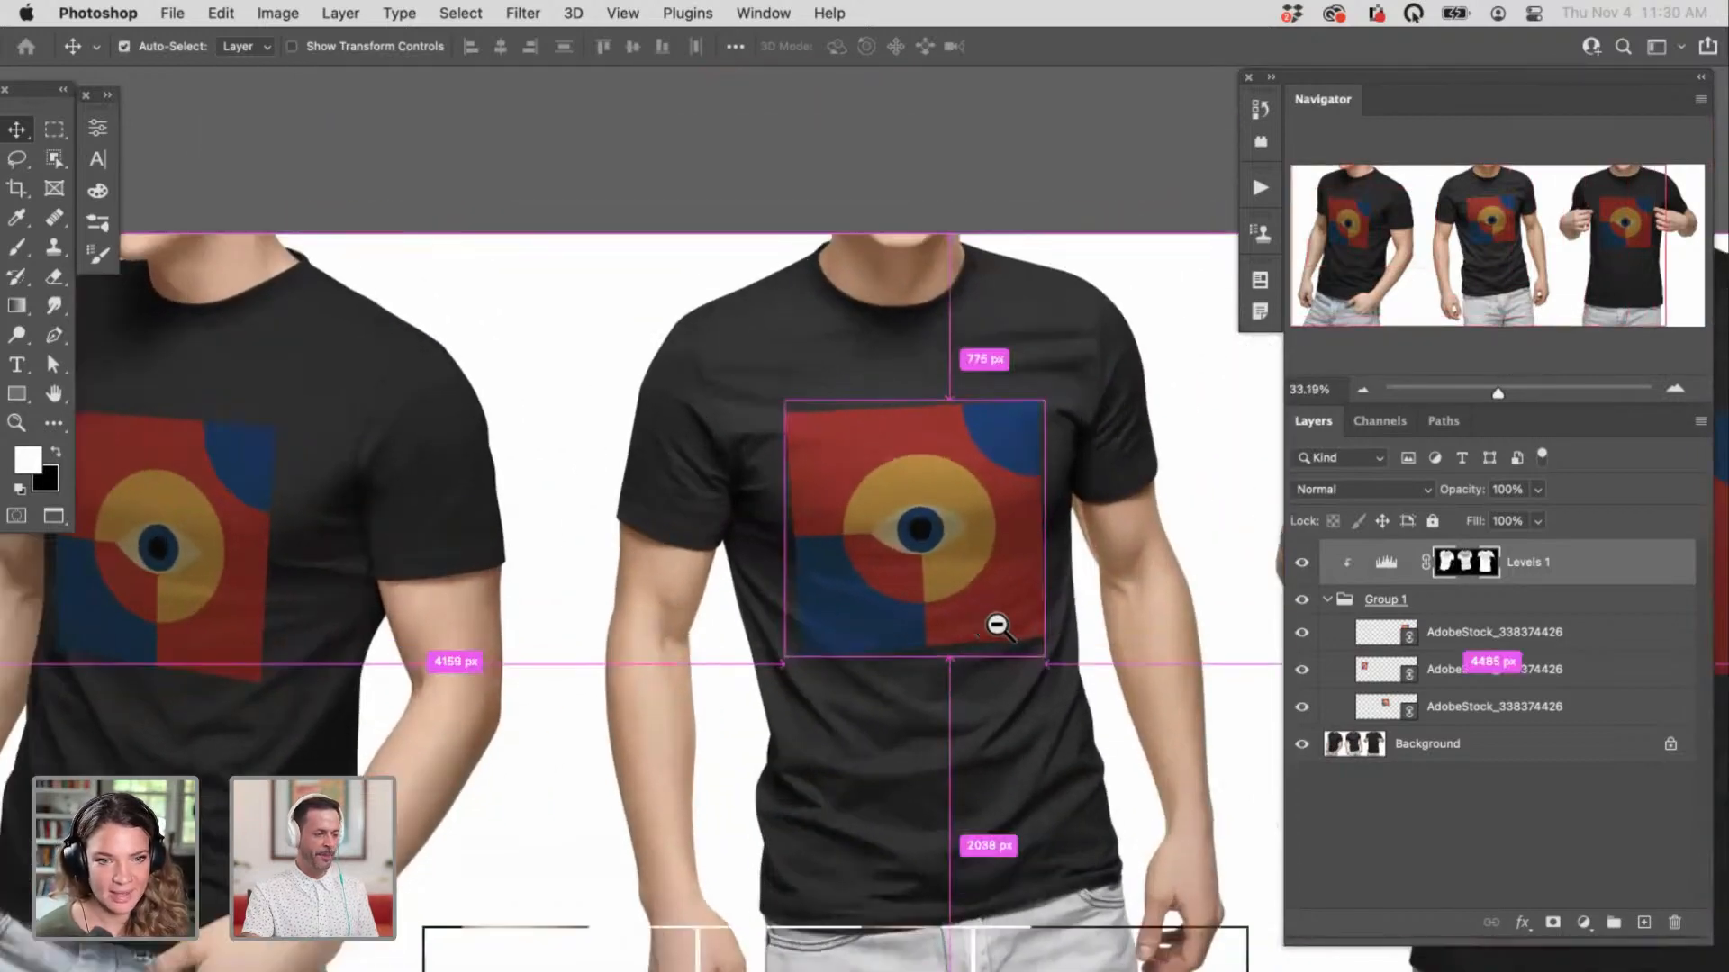
scroll(996, 598, "up", 2)
scroll(1030, 609, "up", 5)
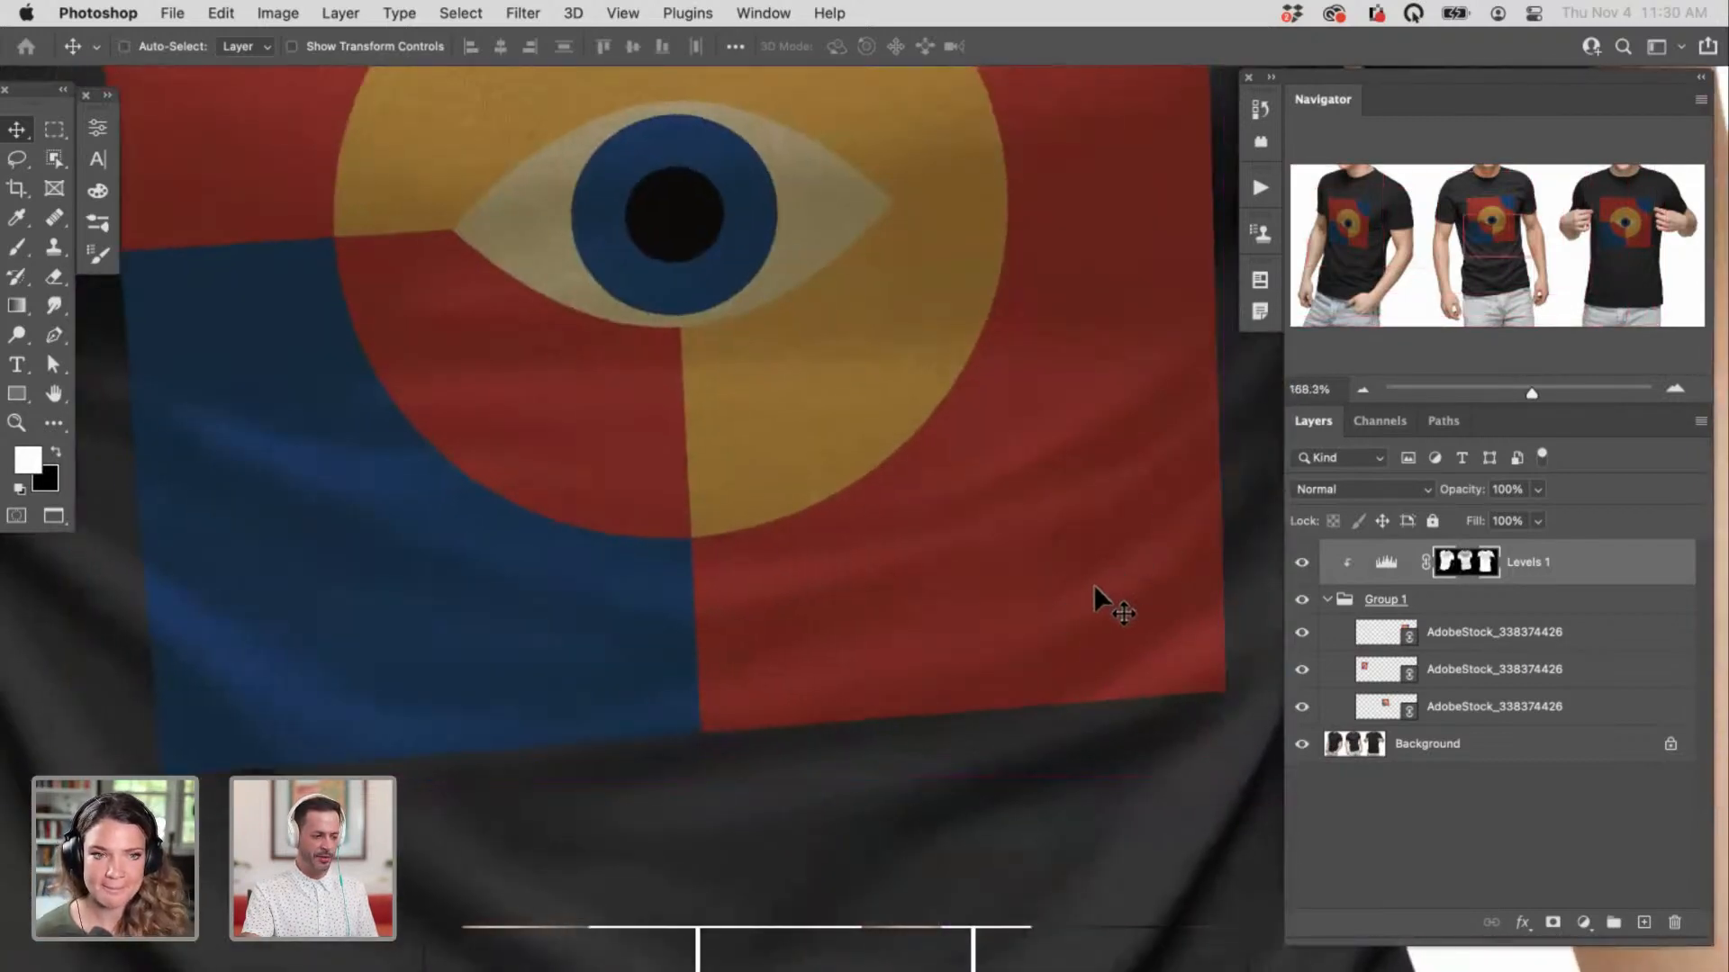
left_click_drag(1100, 589, 976, 610)
Step: Hide the Levels adjustment and the artwork group with its three layers, and make the Background layer active
left_click_drag(1302, 562, 1301, 710)
left_click(1428, 744)
key("x")
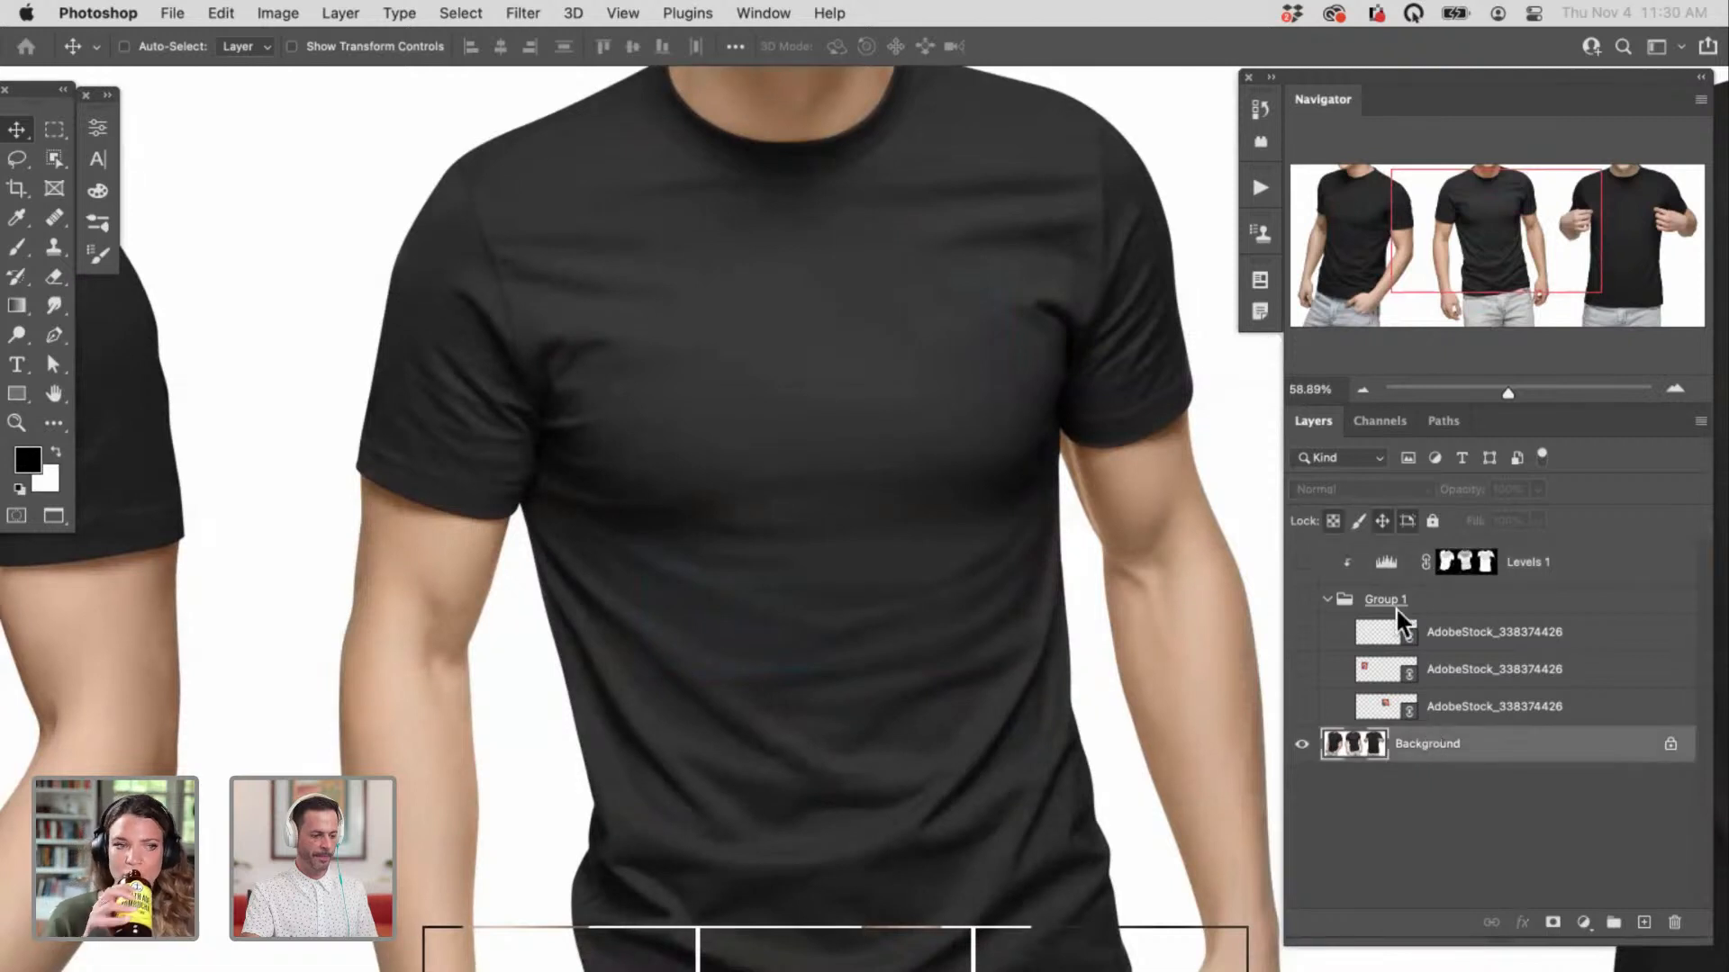
Step: Check the existing Blue copy channel and duplicate the original Blue channel
left_click(1379, 422)
left_click(1459, 560)
key("x")
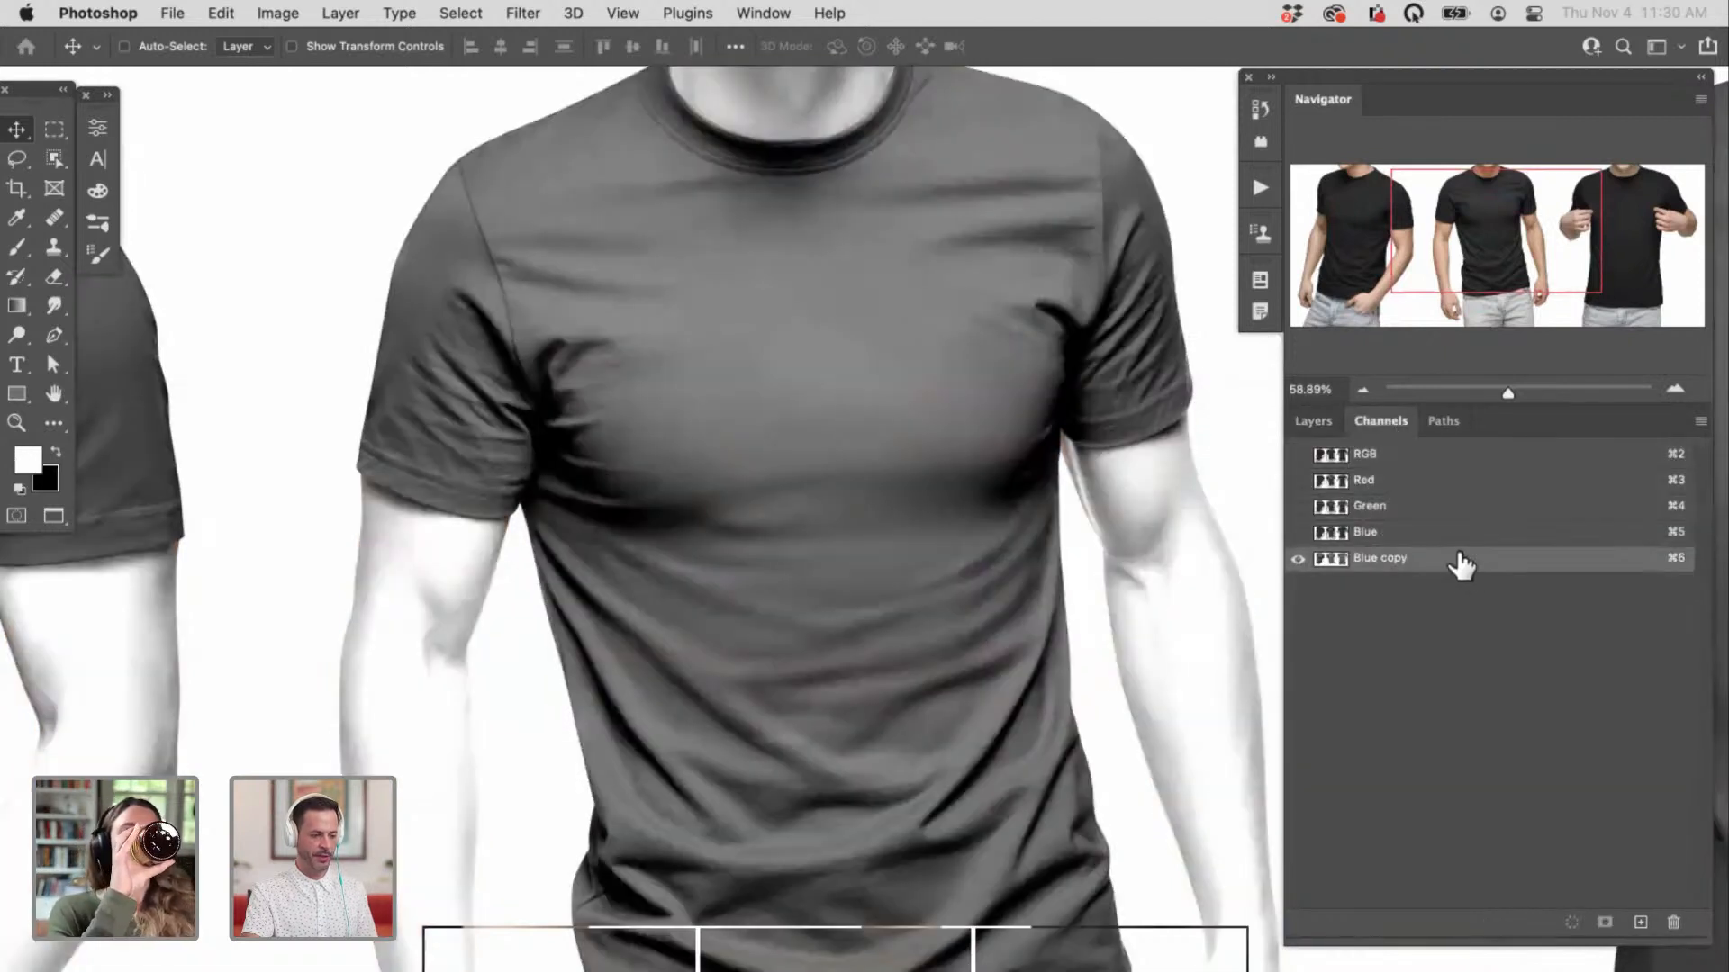
left_click(1454, 532)
left_click_drag(1451, 530, 1637, 904)
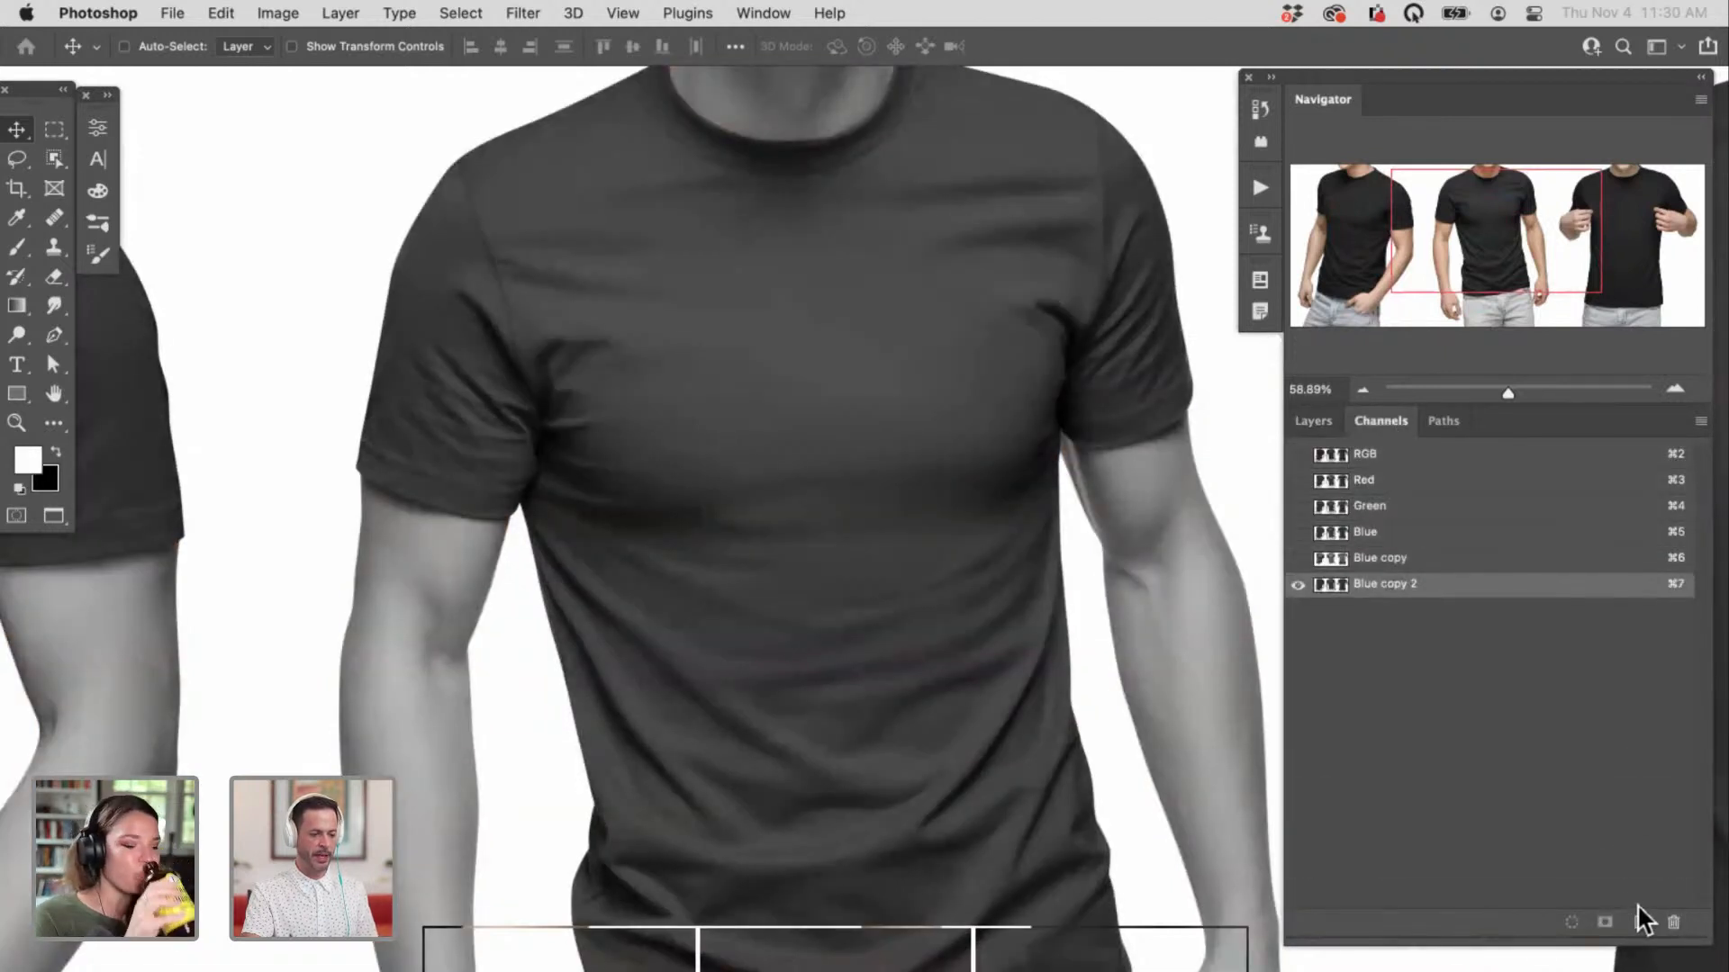
Step: Apply Levels to the new Blue channel duplicate with input levels 39, 1.45 and 206, checking all three shirts
key("super+l")
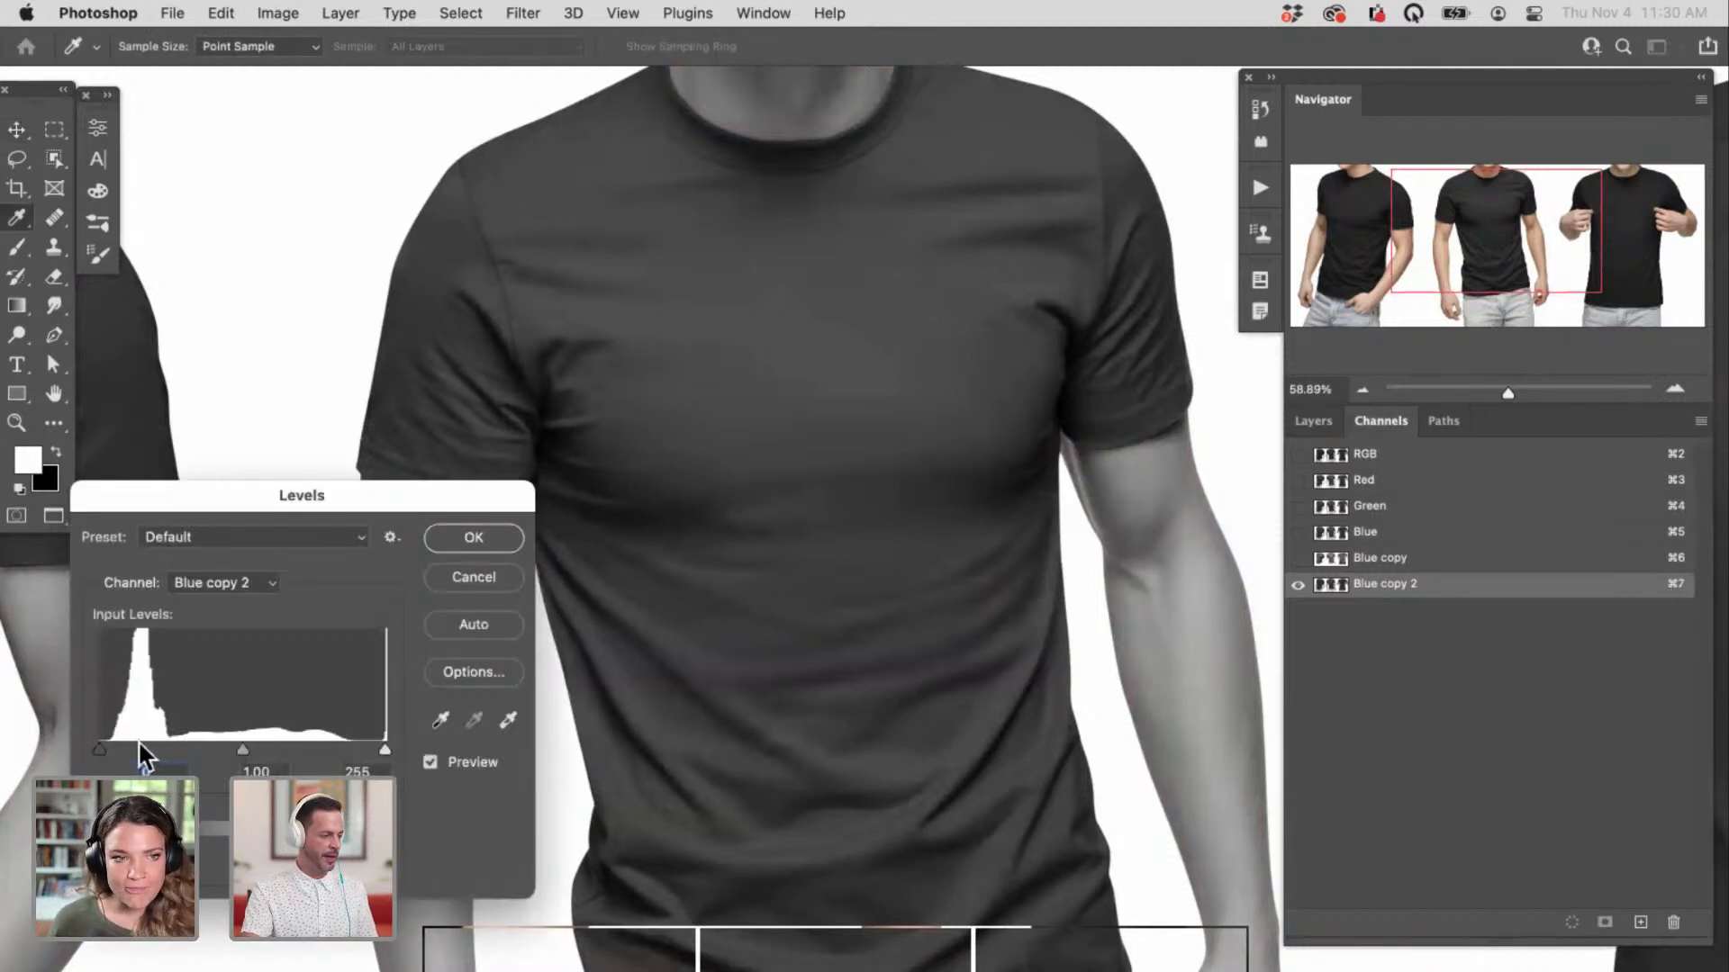
left_click_drag(113, 748, 162, 750)
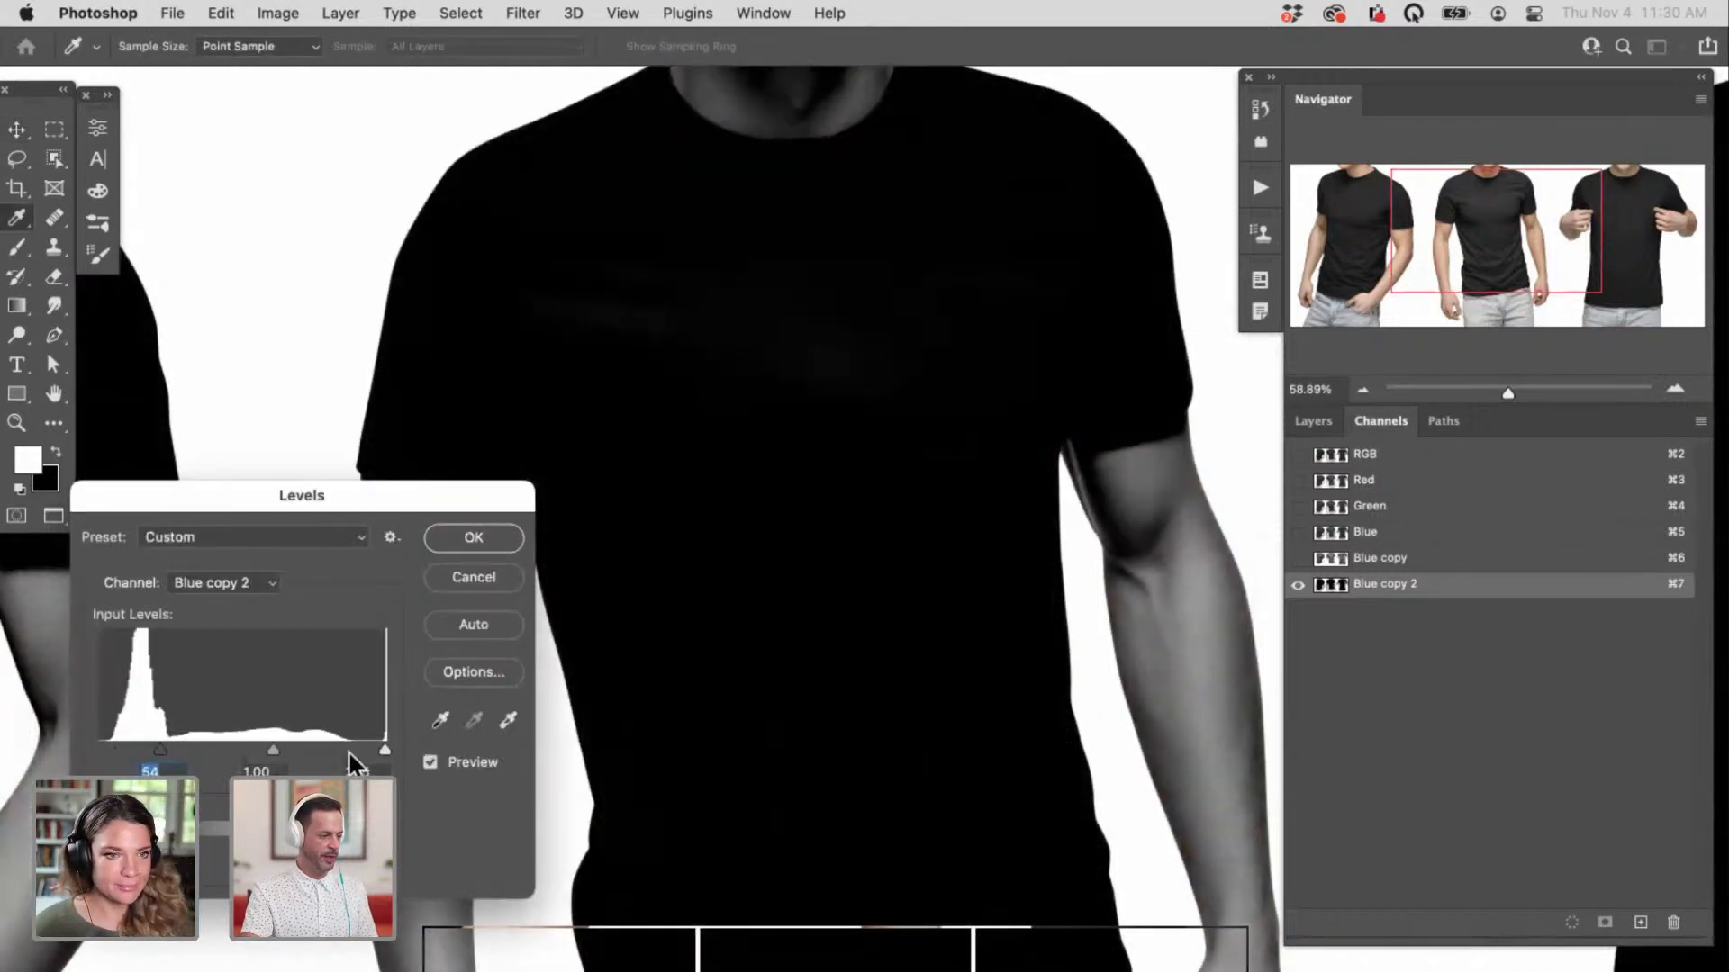
left_click_drag(384, 749, 149, 747)
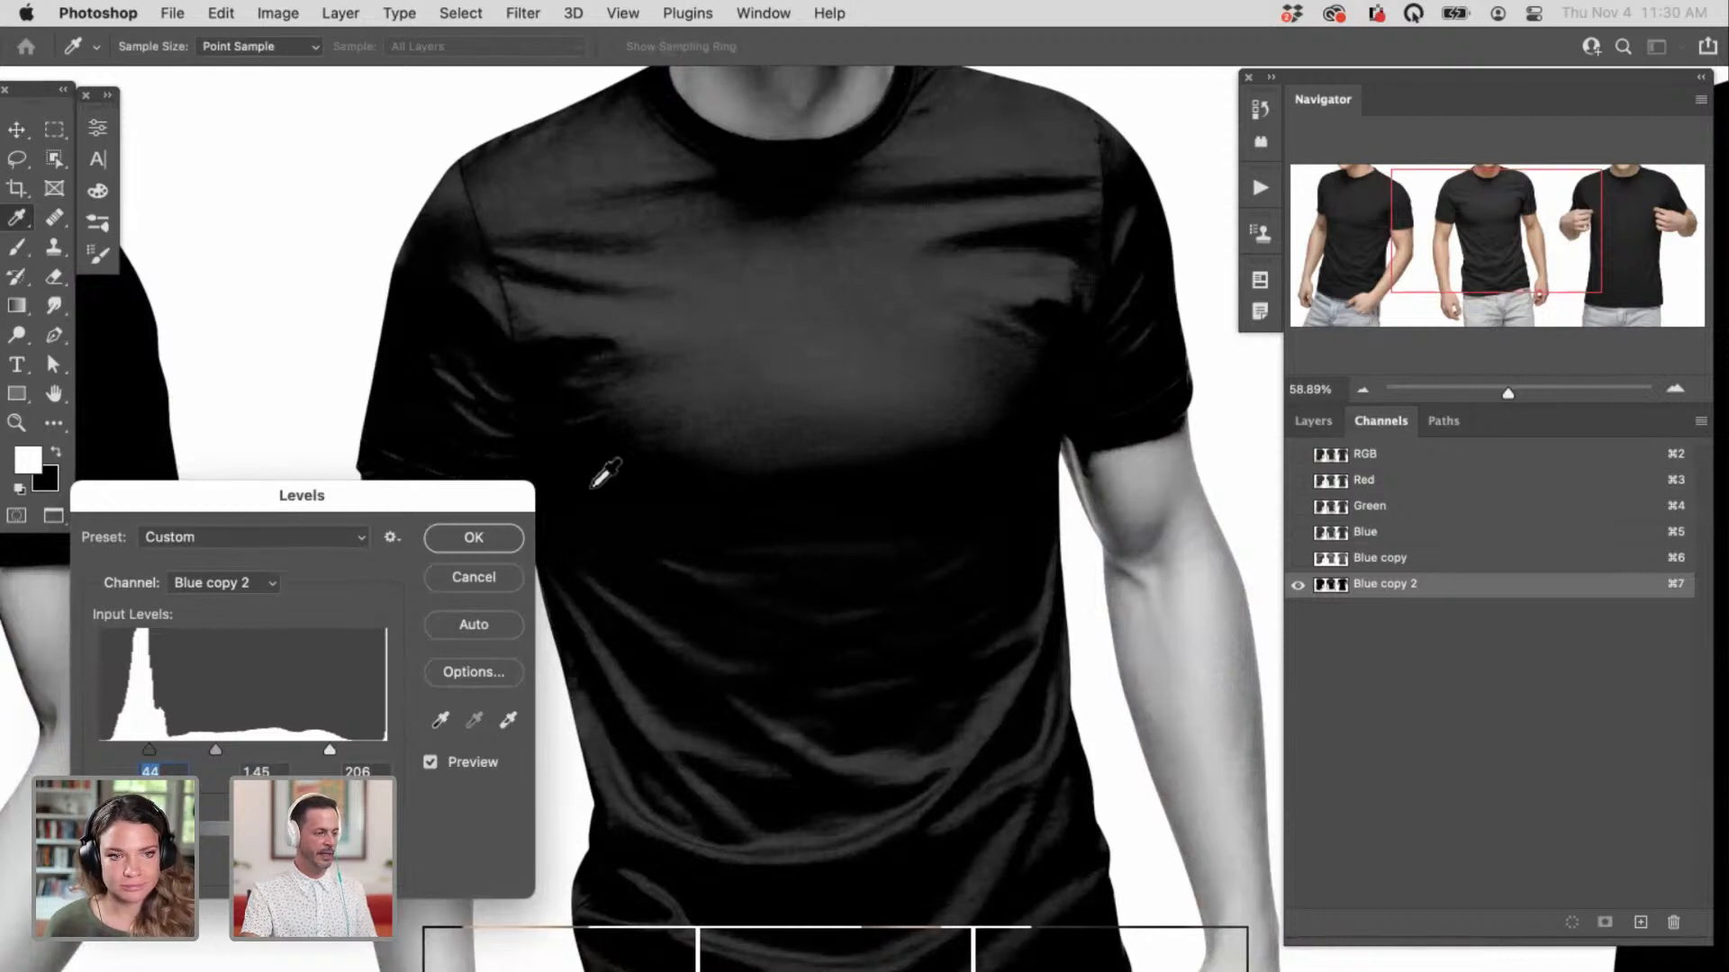
left_click_drag(606, 473, 915, 475)
left_click_drag(146, 748, 143, 748)
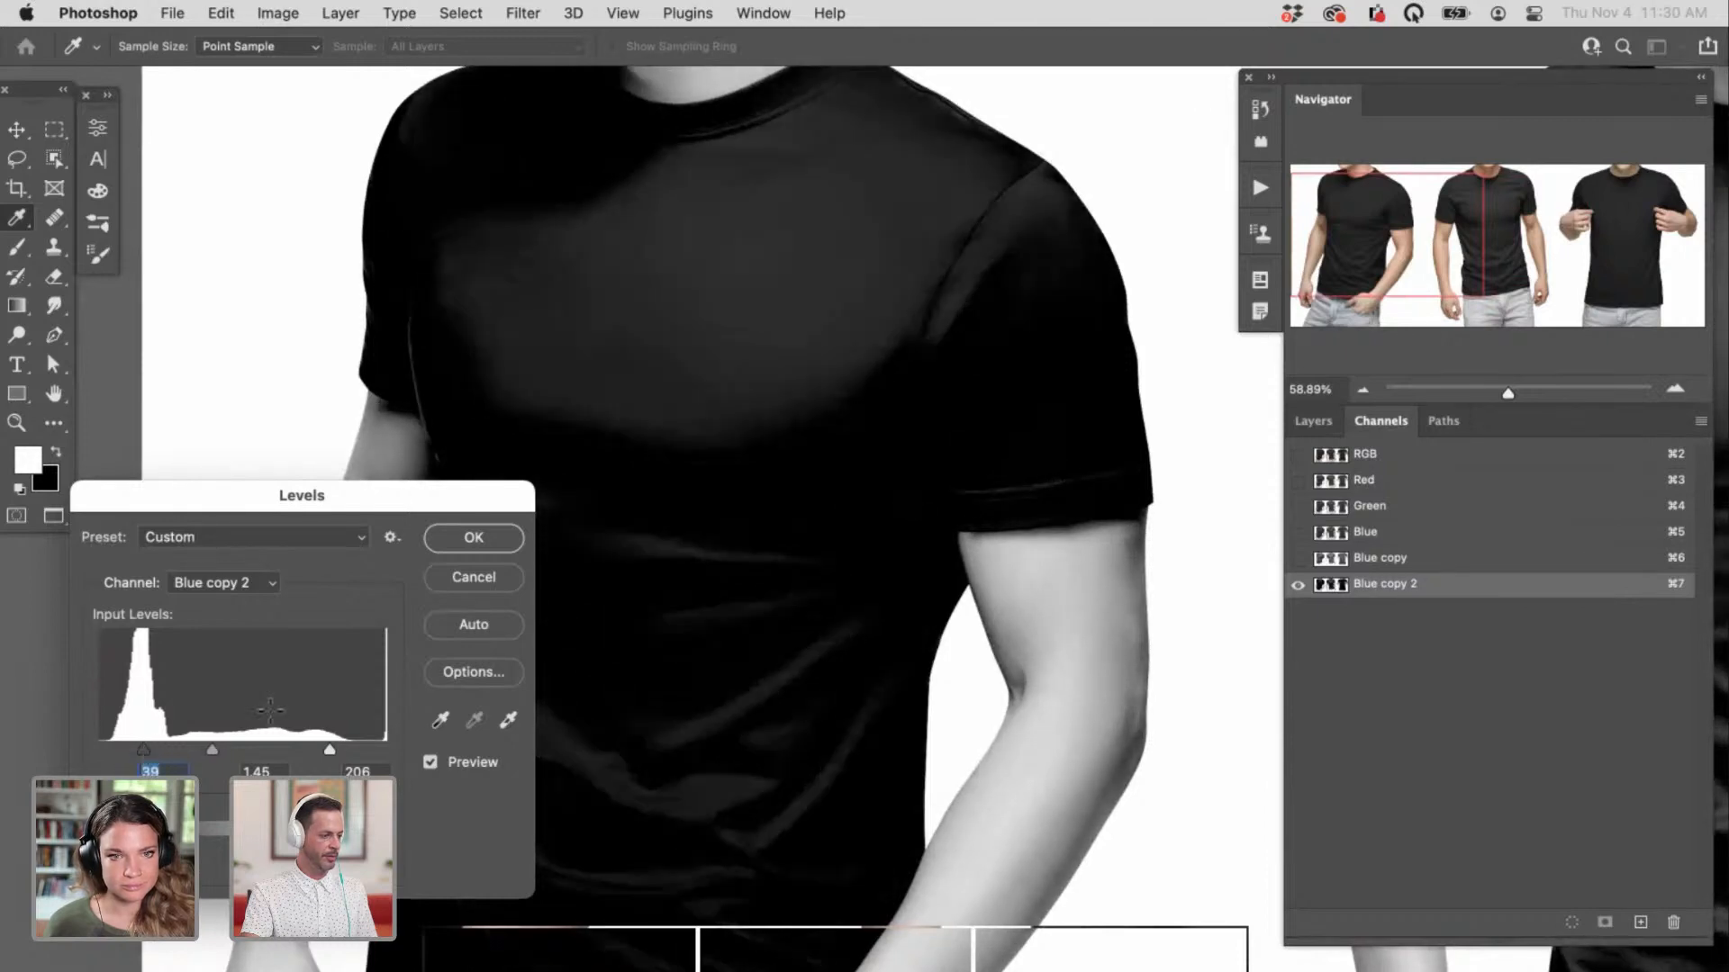
left_click_drag(1060, 639, 492, 587)
left_click_drag(1008, 585, 410, 571)
left_click_drag(782, 581, 1006, 579)
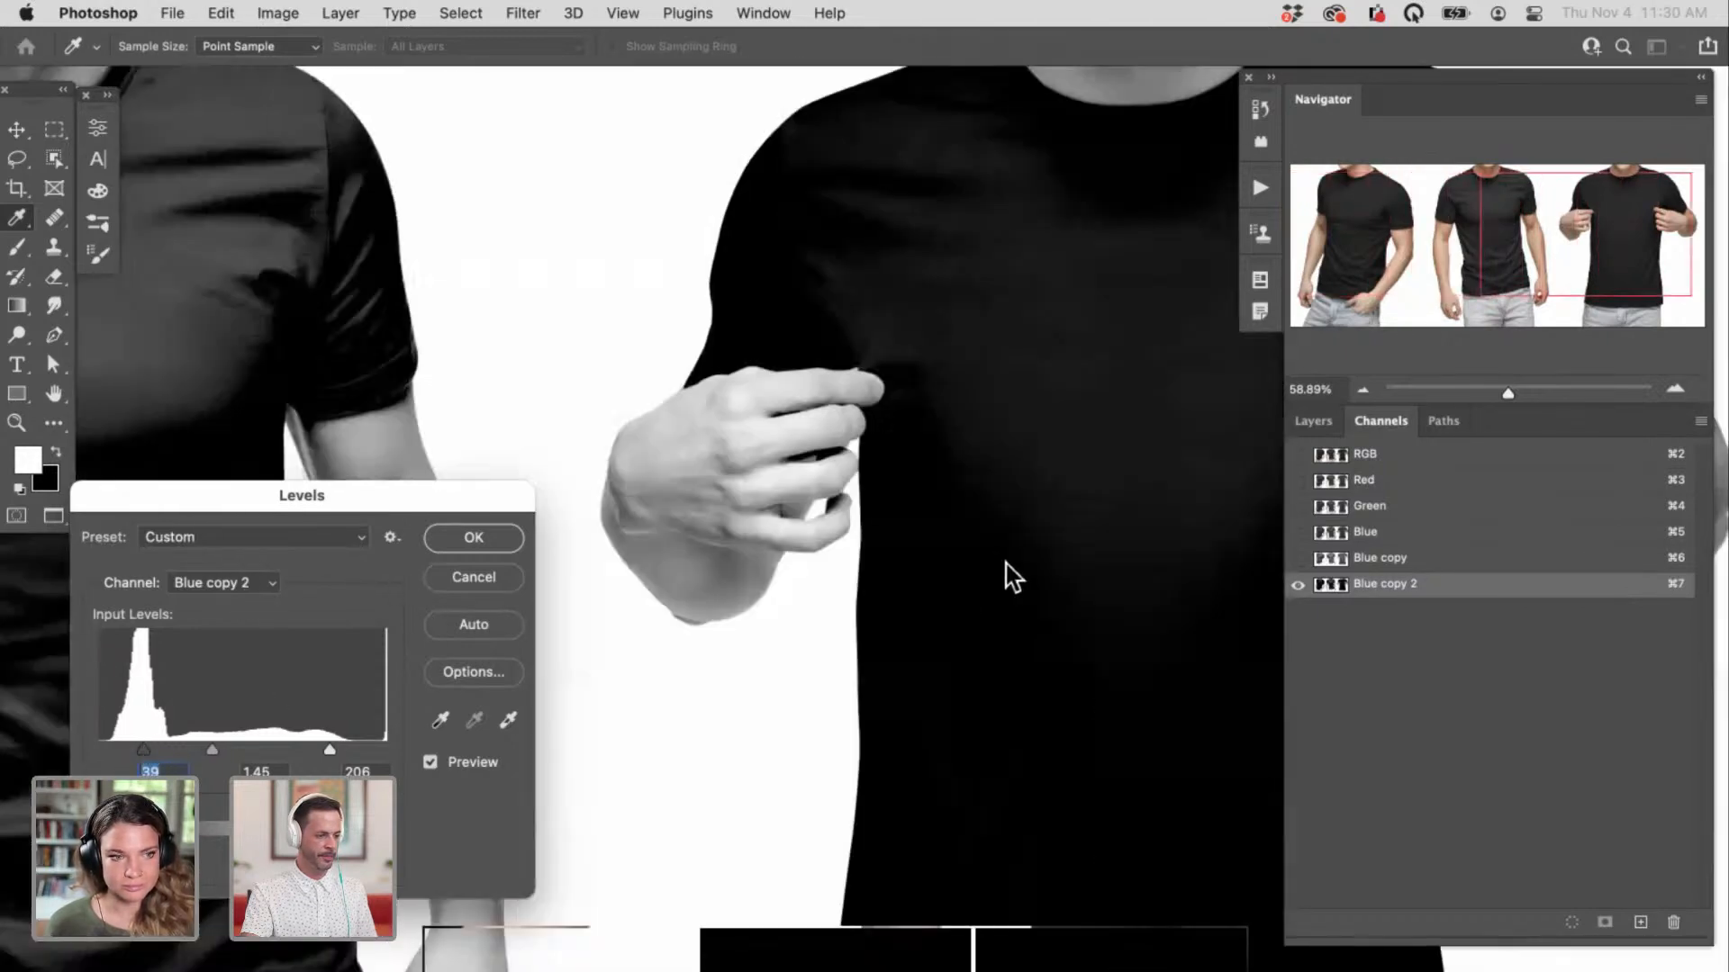
left_click_drag(685, 586, 1045, 586)
left_click_drag(405, 558, 1187, 583)
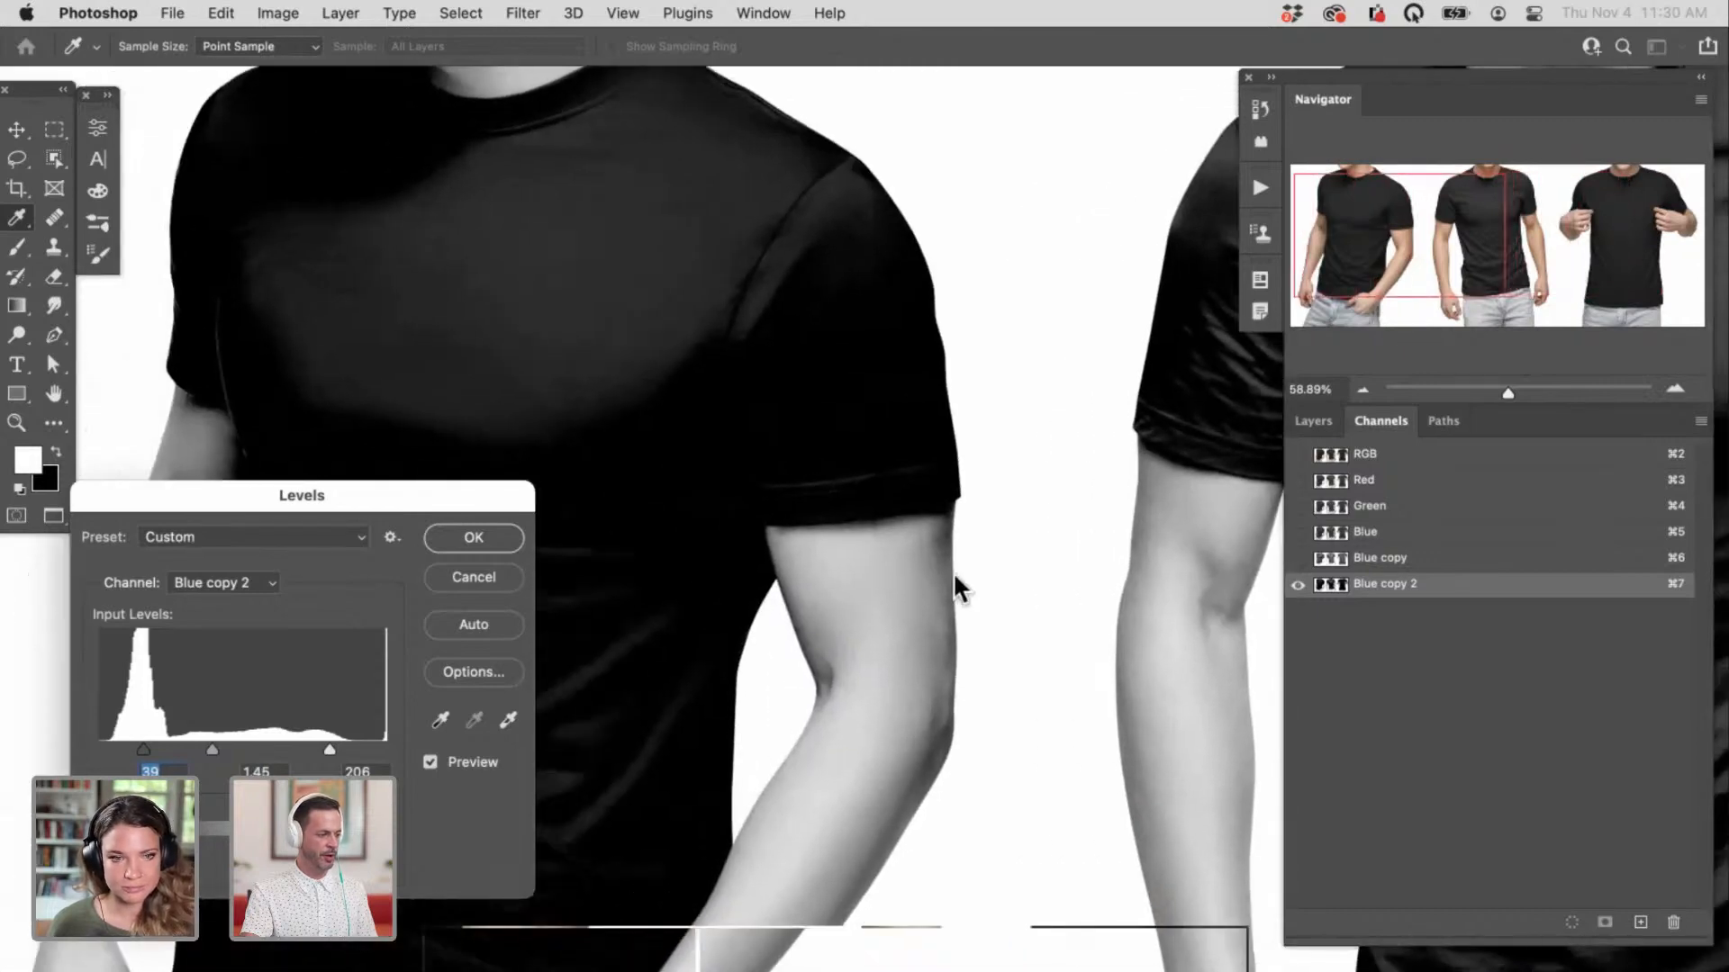
left_click(473, 538)
Step: Inspect the isolated highlights on the left and middle shirts and load the Blue copy 2 channel as a selection
left_click_drag(919, 625, 517, 711)
left_click_drag(618, 687, 671, 673)
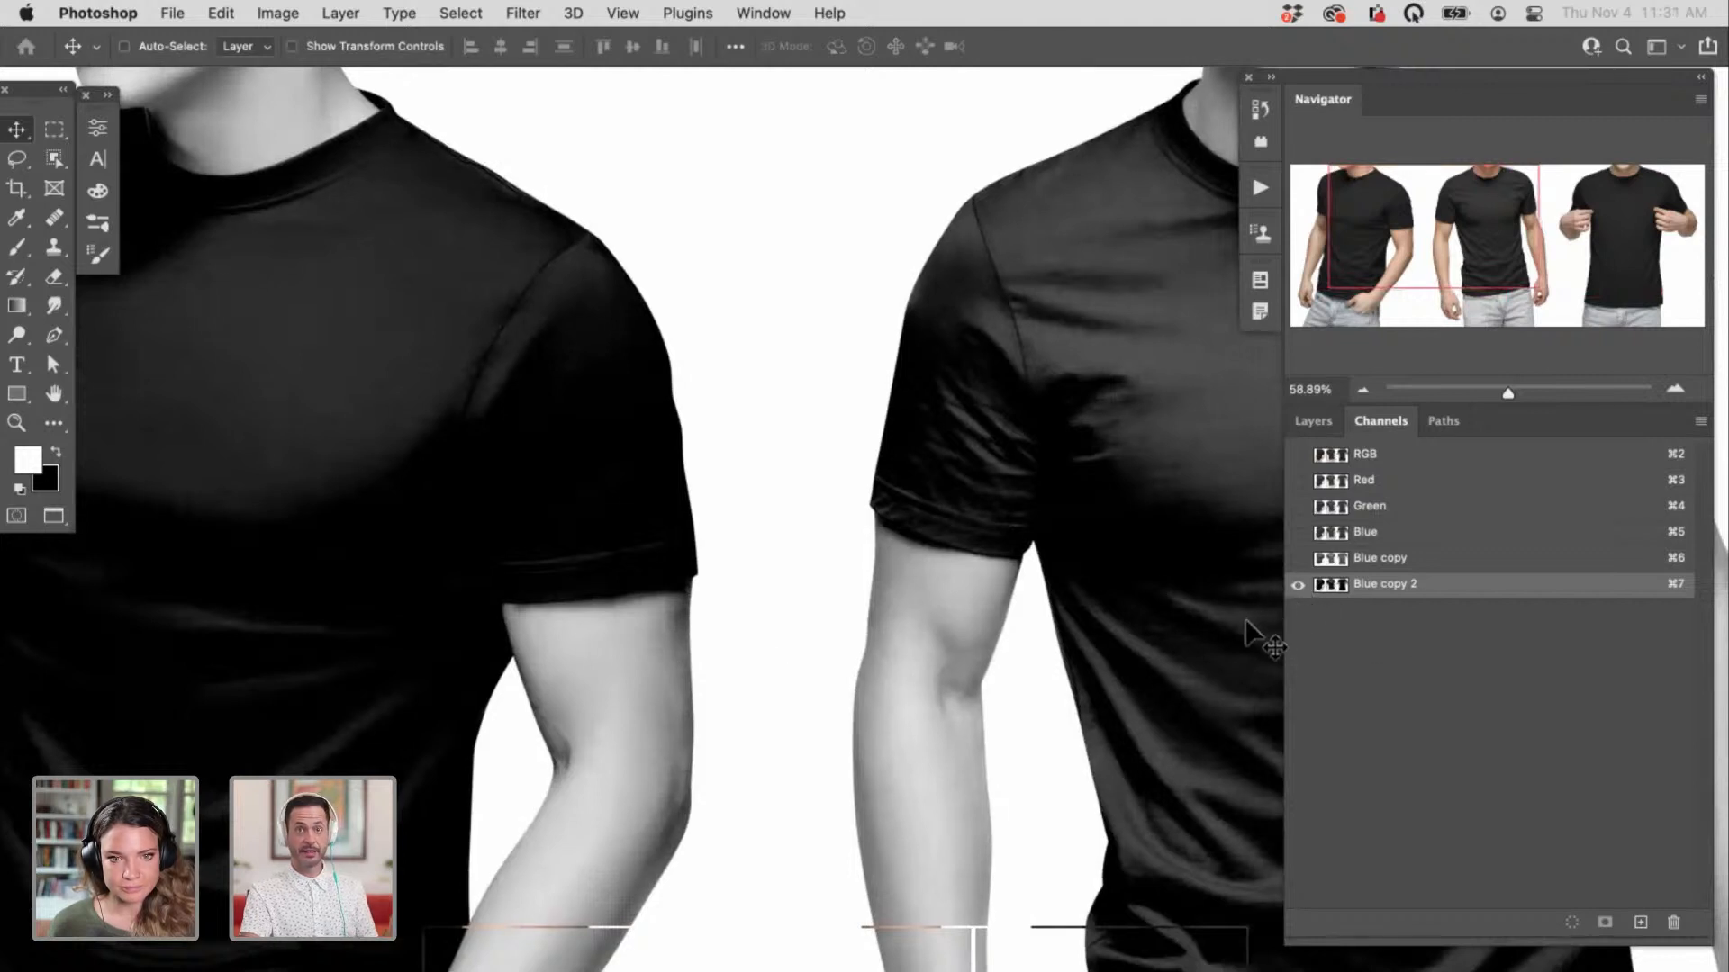
left_click_drag(1121, 574, 676, 606)
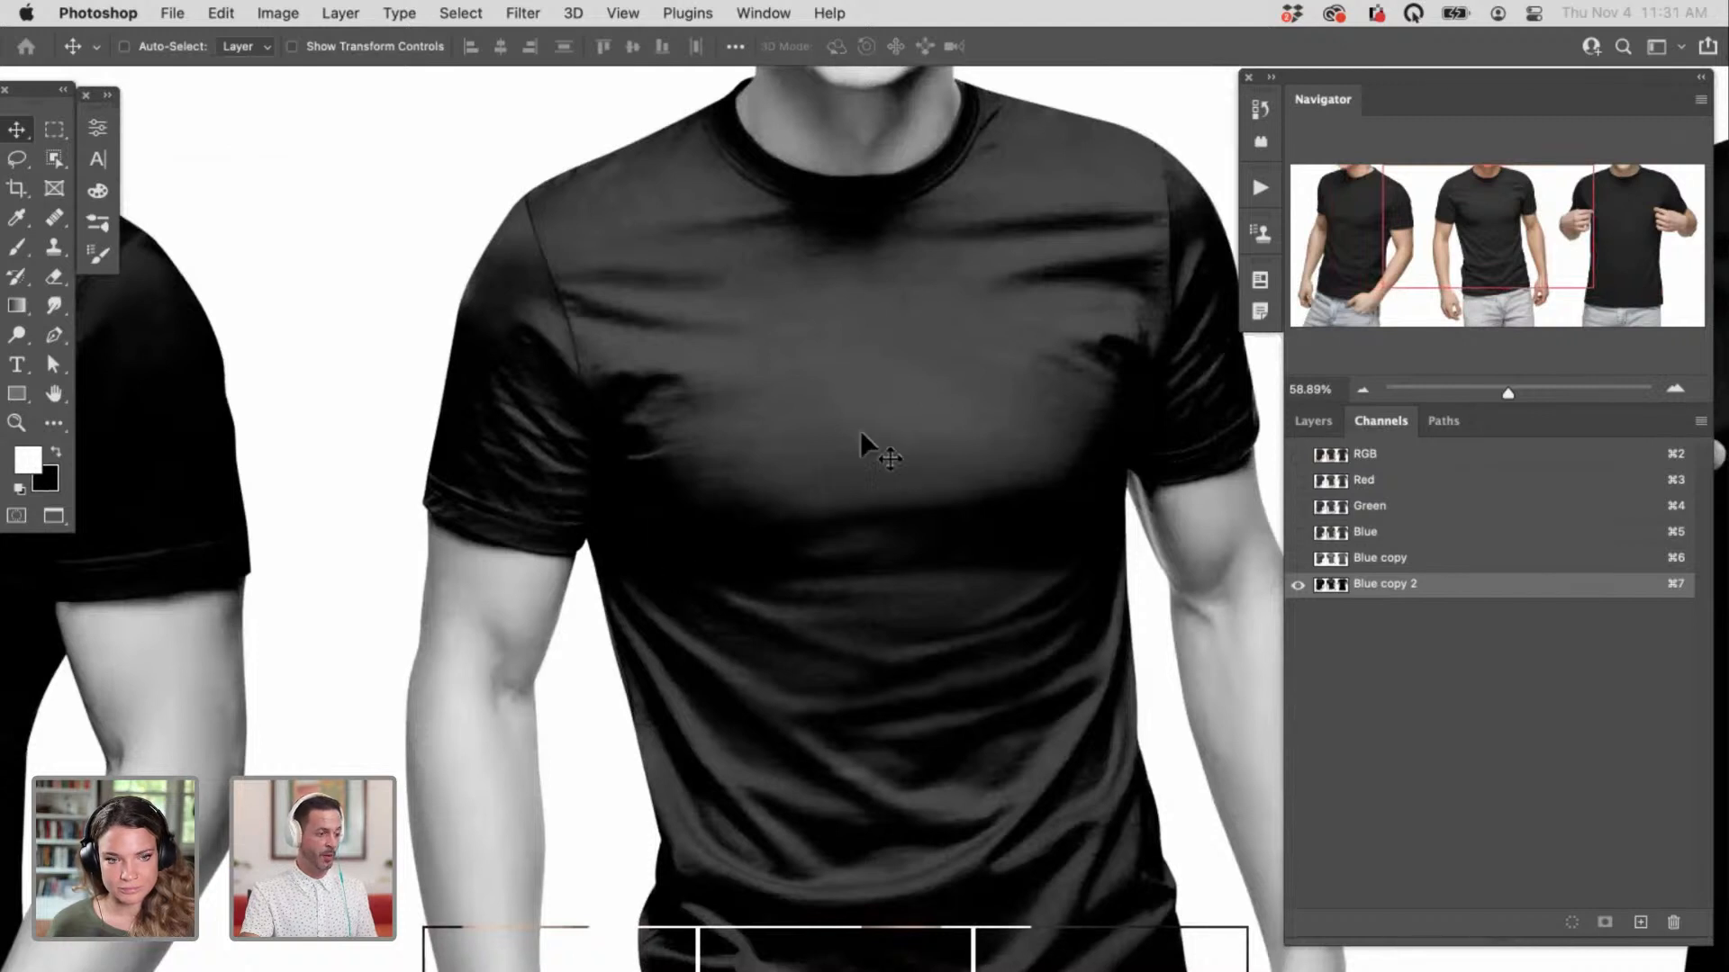
left_click(1337, 585, "super")
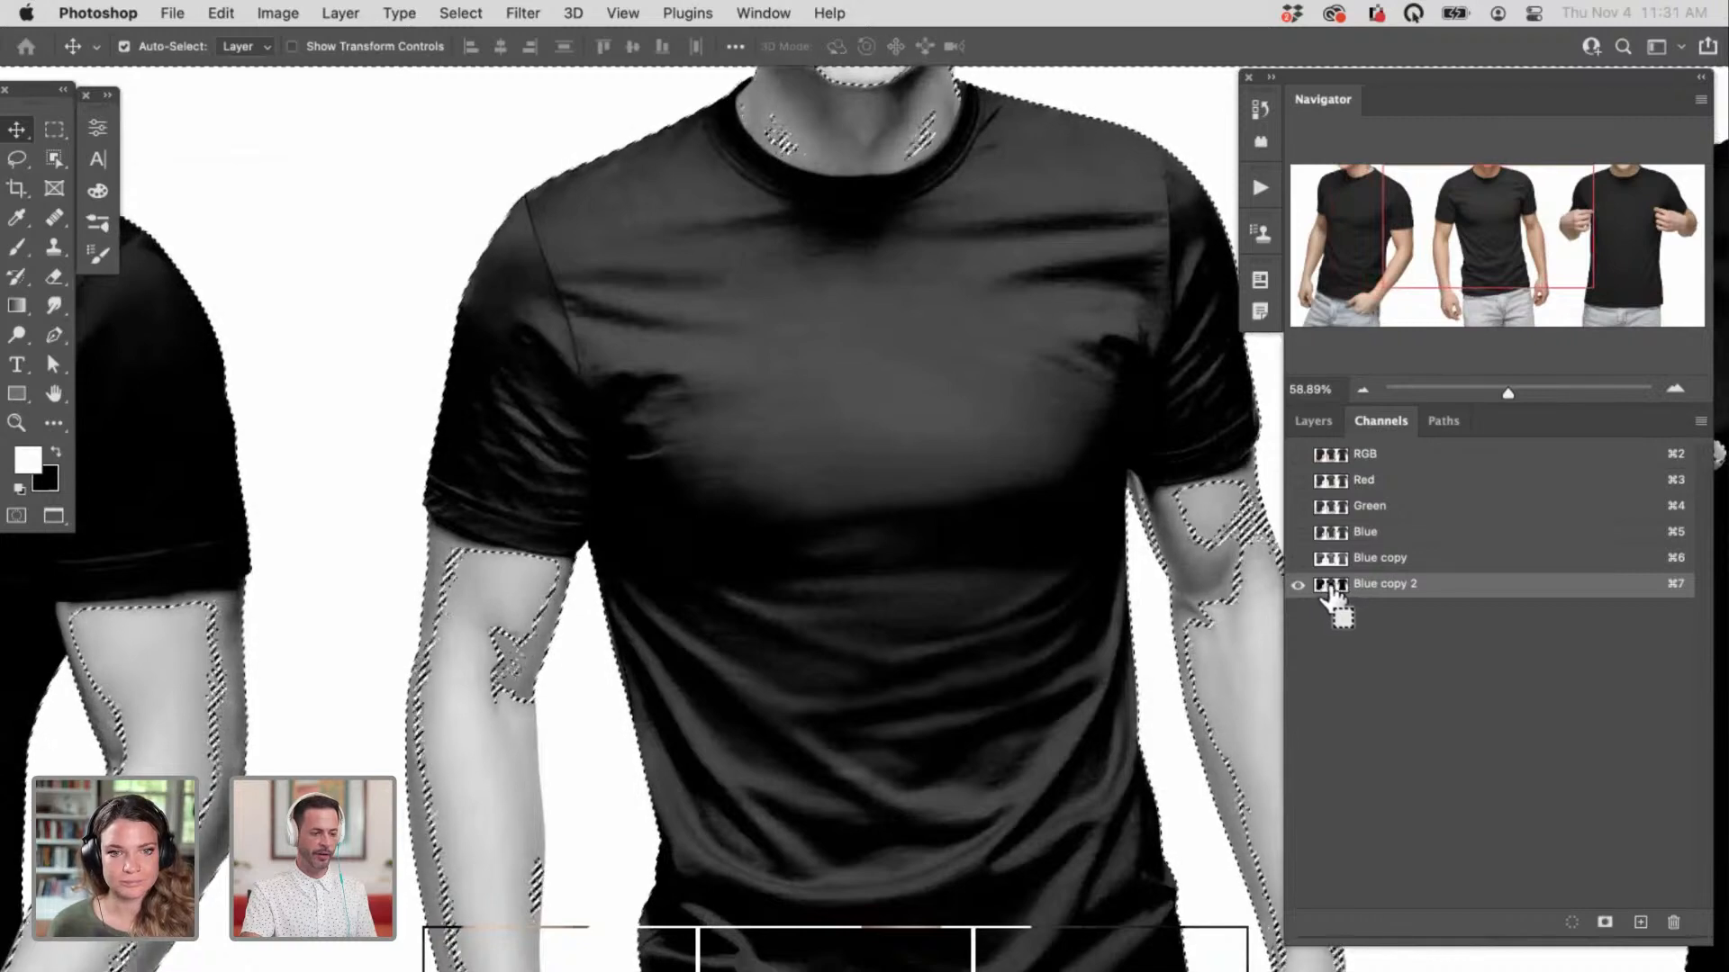
Step: Show the Levels 1 adjustment, the artwork group and its three layers again, and make Levels 1 the active layer
left_click(1314, 423)
left_click_drag(1302, 562, 1303, 706)
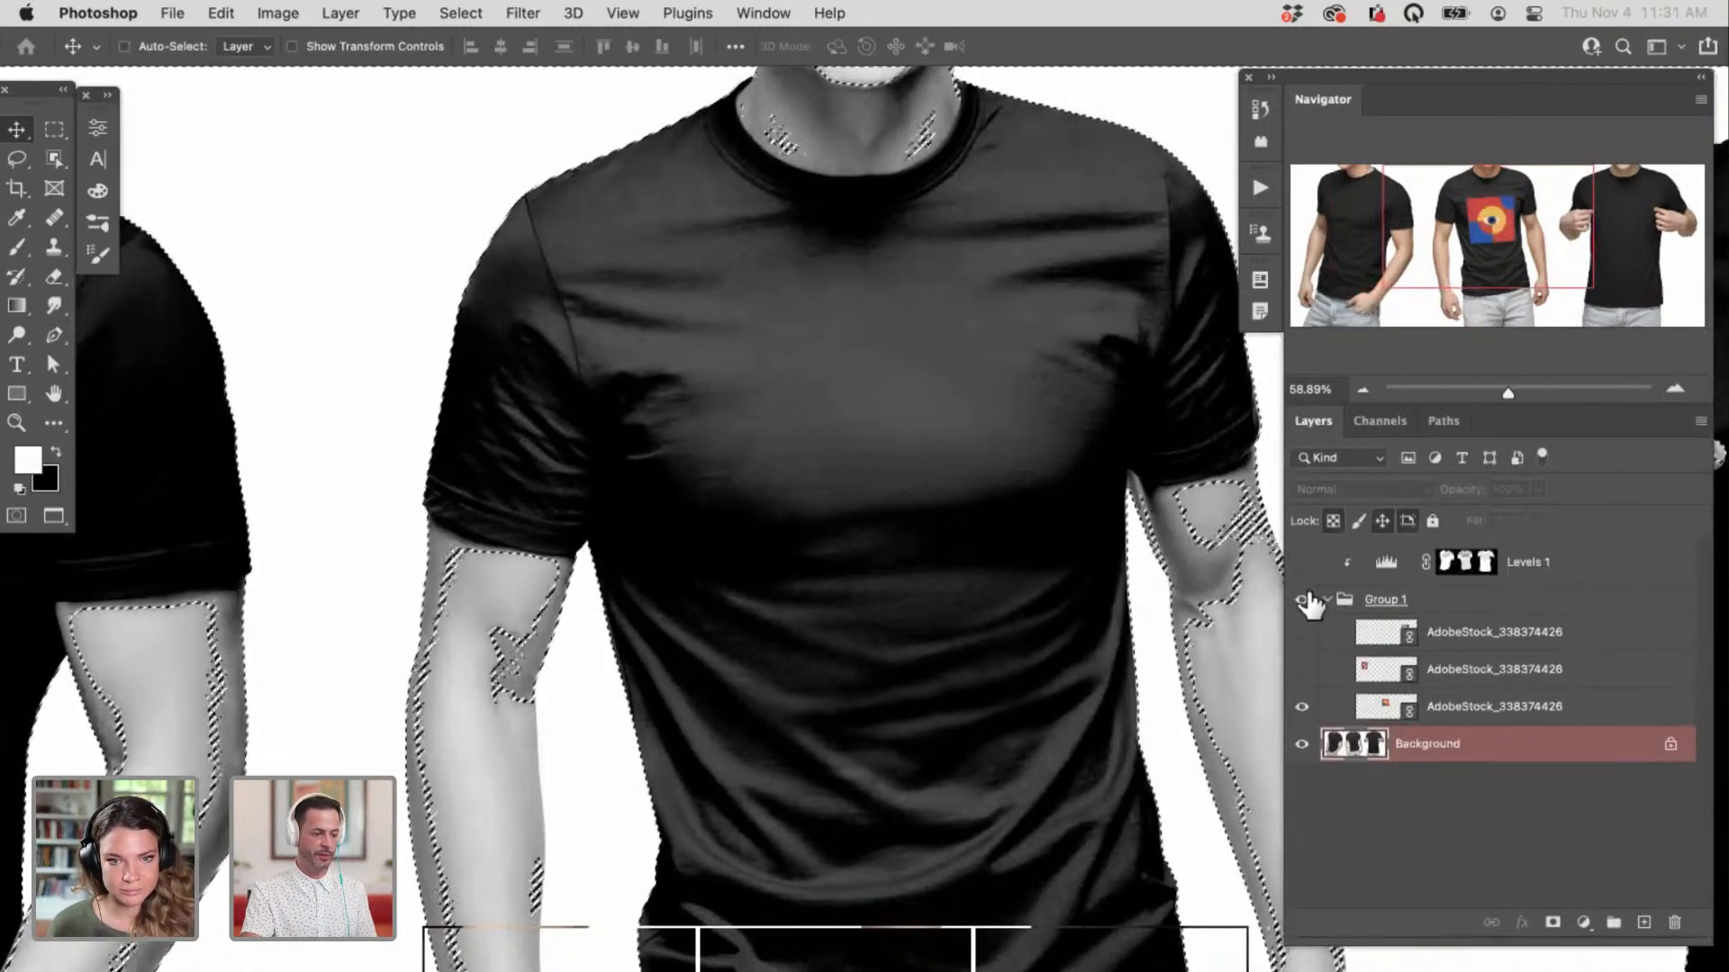
left_click(1498, 560)
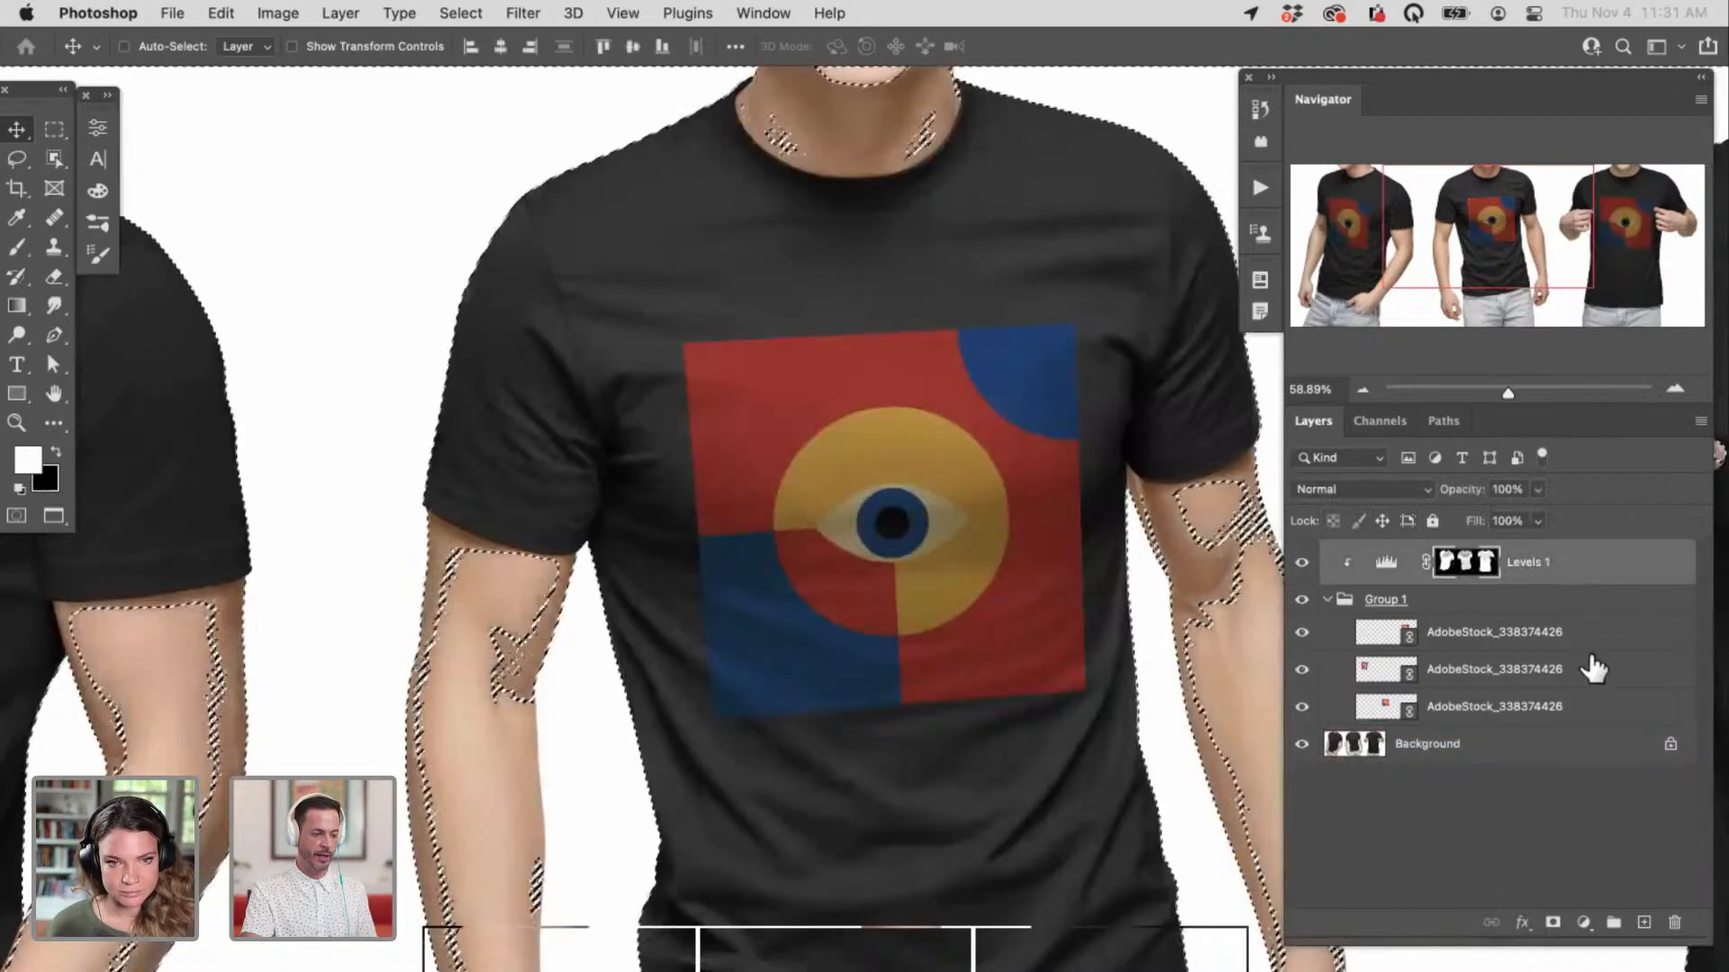
Step: Add a second Levels adjustment masked by the loaded selection and clip it to the artwork group
left_click(1583, 922)
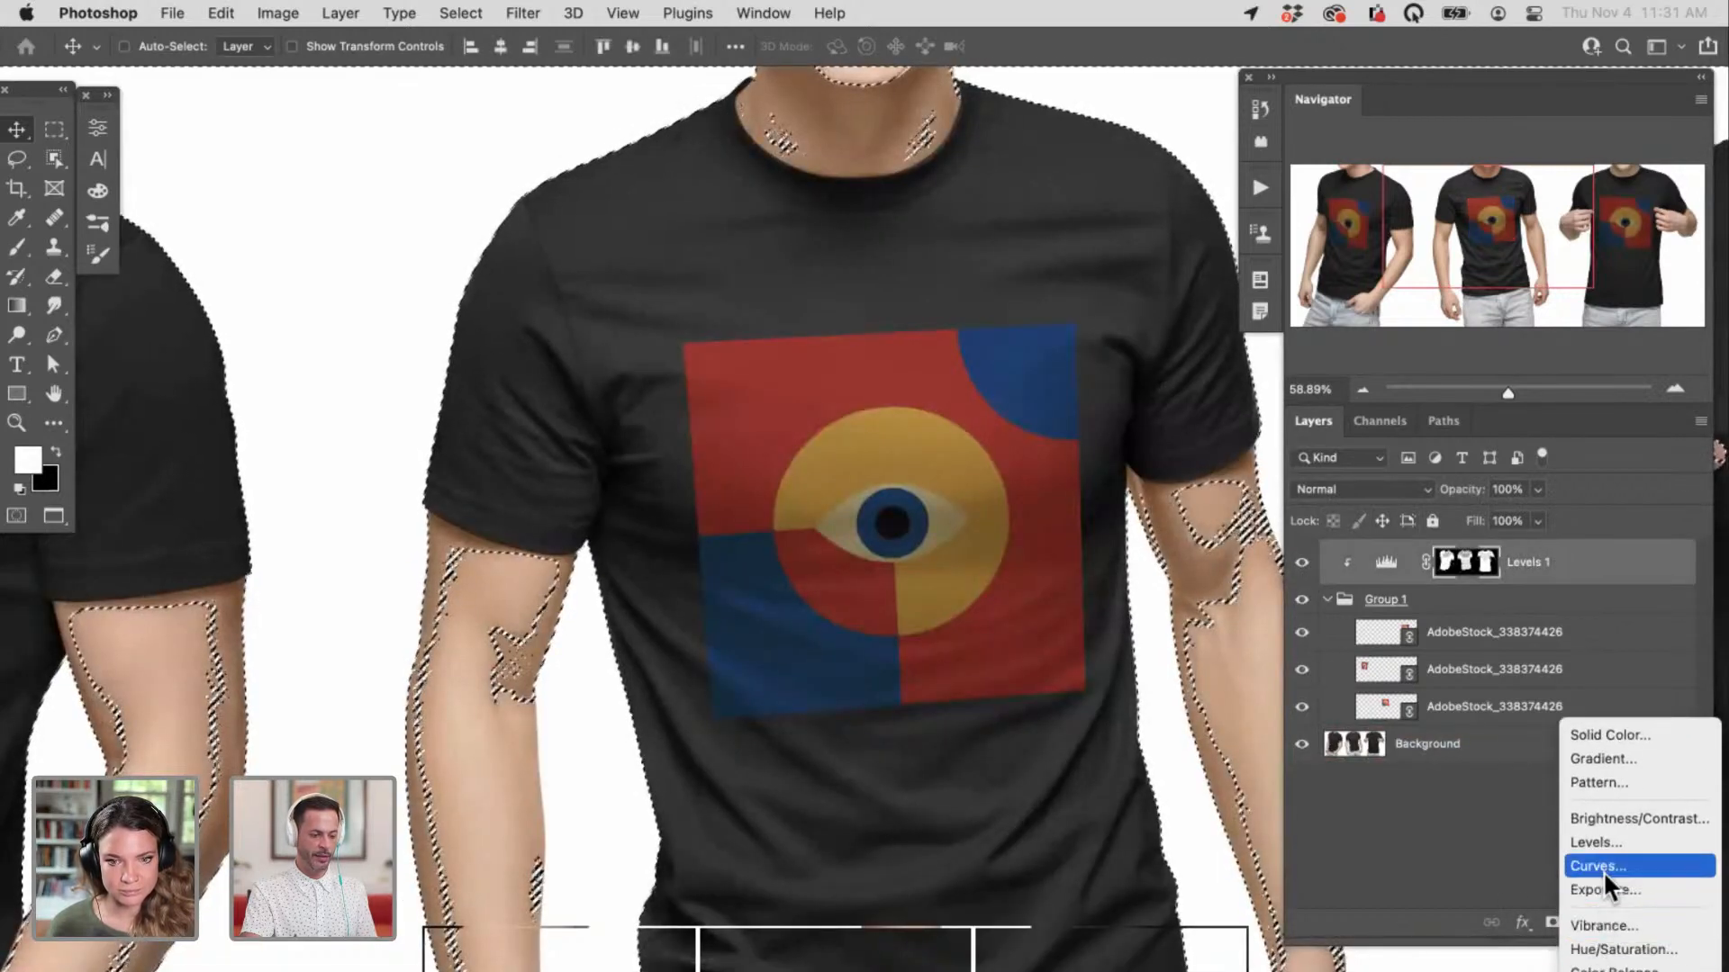
left_click(1581, 836)
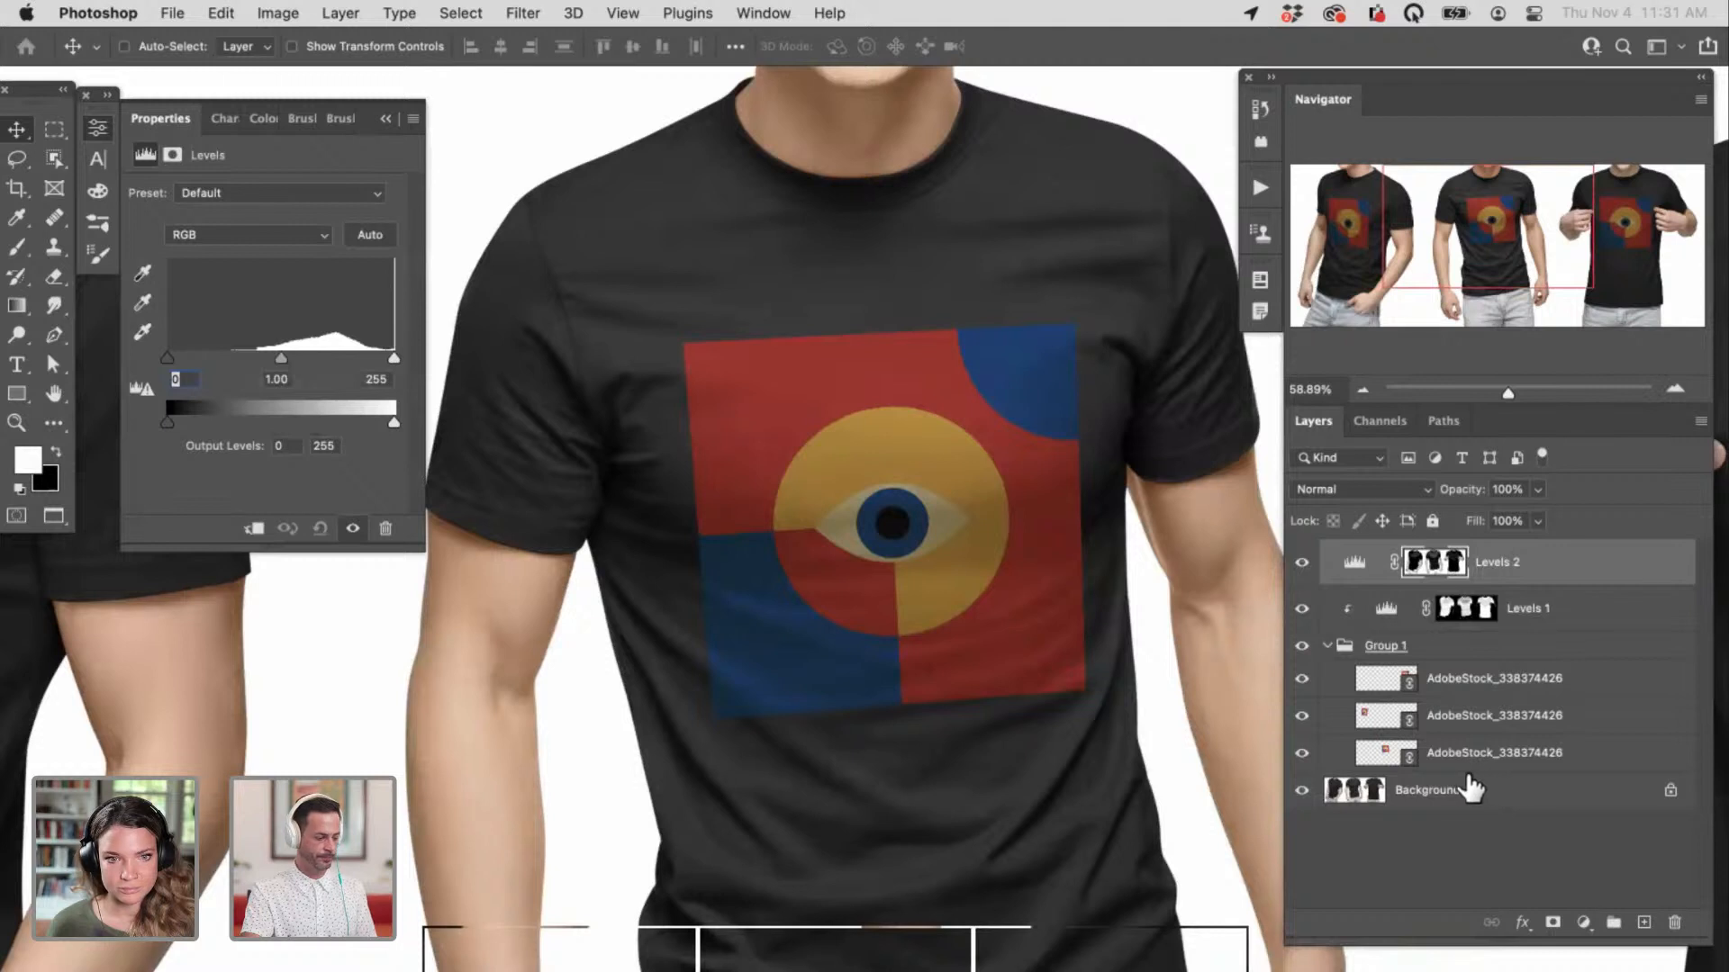
key("super+alt+g")
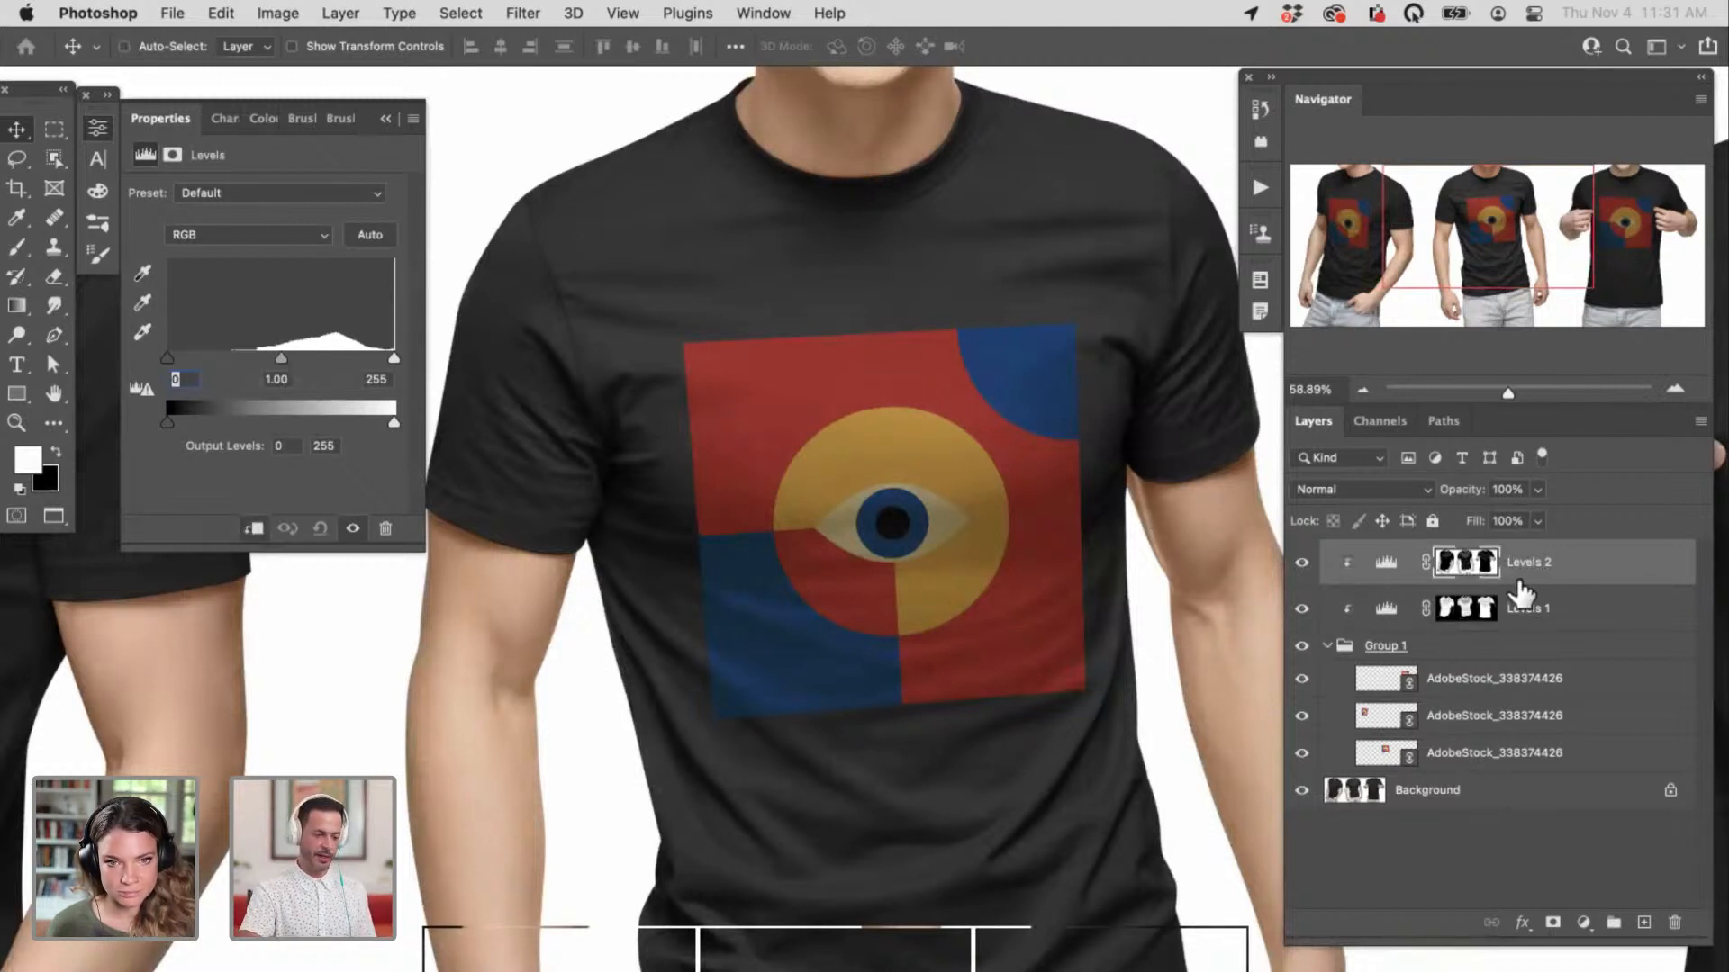
Step: Rename the Levels 1 adjustment as Shadows and the Levels 2 adjustment as Highlights
double_click(1528, 611)
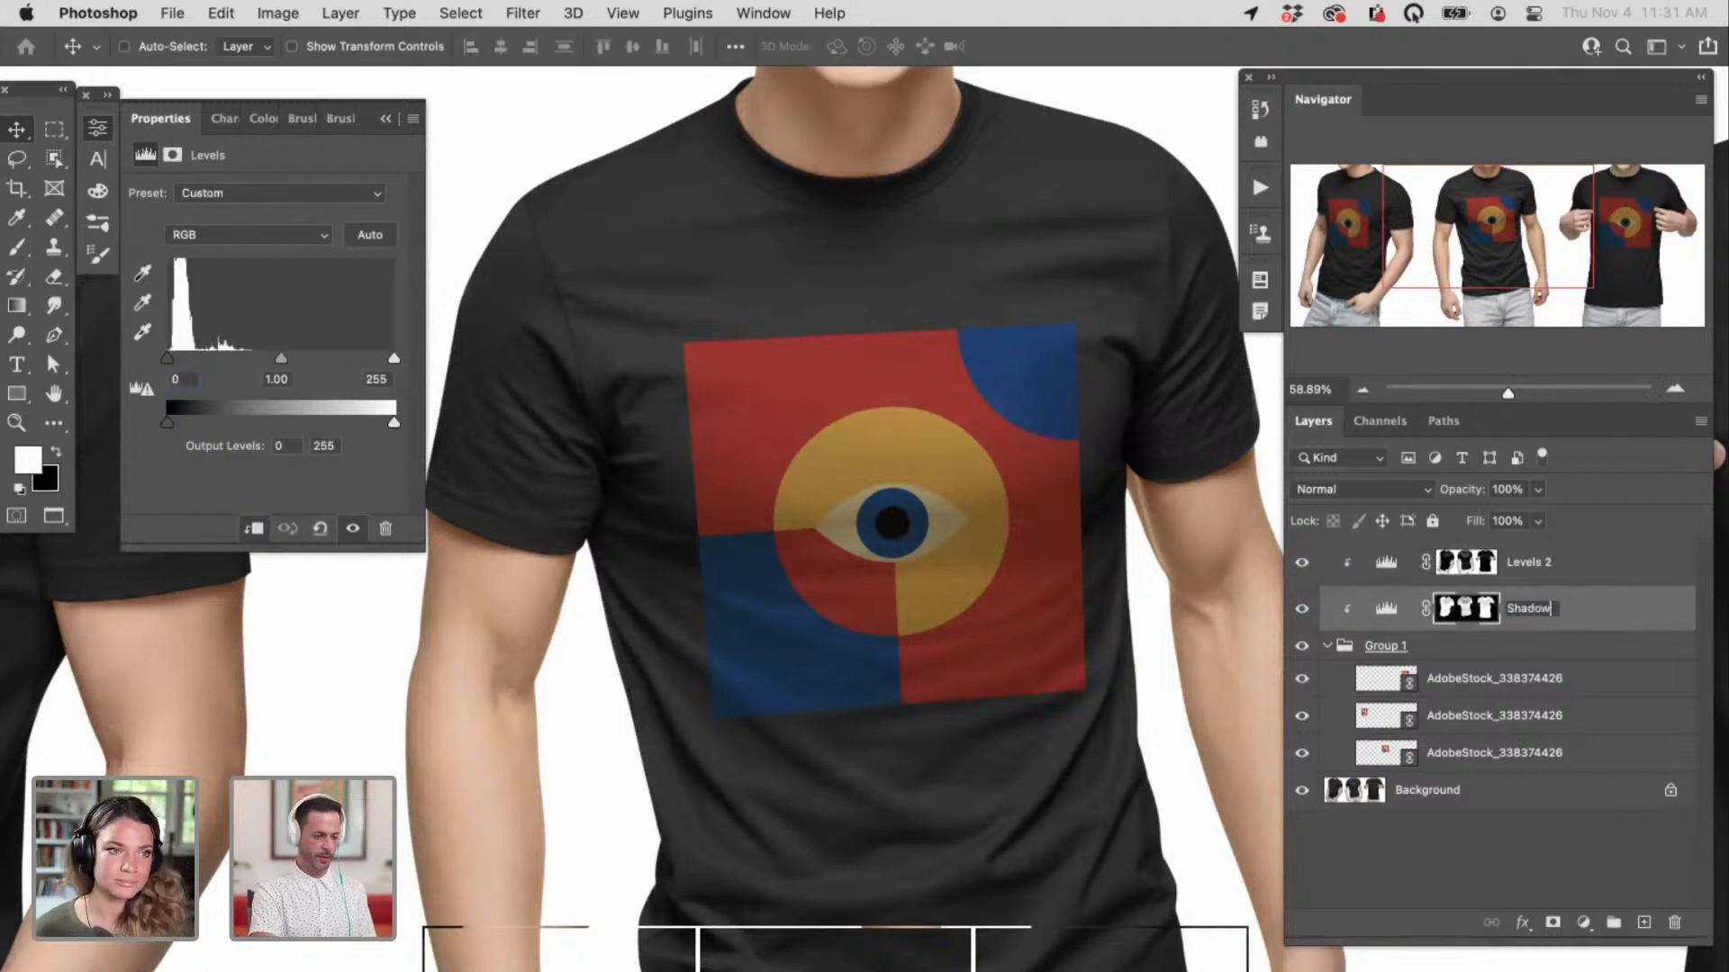
double_click(1528, 564)
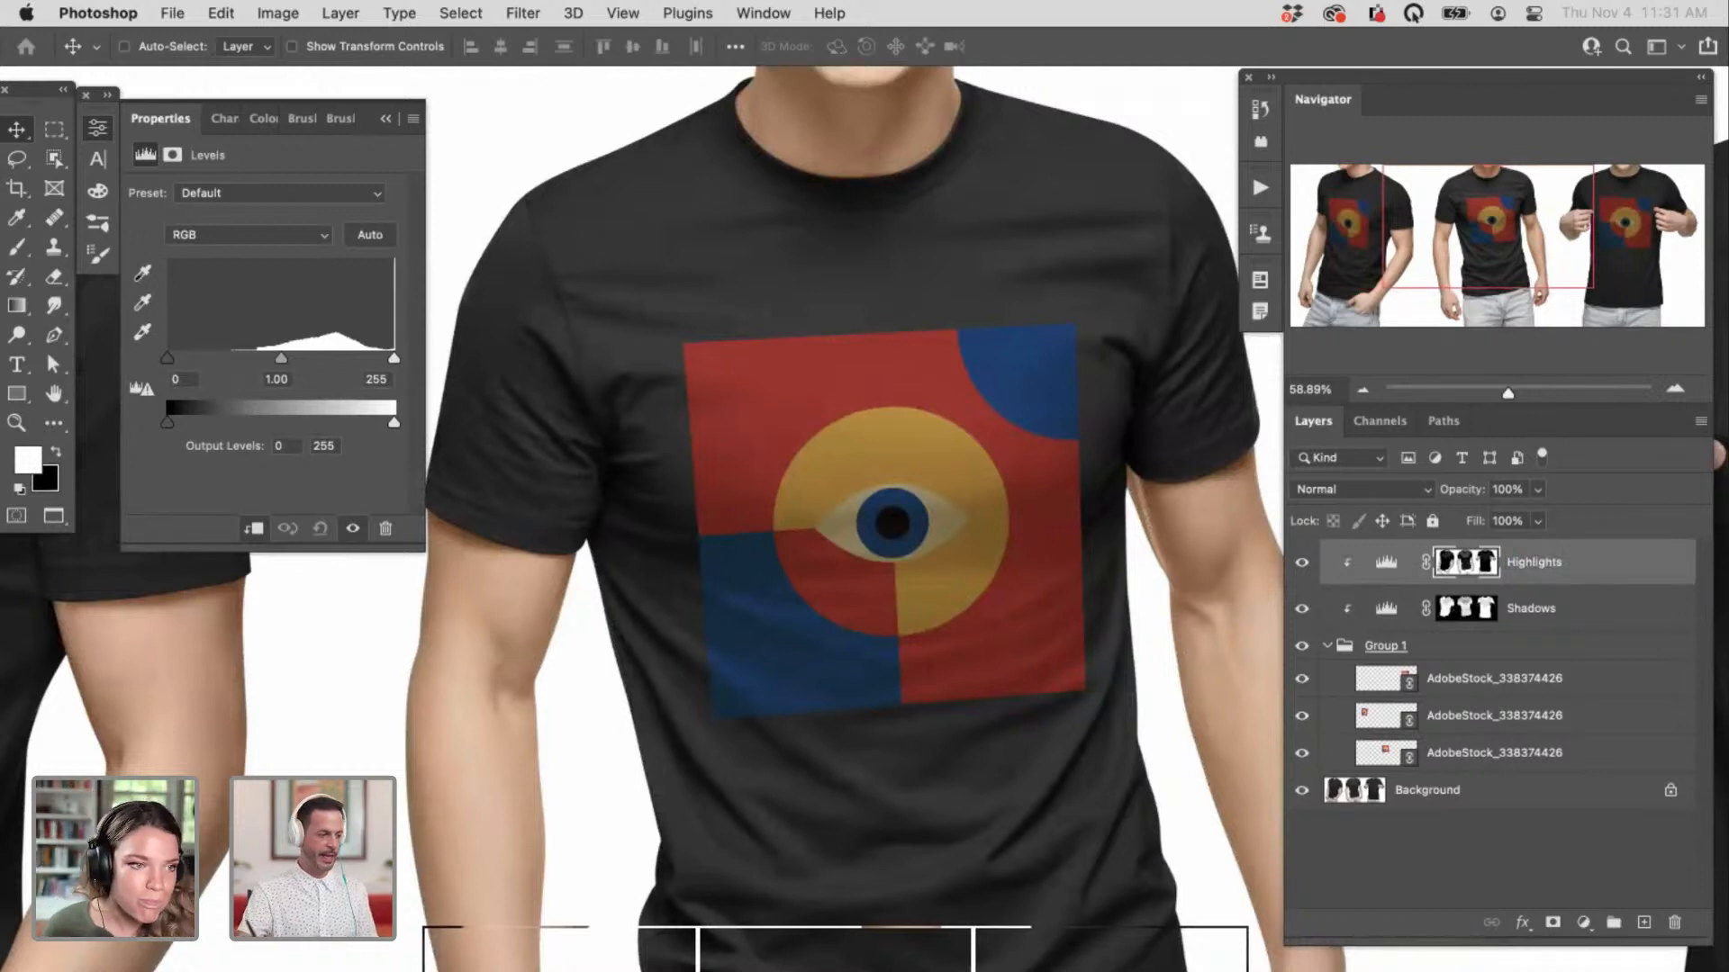
Step: Lower the Highlights adjustment's white input level to 233 for RGB, and reduce it for the Red channel as well
left_click(1370, 571)
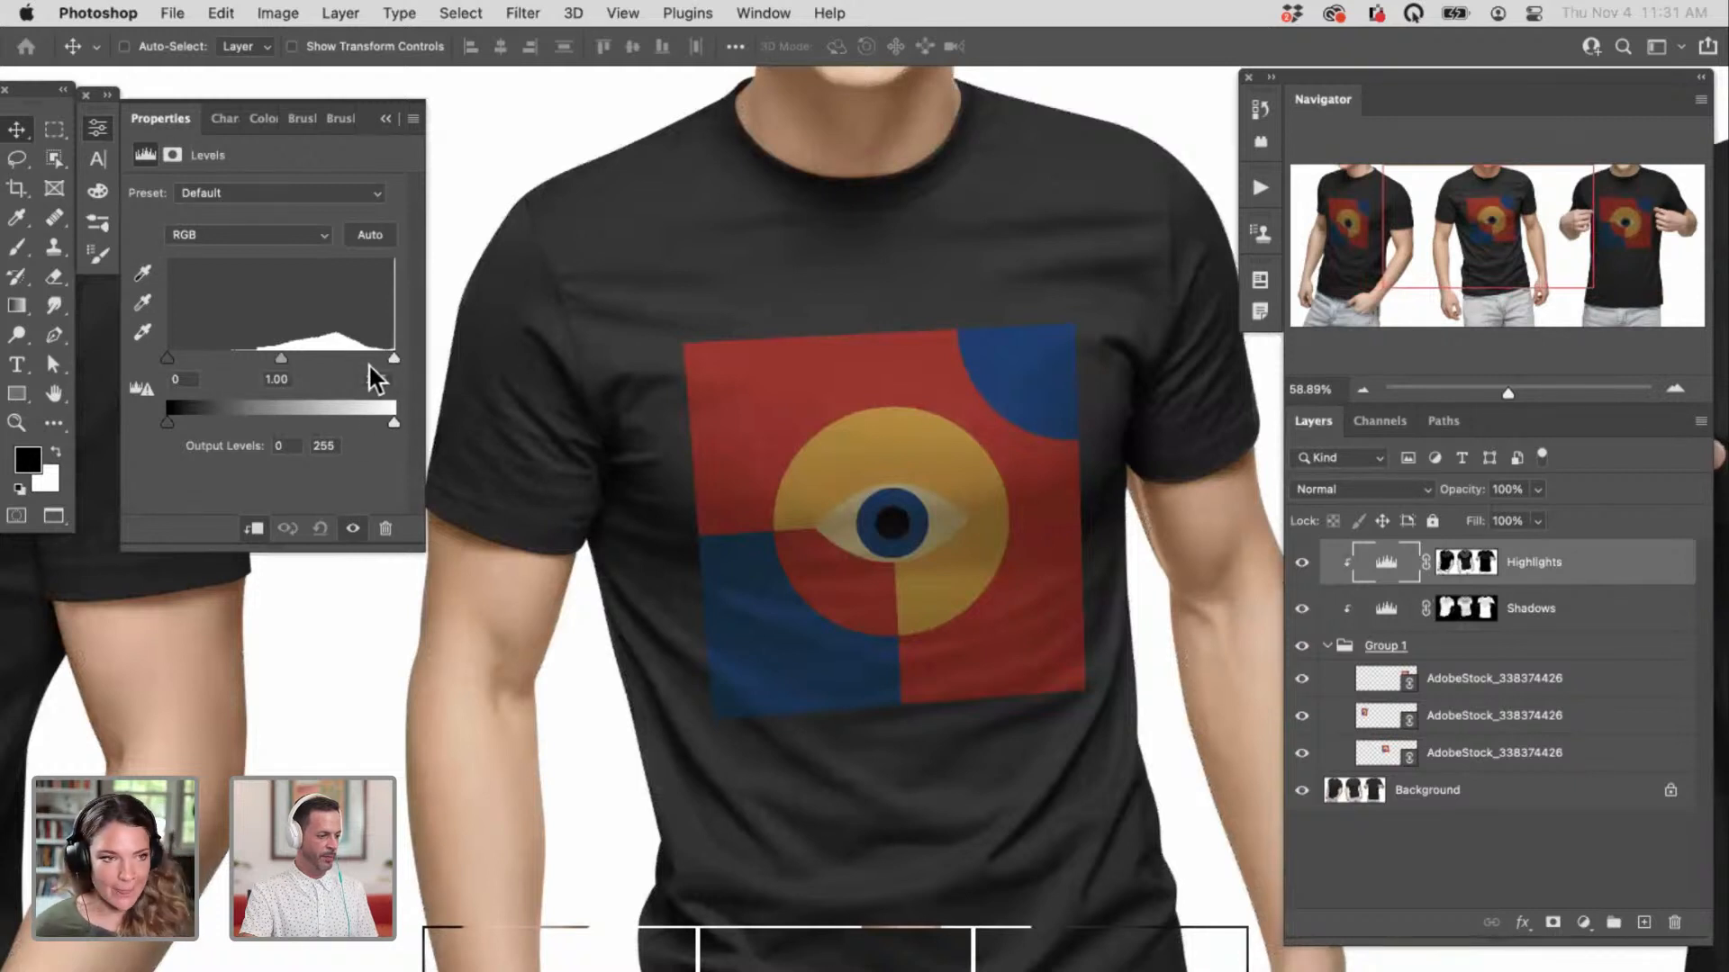
left_click_drag(393, 358, 340, 351)
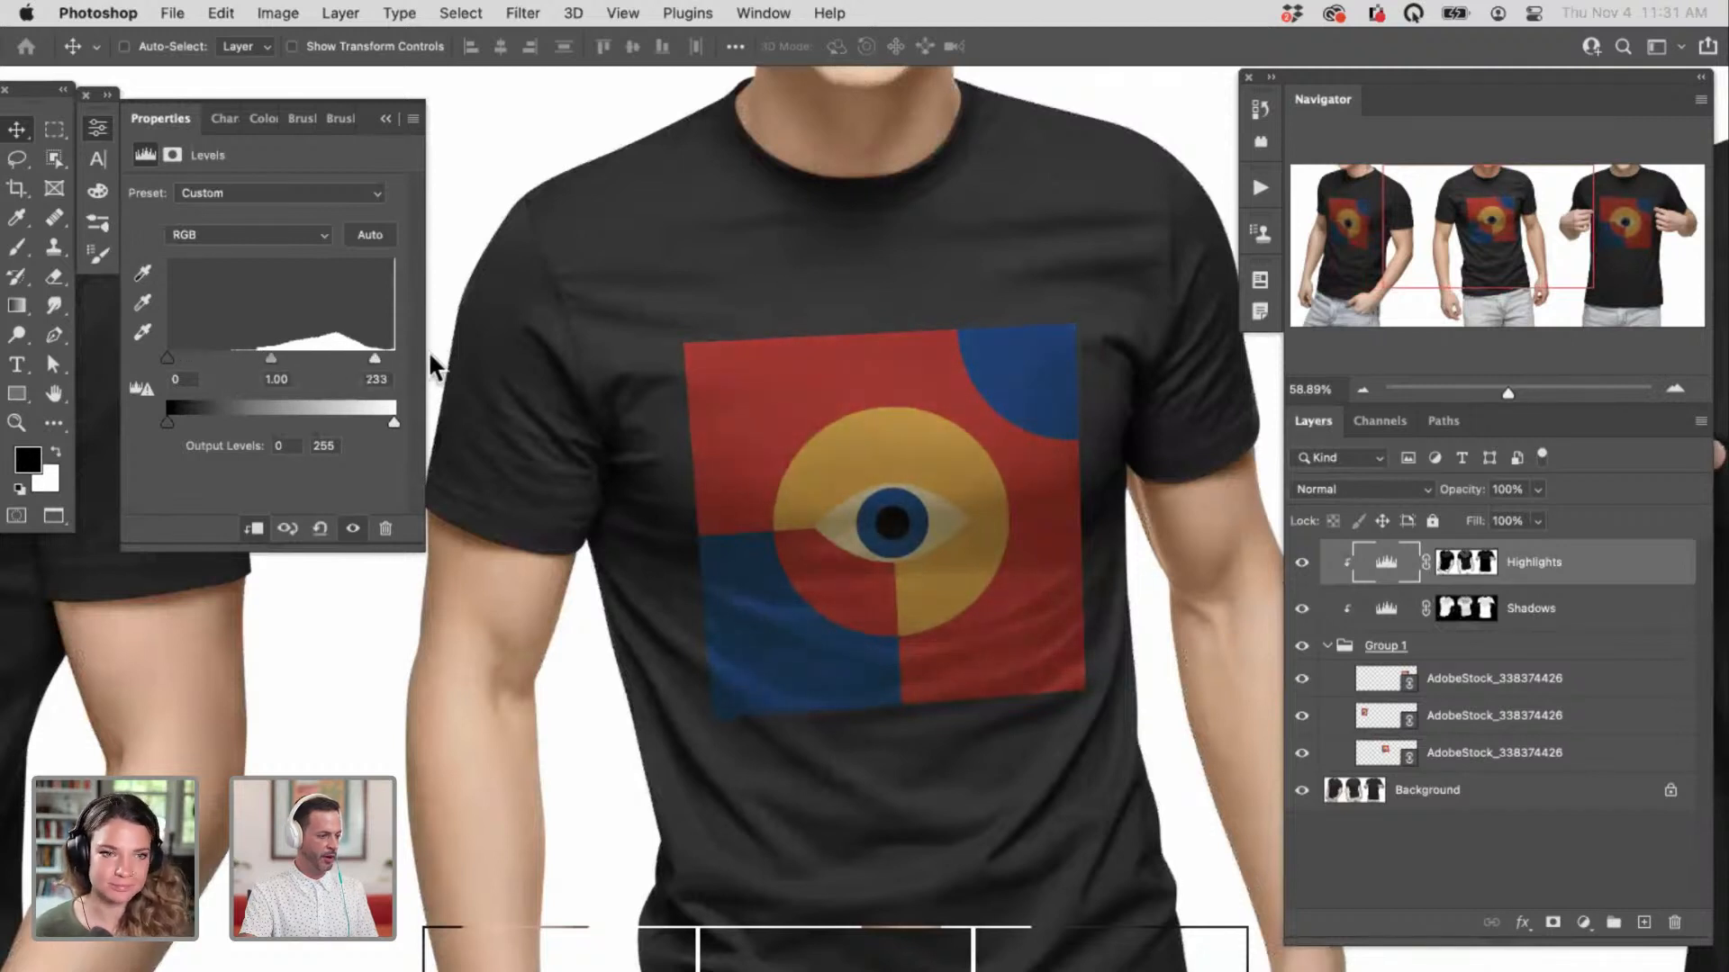
left_click(239, 236)
left_click(239, 255)
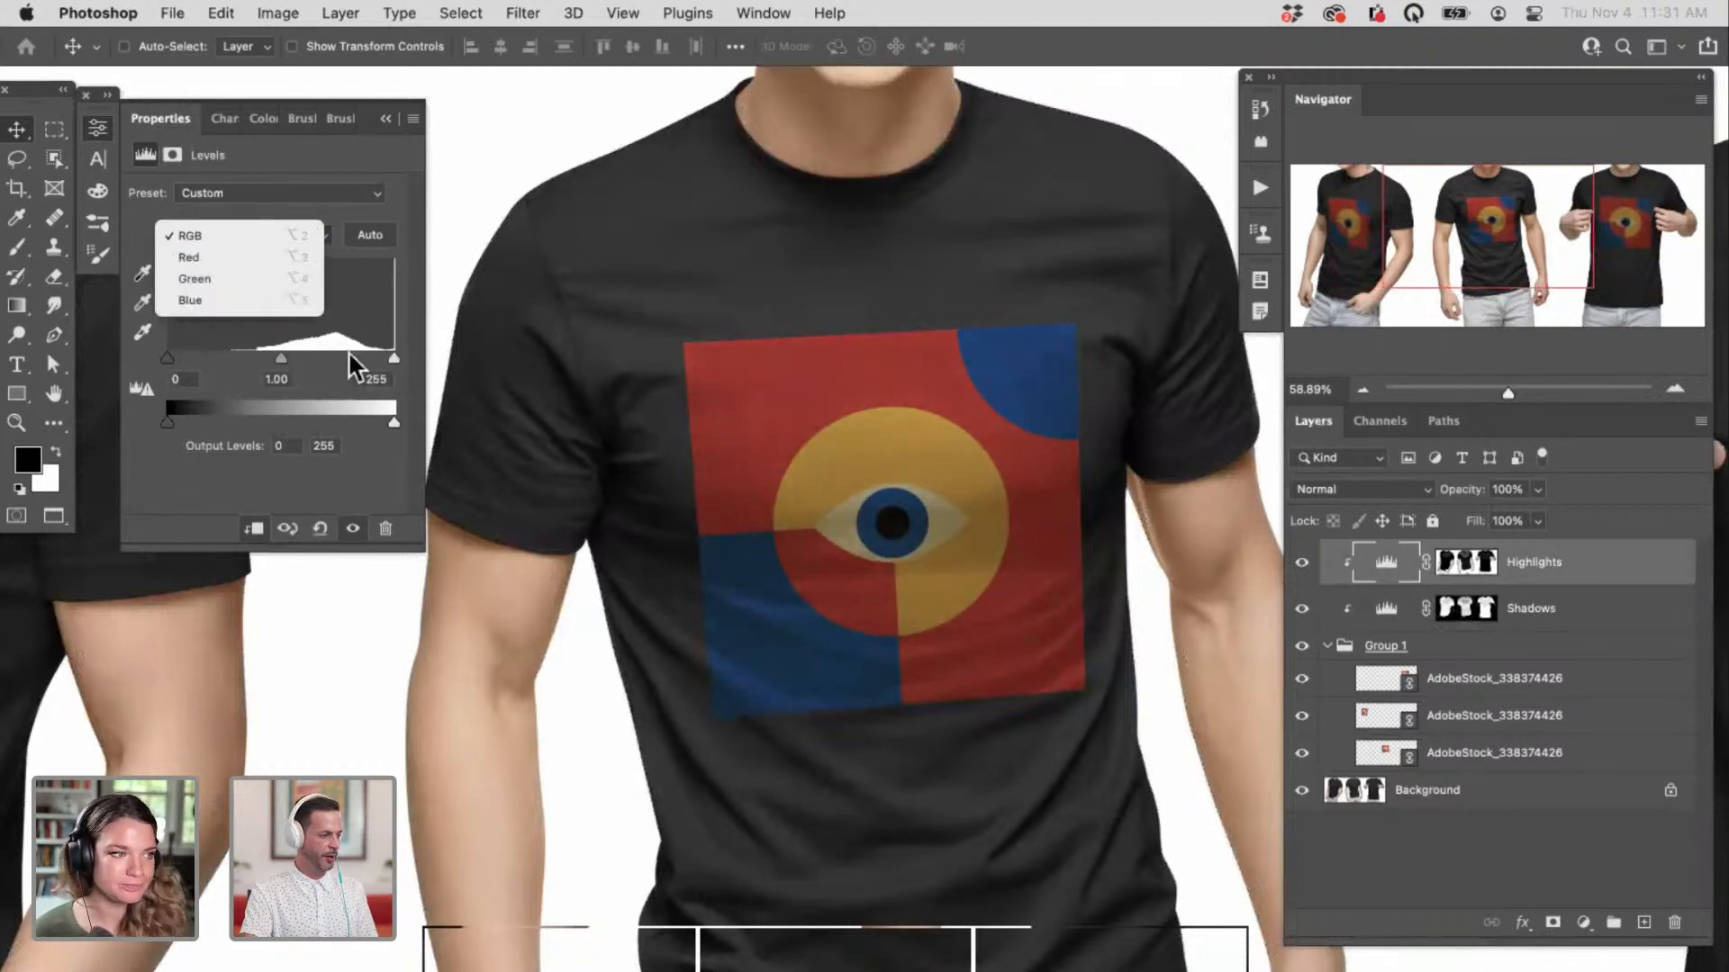
left_click_drag(394, 358, 319, 355)
Step: Lower the Highlights adjustment's white input level to 174 for the Green channel and 186 for the Blue channel
left_click(193, 236)
left_click(216, 256)
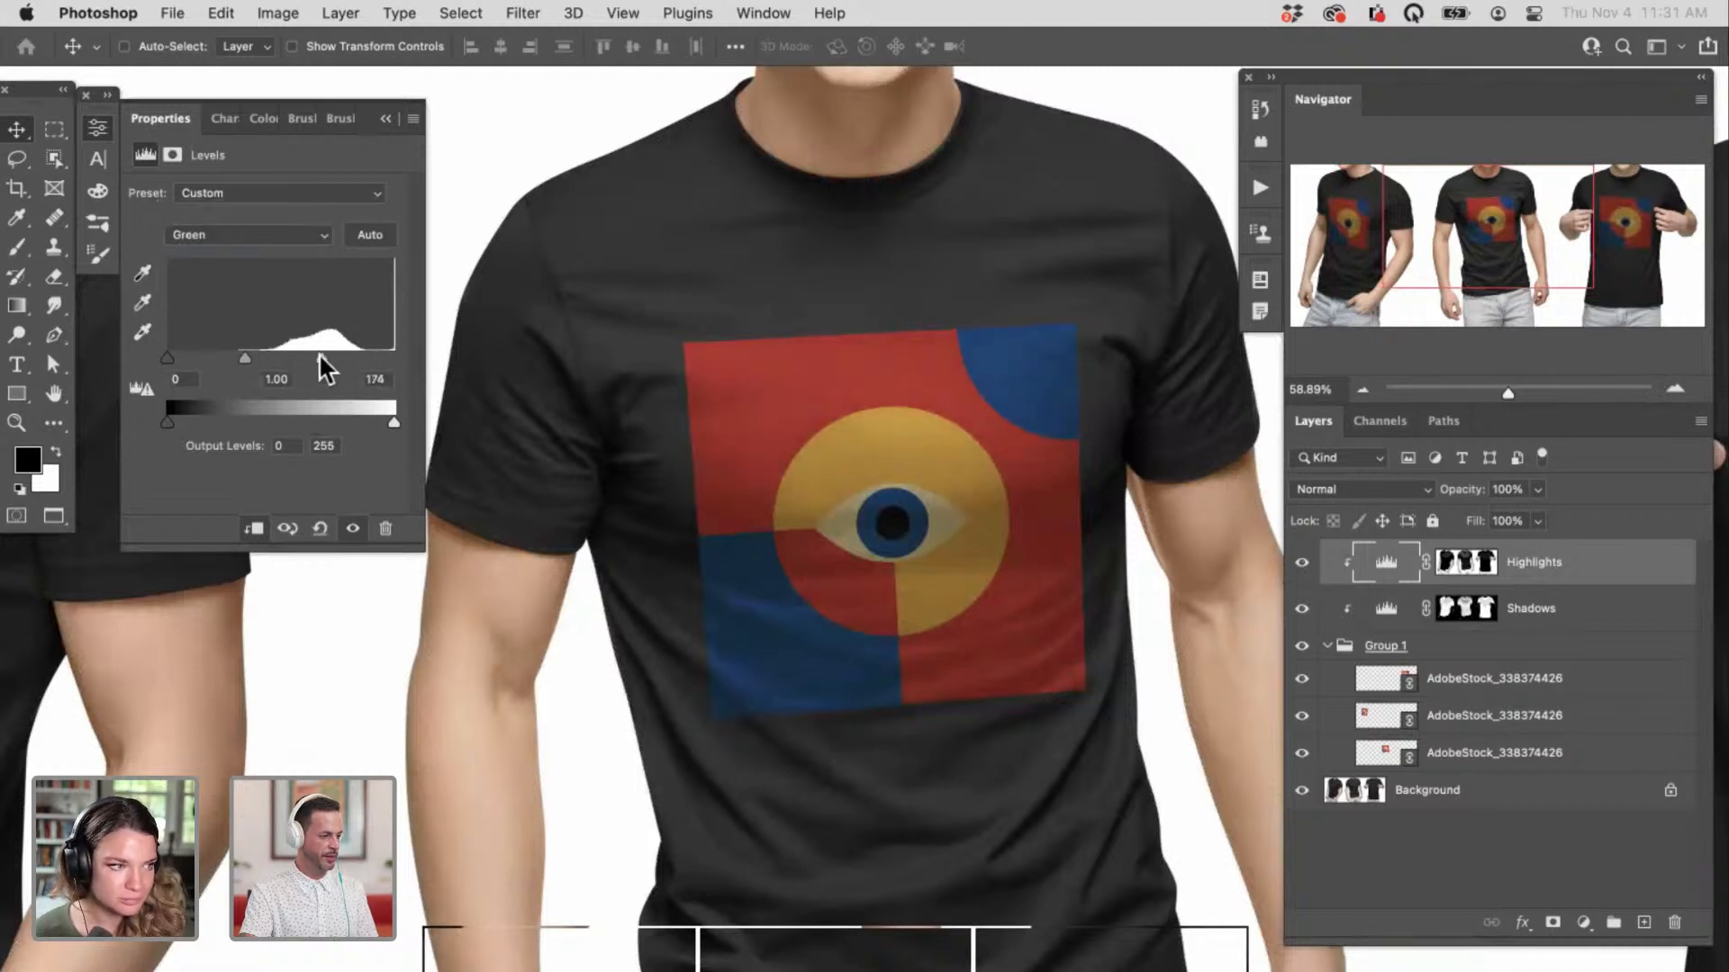
left_click(225, 234)
left_click(234, 259)
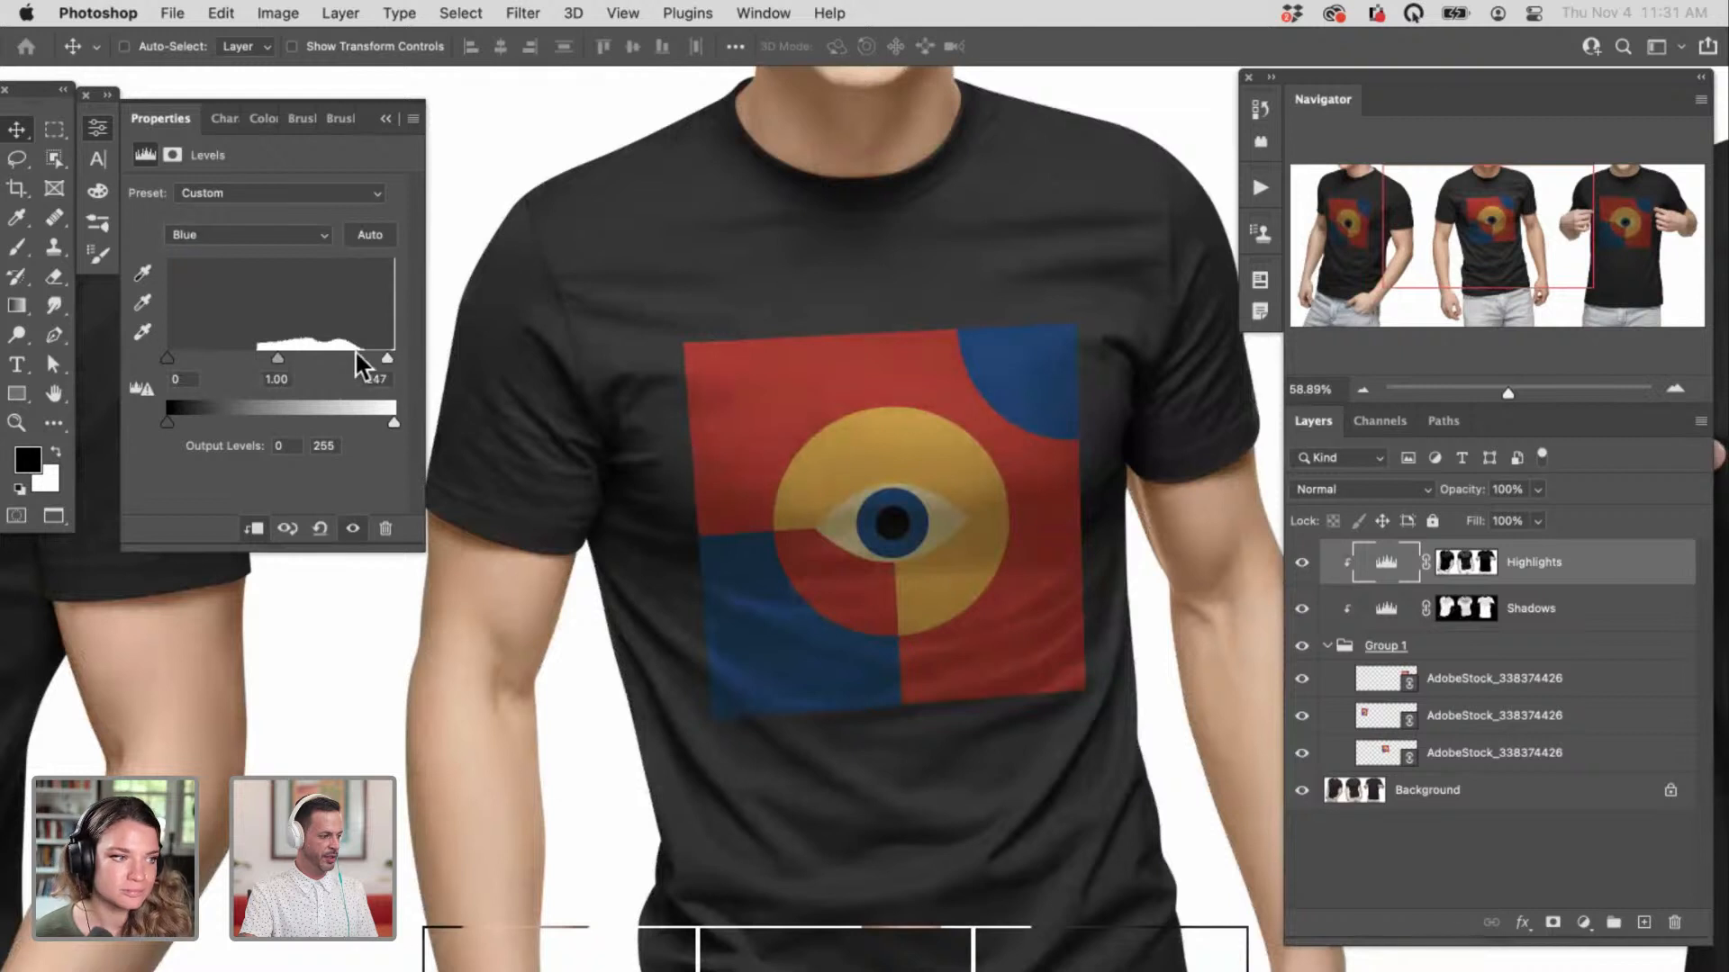
mouse_move(338, 348)
left_mouse_down()
mouse_move(279, 337)
mouse_move(316, 342)
left_mouse_up()
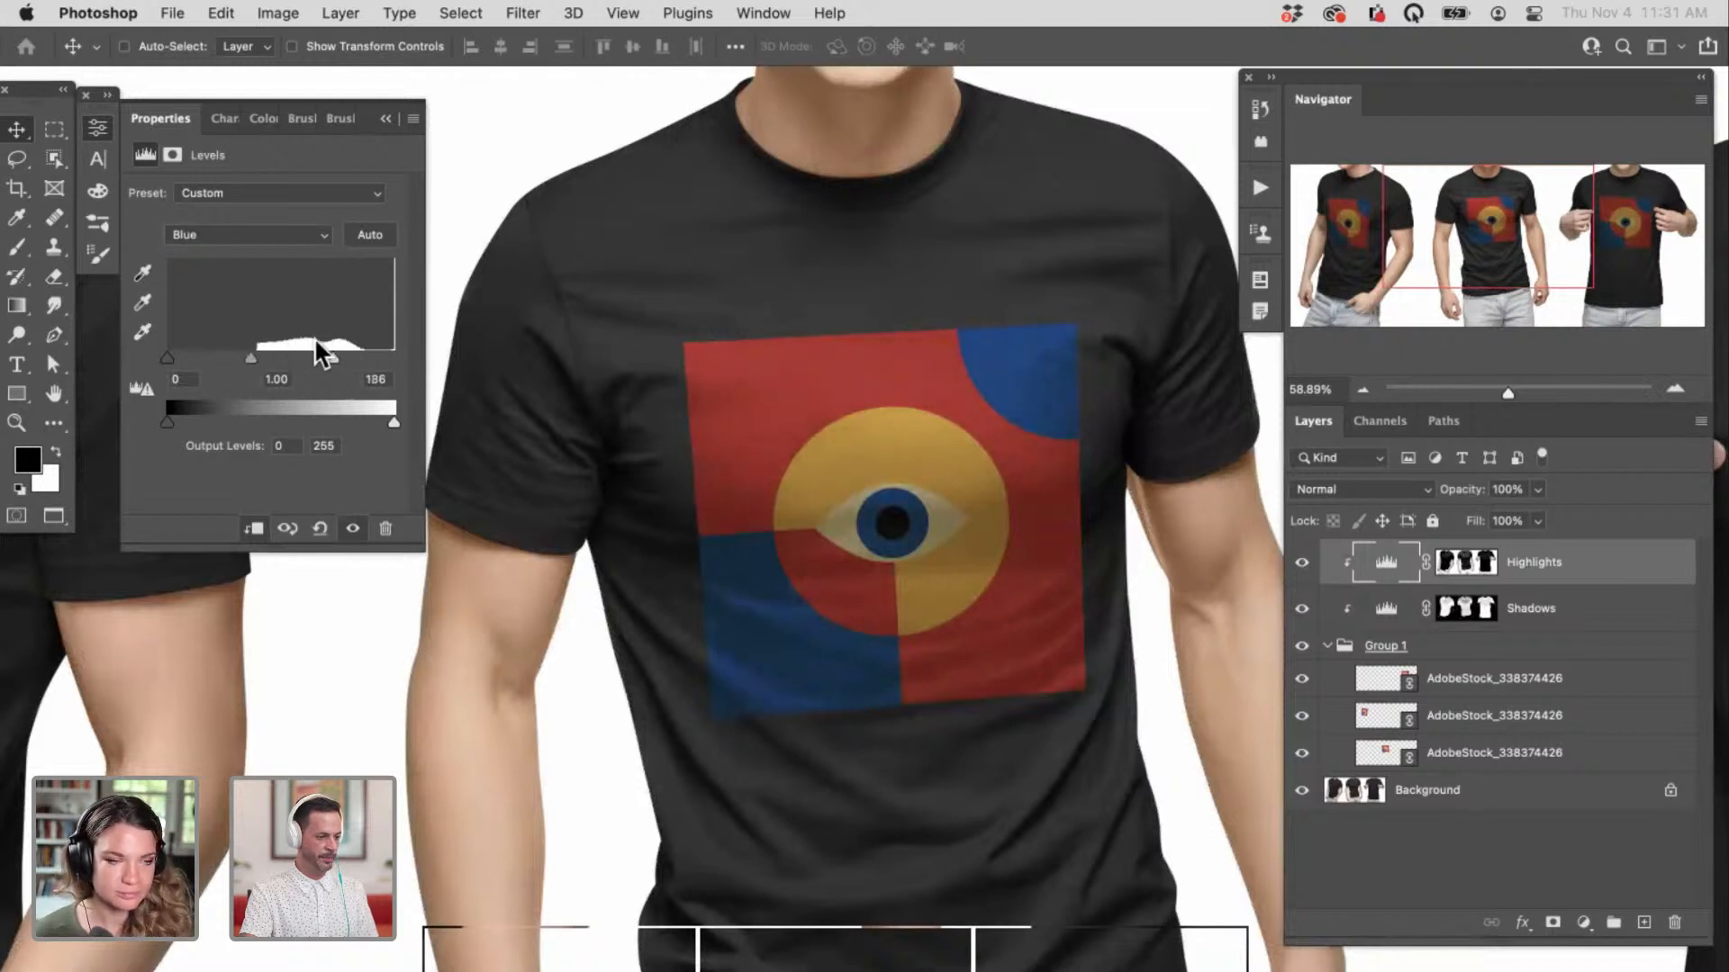
Step: Set the Highlights adjustment's white input level to 170 for the Green channel and 207 for the Red channel
left_click(288, 236)
left_click(216, 215)
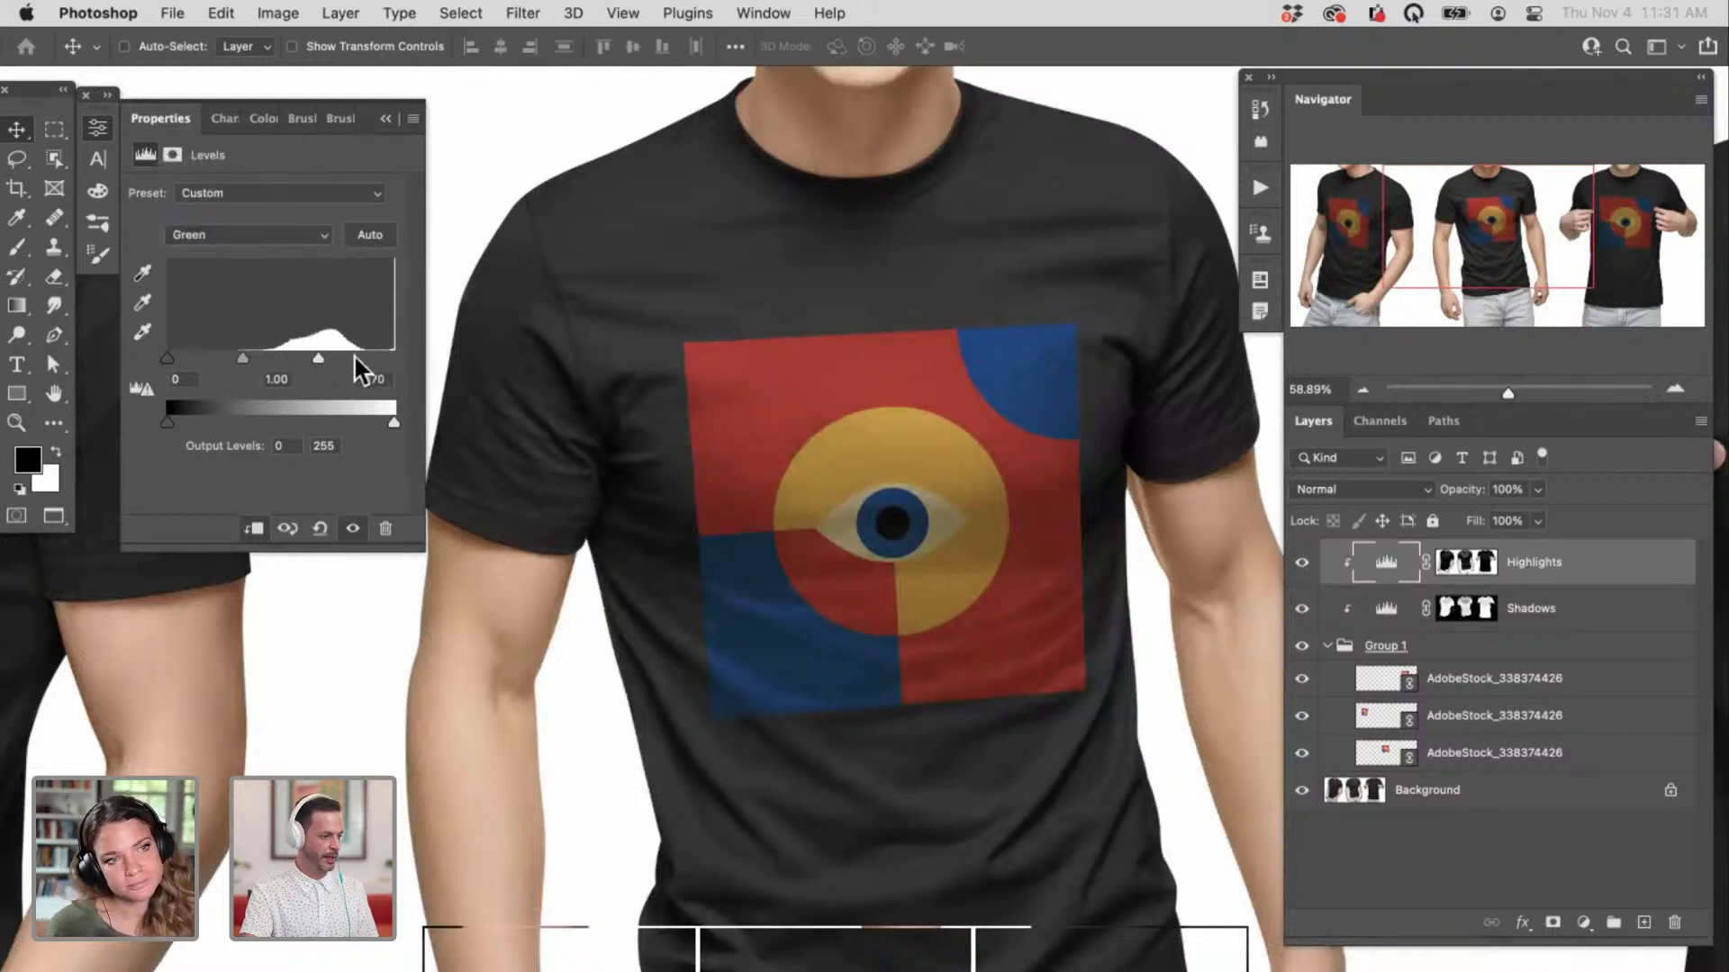
mouse_move(351, 358)
left_mouse_down()
mouse_move(297, 355)
mouse_move(351, 357)
left_mouse_up()
left_click(267, 234)
left_click(194, 215)
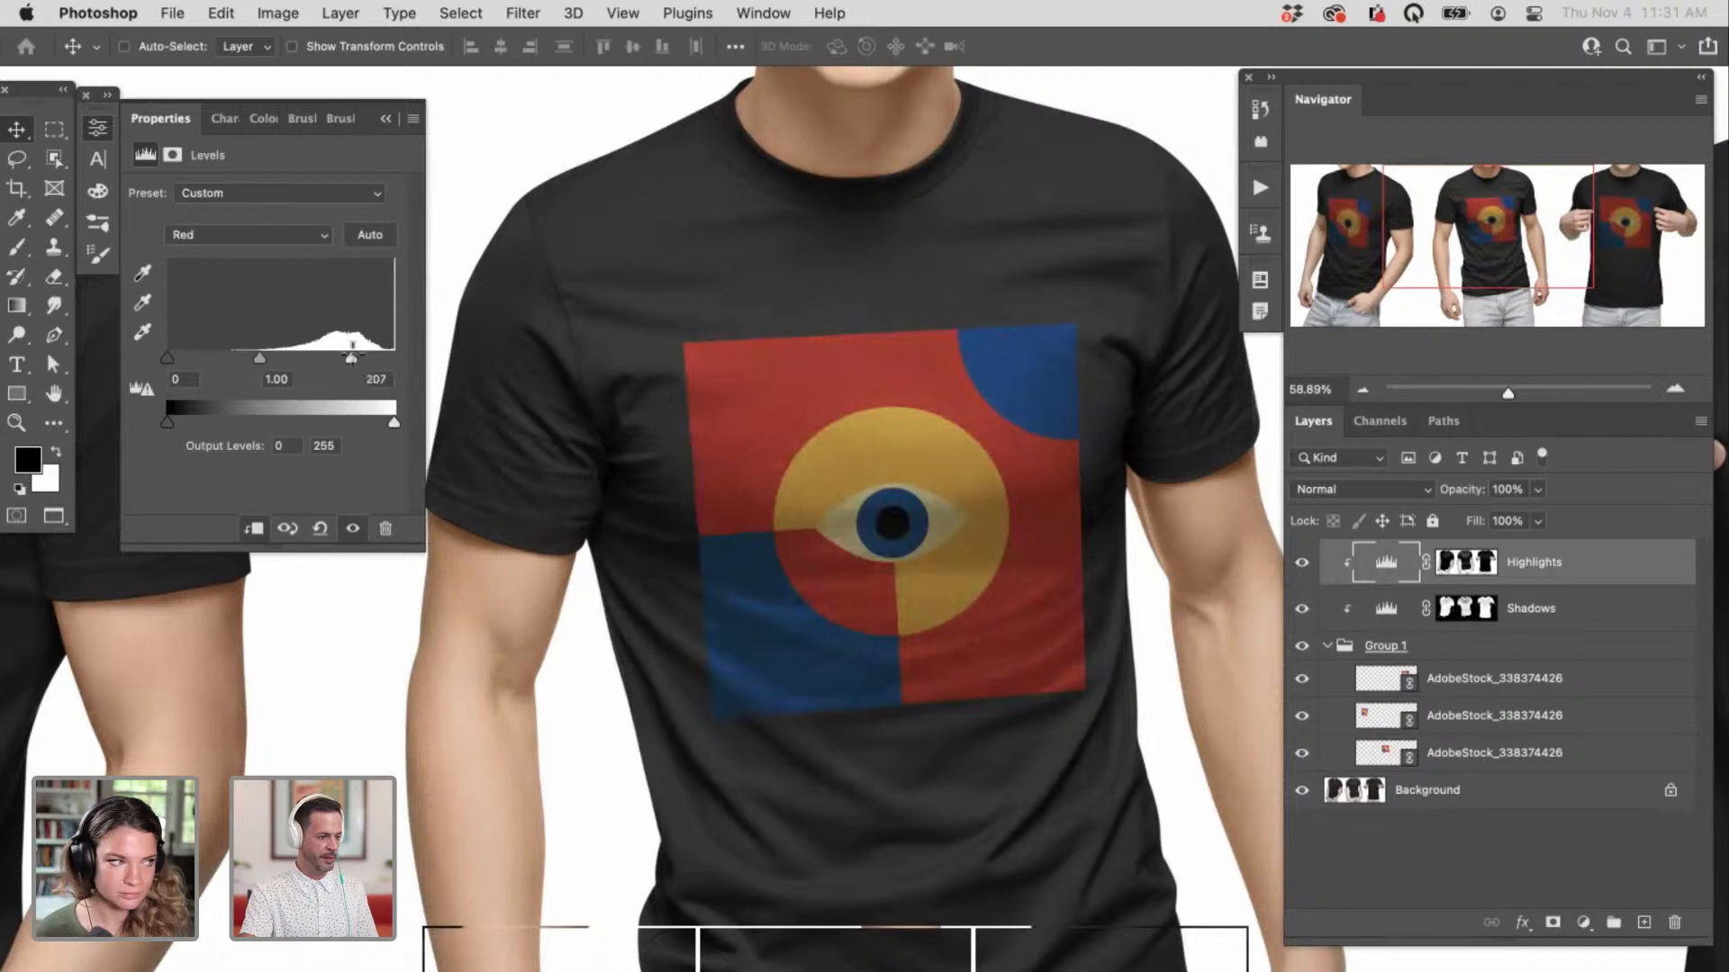
Step: Compare the artwork on the middle and left shirts with the Highlights adjustment hidden and shown
left_click(1302, 561)
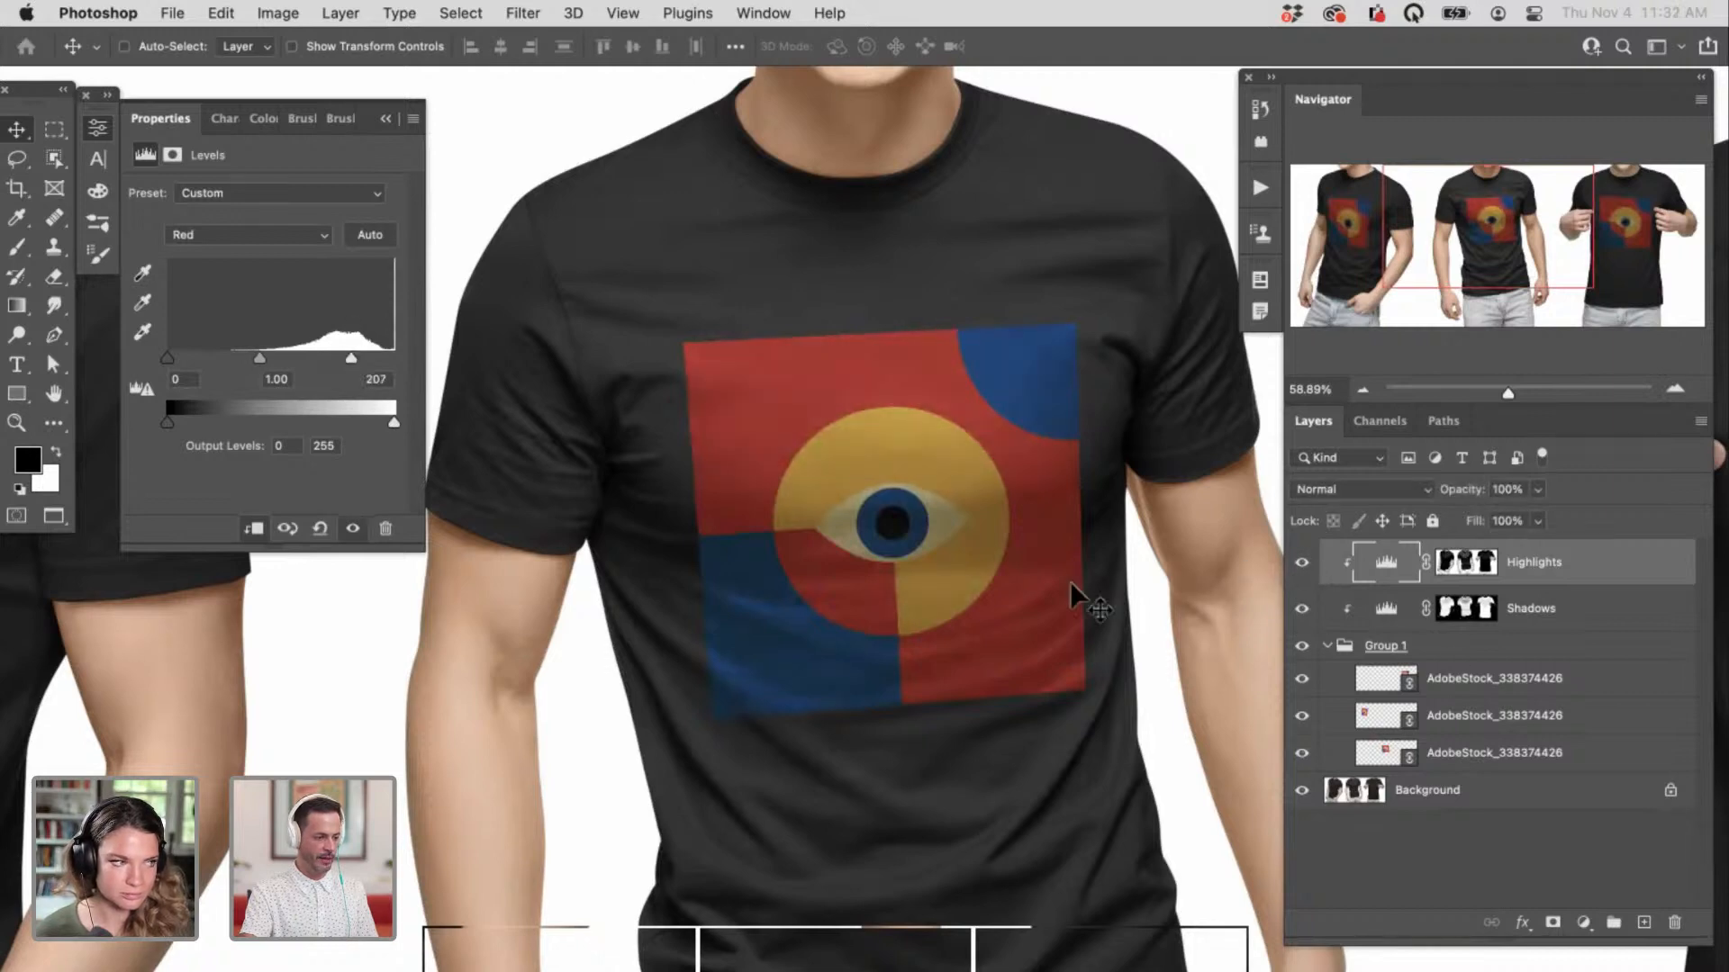
mouse_move(679, 708)
left_mouse_down()
mouse_move(1236, 780)
mouse_move(1260, 652)
left_mouse_up()
left_click_drag(955, 607, 1044, 605)
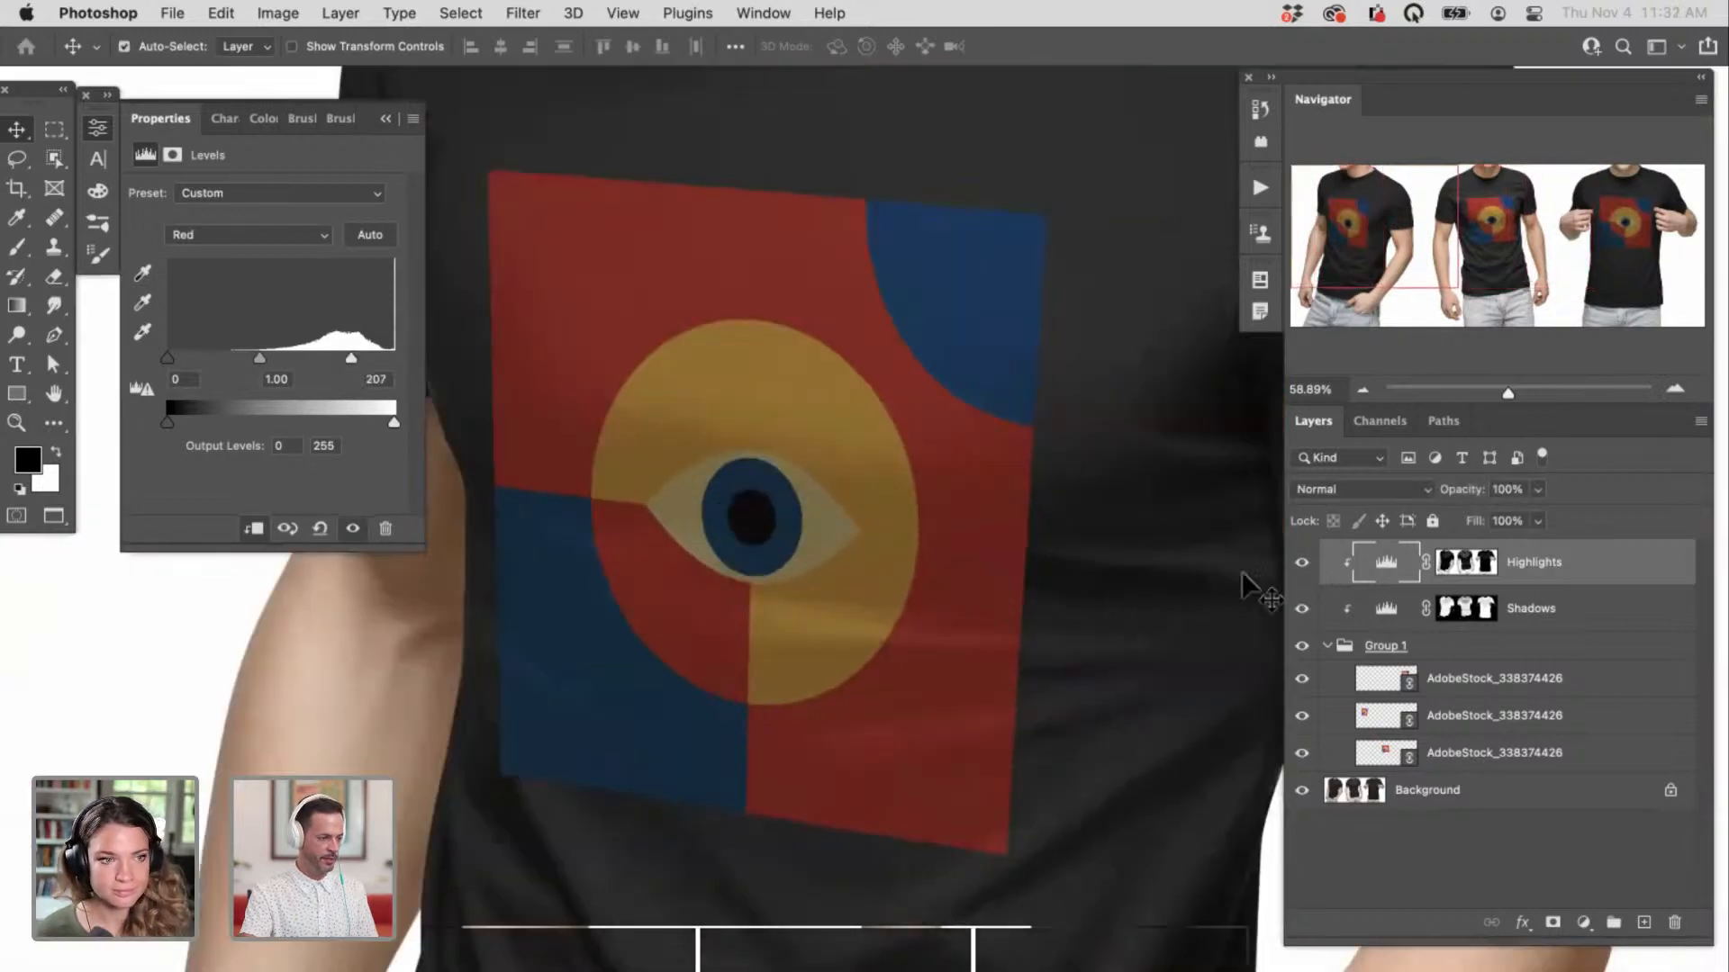
left_click(1302, 560)
left_click(1300, 560)
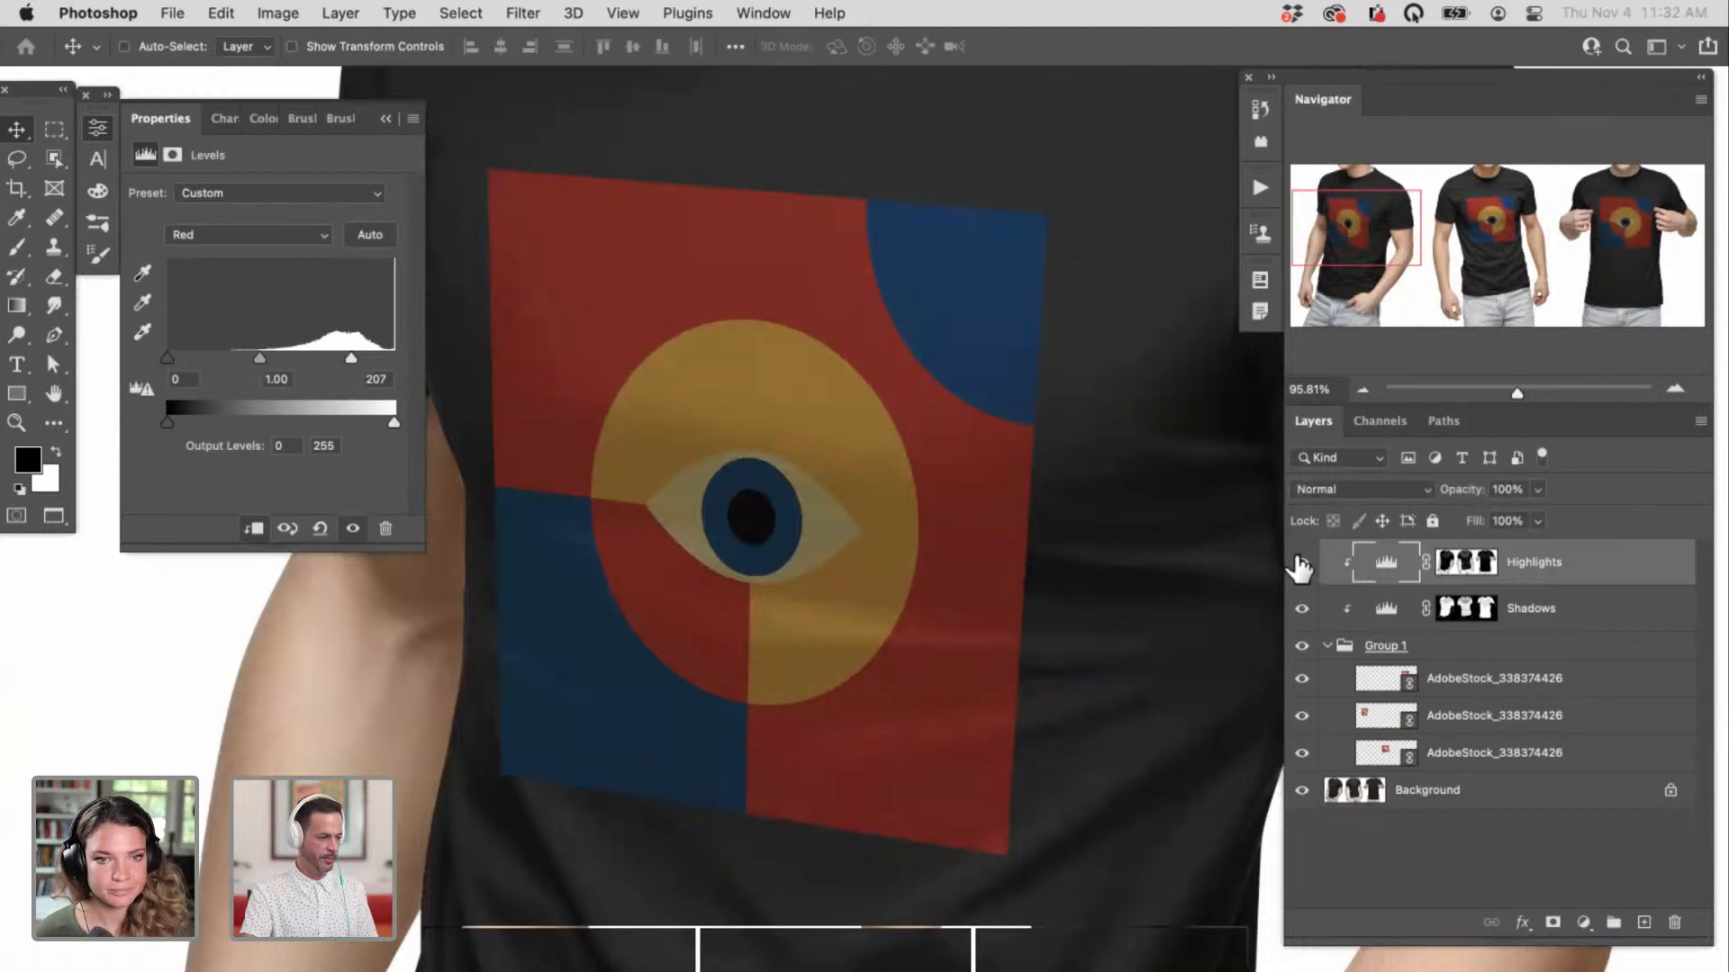
left_click(1298, 562)
left_click(1302, 562)
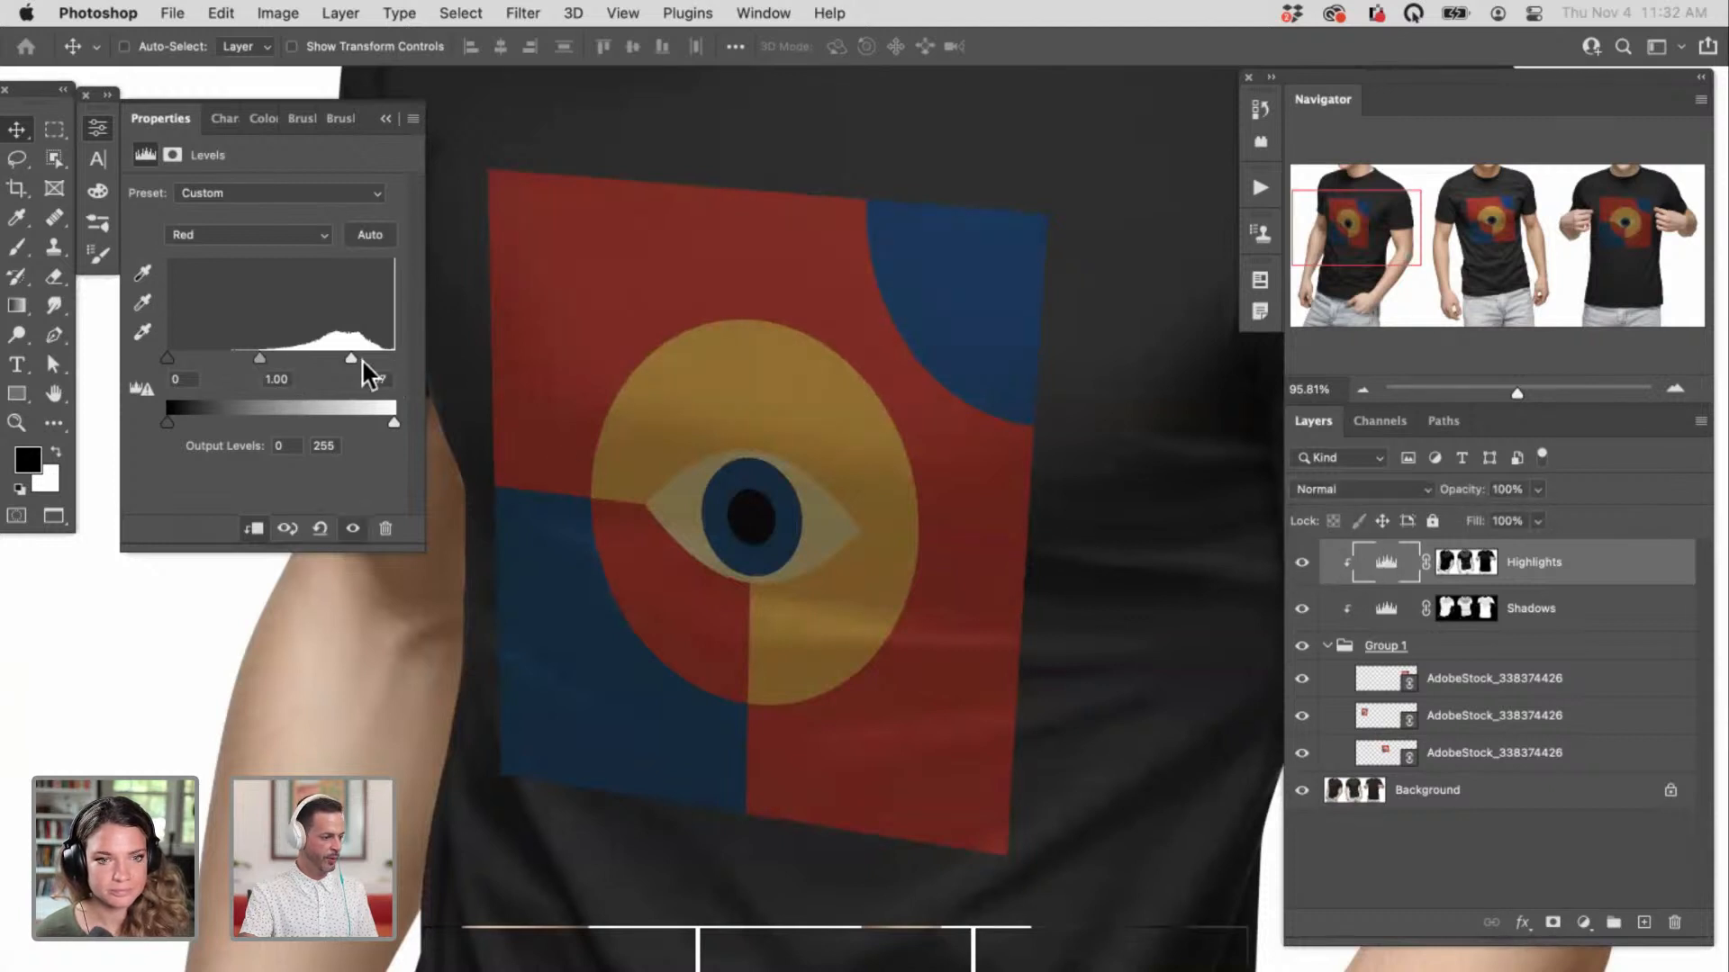
Step: Lower the Highlights adjustment's white input levels to 148 for Red, 128 for Green and 114 for Blue
left_click_drag(350, 360, 305, 361)
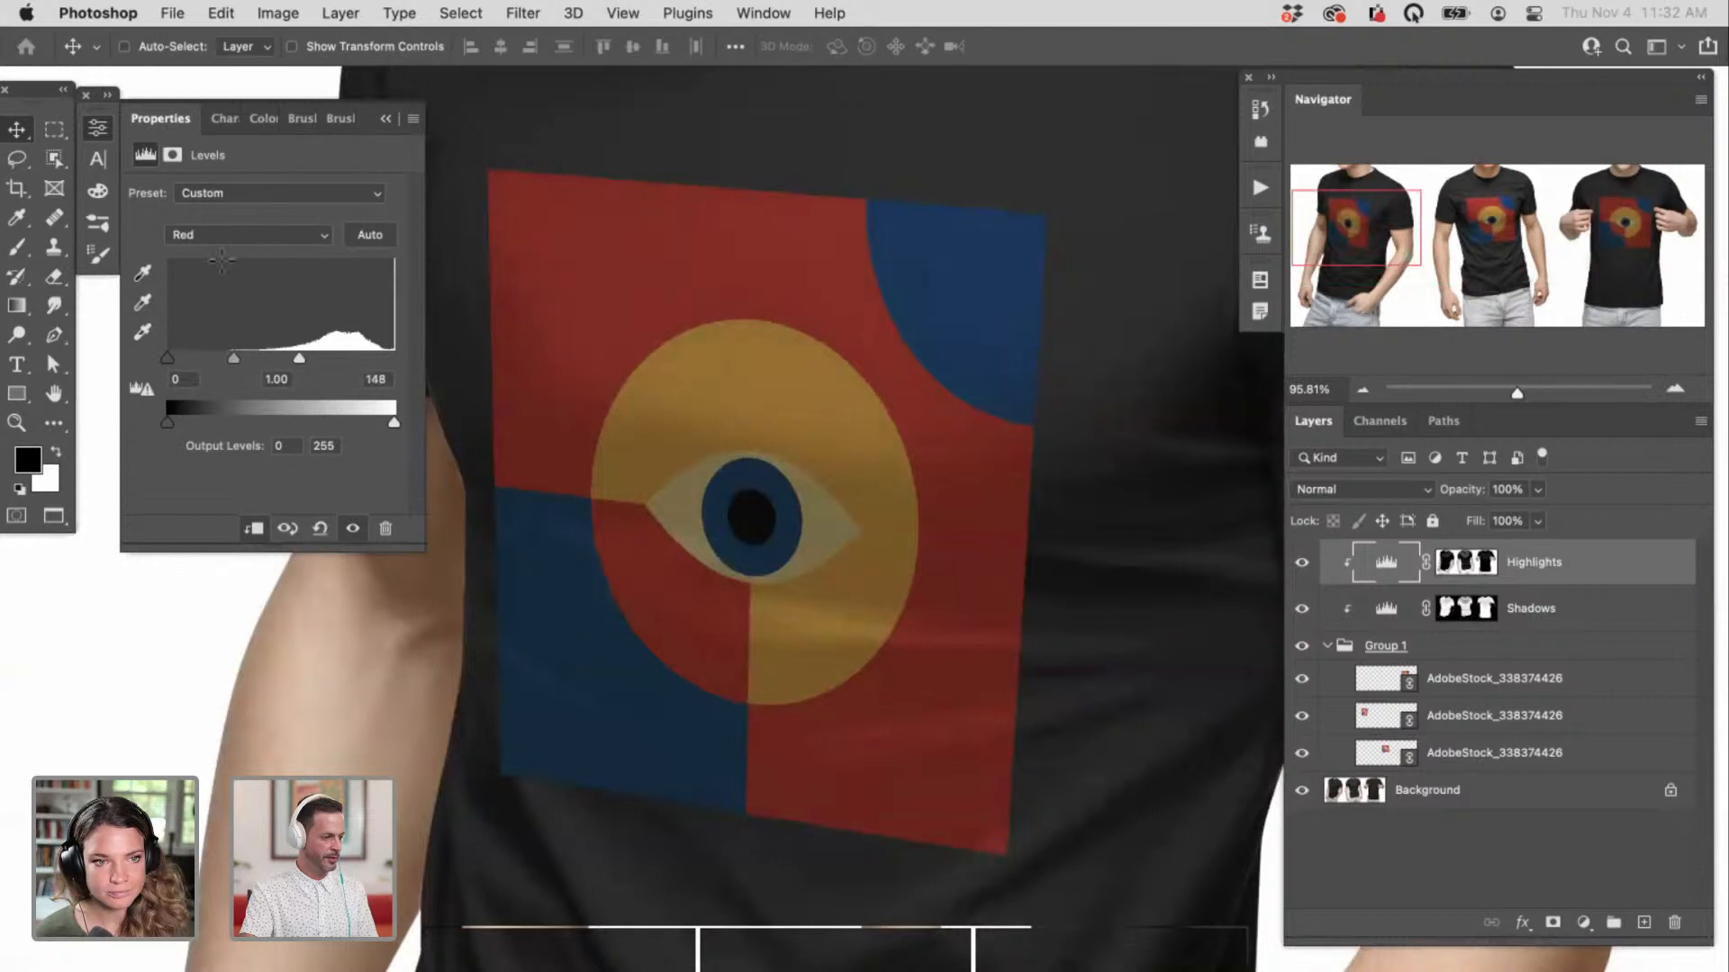
left_click(243, 234)
left_click(243, 258)
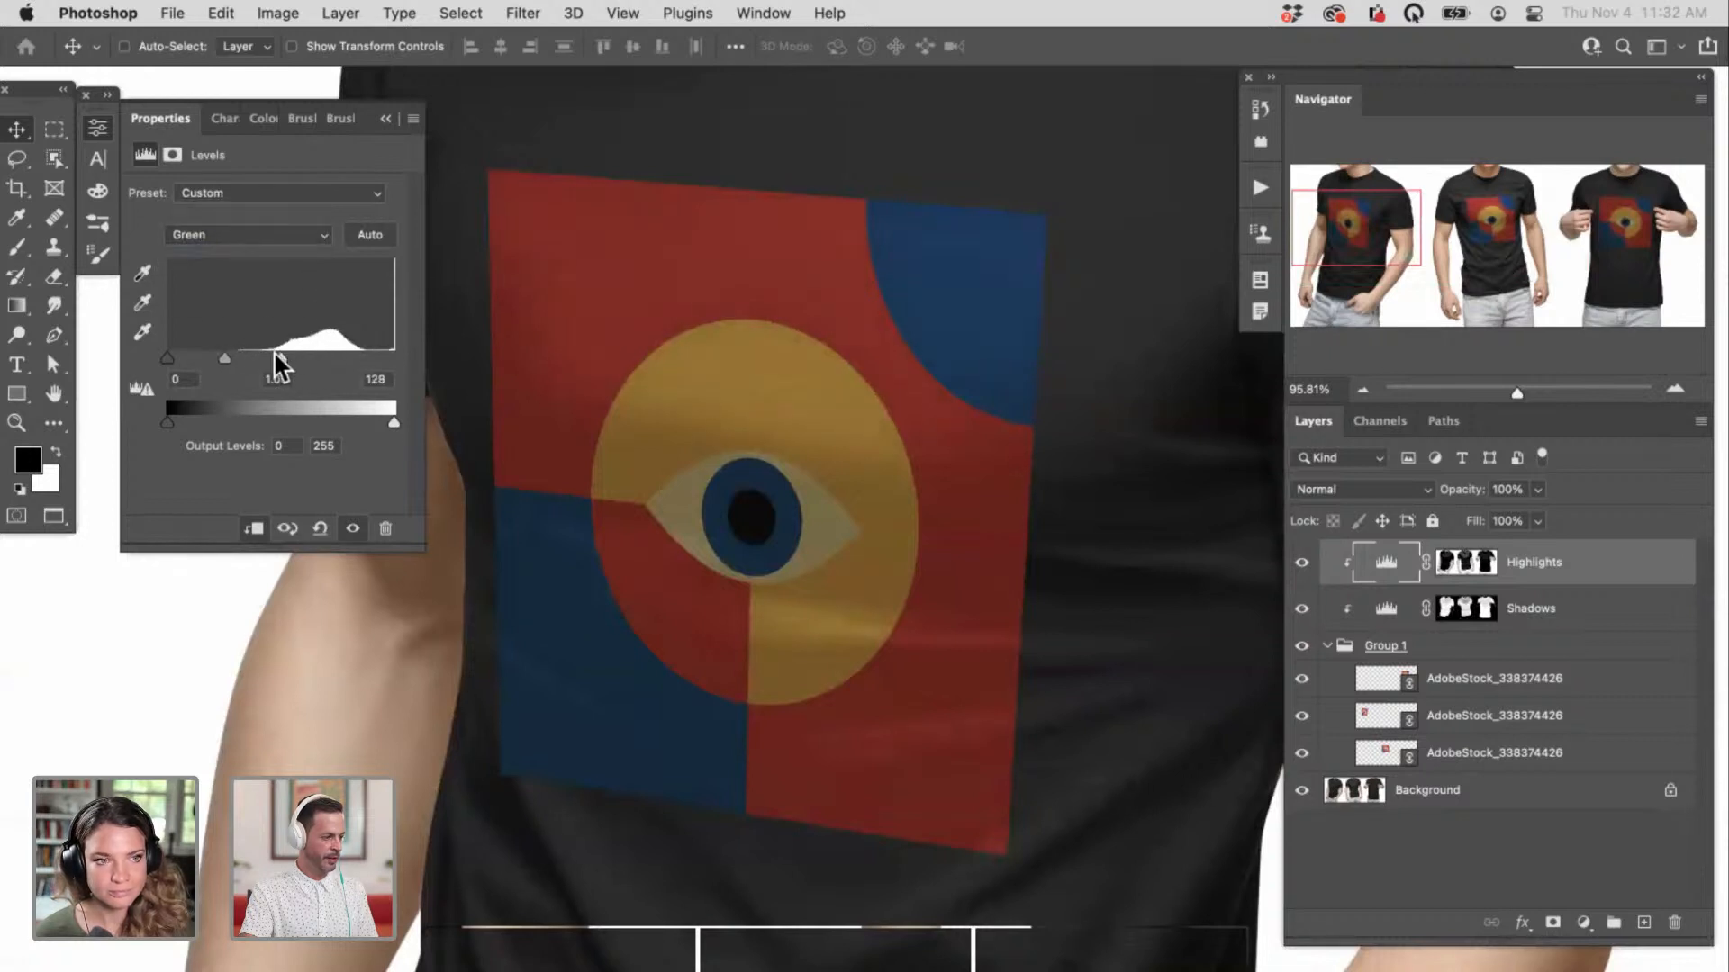
left_click(243, 234)
left_click(245, 257)
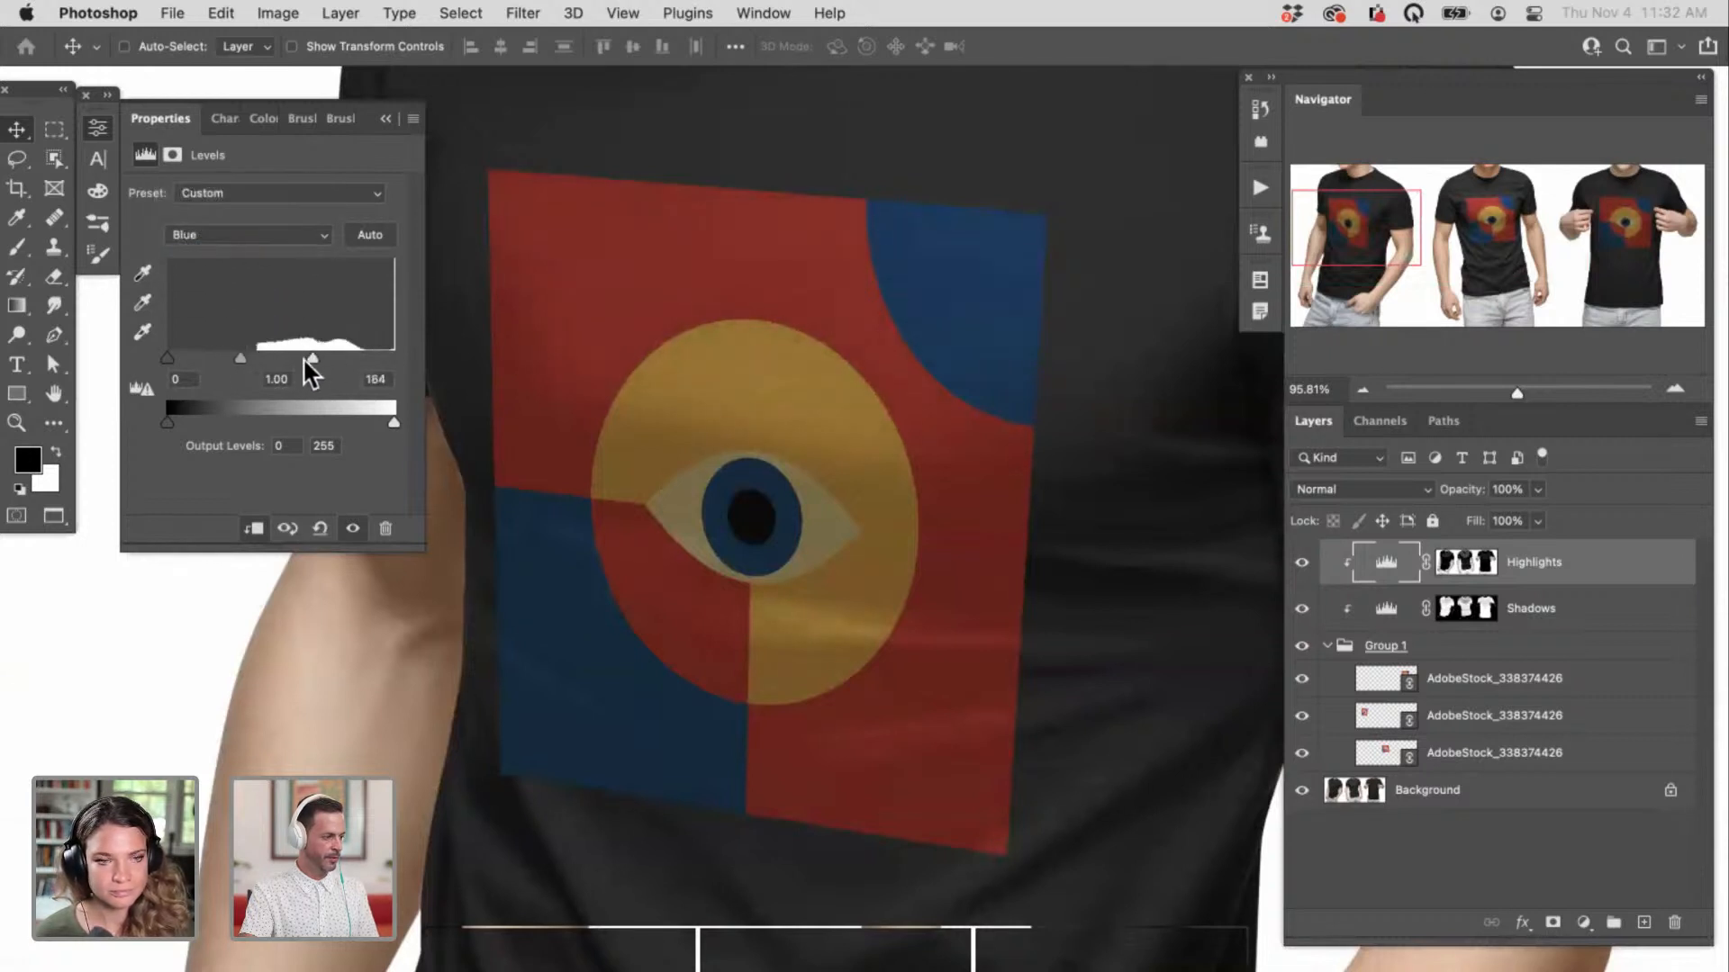
left_click_drag(306, 359, 269, 358)
Step: Raise the Highlights adjustment's white input level to 190 for the Red channel and 151 for the Green channel
scroll(760, 457, "down", 3)
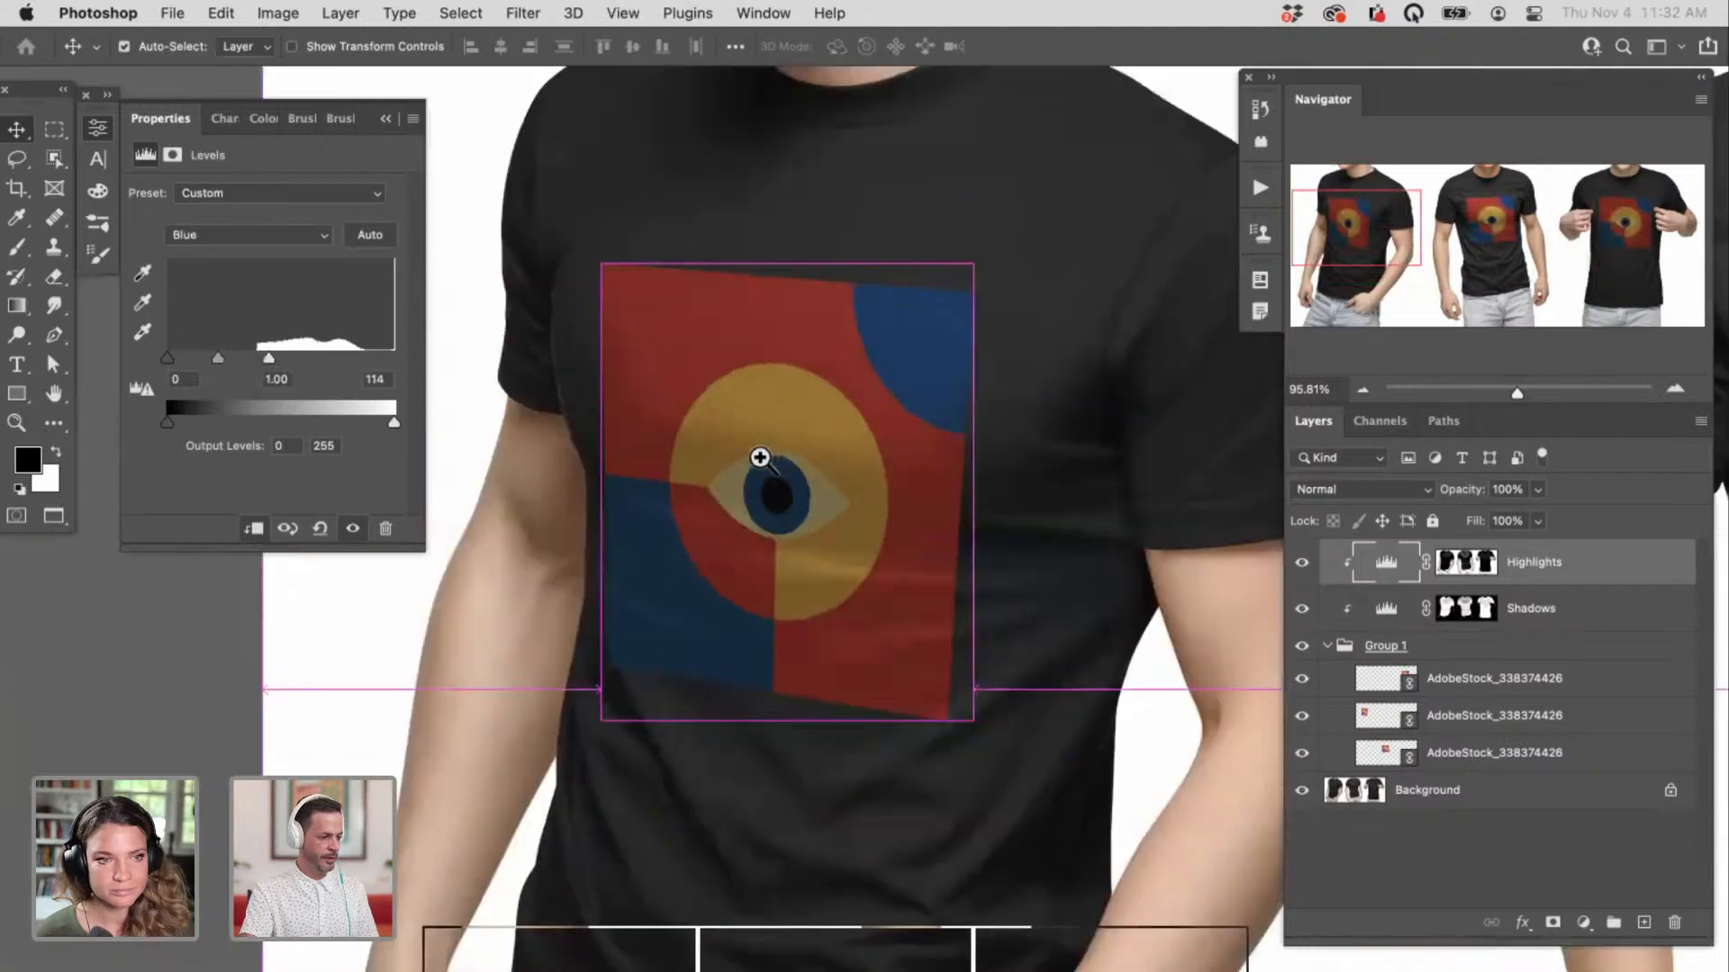
left_click_drag(760, 457, 684, 459)
left_click_drag(1188, 617, 671, 606)
left_click_drag(992, 625, 810, 664)
left_click_drag(1288, 644, 941, 639)
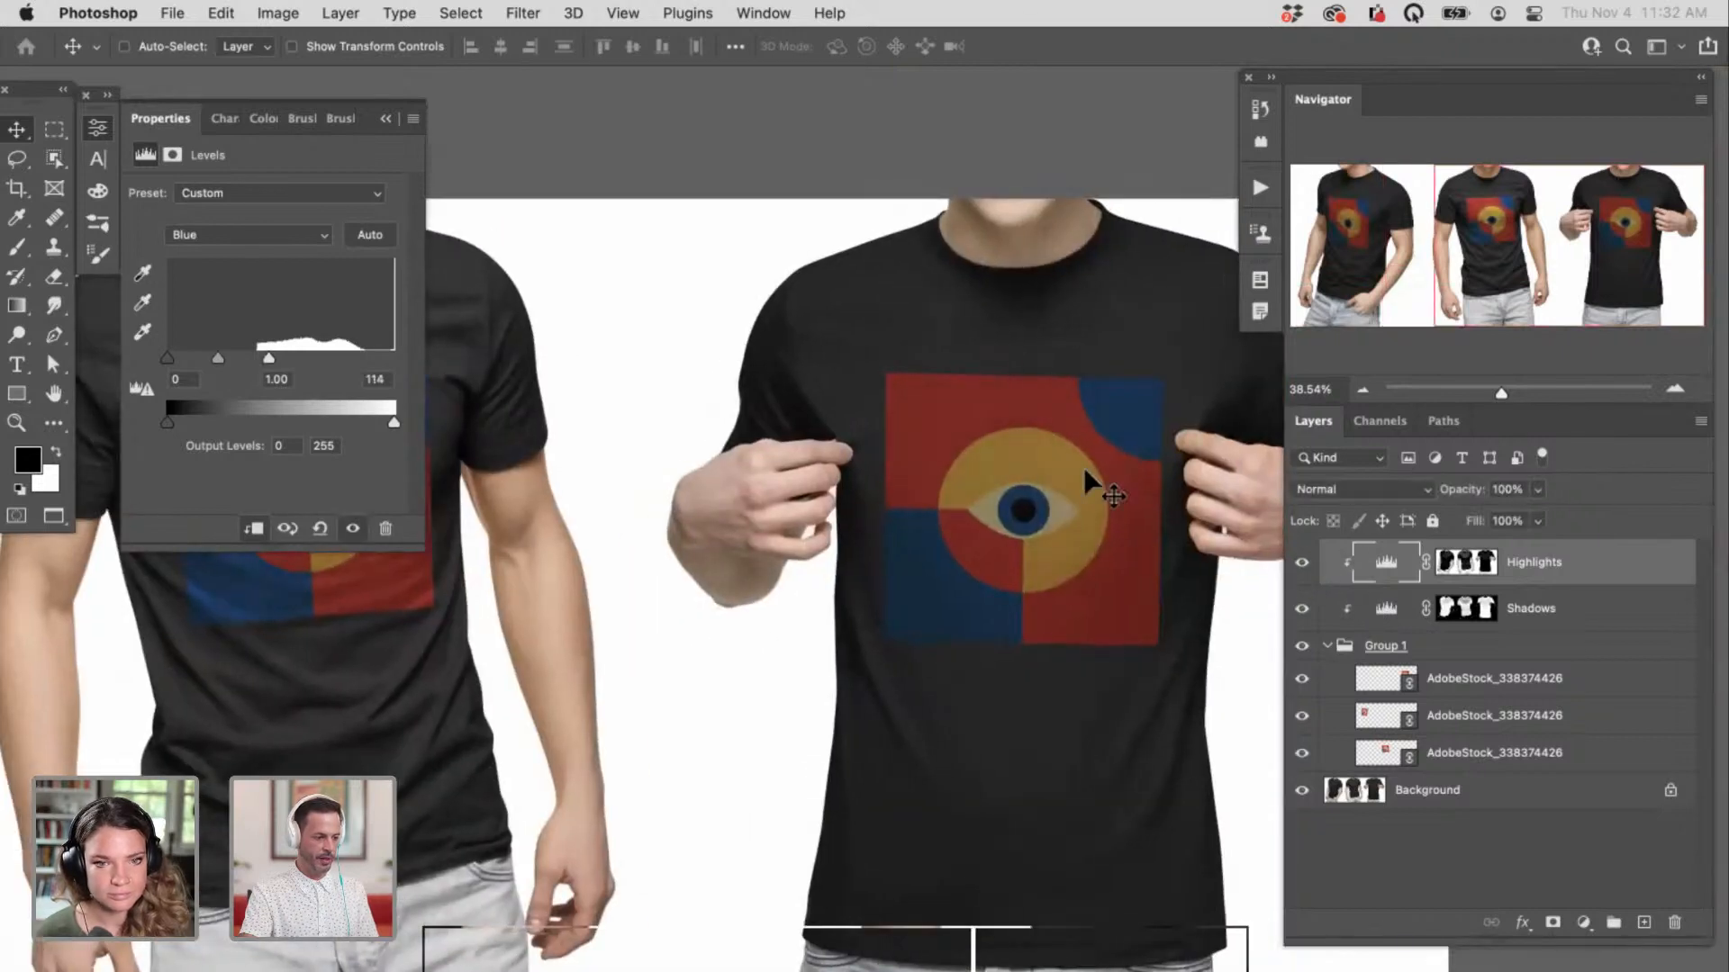
left_click_drag(580, 618, 637, 621)
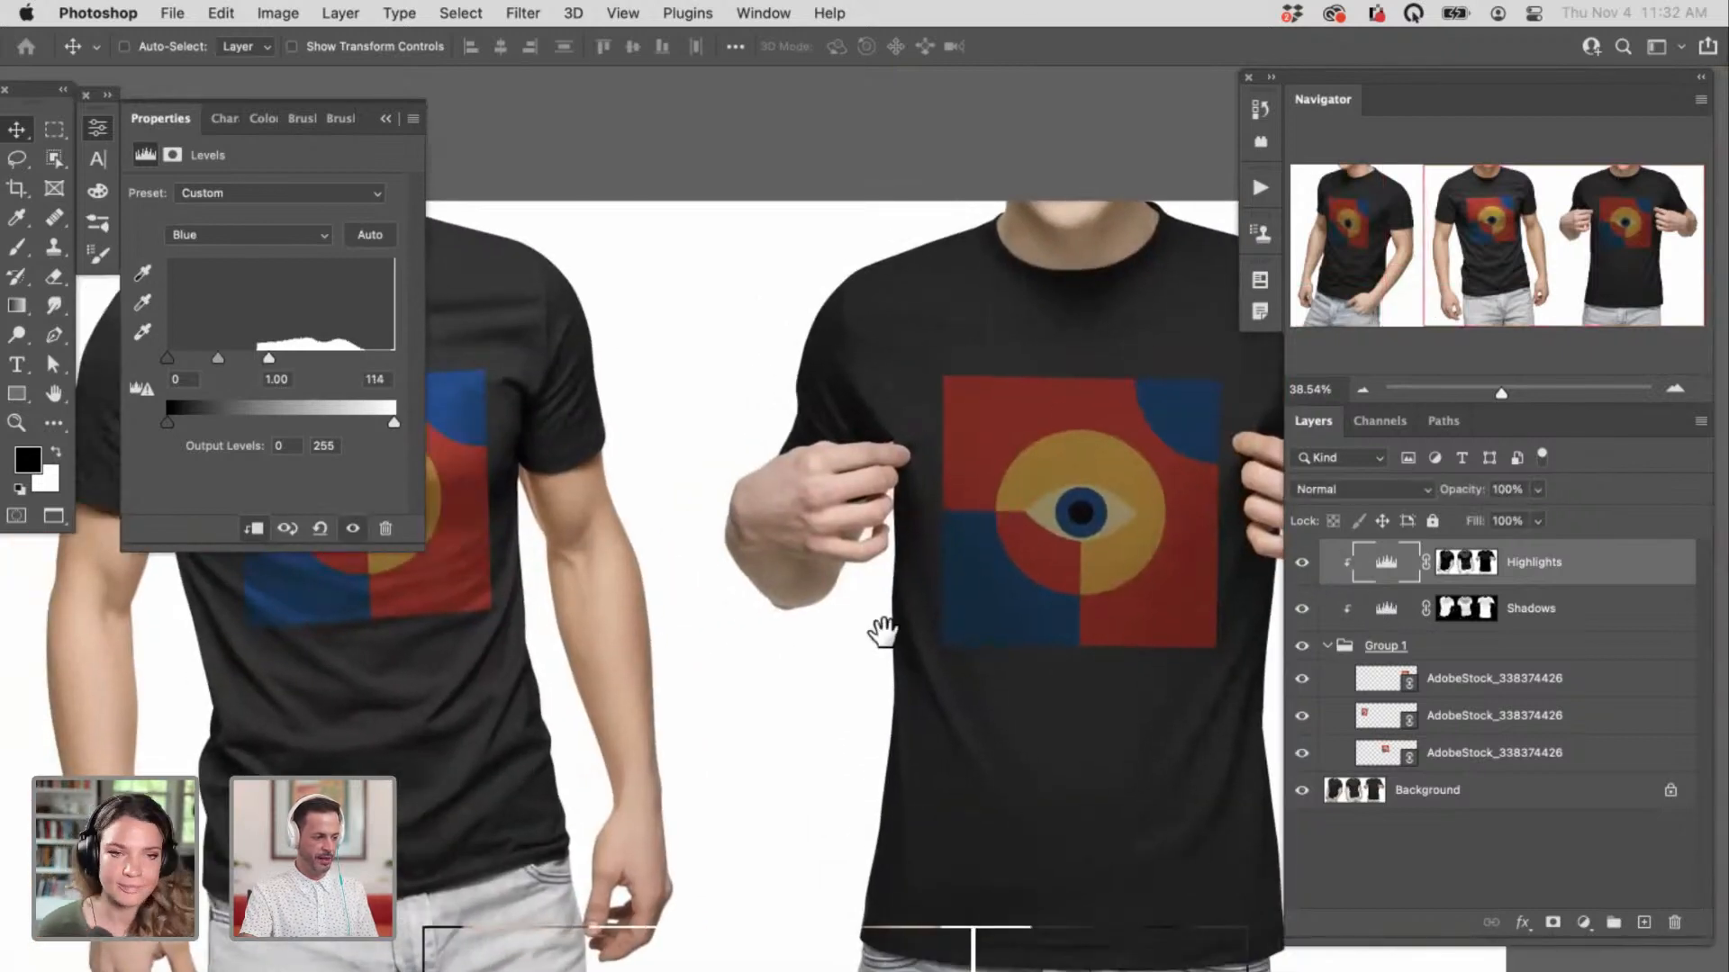
scroll(882, 630, "right", 5)
left_click(240, 231)
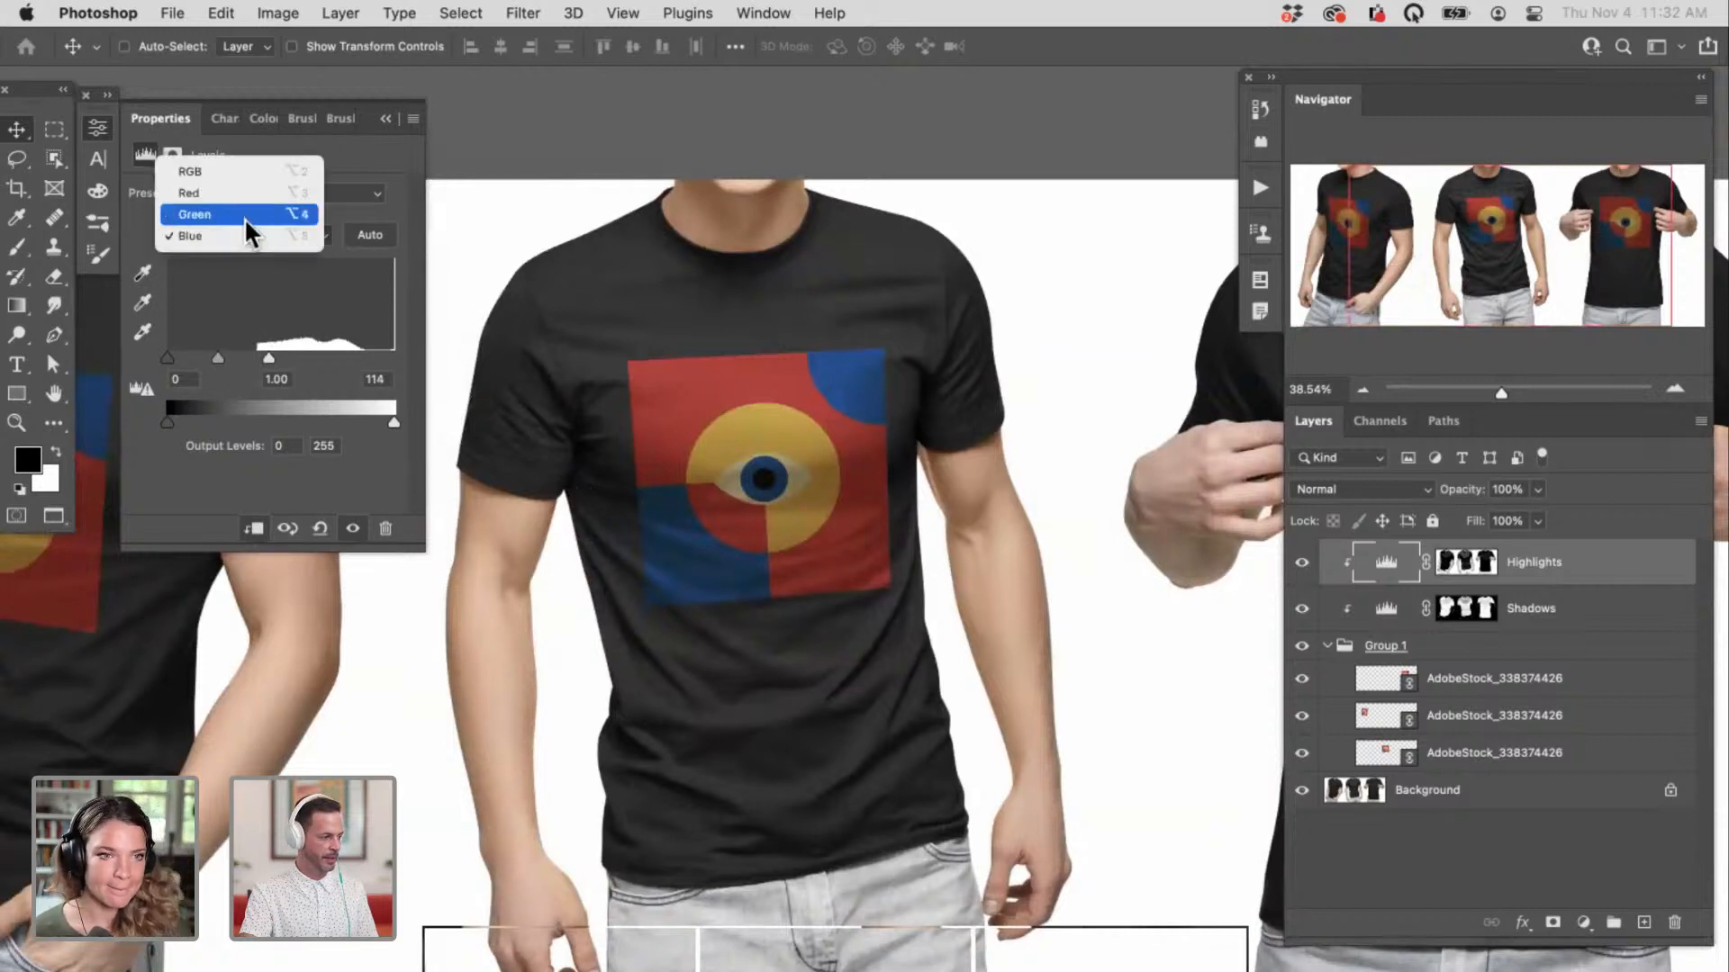
left_click(252, 191)
left_click_drag(317, 357, 337, 361)
left_click(289, 232)
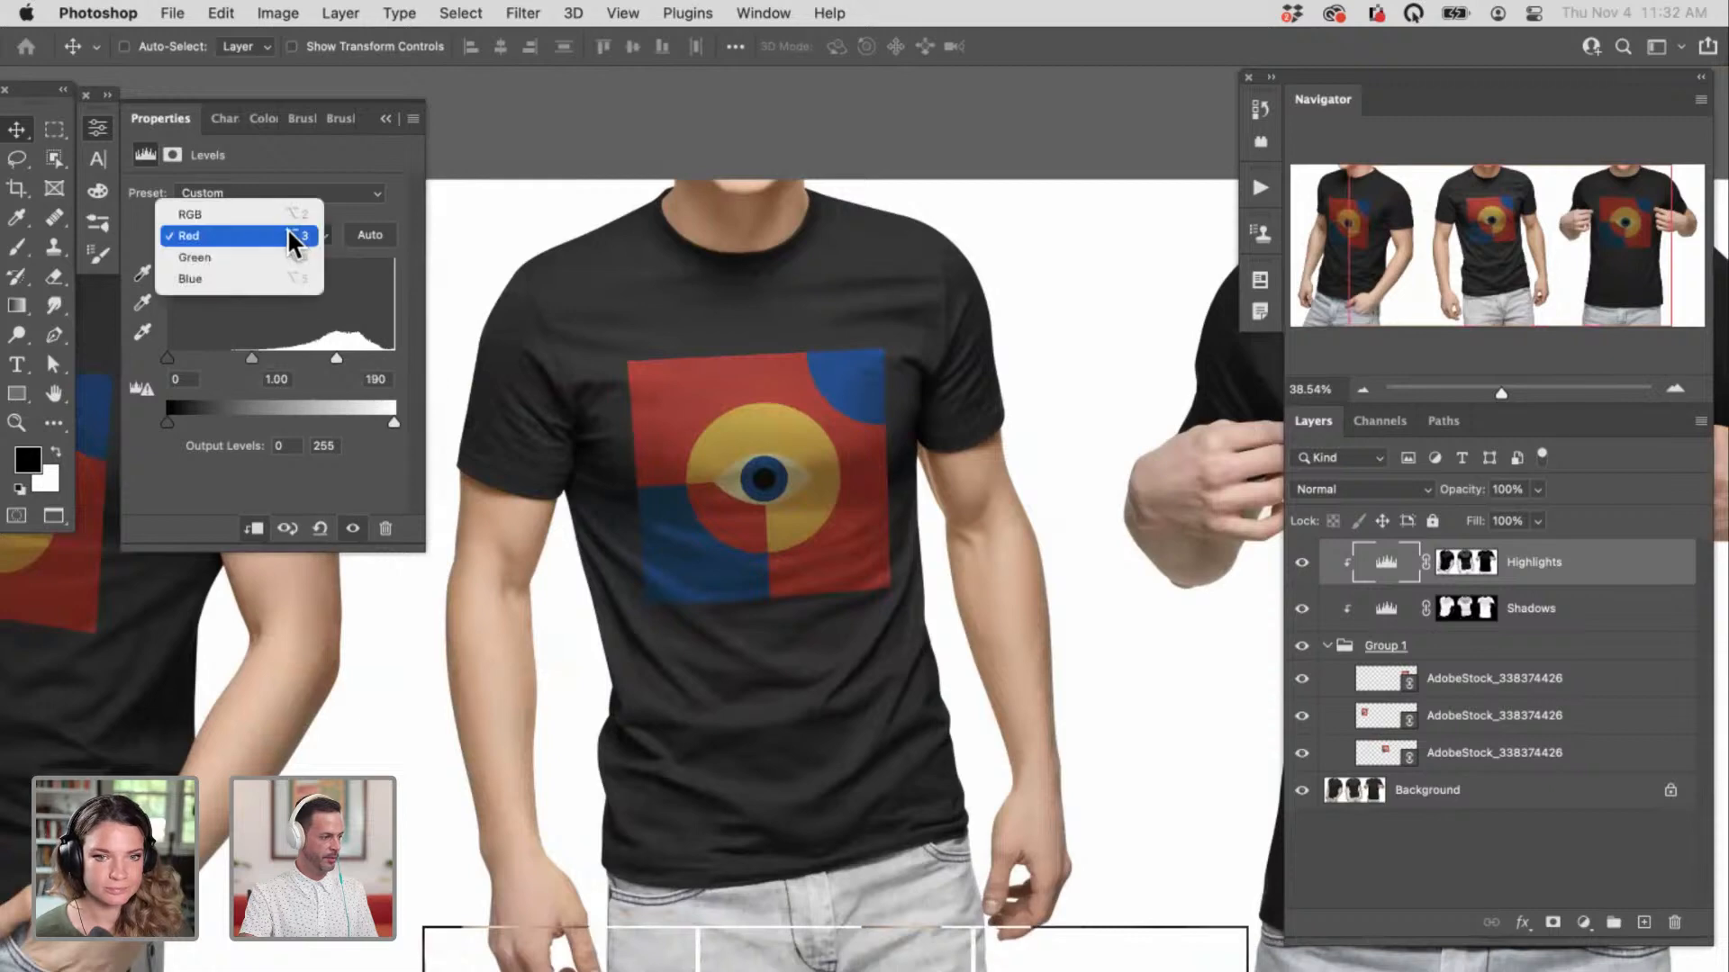
left_click(289, 258)
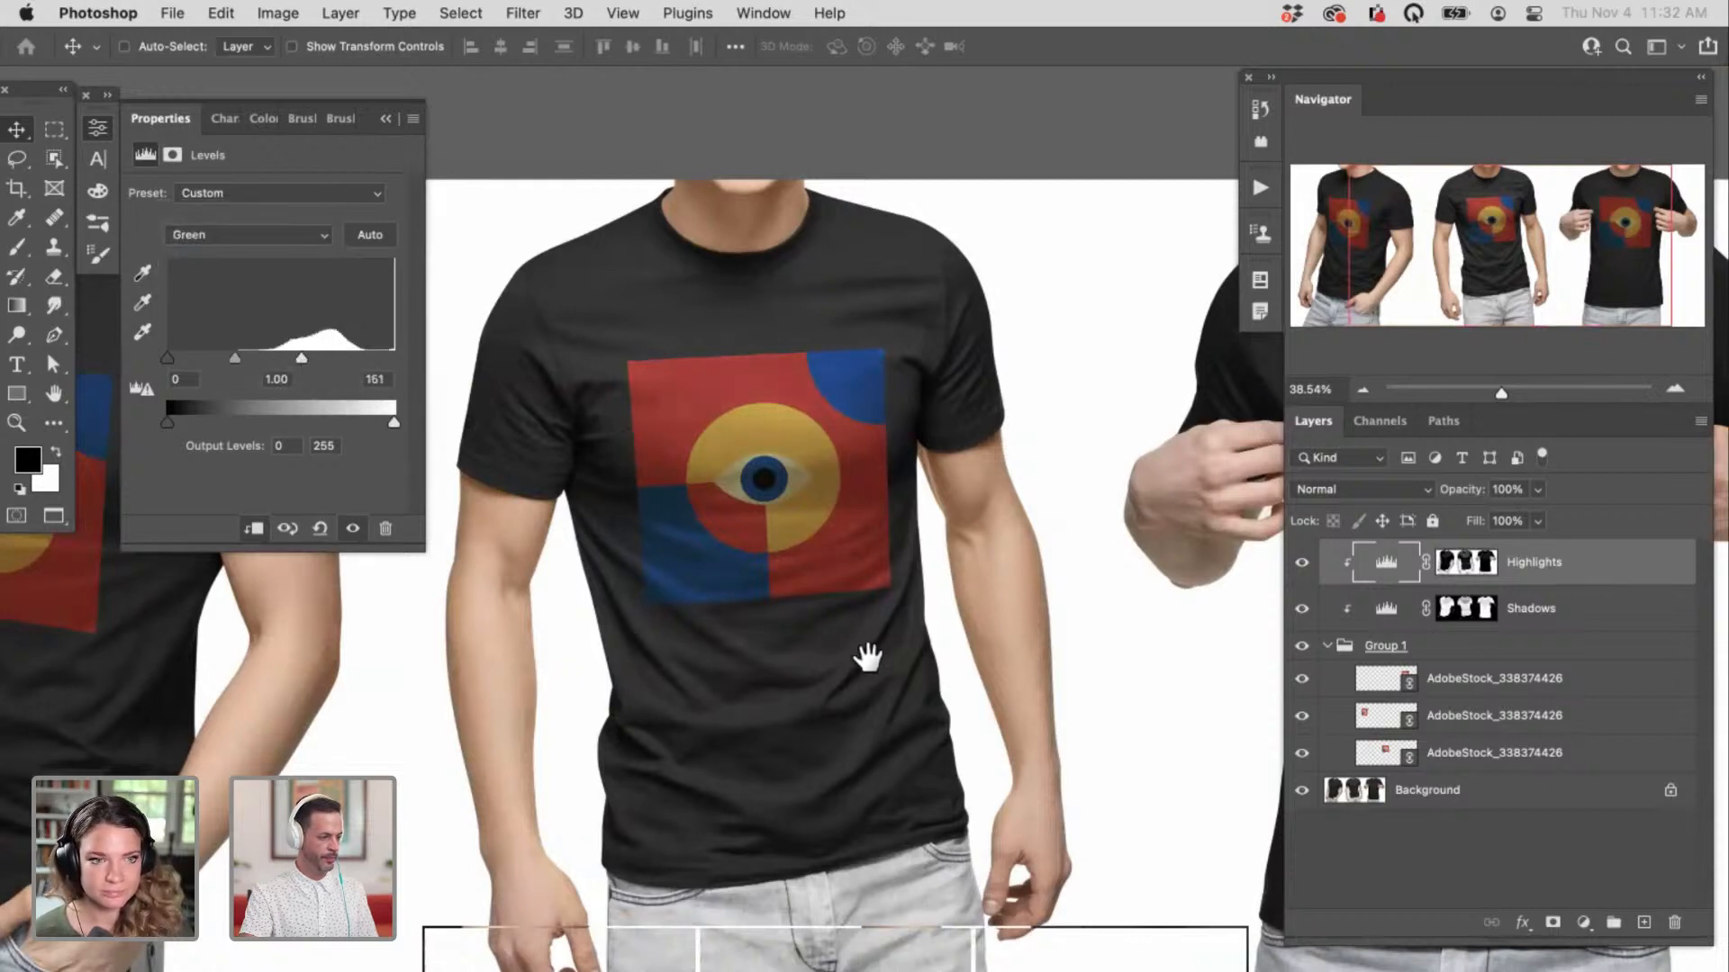
Step: Collapse the adjustment properties and compare the three shirts with the Highlights adjustment hidden and shown
left_click_drag(868, 658, 1181, 644)
left_click_drag(945, 675, 1176, 642)
left_click(99, 128)
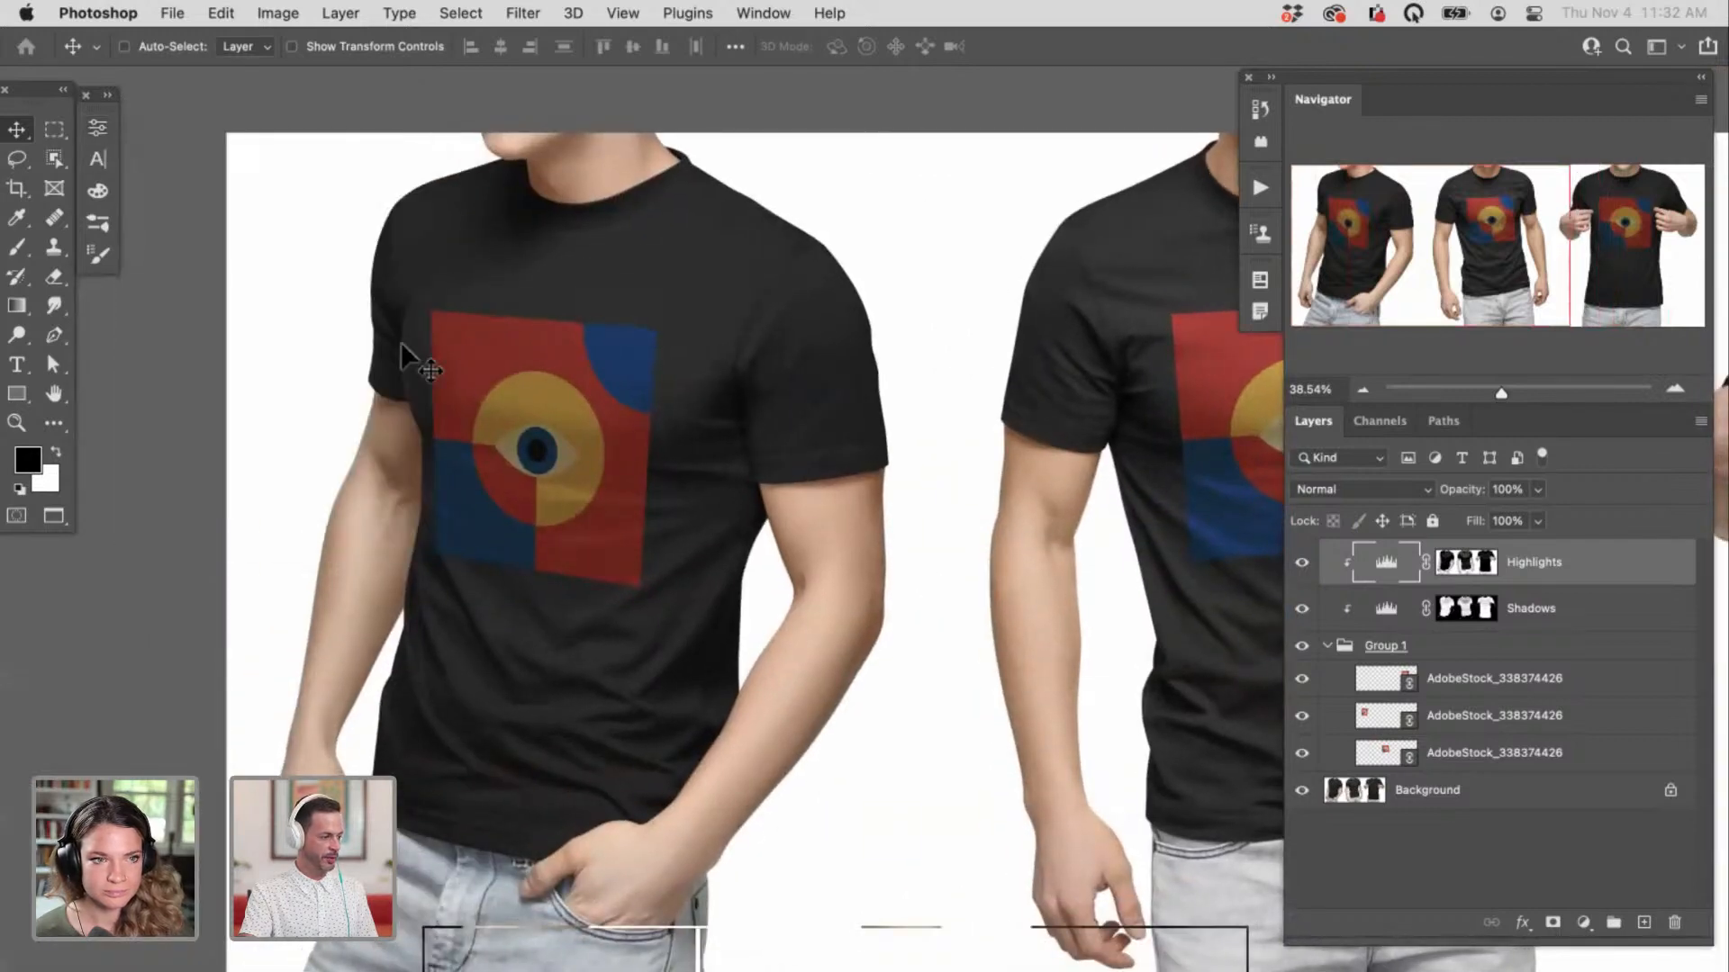
left_click_drag(849, 634, 772, 625)
left_click_drag(1007, 644, 587, 673)
left_click_drag(968, 700, 615, 725)
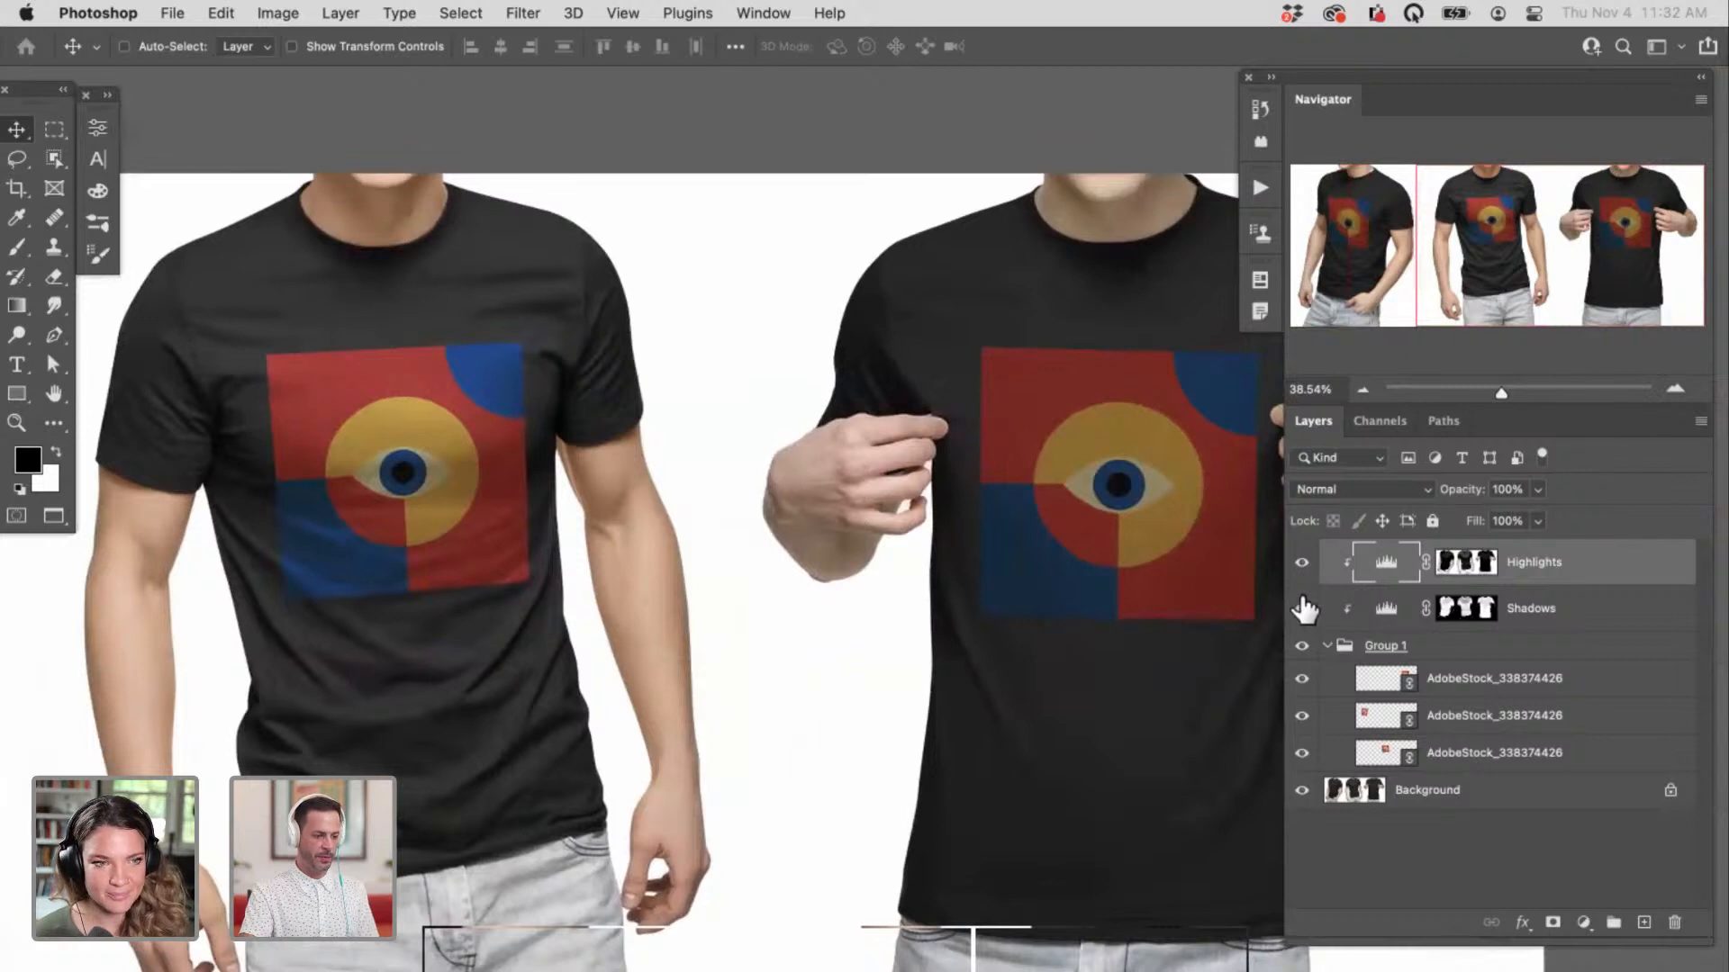
mouse_move(1302, 565)
left_mouse_down()
mouse_move(1304, 605)
mouse_move(1303, 565)
left_mouse_up()
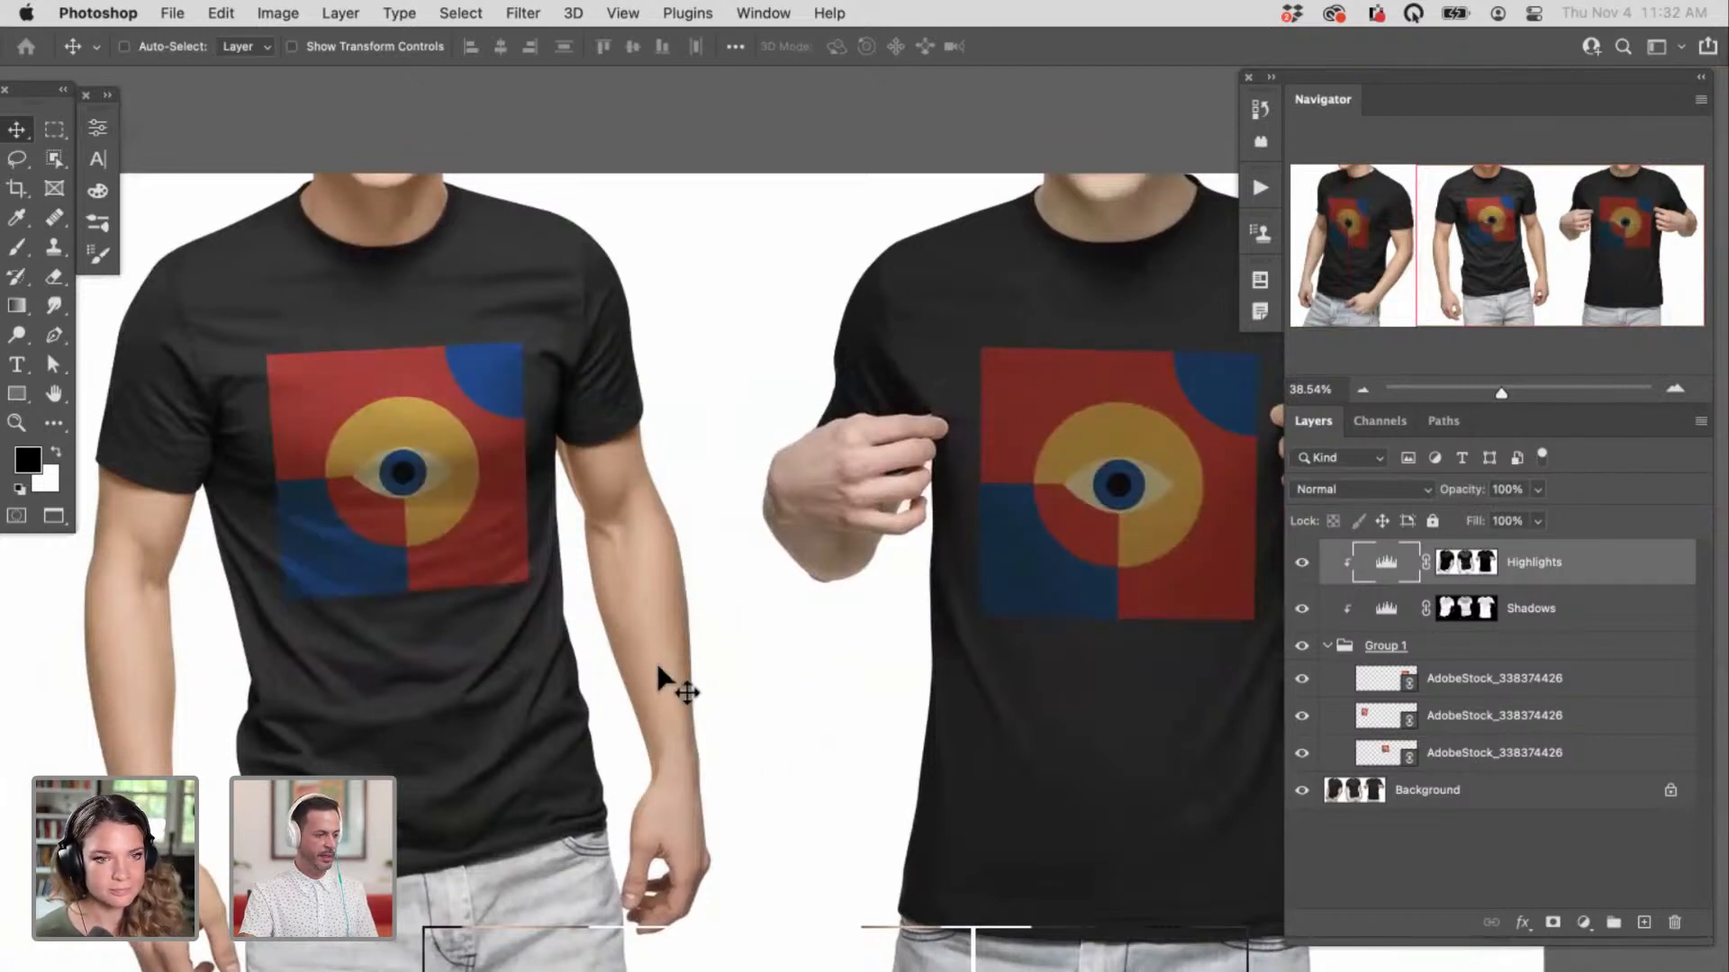
Step: Save the mockup in Photoshop format as AdobeStock_181842798.psd in the Sample Images folder
left_click_drag(552, 687, 653, 653)
key("super+shift+s")
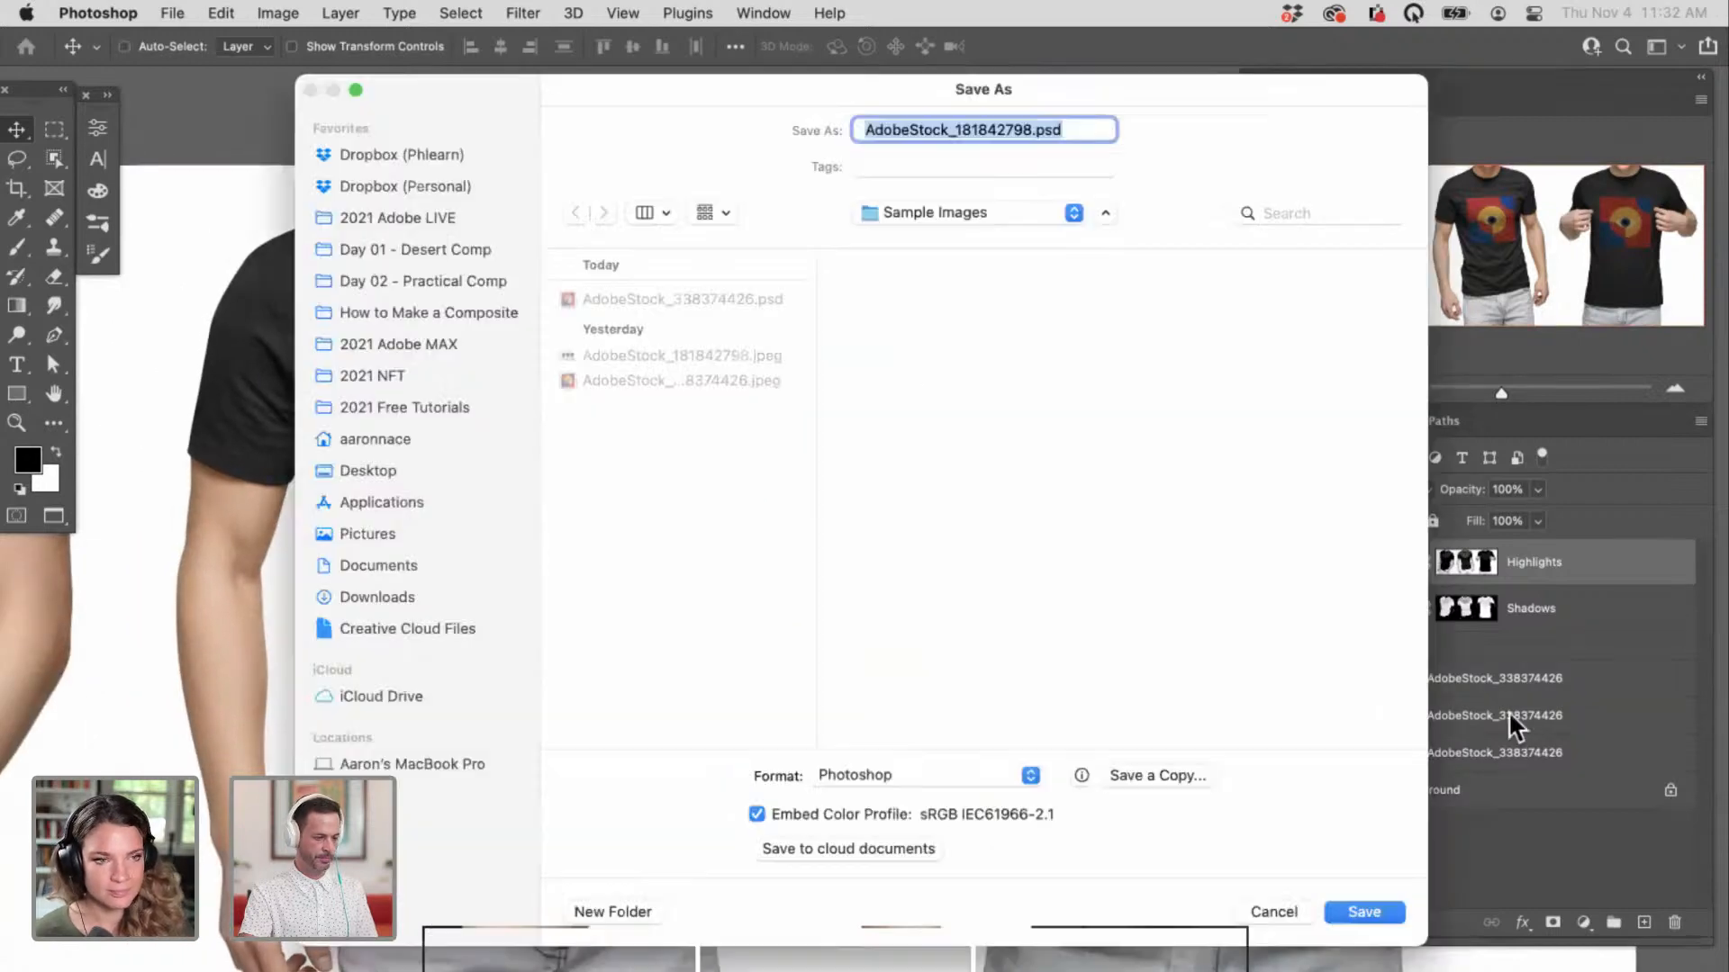
key("Return")
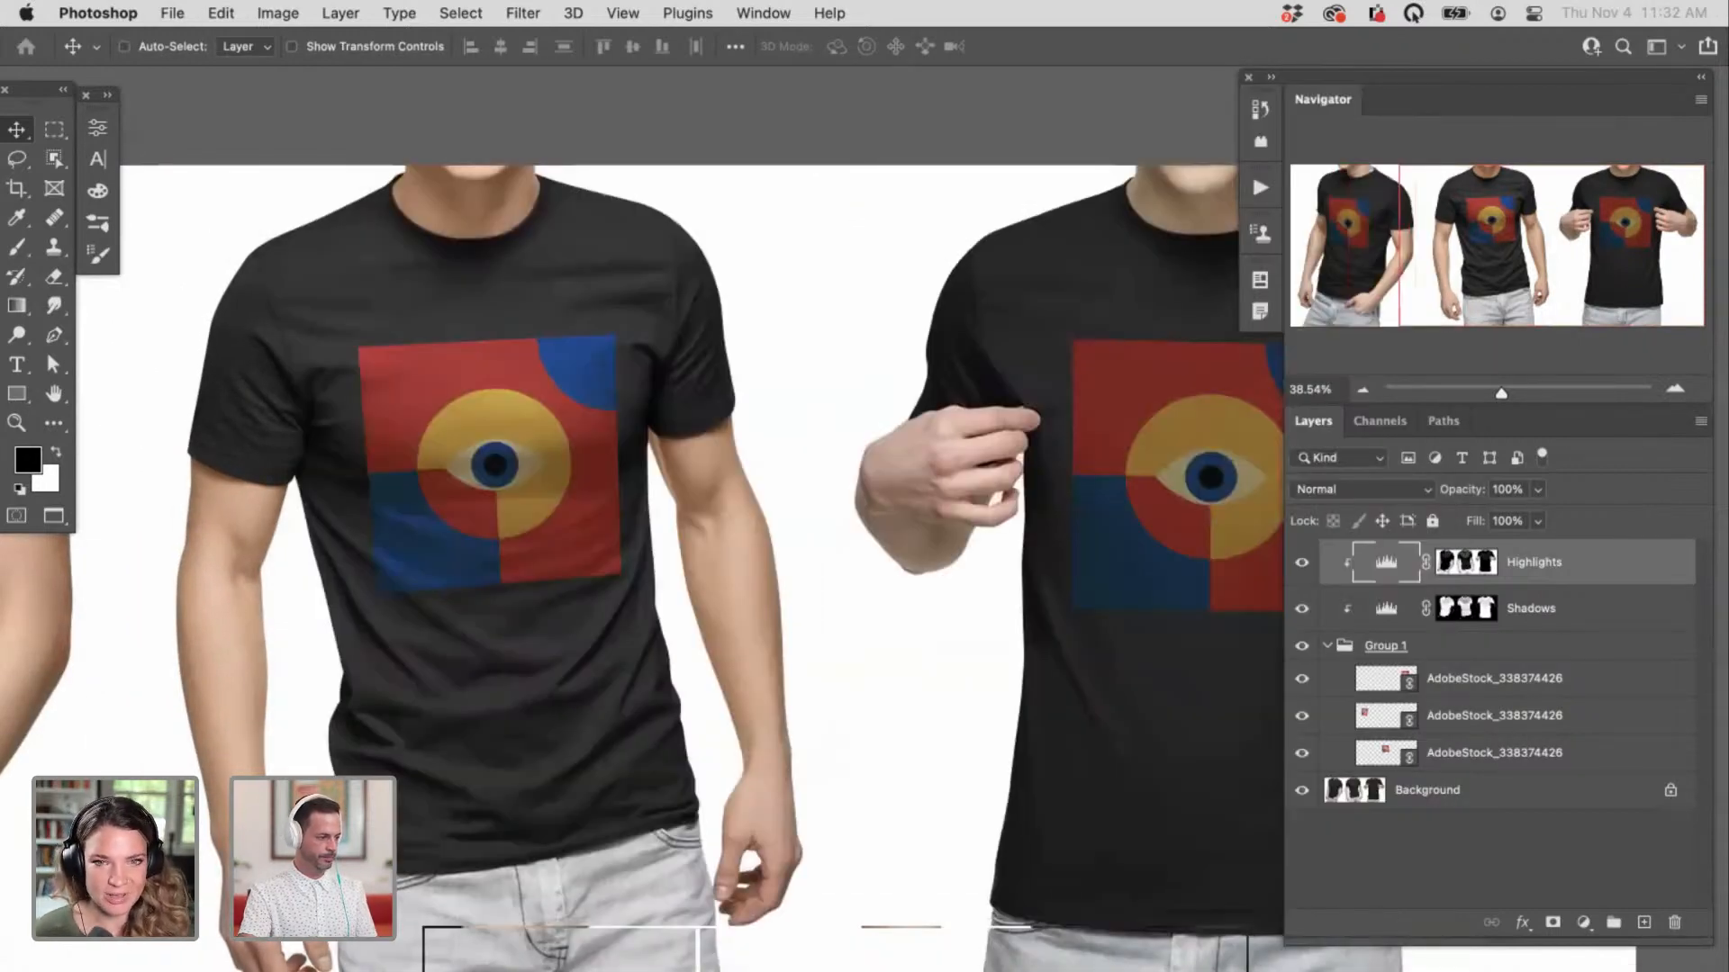
Step: Select the middle shirt's linked artwork layer and inspect its hard edges with the layer hidden and shown
left_click_drag(508, 555, 595, 554)
left_click_drag(522, 441, 733, 551)
left_click_drag(937, 193, 910, 515)
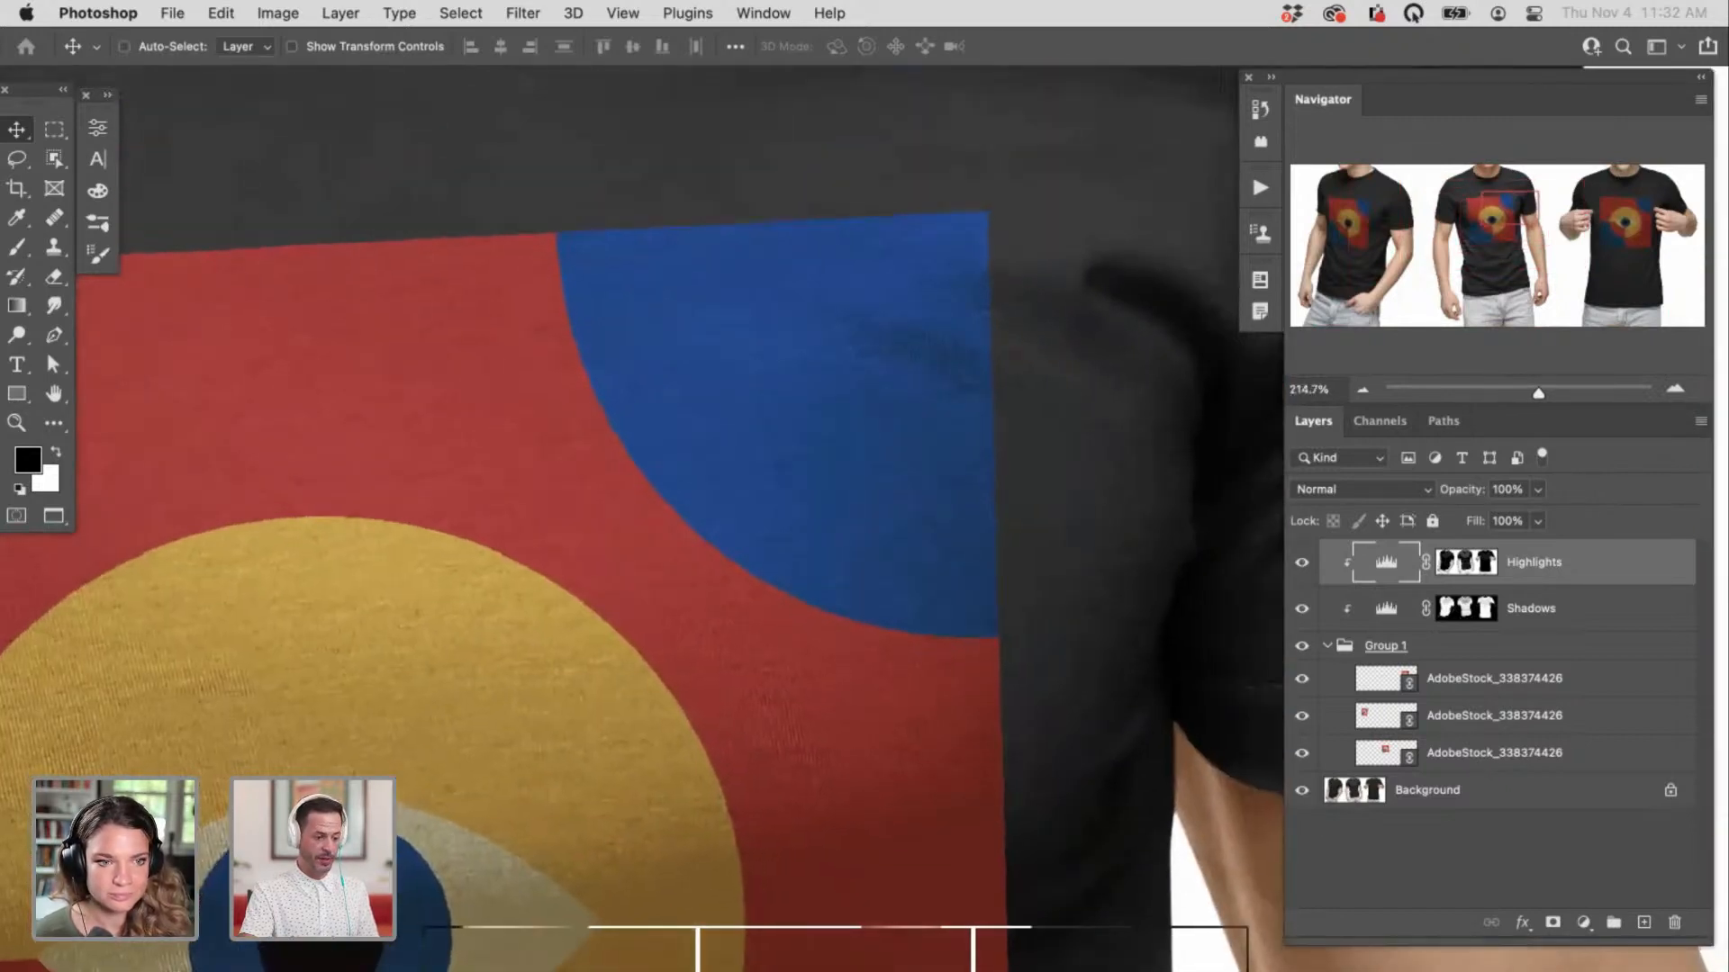
left_click(1494, 752)
left_click(1302, 752)
left_click(1302, 752)
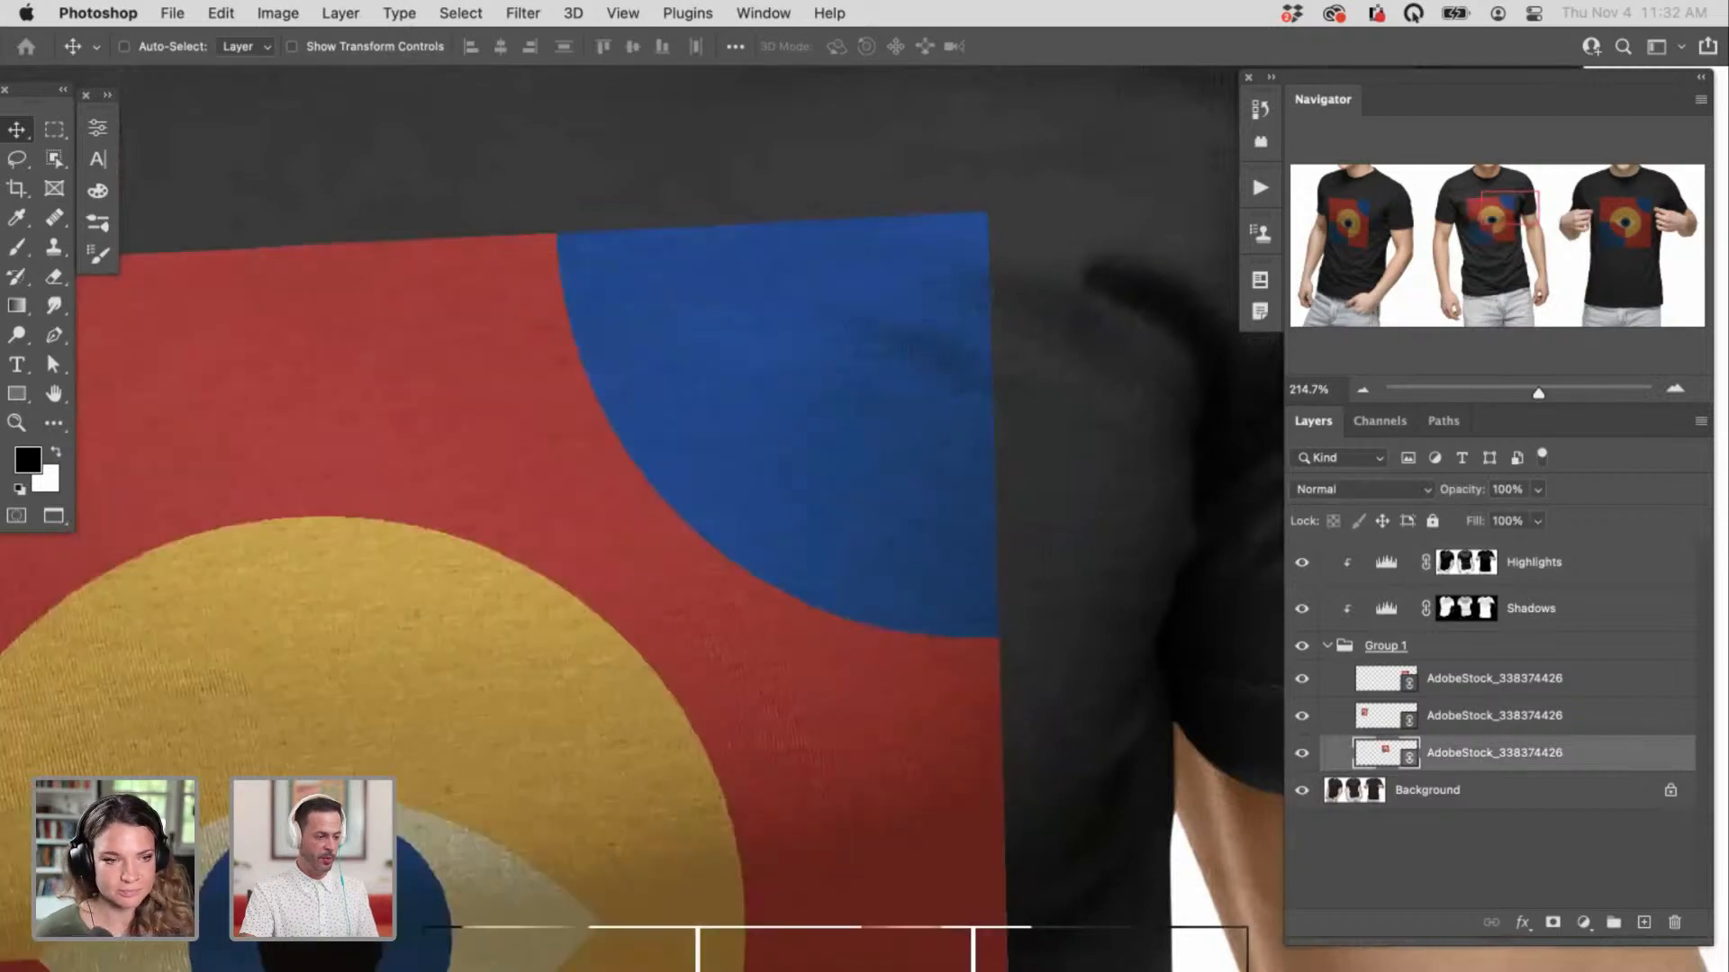
Step: Apply a Gaussian Blur smart filter with a radius of about 1.1 pixels to the middle shirt's artwork
scroll(630, 519, "down", 10)
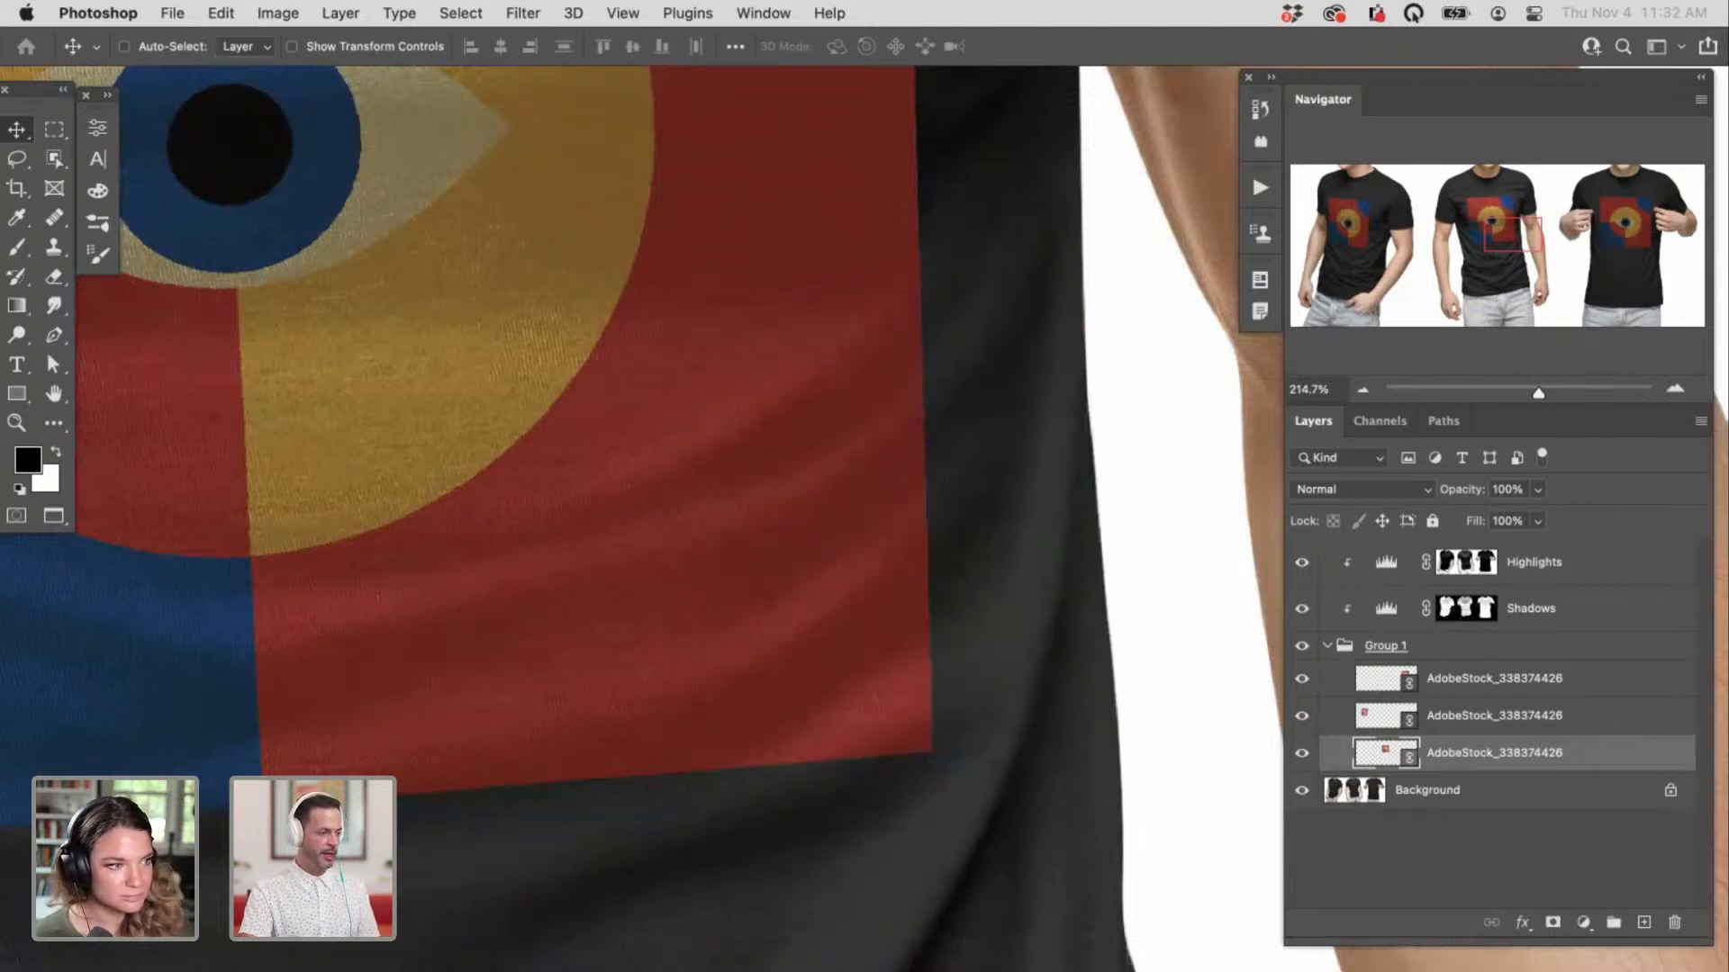
left_click(523, 13)
mouse_move(549, 305)
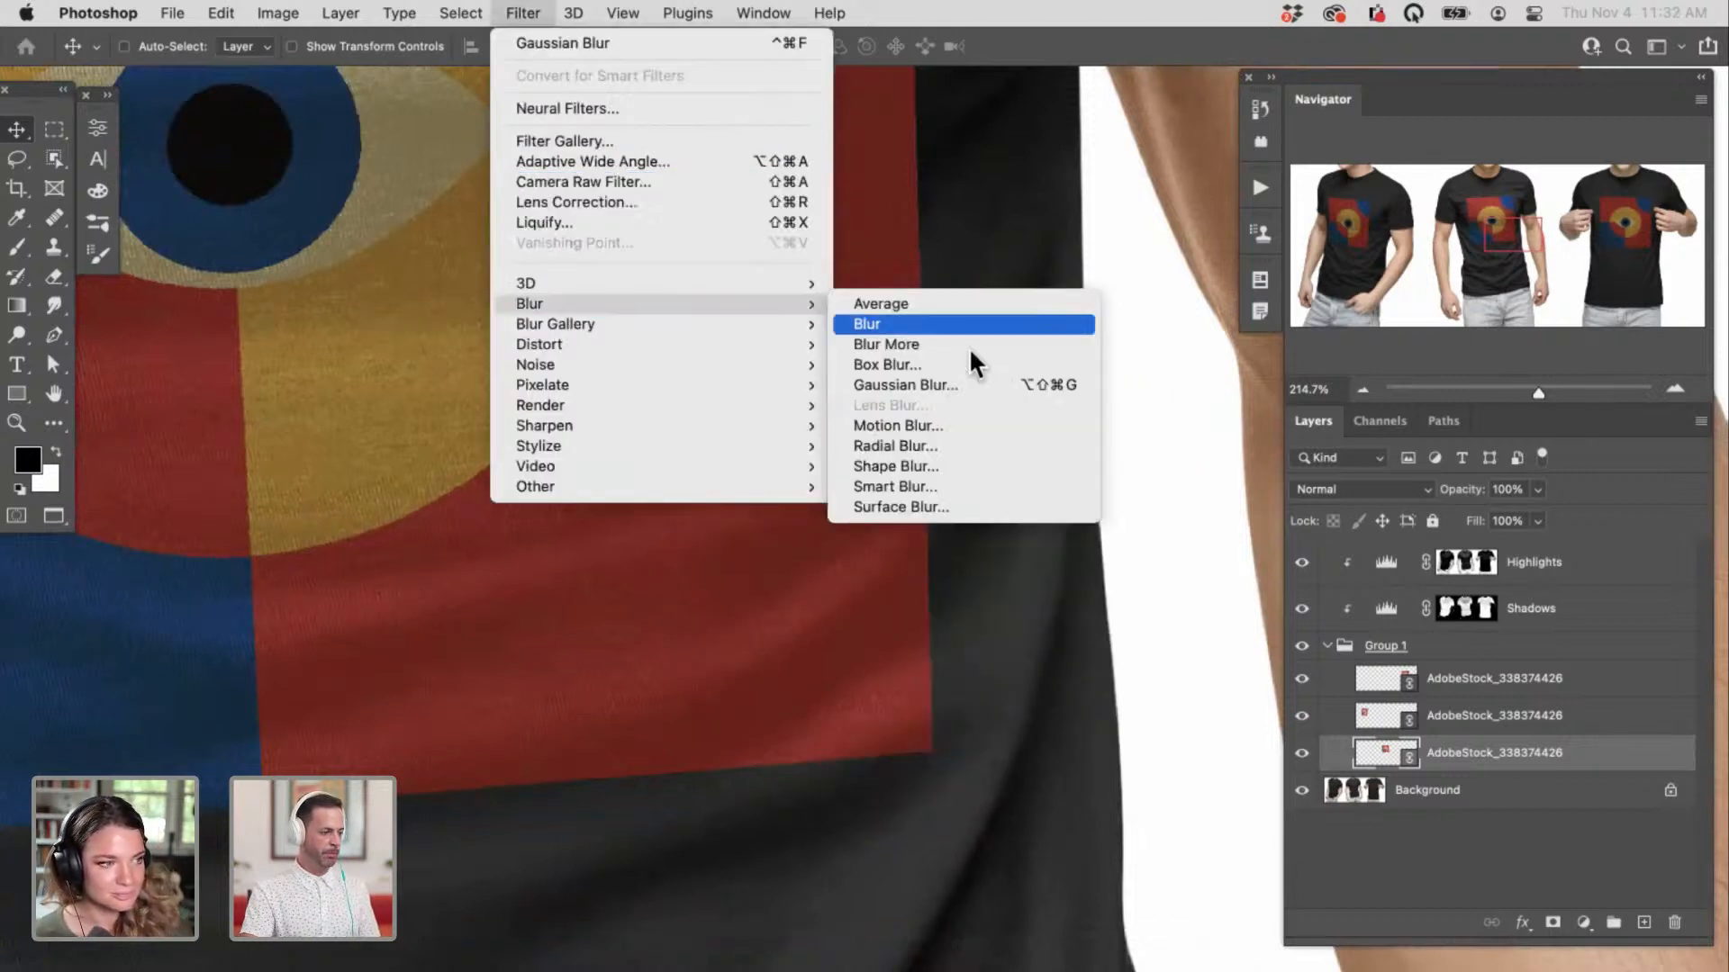
left_click(958, 378)
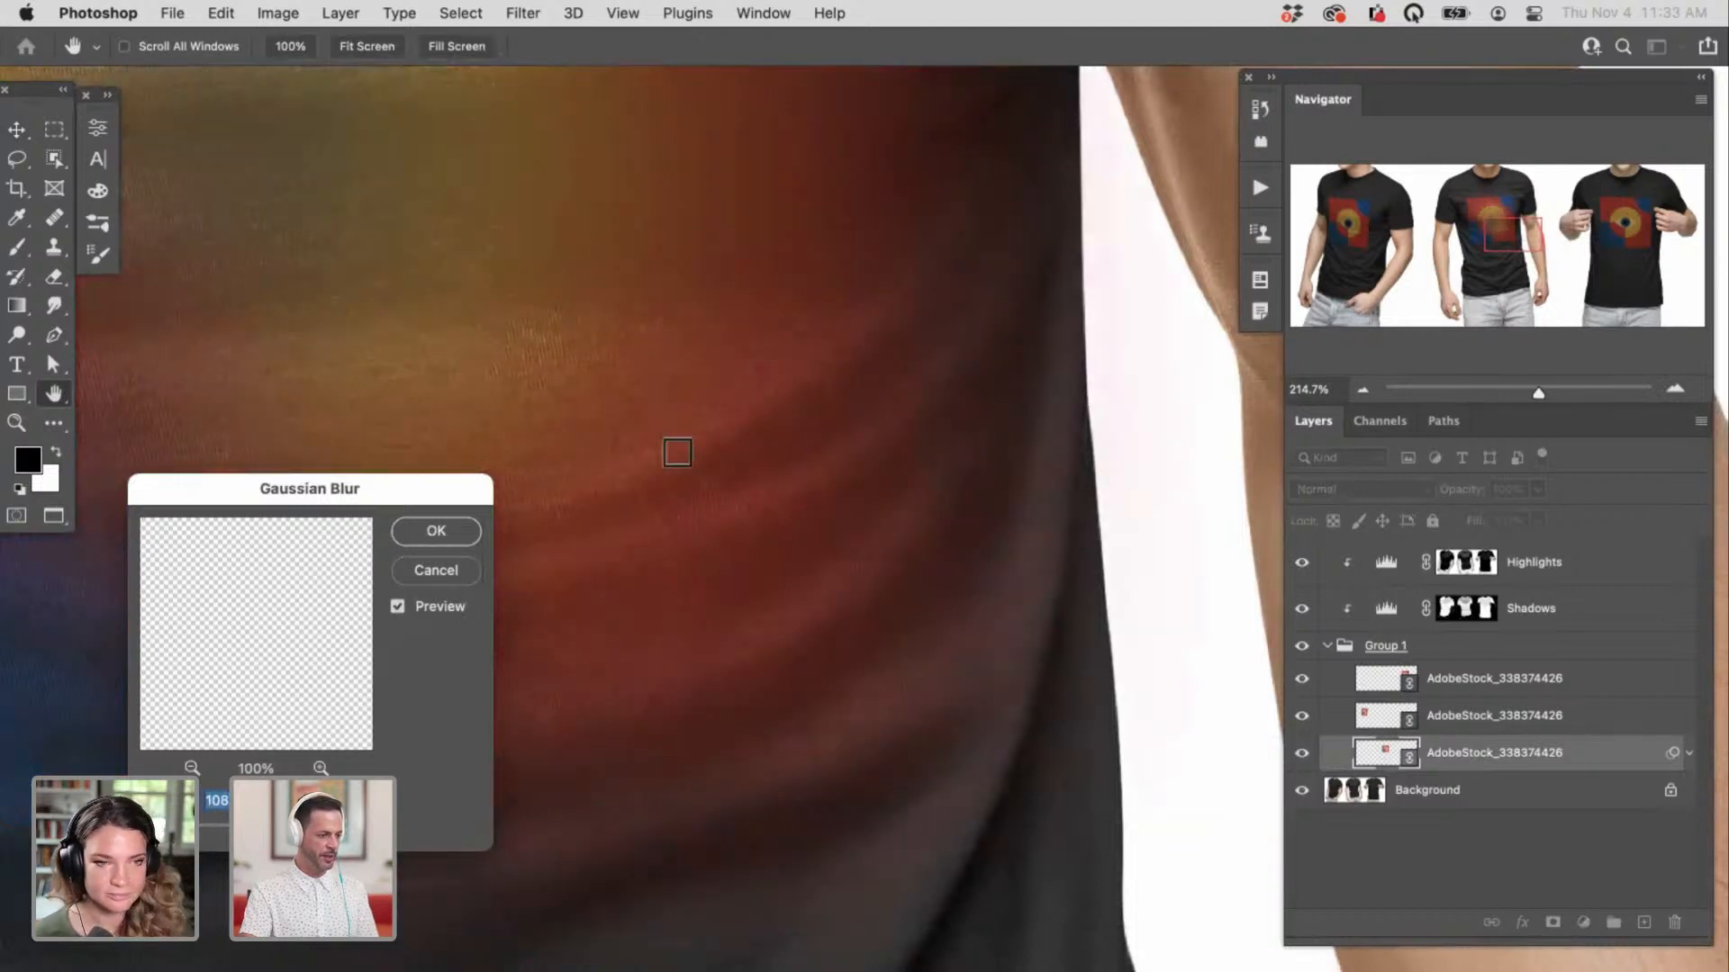
key("Down")
key("Down")
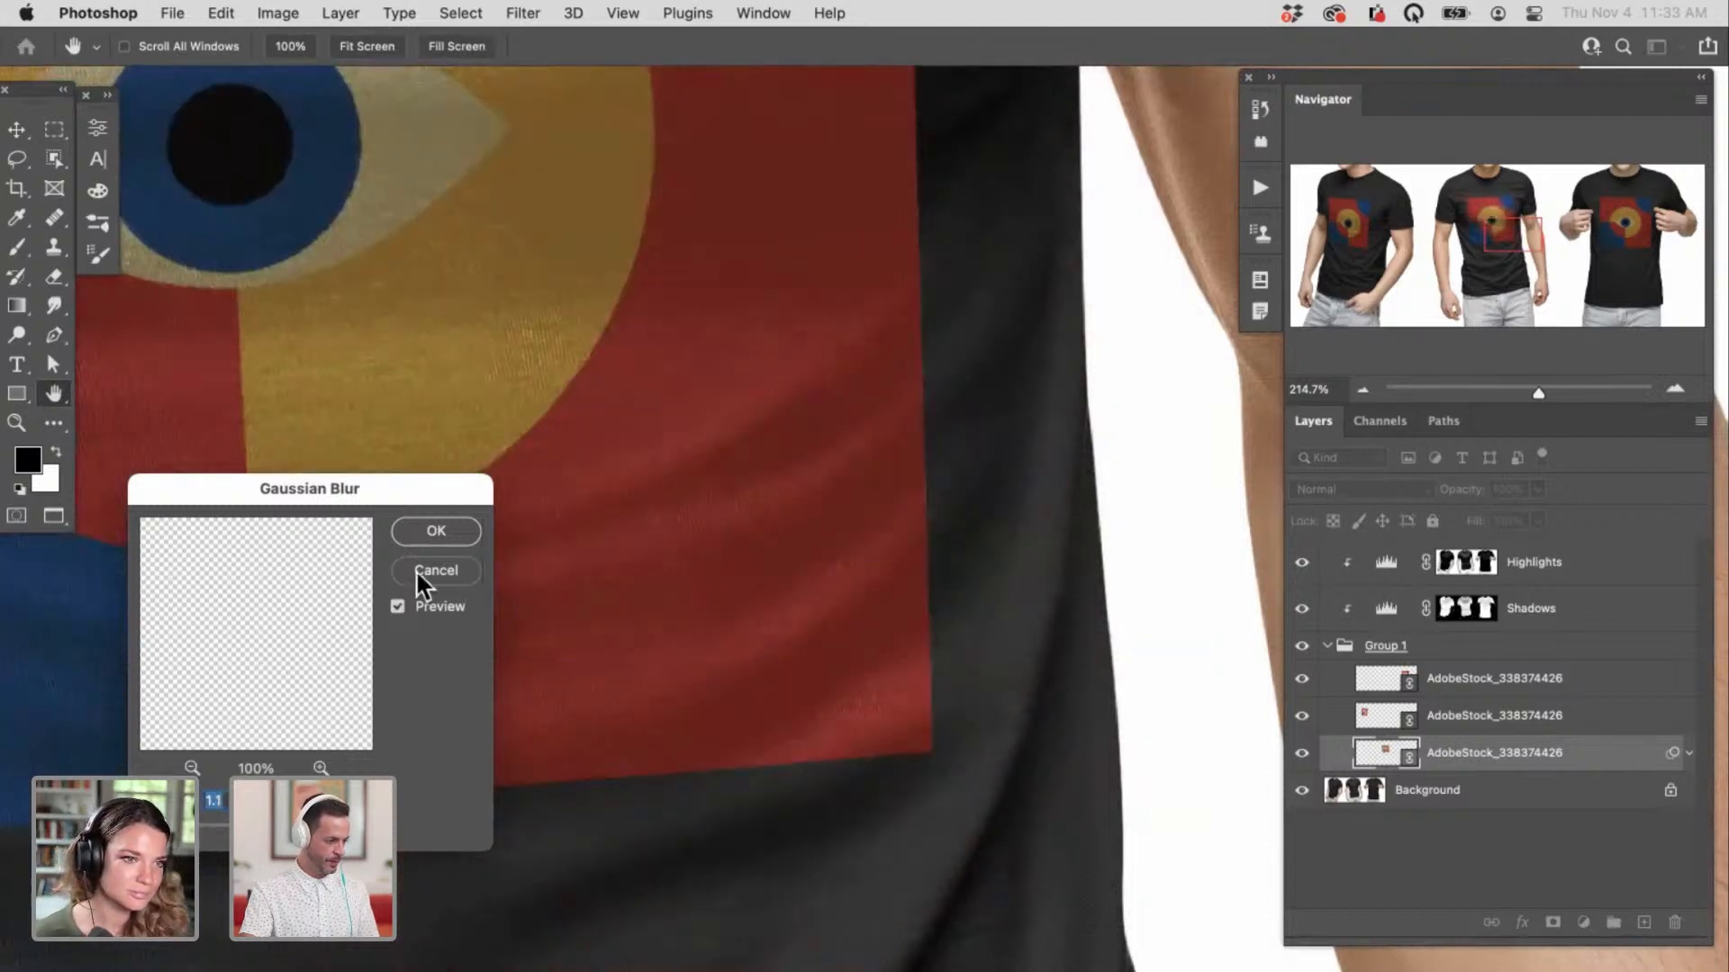
left_click(466, 532)
Step: Copy the middle artwork's Gaussian Blur smart filter to the linked artwork layers of the other two shirts
left_click_drag(867, 594, 730, 579)
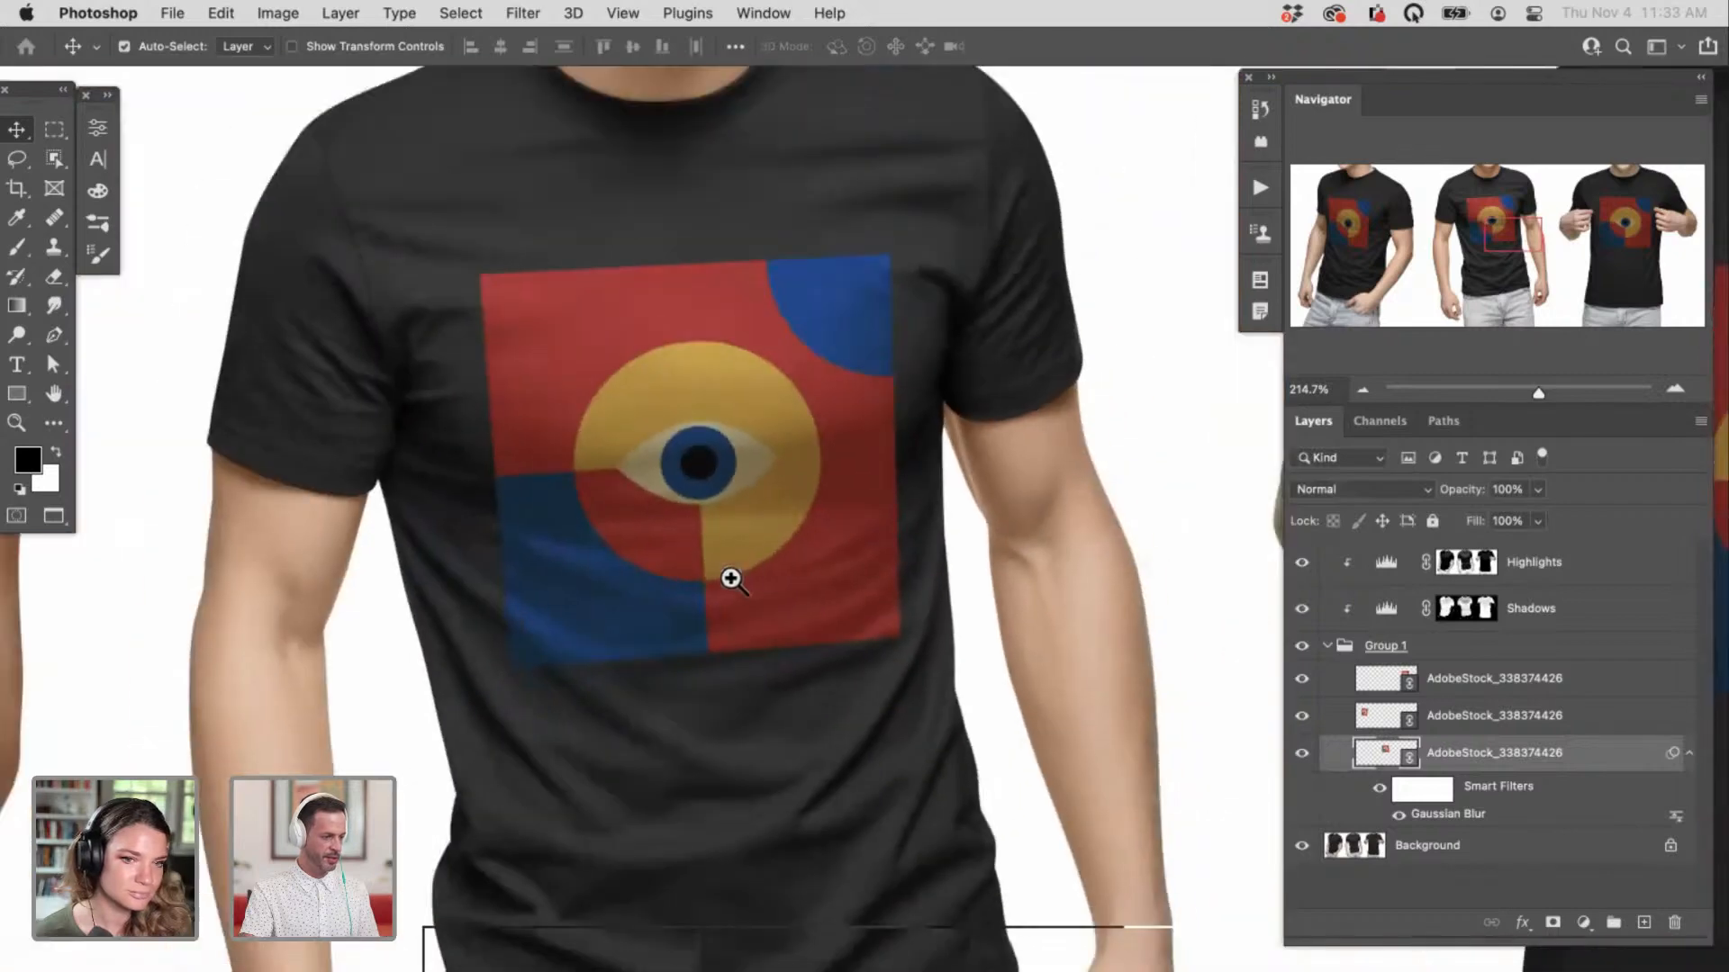
left_click_drag(610, 586, 953, 624)
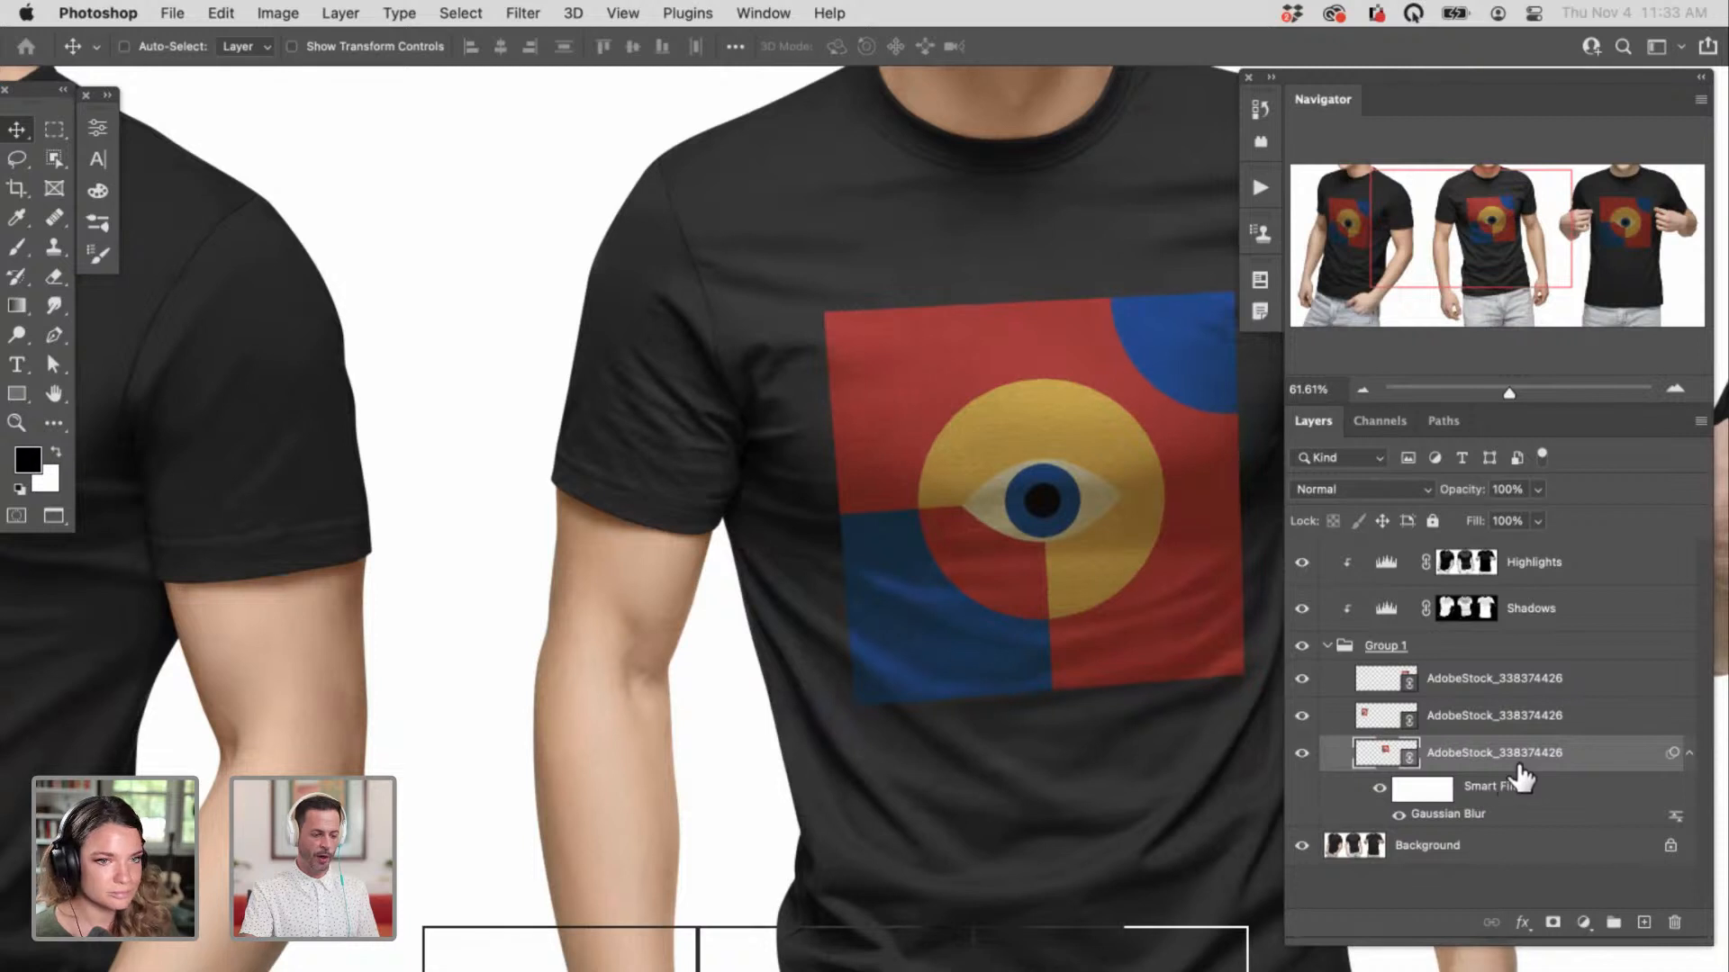
left_click_drag(1467, 816, 1490, 785)
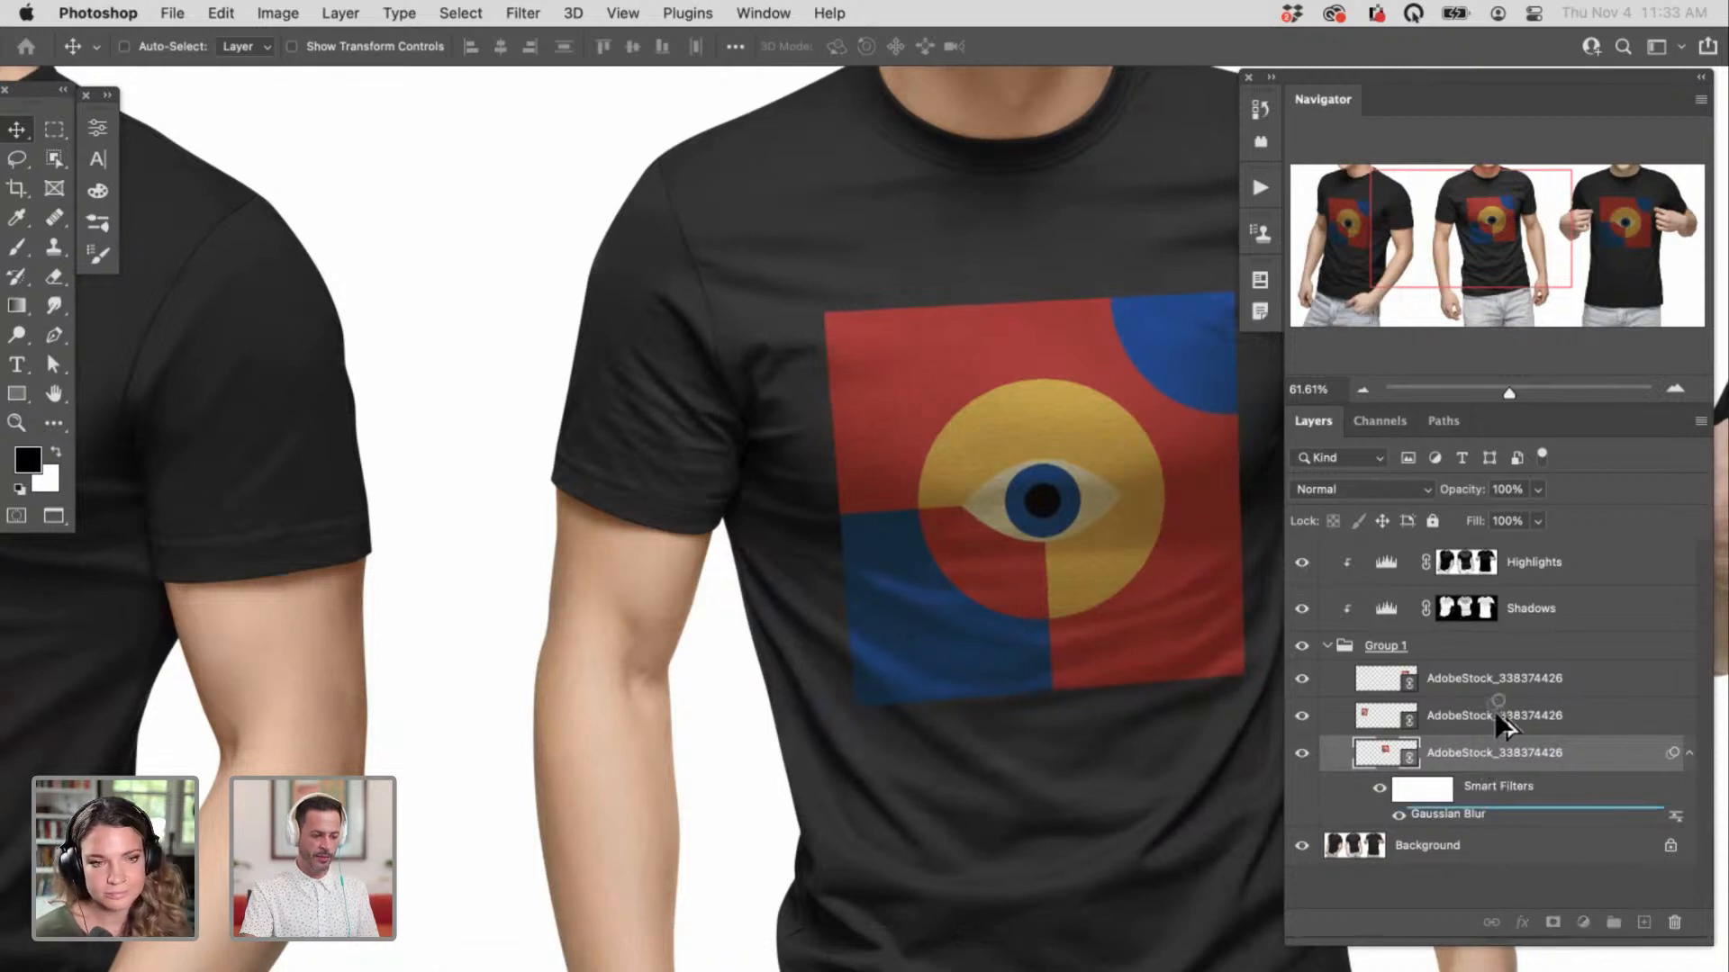
left_click_drag(1496, 715, 1510, 717)
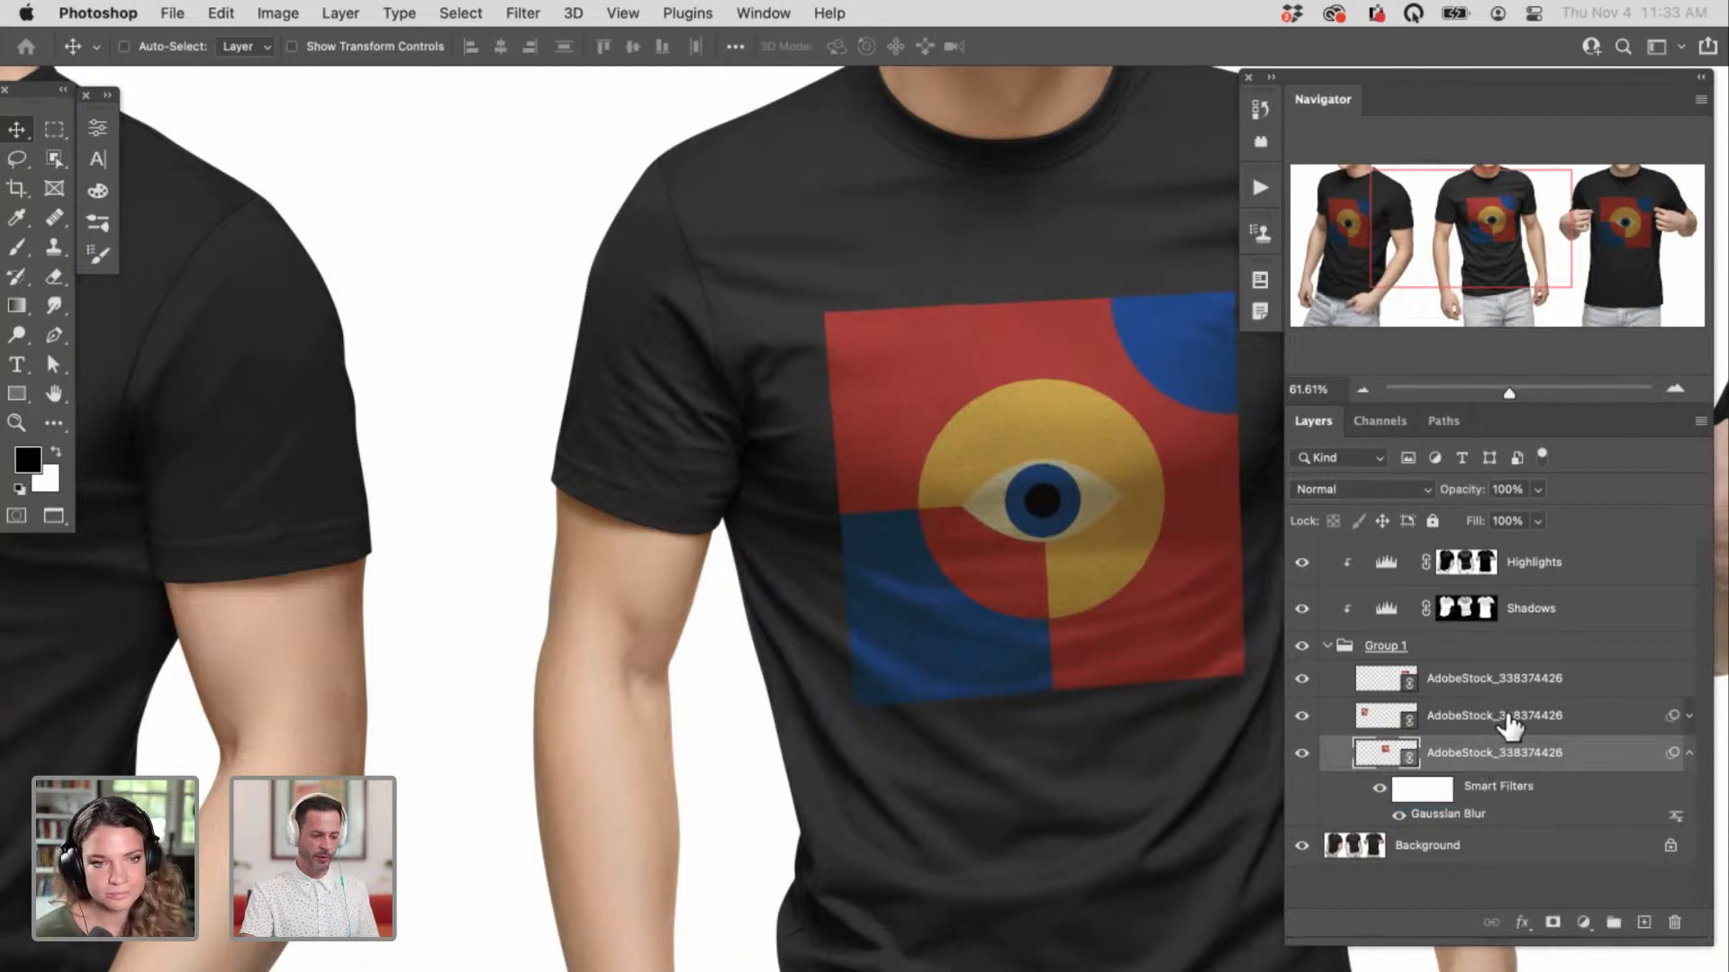
left_click(1688, 716)
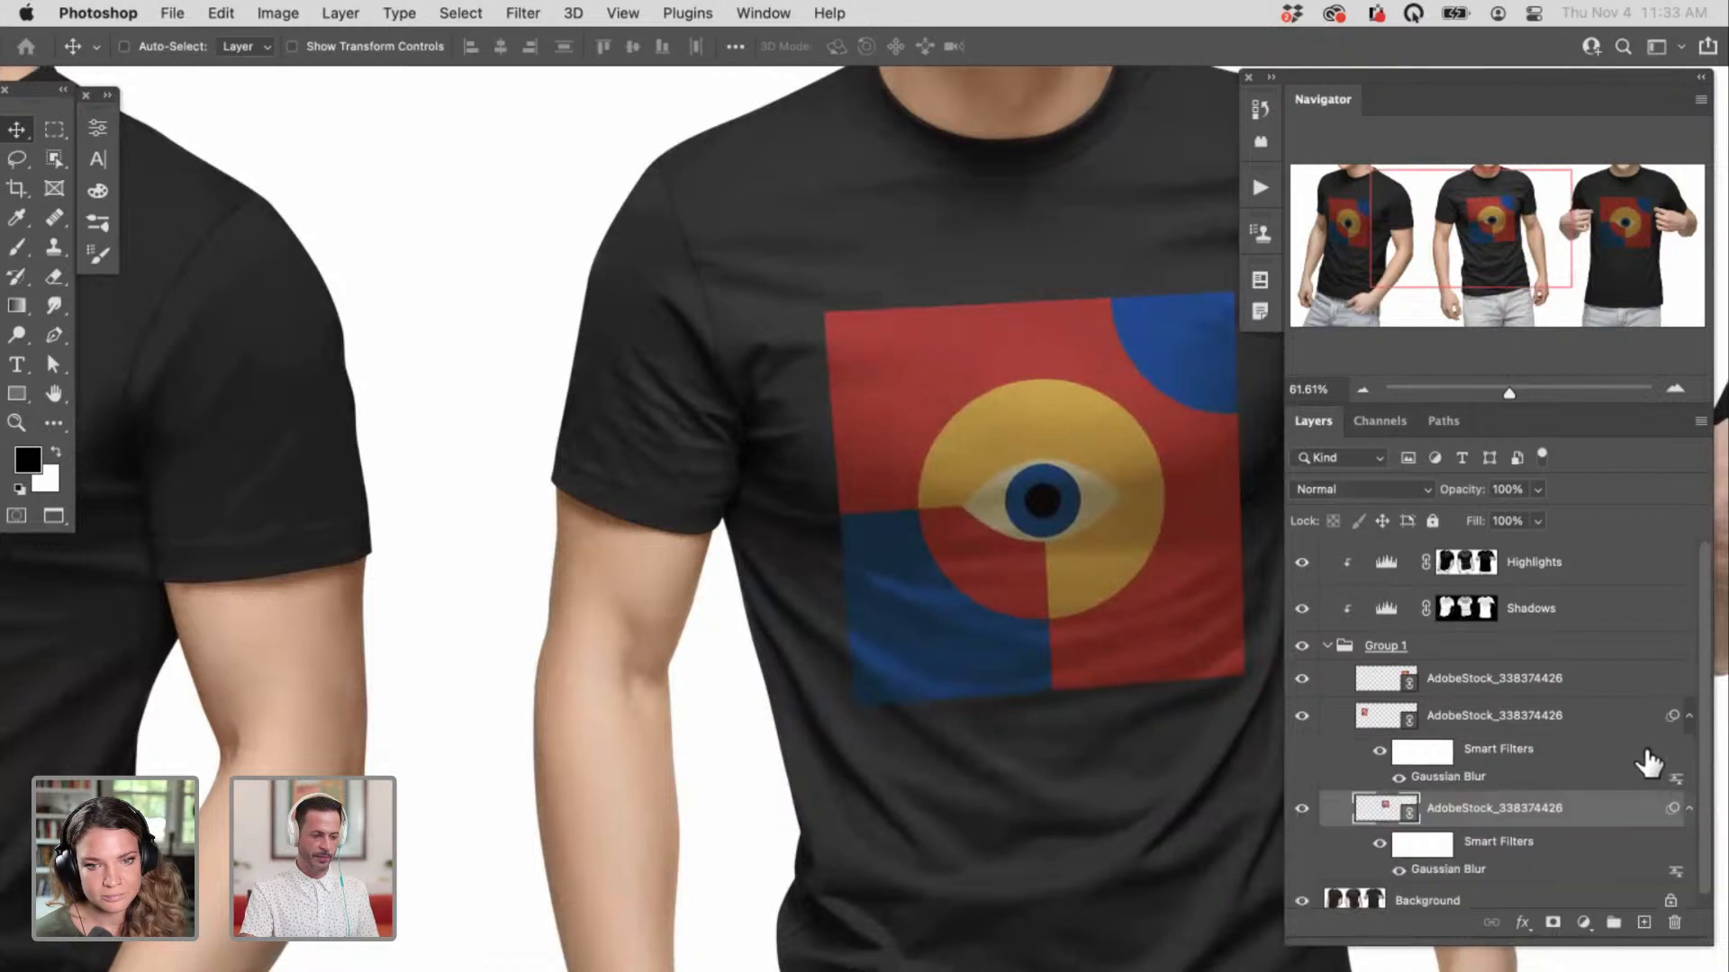
left_click_drag(1448, 869, 1514, 691)
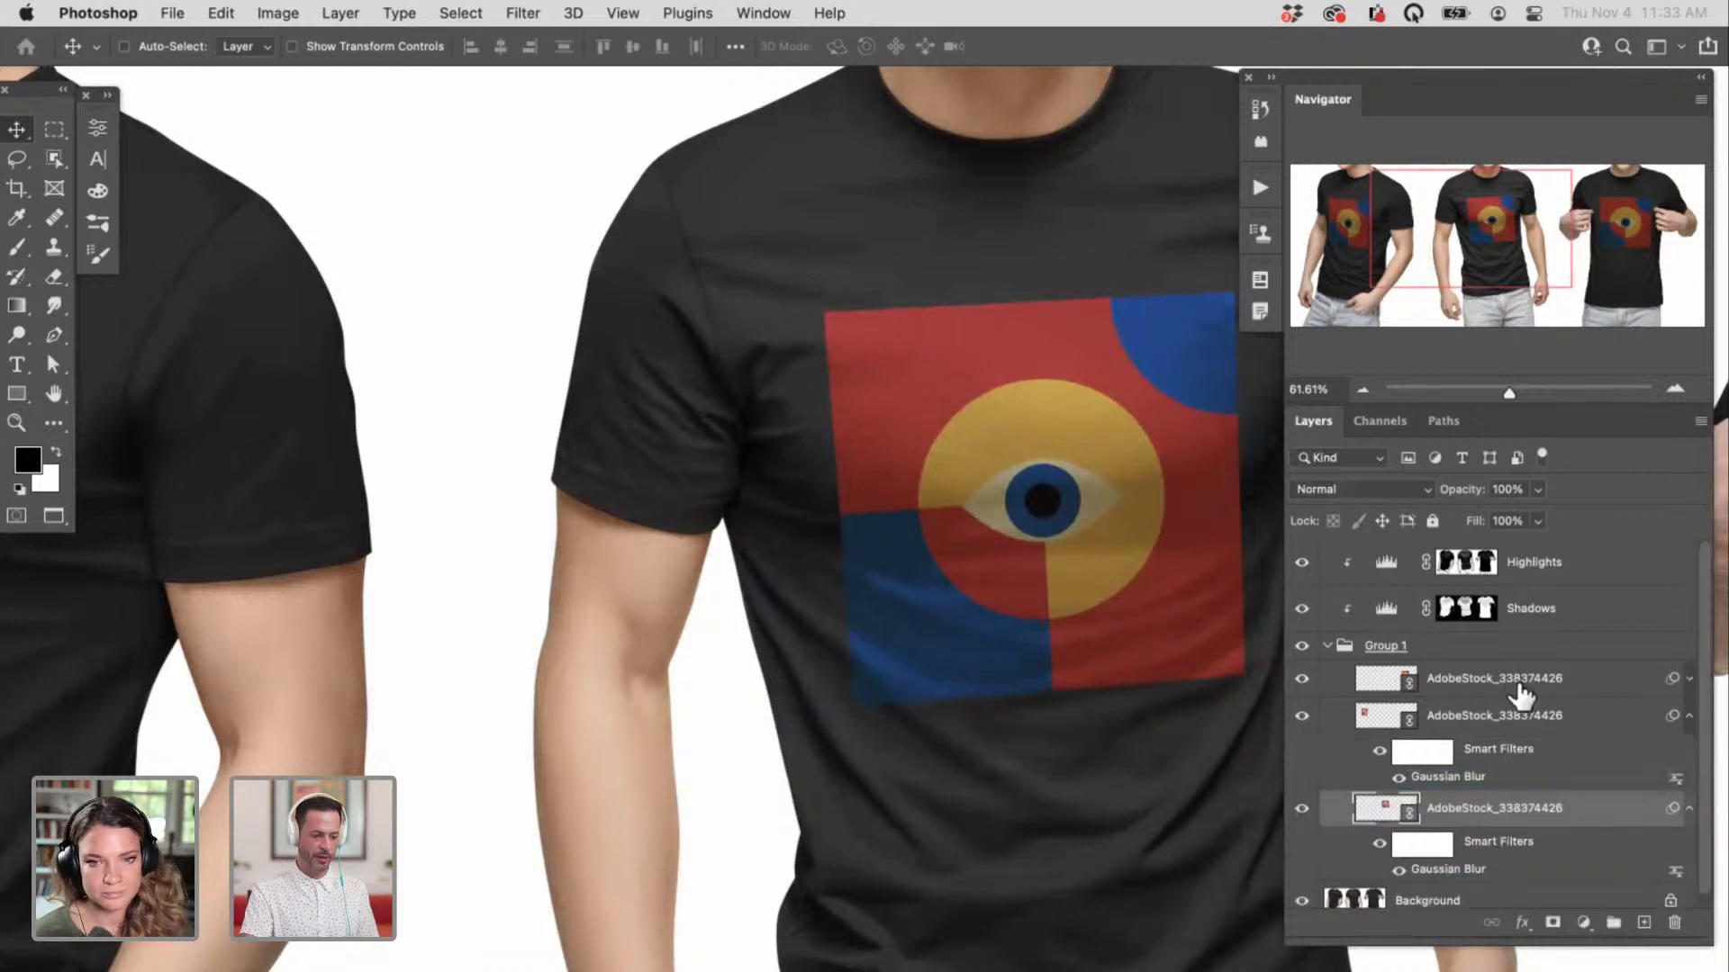
left_click(1688, 678)
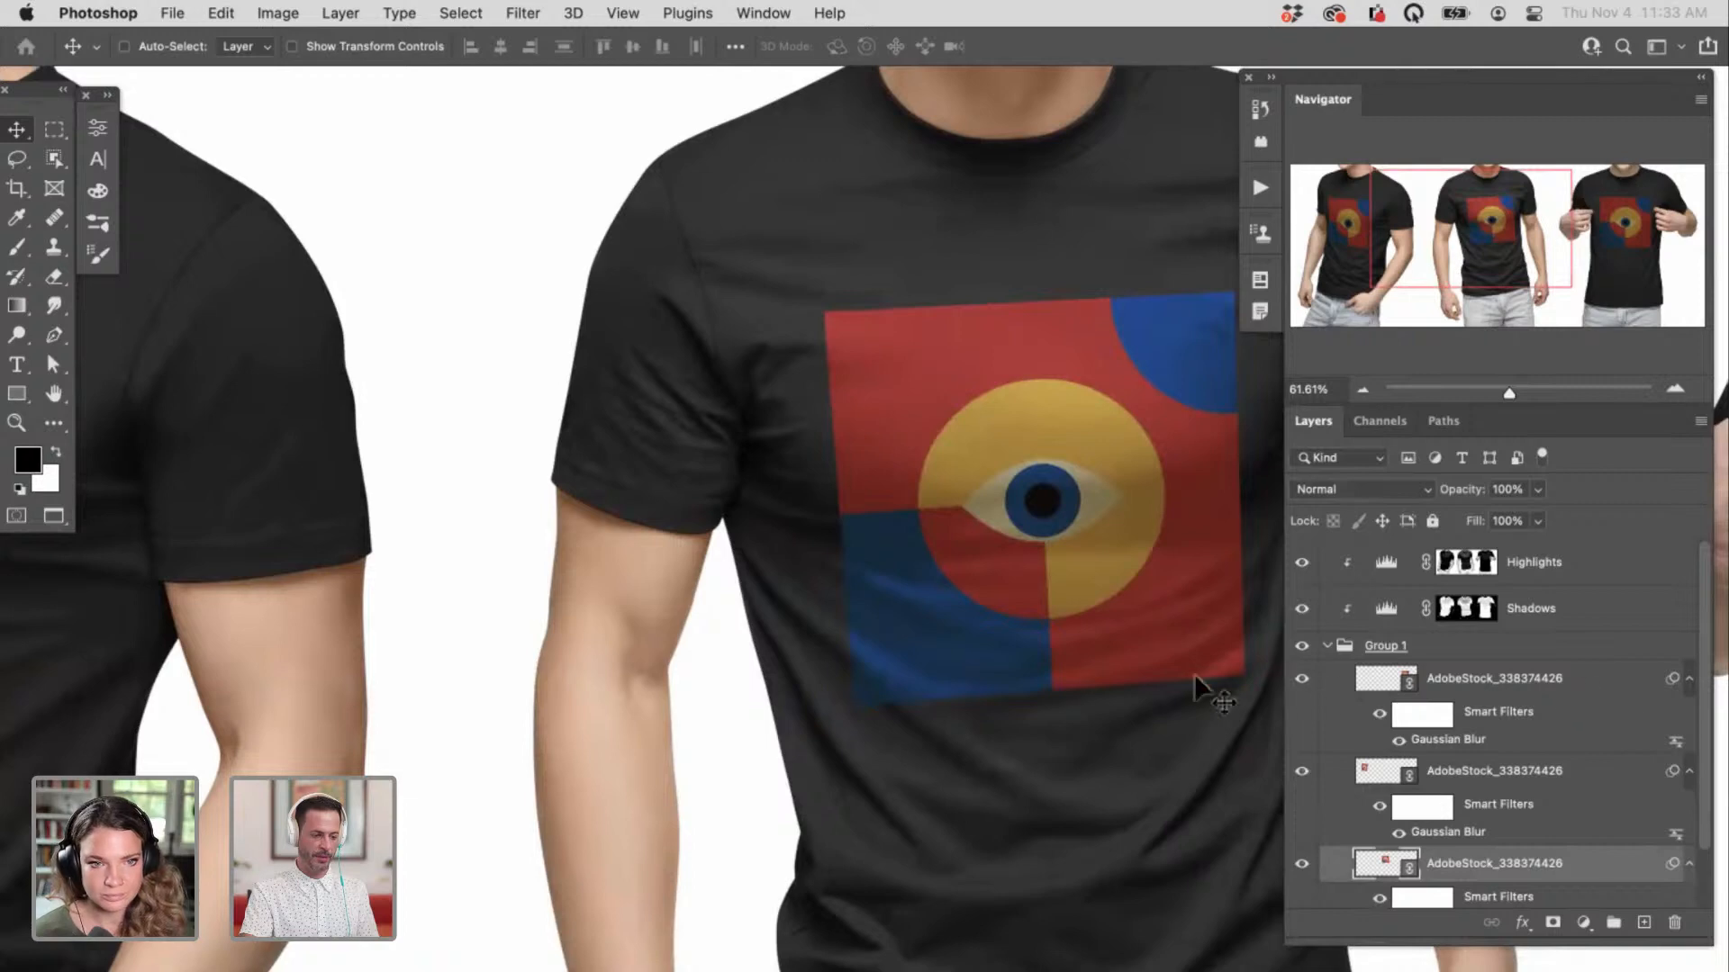
Step: Collapse the smart filter lists of all three artwork layers in Group 1
left_click_drag(706, 738, 933, 703)
scroll(934, 703, "right", 10)
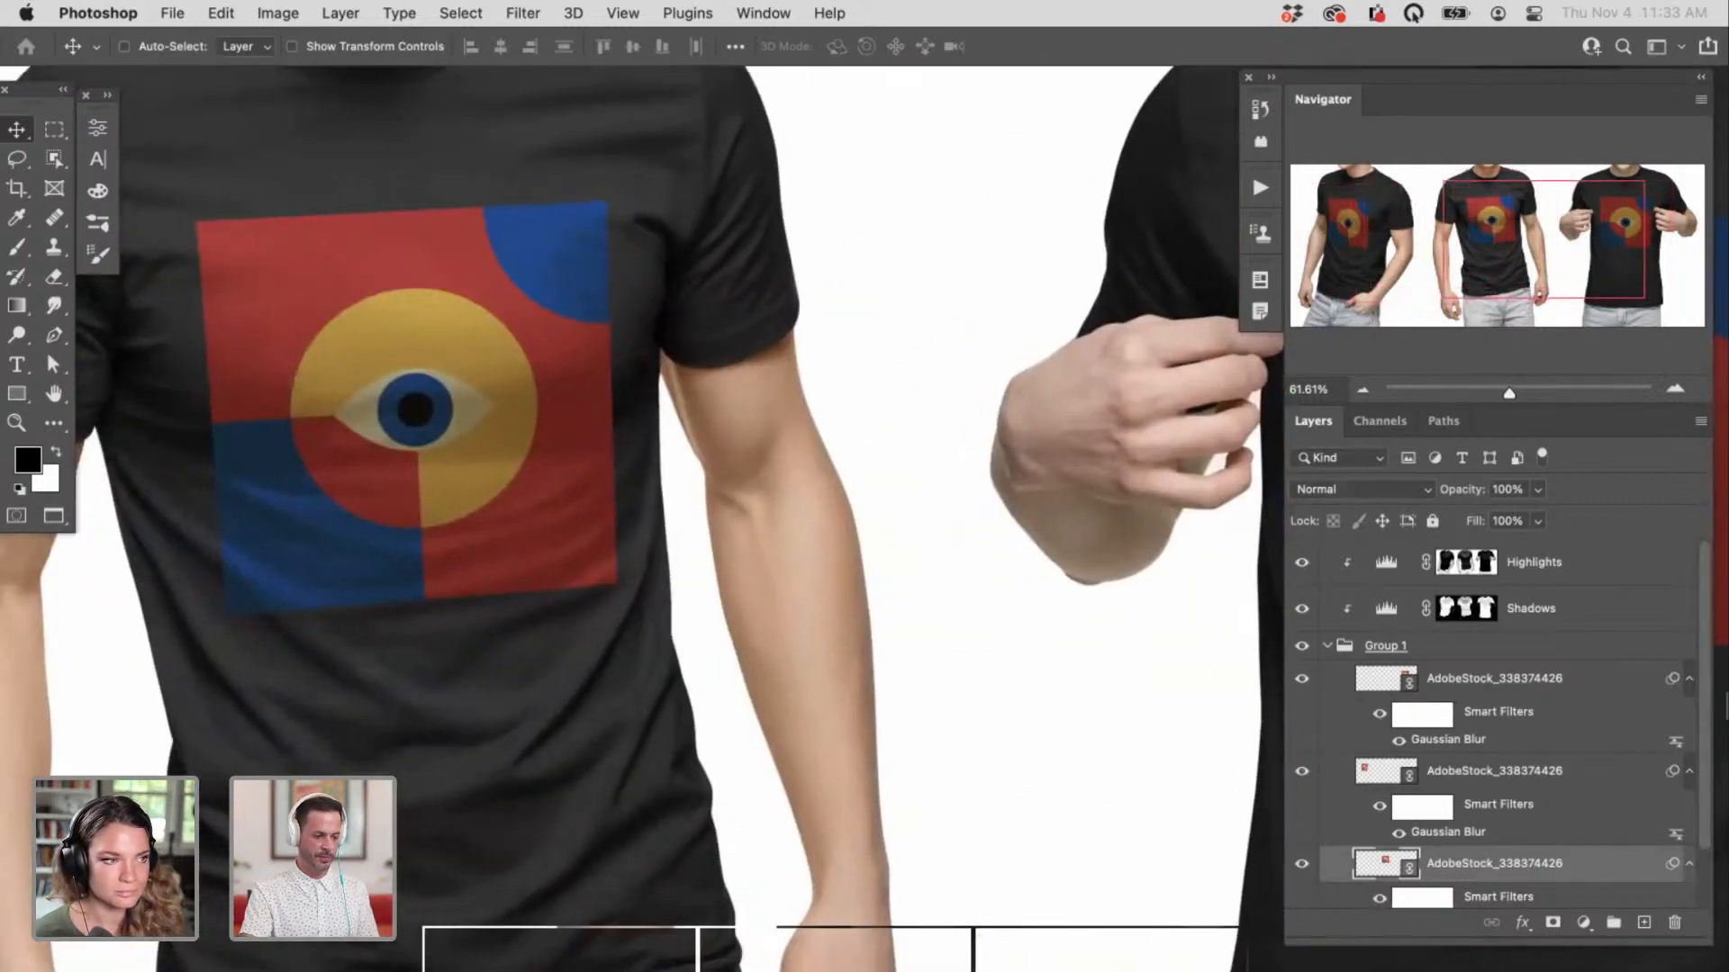
left_click(1688, 678)
left_click(1688, 715)
left_click(1688, 753)
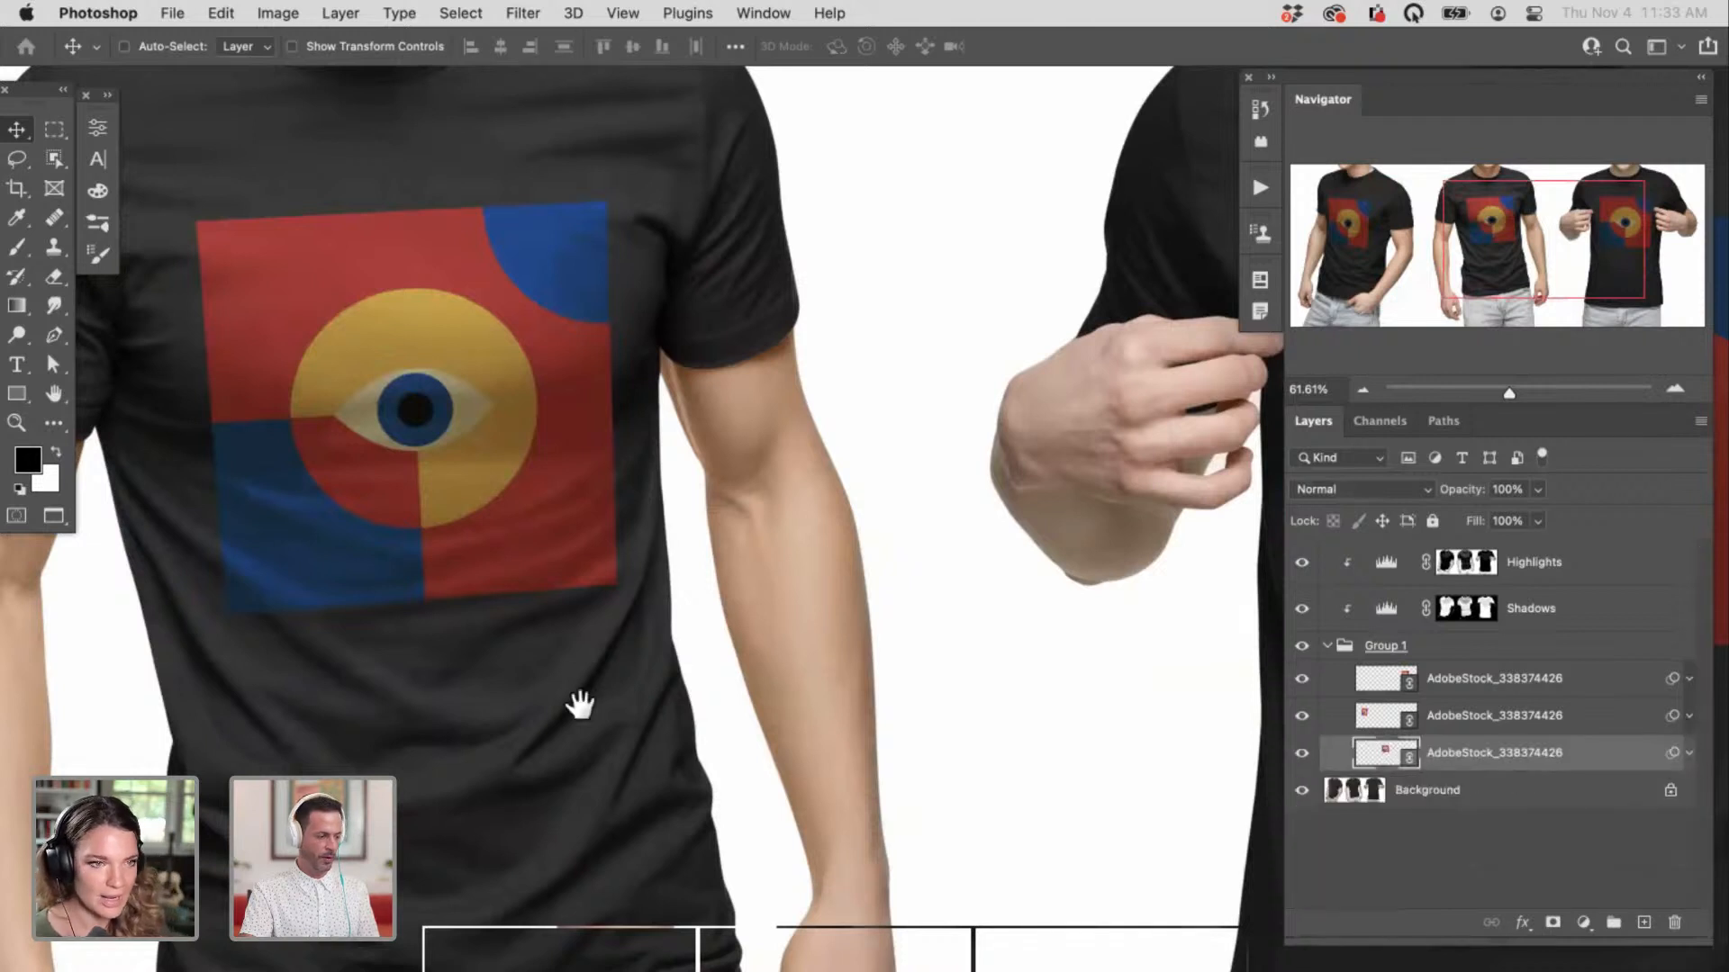
Step: Convert the locked background into a regular layer named Background
left_click_drag(579, 705, 725, 696)
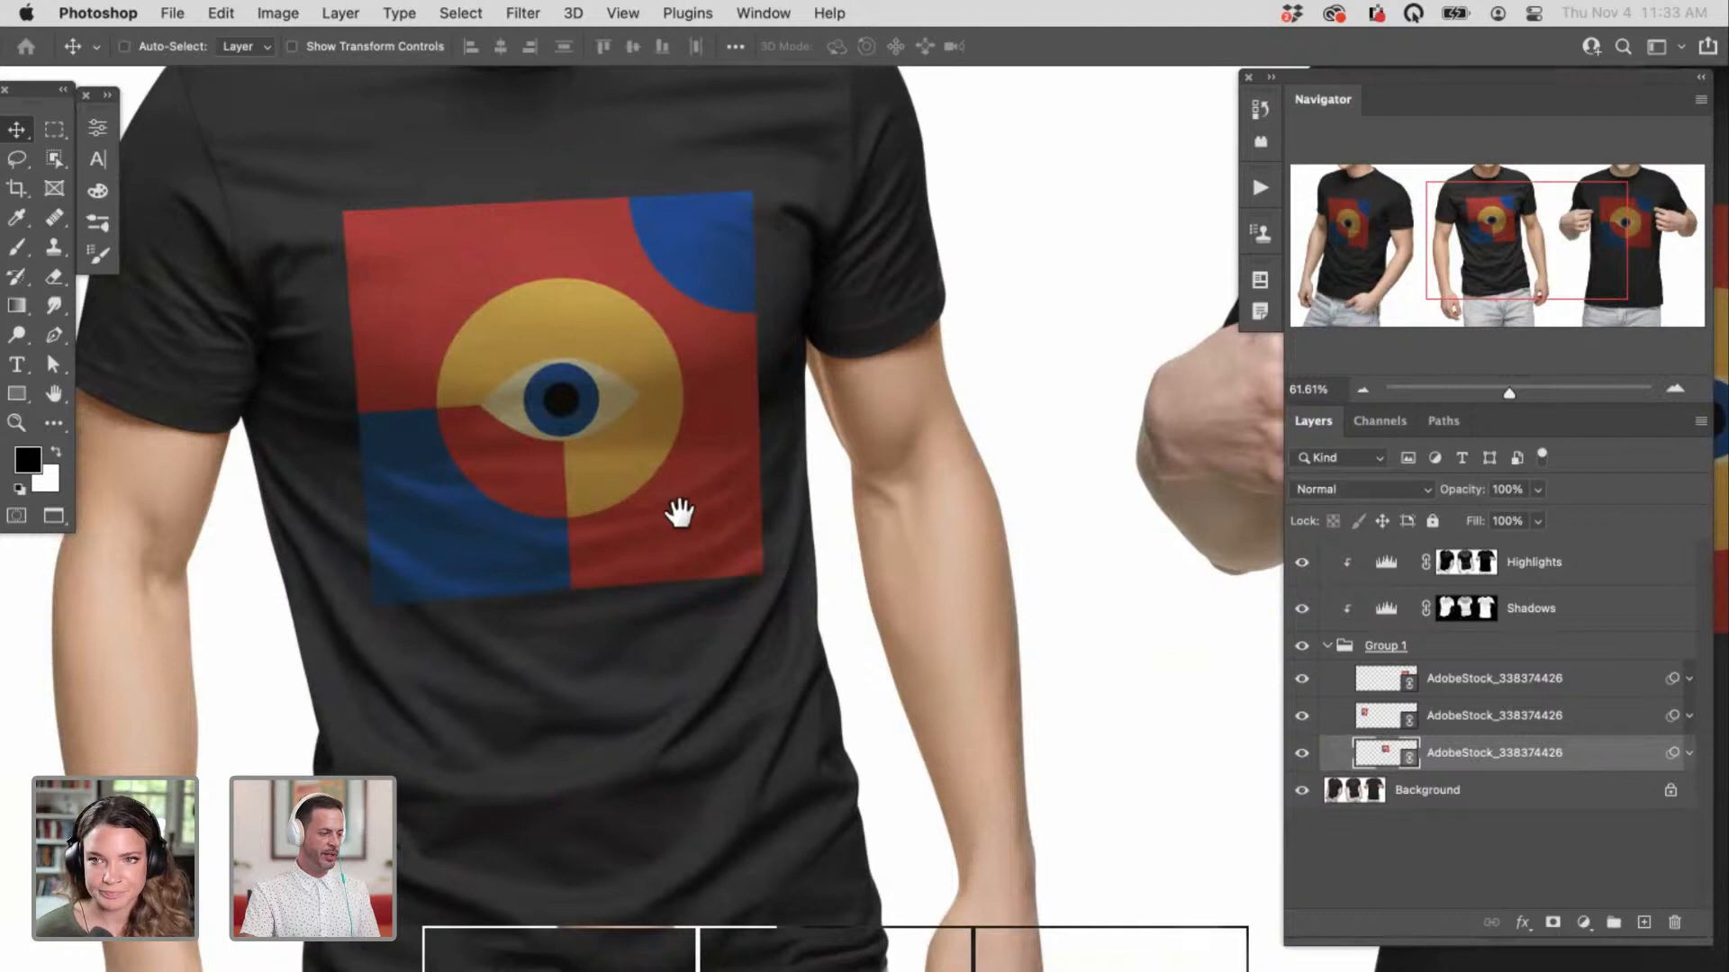
left_click_drag(680, 513, 793, 549)
double_click(1423, 789)
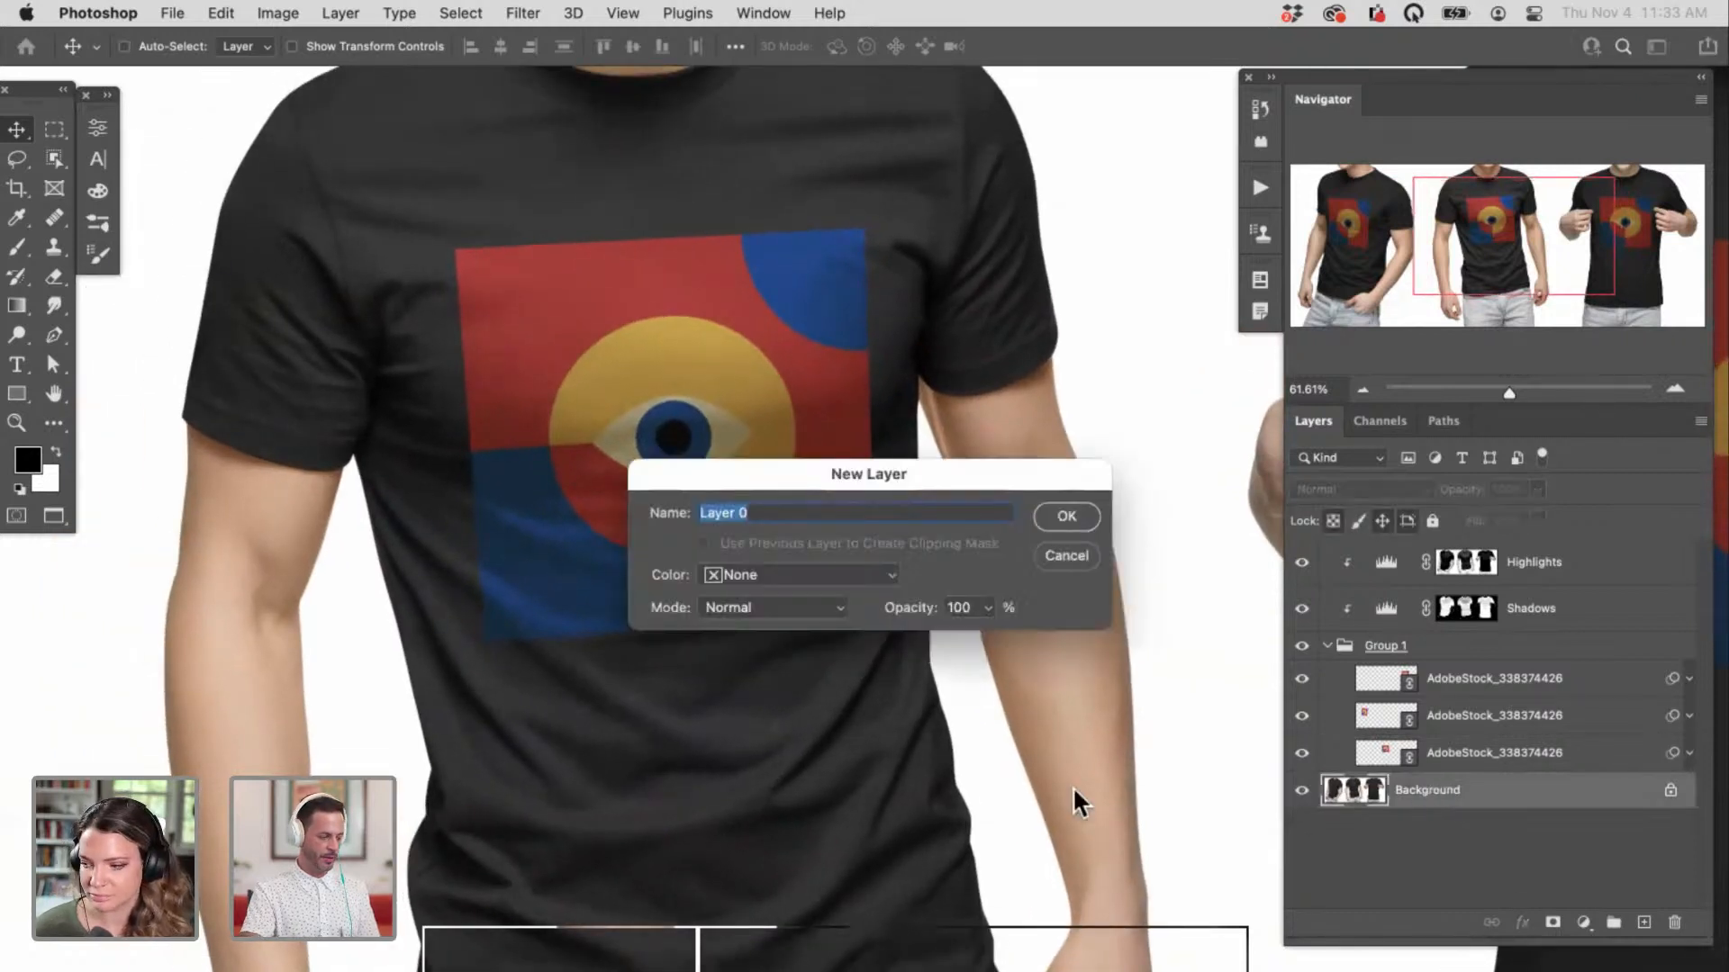
type("S")
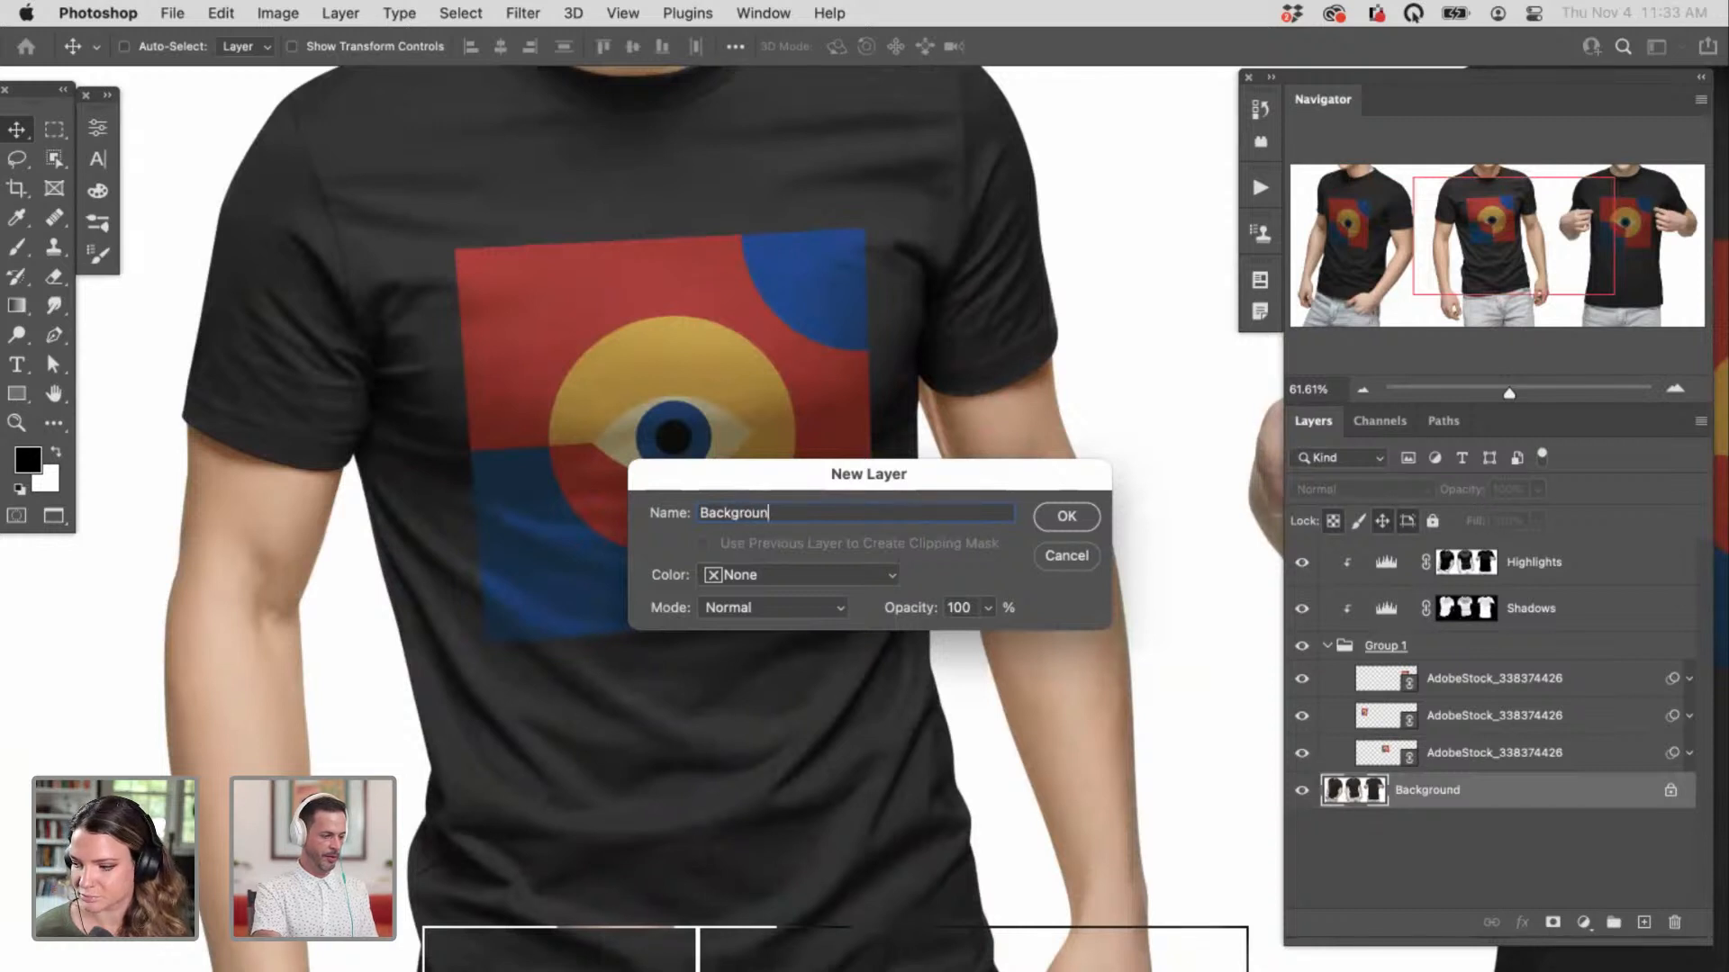
key("Return")
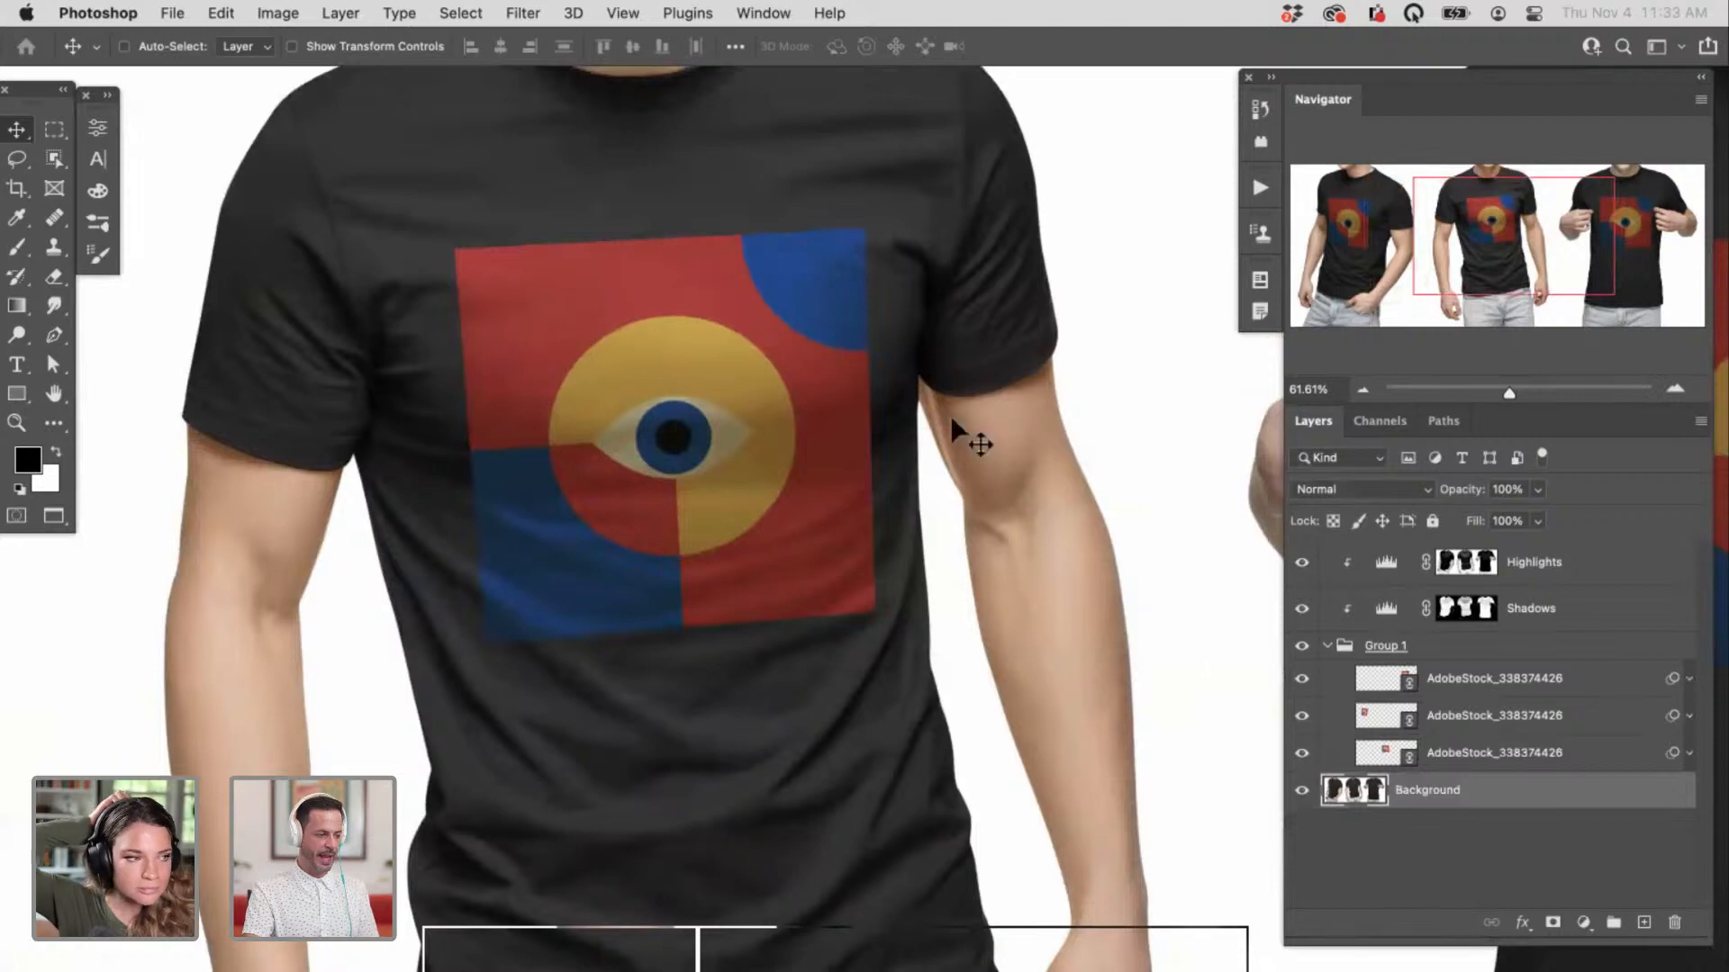
Step: Select the middle shirt's linked artwork layer and marquee a rectangular area generously surrounding its printed design
left_click_drag(745, 489, 845, 481)
left_click_drag(896, 277, 937, 375)
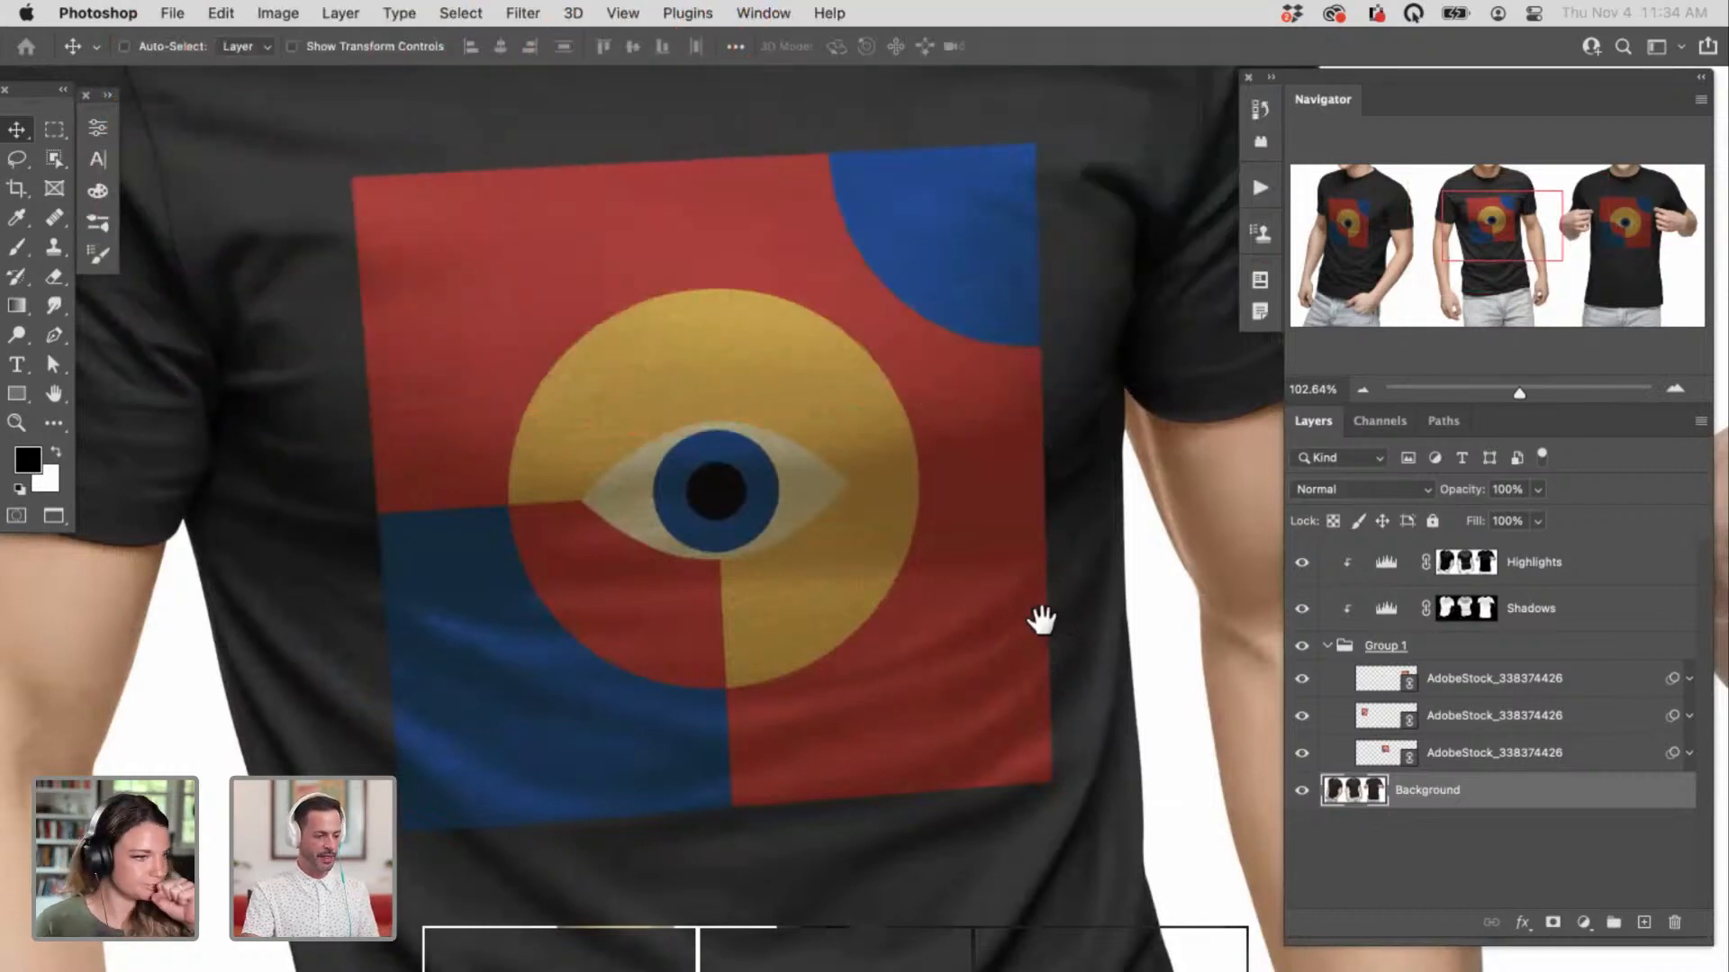
scroll(1042, 619, "up", 10)
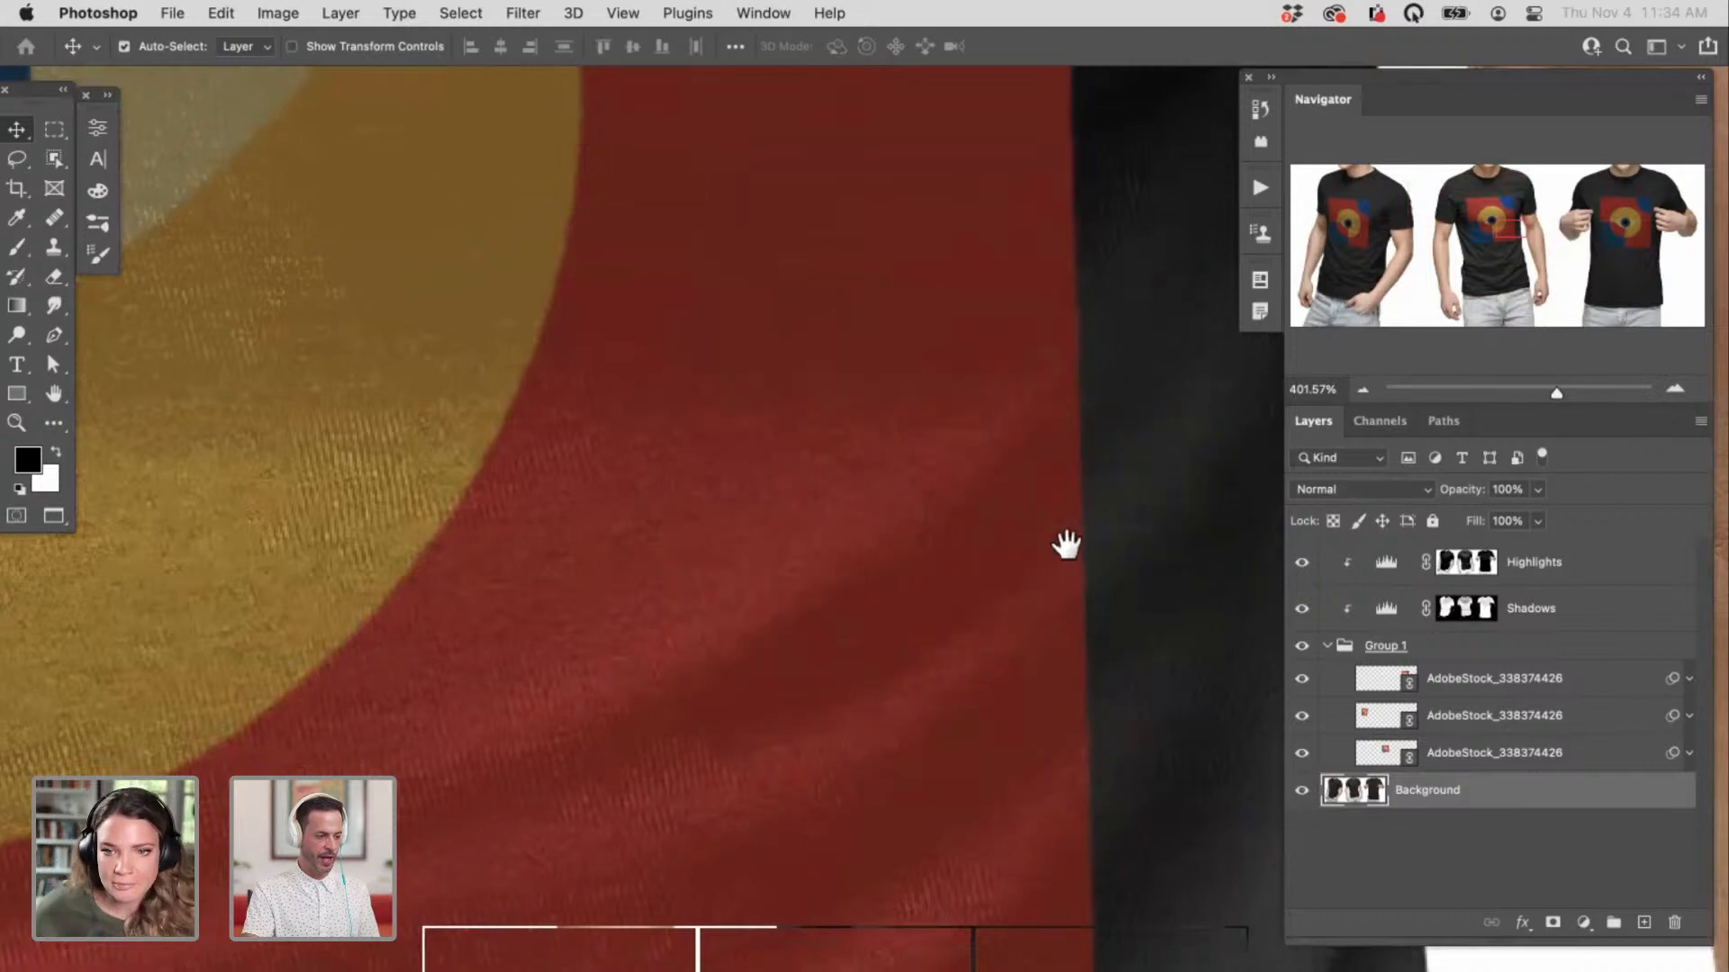
scroll(1066, 544, "down", 10)
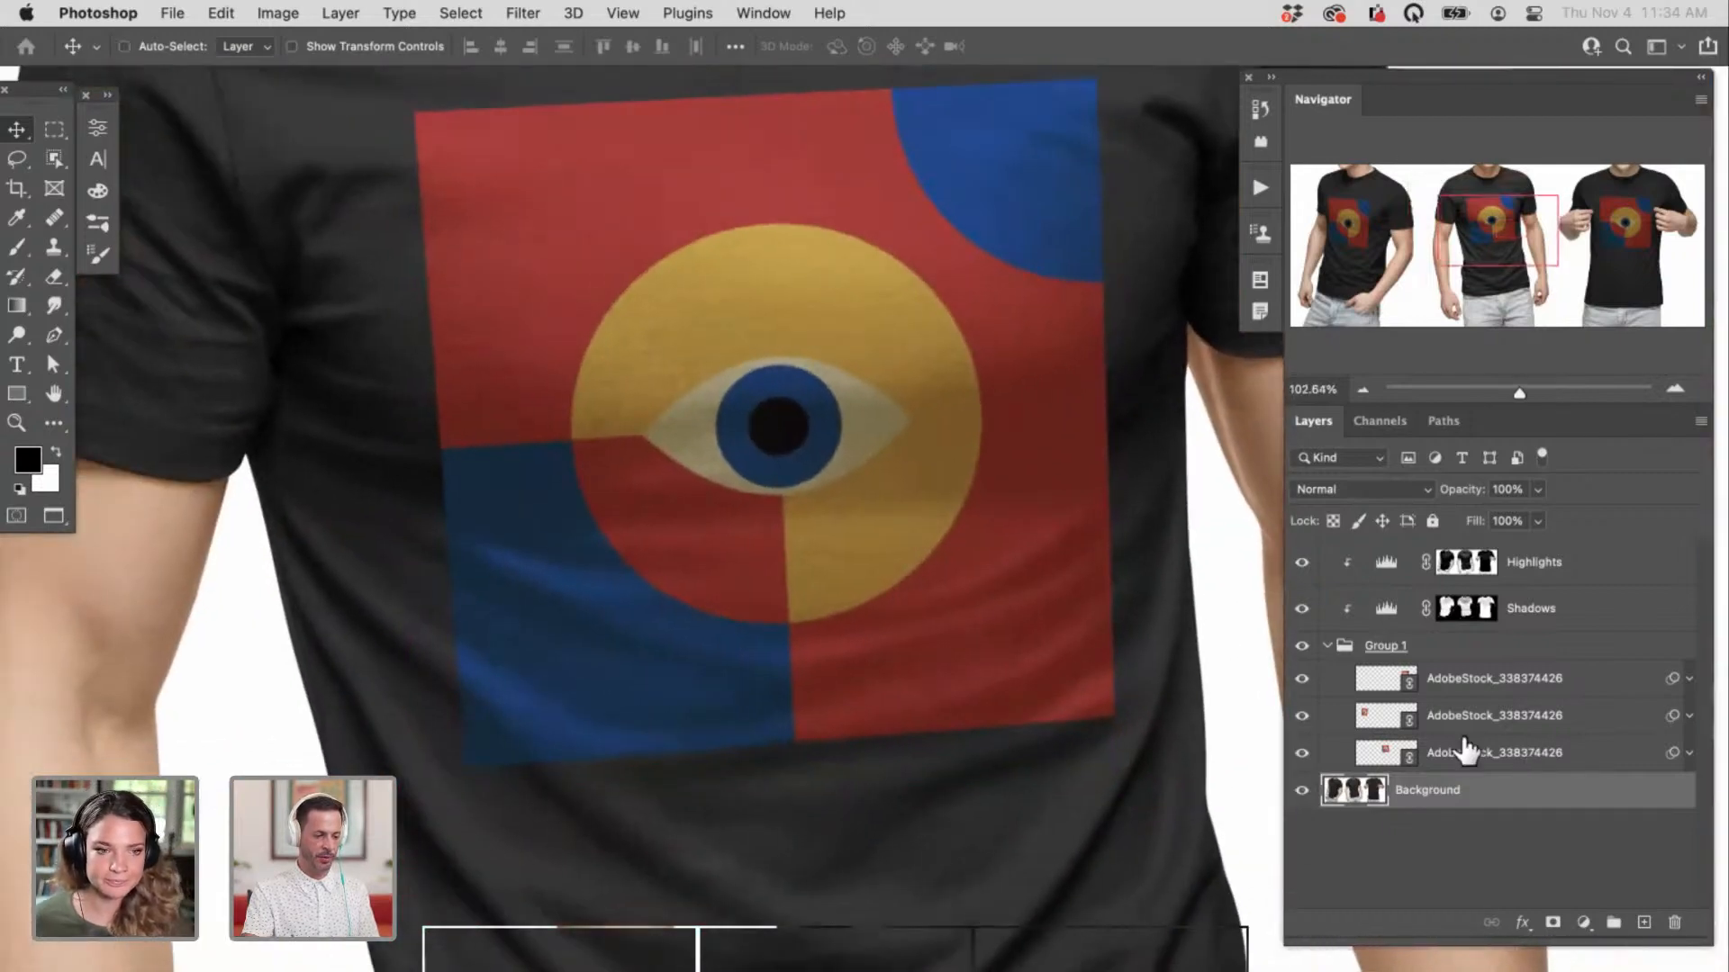
left_click(1486, 753)
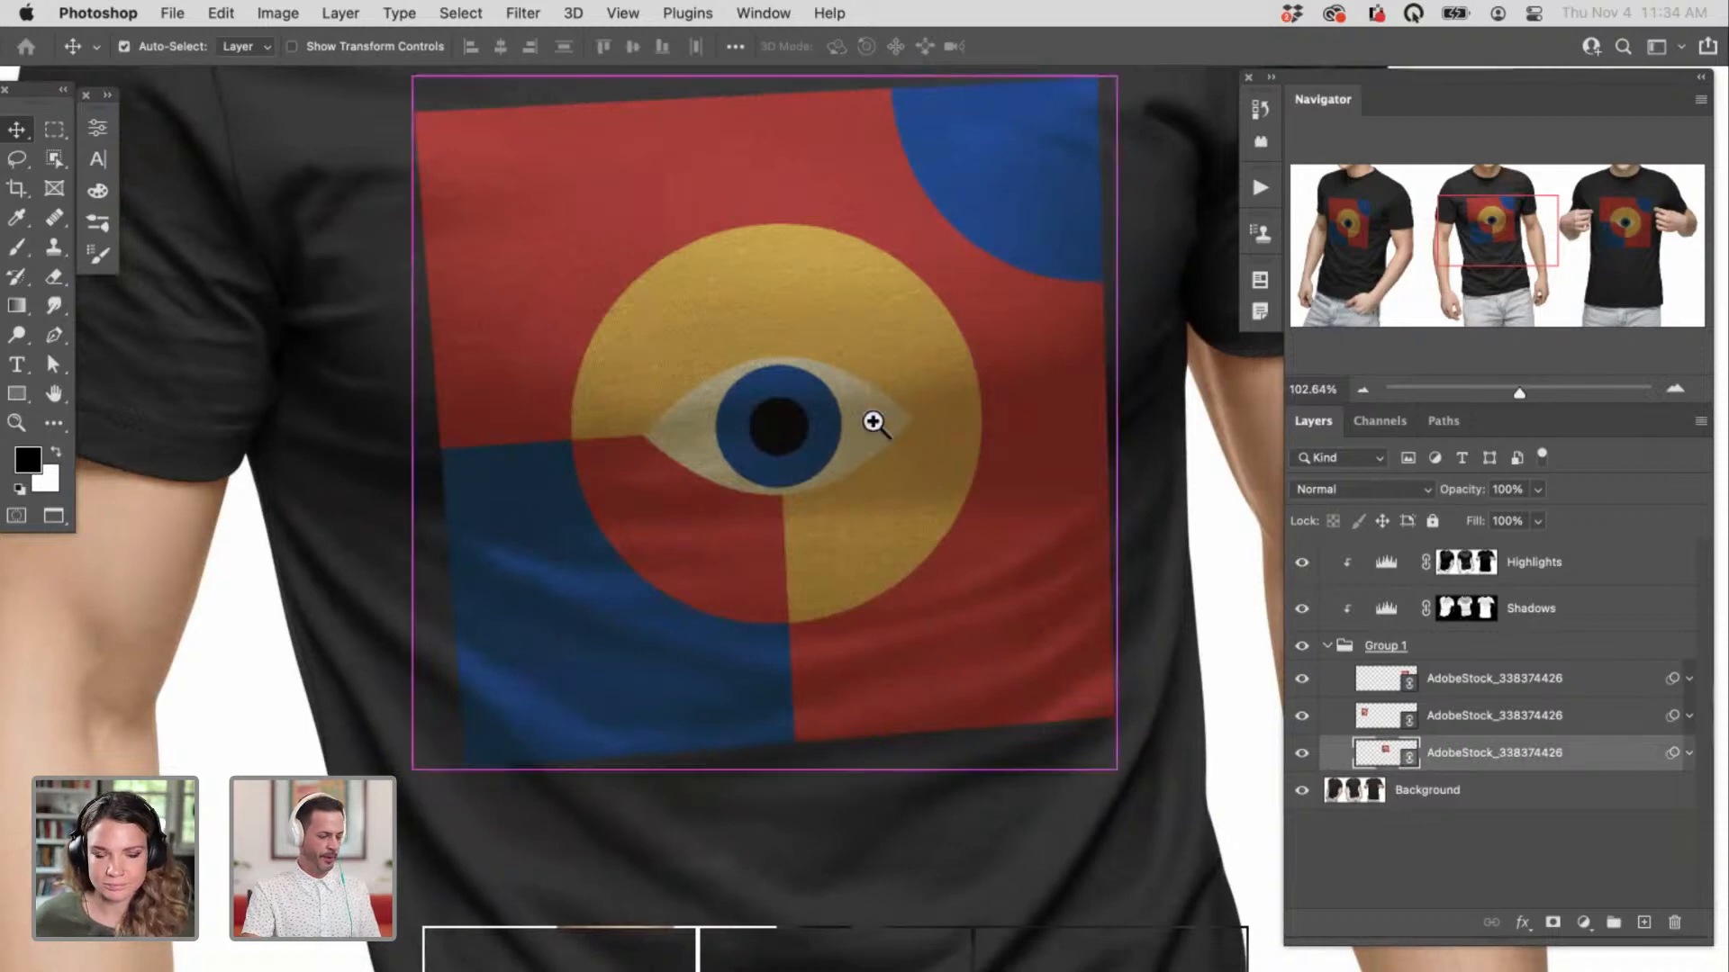
scroll(873, 424, "down", 5)
key("m")
left_click_drag(414, 128, 1165, 752)
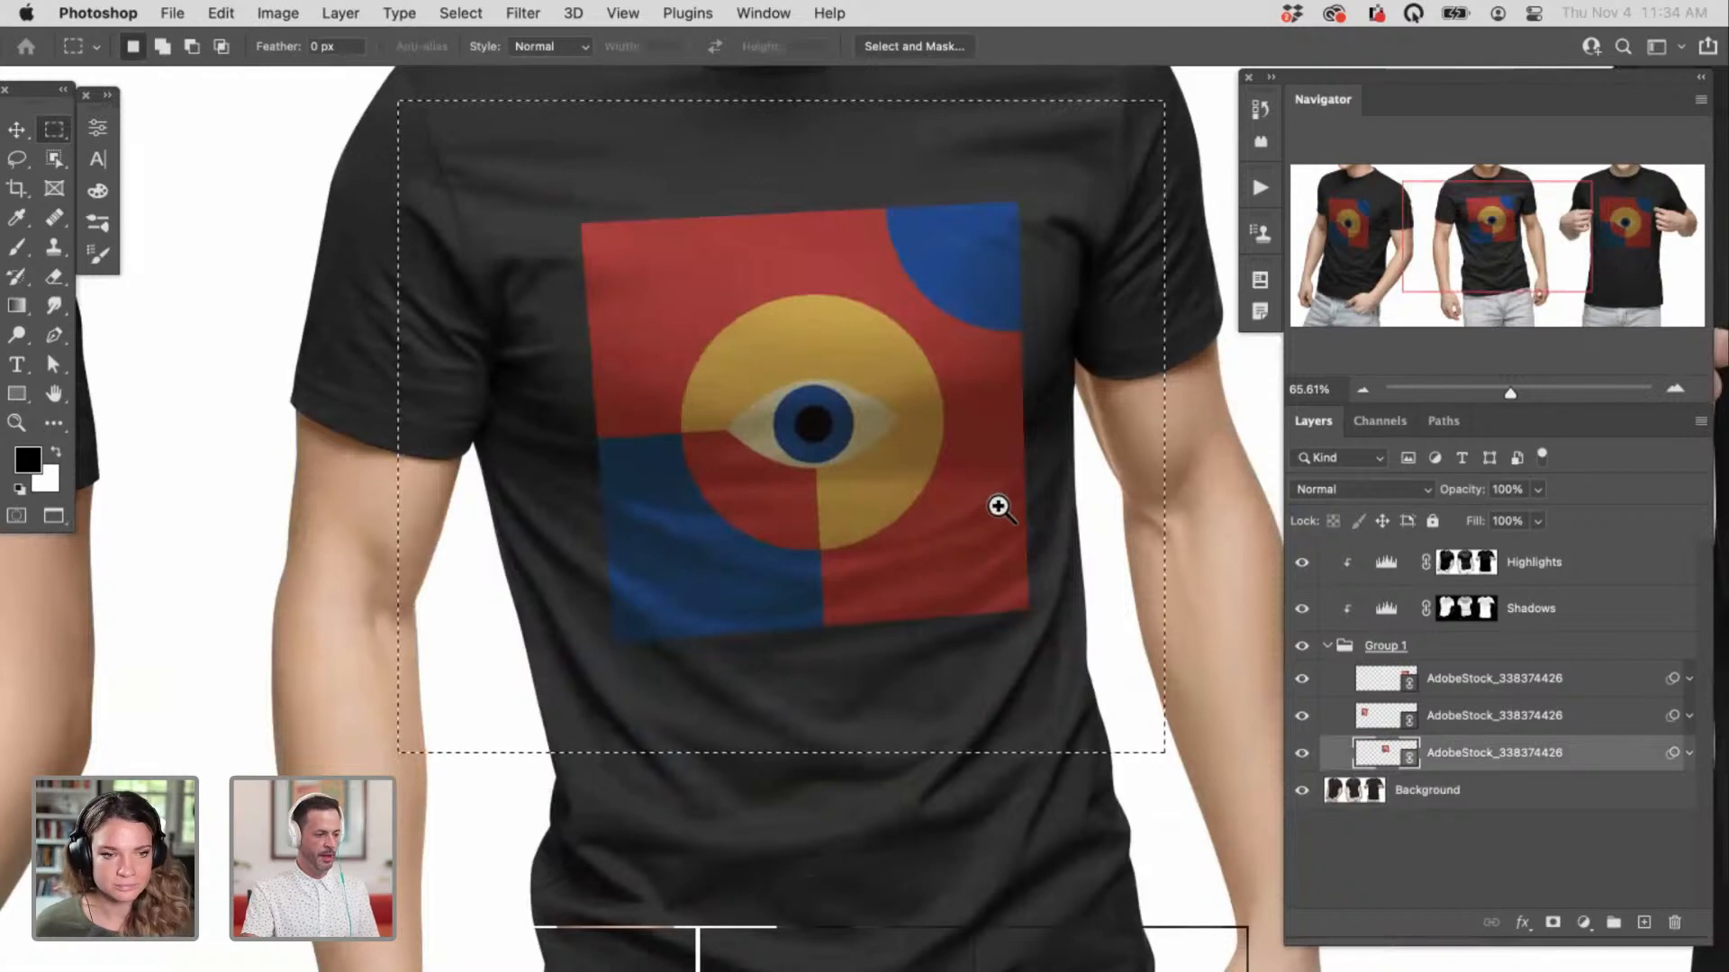
Step: Open the Liquify filter for the middle artwork and frame the whole design at 100% magnification
scroll(998, 507, "up", 5)
left_click(522, 13)
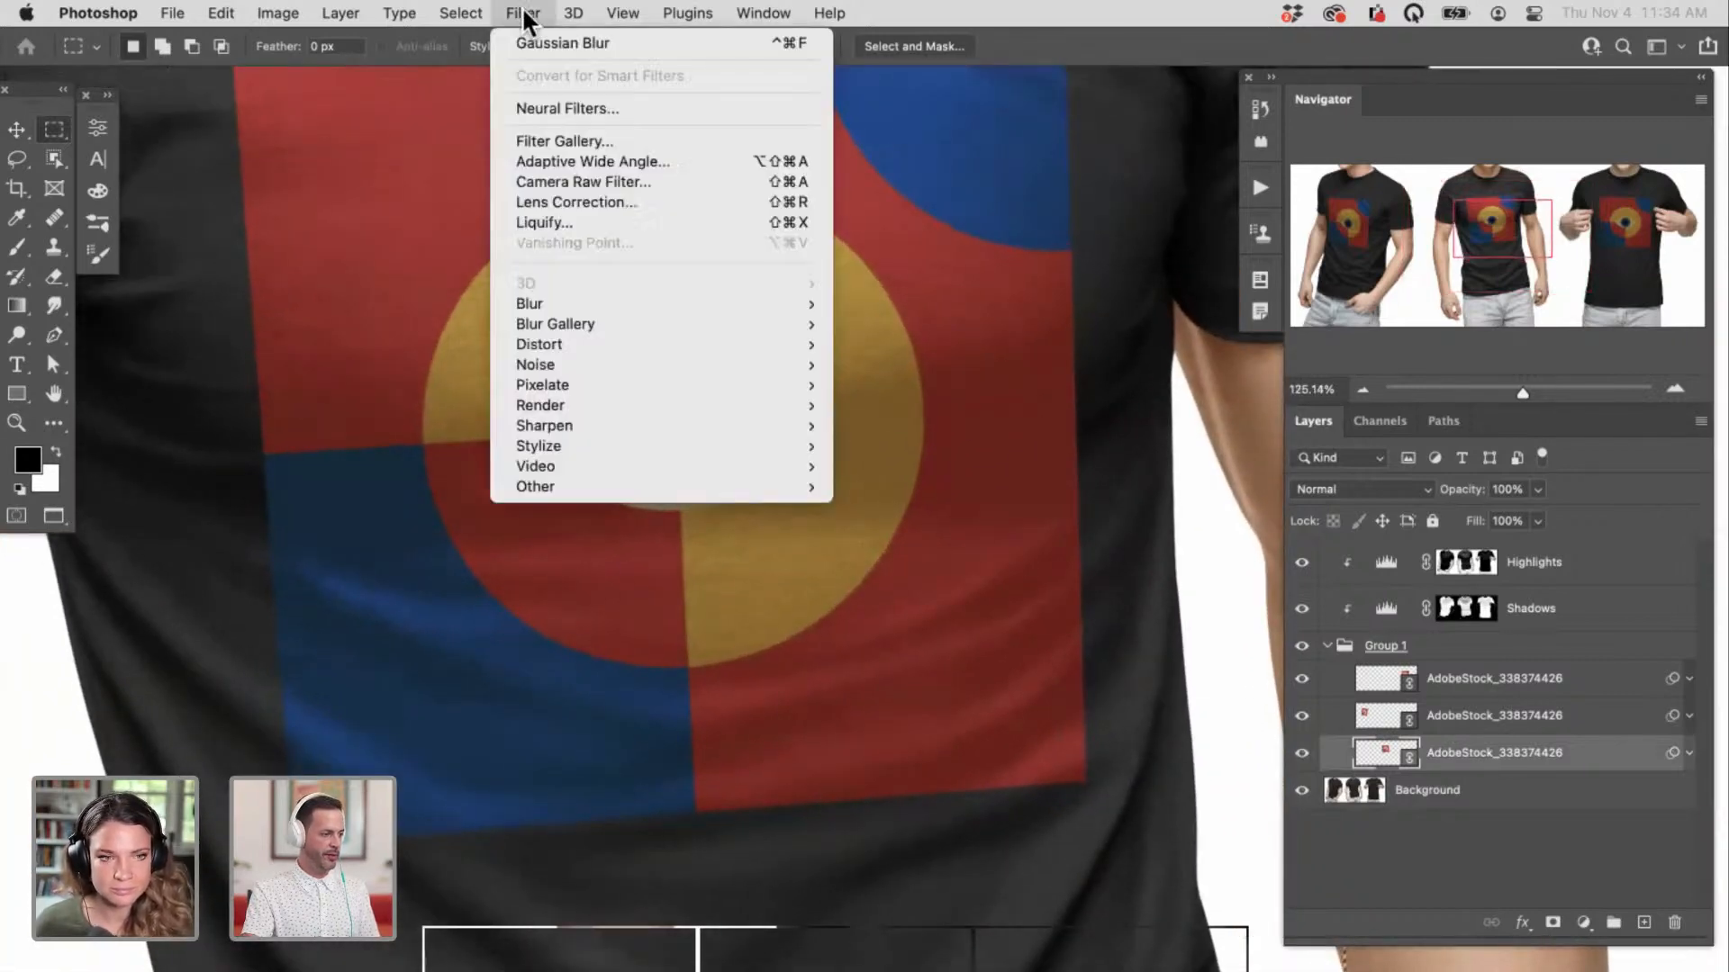
left_click(545, 222)
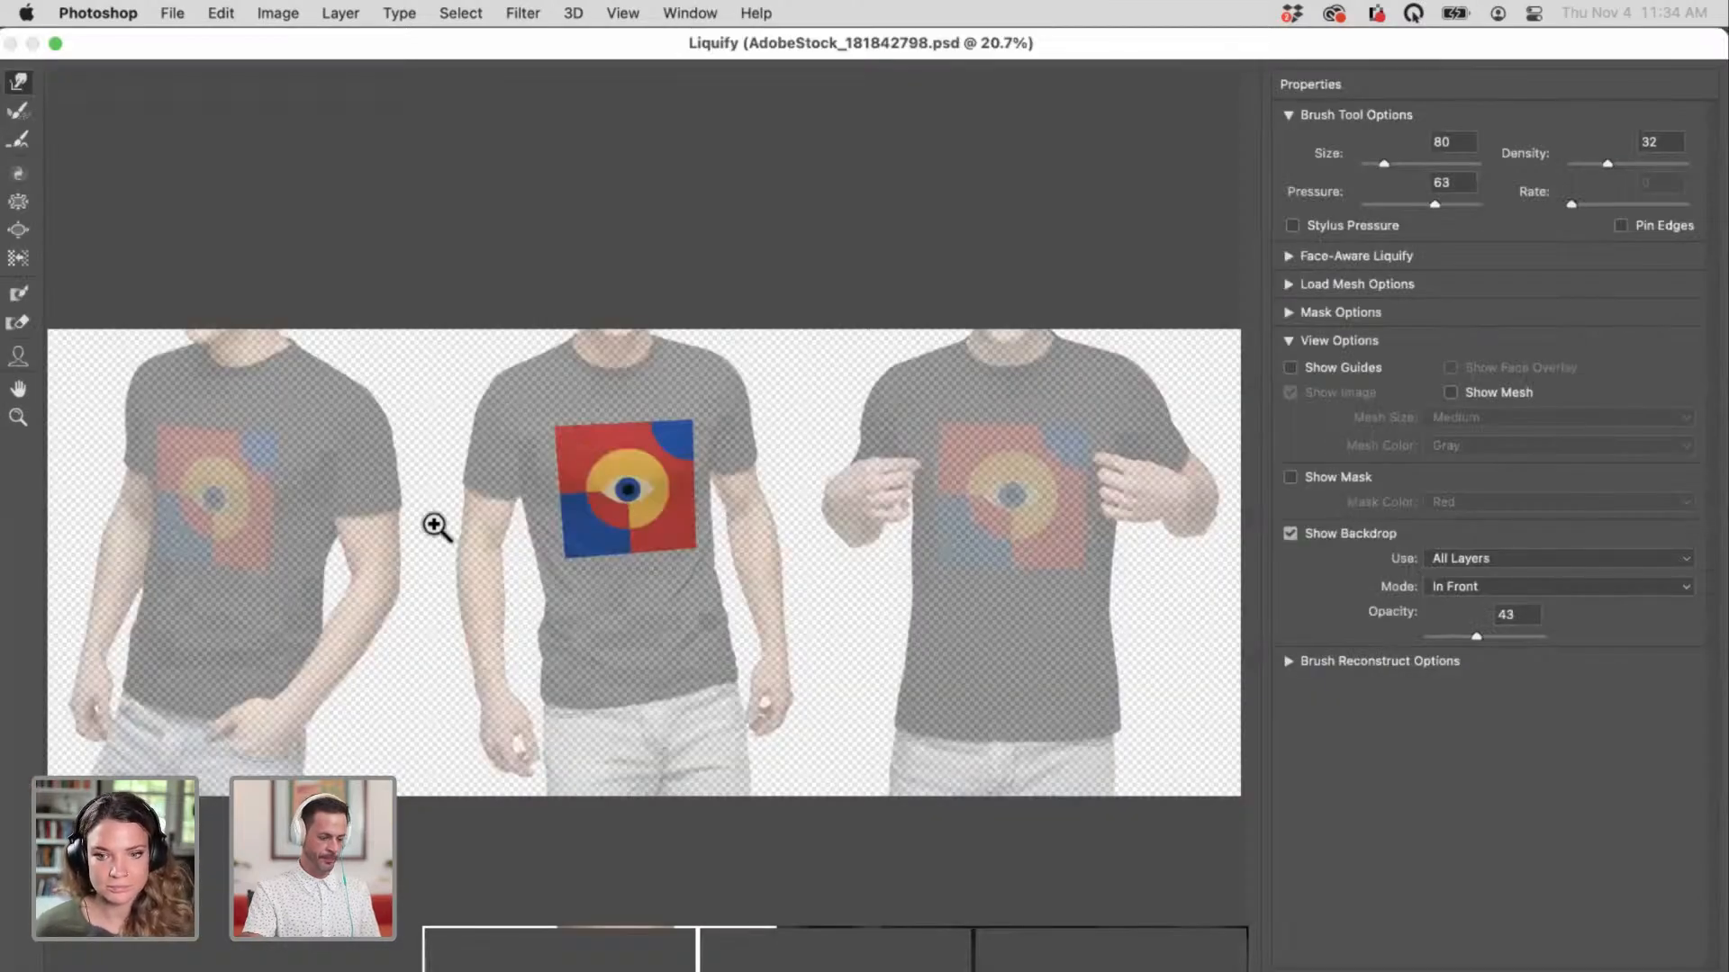
left_click(433, 522)
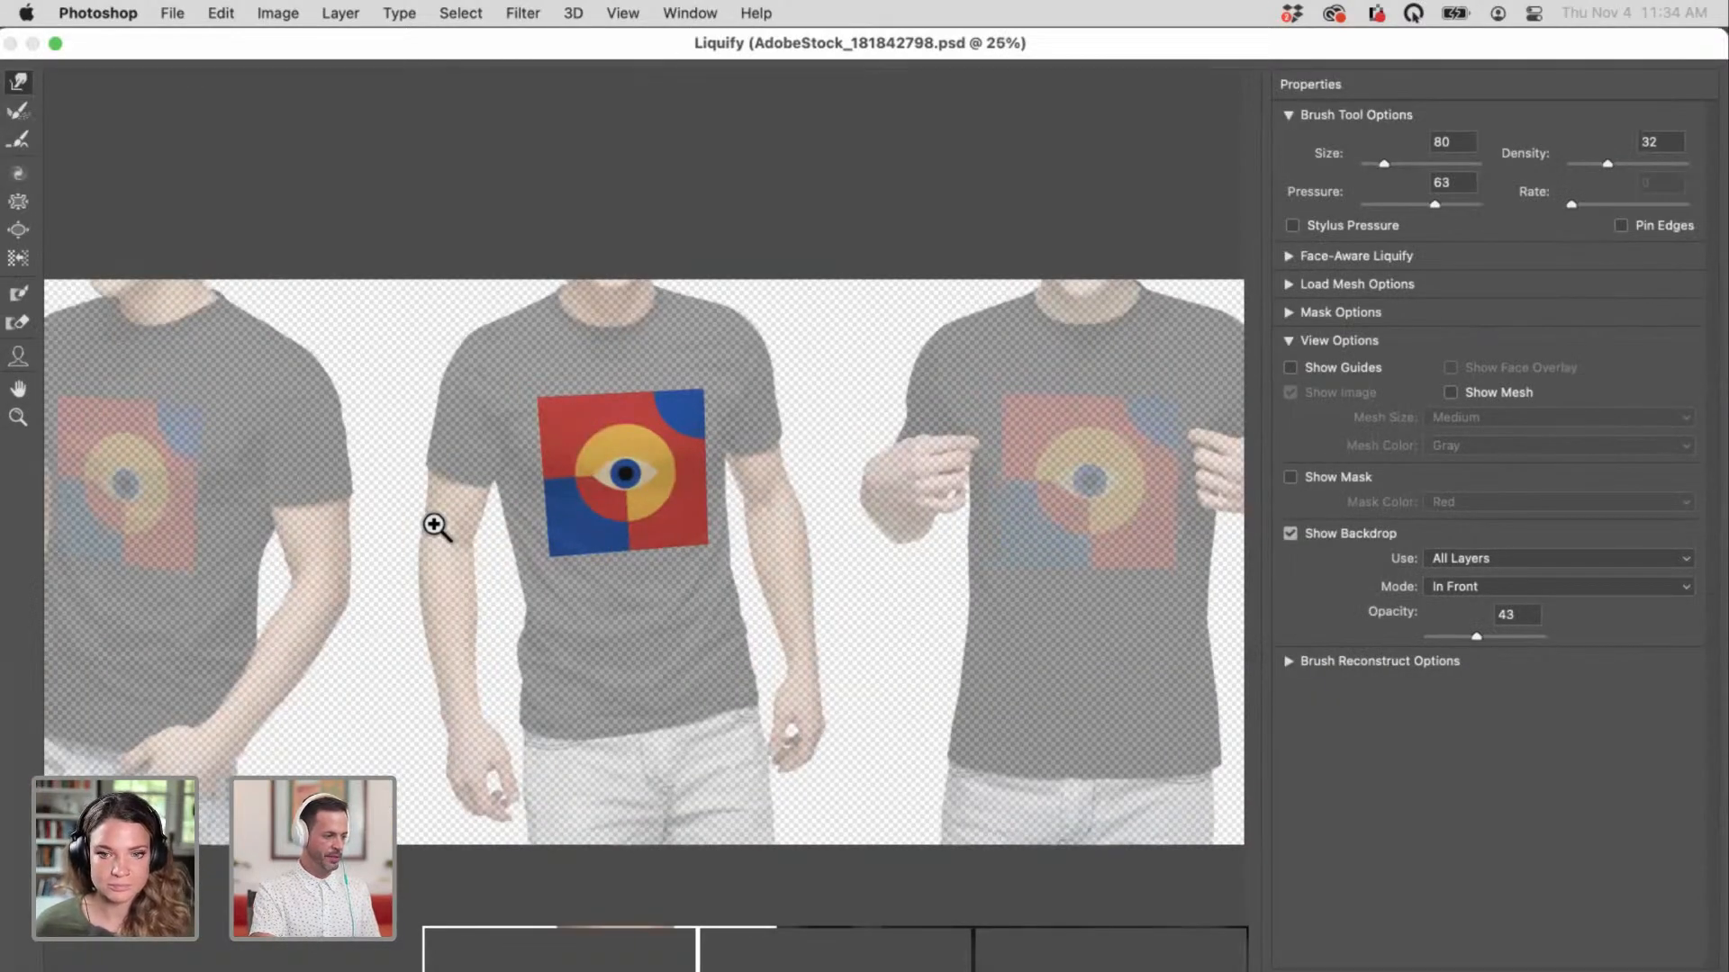
left_click(436, 526)
left_click(435, 527)
left_click(436, 527)
left_click(435, 526)
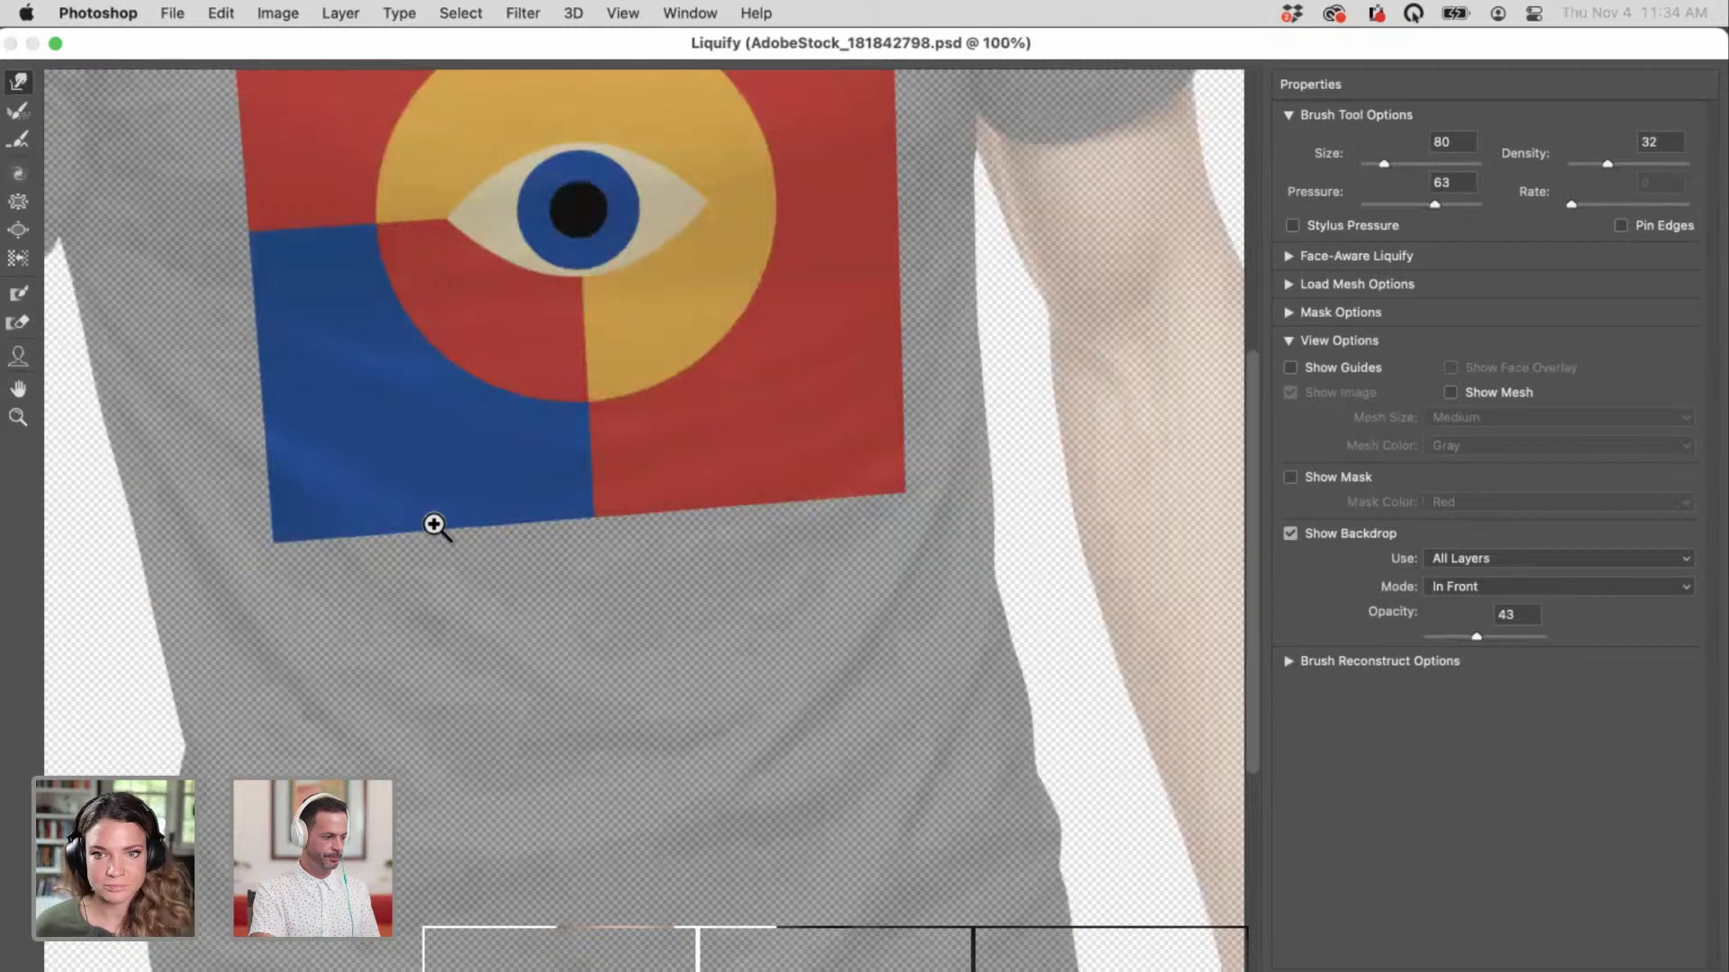
mouse_move(910, 447)
left_mouse_down()
mouse_move(799, 621)
mouse_move(807, 741)
left_mouse_up()
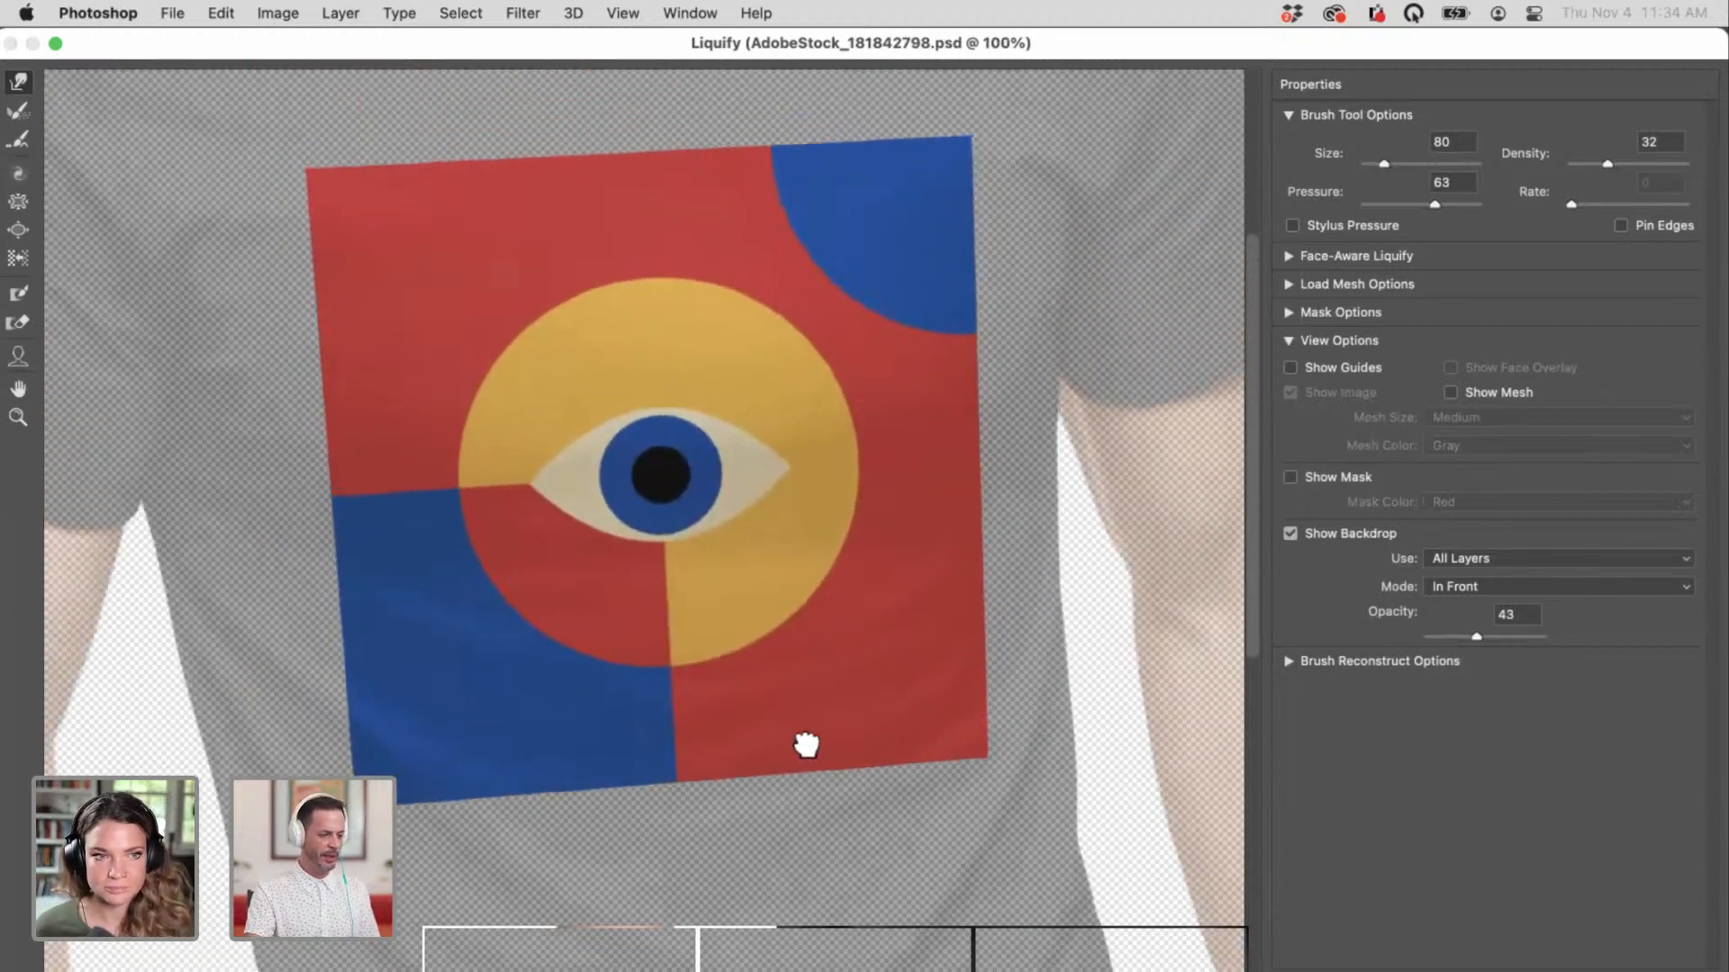
left_click_drag(823, 615, 844, 643)
Step: Set the Liquify backdrop to the Background layer in Blend mode with an opacity of 52
left_click(1493, 558)
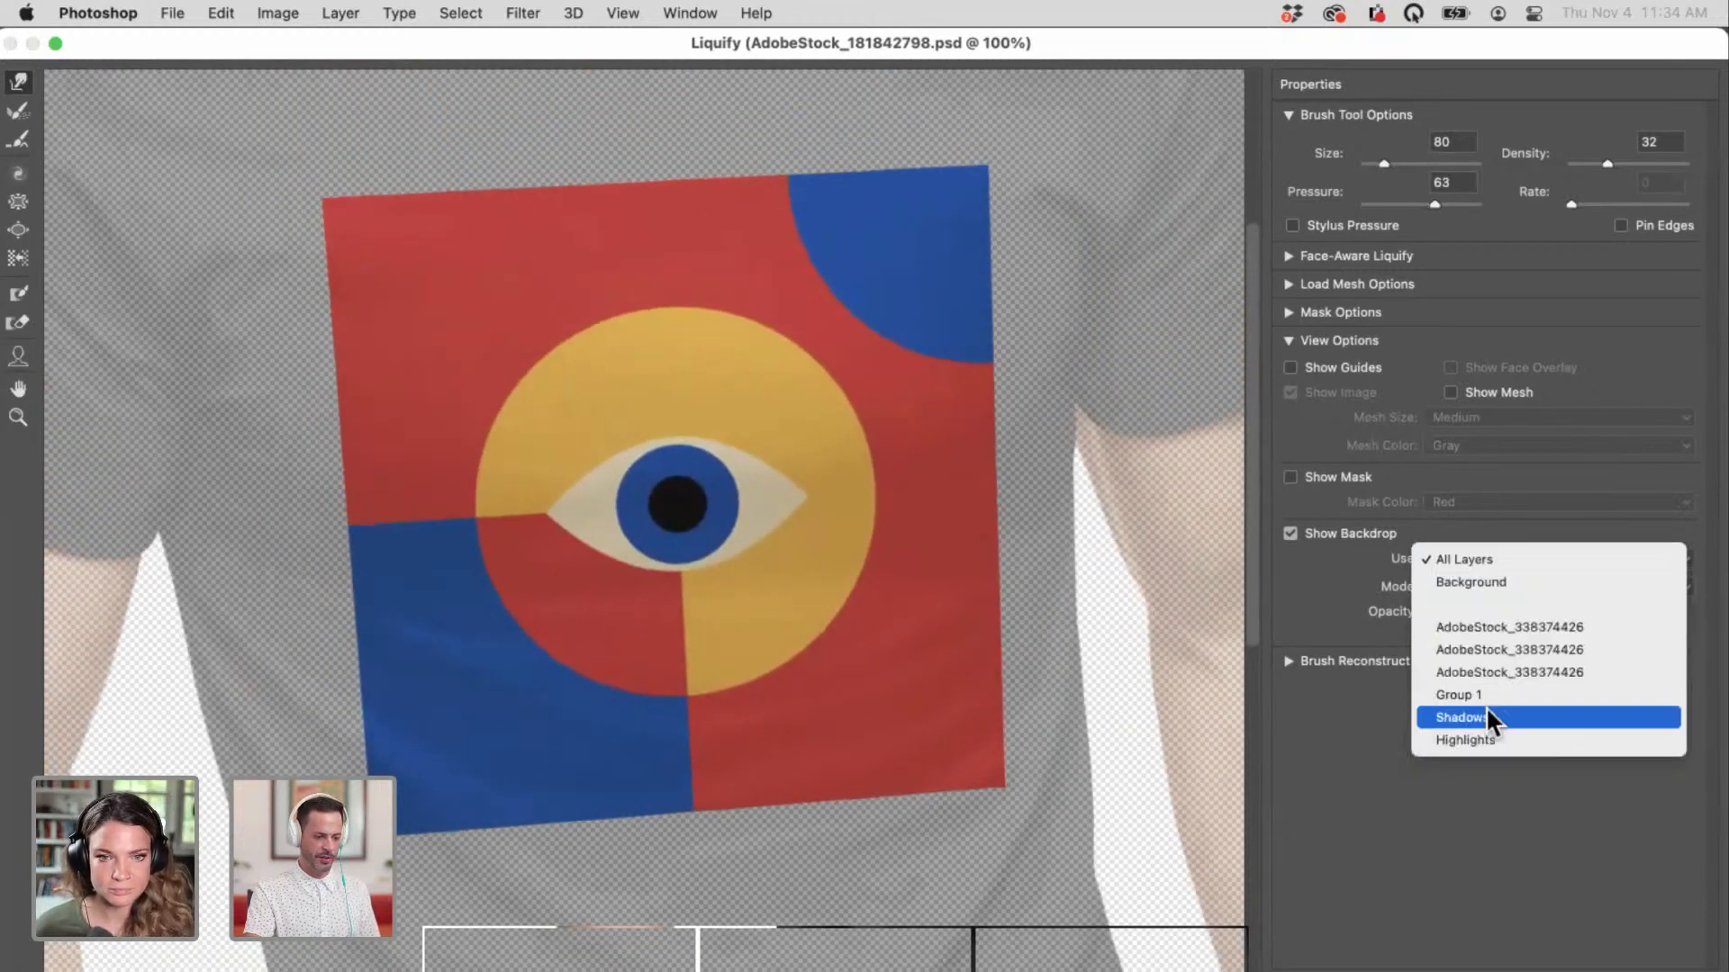
left_click(1454, 582)
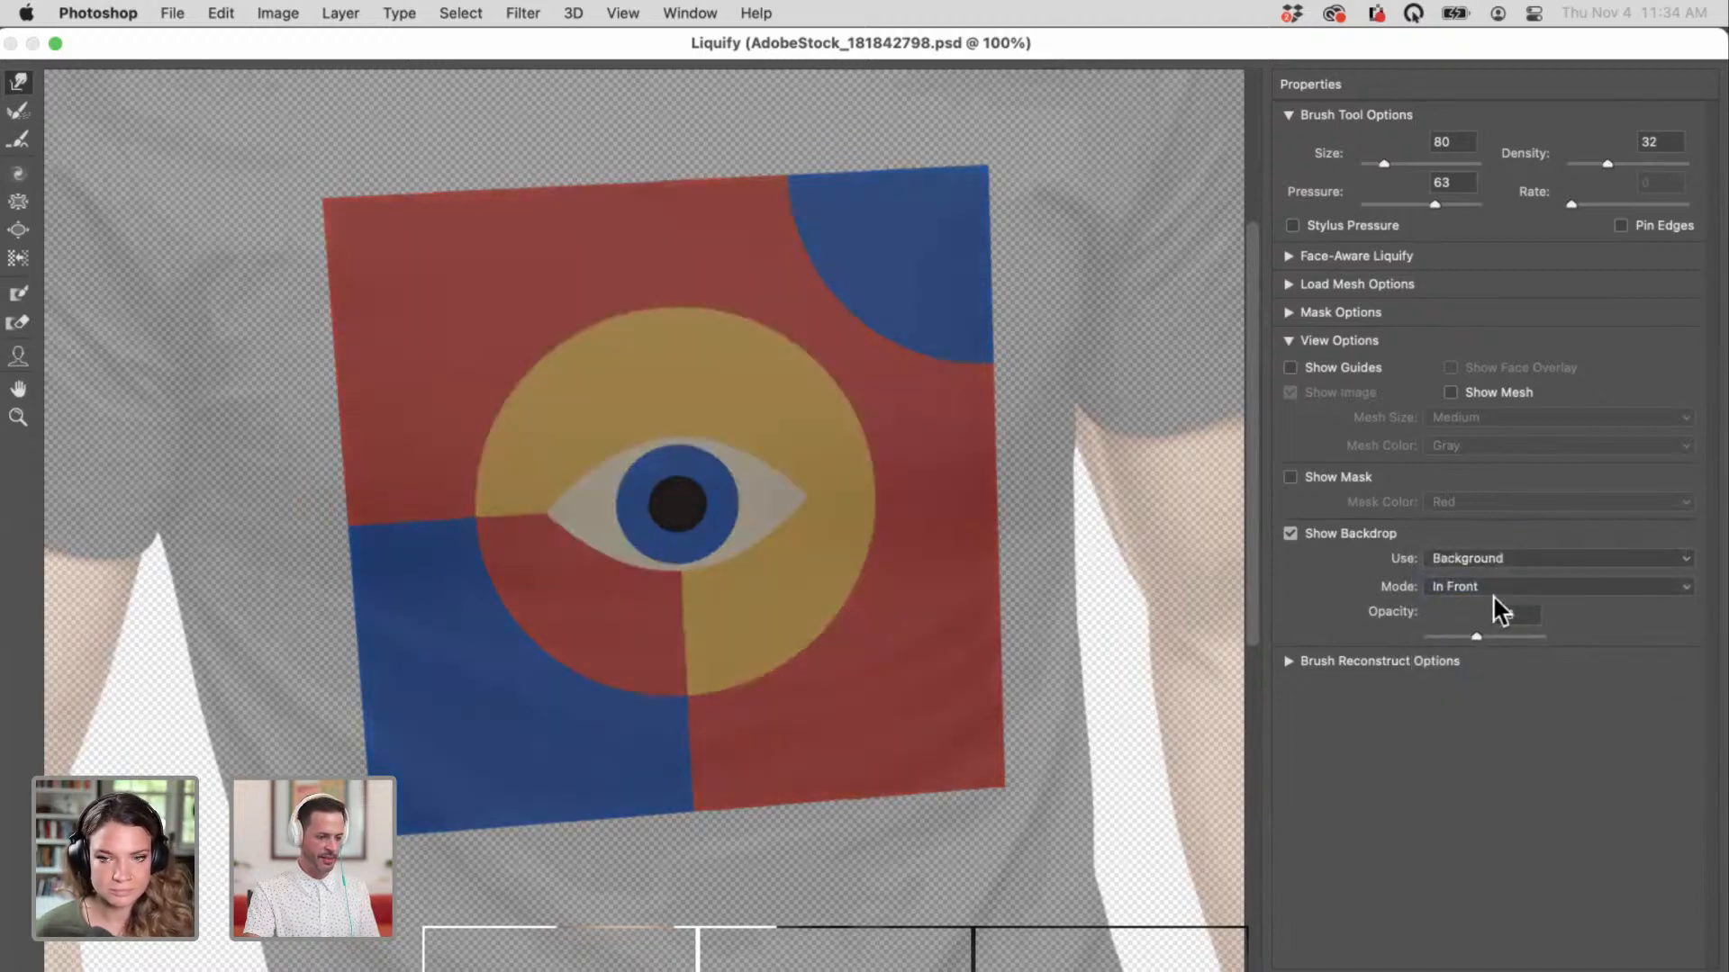
left_click_drag(1483, 631, 1514, 585)
left_click(1514, 586)
left_click(1512, 603)
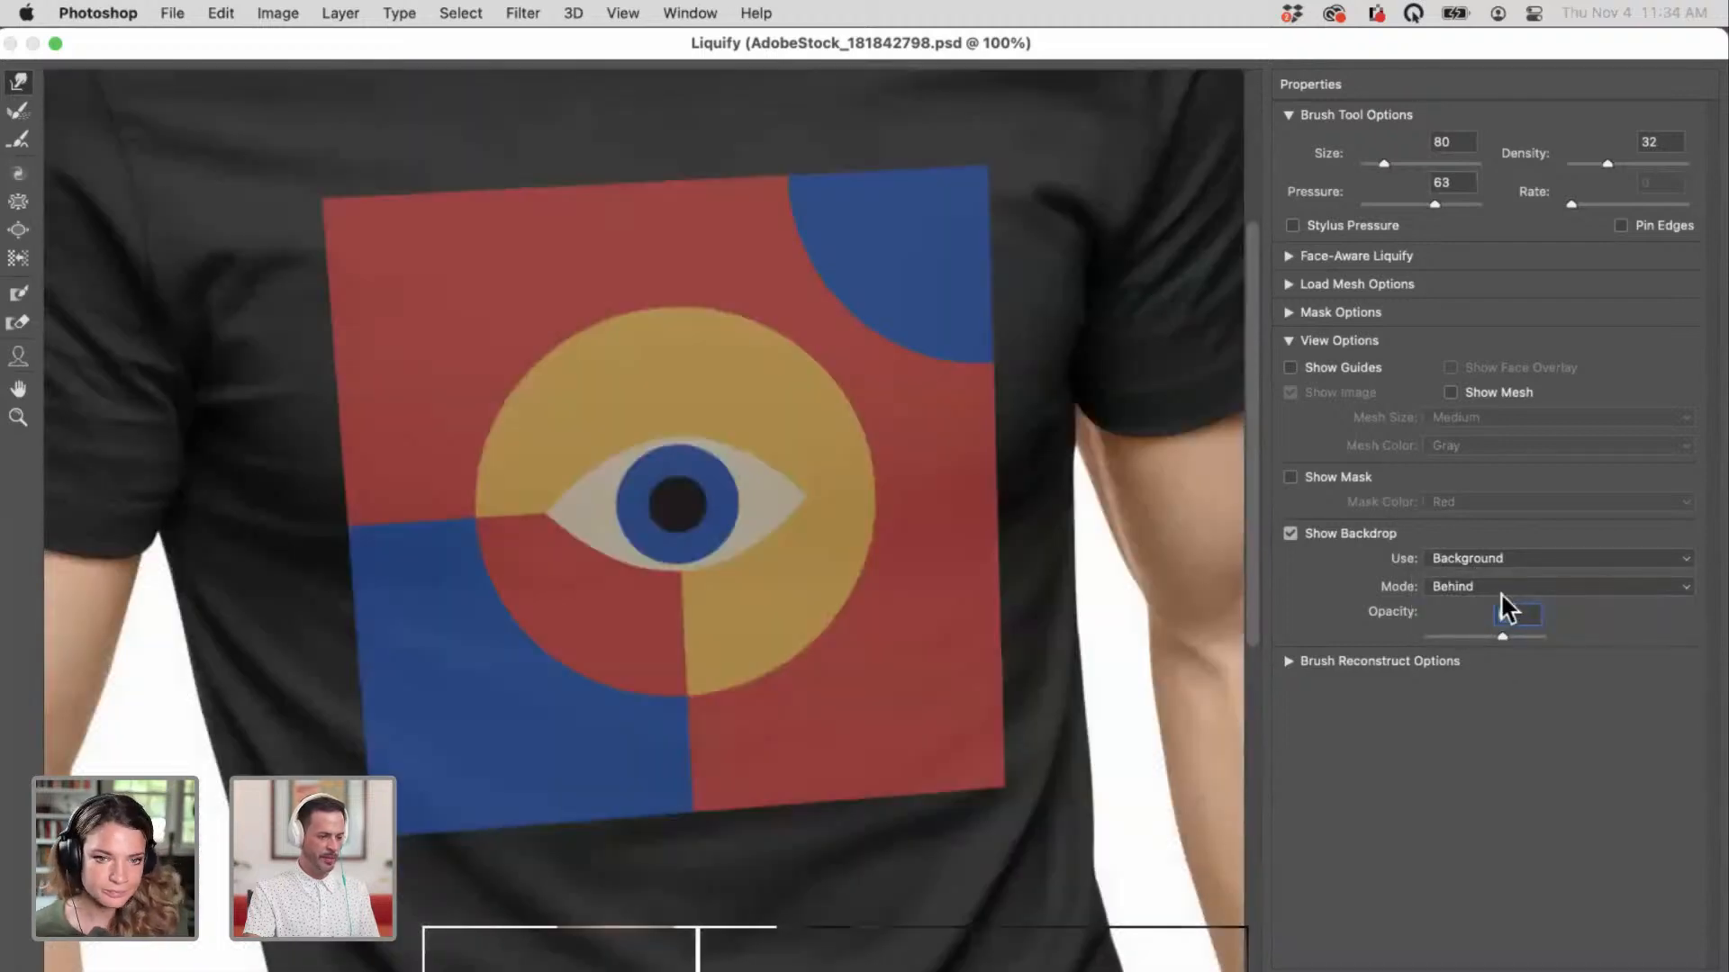
left_click(1500, 589)
left_click(1498, 610)
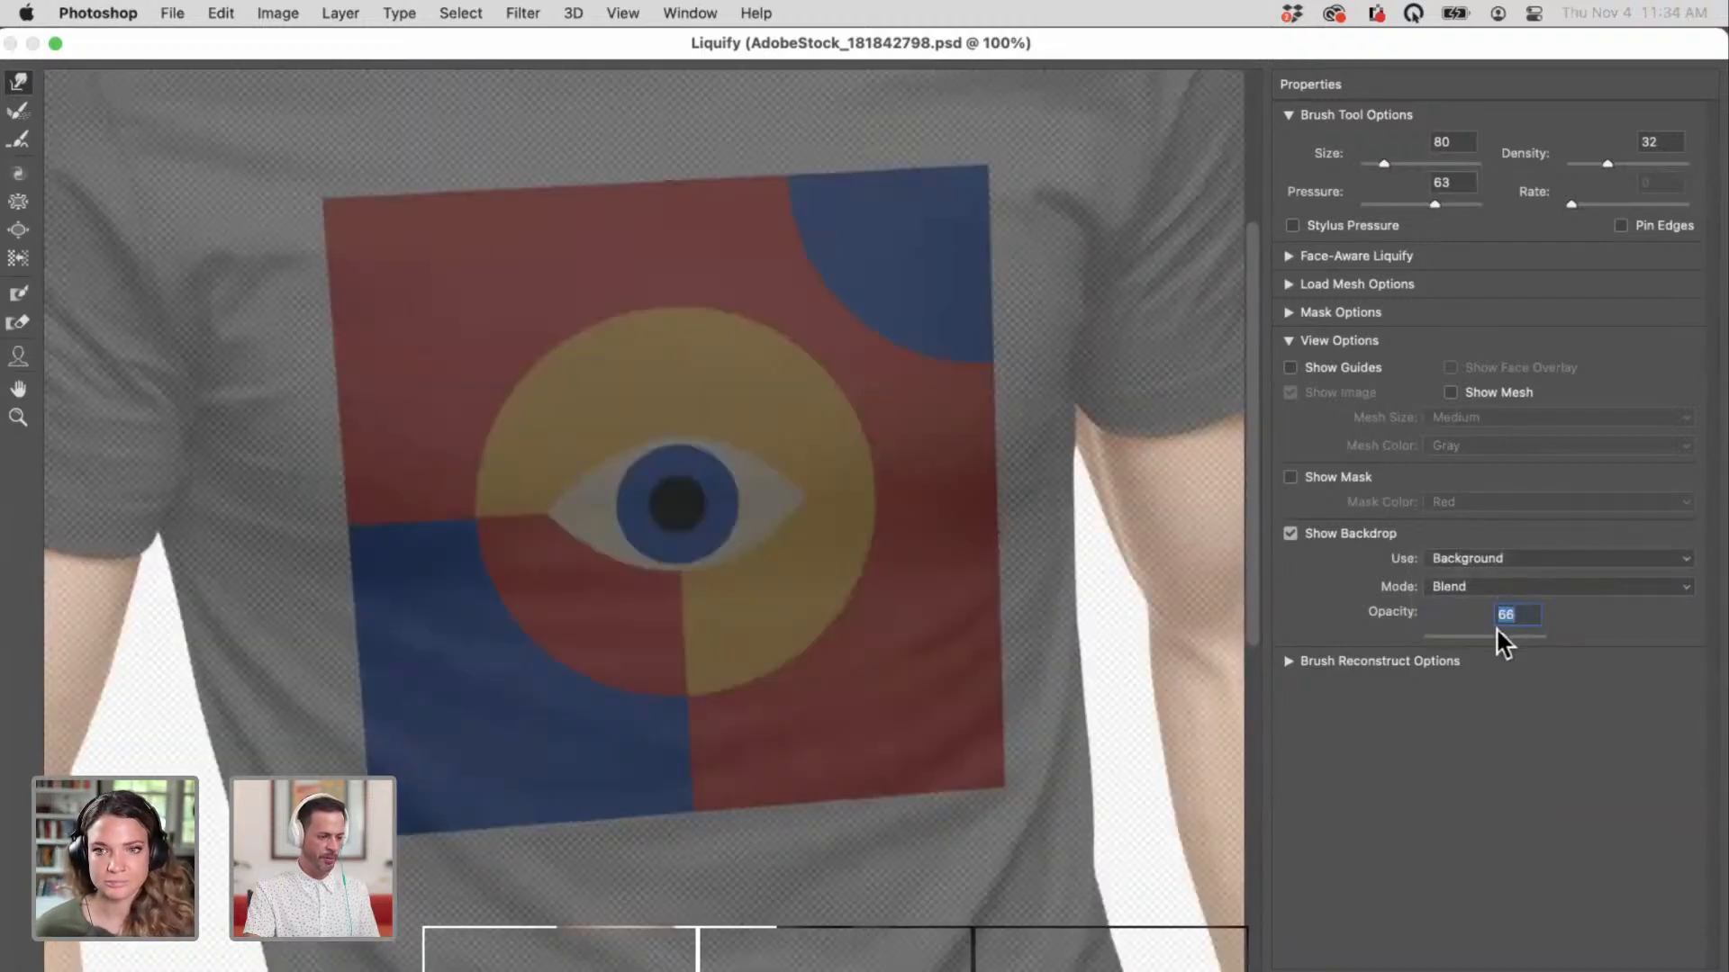
left_click_drag(1461, 636, 1487, 639)
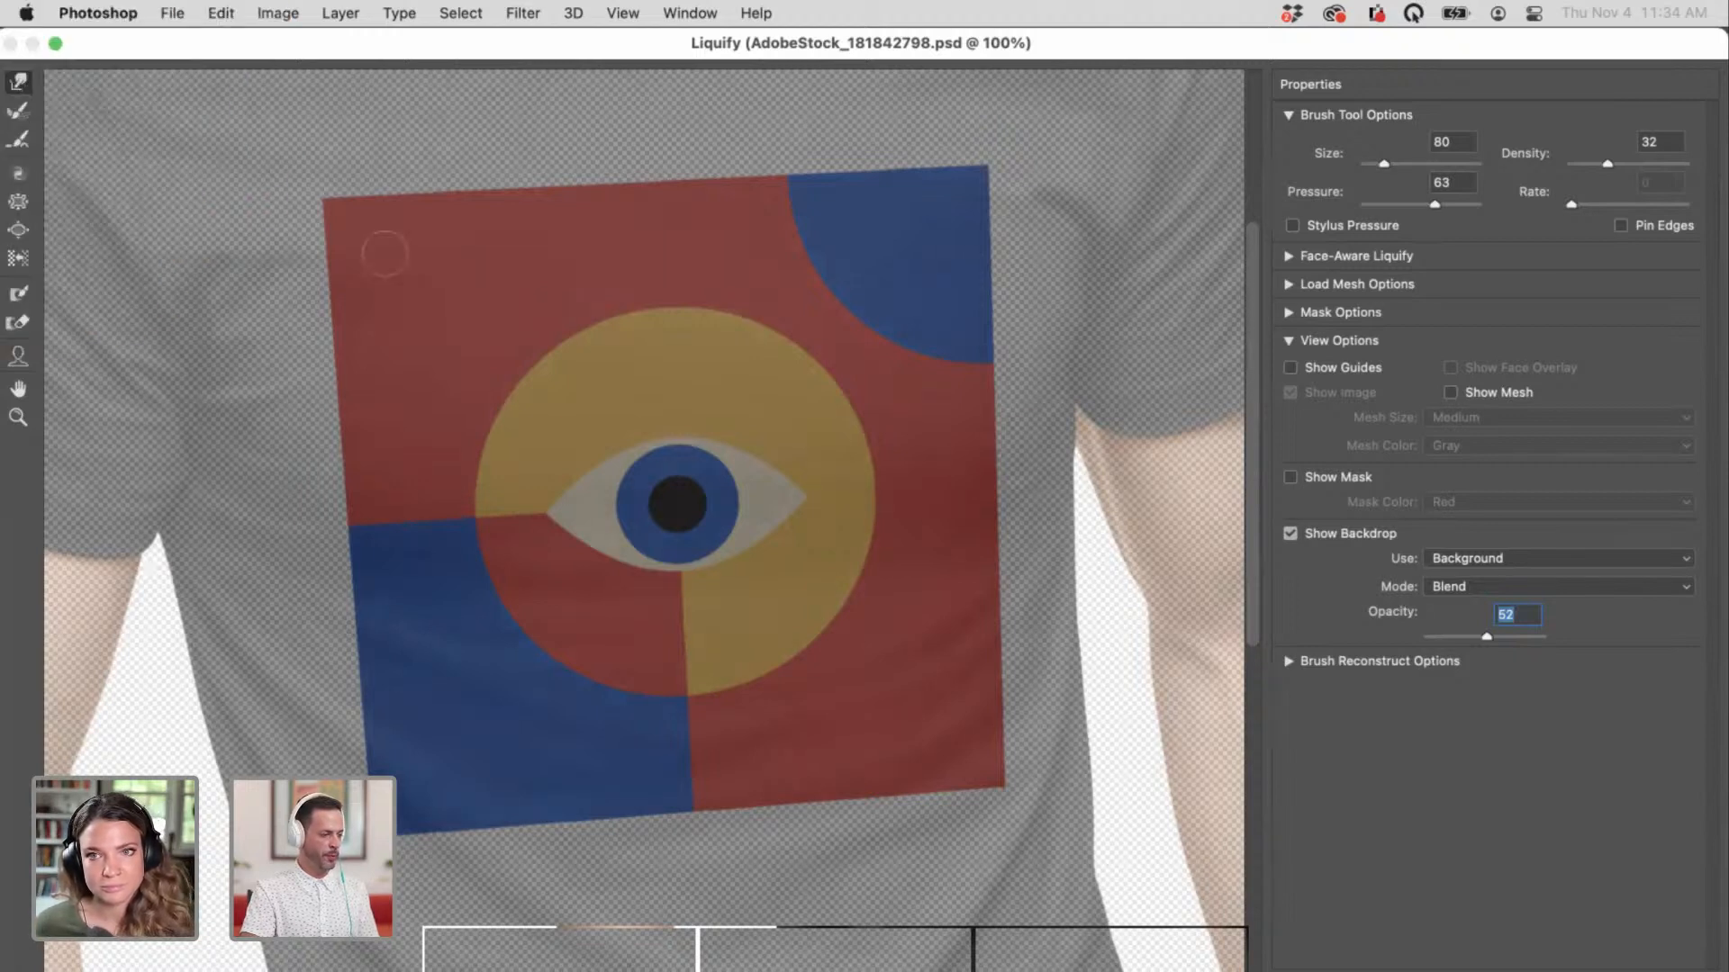
Step: Set the Forward Warp brush to size 175, density 16 and pressure 21 with Stylus Pressure enabled
key("bracketright")
key("bracketright")
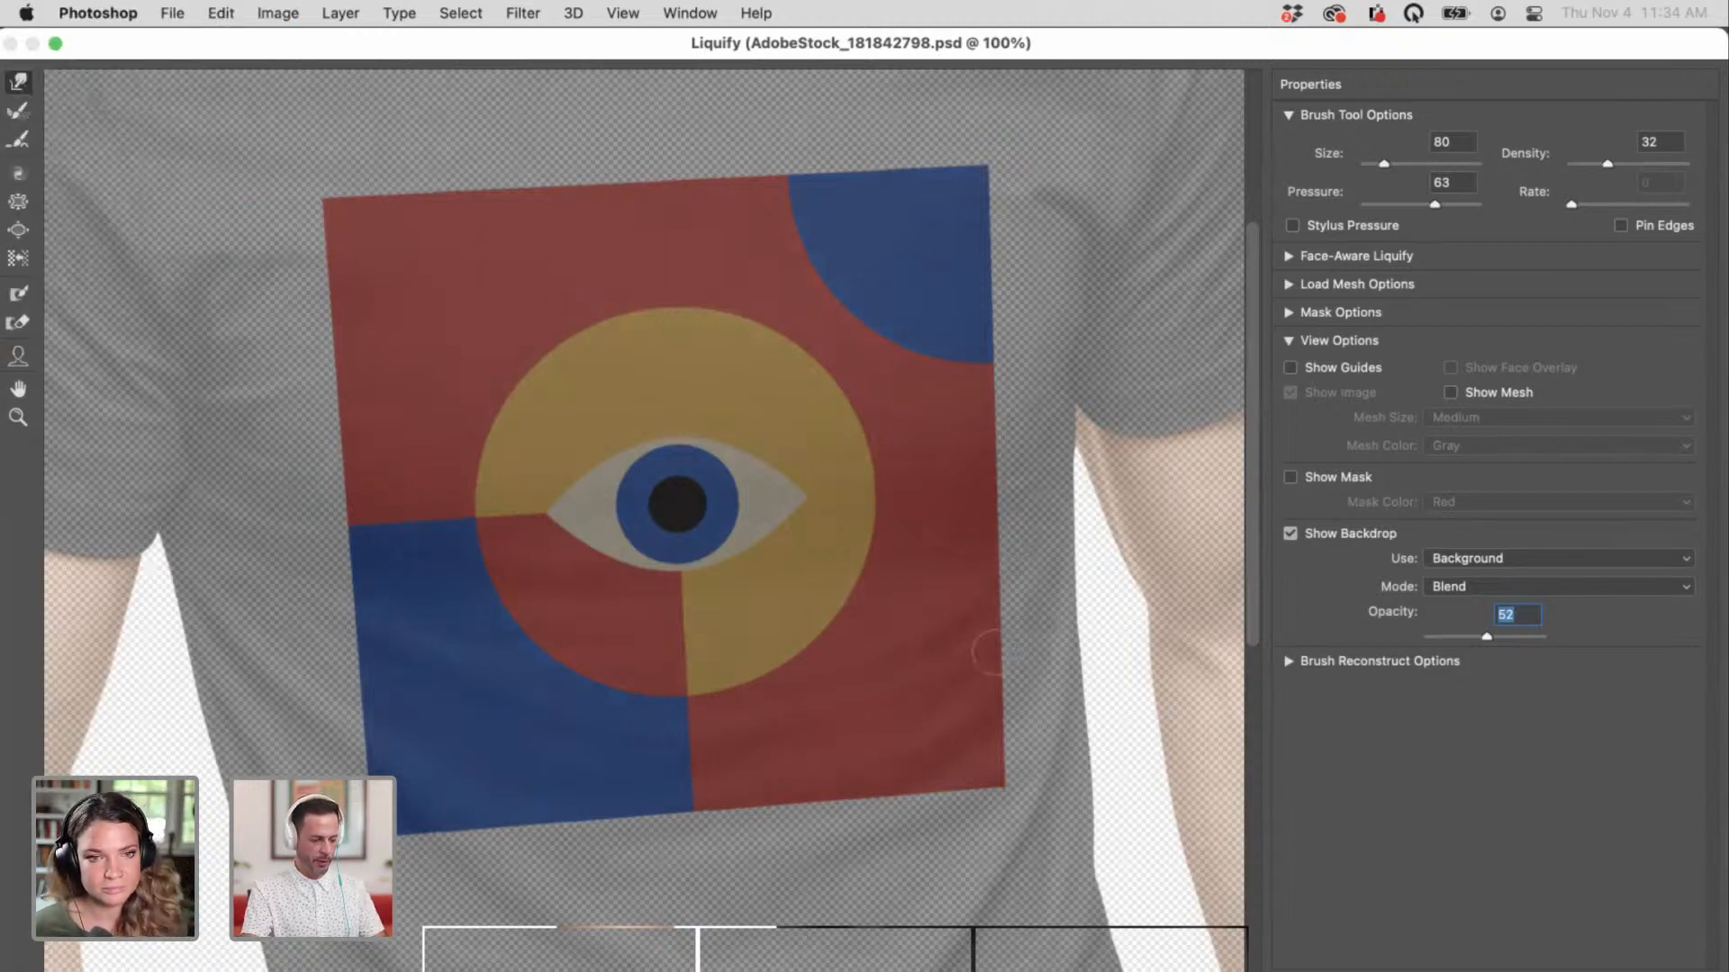
key("Return")
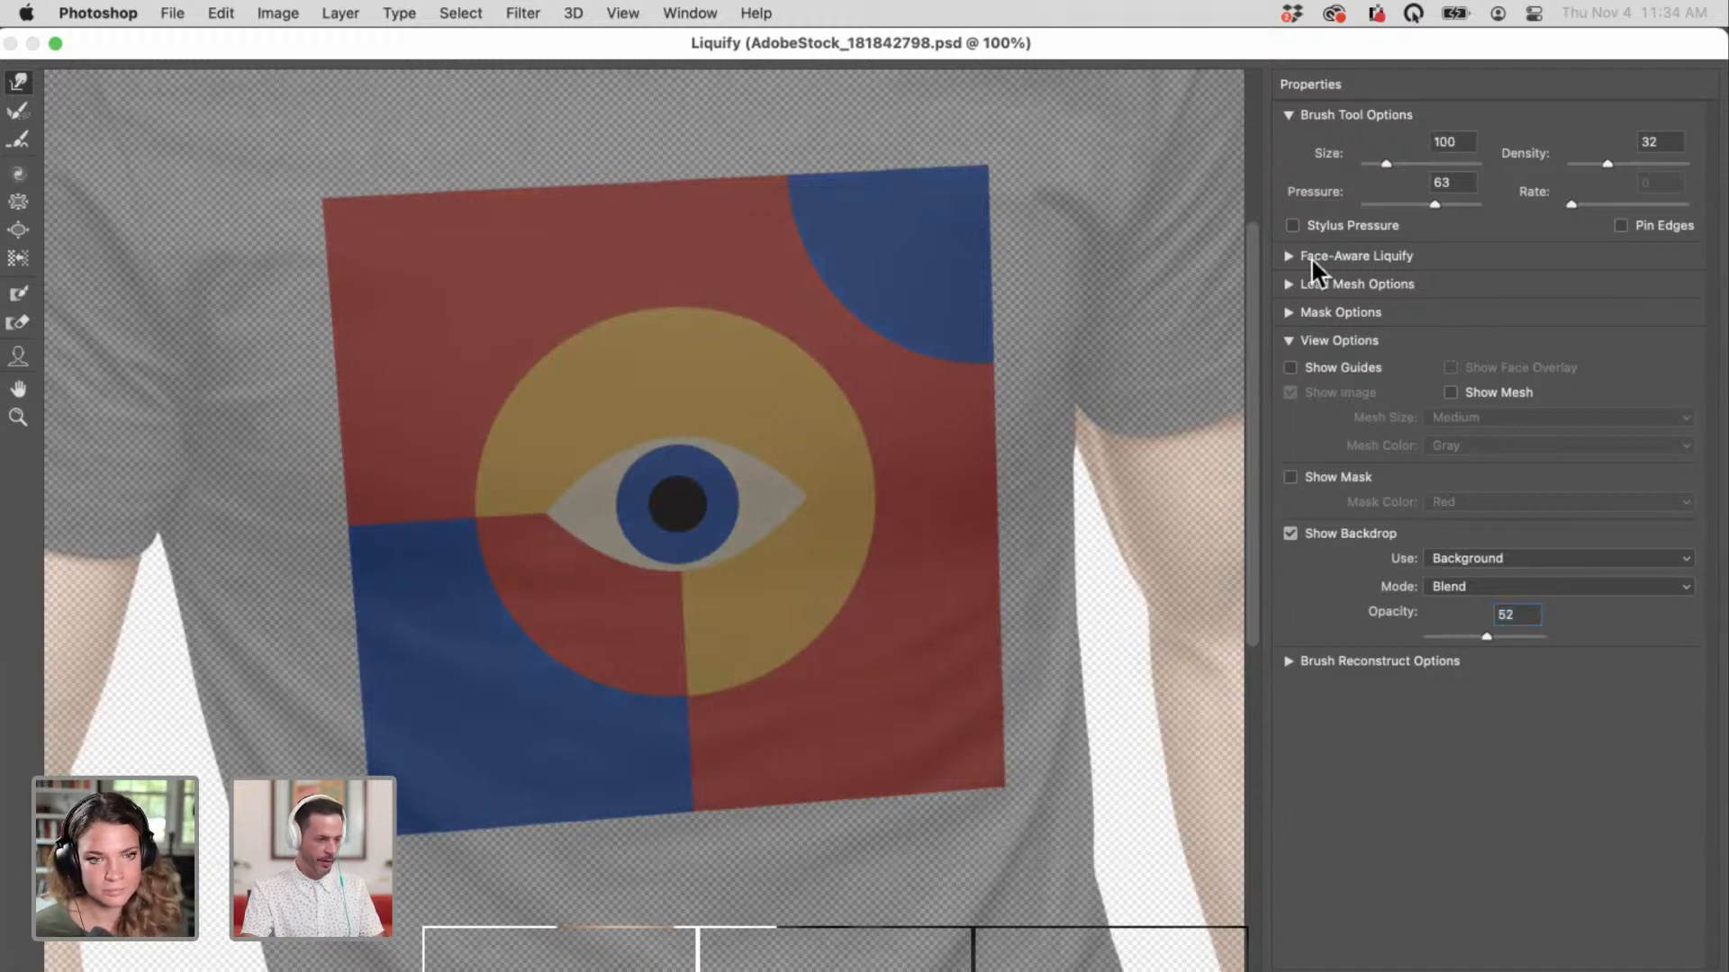
left_click(1392, 224)
left_click(1386, 205)
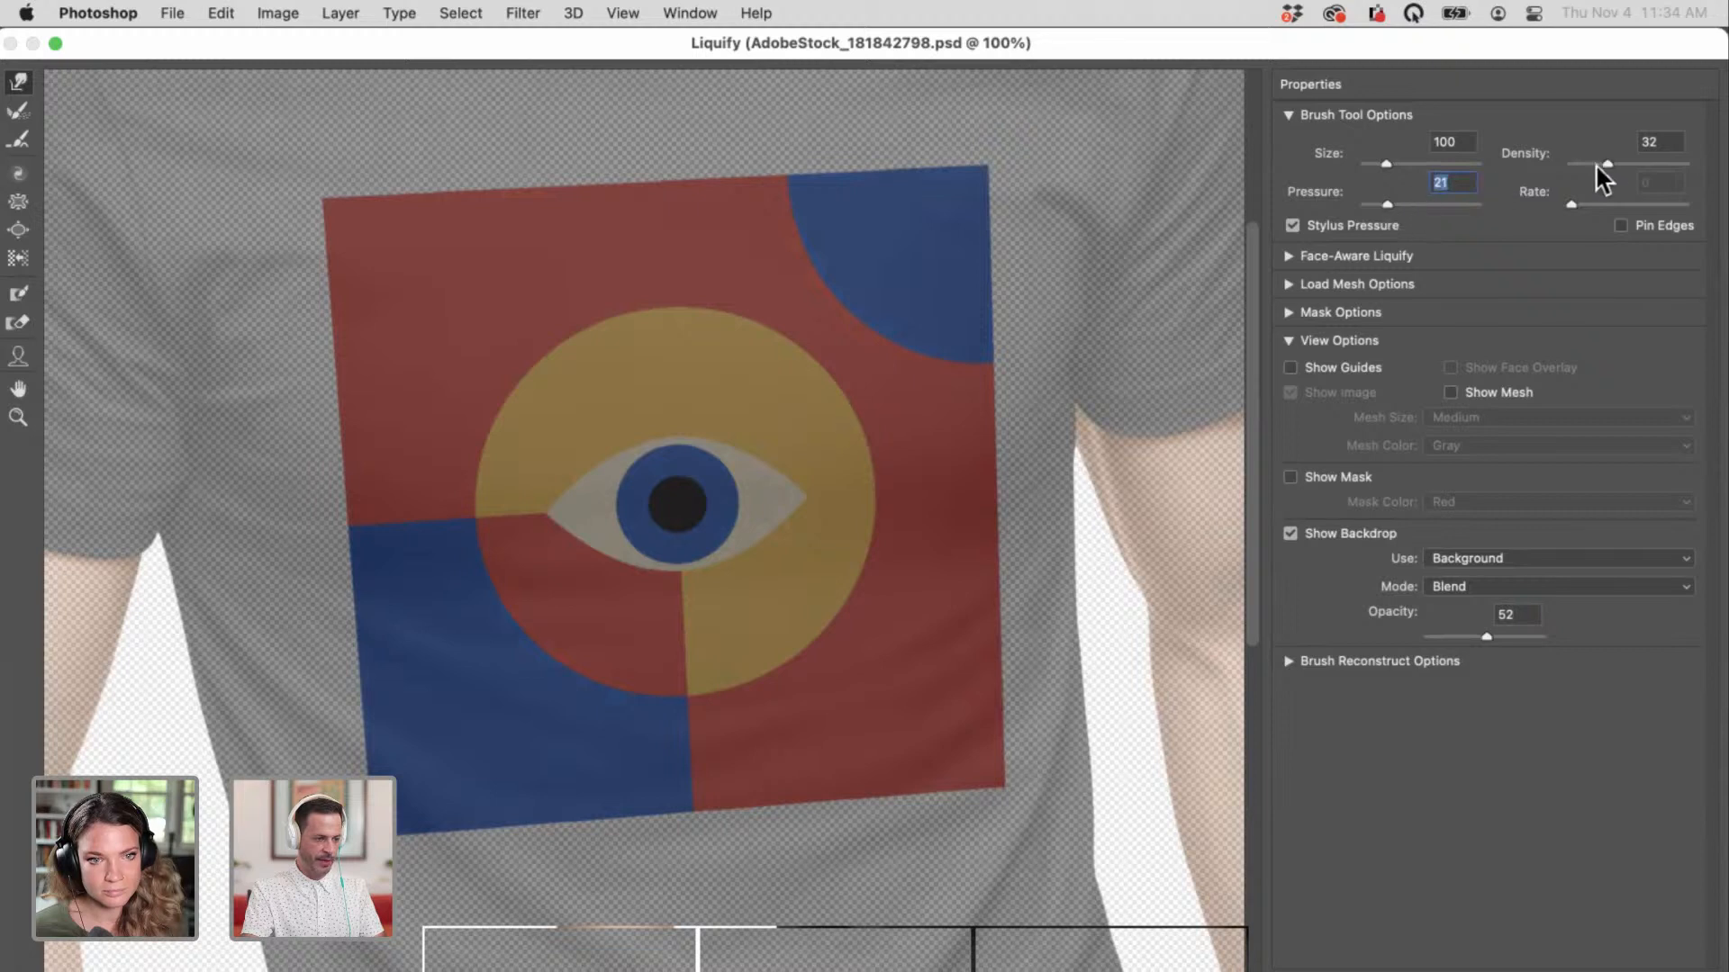
left_click_drag(1592, 164, 1590, 165)
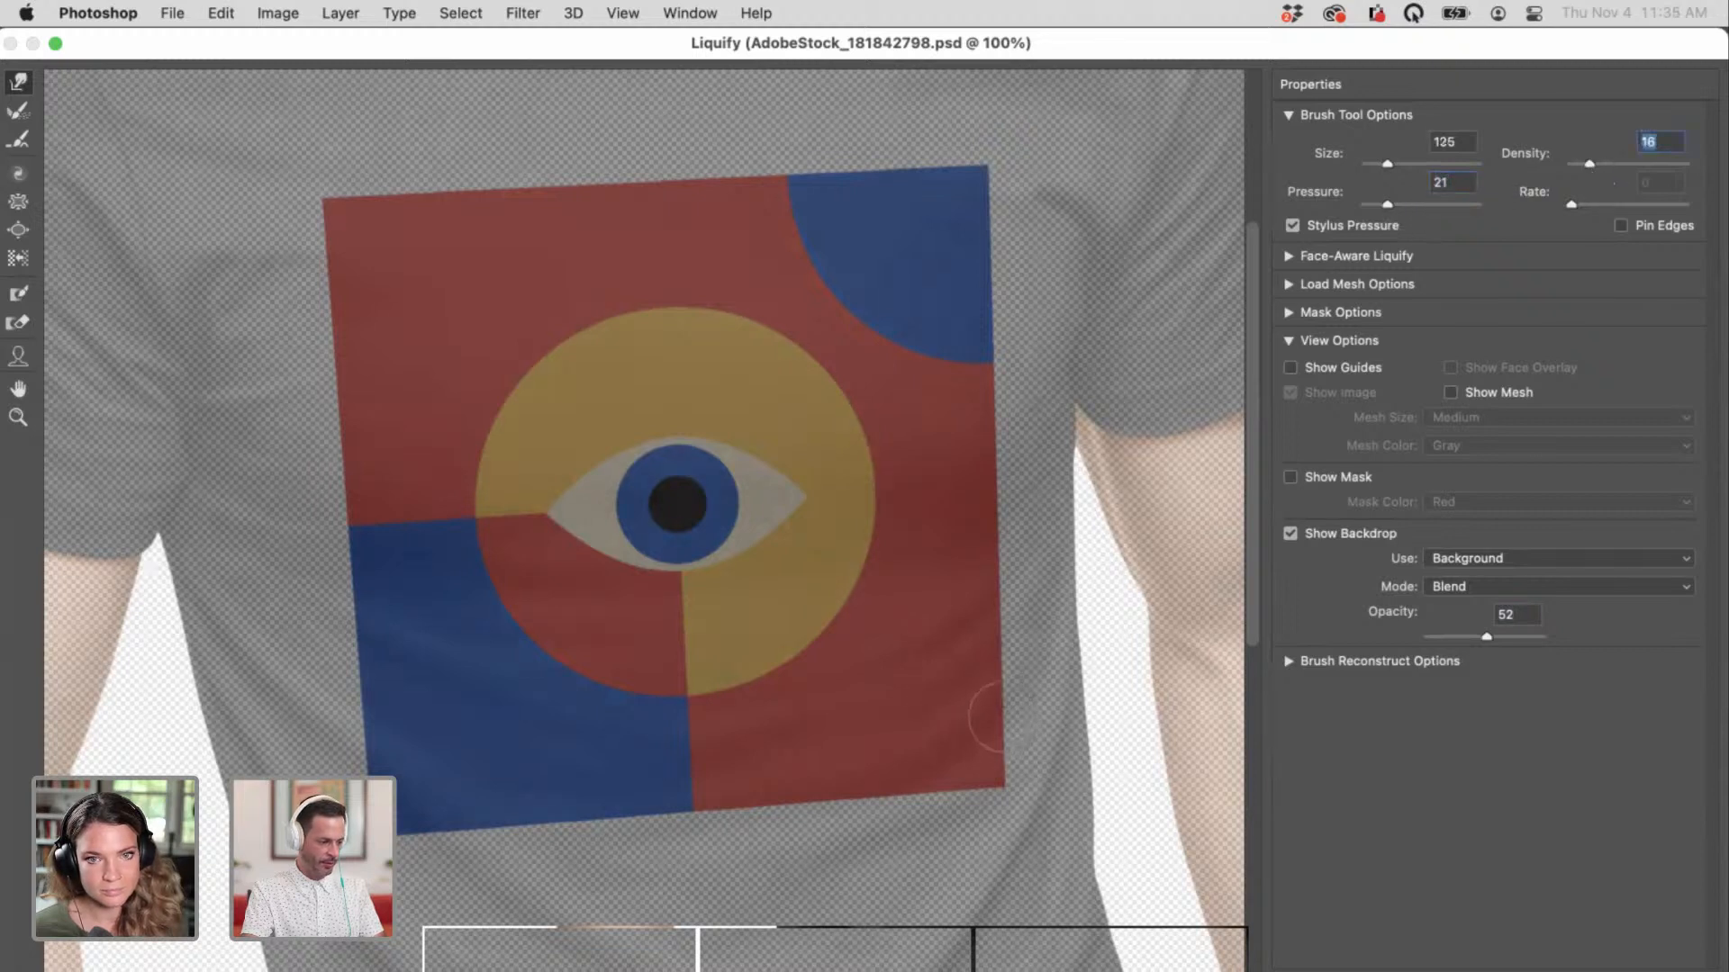
key("Return")
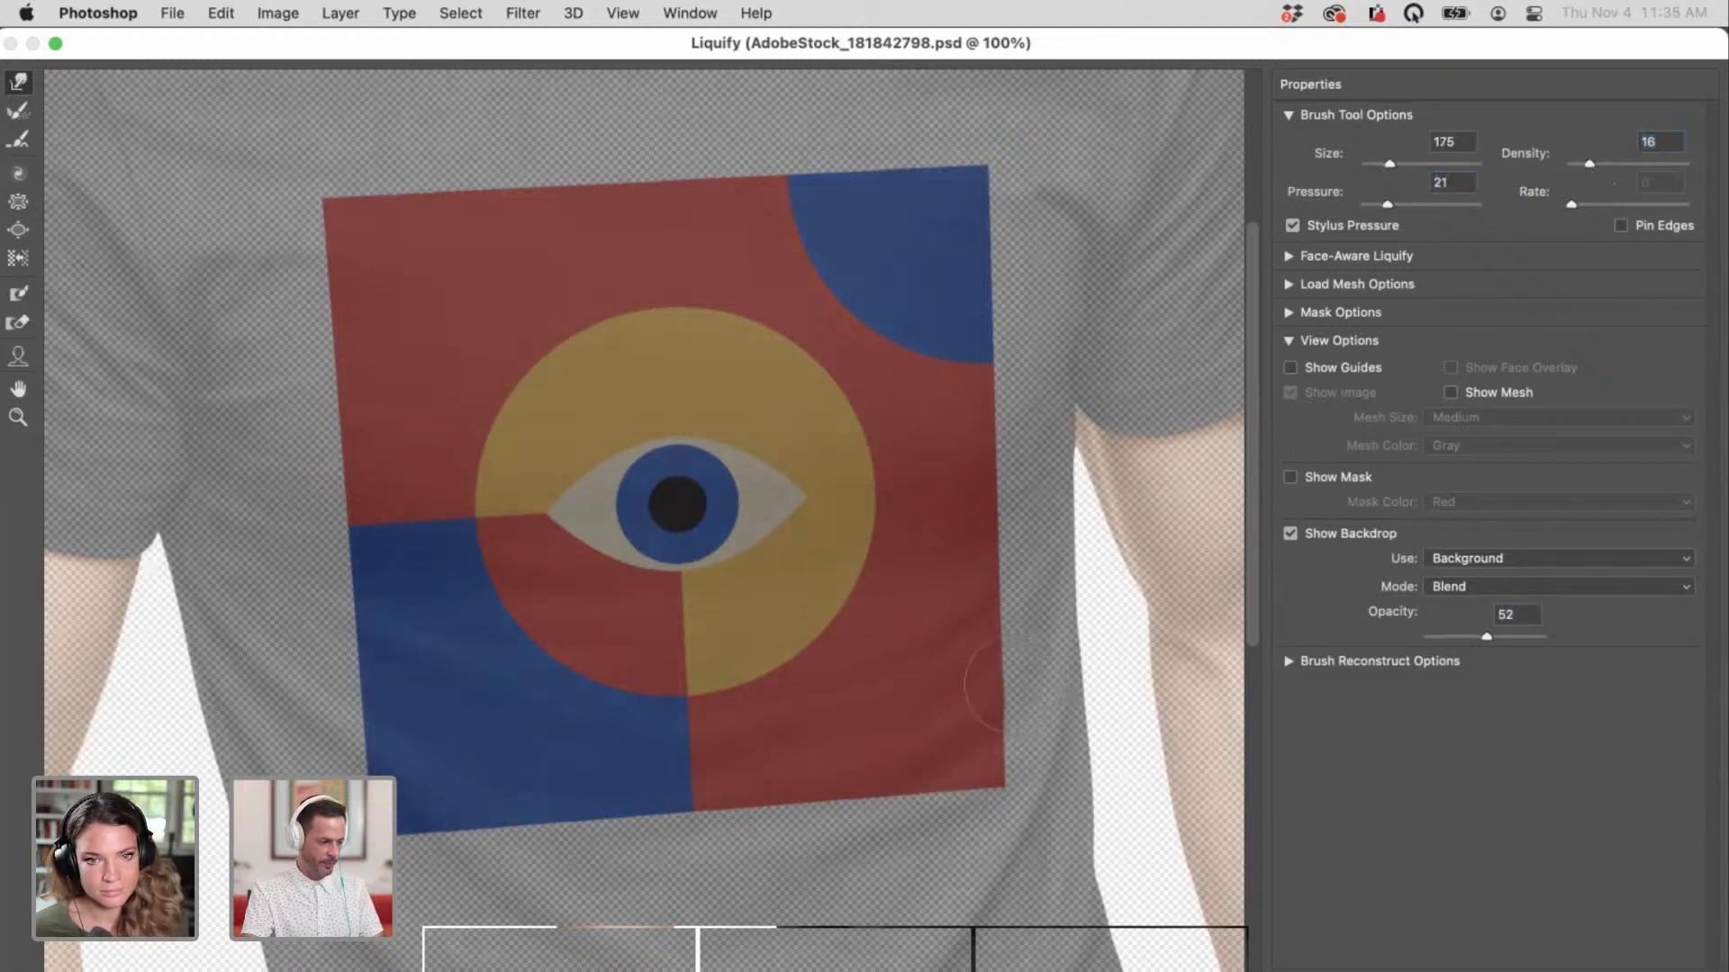
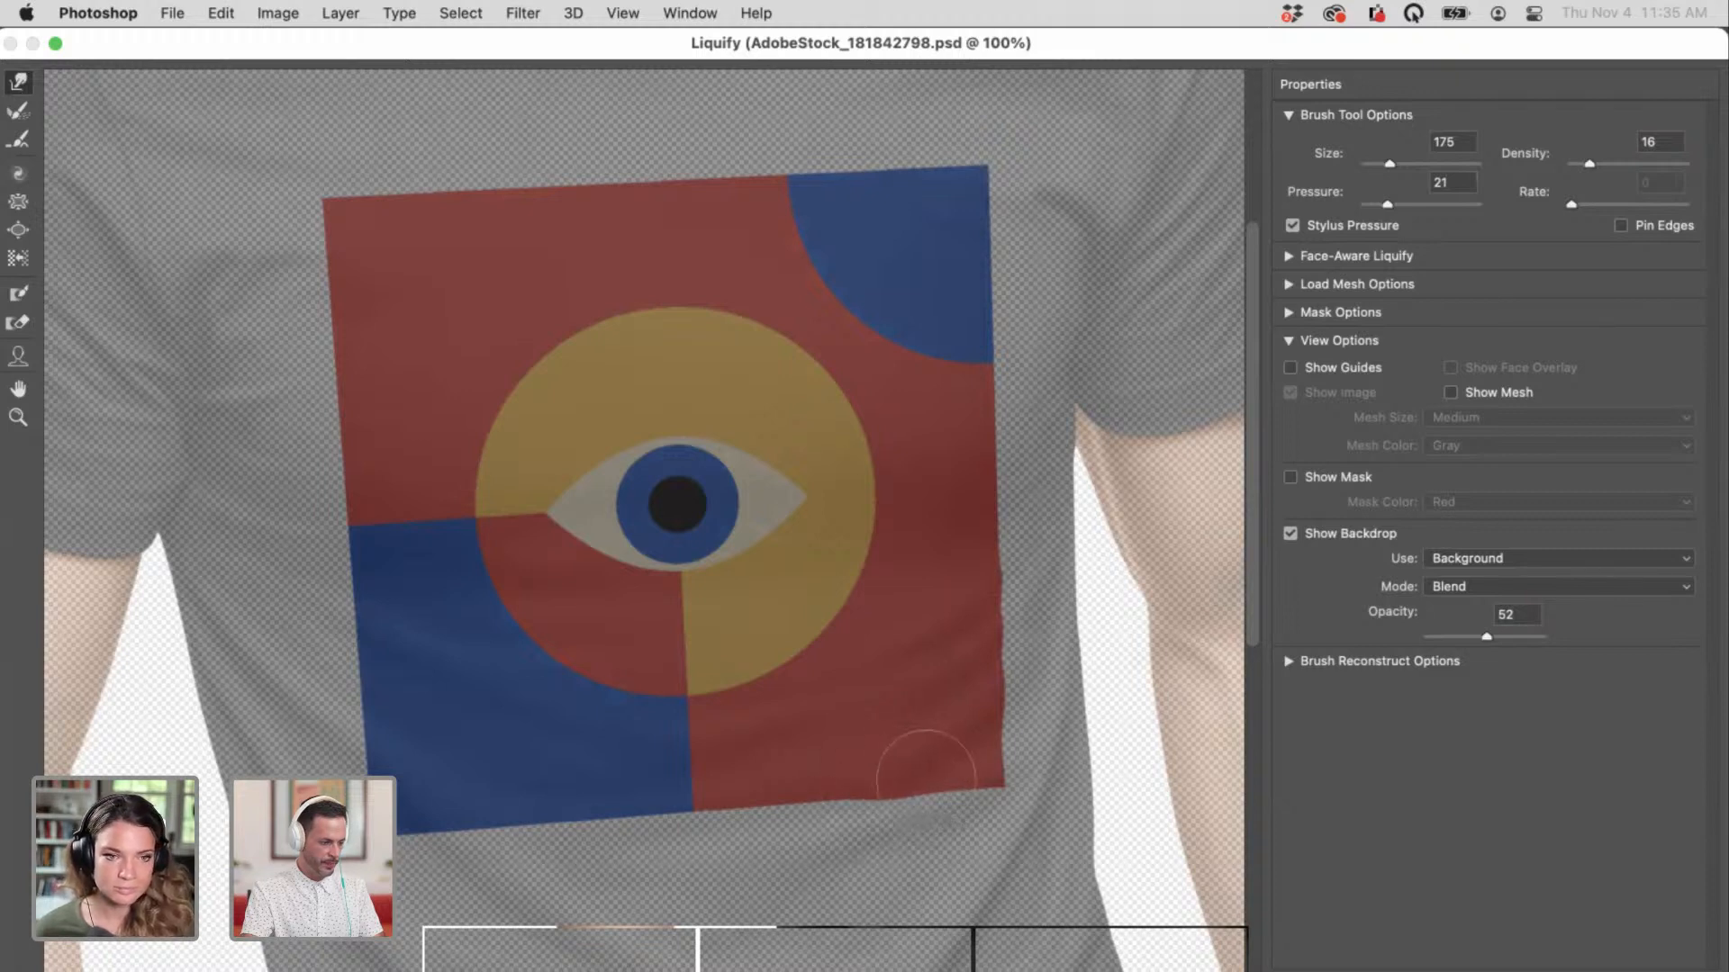
Step: Warp the artwork's bottom edge and the blue square's outer edge along the fabric folds, enlarging the brush to 250
key("bracketright")
key("bracketright")
key("bracketright")
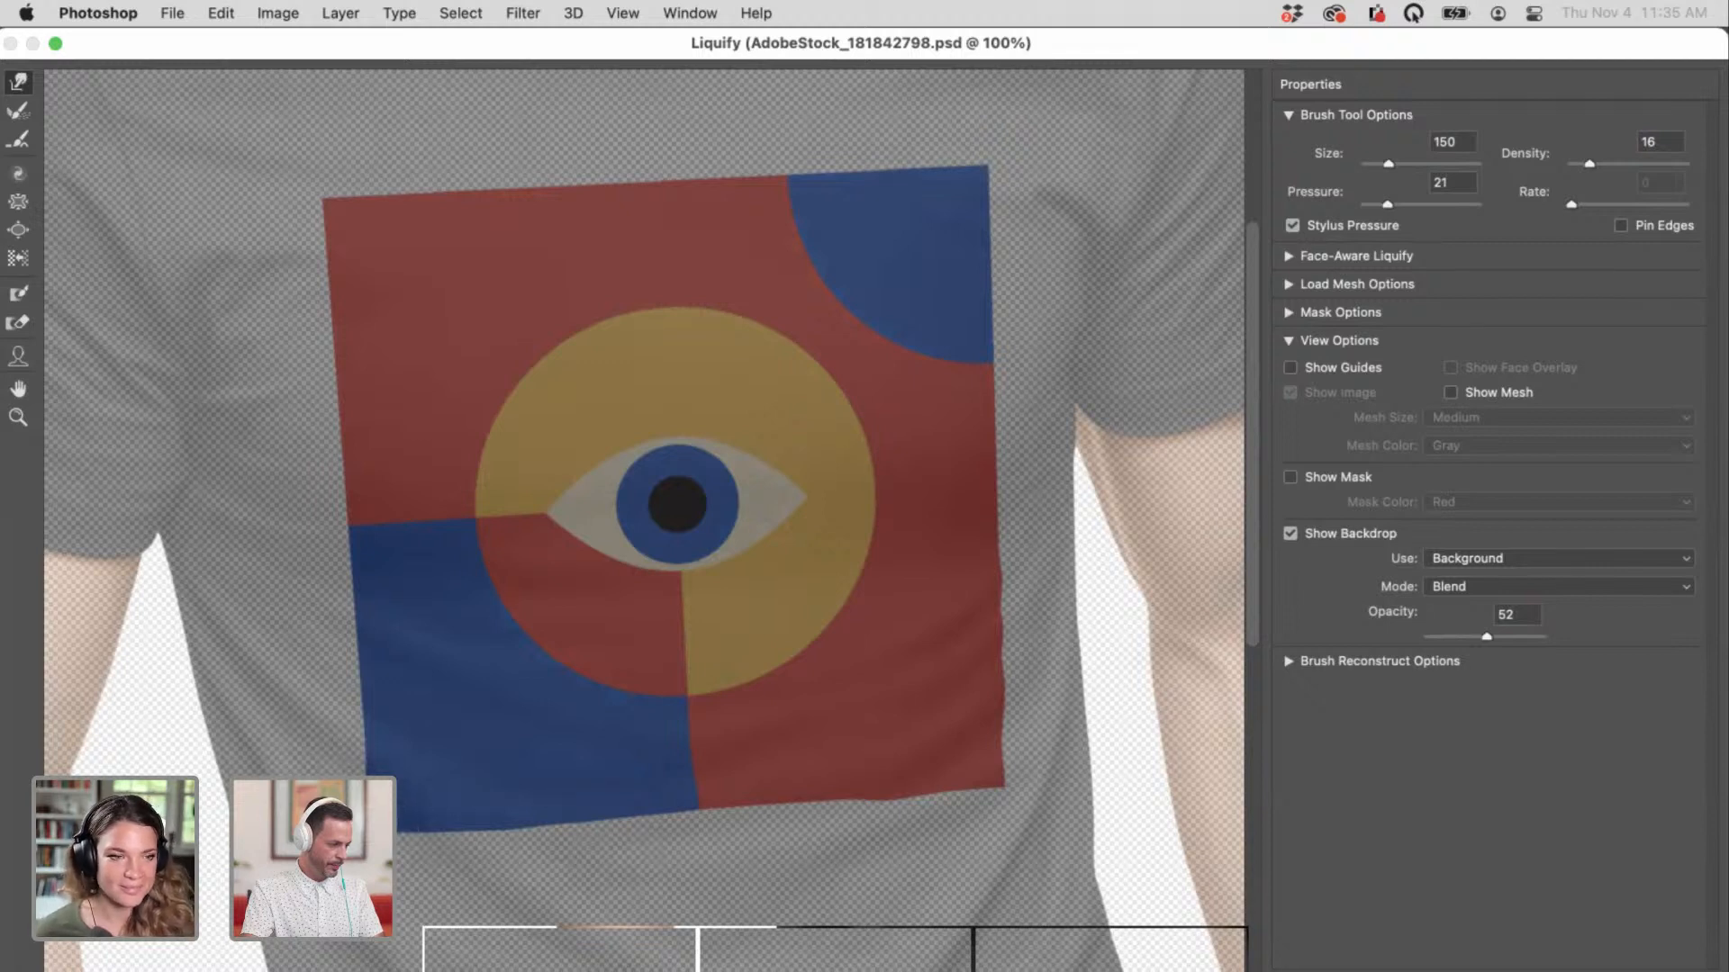
key("bracketright")
key("bracketright")
key("bracketright")
key("bracketright")
key("bracketright")
key("bracketright")
key("bracketright")
key("bracketright")
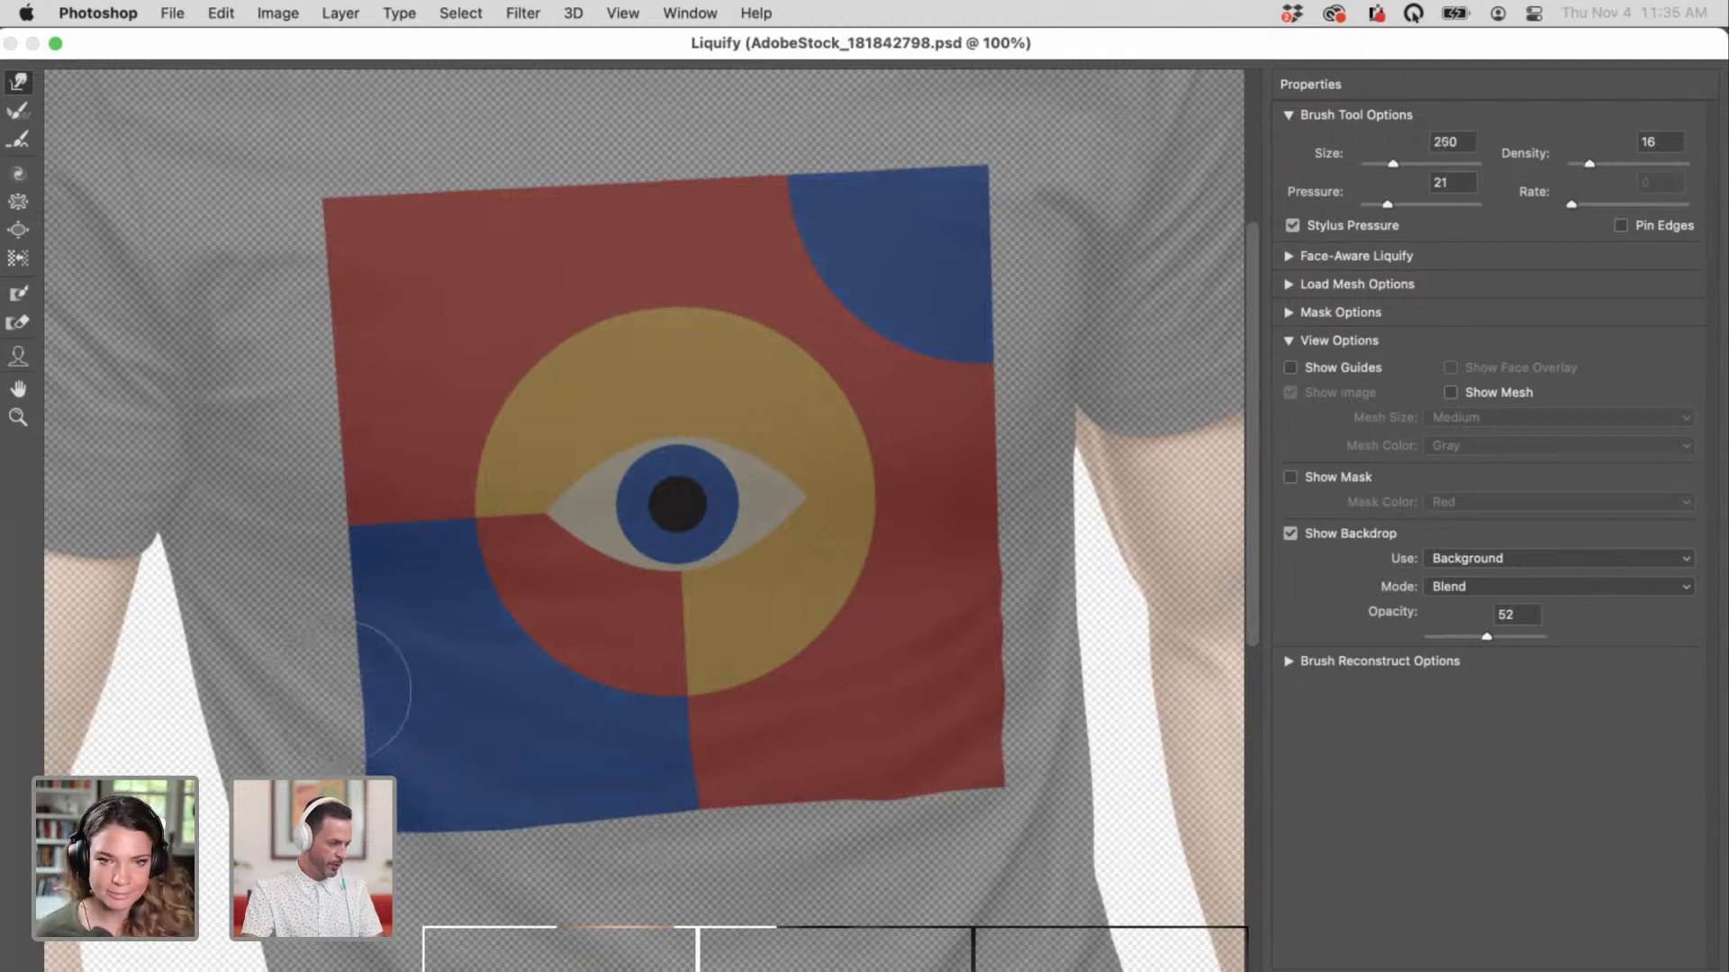
left_click_drag(343, 695, 377, 703)
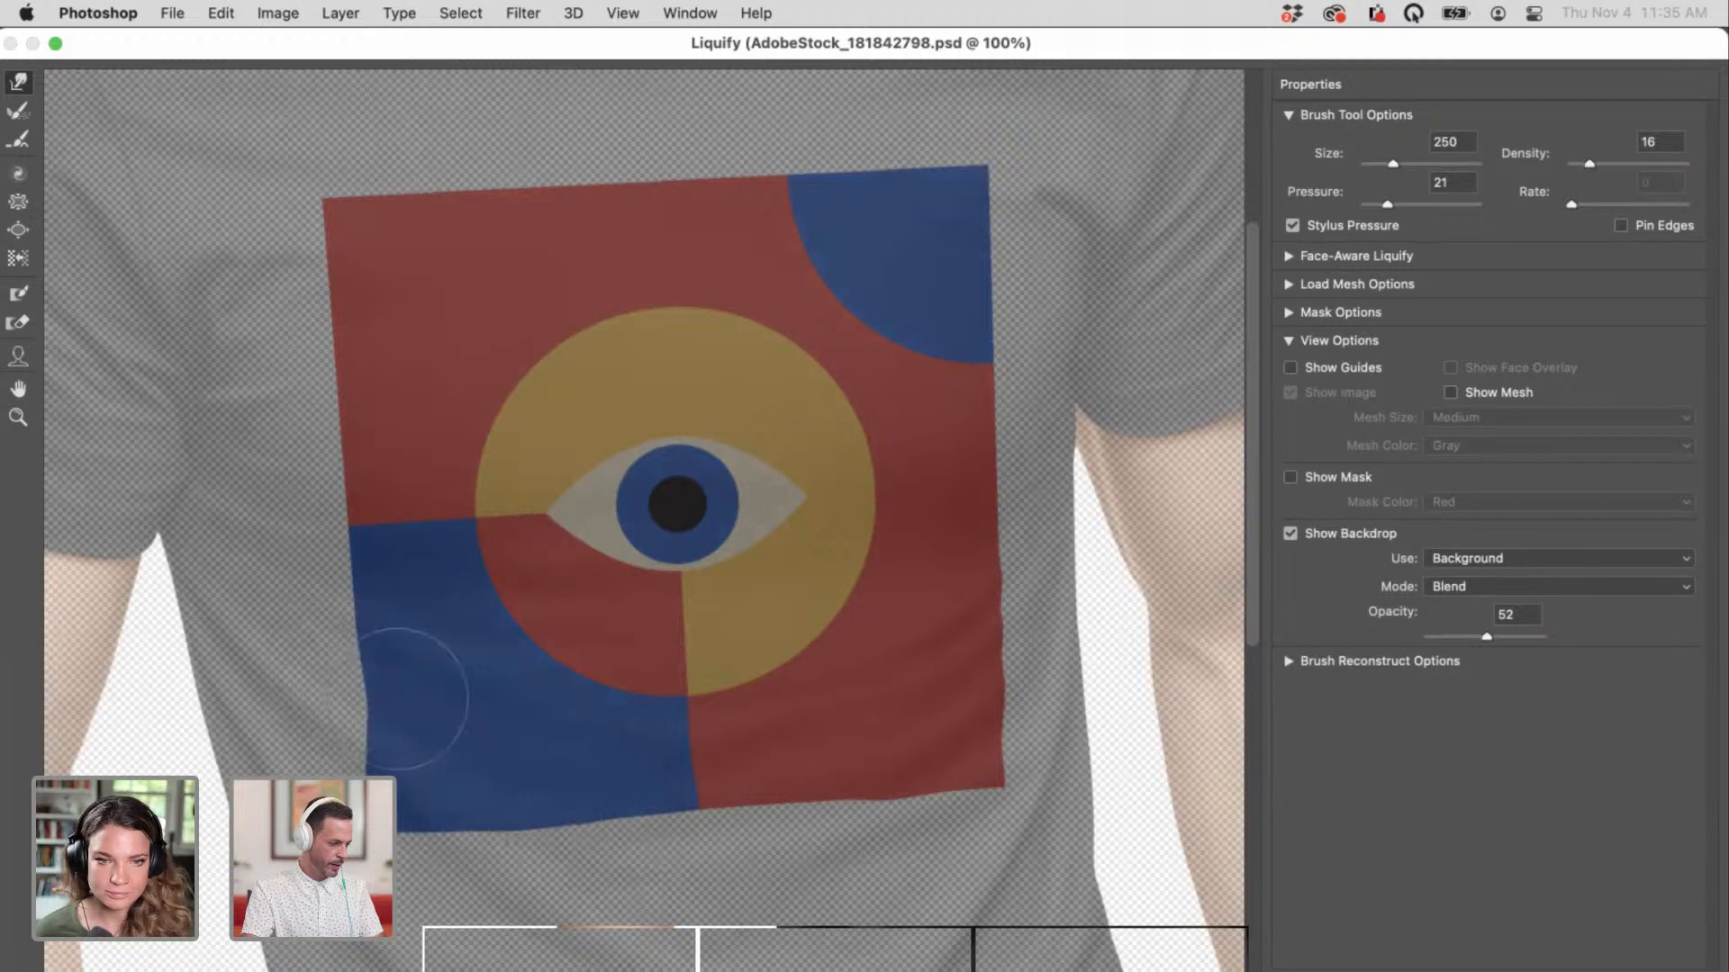
Step: Refine the waves along the blue square's outer edge, reducing the warp brush to 175 and then 125
key("bracketleft")
key("bracketleft")
key("bracketleft")
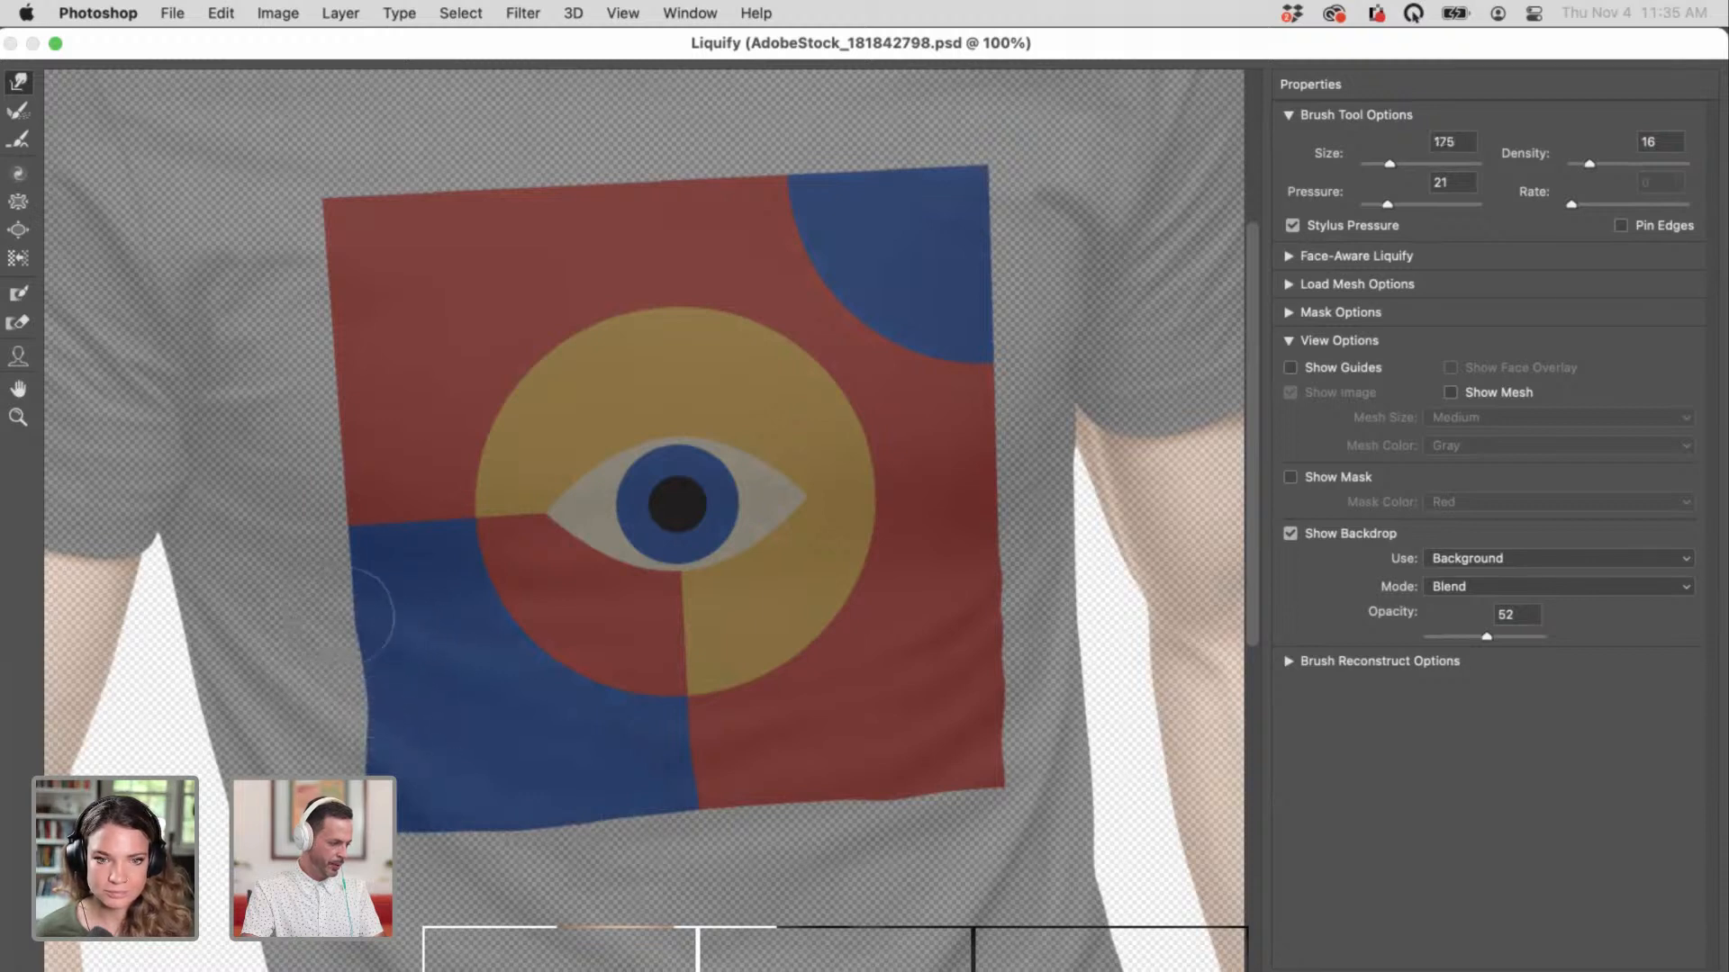
key("bracketleft")
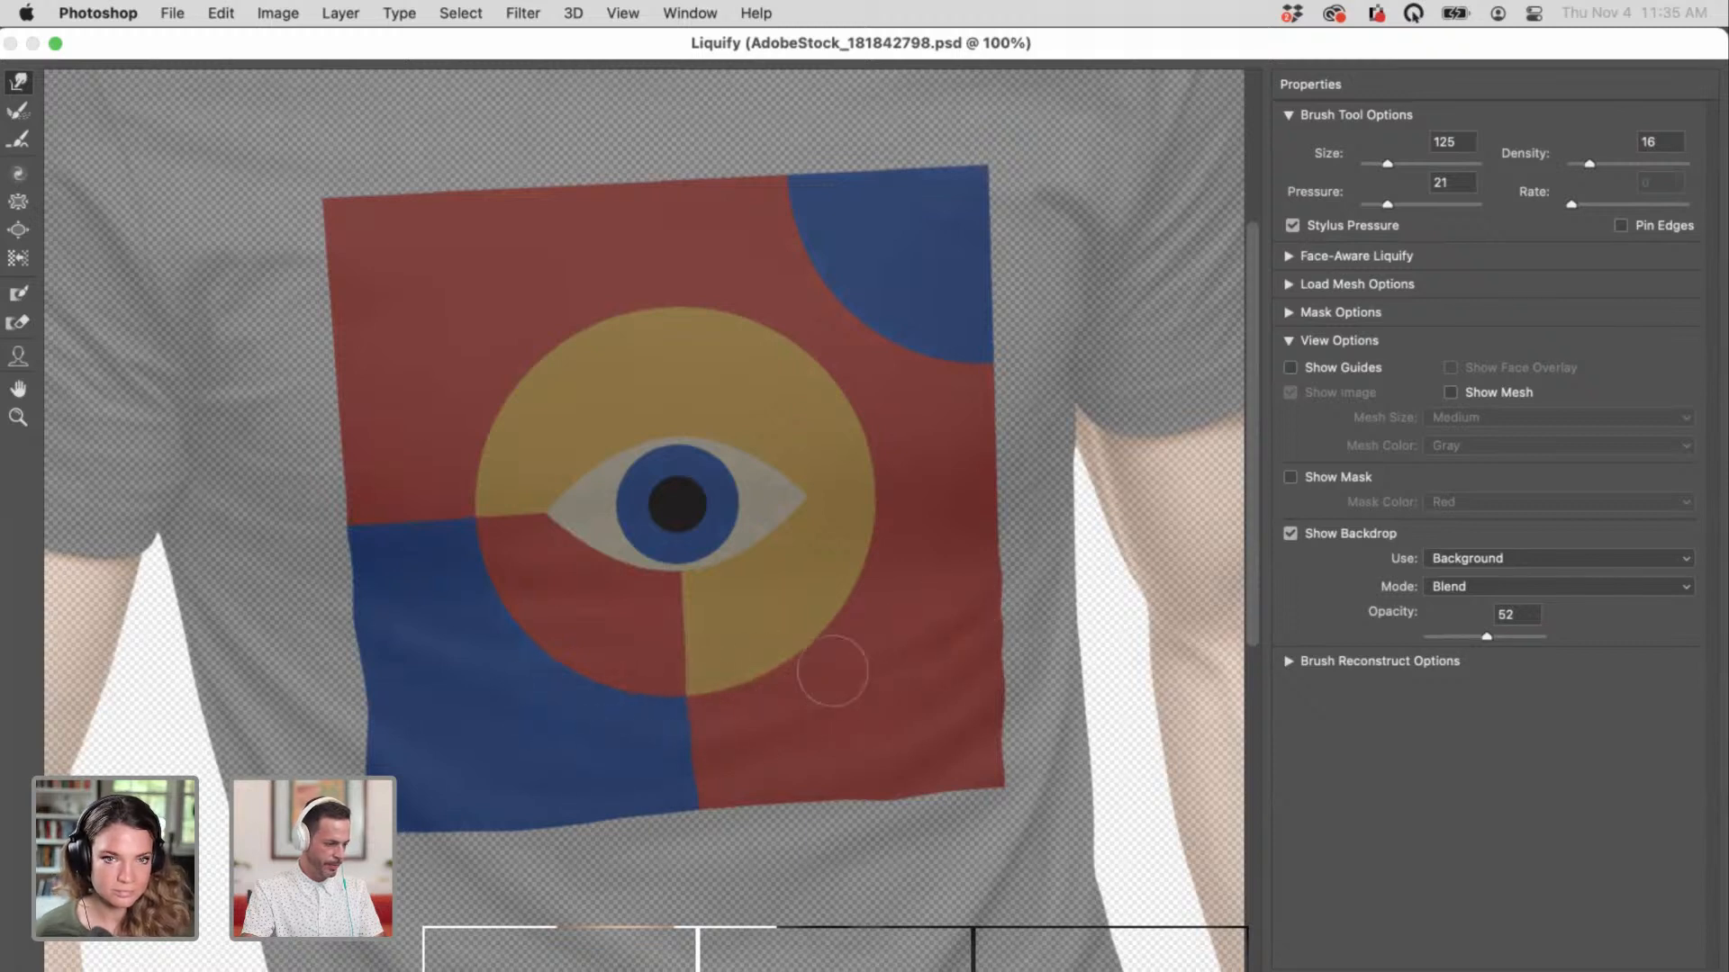
Step: Warp the yellow circle and the artwork's upper corners slightly, enlarging the brush to 250 and then 600
key("bracketright")
key("bracketright")
key("bracketright")
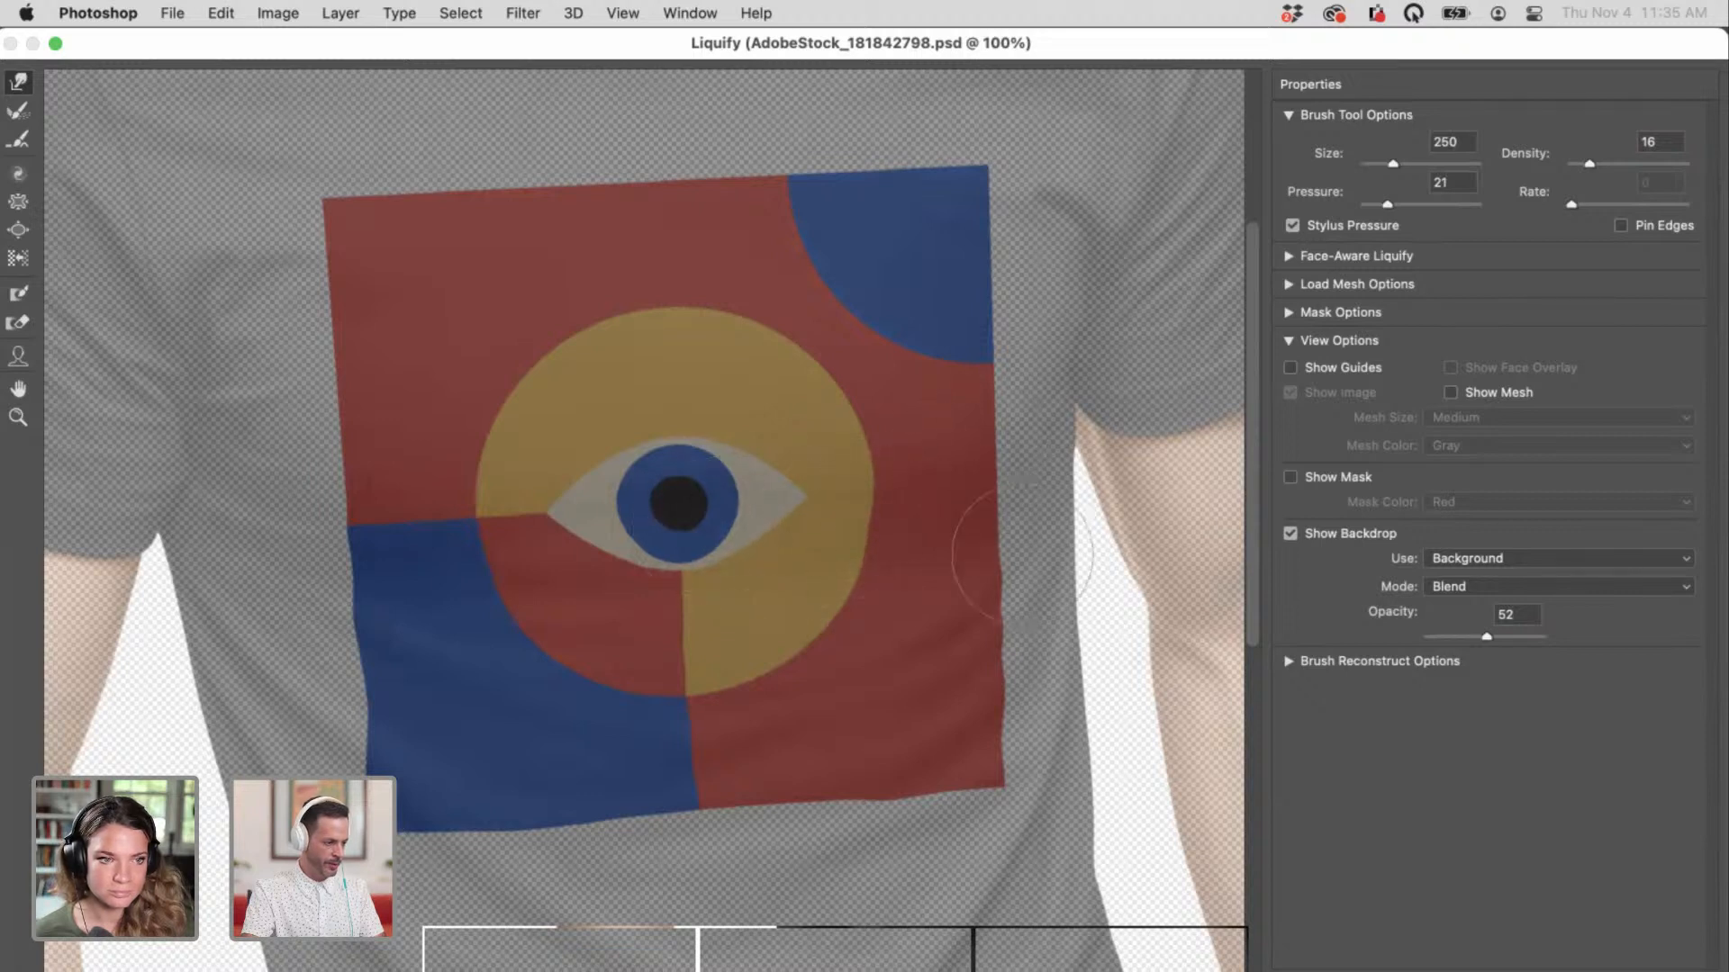
key("bracketright")
key("bracketright")
key("bracketright")
key("bracketright")
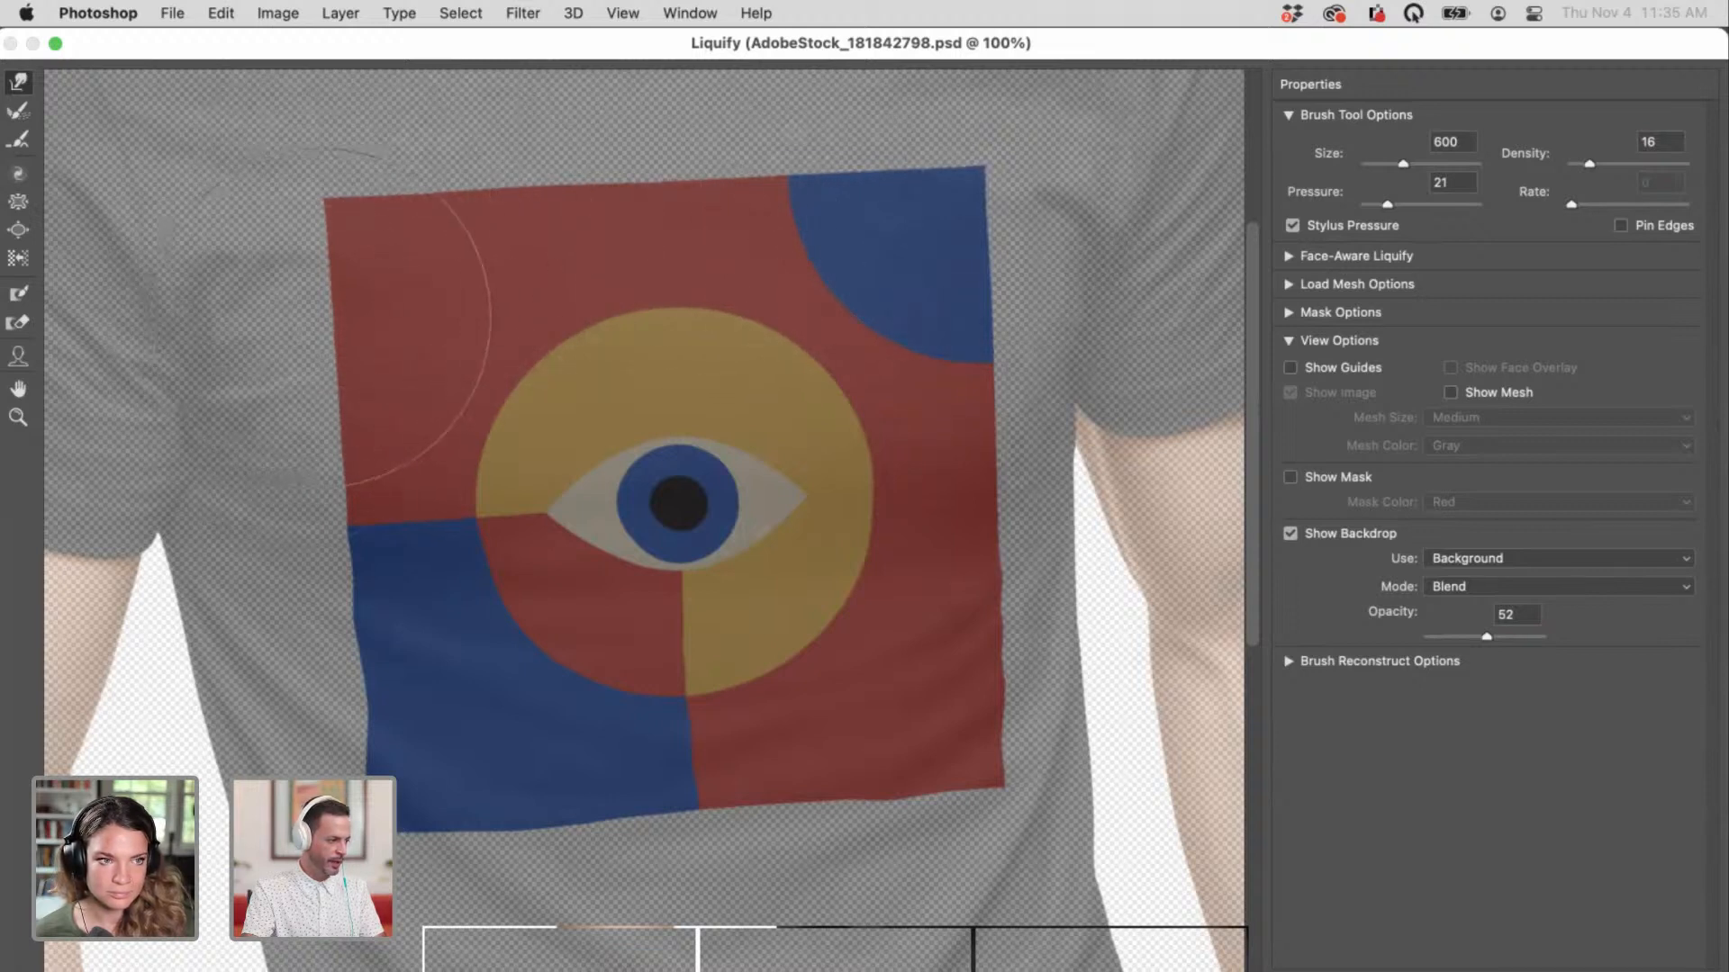
Step: Nudge the artwork's upper-left corner inward and bend its top edge, reducing the brush to 400 and then 150
key("bracketleft")
key("bracketleft")
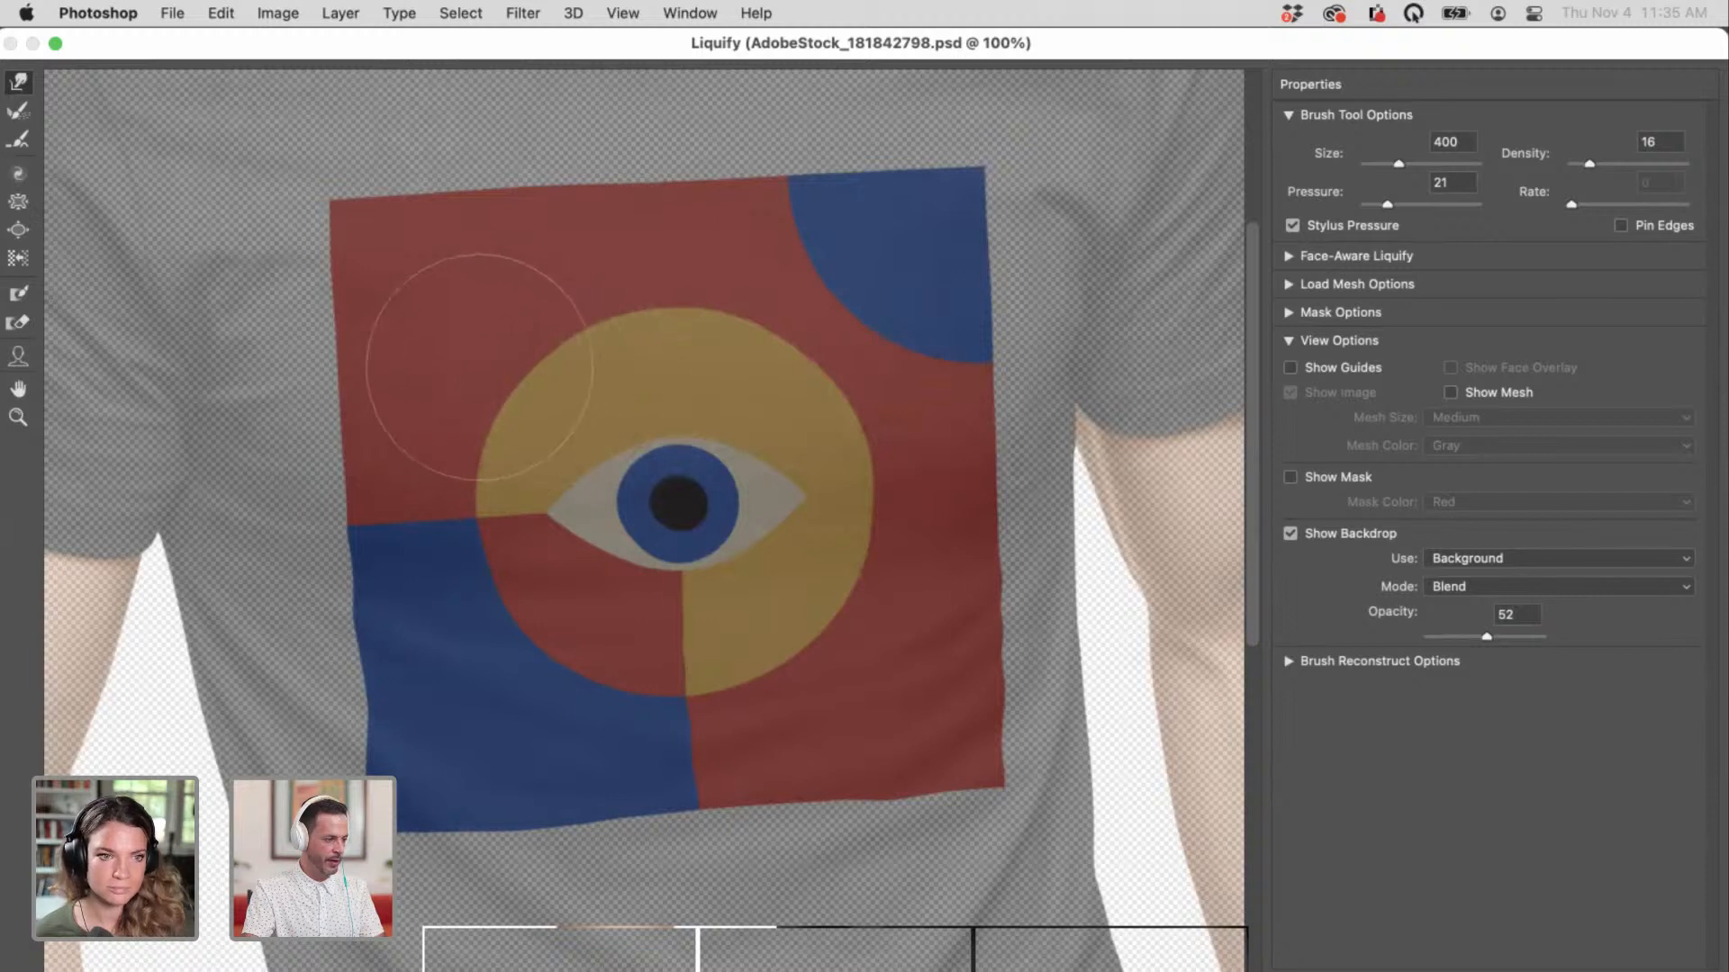
key("bracketleft")
key("bracketleft")
key("bracketleft")
key("bracketleft")
key("bracketleft")
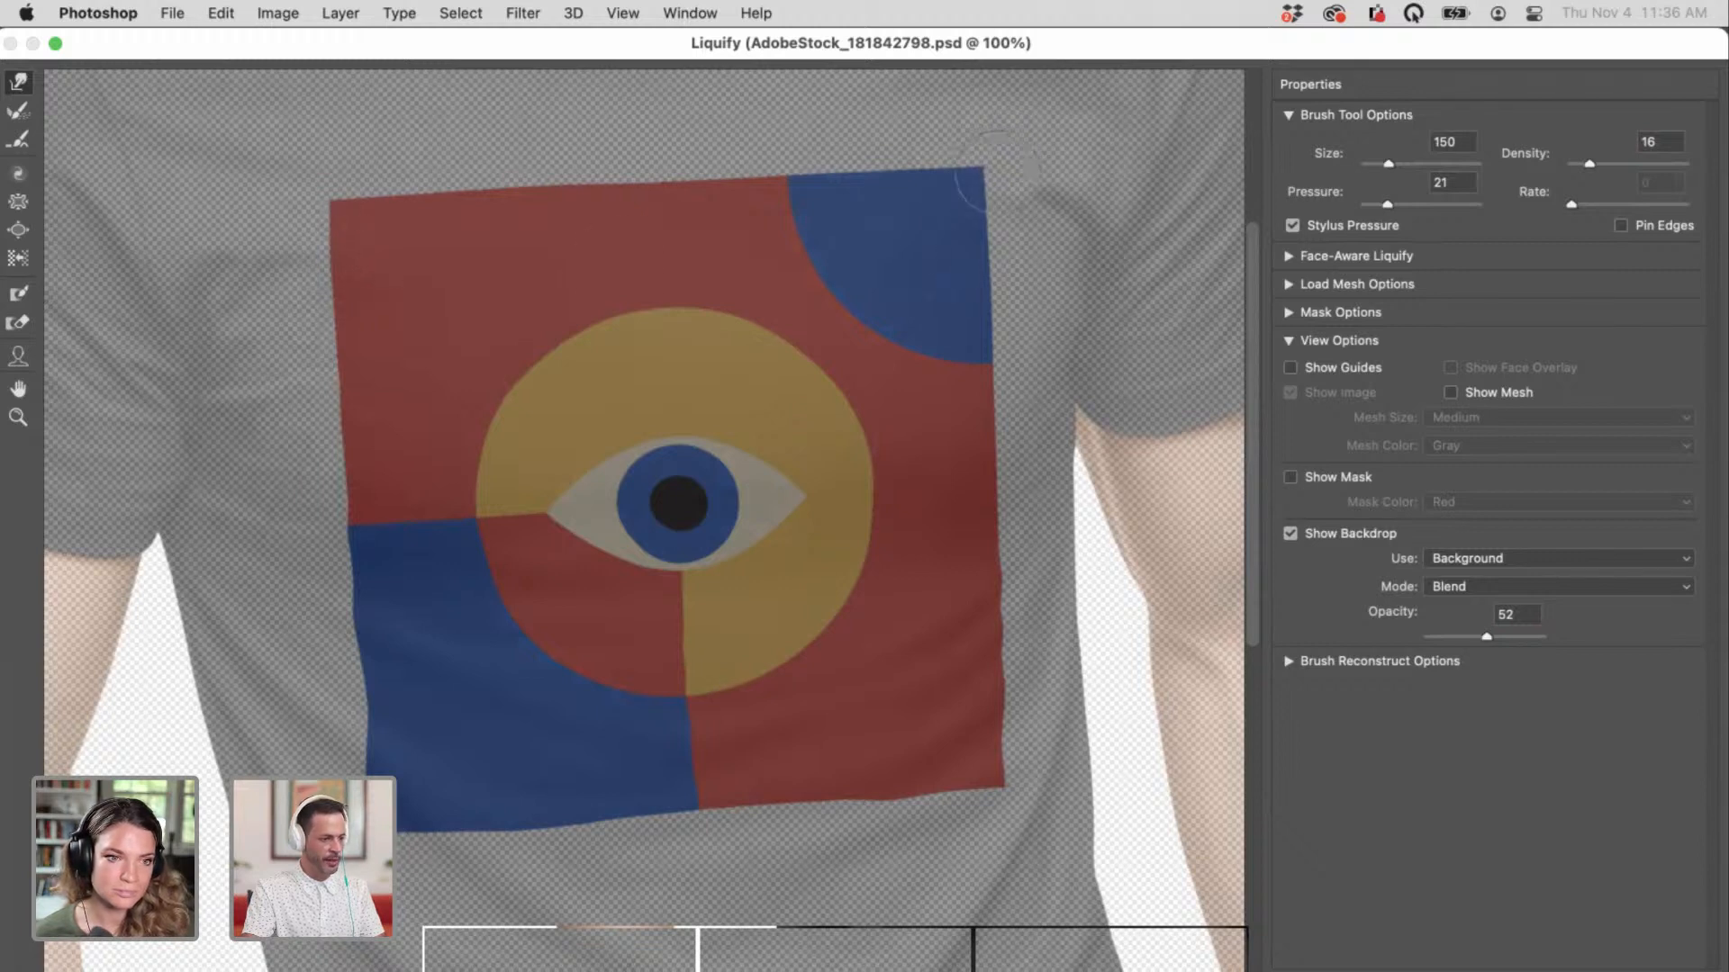
Step: Nudge the artwork's upper and red outer edges slightly with the warp brush, resizing it to 500, then 250 and back to 500
key("bracketright")
key("bracketright")
key("bracketright")
key("bracketright")
key("bracketright")
key("bracketright")
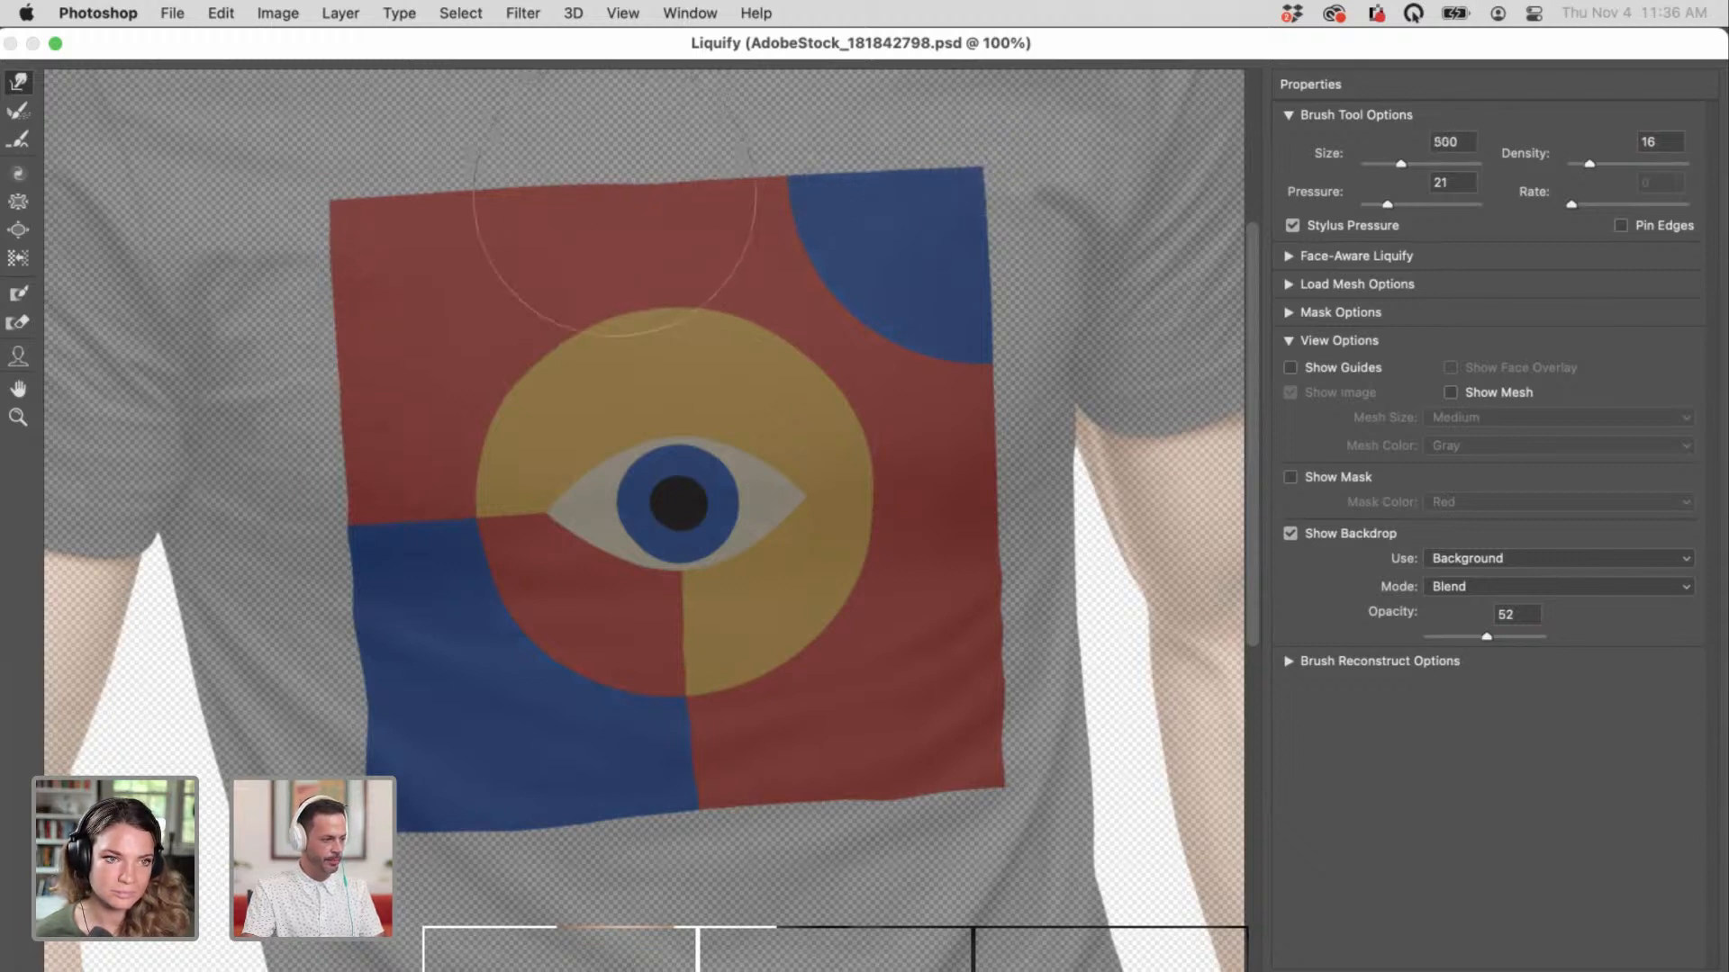
key("bracketleft")
key("bracketleft")
key("bracketleft")
key("bracketleft")
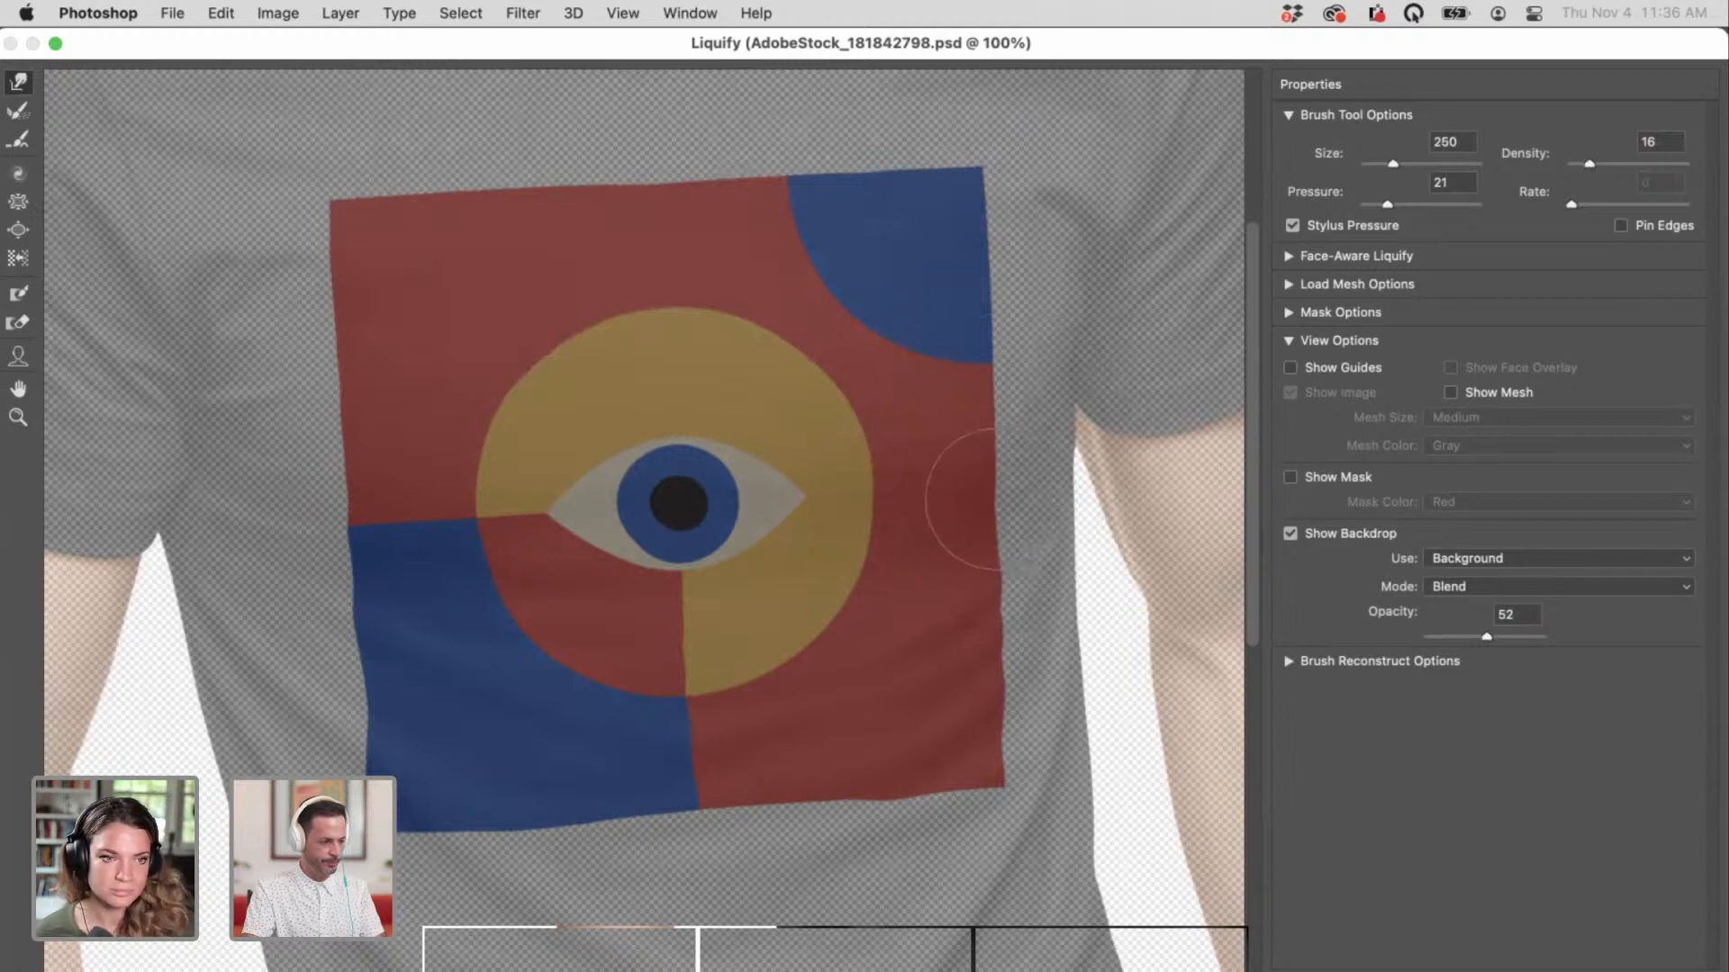
key("bracketright")
key("bracketright")
key("bracketright")
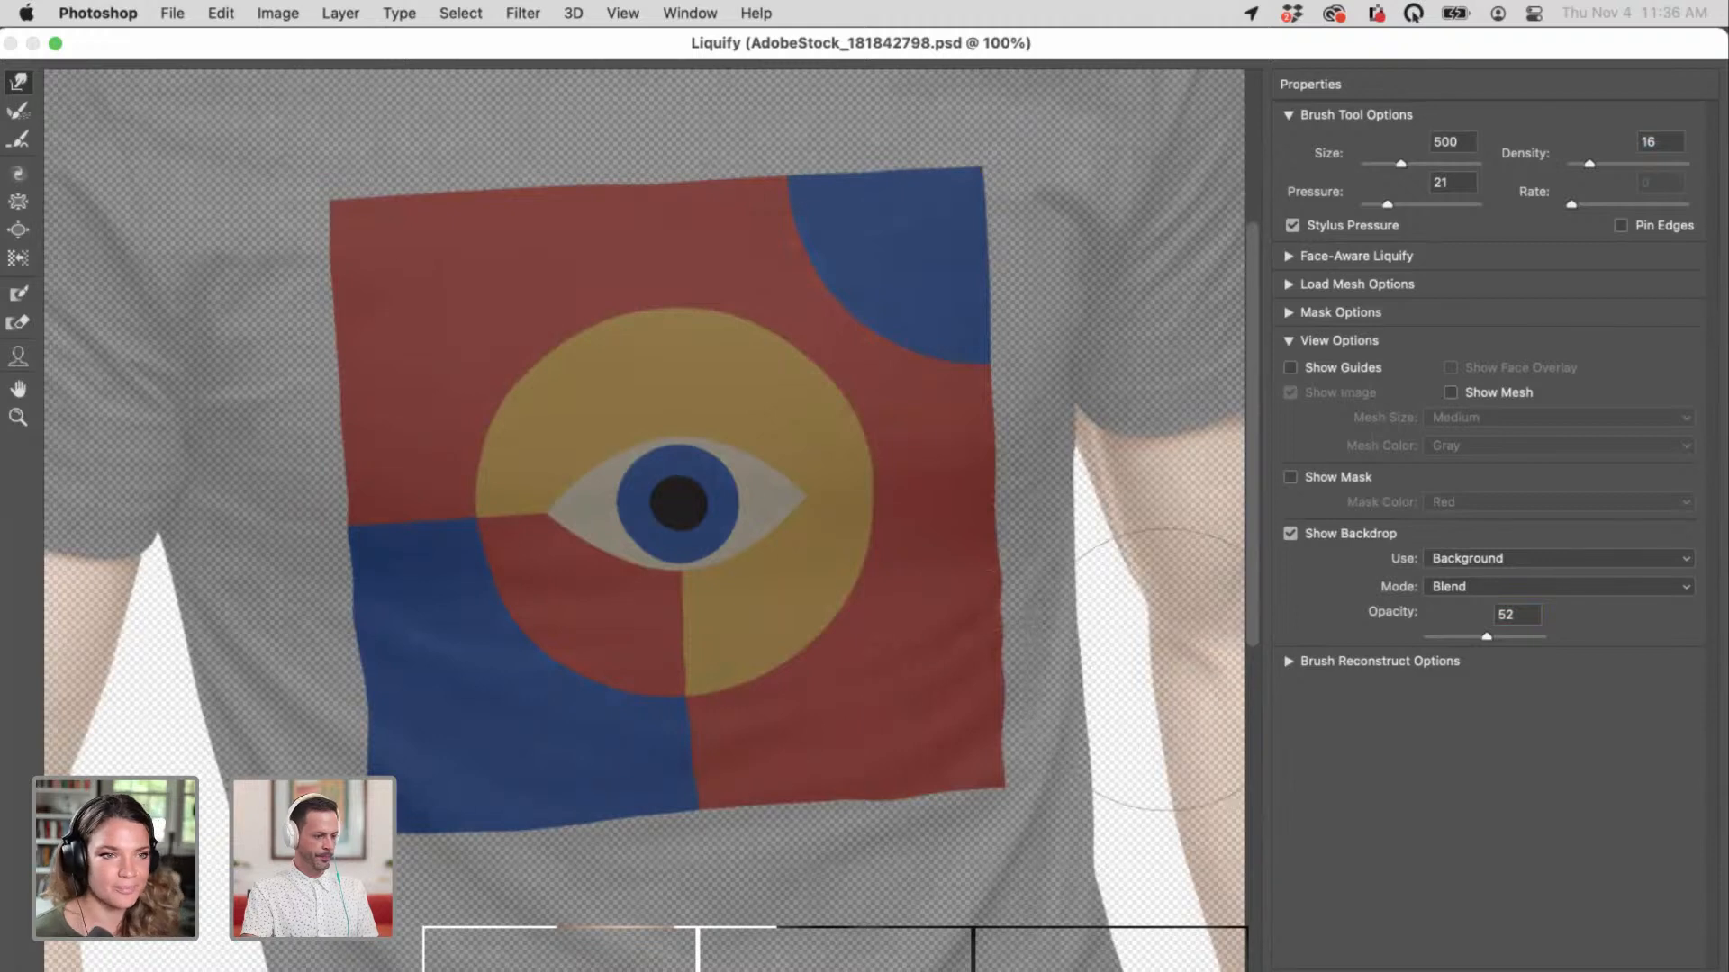
Step: Try weakening the Liquify warp with the Reconstruct amount, then cancel it
left_click(1288, 662)
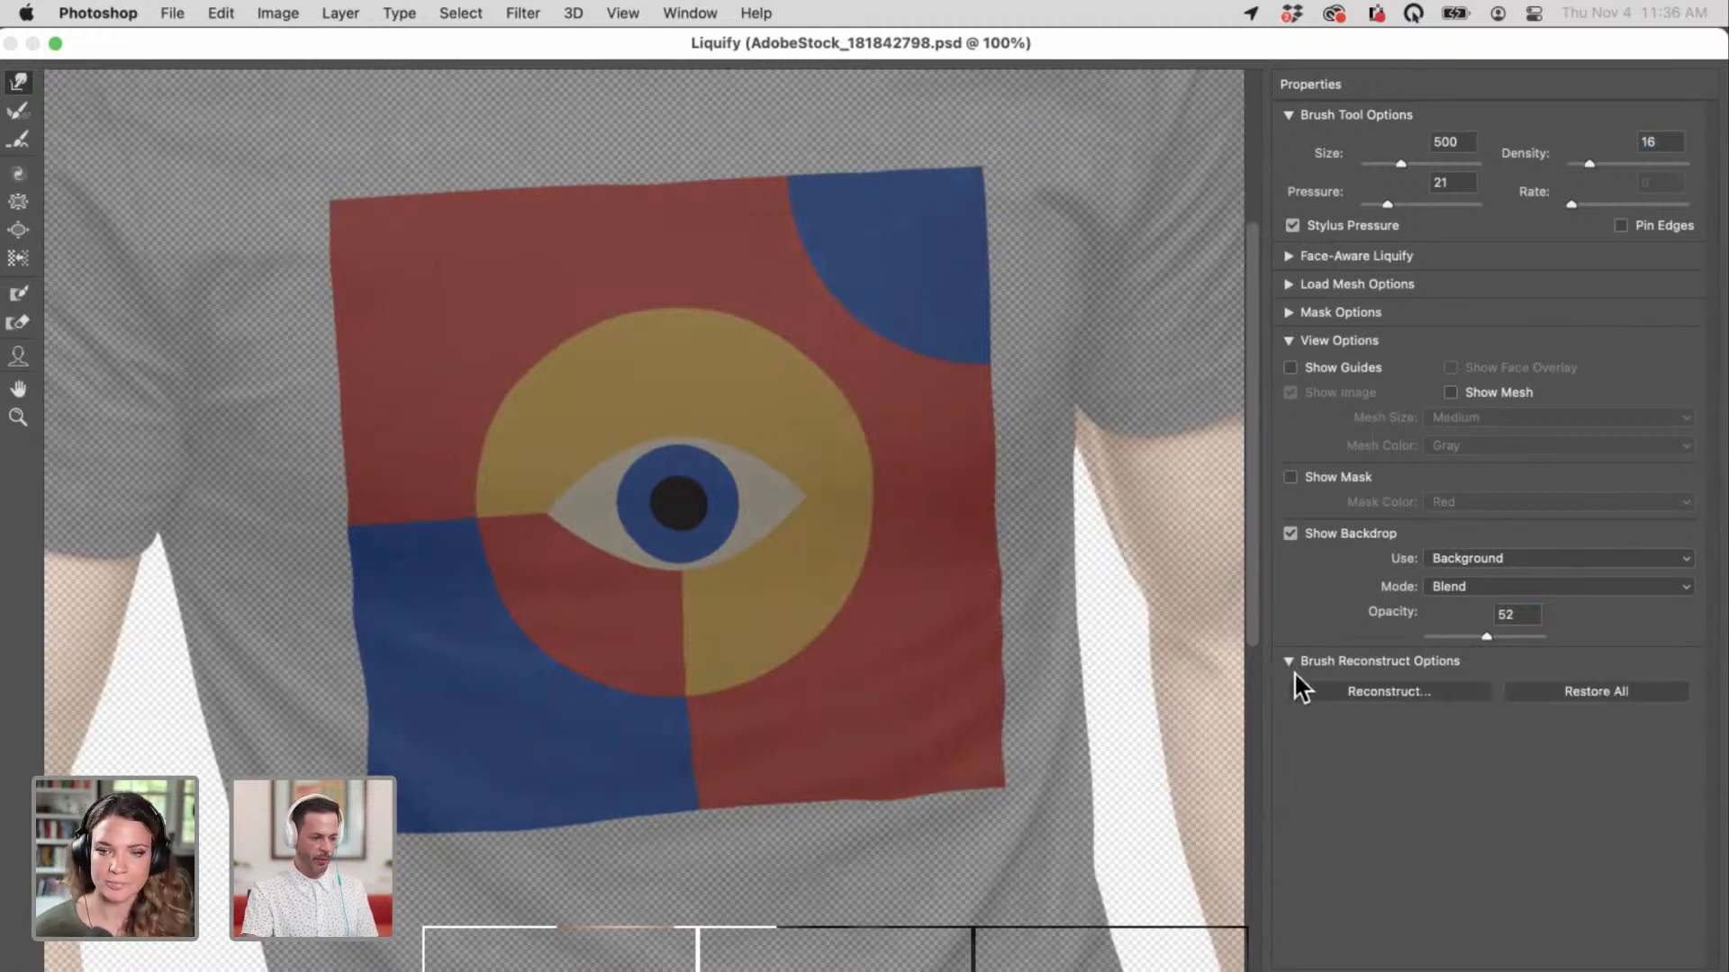
left_click(1397, 693)
left_click_drag(1151, 100, 1213, 423)
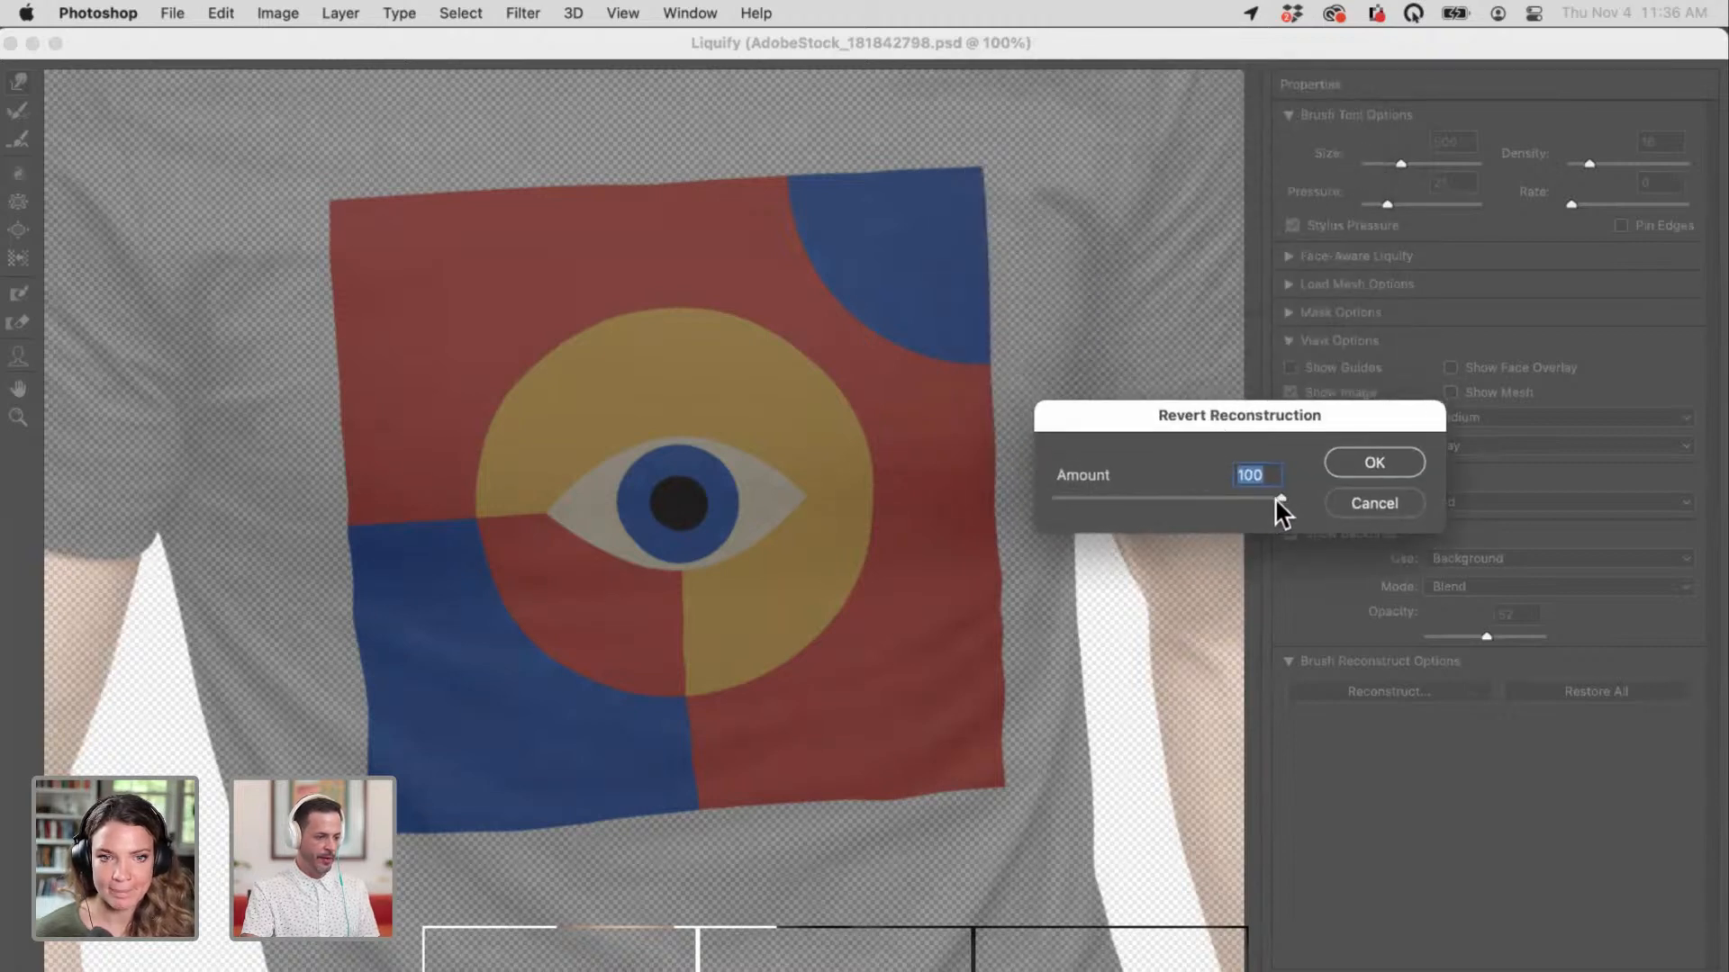
left_click_drag(1273, 497, 1365, 466)
left_click(1401, 503)
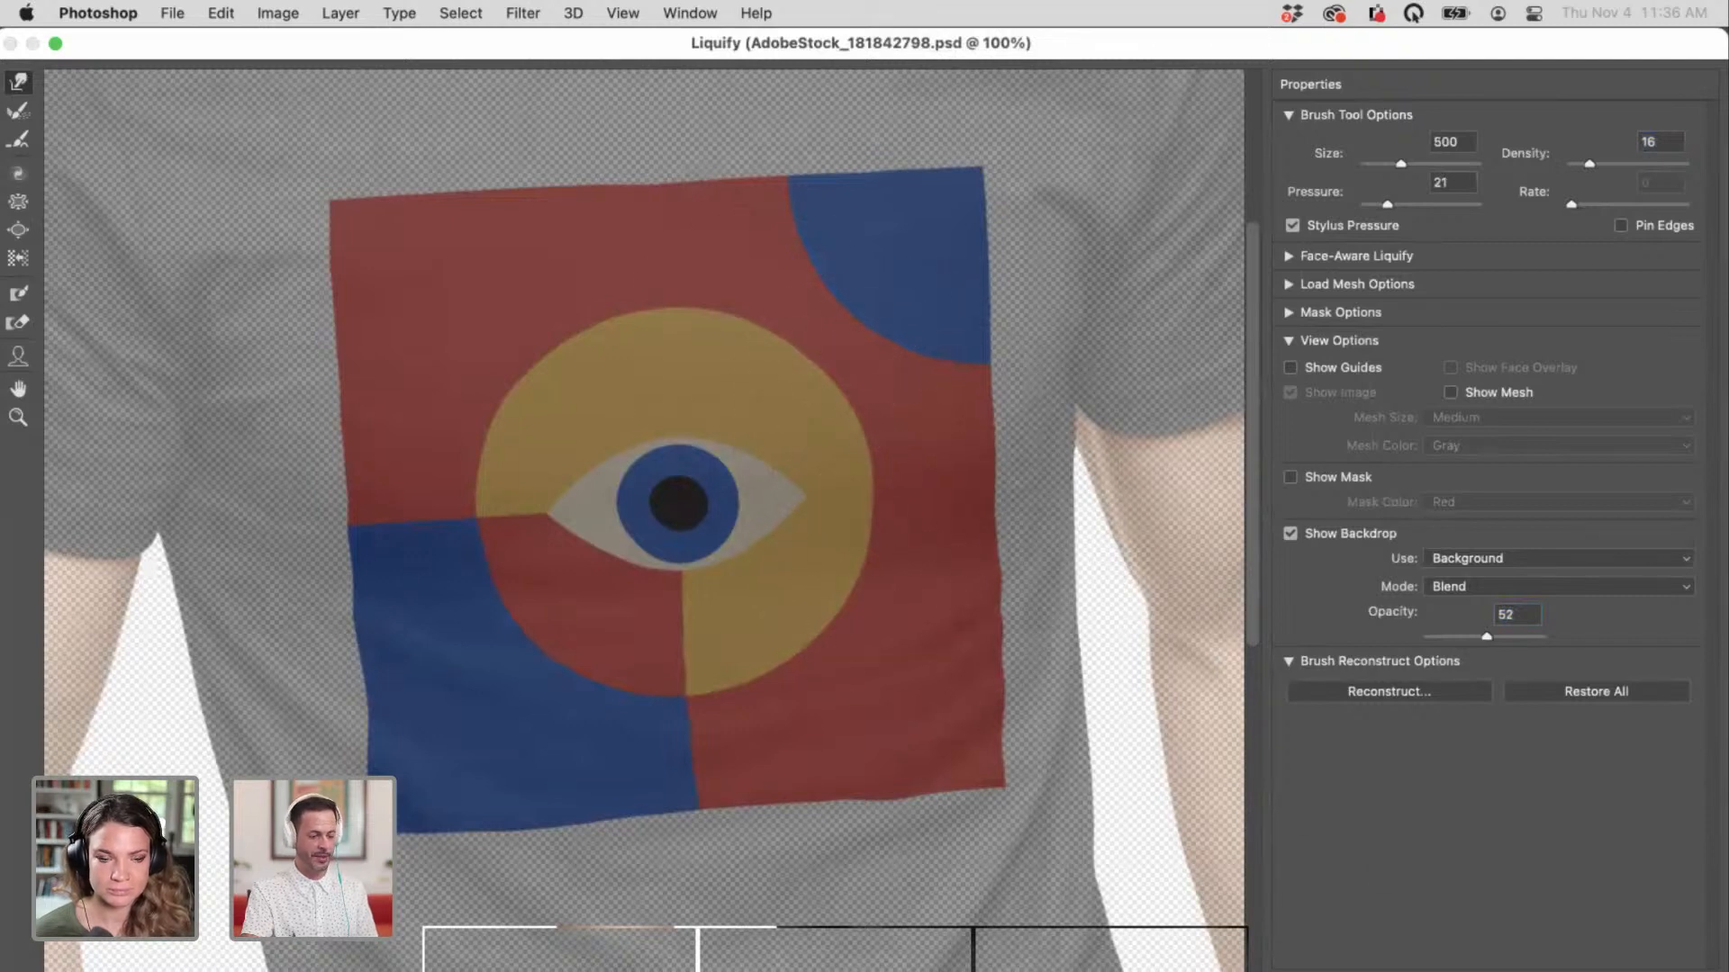
Step: Apply the Liquify warp to the middle shirt's artwork and view it on the shirt
key("Return")
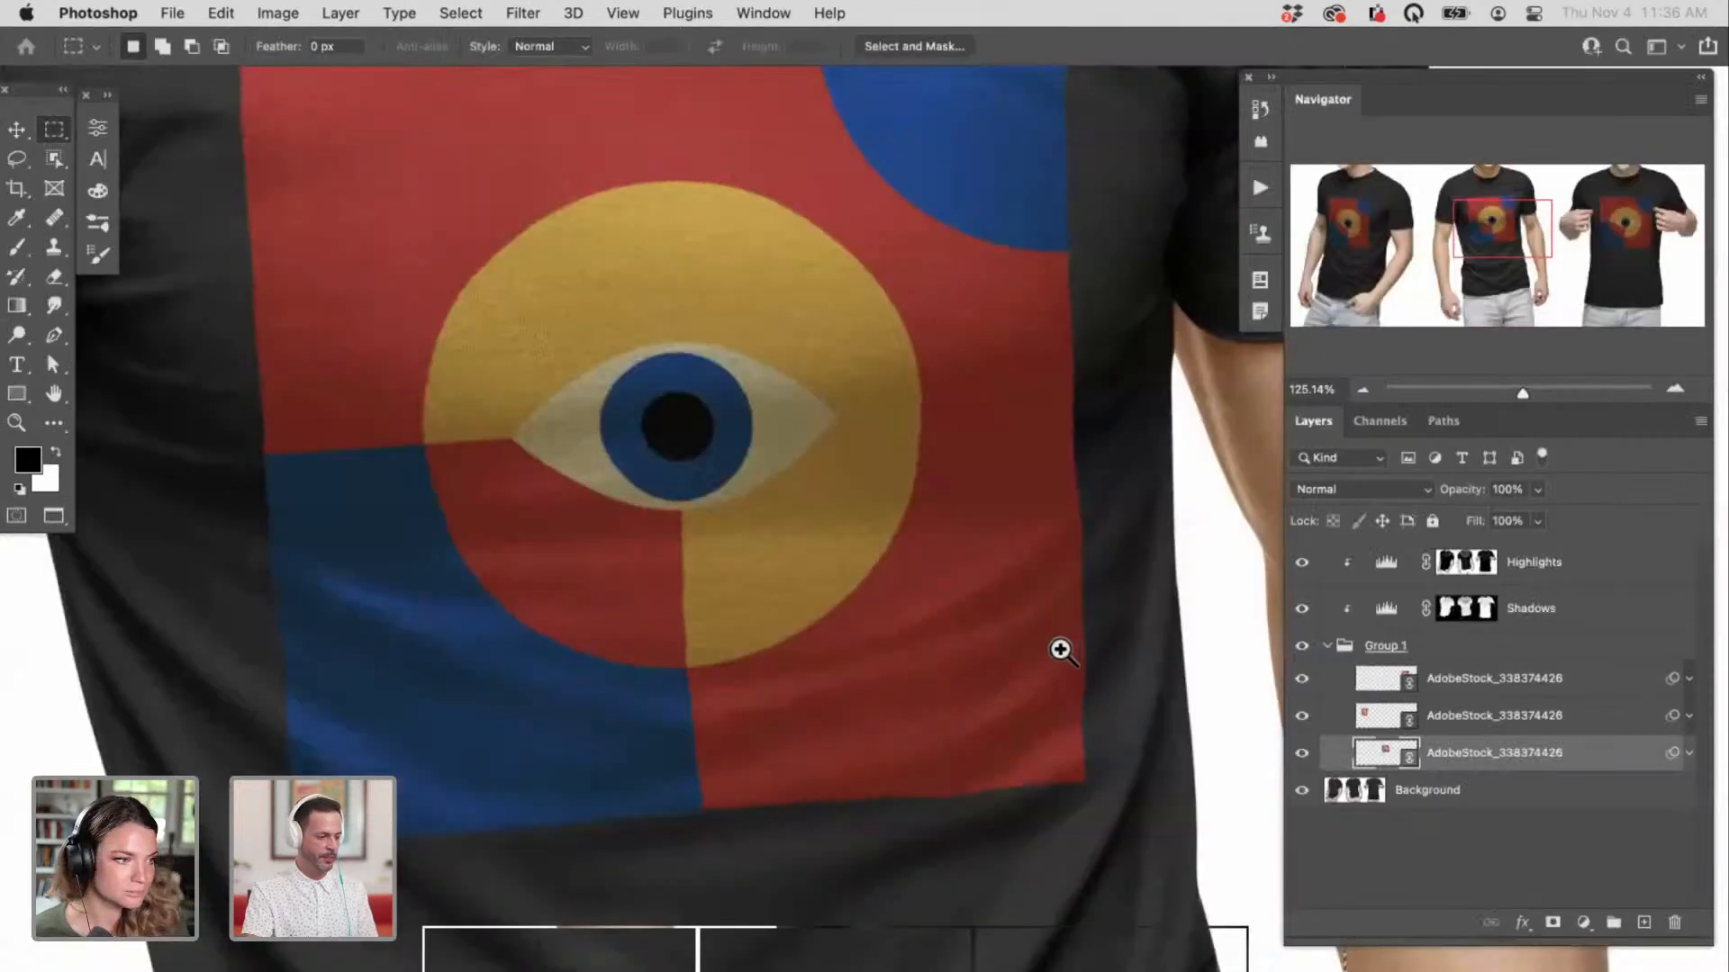
left_click(1017, 653)
left_click_drag(1002, 658, 1014, 682)
key("super+d")
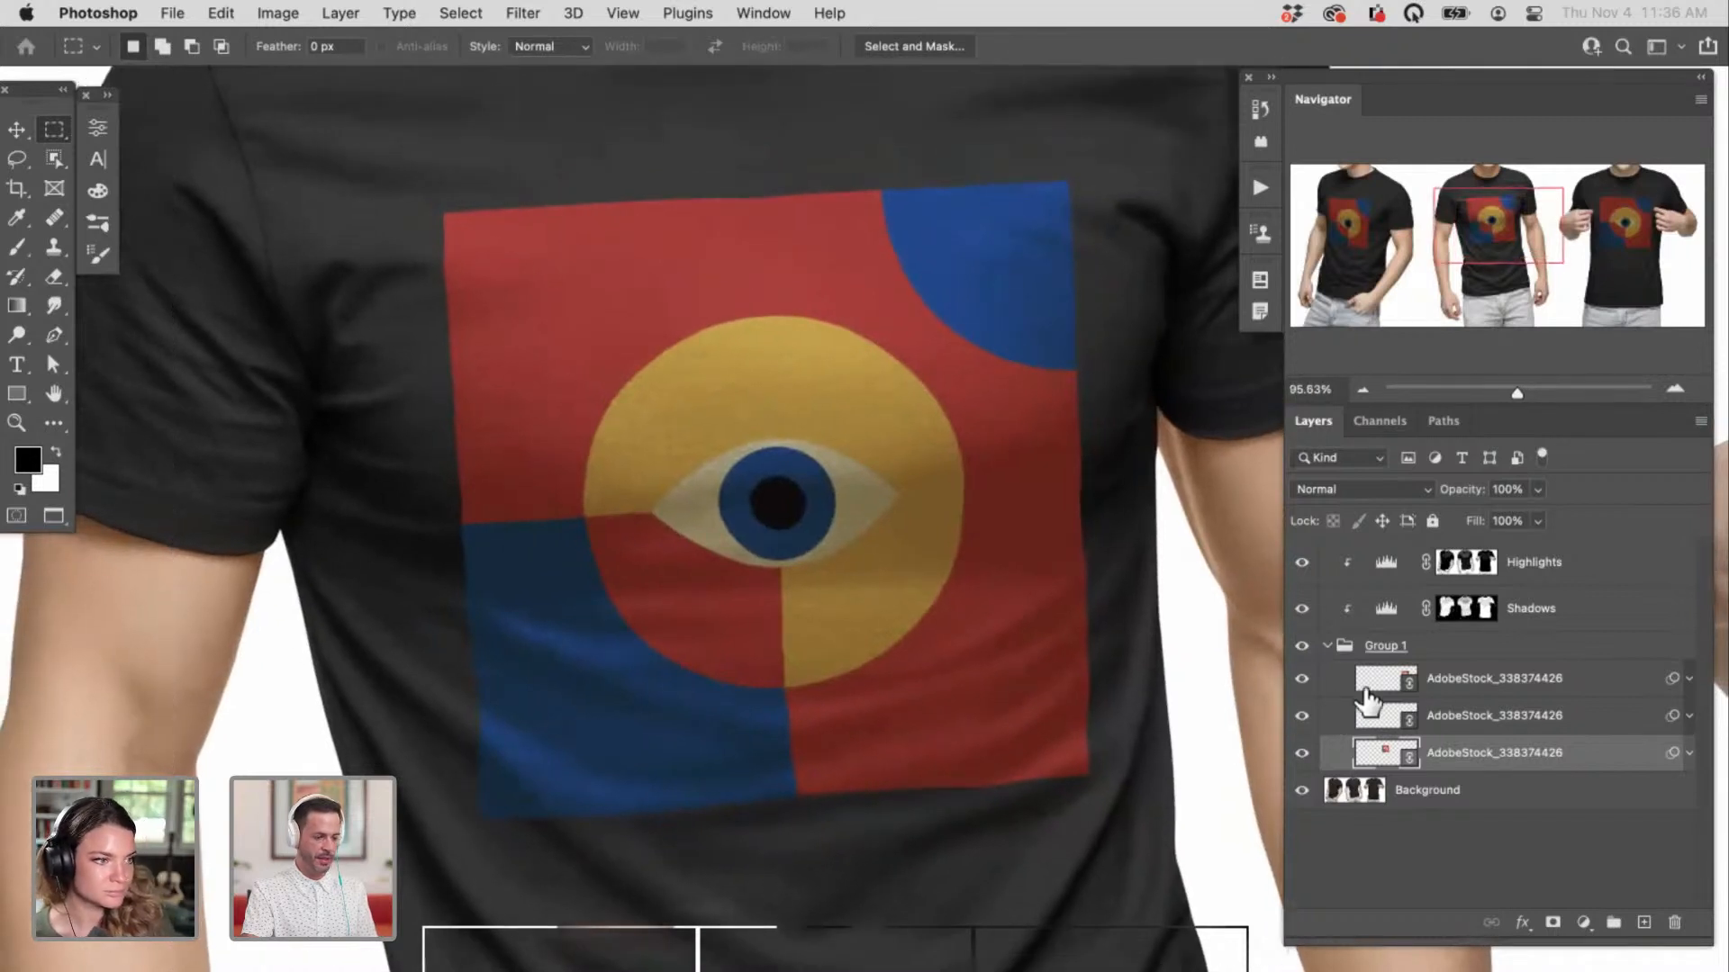
Step: Compare the artwork without and with the Highlights and Shadows adjustments by toggling their visibility
left_click(1301, 562)
left_click(1301, 608)
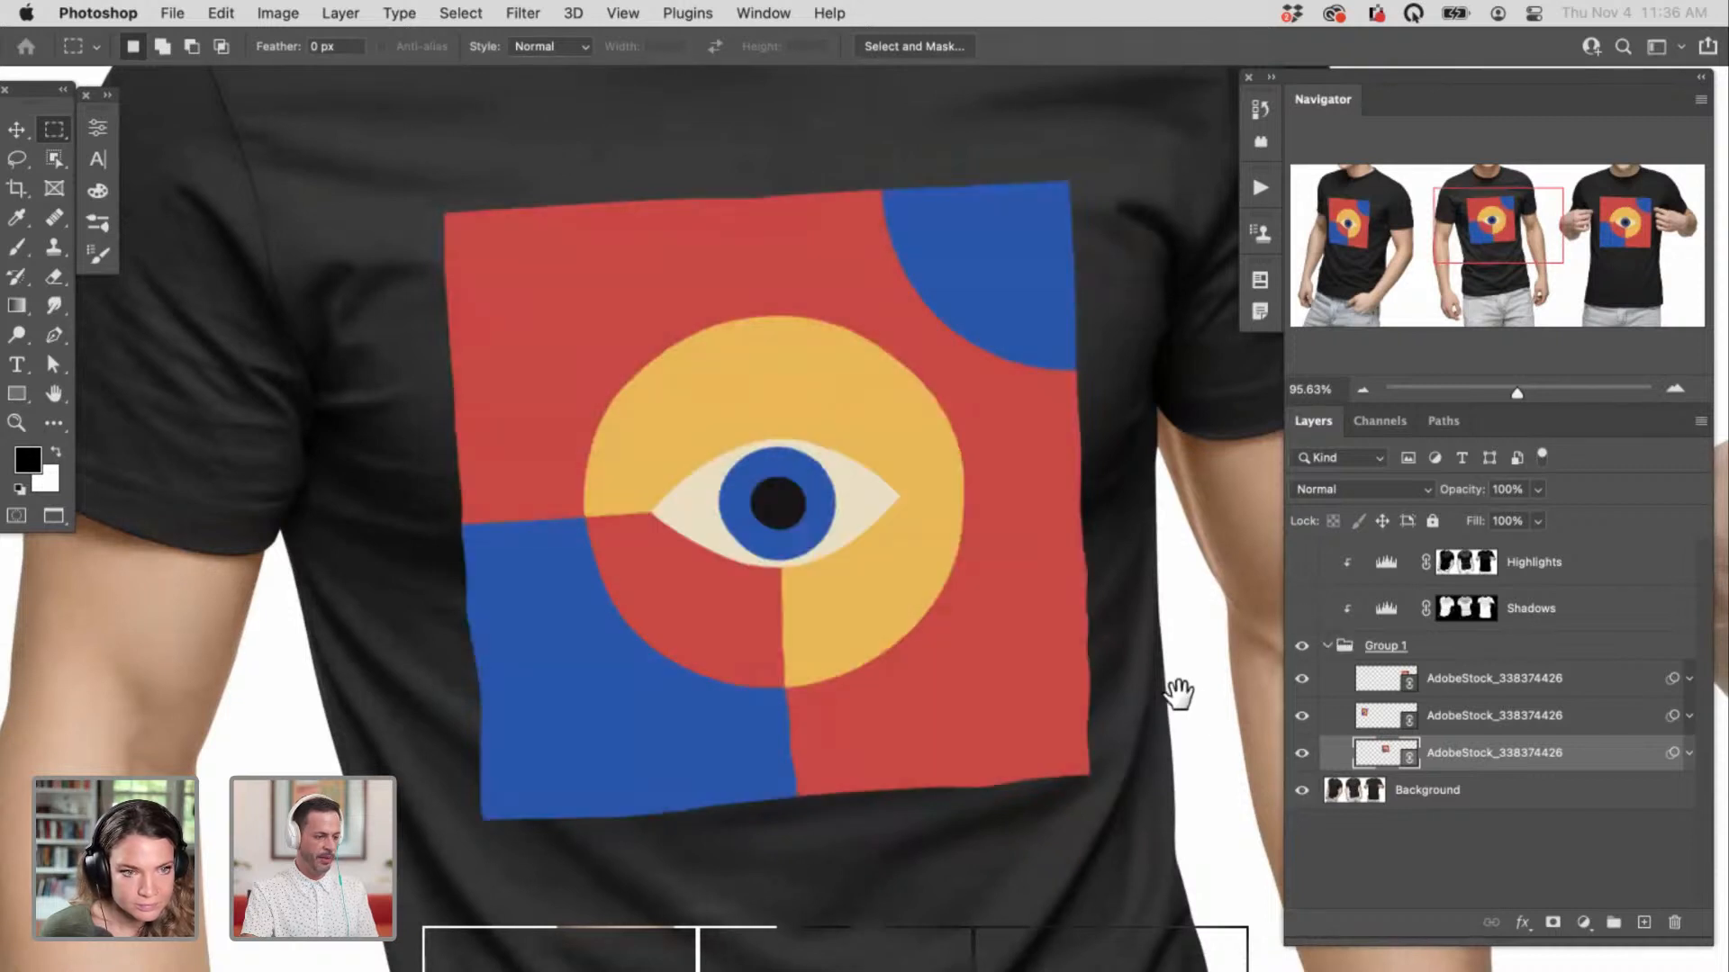
left_click(1301, 609)
left_click(1301, 562)
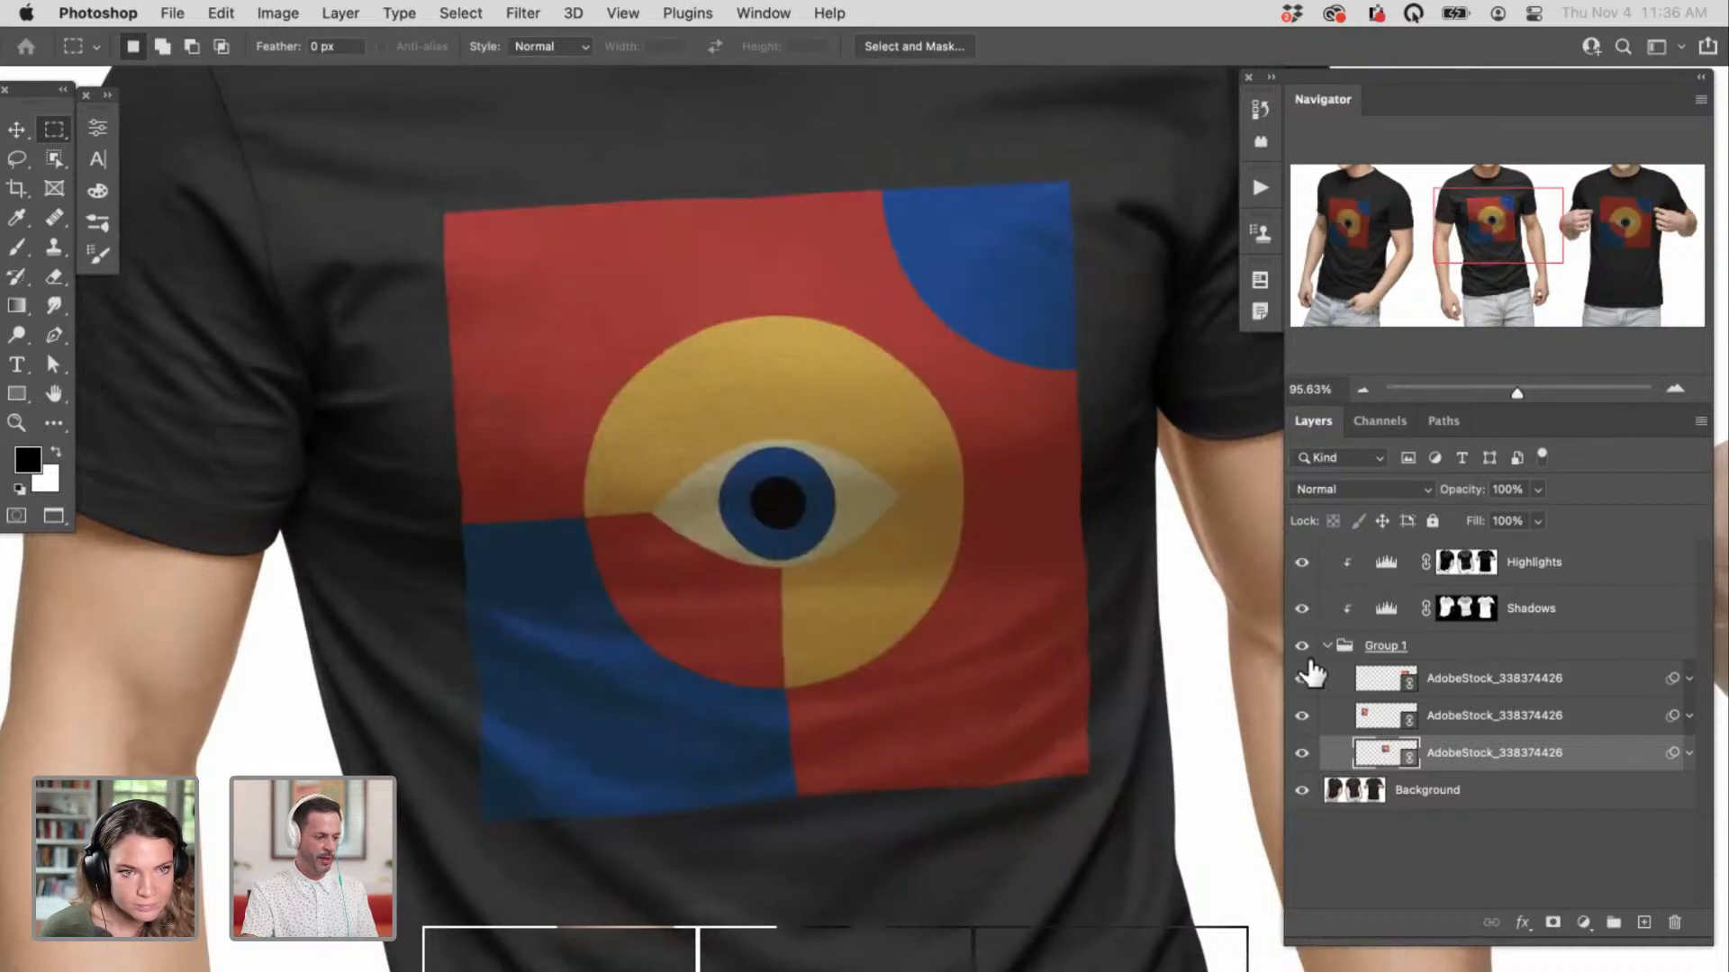
scroll(1049, 786, "down", 6)
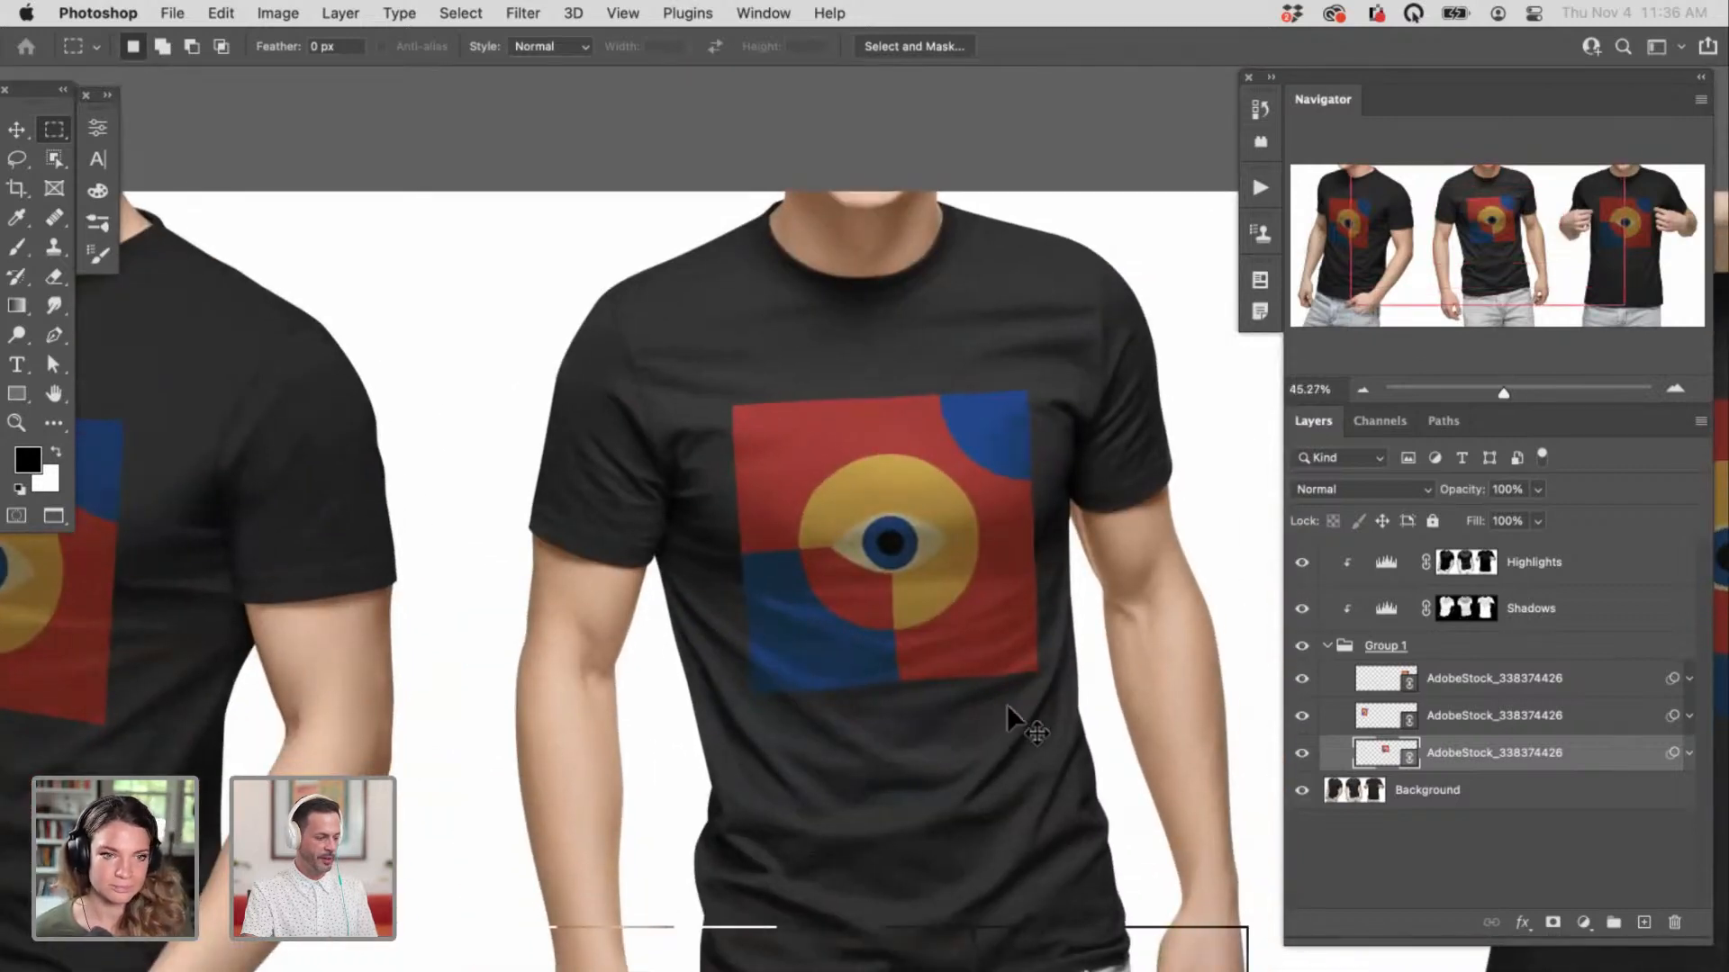
left_click_drag(945, 721, 970, 735)
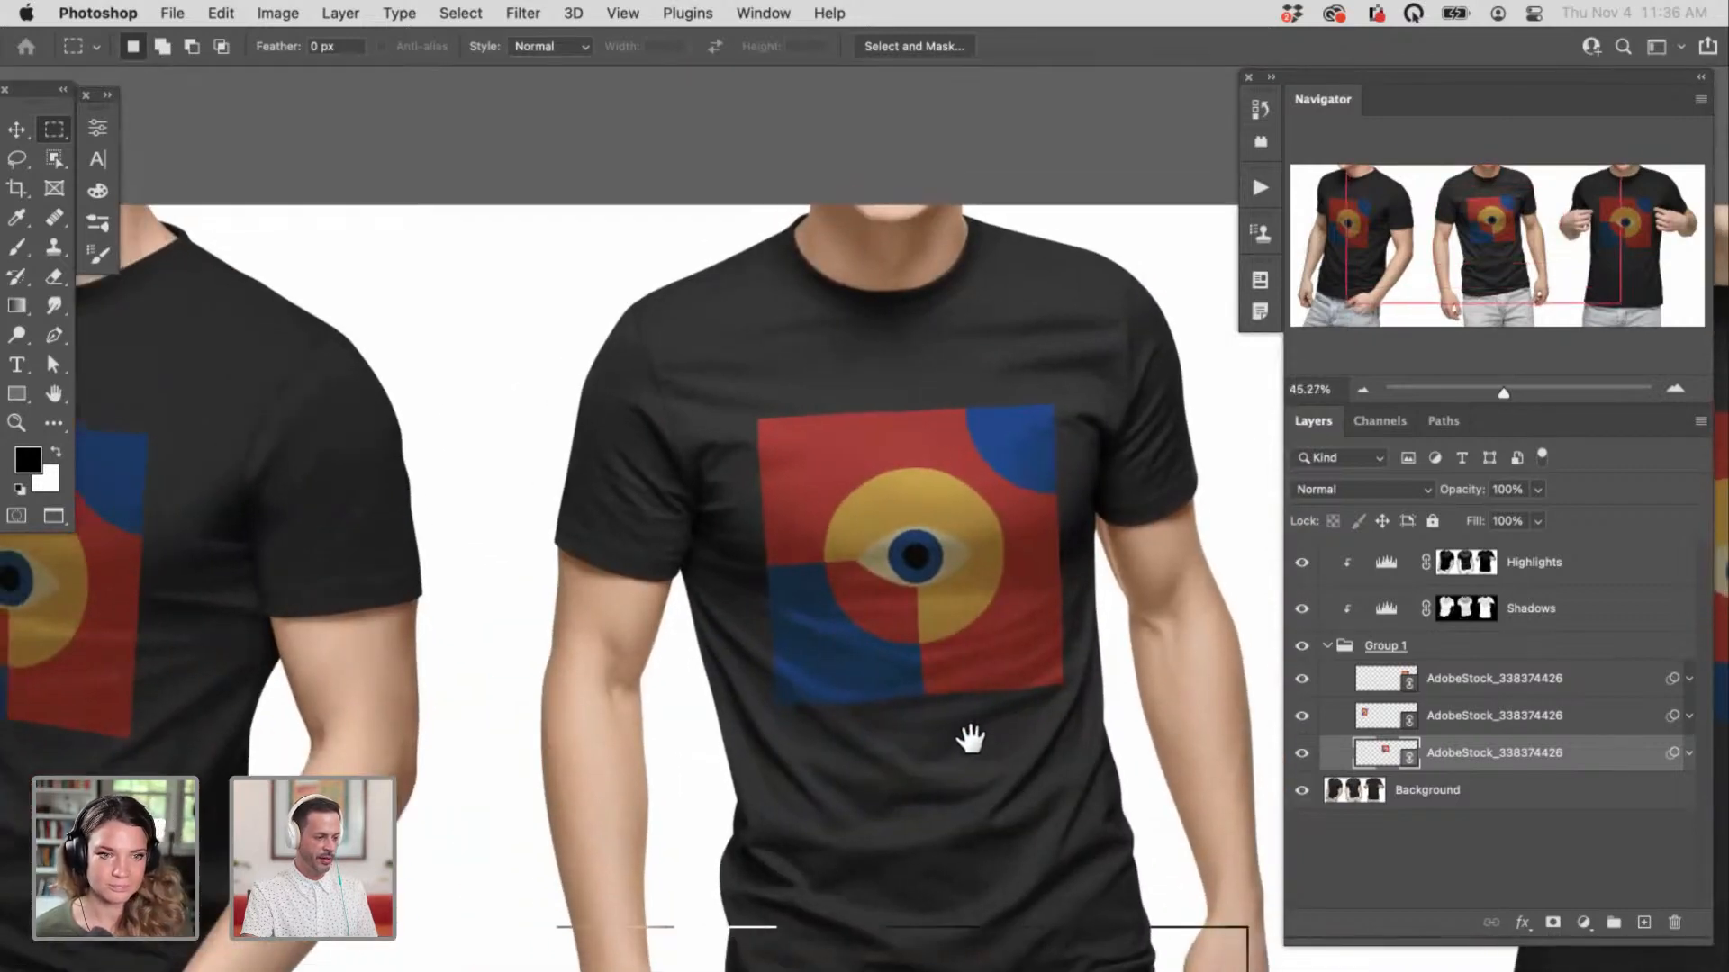
Step: Add a clipped Hue/Saturation adjustment above the Highlights layer with Saturation set to -19
key("x")
left_click(1563, 576)
left_click(1583, 922)
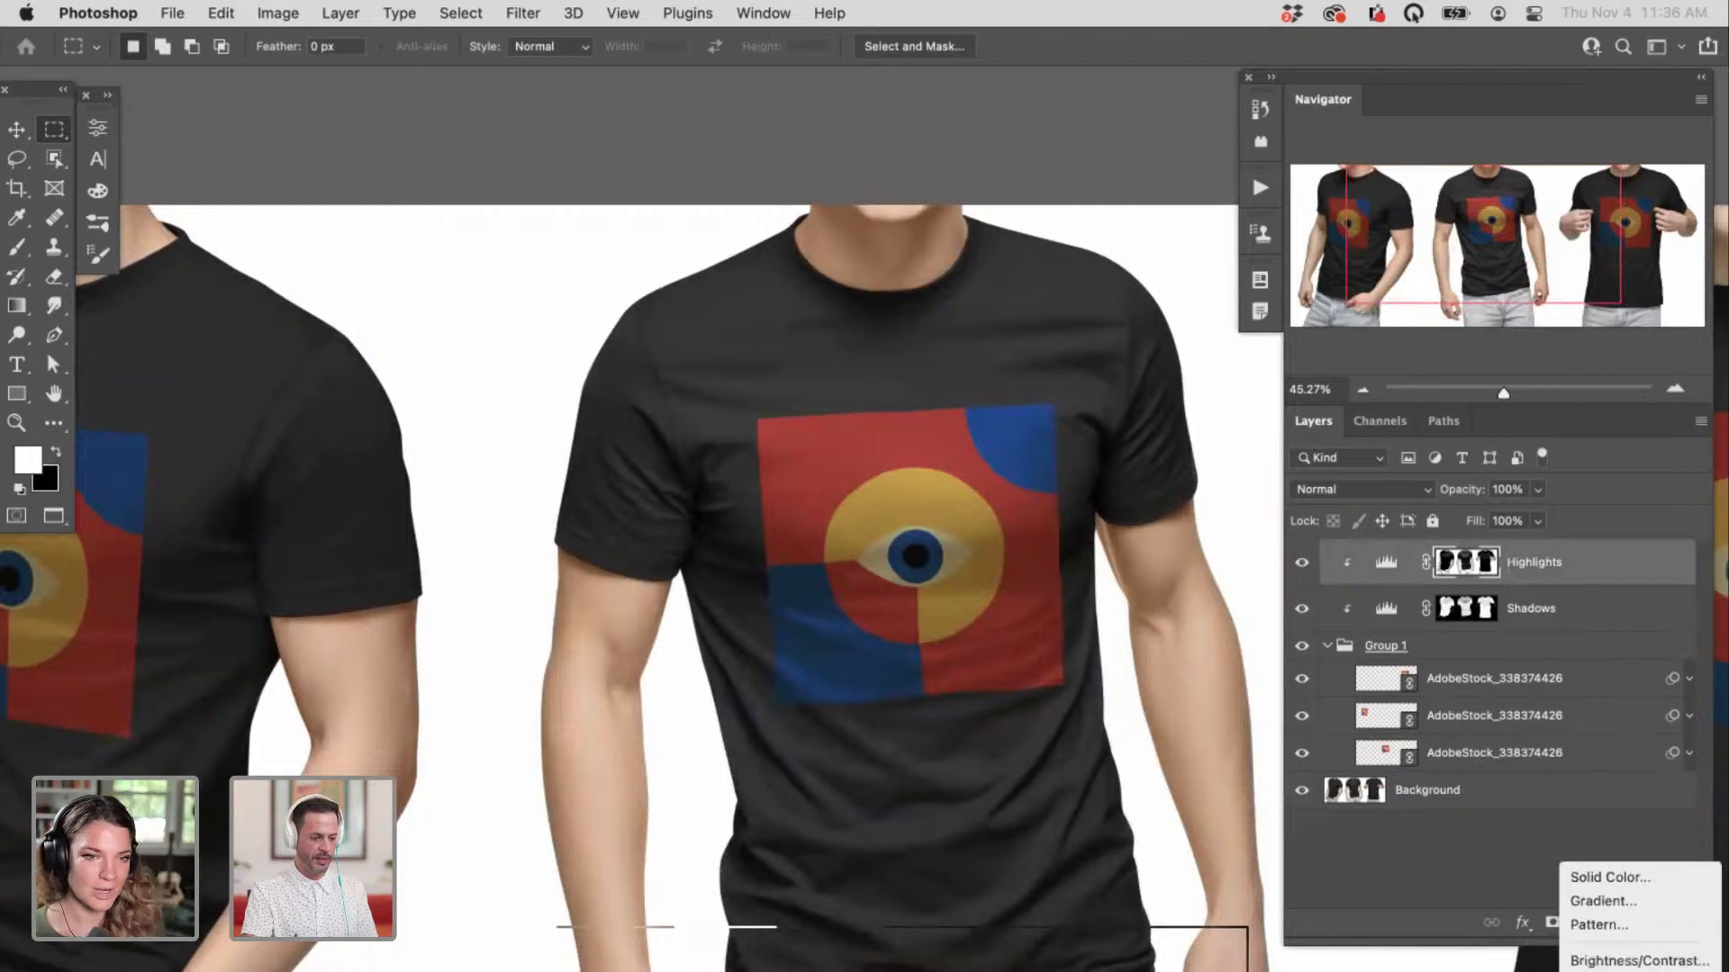
left_click(1630, 880)
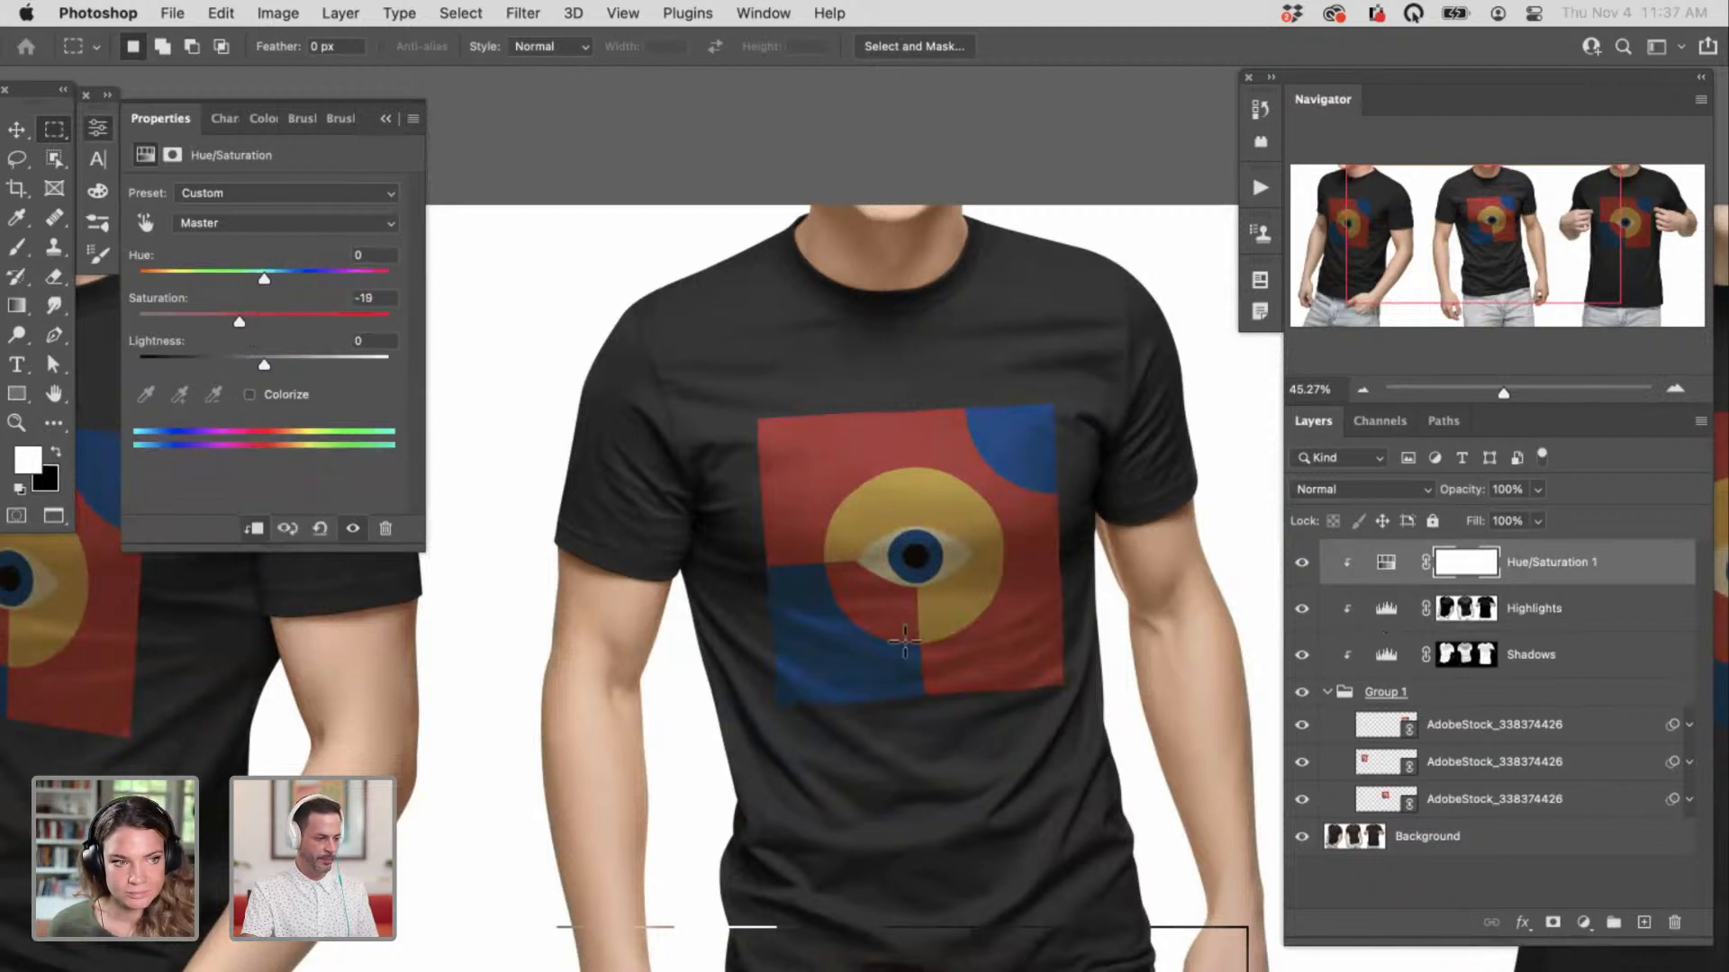
left_click(96, 127)
scroll(707, 649, "down", 3)
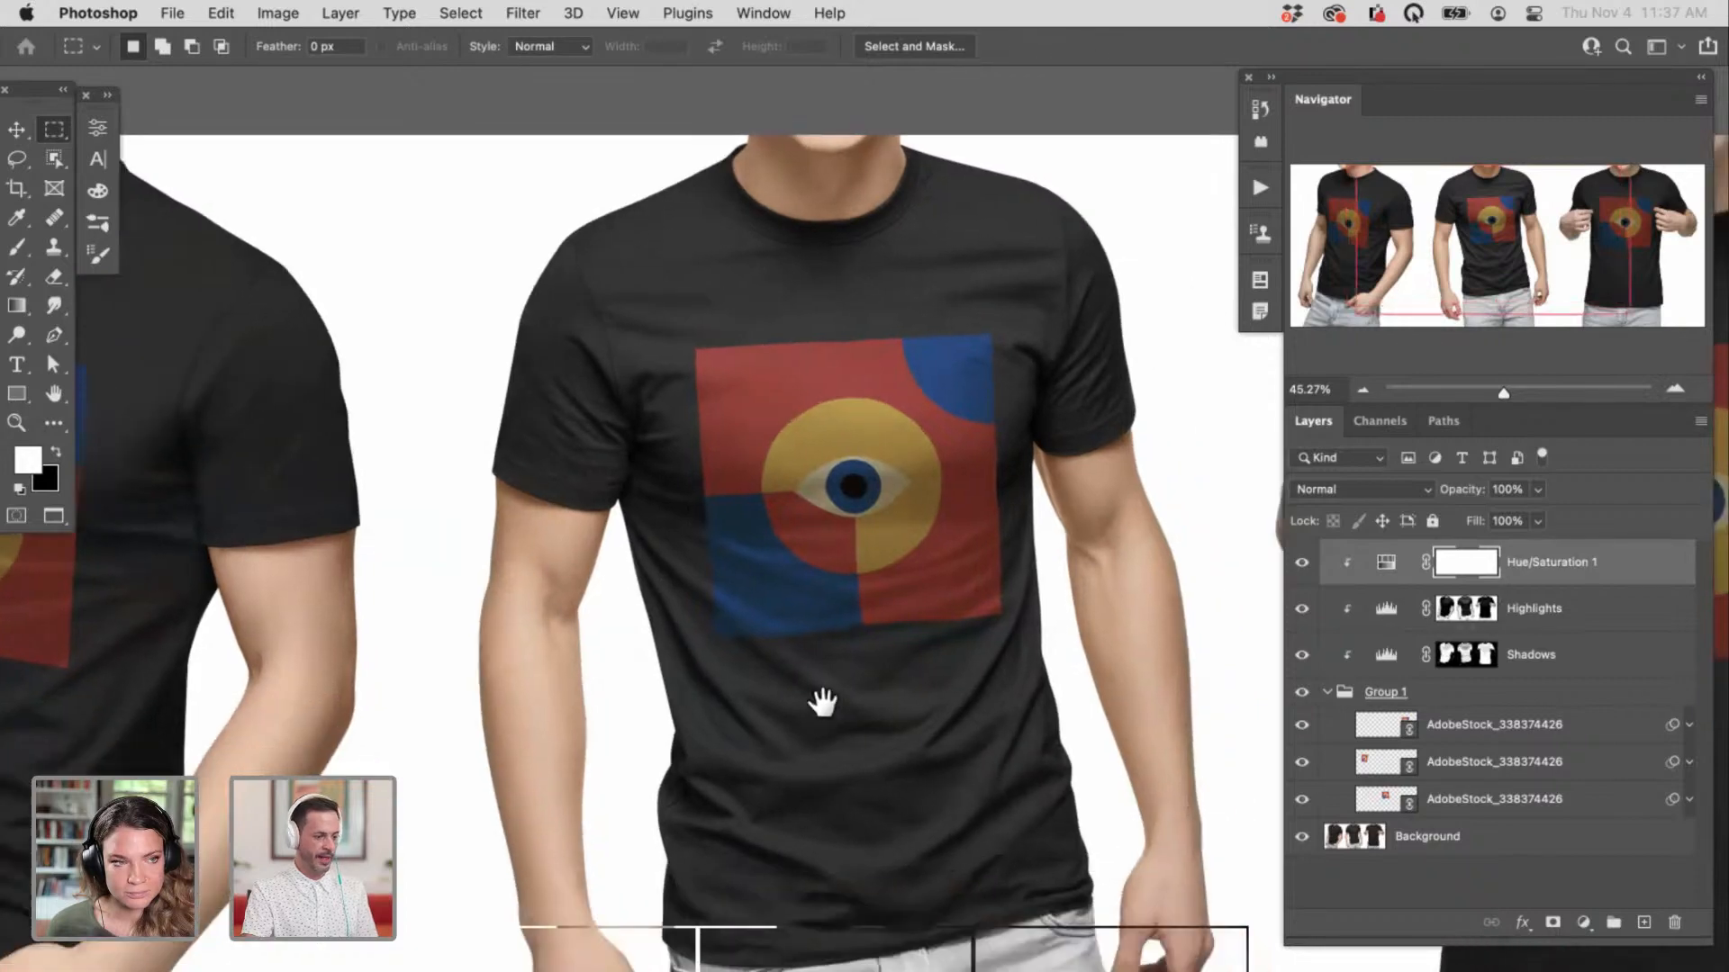
scroll(1021, 621, "up", 3)
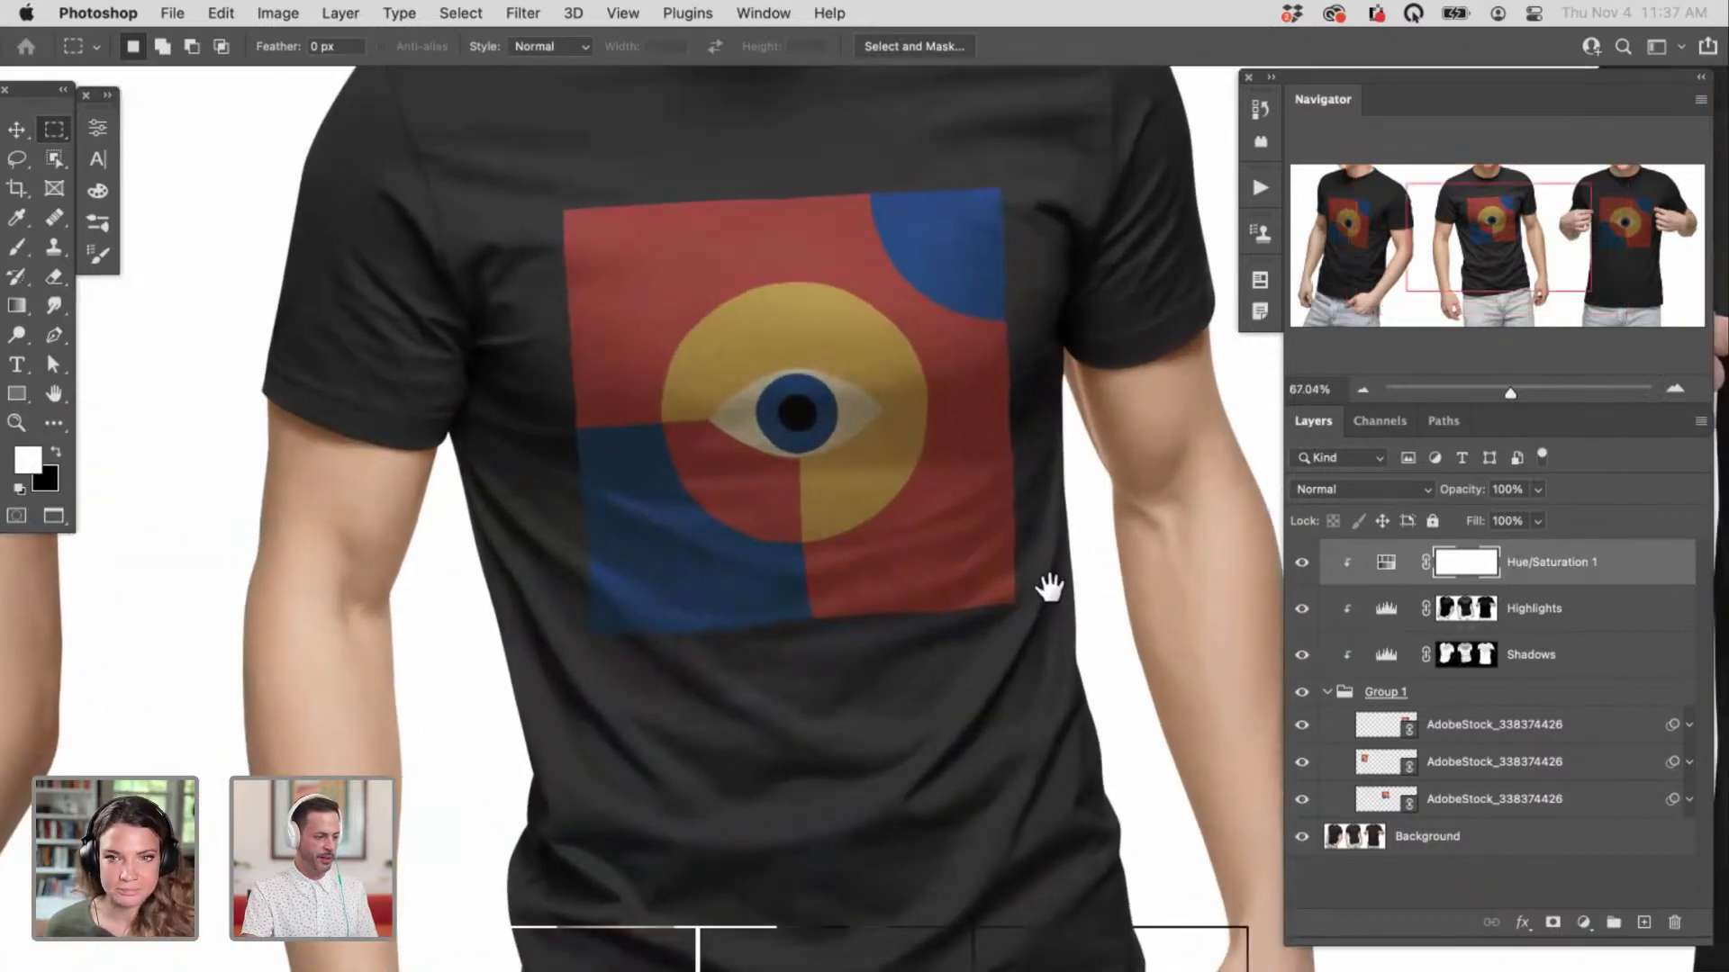
Step: Inspect the Red channel in the Highlights layer's Levels settings
double_click(1387, 613)
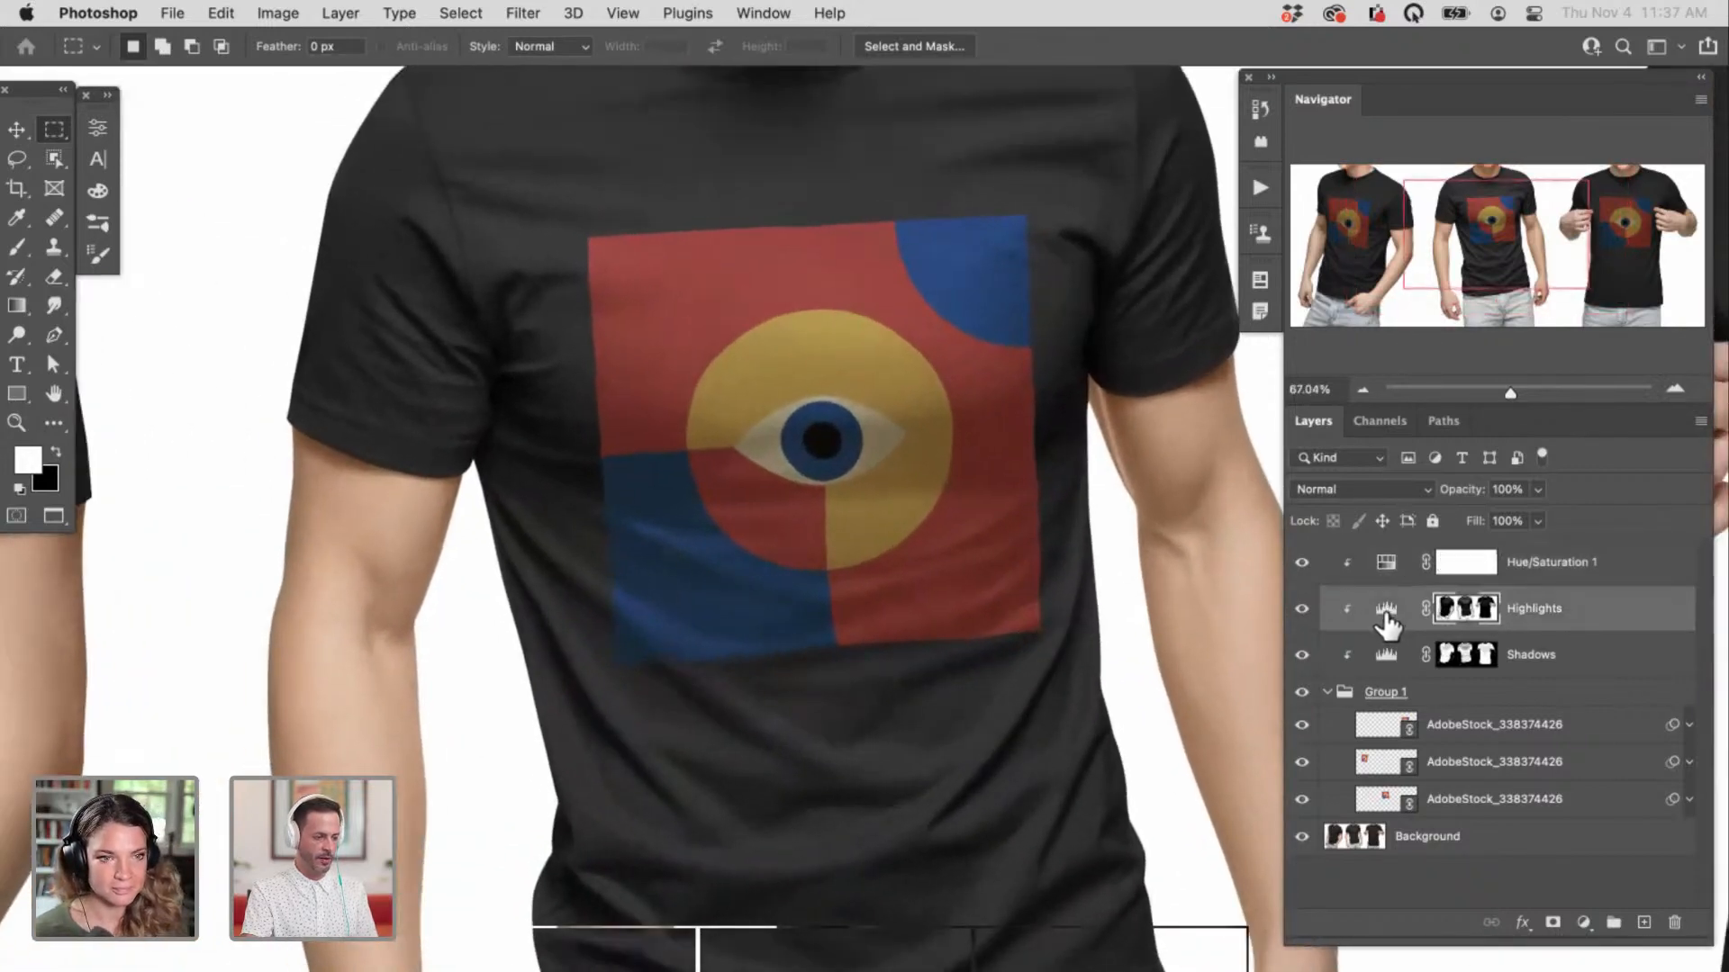
left_click(251, 234)
left_click(191, 256)
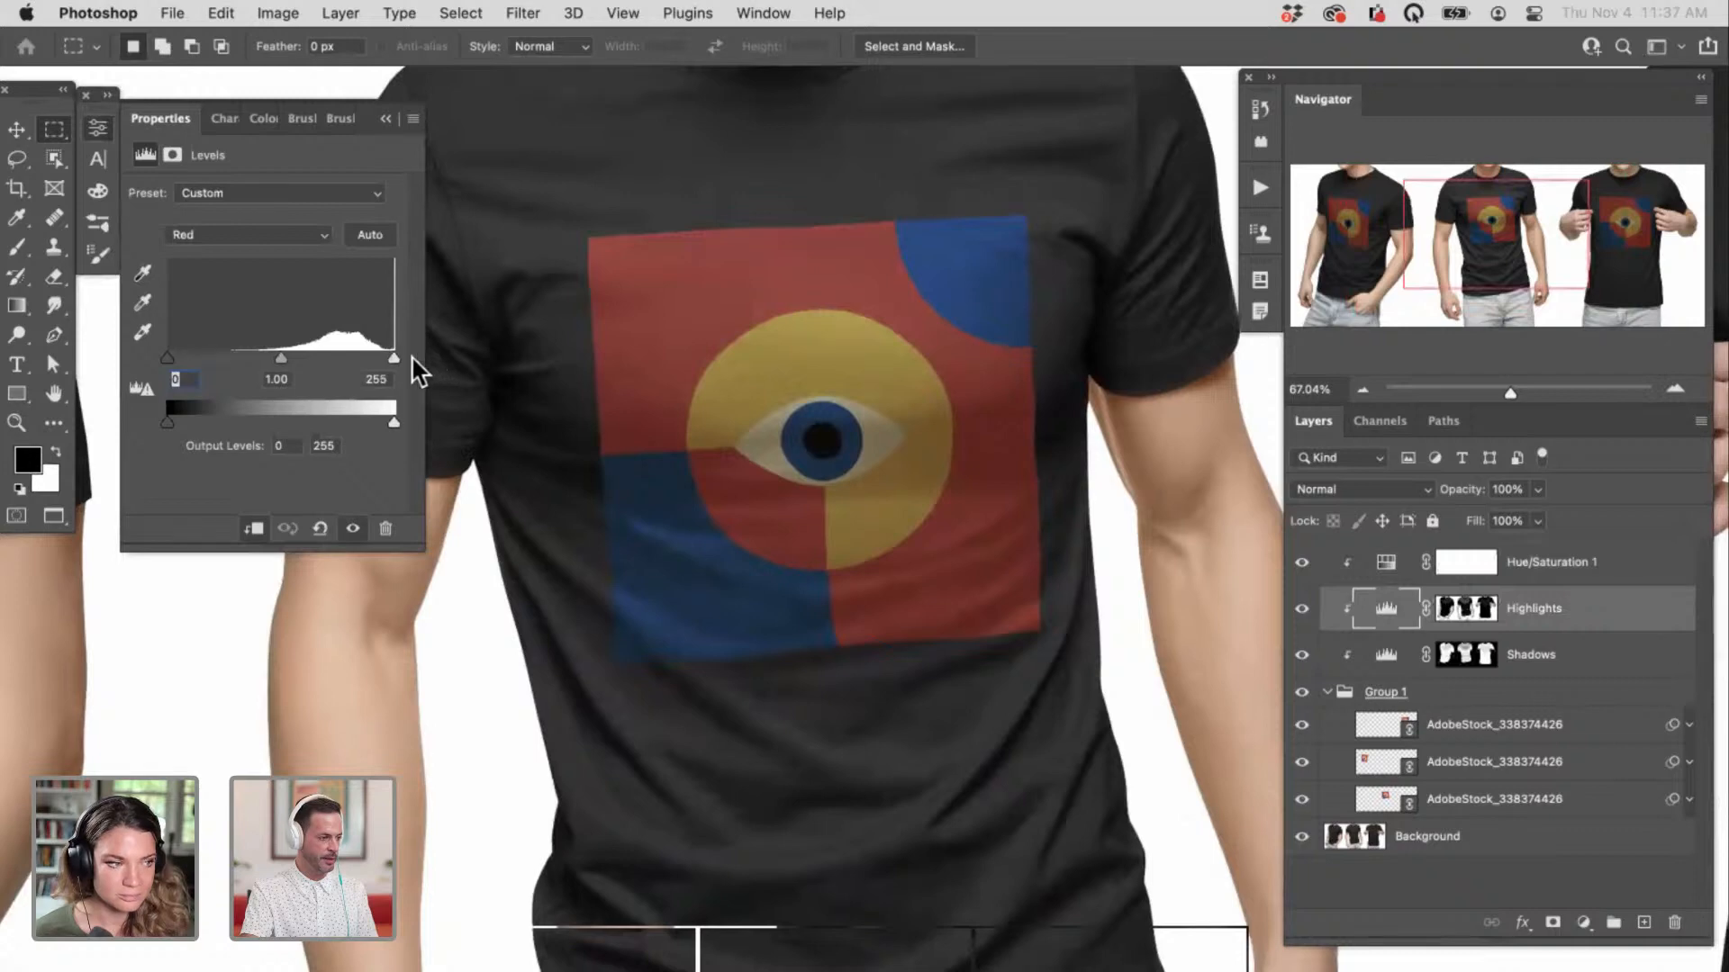
left_click(97, 128)
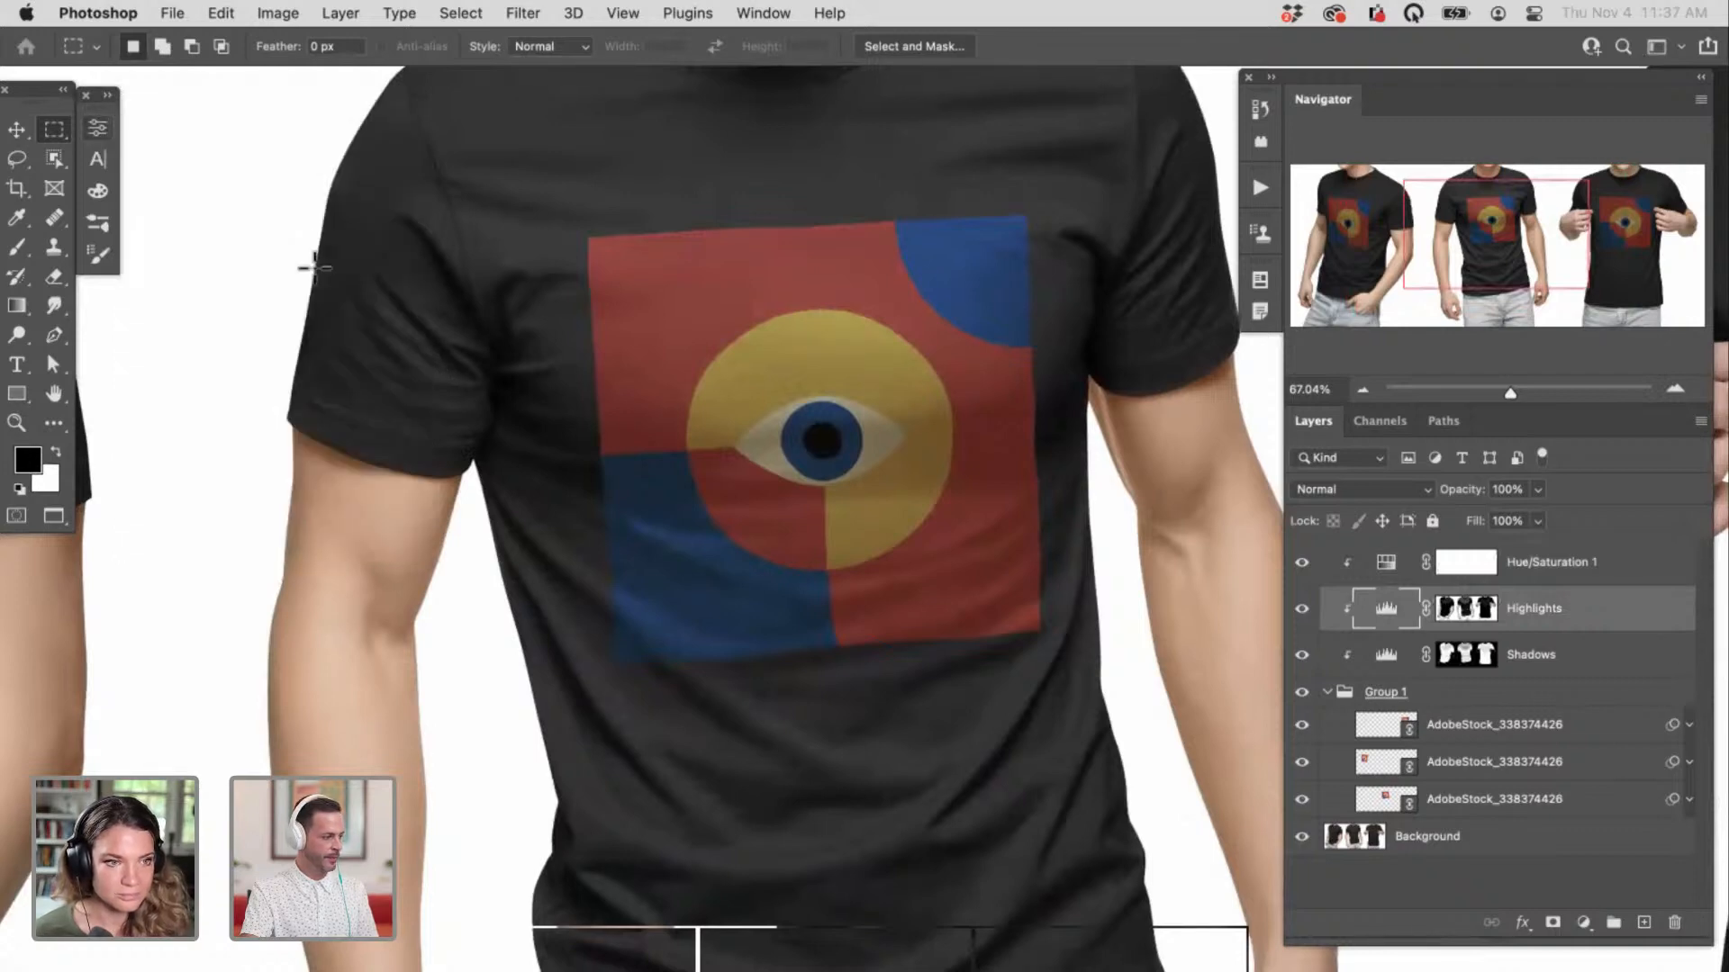
Step: Select the left shirt's artwork layer and open it in the Liquify filter
left_click_drag(540, 541, 501, 528)
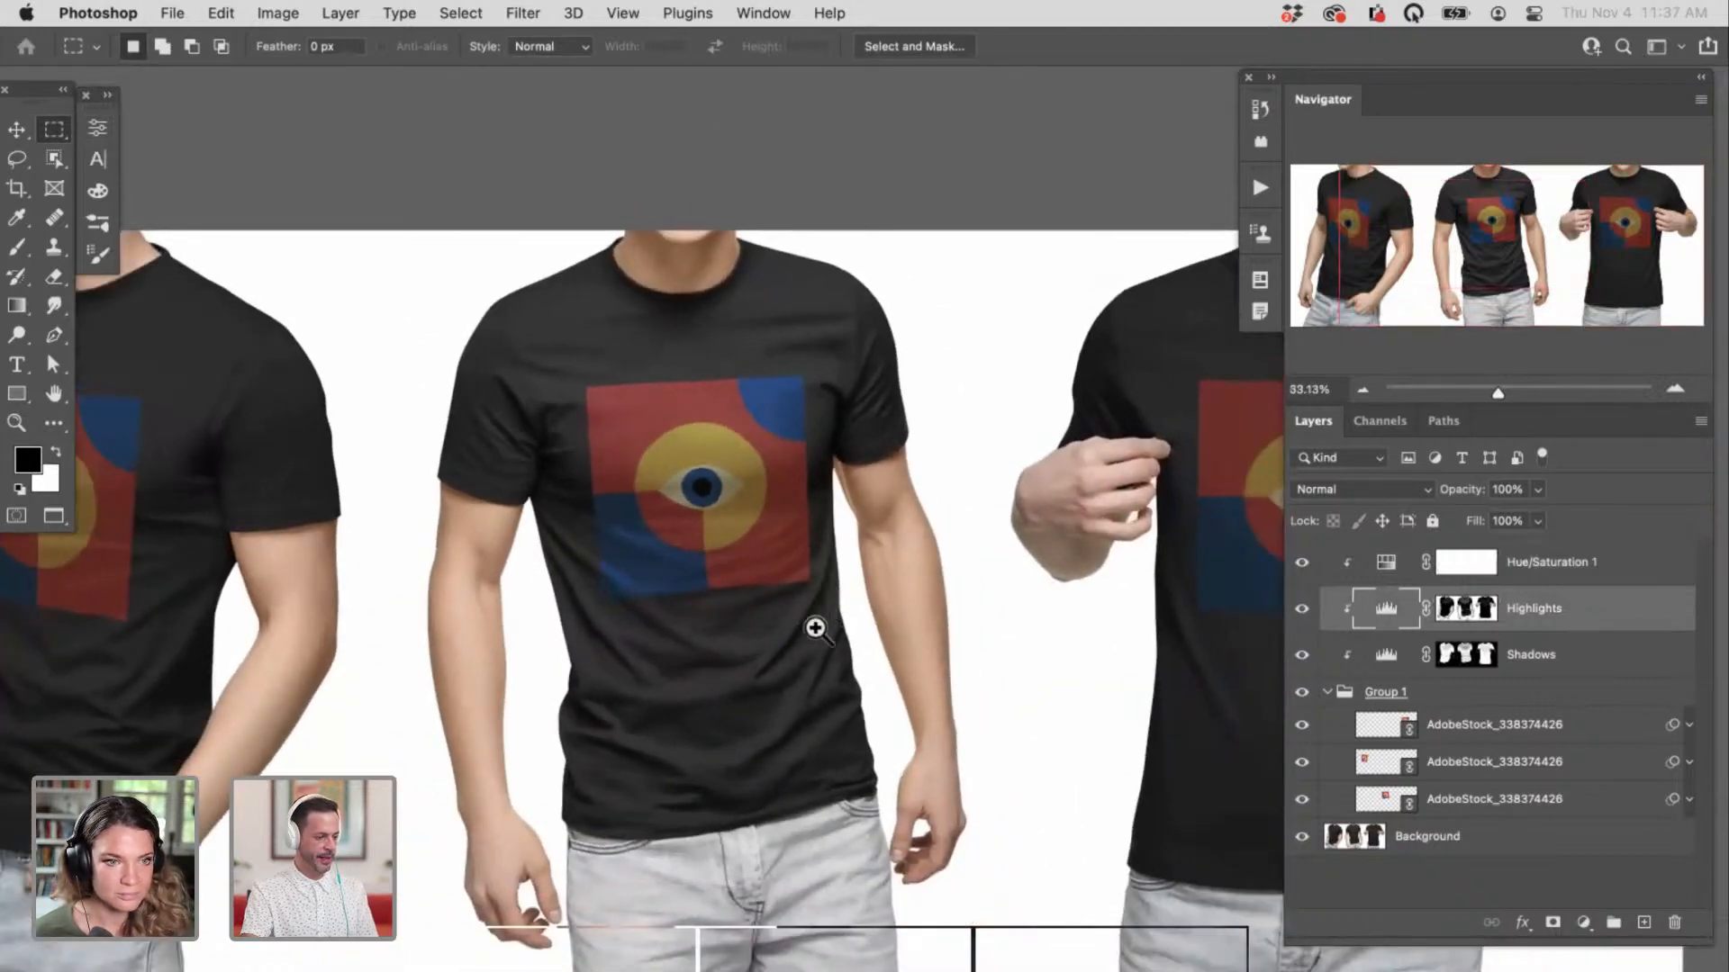
left_click_drag(814, 628, 748, 629)
left_click_drag(530, 646, 927, 650)
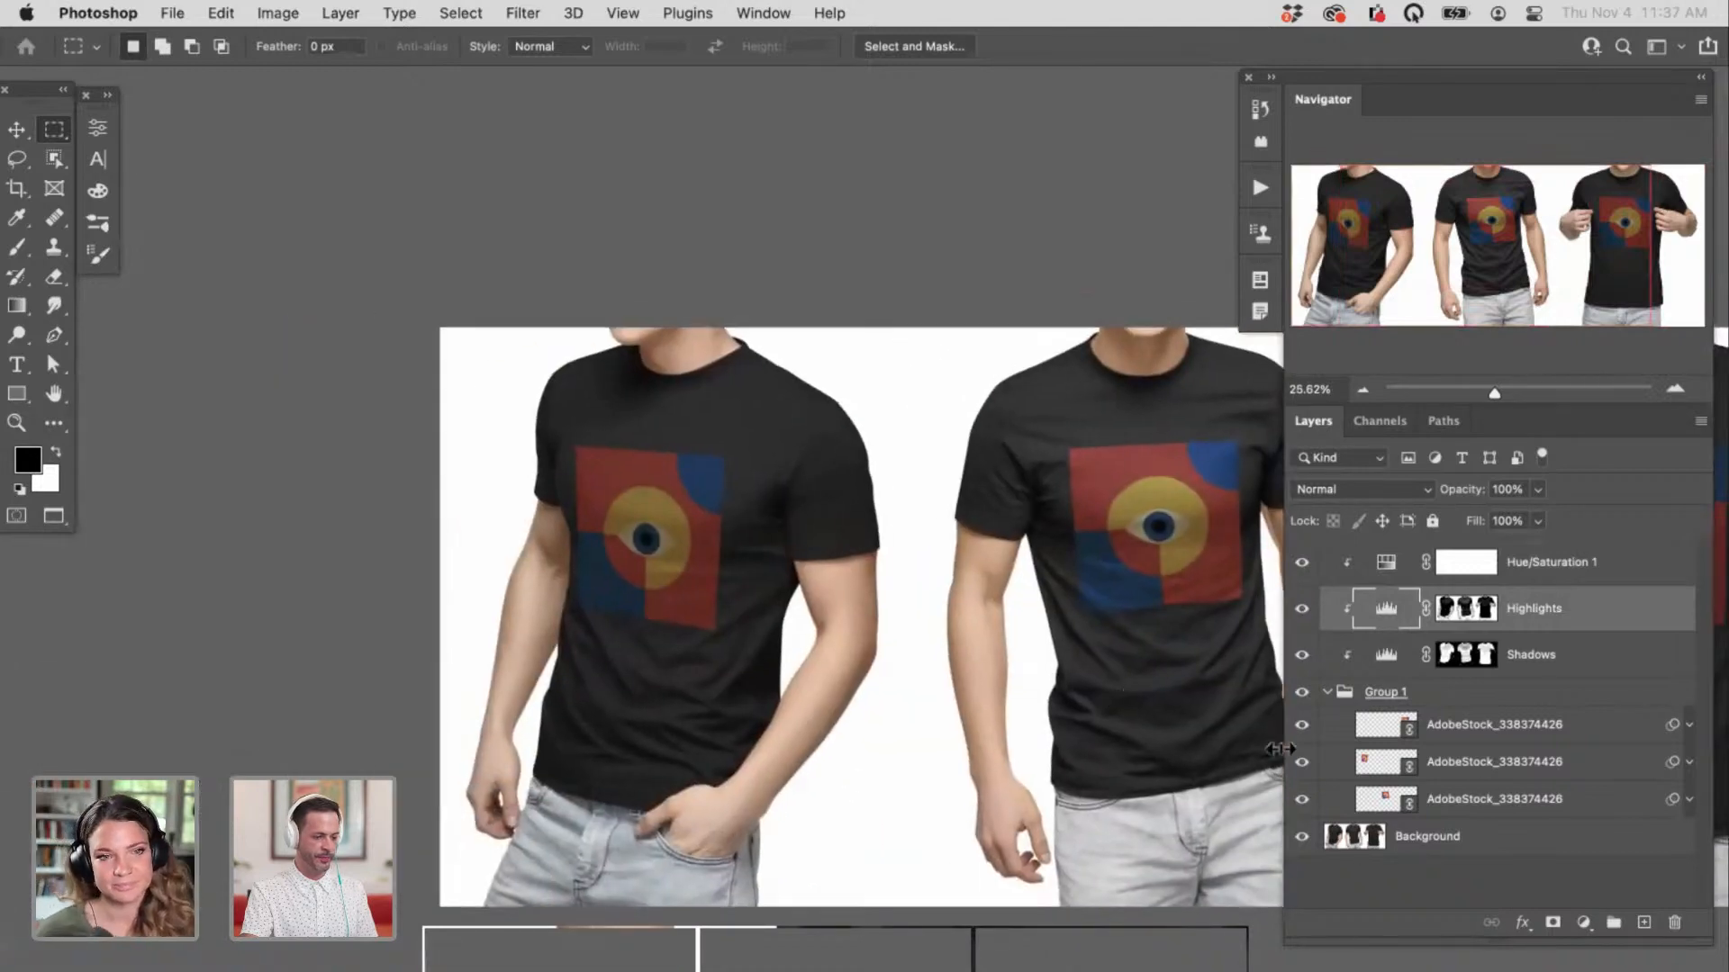
left_click(1381, 761)
left_click_drag(640, 595, 810, 675)
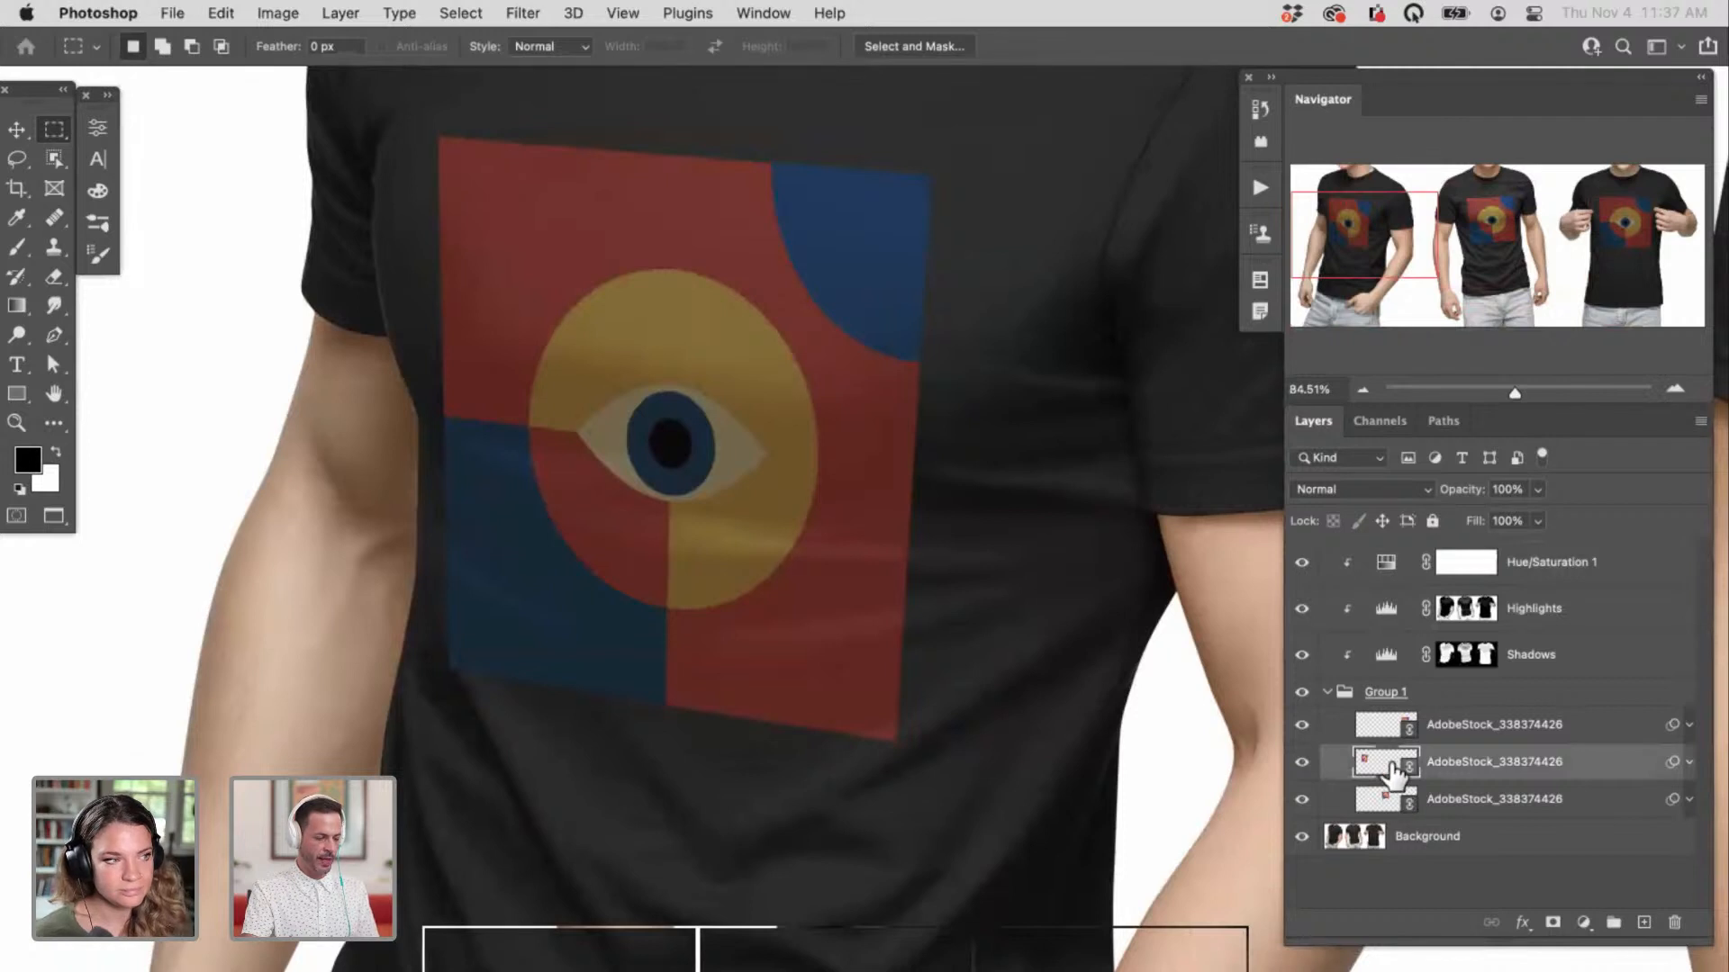
left_click(535, 25)
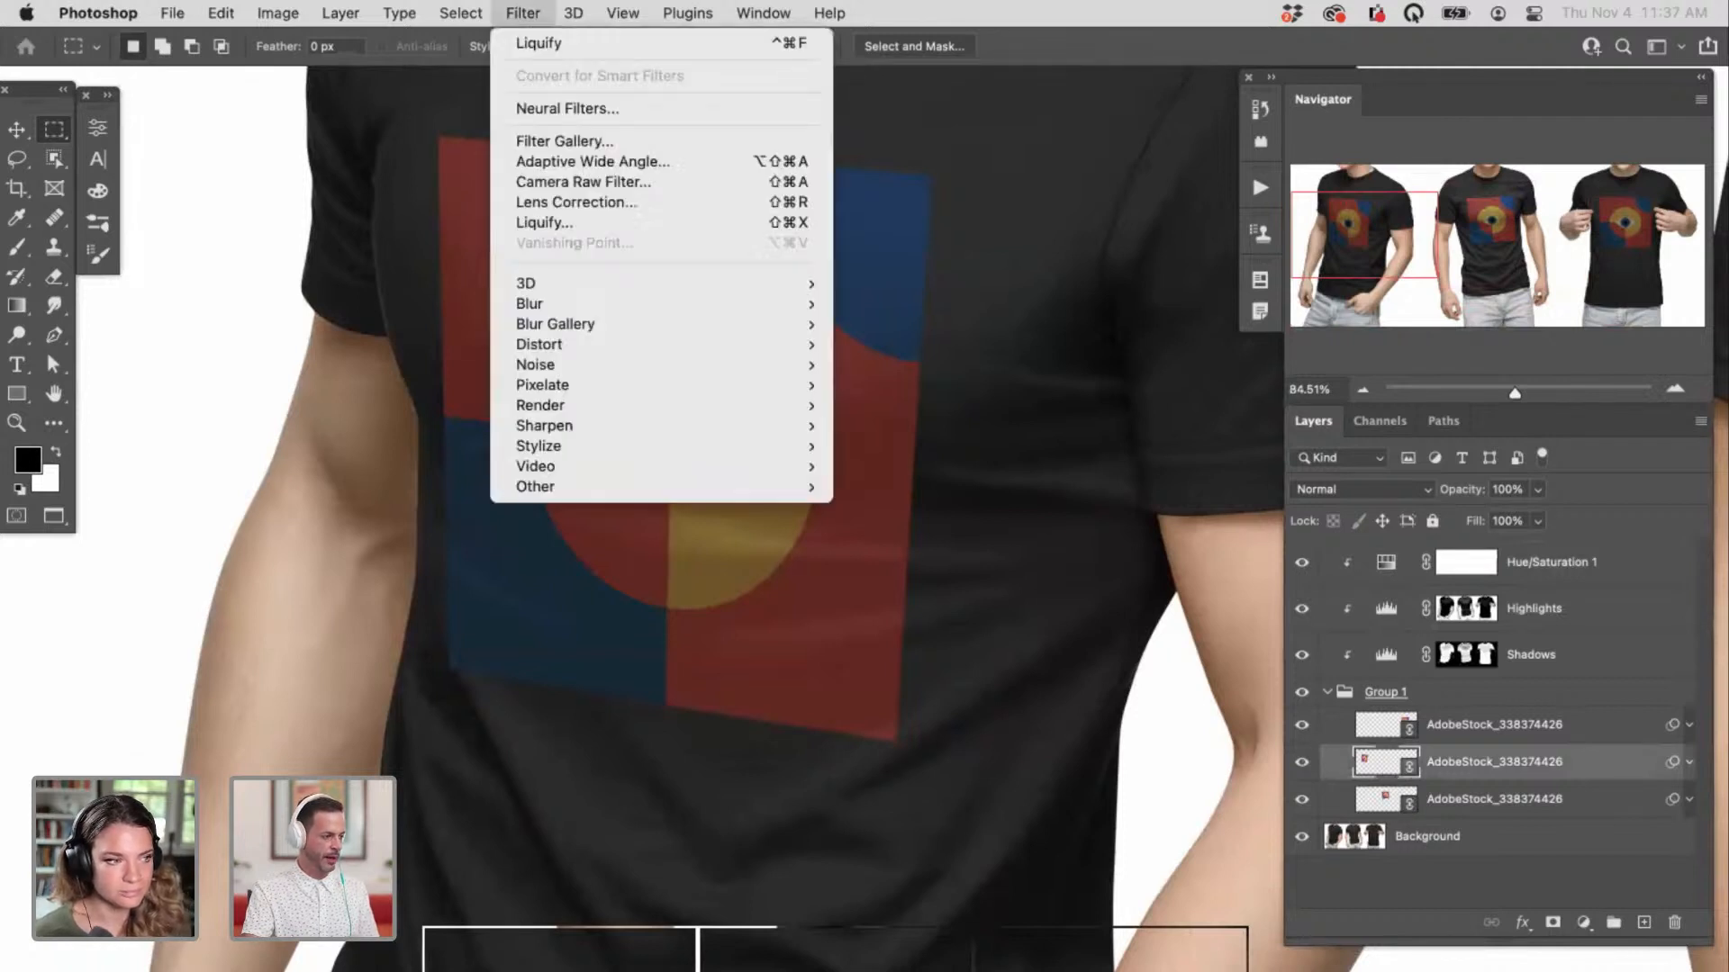
left_click(596, 222)
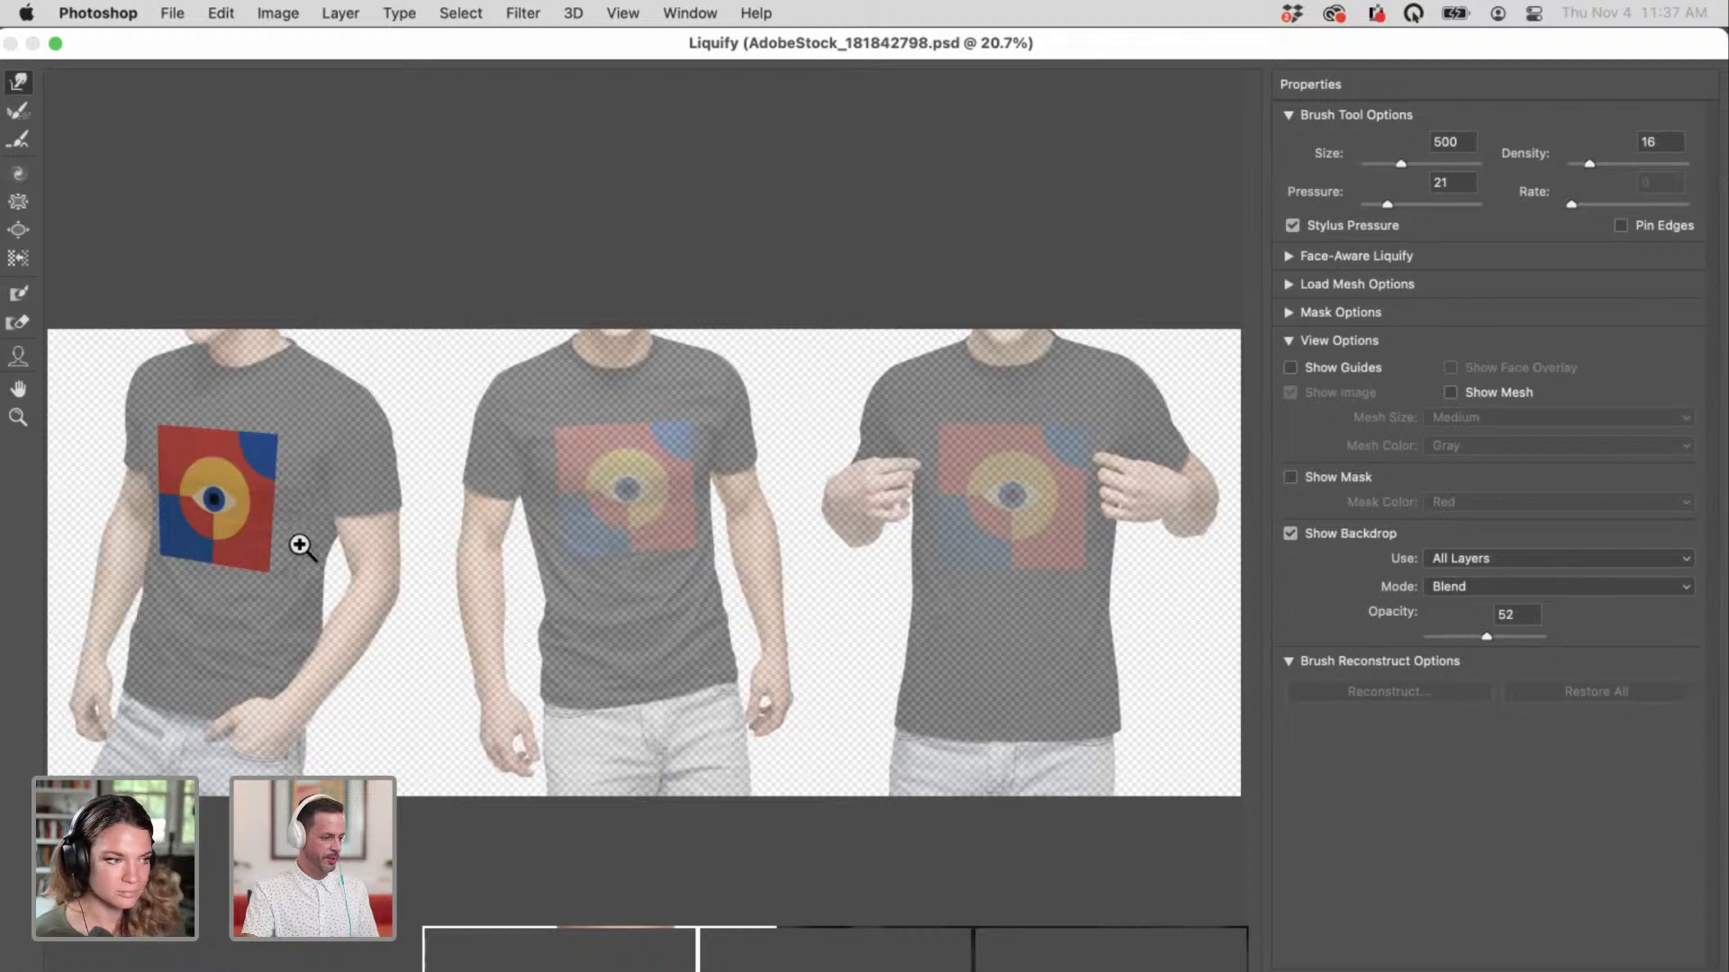
Step: Focus on the left shirt's artwork and set the Liquify backdrop to use the Background layer
left_click_drag(213, 544, 297, 531)
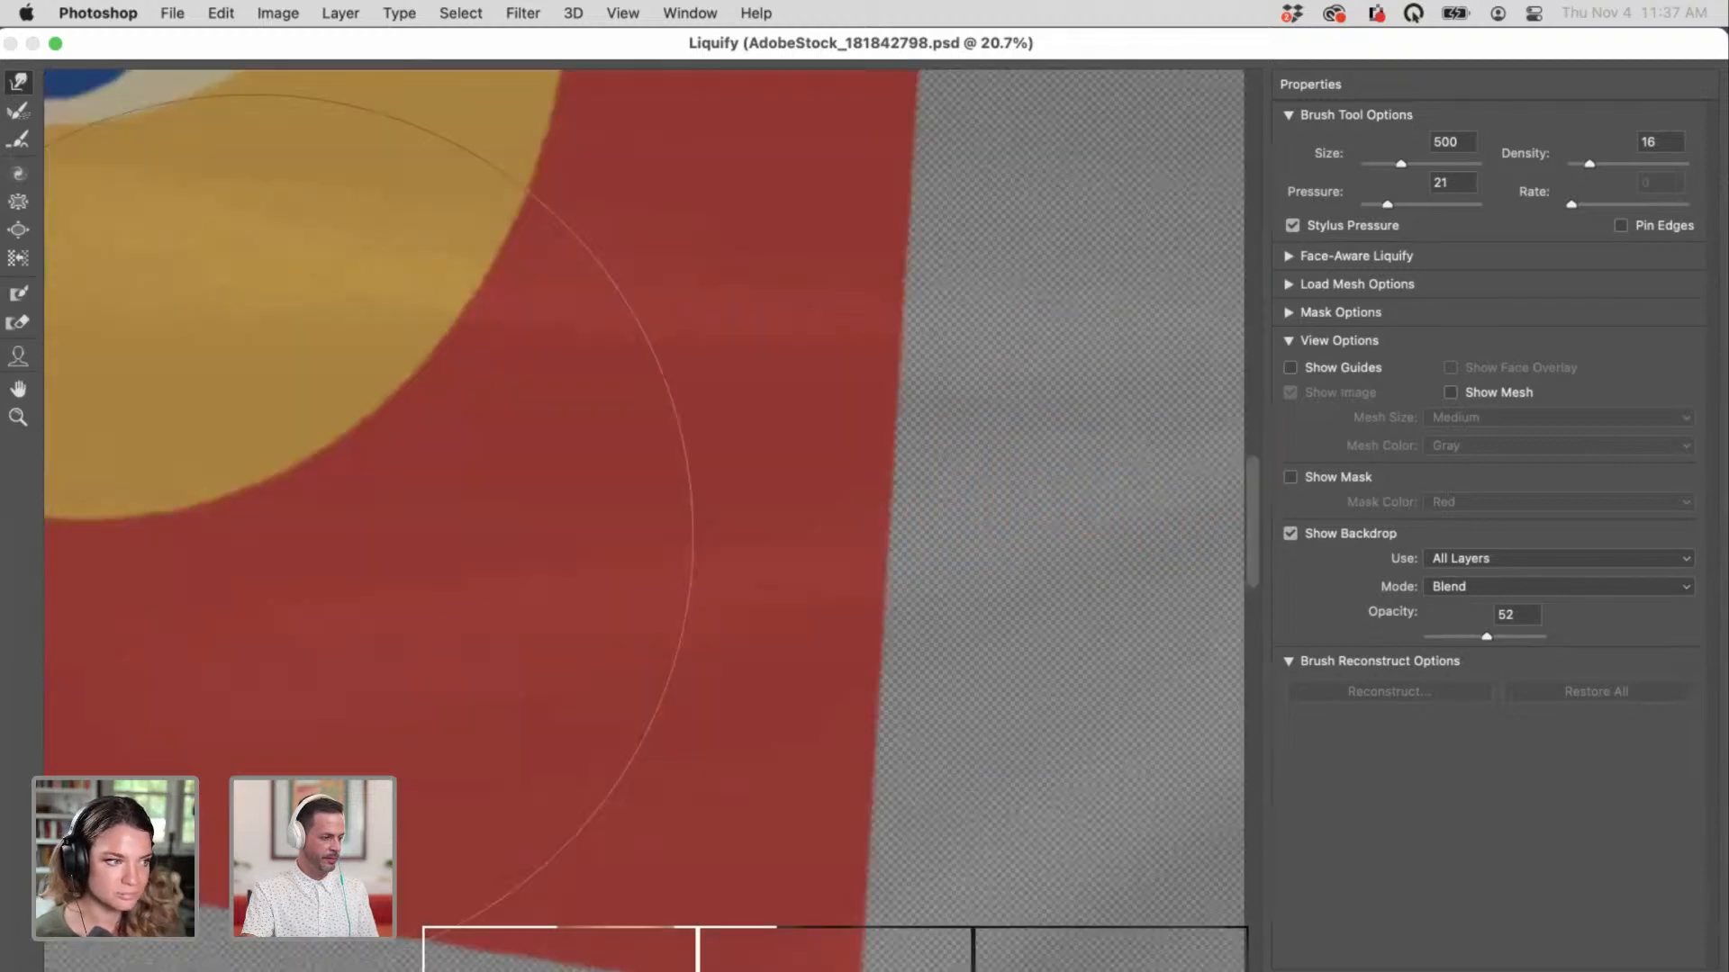
key("super+minus")
key("super+minus")
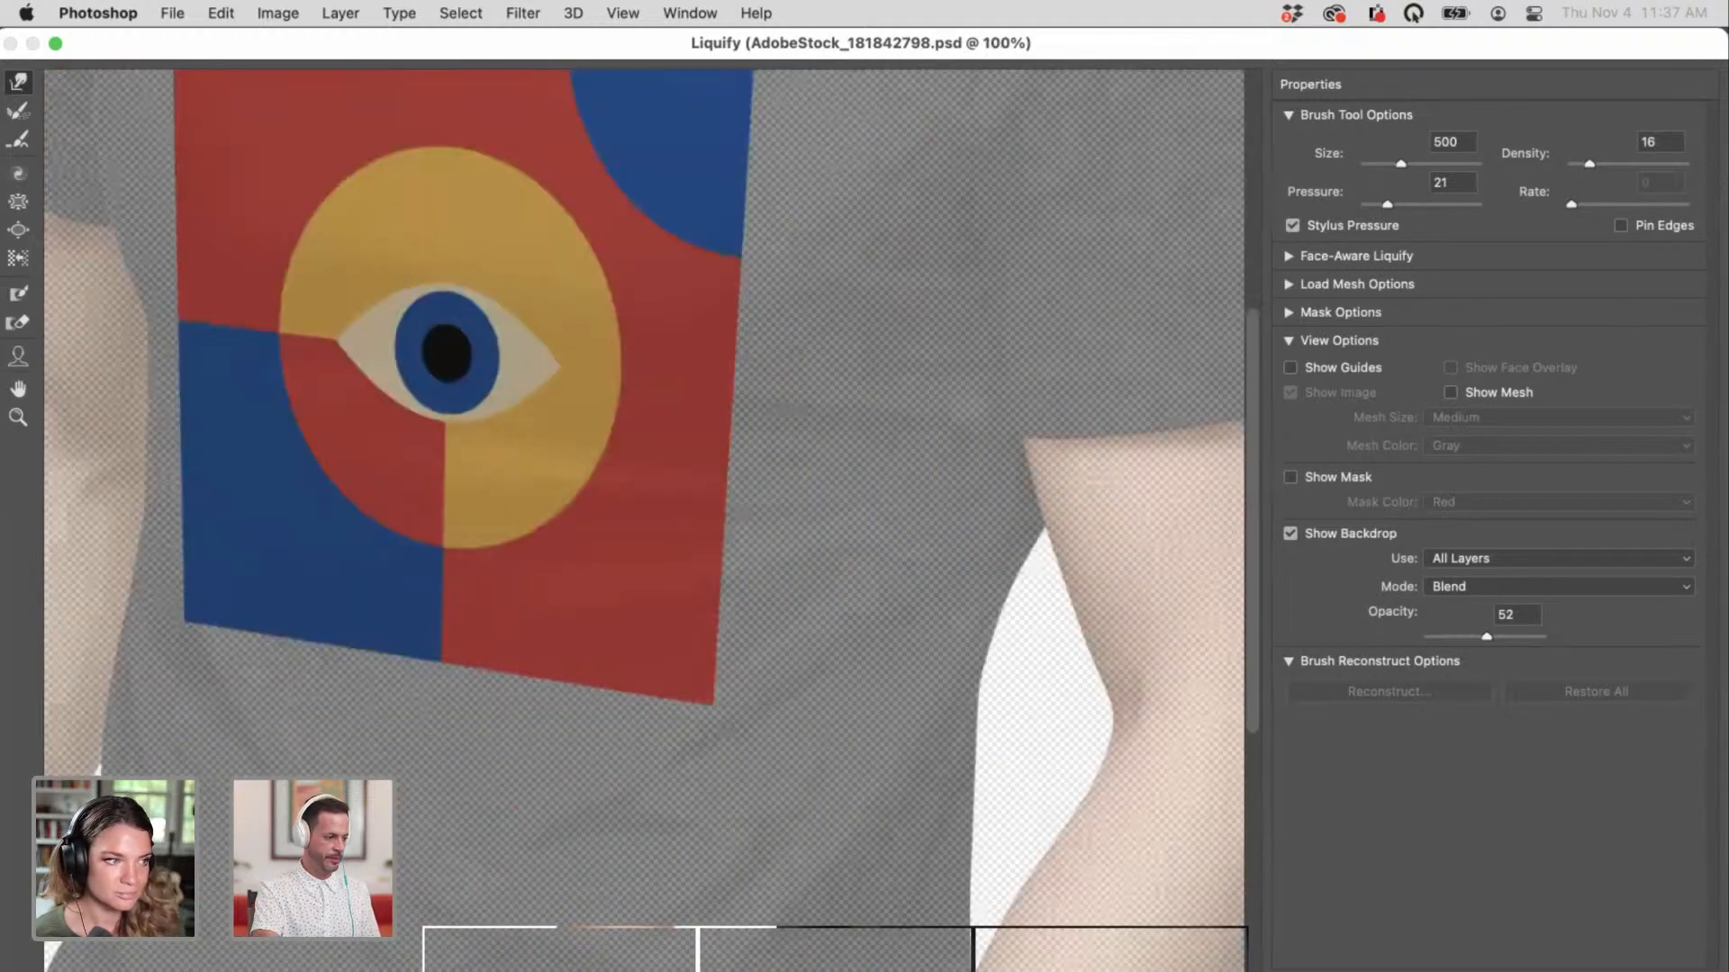
mouse_move(573, 381)
left_mouse_down()
mouse_move(779, 529)
mouse_move(861, 551)
left_mouse_up()
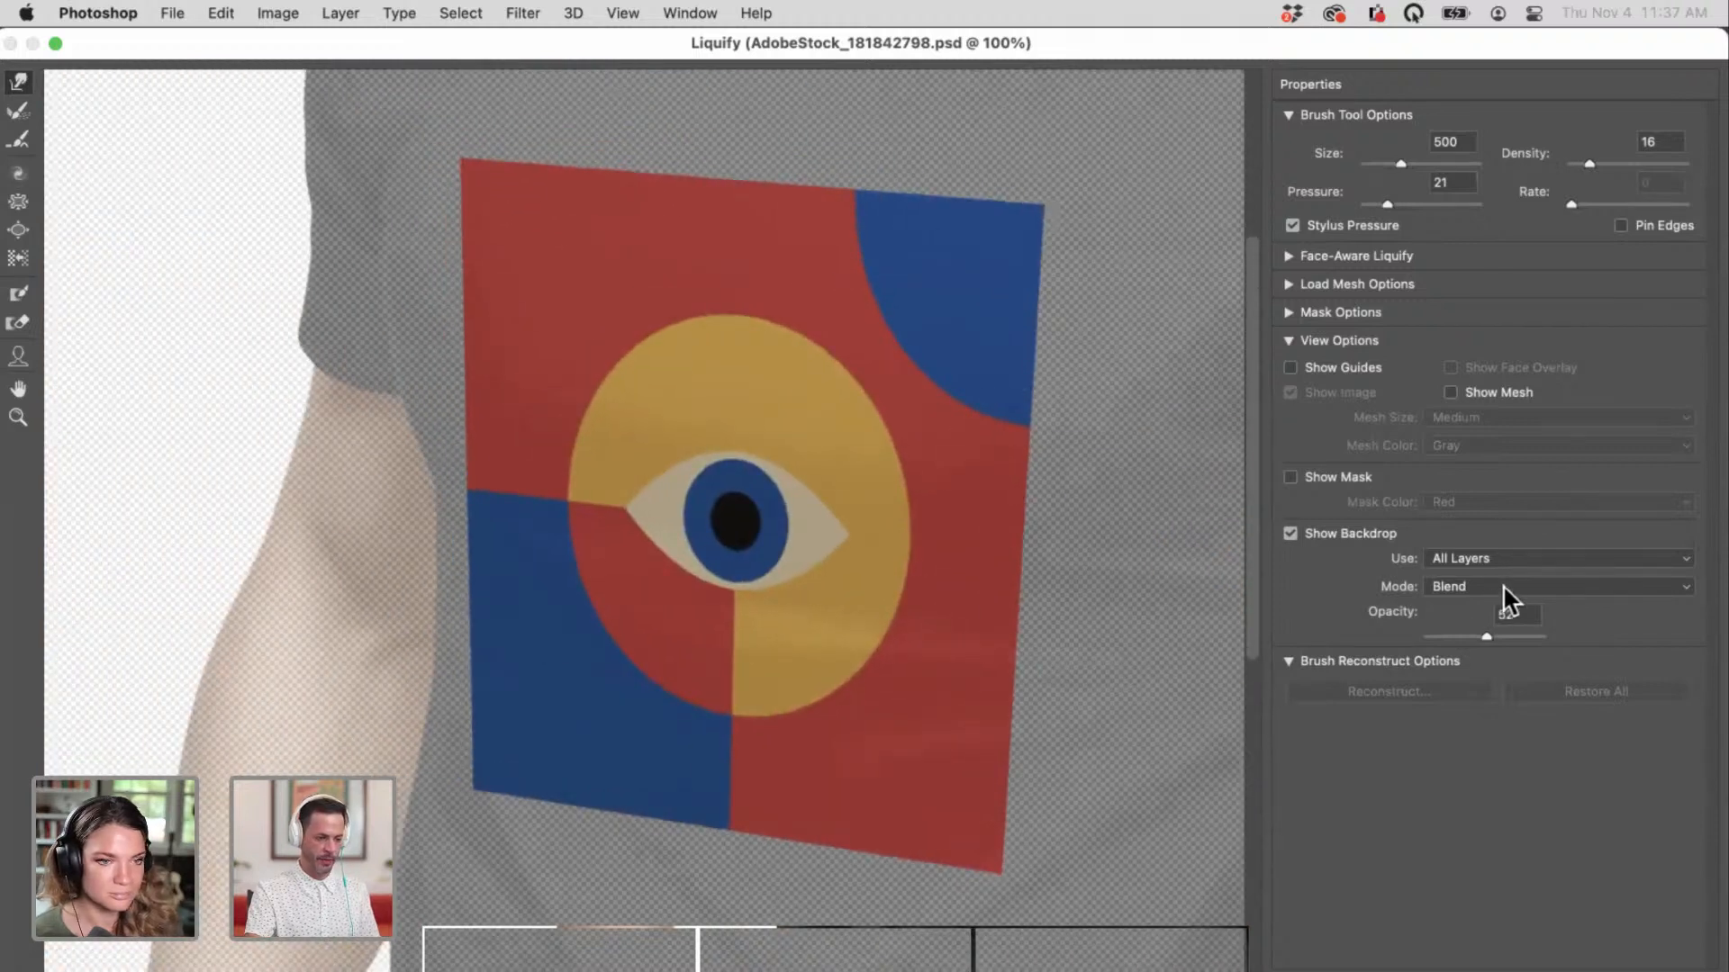
left_click(1486, 559)
left_click(1477, 560)
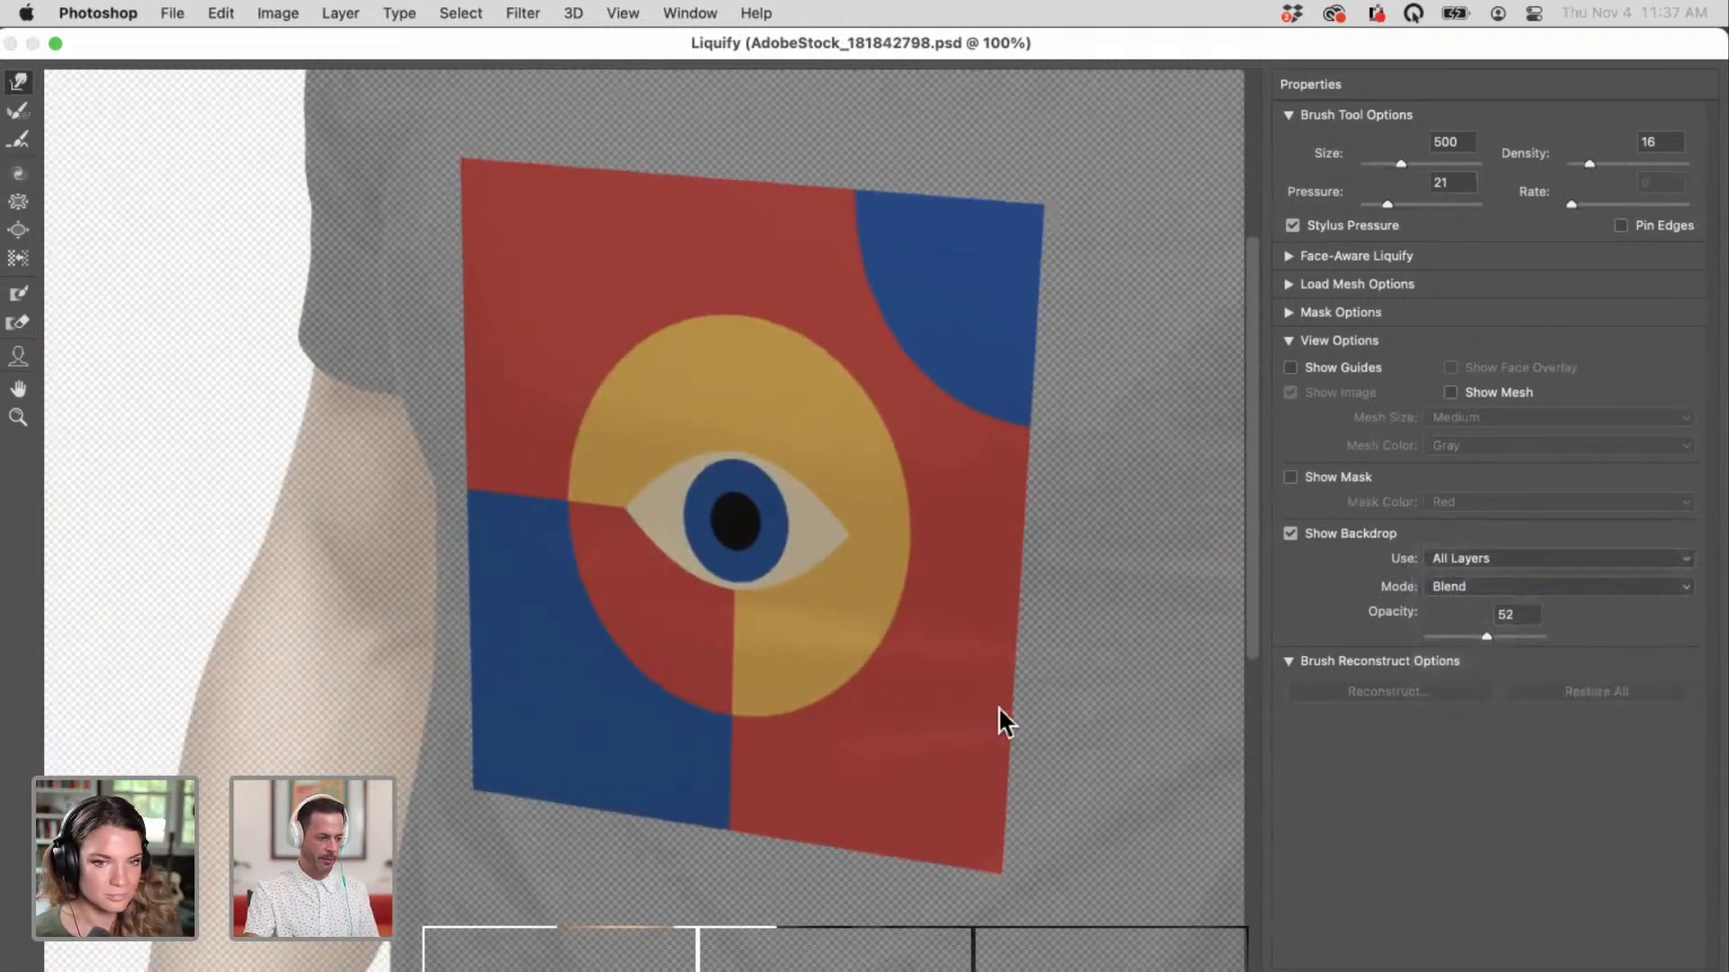
Step: Warp the red outer edge of the left shirt's artwork along the fabric folds, using brush sizes 150, 200 and 100
key("bracketleft")
key("bracketleft")
key("bracketleft")
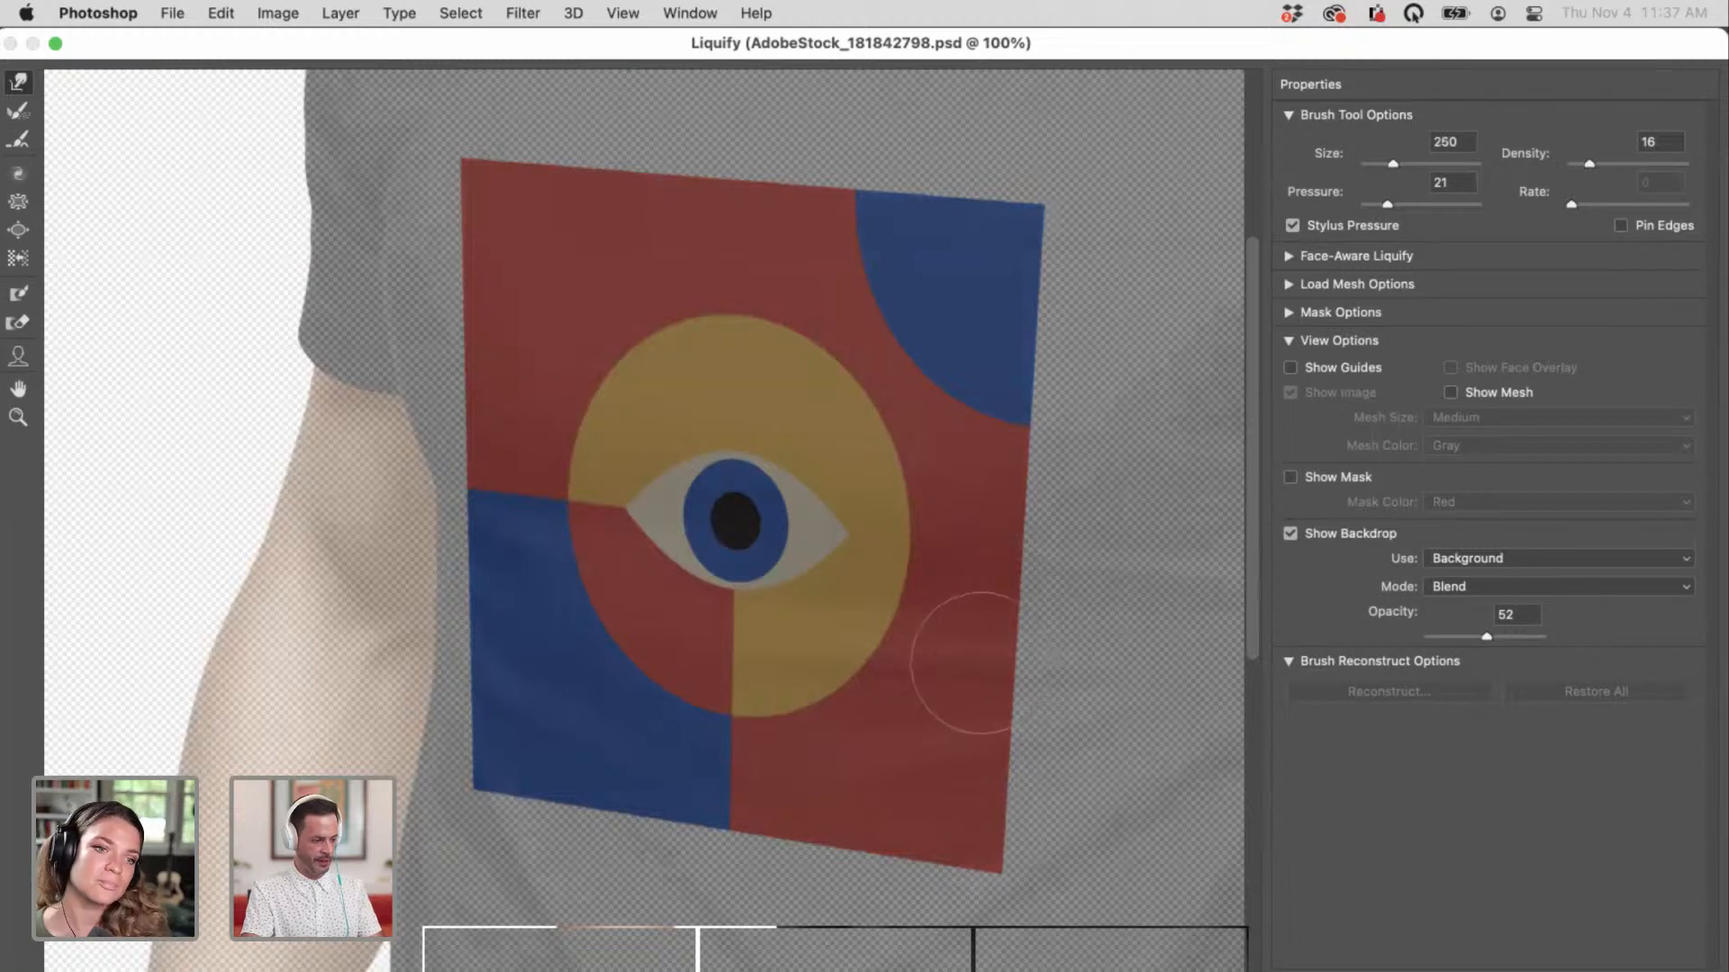
key("bracketleft")
key("bracketleft")
left_click_drag(985, 657, 1072, 644)
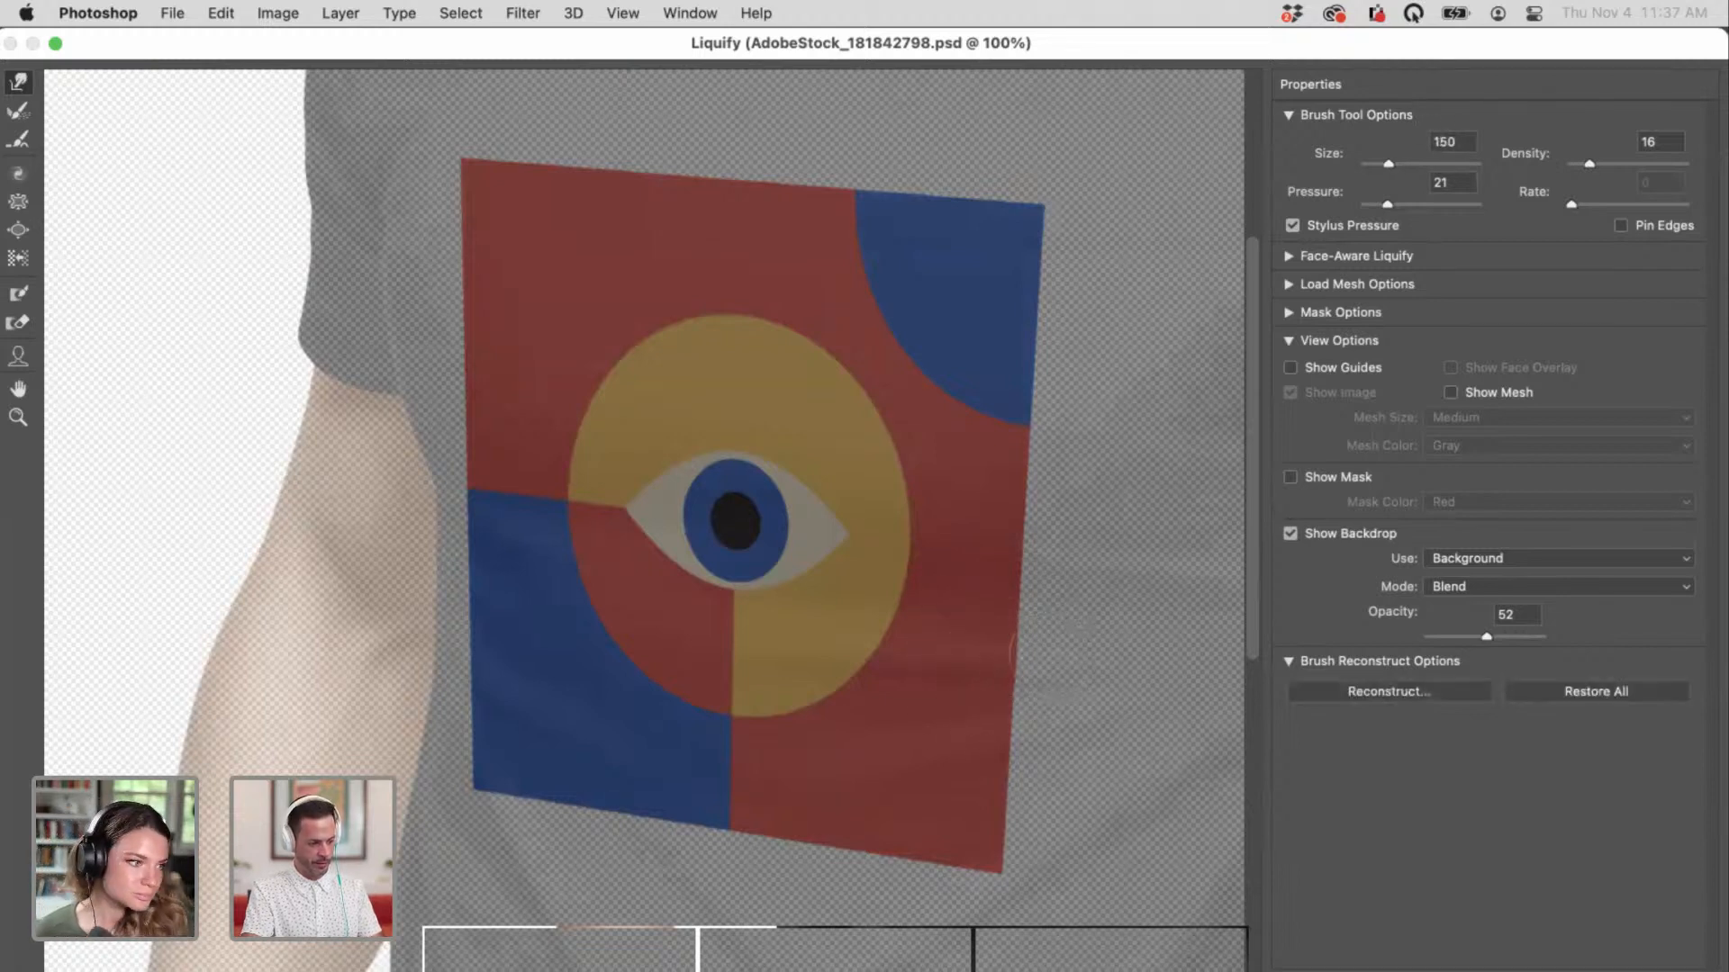
key("bracketright")
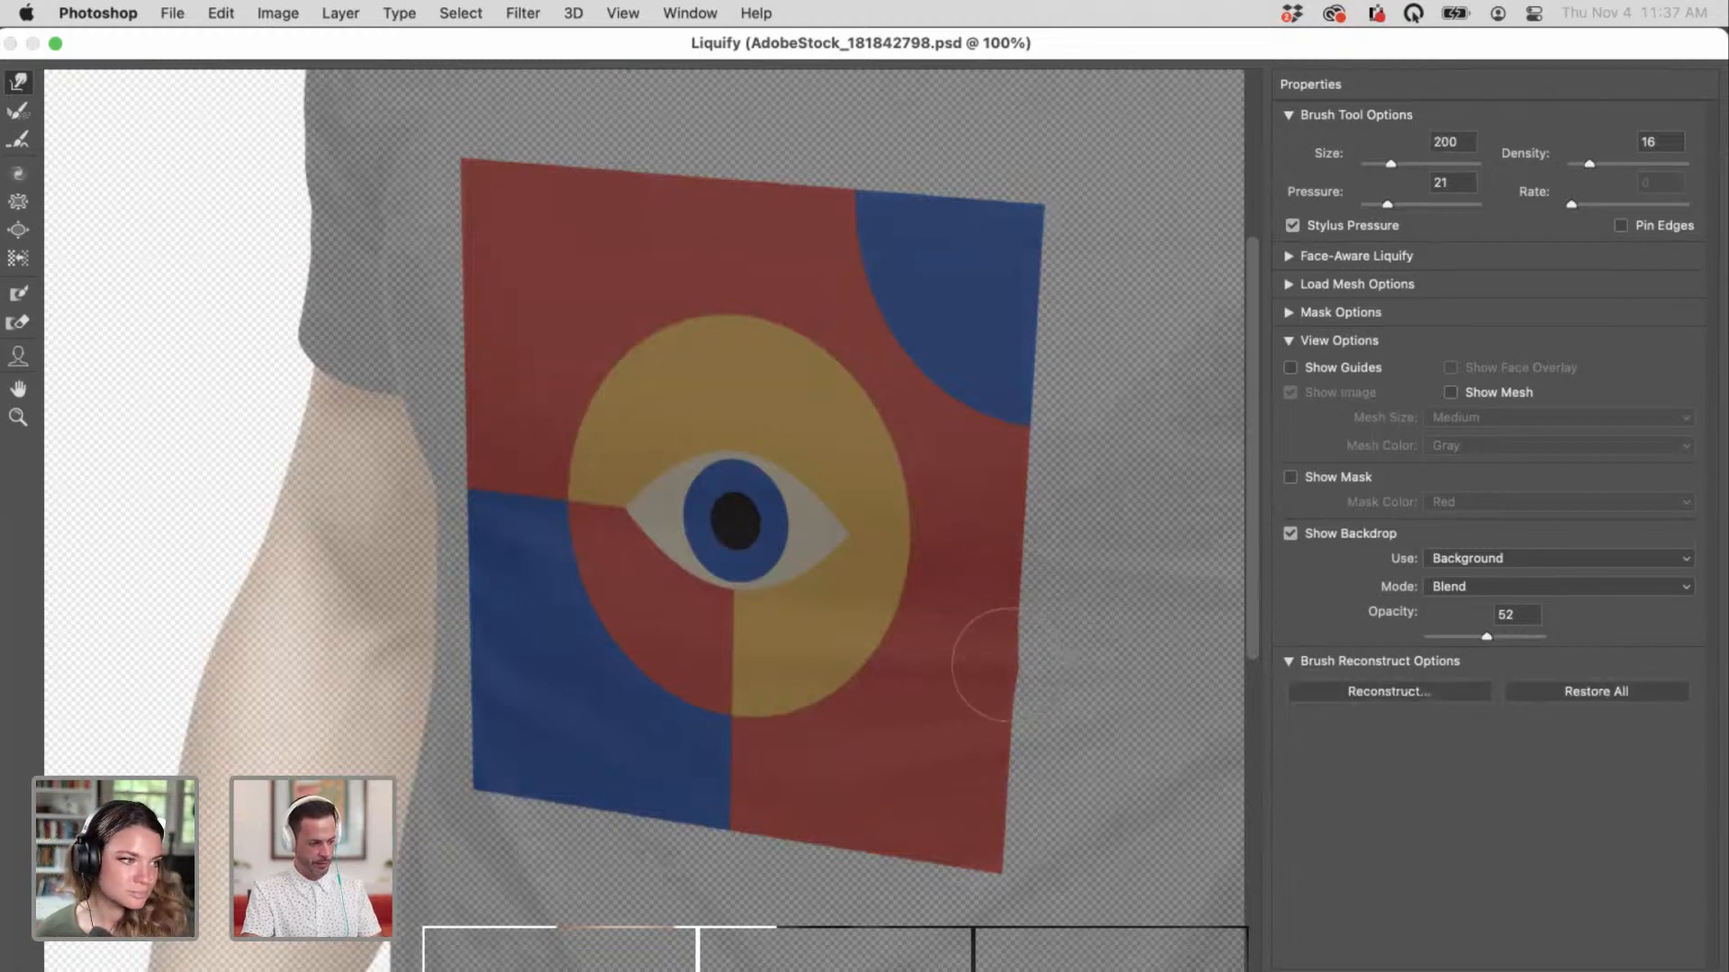
key("bracketleft")
key("bracketleft")
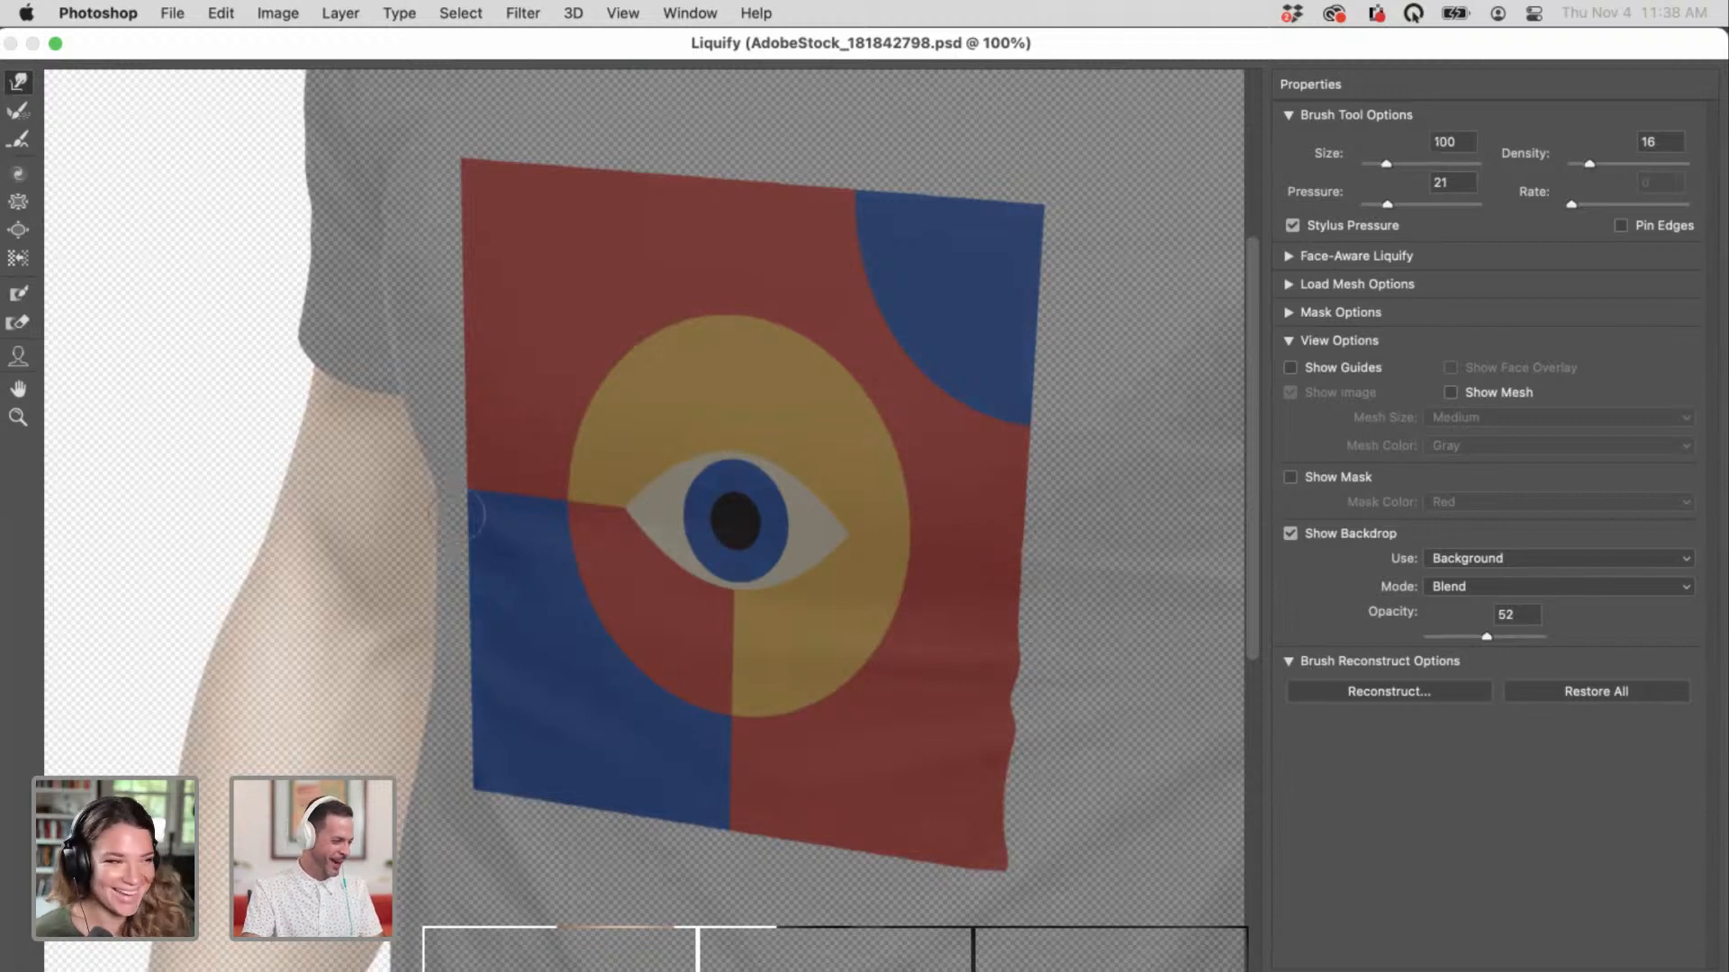
Step: Warp the blue square's outer edge on the left shirt along the folds, enlarging the brush to 175 and reducing it to 150 and 125
key("bracketright")
key("bracketright")
key("bracketright")
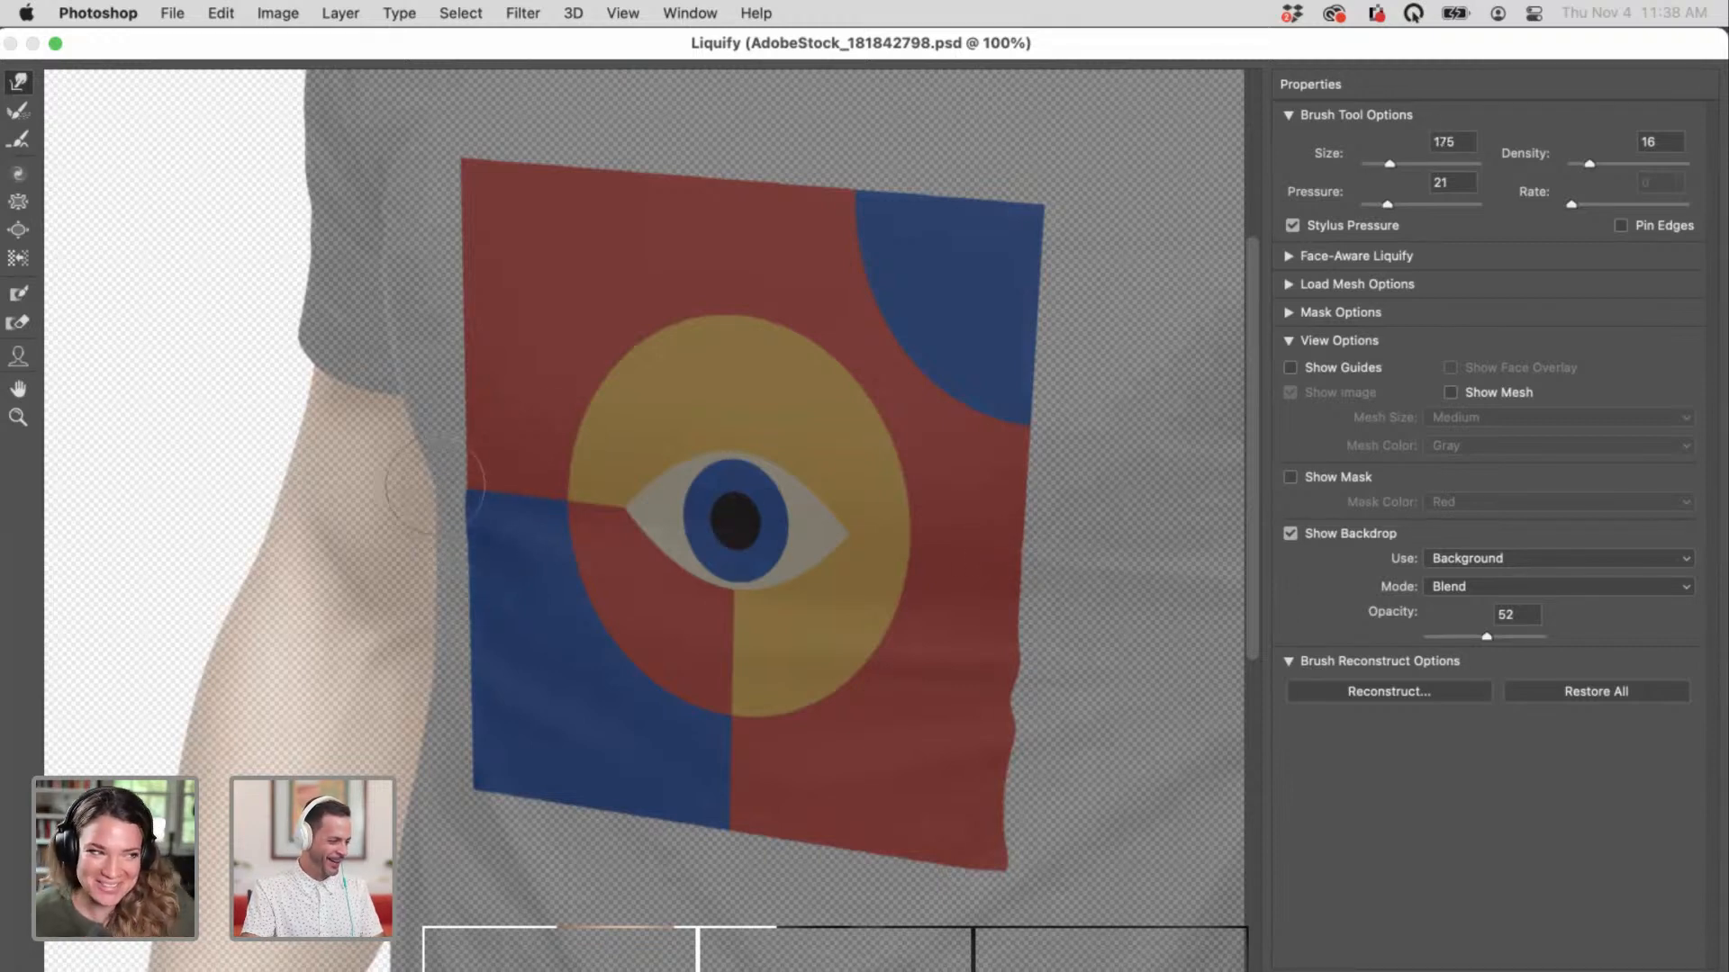
key("bracketleft")
key("bracketleft")
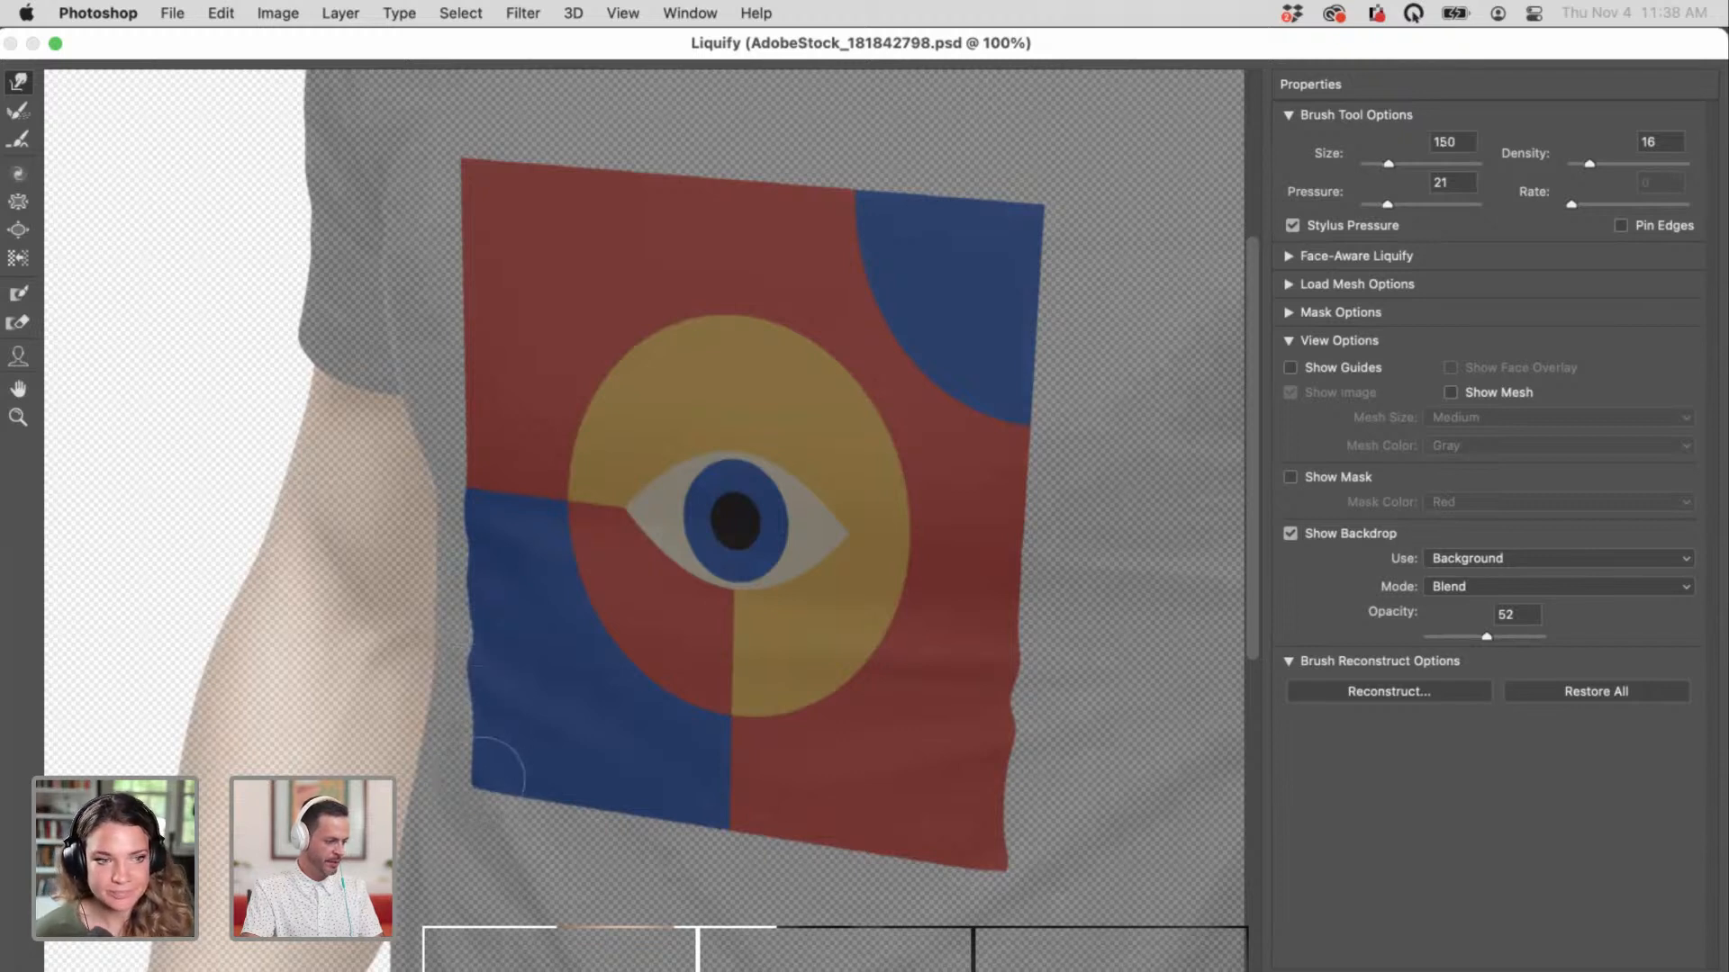
key("bracketleft")
key("bracketleft")
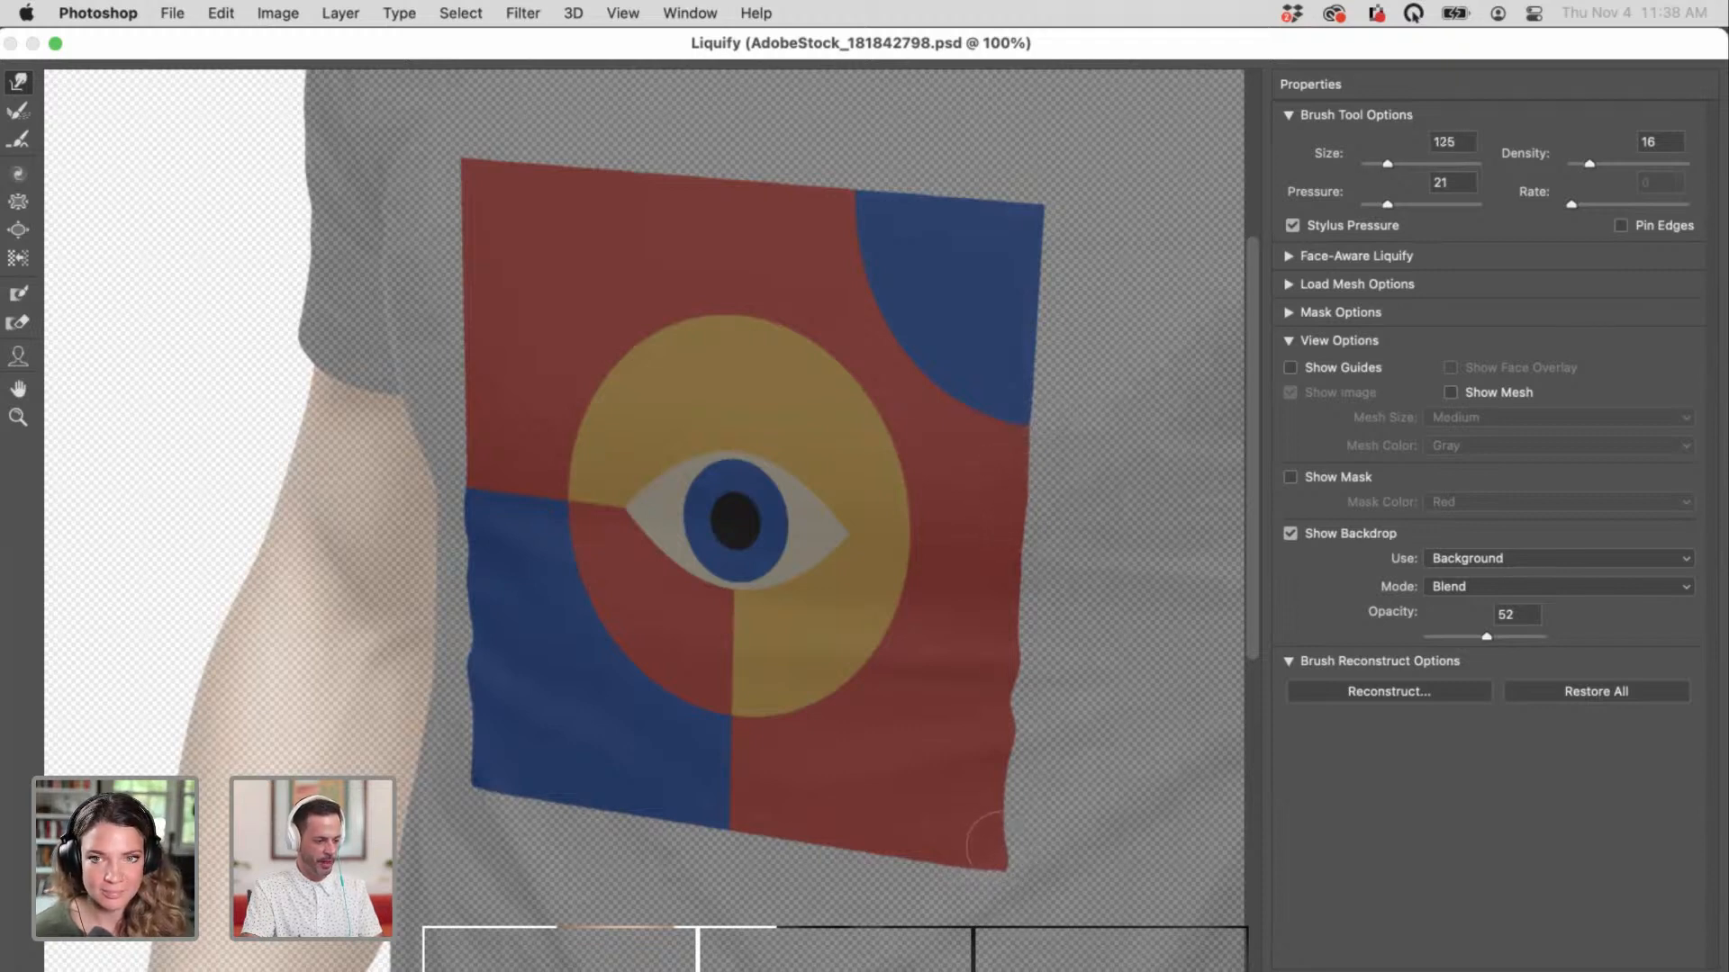
Step: Warp the bottom edge of the left shirt's artwork along the folds, enlarging the brush to 400 and reducing it to 175
key("bracketright")
key("bracketright")
key("bracketright")
key("bracketright")
key("bracketright")
key("bracketright")
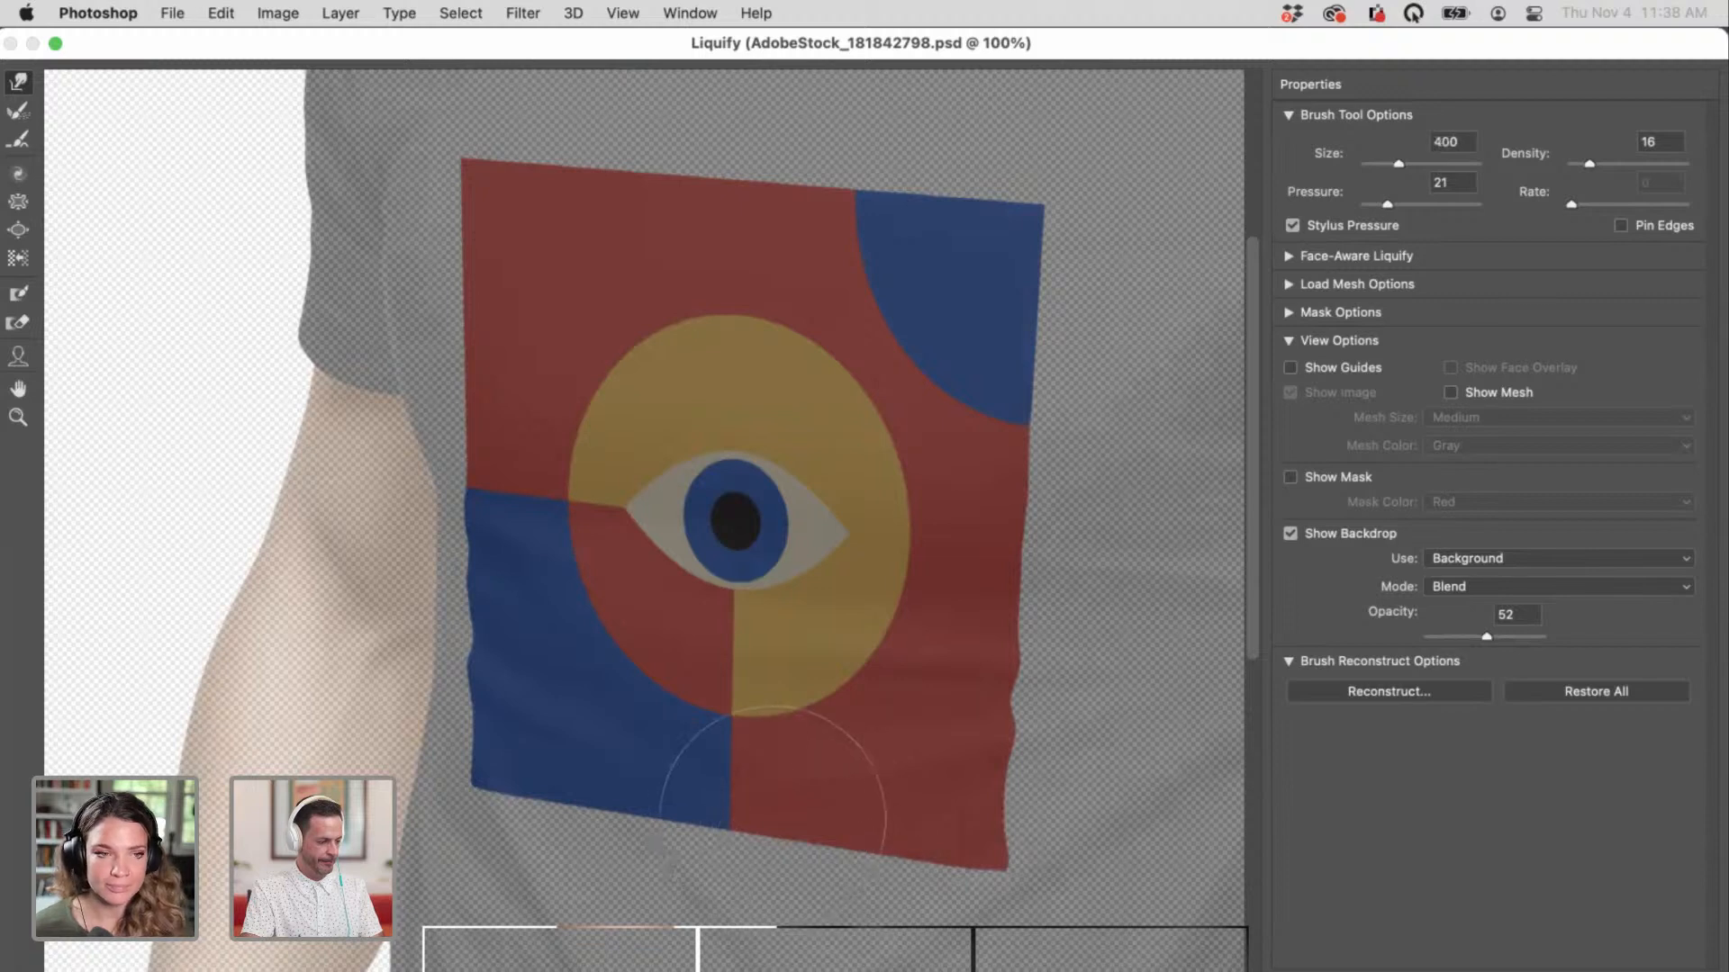
key("bracketleft")
key("bracketleft")
key("bracketleft")
key("bracketleft")
key("bracketleft")
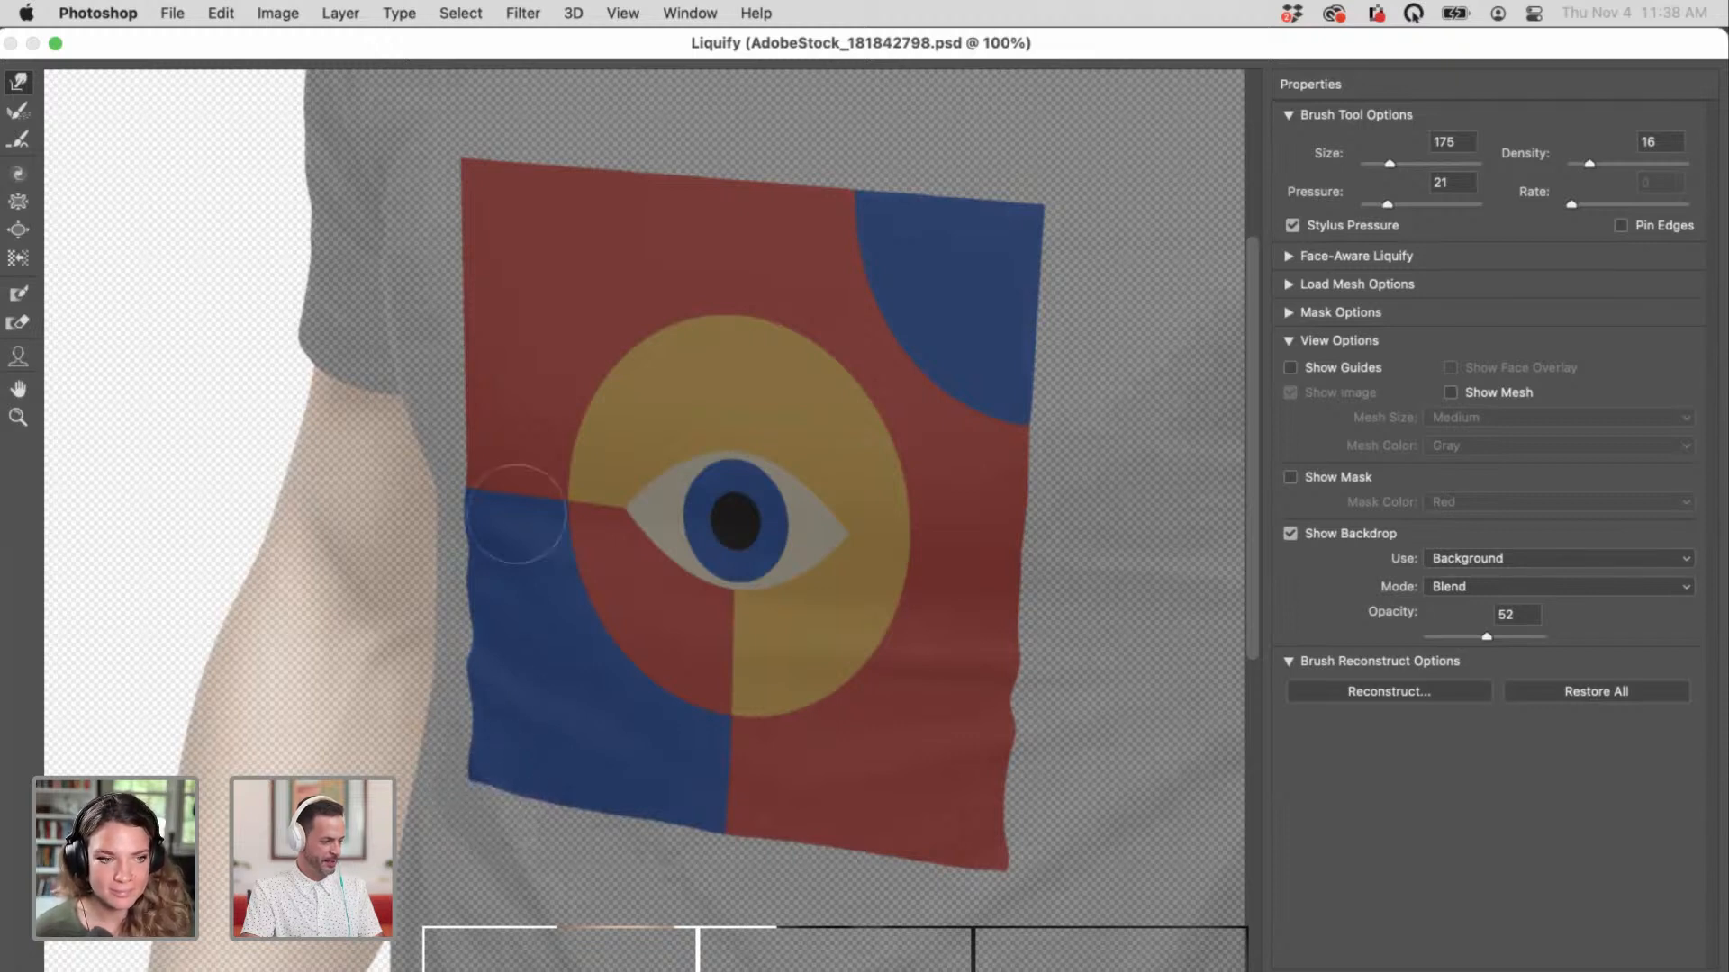
Step: Enlarge the brush to 800 and push the red upper-left corner of the left shirt's artwork inward
key("bracketright")
key("bracketright")
key("bracketright")
key("bracketright")
key("bracketright")
key("bracketright")
key("bracketright")
key("bracketright")
key("bracketright")
key("bracketright")
key("bracketright")
key("bracketright")
key("bracketright")
key("bracketright")
key("bracketright")
key("bracketright")
key("bracketright")
key("bracketright")
key("bracketright")
key("bracketright")
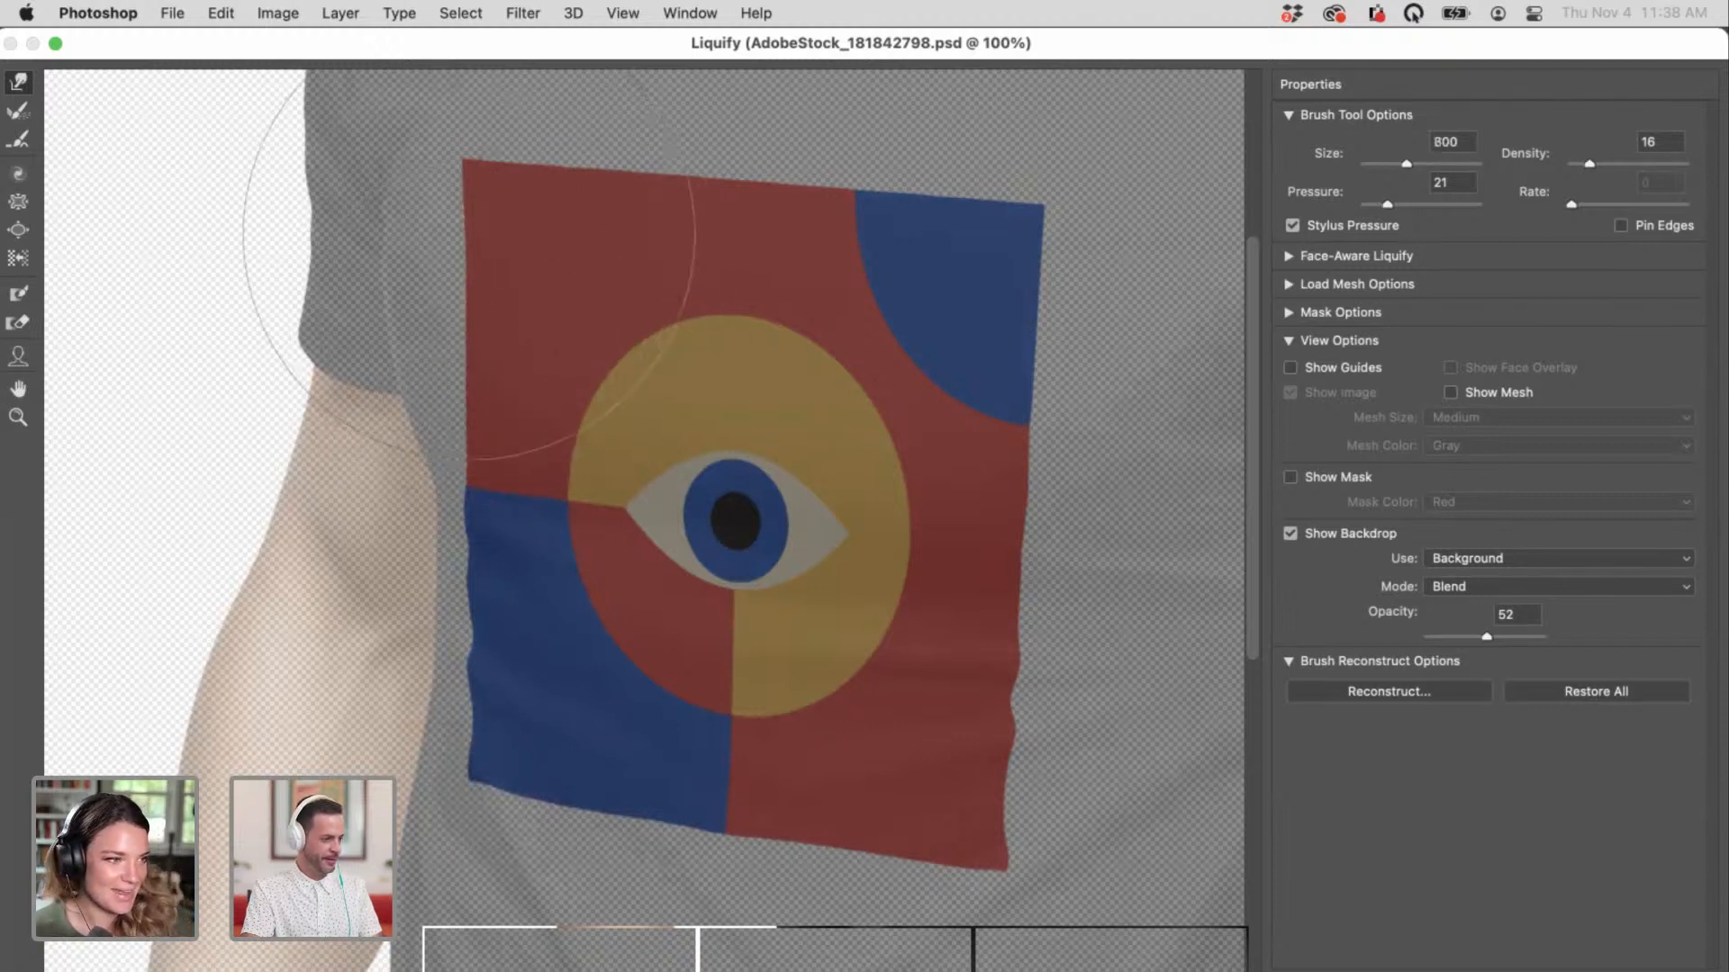
mouse_move(468, 236)
left_mouse_down()
mouse_move(511, 223)
mouse_move(535, 162)
mouse_move(485, 115)
mouse_move(560, 122)
mouse_move(583, 167)
mouse_move(893, 275)
mouse_move(768, 206)
mouse_move(742, 257)
mouse_move(810, 357)
mouse_move(991, 439)
left_mouse_up()
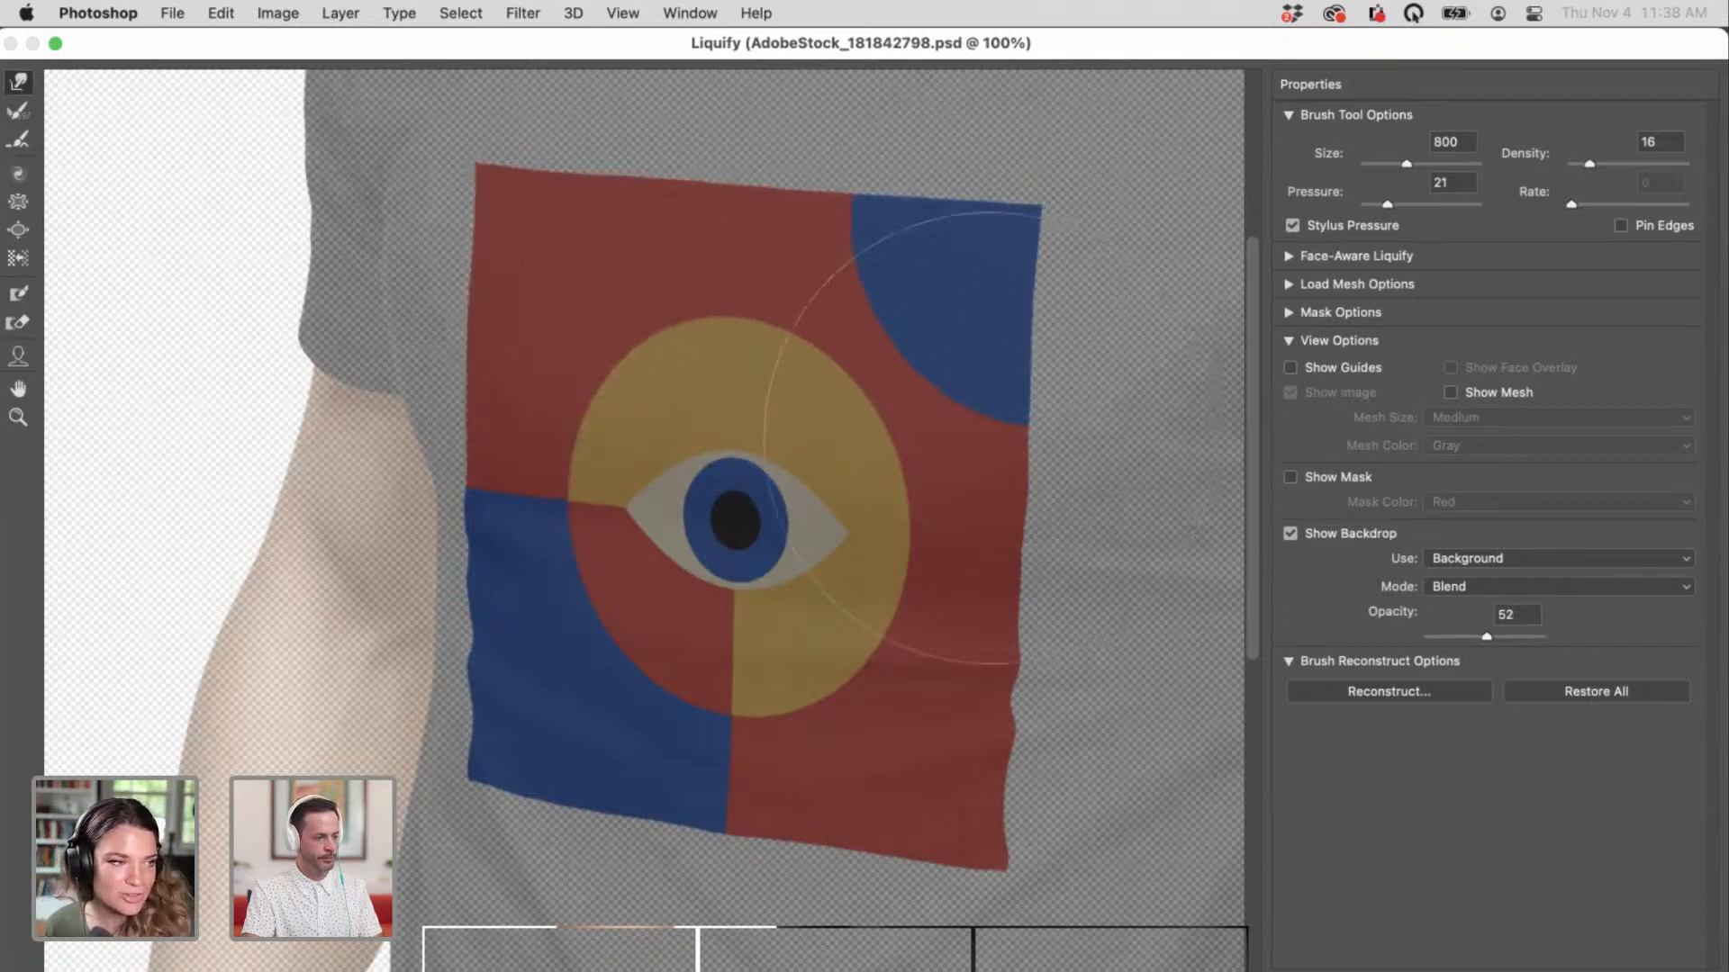
Step: Warp the yellow circle, its centre seam and its lower outline on the left shirt with brush sizes 400 and 175
key("bracketleft")
key("bracketleft")
key("bracketleft")
key("bracketleft")
key("bracketleft")
key("bracketleft")
key("bracketleft")
key("bracketleft")
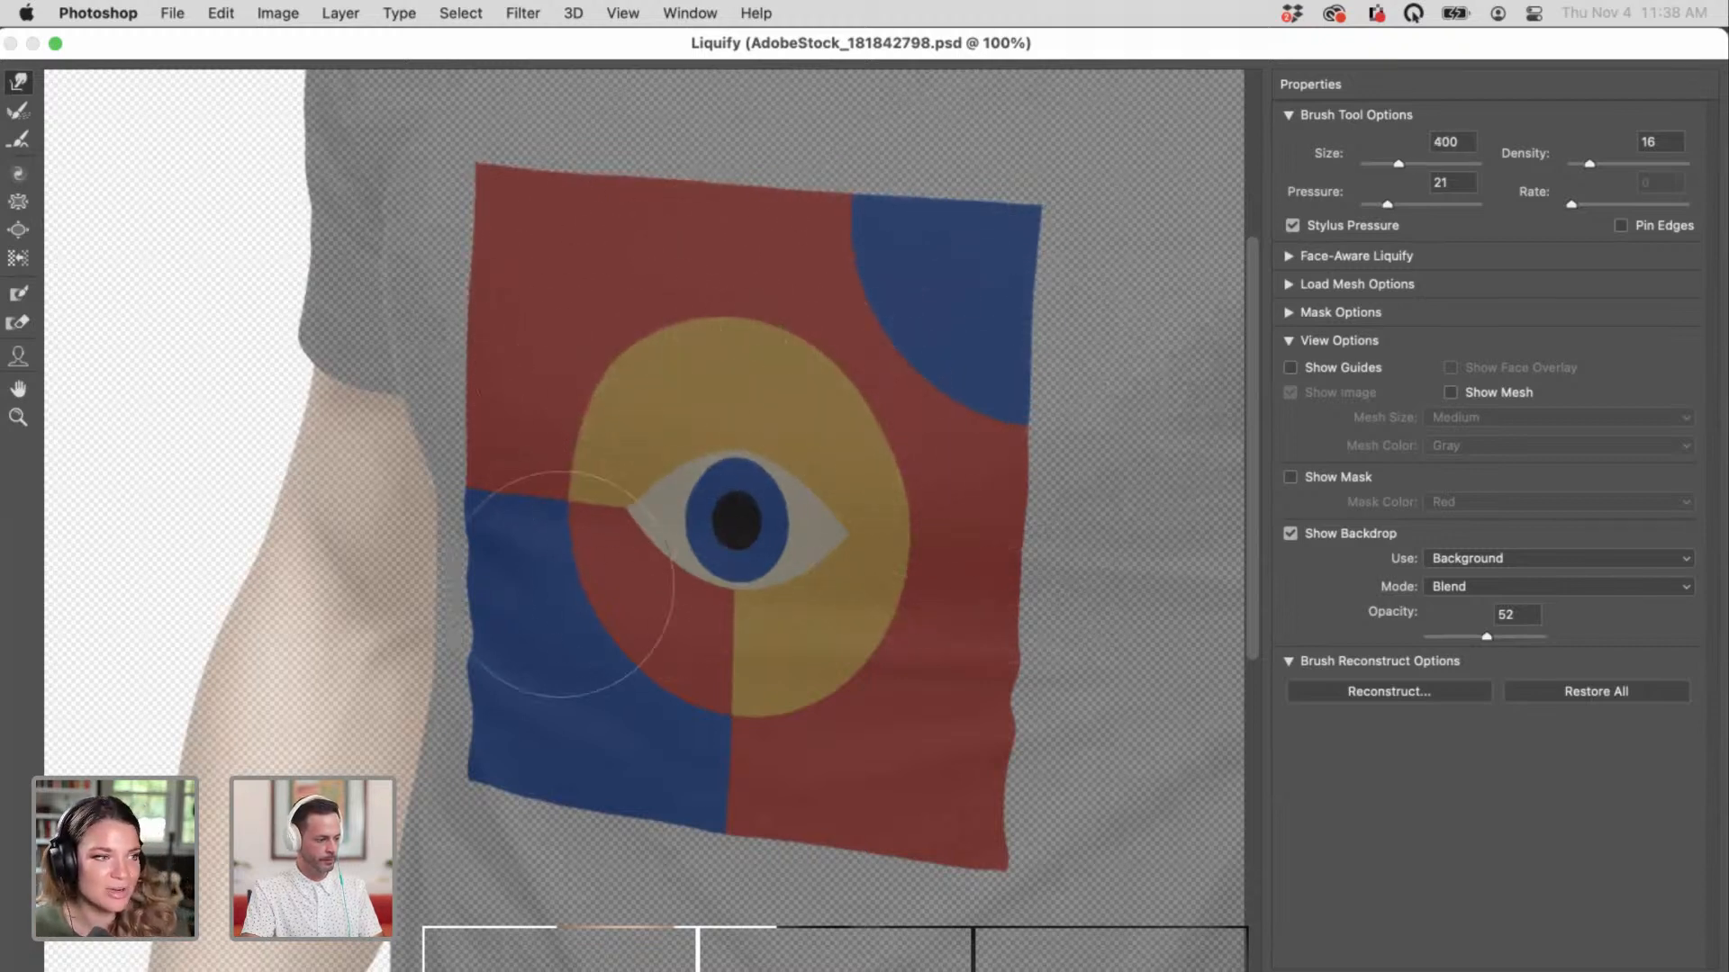
mouse_move(560, 584)
left_mouse_down()
mouse_move(815, 645)
mouse_move(574, 616)
mouse_move(632, 639)
mouse_move(853, 636)
left_mouse_up()
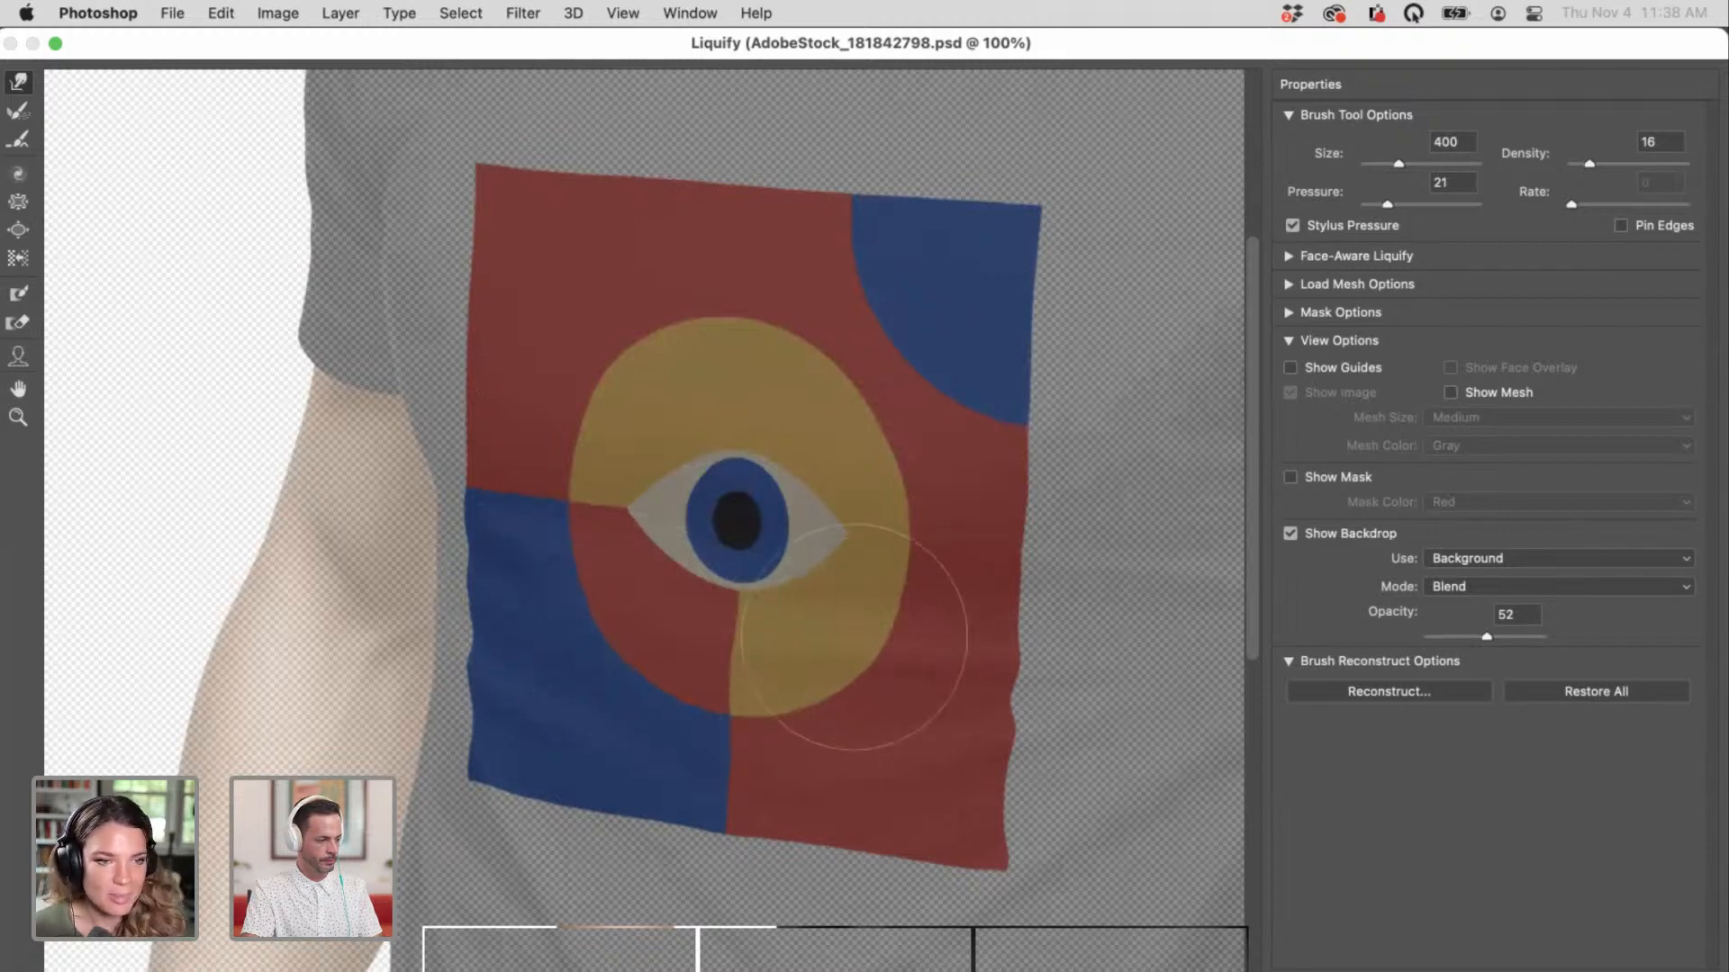
key("bracketleft")
key("bracketleft")
key("bracketleft")
key("bracketleft")
key("bracketleft")
key("bracketleft")
key("bracketleft")
key("bracketleft")
key("bracketleft")
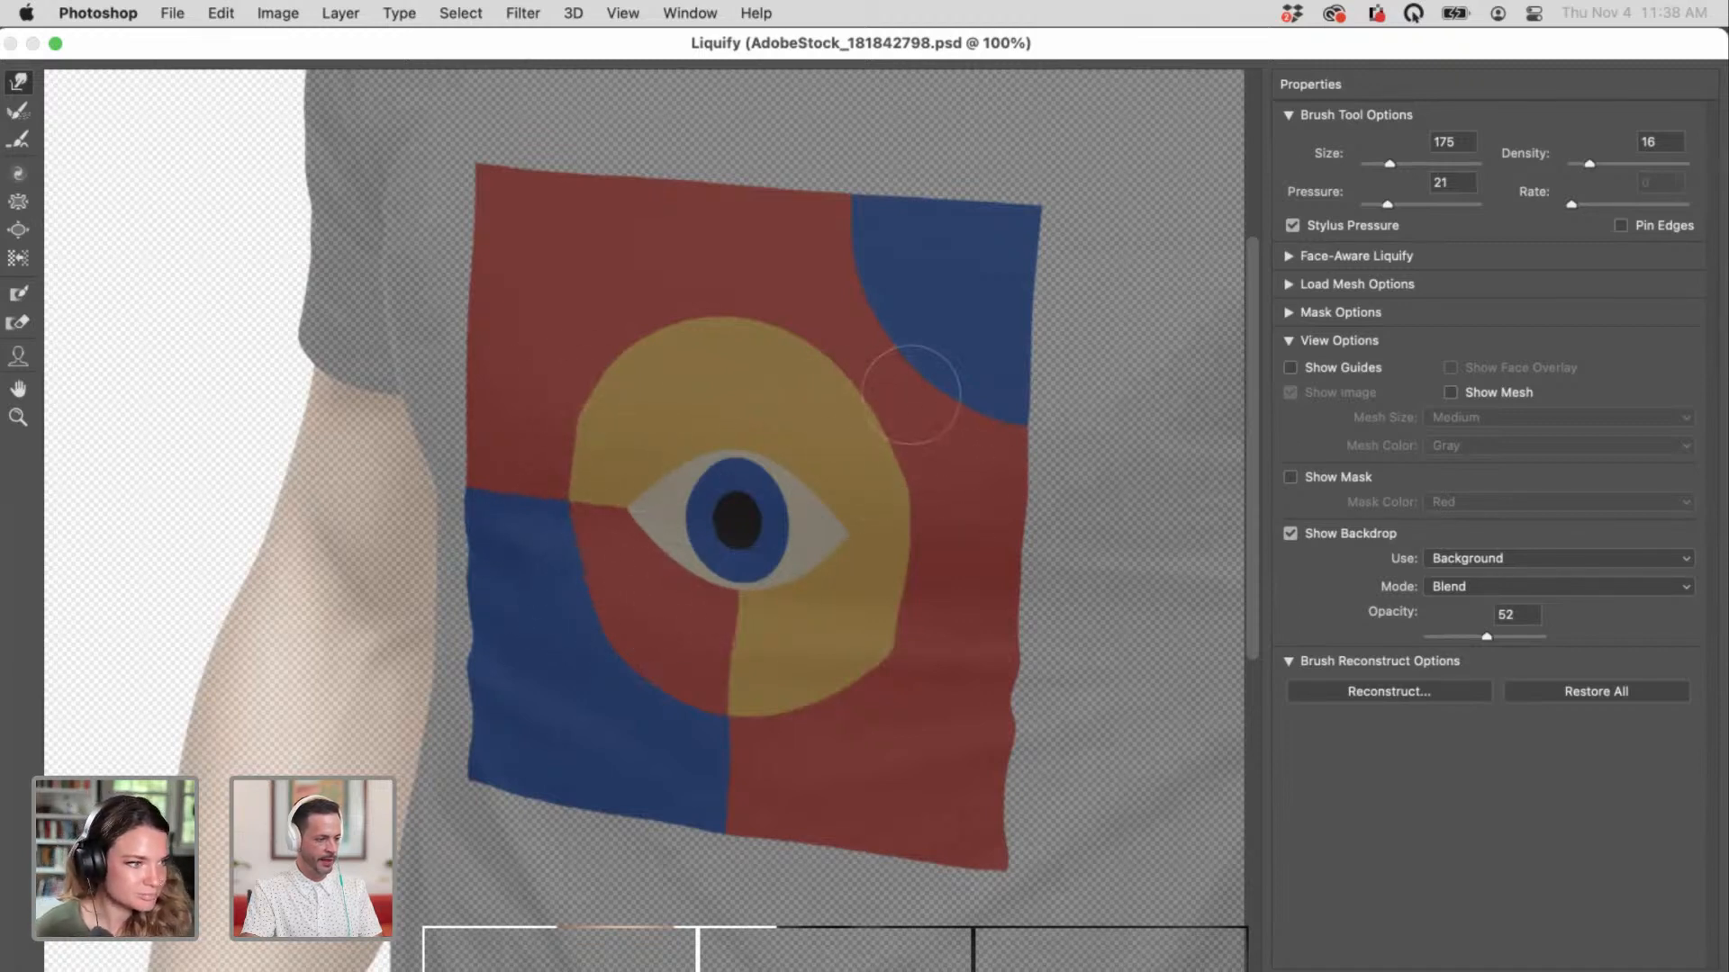
Step: Enlarge the brush to 300 and nudge both upper corners of the left shirt's artwork inward
key("bracketright")
key("bracketright")
key("bracketright")
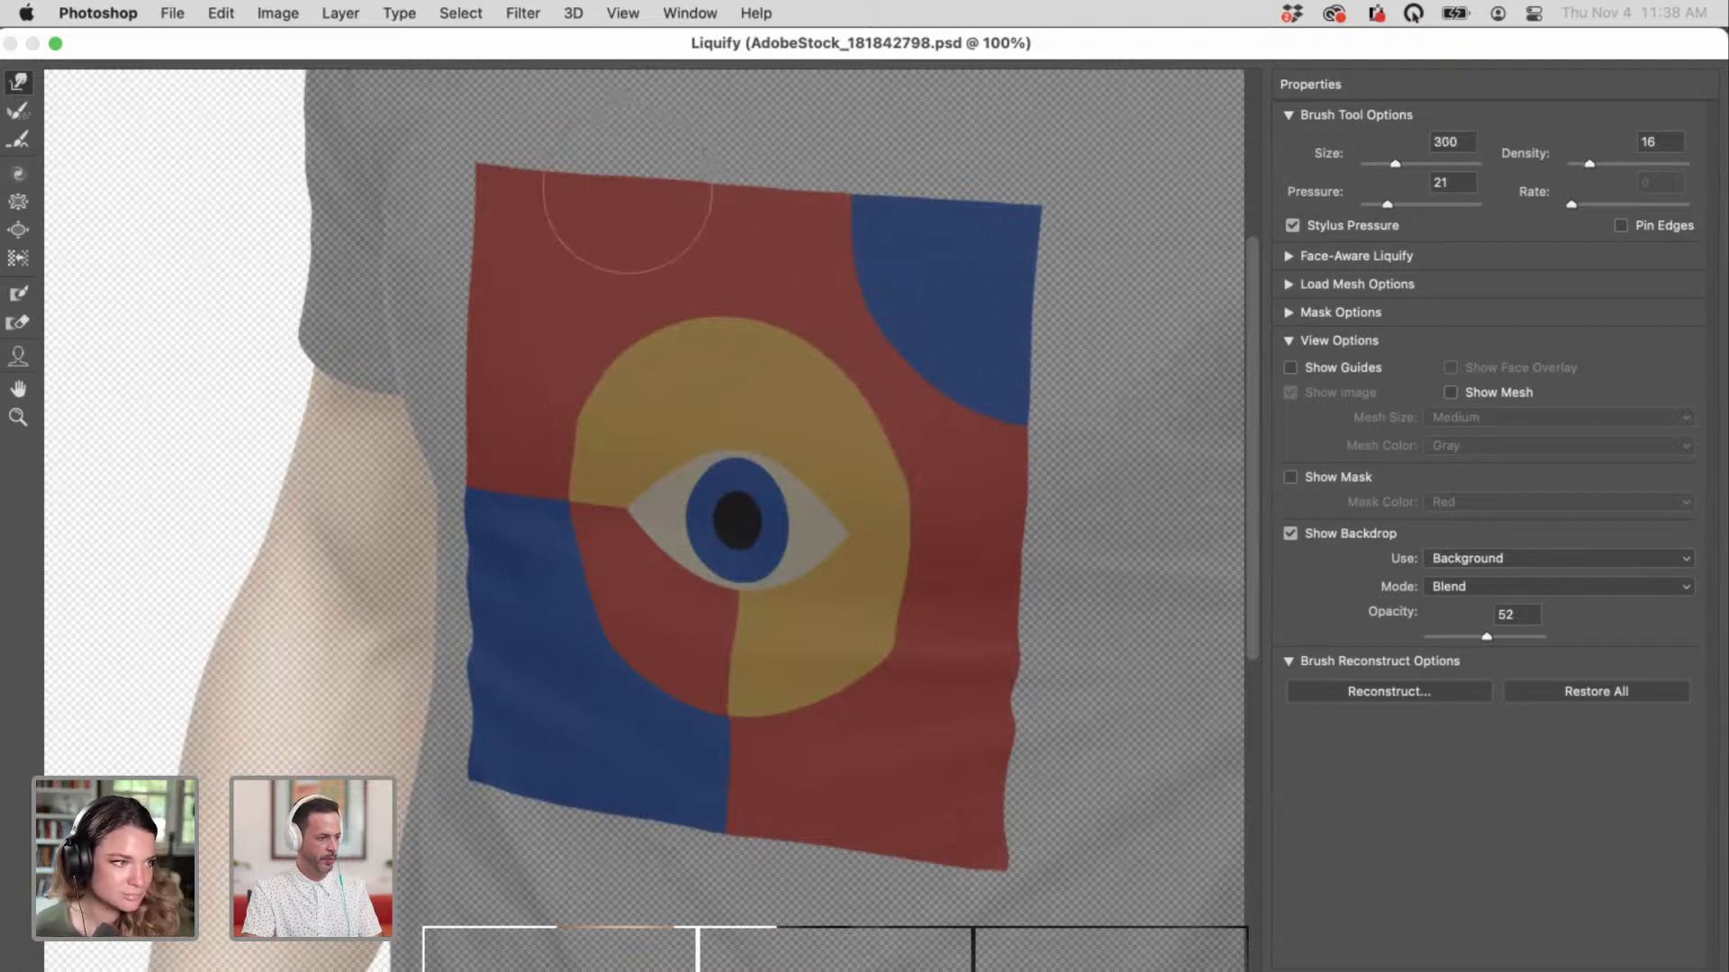
key("bracketright")
key("bracketright")
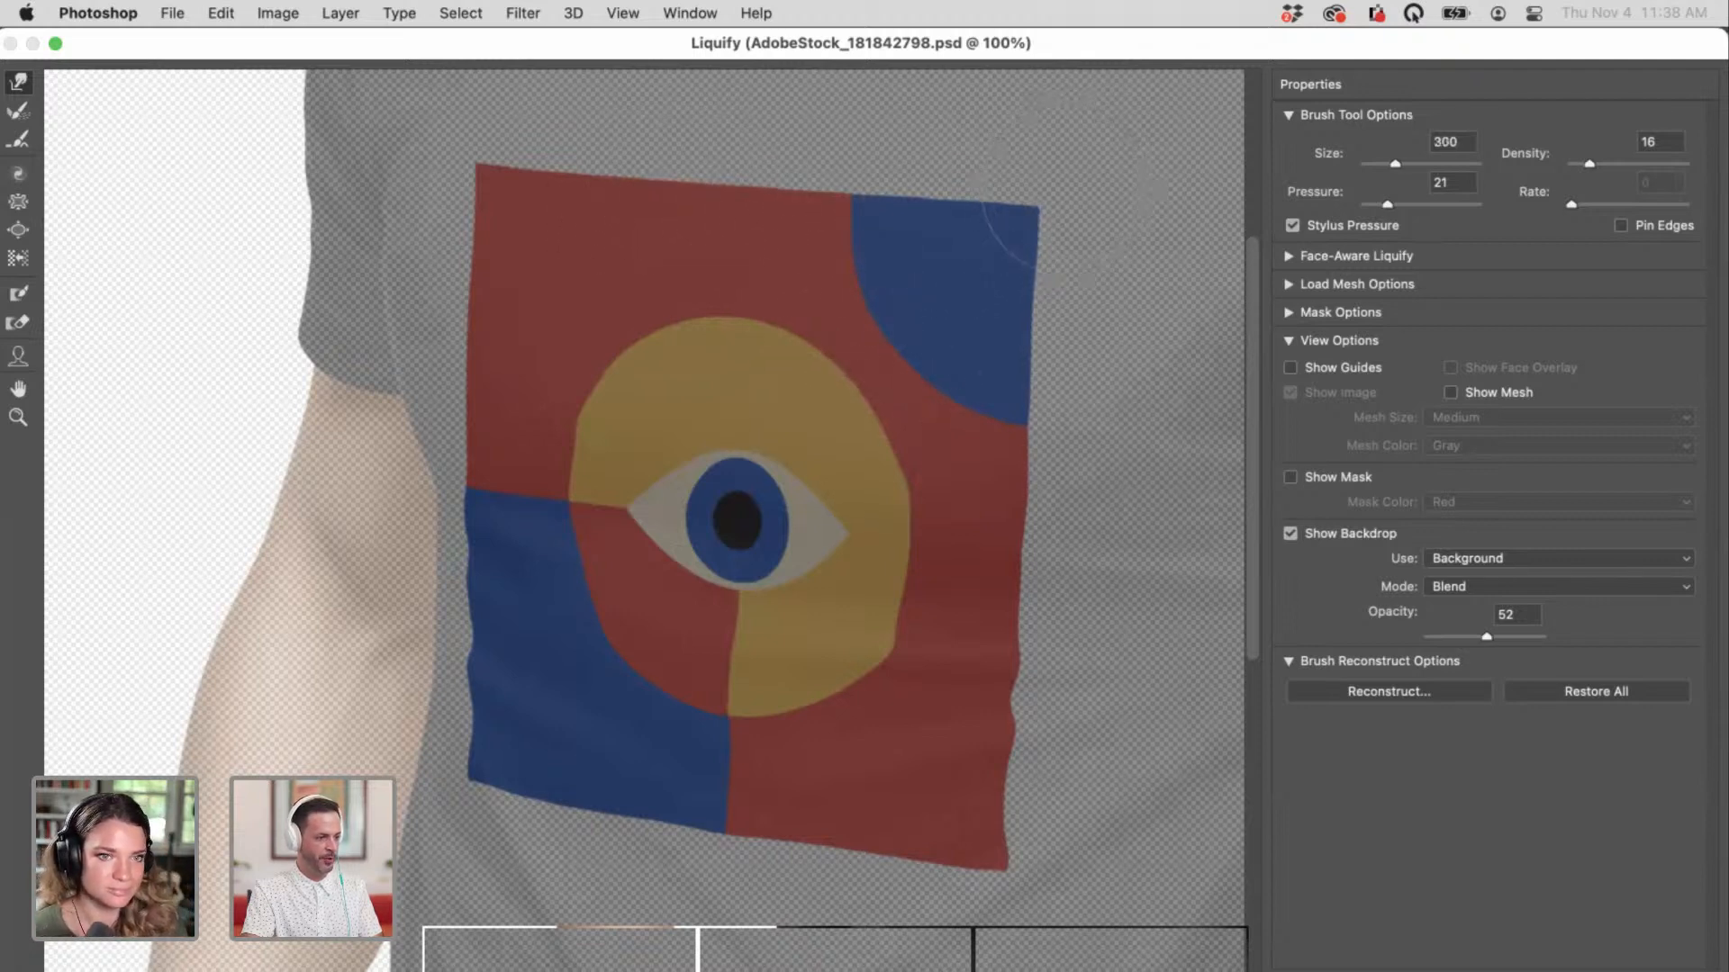
key("bracketleft")
key("bracketleft")
key("bracketleft")
key("bracketleft")
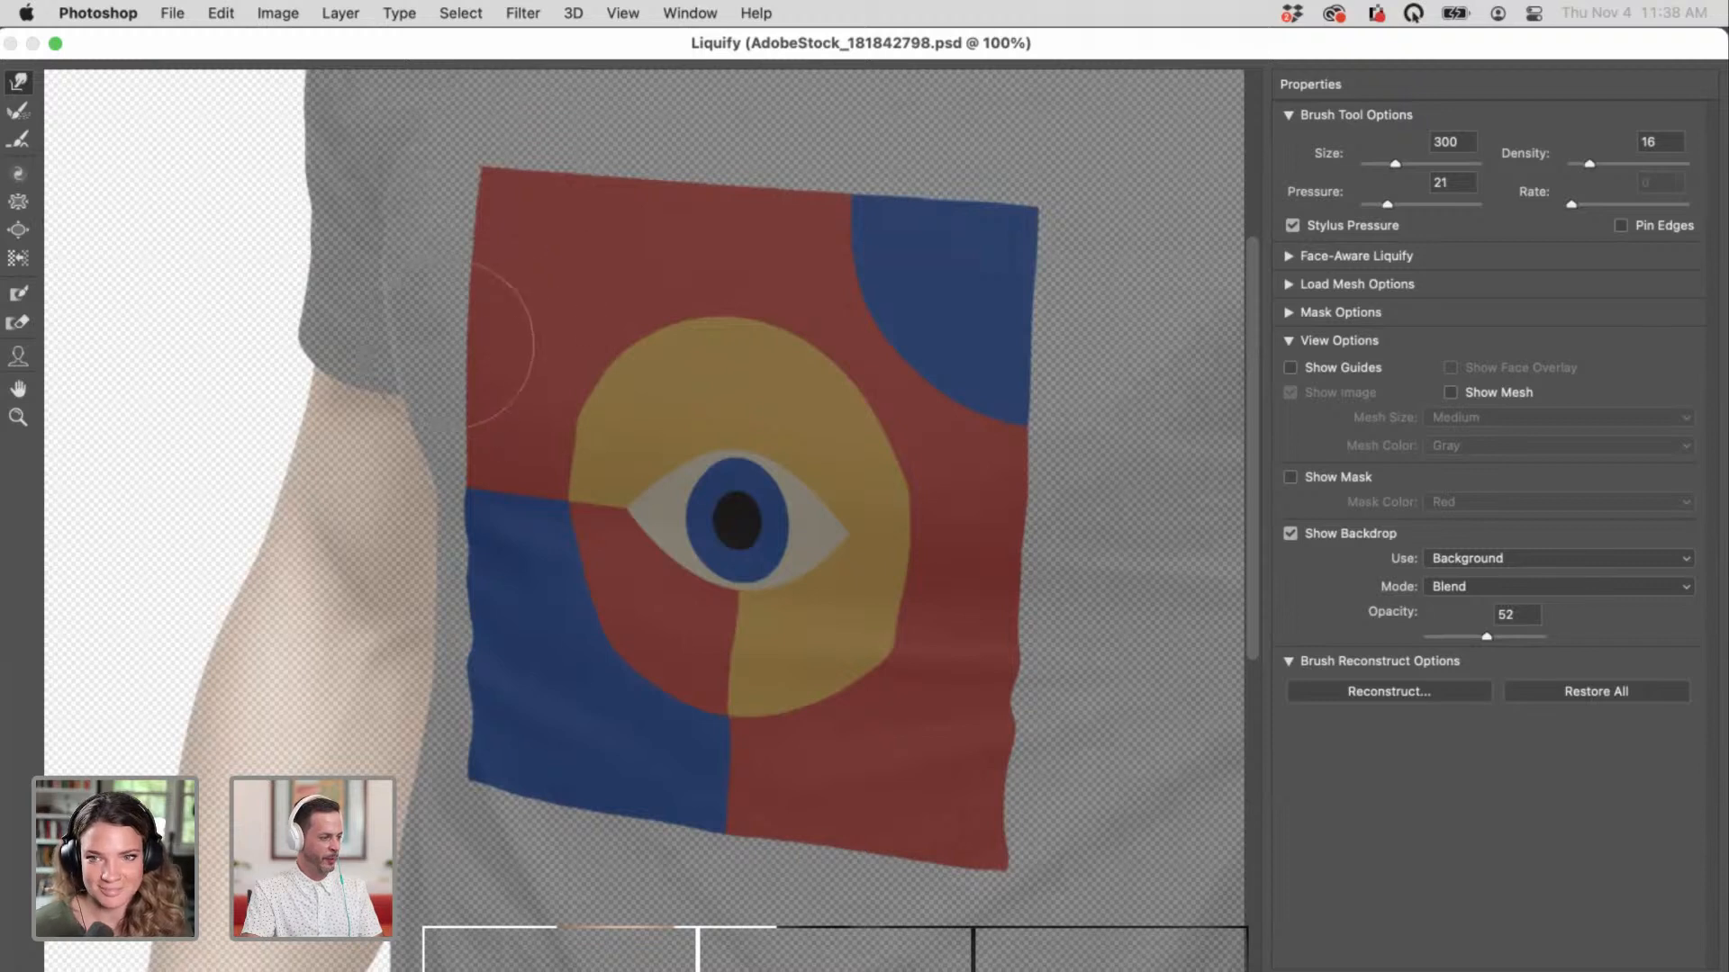
Step: Curve the upper outer edge of the left shirt's red area outward, using brush sizes 400 and 250
key("bracketright")
key("bracketright")
key("bracketright")
key("bracketright")
key("bracketright")
key("bracketright")
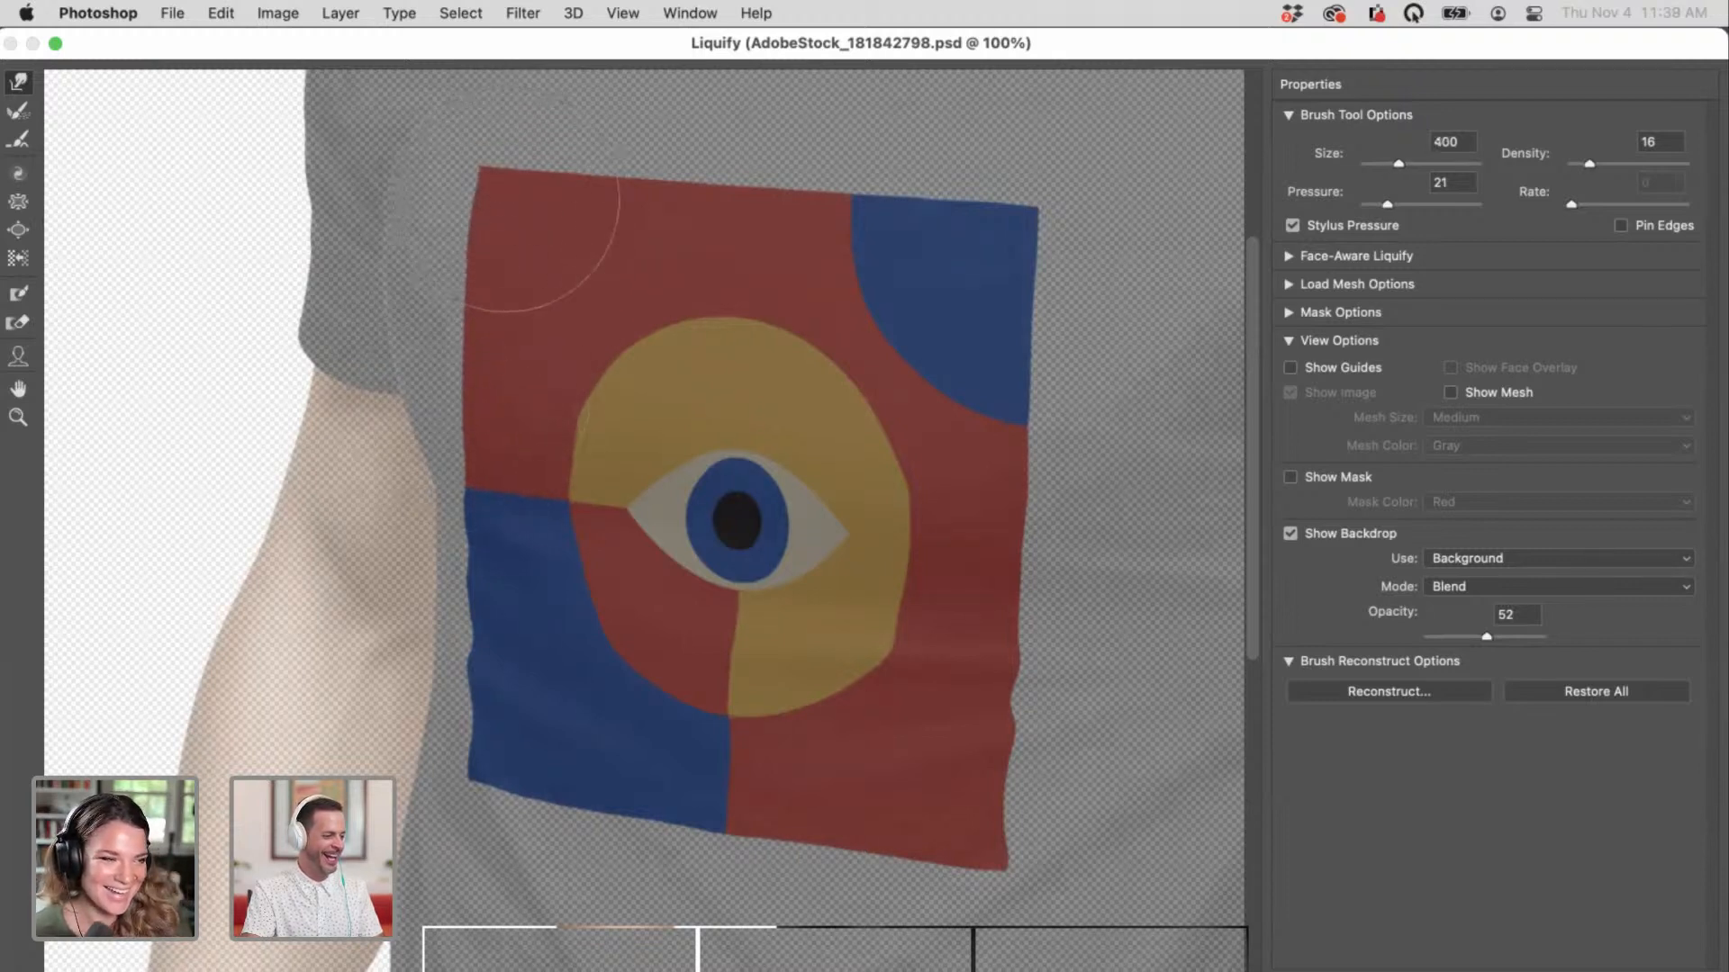
key("bracketleft")
key("bracketleft")
key("bracketleft")
key("bracketleft")
key("bracketleft")
key("bracketleft")
key("bracketleft")
key("bracketleft")
key("bracketleft")
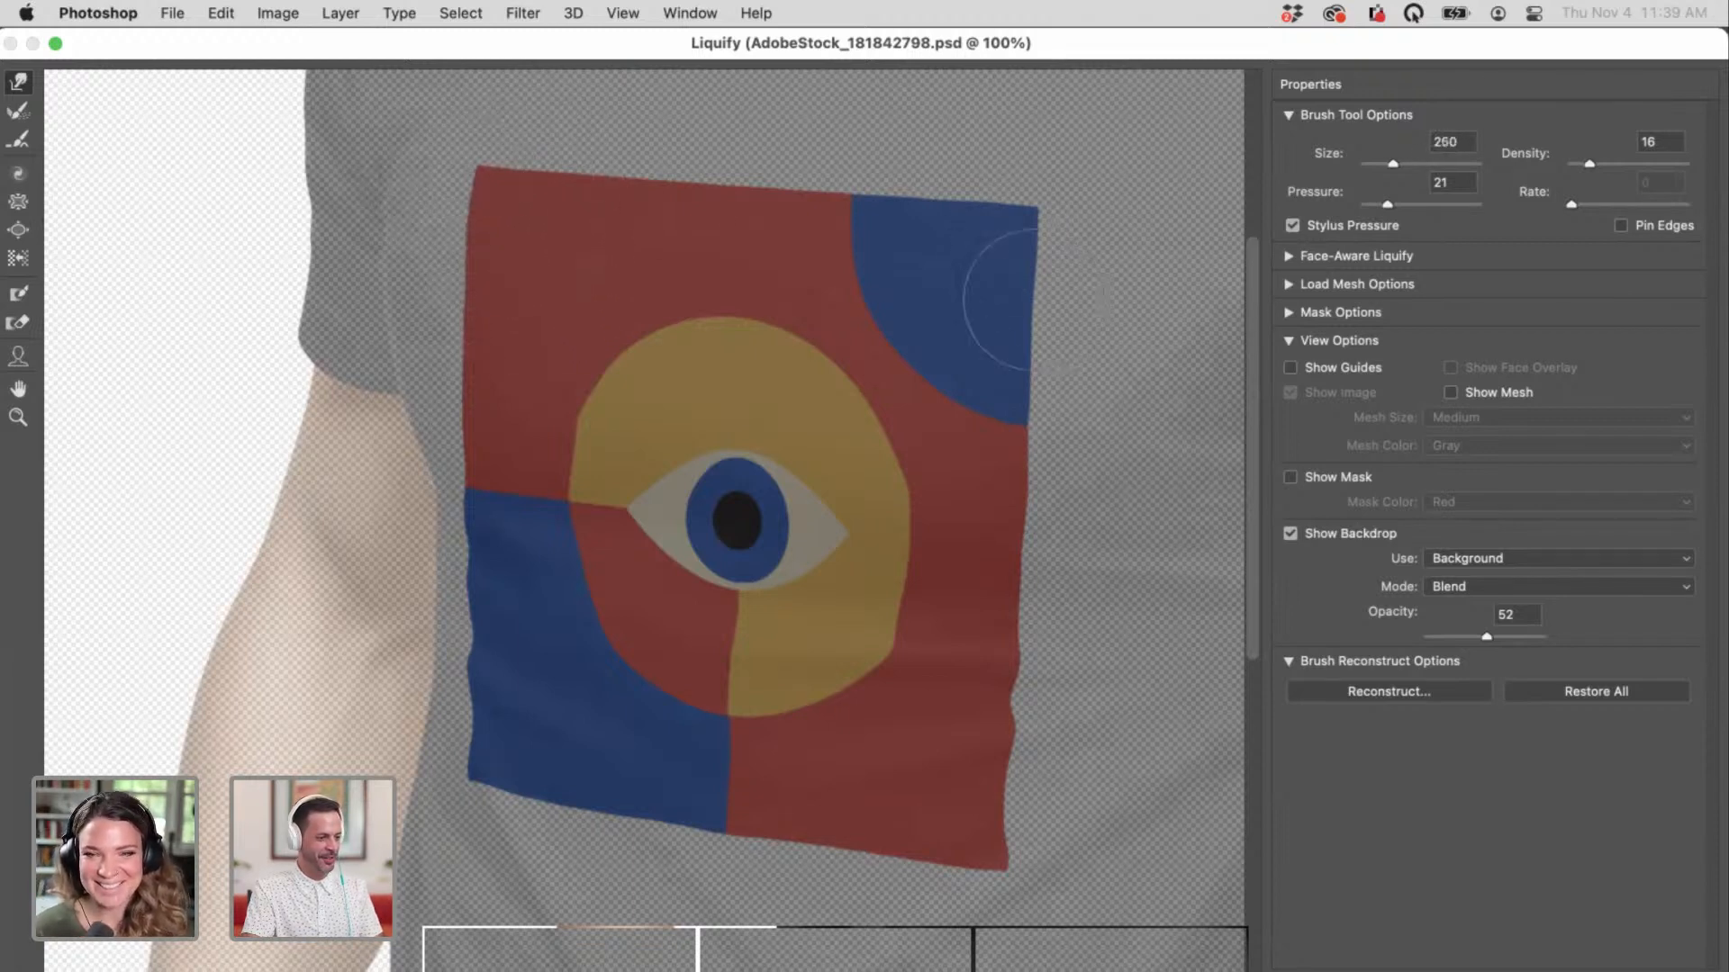
Step: Adjust the edge beside the blue quarter circle on the left shirt, enlarging the brush to 600
key("bracketright")
key("bracketright")
key("bracketright")
key("bracketright")
key("bracketright")
key("bracketright")
key("bracketright")
key("bracketright")
key("bracketright")
key("bracketright")
key("bracketright")
key("bracketright")
key("bracketright")
key("bracketright")
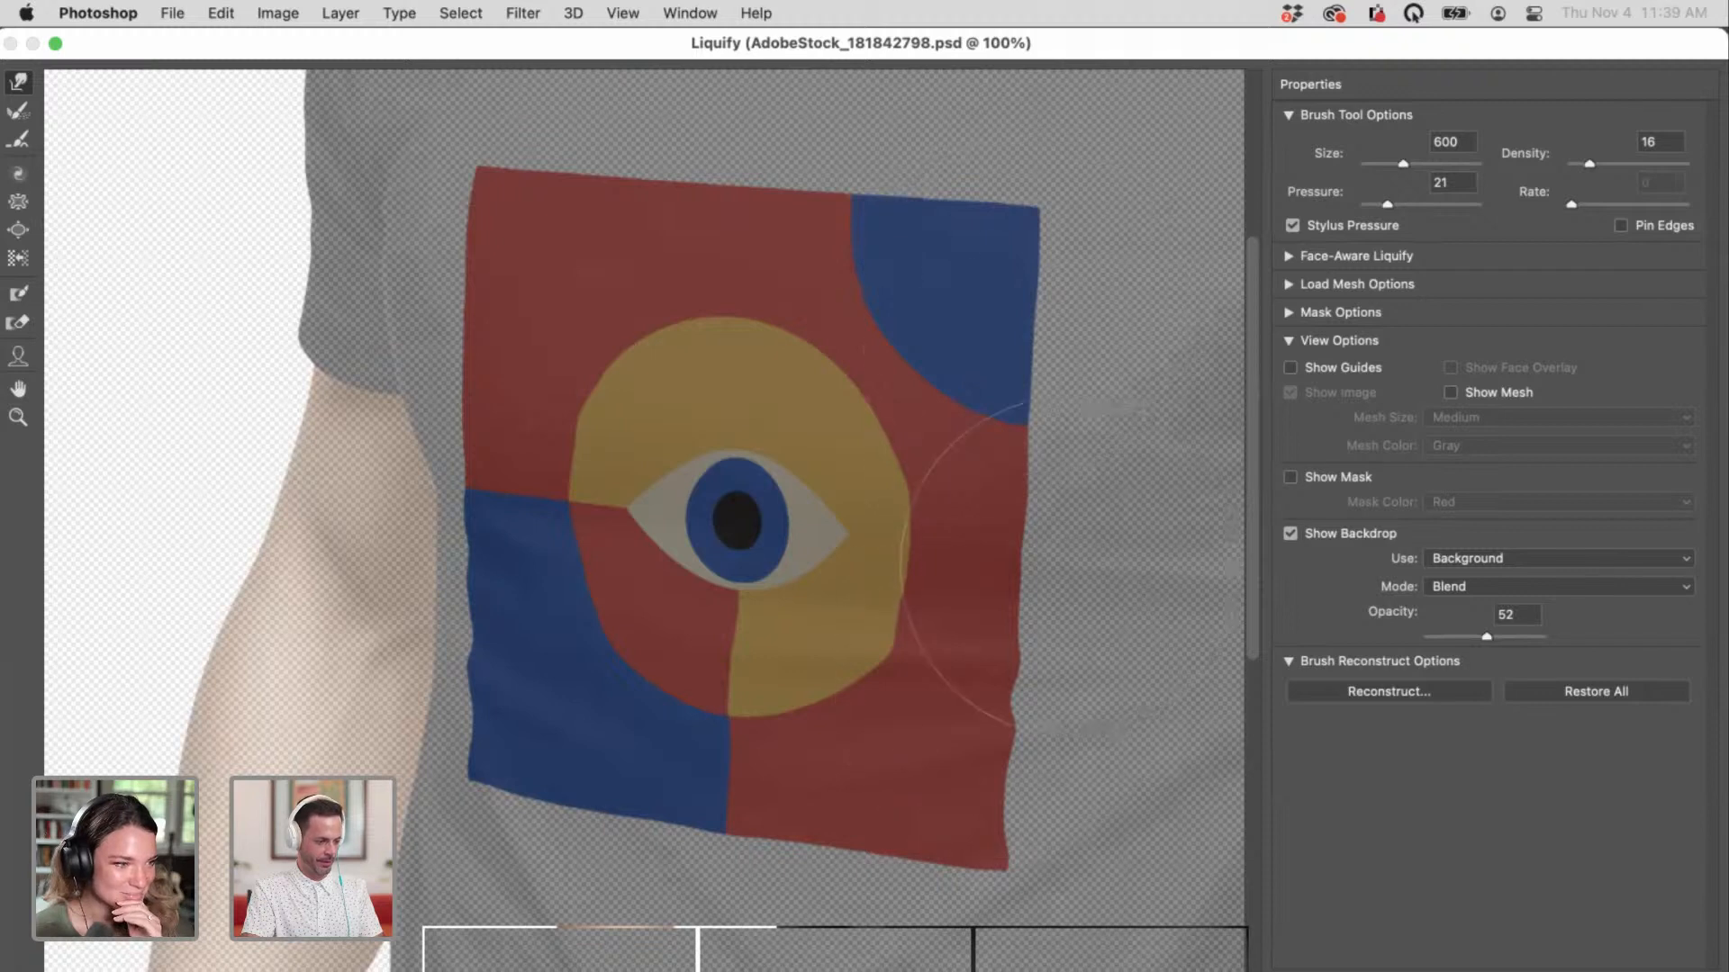
Step: Refine the bottom edge of the left shirt's artwork with the brush reduced to 200, and apply the Liquify filter
key("bracketleft")
key("bracketleft")
key("bracketleft")
key("bracketleft")
key("bracketleft")
key("bracketleft")
key("bracketleft")
key("bracketleft")
key("bracketleft")
key("bracketleft")
key("bracketleft")
key("bracketleft")
key("bracketleft")
key("bracketleft")
key("bracketleft")
key("bracketleft")
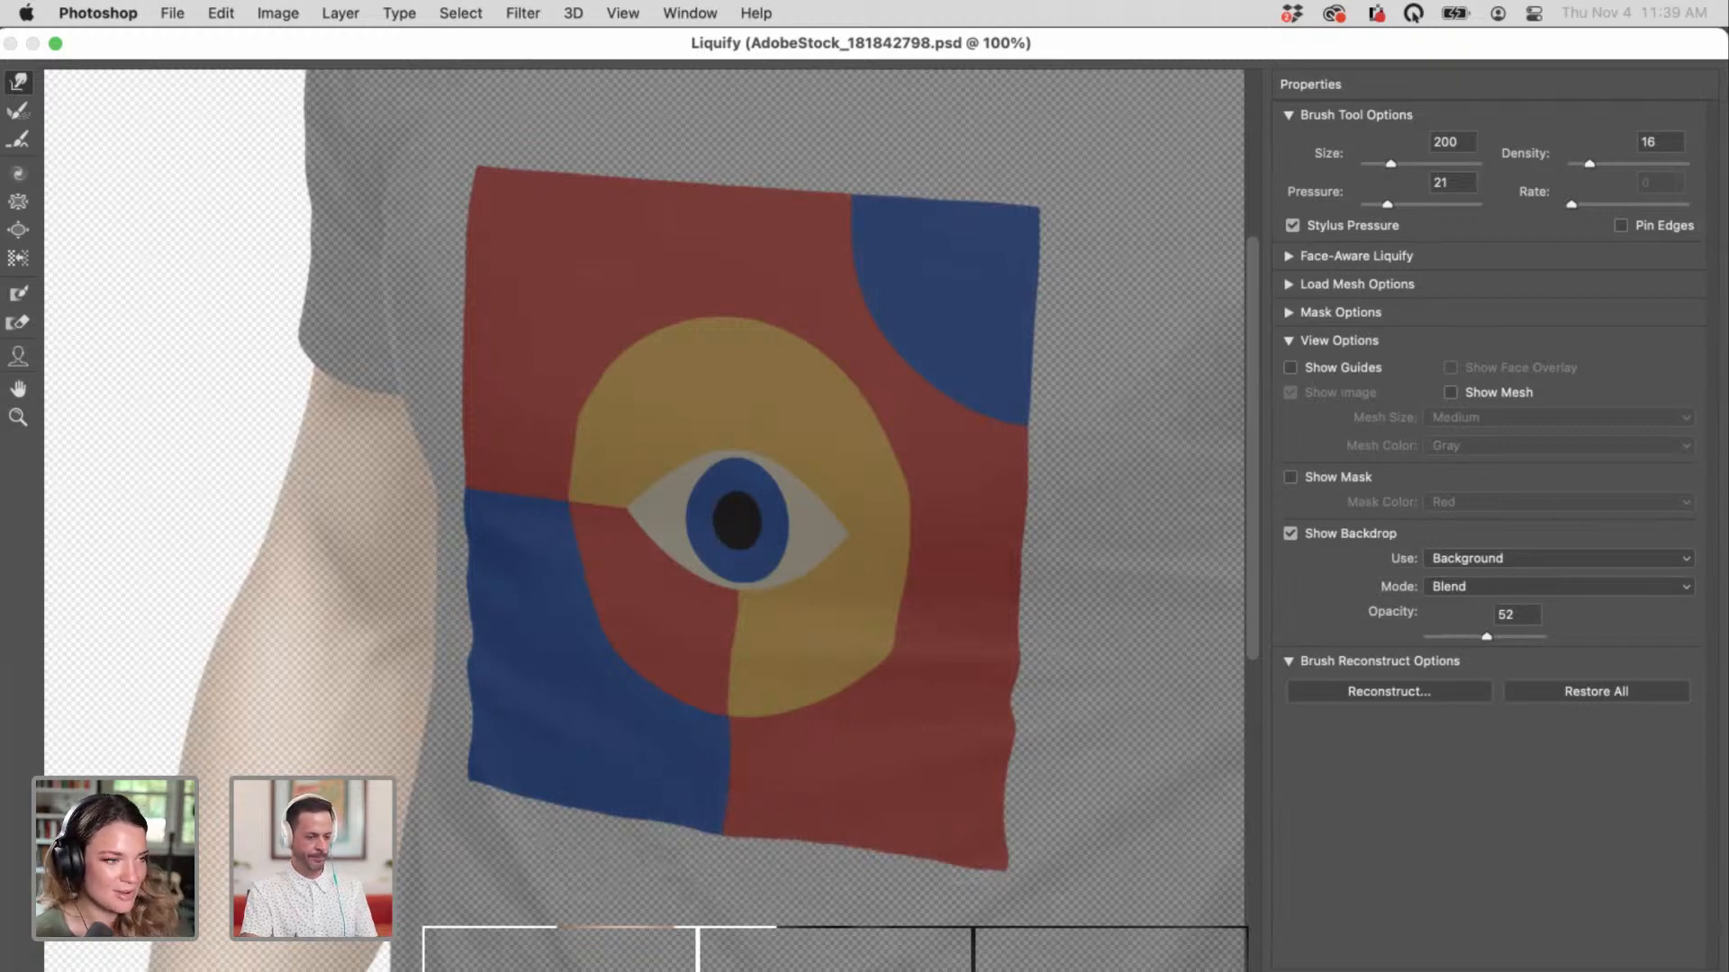
left_click(1378, 971)
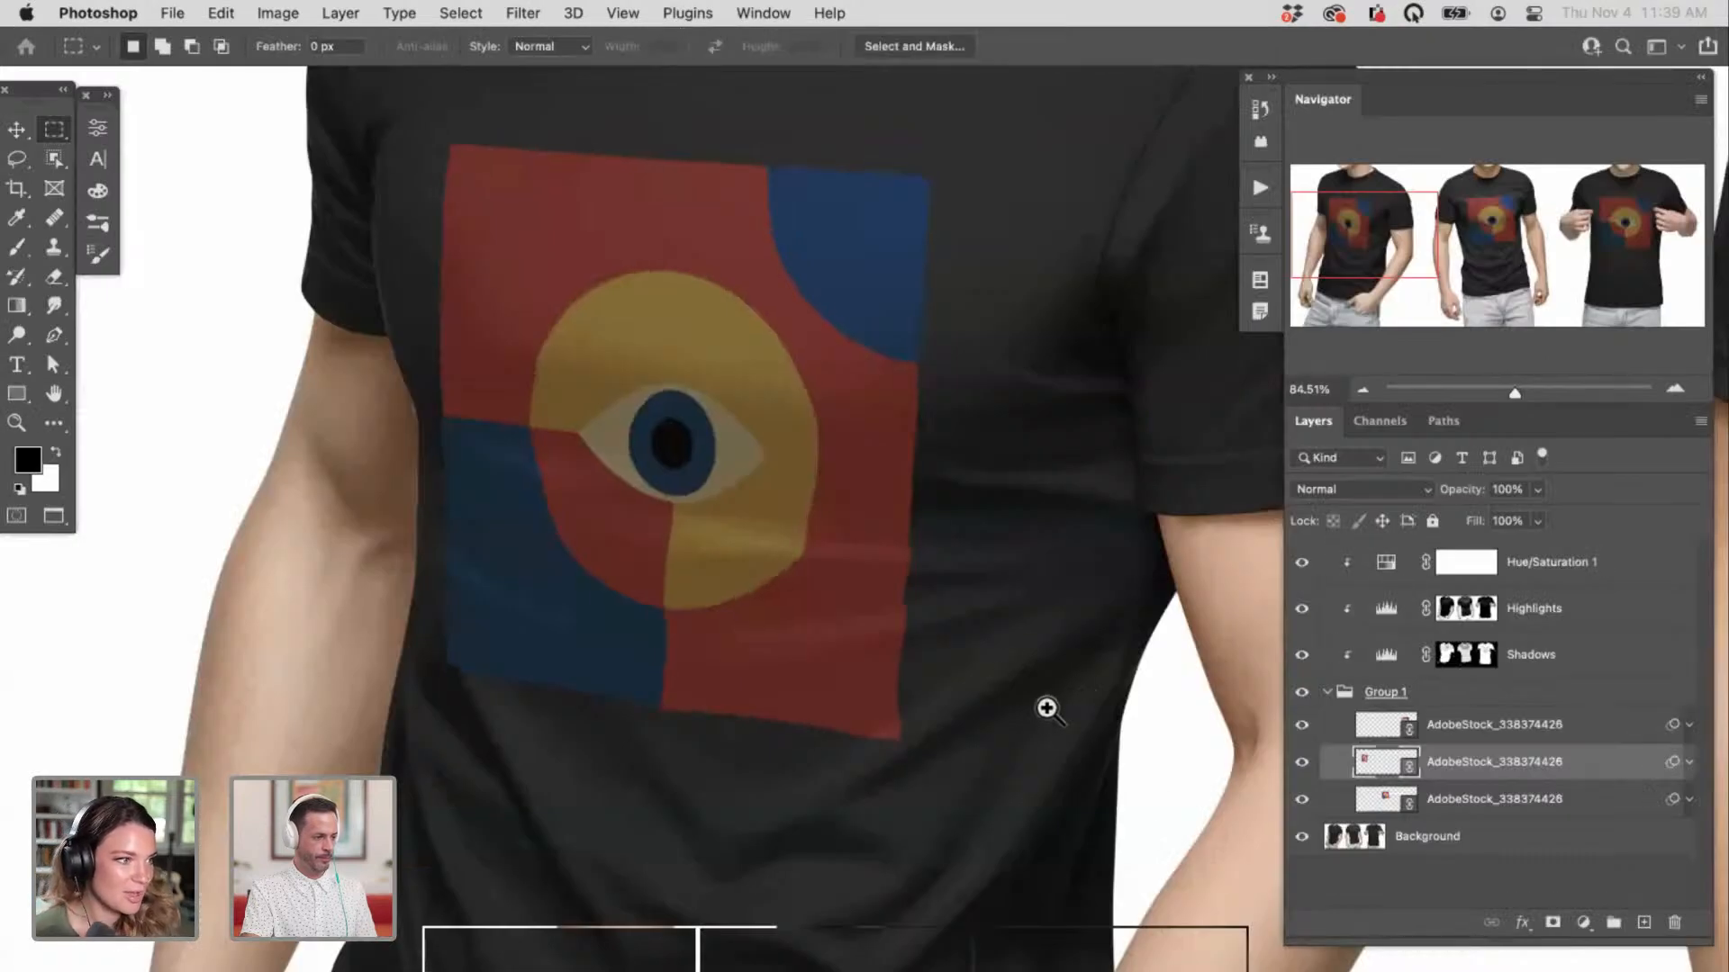
Step: Select the right shirt's artwork layer and open it in the Liquify filter
left_click_drag(1062, 706, 948, 696)
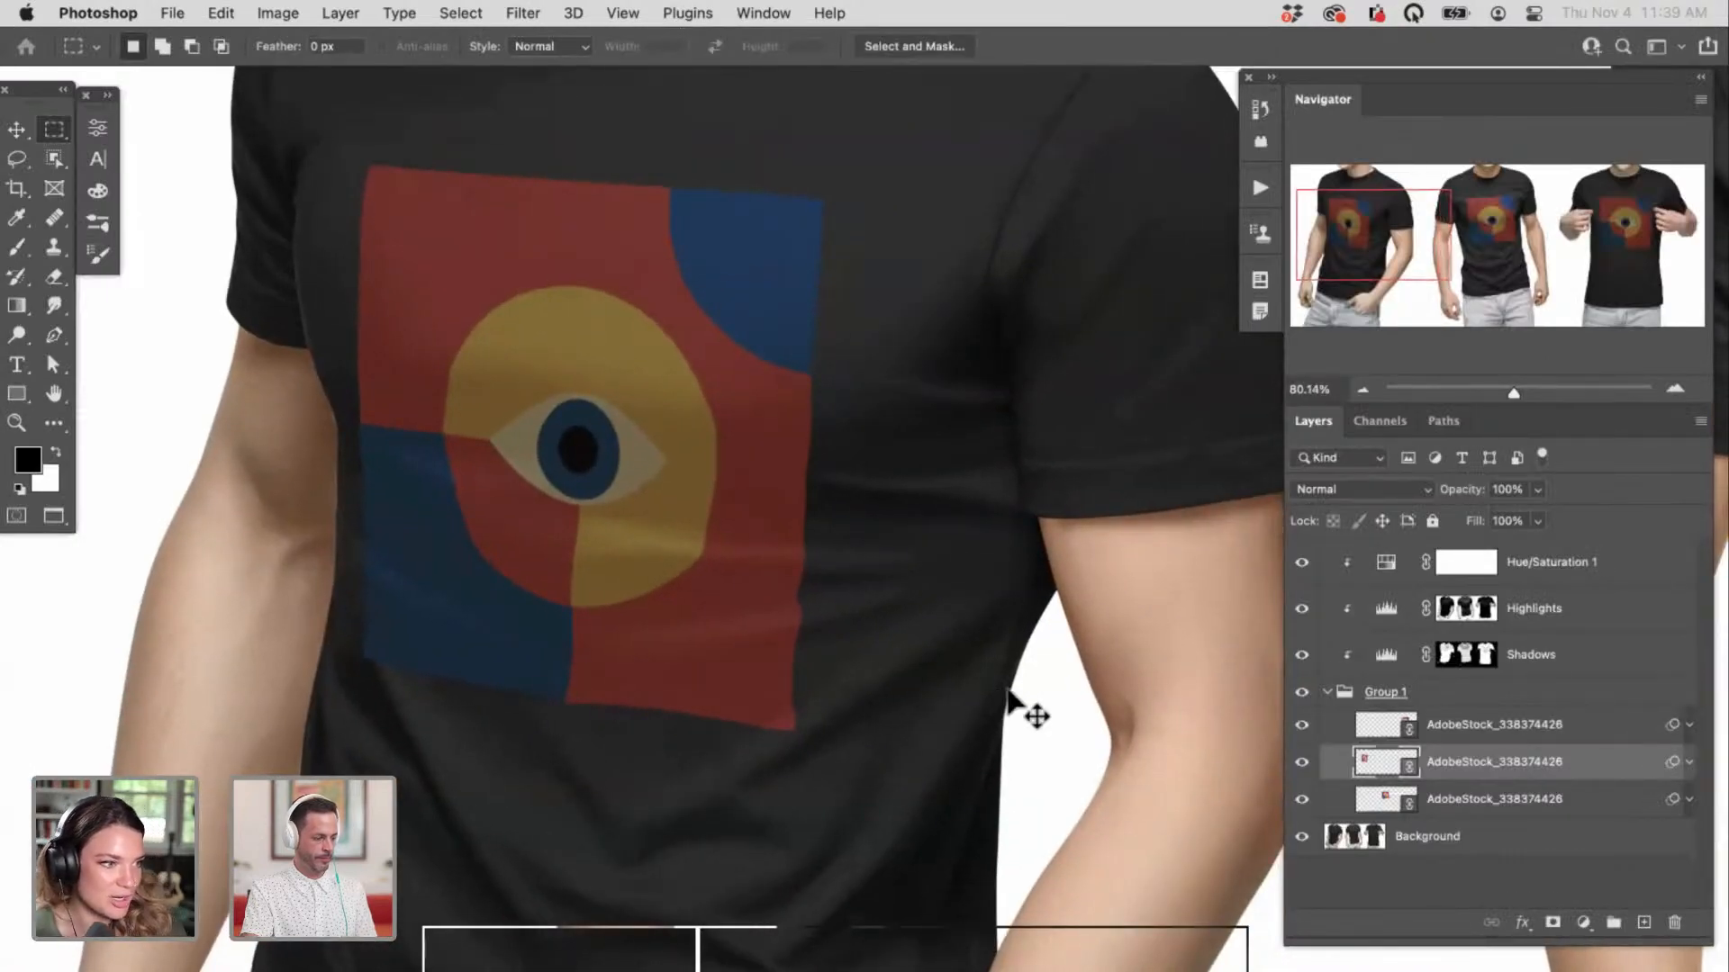
left_click_drag(1116, 668, 316, 711)
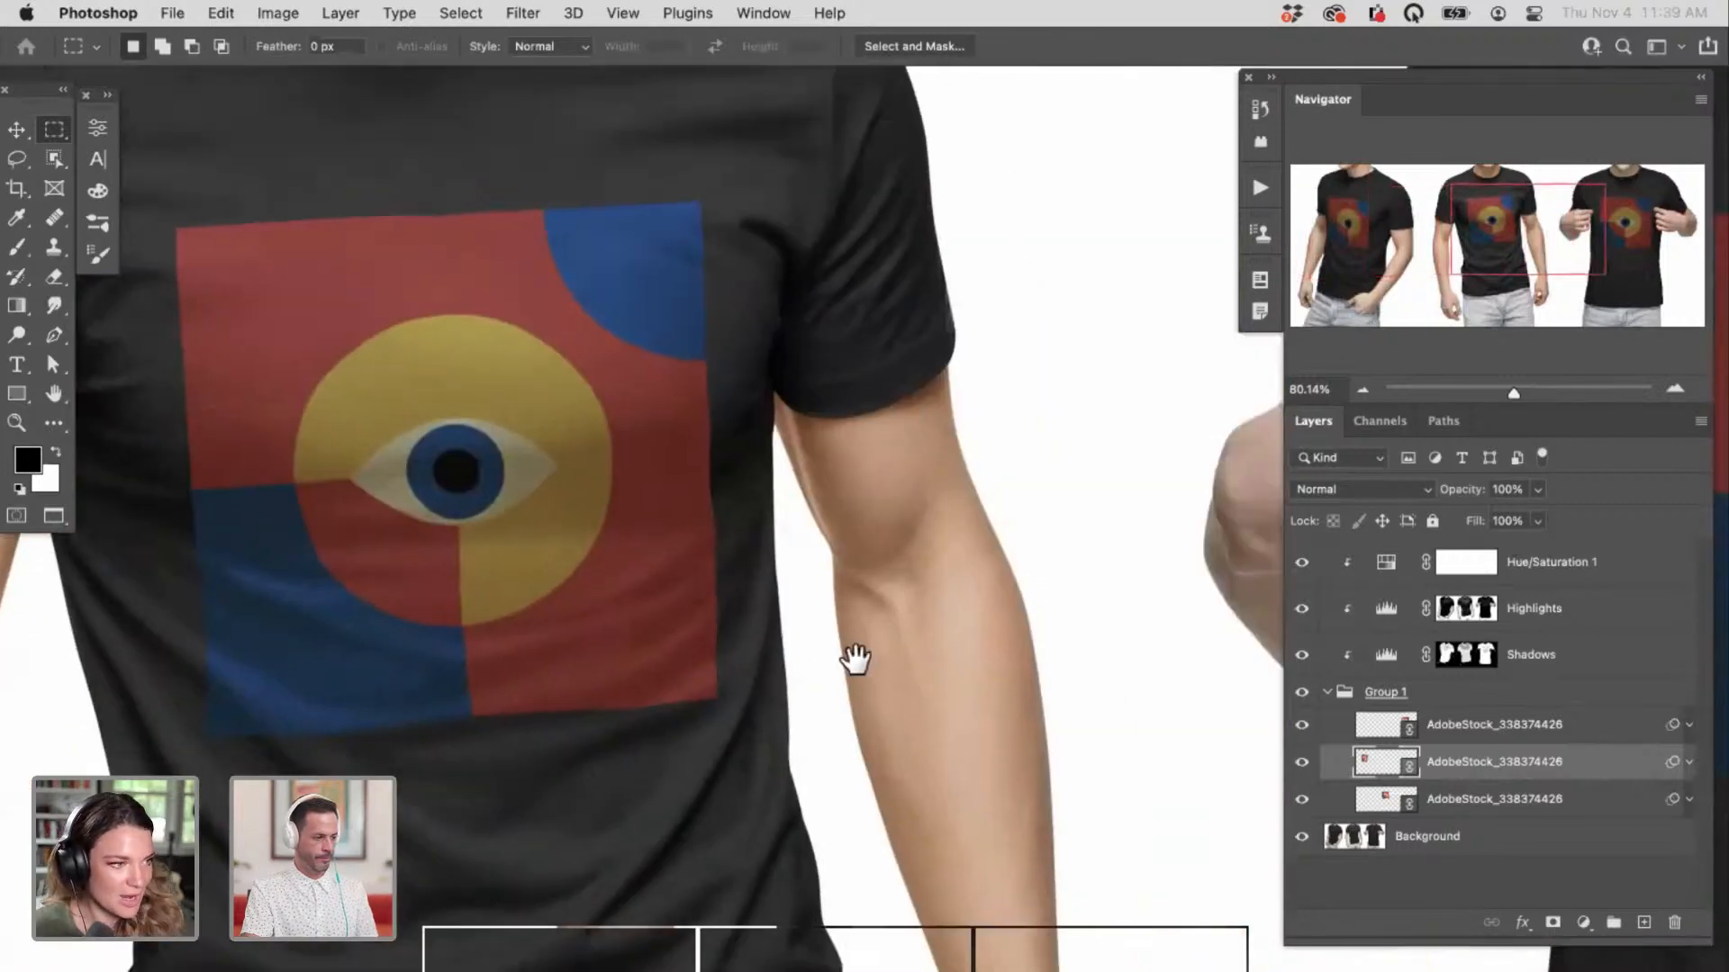
left_click_drag(853, 656, 860, 711)
left_click_drag(995, 650, 315, 661)
left_click_drag(1170, 662, 637, 634)
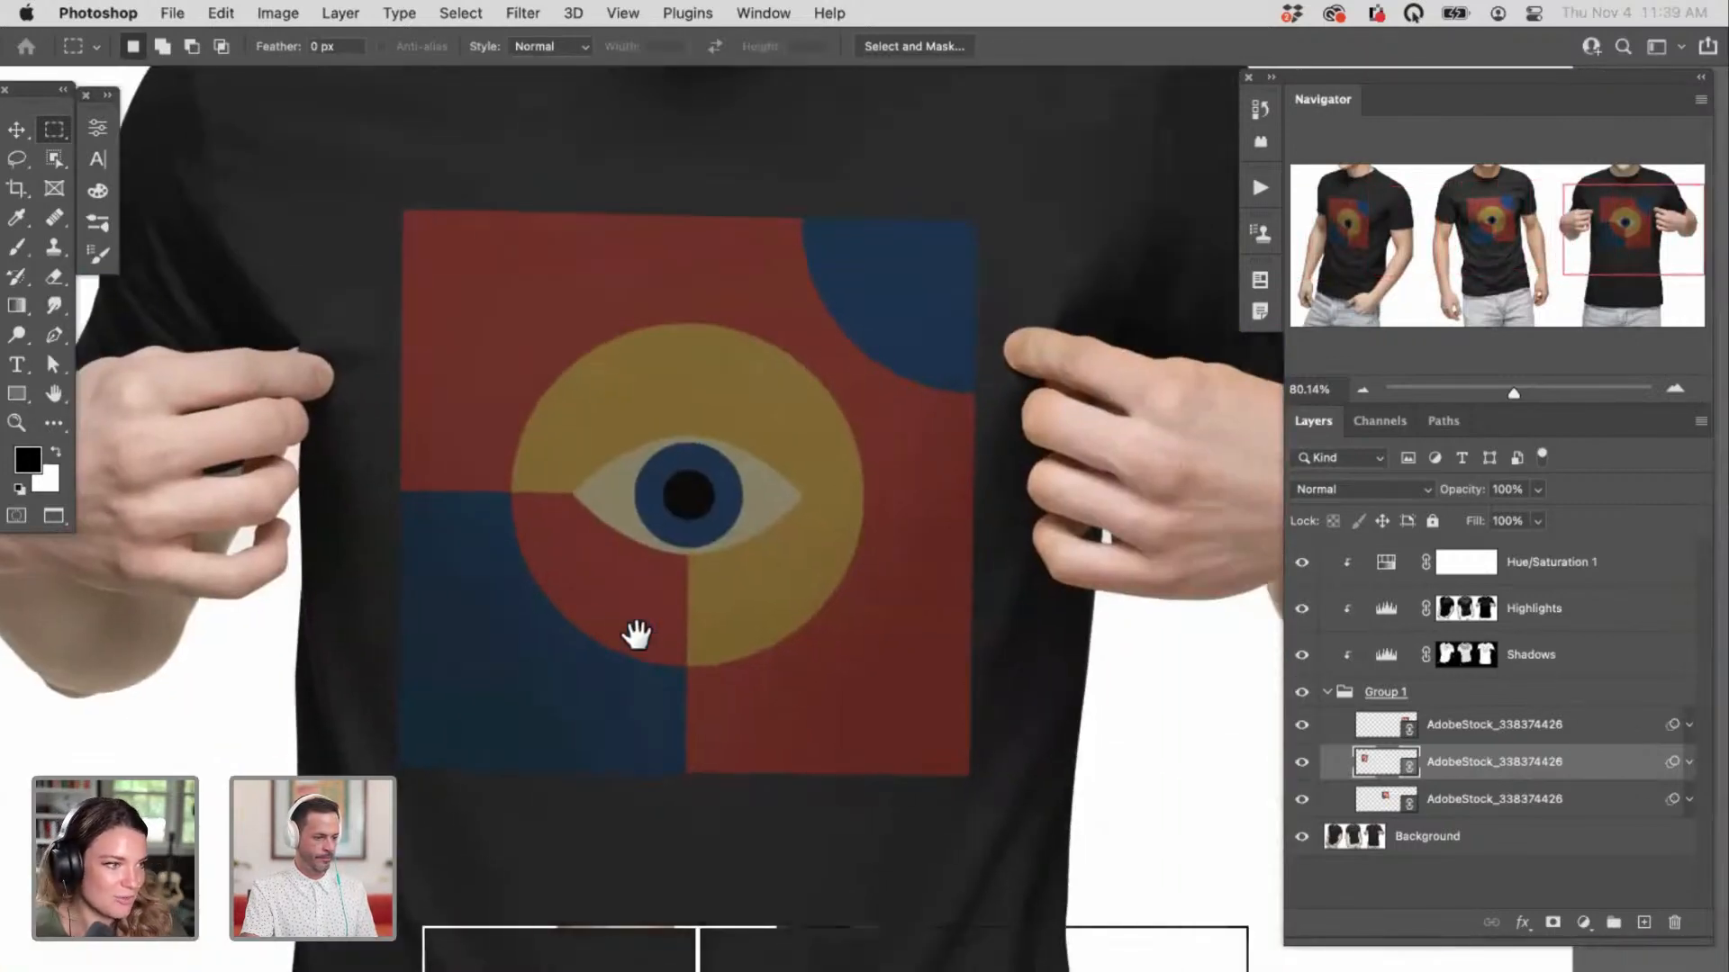
left_click(1403, 726)
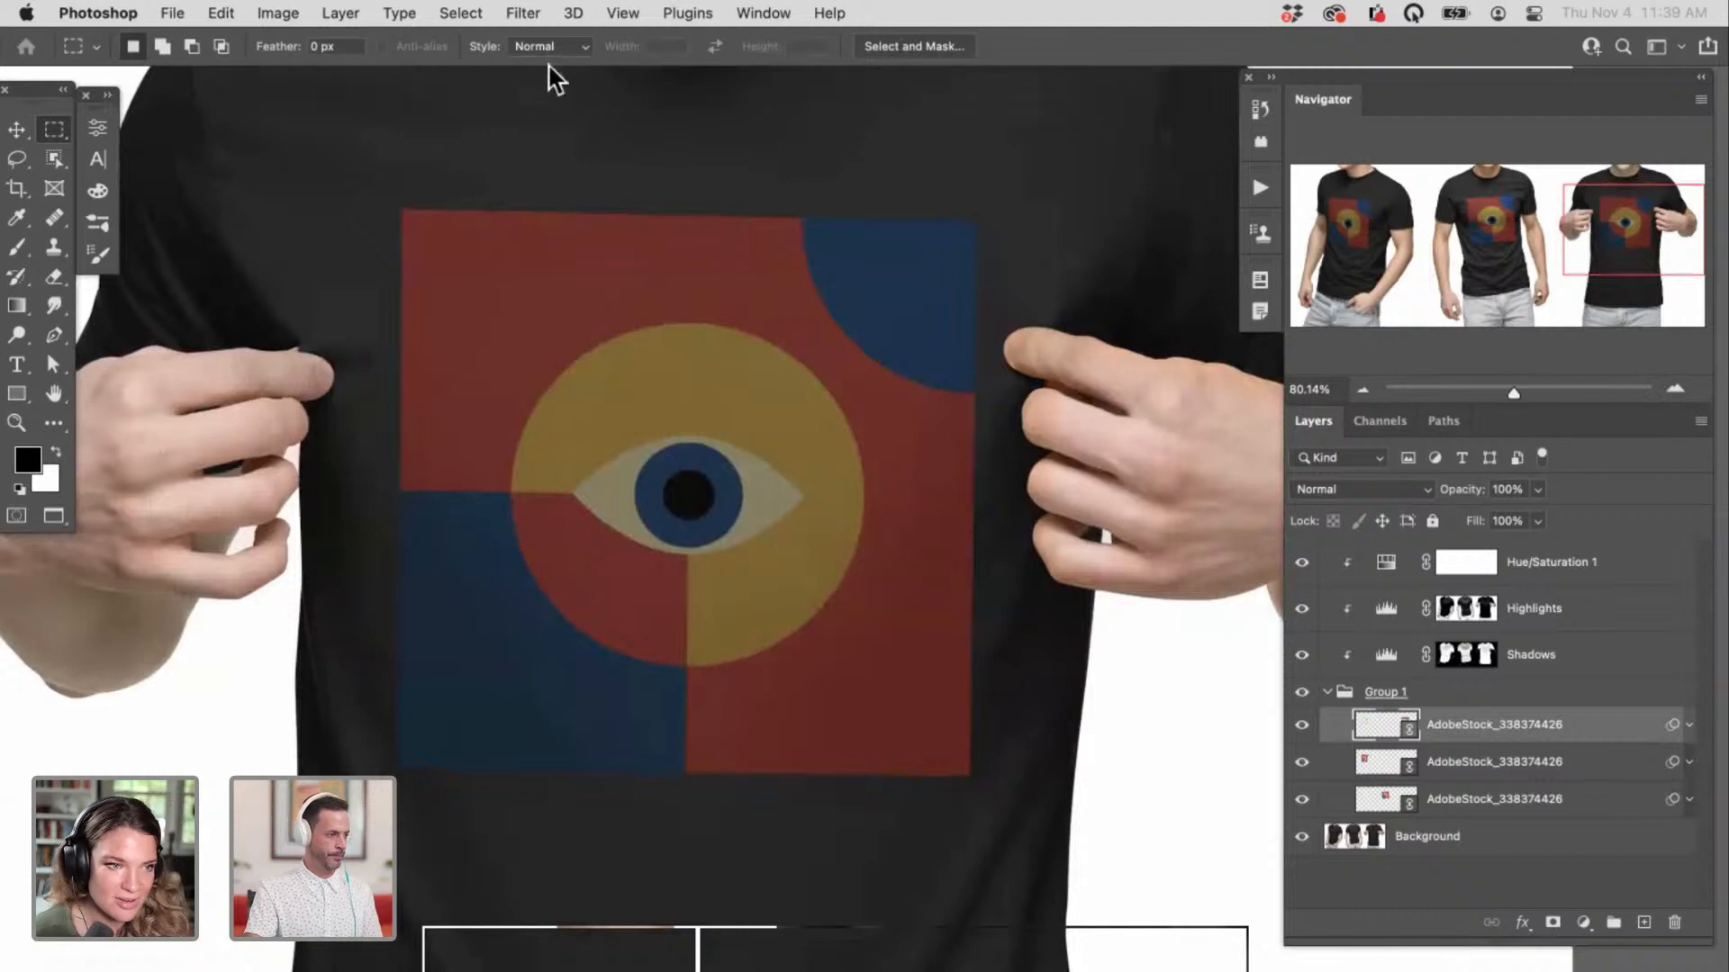
left_click(522, 12)
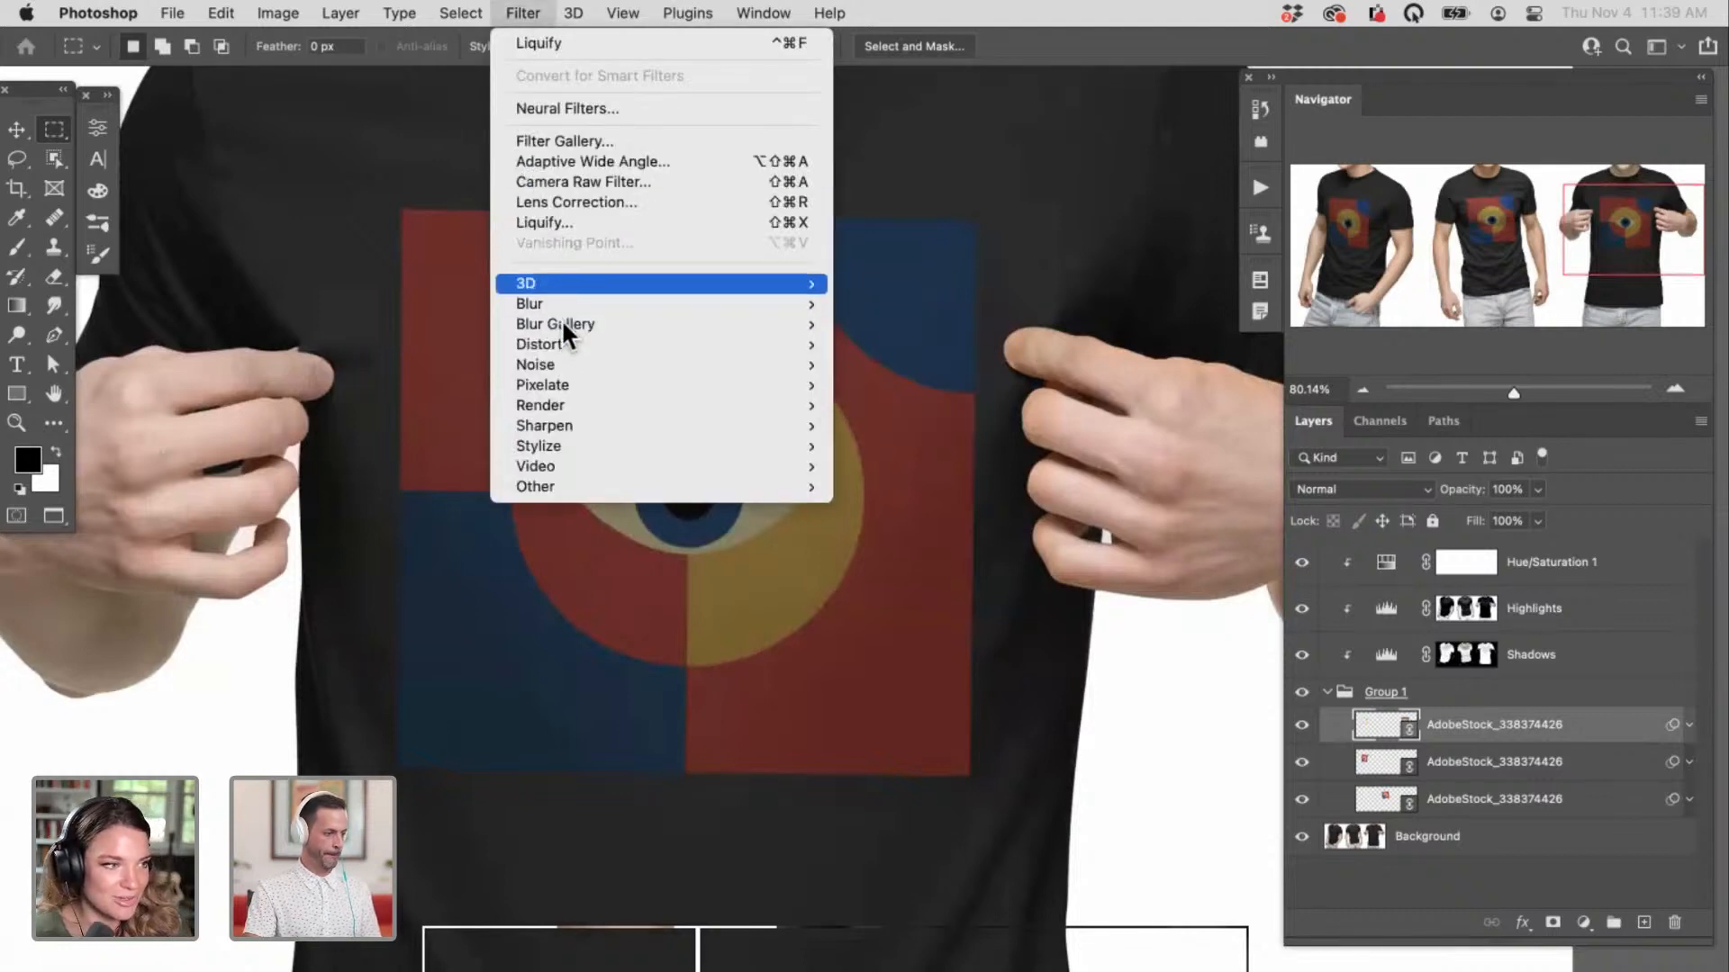
left_click(557, 221)
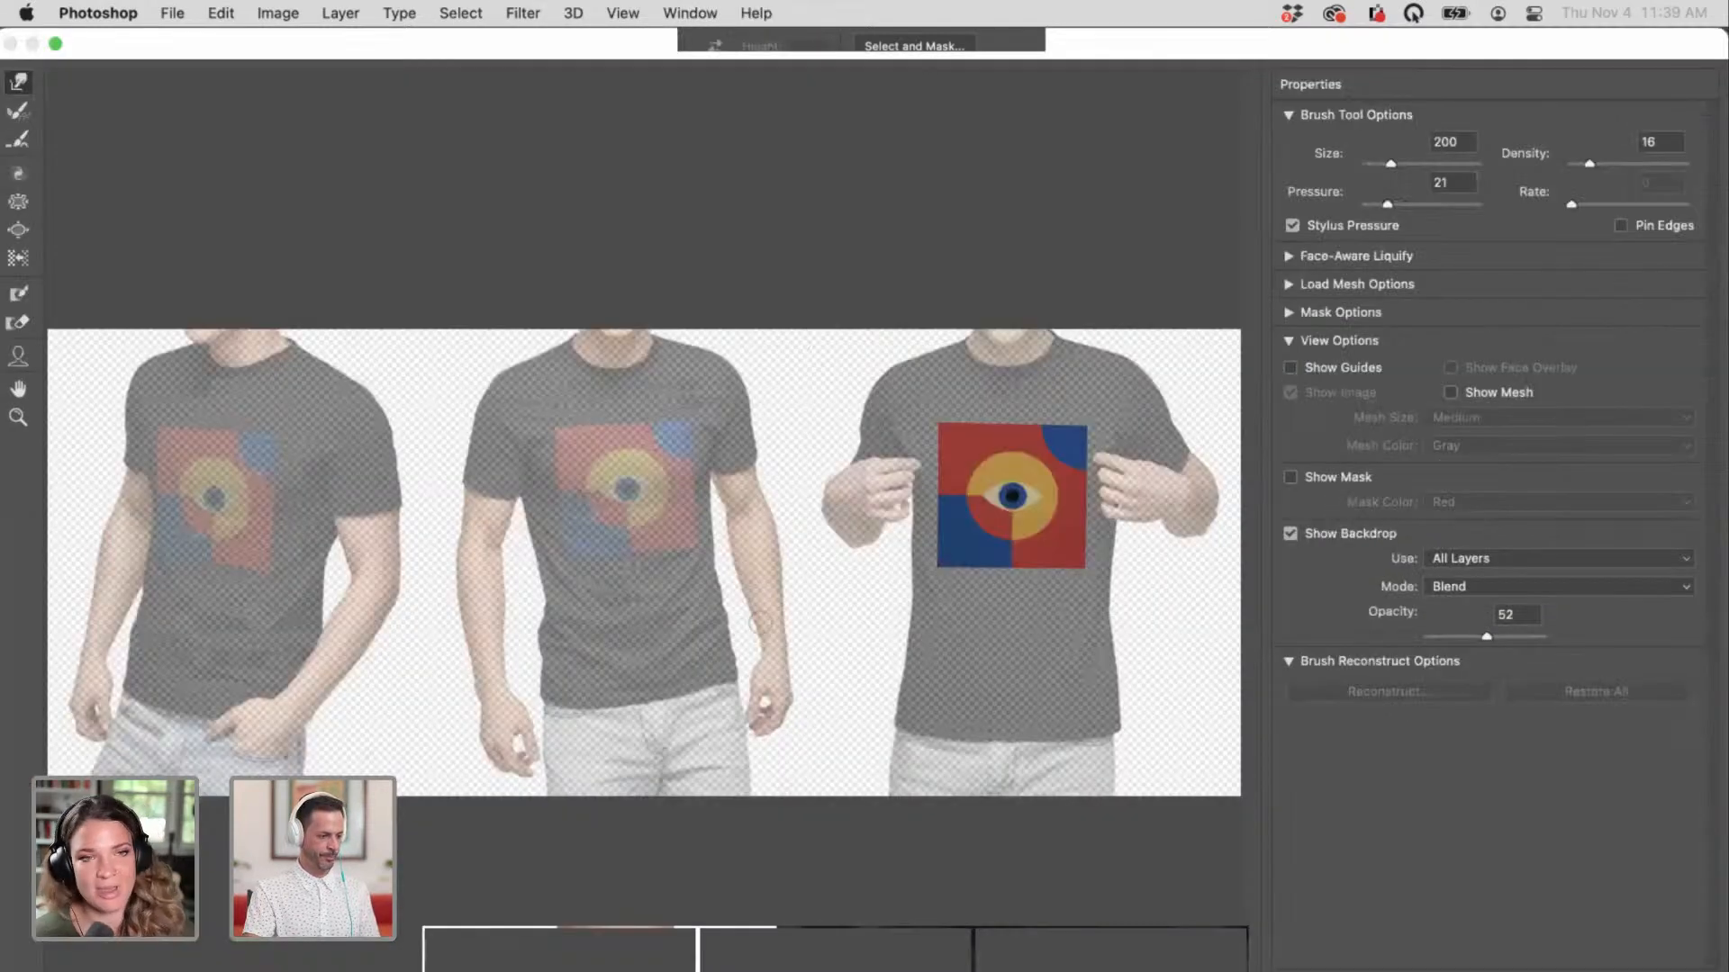
Step: Focus on the right shirt's artwork and set the Liquify backdrop to use the Background layer in Blend mode
left_click(953, 544)
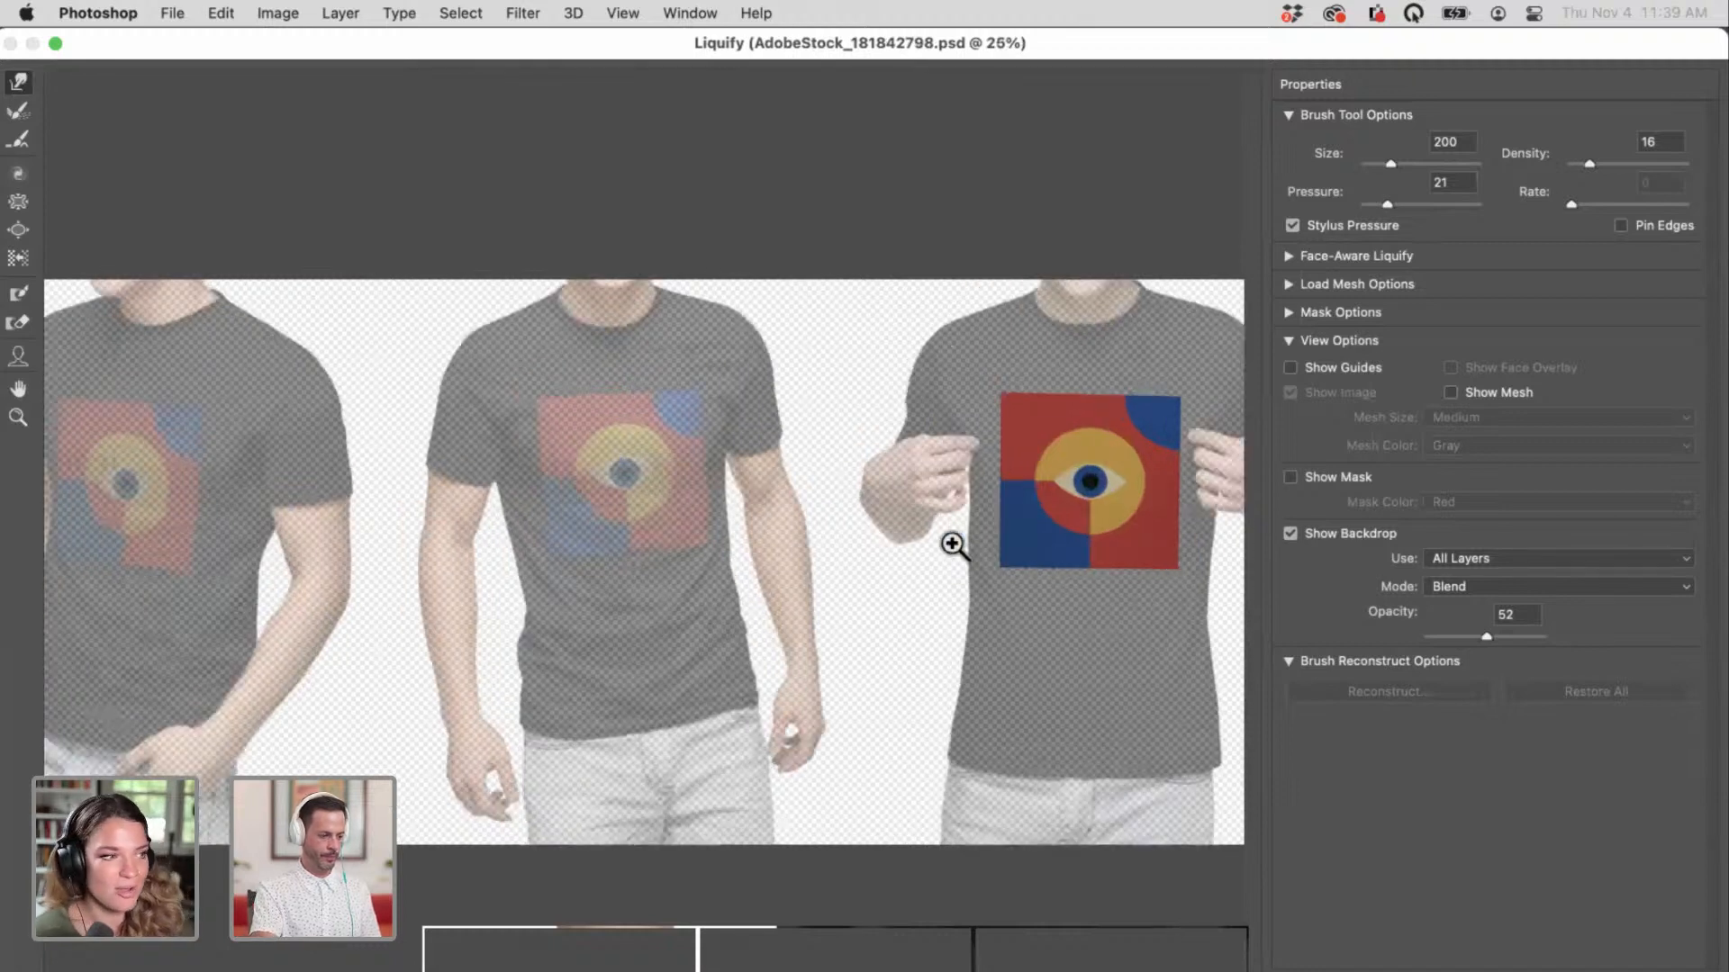
key("super+plus")
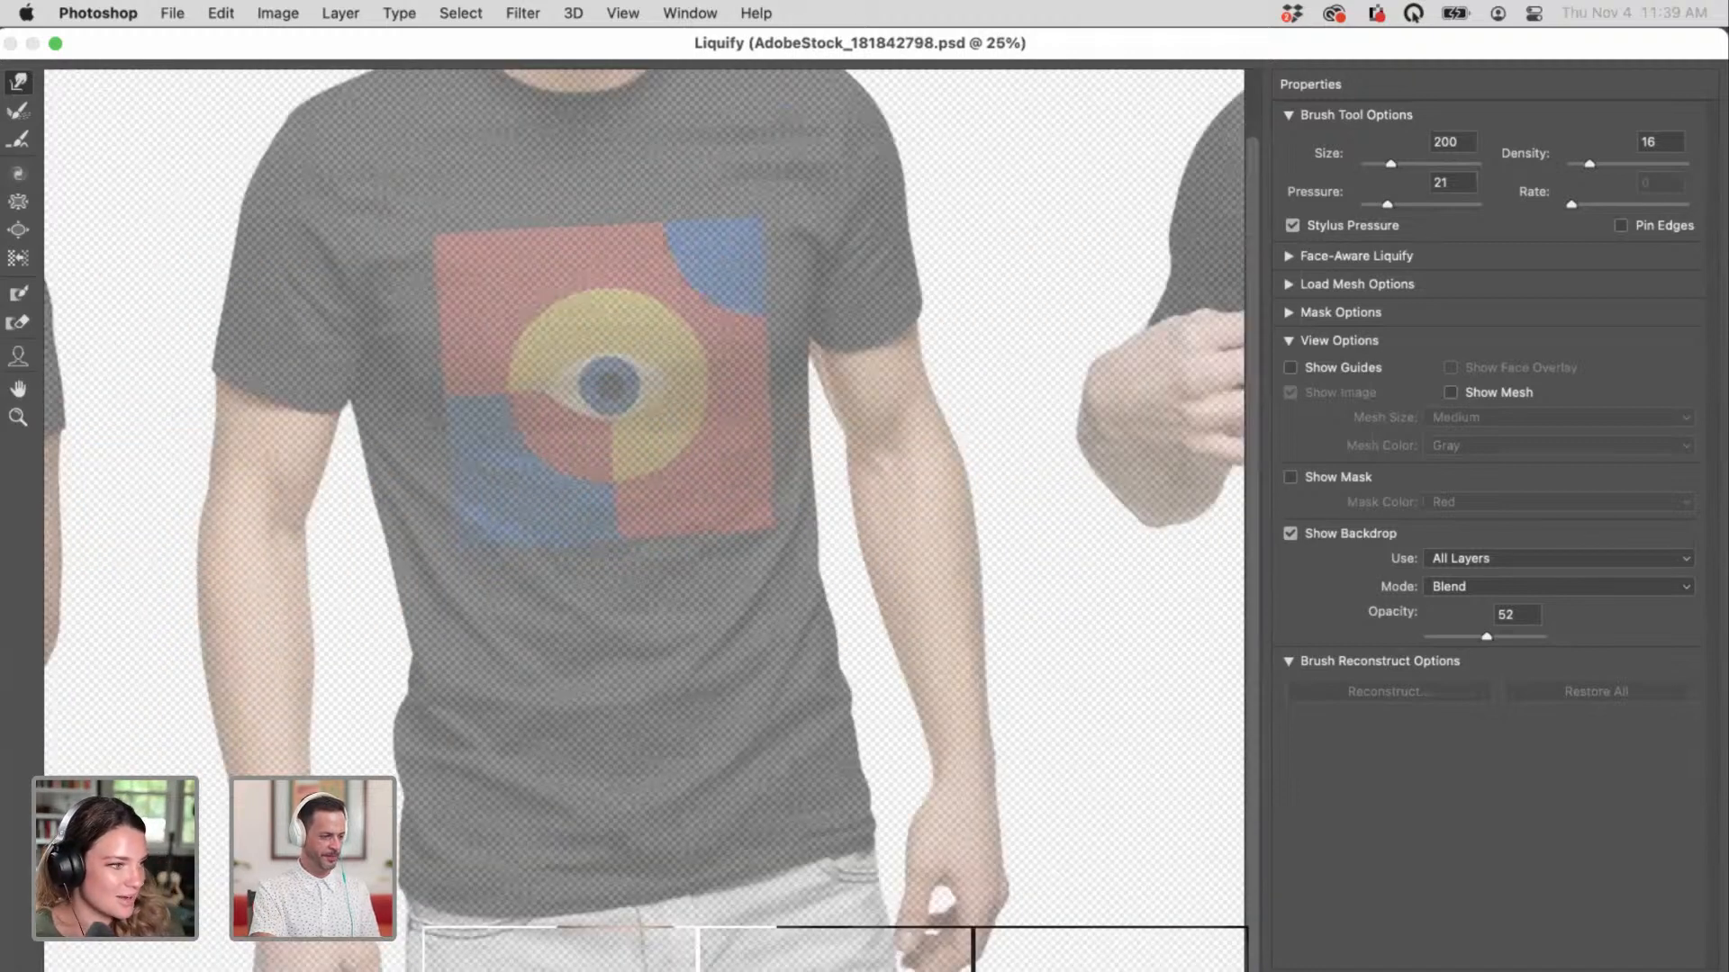
left_click_drag(954, 491, 192, 501)
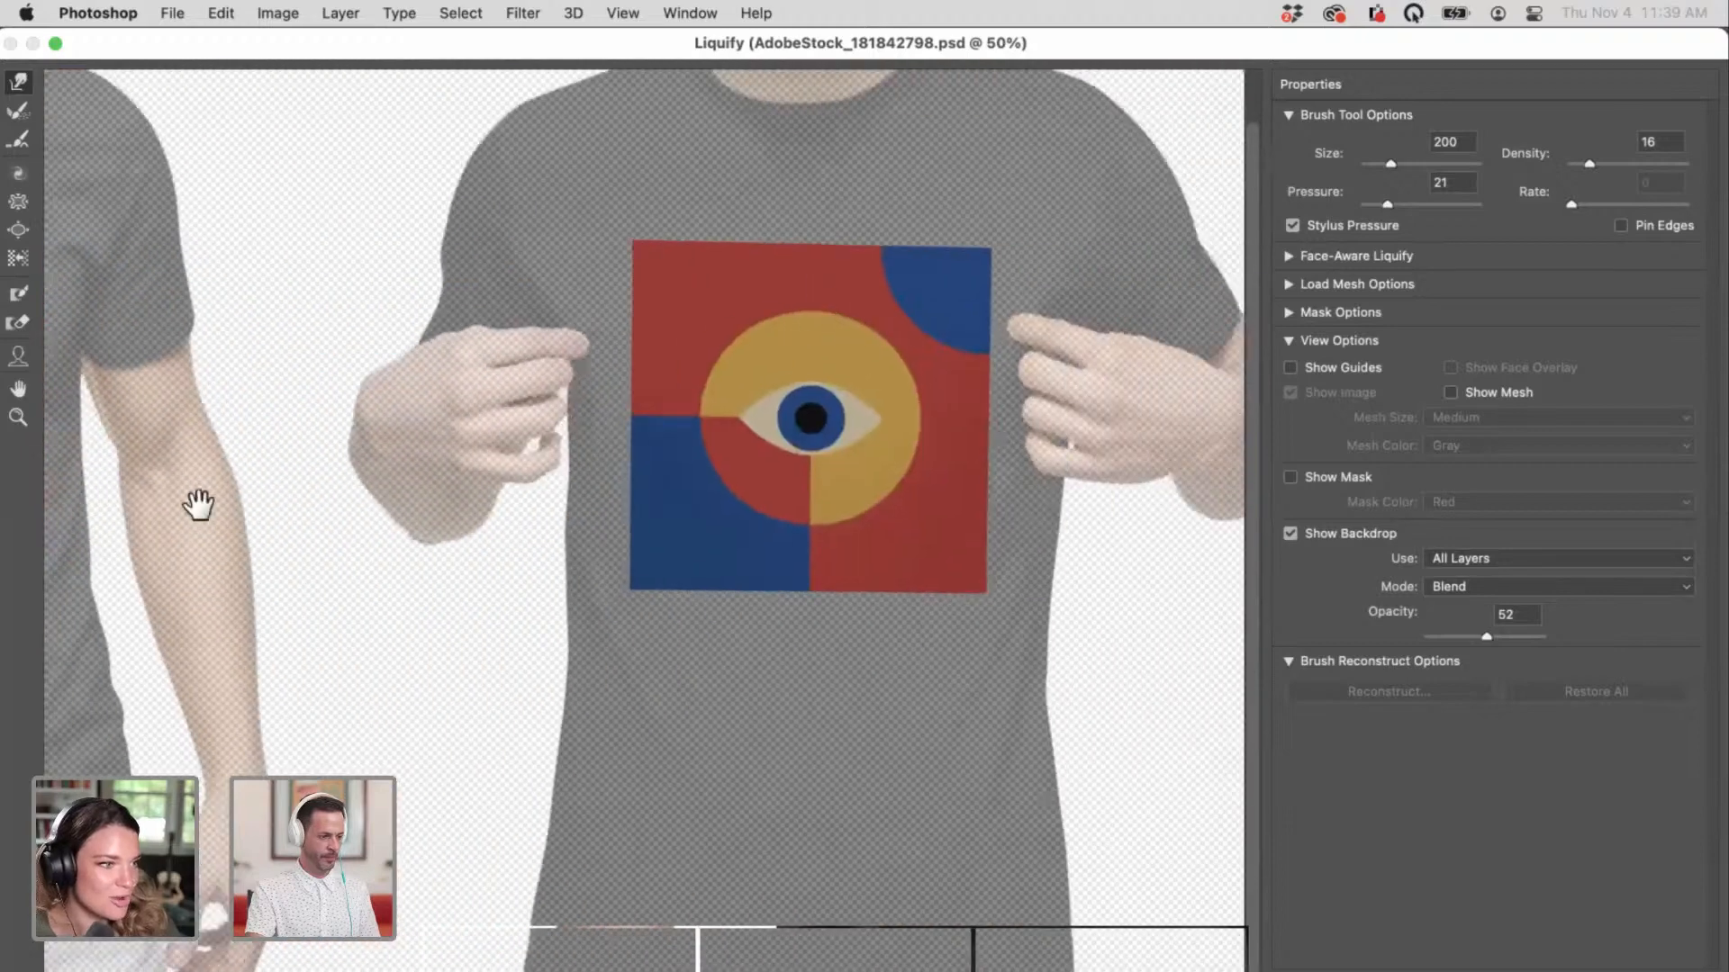
key("super+plus")
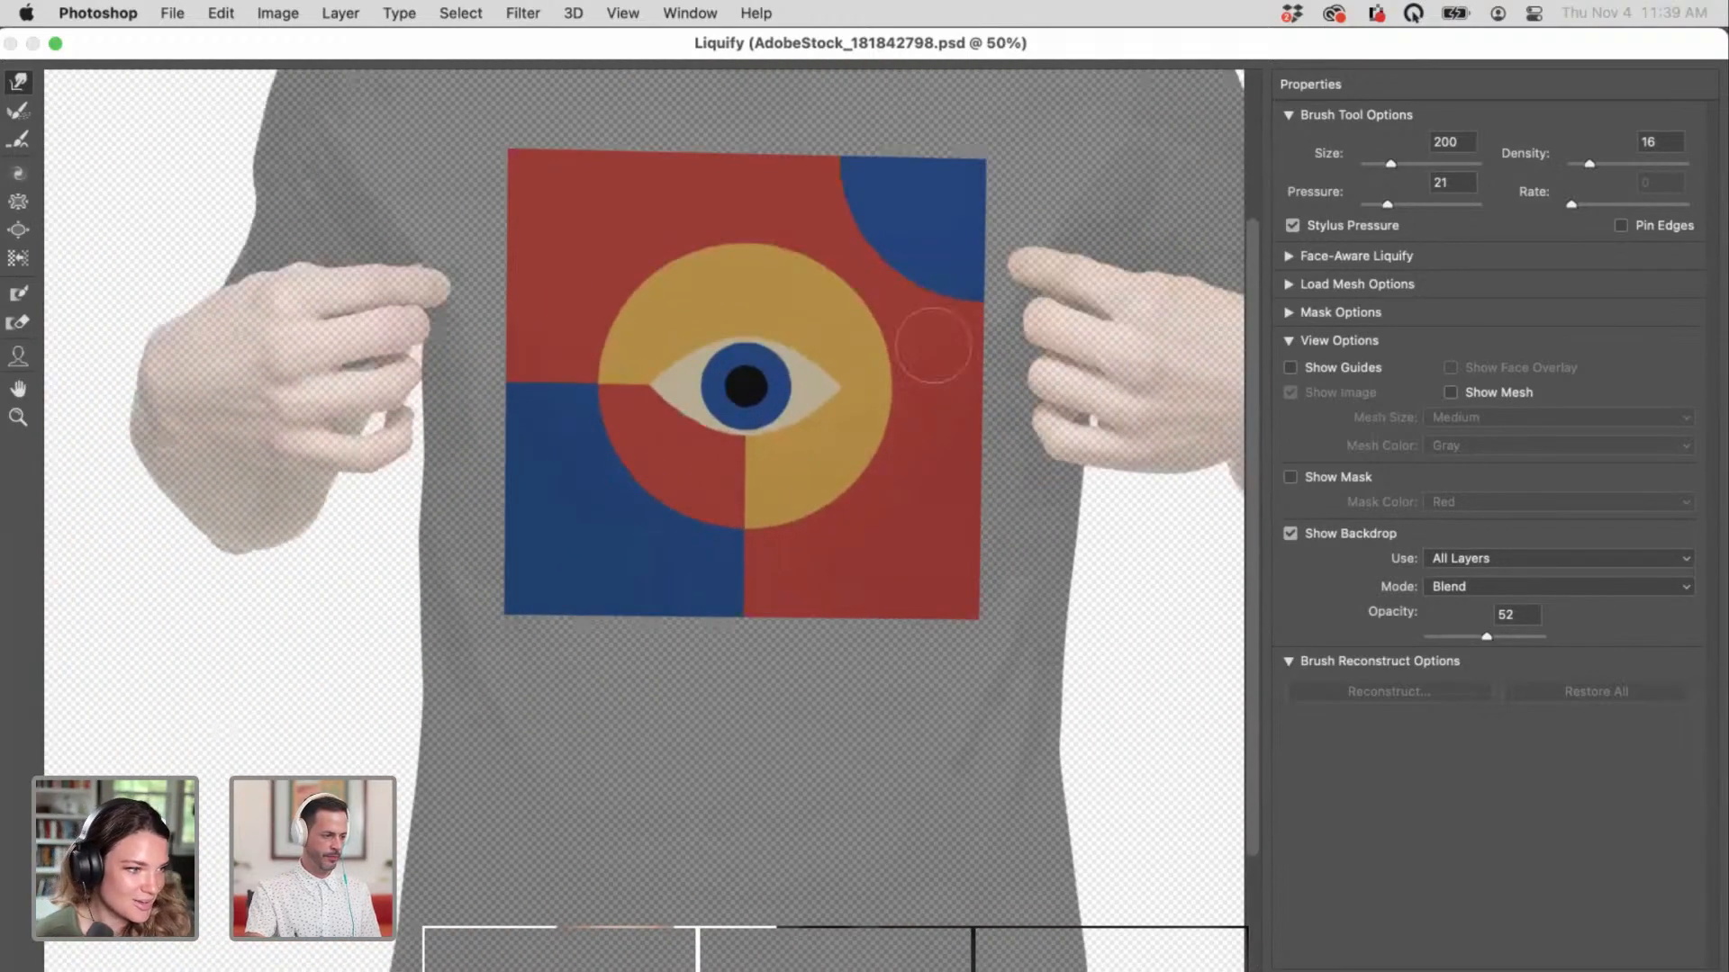
left_click_drag(822, 502, 794, 551)
left_click(1478, 586)
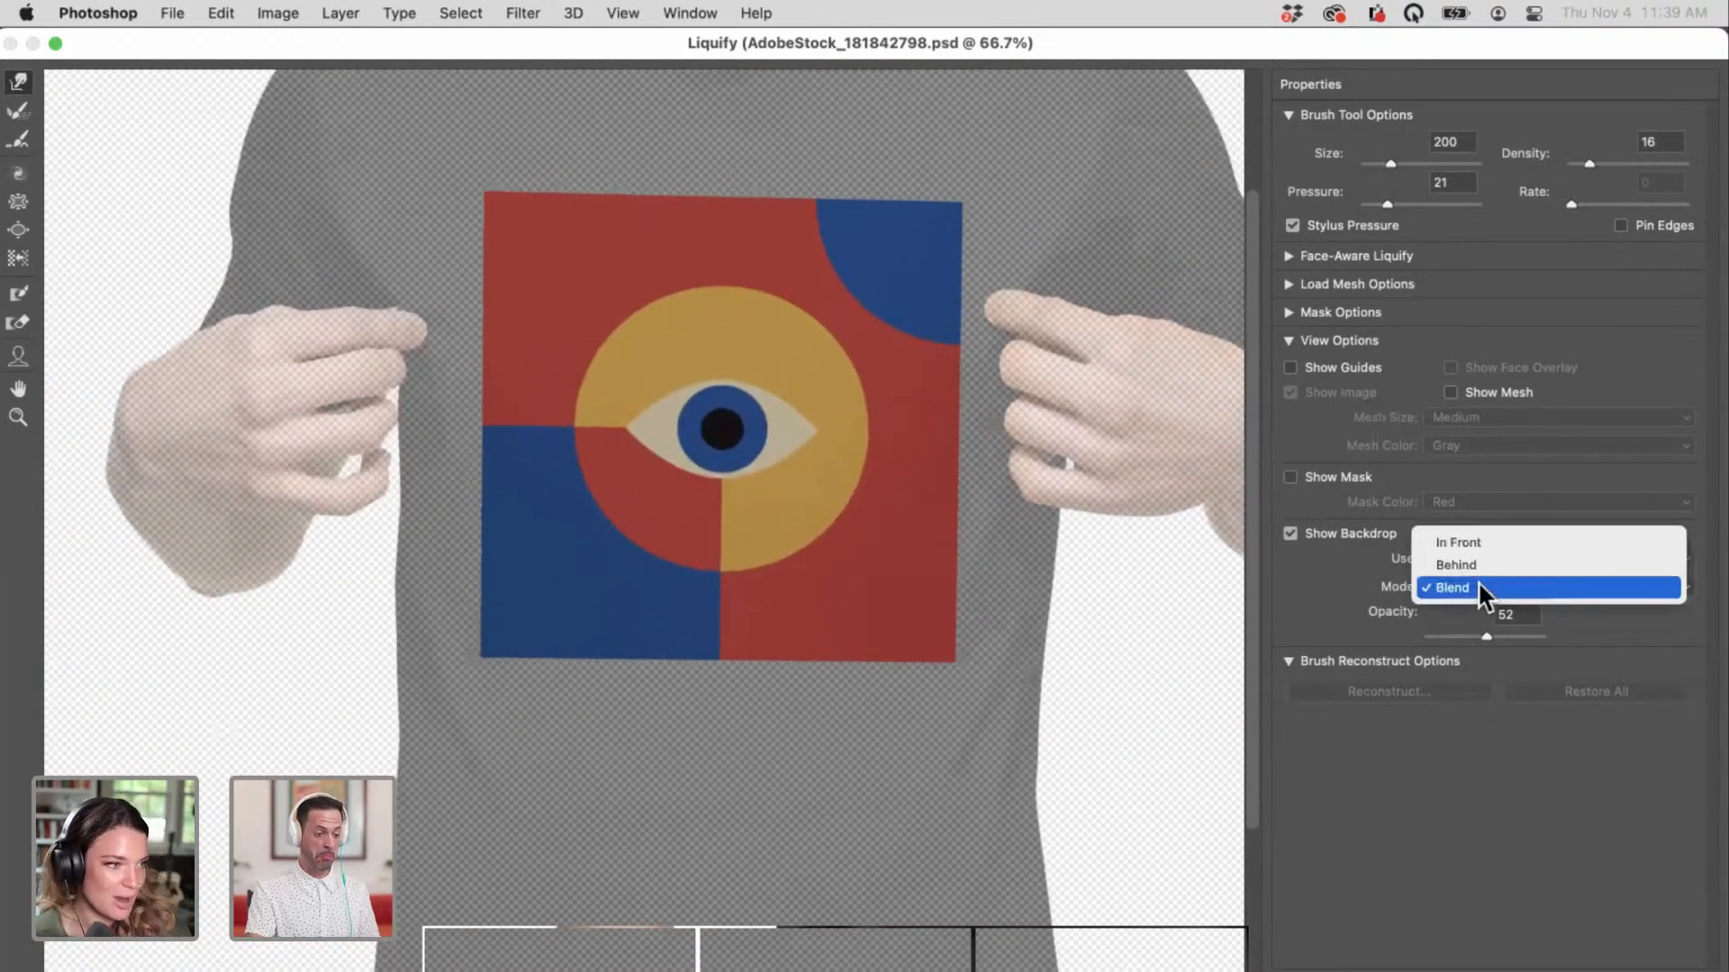
left_click(1484, 558)
left_click(1482, 582)
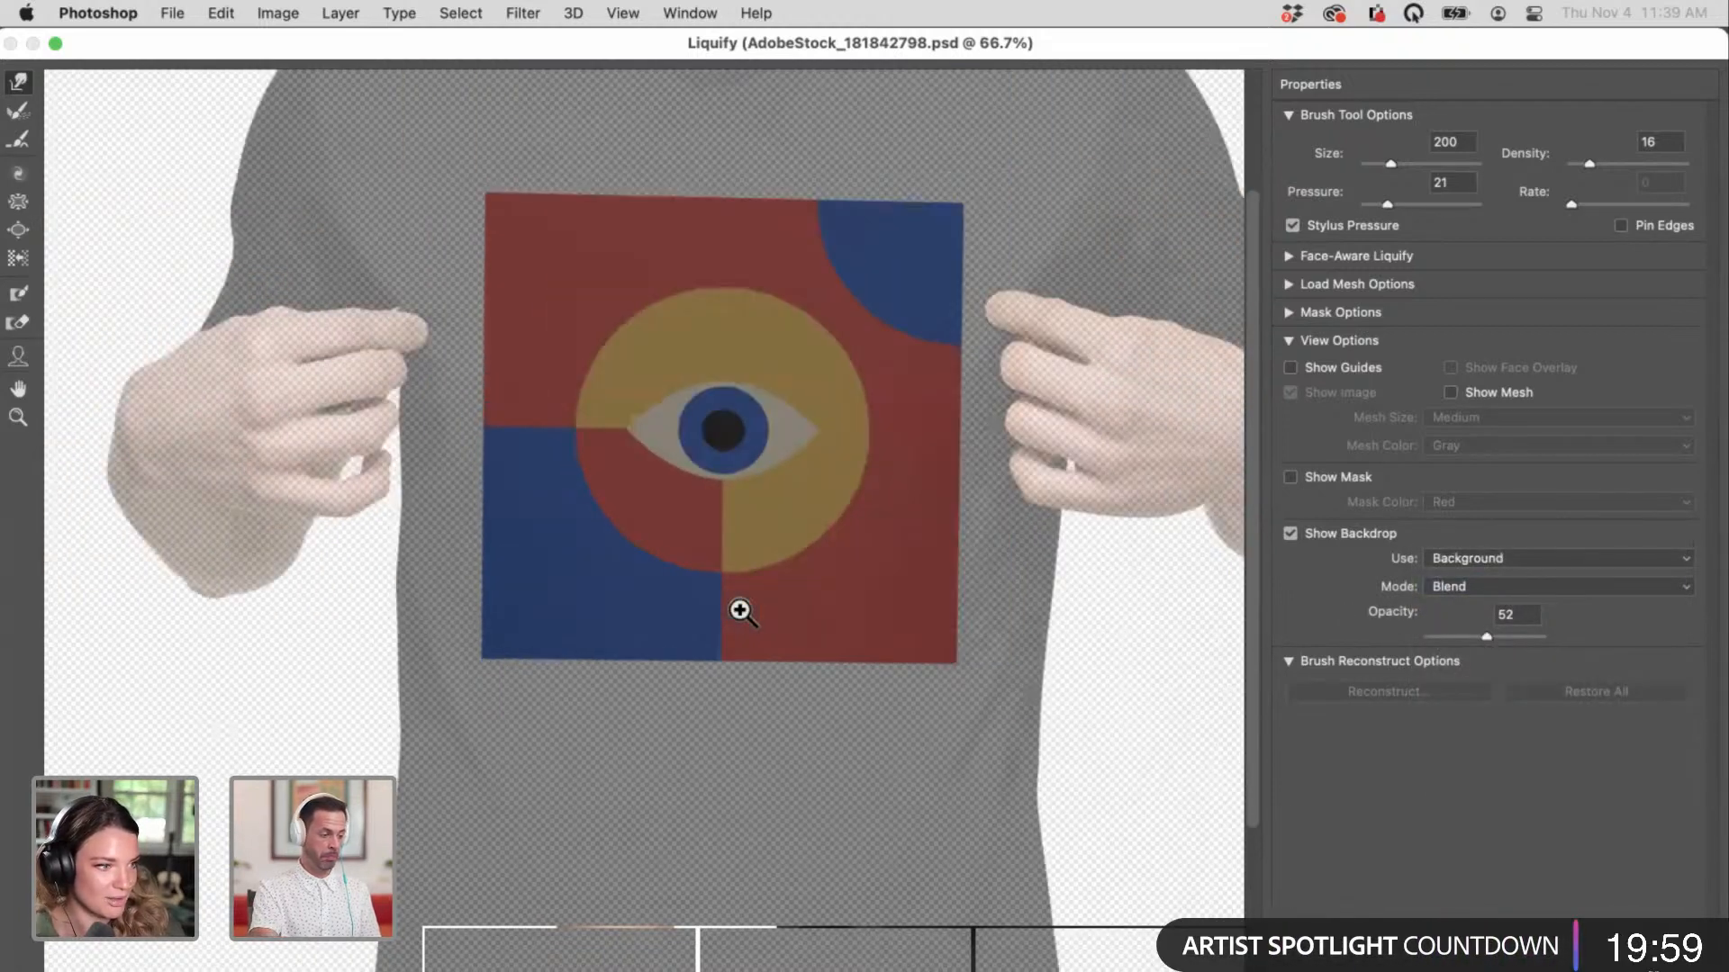
left_click_drag(716, 641, 699, 755)
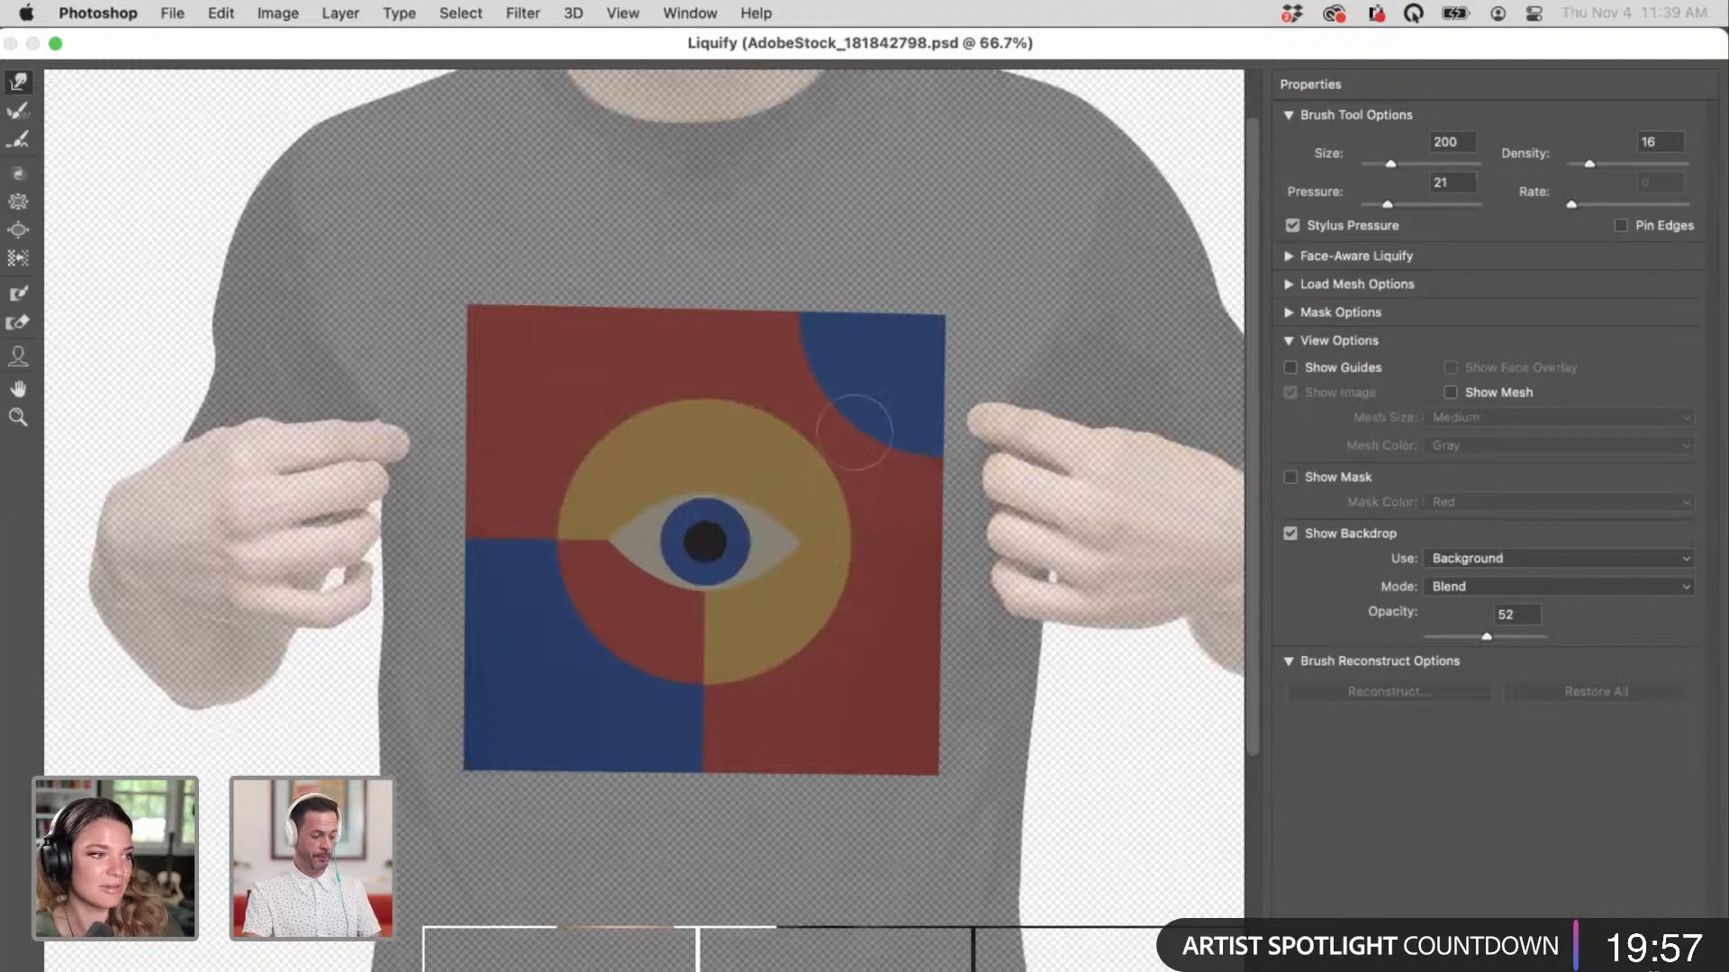
Step: Enlarge the brush to 400 and warp the lower-right red corner and edge of the right shirt's artwork
key("bracketright")
key("bracketright")
key("bracketright")
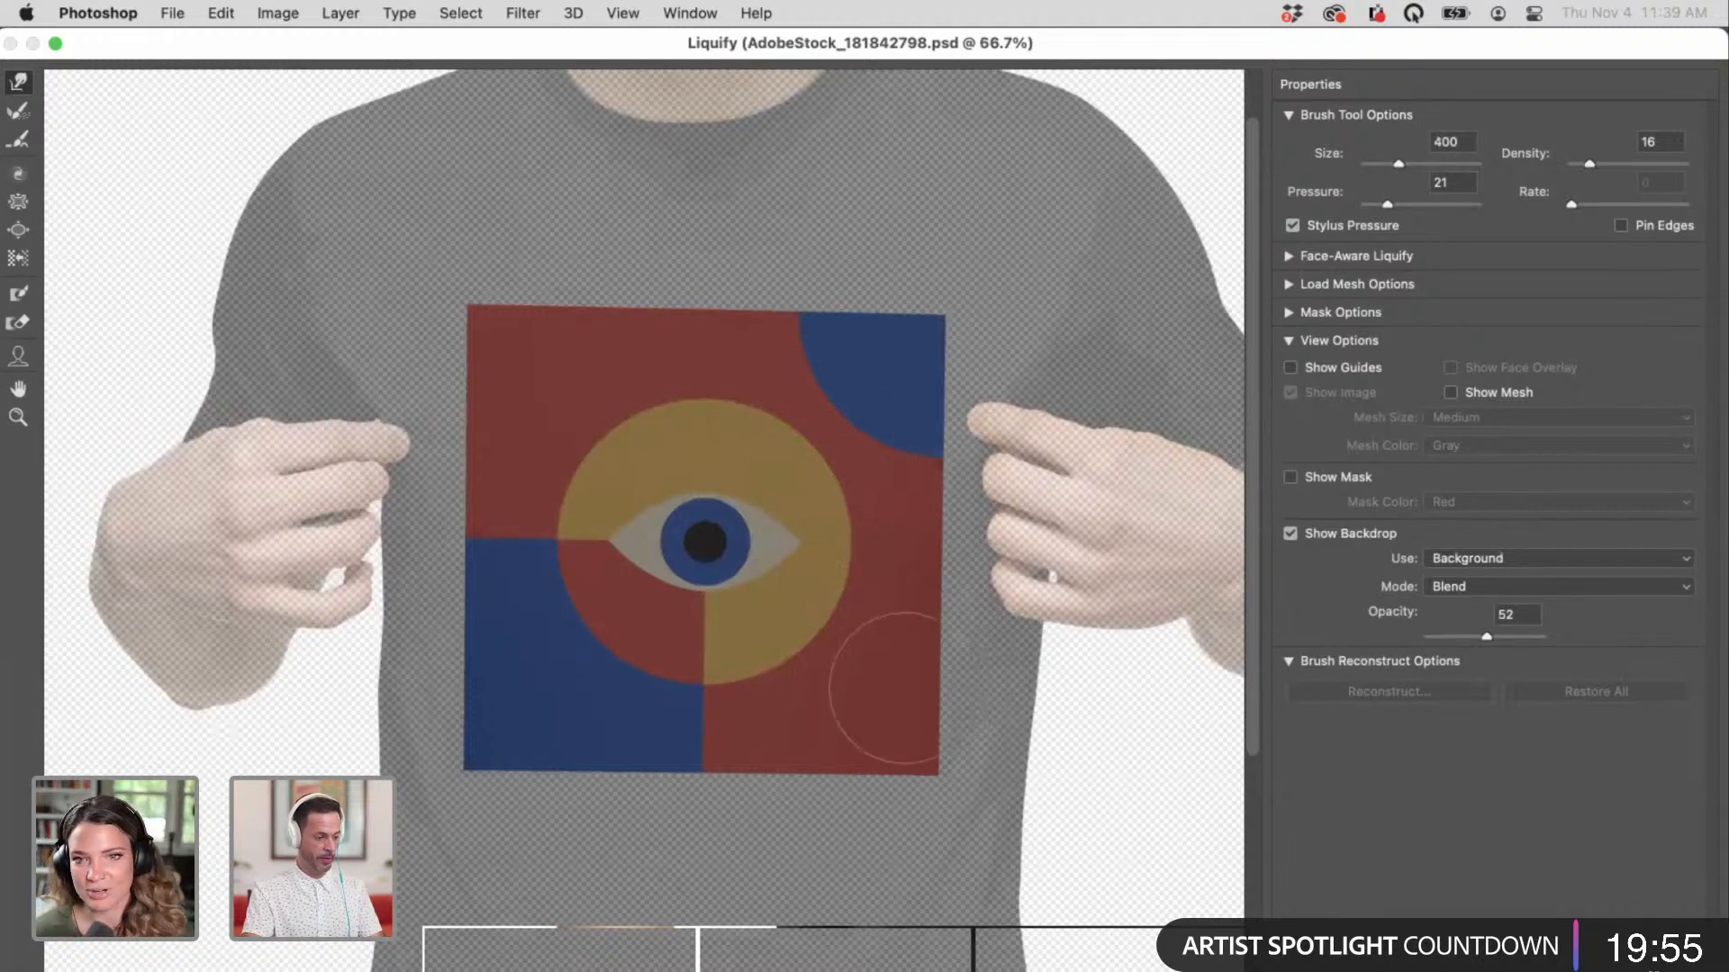
mouse_move(971, 621)
left_mouse_down()
mouse_move(872, 715)
mouse_move(917, 708)
mouse_move(883, 756)
mouse_move(923, 716)
mouse_move(864, 785)
mouse_move(780, 788)
mouse_move(760, 815)
mouse_move(792, 768)
mouse_move(677, 770)
mouse_move(830, 775)
mouse_move(793, 812)
left_mouse_up()
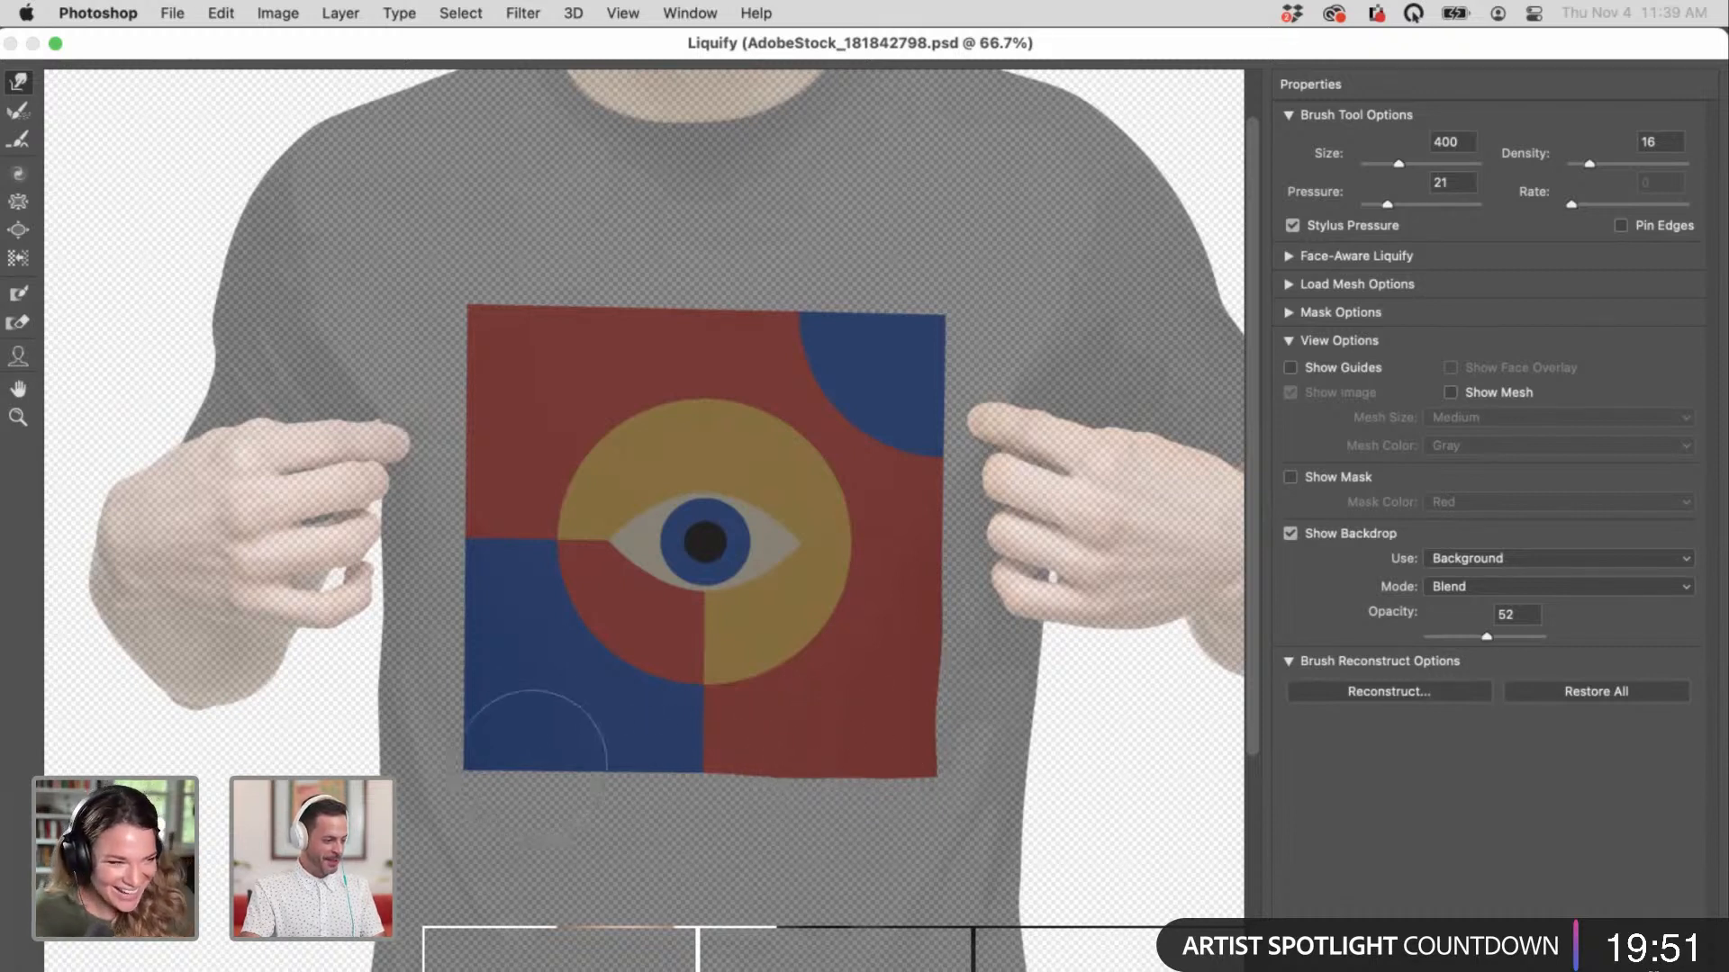
Step: Warp the left side of the right shirt's artwork with a 700 brush and its bottom edge with a 400 brush
key("bracketright")
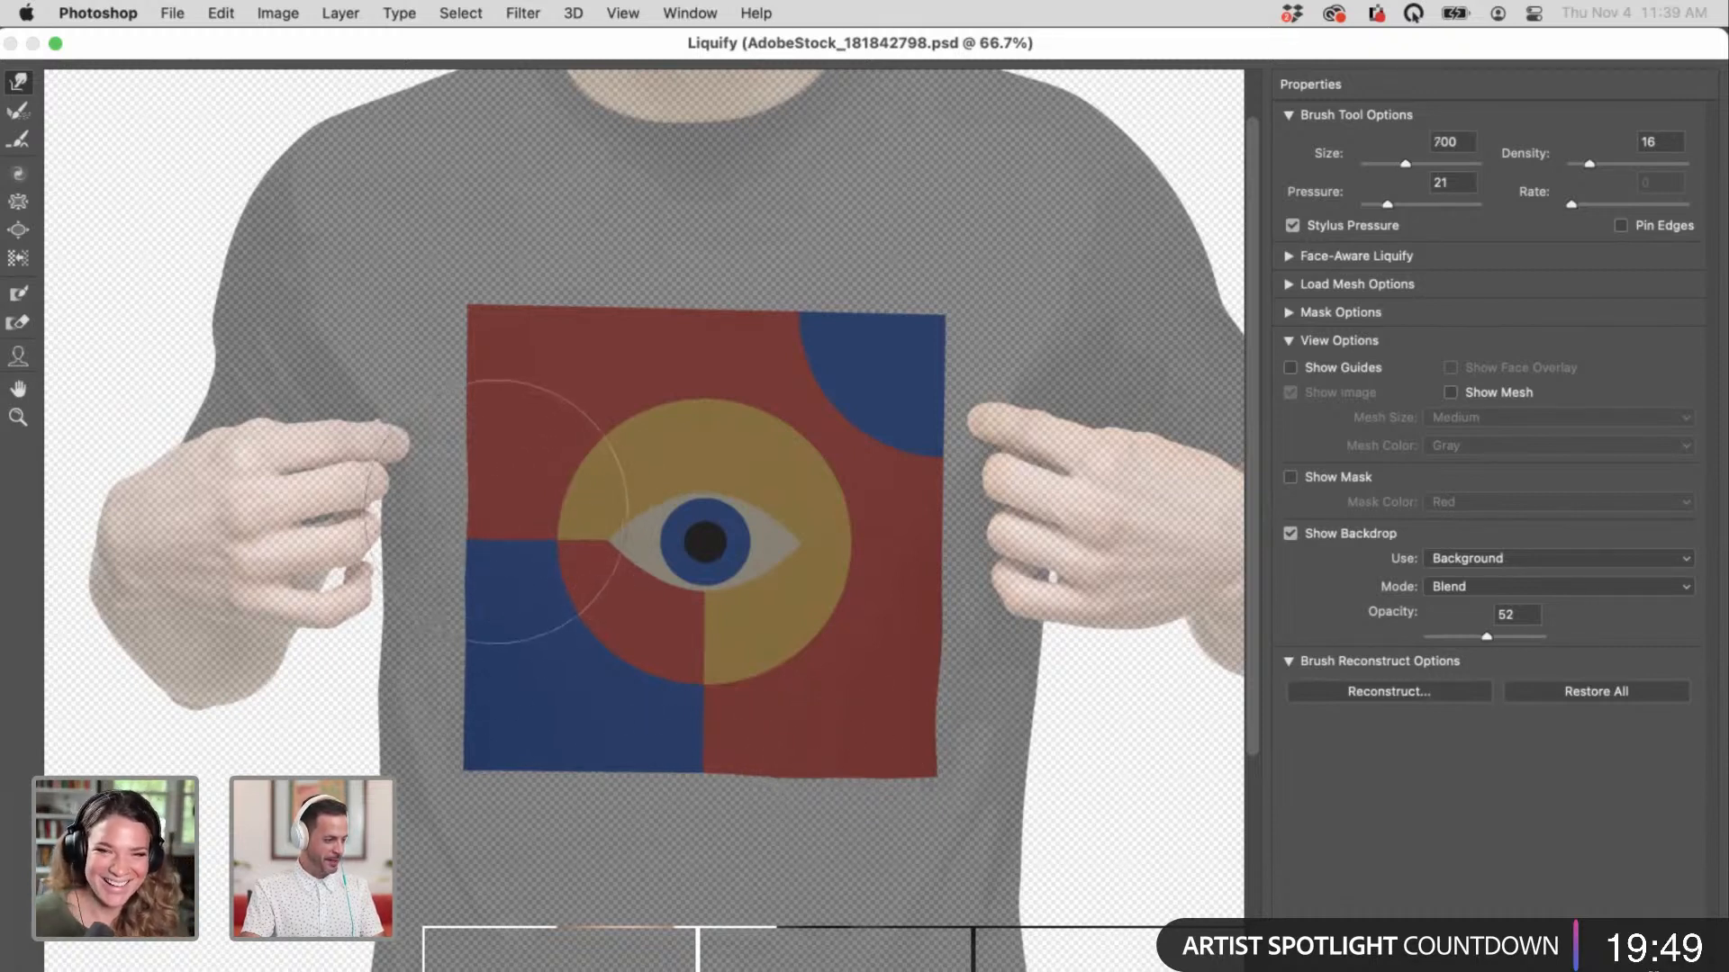
key("bracketright")
key("bracketright")
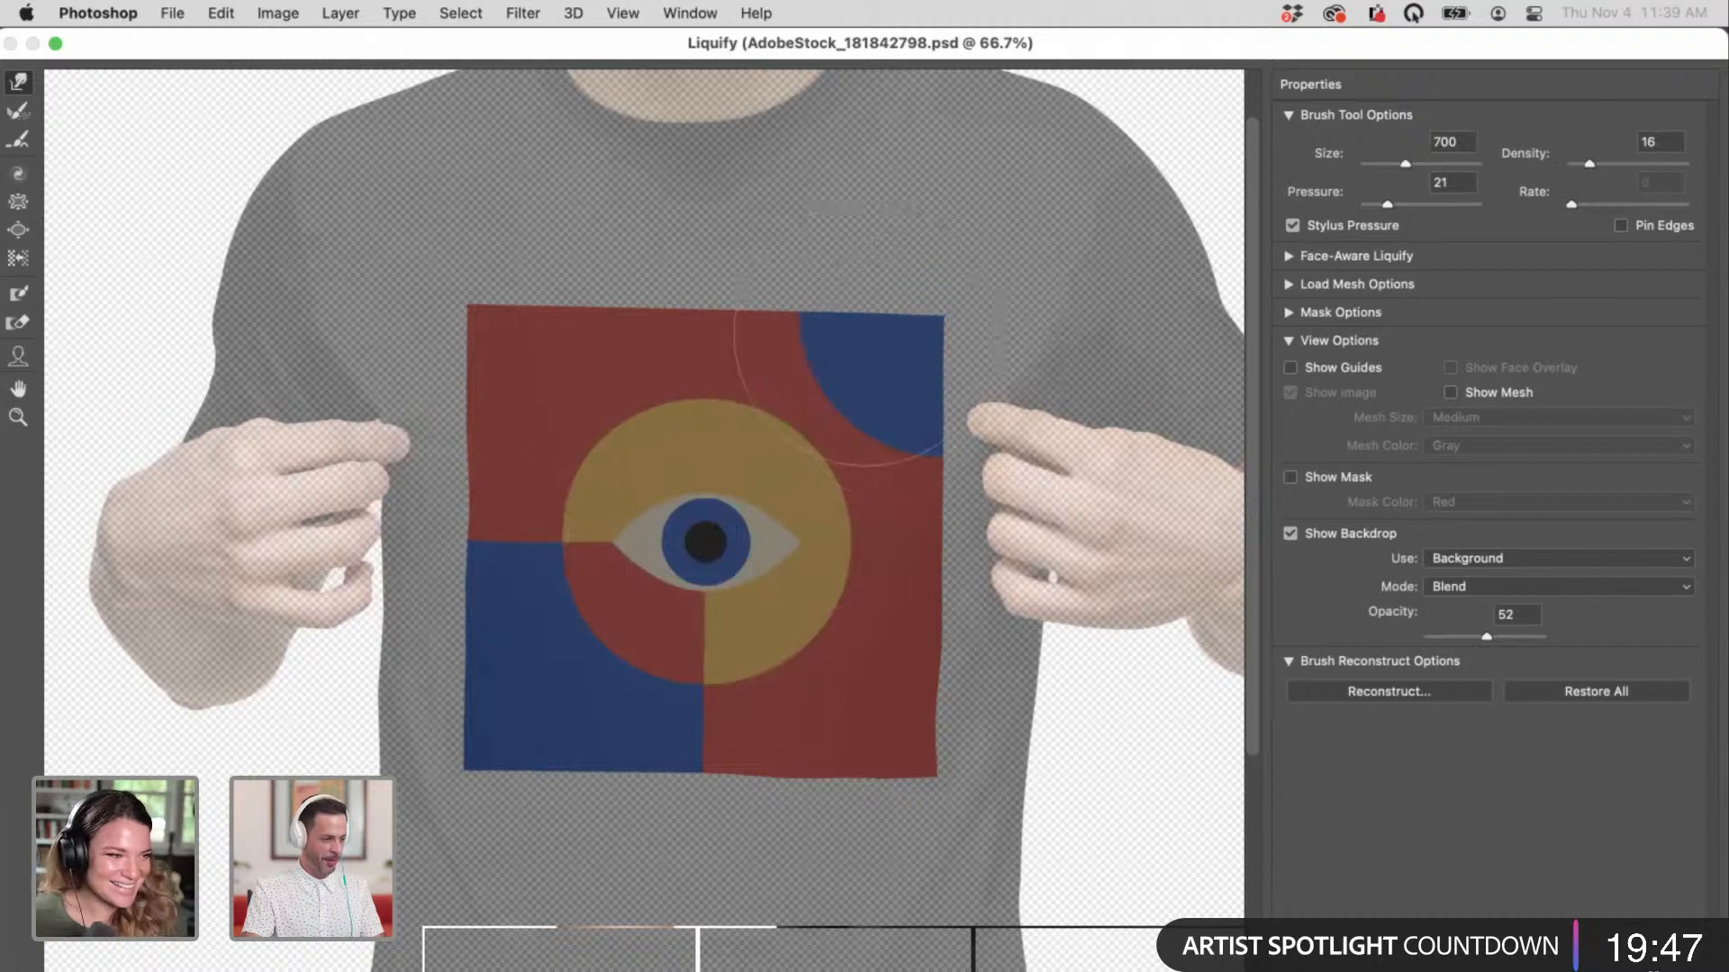
key("bracketleft")
key("bracketleft")
key("bracketleft")
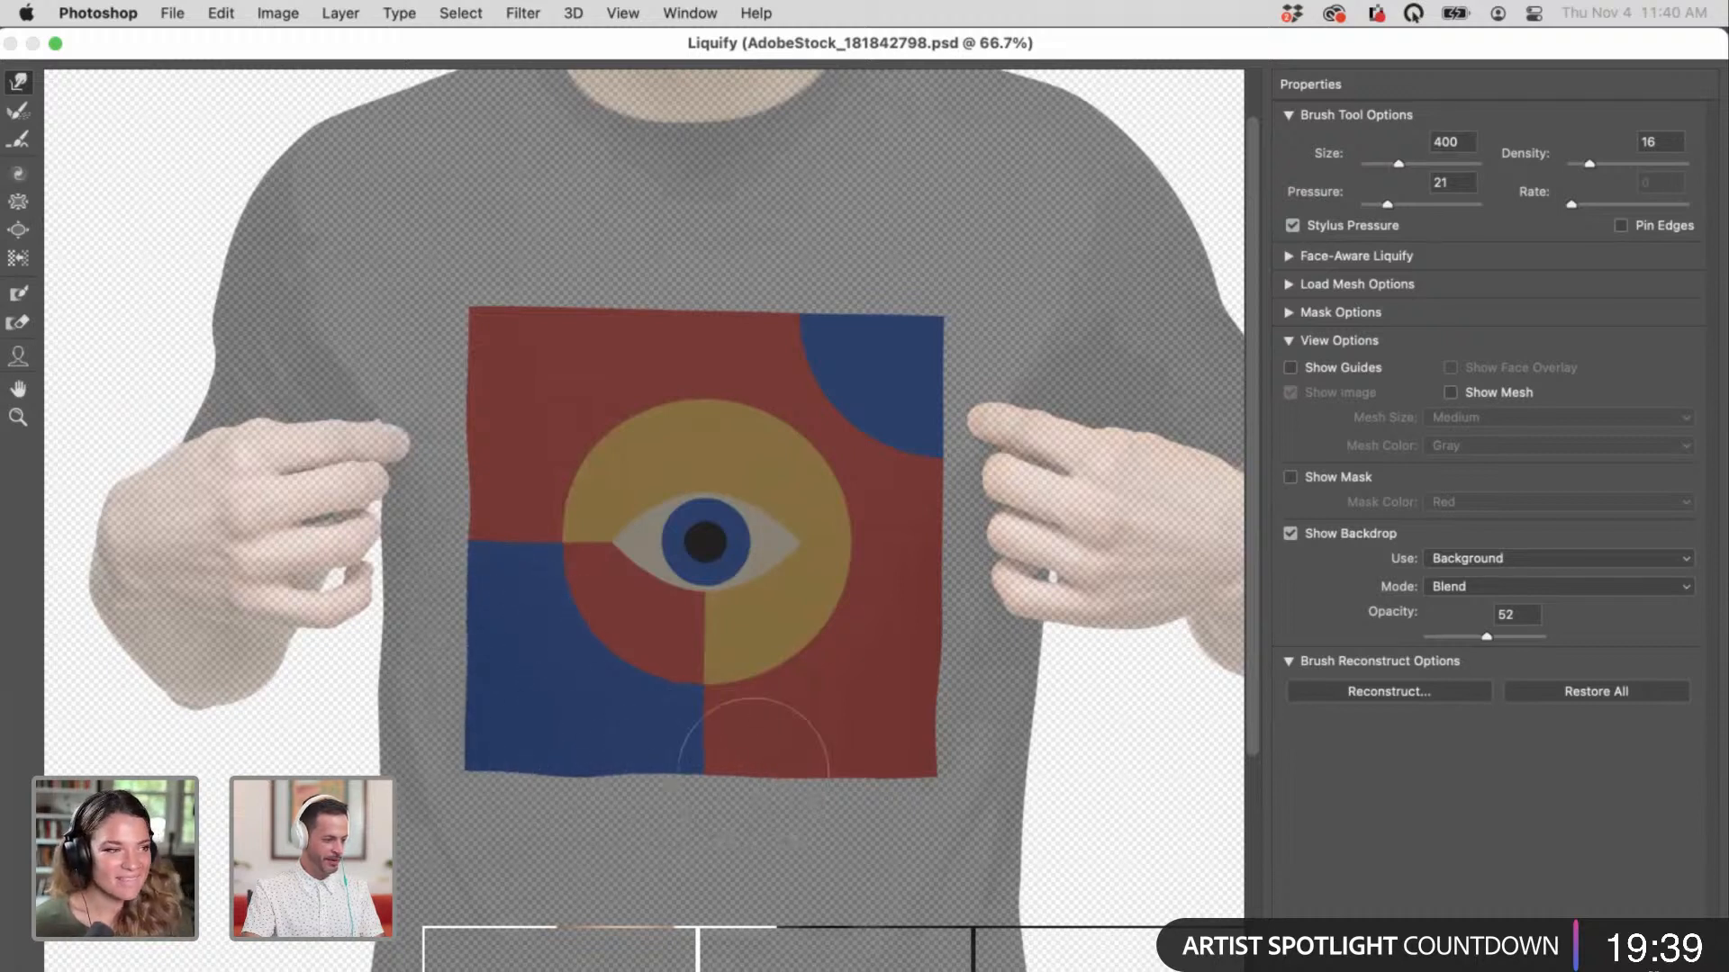
Step: Enlarge the brush to 1100, pull the upper part of the right shirt's artwork down and push its lower corners inward
key("bracketright")
key("bracketright")
key("bracketright")
key("bracketright")
key("bracketright")
key("bracketright")
key("bracketright")
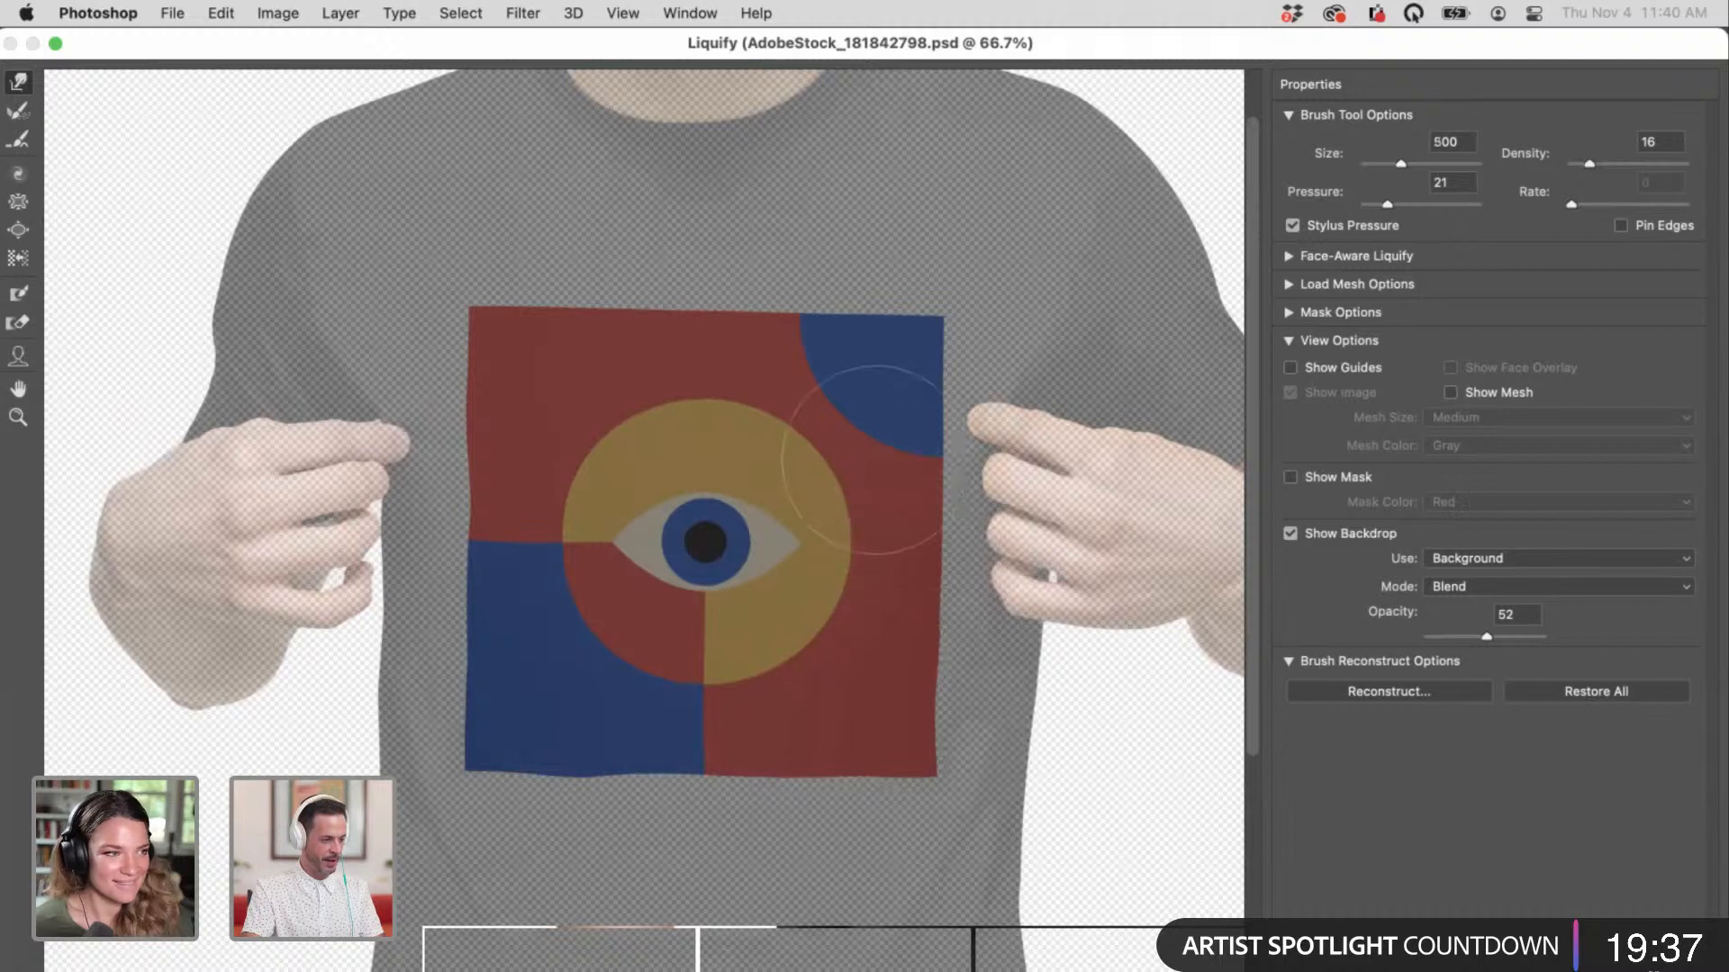
left_click_drag(878, 350, 871, 362)
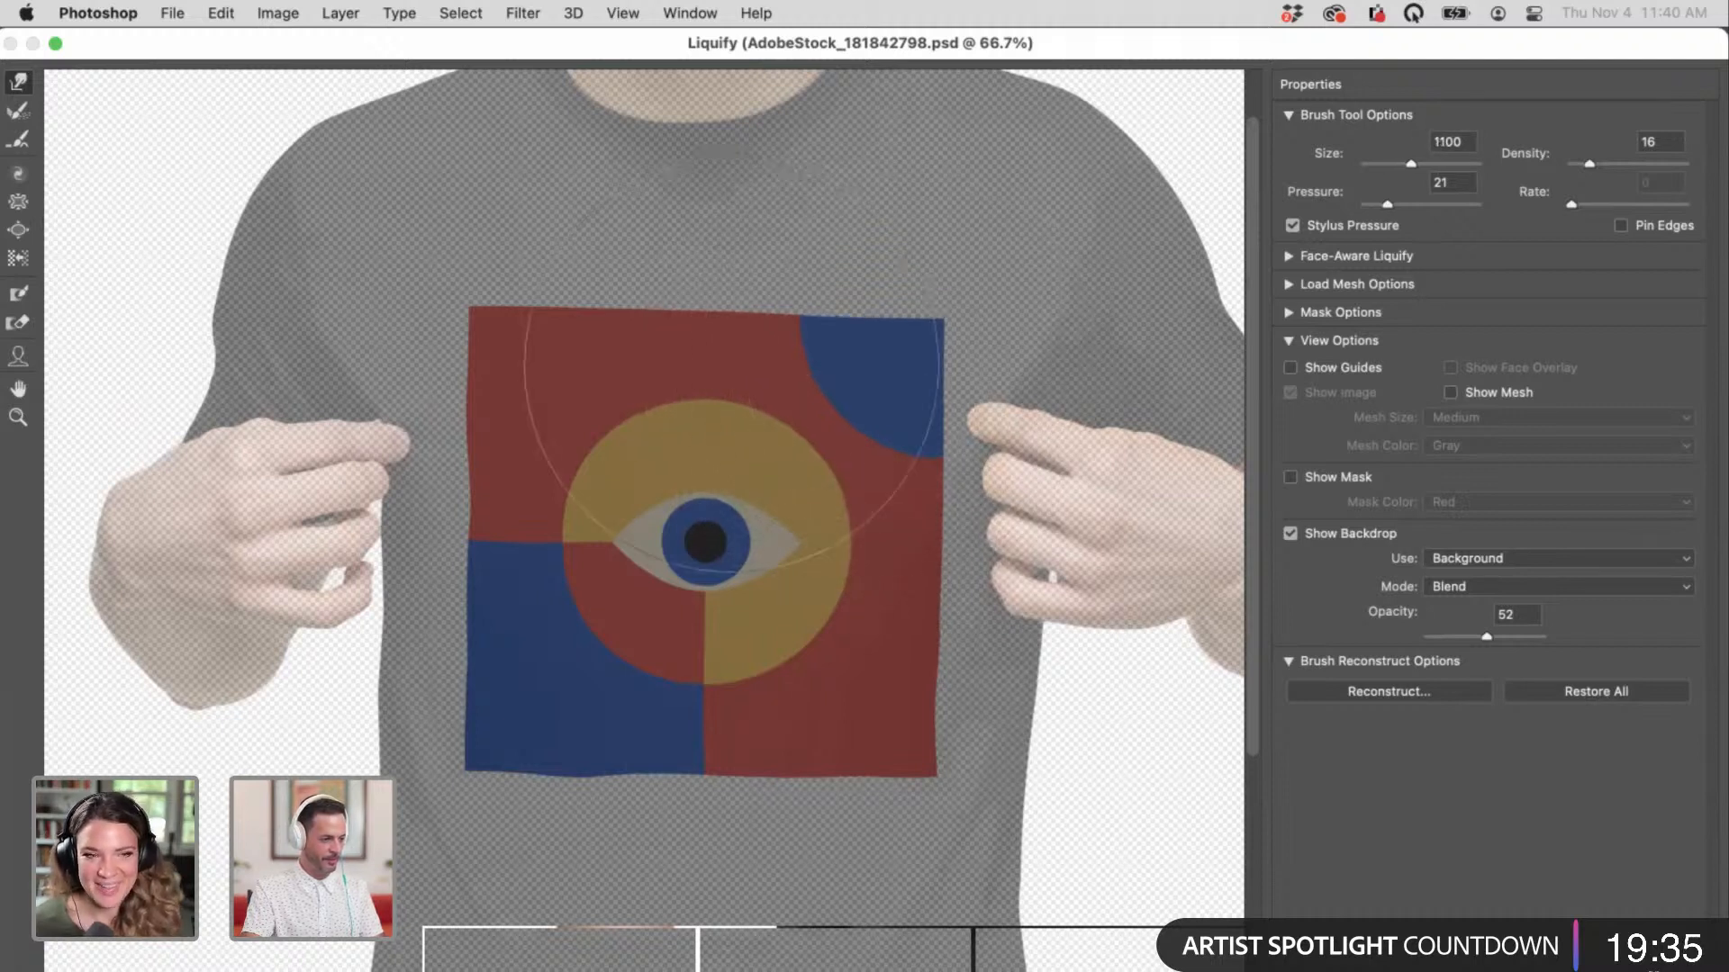
left_click_drag(725, 356, 686, 366)
left_click_drag(571, 362, 556, 387)
left_click_drag(932, 752, 490, 729)
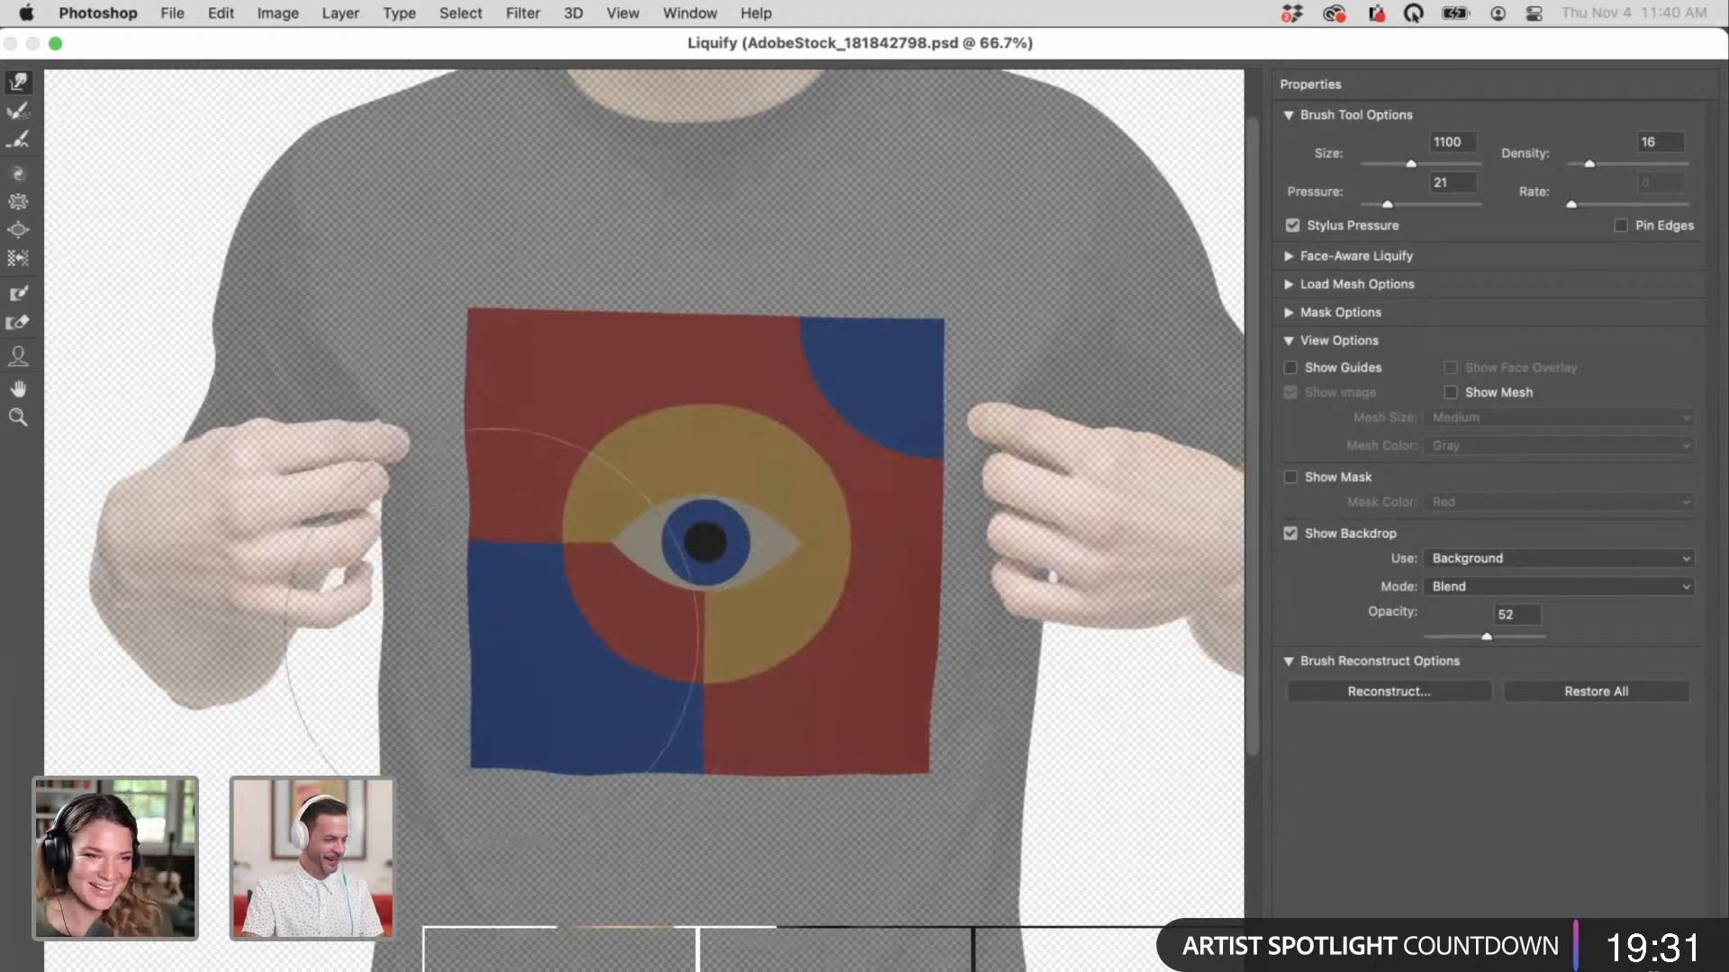
Step: Warp the yellow circle's outline and the outer corners of the right shirt's artwork with brush sizes 600 and 300
key("bracketleft")
key("bracketleft")
key("bracketleft")
key("bracketleft")
key("bracketleft")
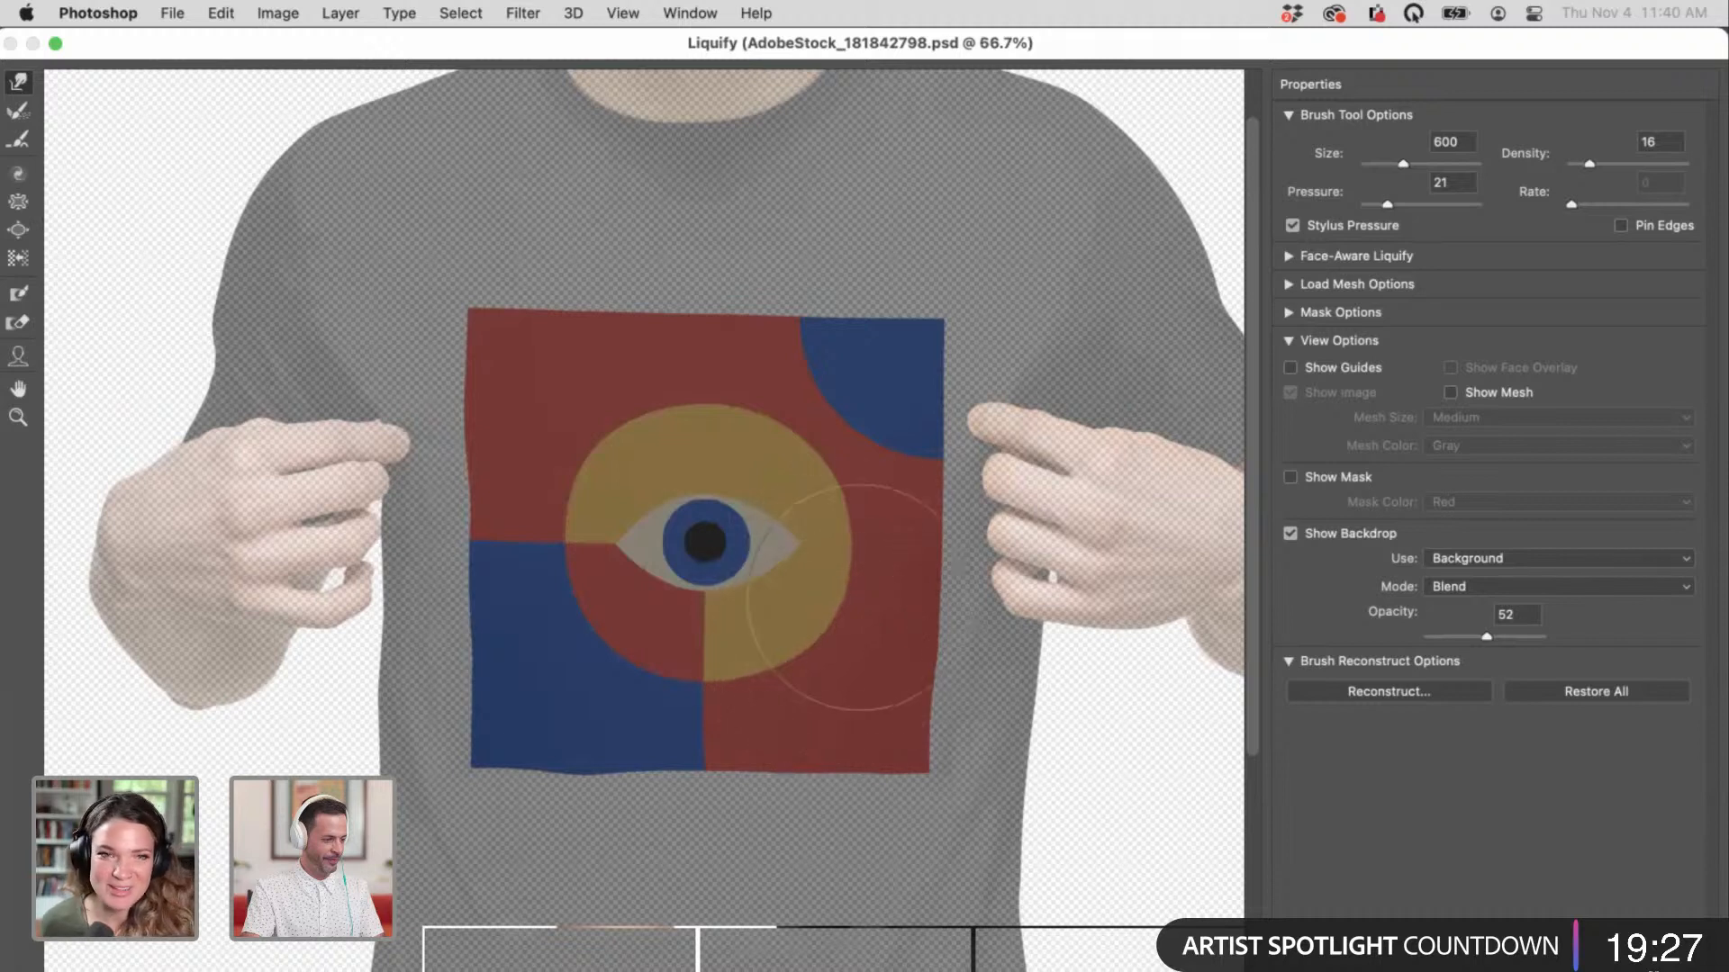
key("bracketleft")
key("bracketleft")
key("bracketleft")
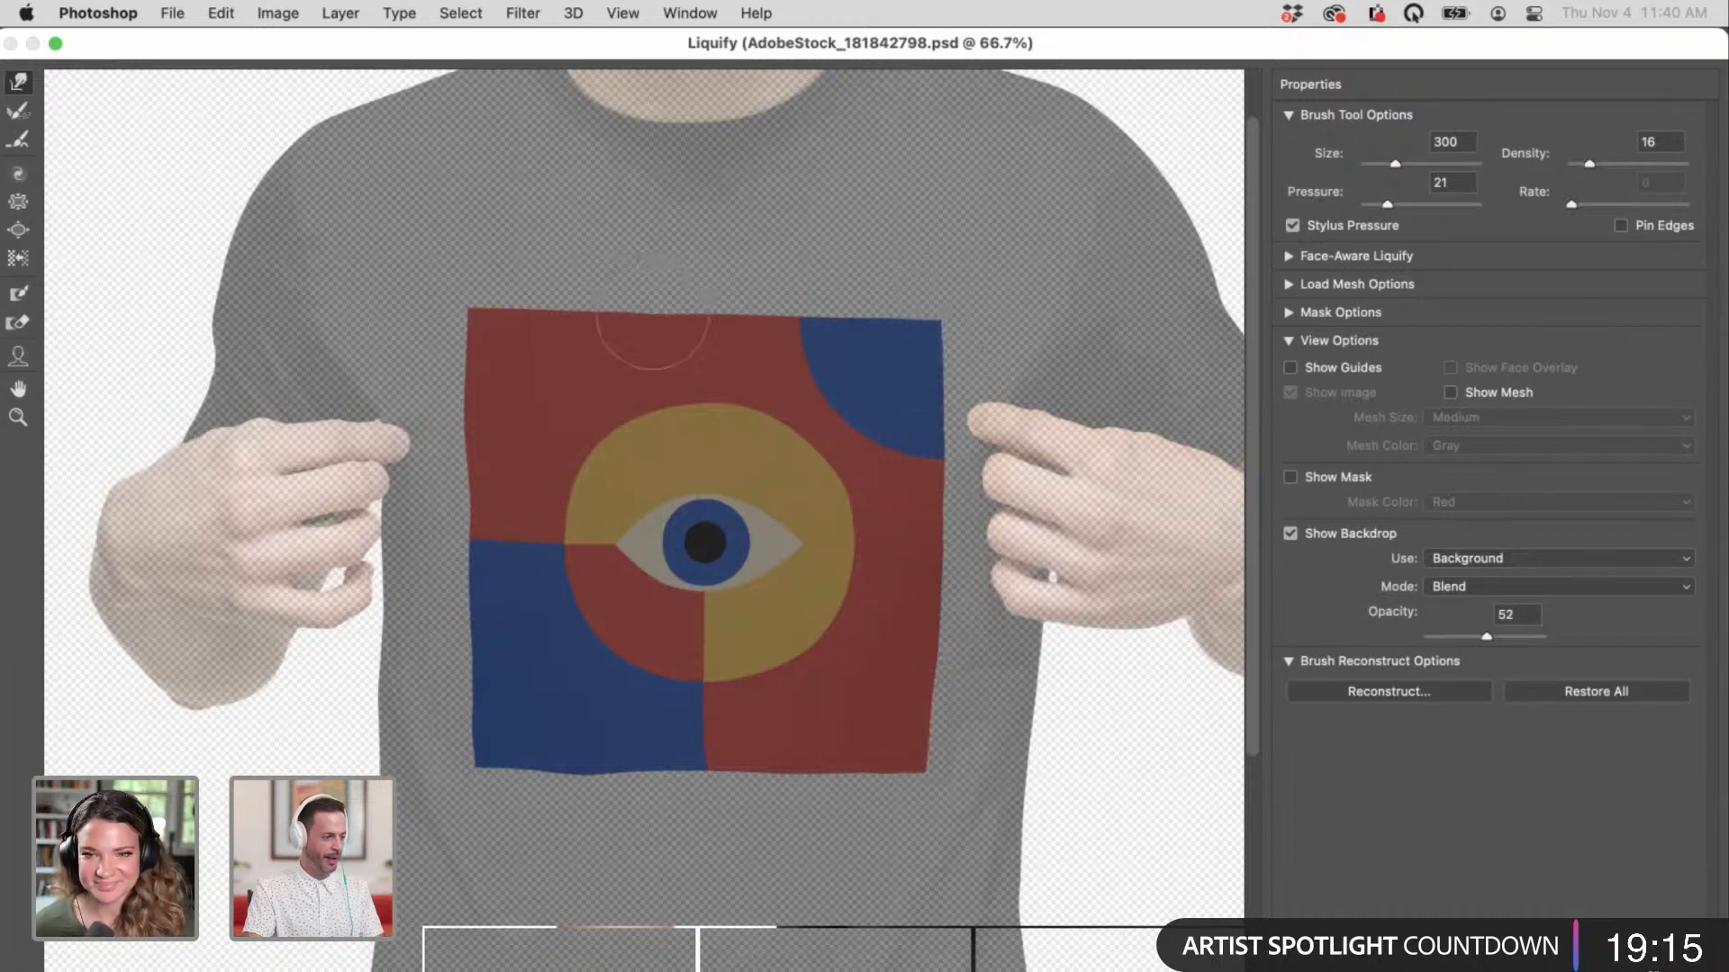
Step: Soften the top edge of the right shirt's artwork and enlarge the brush to 600
key("bracketright")
key("bracketright")
key("bracketright")
key("bracketright")
key("bracketright")
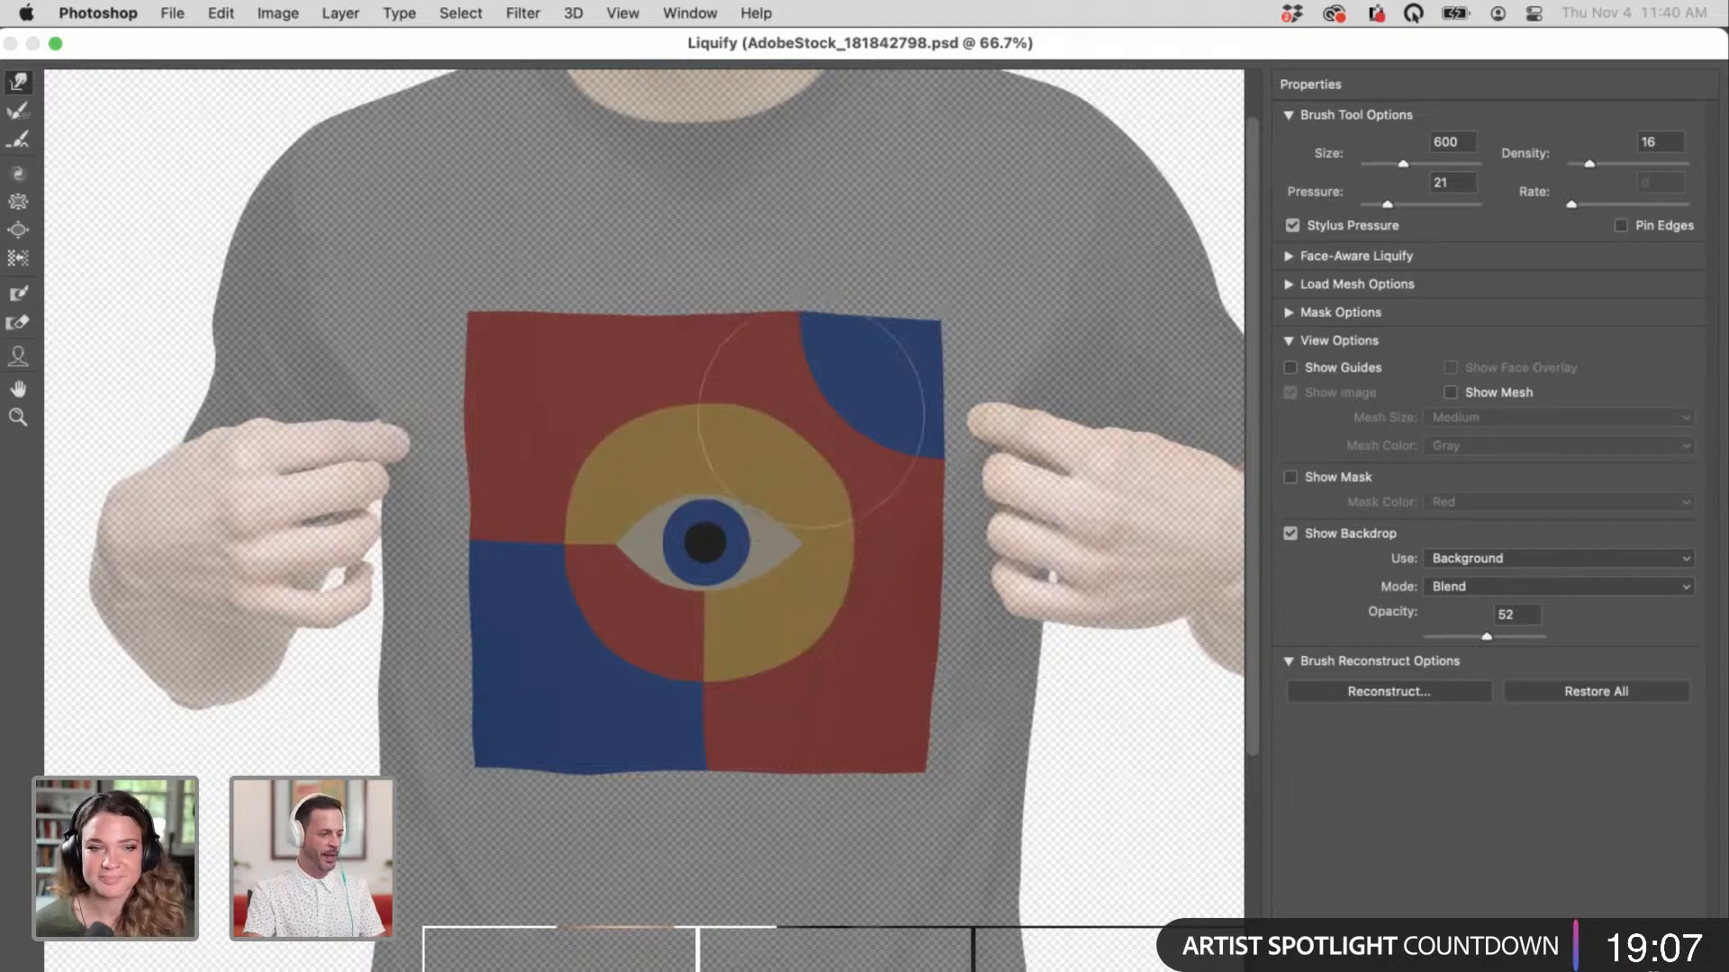
Step: Apply the Liquify warp to the eye graphic on the third shirt and review it alongside the other shirts
key("Return")
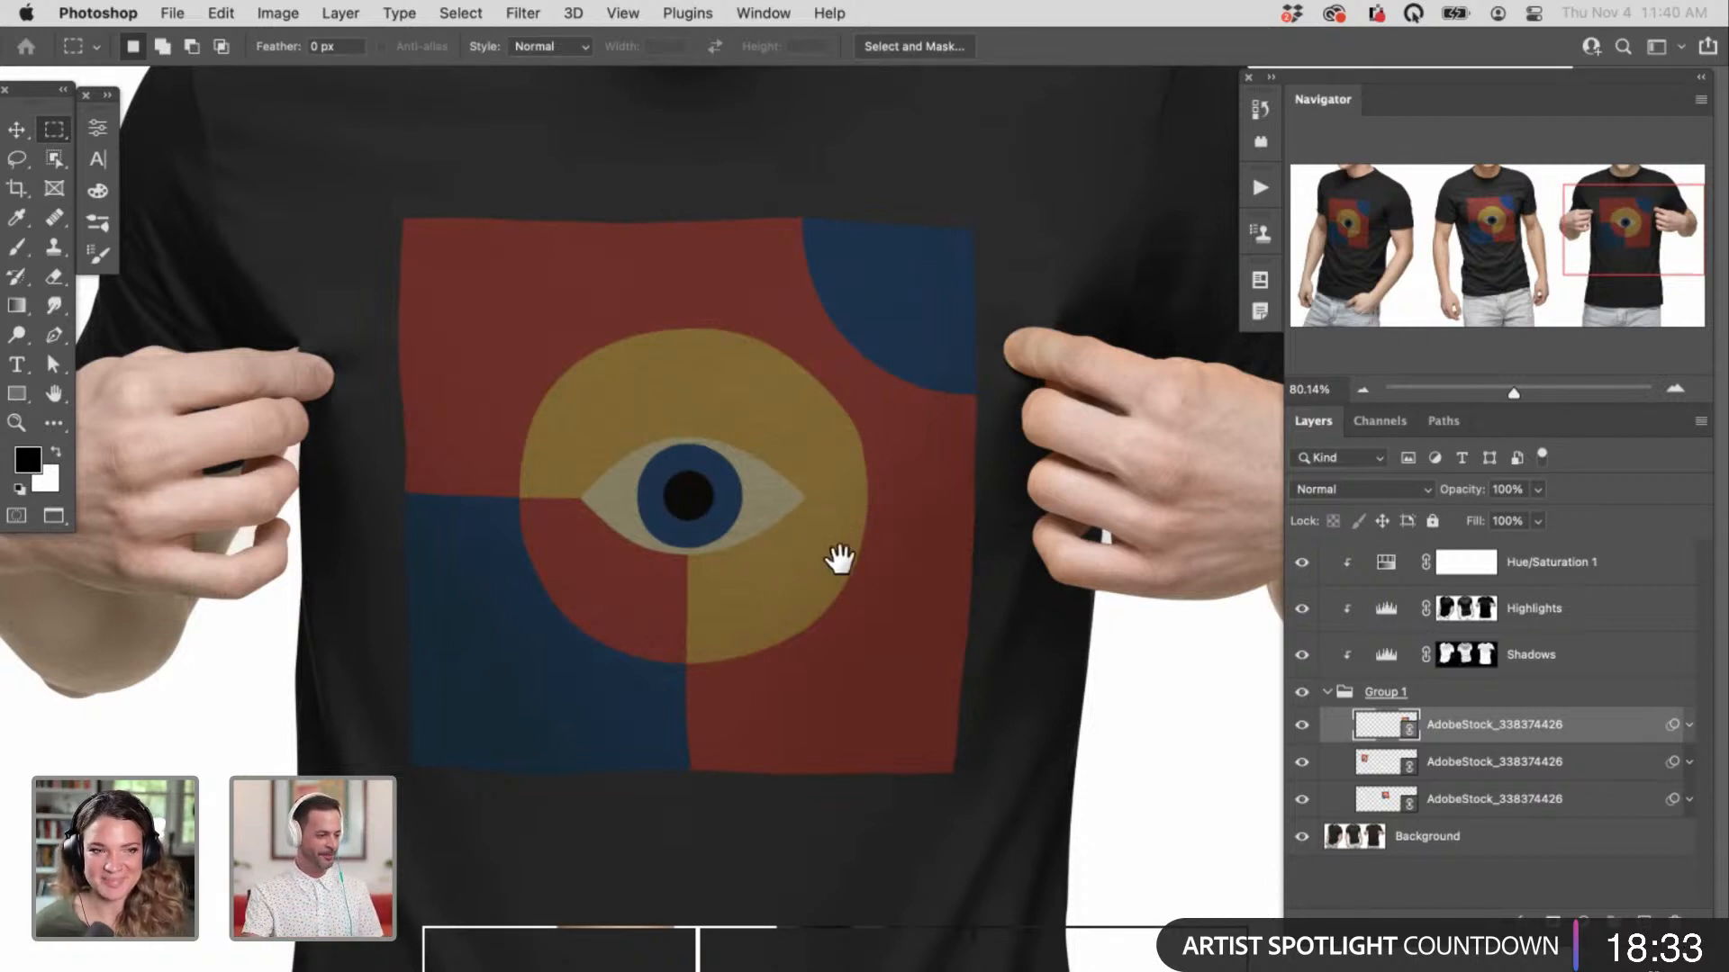
left_click_drag(789, 602, 862, 576)
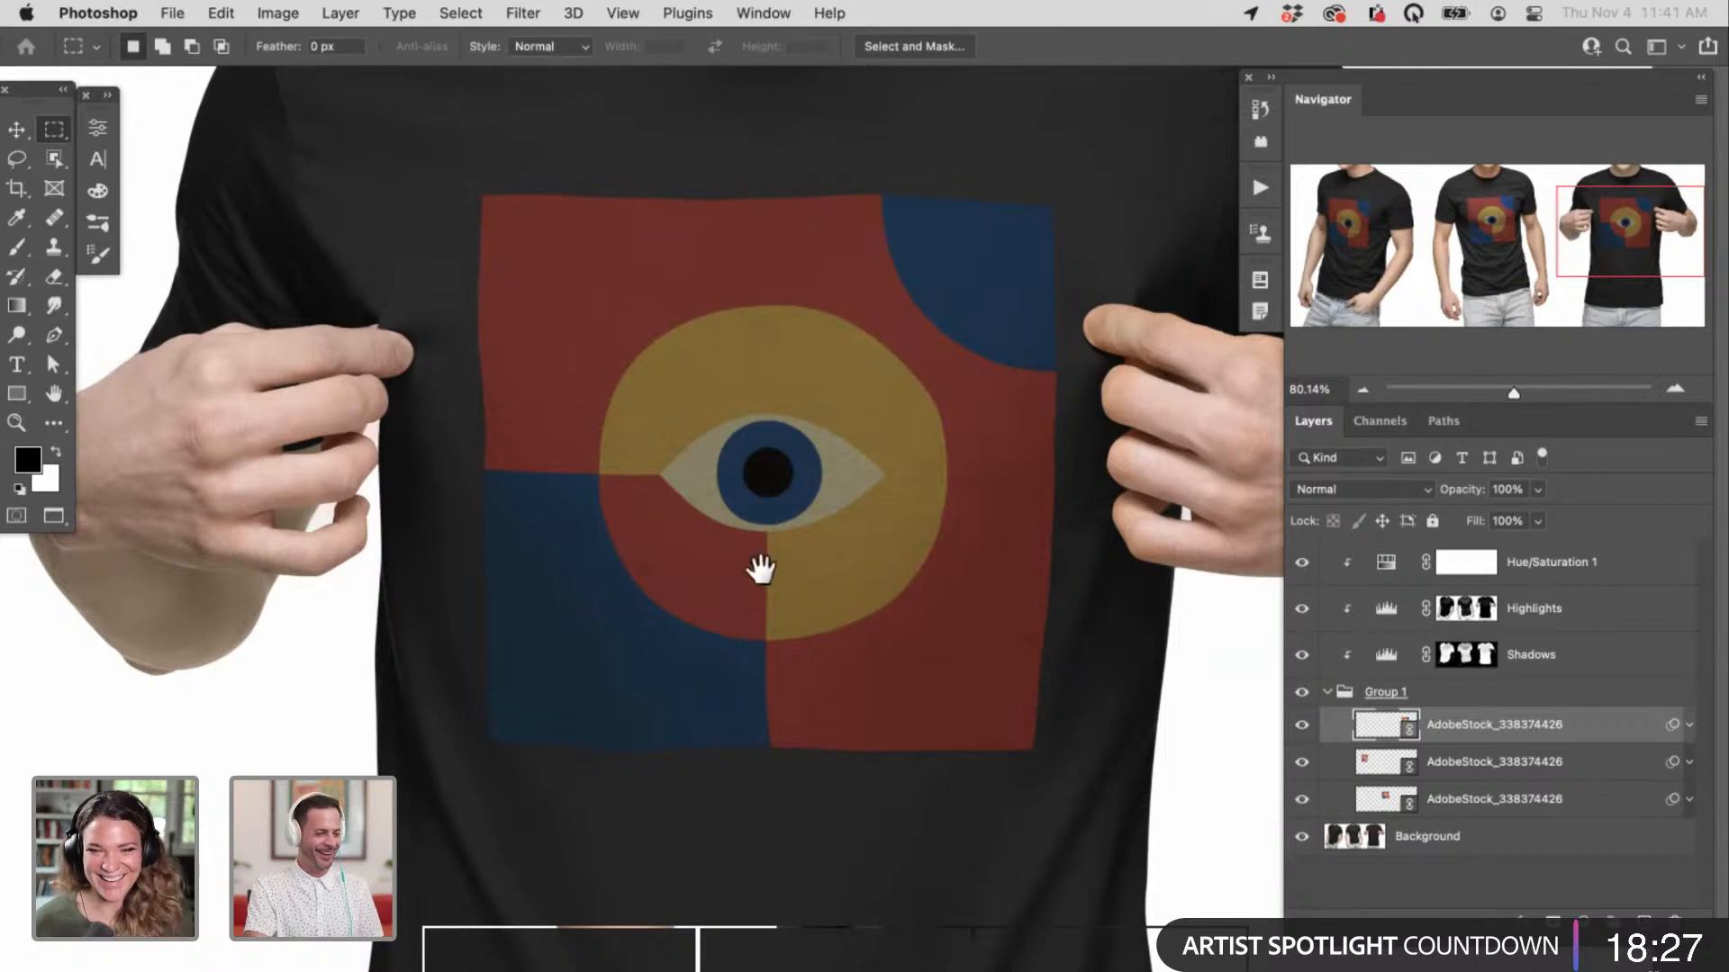
scroll(838, 579, "down", 6)
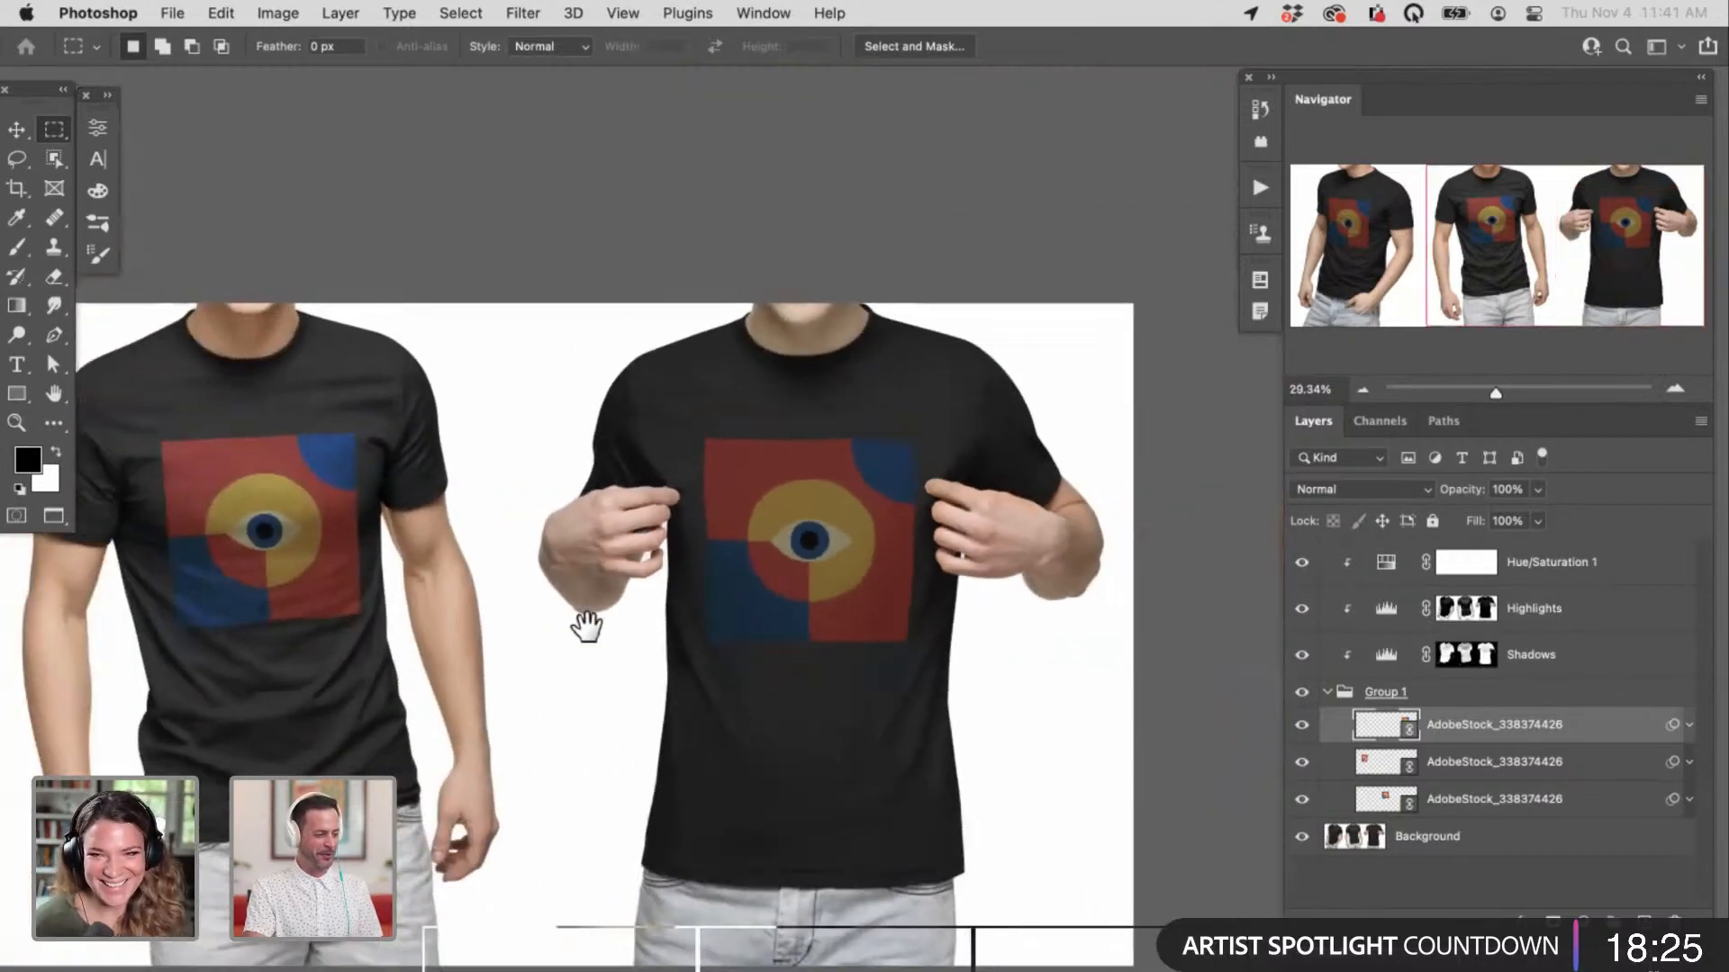
scroll(964, 571, "down", 3)
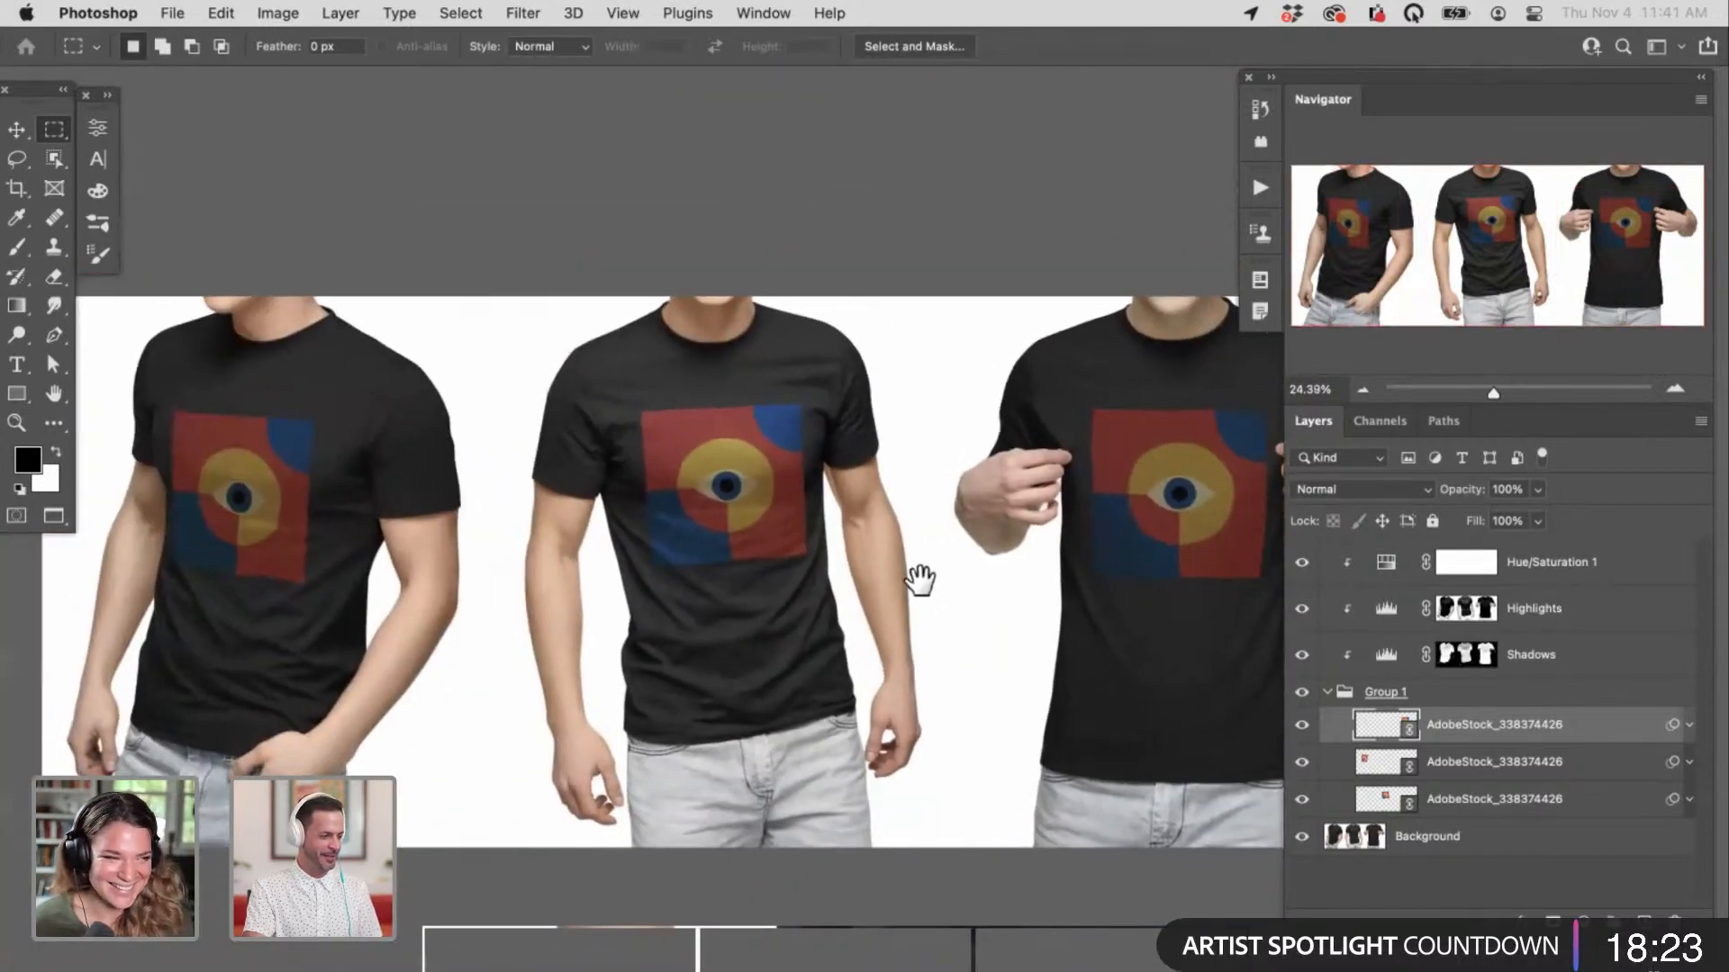
left_click_drag(920, 578, 938, 575)
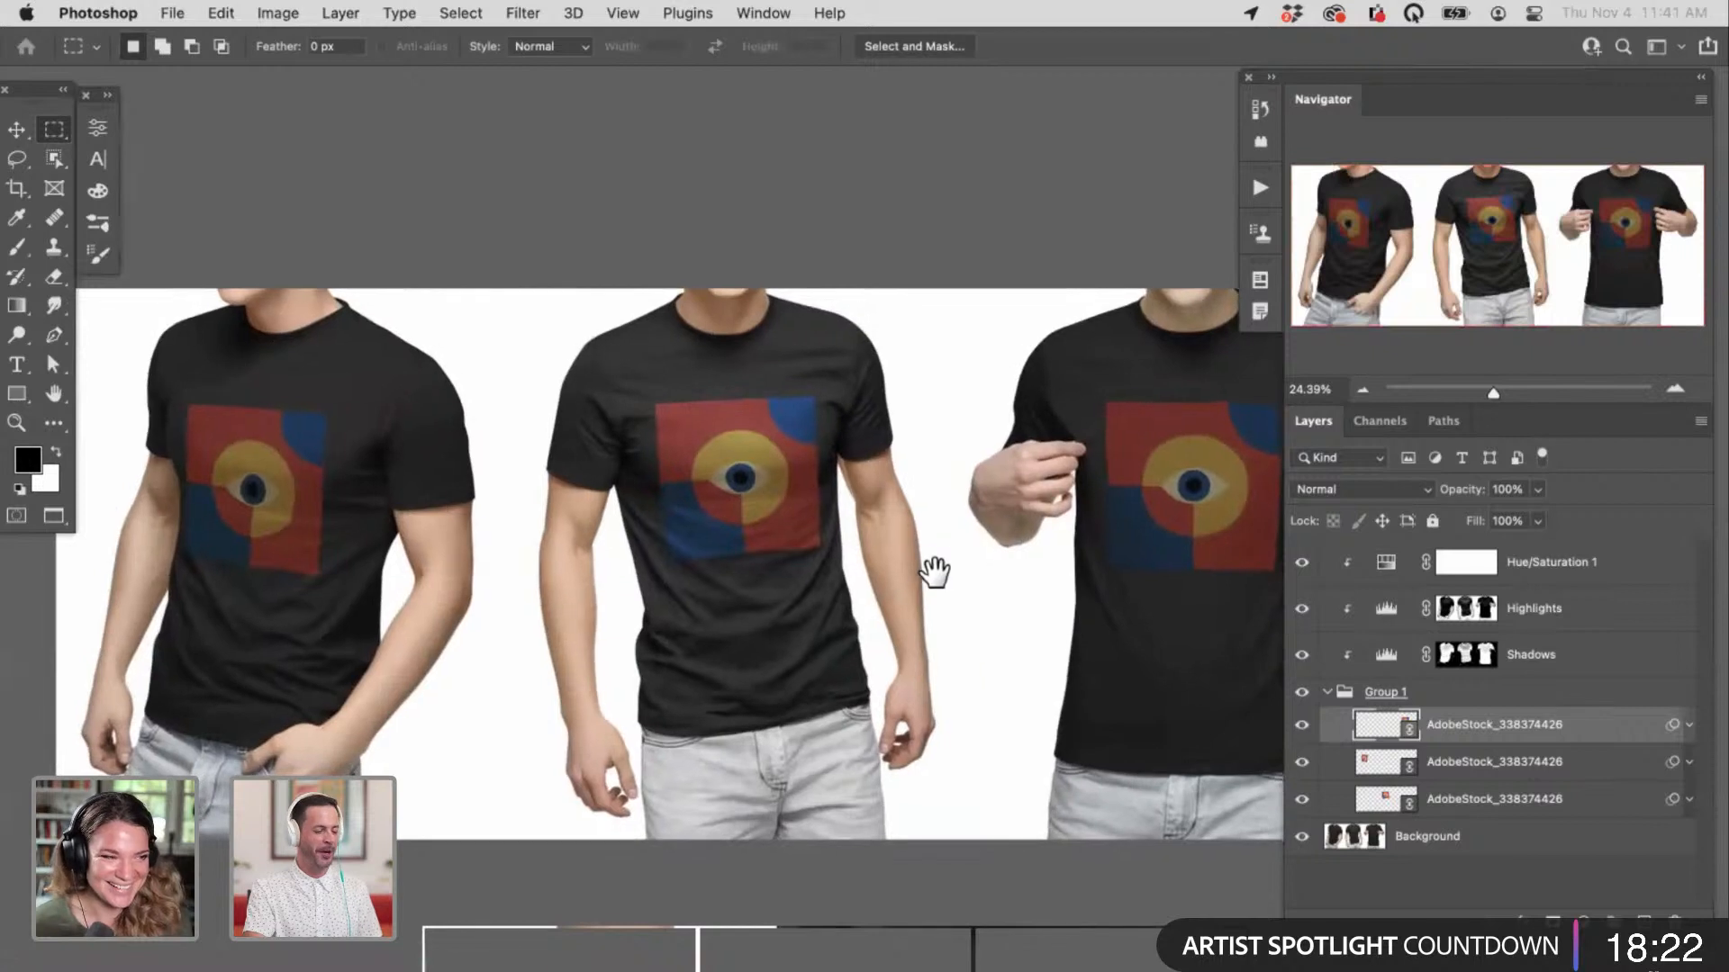
Step: Compare the third shirt with and without its graphic and examine how the design follows the folds on the shirts
left_click(1302, 725)
left_click(1302, 725)
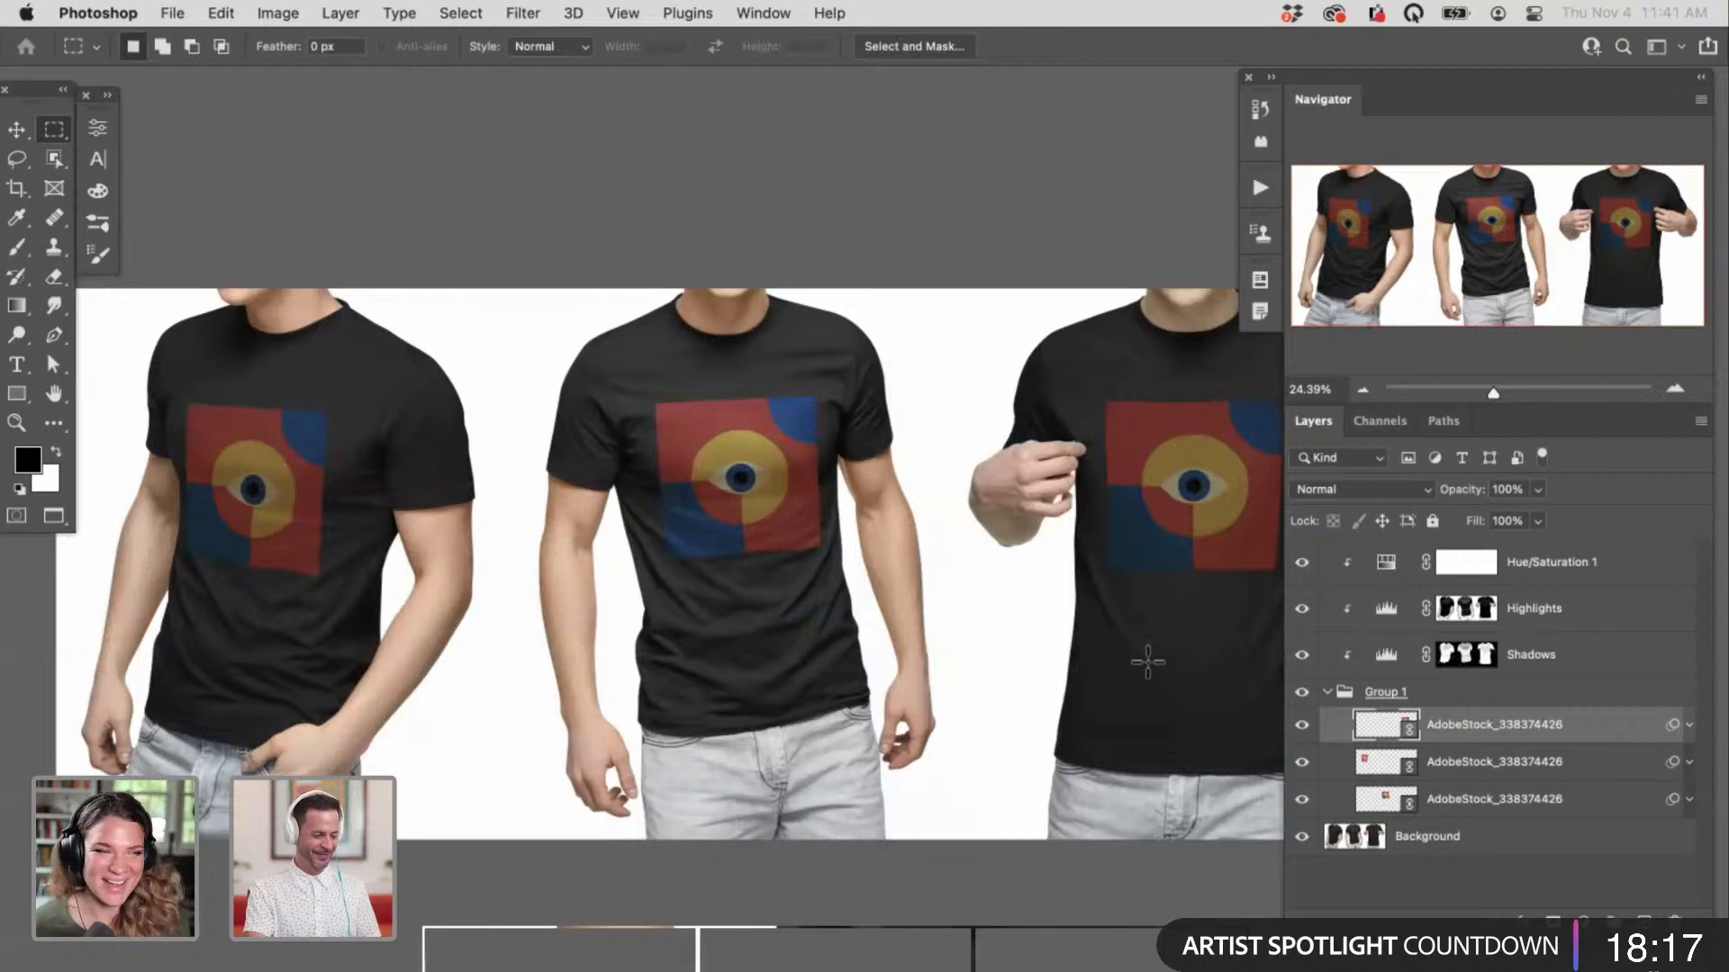
scroll(1147, 663, "right", 5)
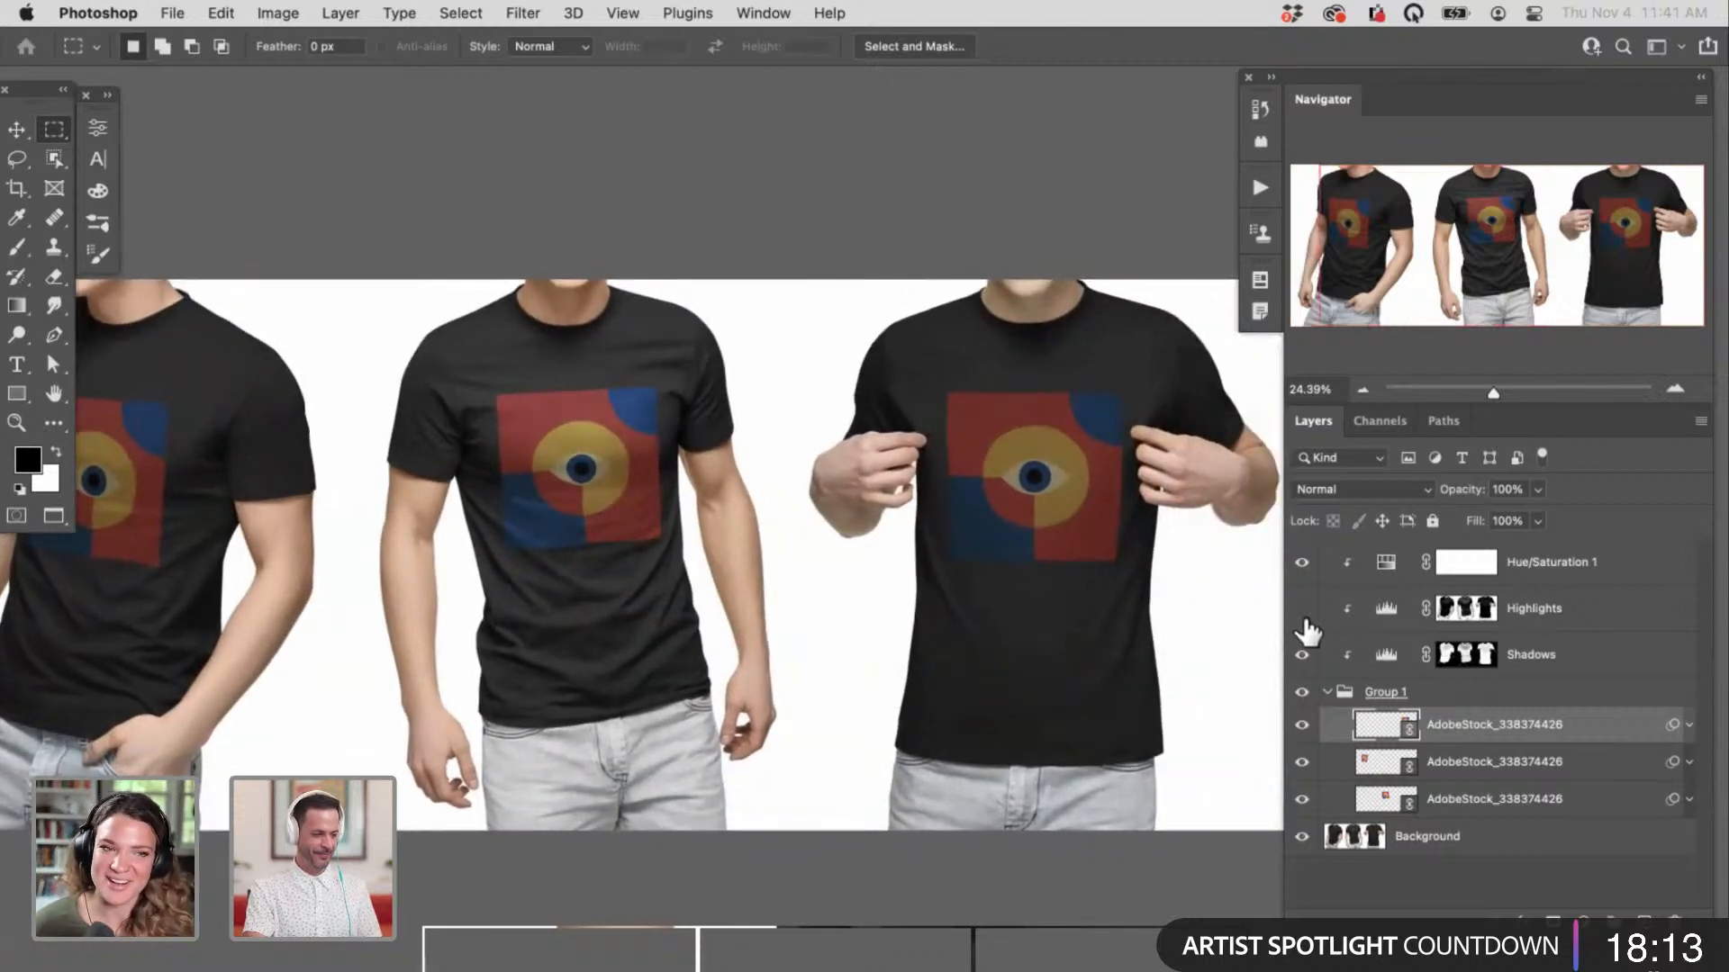
scroll(799, 694, "left", 3)
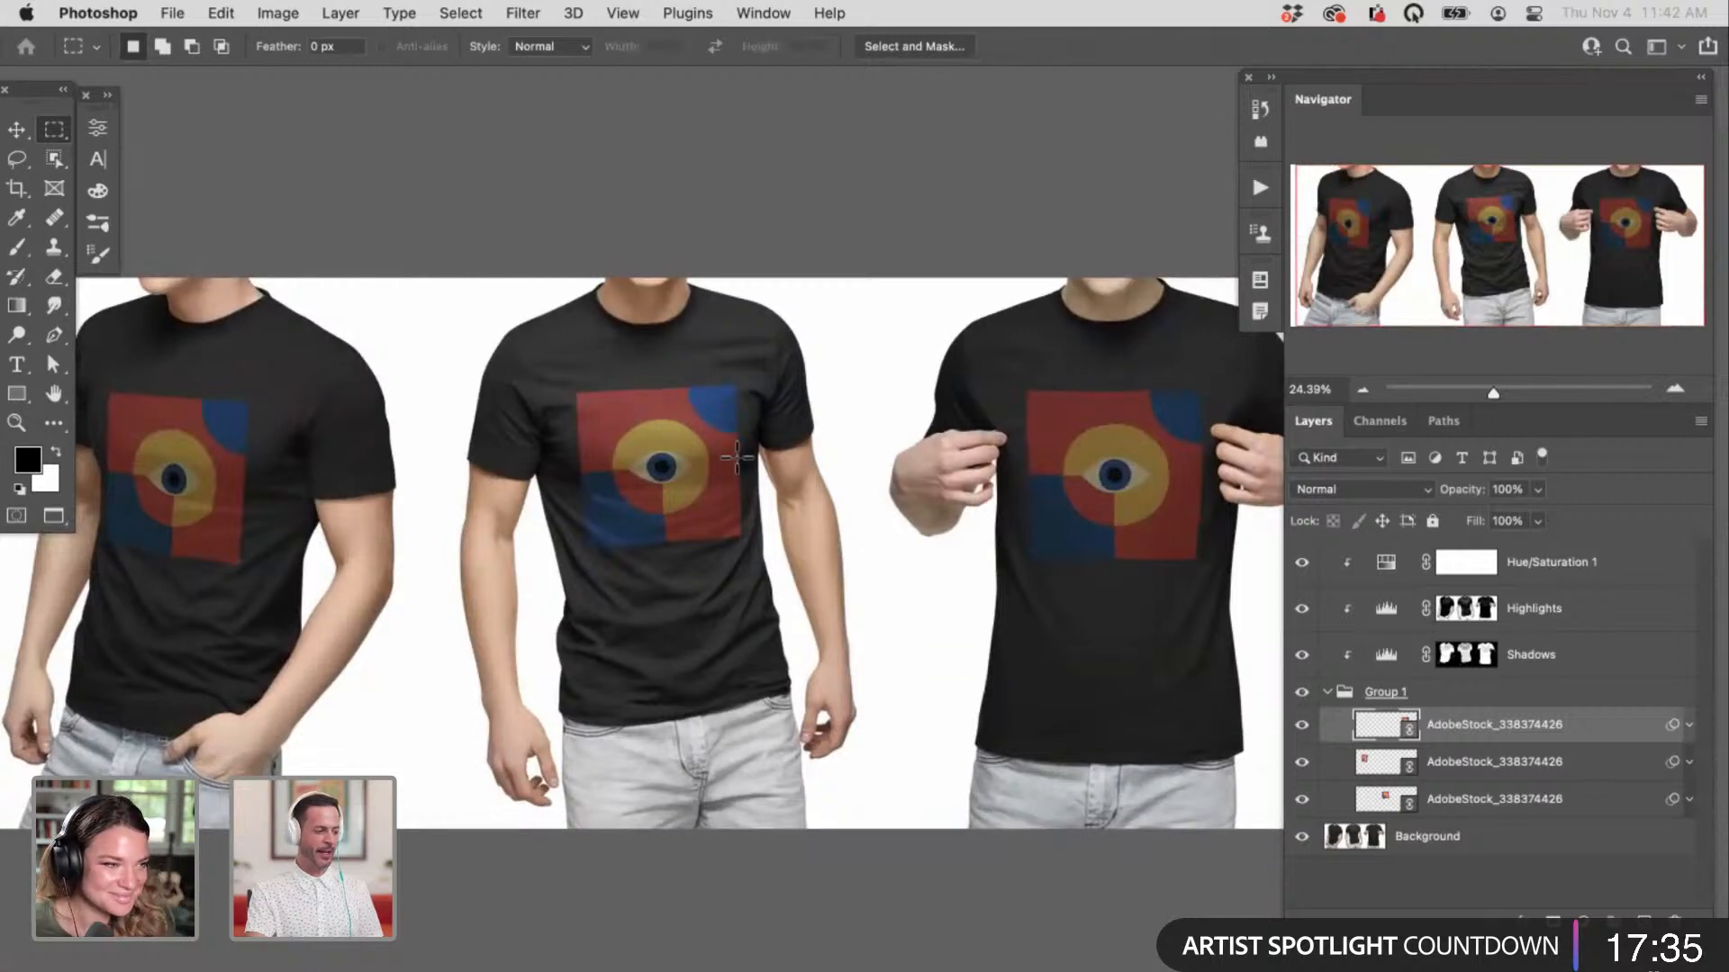
left_click_drag(733, 482, 890, 403)
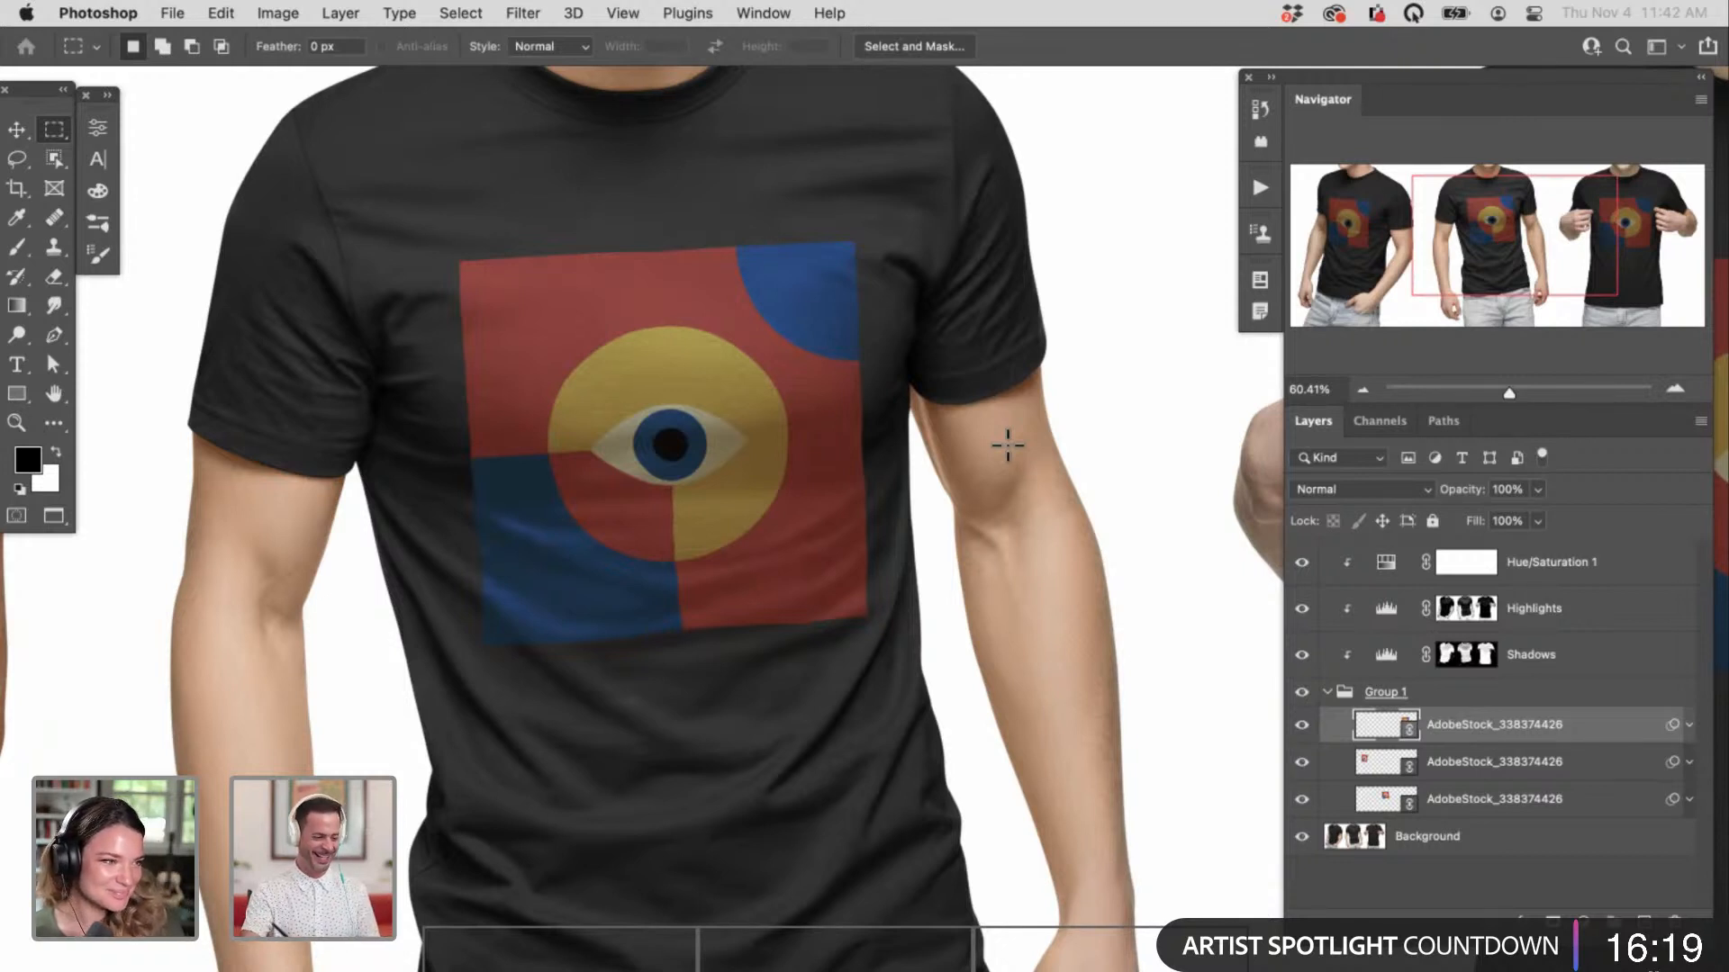
left_click_drag(733, 571, 786, 560)
scroll(811, 518, "down", 5)
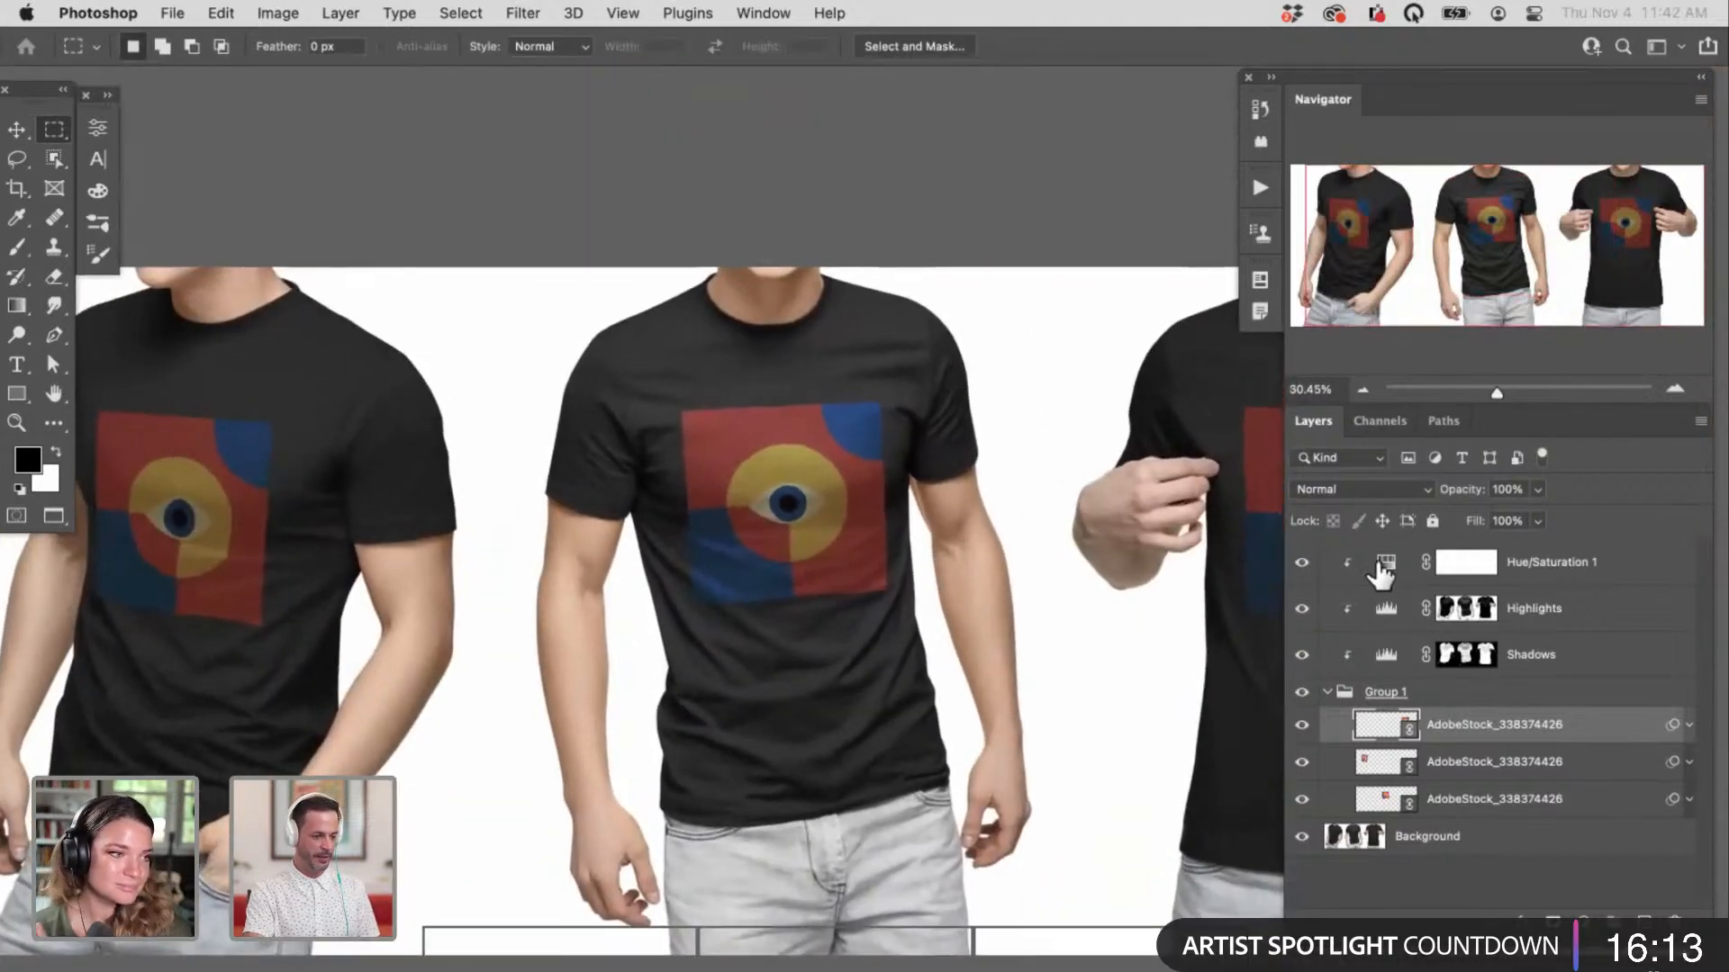
Step: Review the settings of the Hue/Saturation adjustment clipped to the shirt graphics group
left_click(1382, 565)
scroll(975, 625, "down", 3)
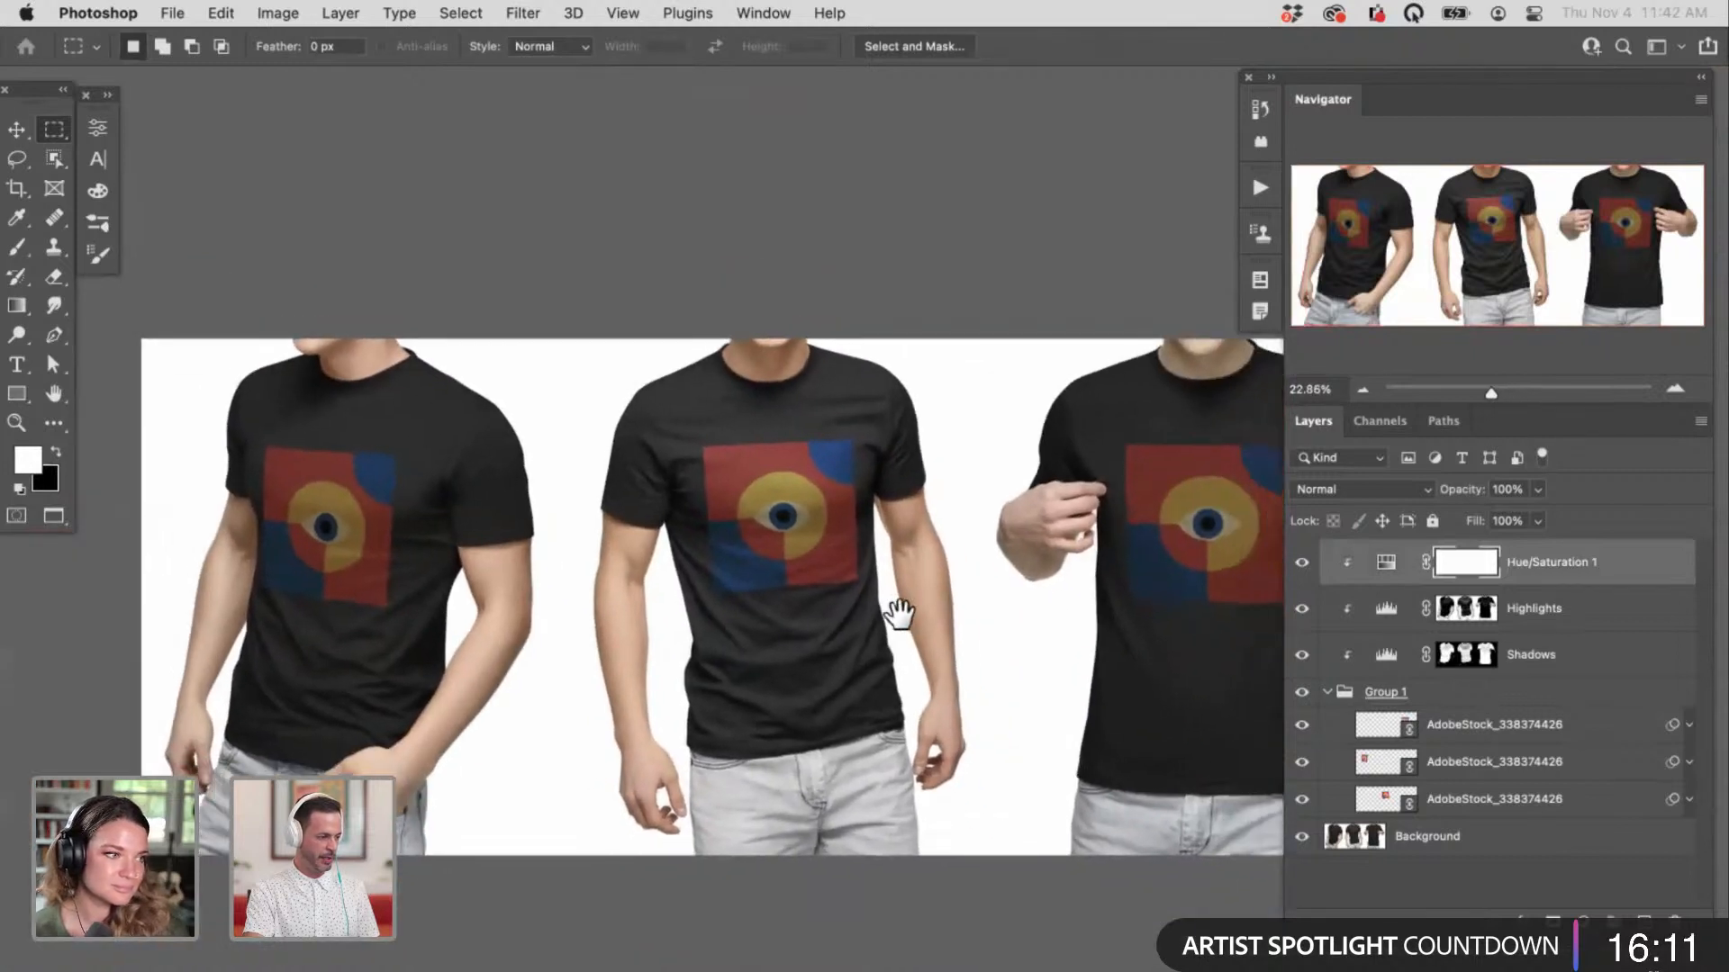
double_click(1386, 562)
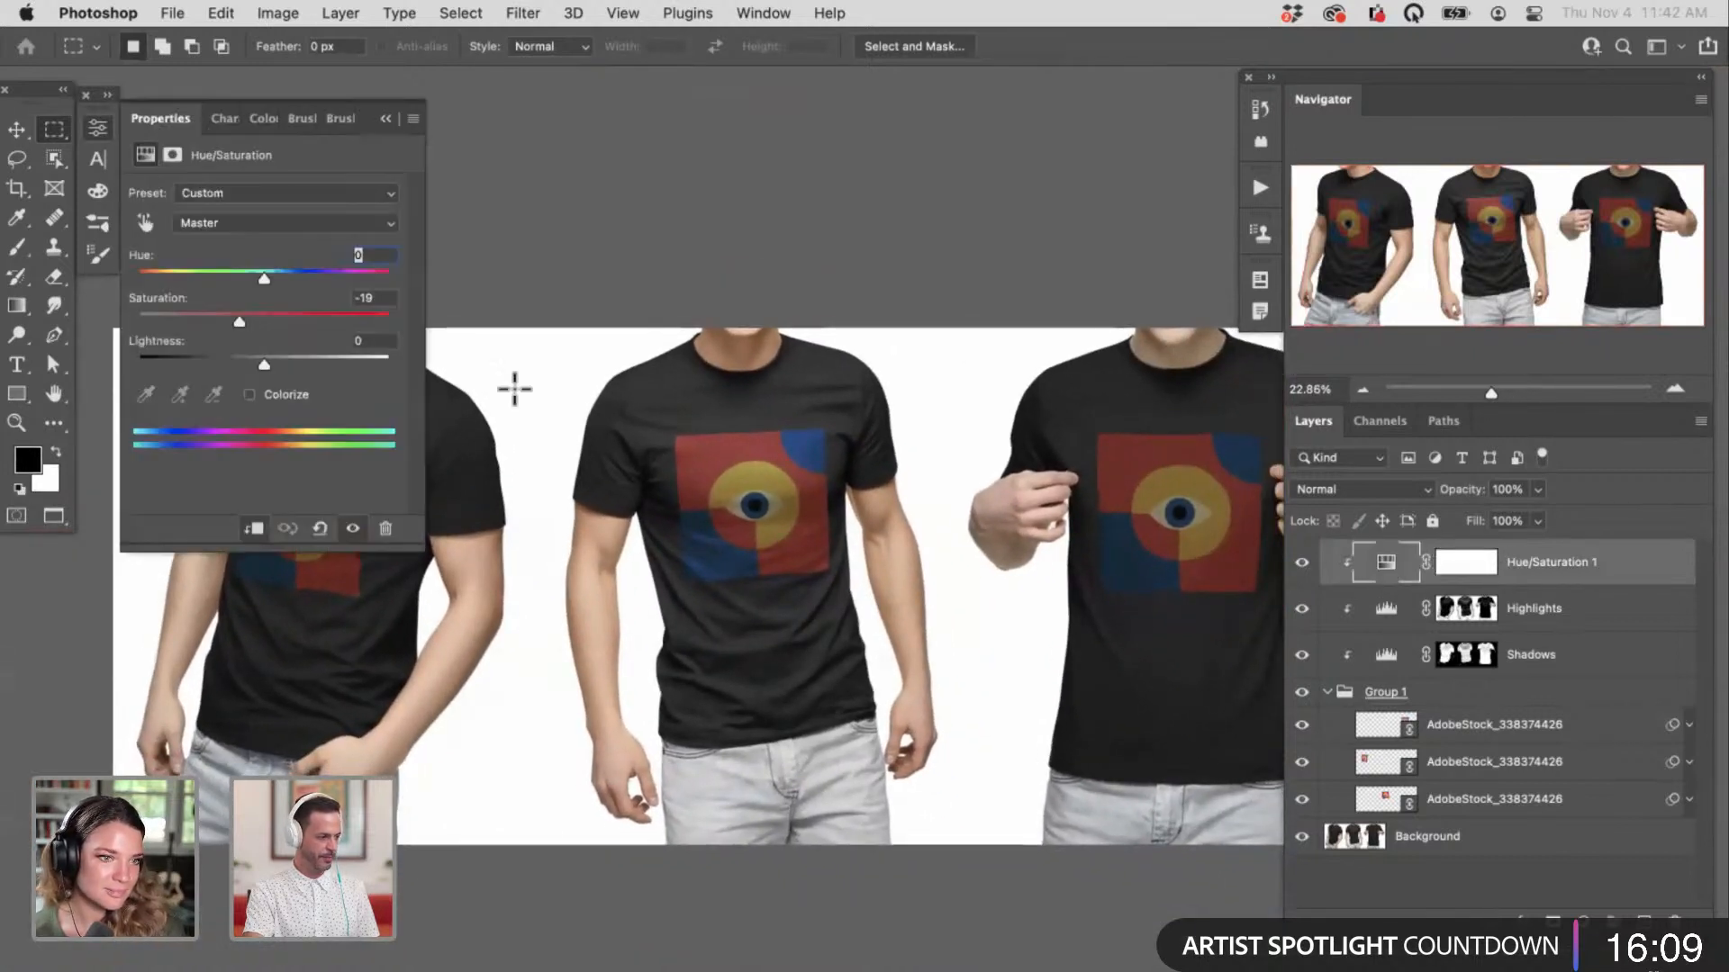
left_click(97, 127)
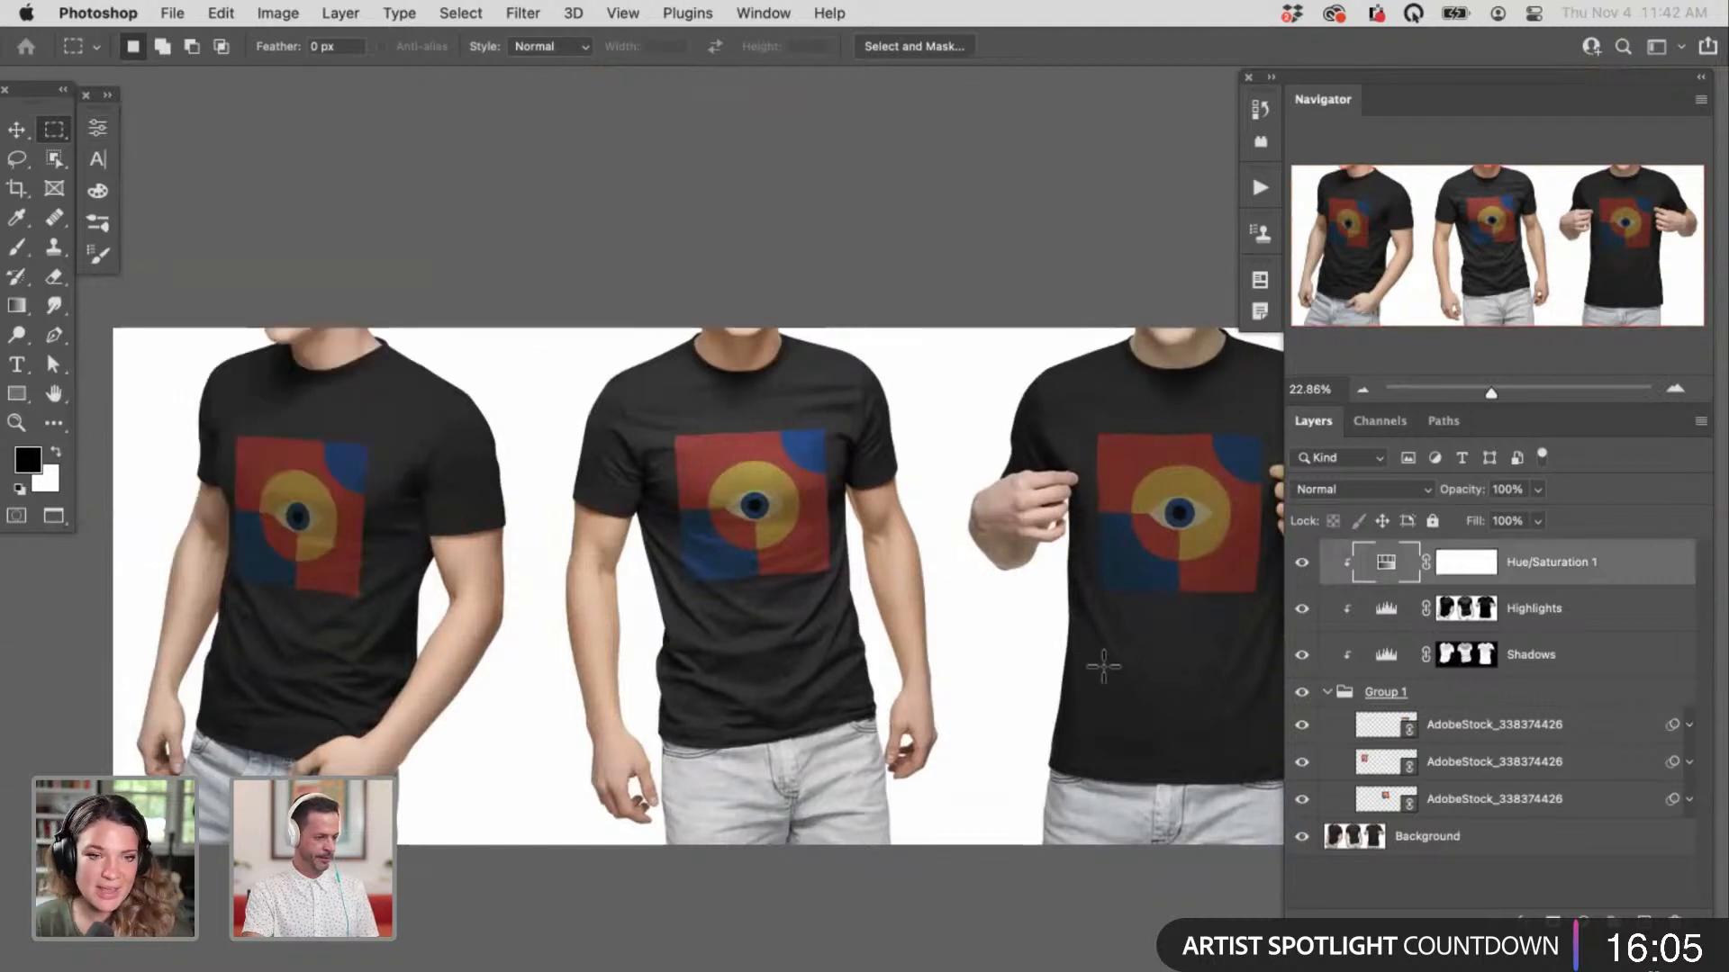
left_click_drag(1104, 667, 1060, 684)
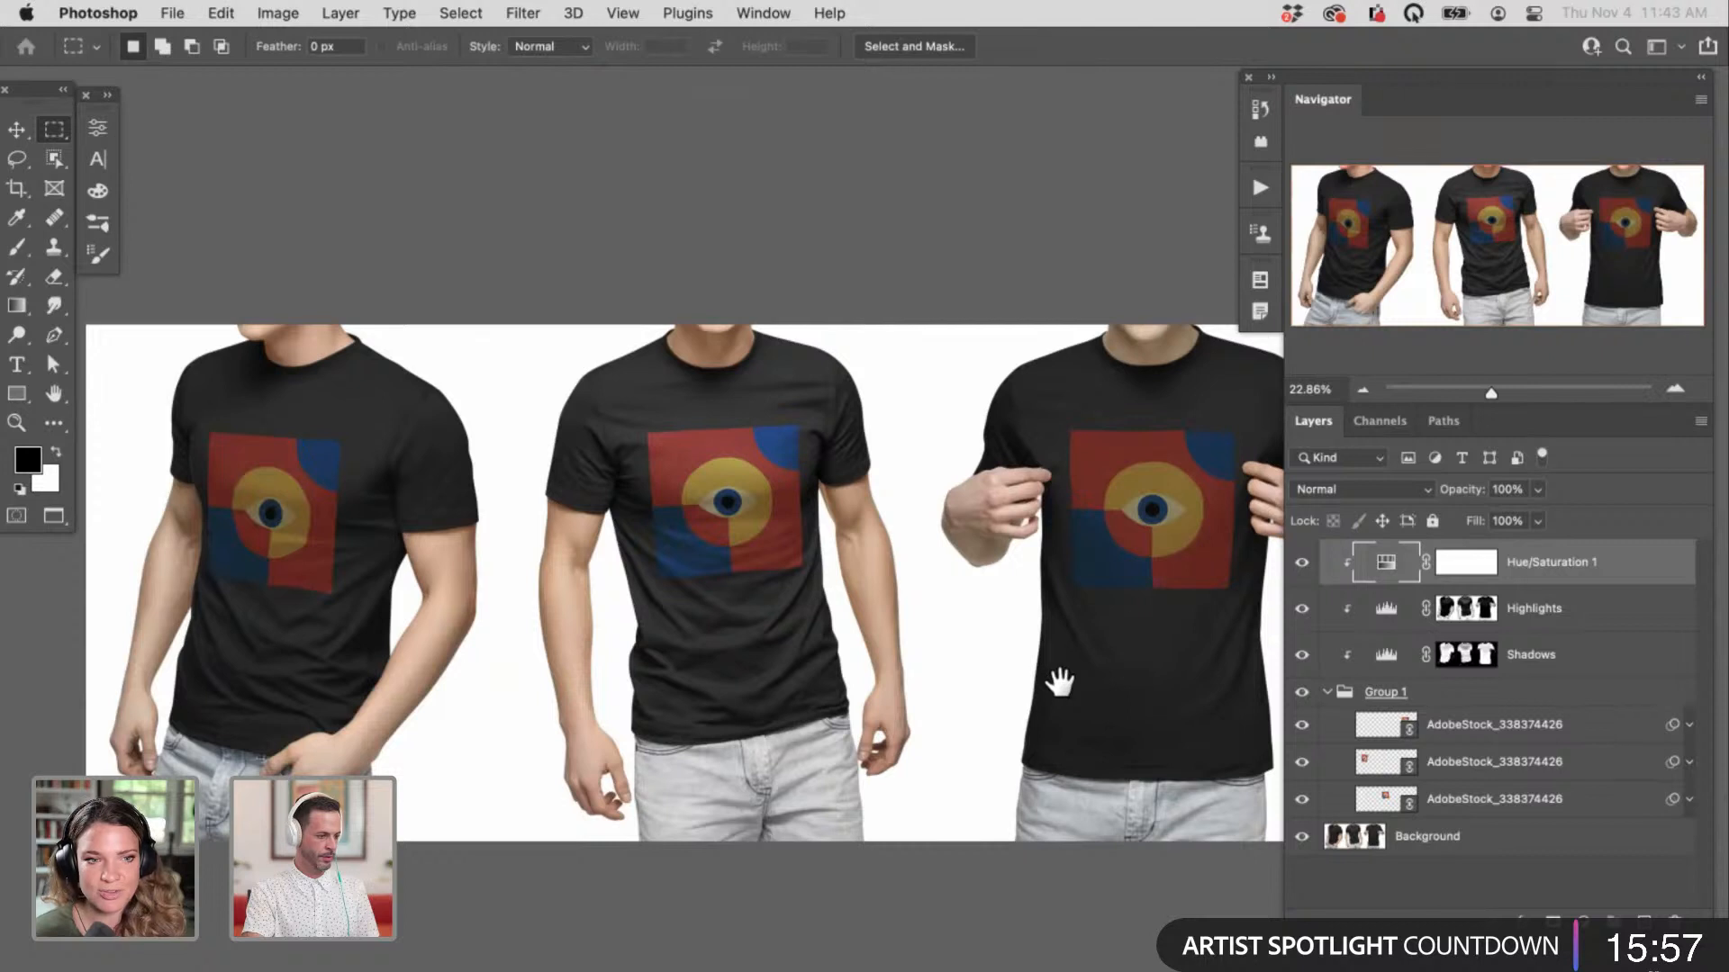
left_click_drag(1060, 682, 1038, 682)
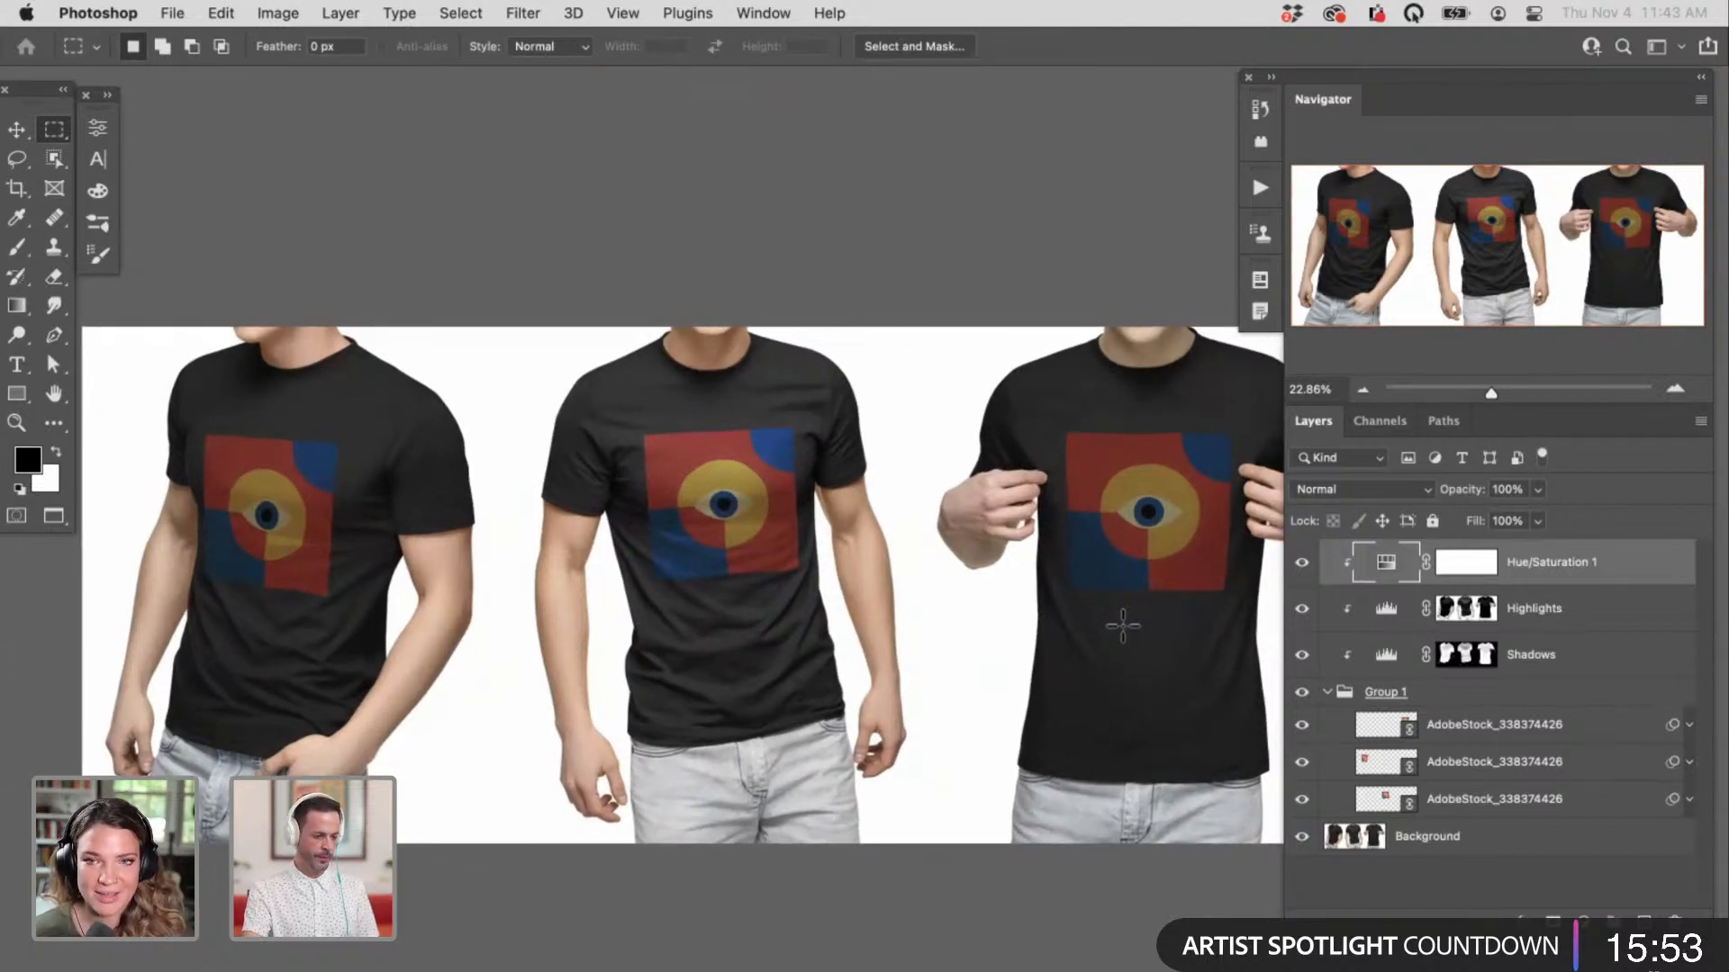
Step: Compare the graphics with and without the Shadows adjustment, and set the Shadows layer's opacity to 84%
left_click(1301, 656)
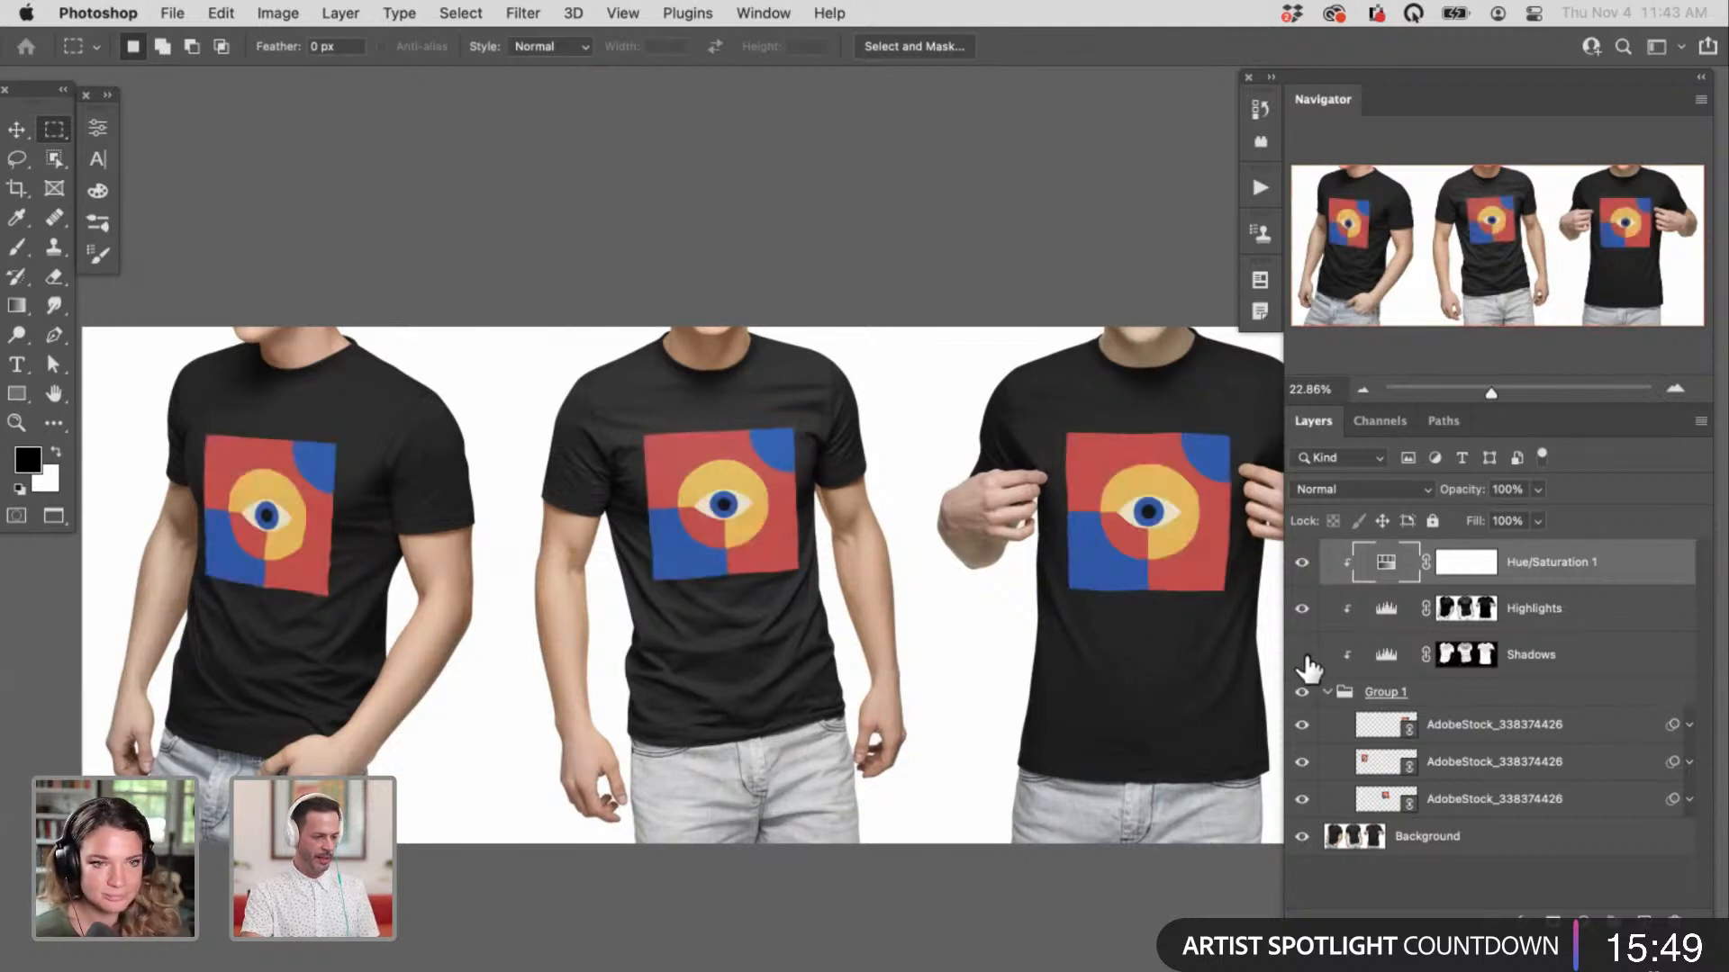
left_click(1302, 656)
left_click(1303, 657)
left_click(1303, 657)
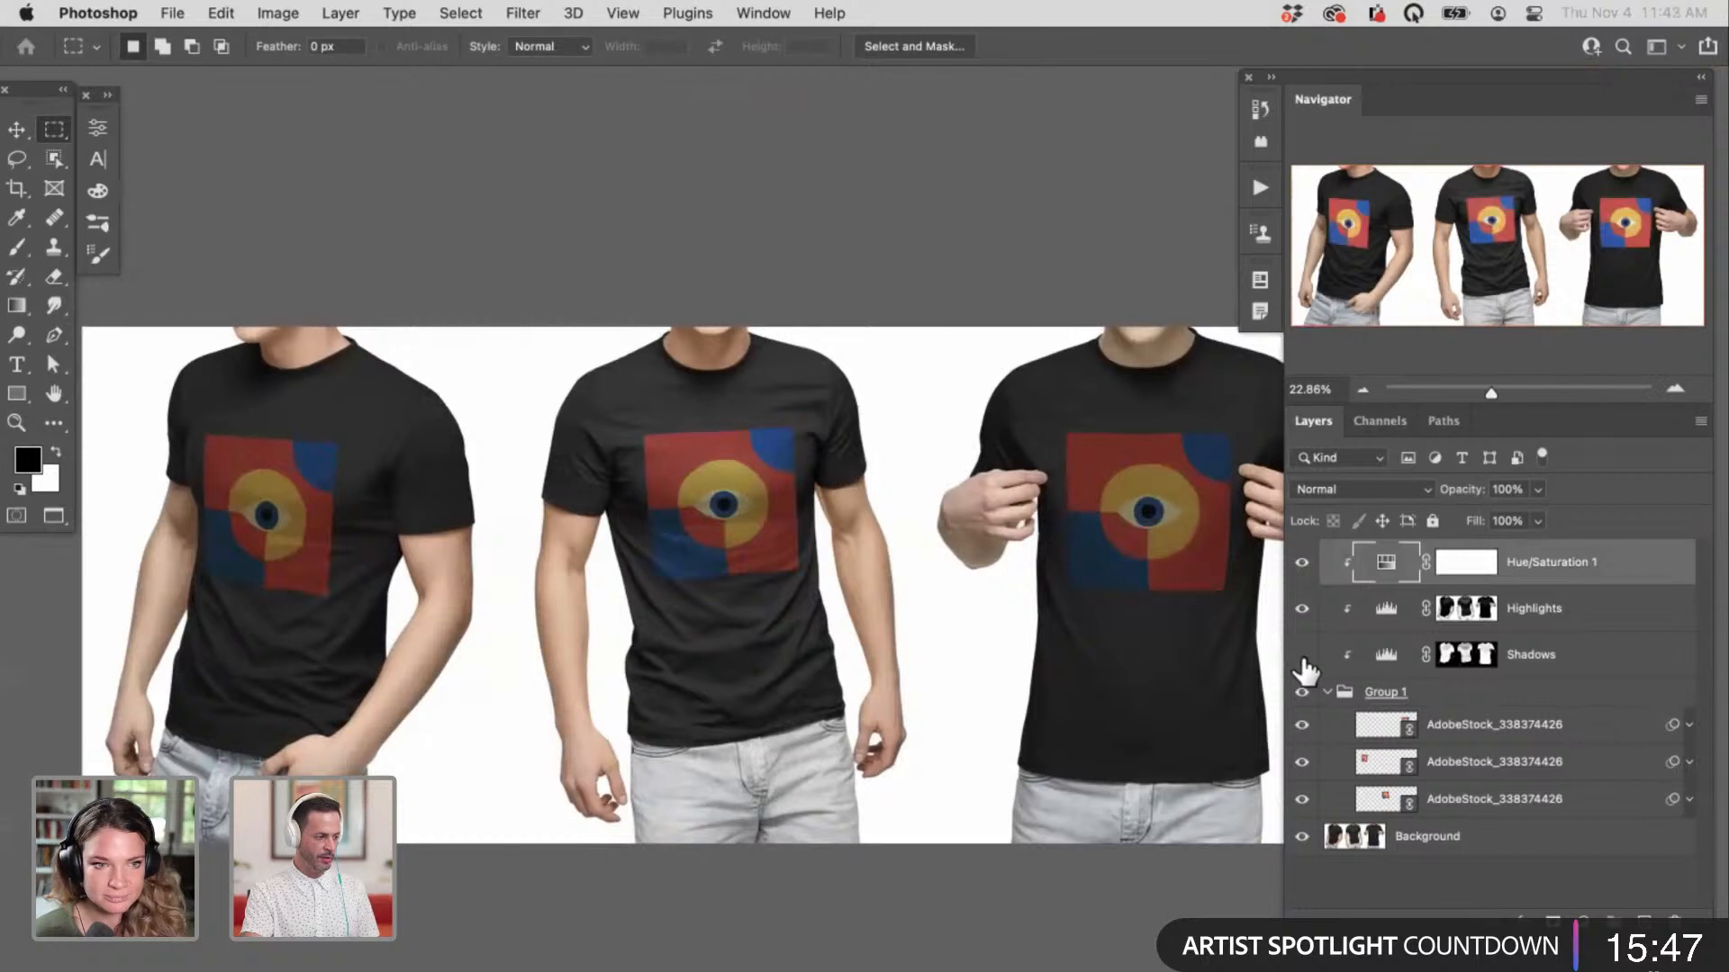
left_click(1302, 660)
left_click(1302, 660)
left_click(1557, 653)
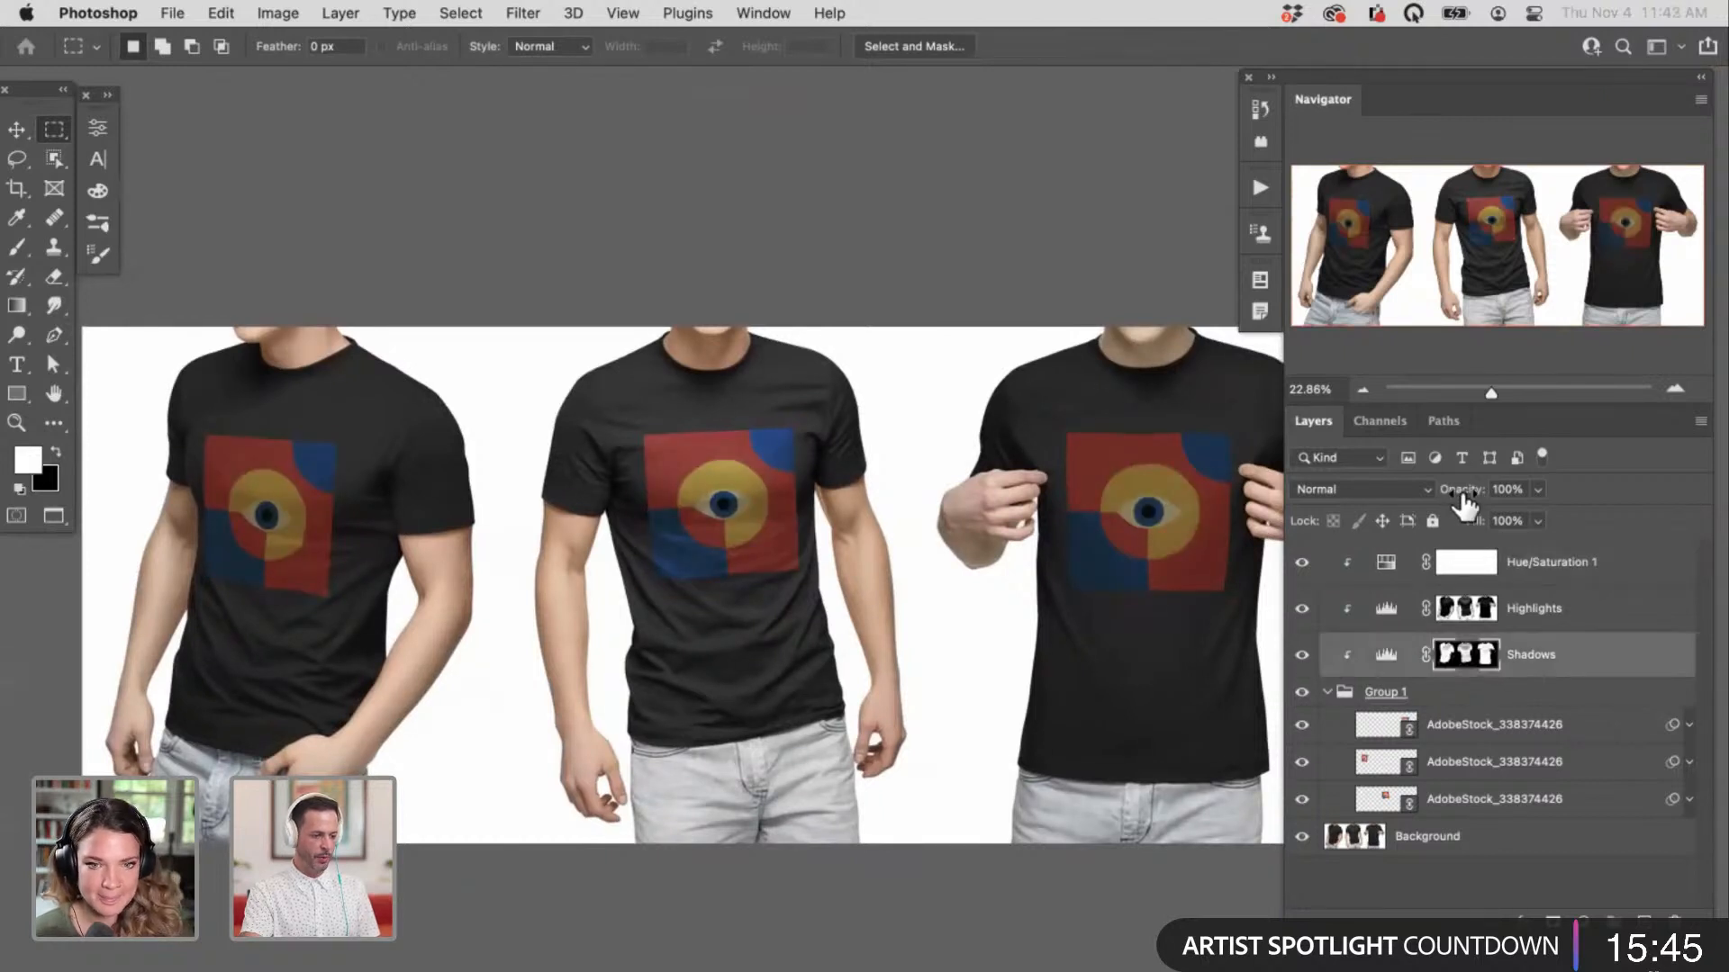
mouse_move(1462, 505)
left_mouse_down()
mouse_move(1424, 508)
mouse_move(1470, 507)
left_mouse_up()
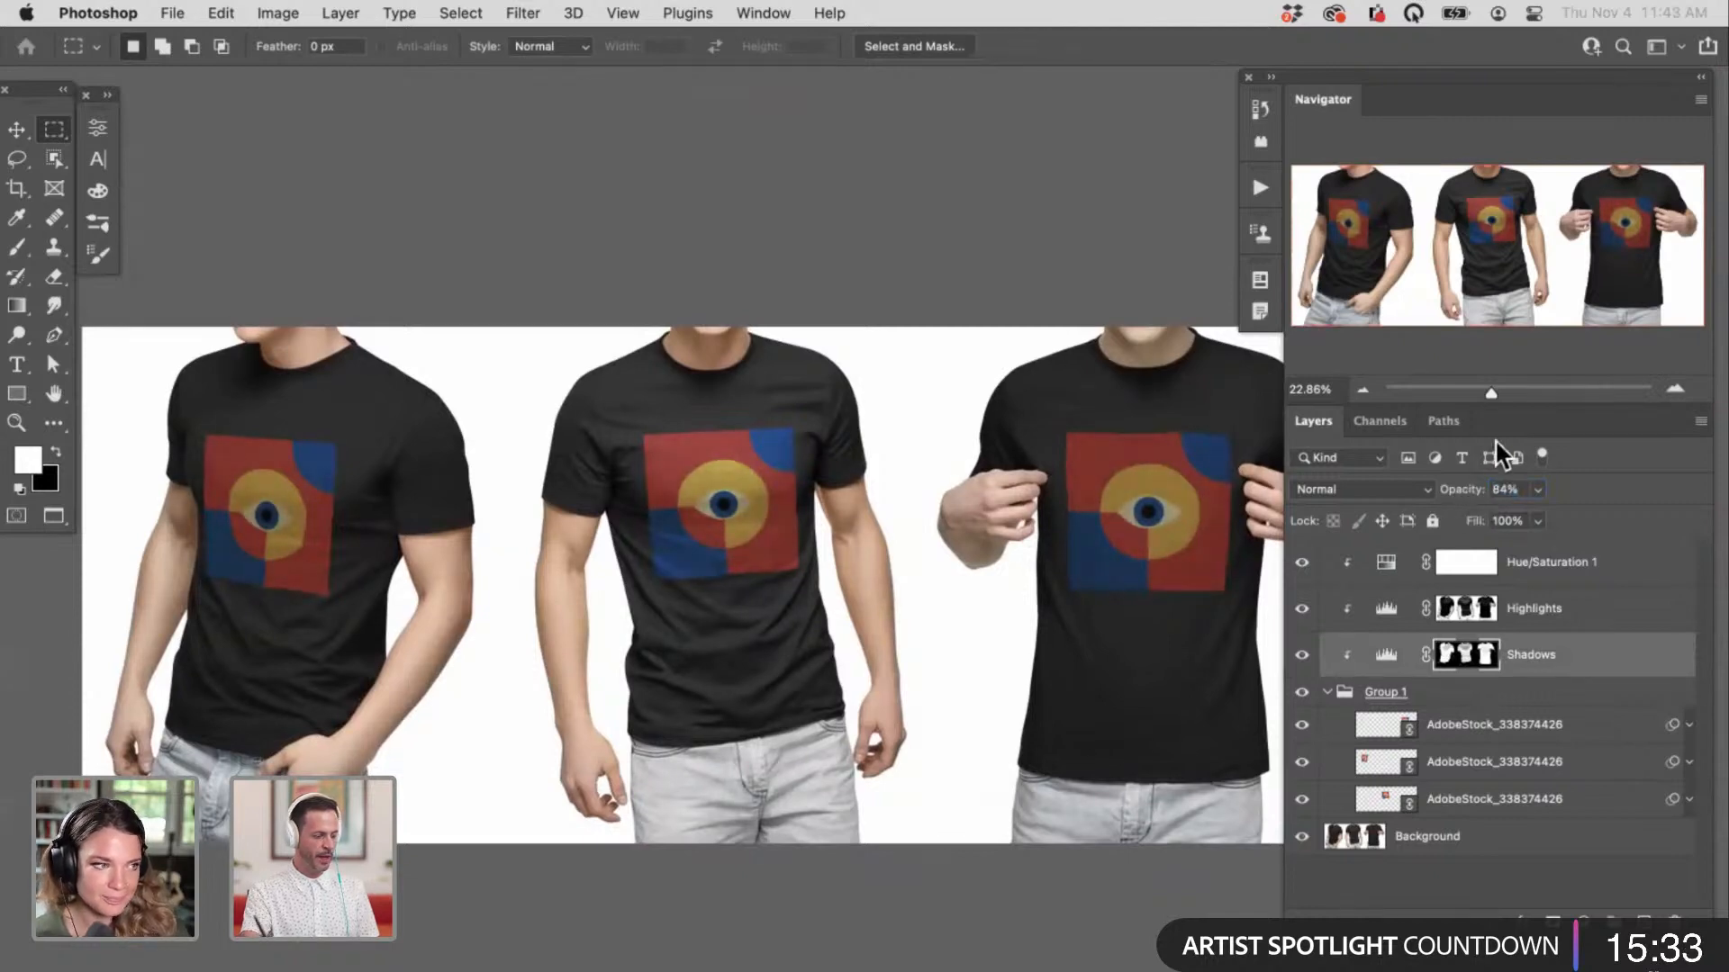
Step: Save the shirt mockup and arrange it as a floating window at 12.5% zoom, below the eye design document
key("shift+f")
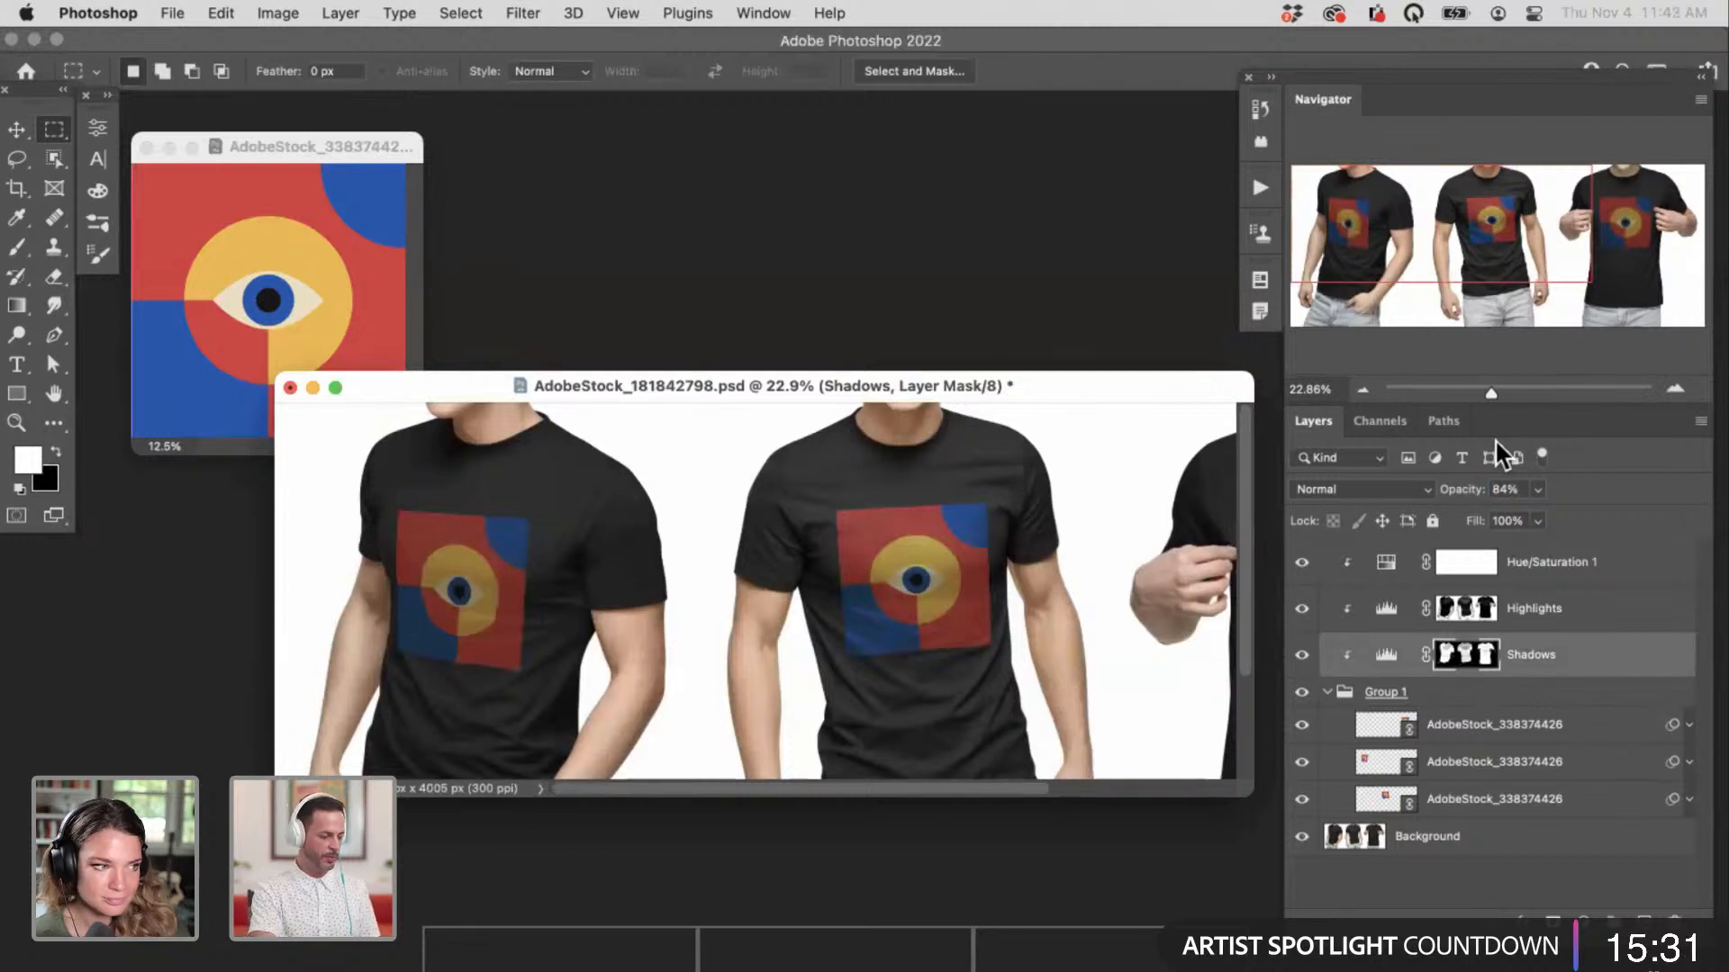
key("super+s")
key("super+minus")
key("super+minus")
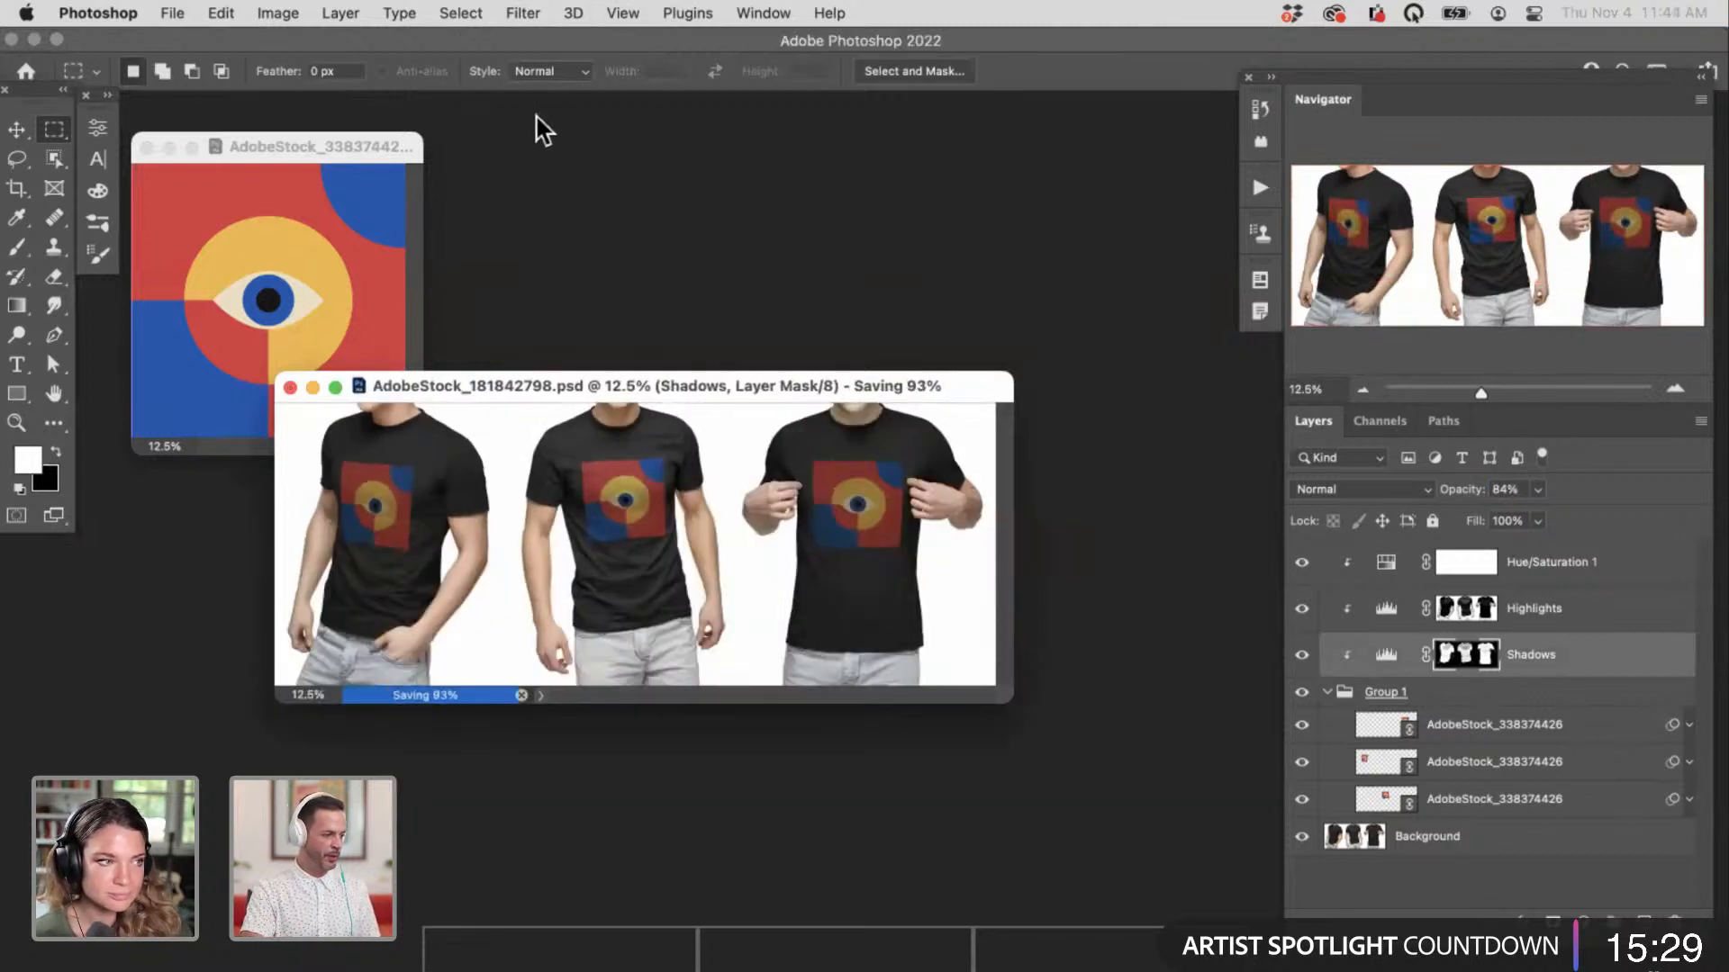
left_click_drag(631, 387, 690, 488)
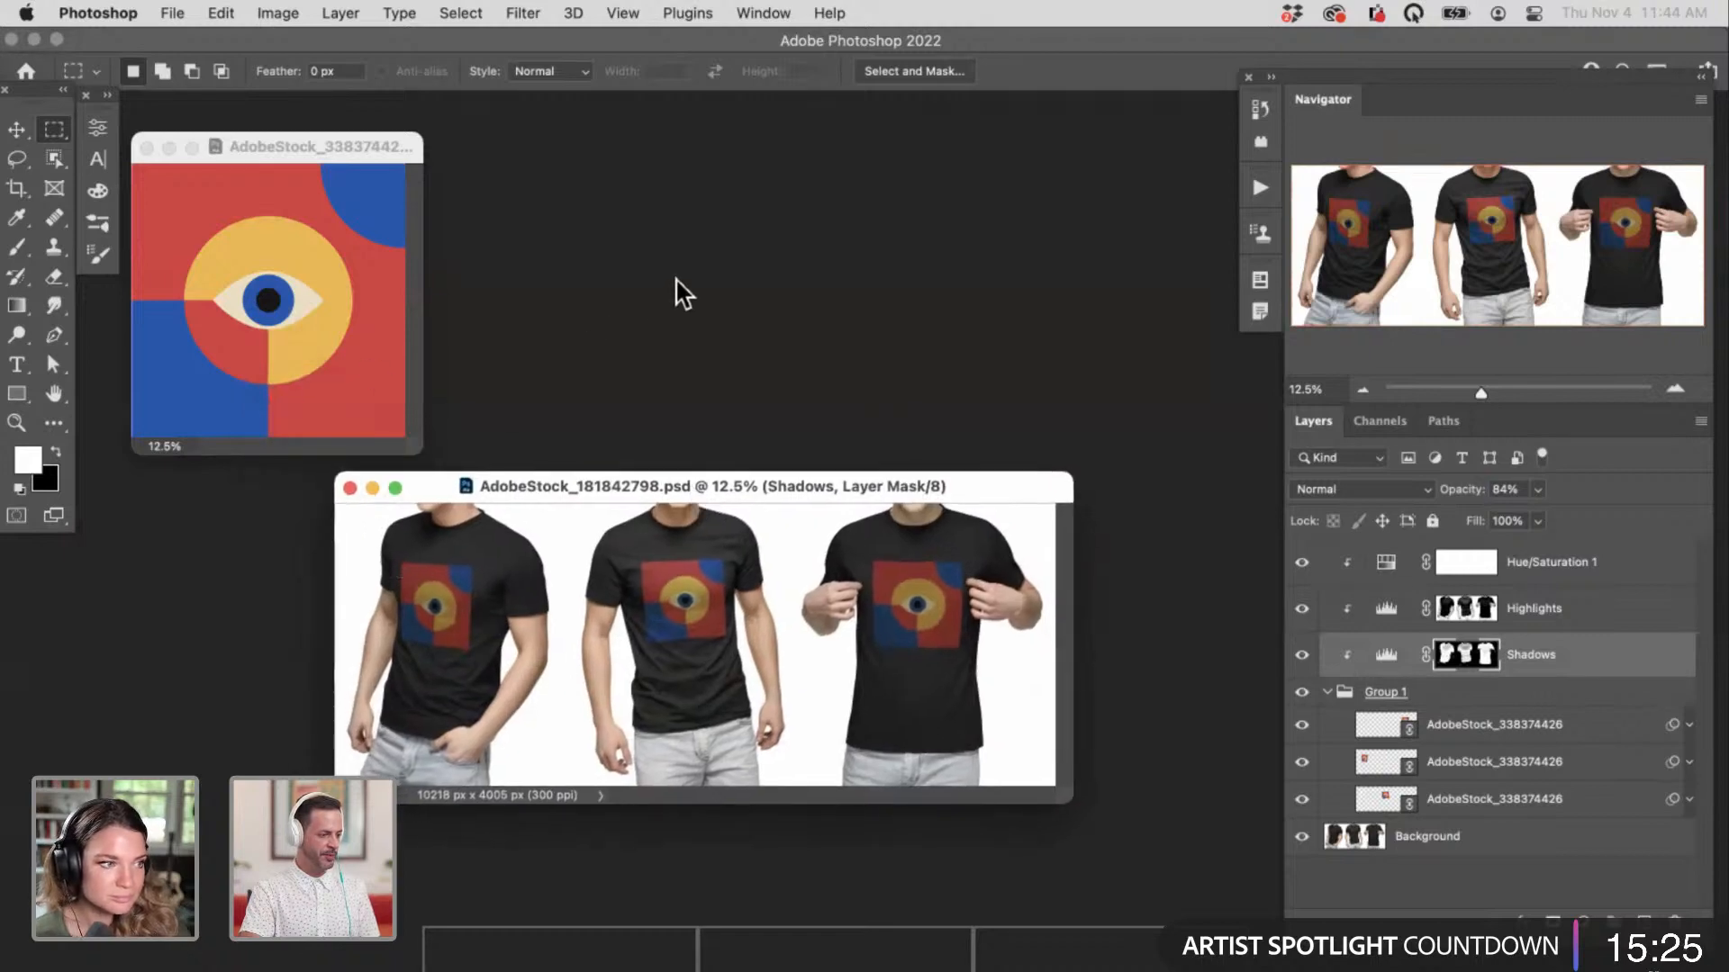
Step: Open AdobeStock_445824030.jpeg from the 01 Wall Art folder inside Sample Images
key("super+o")
left_click(716, 165)
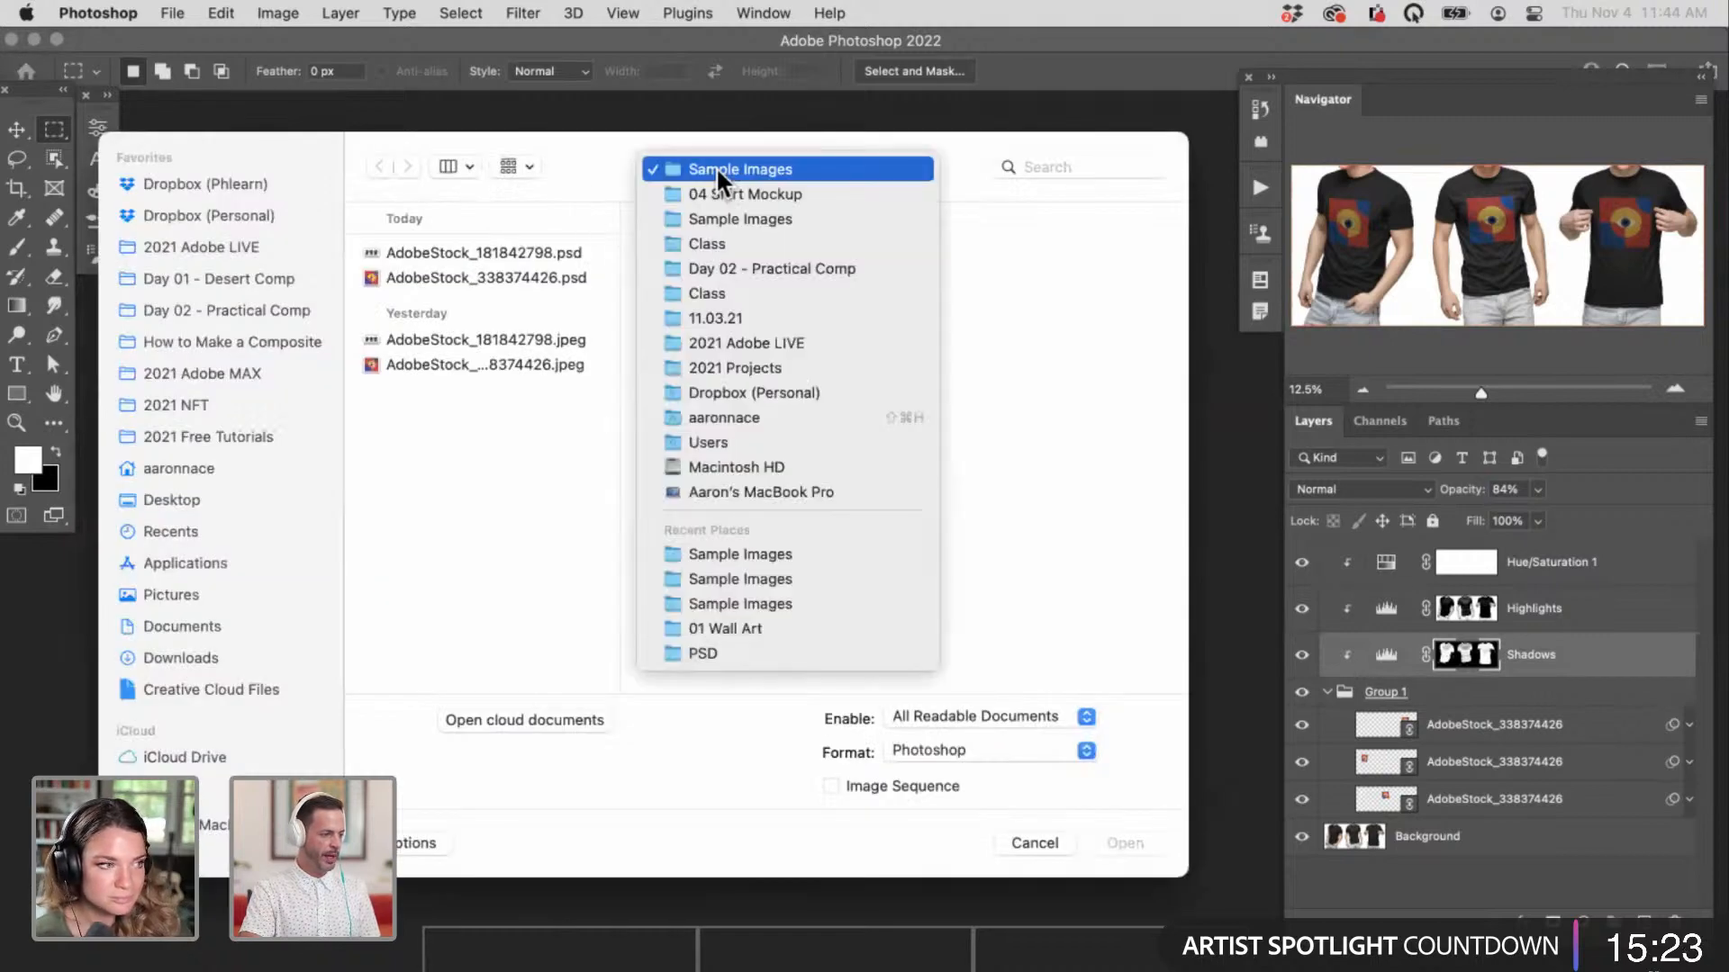
left_click(743, 217)
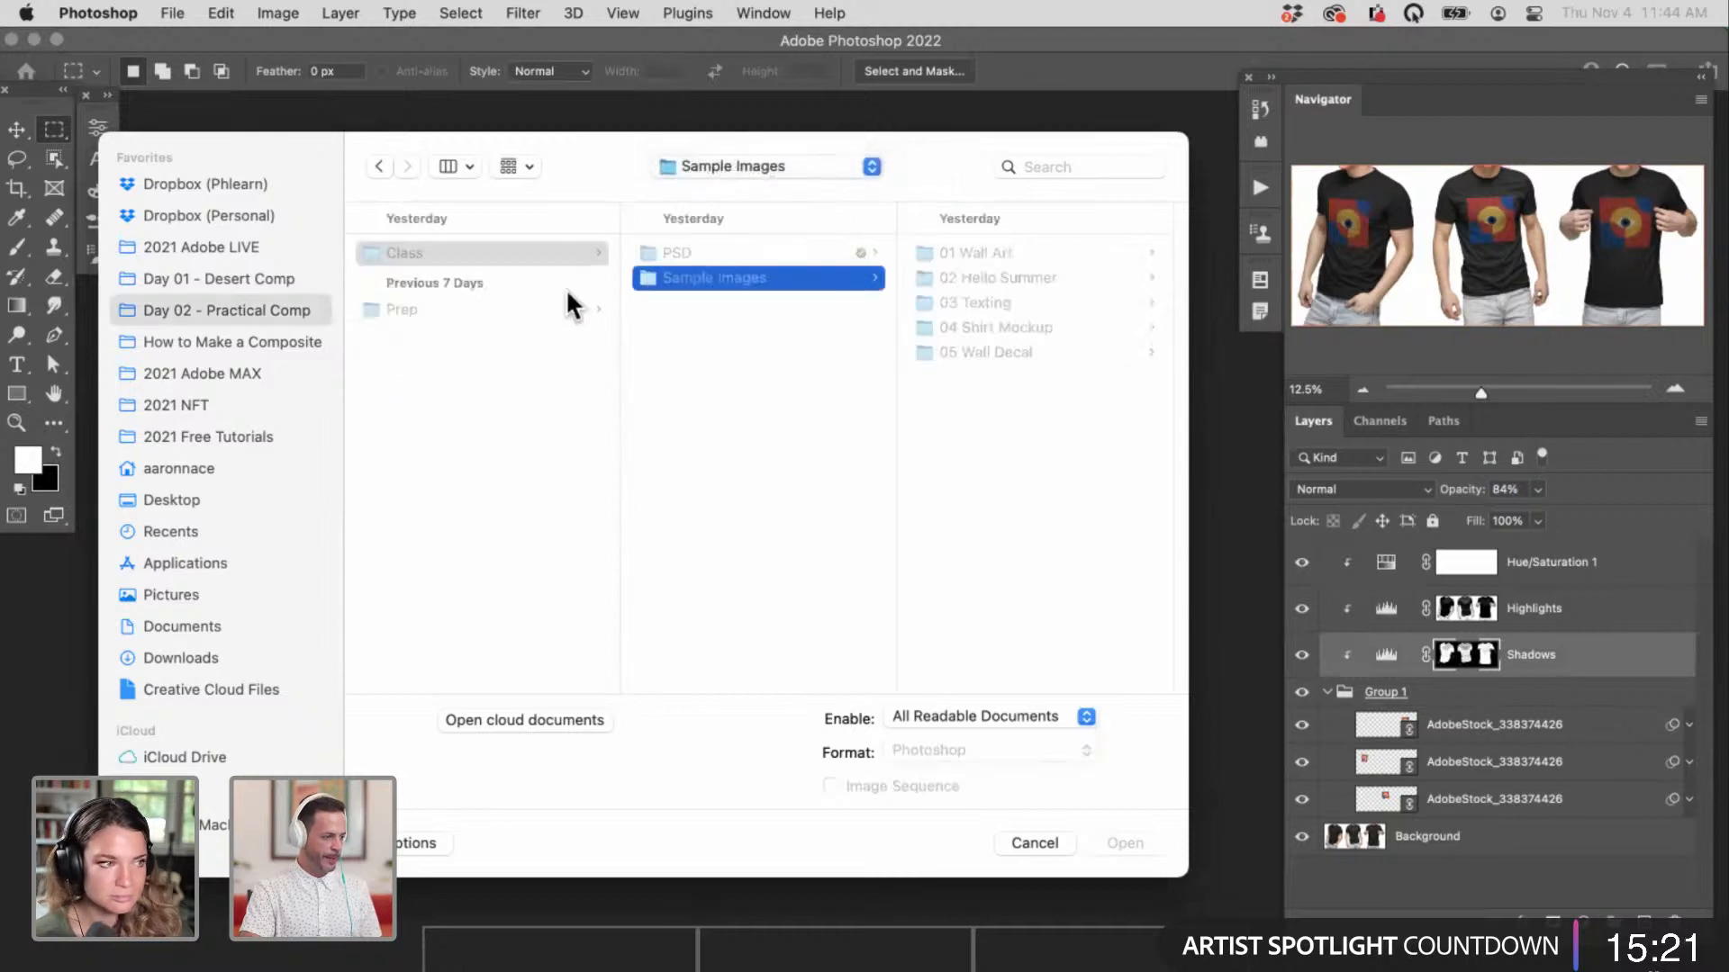
left_click(1022, 252)
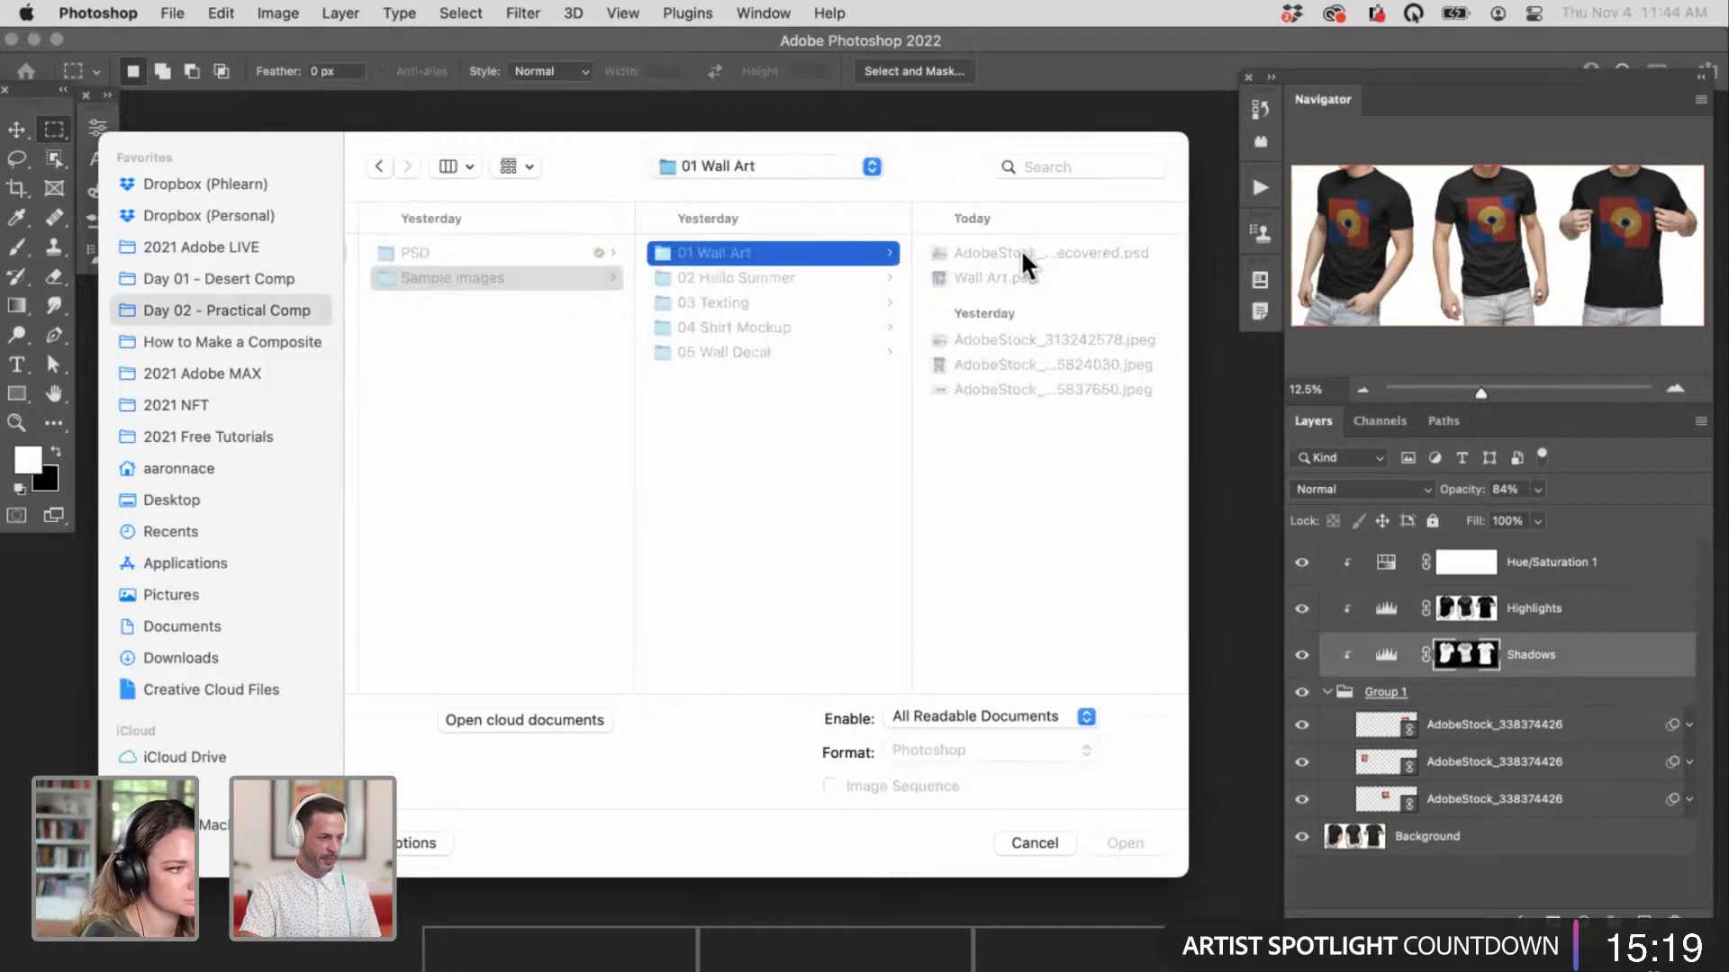
left_click(997, 272)
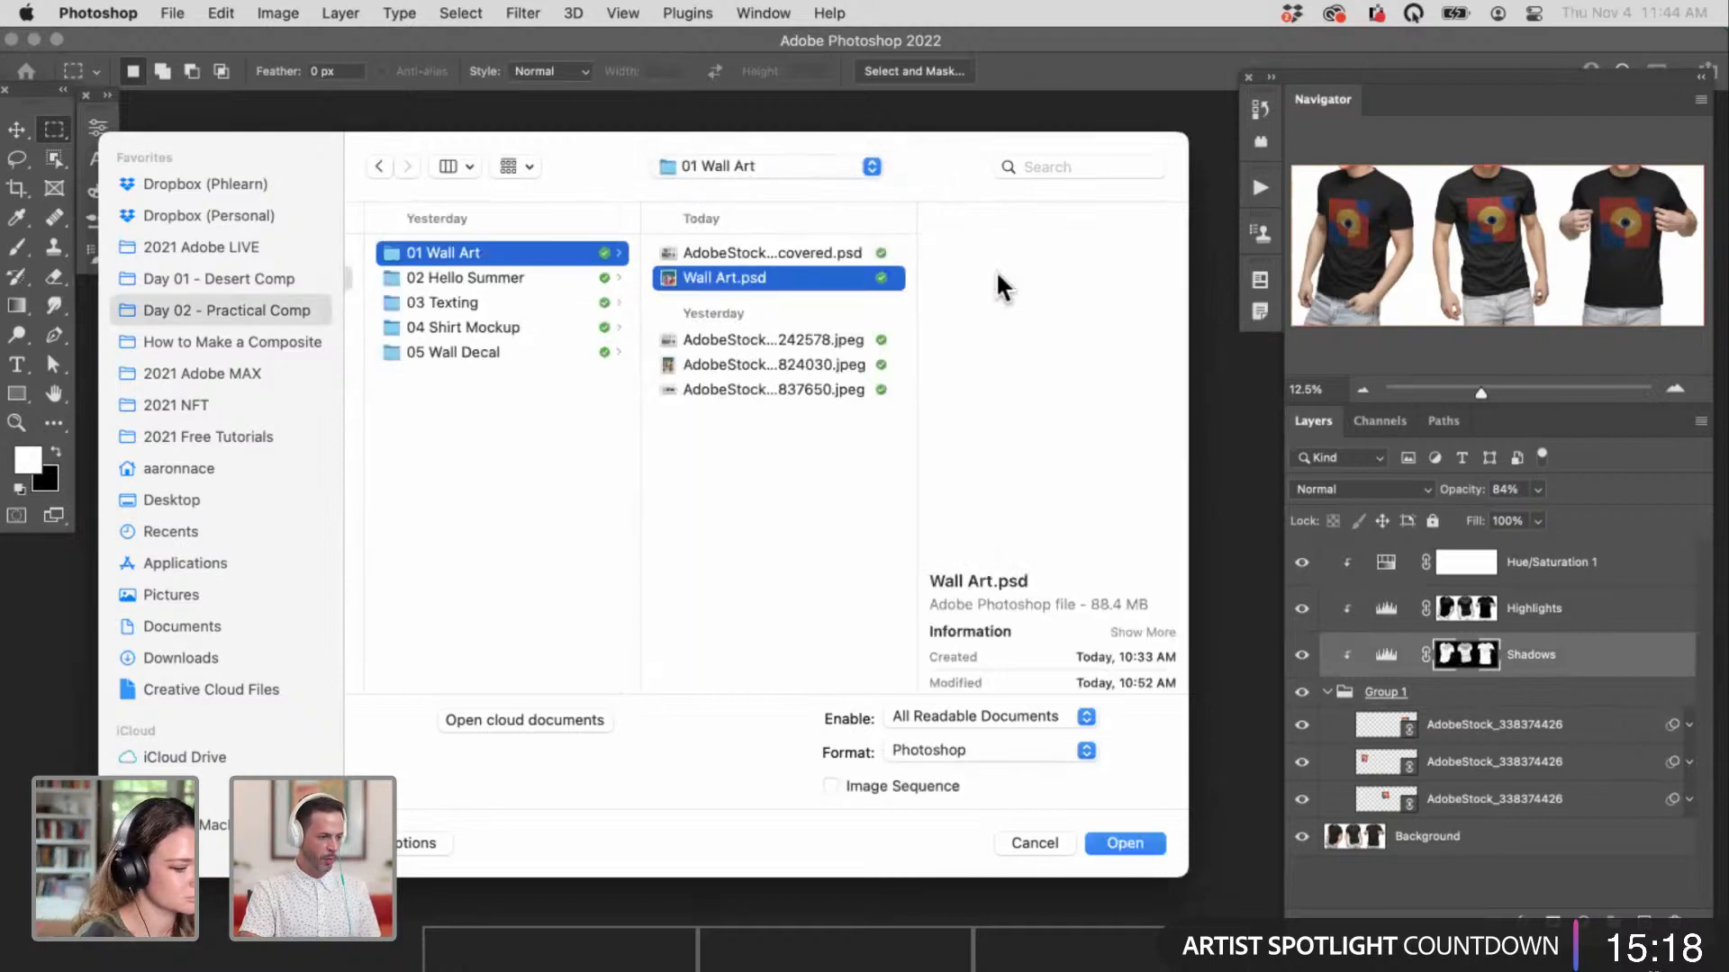
left_click(792, 365)
left_click(1125, 843)
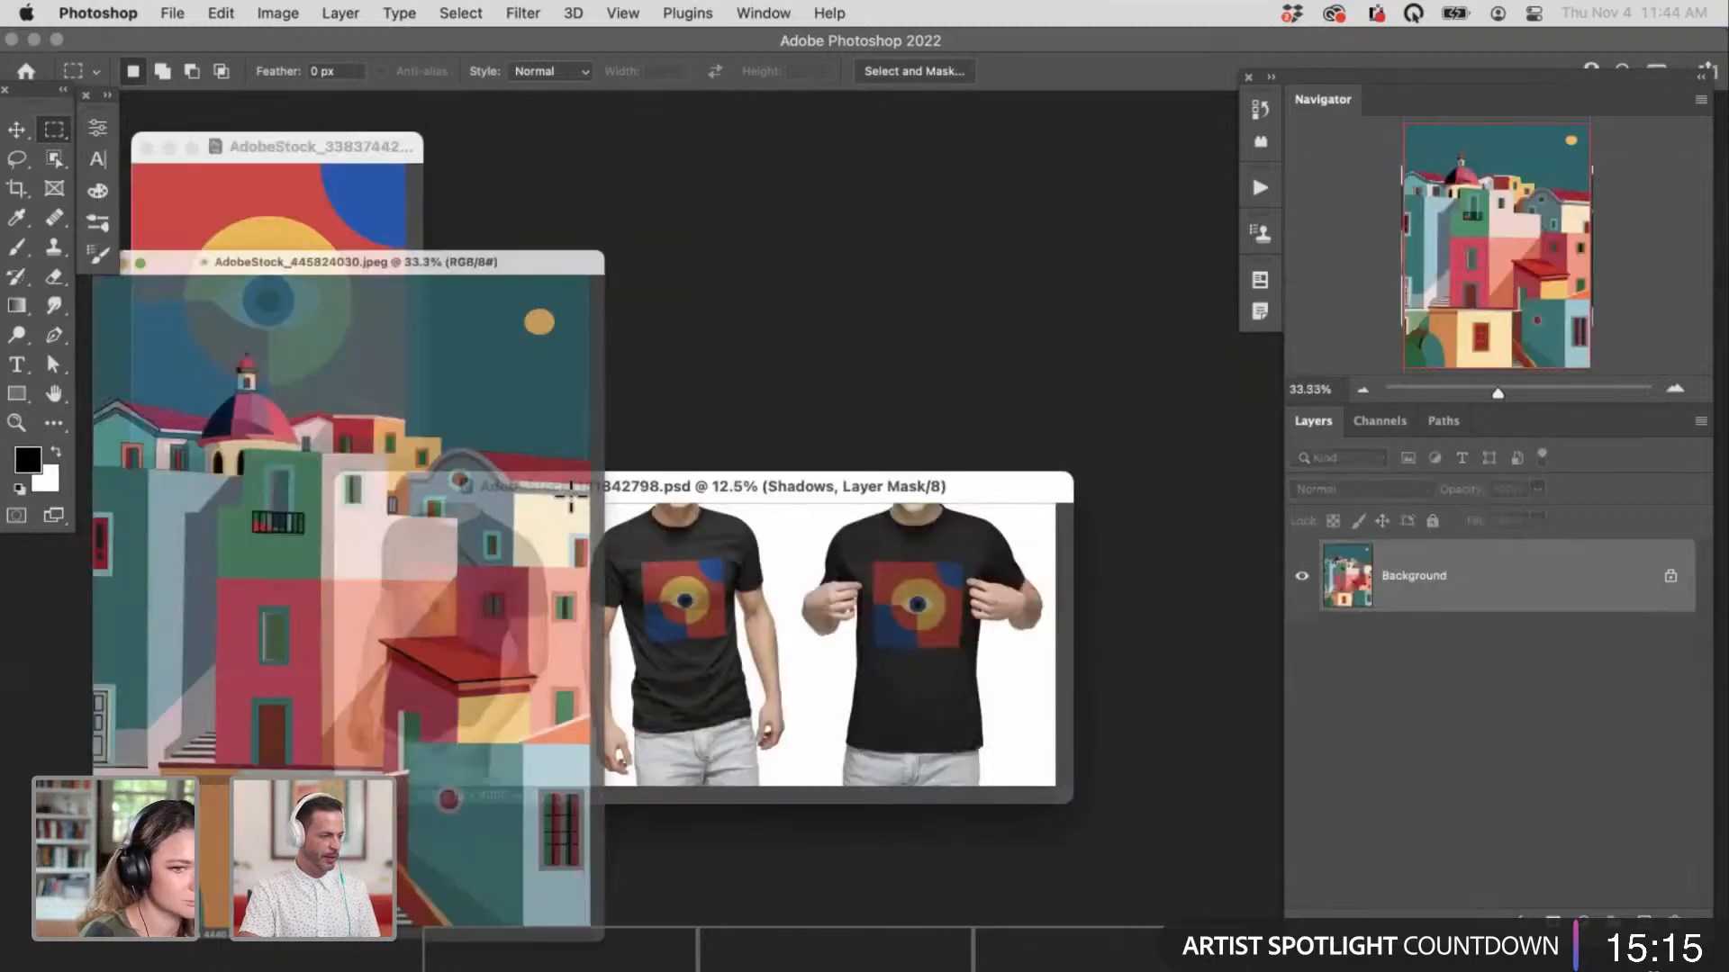
Step: Copy the colourful buildings artwork into the eye design document as a new layer, and close the source image
key("super+minus")
key("v")
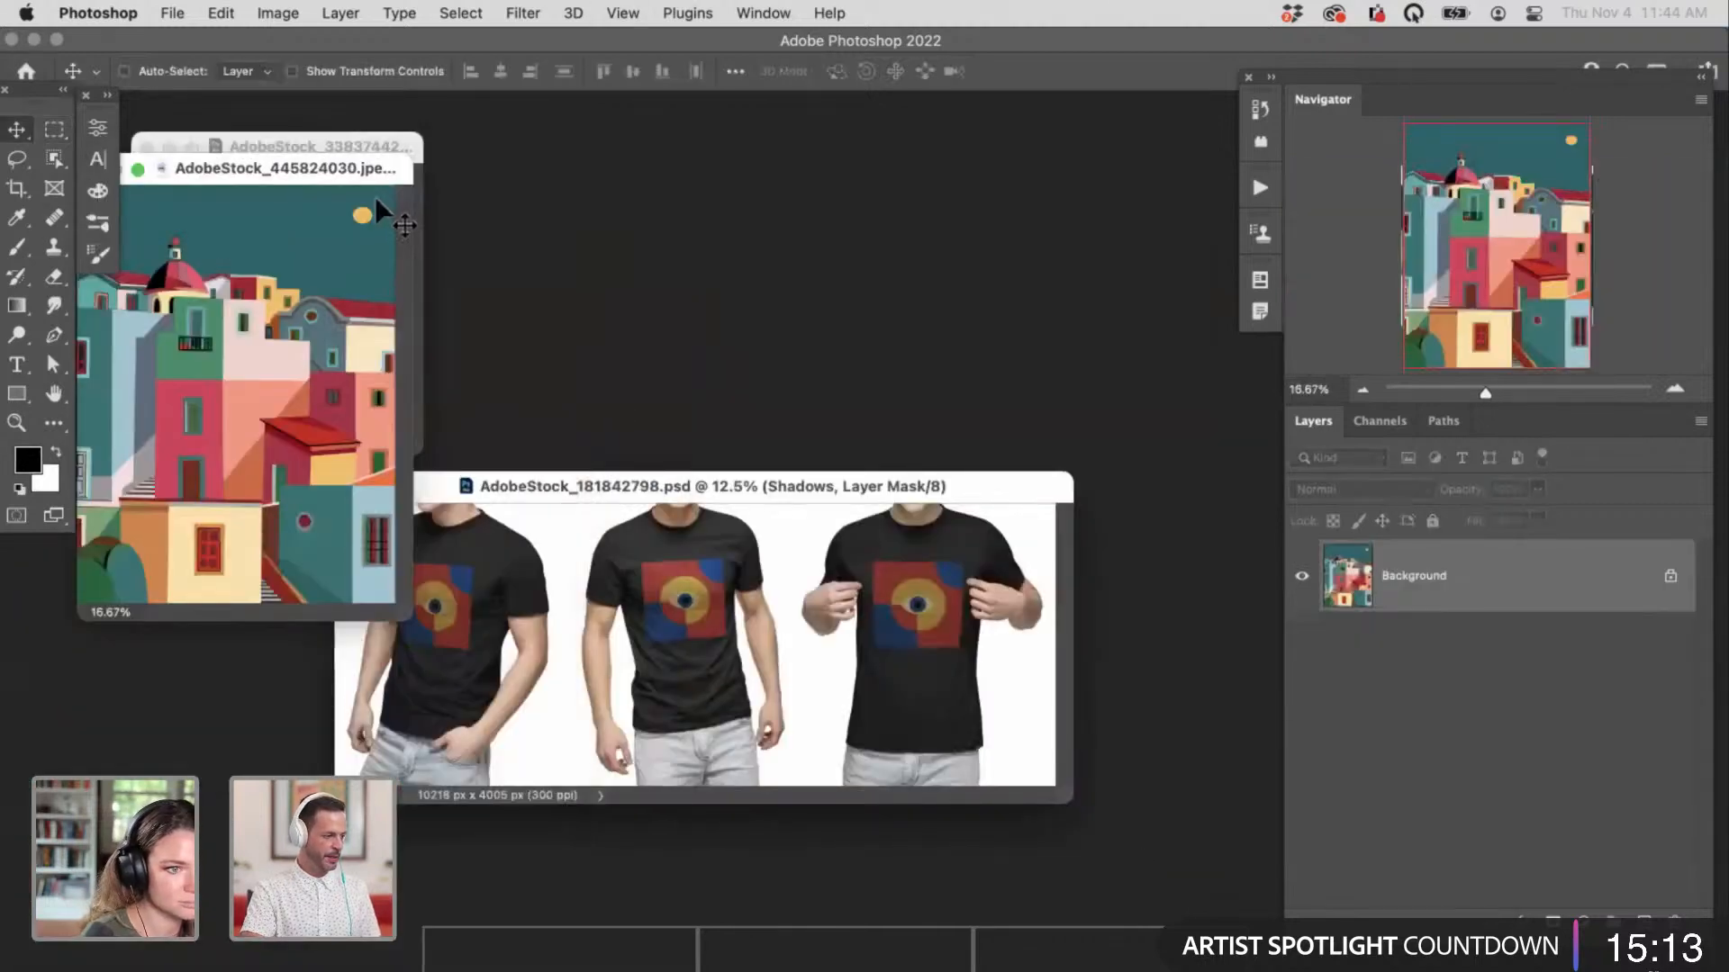
left_click_drag(347, 160, 833, 163)
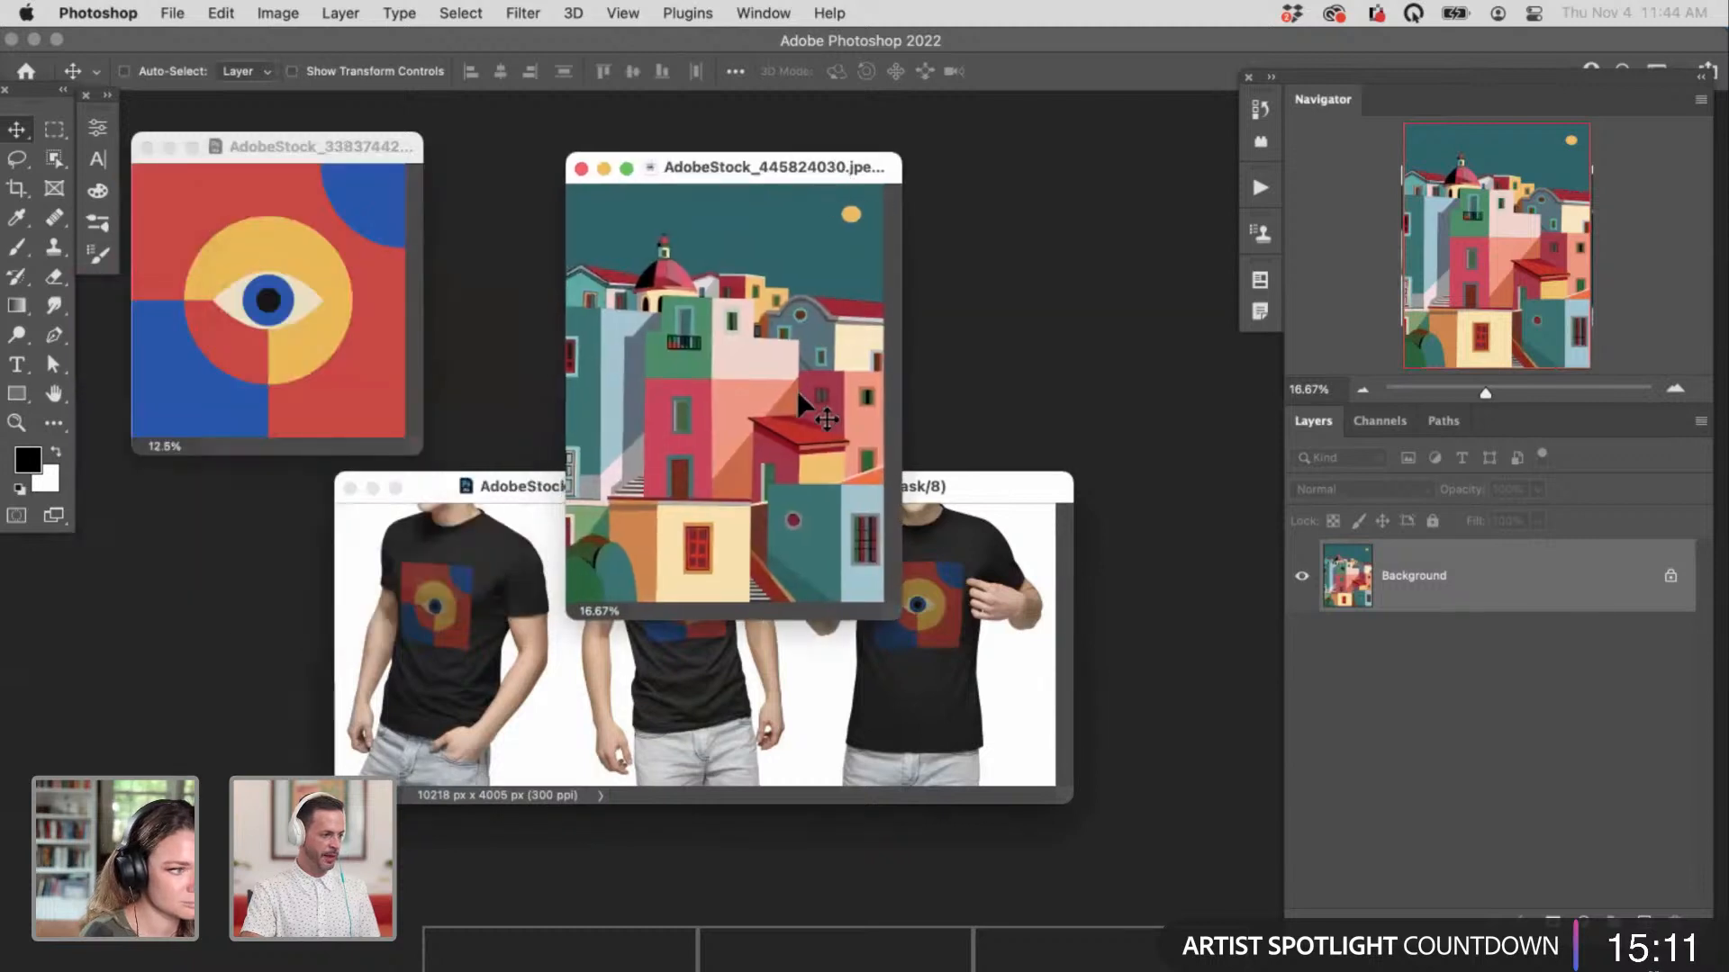
left_click_drag(797, 391, 331, 297)
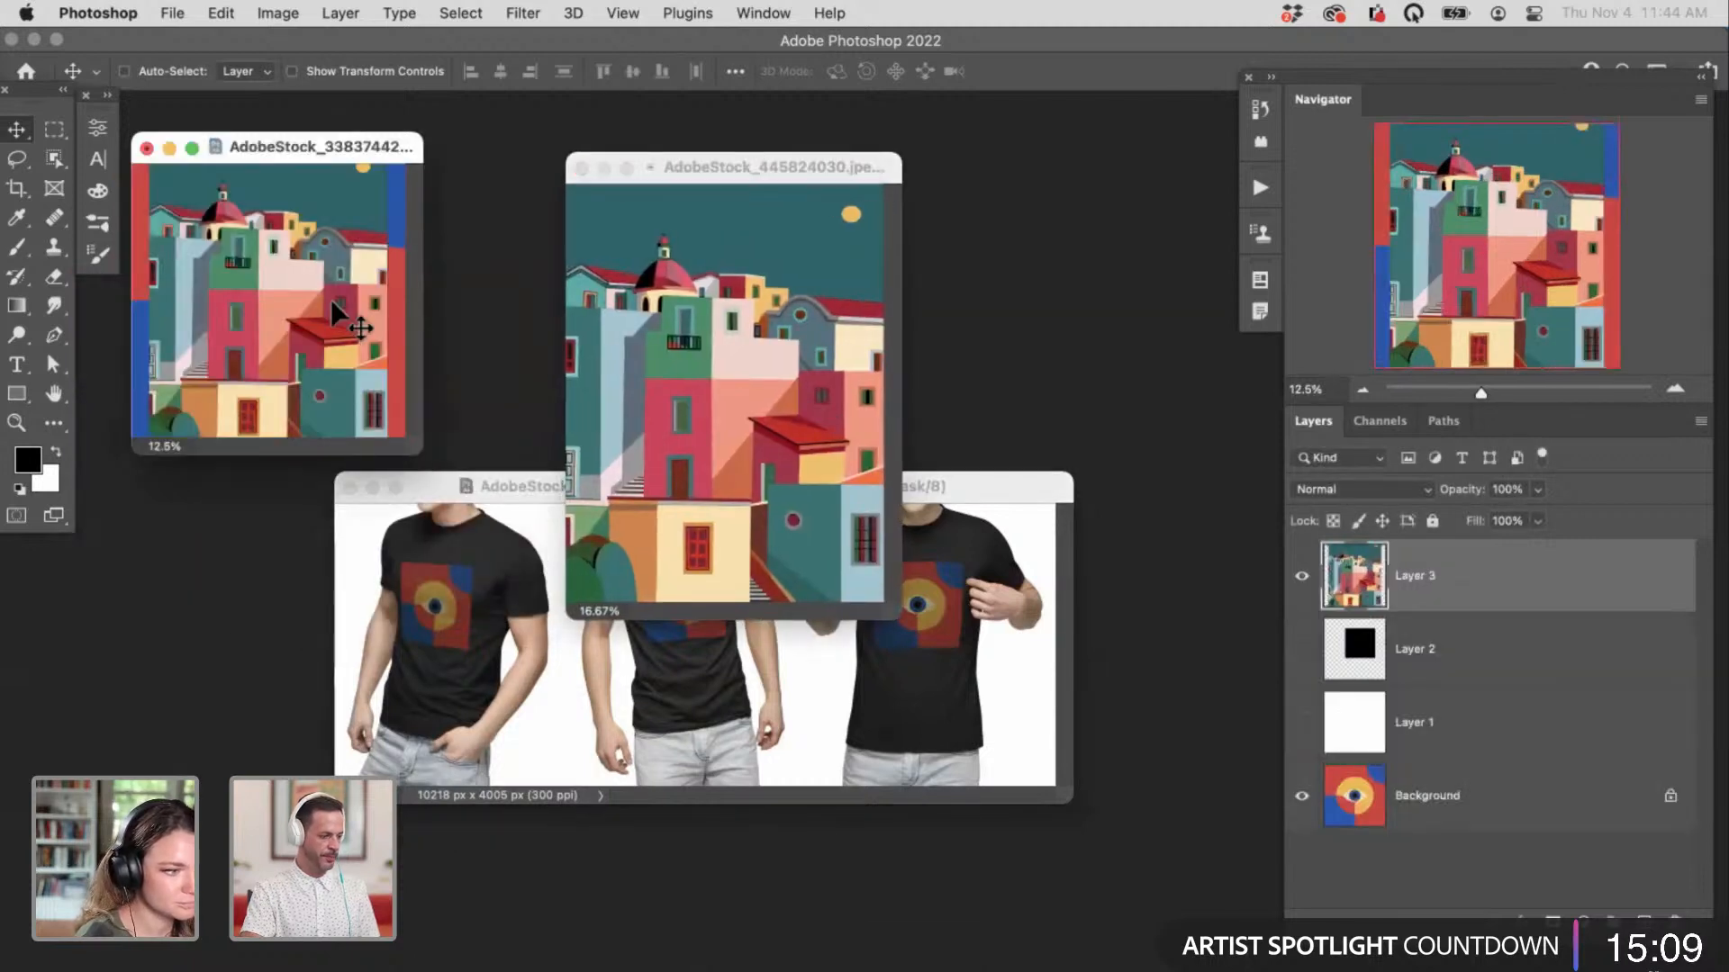
left_click(581, 168)
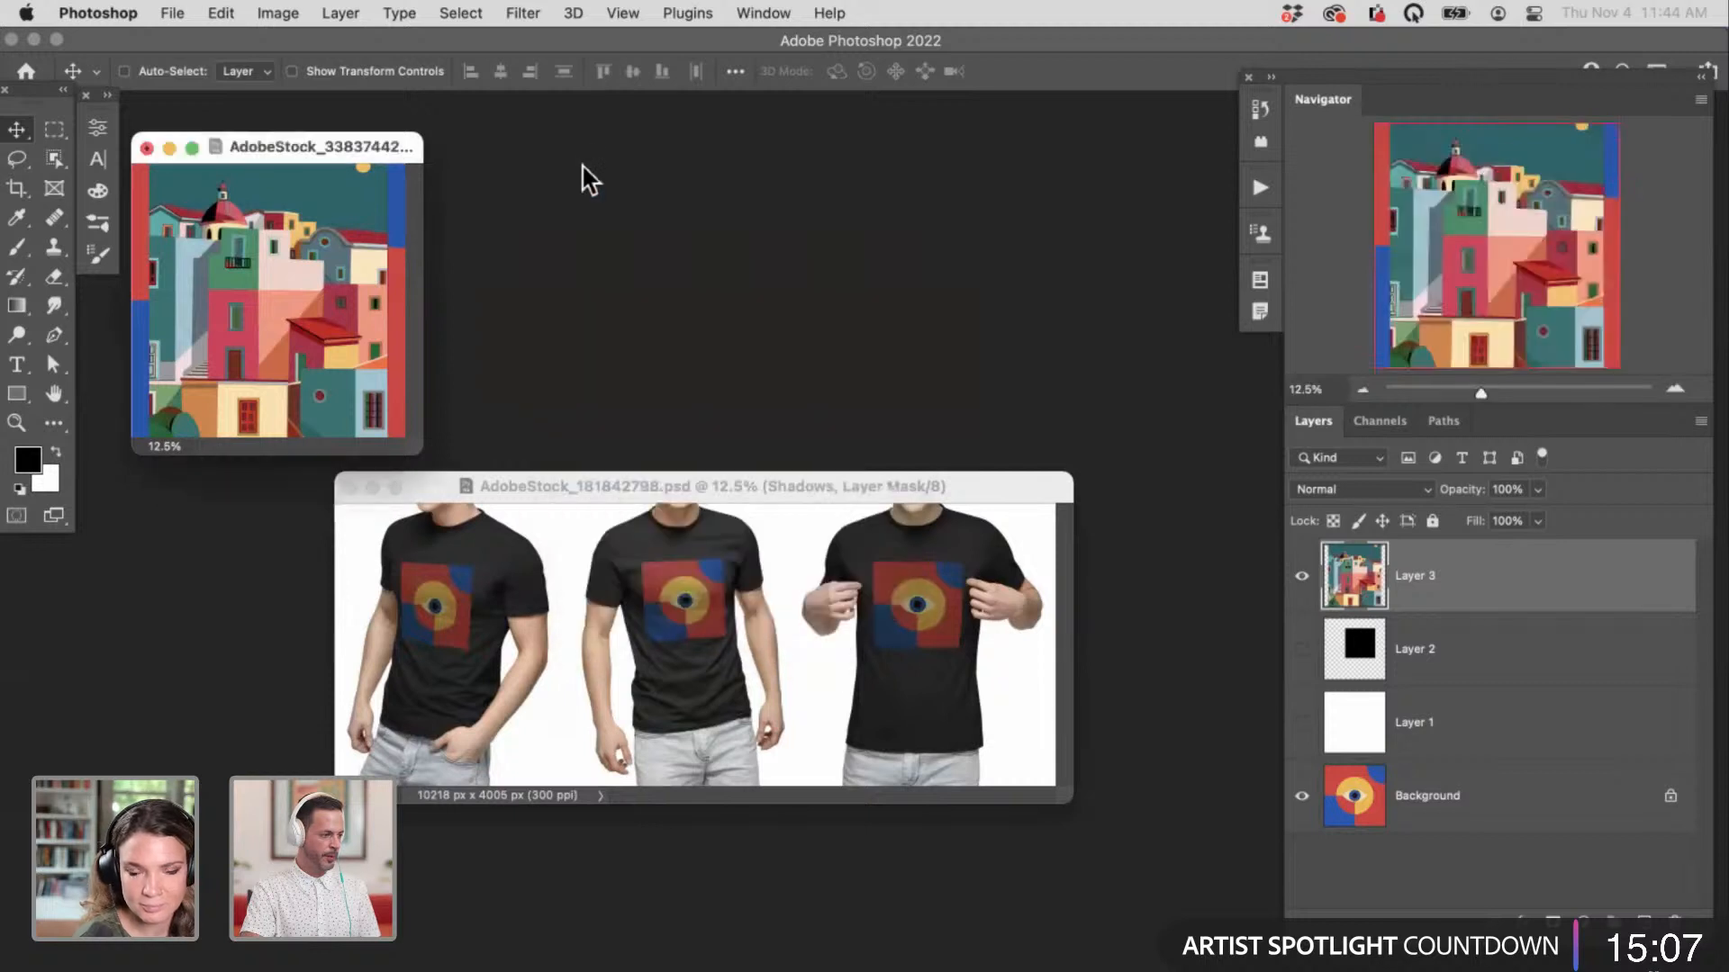
Step: Scale the buildings artwork to 122% to fill the square canvas, and move it down to bring the sun and sky into frame
key("super+t")
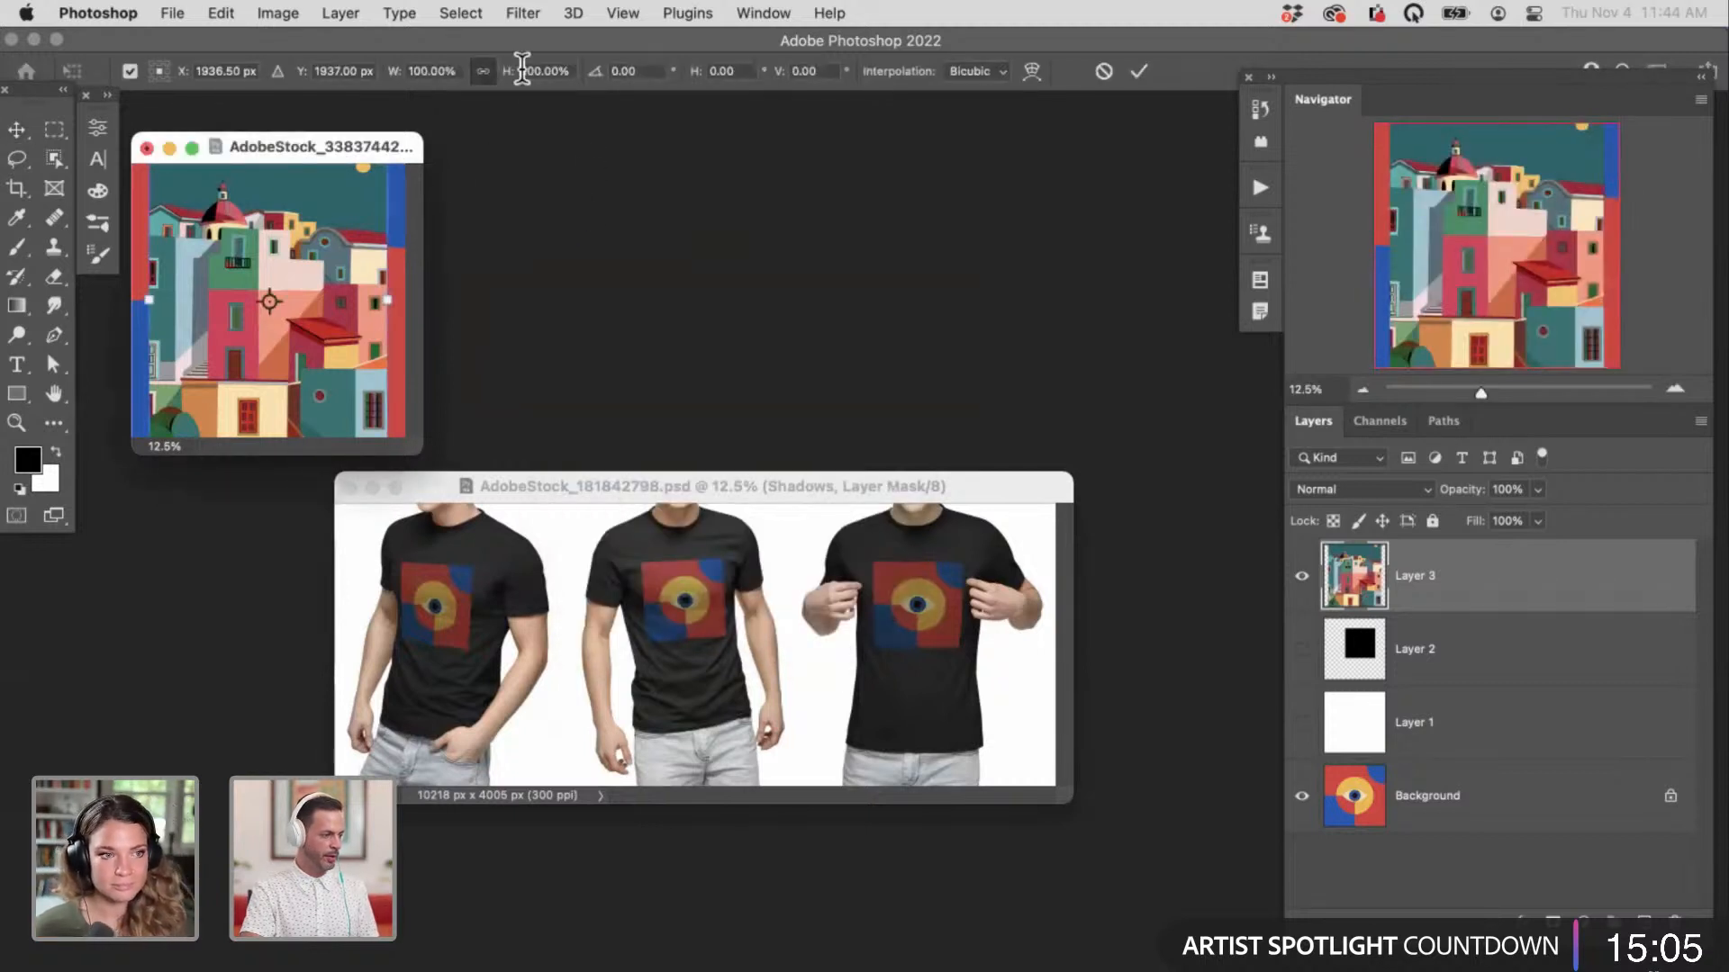
left_click_drag(510, 80, 536, 78)
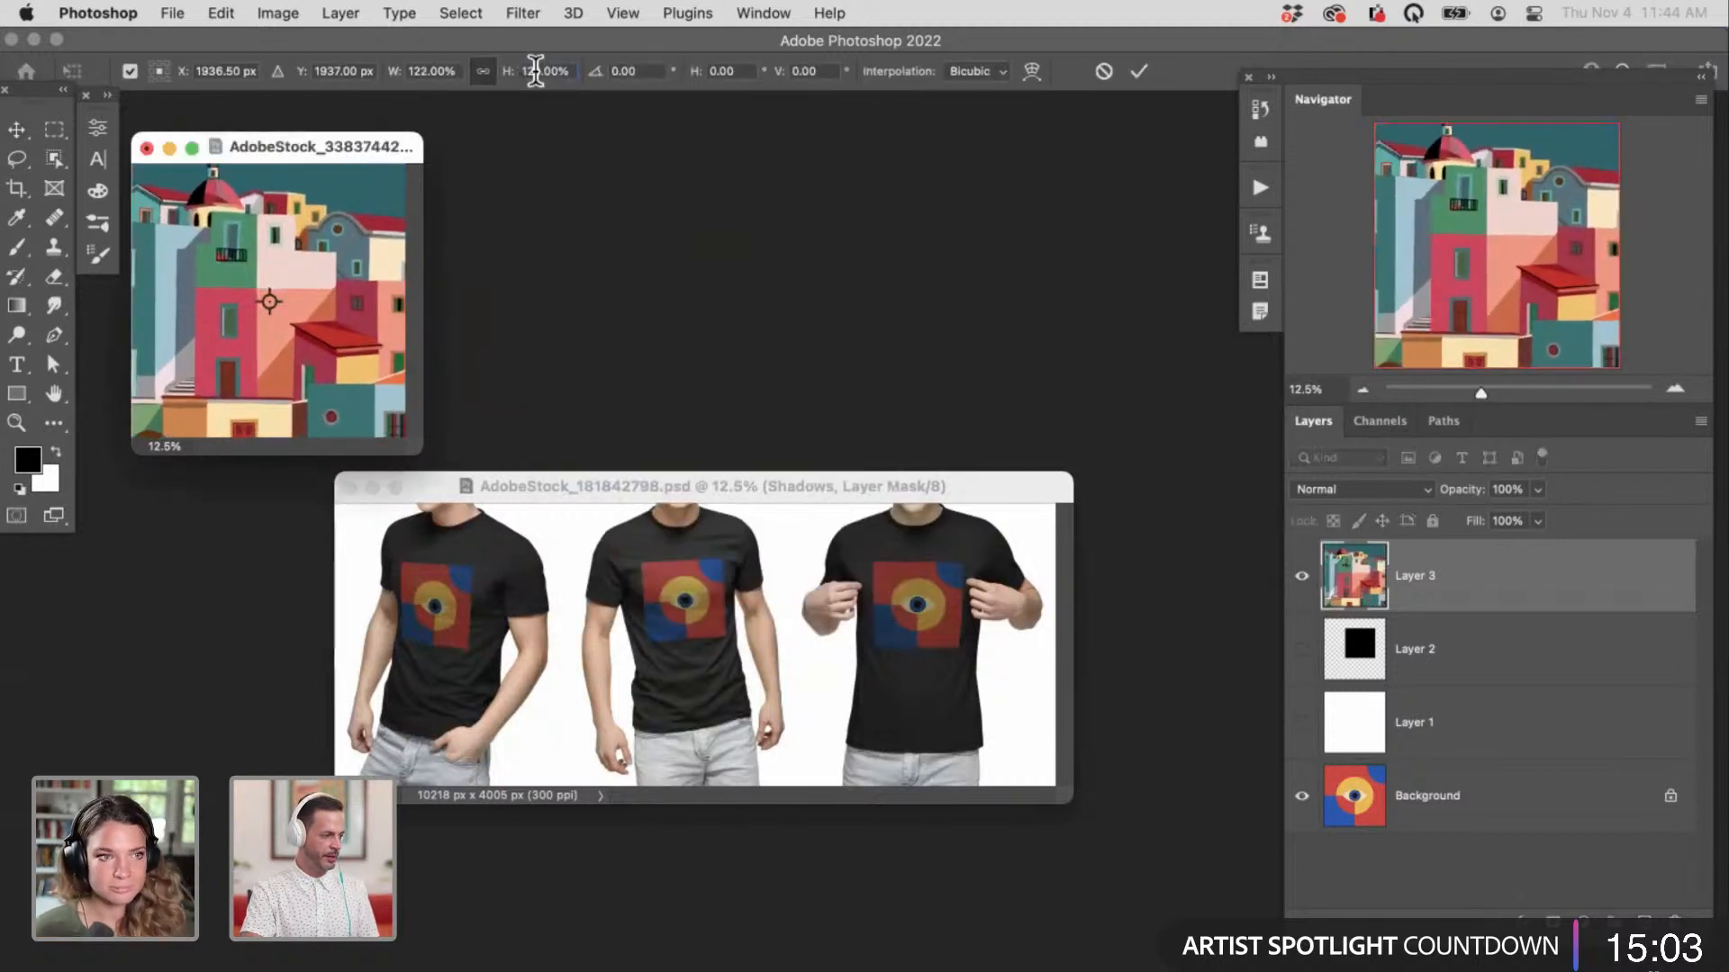
key("Return")
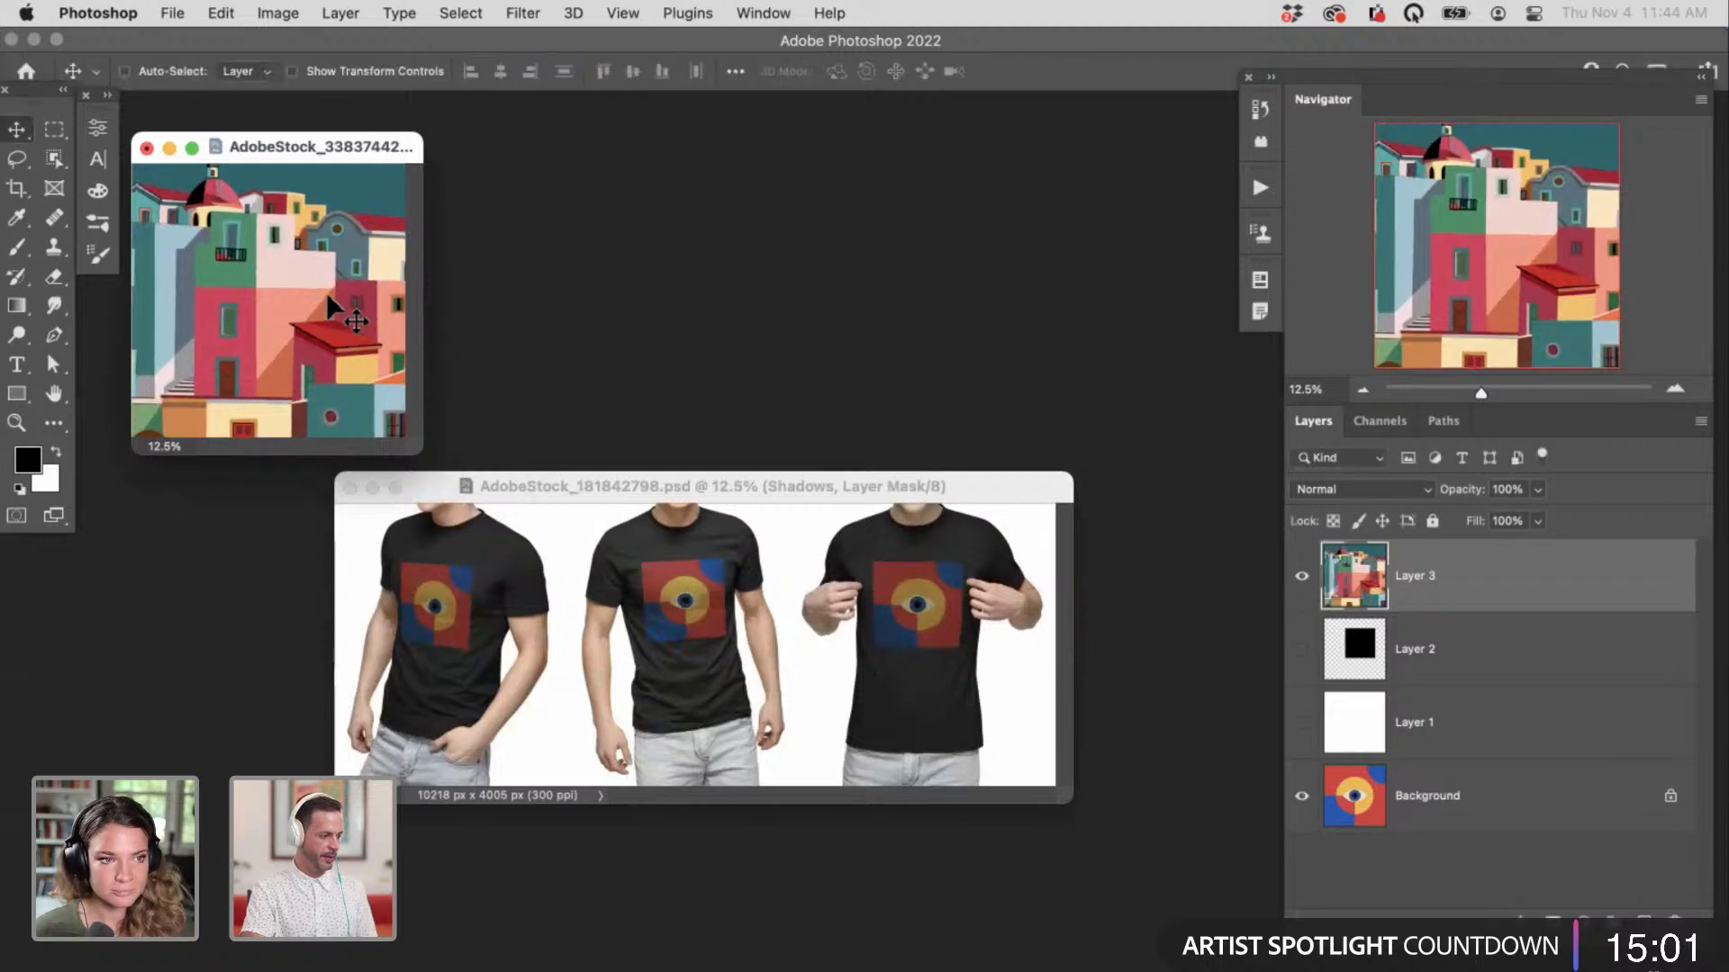
left_click_drag(325, 291, 326, 351)
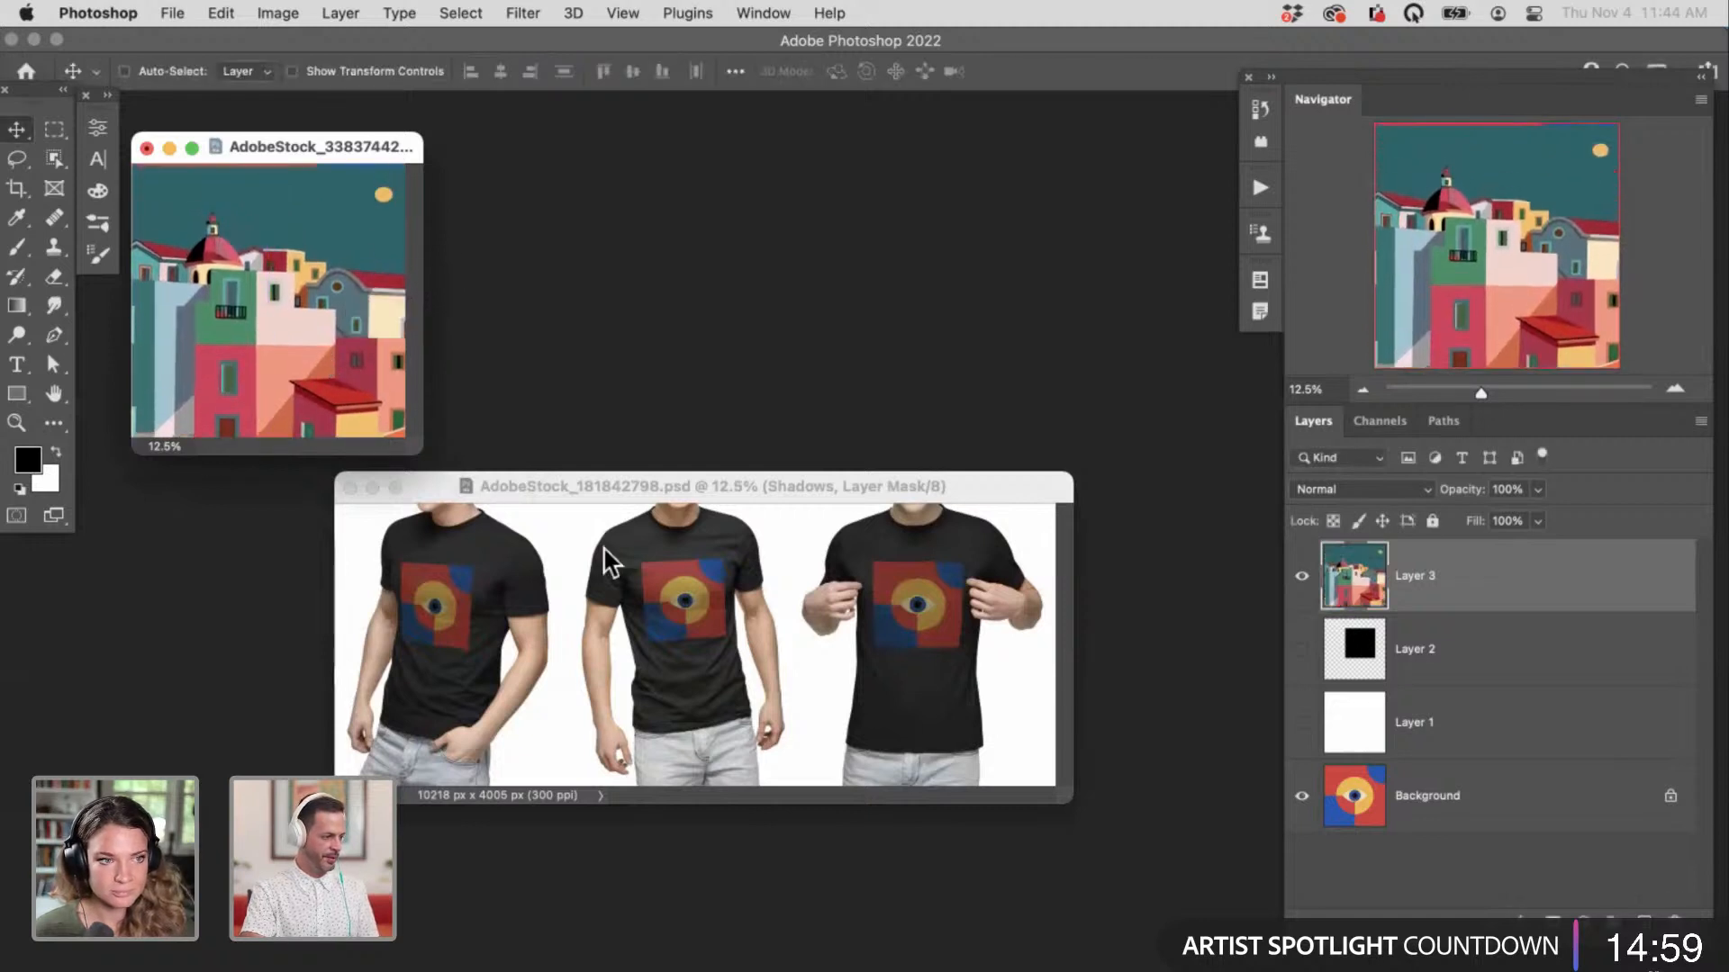
Step: Nudge the buildings artwork slightly upward in the design document and save it to update the three shirts in the mockup
left_click(651, 484)
key("super+equal")
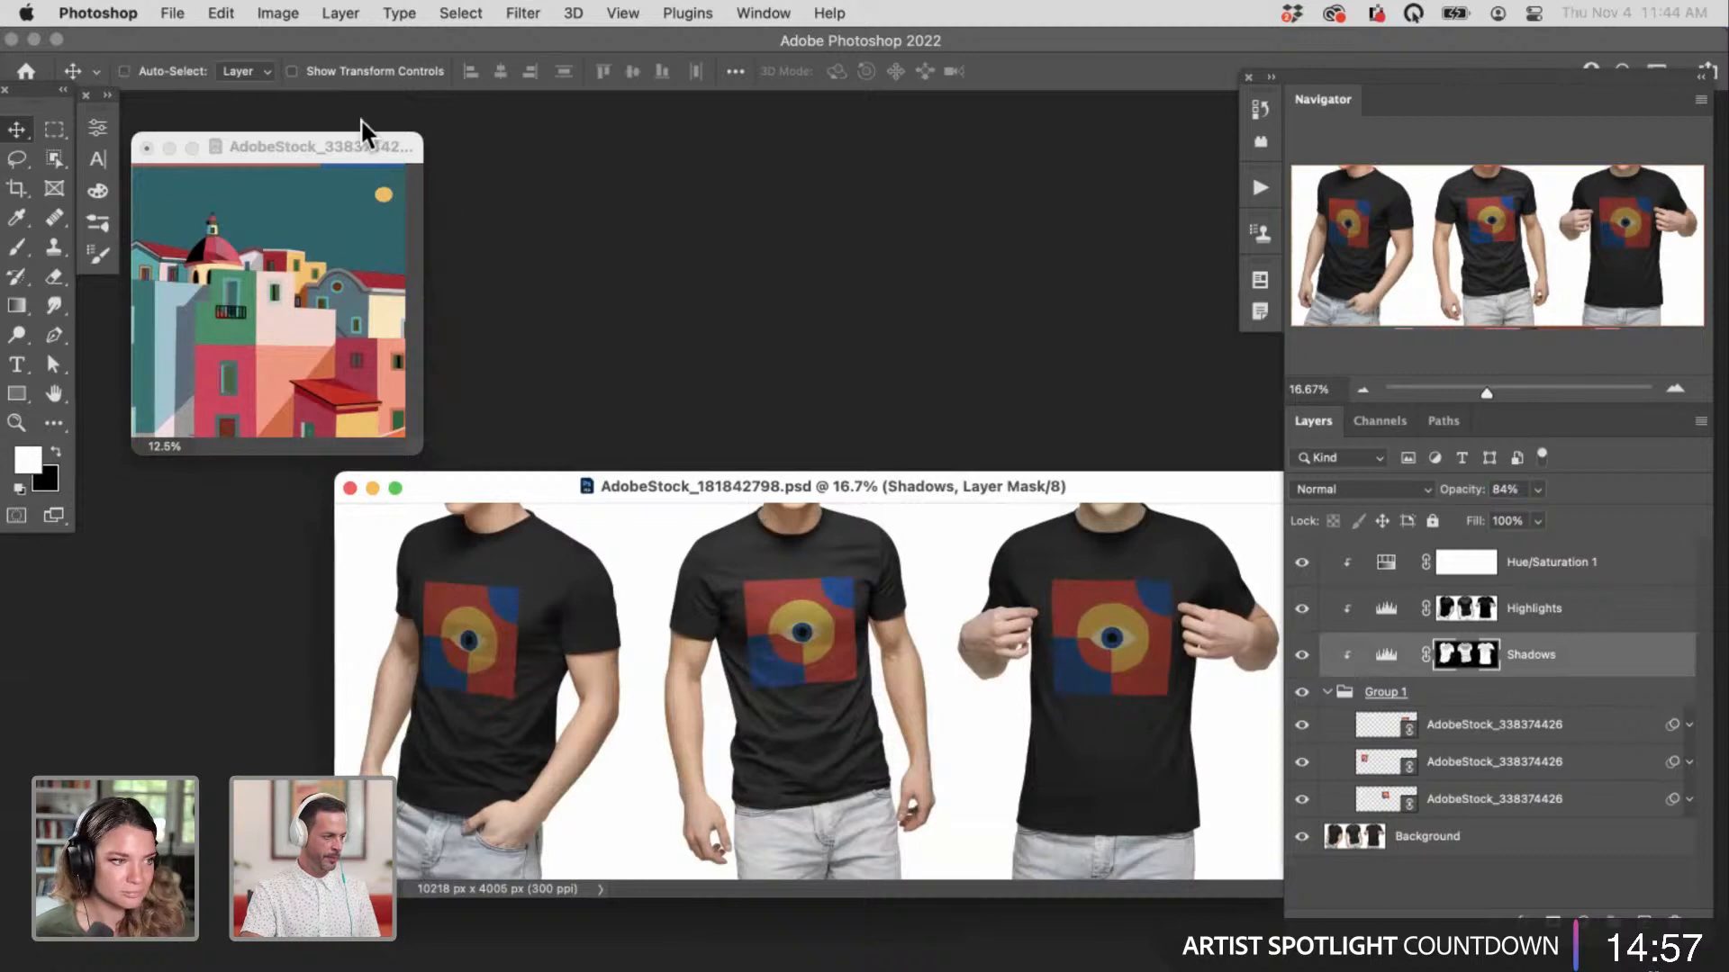
left_click(397, 149)
left_click_drag(342, 309, 341, 303)
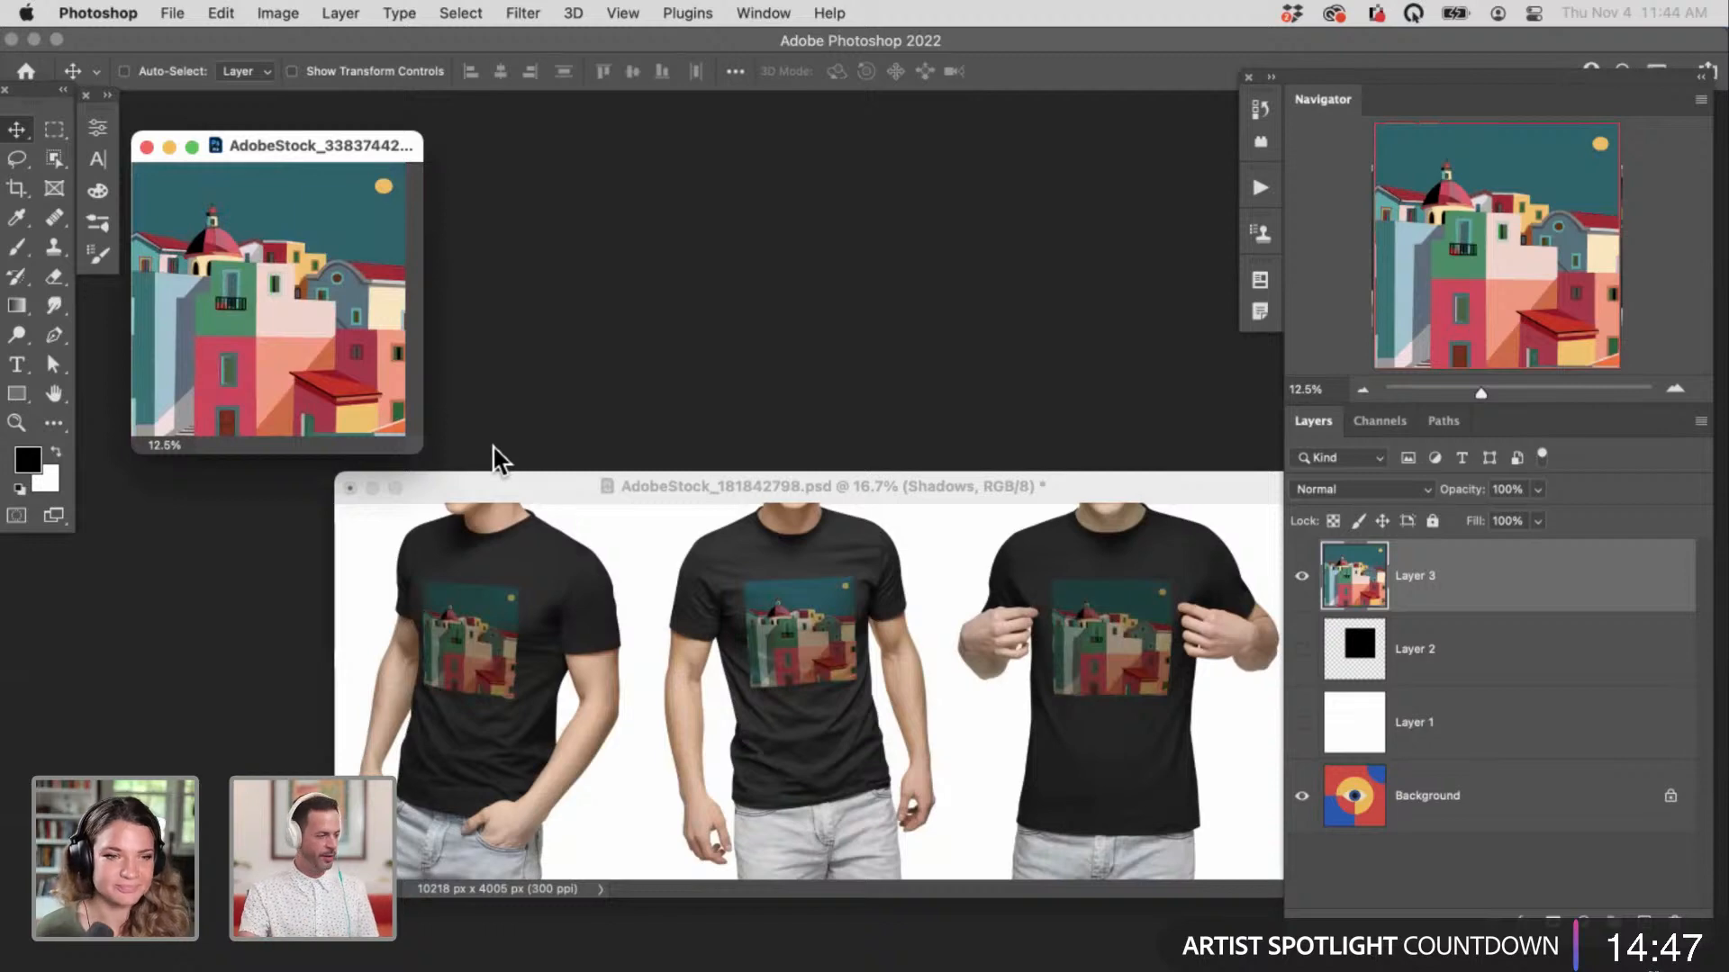
Step: Show the shirt mockup full screen and compare the middle shirt's print with the Highlights and Shadows layers hidden and shown
key("f")
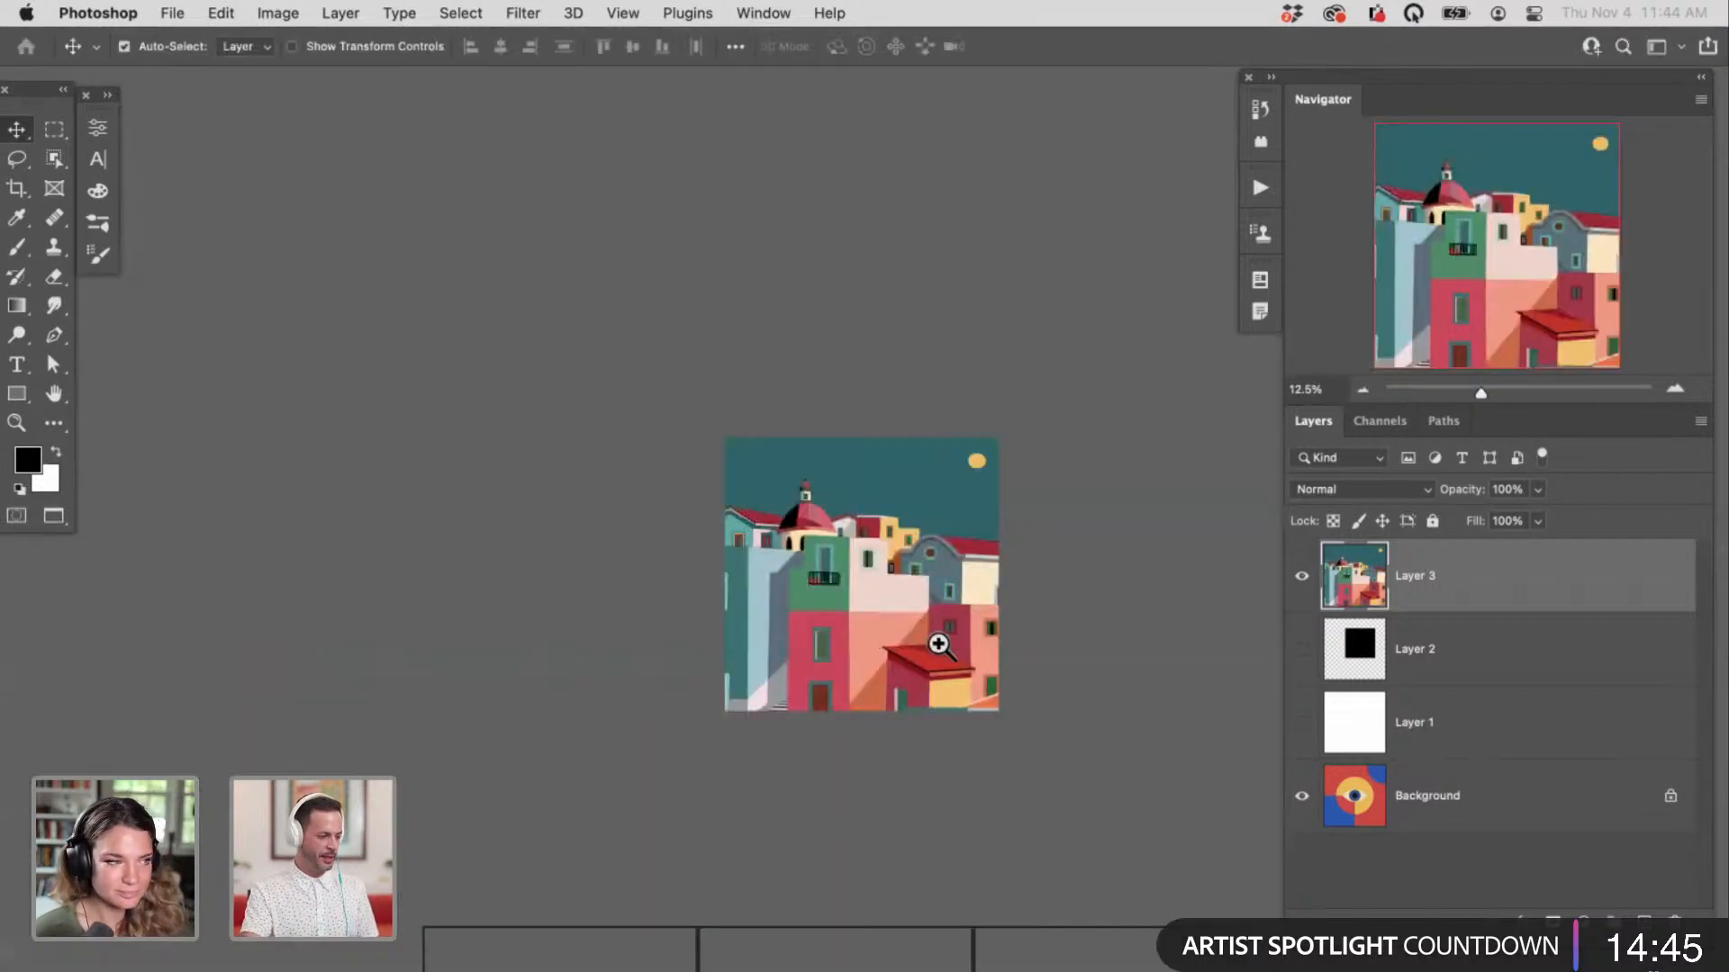
key("super+w")
left_click_drag(977, 487, 926, 479)
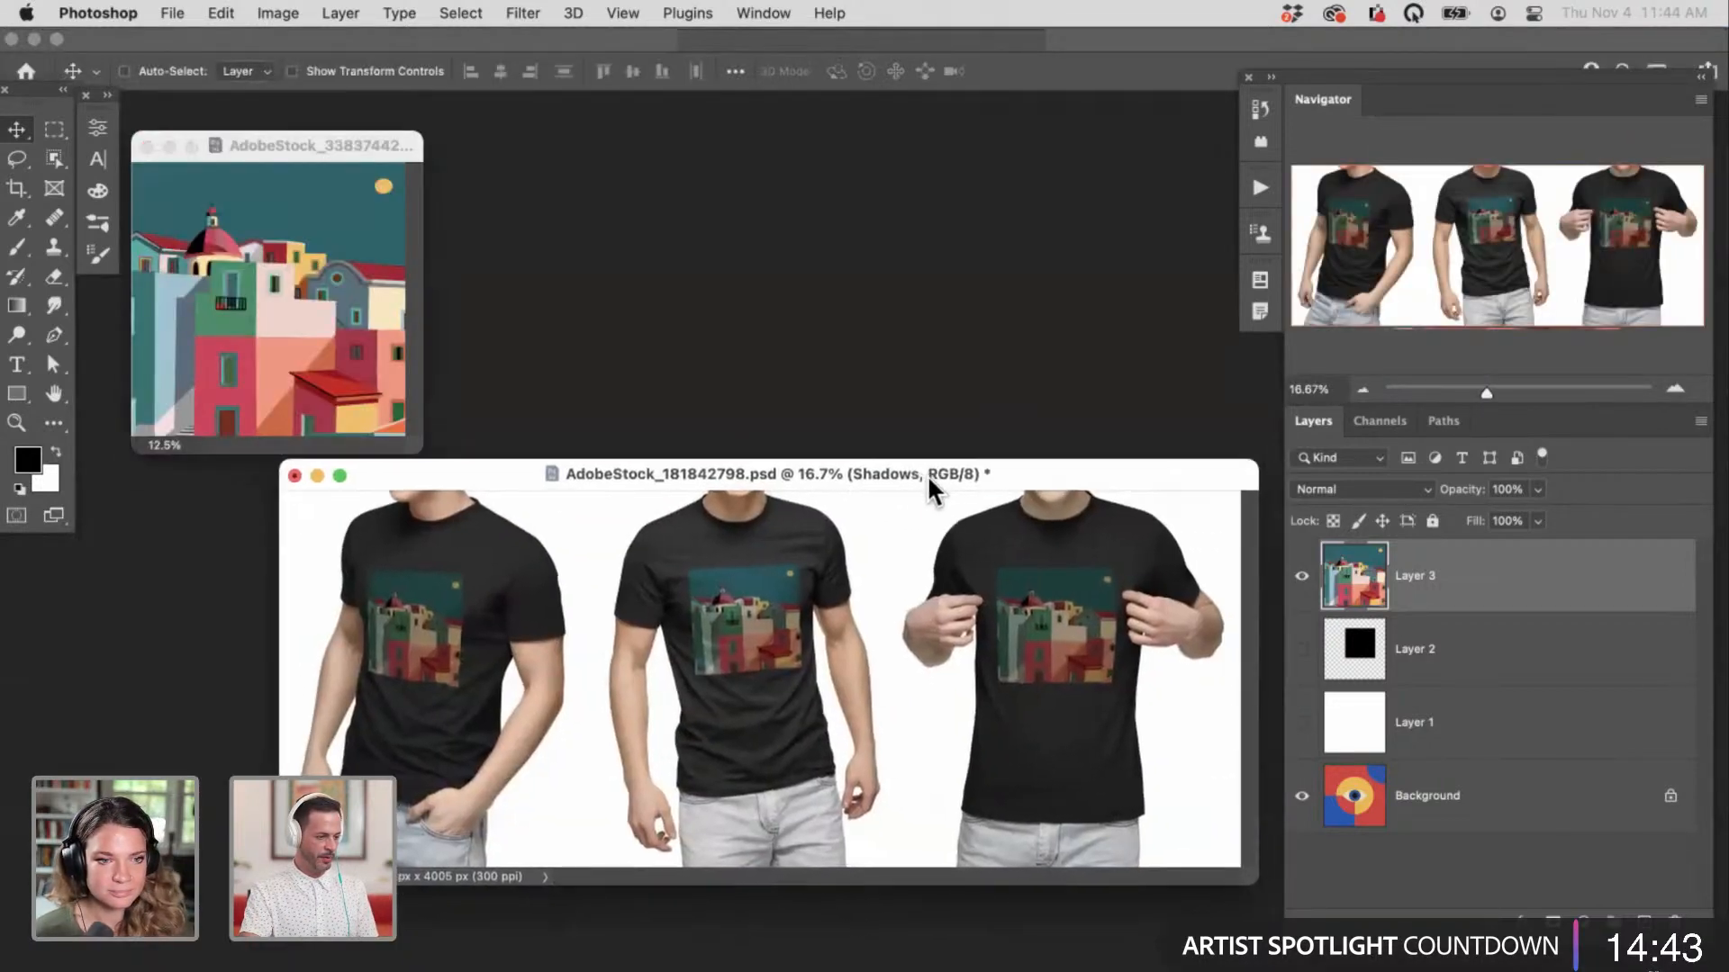
key("f")
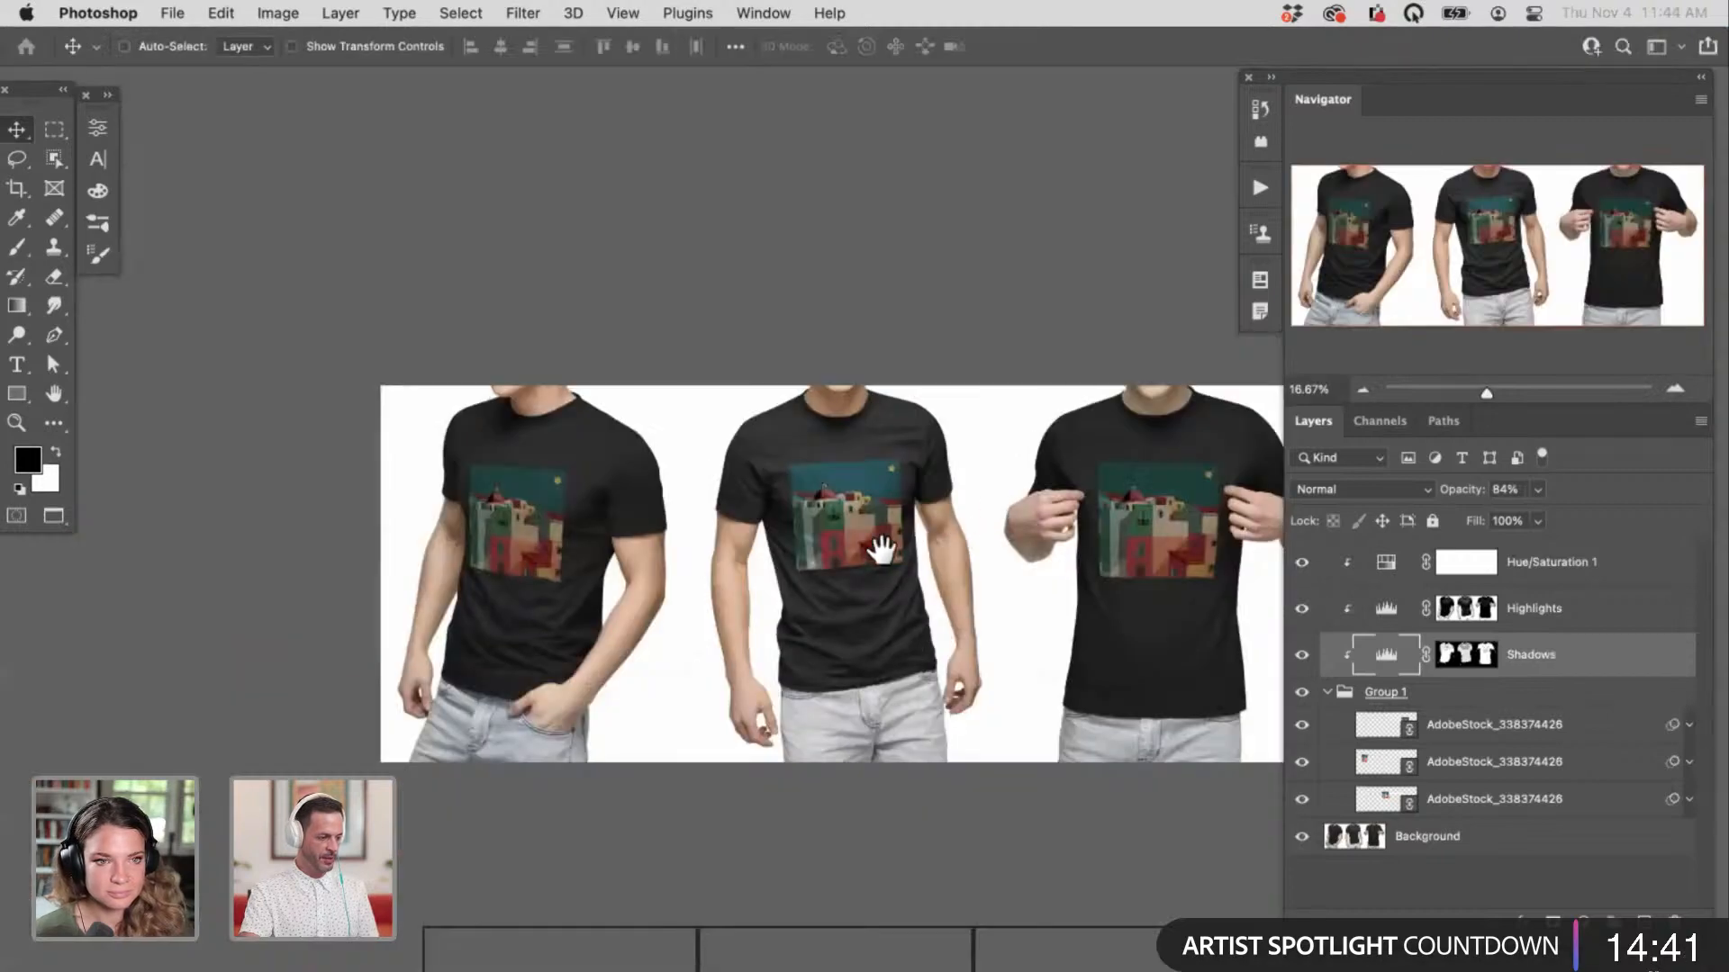
left_click_drag(879, 544, 1018, 509)
scroll(901, 513, "up", 10)
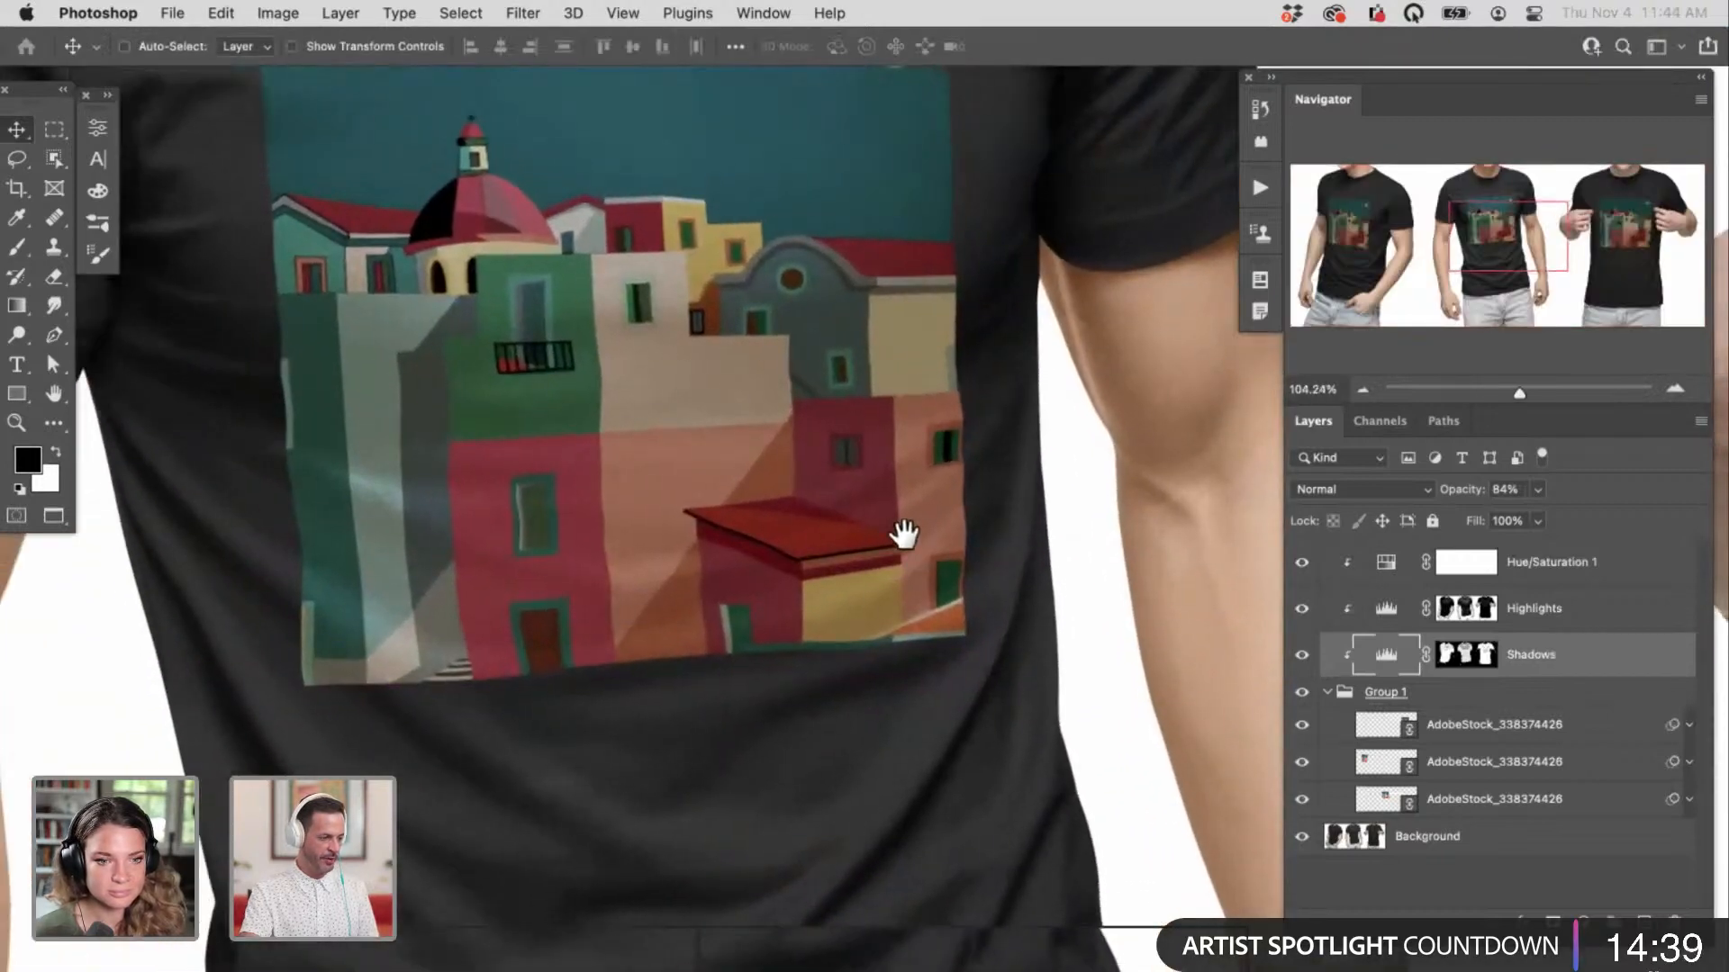
scroll(945, 520, "up", 5)
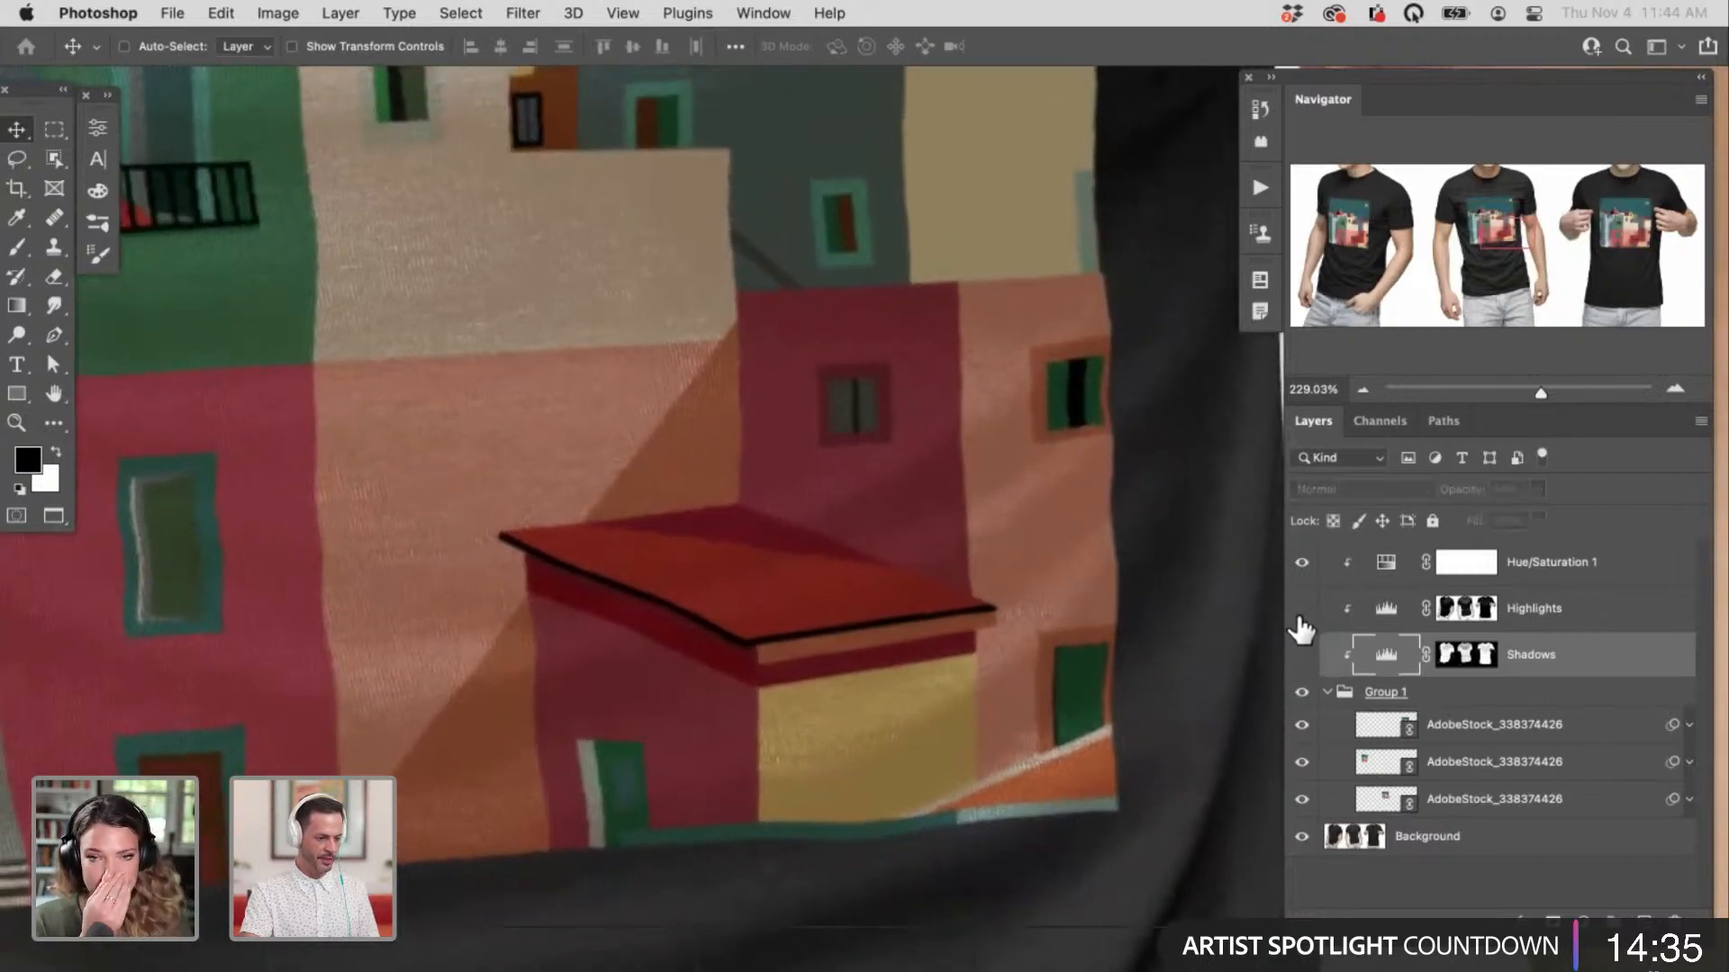
left_click(1301, 654)
left_click(1301, 654)
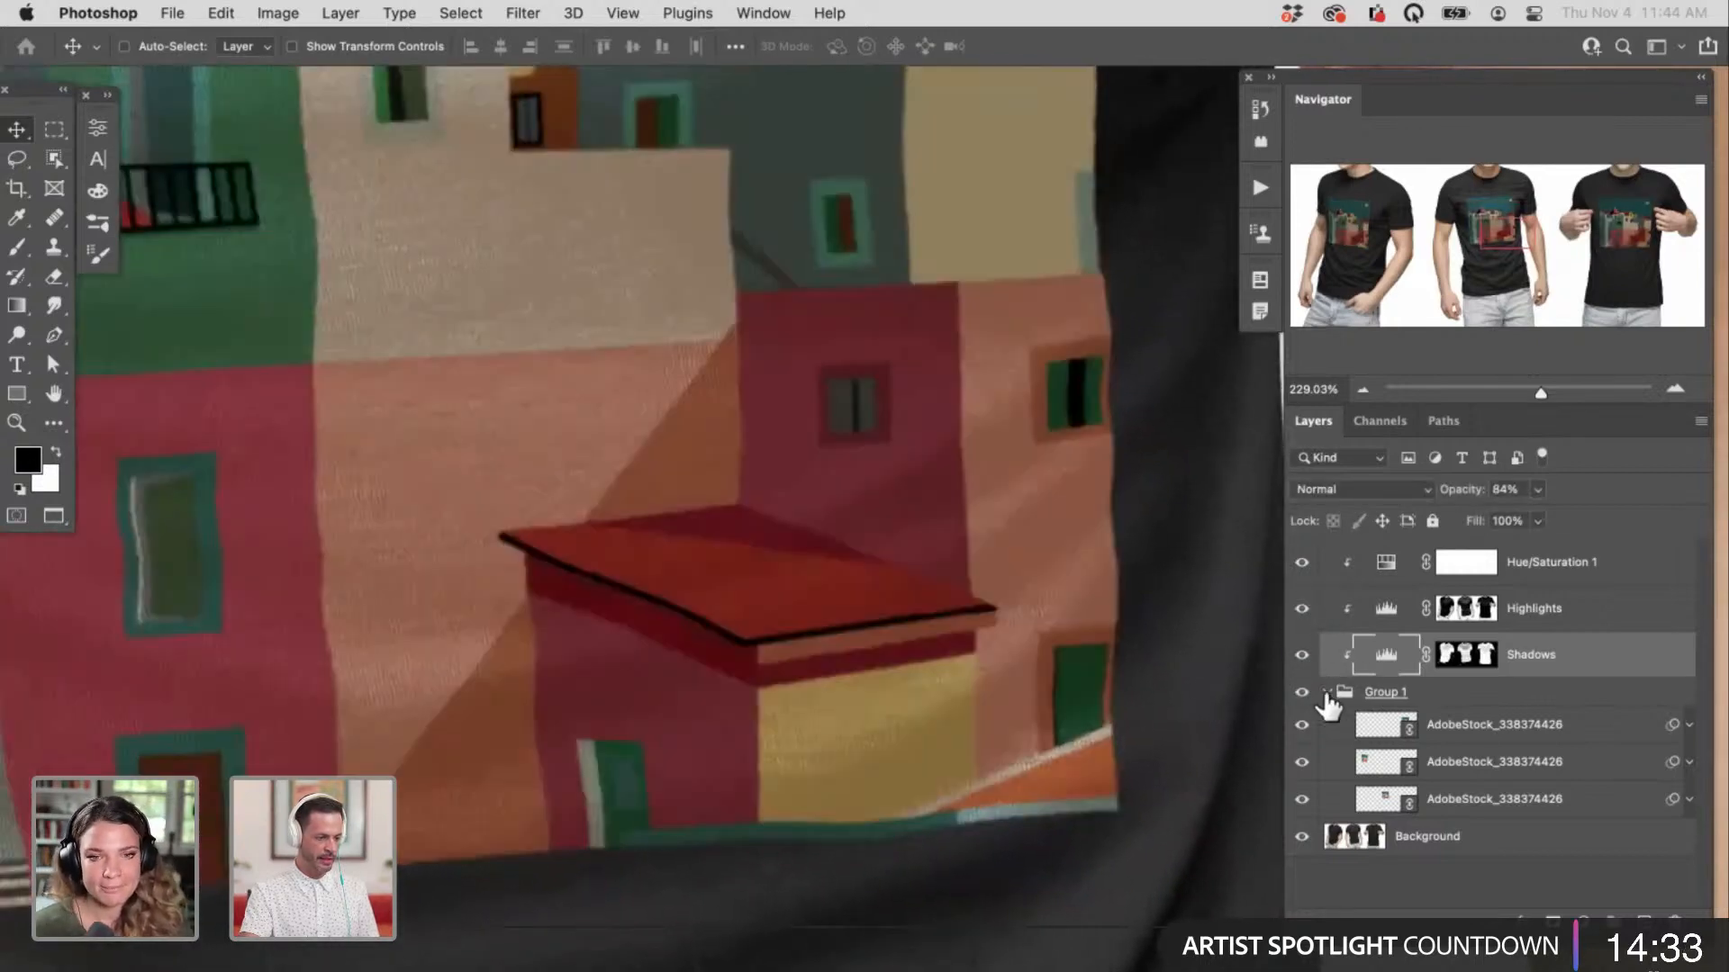
Step: Examine the fabric texture and folds across the buildings print on the middle shirt up close
left_click_drag(977, 801, 1111, 645)
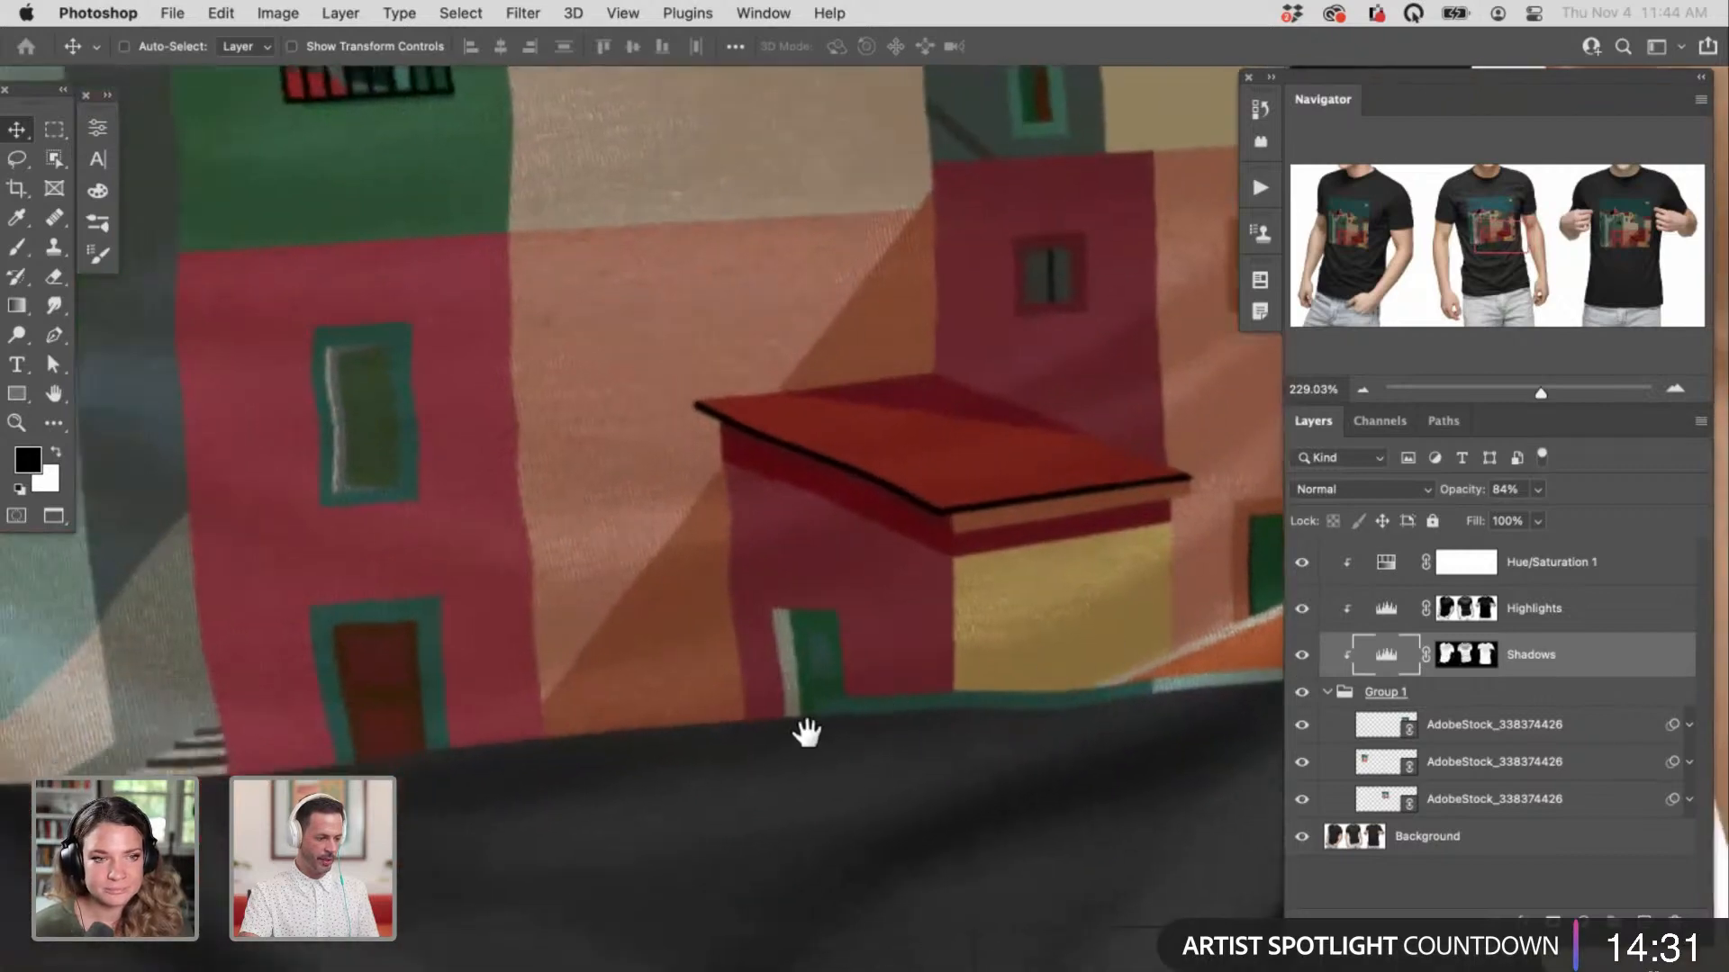
left_click_drag(803, 726, 1030, 726)
scroll(858, 815, "up", 10)
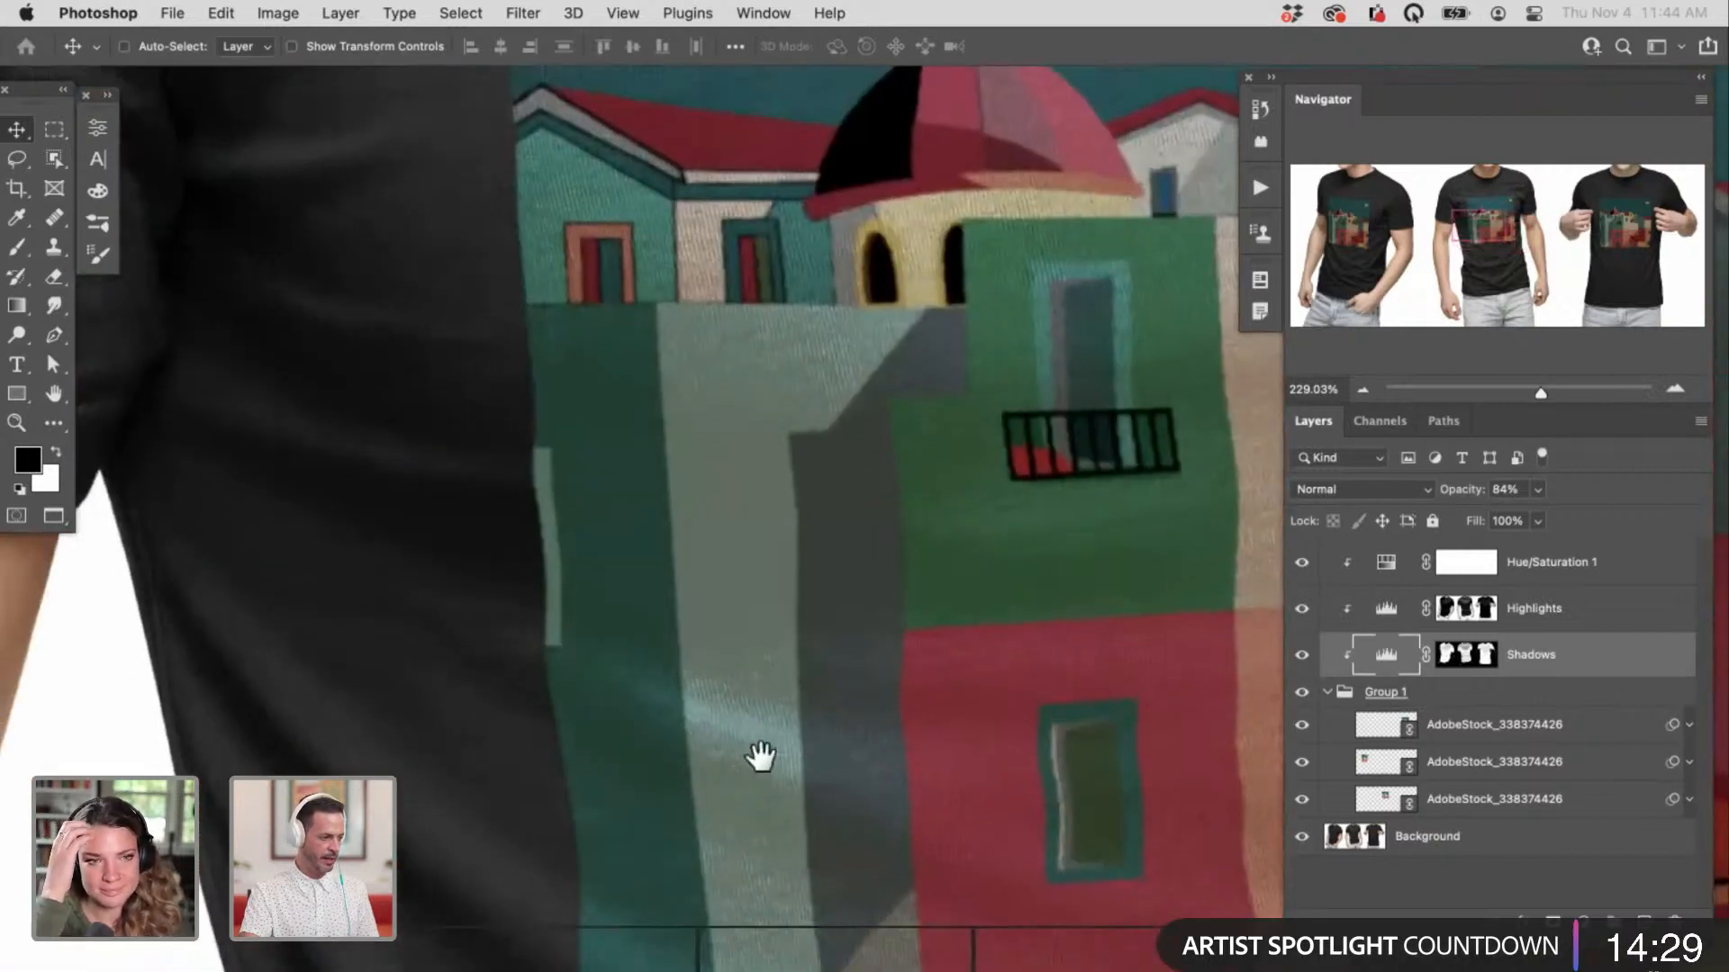
scroll(783, 705, "up", 3)
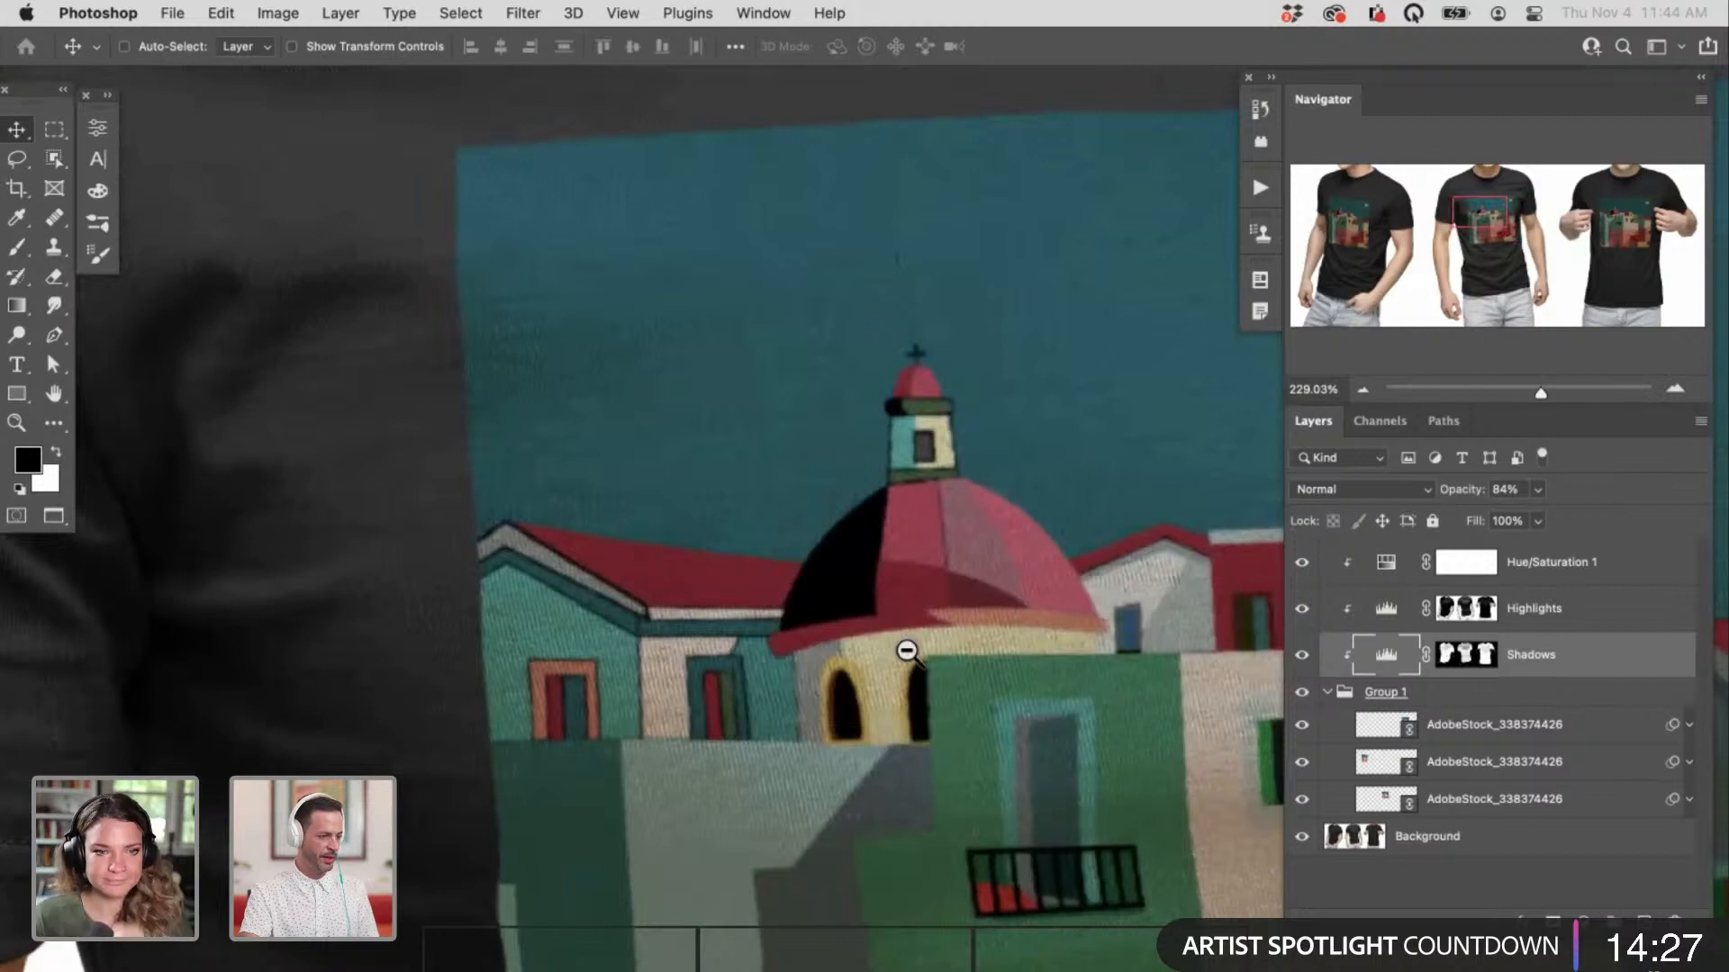
scroll(906, 648, "down", 5)
scroll(895, 714, "down", 5)
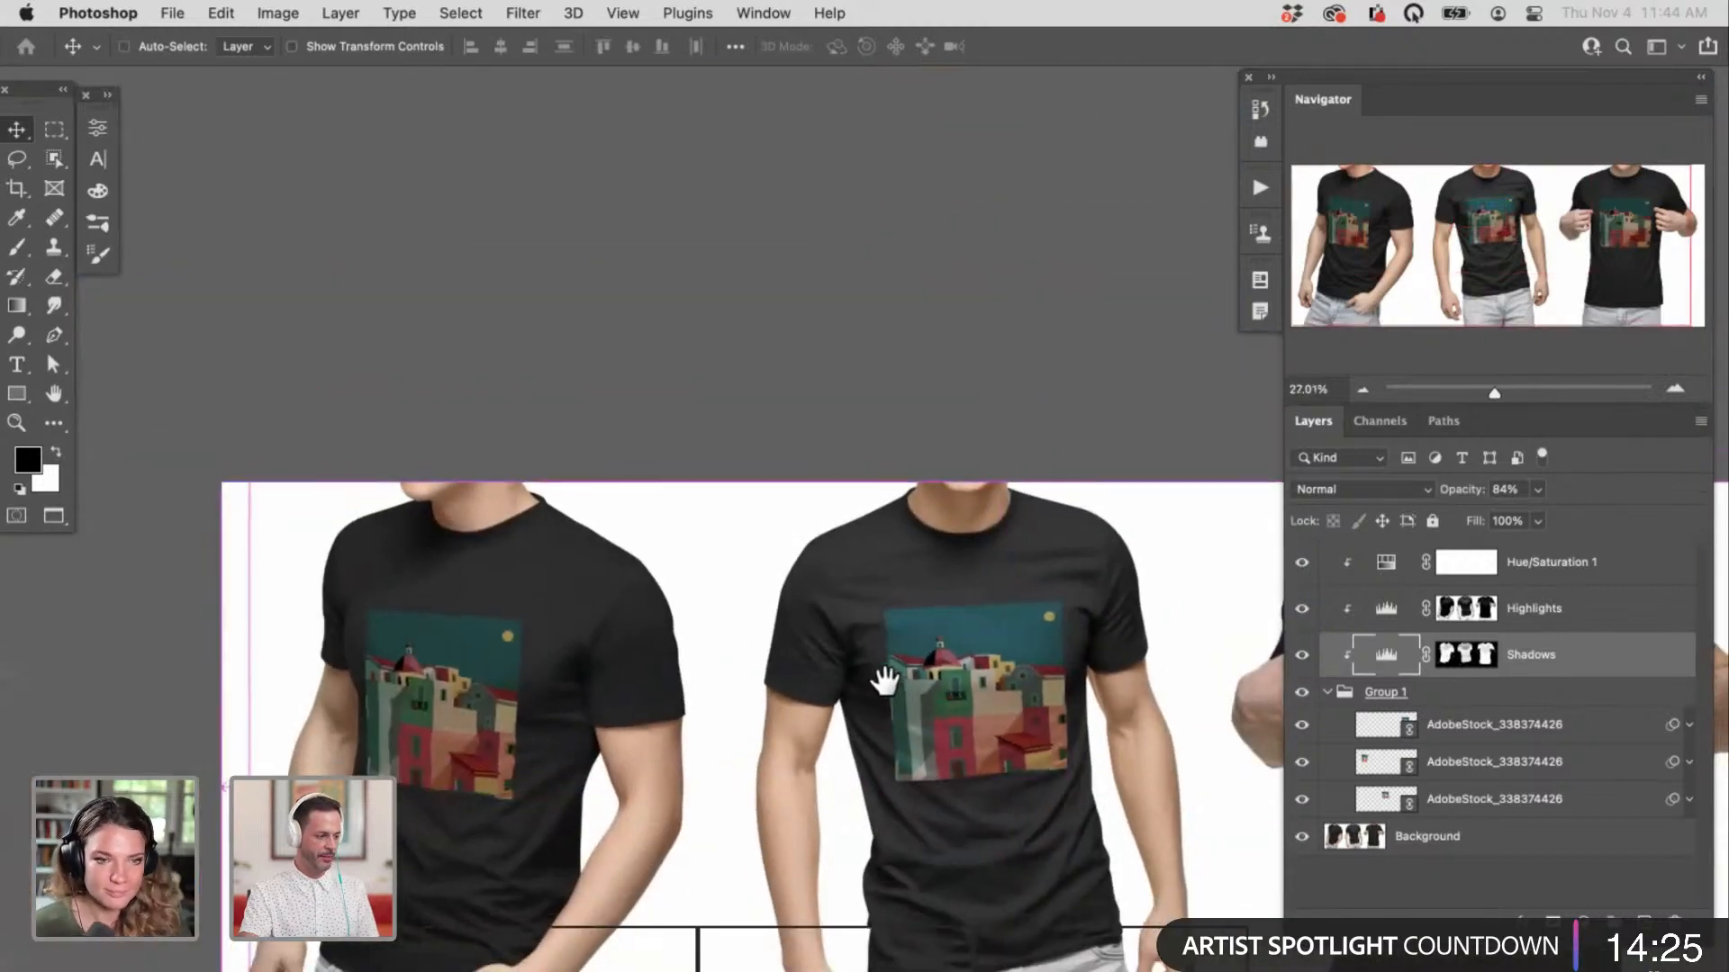
Step: Compare the whole graphic on the middle shirt with and without the Highlights and Shadows adjustments, leaving both visible
scroll(818, 721, "right", 5)
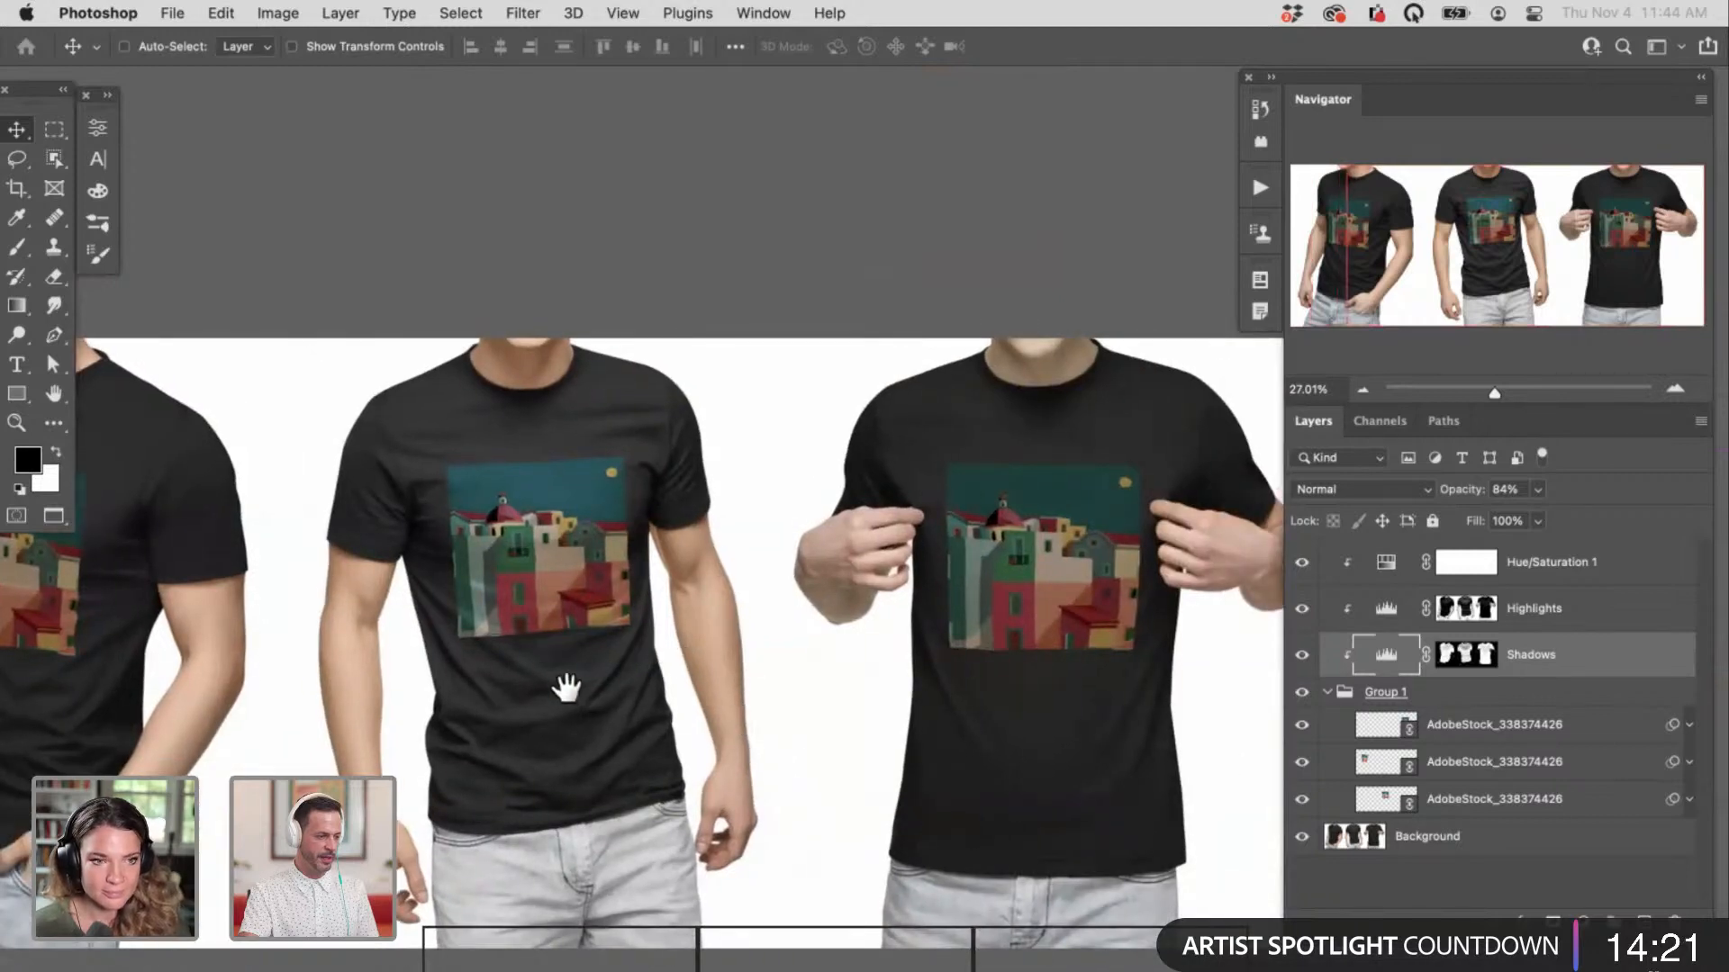
scroll(678, 645, "up", 6)
scroll(698, 625, "right", 10)
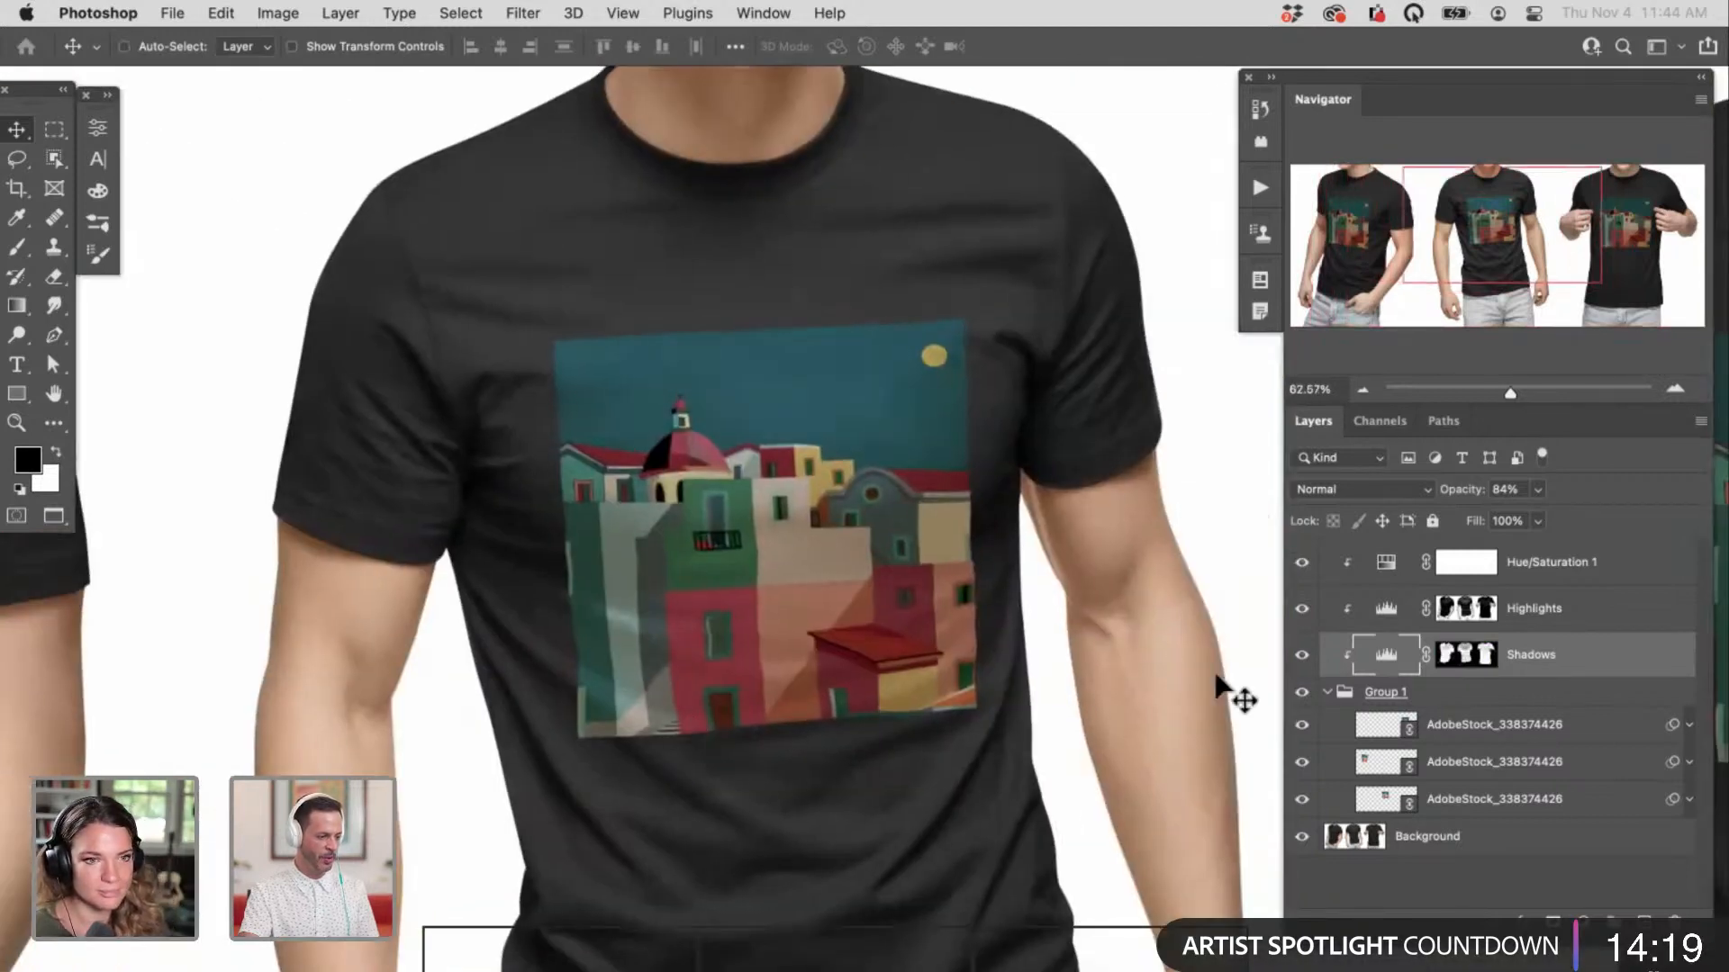
left_click(1301, 655)
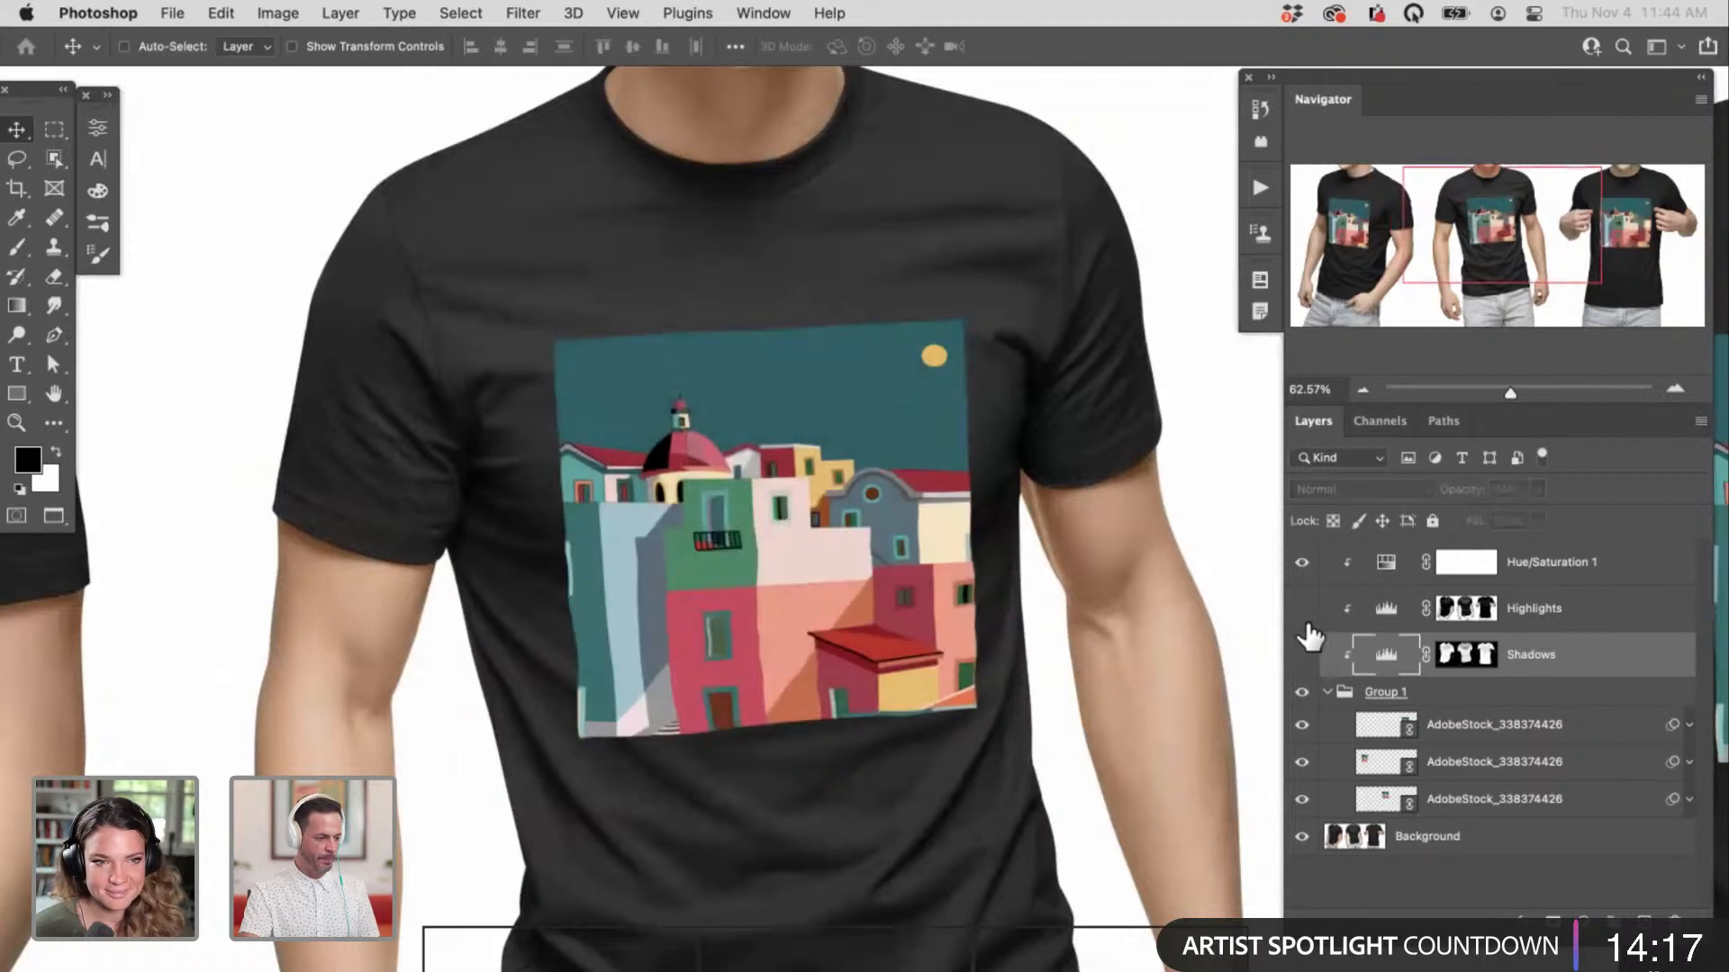
left_click(1302, 655)
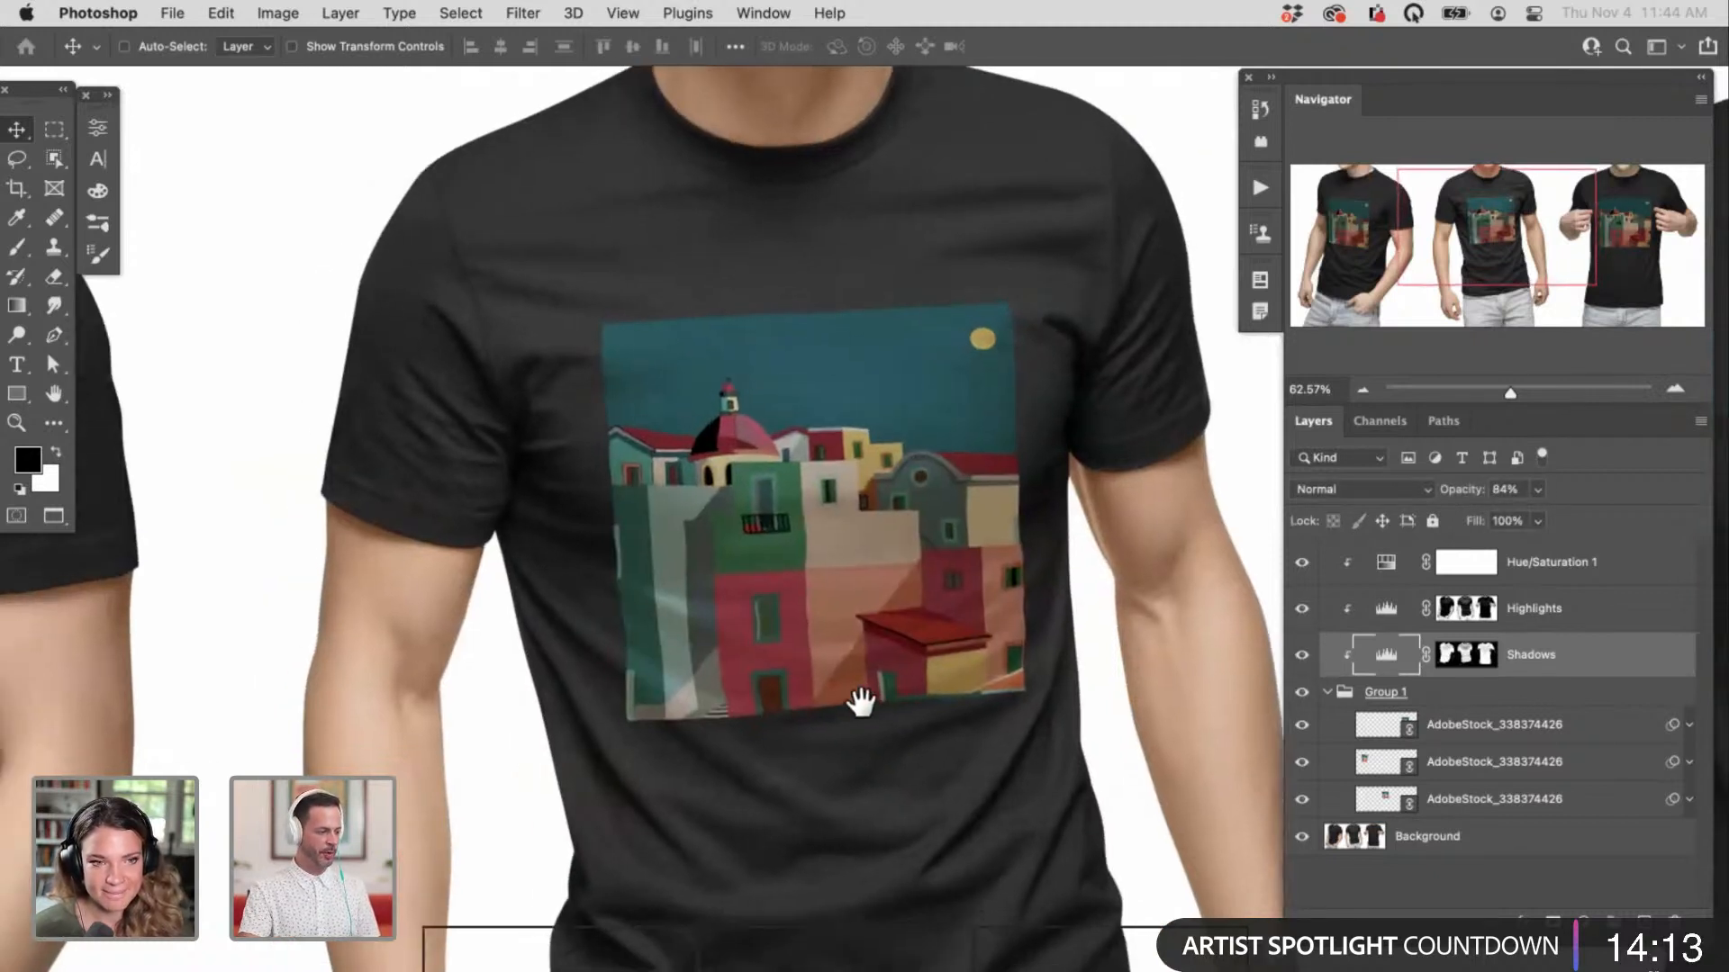
scroll(846, 684, "left", 3)
Step: Return the shirt mockup to a floating window, save it, and arrange it at 16.7% behind the design document
key("shift+f")
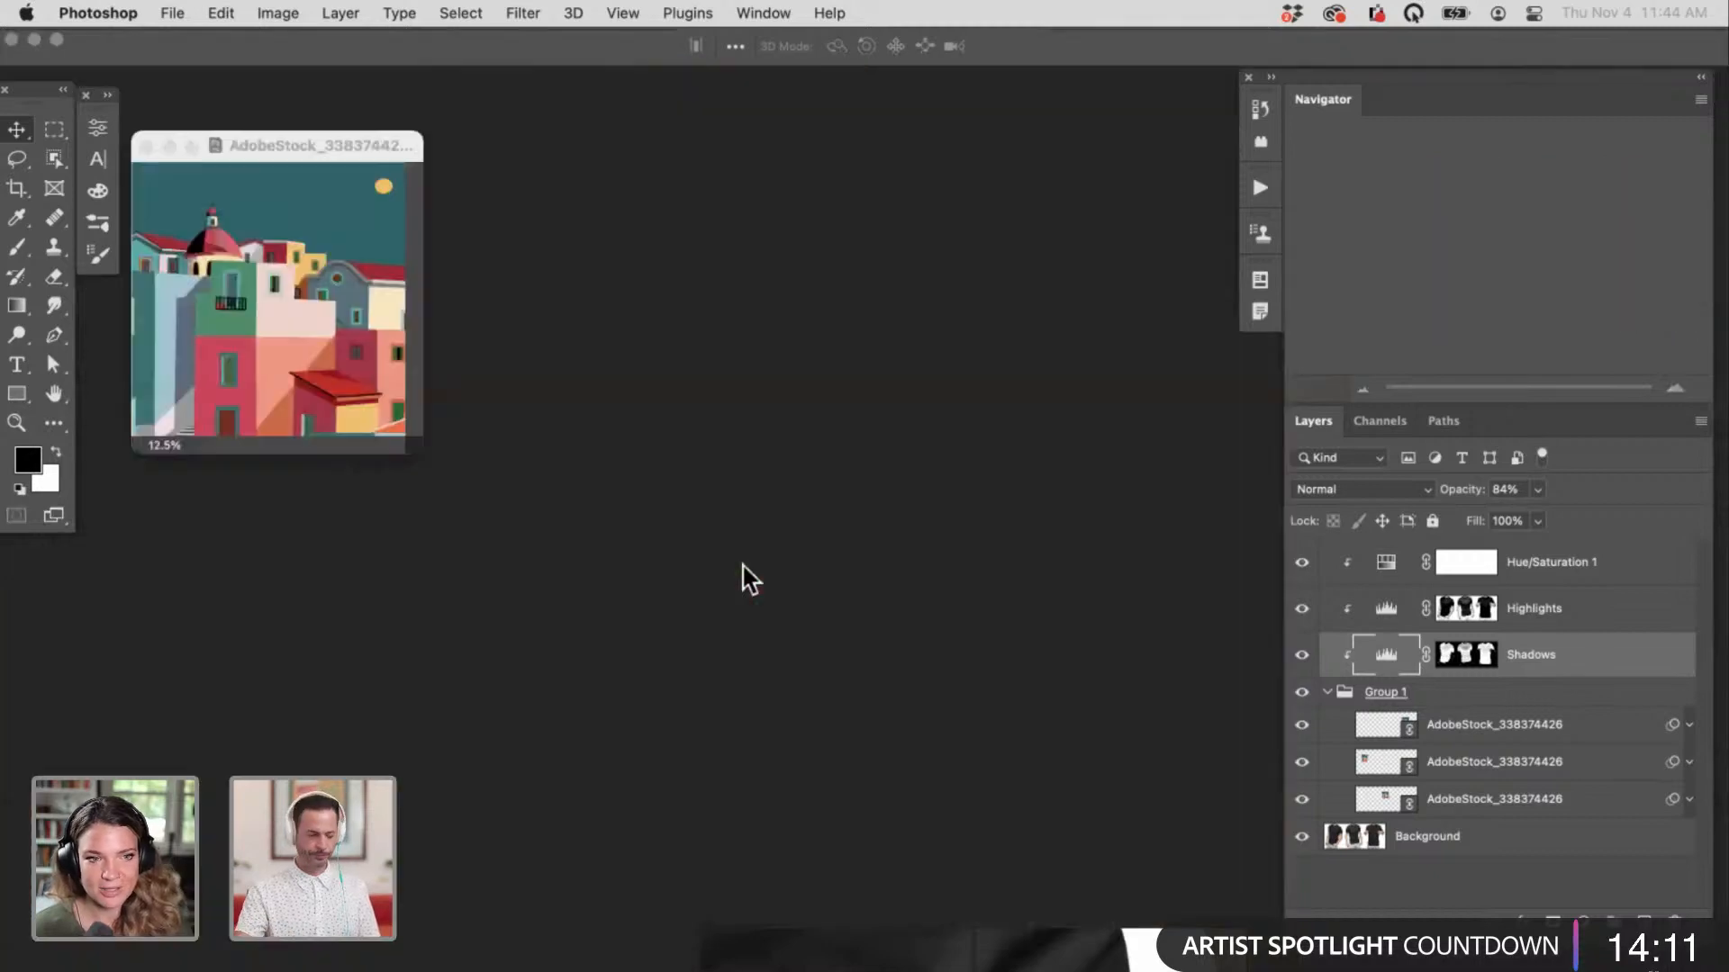
key("super+minus")
key("super+minus")
key("super+minus")
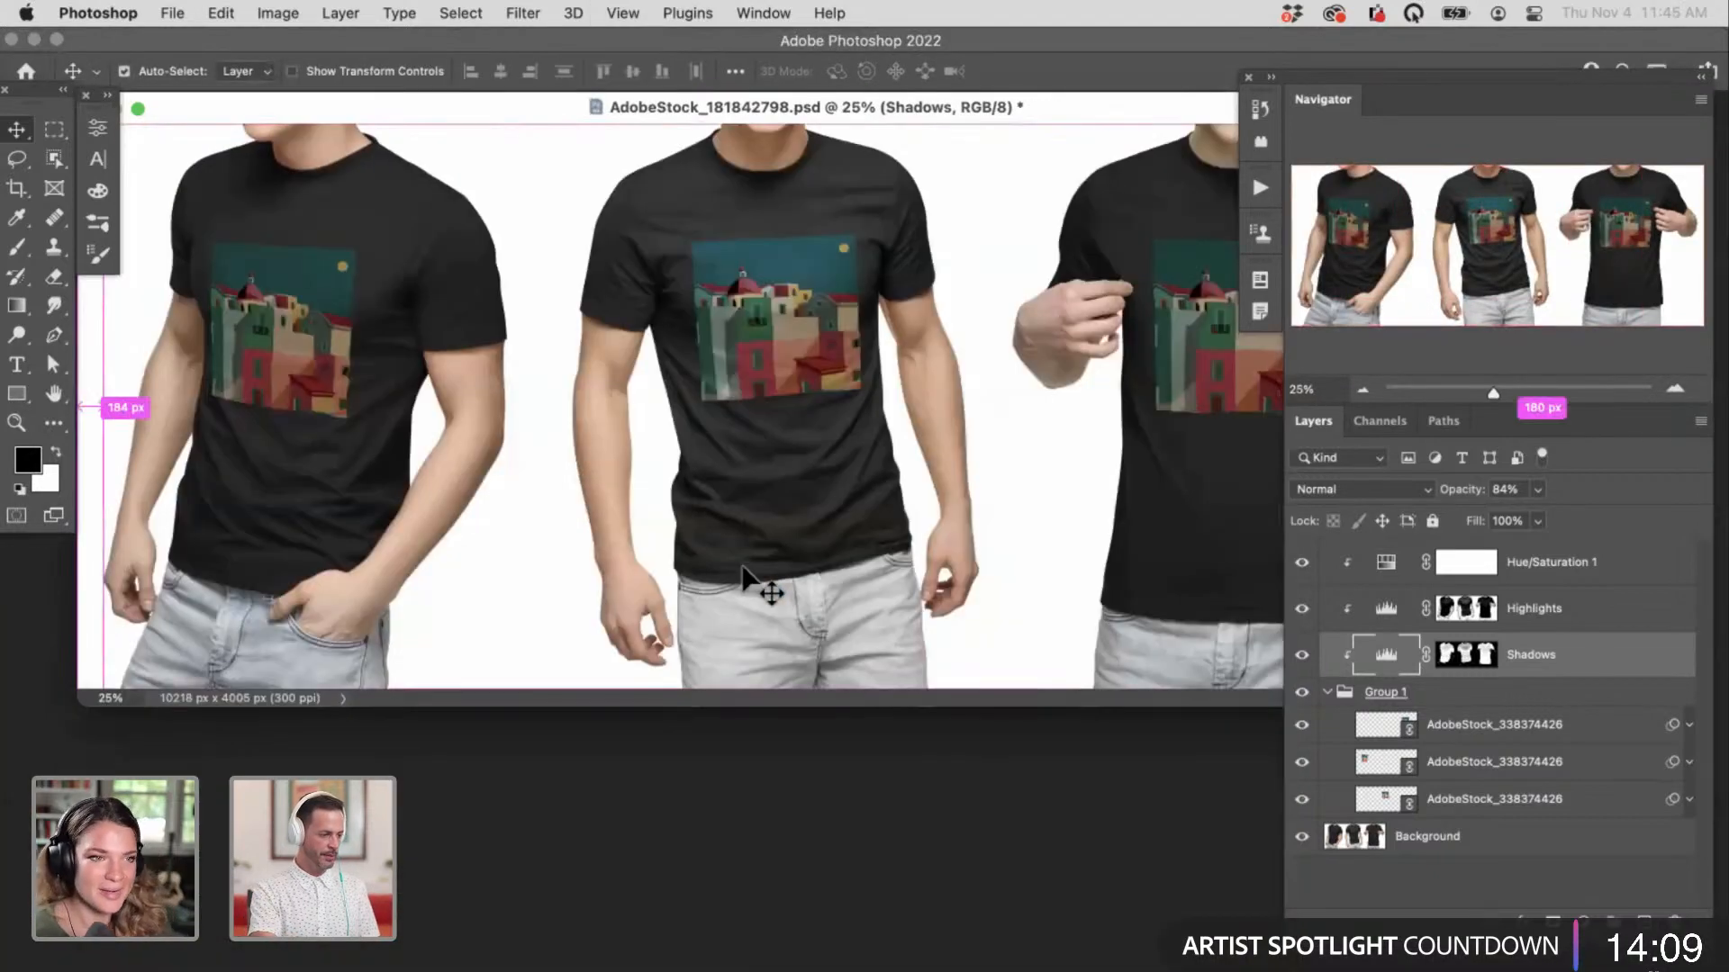
key("super+s")
left_click_drag(931, 106, 1023, 405)
key("super+minus")
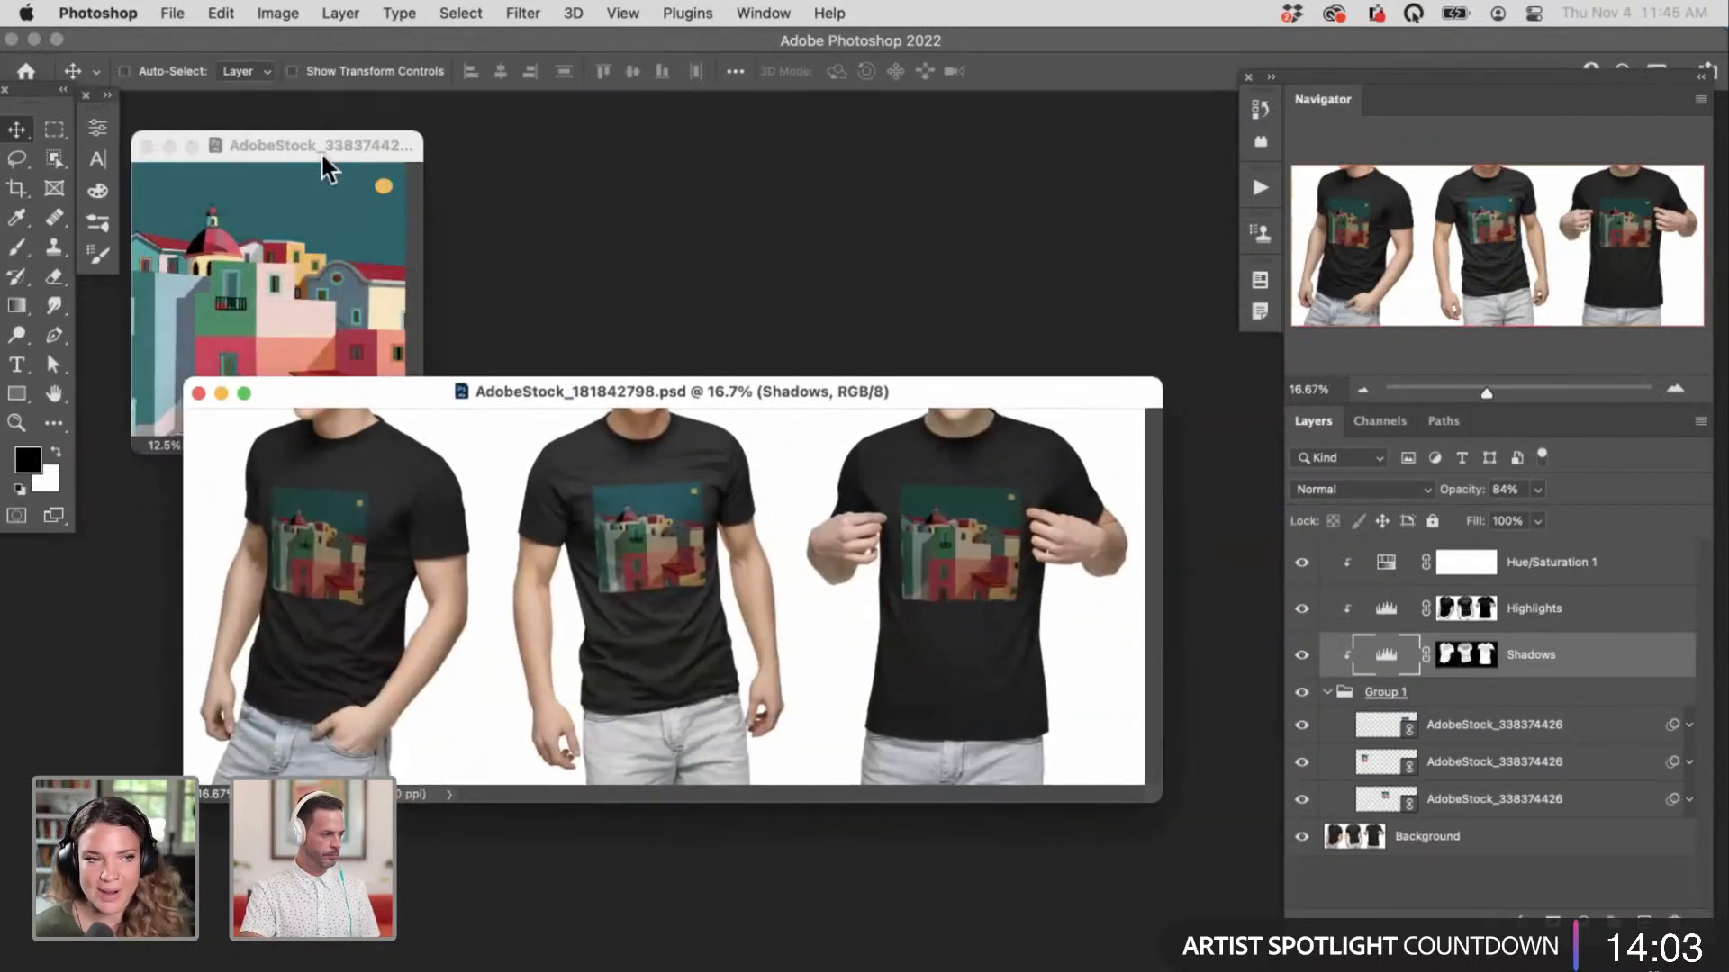
left_click_drag(320, 151, 373, 132)
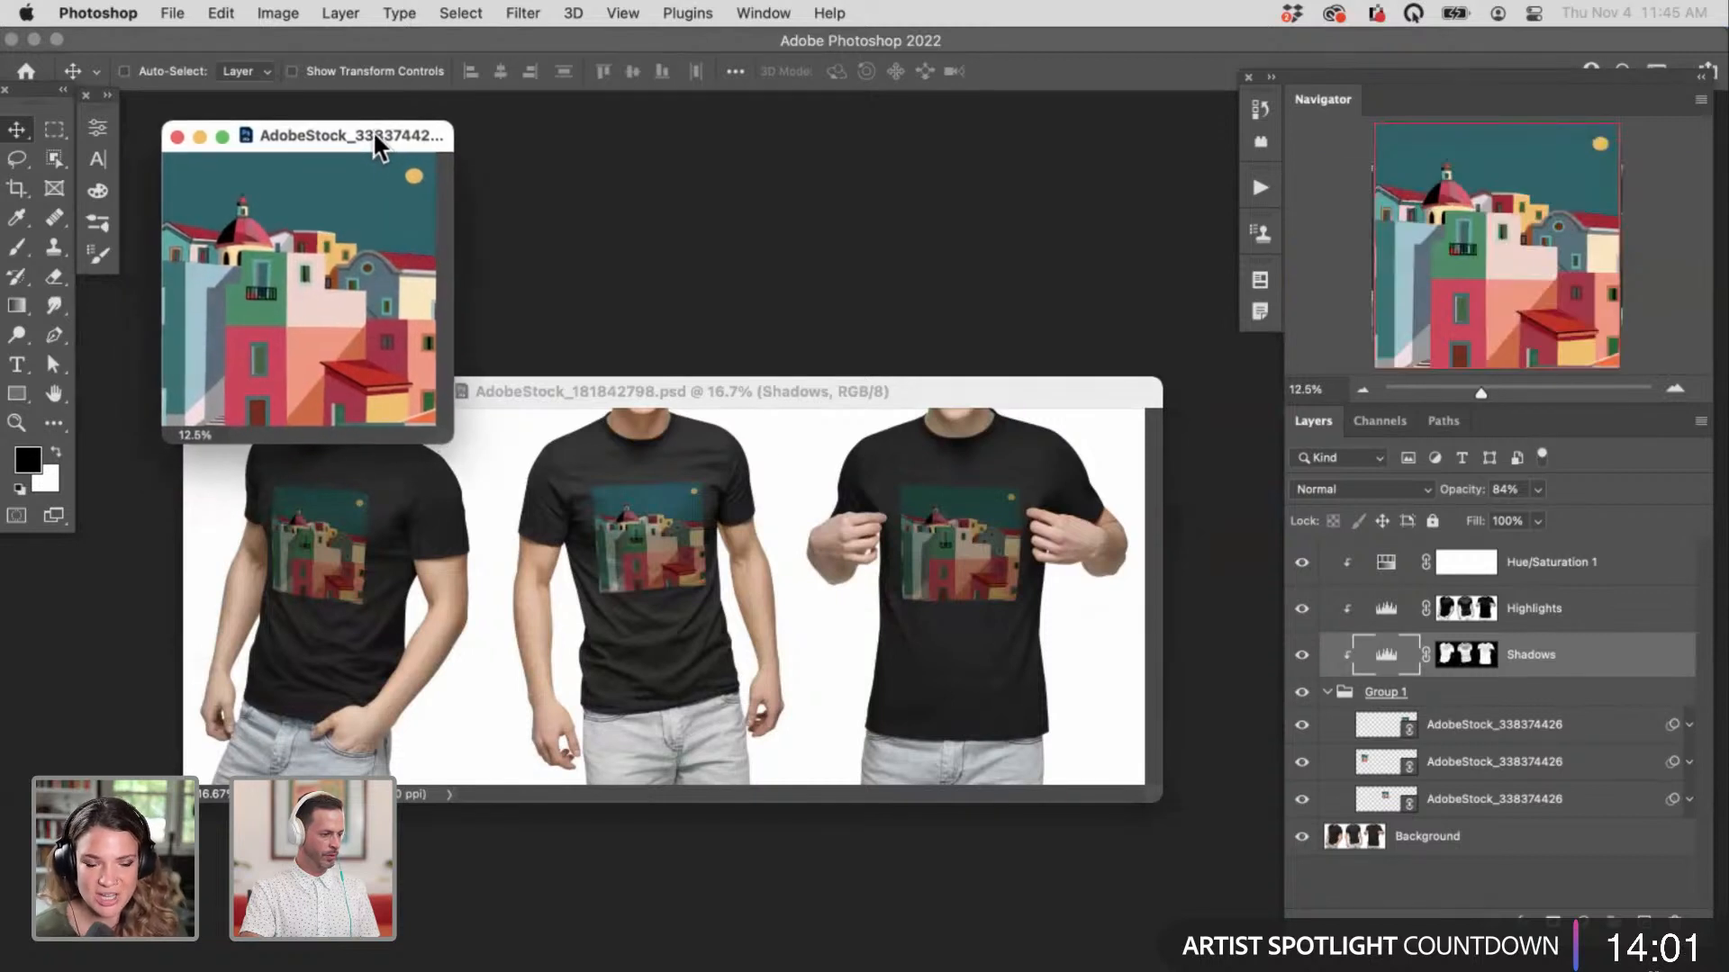
Step: Open AdobeStock_422856345.jpeg from the Sample Images folder inside 02 Hello Summer
key("super+Tab")
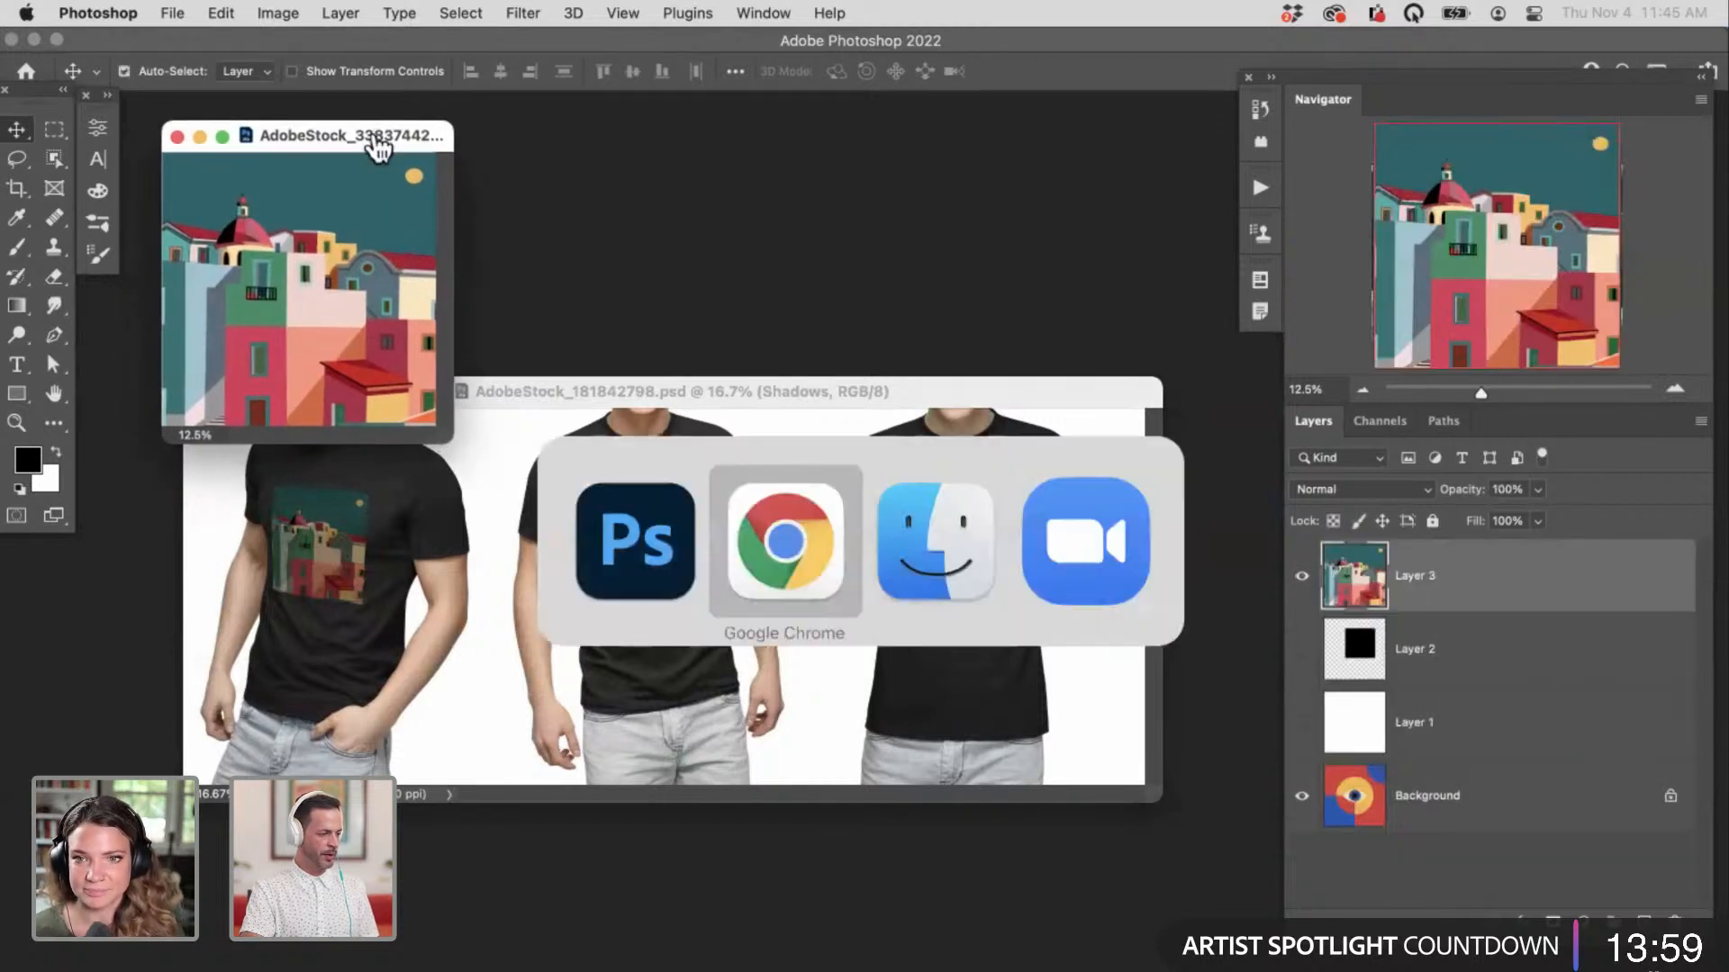
key("Escape")
key("super+o")
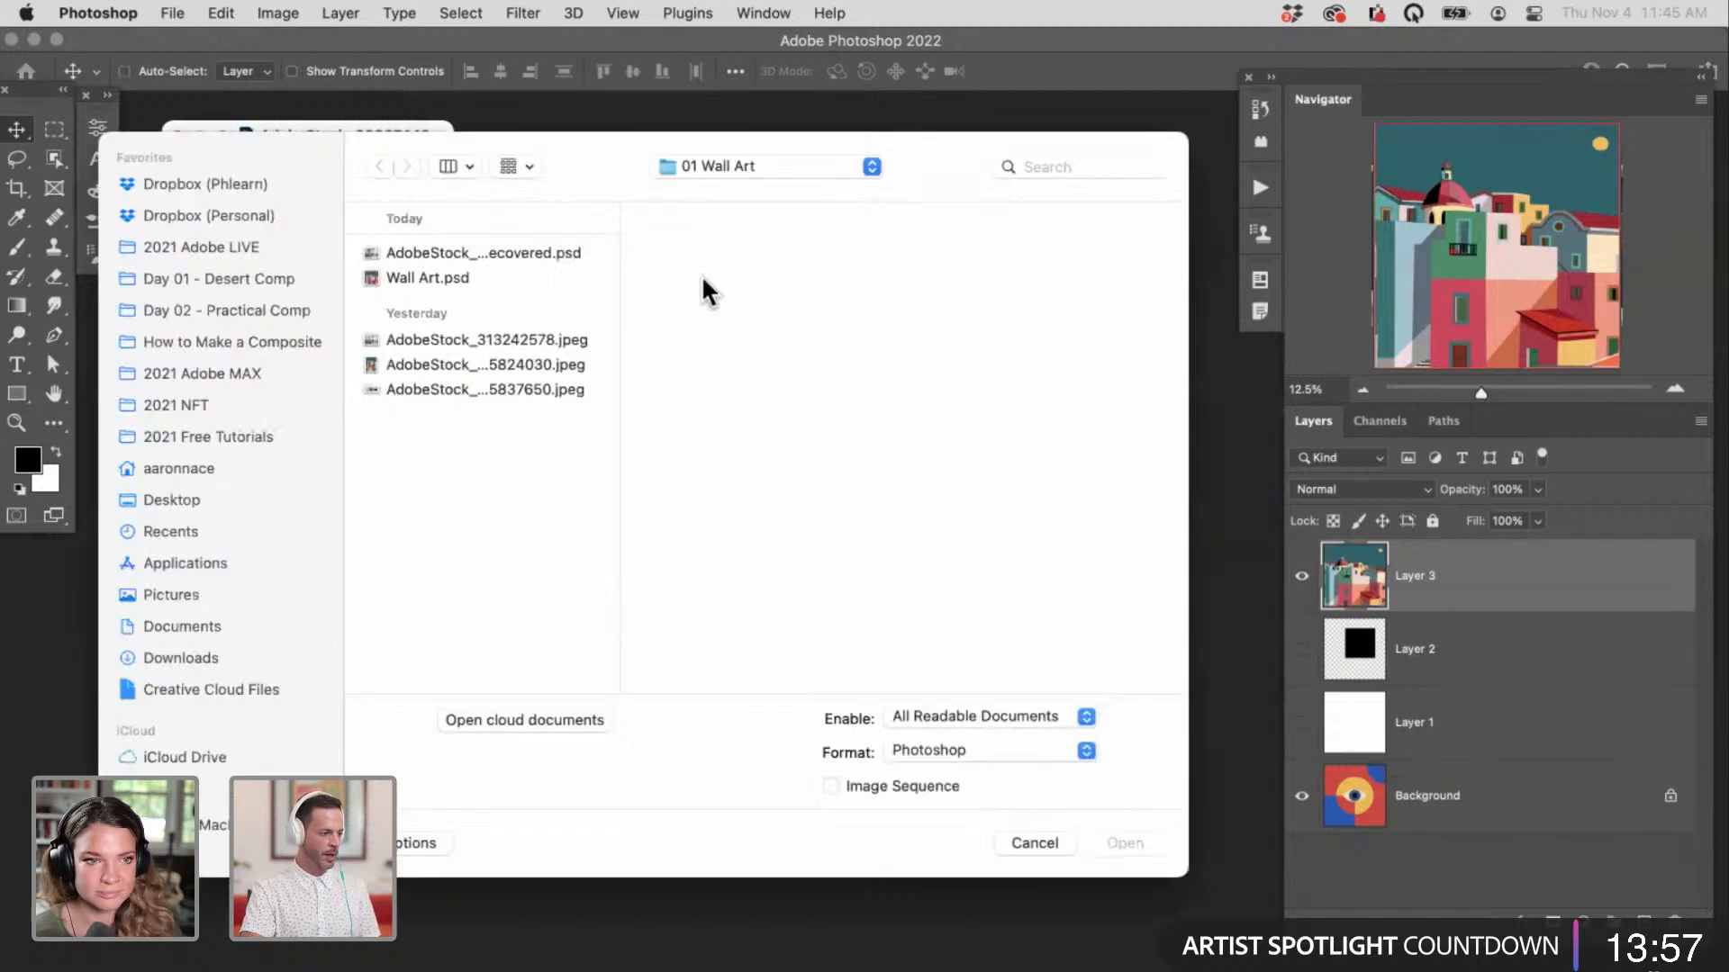
left_click(690, 170)
left_click(726, 200)
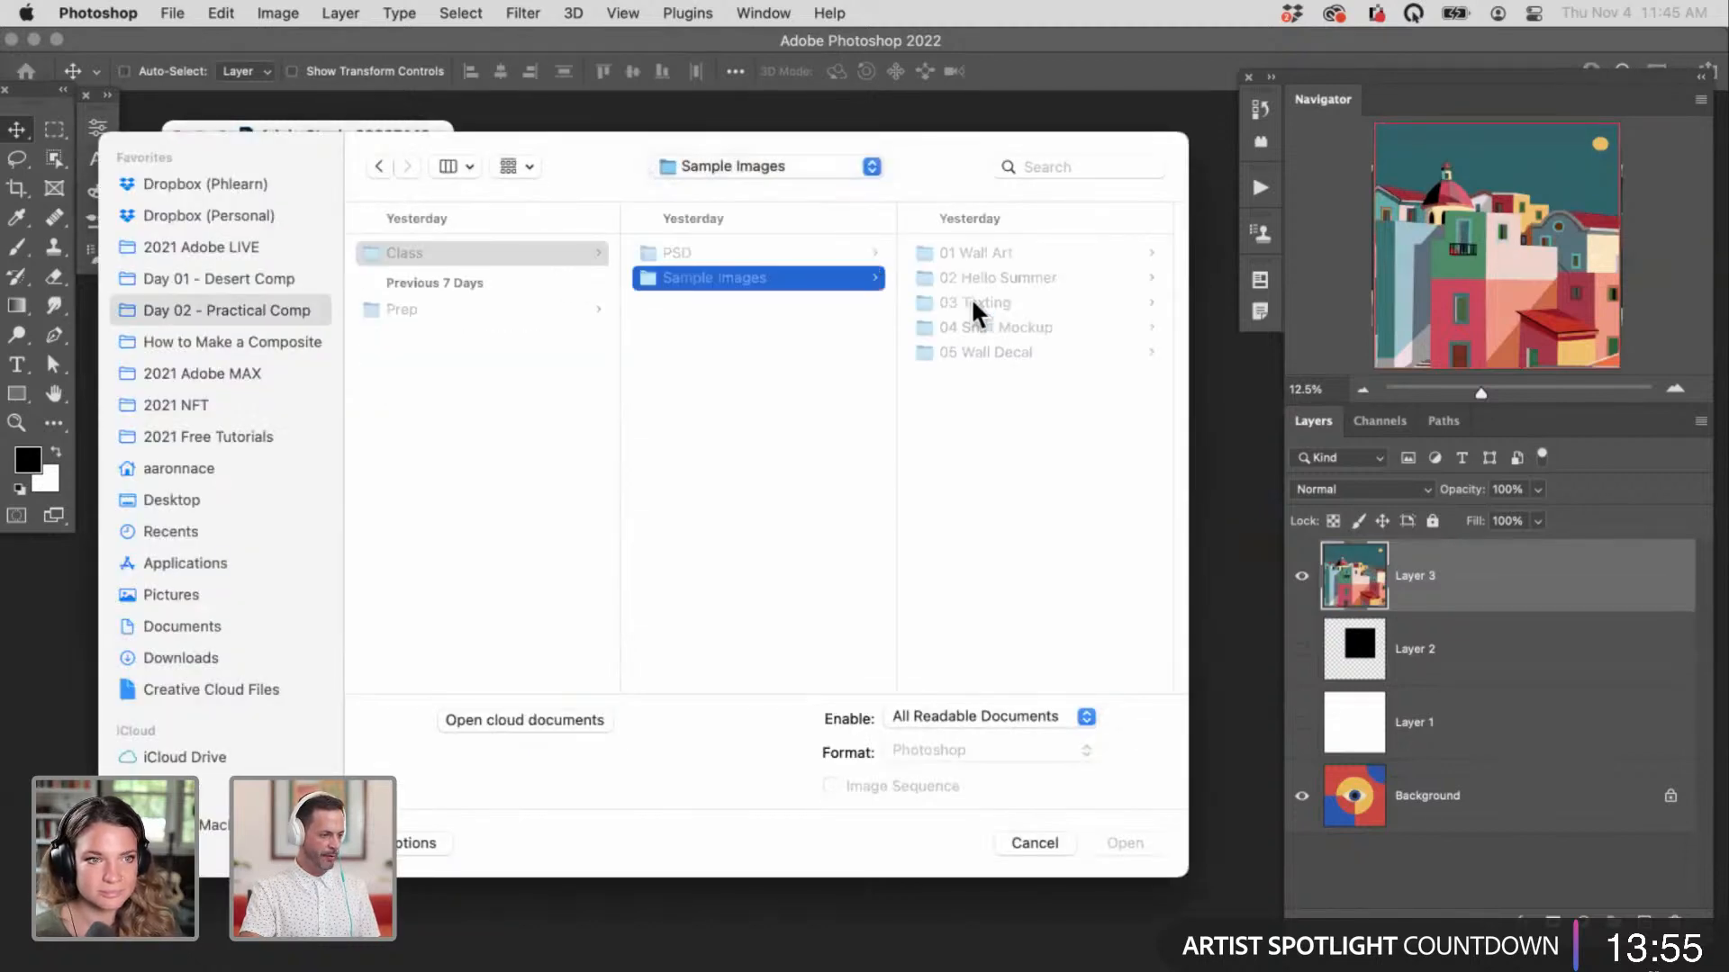
left_click(1014, 279)
left_click(991, 256)
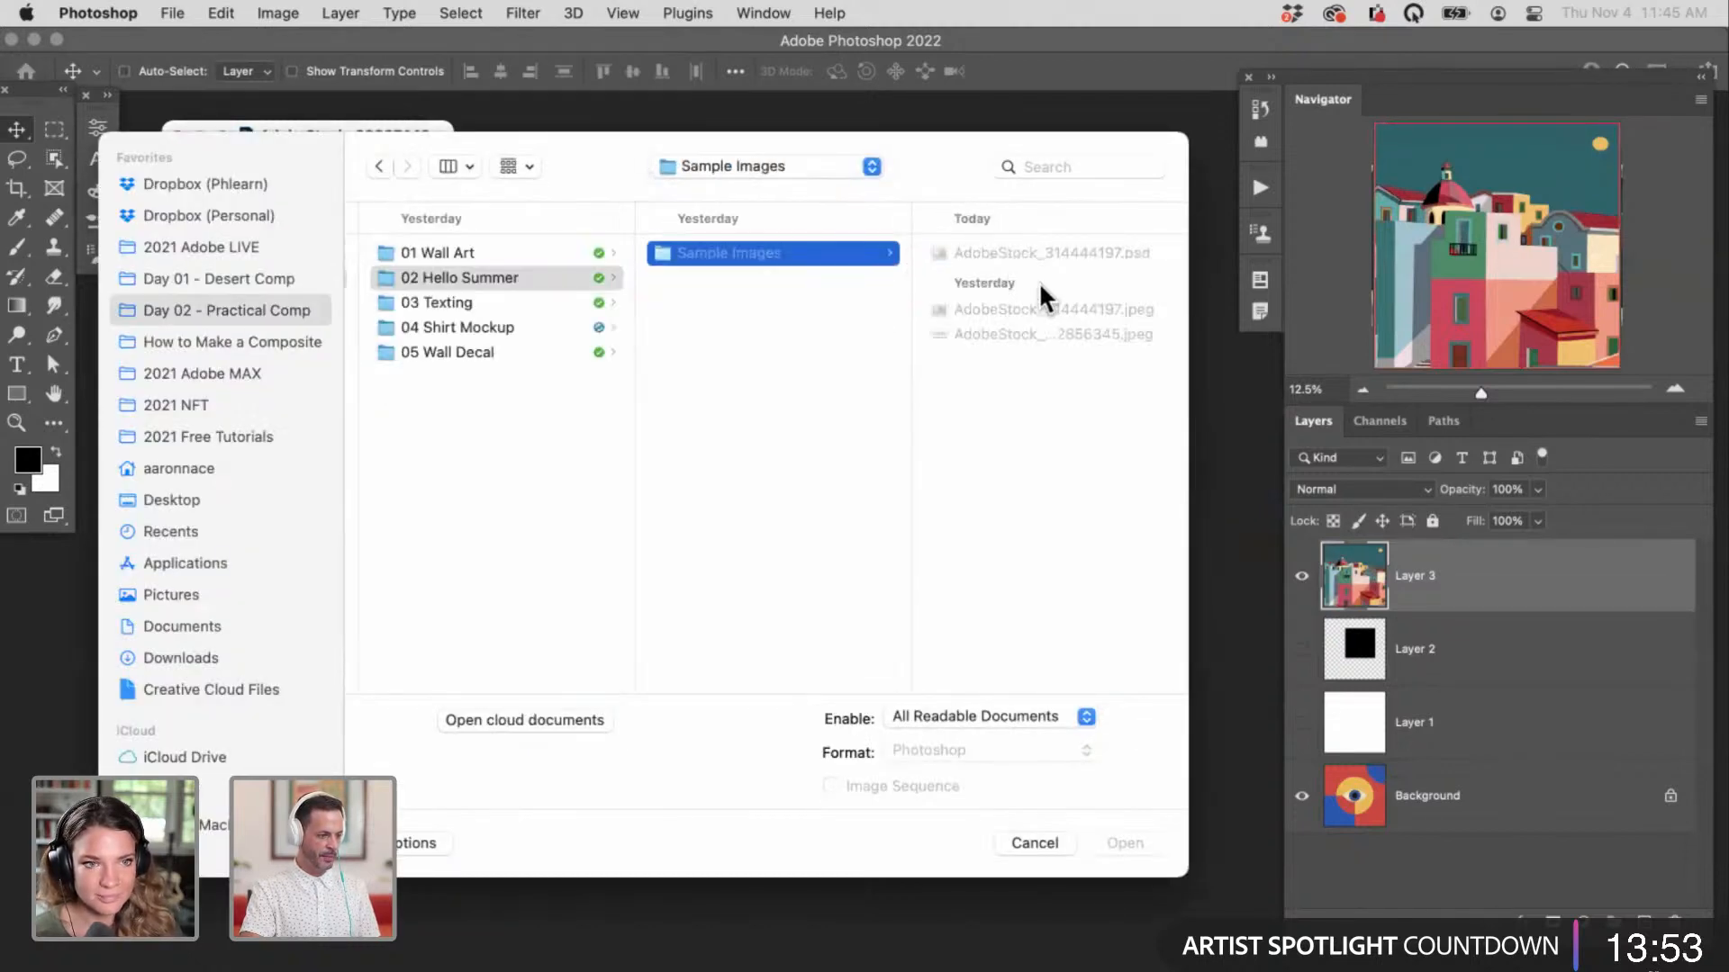
left_click(1072, 335)
left_click(1136, 839)
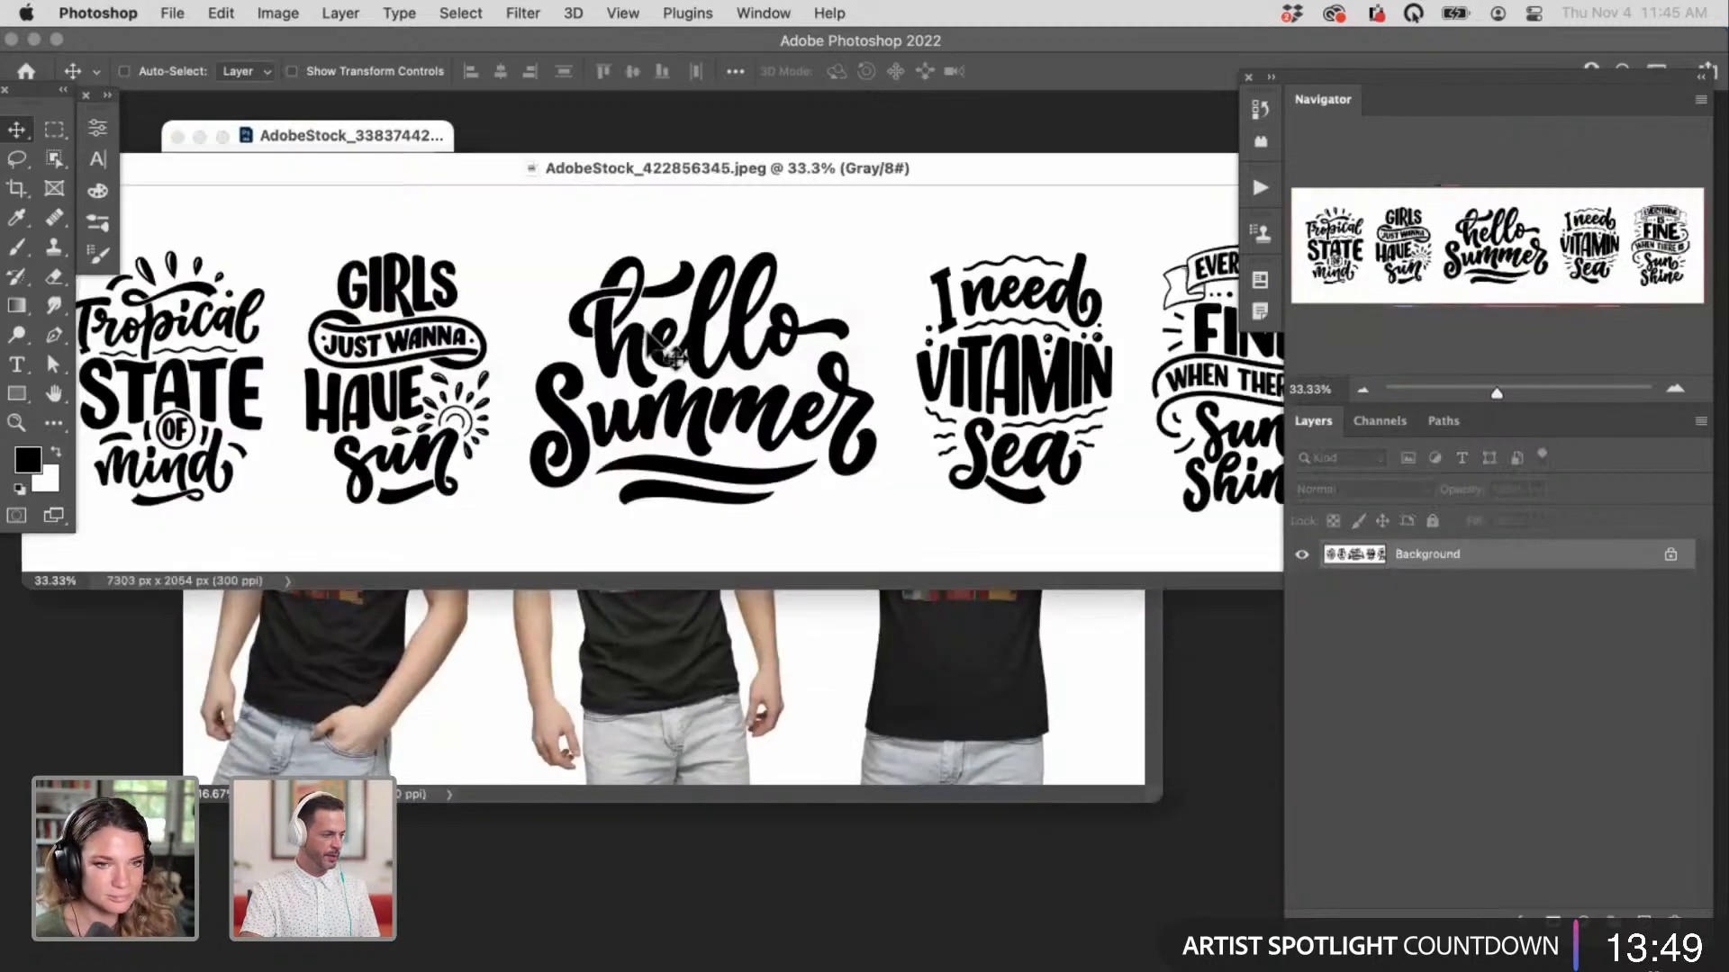
Step: Copy the black lettering sheet into the design document as a new layer above the buildings, and close the source image
left_click_drag(810, 169, 817, 238)
left_click_drag(364, 194, 365, 197)
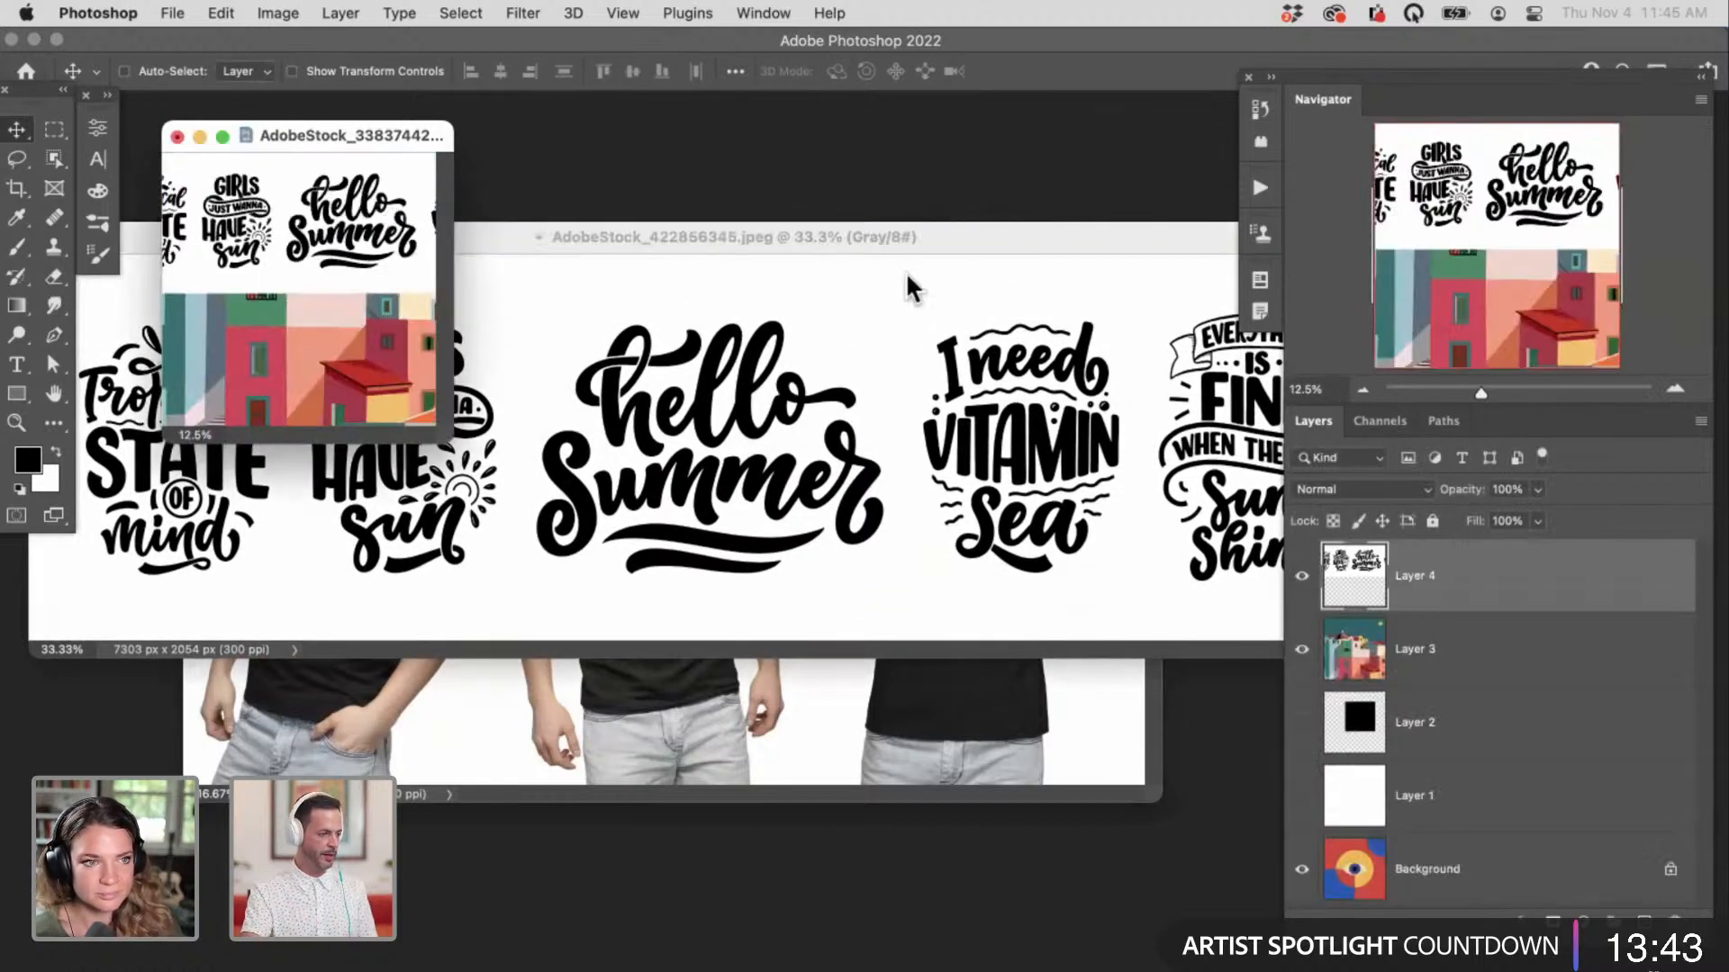
left_click_drag(1024, 229, 1017, 209)
key("super+w")
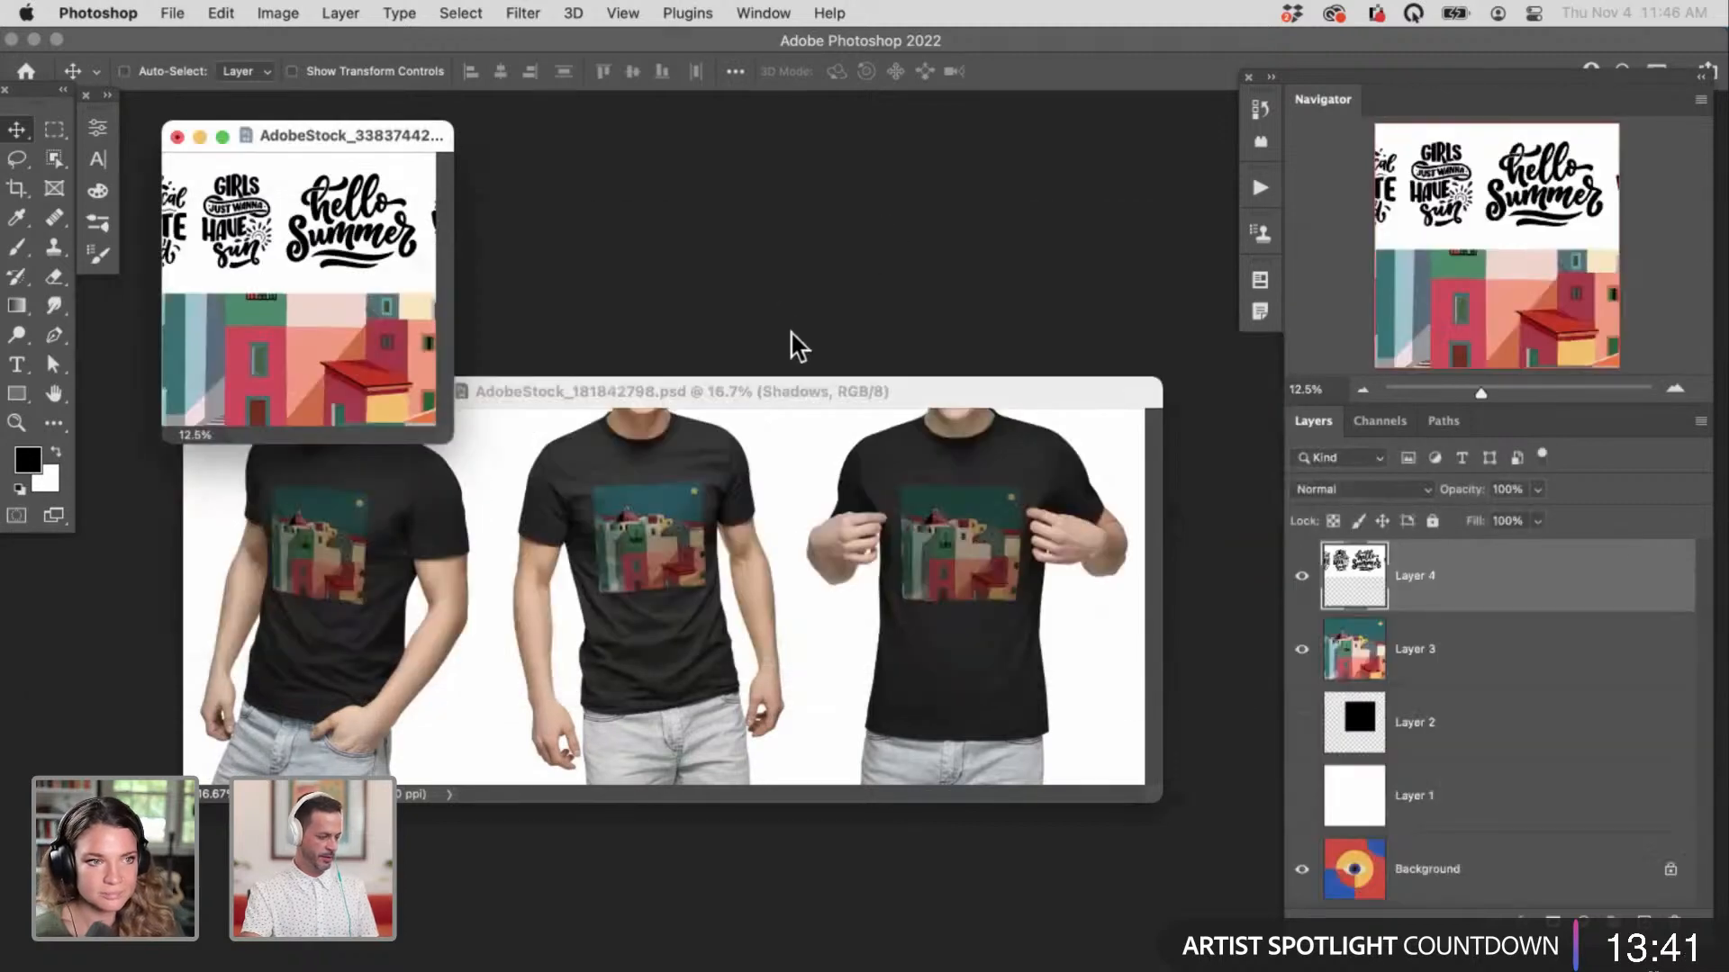
Step: Enlarge the lettering layer proportionally and centre the "hello Summer" phrase on the square canvas
key("f")
key("super+t")
key("super+0")
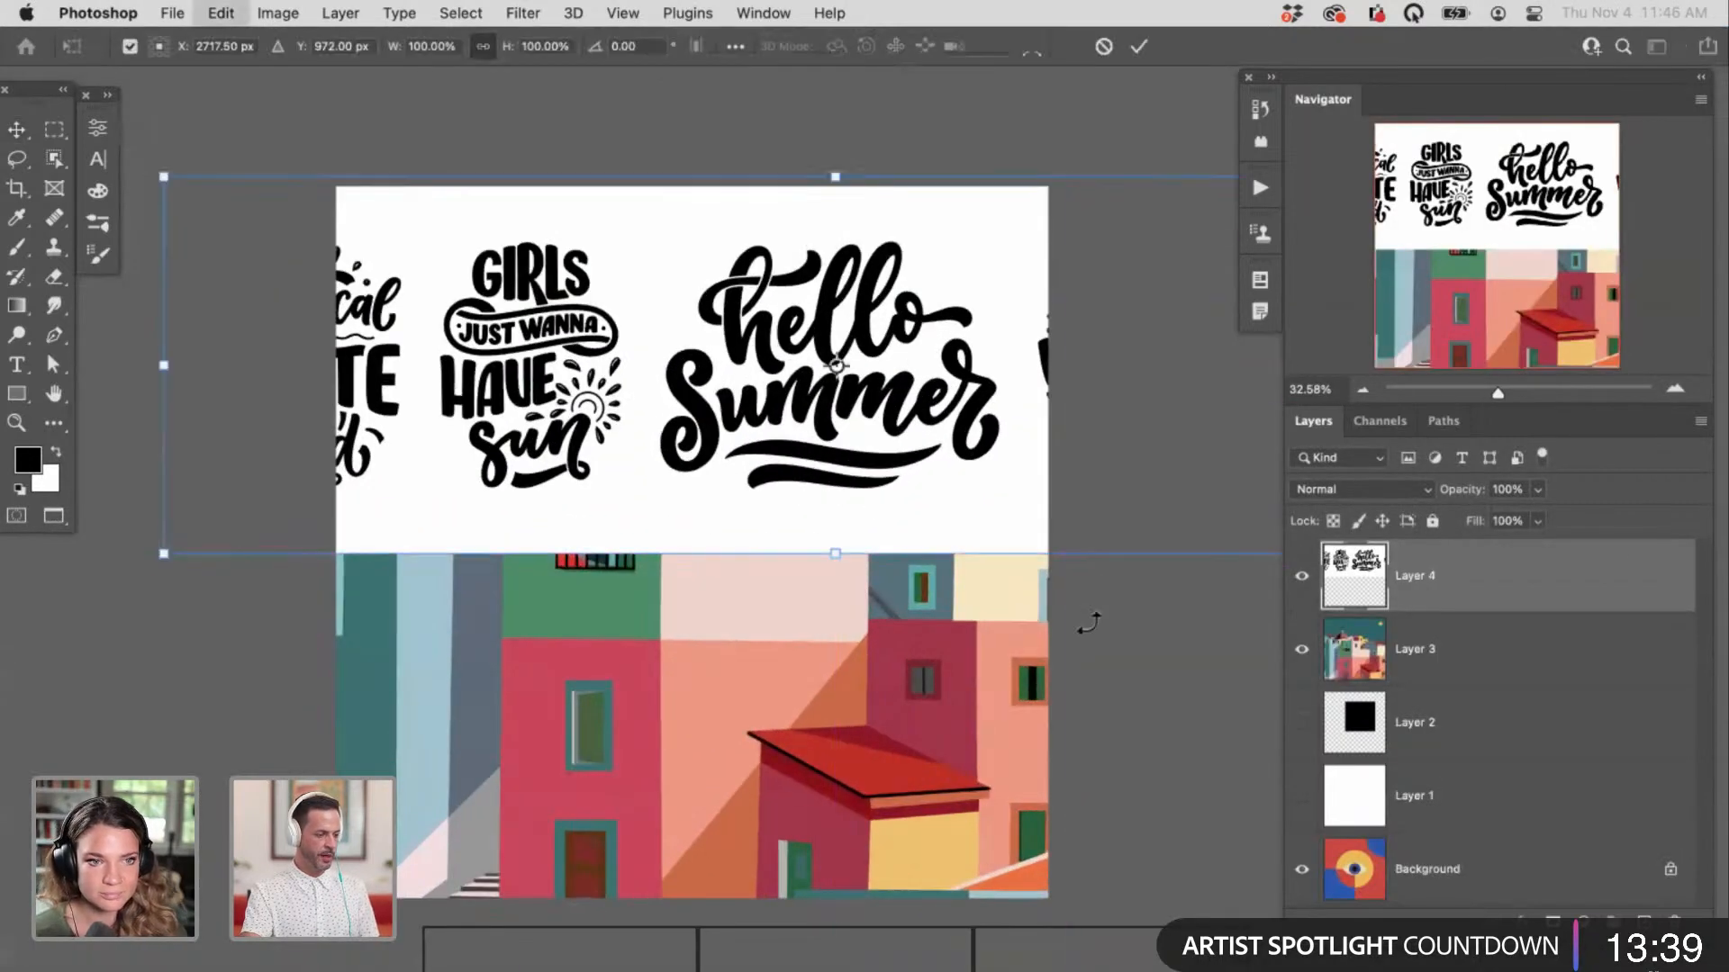
left_click_drag(911, 681, 680, 538)
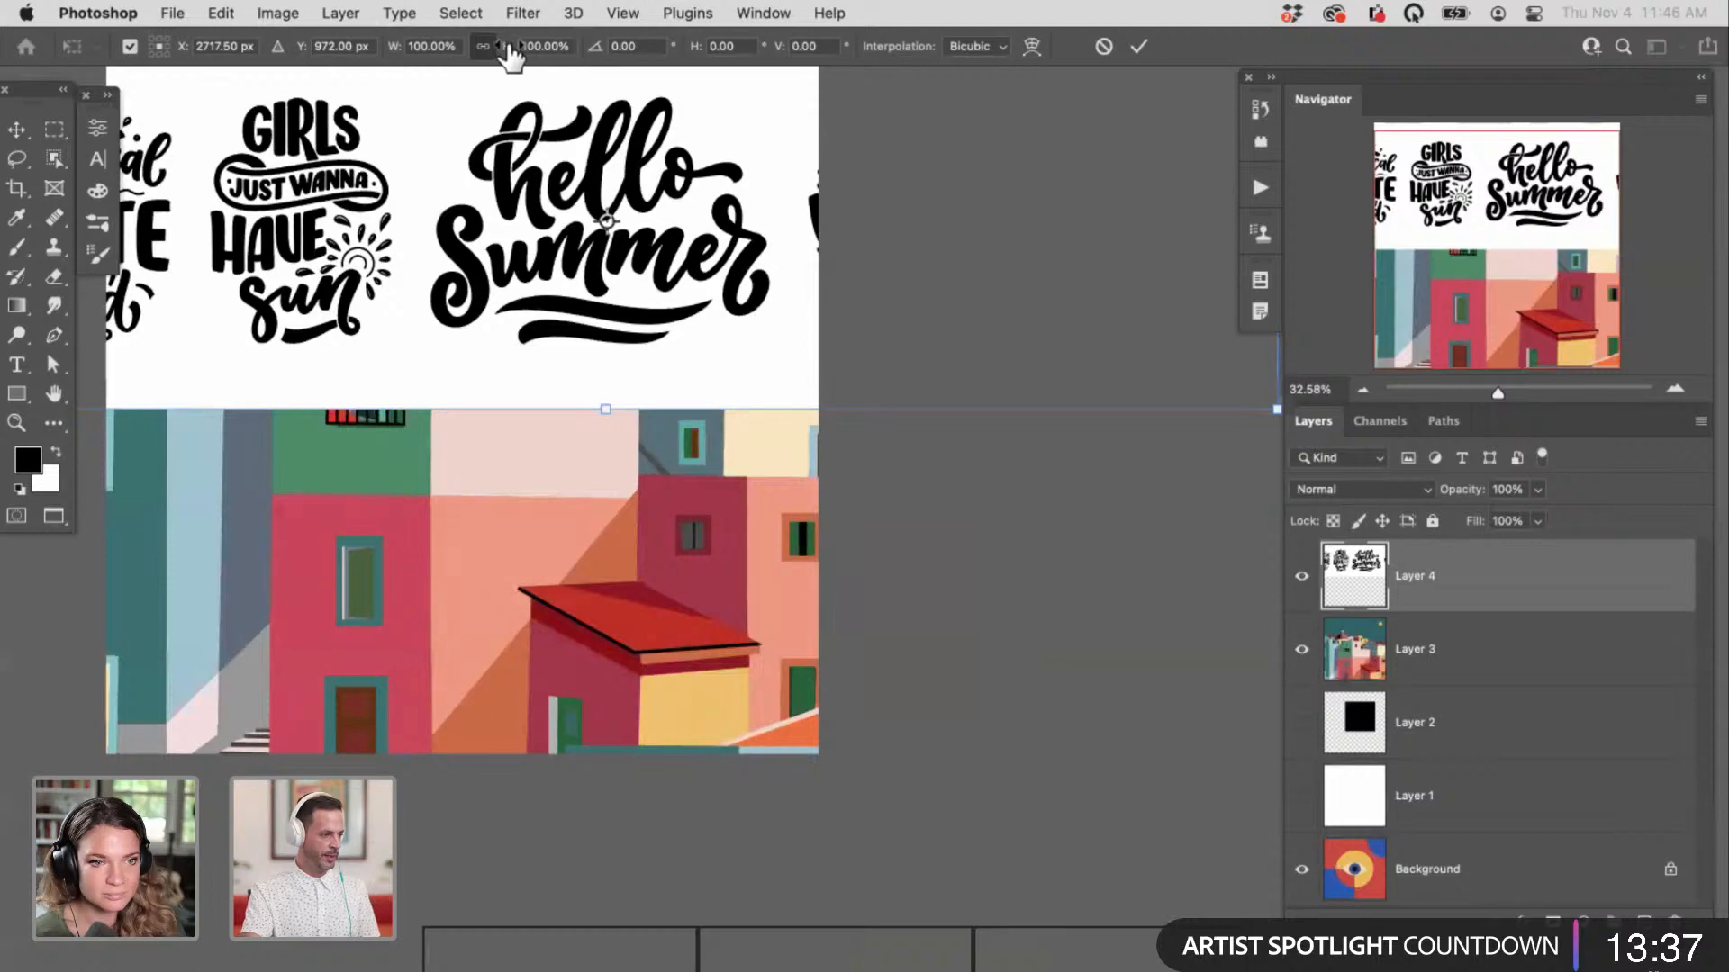
left_click_drag(510, 48, 570, 42)
left_click_drag(841, 317, 804, 539)
key("Return")
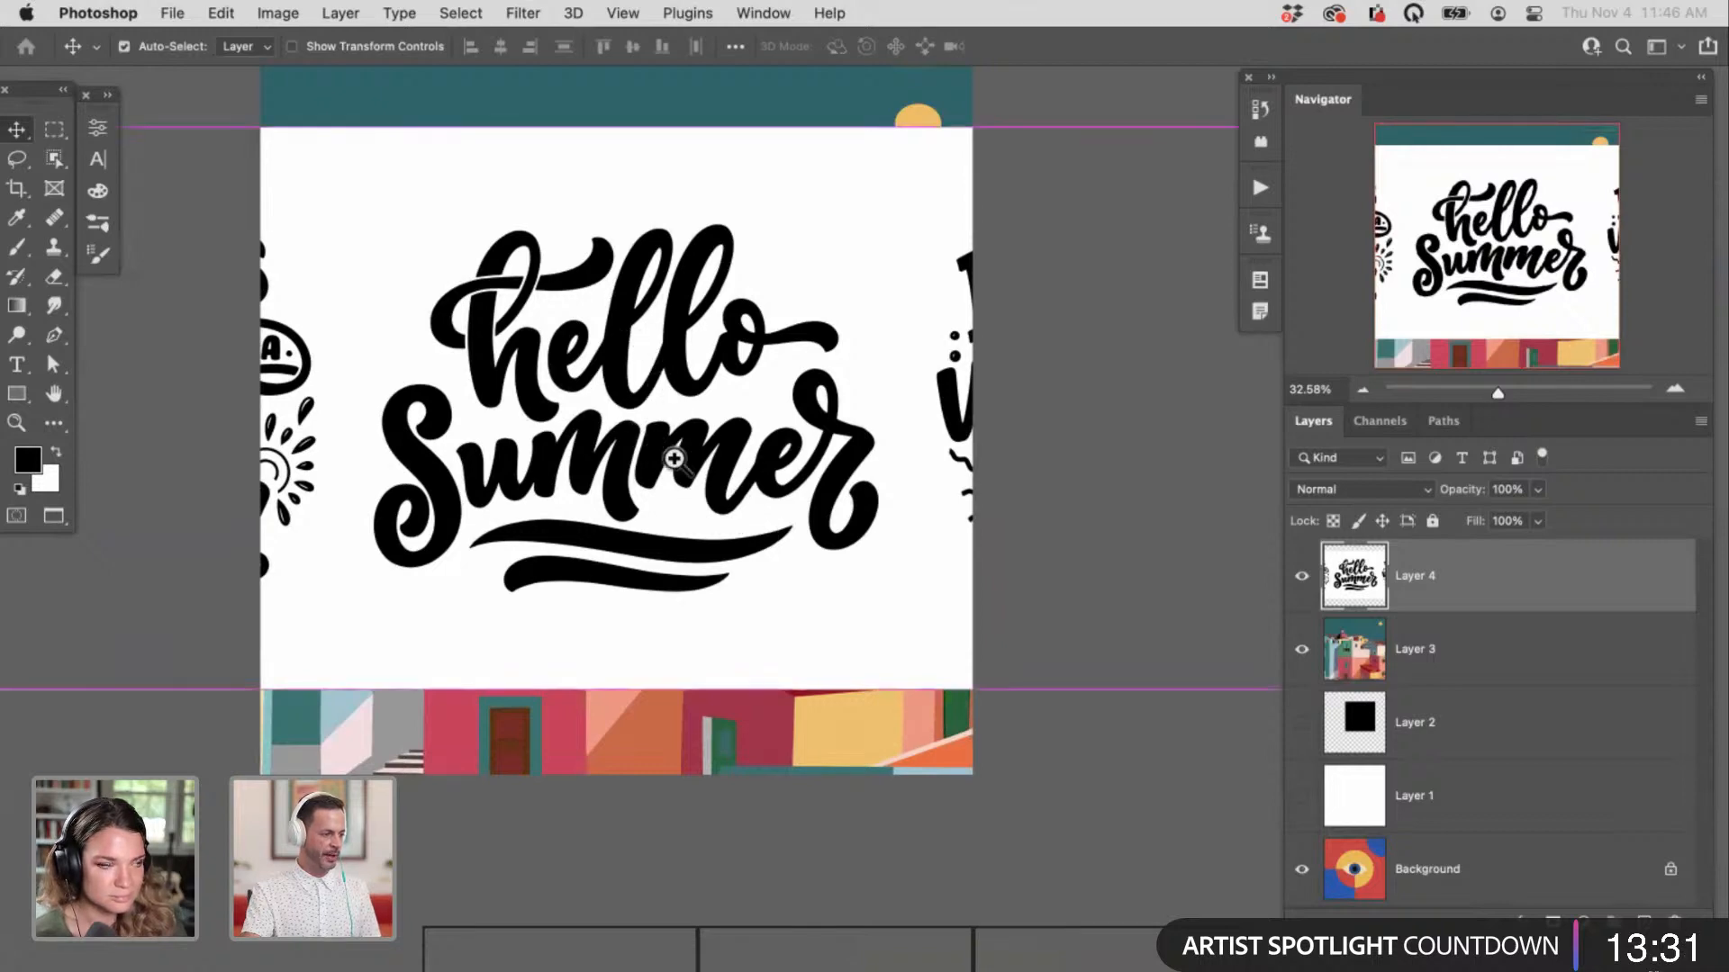
Step: Load the image's bright areas as a selection from its channels, and invert it to select the black "hello Summer" lettering
scroll(675, 451, "up", 5)
left_click_drag(801, 531, 860, 590)
left_click(1385, 423)
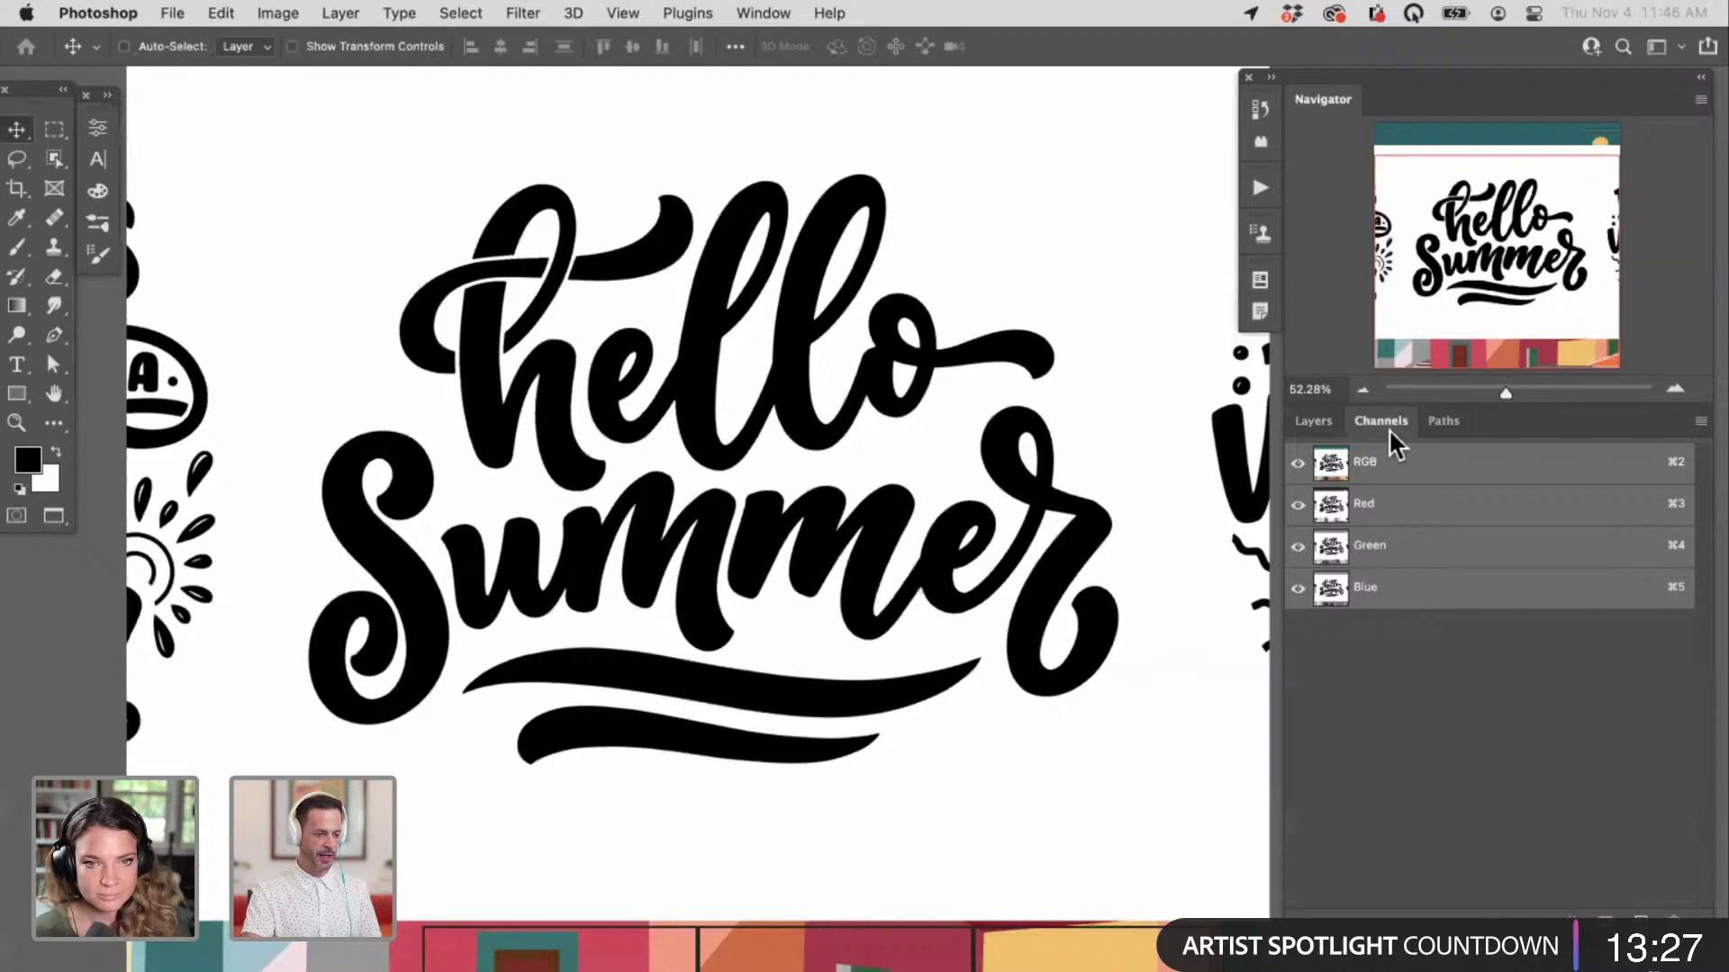
left_click(1330, 507, "super")
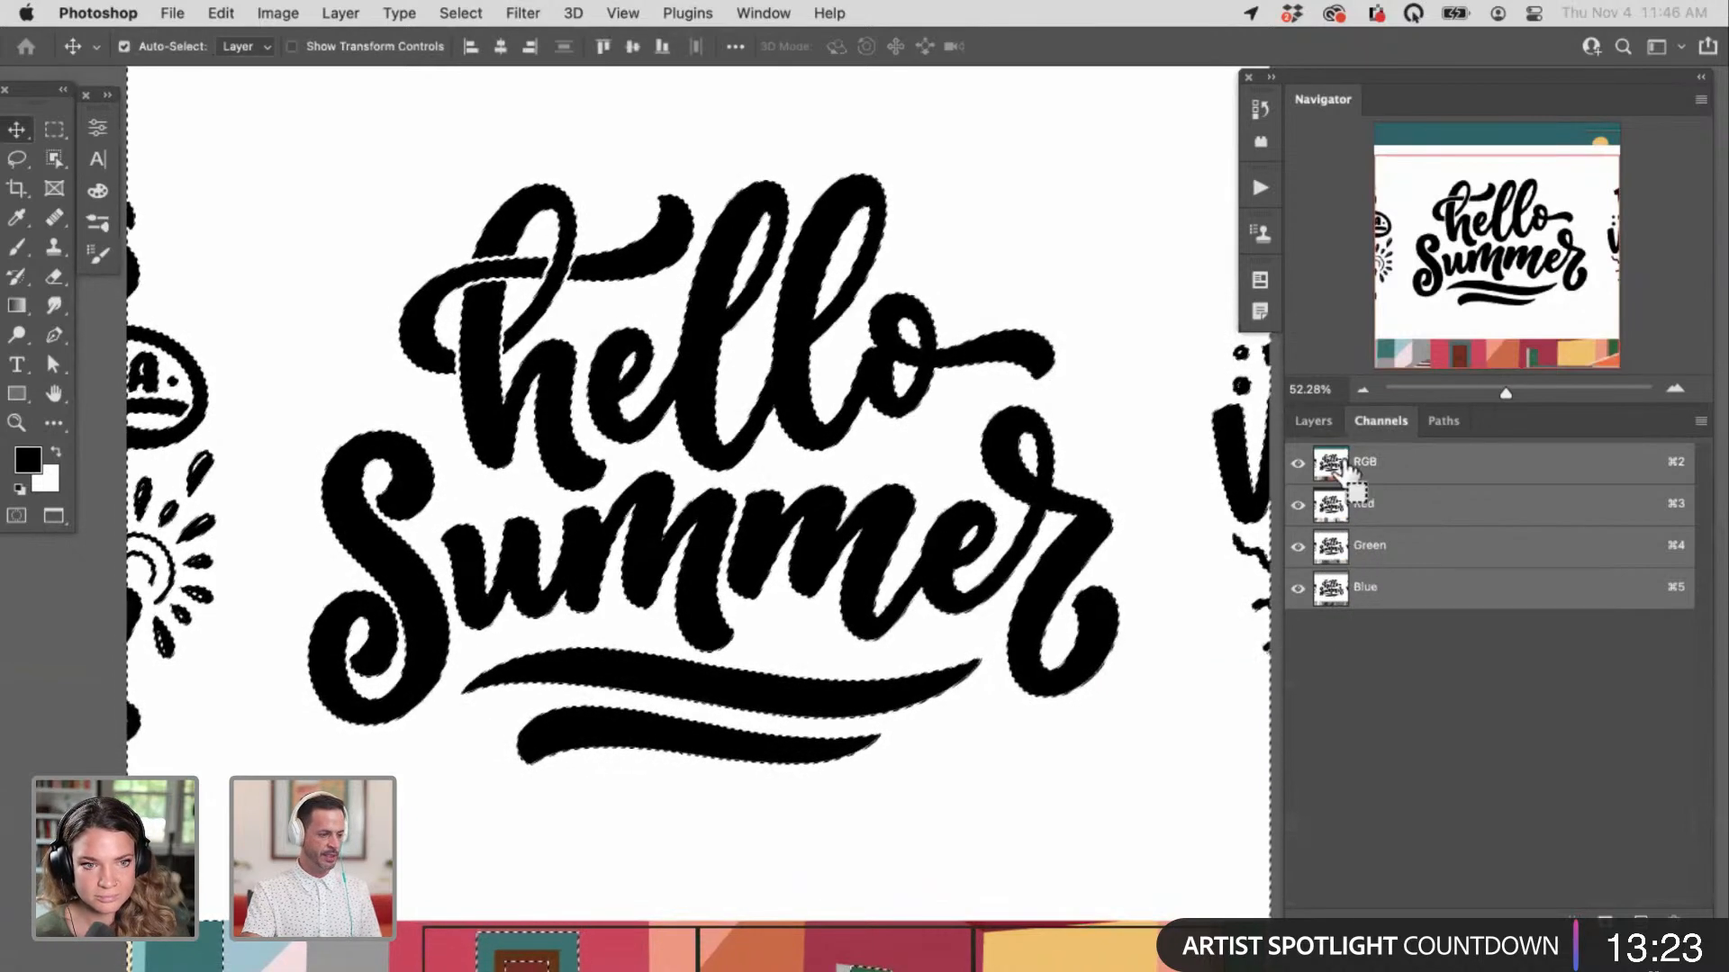
left_click(1316, 421)
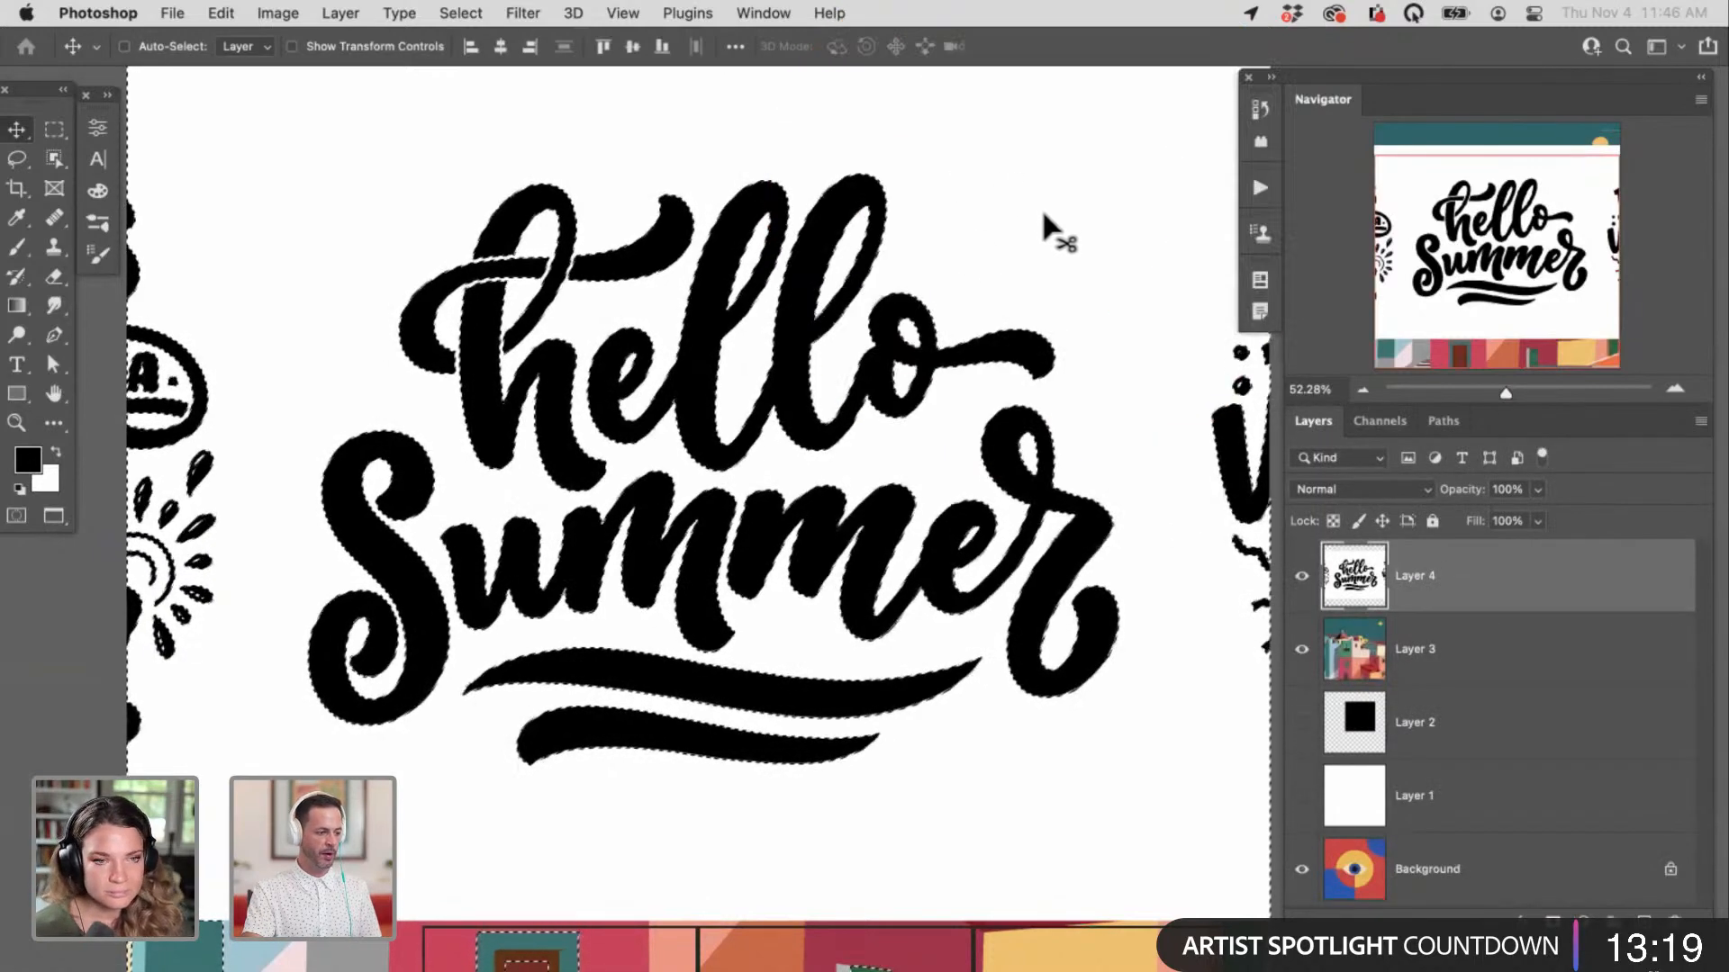
left_click(460, 13)
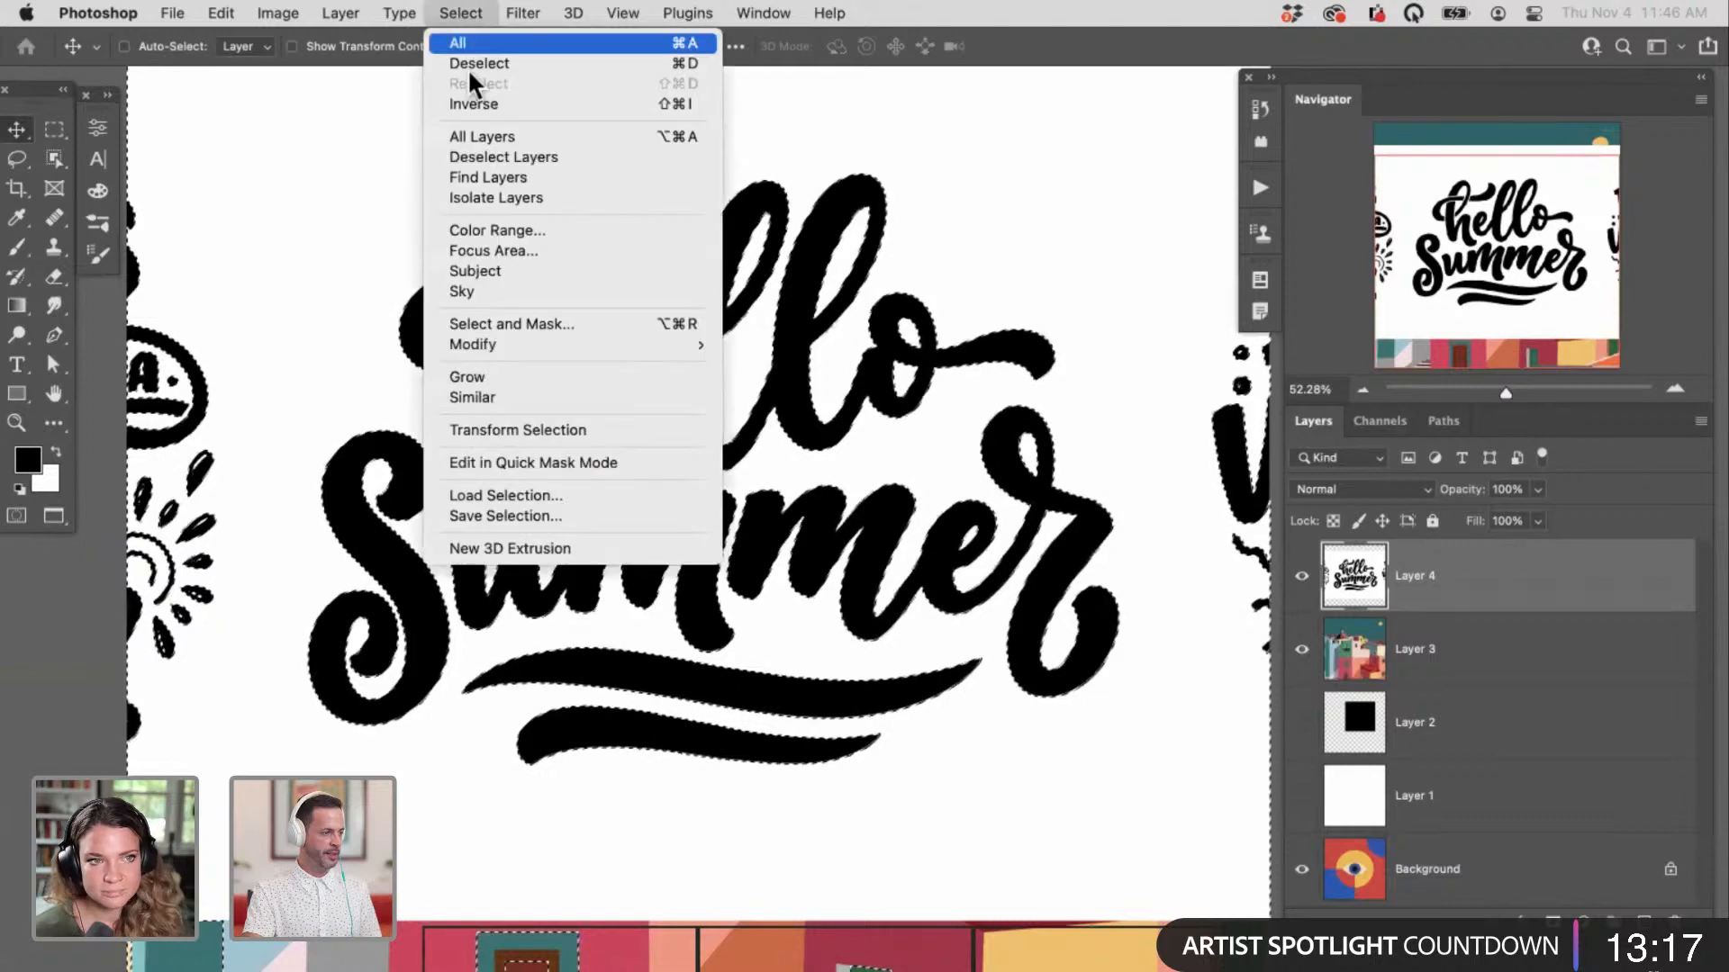
left_click(526, 104)
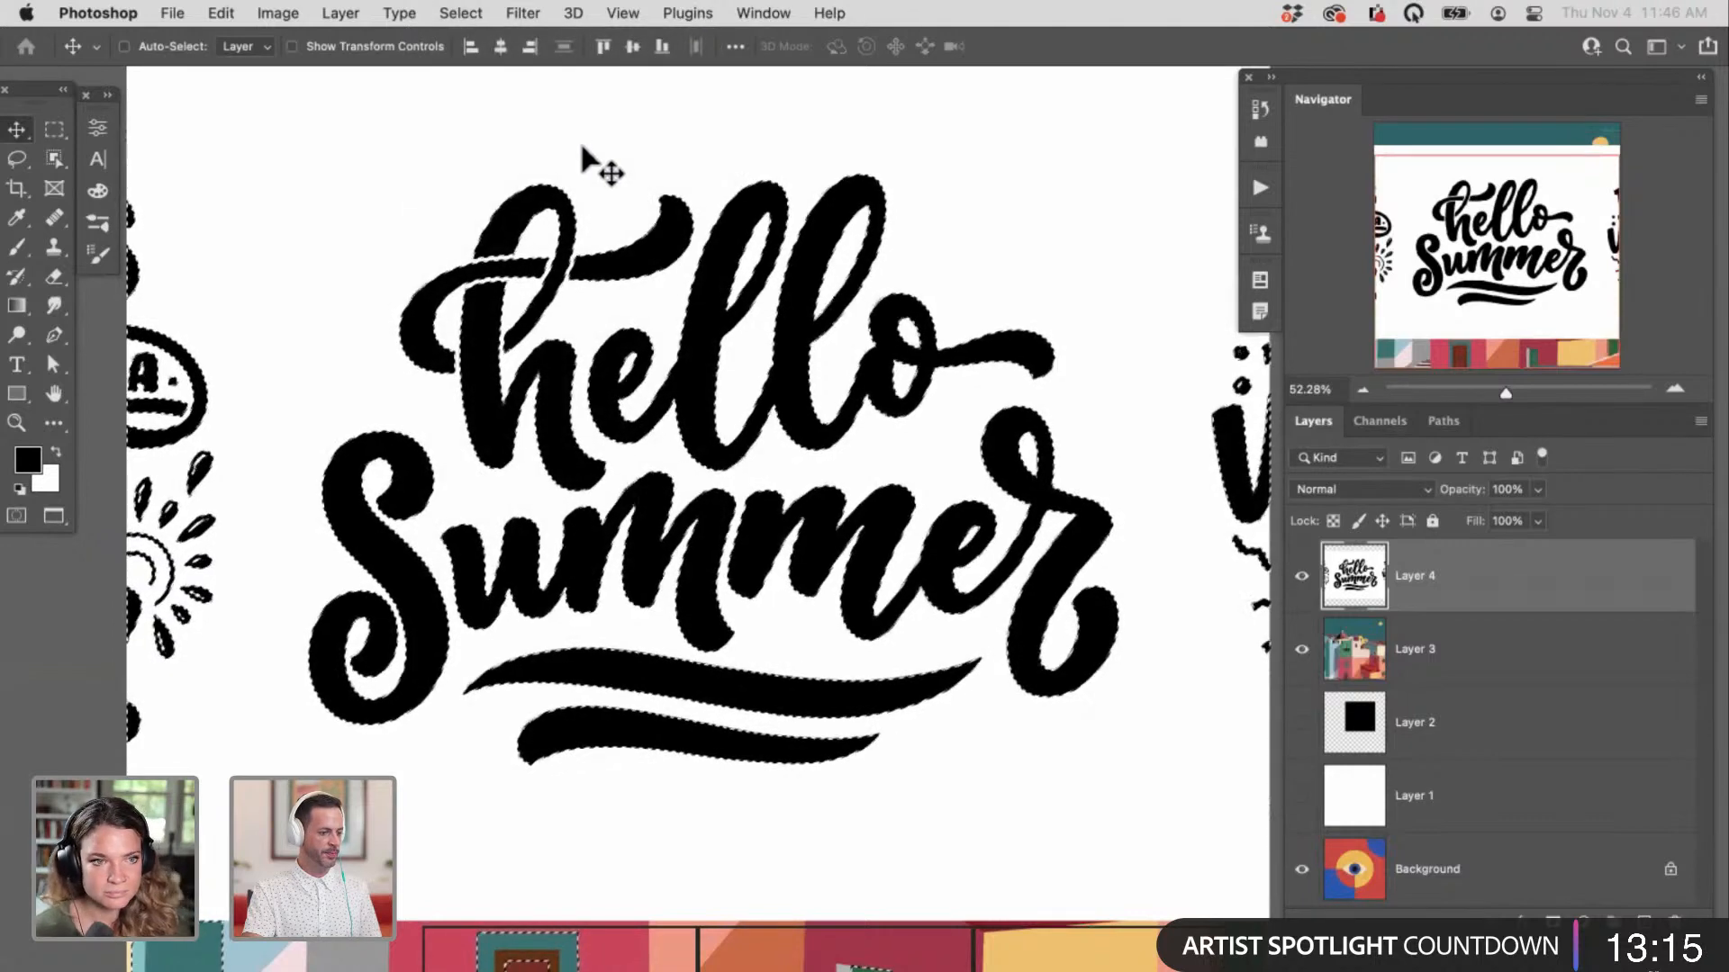
Step: Try to fill the selected "hello Summer" lettering with white at 100% opacity on the lettering sheet's own layer, and deselect
left_click(221, 13)
left_click(242, 356)
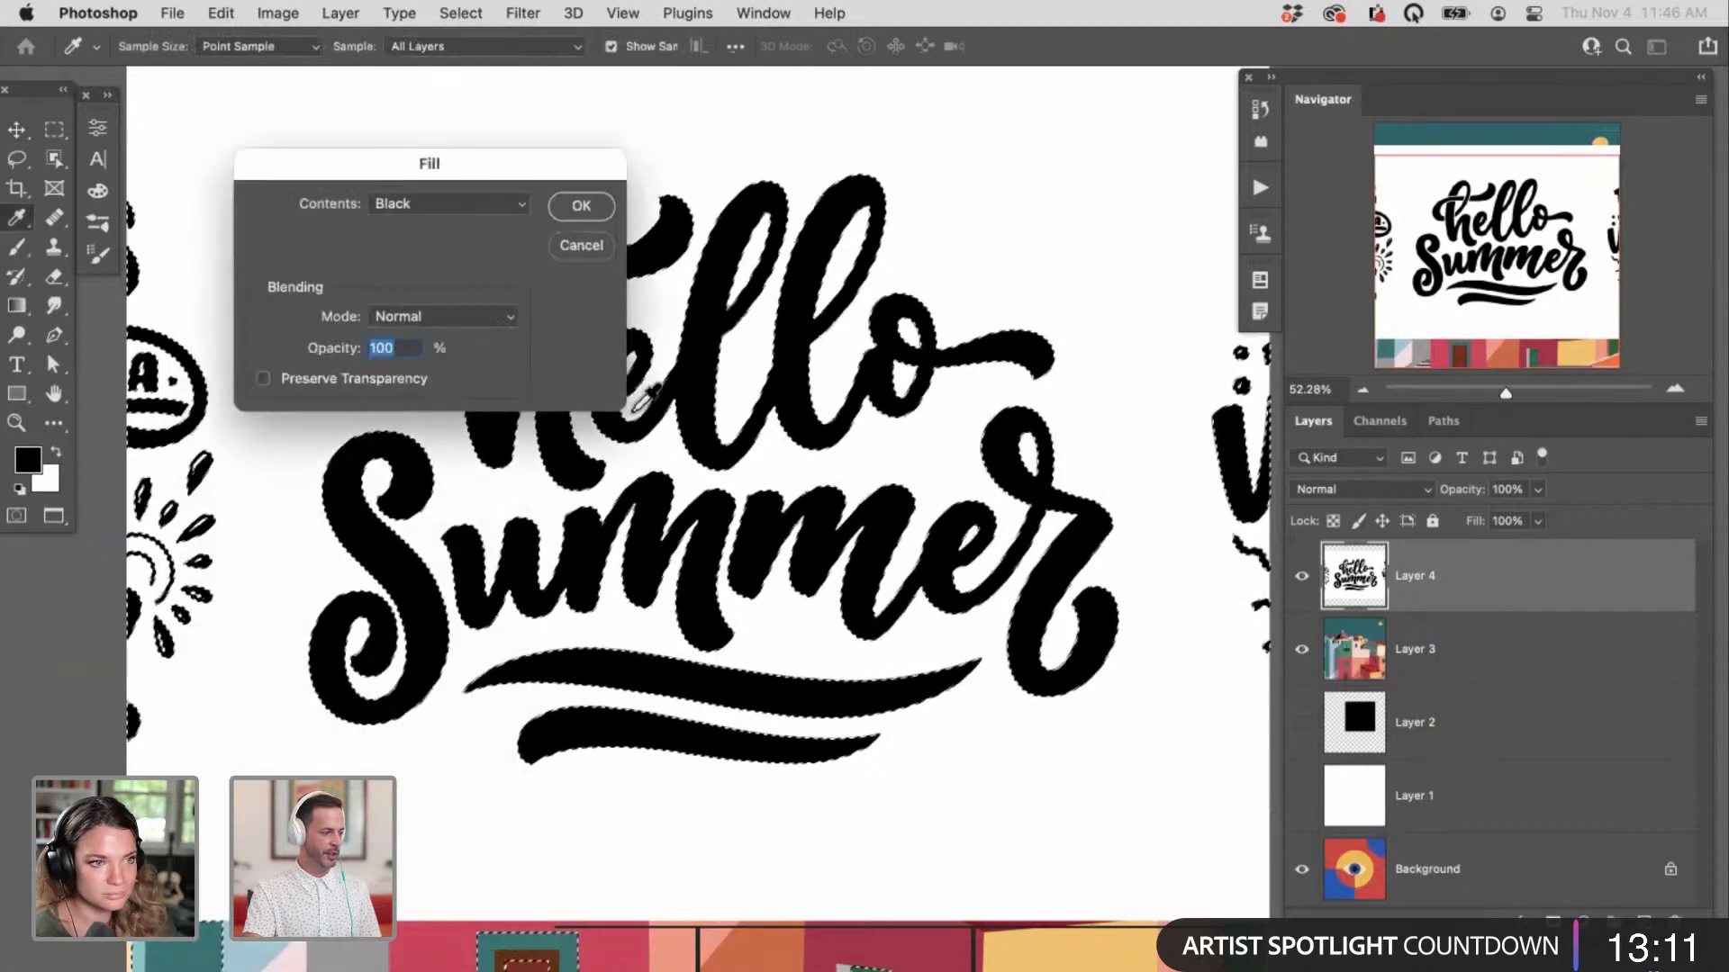
left_click(477, 206)
left_click(456, 251)
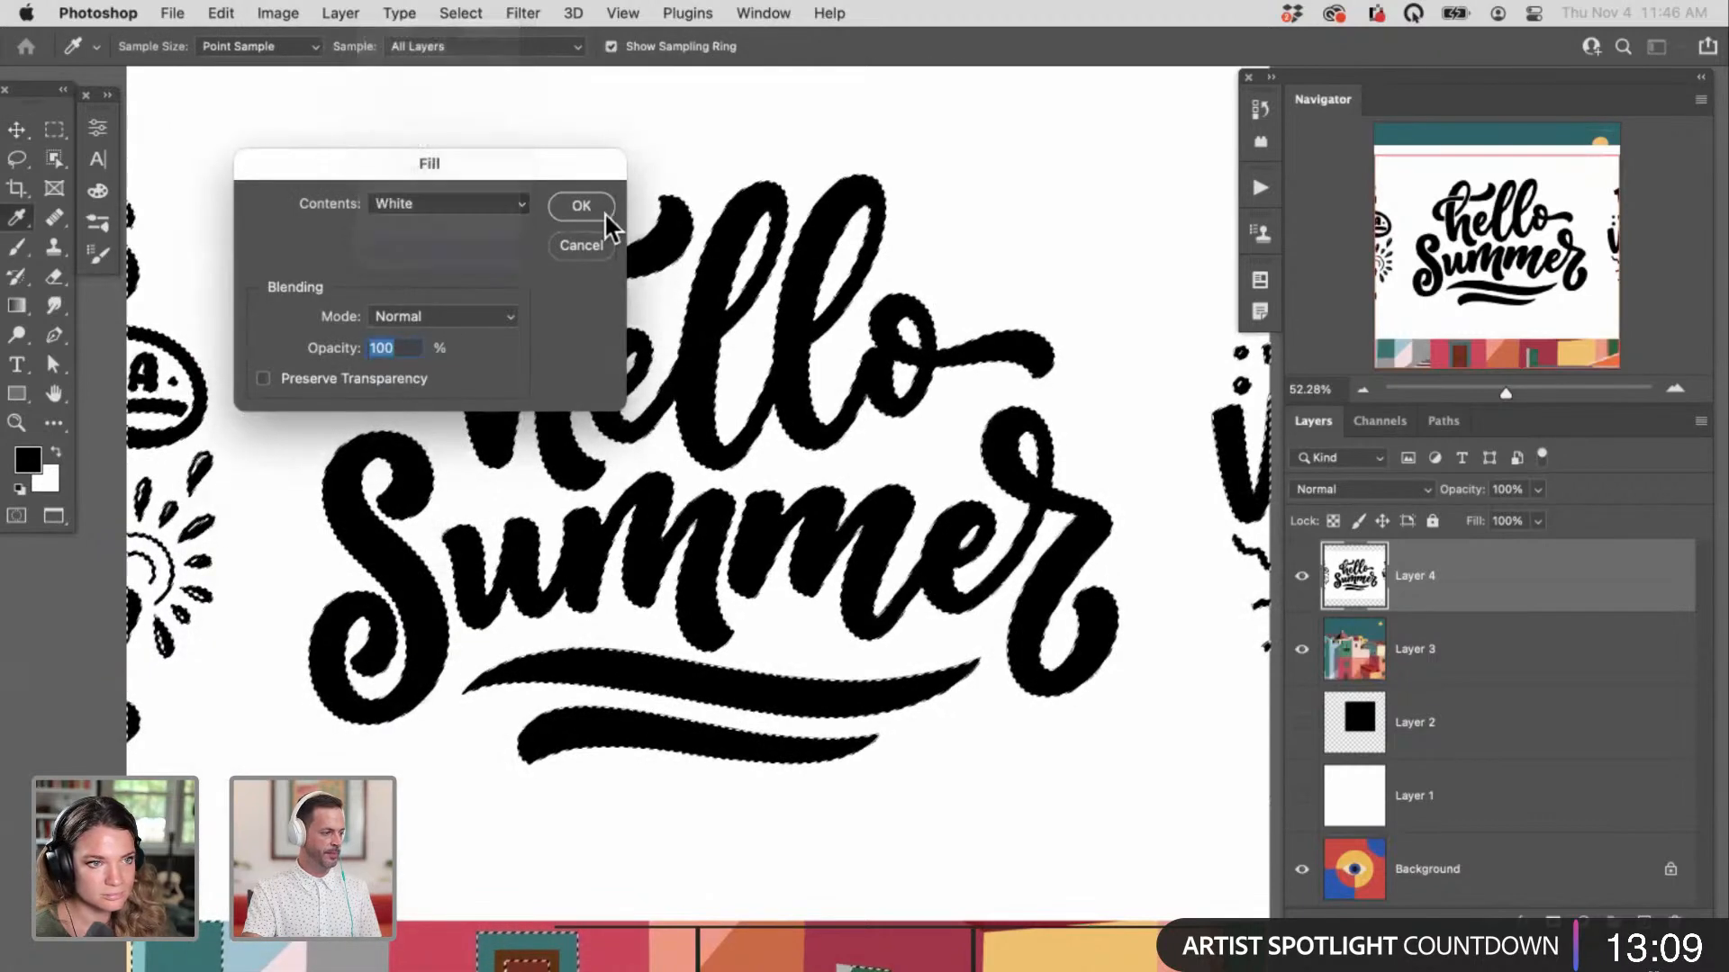
left_click(582, 206)
key("v")
key("super+d")
Step: Hide the buildings layer and the Background beneath the lettering sheet
left_click(1302, 650)
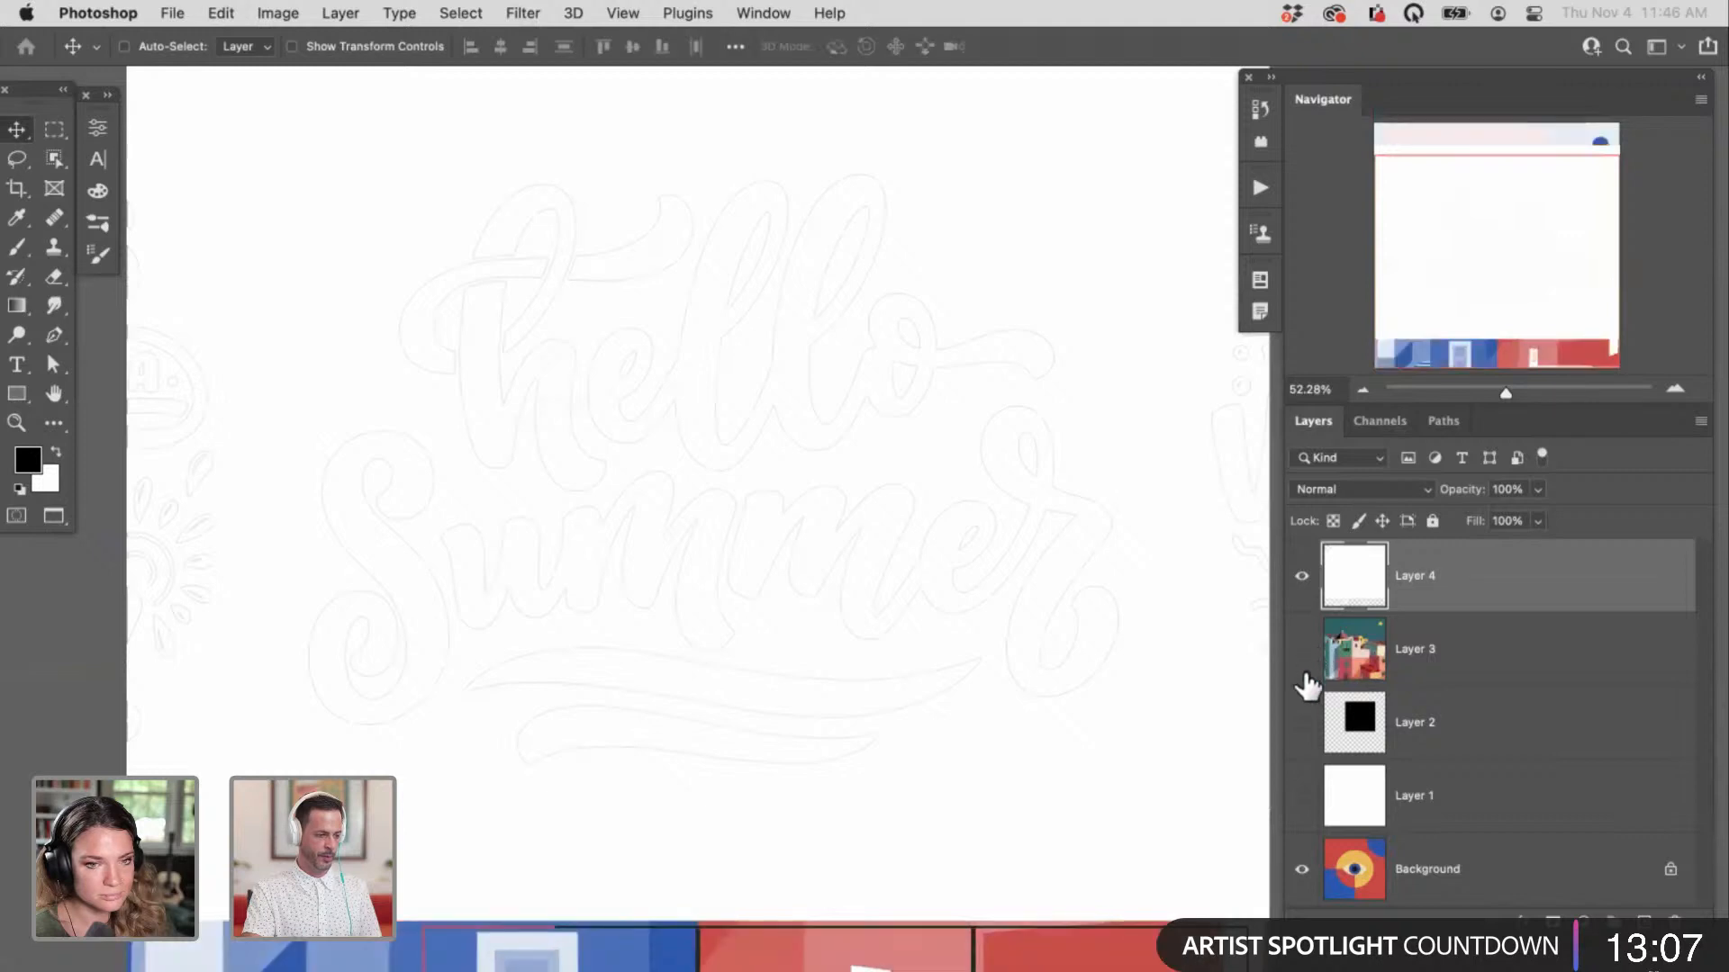
left_click(1302, 869)
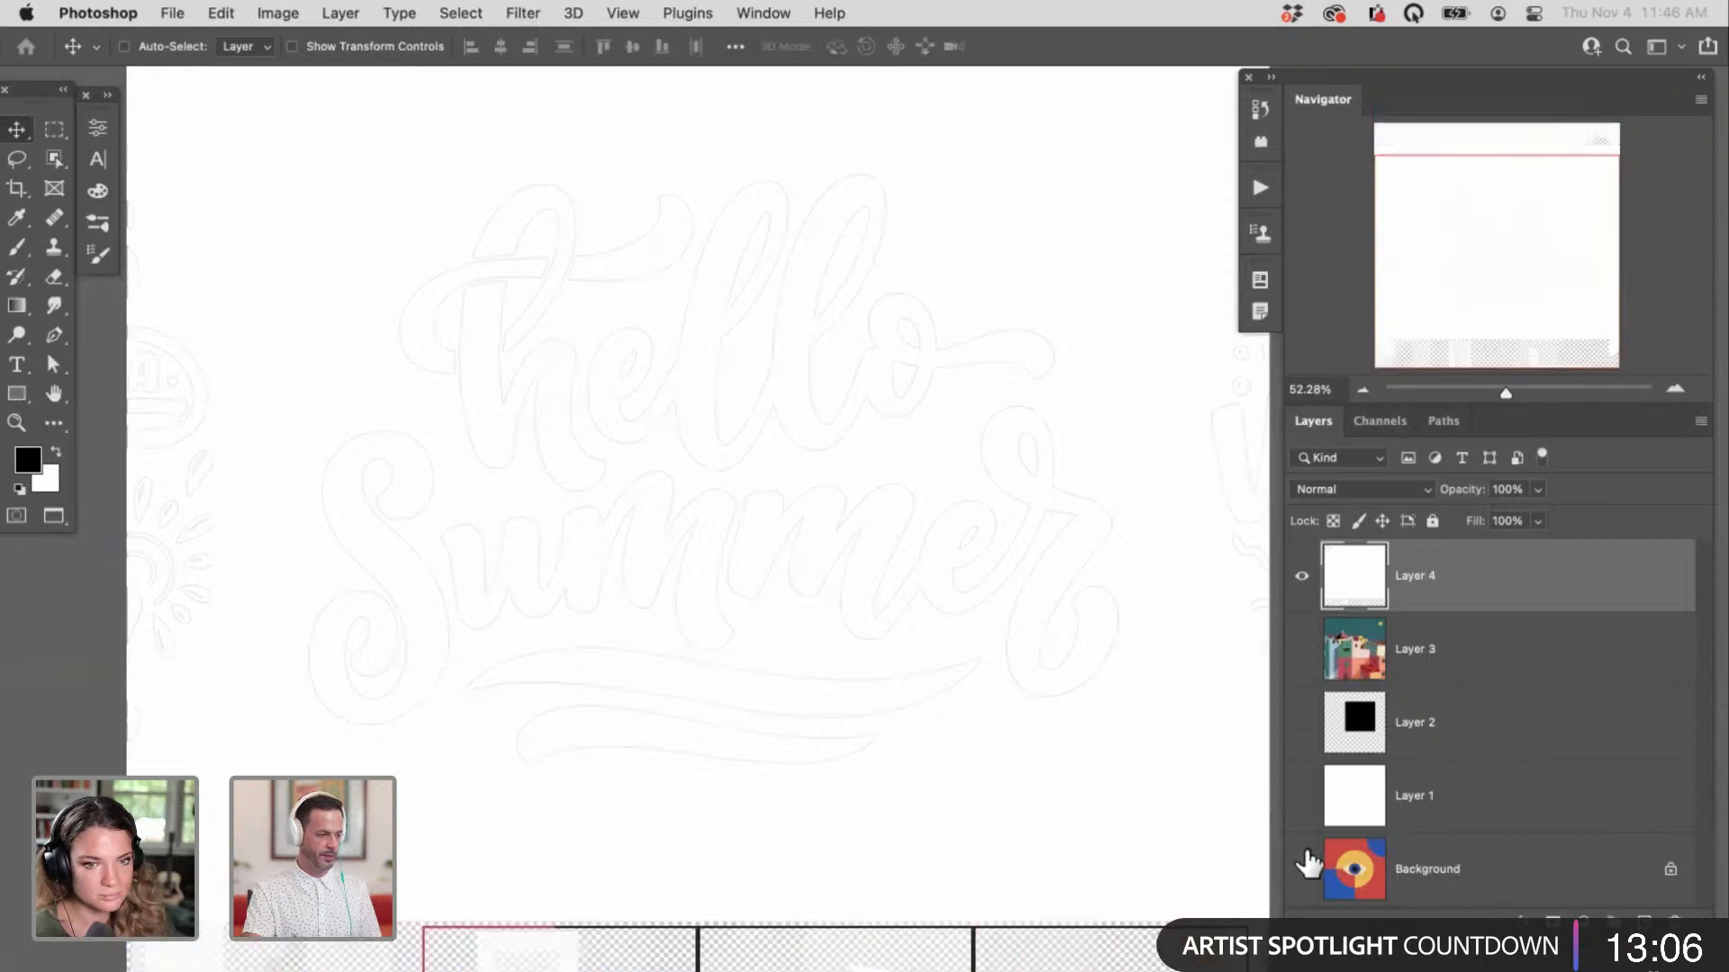
left_click(1560, 867)
left_click(1332, 586)
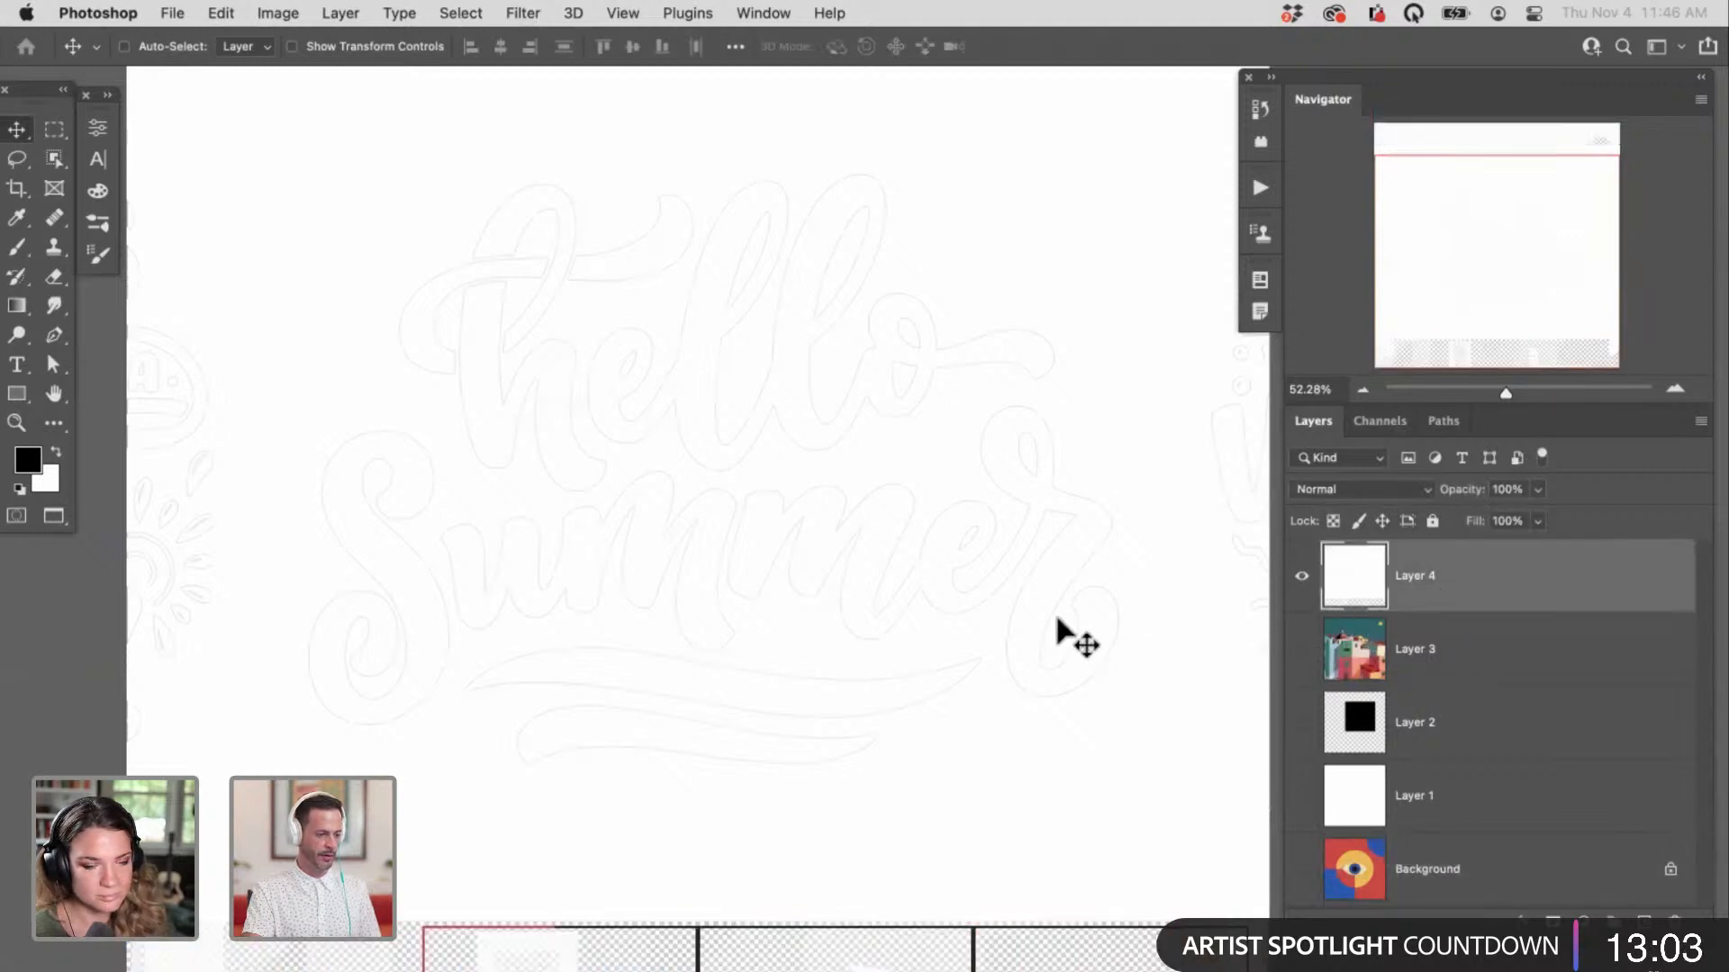
Step: Undo the layer hiding, the deselection and the white fill, back to the selected black lettering
key("super+z")
key("super+z")
key("super+z")
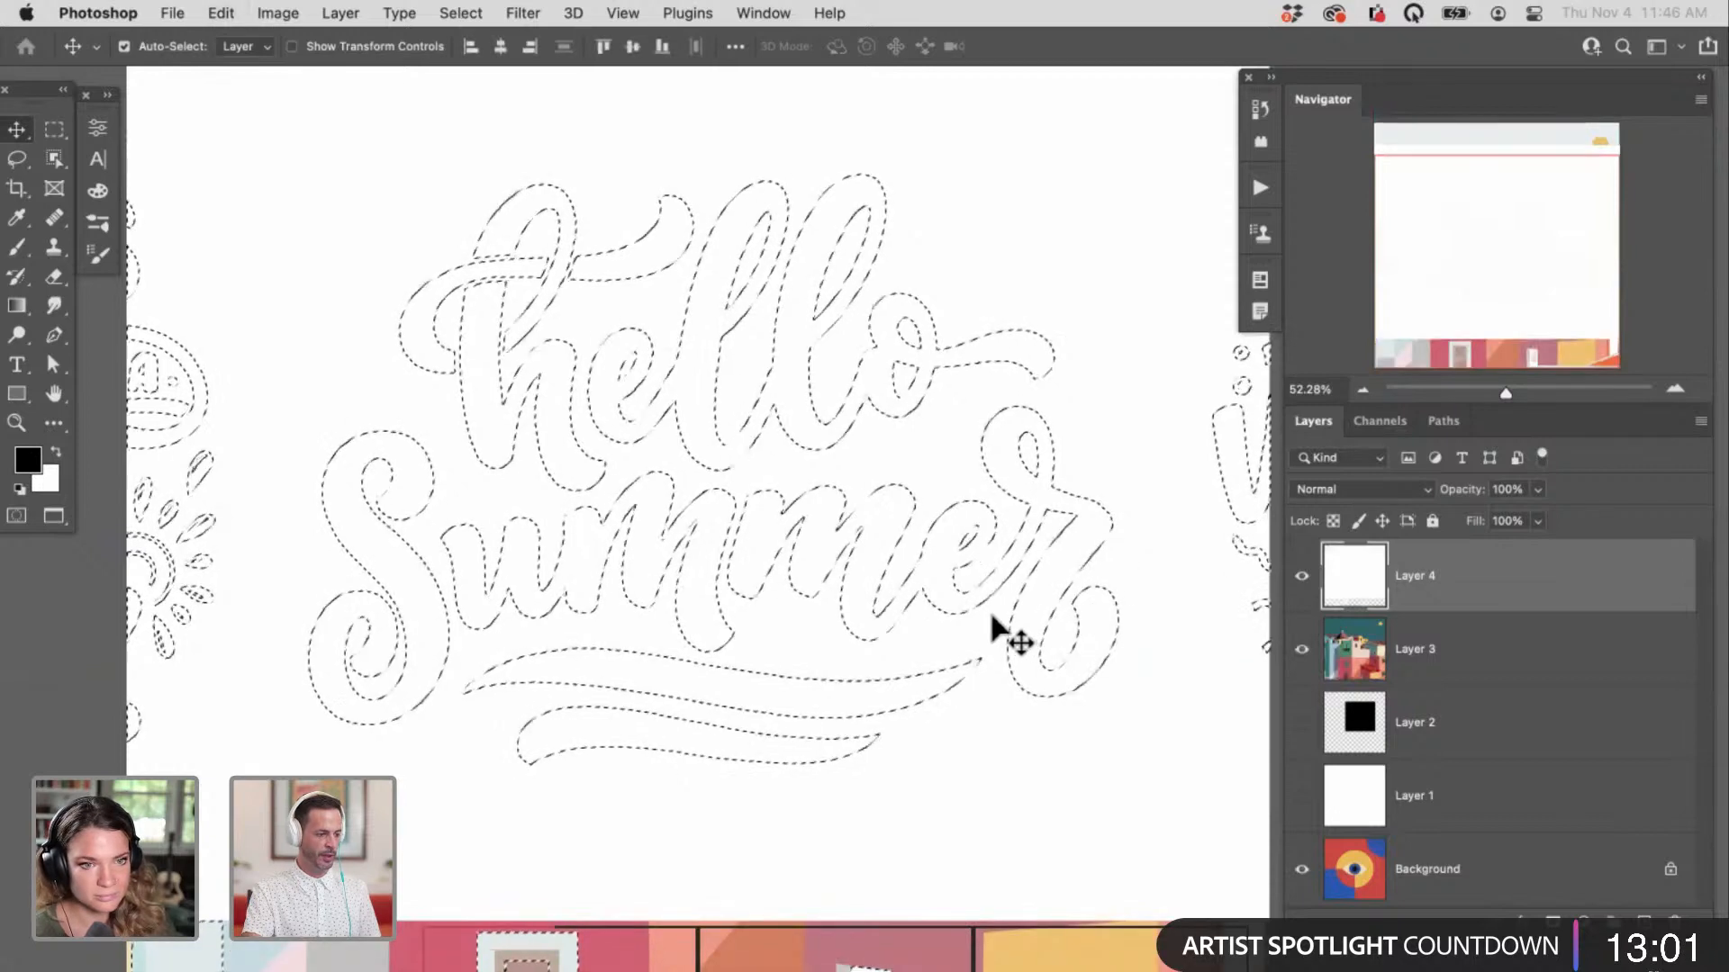
key("super+z")
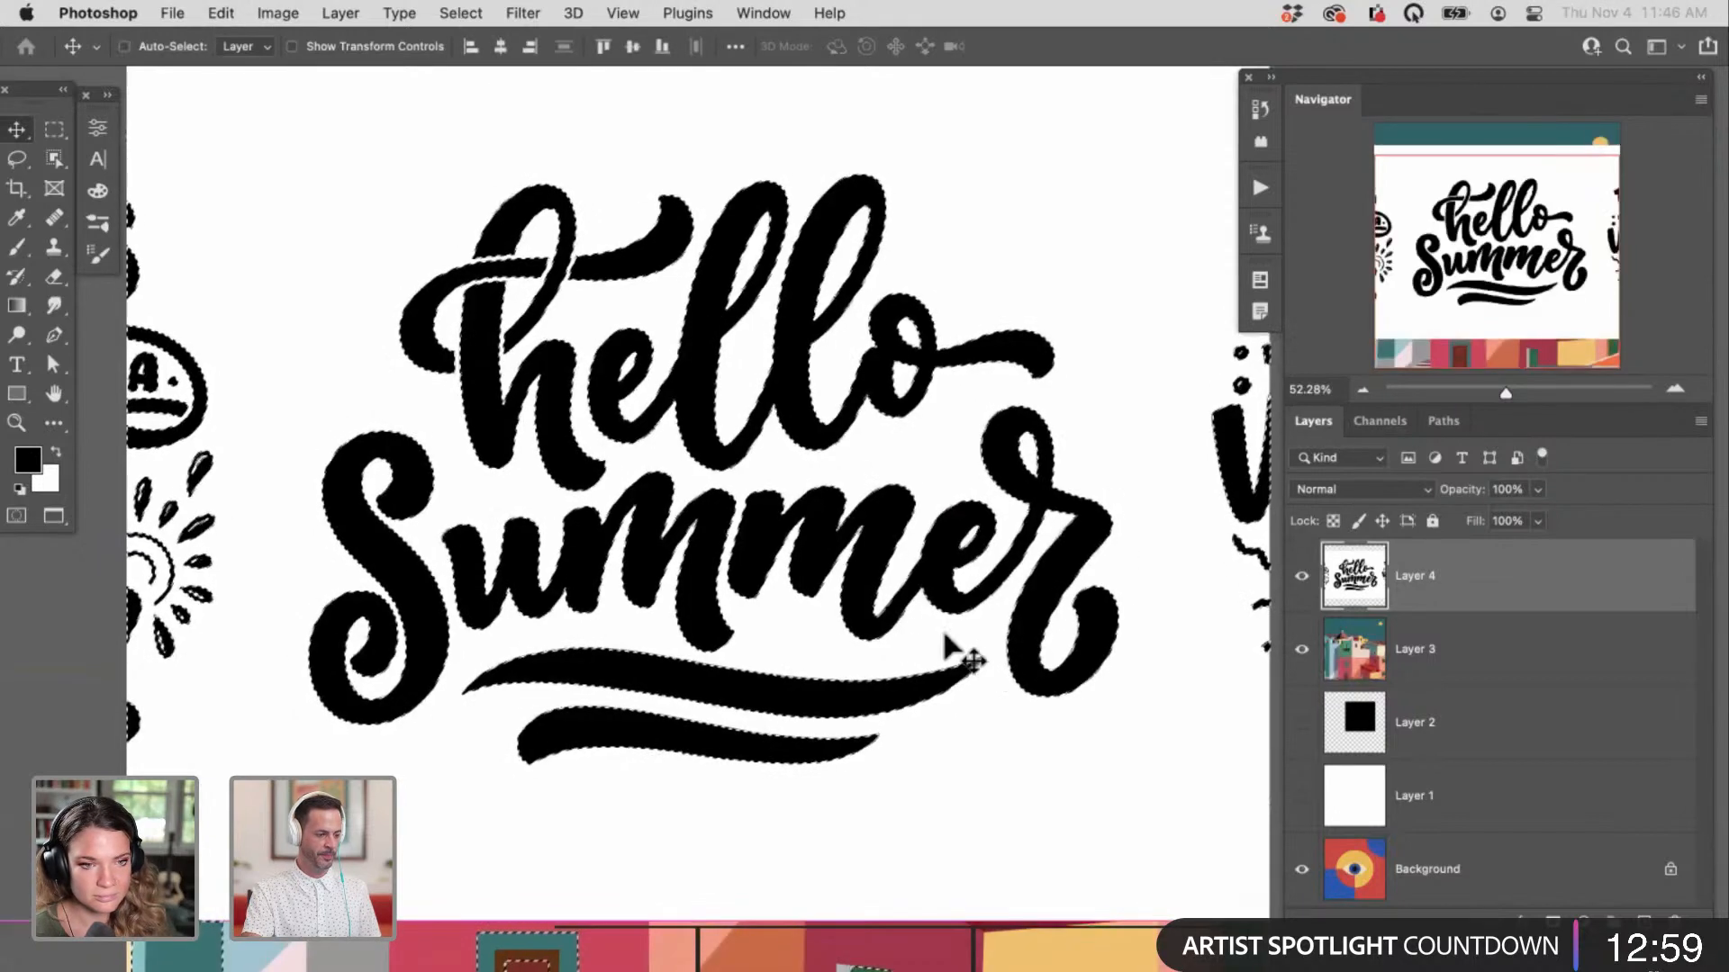
Step: Add a new layer above the lettering sheet, fill the lettering selection with white on it, and deselect
key("super+shift+alt+n")
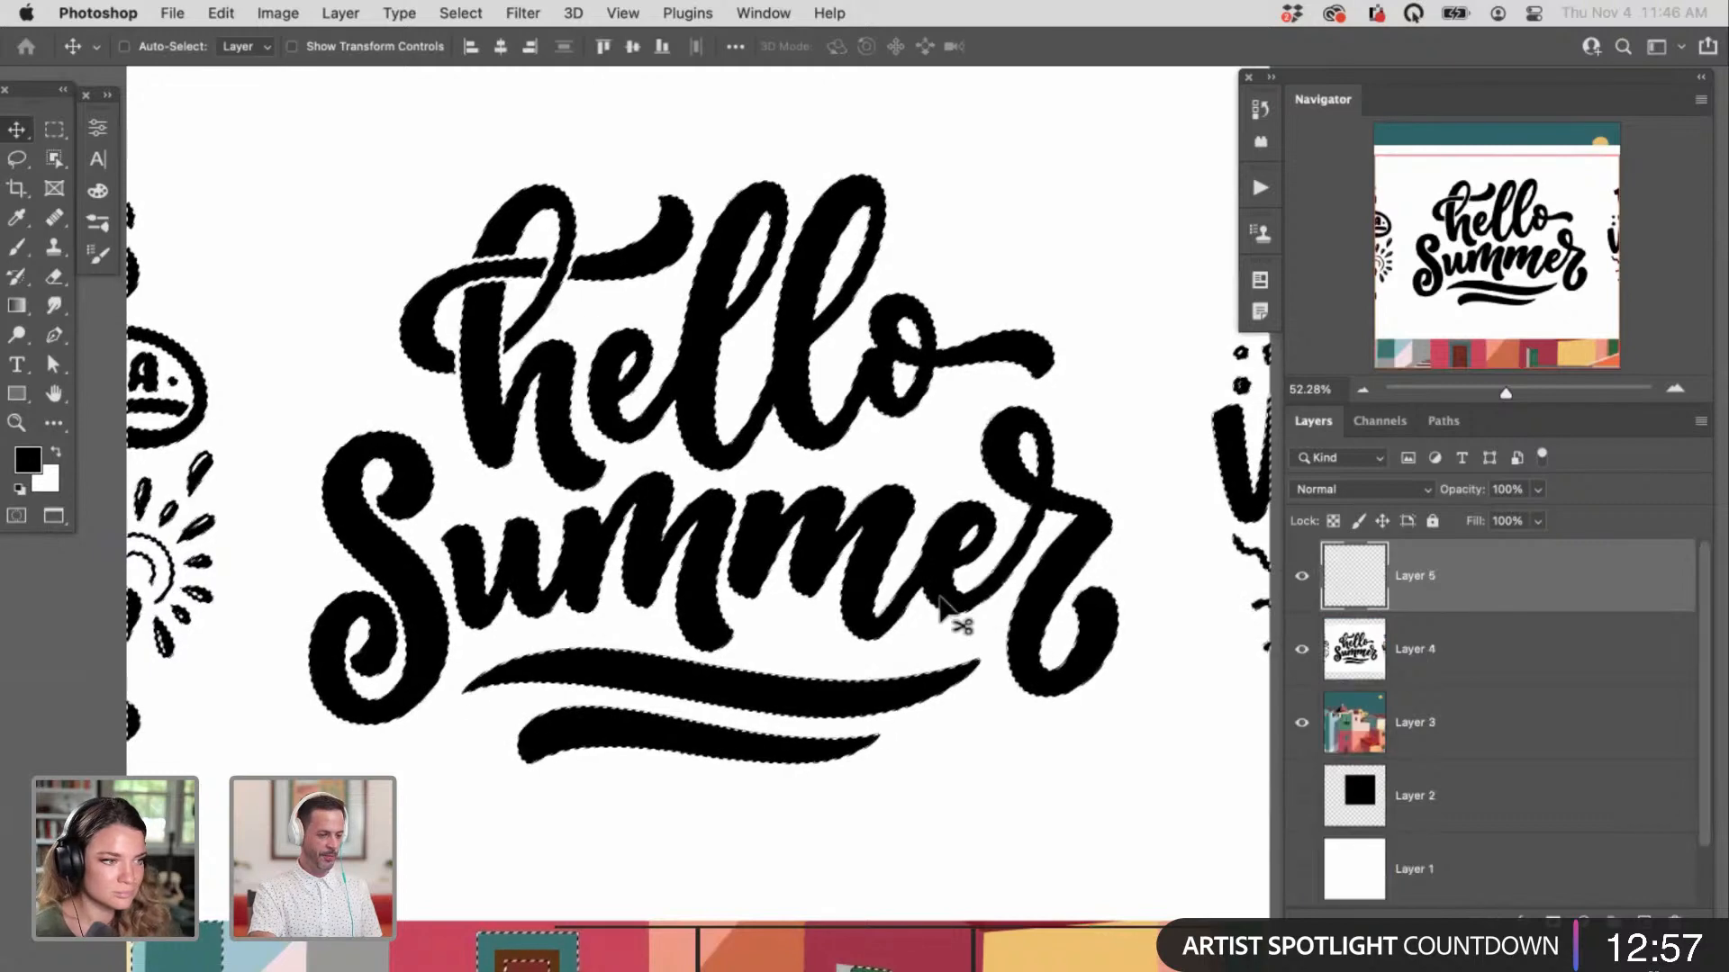
key("shift+BackSpace")
key("Return")
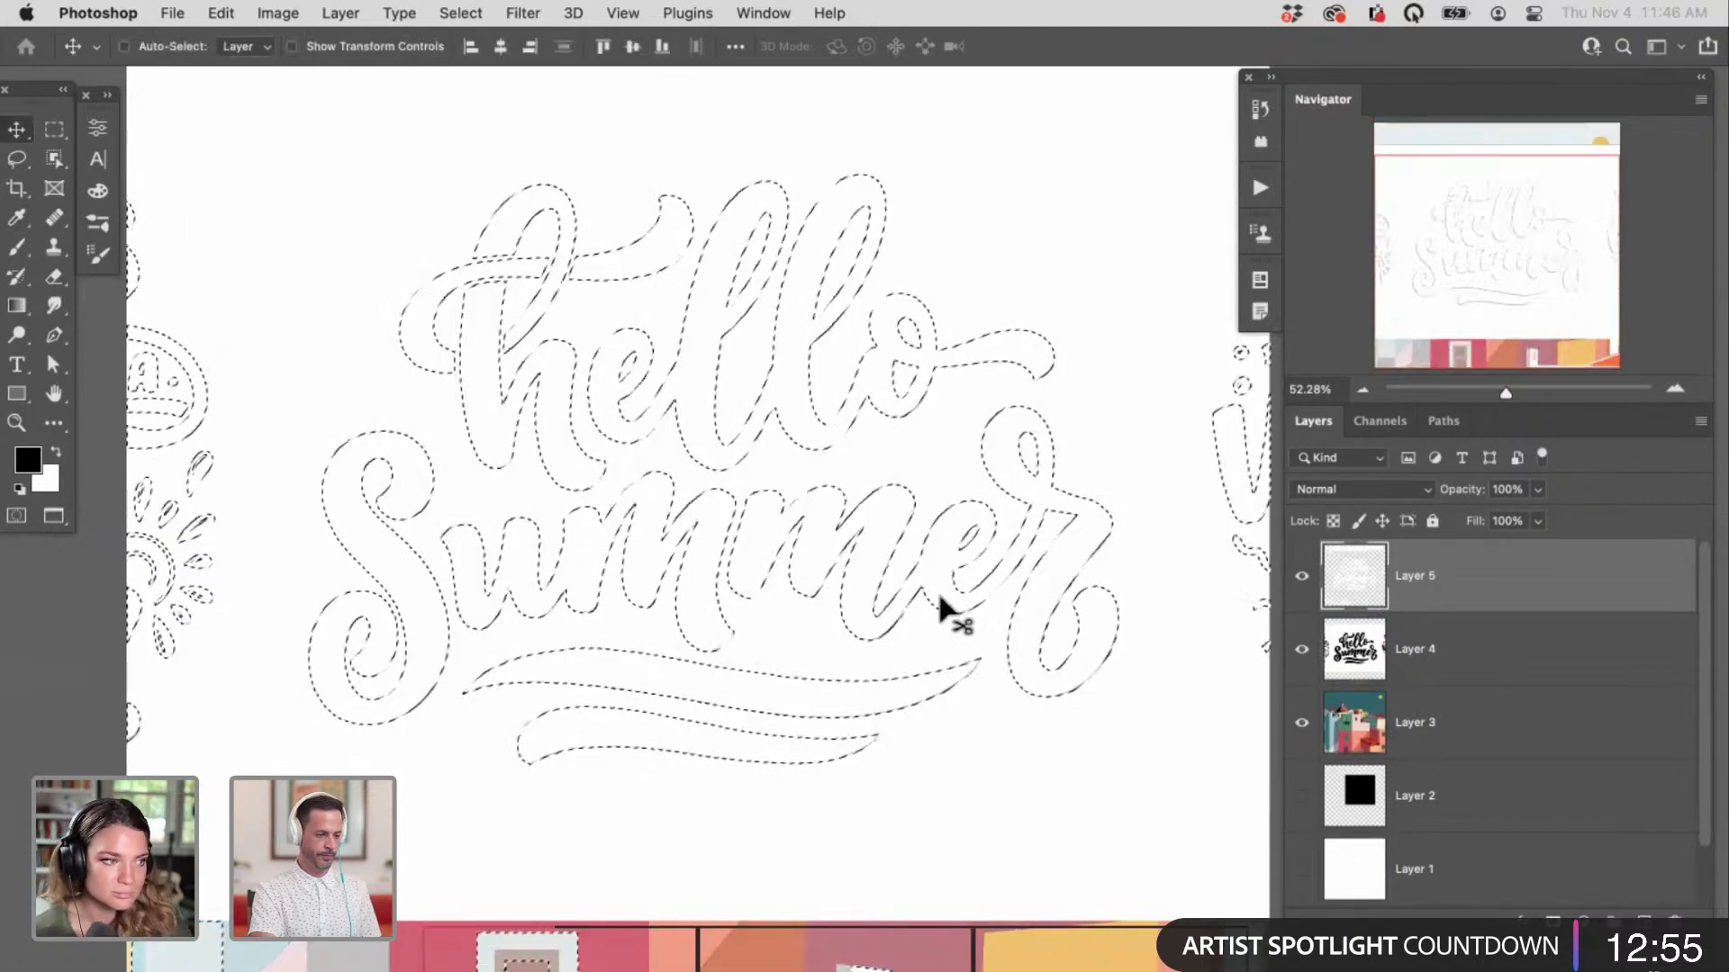
key("super+d")
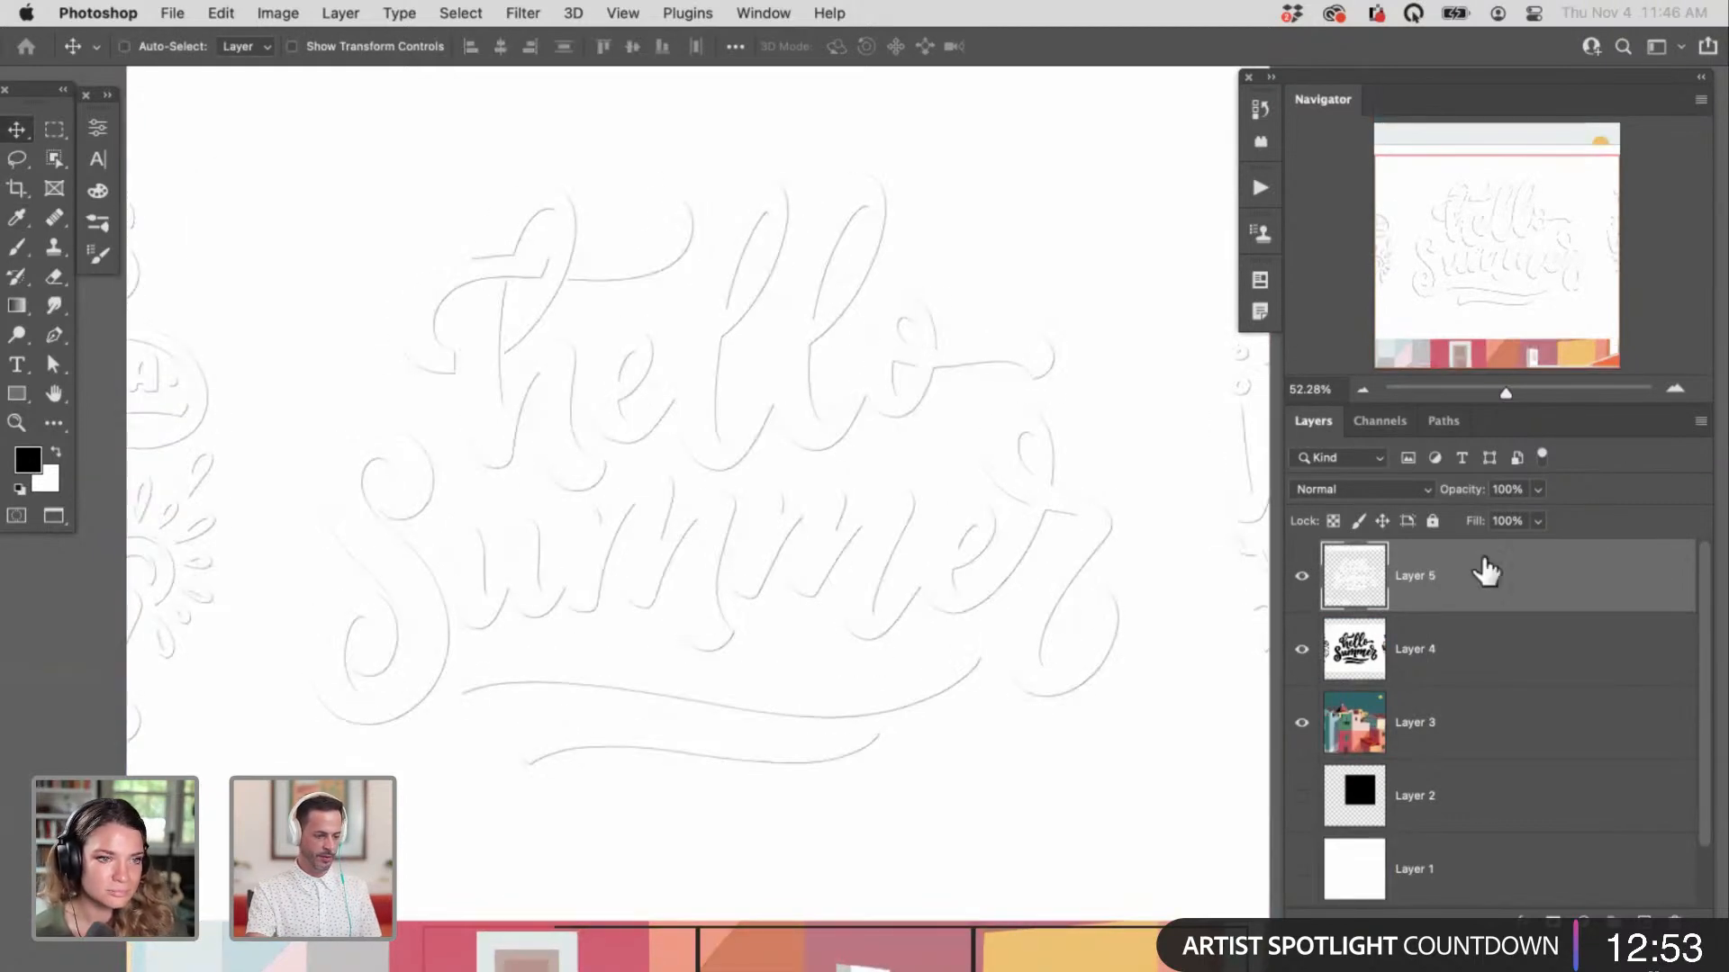
Step: Hide the lettering sheet, the buildings layer and the Background so only the white lettering layer shows
left_click(1302, 650)
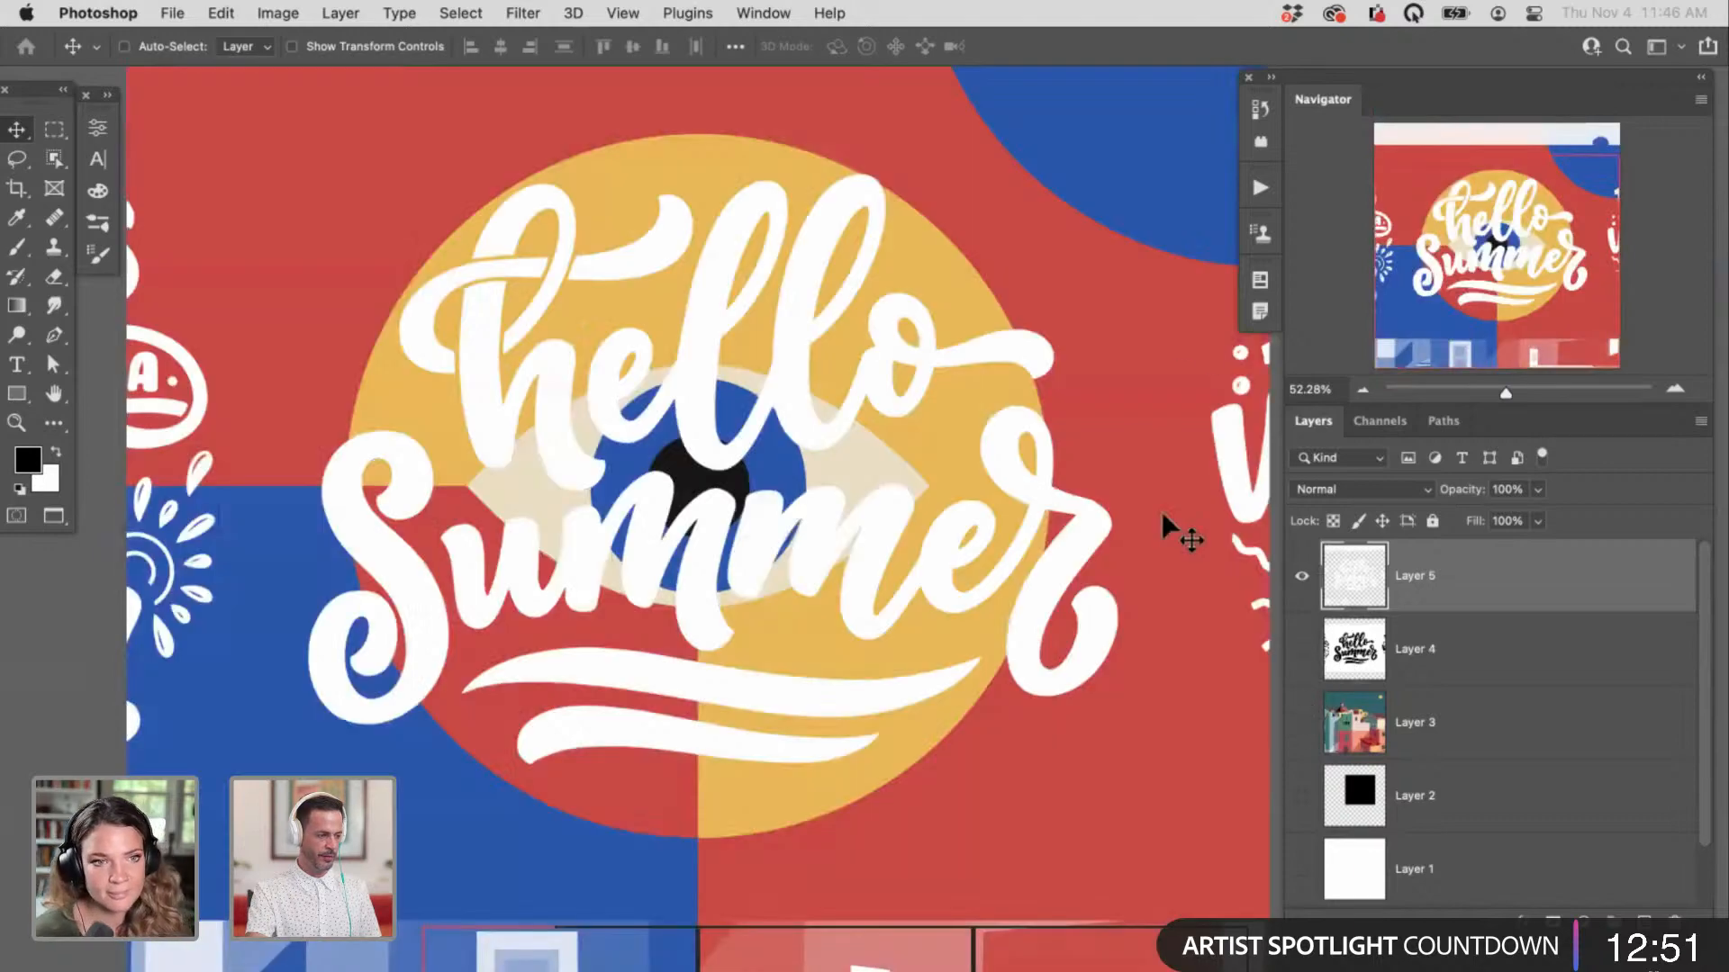
scroll(1709, 793, "down", 2)
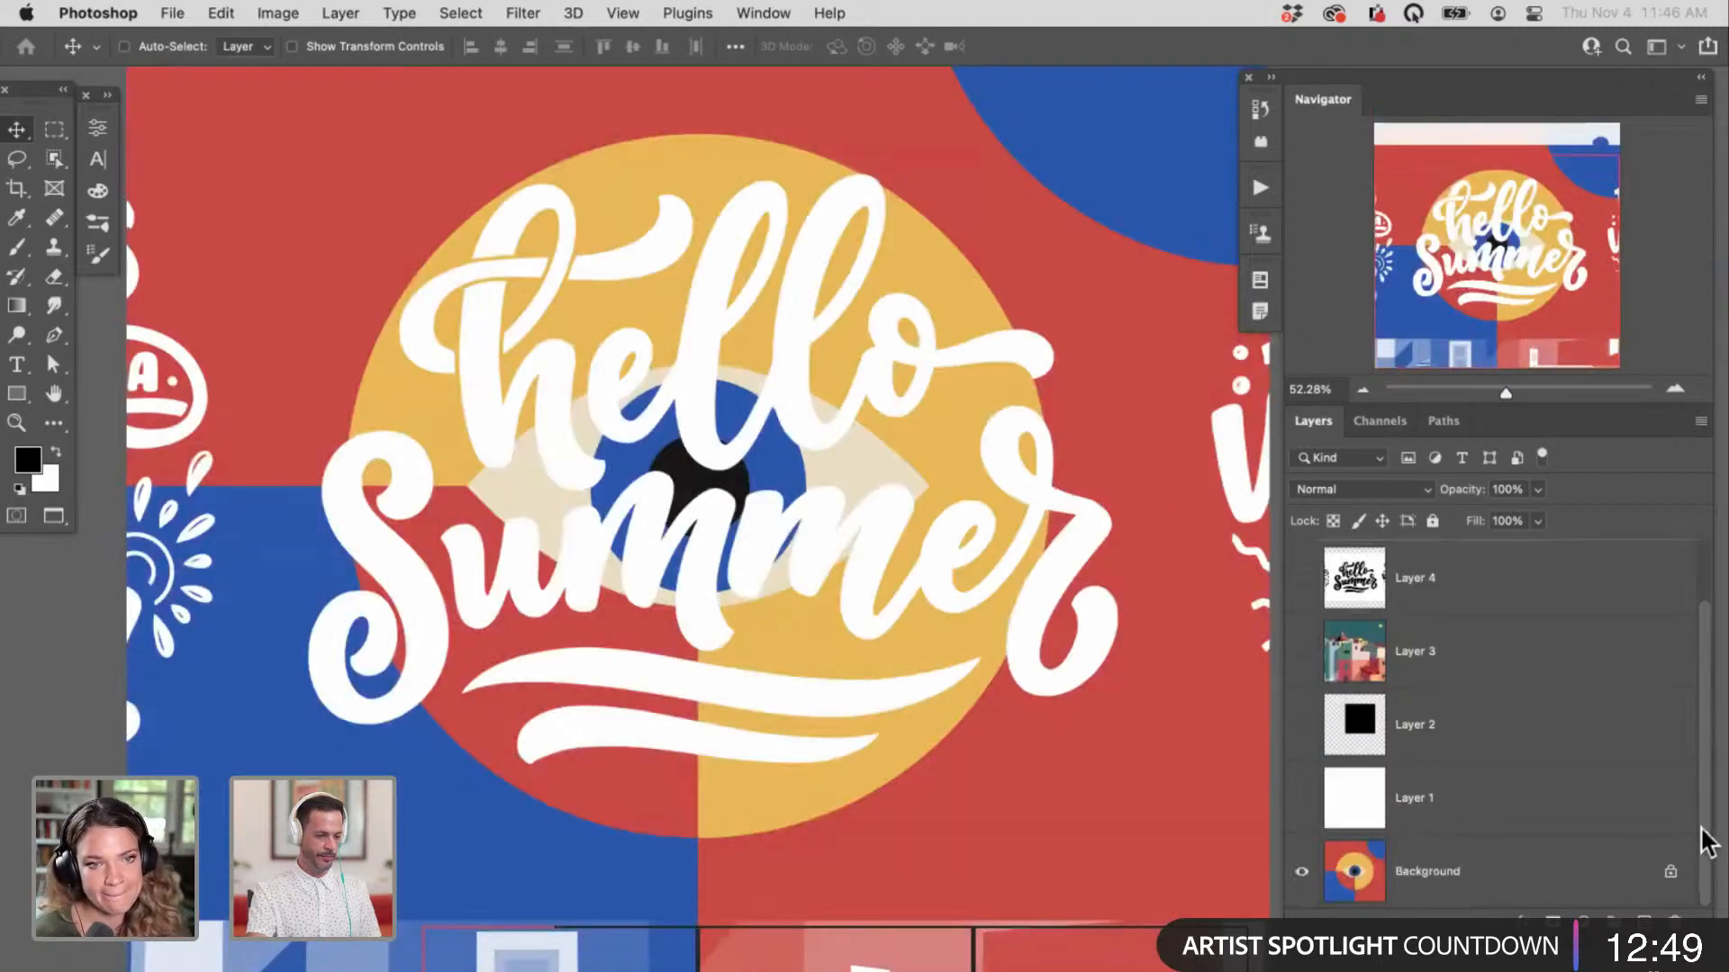
left_click(1300, 874)
left_click_drag(1077, 742, 1035, 766)
left_click_drag(1059, 747, 926, 652)
Step: Erase everything outside a rectangle drawn around the white "hello Summer" phrase, and deselect
key("m")
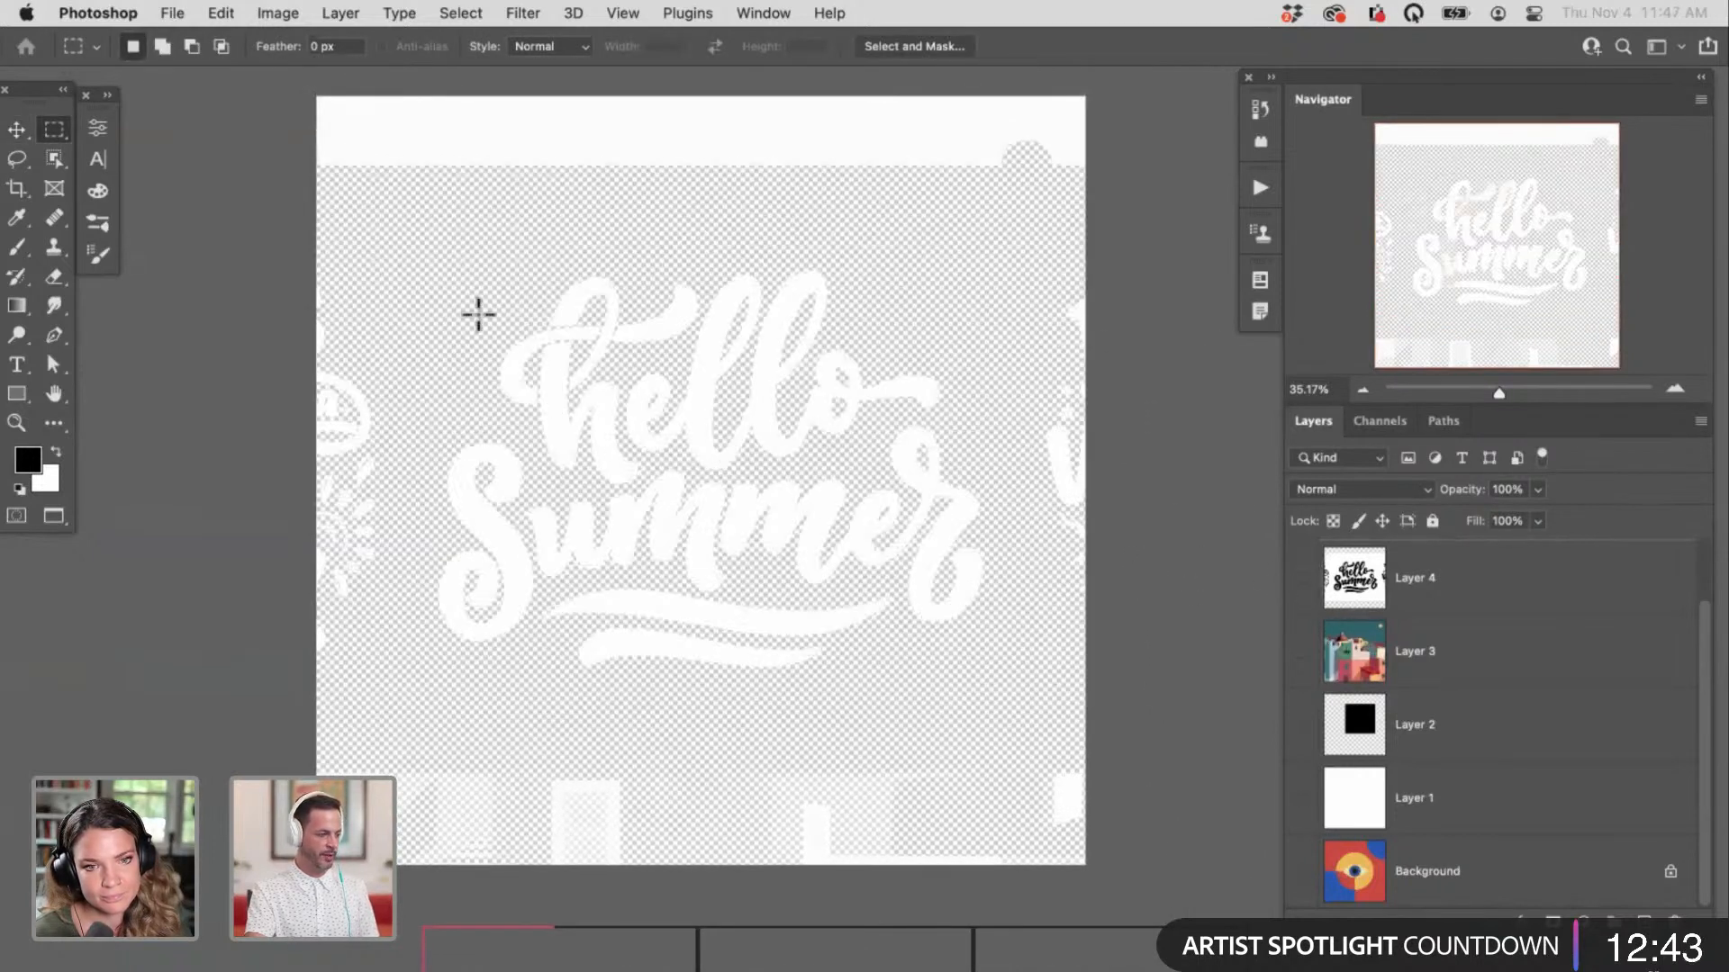
left_click_drag(449, 269, 1014, 717)
key("shift+super+i")
key("Delete")
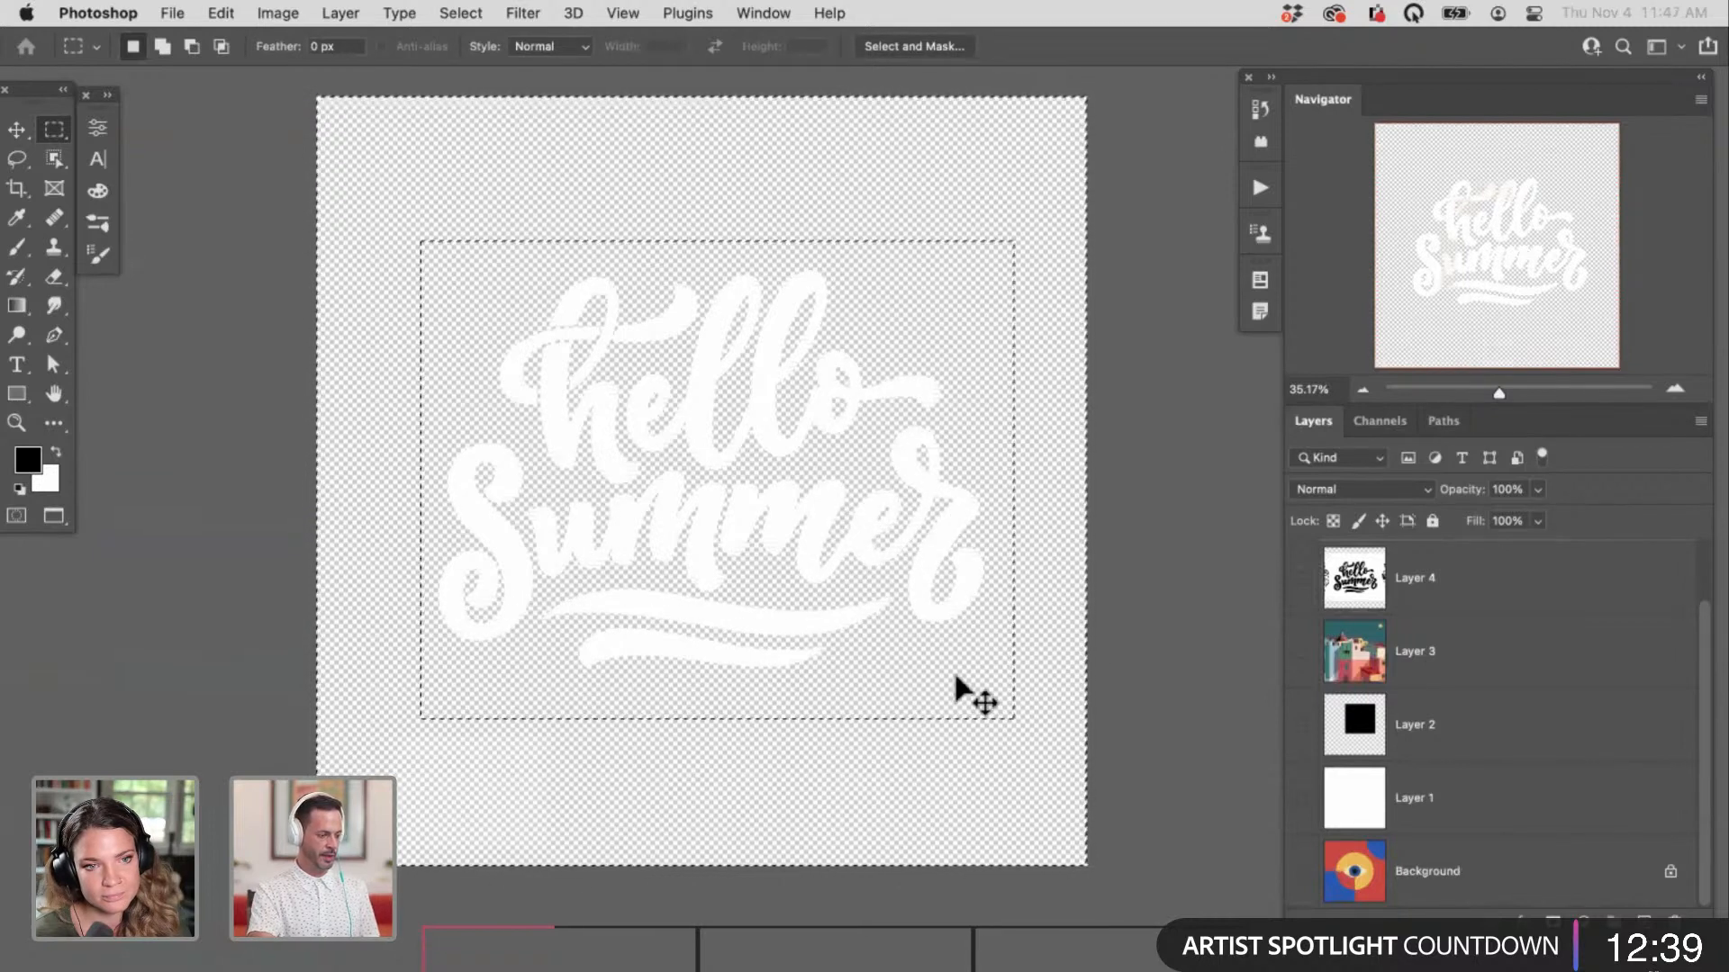
key("super+d")
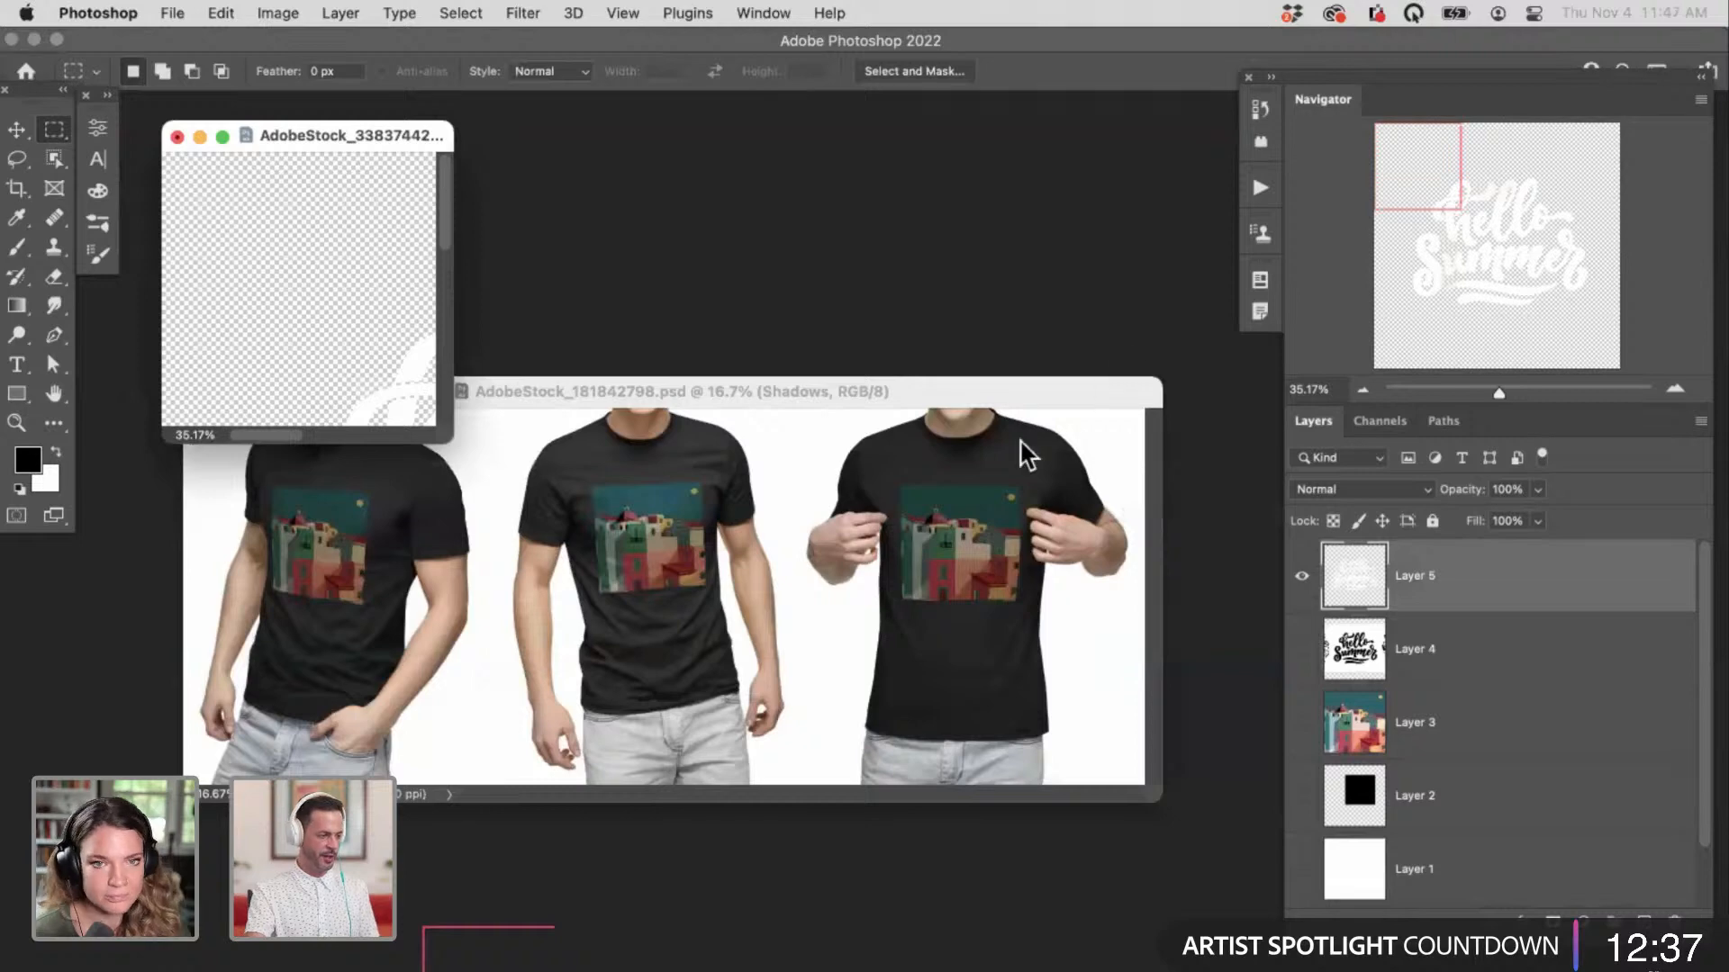
Step: Save the design file to update the shirts, and bring AdobeStock_181842798.psd up in full-screen view
key("super+minus")
key("super+minus")
key("super+minus")
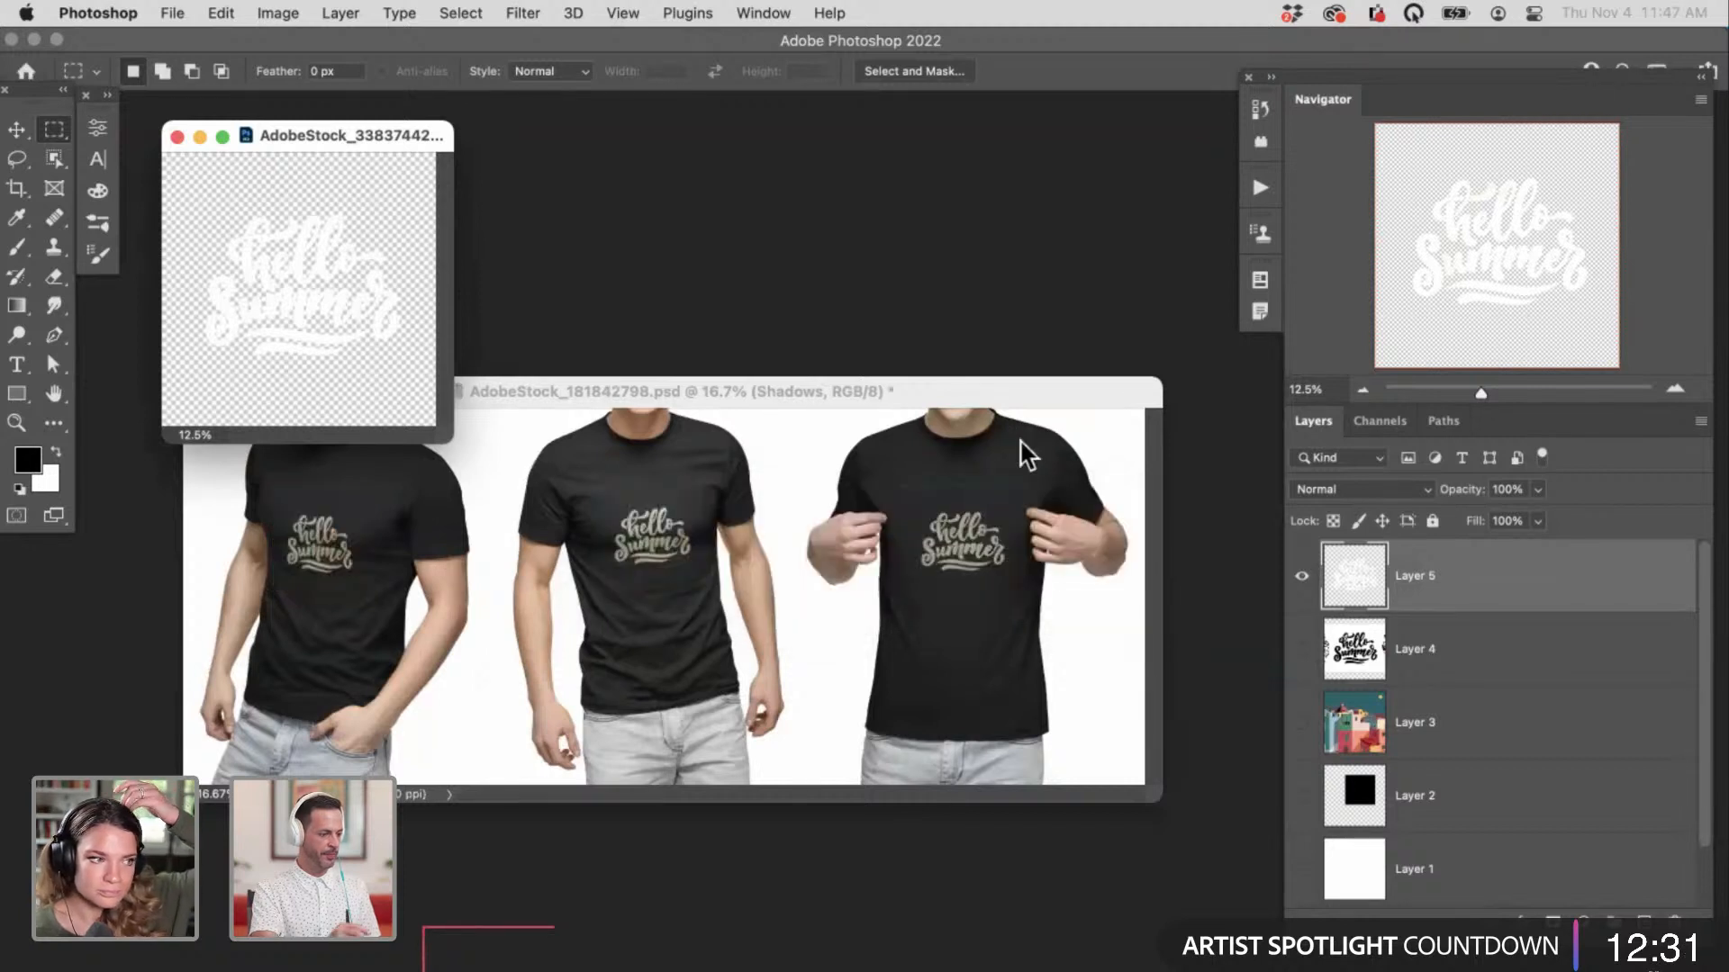
left_click(1023, 392)
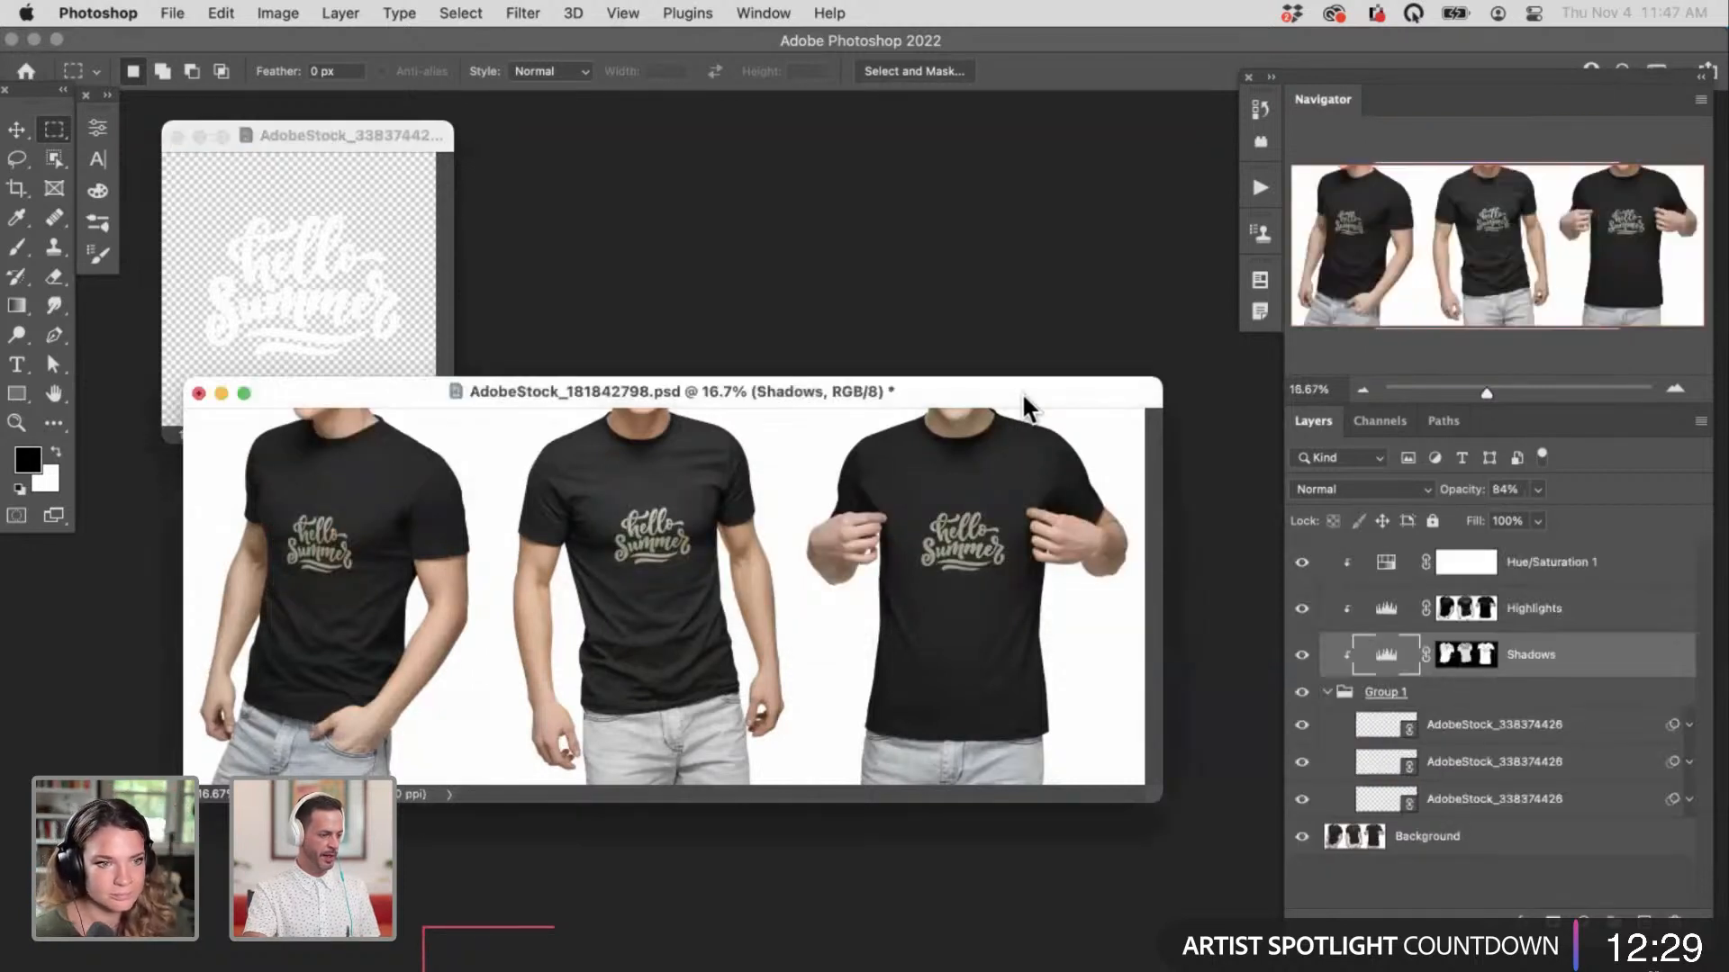
key("f")
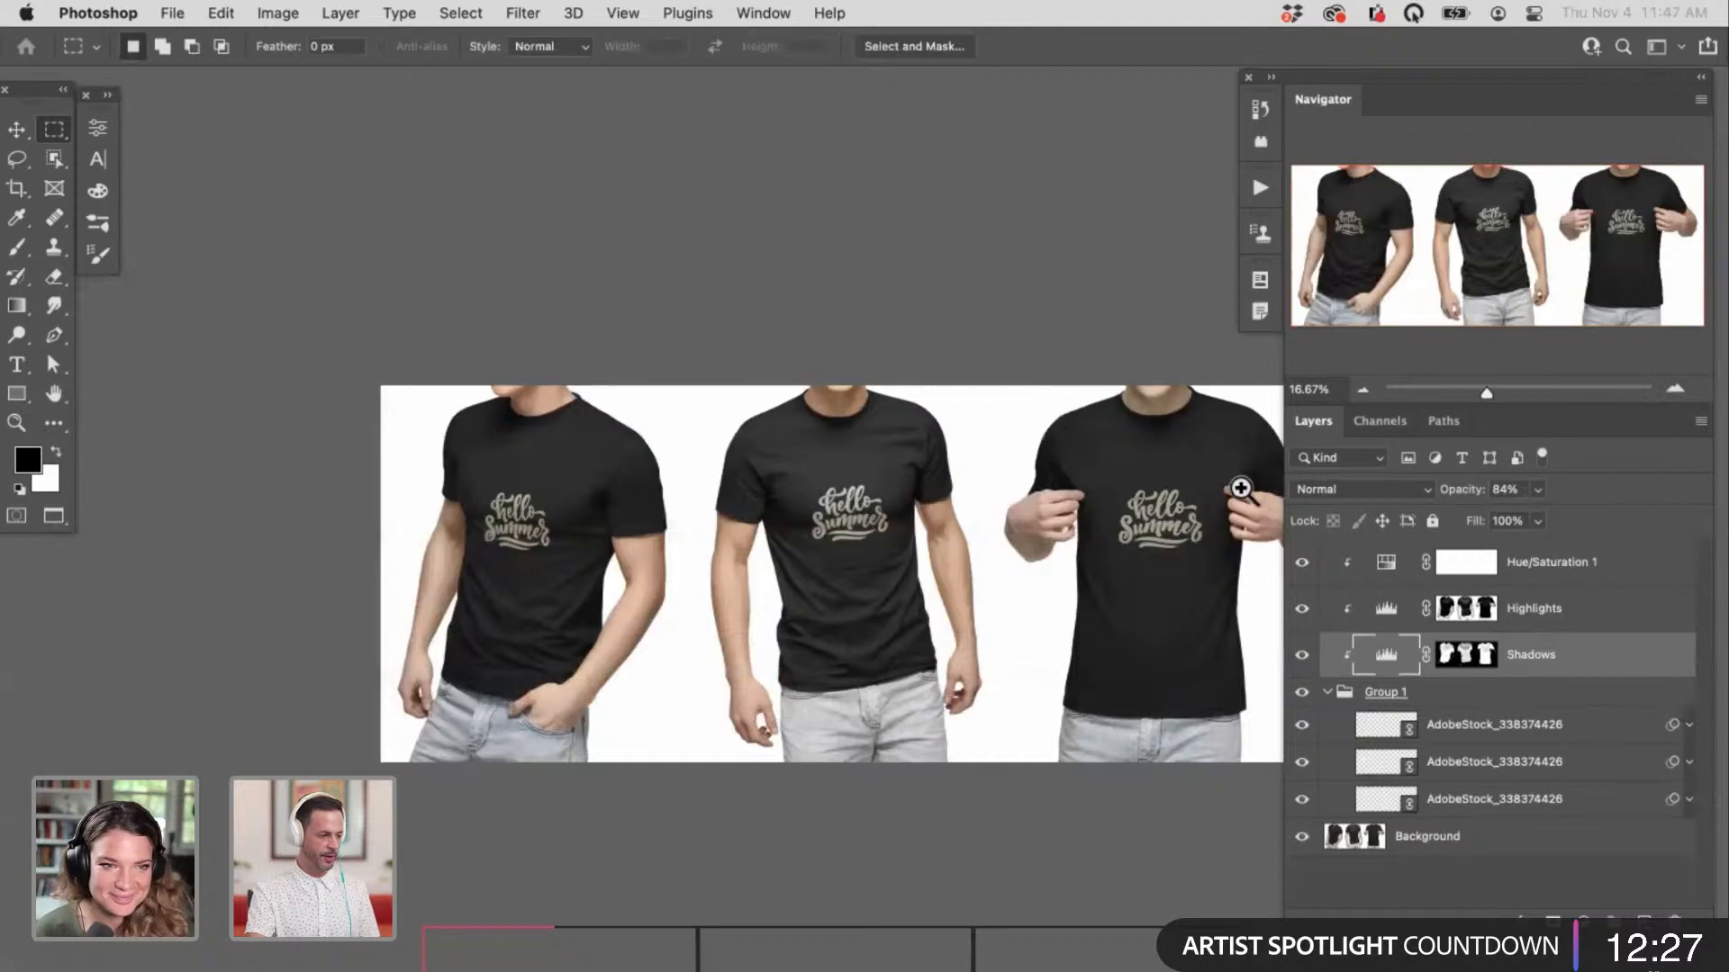
Step: Compare the middle shirt's lettering with the Shadows adjustment switched off and on
left_click_drag(892, 552, 1034, 549)
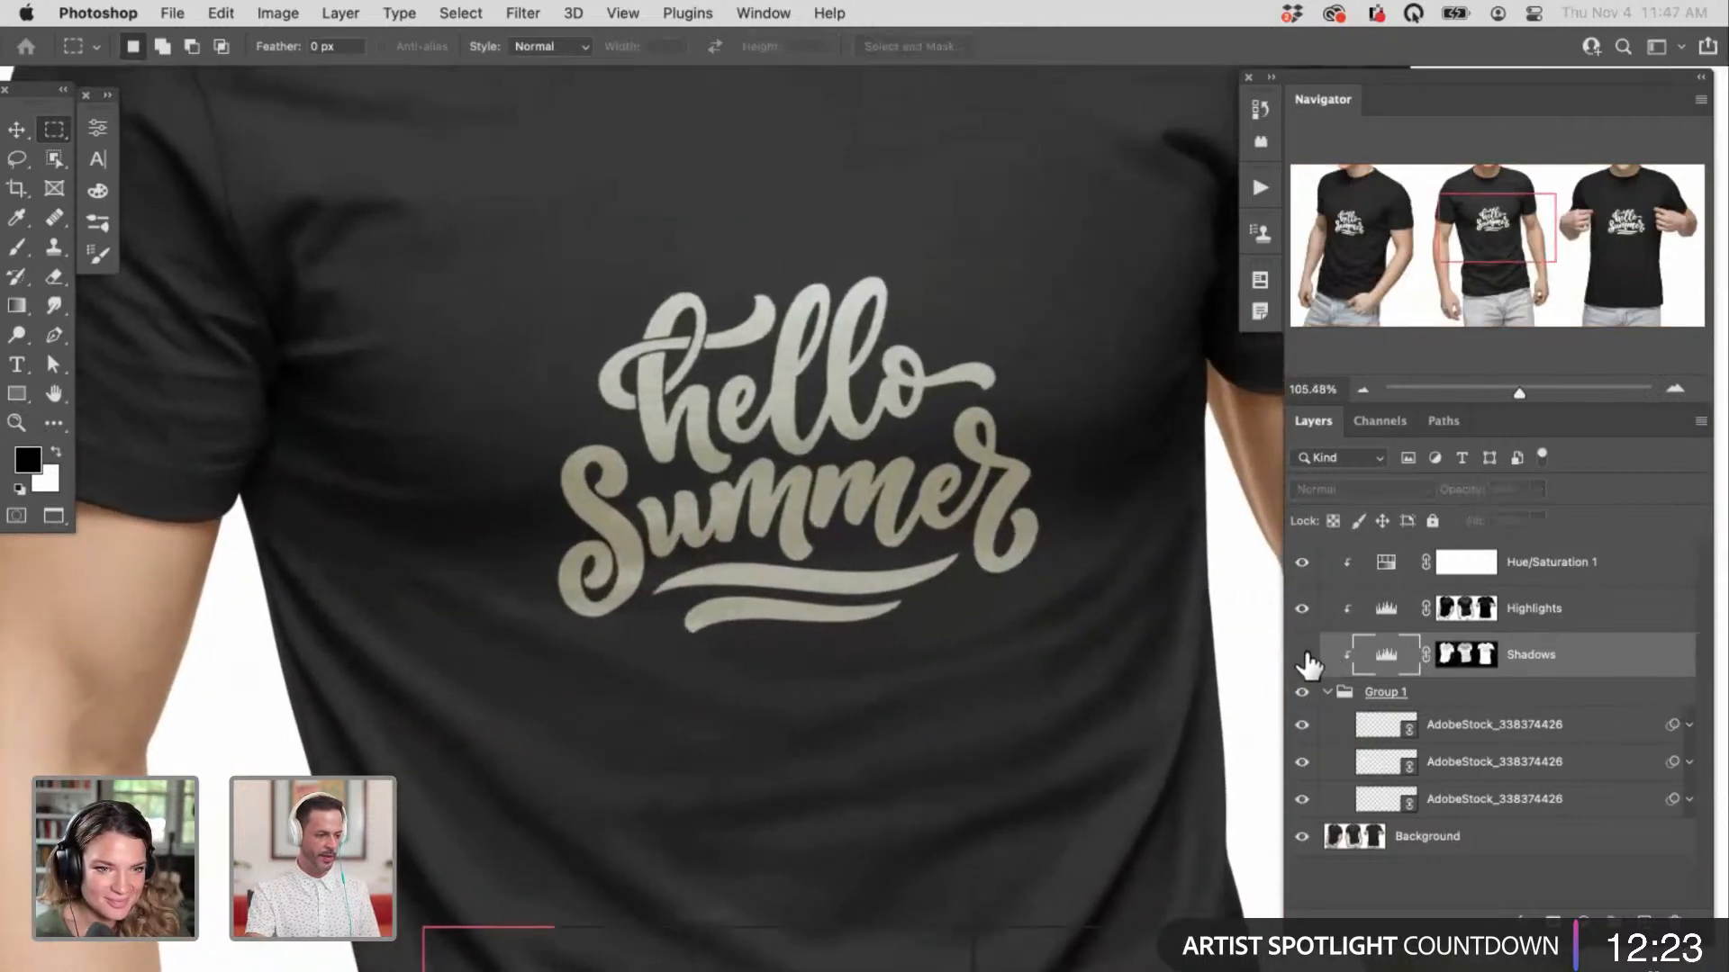
left_click(1302, 656)
left_click(1302, 656)
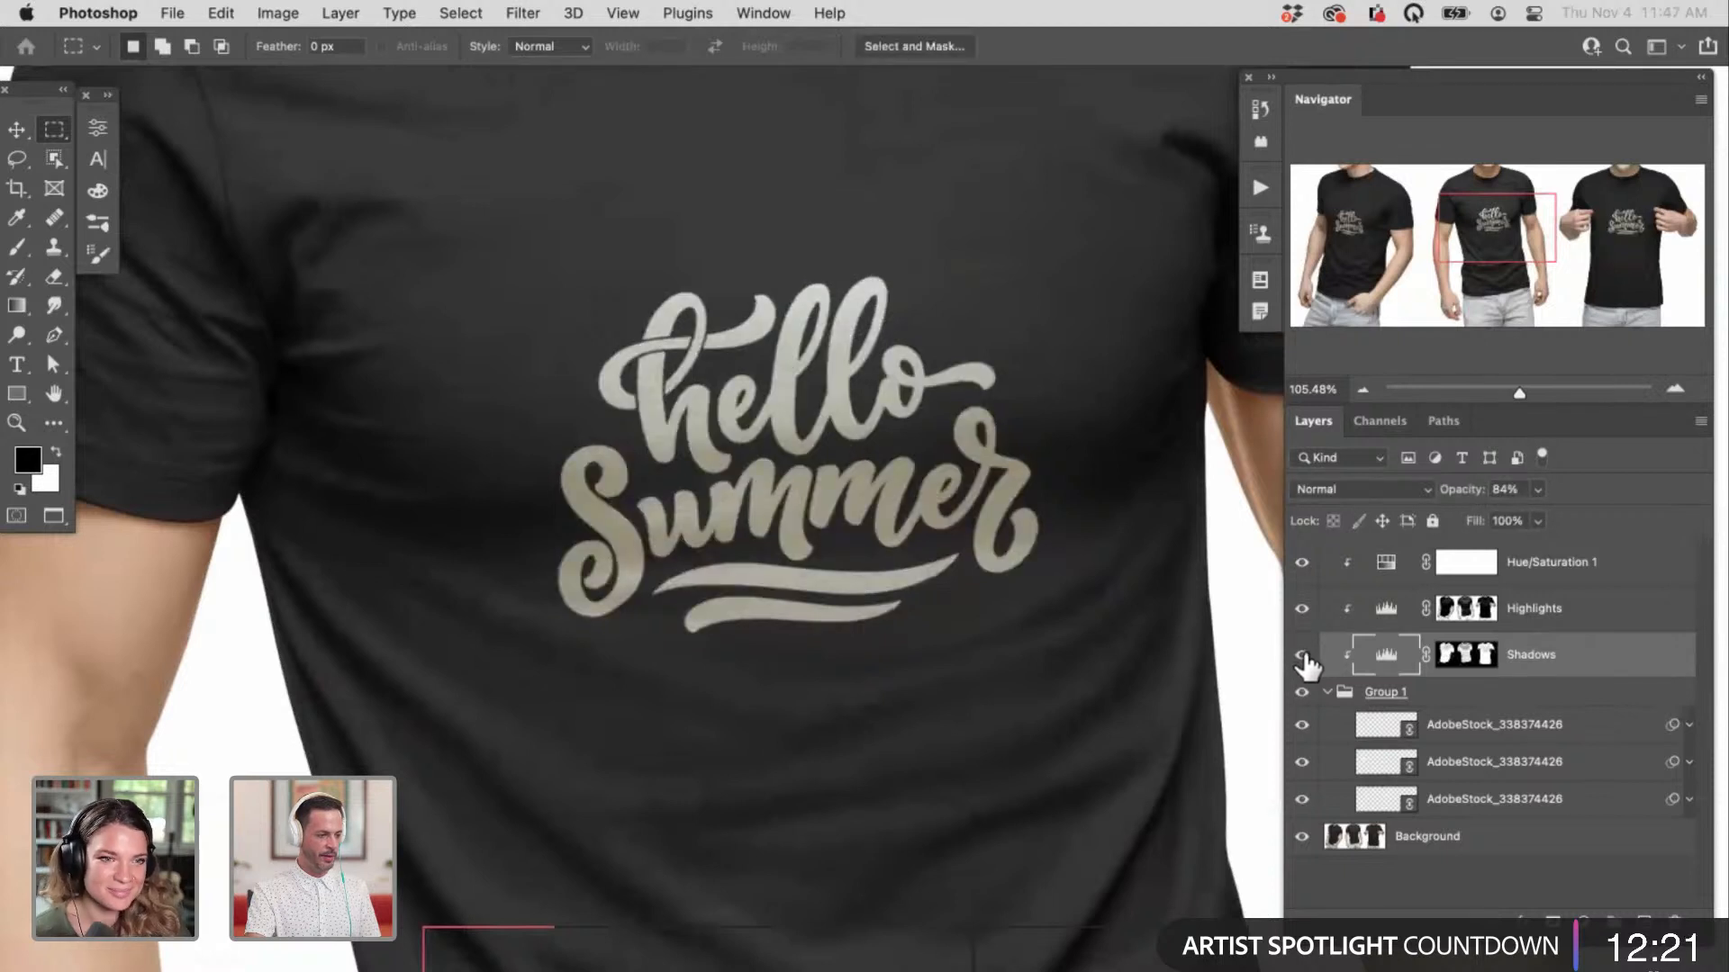
Step: Set the Red channel's white output level to 161 in the Shadows Levels adjustment
double_click(1377, 658)
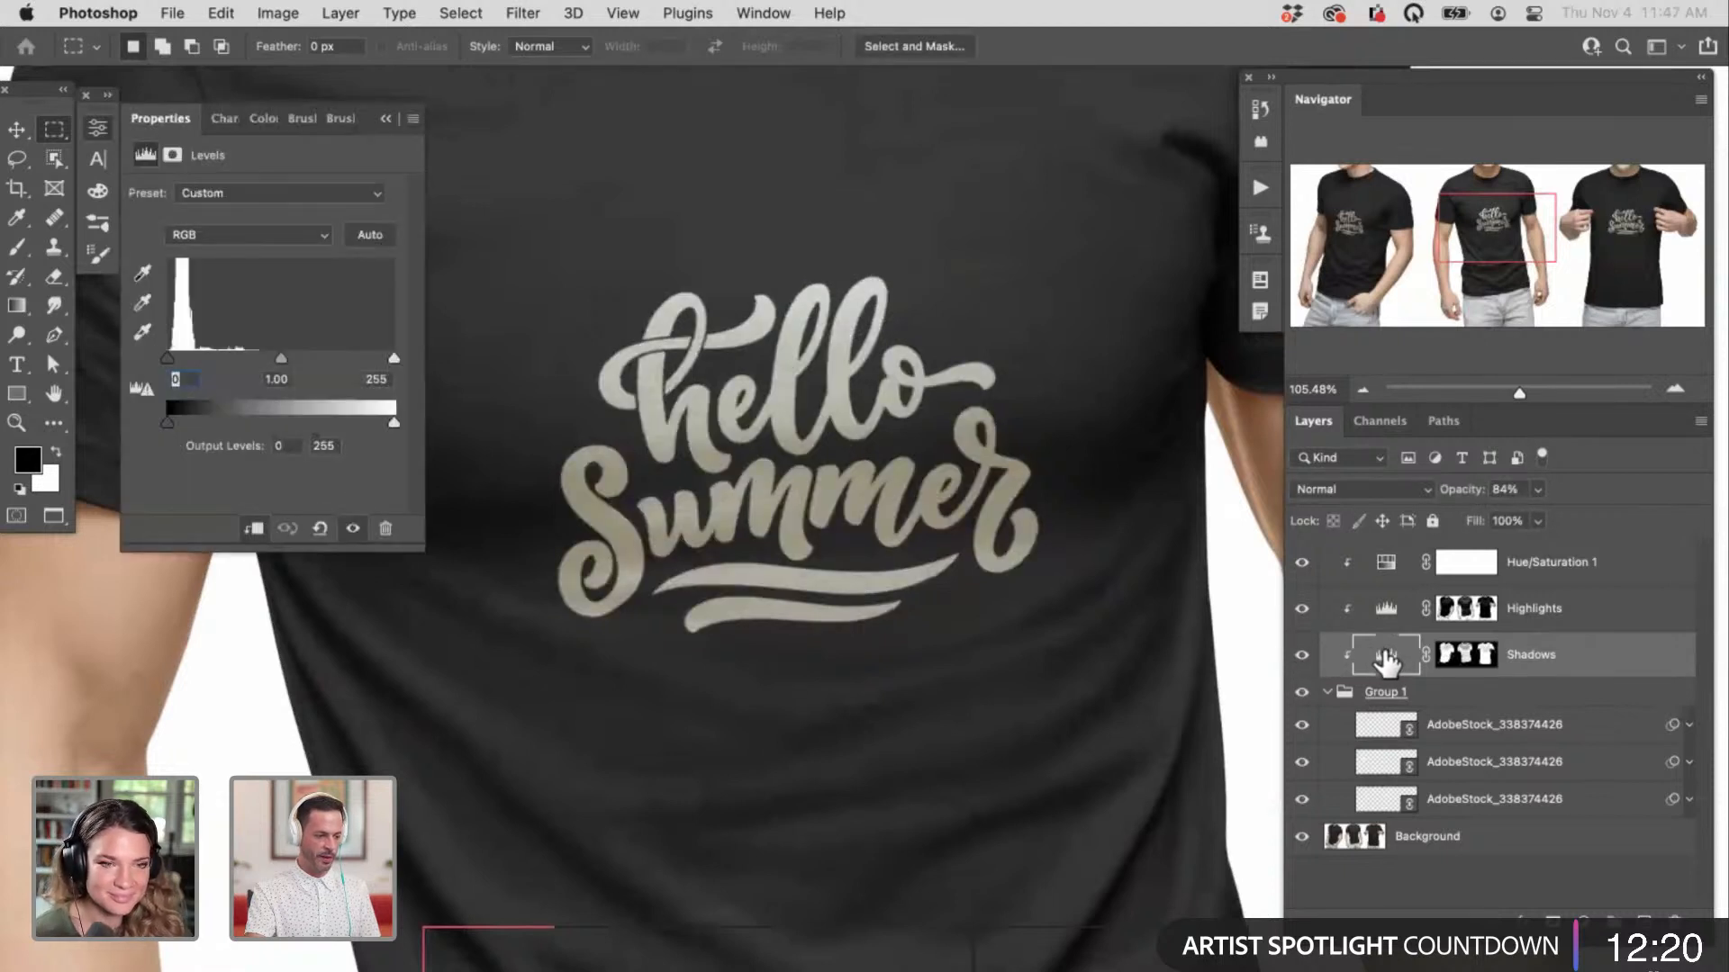
left_click(245, 235)
left_click(247, 257)
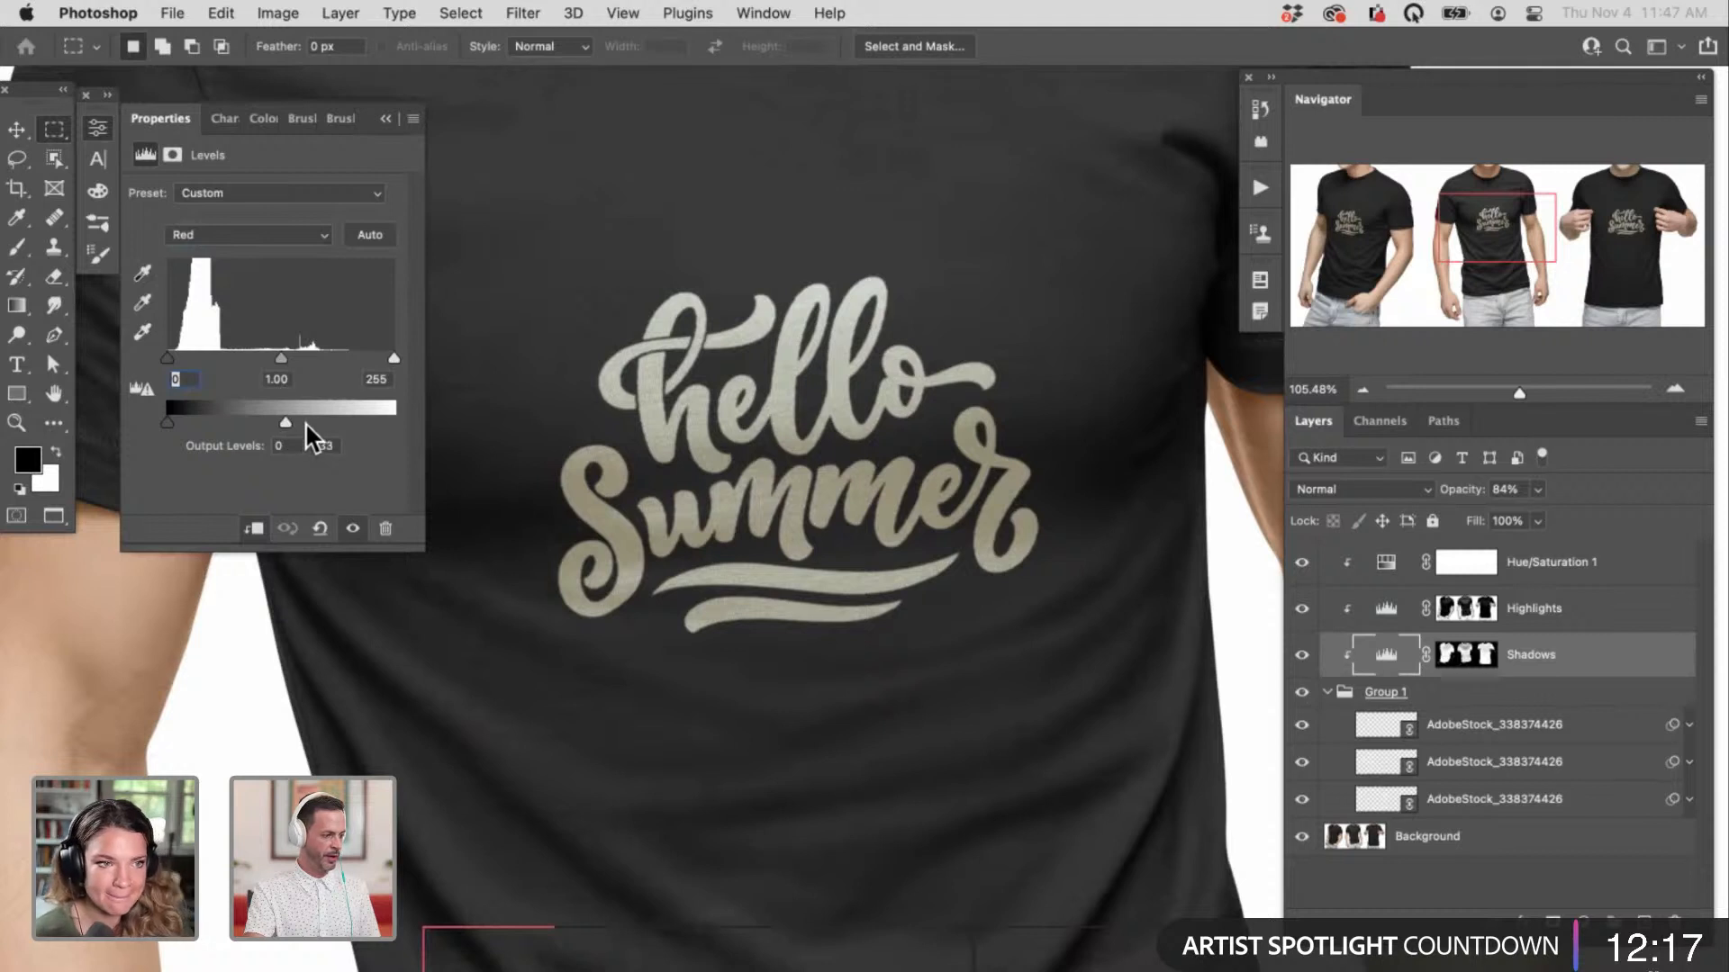
Step: Adjust the Green channel's white output level in the Shadows Levels adjustment, and set the Blue channel's to 128
left_click(270, 235)
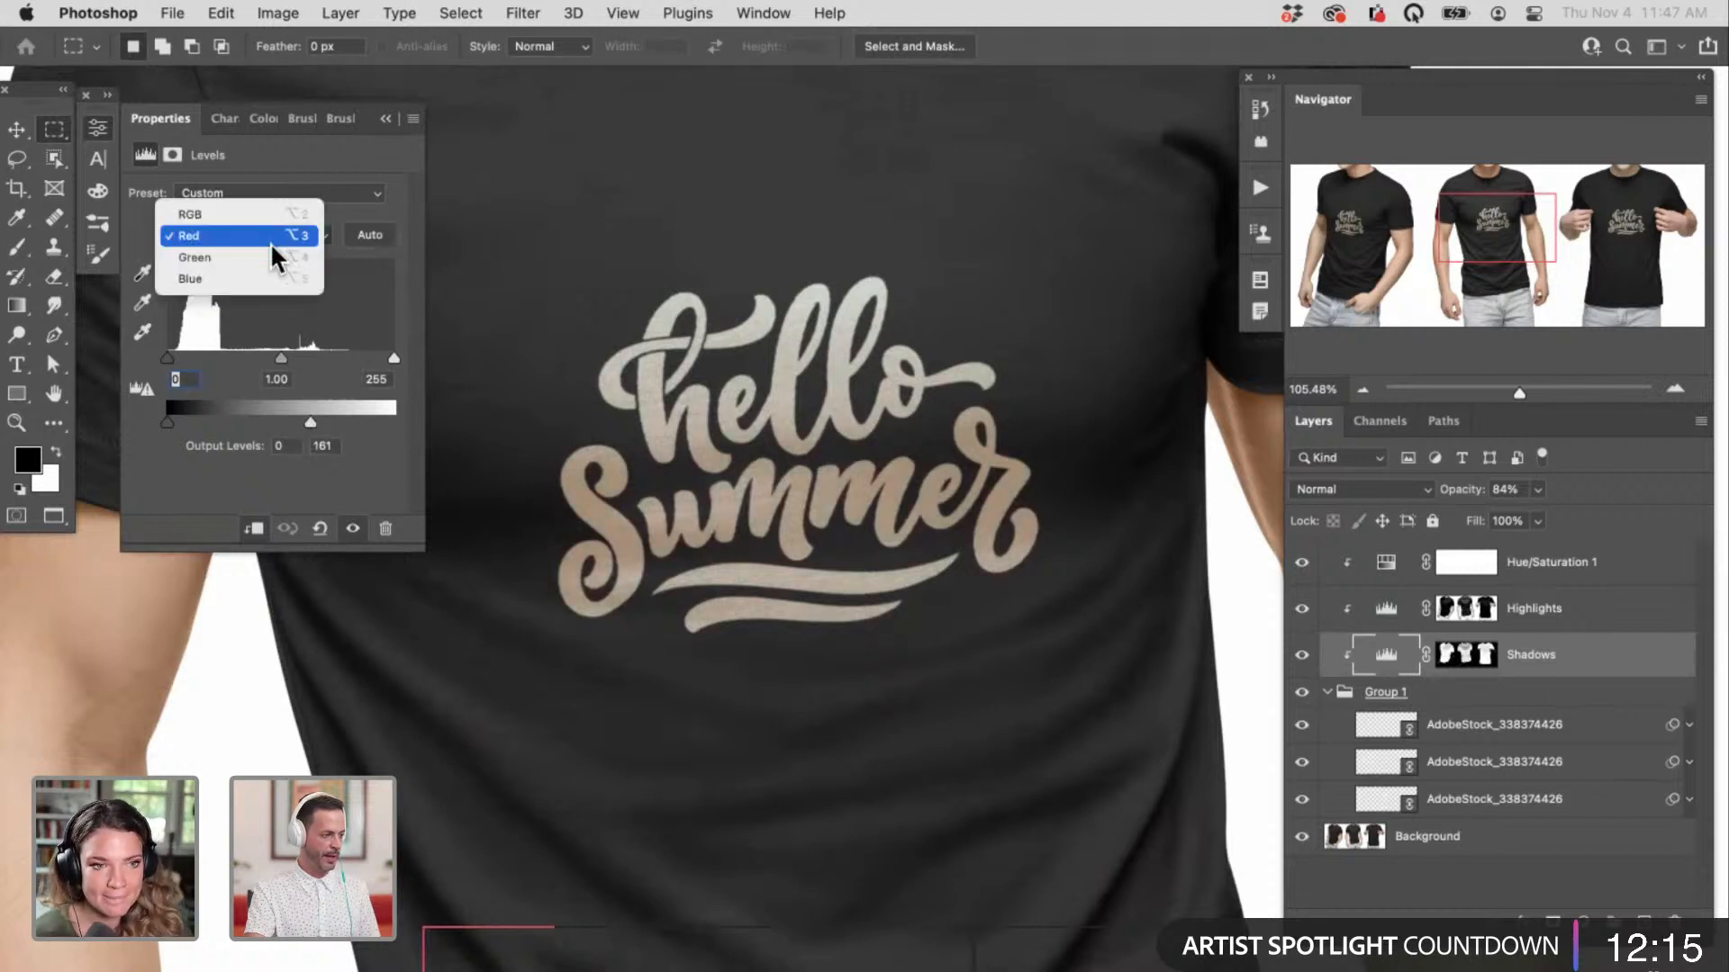
left_click(275, 257)
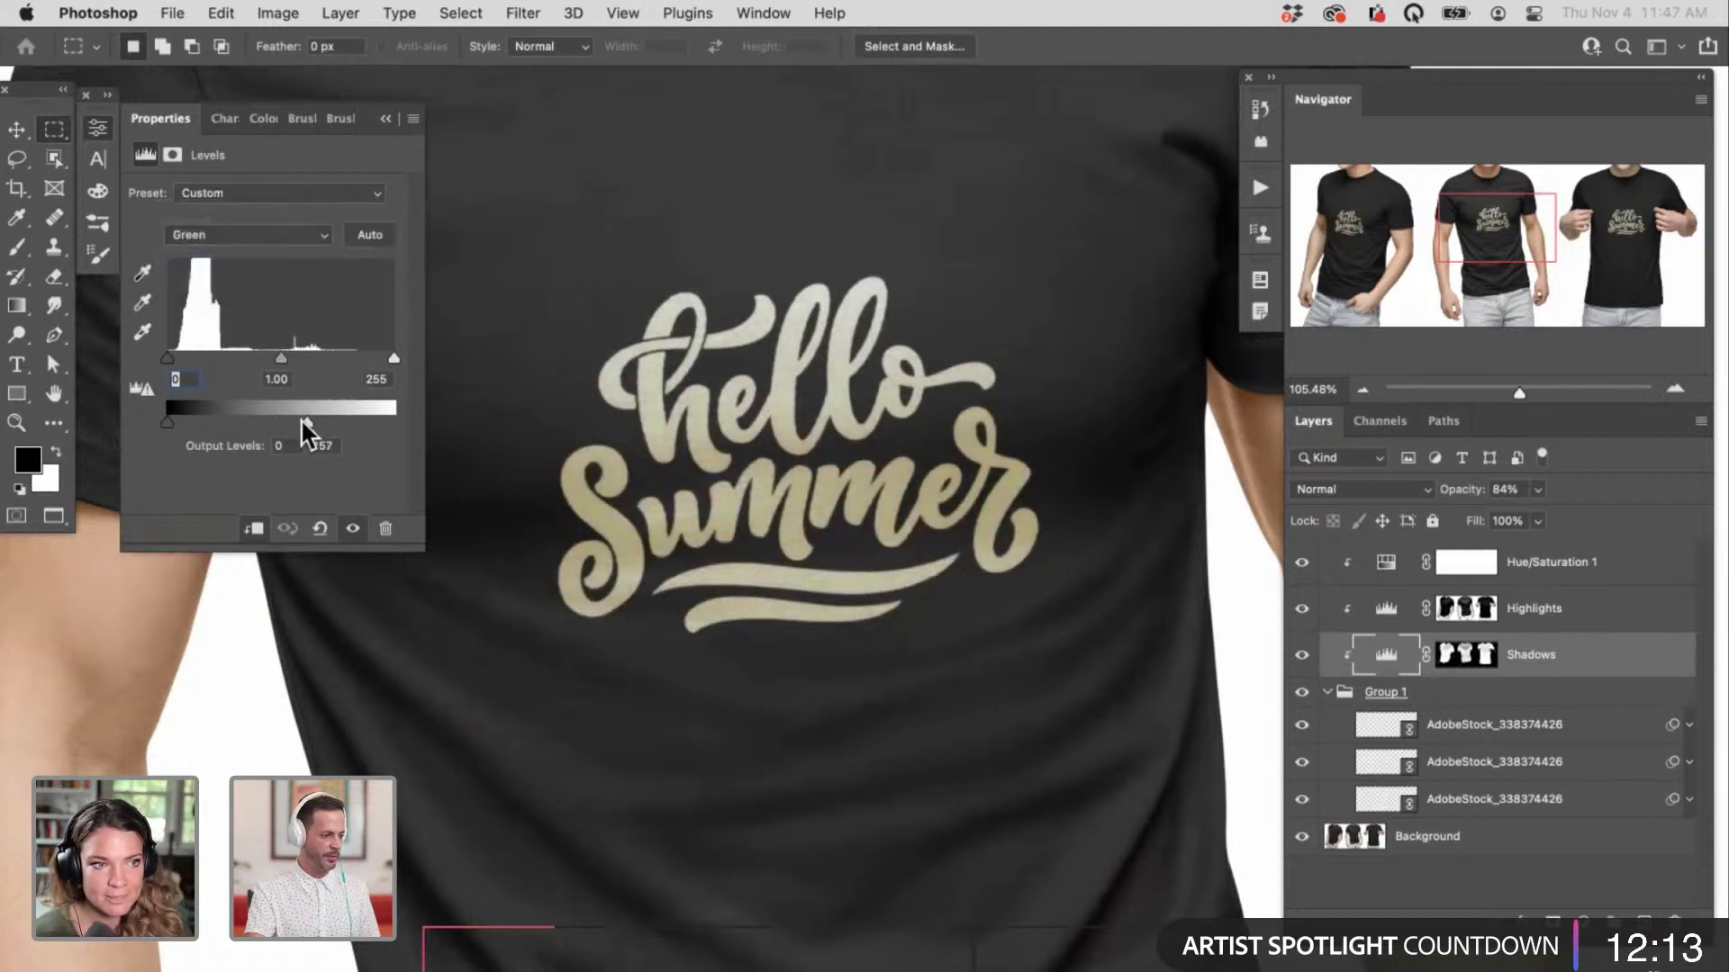
left_click(259, 235)
left_click(261, 256)
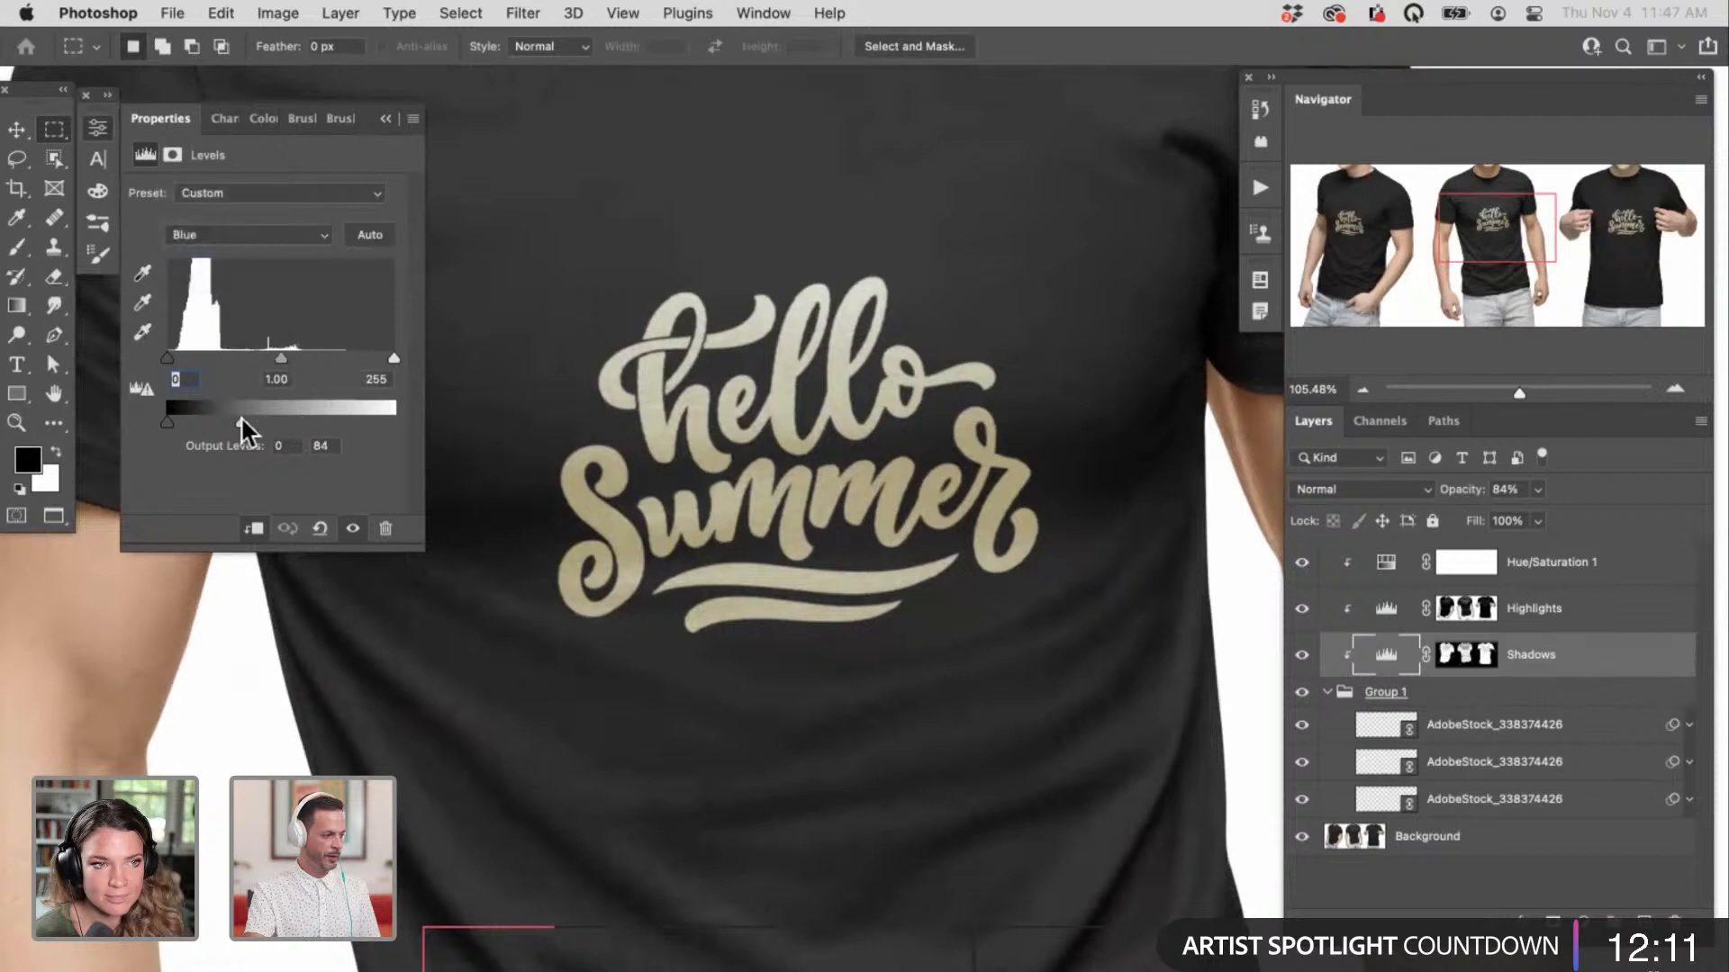
left_click_drag(240, 420, 296, 438)
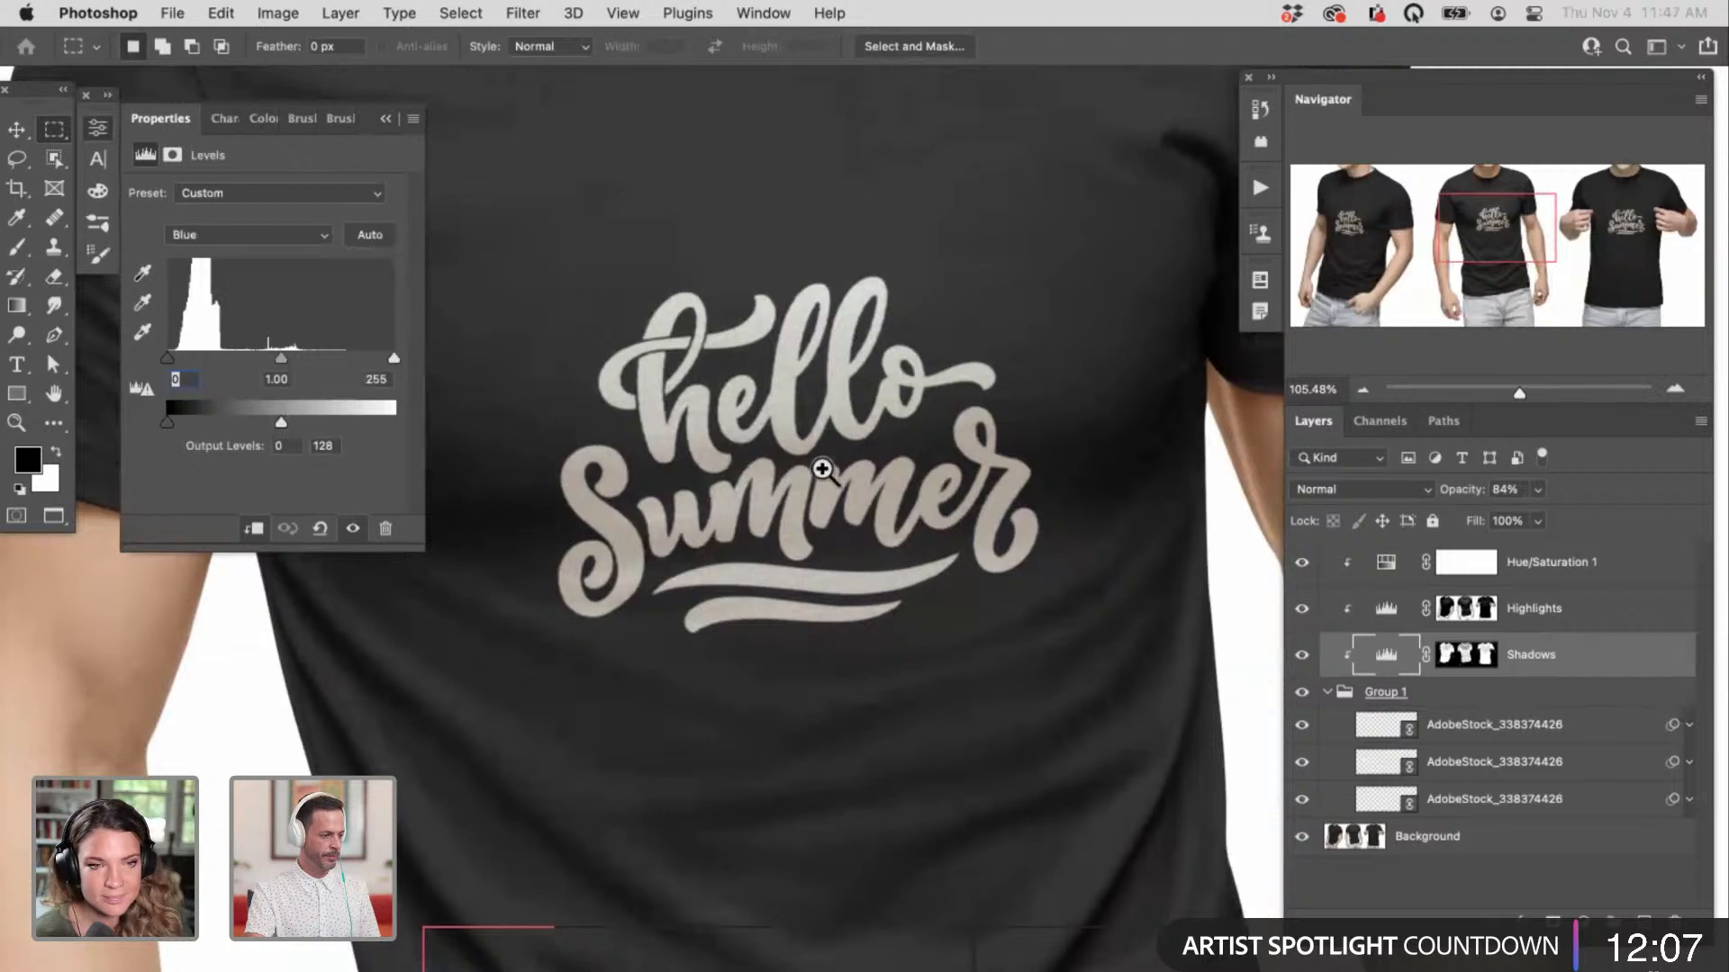
Step: Examine the tint and fabric shading of the "hello Summer" lettering on the shirts, up close and zoomed out
left_click_drag(823, 469, 961, 542)
left_click_drag(787, 576, 1016, 575)
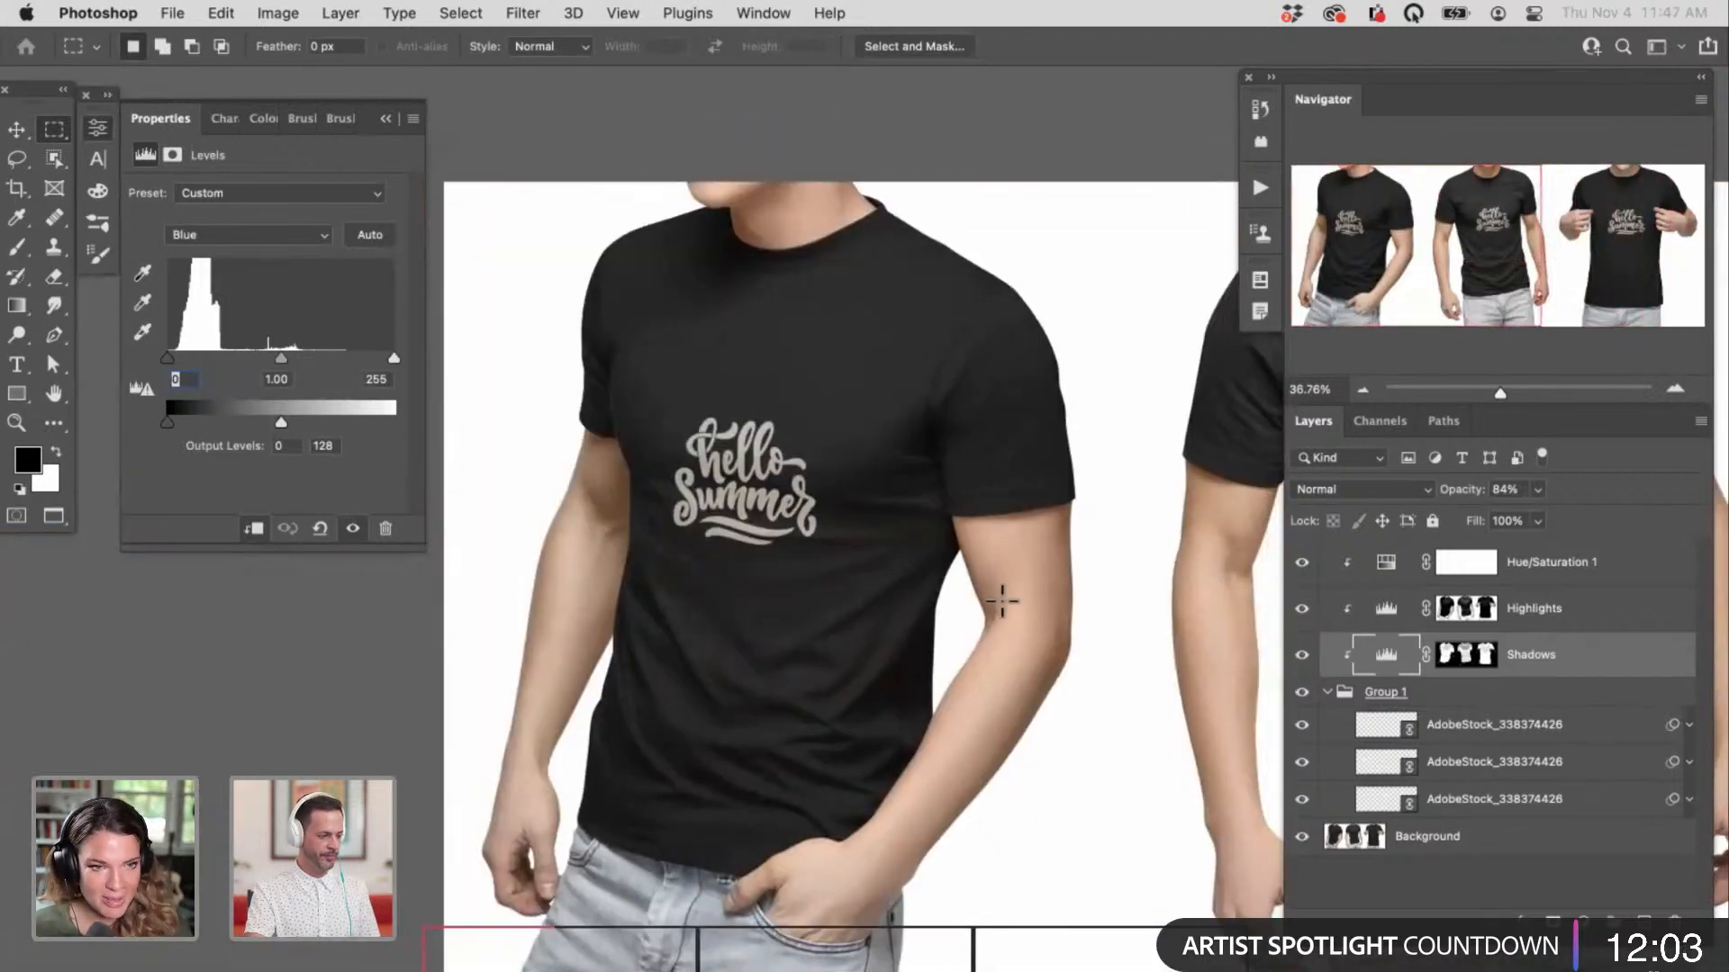
left_click_drag(1062, 609, 721, 591)
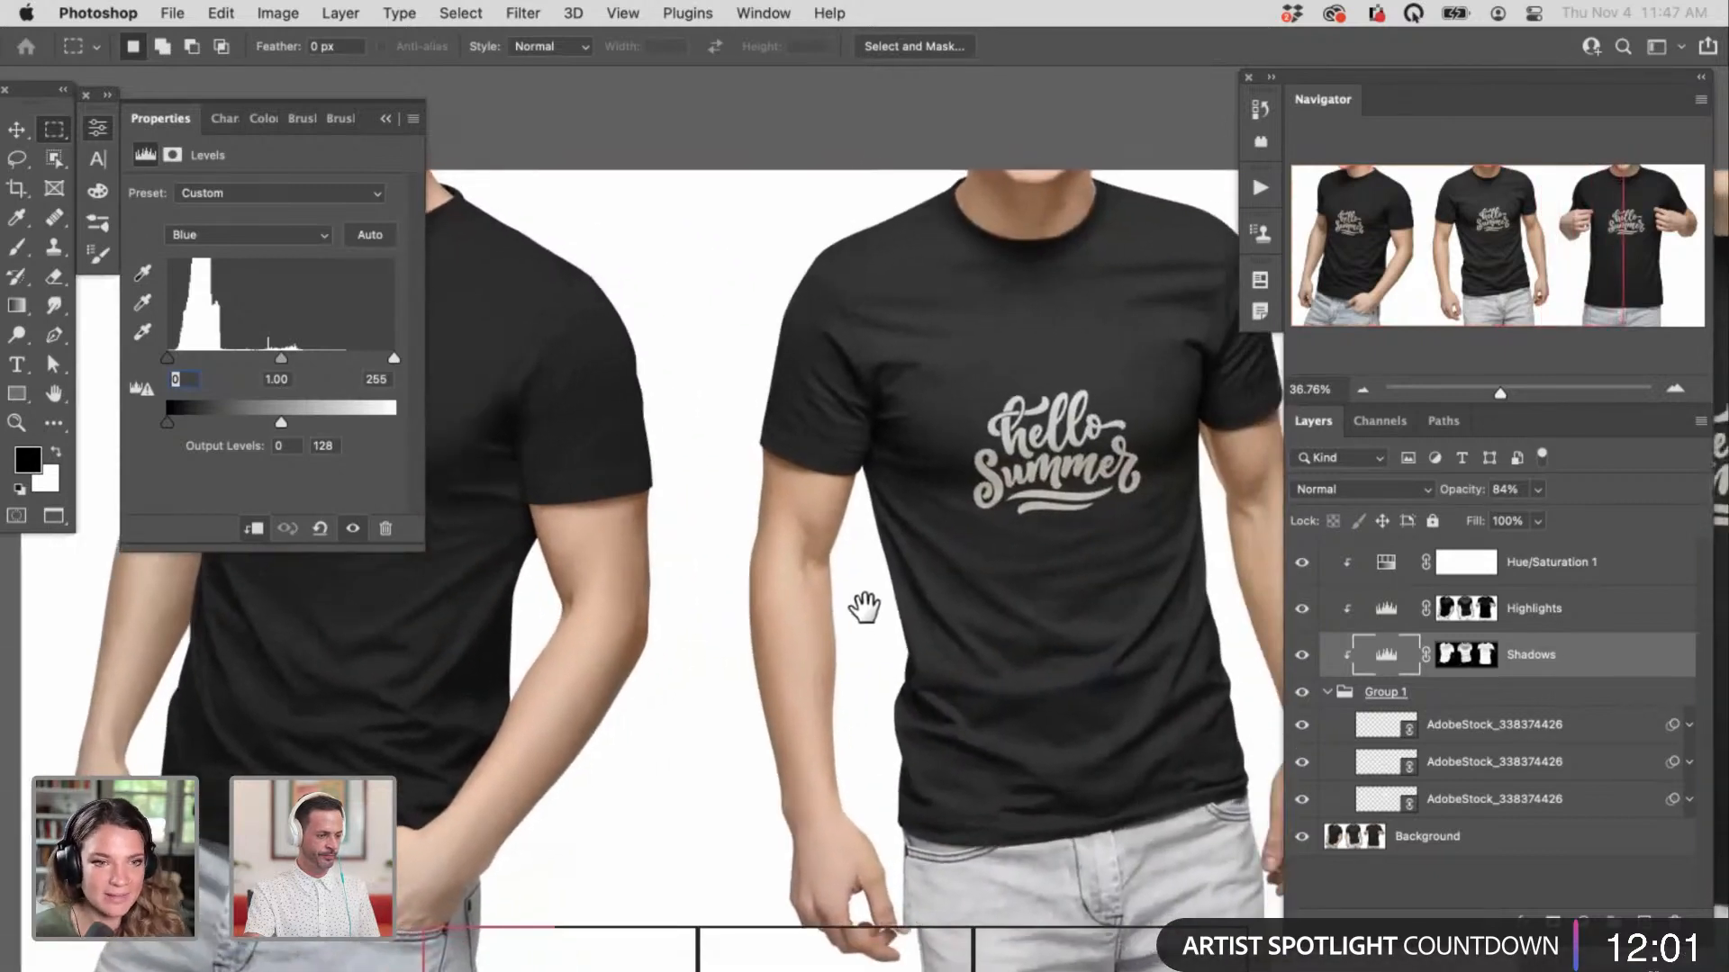
scroll(1063, 467, "up", 5)
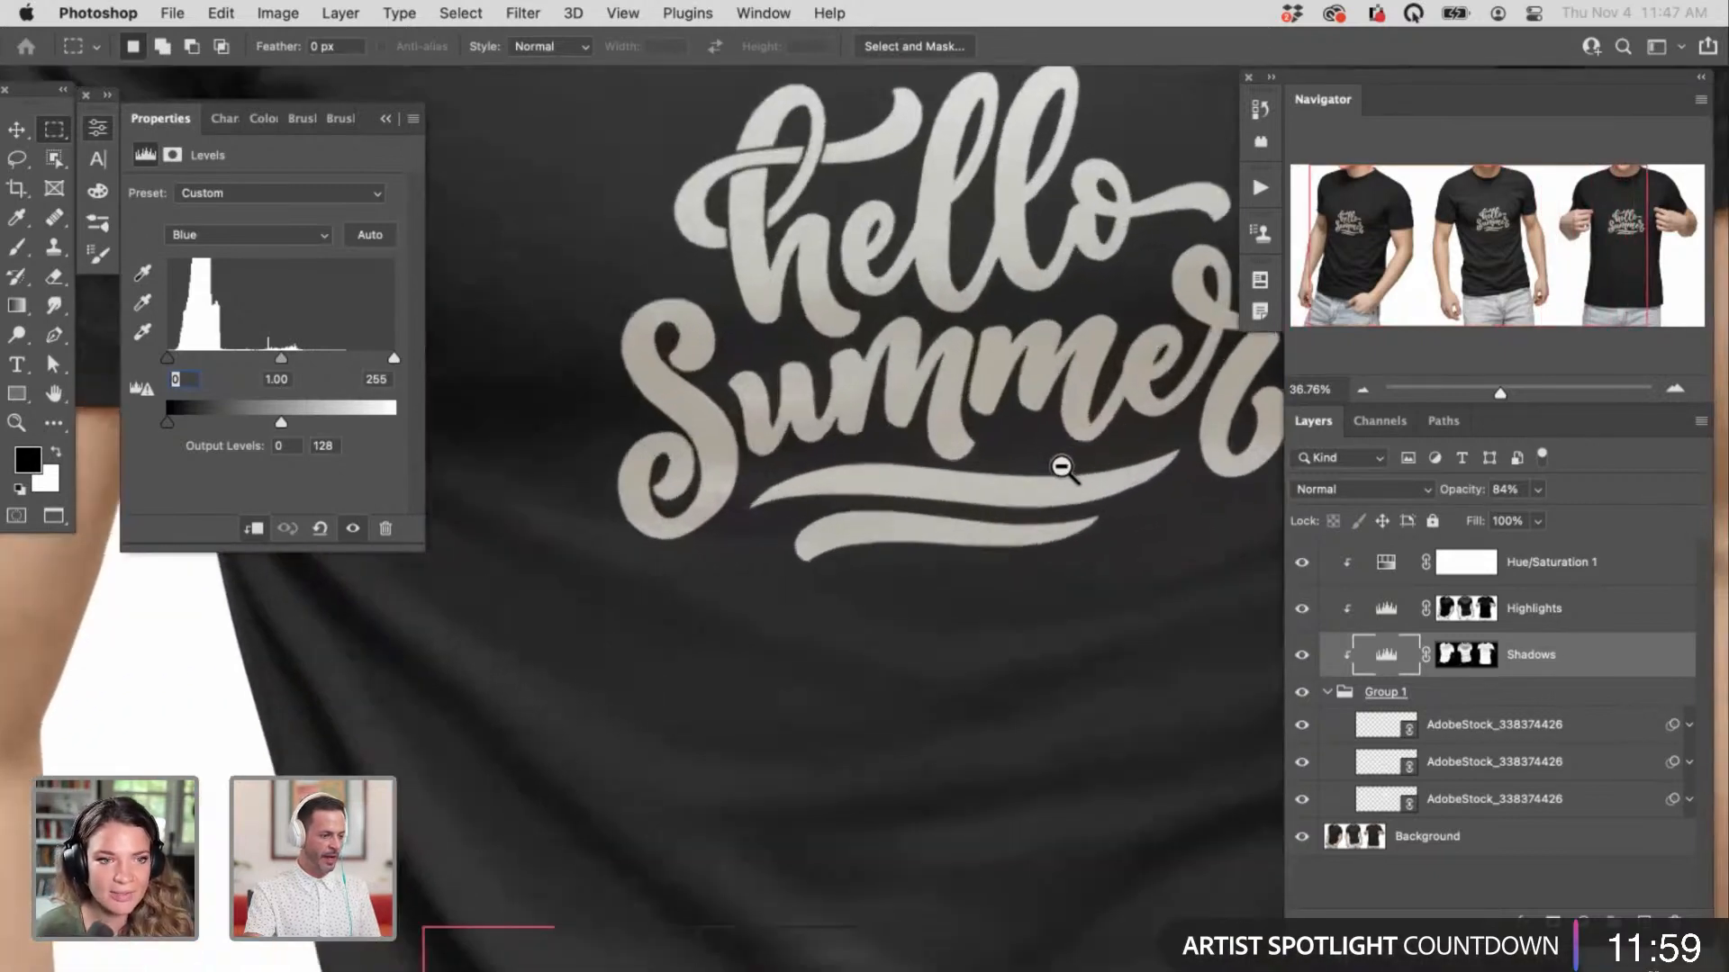
scroll(1062, 468, "up", 1)
left_click_drag(1003, 465, 847, 637)
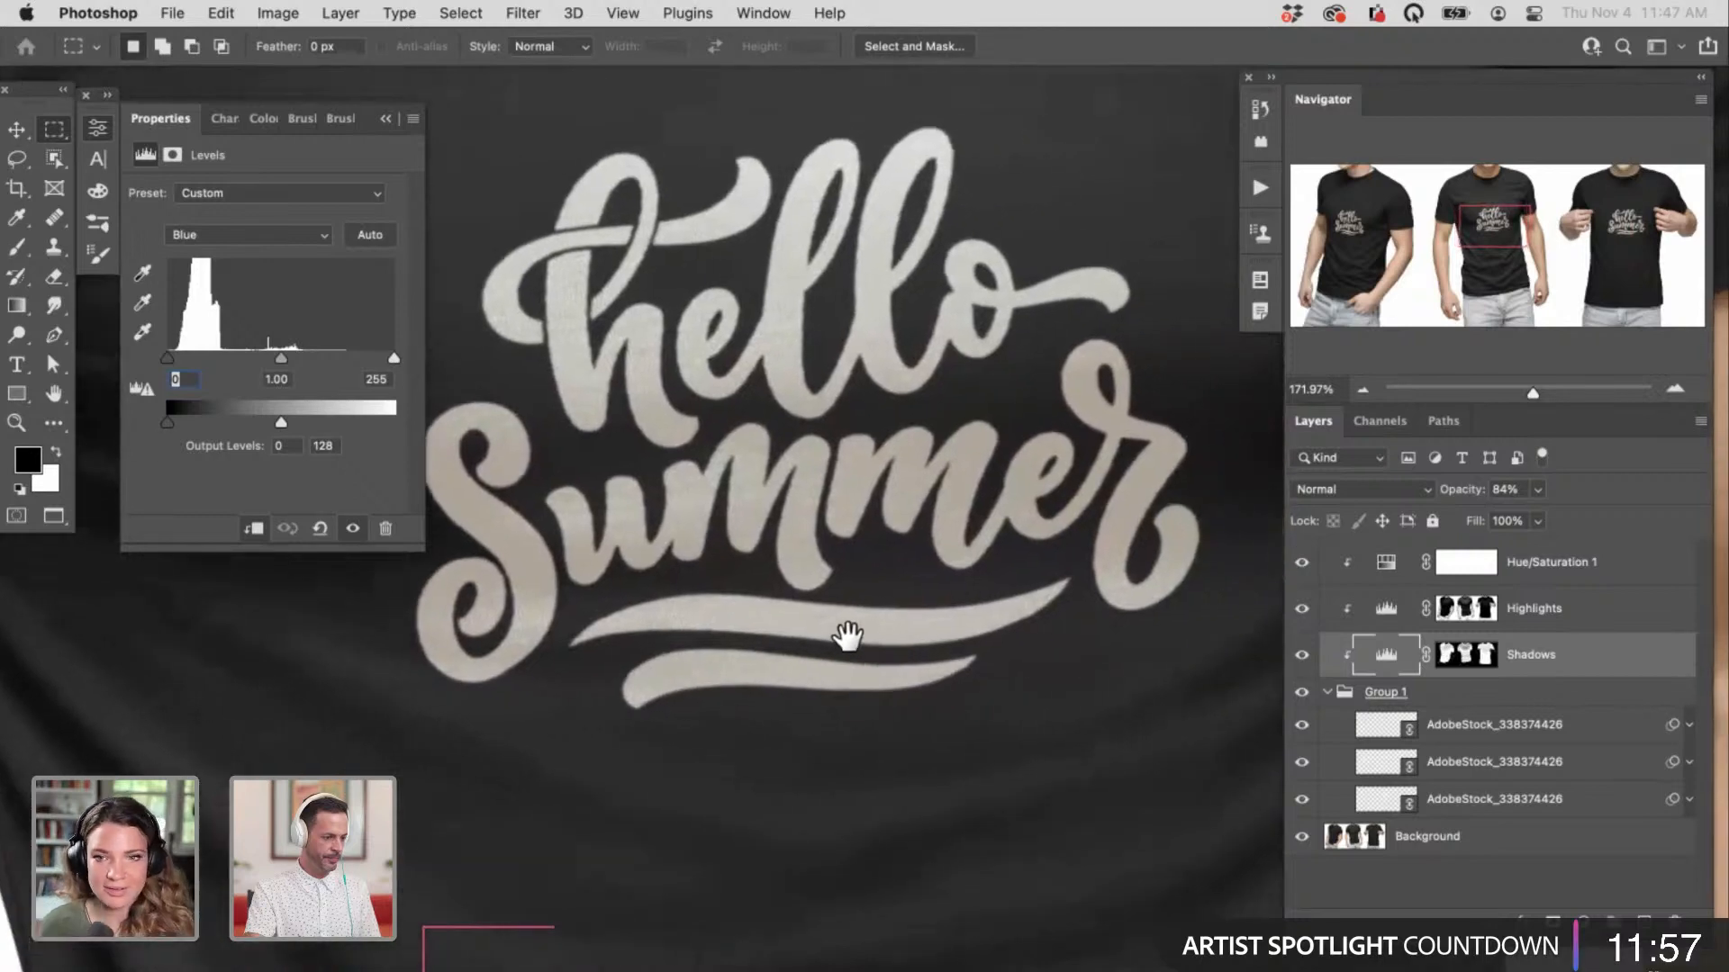
scroll(664, 690, "down", 3)
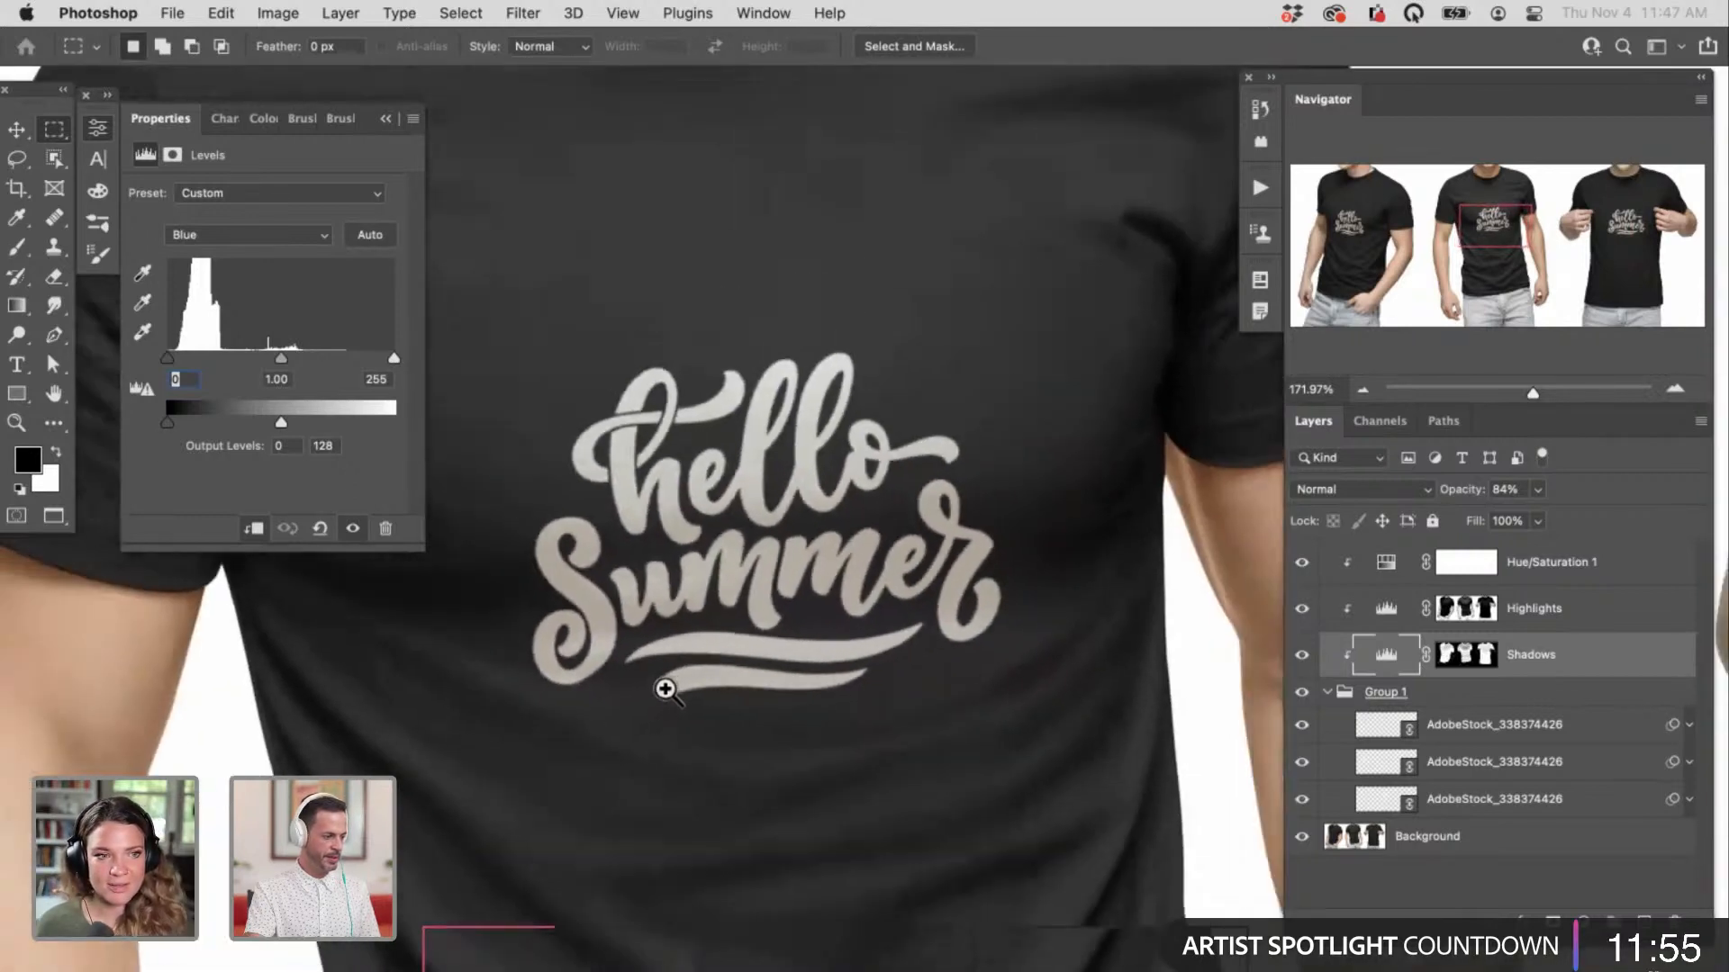
scroll(665, 689, "down", 3)
scroll(765, 675, "down", 2)
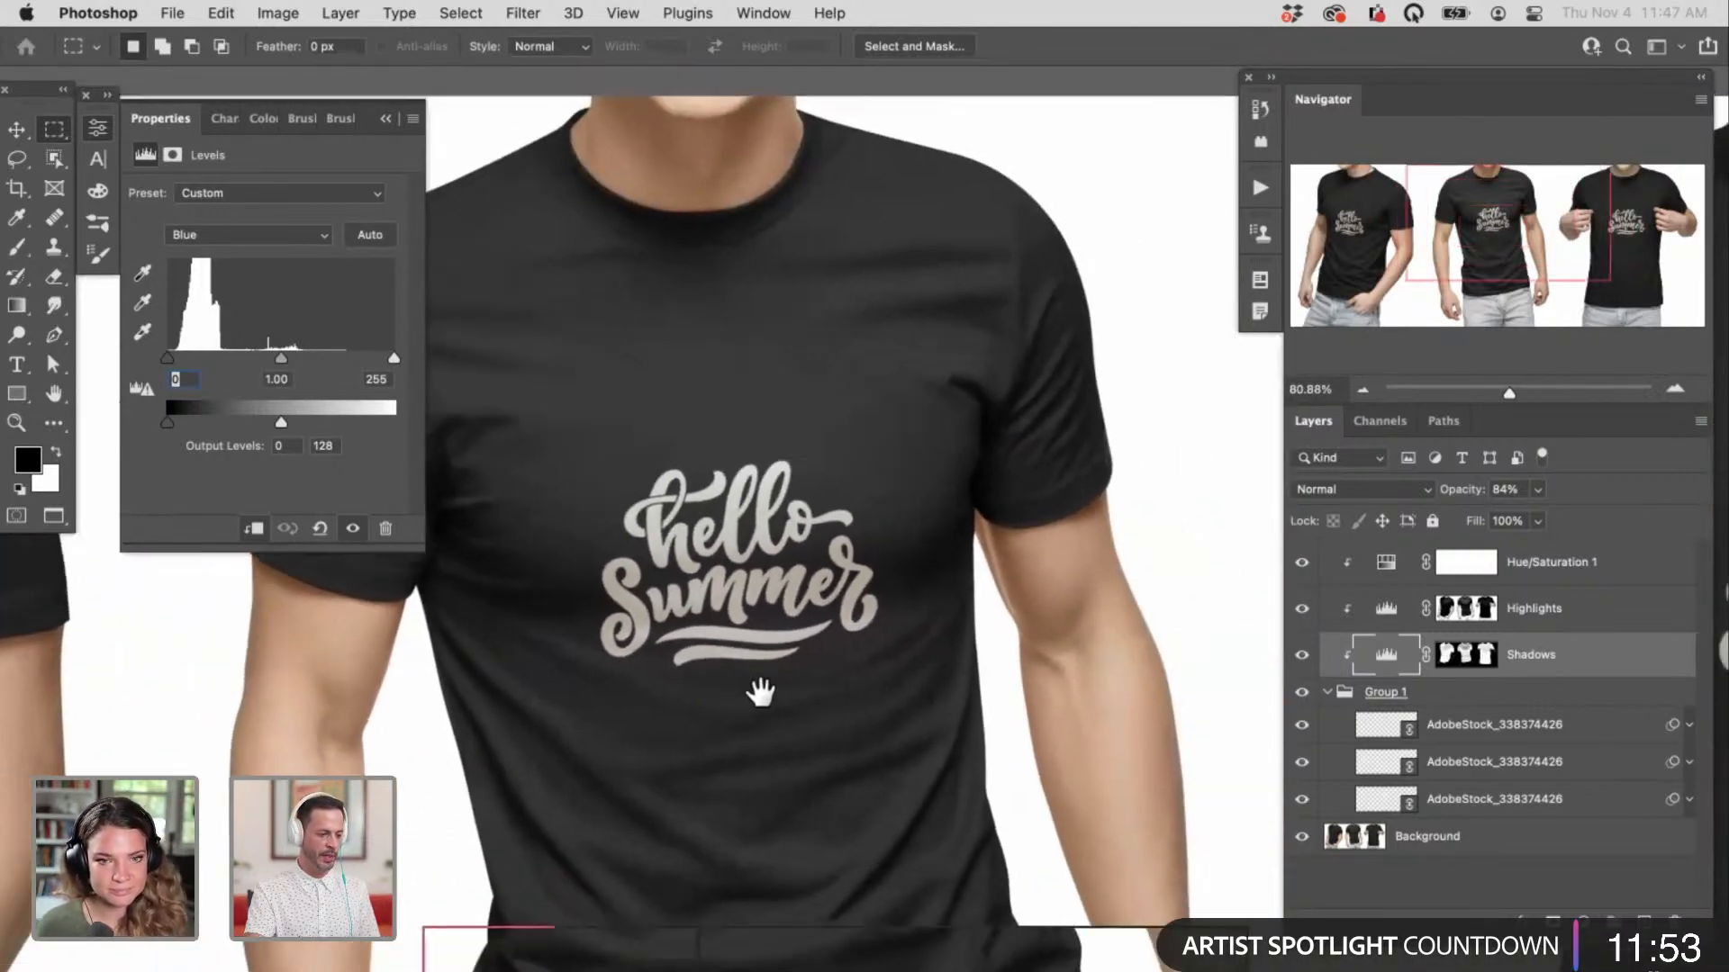
left_click_drag(761, 692, 232, 694)
left_click_drag(855, 671, 507, 645)
left_click_drag(392, 714, 981, 649)
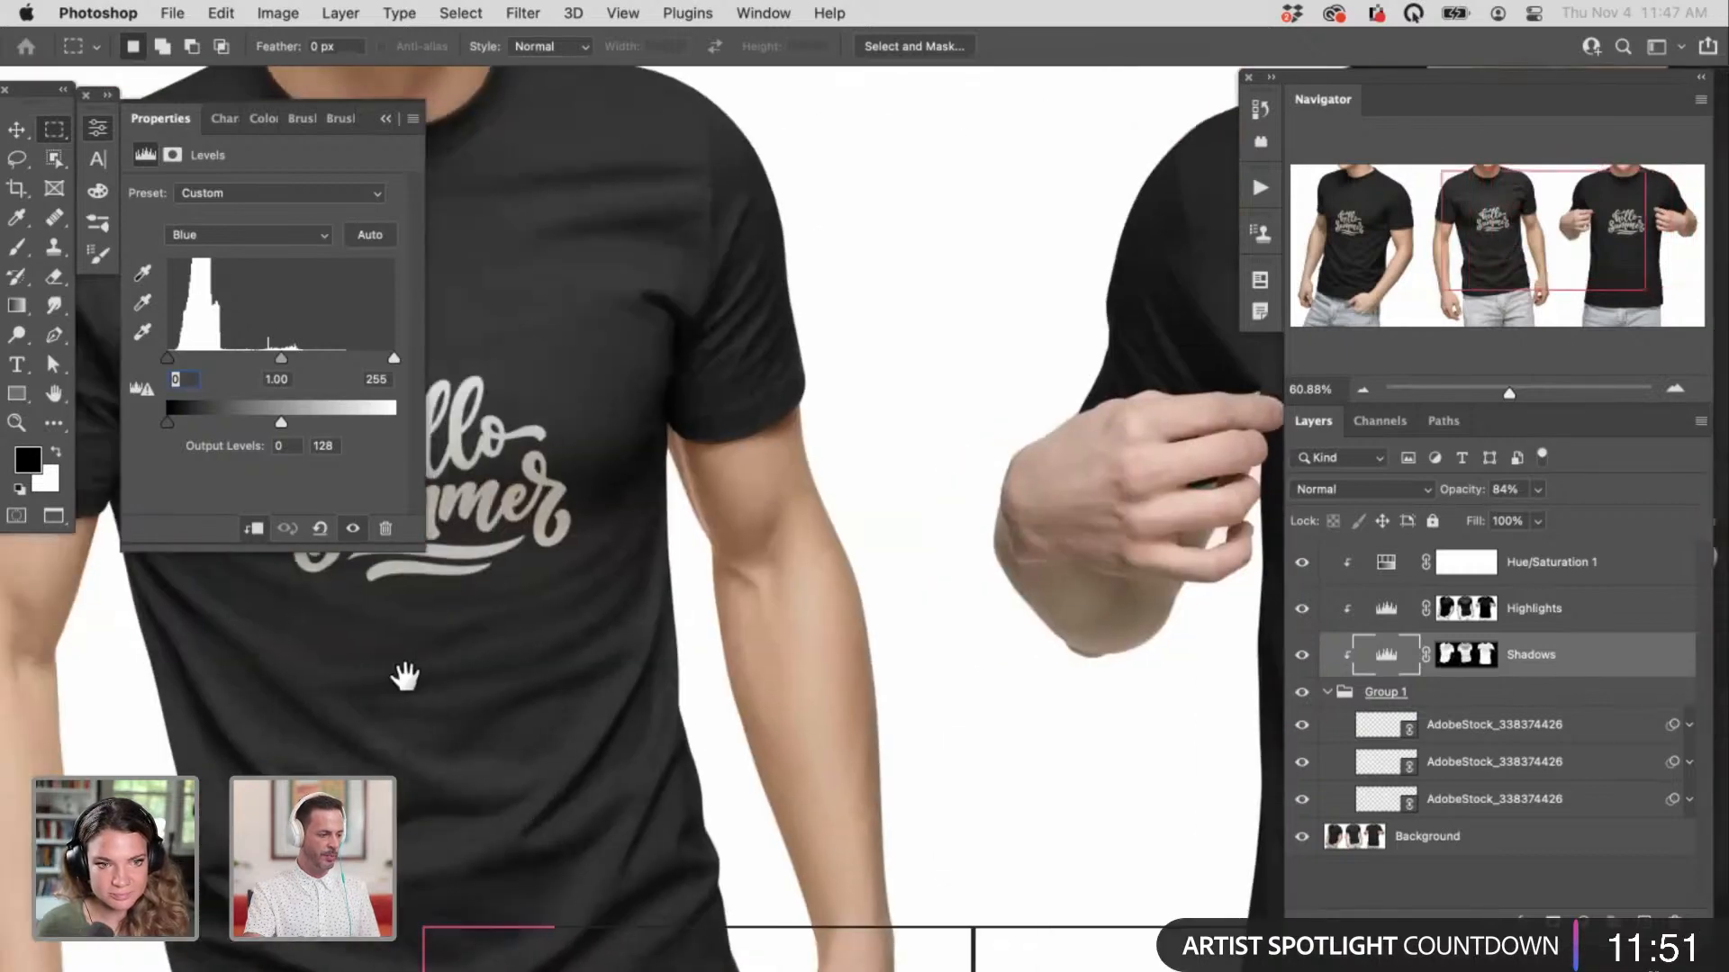
left_click_drag(405, 677, 805, 594)
key("alt+z")
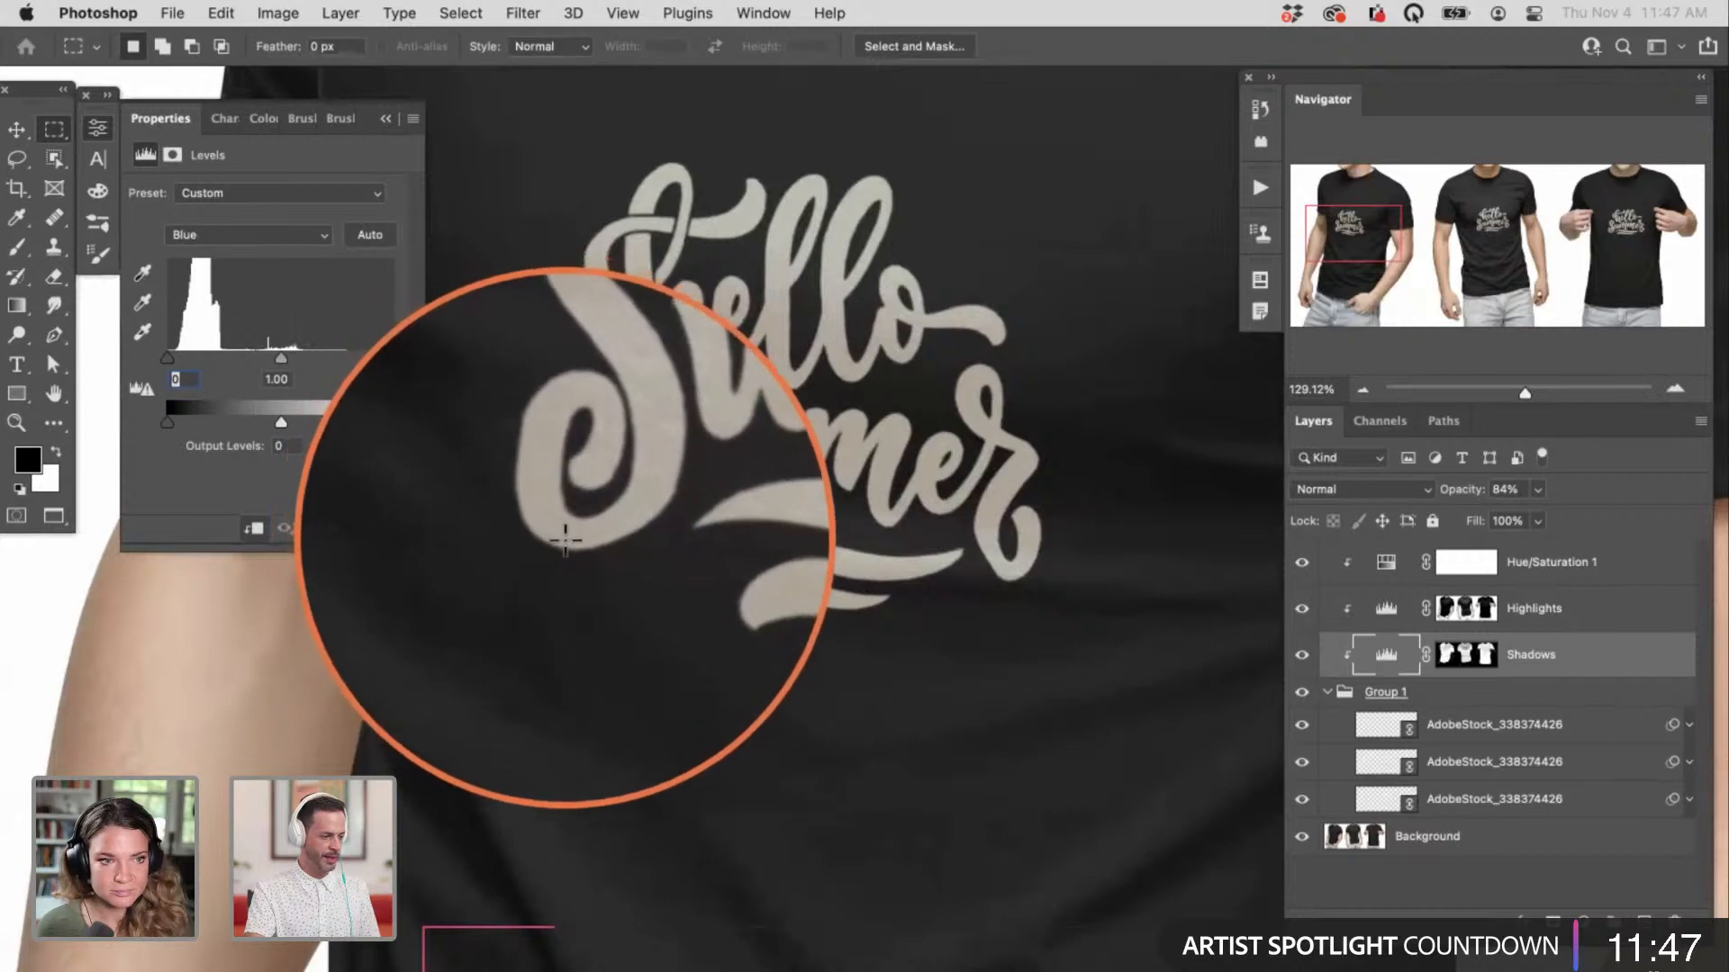
key("alt+z")
scroll(960, 618, "down", 6)
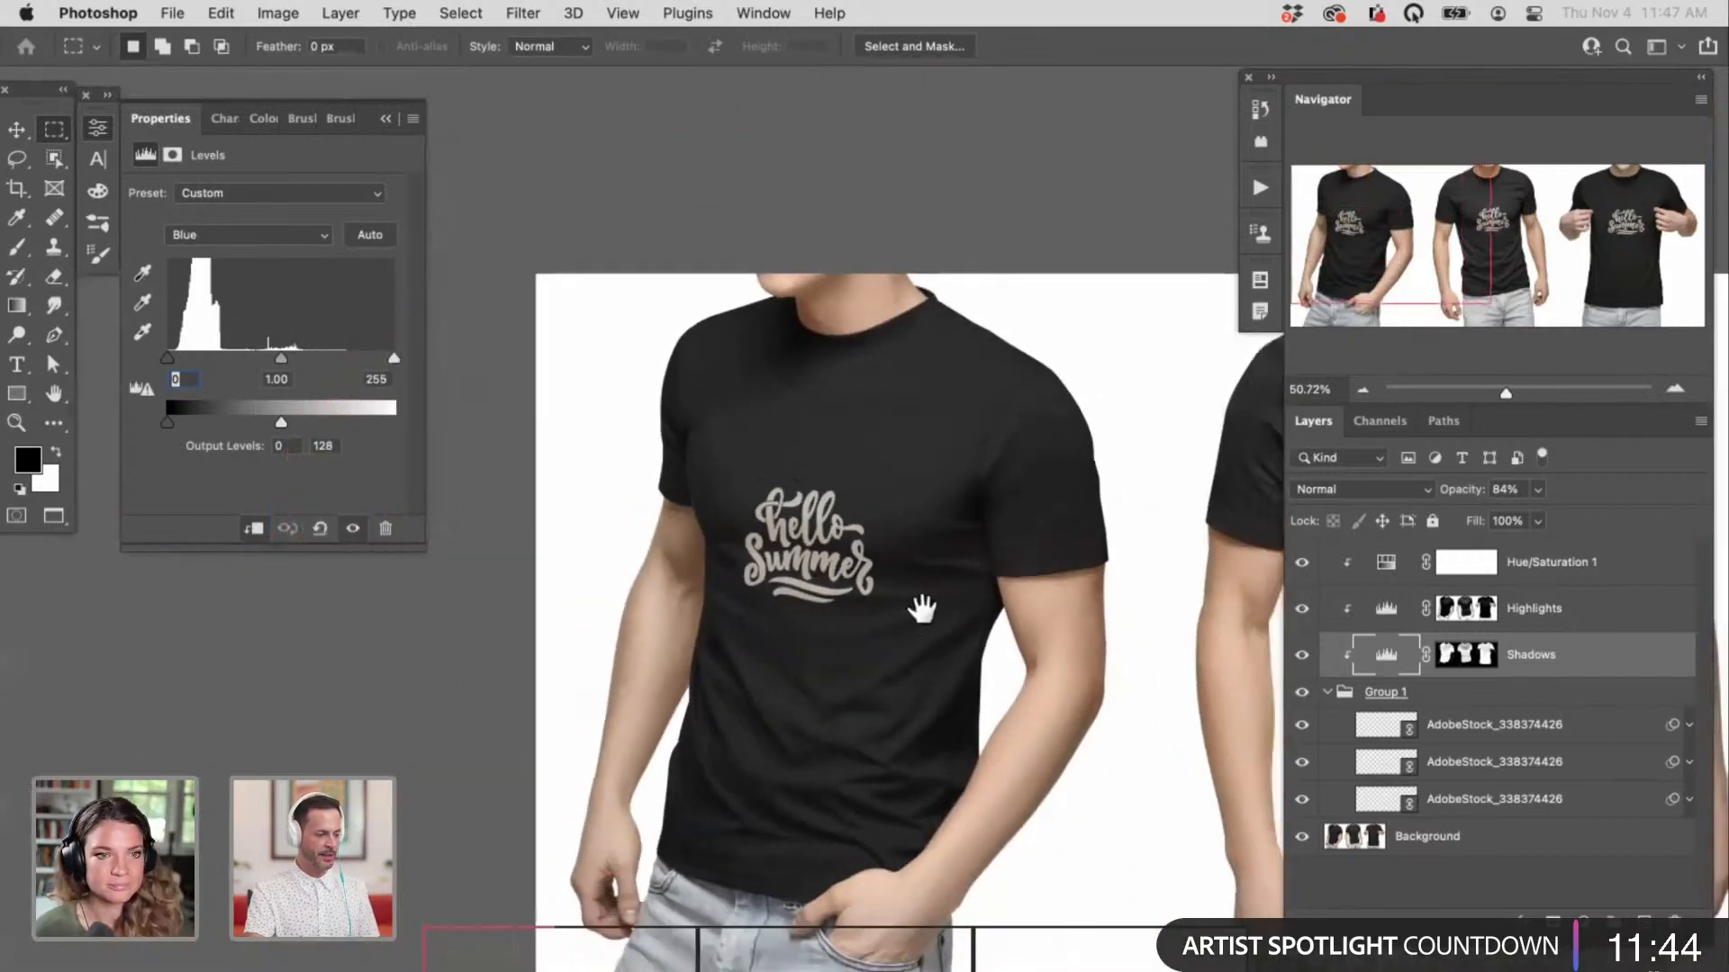
Step: Return the shirt mockup to a floating window at 16.7%, place it below the lettering file's window, and save it
key("f")
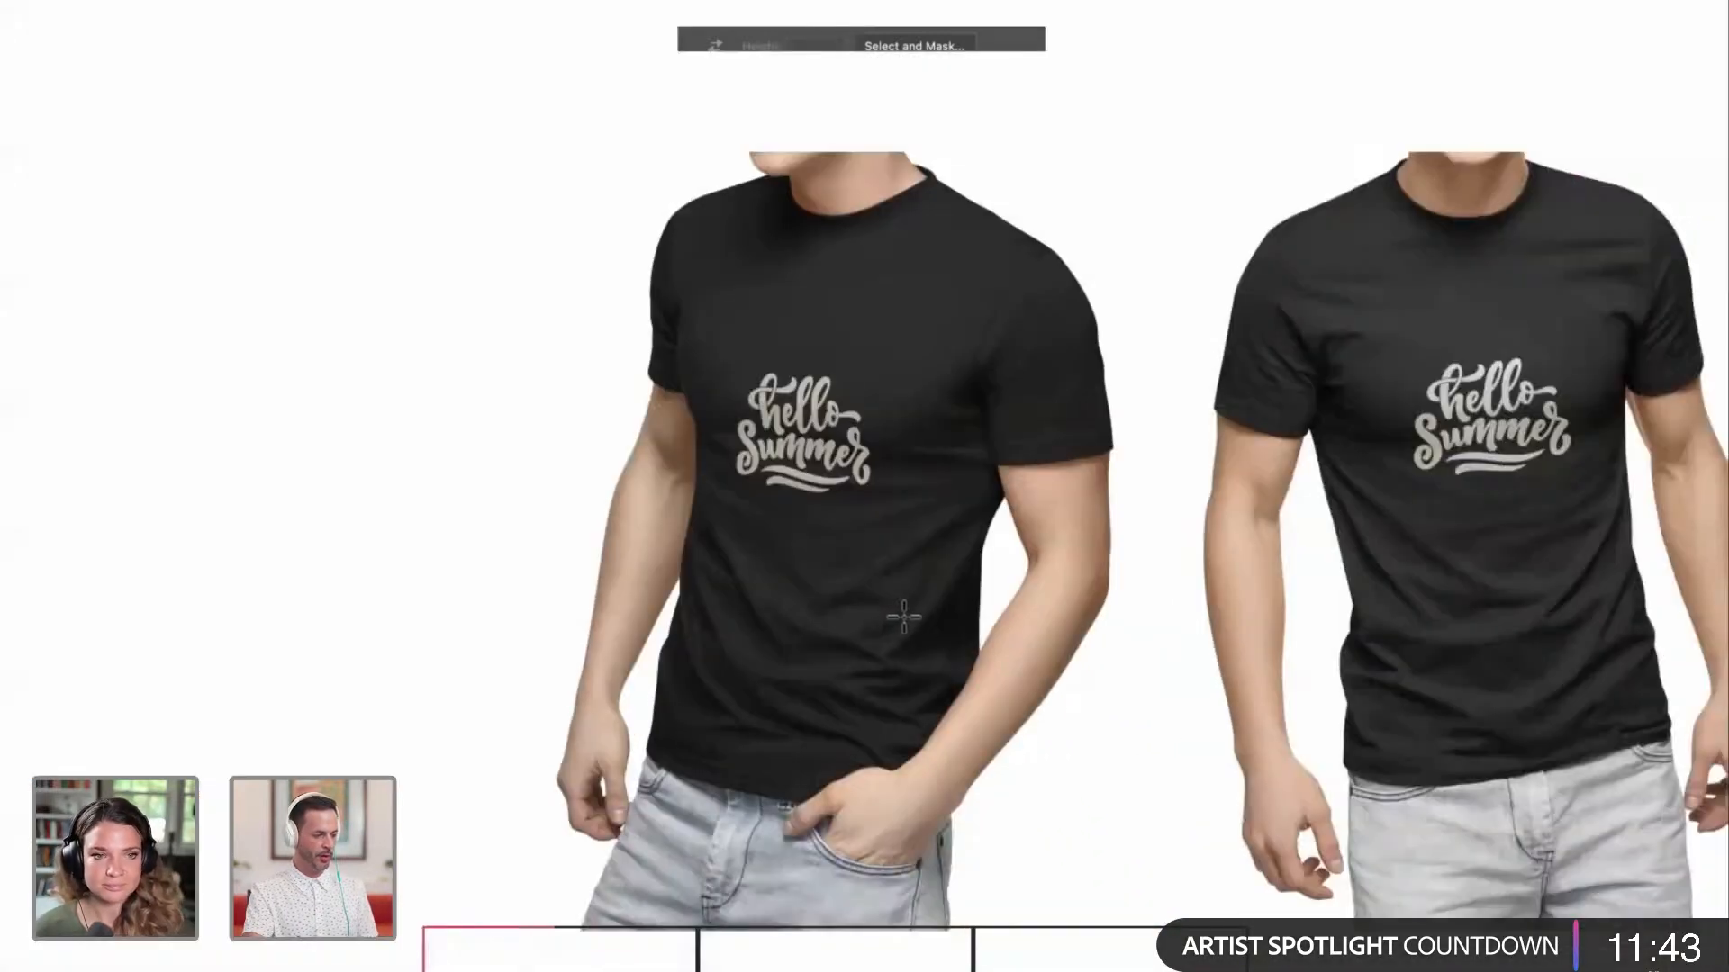
key("f")
scroll(881, 573, "down", 2)
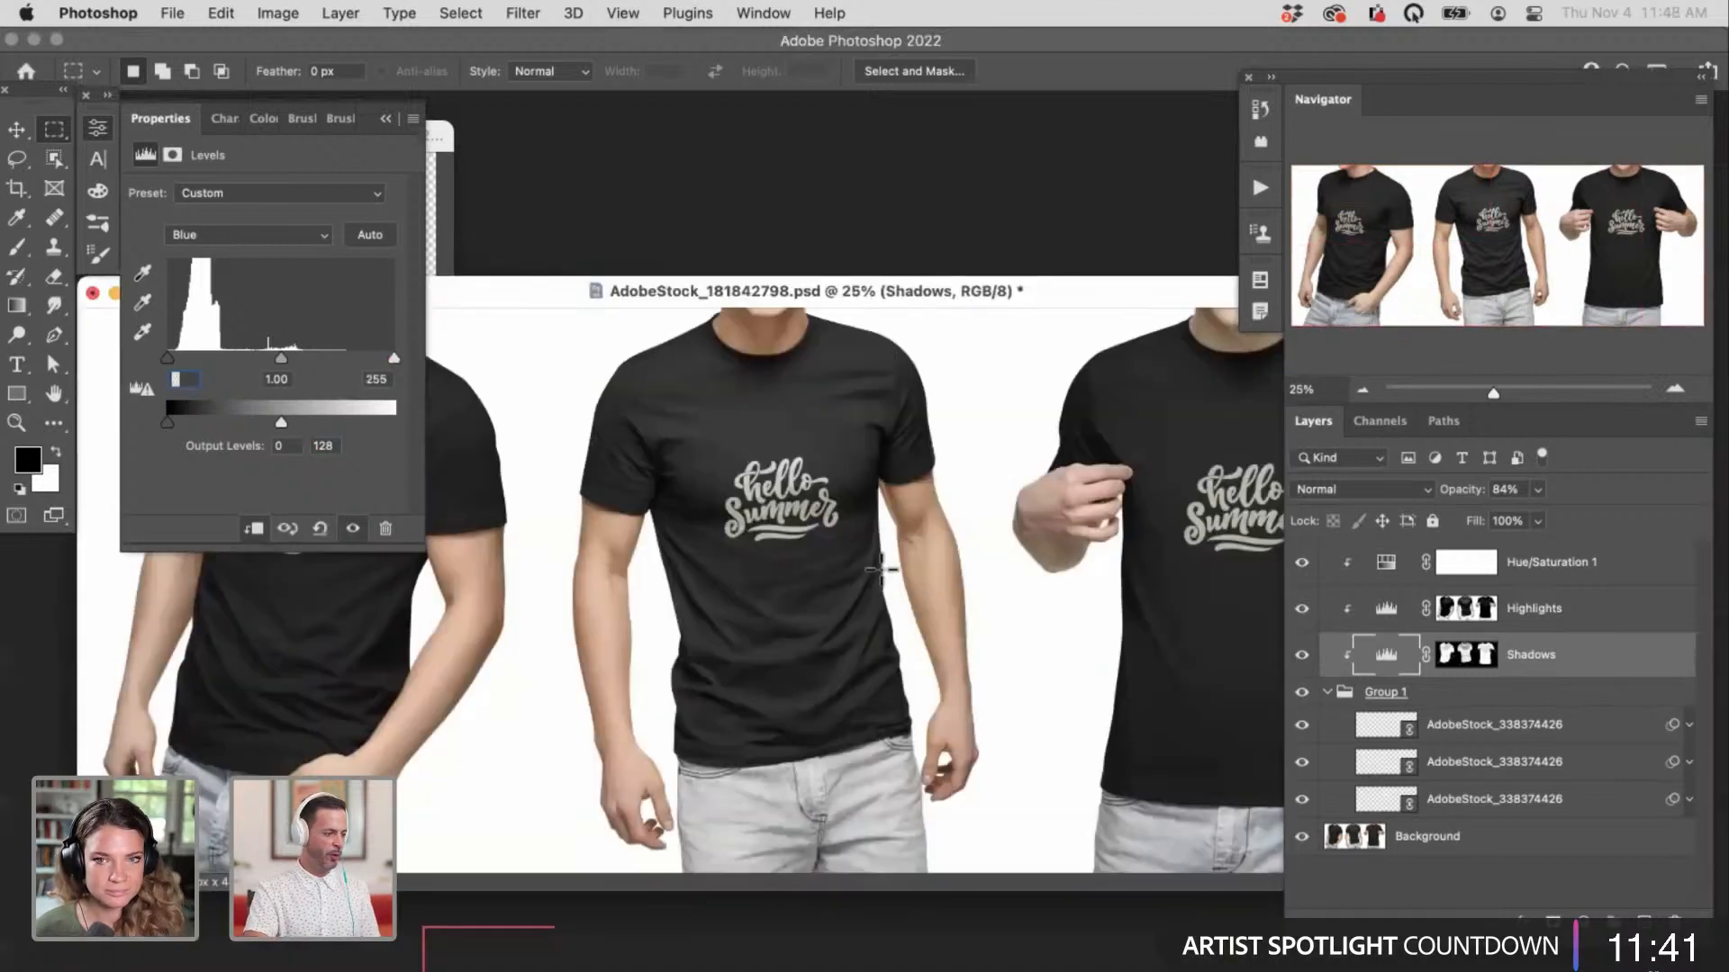
left_click(97, 128)
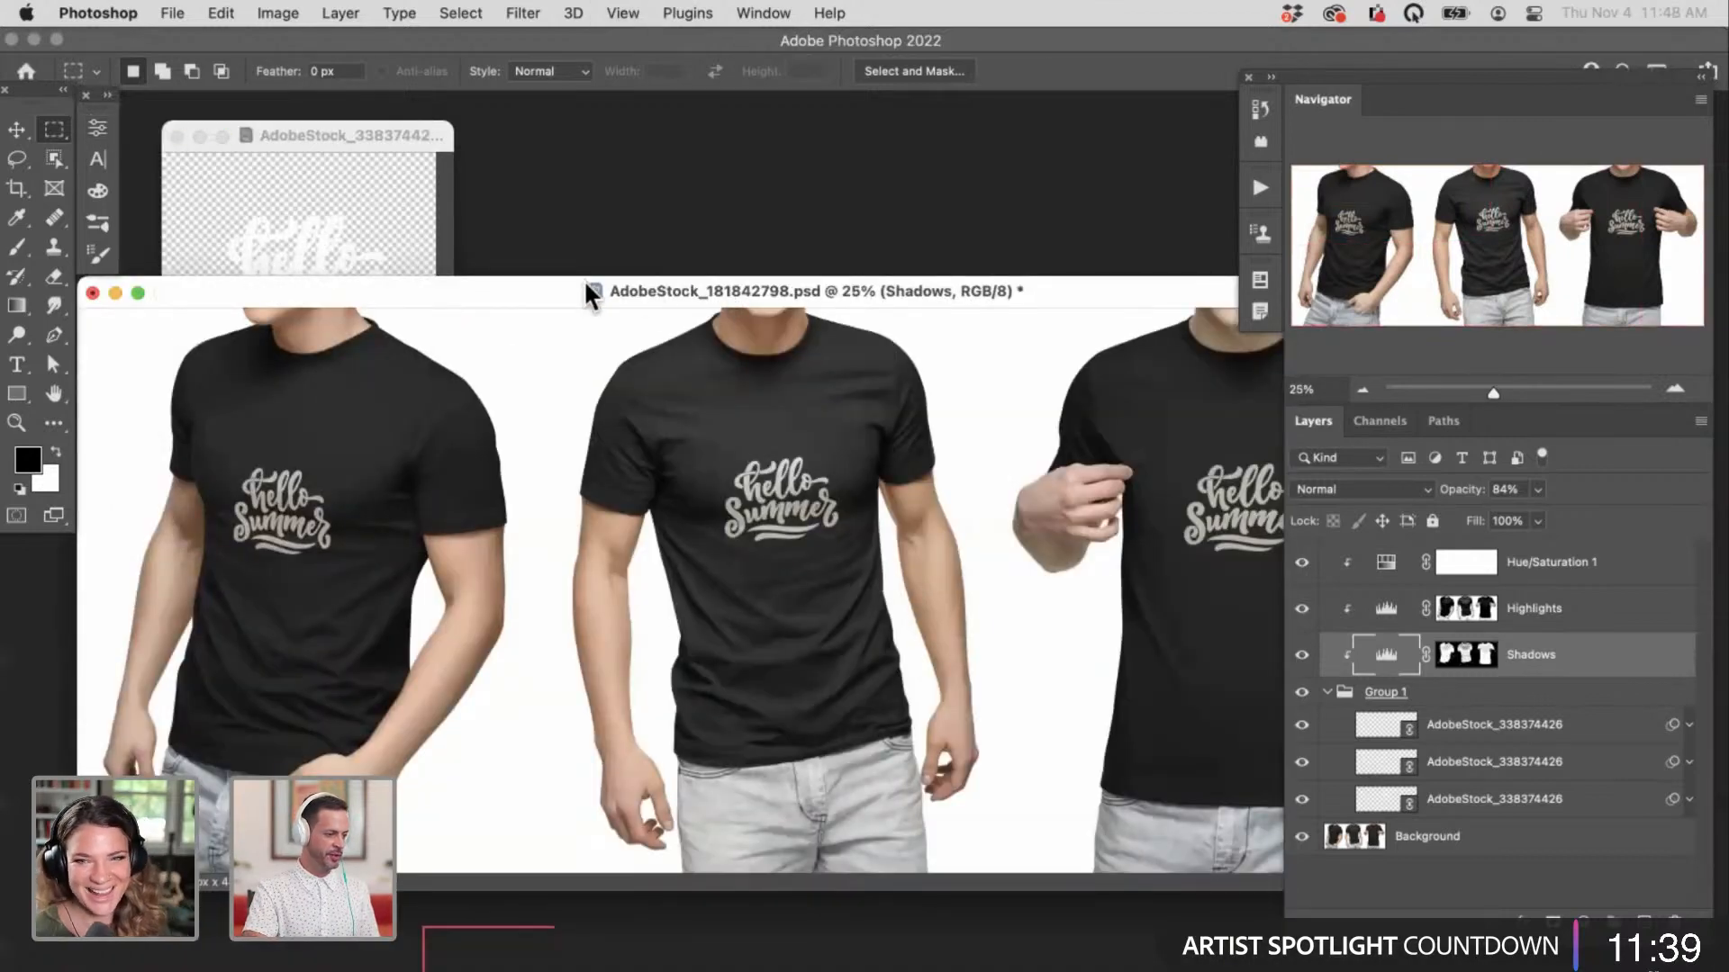
key("super+minus")
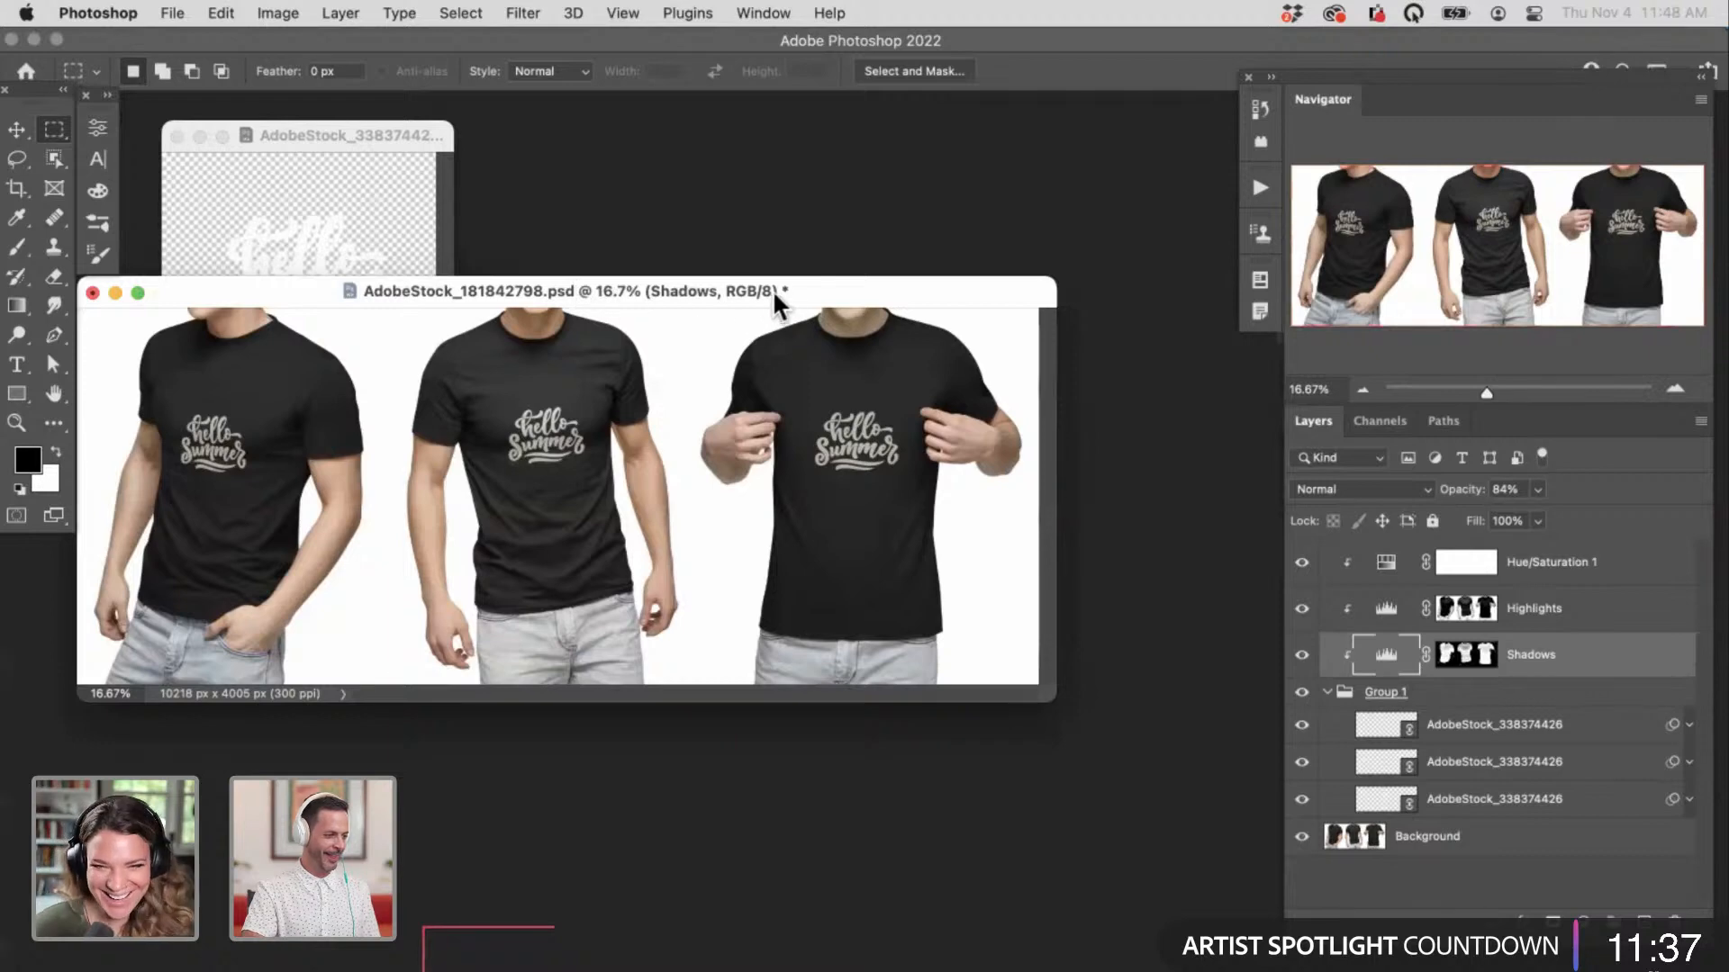
left_click_drag(771, 289, 1008, 441)
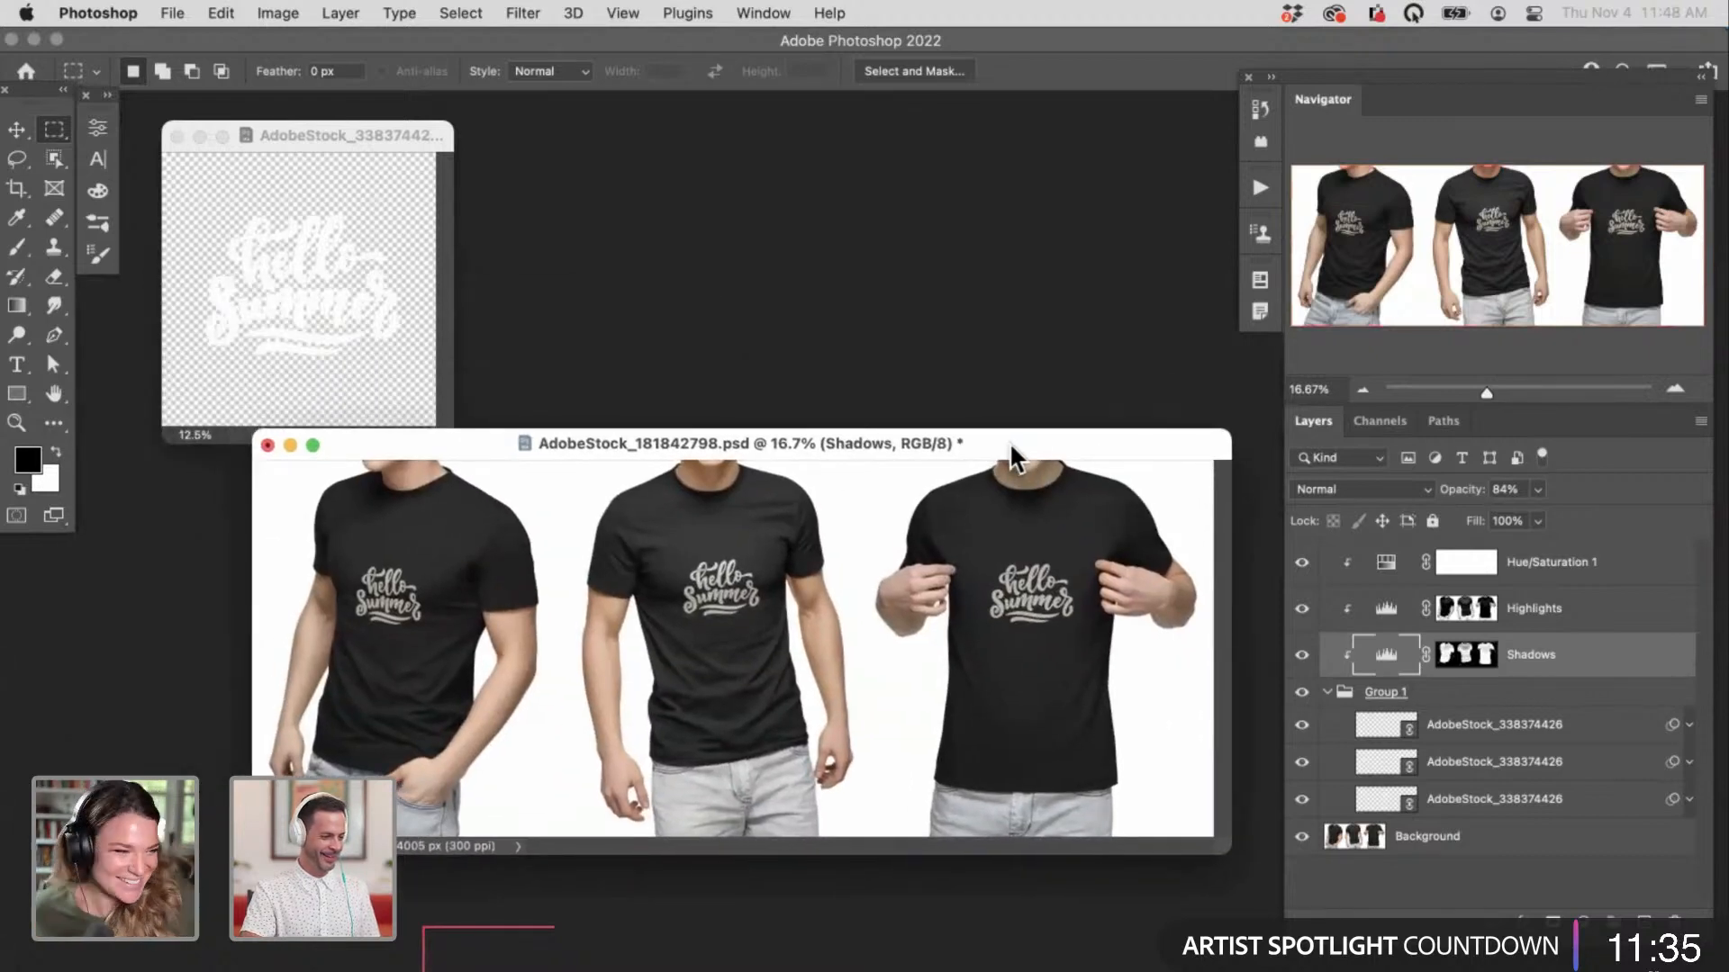
key("super+s")
Step: Open AdobeStock_314444197.psd from the Sample Images folder inside 02 Hello Summer
key("super+o")
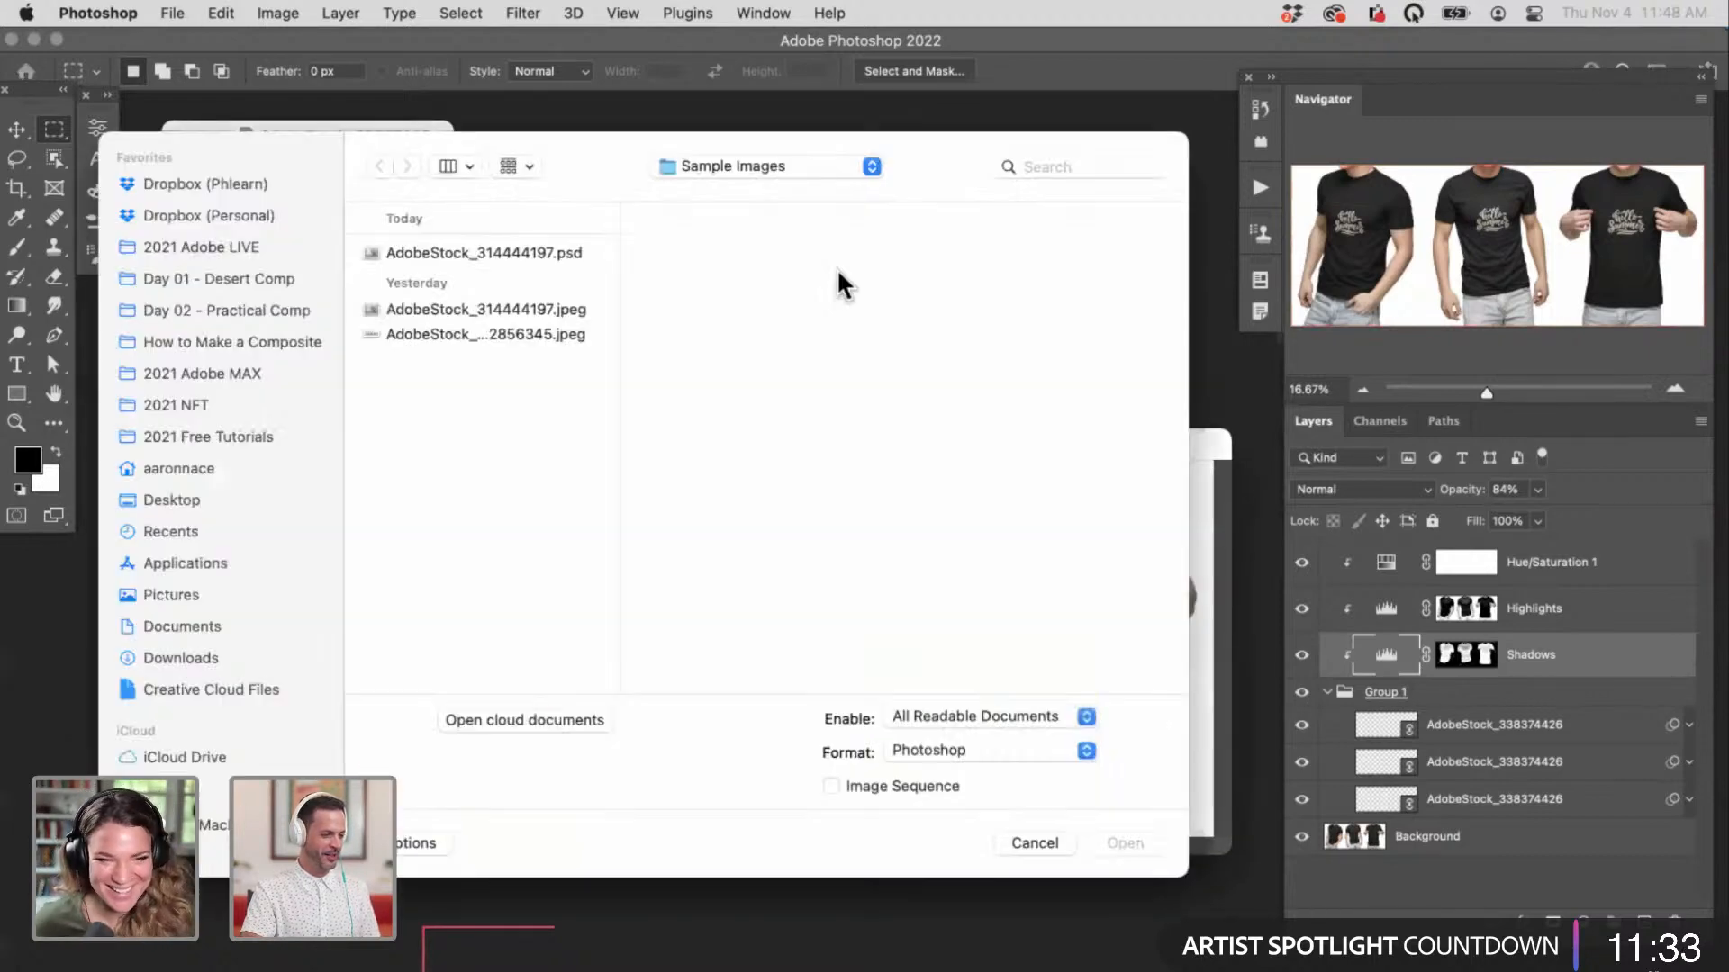
left_click(742, 170)
left_click(742, 189)
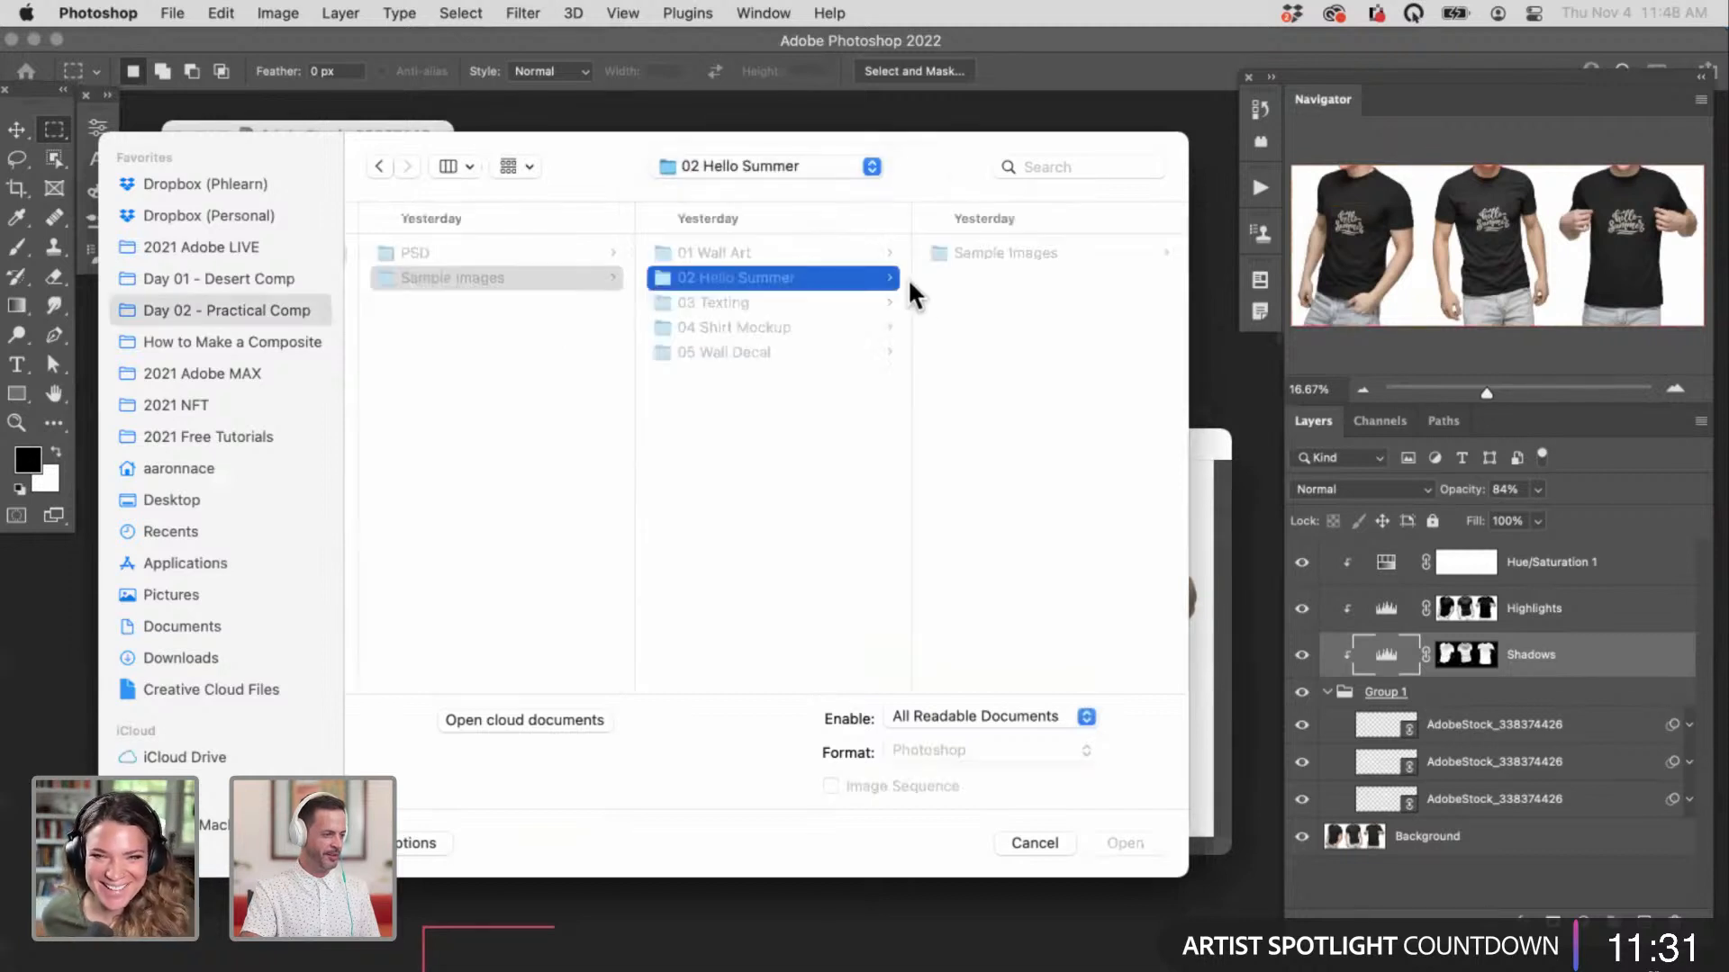
left_click(975, 253)
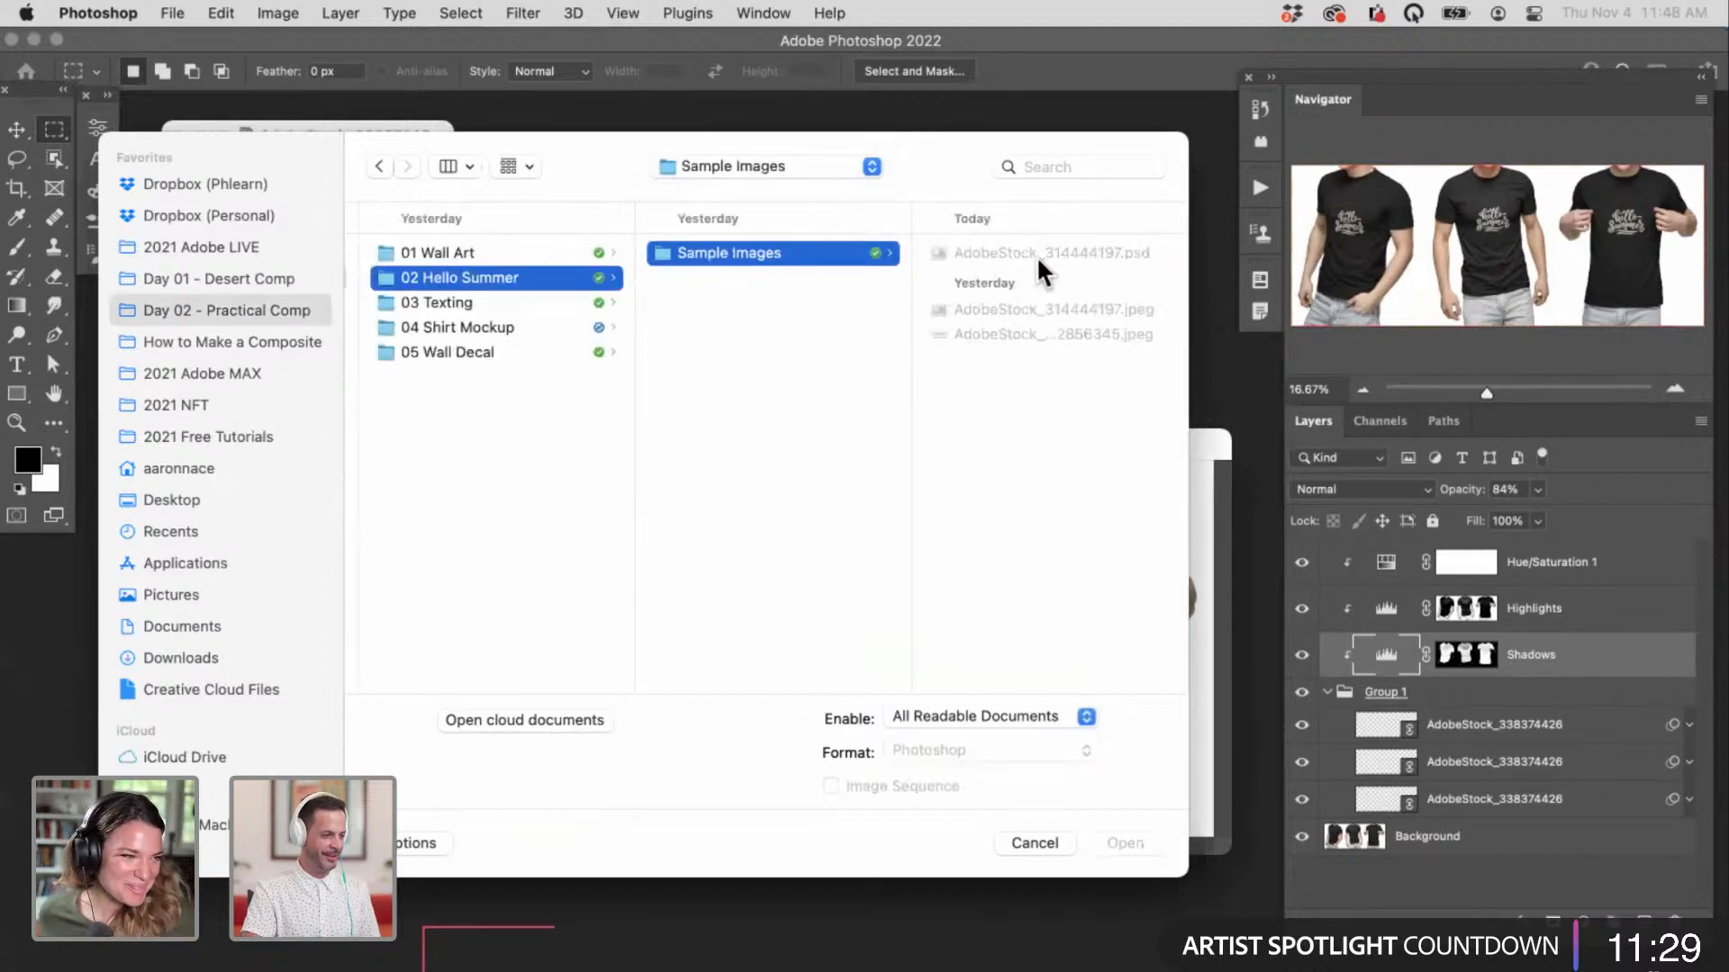
left_click(1045, 252)
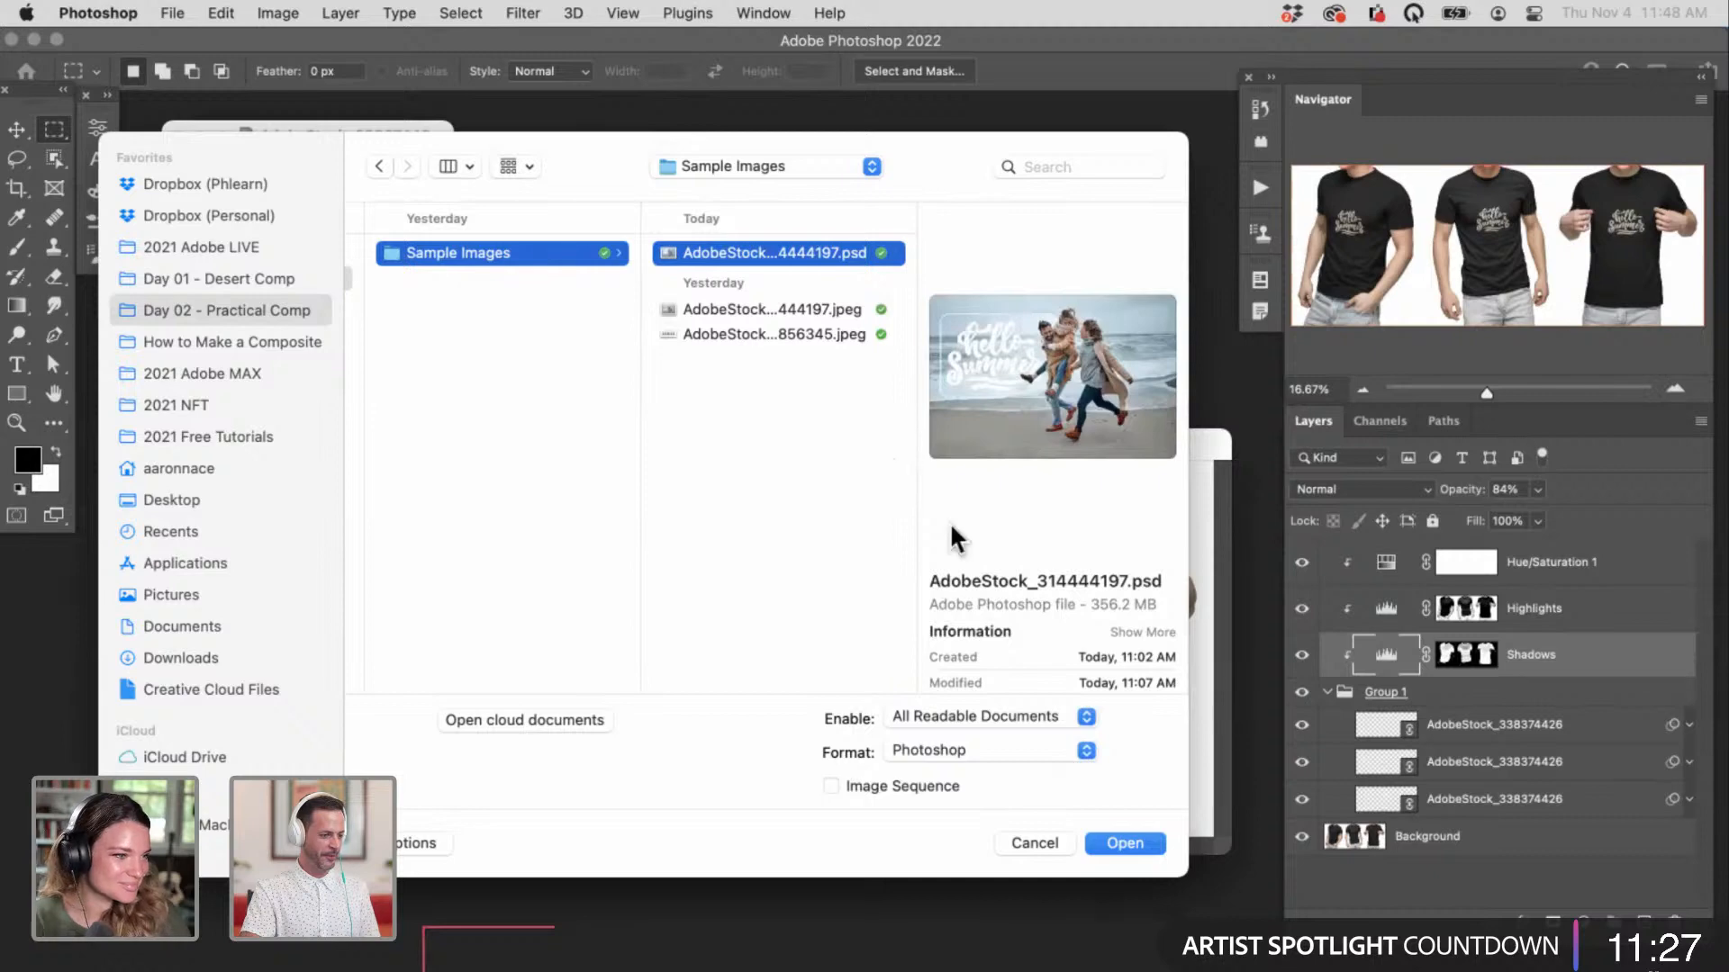
left_click(1121, 841)
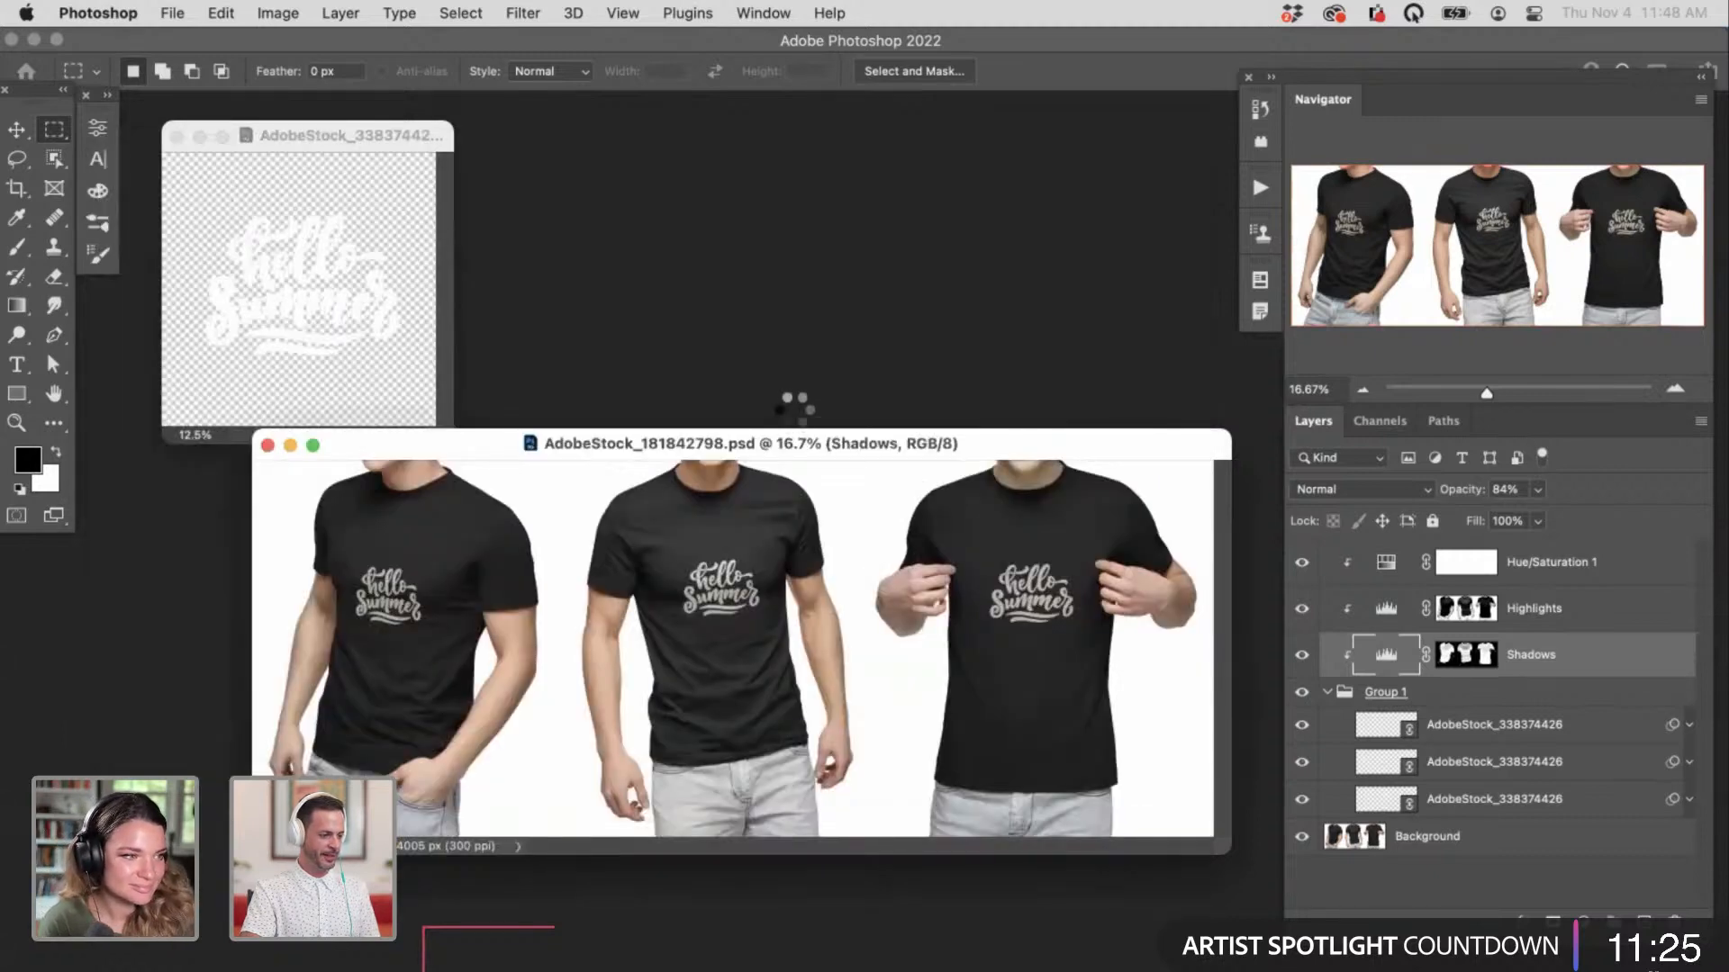
Step: Arrange the document windows with the beach composite beside the lettering file and the shirt mockup below at 12.5%
key("super+minus")
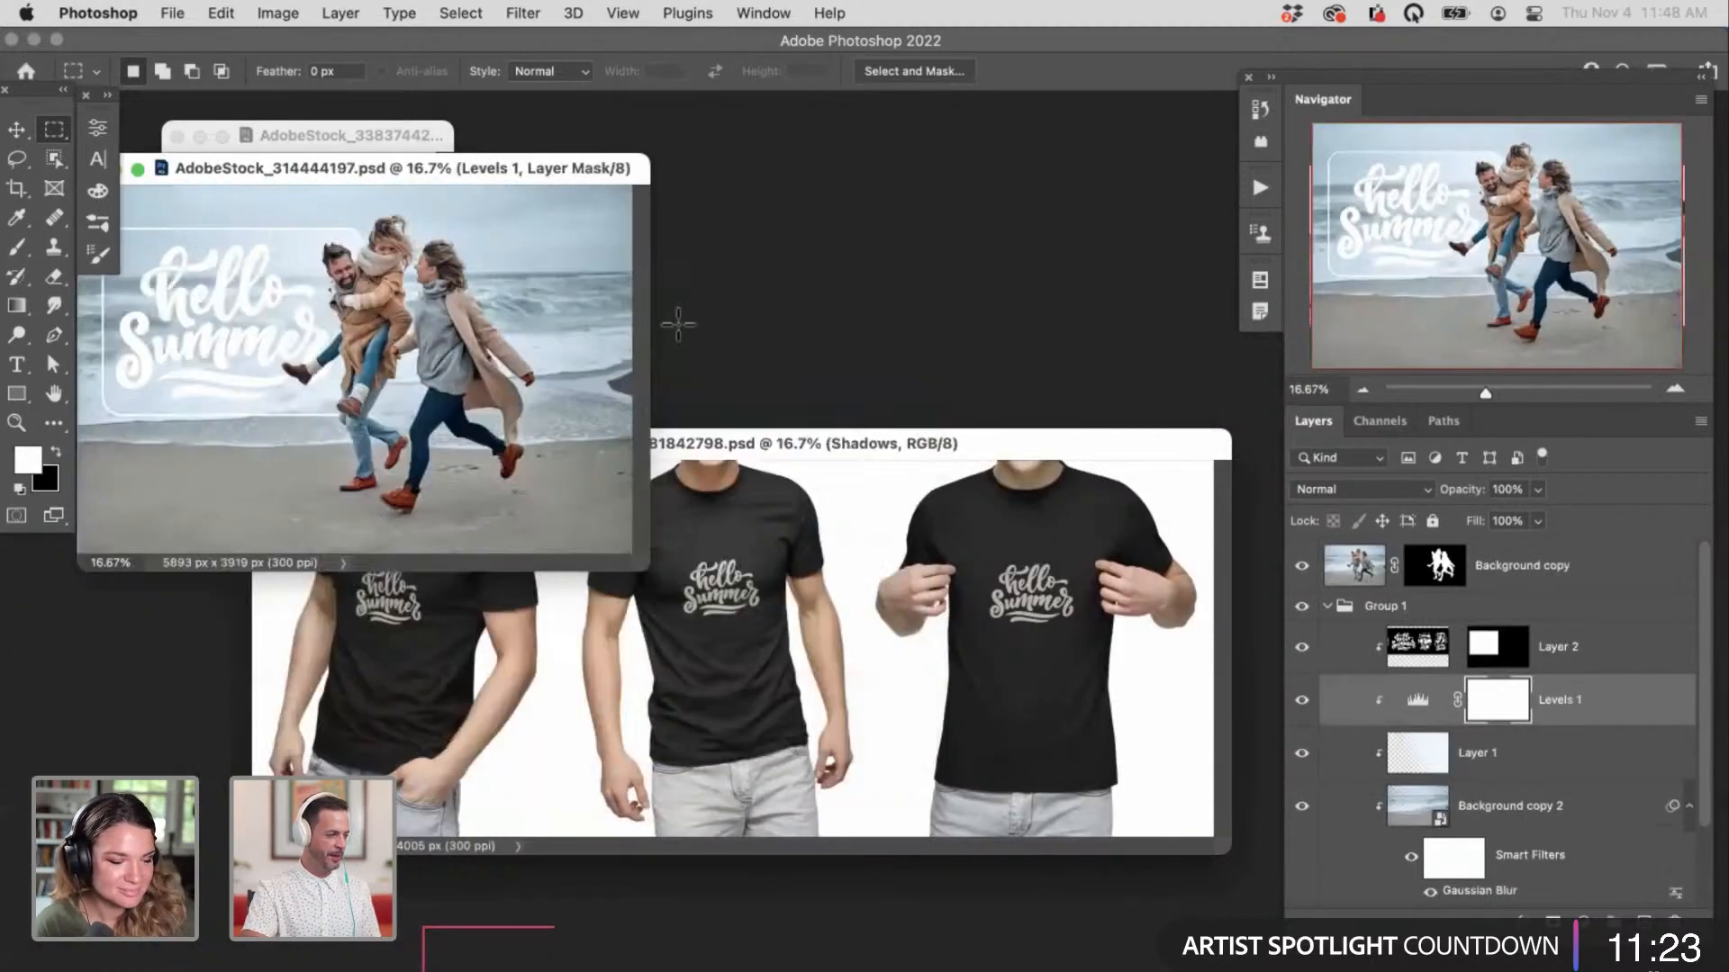
left_click_drag(569, 167, 977, 147)
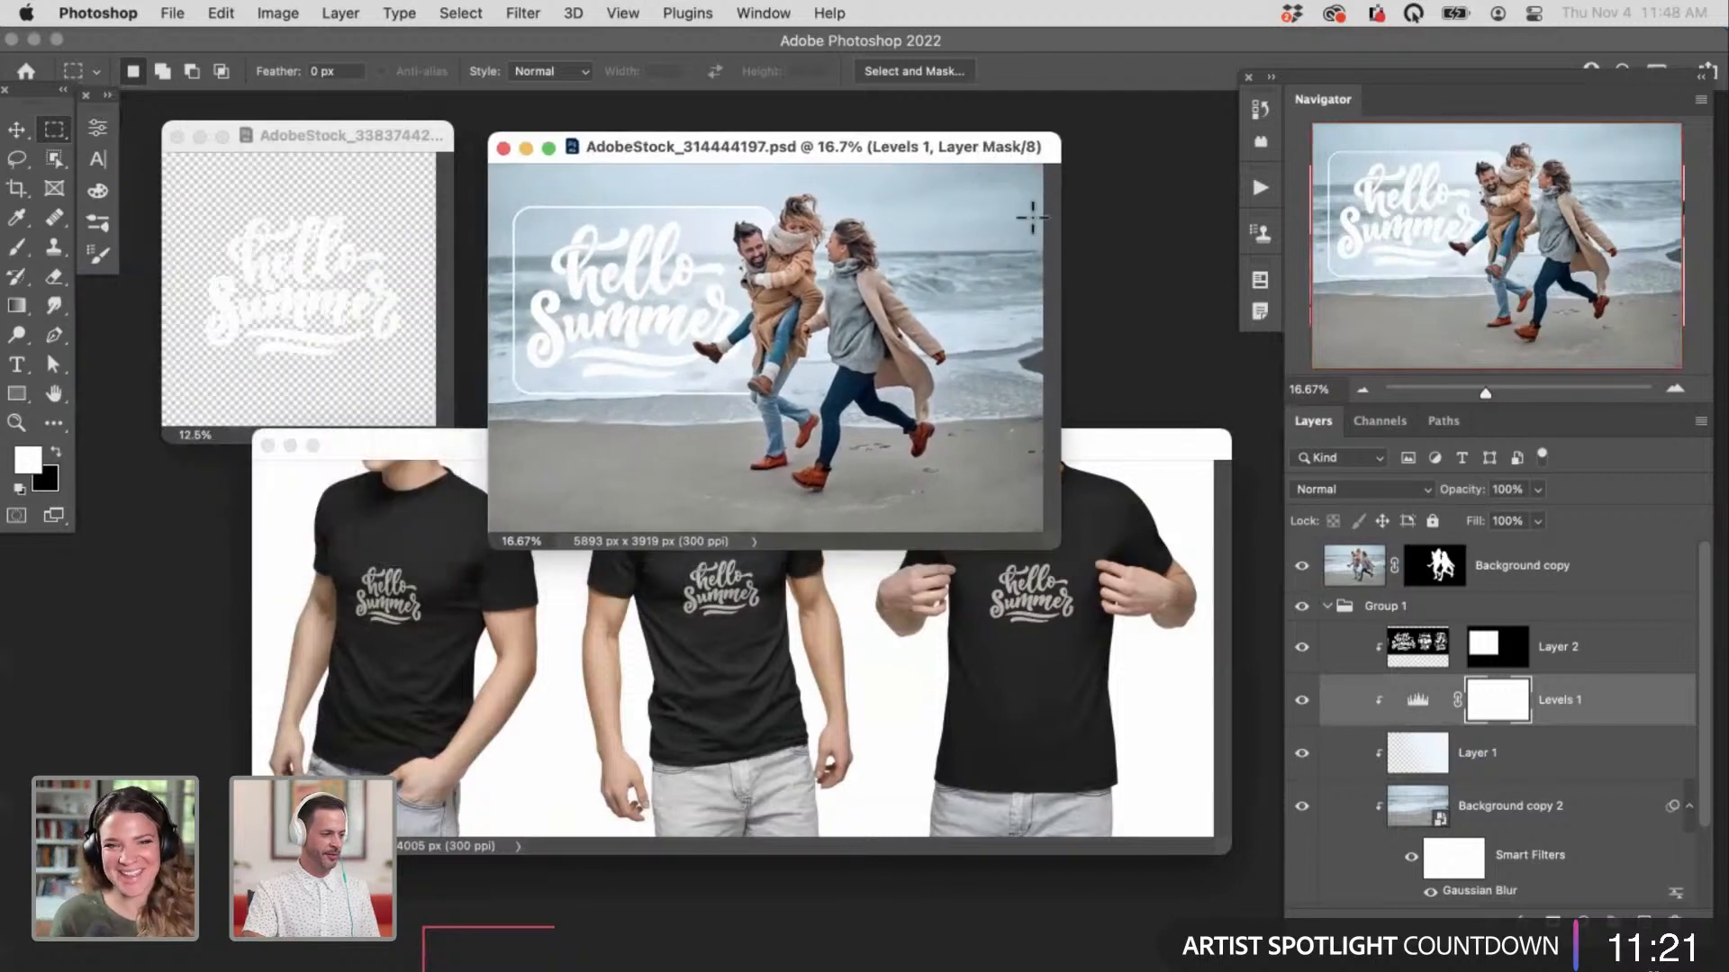
left_click(1132, 440)
key("super+minus")
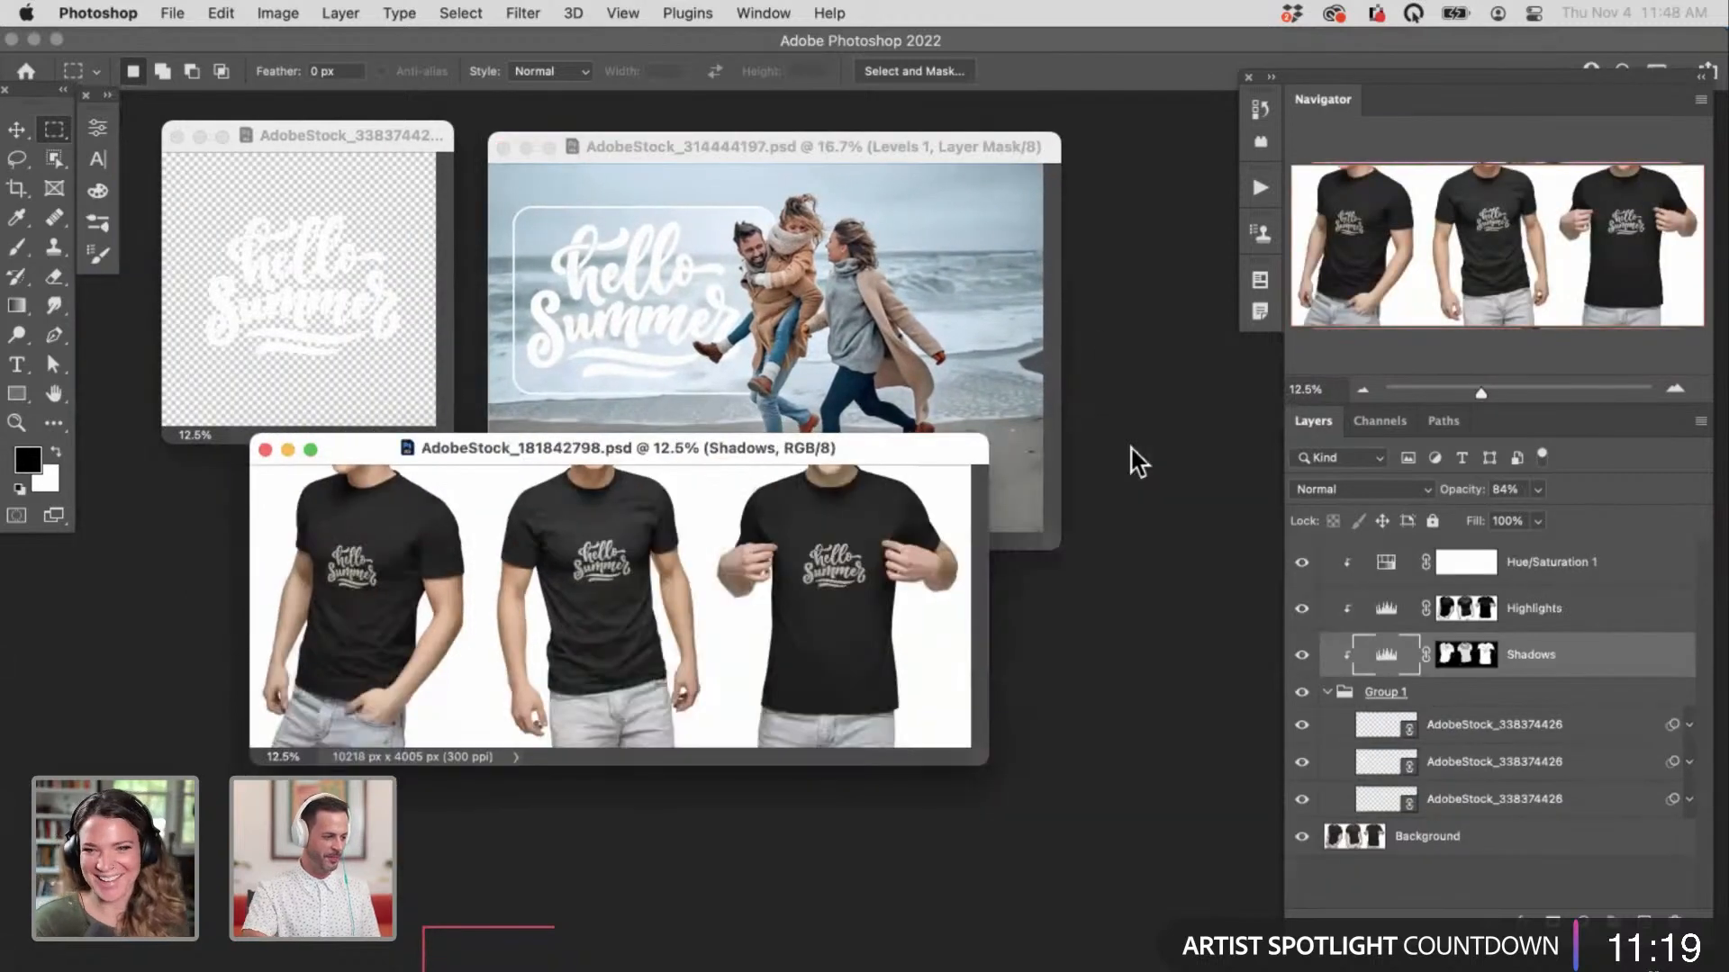
left_click_drag(952, 436, 1122, 574)
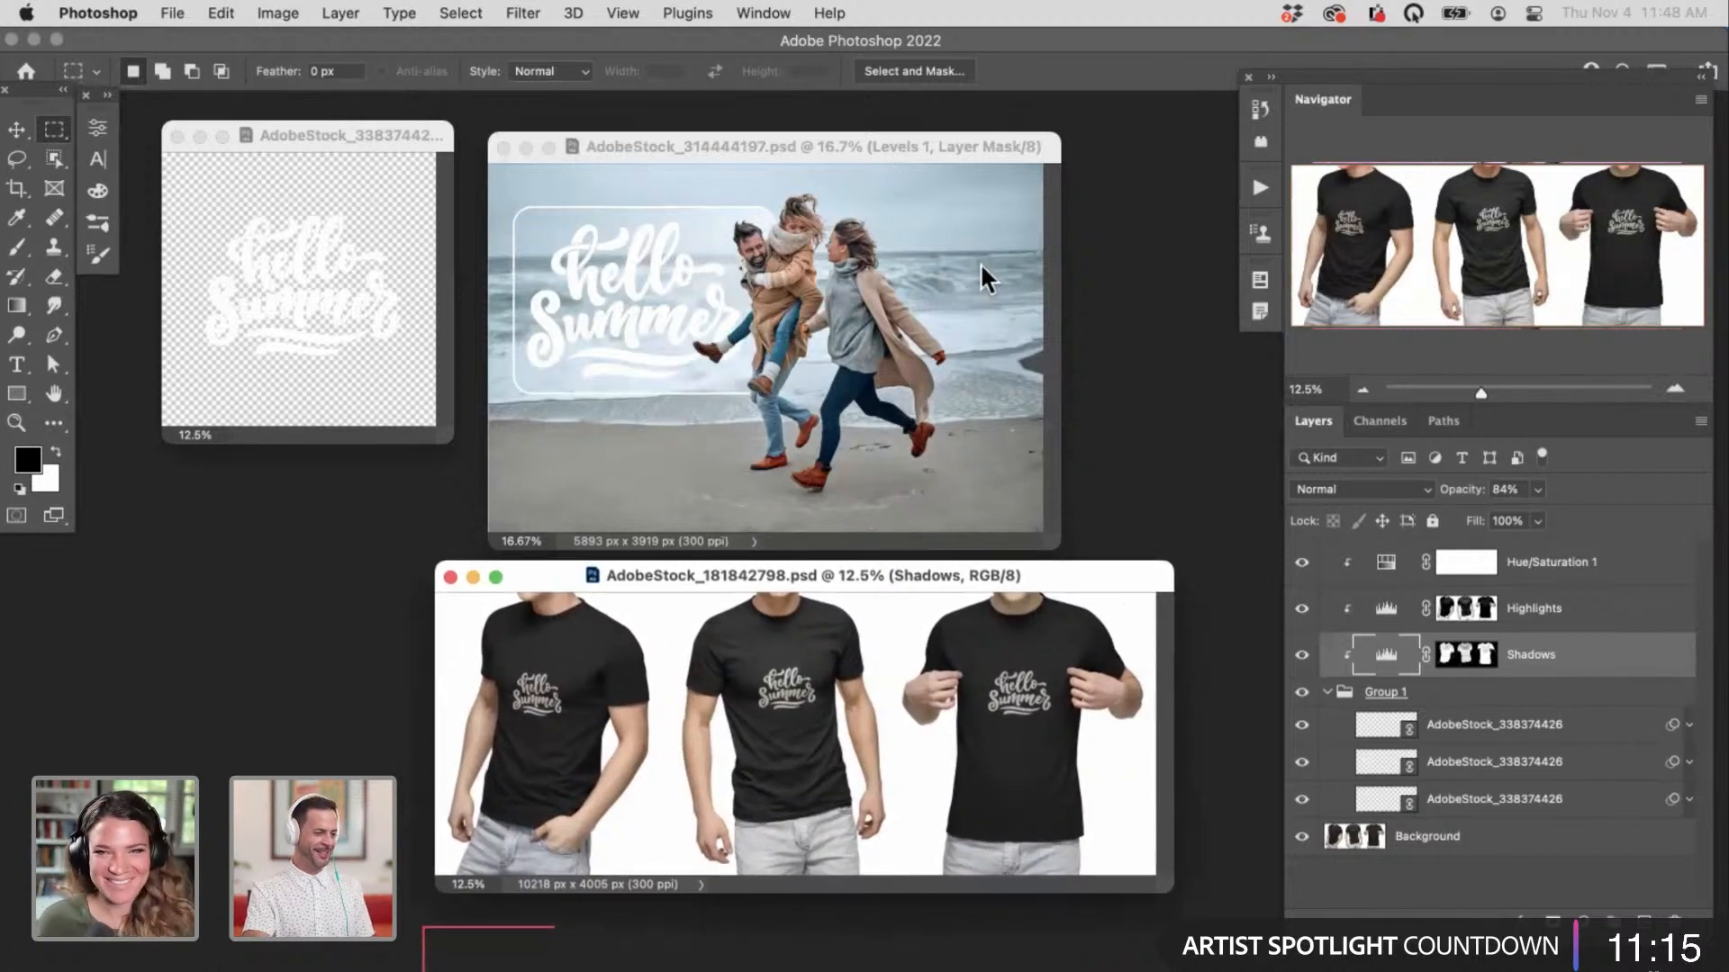
left_click(954, 148)
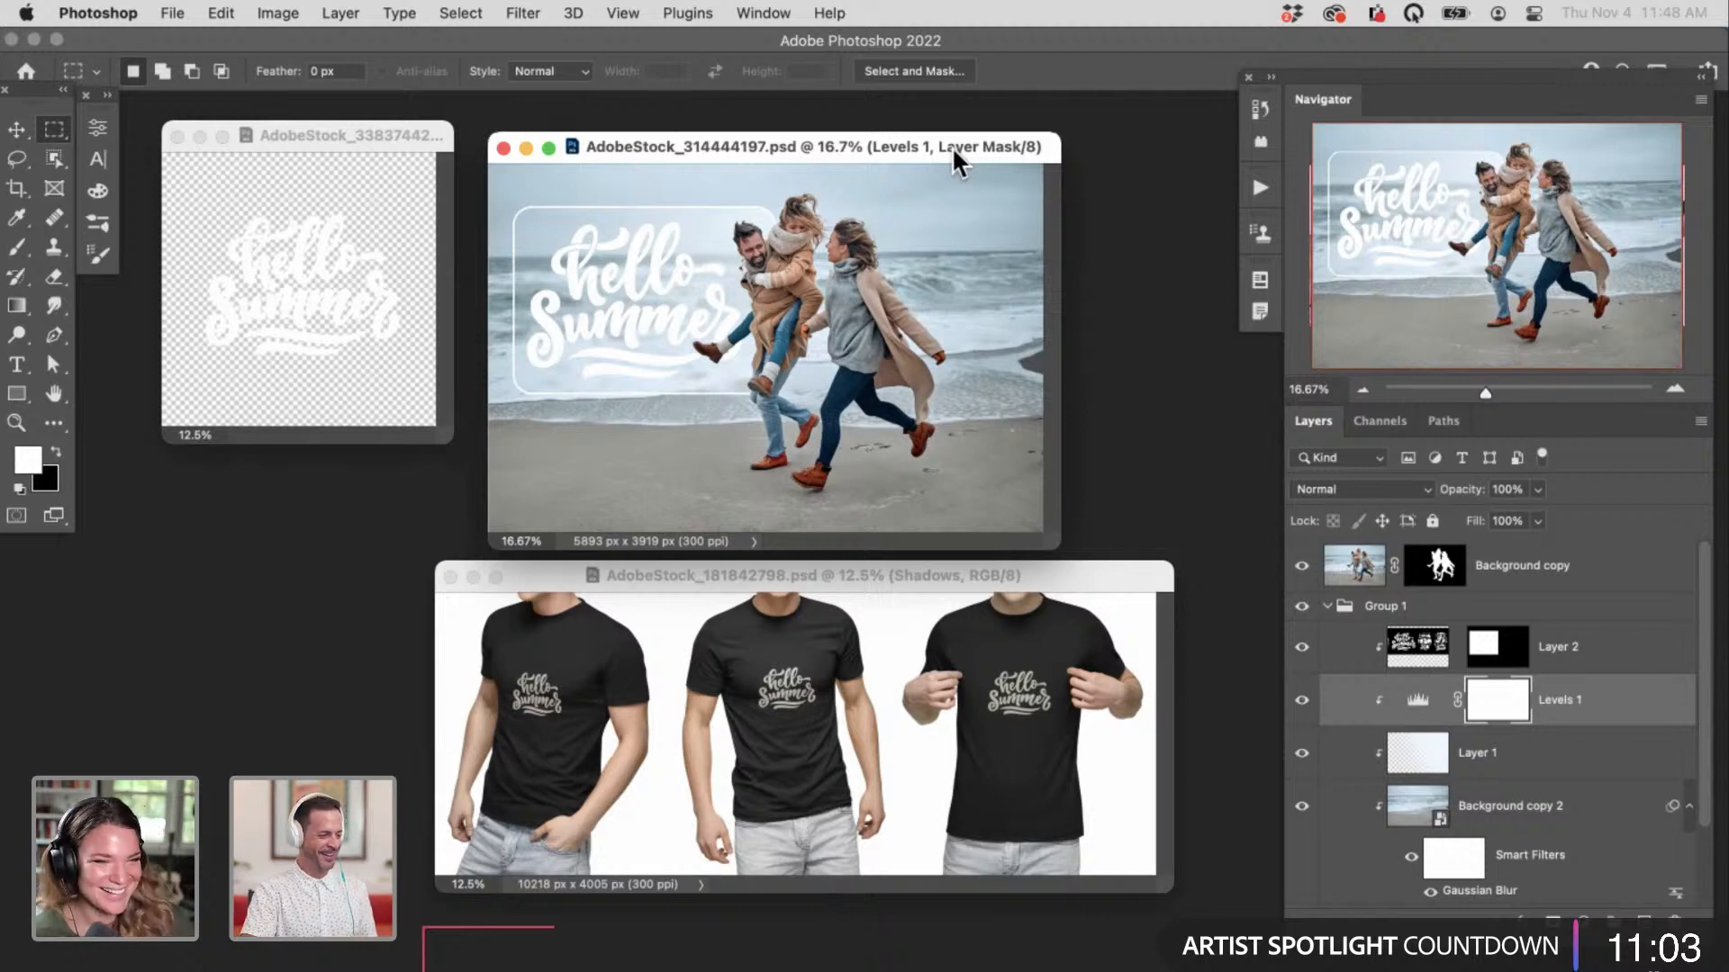
Step: In the lettering file, hide Layer 5, show the black lettering on Layer 4, and save to update the shirts
left_click(418, 132)
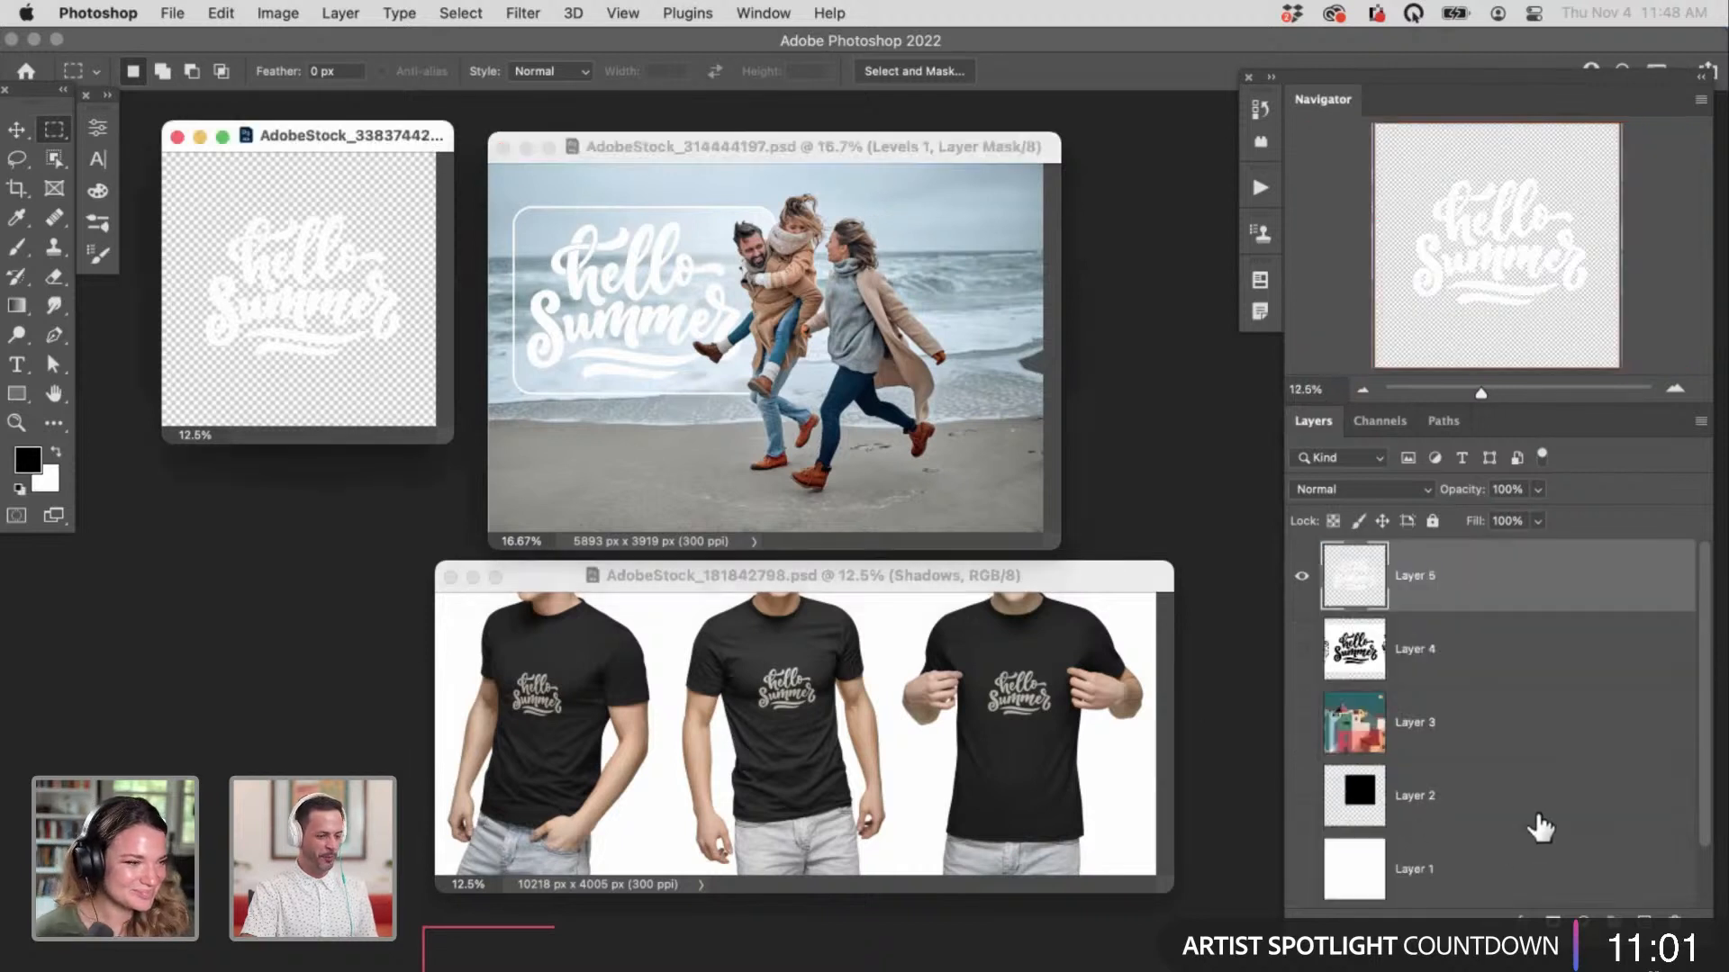
left_click(1302, 578)
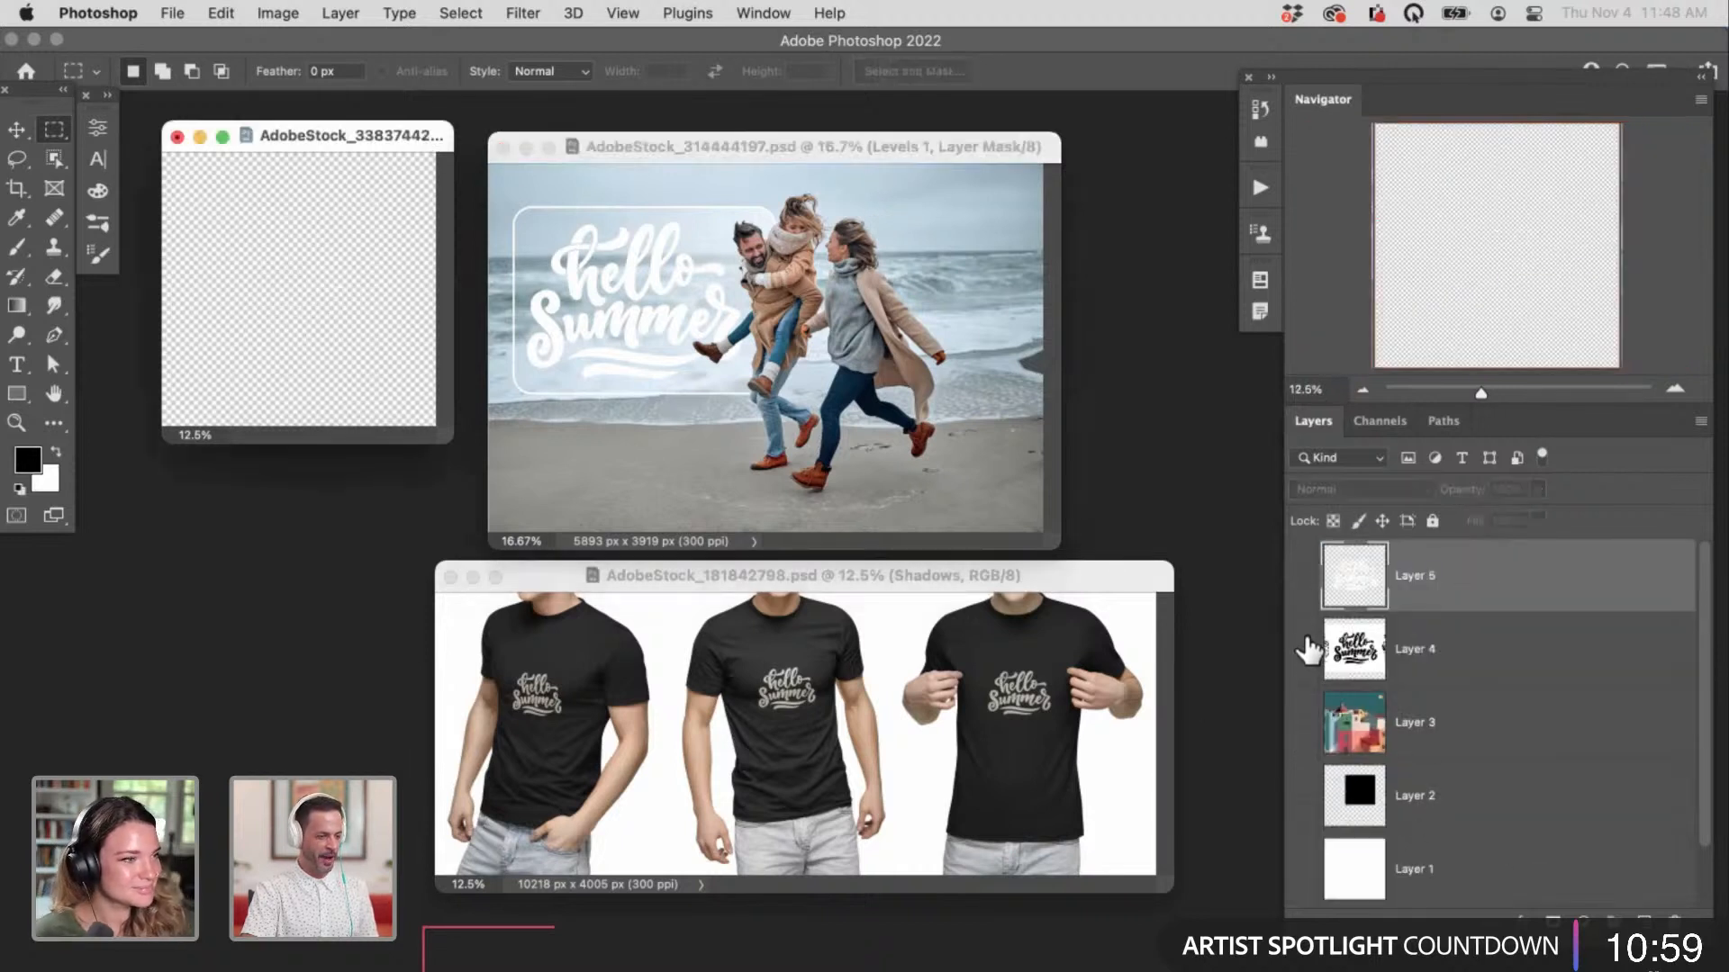
left_click(1304, 650)
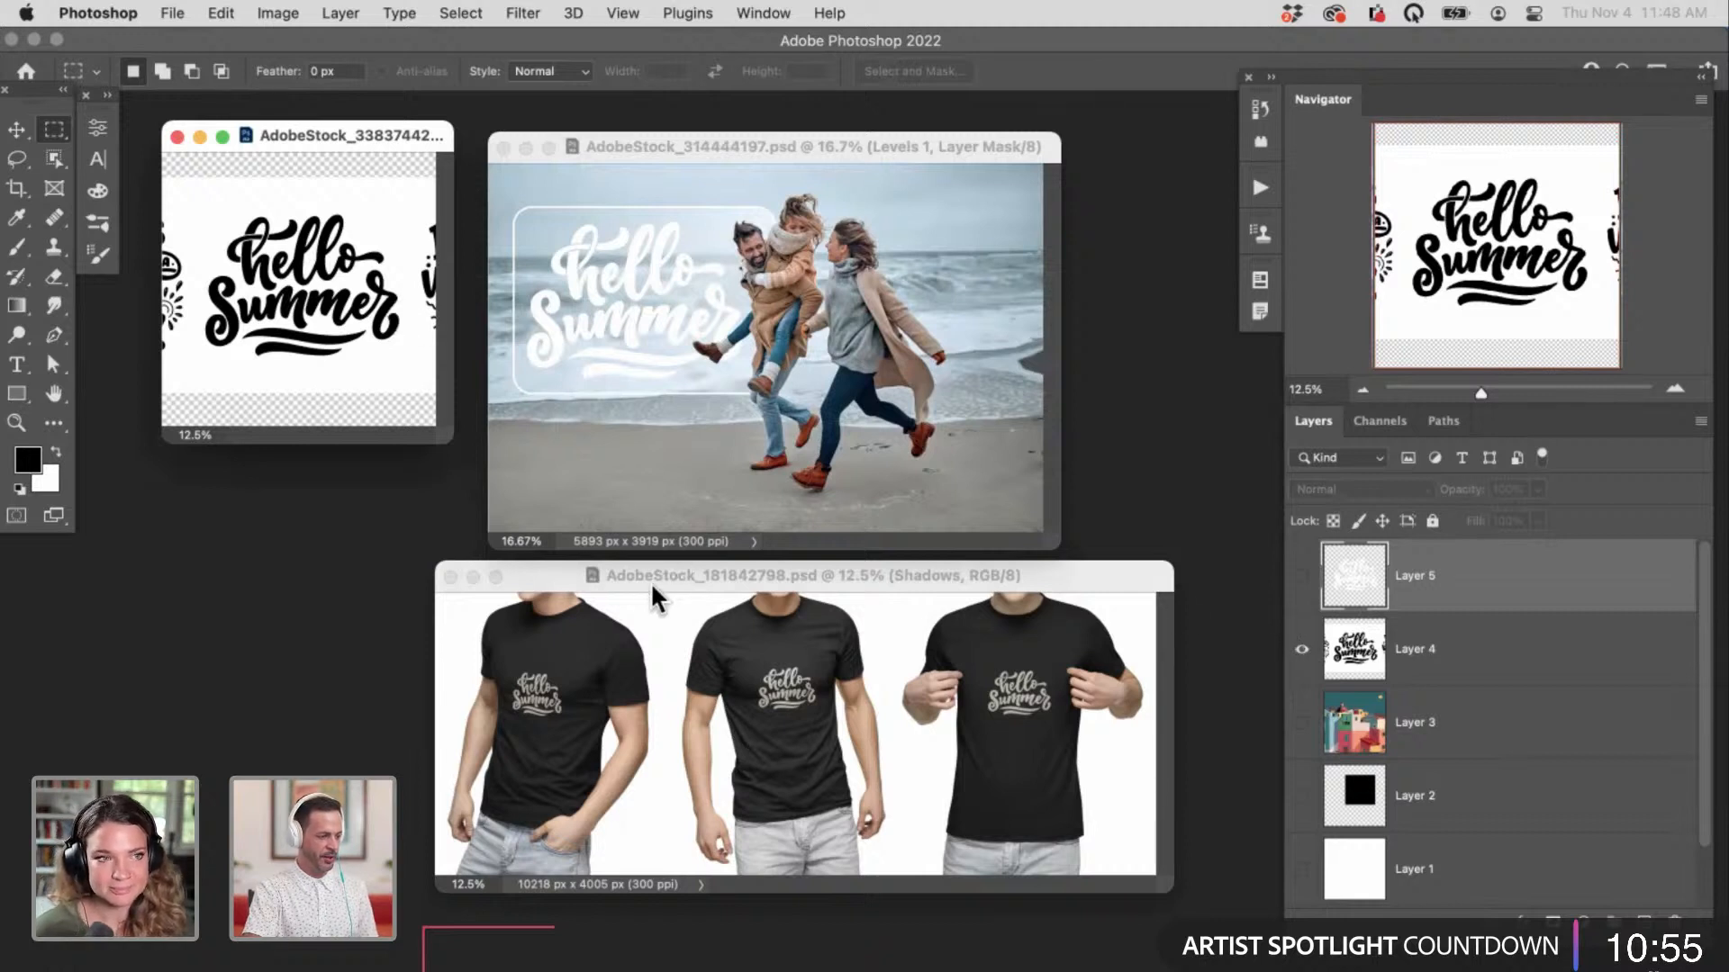
key("super+s")
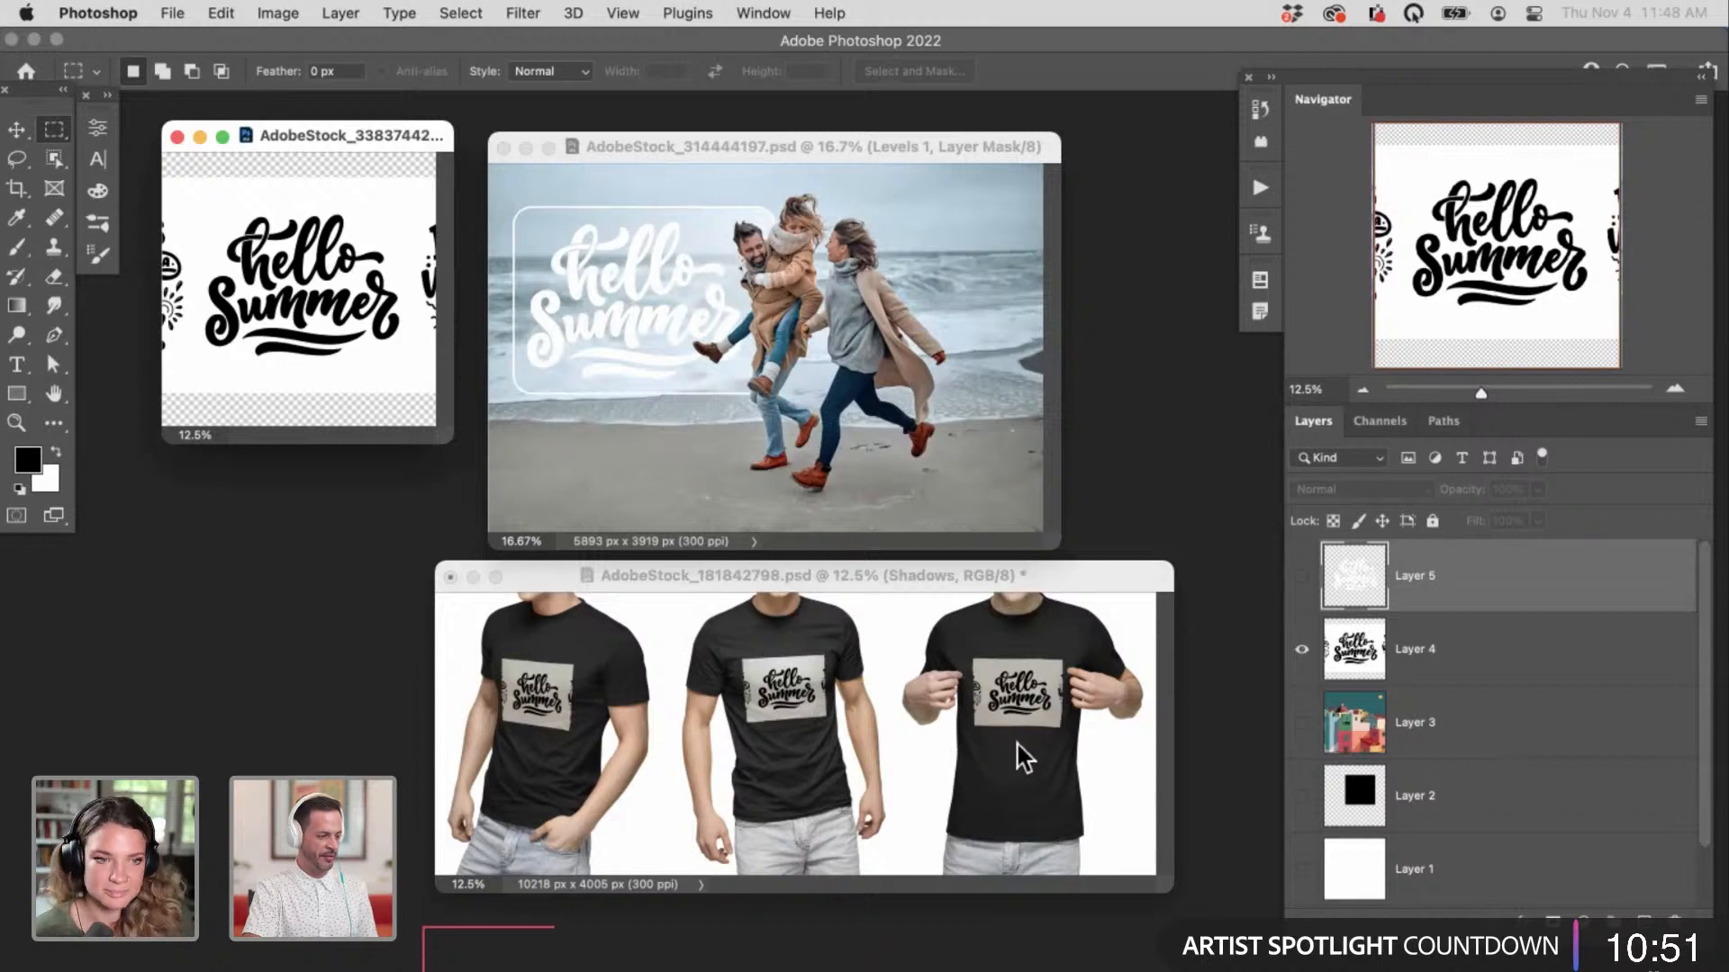
Step: Restore the white lettering in the linked design file by hiding Layer 4 and showing Layer 5
left_click(1303, 650)
left_click(1302, 575)
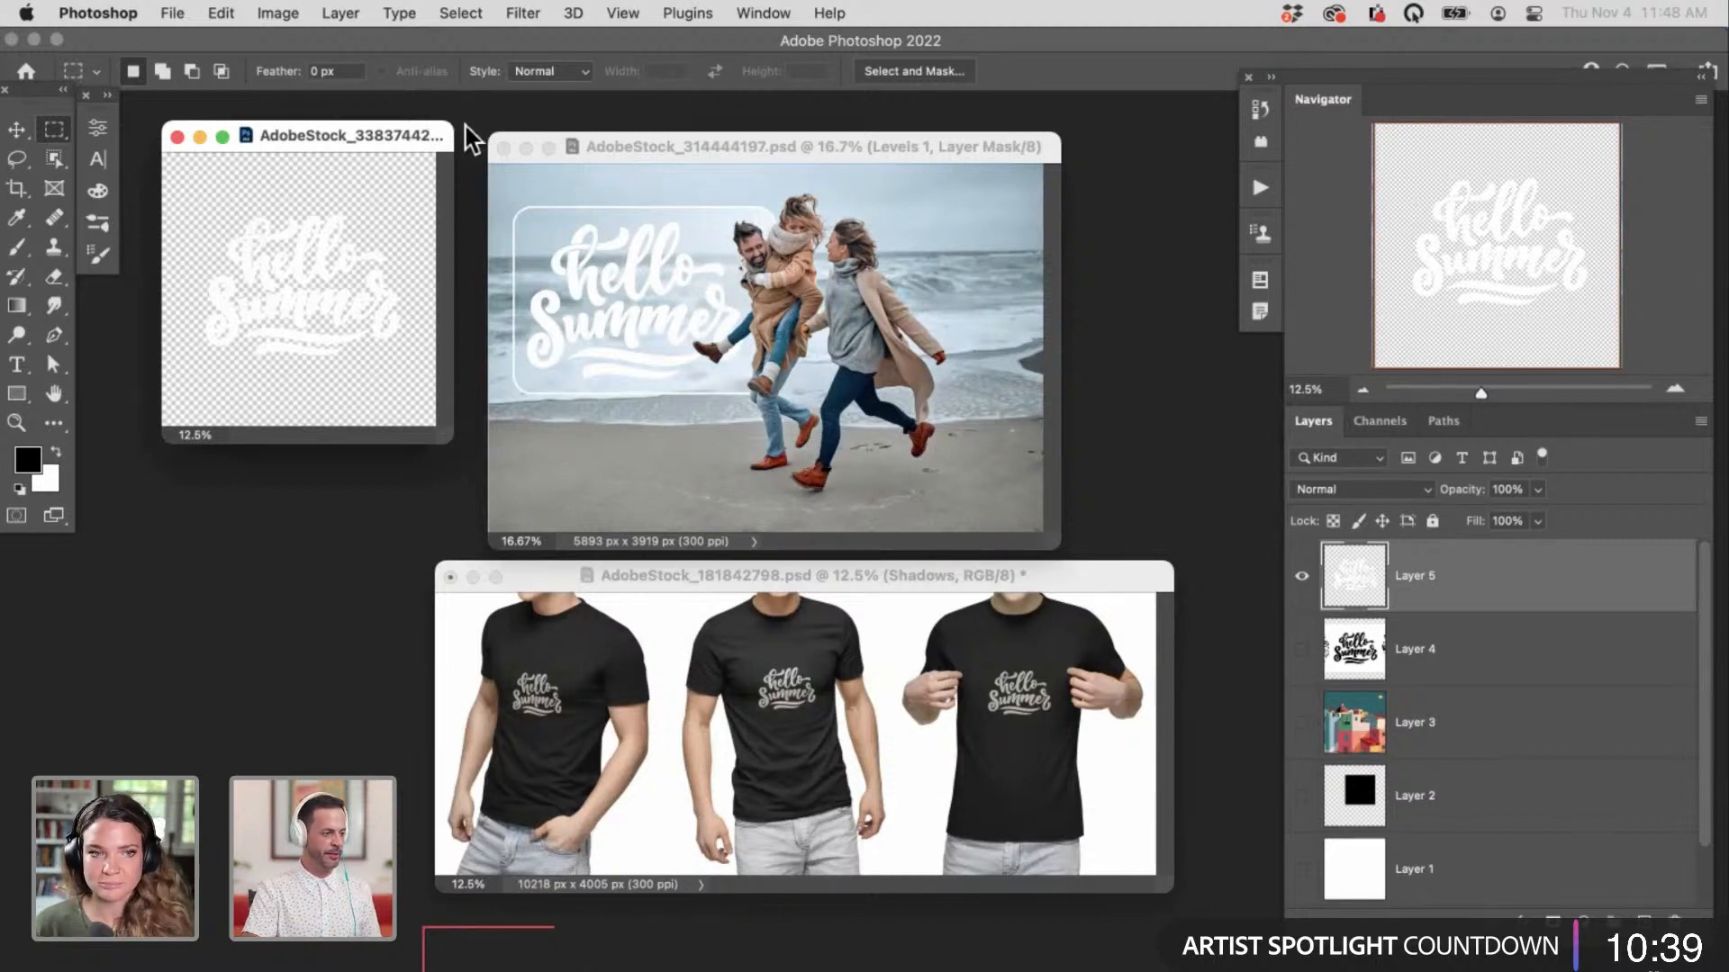
left_click_drag(319, 137, 310, 145)
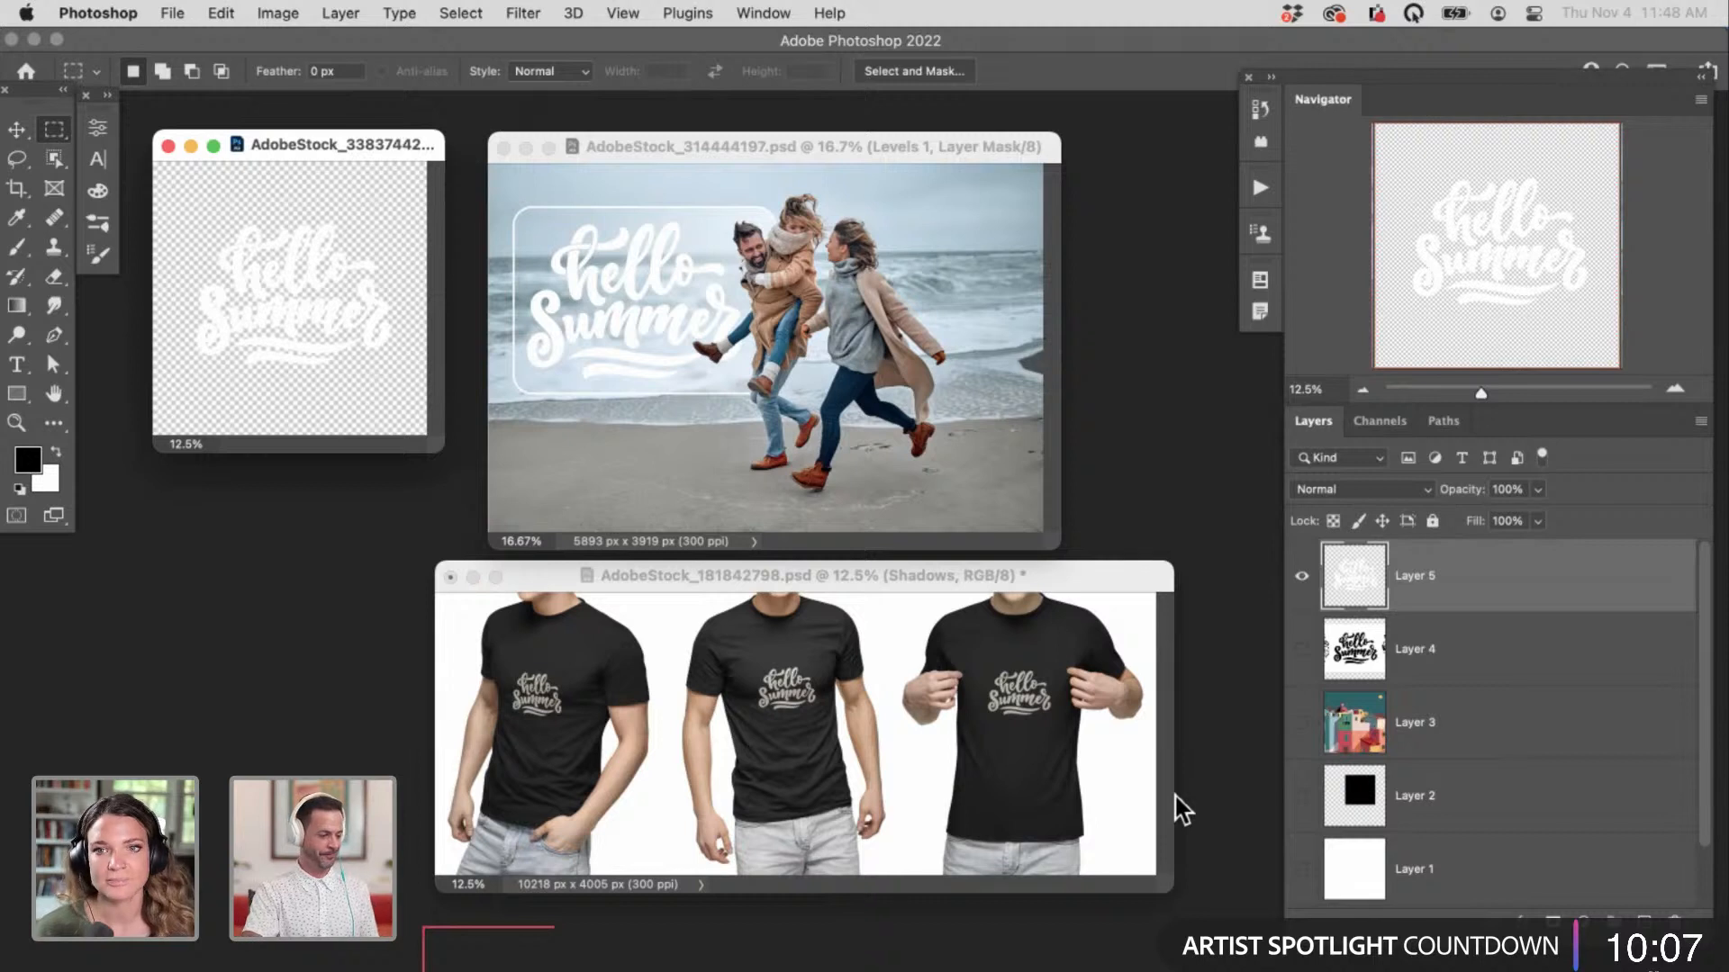
left_click(1083, 579)
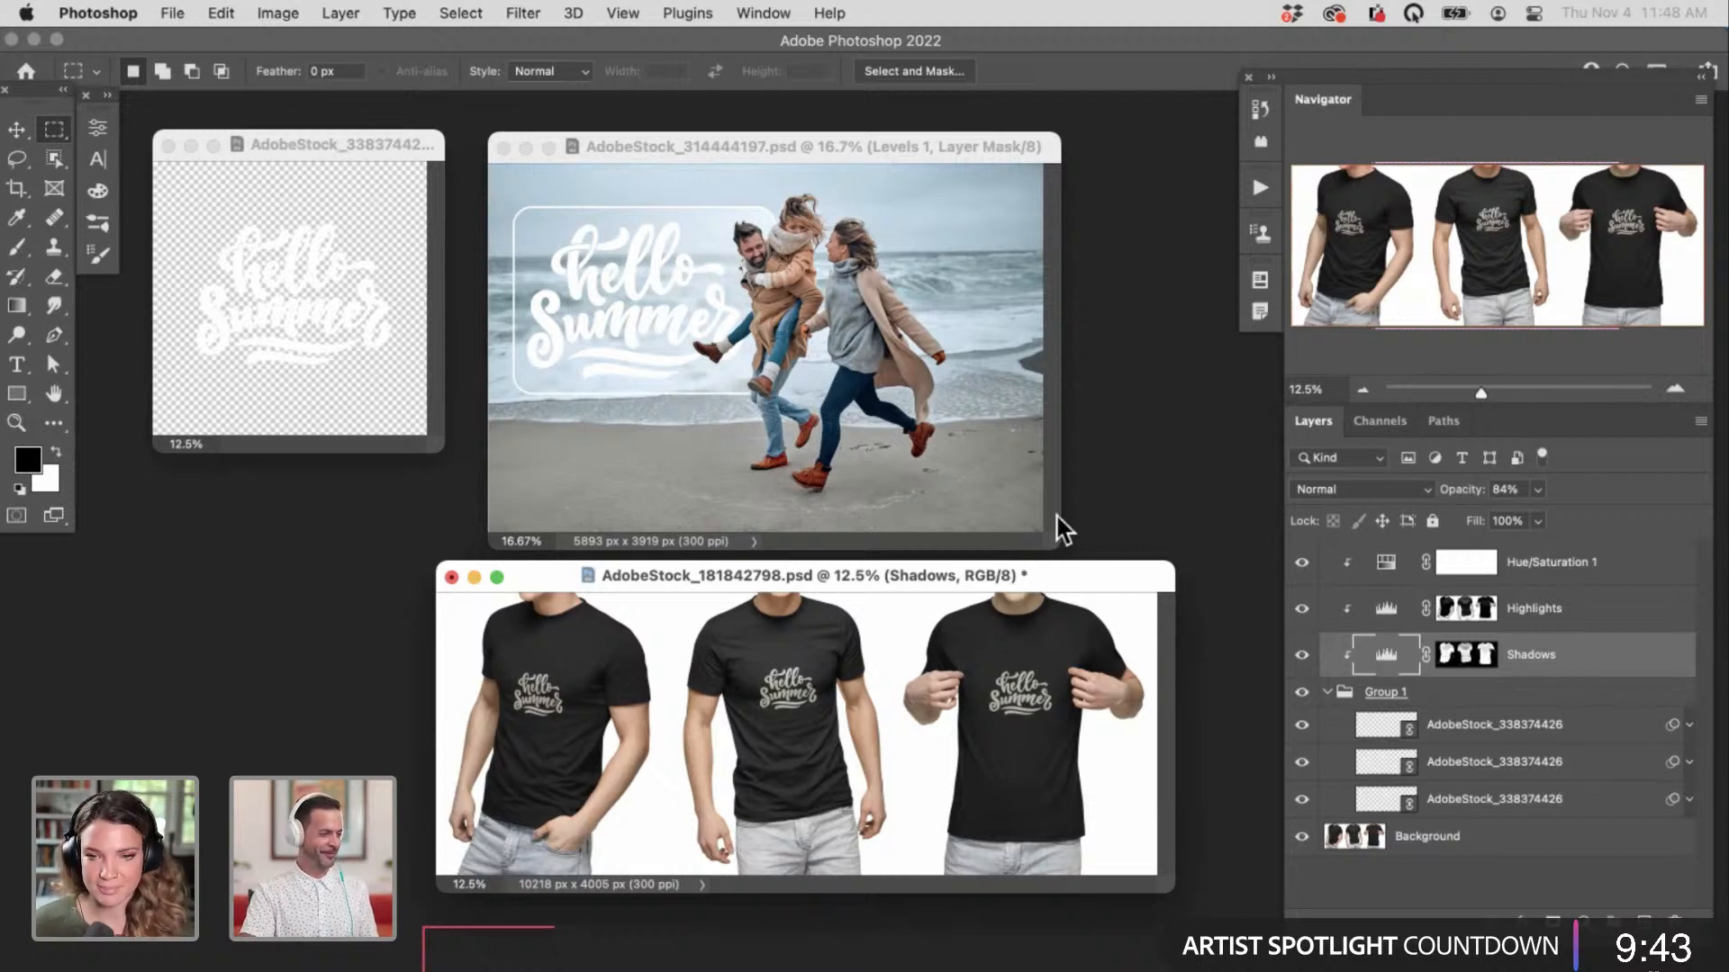
Step: Collapse Group 1 in the beach composite, then save and close the document
left_click_drag(947, 151, 948, 146)
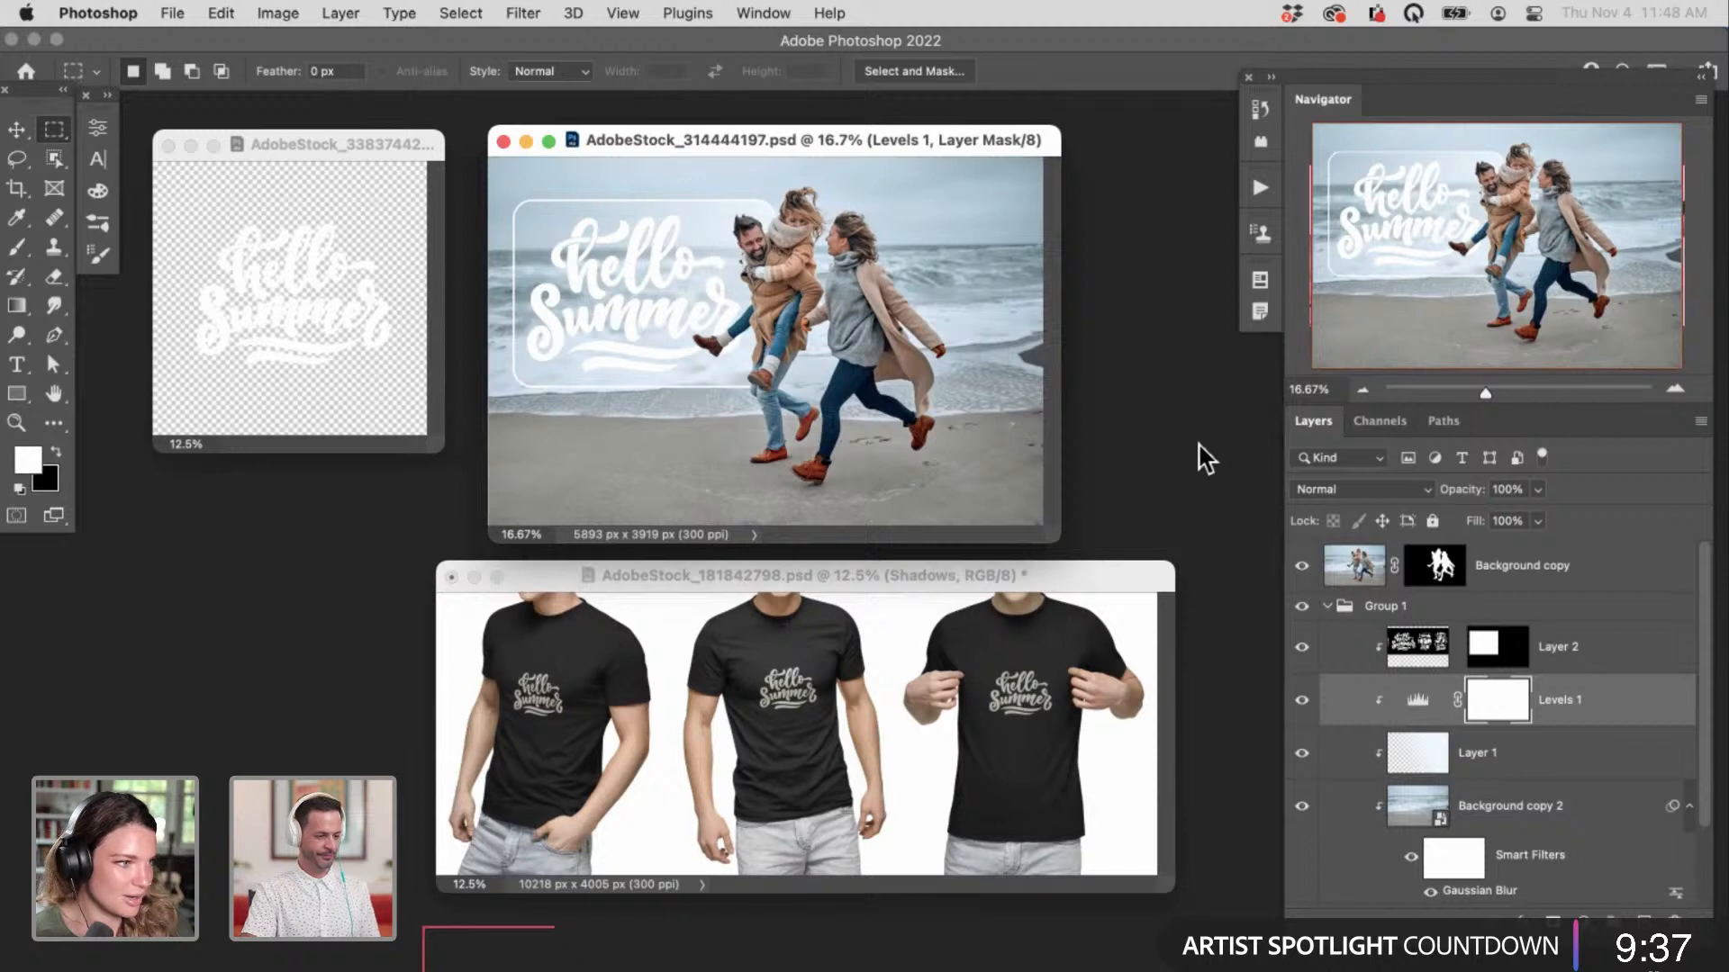
left_click(1328, 606)
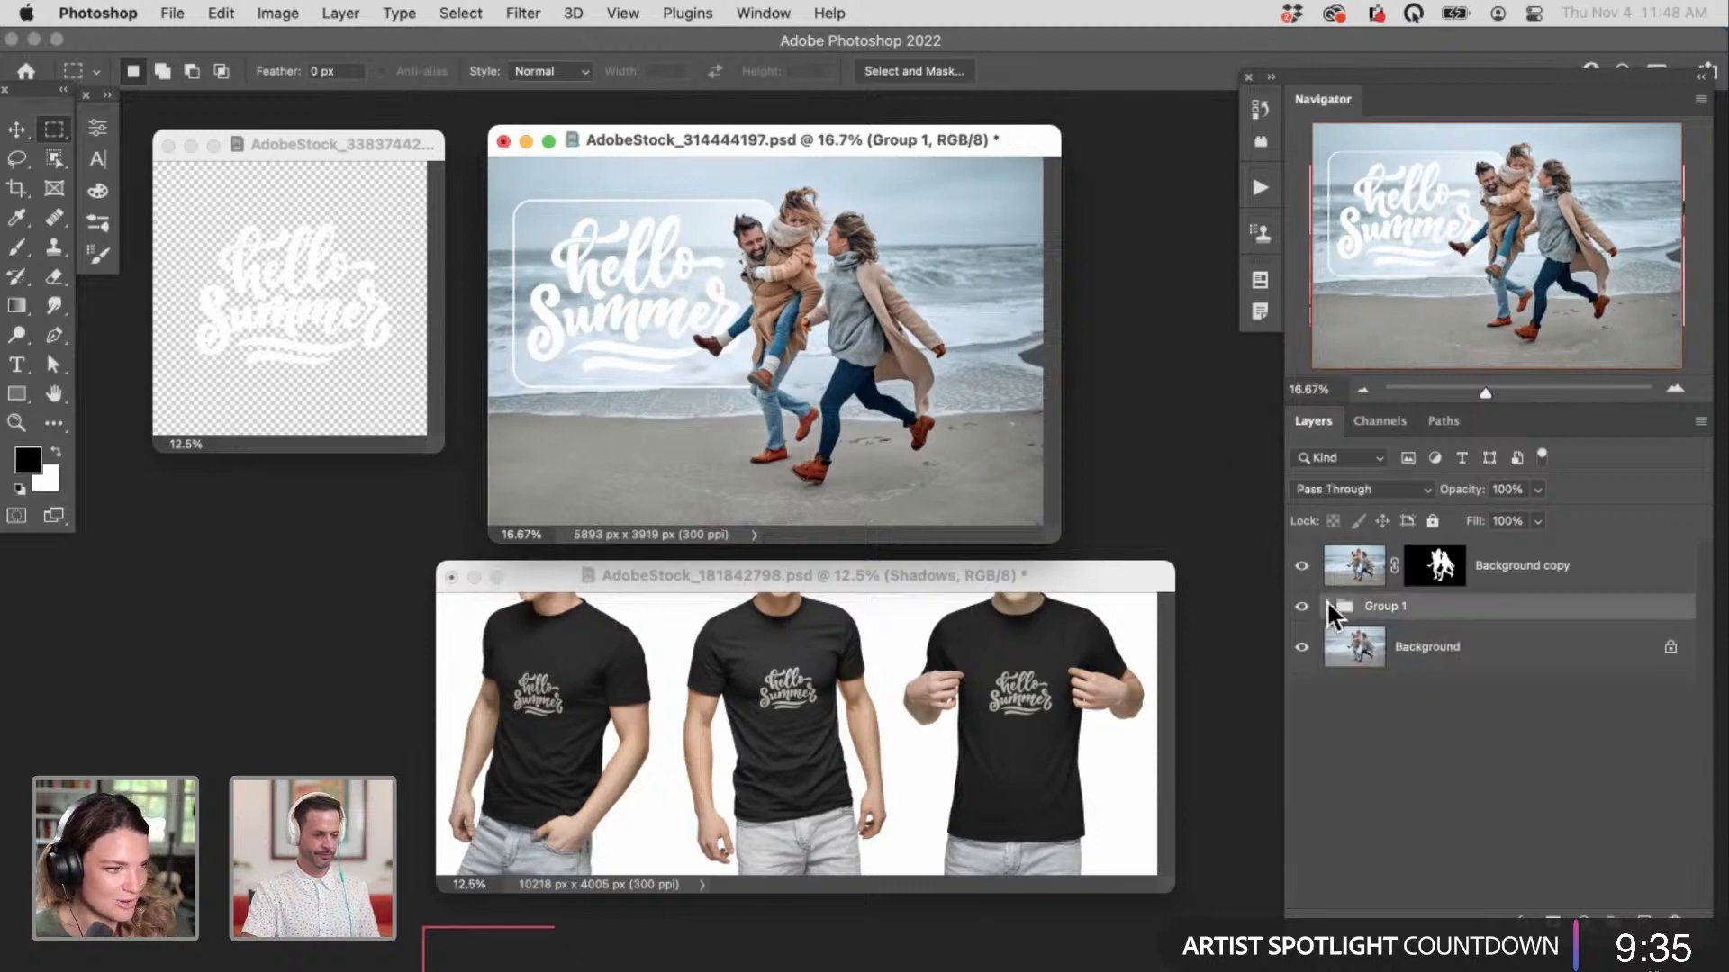
key("super+s")
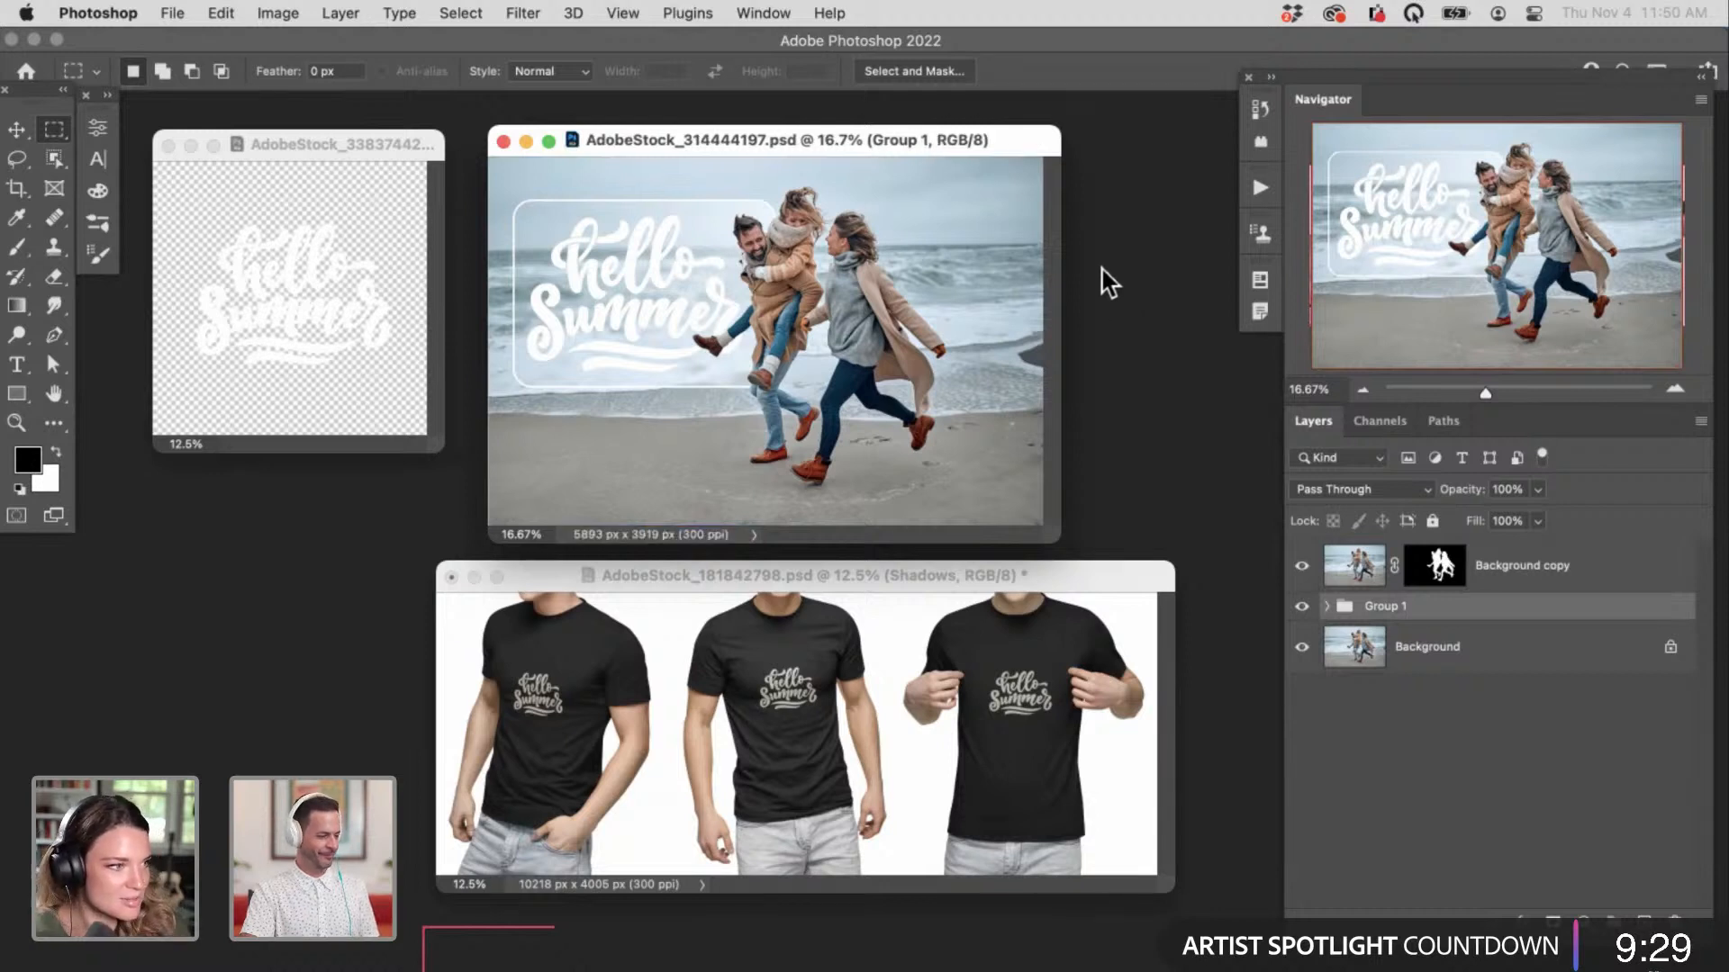
left_click_drag(1037, 136, 1036, 134)
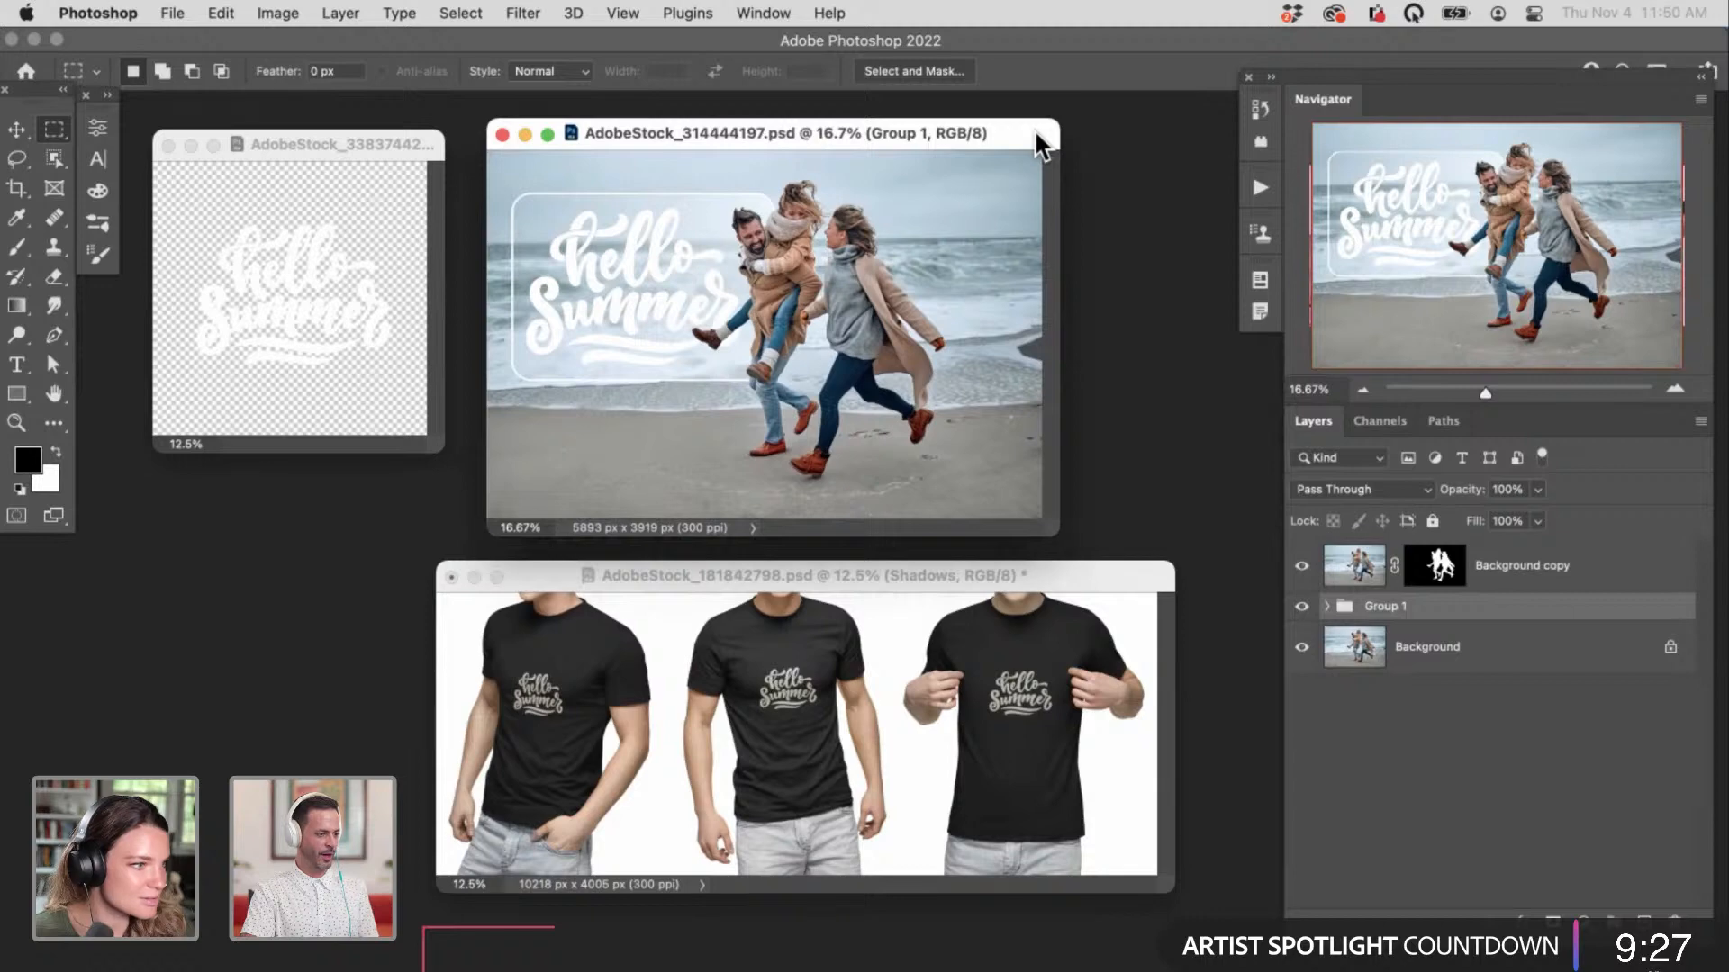
key("super+w")
Step: Close the shirt mockup with its changes saved, and close the lettering file
left_click_drag(1094, 573, 1045, 433)
key("super+w")
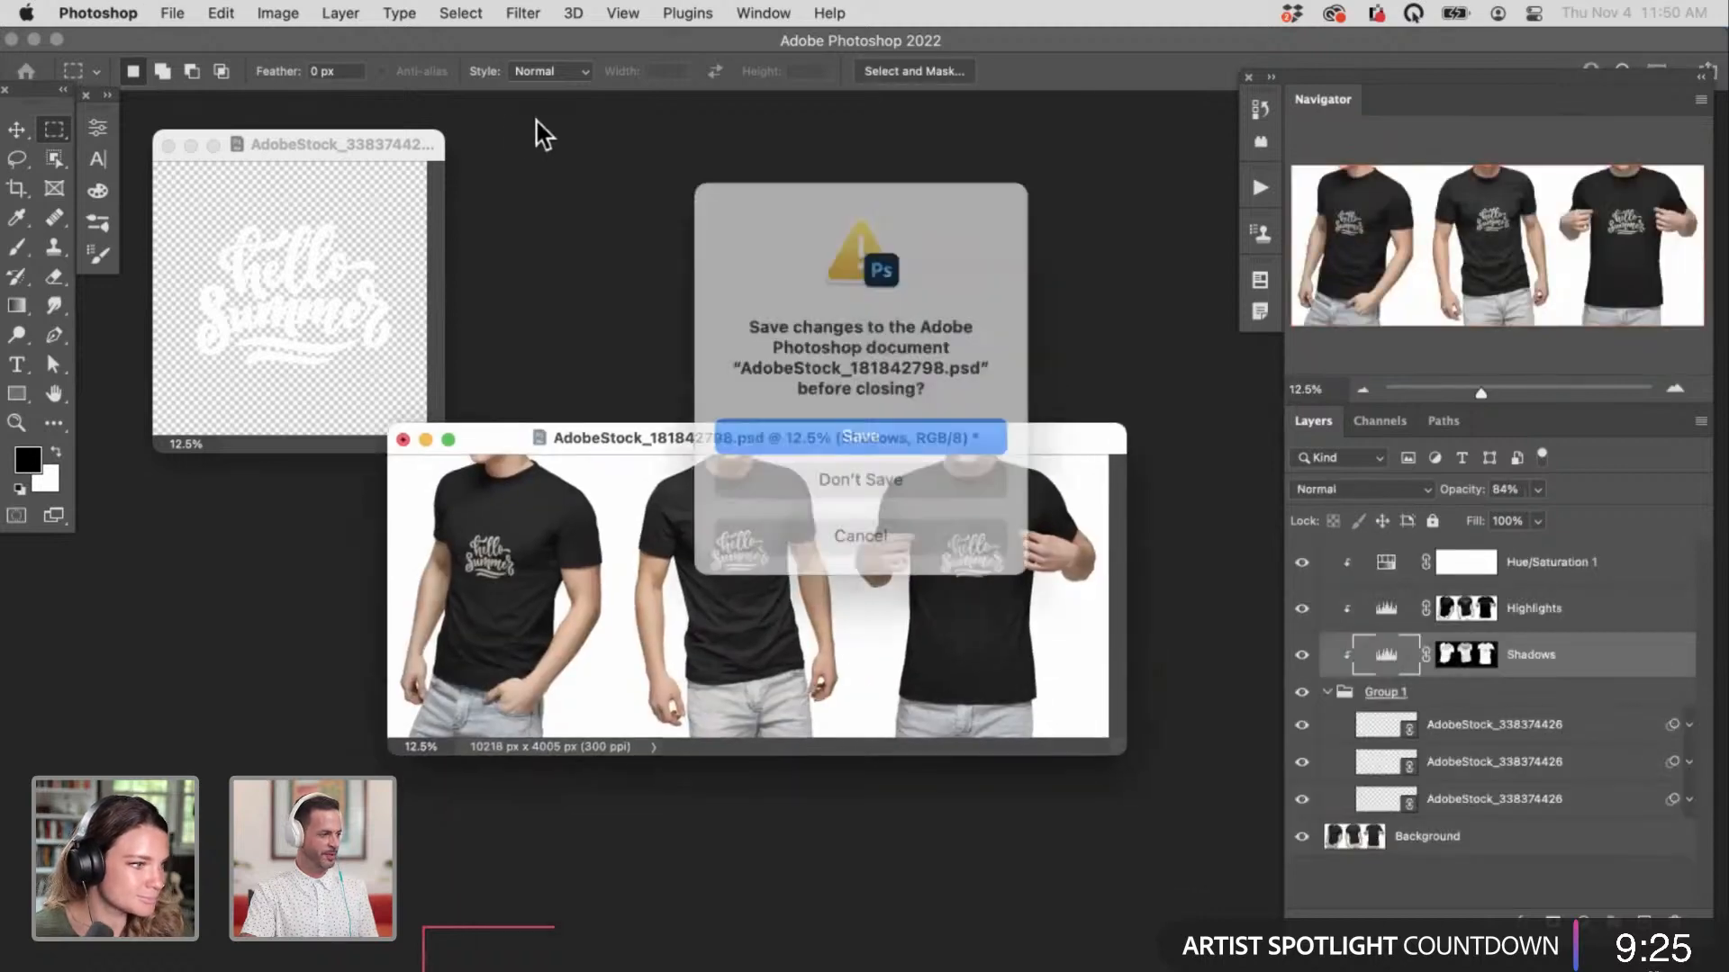
left_click(861, 429)
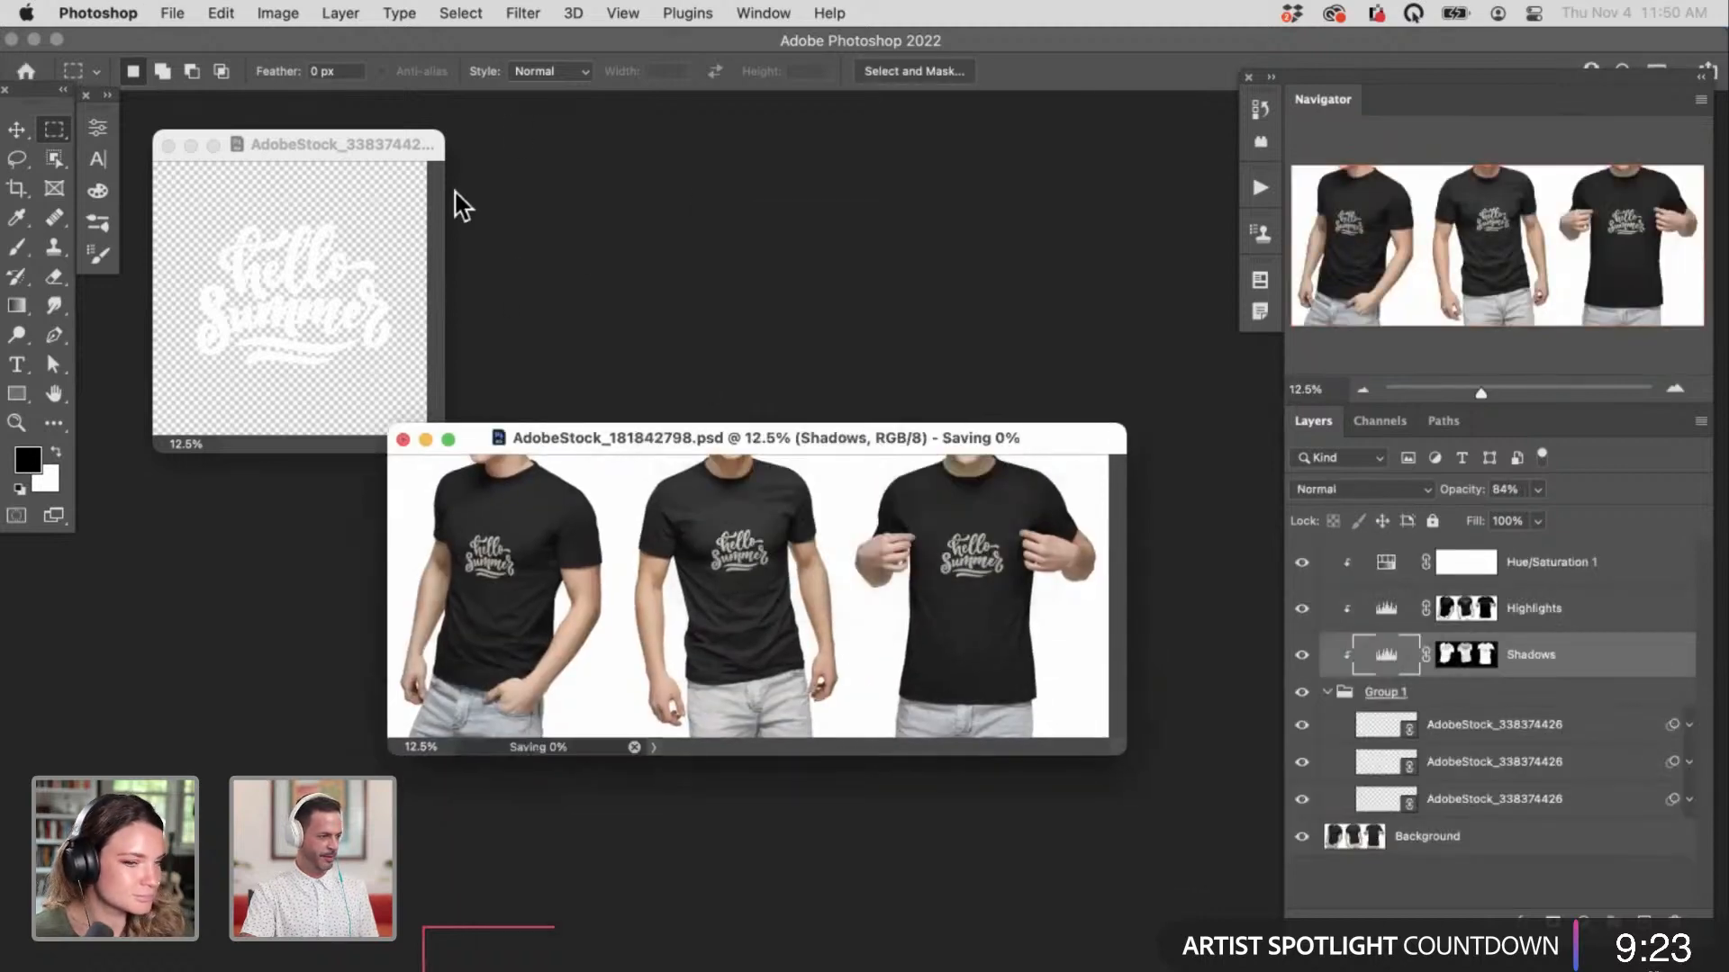
left_click(421, 141)
key("super+w")
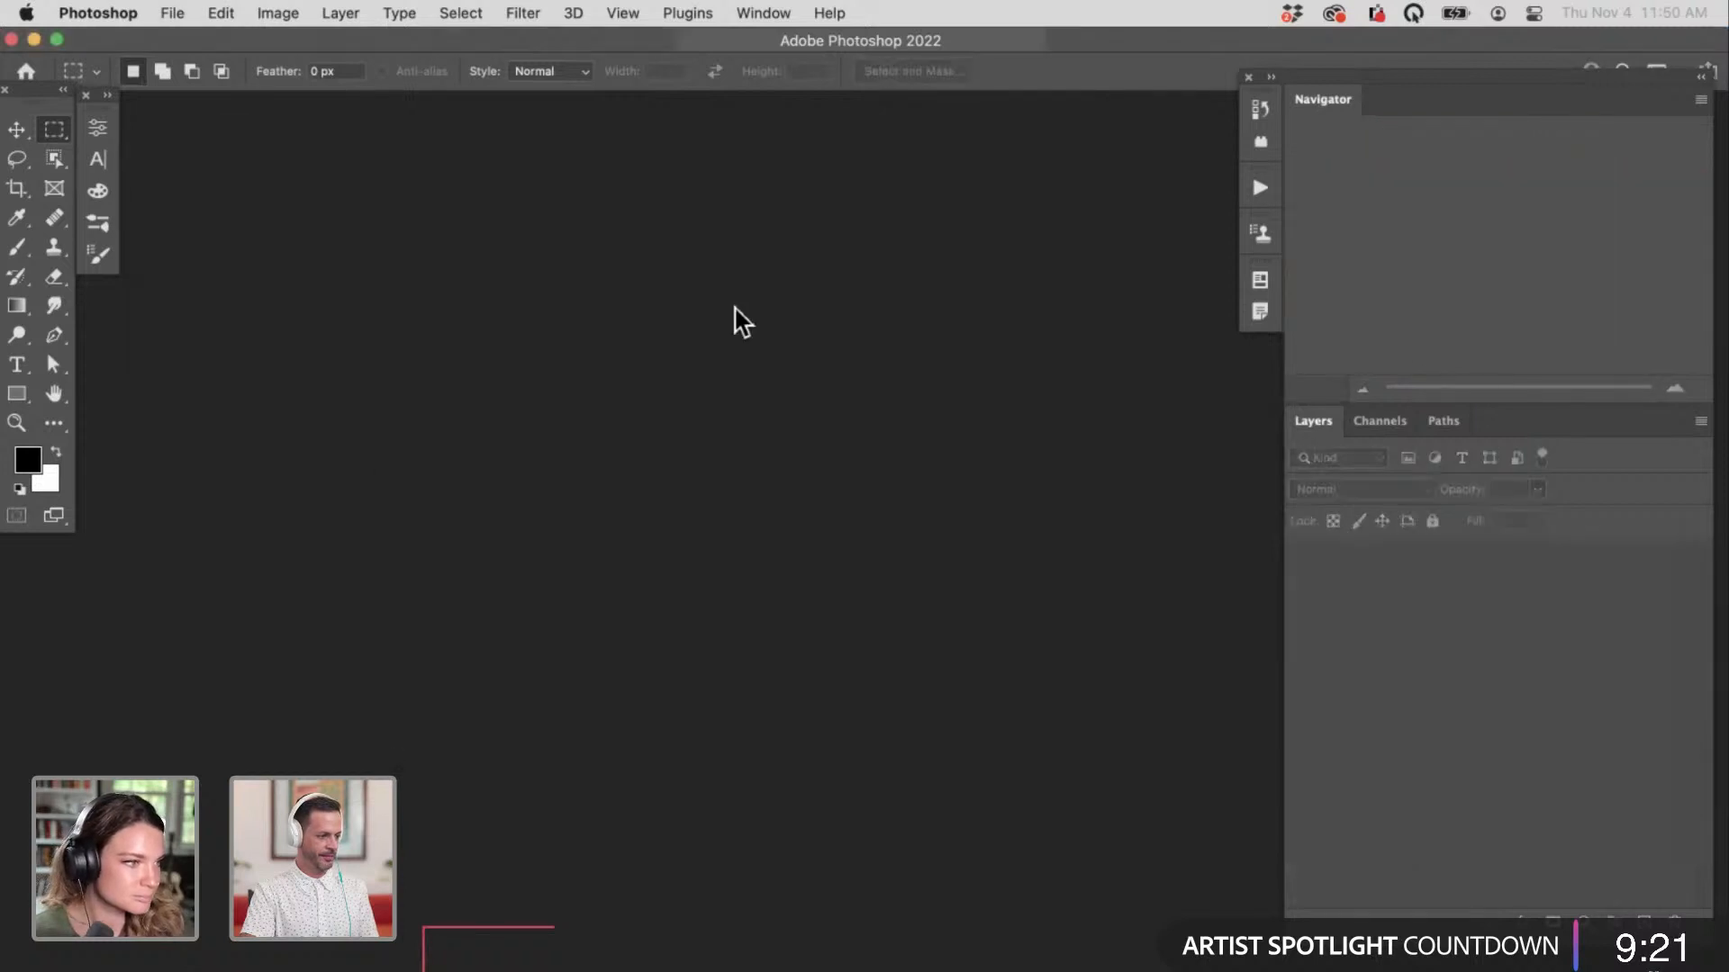
Step: Open AdobeStock_427631228.jpeg and AdobeStock_434474154.jpeg together from the 05 Wall Decal folder
key("super+o")
left_click(722, 167)
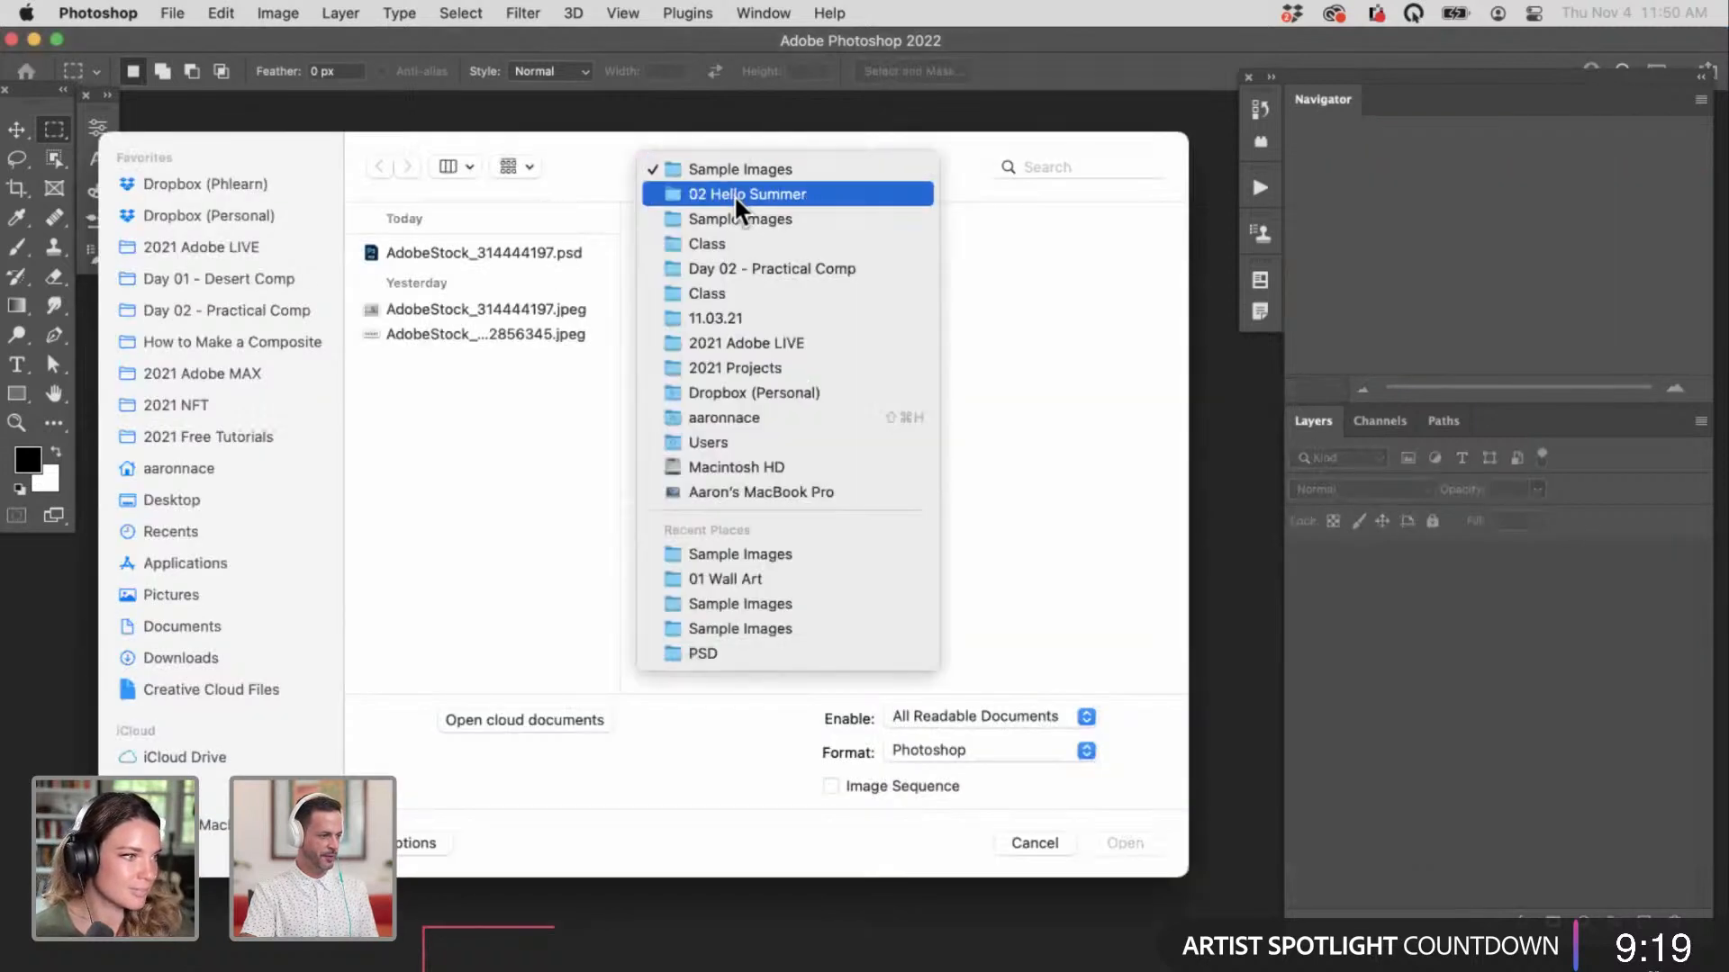
left_click(733, 195)
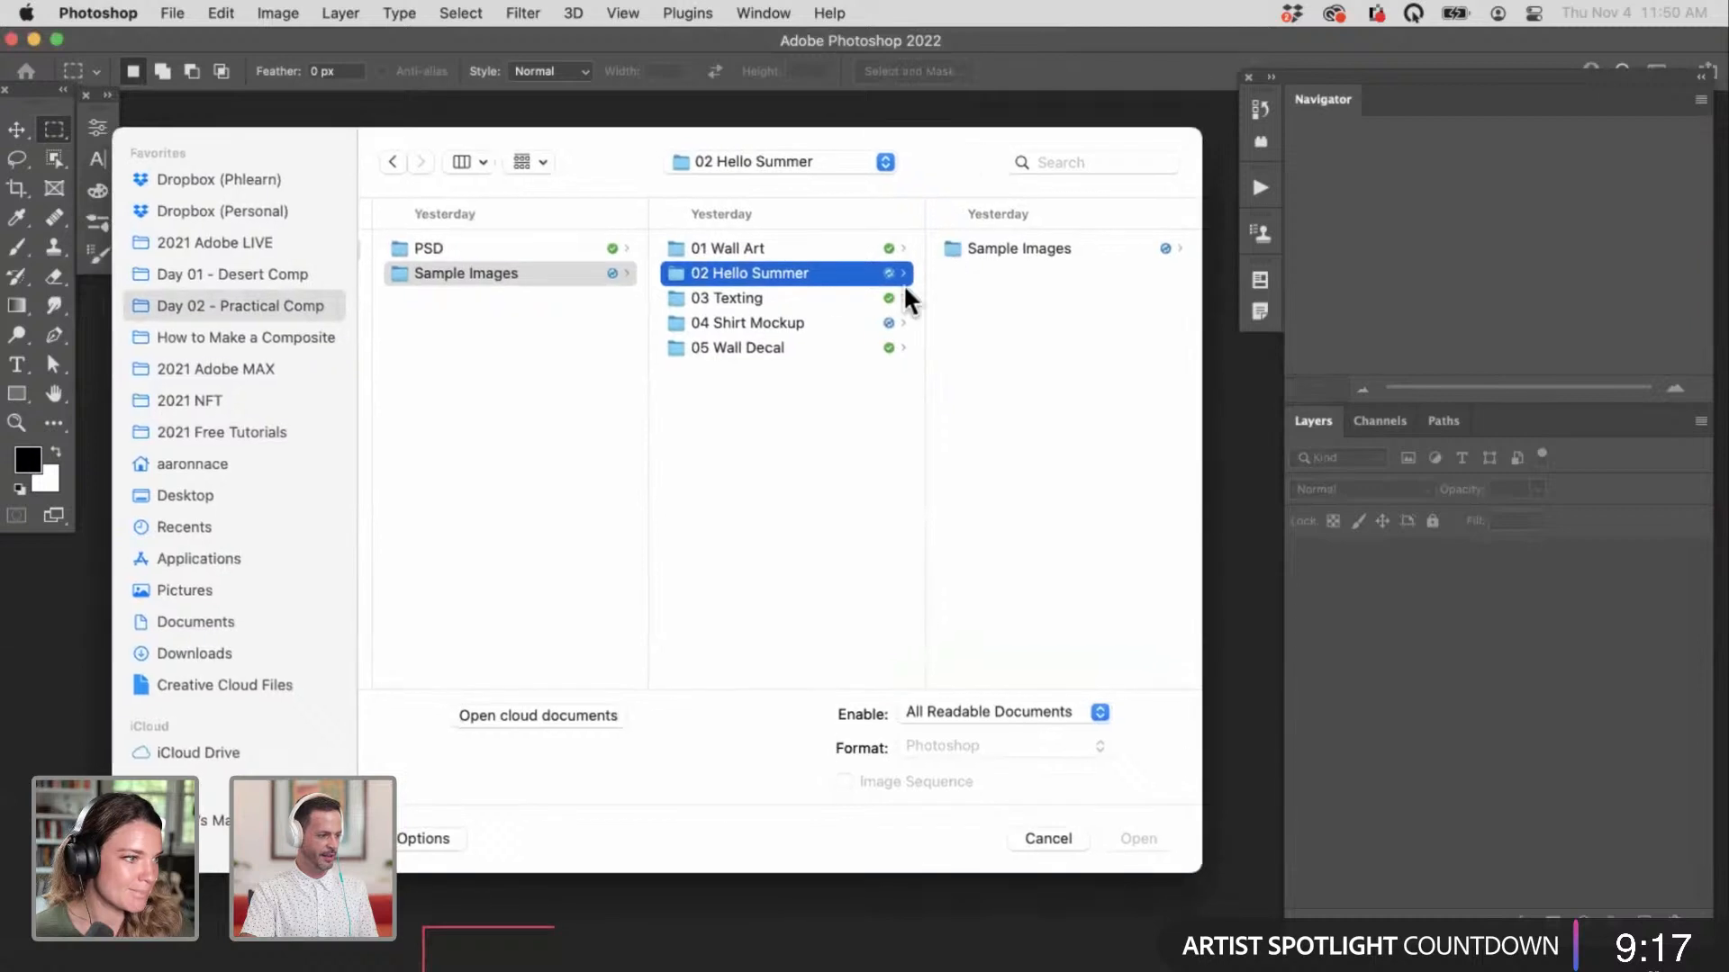
left_click(798, 339)
left_click(1049, 275)
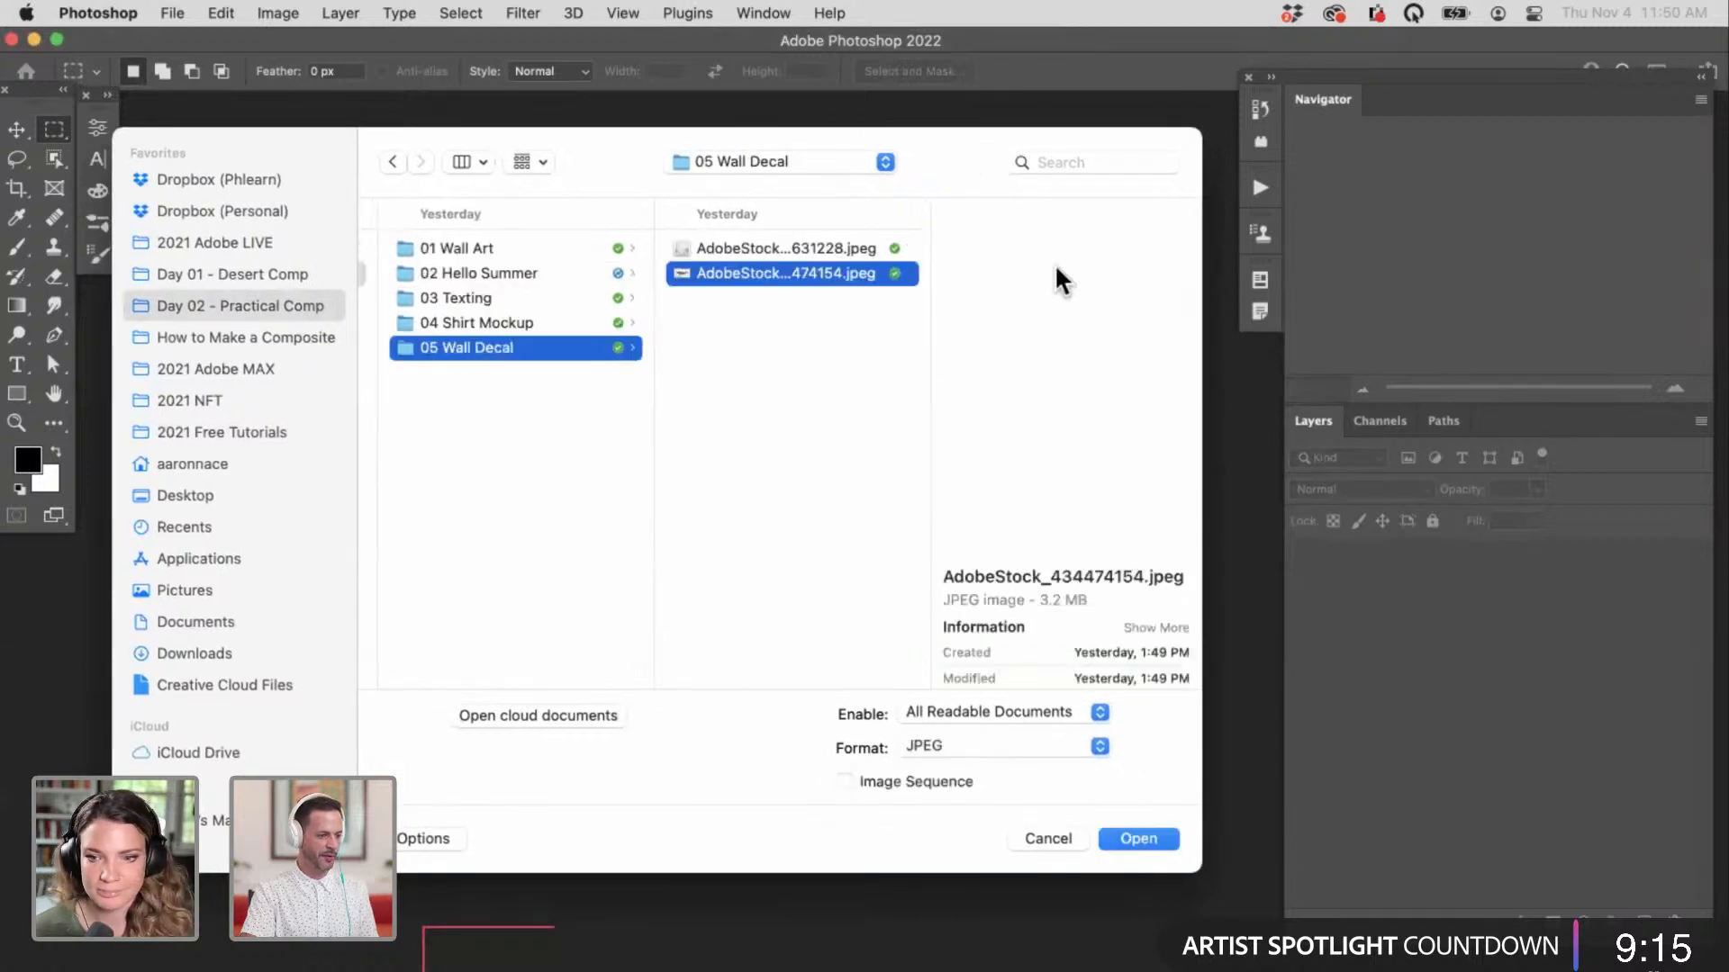
left_click(841, 249, "shift")
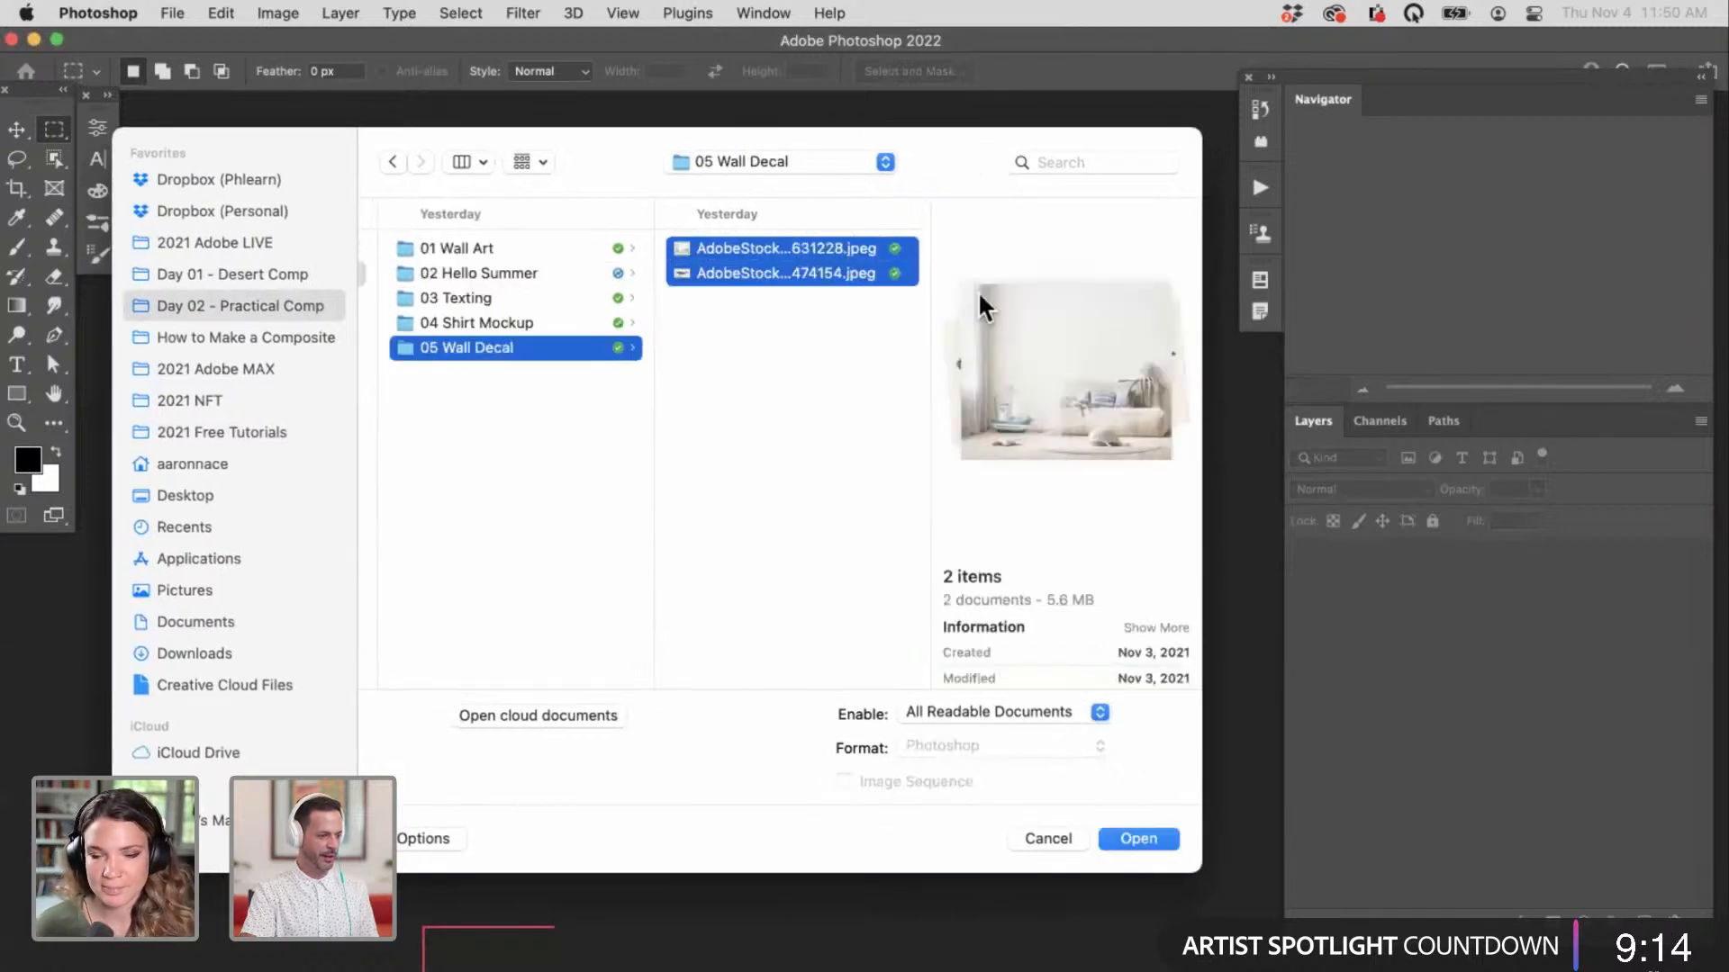
left_click(1140, 837)
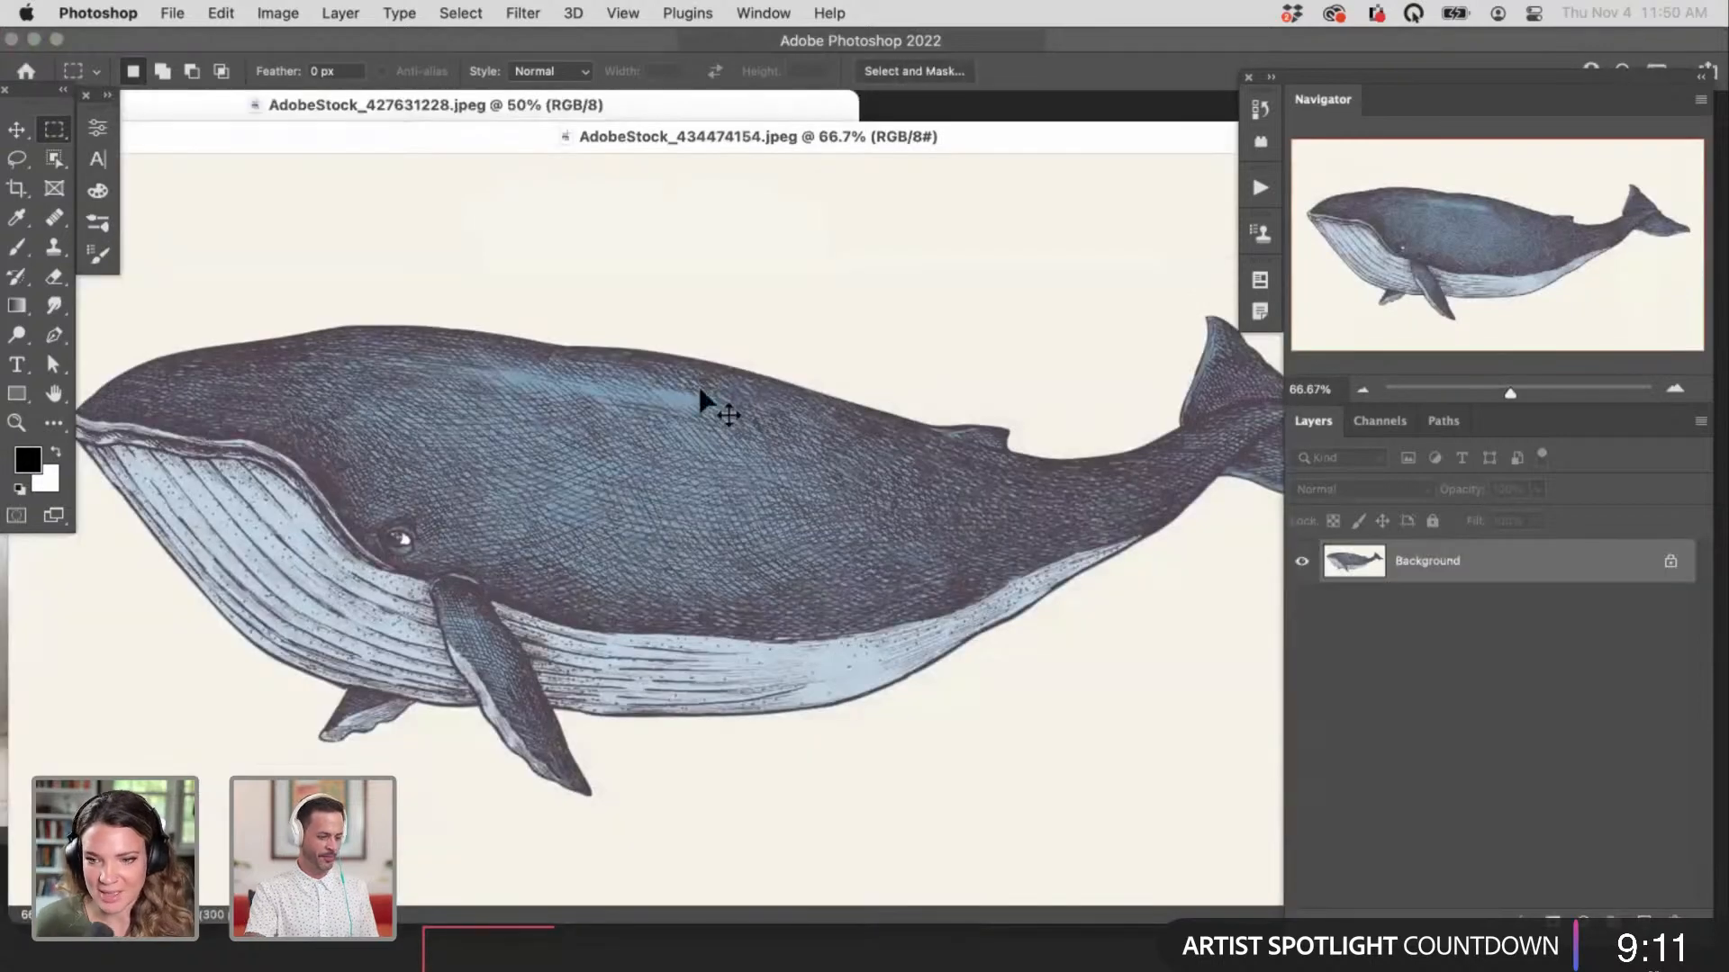
Step: Shrink the whale image's window and offset it from the room photo's window so both documents are accessible
key("super+minus")
key("super+minus")
left_click_drag(736, 144, 1046, 194)
left_click_drag(782, 101, 889, 122)
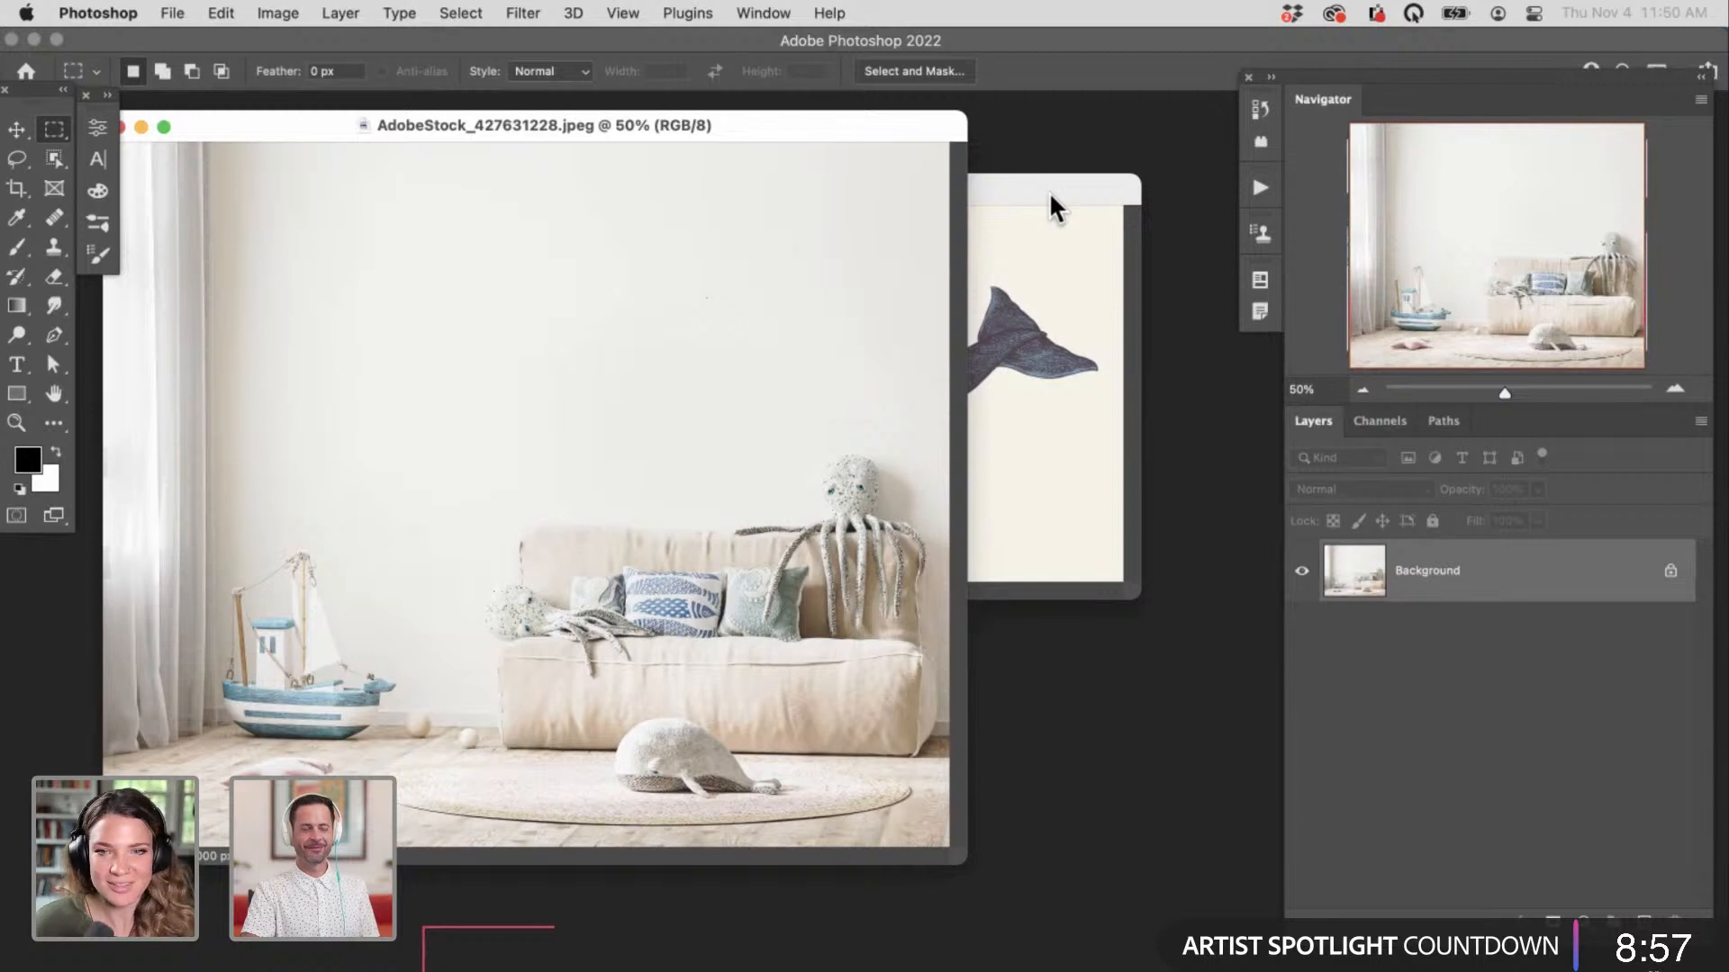
Step: Copy the whale illustration into the room photo as a new layer, and show the room document in full screen mode
left_click_drag(1050, 191, 1116, 207)
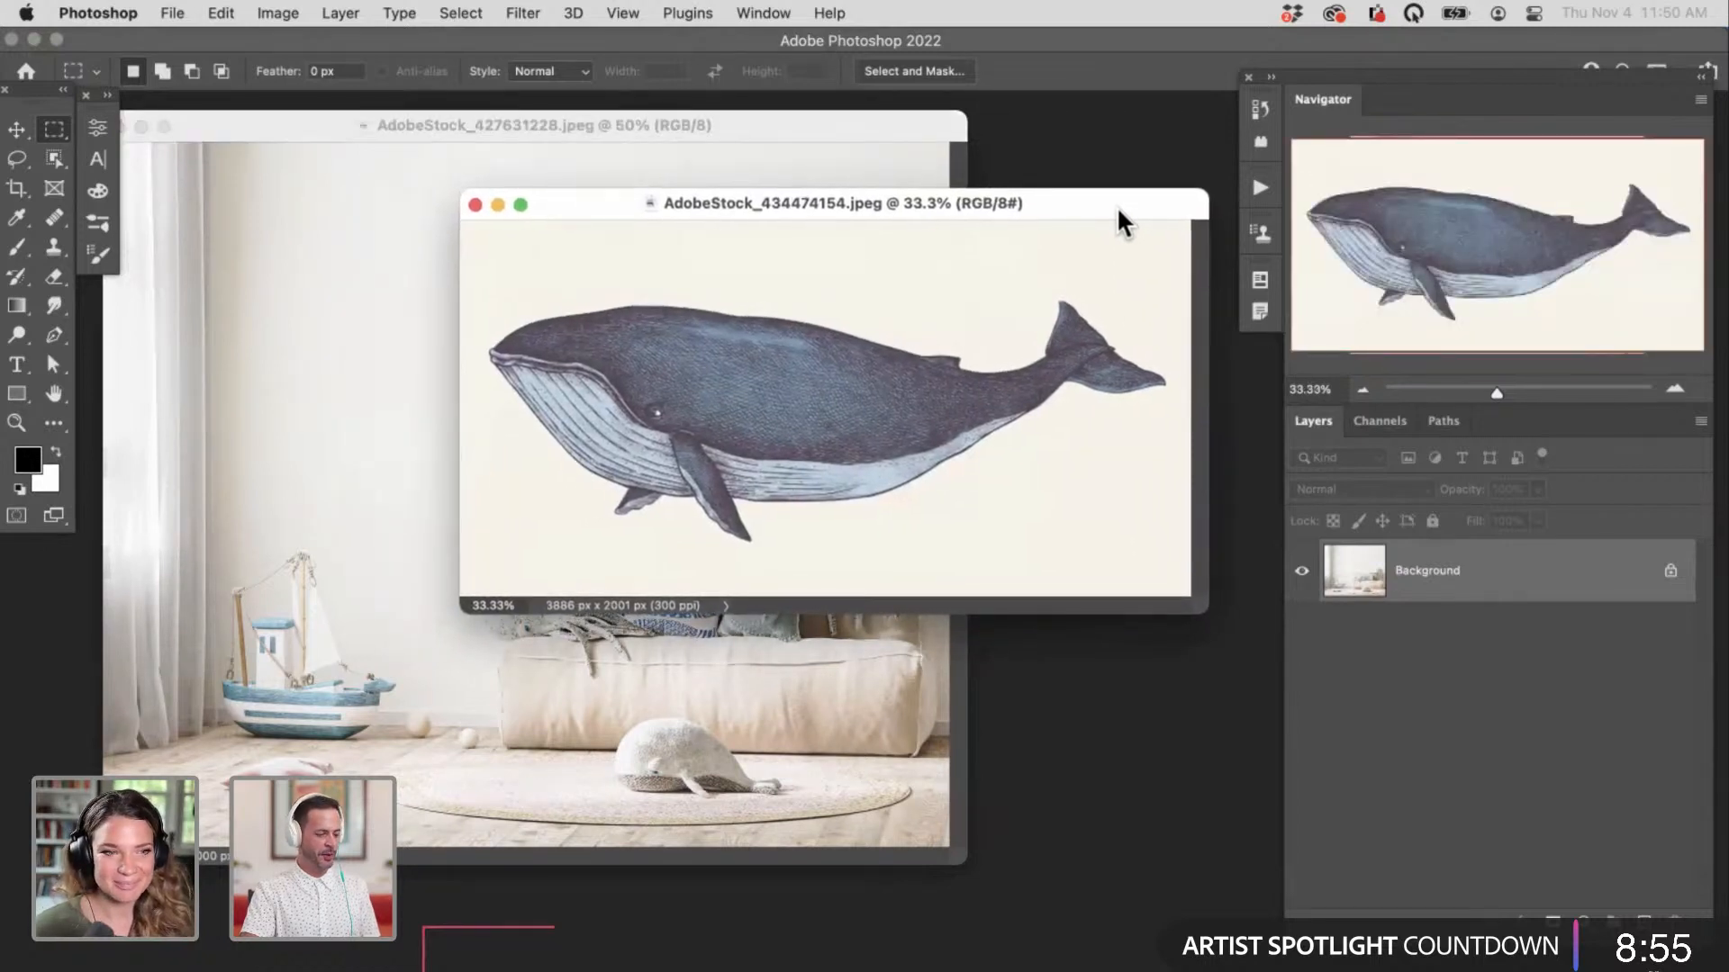
key("super+minus")
left_click_drag(972, 198, 1155, 233)
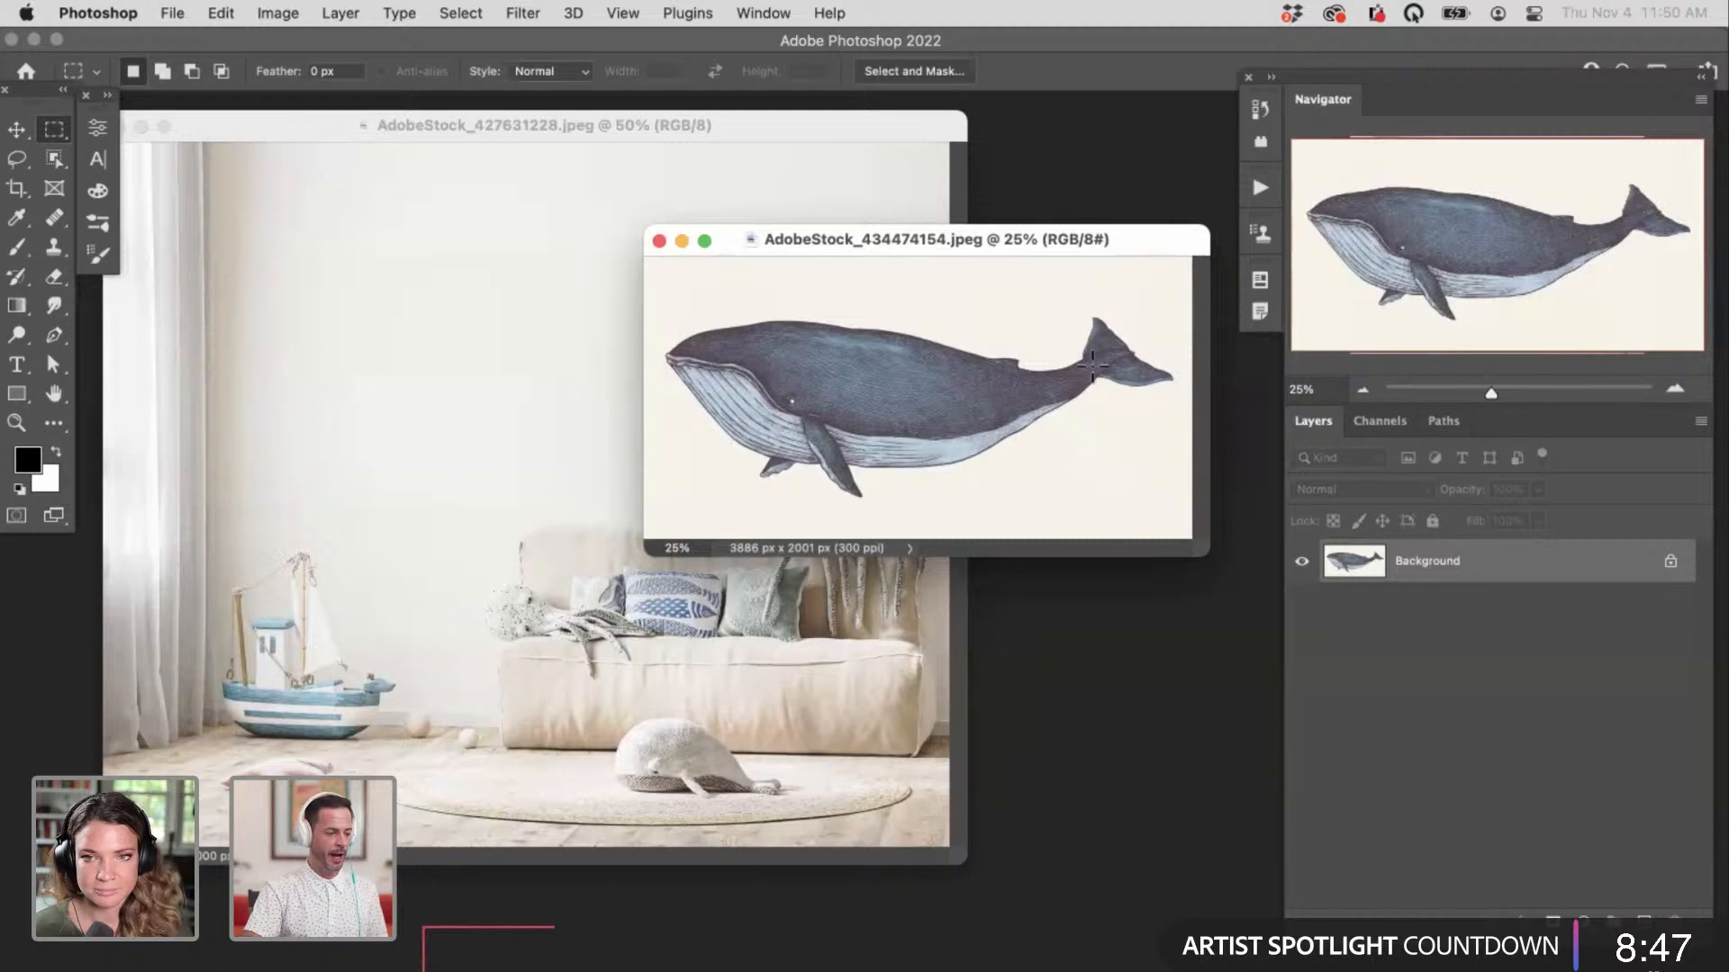
key("v")
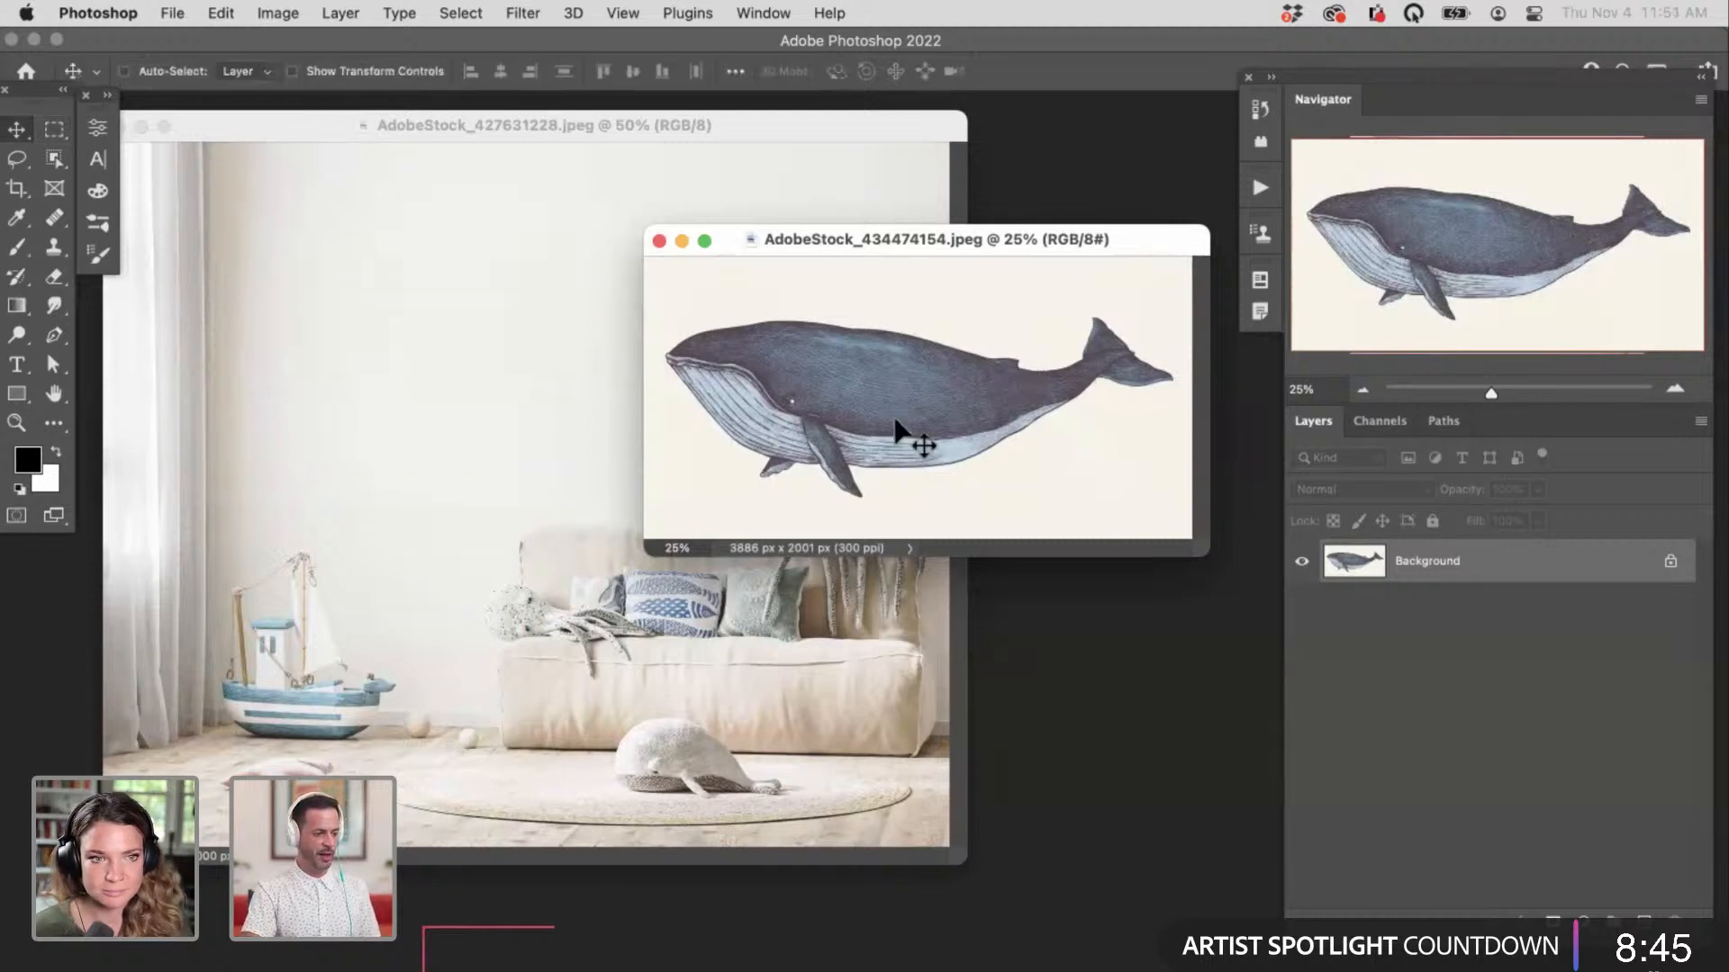
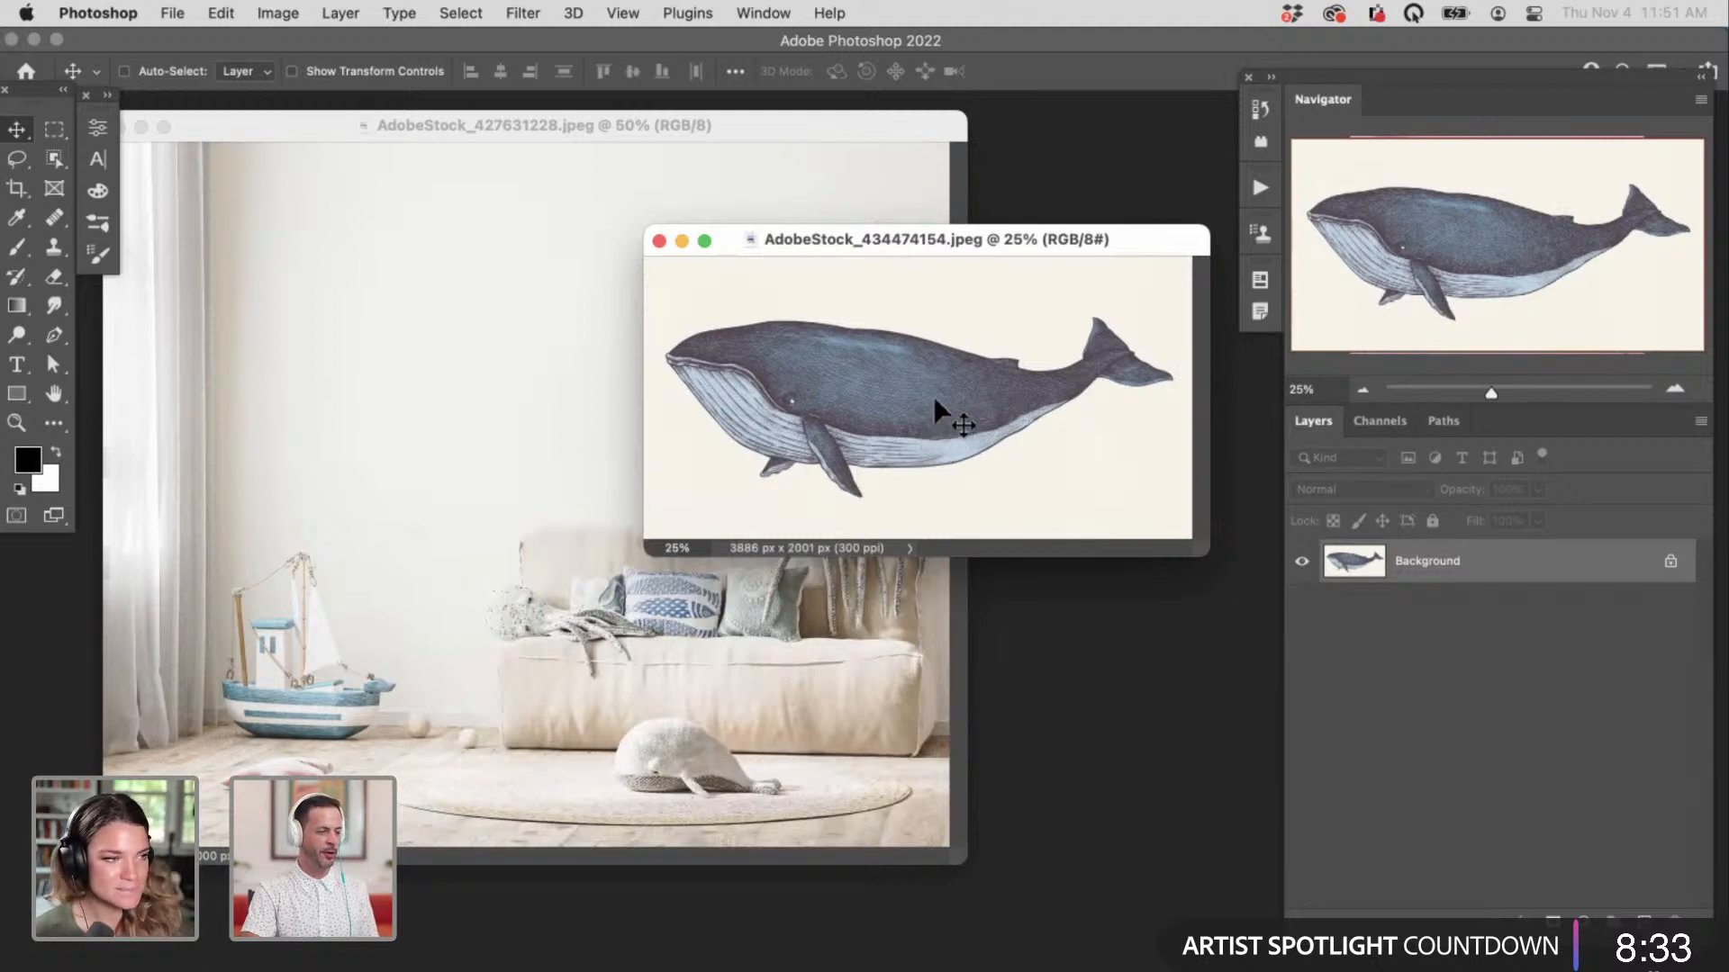
left_click_drag(916, 376, 569, 397)
key("f")
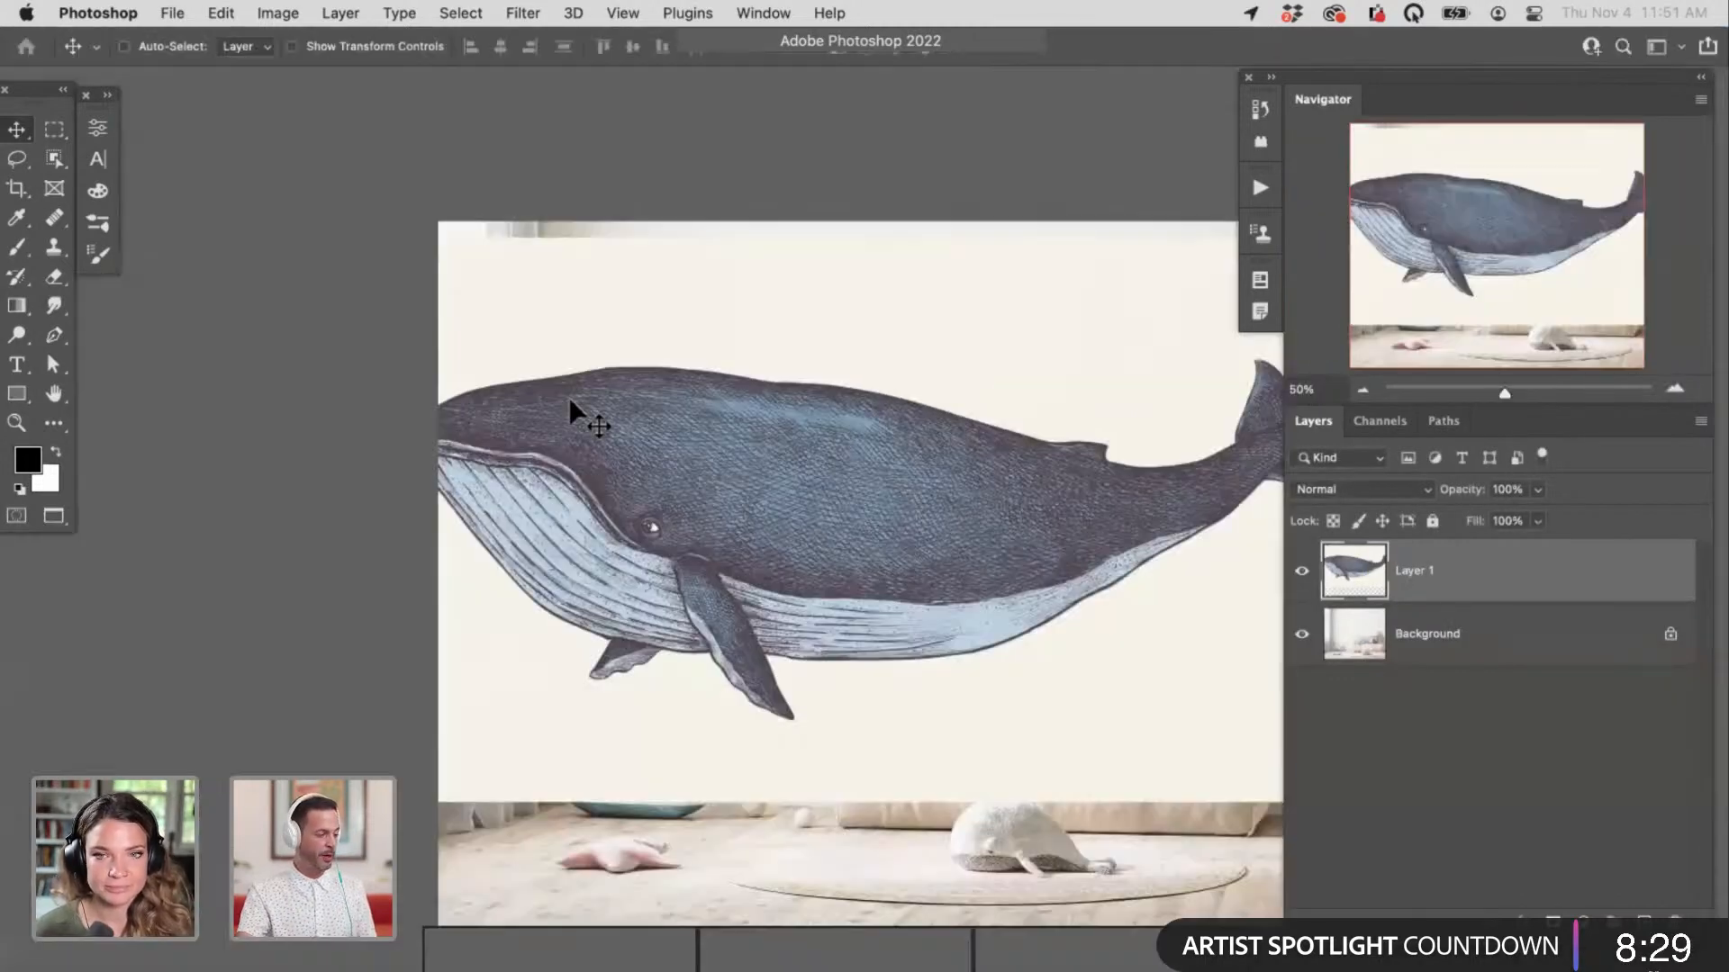
Step: Scale the whale layer down to about 66% and move it across to the middle of the room's wall
left_click_drag(867, 621, 800, 593)
scroll(849, 606, "down", 1)
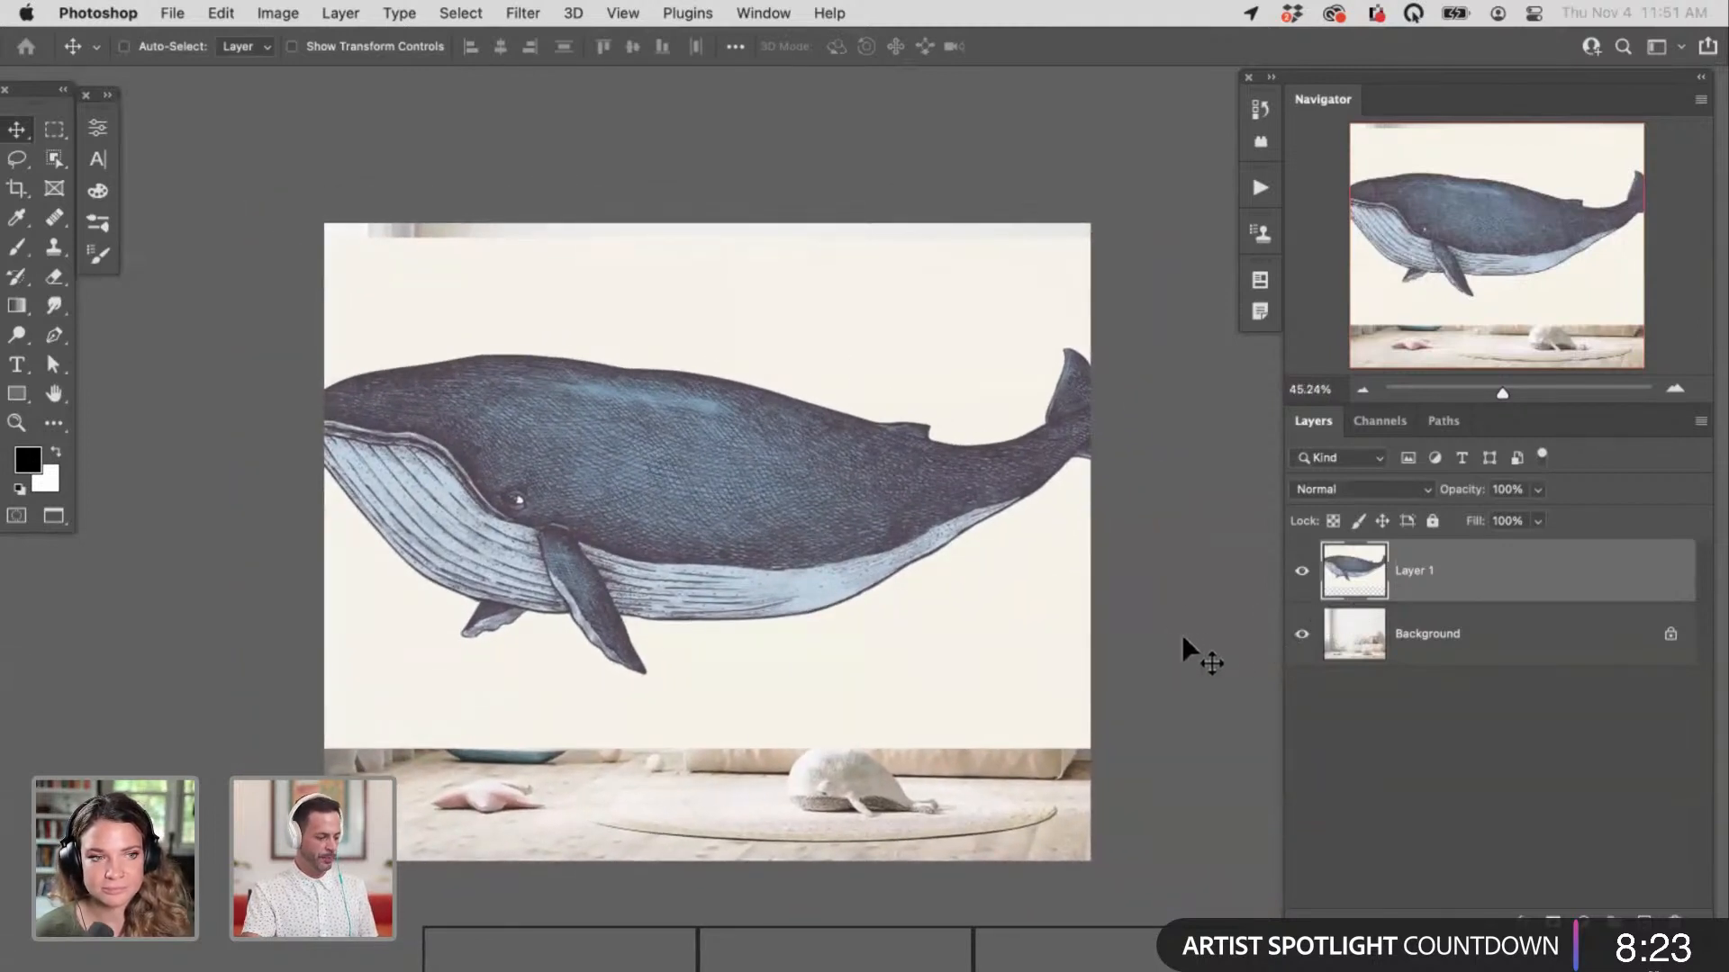
key("super+t")
left_click_drag(1238, 748, 903, 573)
key("Return")
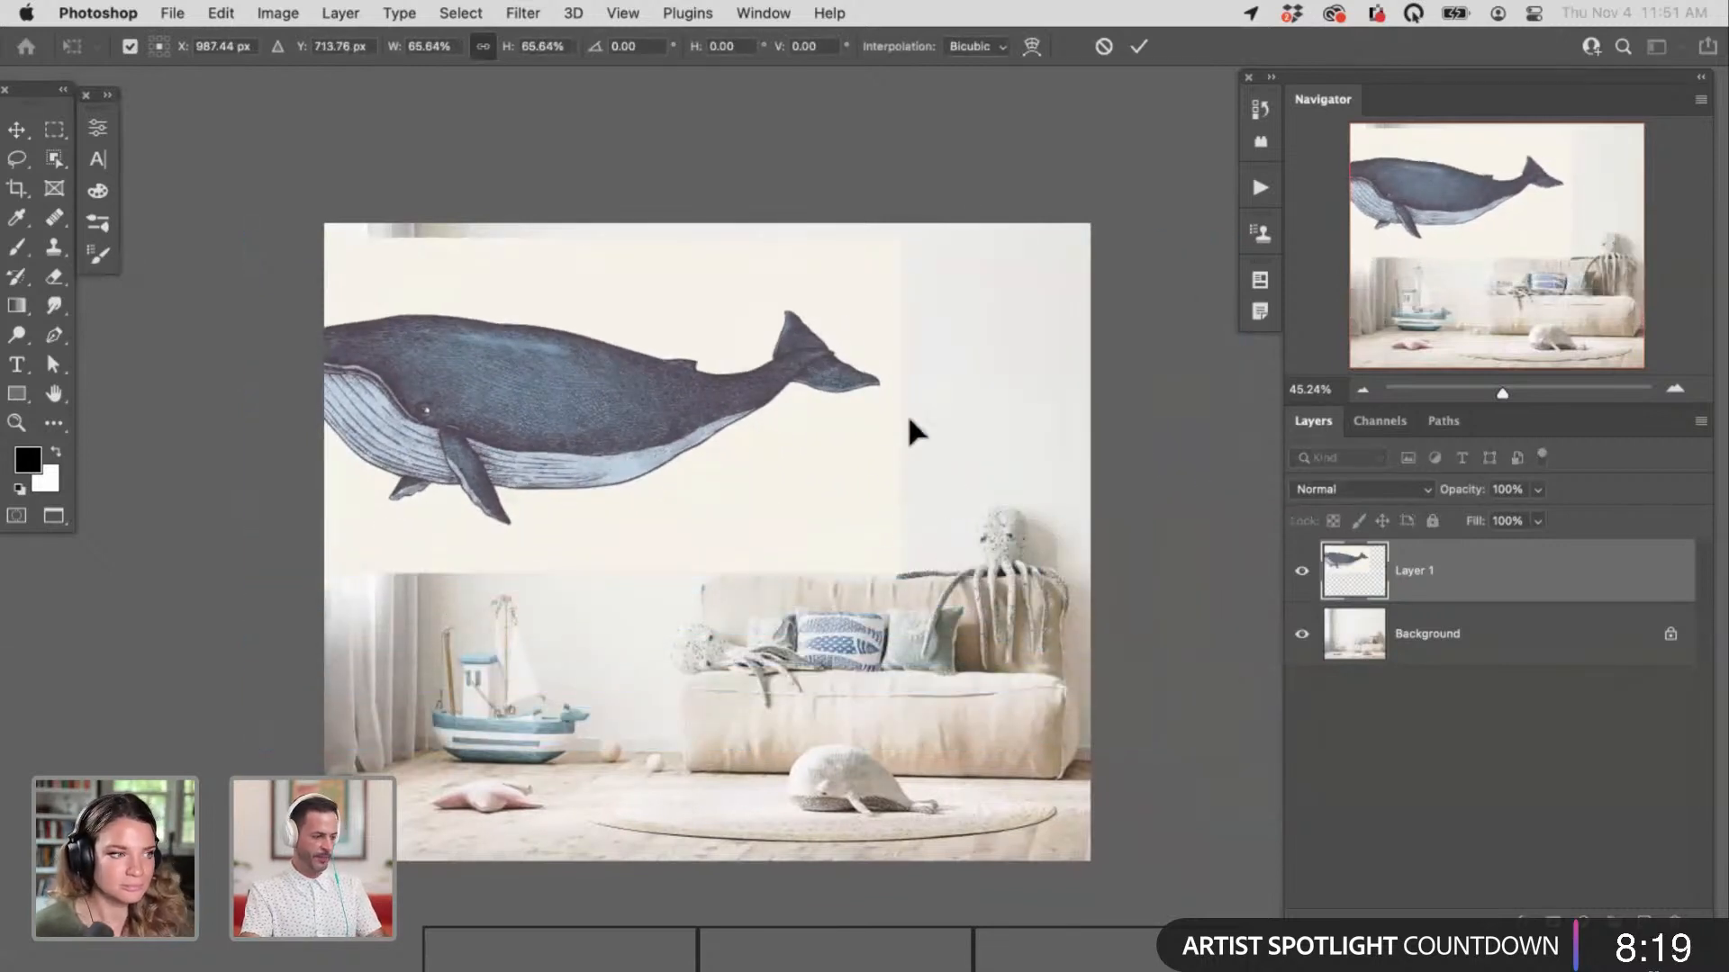
left_click_drag(780, 495, 945, 496)
Step: Lower the whale layer's opacity to 61%, then scale it to about 91% and centre it on the wall above the sofa
left_click_drag(1467, 506, 1404, 502)
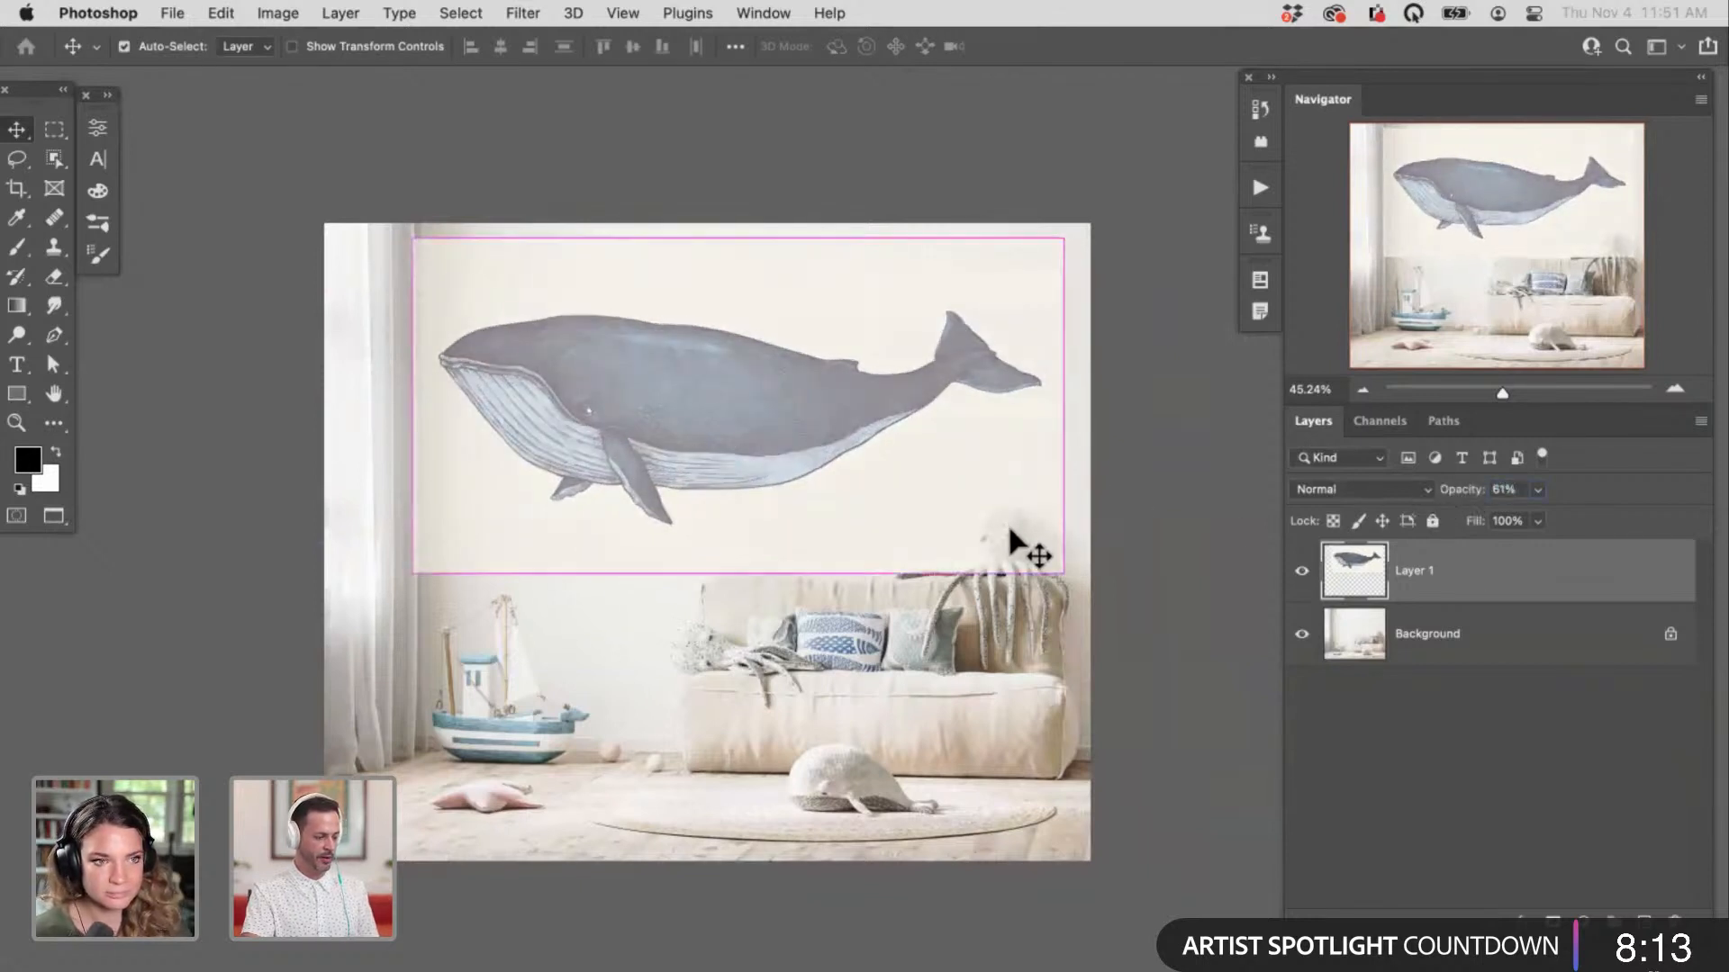
key("ctrl+t")
mouse_move(1065, 575)
left_mouse_down()
mouse_move(957, 493)
mouse_move(964, 555)
mouse_move(1067, 603)
left_mouse_up()
left_click_drag(1014, 544, 995, 542)
mouse_move(1049, 597)
left_mouse_down()
mouse_move(1065, 606)
mouse_move(1047, 599)
left_mouse_up()
left_click_drag(917, 533, 929, 536)
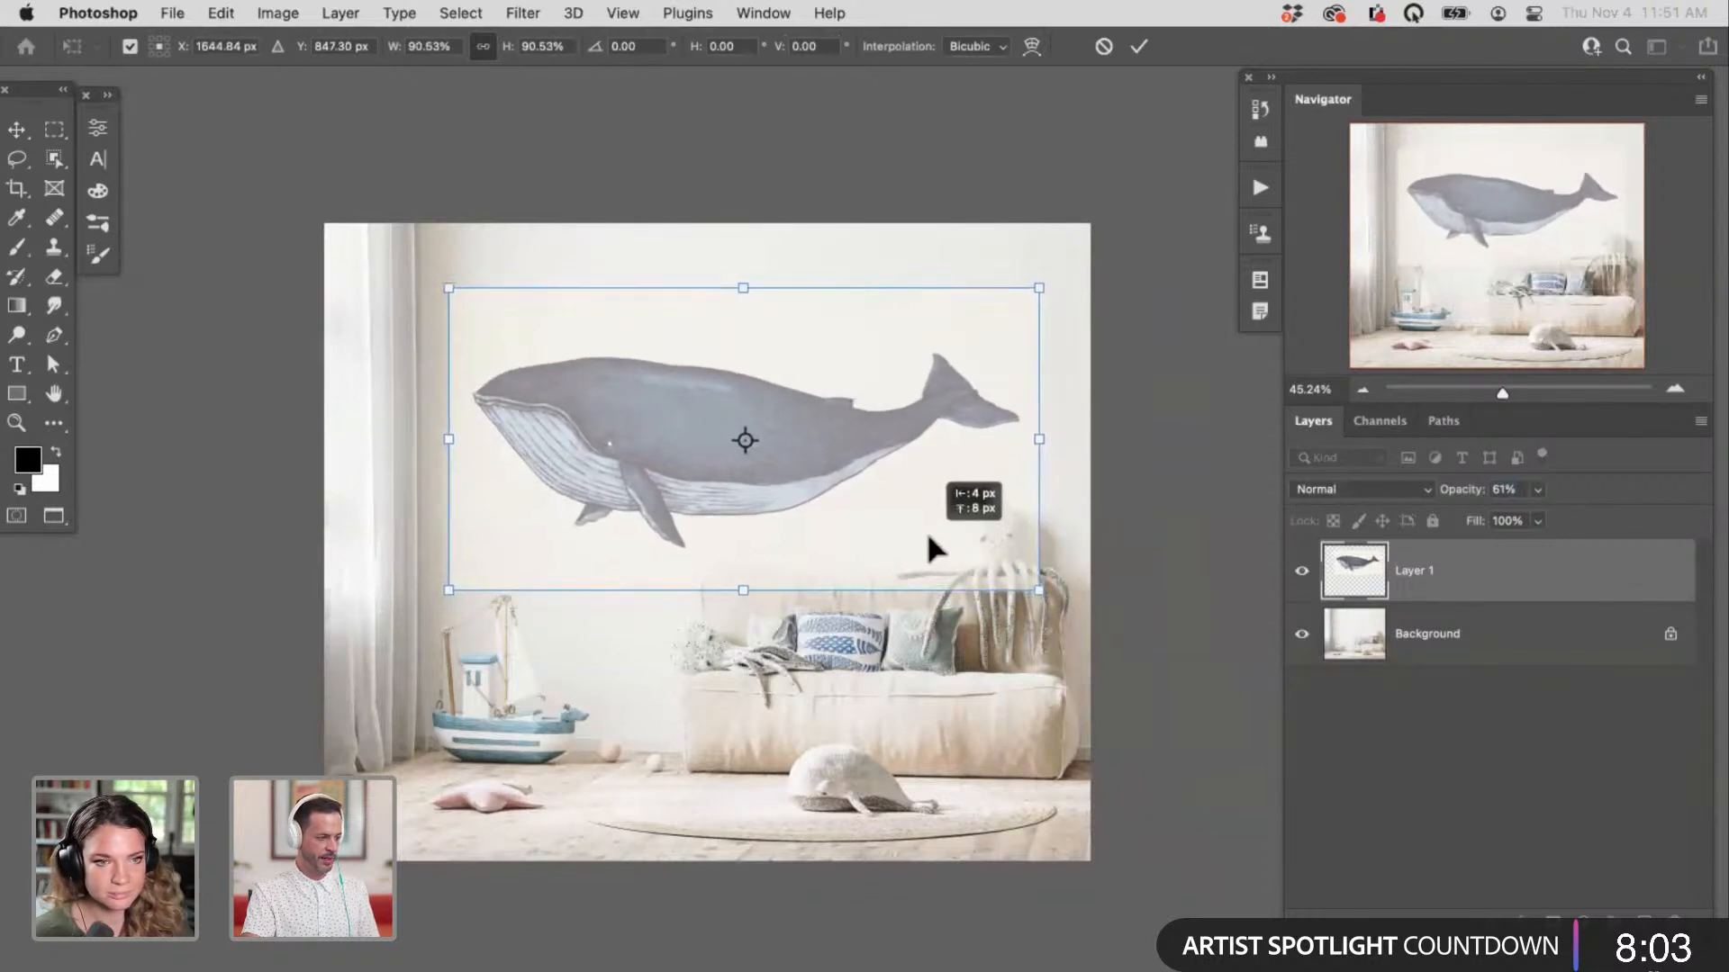
key("Return")
Step: Raise the whale layer's opacity to 99%
left_click(856, 551, "super")
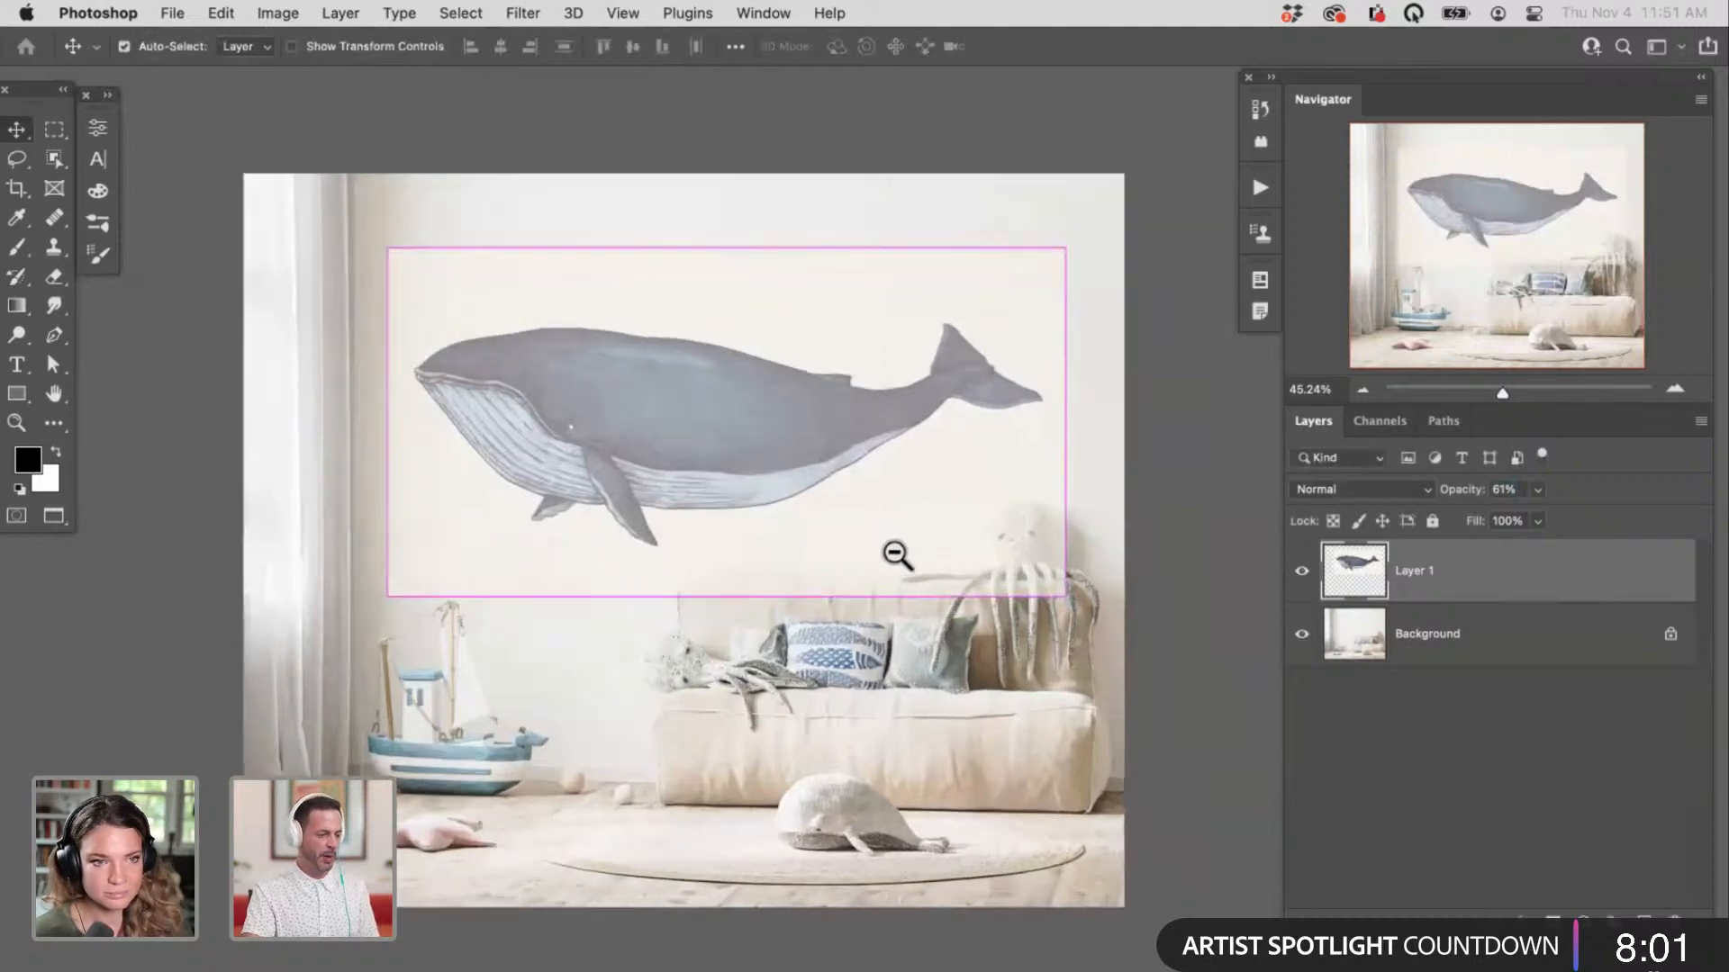
mouse_move(883, 540)
left_mouse_down()
mouse_move(927, 533)
mouse_move(946, 559)
mouse_move(911, 540)
left_mouse_up()
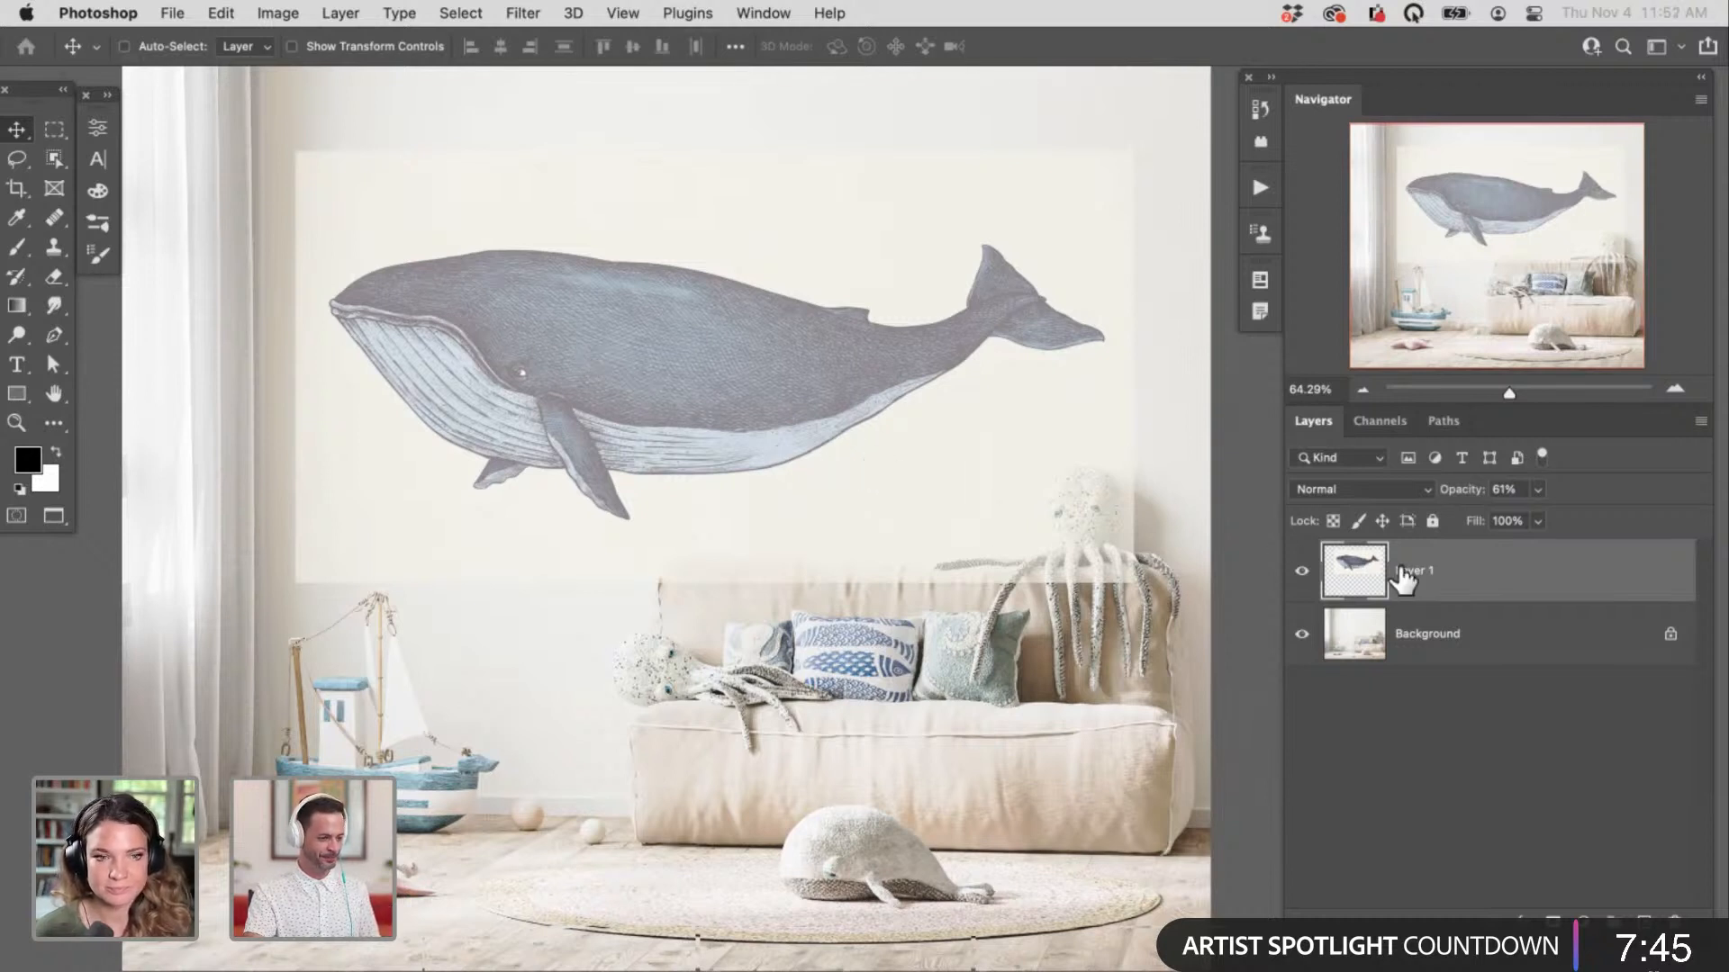
left_click_drag(1450, 494, 1535, 477)
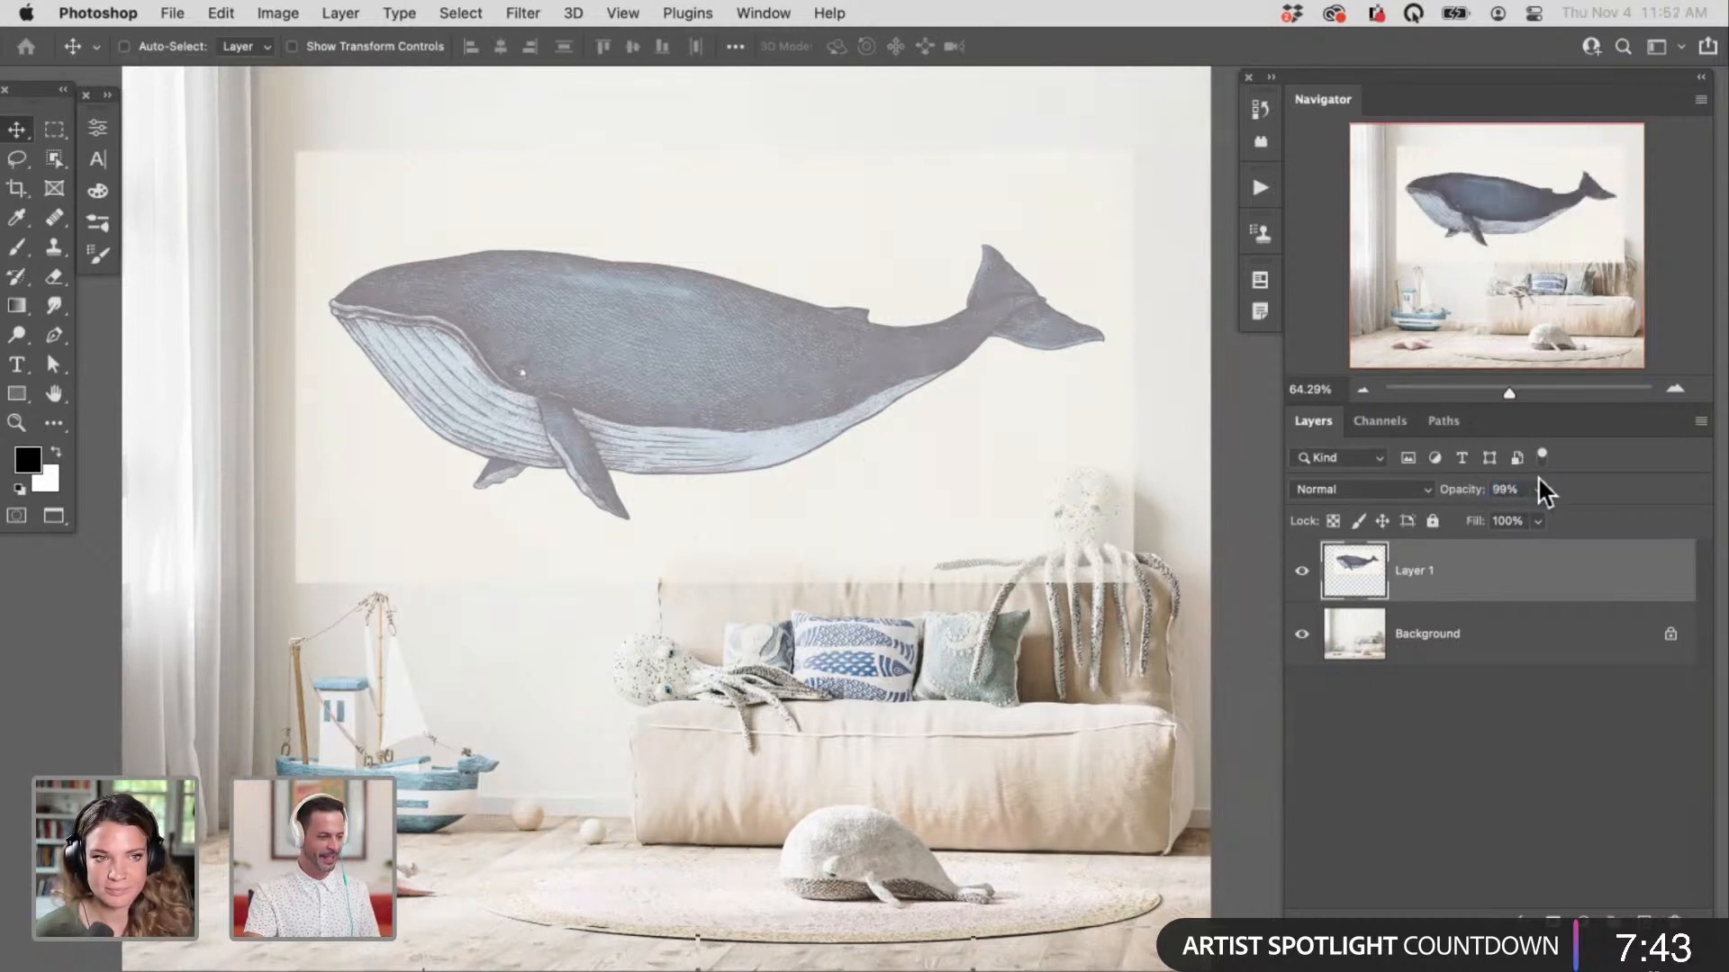
left_click_drag(1042, 474, 1065, 523)
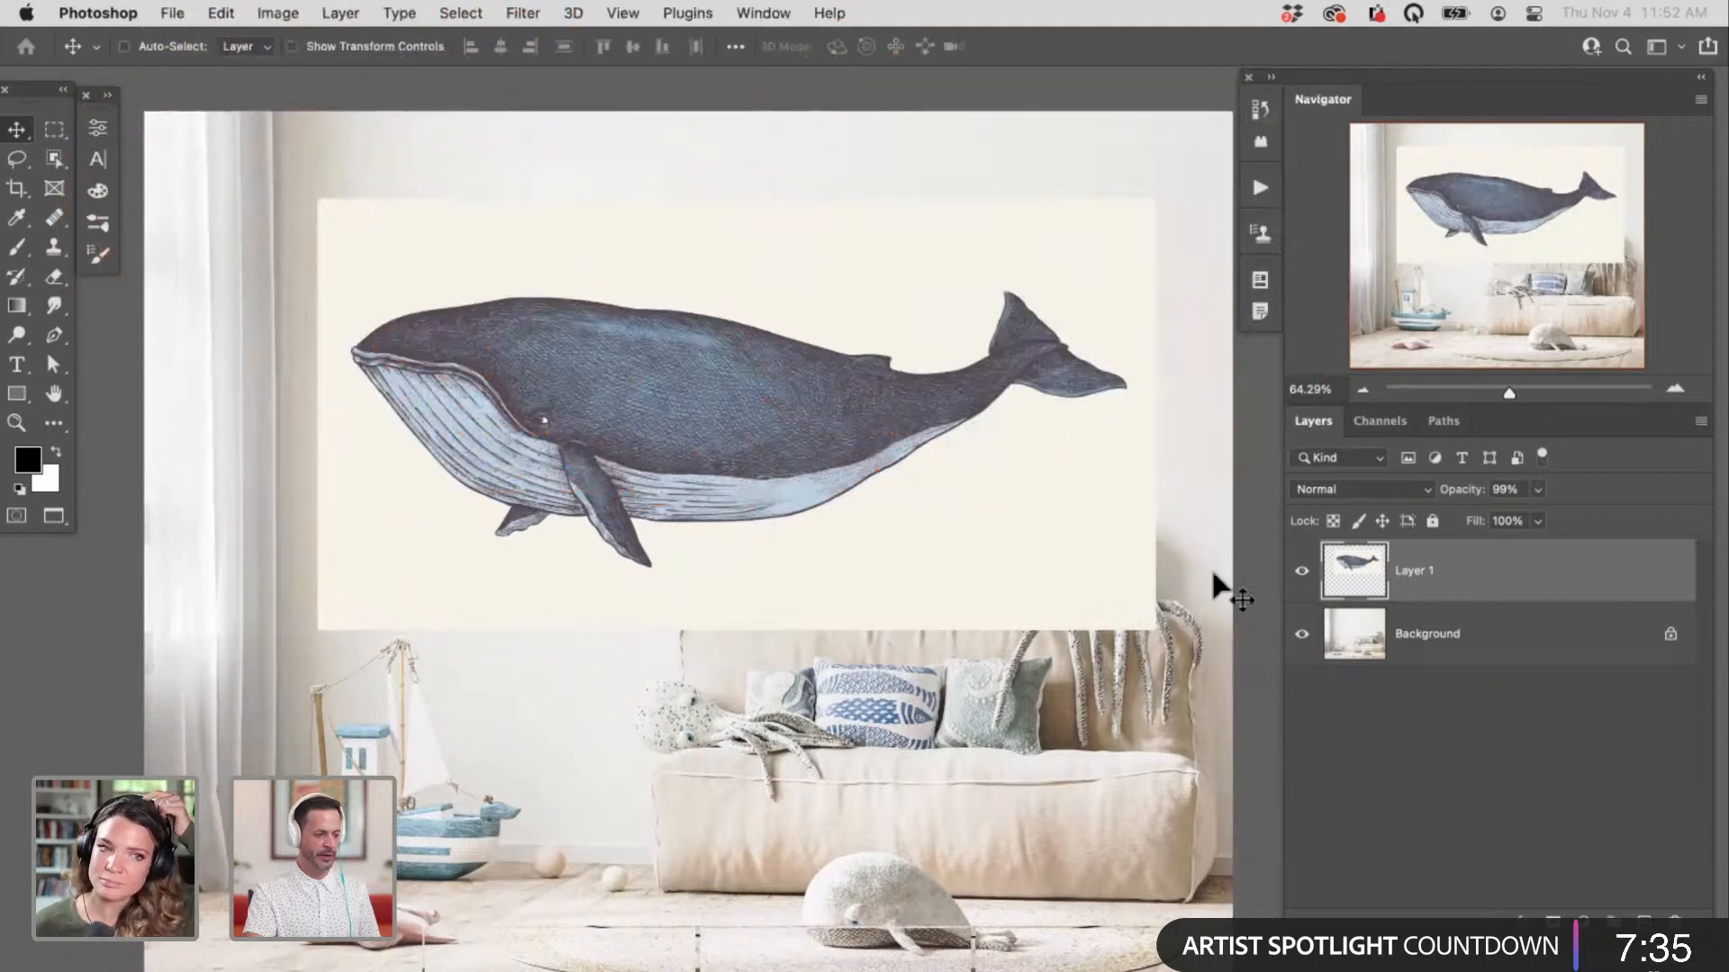
left_click_drag(1152, 522, 1103, 538)
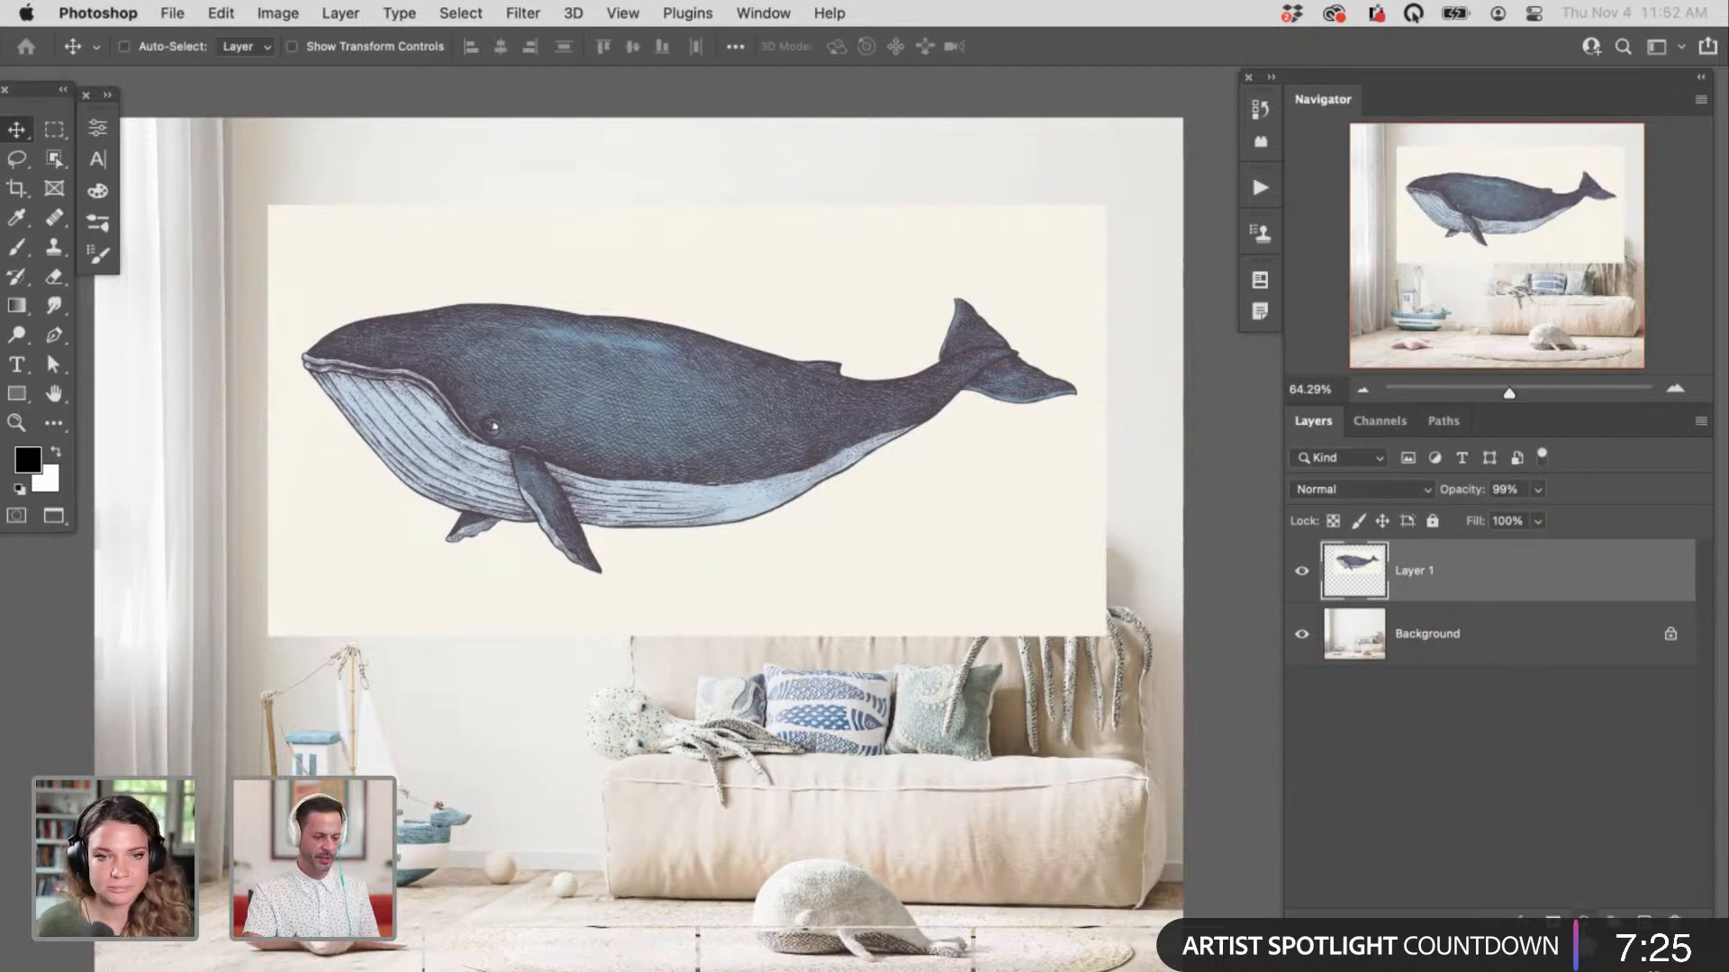
Step: Add a Levels adjustment layer above the whale and clip it to the whale layer
left_click(1584, 922)
left_click(1594, 889)
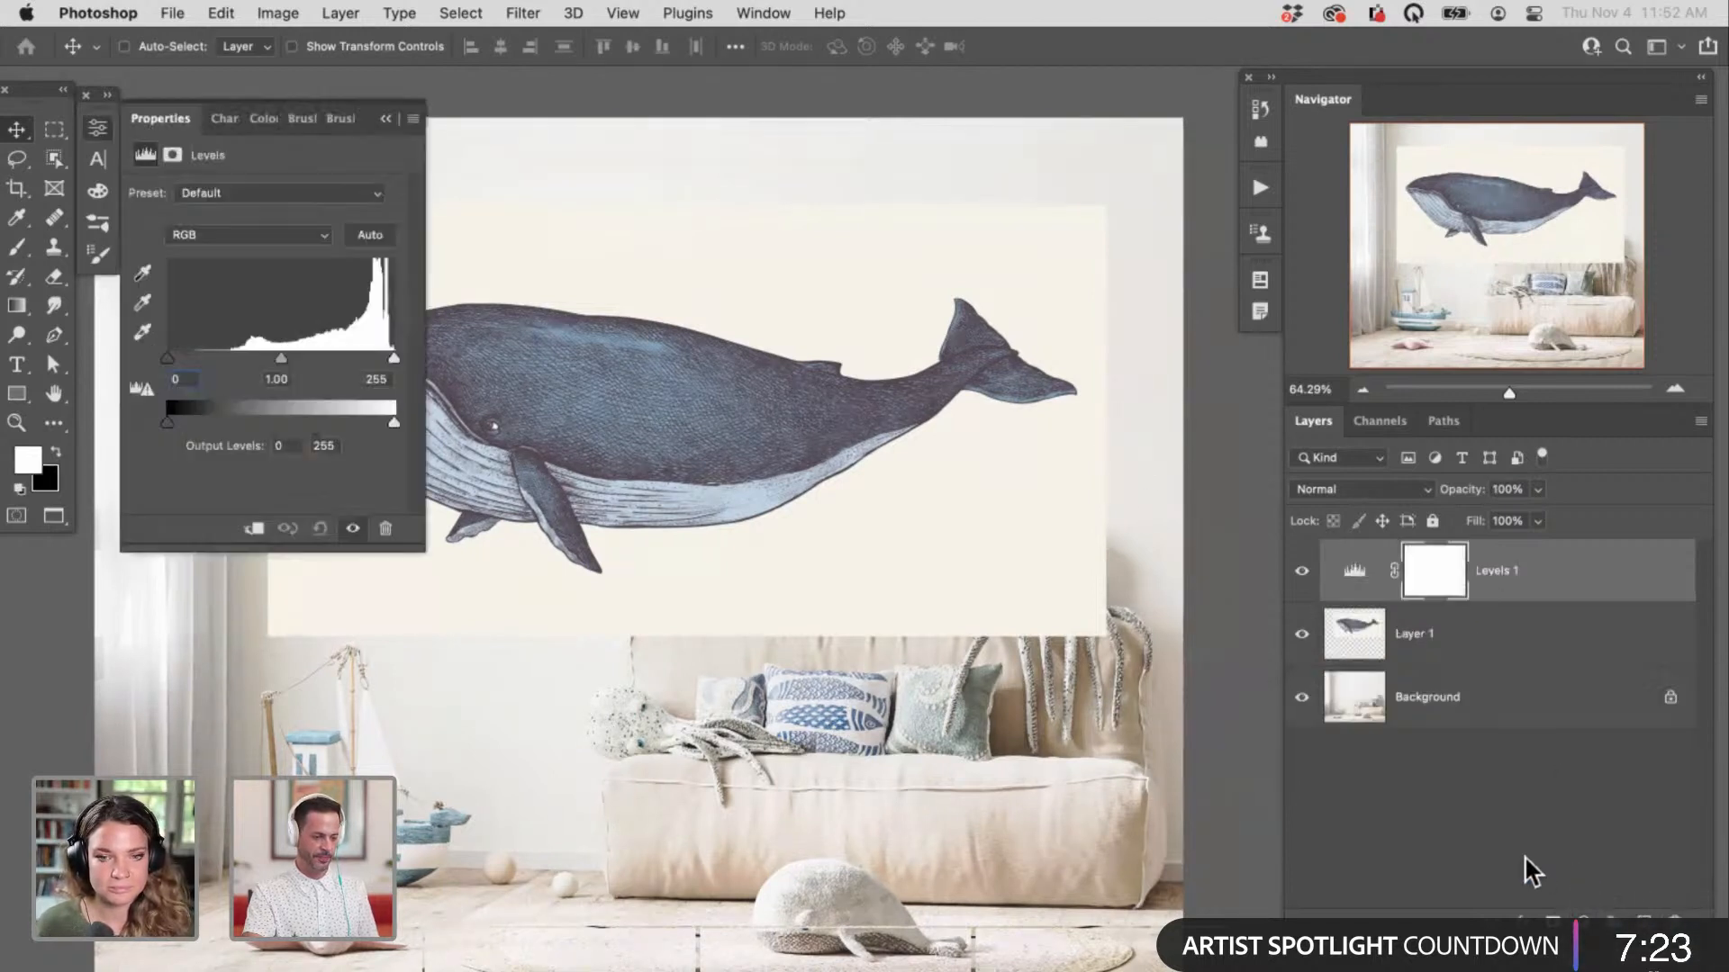
left_click_drag(761, 561, 812, 556)
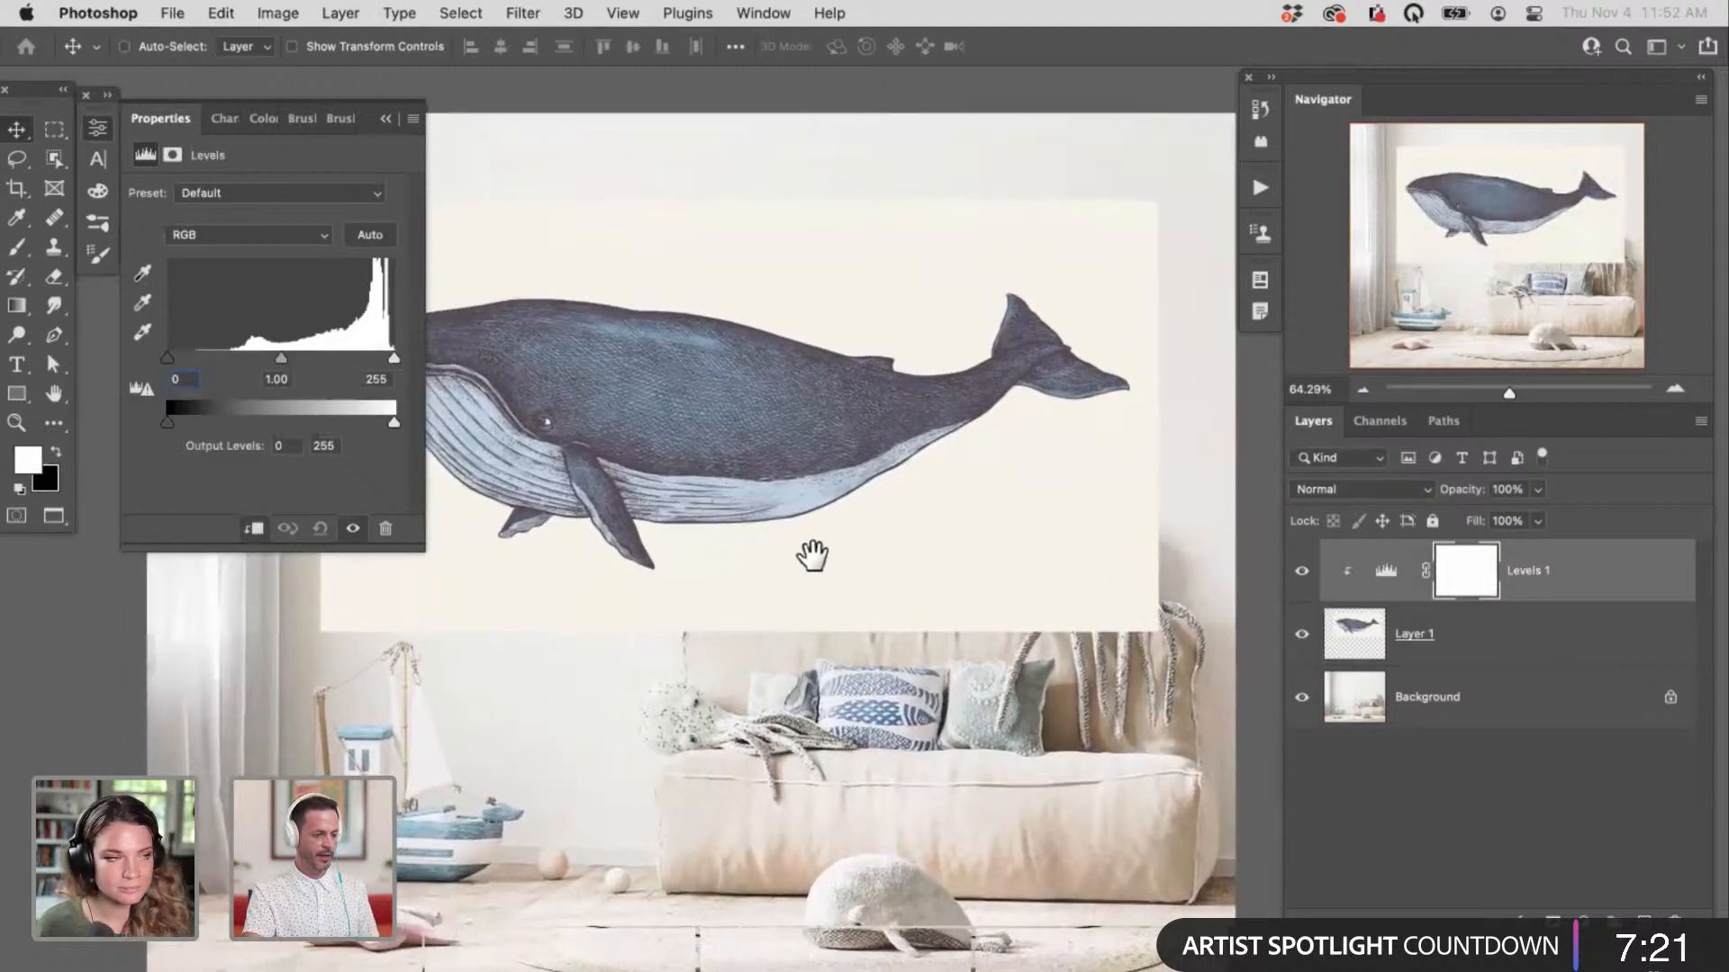
Step: Lower the white output levels of the Levels adjustment to 235 for green, 232 for red and 241 for blue
left_click(203, 240)
left_click(241, 299)
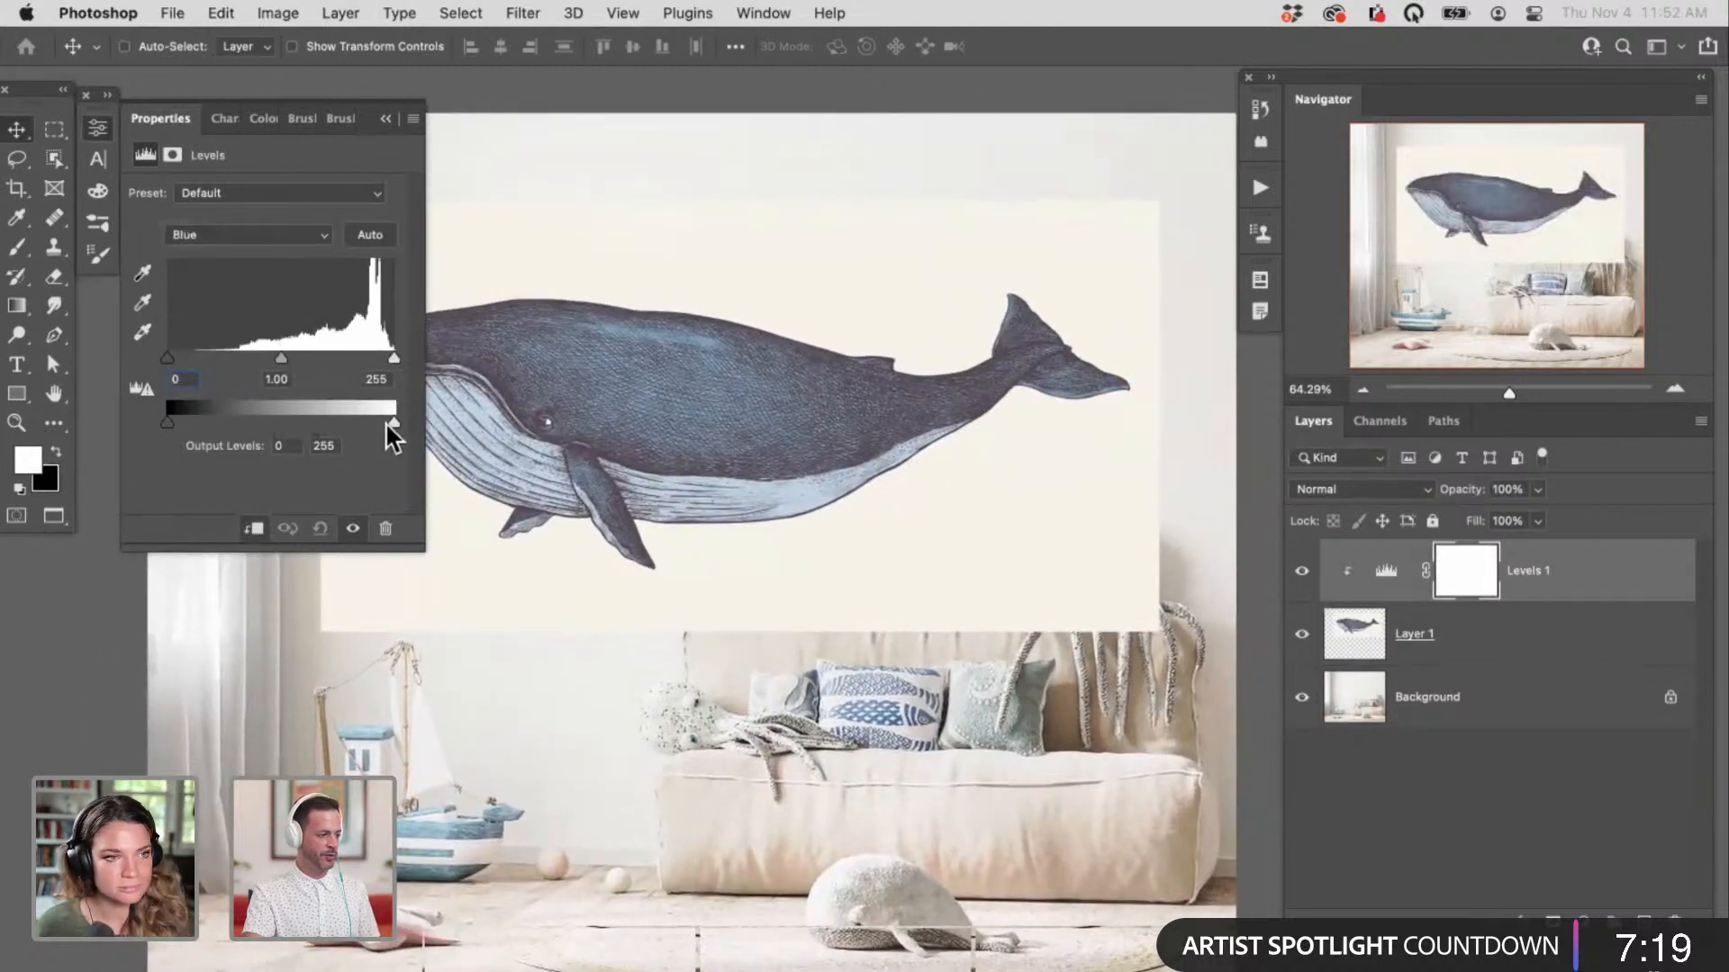
left_click_drag(392, 423, 375, 423)
left_click(264, 236)
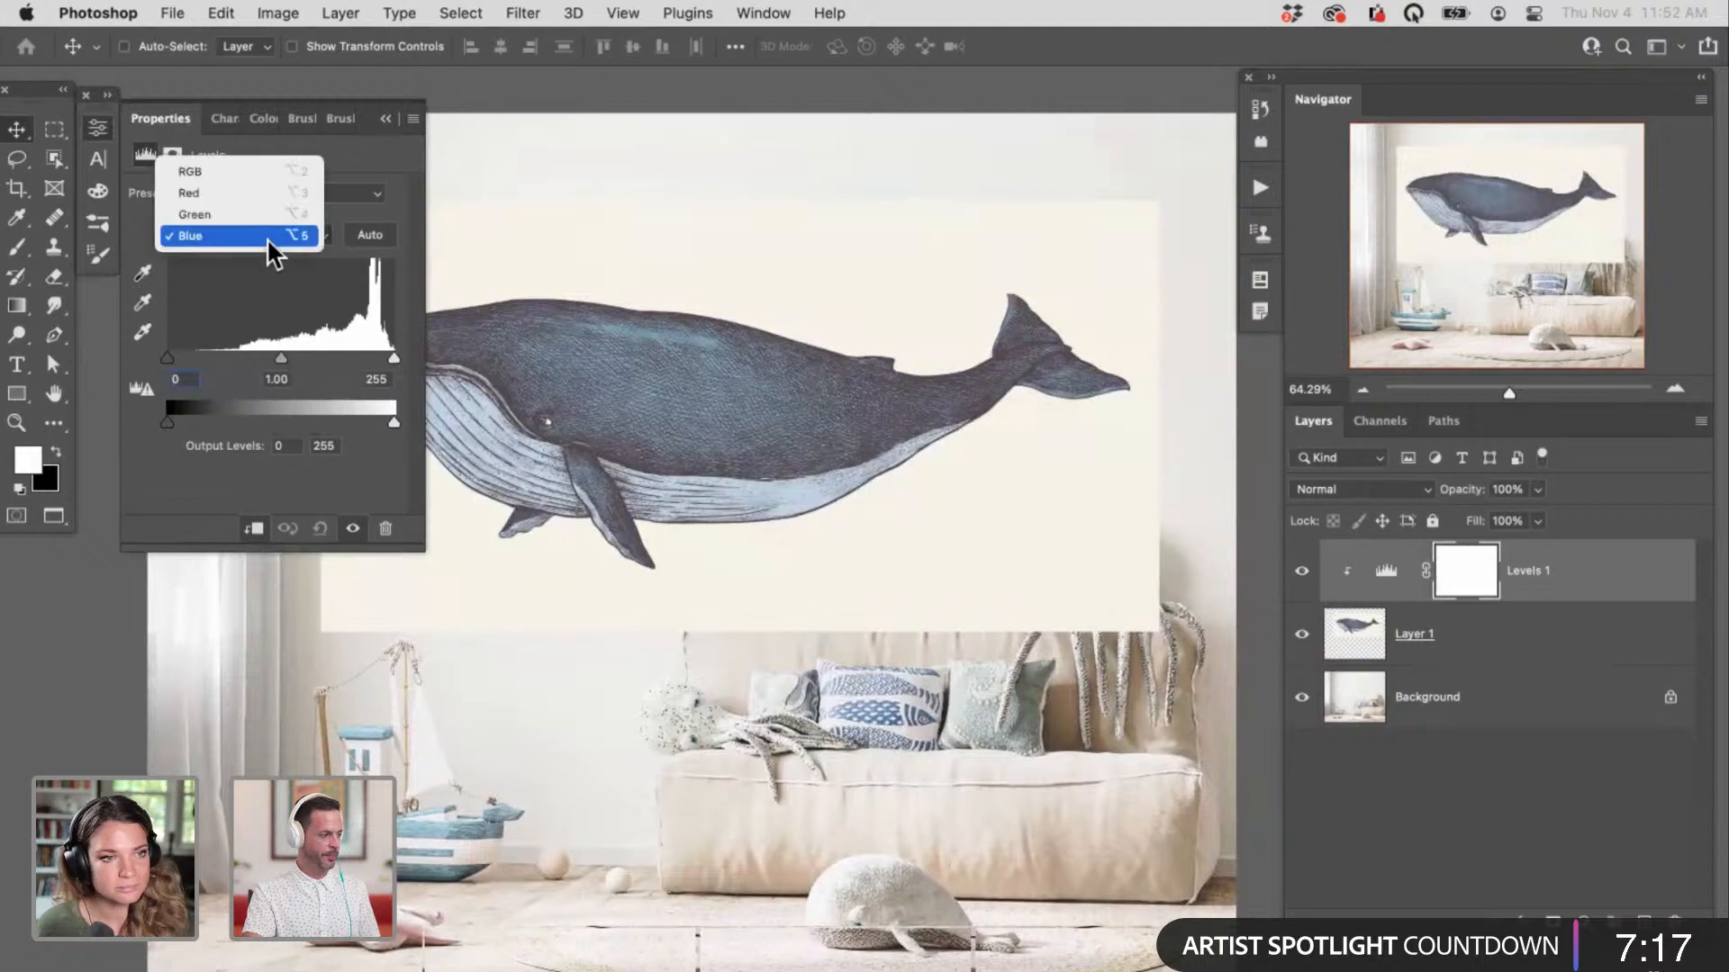
left_click(247, 212)
left_click_drag(393, 423, 373, 423)
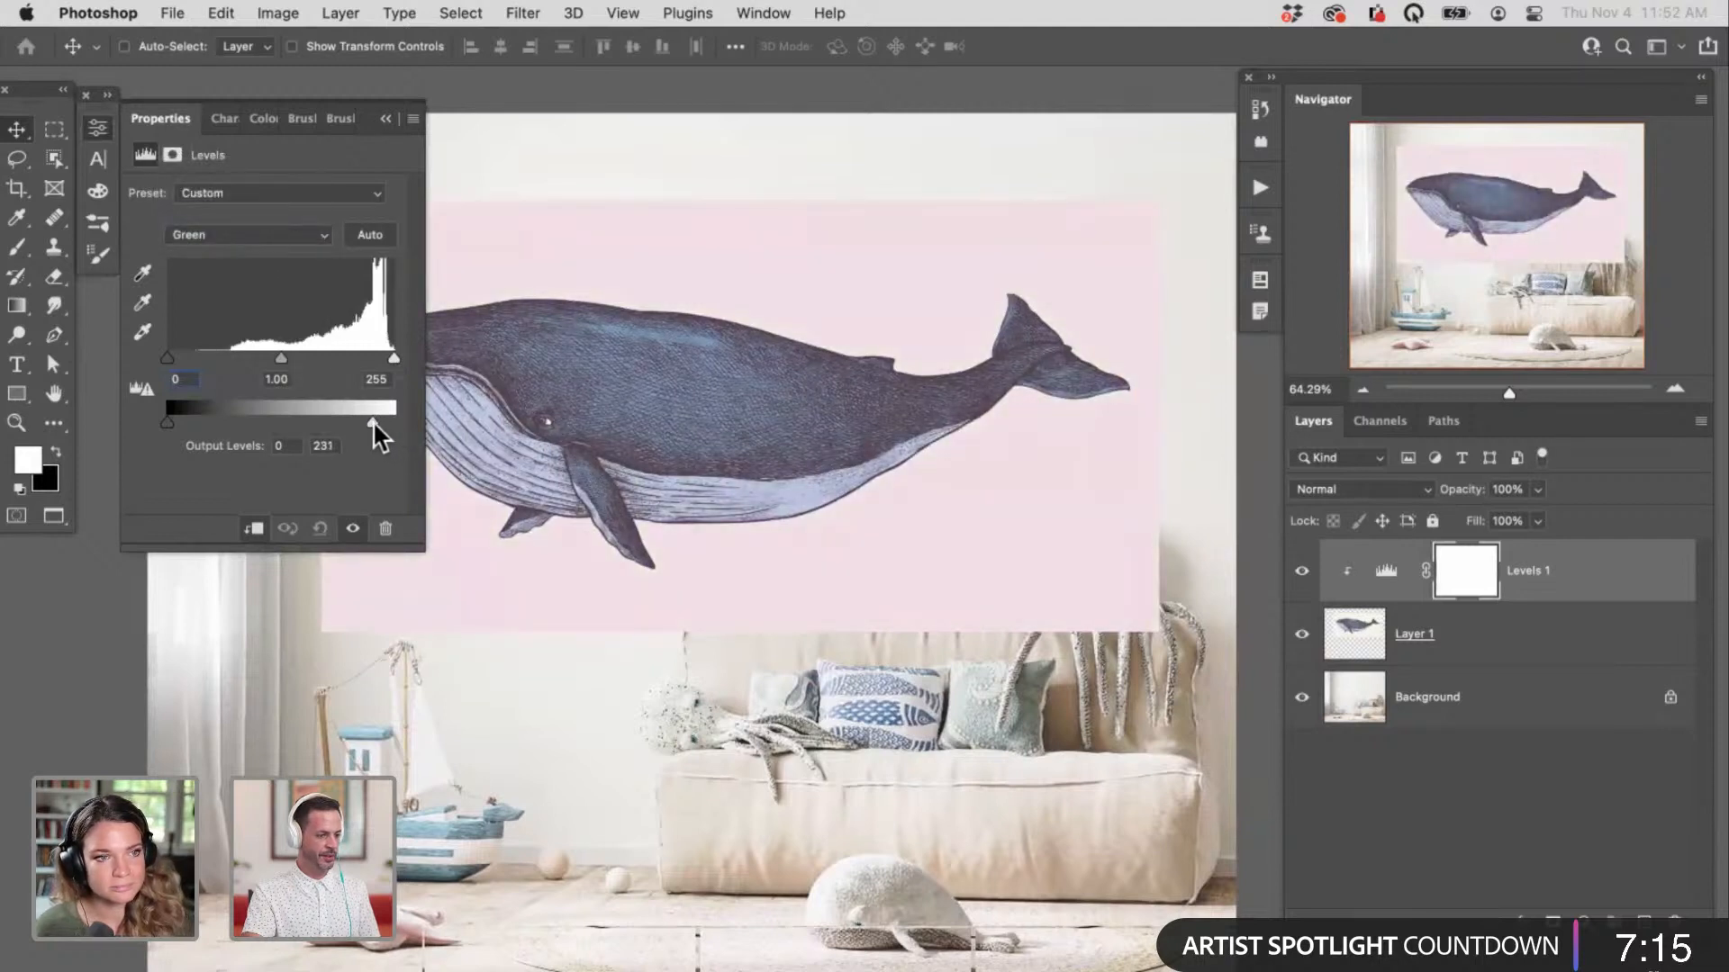
left_click(288, 236)
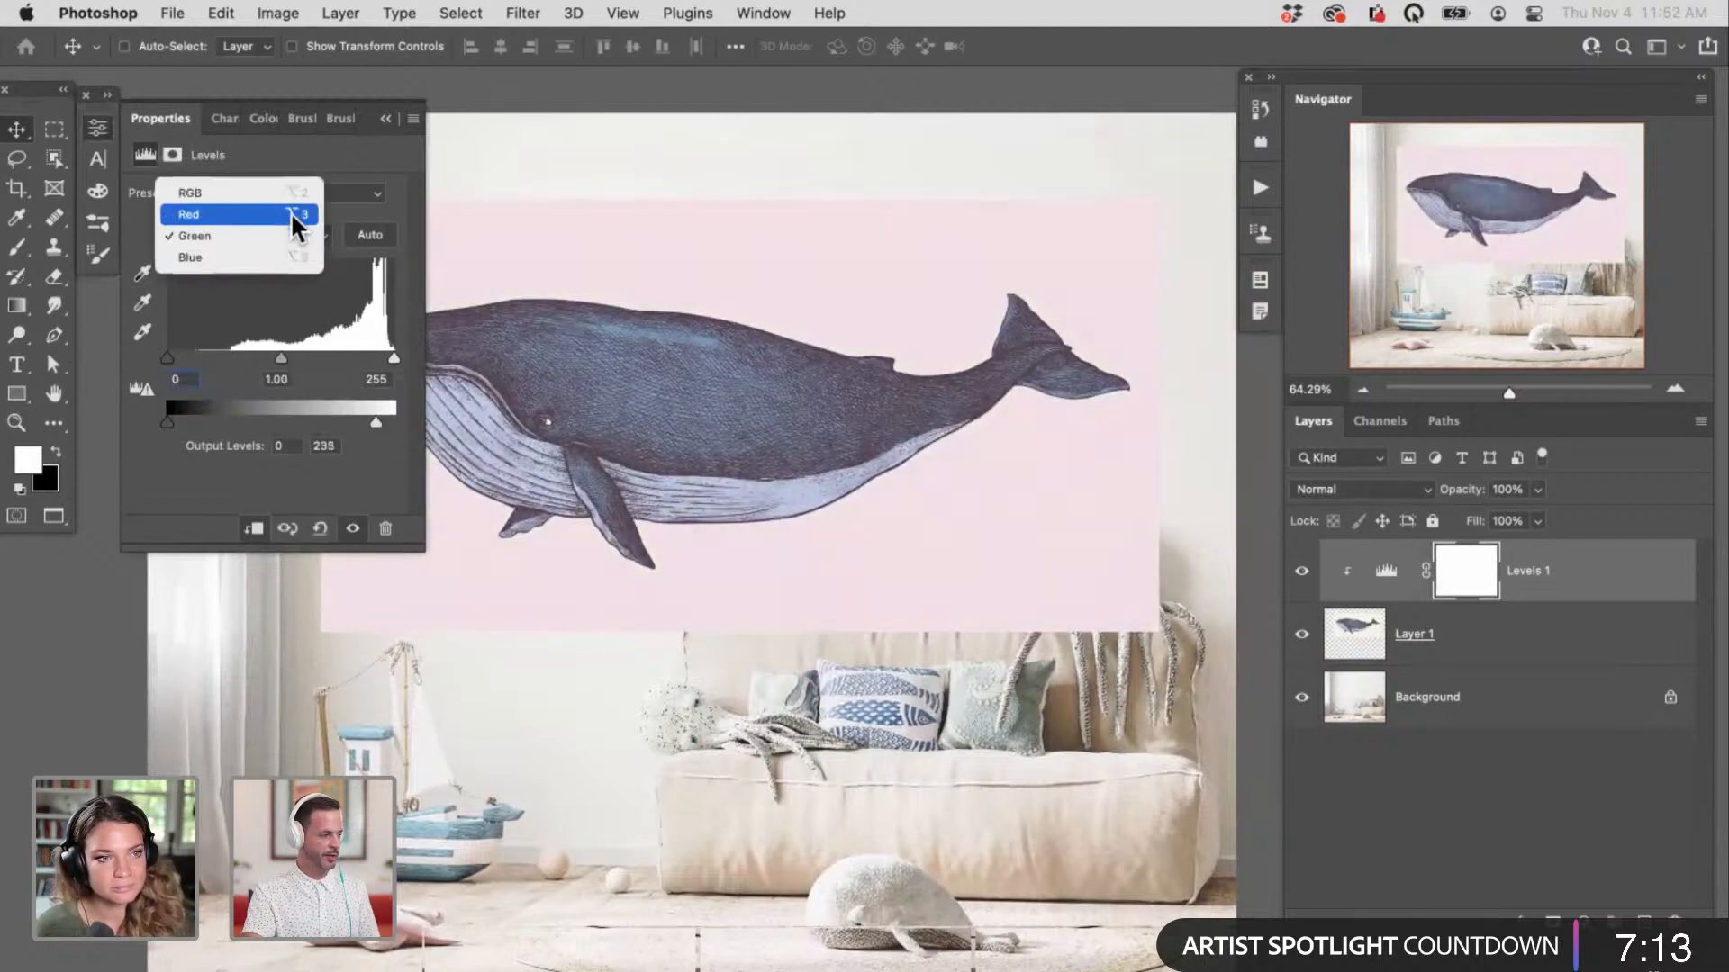
left_click(290, 212)
left_click_drag(391, 420, 373, 418)
left_click(298, 276)
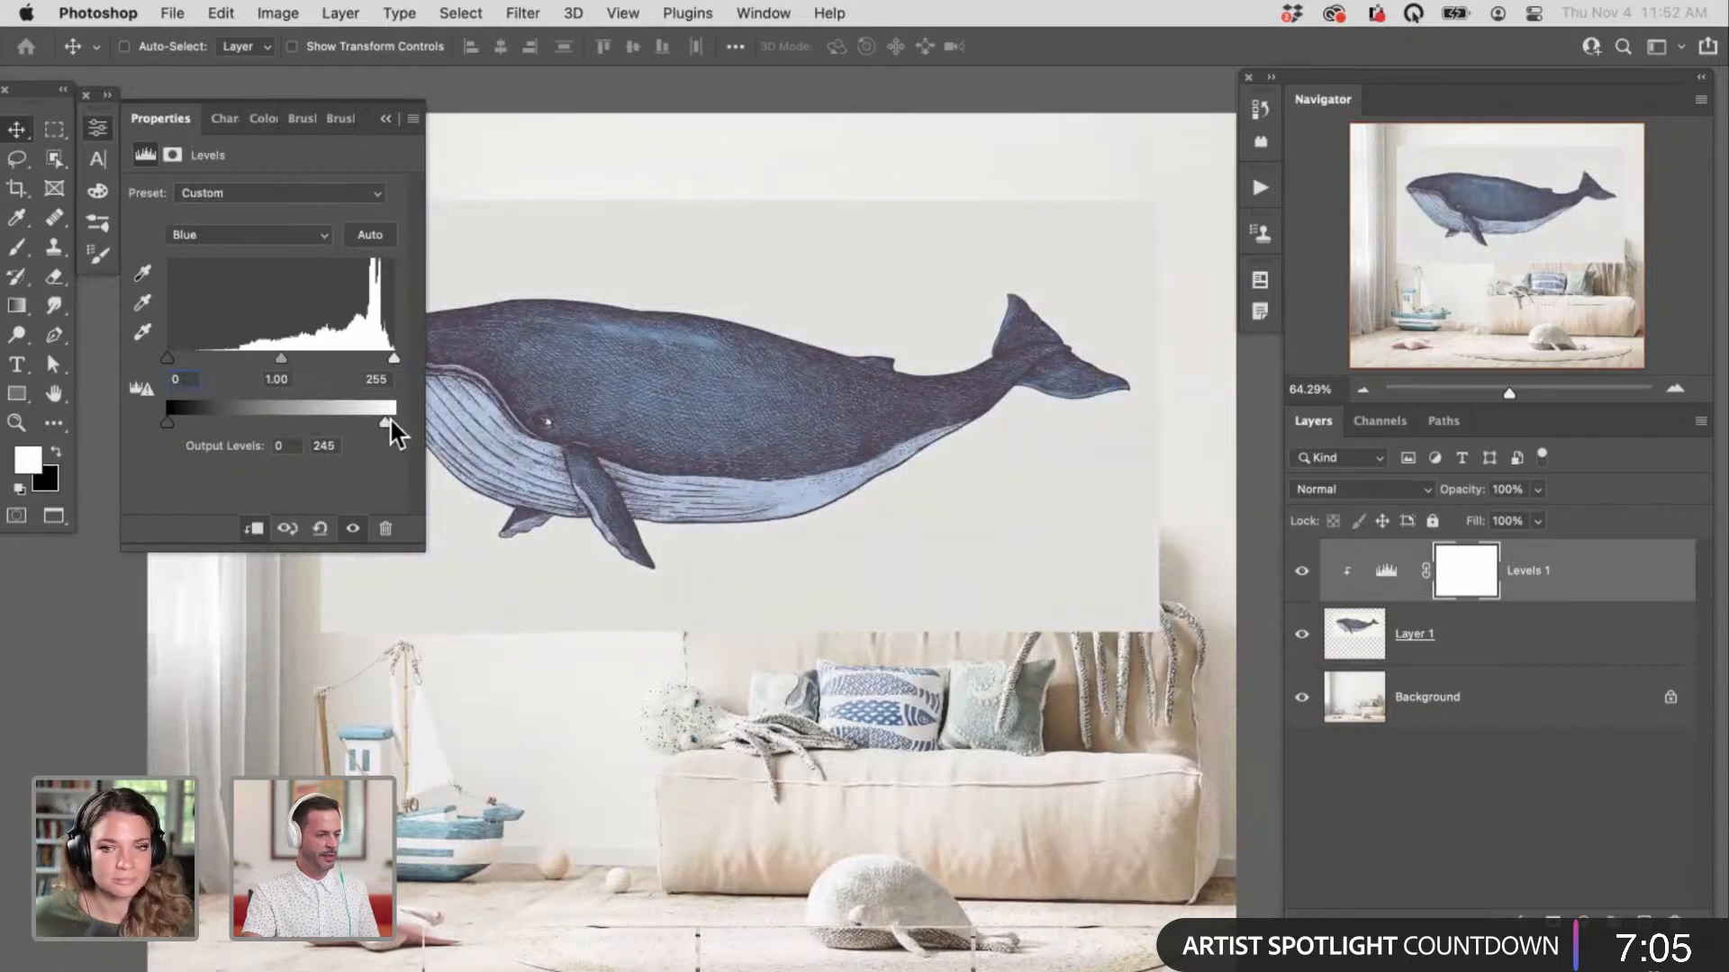
left_click_drag(390, 421, 382, 418)
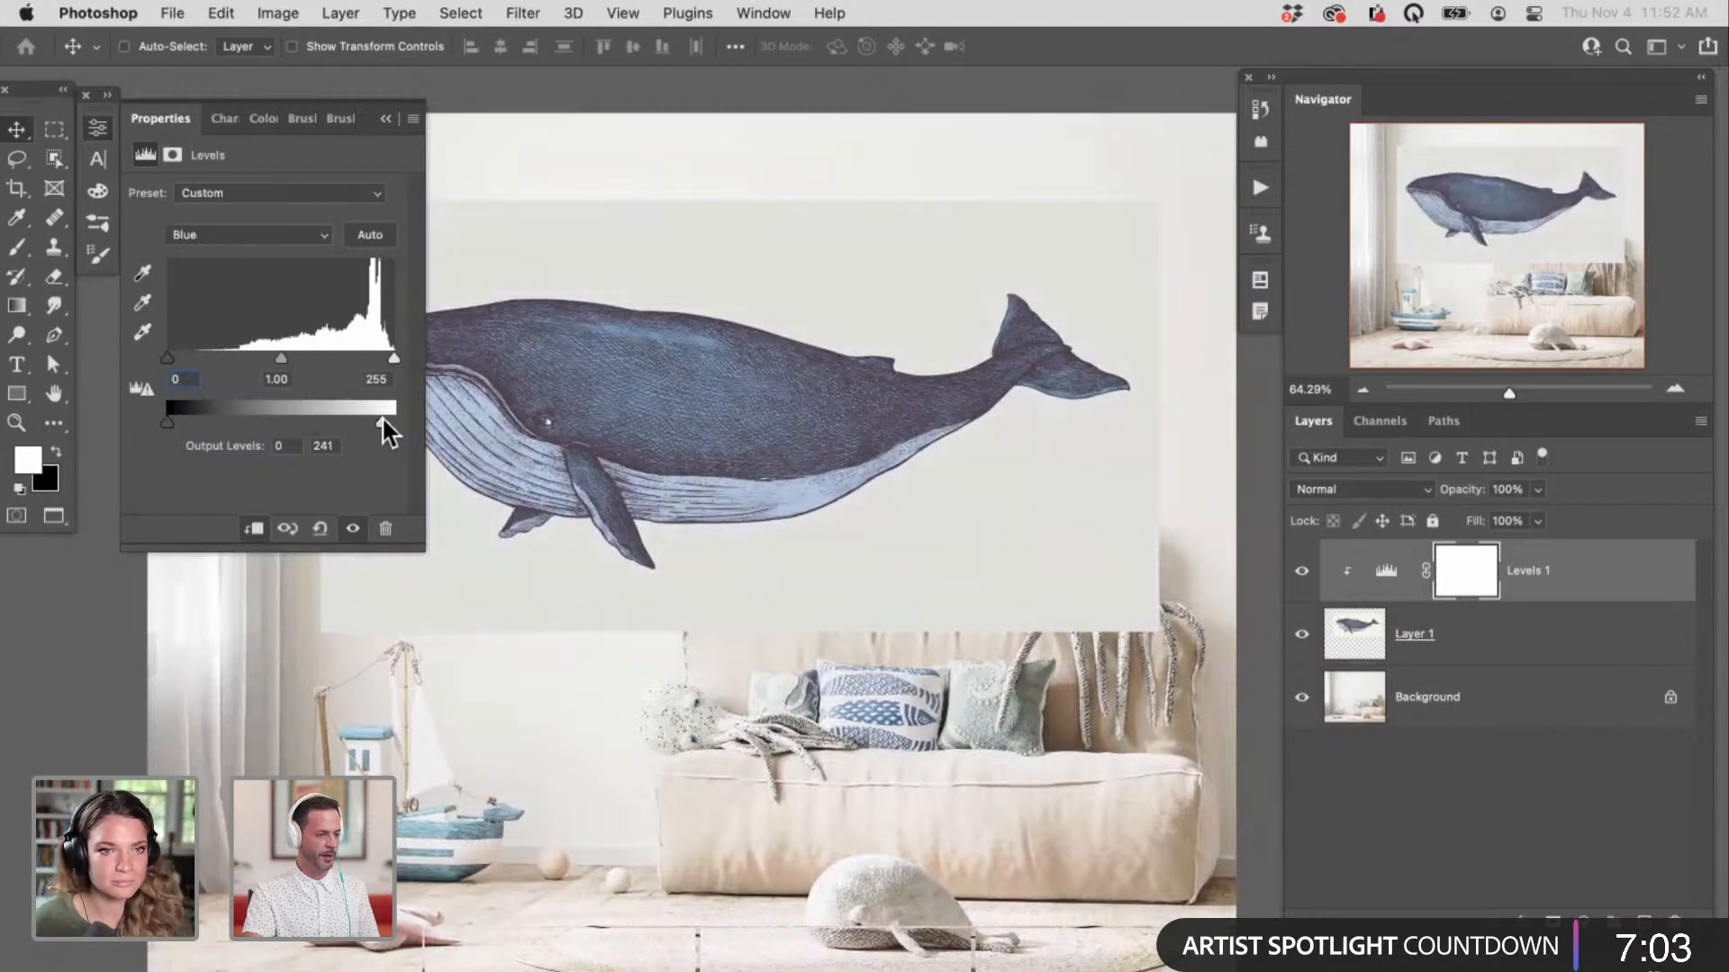
Step: Reduce the white input levels of the blue, green and red channels, setting green to 236 and red to 204
mouse_move(394, 358)
left_mouse_down()
mouse_move(359, 361)
mouse_move(382, 357)
left_mouse_up()
left_click(274, 236)
left_click(279, 213)
left_click(279, 235)
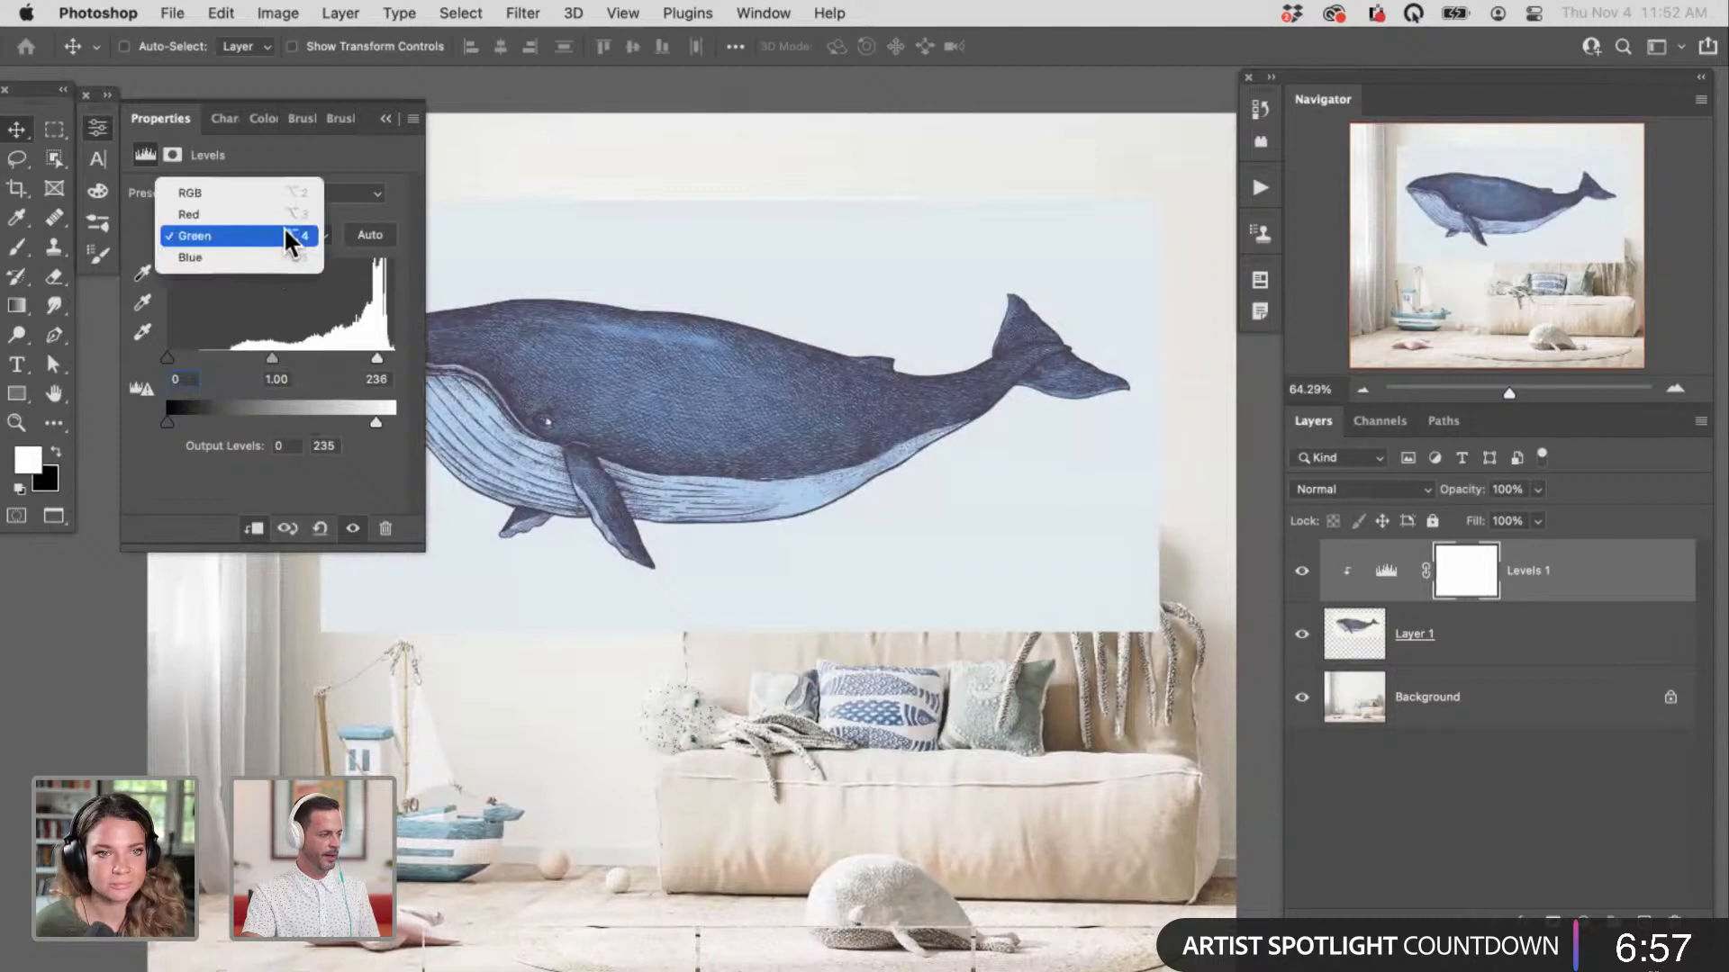
left_click(281, 216)
left_click_drag(391, 352, 348, 354)
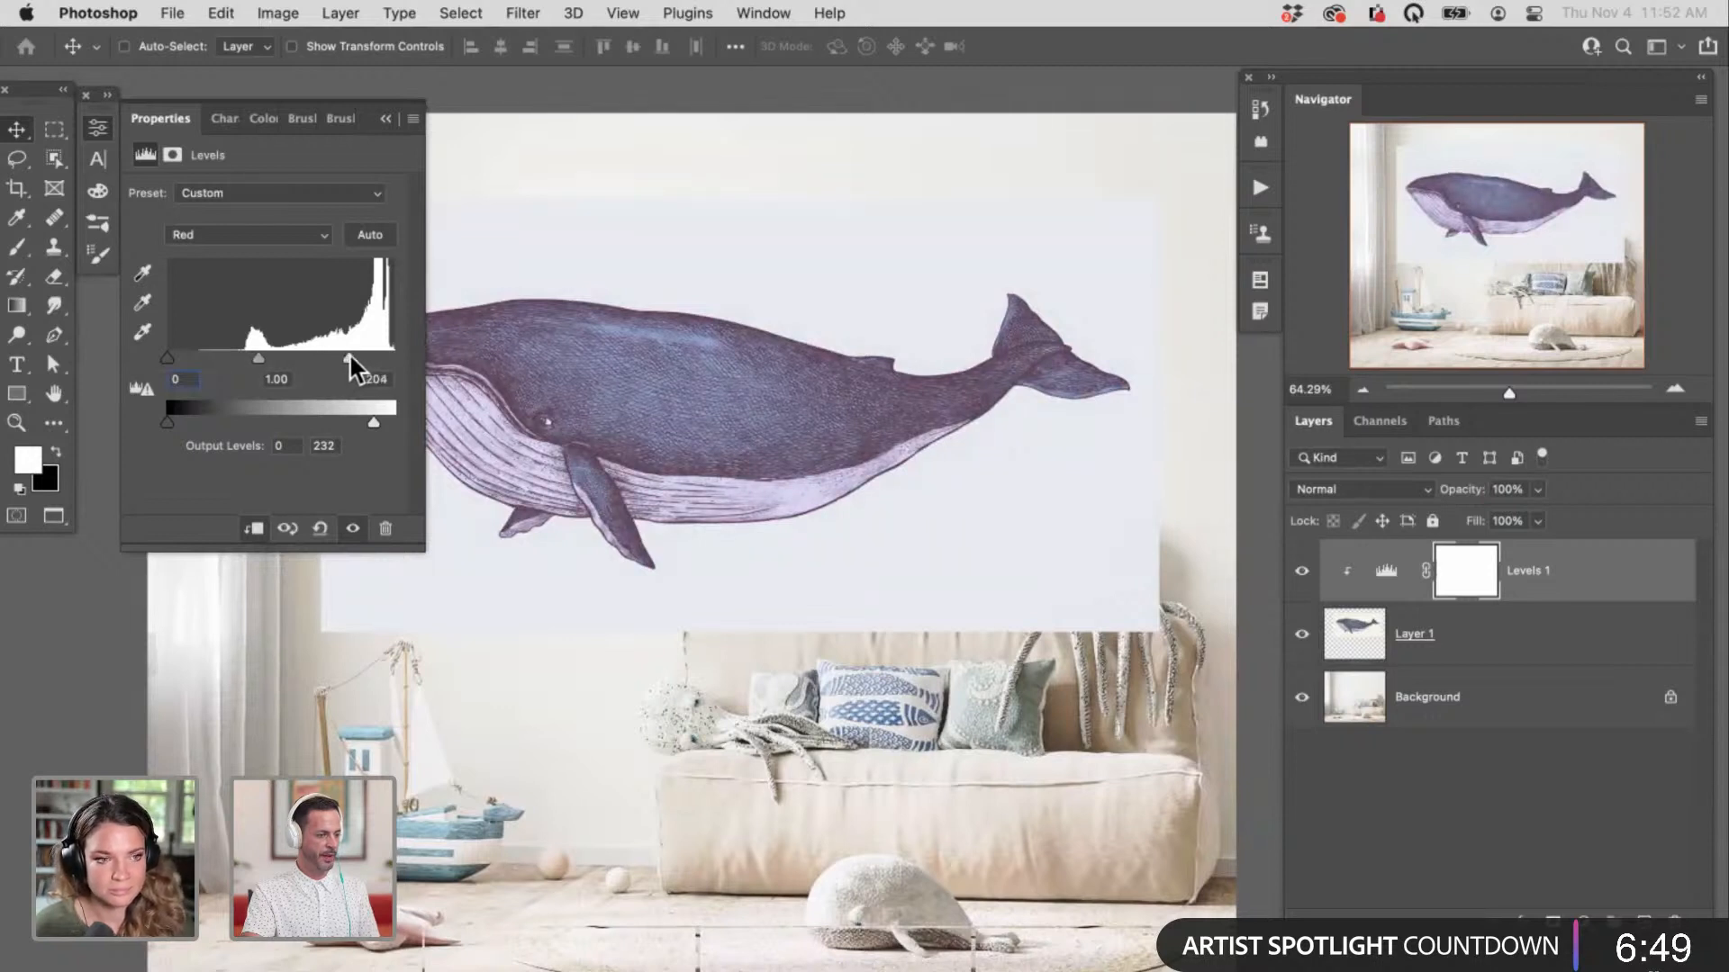
left_click_drag(683, 495, 830, 447)
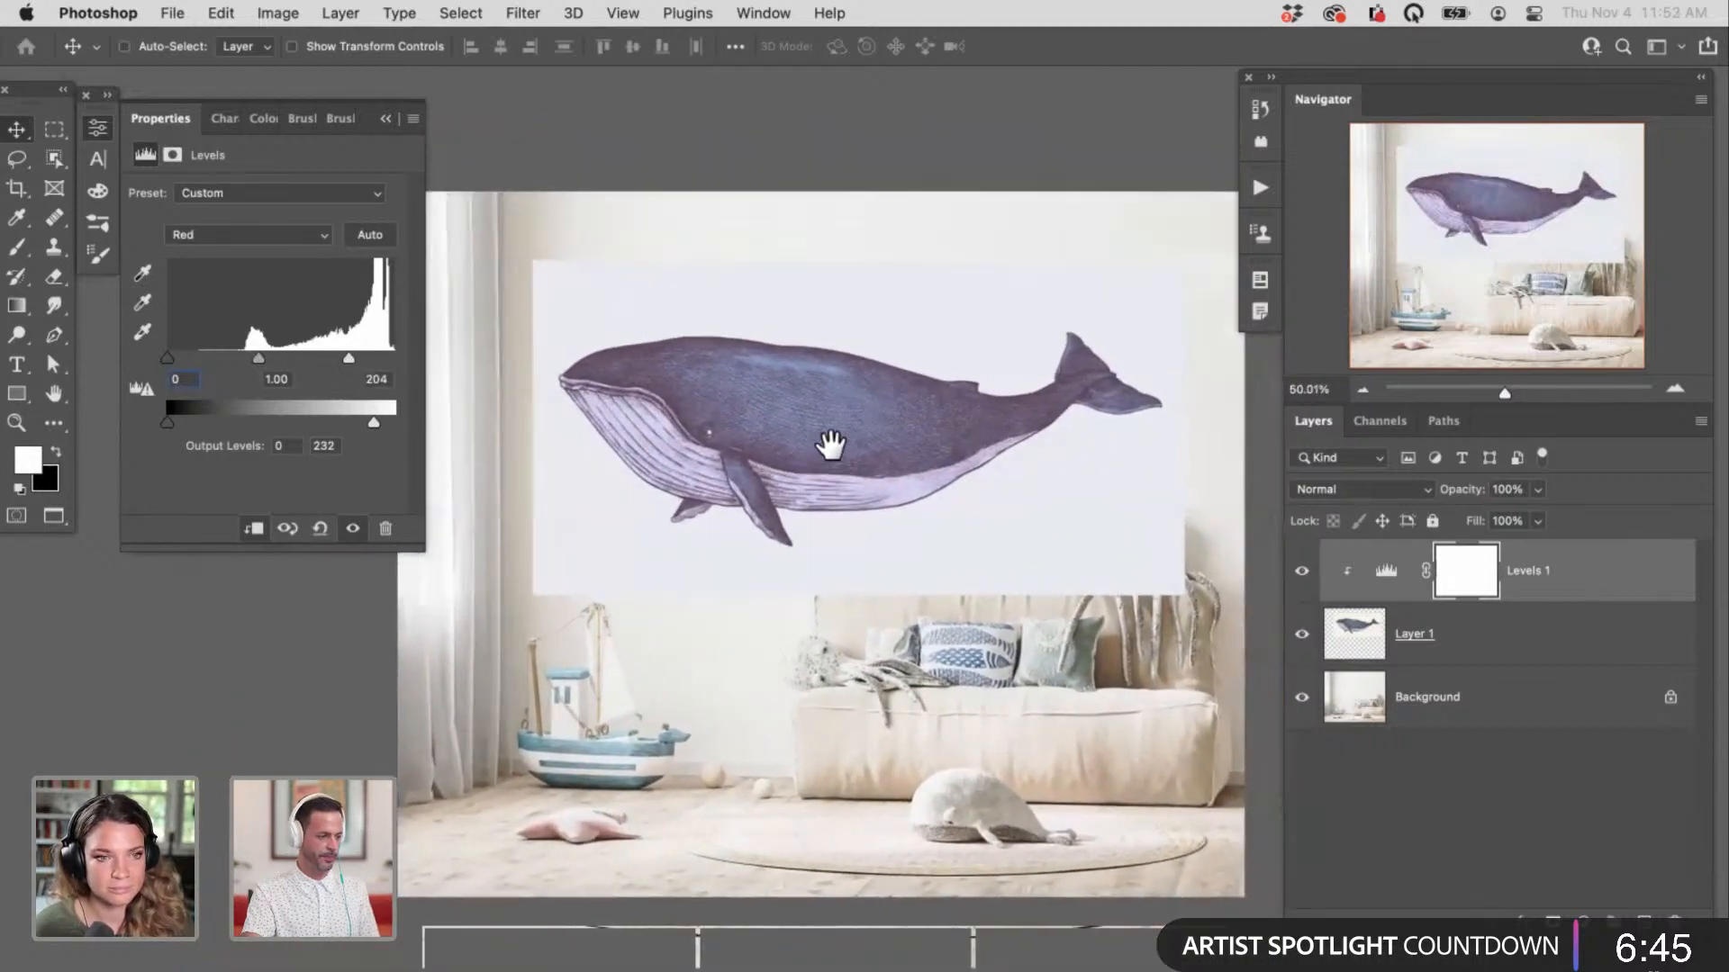
Step: Compare the whale with and without the Levels adjustment, then hide the adjustment and select the whale layer
left_click(1299, 574)
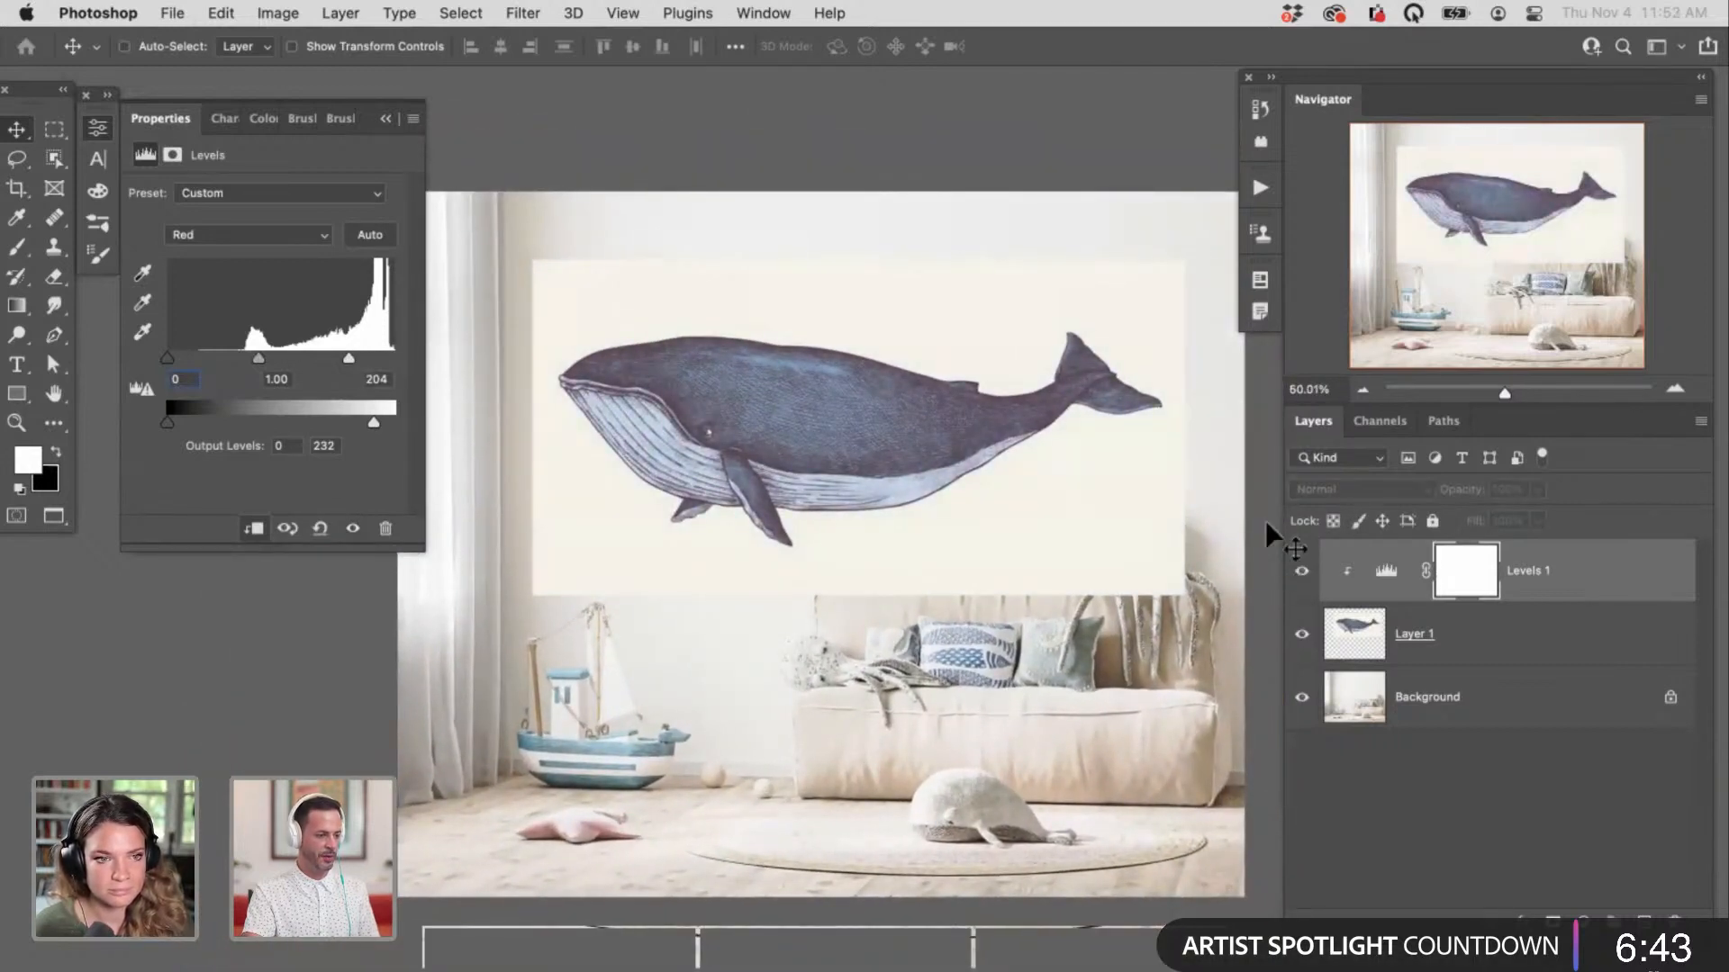
left_click(1299, 574)
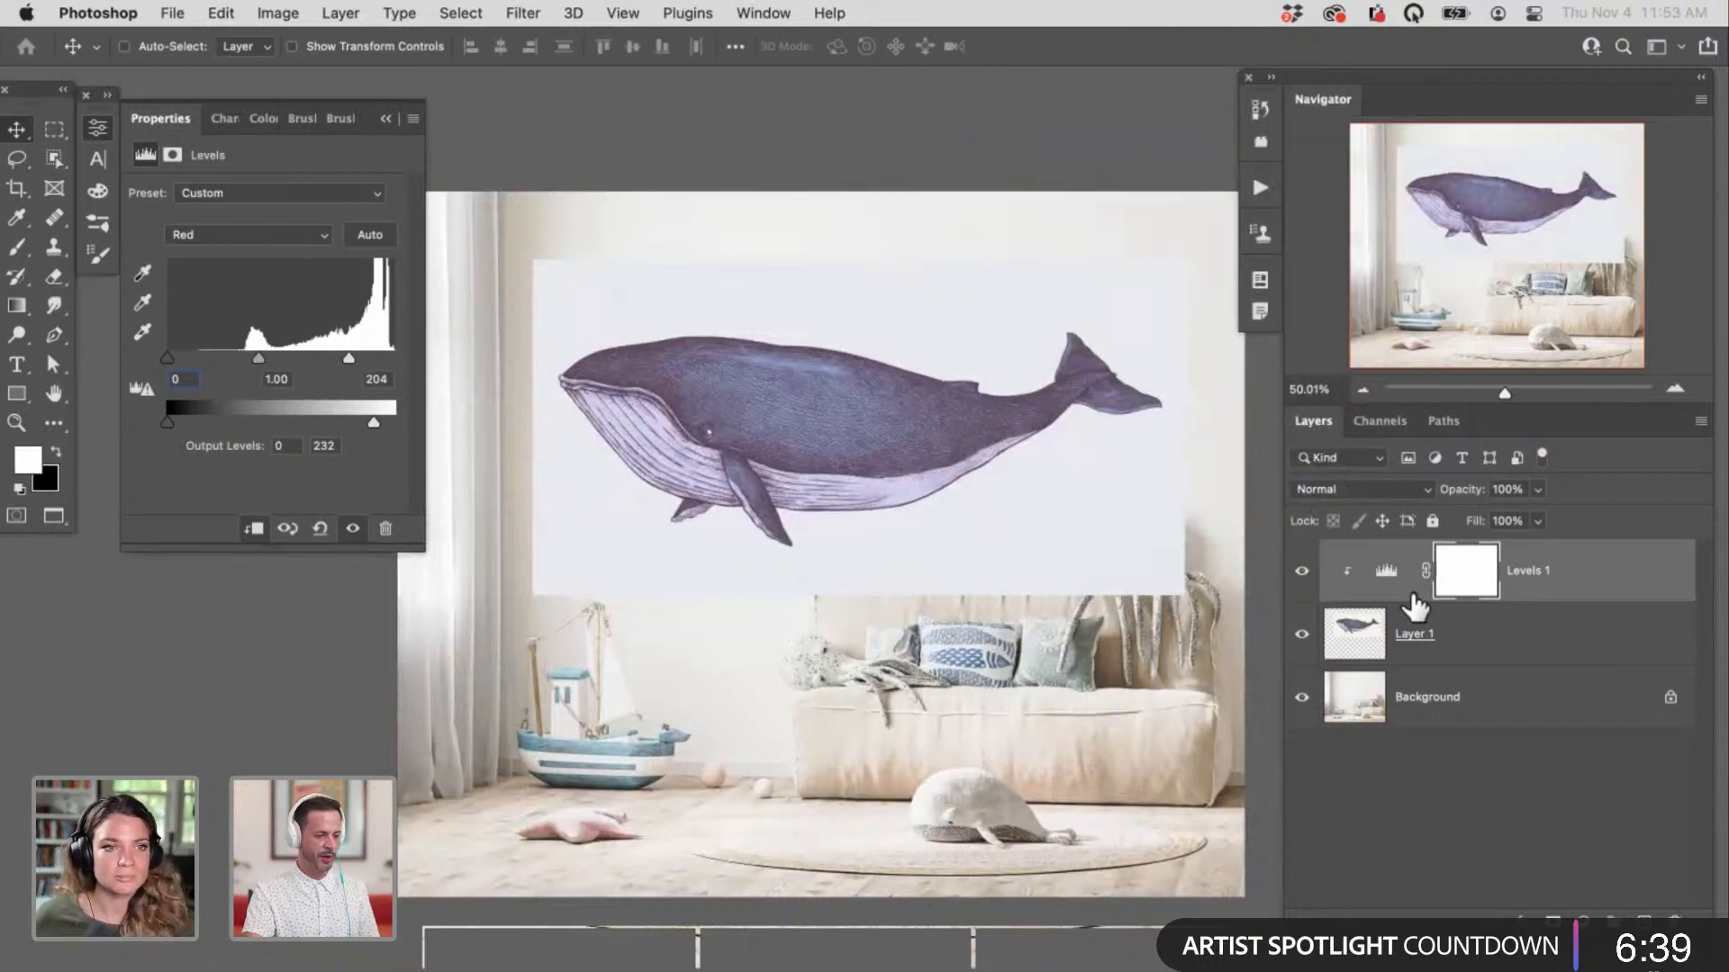
left_click(1466, 635)
left_click(1301, 573)
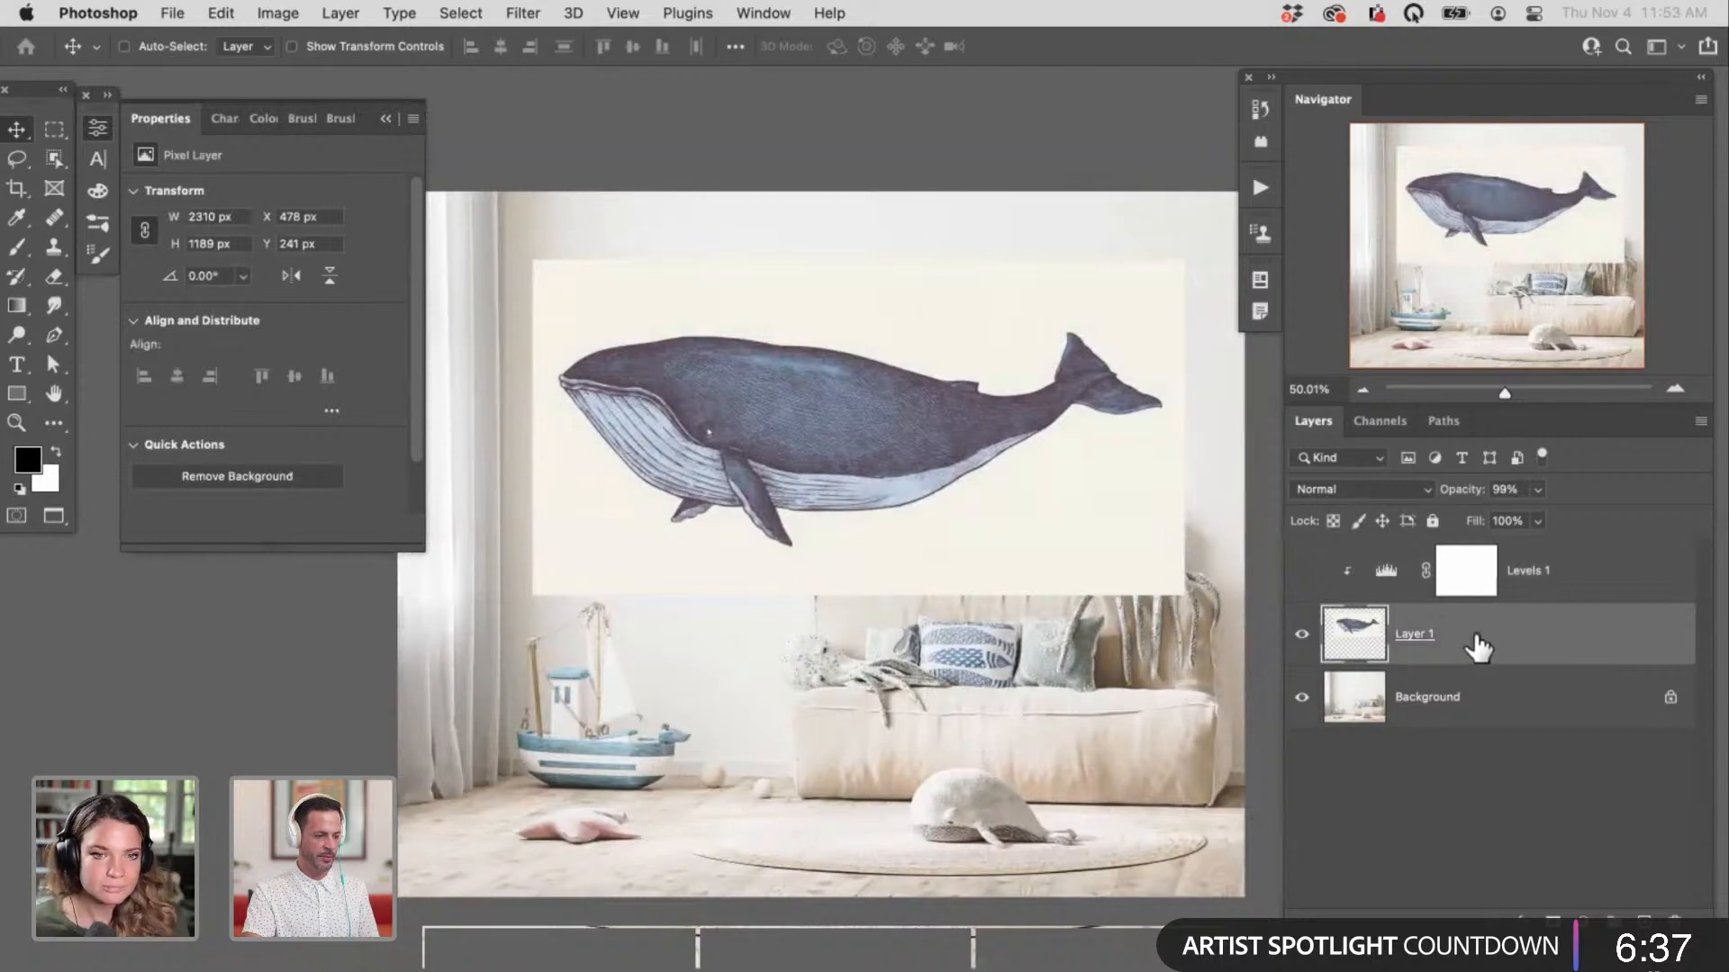
Step: Select the whale with the Object Selection tool and add a layer mask that hides its cream background
left_click(880, 486, "super")
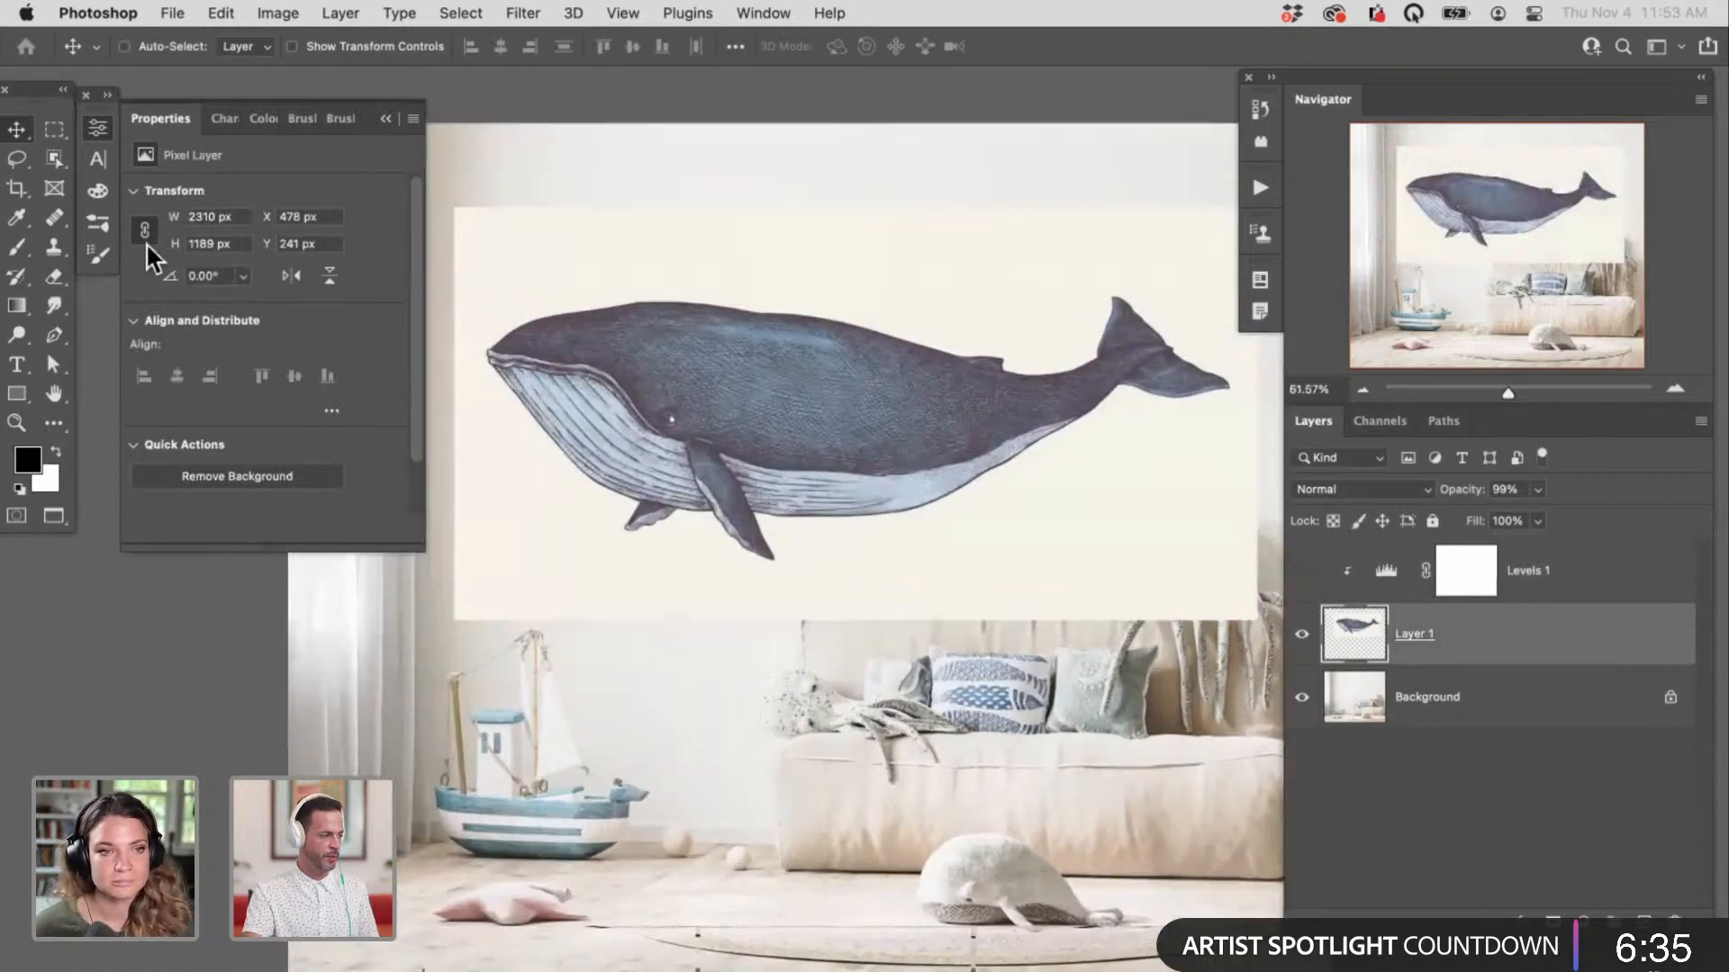
left_click(97, 128)
left_click_drag(778, 469, 655, 477)
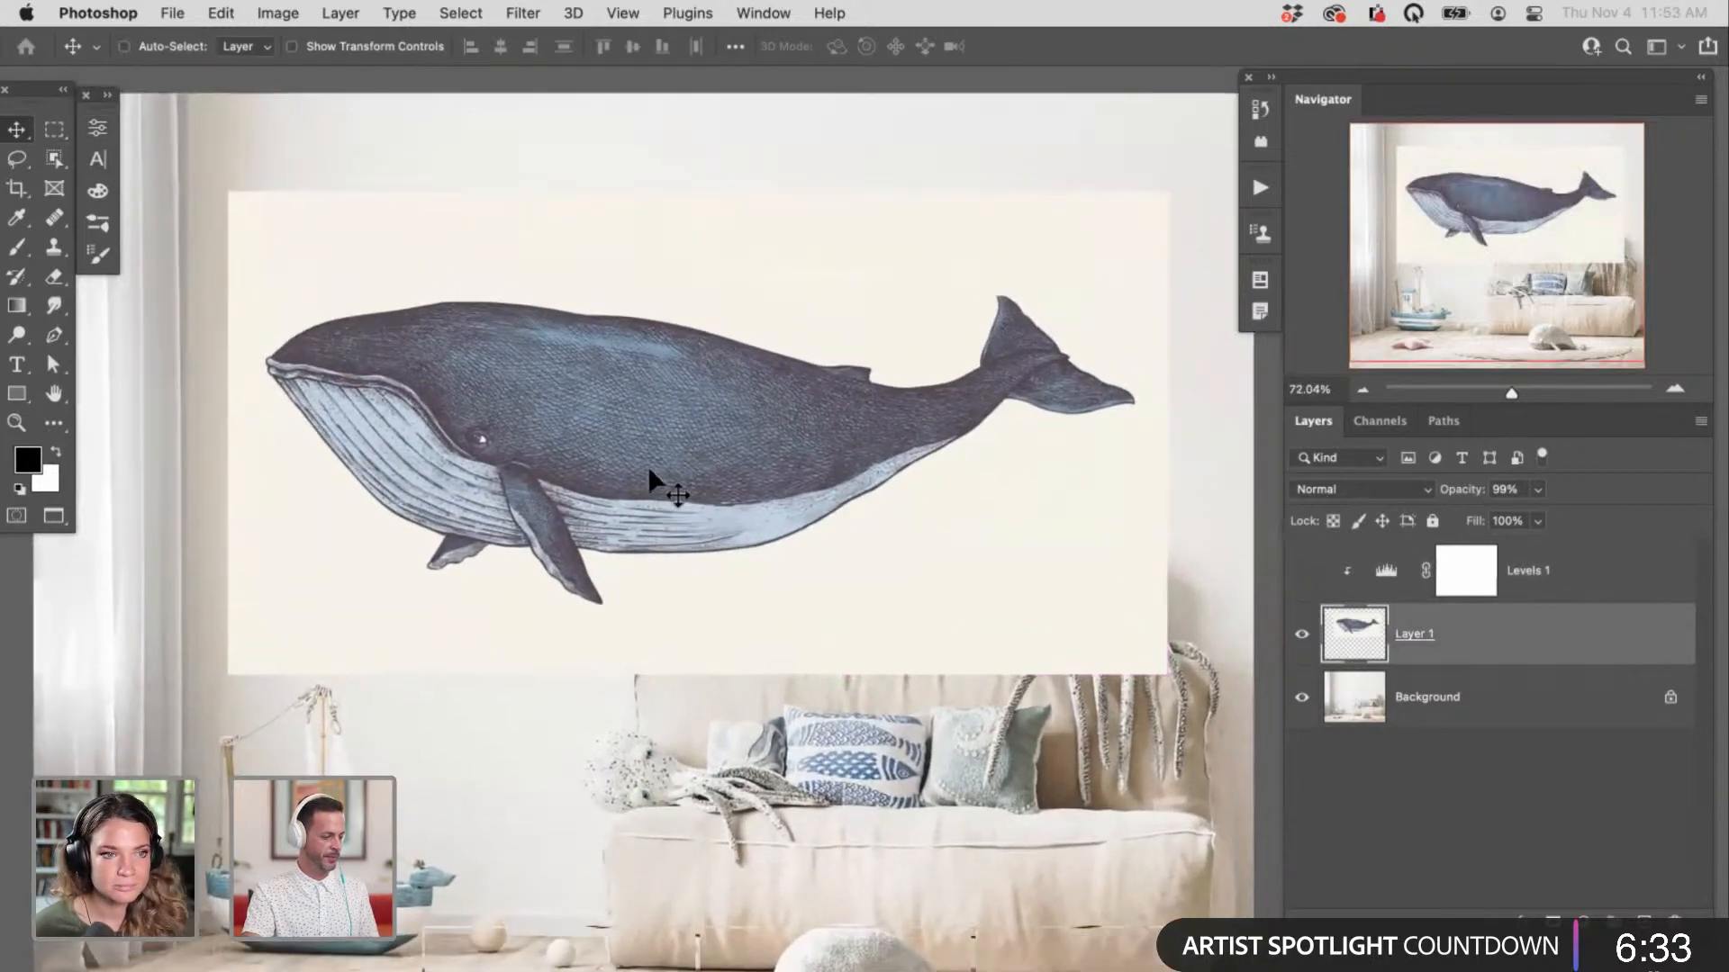
key("w")
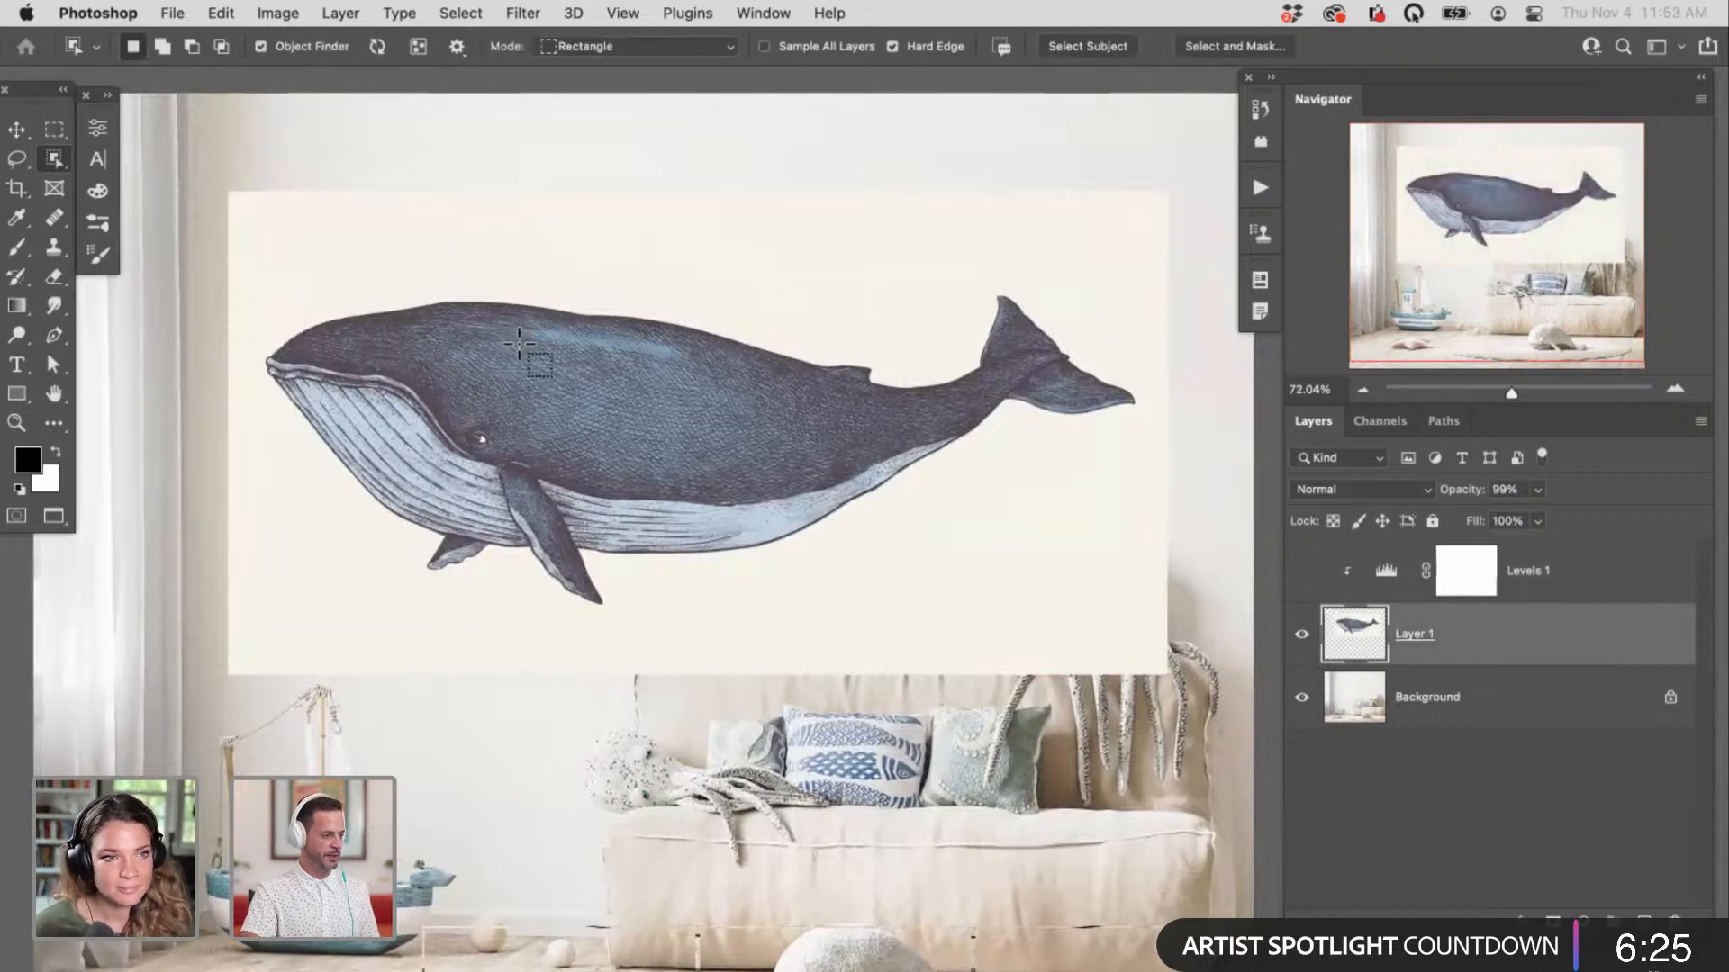
left_click_drag(520, 343, 581, 388)
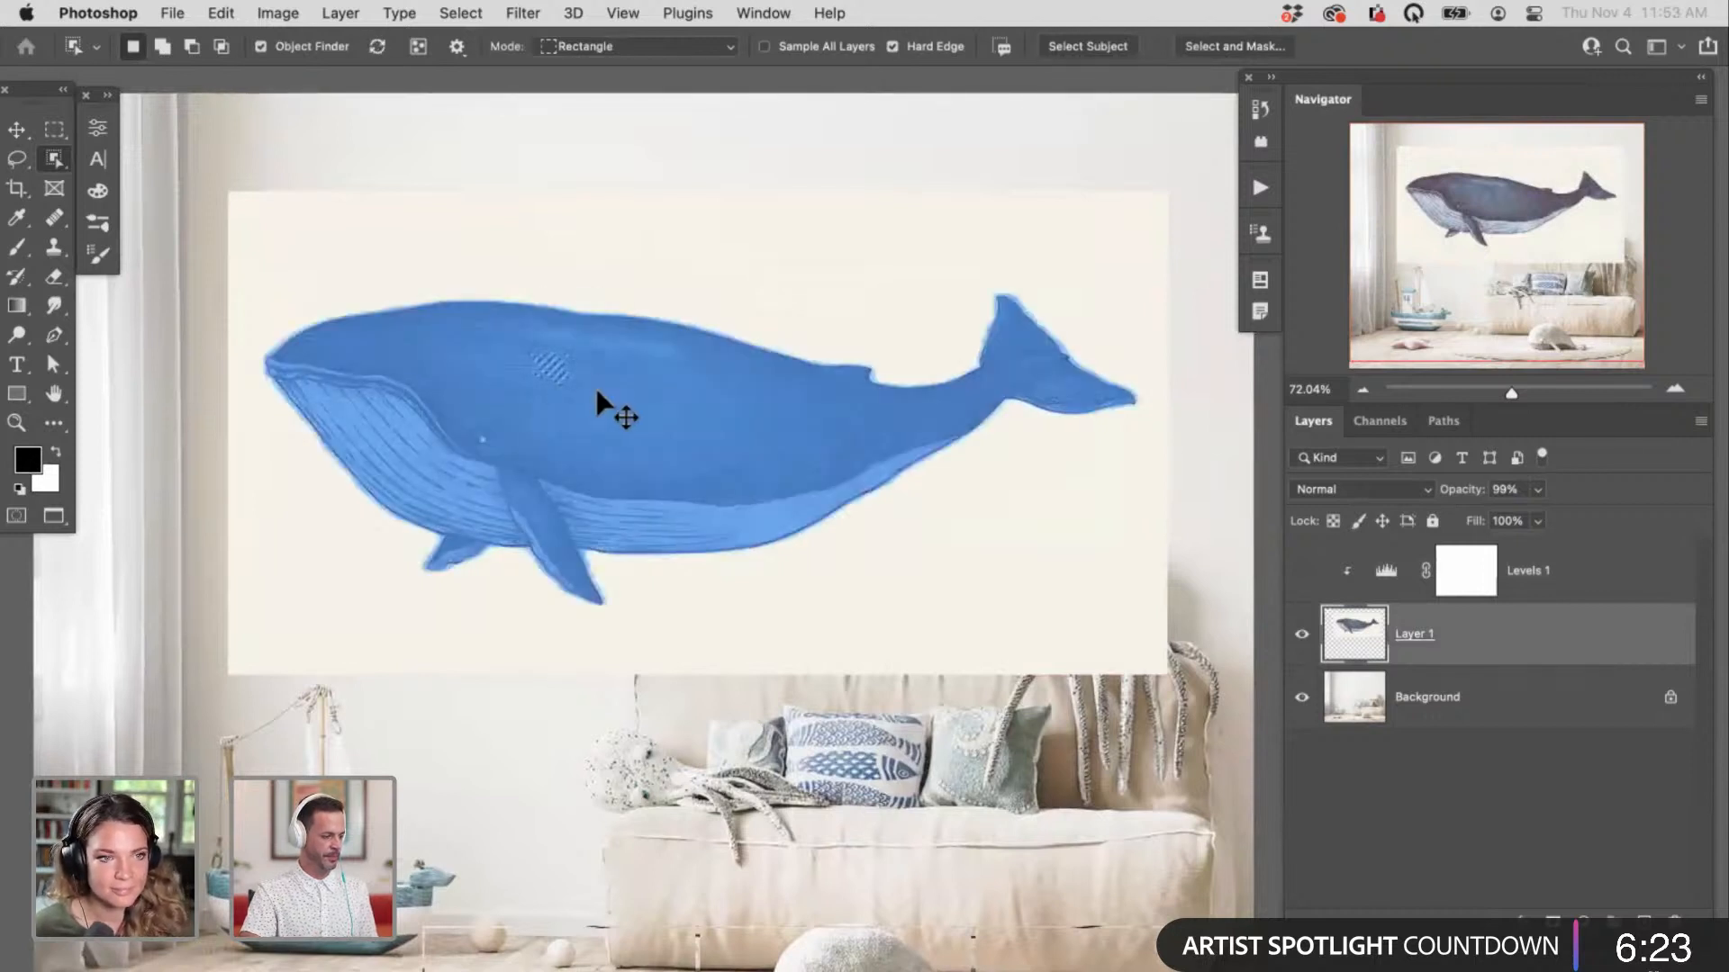
key("super+d")
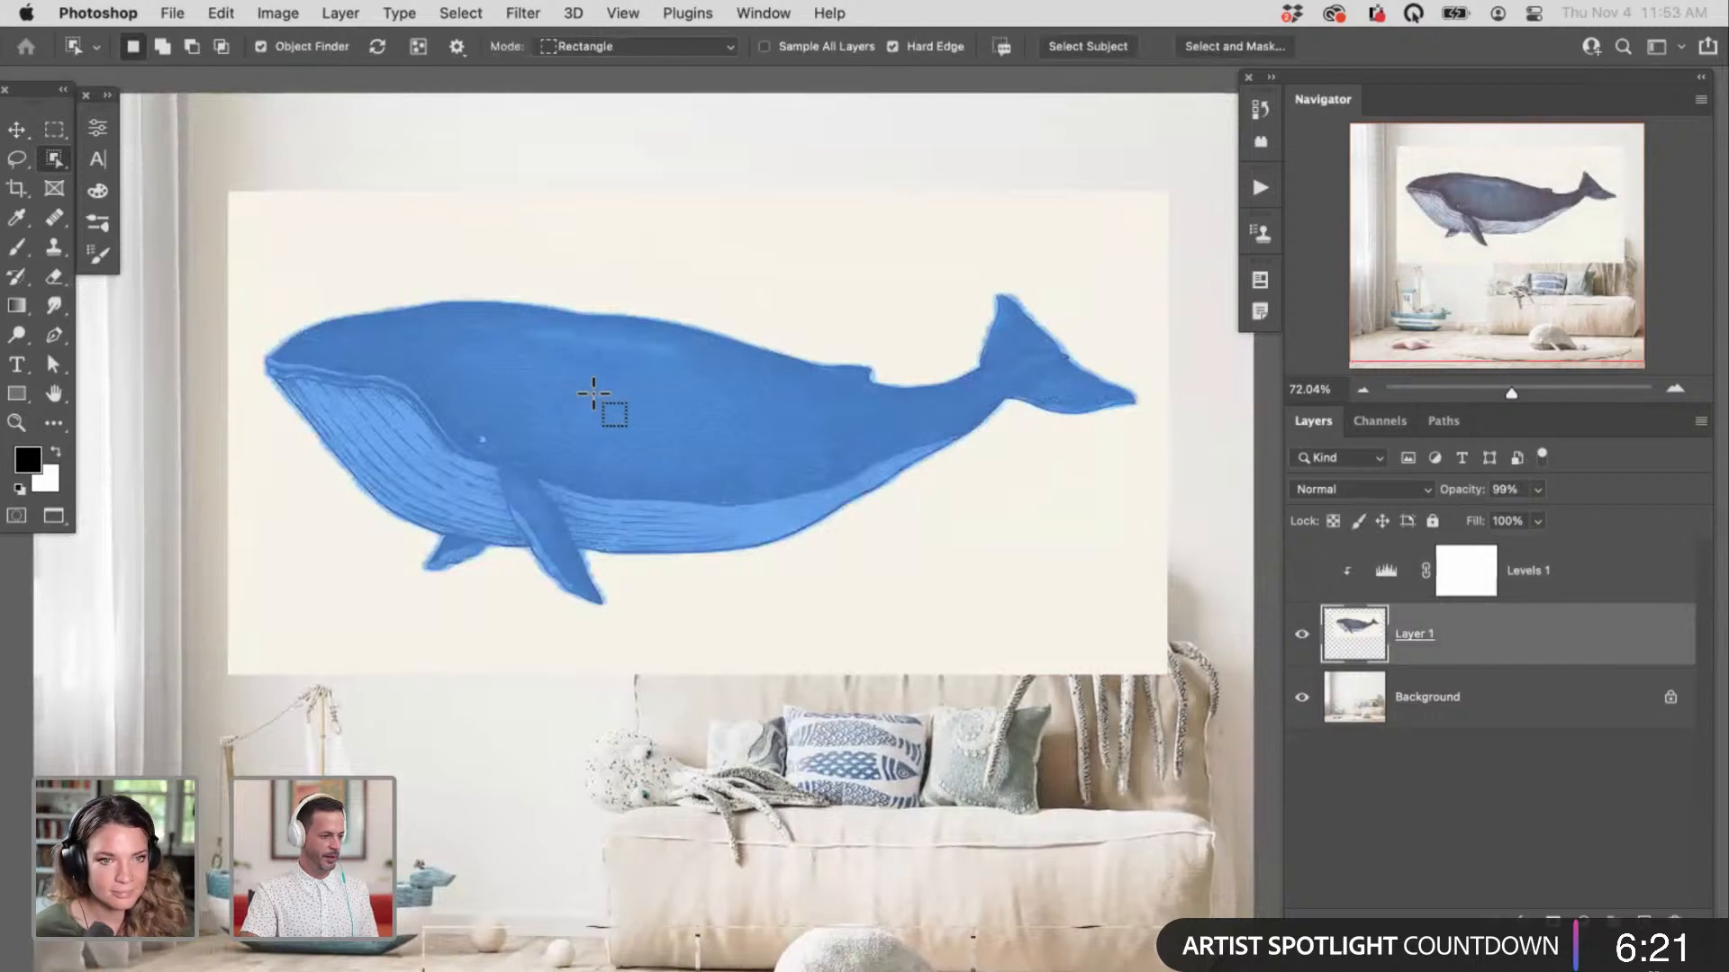
left_click(631, 402)
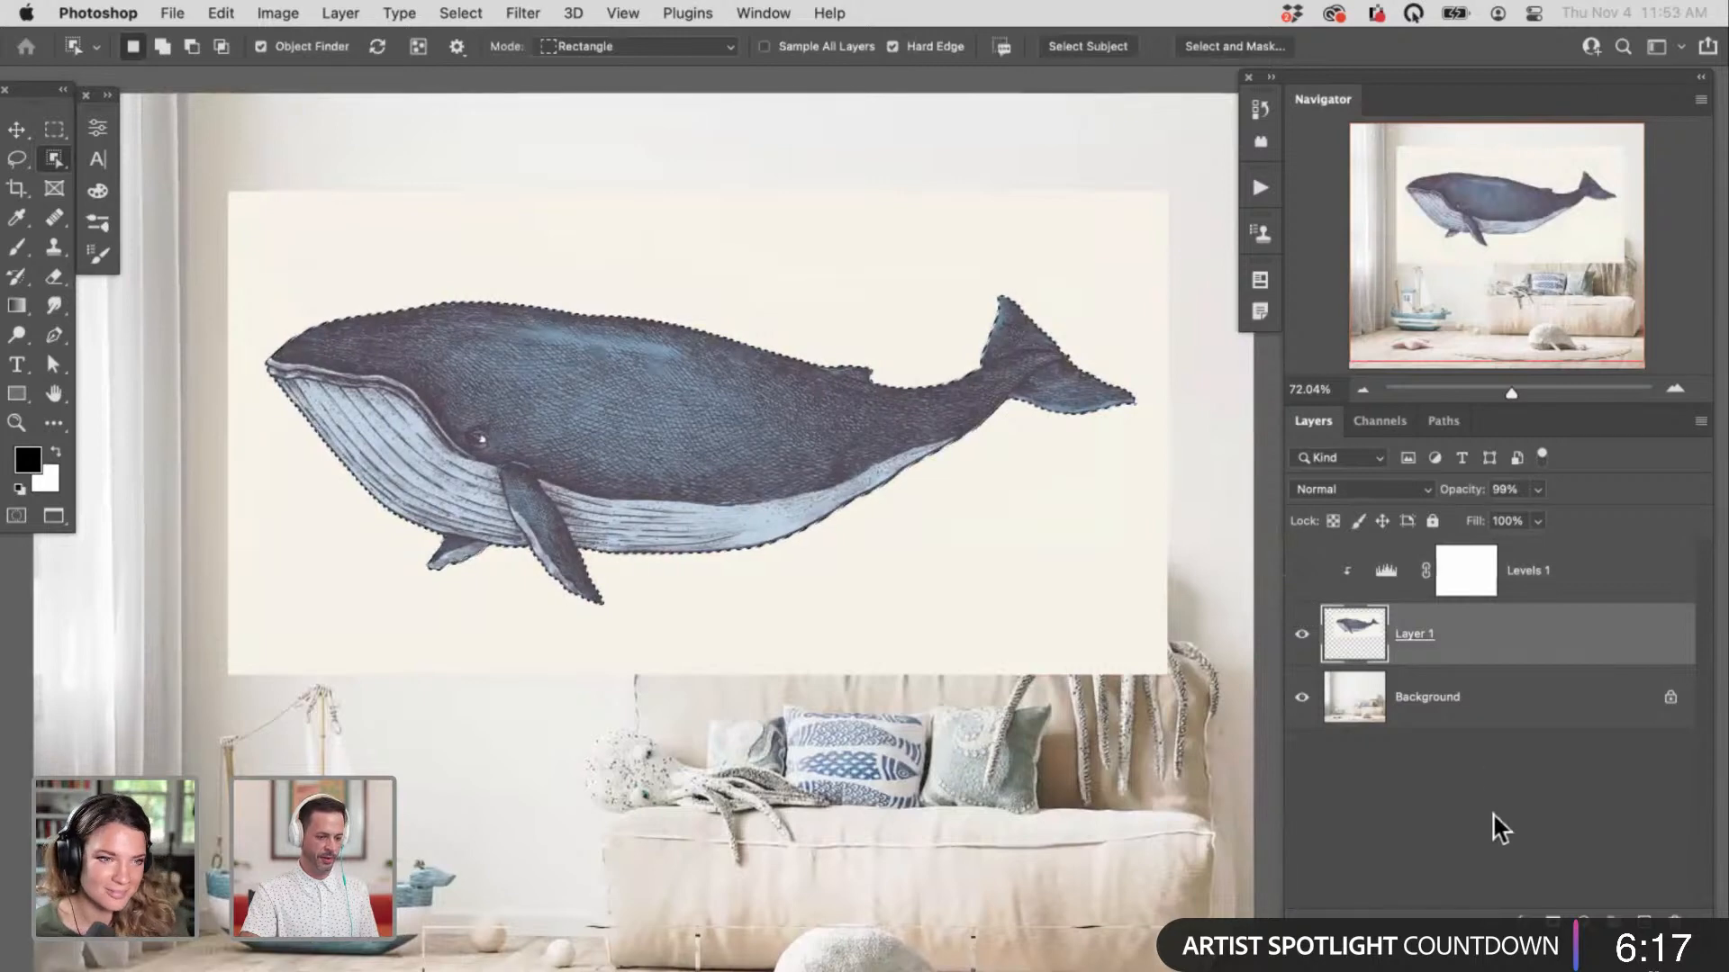
left_click(1585, 923)
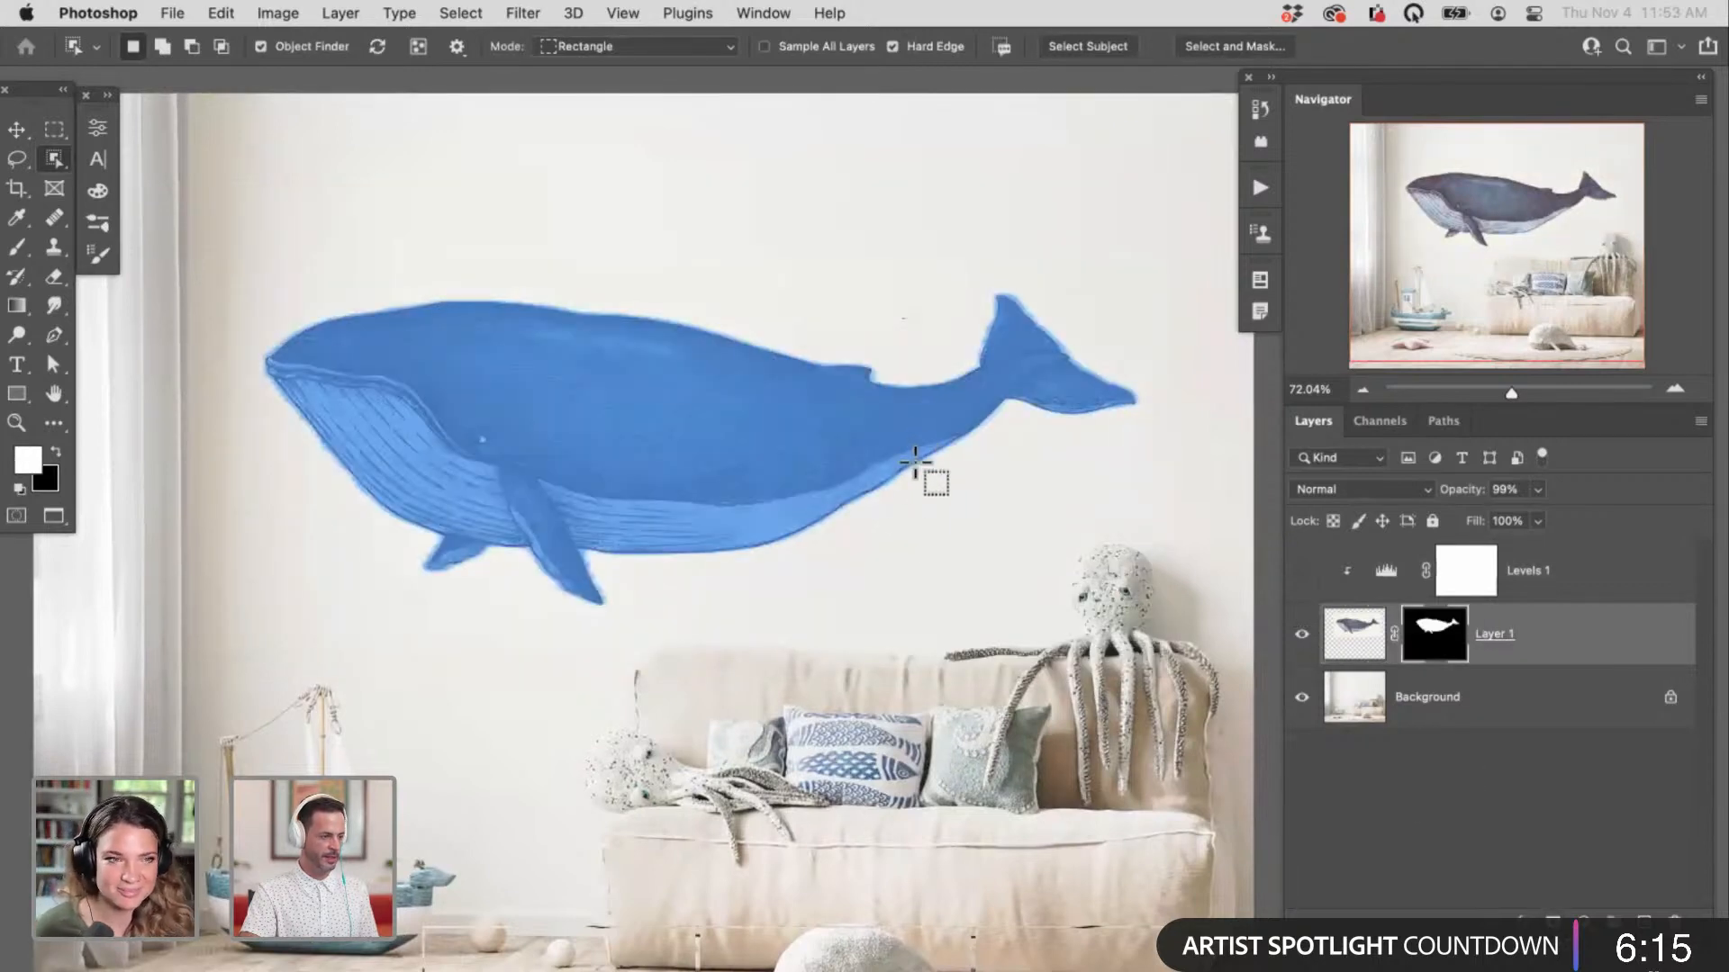
Step: Compare the room with and without the masked whale, and examine its light blue belly areas up close
left_click(17, 130)
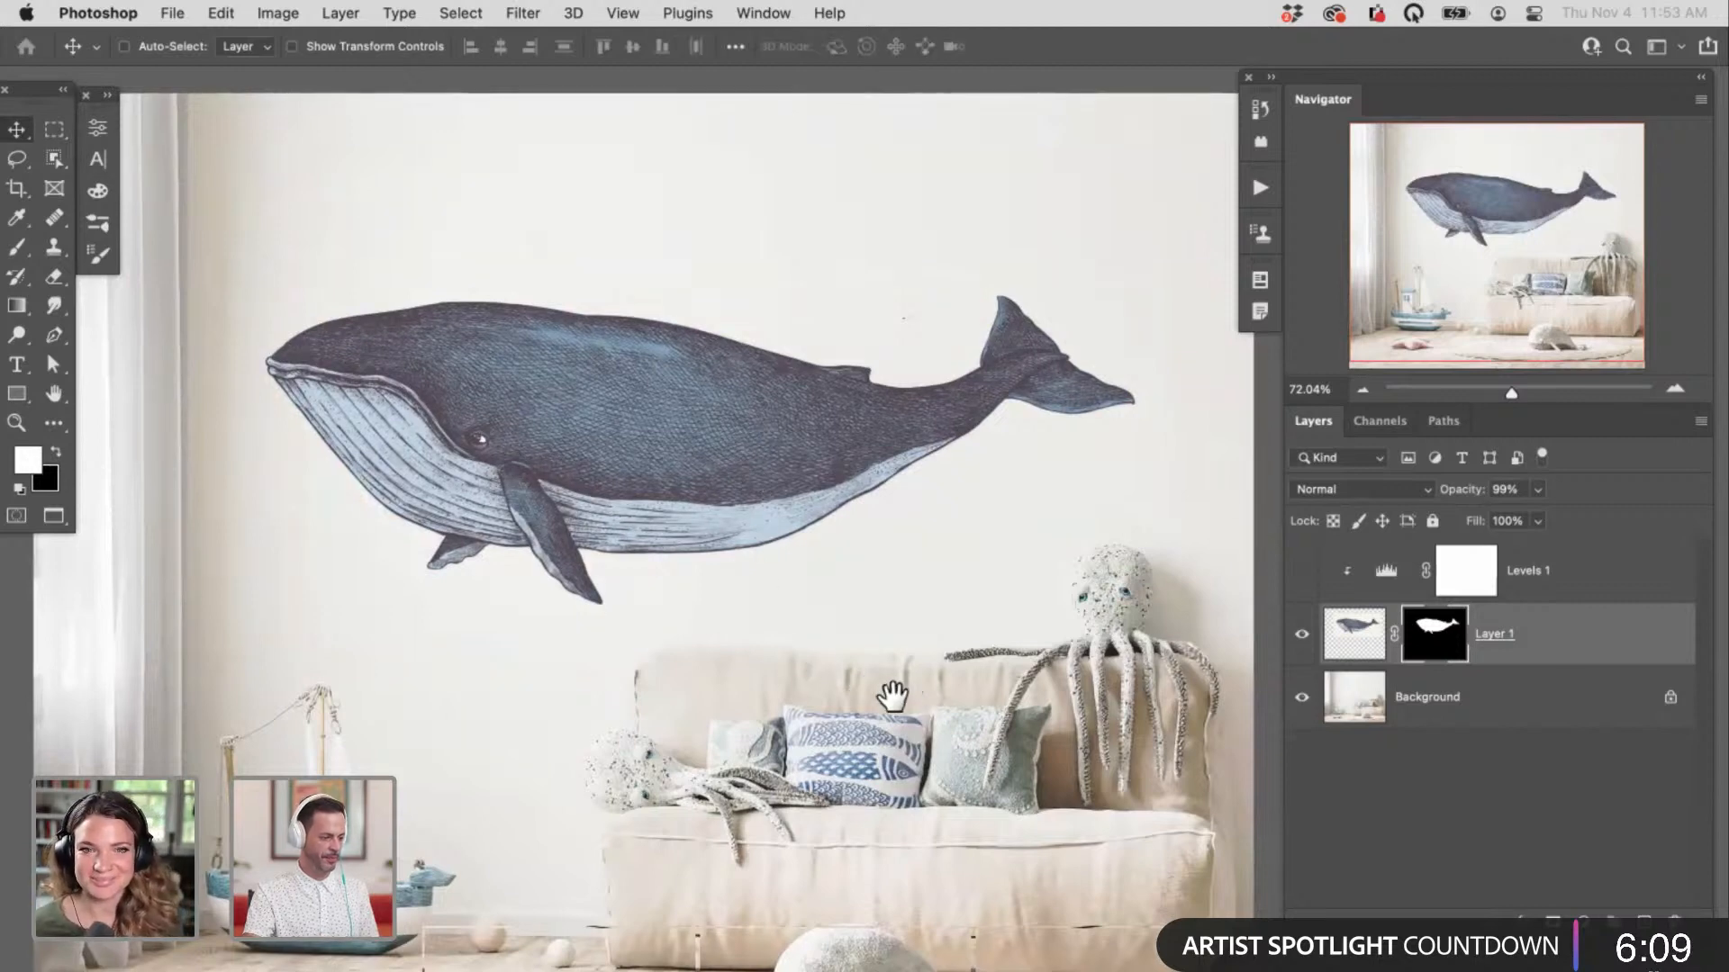
left_click_drag(893, 699, 884, 594)
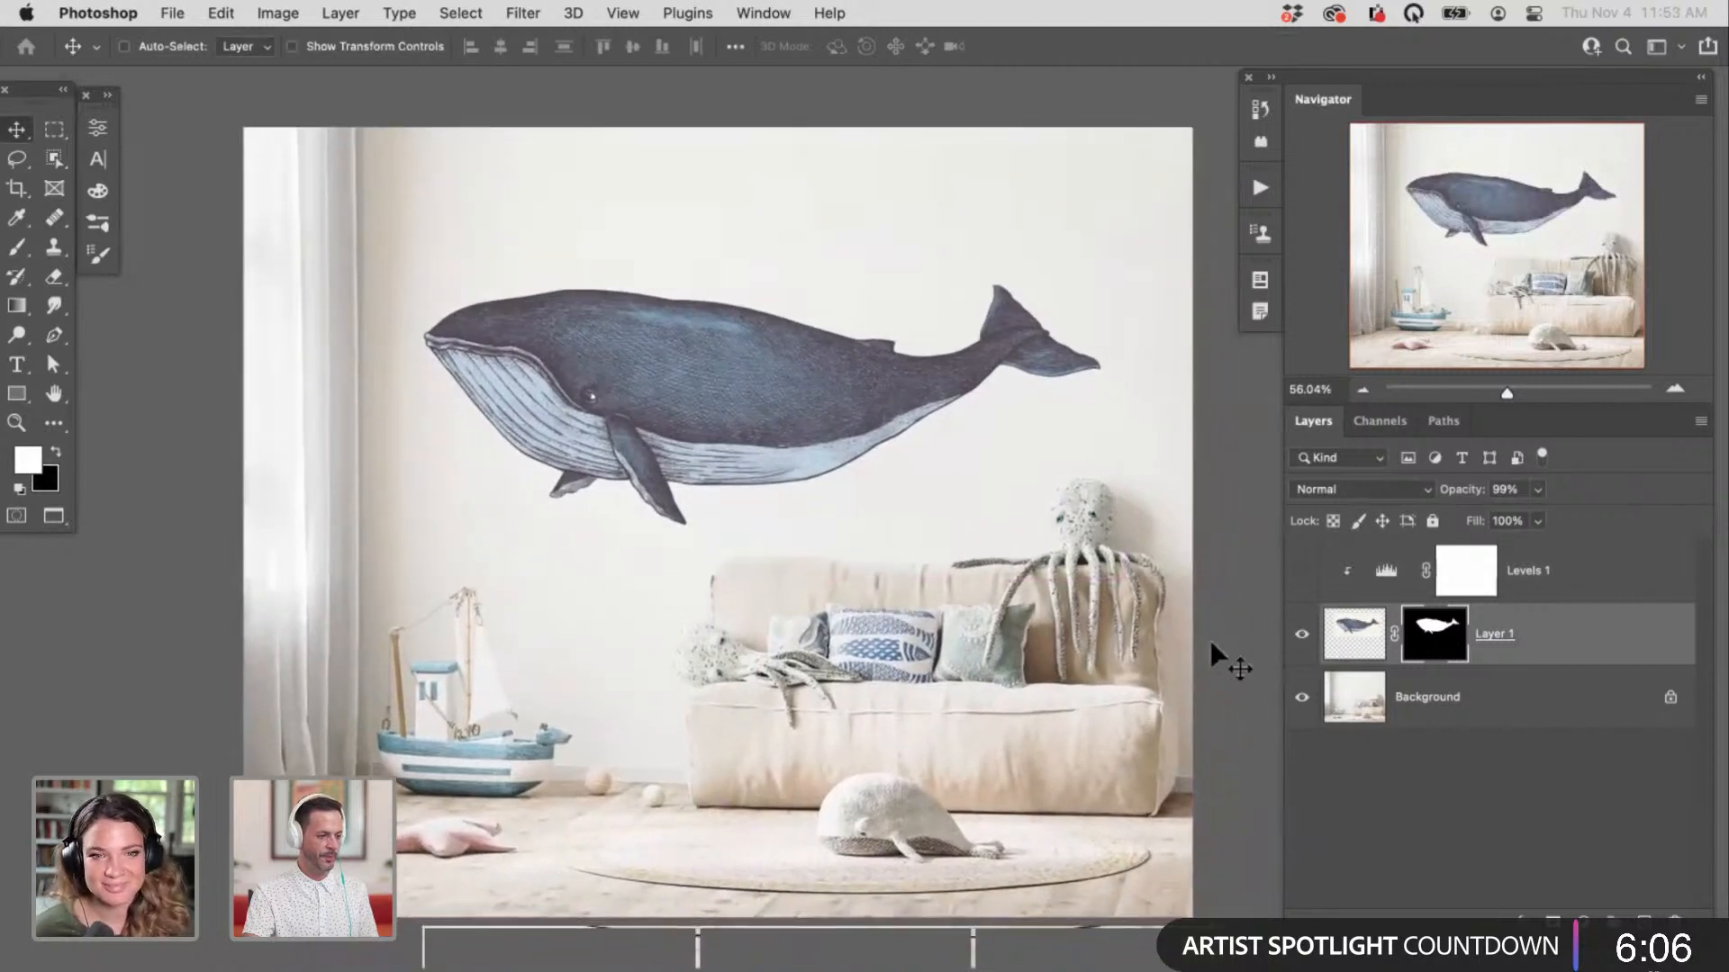
left_click(1302, 636)
left_click(1302, 636)
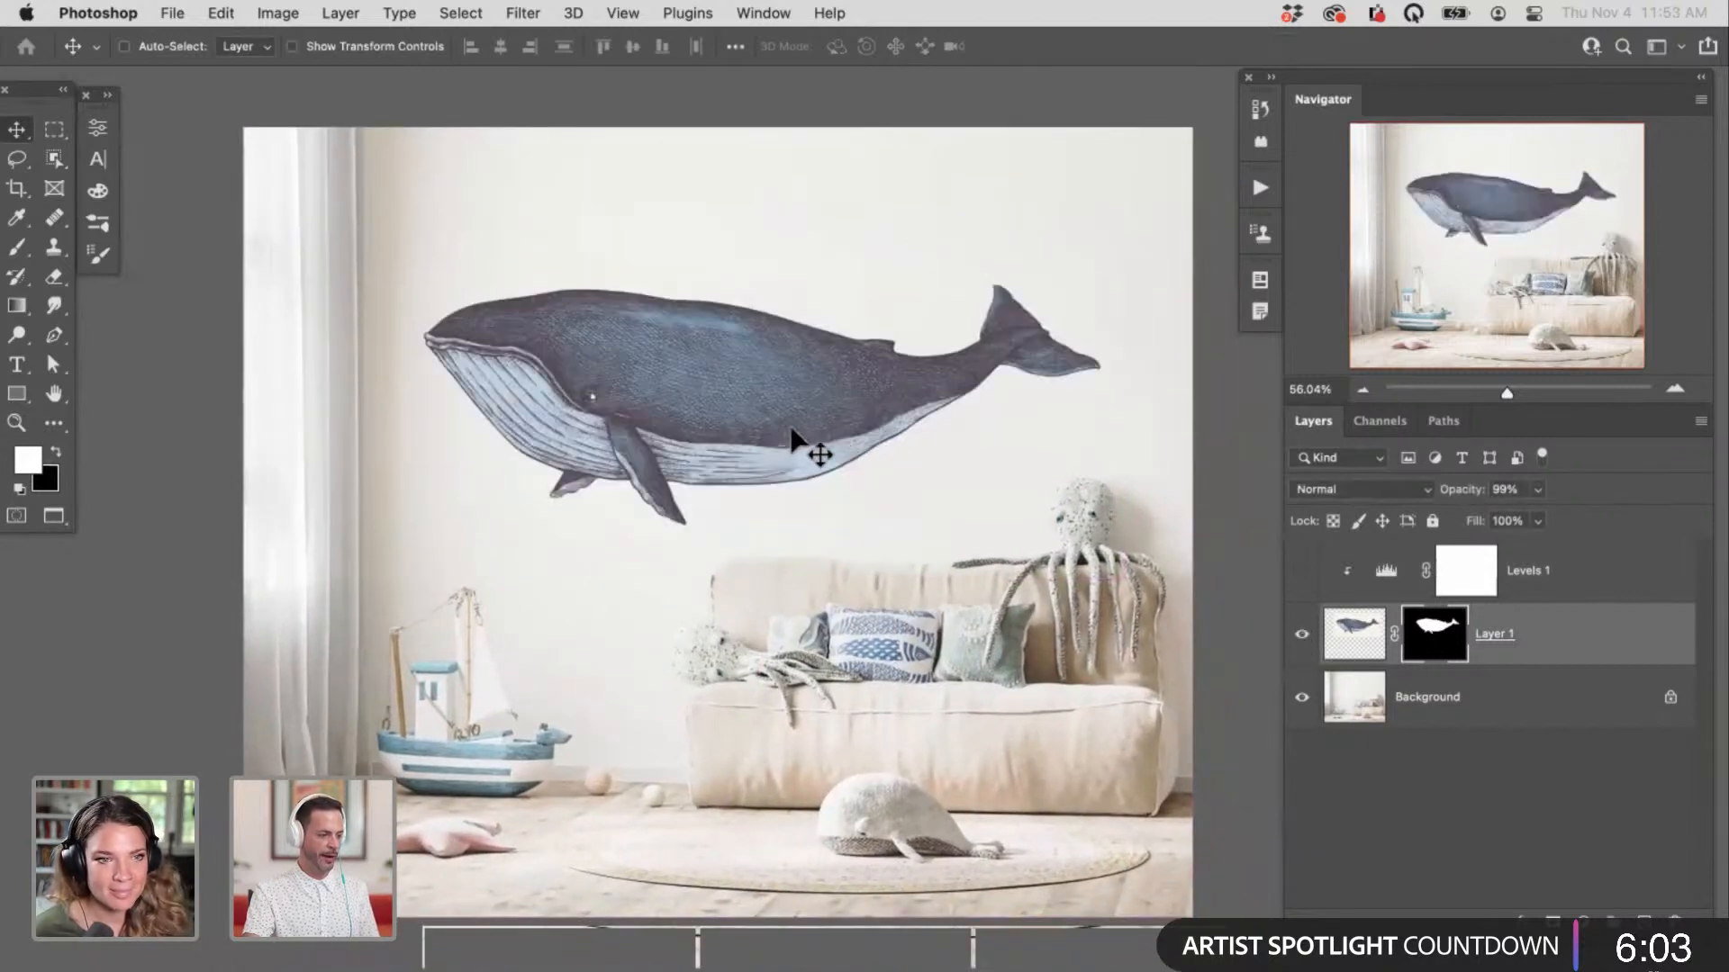
left_click_drag(676, 432, 911, 467)
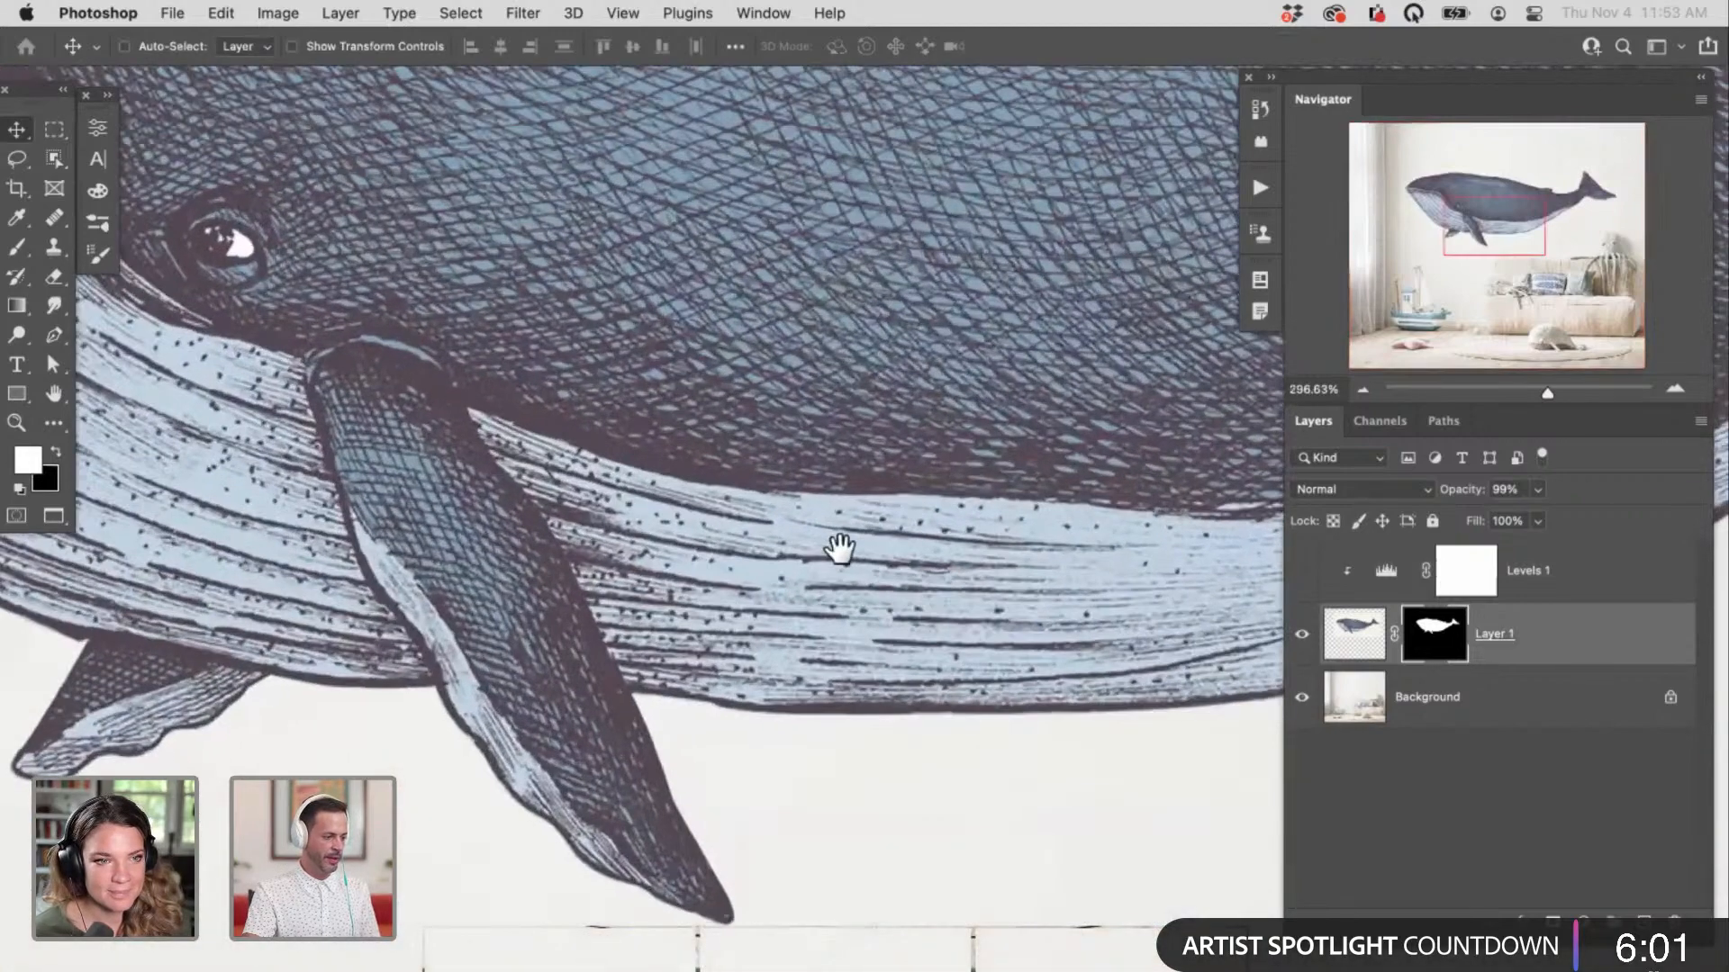
left_click_drag(840, 548, 433, 448)
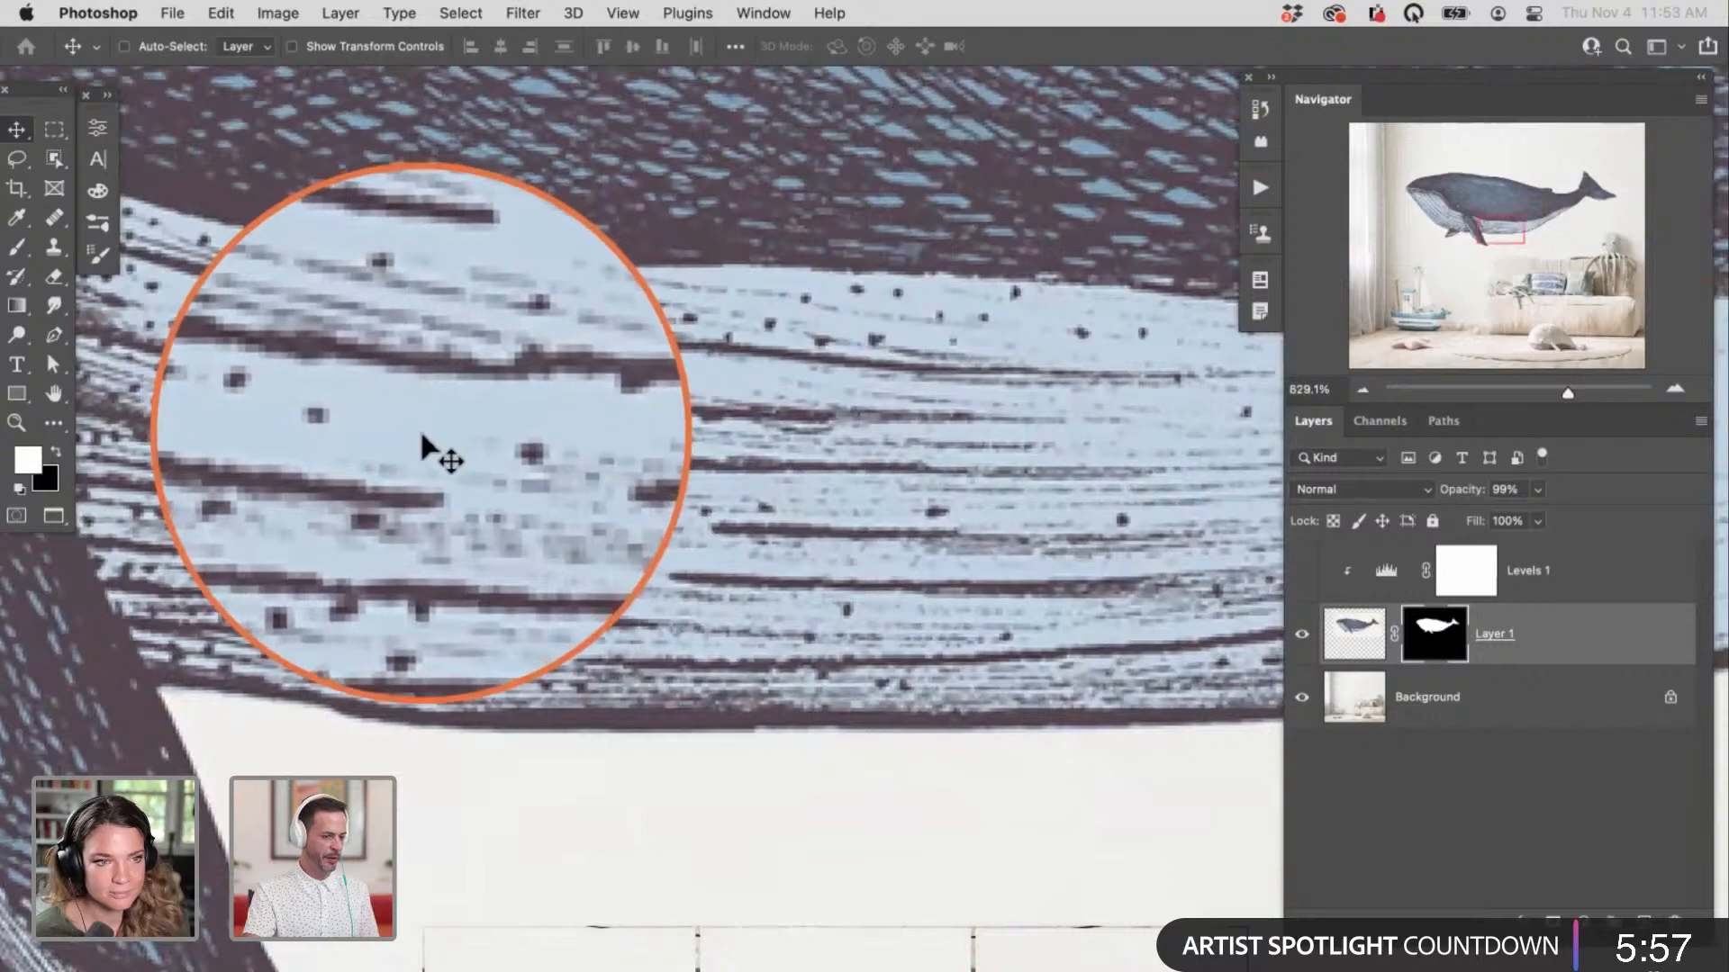
left_click_drag(814, 456, 856, 563)
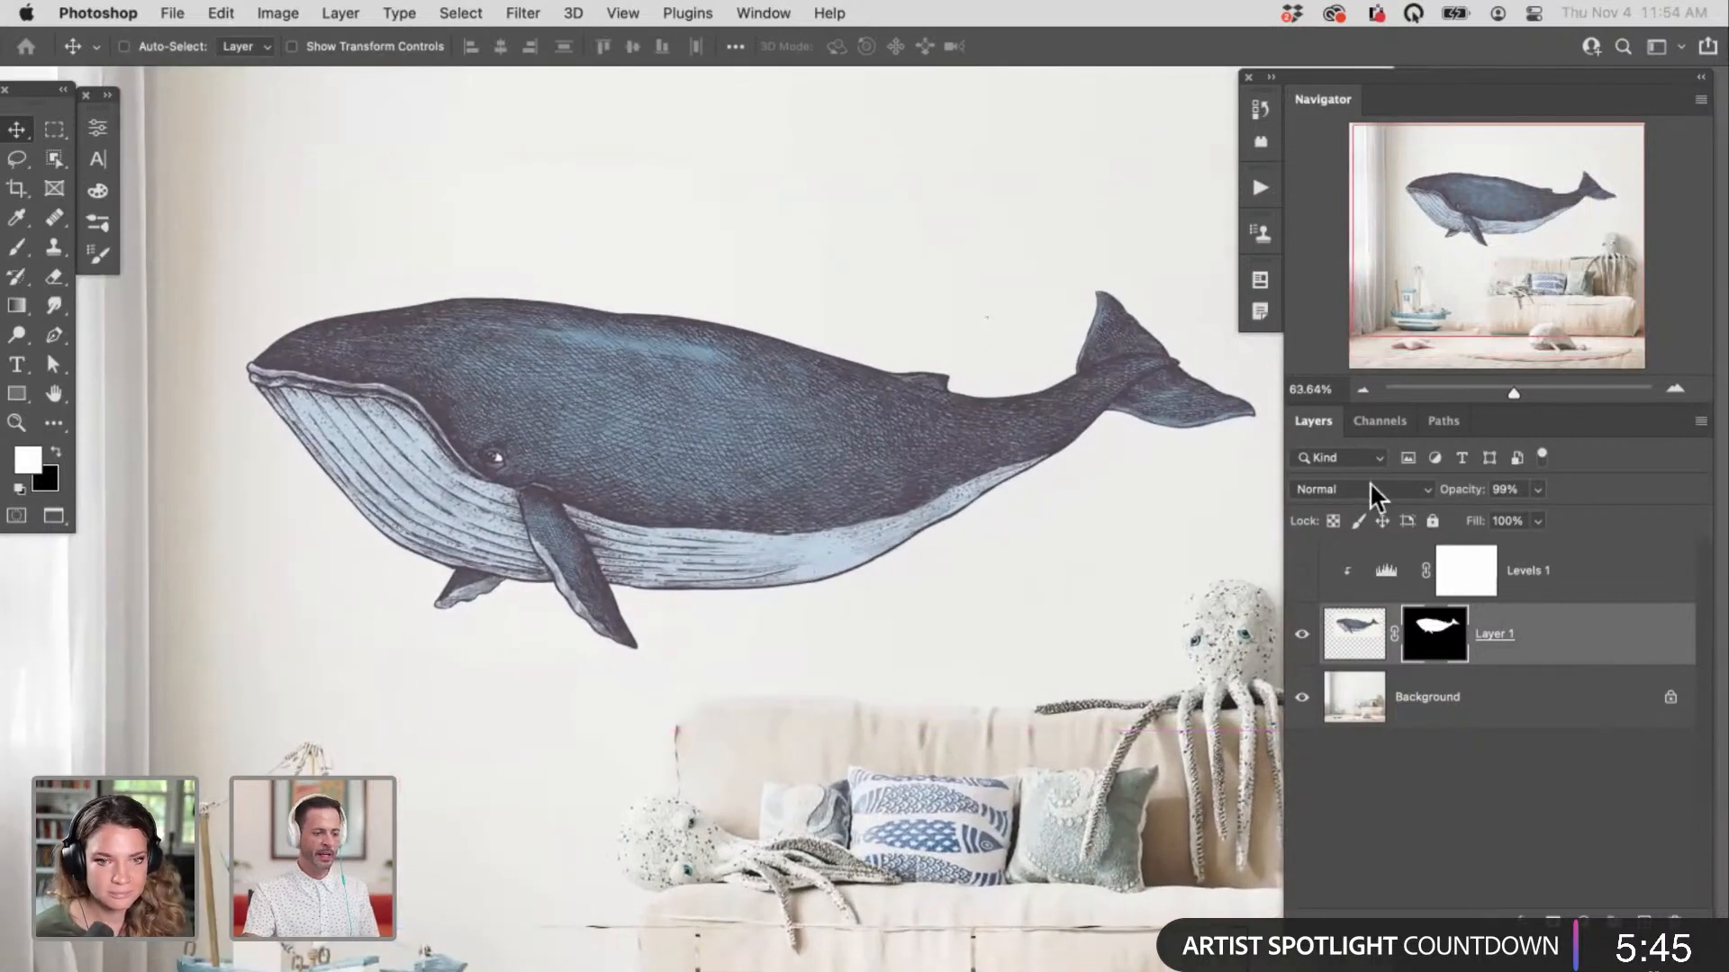
Step: Compare the red, green and blue channels individually, and duplicate the blue channel
left_click(1378, 422)
left_click(1391, 502)
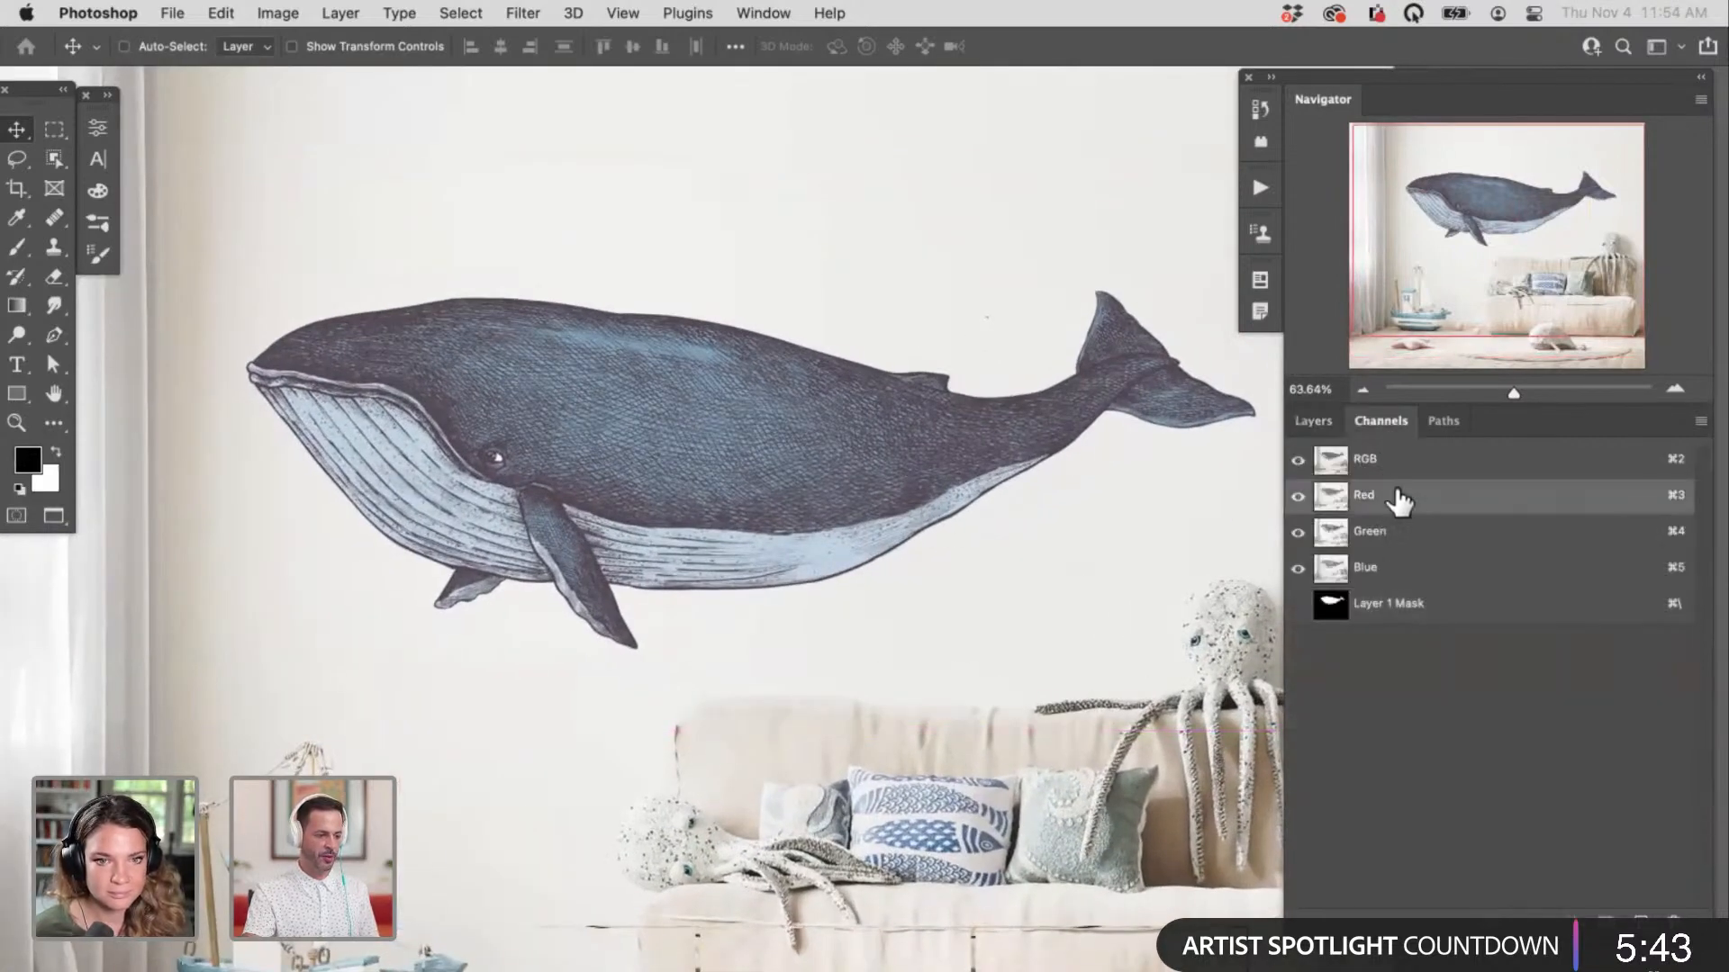
left_click(1393, 538)
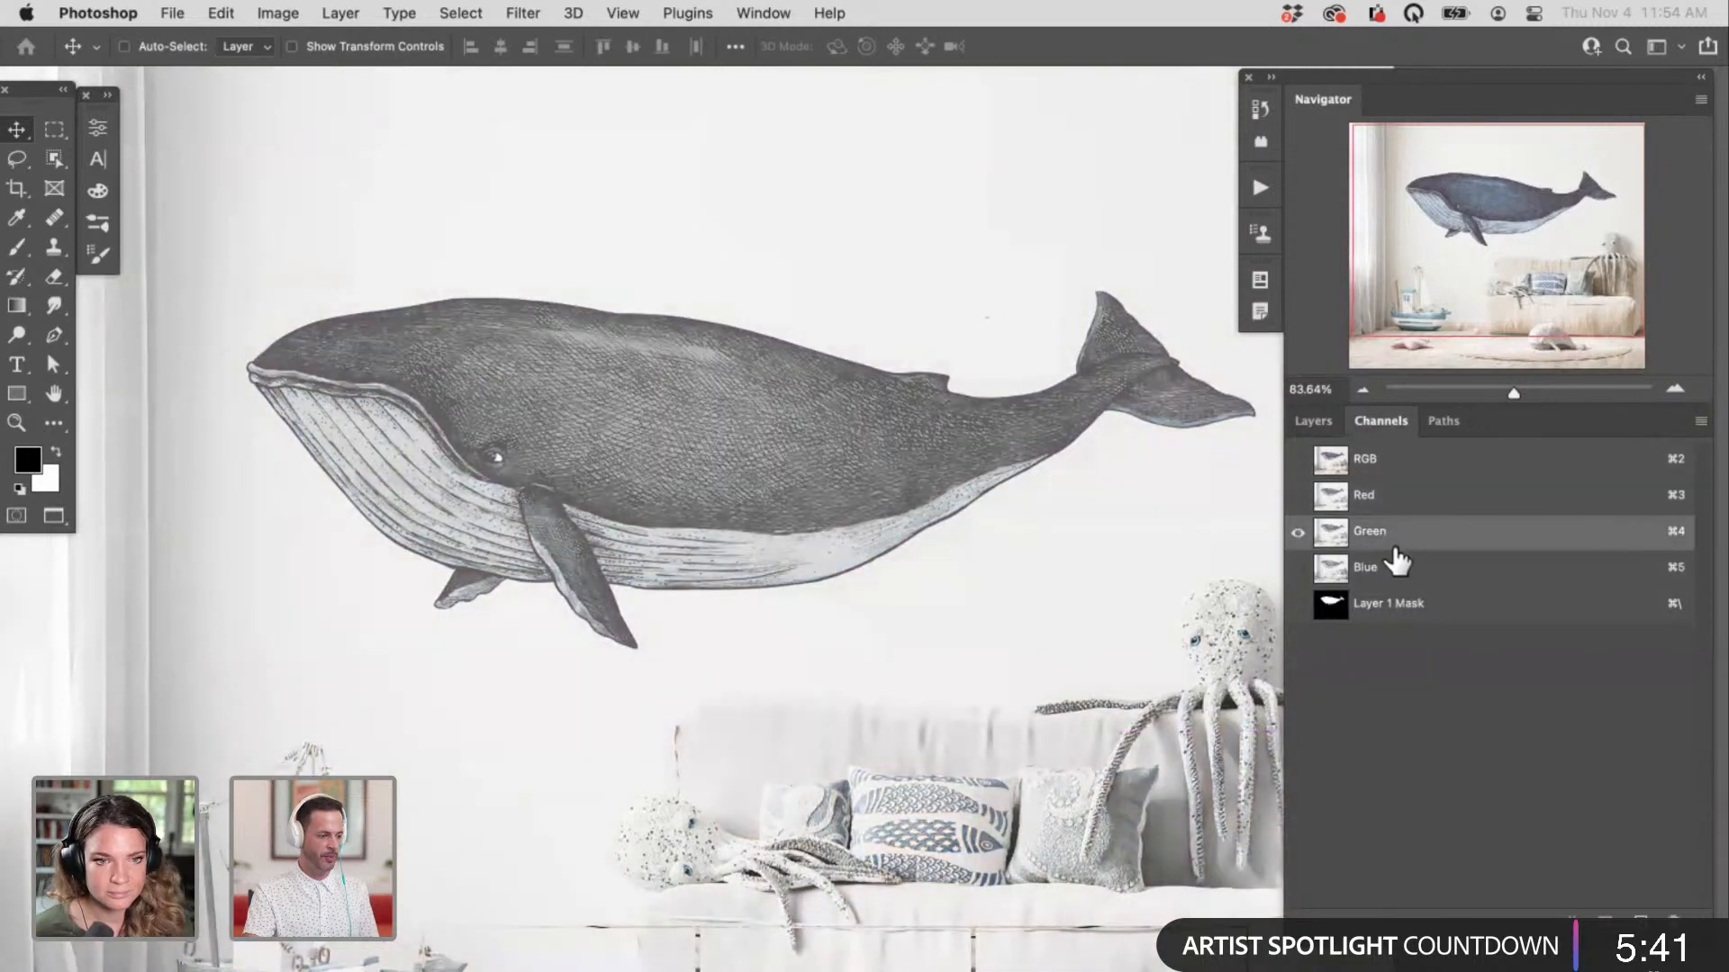
left_click(1392, 570)
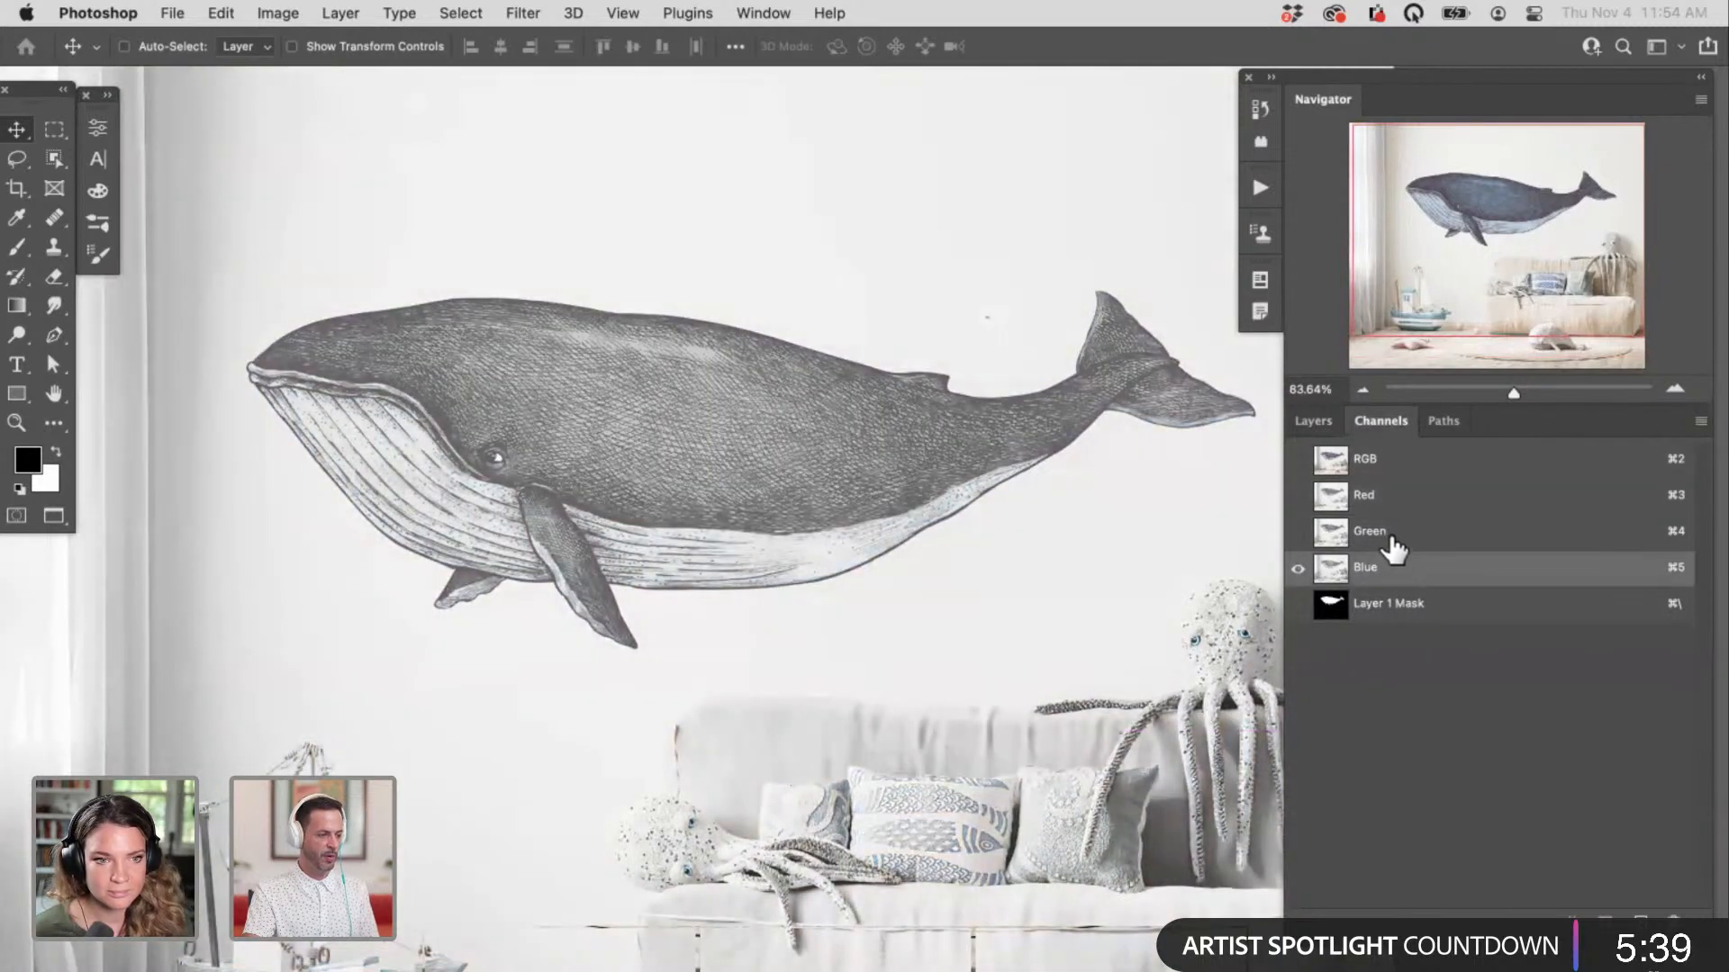
left_click_drag(1382, 575, 1639, 914)
Step: Increase the contrast of the duplicated blue channel with Levels, raising the black input to 86 and lowering the white input
key("super+l")
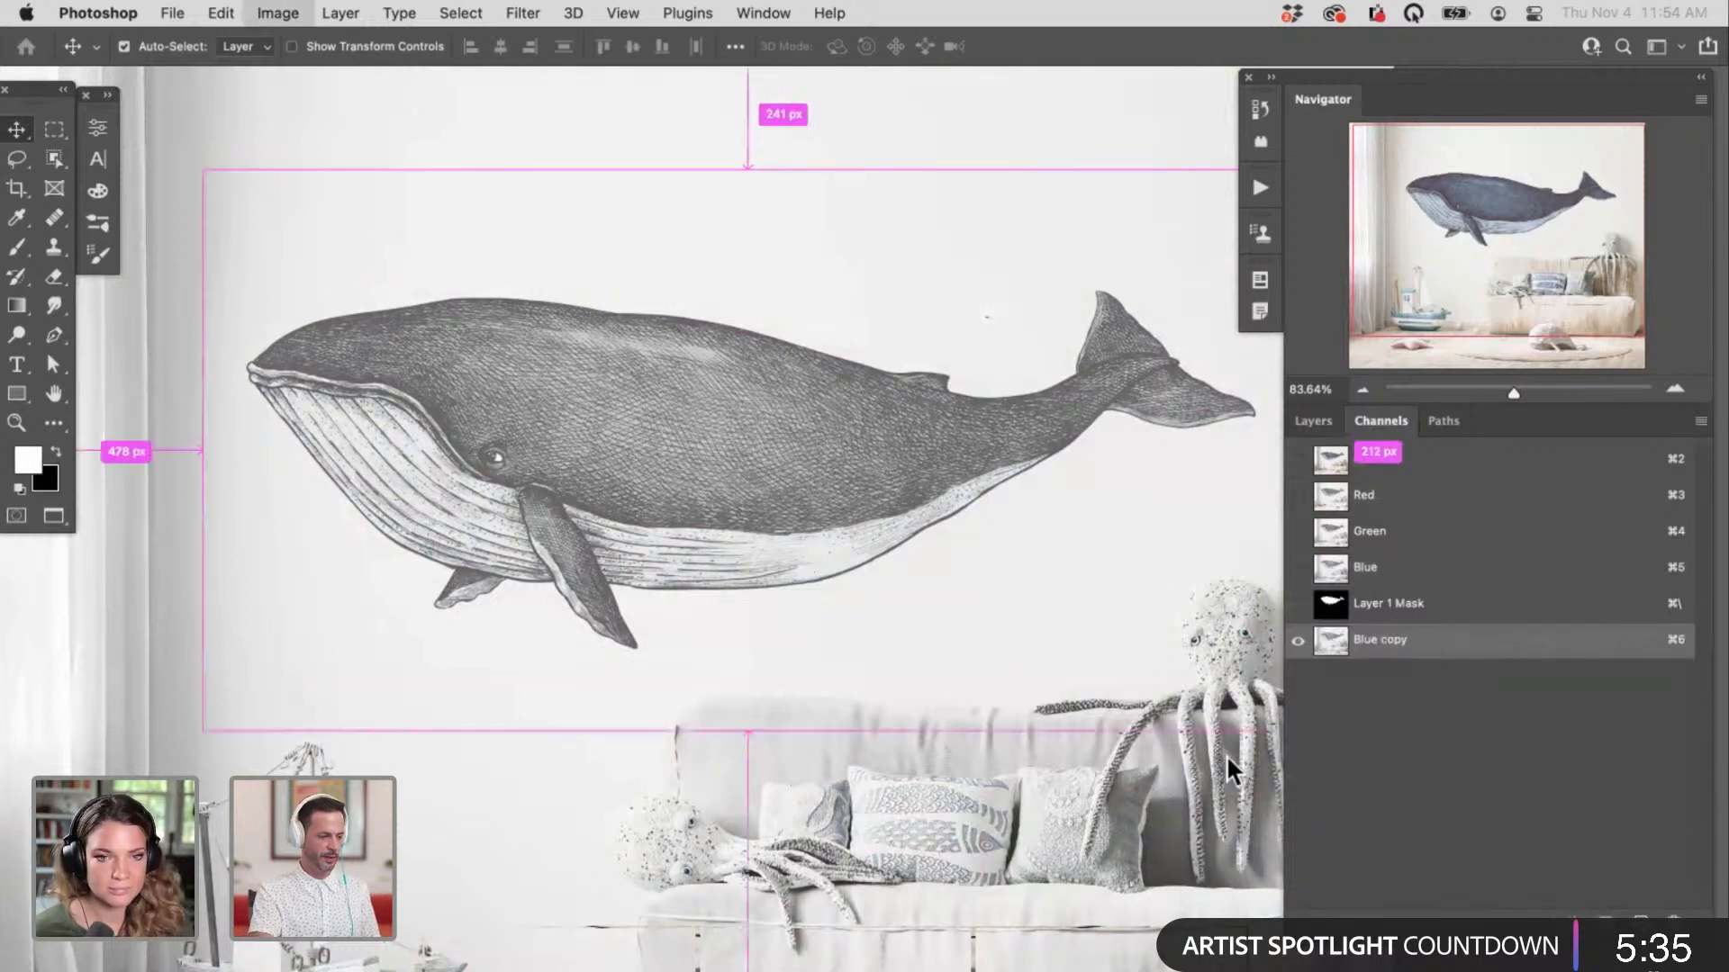
left_click_drag(119, 747, 194, 747)
left_click_drag(383, 747, 358, 749)
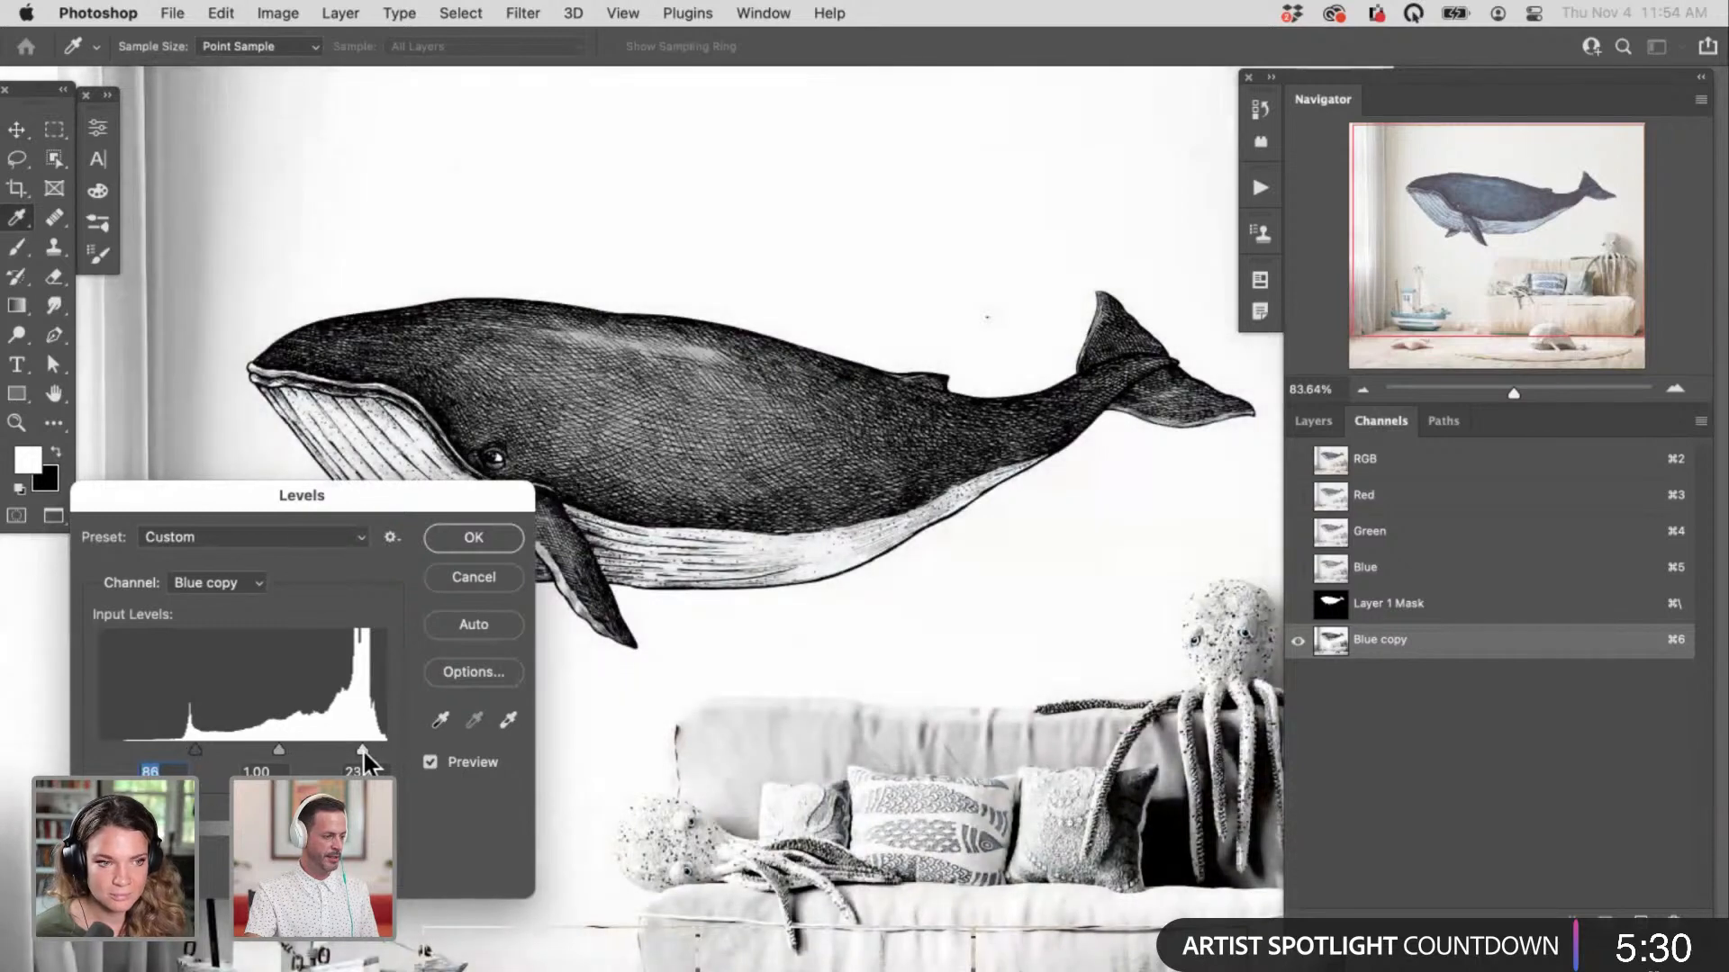
left_click(501, 537)
Step: Load the Blue copy channel as a selection and black out its light areas on the whale's layer mask
left_click_drag(711, 641, 639, 644)
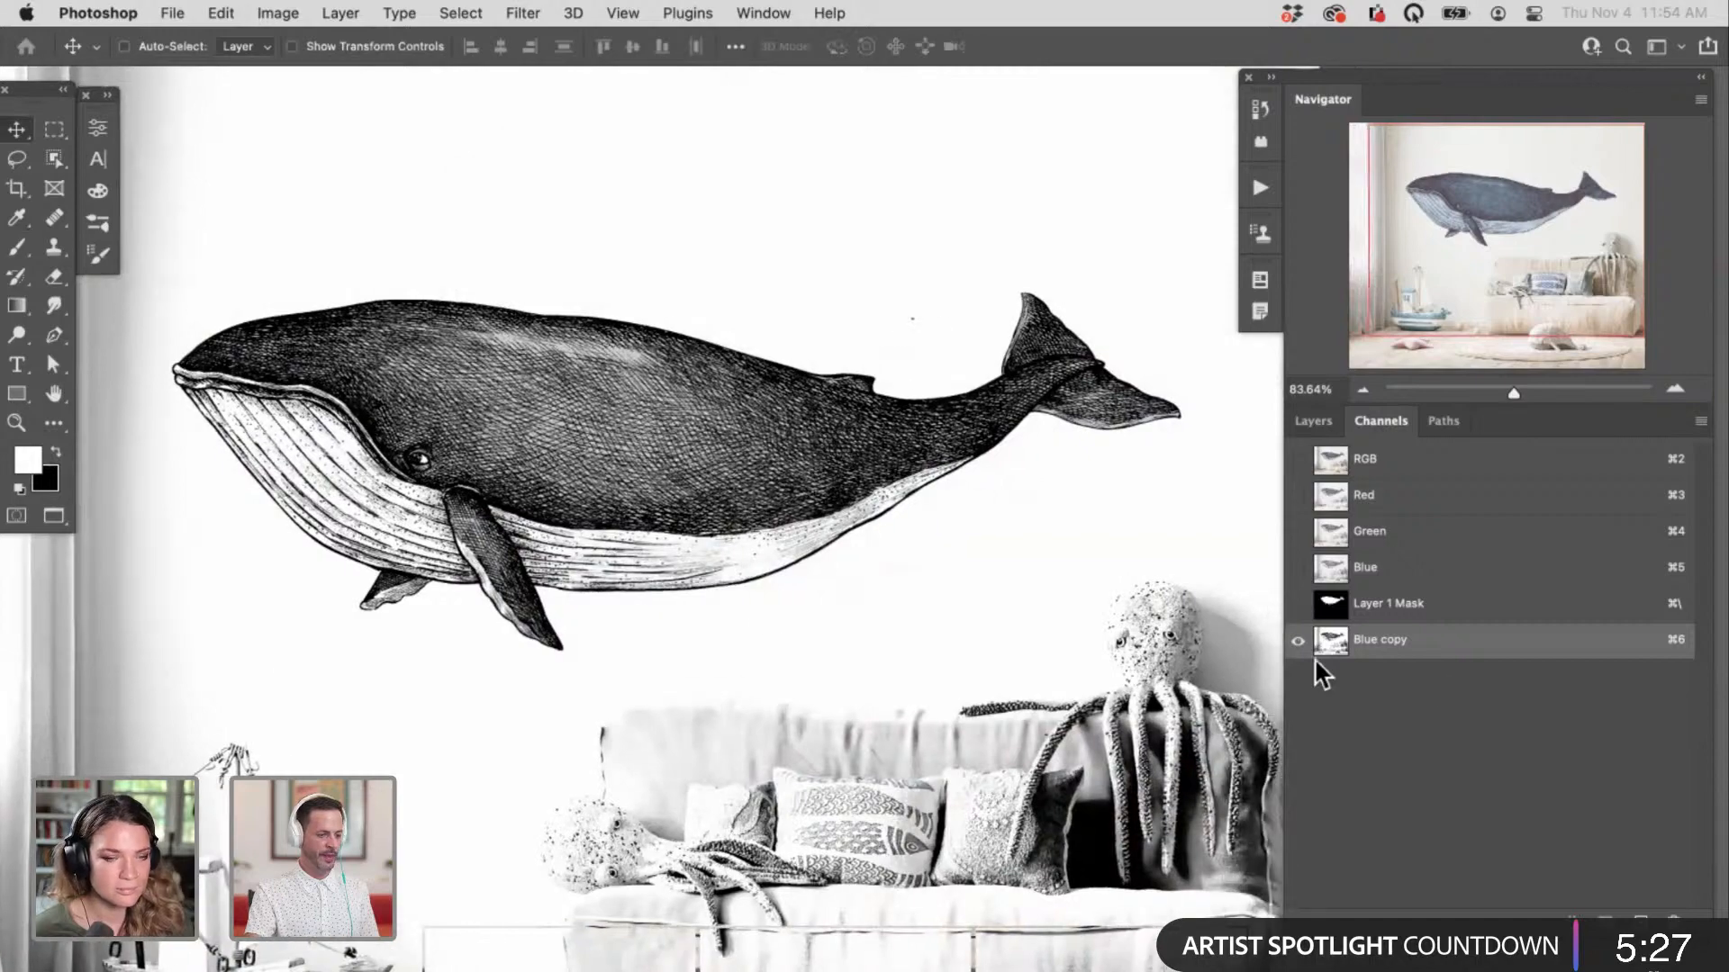
left_click_drag(1320, 643, 1321, 643)
left_click(1330, 641, "super")
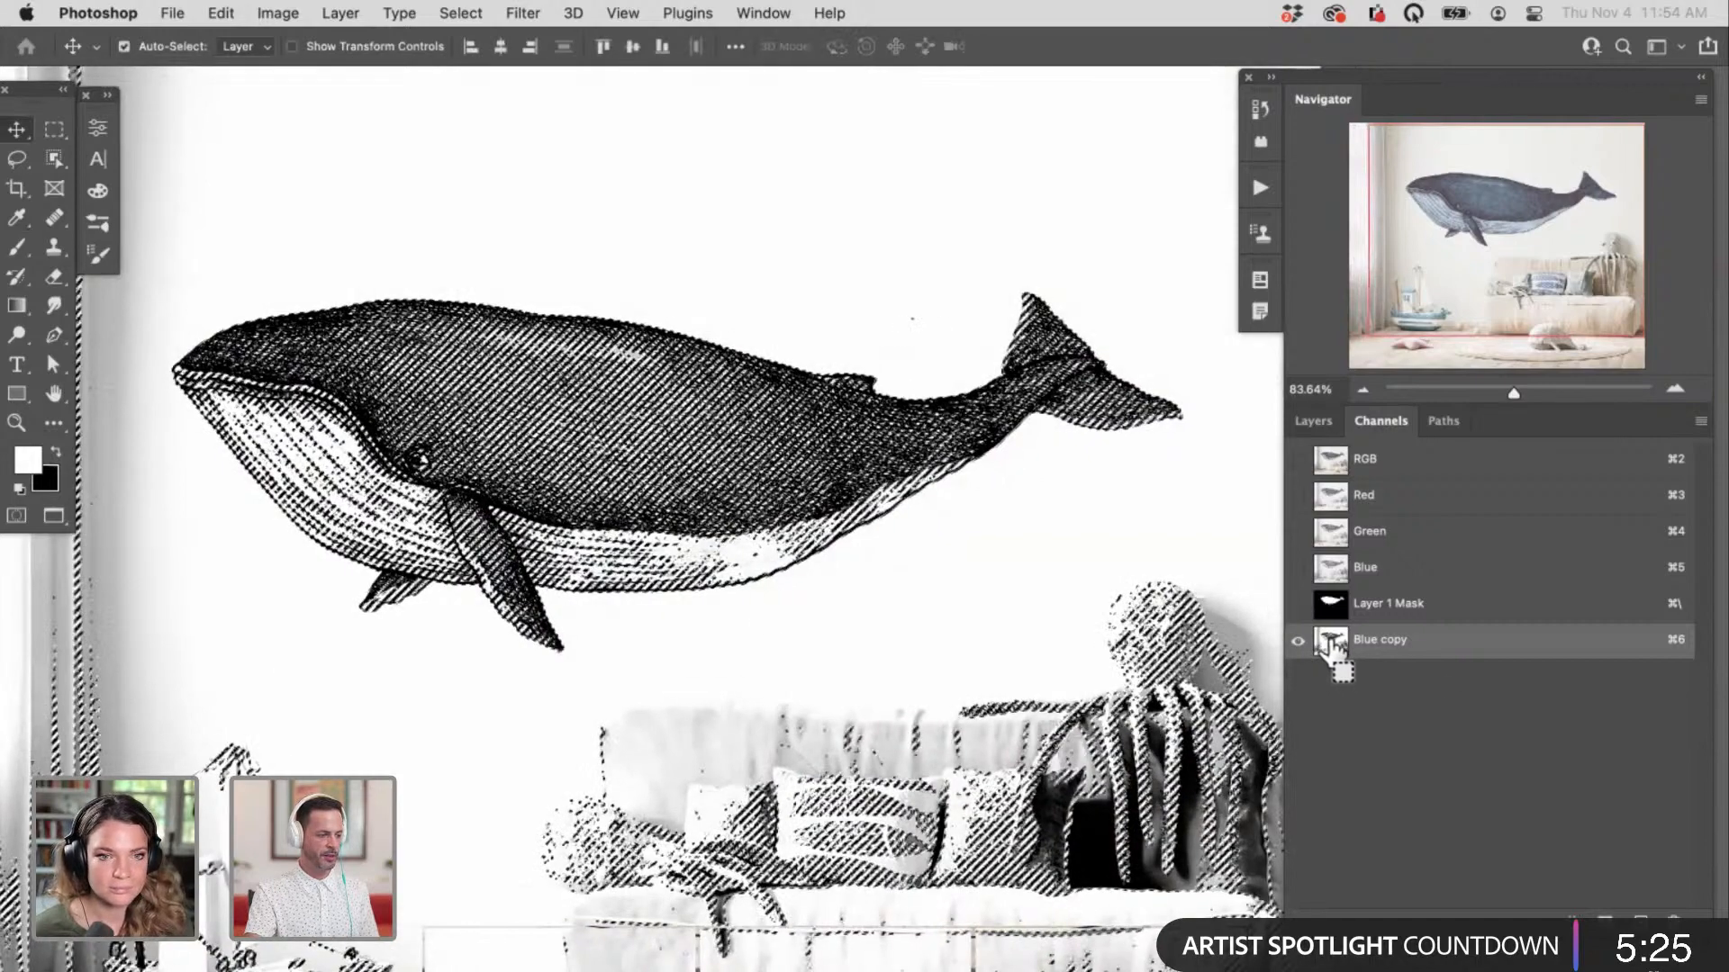
left_click(1318, 423)
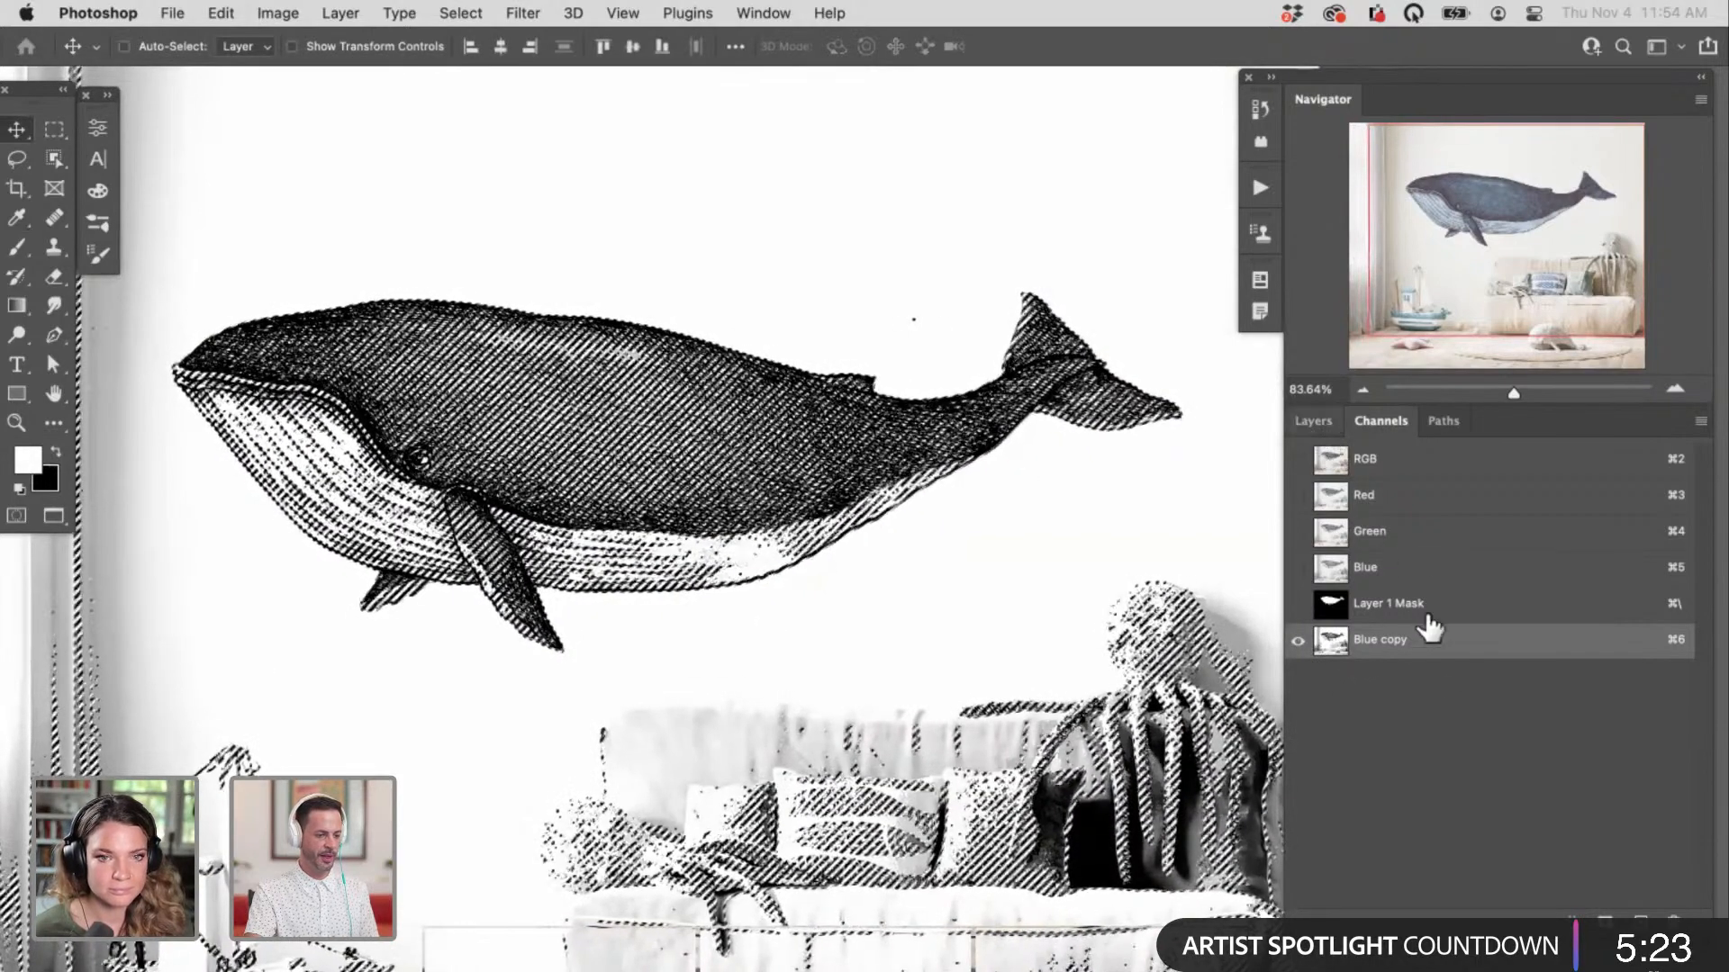
left_click(1435, 641)
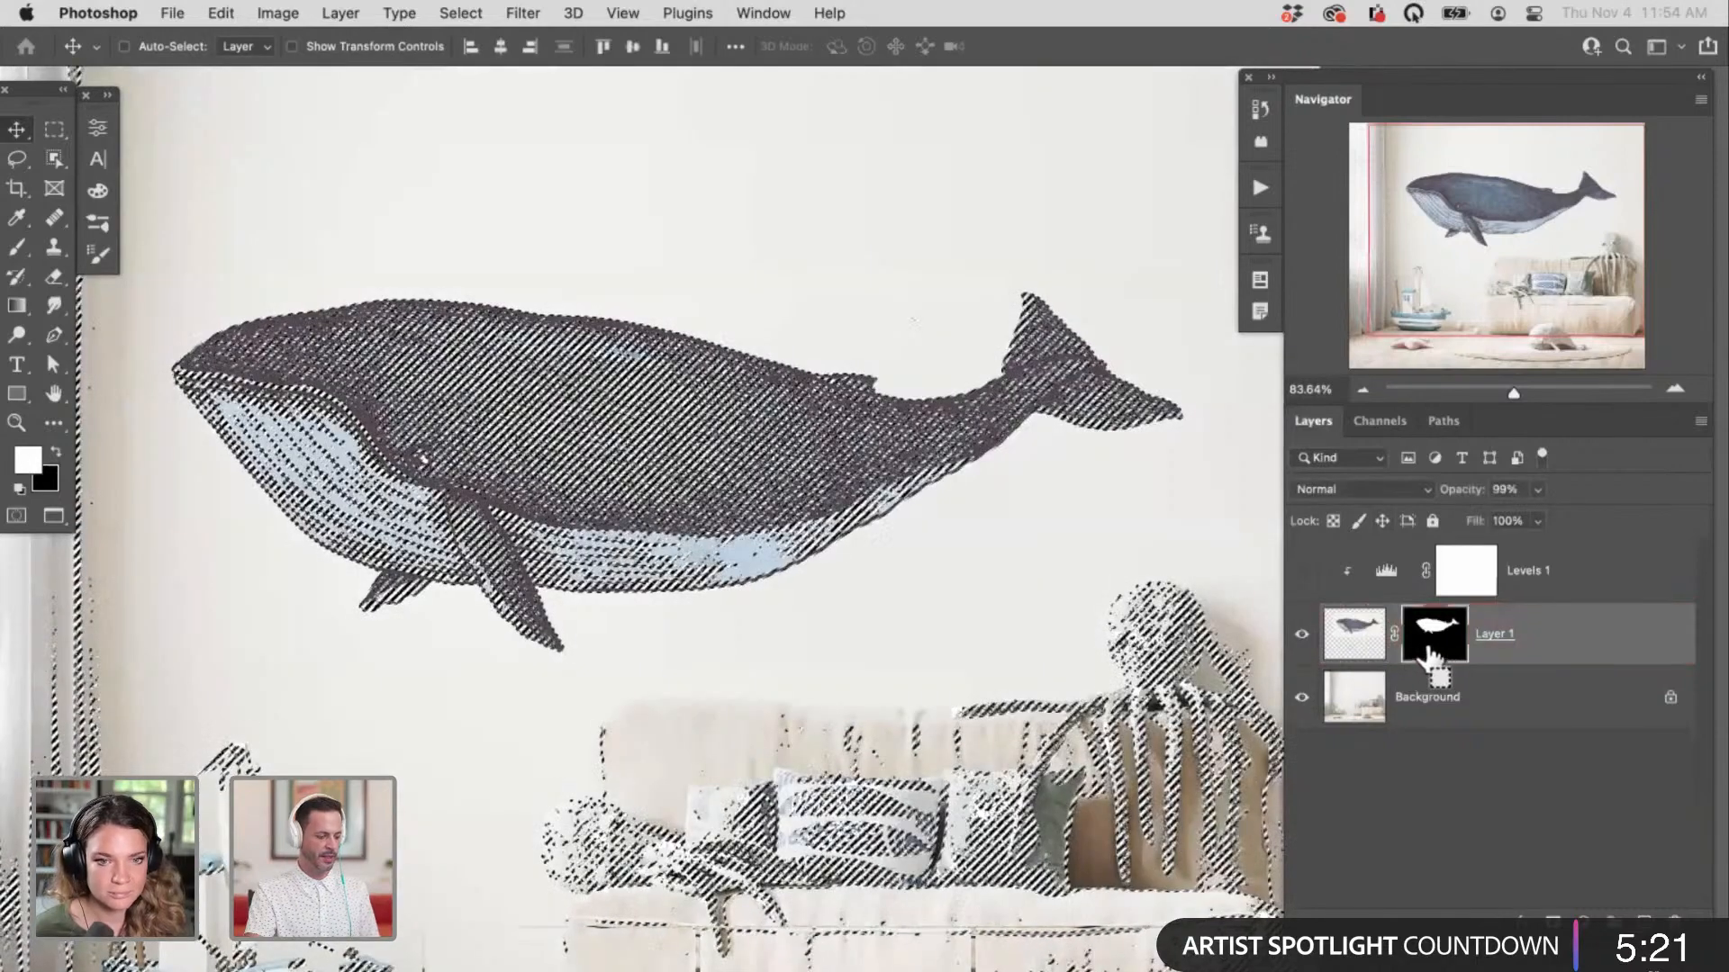
key("super+h")
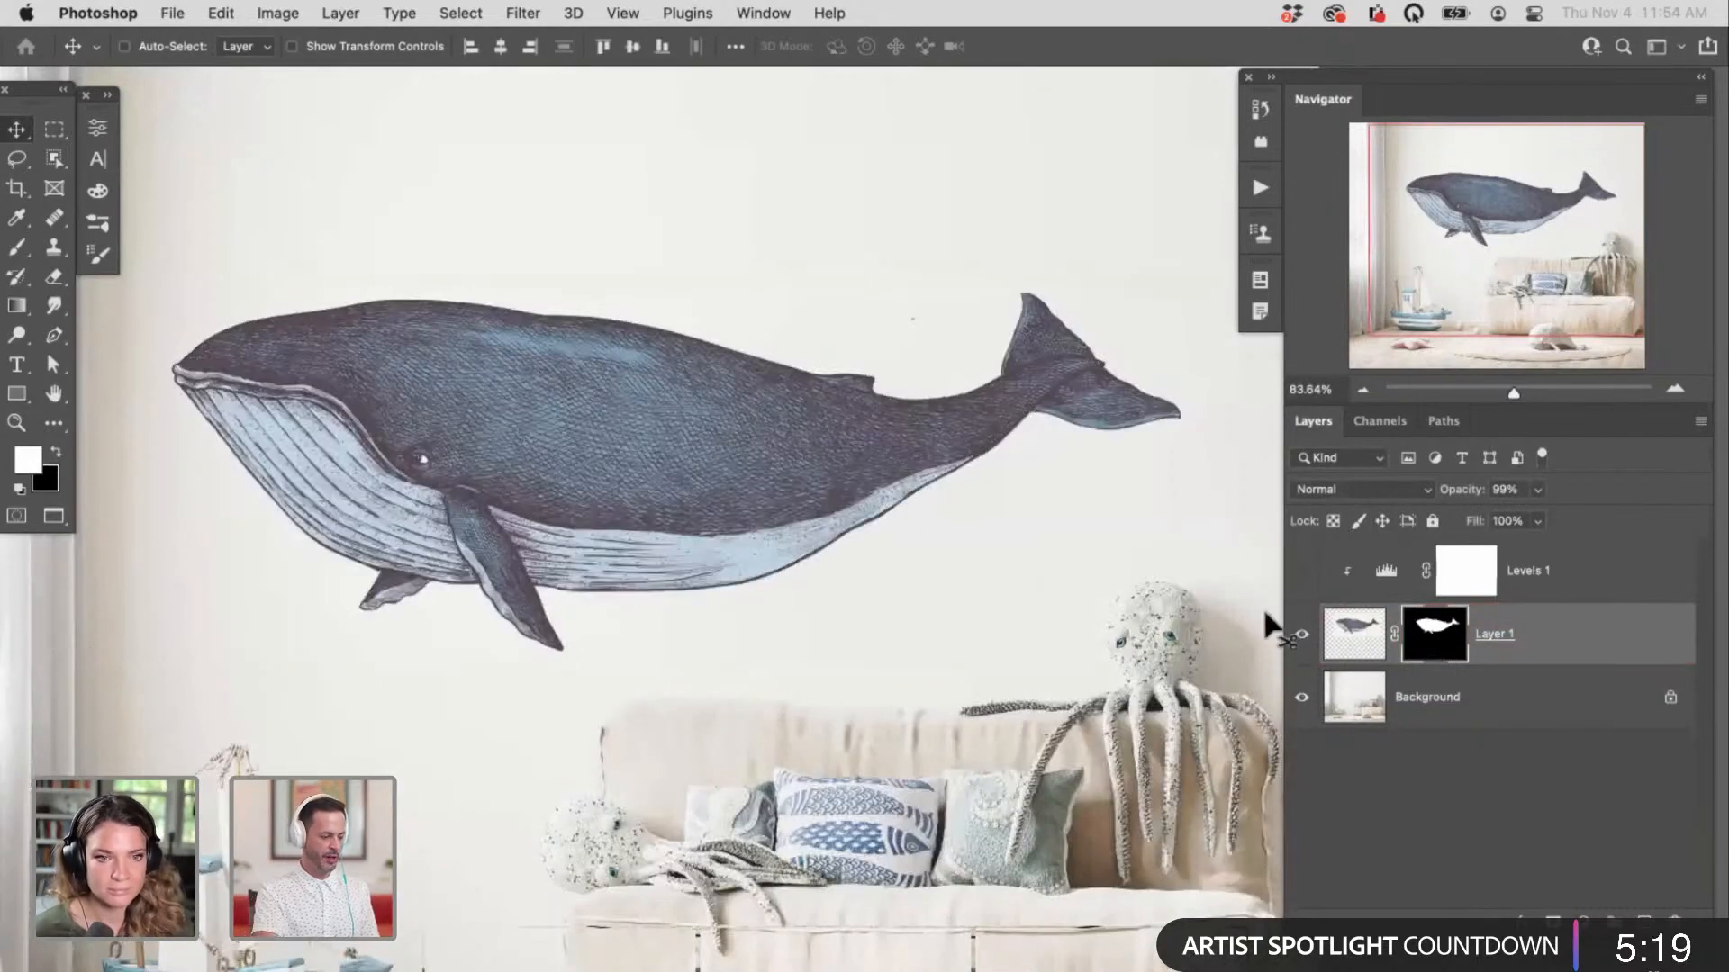
key("super+i")
key("super+i")
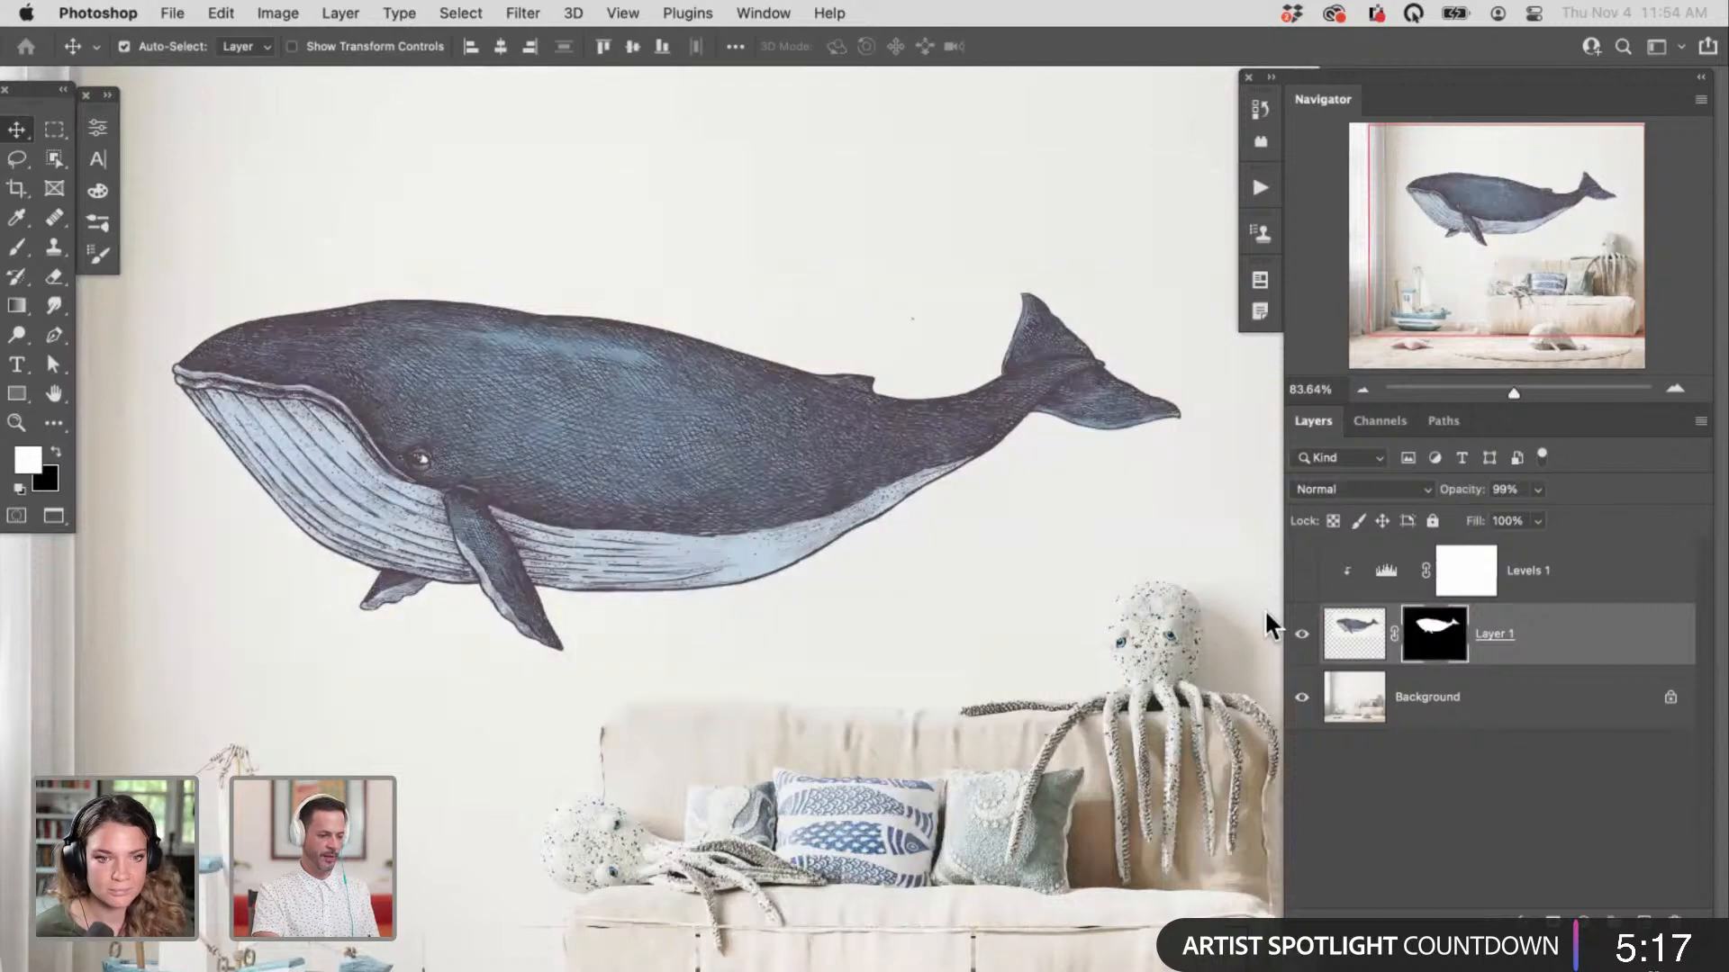
key("super+z")
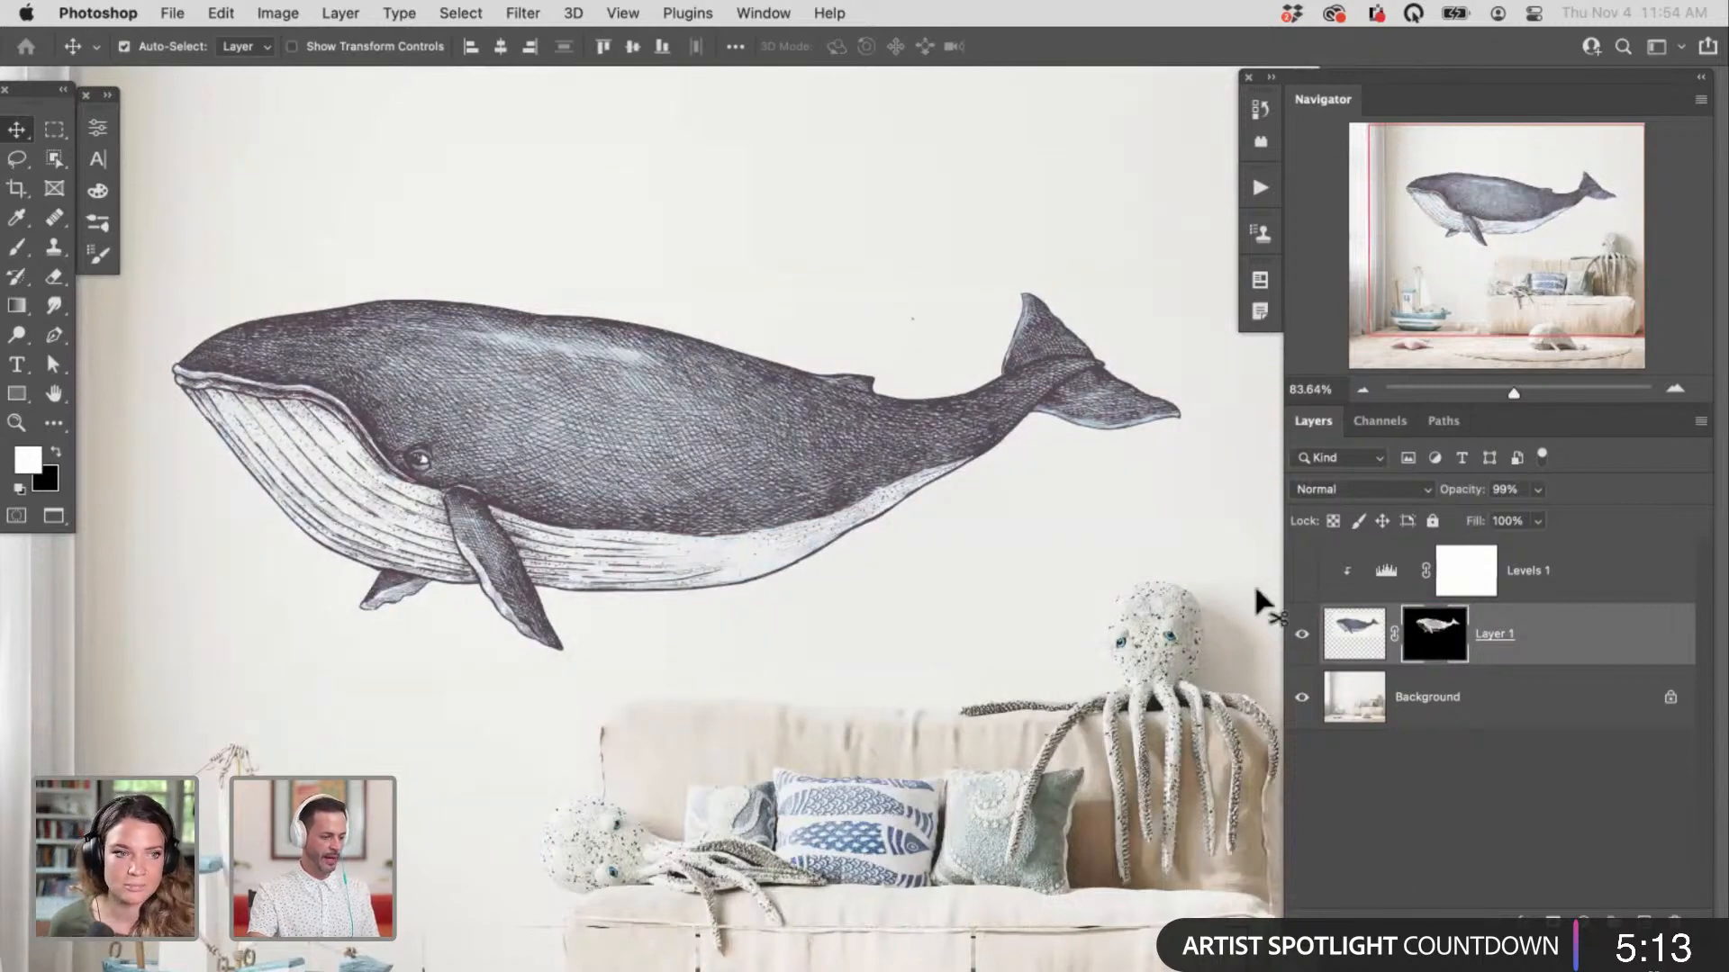
Step: View the whale's layer mask on its own and return to the full composite
left_click_drag(814, 629, 935, 606)
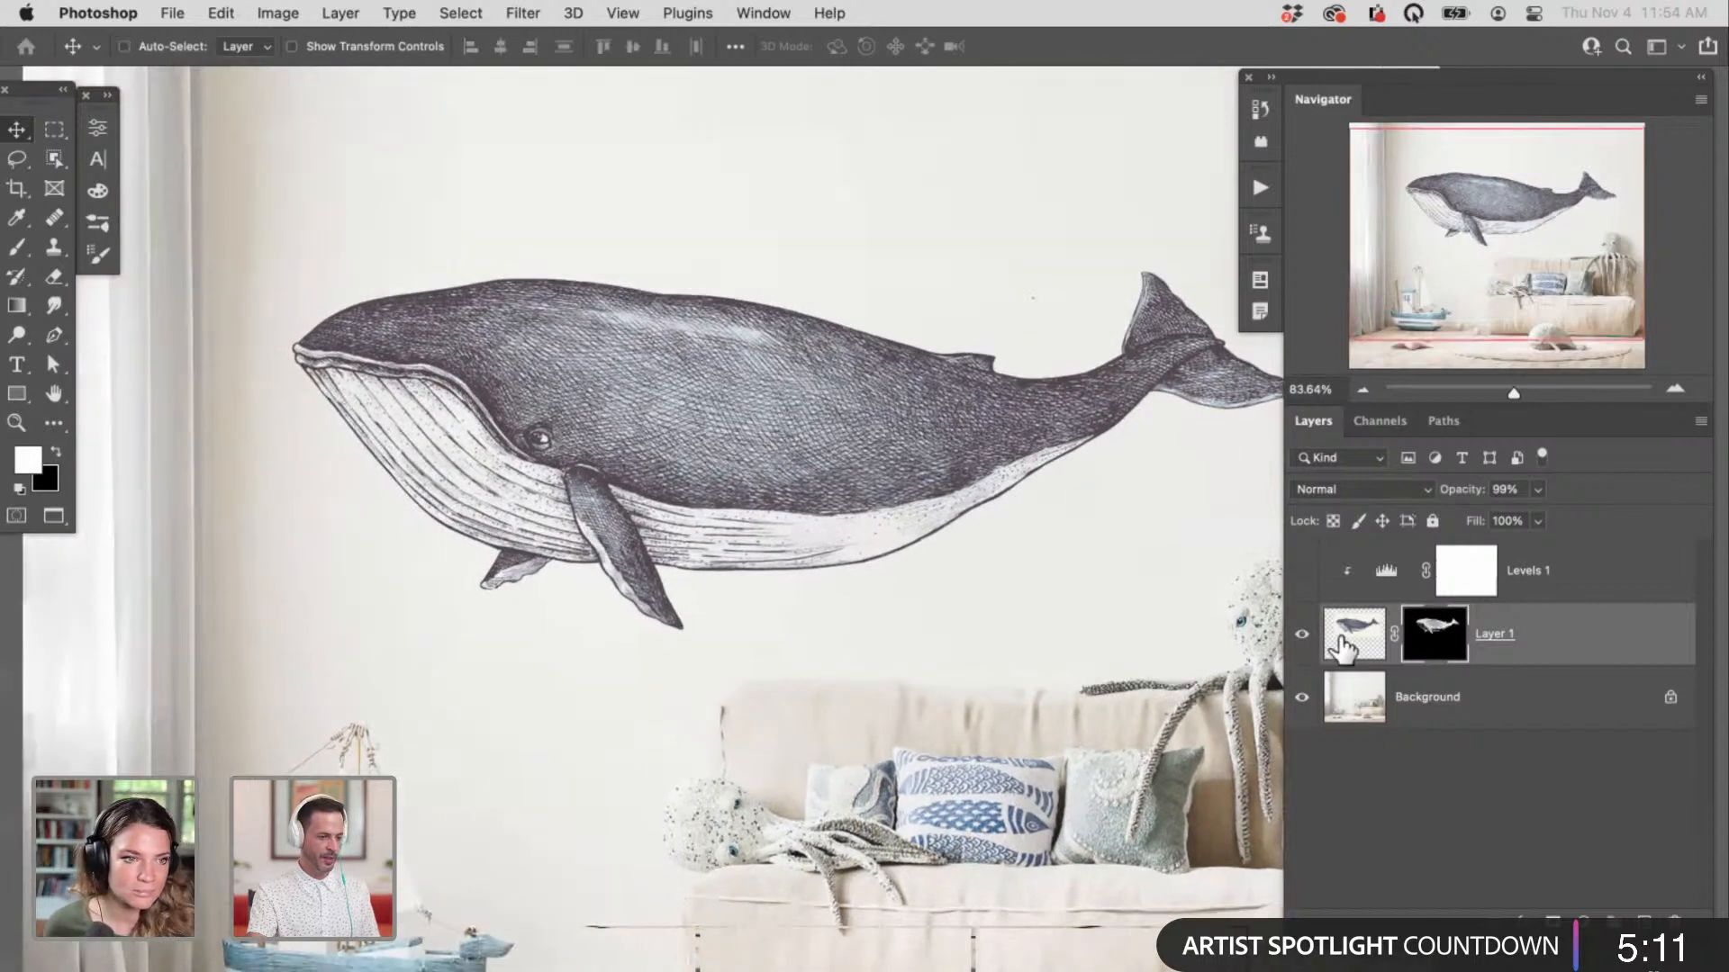
left_click(1422, 642, "alt")
left_click_drag(1053, 673, 1032, 682)
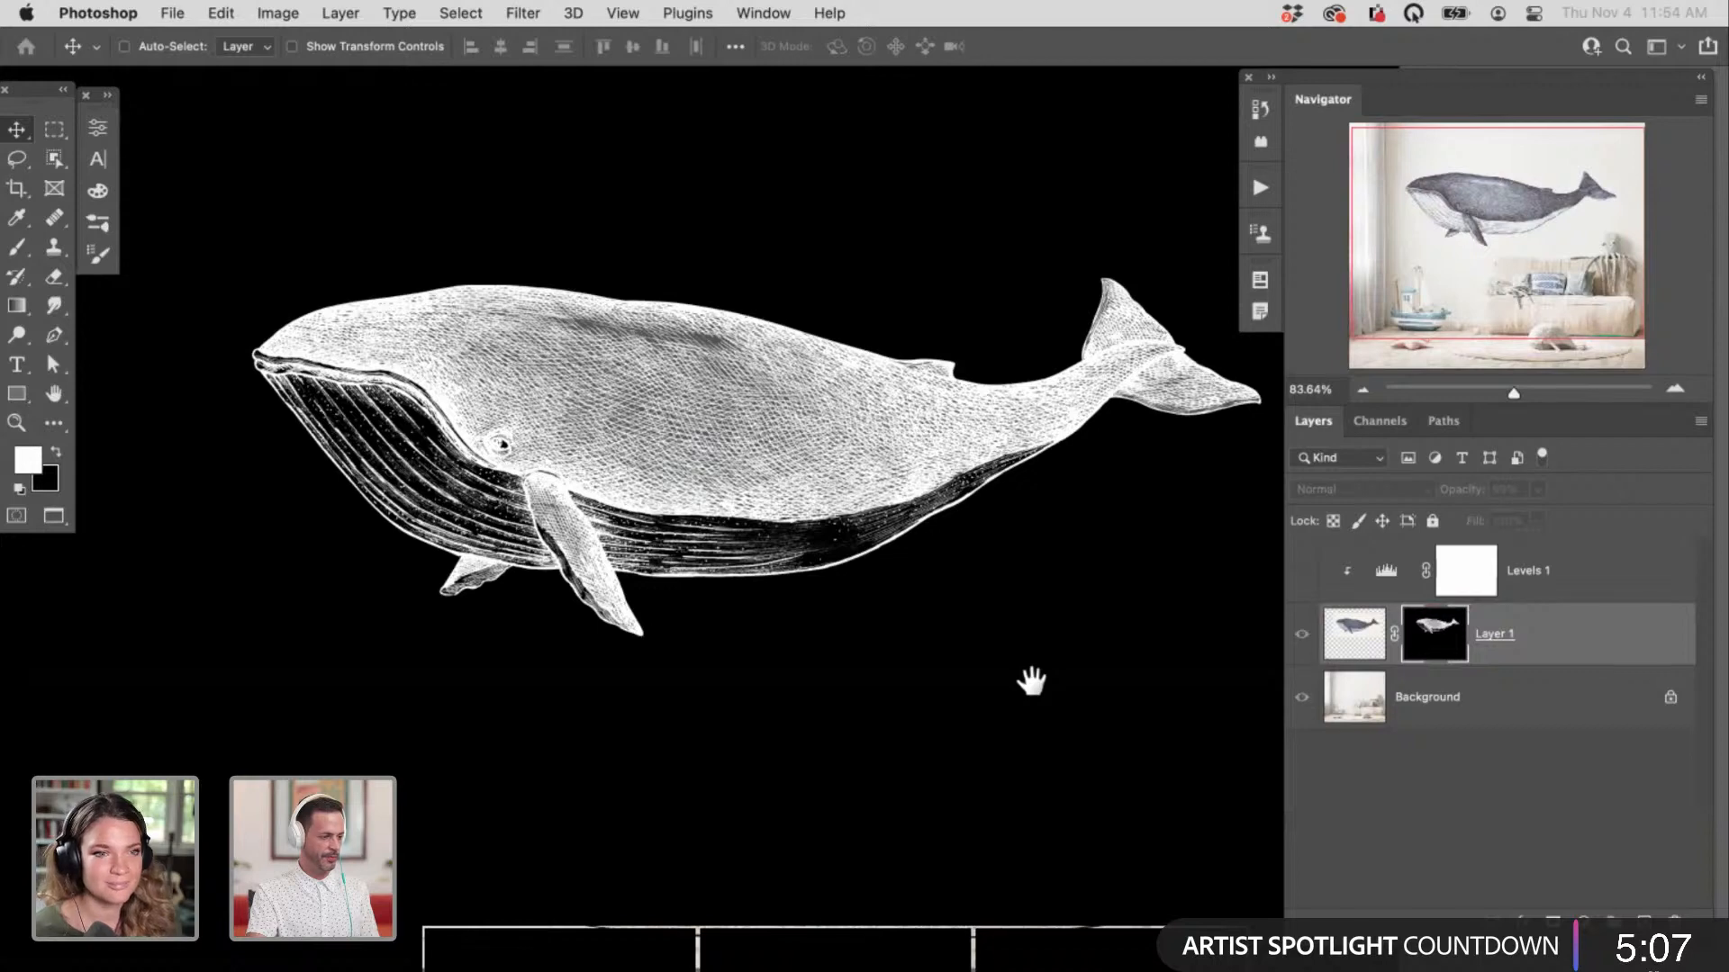
left_click(1432, 646, "alt")
left_click_drag(1038, 621, 953, 606)
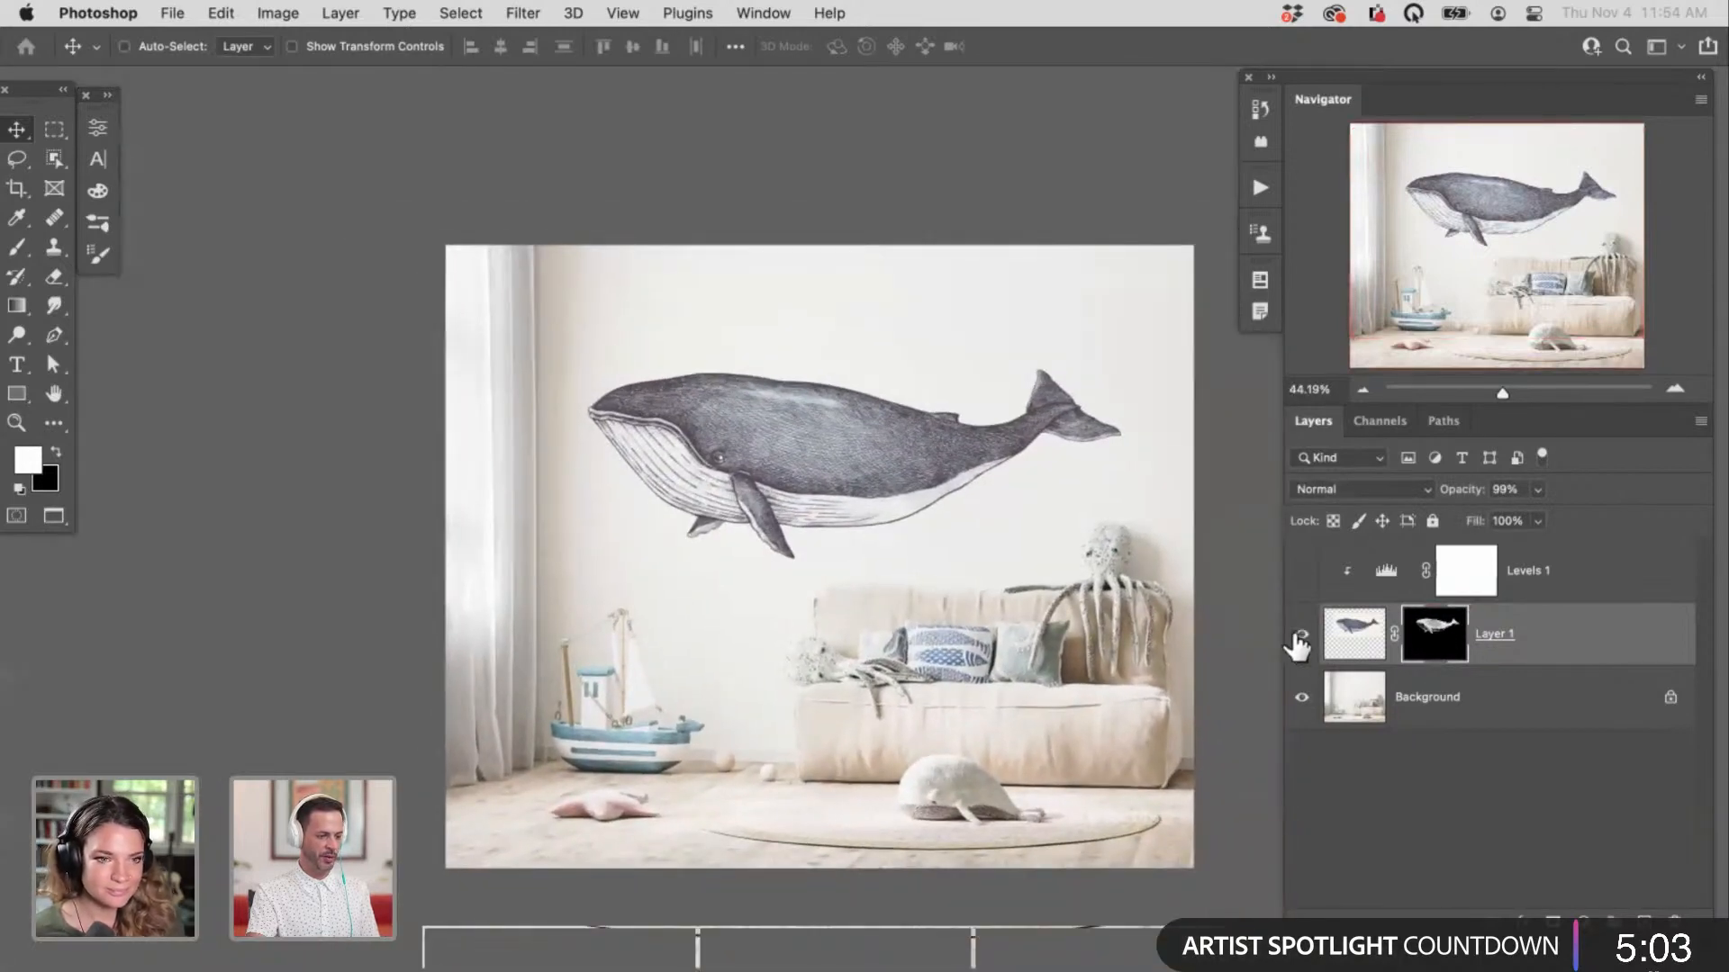
Step: Compare the room photo with and without the whale layer
left_click(1302, 634)
left_click(1301, 634)
left_click(1301, 634)
left_click(1301, 634)
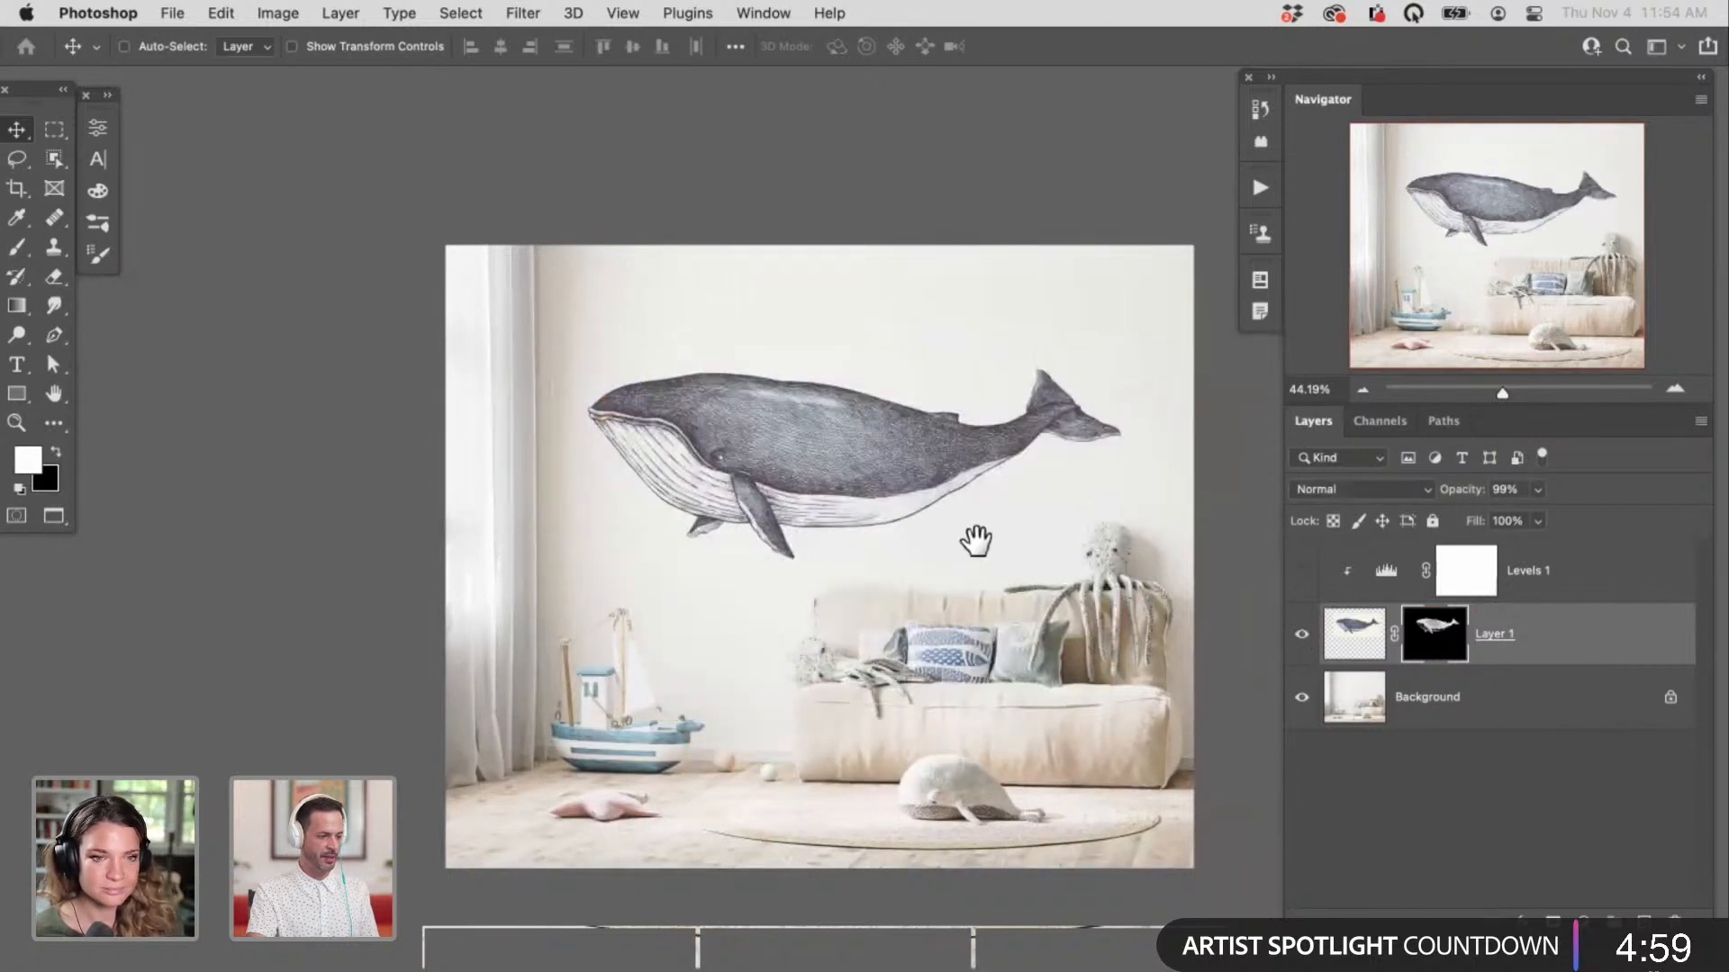
left_click_drag(976, 540, 880, 505)
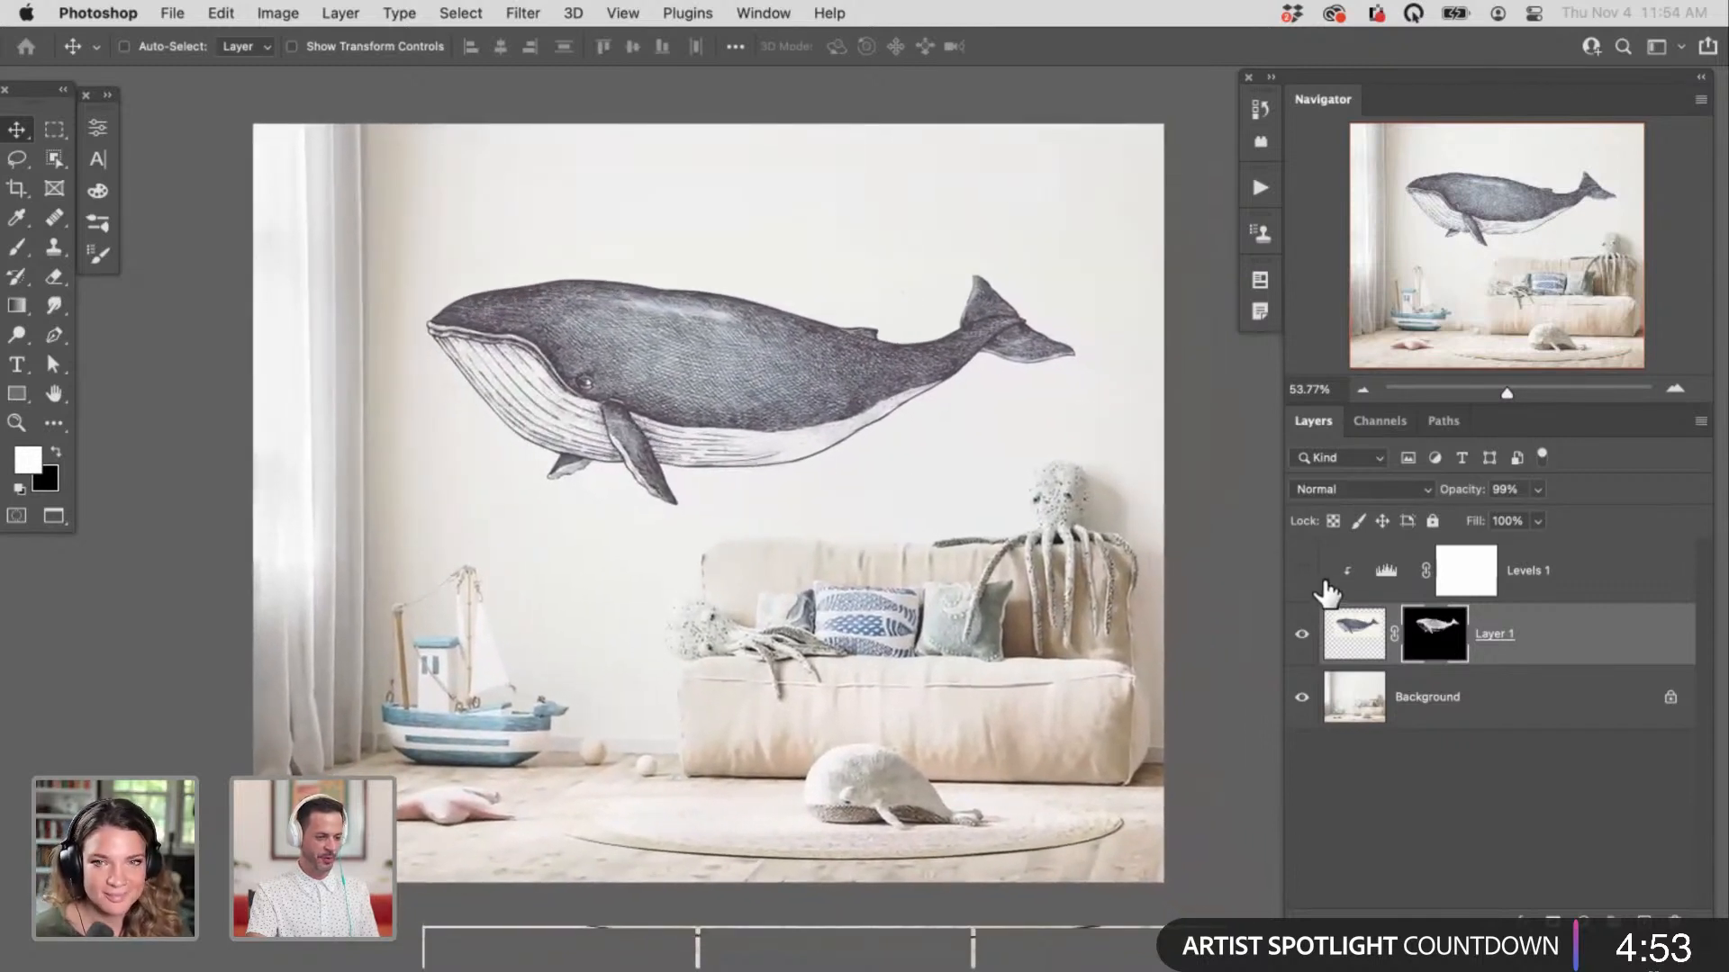
Step: Show and reset the Levels 1 adjustment clipped to the whale, and raise its red midtones to 1.26
left_click(1375, 591)
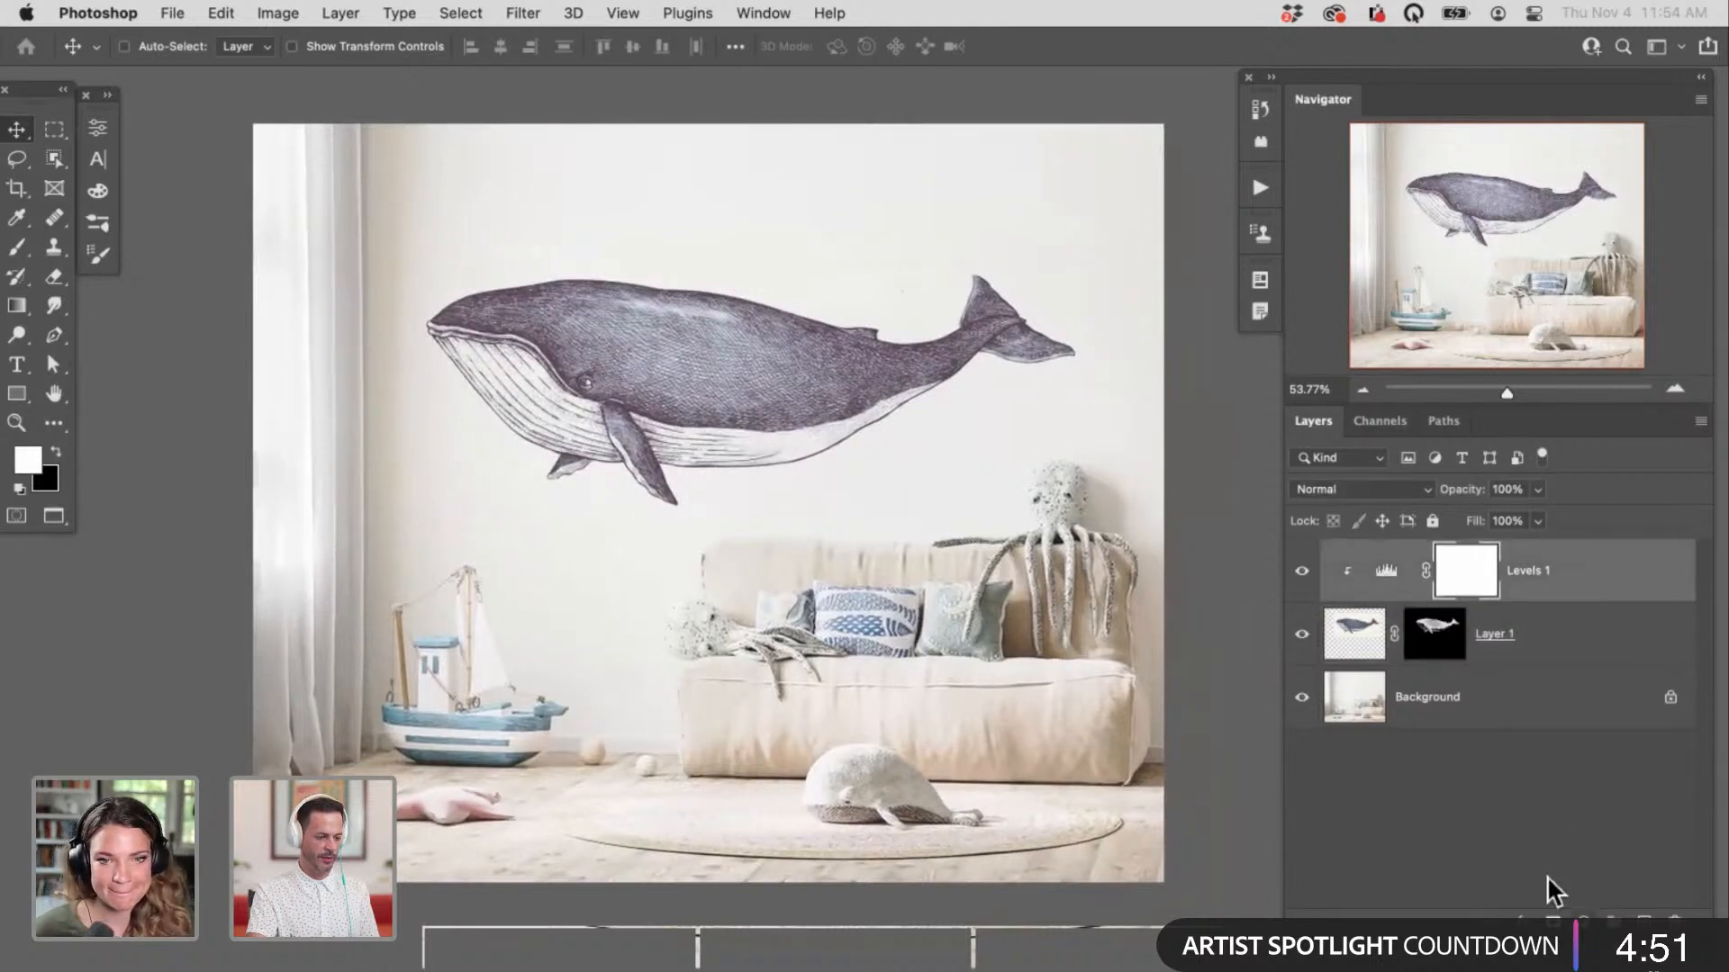
double_click(1380, 567)
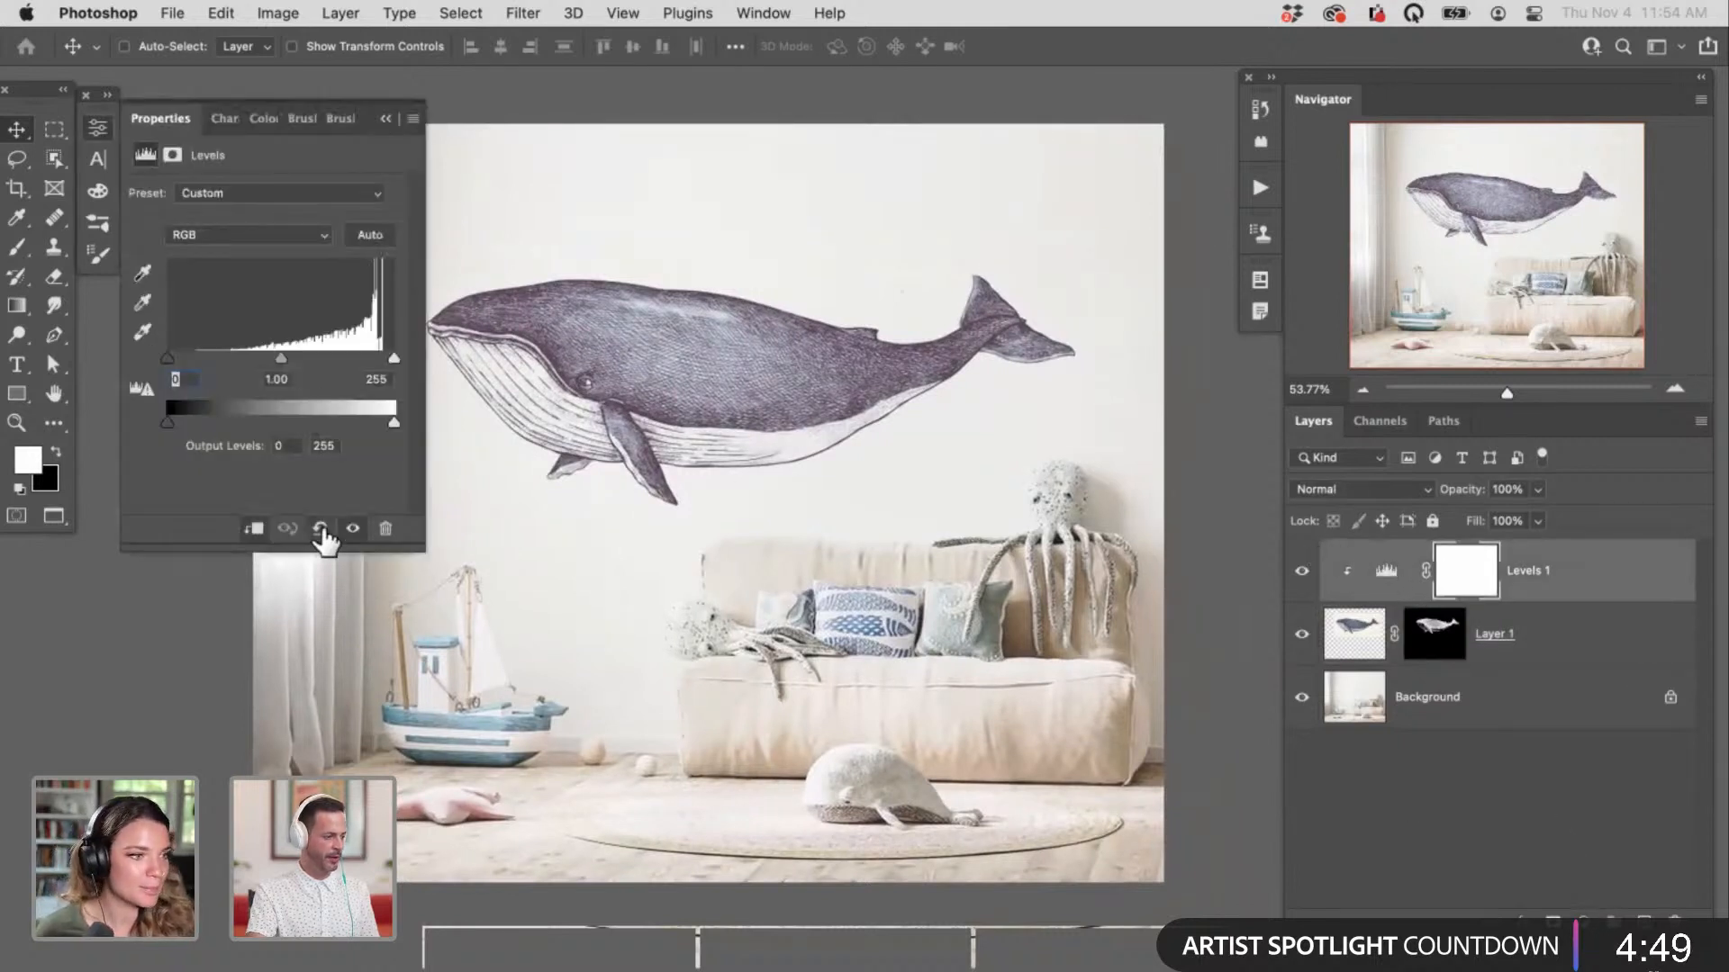
left_click(321, 529)
left_click(216, 233)
left_click(218, 252)
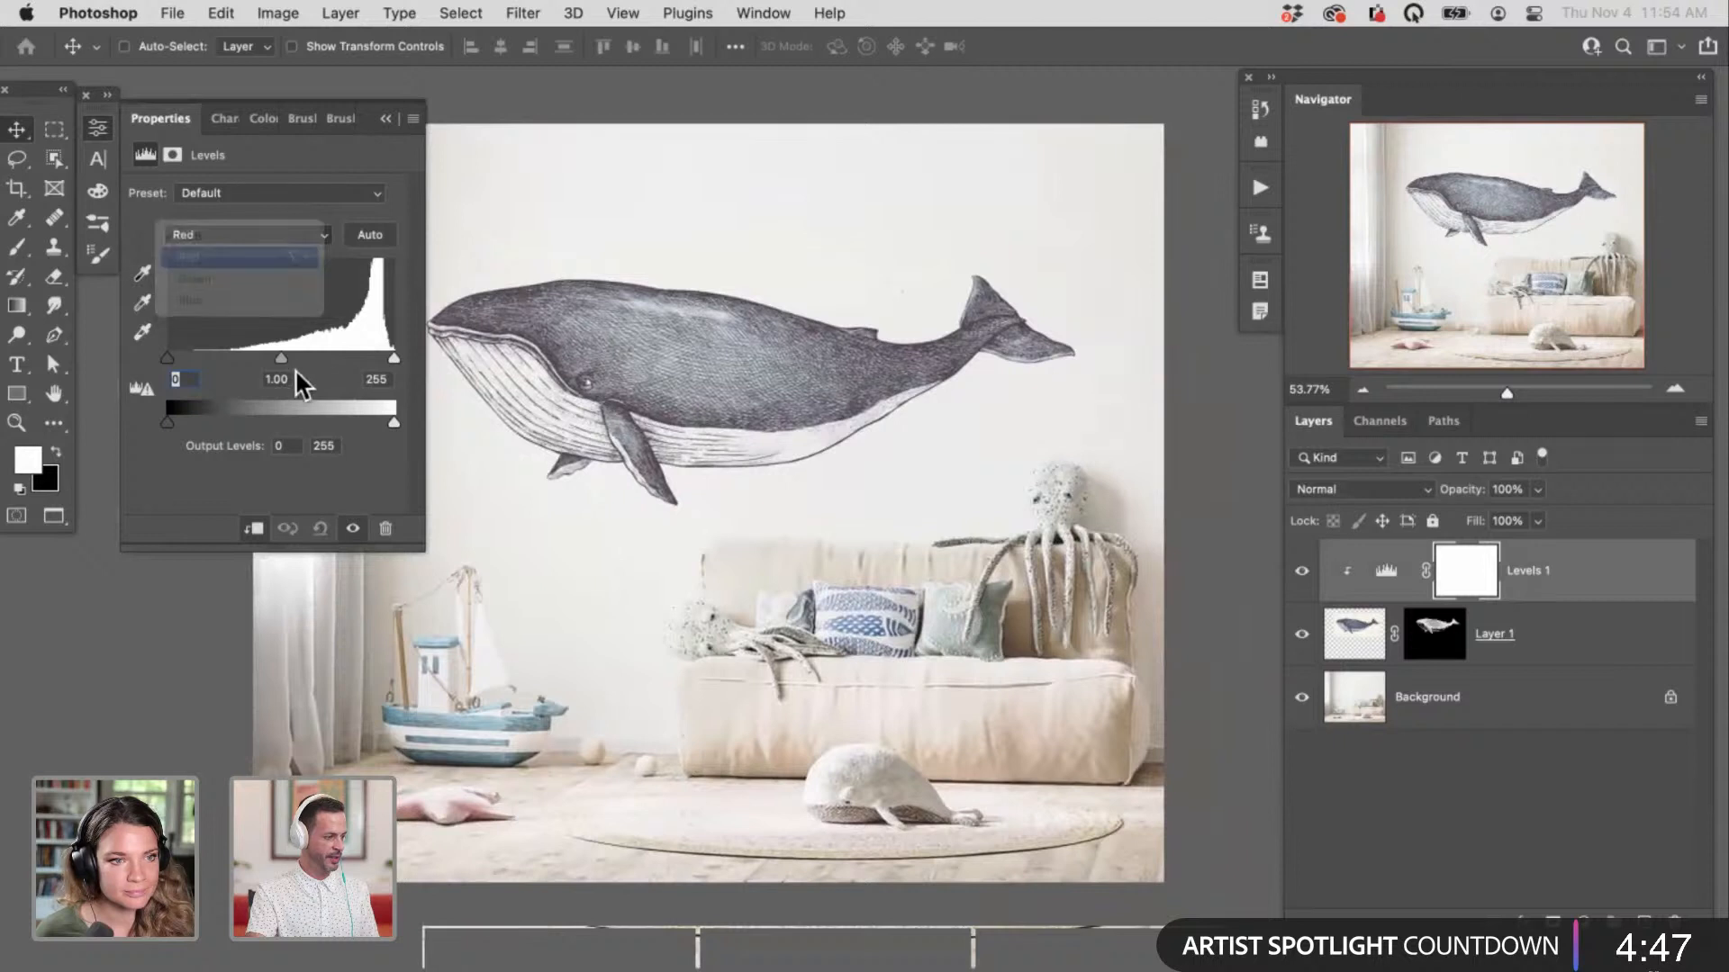
Step: Raise the Levels adjustment's green midtones to 1.30 and brighten its blue midtones
left_click(256, 235)
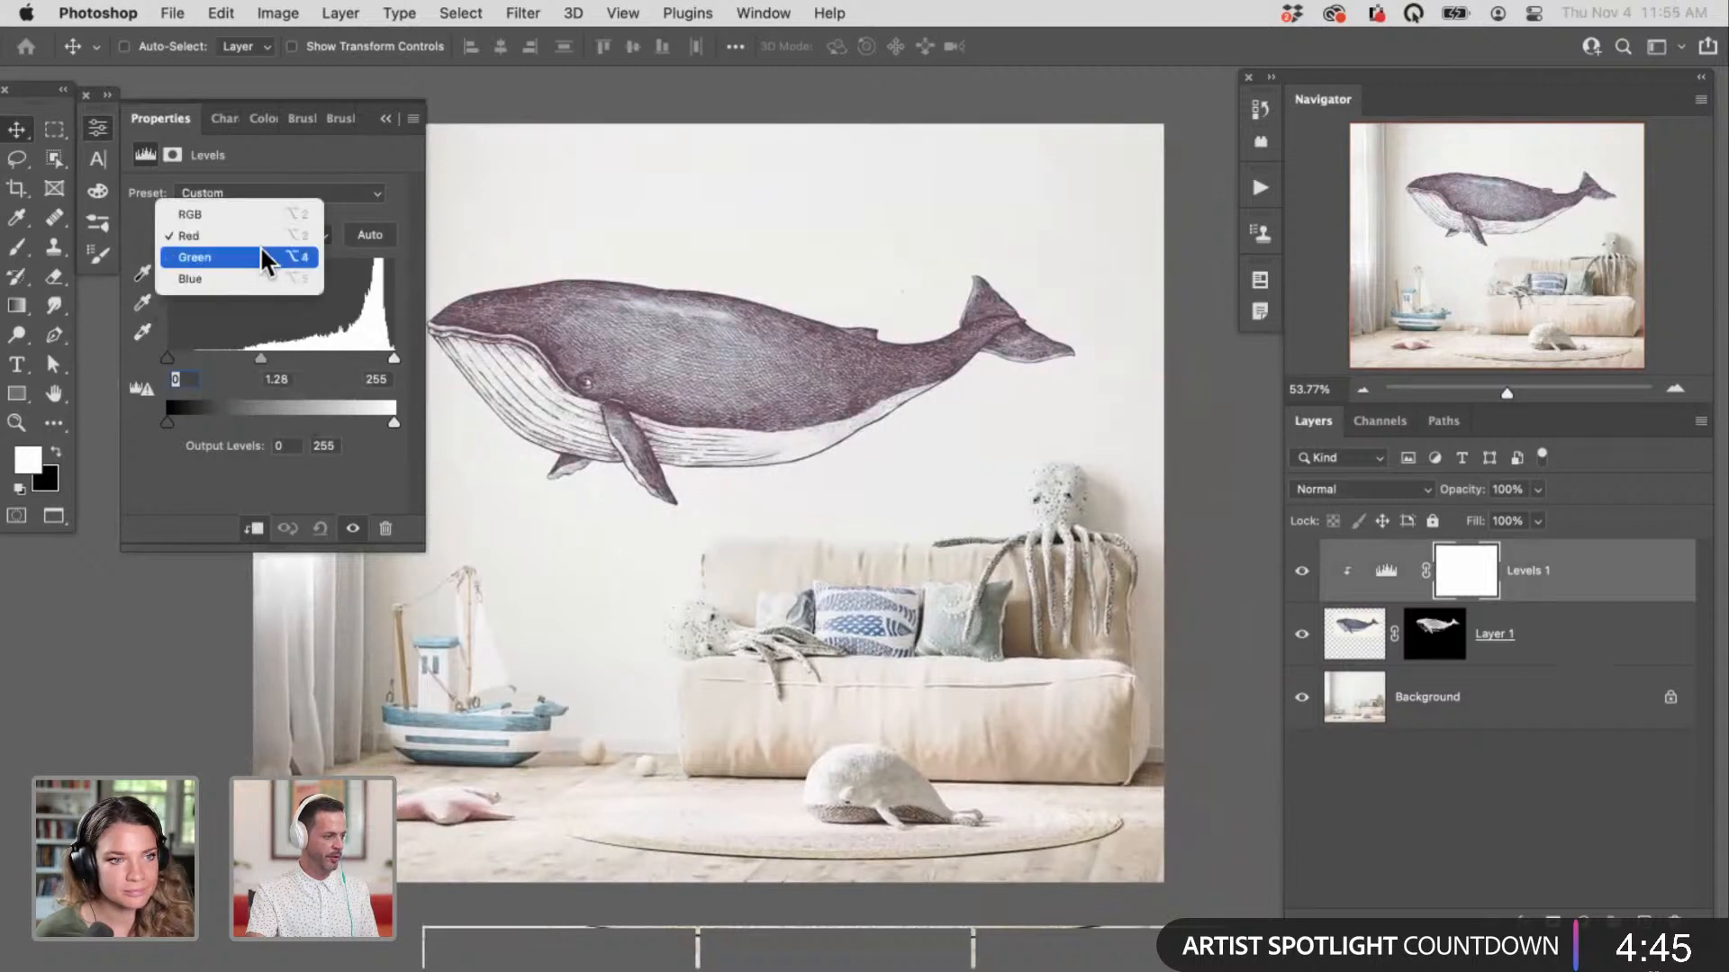
left_click(260, 251)
left_click_drag(280, 353, 263, 349)
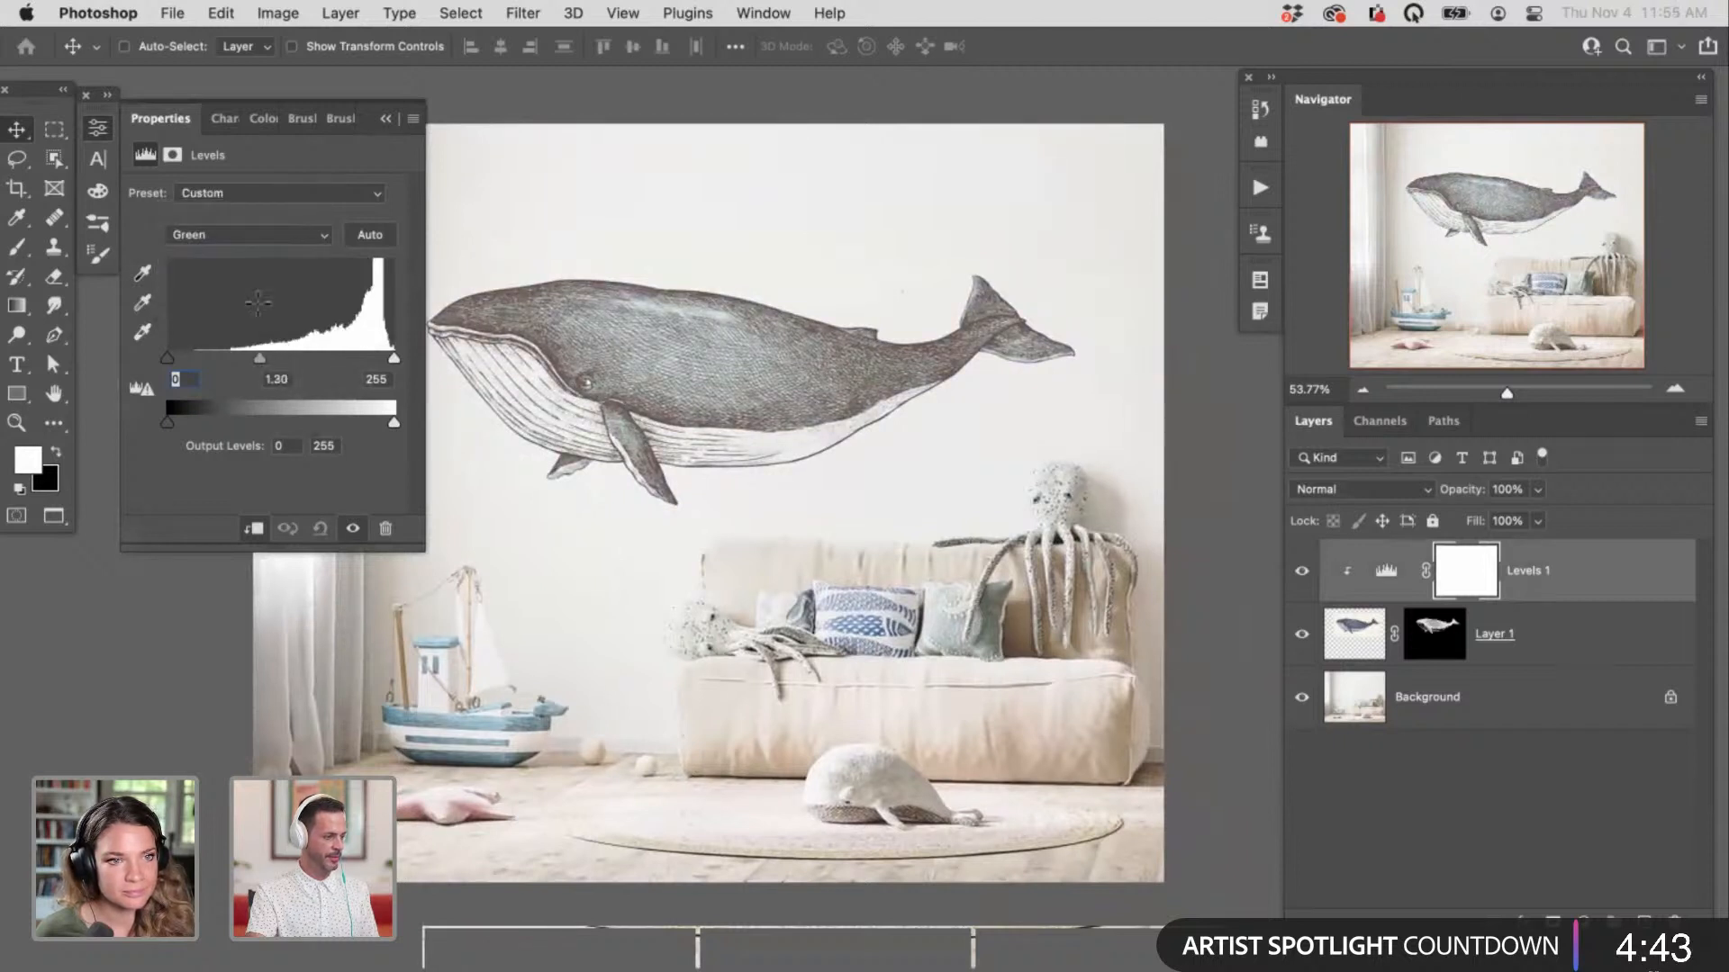
left_click(250, 236)
key("Return")
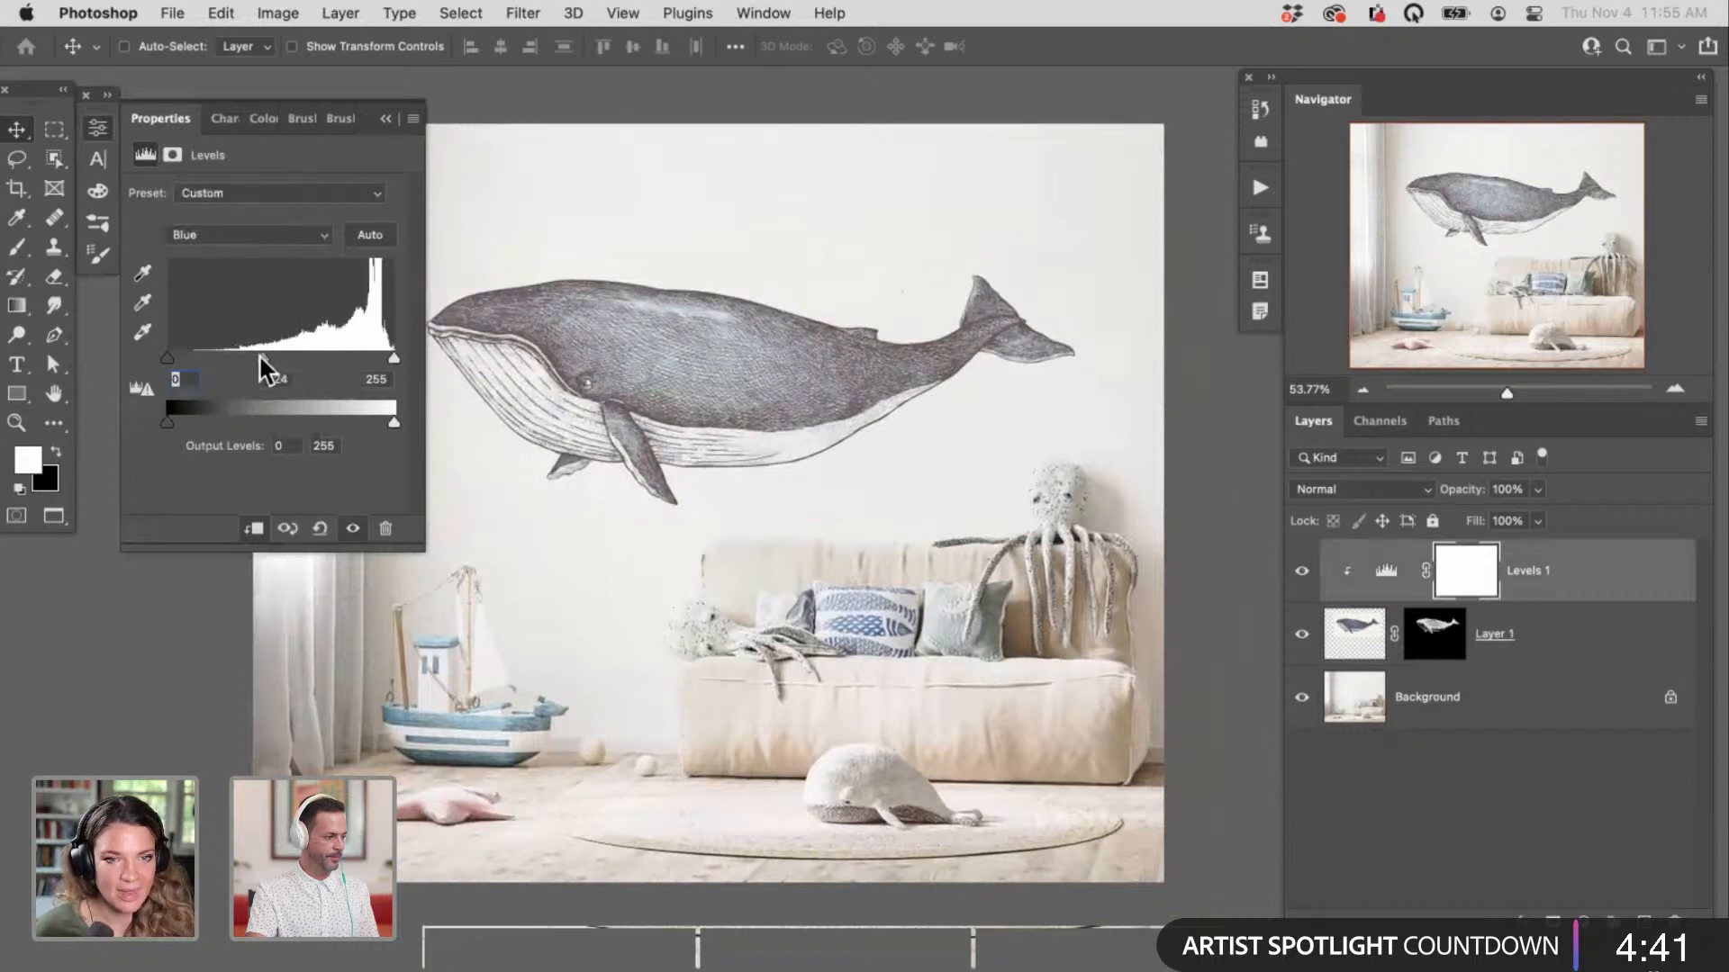
Step: Fine-tune the Levels midtones to 1.47 for green and 1.21 for red, and close the adjustment's settings
left_click(252, 234)
left_click(250, 216)
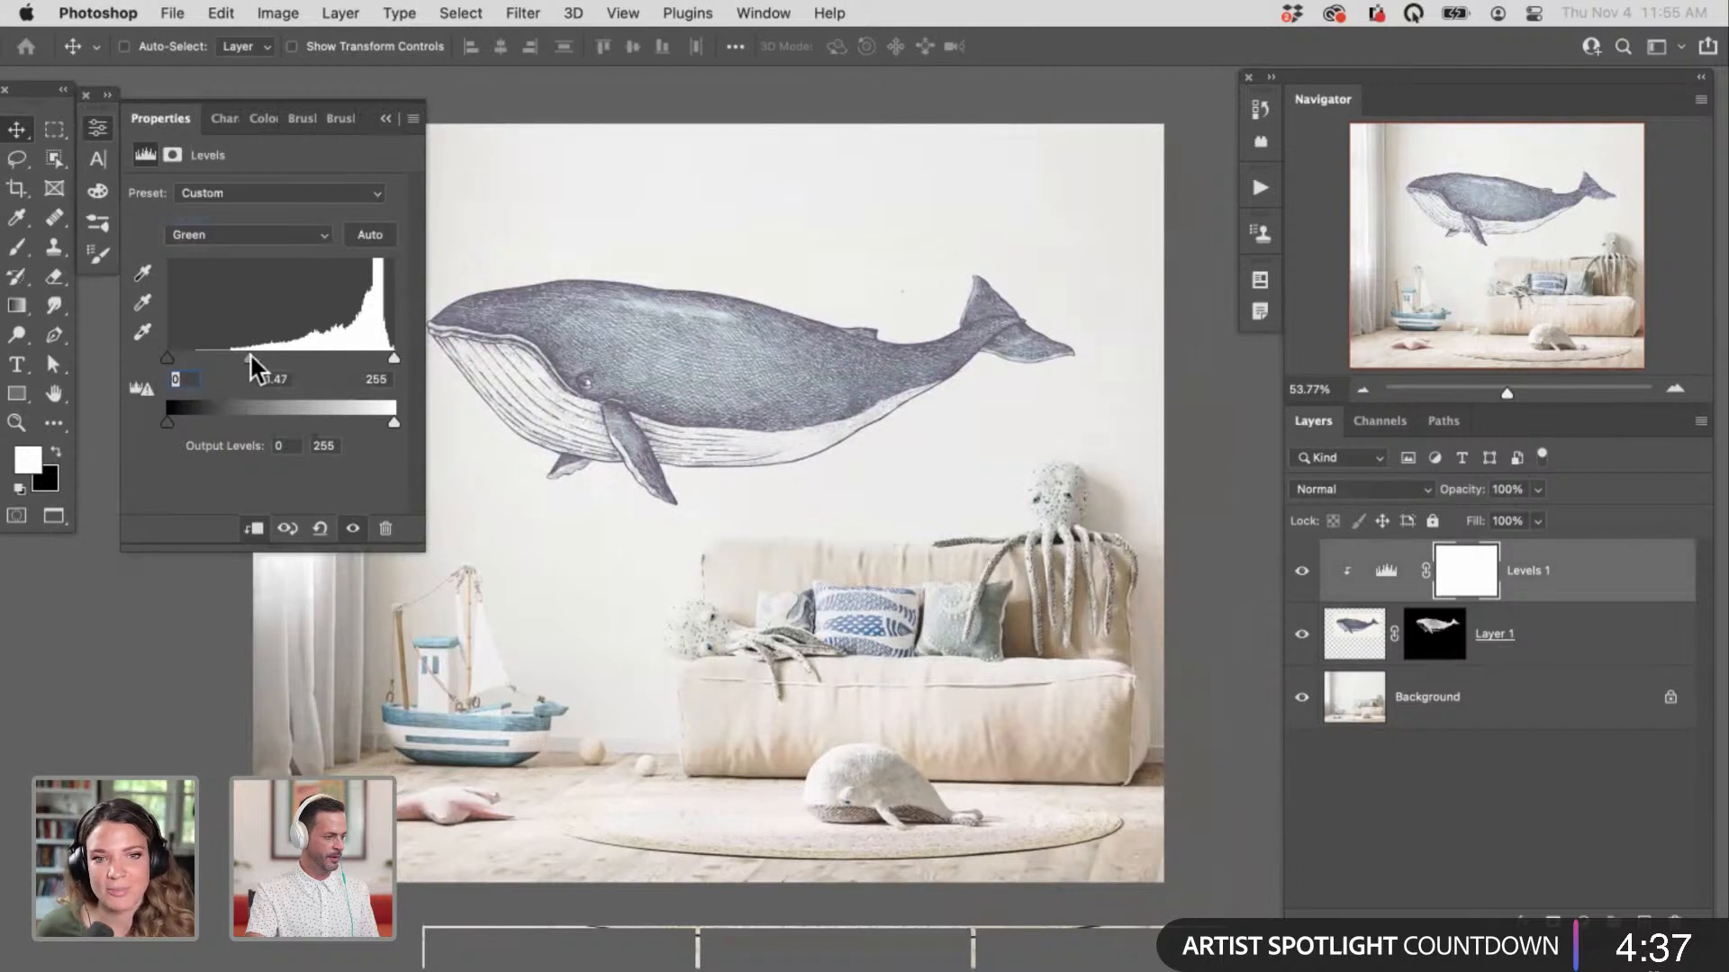
left_click(267, 236)
left_click(266, 212)
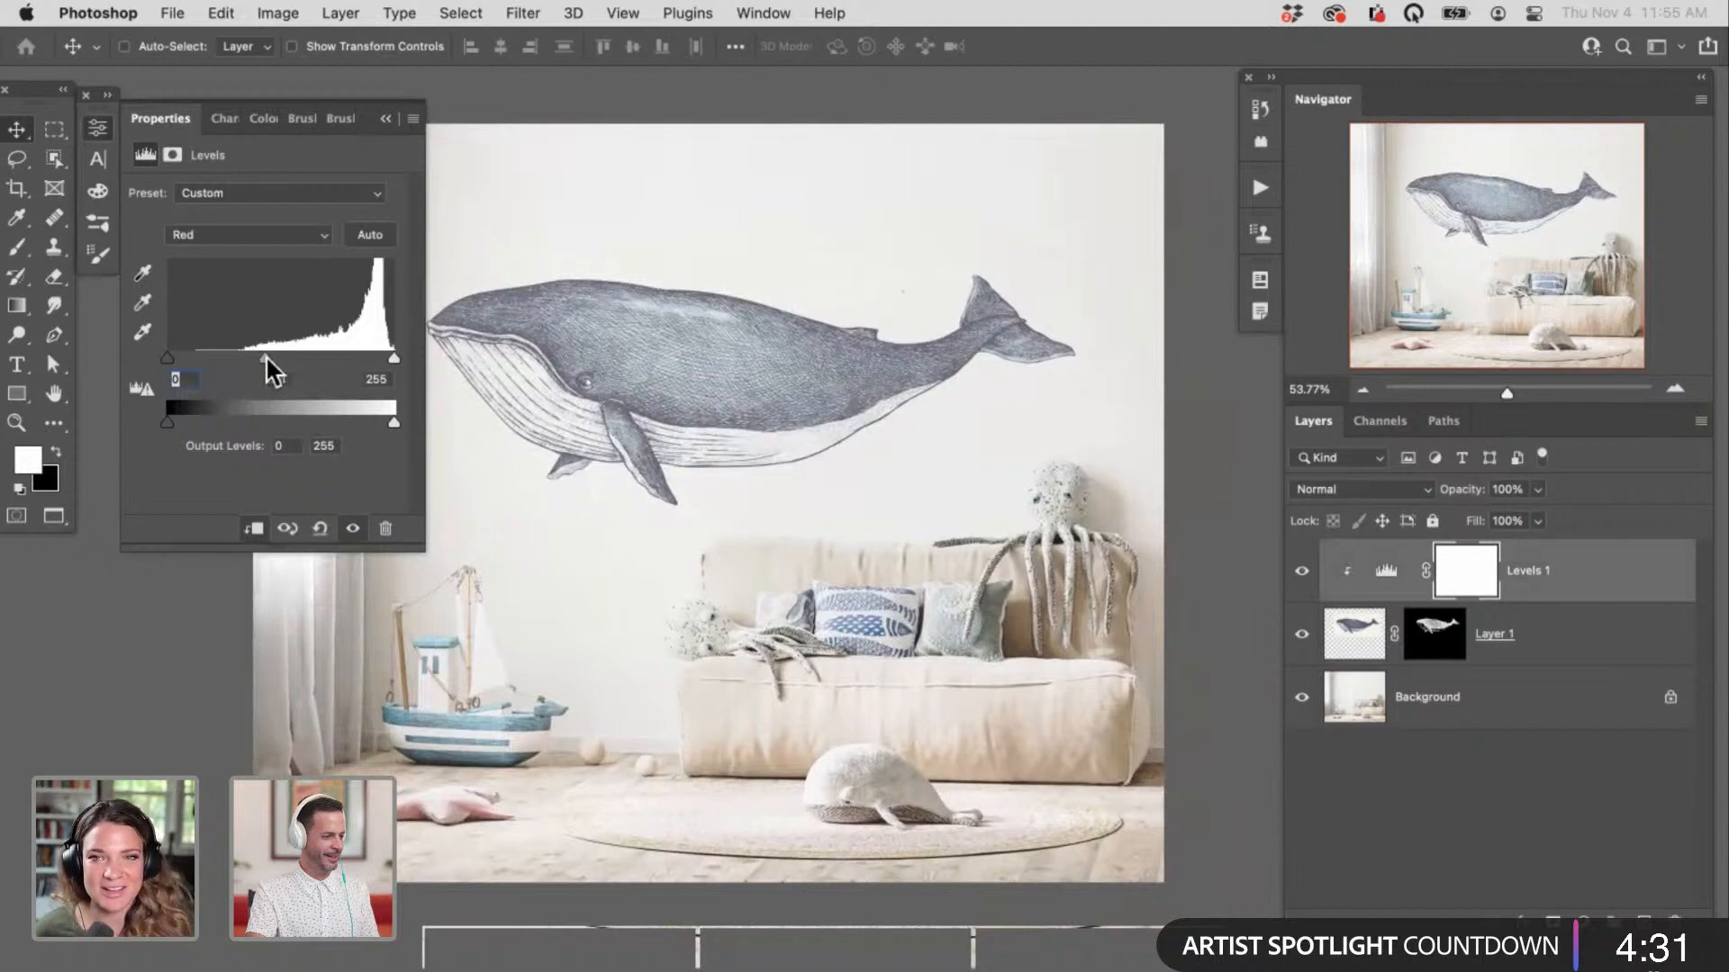
scroll(895, 478, "left", 5)
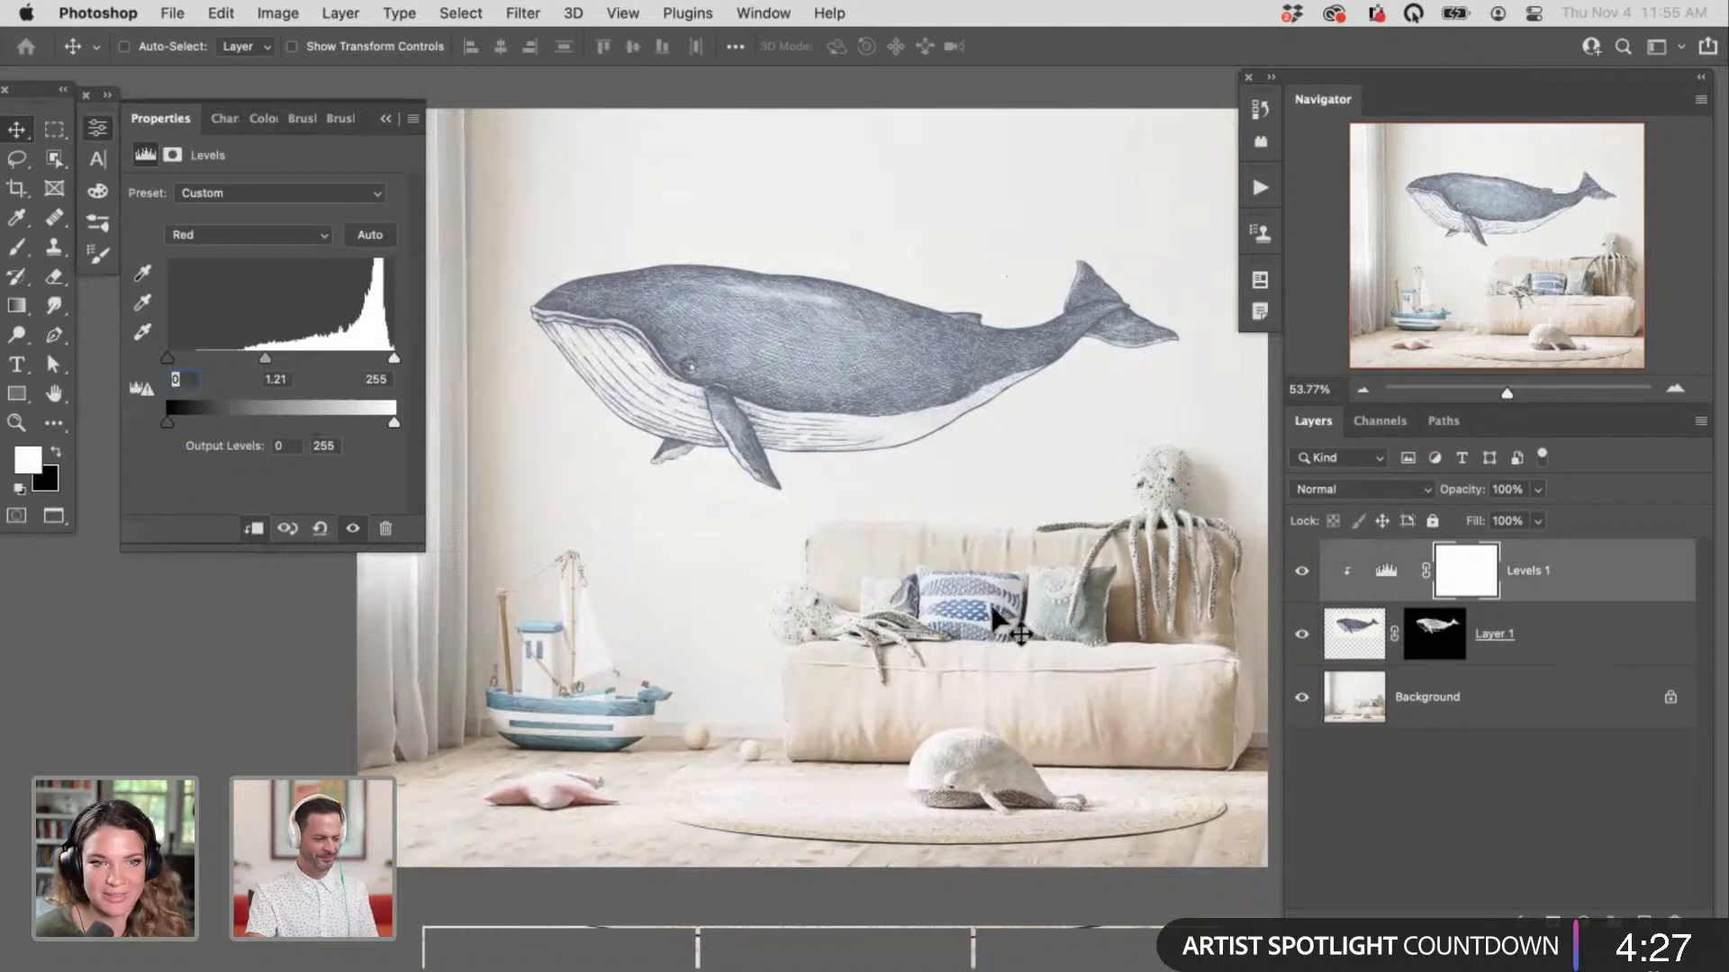
left_click(86, 135)
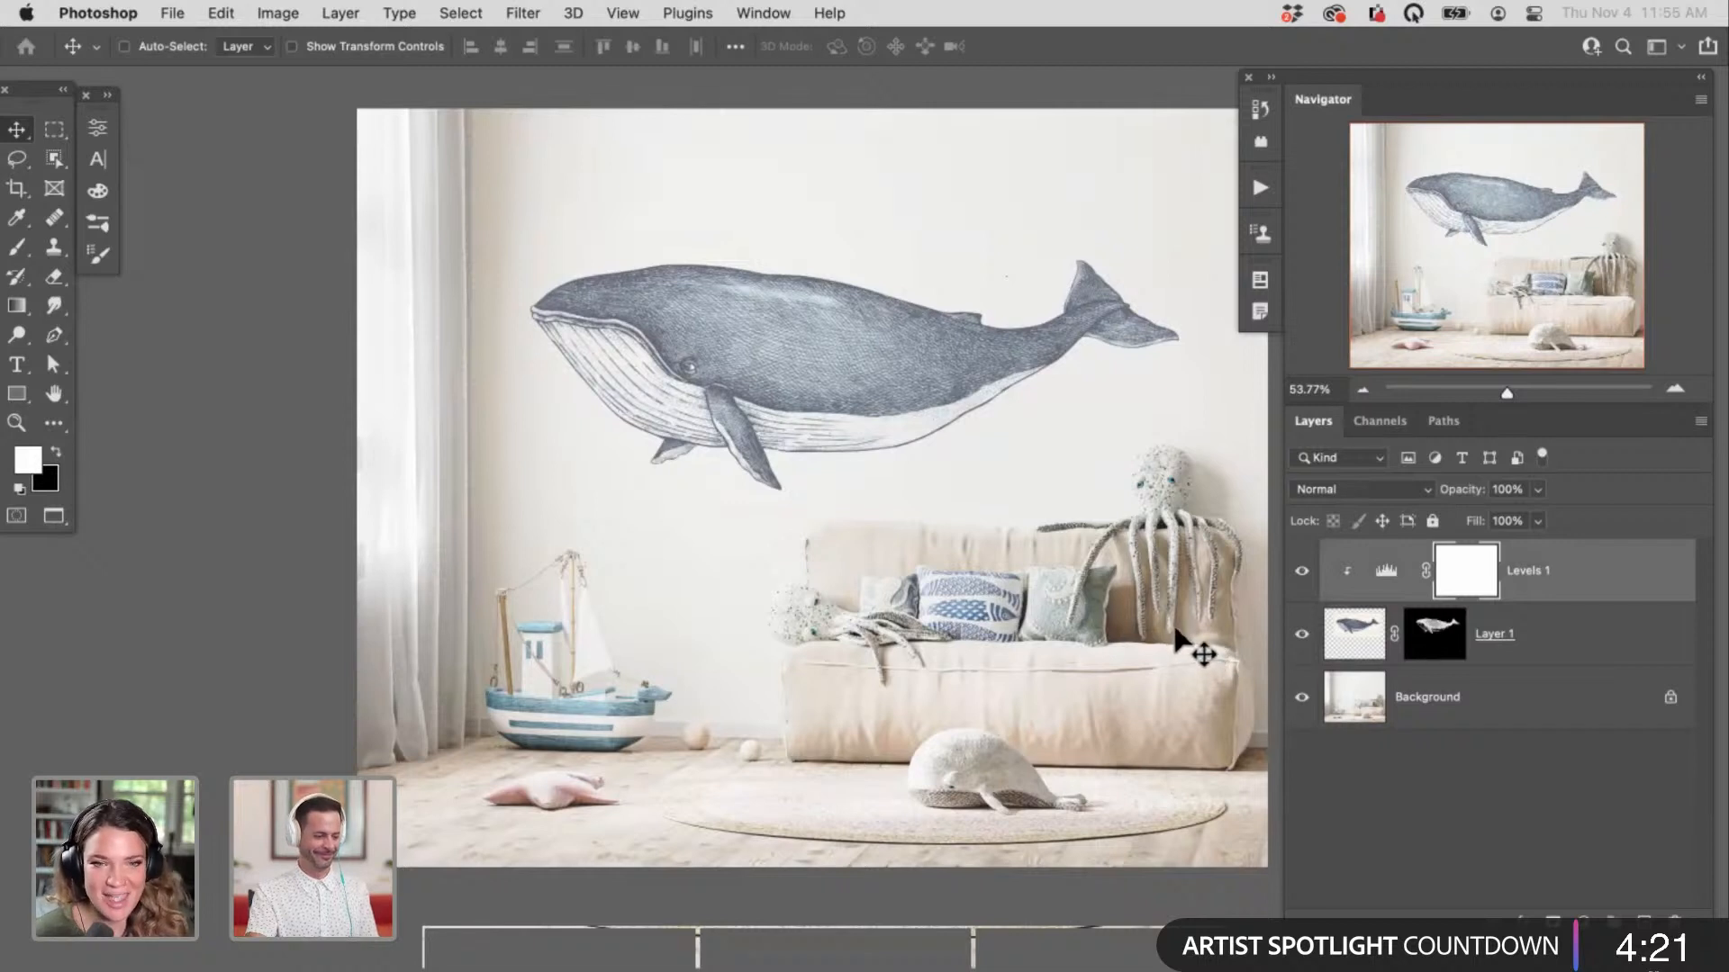
Step: Inspect the whale layer's mask on its own at close range, and return to the composite view
left_click_drag(995, 645, 930, 617)
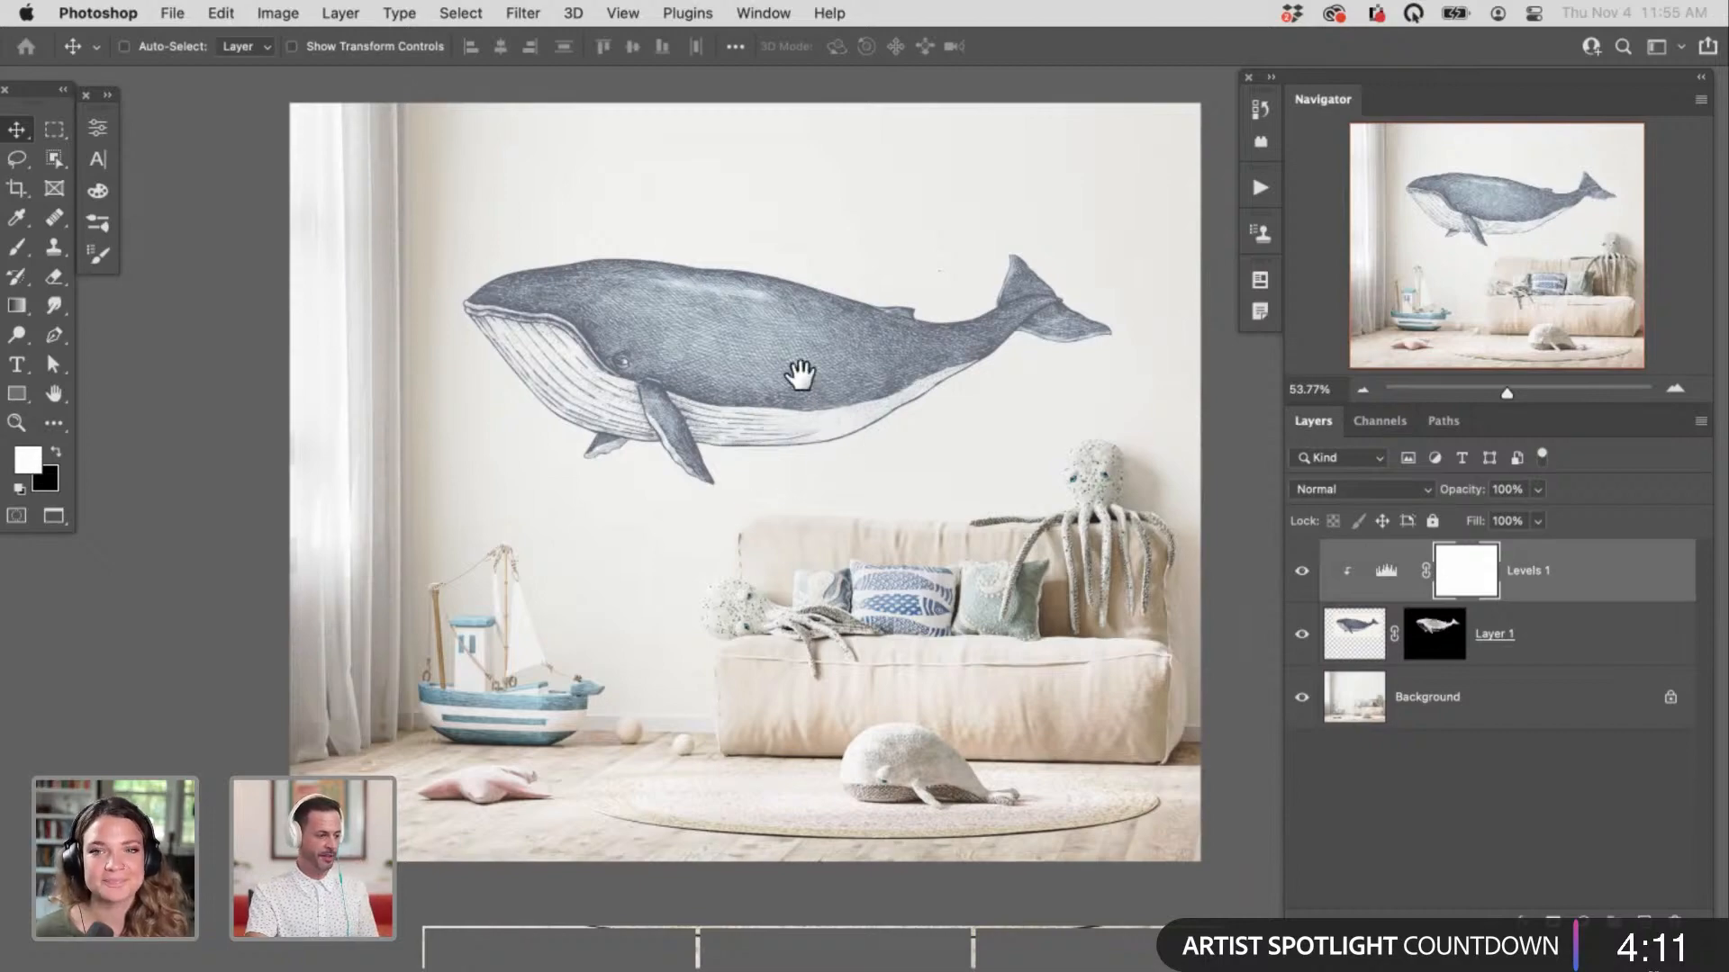
scroll(799, 374, "up", 10)
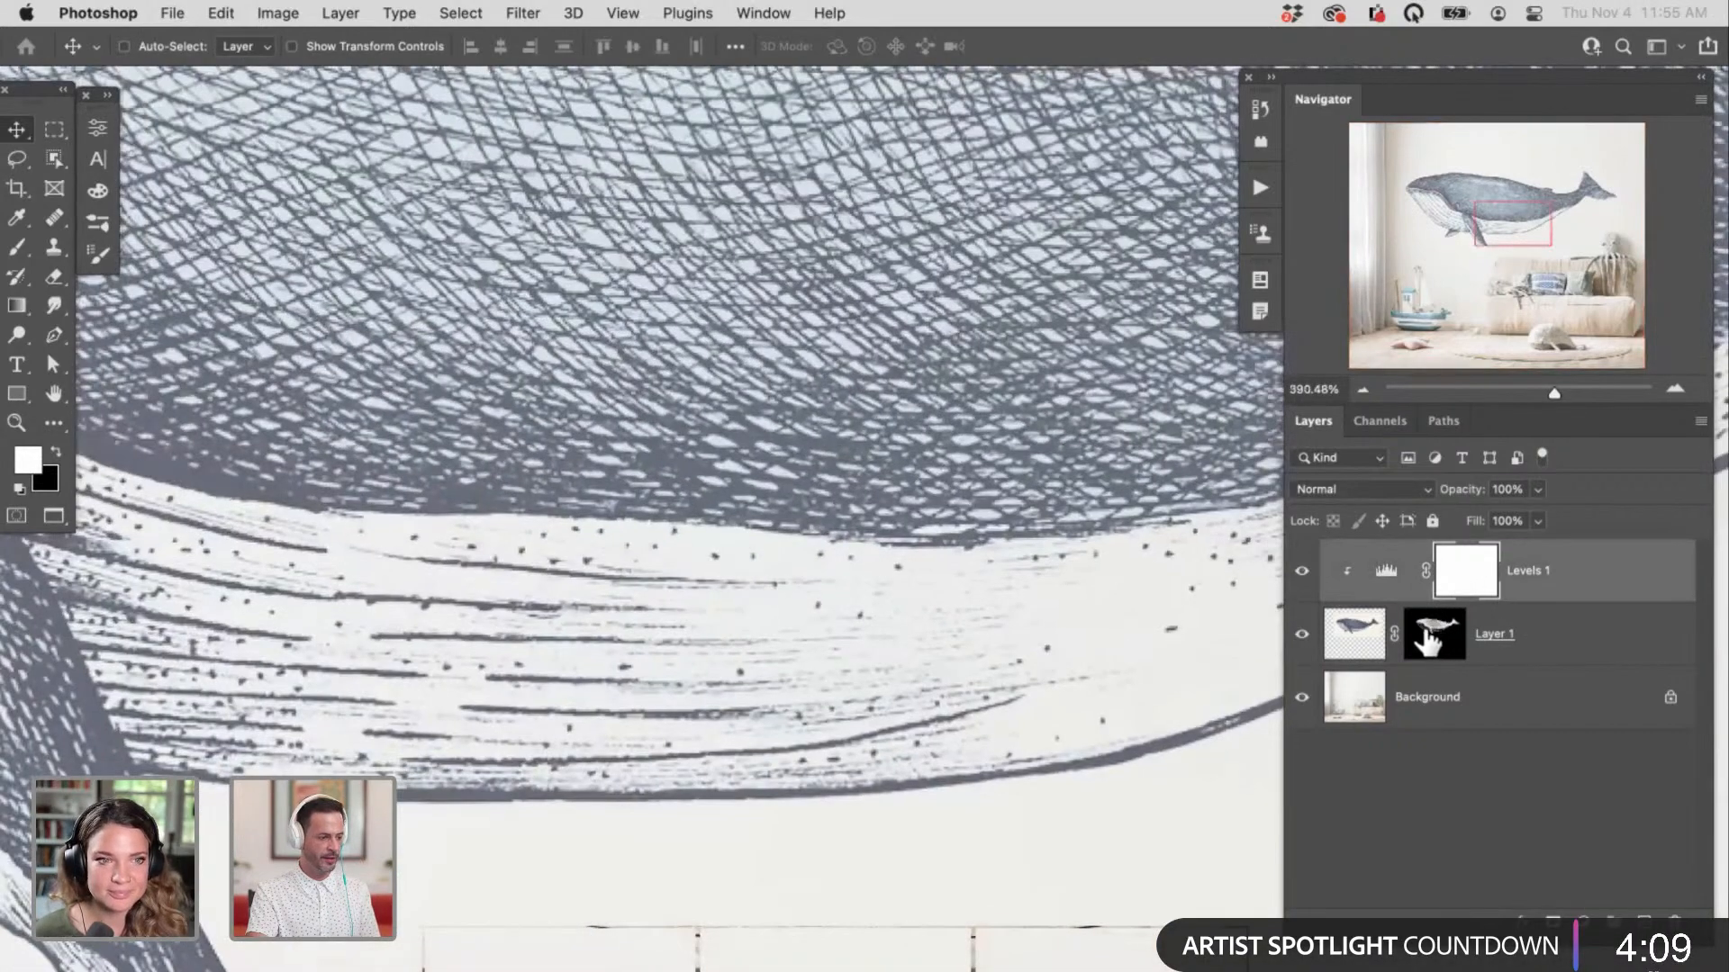
left_click(1427, 637, "alt")
left_click_drag(881, 701, 1438, 635)
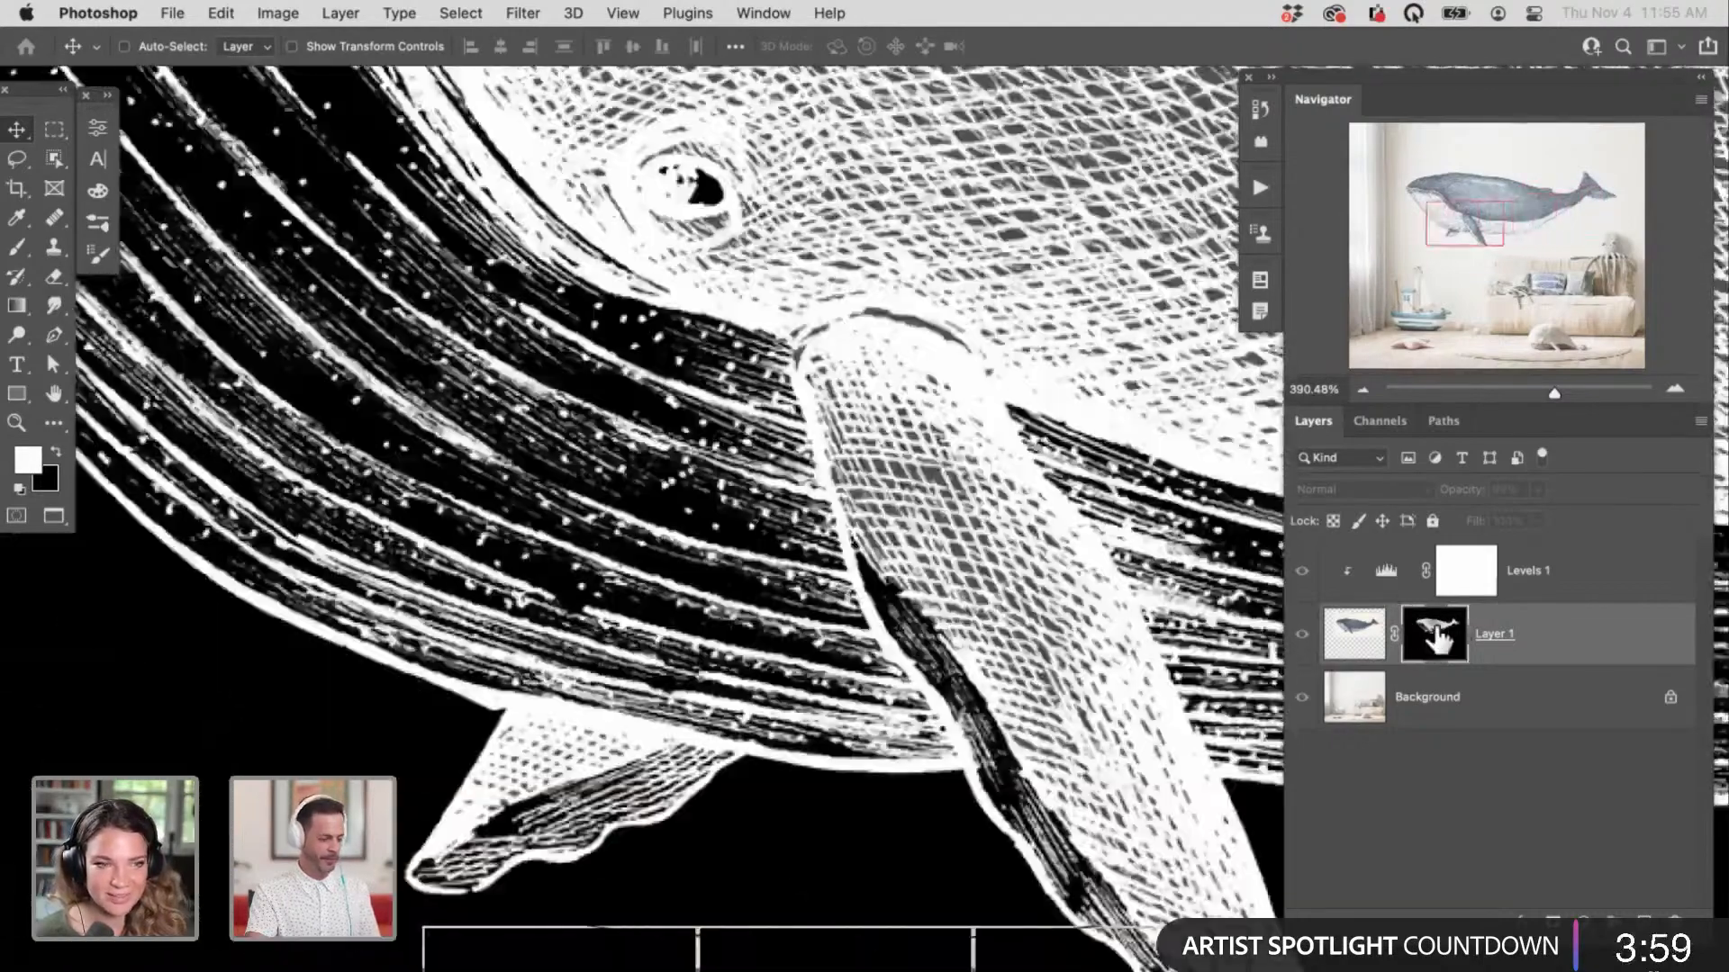
left_click(1433, 635, "alt")
key("super+minus")
key("super+minus")
key("super+minus")
key("super+minus")
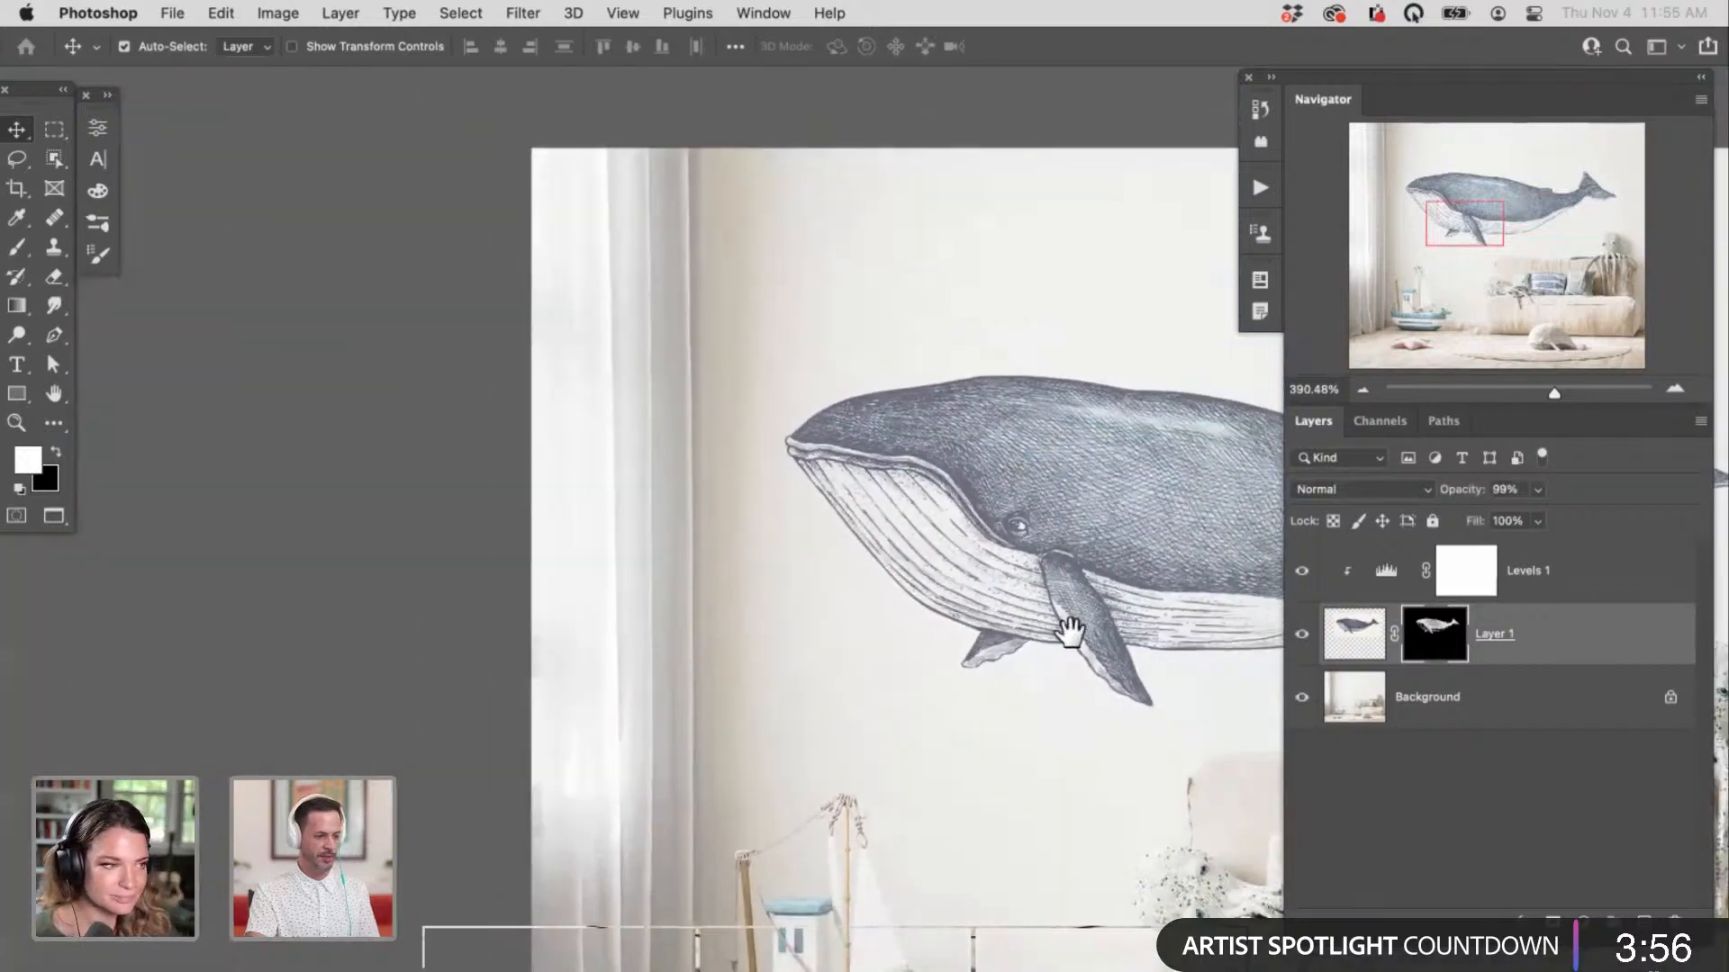
left_click_drag(1070, 633, 677, 516)
left_click_drag(764, 559, 783, 559)
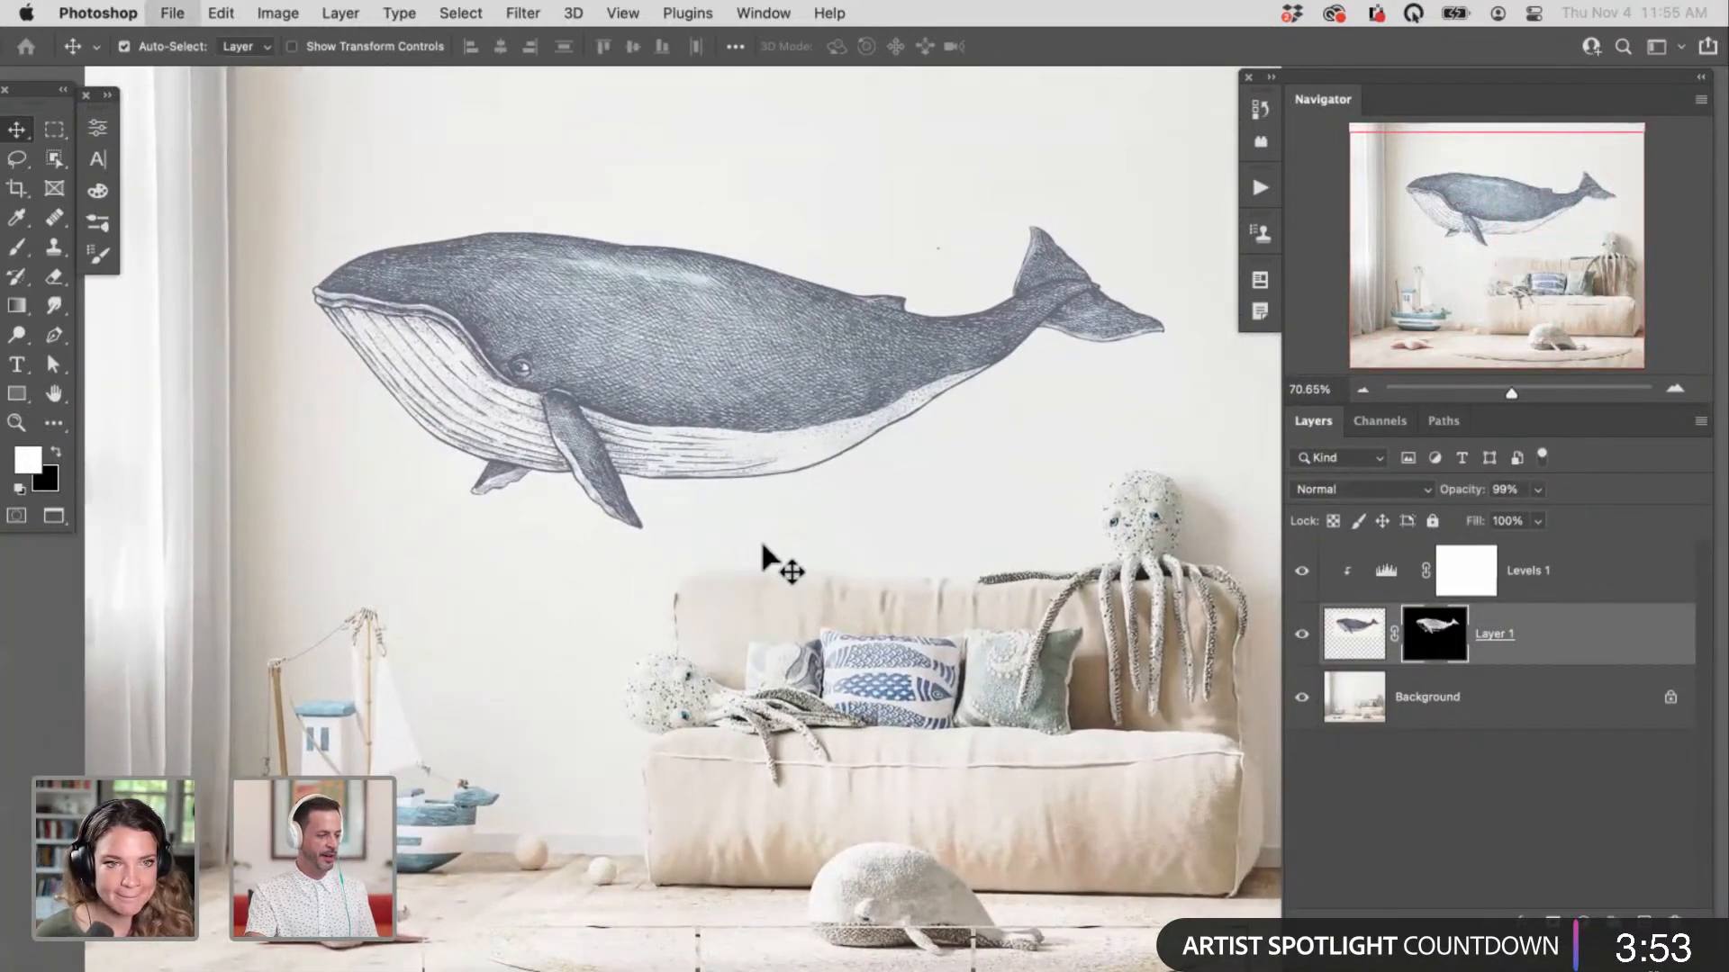
Step: Save the document and select the Levels 1 adjustment layer
key("shift+super+s")
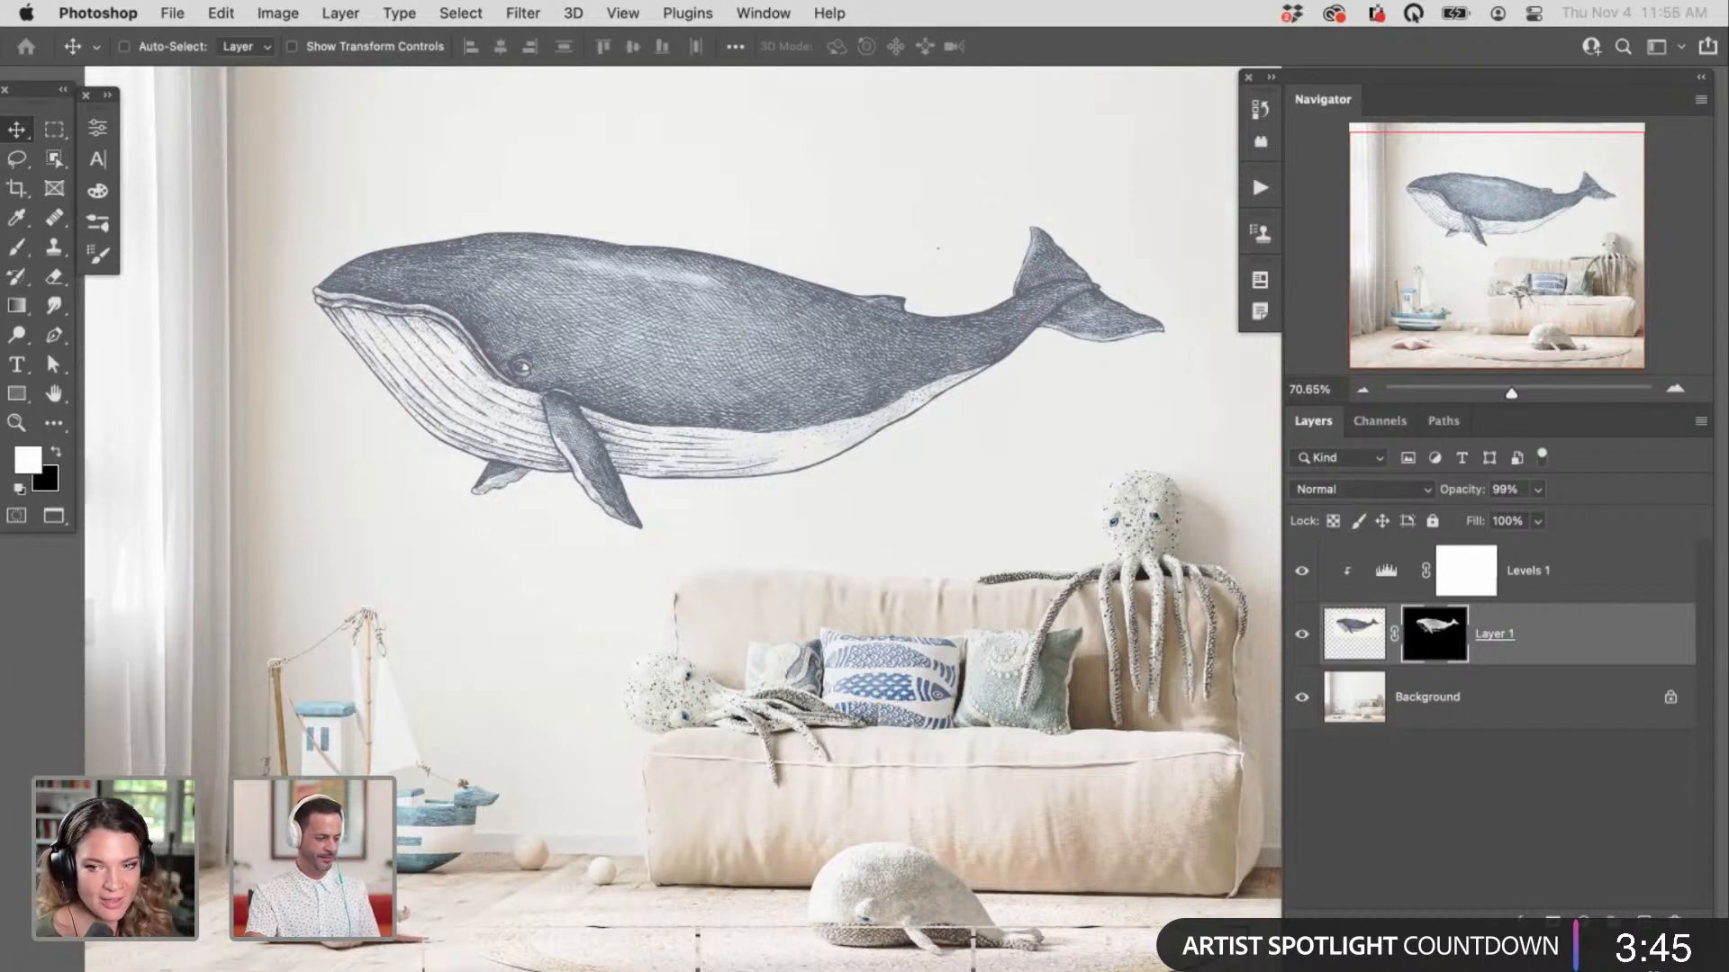
left_click(1528, 571)
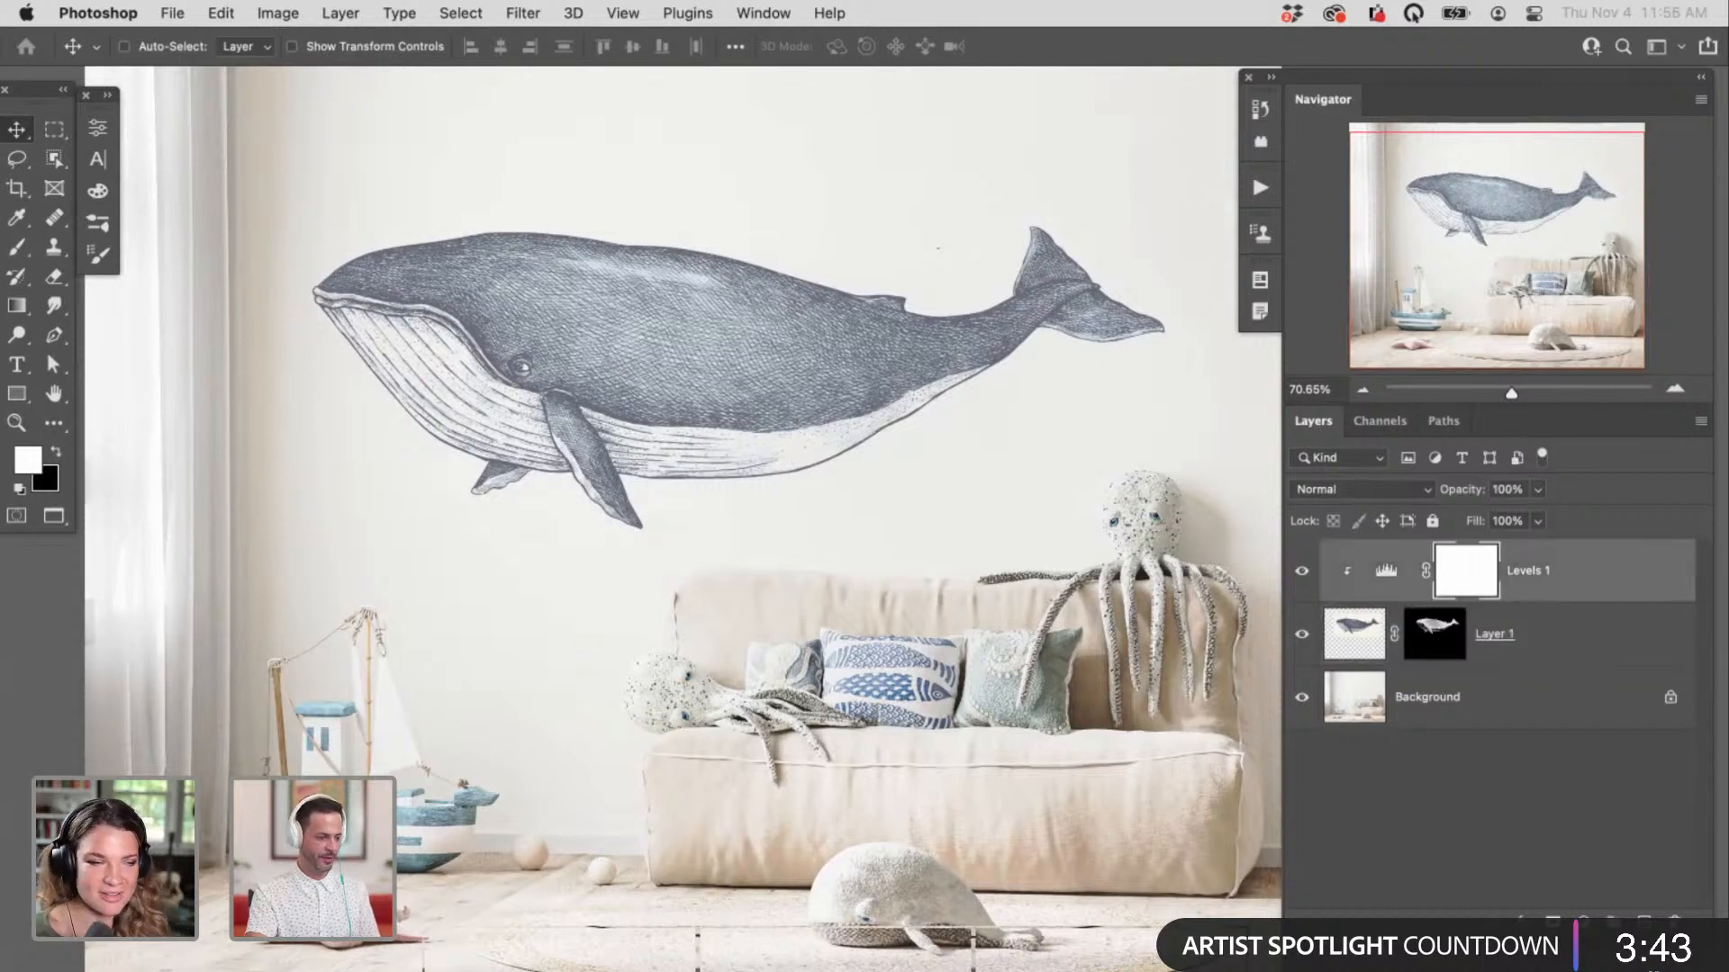
Step: Examine the whale decal in the whole room and the edge detail of its front flipper against the wall
scroll(852, 459, "left", 1)
scroll(853, 459, "down", 2)
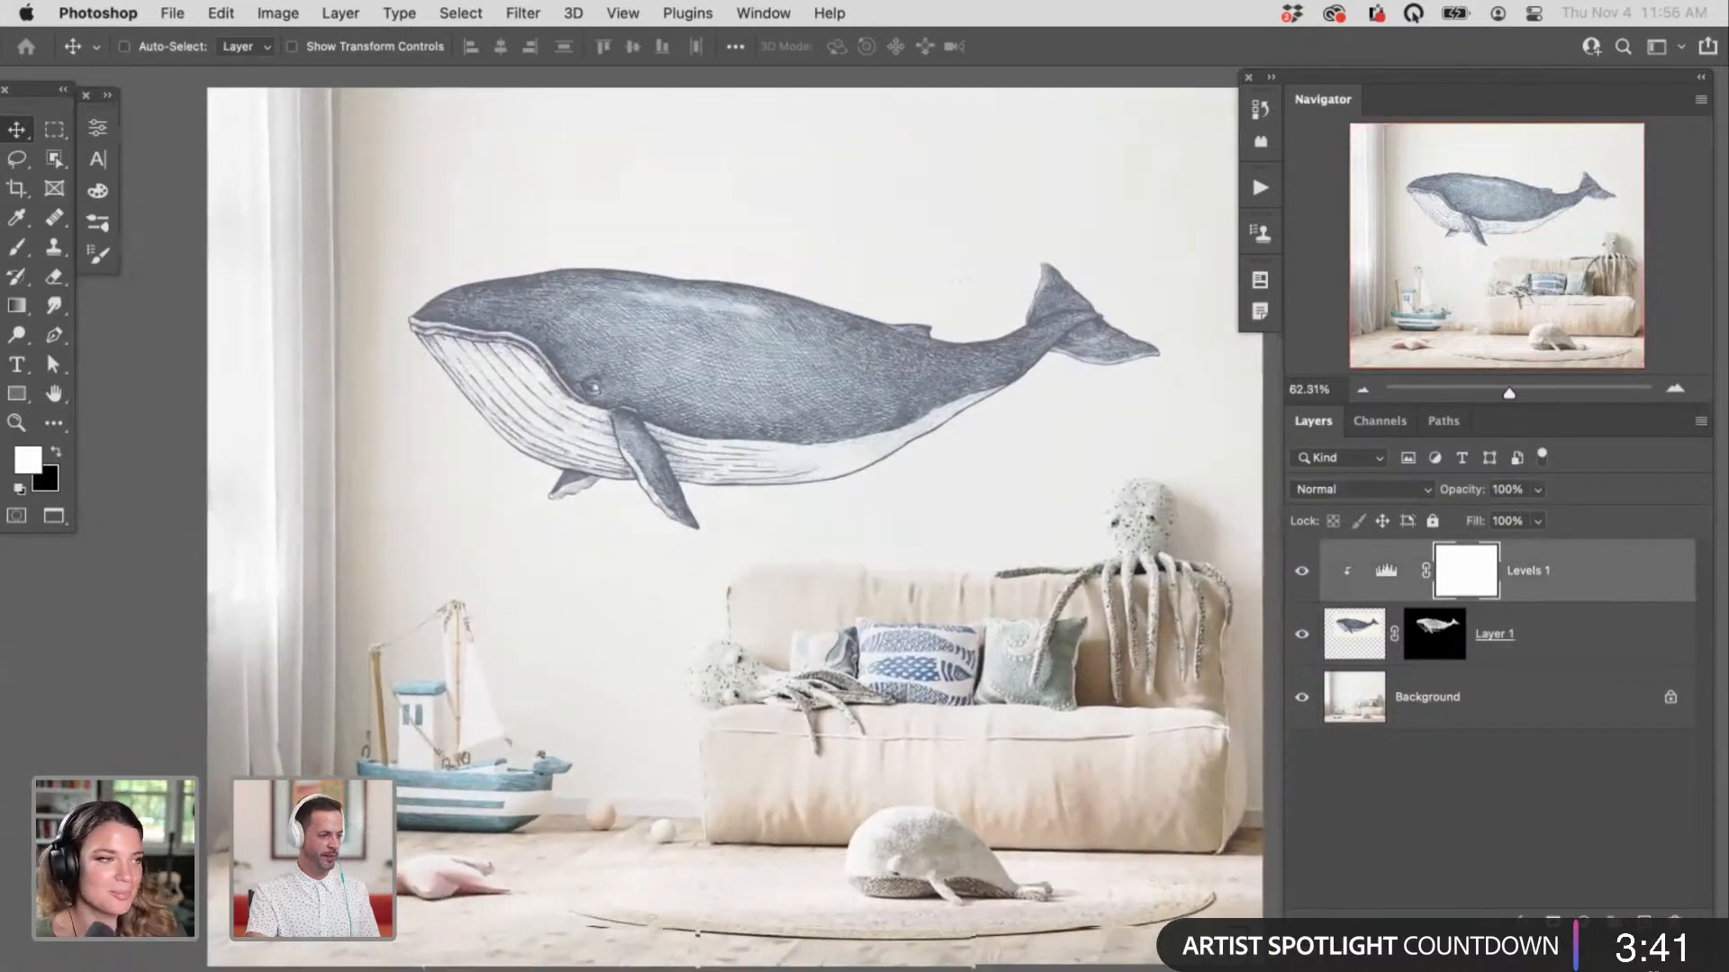
left_click_drag(960, 282, 937, 297)
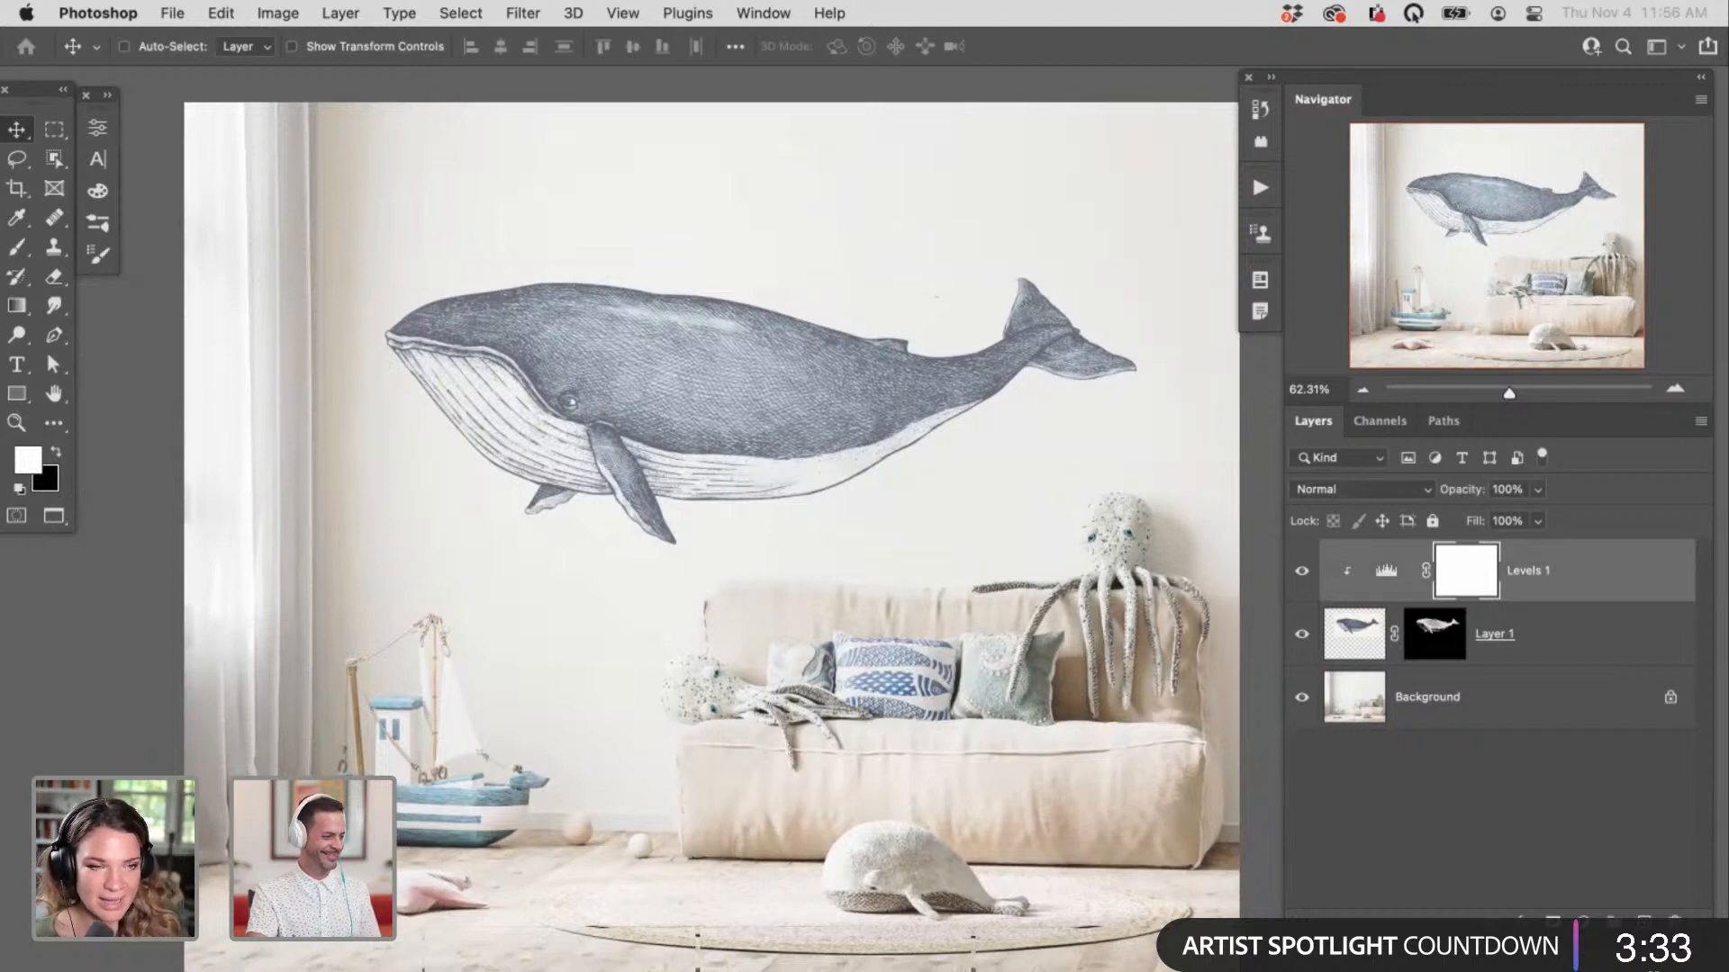
key("super+minus")
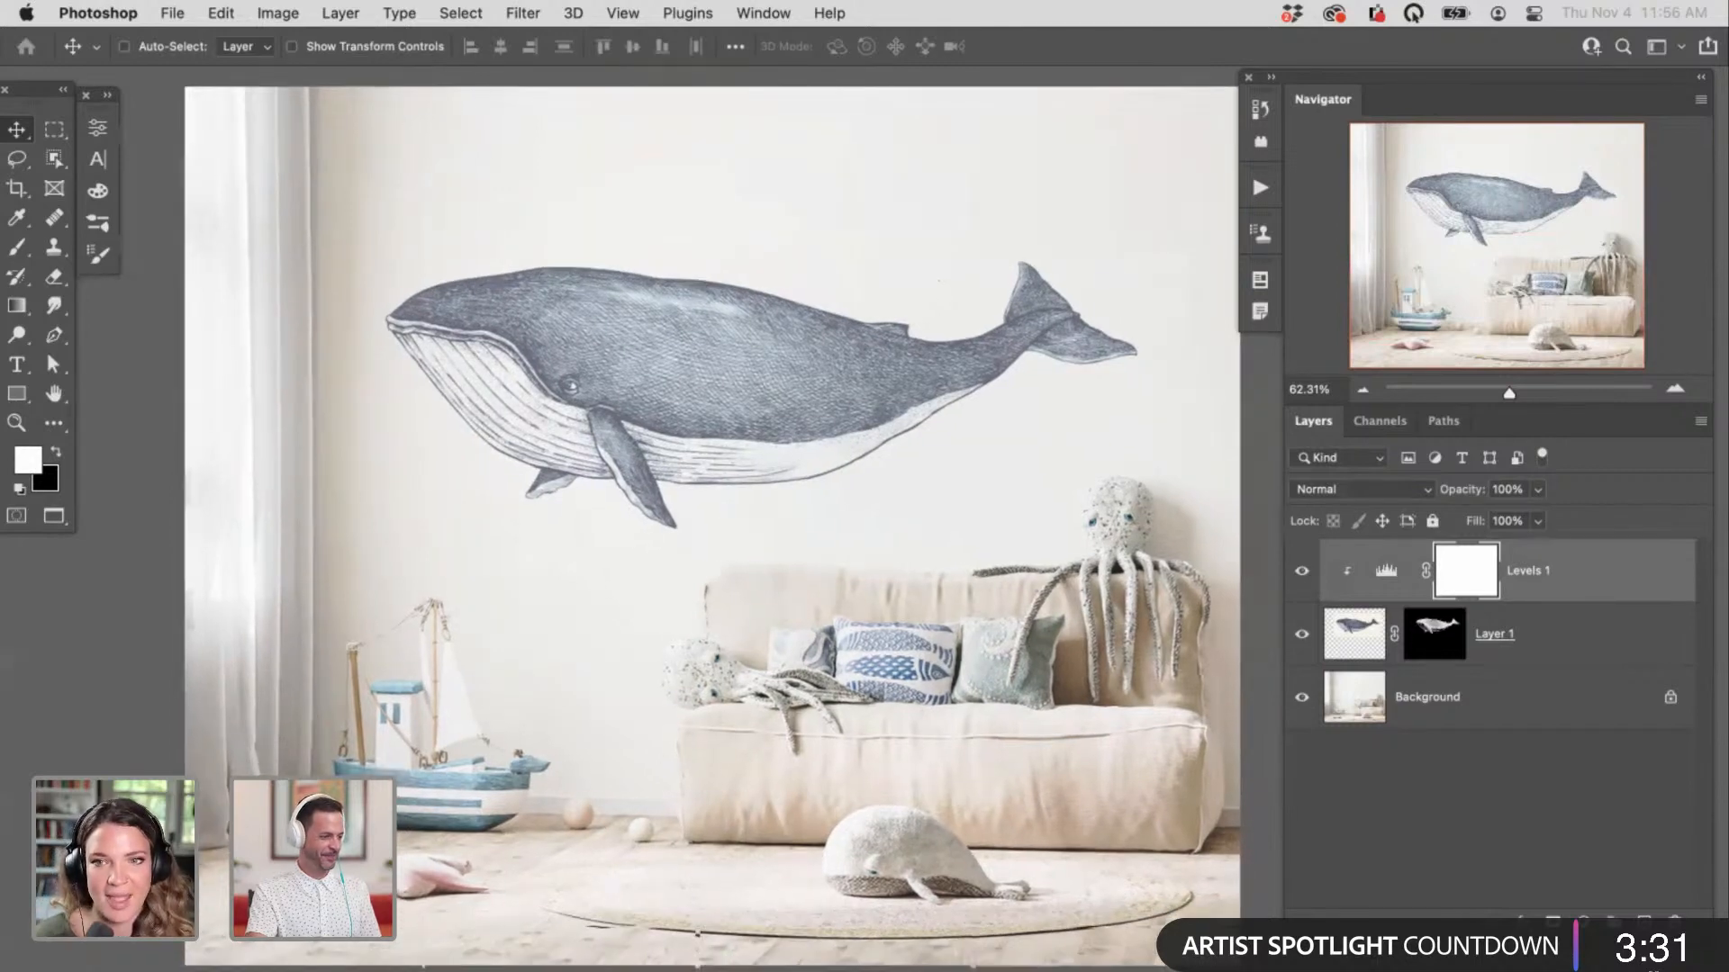
key("super+minus")
left_click_drag(609, 491, 925, 426)
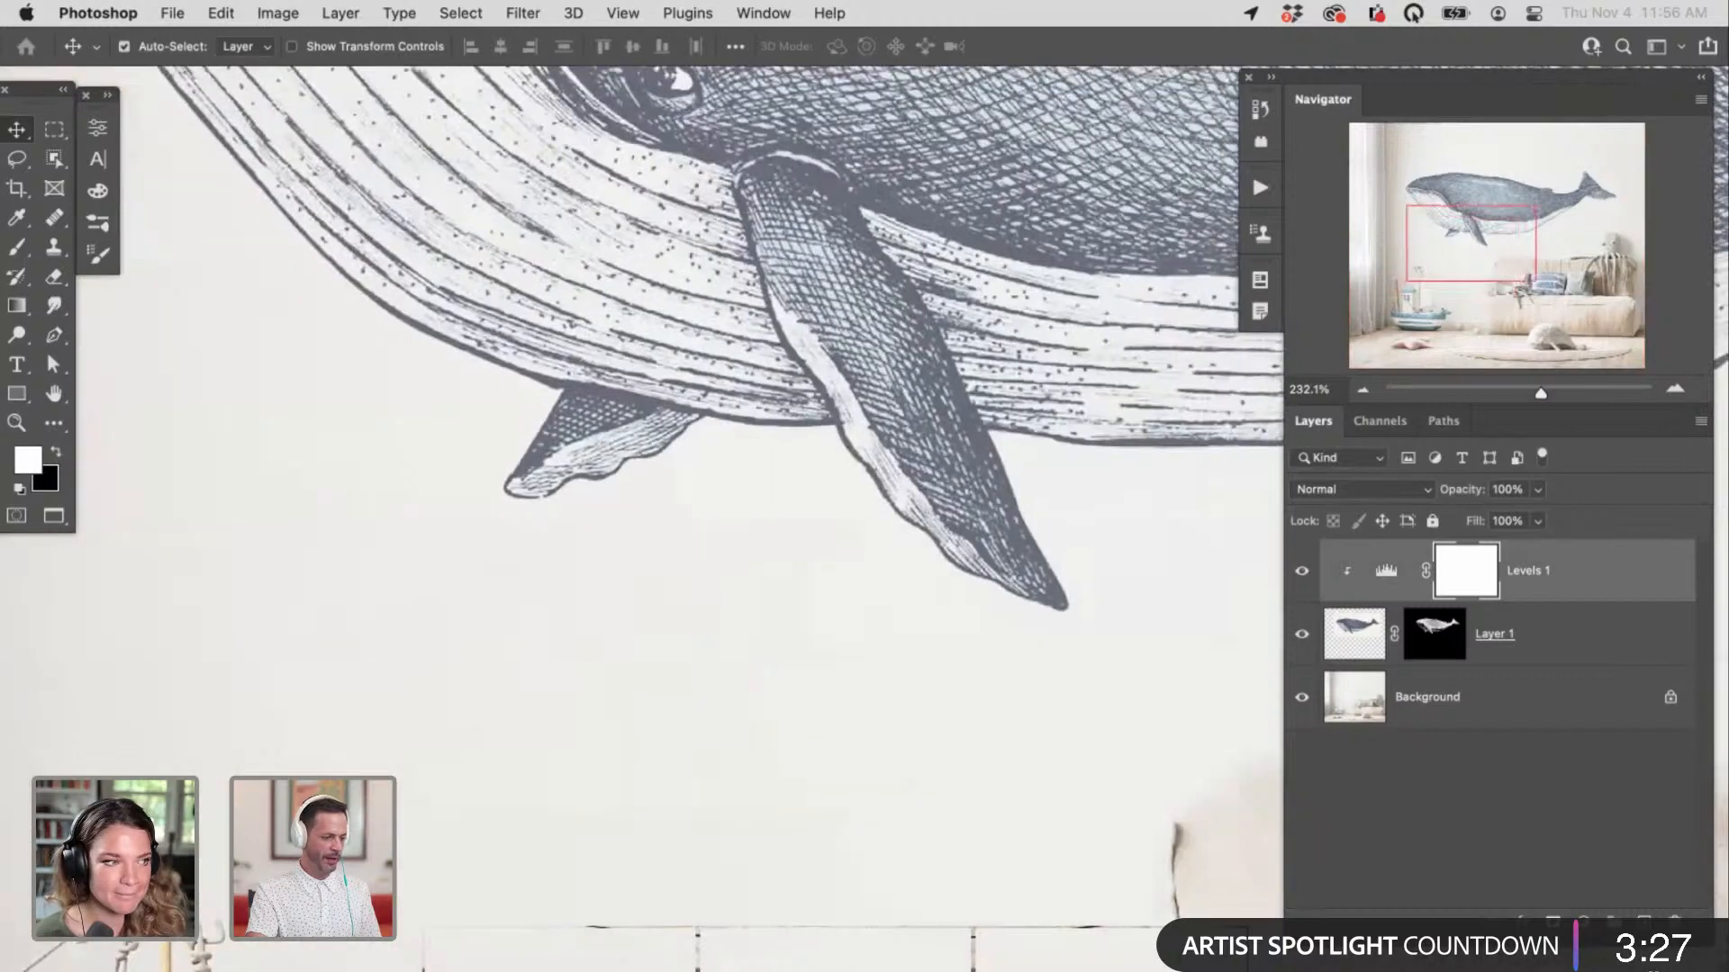
left_click_drag(1029, 568, 919, 714)
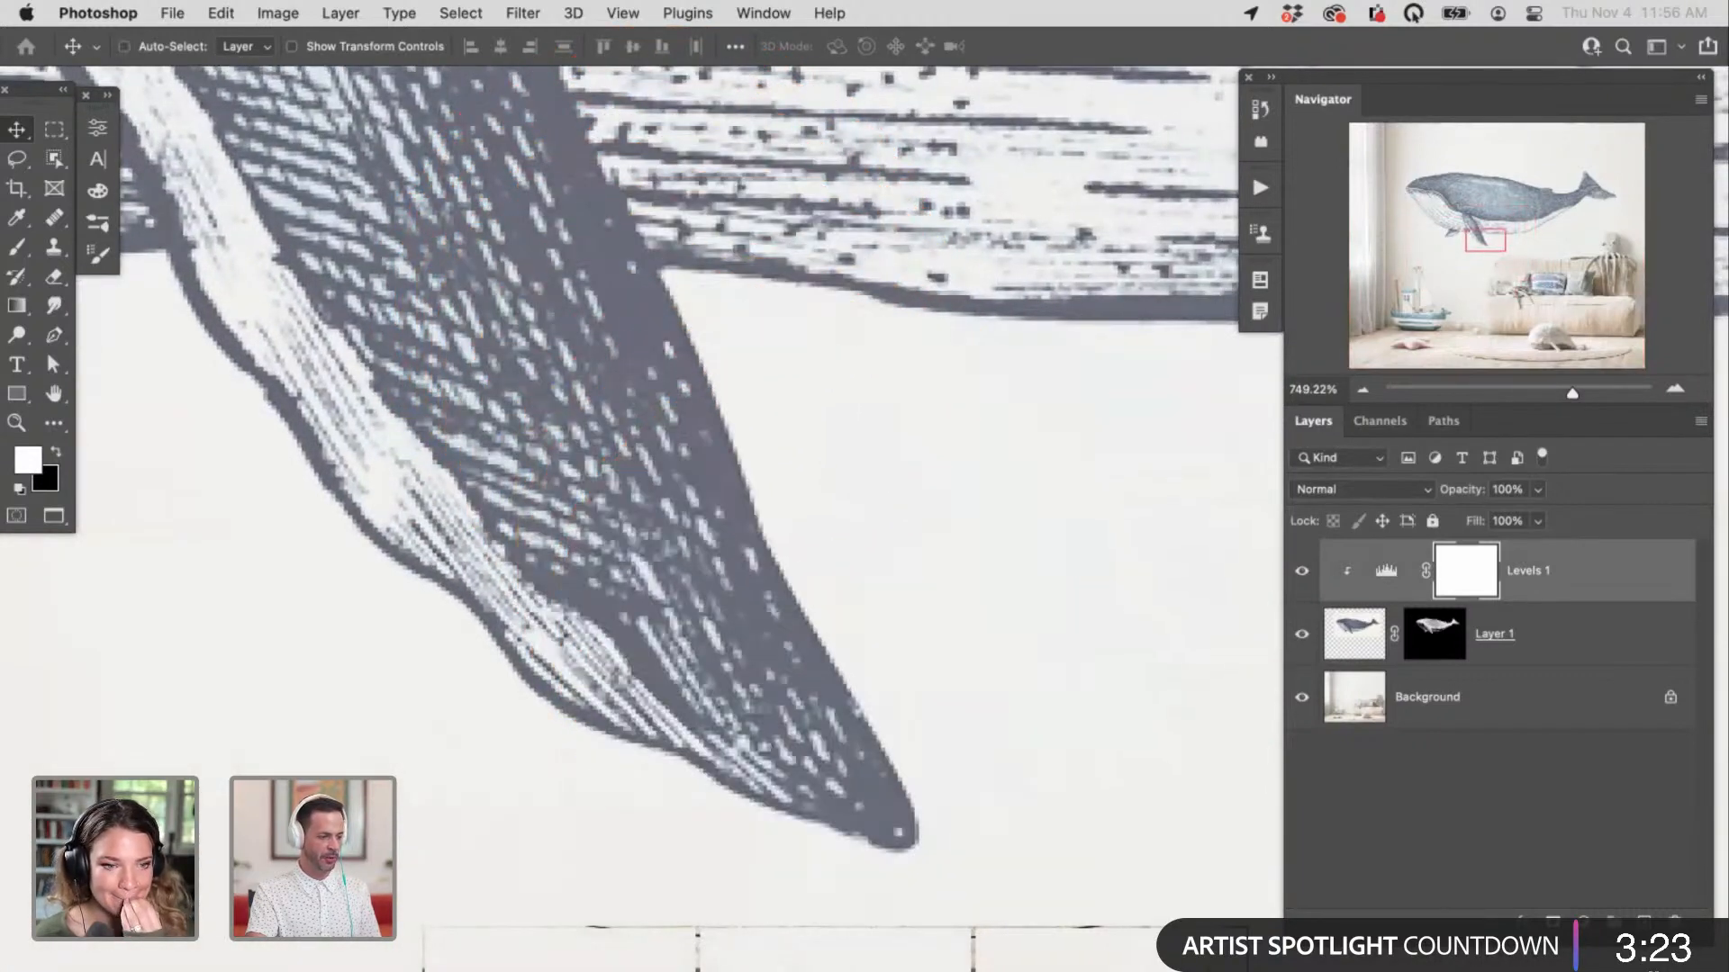
left_click_drag(1200, 707, 574, 431)
left_click_drag(890, 520, 802, 623)
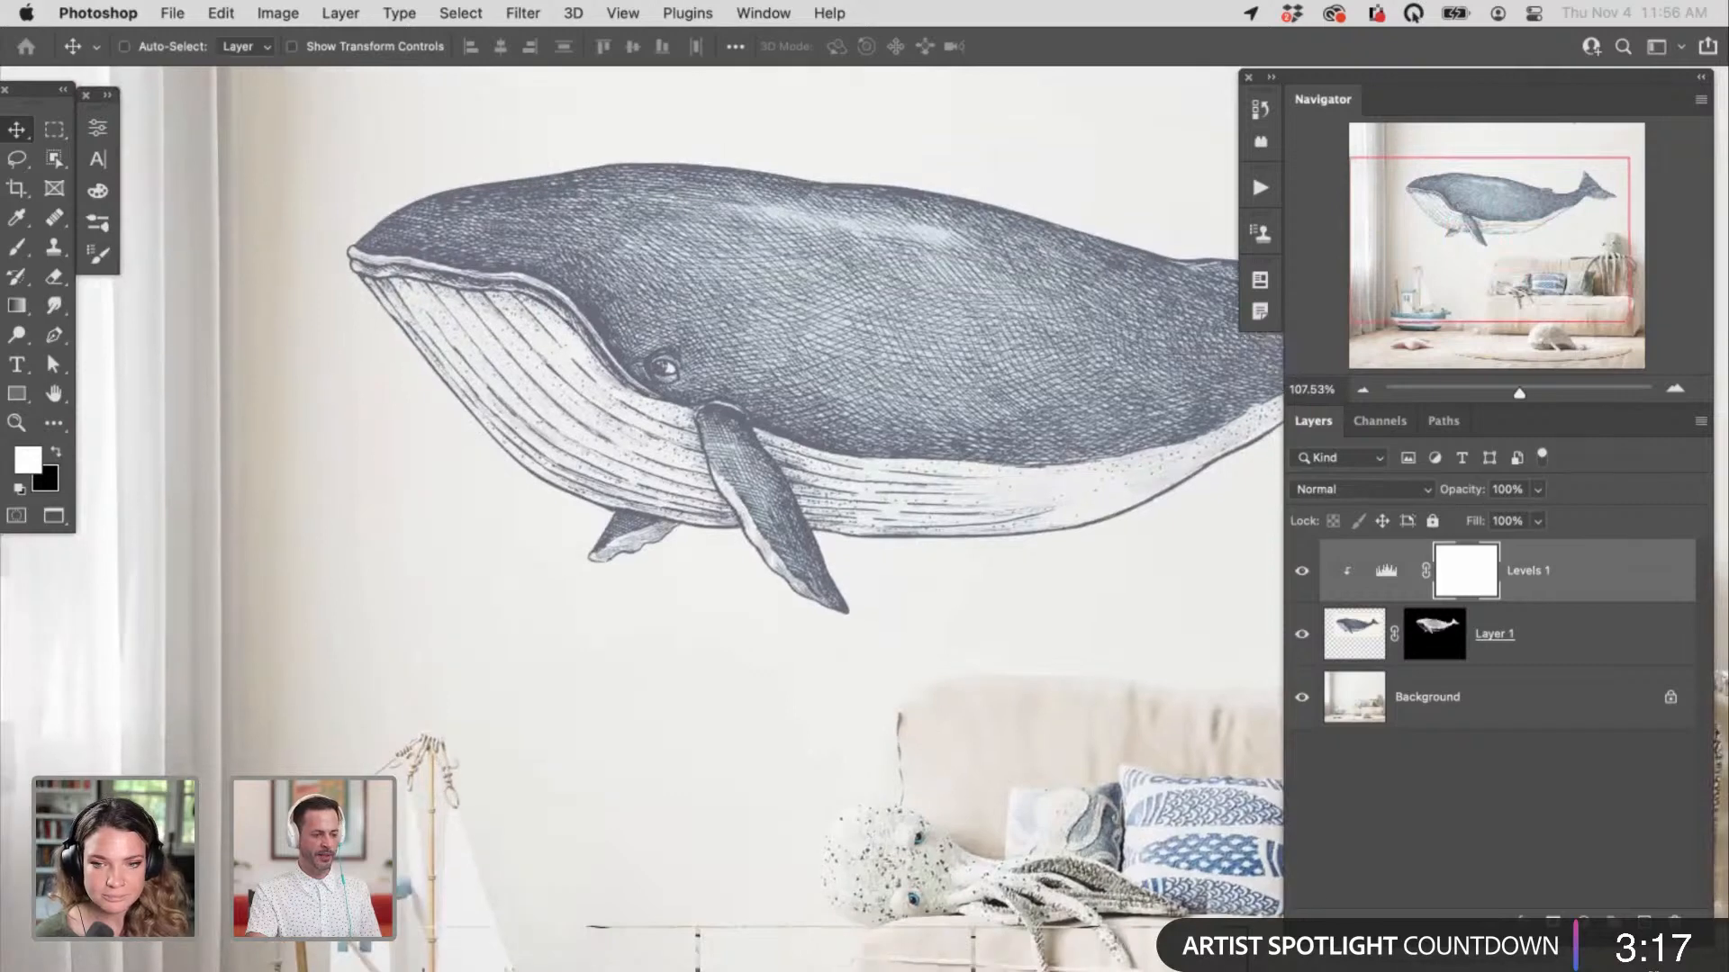
Step: Convert the masked whale layer, Layer 1, to a smart object
left_click(1555, 631)
right_click(1555, 629)
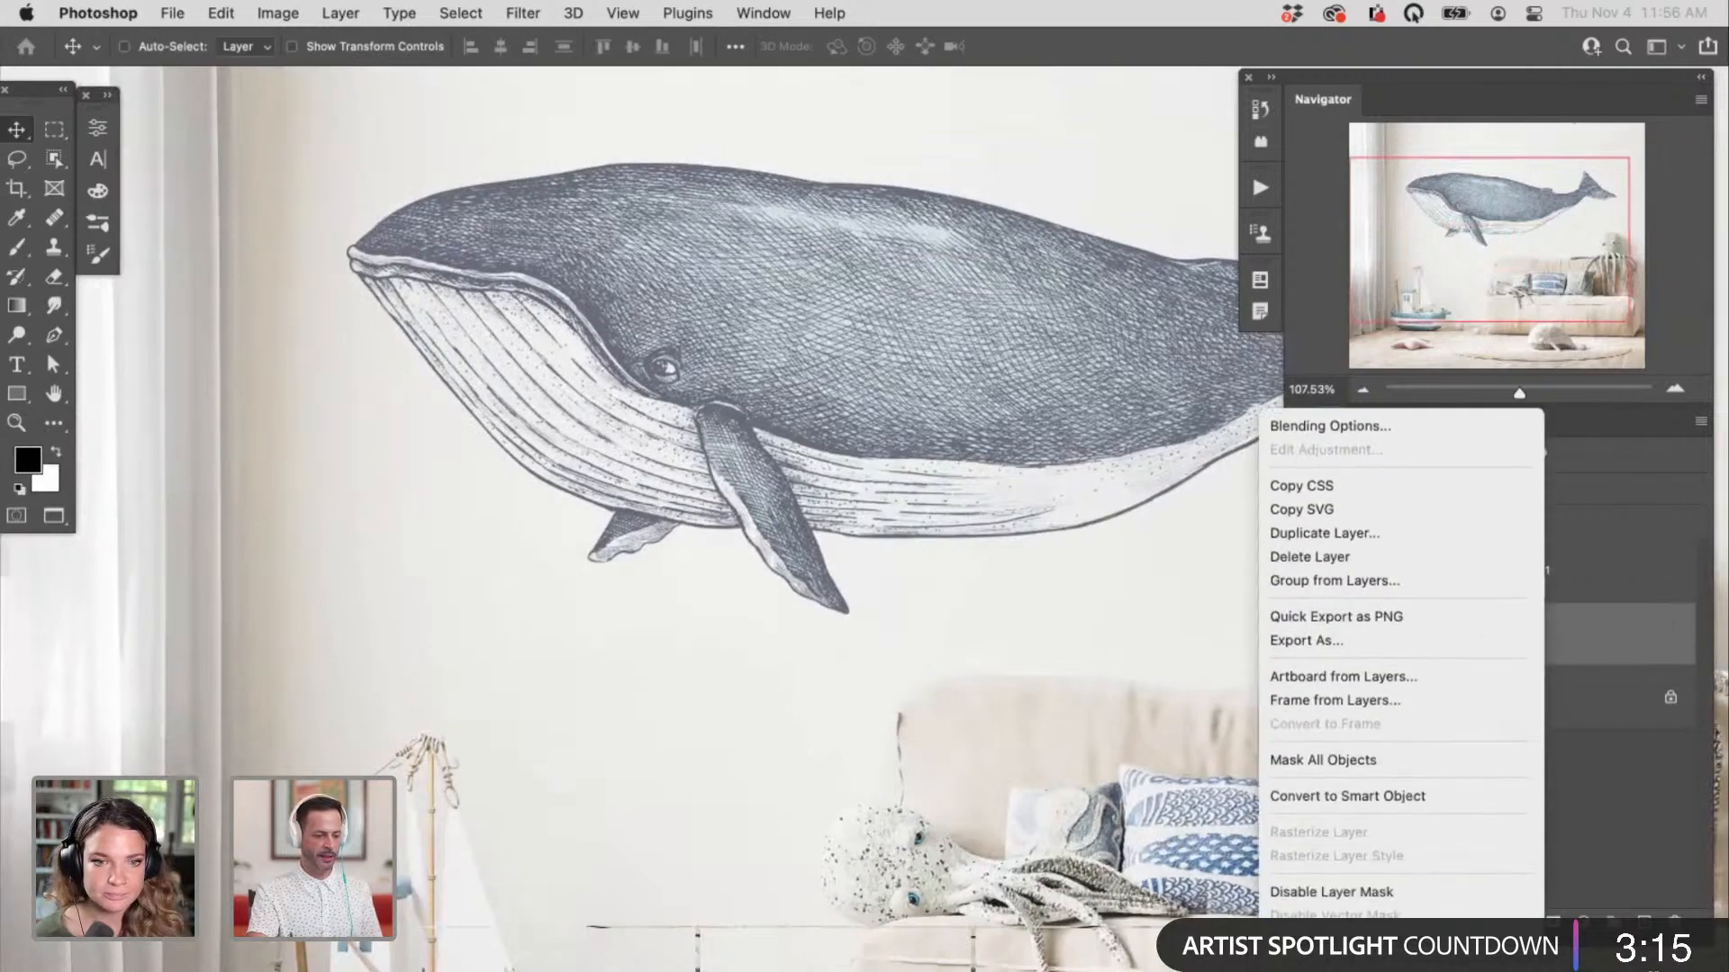
left_click(1362, 796)
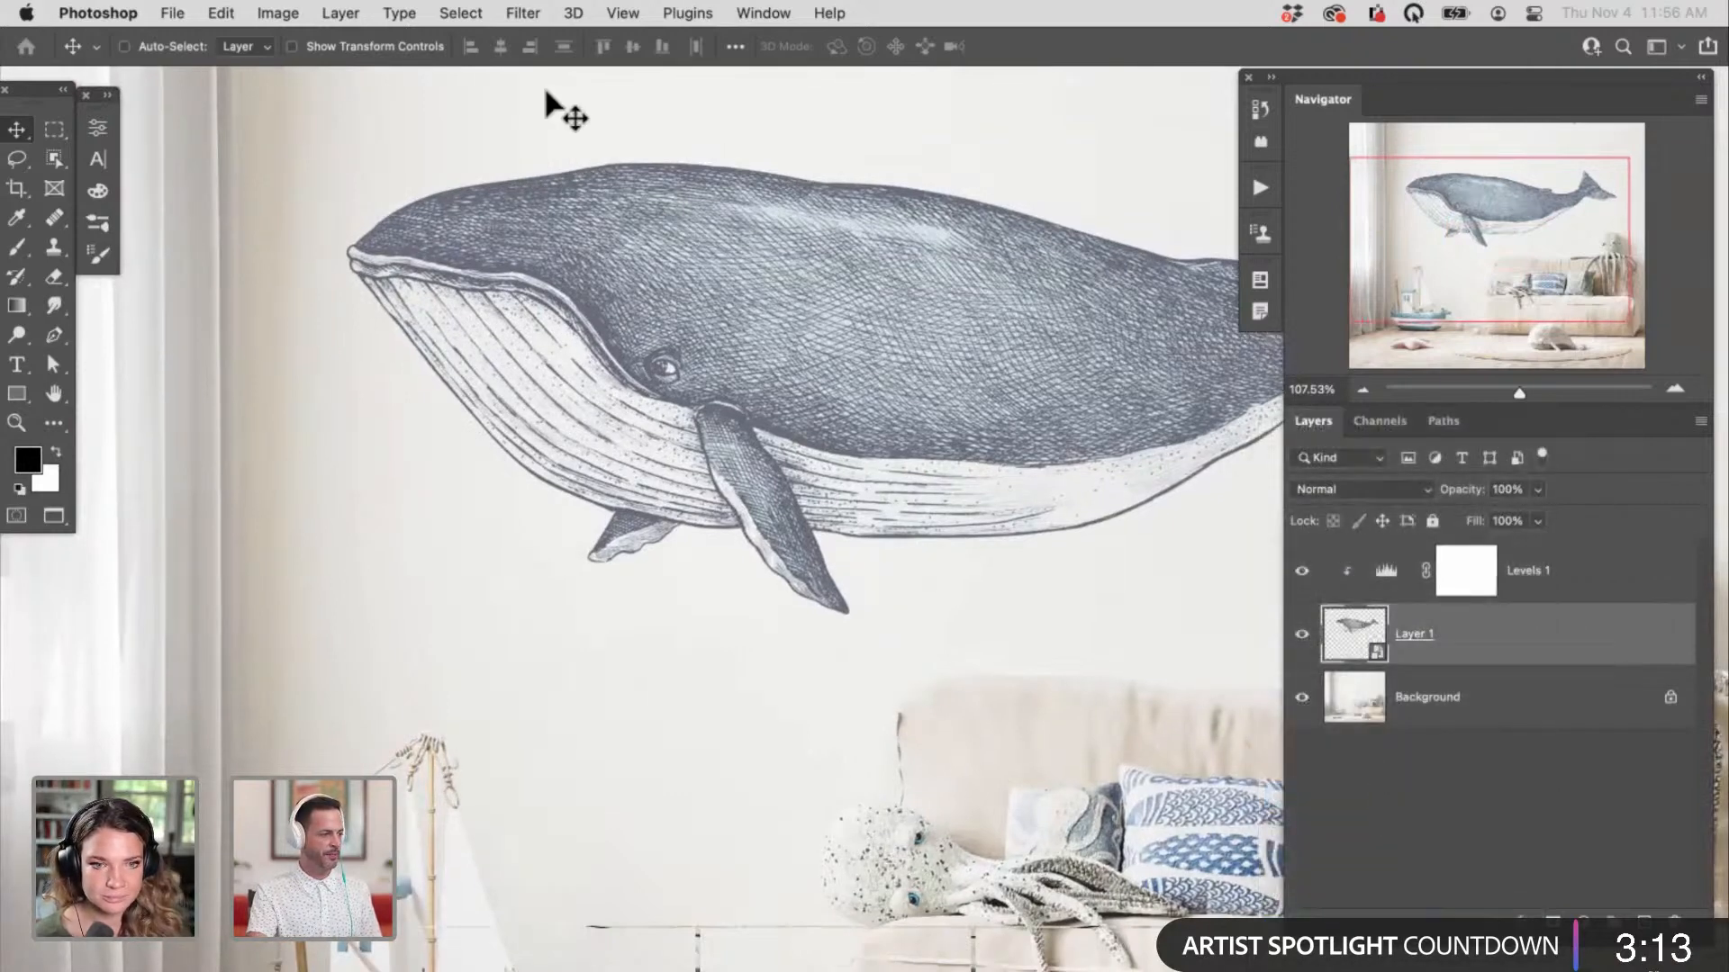
Step: Apply a Gaussian Blur smart filter with a radius of 0.3 pixels to the whale layer
left_click(523, 14)
mouse_move(572, 303)
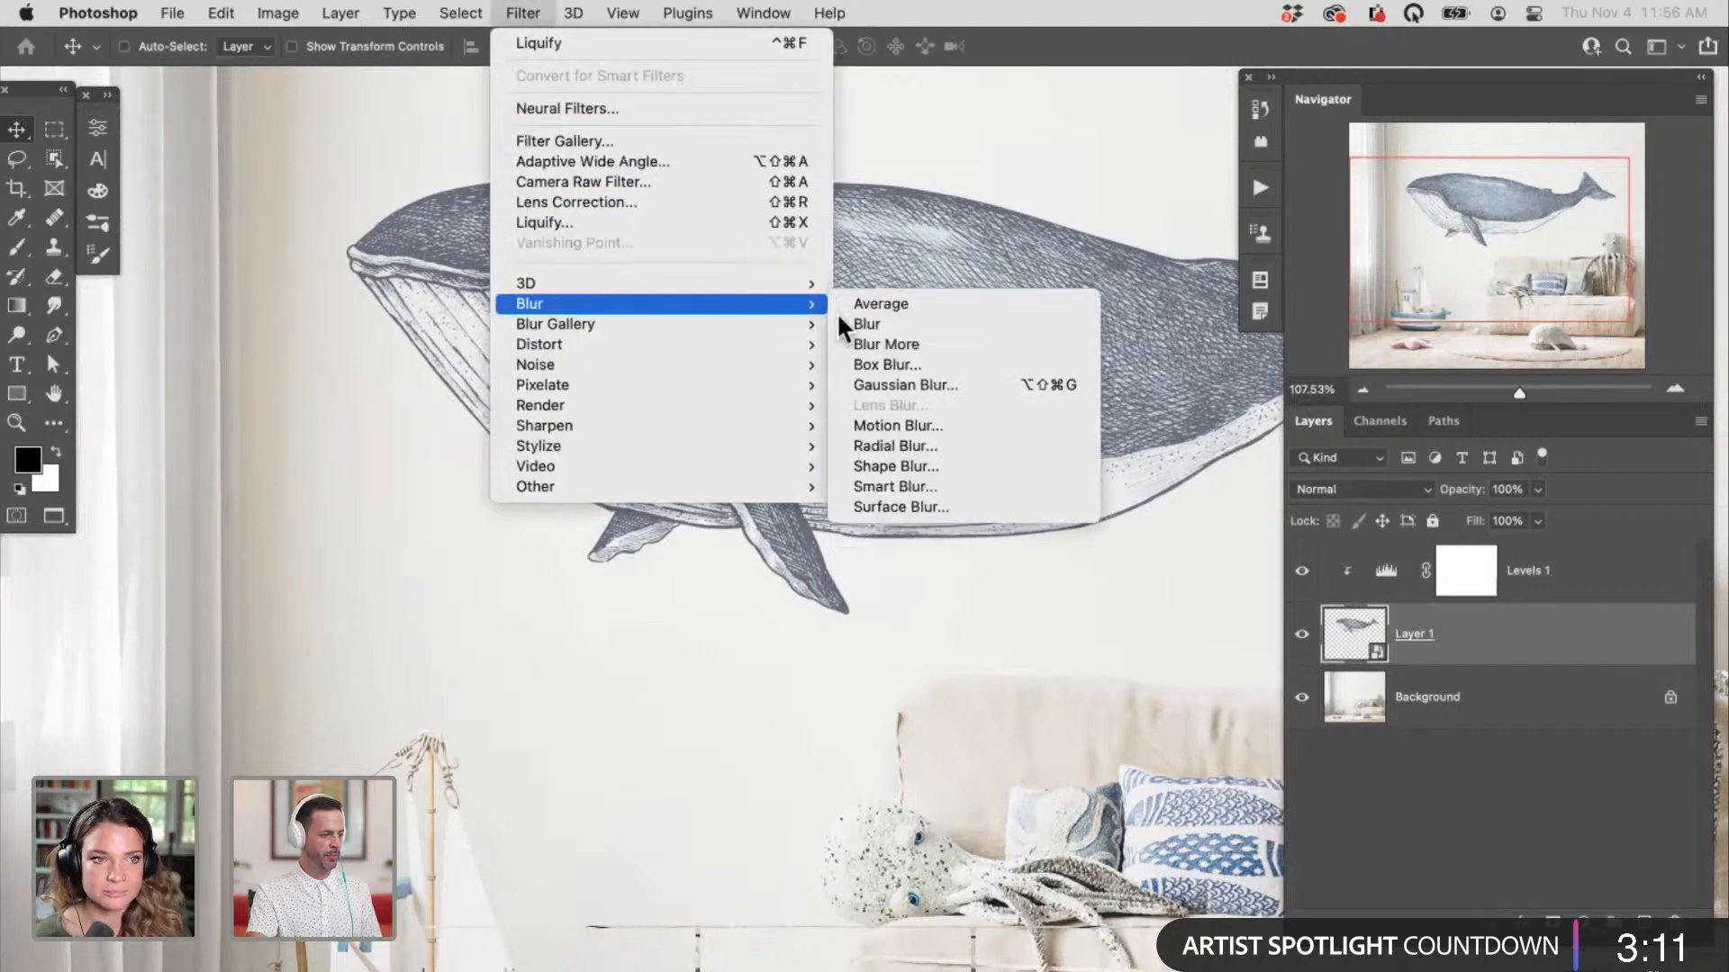
left_click(900, 379)
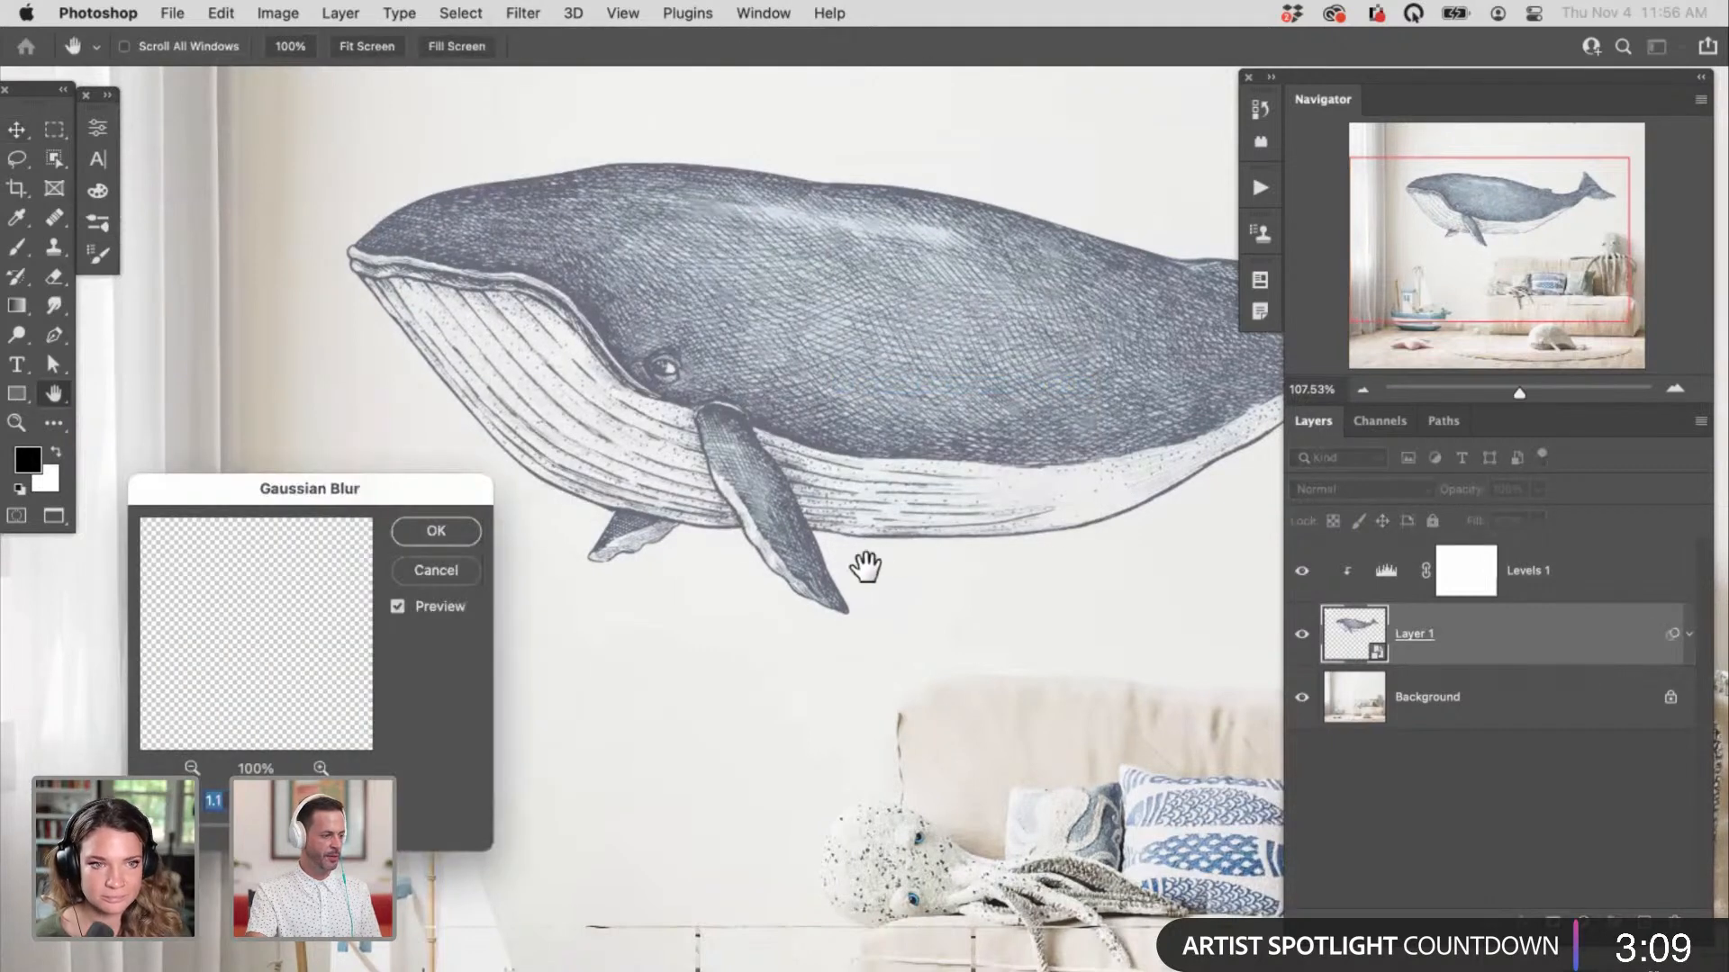
type(".4")
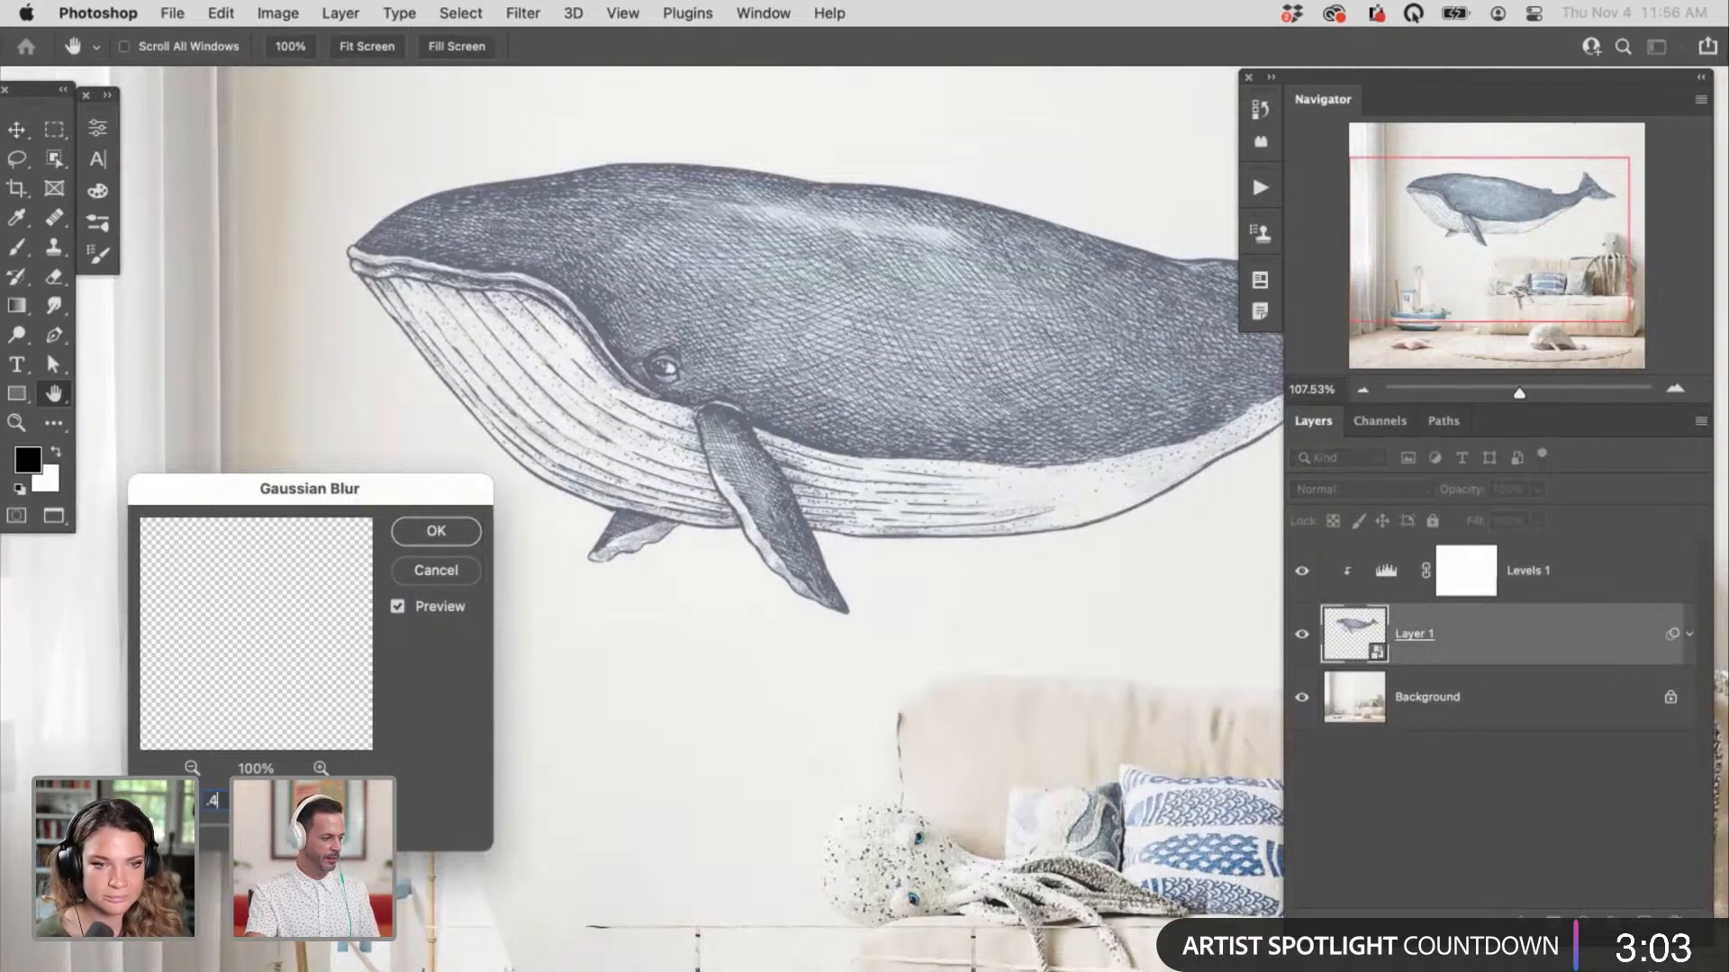
key("BackSpace")
type("3")
key("Return")
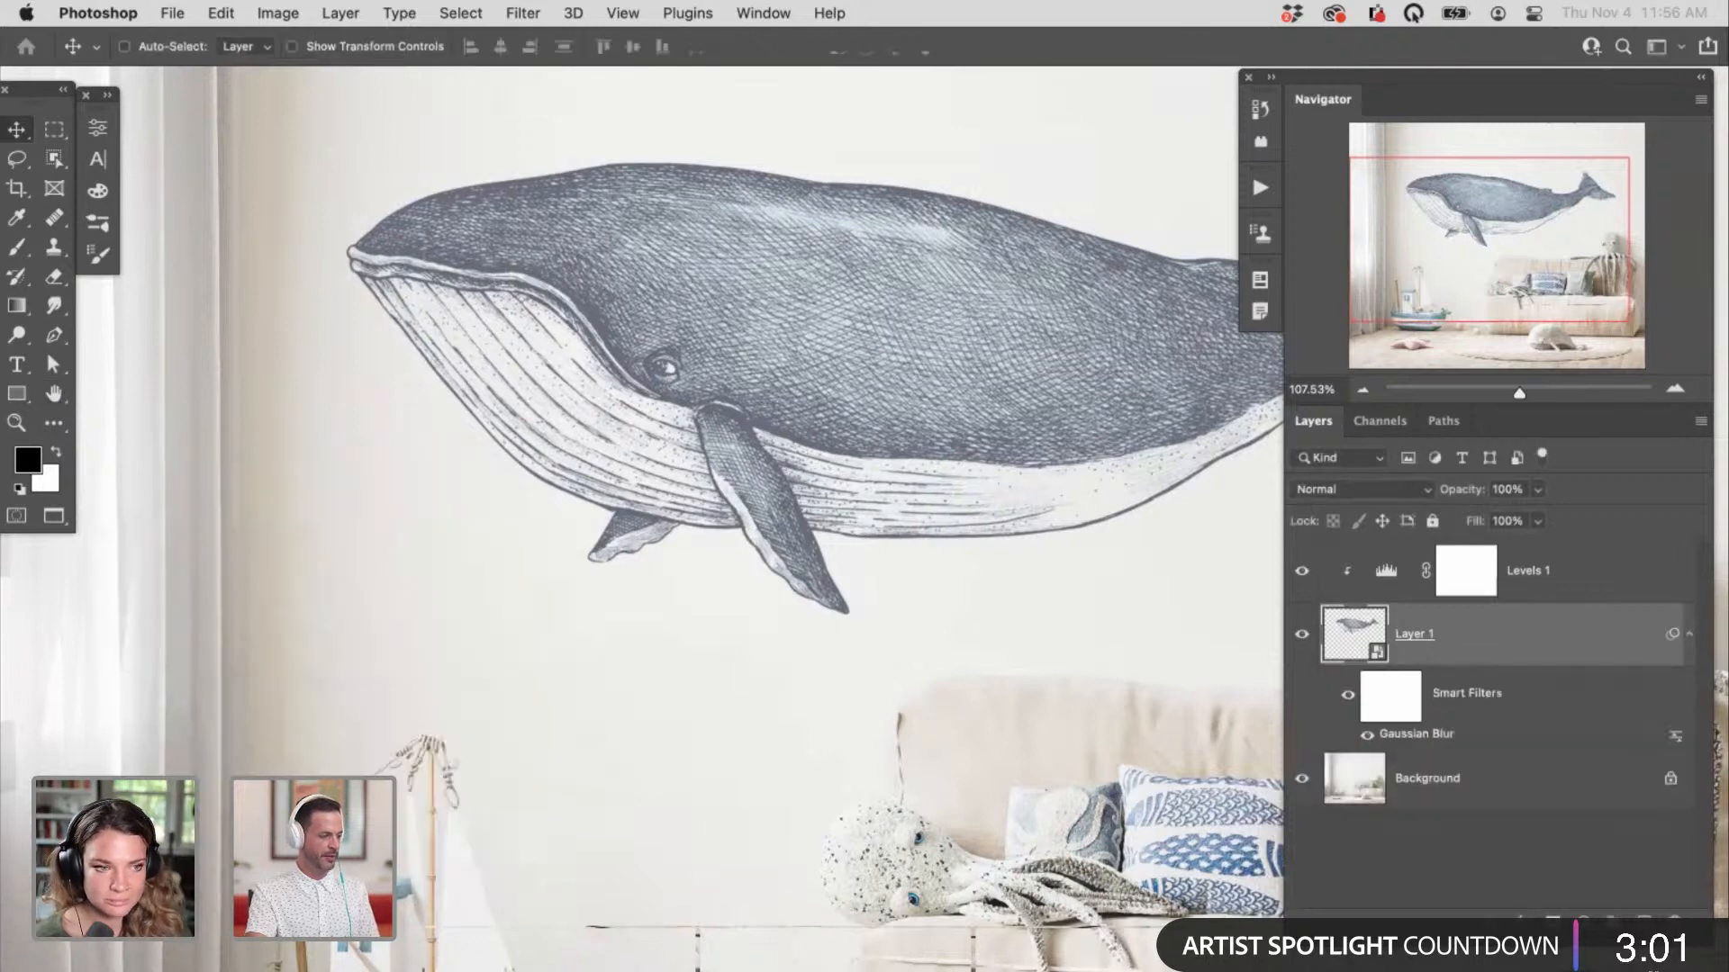
Step: Compare the whale's flipper edge with the smart filters off and on, and review the softened whale in the room
scroll(876, 539, "up", 5)
scroll(791, 696, "up", 8)
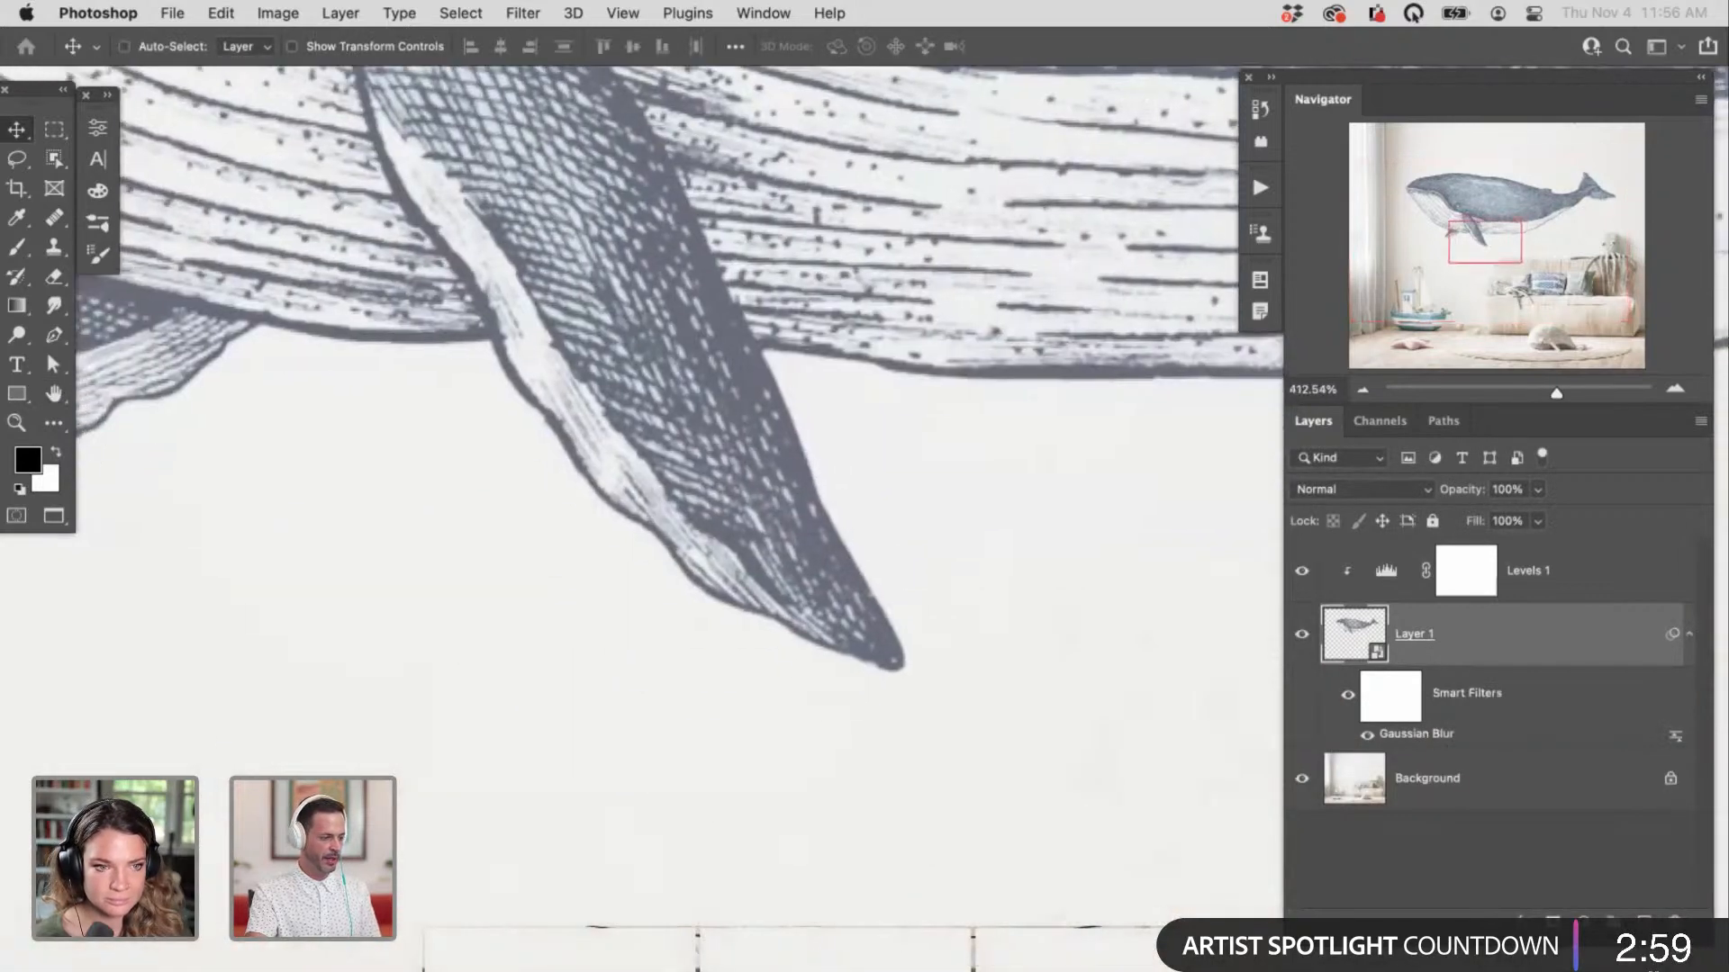
scroll(872, 659, "up", 6)
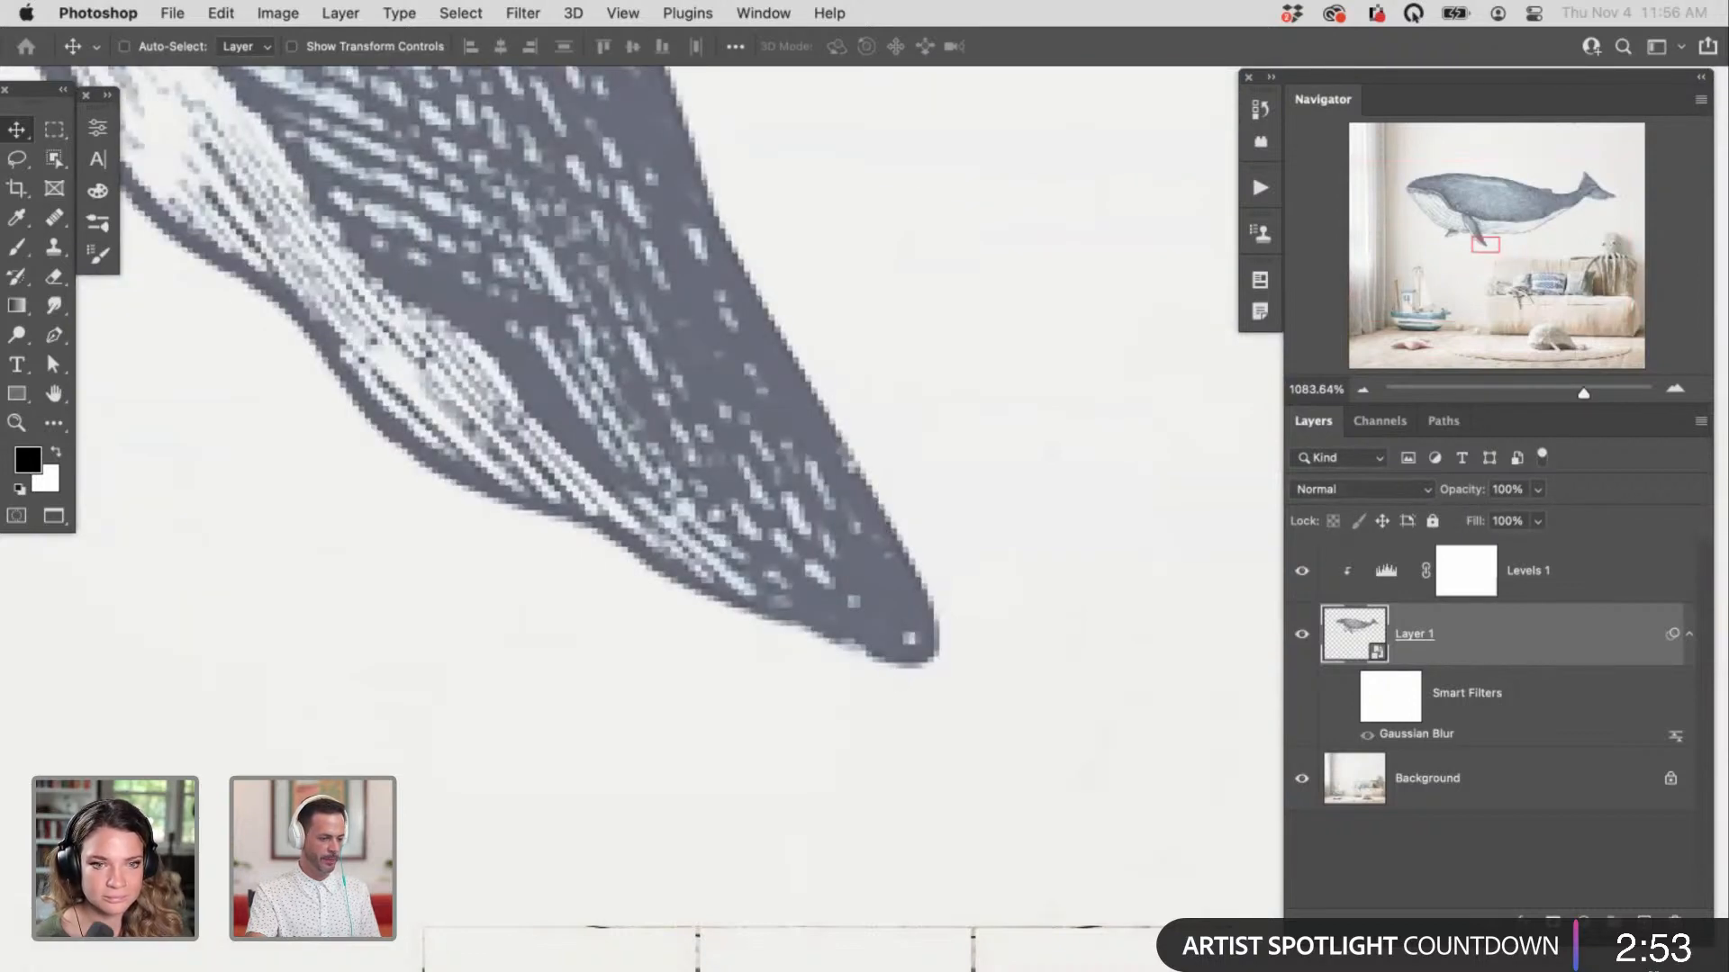
left_click(1348, 694)
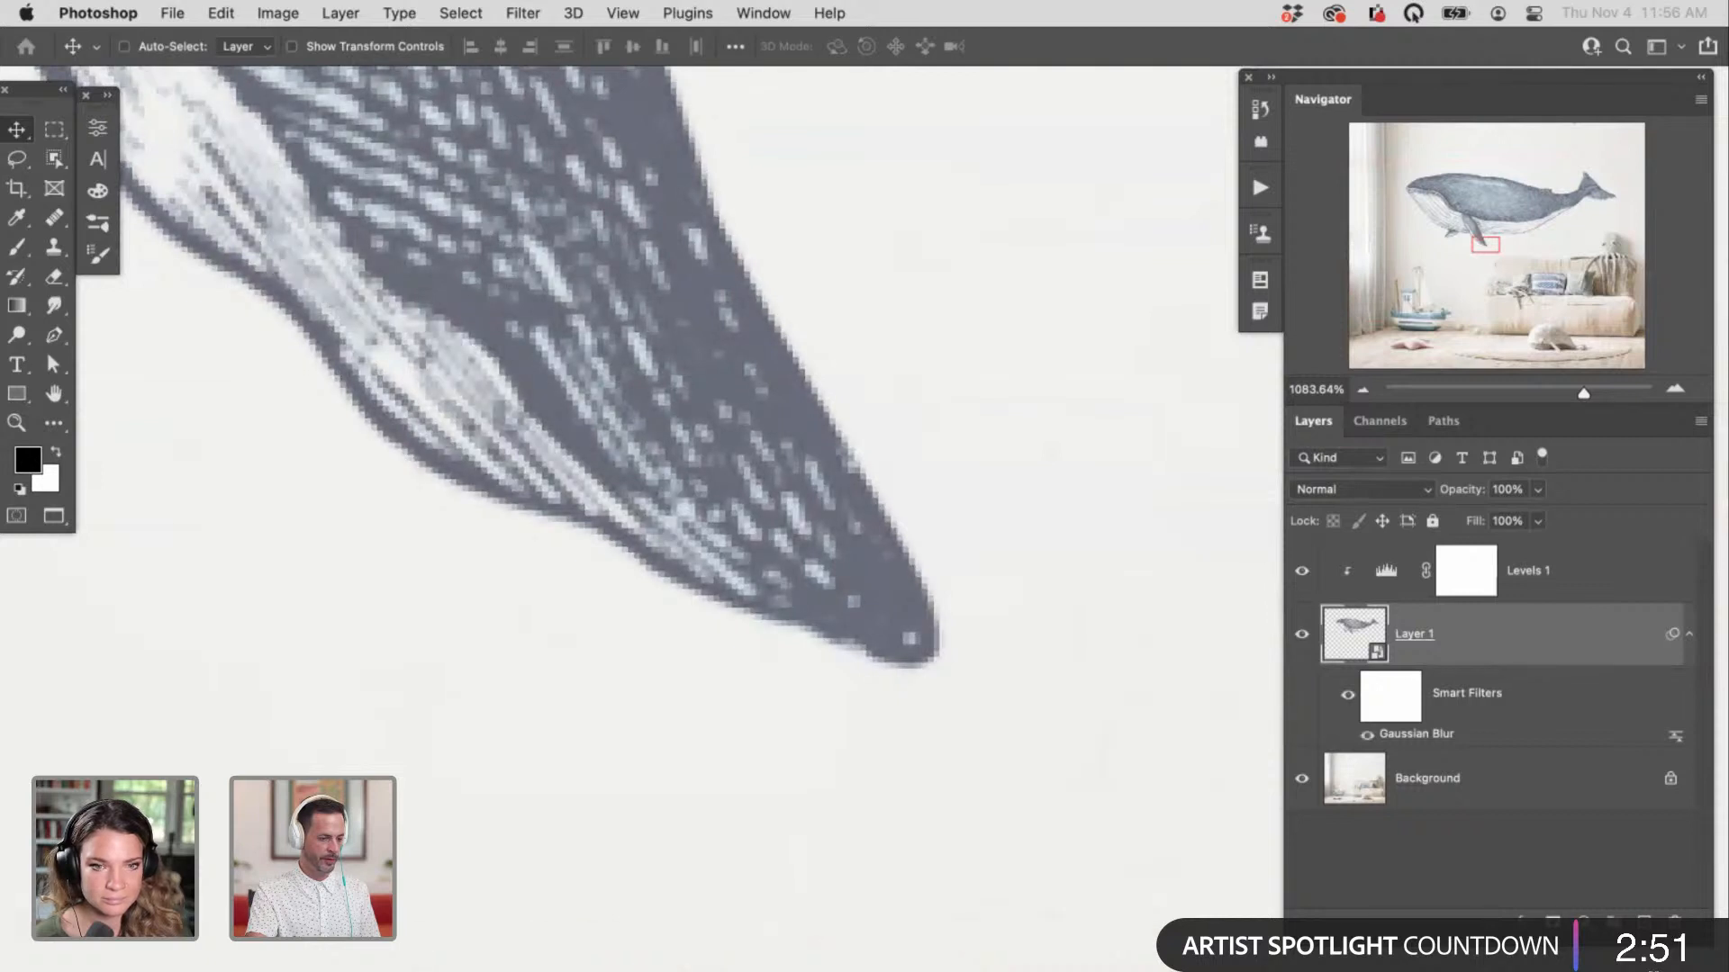
left_click(1348, 694)
left_click(1348, 694)
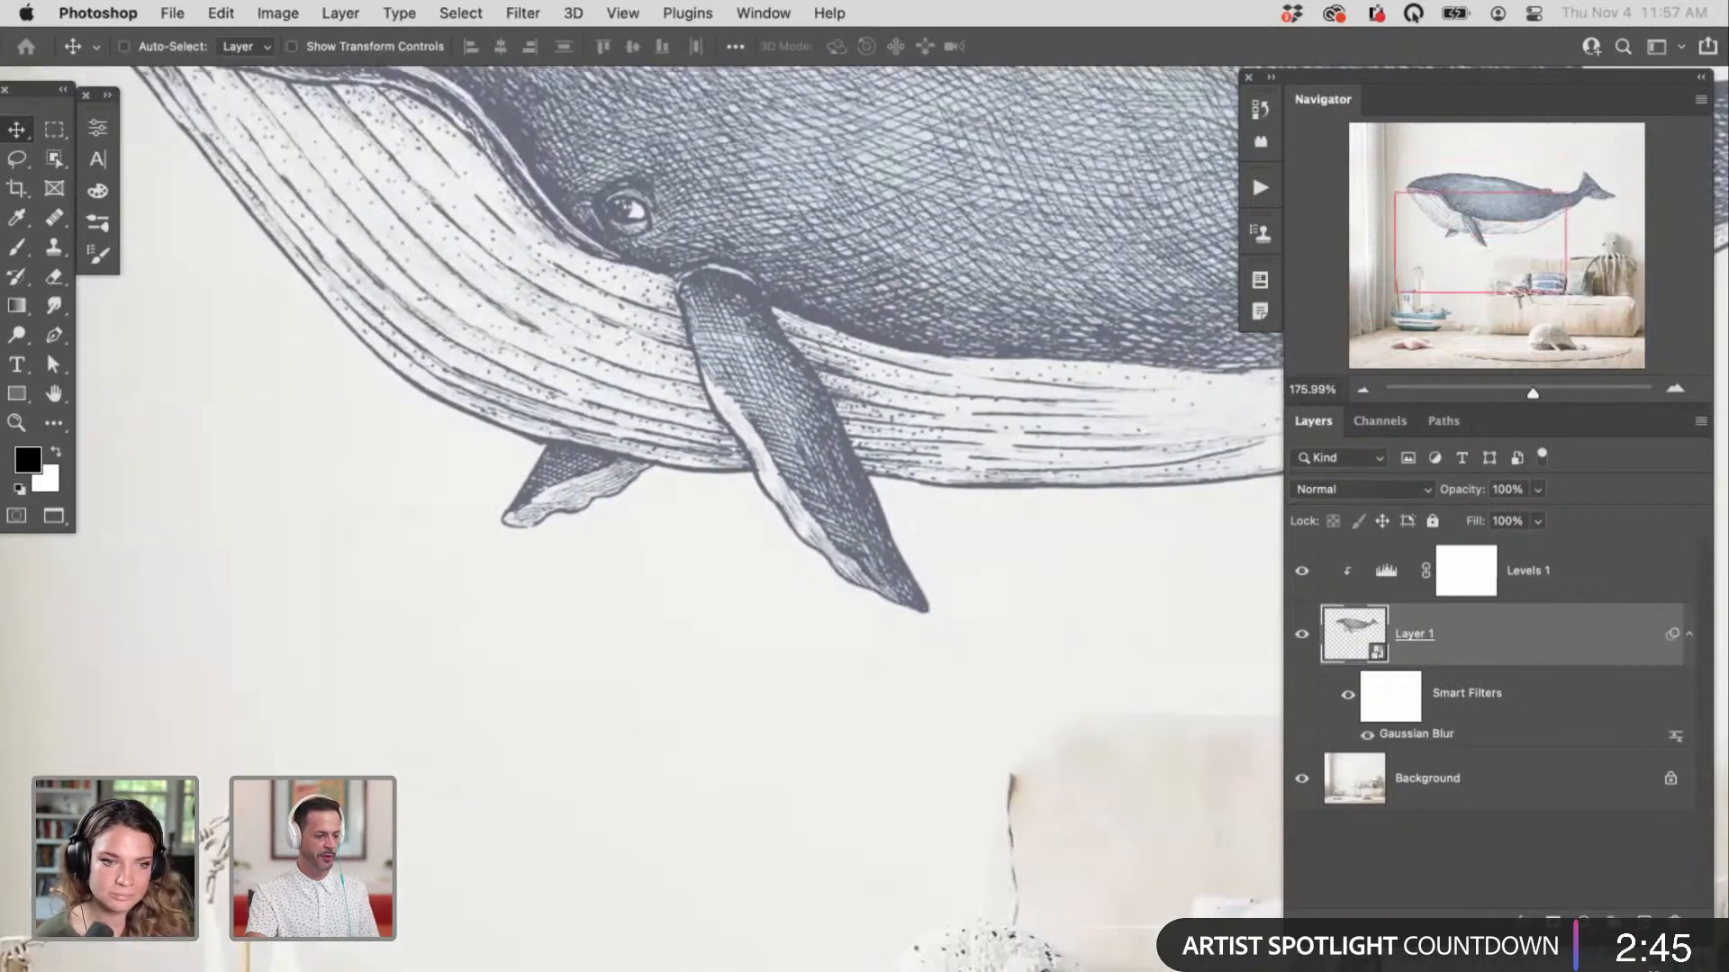
scroll(932, 590, "down", 6)
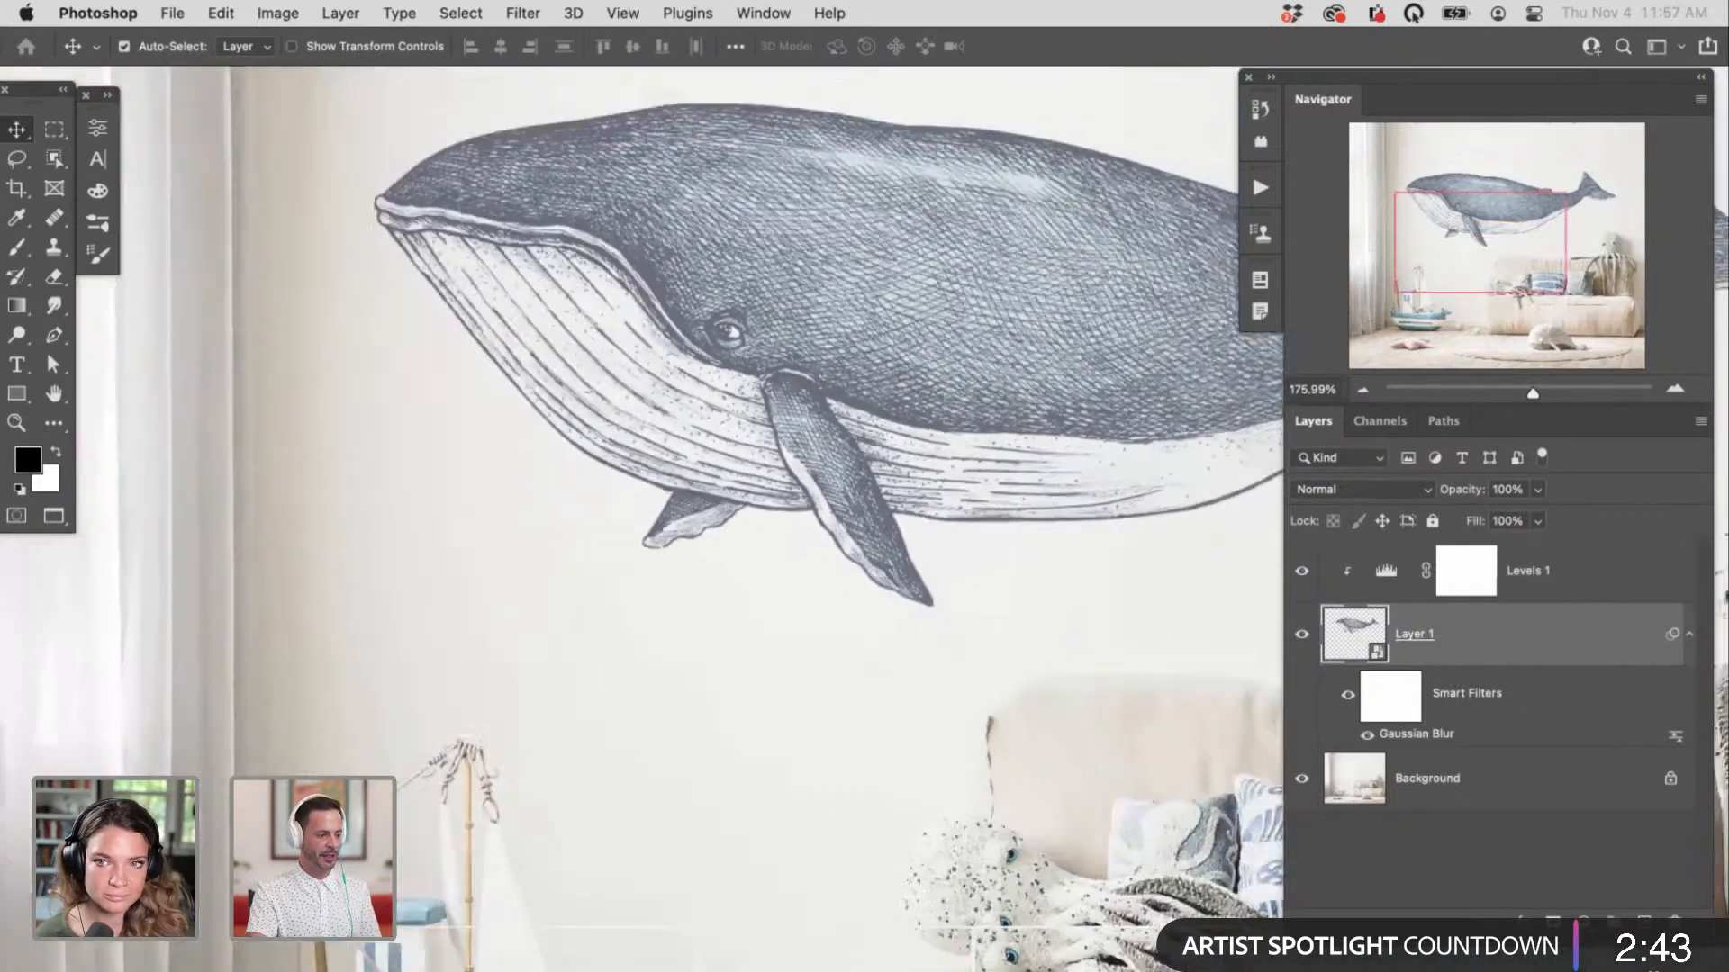
scroll(756, 519, "right", 5)
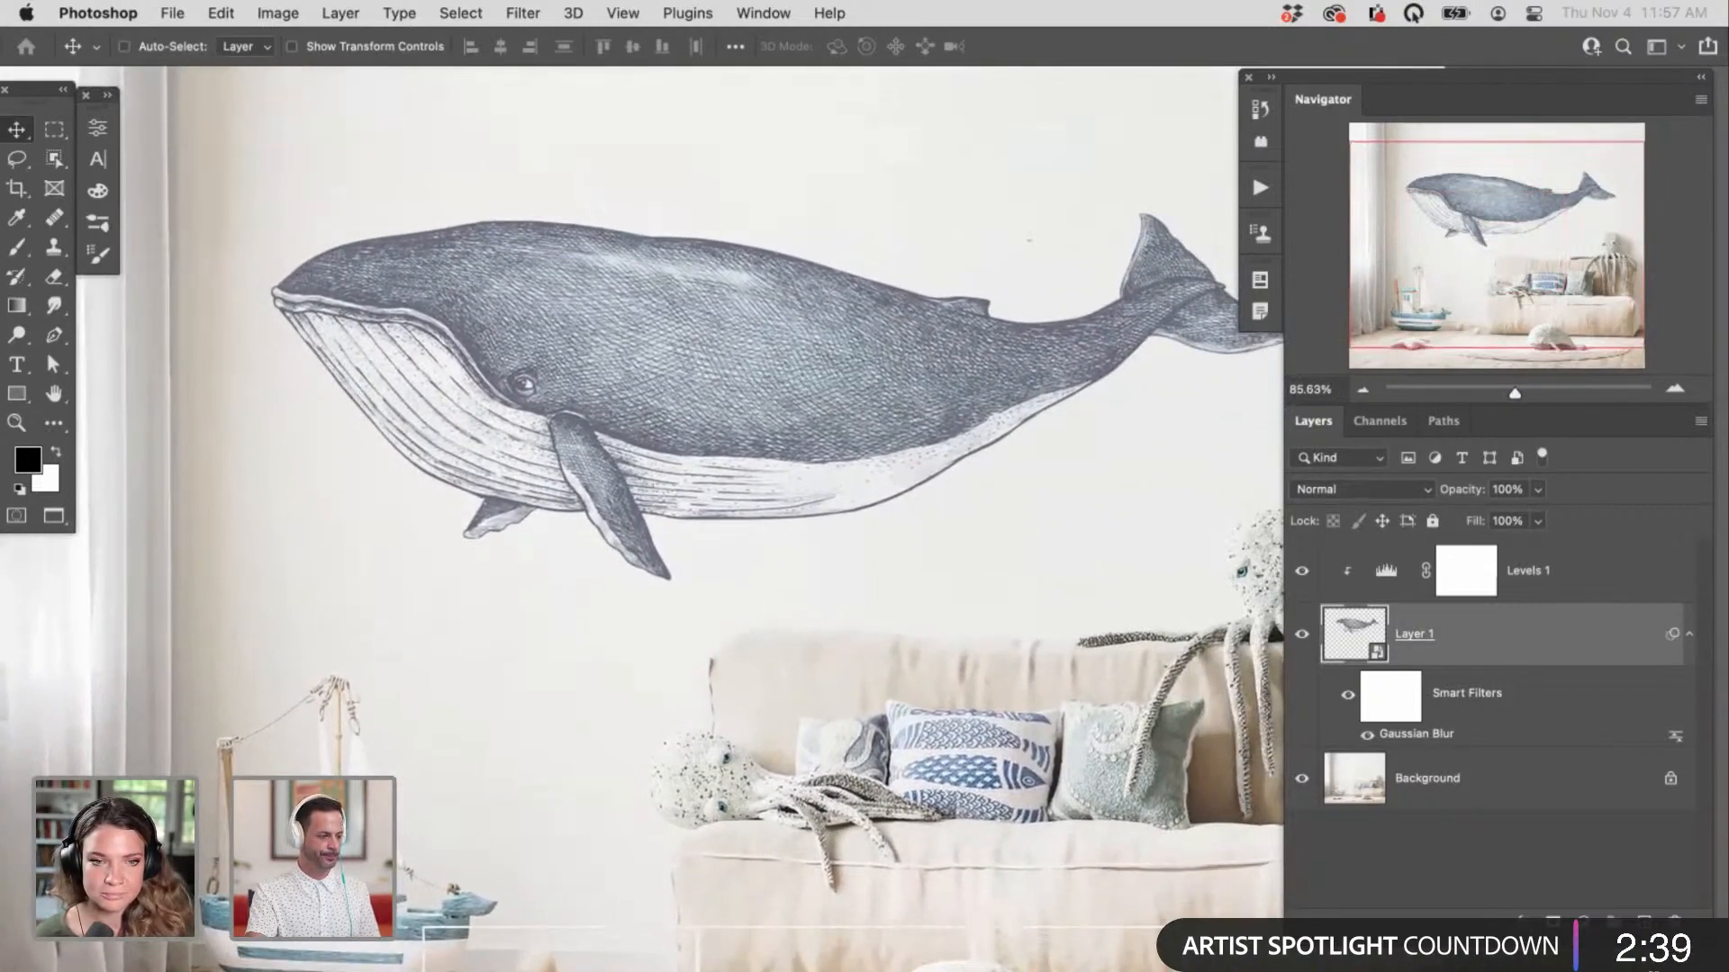
scroll(685, 519, "right", 1)
scroll(684, 519, "down", 2)
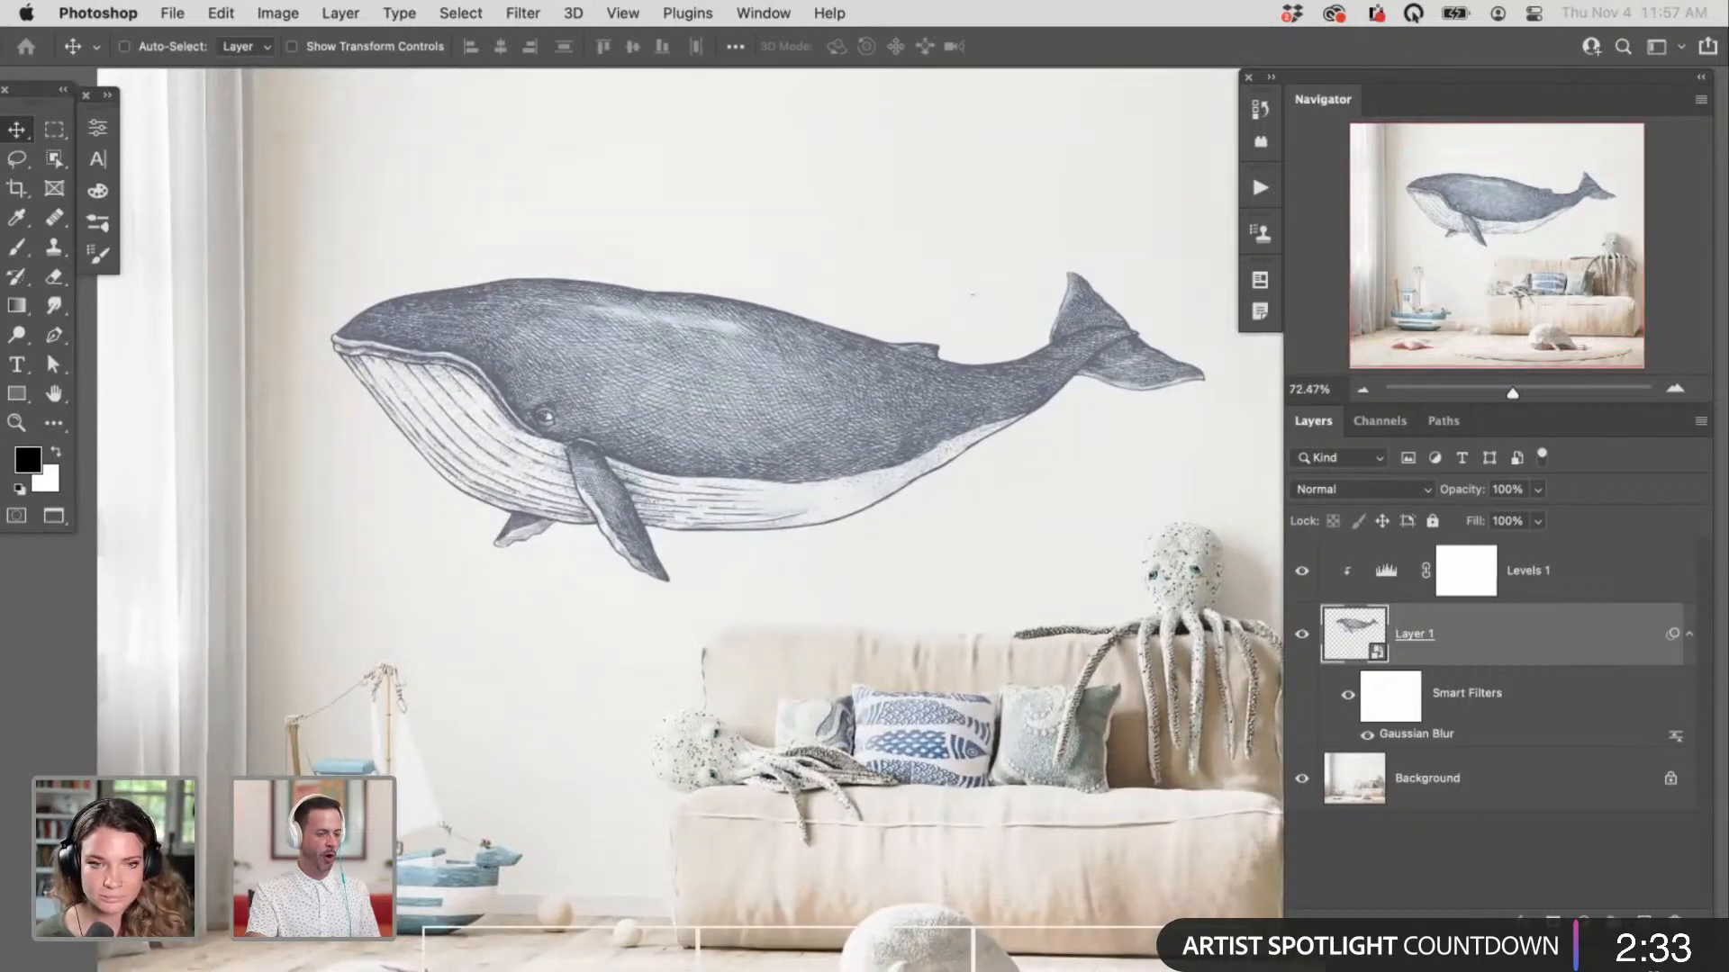
Step: In the whale layer's blending options, split the Underlying Layer white point of Blend If Gray to 239 / 255
double_click(1542, 633)
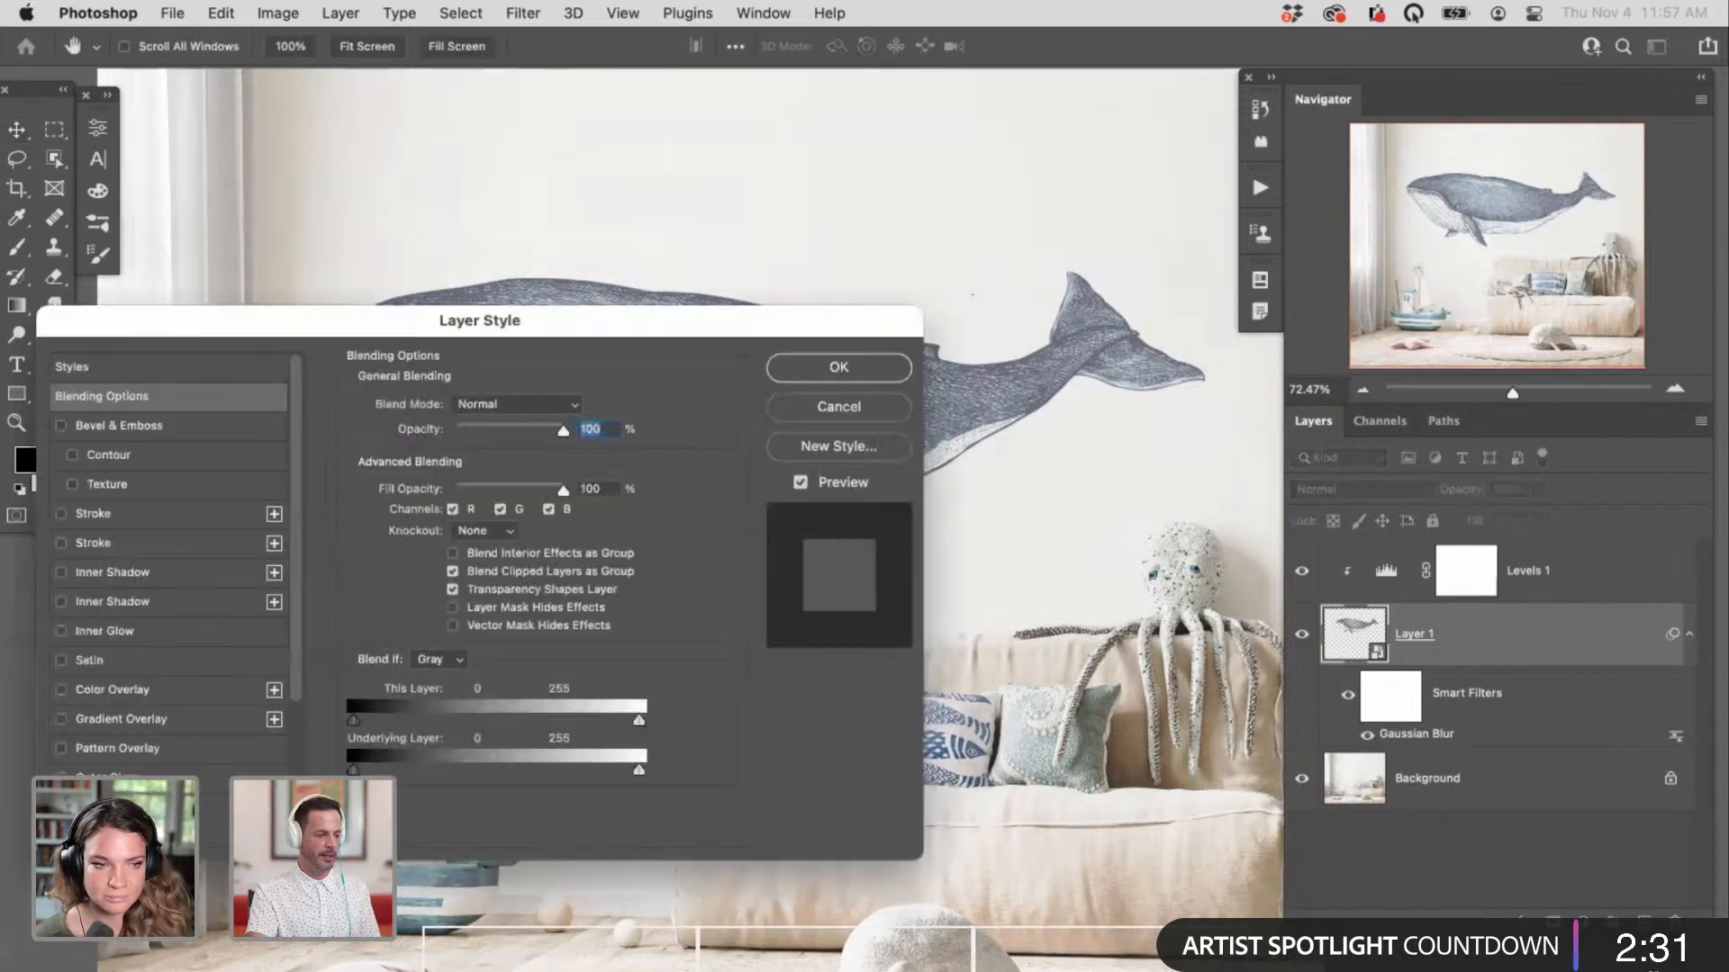
left_click_drag(1036, 576, 1083, 438)
left_click_drag(479, 321, 554, 441)
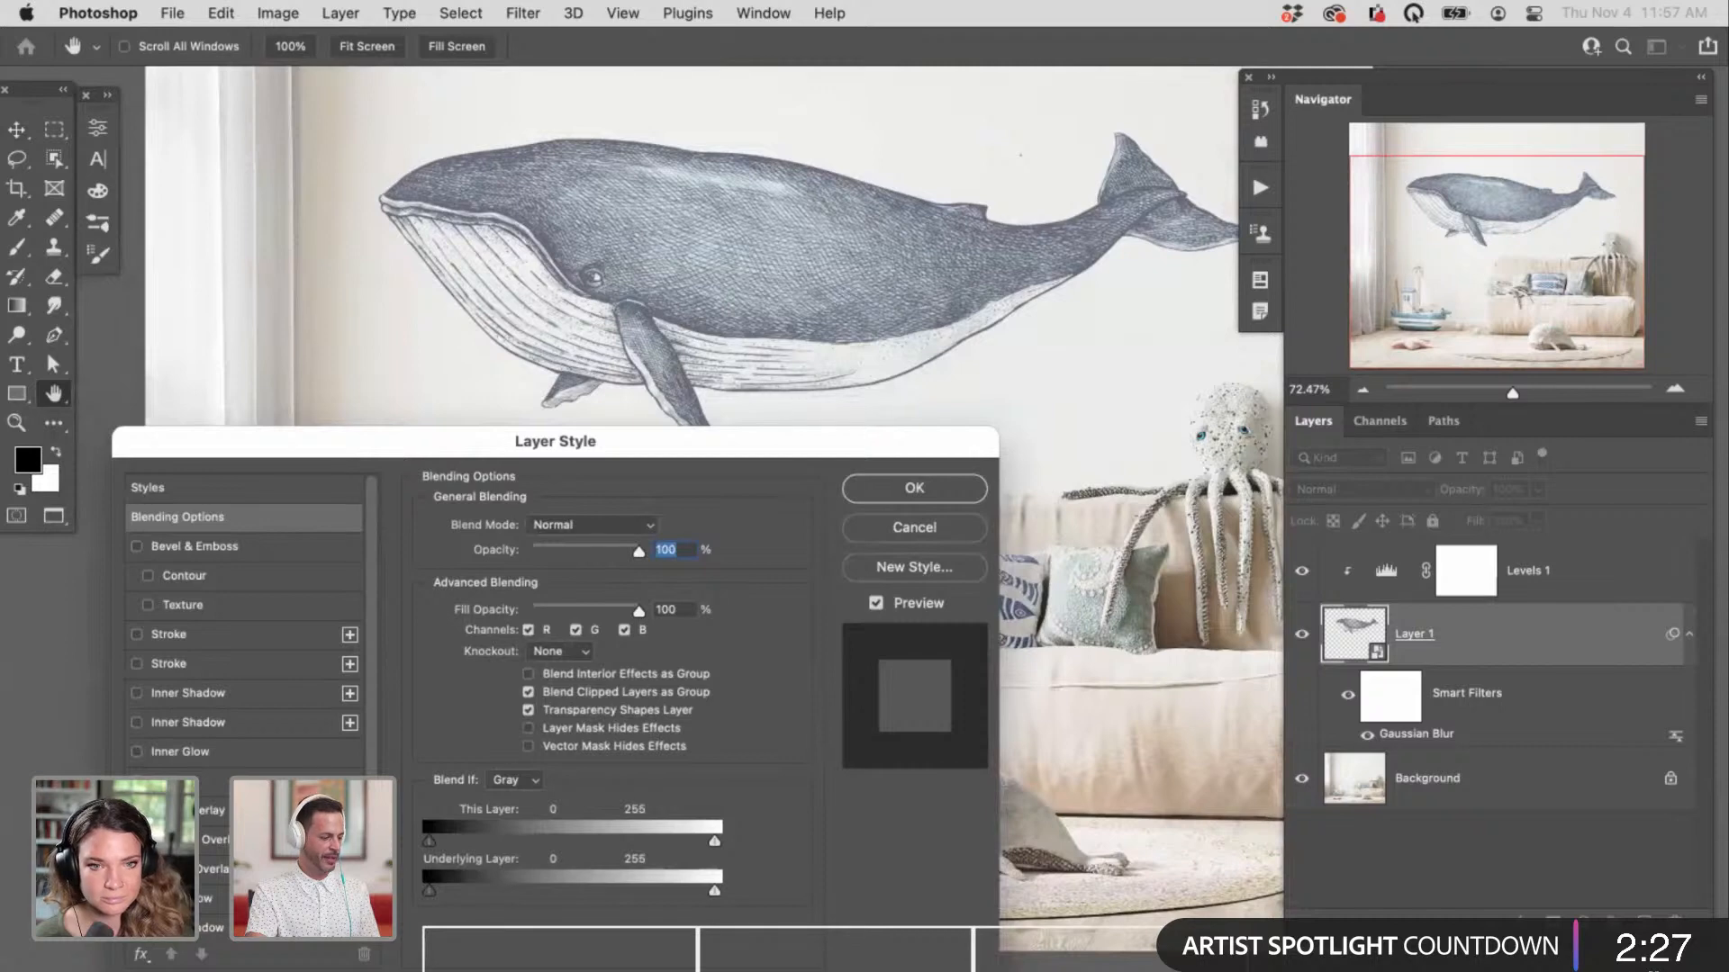
mouse_move(699, 891)
left_mouse_down()
mouse_move(682, 891)
mouse_move(697, 892)
left_mouse_up()
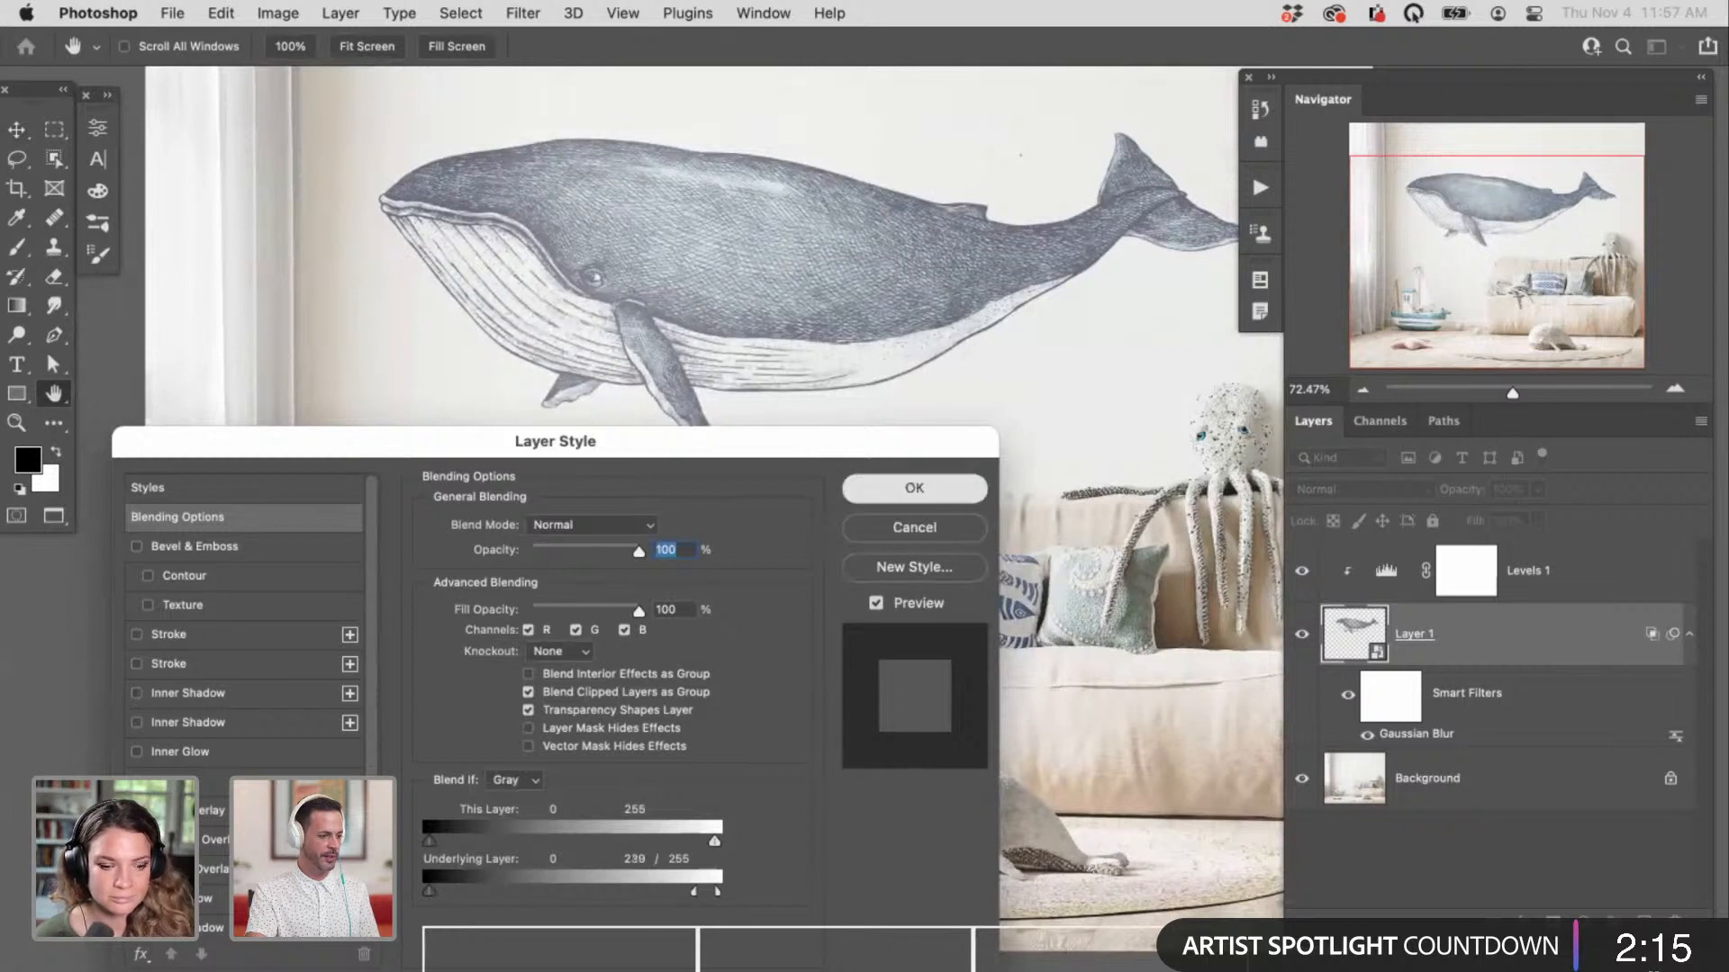
left_click(914, 487)
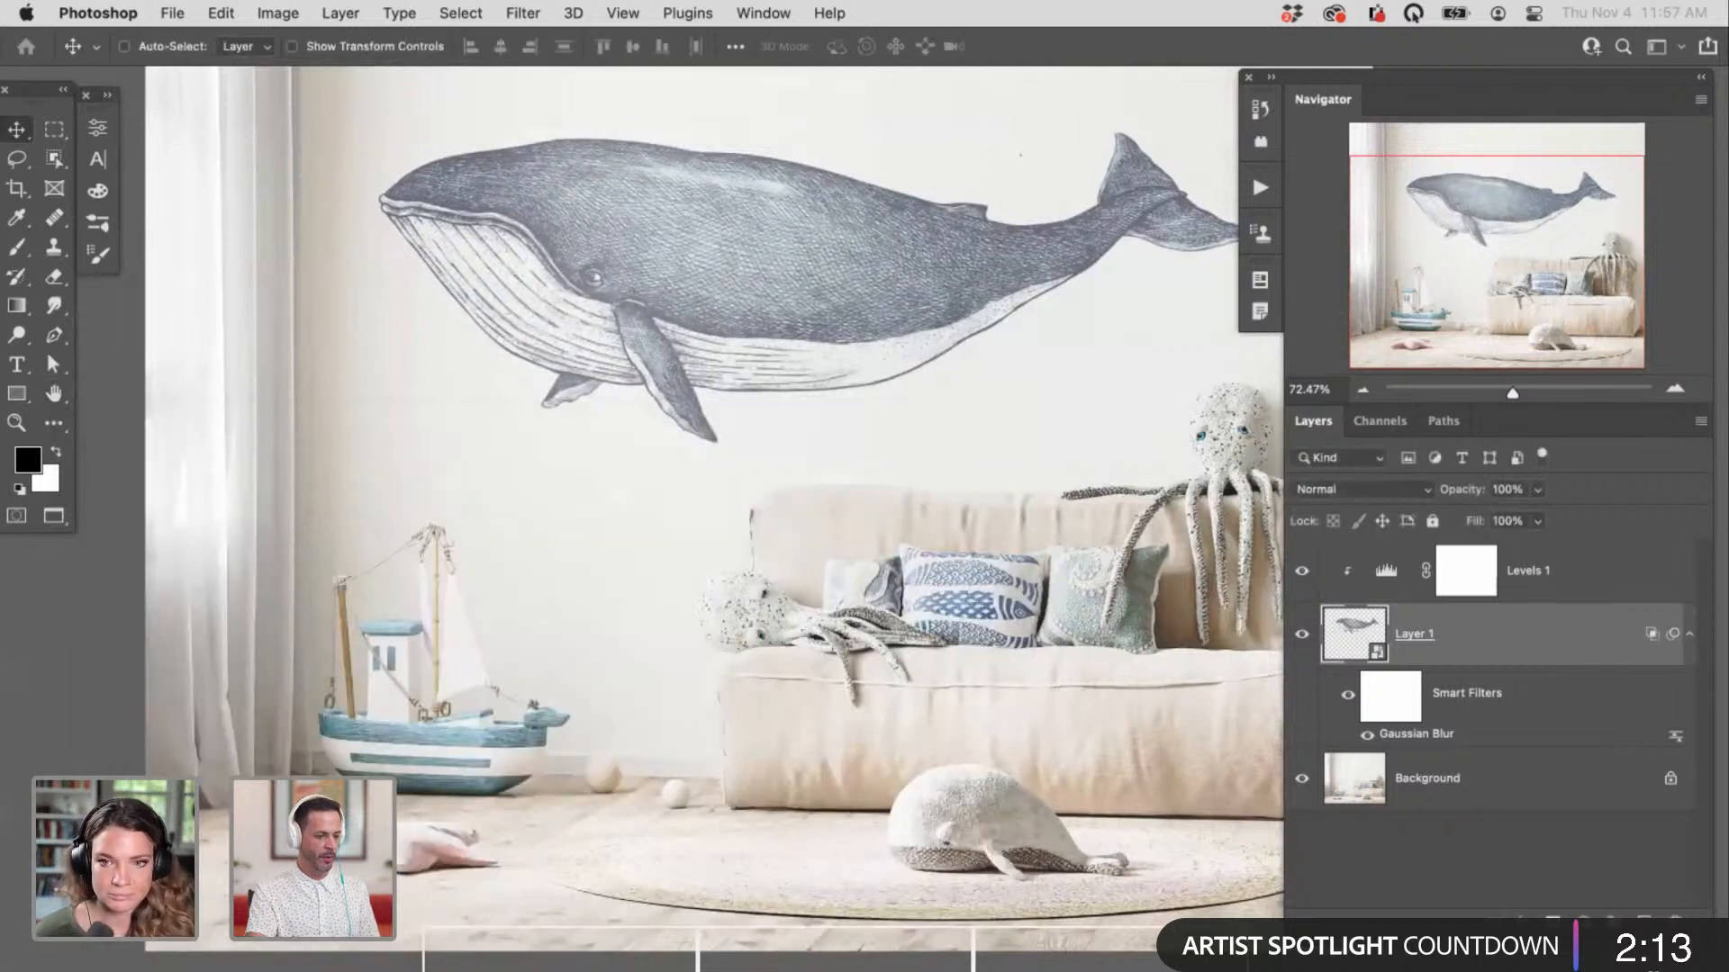
Step: Move the whale decal slightly up and to the right on the wall above the sofa
scroll(714, 518, "up", 3)
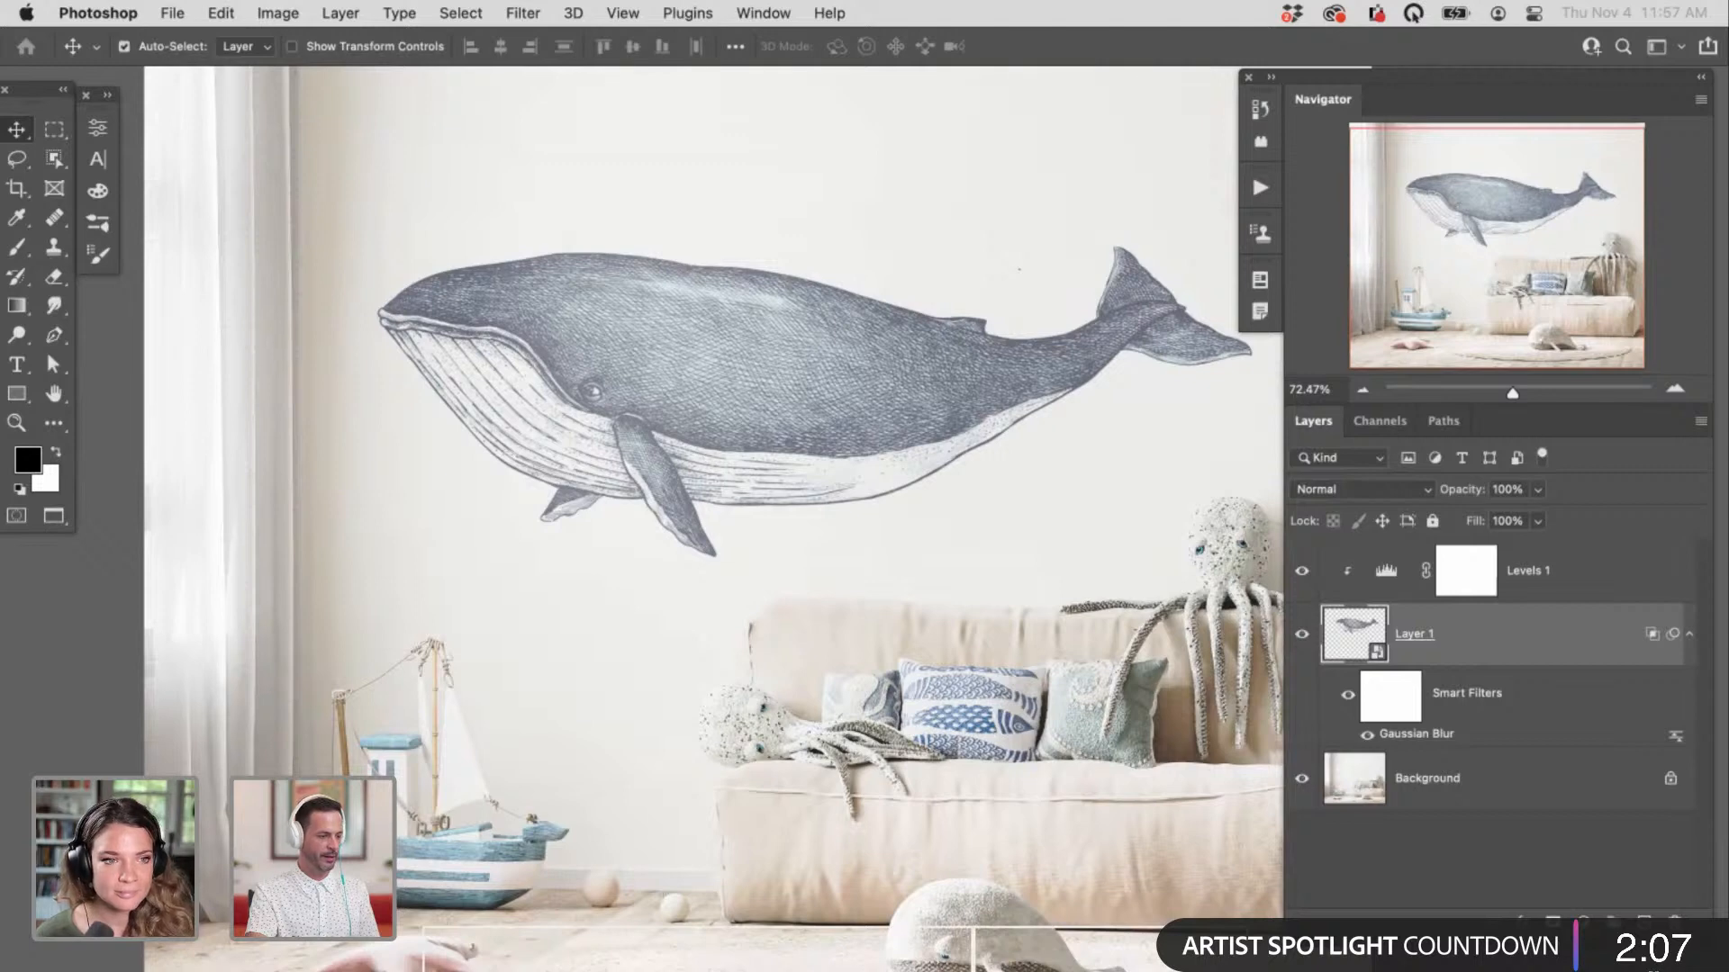
scroll(631, 356, "down", 4)
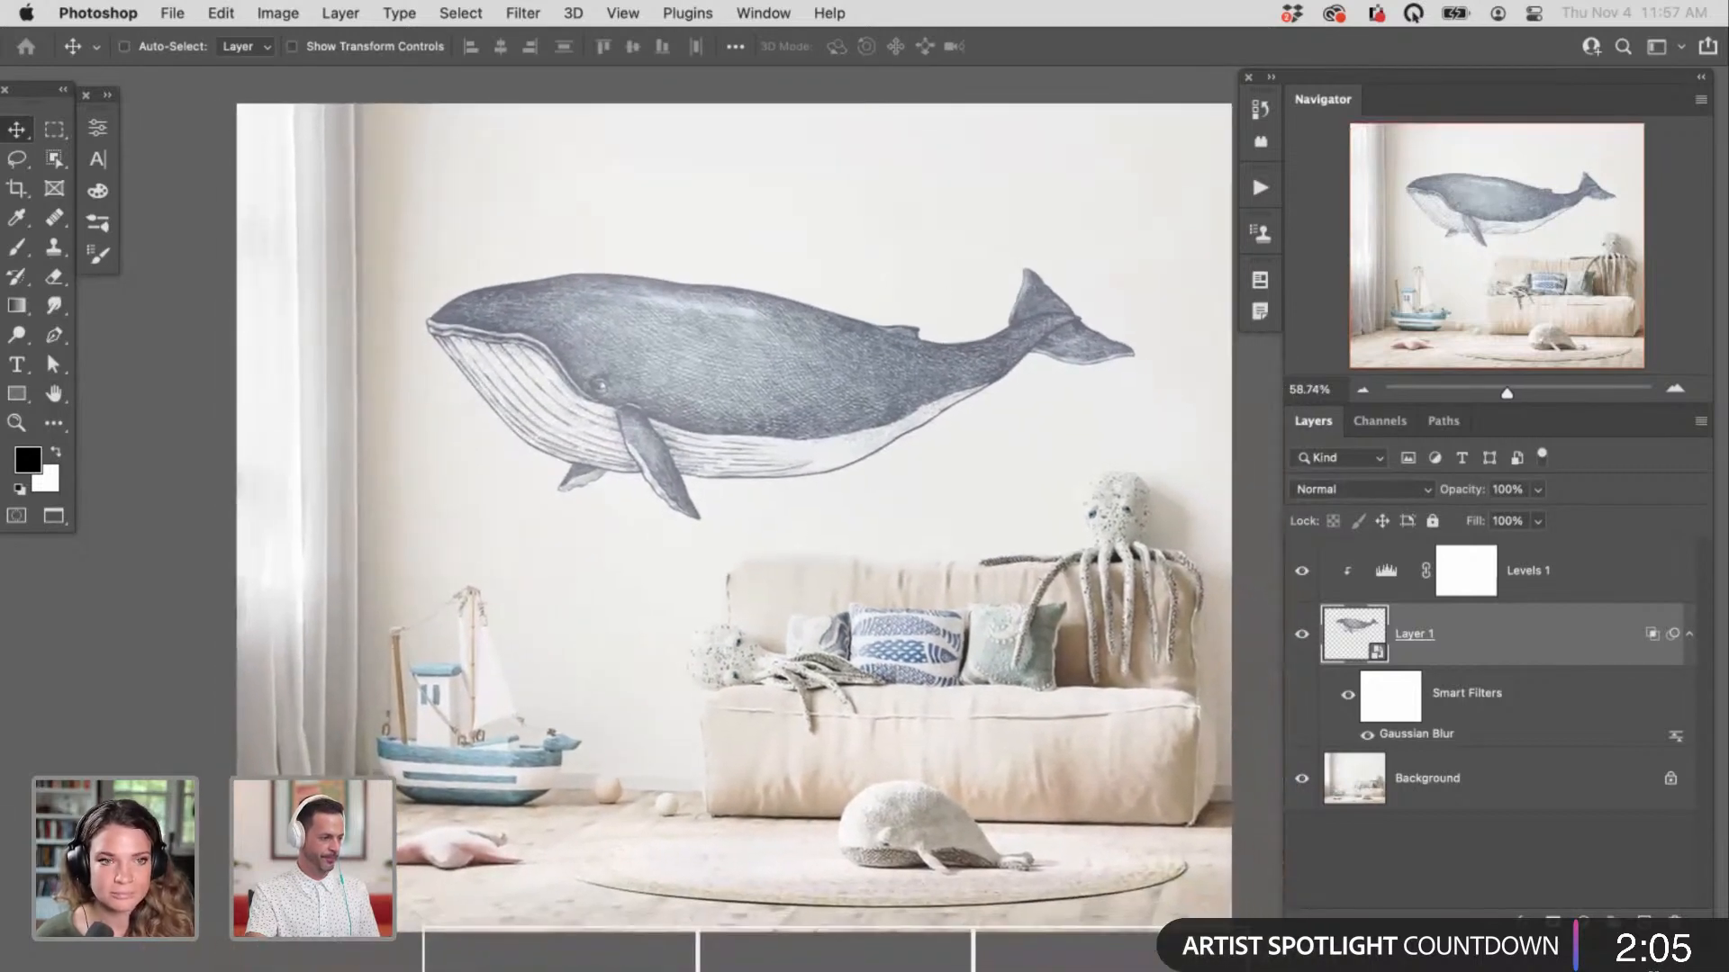
scroll(717, 495, "down", 2)
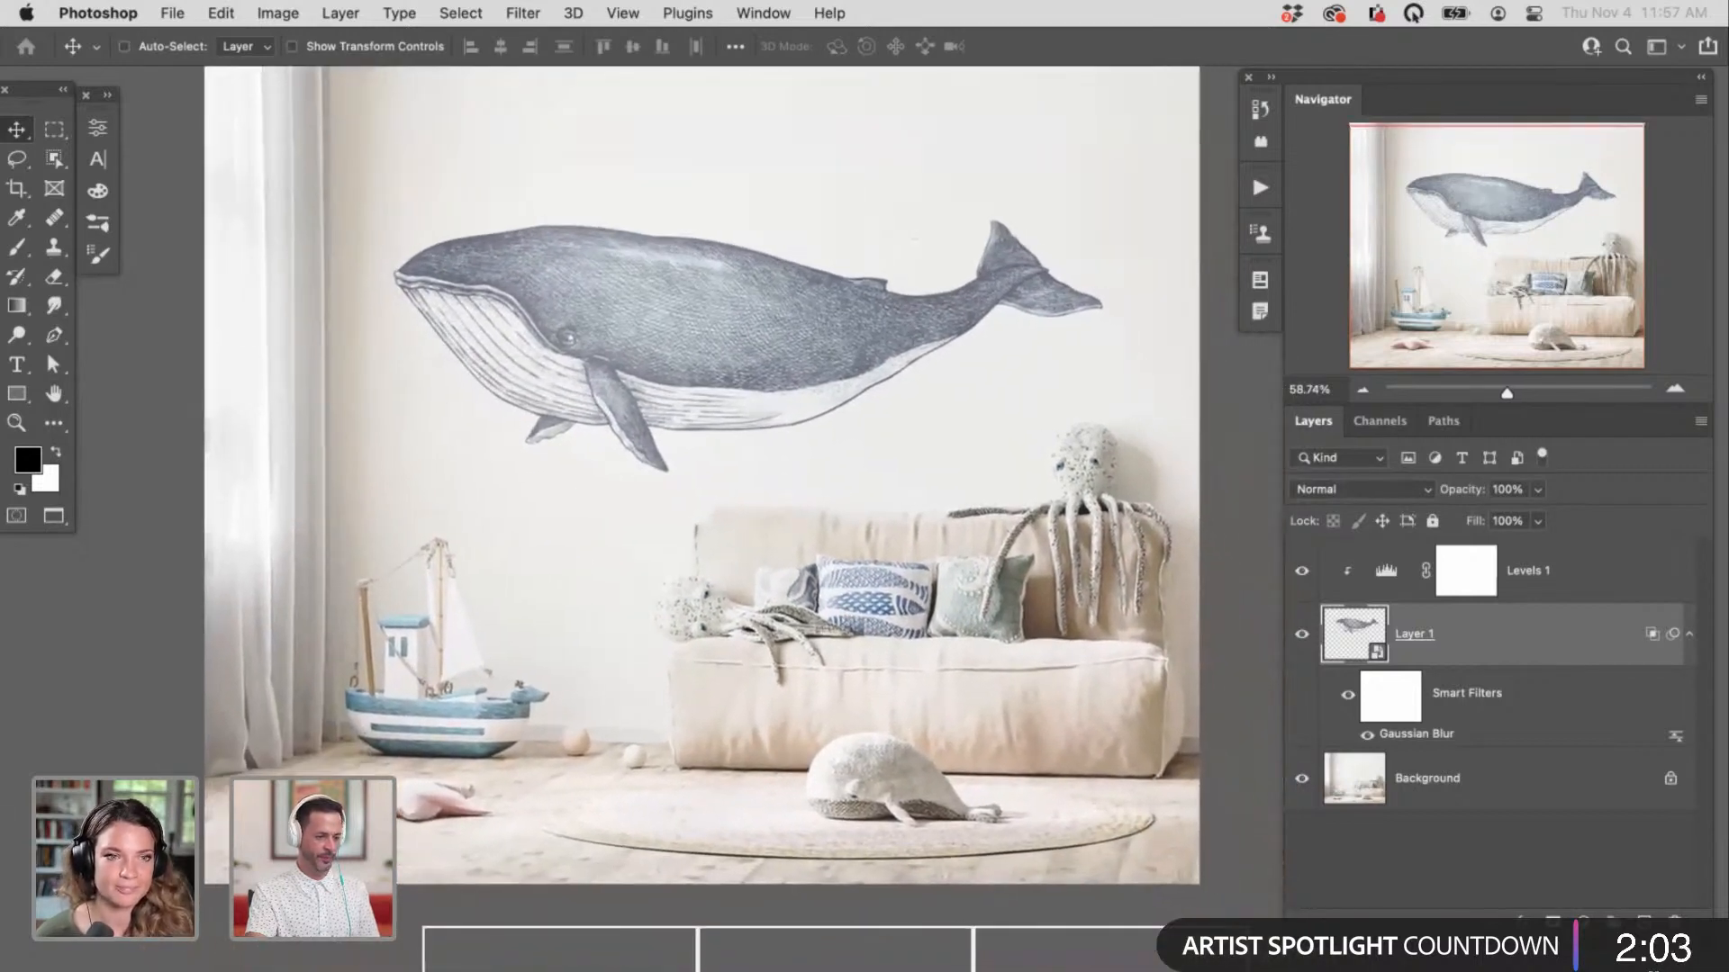
left_click_drag(738, 574, 785, 474)
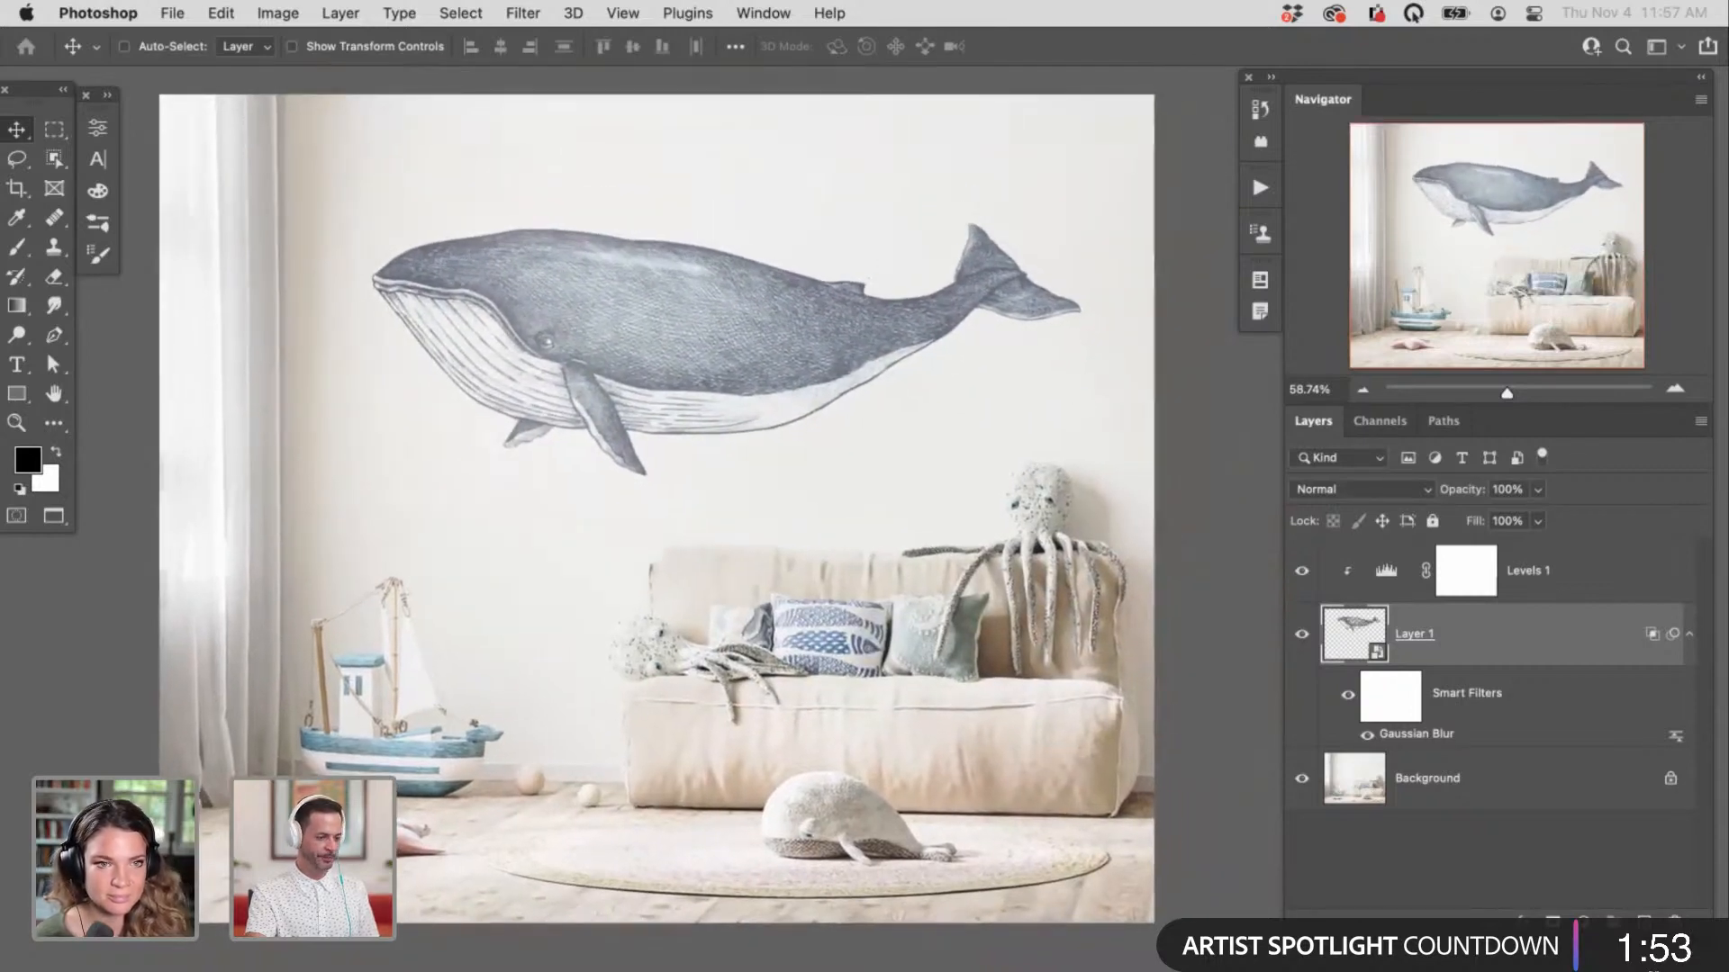
scroll(676, 511, "left", 3)
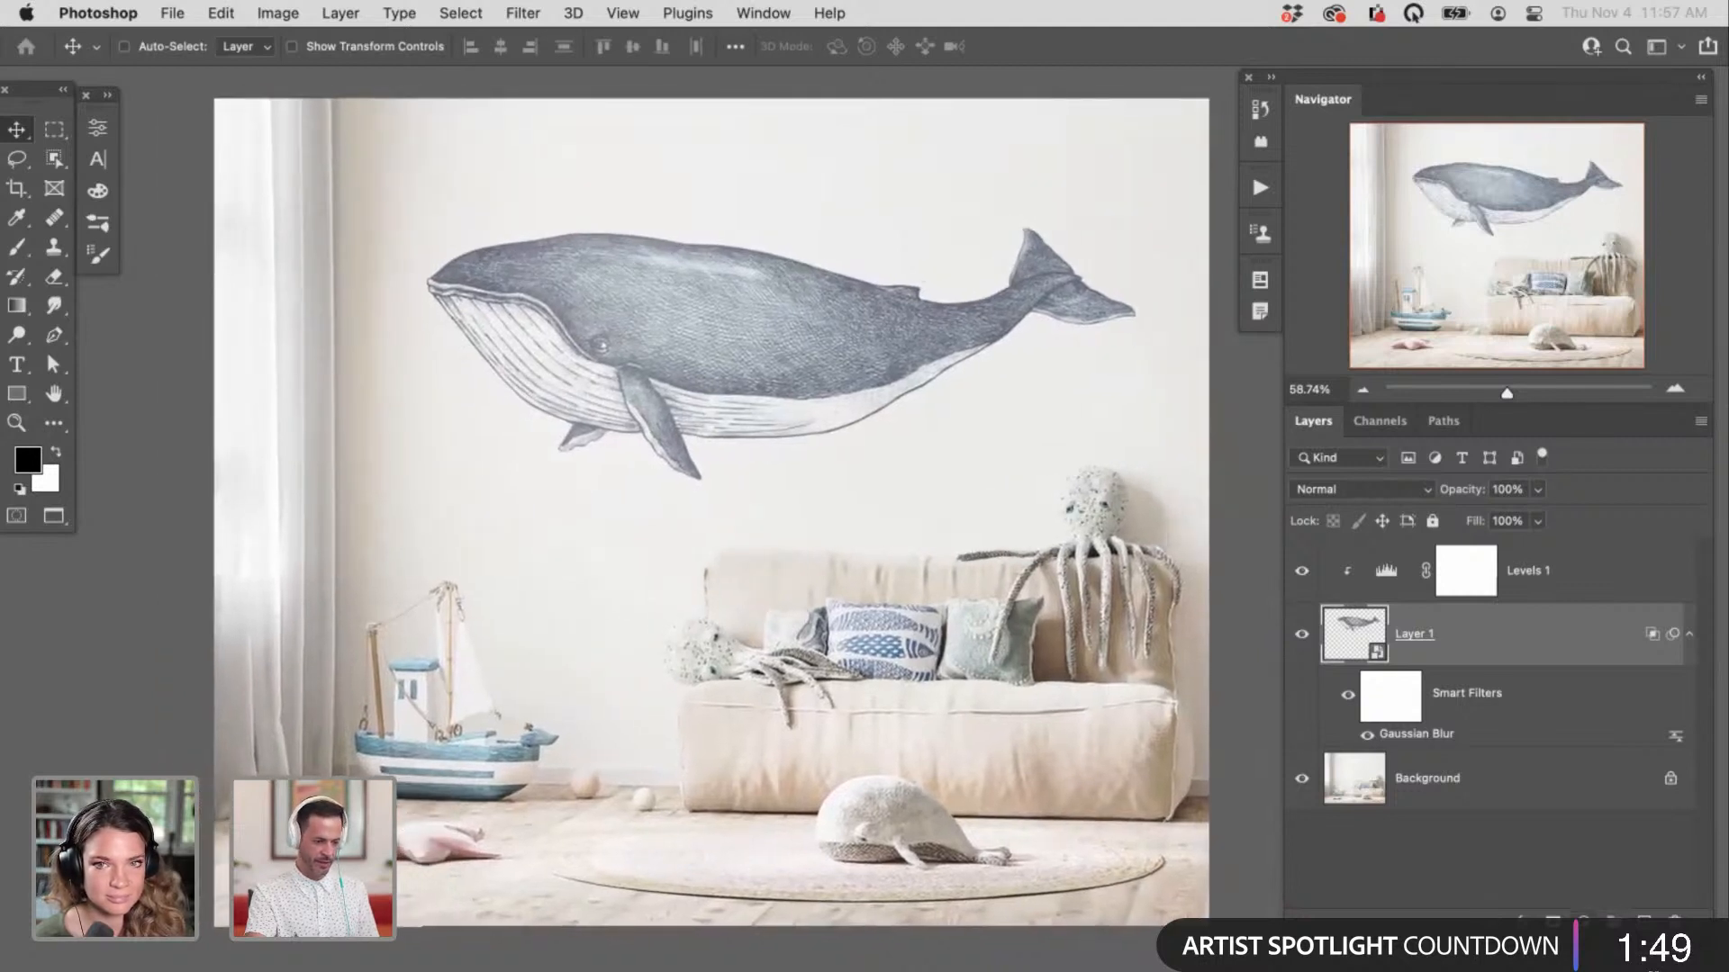
Step: Add a Levels adjustment above Levels 1, clipped to the whale, with its midtone input set to 2.14
key("alt+bracketright")
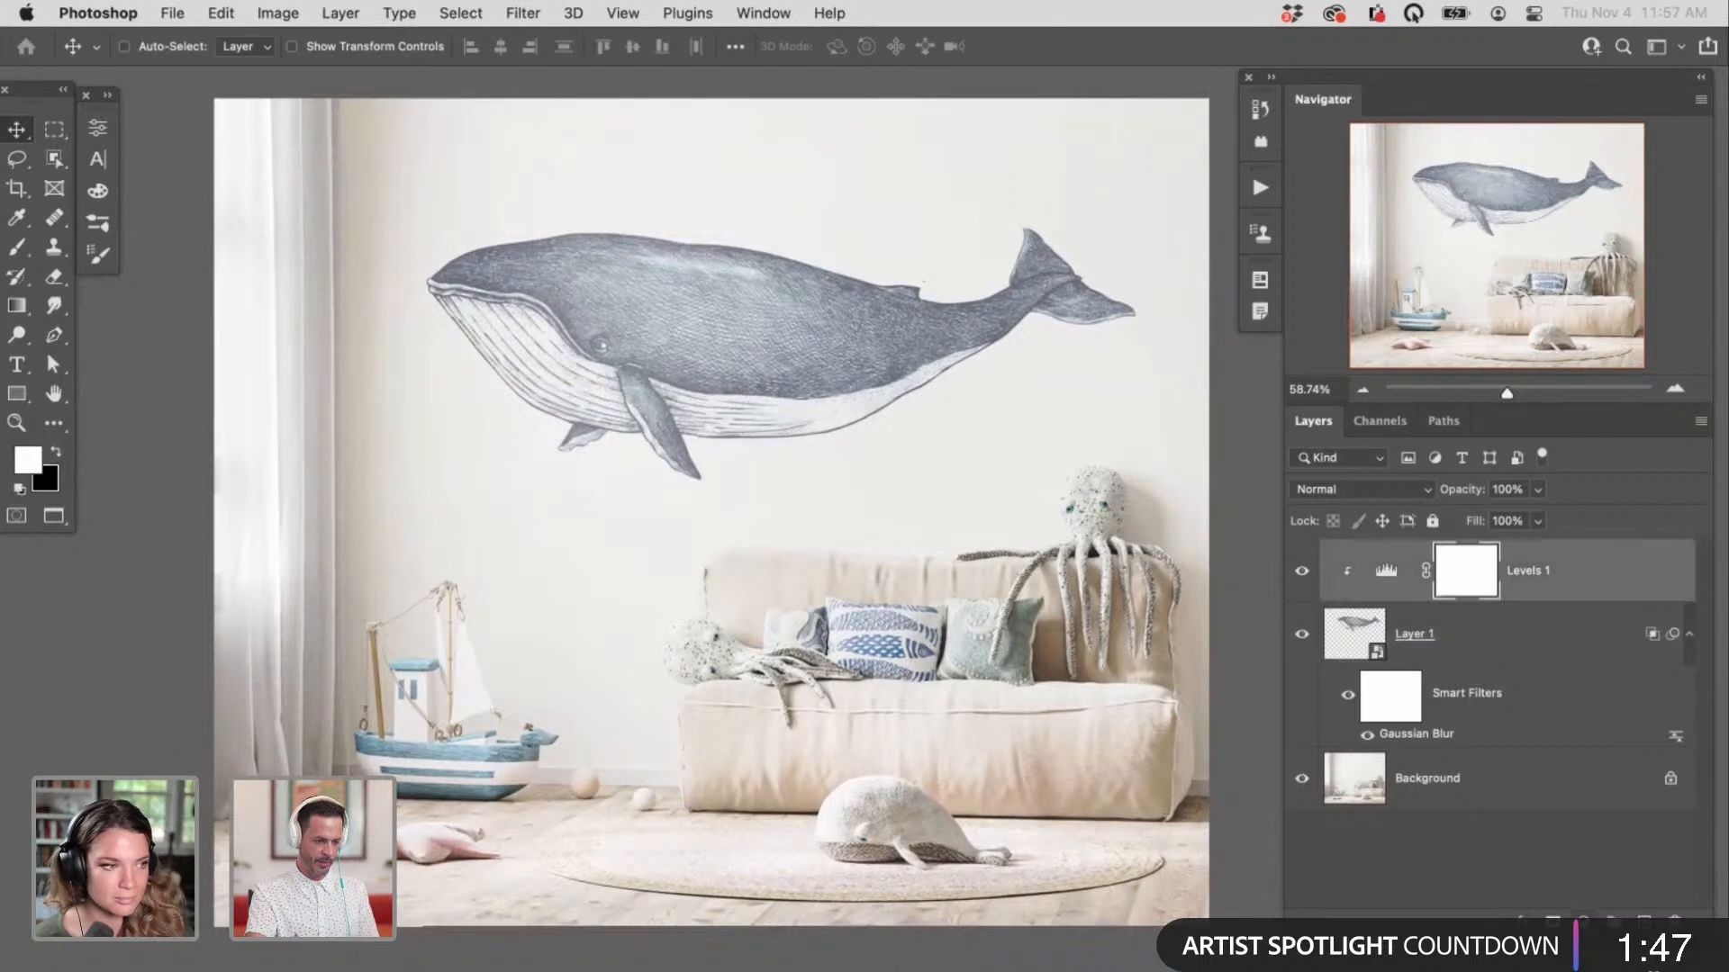
left_click(1585, 923)
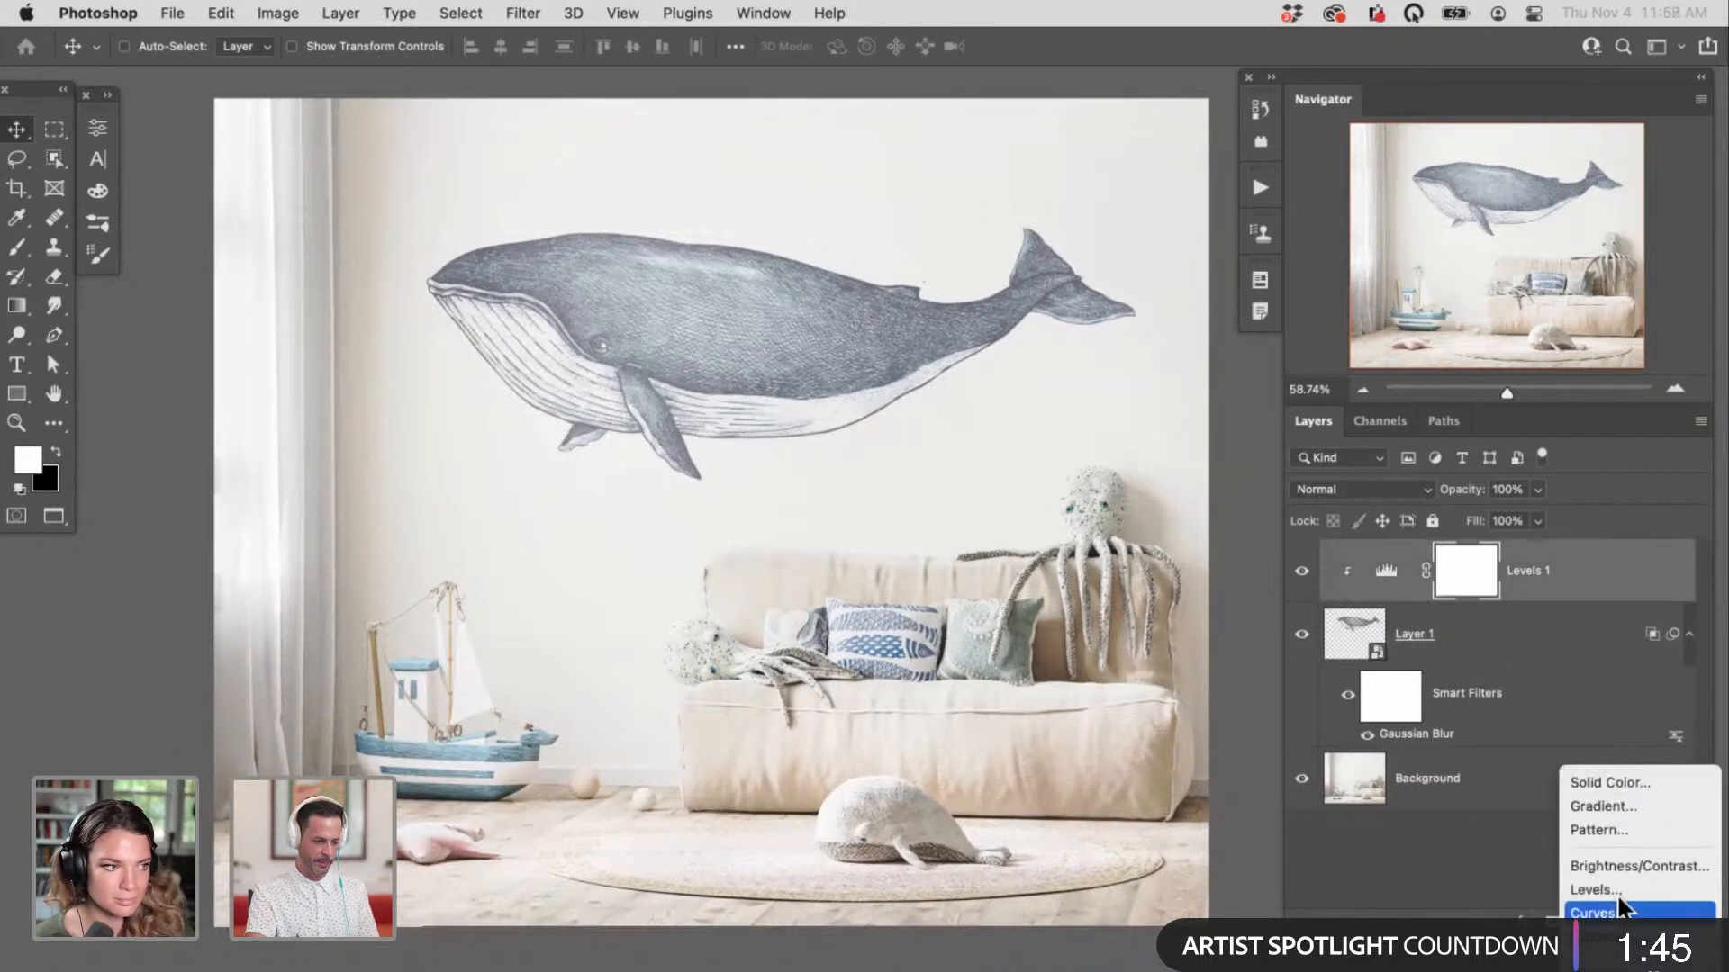
left_click(1598, 889)
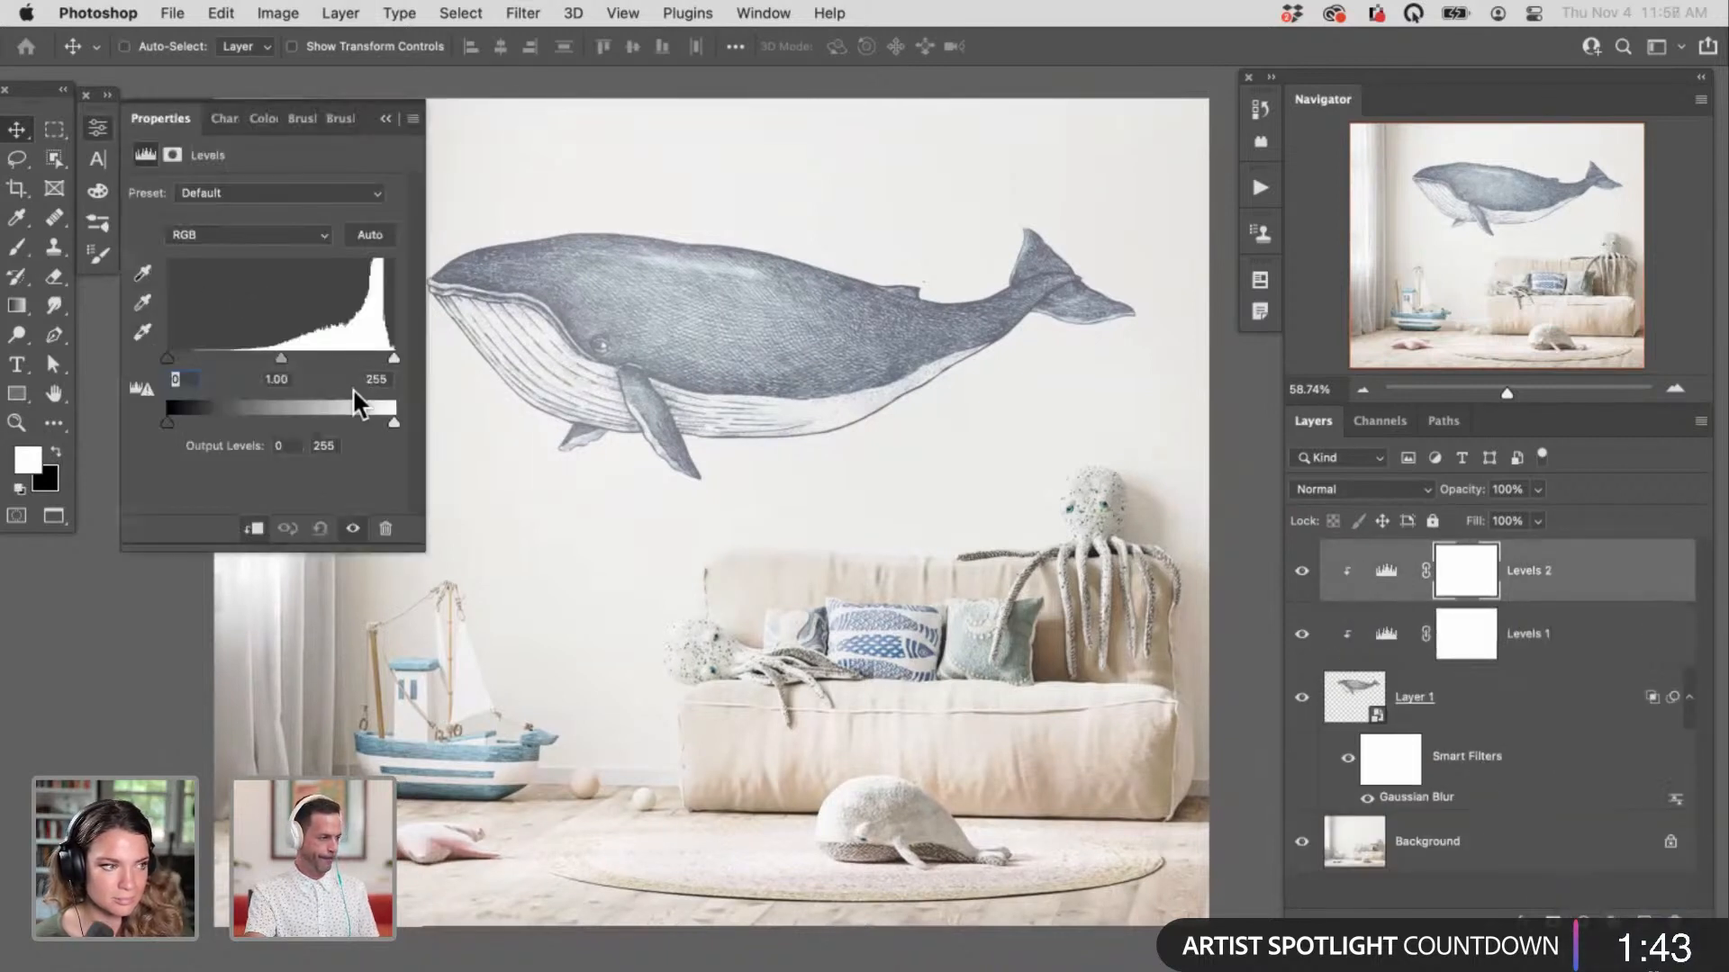
left_click_drag(277, 355, 218, 357)
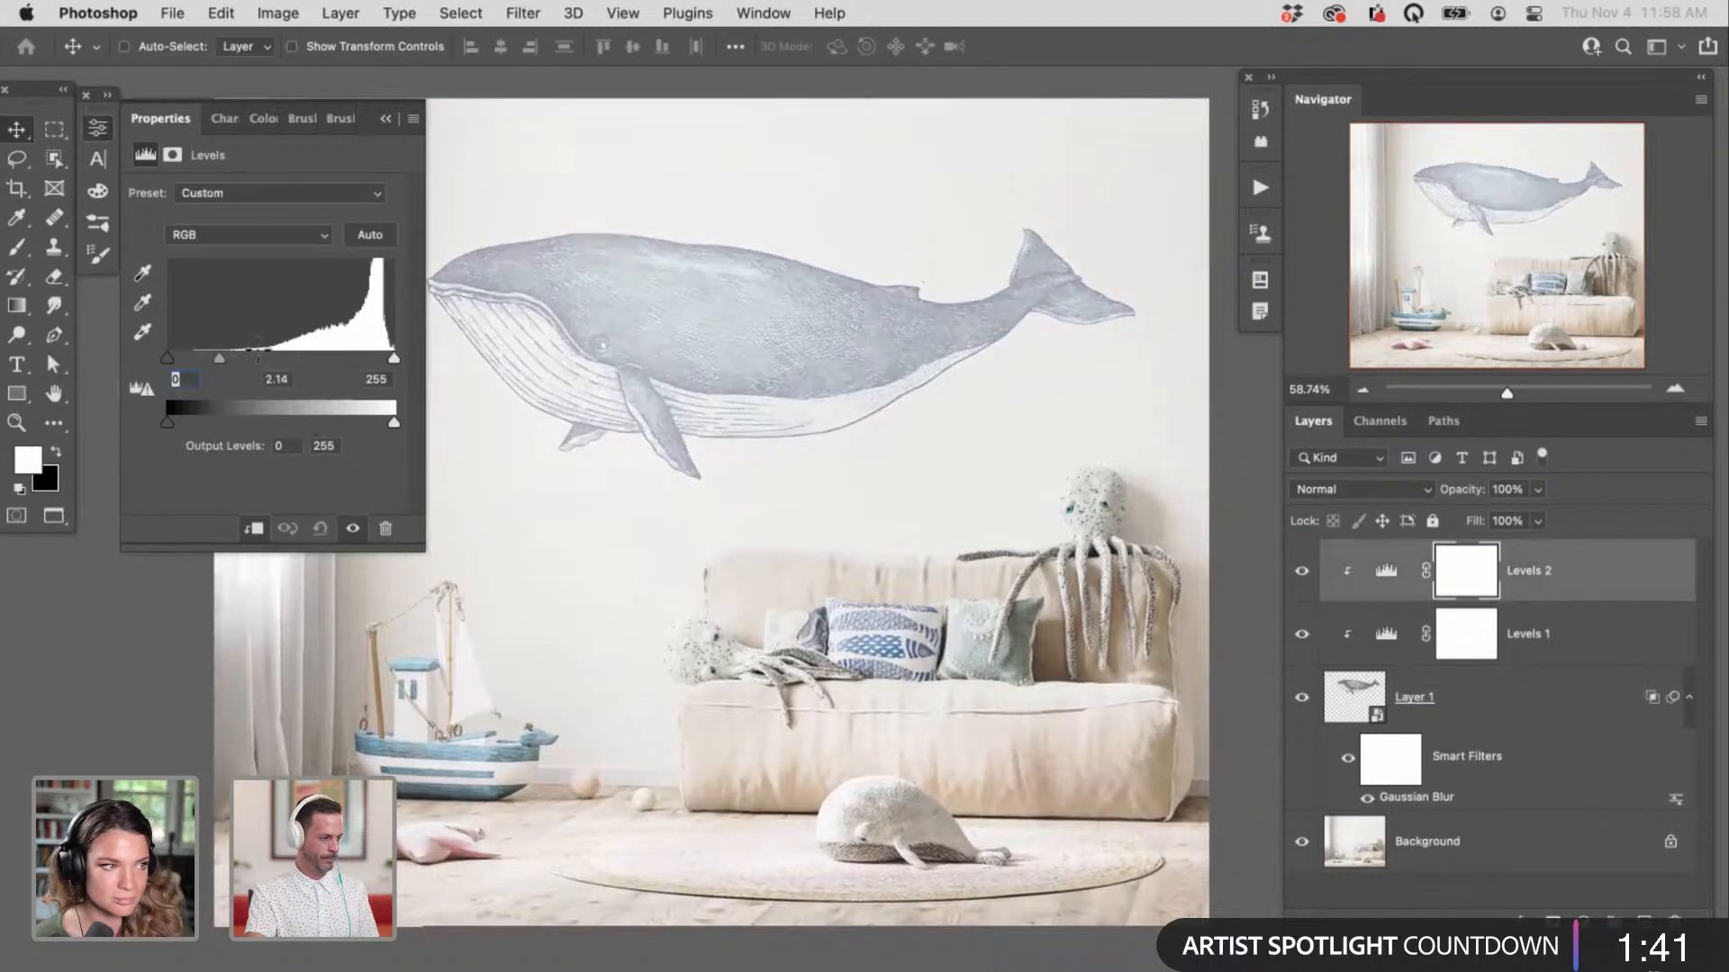
Step: Invert the new Levels mask to black and draw a white gradient across it from the whale's upper head toward its rear belly
key("super+i")
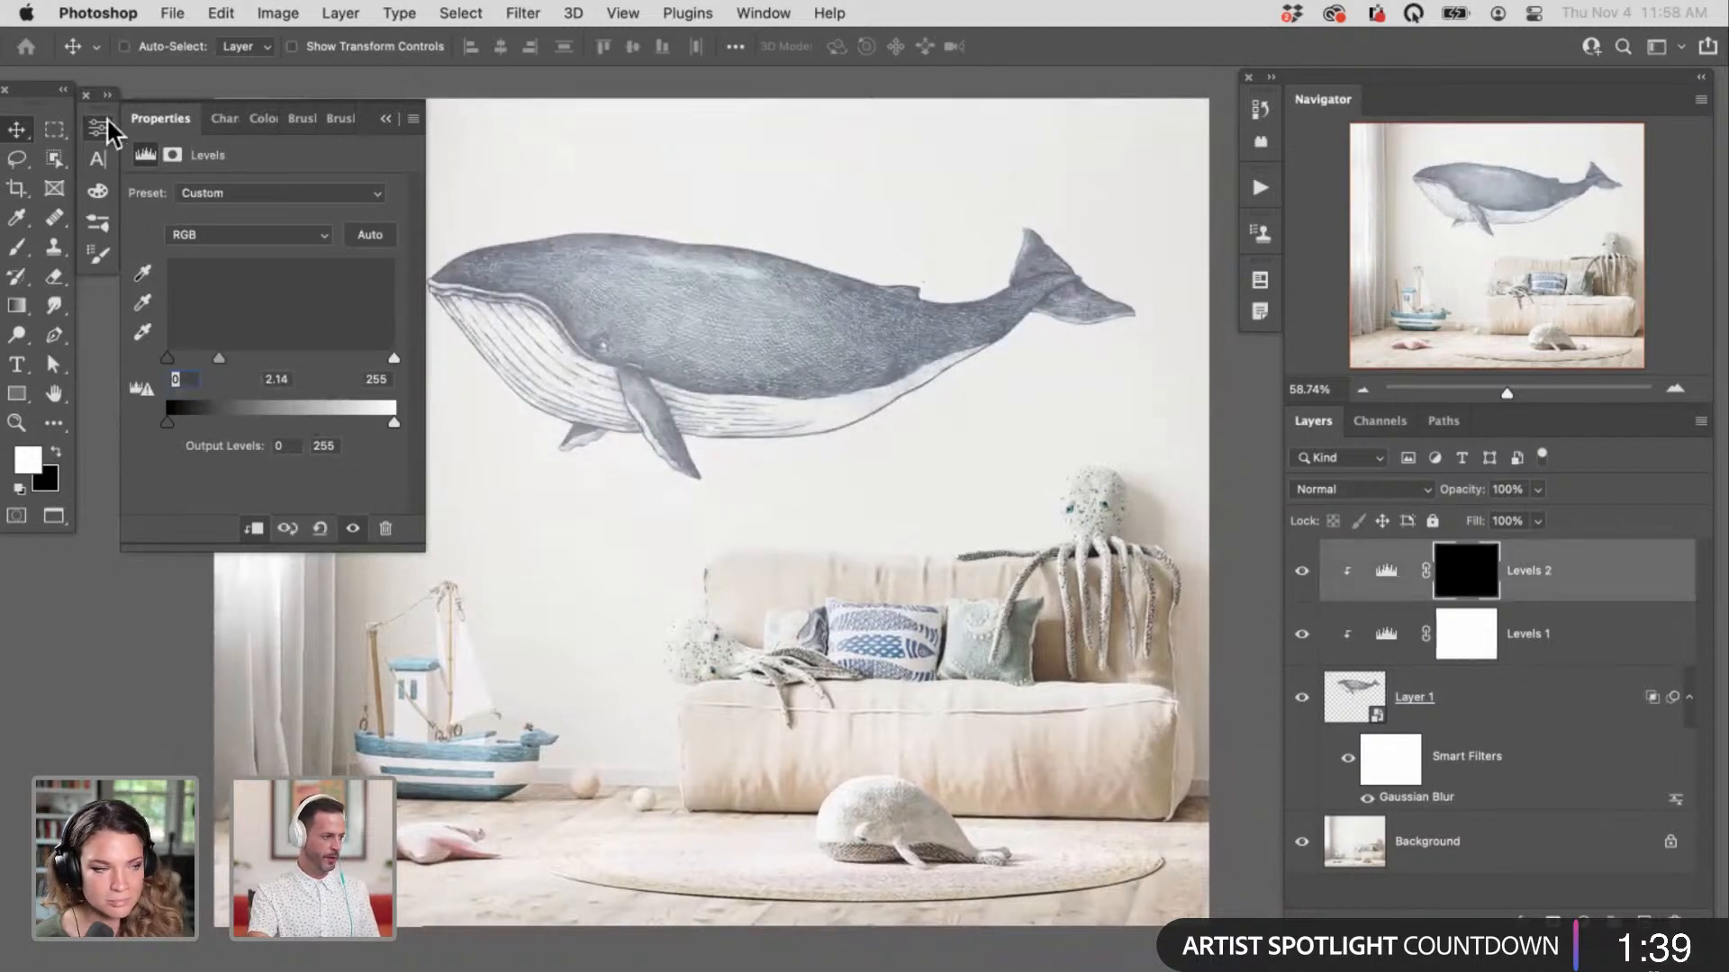
left_click(97, 130)
key("g")
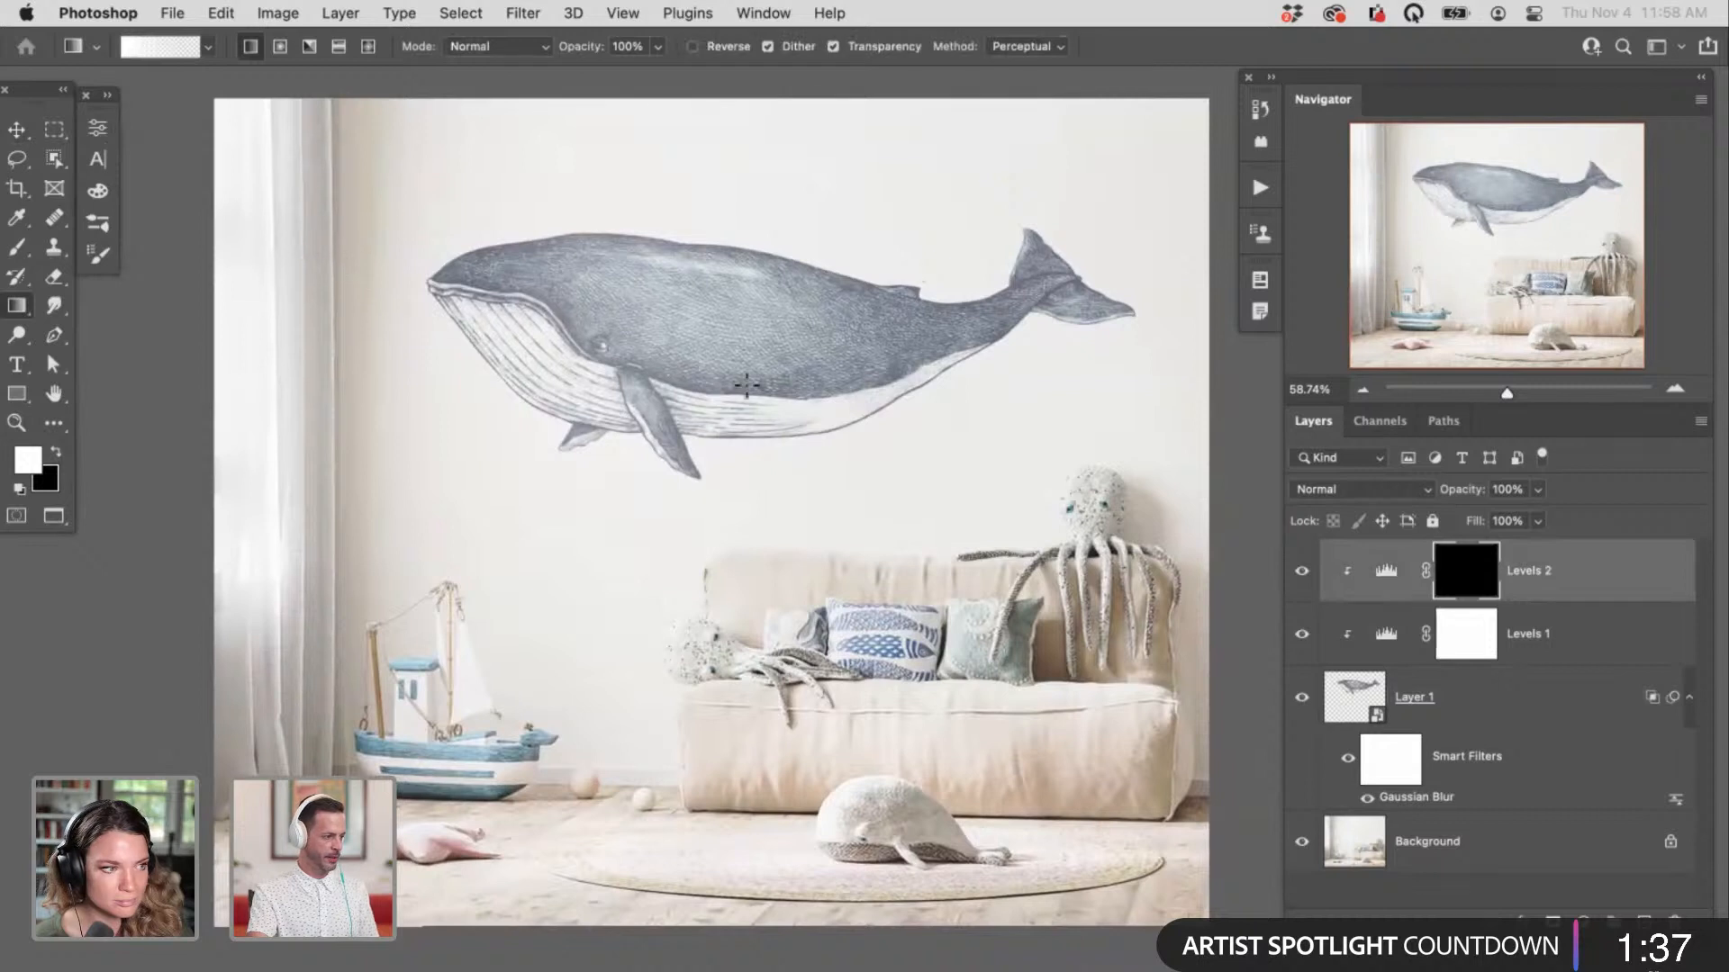
left_click_drag(342, 257, 939, 411)
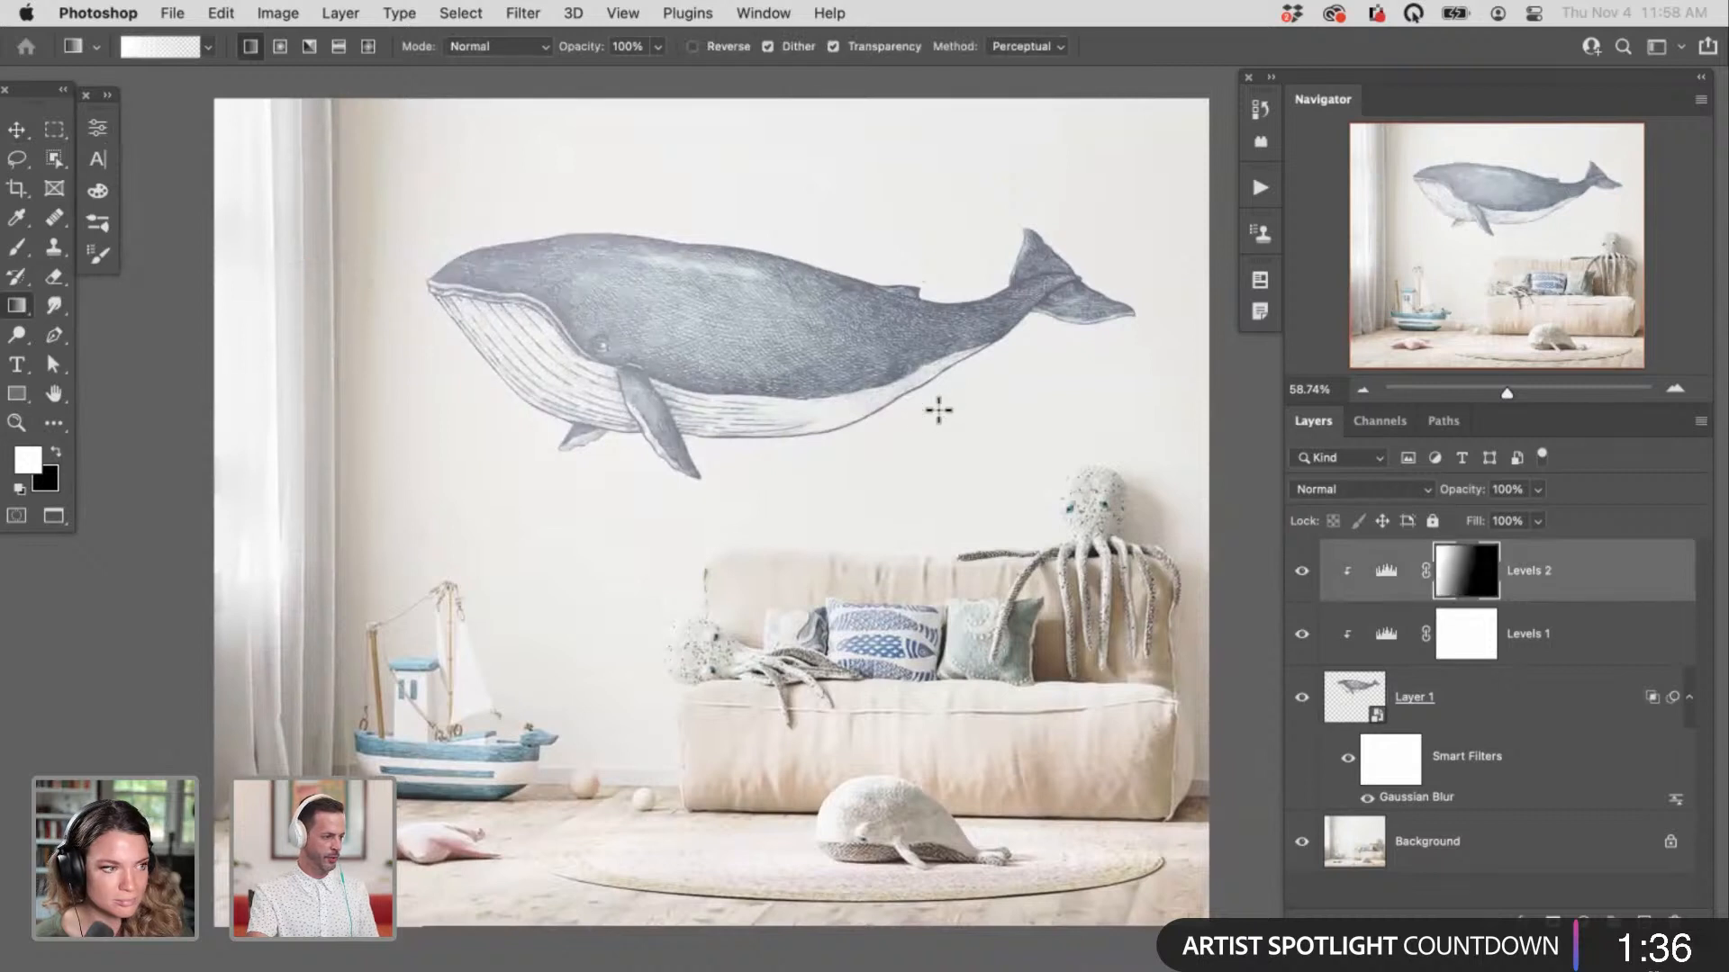
Step: Lower the Levels 2 adjustment's opacity to 82% and compare the whale with the adjustment off and on
left_click(1302, 570)
left_click(1302, 571)
left_click(1302, 570)
left_click(1302, 571)
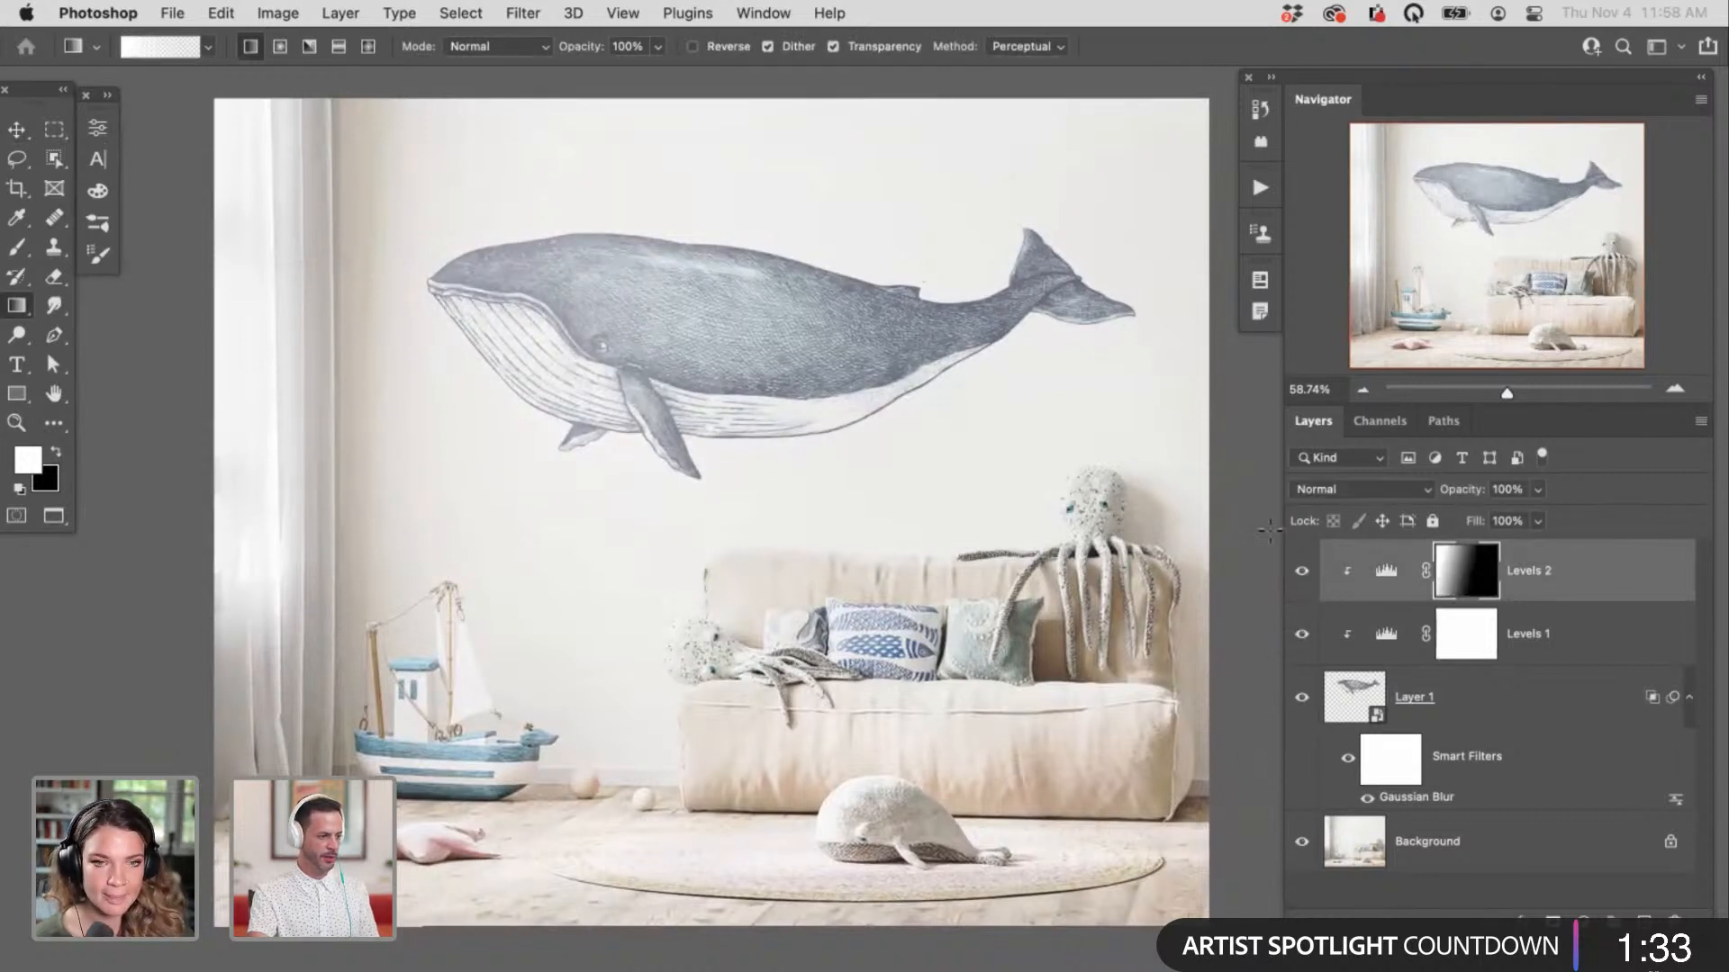
left_click_drag(1460, 493, 1447, 499)
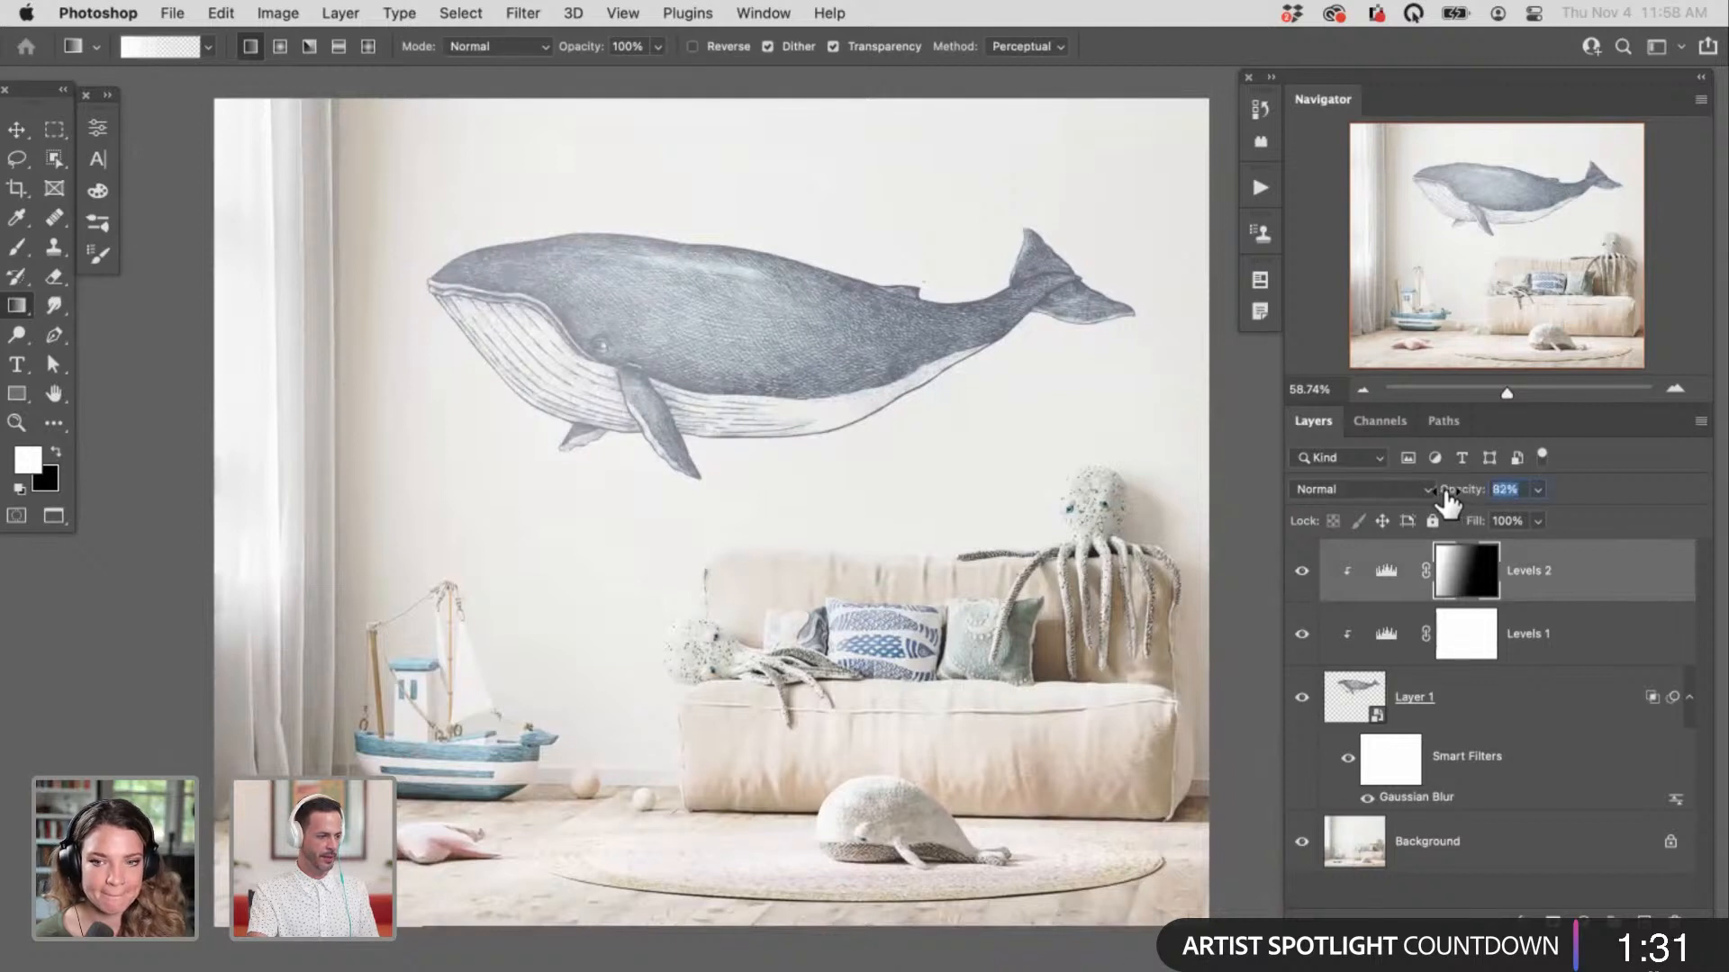
left_click(1302, 571)
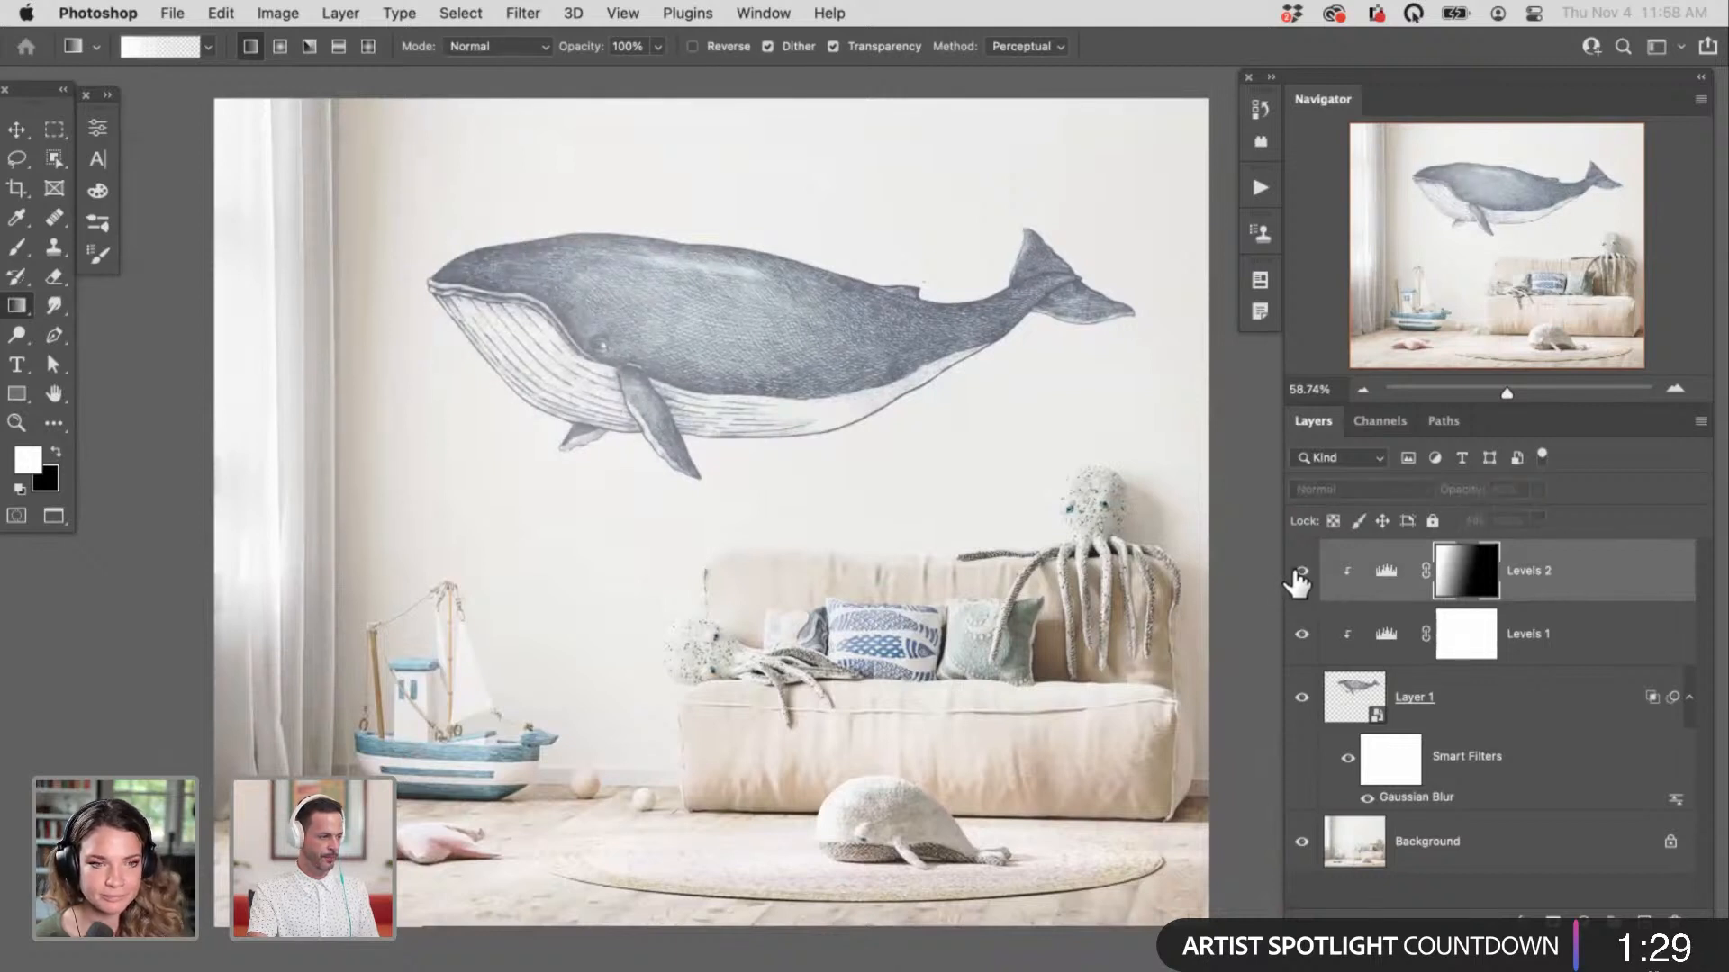
left_click(1298, 572)
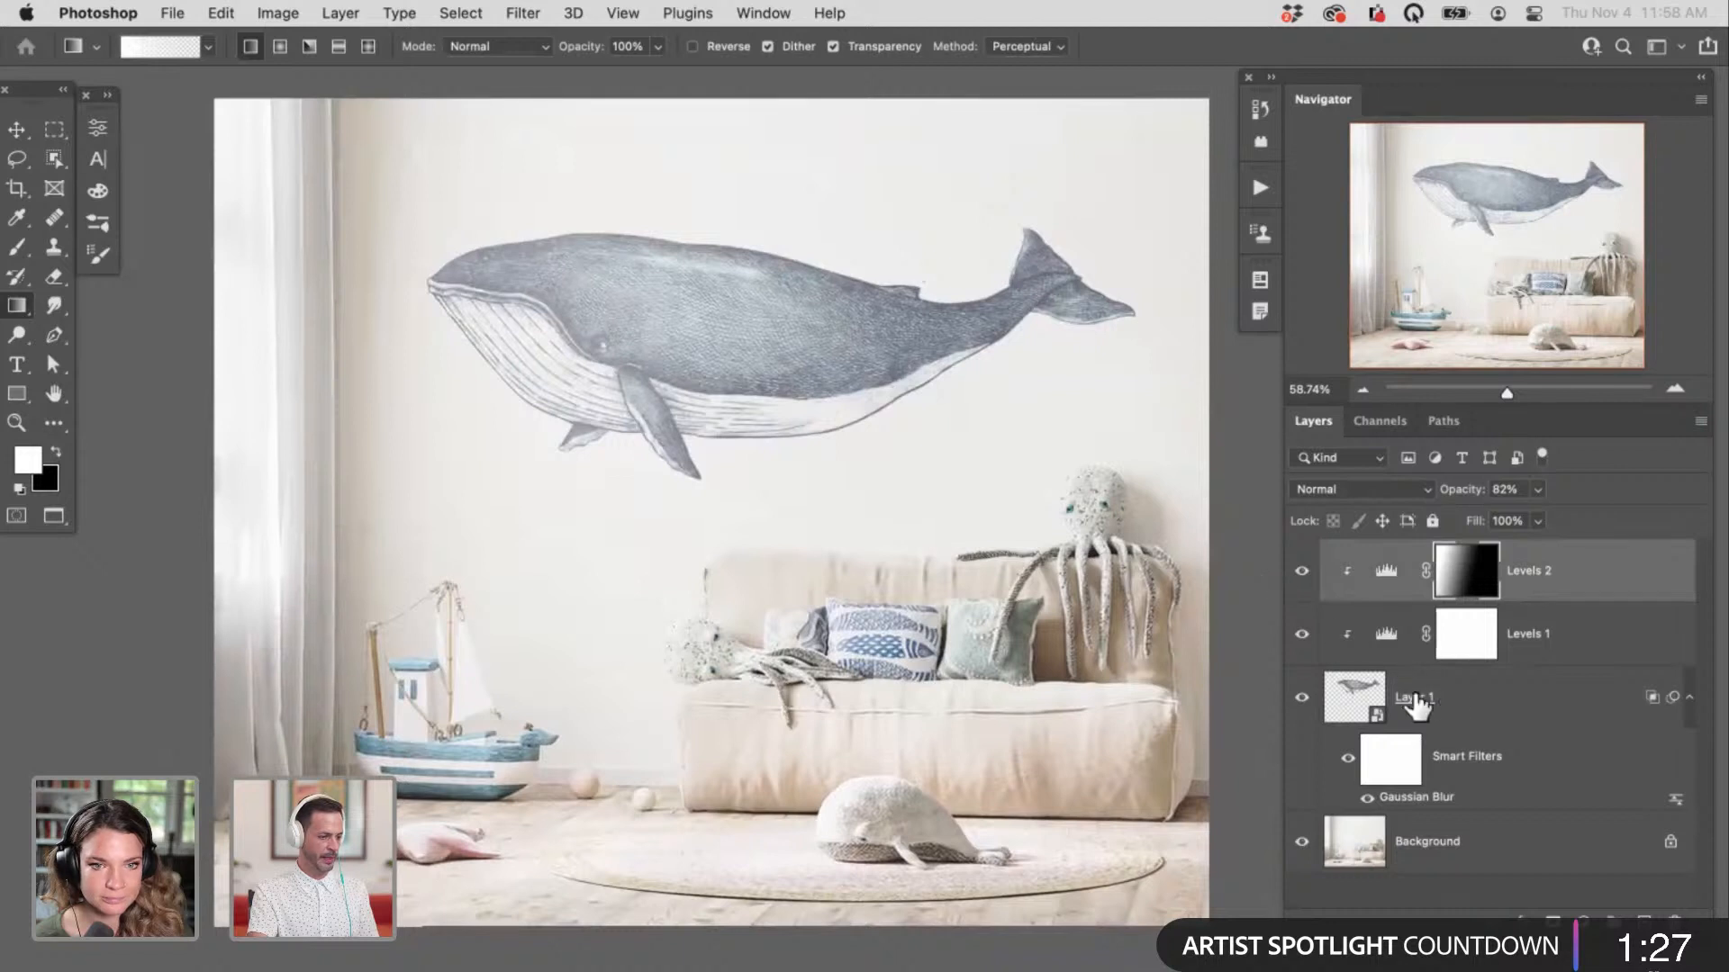
Step: In the Levels 1 adjustment, set the Red channel's midtone input to 1.04
left_click(1384, 640)
double_click(1383, 641)
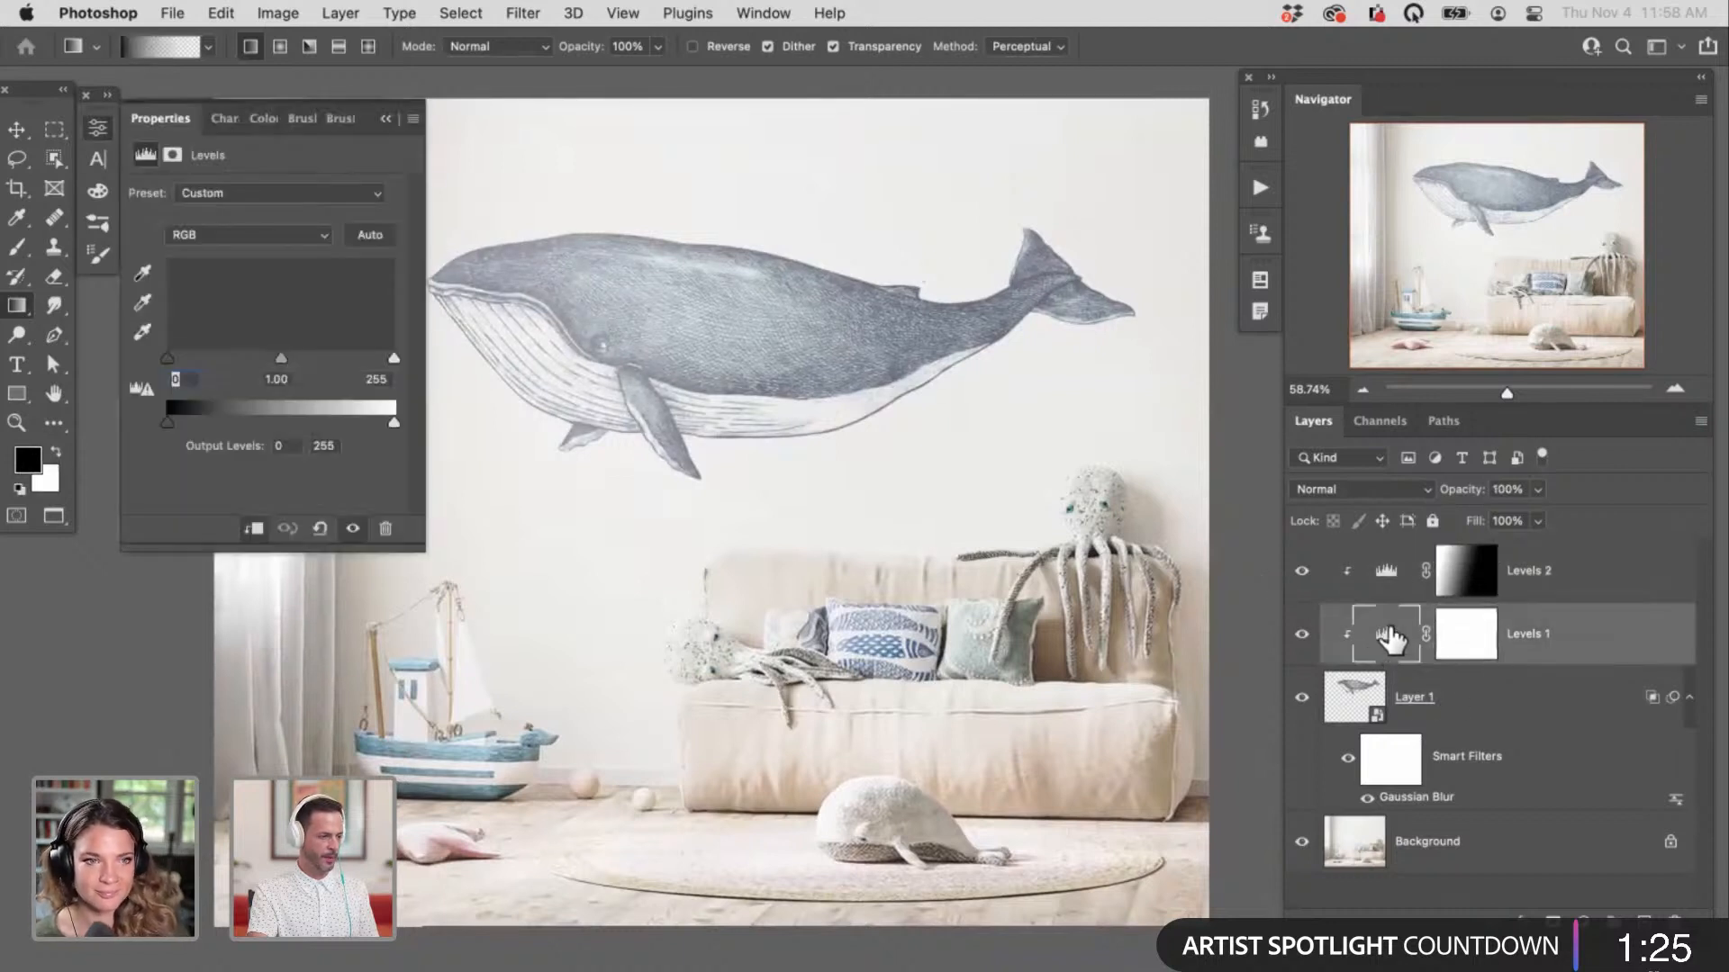
left_click(216, 236)
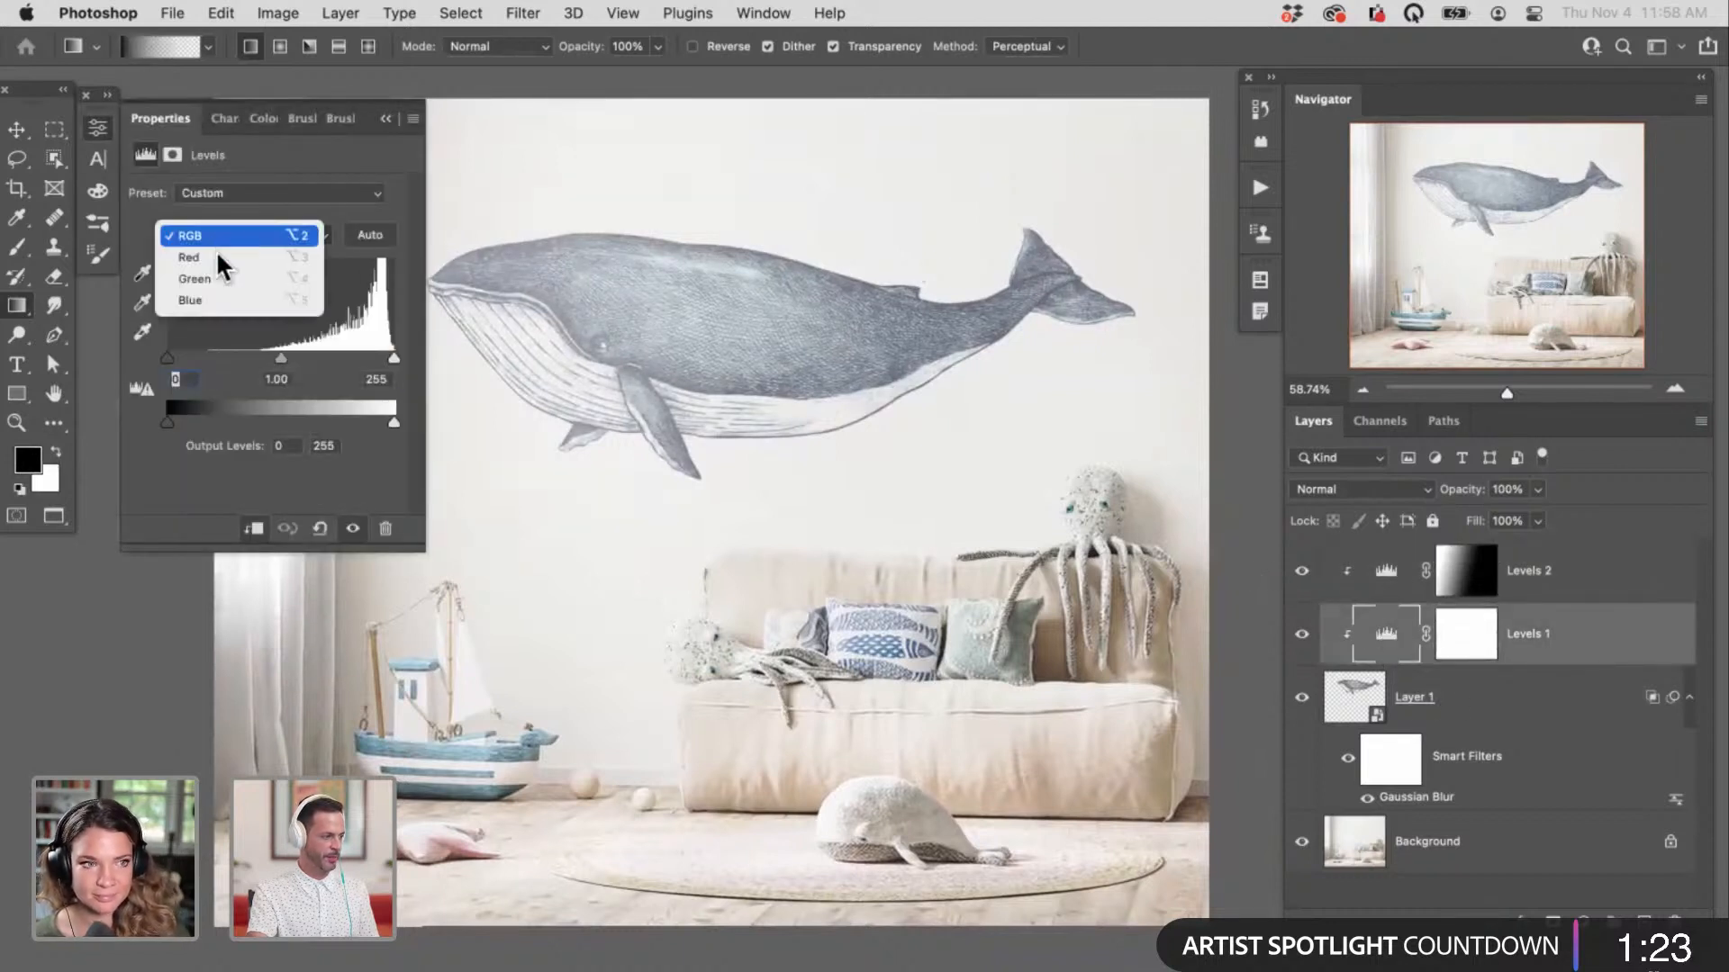
left_click(216, 257)
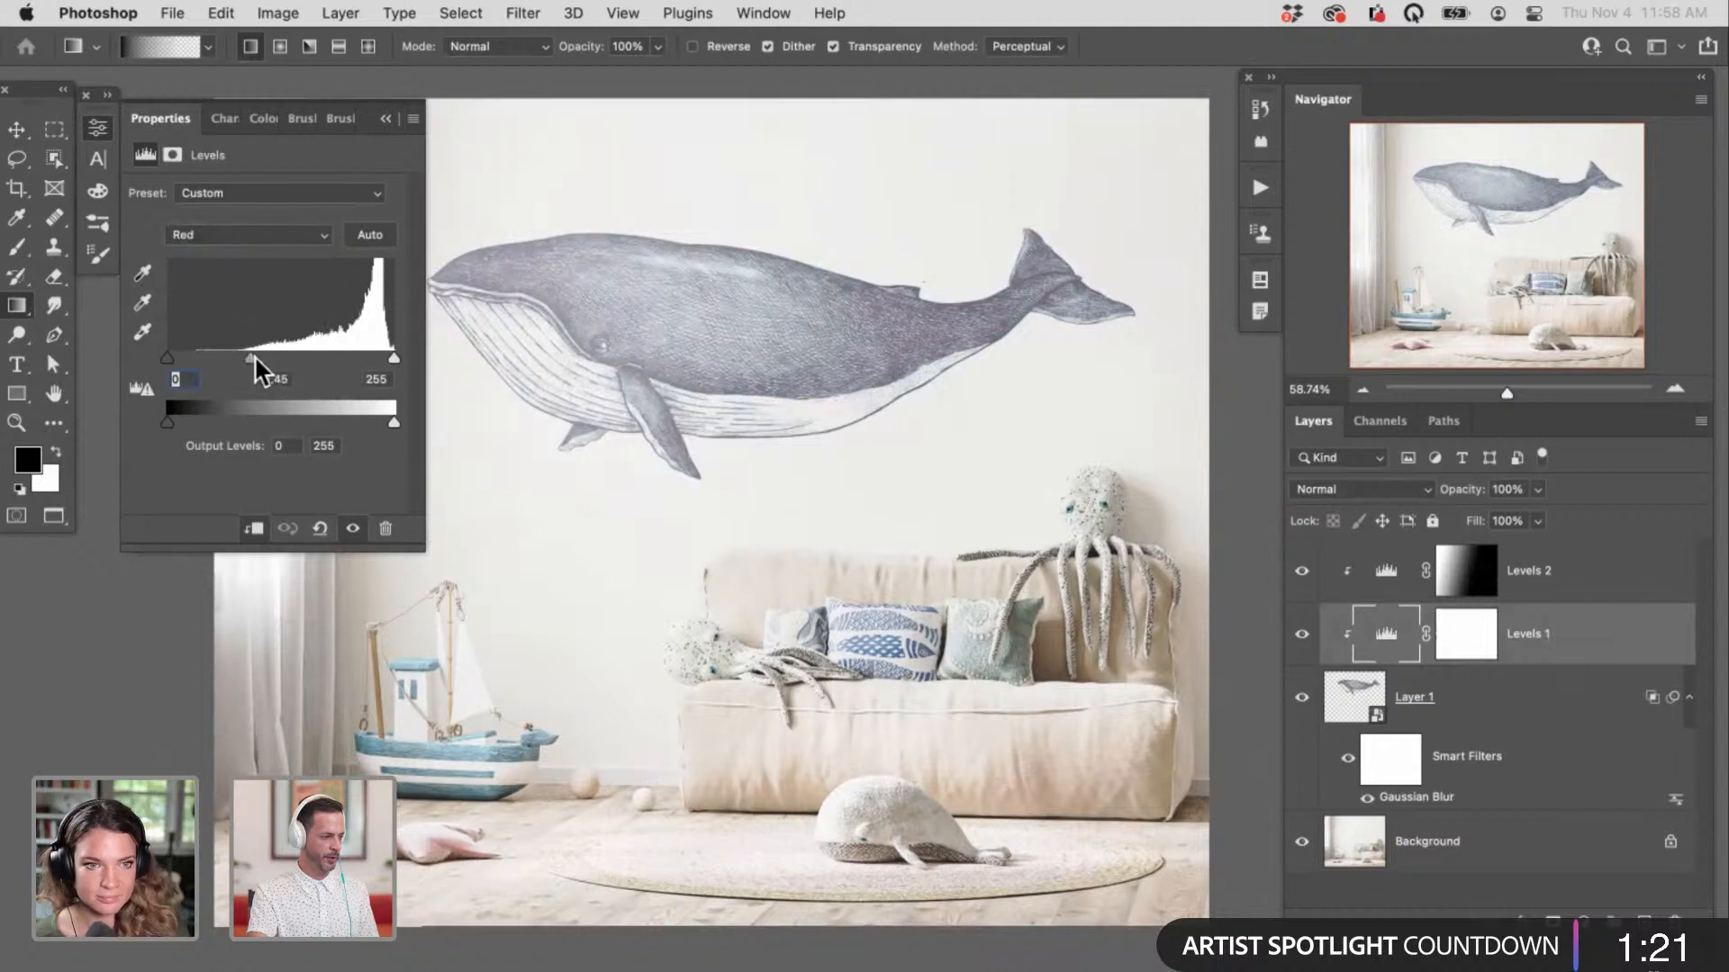
Step: In Levels 1, set the midtone input to 1.37 for the Green channel and 1.88 for the Blue channel
left_click(262, 235)
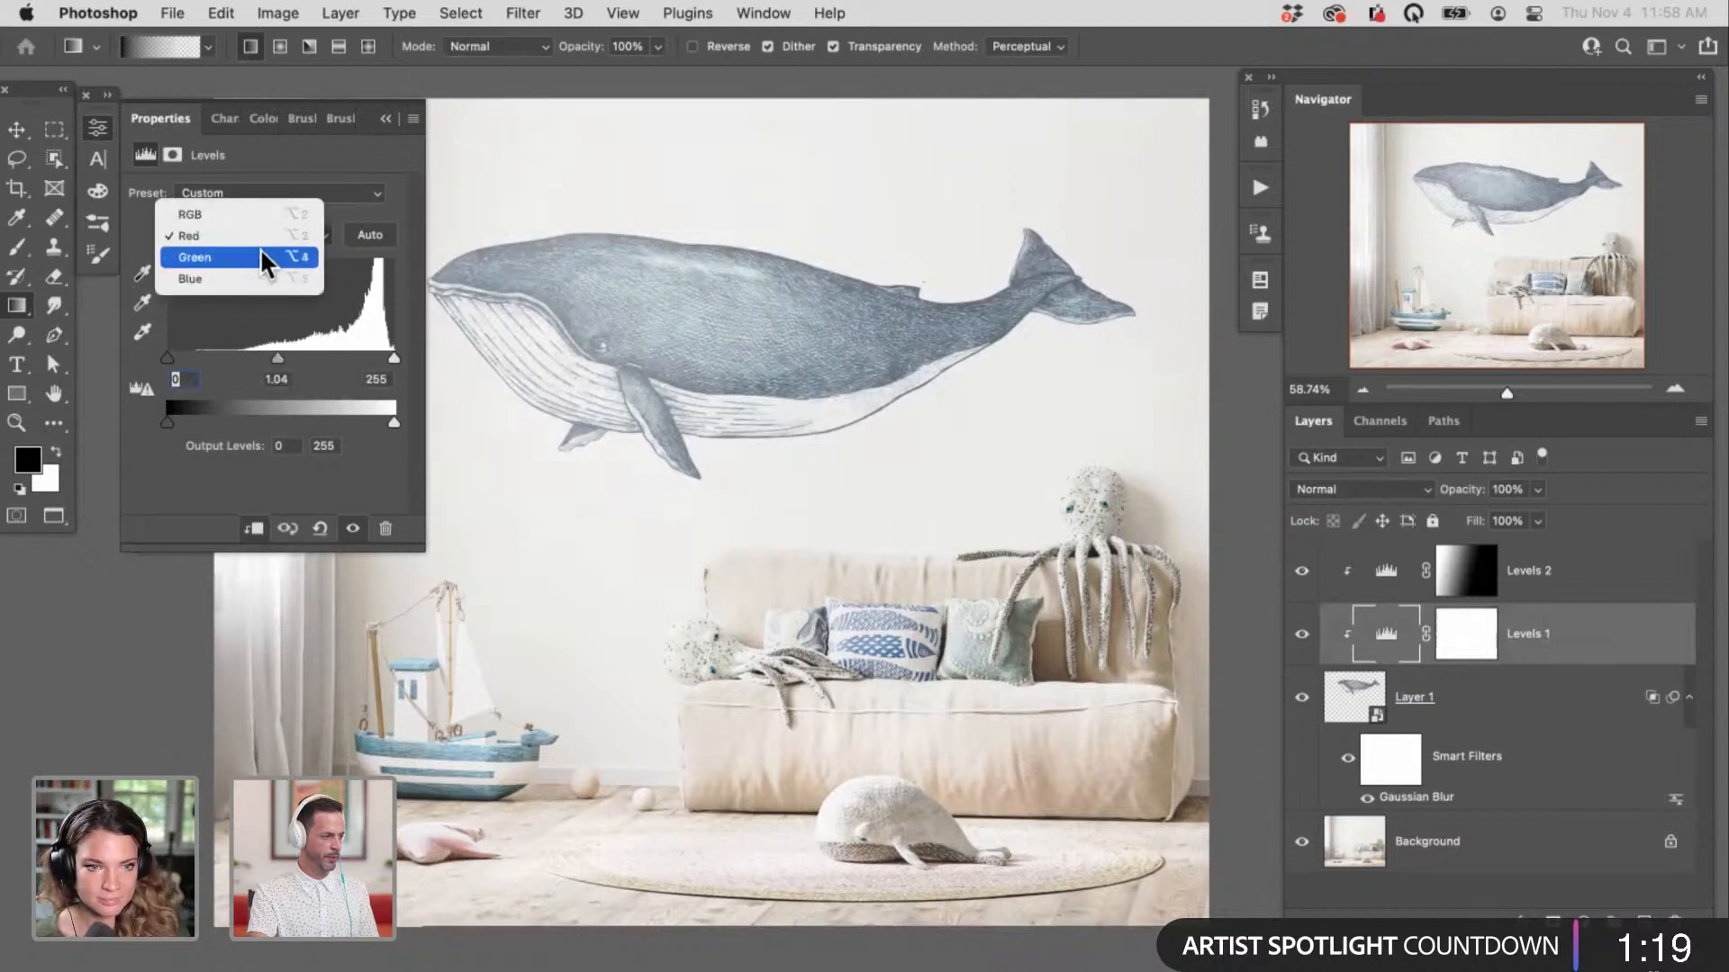
left_click(261, 252)
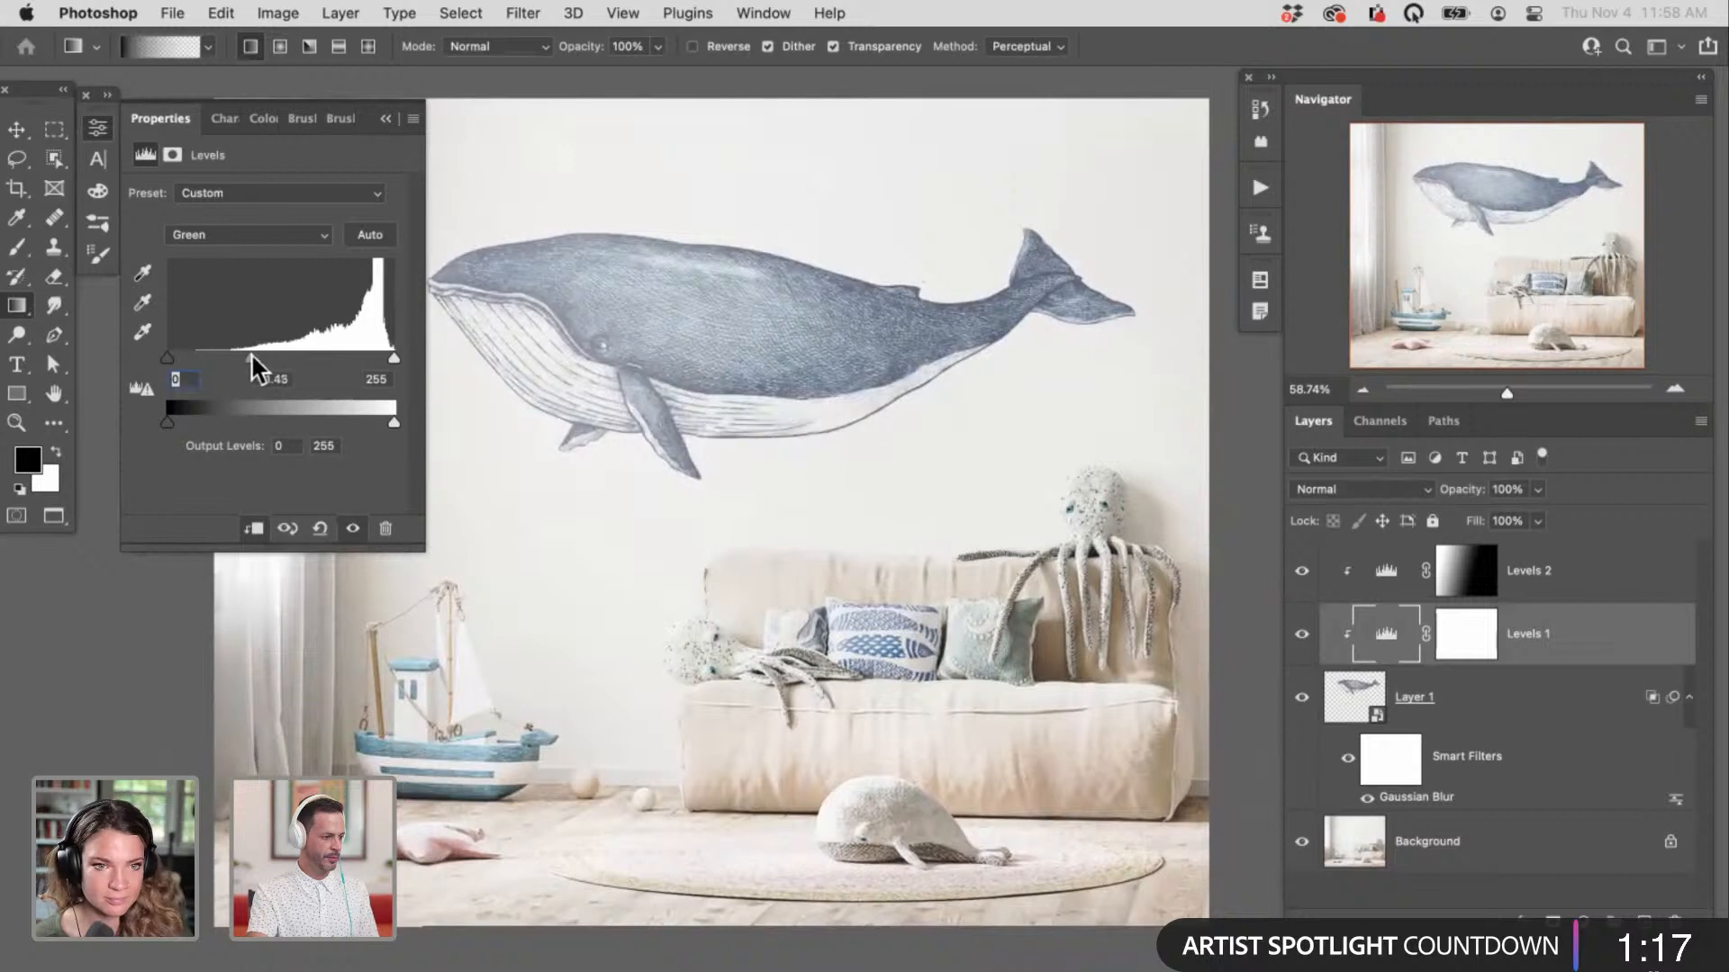
left_click(266, 235)
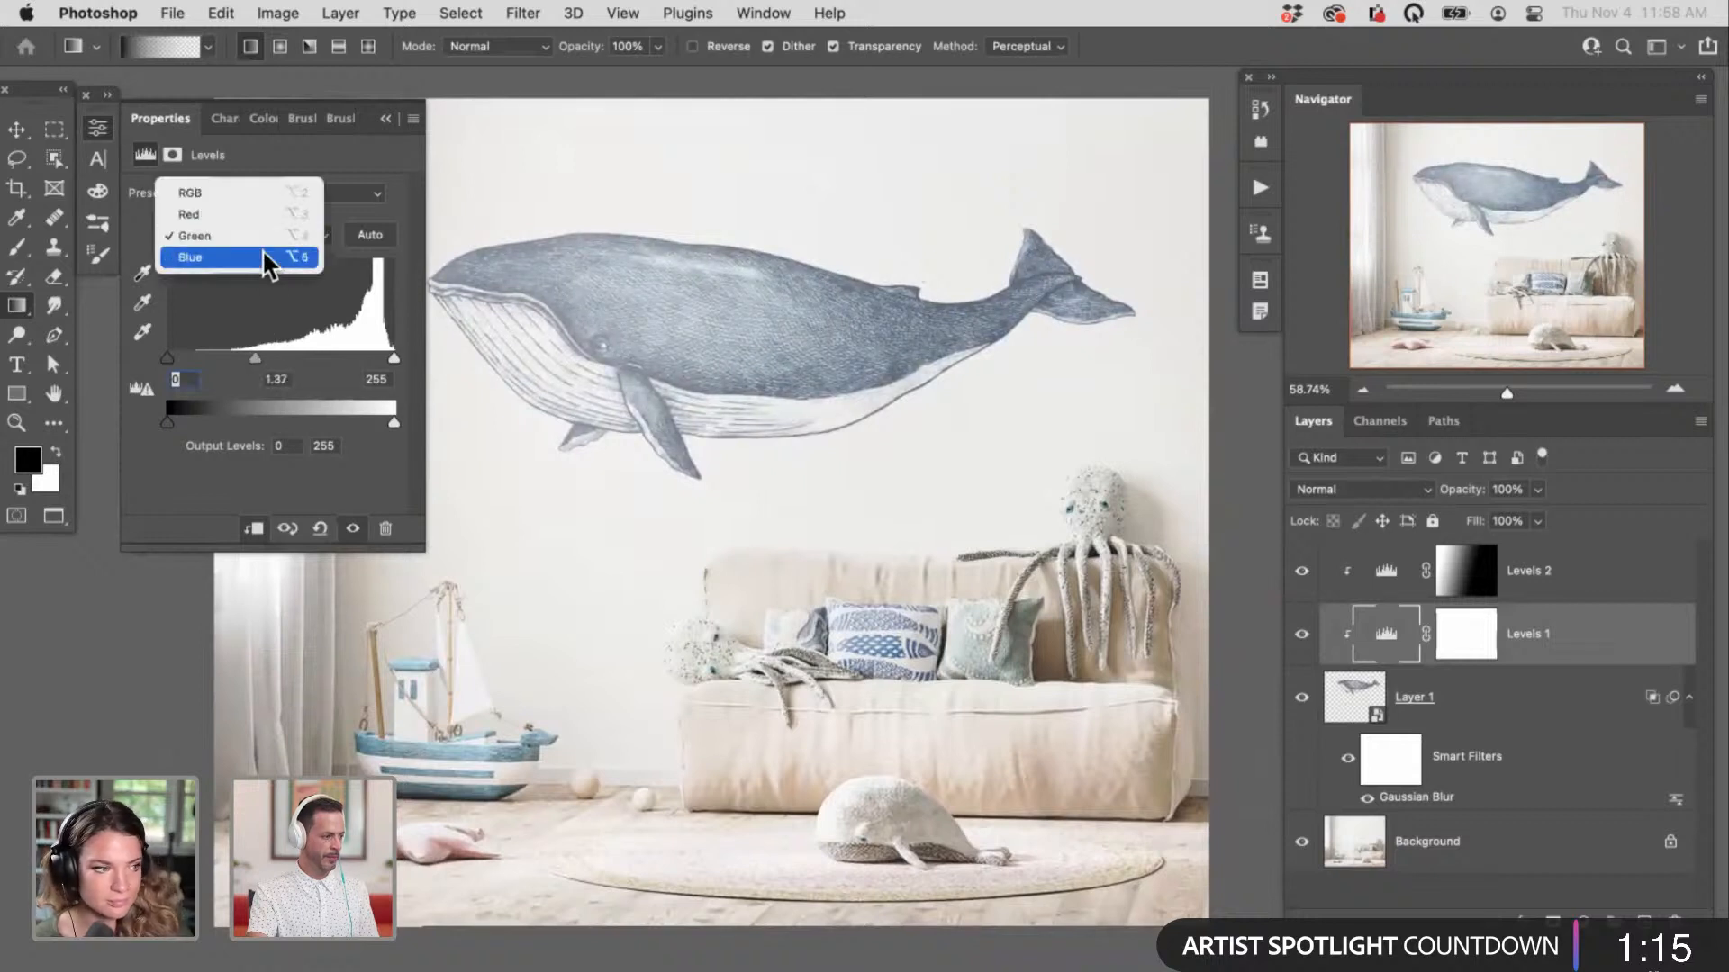
left_click(262, 256)
left_click_drag(247, 357, 255, 358)
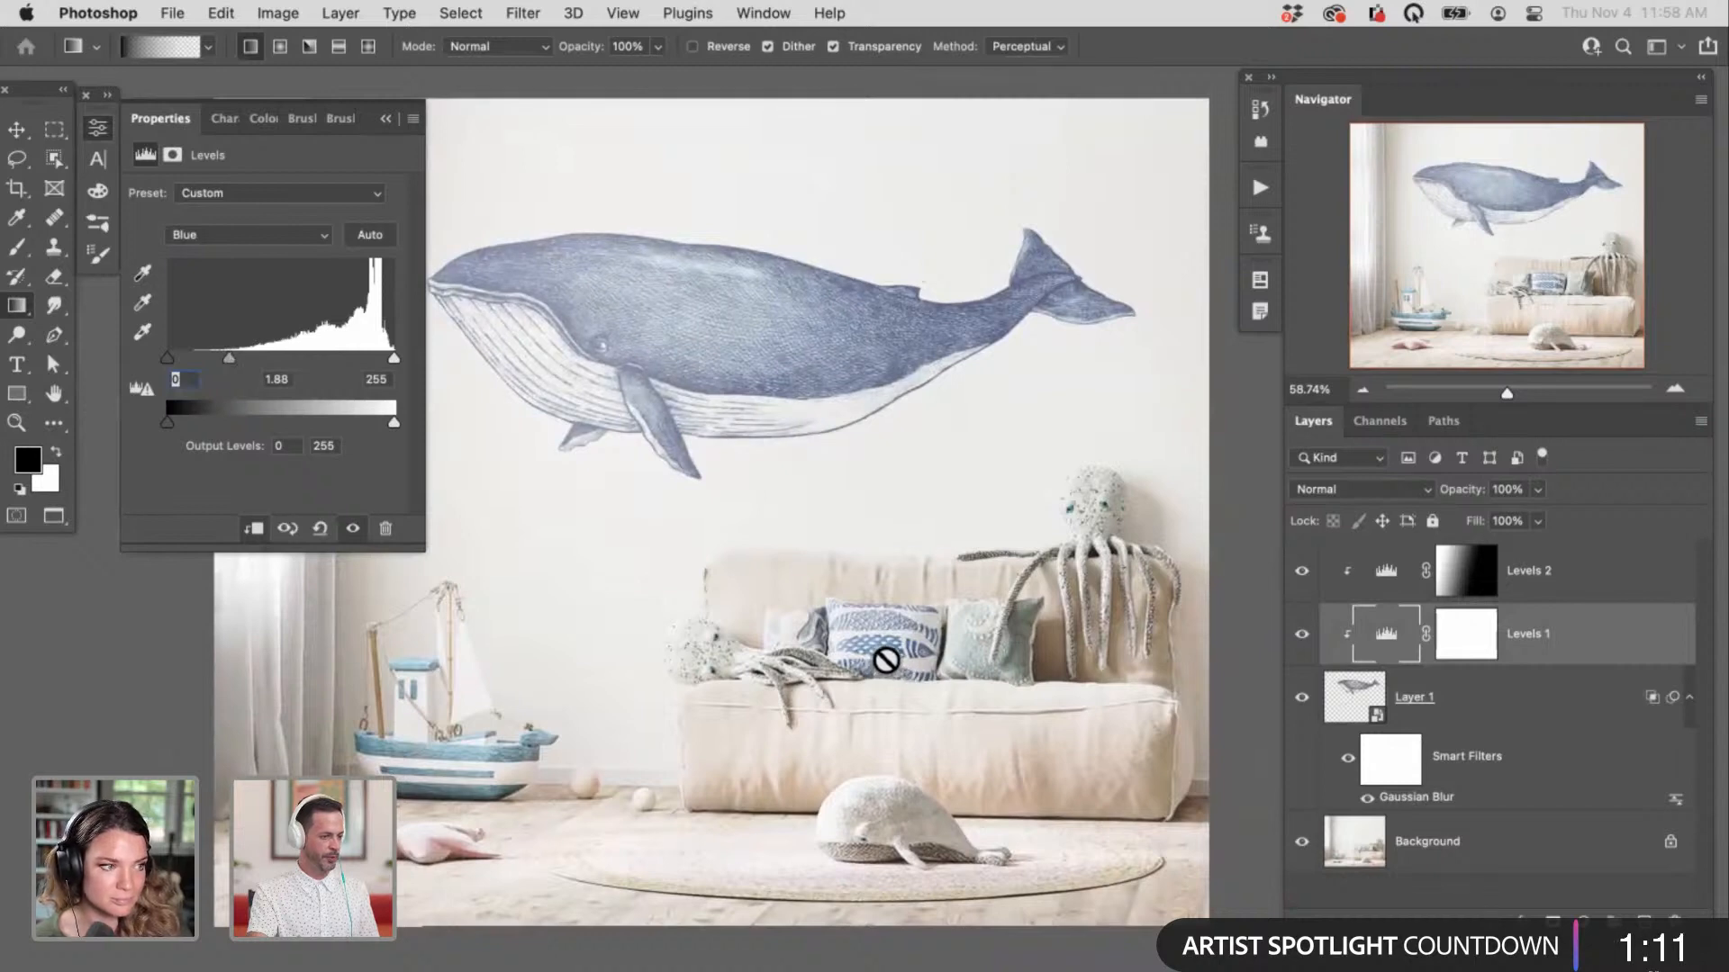
Step: Raise the Green channel's midtone input in Levels 1 to about 1.49 and close the adjustment's settings
left_click(216, 236)
left_click(218, 216)
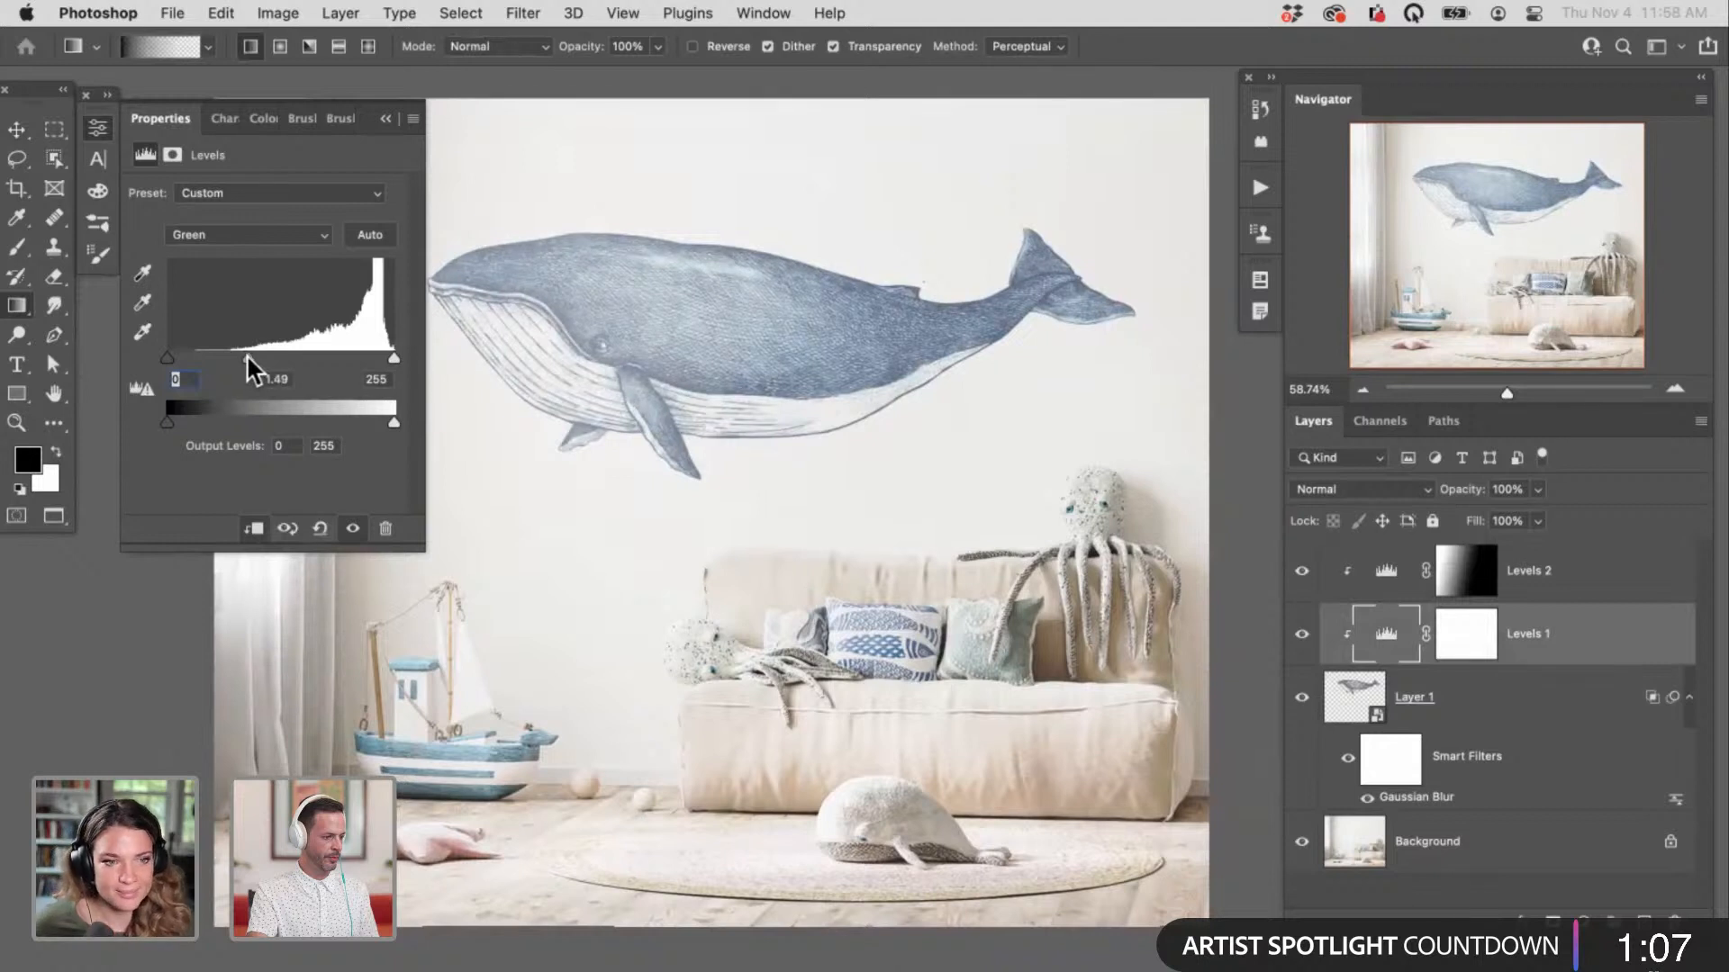
left_click(97, 129)
Step: Select the whale layer and examine the recolored decal against the wall at 100% magnification
scroll(744, 702, "down", 2)
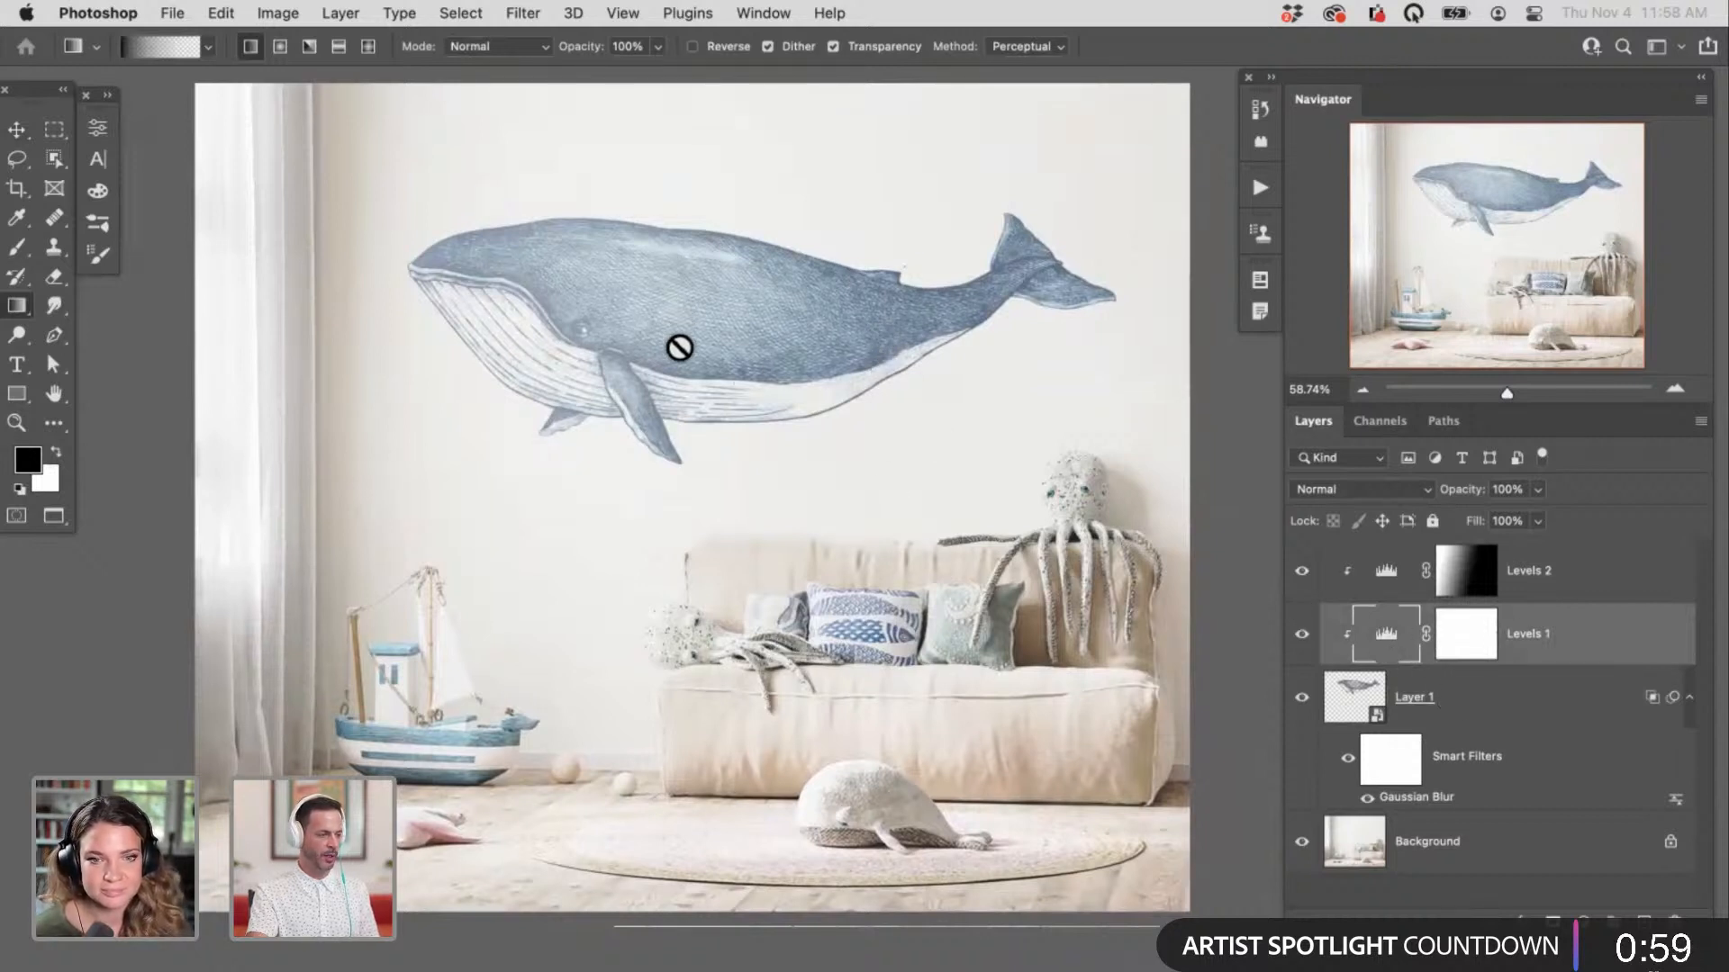
left_click(1513, 702)
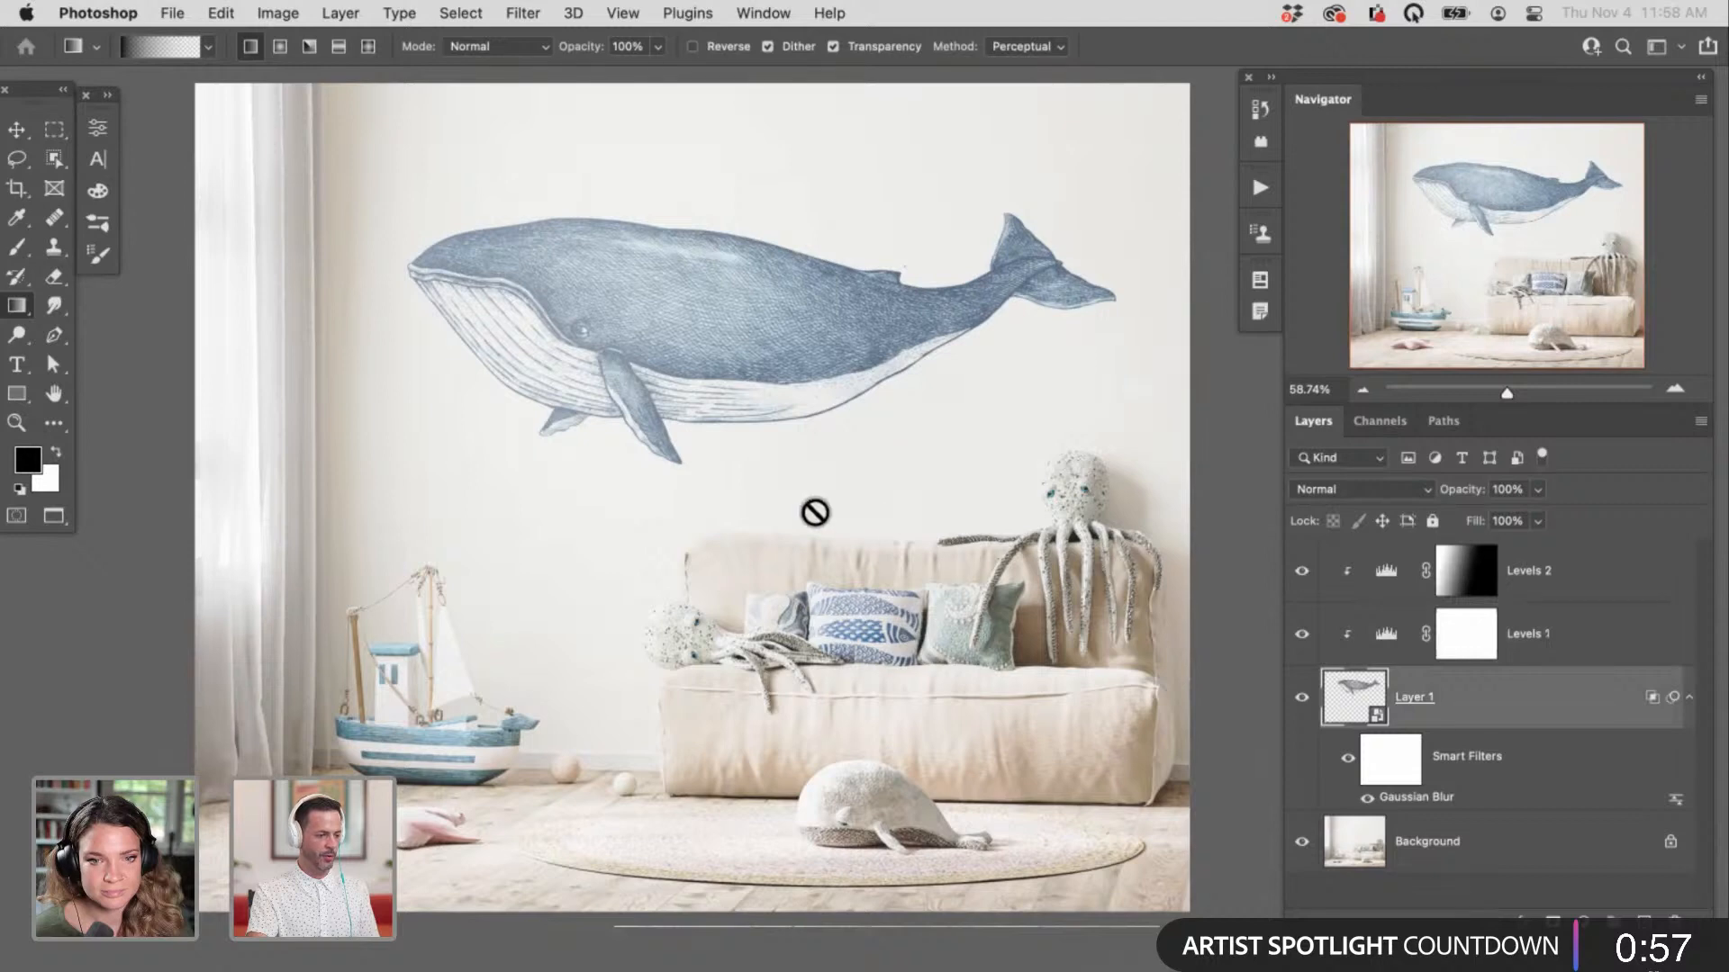
left_click_drag(790, 471, 747, 491)
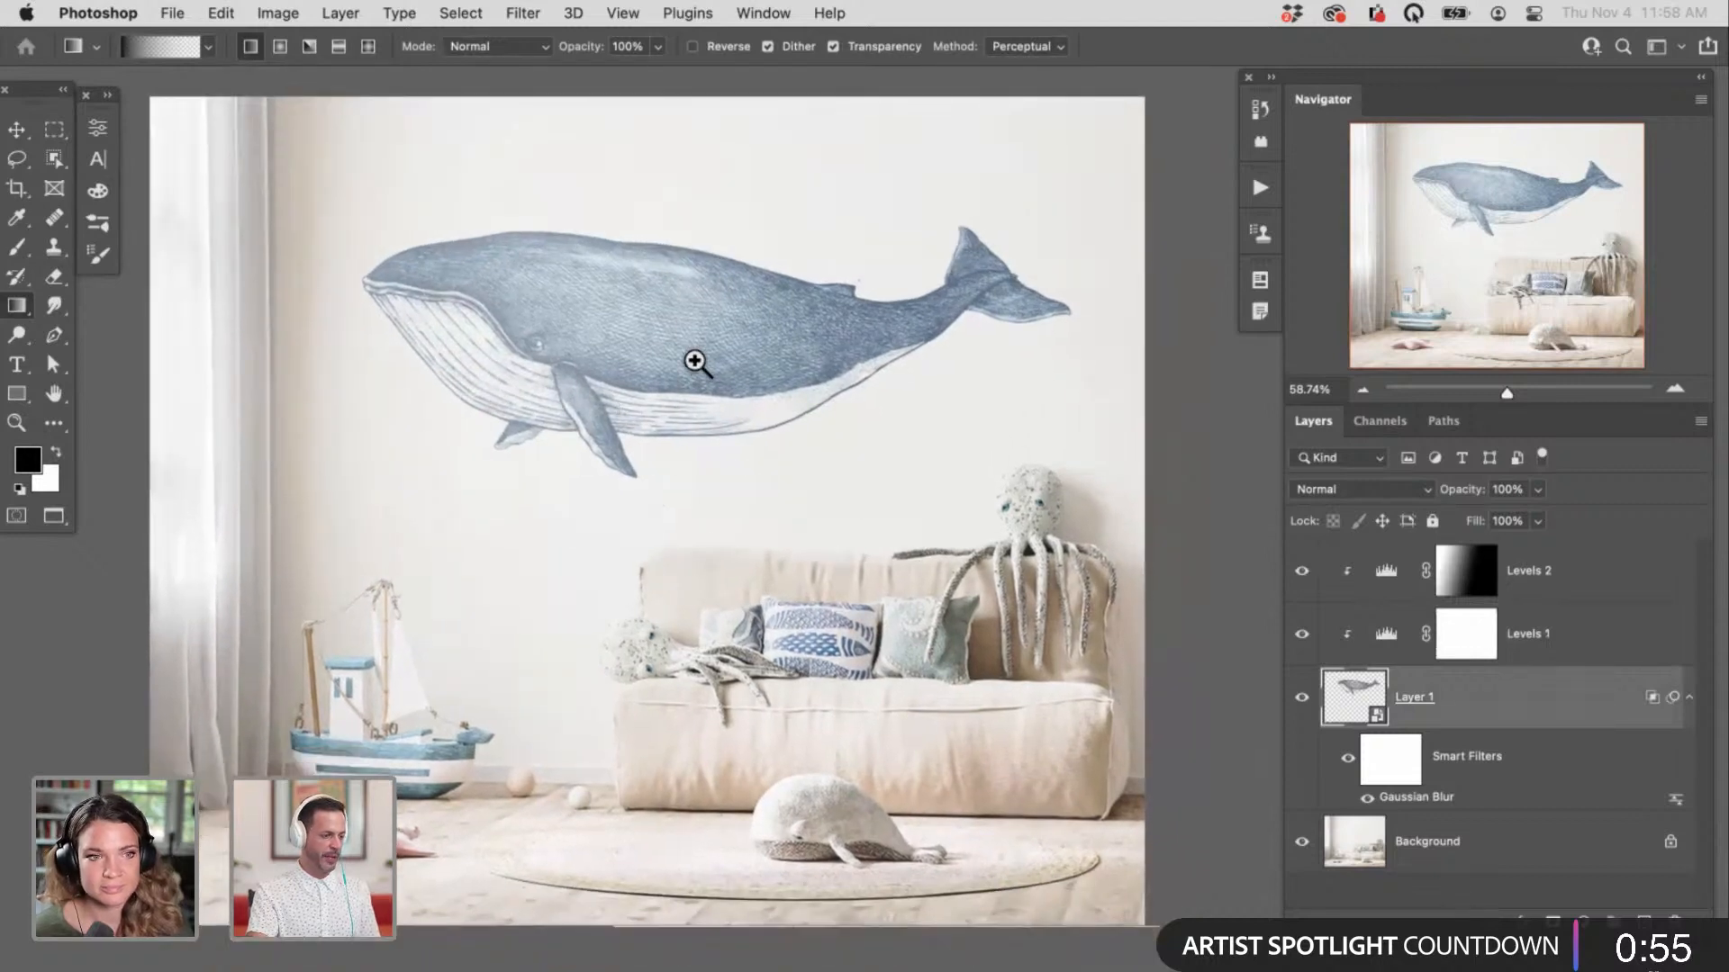
left_click_drag(678, 375, 751, 396)
left_click_drag(754, 413, 696, 523)
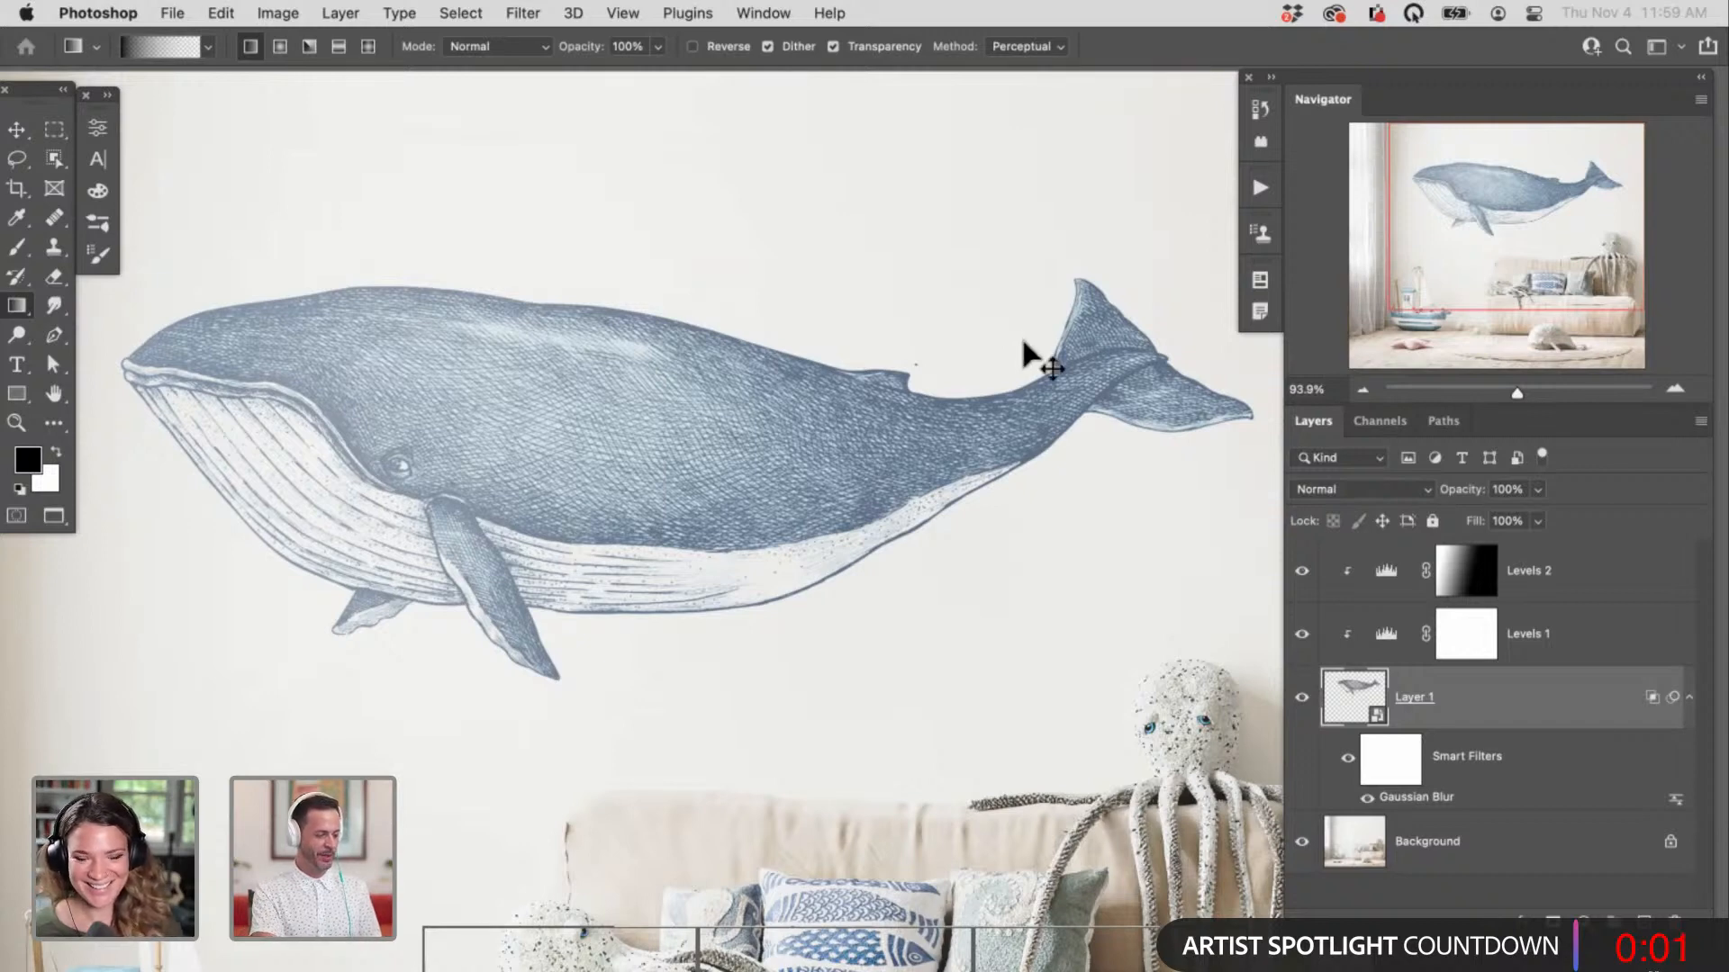
key("super+1")
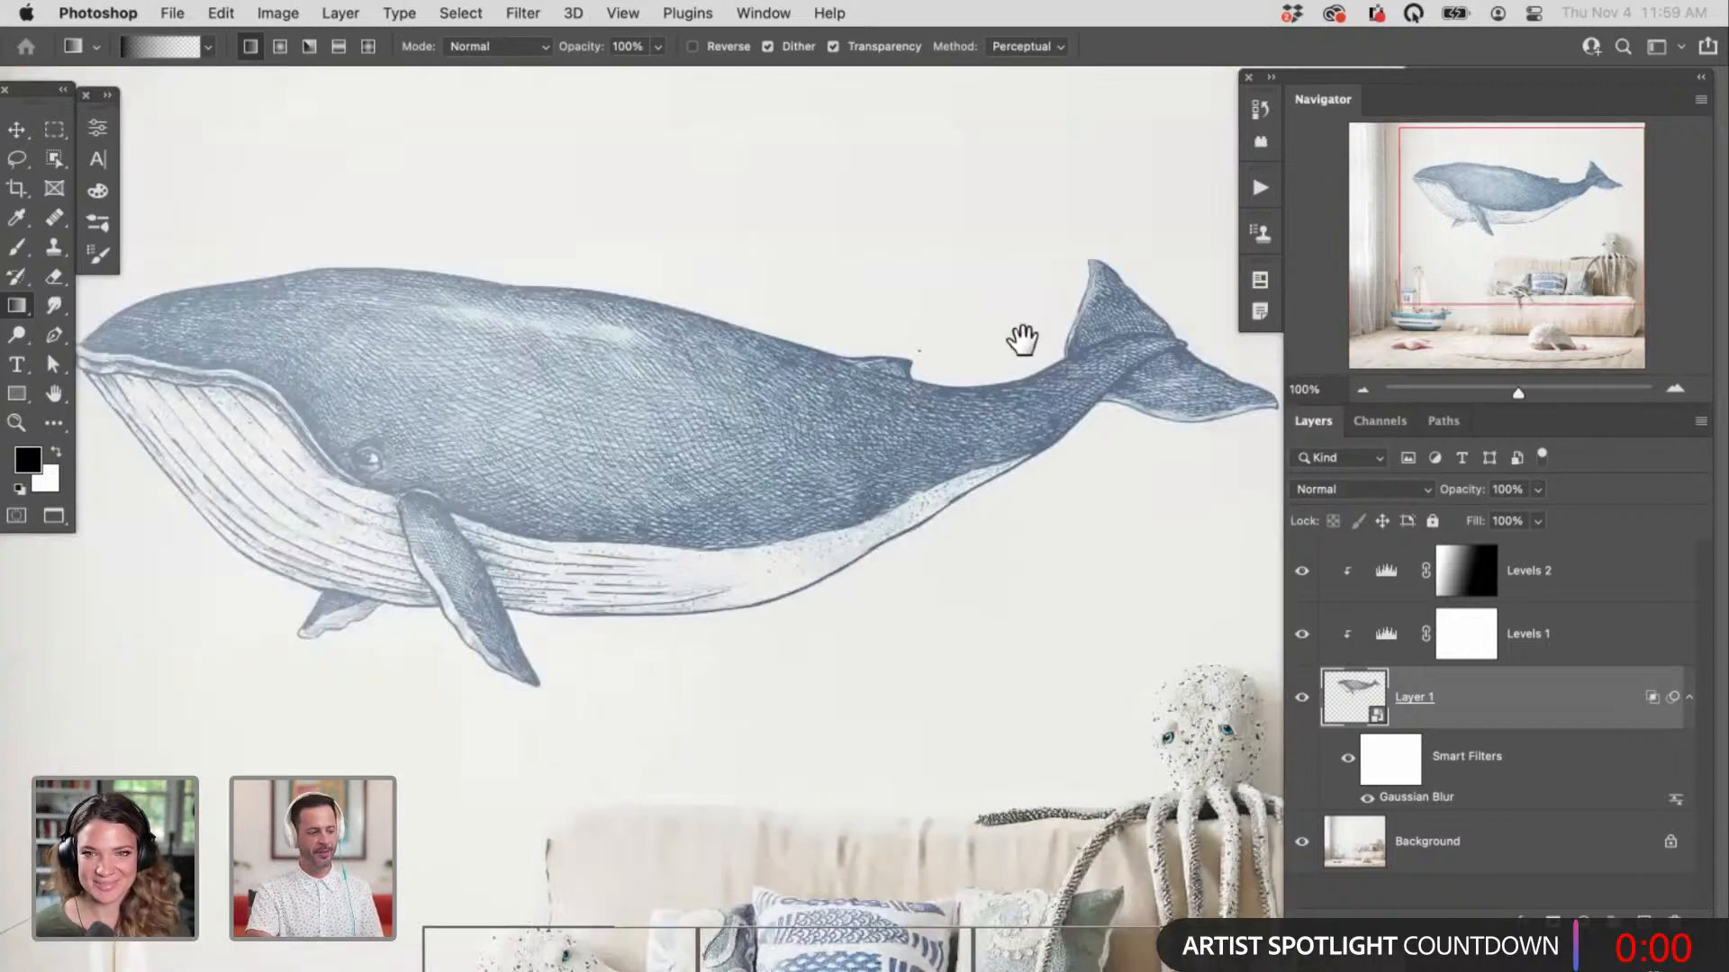
left_click_drag(972, 359, 1006, 360)
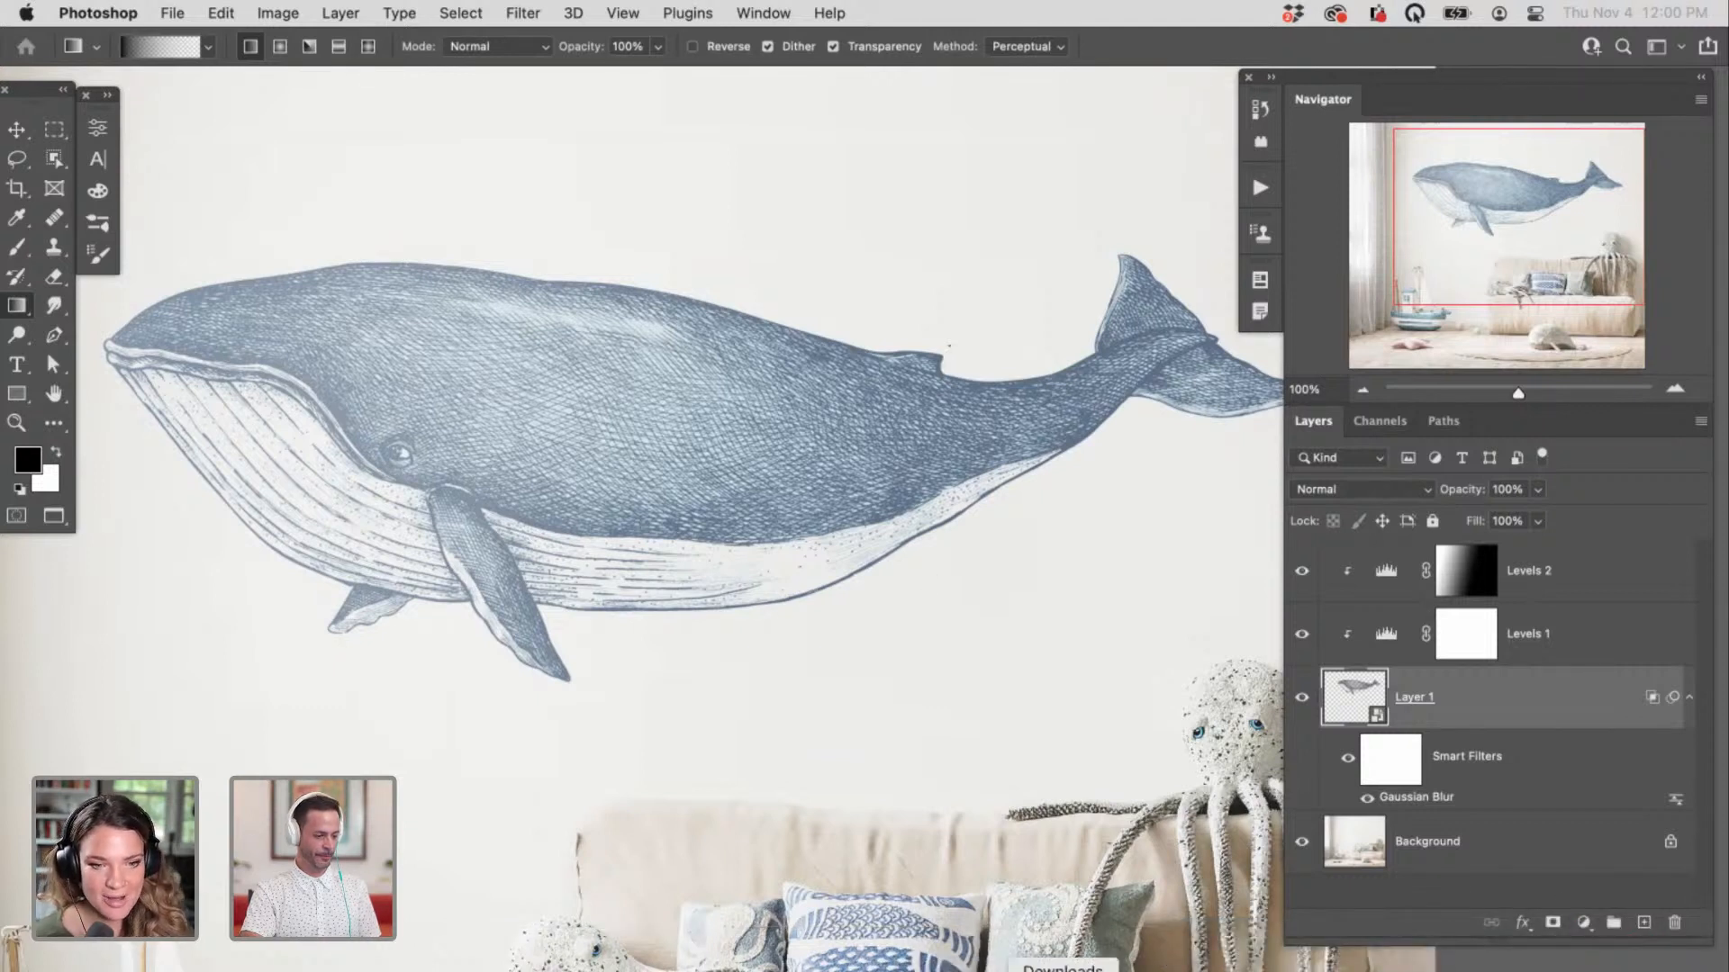
Step: Switch to Chrome and show the photographer's Instagram profile in an enlarged window
key("super+Tab")
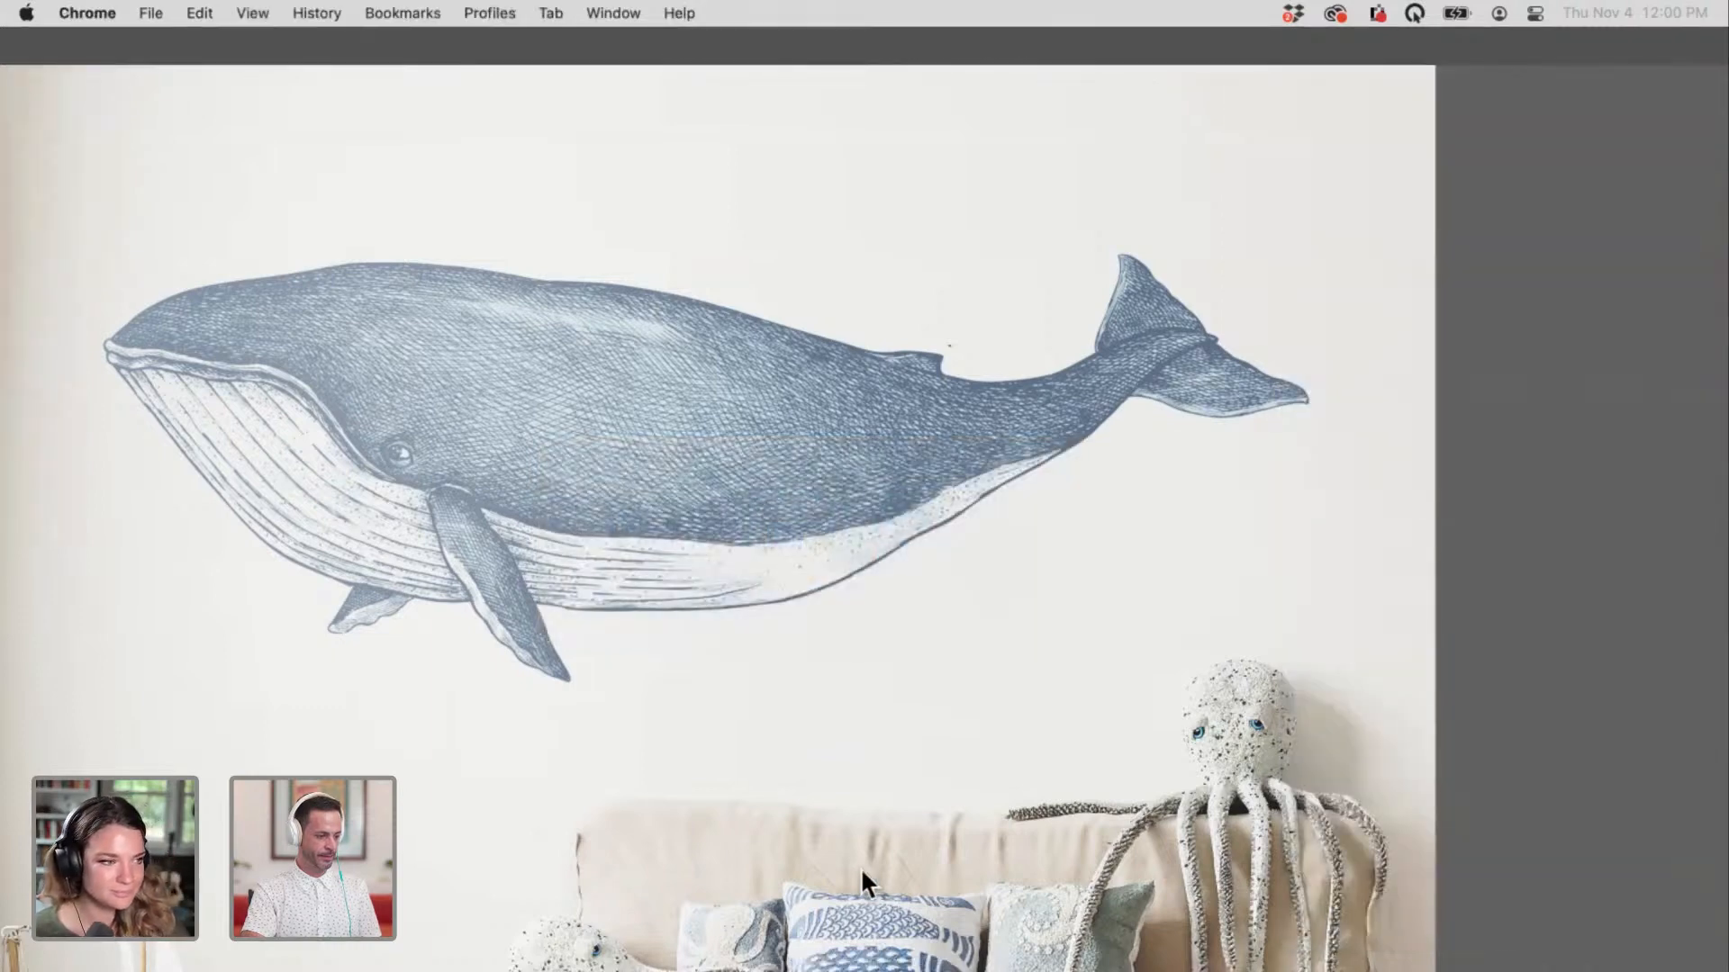
left_click(1119, 971)
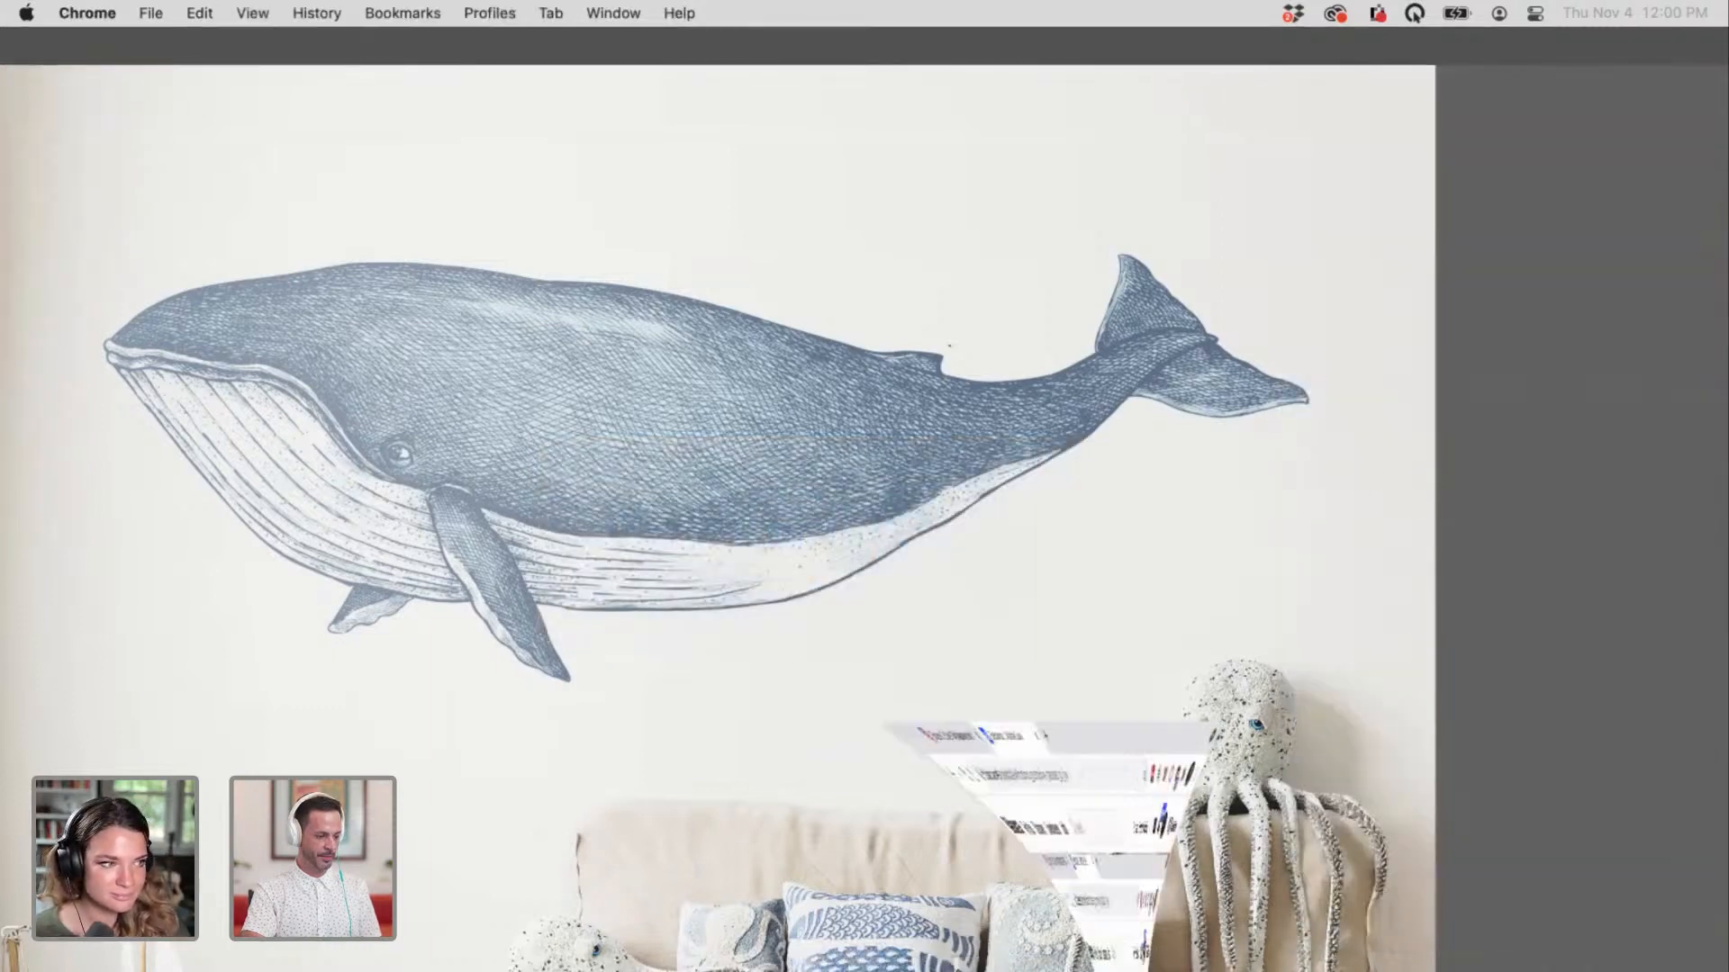
left_click(293, 81)
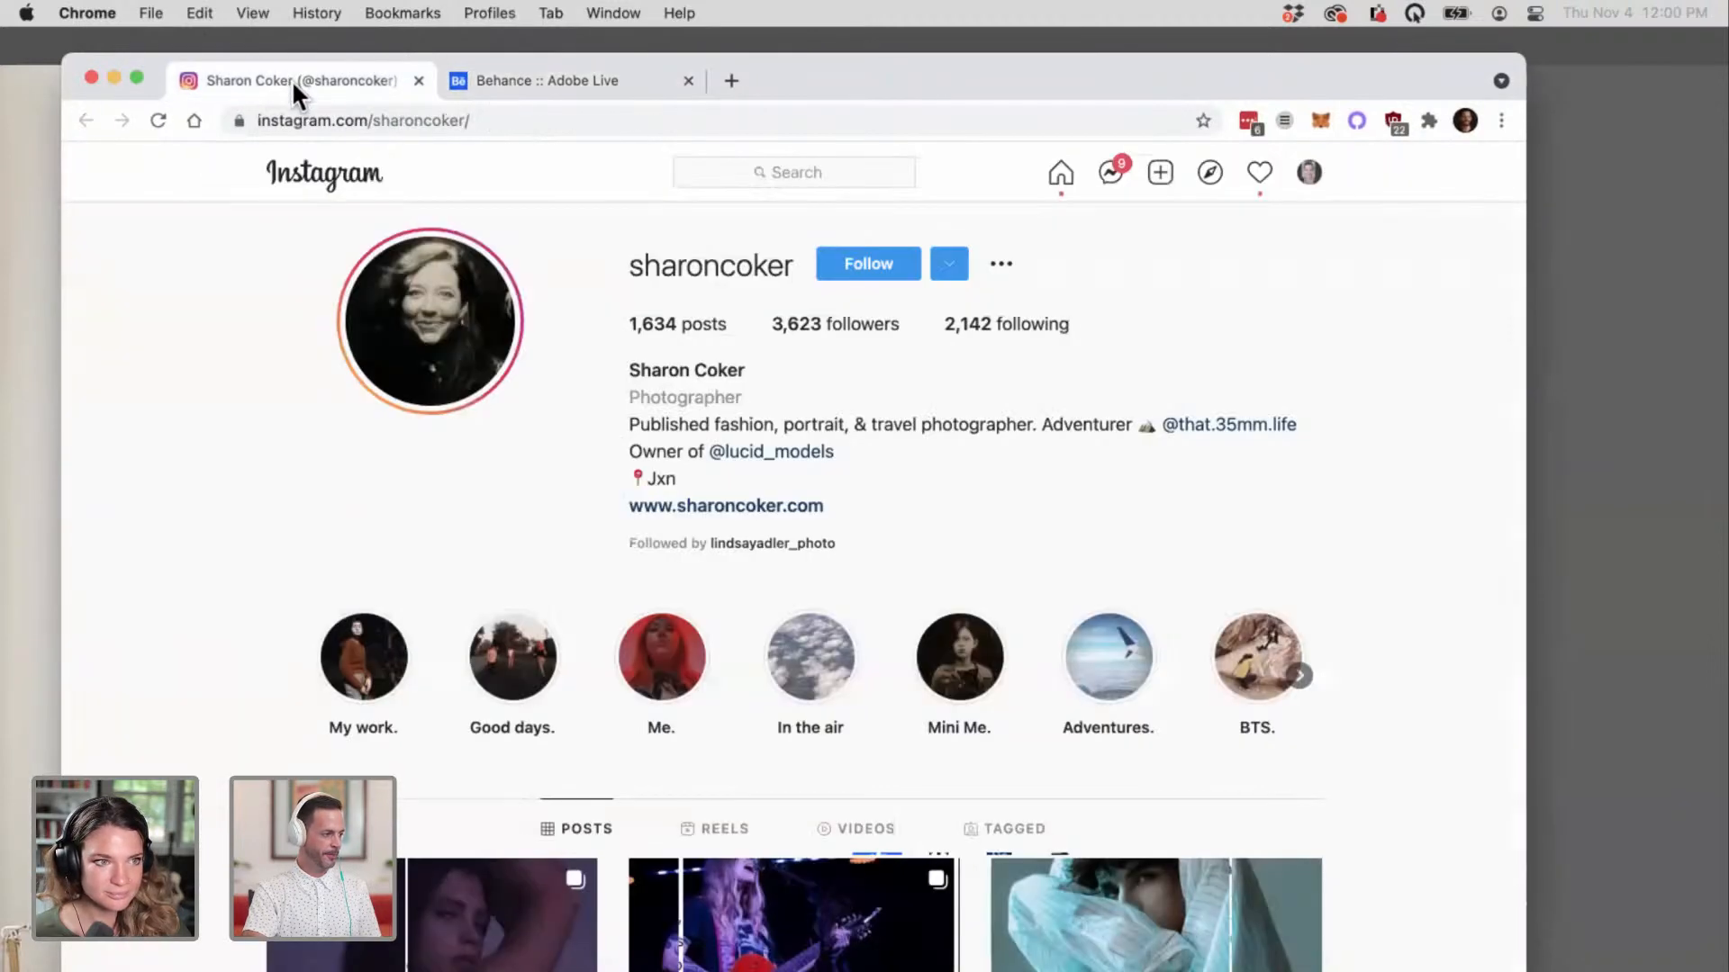
double_click(1021, 72)
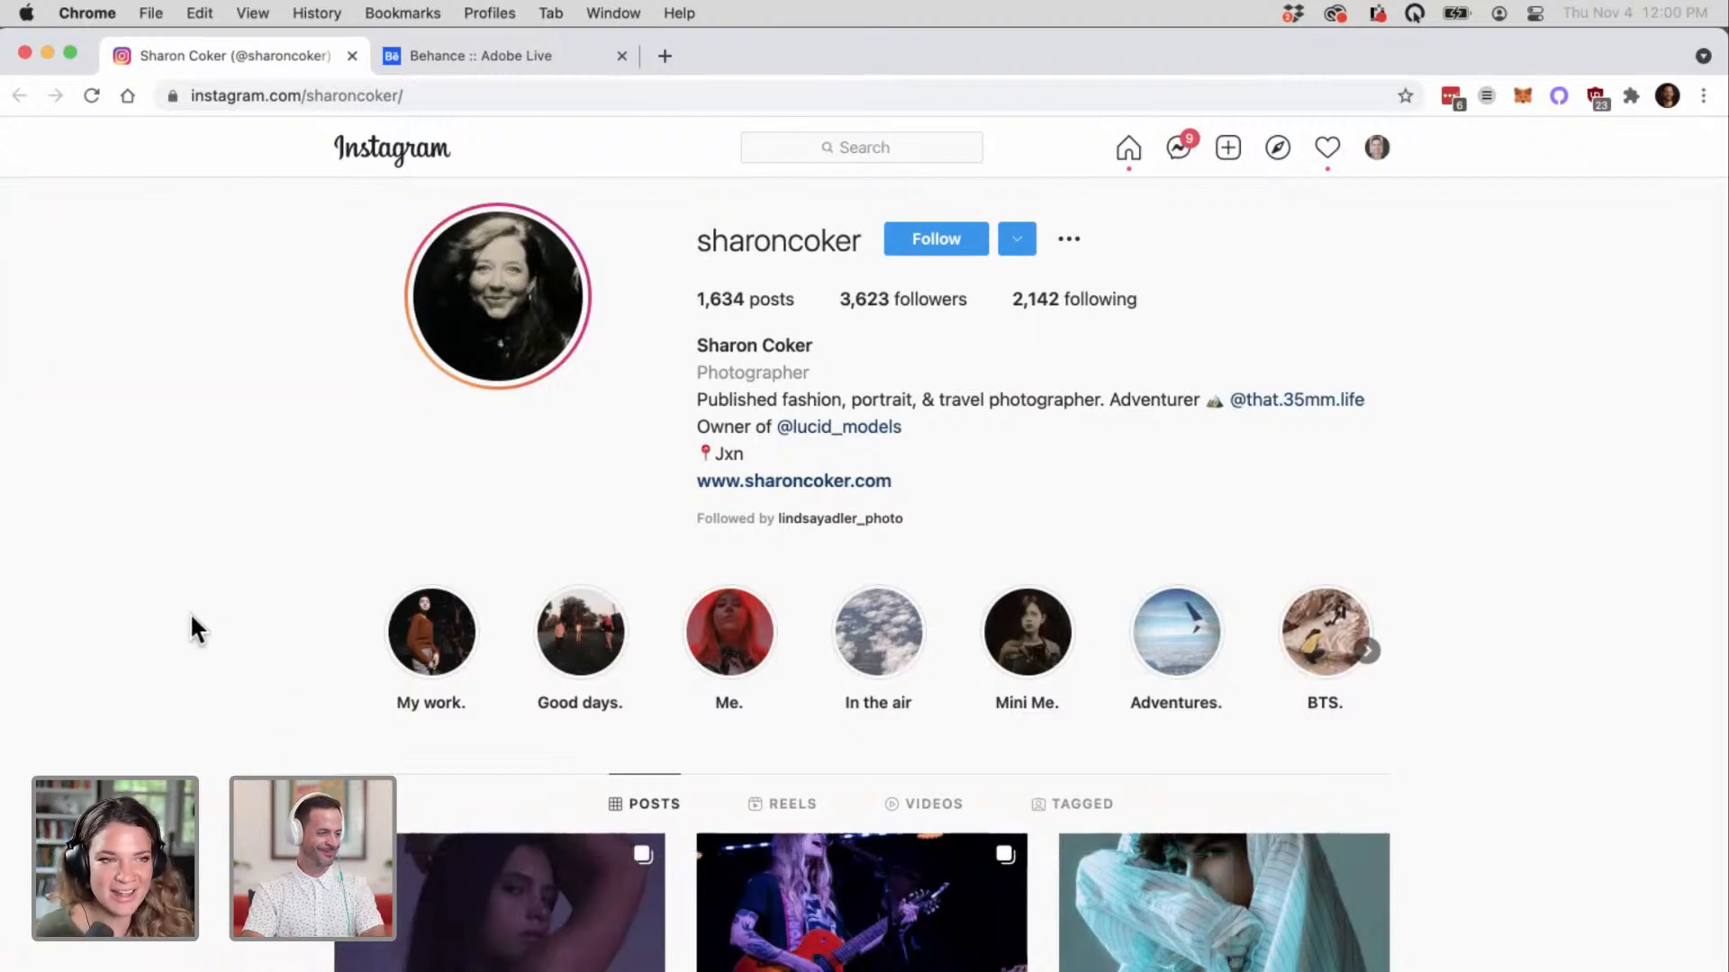
Step: Browse down through the photo posts on the photographer's Instagram profile
scroll(191, 616, "down", 1)
scroll(191, 628, "down", 1)
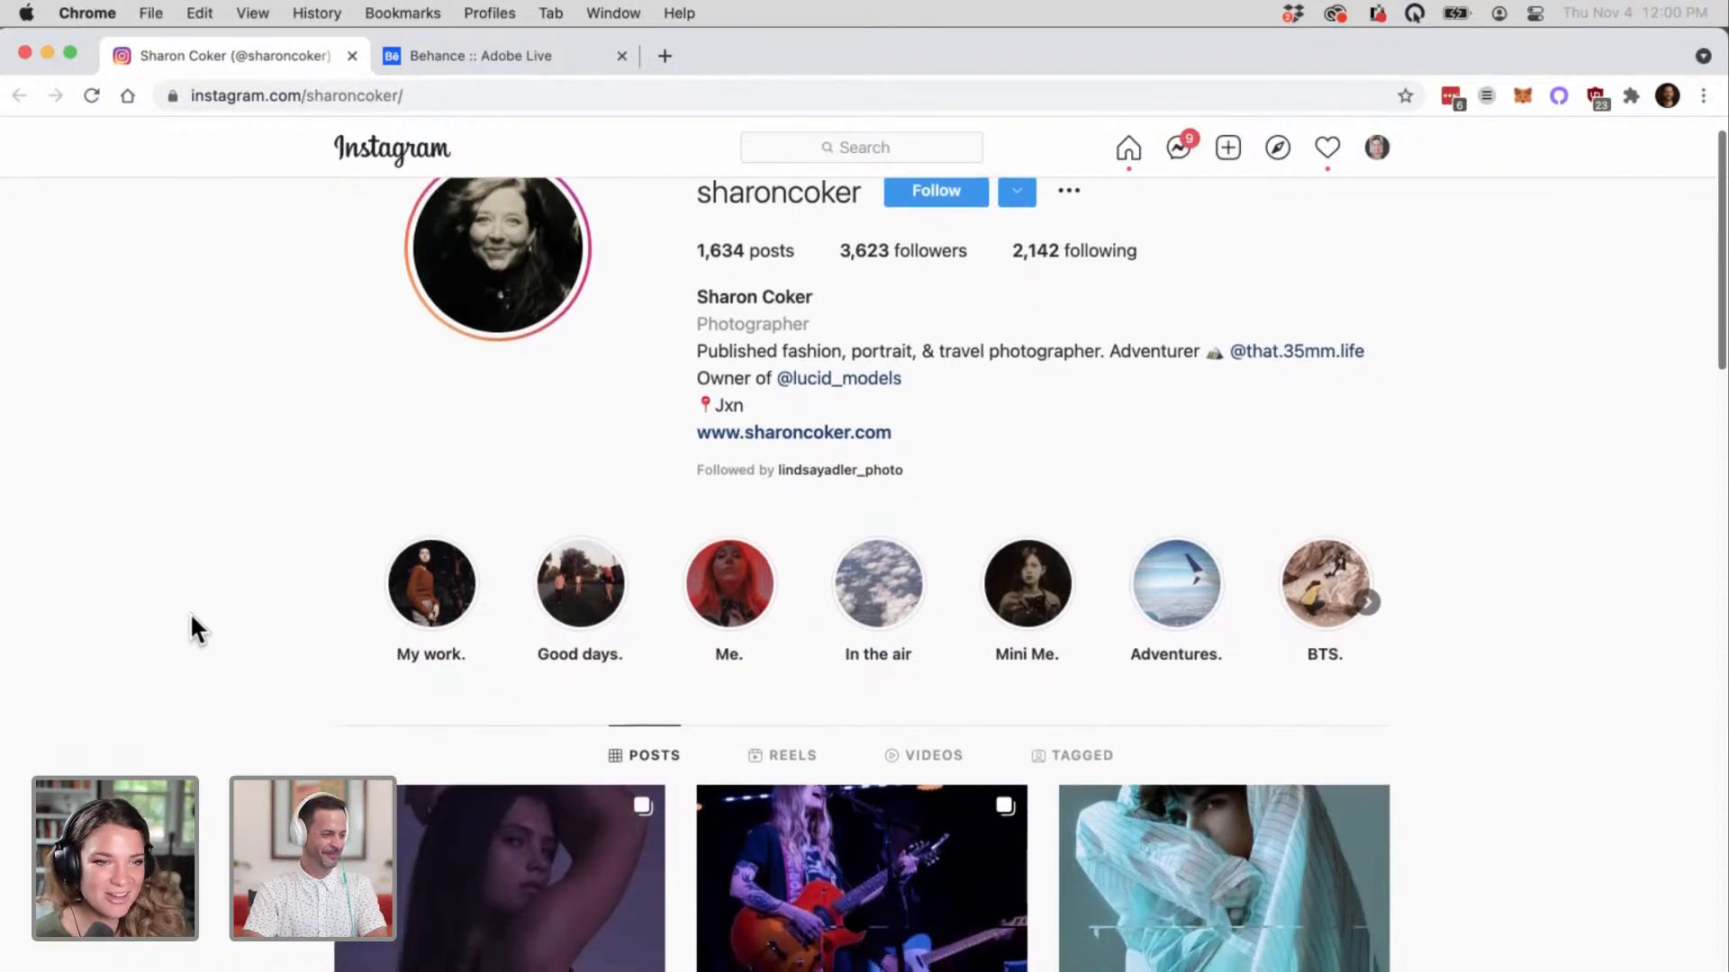
scroll(190, 615, "down", 2)
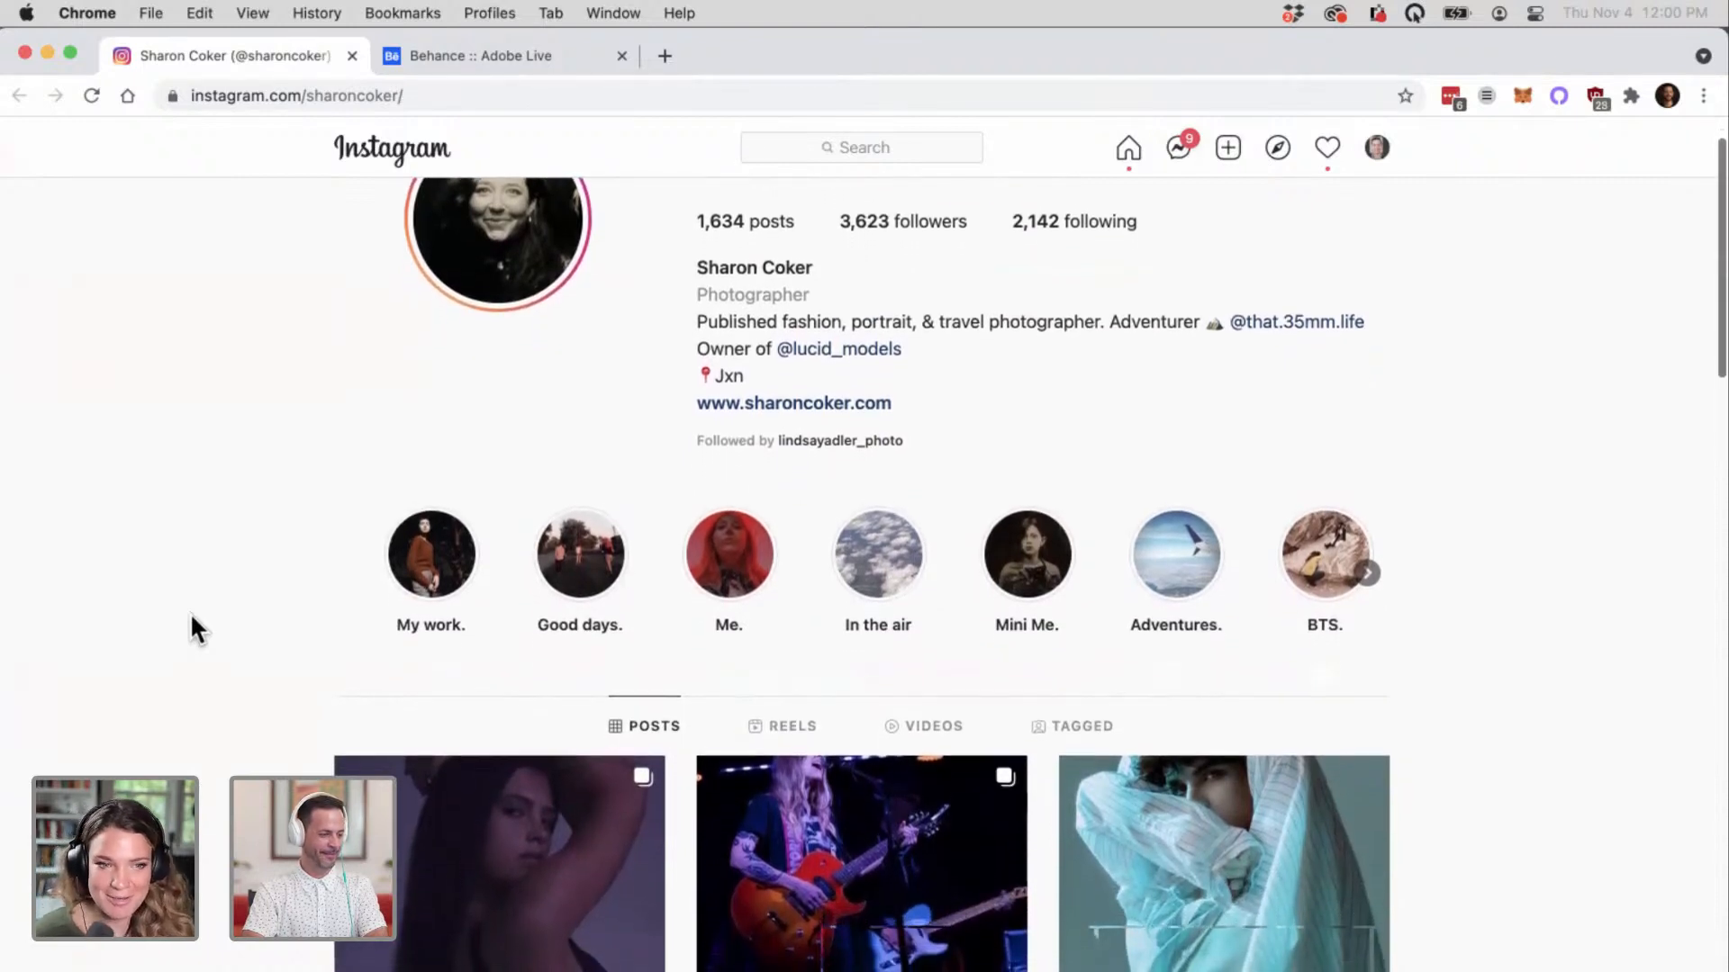
scroll(191, 616, "down", 5)
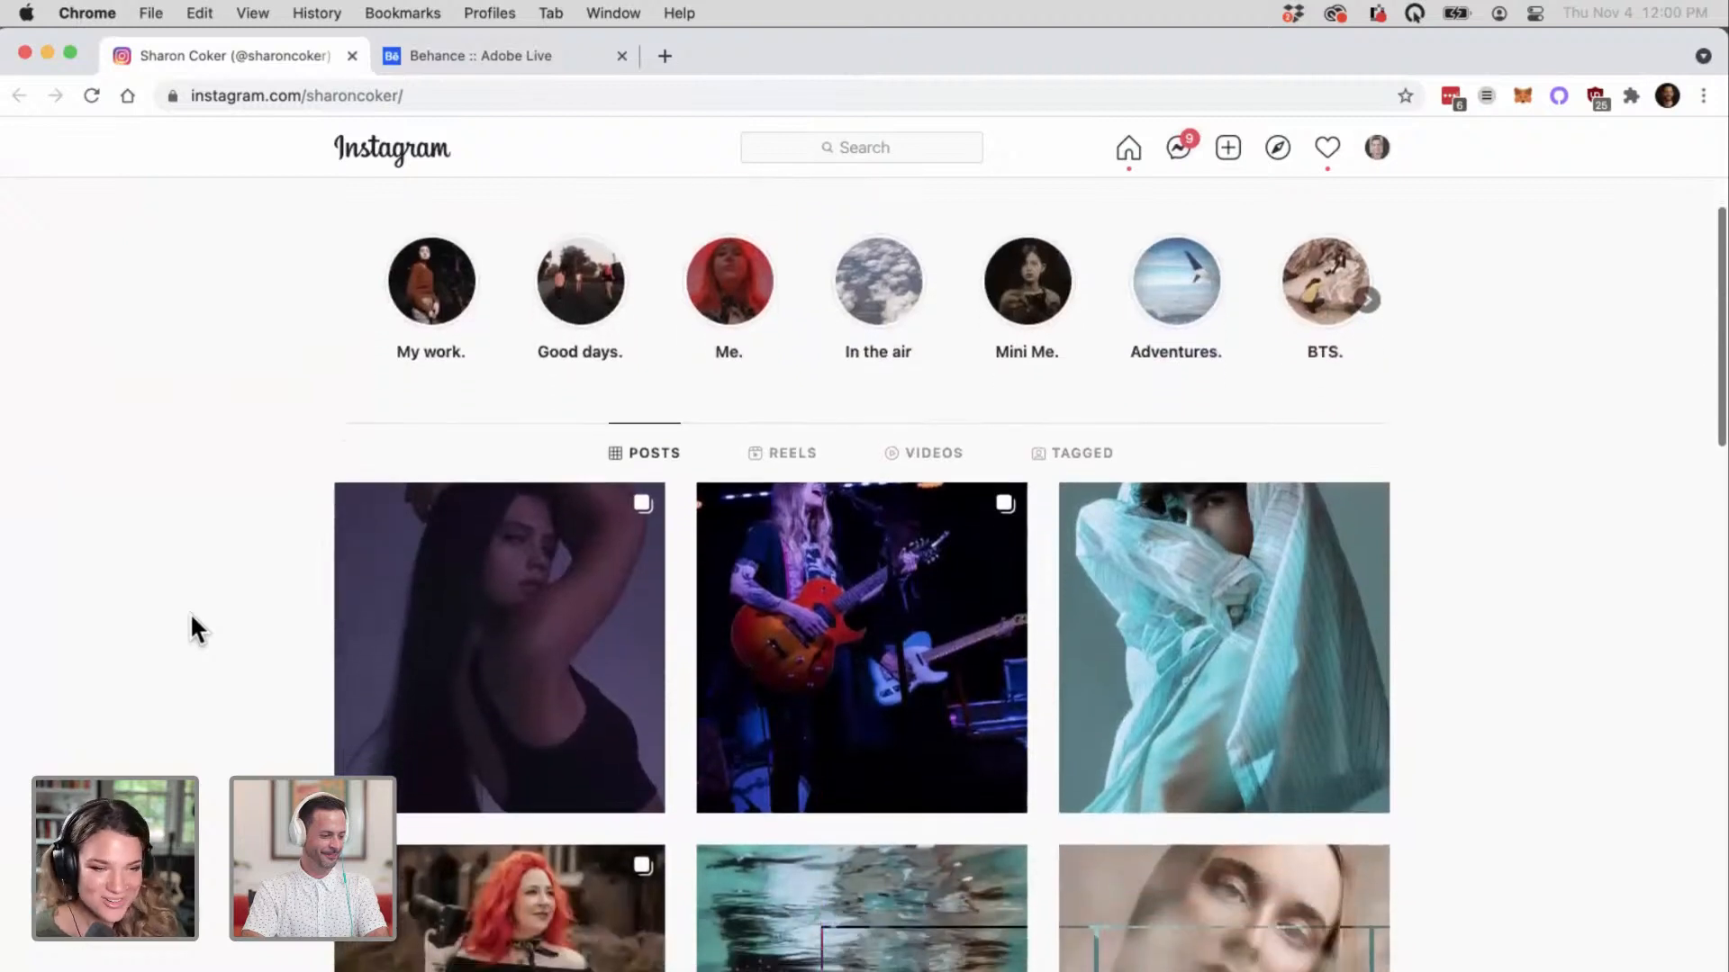
scroll(191, 616, "down", 4)
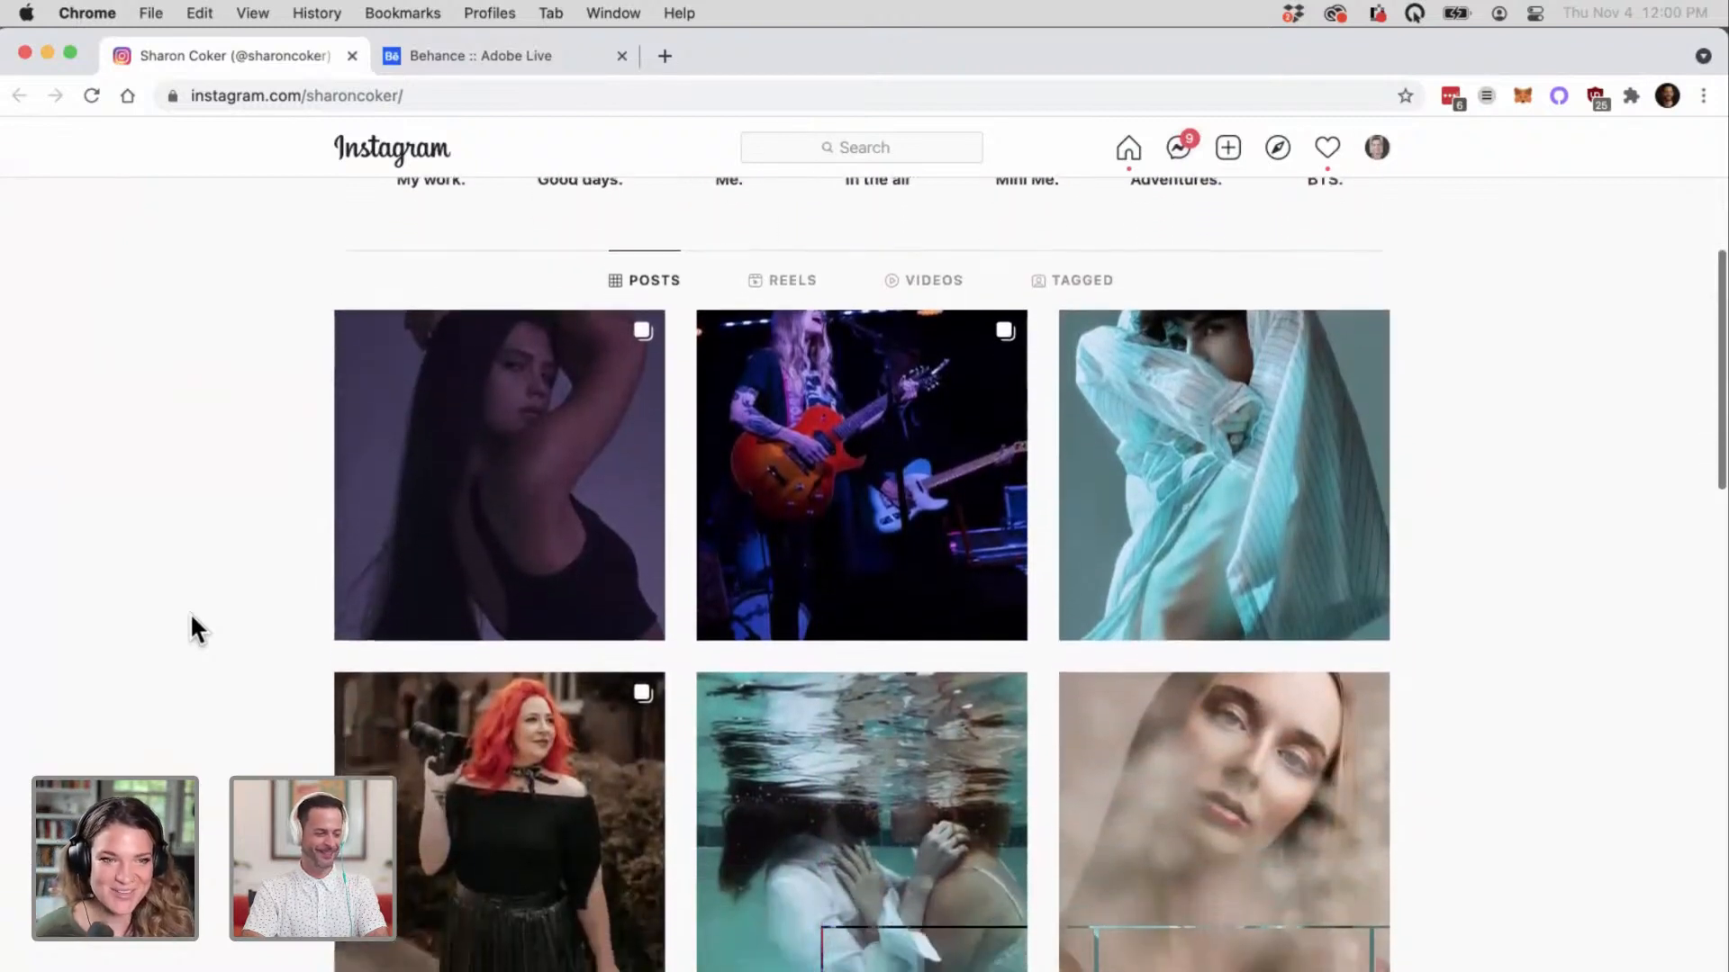
scroll(191, 616, "down", 2)
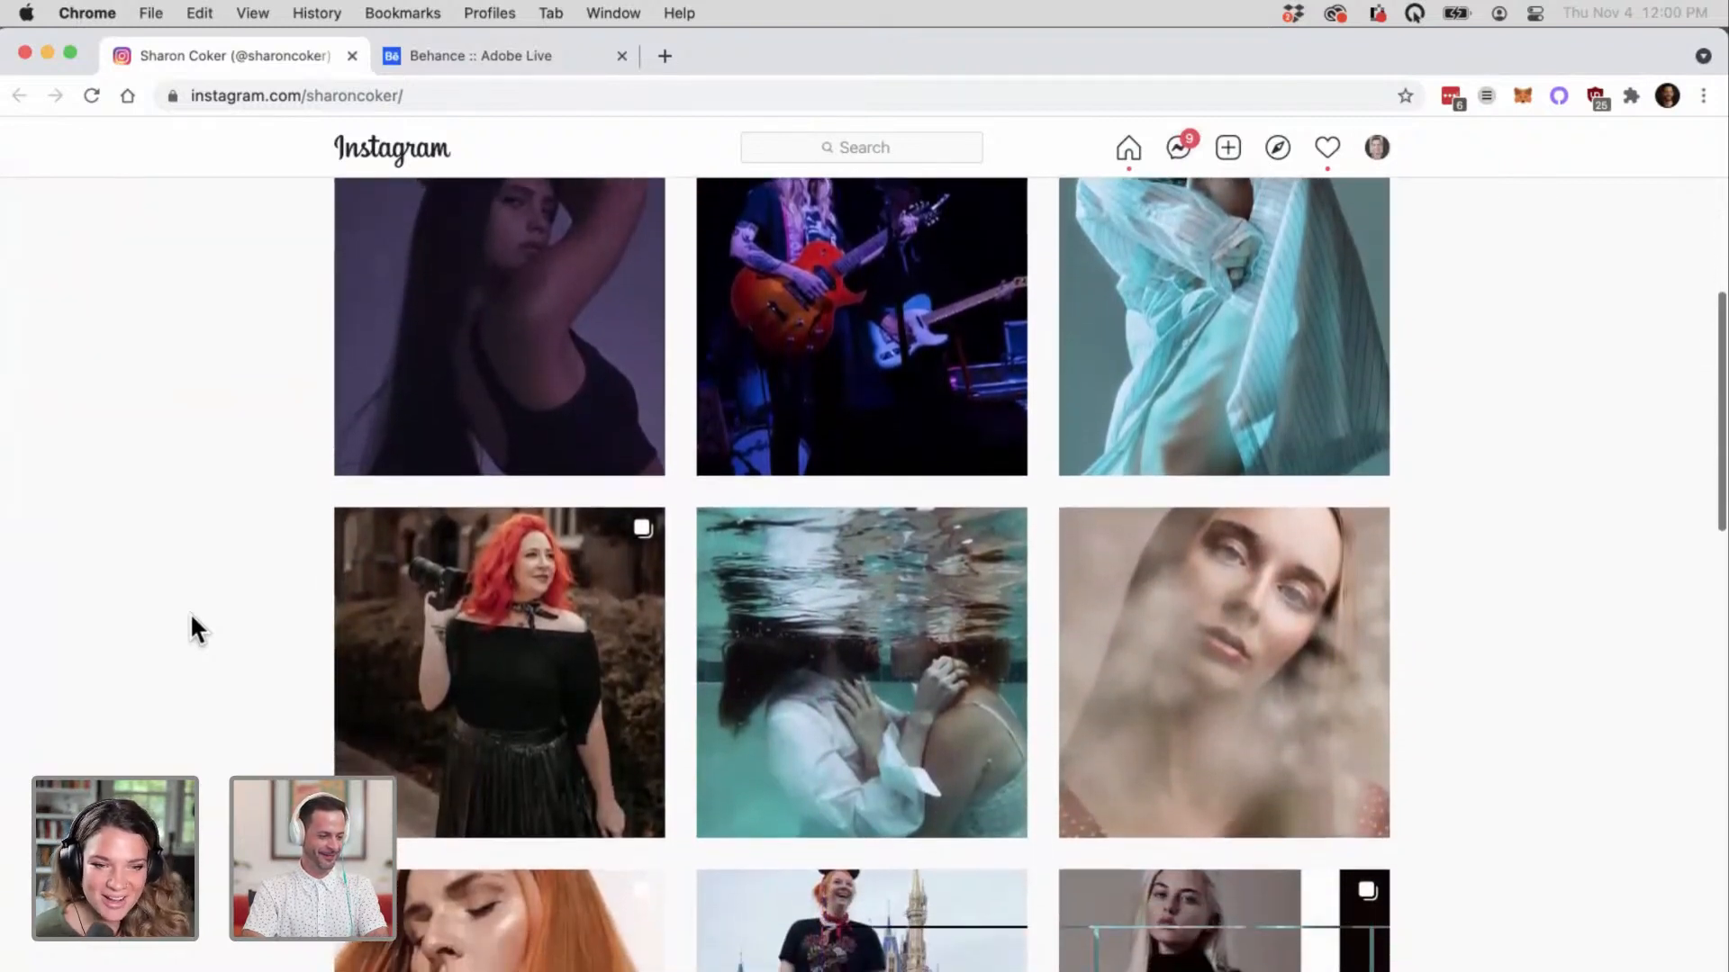
scroll(191, 615, "down", 3)
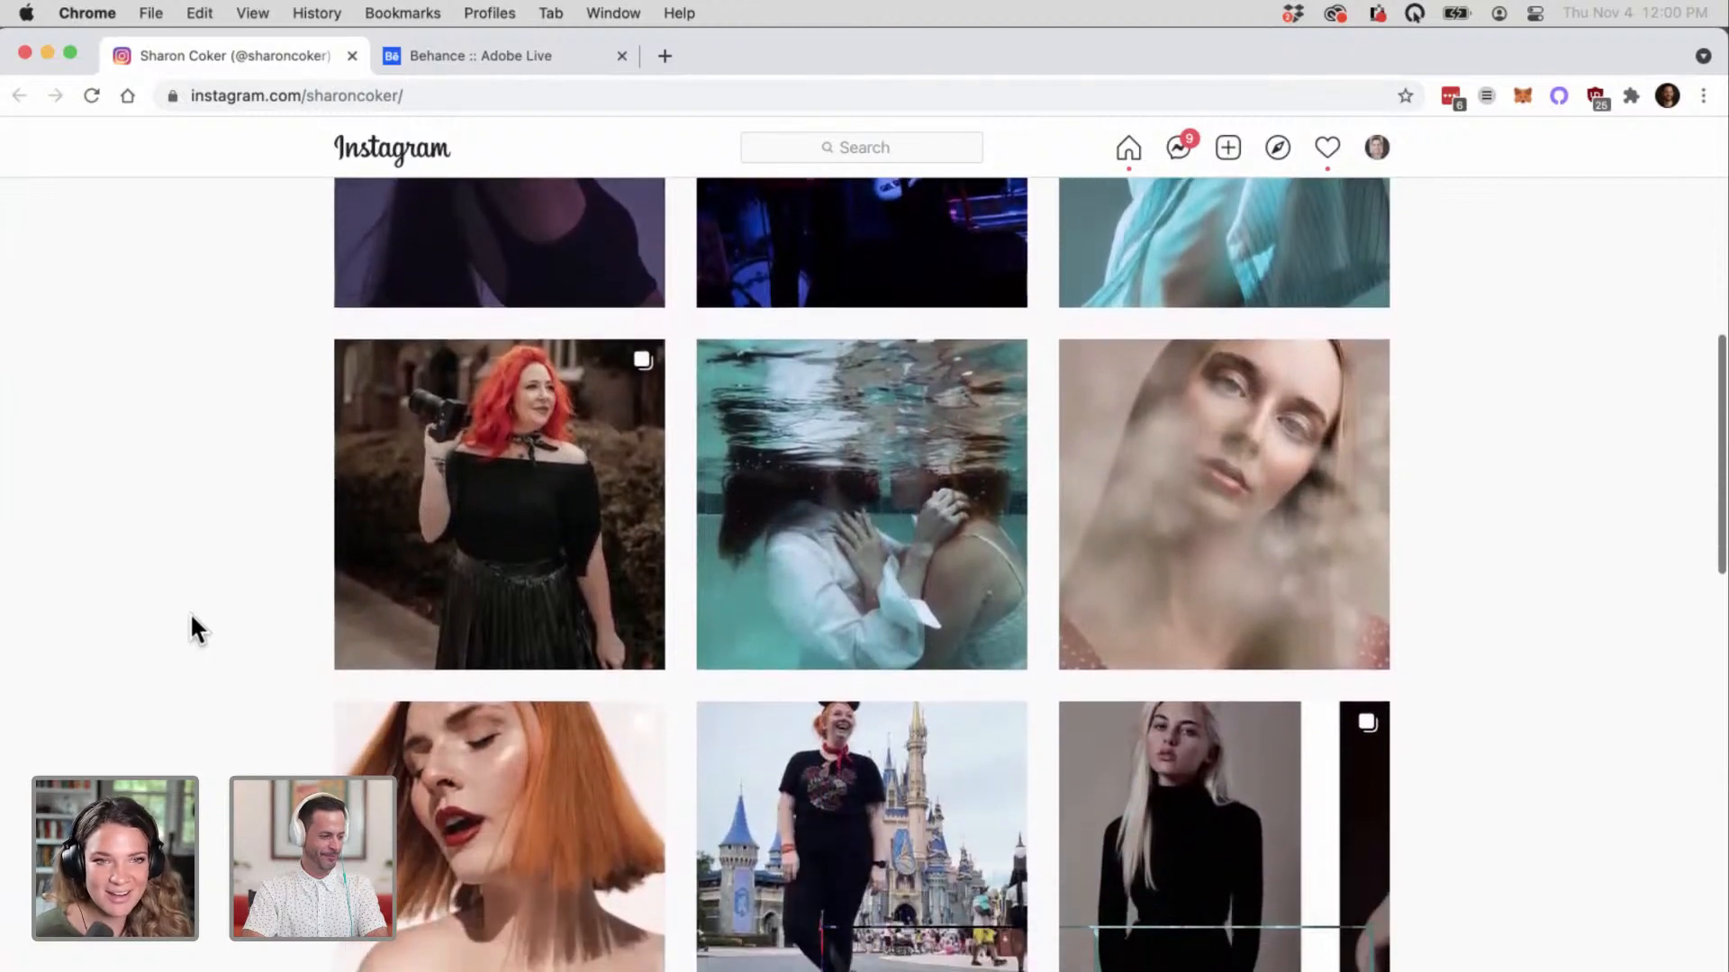
Step: Open the close-up portrait post of the red-haired model with red lipstick, view it enlarged, and close it
scroll(191, 616, "down", 3)
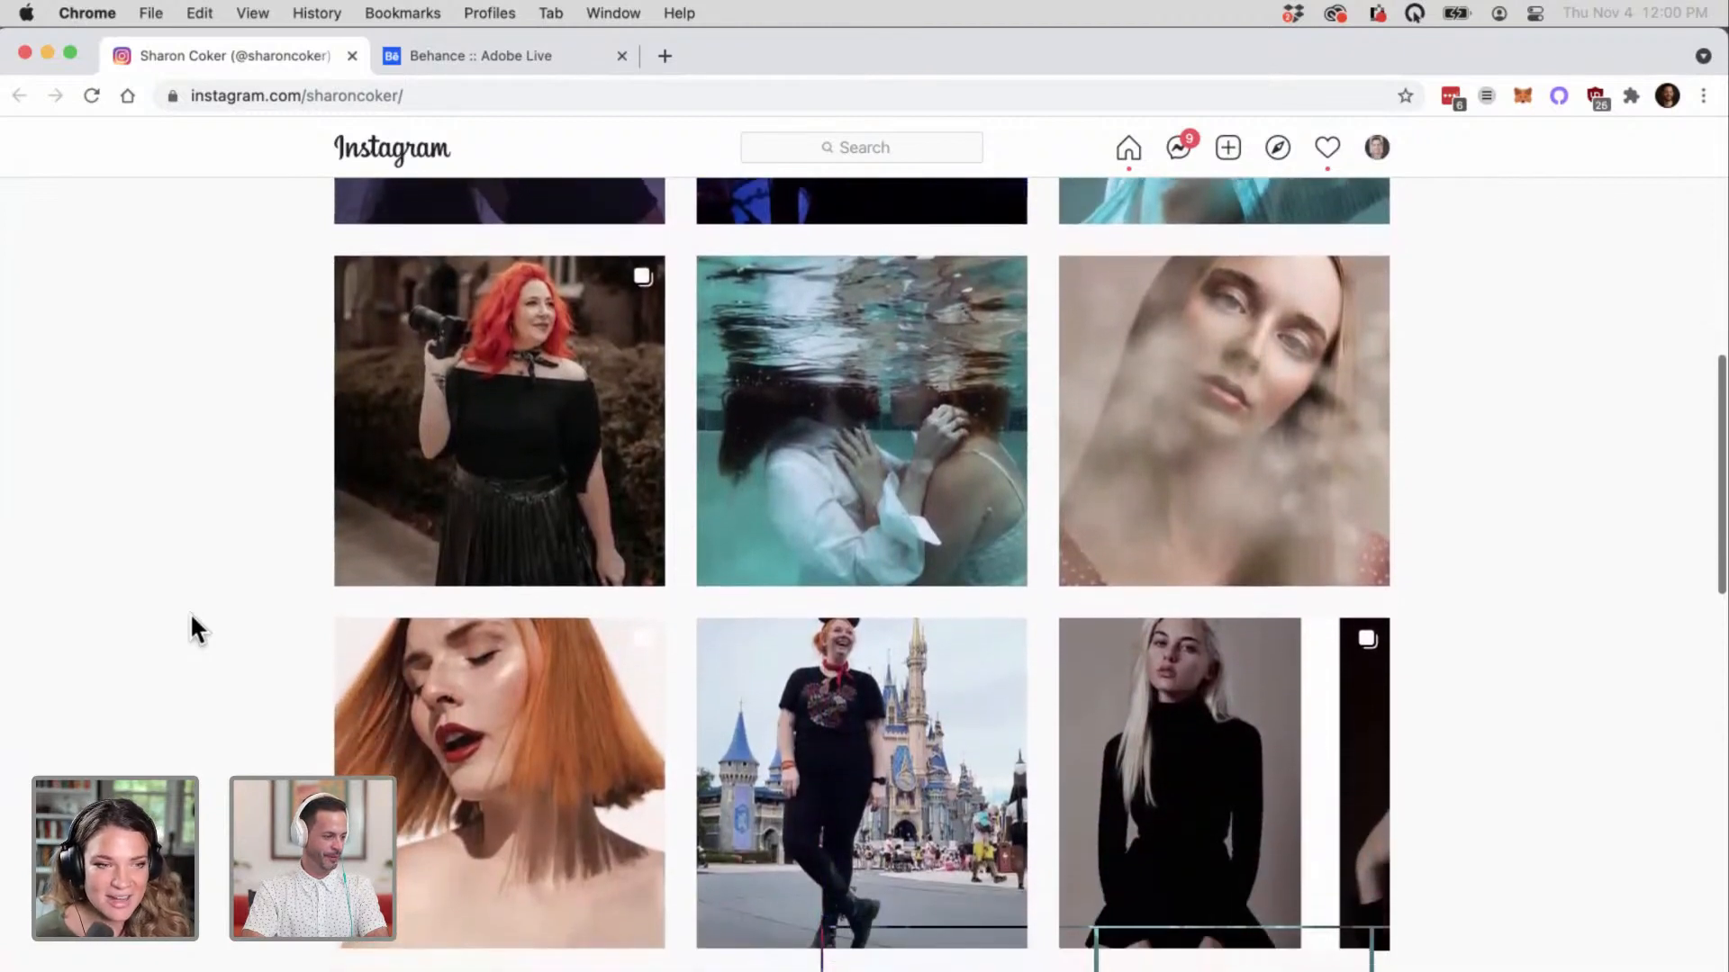
scroll(192, 615, "down", 2)
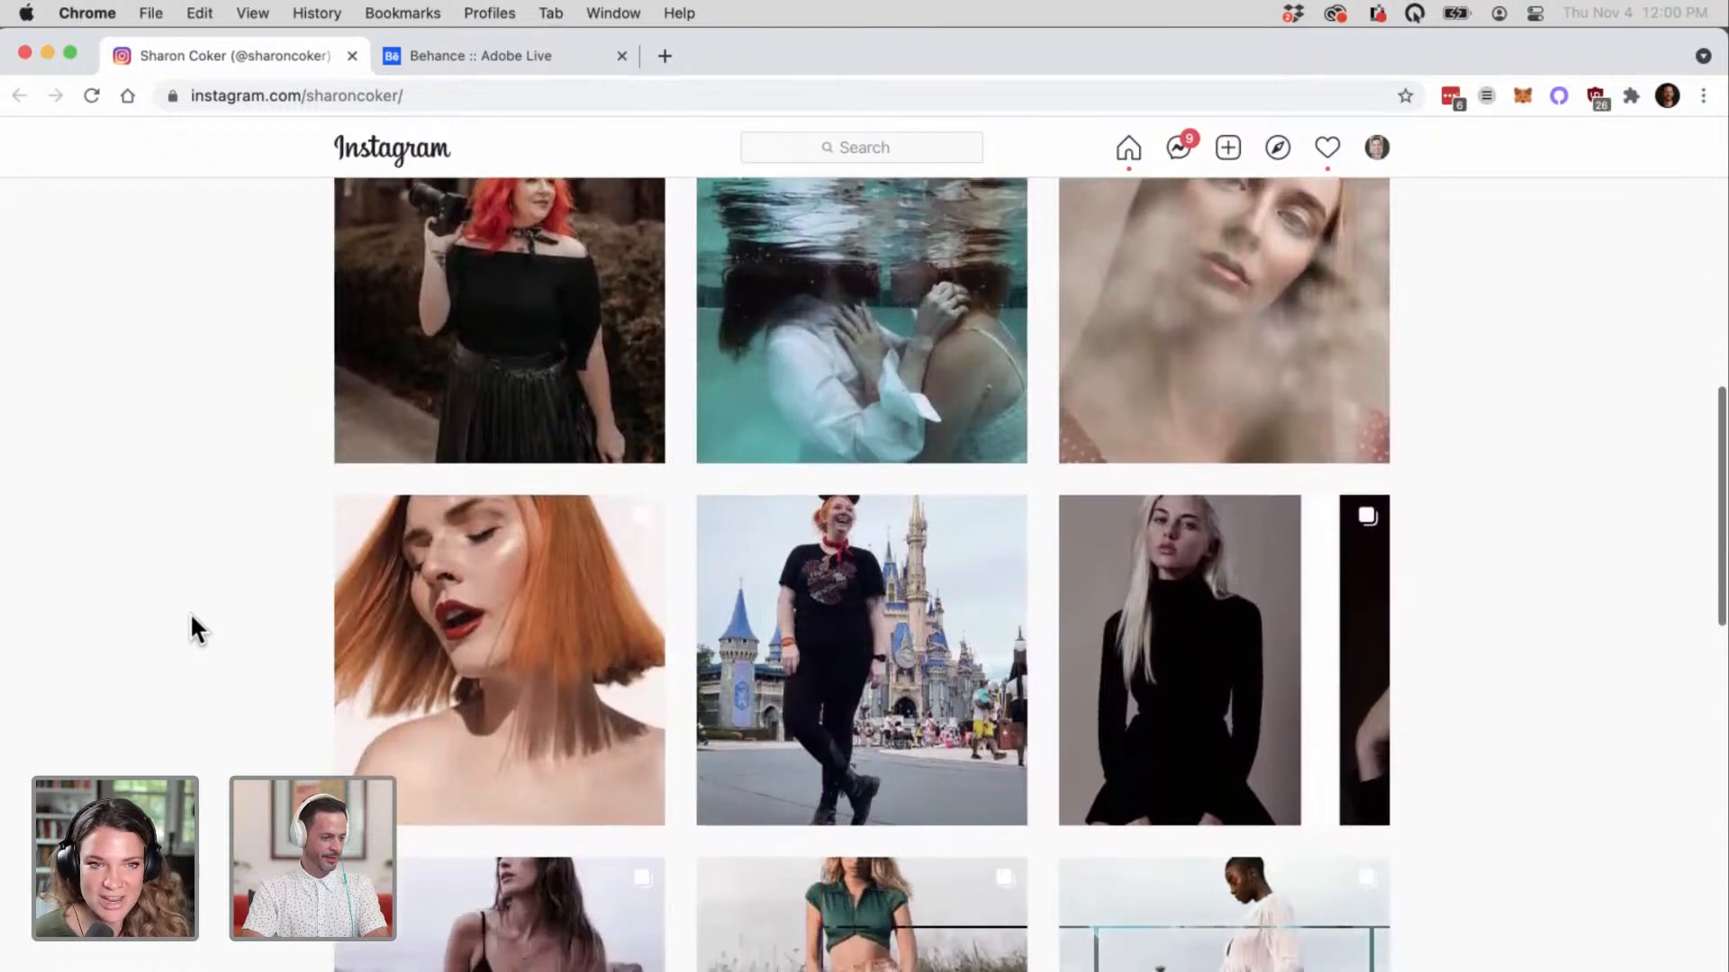
scroll(191, 616, "down", 4)
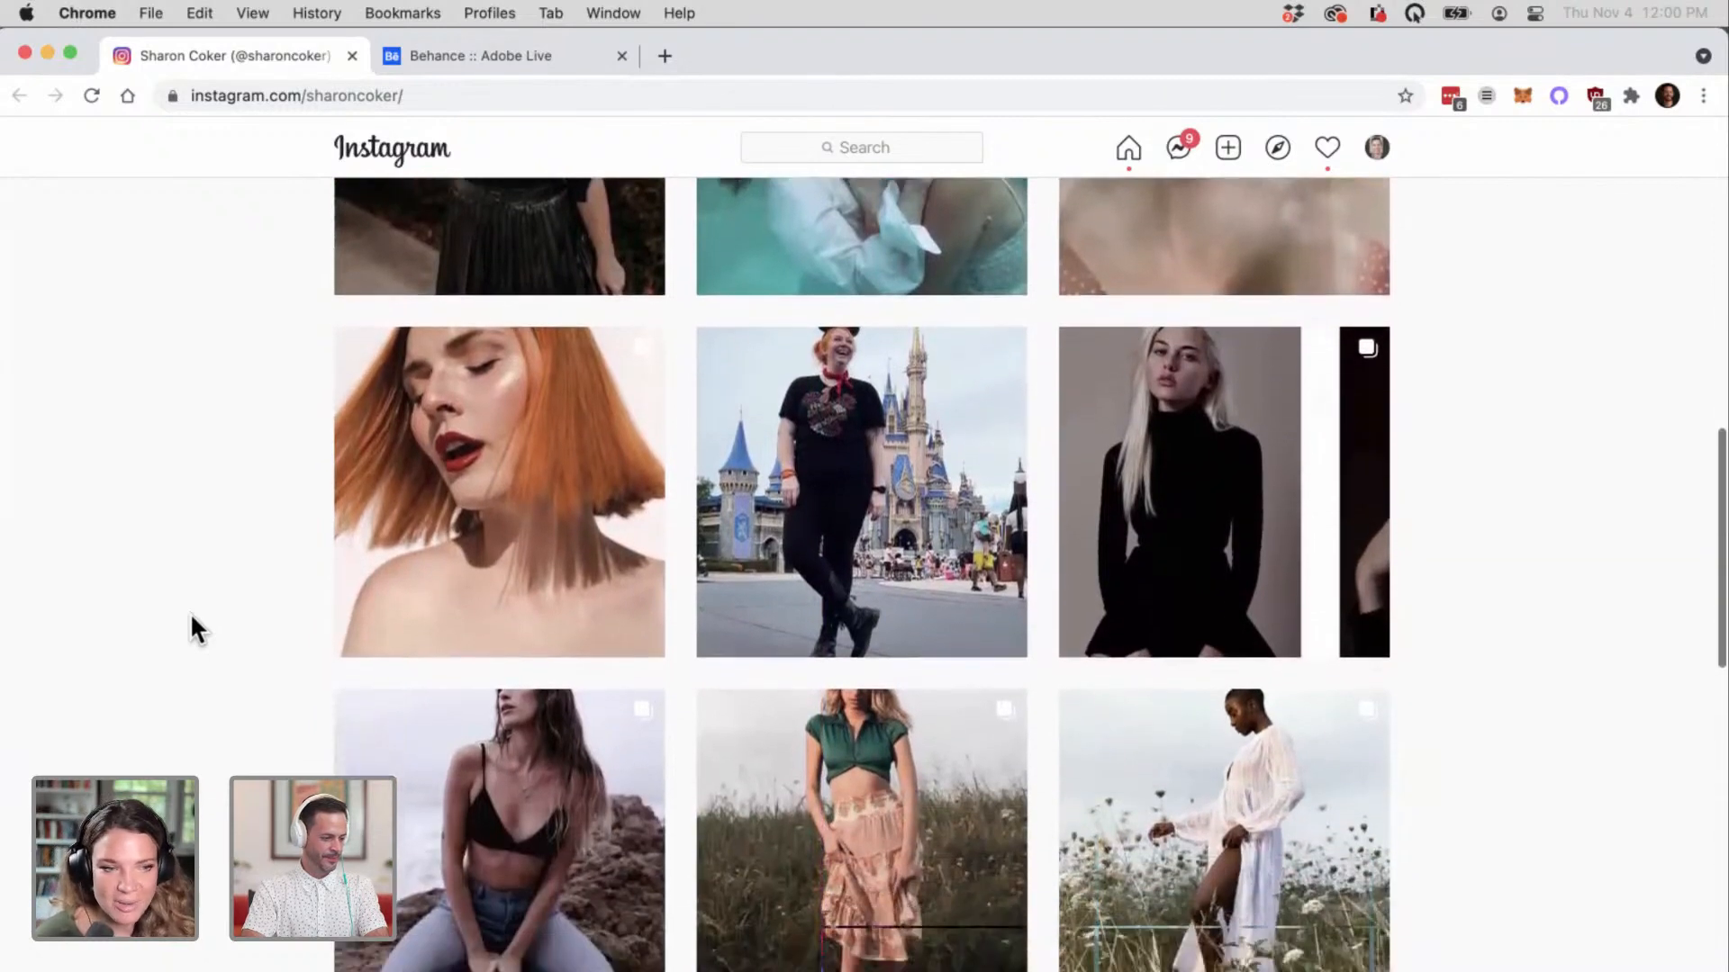
scroll(191, 621, "down", 2)
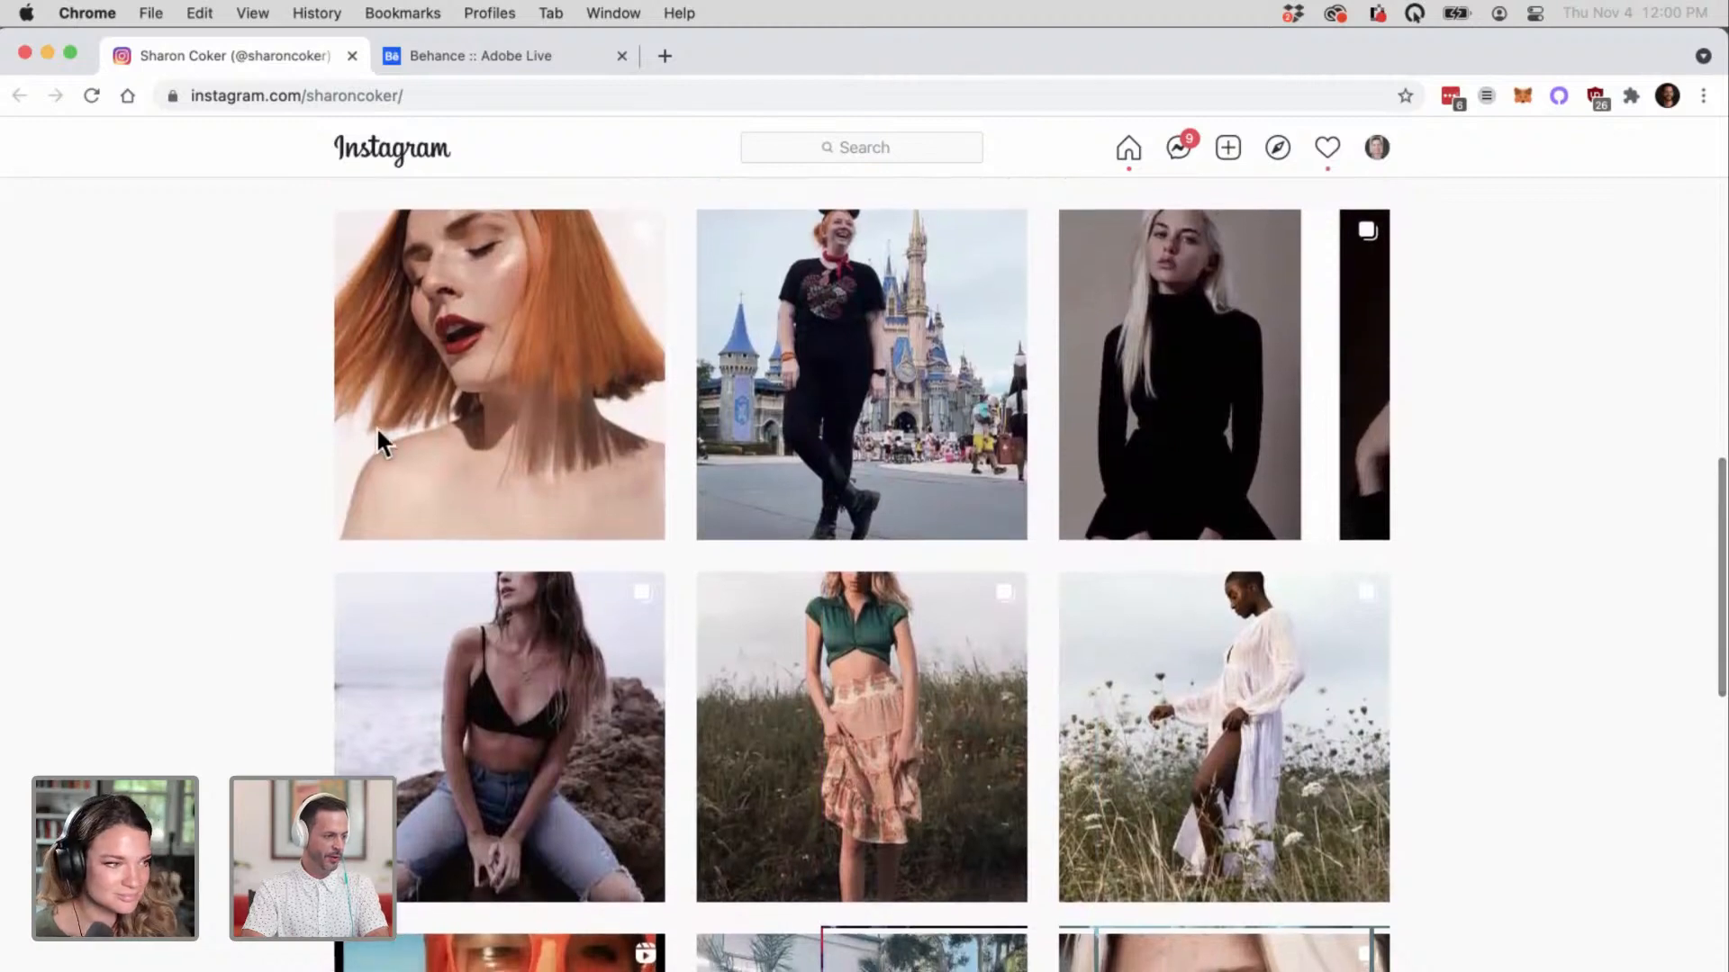
left_click(491, 369)
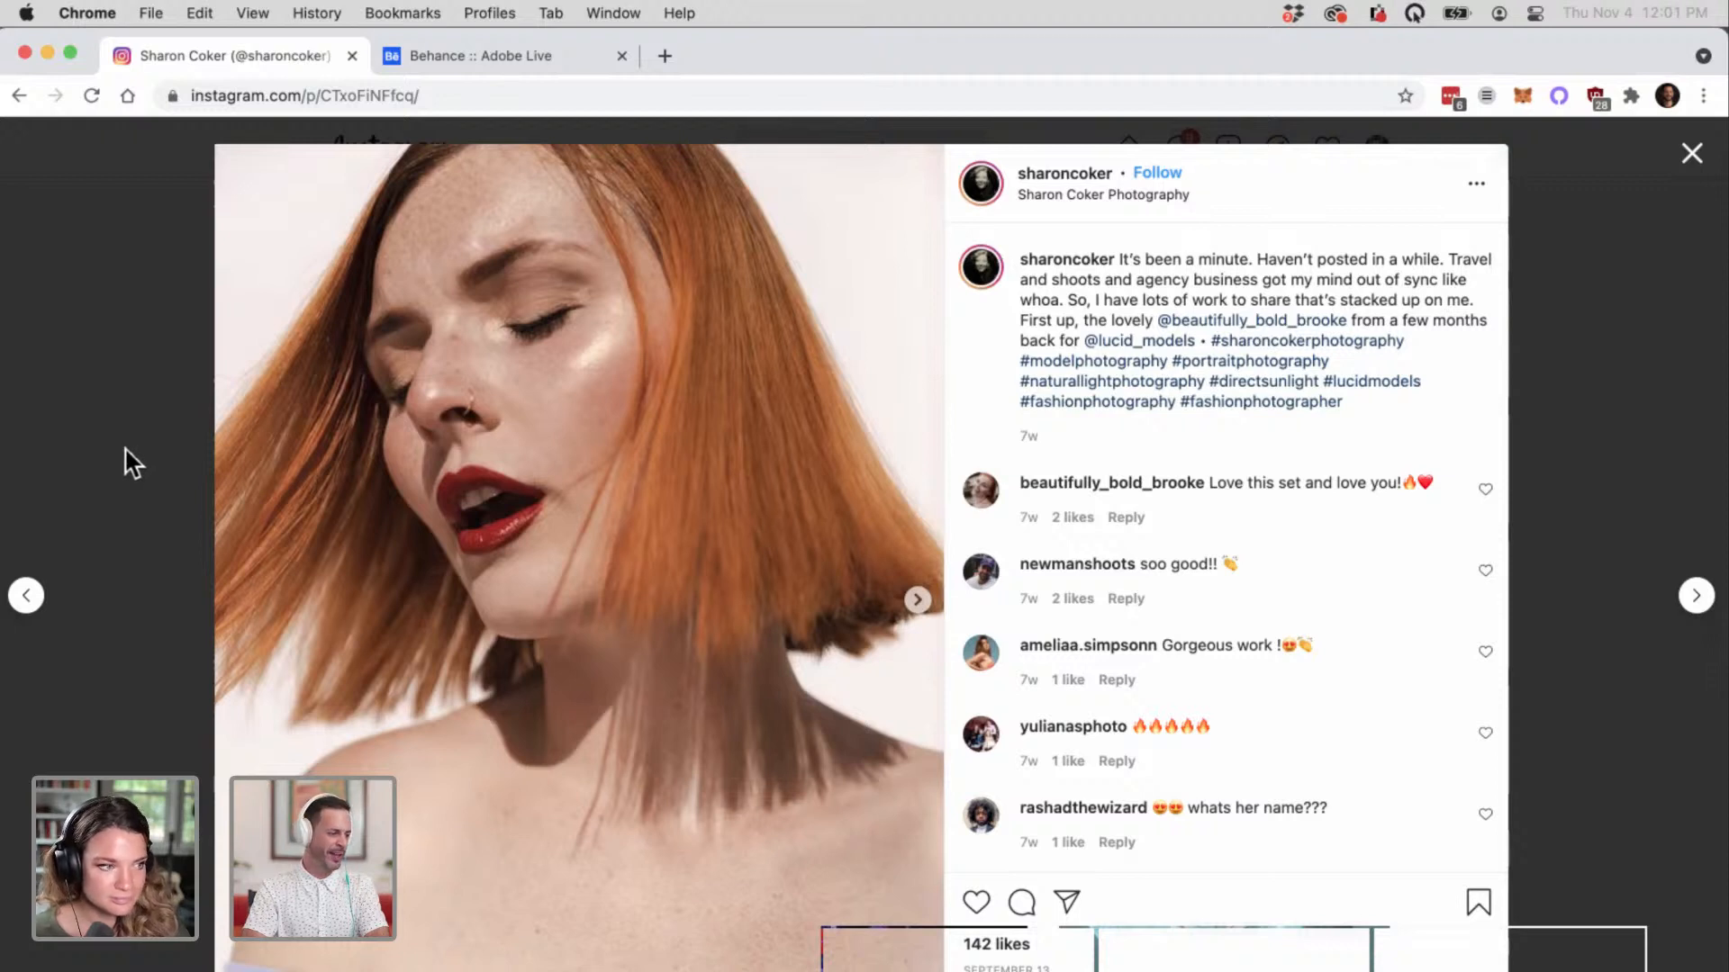
left_click(1690, 155)
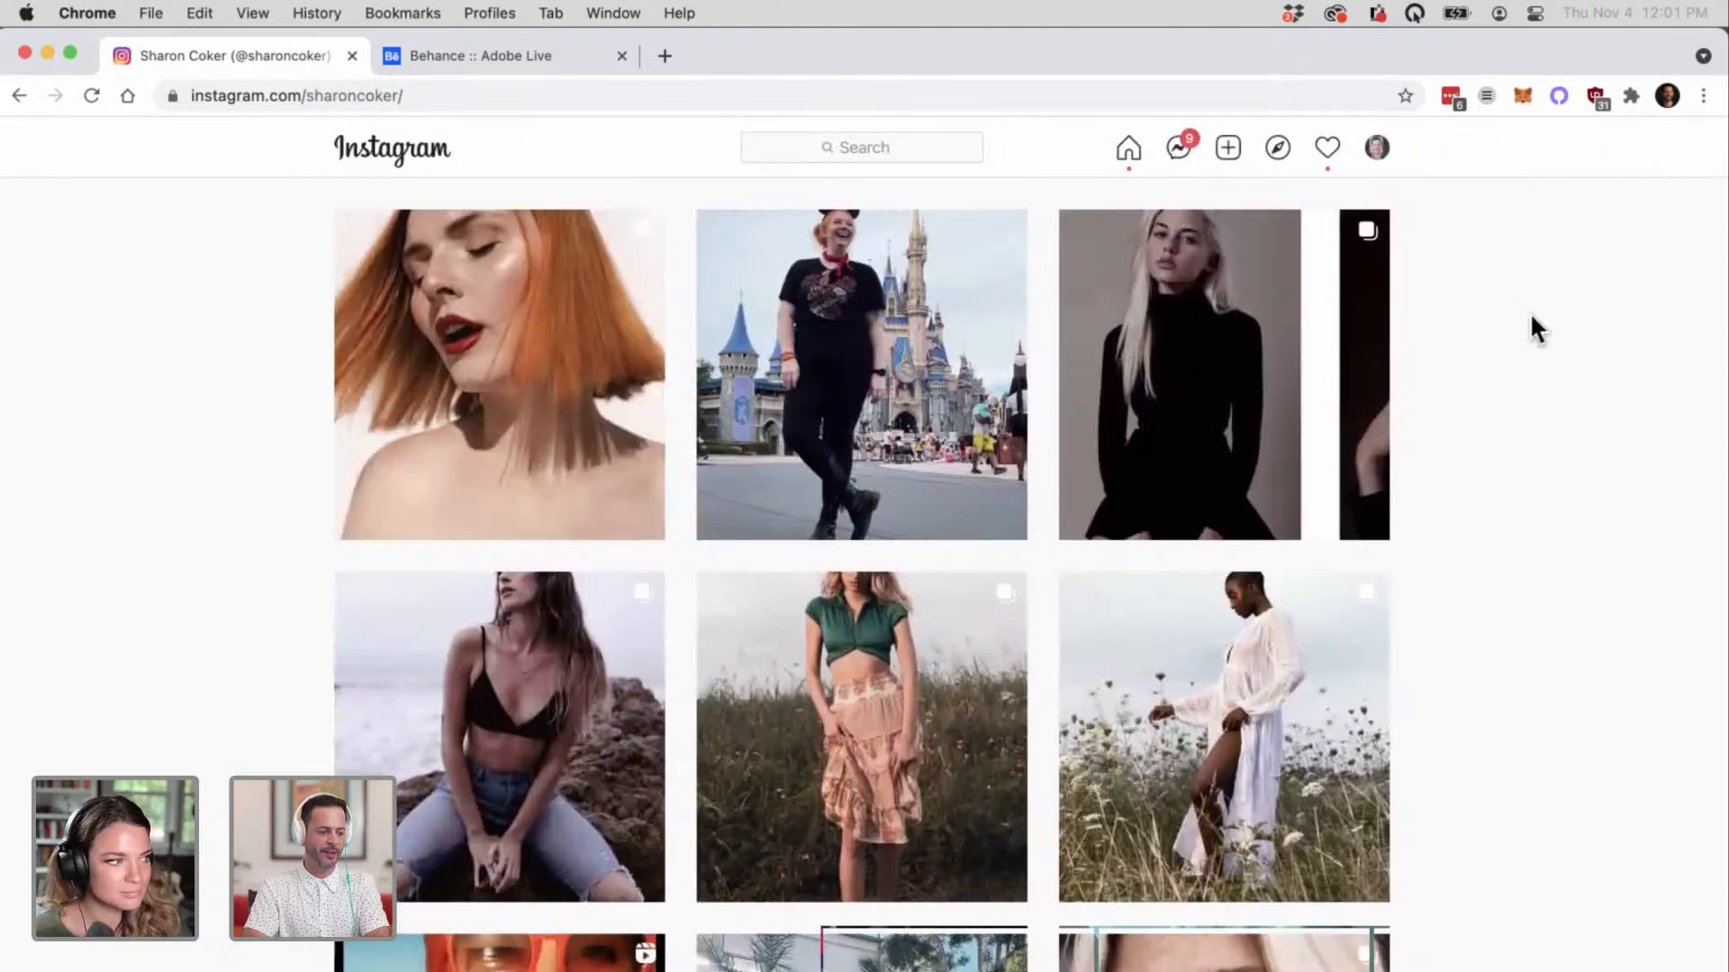
Step: View the post of the model in a white dress in the meadow, page through the three following posts, and close the viewer
scroll(1532, 317, "down", 2)
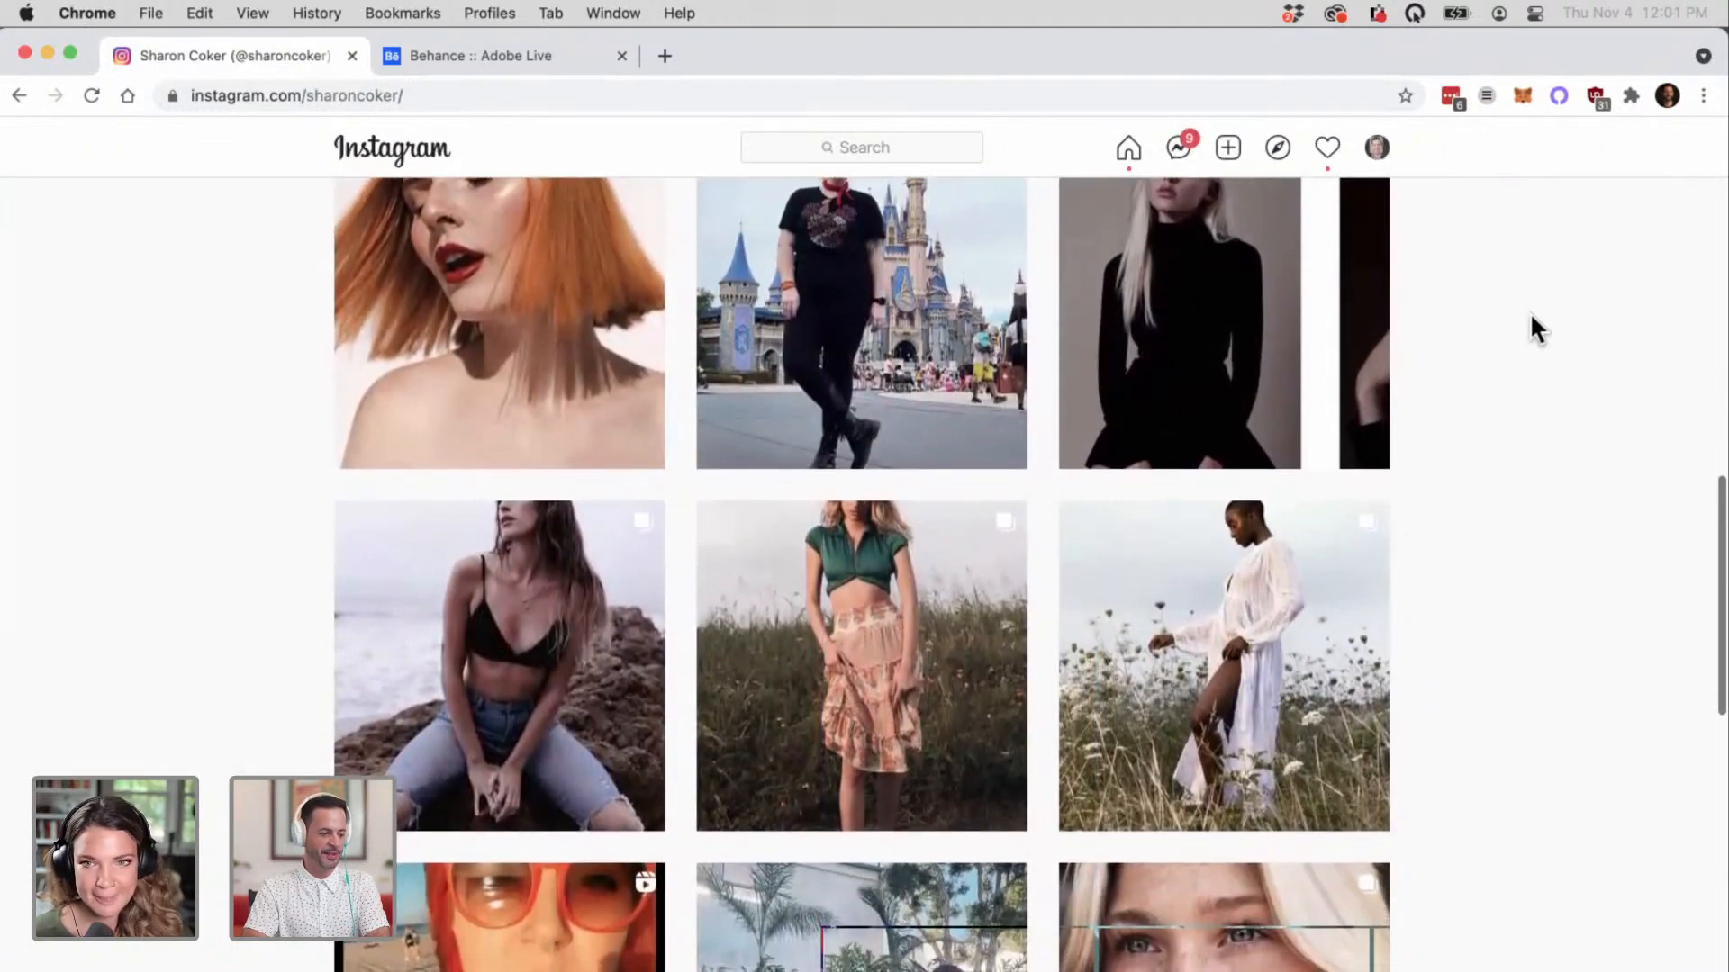
scroll(1531, 313, "down", 5)
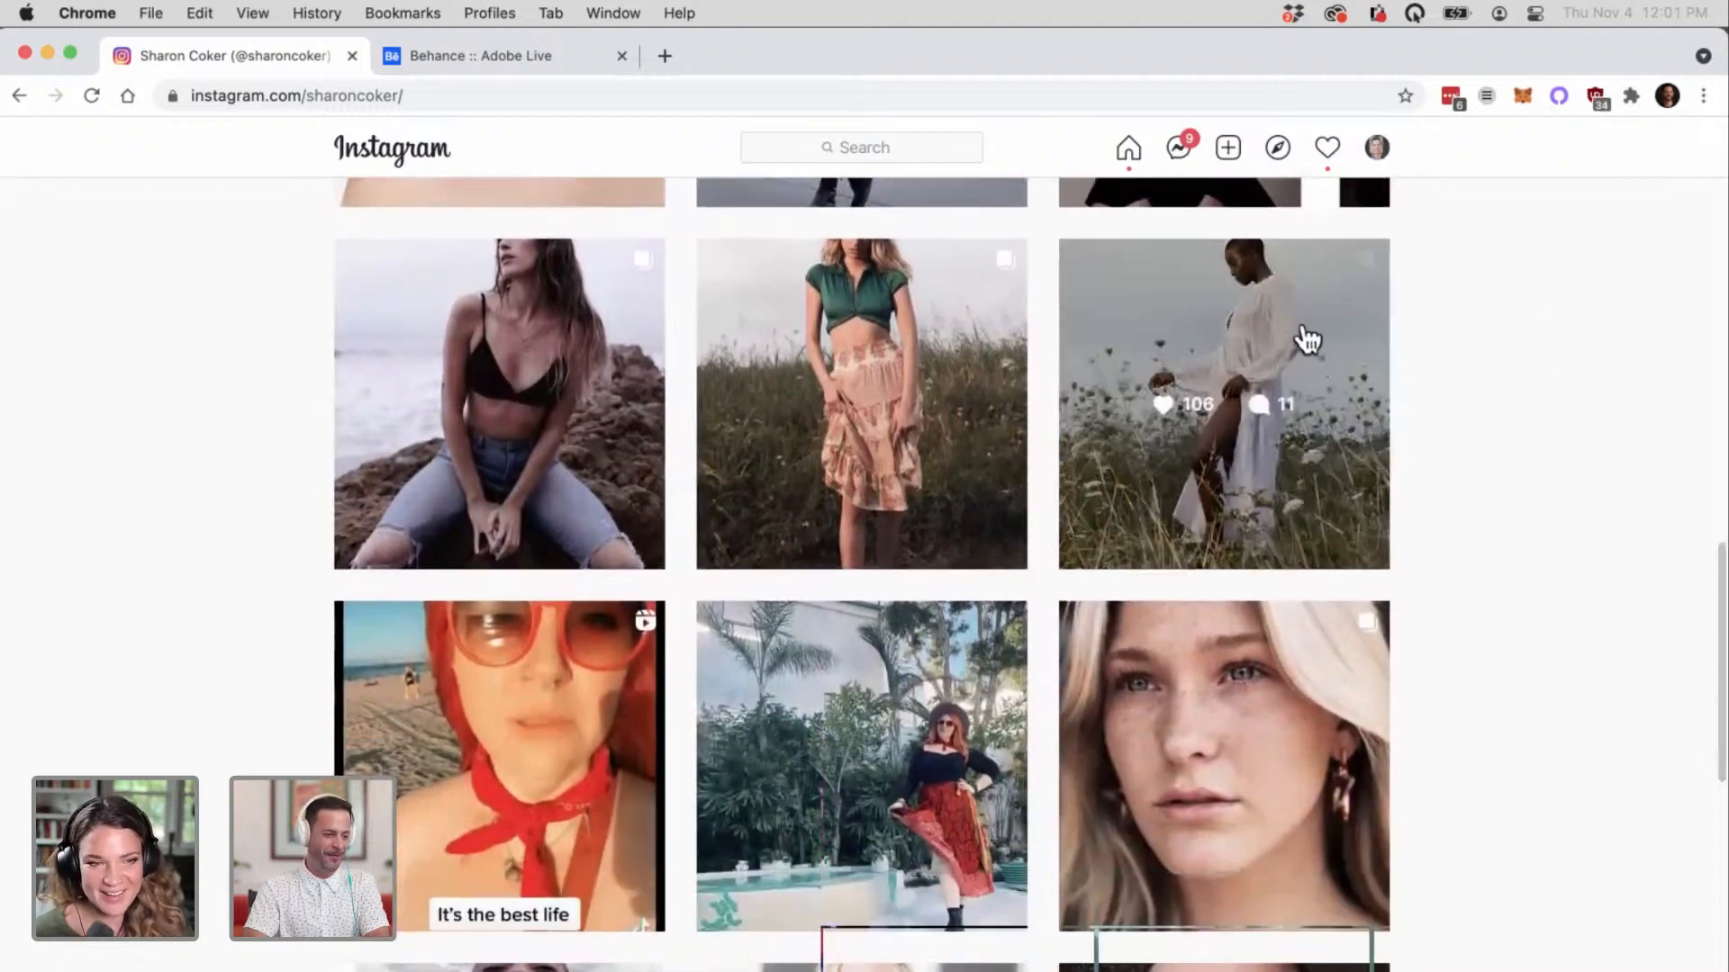
left_click(1308, 340)
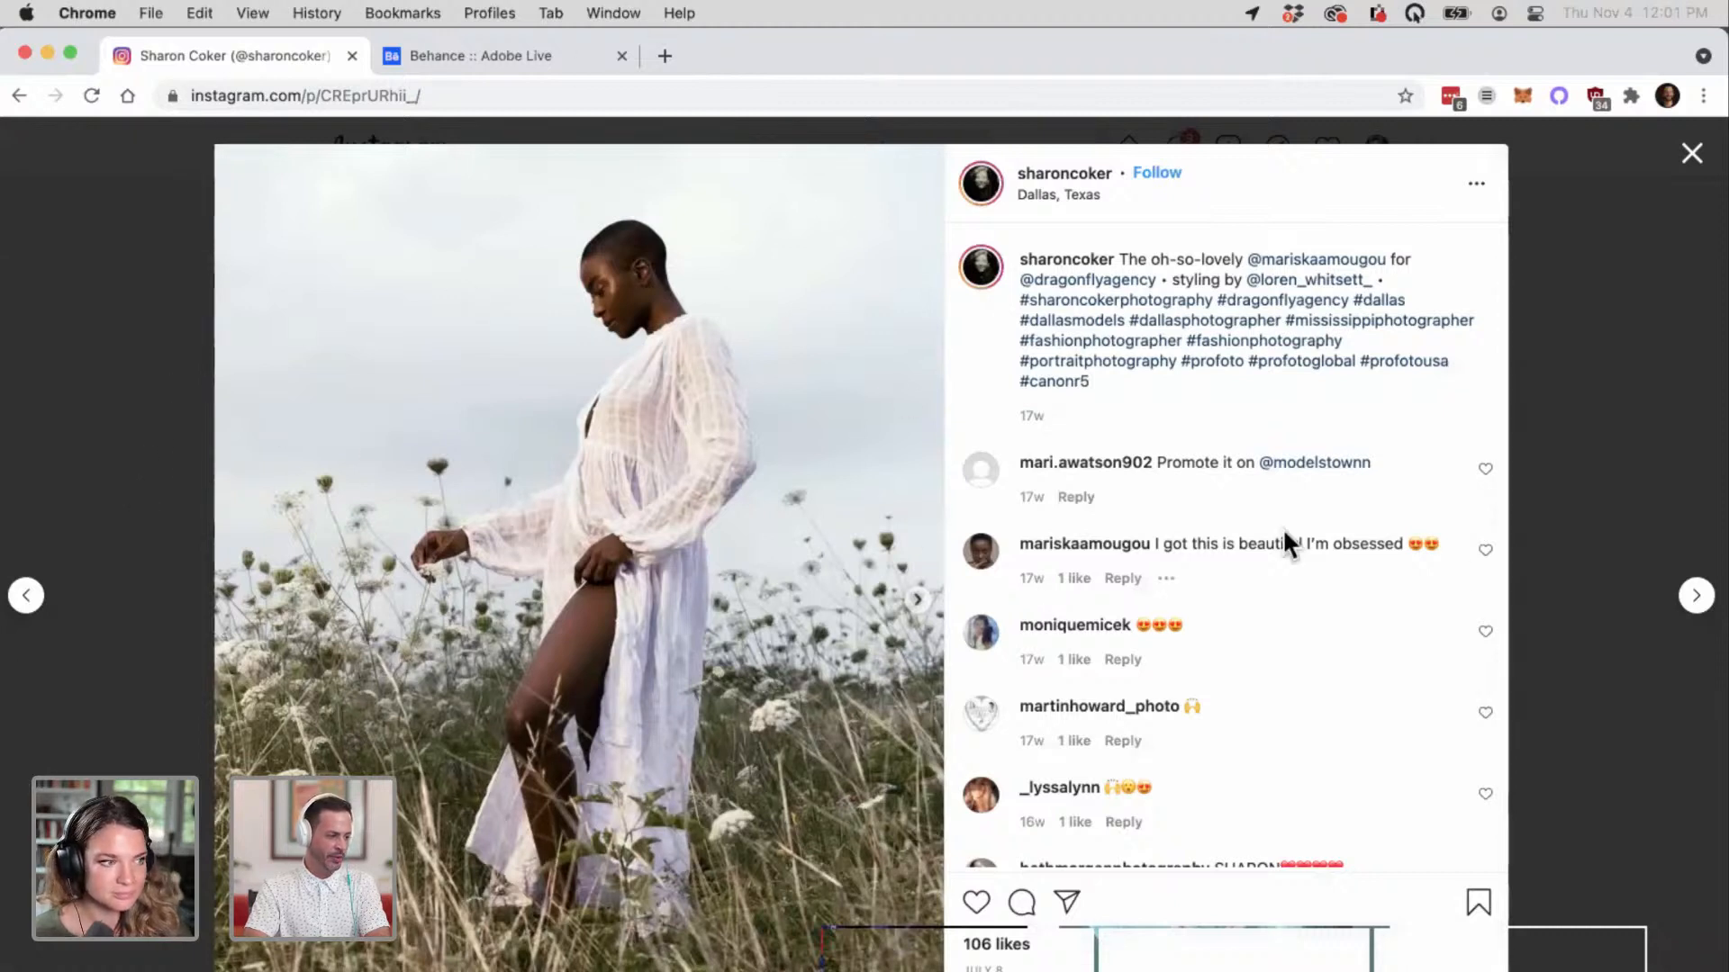
left_click(1692, 612)
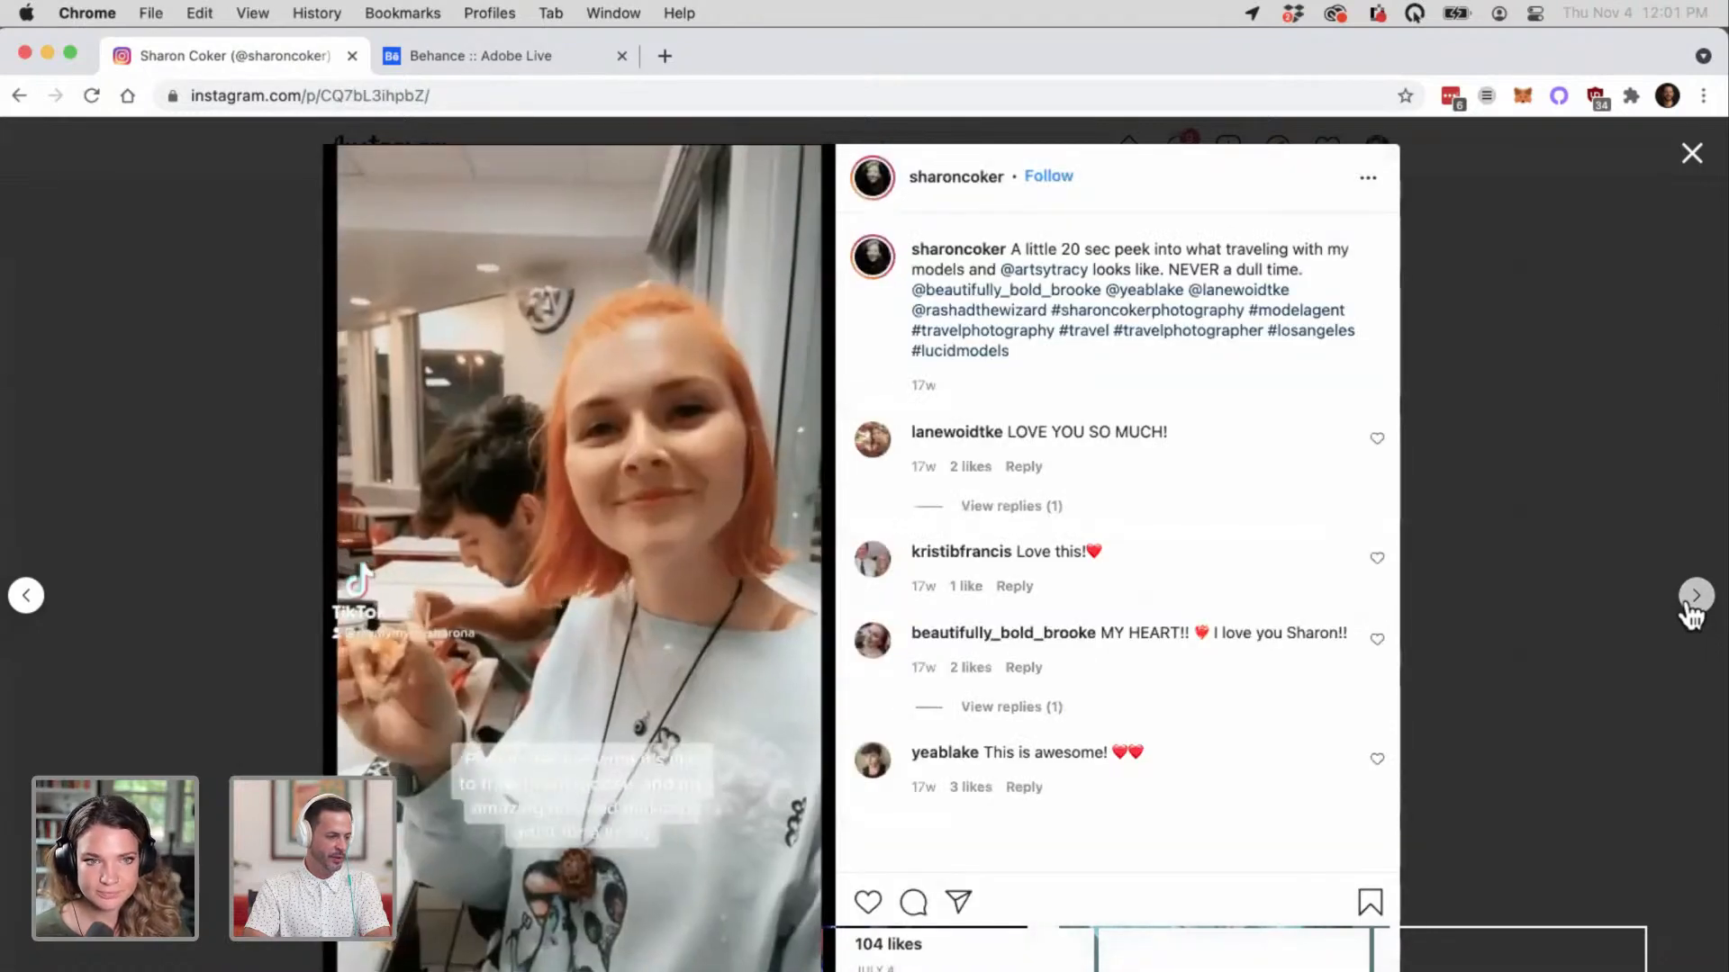
left_click(1692, 612)
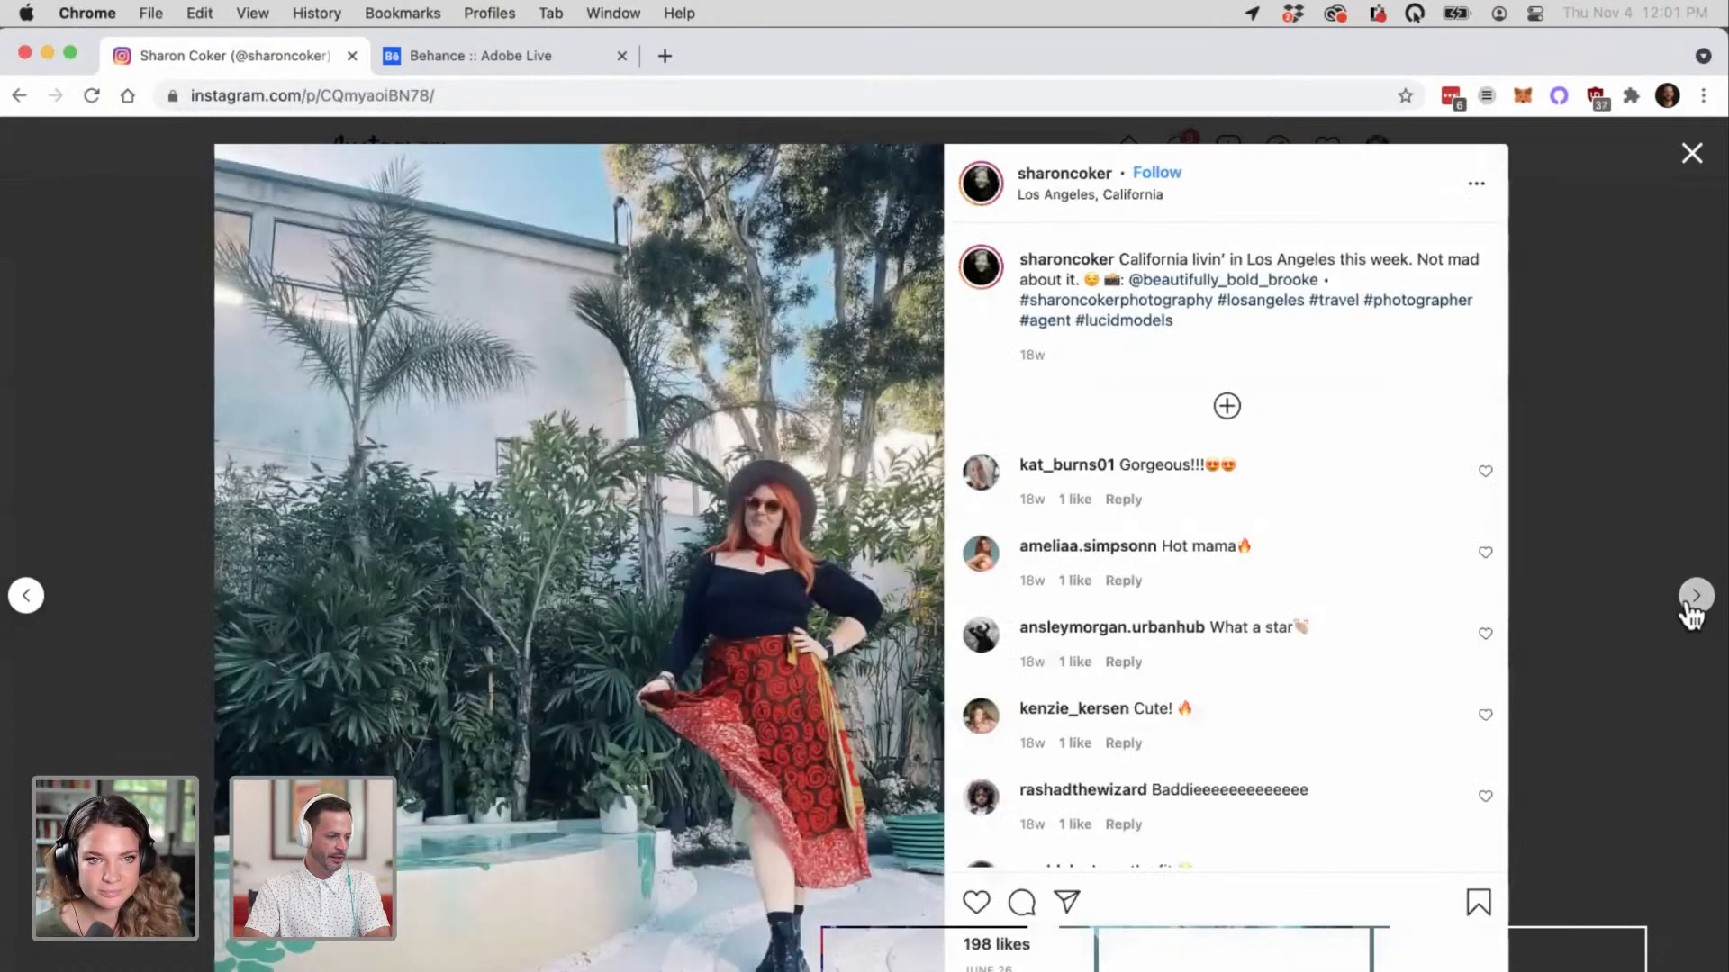
left_click(1691, 612)
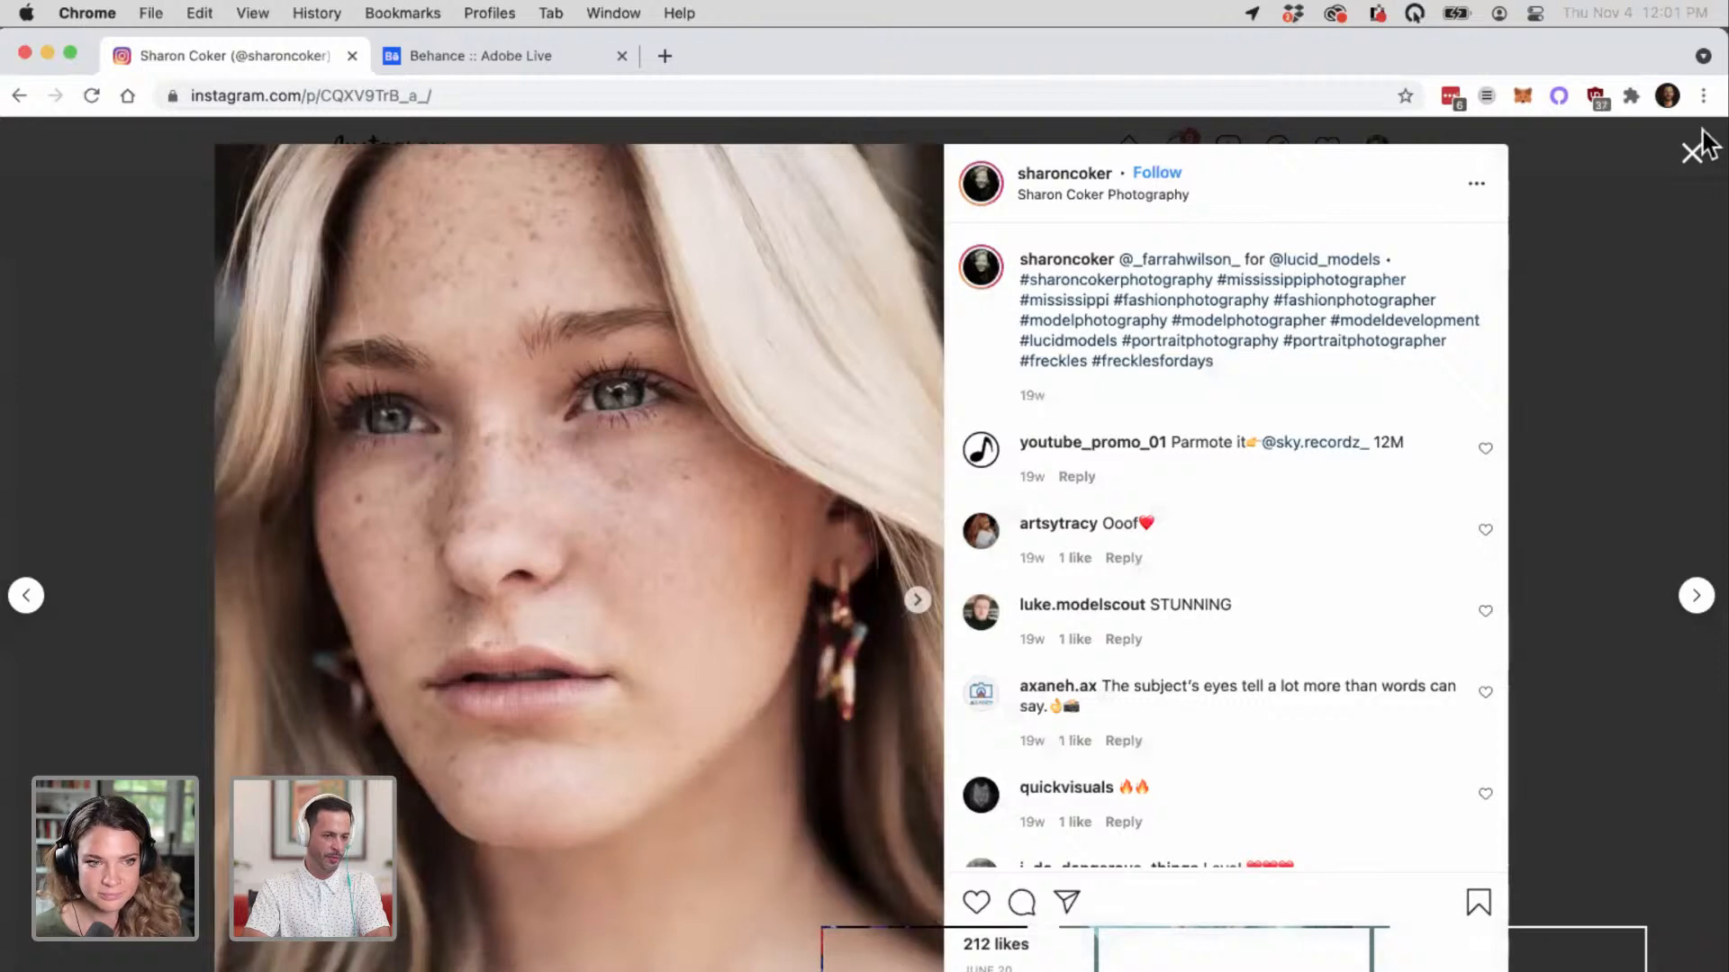
left_click(1692, 155)
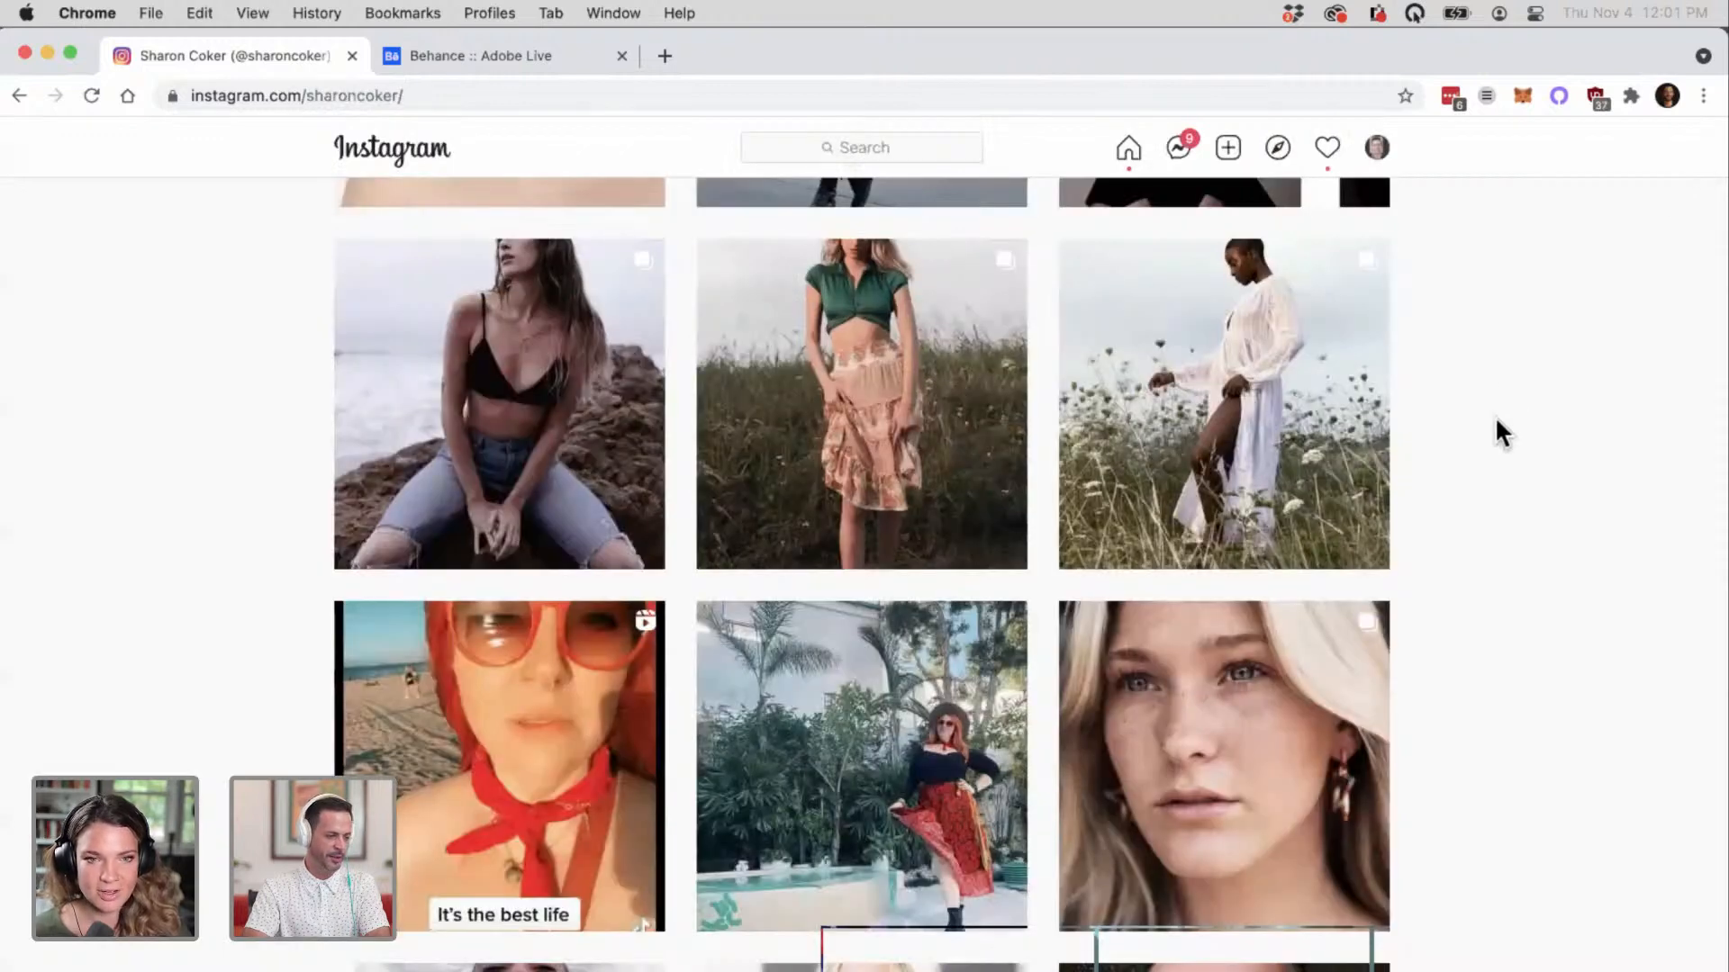
Step: Browse the older portrait and fashion posts on the profile down to the Dark Academia cover
scroll(1499, 430, "down", 5)
scroll(1497, 430, "down", 3)
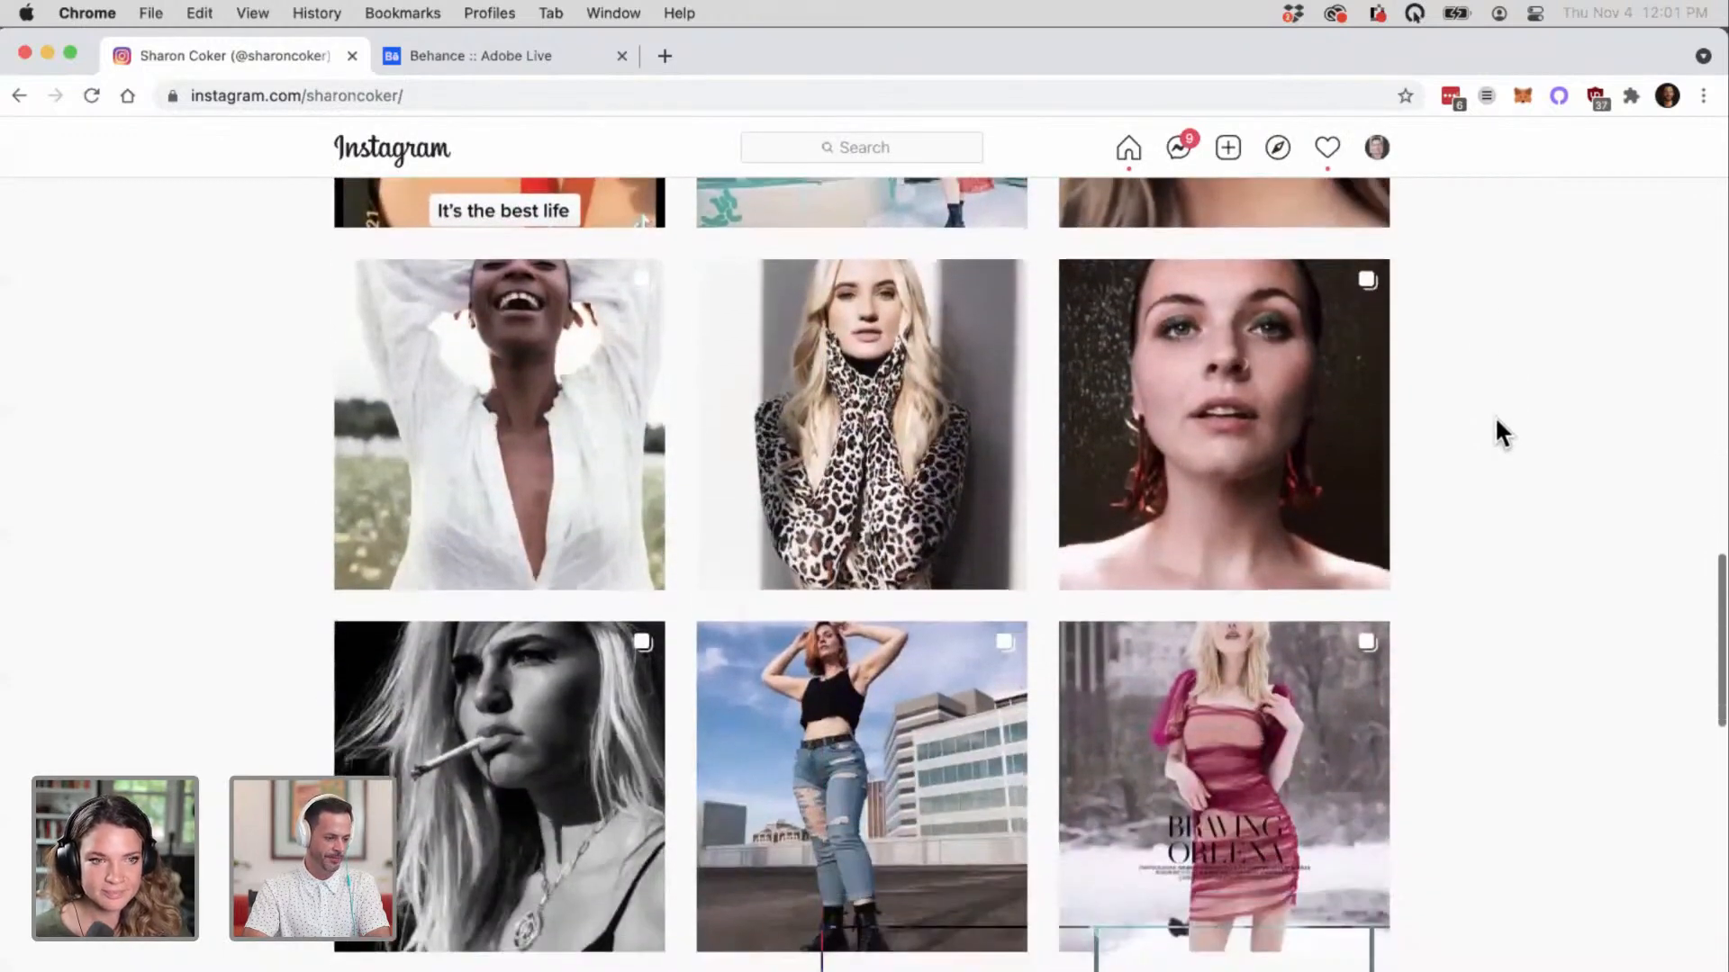
scroll(1496, 422, "down", 2)
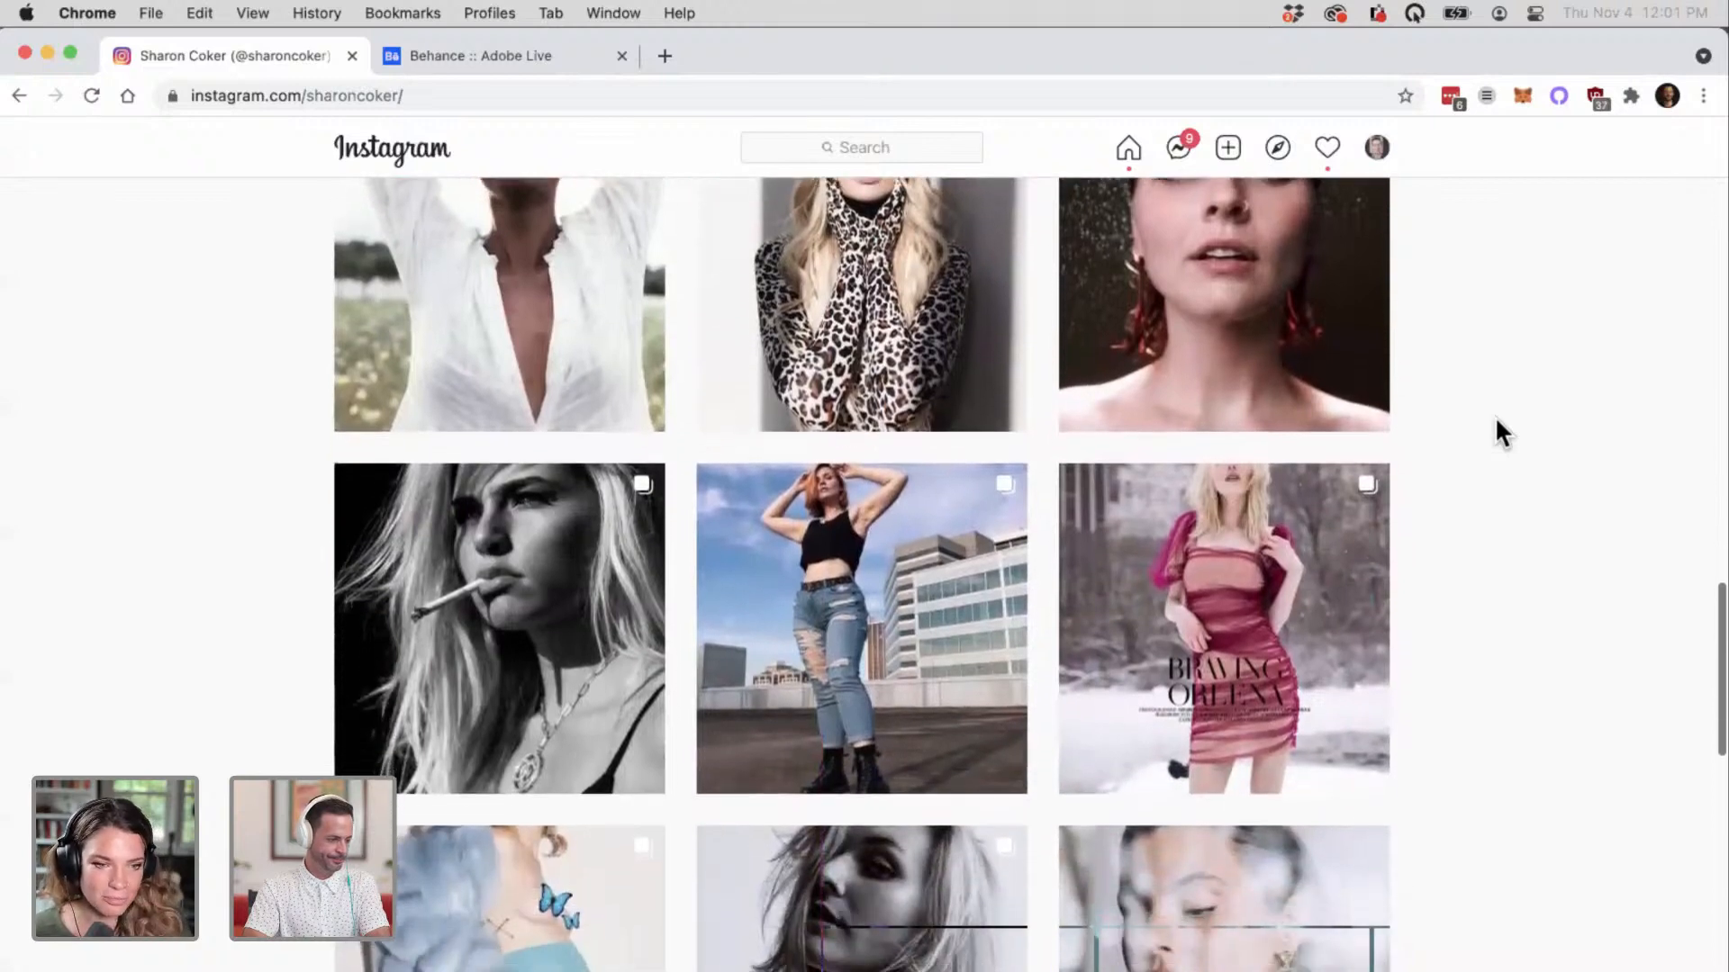
scroll(1496, 421, "down", 3)
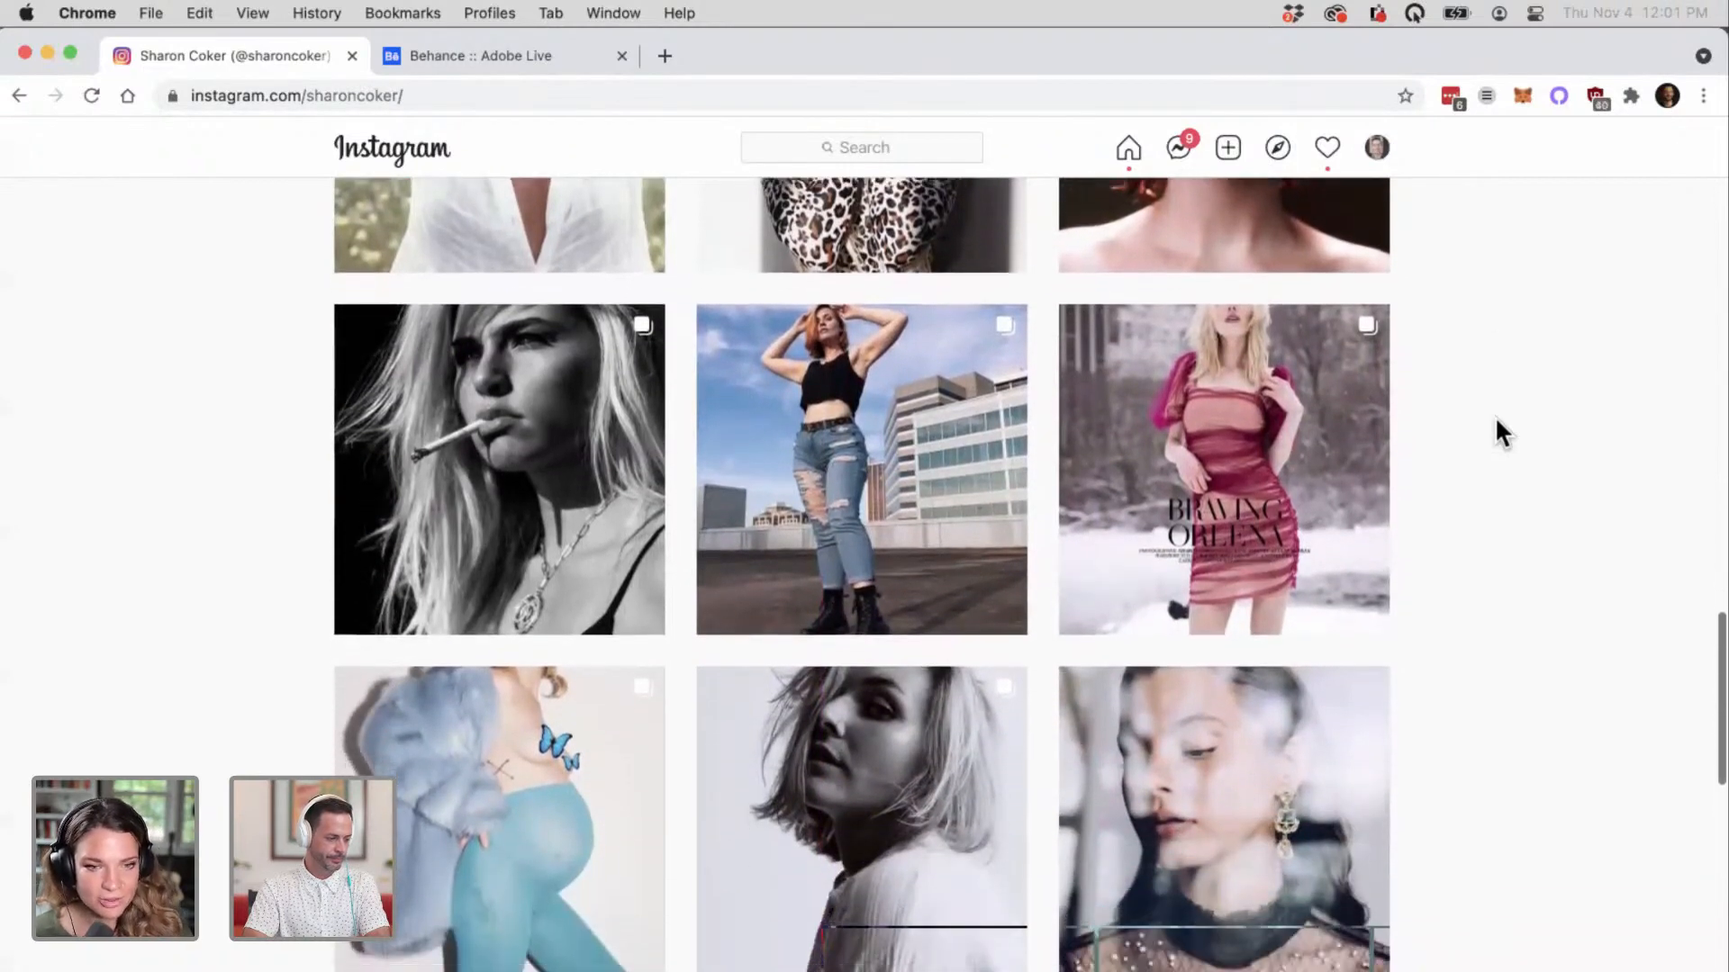
scroll(1497, 421, "down", 3)
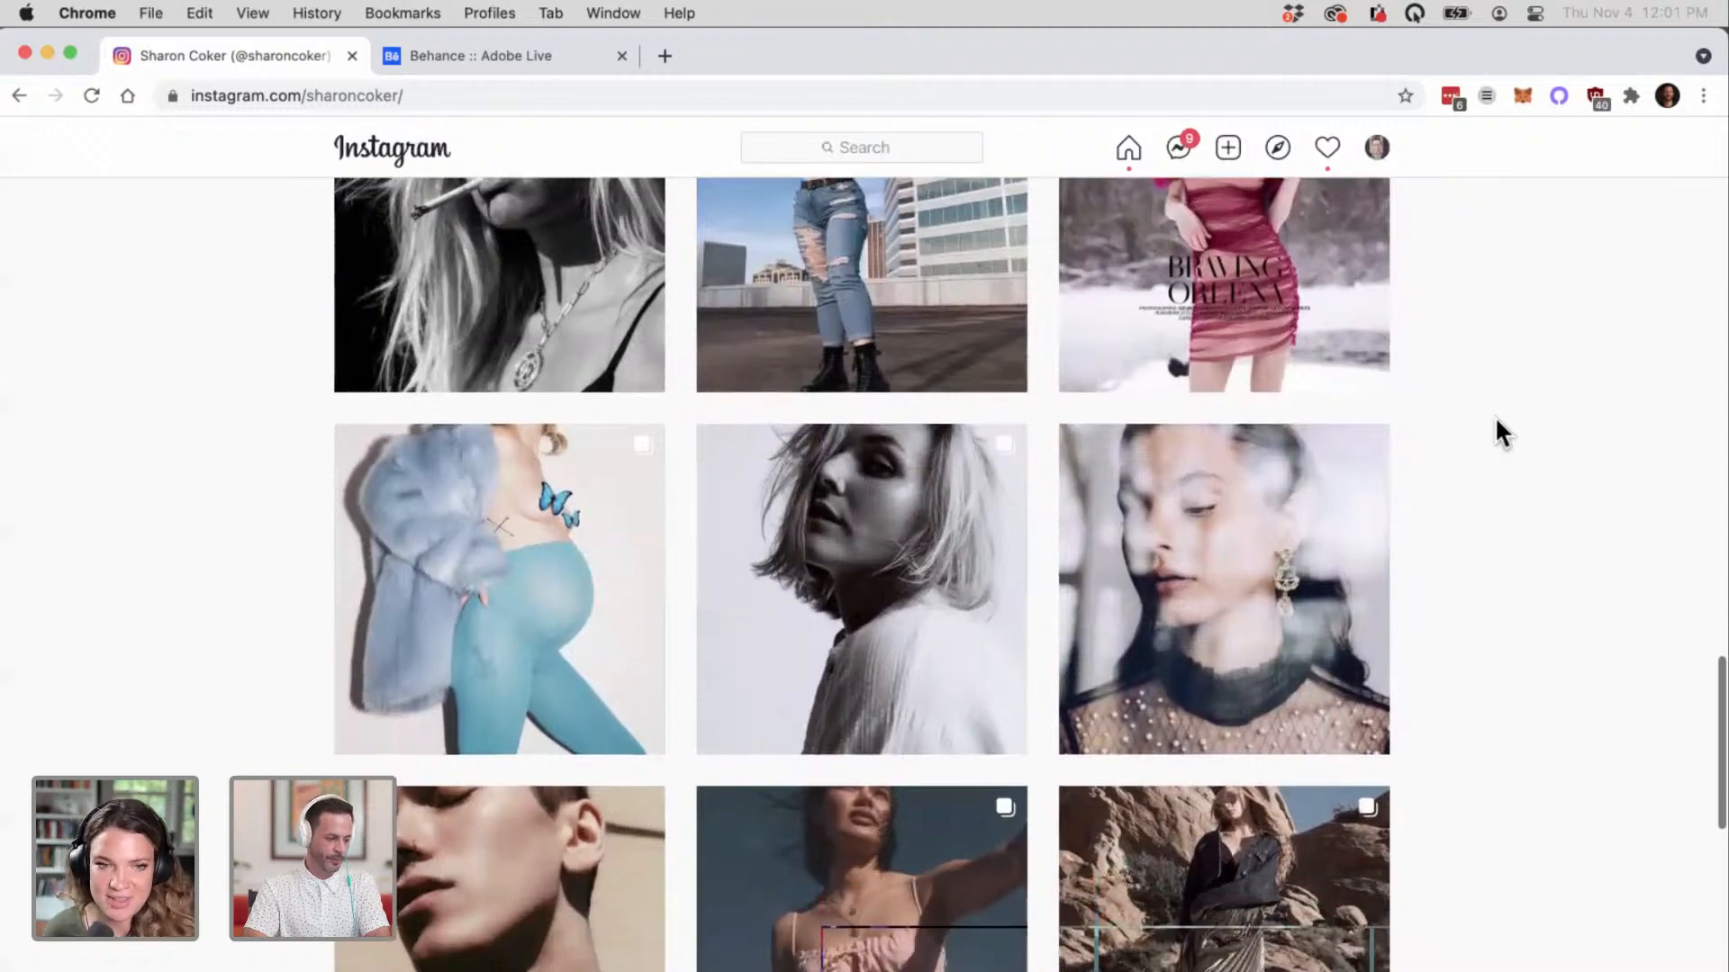
scroll(1496, 421, "down", 2)
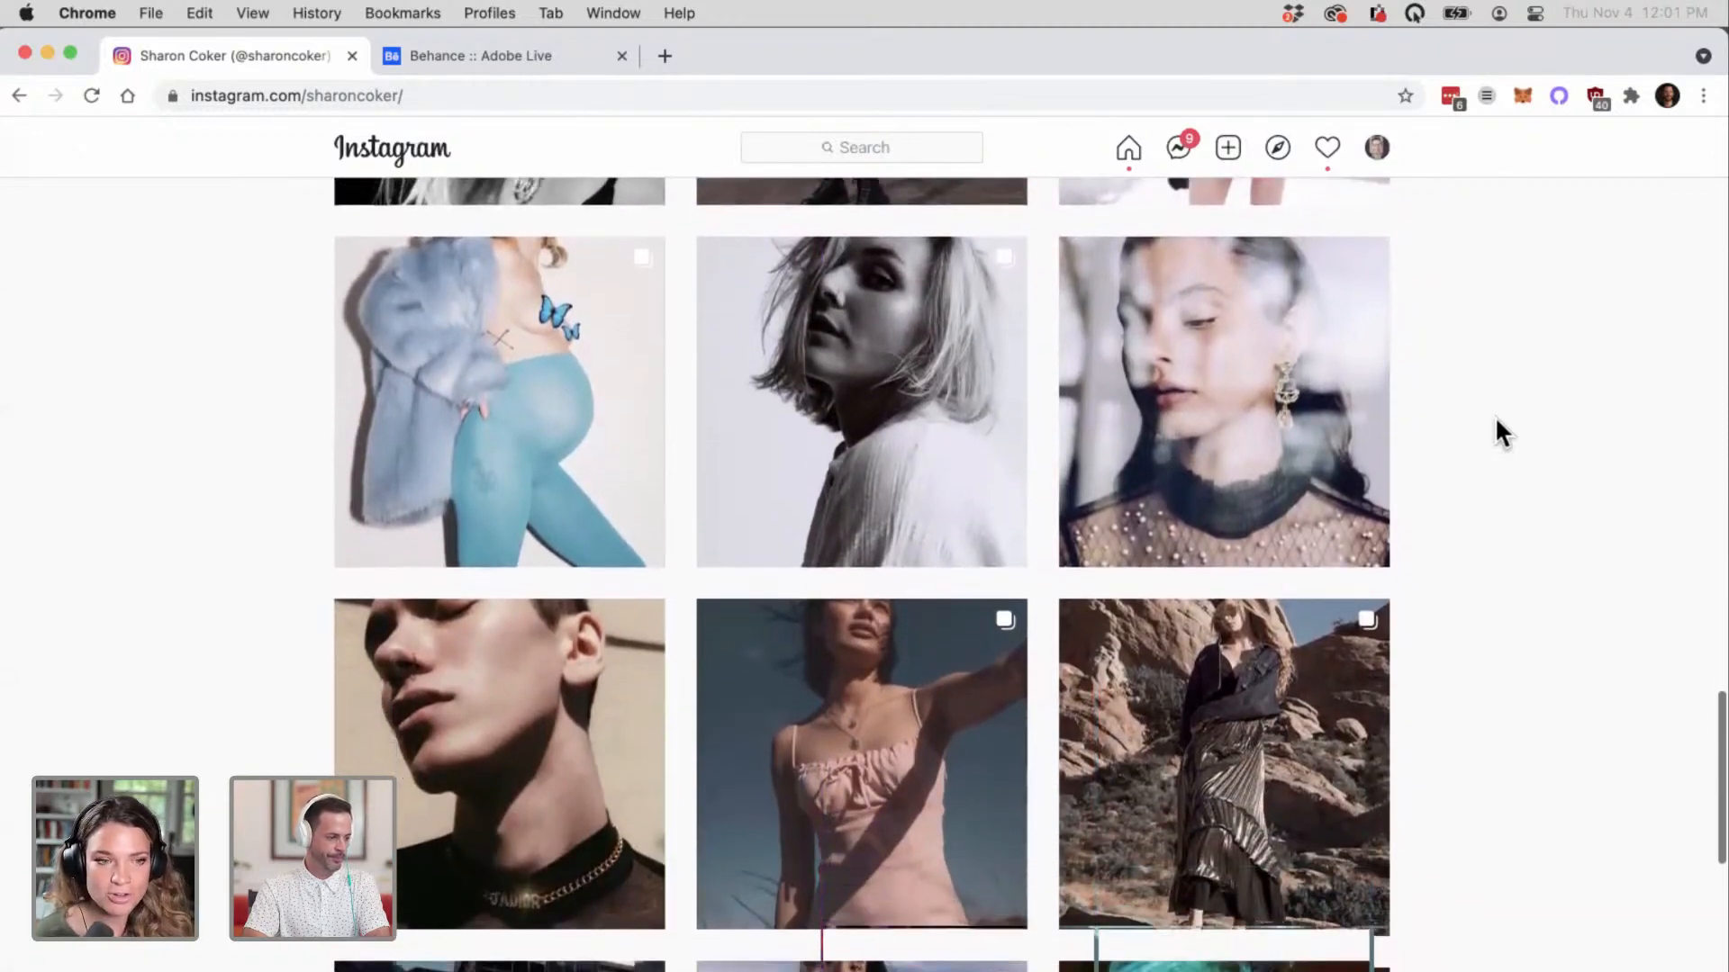
scroll(1495, 421, "down", 3)
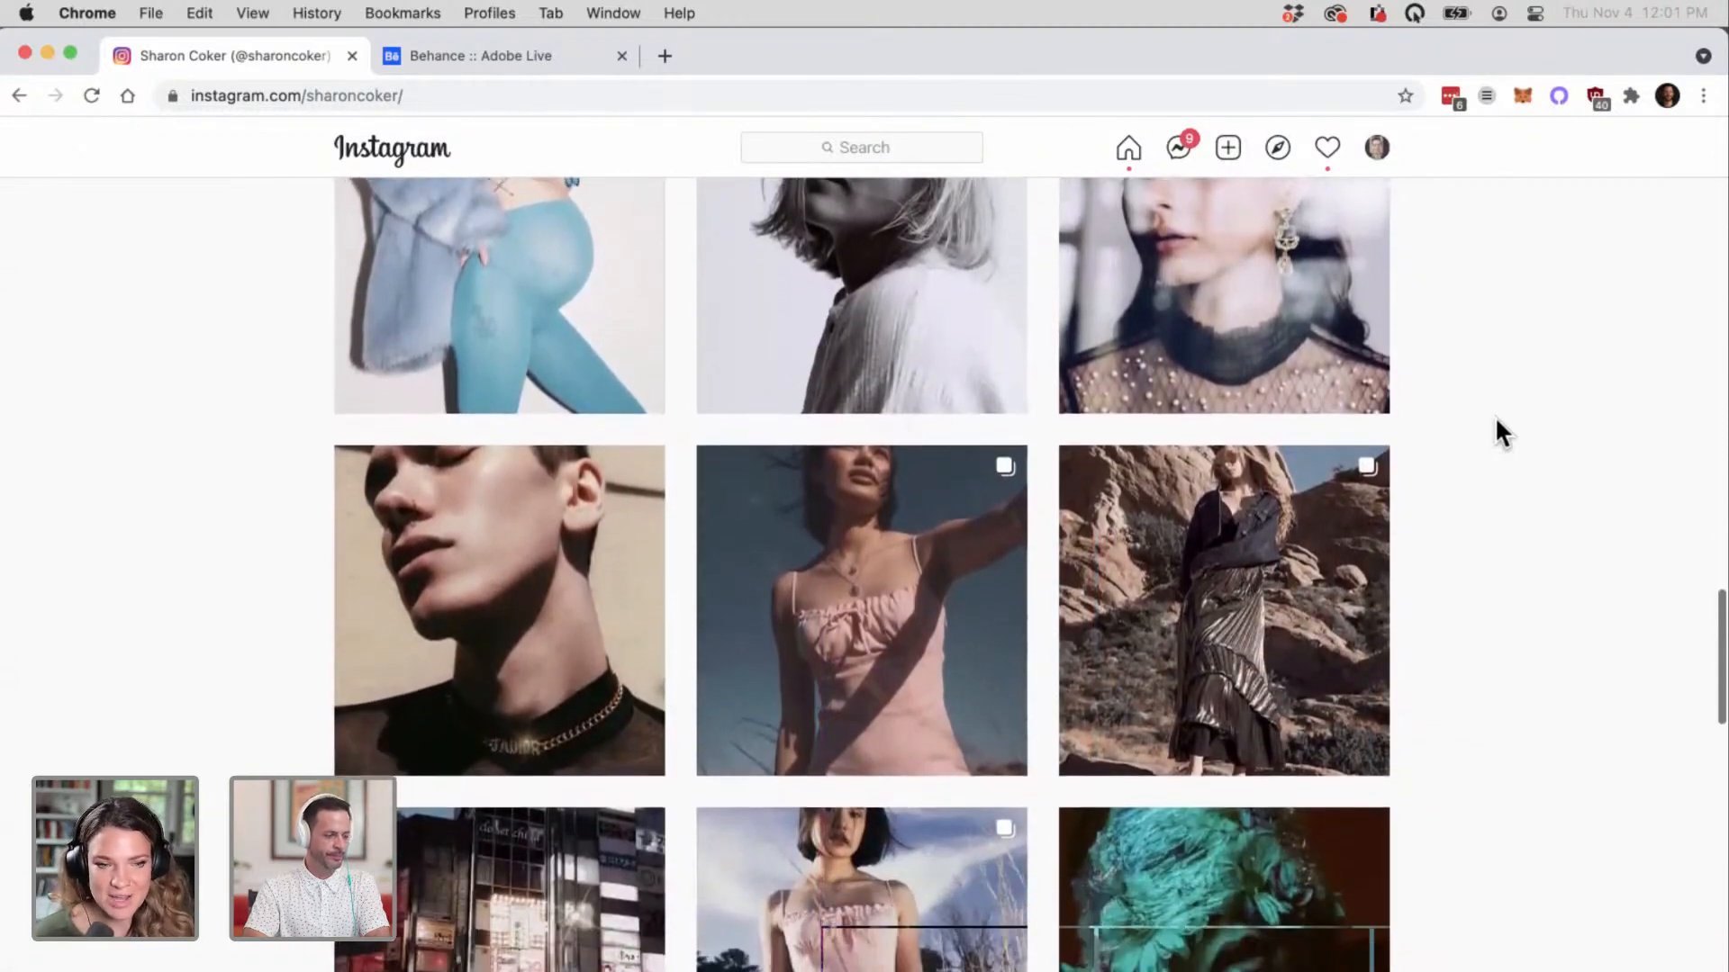
scroll(1497, 421, "down", 3)
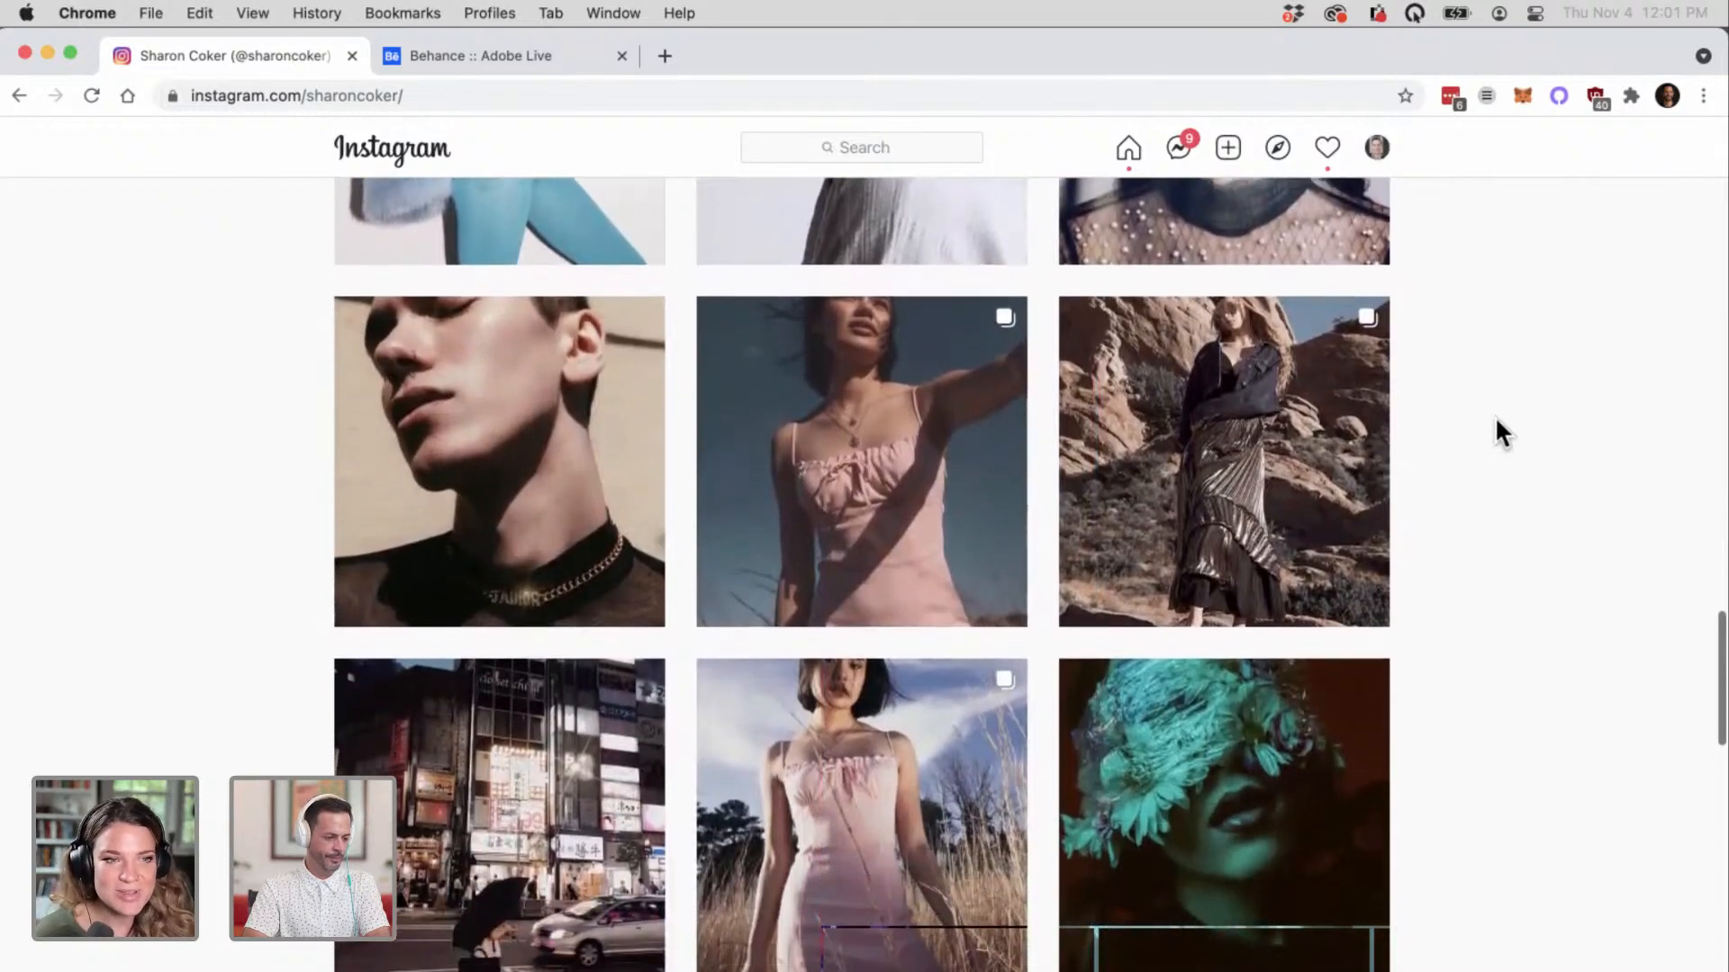
scroll(1496, 422, "down", 1)
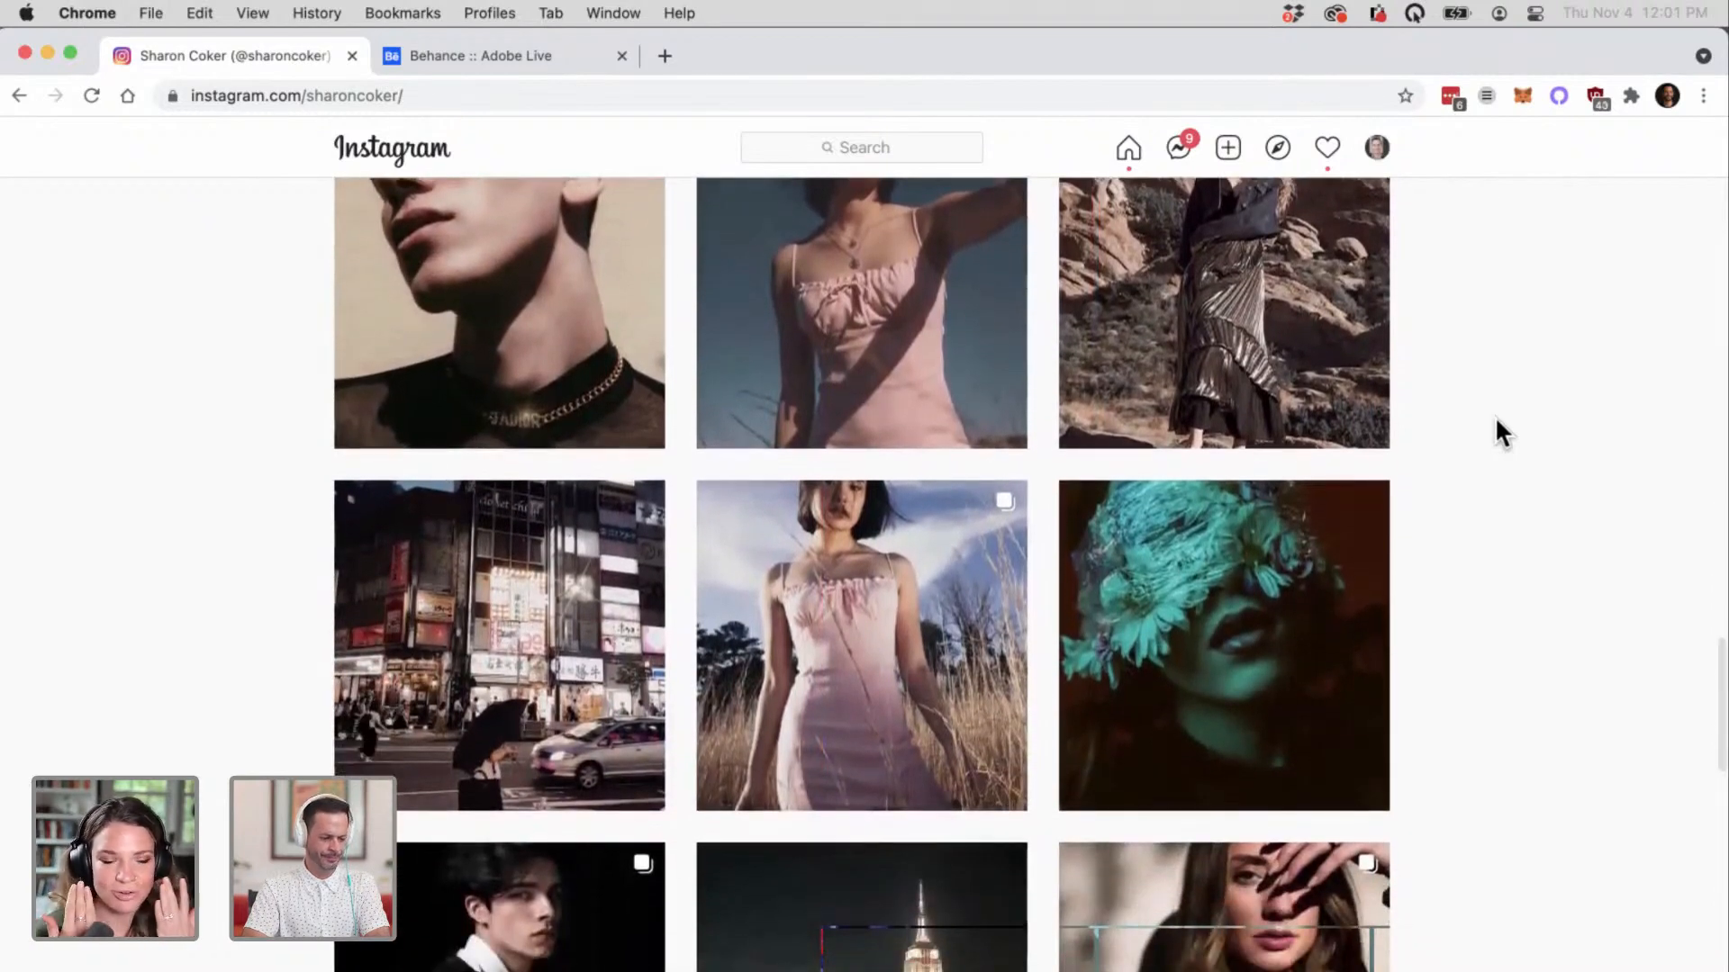
scroll(1496, 422, "down", 1)
scroll(1496, 421, "down", 3)
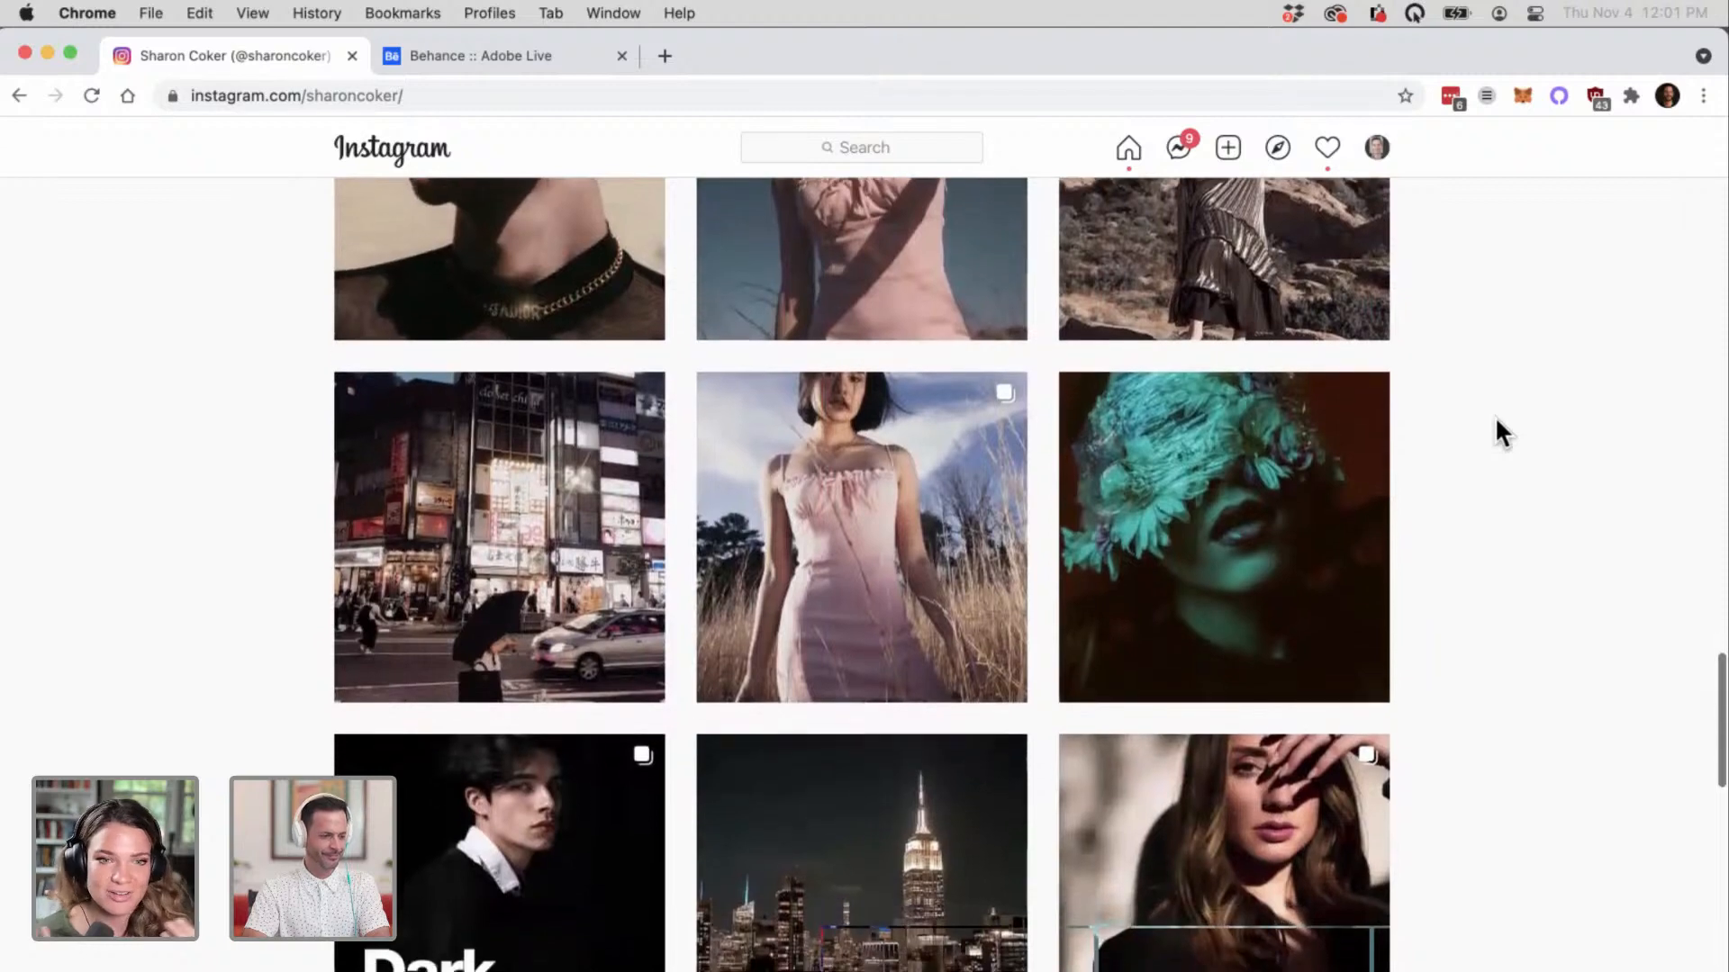
Step: Open the shadowy portrait post below the Dark Academia cover, view it enlarged, and close it
scroll(1497, 421, "down", 1)
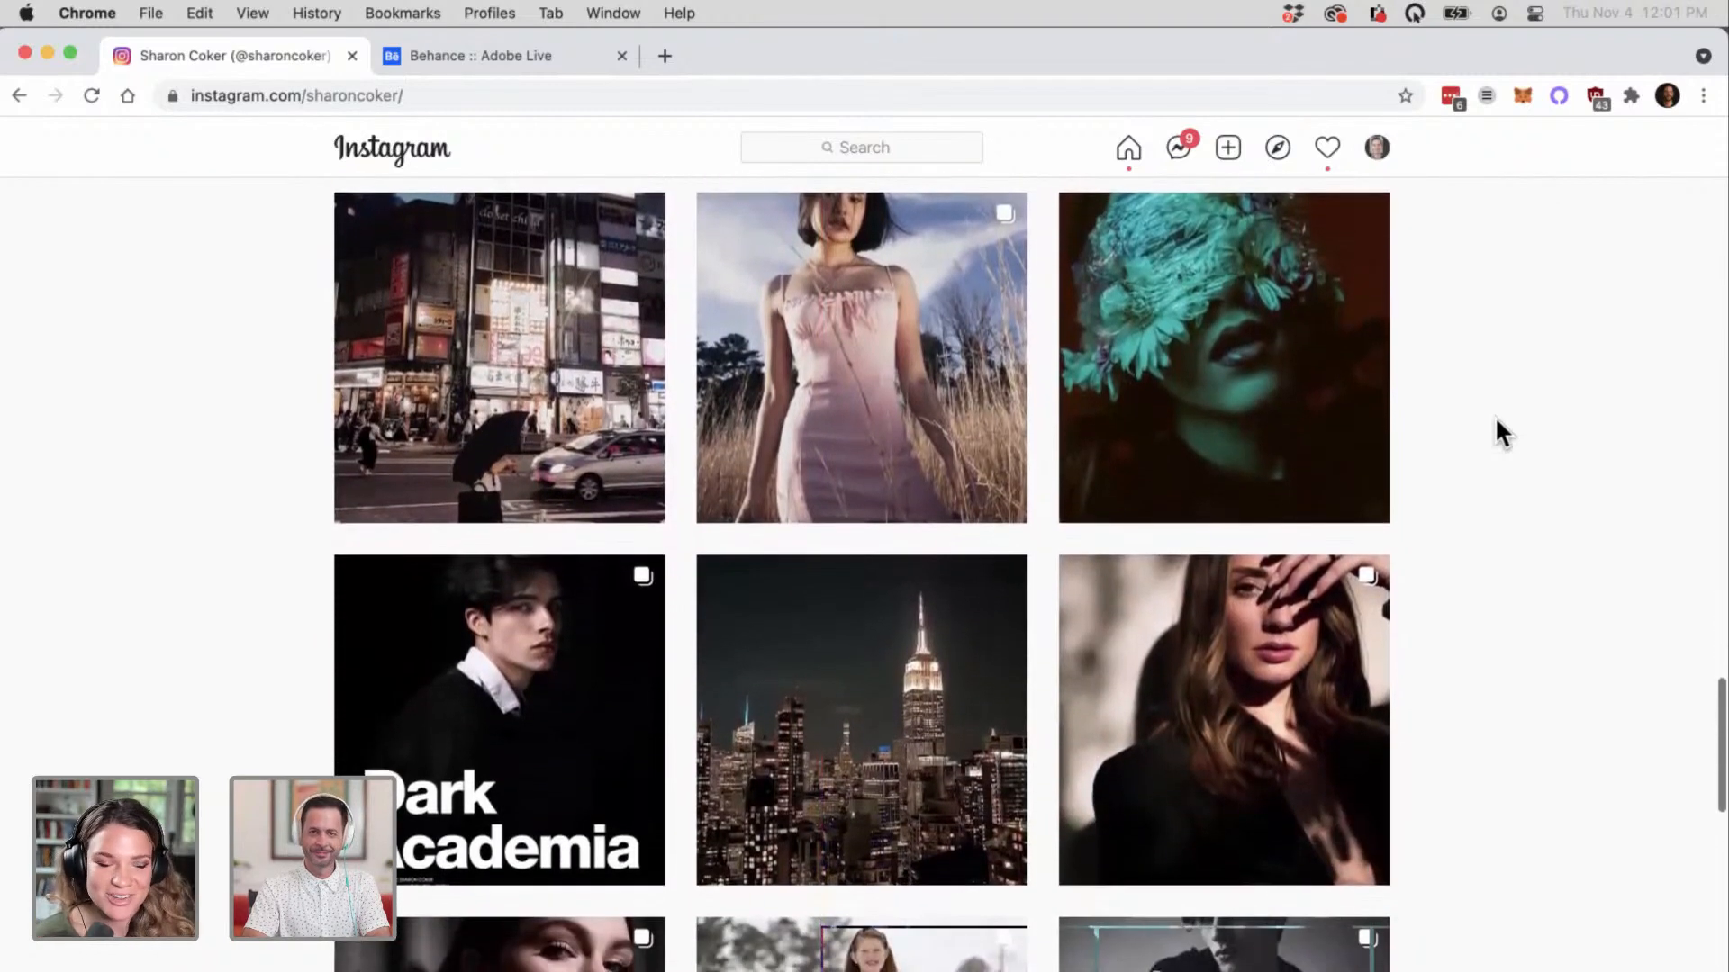
scroll(1496, 421, "down", 1)
scroll(1495, 420, "down", 5)
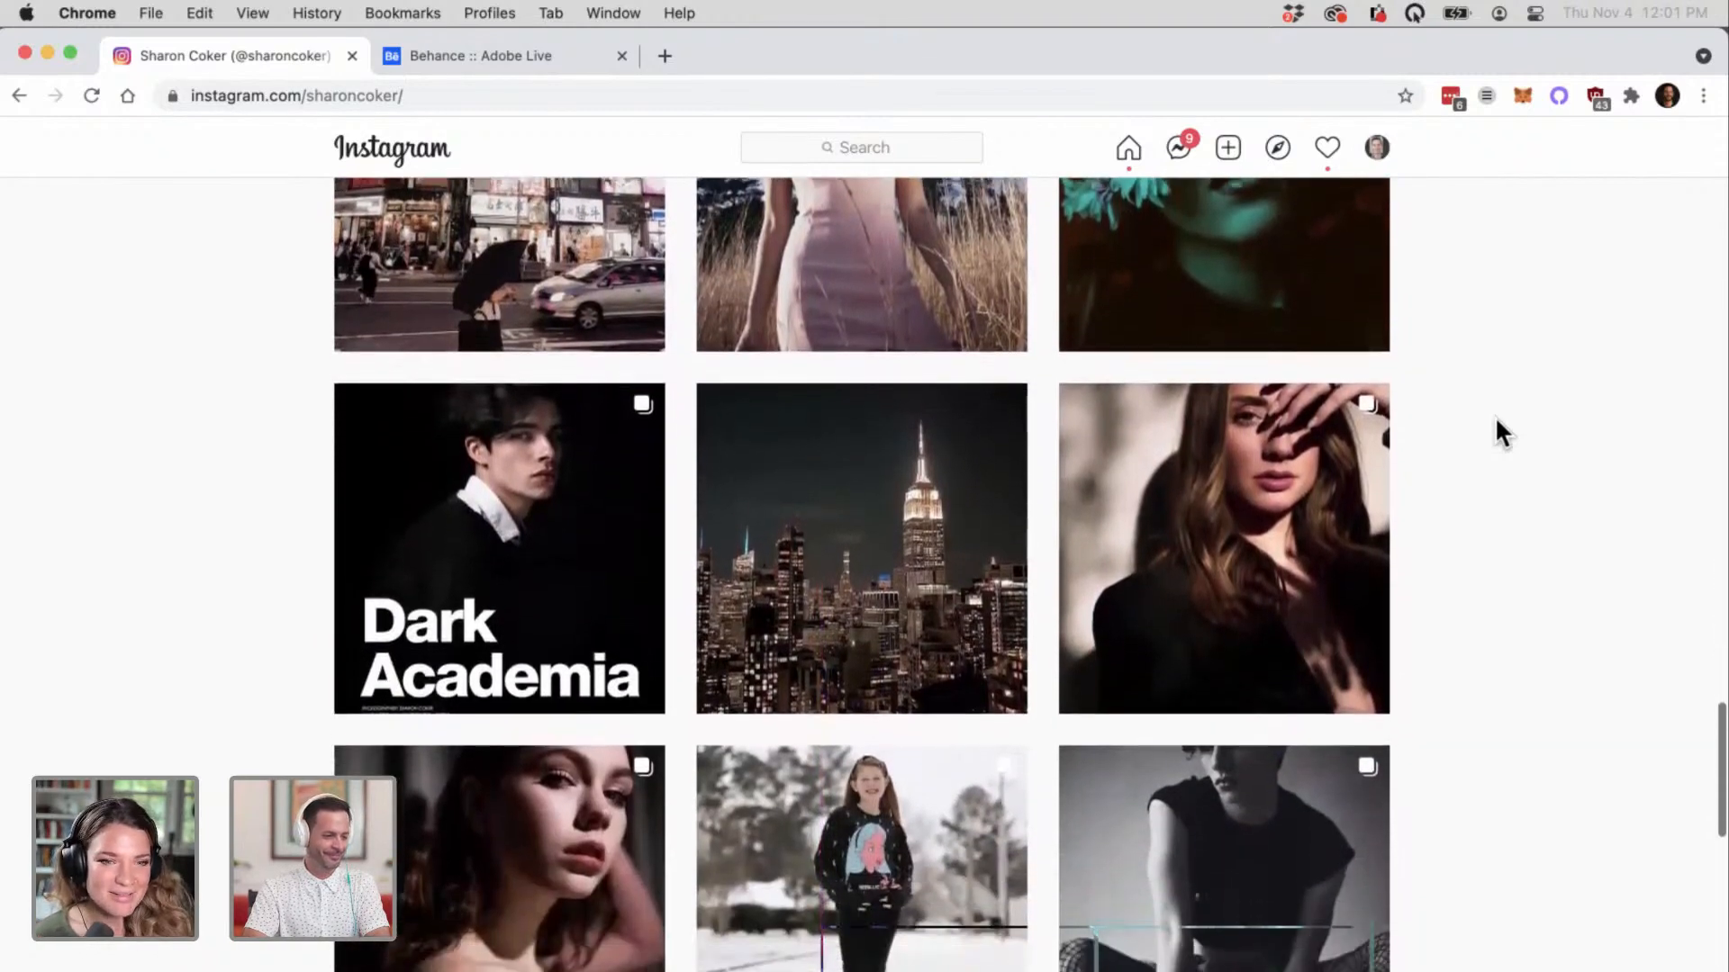
scroll(1496, 432, "down", 4)
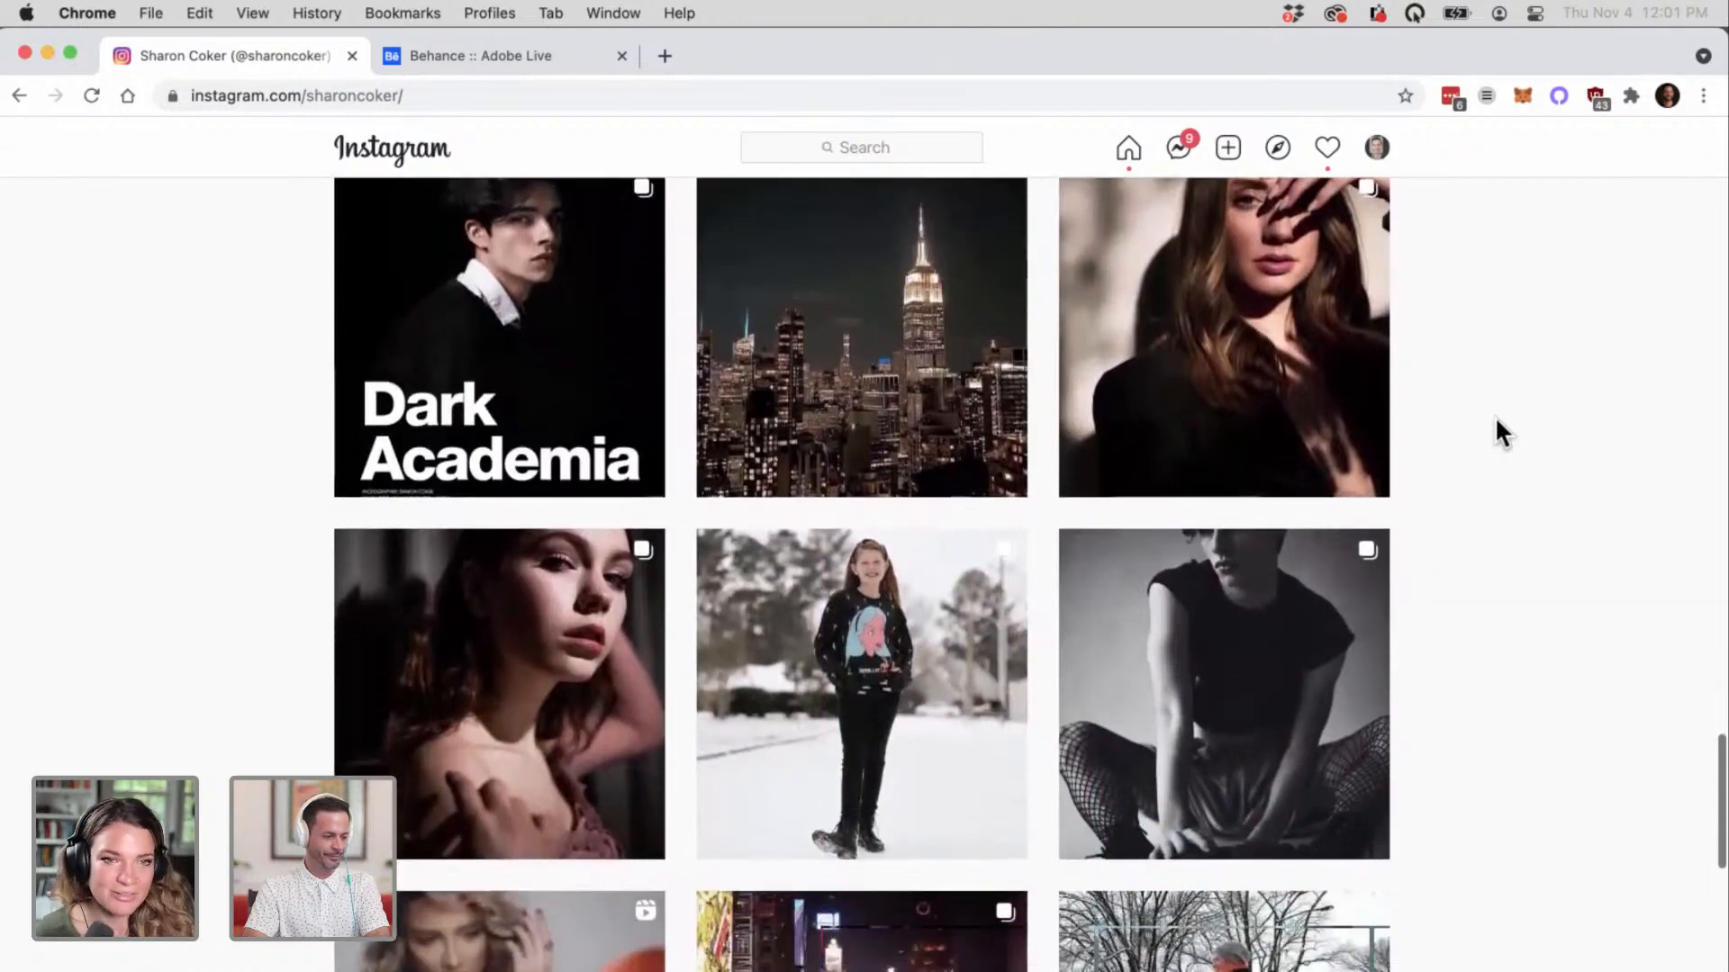
scroll(1496, 422, "down", 4)
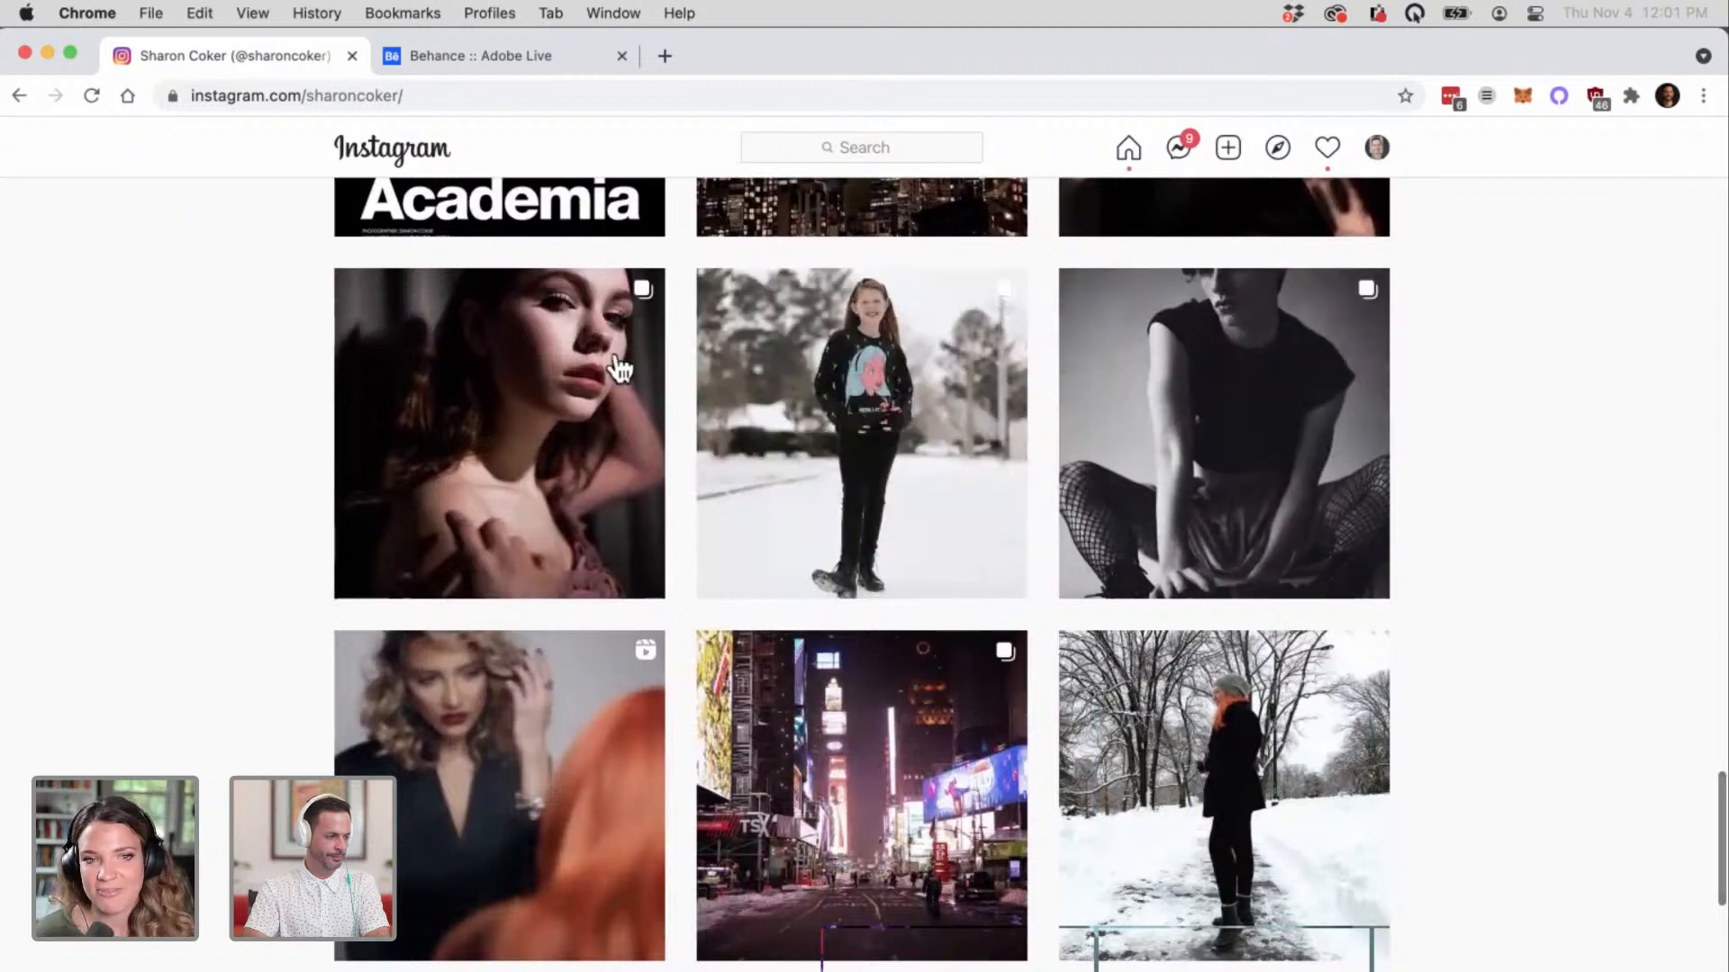
left_click(579, 363)
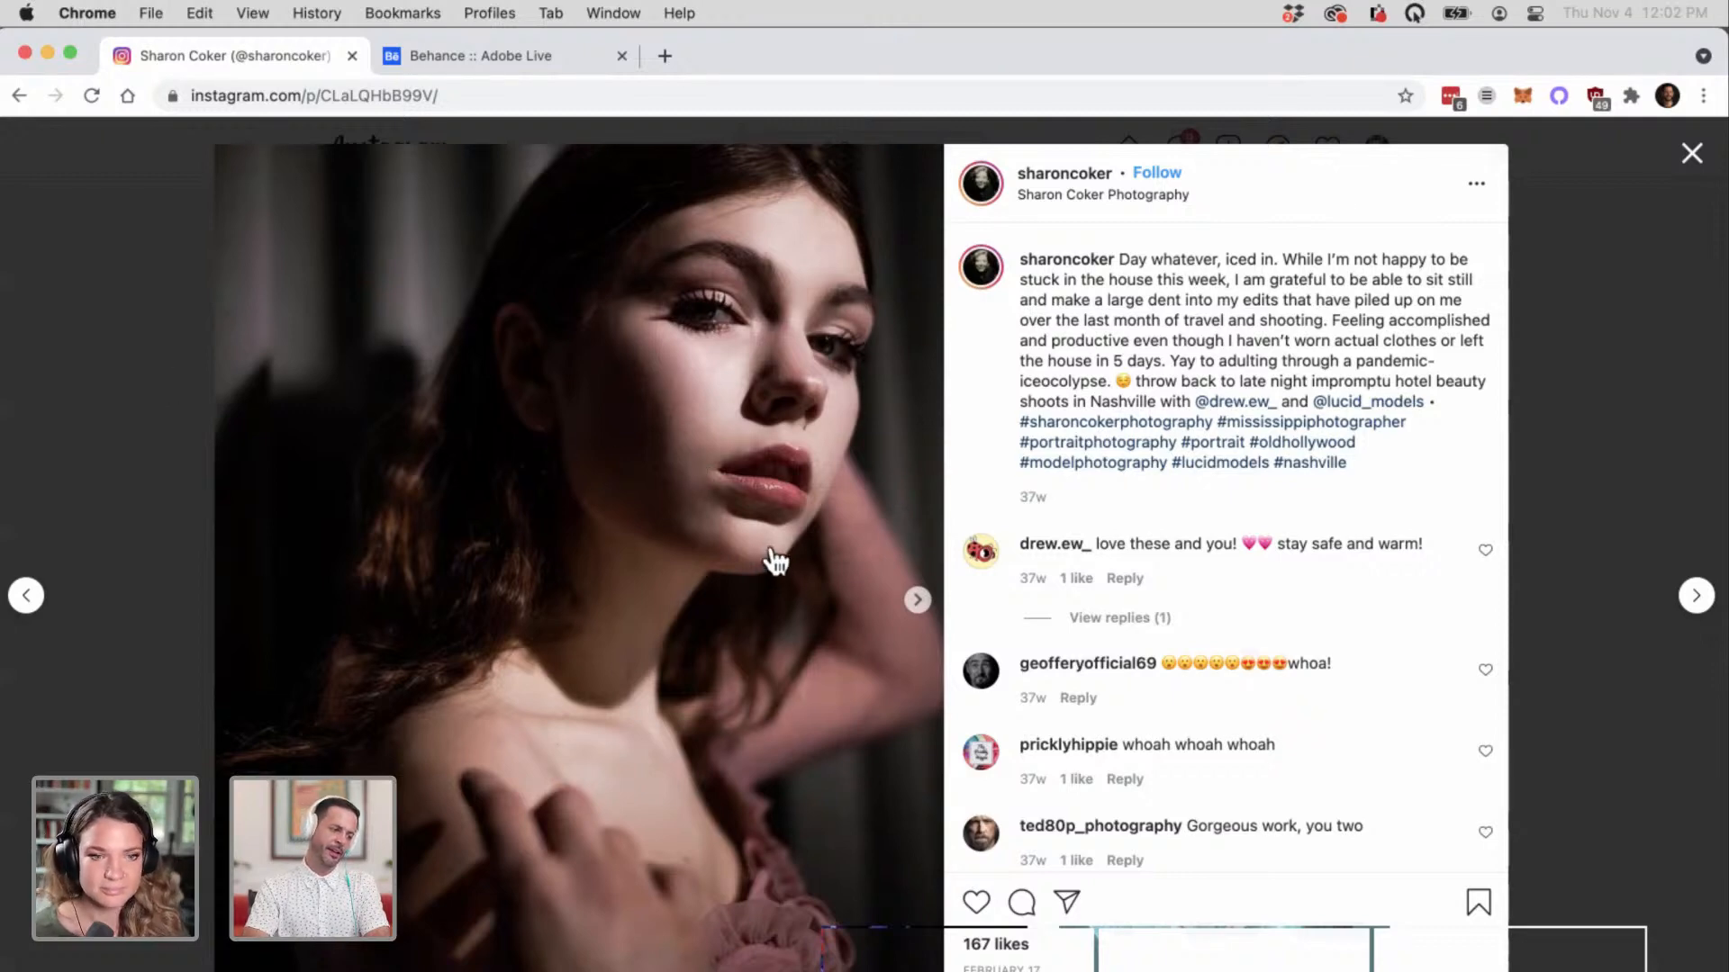
left_click(1692, 155)
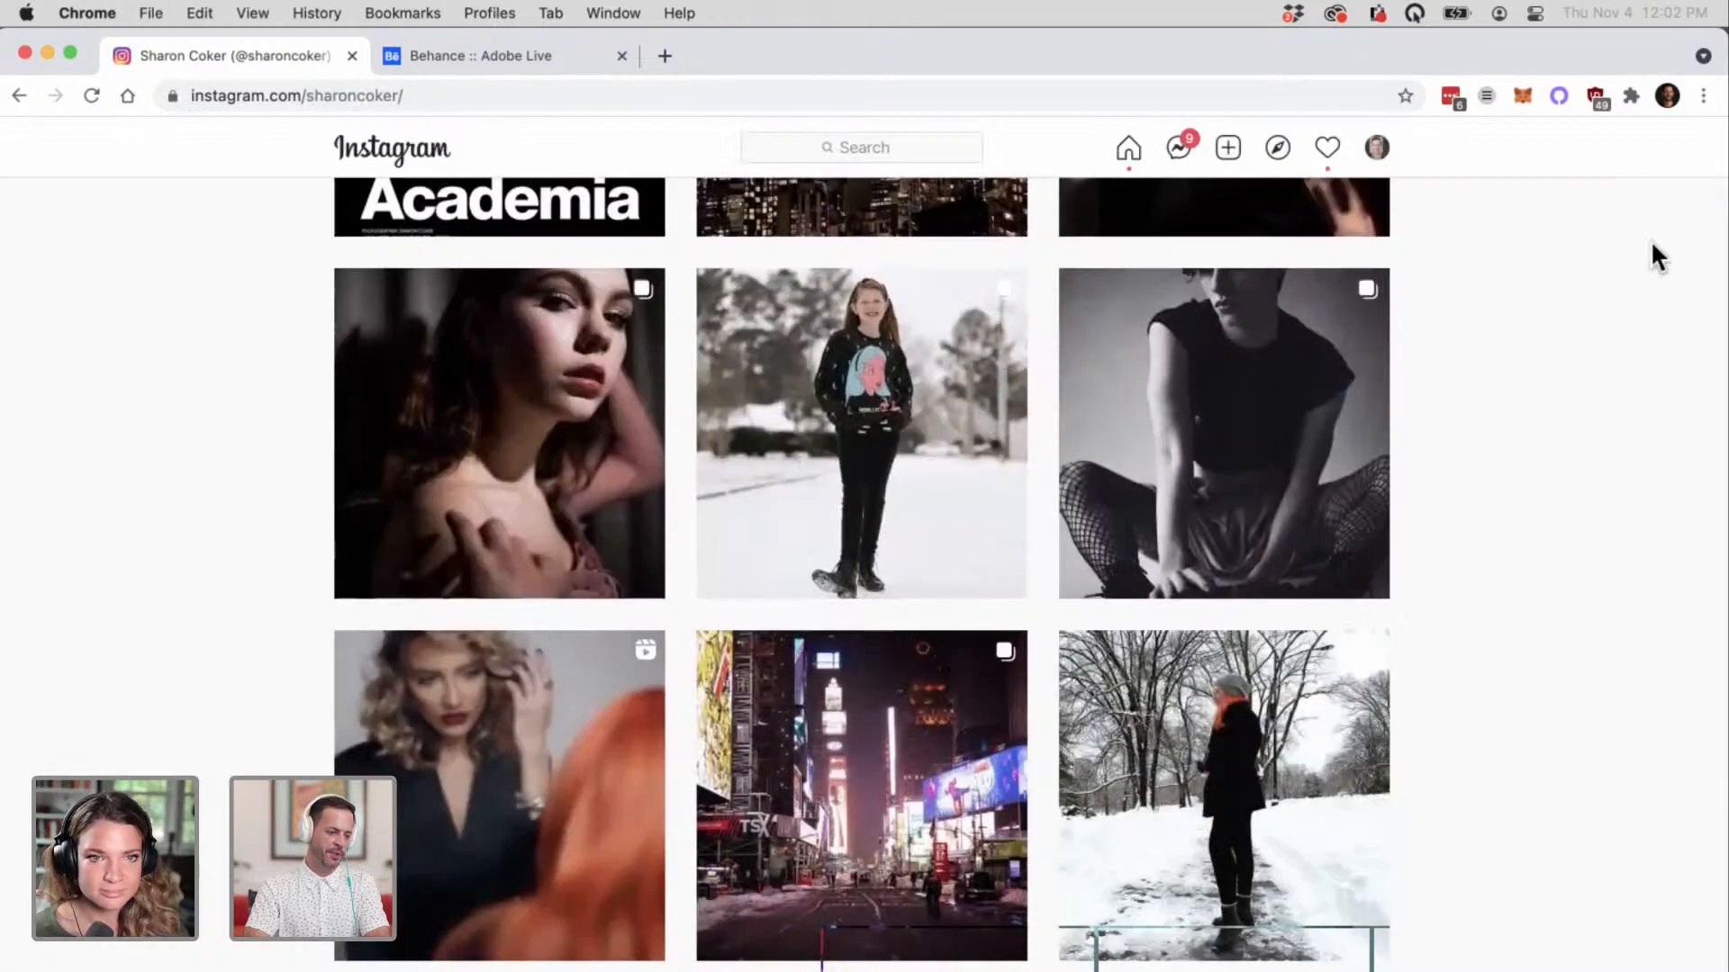
Step: Open the older post of the man in a black hat walking beside a pool and show its tagged accounts
scroll(1599, 310, "down", 2)
scroll(1599, 310, "down", 7)
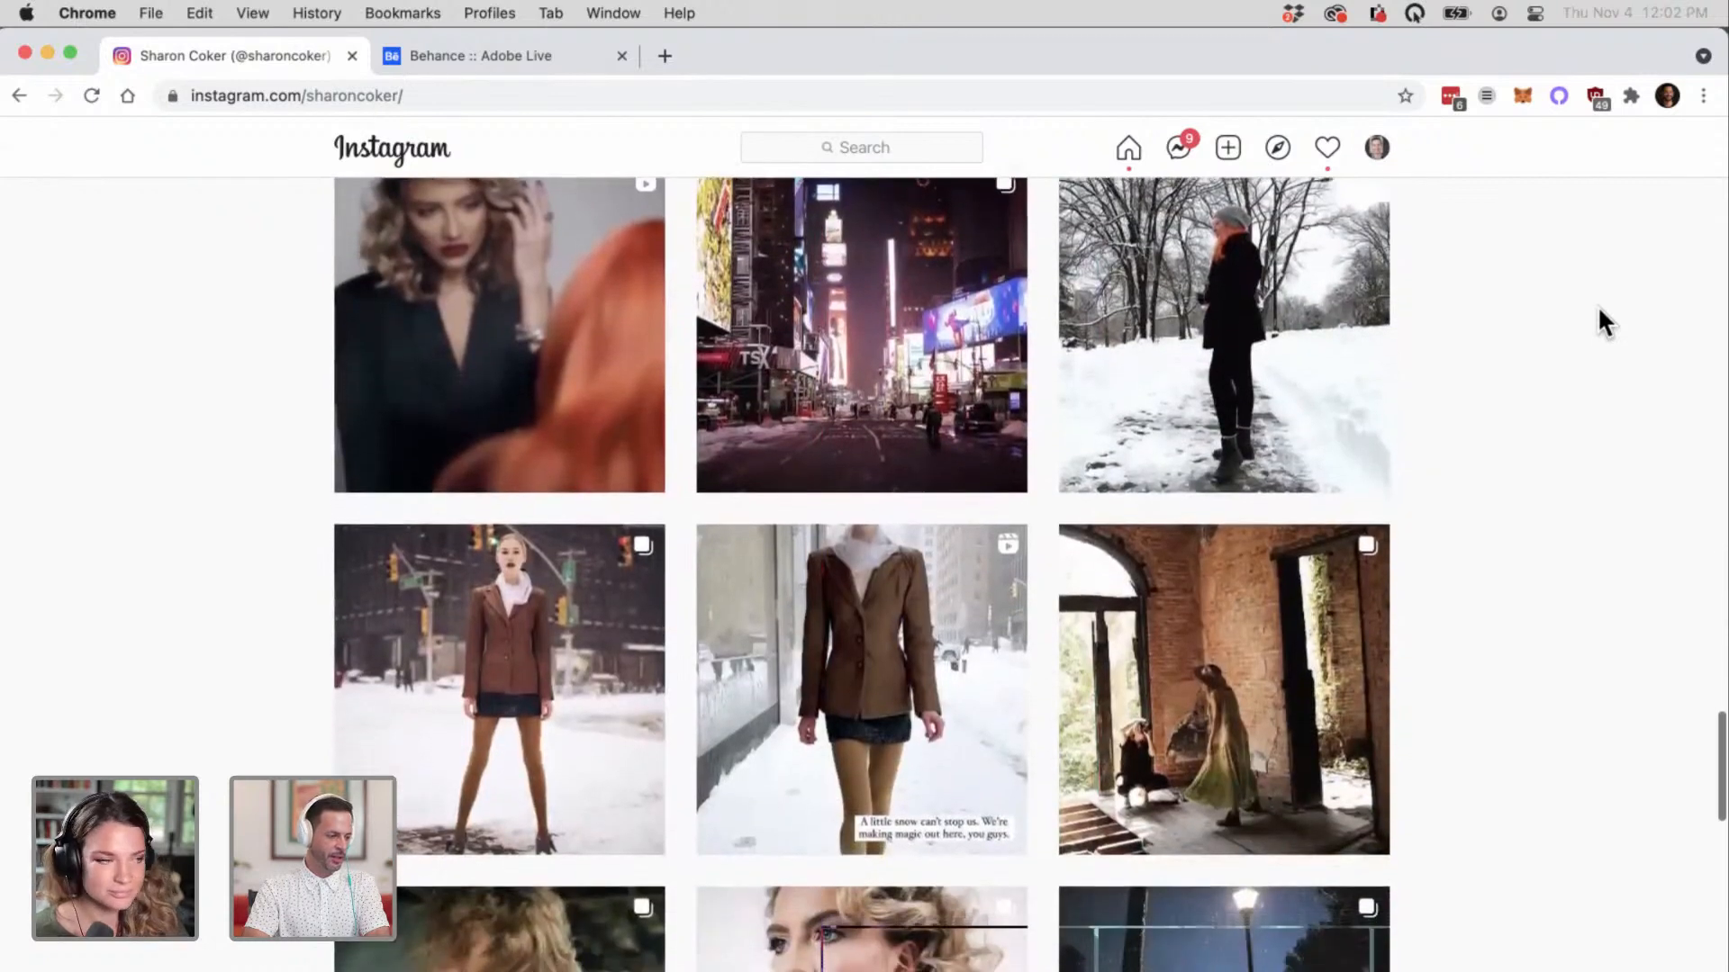
scroll(1599, 309, "down", 5)
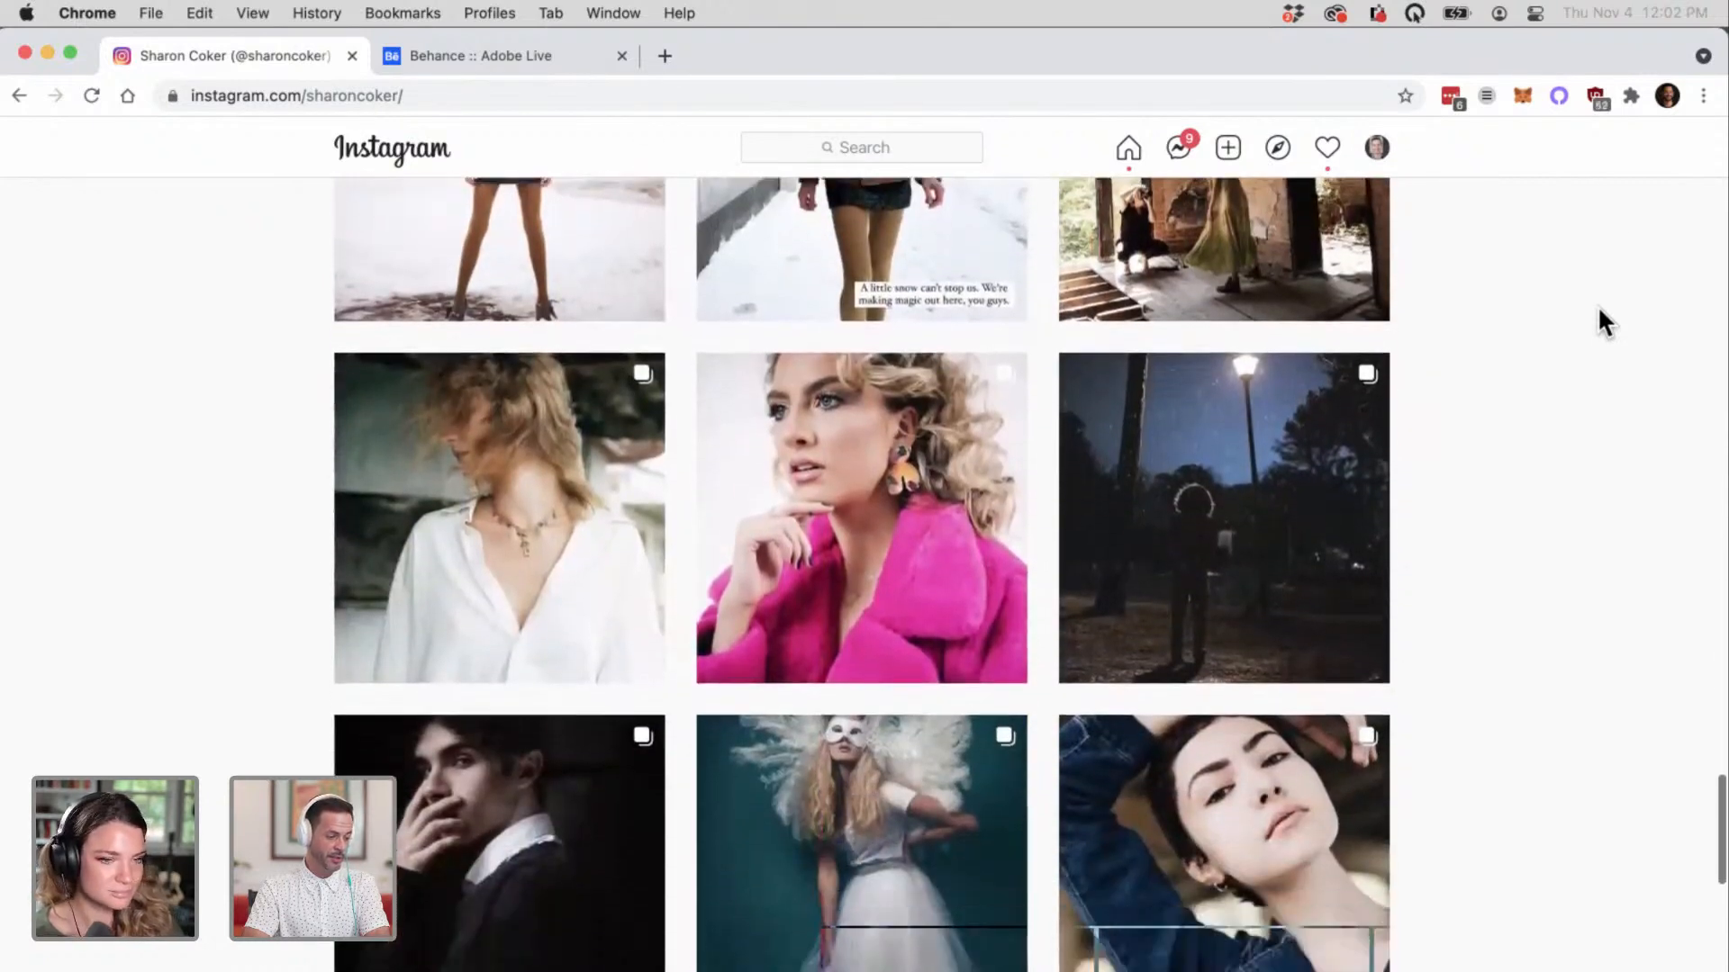
scroll(1599, 310, "down", 4)
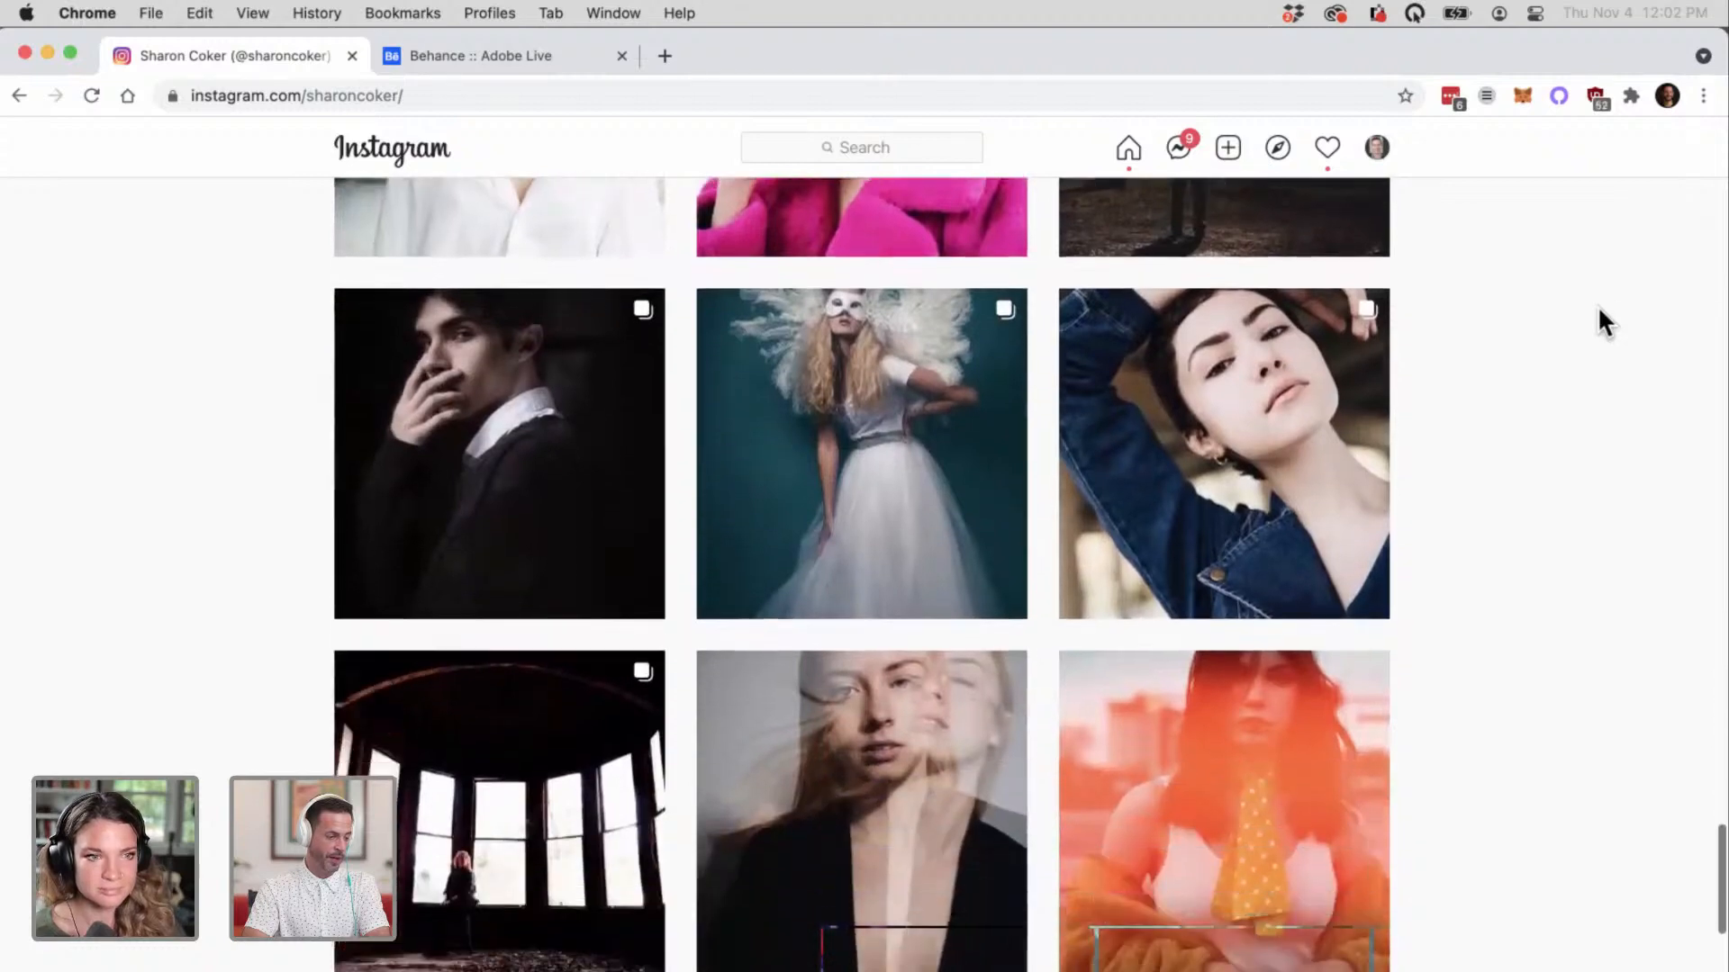
scroll(1600, 311, "down", 7)
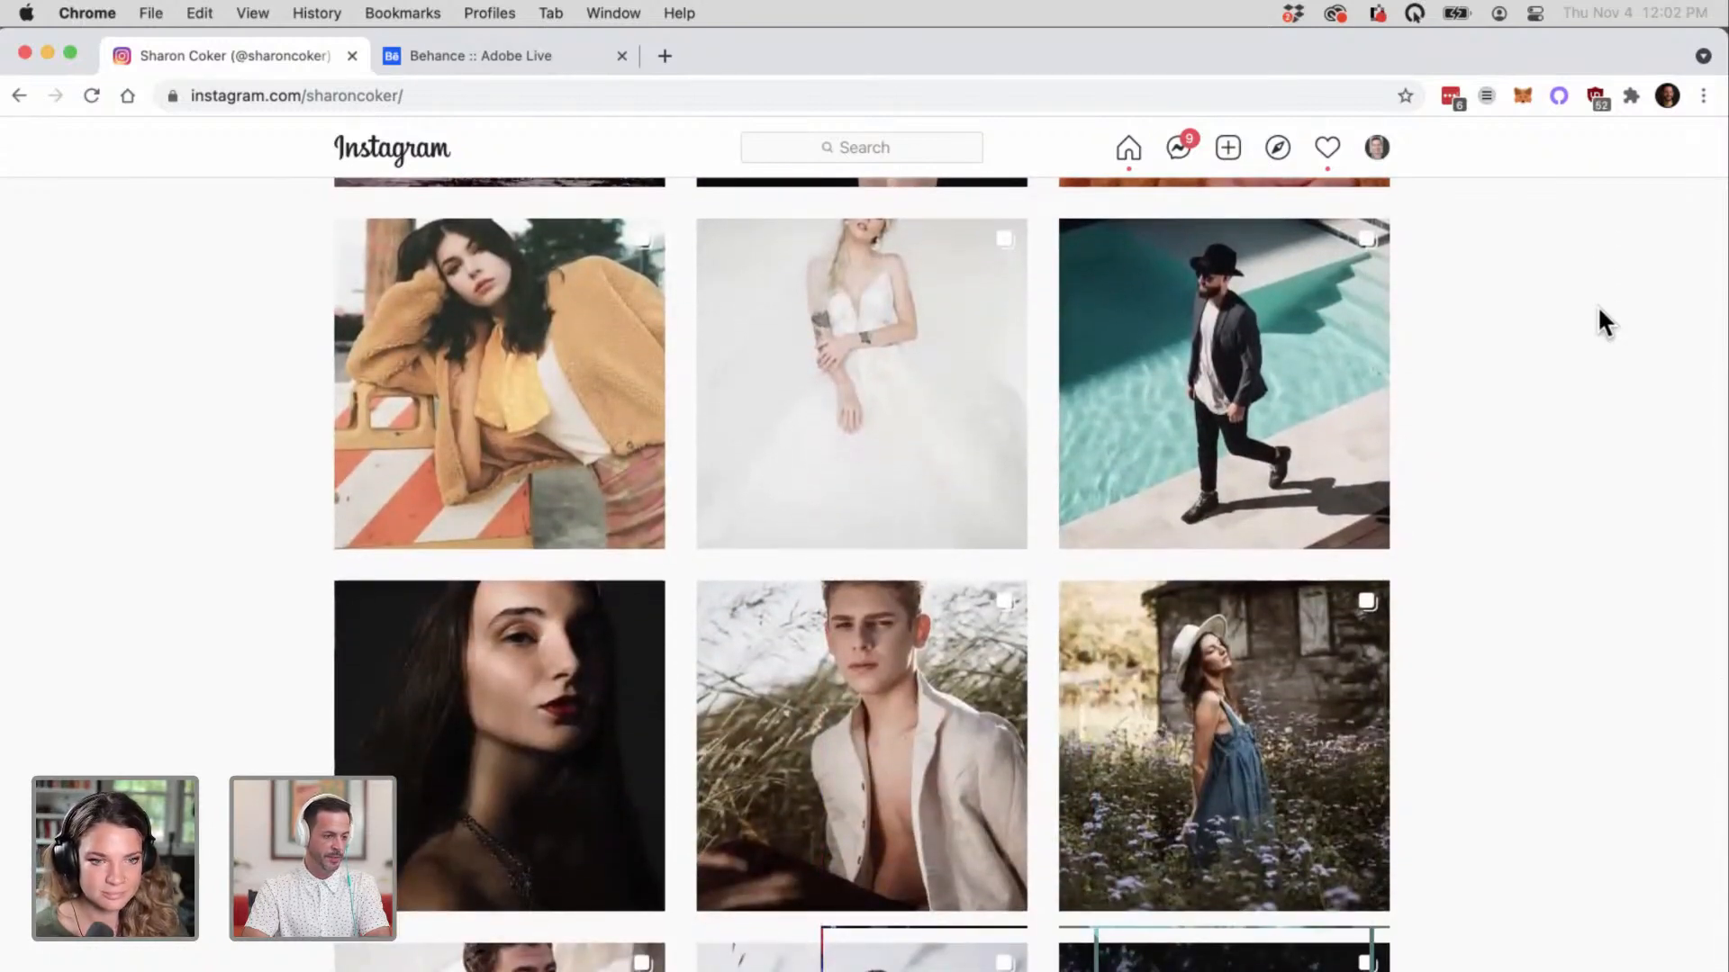
left_click(1204, 307)
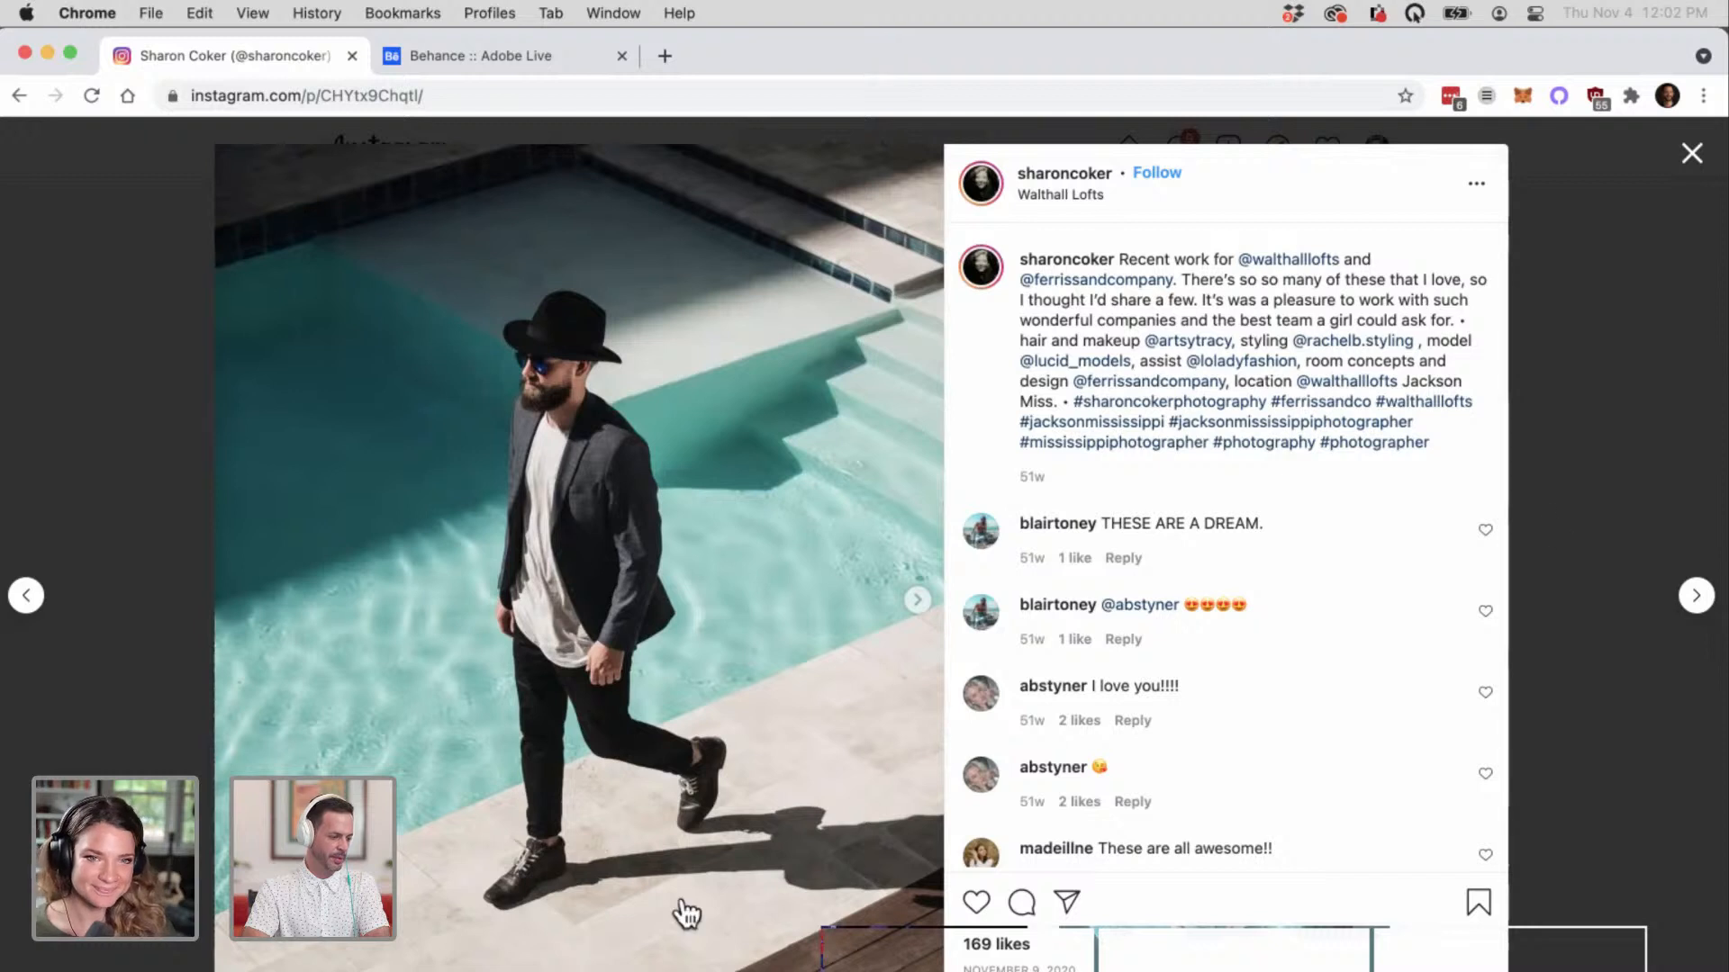
left_click(314, 859)
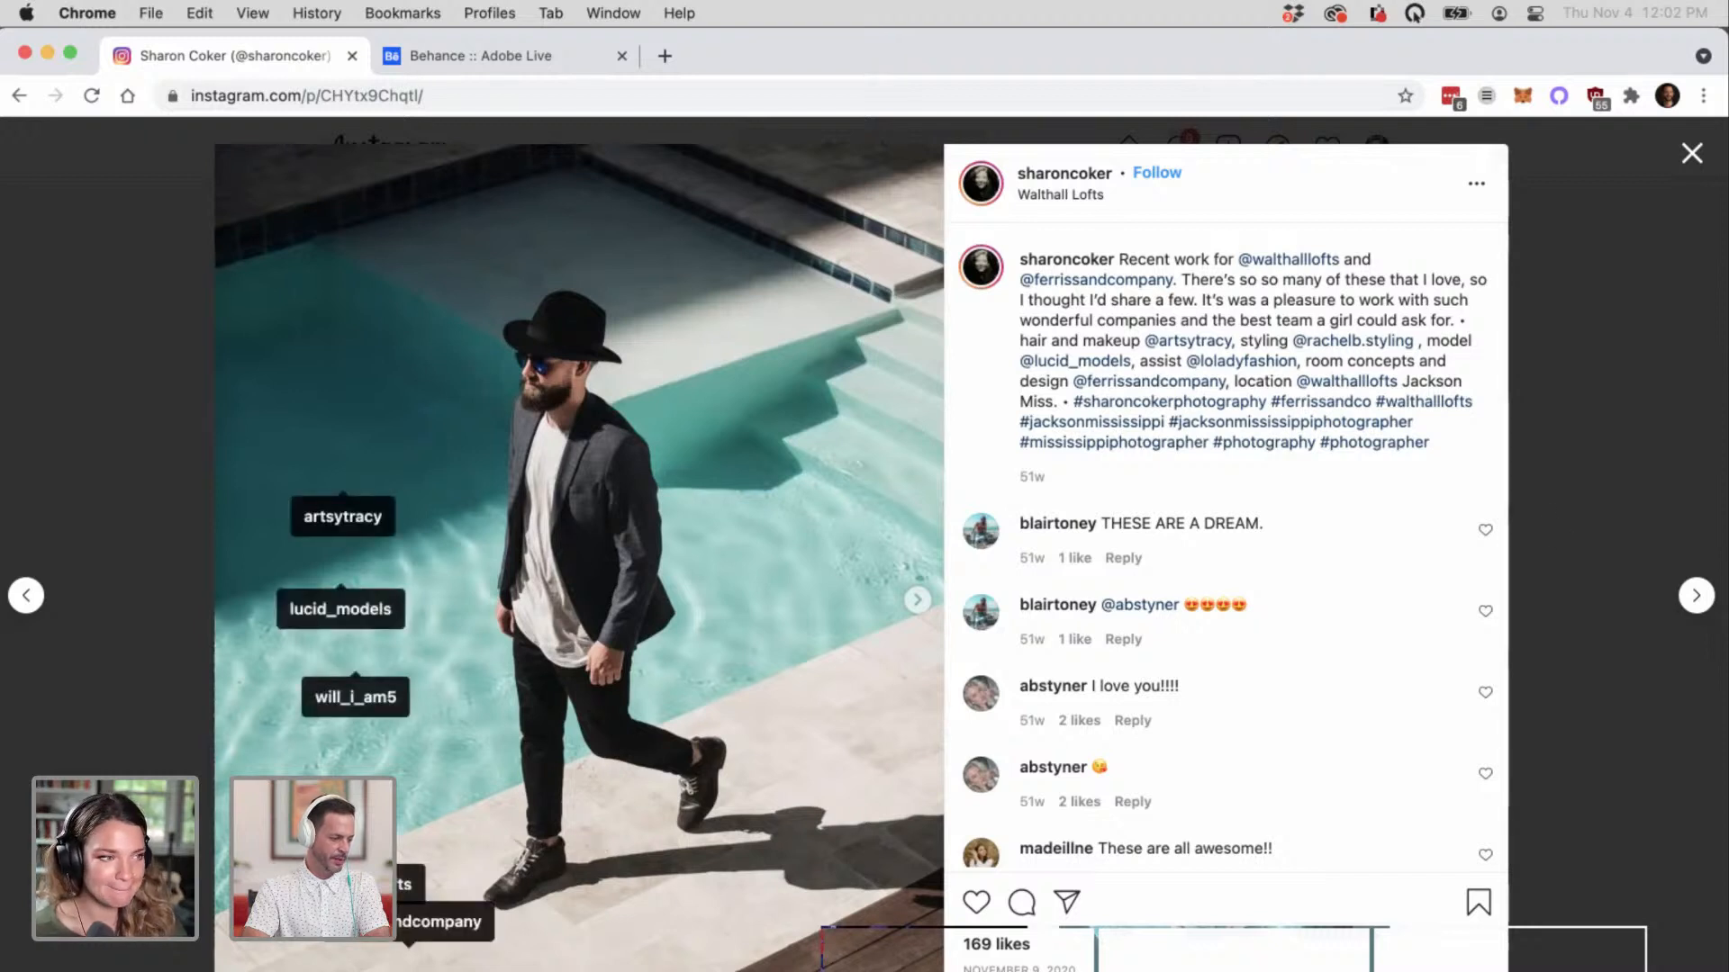
left_click(649, 912)
left_click(649, 911)
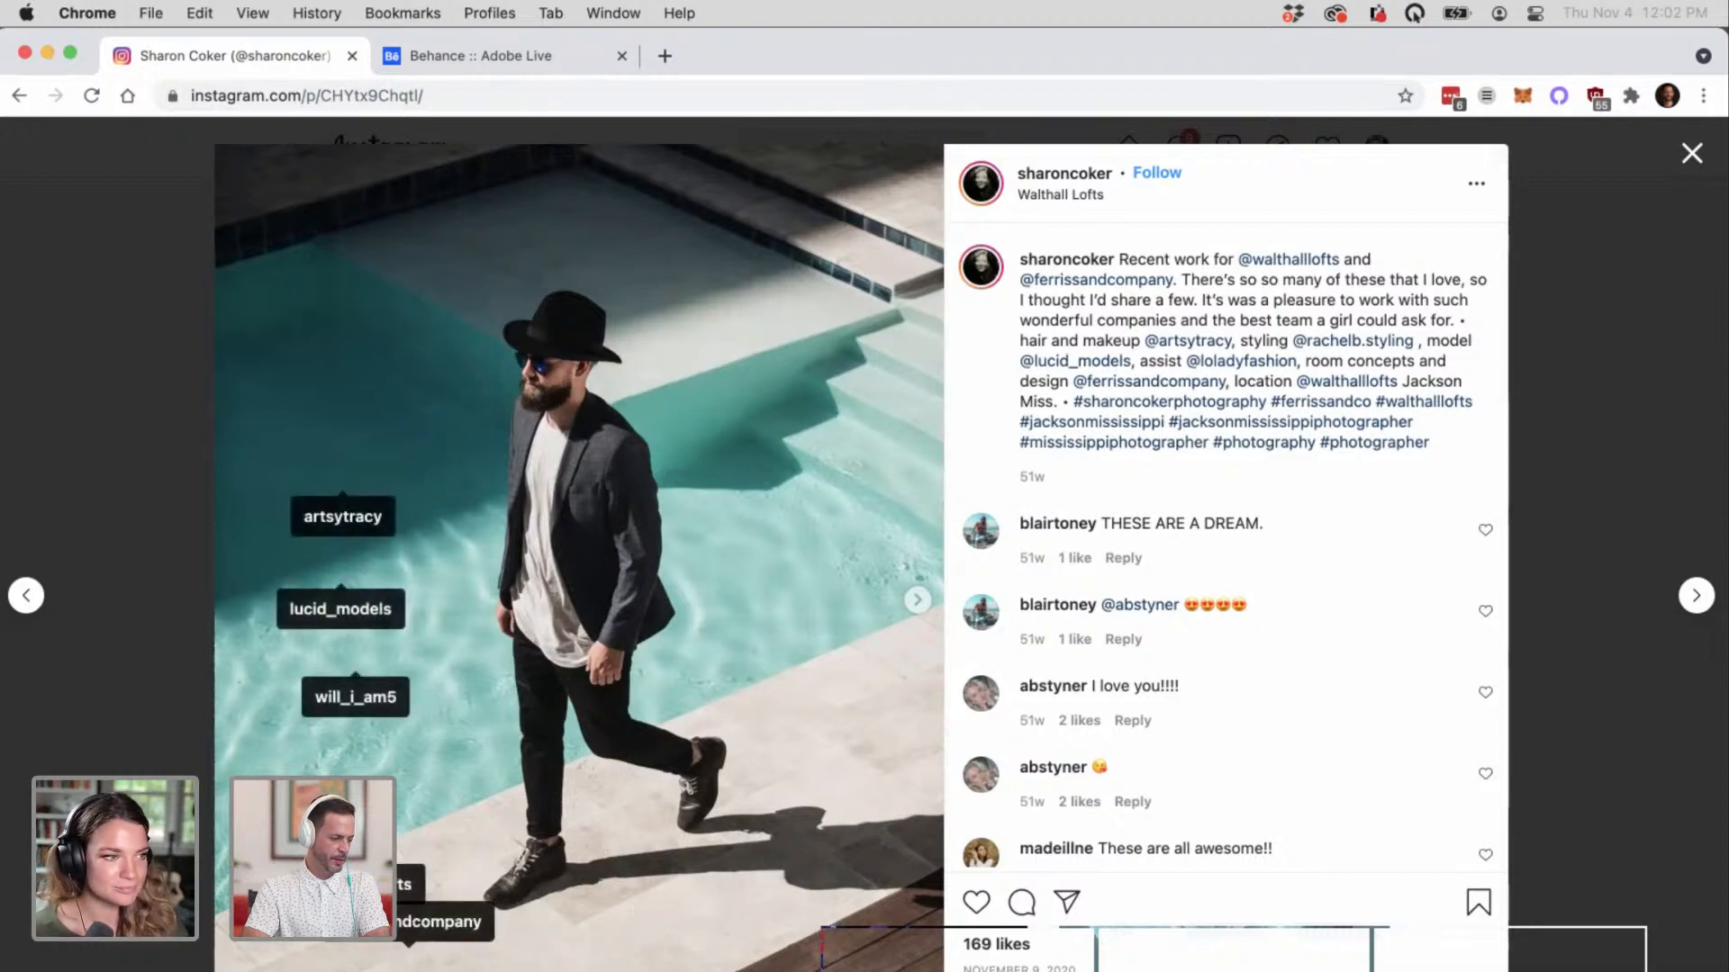
Step: Page through the remaining photos of the Walthall Lofts post up to the smiling woman in the straw hat
left_click(920, 600)
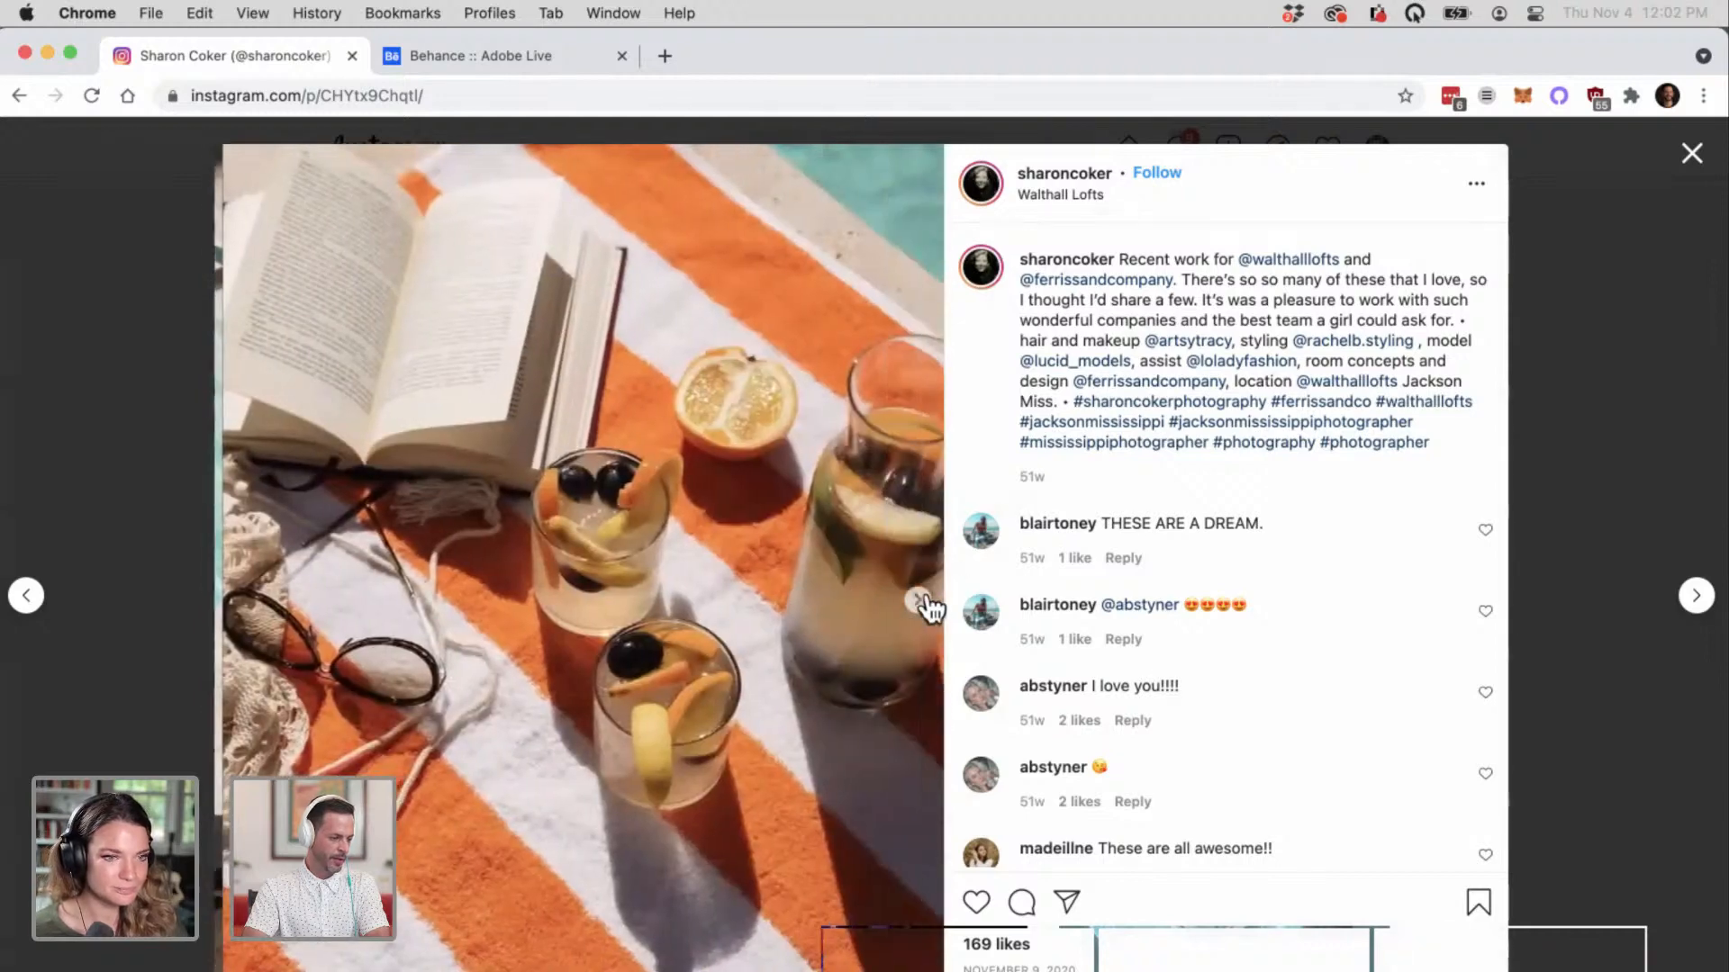
left_click(920, 600)
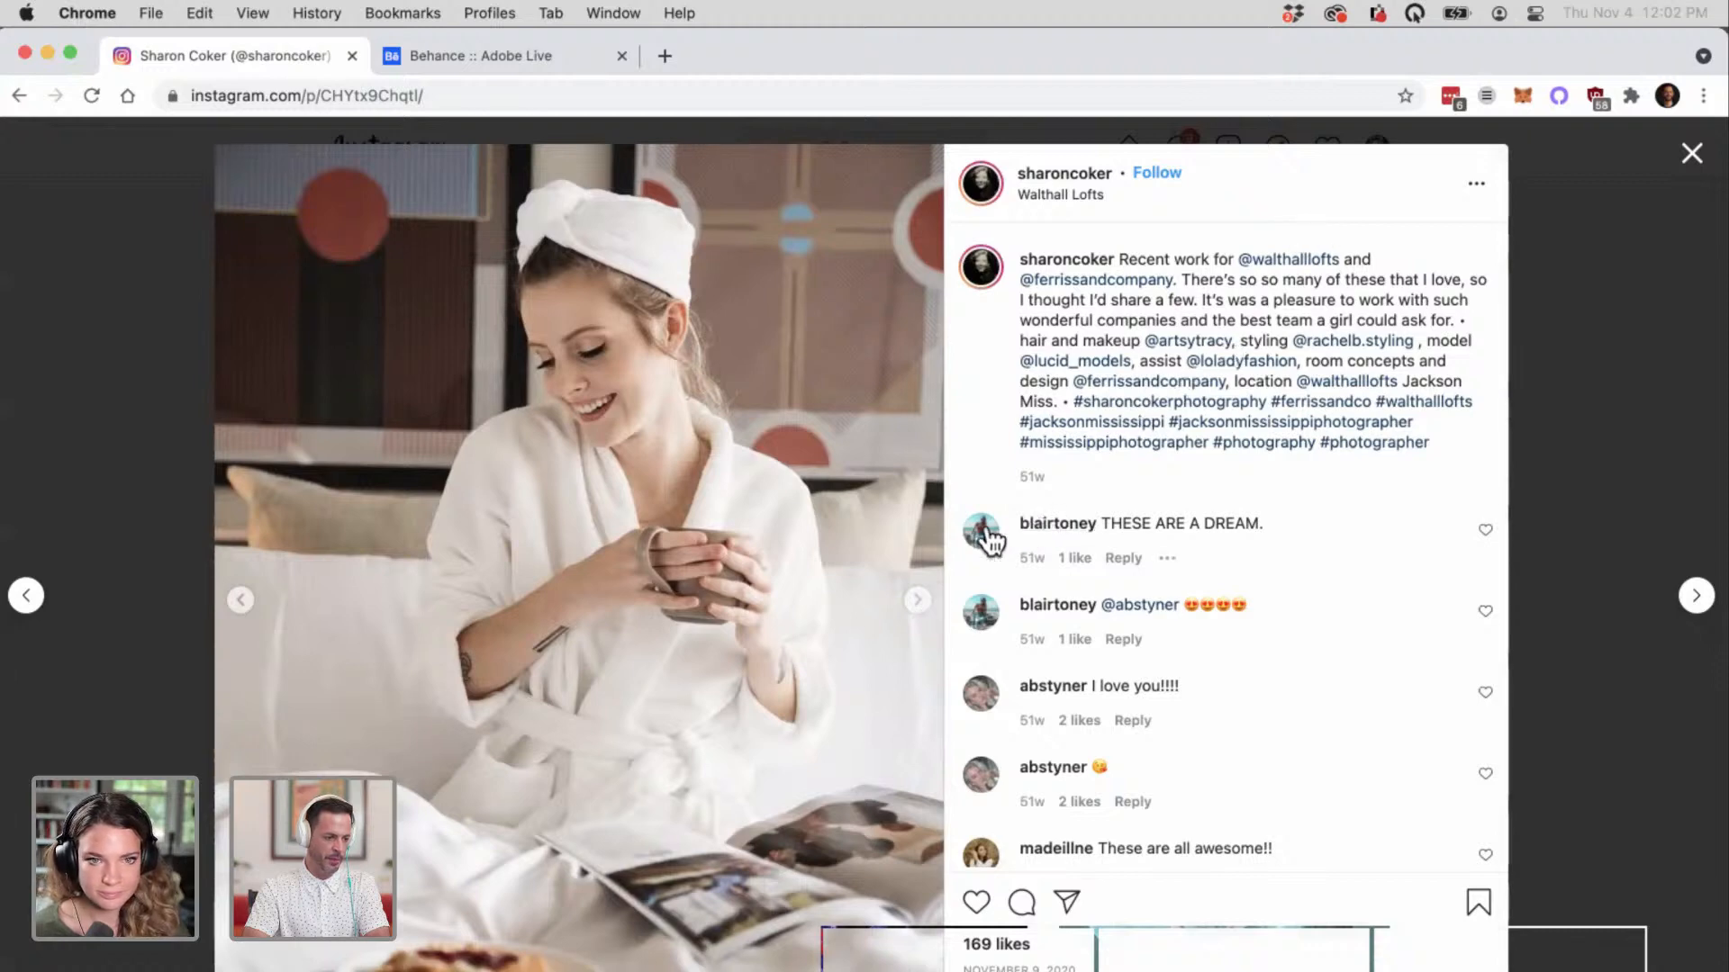
left_click(916, 601)
left_click(917, 602)
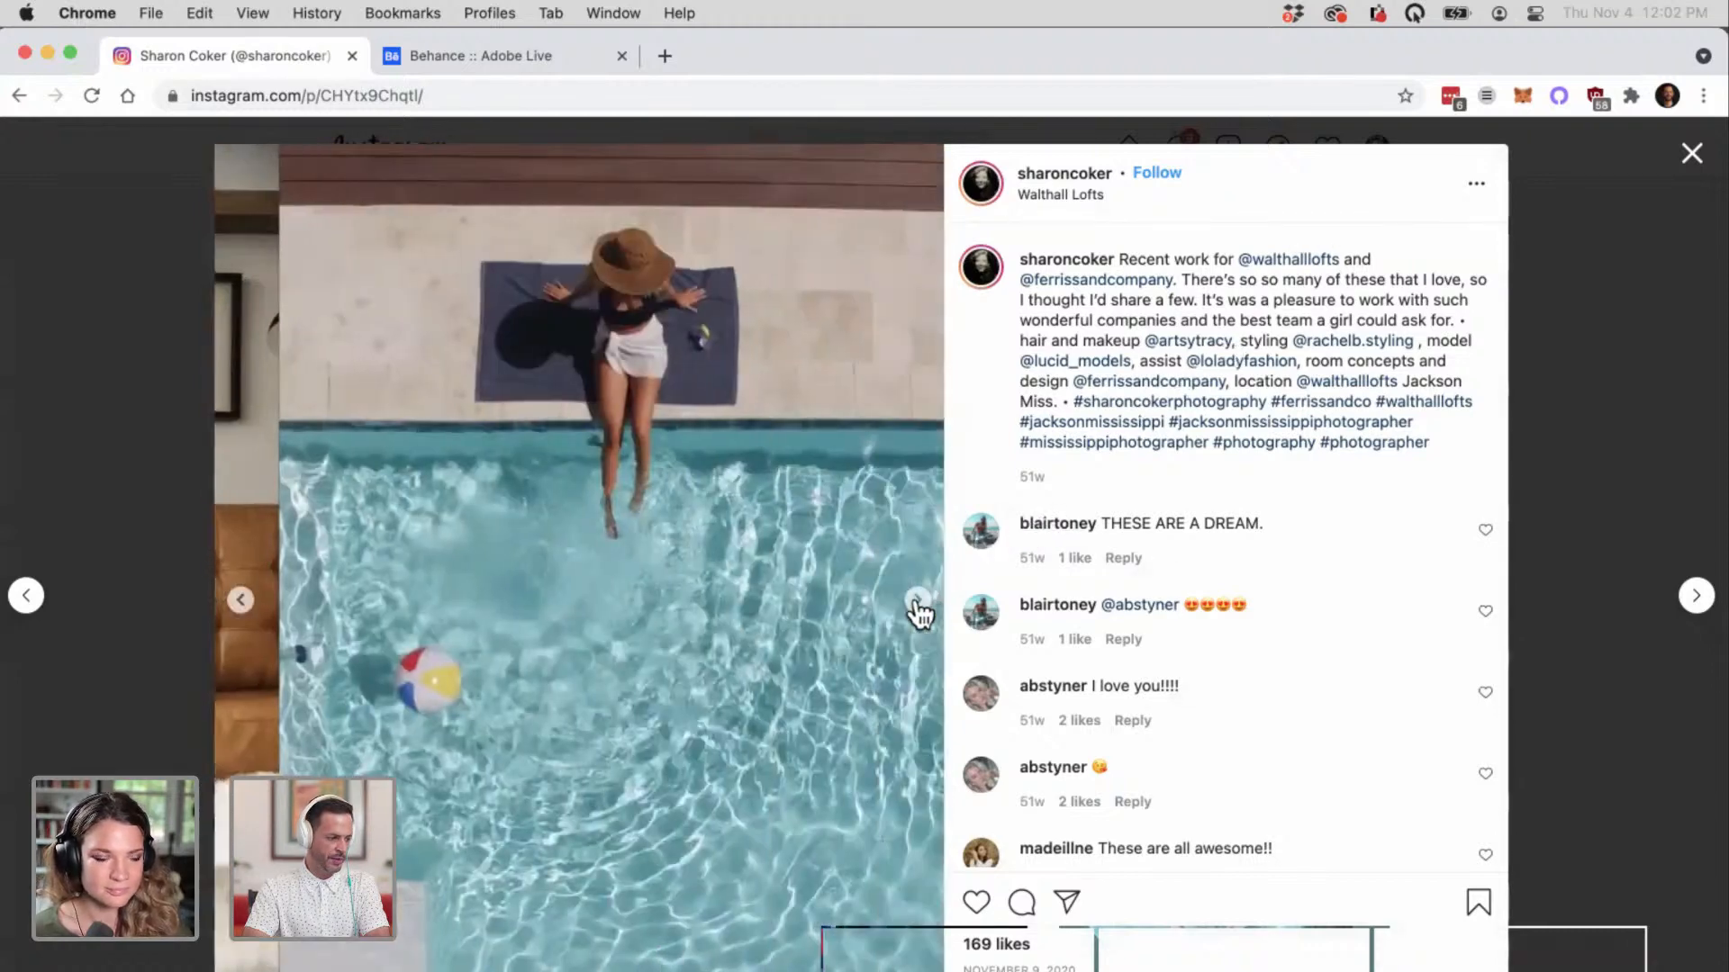
left_click(917, 601)
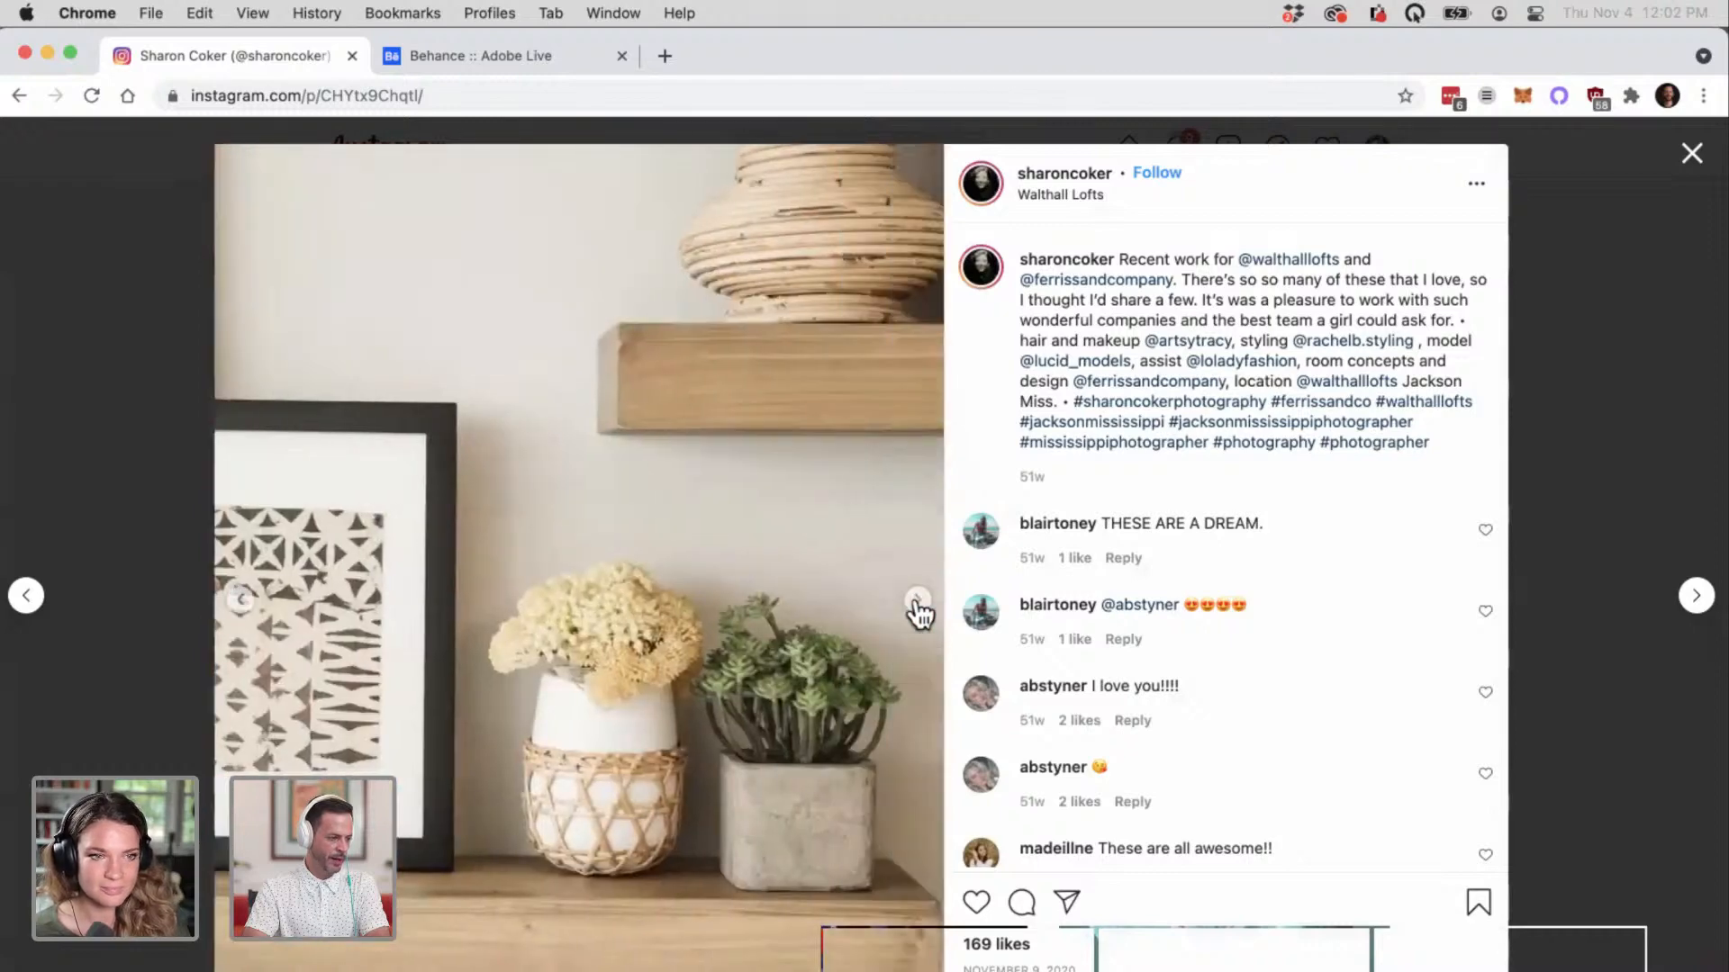
left_click(917, 601)
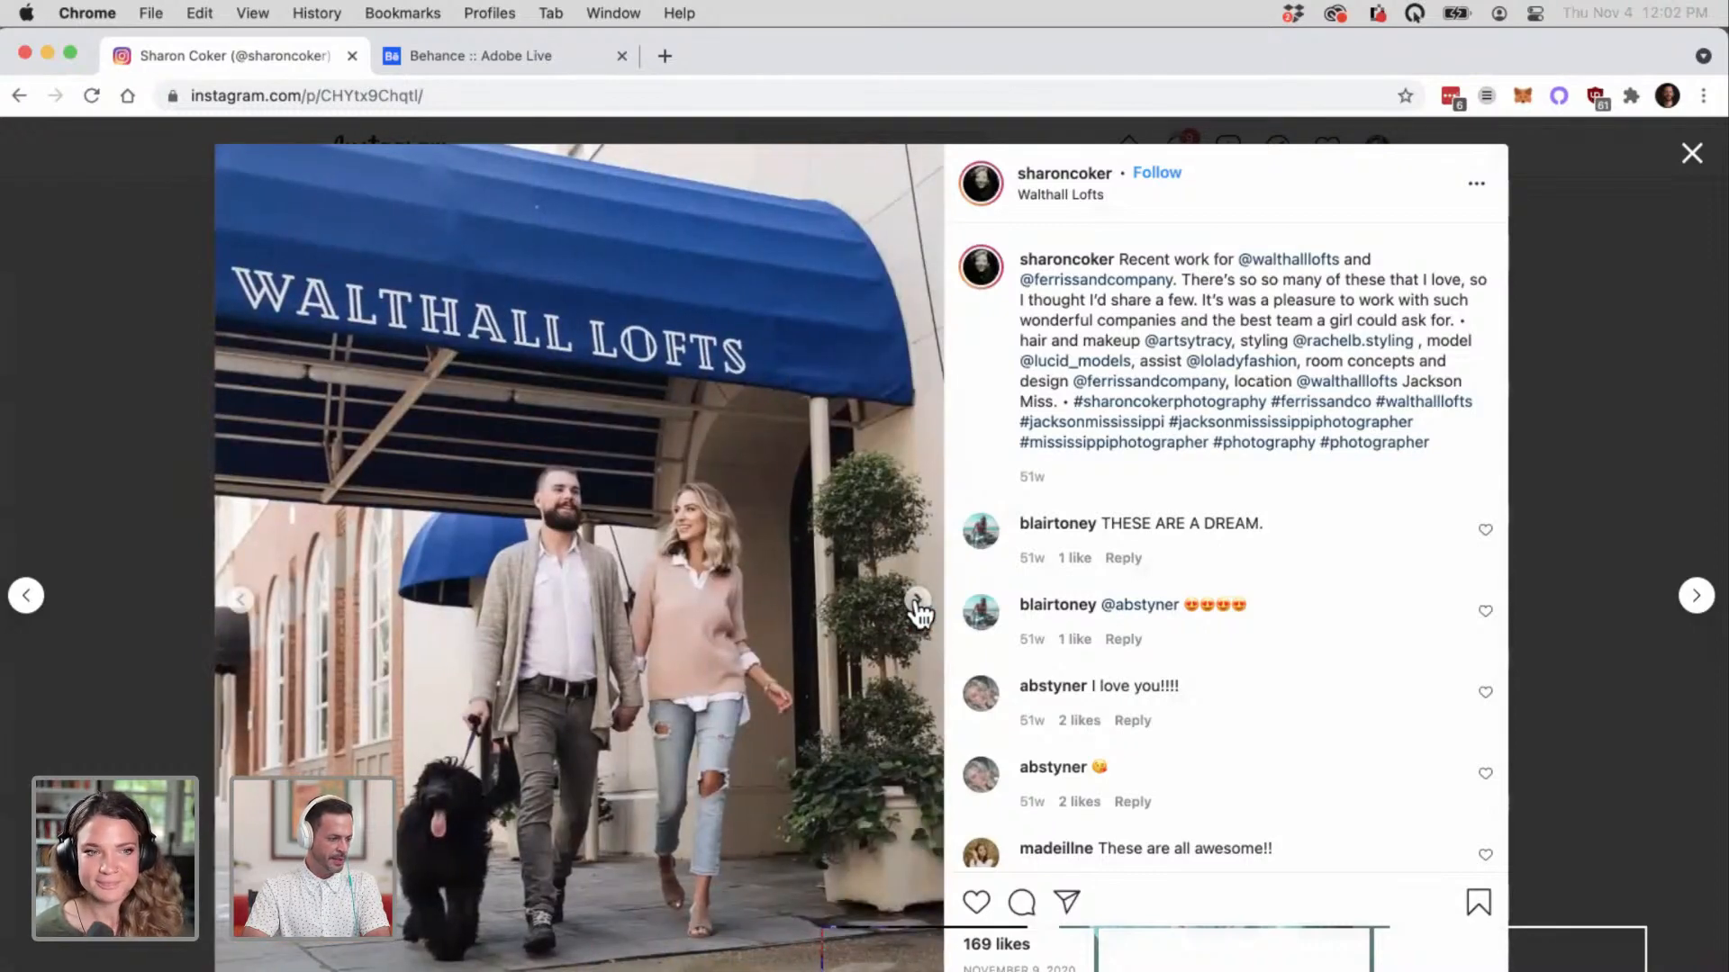
left_click(917, 602)
left_click(917, 601)
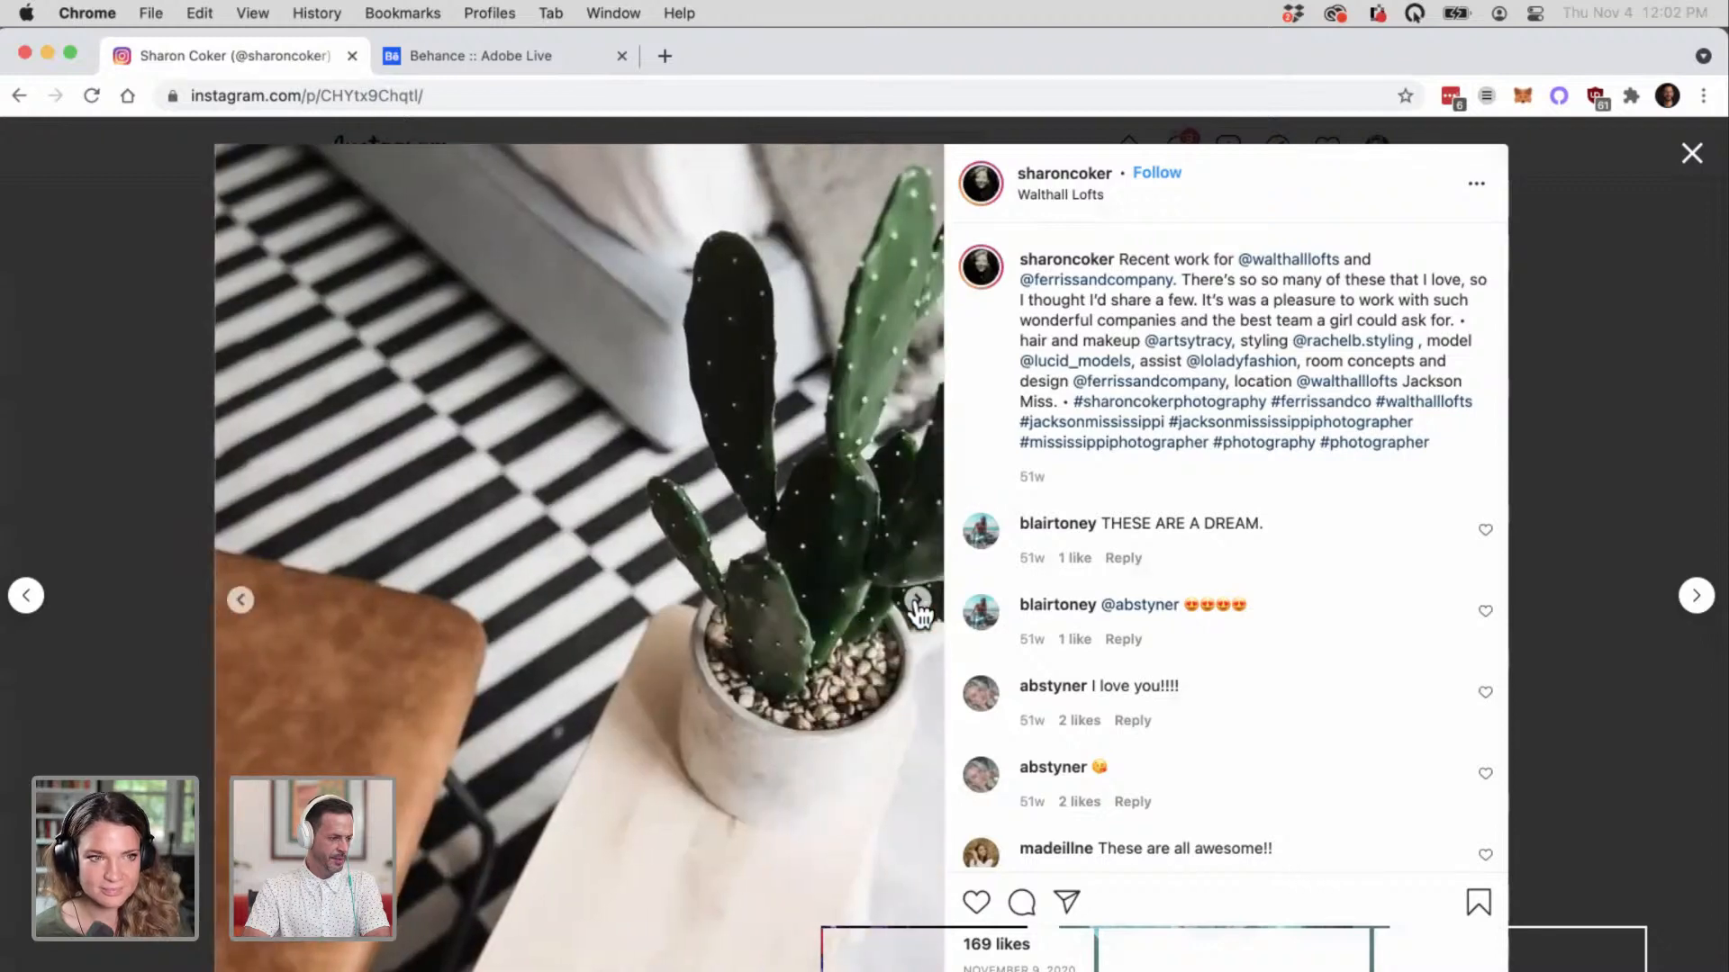
left_click(917, 602)
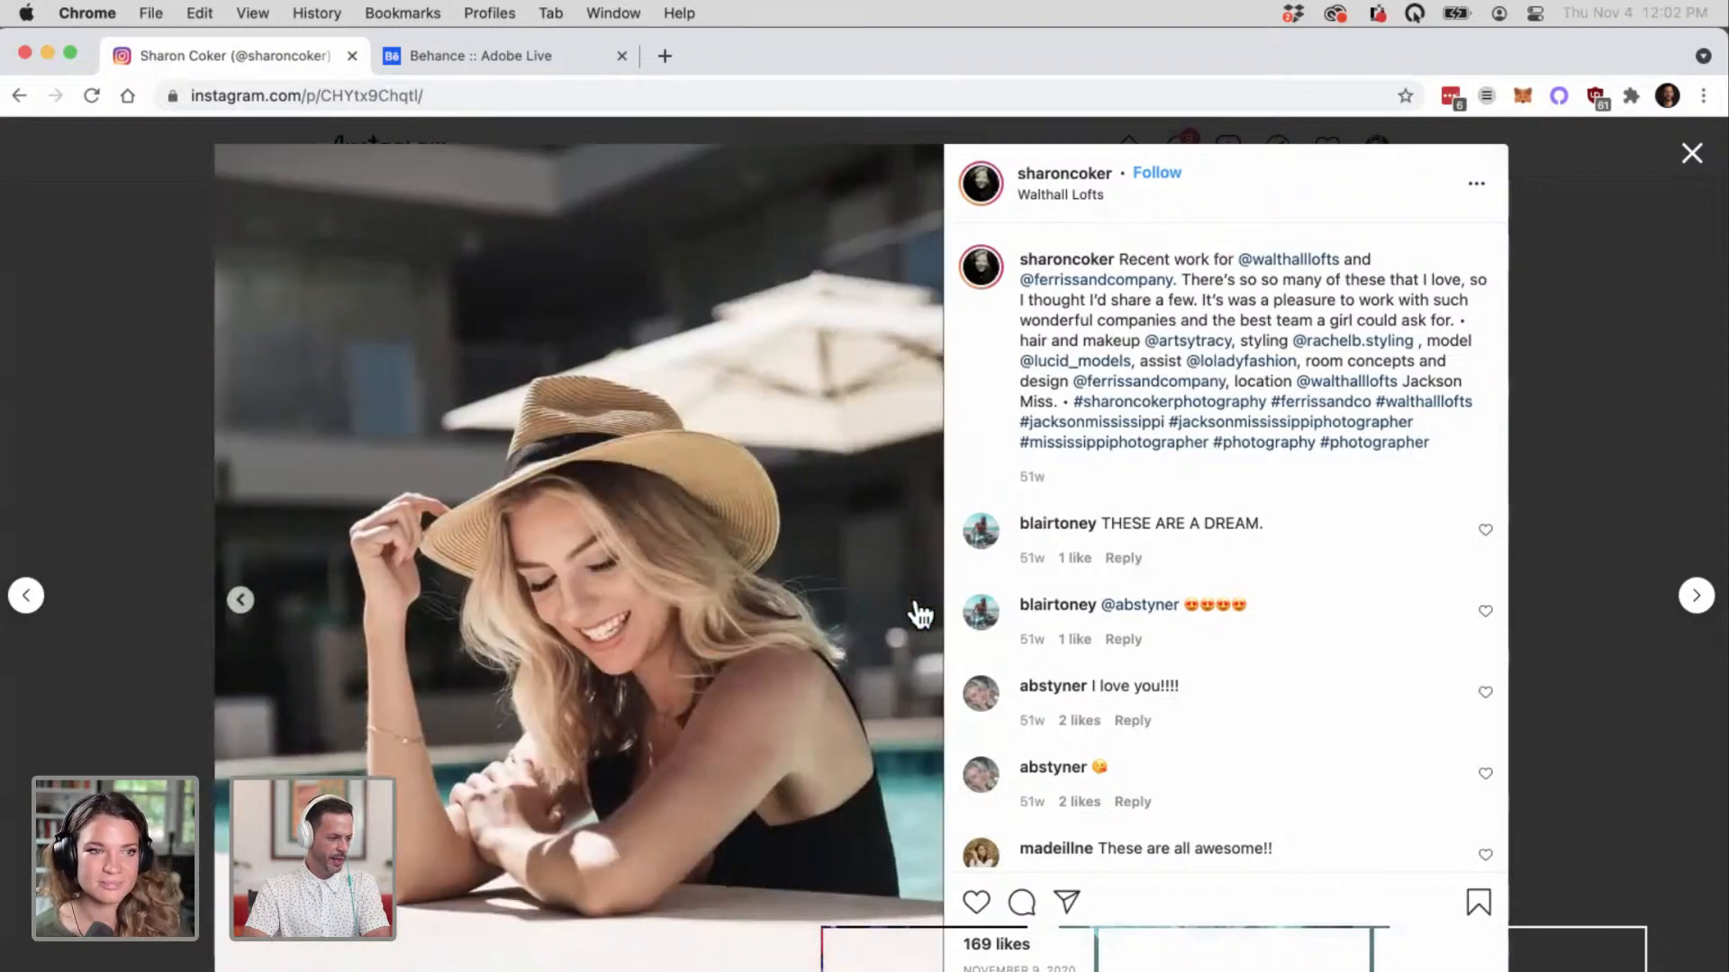
left_click(919, 615)
Step: Page back through the Walthall Lofts photos to the woman in the white bathrobe, and close the post
left_click(240, 601)
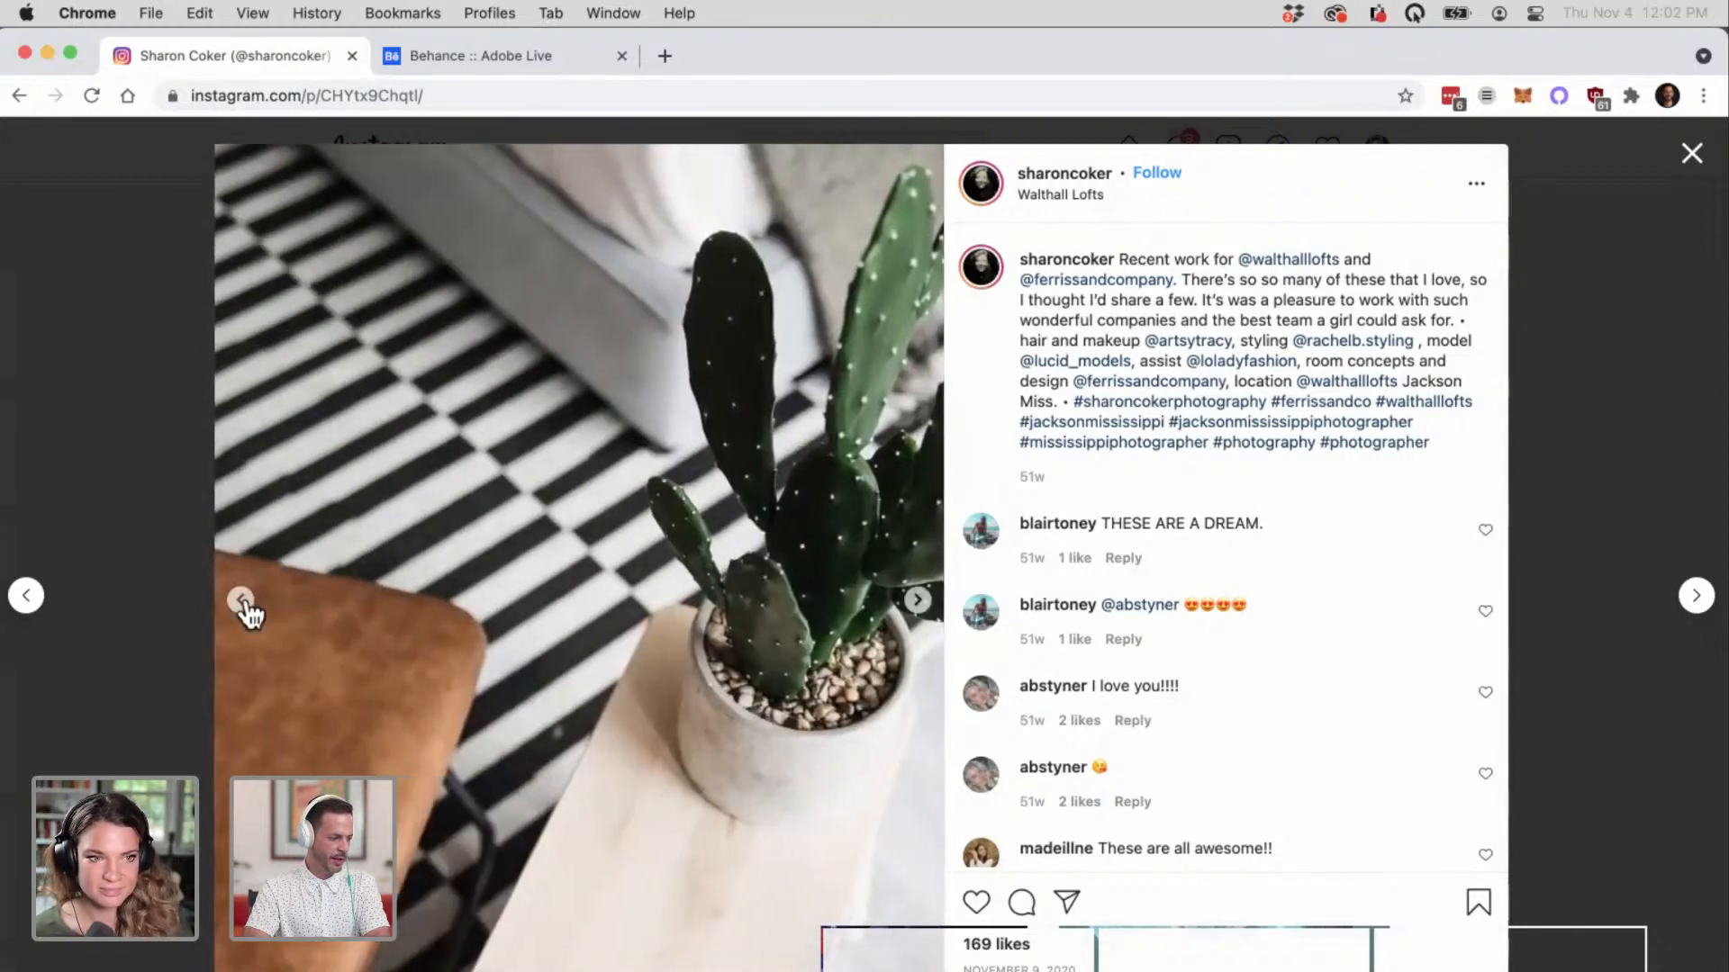
left_click(240, 601)
left_click(240, 600)
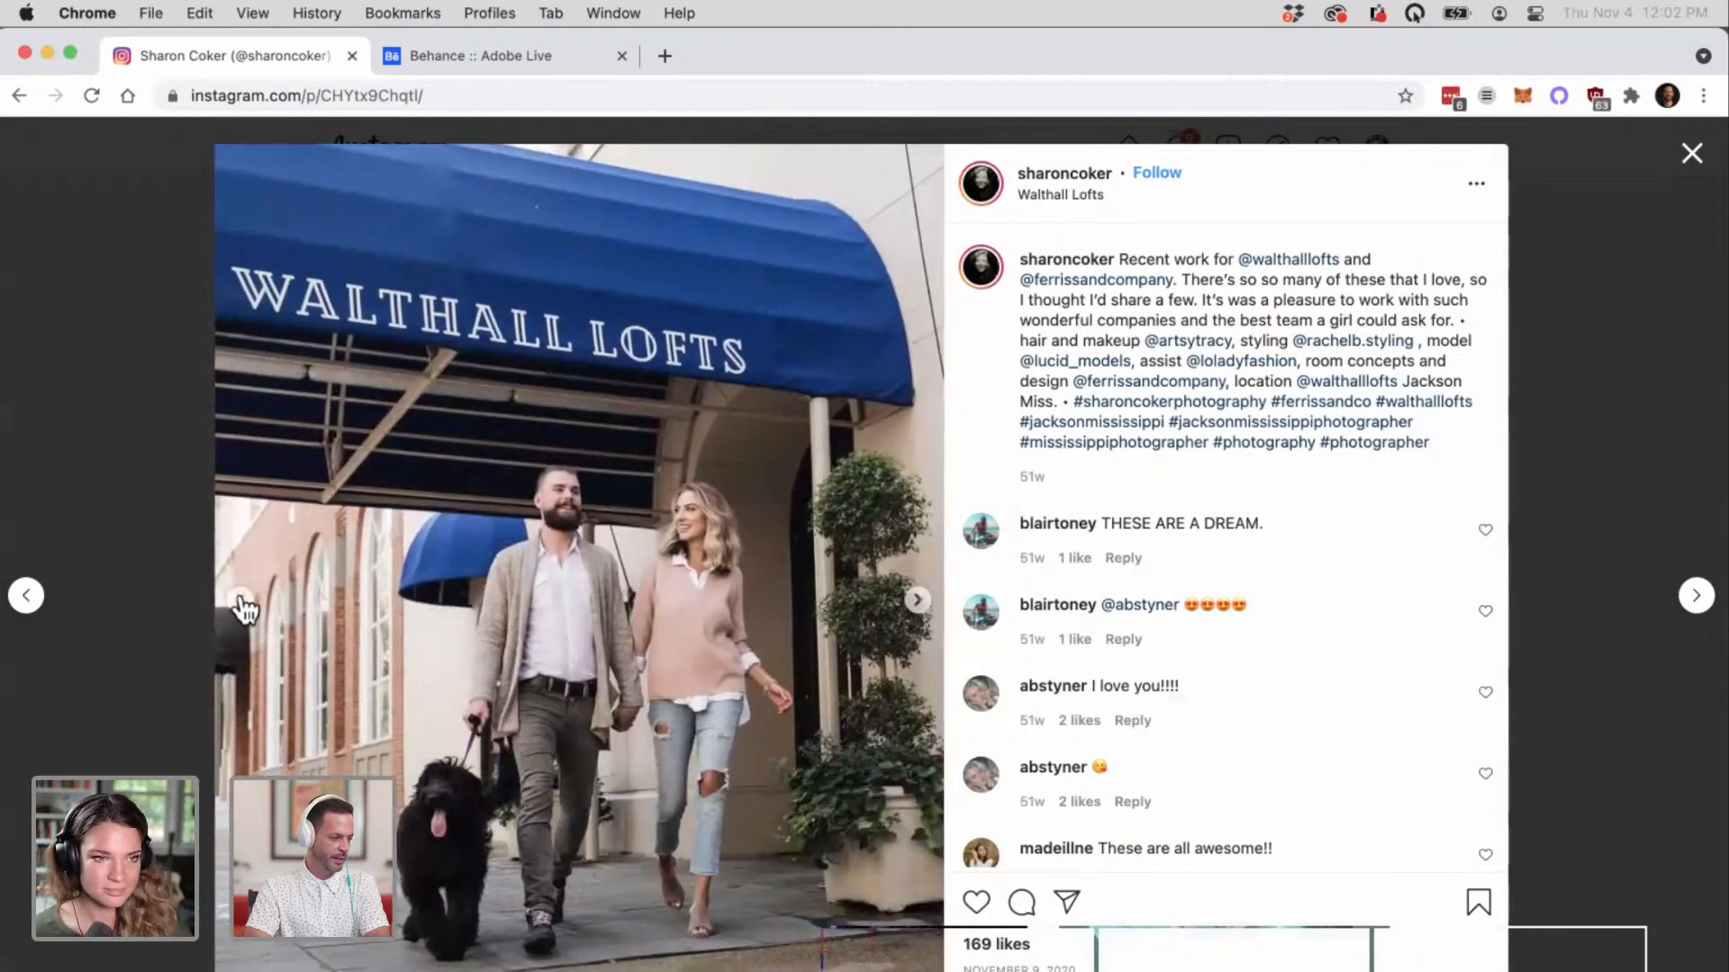
left_click(241, 601)
left_click(240, 602)
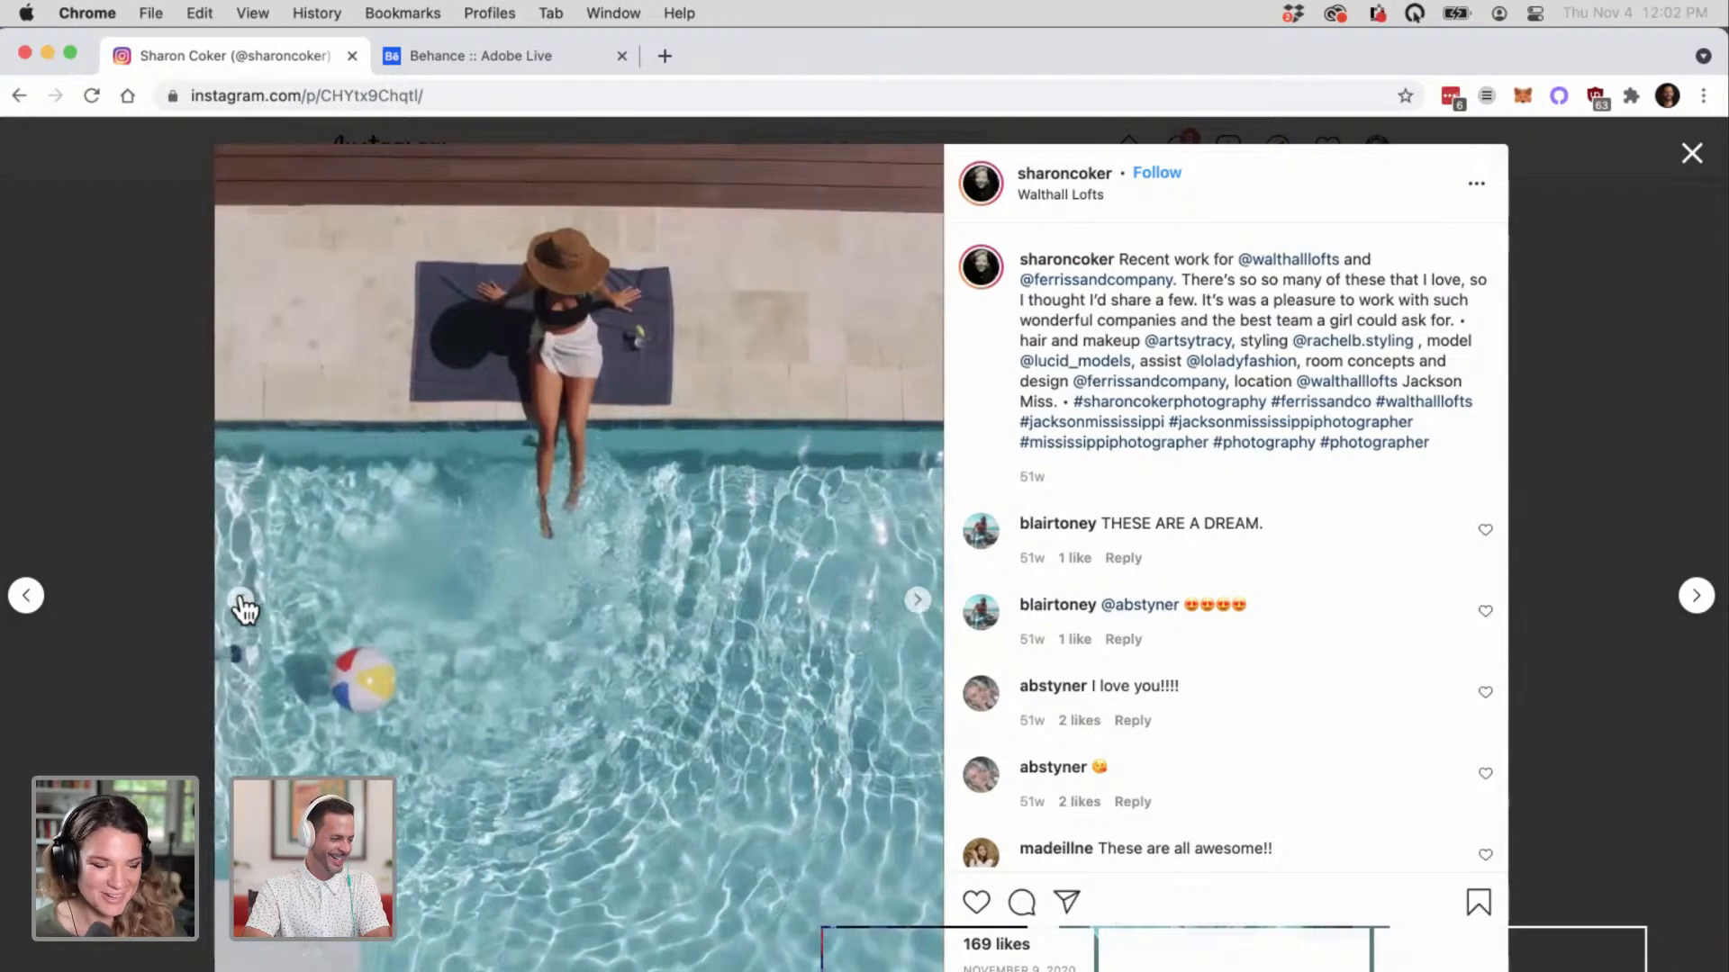
left_click(240, 601)
left_click(240, 600)
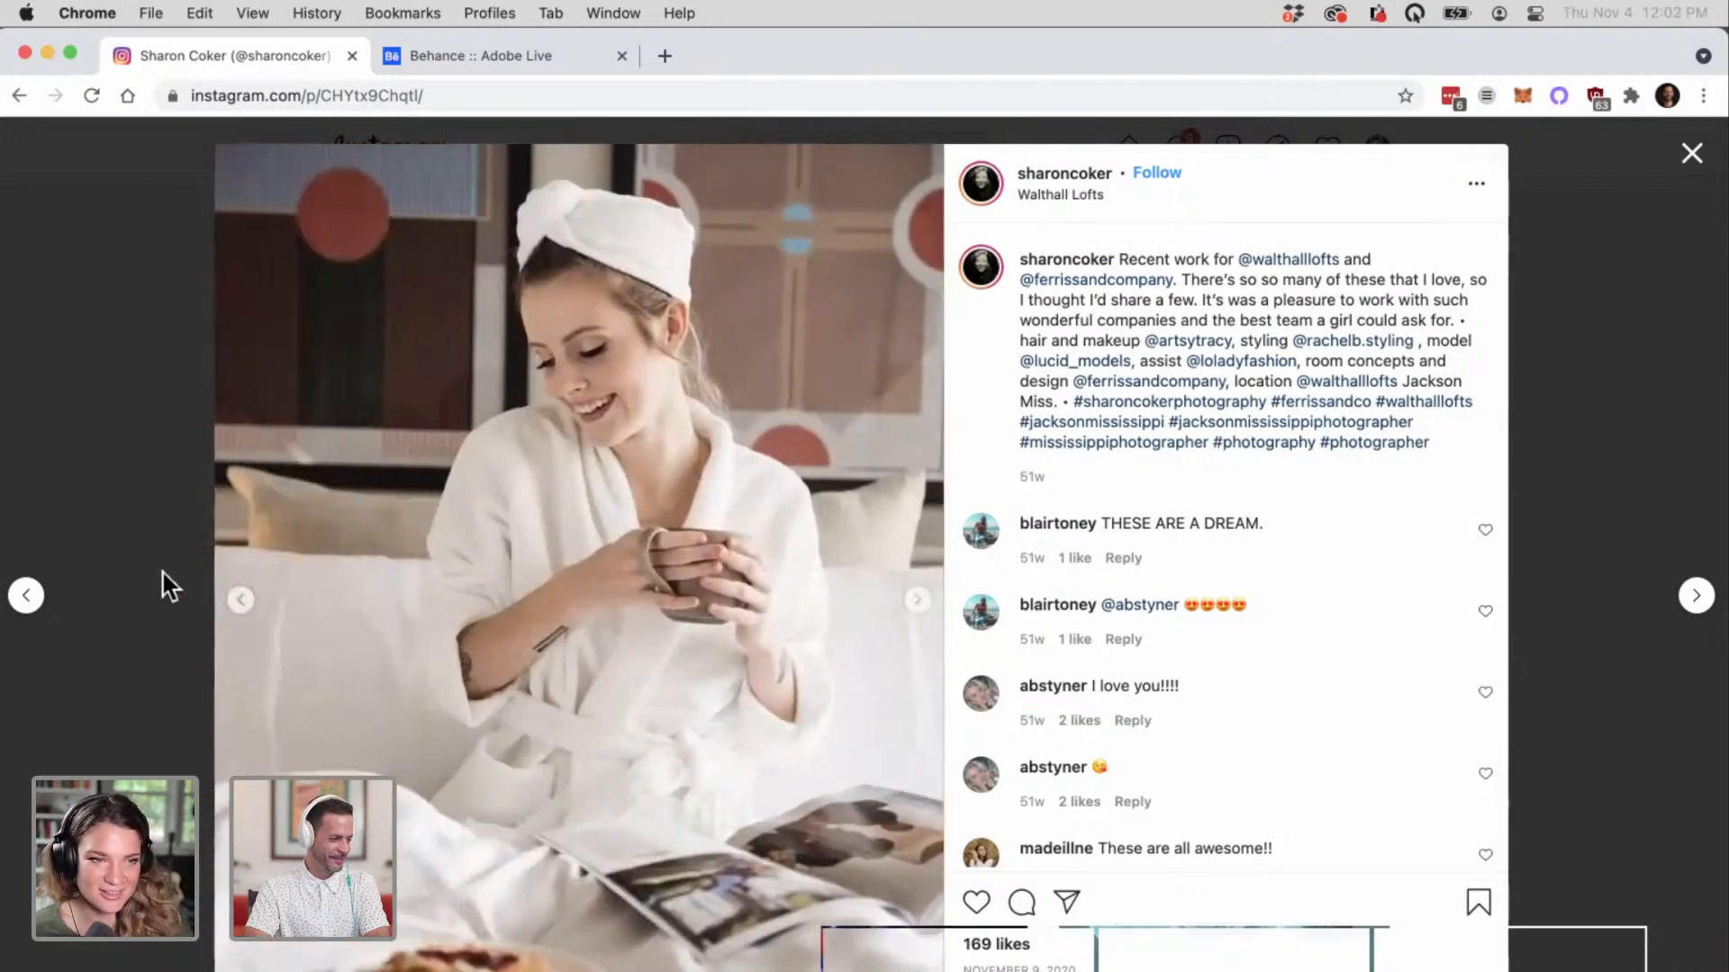
left_click(164, 586)
Step: Open the older post of the short-haired model in a floral dress in tall grass, view its further photos, and close it
scroll(204, 632, "down", 5)
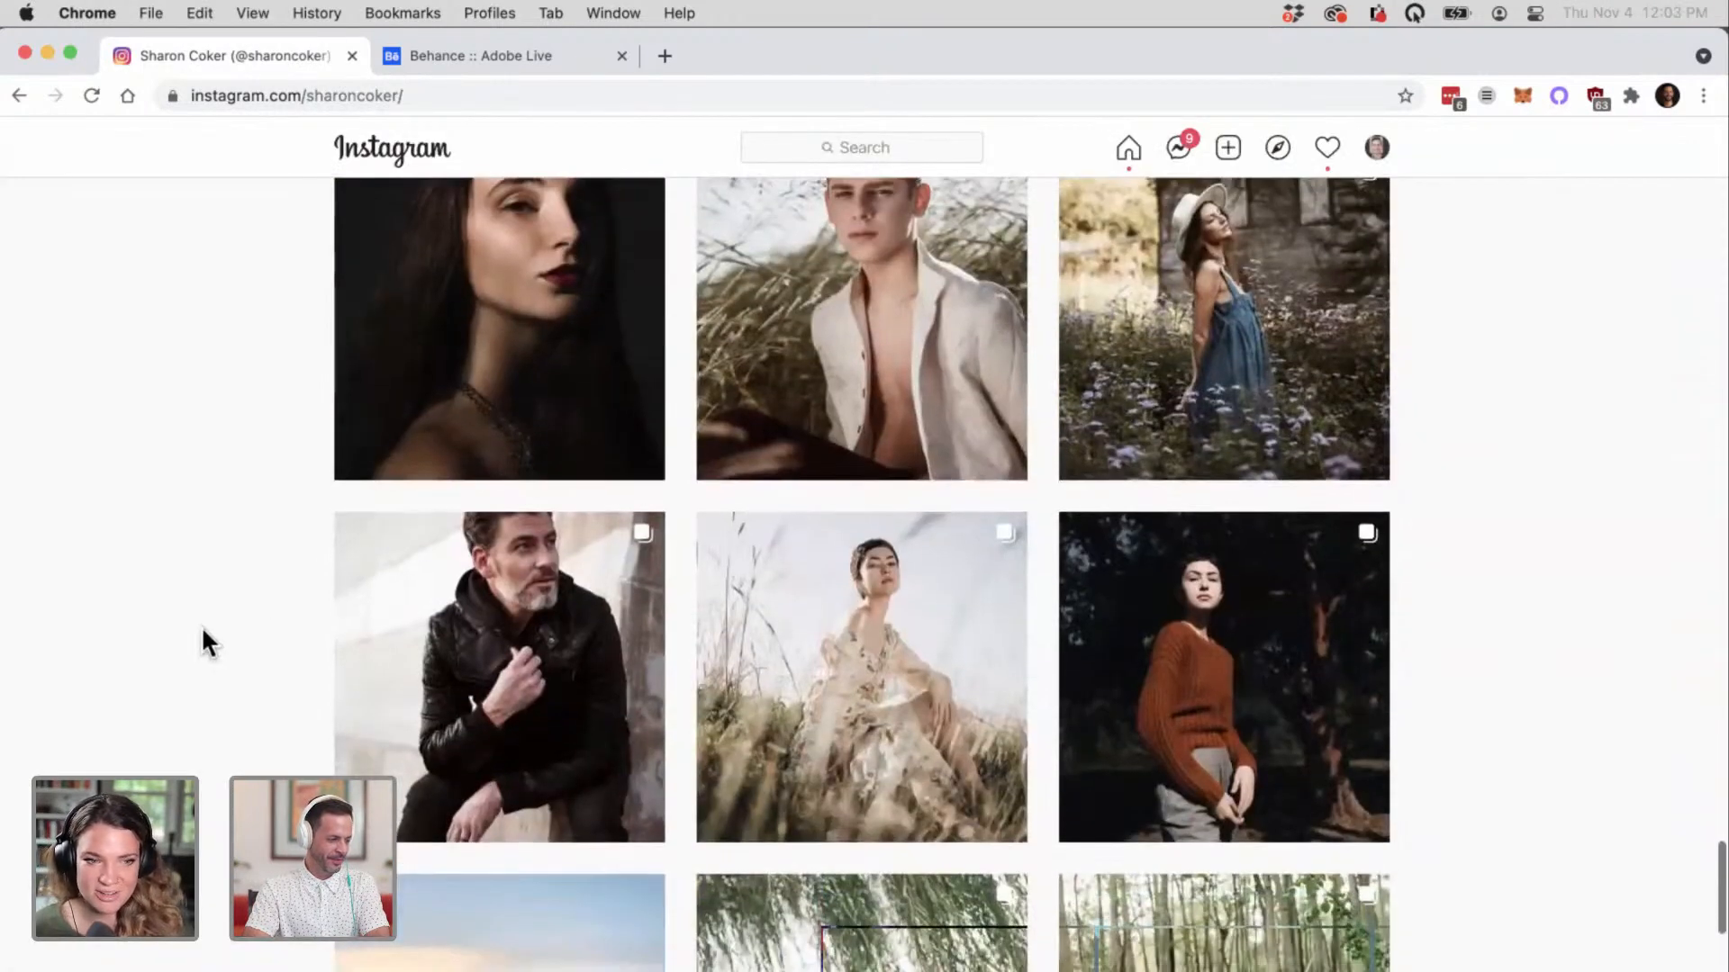
scroll(201, 625, "down", 3)
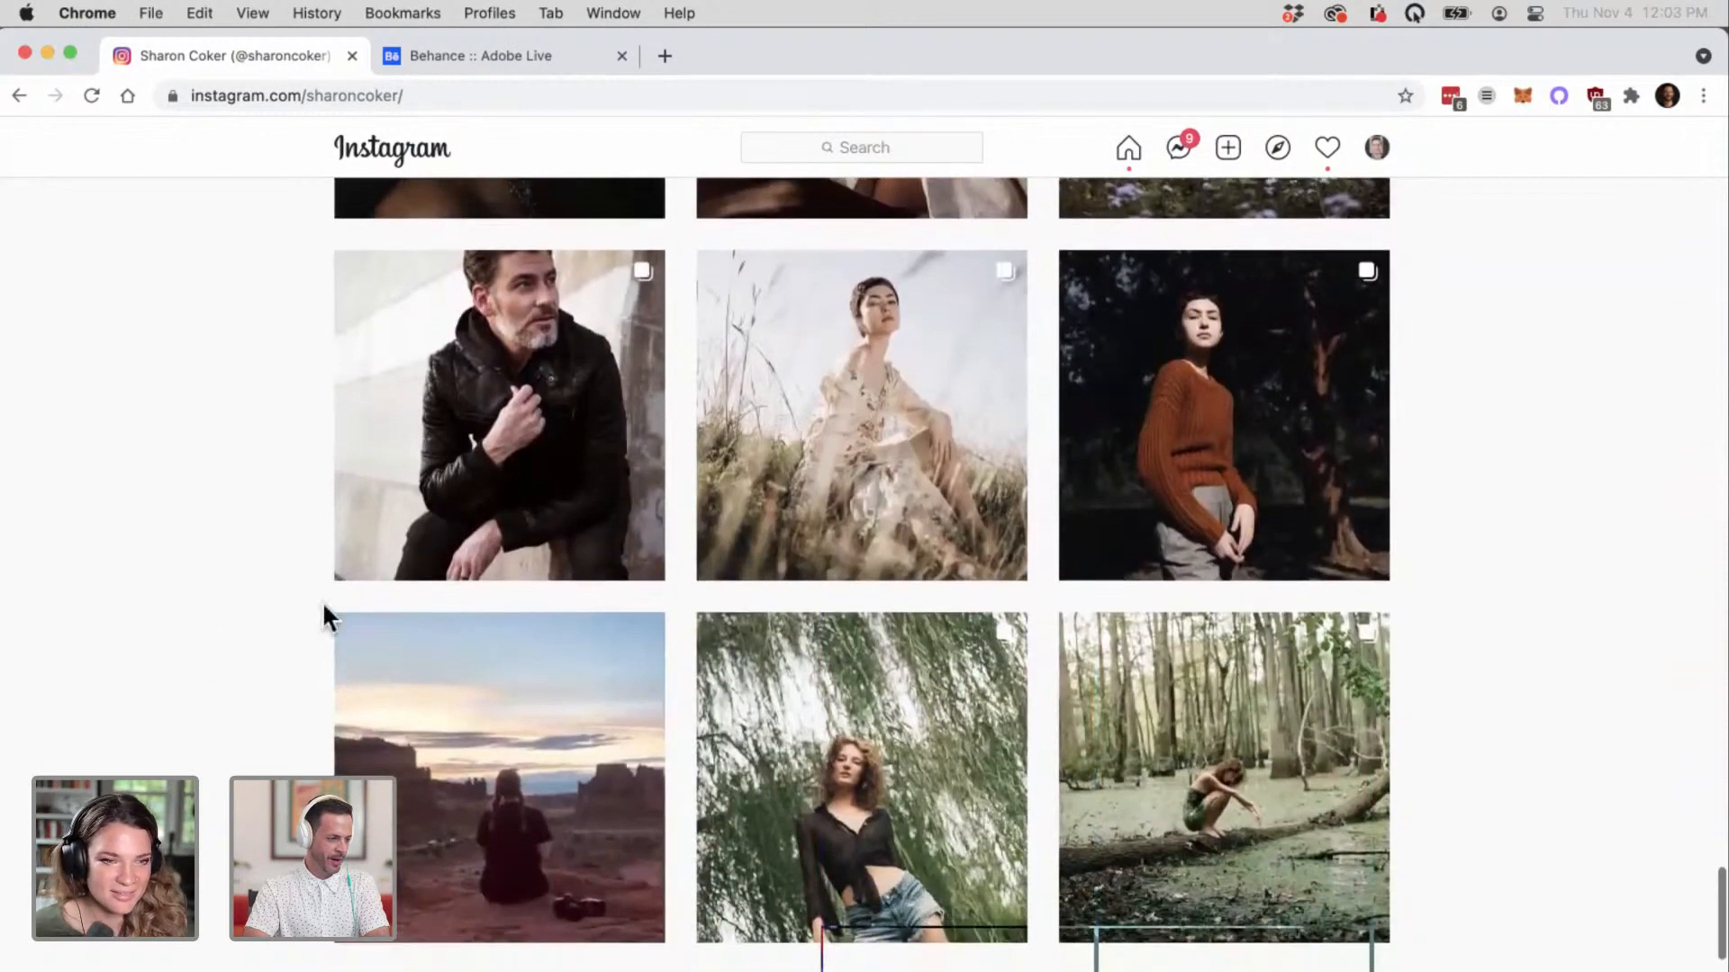
left_click(823, 302)
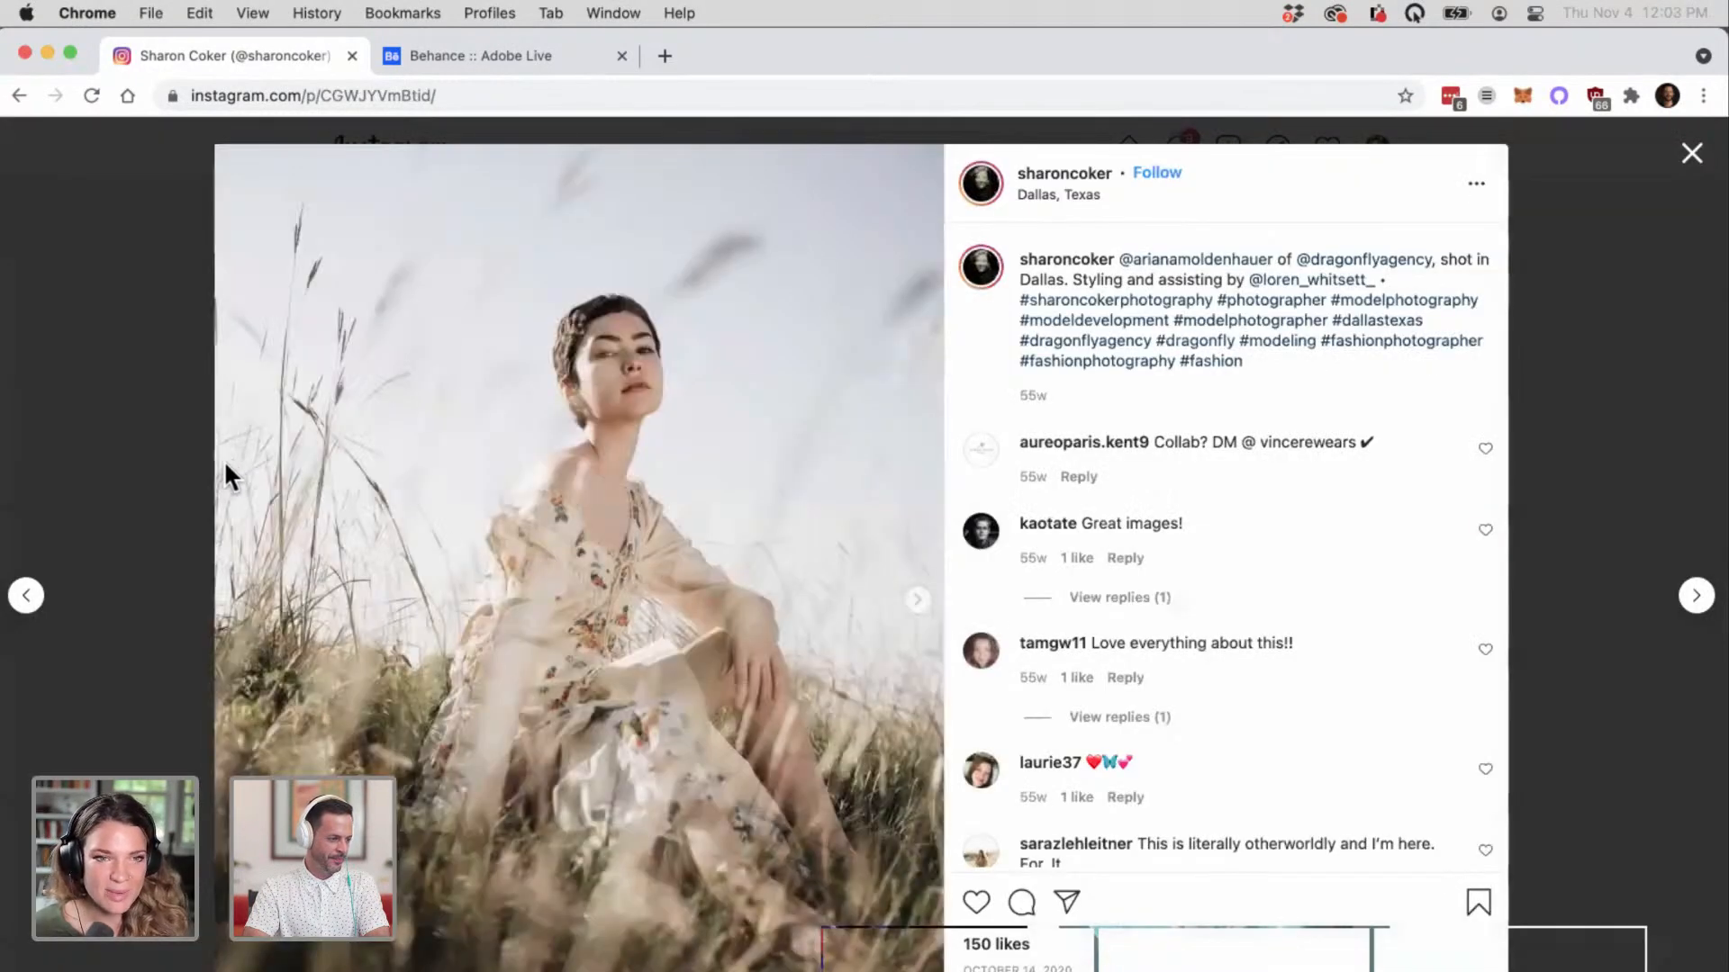
left_click(918, 602)
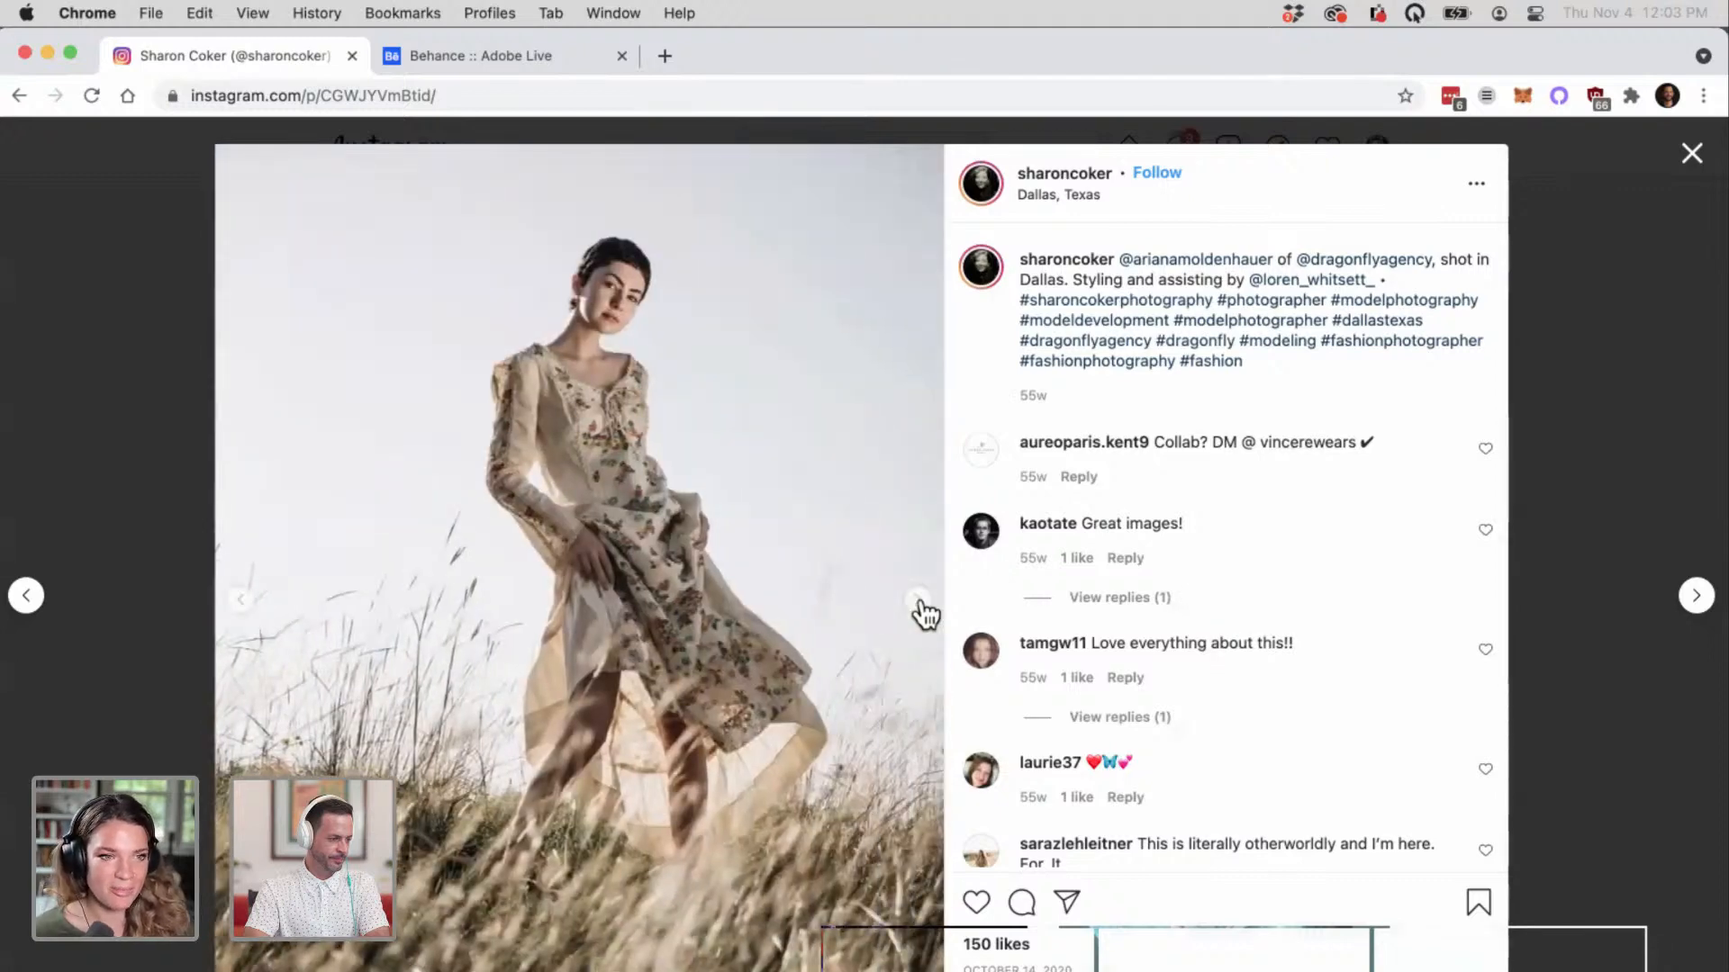
left_click(921, 605)
left_click(919, 603)
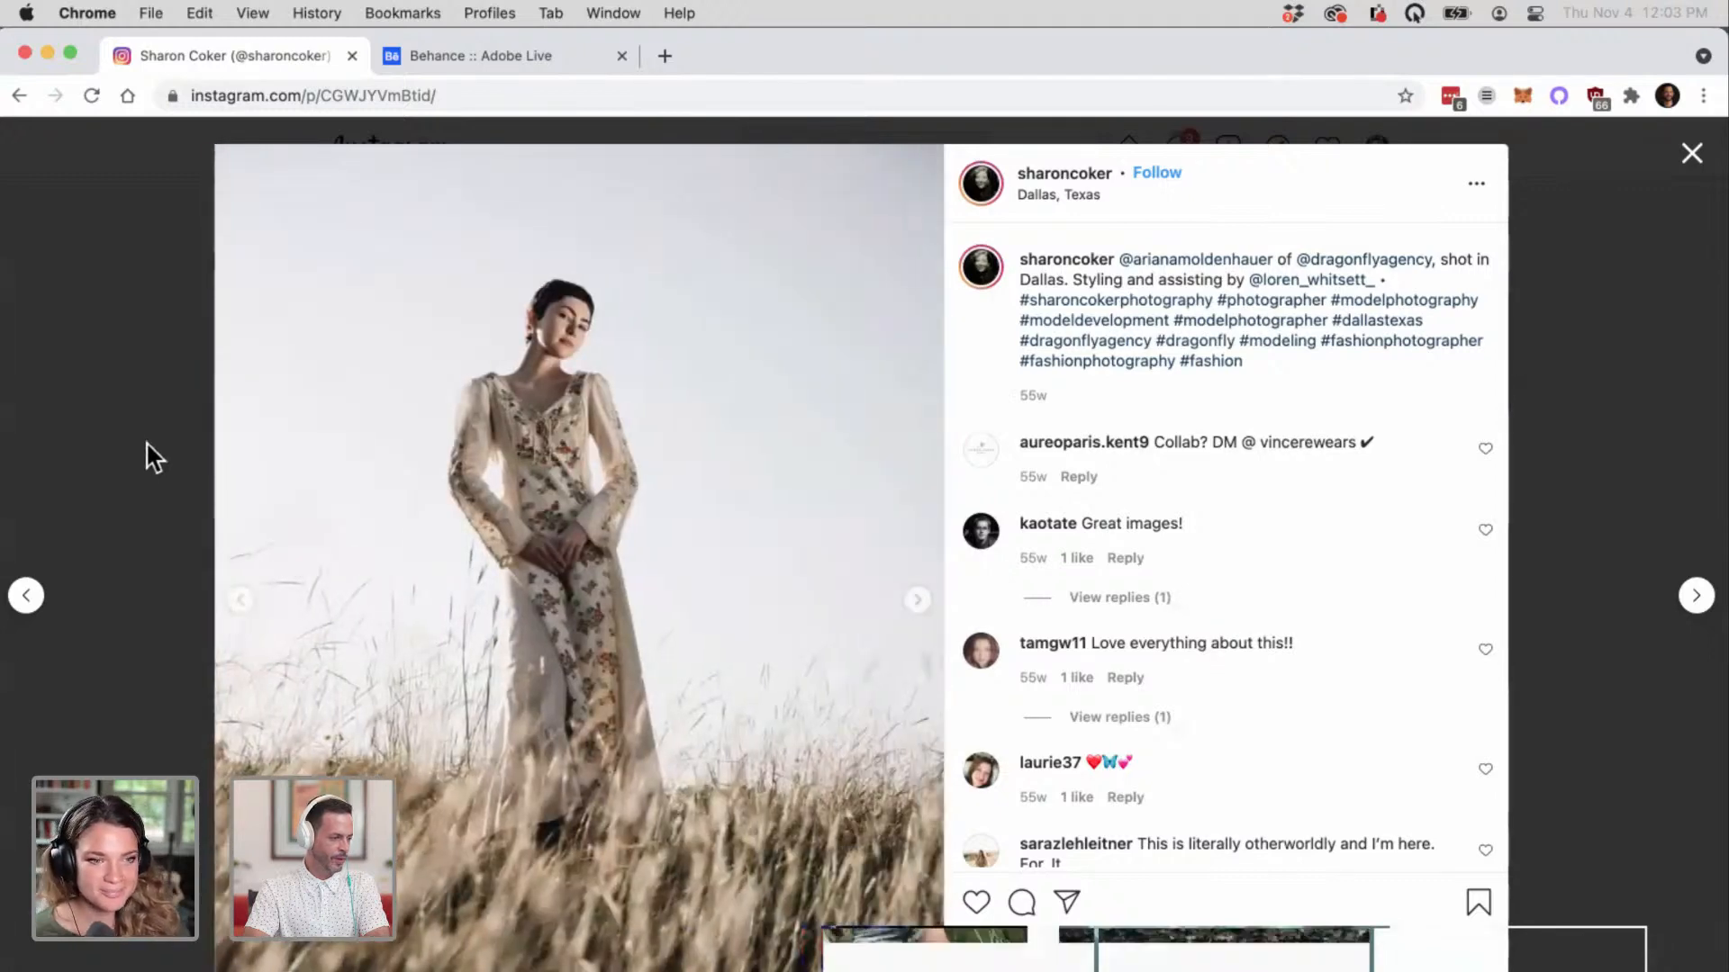
left_click(146, 456)
Step: Return to the newer posts, view the red light-leak portrait with the yellow polka-dot scarf, and close it
scroll(275, 569, "up", 5)
scroll(273, 560, "up", 5)
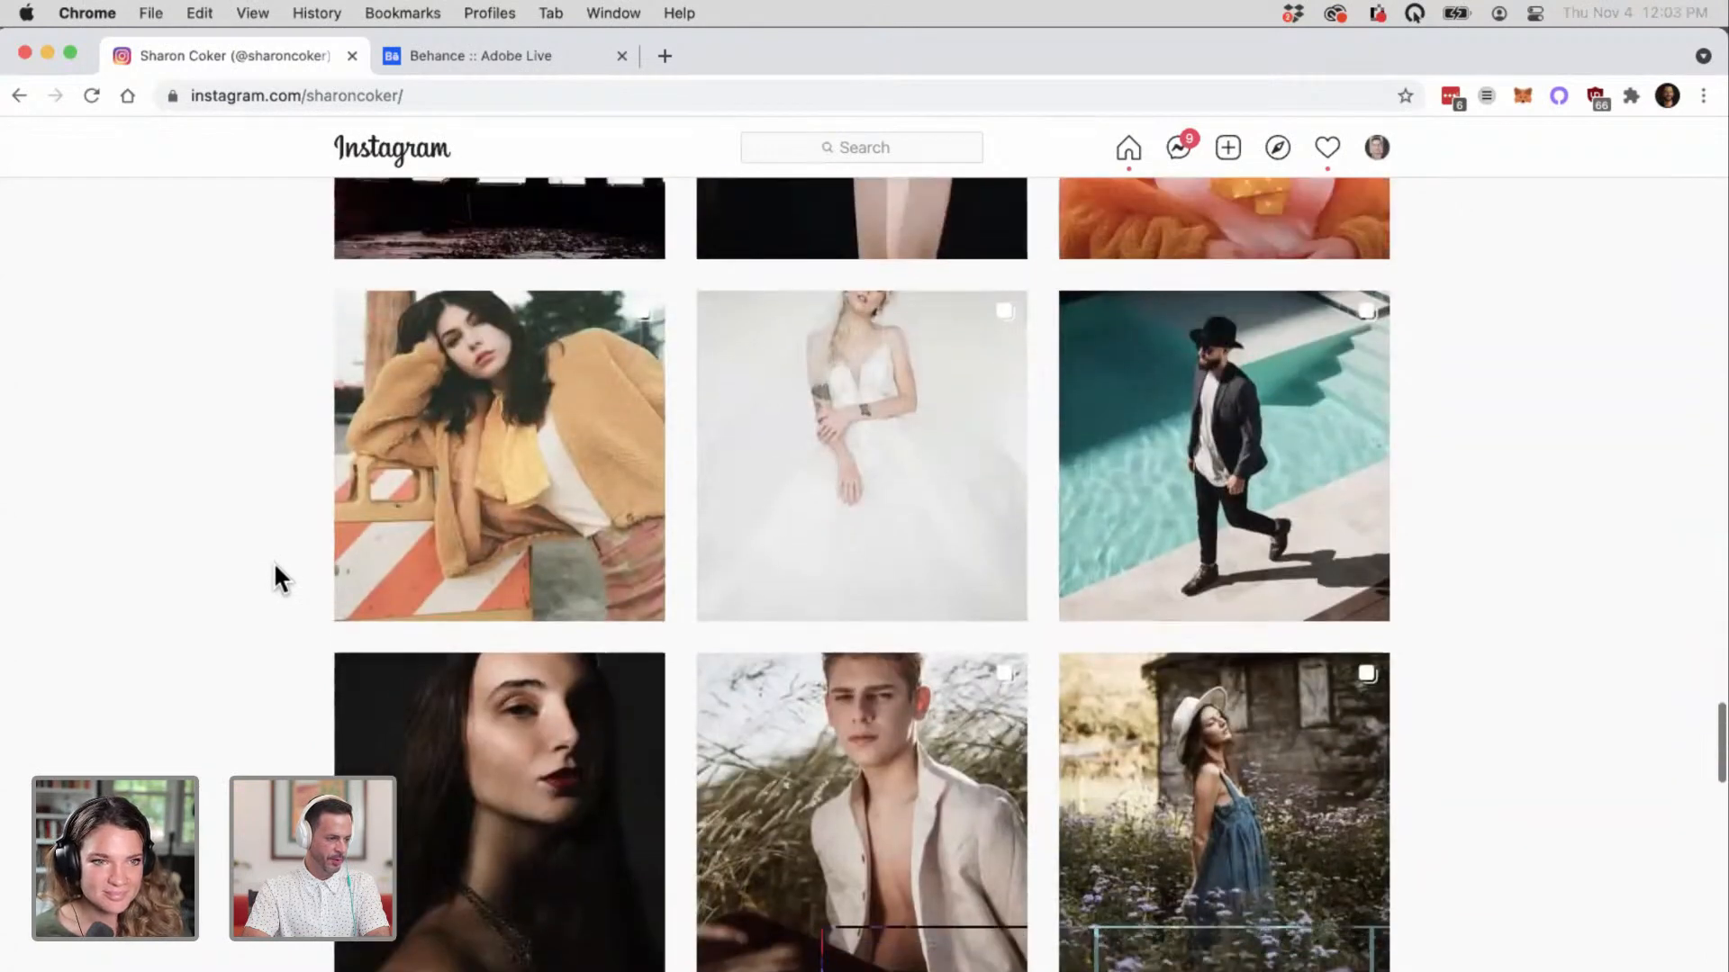
left_click(1194, 396)
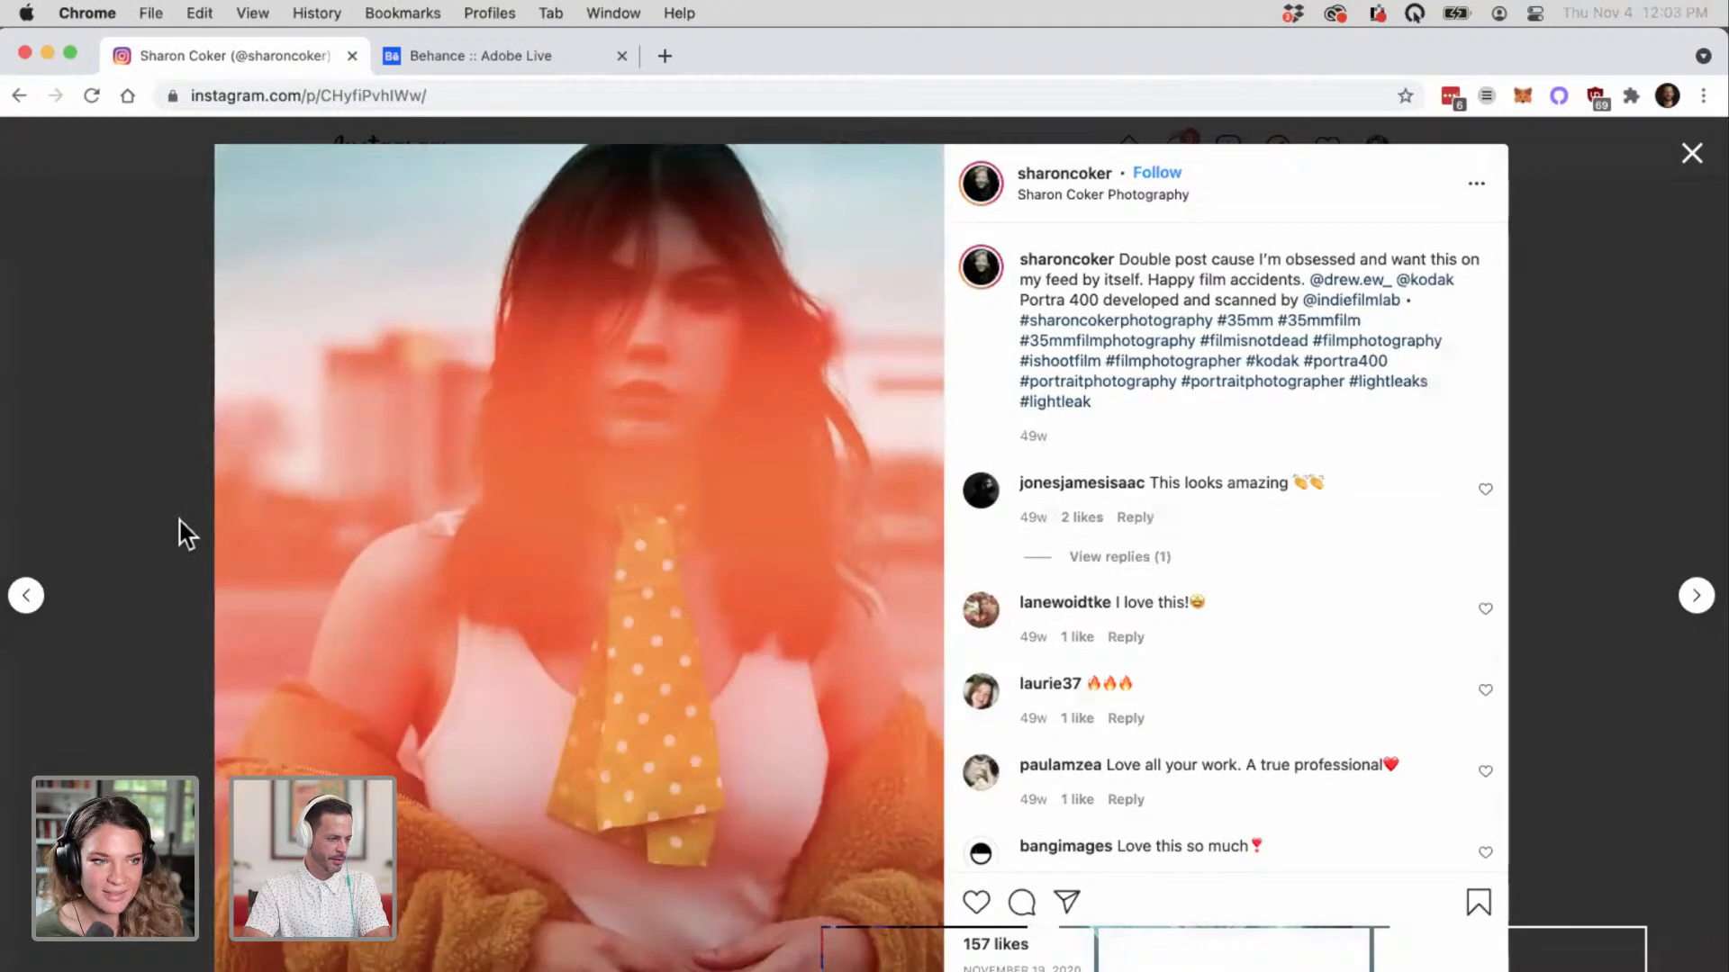
left_click(178, 520)
Step: Open the double-exposure portrait post, magnify its caption about the camera and lighting gear, and close the post
scroll(178, 518, "up", 2)
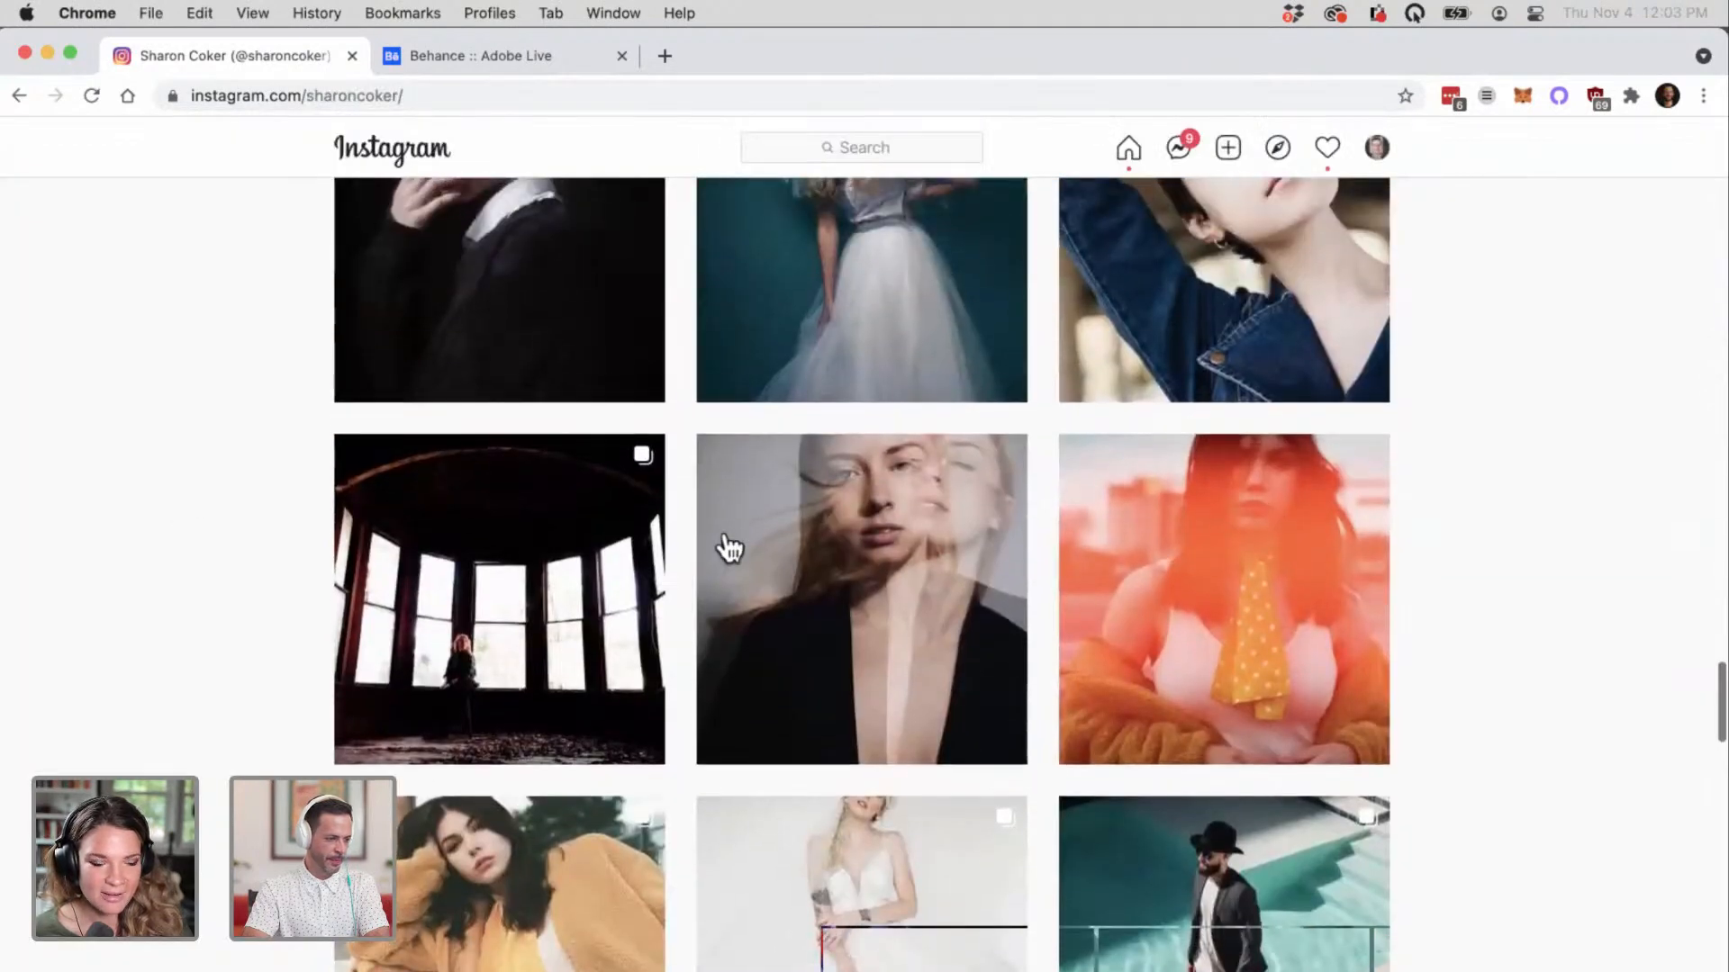
left_click(813, 495)
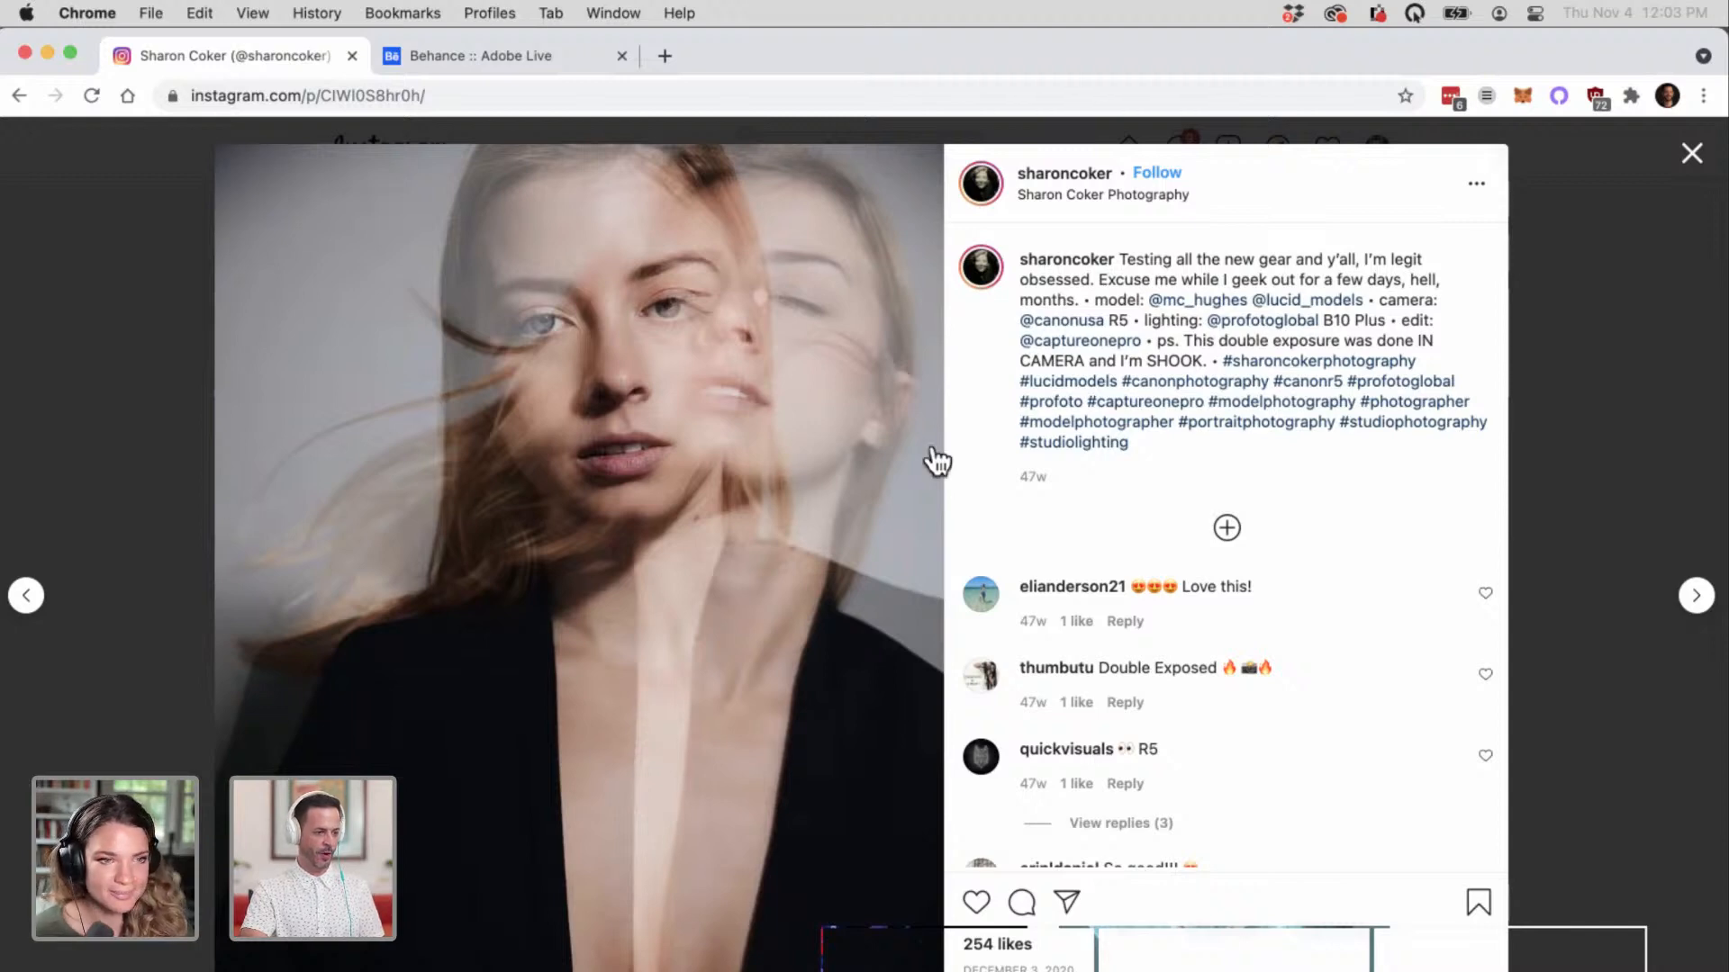
key("ctrl+alt+m")
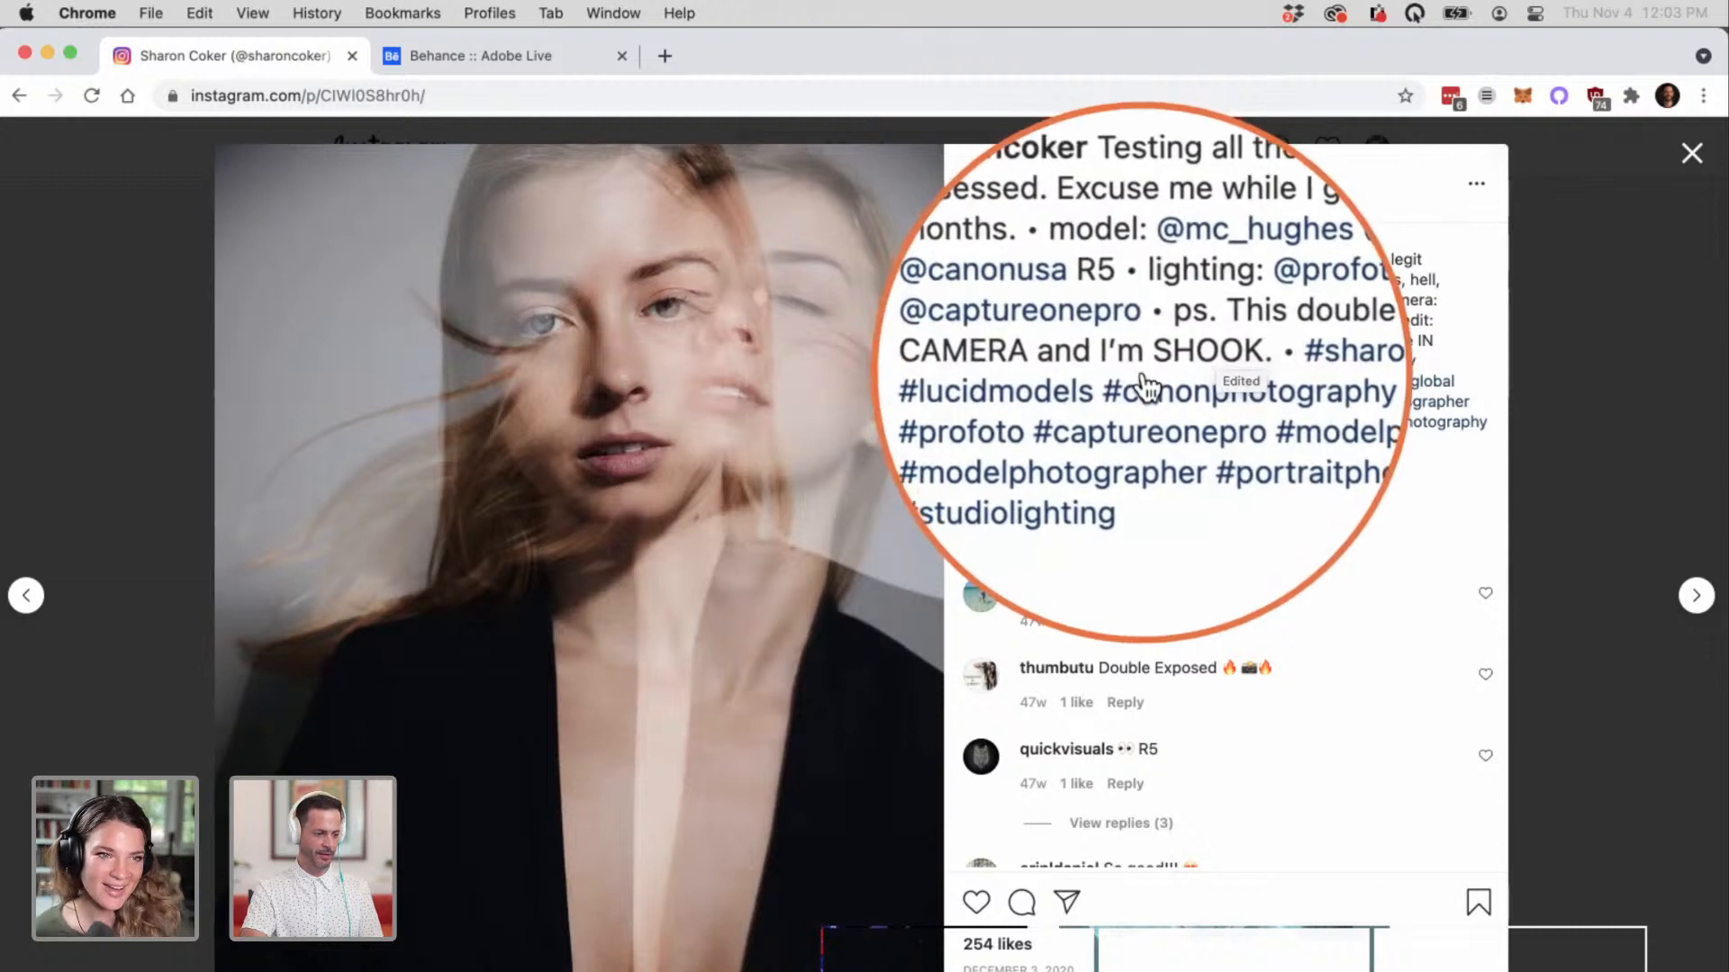
key("ctrl+alt+m")
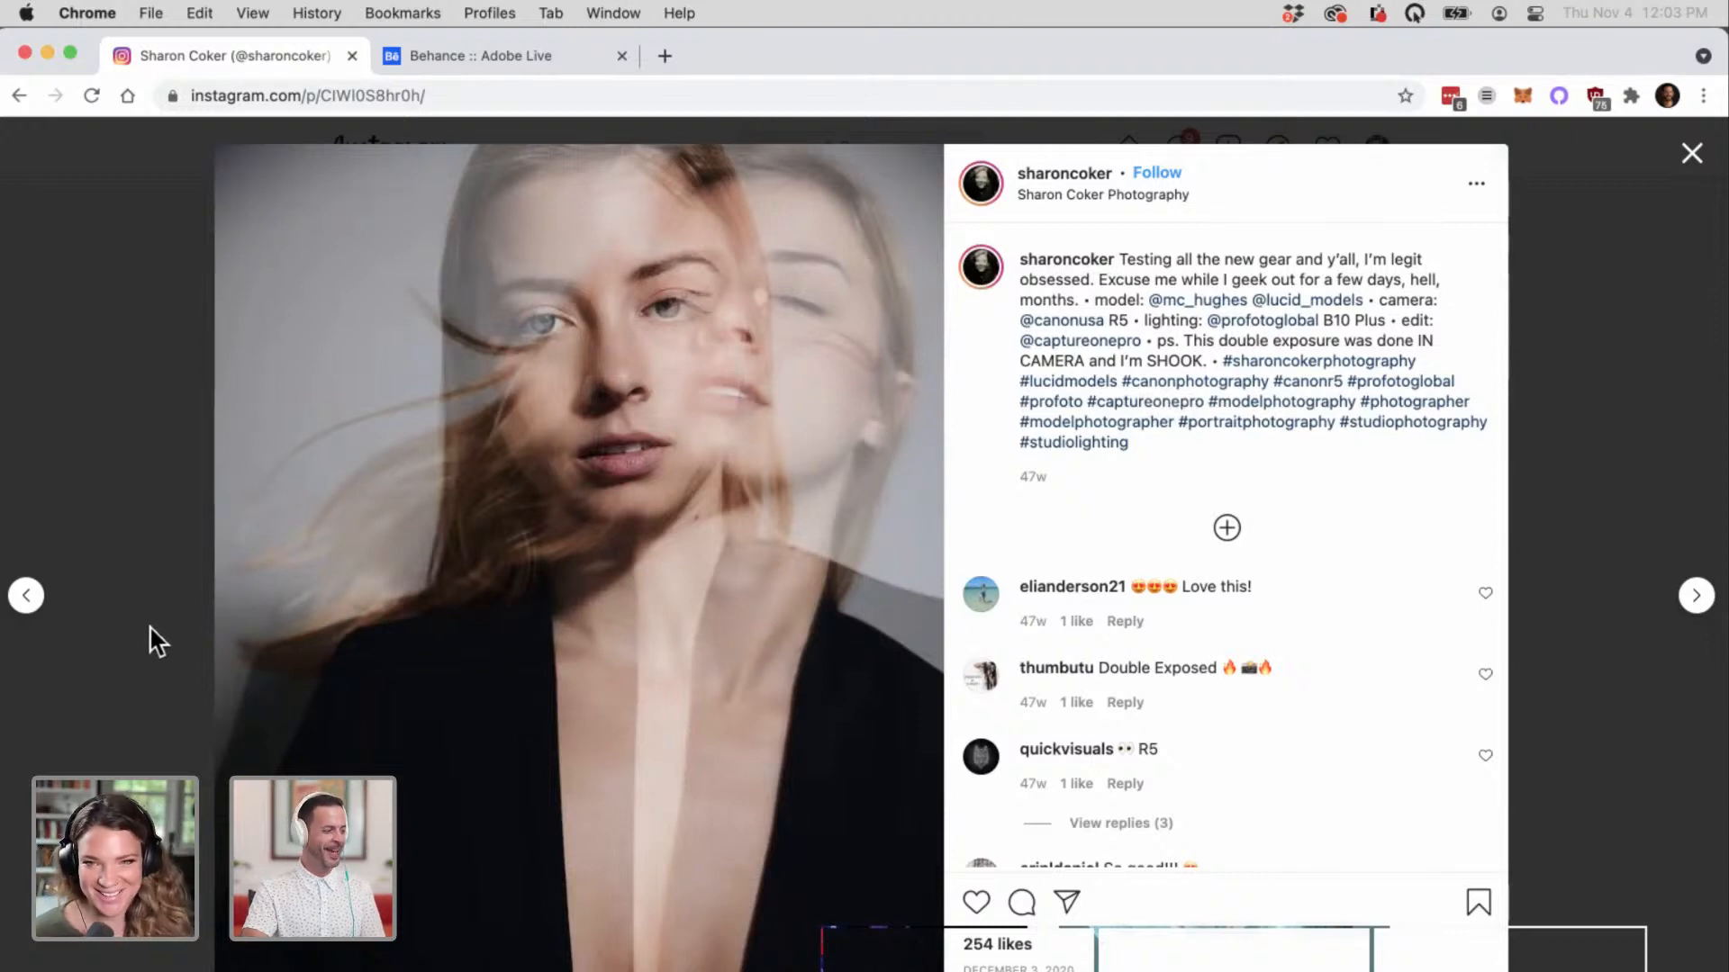
left_click(1684, 160)
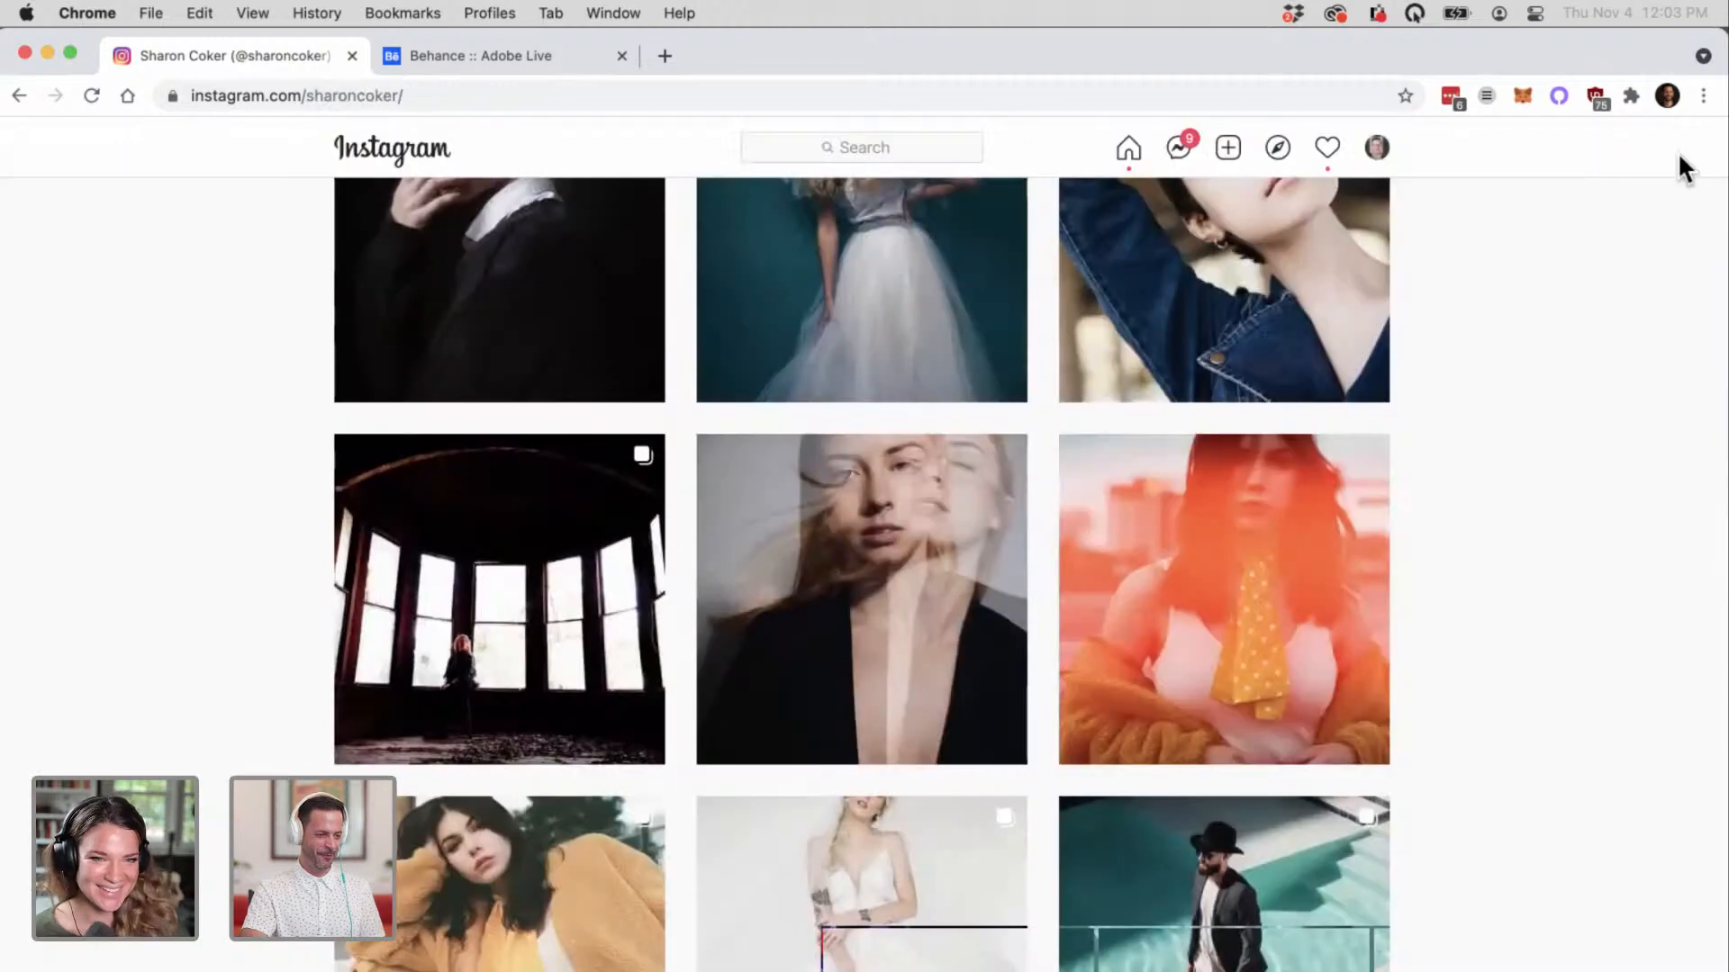
Step: Browse the older profile posts past the swamp and black-and-white portraits down to the outdoor fashion shots
scroll(1450, 401, "down", 7)
scroll(1449, 401, "down", 5)
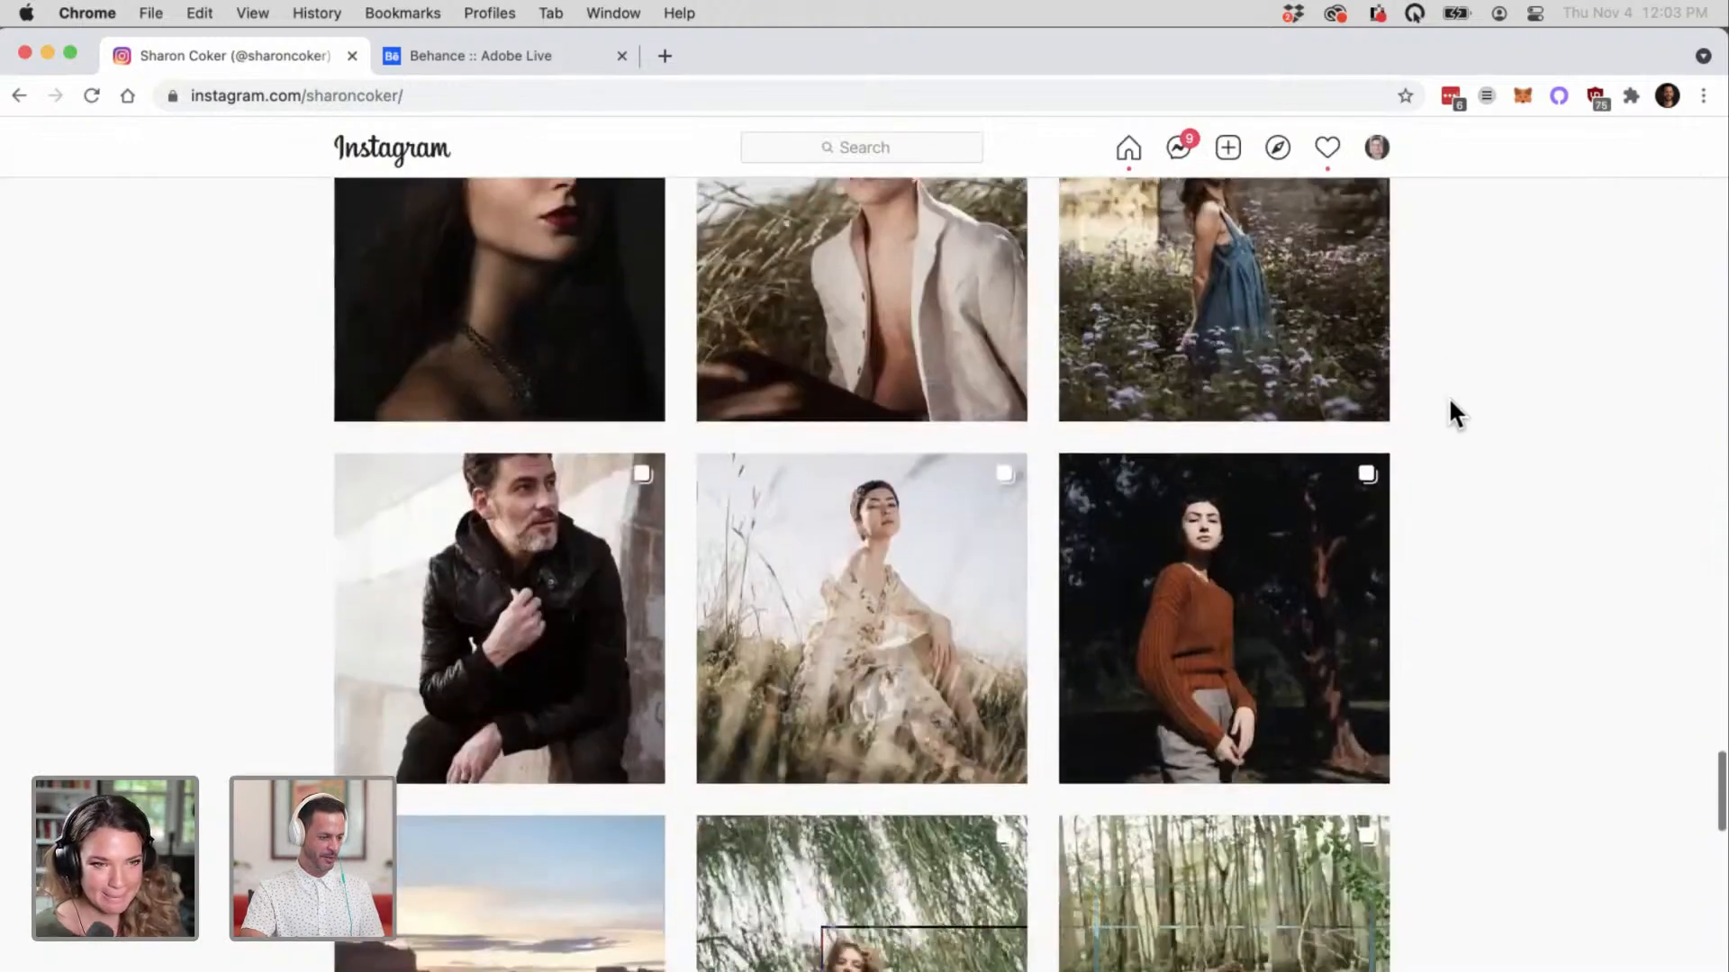
scroll(1449, 402, "down", 4)
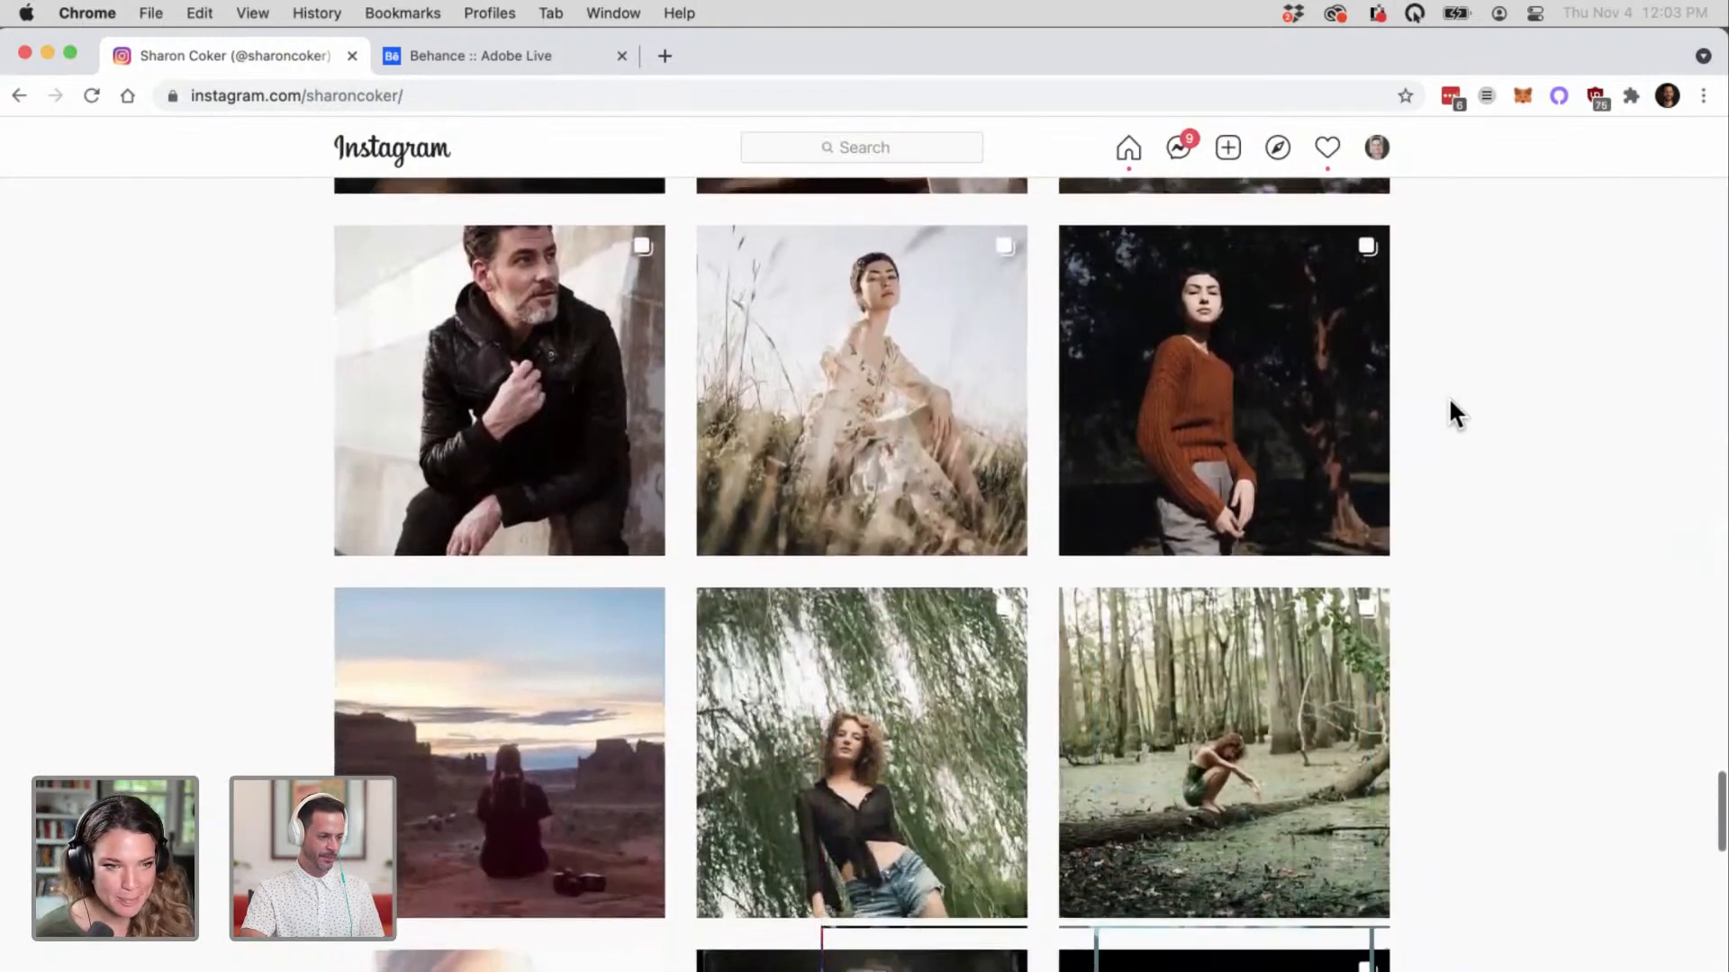
scroll(1450, 401, "down", 3)
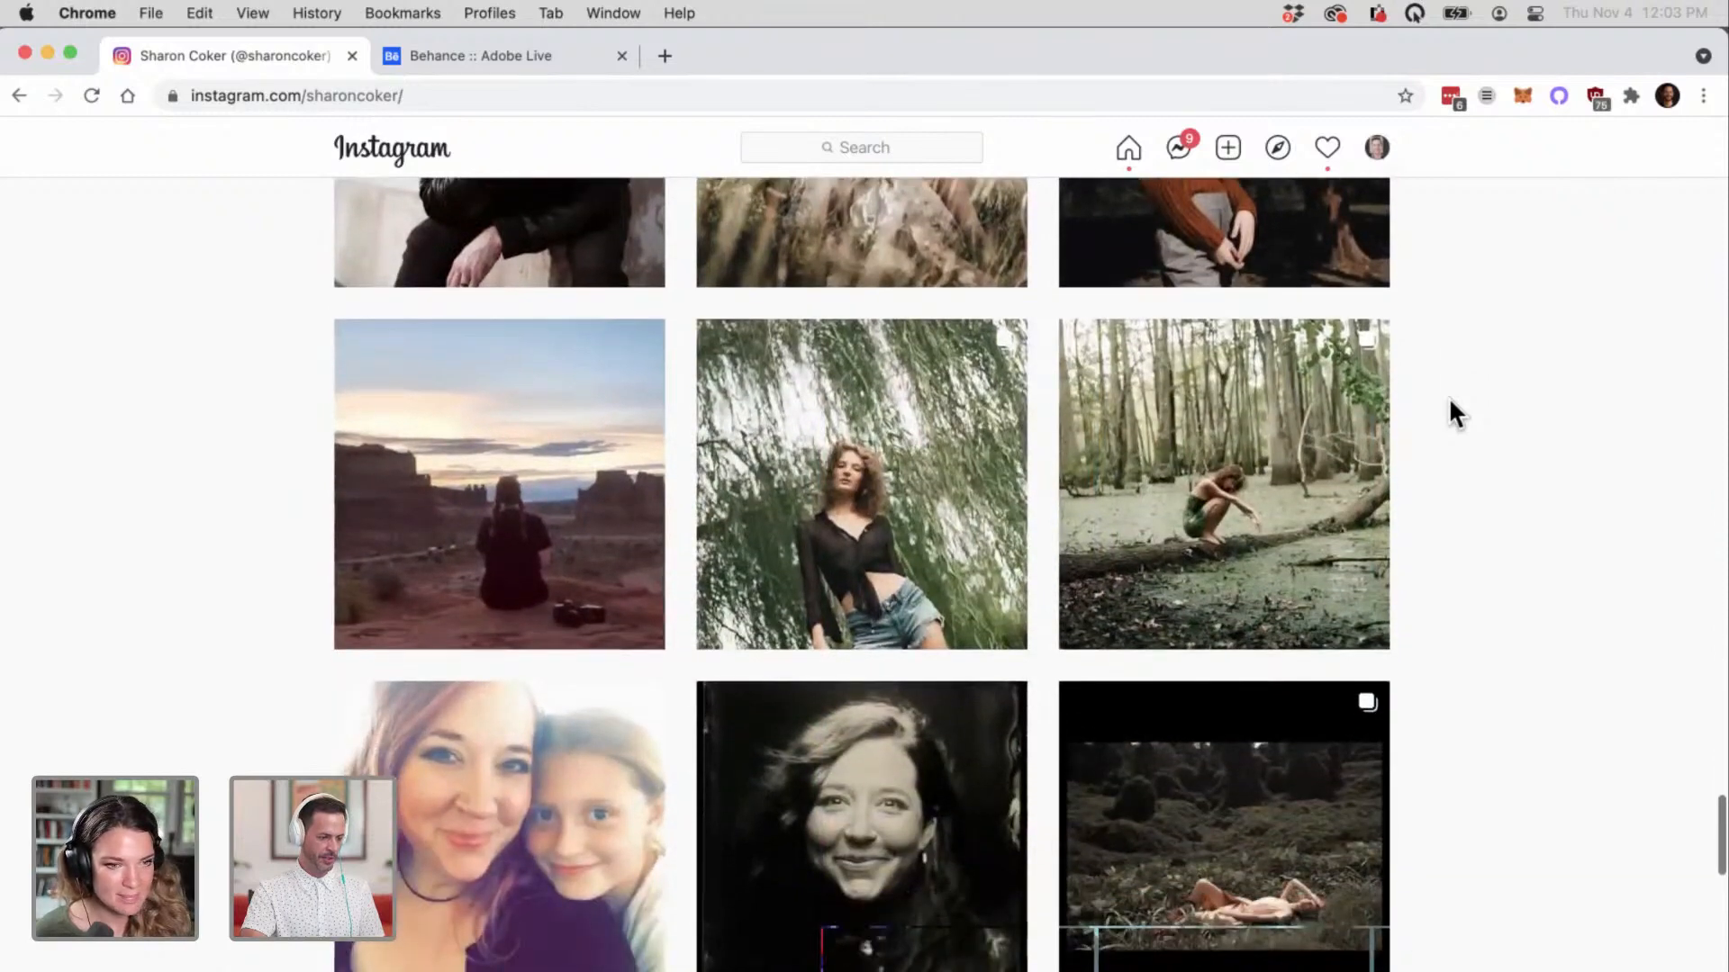
scroll(1448, 396, "down", 7)
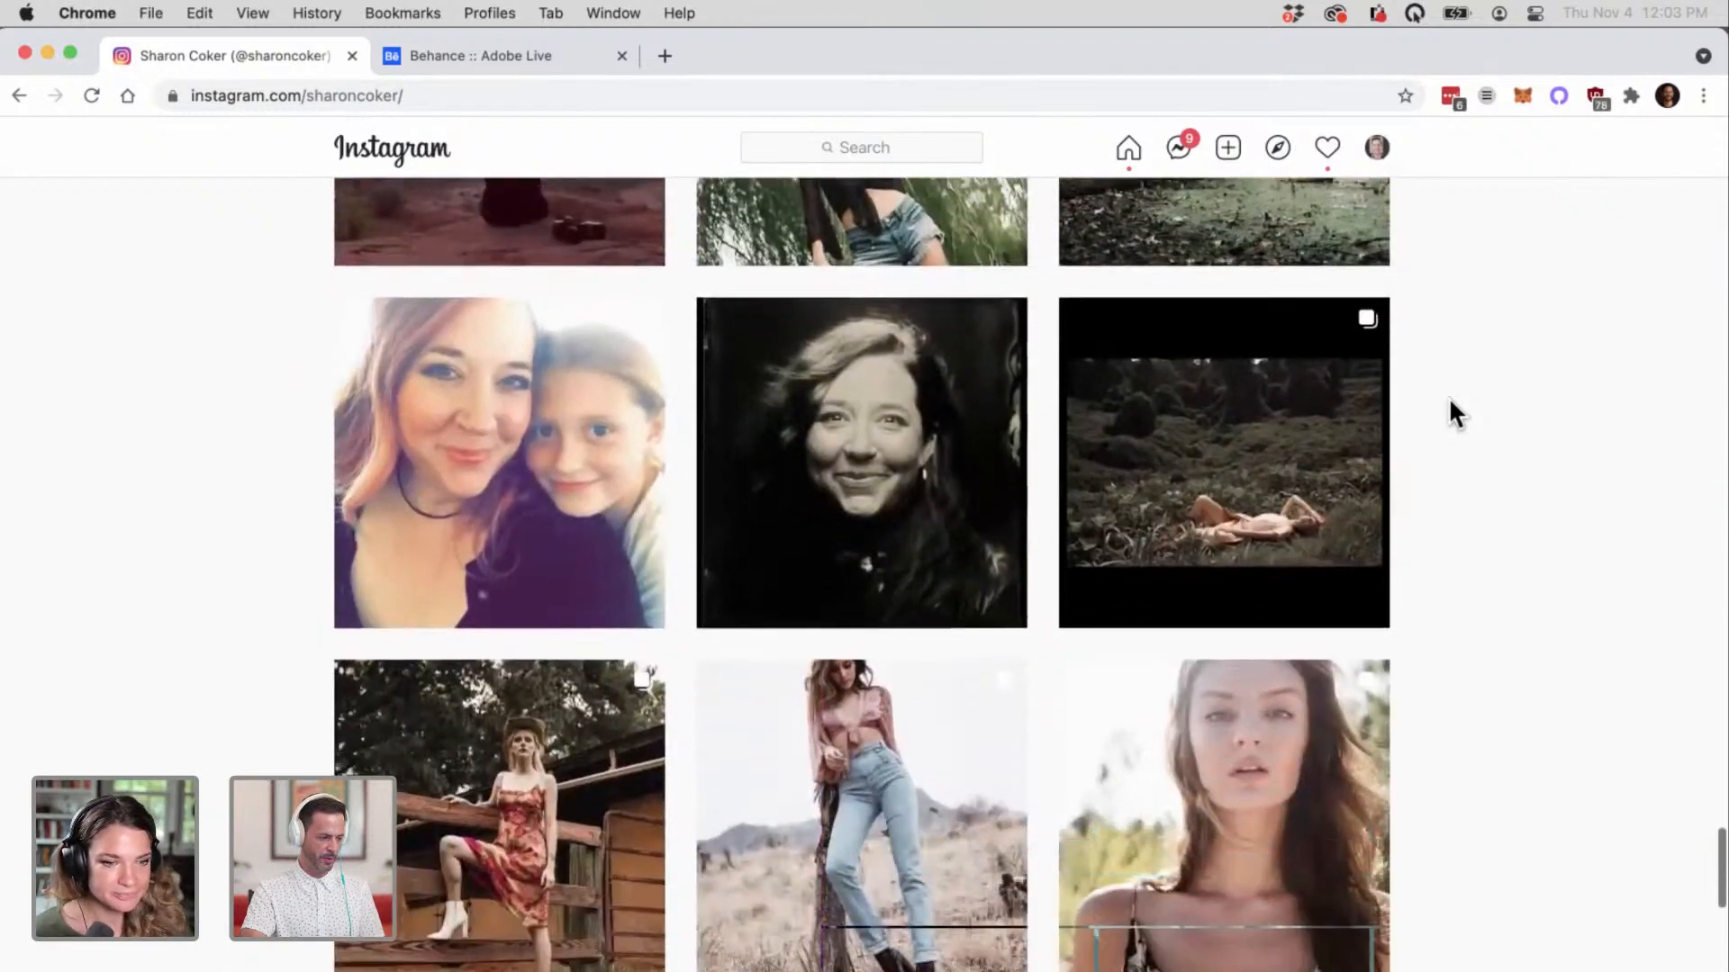
Step: Browse the older fashion, portrait and travel posts in the photographer's Instagram grid
scroll(1449, 402, "down", 7)
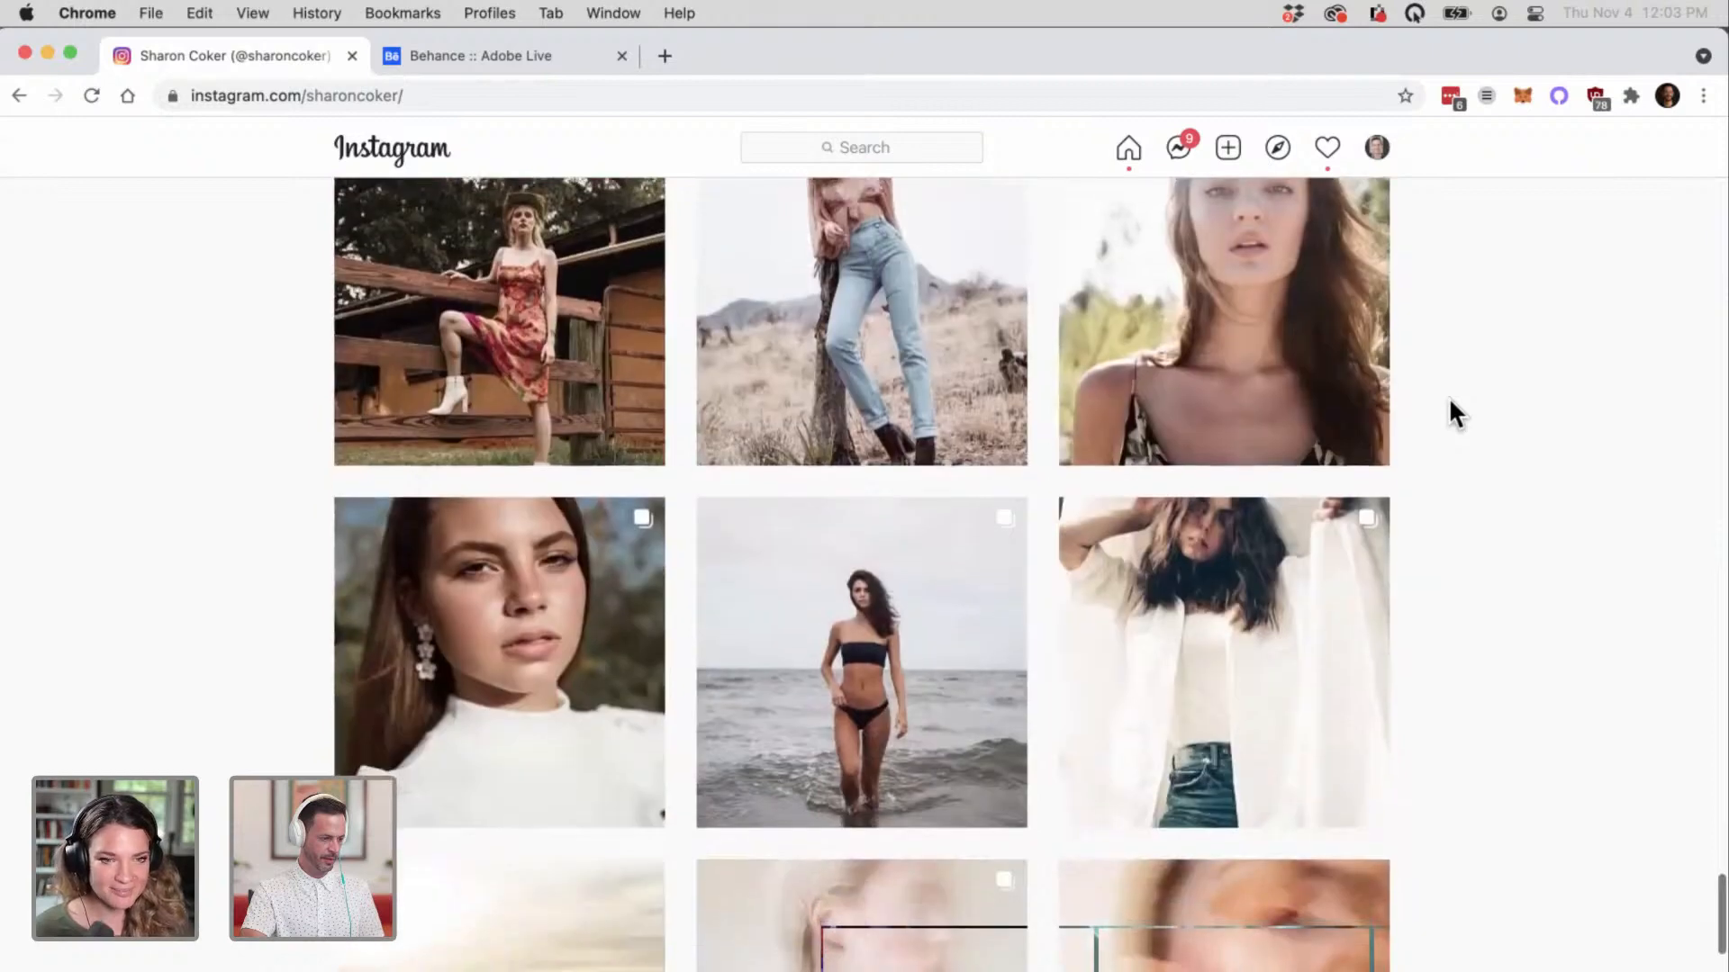
scroll(1449, 401, "down", 7)
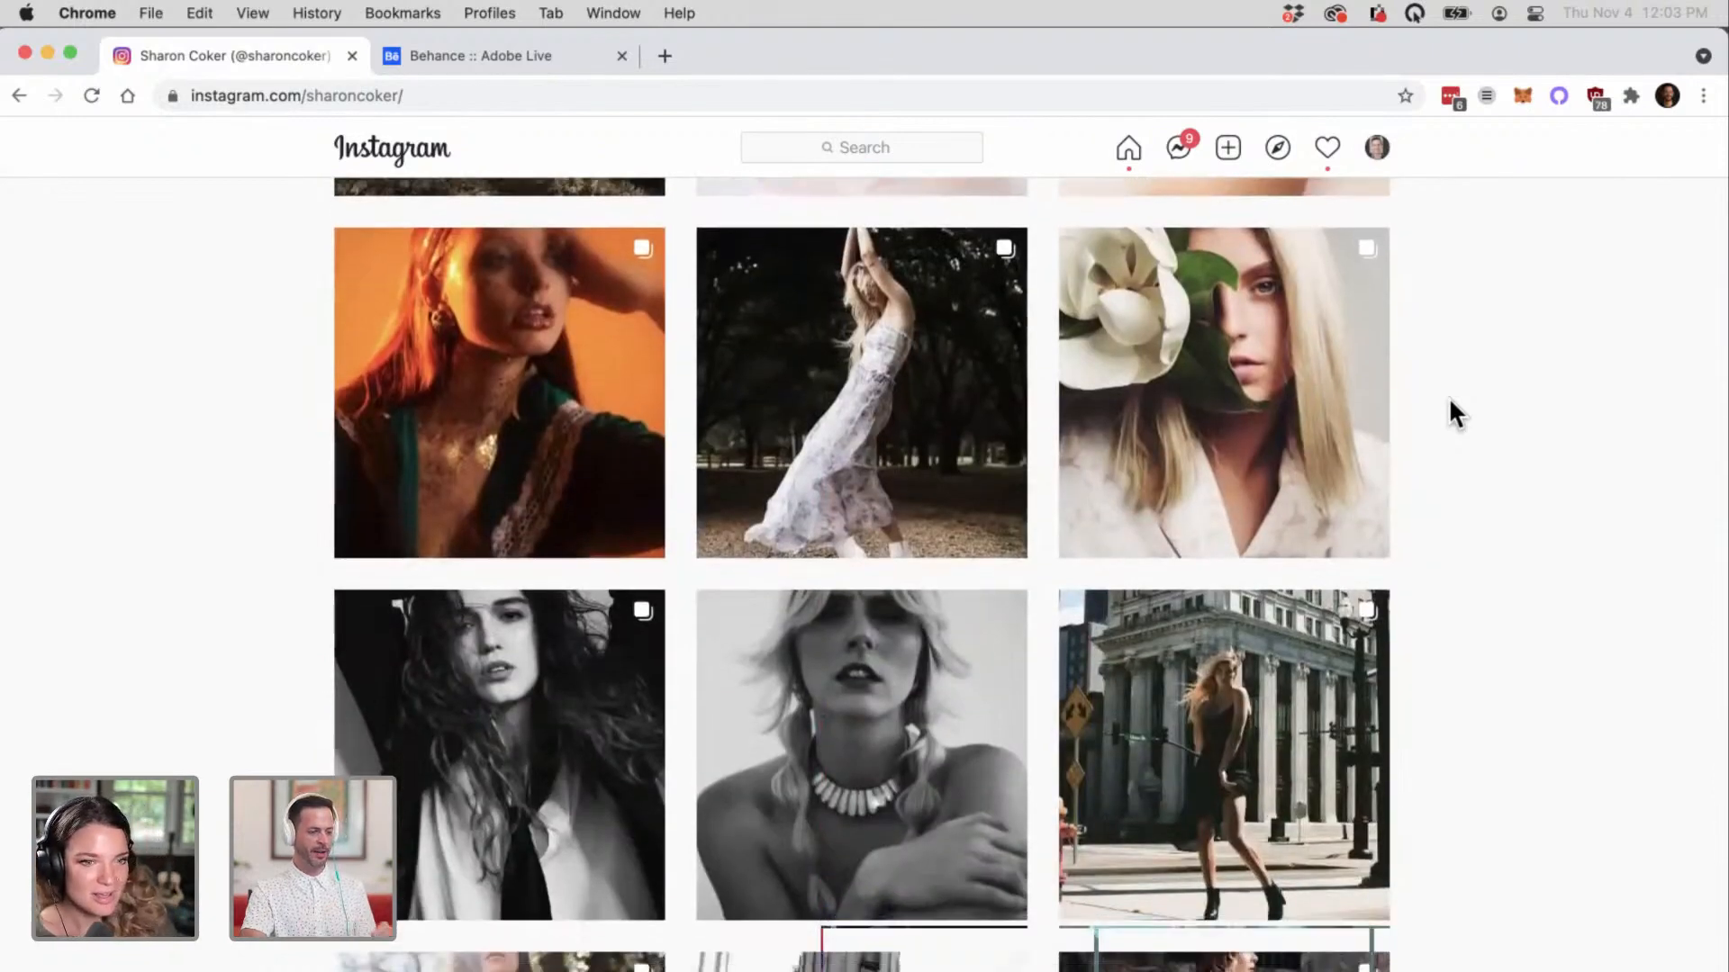
scroll(1448, 397, "up", 1)
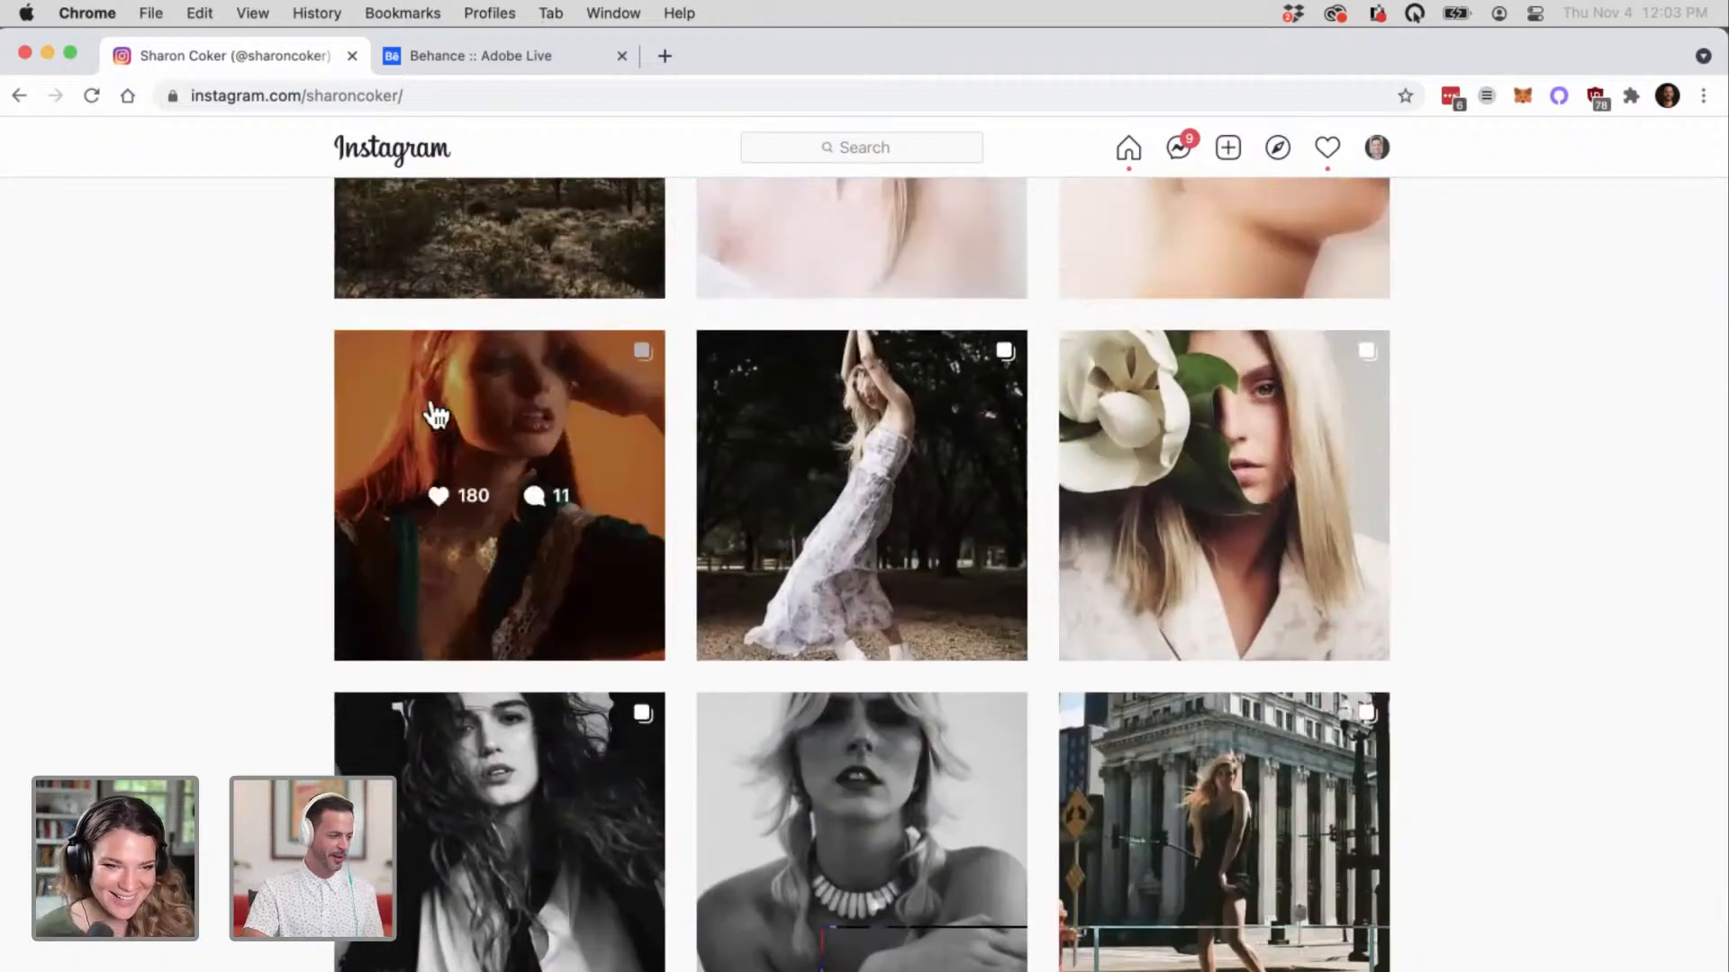
scroll(225, 491, "down", 10)
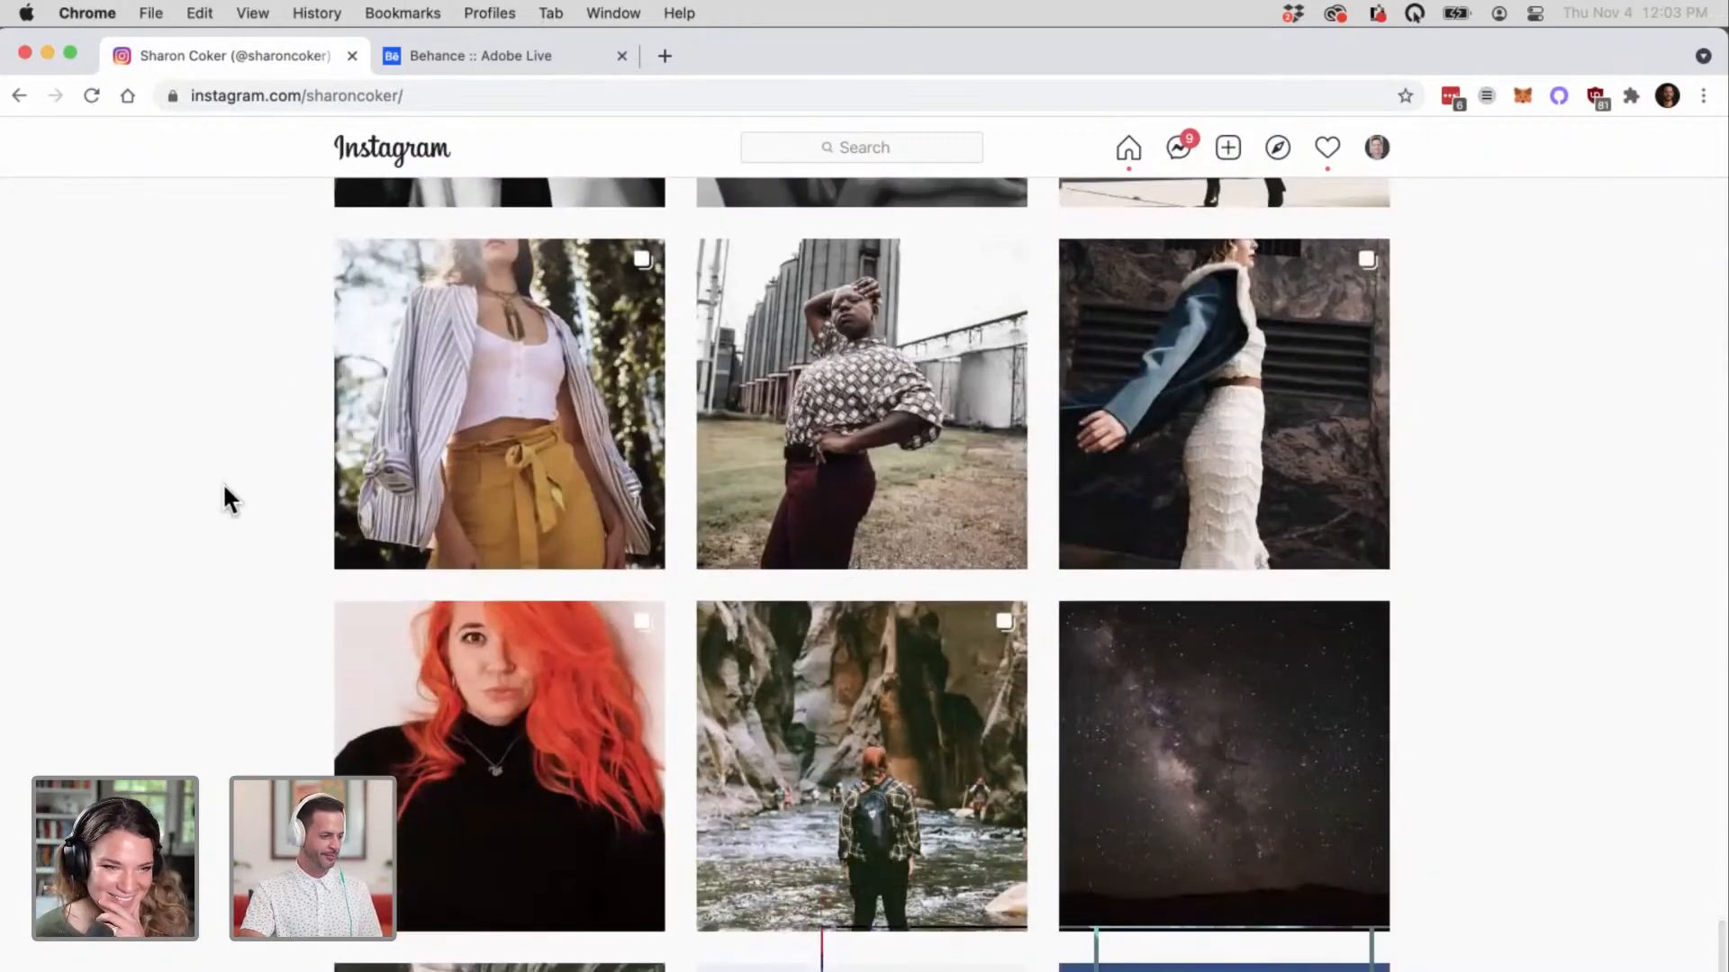
scroll(225, 489, "down", 3)
scroll(224, 487, "down", 10)
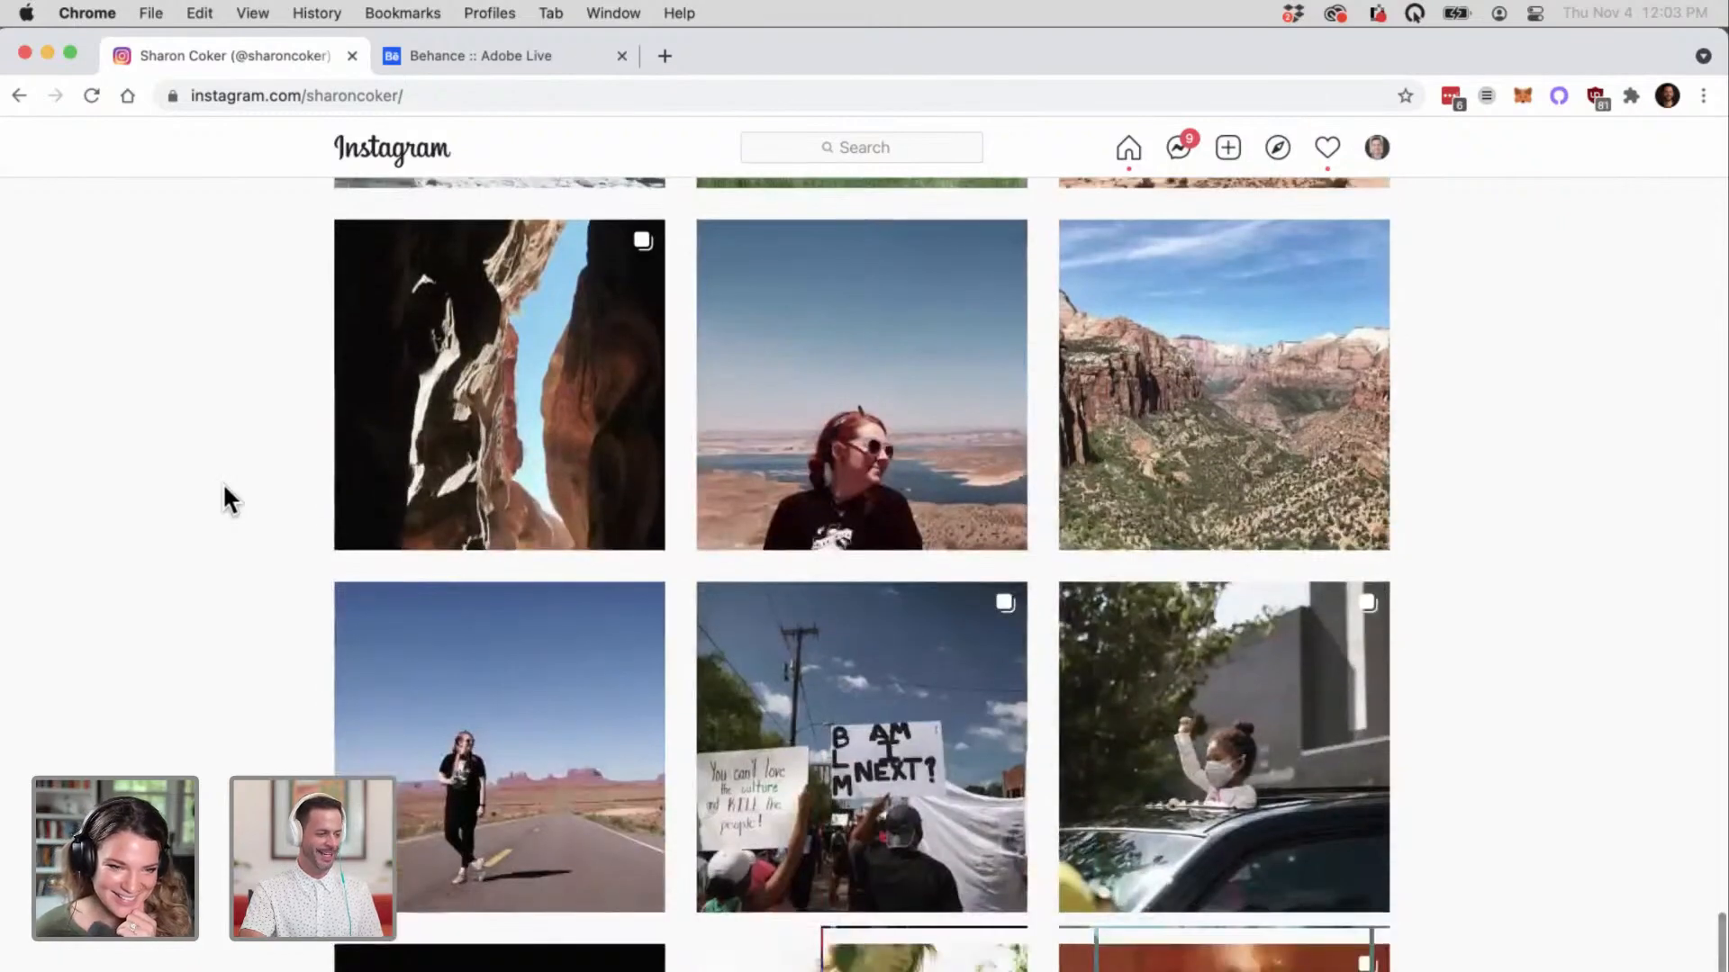
scroll(225, 487, "down", 4)
scroll(224, 501, "down", 3)
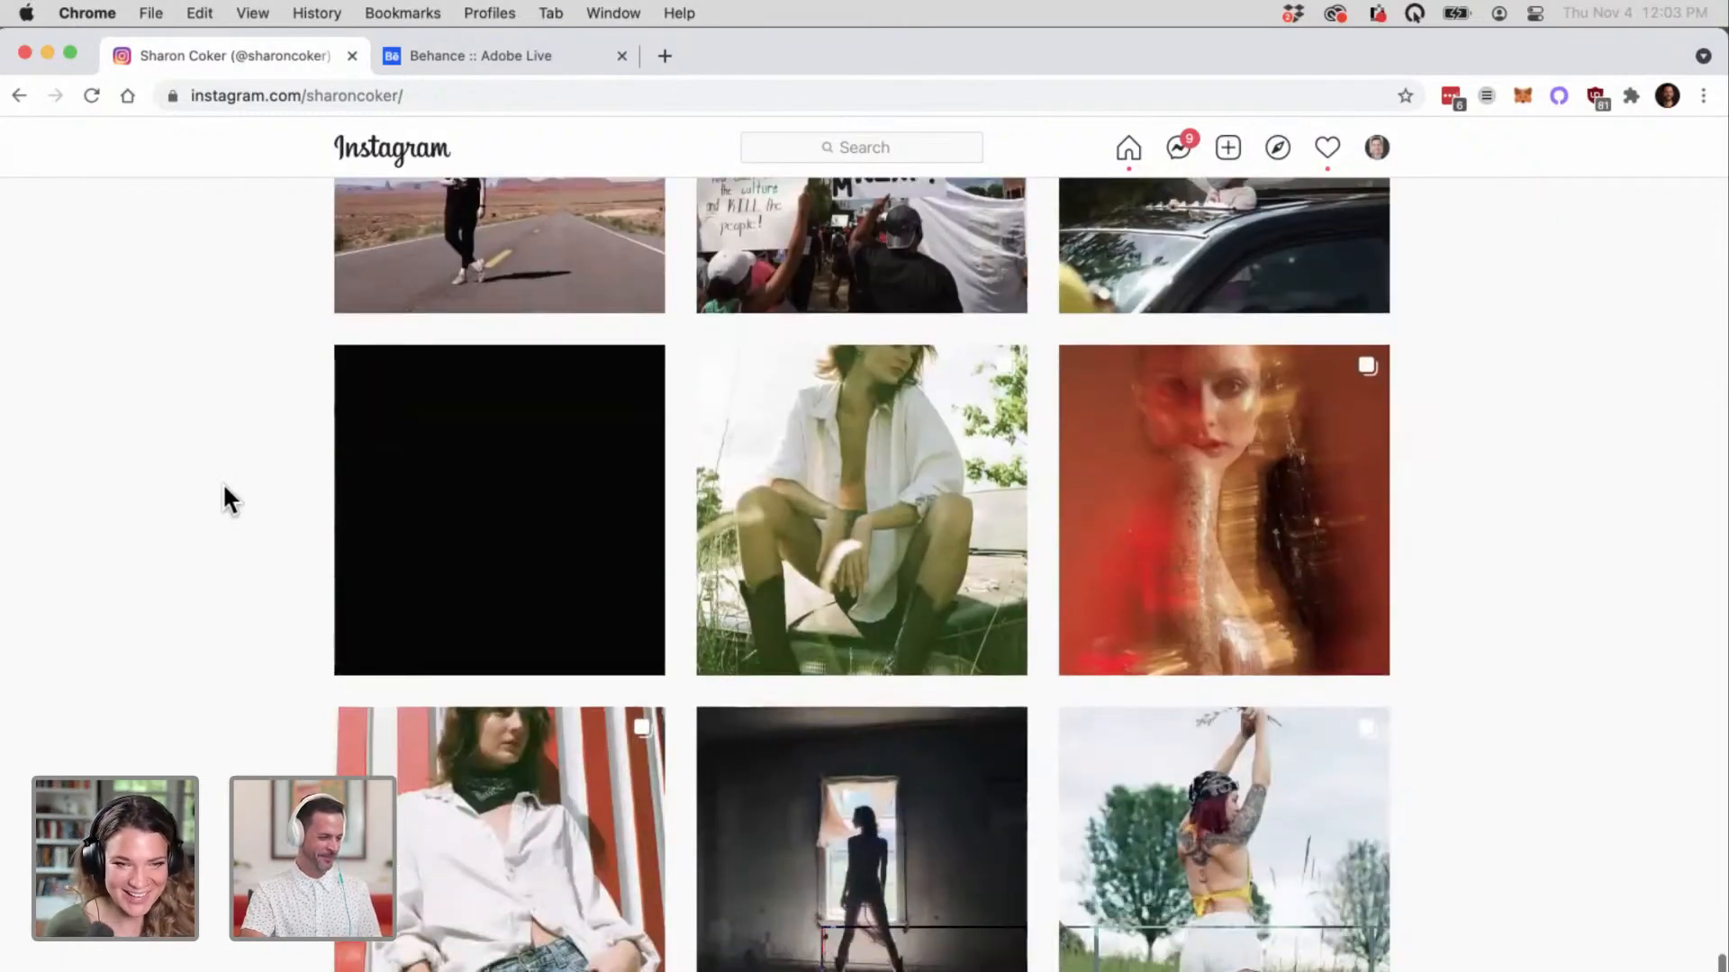
scroll(225, 488, "down", 6)
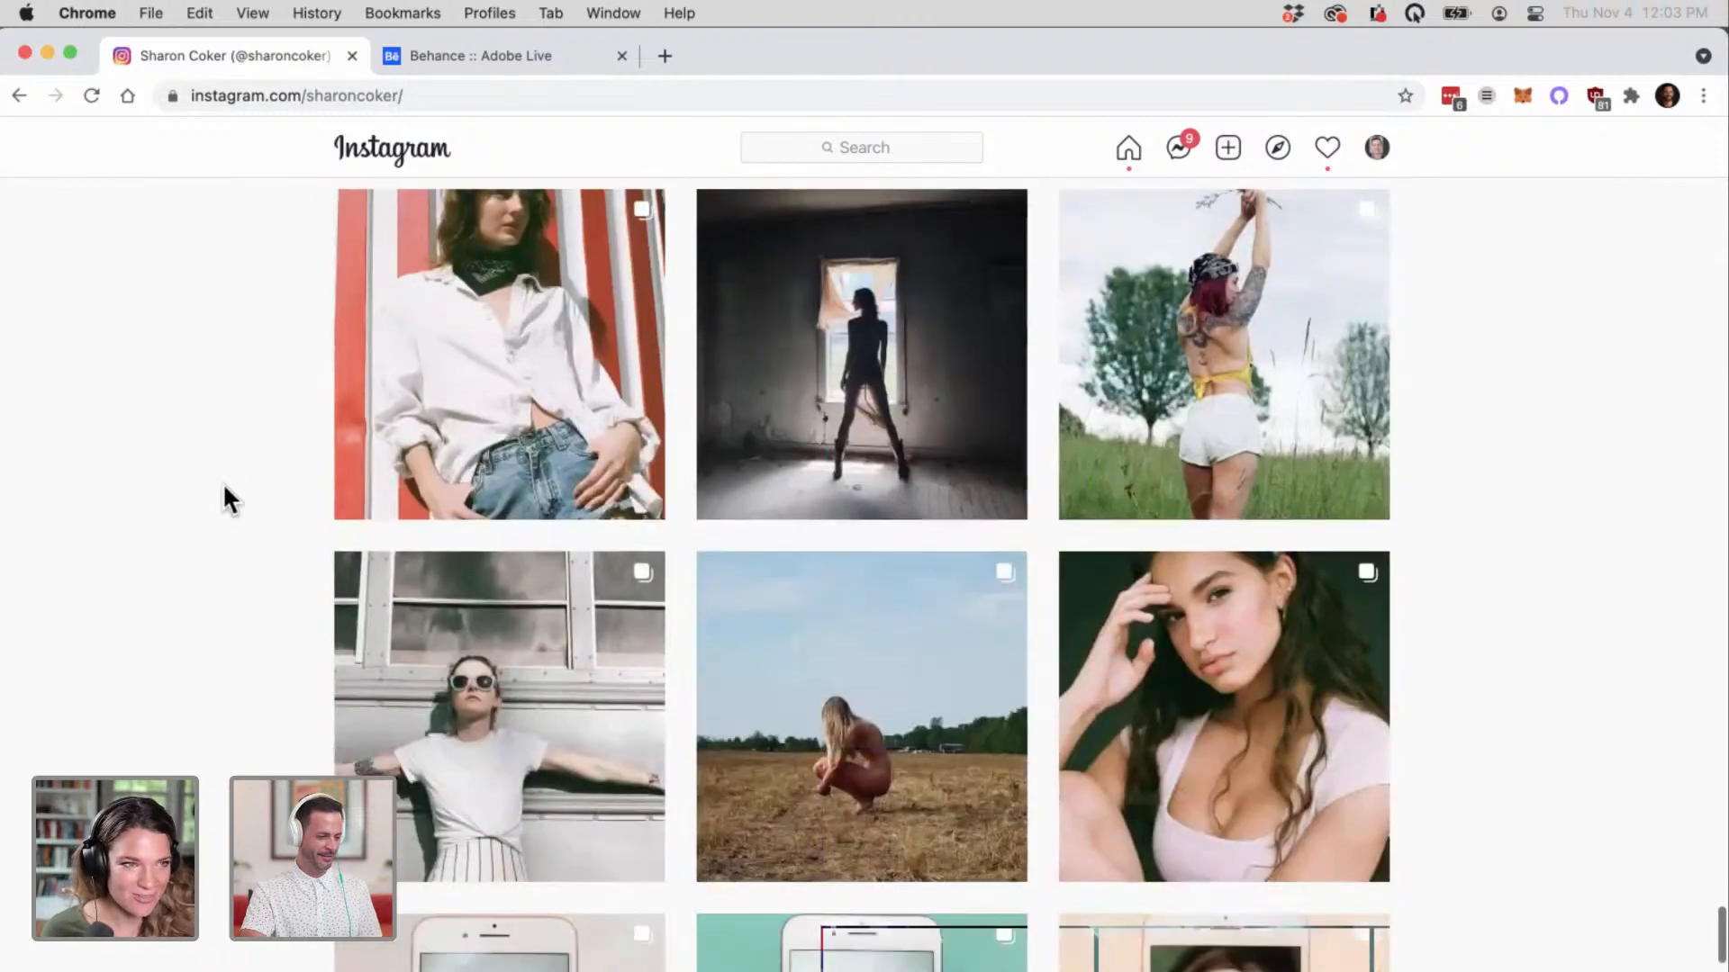
scroll(224, 487, "down", 3)
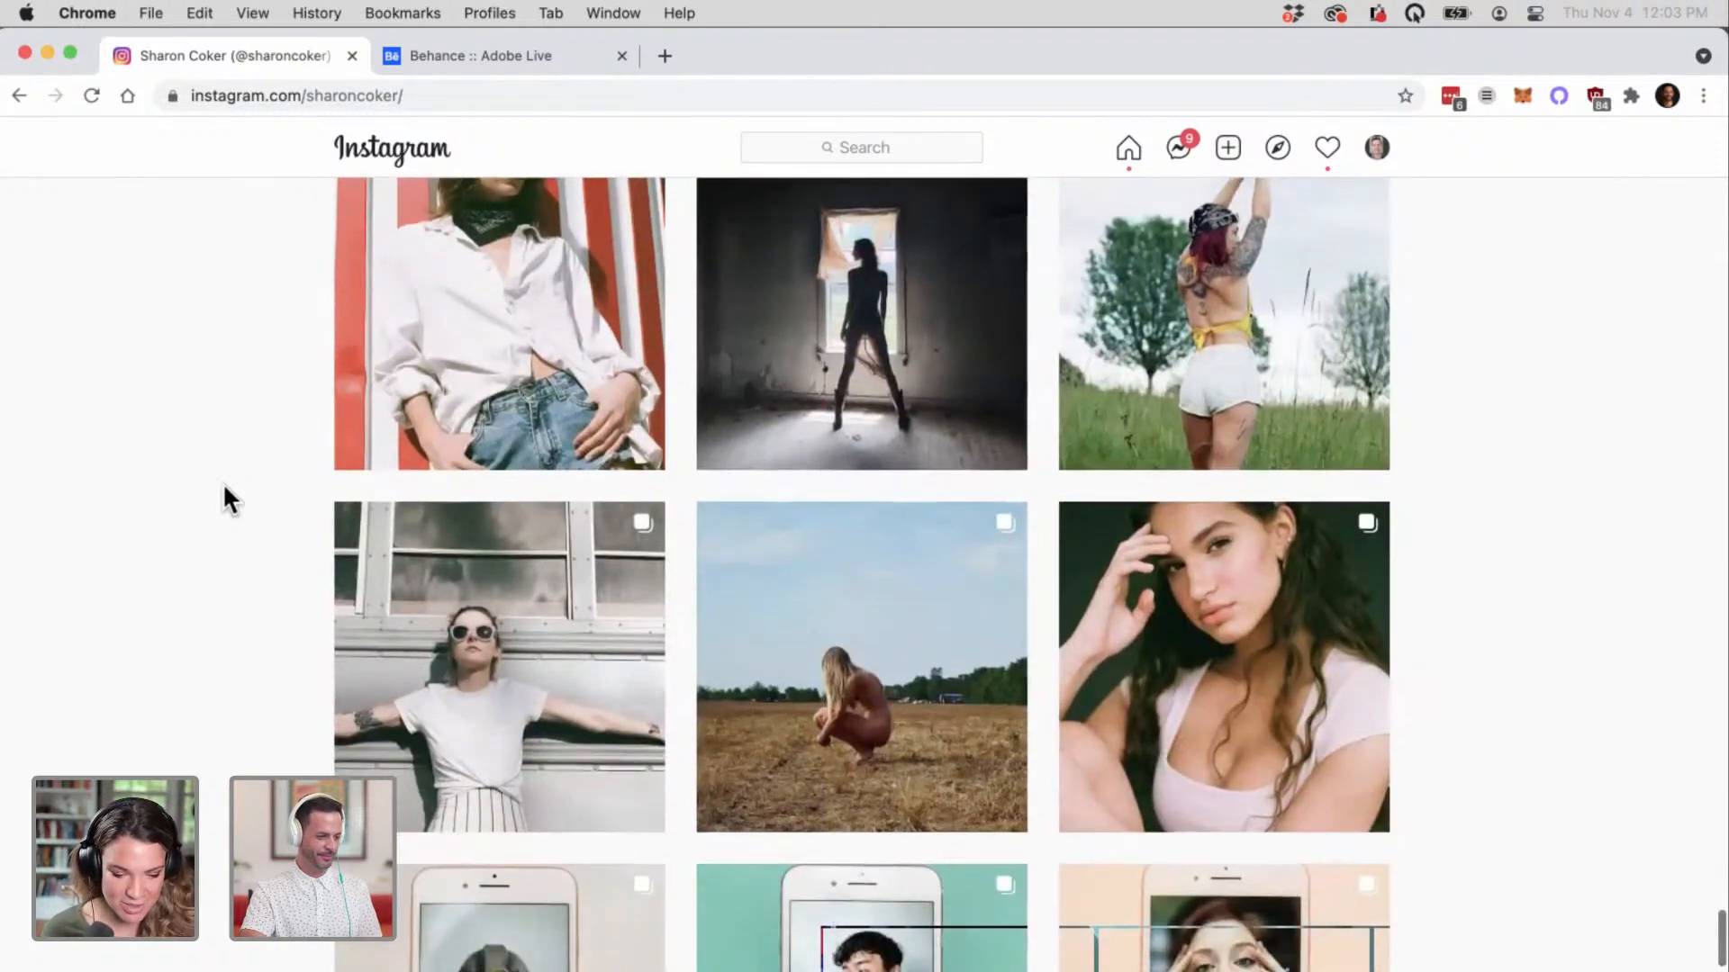
scroll(224, 487, "down", 2)
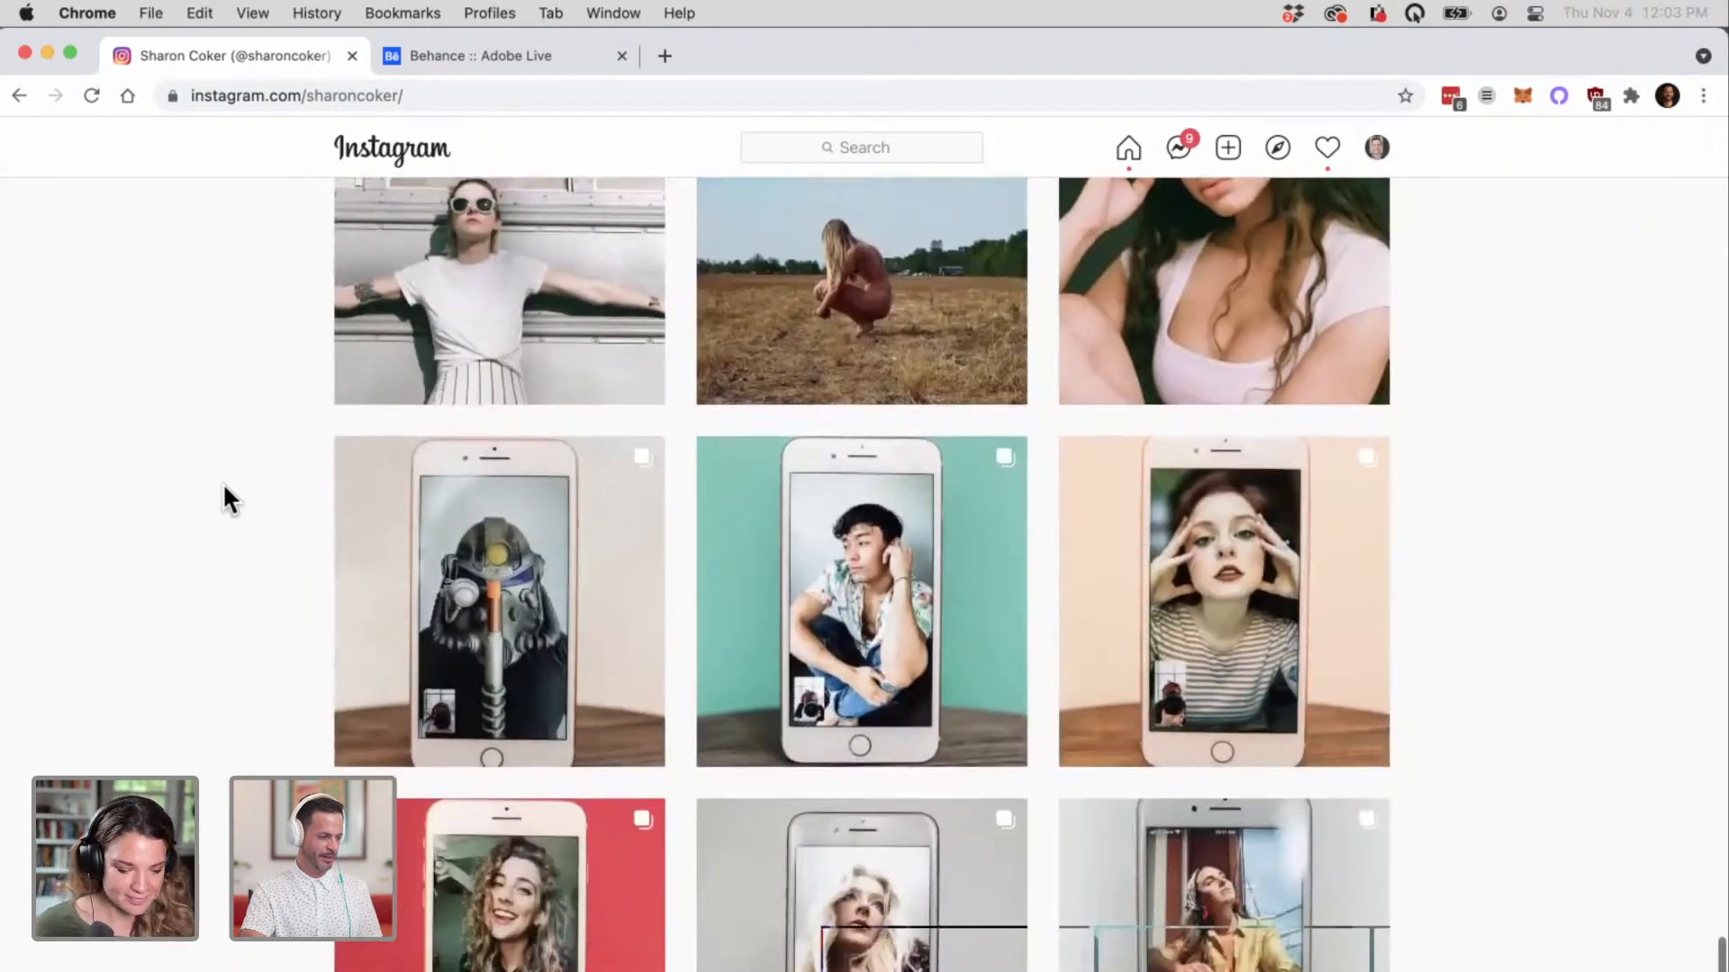
scroll(223, 483, "down", 8)
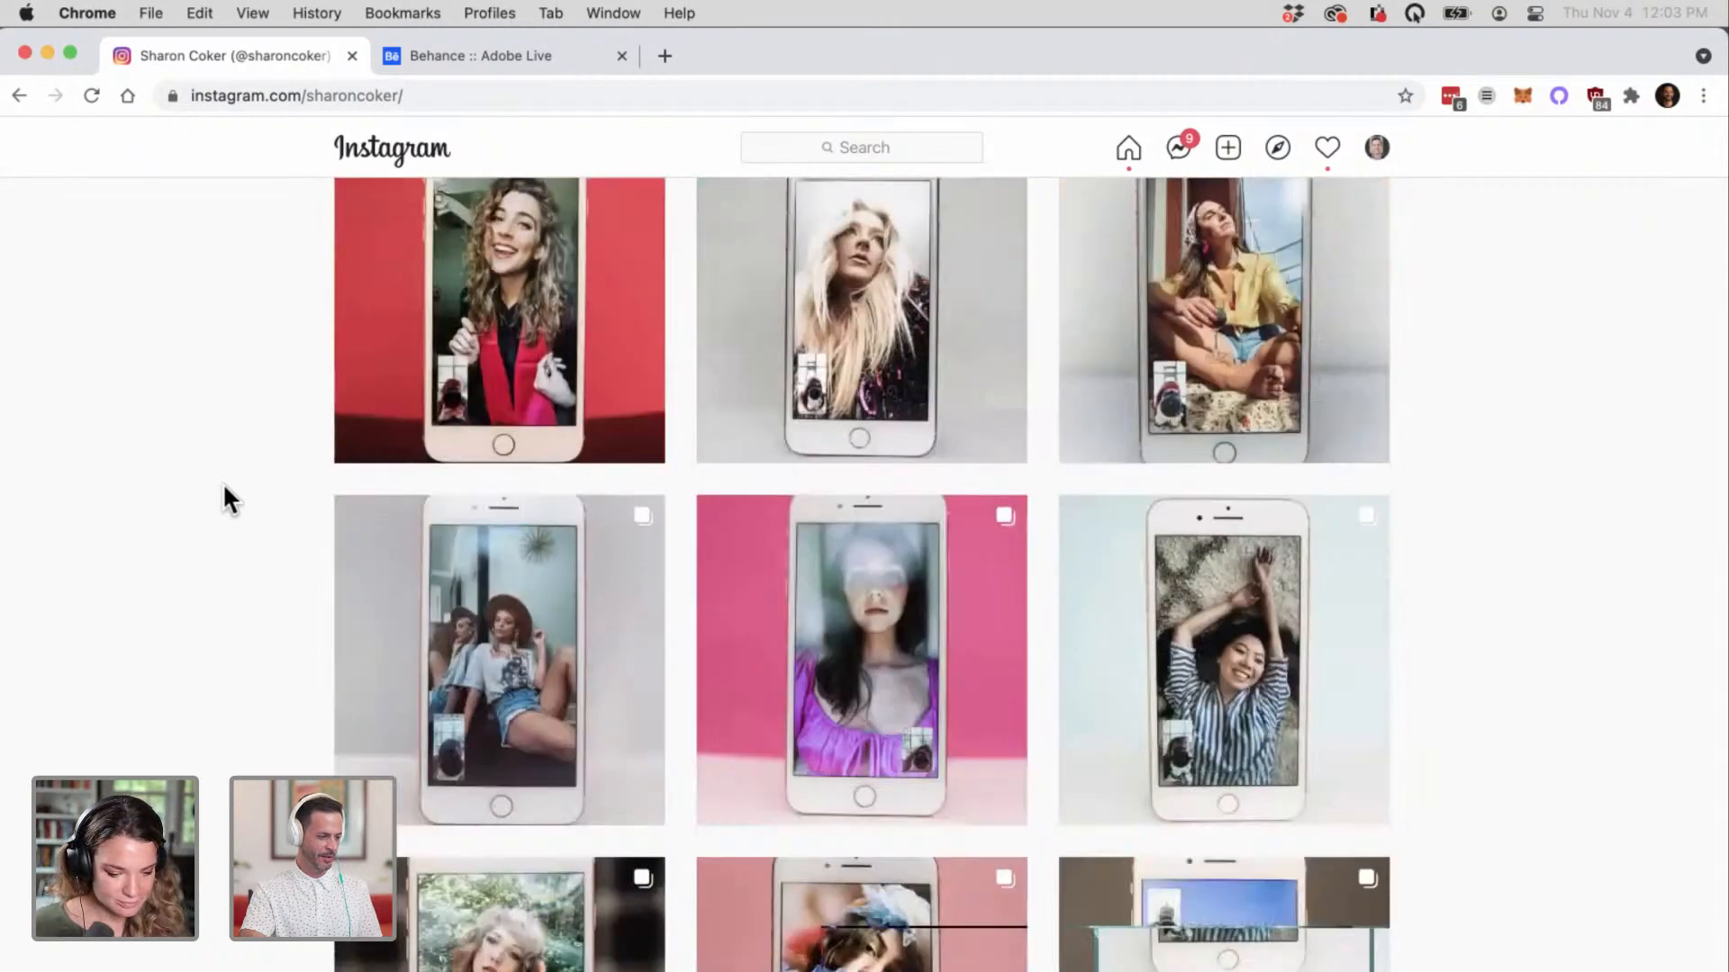
scroll(223, 482, "down", 8)
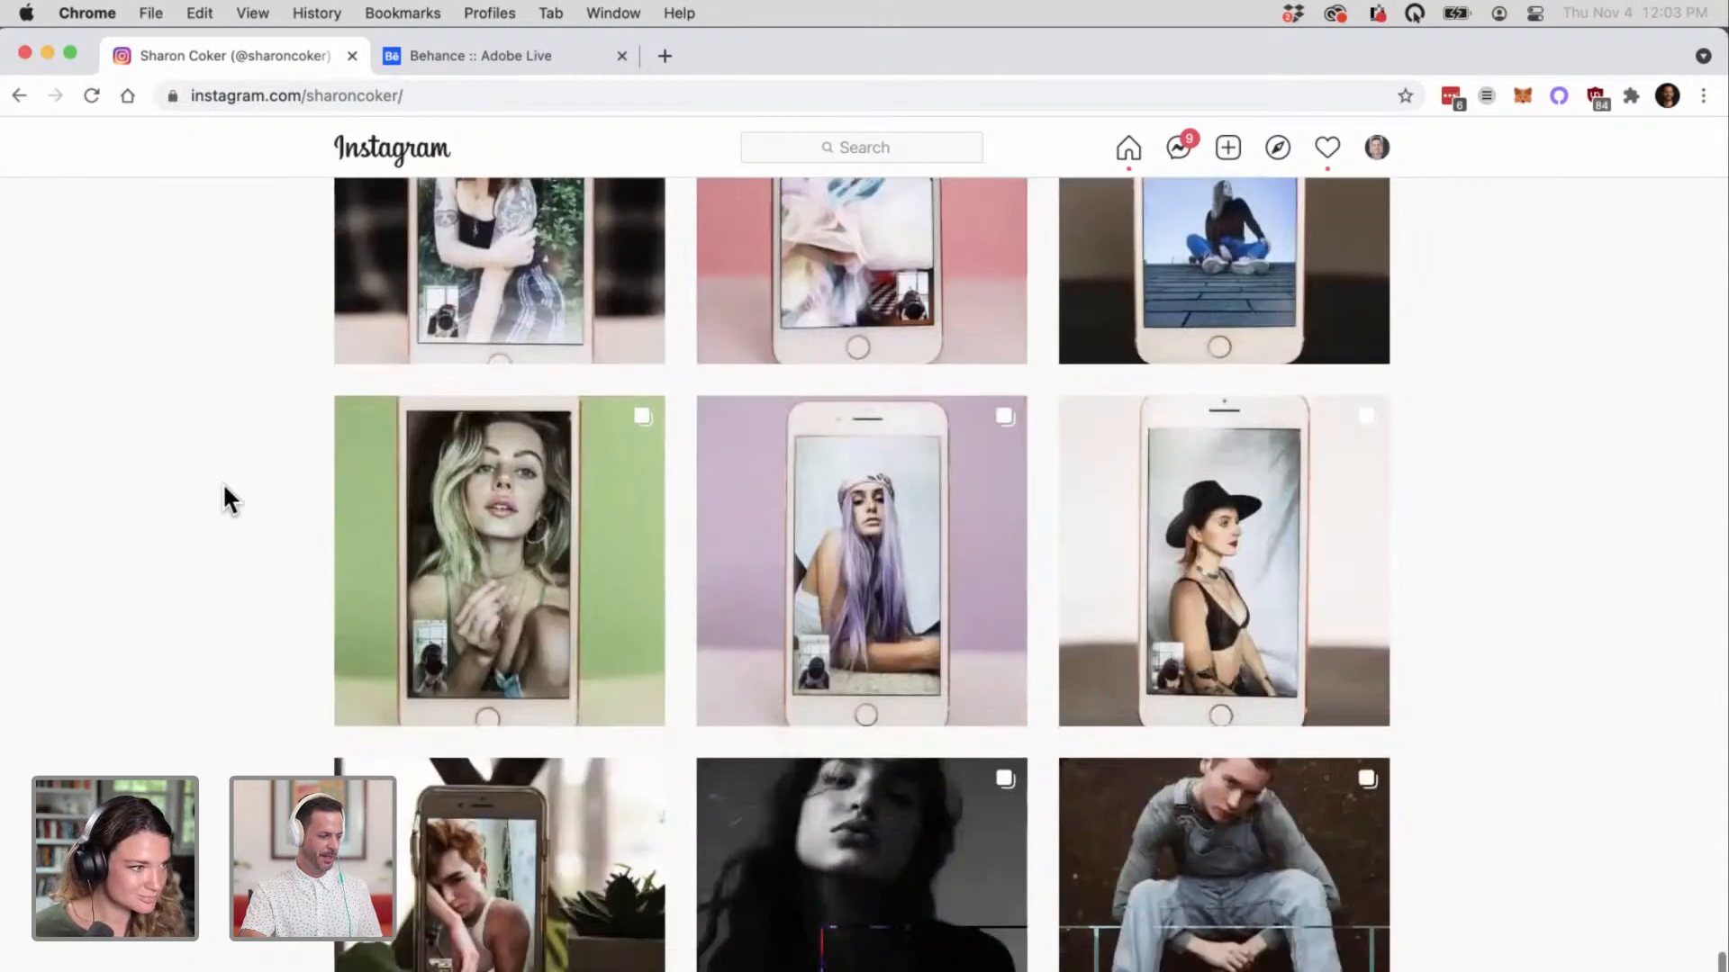
scroll(223, 482, "down", 3)
scroll(223, 483, "down", 3)
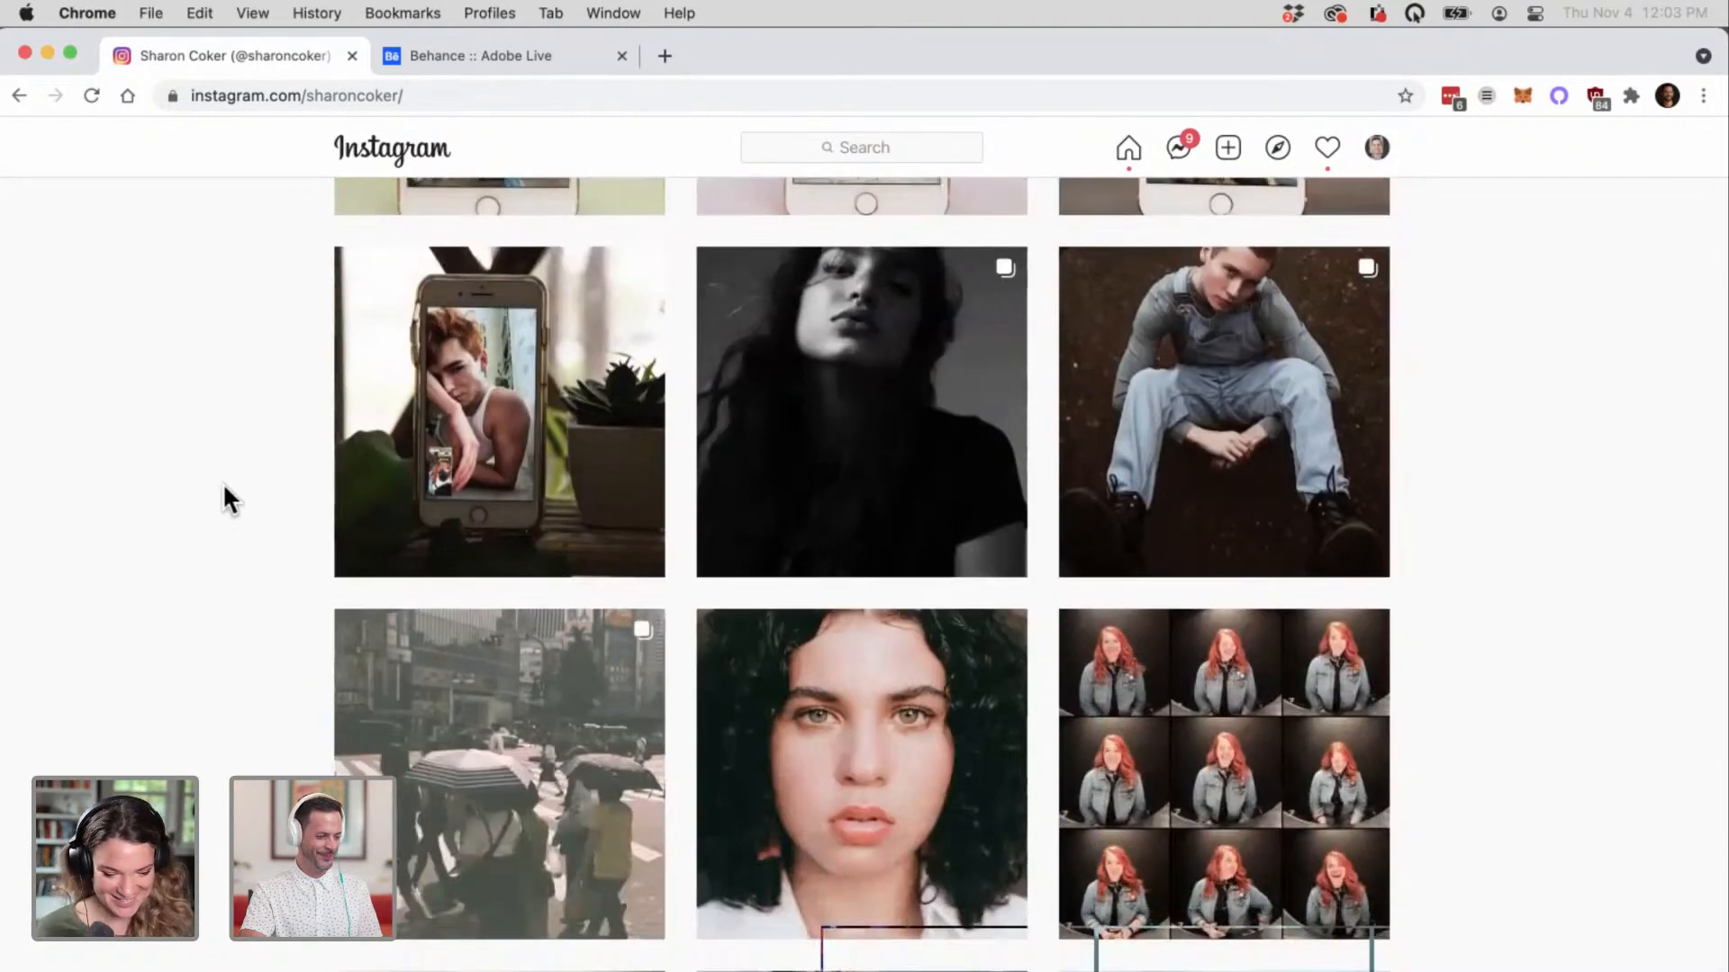
scroll(223, 483, "down", 15)
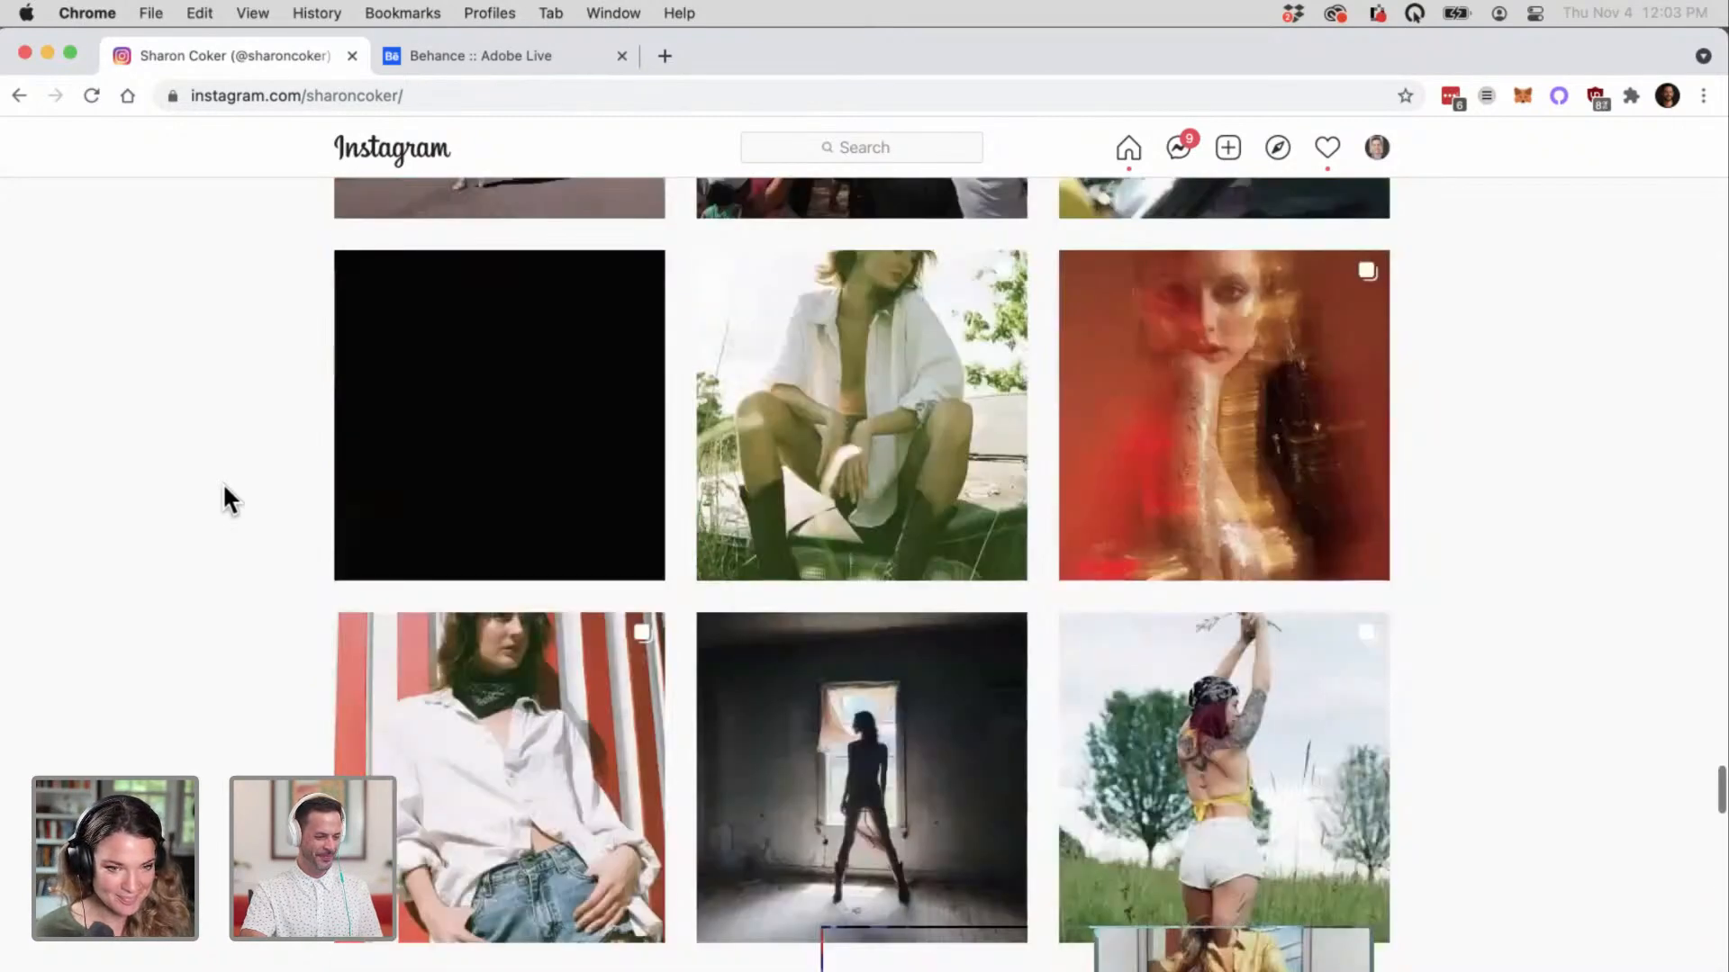
Step: Follow the photographer's account from the profile header
scroll(224, 482, "up", 20)
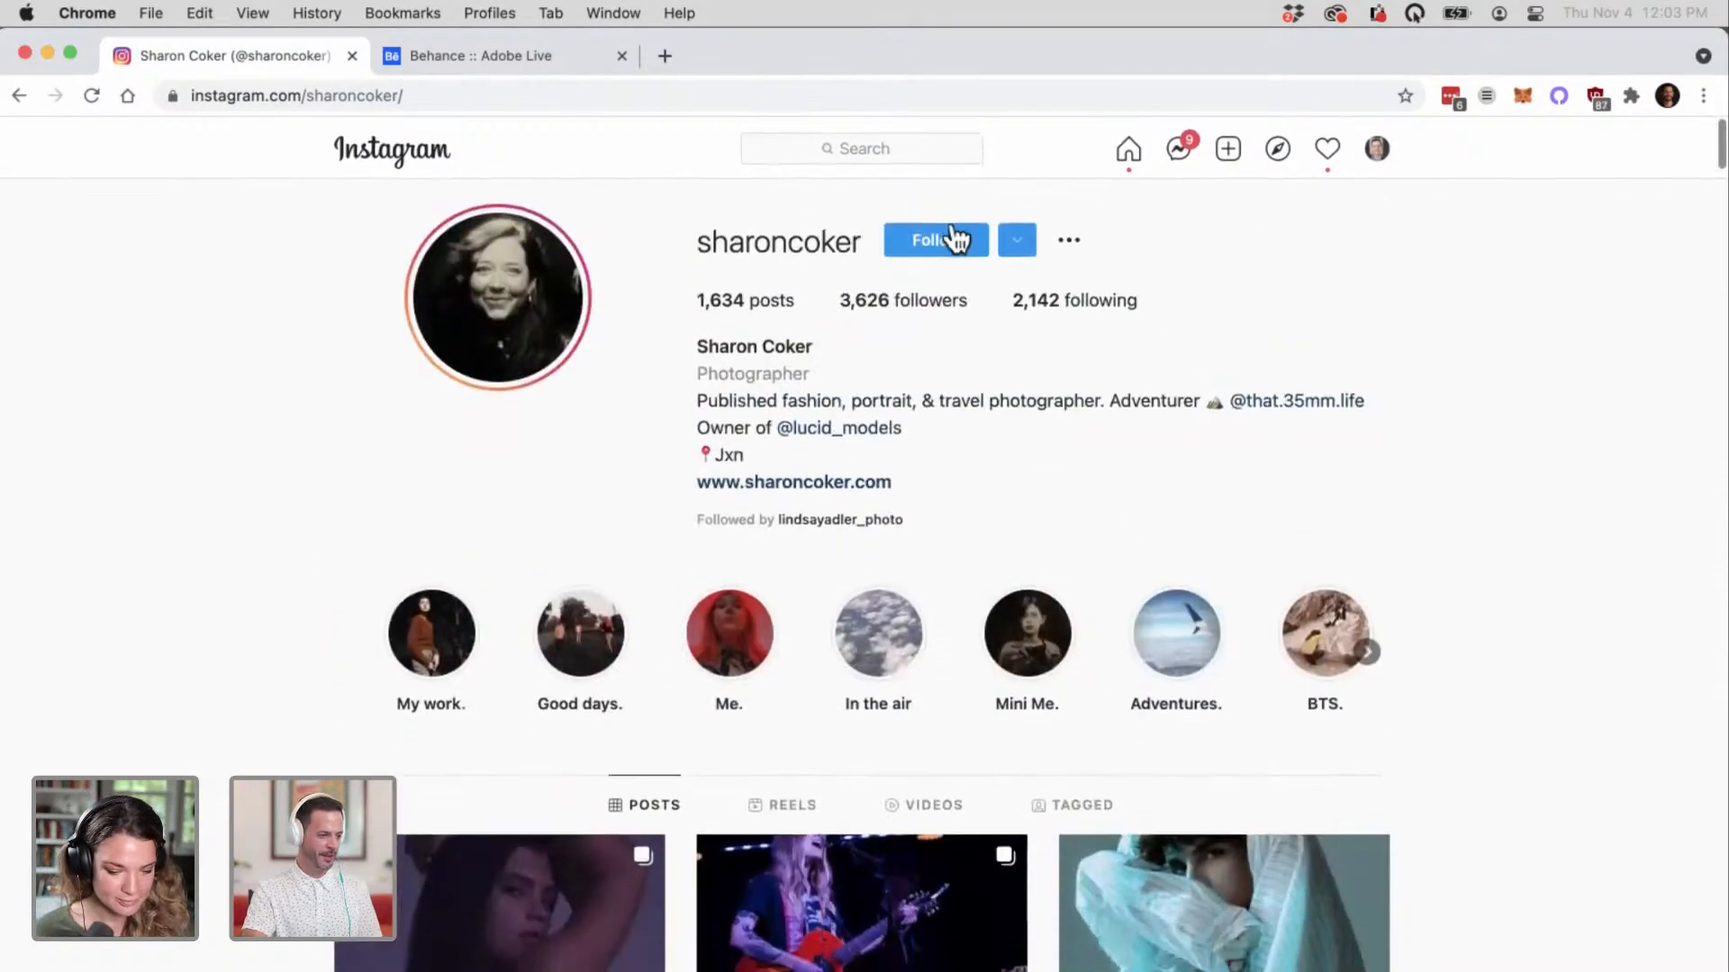
left_click(954, 239)
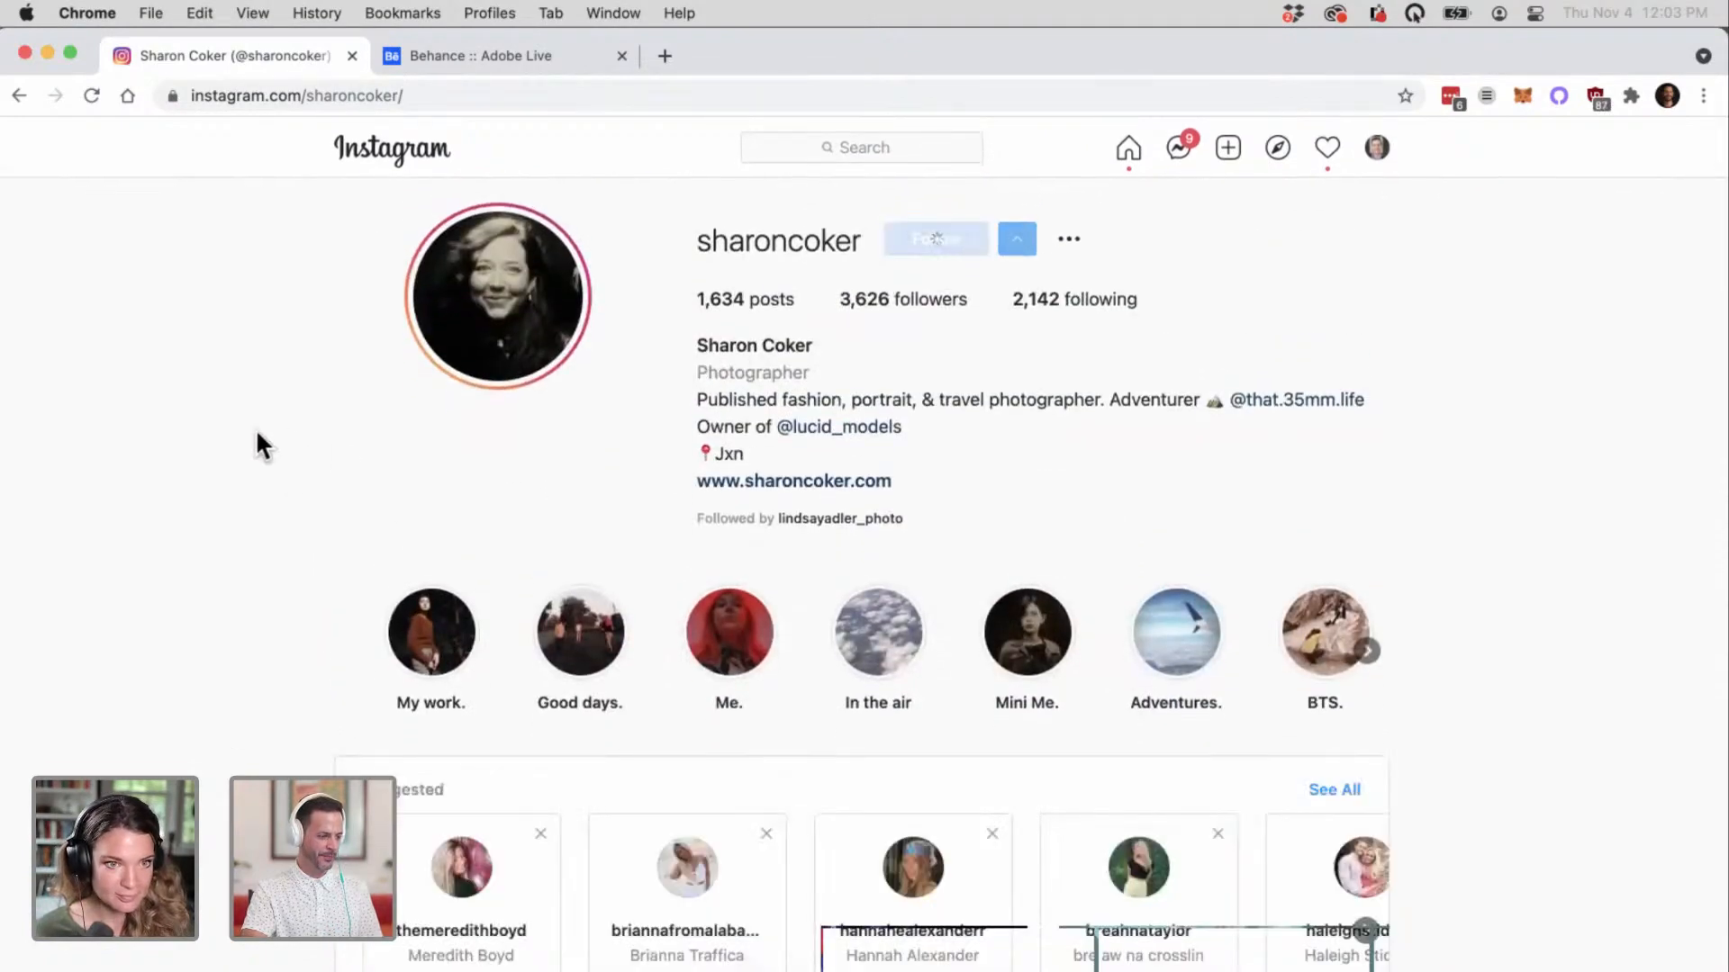
Step: Look over the photographer's newest posts and open the cloudy Malibu beach post with the model seated on rocks
scroll(250, 428, "down", 1)
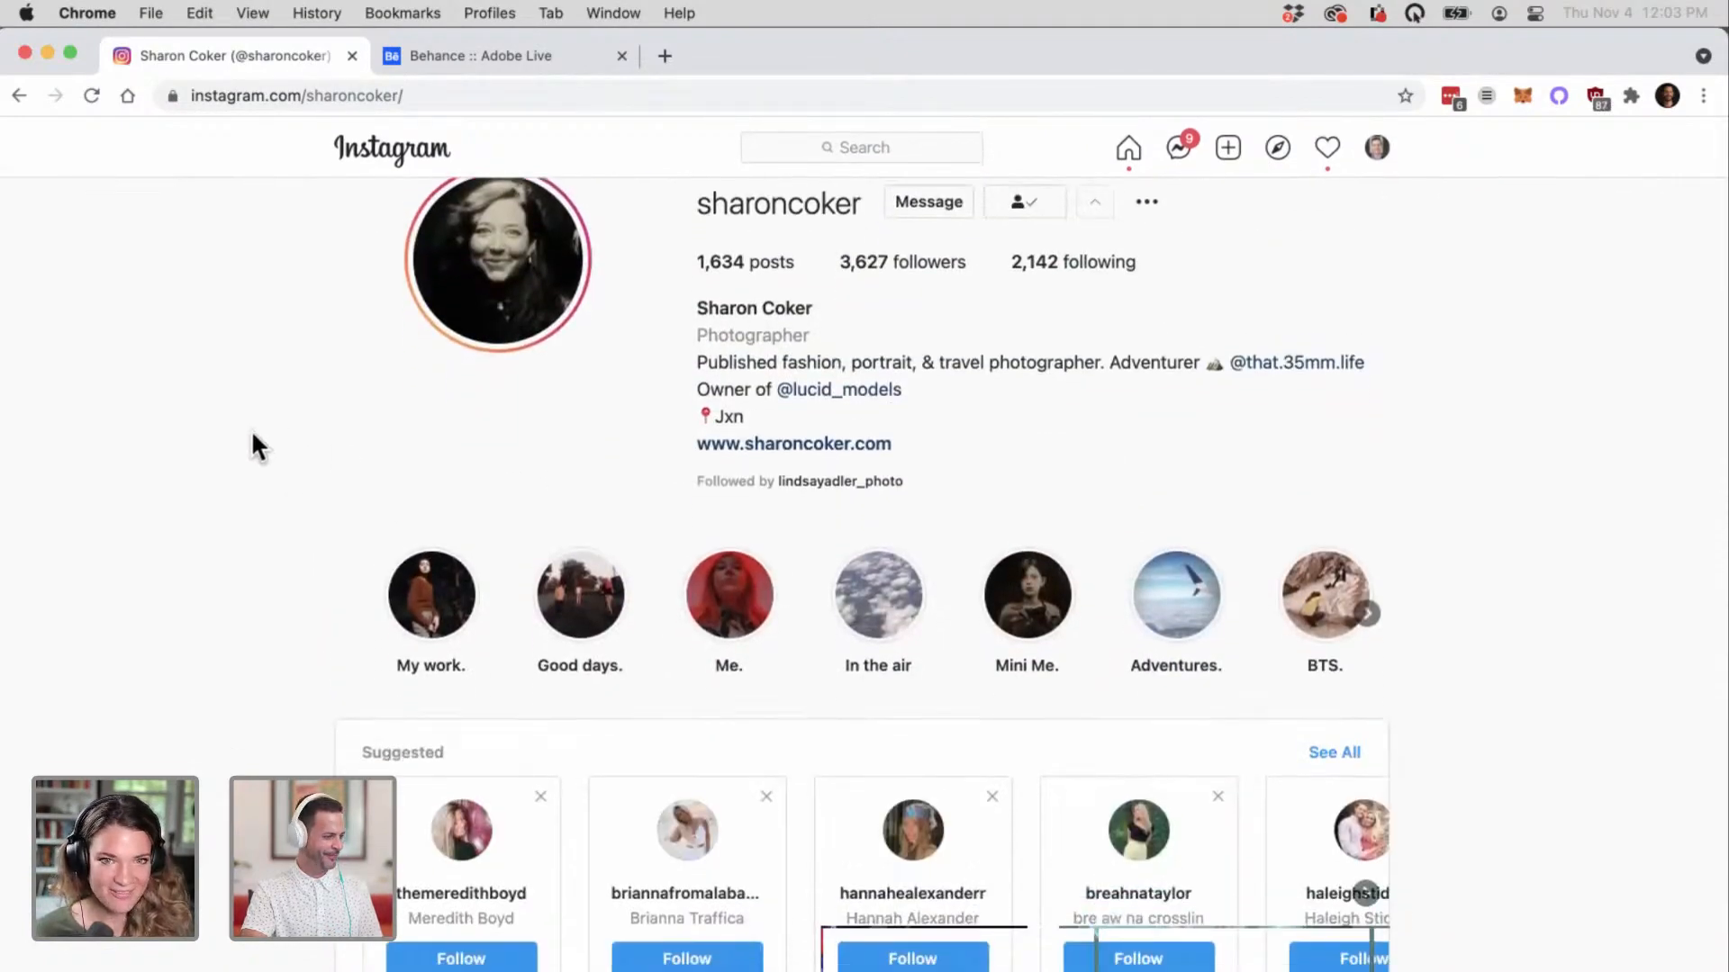
scroll(250, 429, "down", 1)
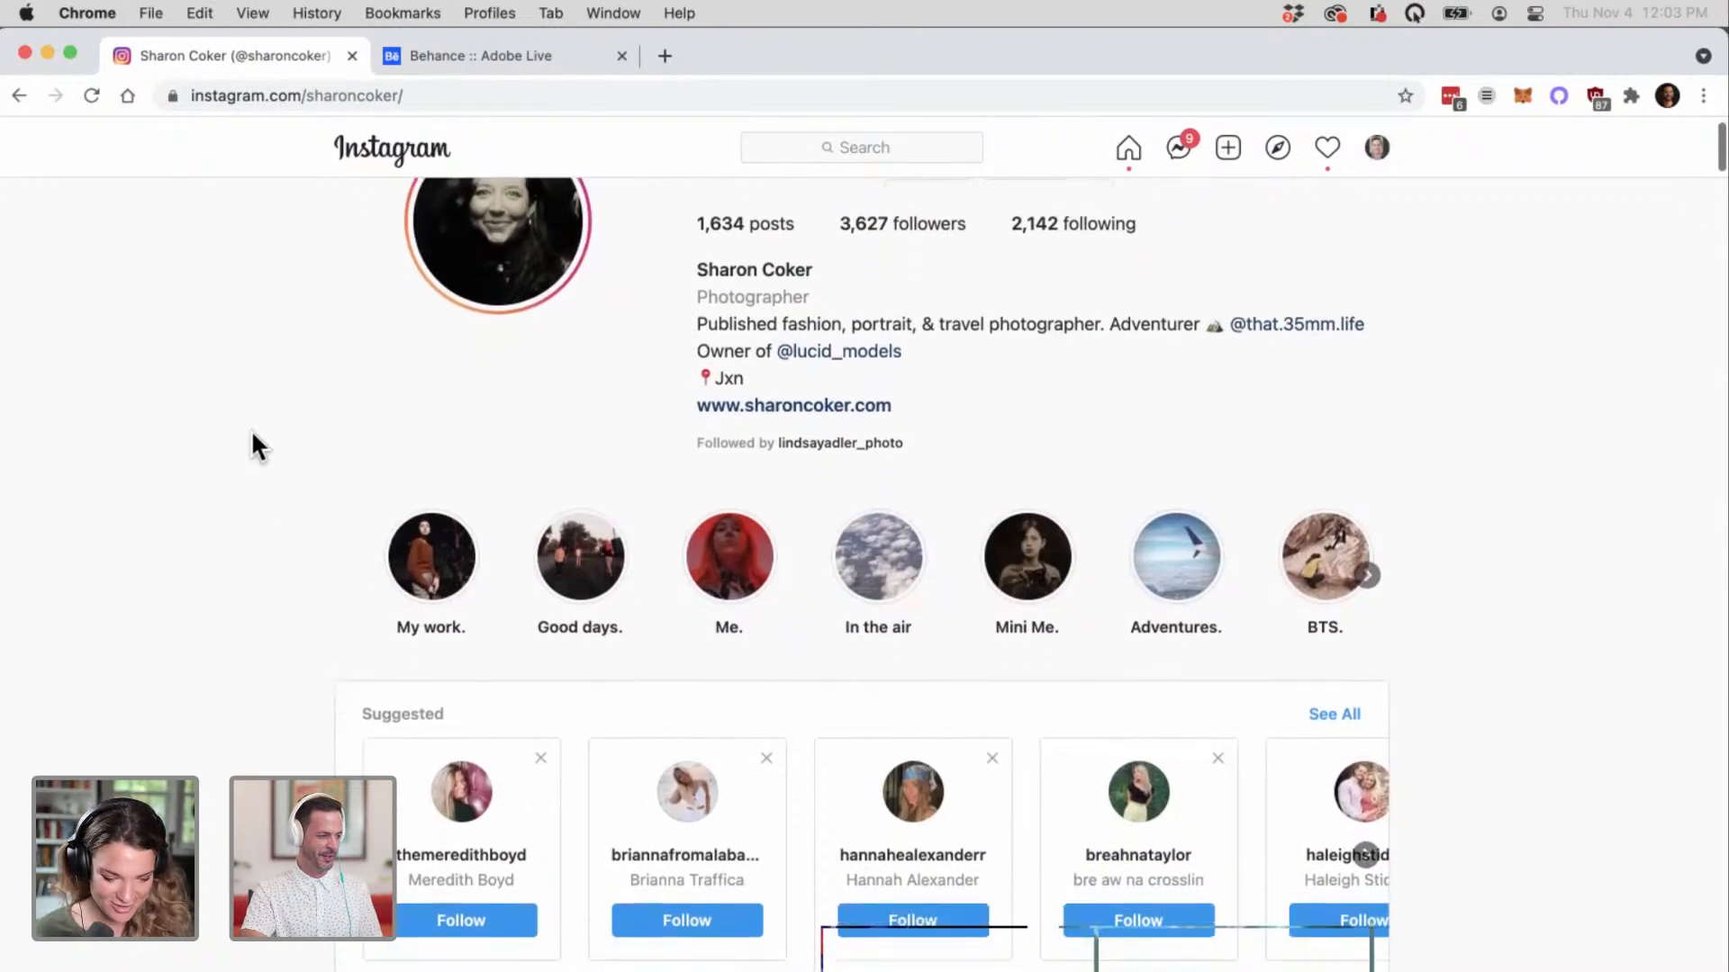
scroll(252, 441, "down", 10)
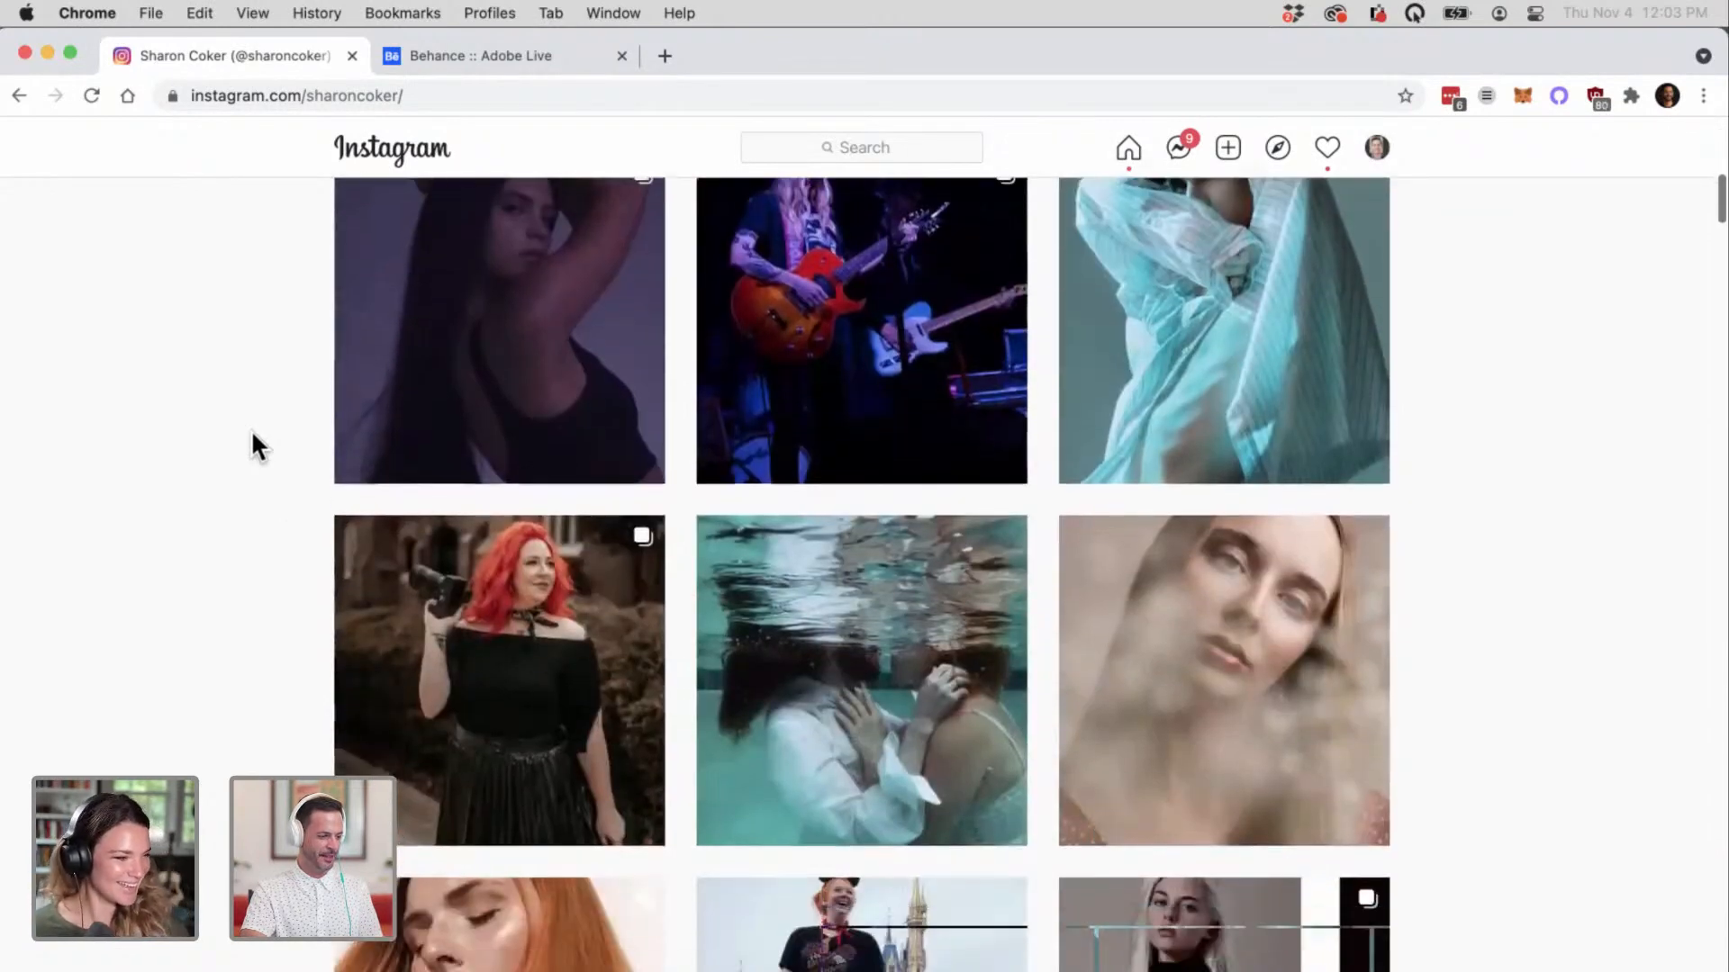
scroll(253, 436, "down", 4)
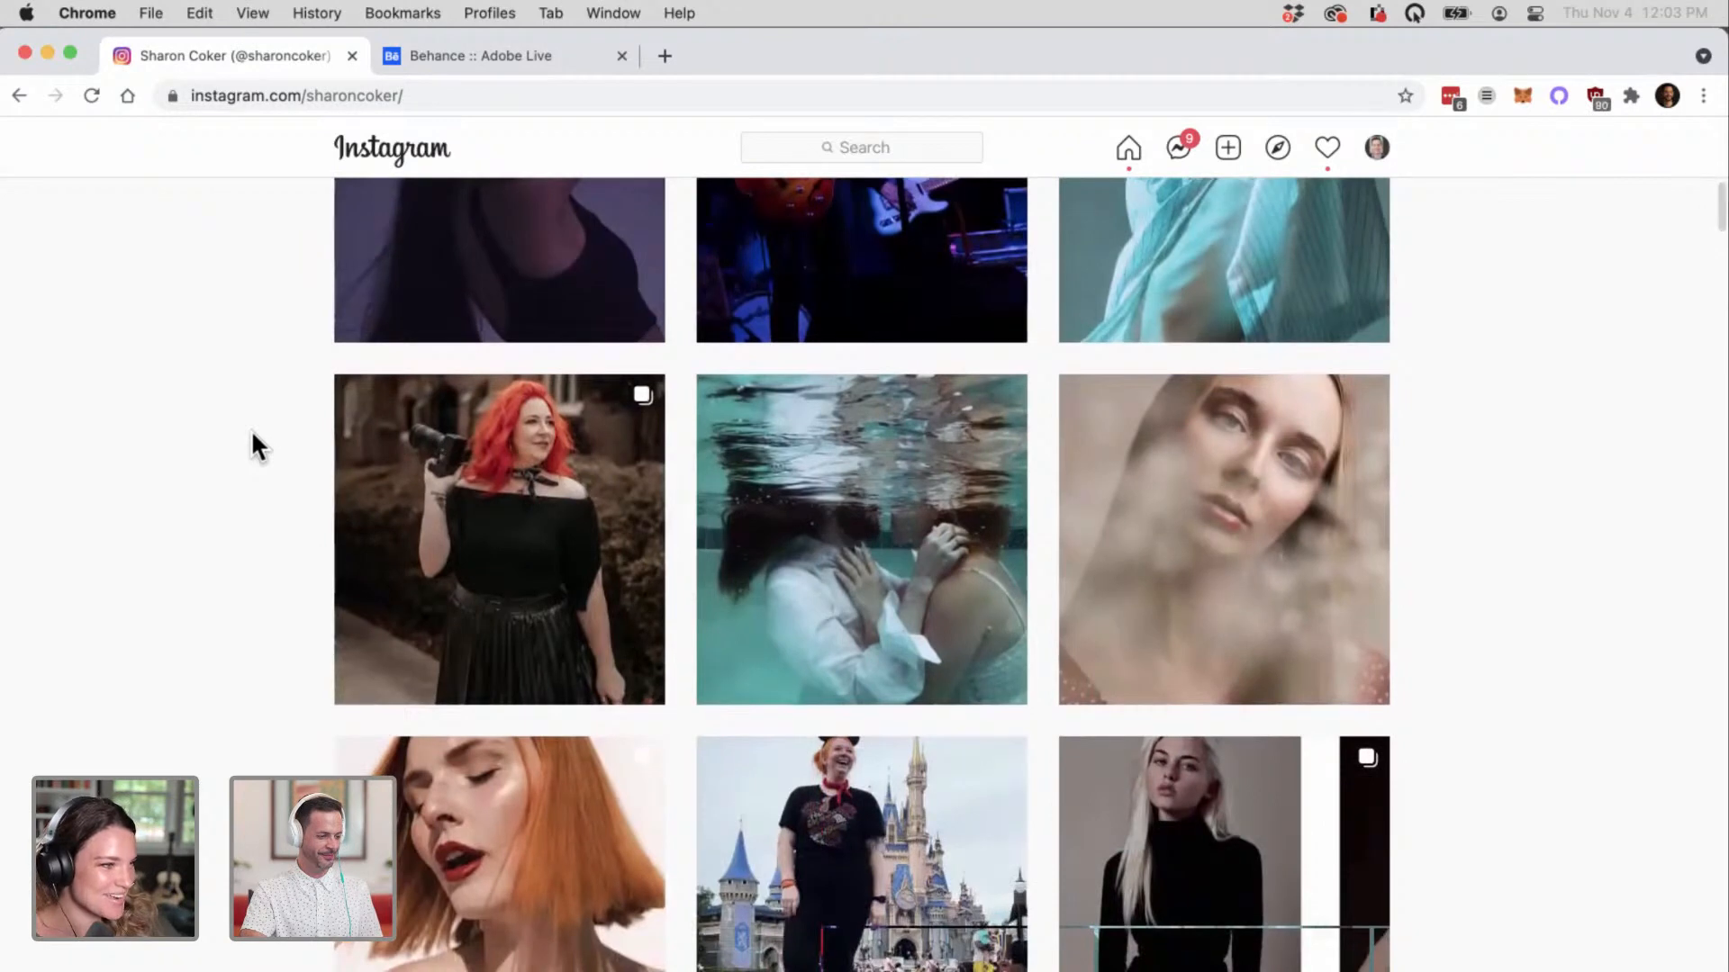
scroll(252, 436, "down", 12)
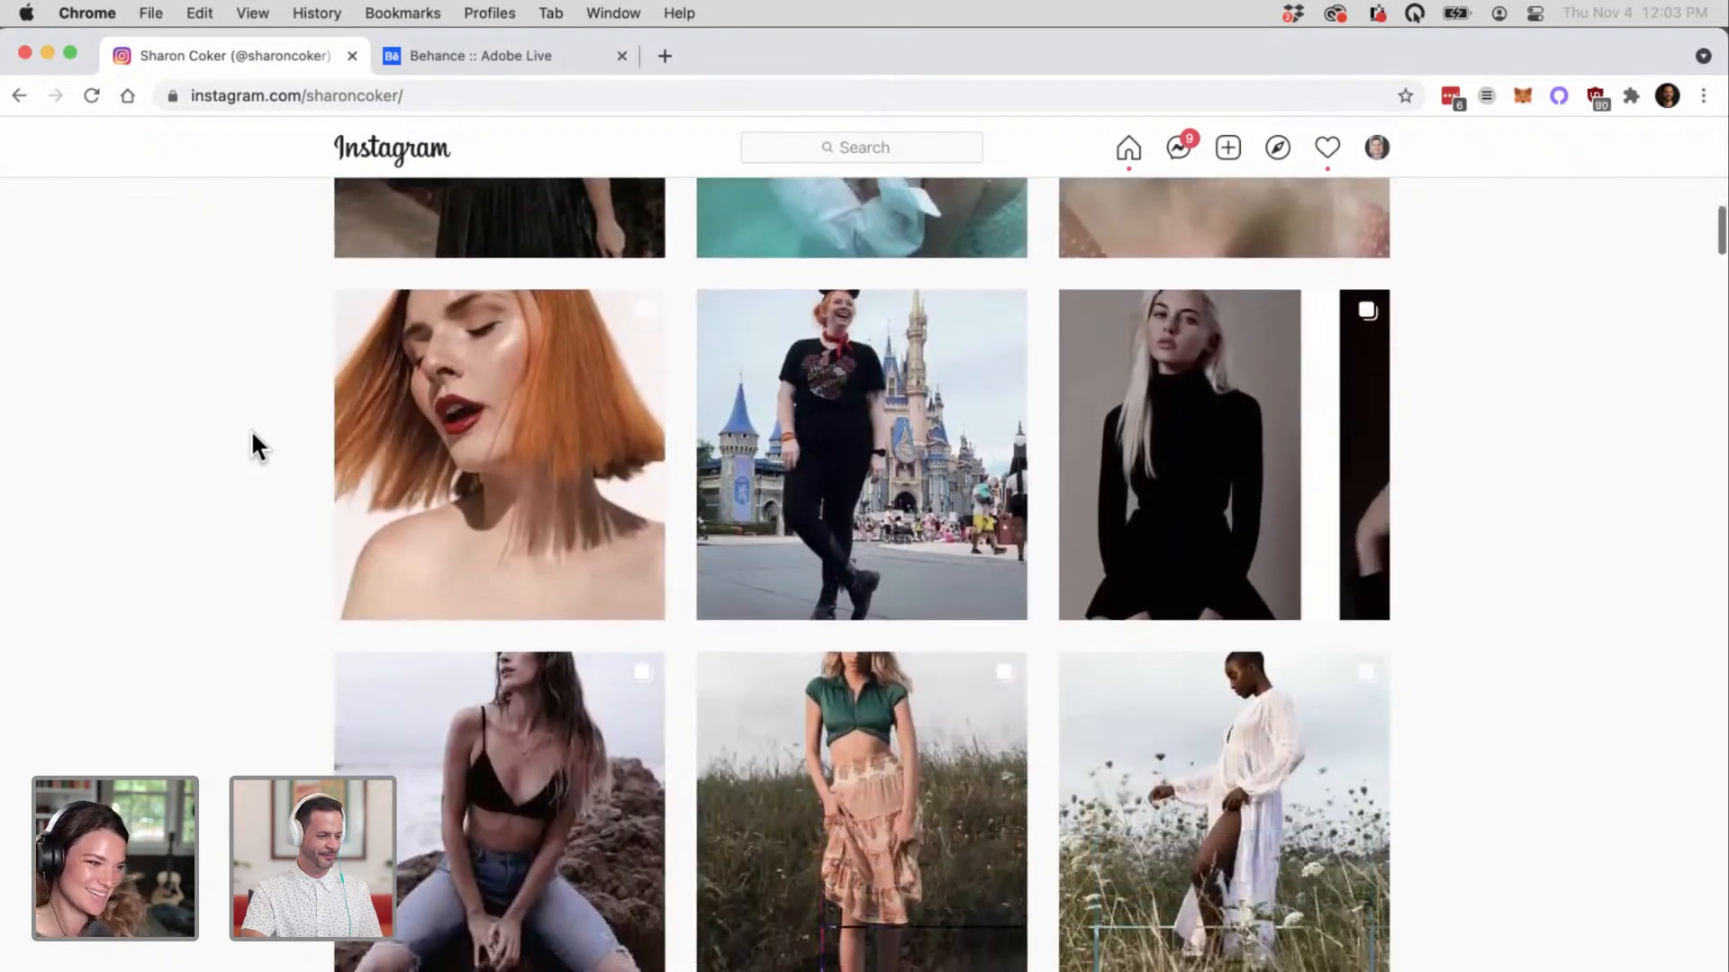
scroll(252, 441, "down", 3)
left_click(384, 596)
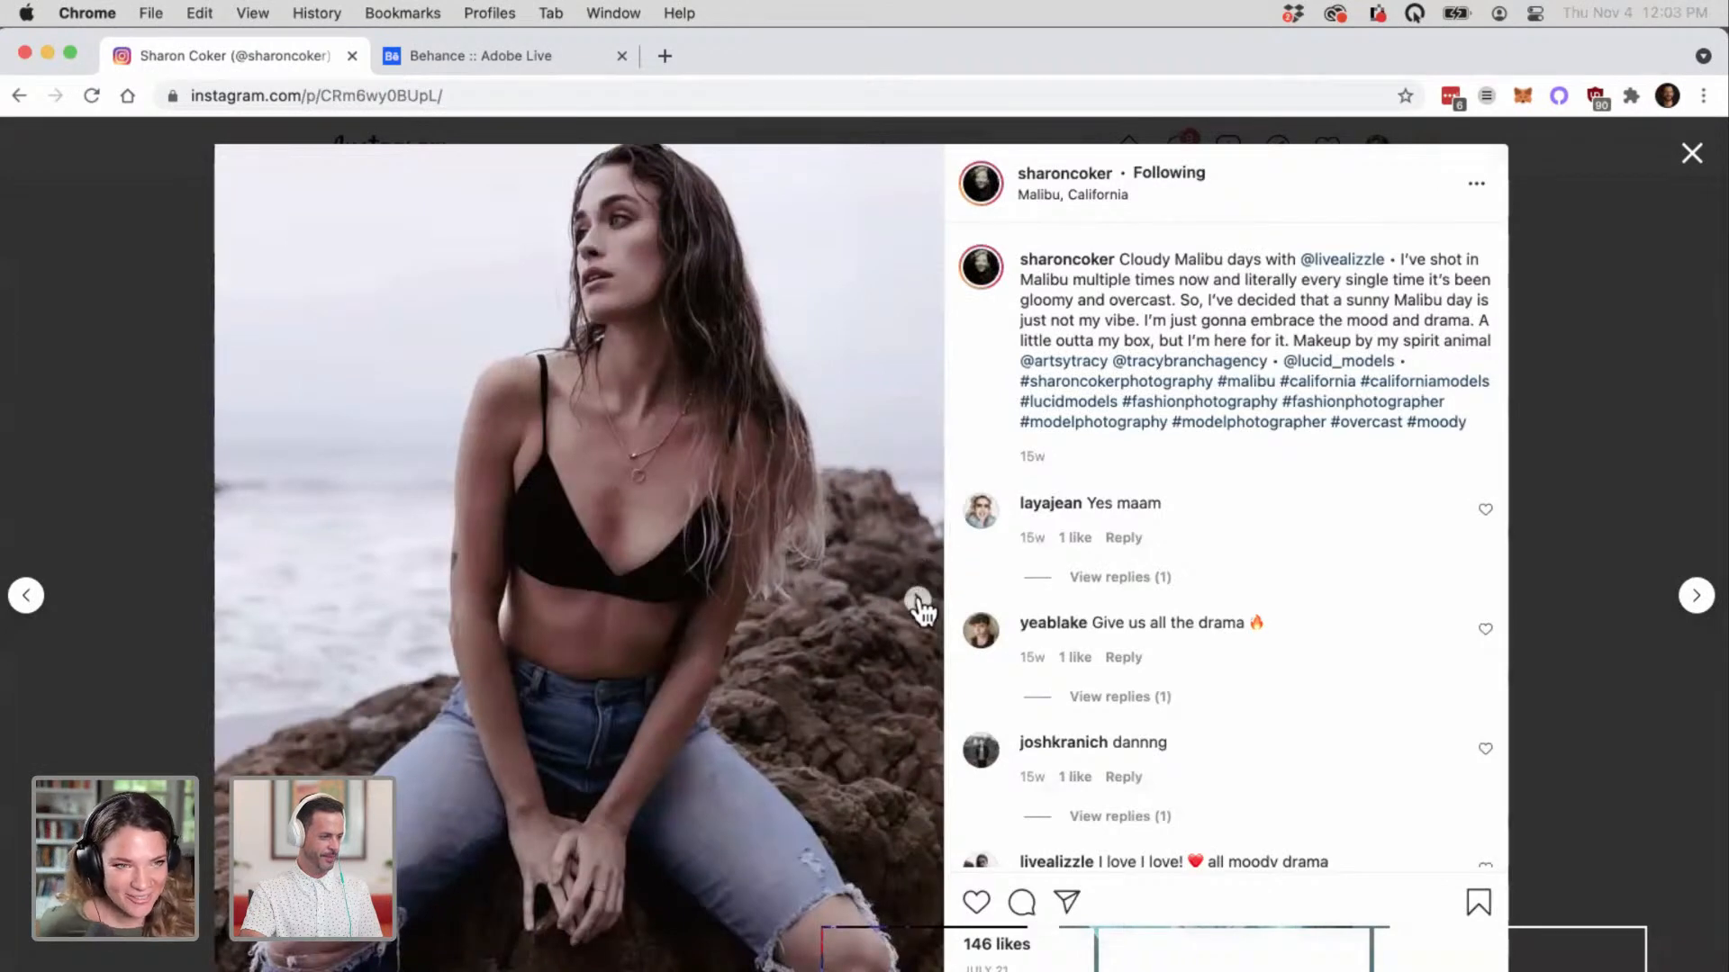
Step: View the successive photos in the Malibu carousel post and close it
left_click(918, 600)
left_click(918, 601)
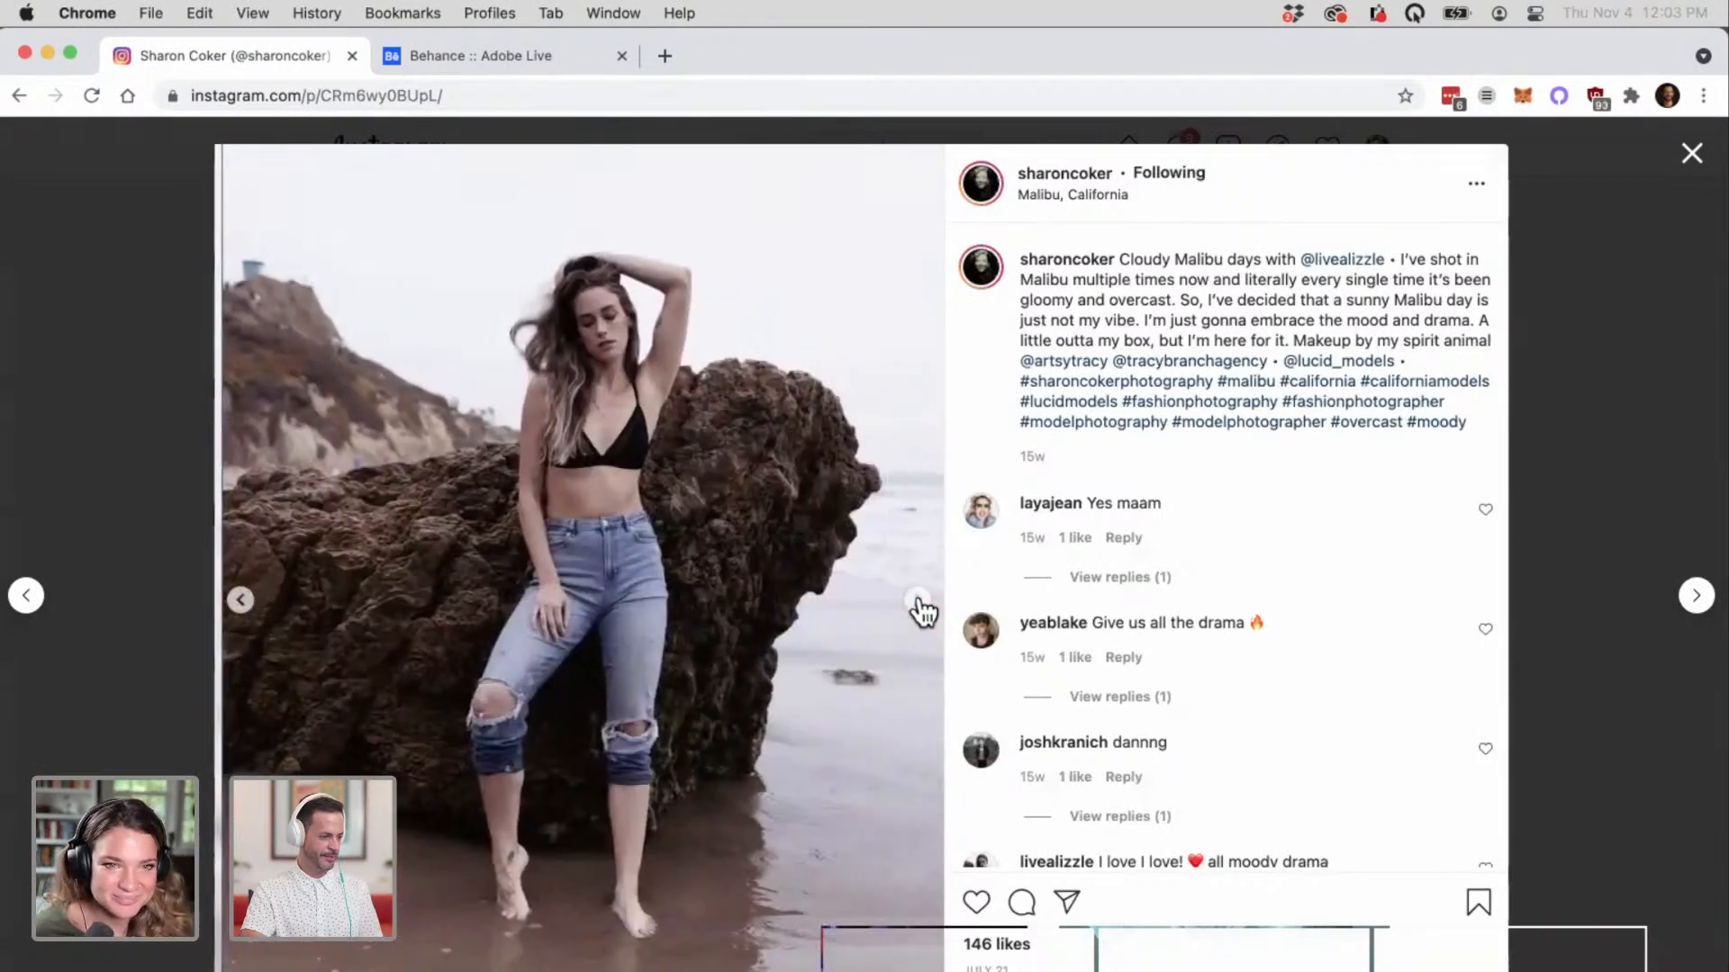
left_click(918, 602)
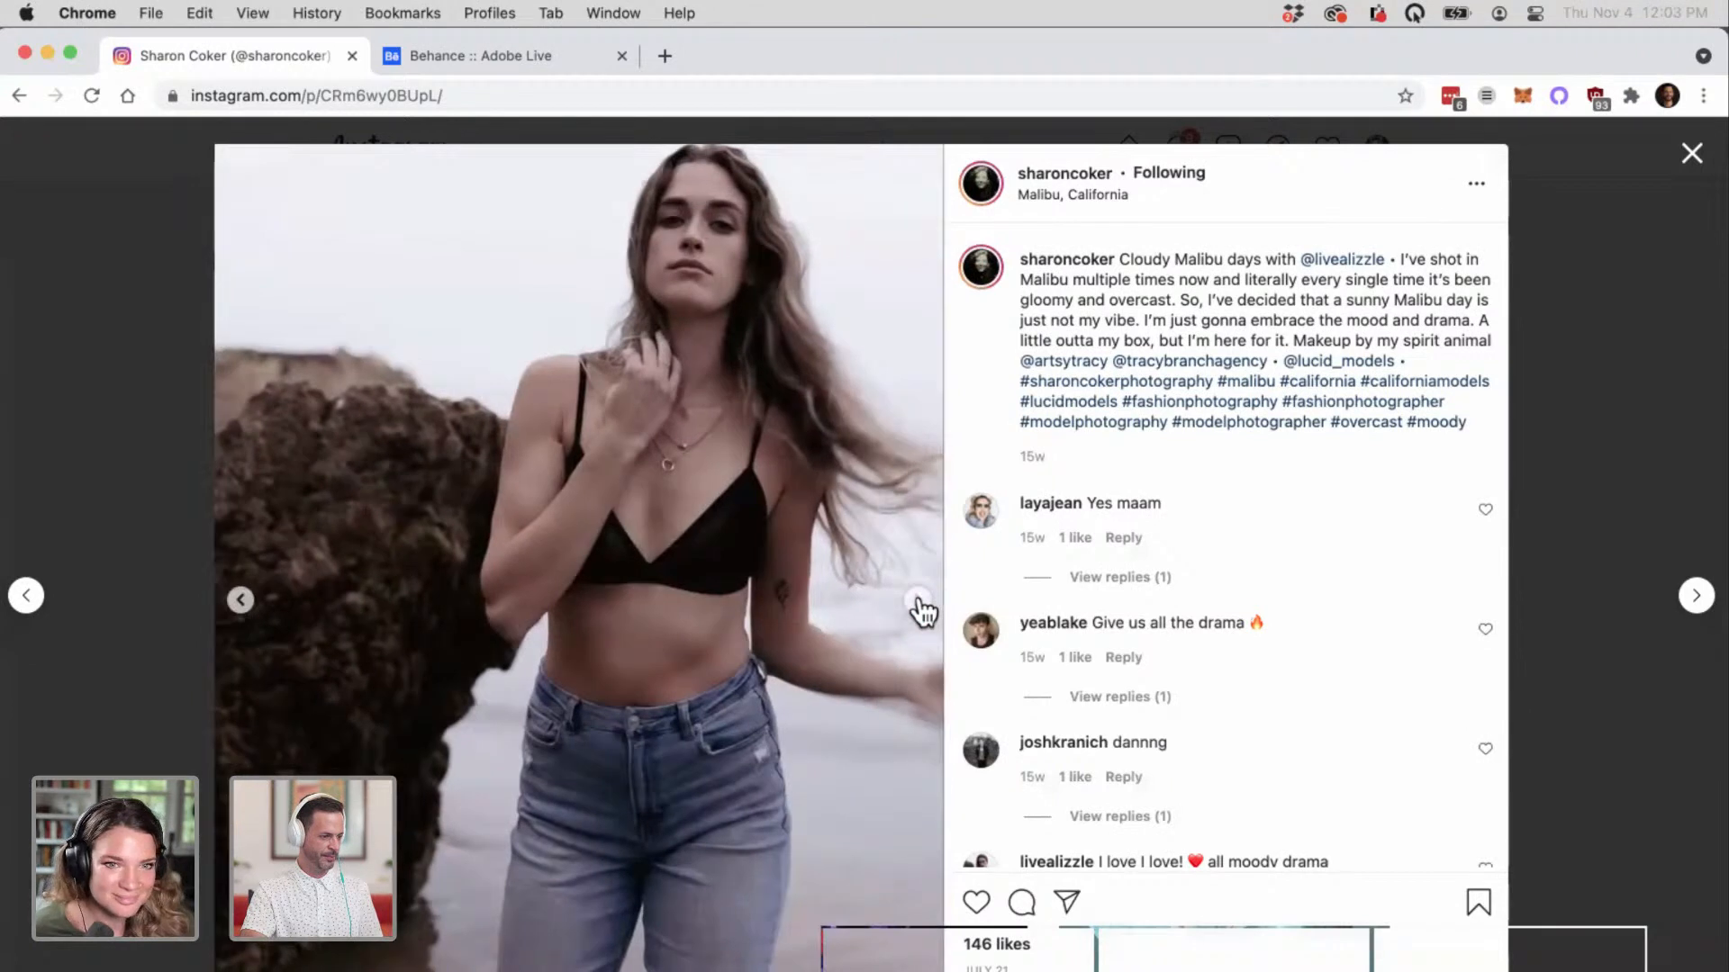
left_click(918, 602)
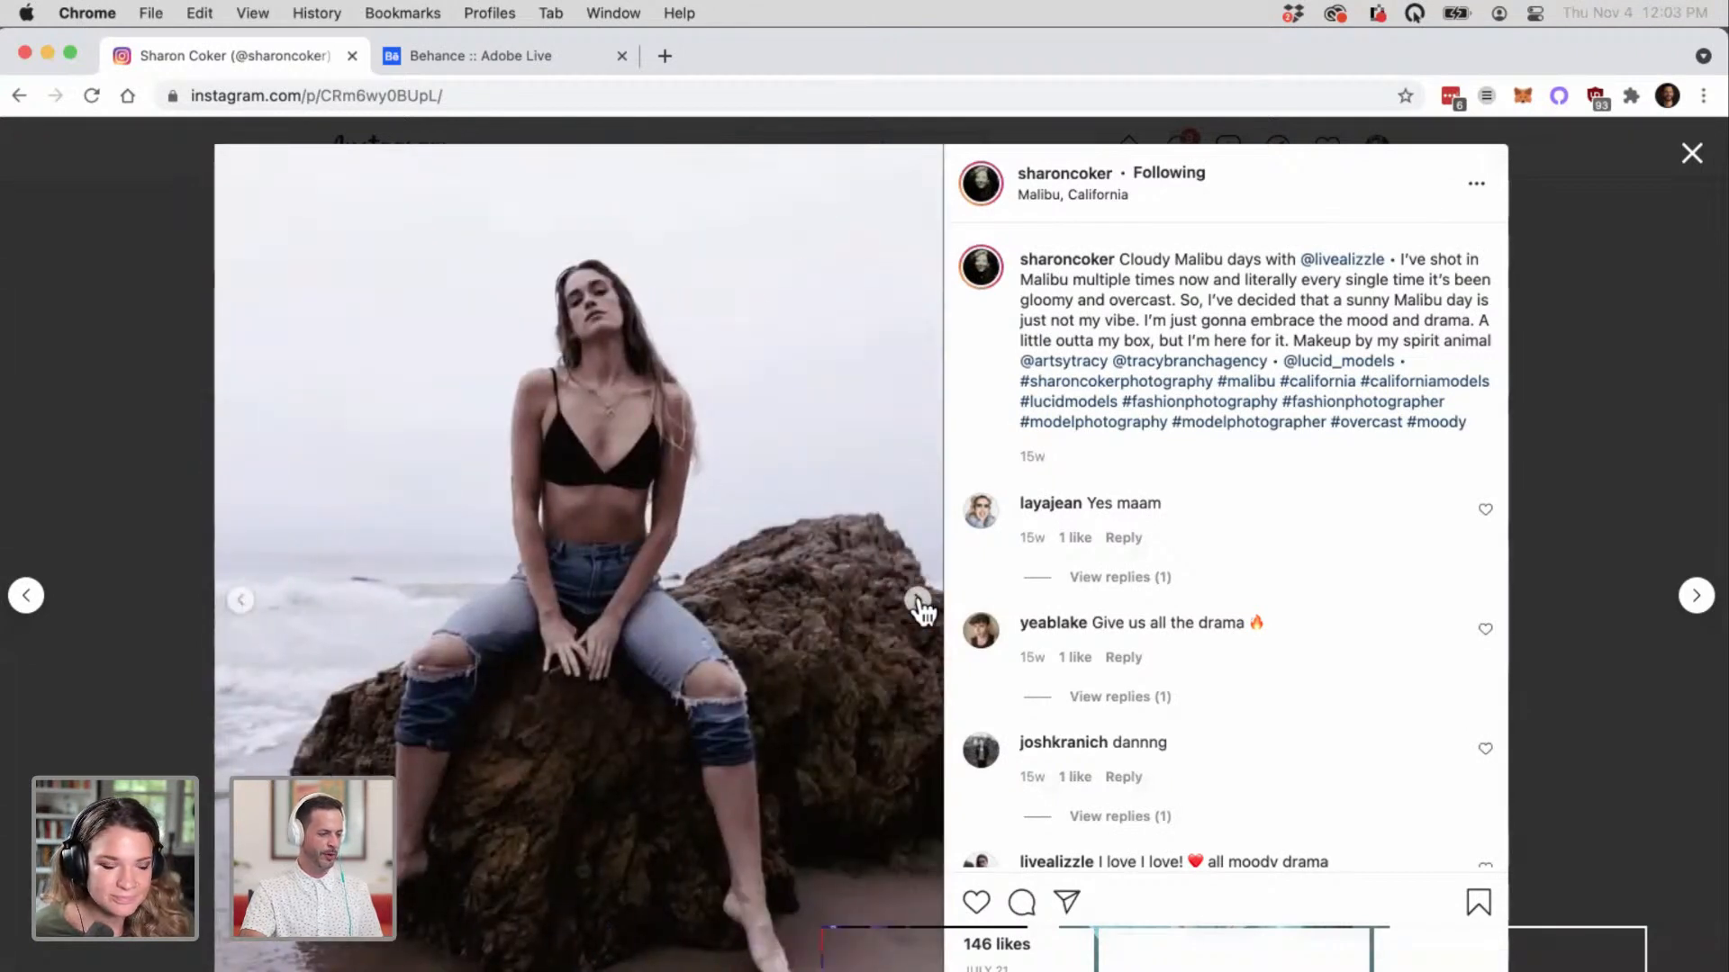
left_click(918, 601)
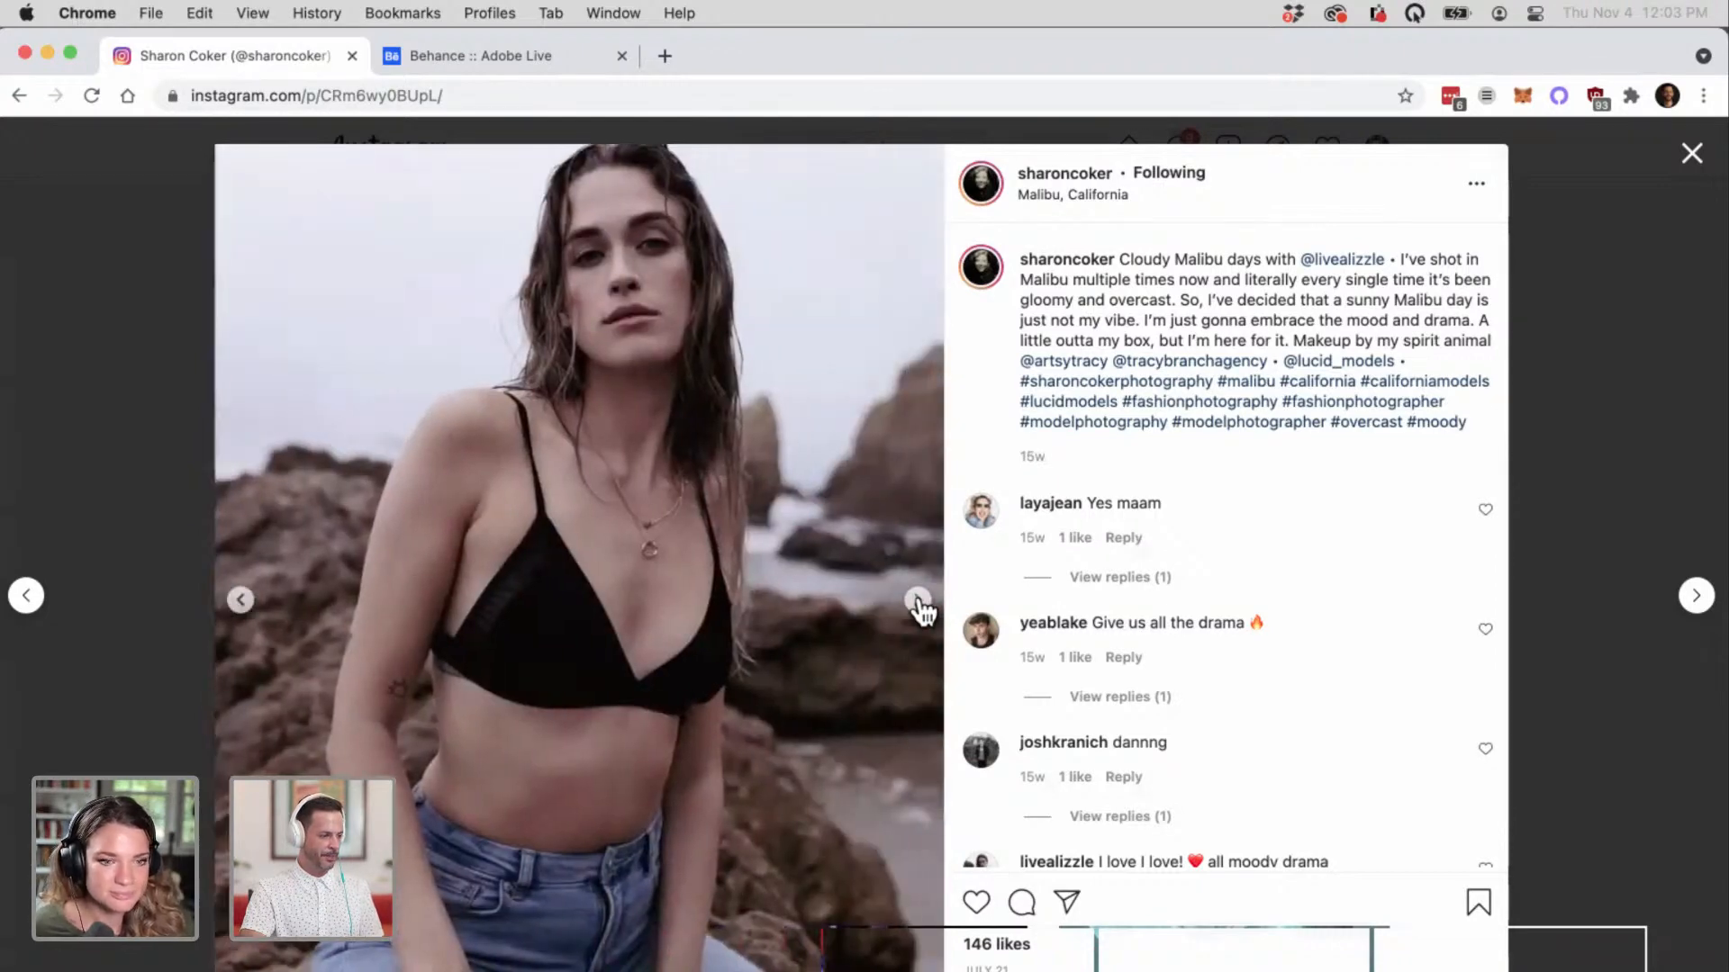
left_click(917, 600)
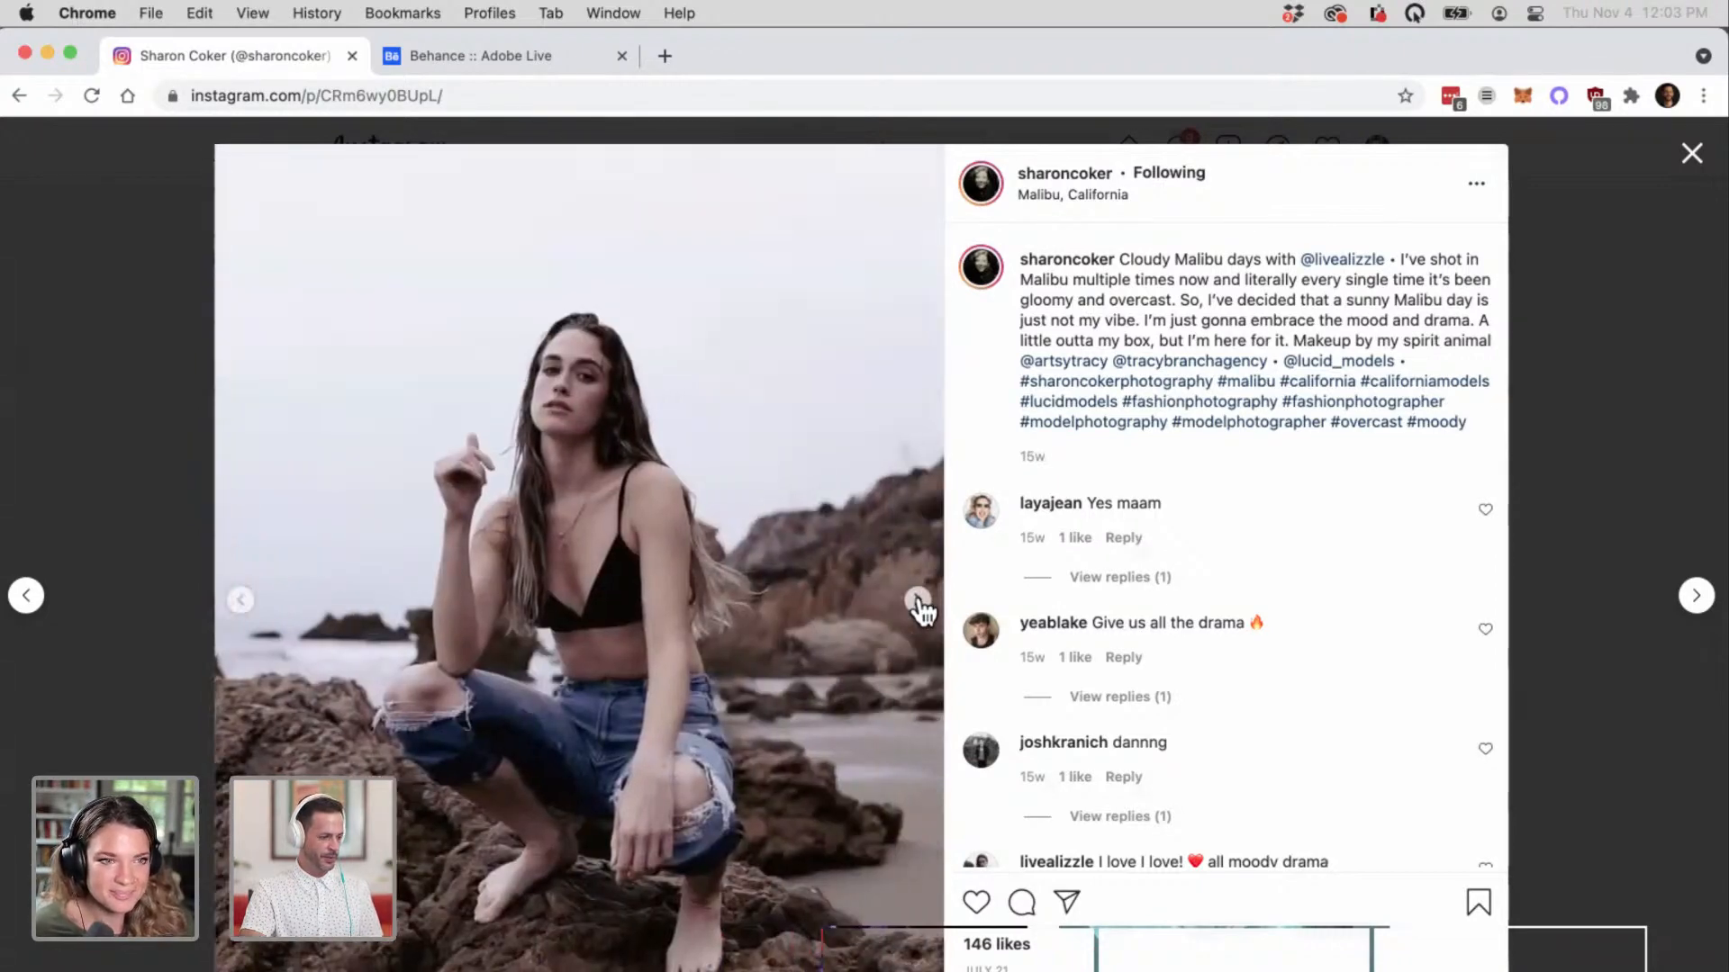
left_click(918, 601)
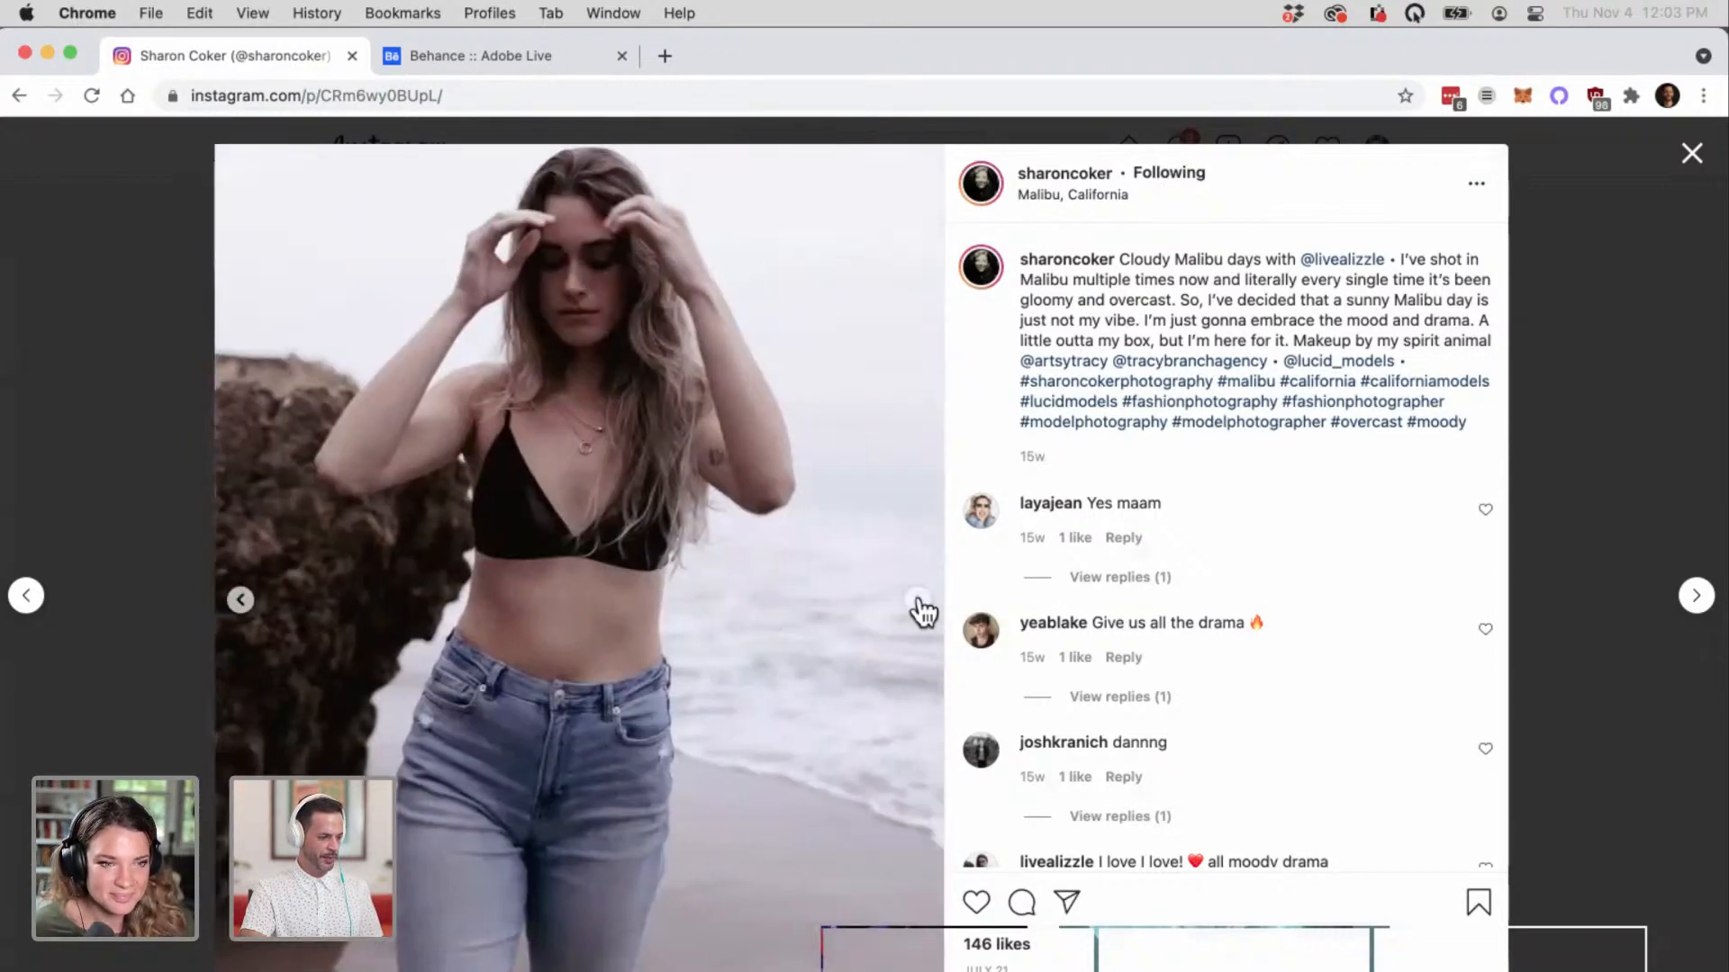
left_click(162, 436)
Step: Open the Dallas post showing a green top and floral skirt, view its carousel photos, and return to the grid
left_click(761, 618)
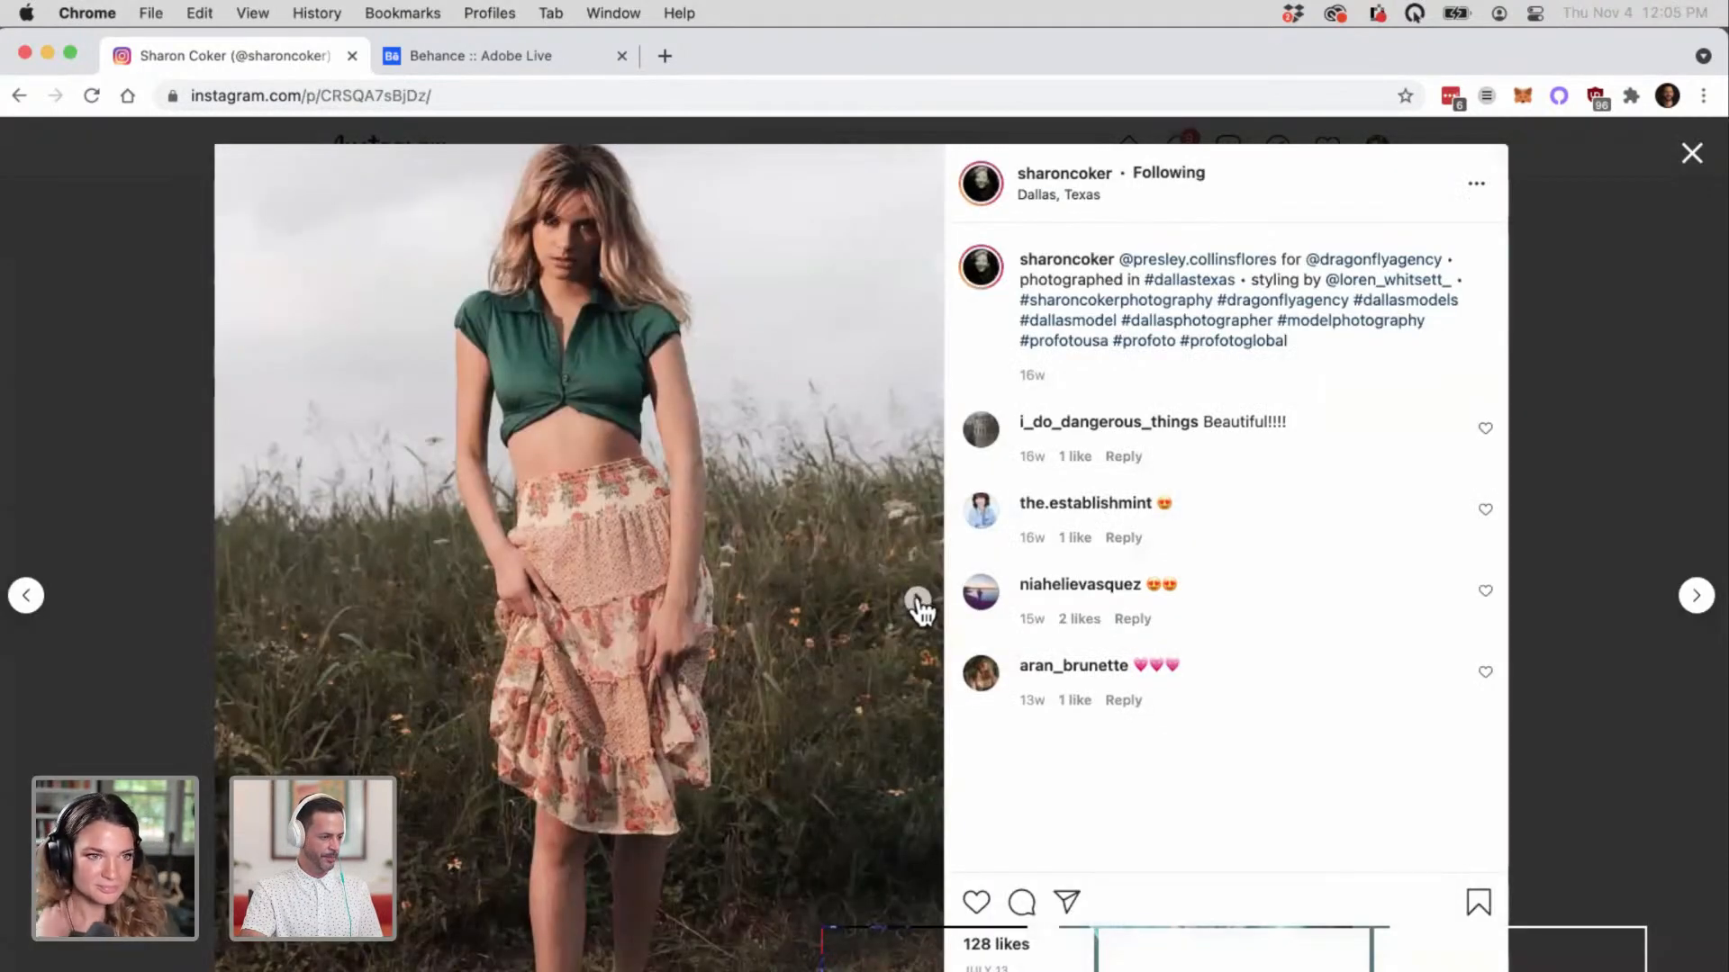
left_click(918, 600)
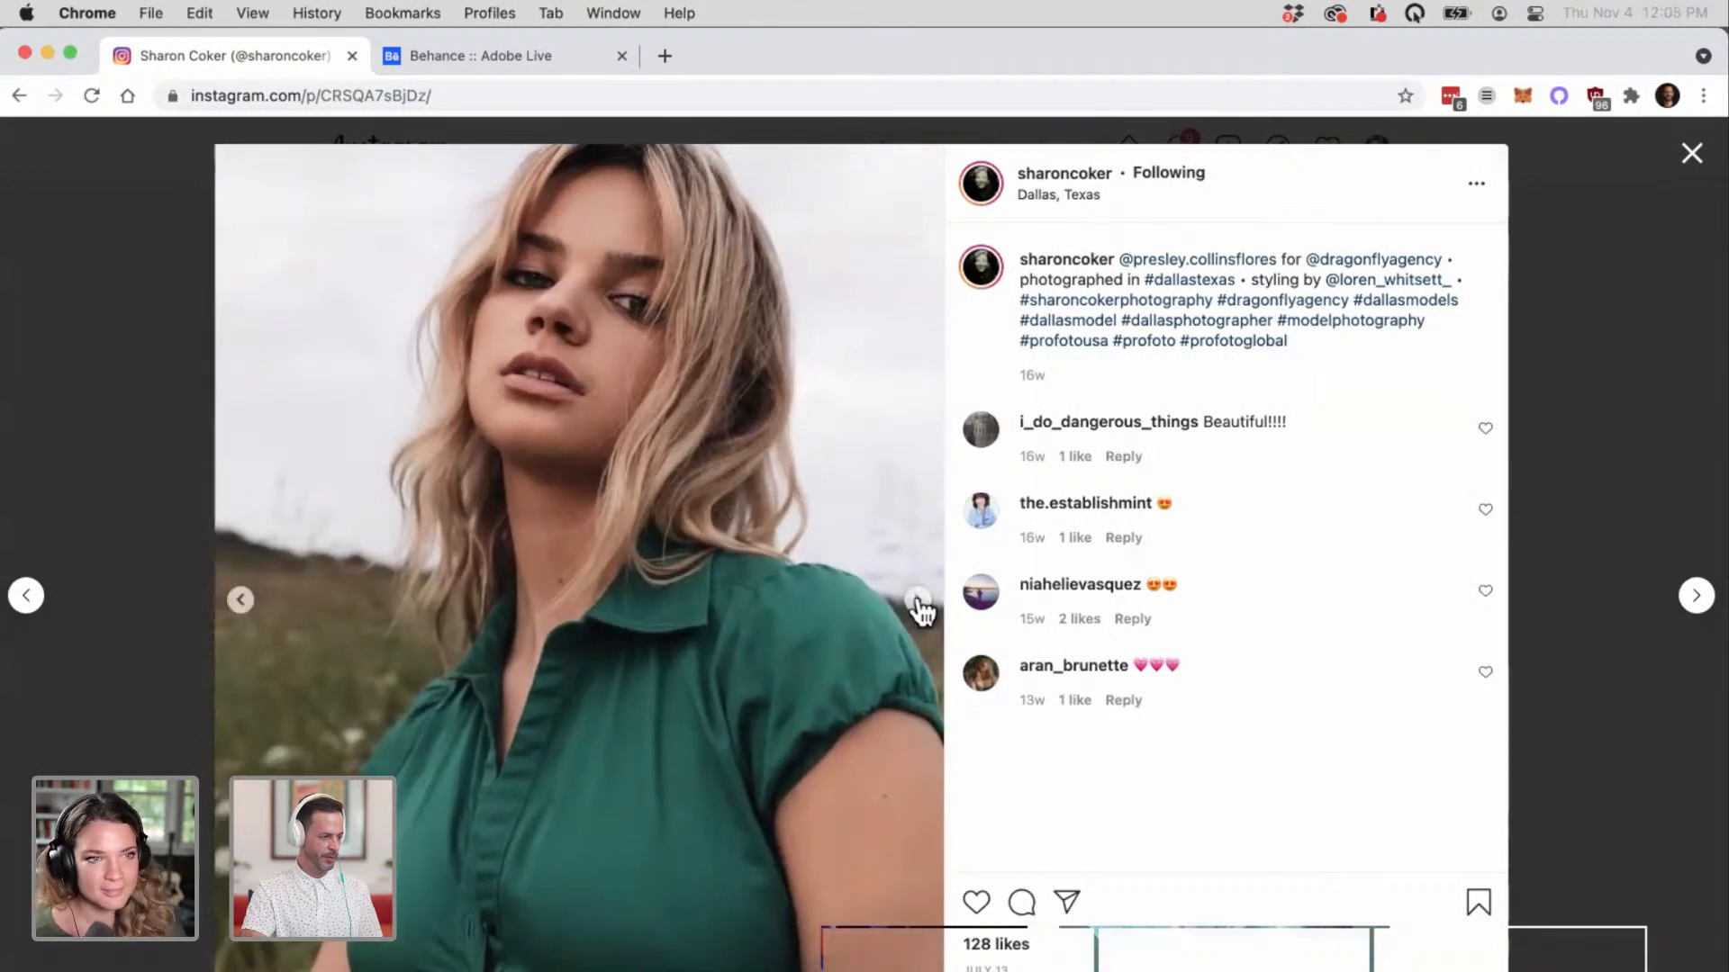
left_click(917, 600)
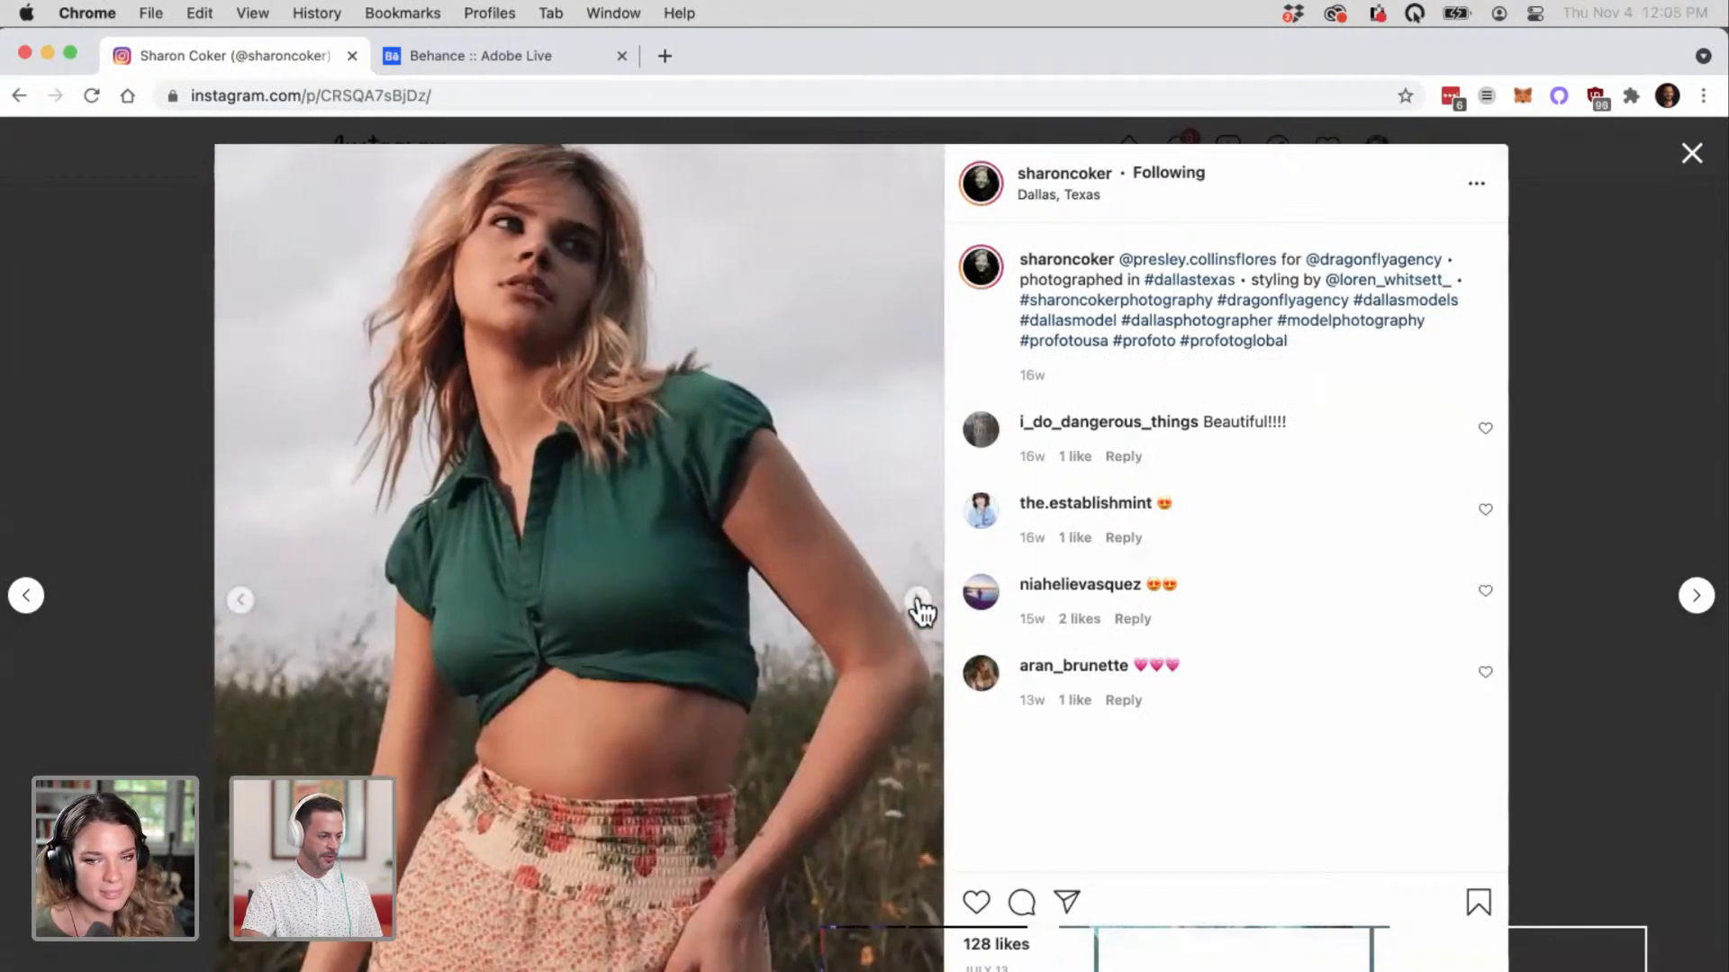
left_click(917, 600)
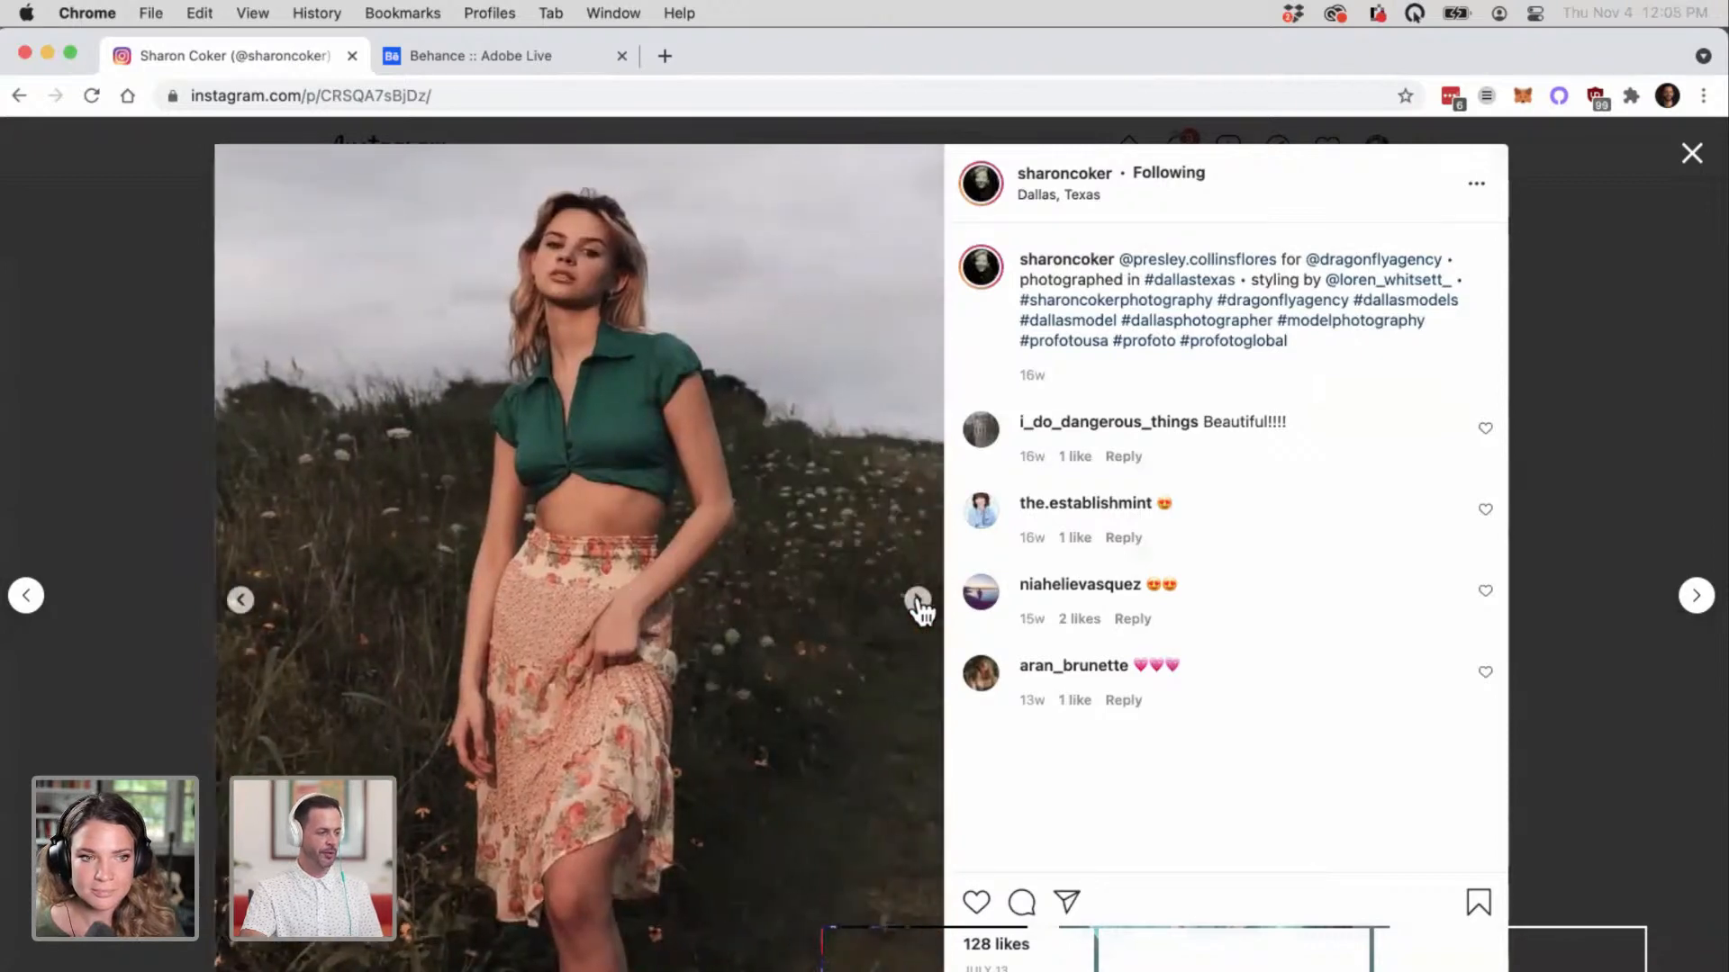
left_click(917, 599)
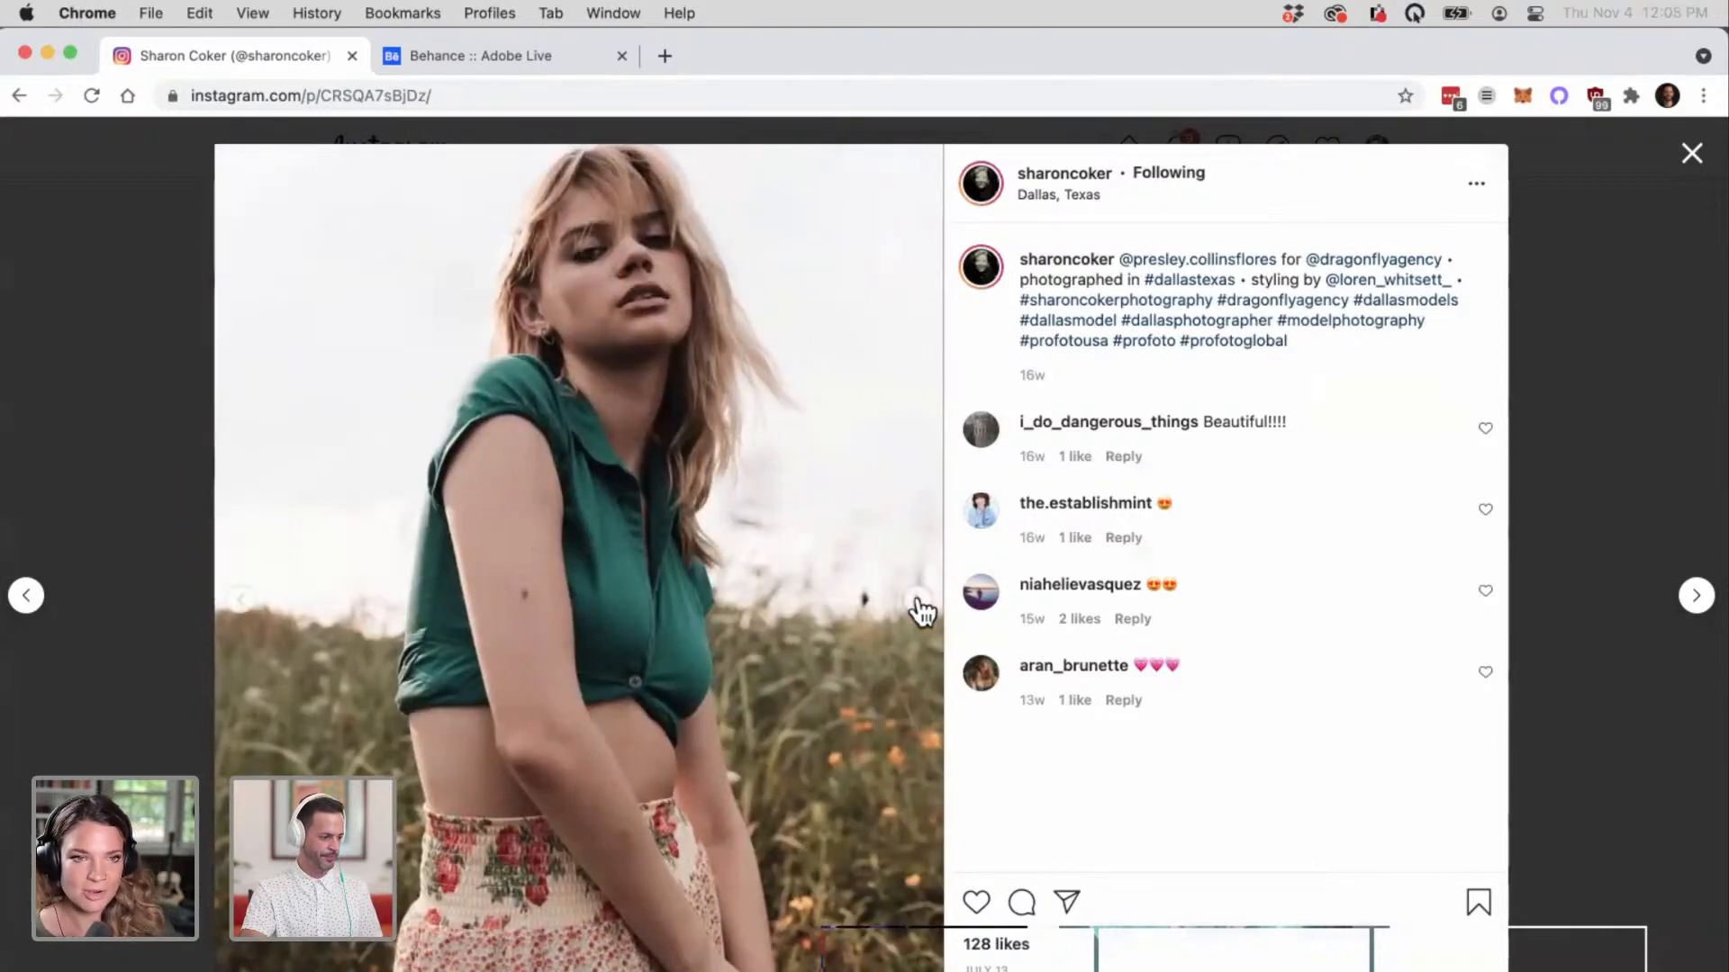
left_click(918, 599)
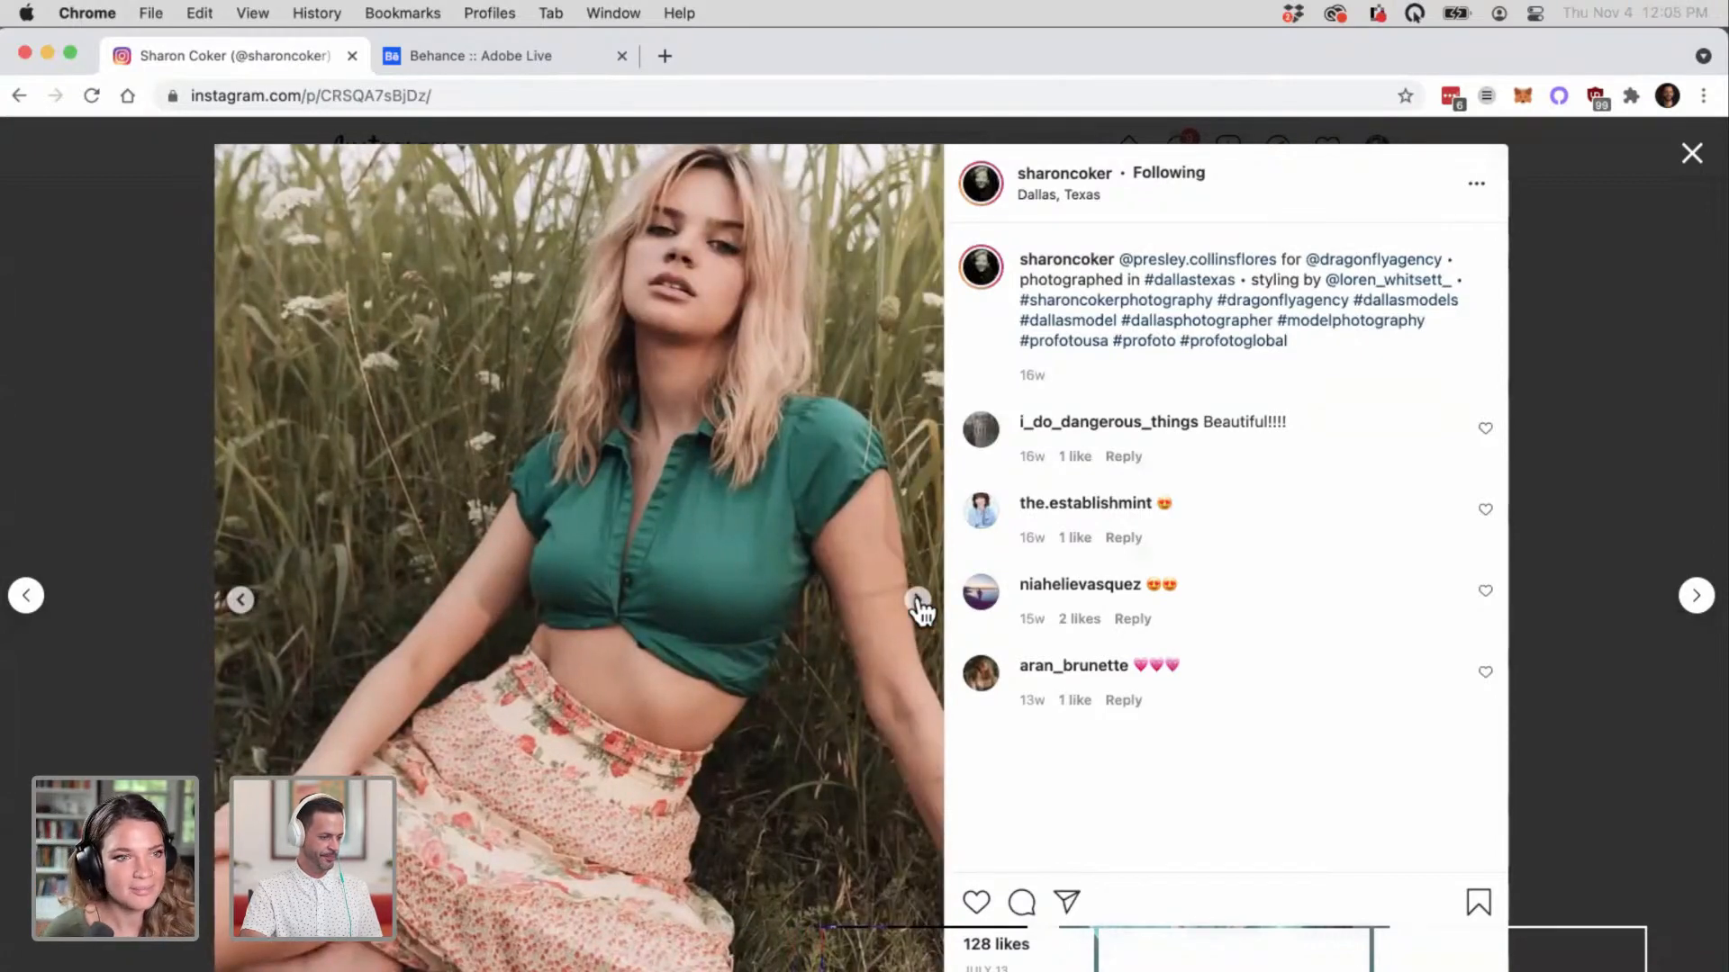
left_click(917, 600)
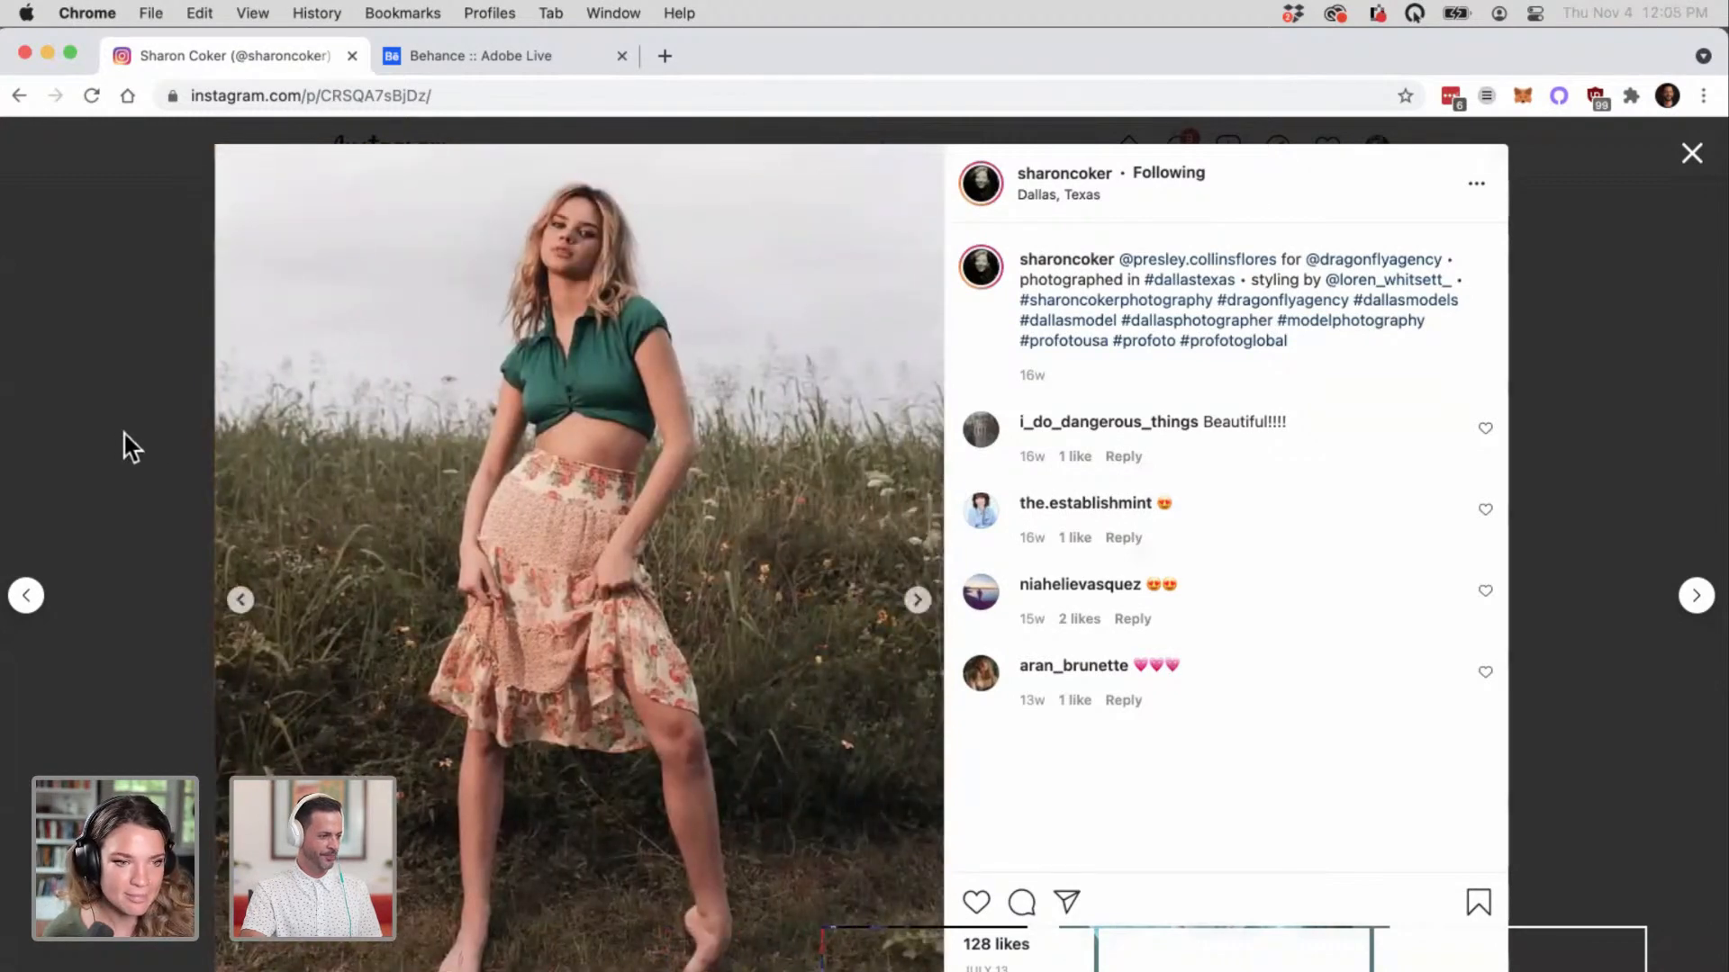
left_click(124, 434)
scroll(236, 560, "down", 4)
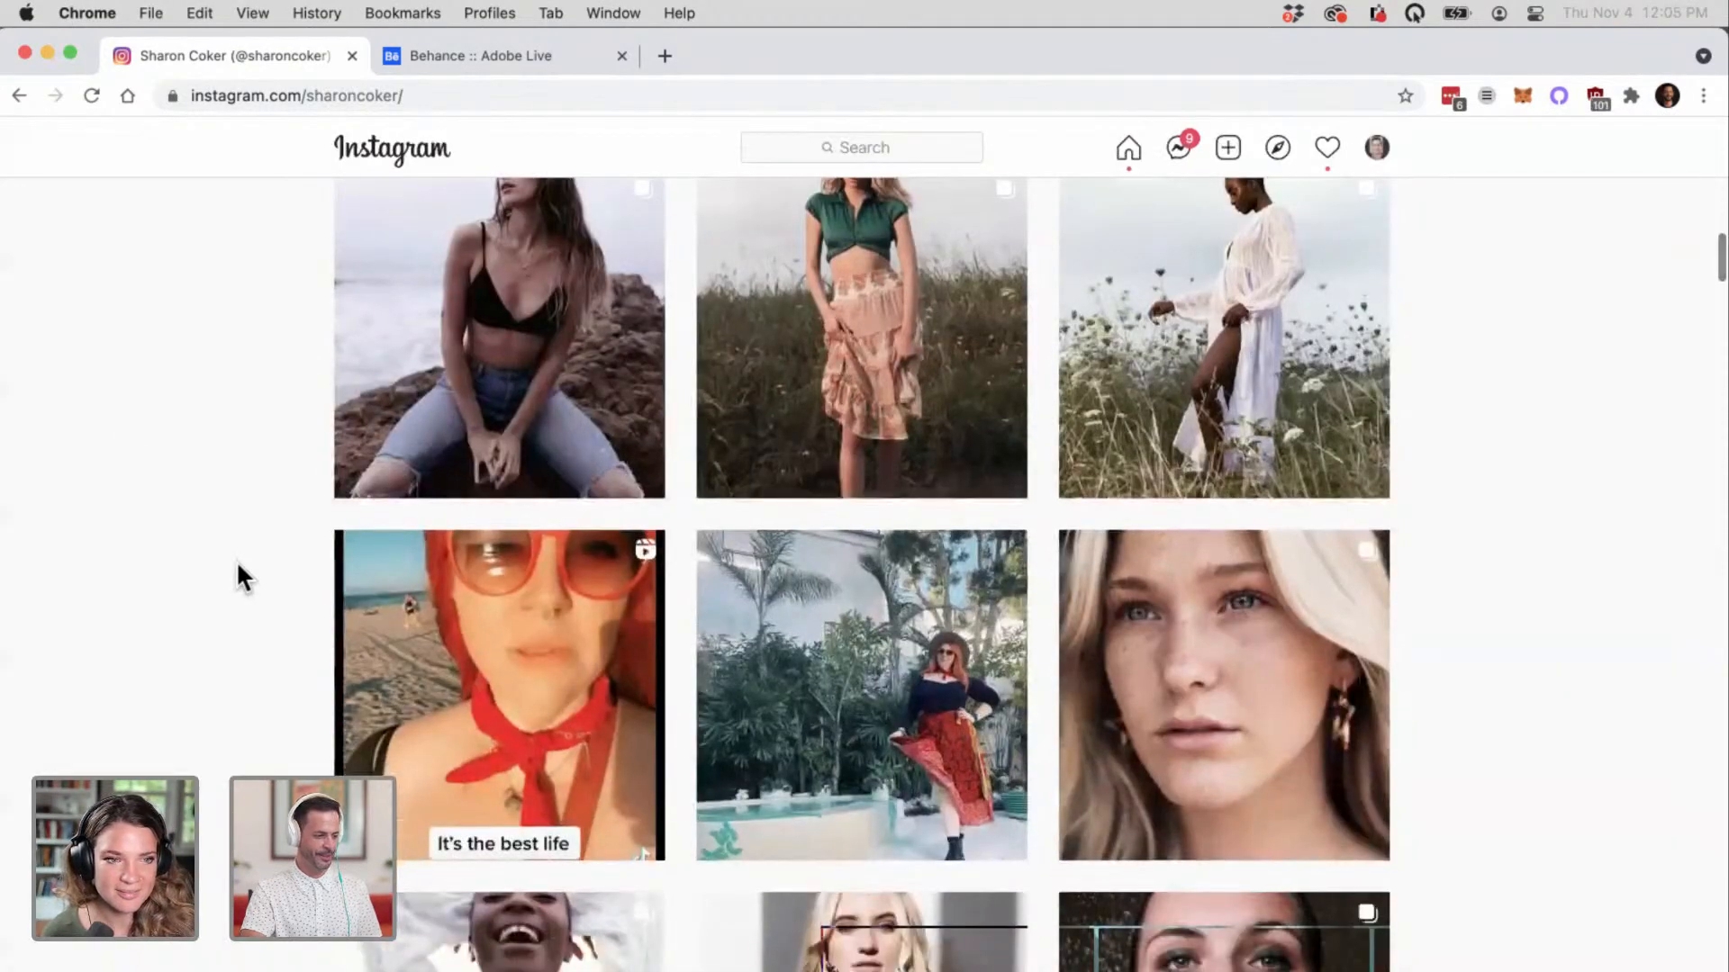
Step: Switch to Photoshop and bring the whole whale wall decal composite into view
scroll(238, 565, "down", 3)
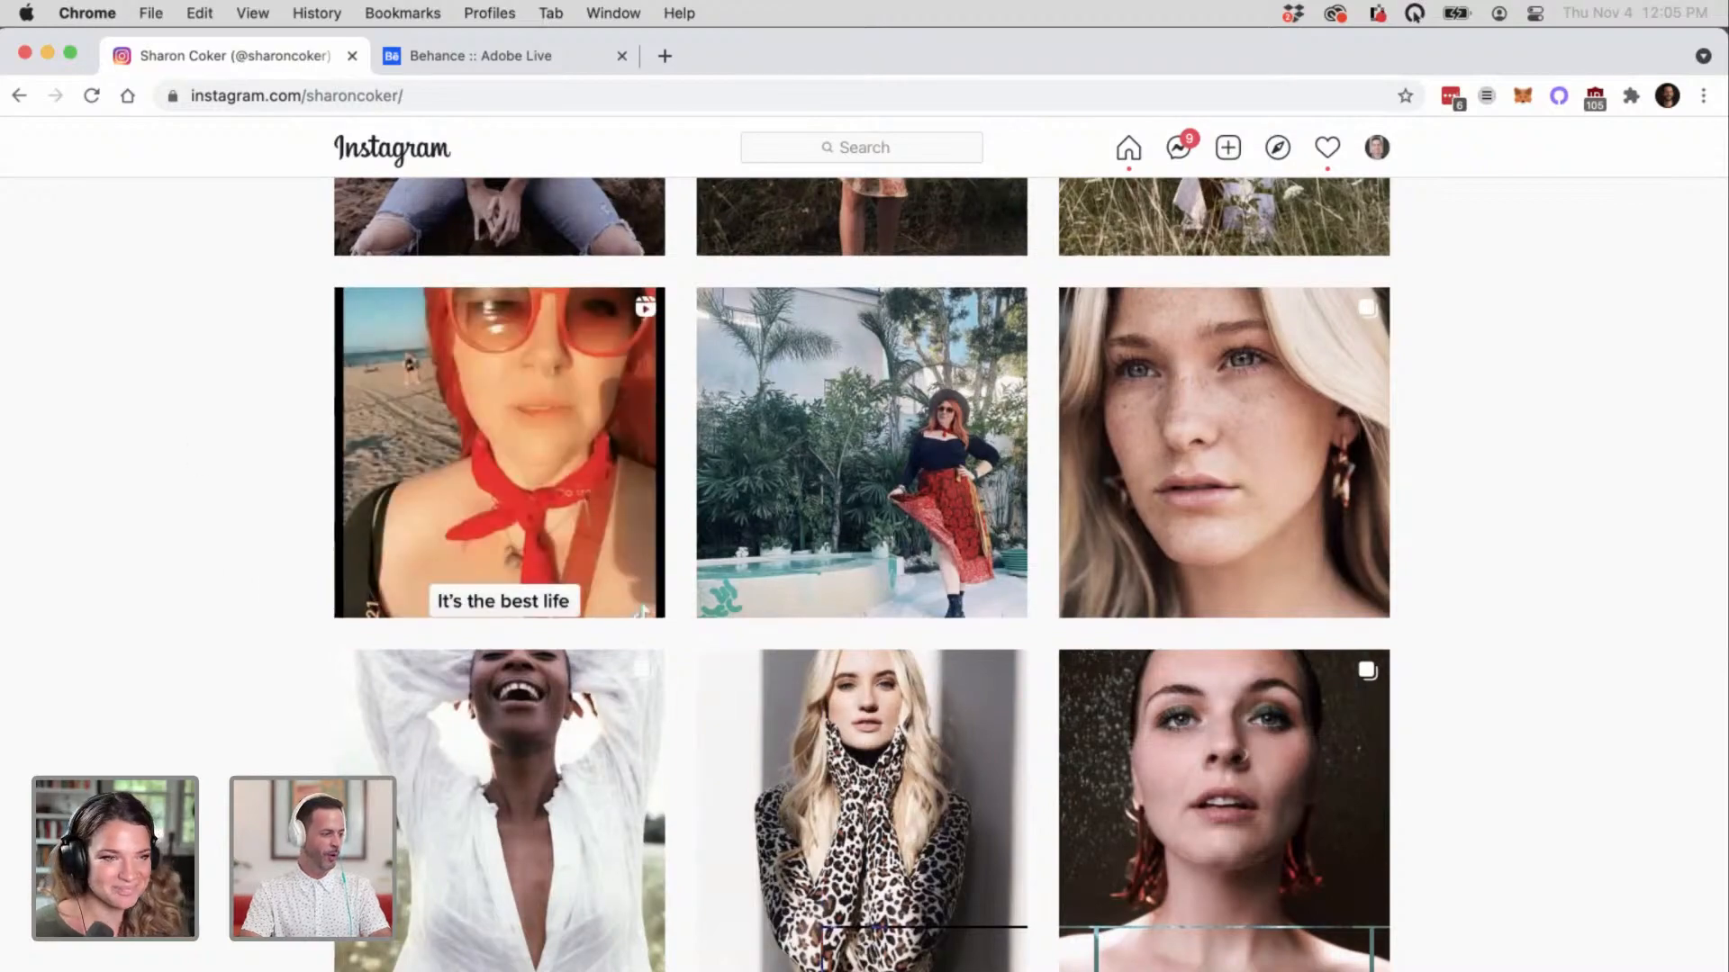
key("ctrl+Up")
left_click(909, 726)
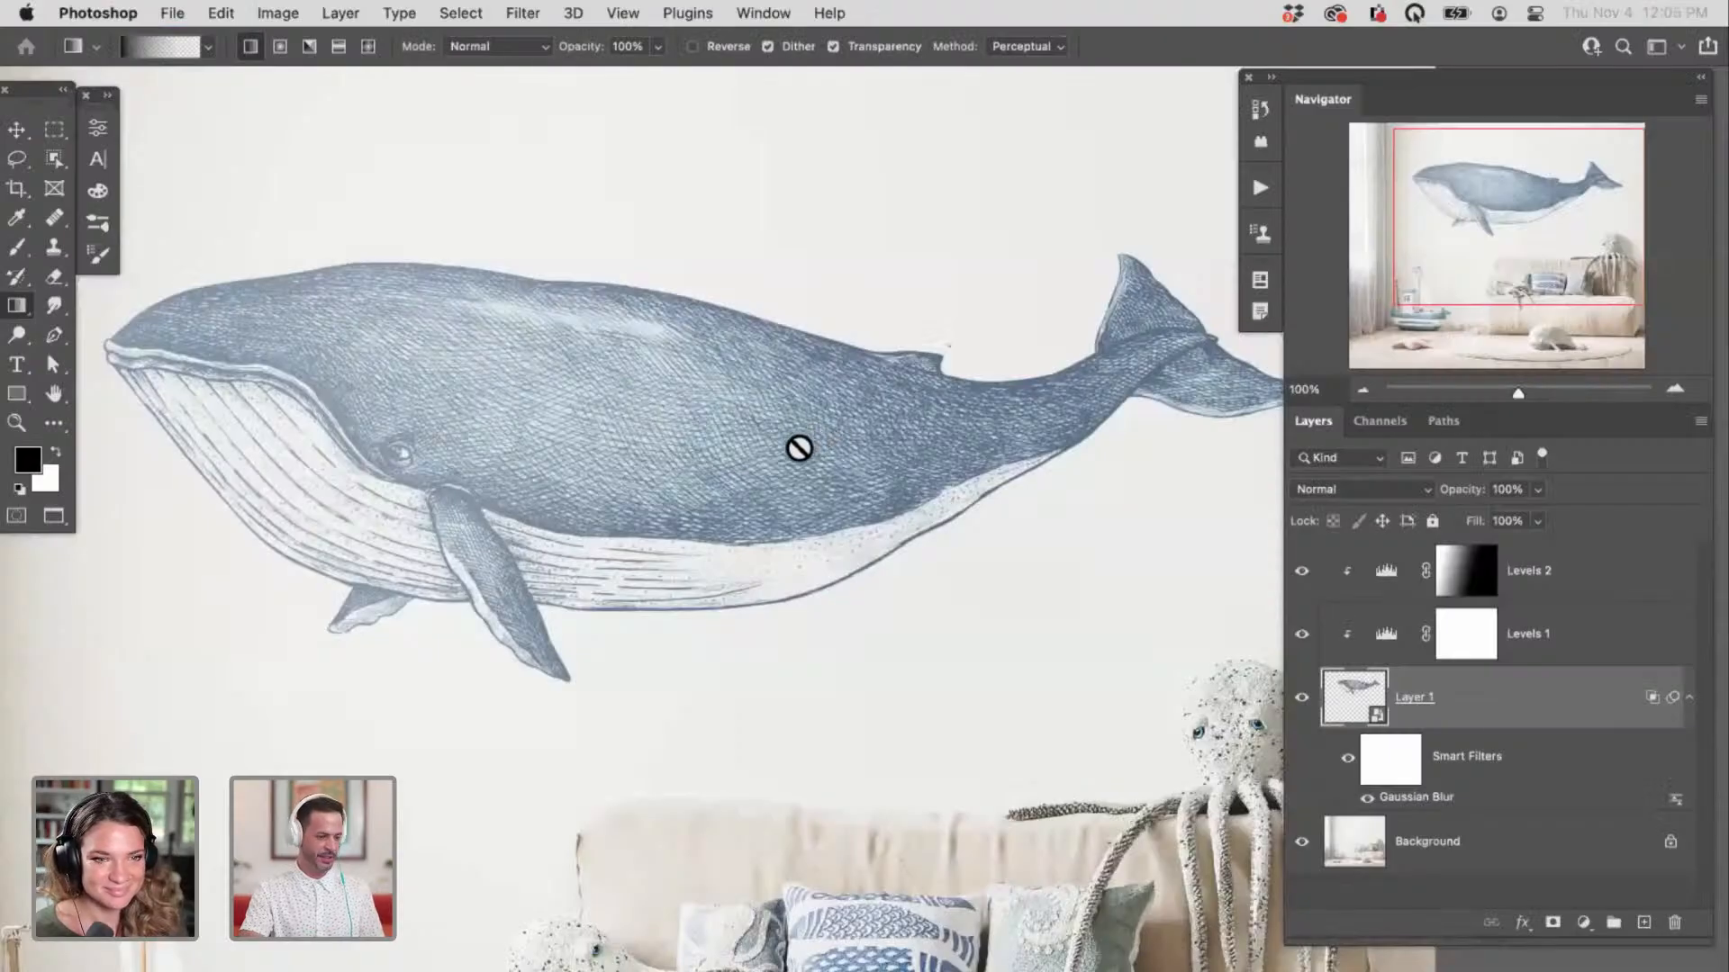
left_click_drag(844, 592, 889, 573)
left_click_drag(889, 573, 759, 533)
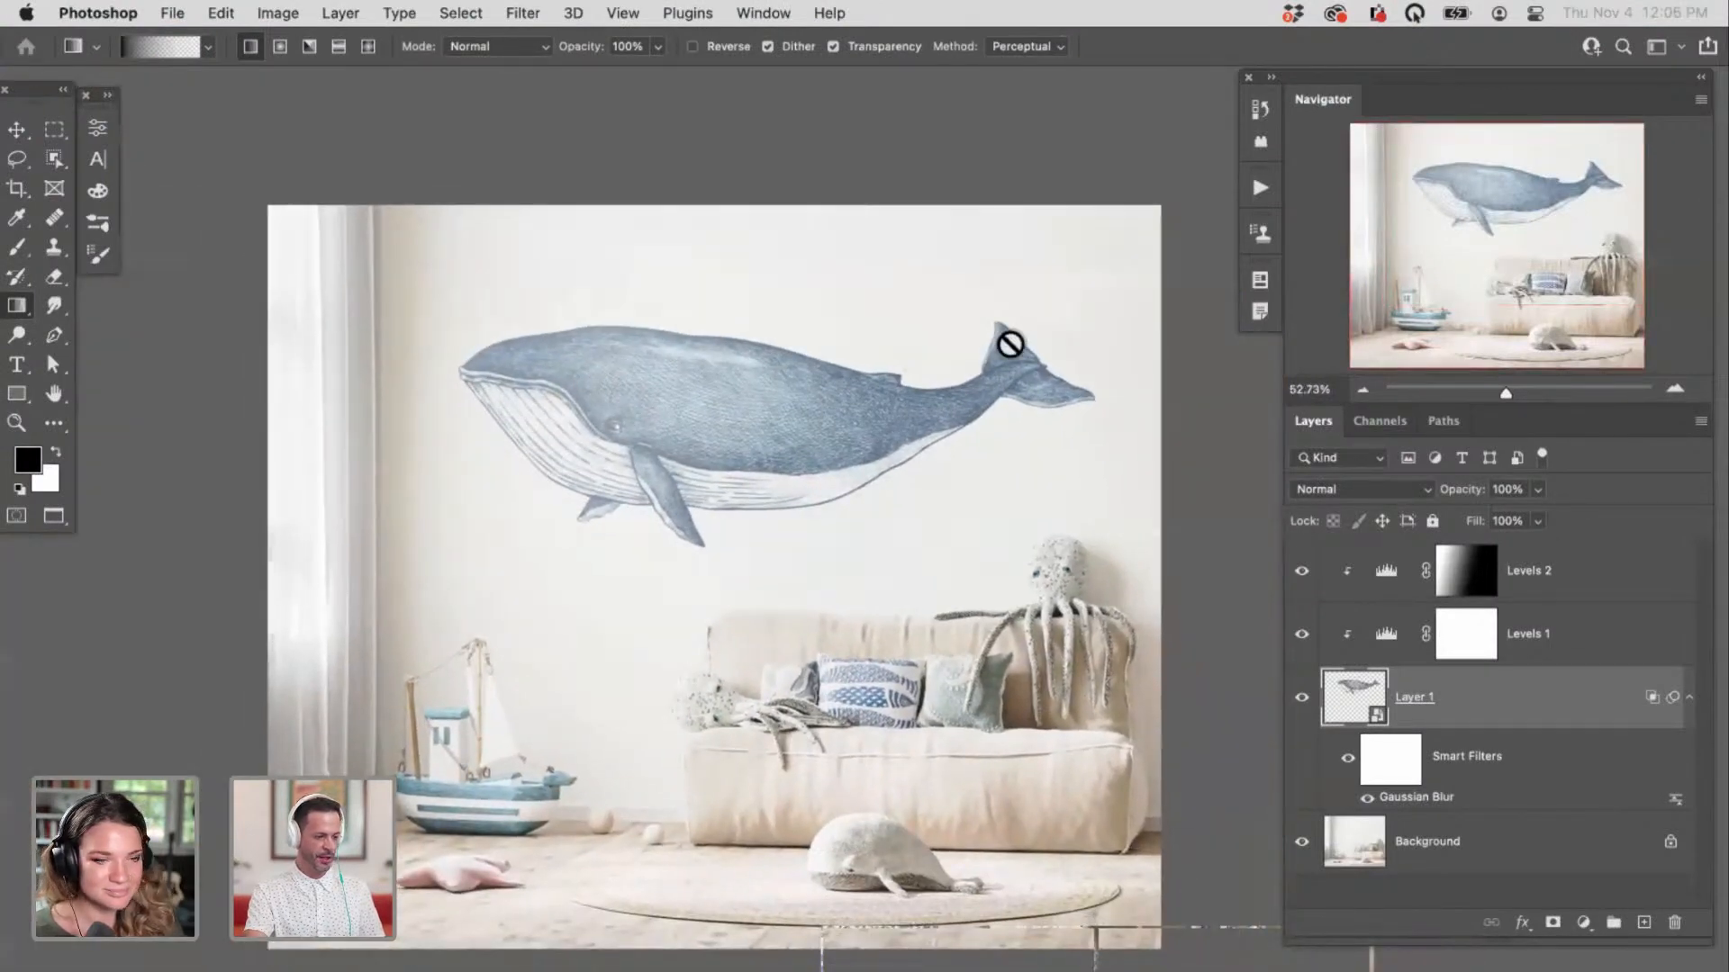
Step: Set the shadow input level of the whale's Levels 1 adjustment to 18 and collapse its settings
double_click(1384, 637)
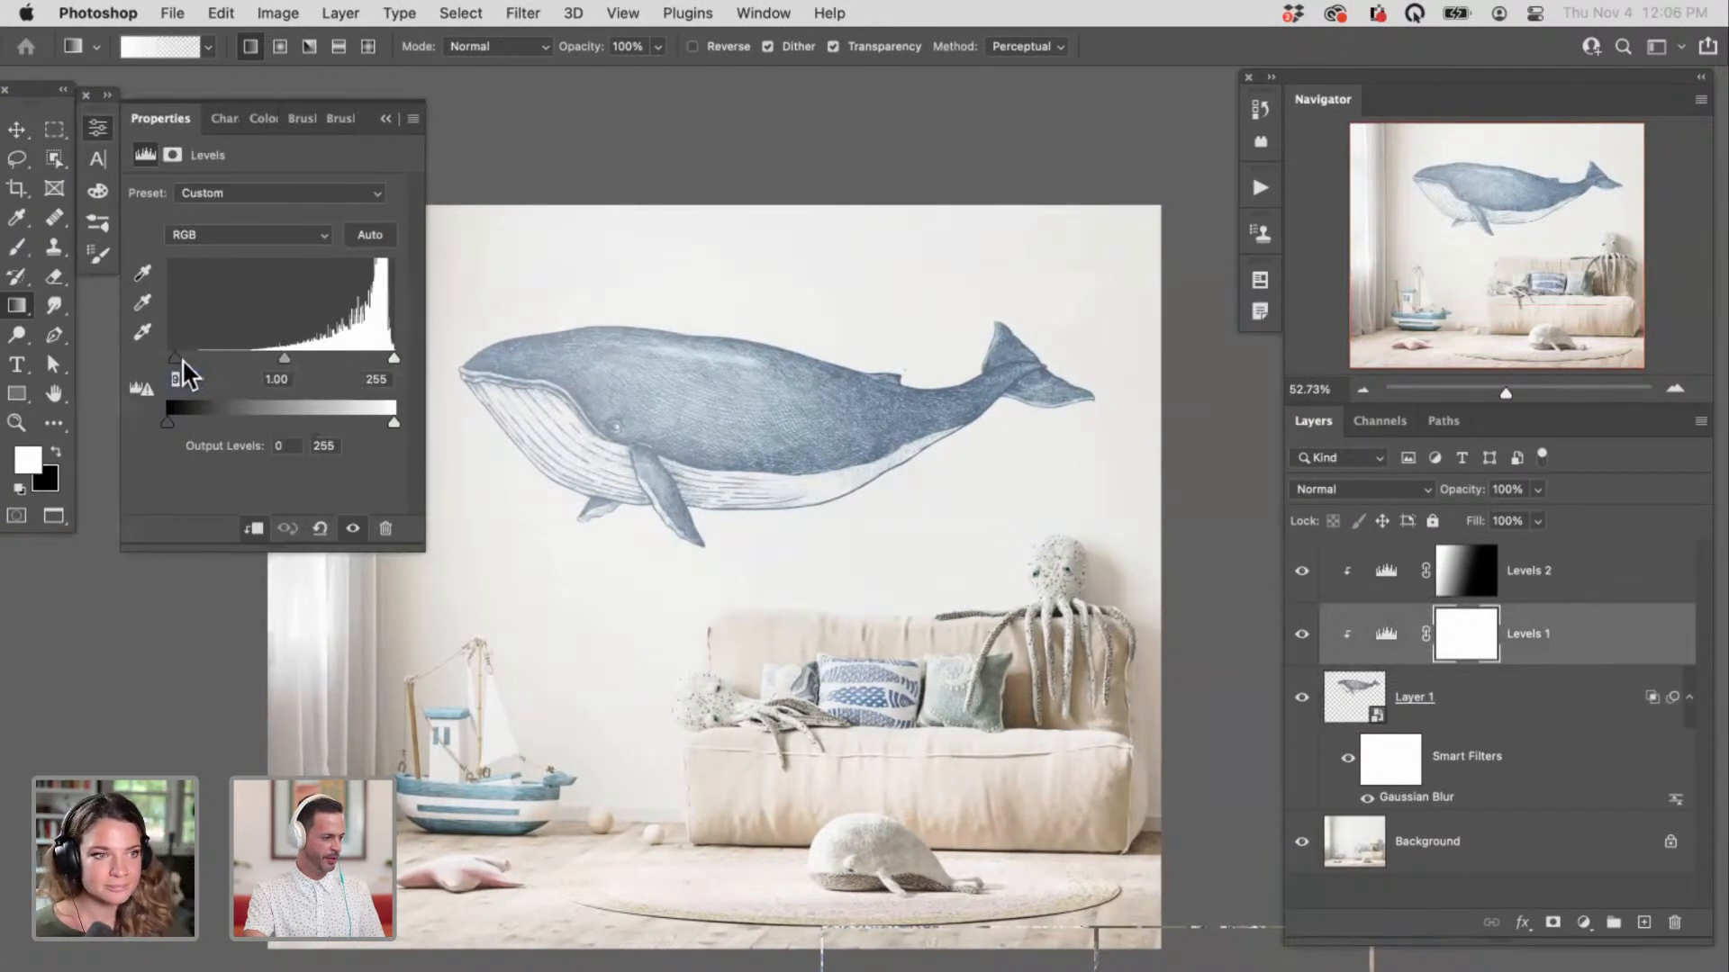
mouse_move(182, 358)
left_mouse_down()
mouse_move(208, 358)
mouse_move(185, 357)
left_mouse_up()
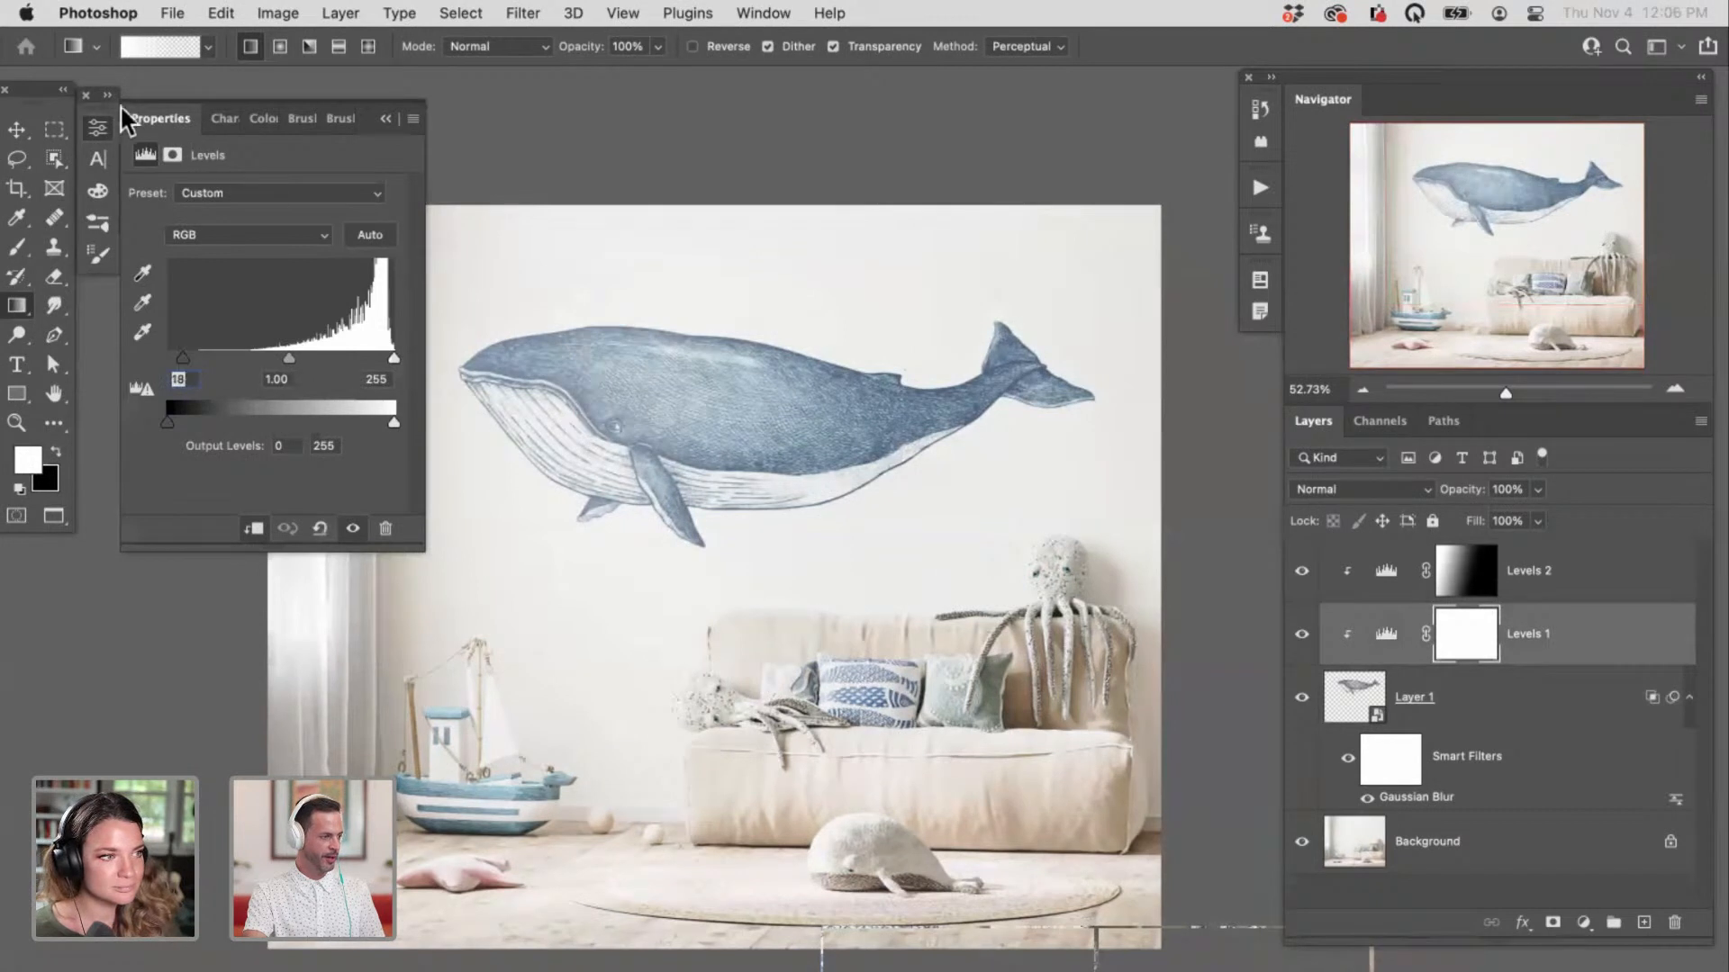
left_click(99, 128)
left_click_drag(888, 606, 819, 572)
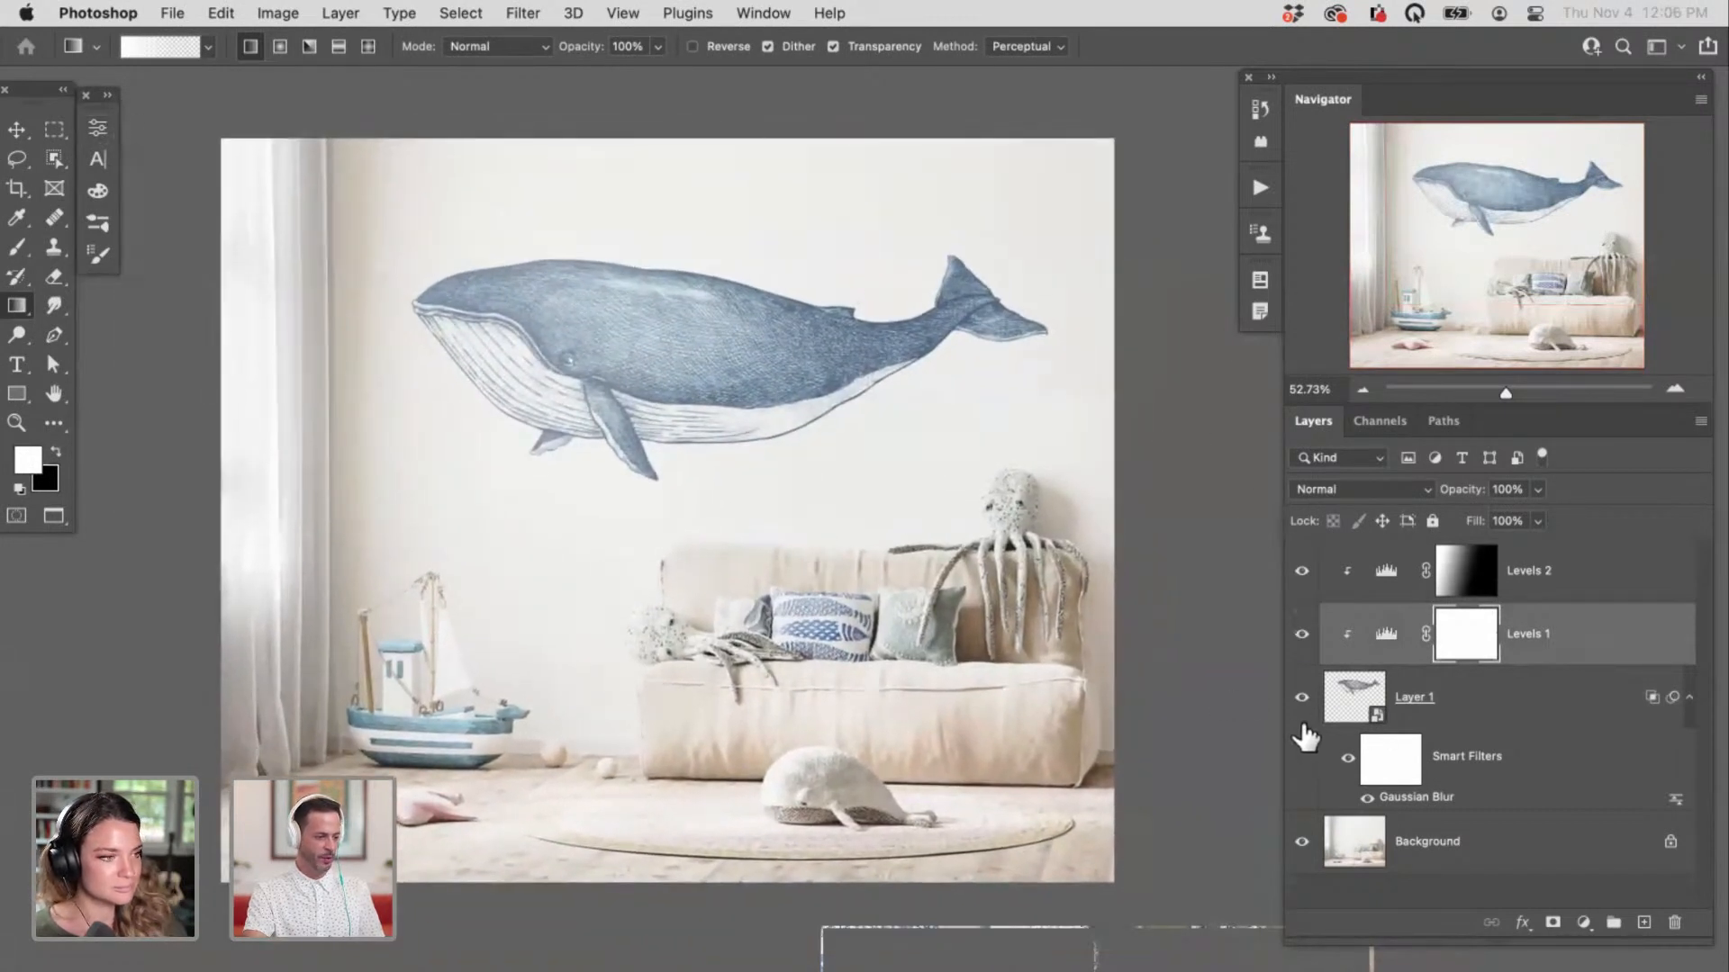
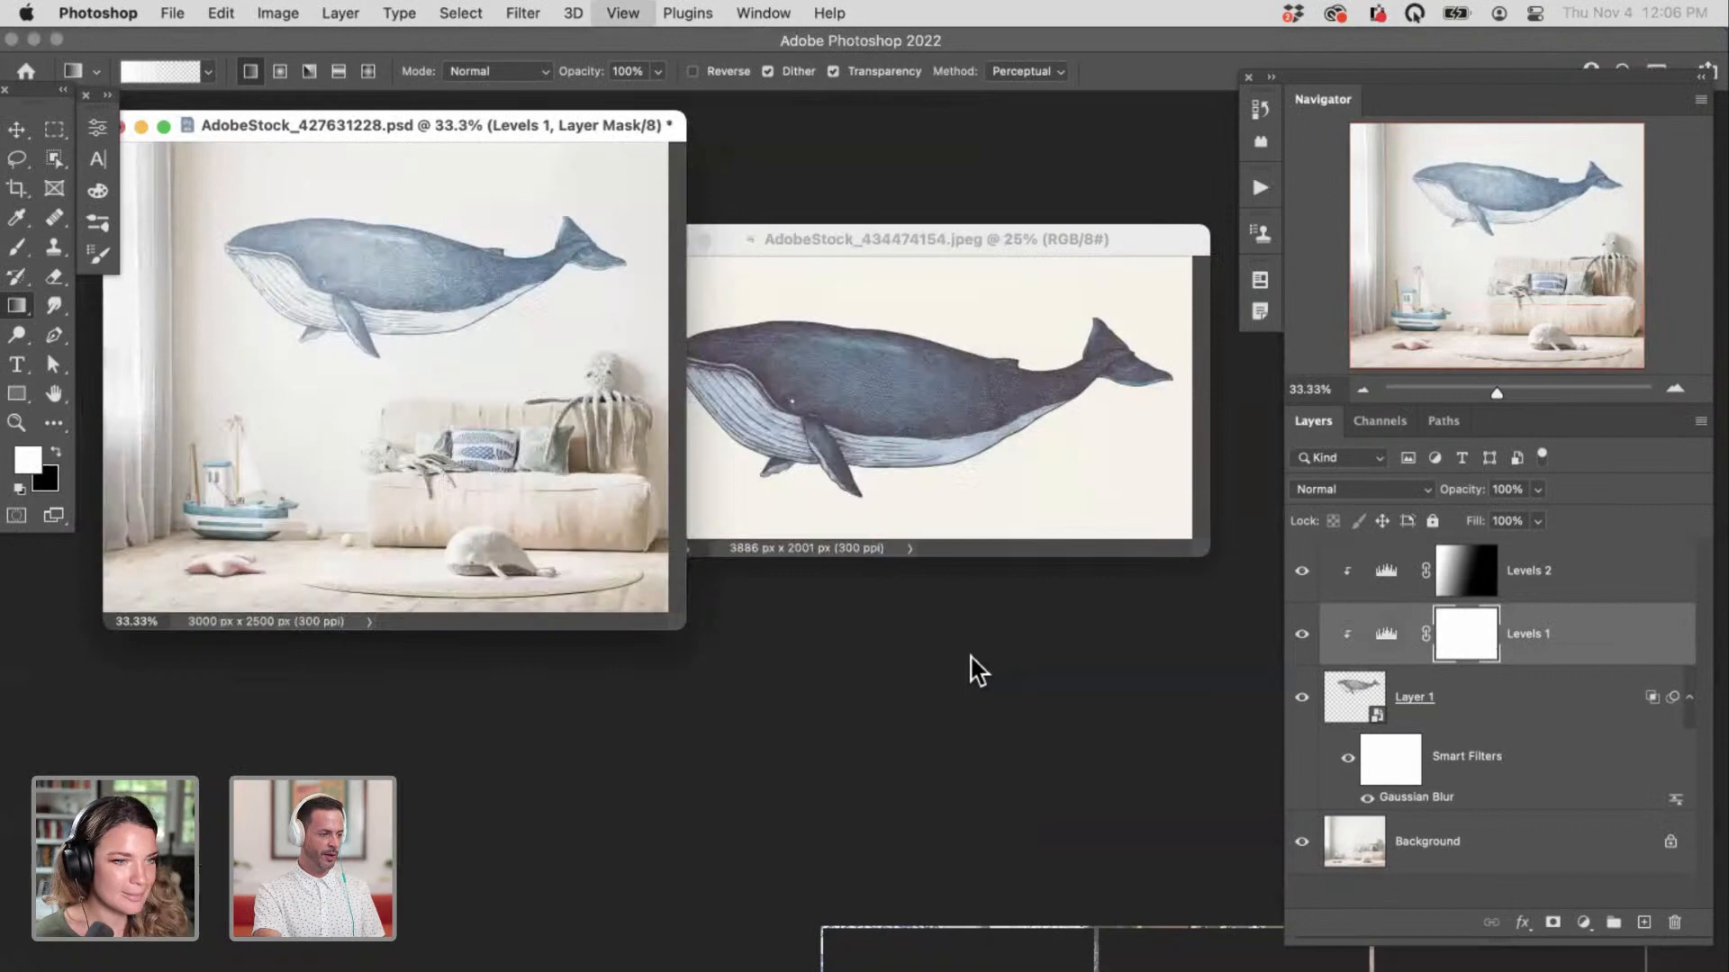
Step: Open AdobeStock_314444197.psd from the Sample Images folder inside 02 Hello Summer
key("super+minus")
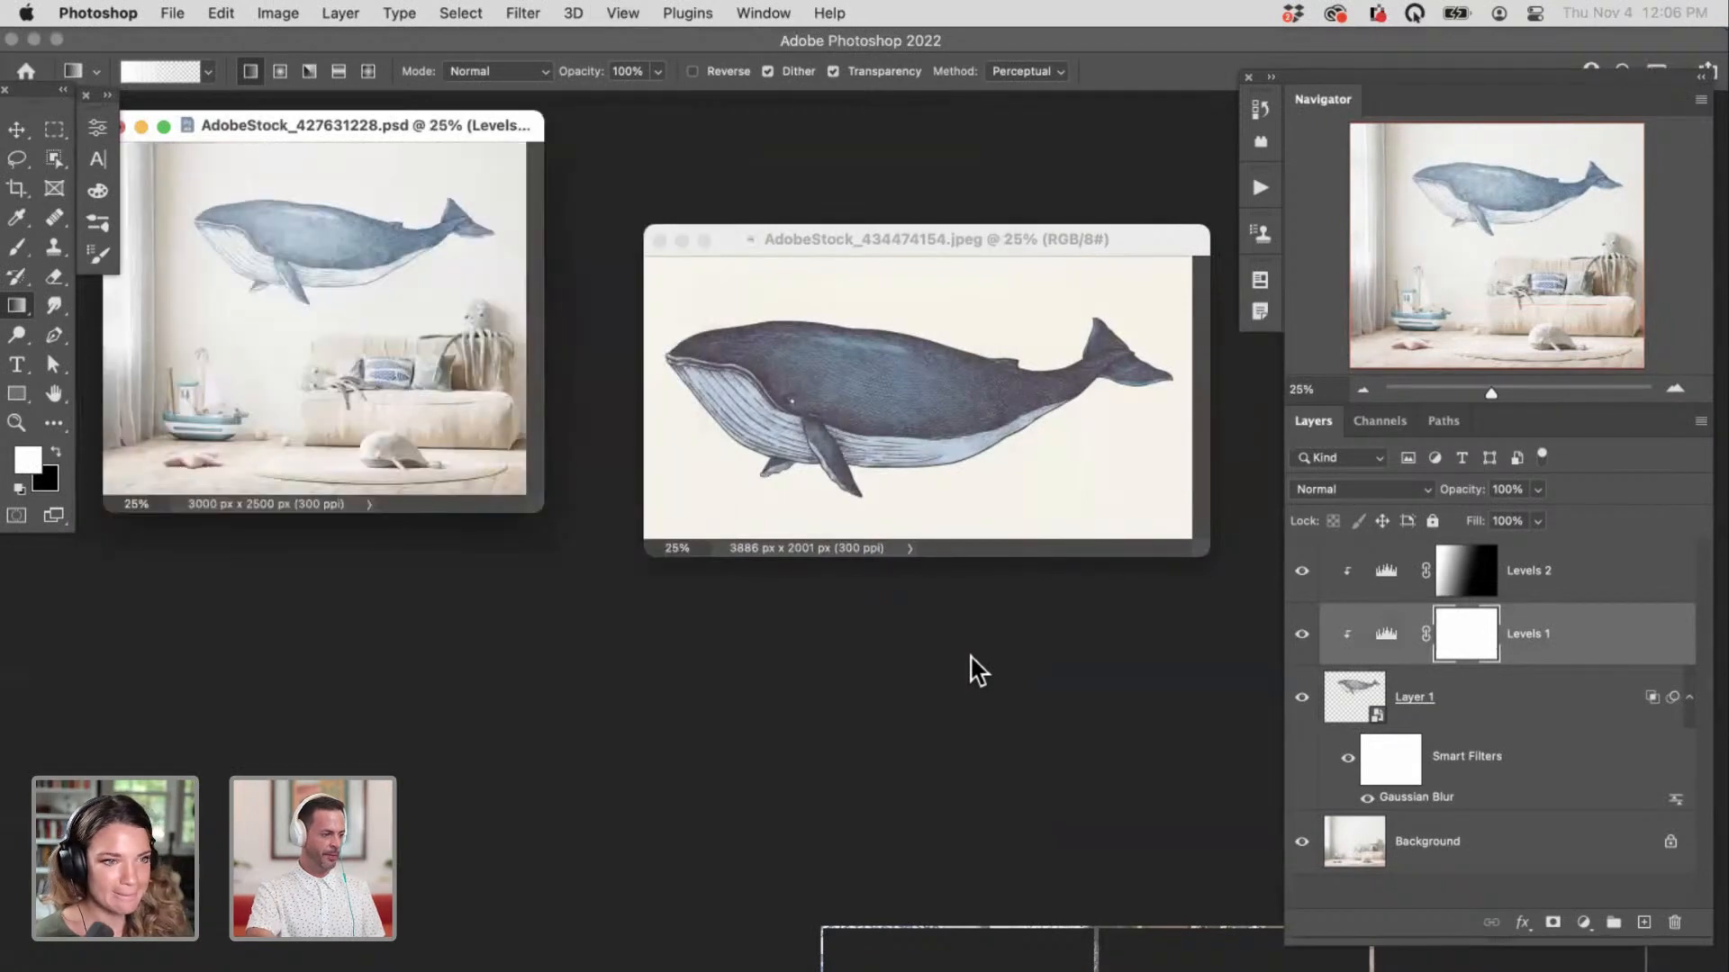
key("super+o")
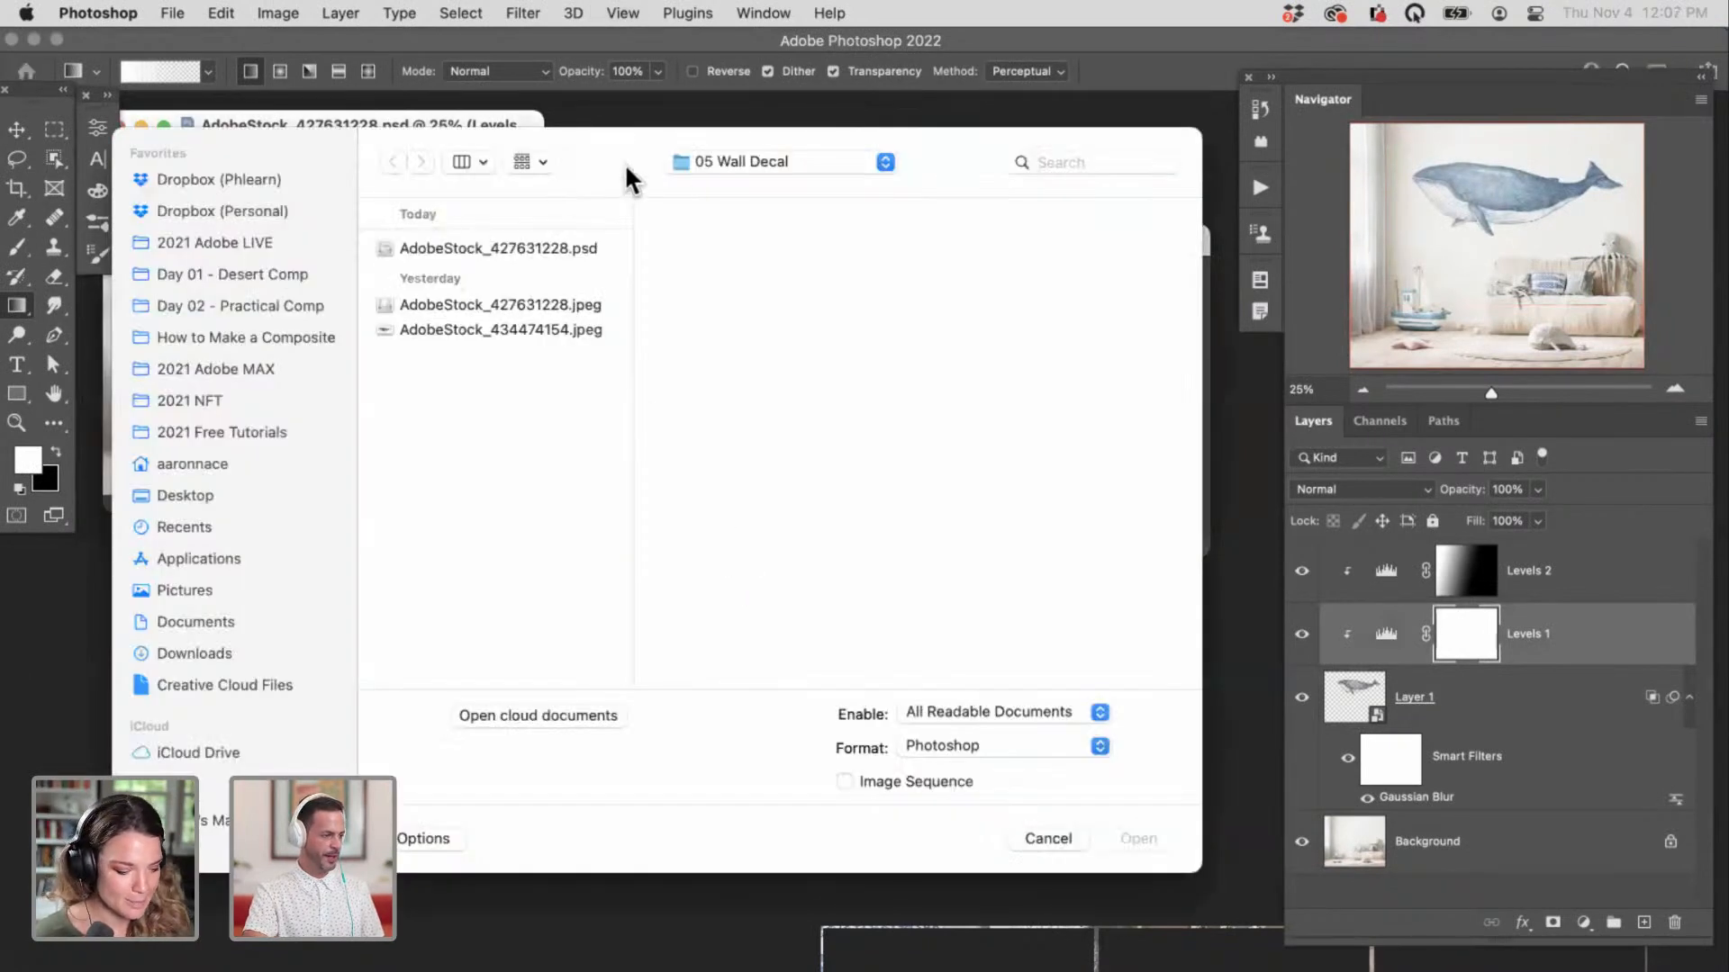
left_click(733, 161)
left_click(740, 192)
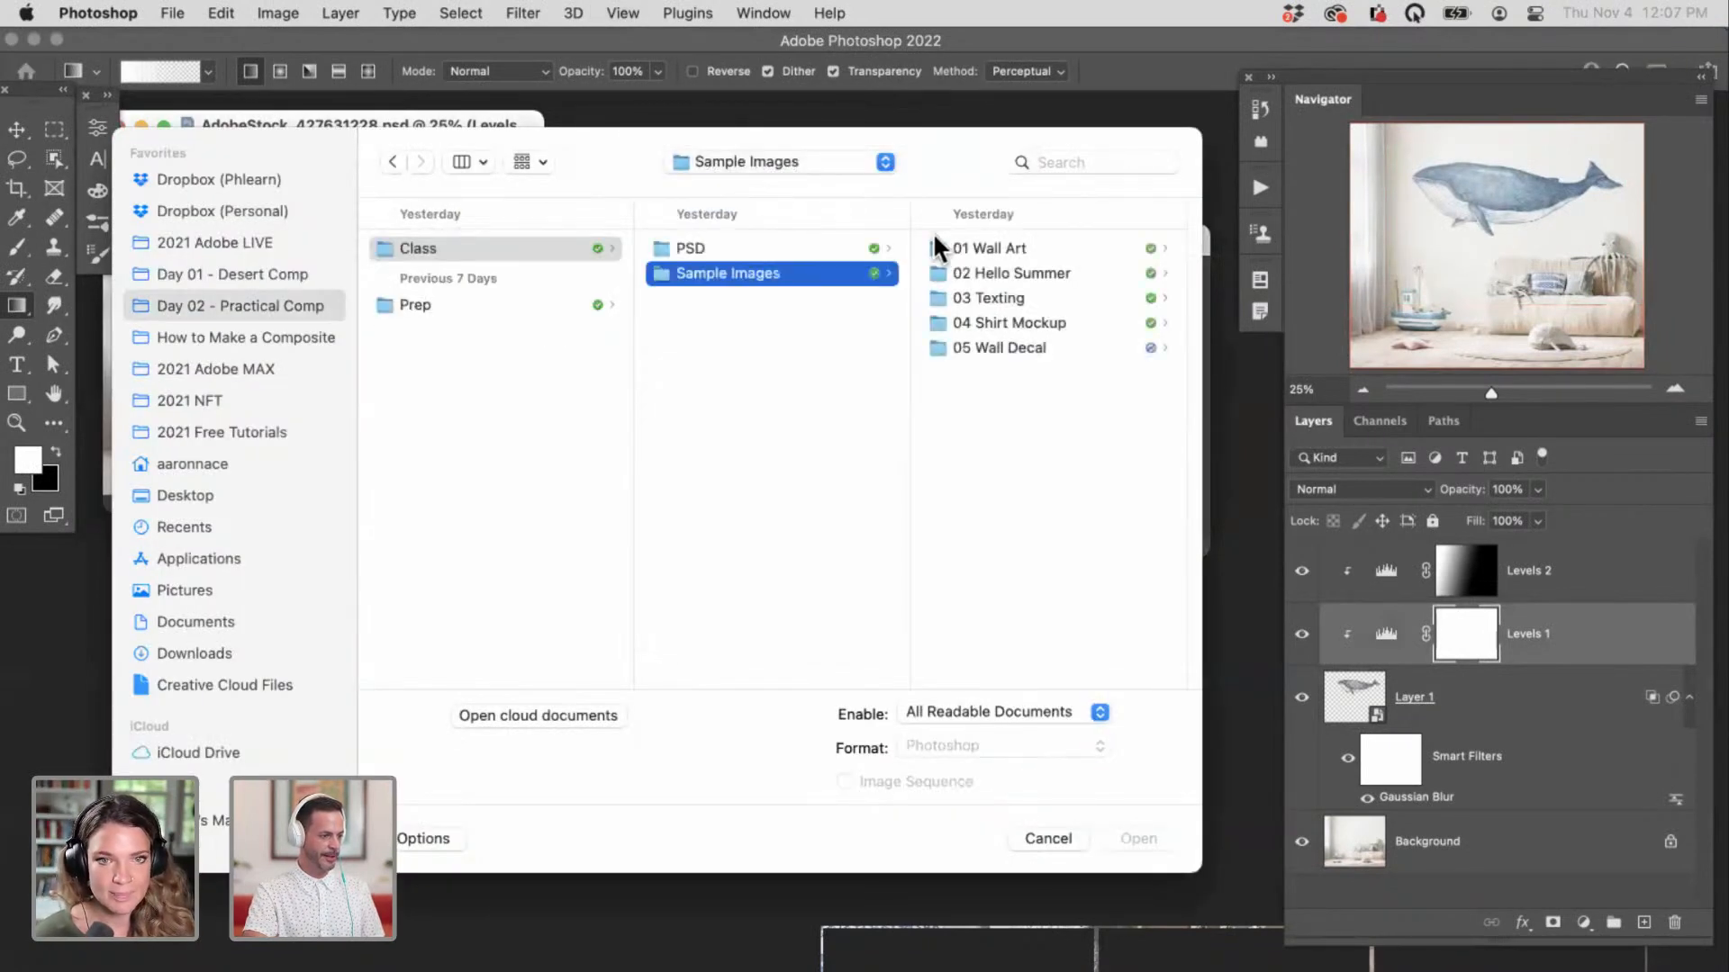
left_click(1018, 274)
left_click(1073, 251)
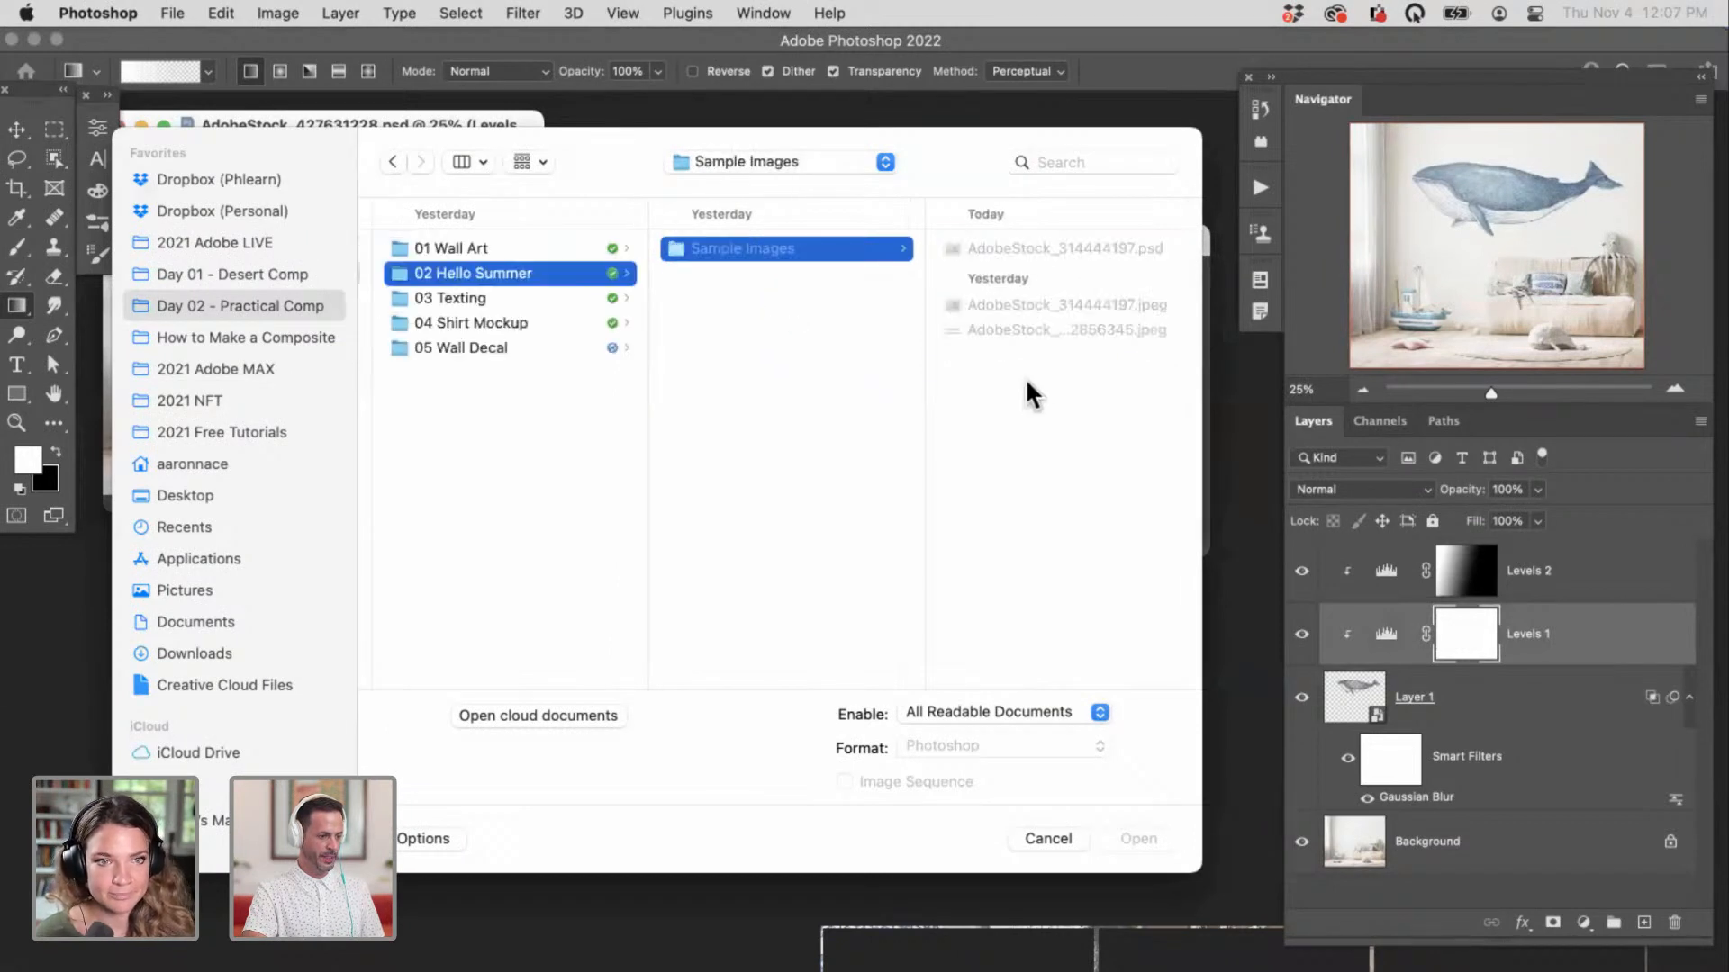
left_click(1039, 248)
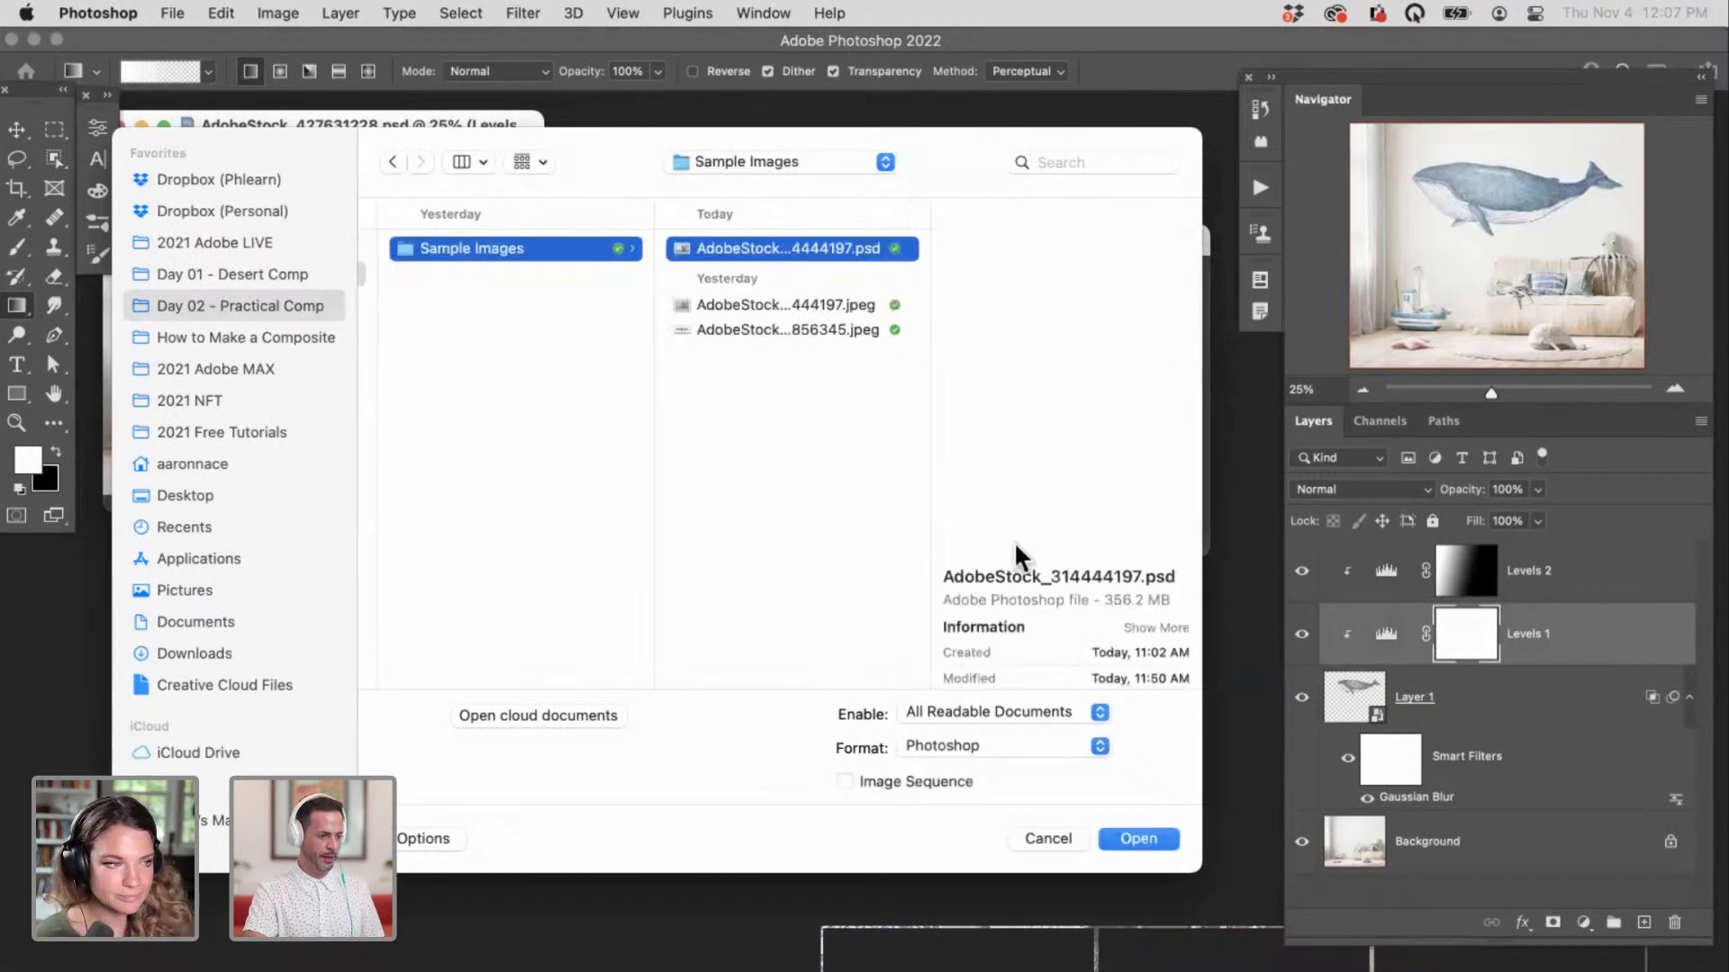
left_click(1138, 838)
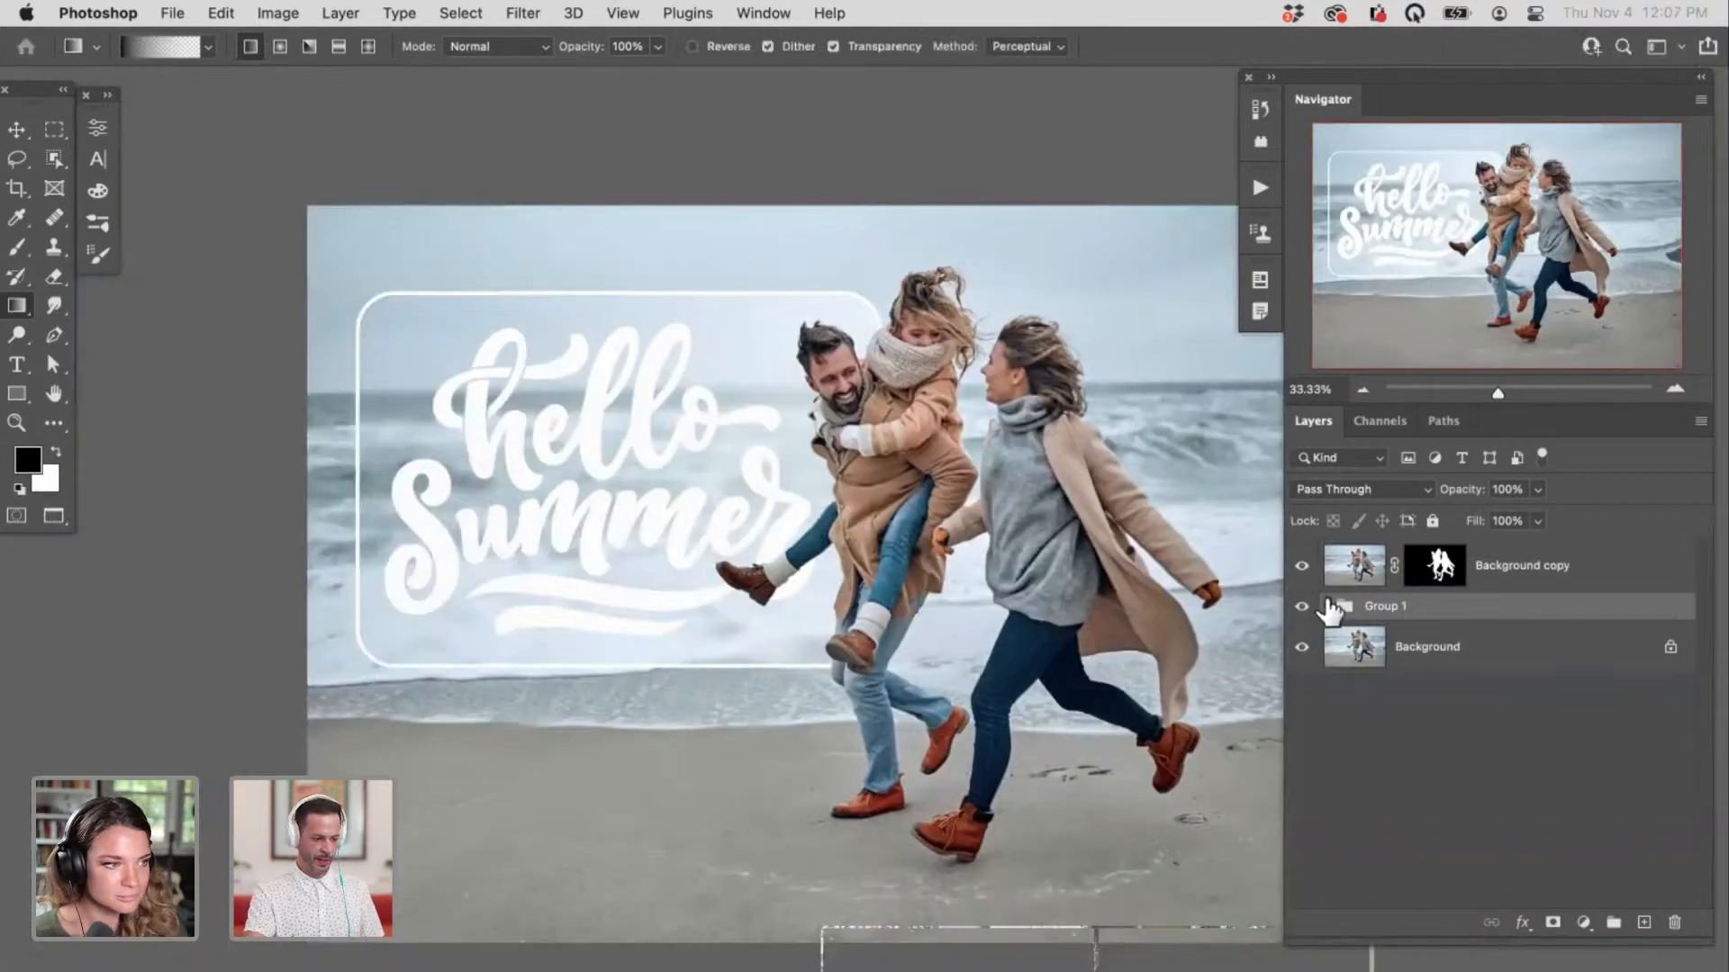
Step: Expand Group 1, turn off the Gaussian Blur smart filter on Background copy 2, and select that layer
left_click(1327, 607)
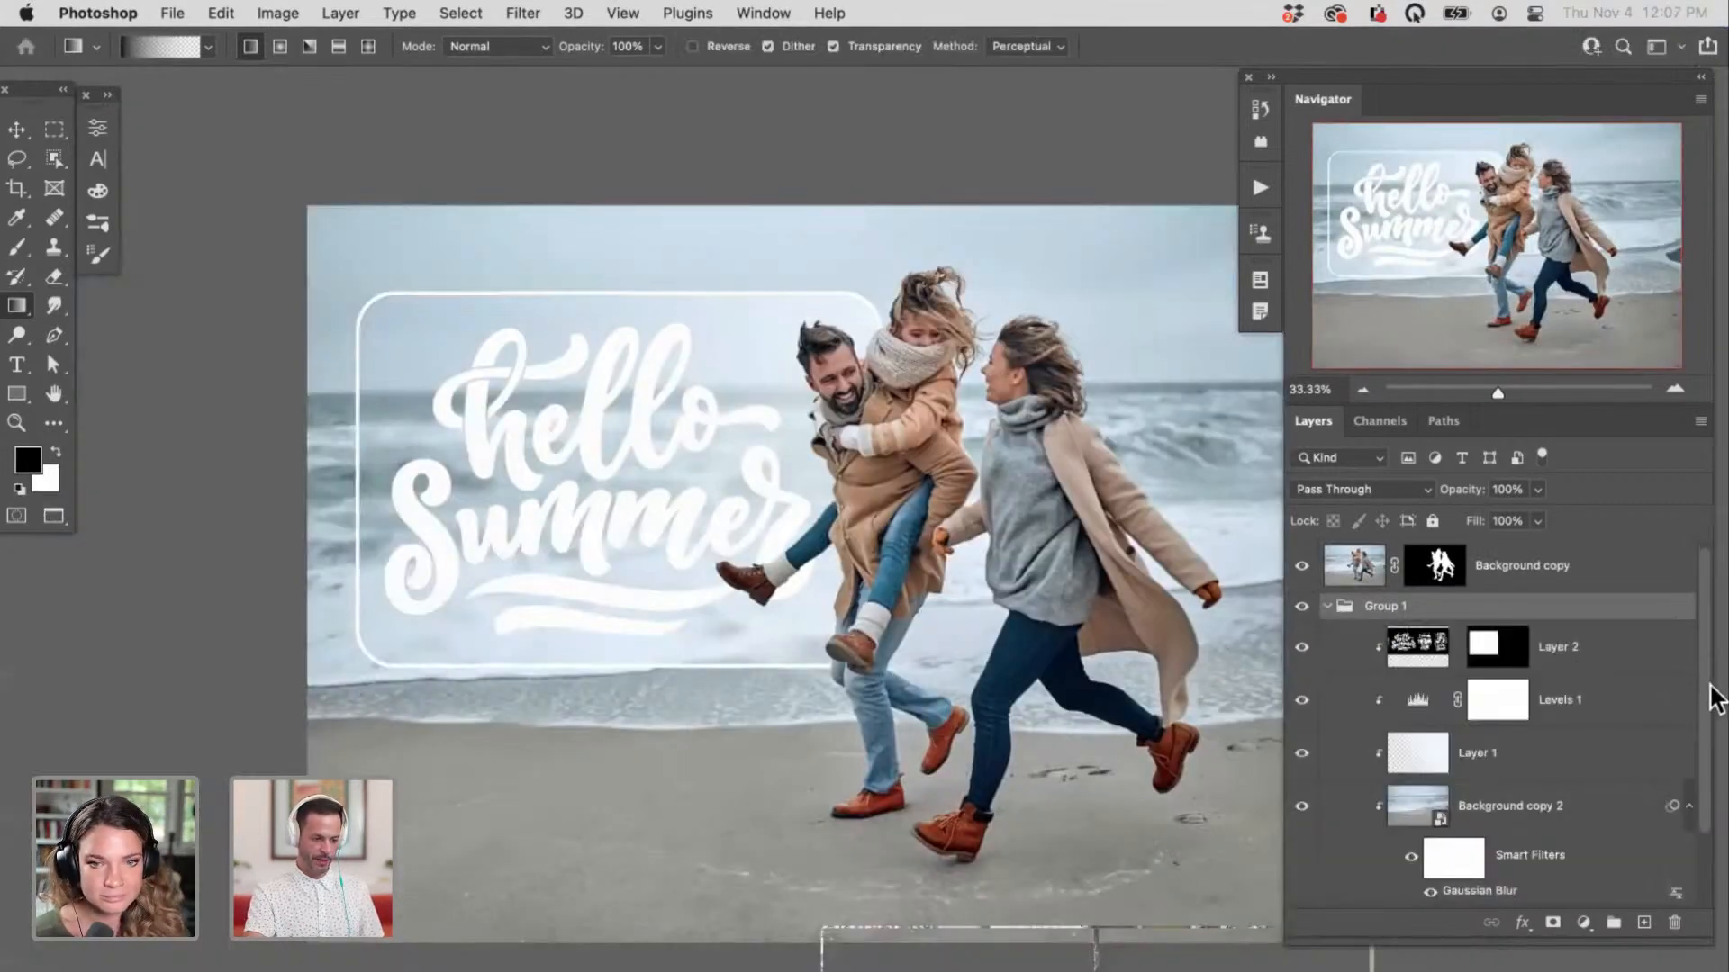
left_click_drag(1709, 689, 1711, 757)
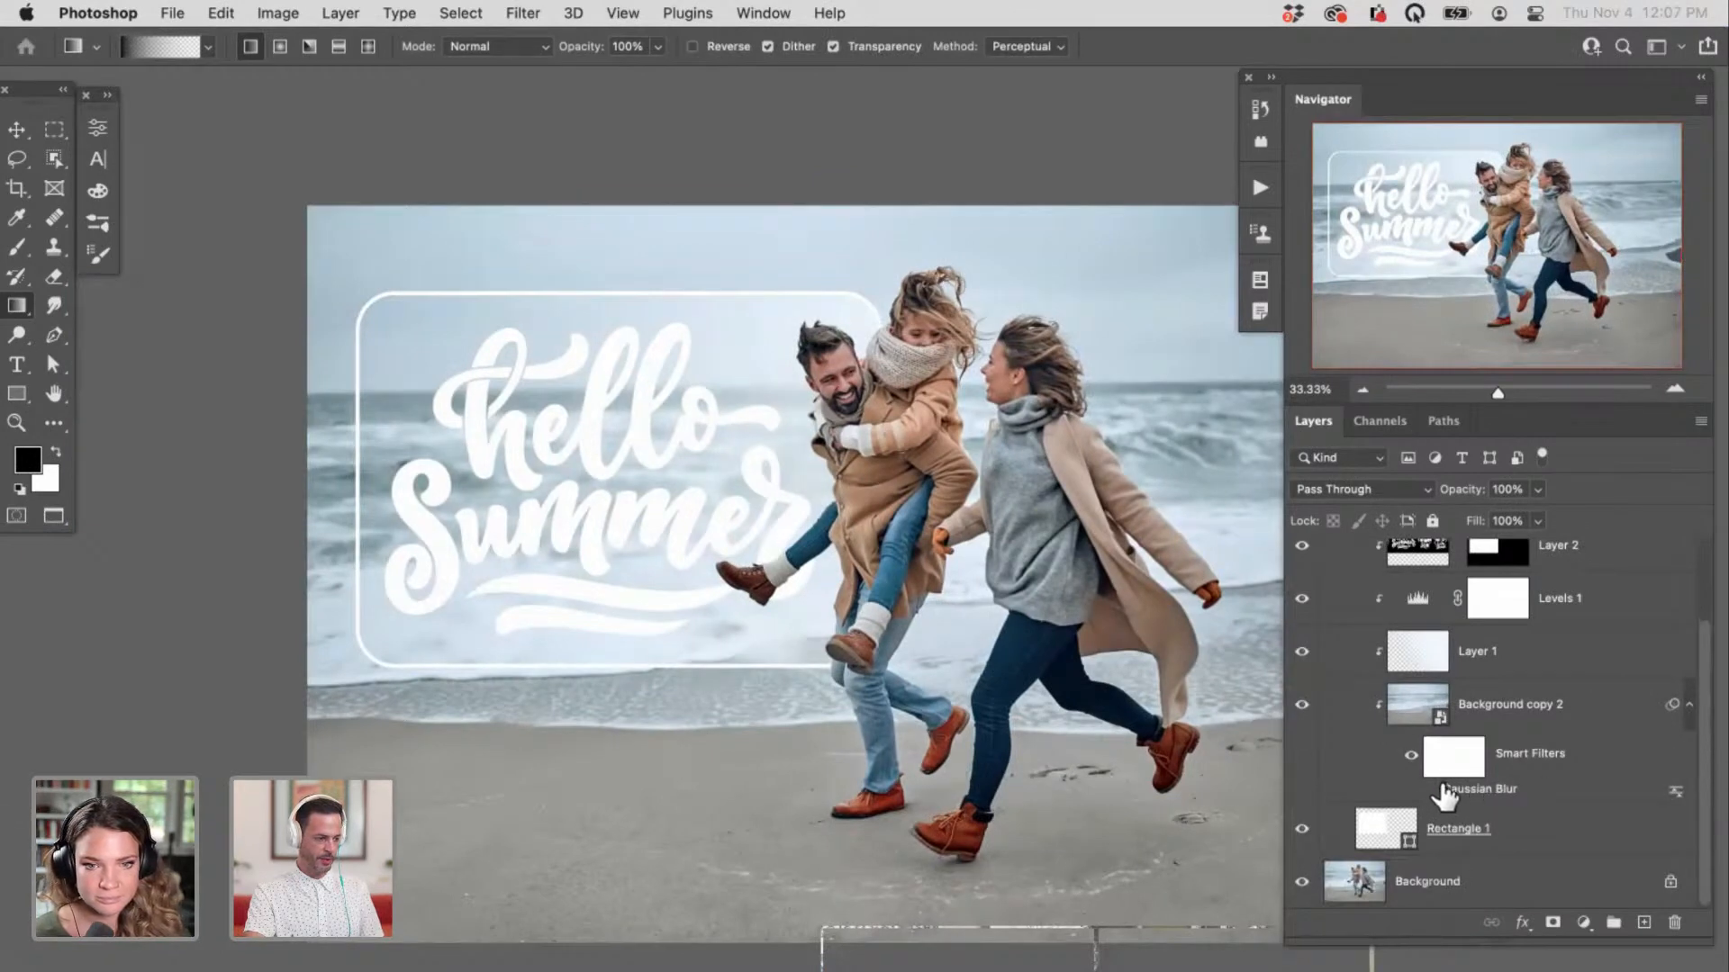
left_click_drag(702, 495, 963, 594)
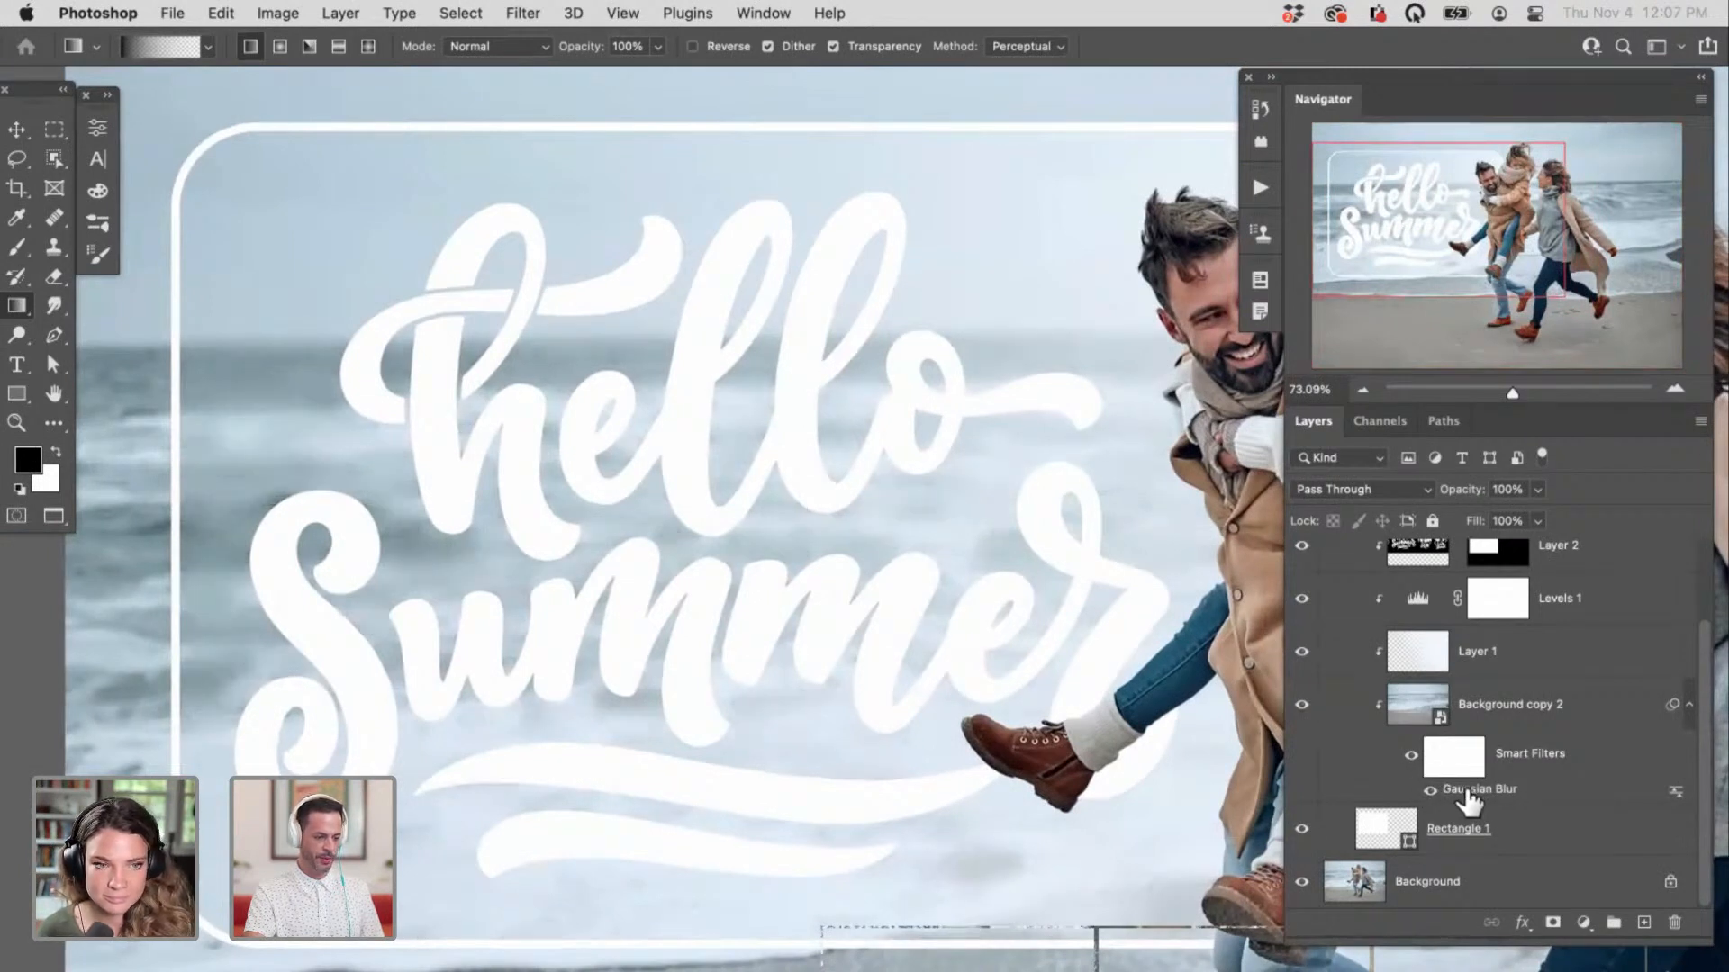
mouse_move(1441, 791)
left_mouse_down()
mouse_move(1270, 580)
mouse_move(1083, 689)
mouse_move(1070, 730)
mouse_move(1065, 698)
mouse_move(1041, 756)
mouse_move(1045, 731)
mouse_move(1027, 752)
mouse_move(1433, 792)
left_mouse_up()
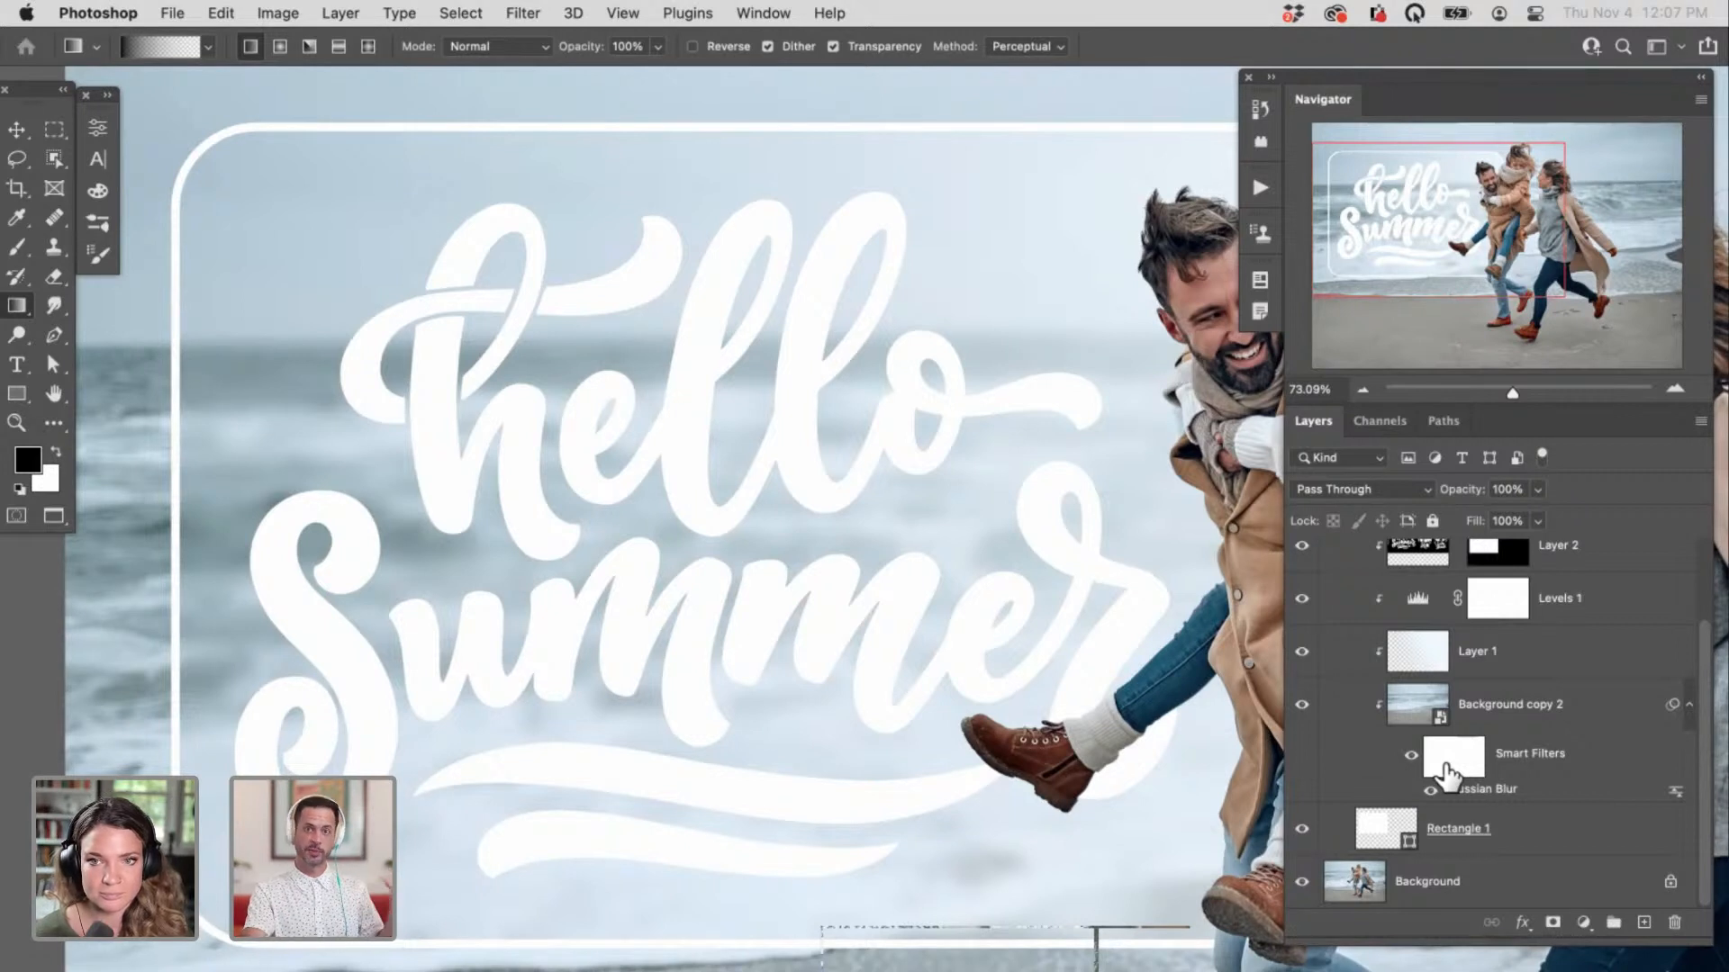
left_click_drag(1445, 774, 1638, 877)
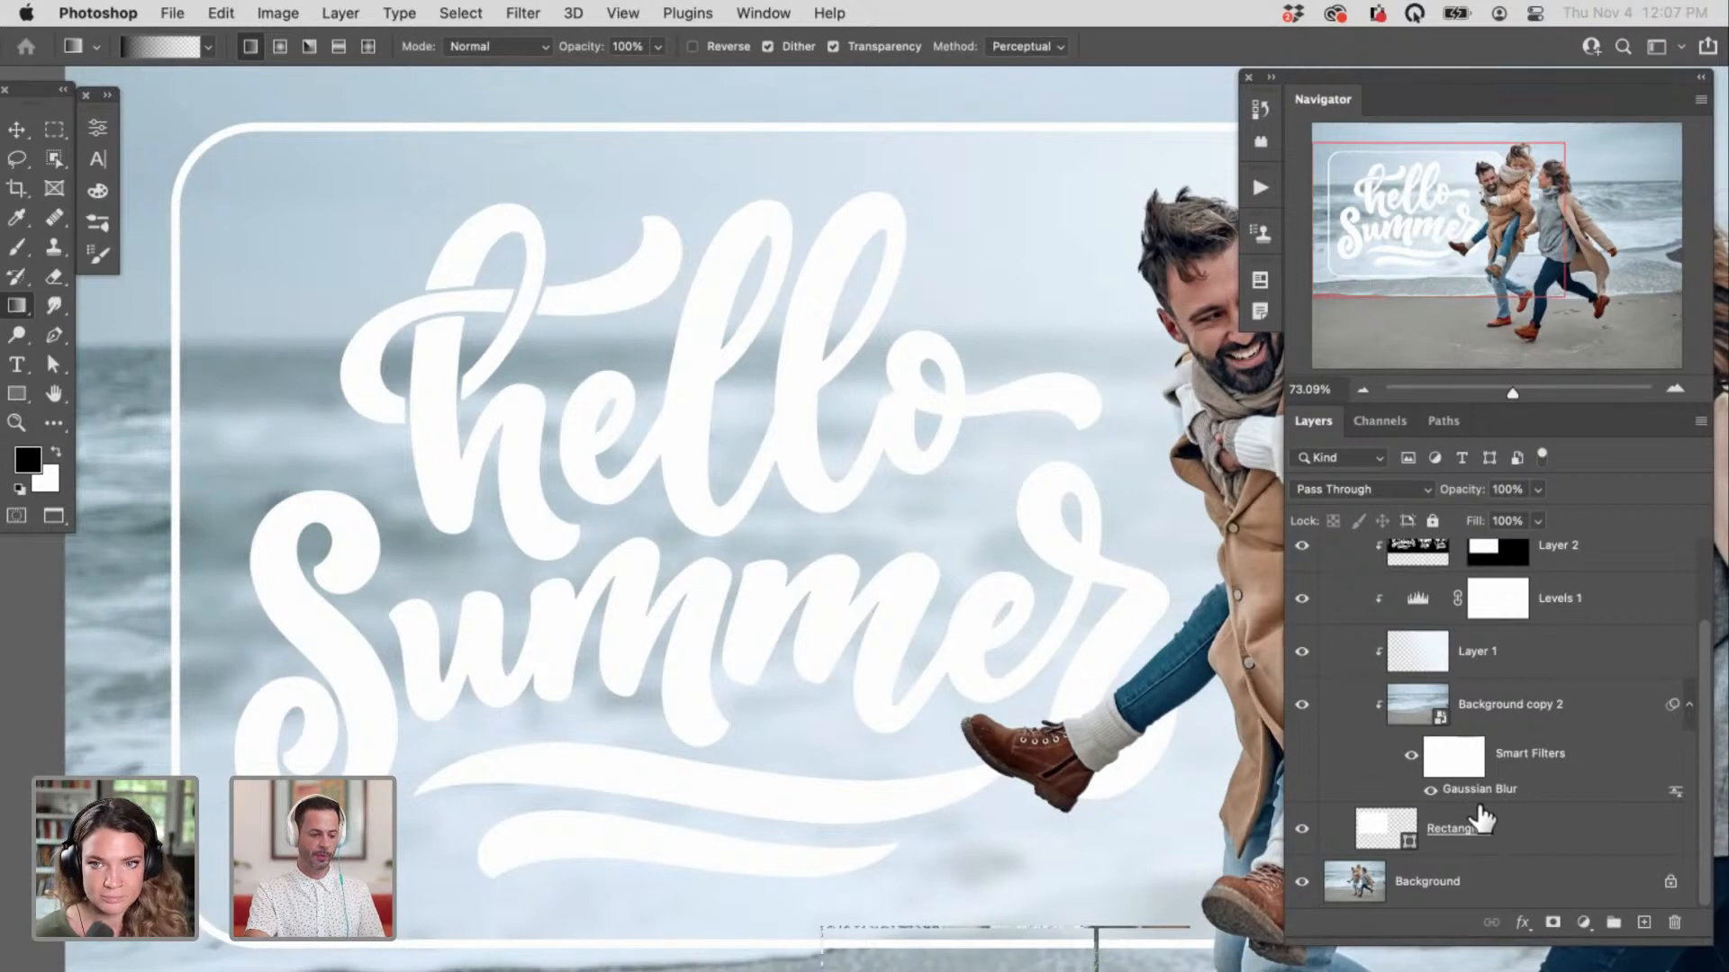
left_click_drag(1479, 810, 1430, 794)
left_click(1556, 761)
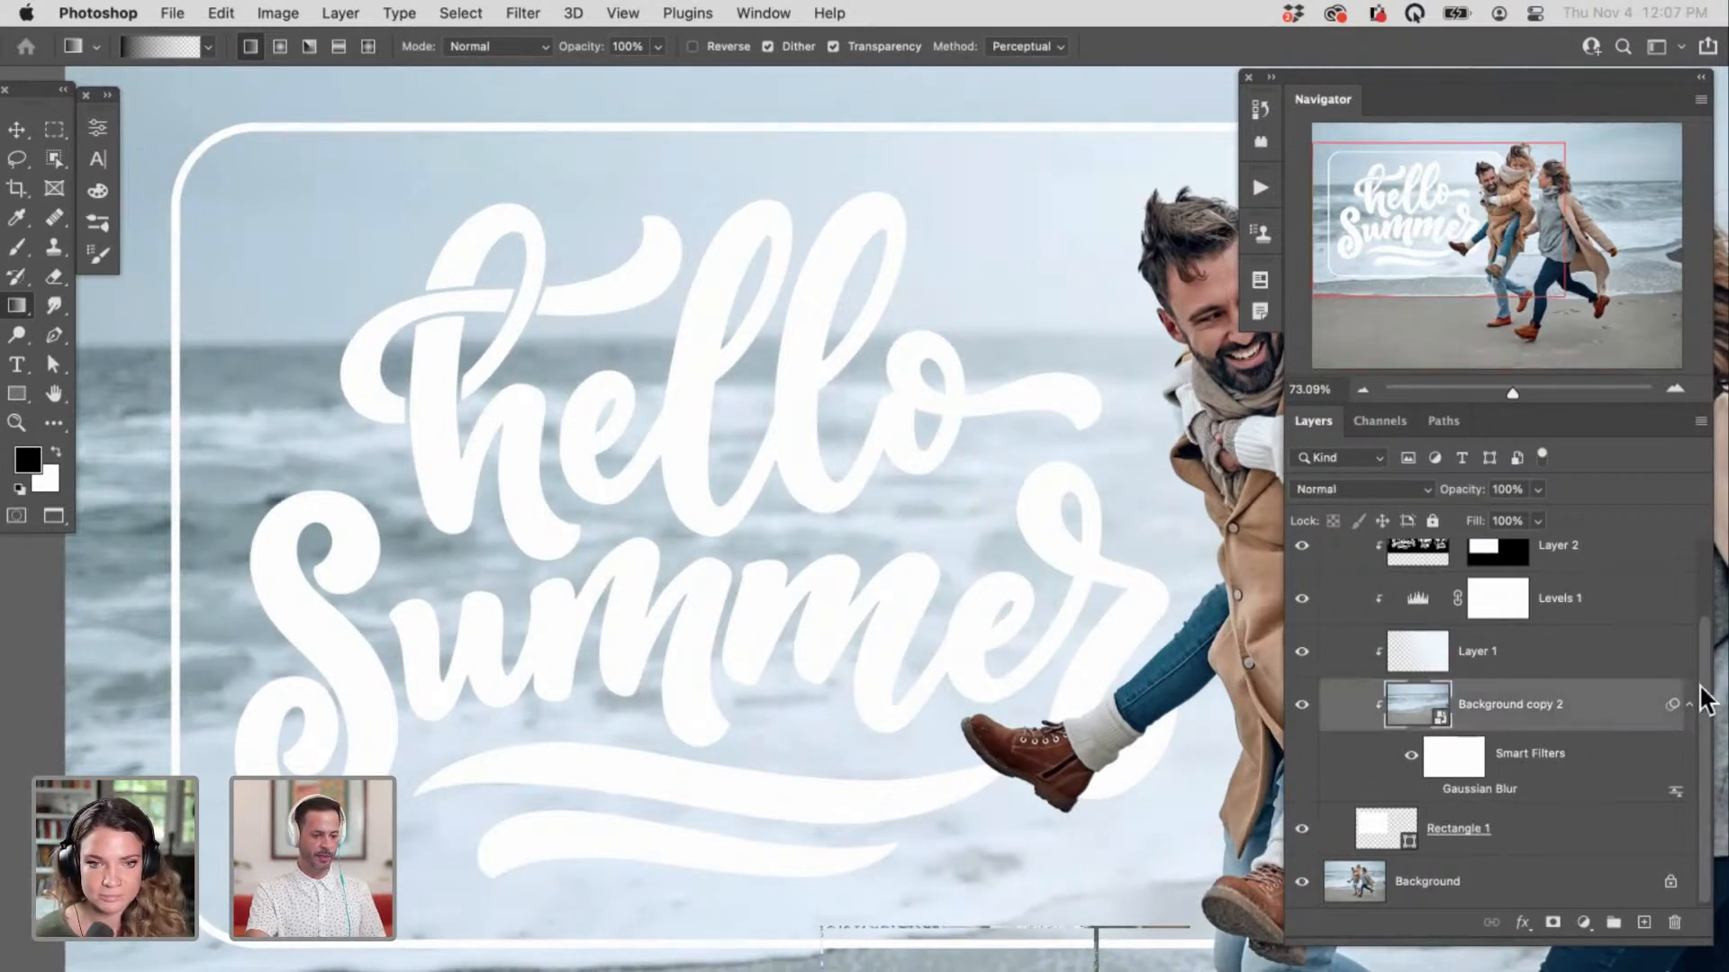
Step: Hide Layer 2 with the lettering and the Levels 1 adjustment in Group 1
left_click_drag(1704, 697, 1706, 594)
left_click(1301, 648)
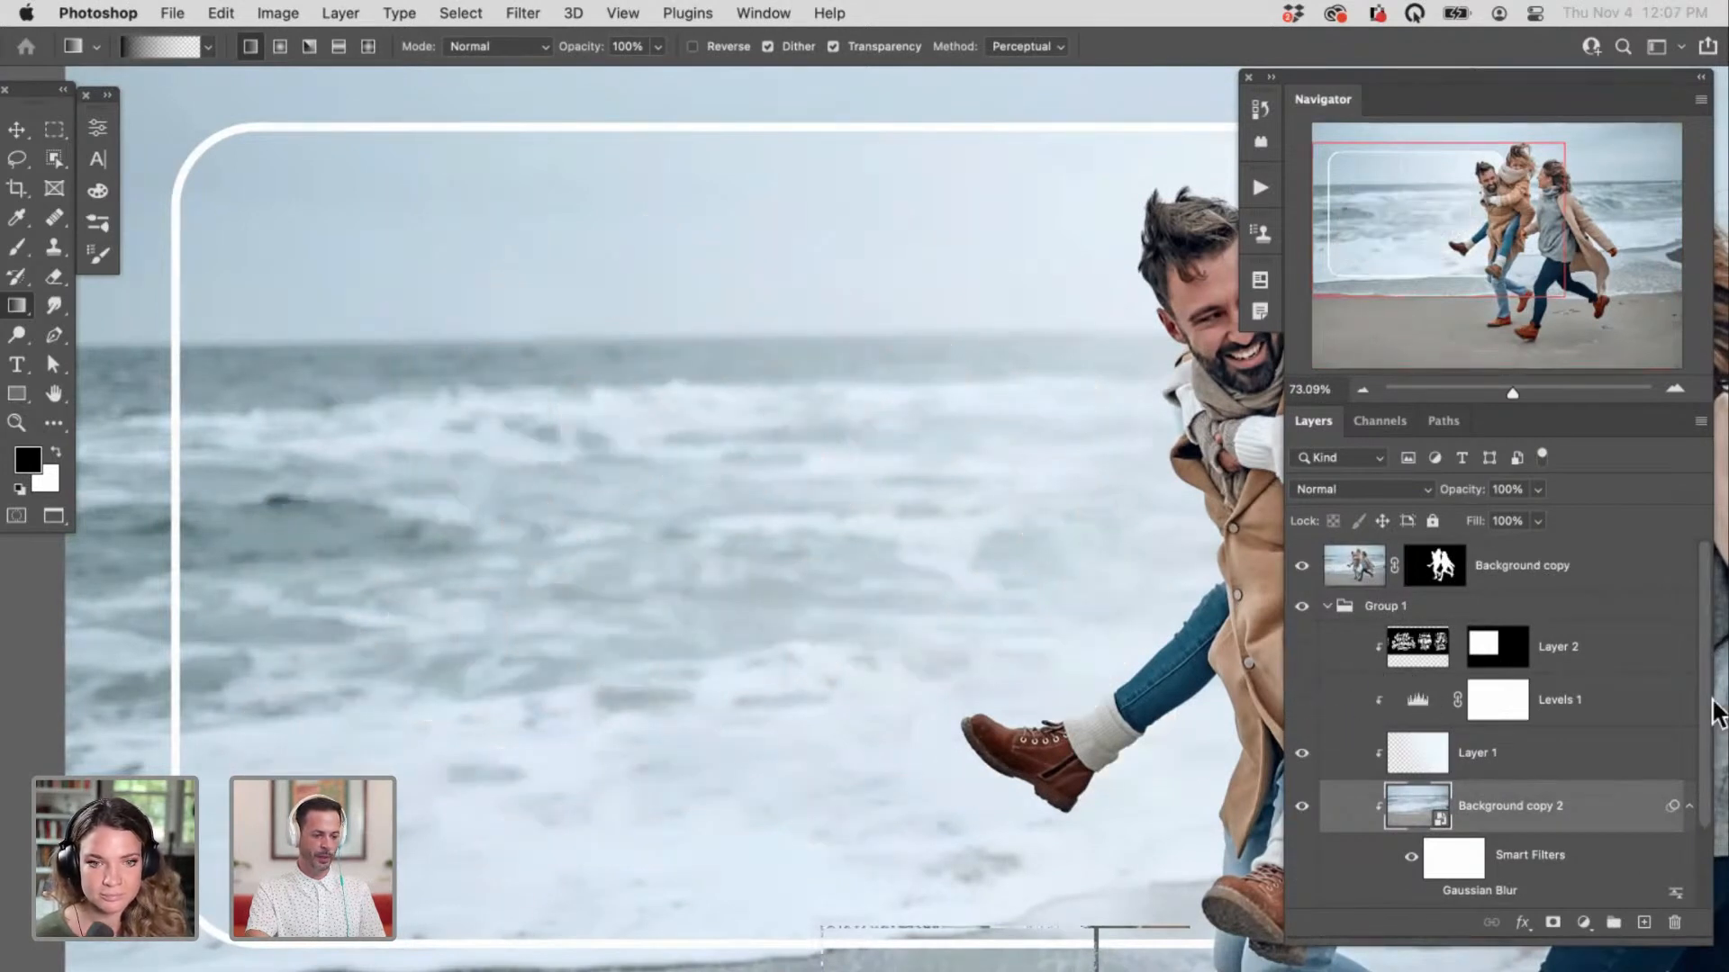
left_click_drag(1712, 705, 1712, 759)
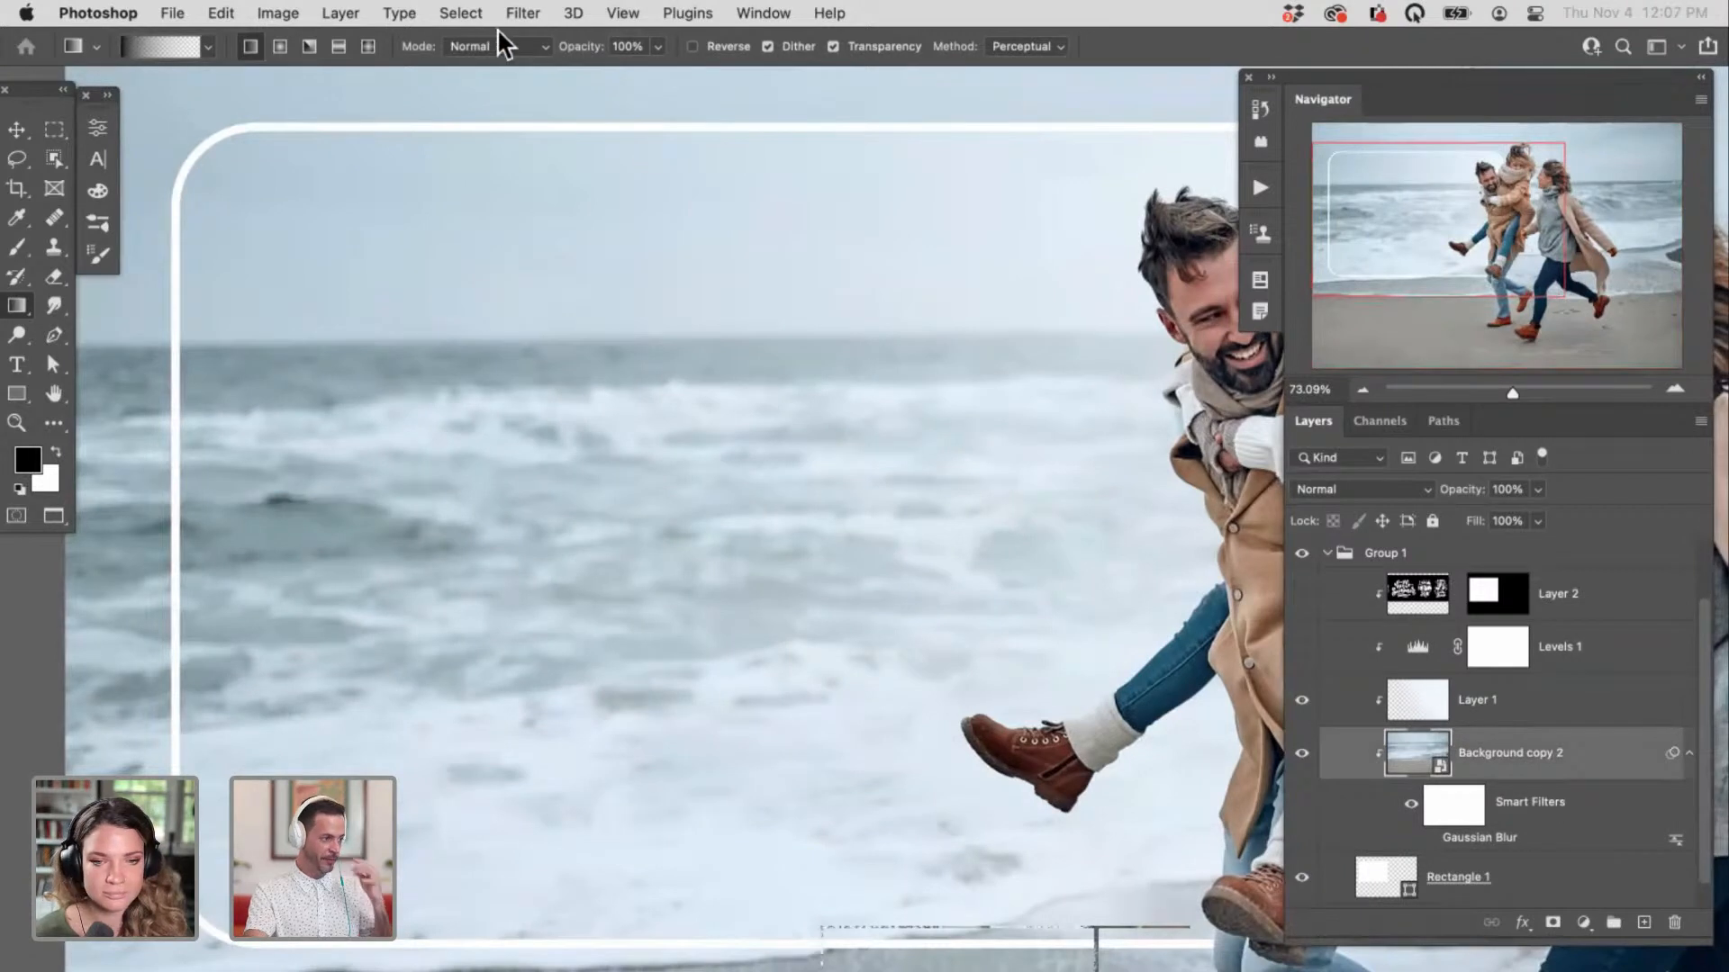
Step: Try the Average blur filter on Background copy 2 and undo it
left_click(522, 13)
mouse_move(548, 306)
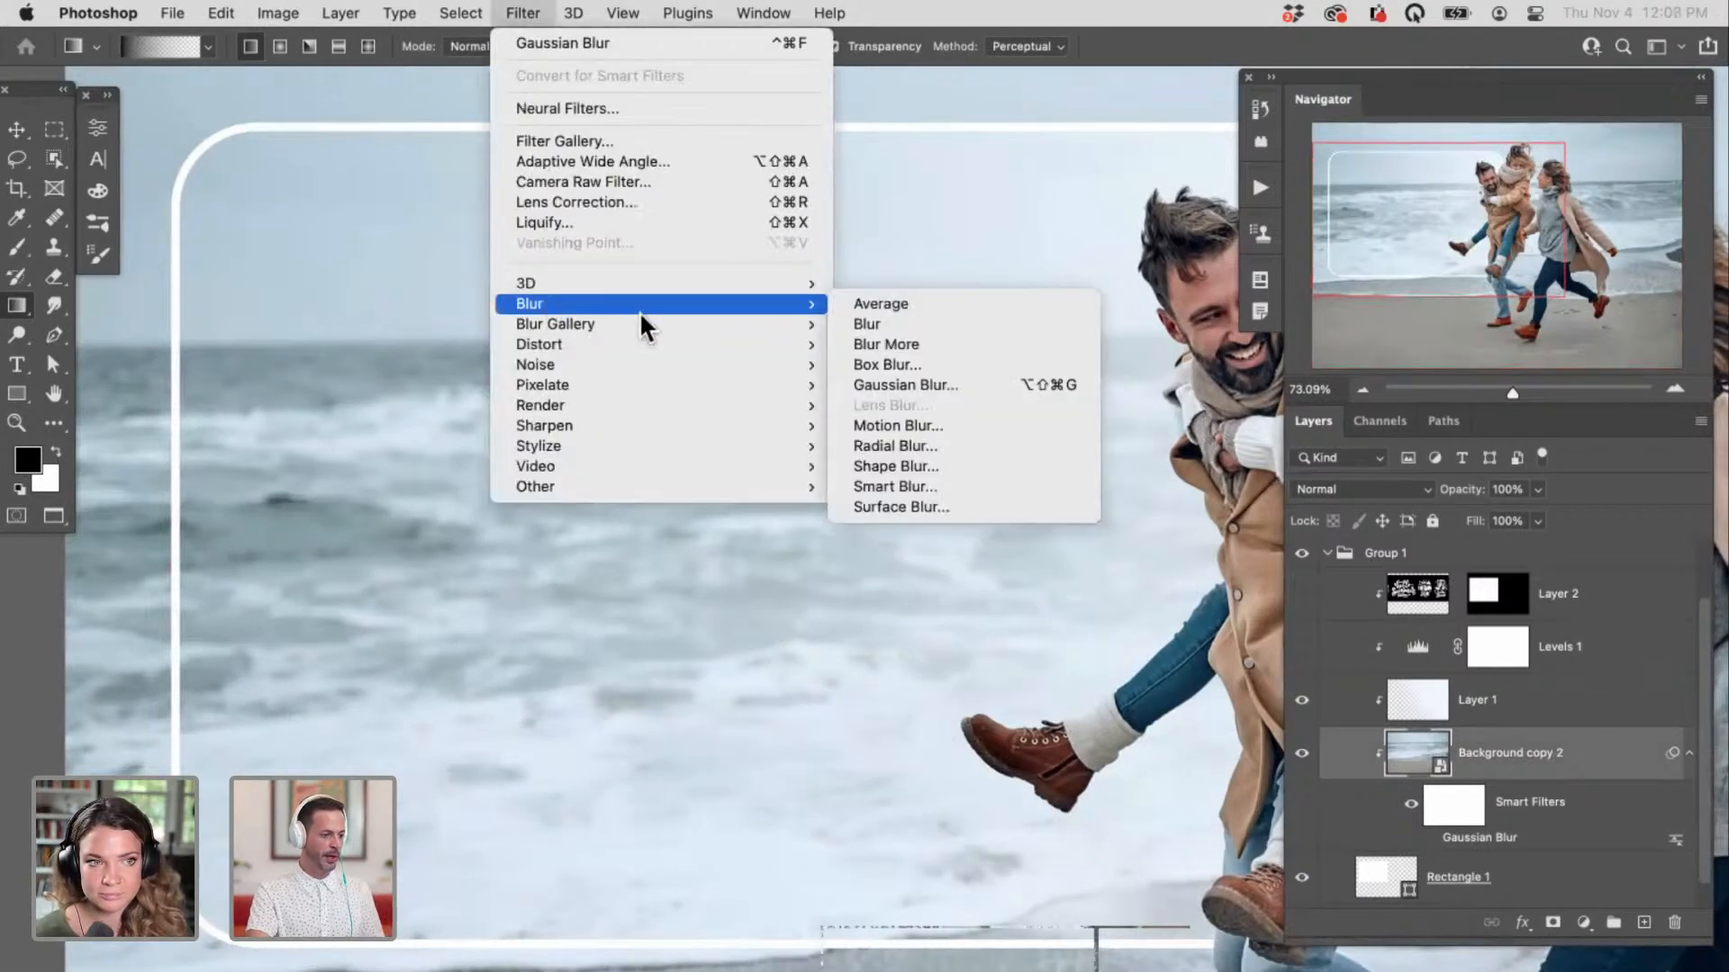
left_click(931, 304)
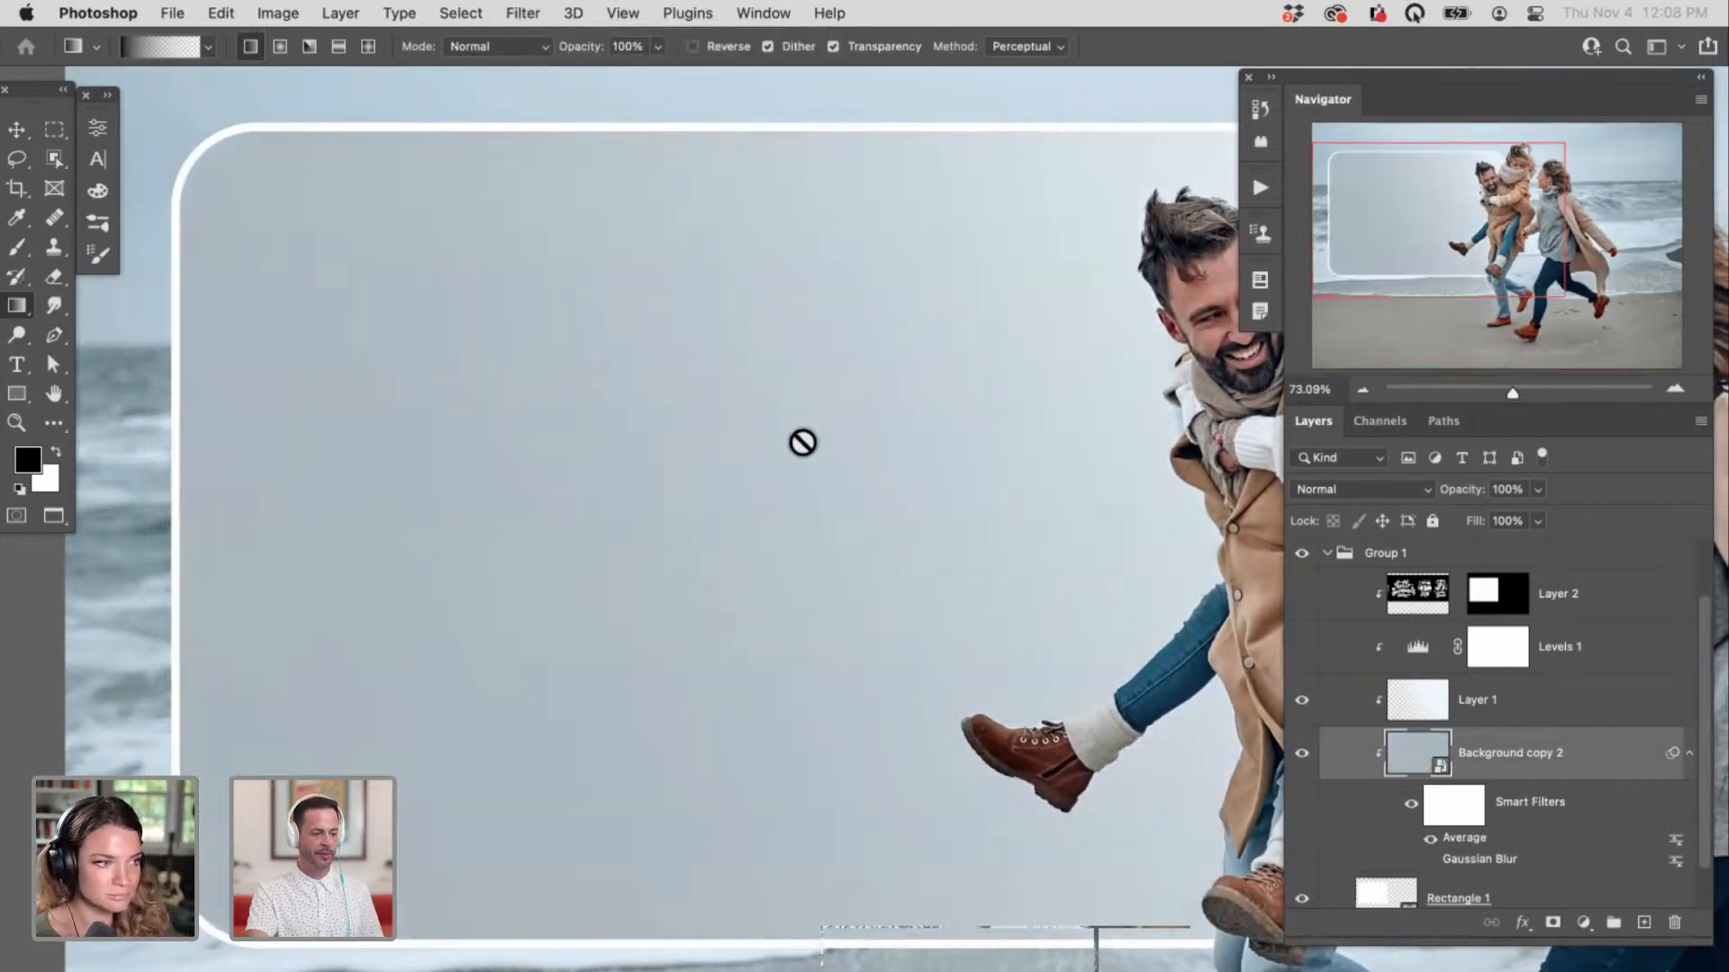
key("super+z")
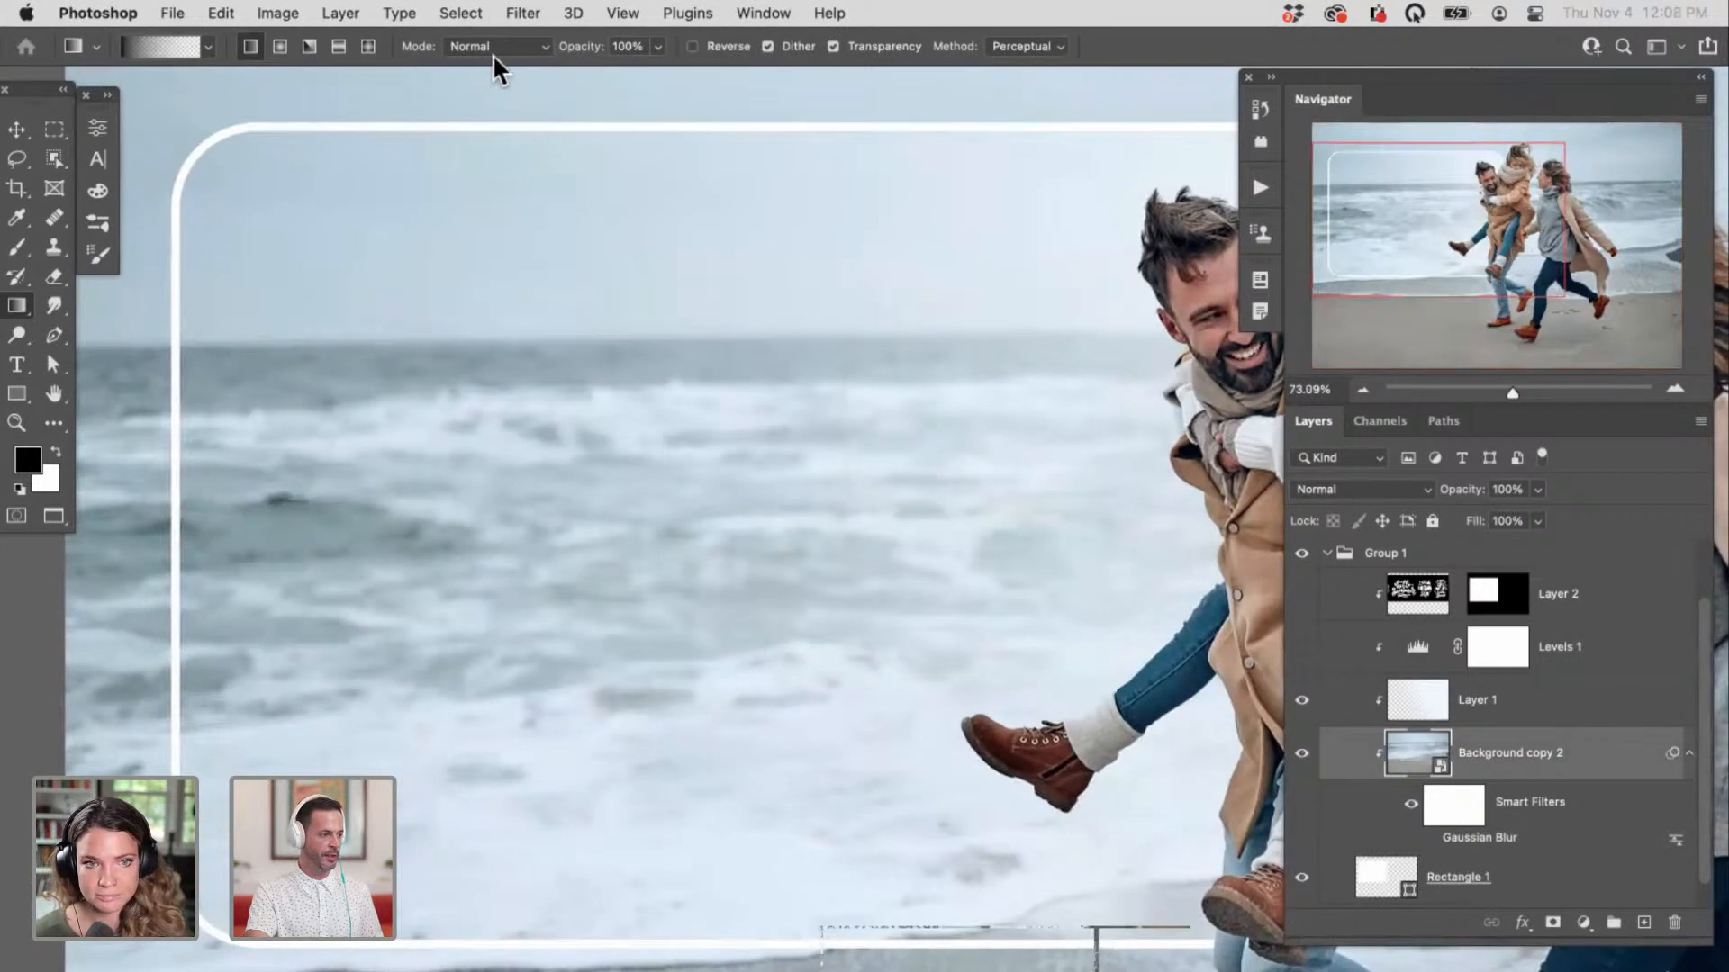
Step: Try the basic Blur filter on Background copy 2 and undo it
left_click(522, 12)
mouse_move(591, 303)
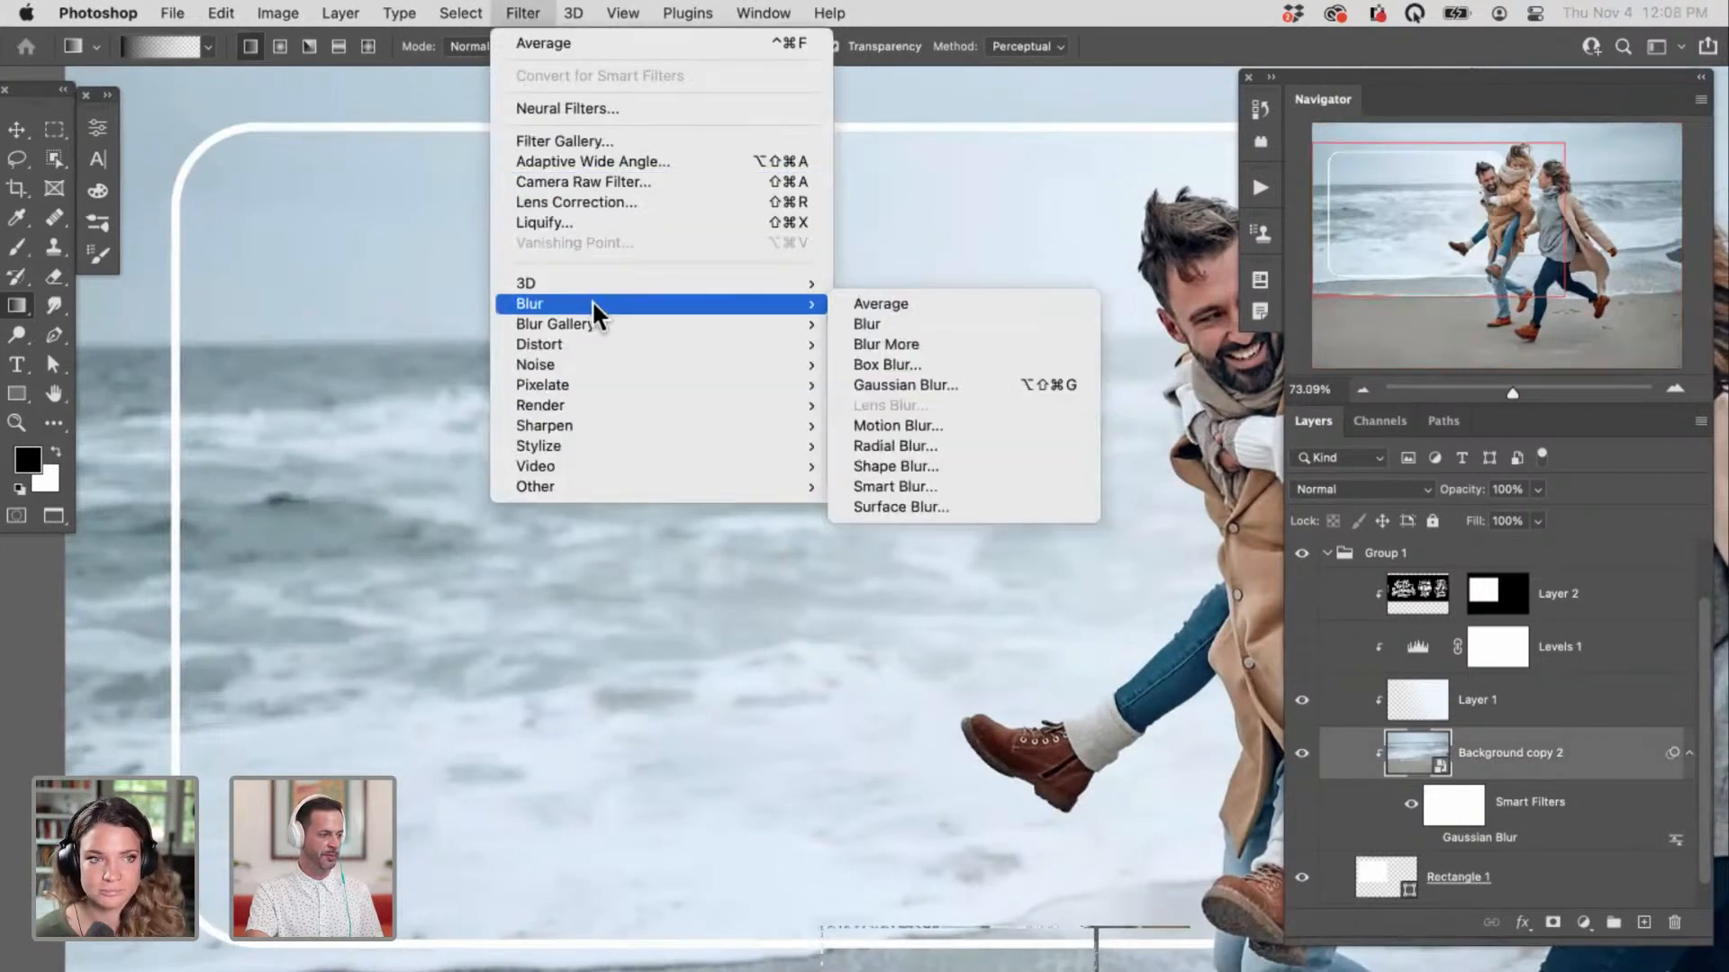
left_click(954, 329)
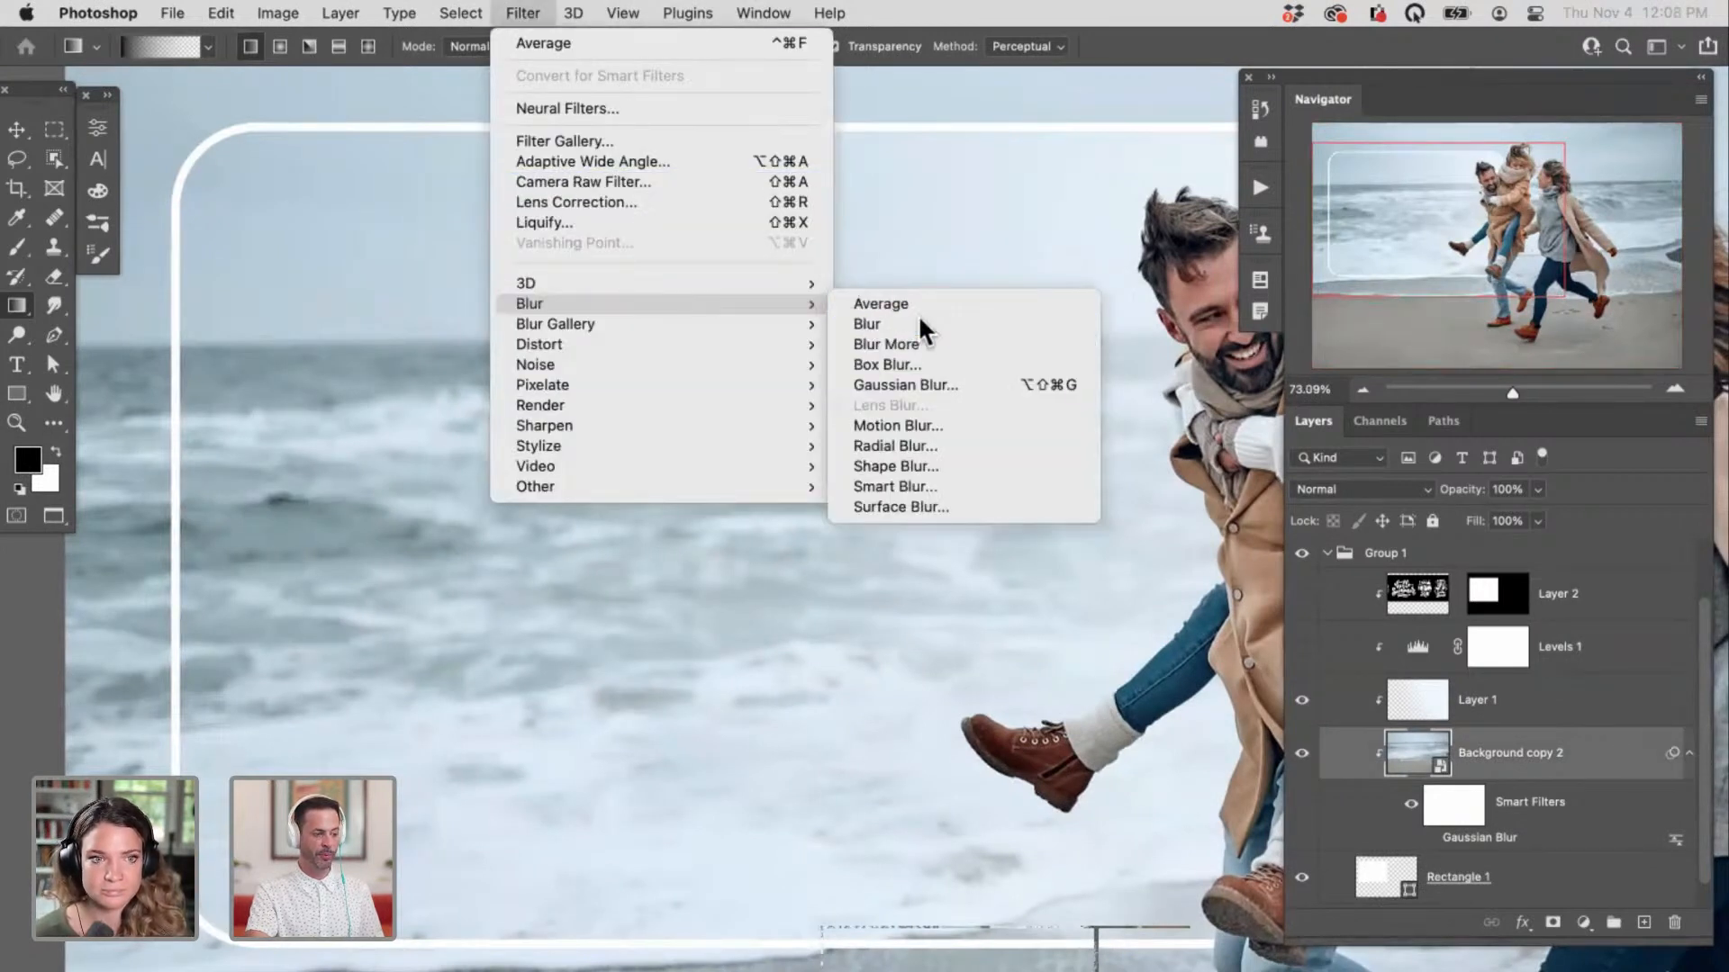
key("super+z")
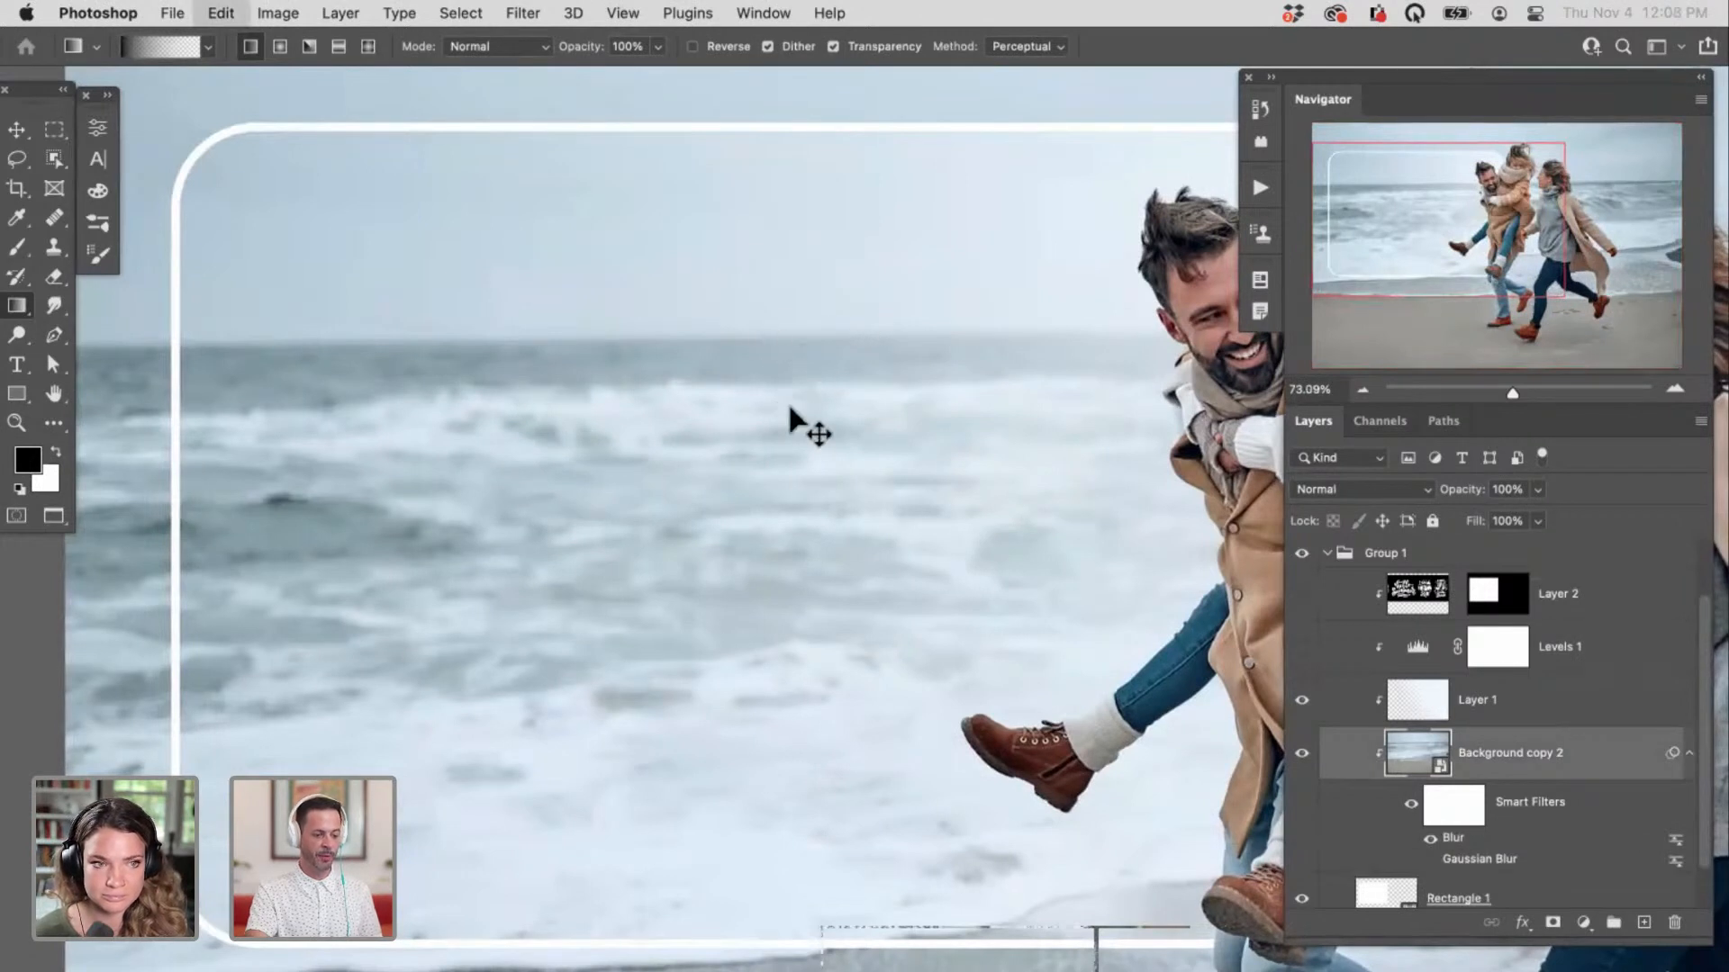
Step: Apply a Box Blur smart filter with a 44-pixel radius to Background copy 2
left_click(522, 12)
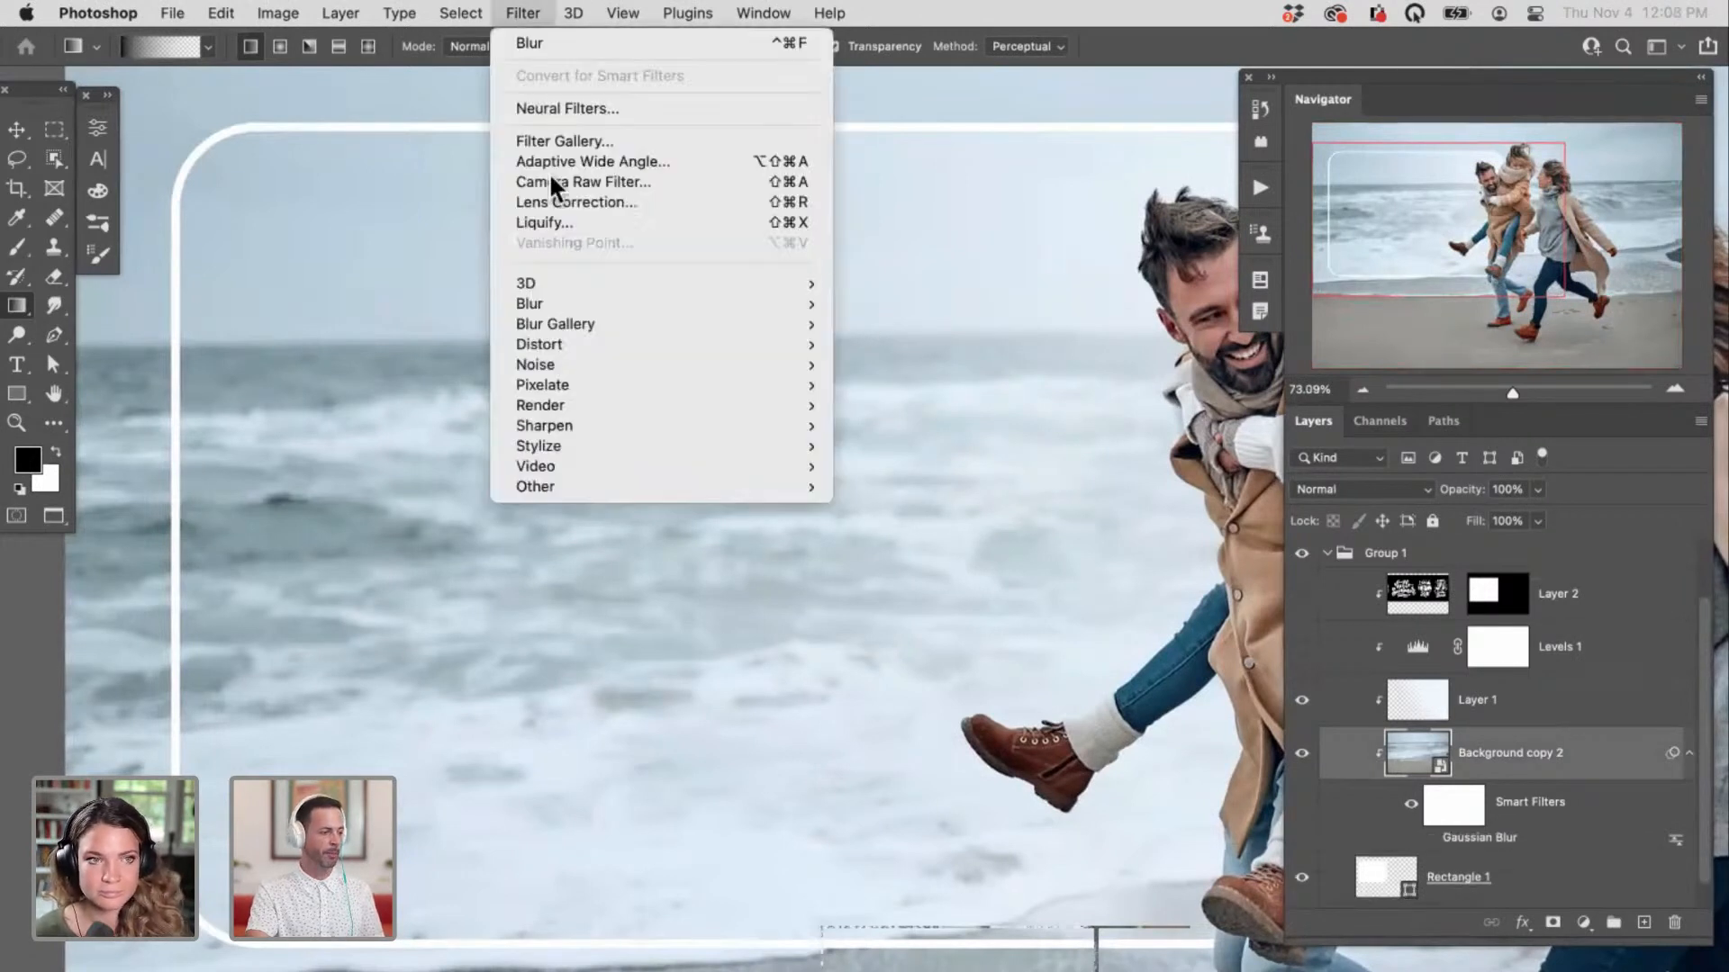
mouse_move(743, 303)
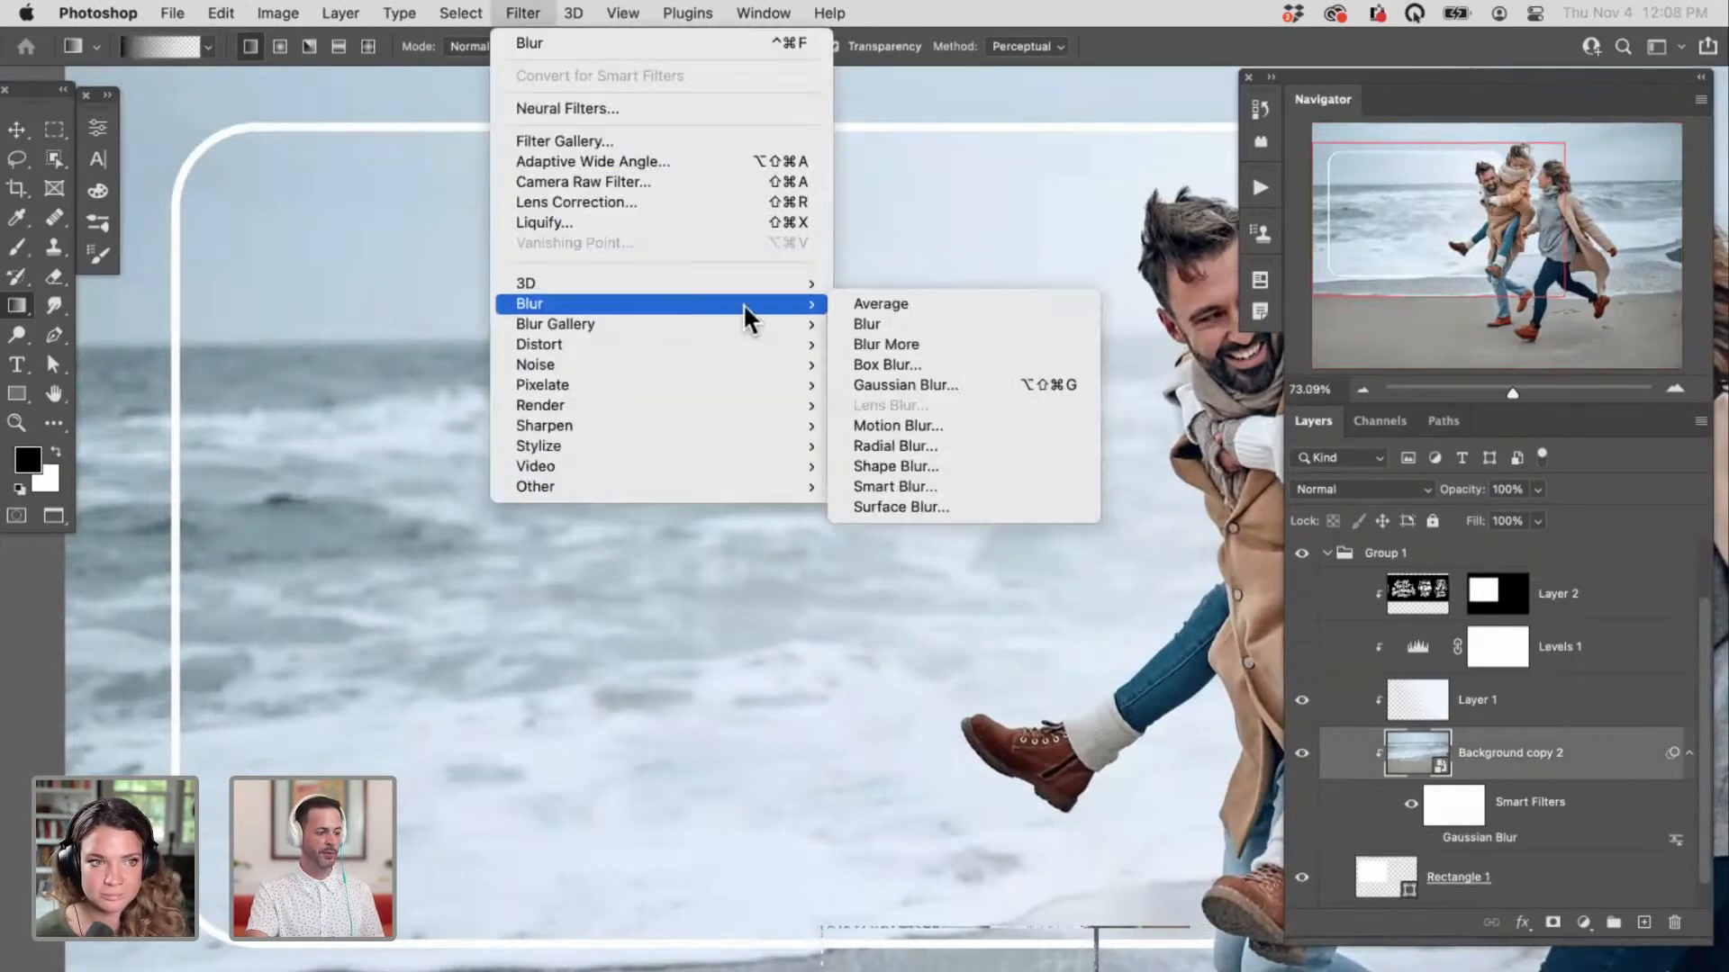
left_click(936, 365)
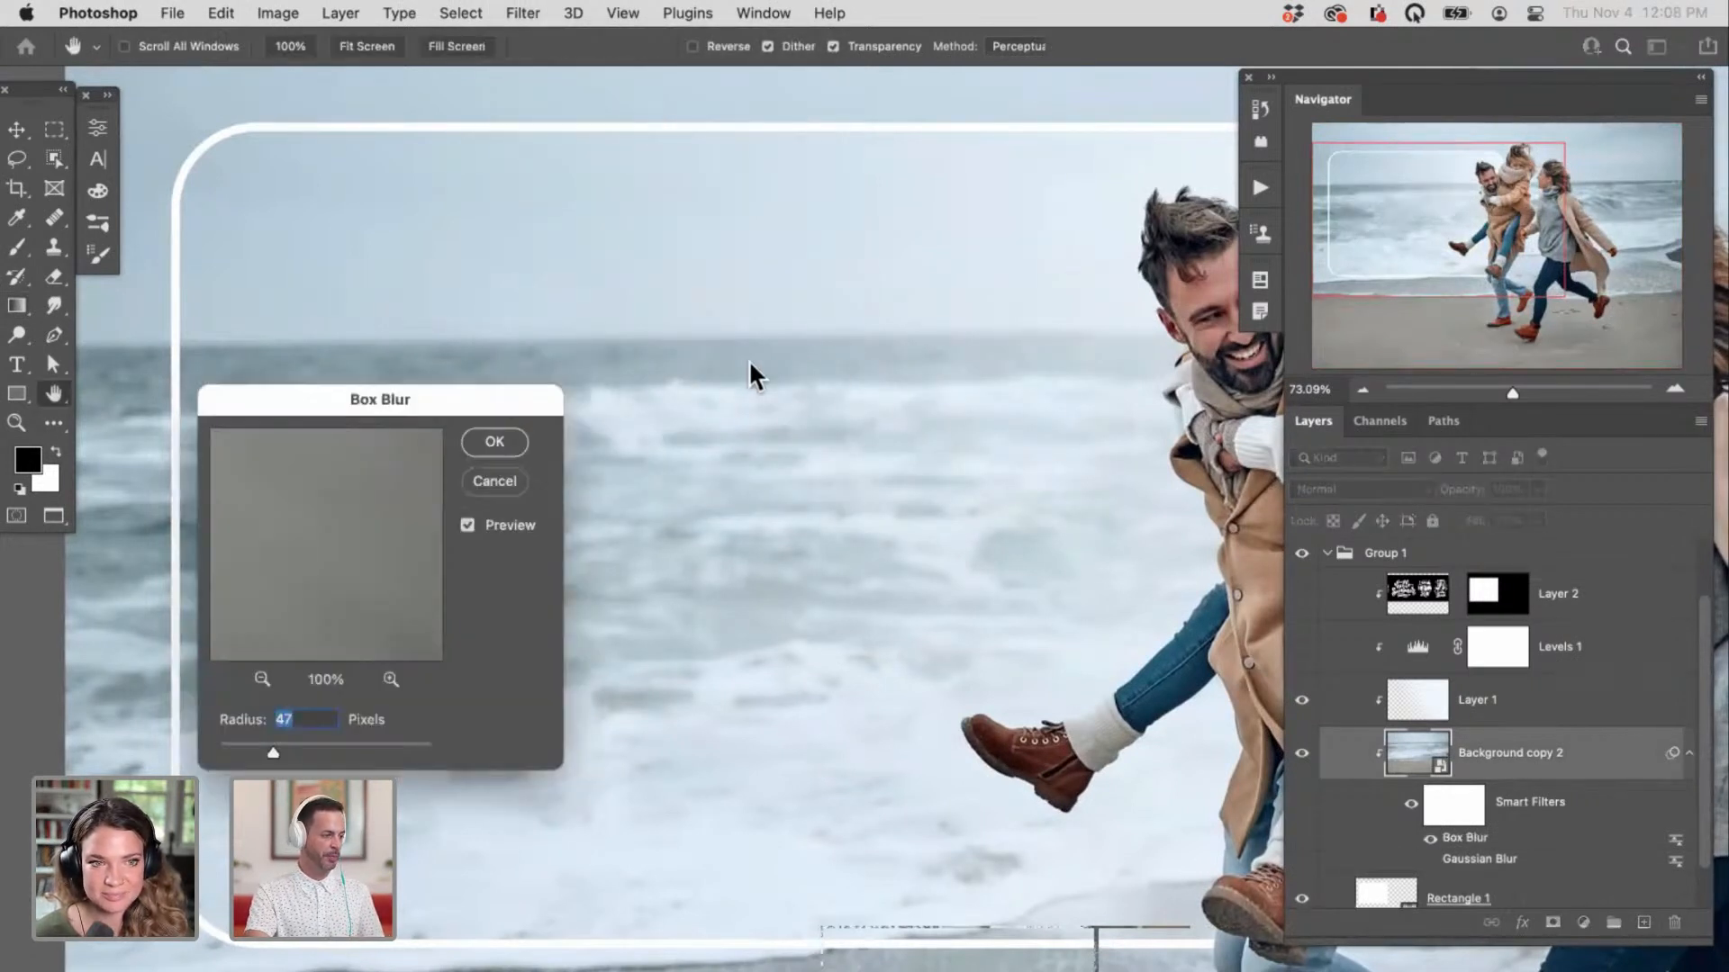
left_click_drag(526, 409, 905, 418)
left_click_drag(652, 753, 618, 758)
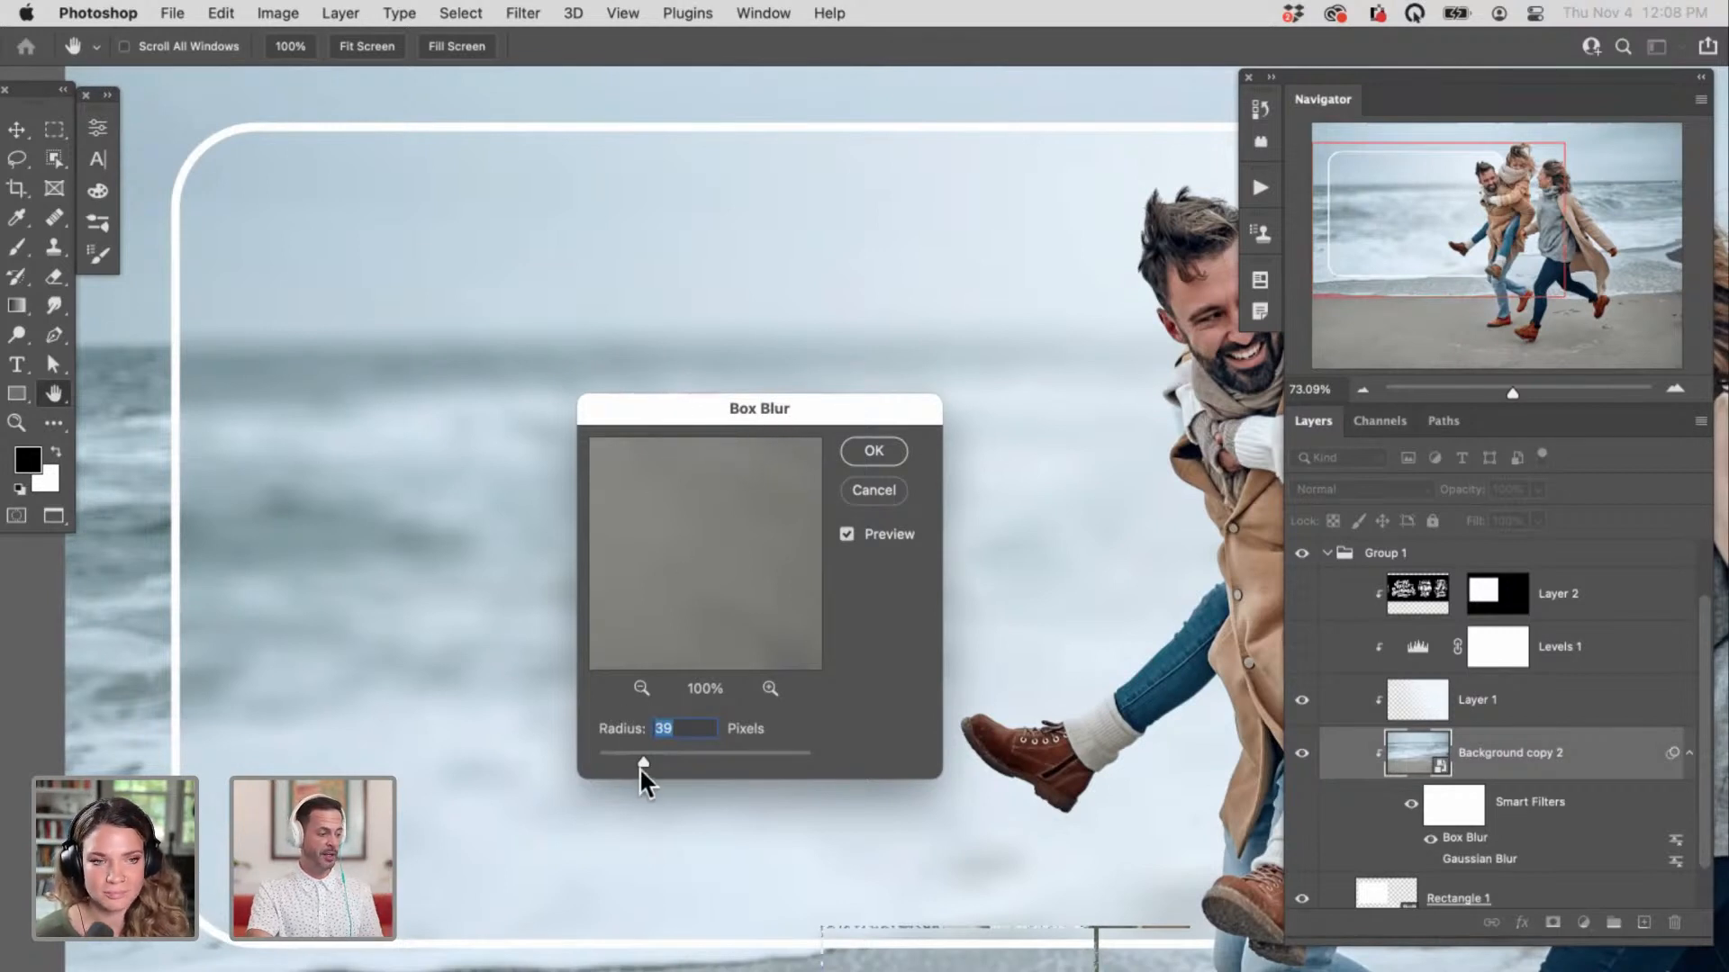
mouse_move(623, 757)
left_mouse_down()
mouse_move(607, 764)
mouse_move(650, 760)
left_mouse_up()
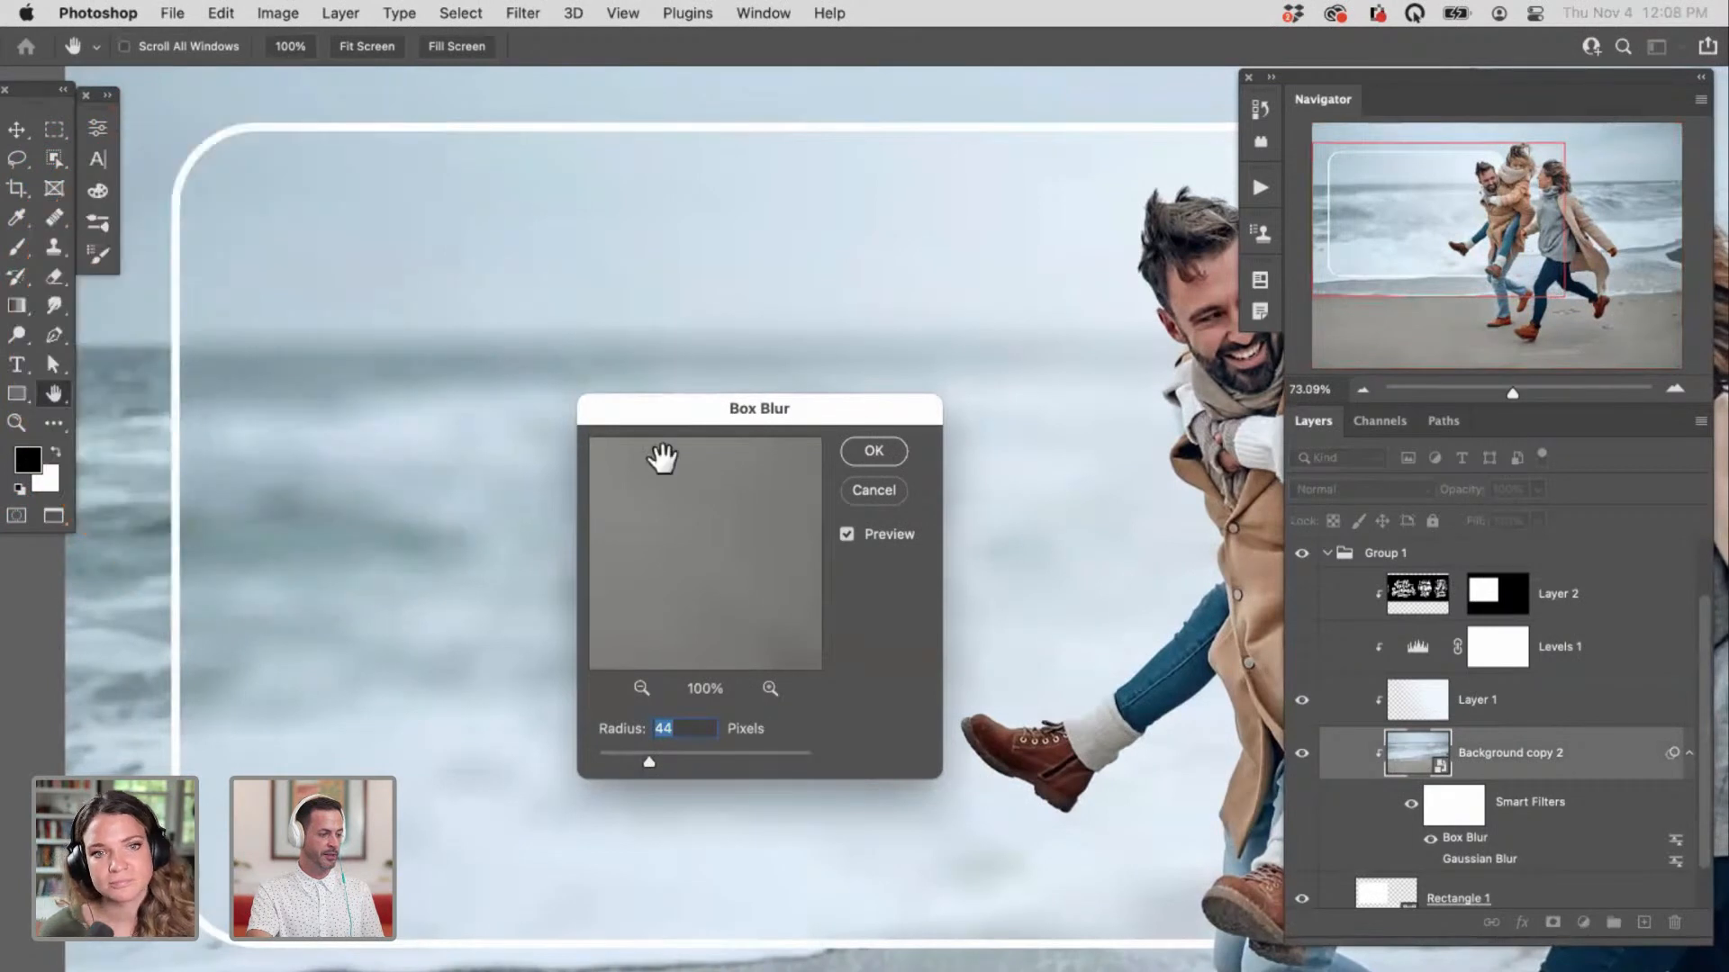
left_click(875, 452)
key("g")
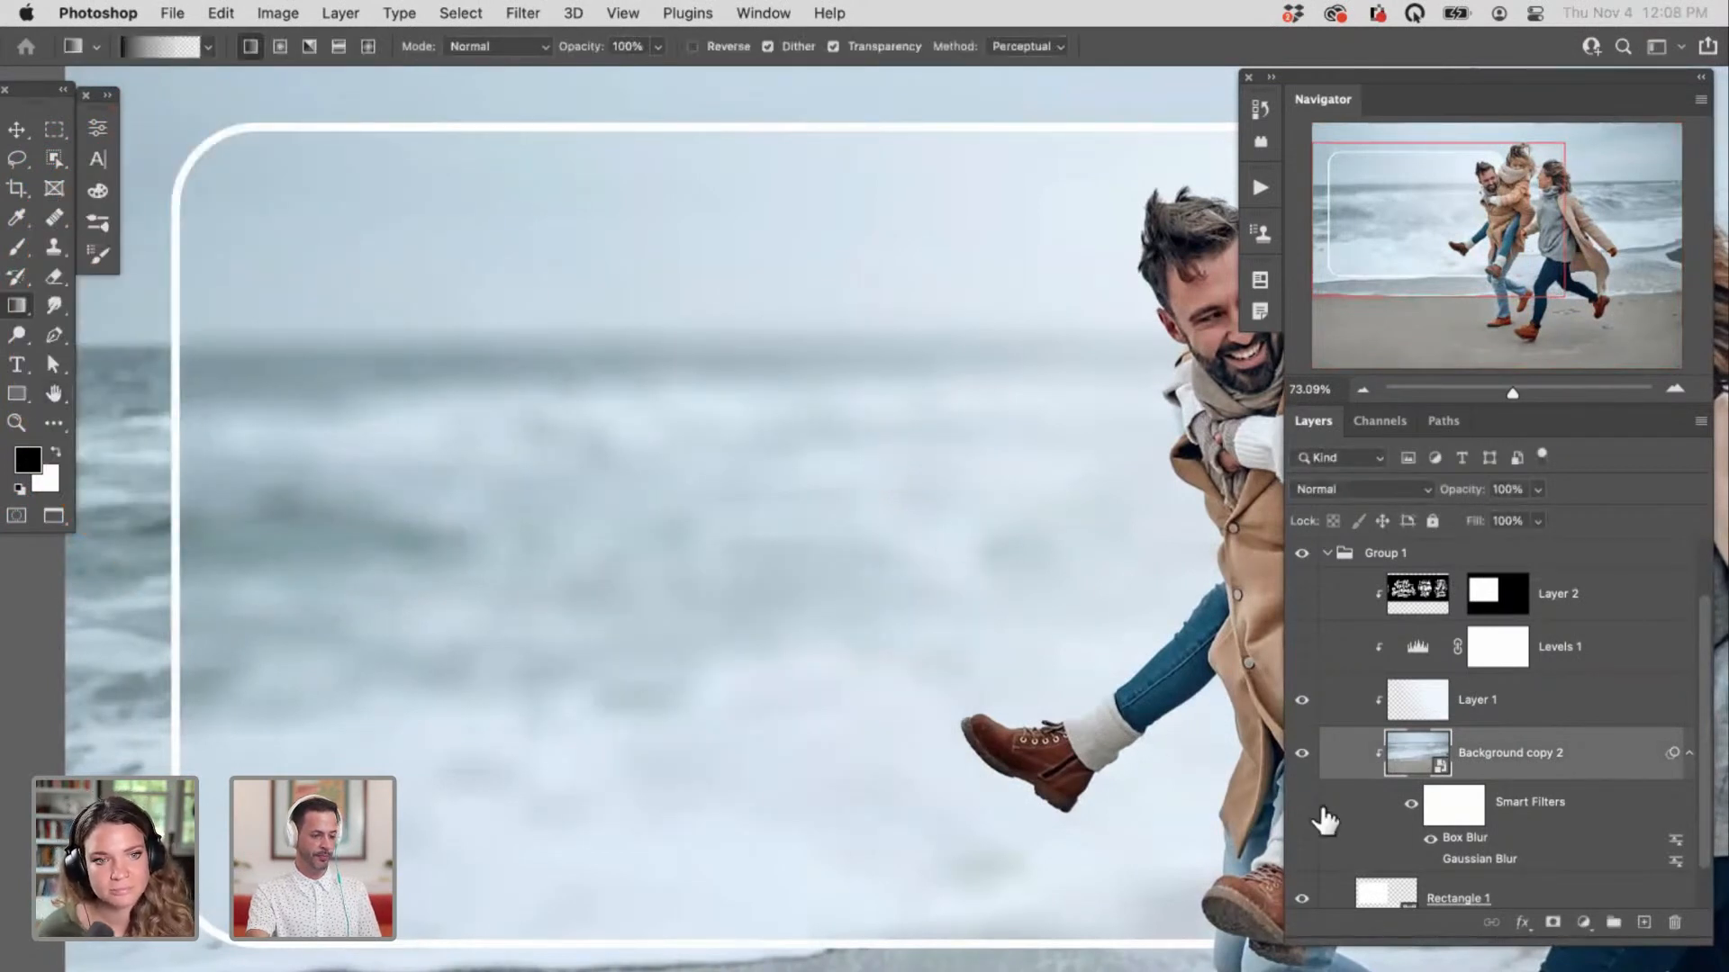
Step: Turn off the Box Blur smart filter on Background copy 2 and turn its Gaussian Blur back on
left_click_drag(614, 721, 687, 721)
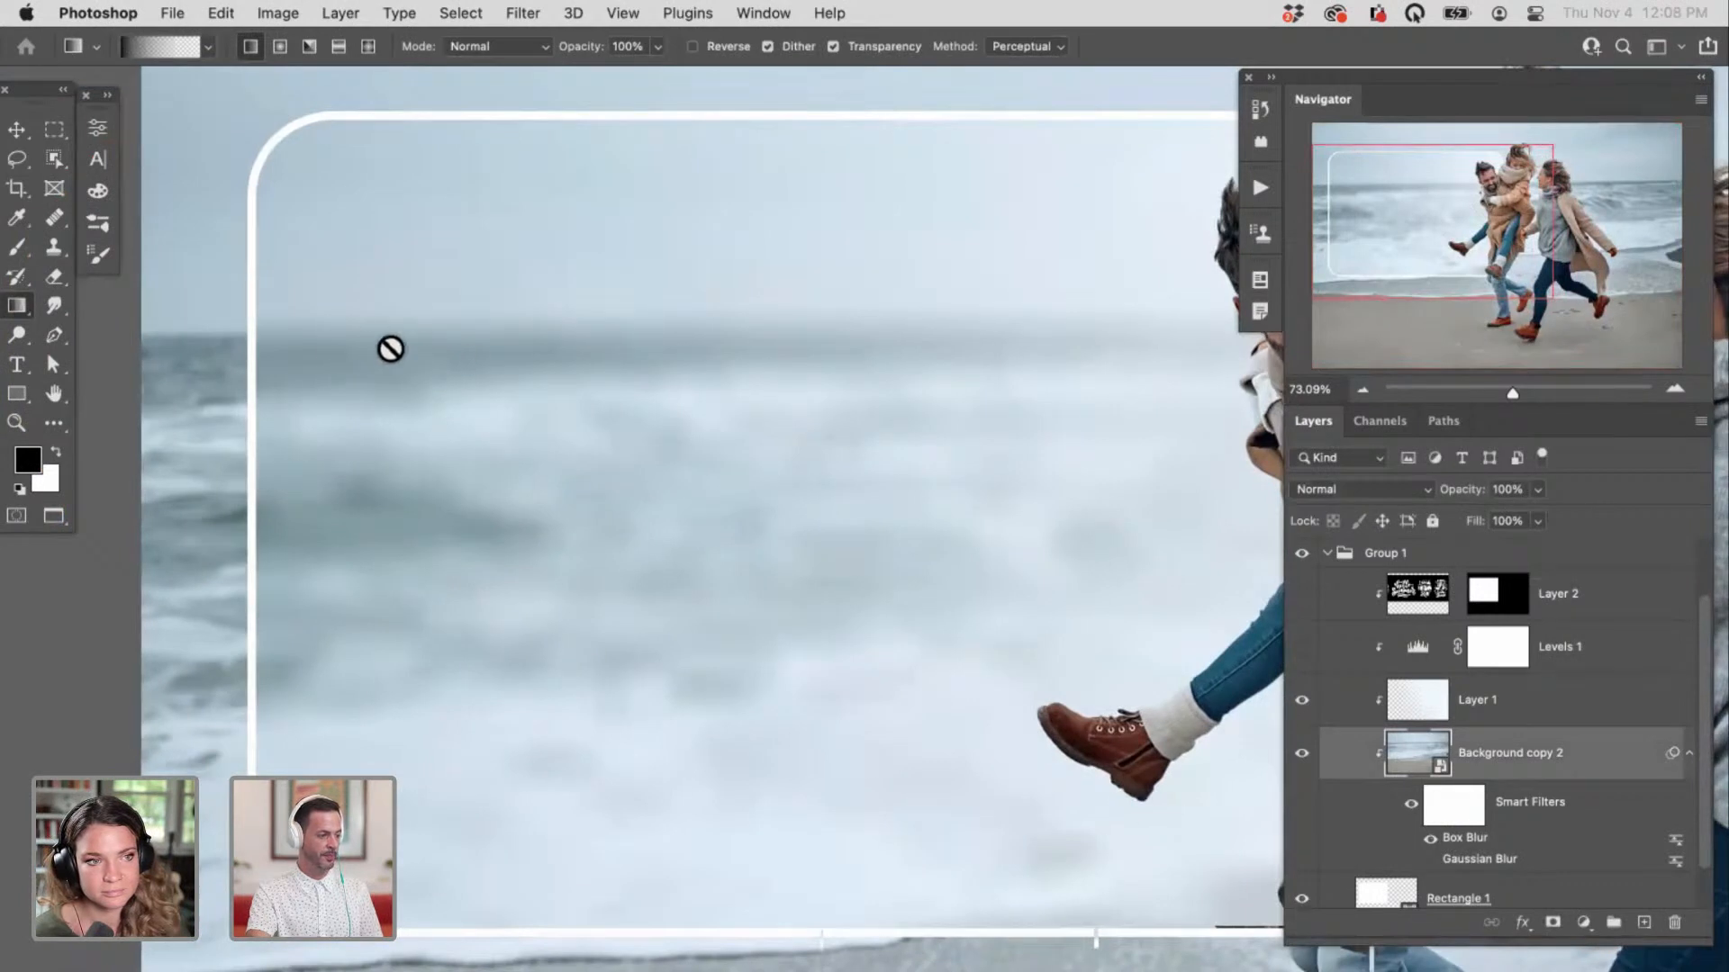
left_click(1430, 860)
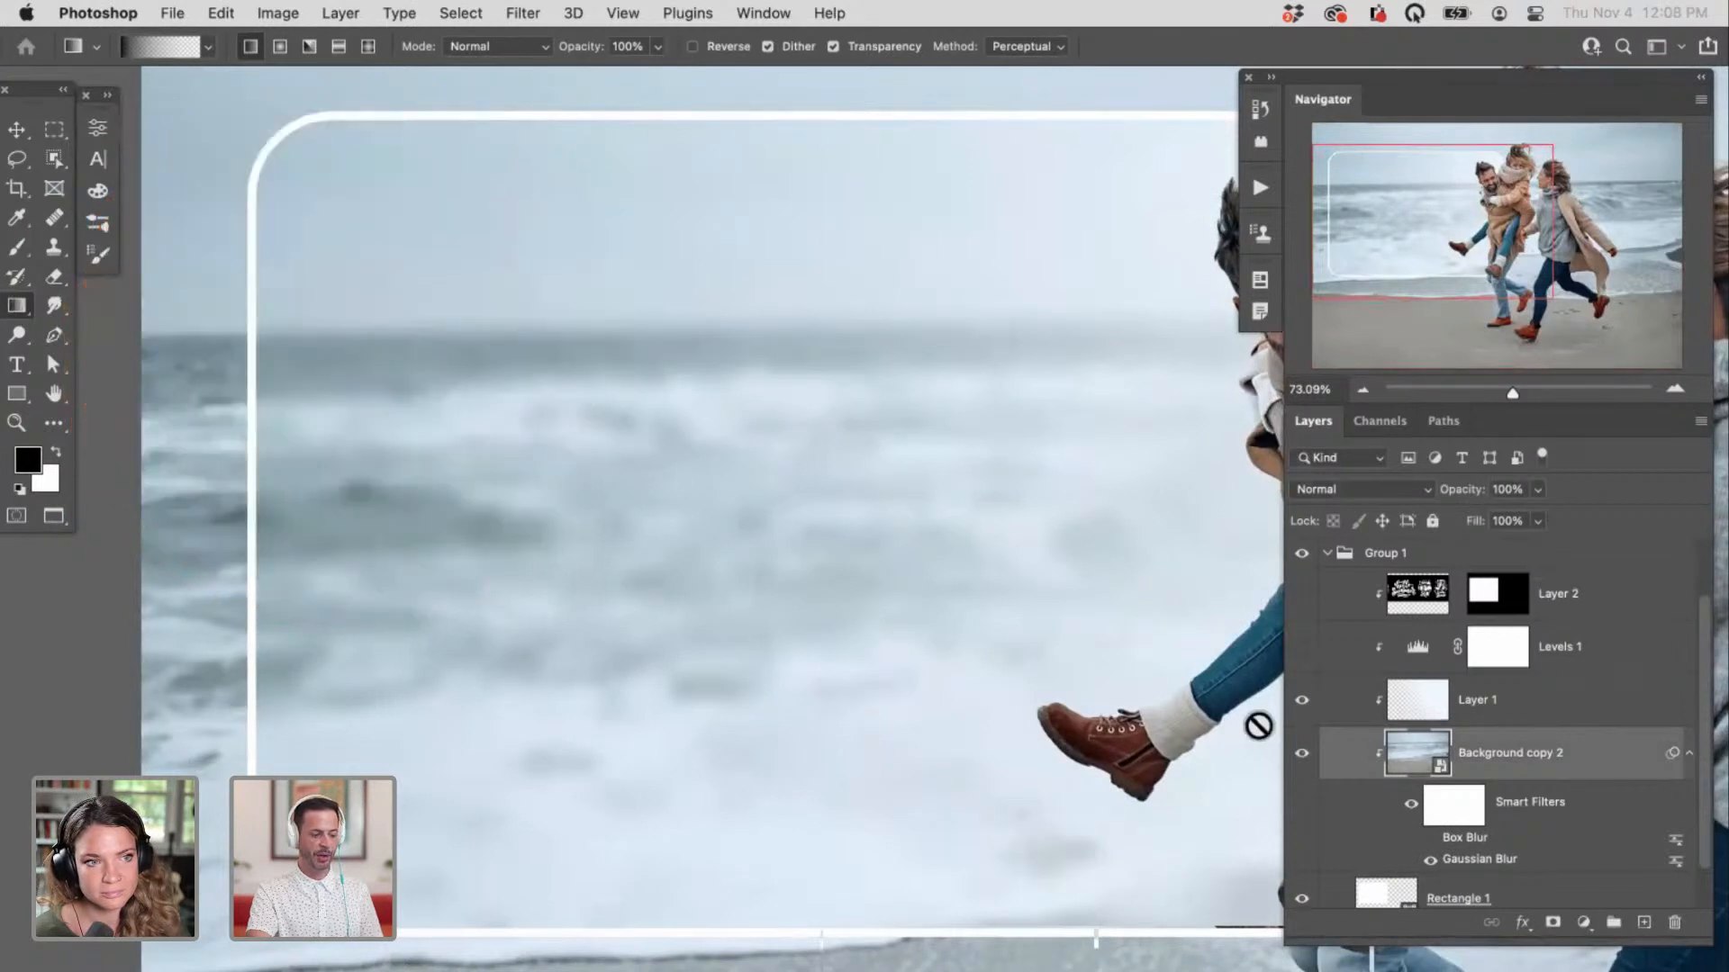
Step: Compare the Box Blur result with the Gaussian Blur on Background copy 2, leaving both smart filters turned off
left_click(1431, 862)
left_click(1429, 838)
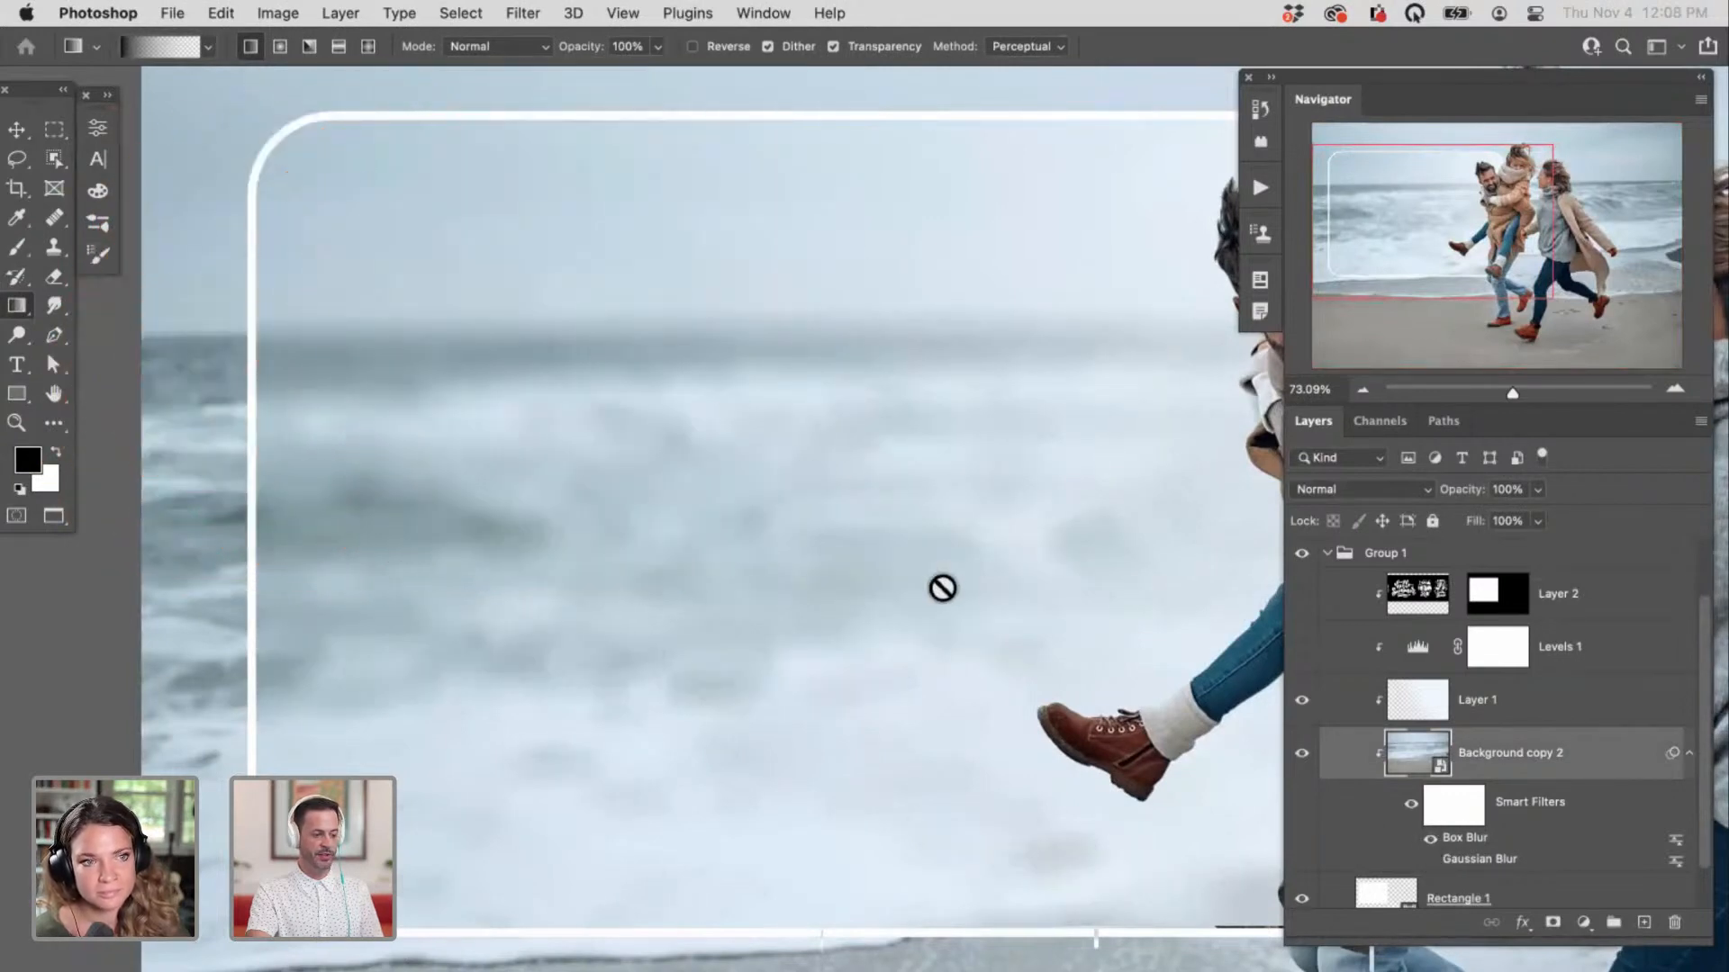
left_click_drag(938, 587, 830, 593)
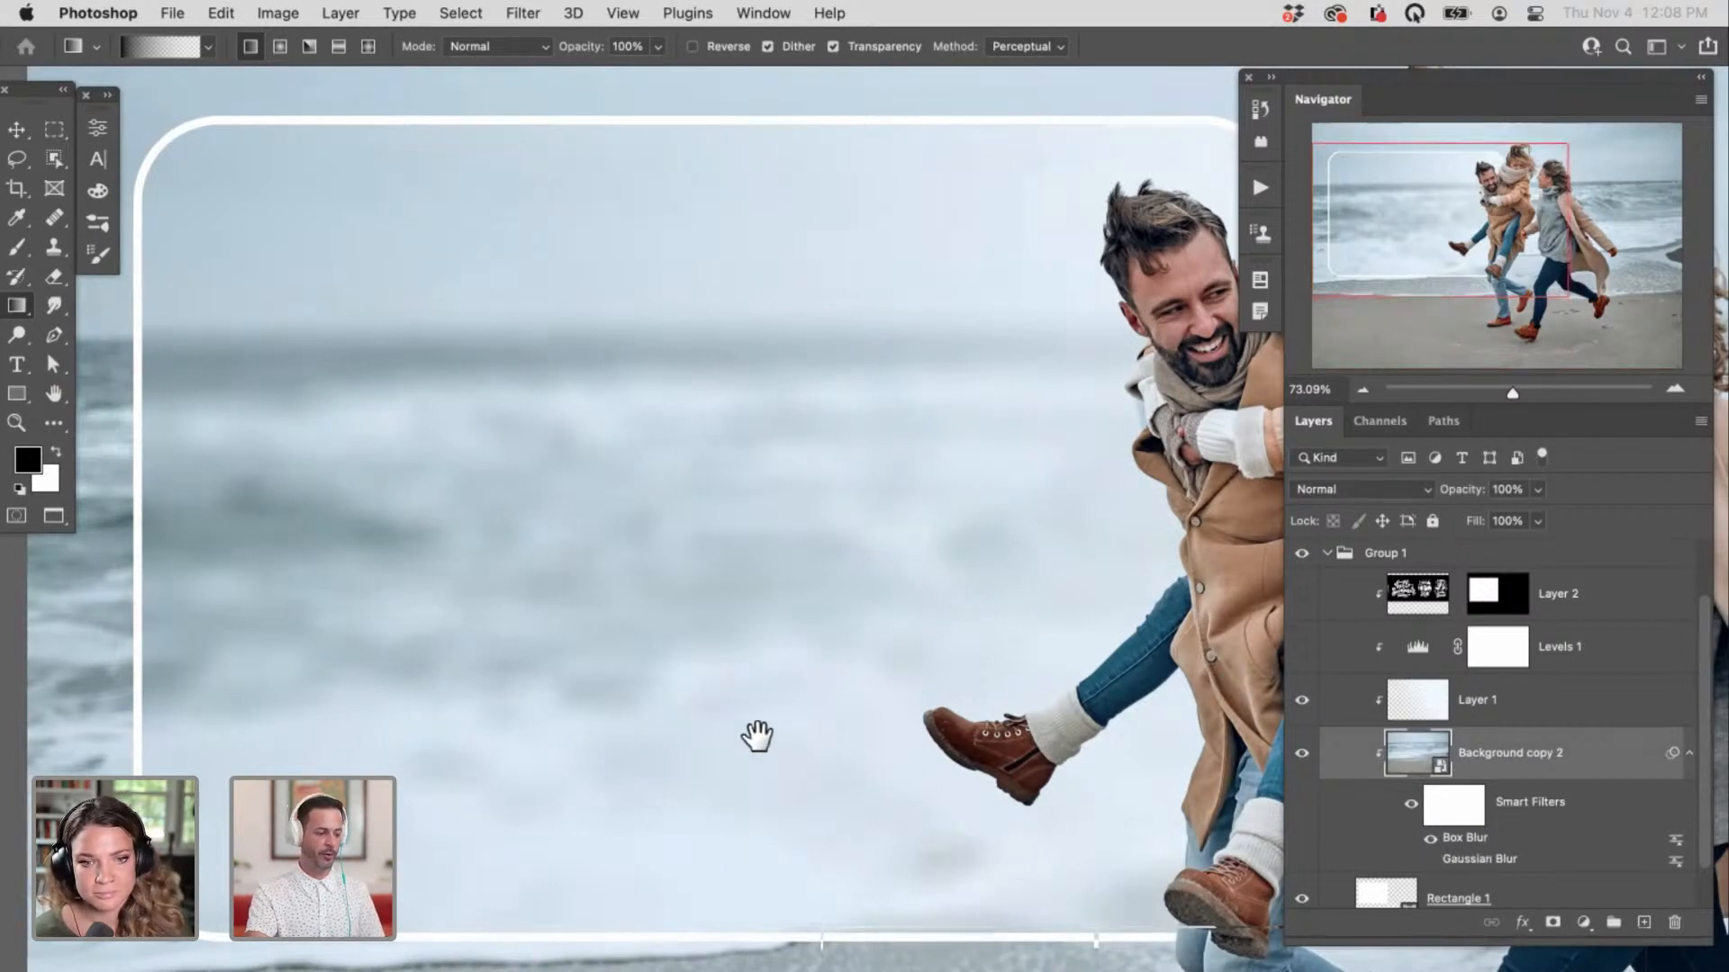
left_click_drag(758, 735, 841, 745)
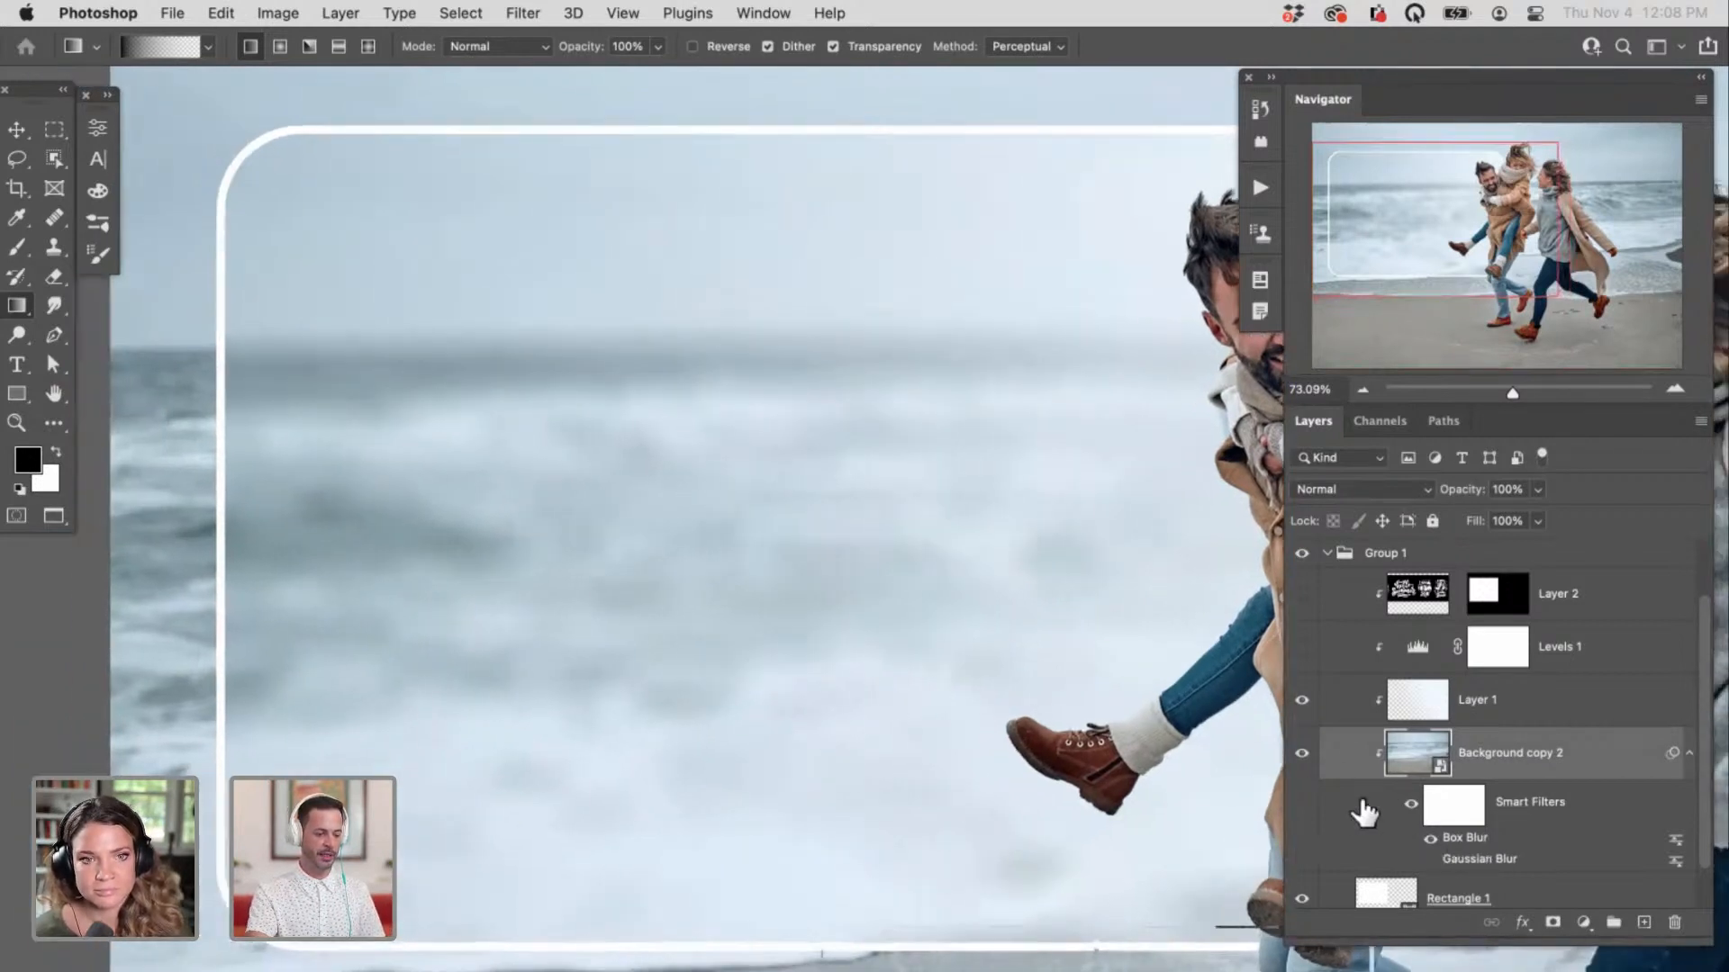
left_click(1430, 839)
Step: Preview the Motion Blur filter on Background copy 2 at different angles, including -17°, and cancel it
left_click(522, 13)
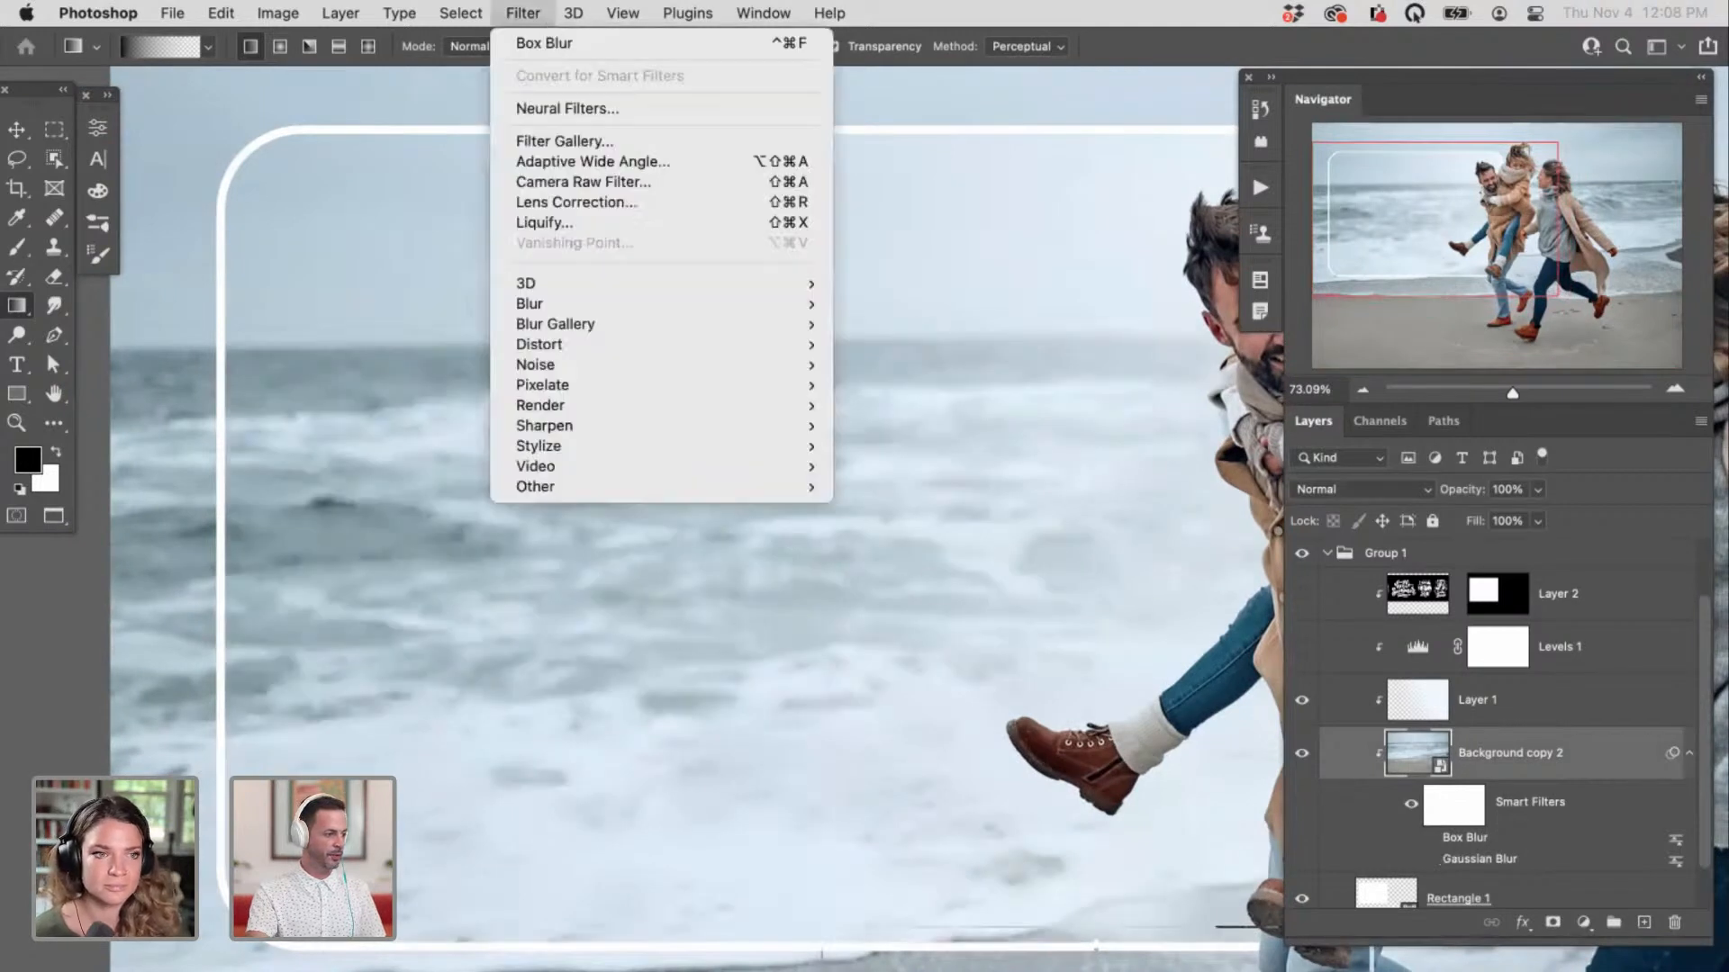
mouse_move(592, 299)
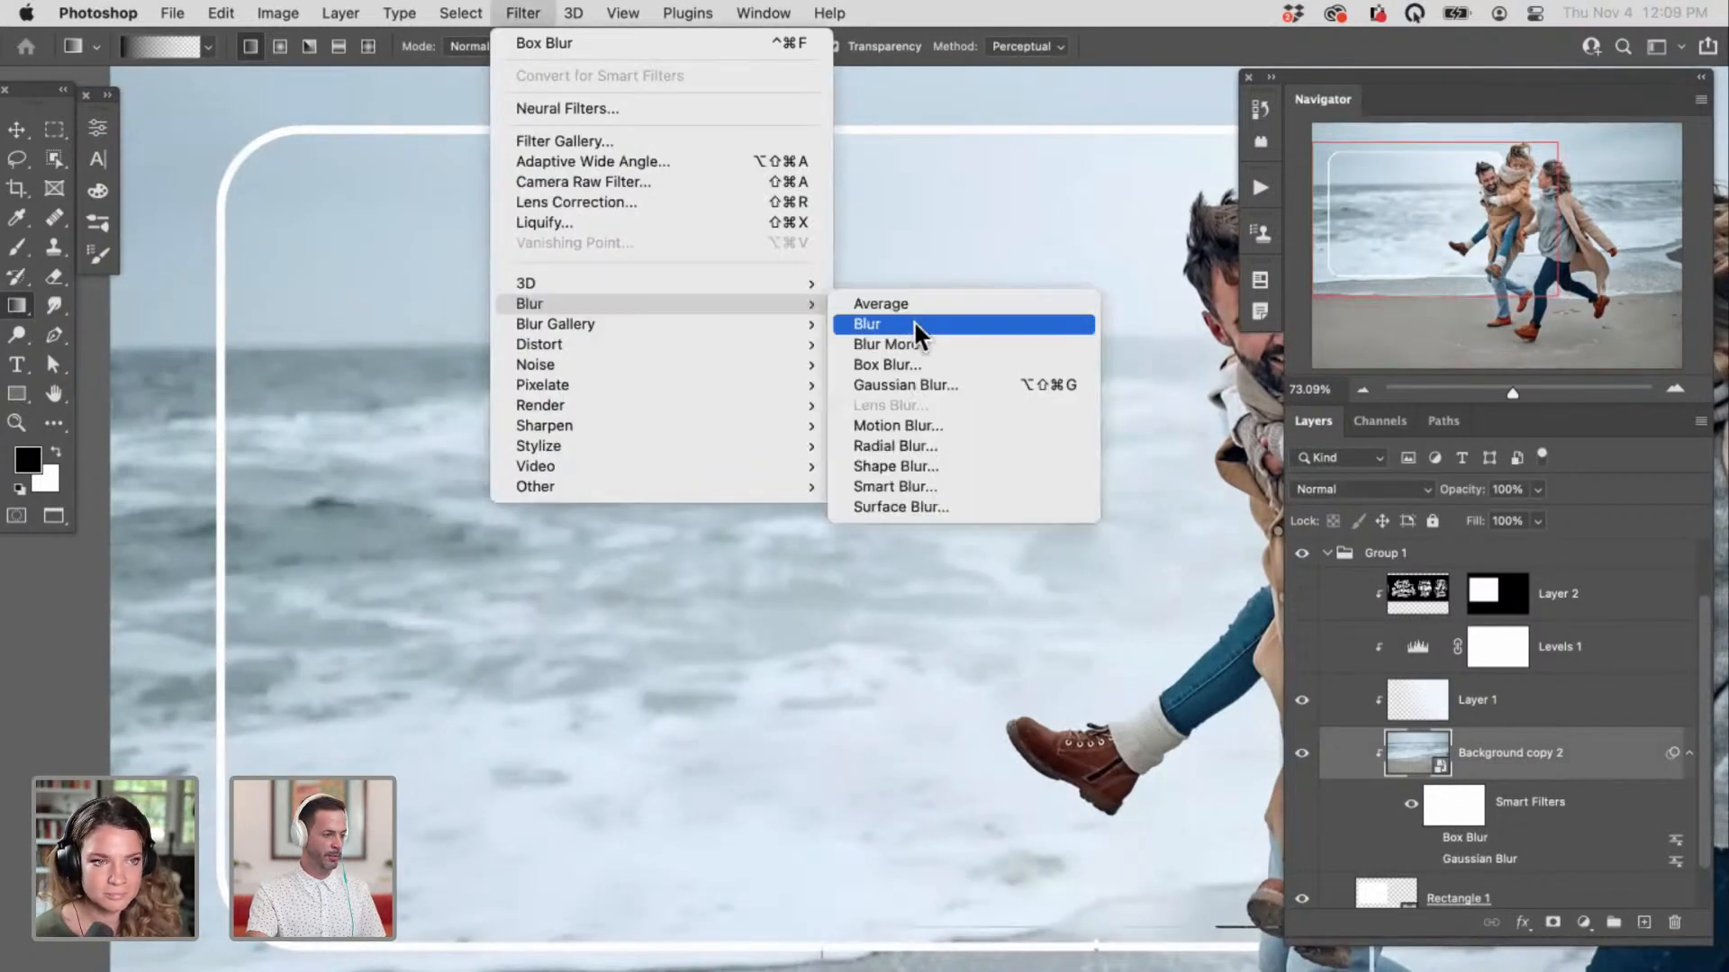
left_click(966, 425)
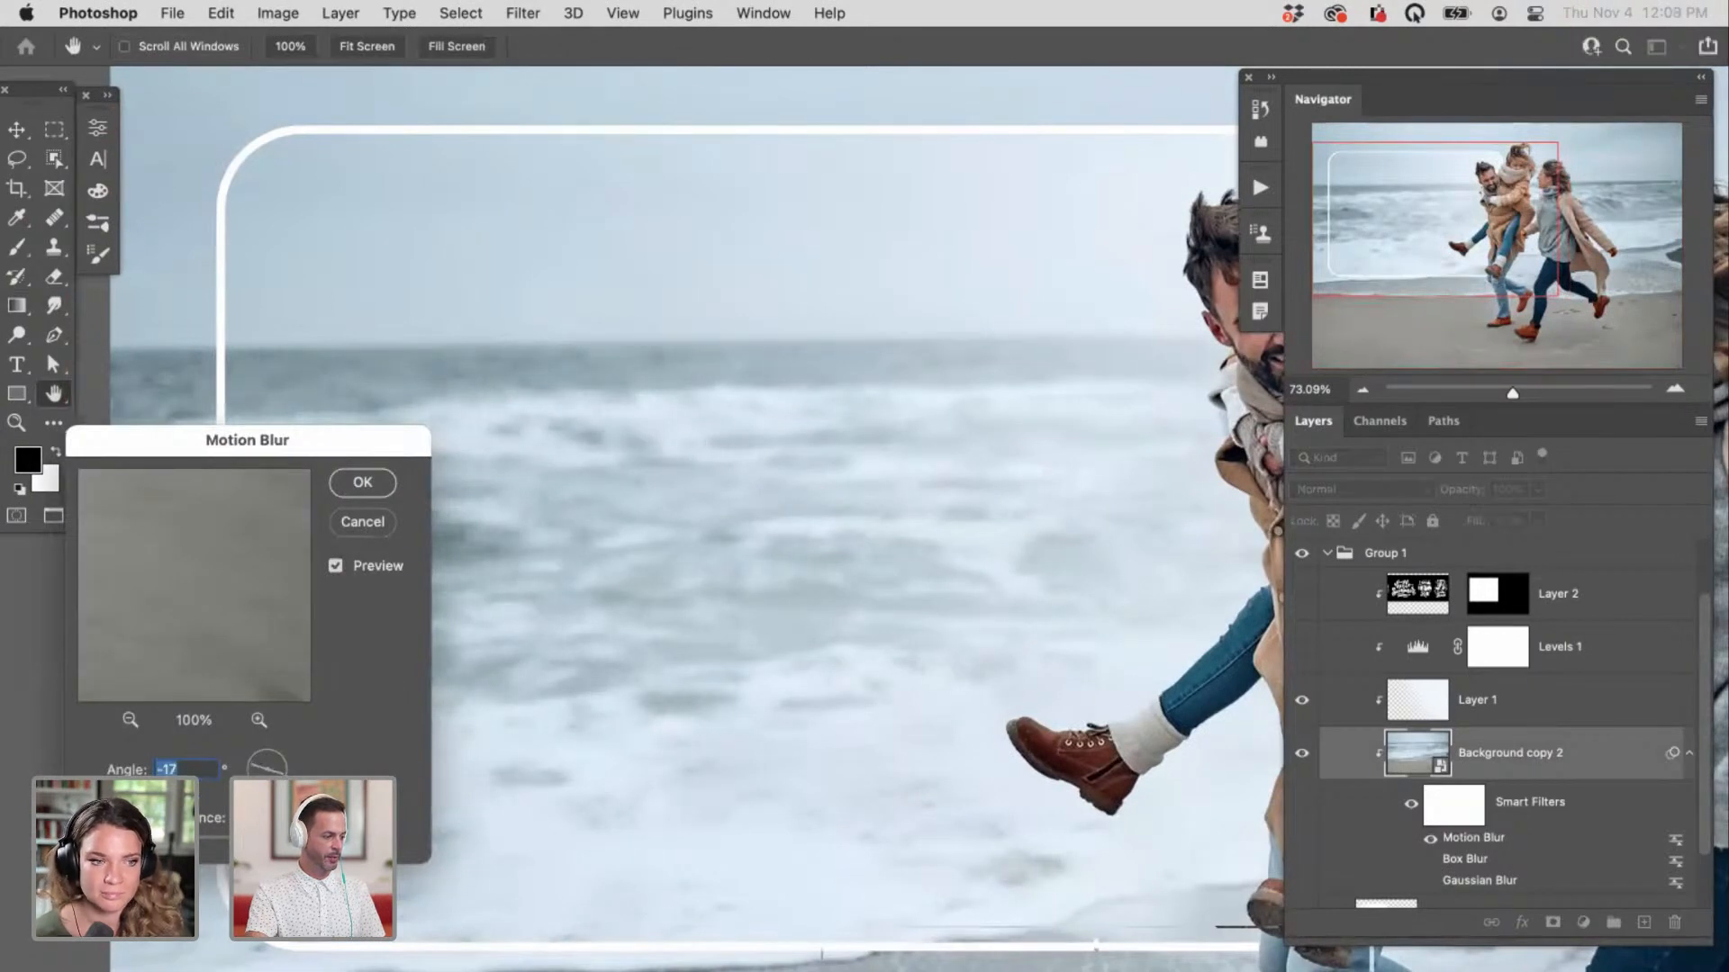
type("-17")
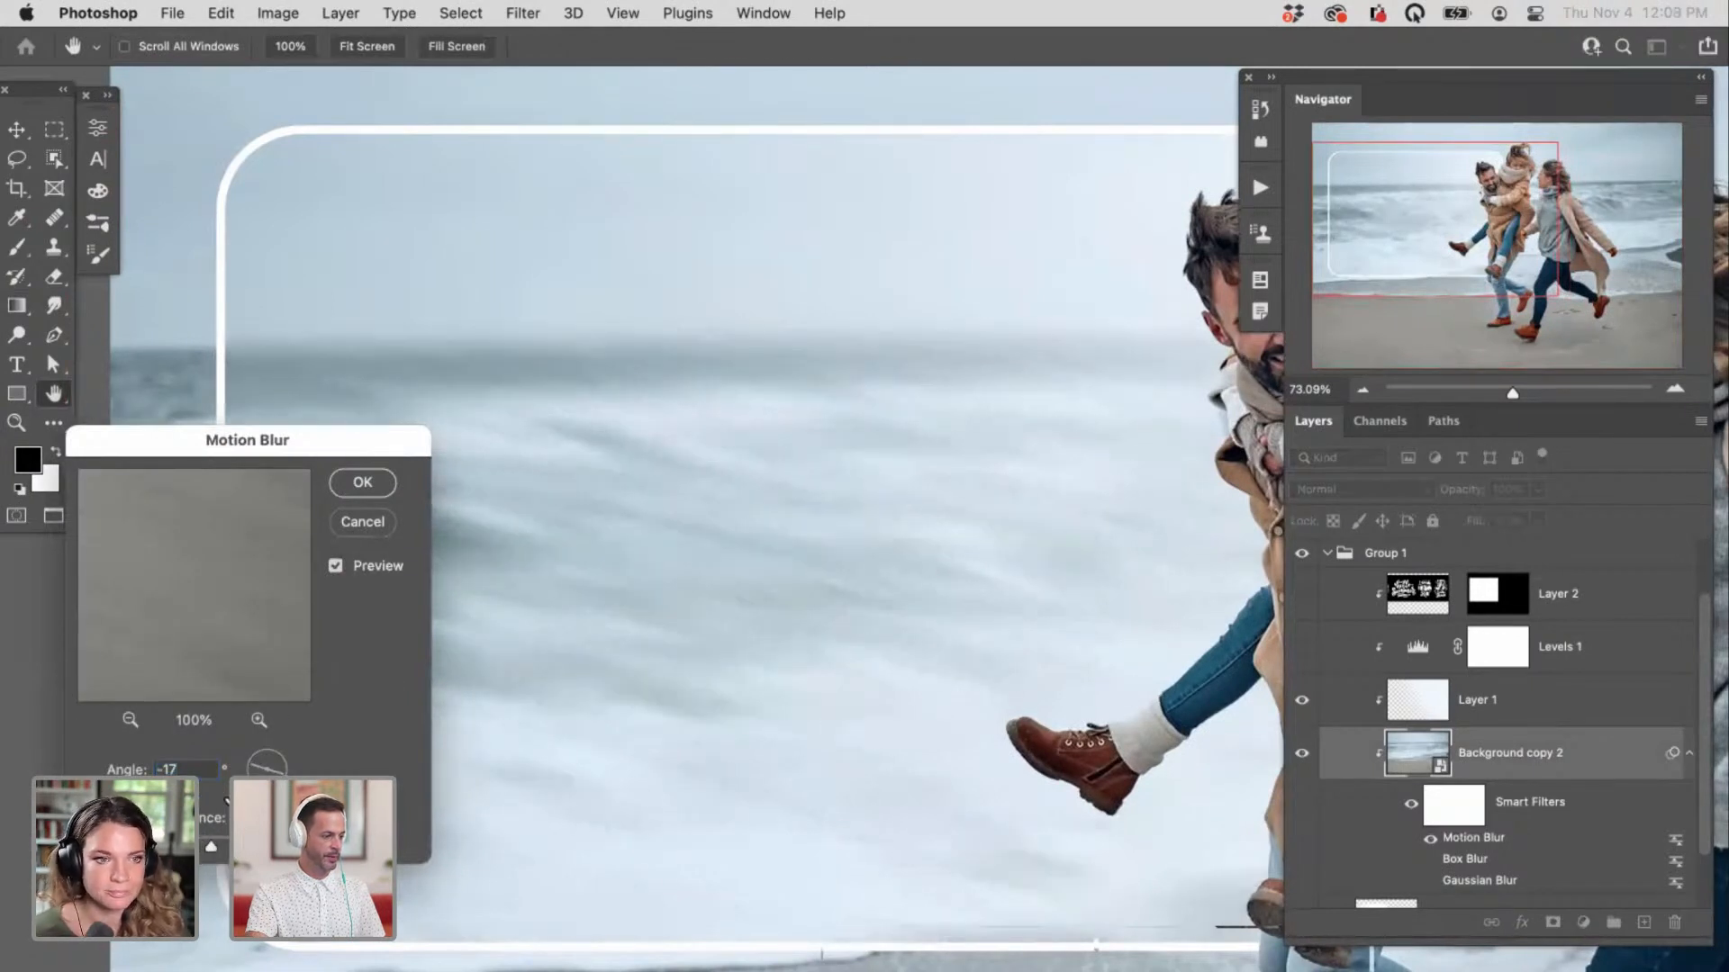
left_click_drag(373, 445, 297, 604)
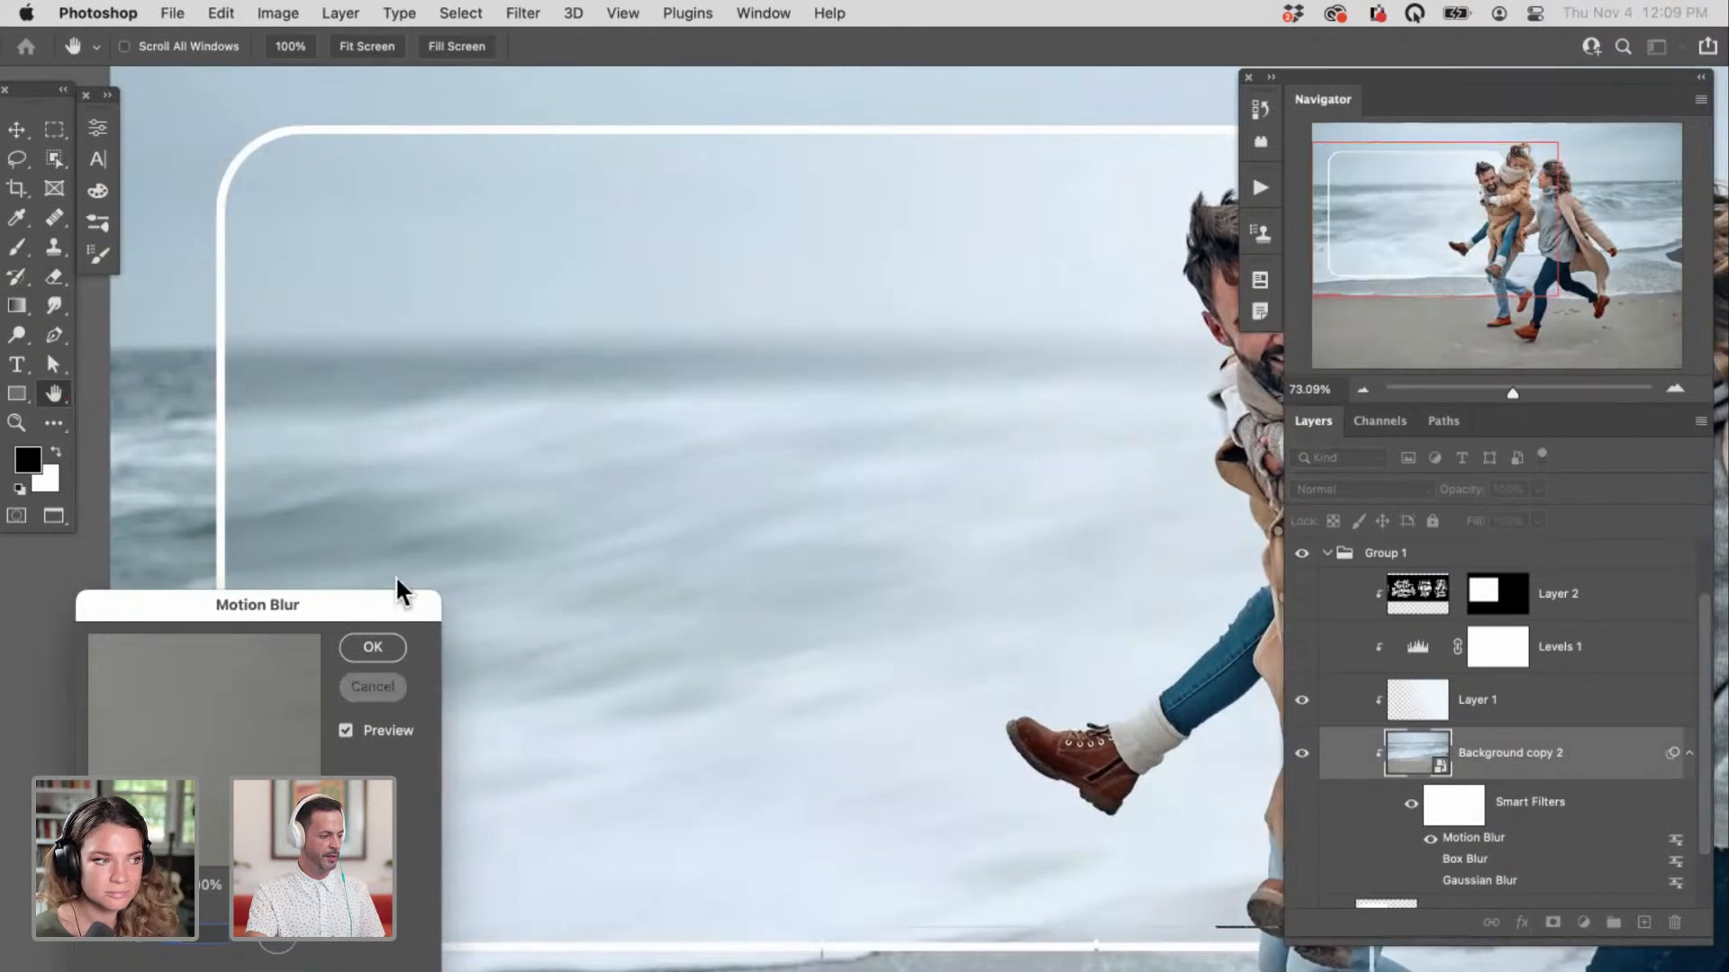
key("Escape")
Step: Try a Radial Blur on Background copy 2 with the Spin method and an amount of 67, and undo it
left_click(526, 15)
mouse_move(586, 303)
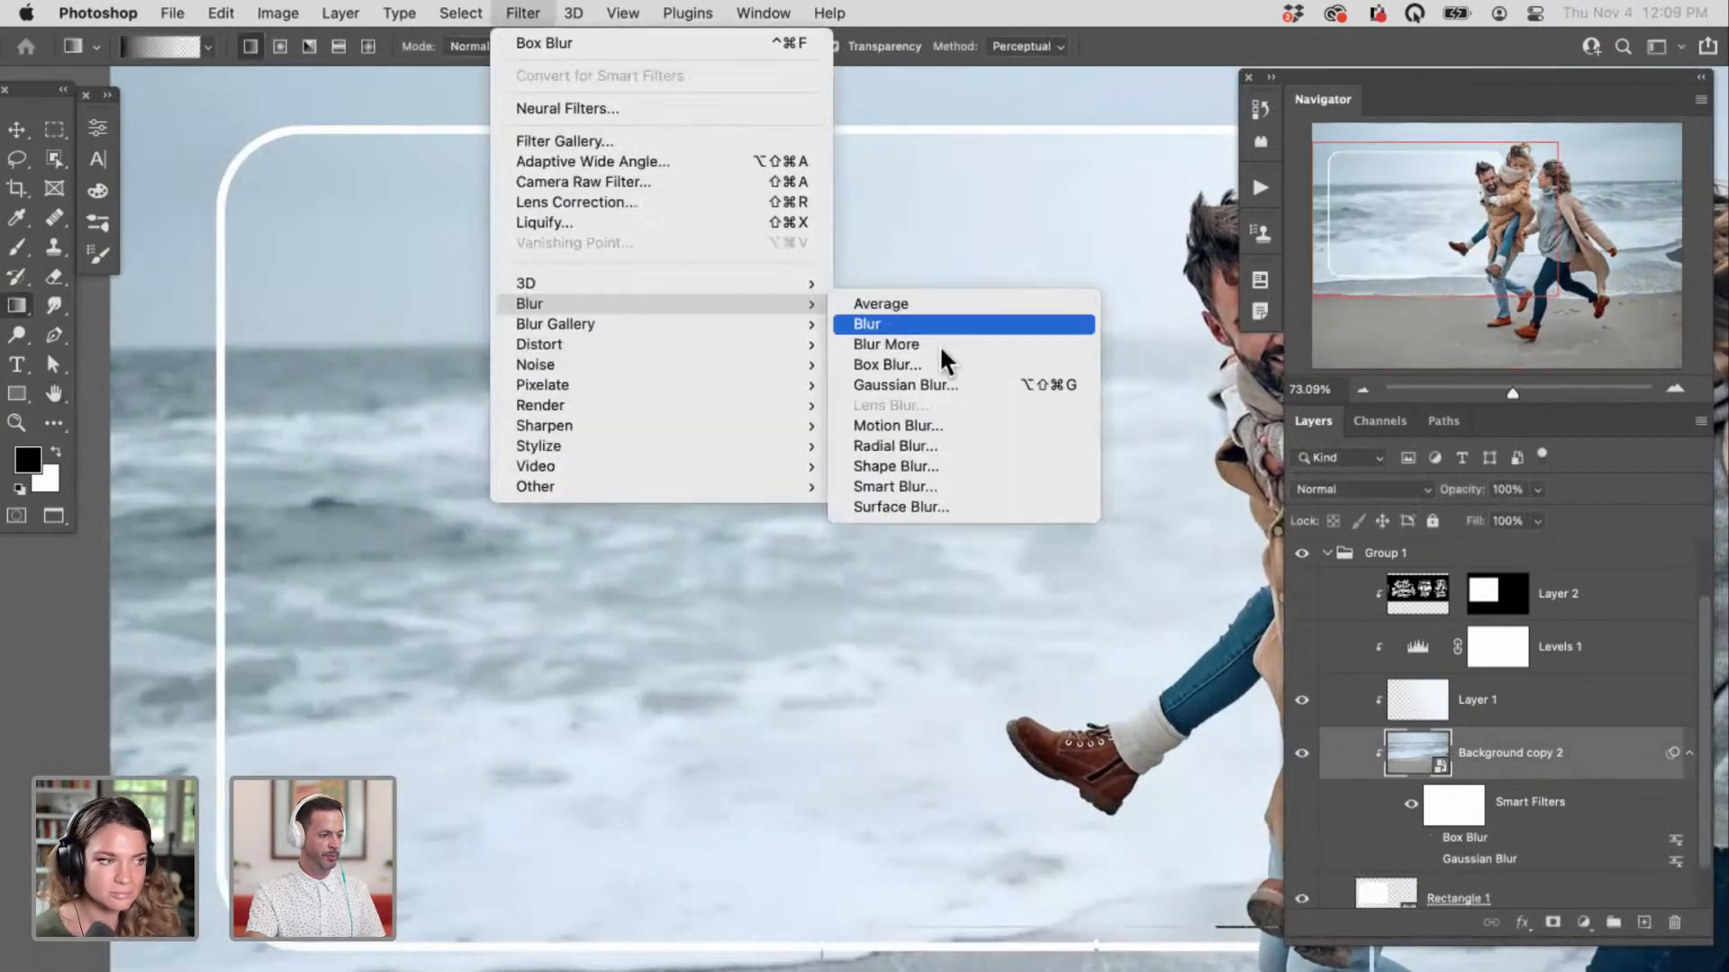
left_click(944, 441)
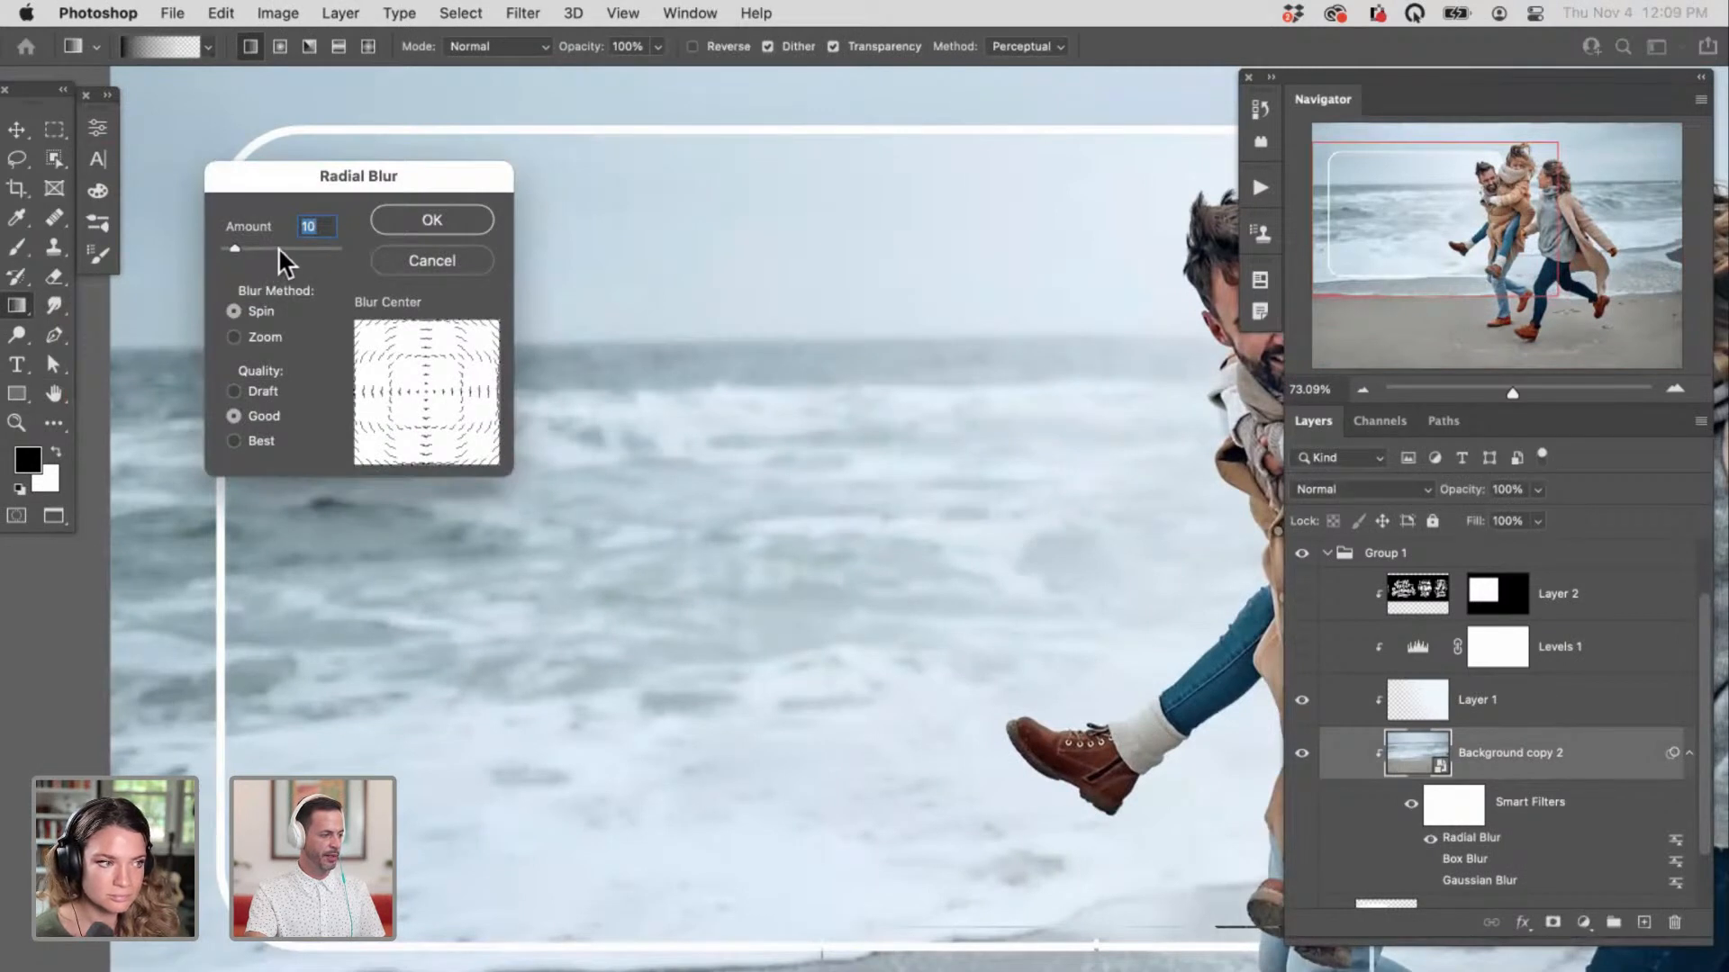
left_click_drag(236, 248, 296, 251)
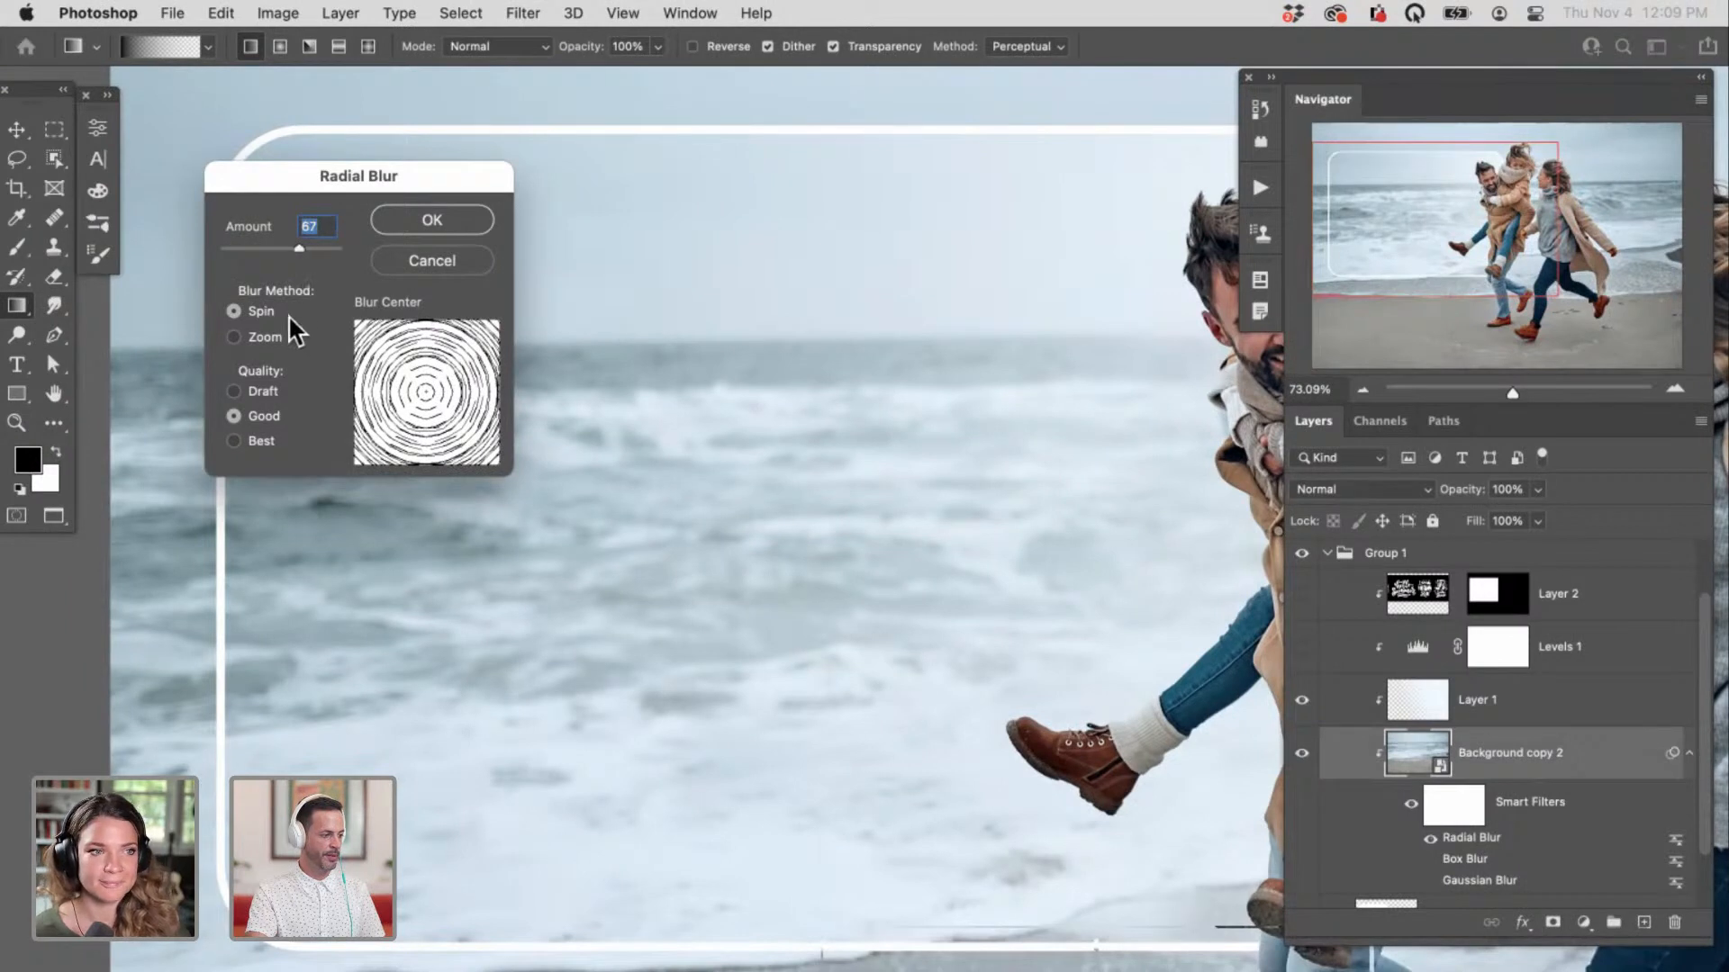
left_click(446, 222)
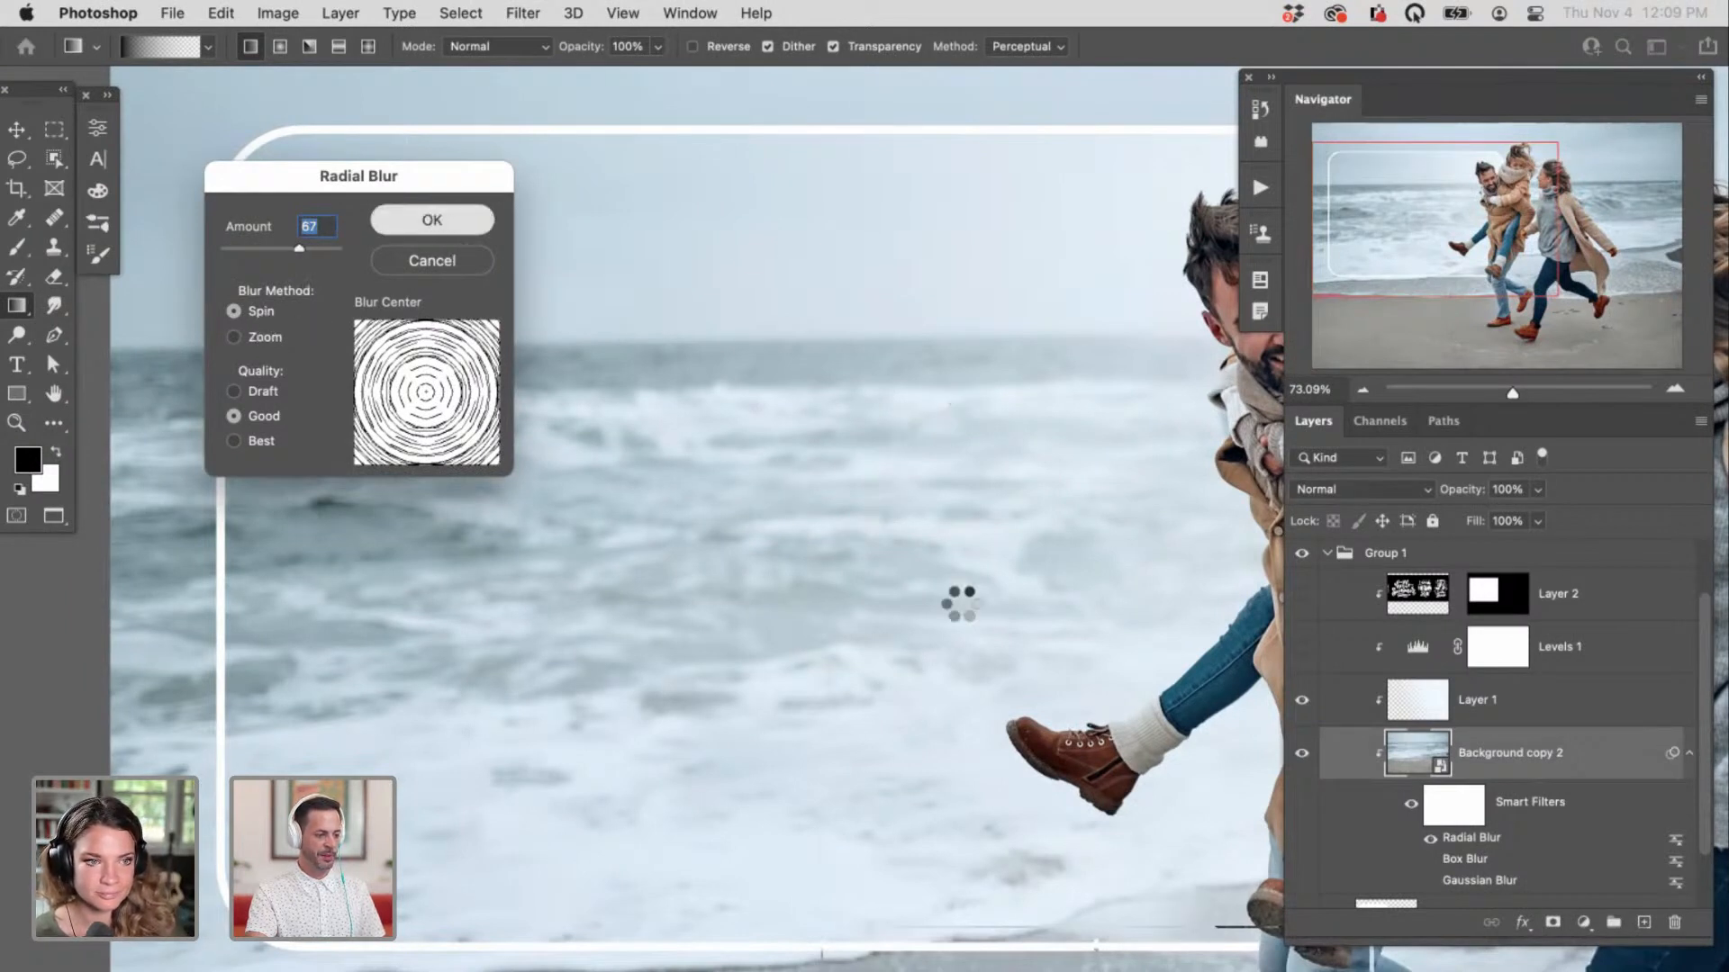
scroll(1021, 655, "down", 5)
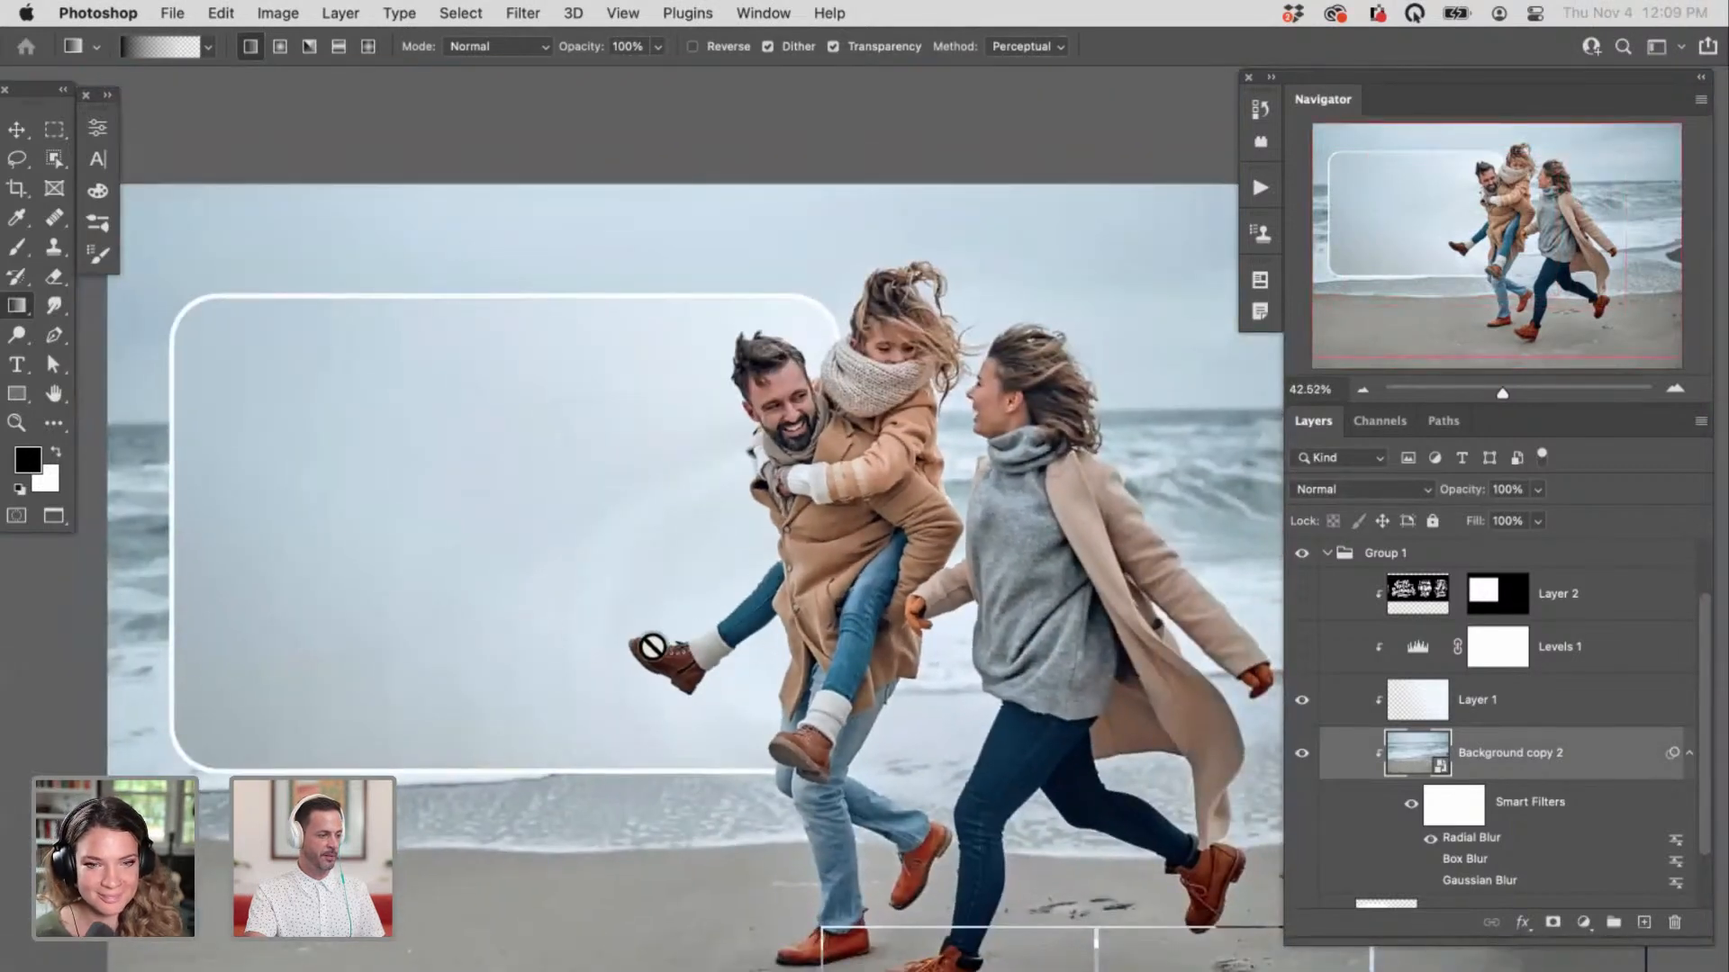
key("super+z")
Step: Try a Radial Blur on Background copy 2 with the Zoom method, an amount of 59 and a shifted blur center, and undo it
left_click_drag(380, 317, 513, 93)
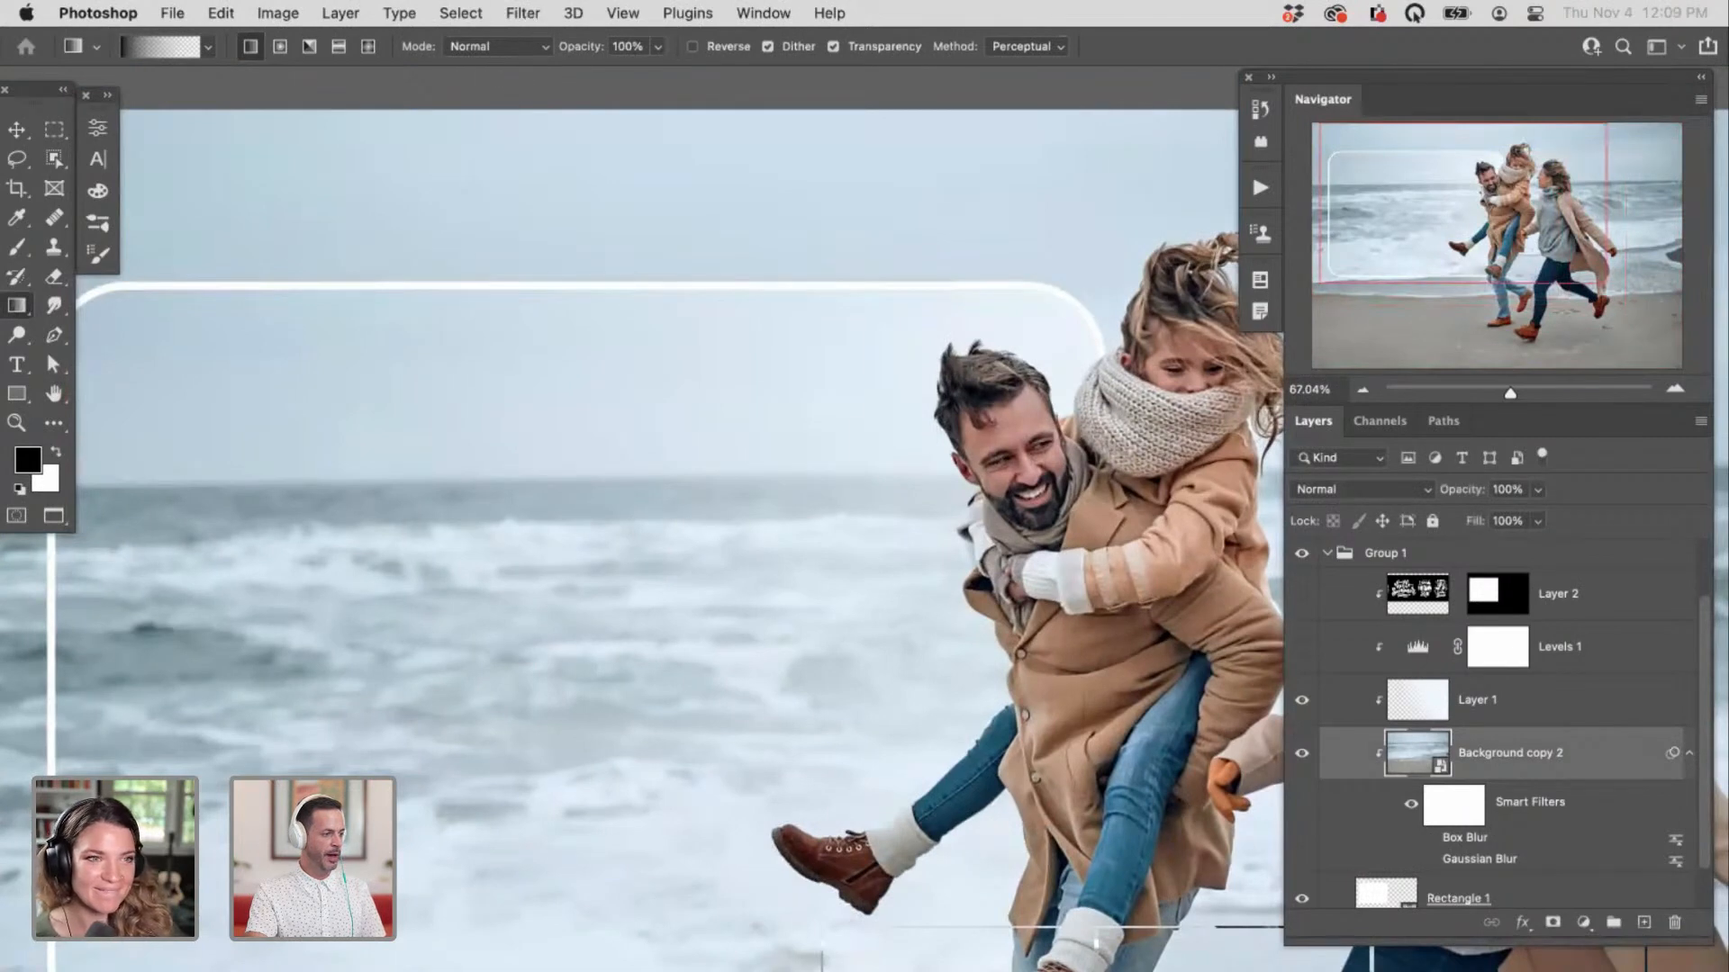
left_click(523, 12)
mouse_move(622, 304)
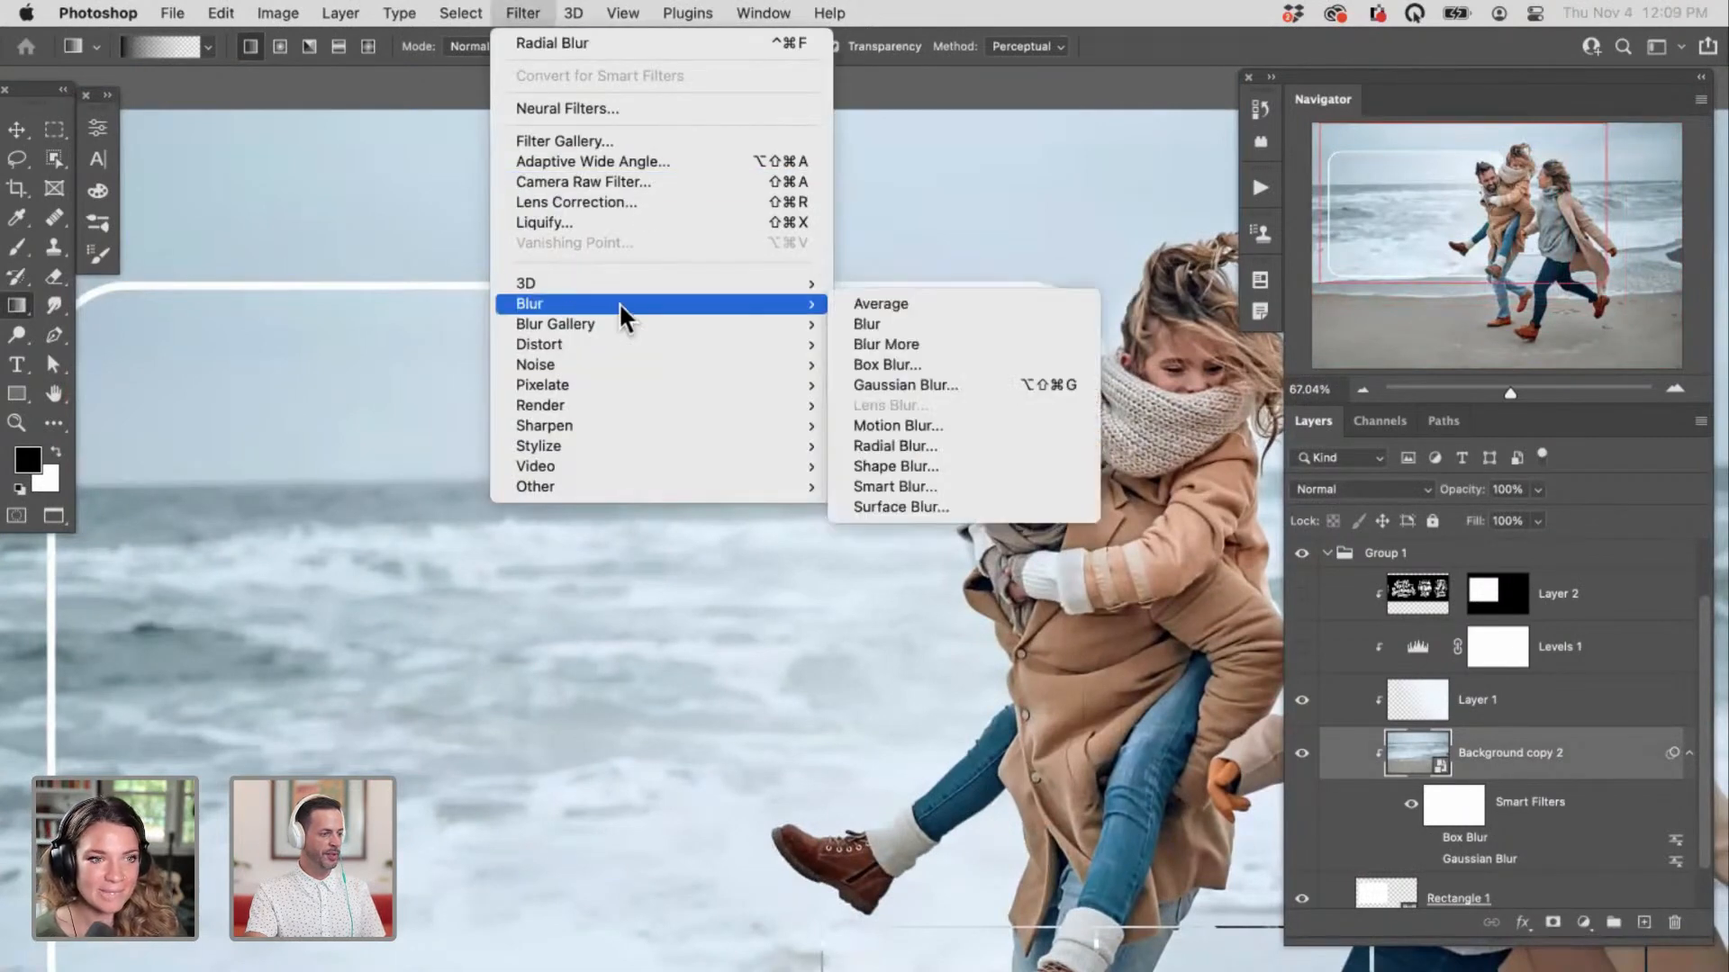
left_click(928, 443)
left_click_drag(286, 248, 259, 247)
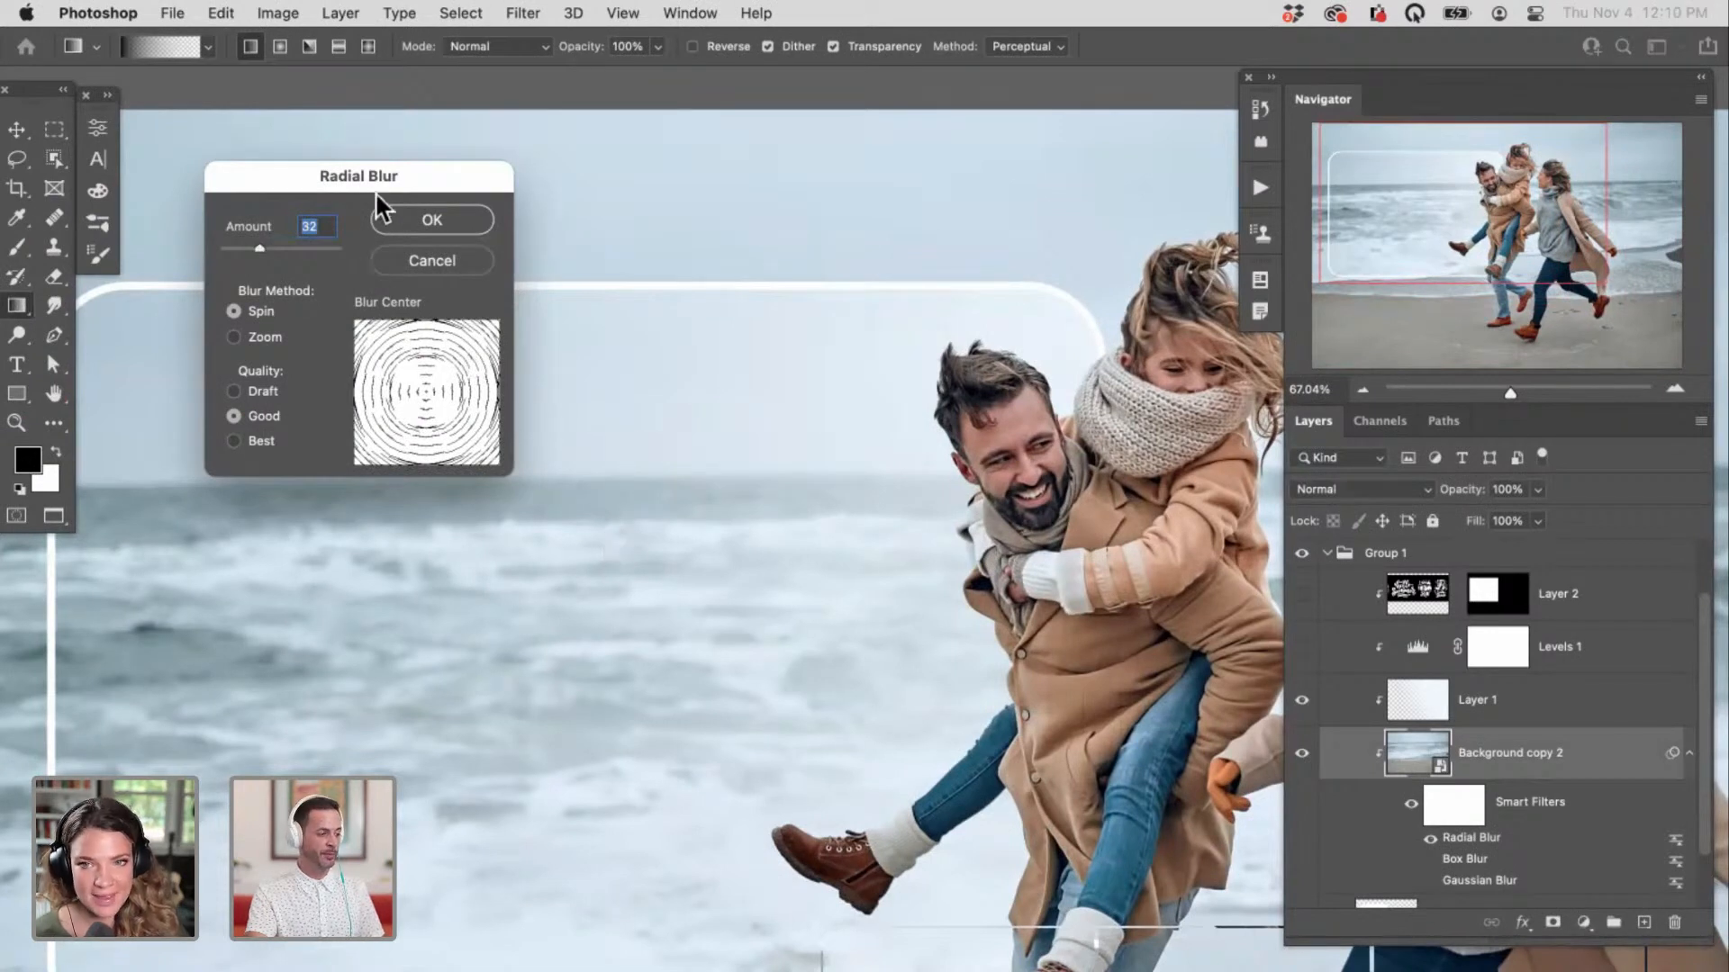
left_click_drag(424, 398, 405, 342)
left_click_drag(263, 248, 296, 247)
left_click(257, 335)
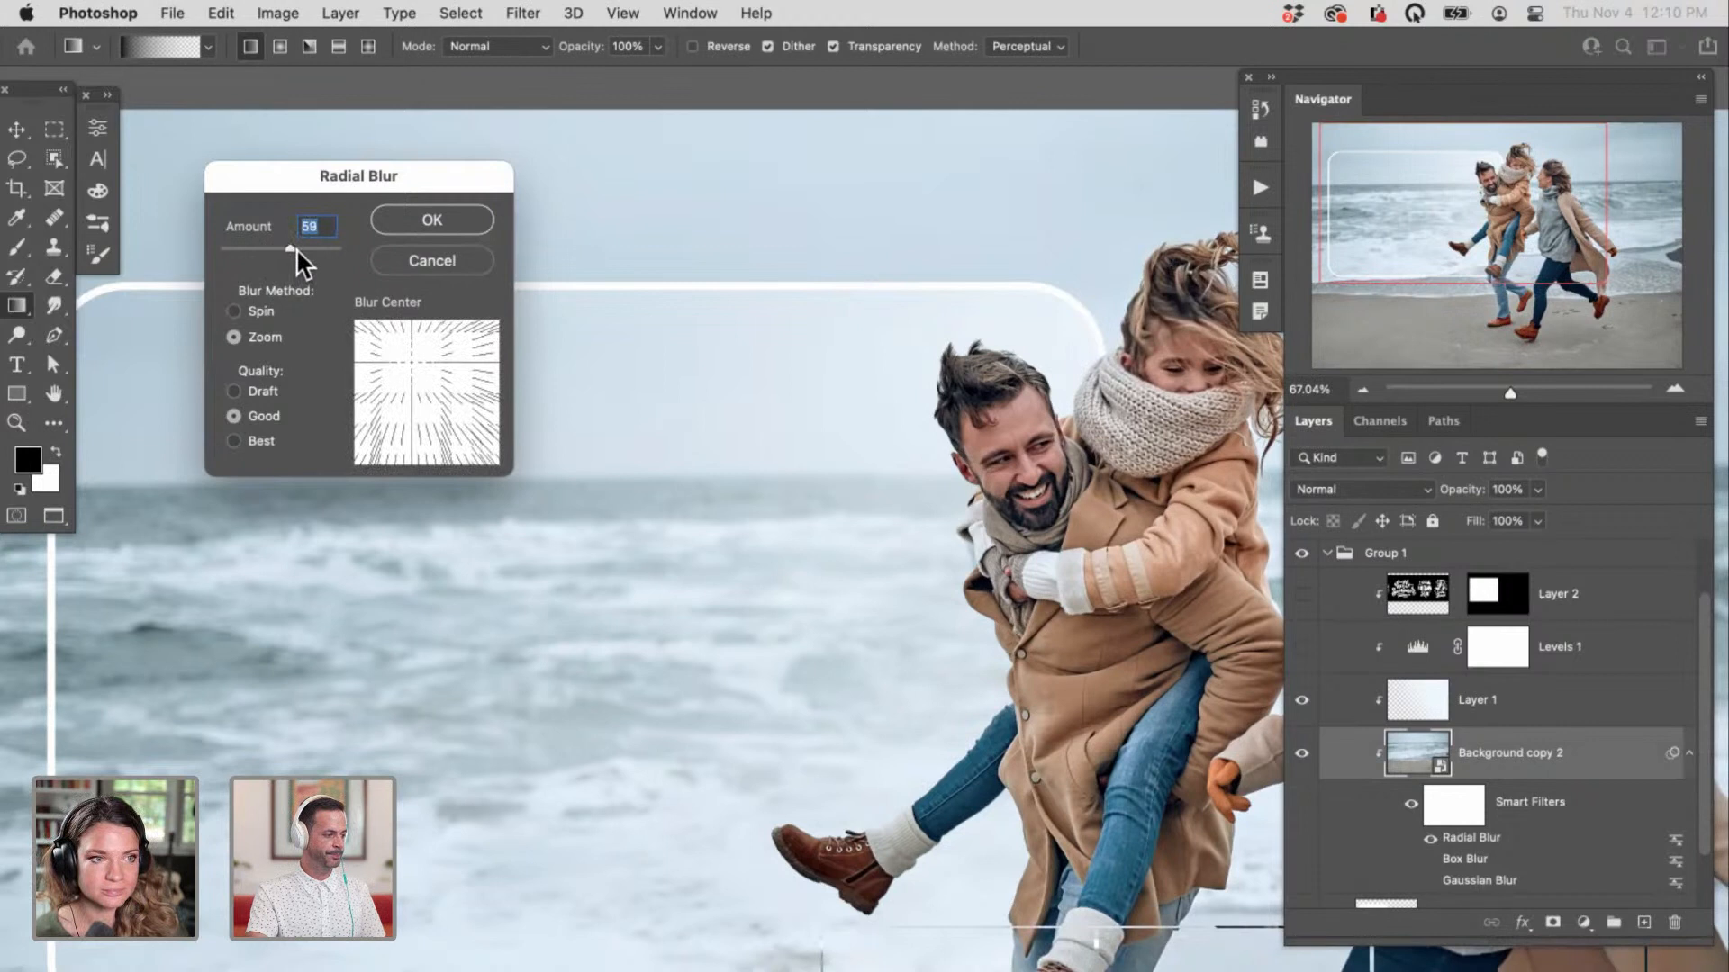
left_click(452, 216)
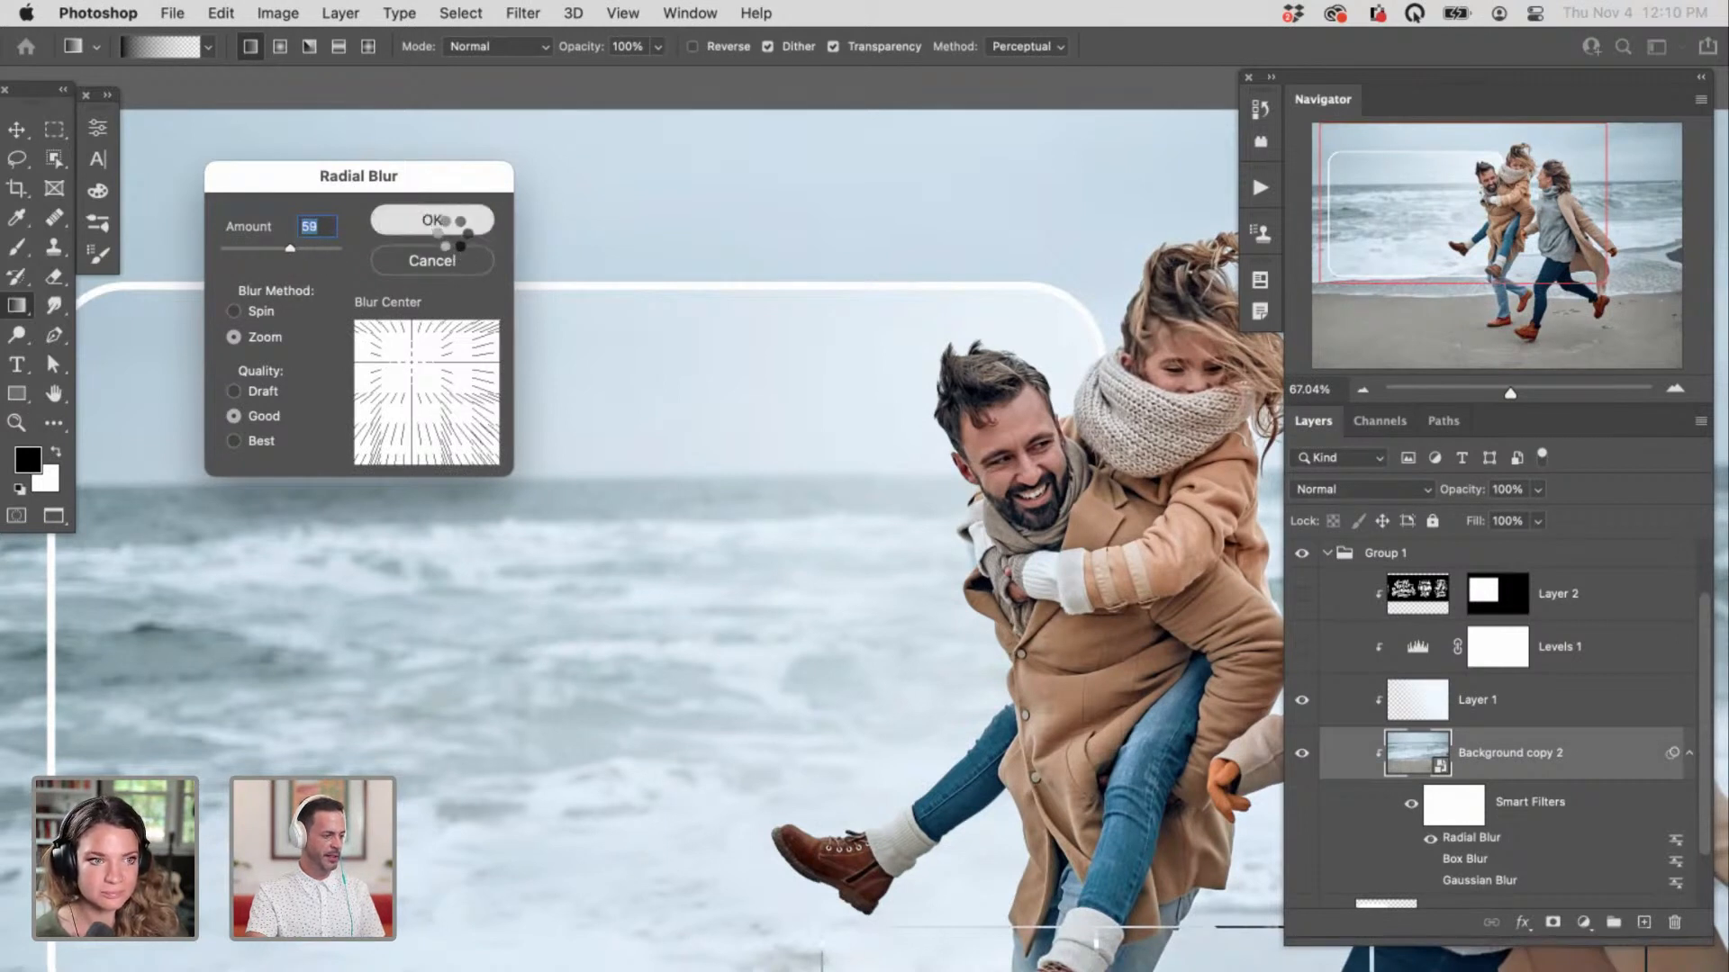
left_click_drag(544, 726, 718, 572)
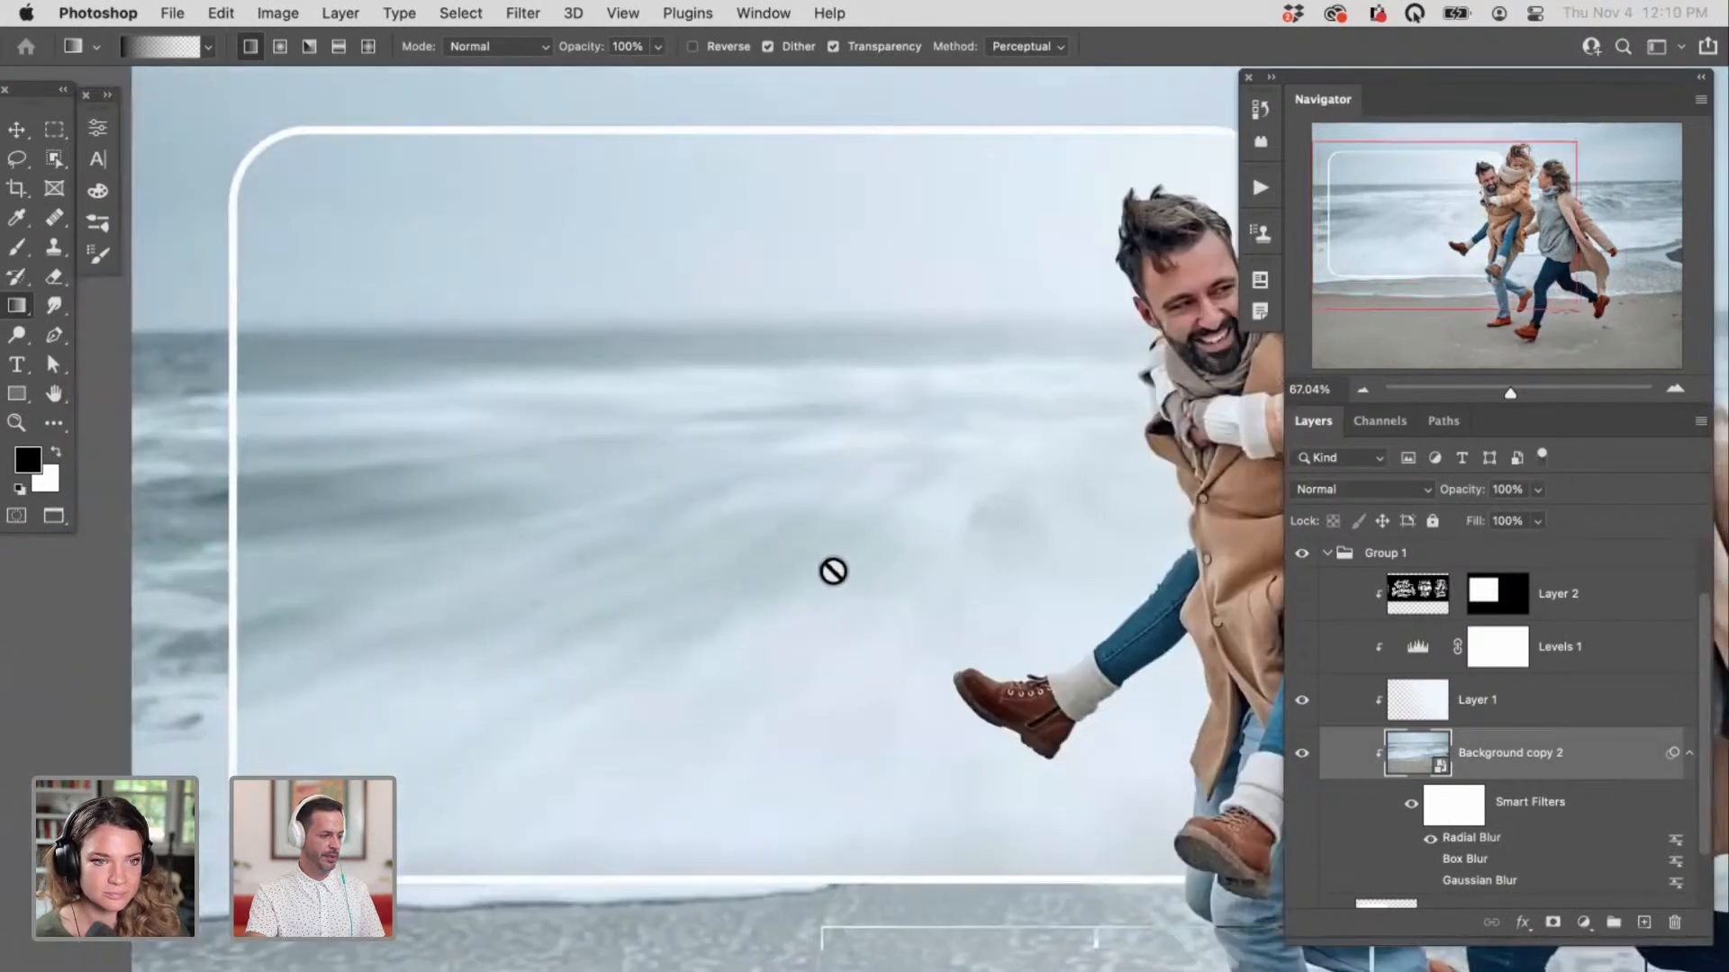
key("super+z")
Step: Collapse Group 1, add a new empty layer above Background copy, and ready the Brush tool with white as the foreground color
scroll(987, 639, "down", 1)
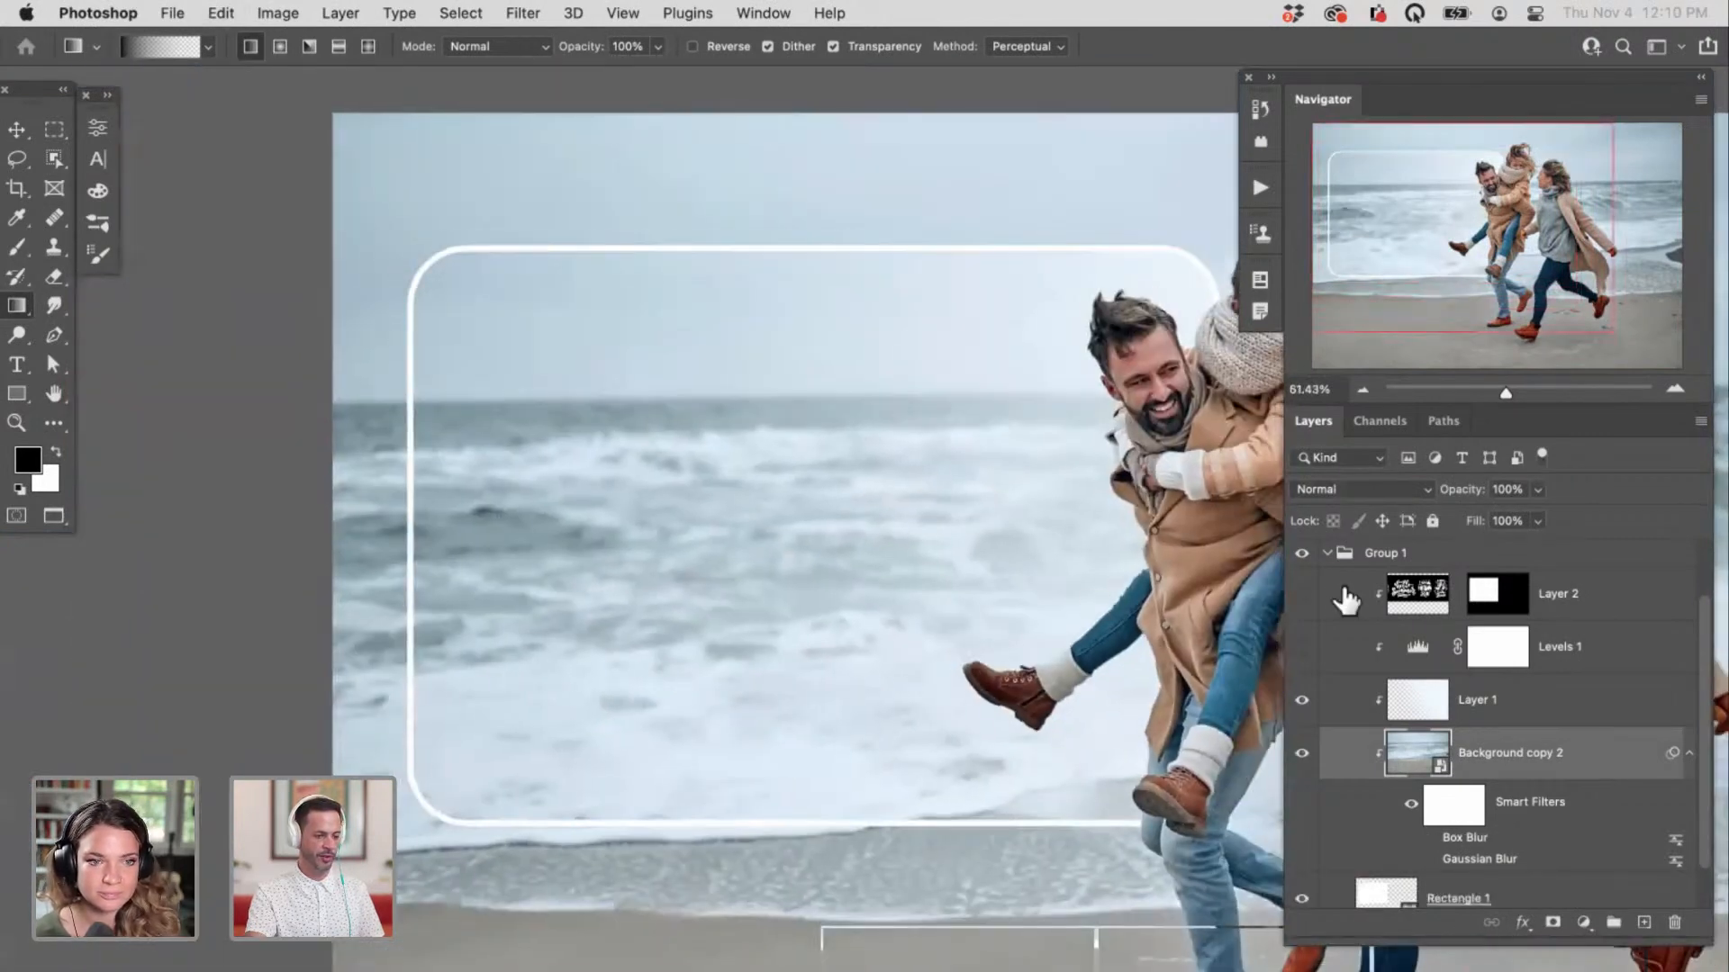
left_click(1327, 553)
left_click(1436, 563)
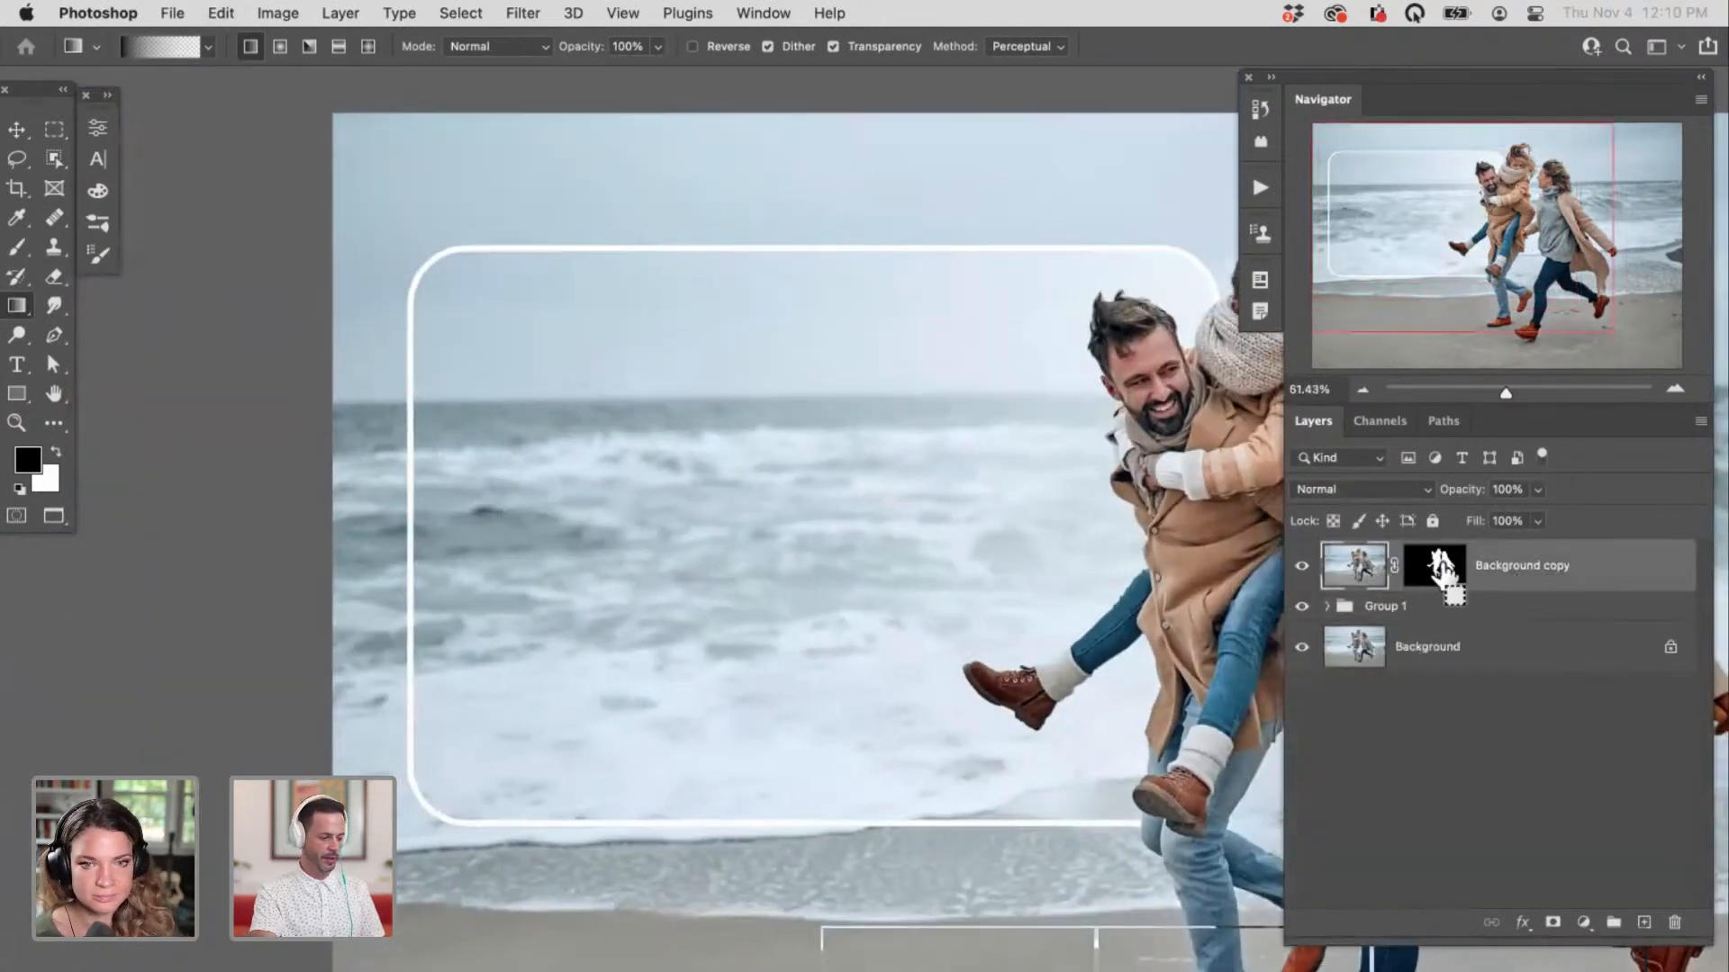
key("super+shift+alt+n")
key("b")
left_click_drag(618, 667, 416, 697)
key("x")
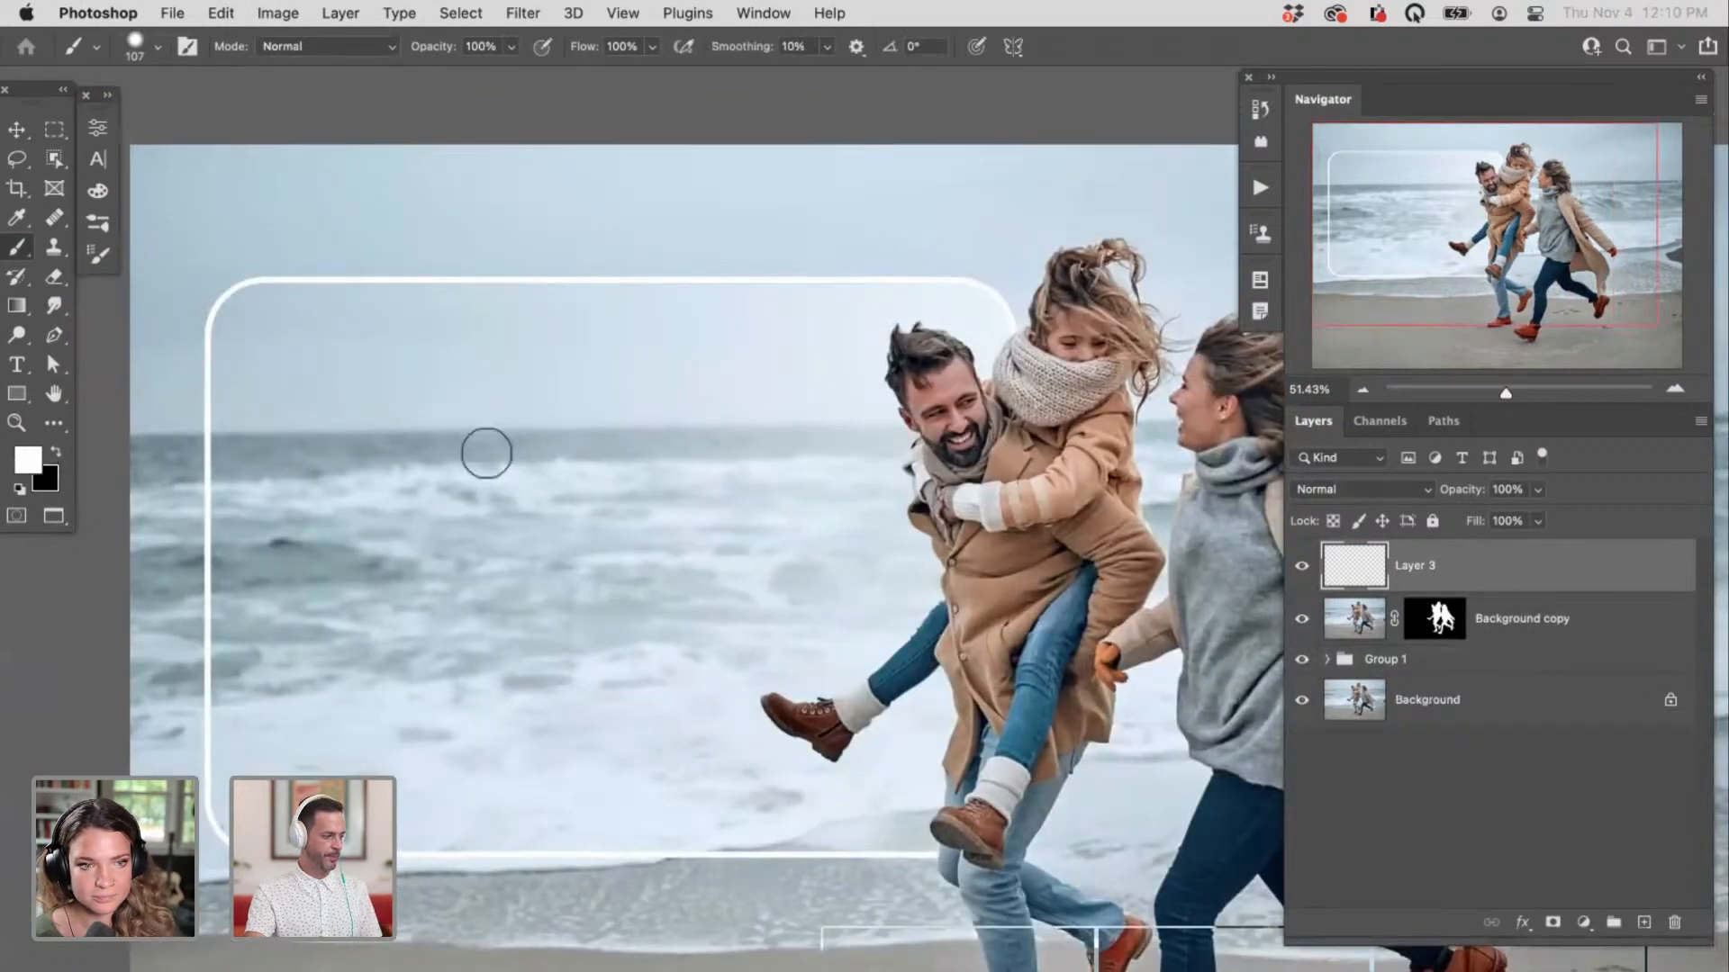
Step: Paint scattered white dabs over the sky, sea and sand on the new layer with a 269-pixel brush
left_click_drag(628, 487, 450, 389)
left_click_drag(613, 572, 653, 581)
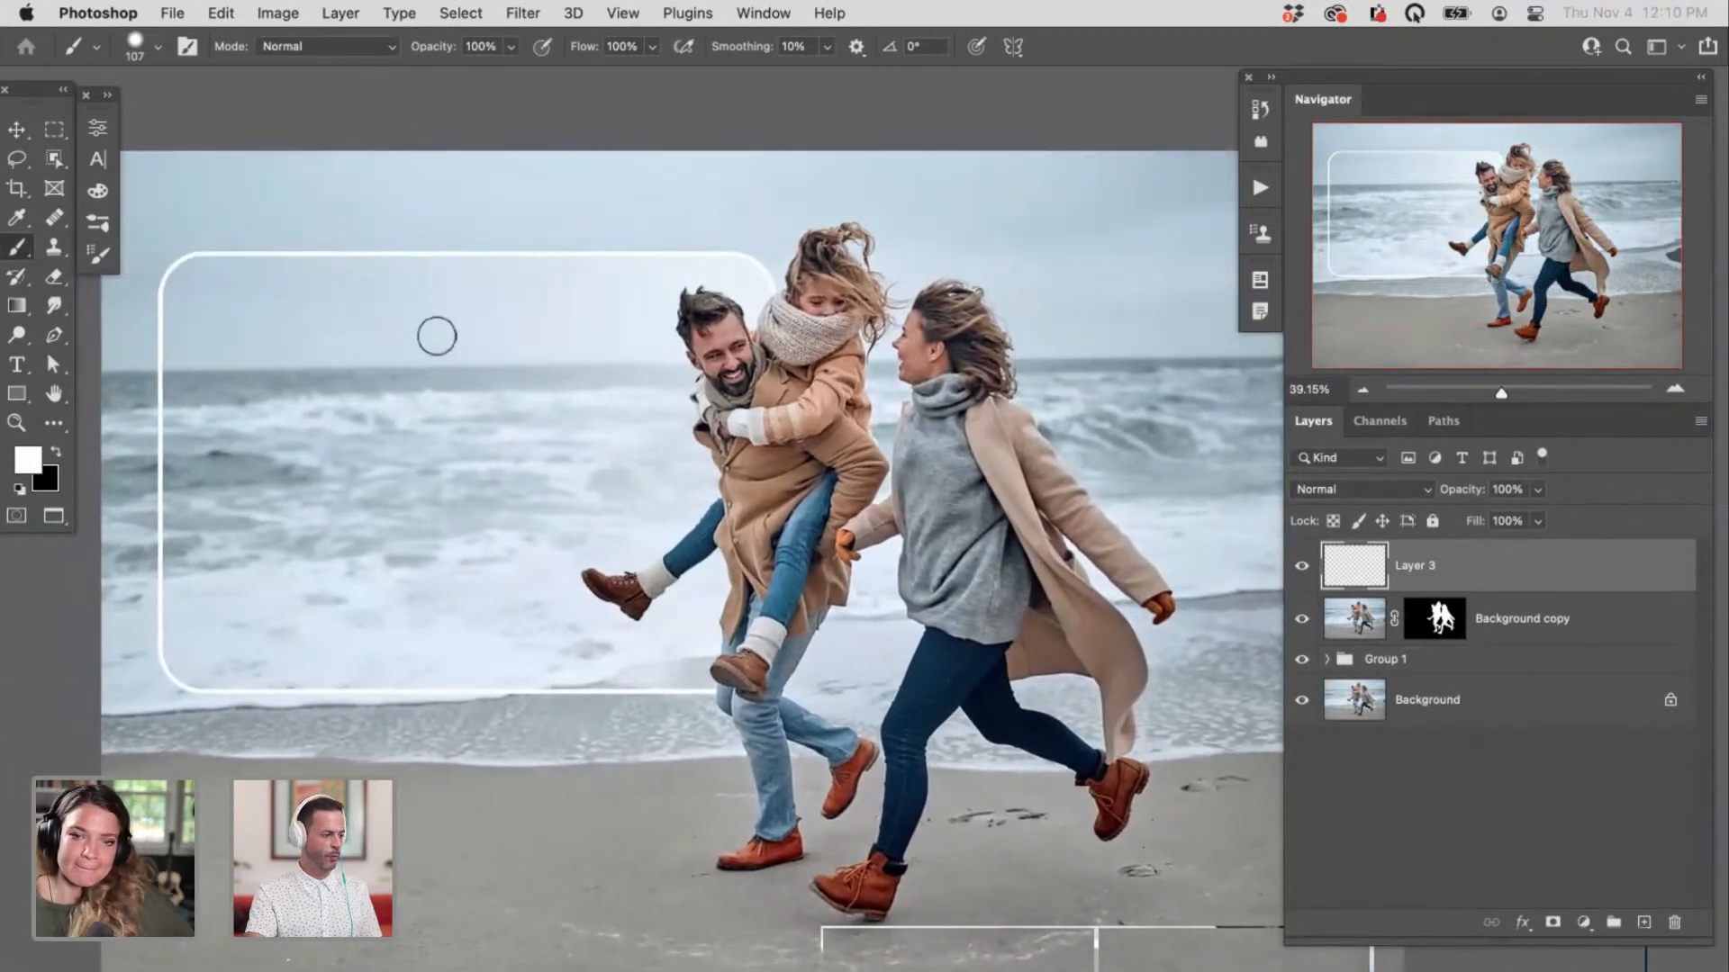
left_click_drag(451, 339, 463, 565)
left_click_drag(424, 420, 463, 412)
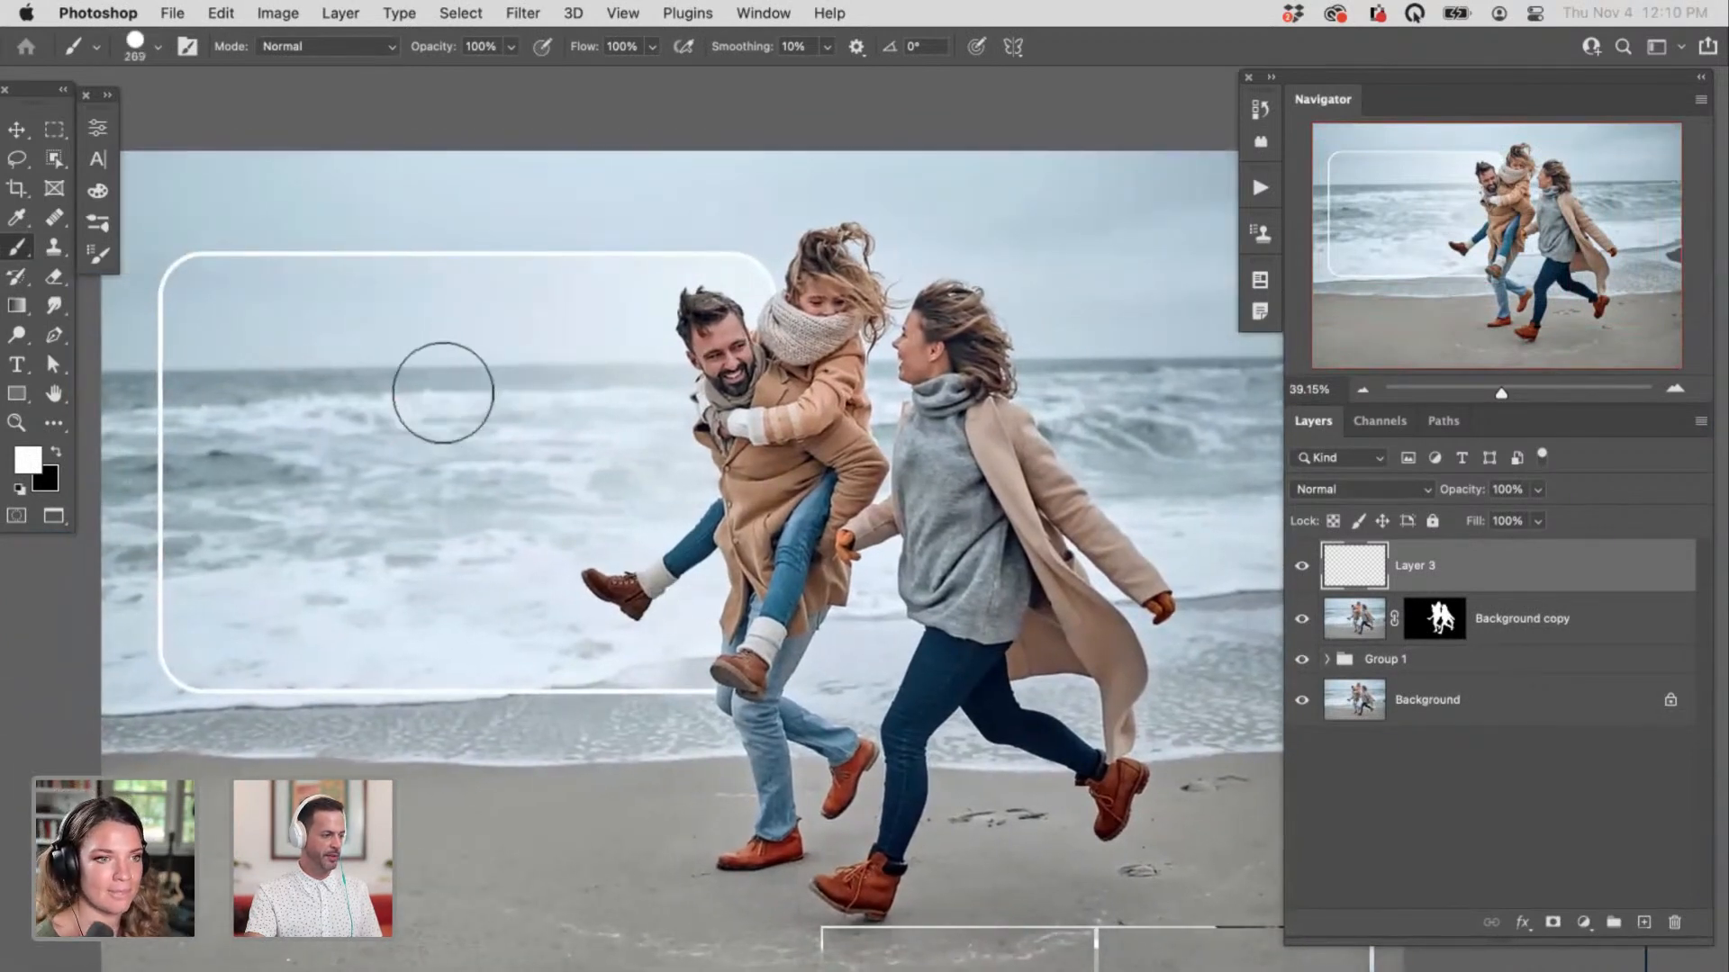
left_click(511, 238)
left_click(475, 357)
left_click(579, 513)
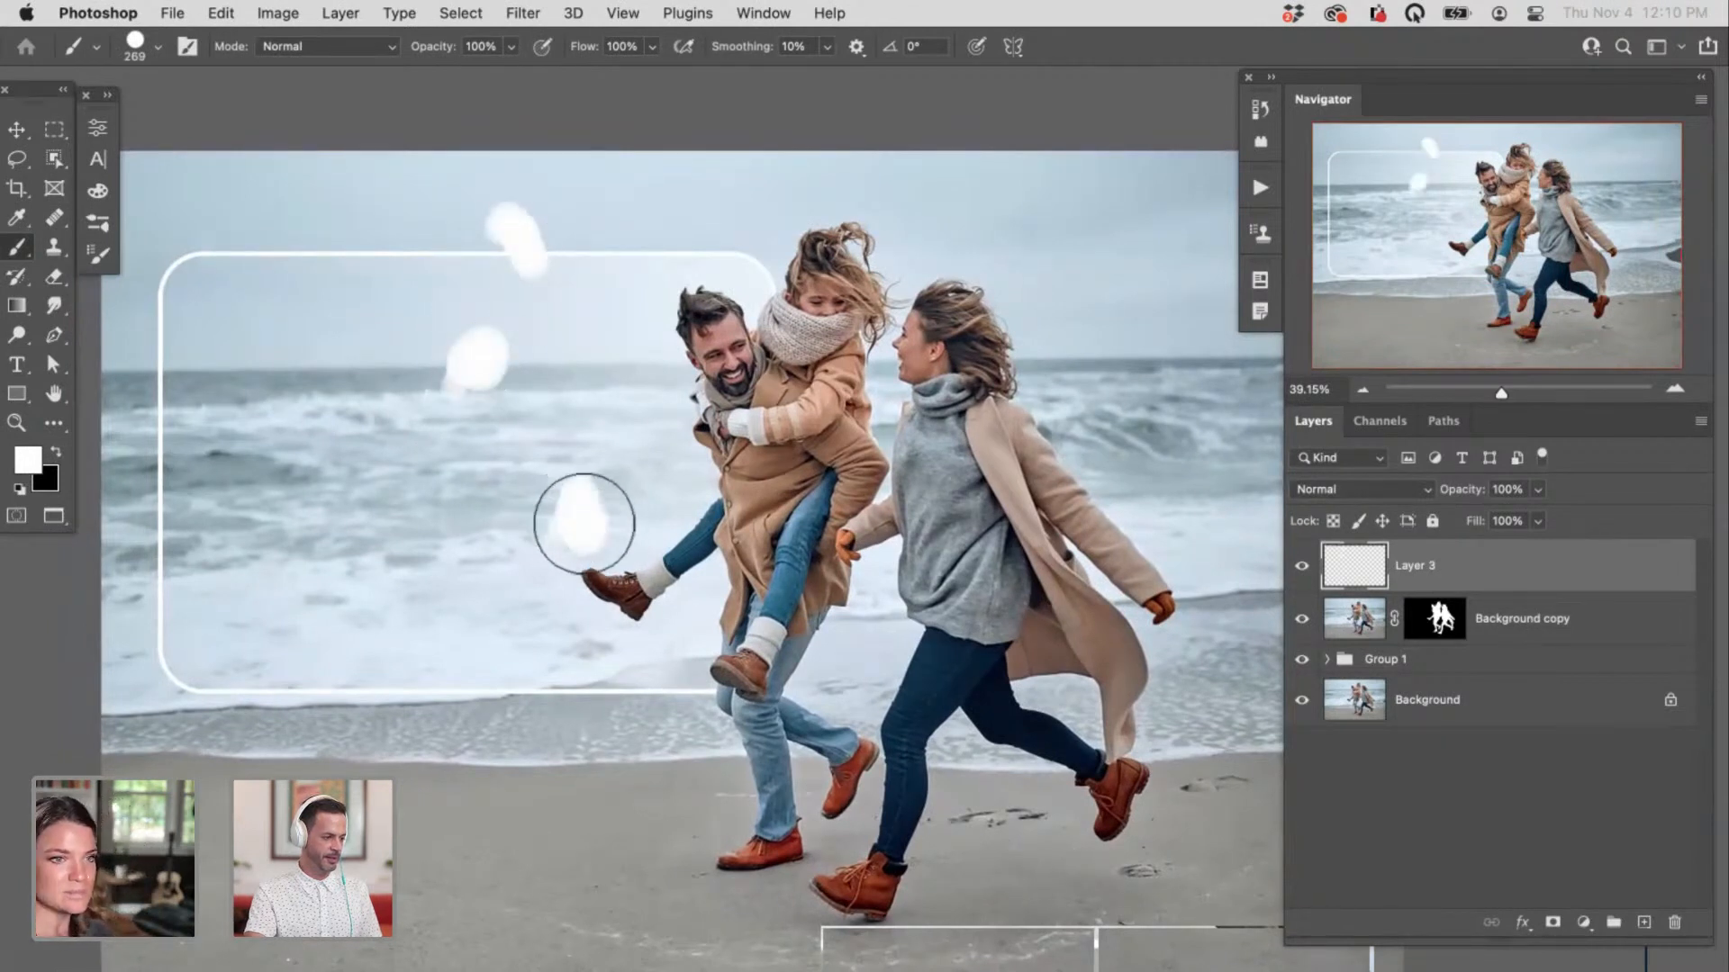
left_click(659, 281)
left_click(873, 202)
left_click(1104, 315)
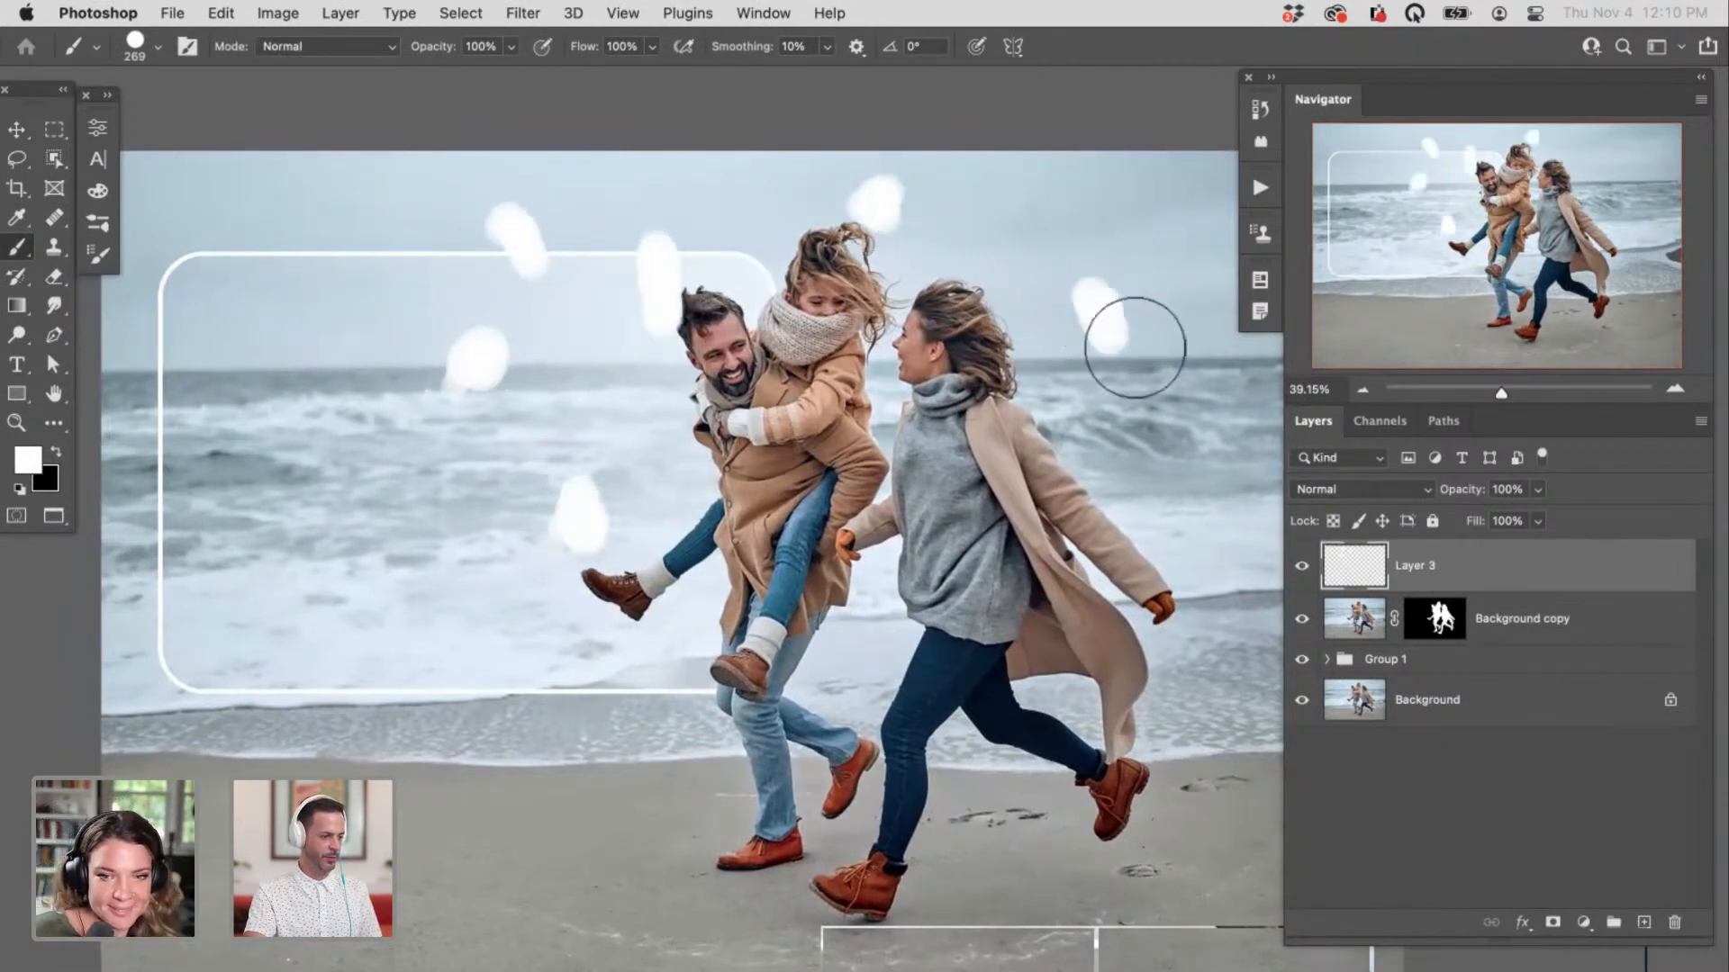
left_click(671, 702)
left_click(516, 842)
left_click(351, 689)
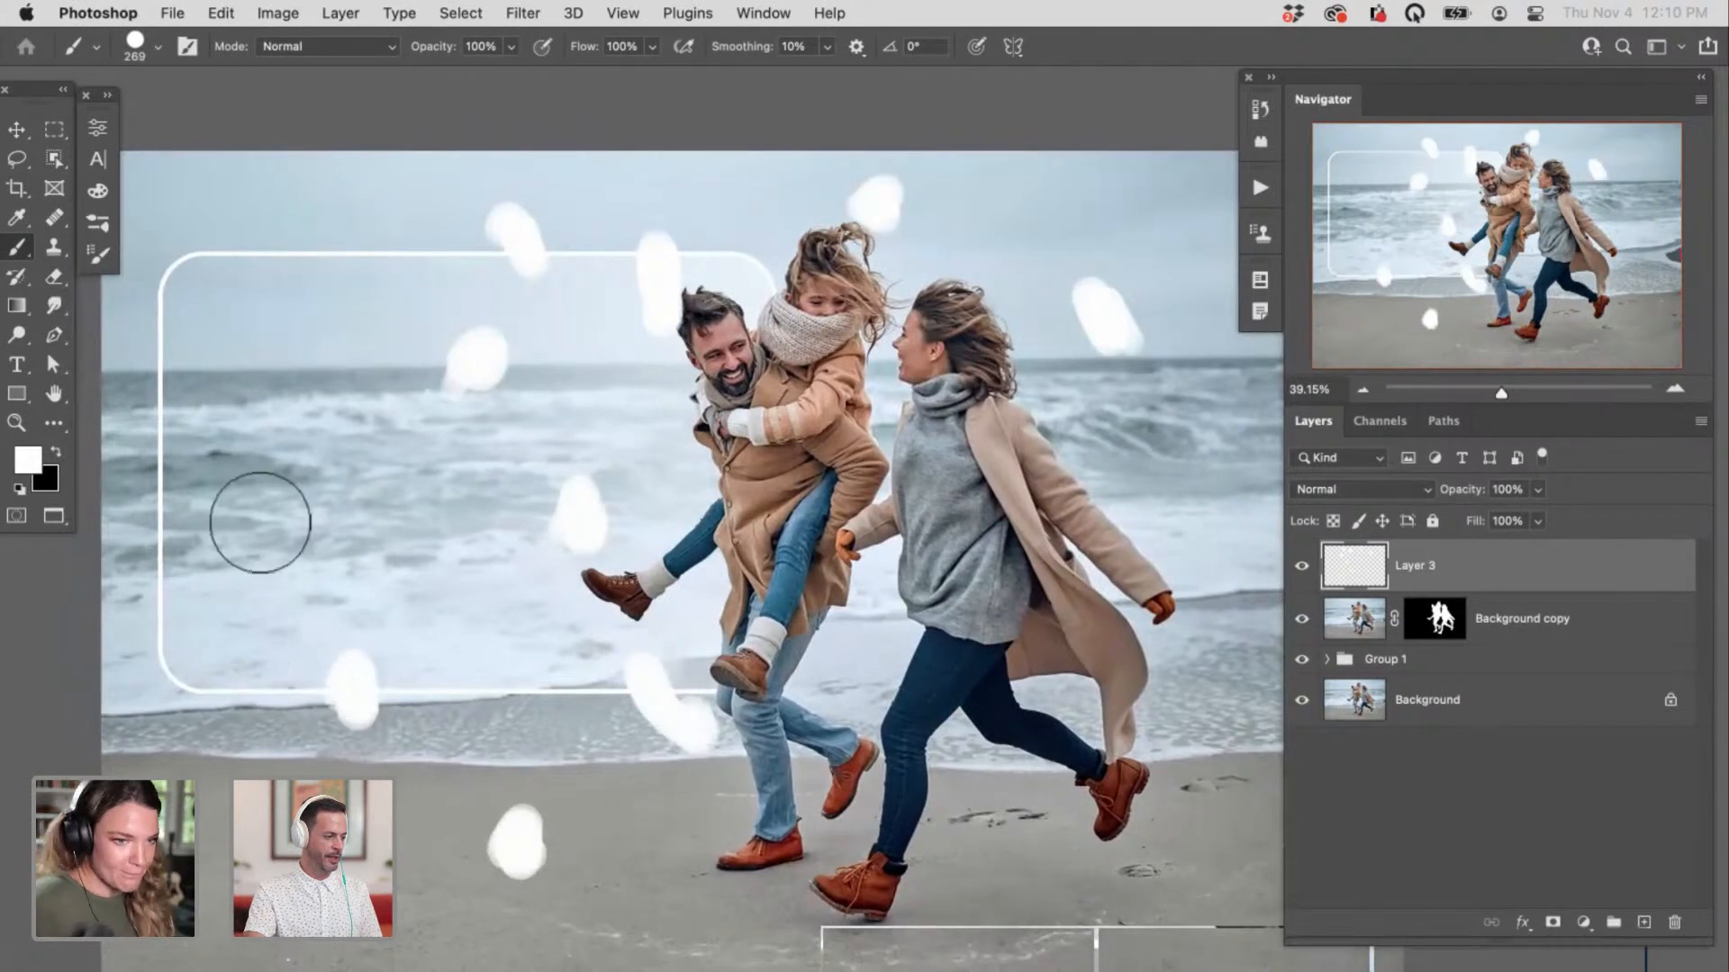
left_click(261, 495)
left_click(189, 760)
Step: Reduce the brush to 75 pixels and paint loose white squiggles and streaks around the panel and across the family
left_click_drag(252, 695, 278, 688)
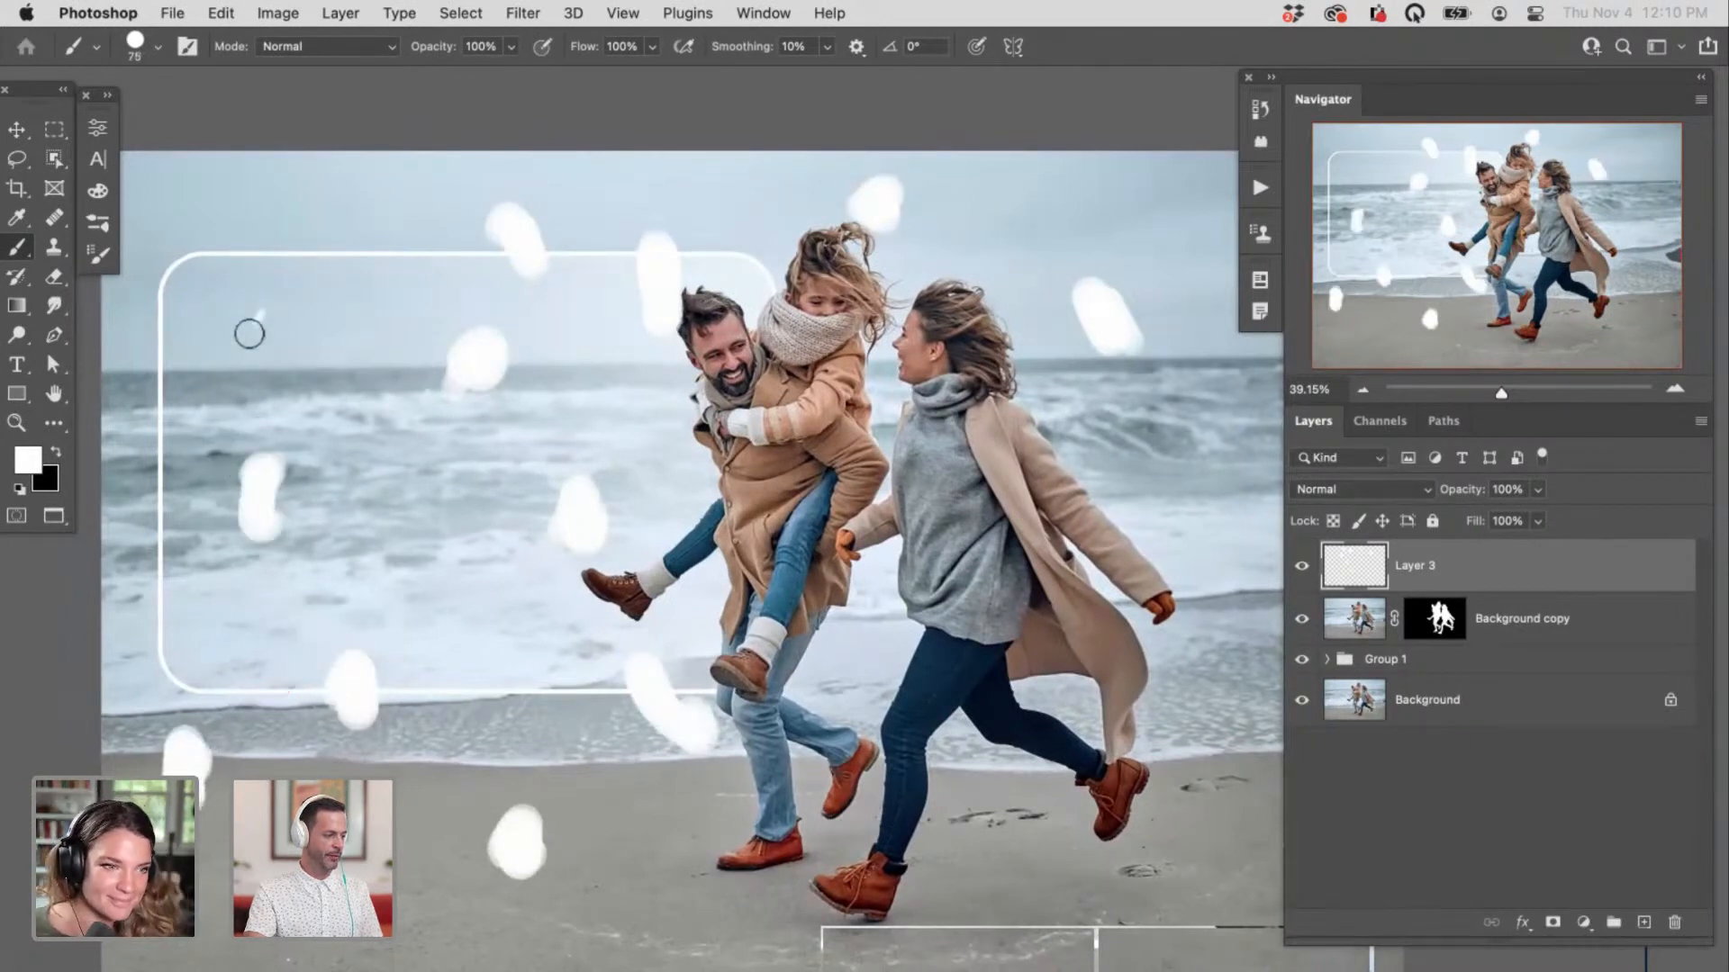
left_click_drag(226, 320, 245, 351)
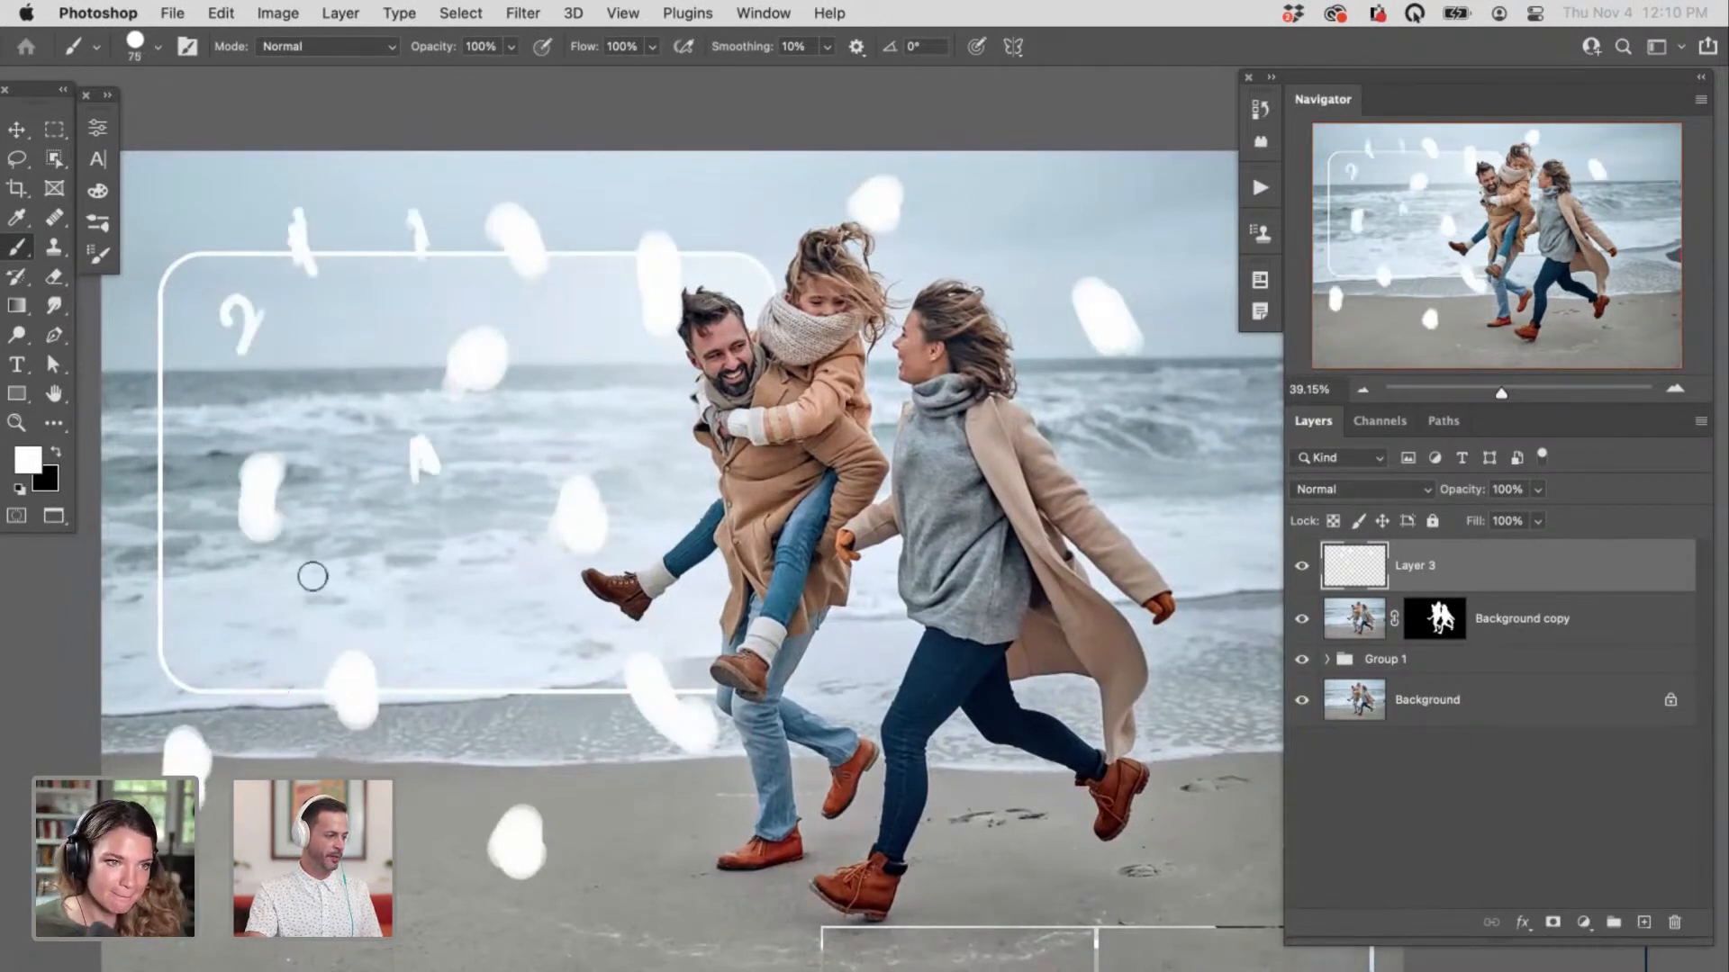
left_click_drag(127, 466, 140, 540)
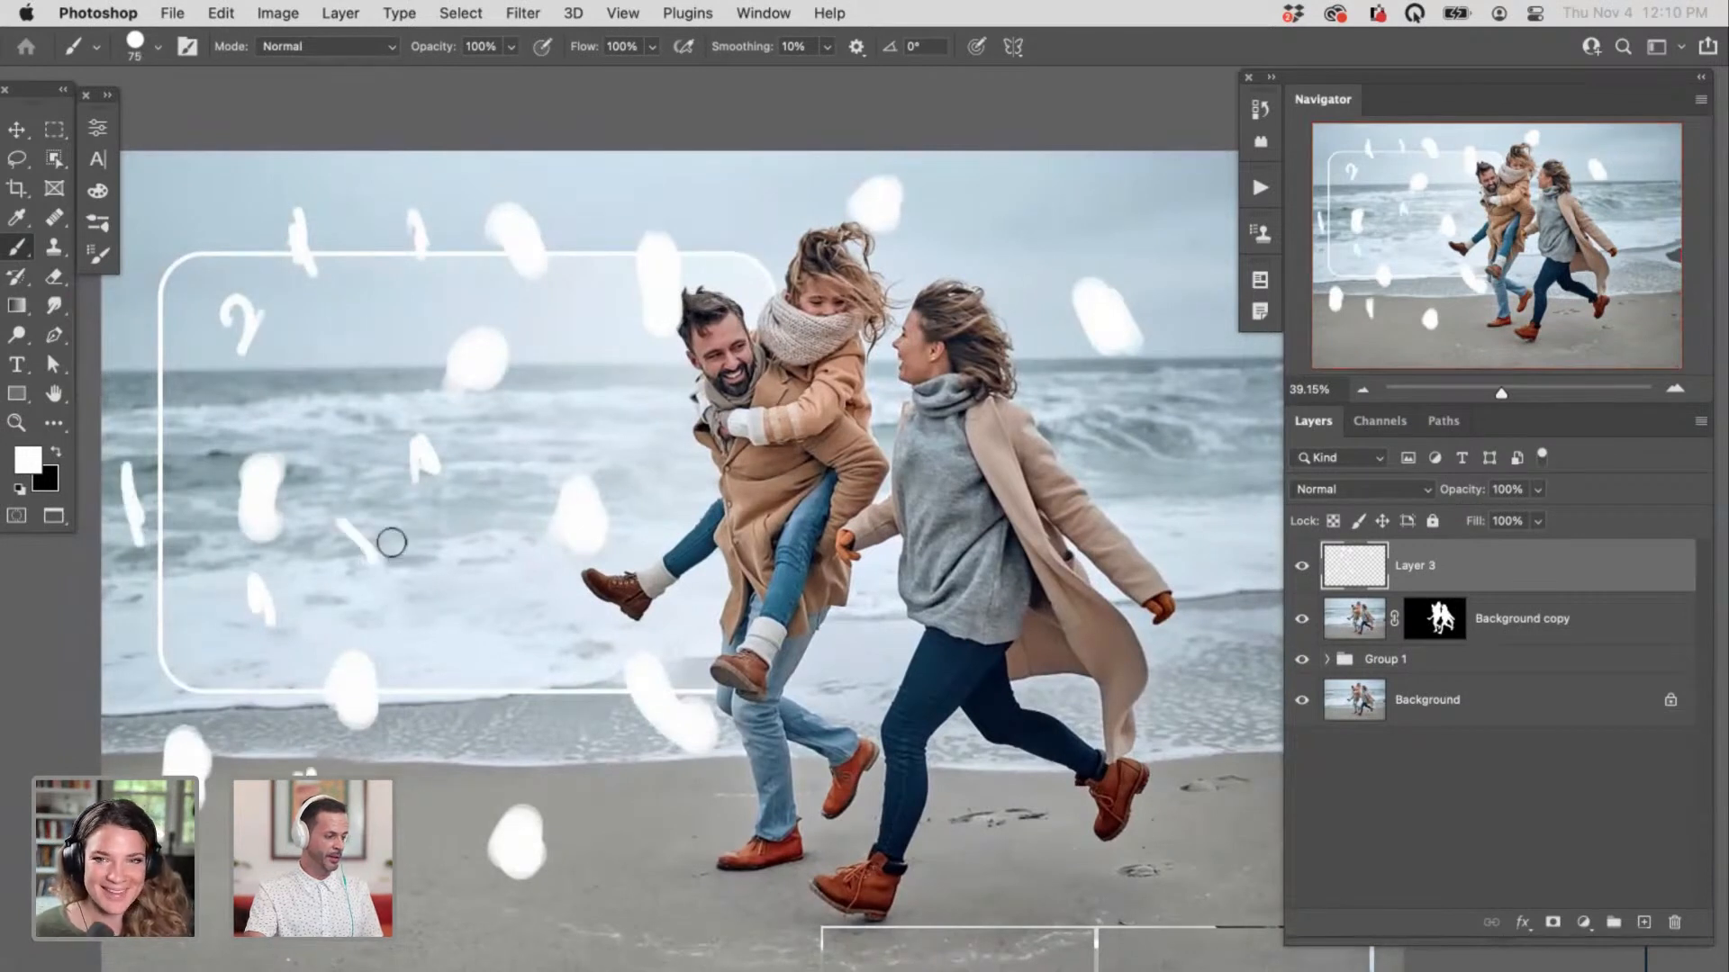
left_click_drag(391, 542, 347, 522)
mouse_move(387, 340)
left_mouse_down()
mouse_move(418, 382)
mouse_move(360, 324)
left_mouse_up()
left_click_drag(301, 240, 378, 324)
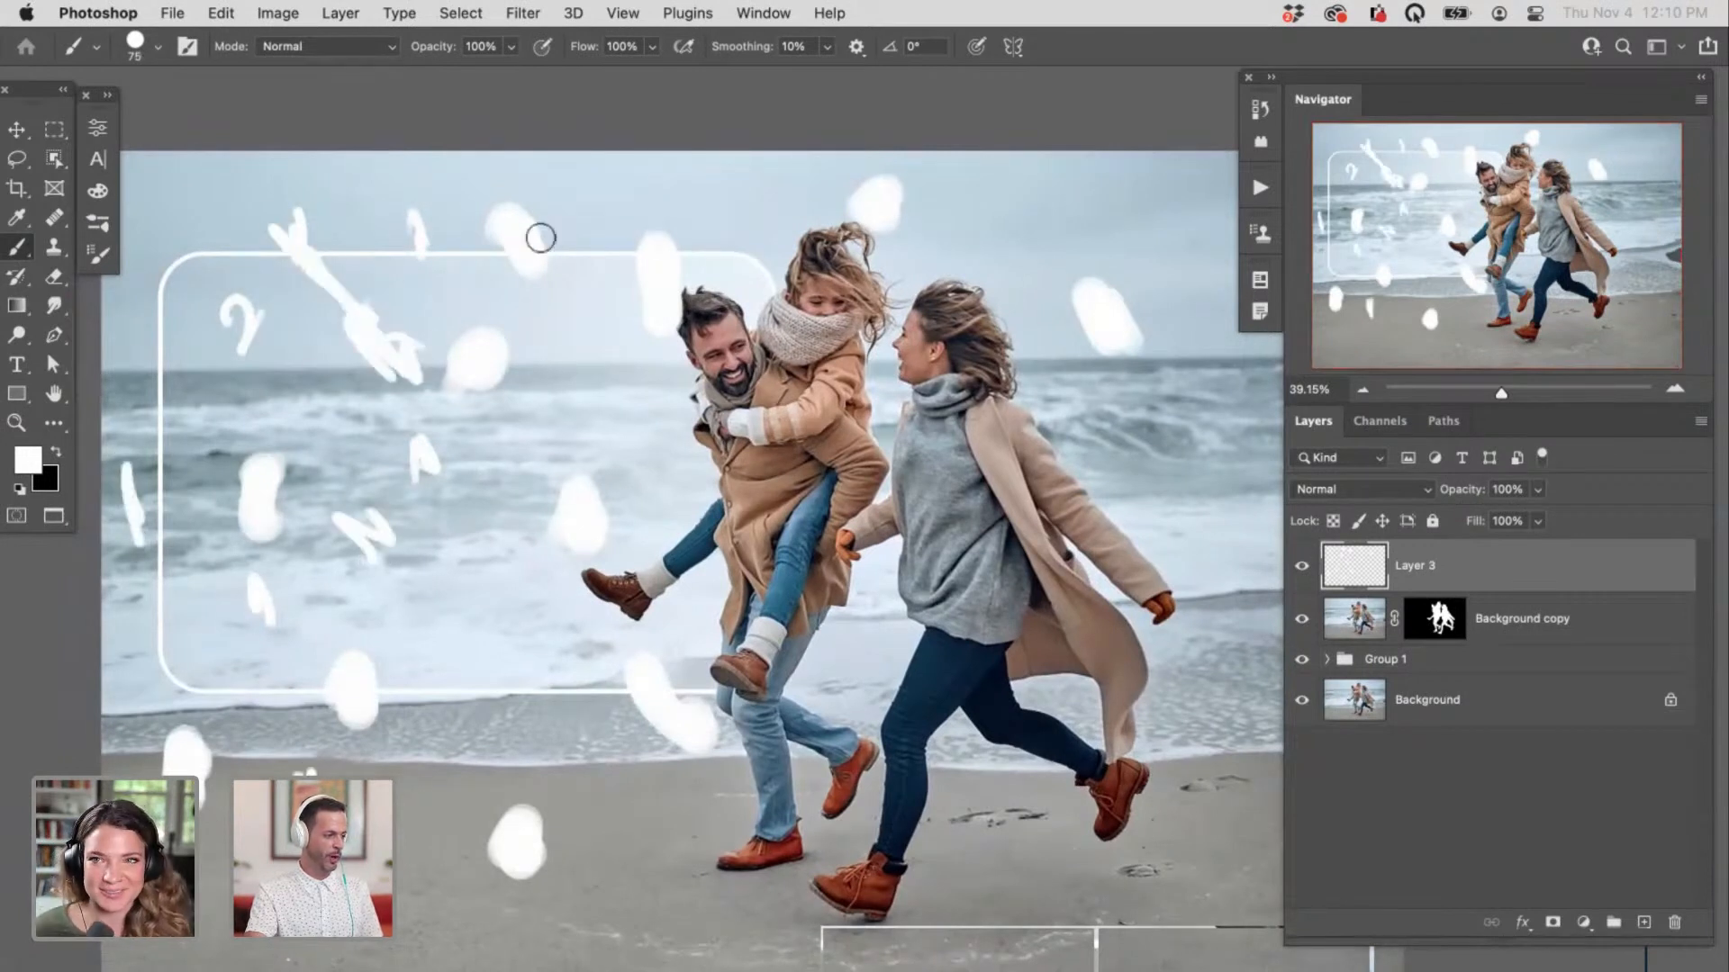
left_click_drag(716, 225, 666, 191)
mouse_move(824, 568)
left_mouse_down()
mouse_move(927, 641)
mouse_move(986, 643)
left_mouse_up()
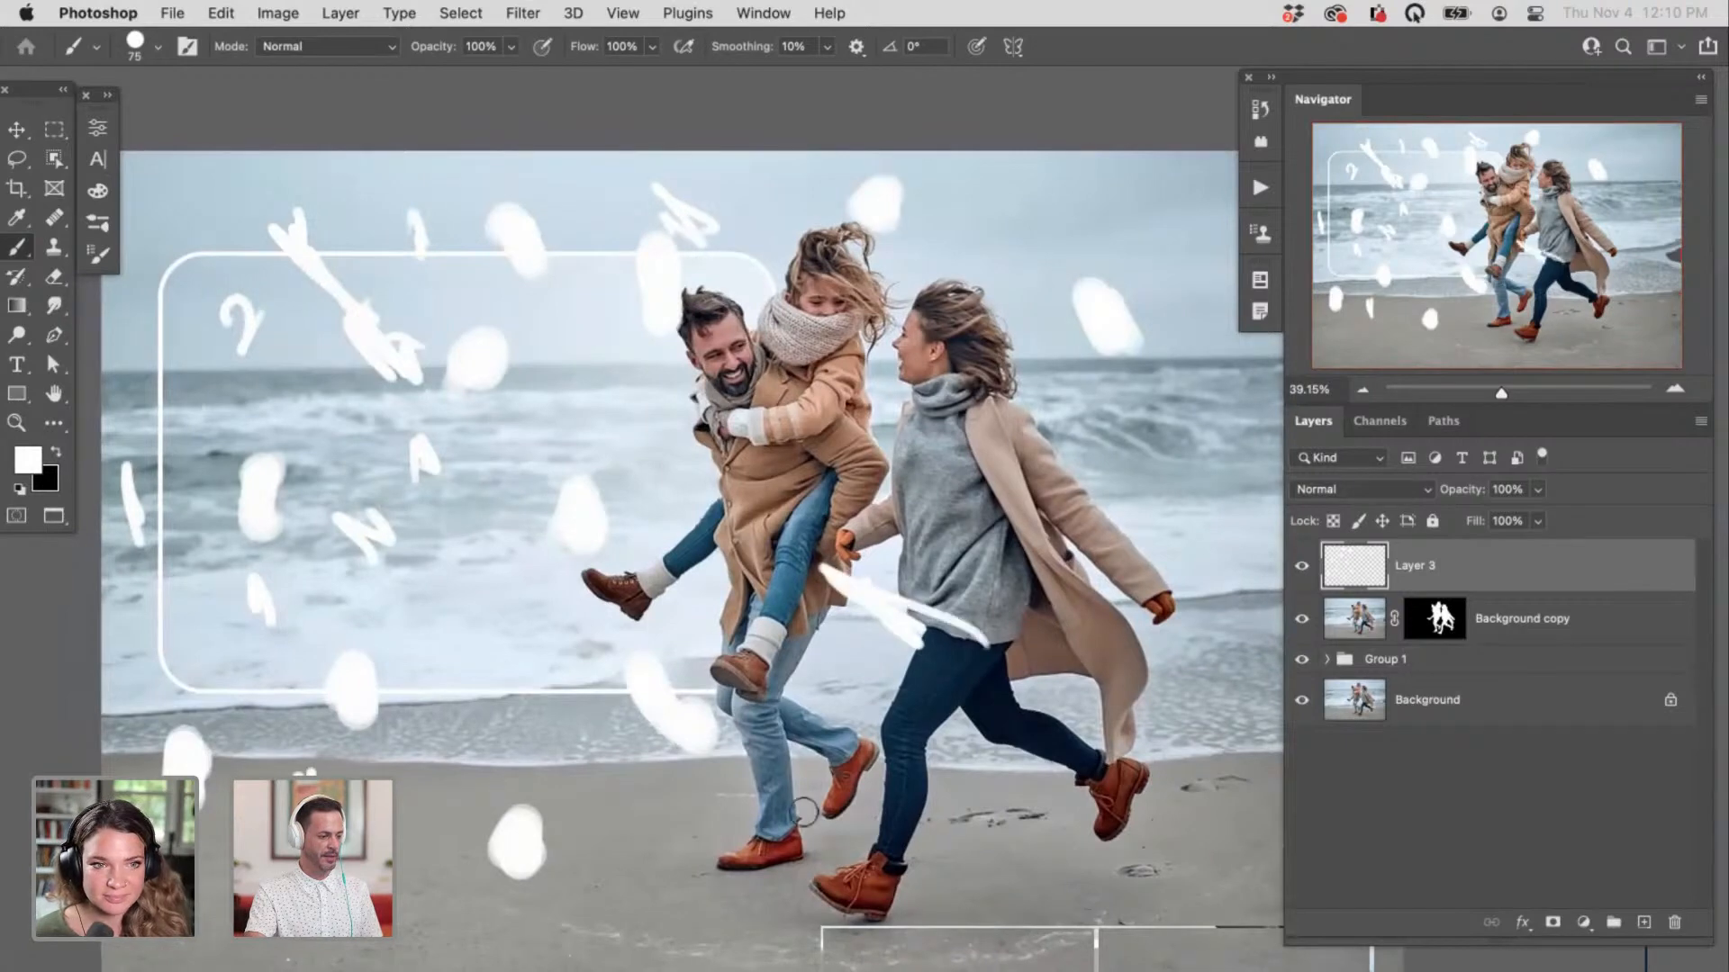
left_click_drag(800, 846, 540, 655)
left_click_drag(739, 787, 540, 647)
mouse_move(1170, 468)
left_mouse_down()
mouse_move(1057, 444)
mouse_move(1170, 486)
left_mouse_up()
Step: Toggle the visibility of the painted layer to compare the composite with and without the white strokes
scroll(760, 358, "down", 2)
scroll(765, 667, "down", 2)
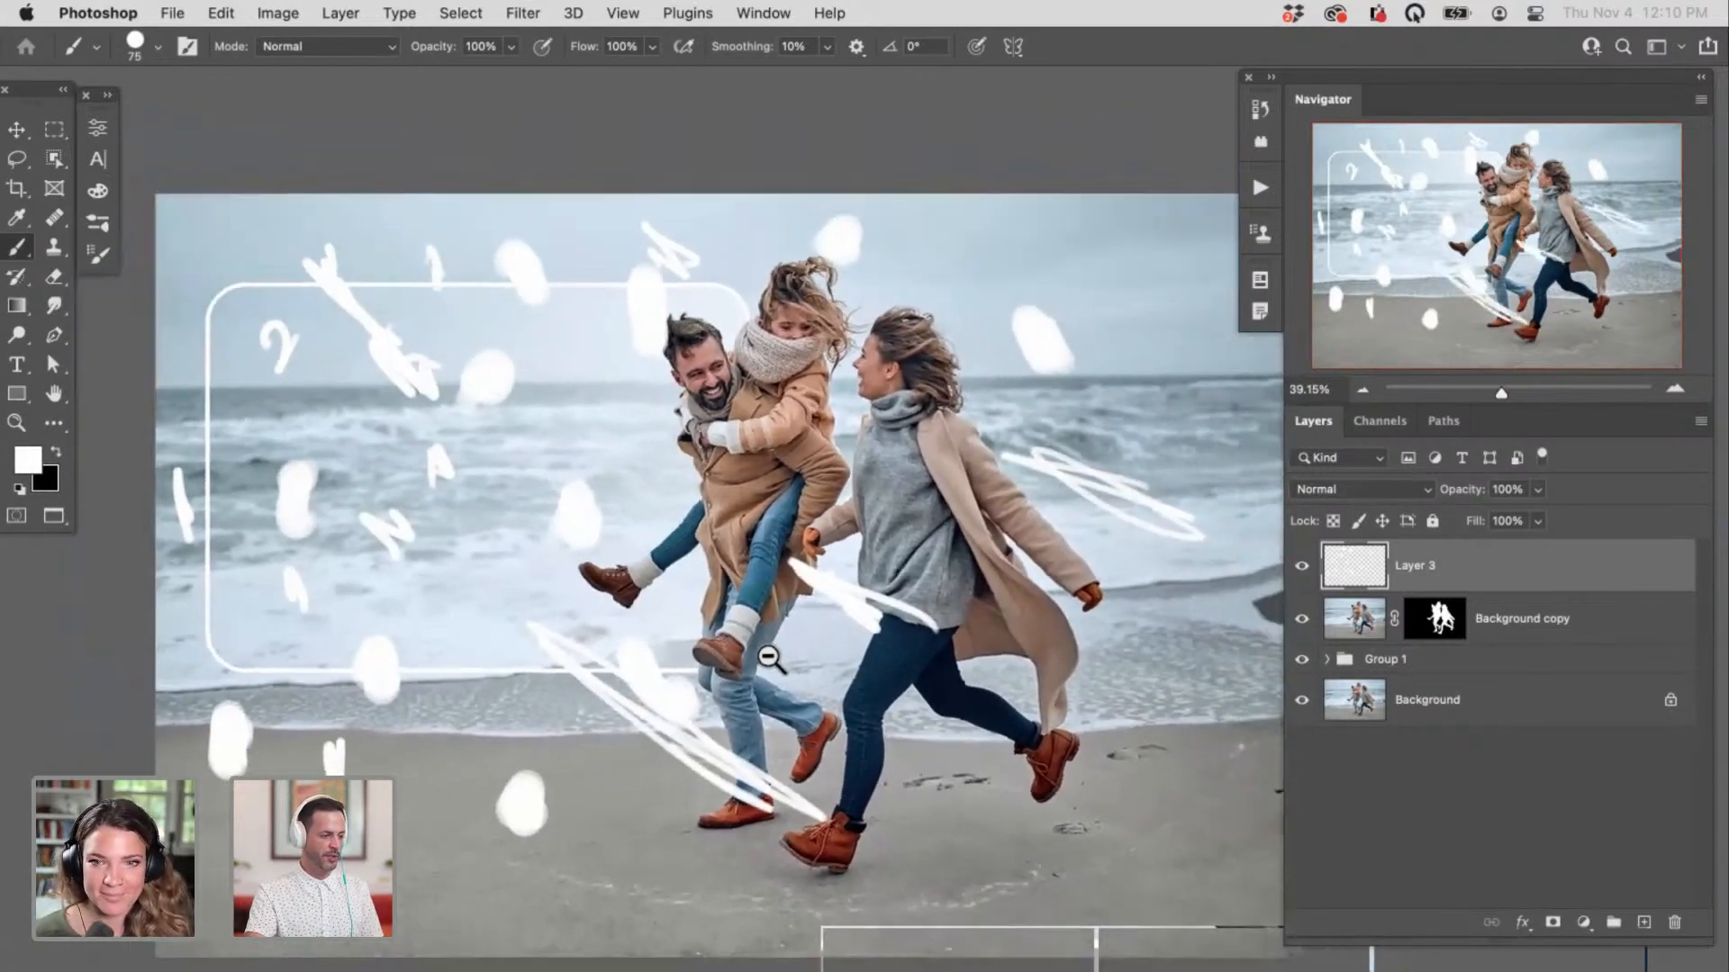
left_click_drag(758, 690, 1106, 594)
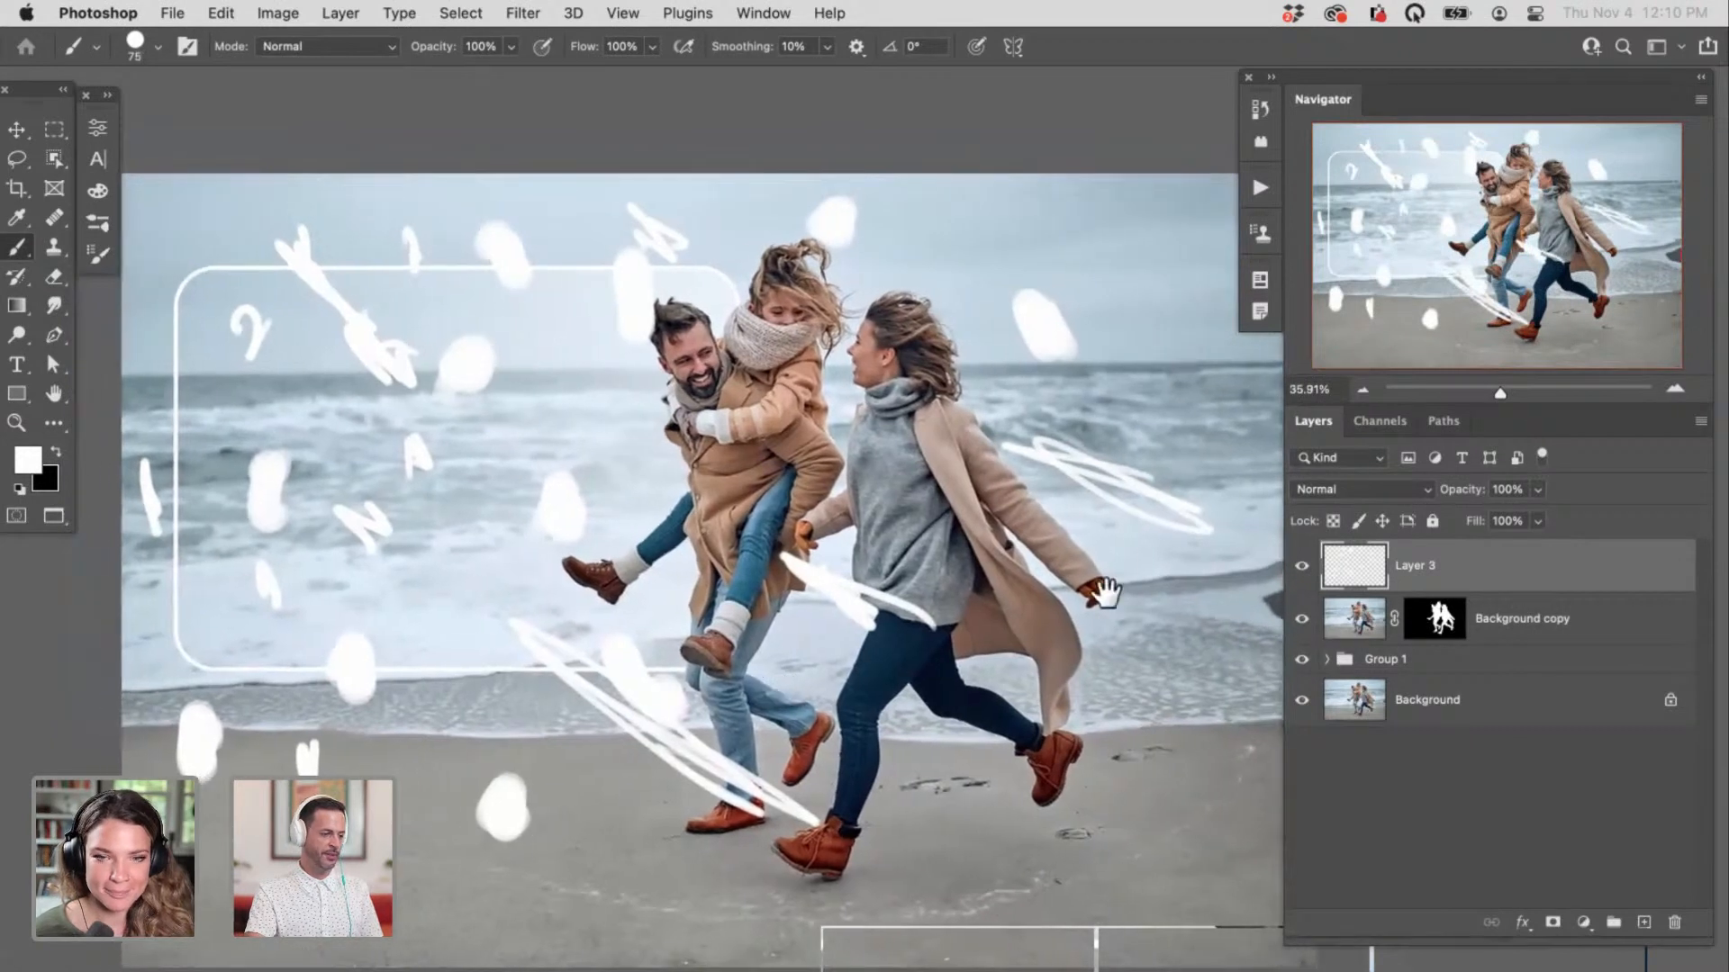
left_click(1302, 567)
left_click(1302, 567)
left_click(1302, 567)
left_click(1302, 567)
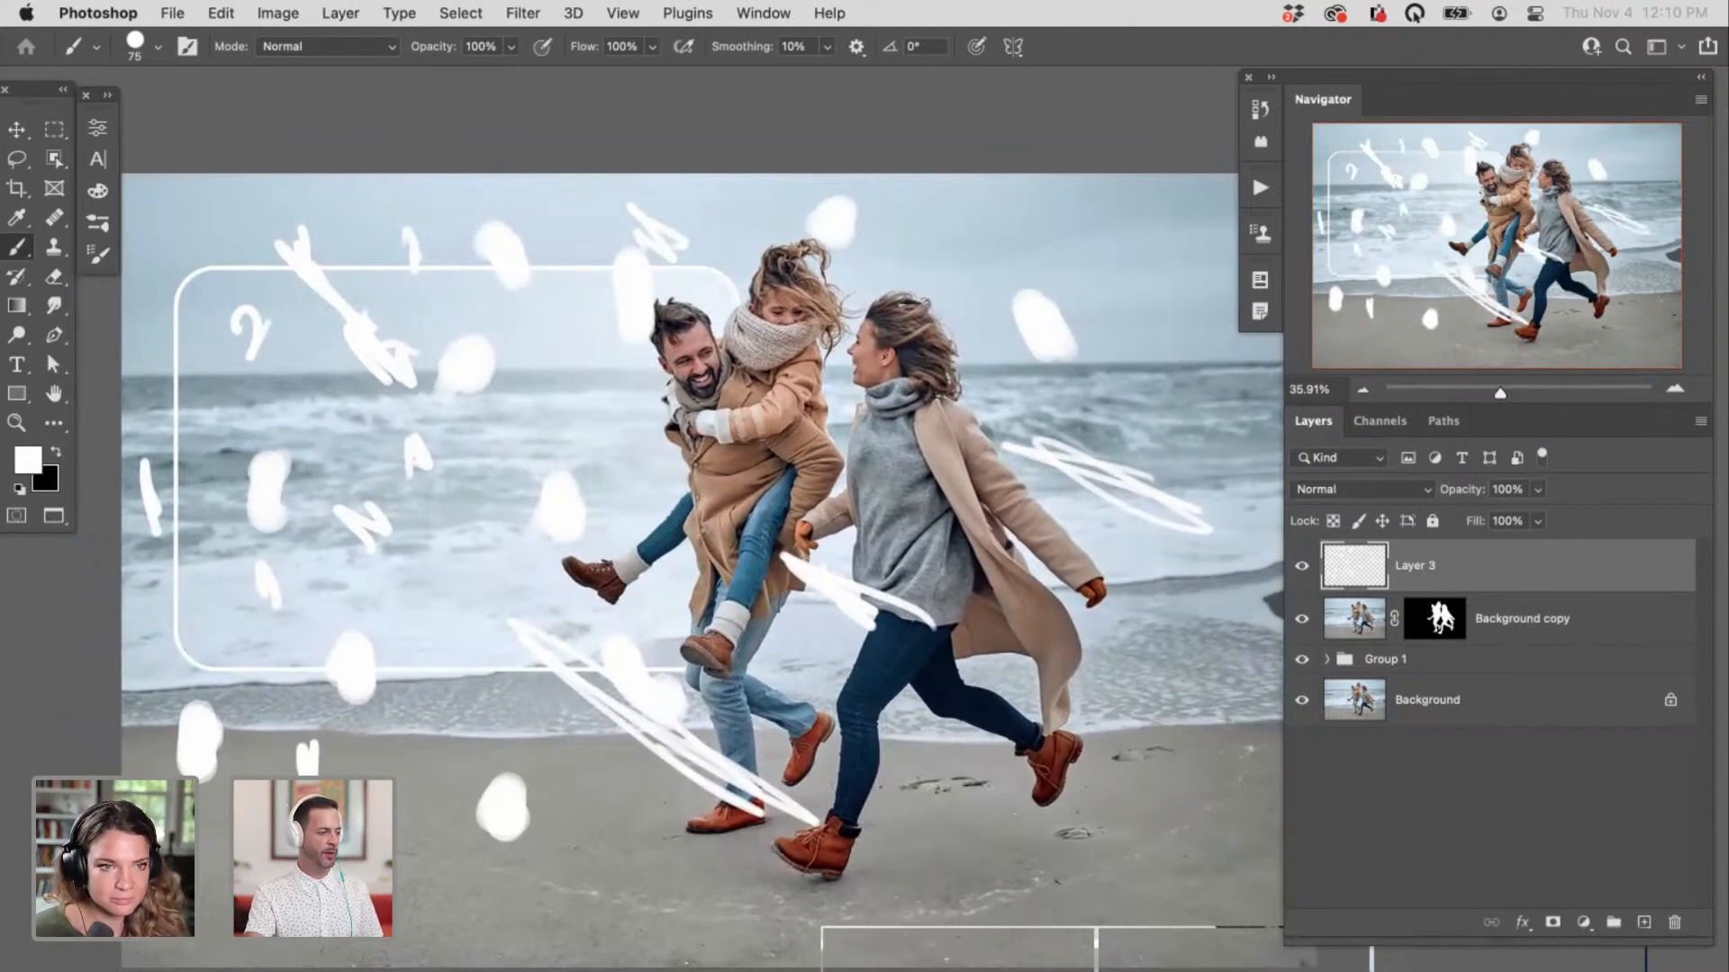
Step: Apply a Radial Blur twice to the painted strokes layer, using Zoom at amount 100, Good quality, and the blur center in the upper-left corner
left_click(522, 13)
mouse_move(554, 306)
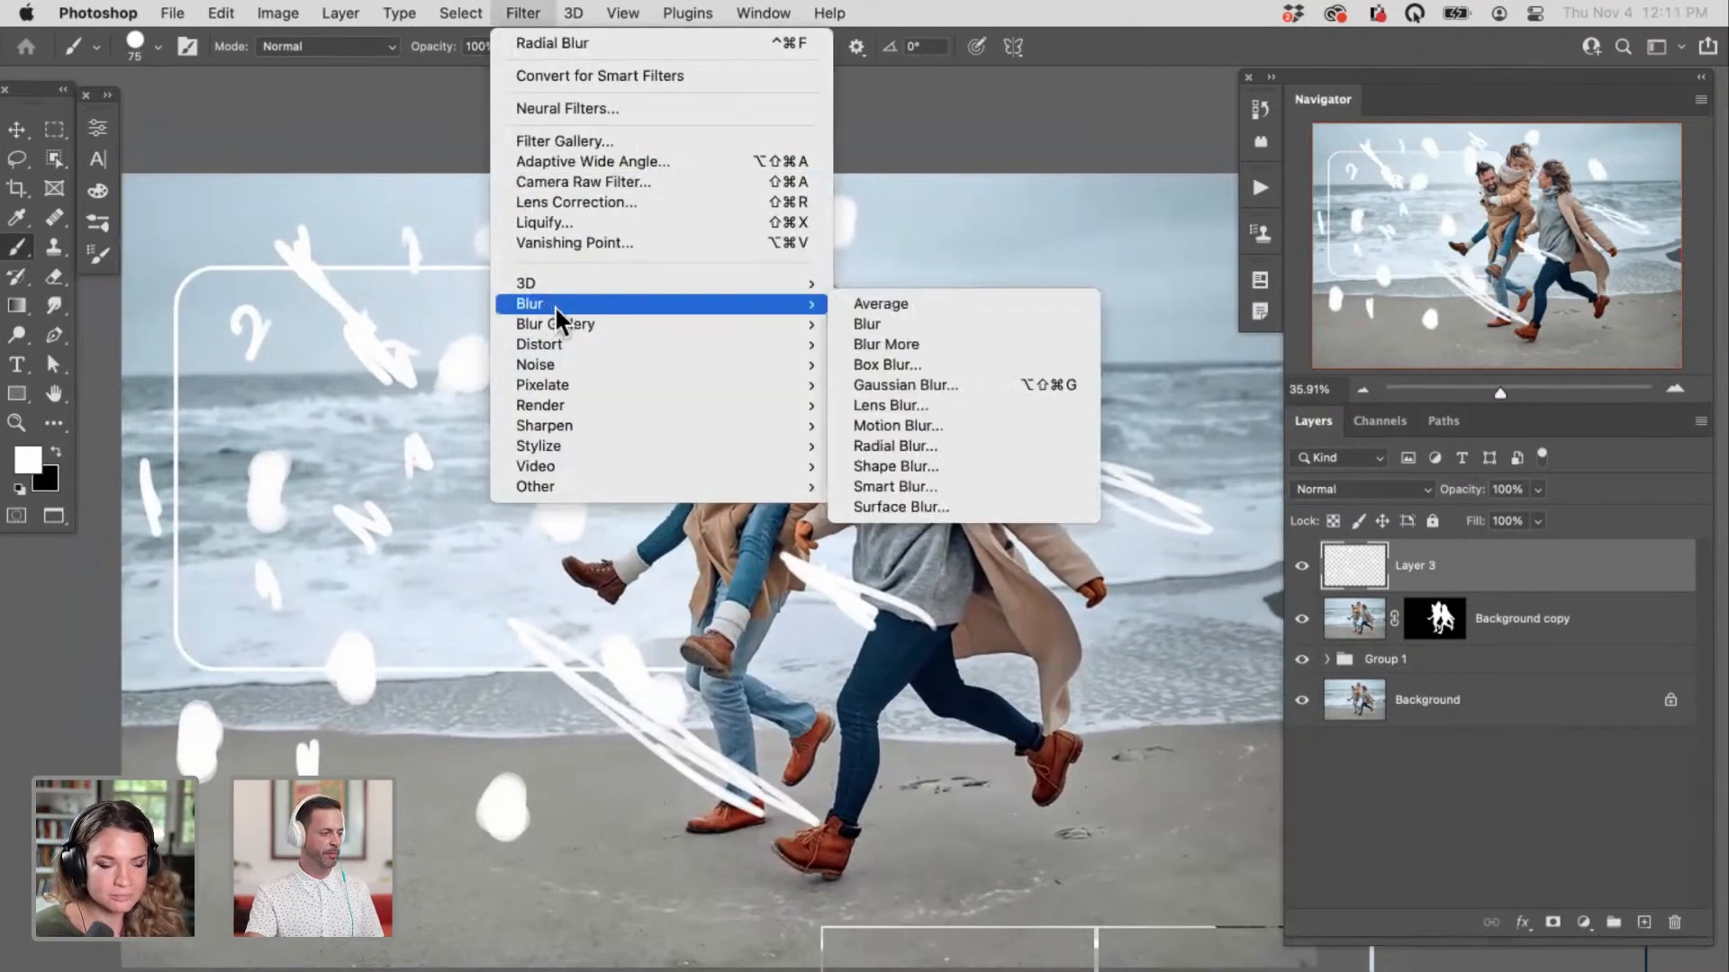
left_click(937, 441)
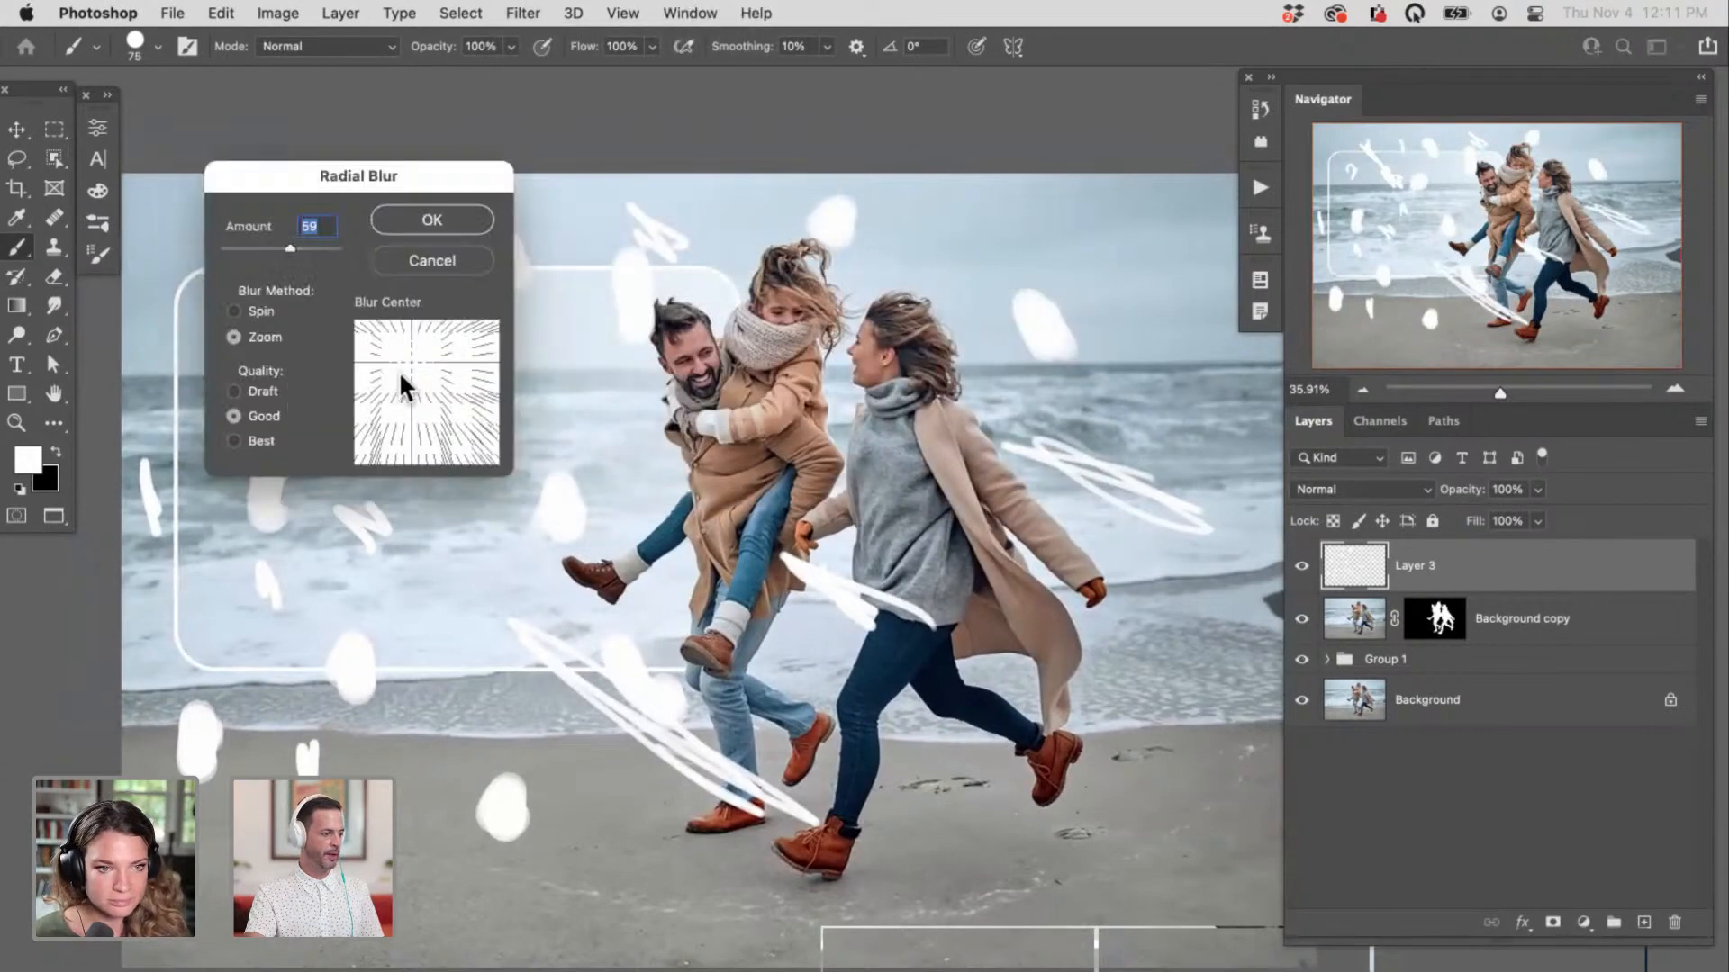
left_click_drag(400, 383, 360, 326)
left_click_drag(290, 249, 363, 248)
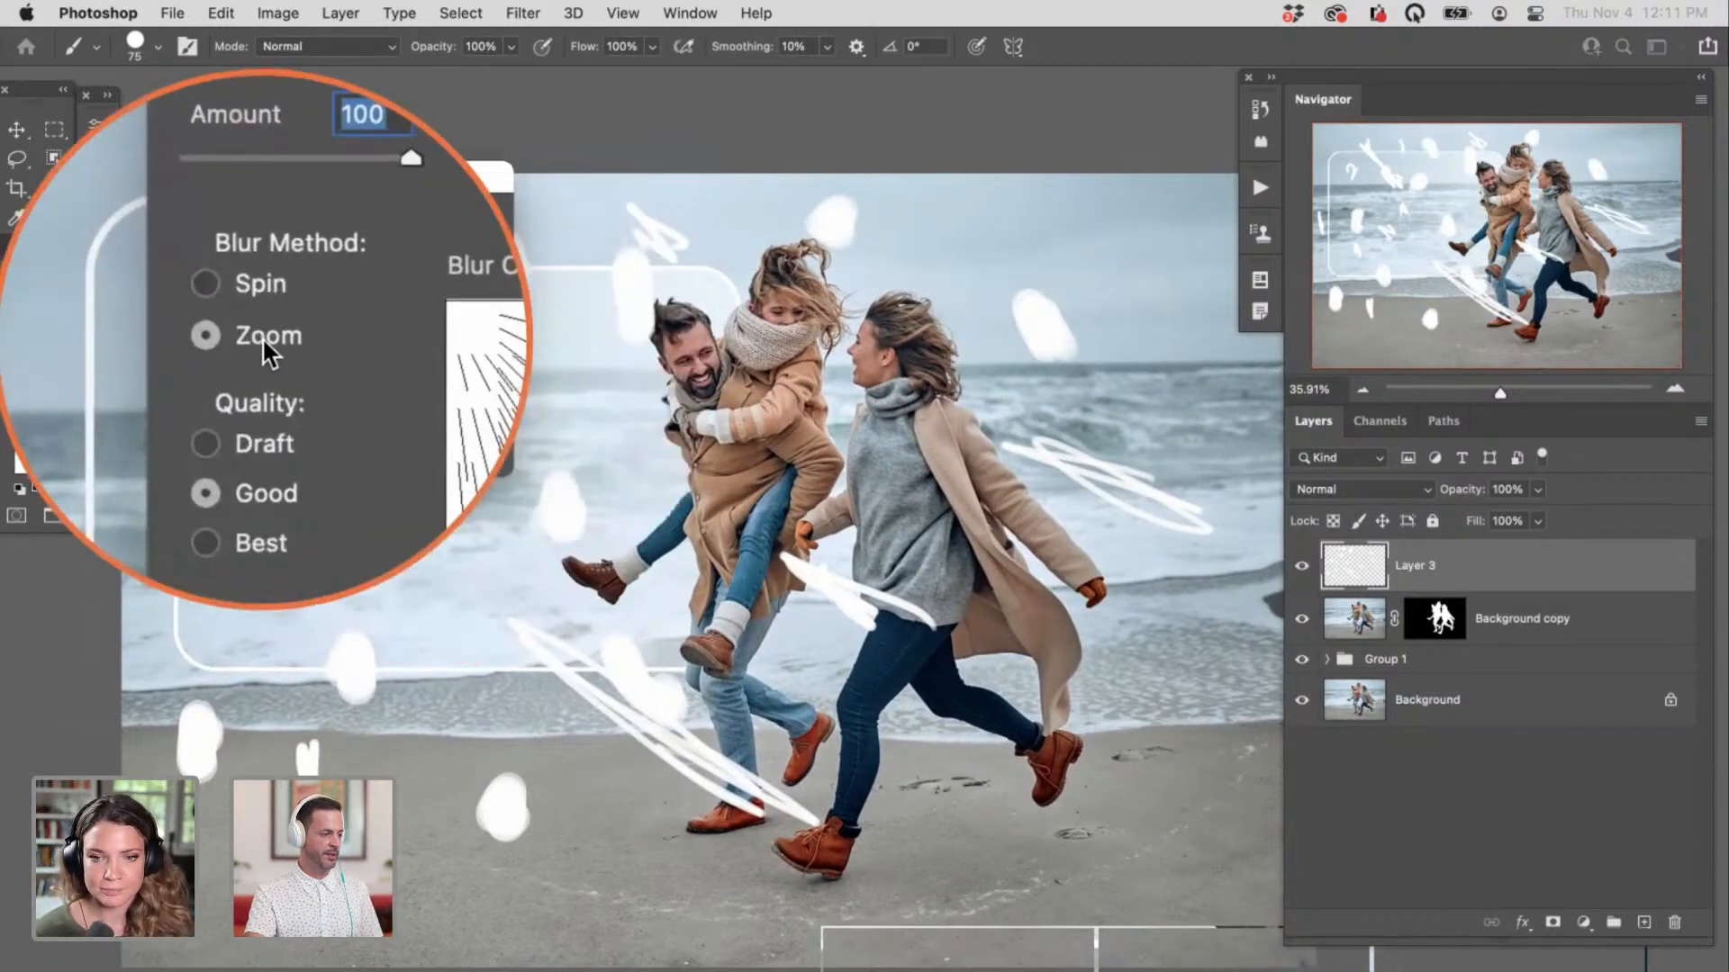
left_click(481, 208)
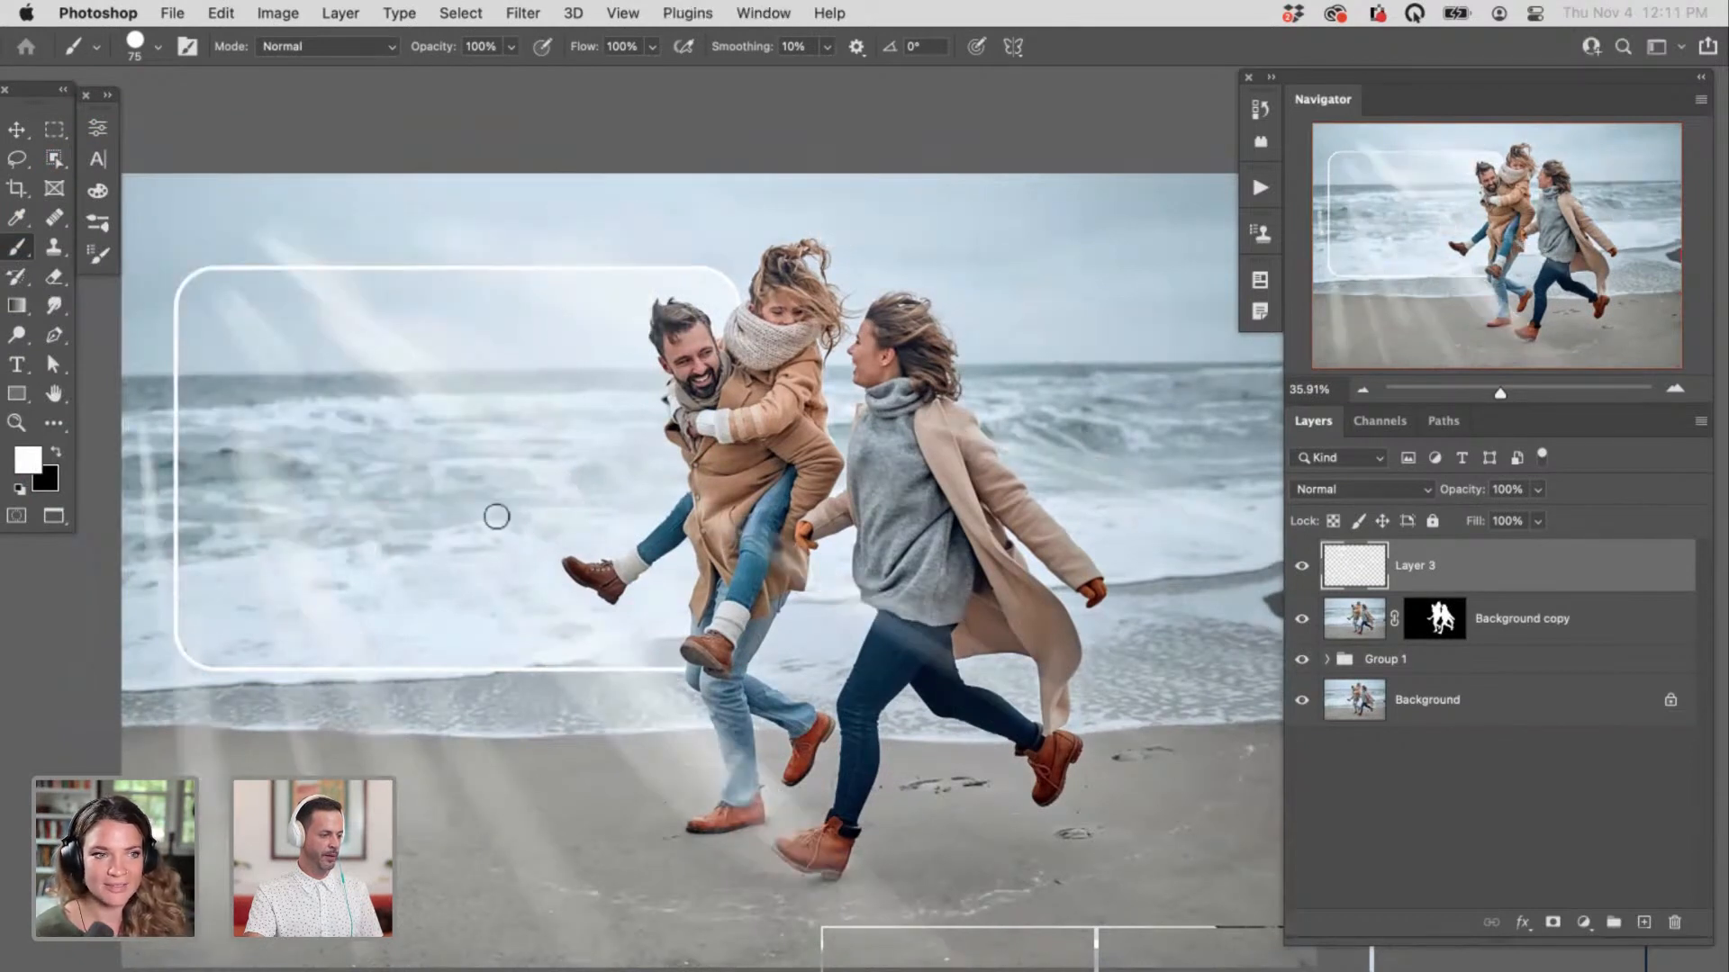
left_click(523, 13)
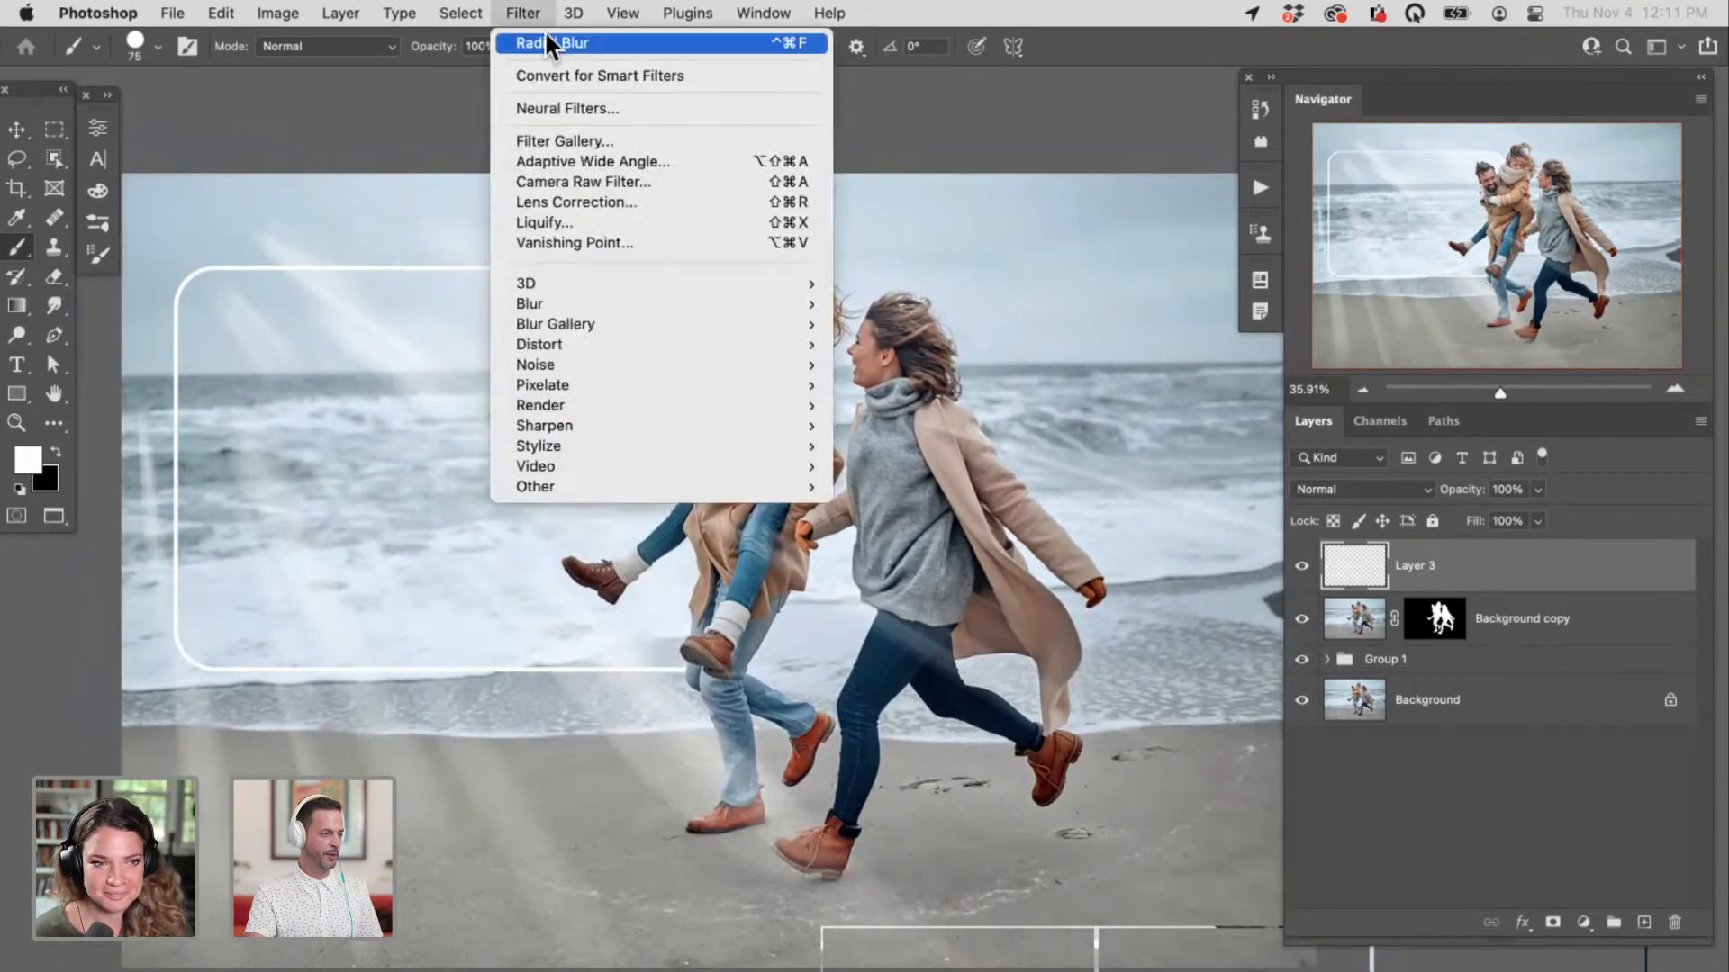
left_click(544, 45)
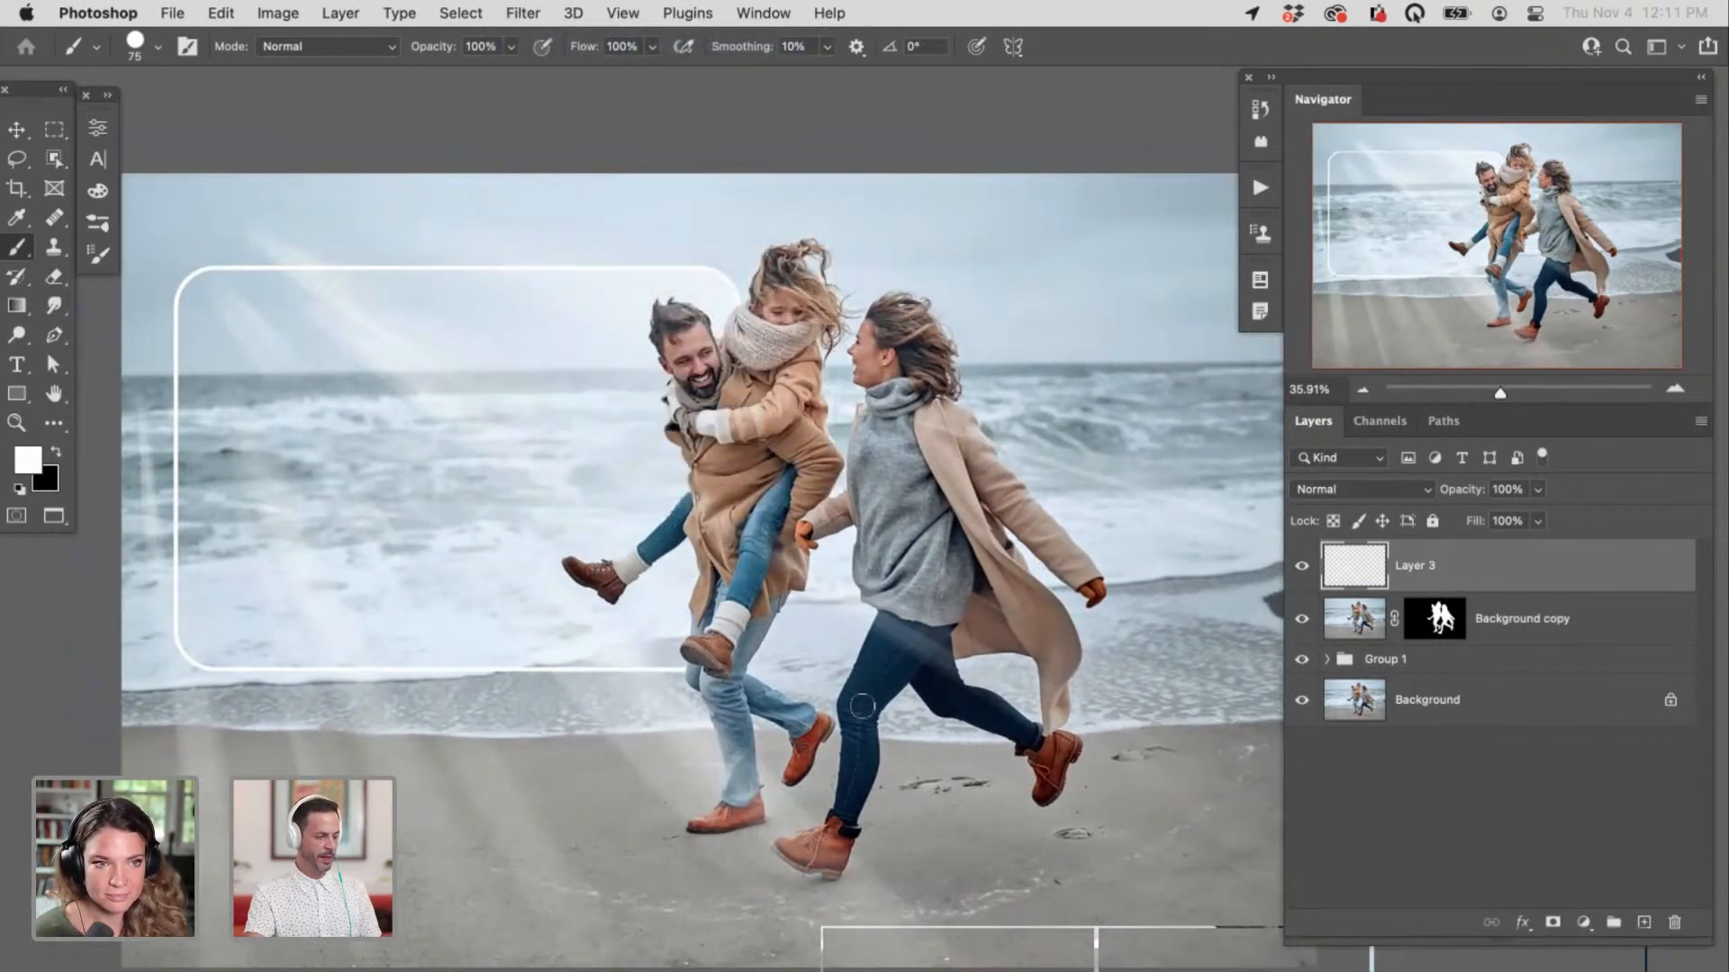
Step: Transform the blurred rays layer: scale it to about 121.55%, shift it left over the image, and rotate it -4.9°
left_click_drag(899, 725, 1076, 634)
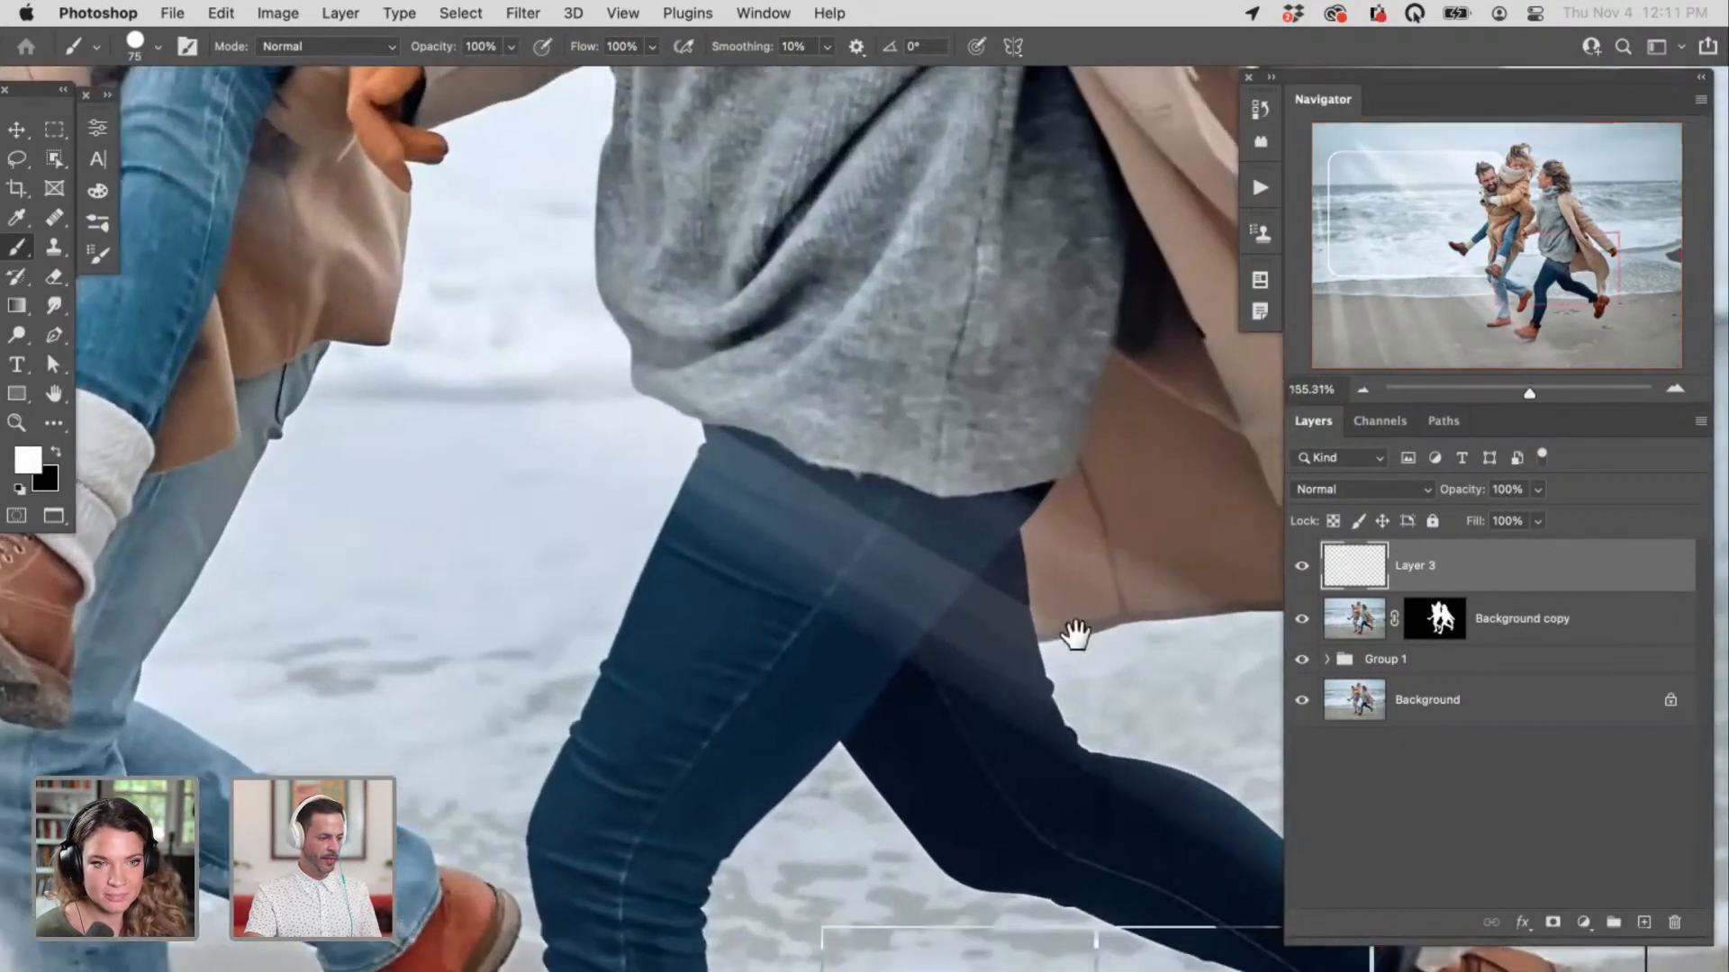
key("v")
mouse_move(939, 674)
left_mouse_down()
mouse_move(845, 776)
mouse_move(774, 819)
mouse_move(943, 694)
mouse_move(918, 718)
mouse_move(788, 722)
mouse_move(811, 706)
mouse_move(756, 693)
left_mouse_up()
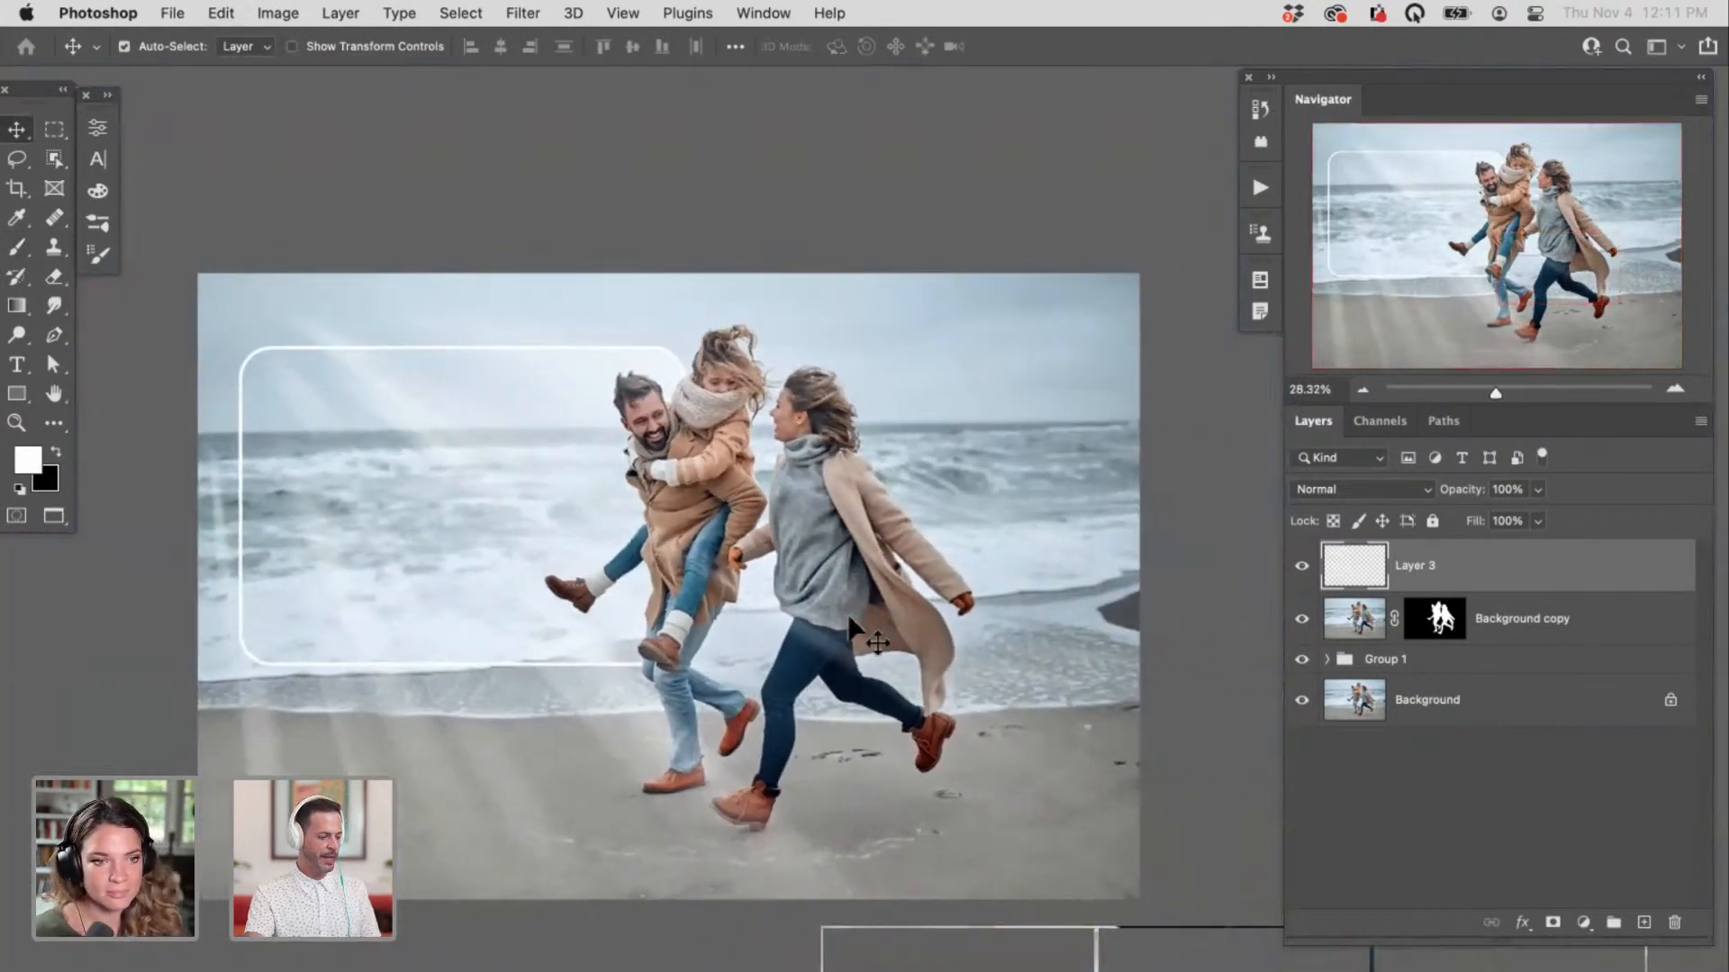
key("super+t")
left_click_drag(1137, 276, 1440, 185)
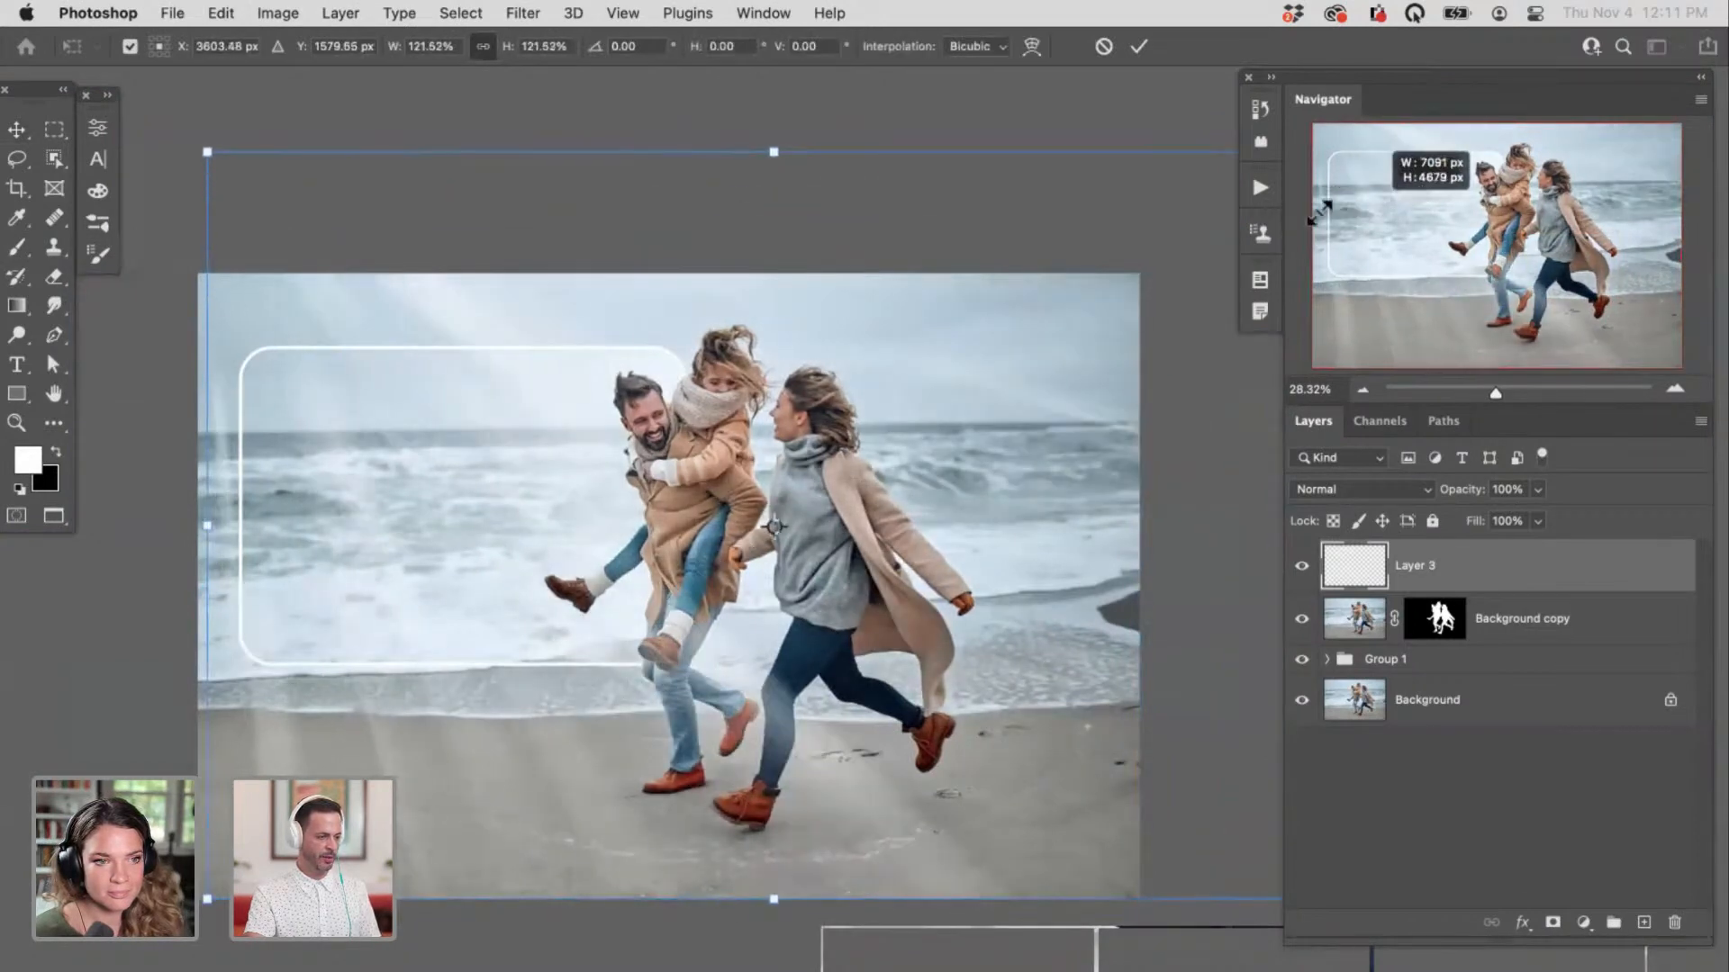
left_click_drag(1098, 563, 958, 571)
left_click_drag(1229, 920, 1243, 855)
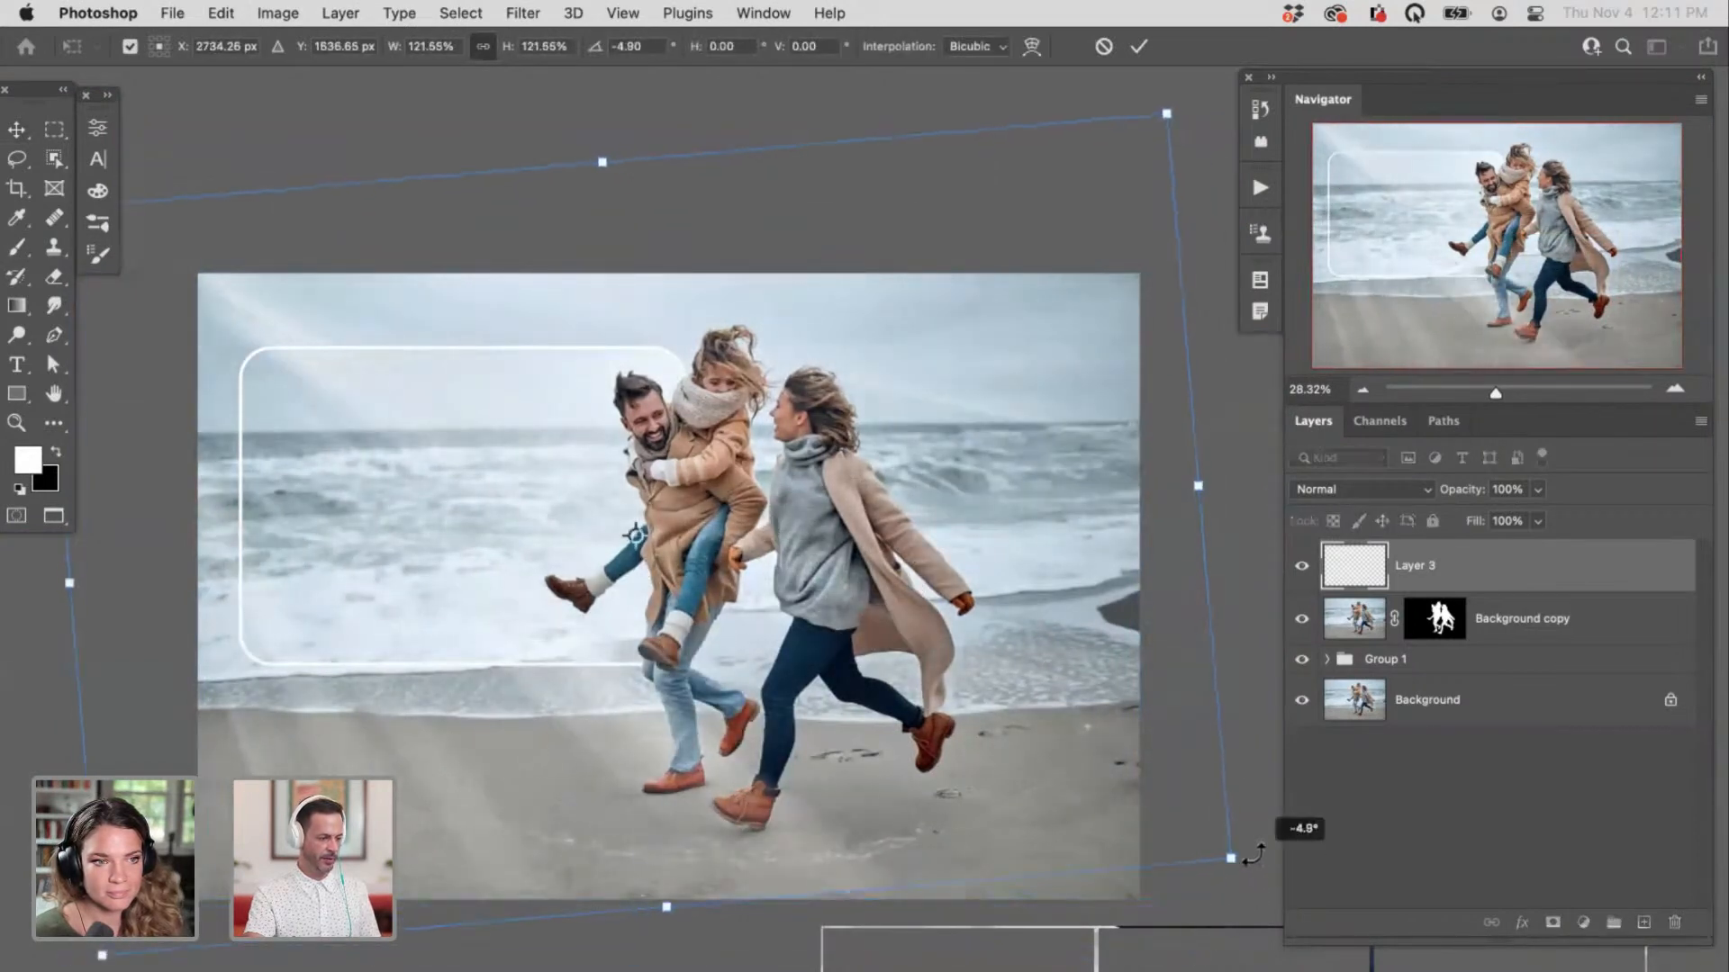
key("Return")
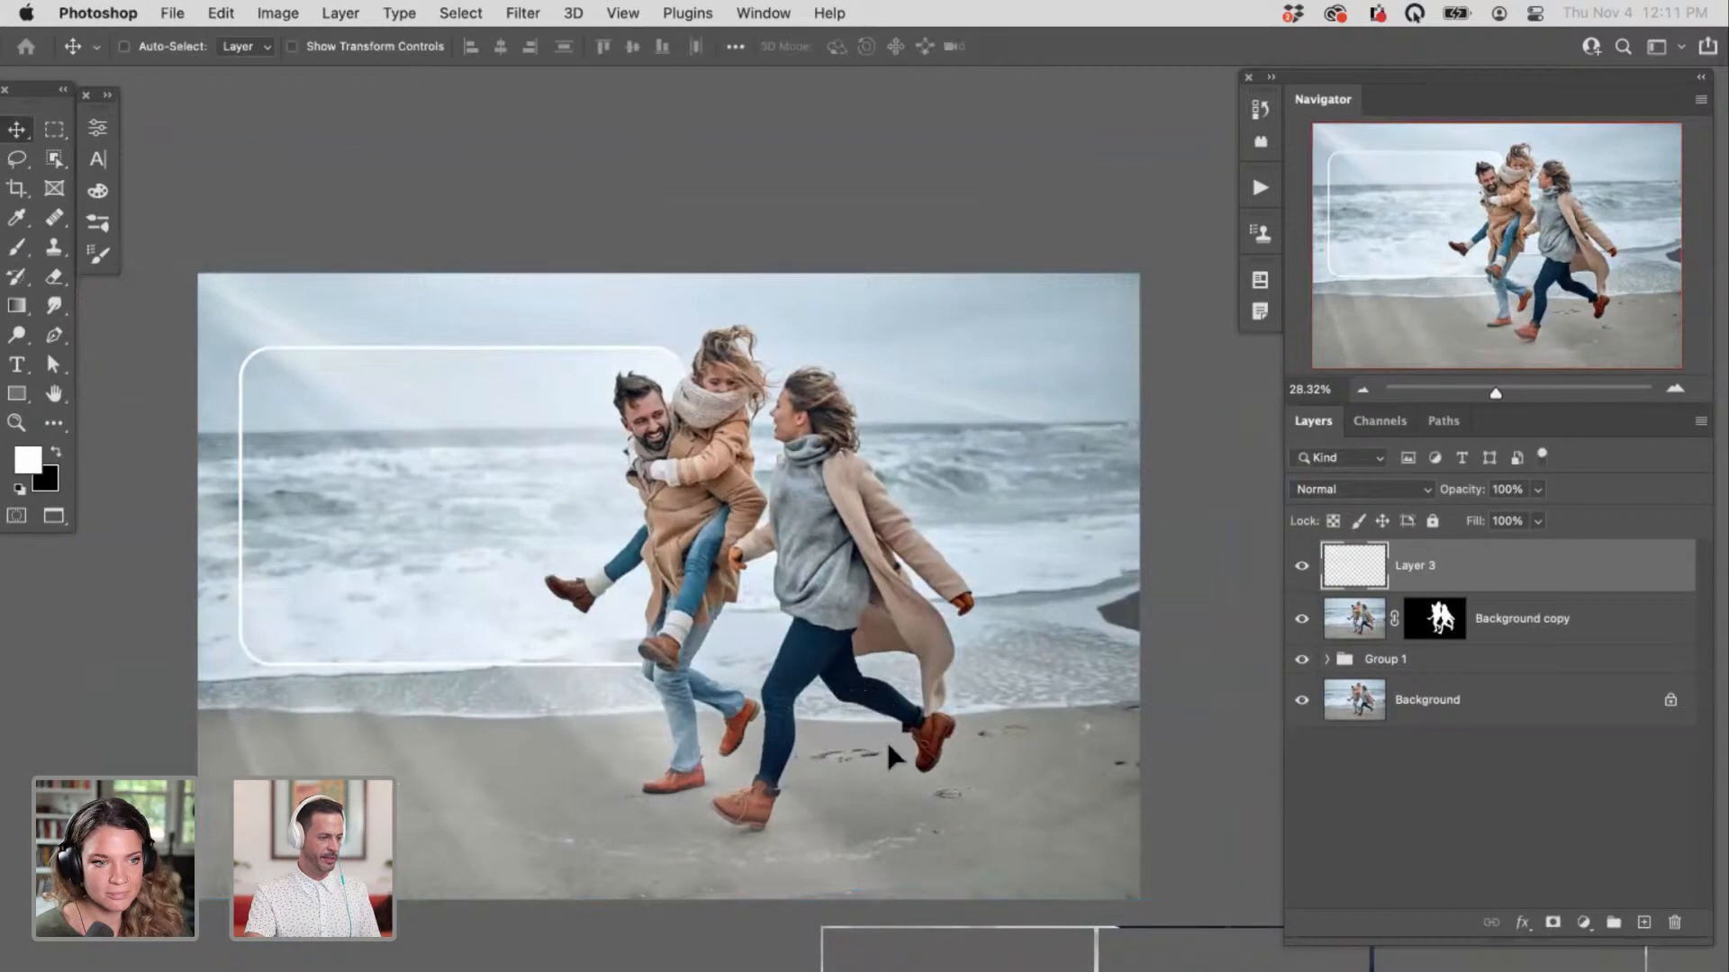
Step: Set the blend mode of the light rays layer to Soft Light
mouse_move(886, 739)
left_mouse_down()
mouse_move(895, 755)
mouse_move(891, 734)
left_mouse_up()
scroll(880, 721, "left", 3)
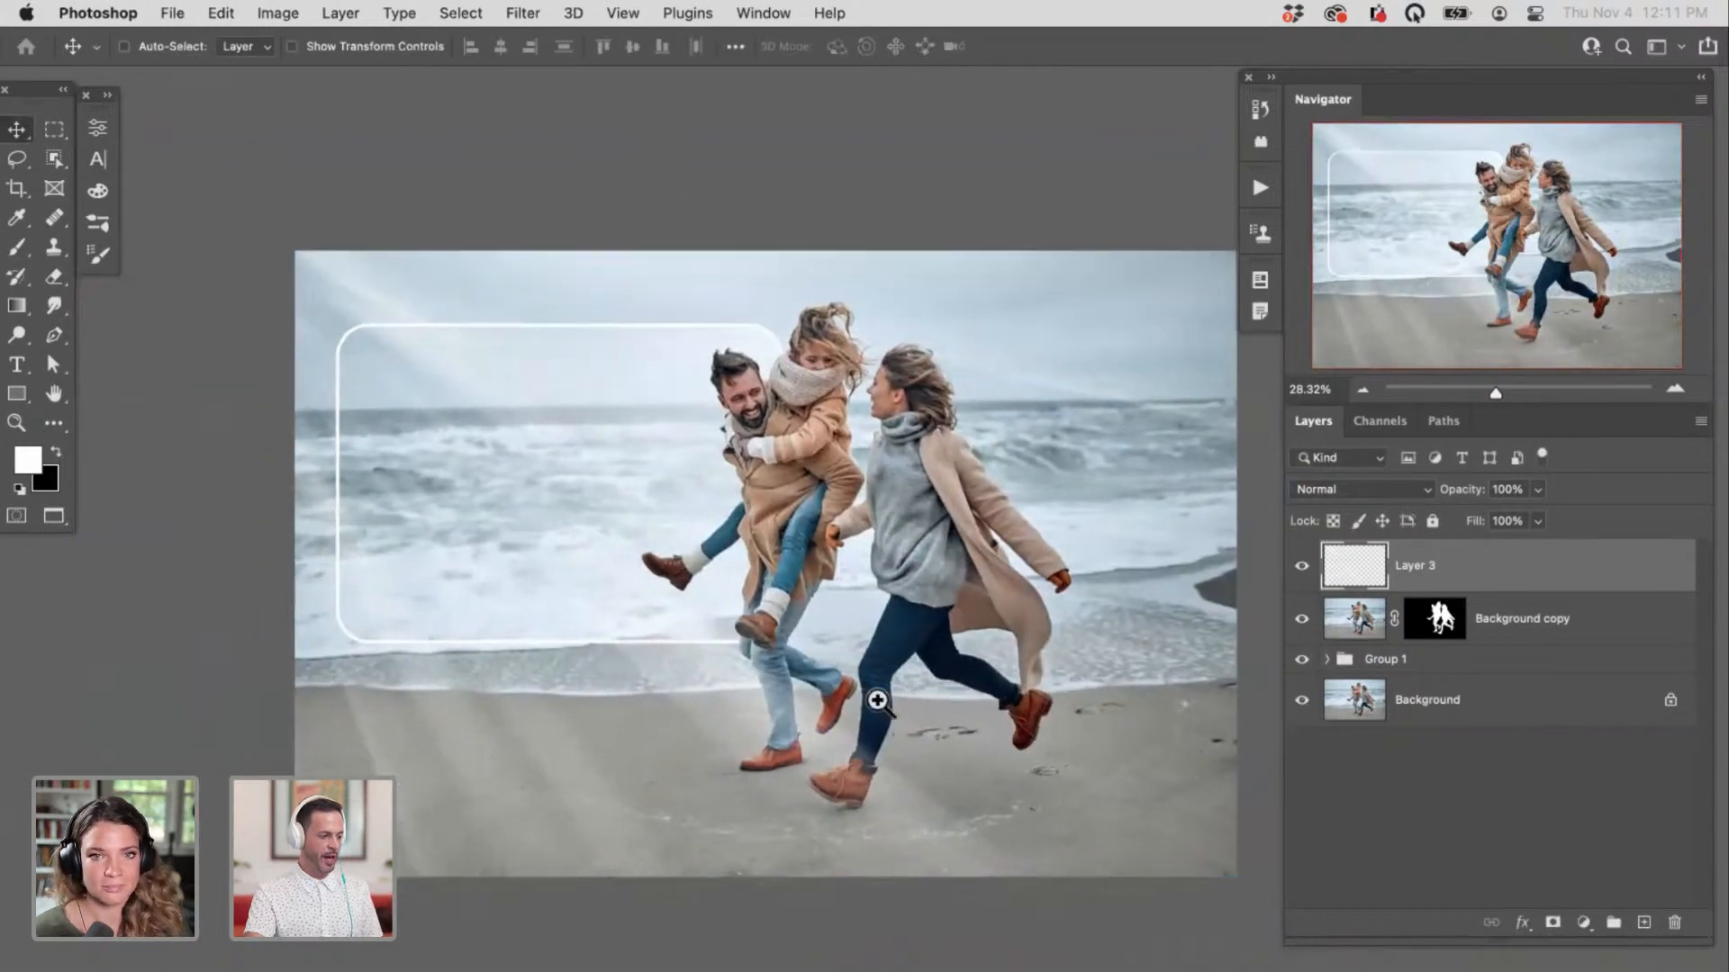
scroll(915, 706, "up", 3)
left_click(1348, 492)
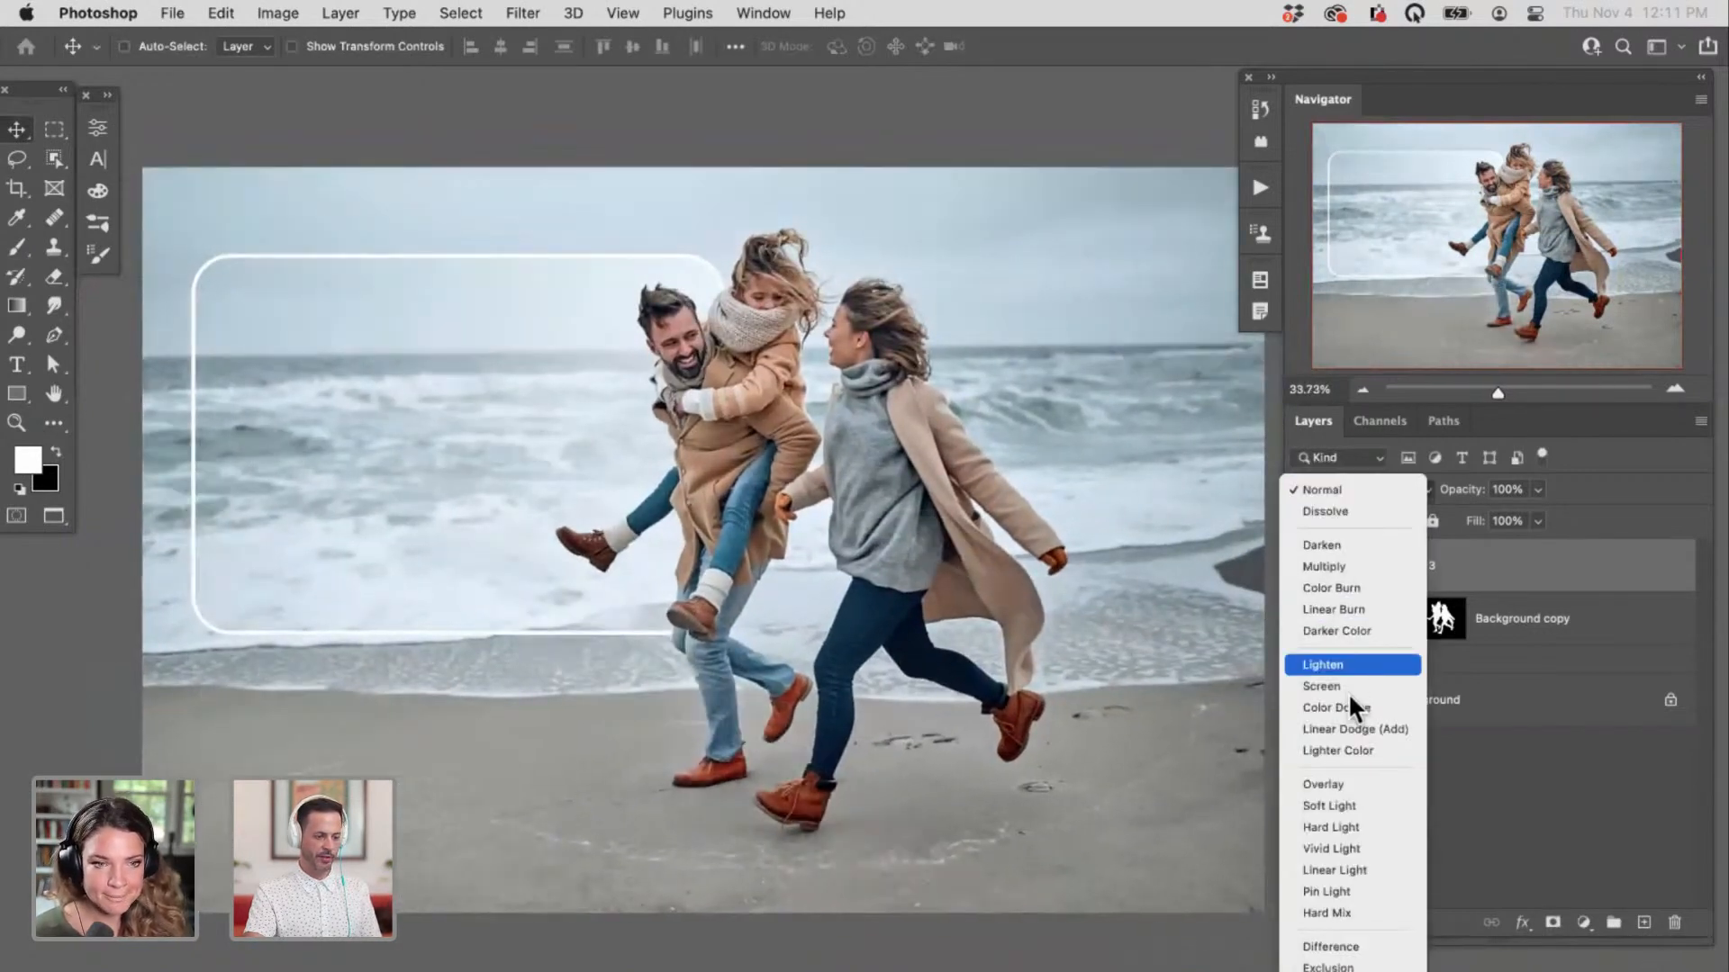
left_click(1320, 803)
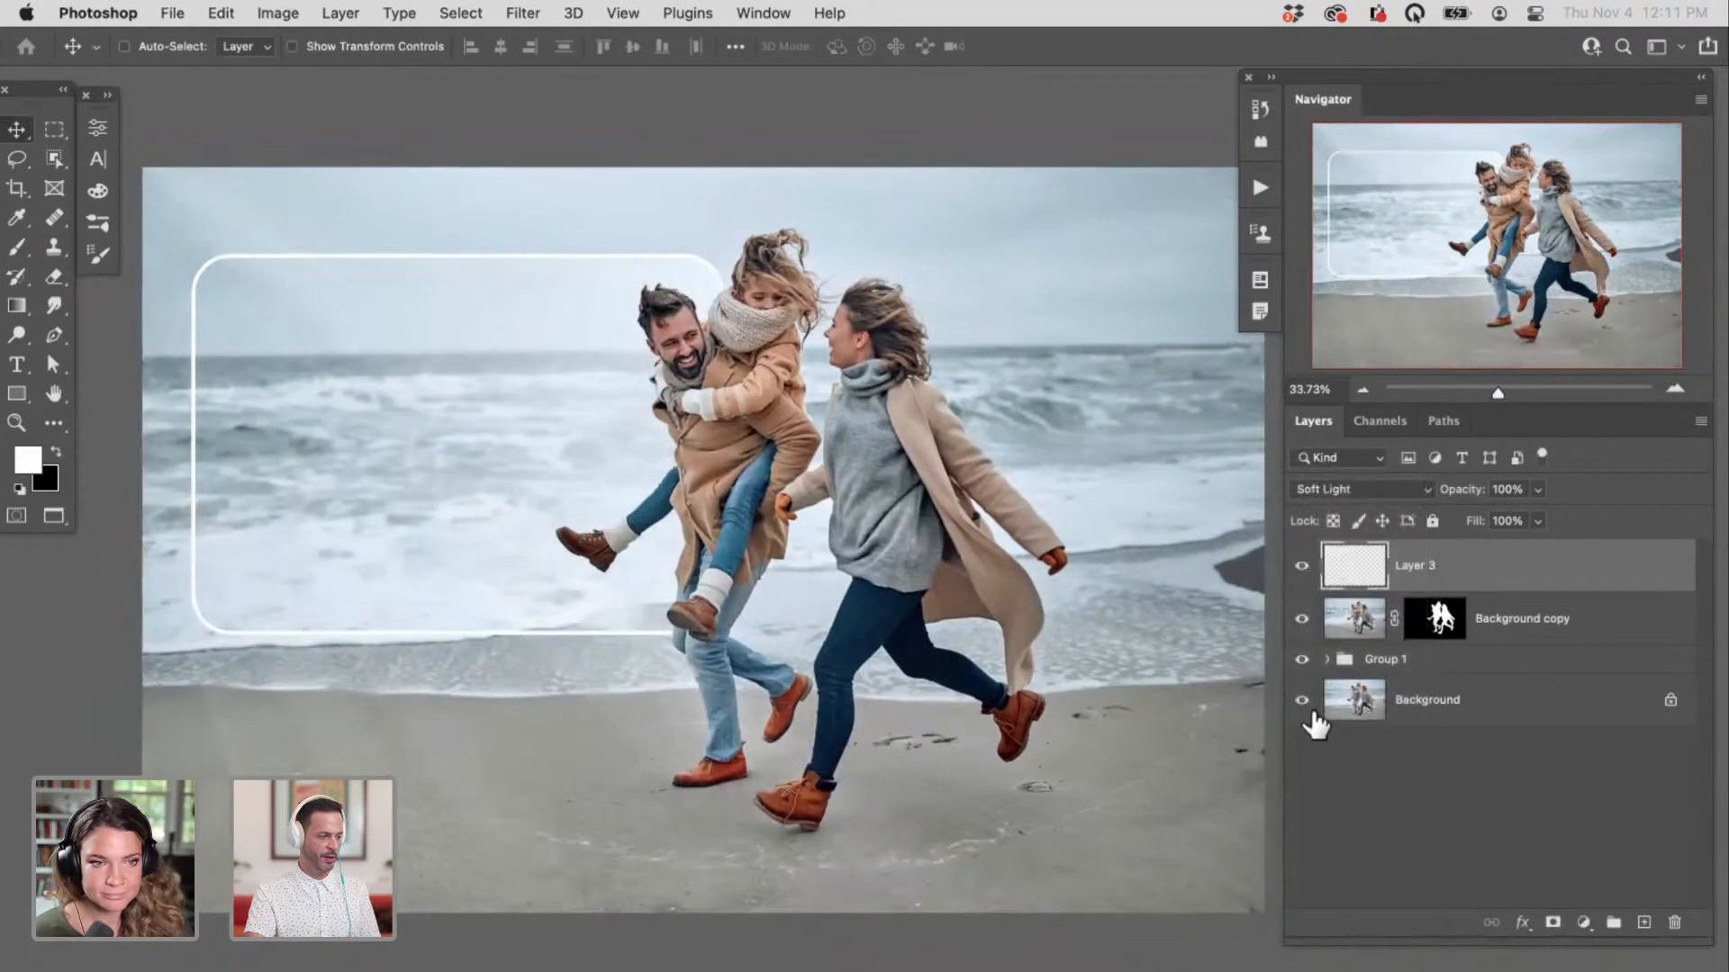
Step: Compare the composite with and without the light rays by toggling Layer 3's visibility, and leave the layer hidden
left_click(1307, 569)
left_click(1302, 565)
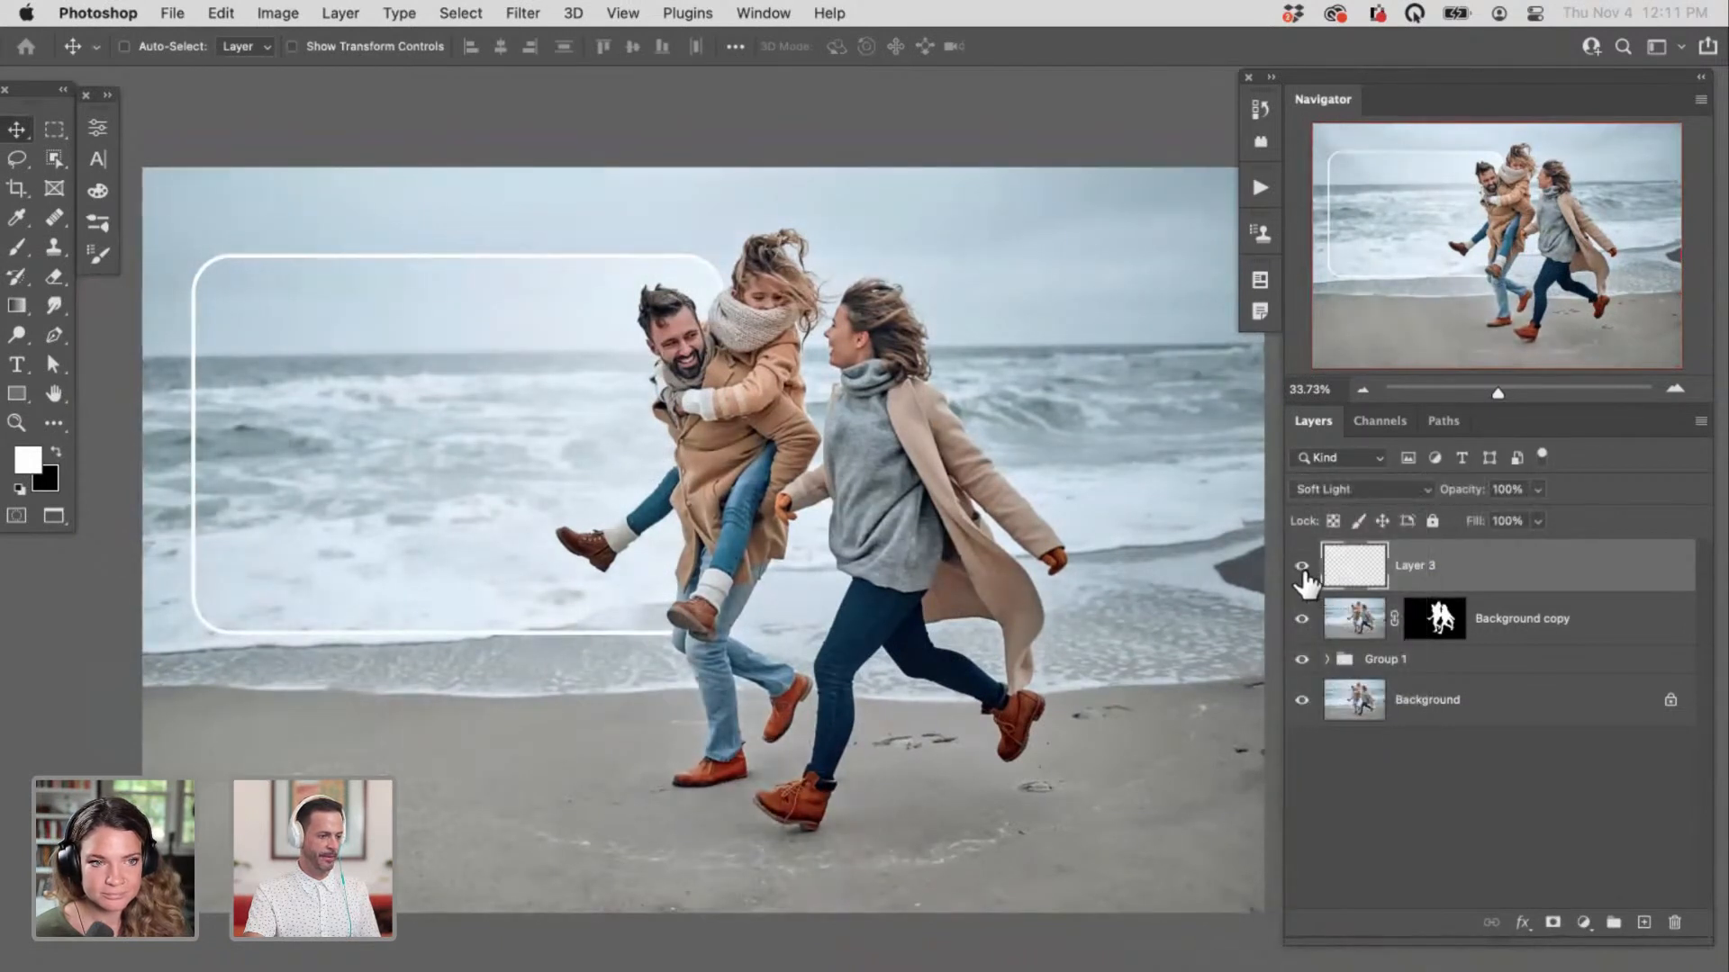
left_click_drag(1031, 665, 1006, 692)
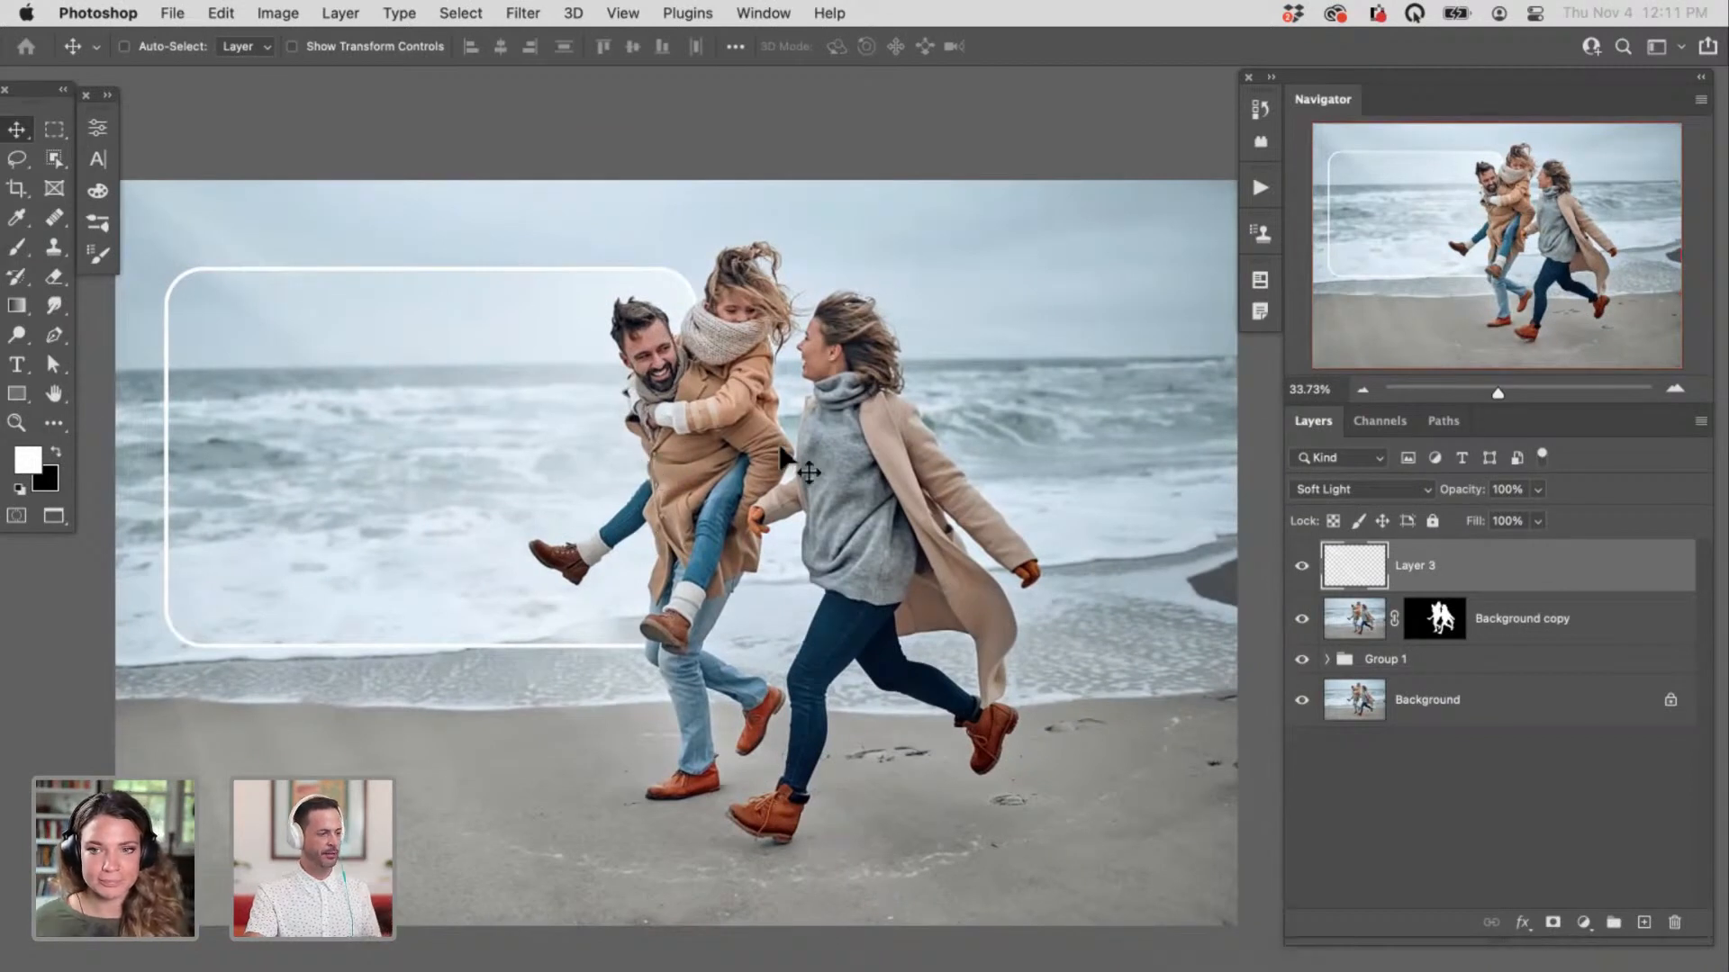
left_click(1300, 565)
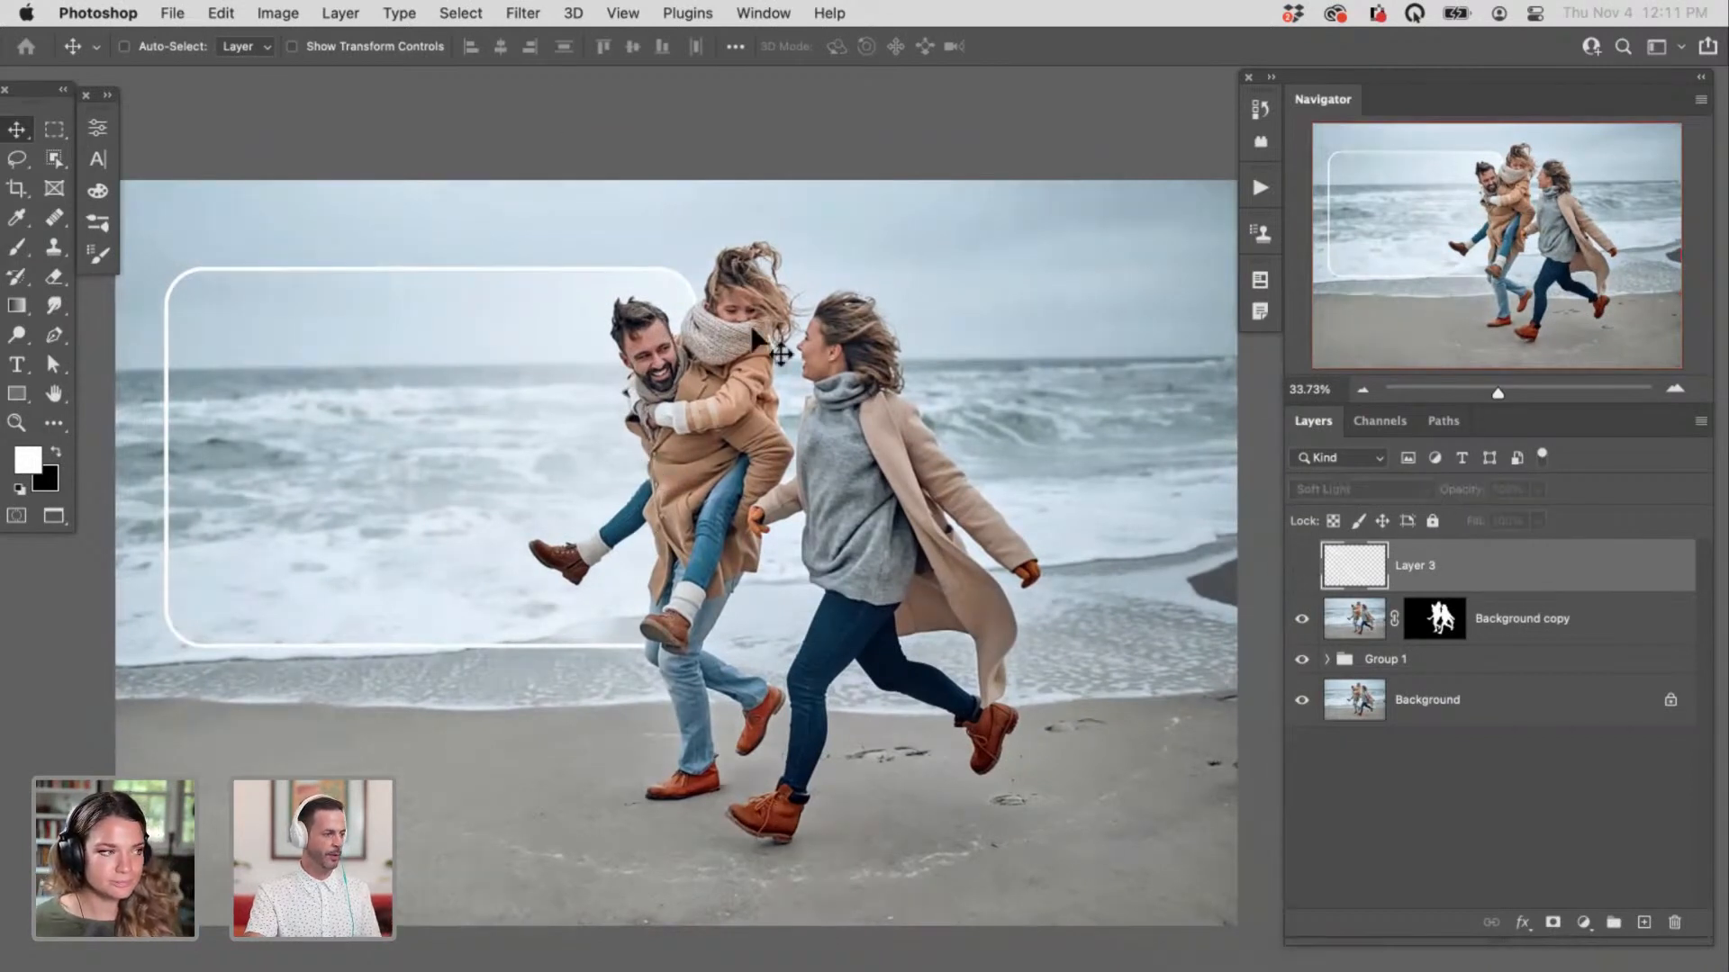
Step: Expand Group 1 and try a Smart Blur filter on the Background copy 2 layer
left_click(1326, 659)
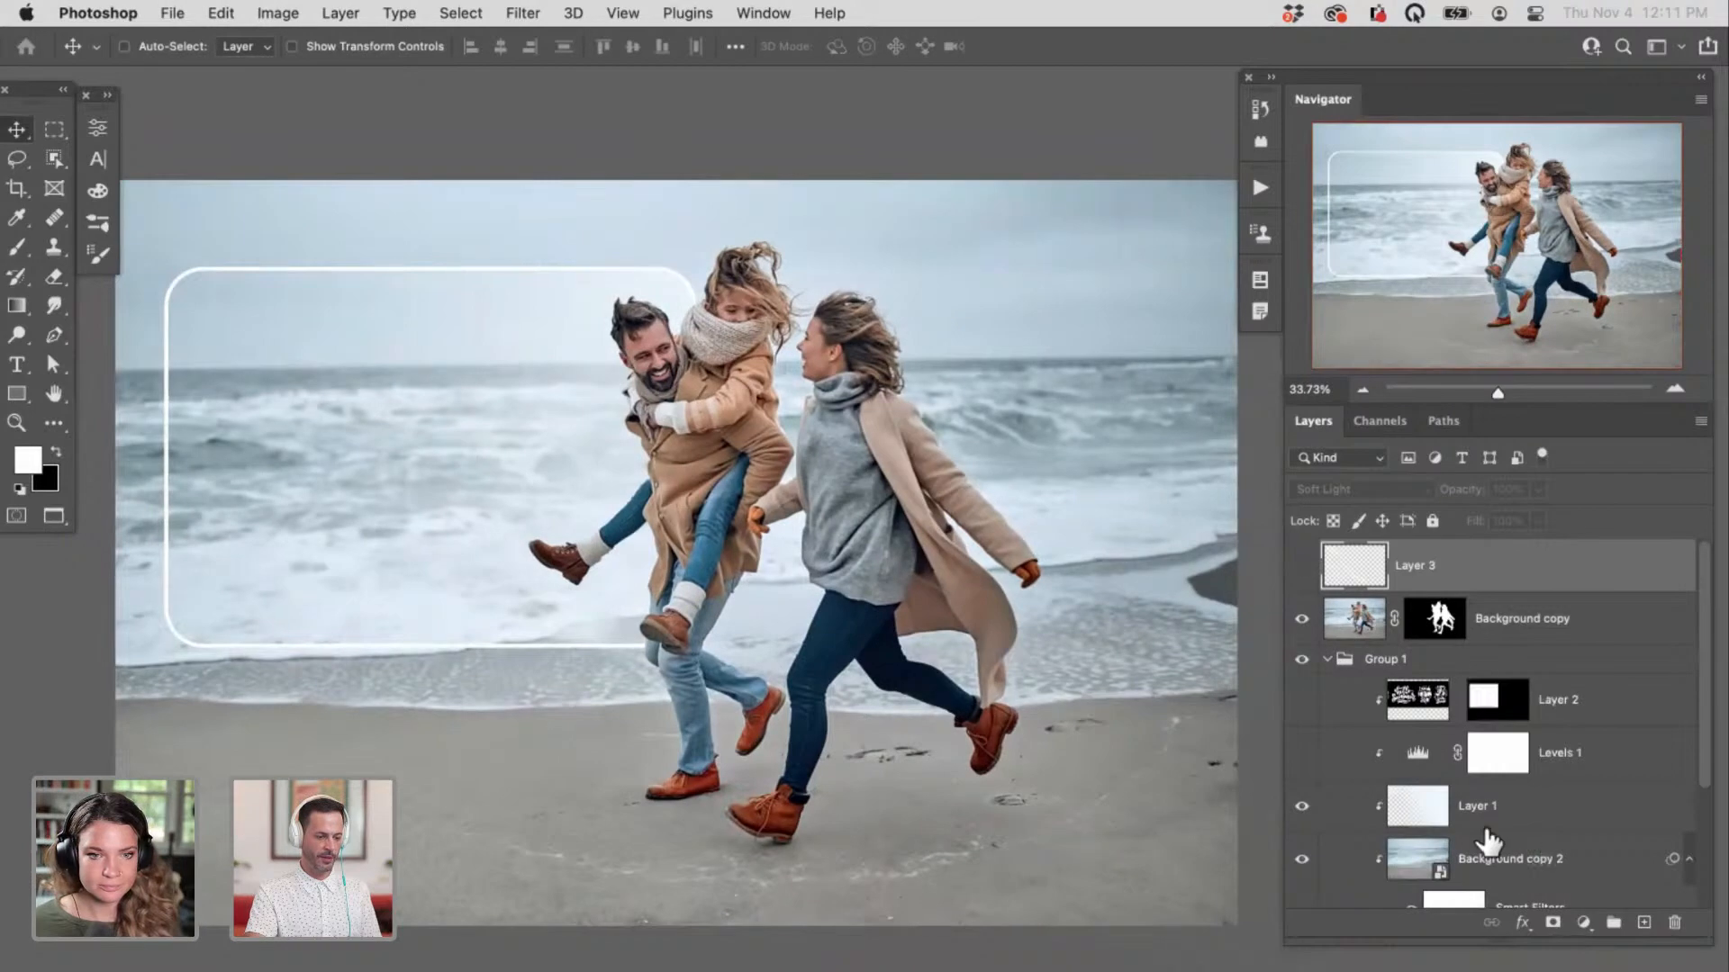
left_click(1488, 842)
left_click(522, 13)
mouse_move(711, 306)
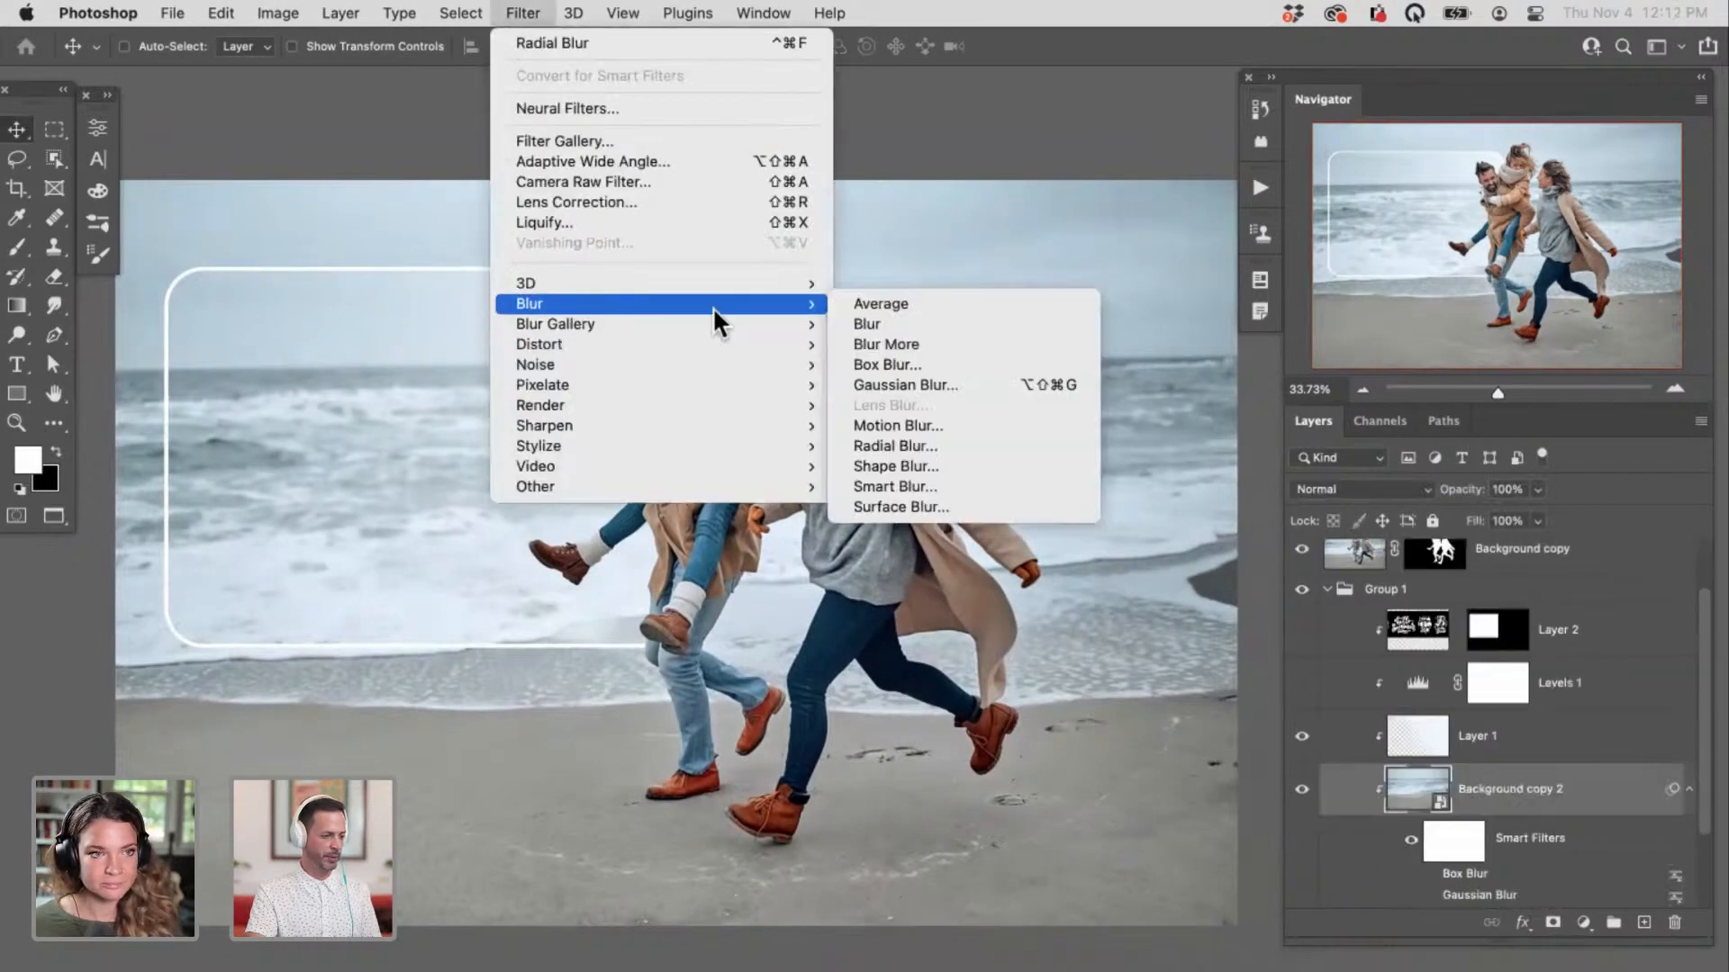
left_click(933, 485)
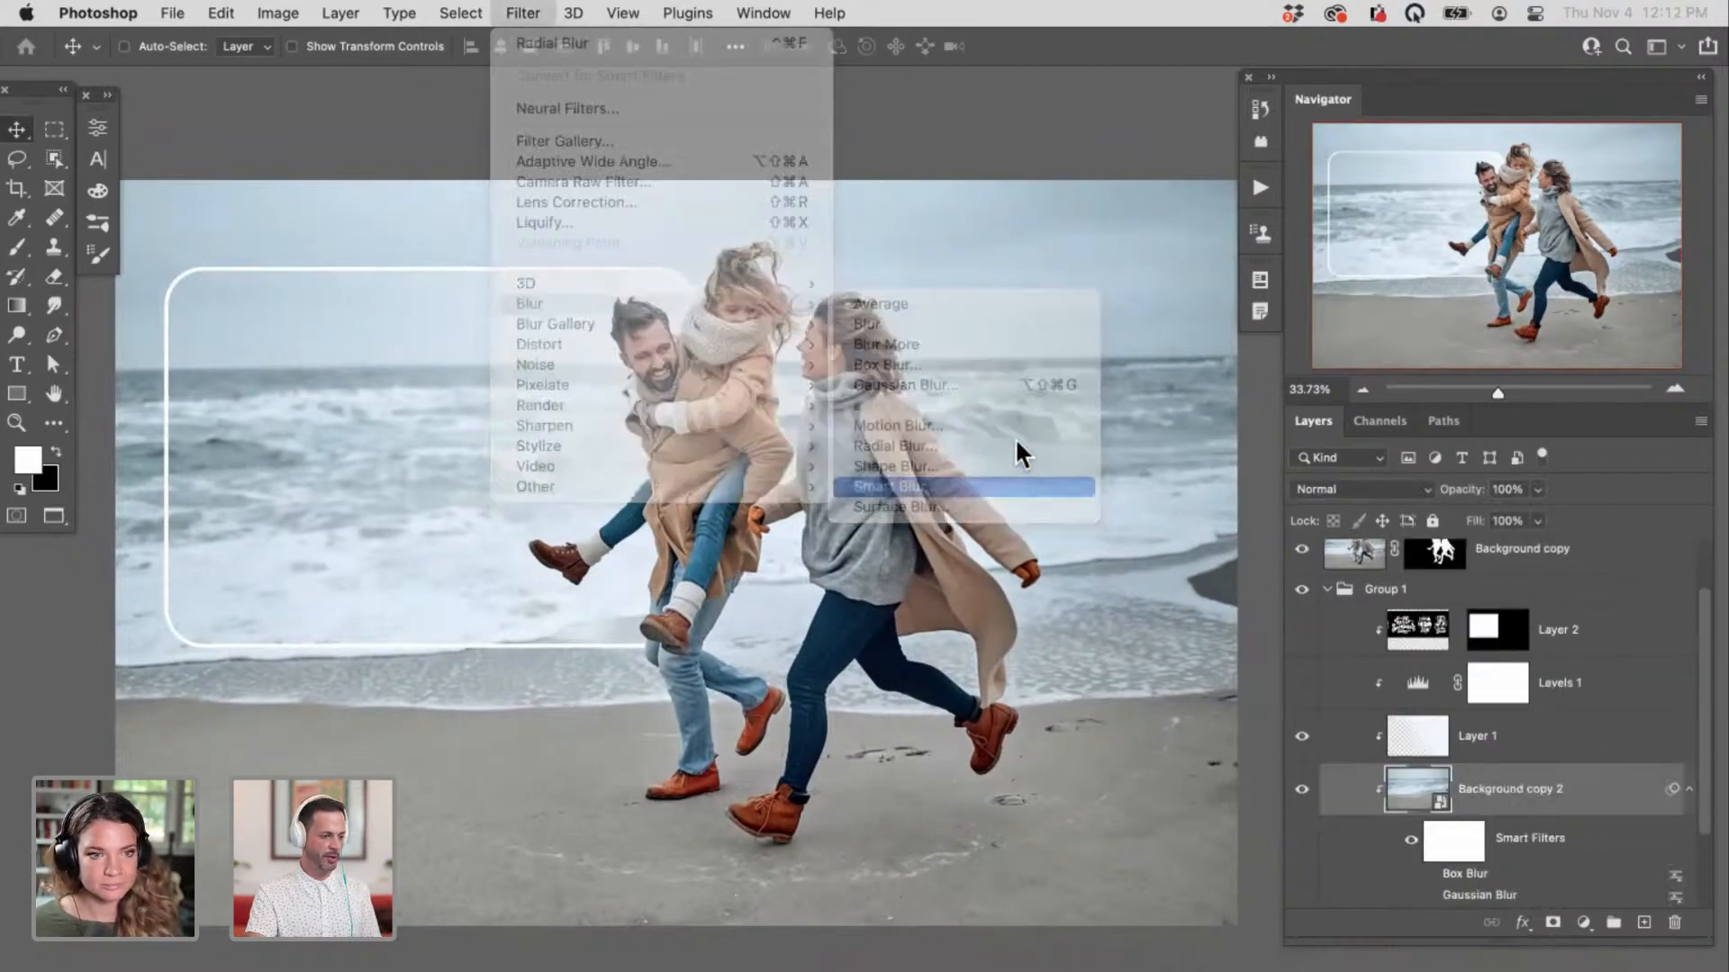
left_click_drag(861, 427, 817, 443)
left_click(1045, 301)
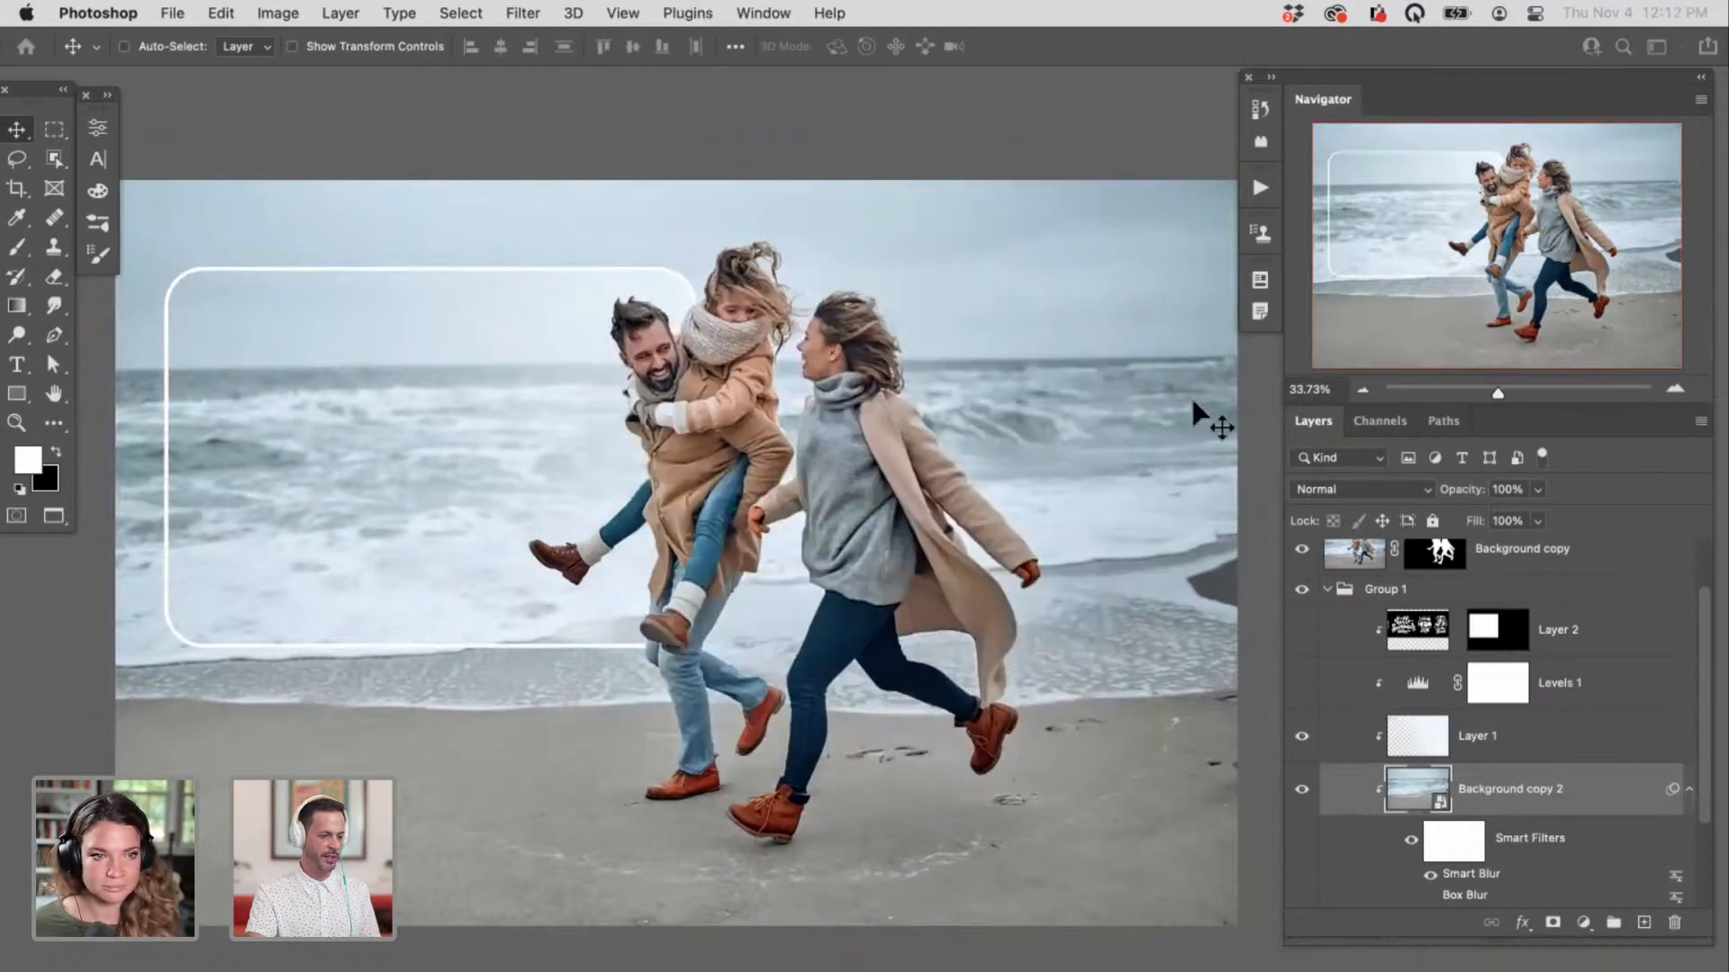
Step: Collapse Group 1 and convert the masked Background copy layer of the family into a smart object
left_click(1331, 591)
left_click(1327, 590)
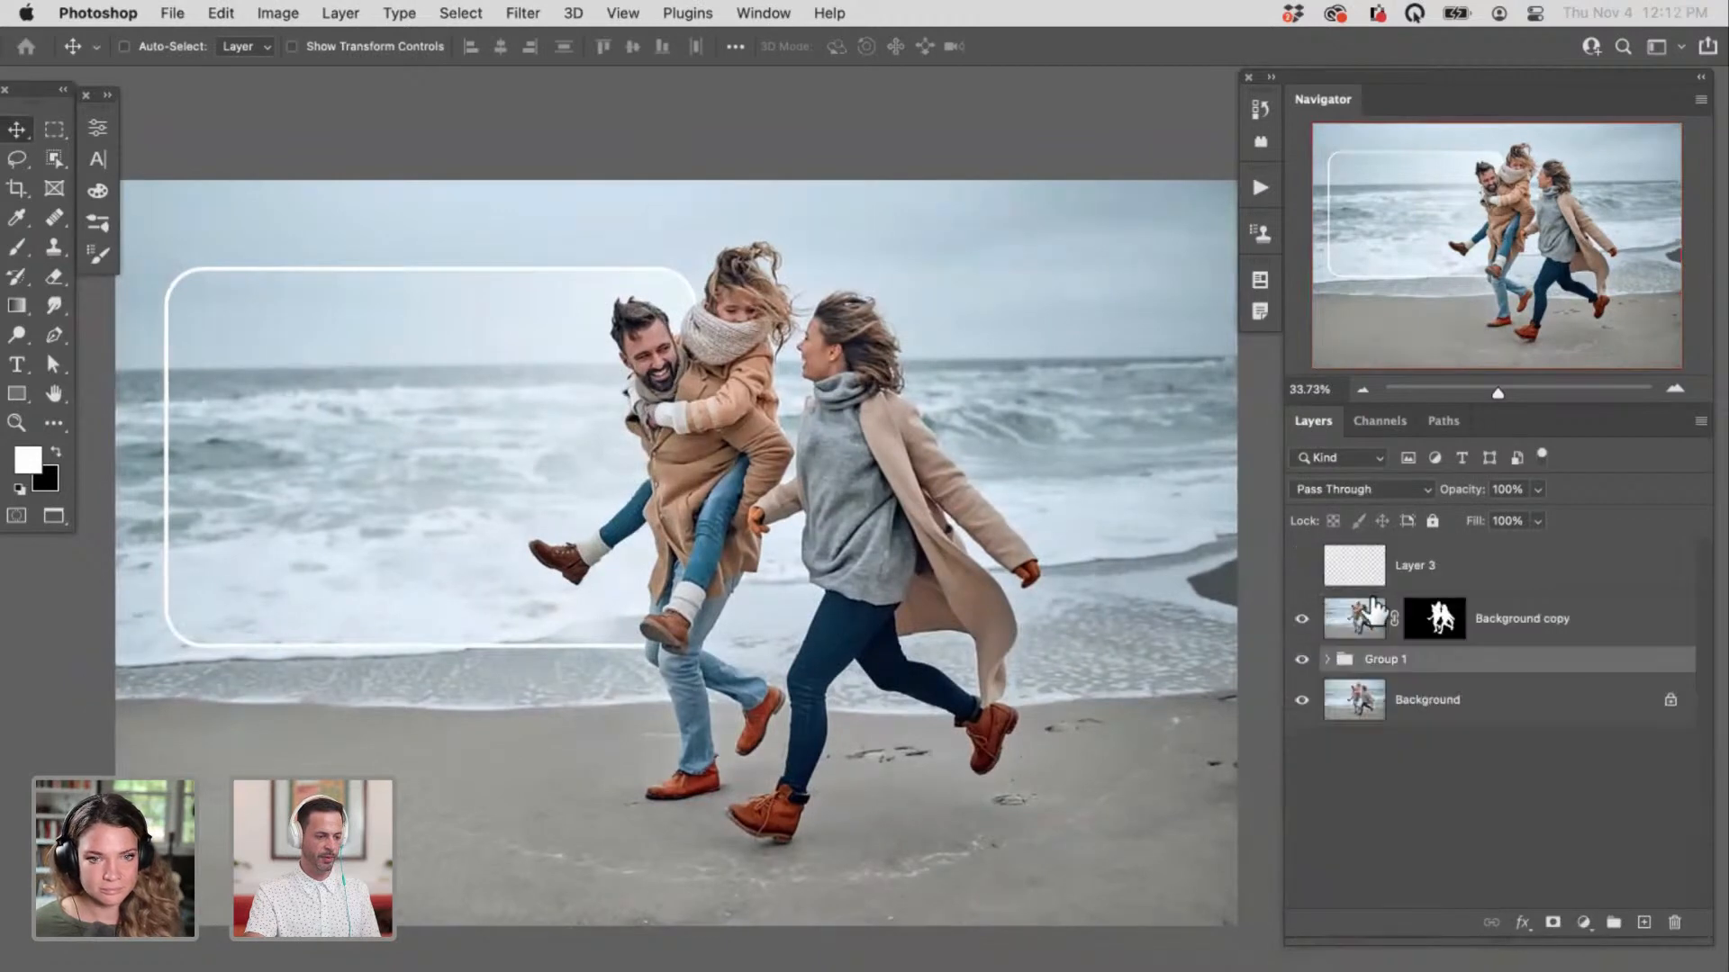
left_click(1551, 641)
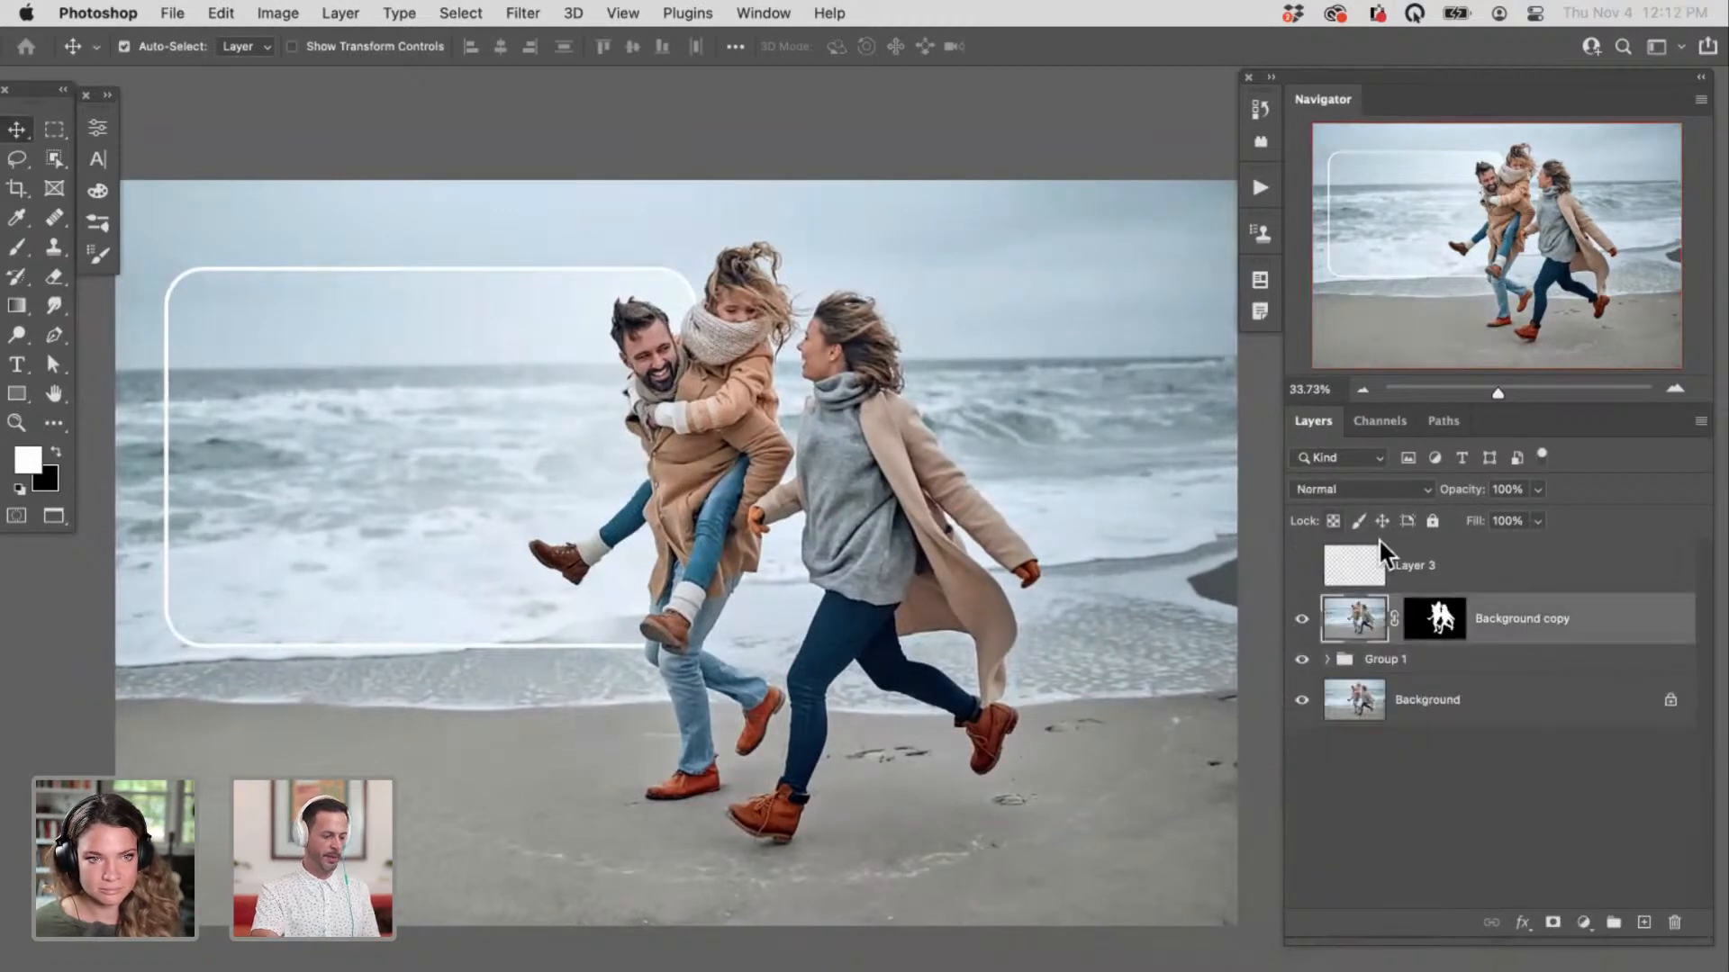
key("super+alt+s")
Step: Apply a Smart Blur to the family cutout with radius 18.2, threshold 25.0, Low quality and Normal mode, previewing the man's face
left_click_drag(771, 392, 864, 410)
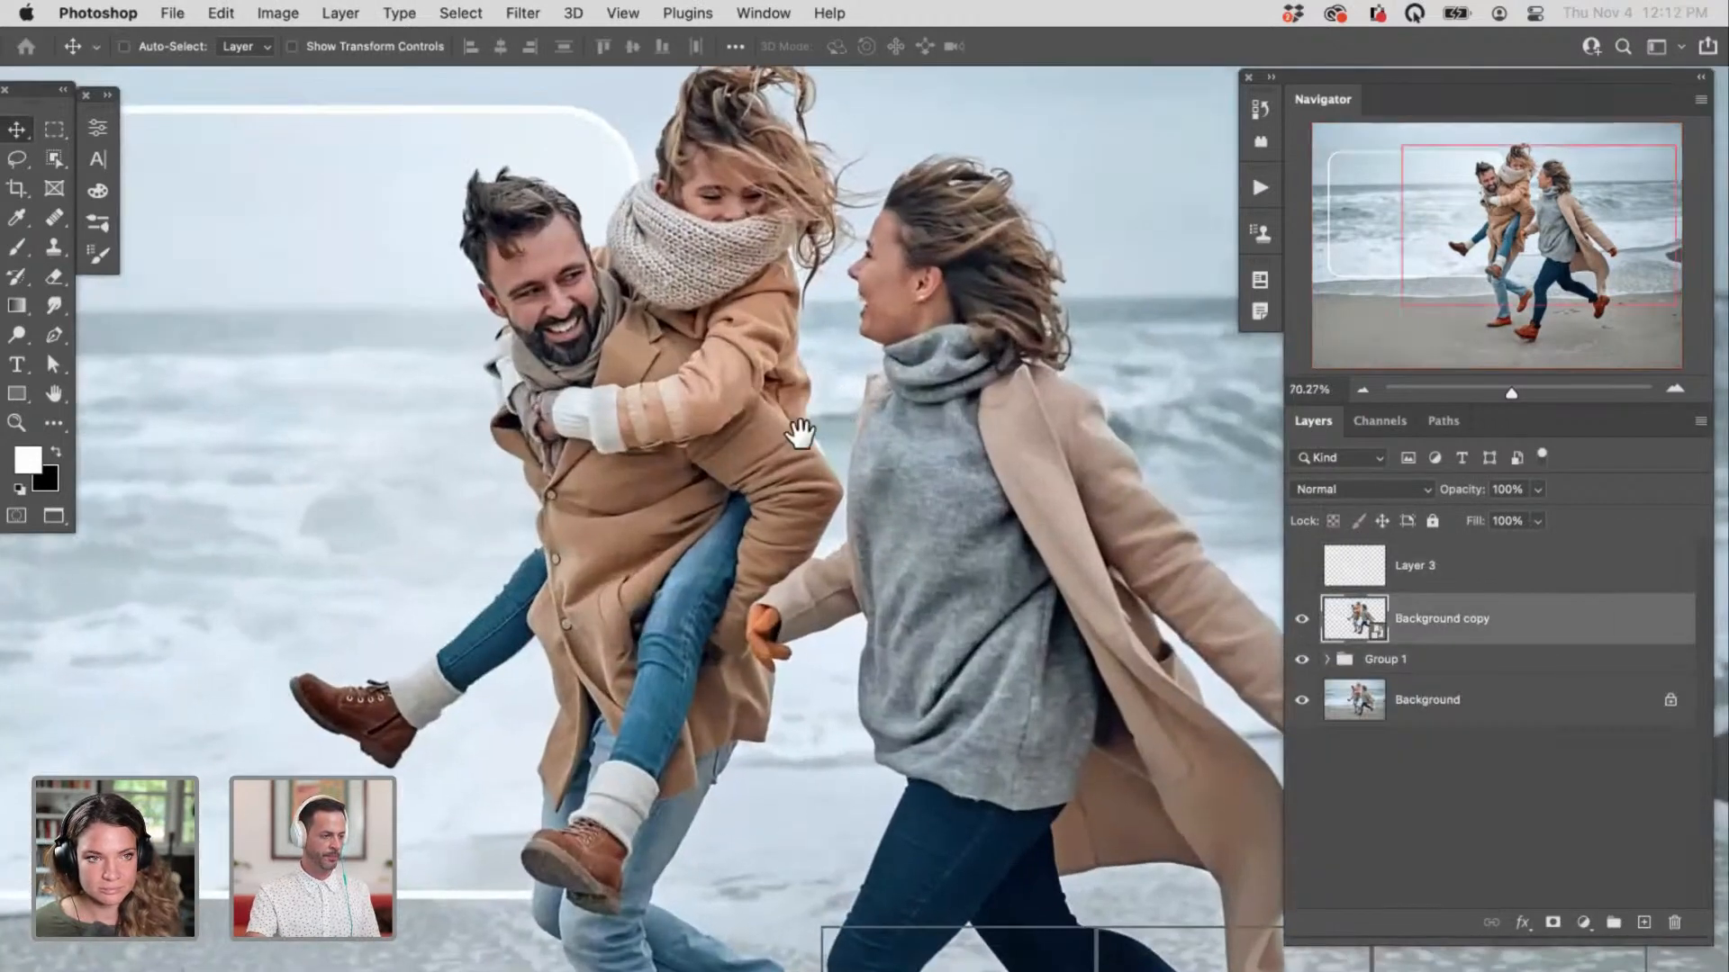
left_click(522, 13)
mouse_move(576, 305)
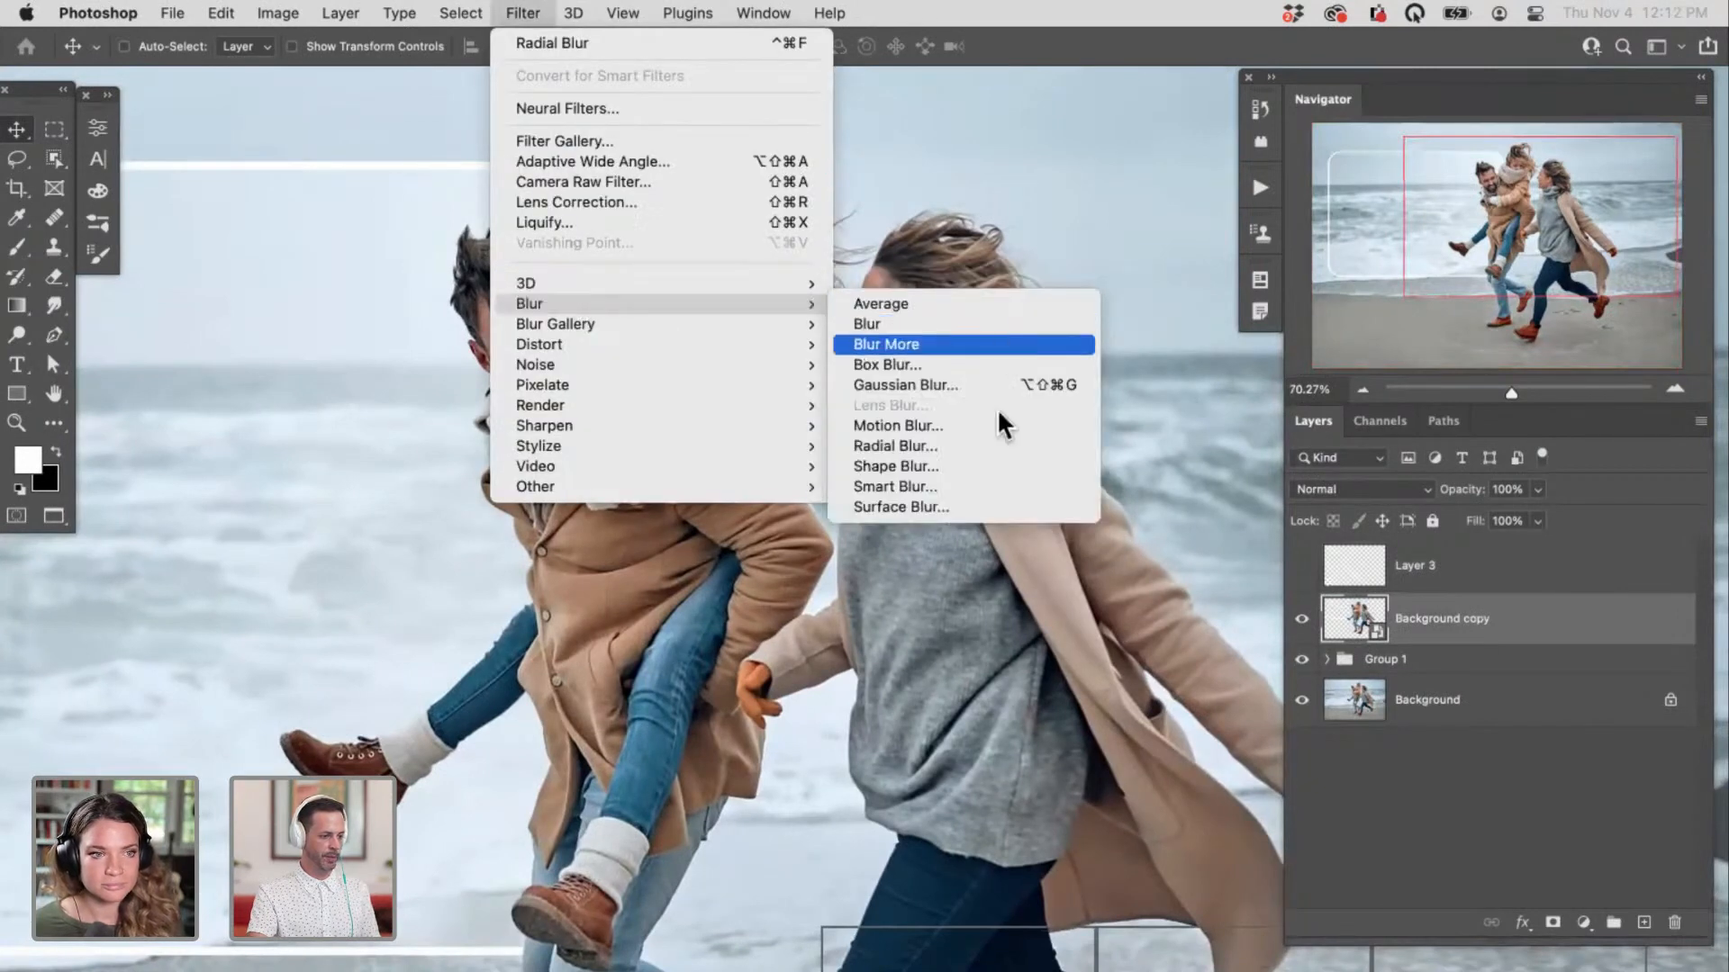
left_click(989, 487)
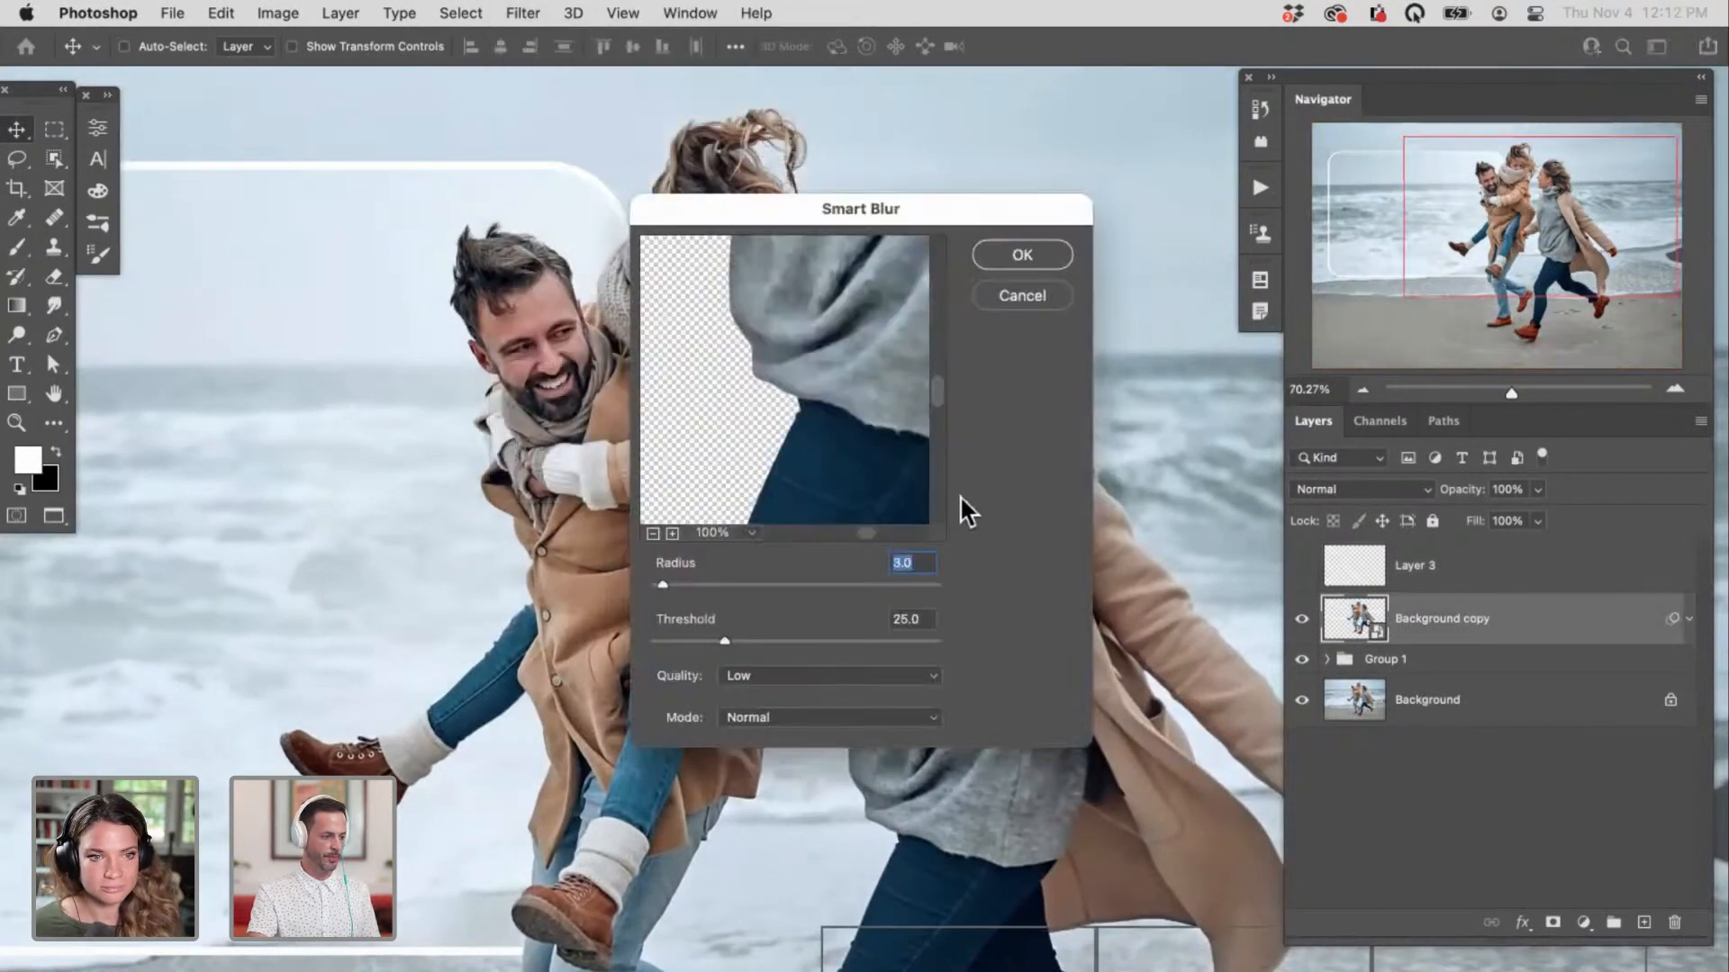
left_click_drag(818, 386, 824, 456)
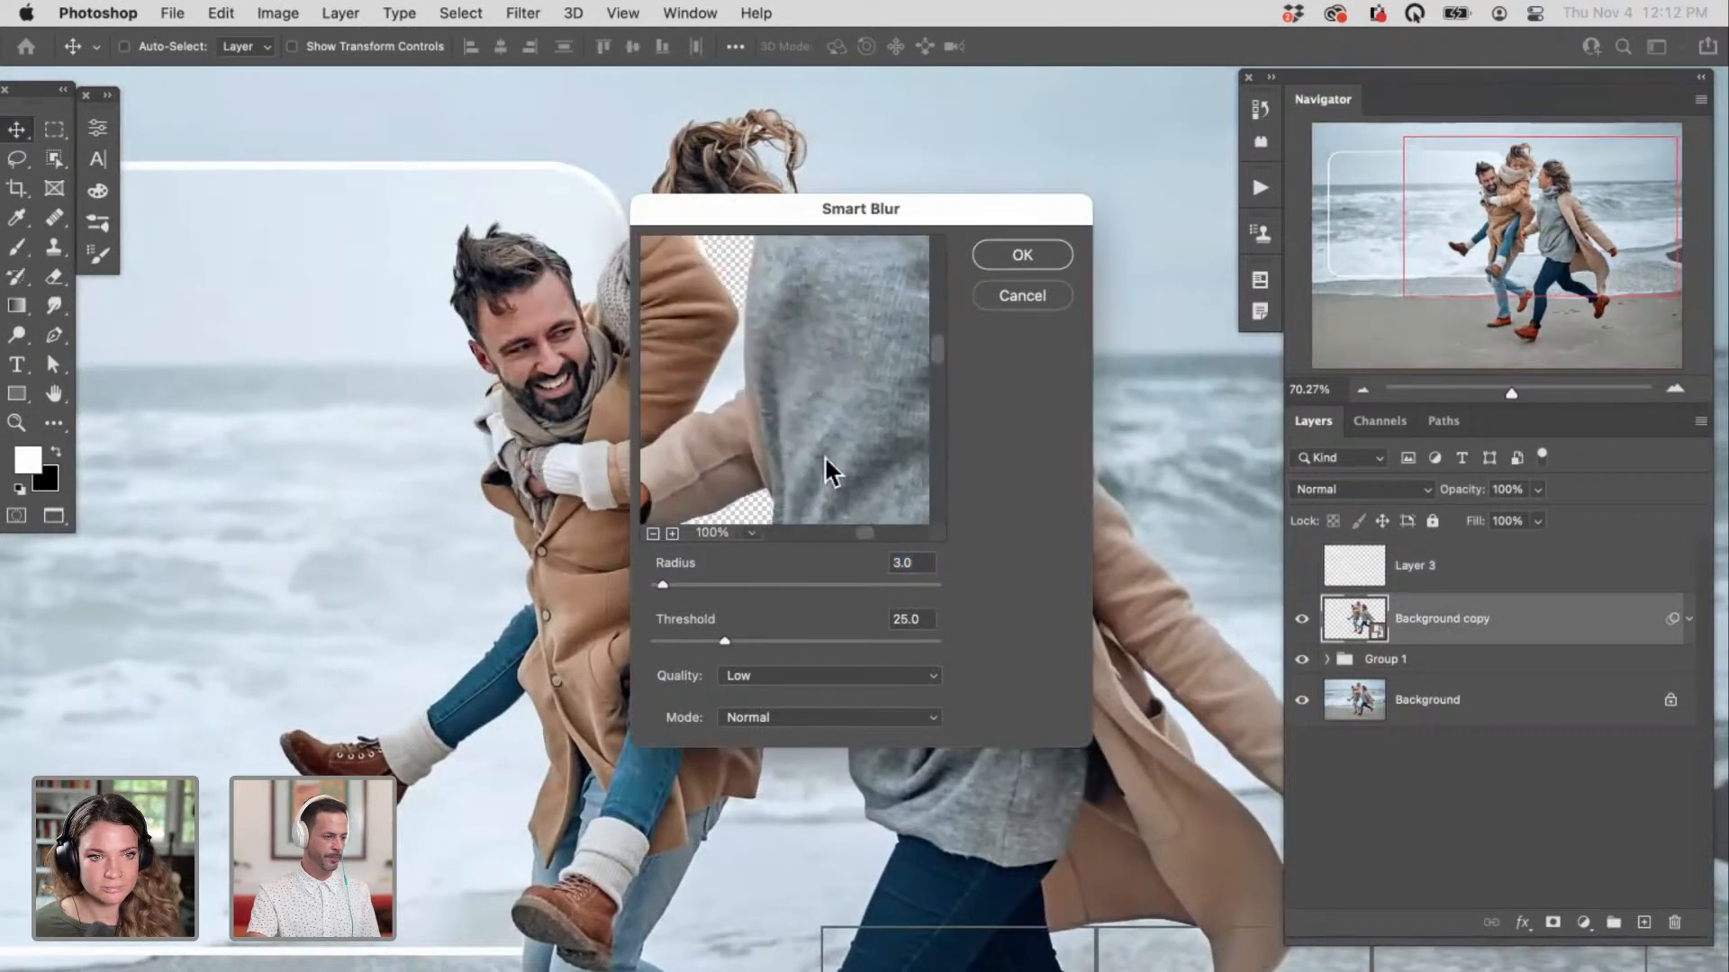
left_click_drag(723, 302, 837, 396)
left_click_drag(753, 351, 842, 419)
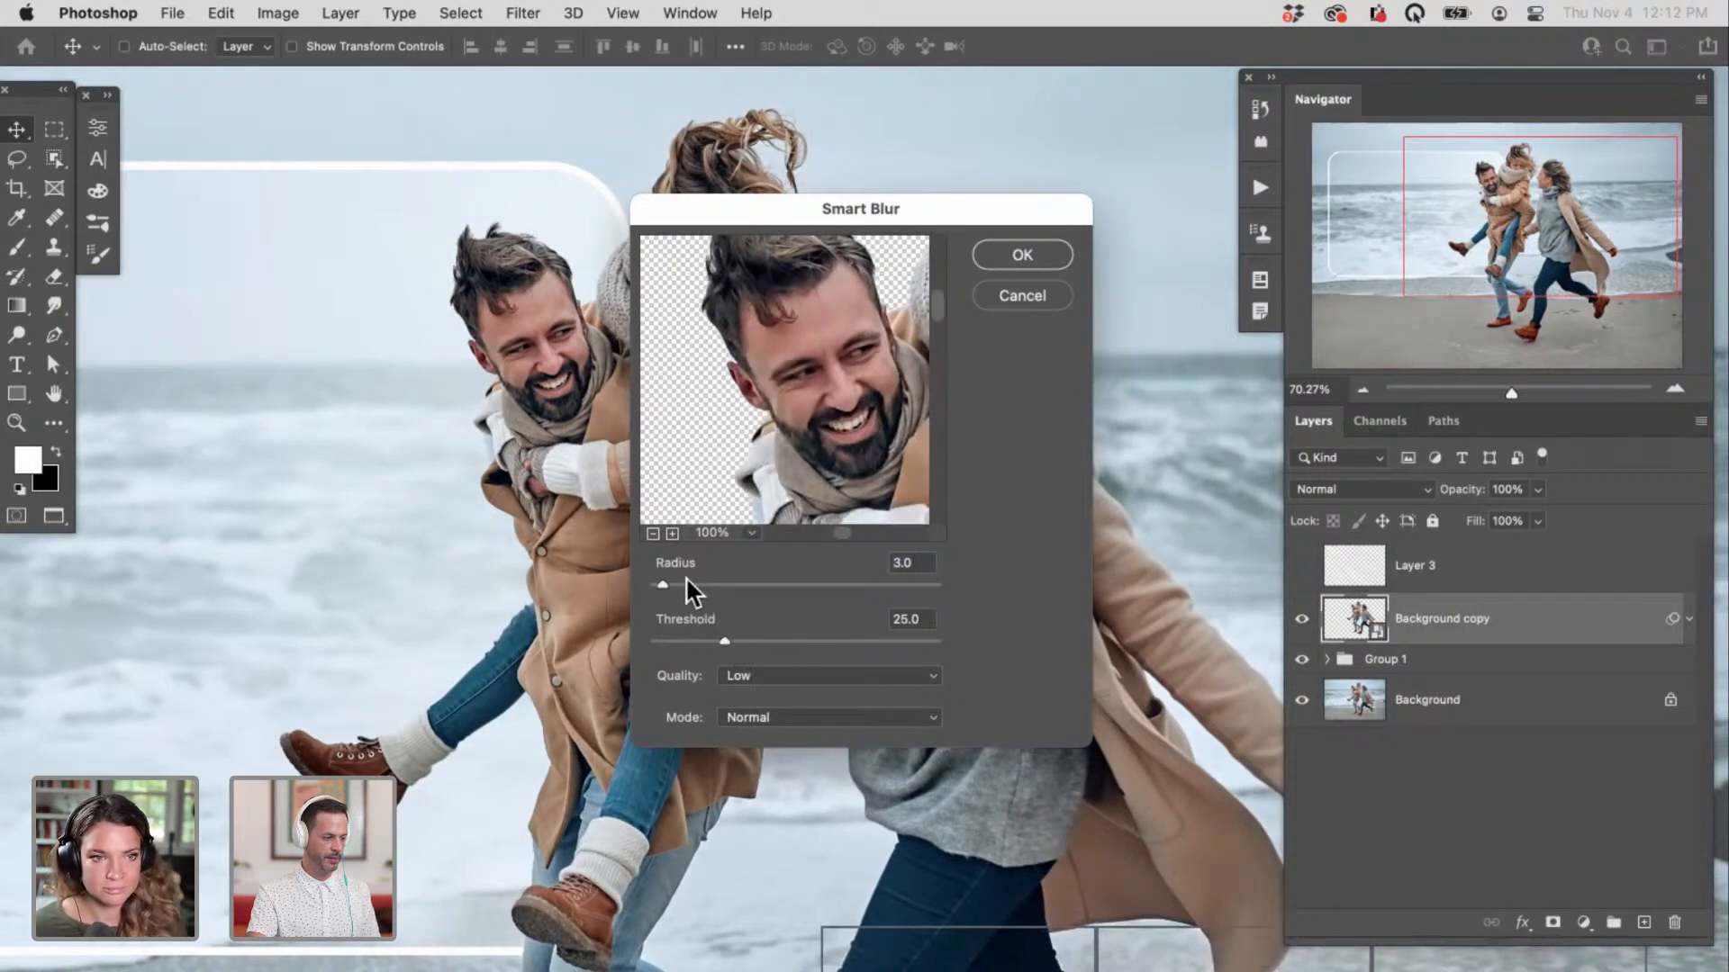
left_click_drag(663, 585, 710, 586)
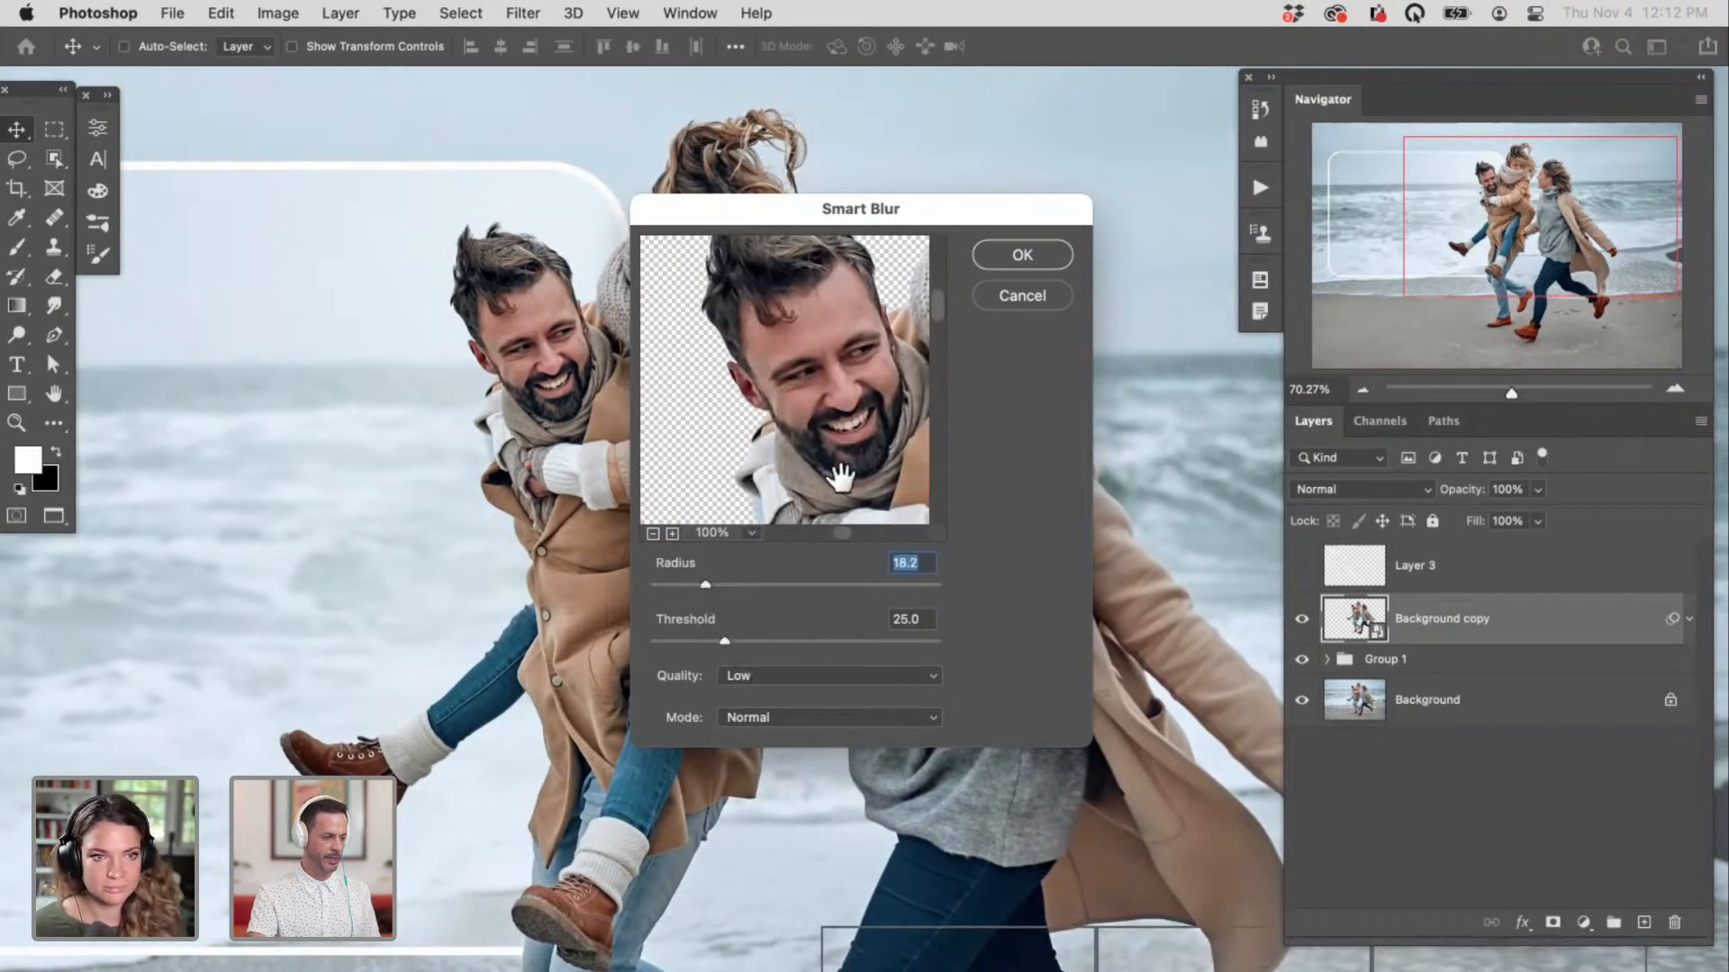
left_click(1022, 255)
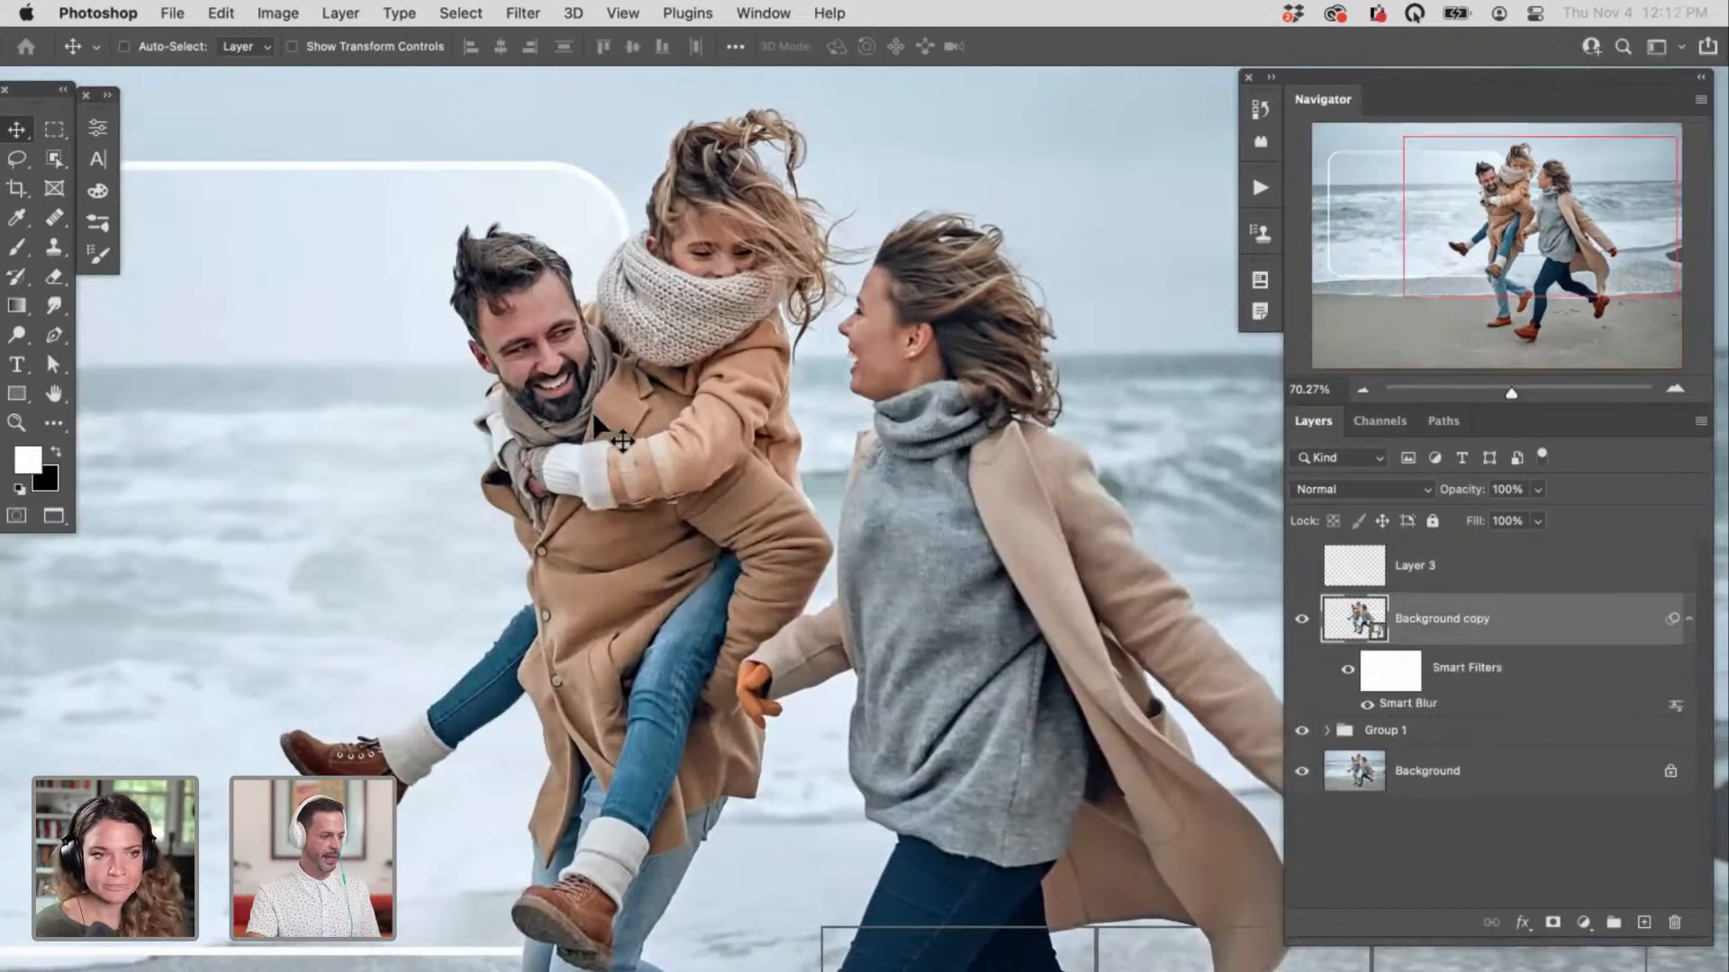
Step: Examine the Smart Blur's effect up close on the man's face and across the family, comparing with the filter switched off
left_click_drag(549, 359, 811, 567)
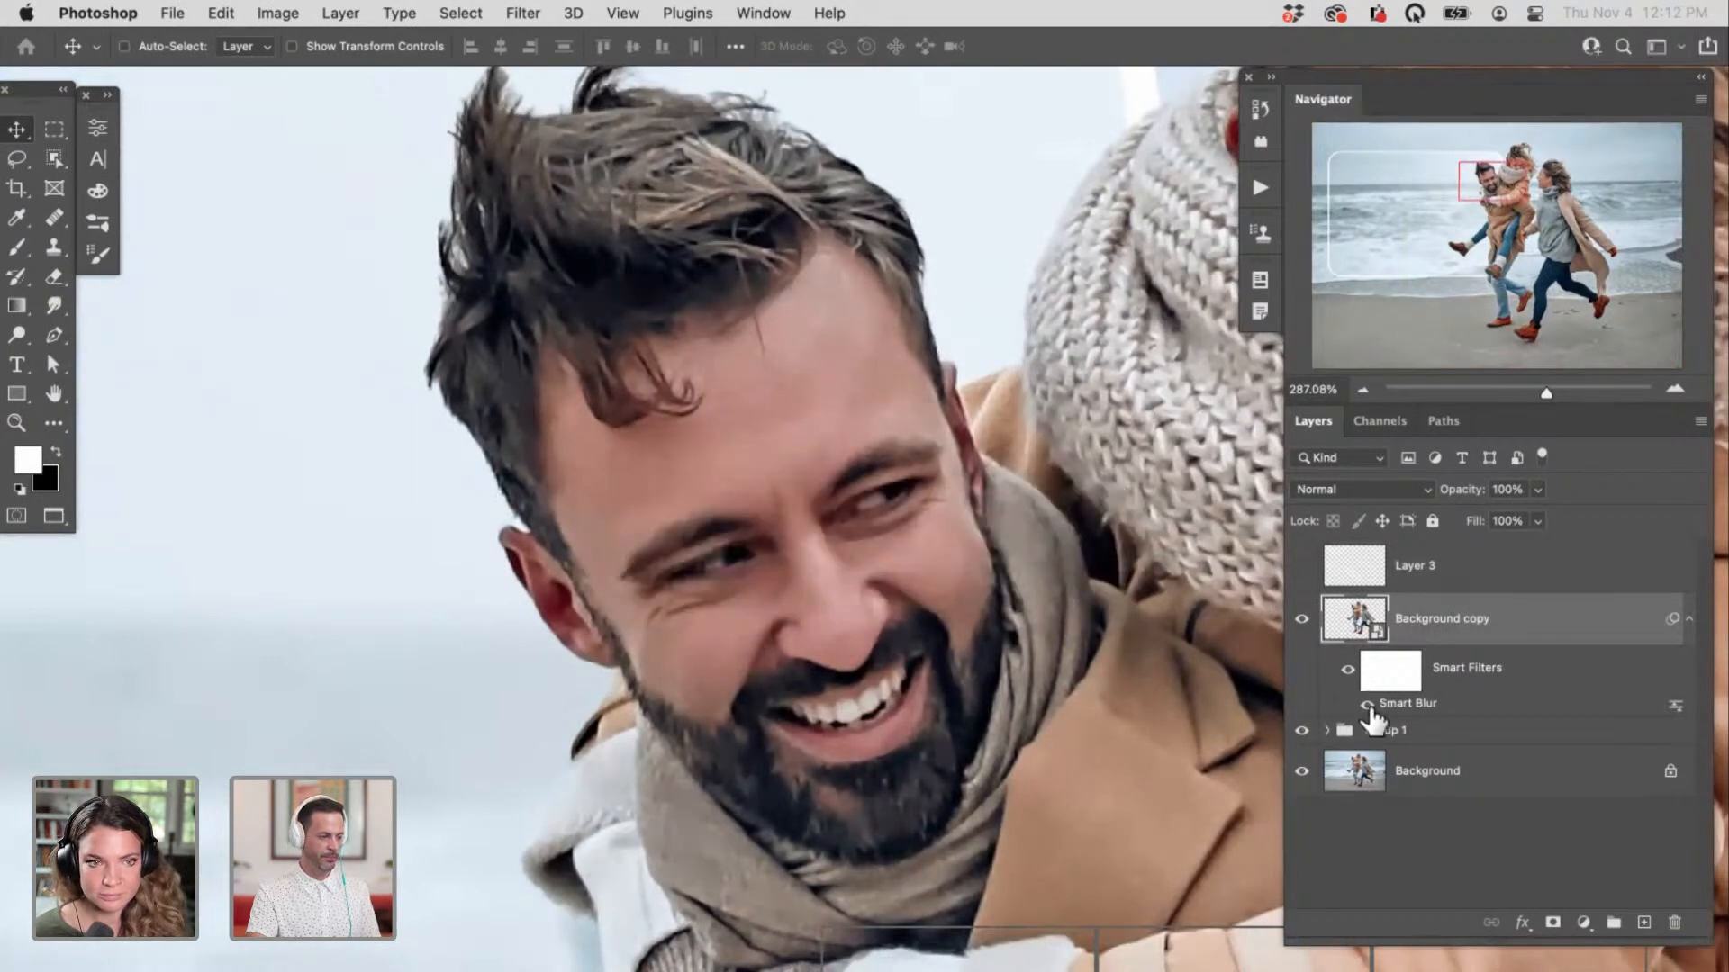
left_click_drag(749, 338, 716, 426)
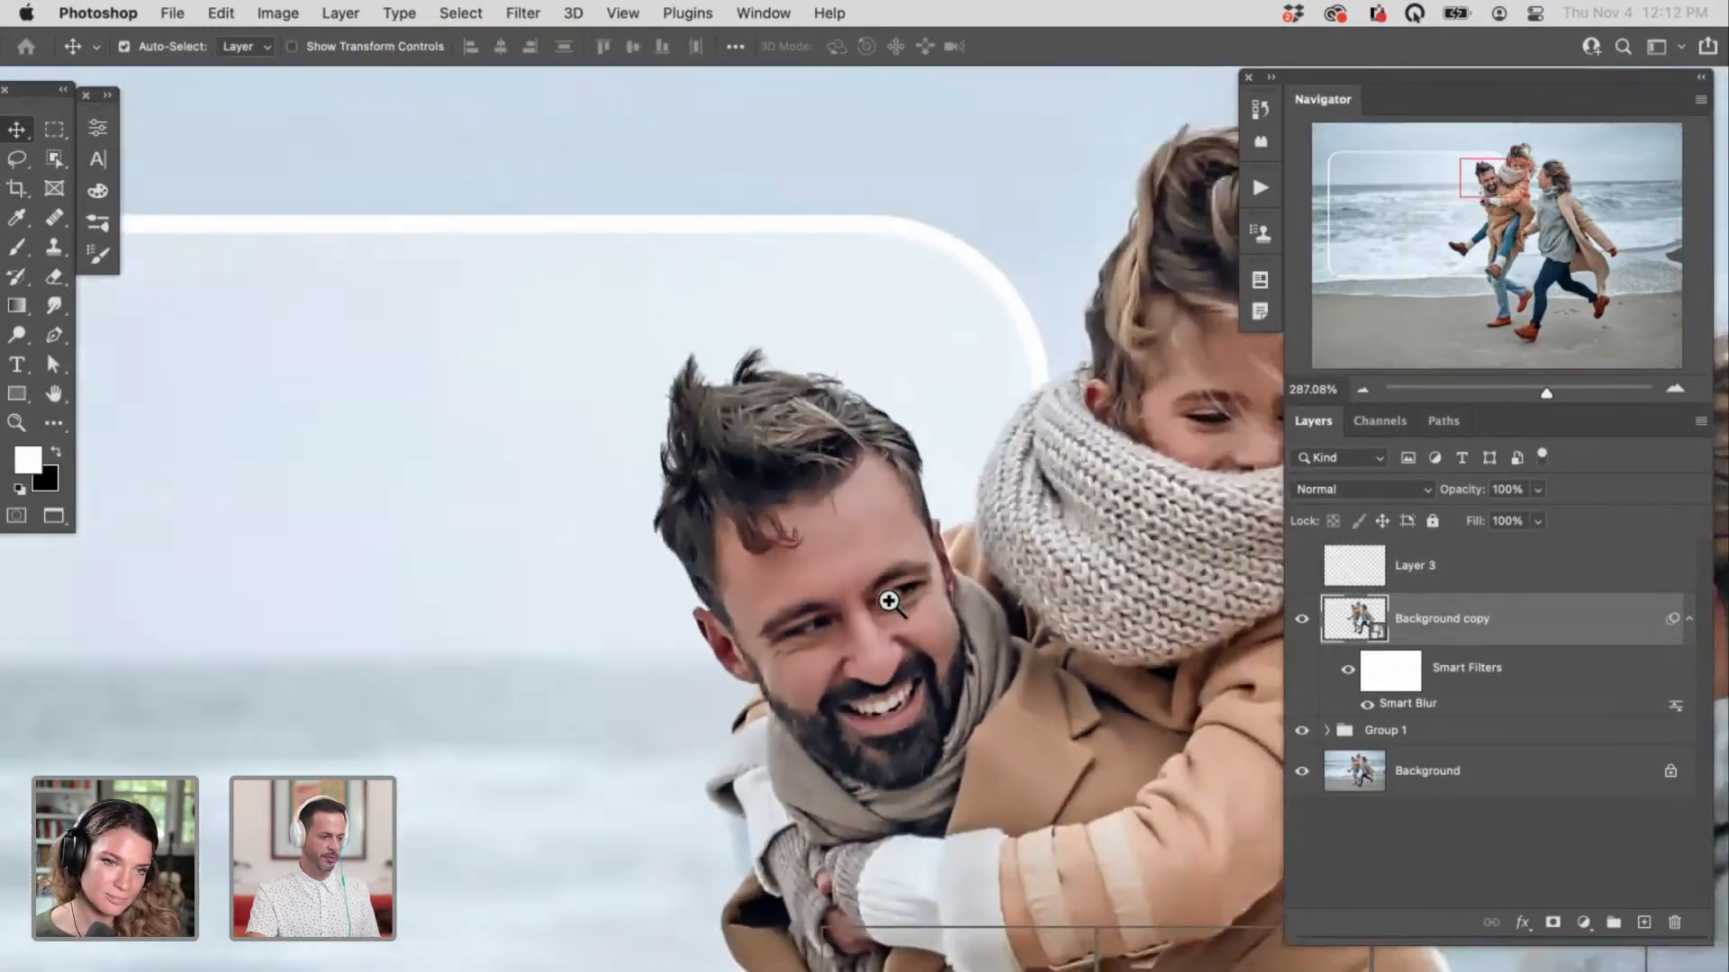
left_click_drag(890, 601, 824, 602)
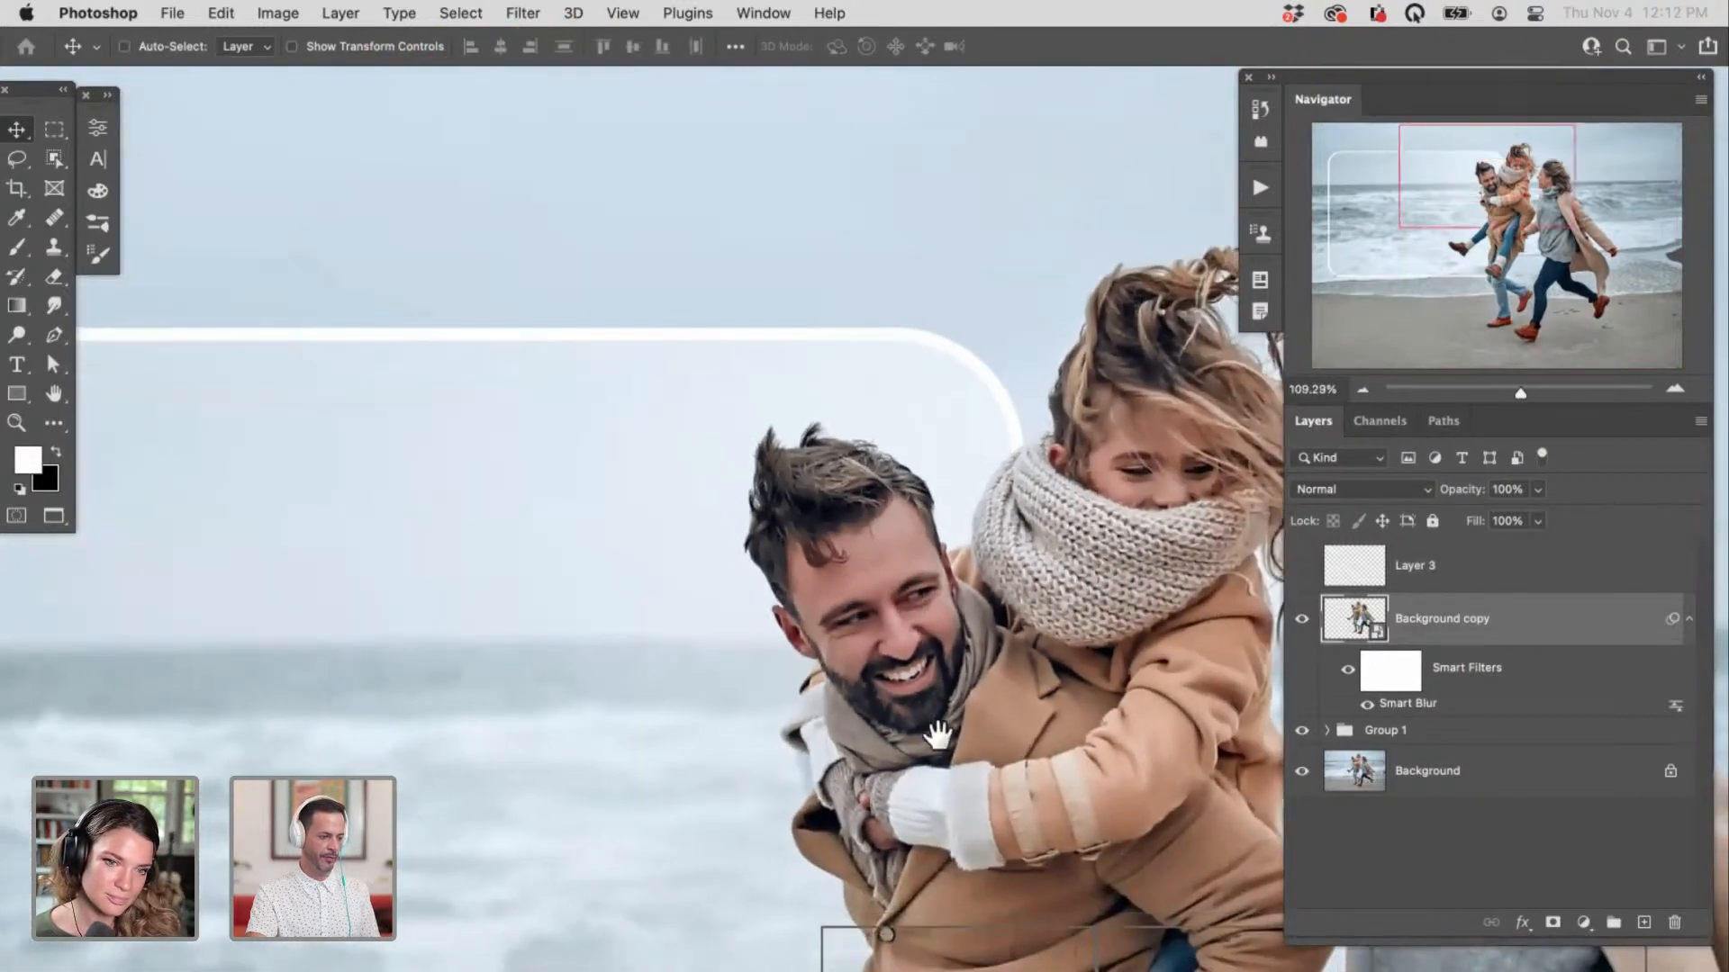
left_click_drag(938, 733, 748, 586)
left_click_drag(724, 688, 744, 830)
left_click_drag(785, 699, 764, 538)
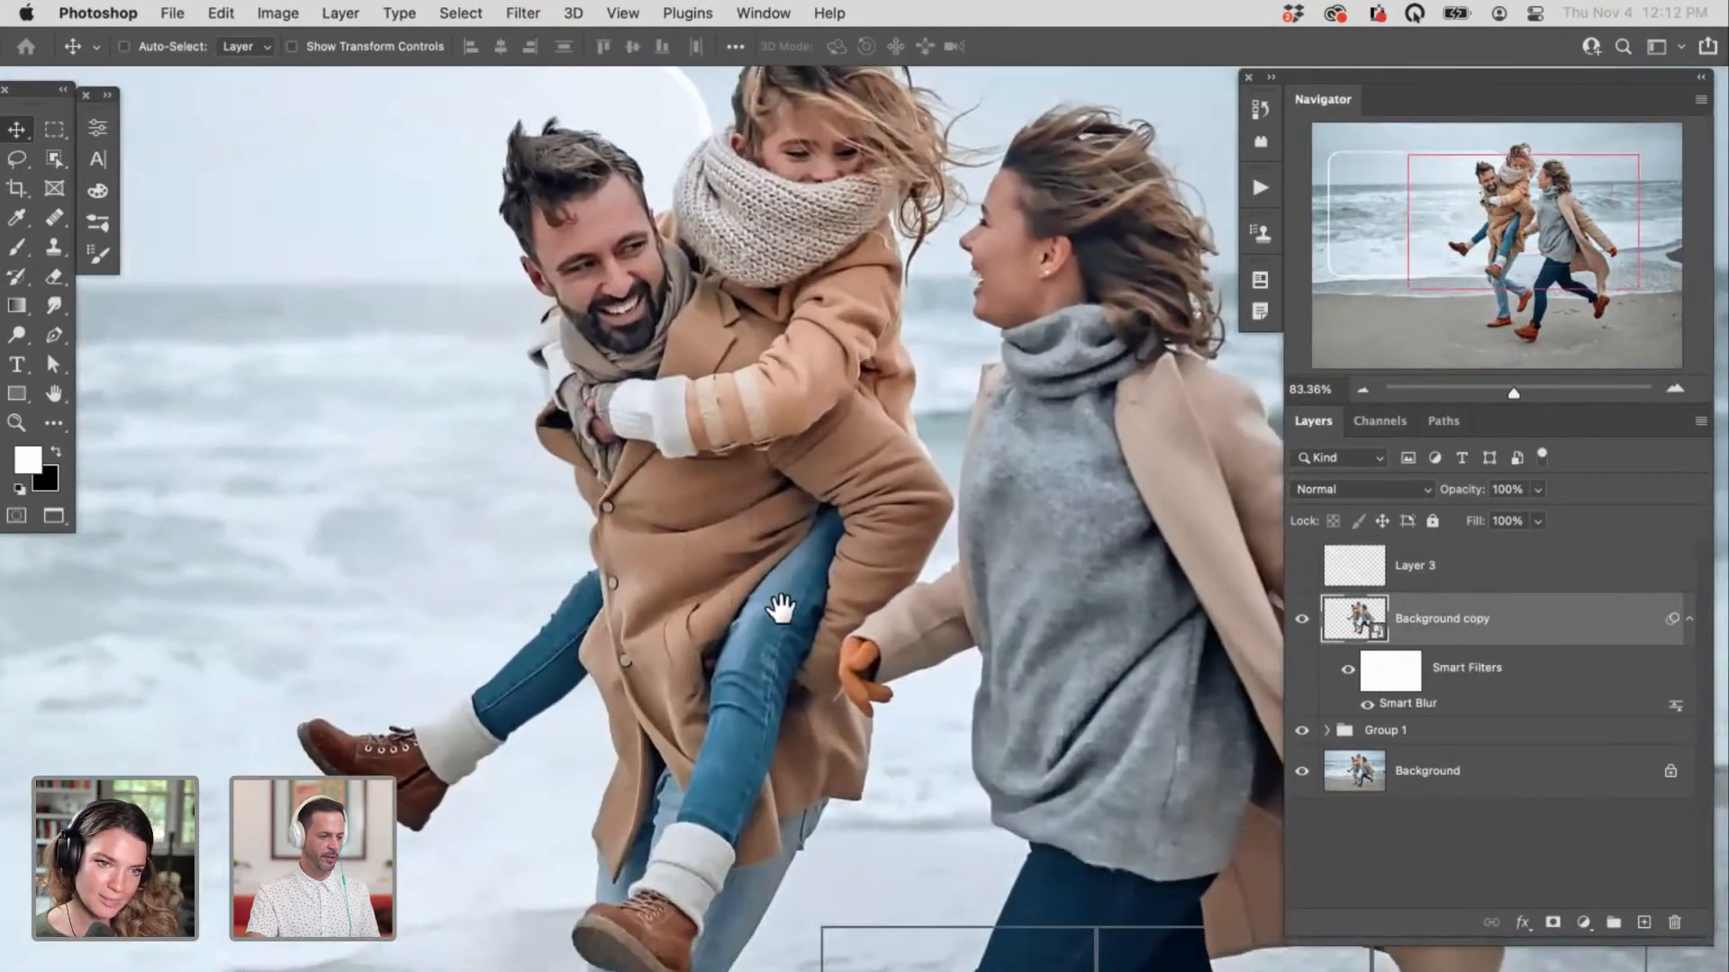
left_click_drag(720, 603, 803, 587)
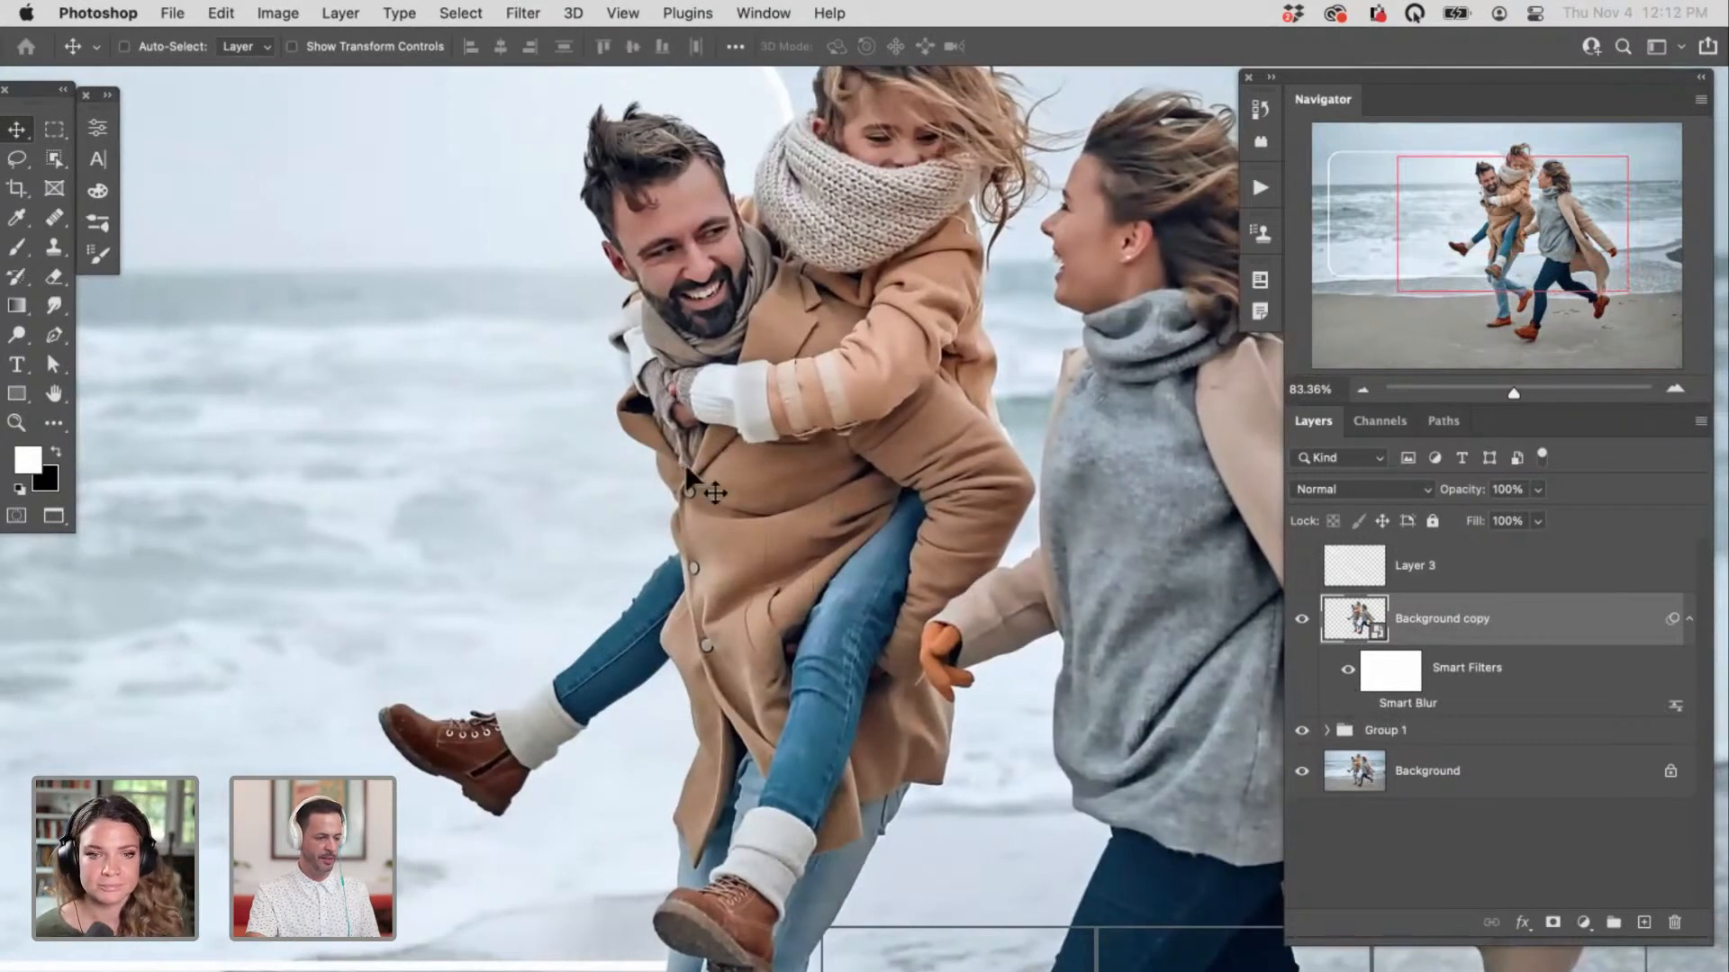
Step: Apply a Surface Blur with radius 16 pixels and threshold 11 levels to the Background copy smart object
left_click(521, 14)
mouse_move(592, 311)
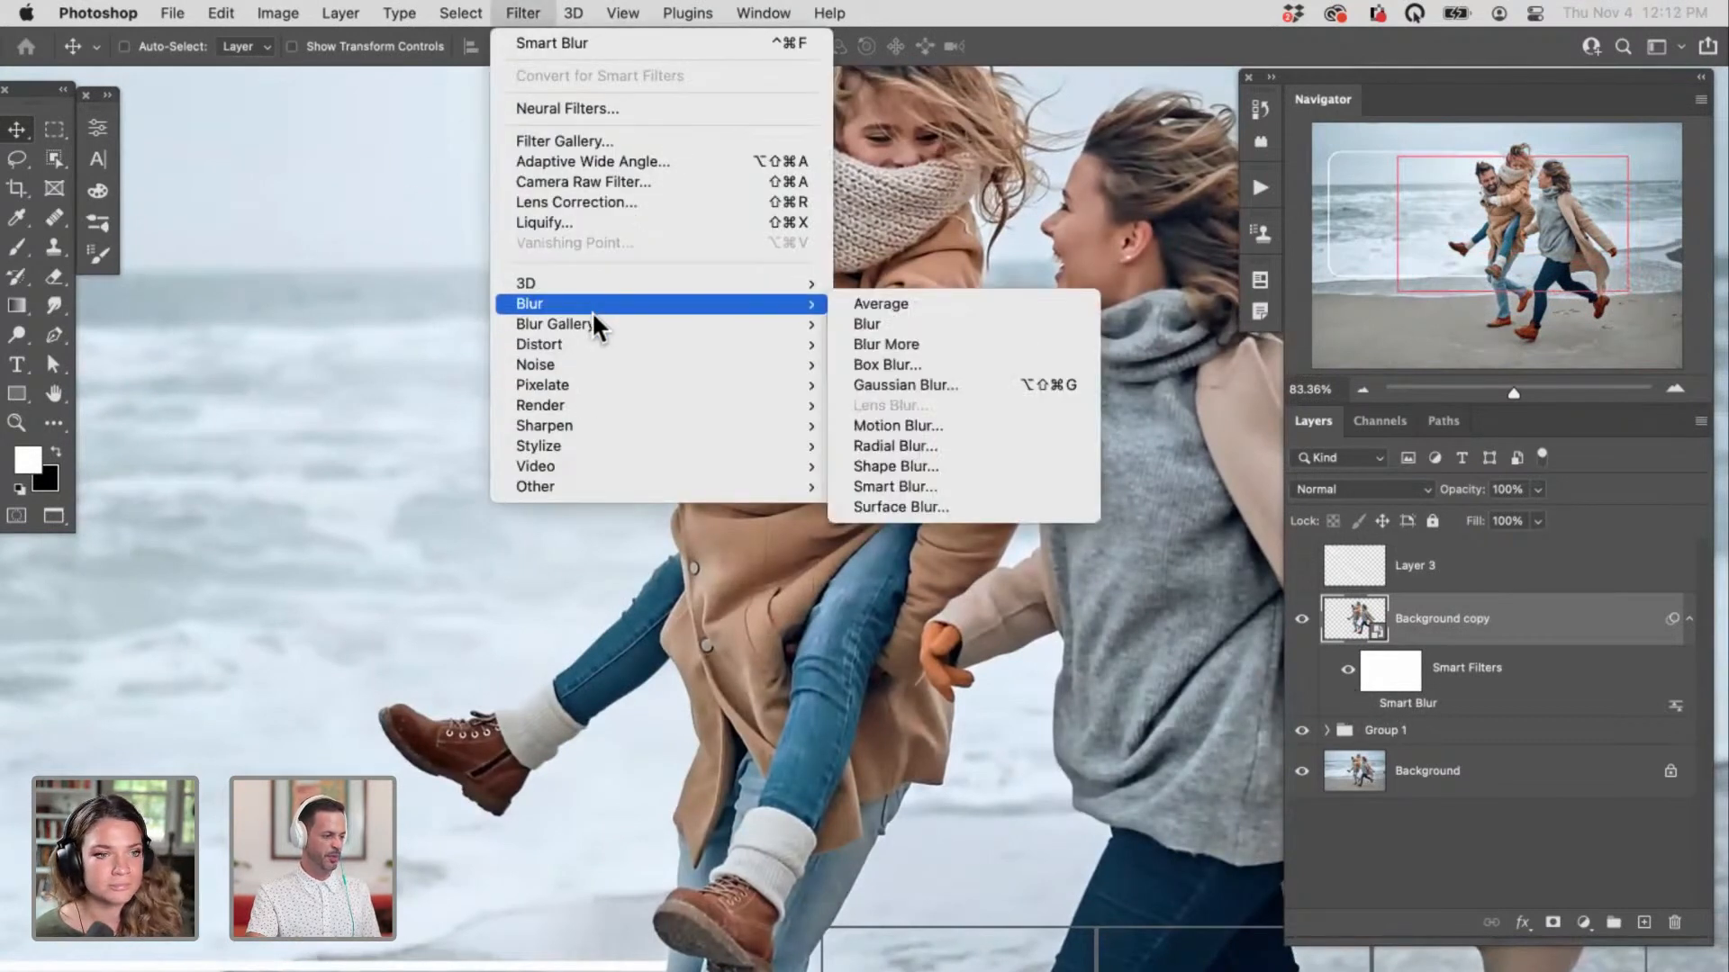
left_click(962, 506)
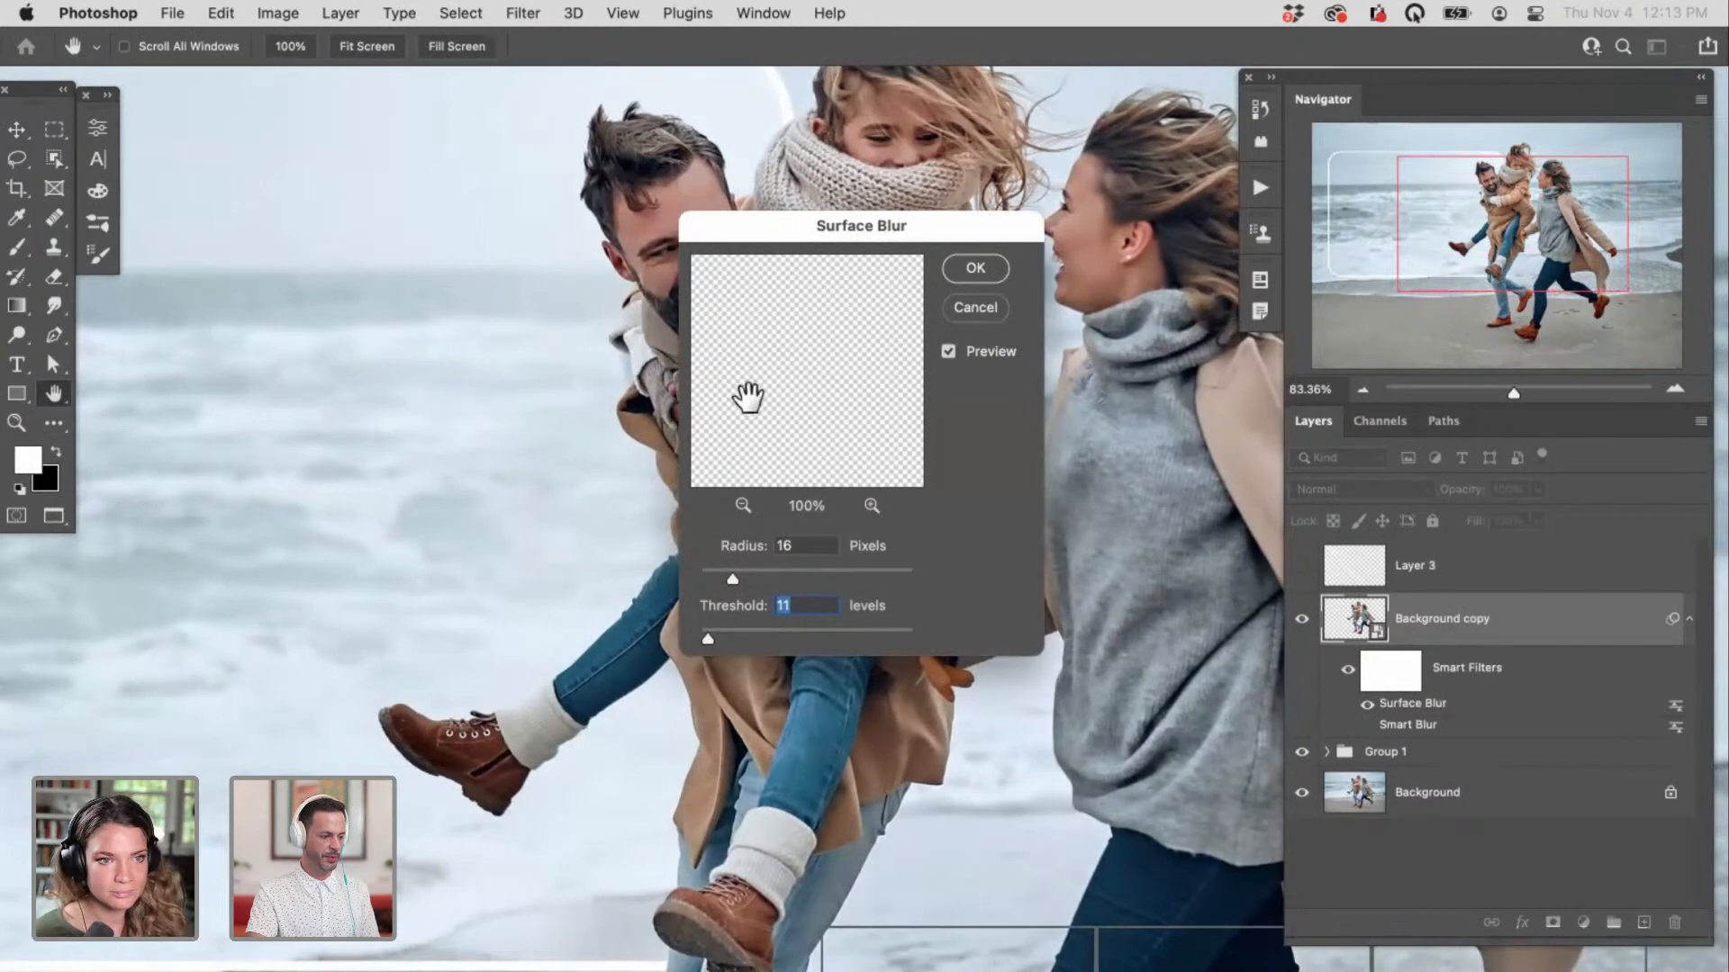
left_click(975, 268)
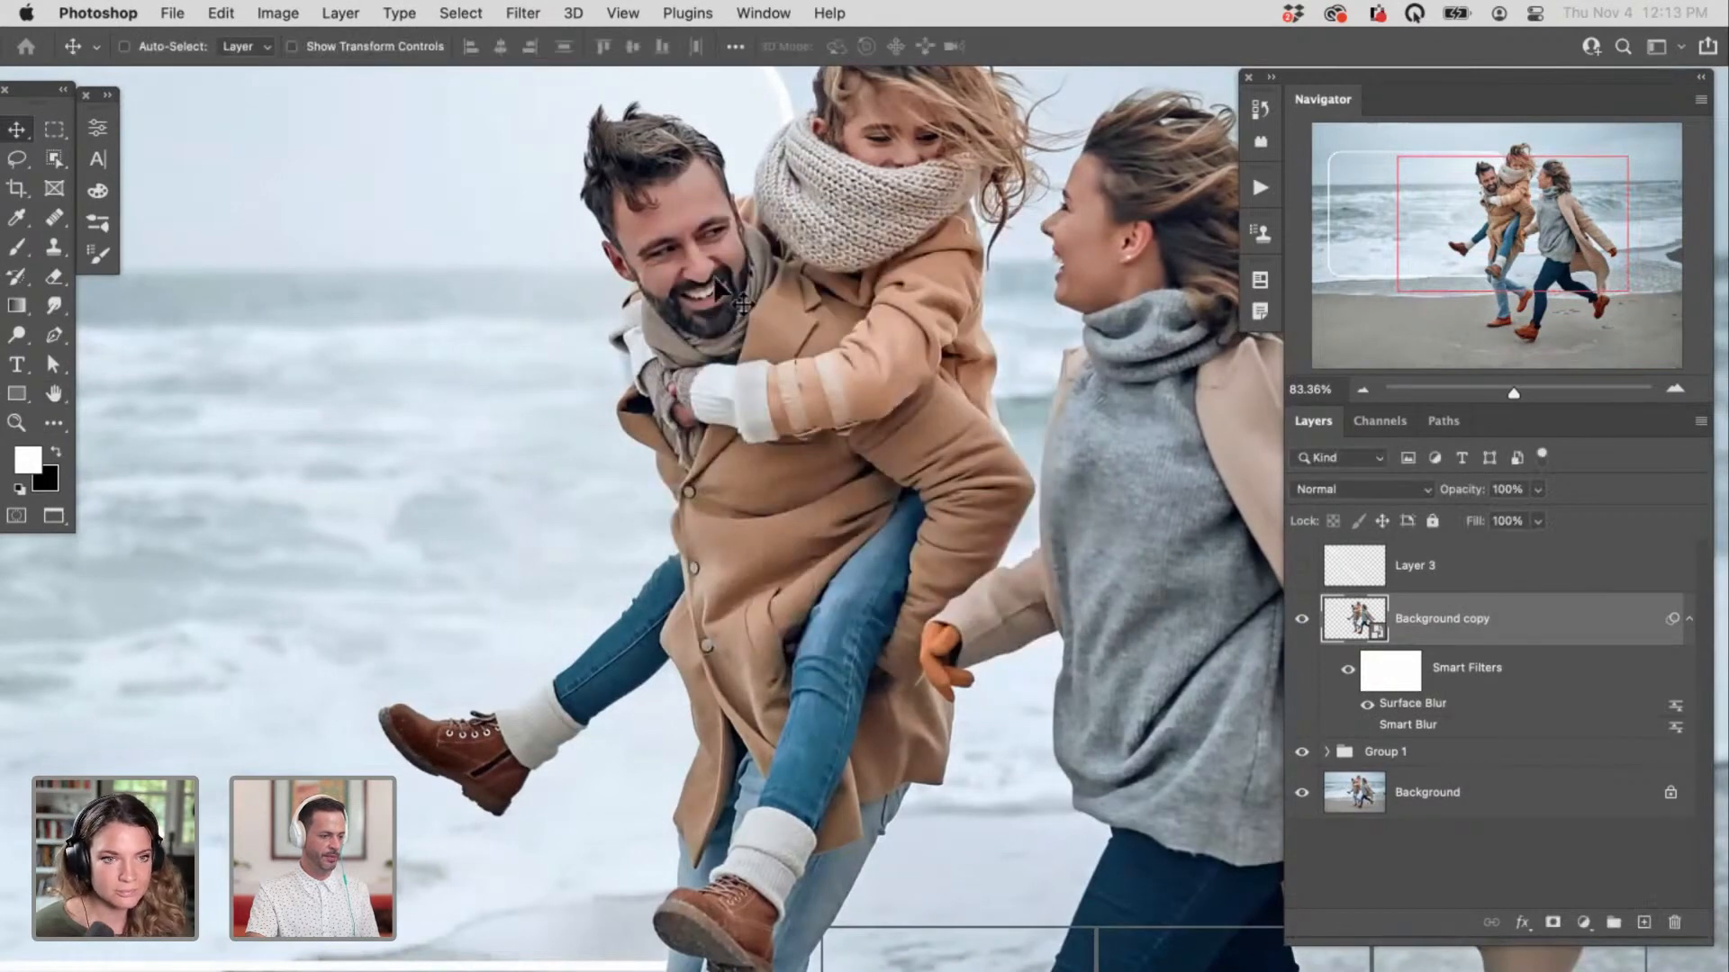
Step: Examine the Surface Blur's effect up close on the man's face, comparing with the Background copy layer hidden
left_click_drag(706, 245, 846, 189)
left_click_drag(823, 302, 870, 586)
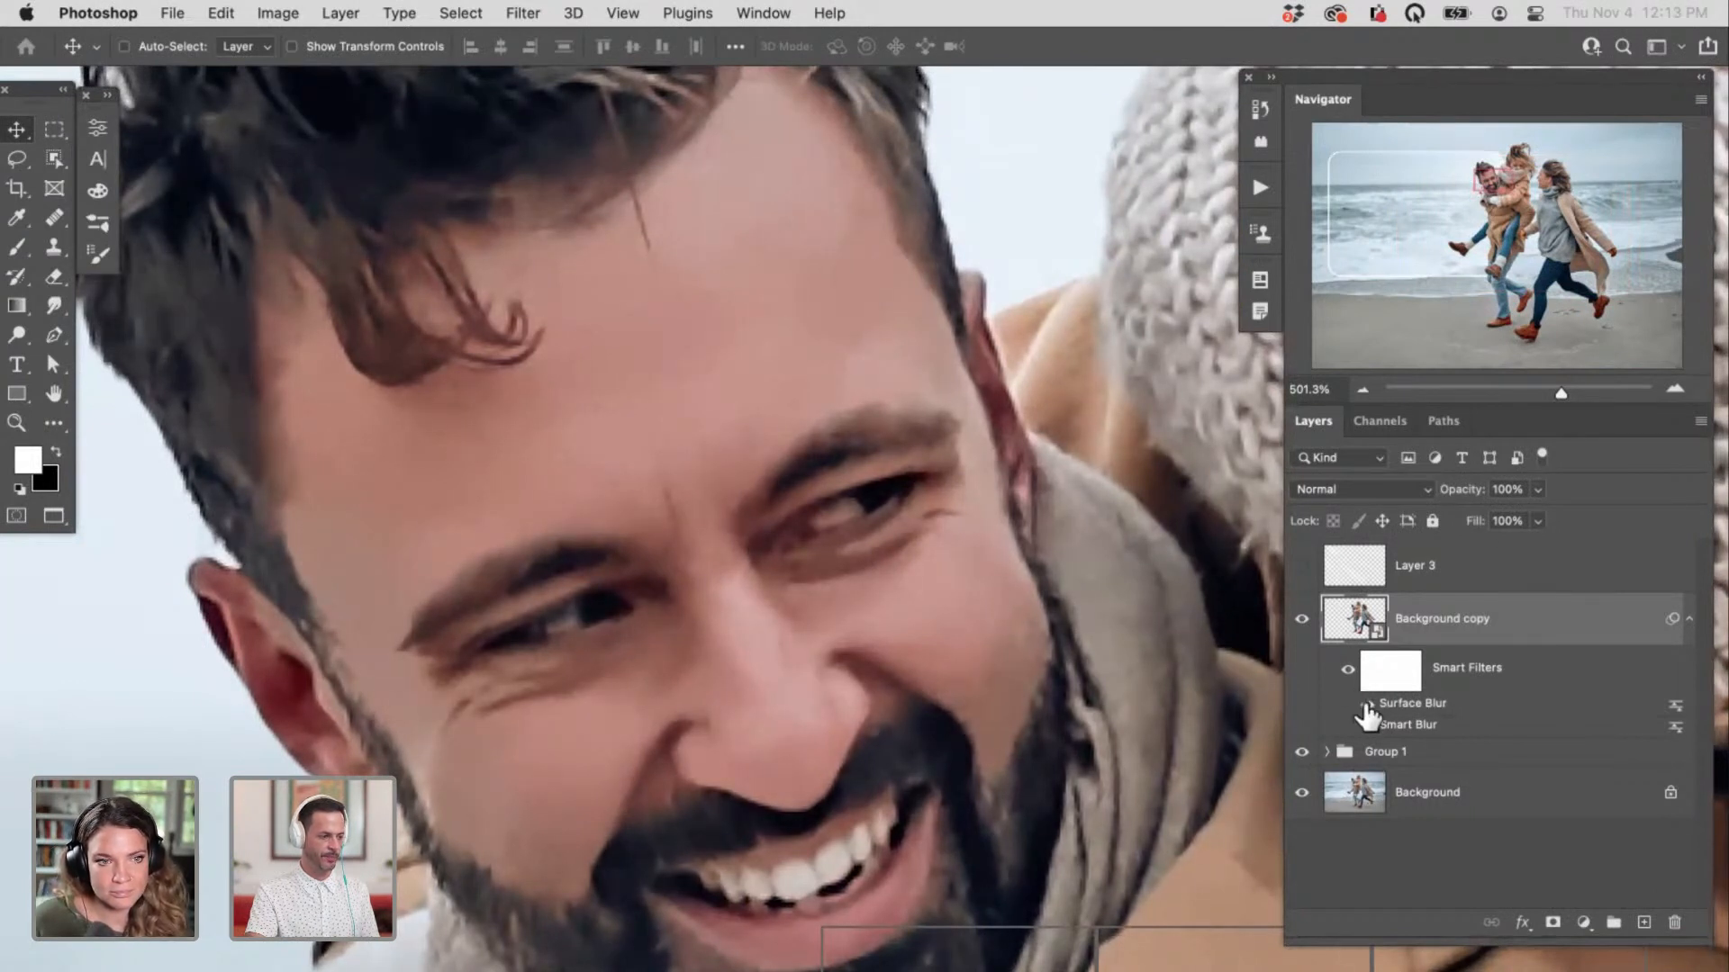
left_click(1302, 620)
left_click(1302, 622)
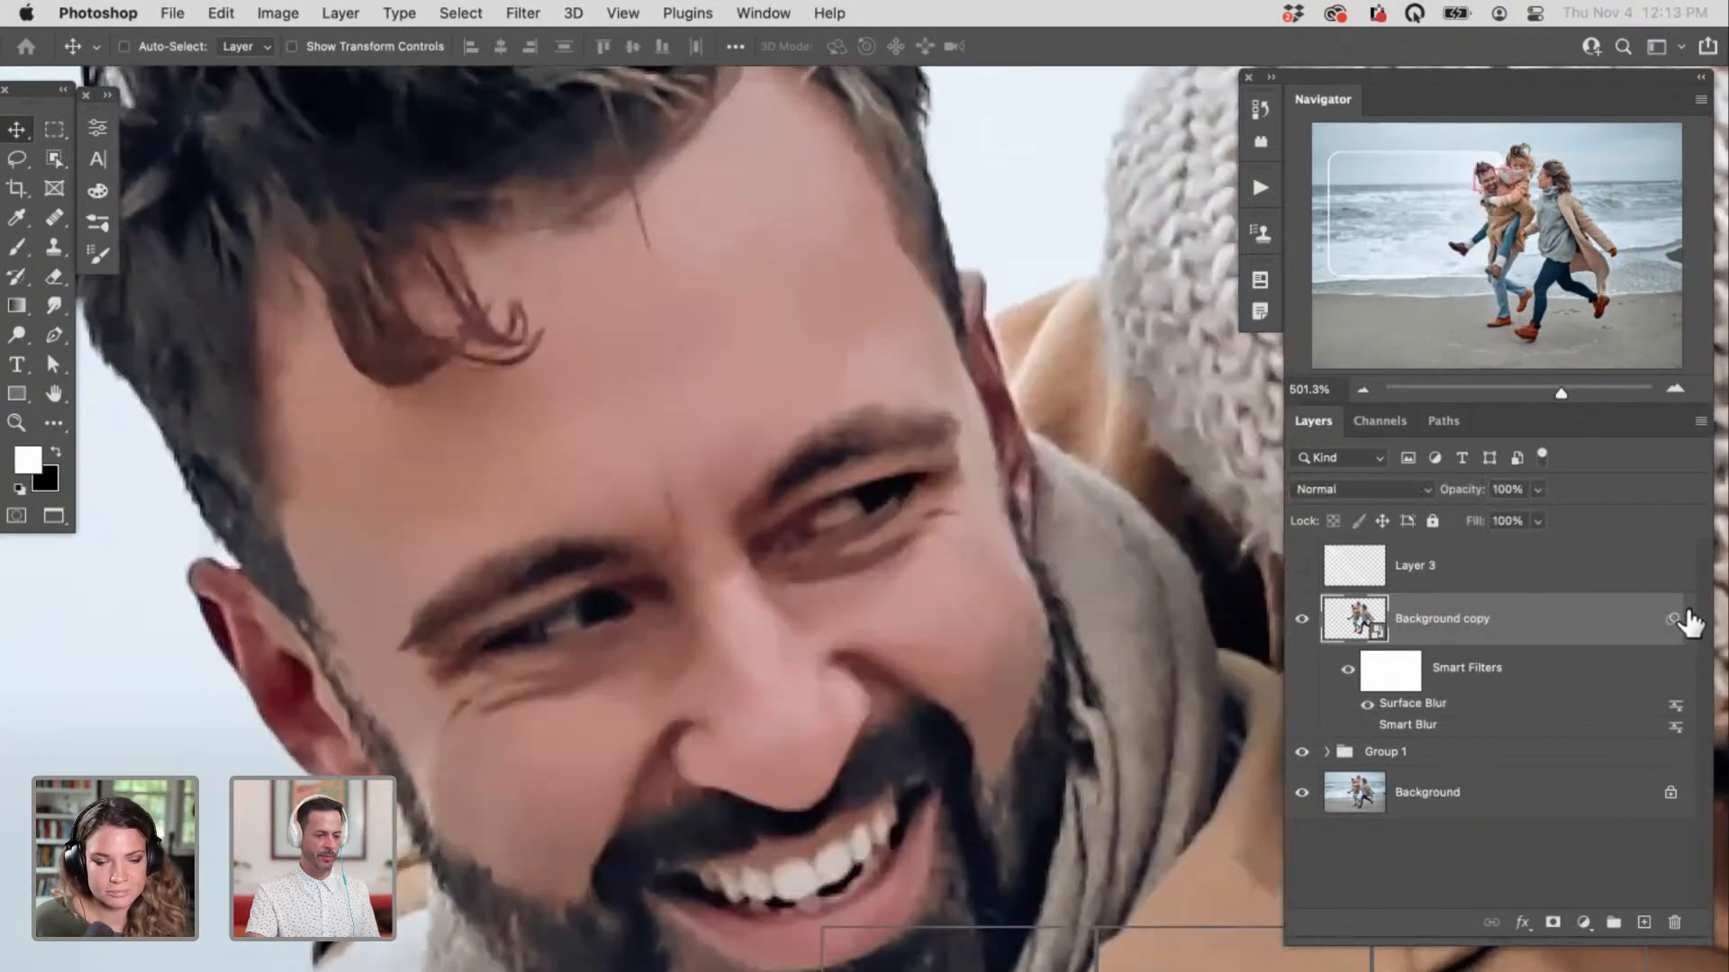
left_click(1689, 619)
scroll(1030, 563, "down", 10)
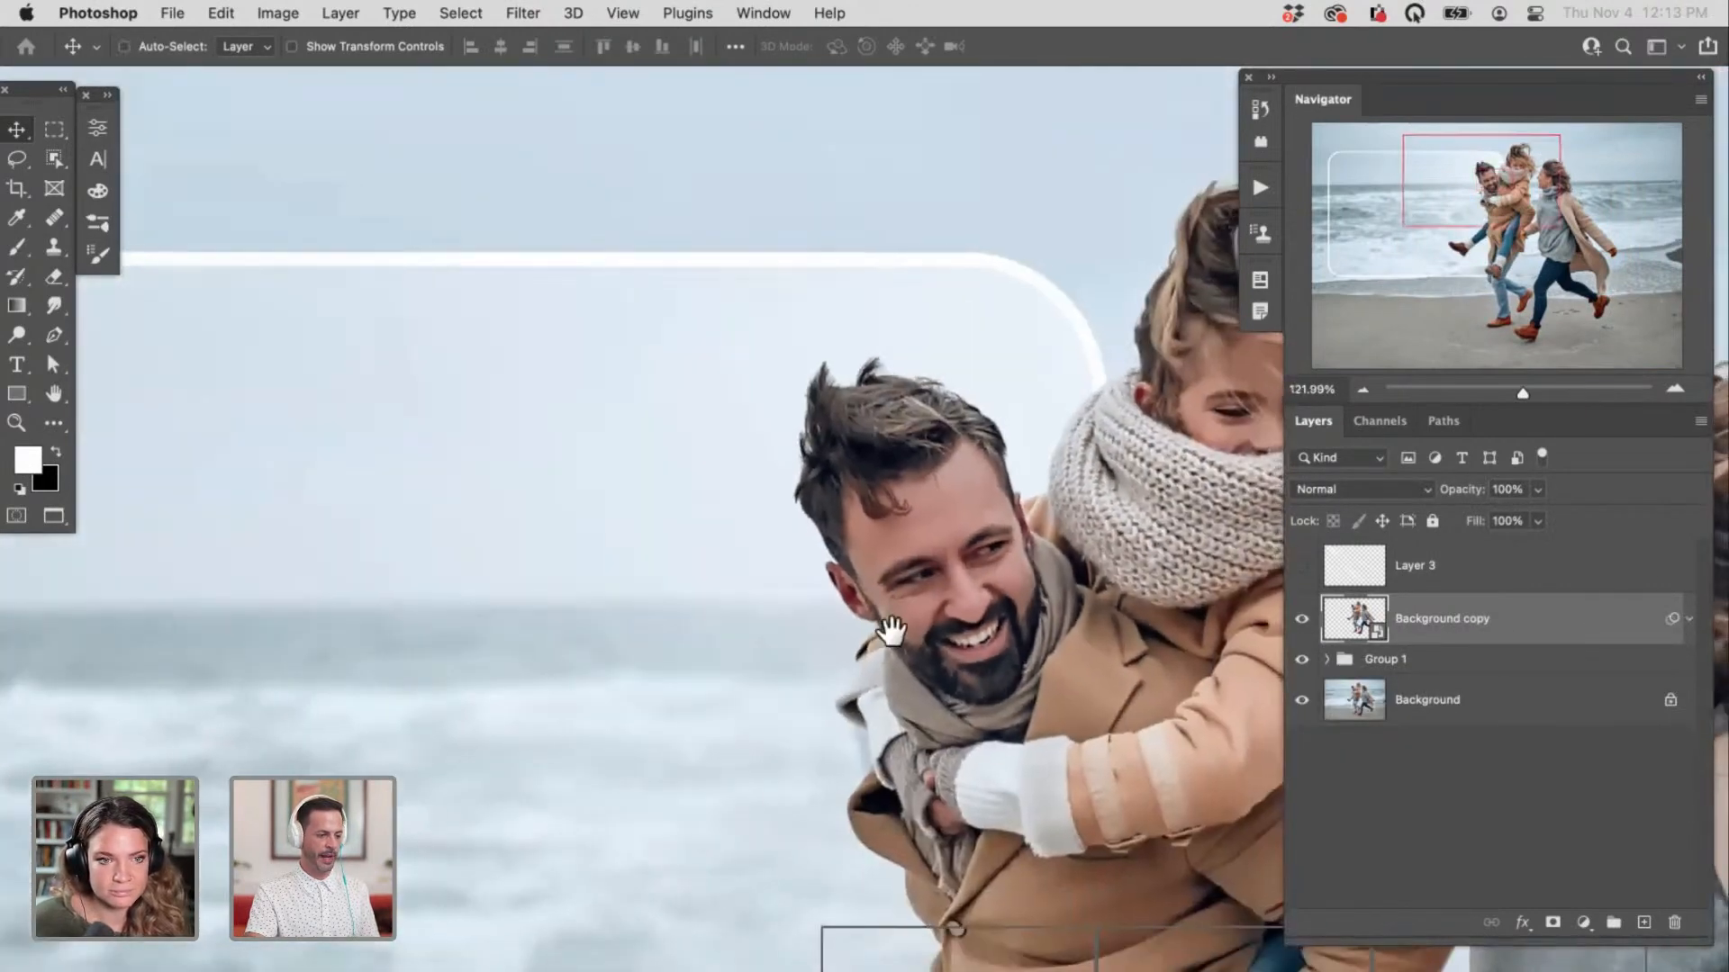
Step: Switch off the Surface Blur smart filter and compare the family with the Background copy layer hidden and shown
left_click_drag(891, 630, 773, 564)
left_click(1690, 622)
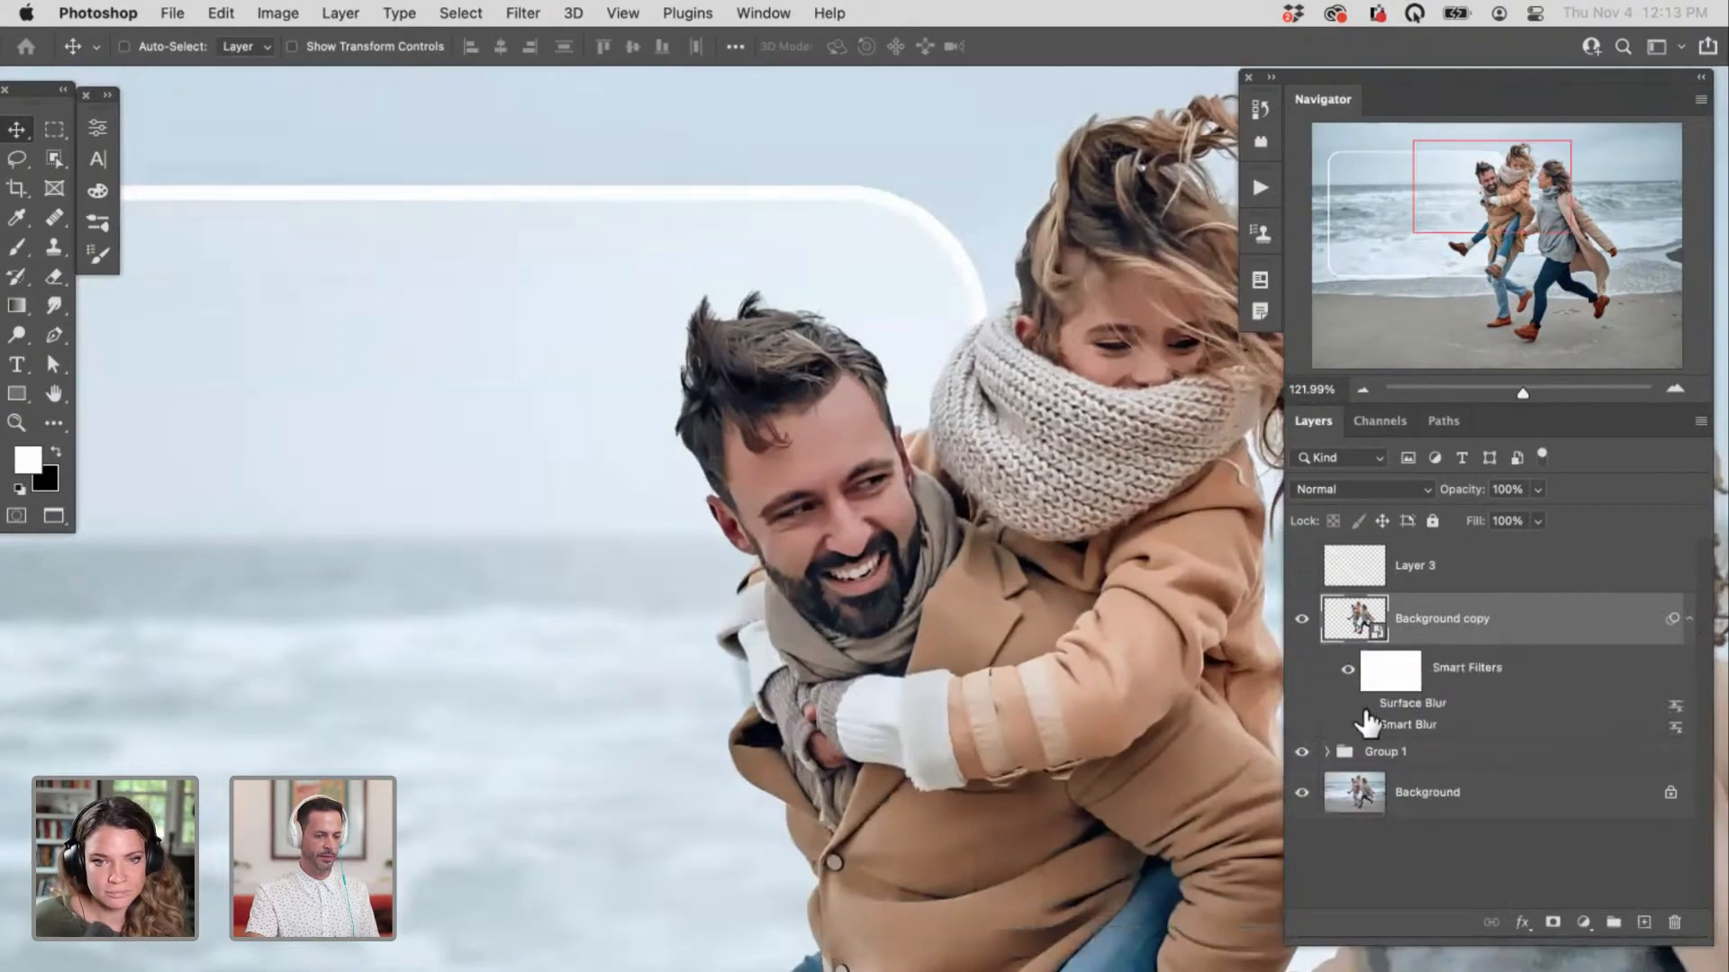
scroll(706, 463, "down", 2)
scroll(753, 494, "down", 4)
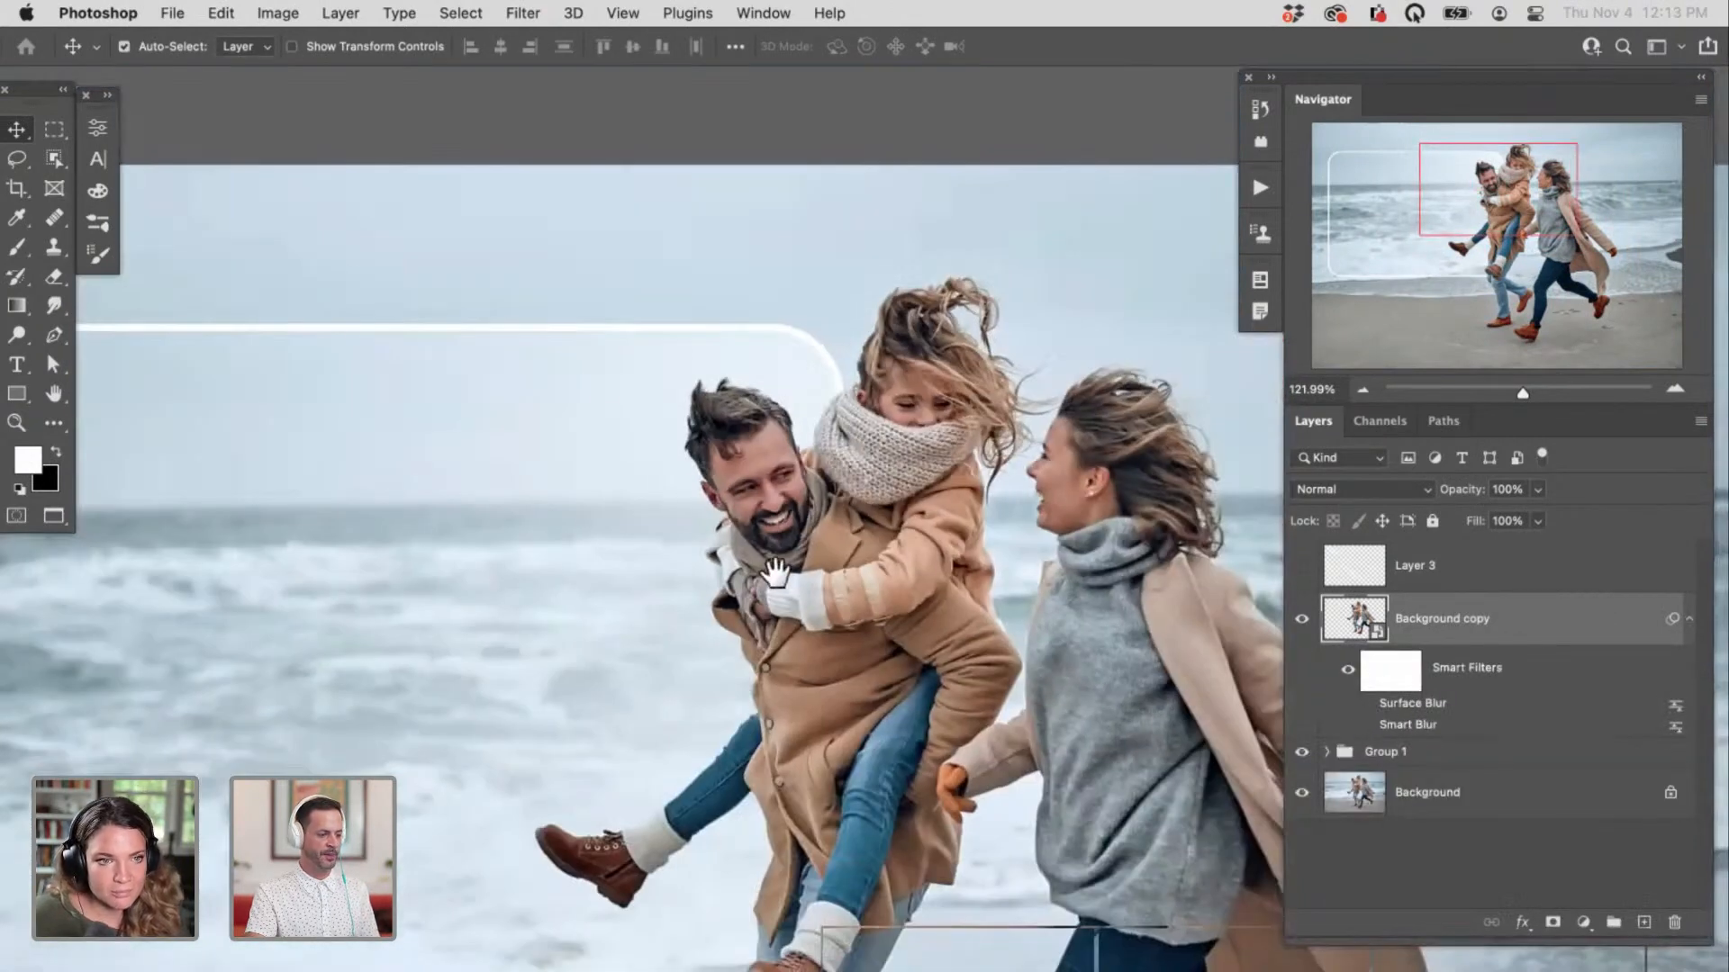
scroll(675, 487, "right", 2)
left_click(1301, 619)
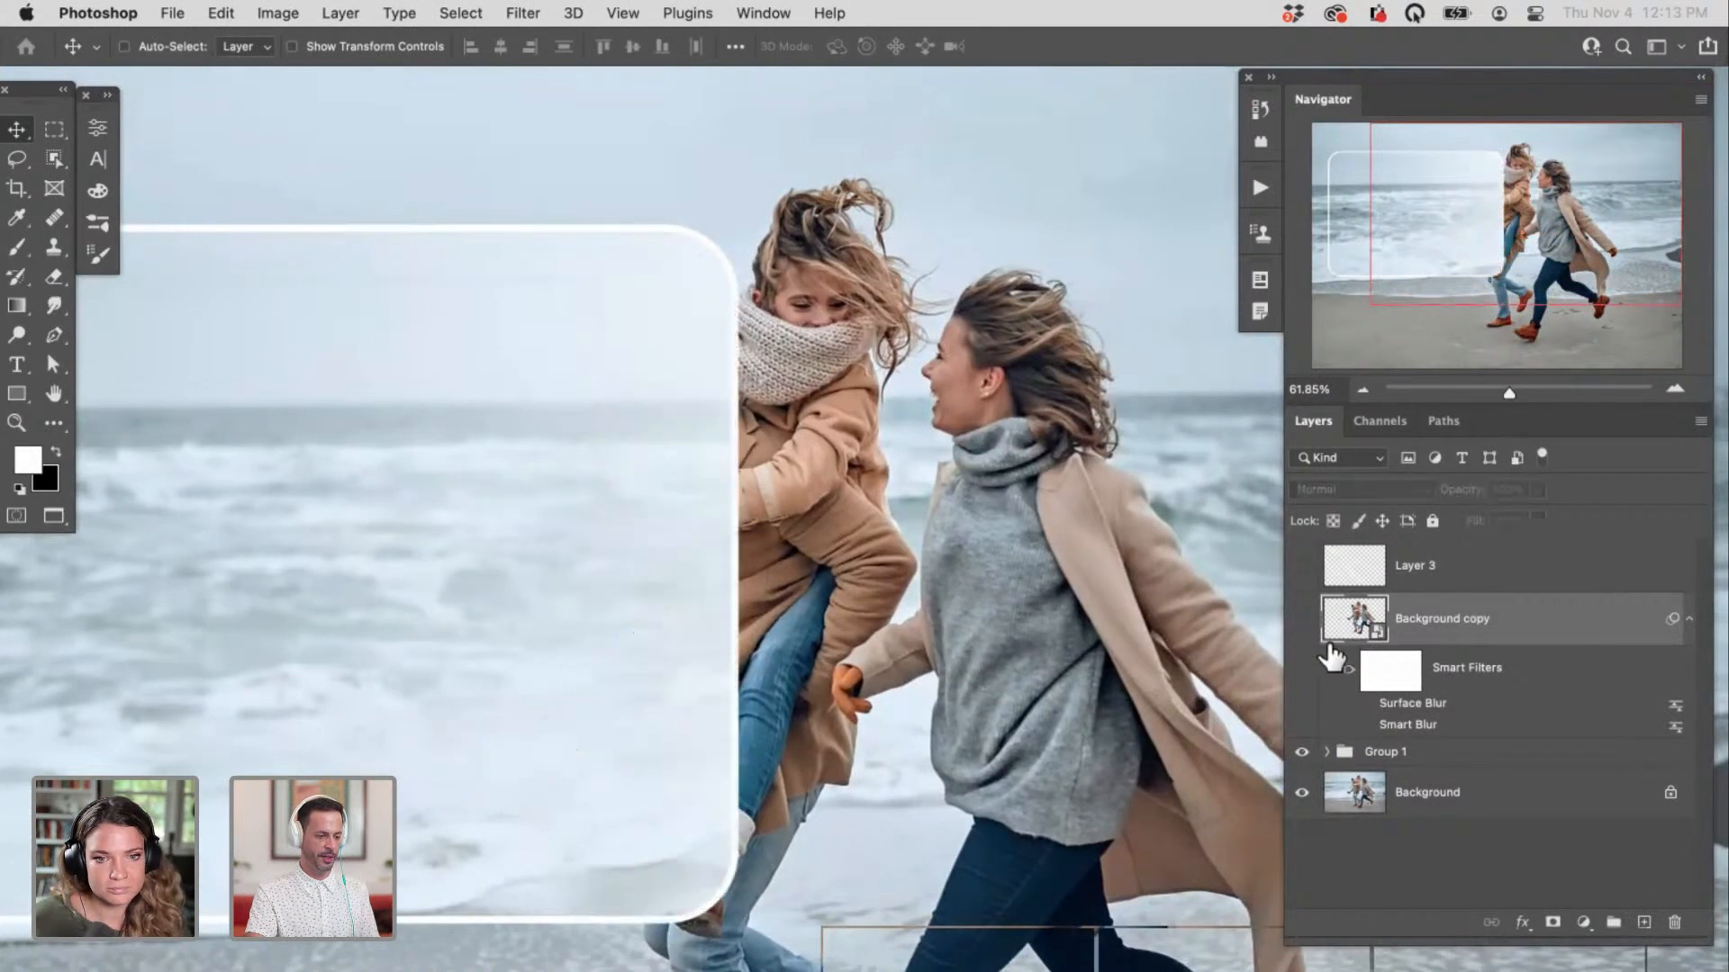
left_click(1301, 620)
Step: Stamp all visible layers into a new layer above Background copy and convert it into a smart object
key("super+alt+shift+e")
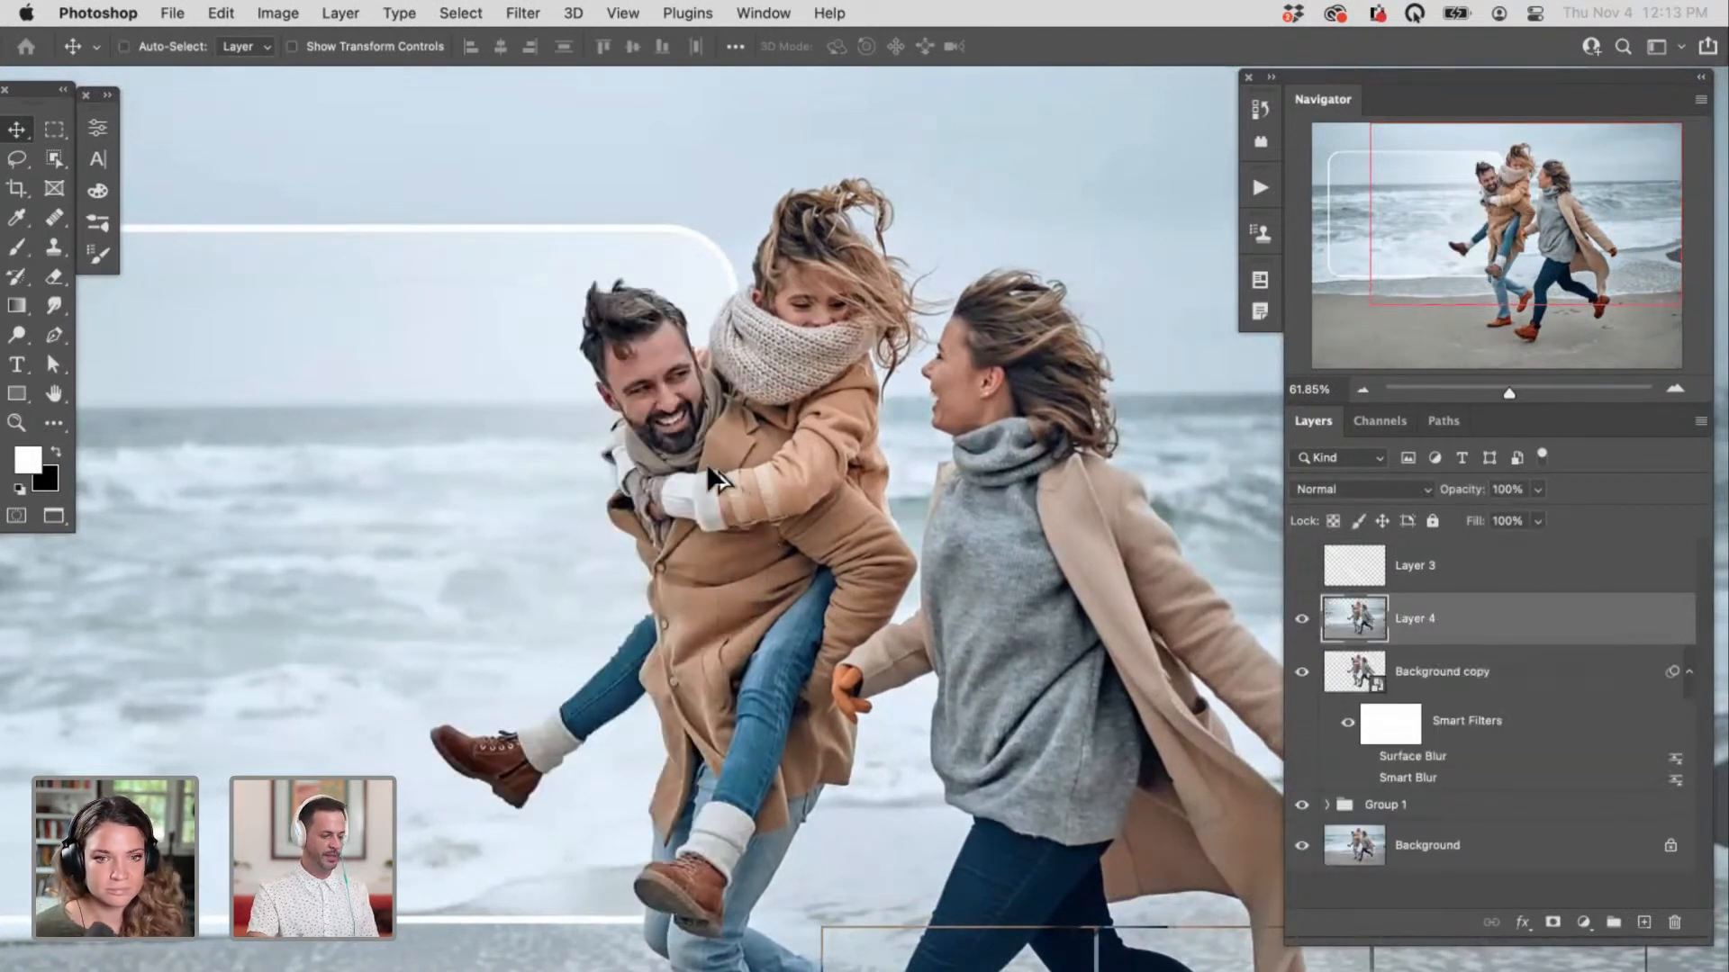
key("super+shift+o")
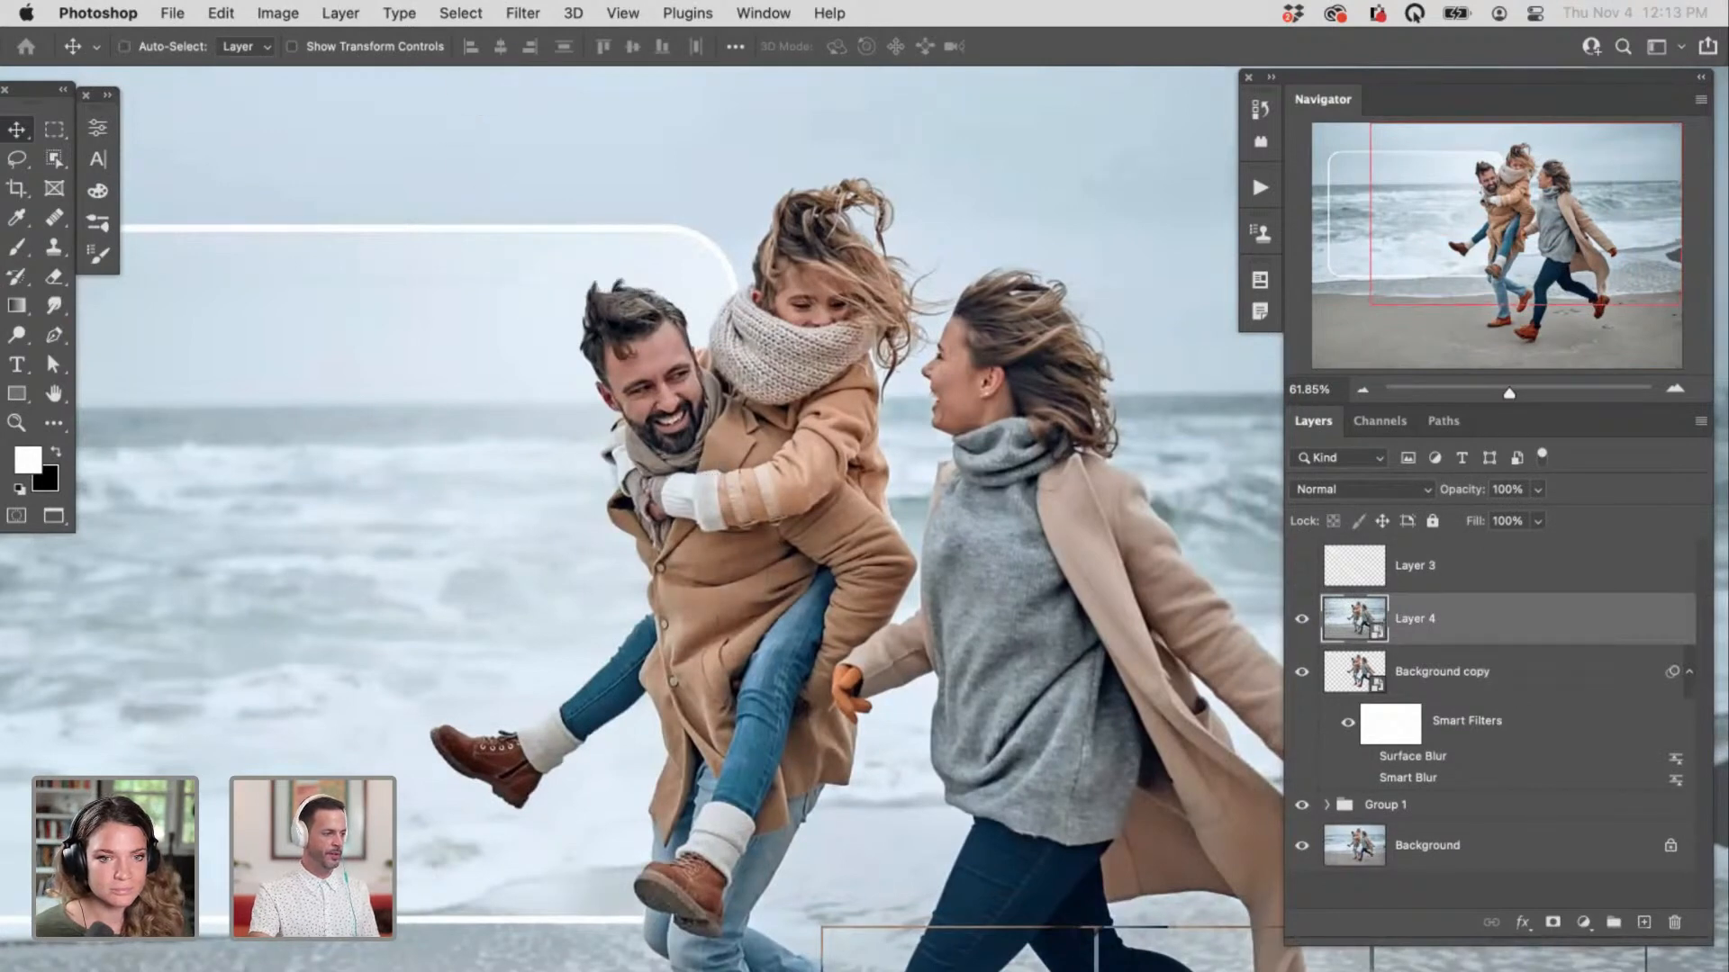
Step: Start a Field Blur on Layer 4 and position its first pin over the sea beside the family with a blur of 87 px
left_click(522, 13)
mouse_move(578, 323)
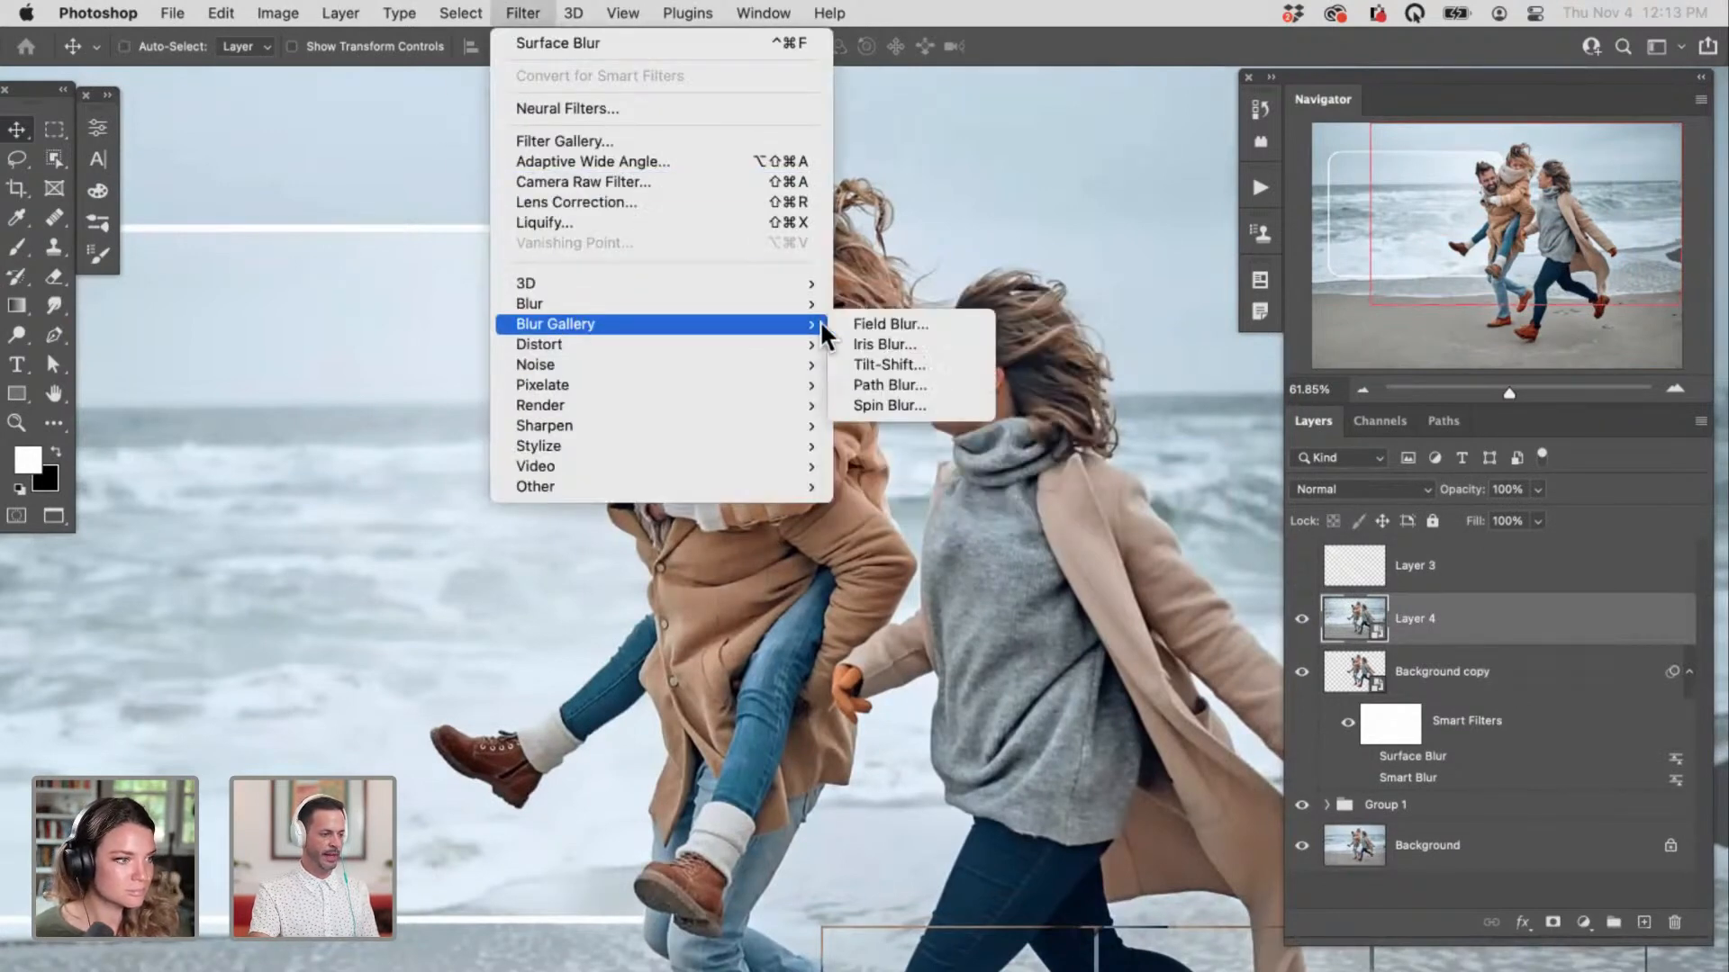
left_click(895, 323)
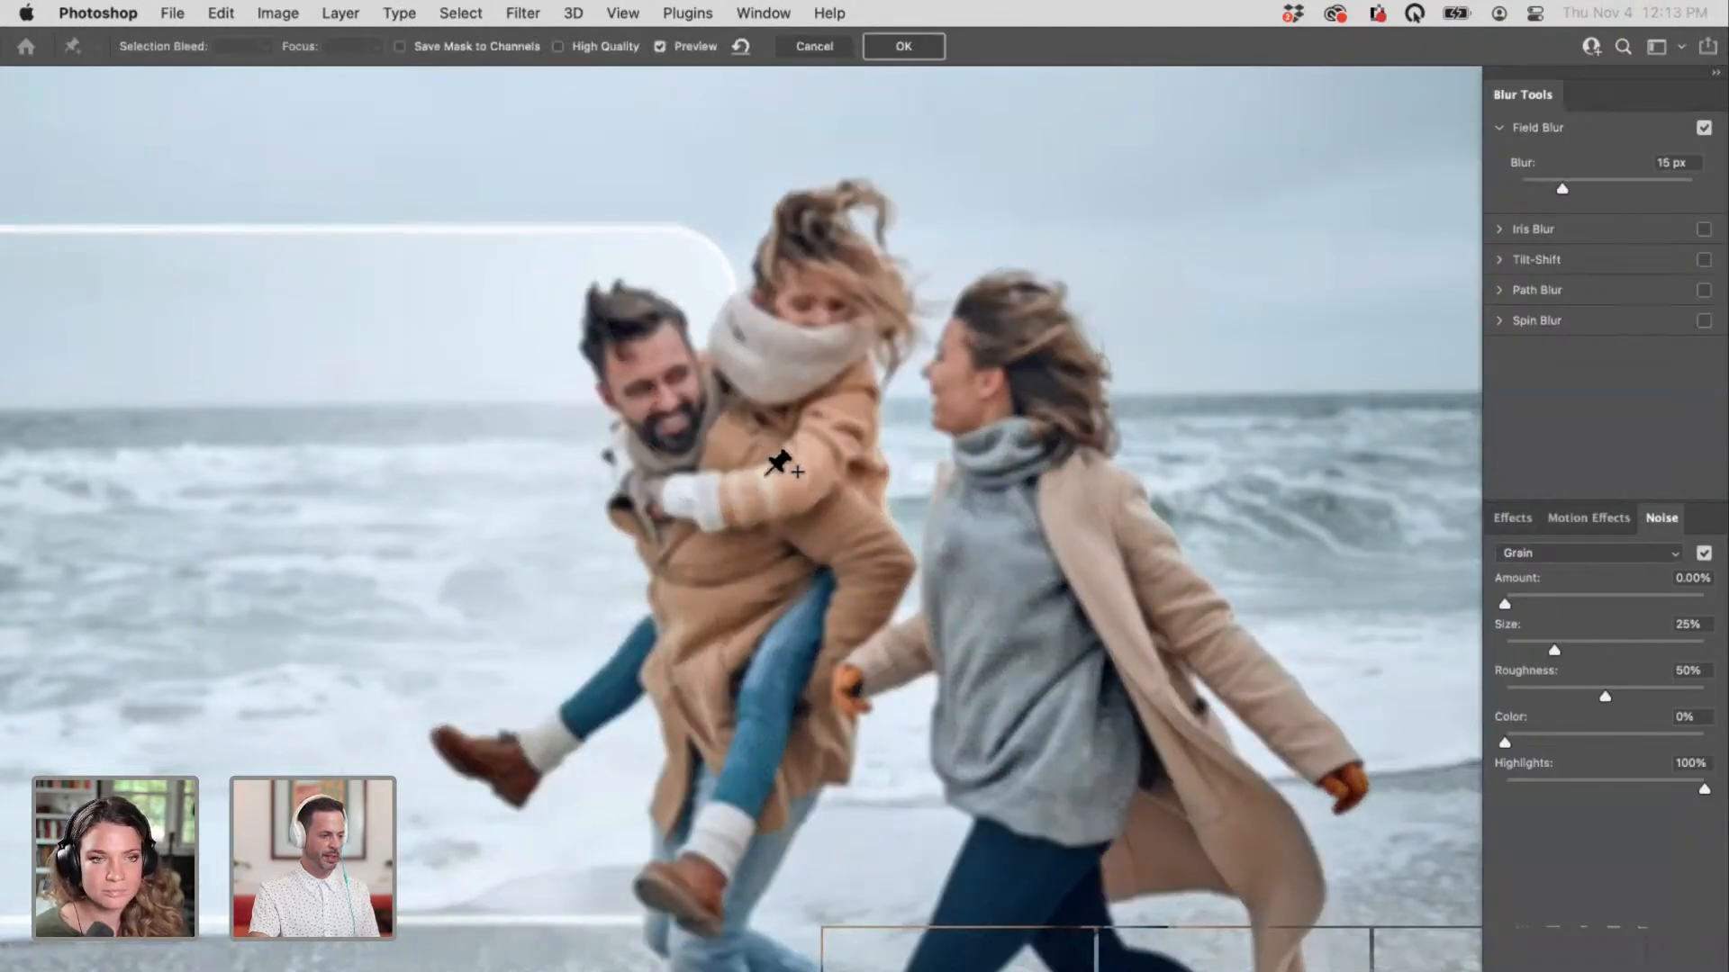
scroll(784, 532, "down", 3)
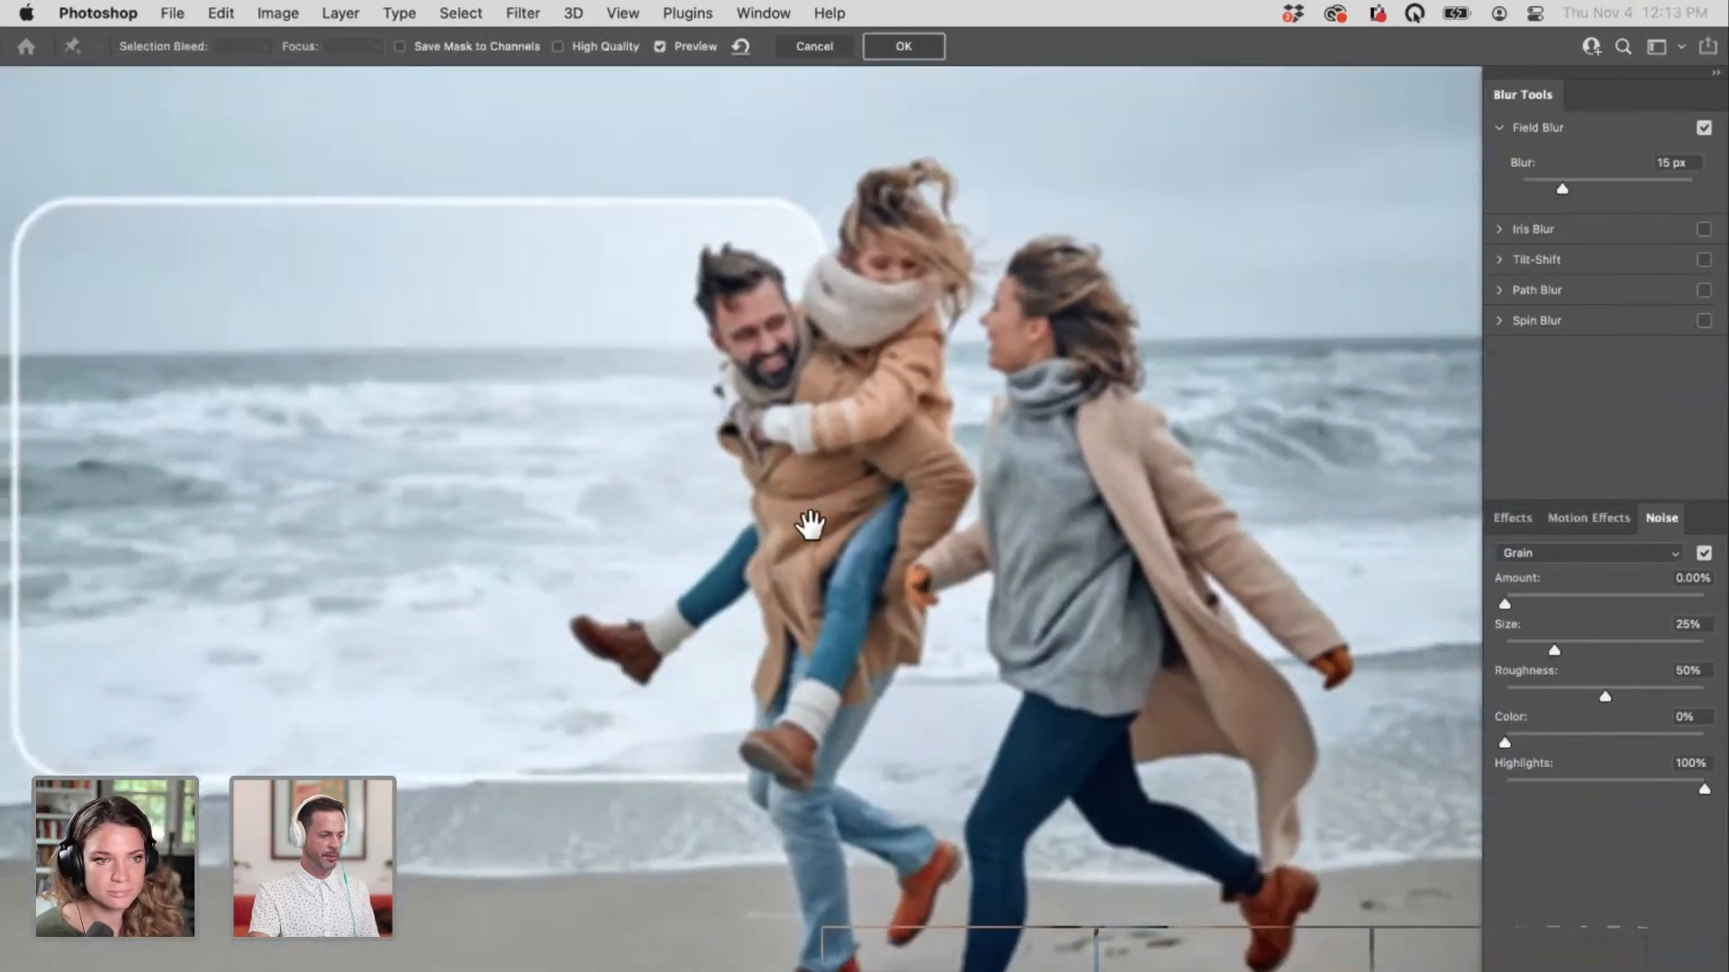
left_click_drag(810, 525, 821, 528)
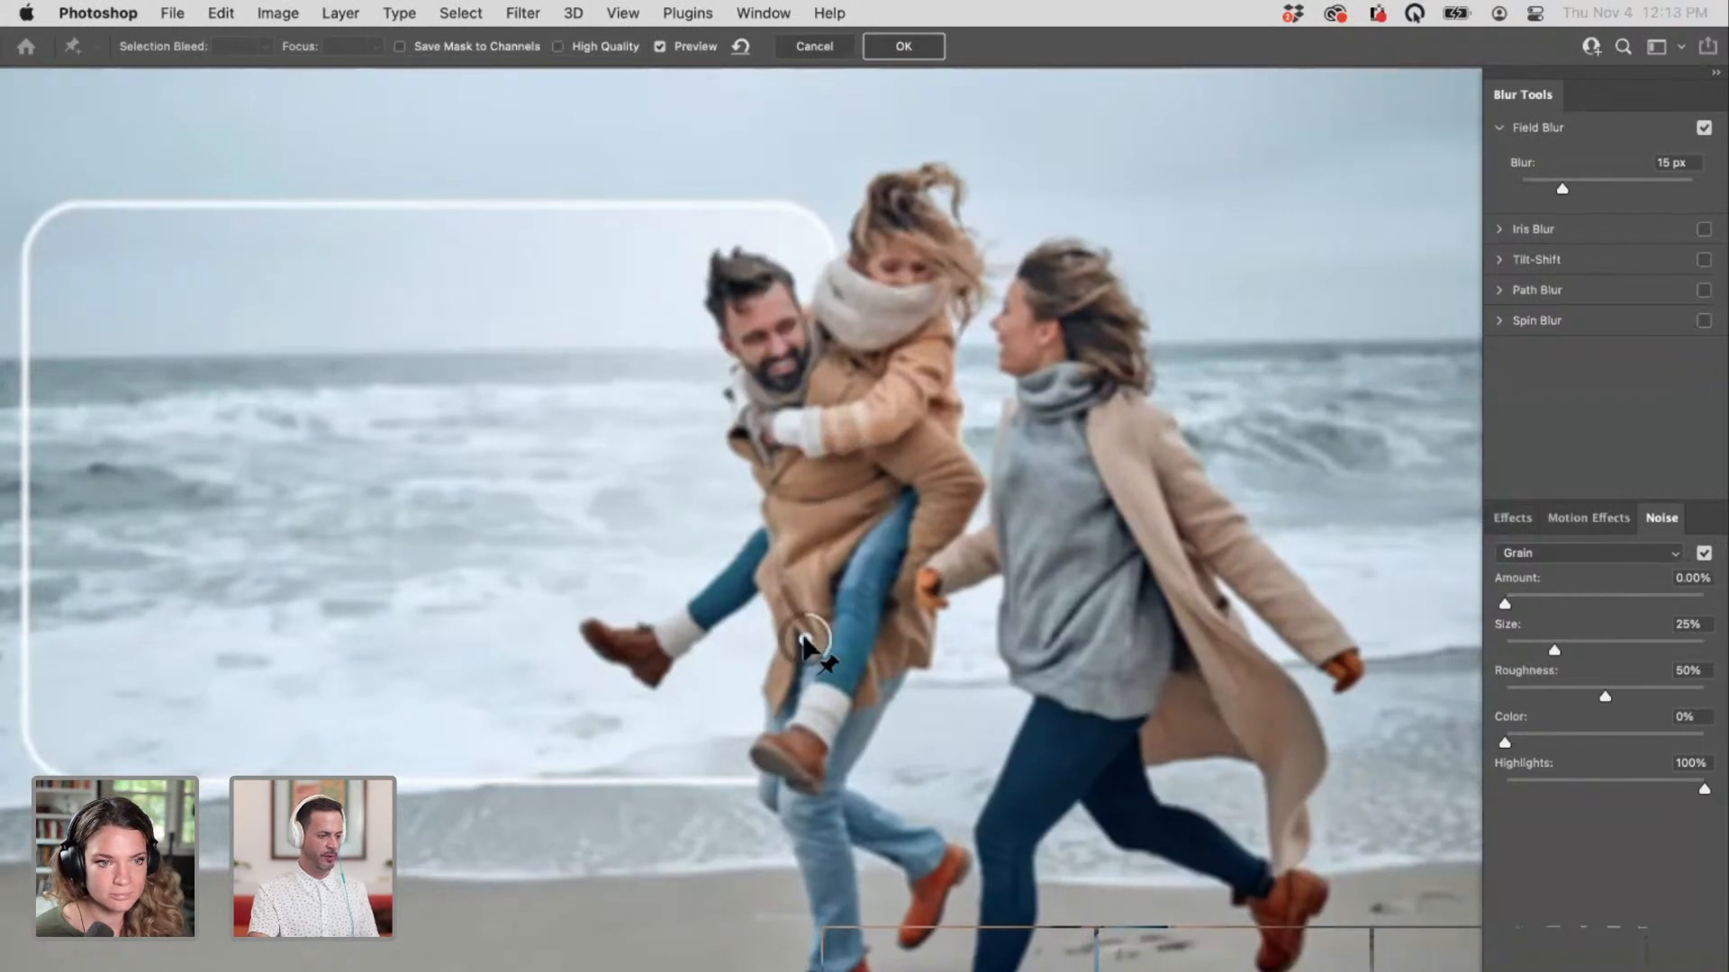
left_click(431, 441)
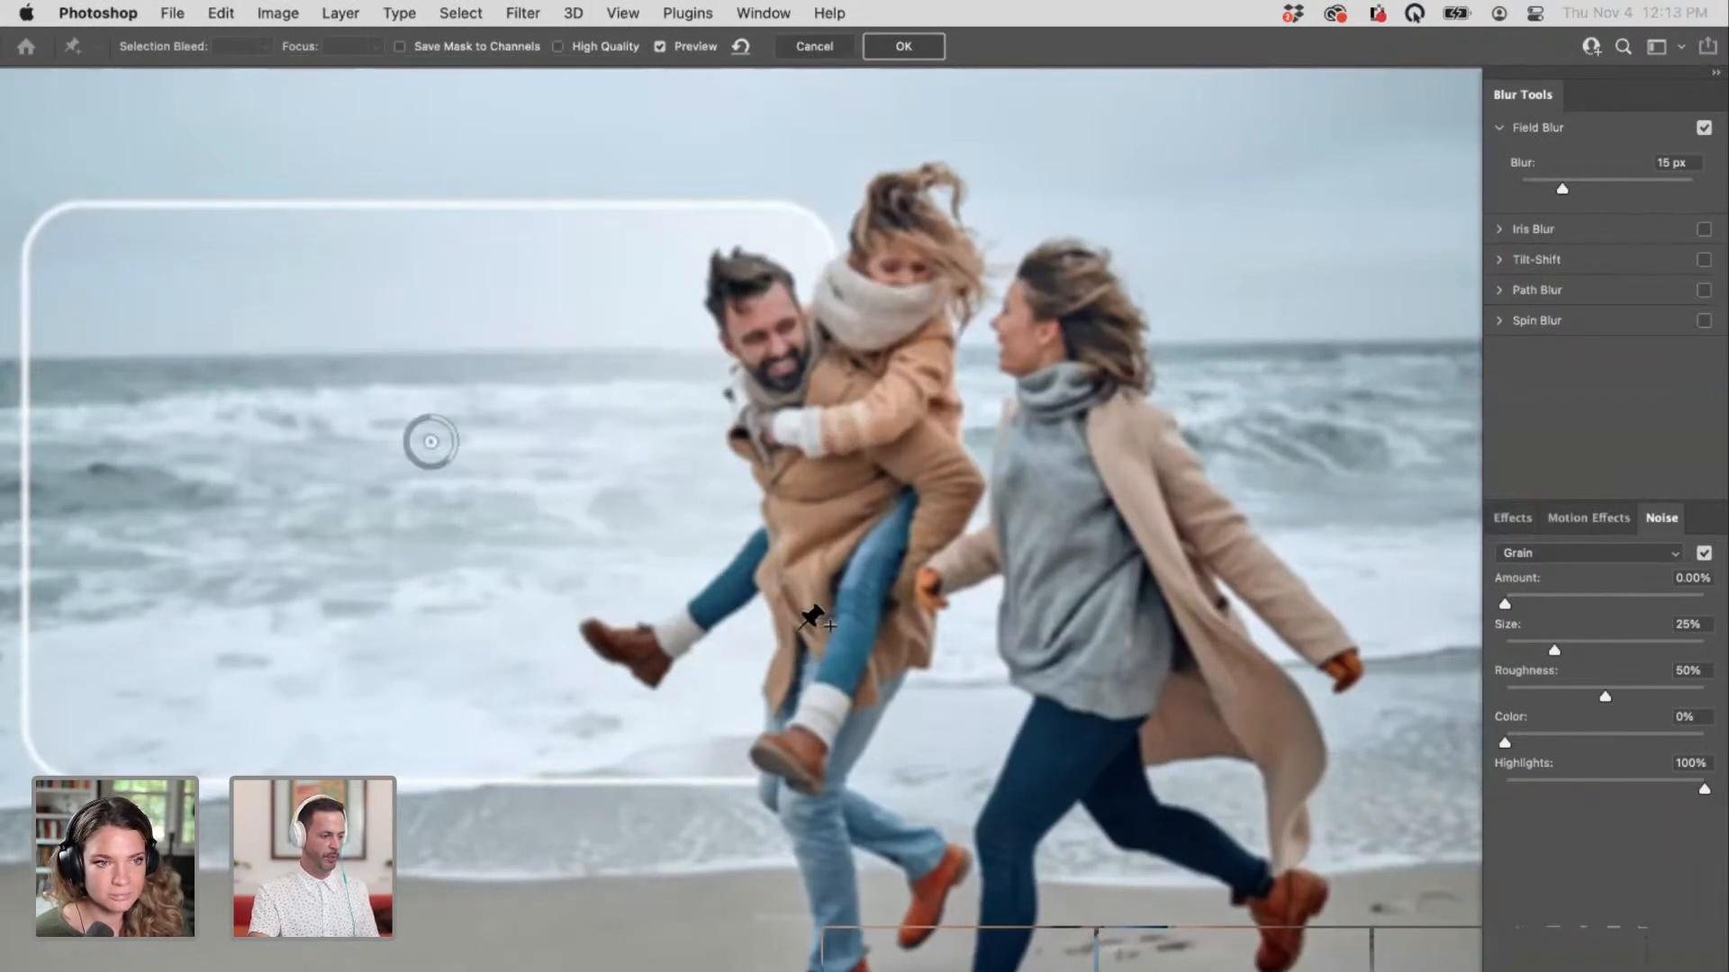
left_click_drag(452, 474, 333, 408)
Step: Add a second Field Blur pin at 2 px by the man's face and a third at 57 px on the sand near the lower-right corner
left_click(915, 307)
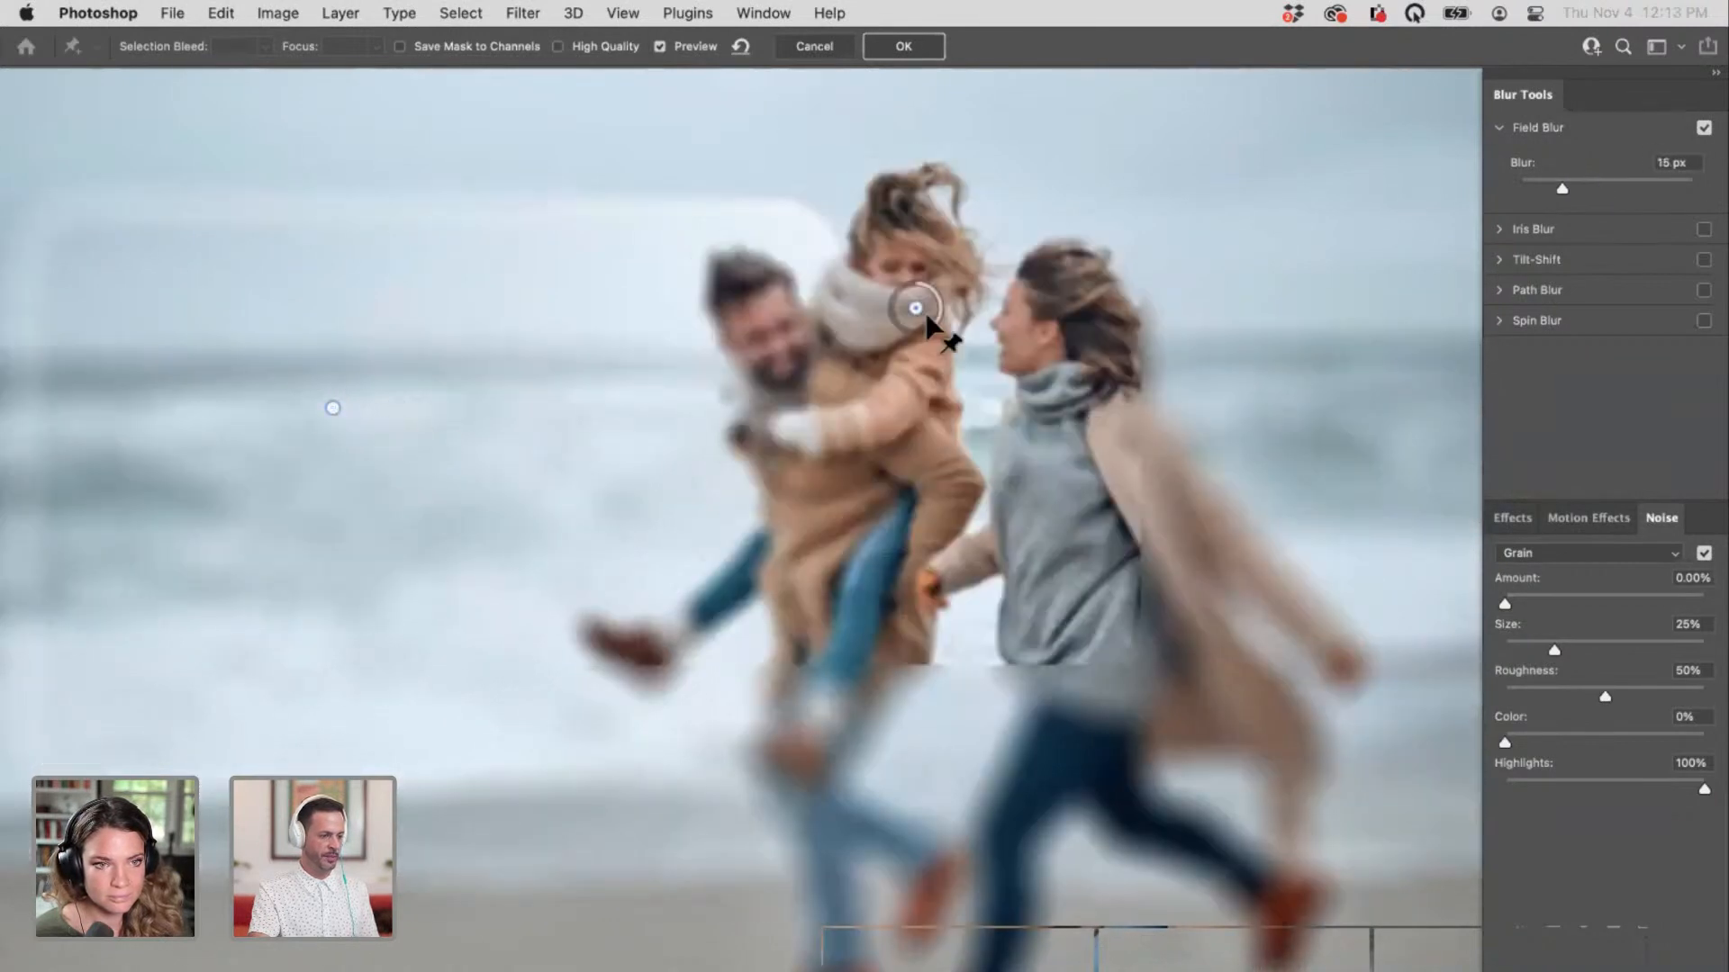
left_click_drag(937, 311, 730, 340)
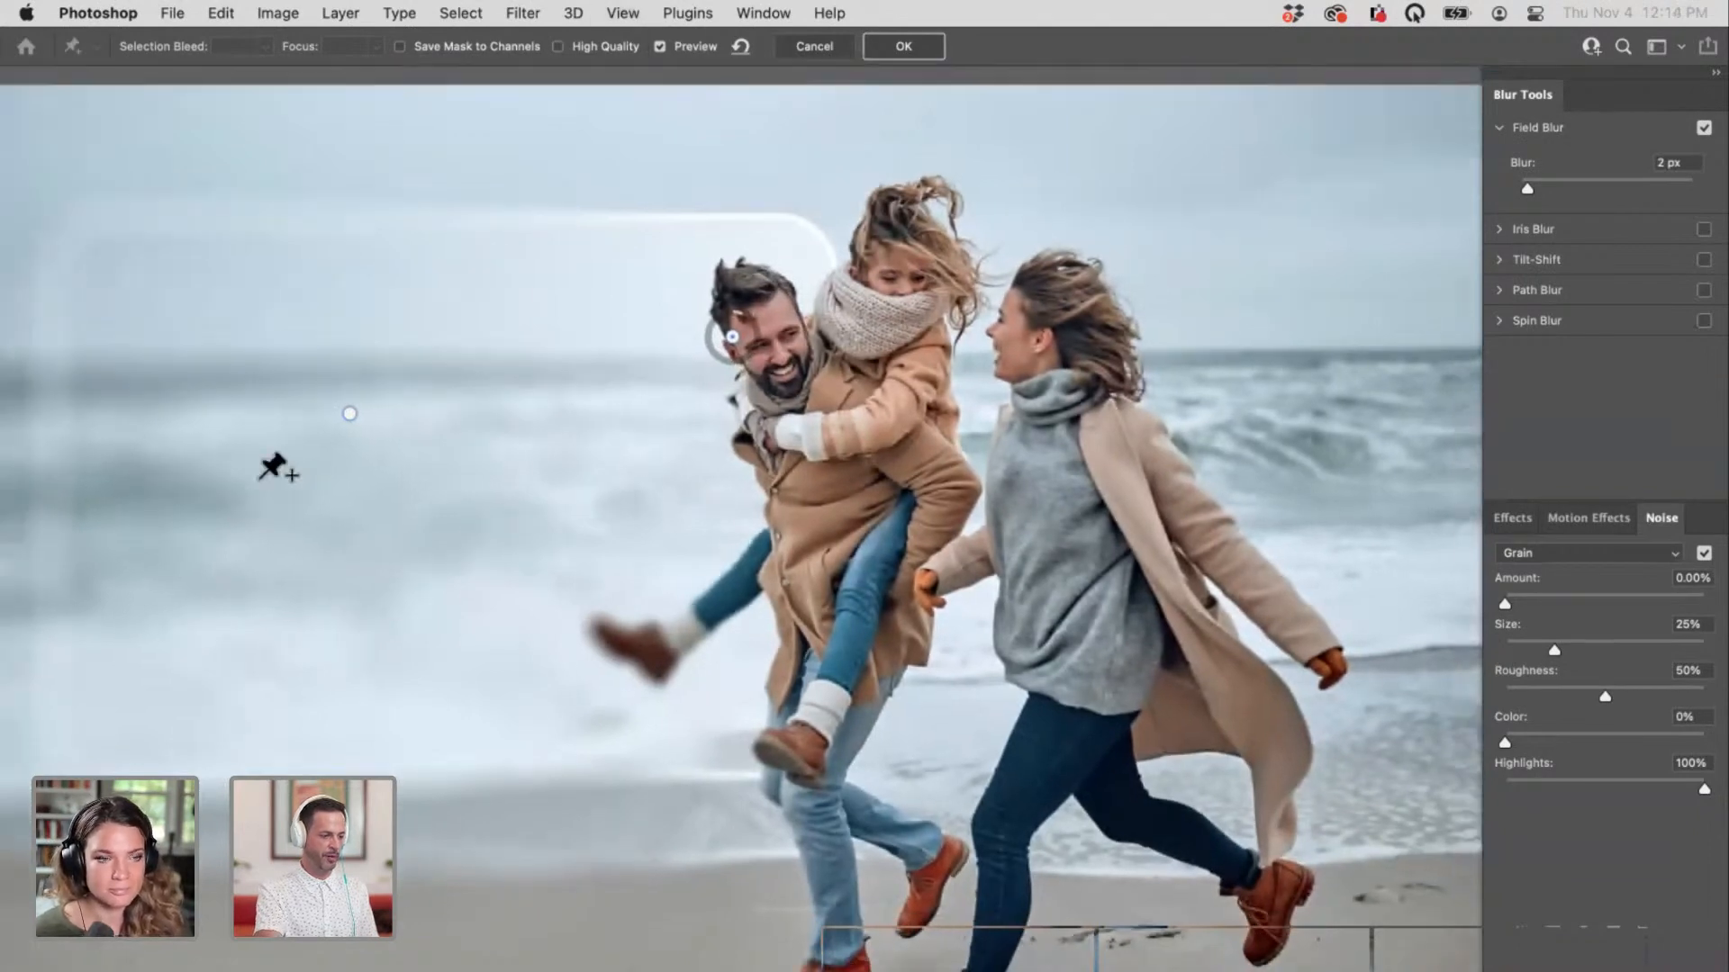
left_click_drag(532, 652, 117, 354)
left_click(1090, 770)
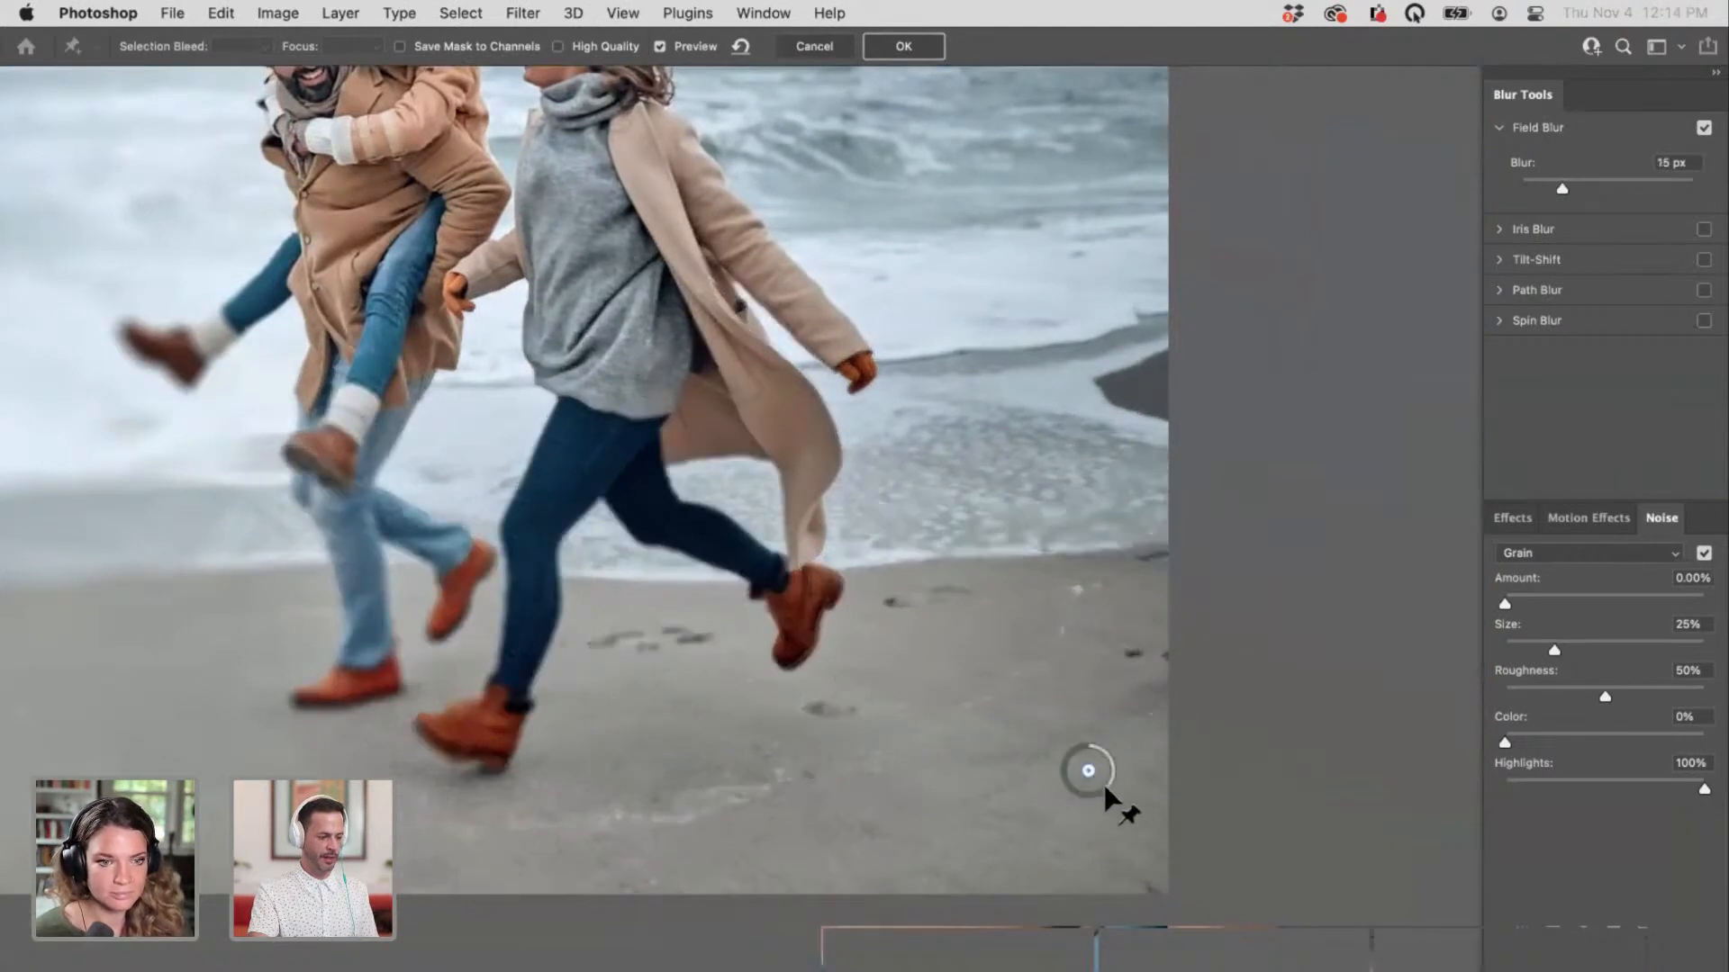
left_click_drag(1084, 807, 1055, 804)
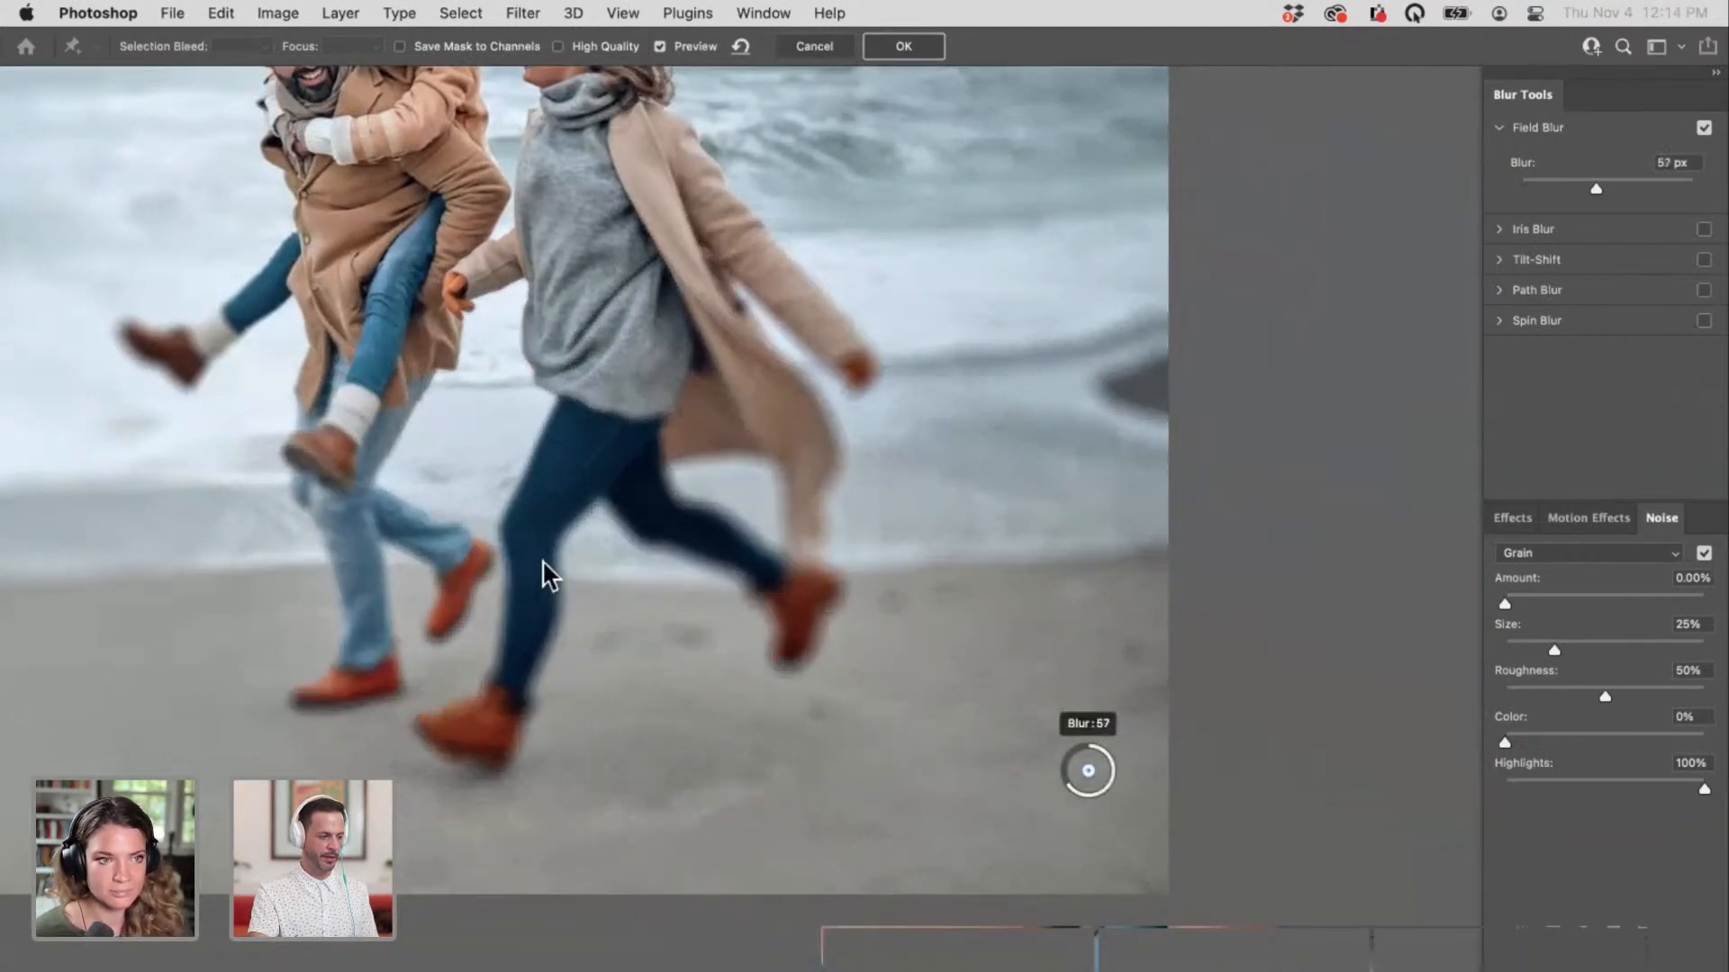
Step: Set the blur of the pin over the sea to 33 px
scroll(545, 576, "down", 5)
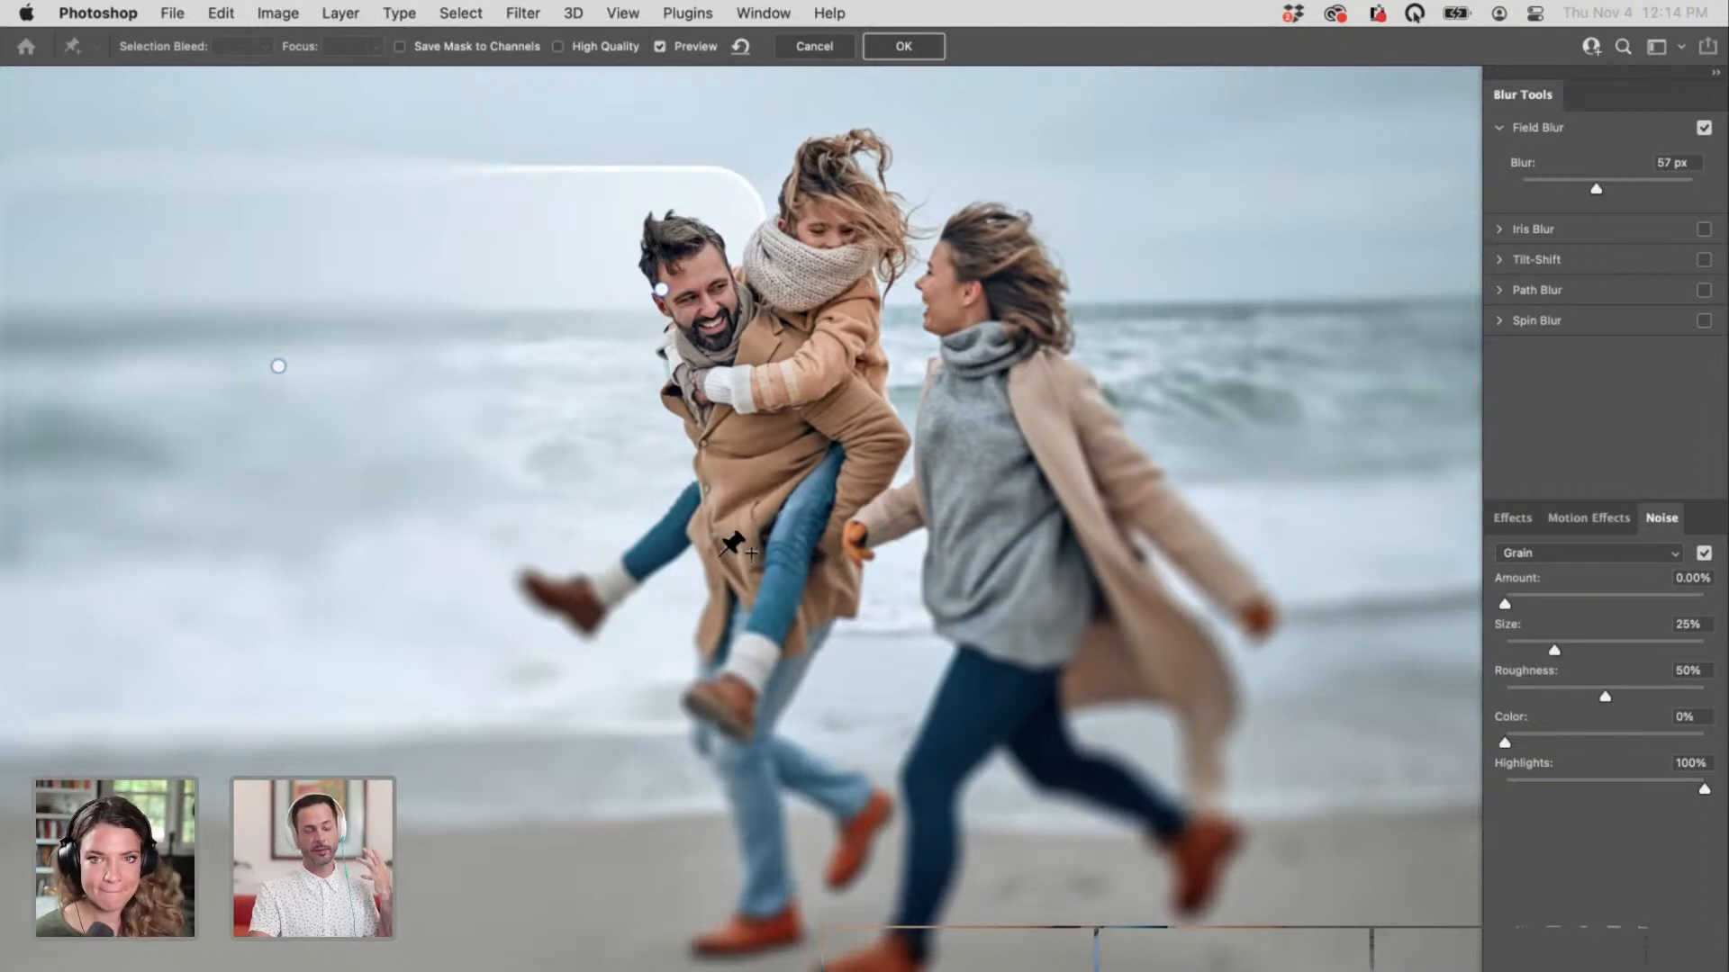
left_click(283, 369)
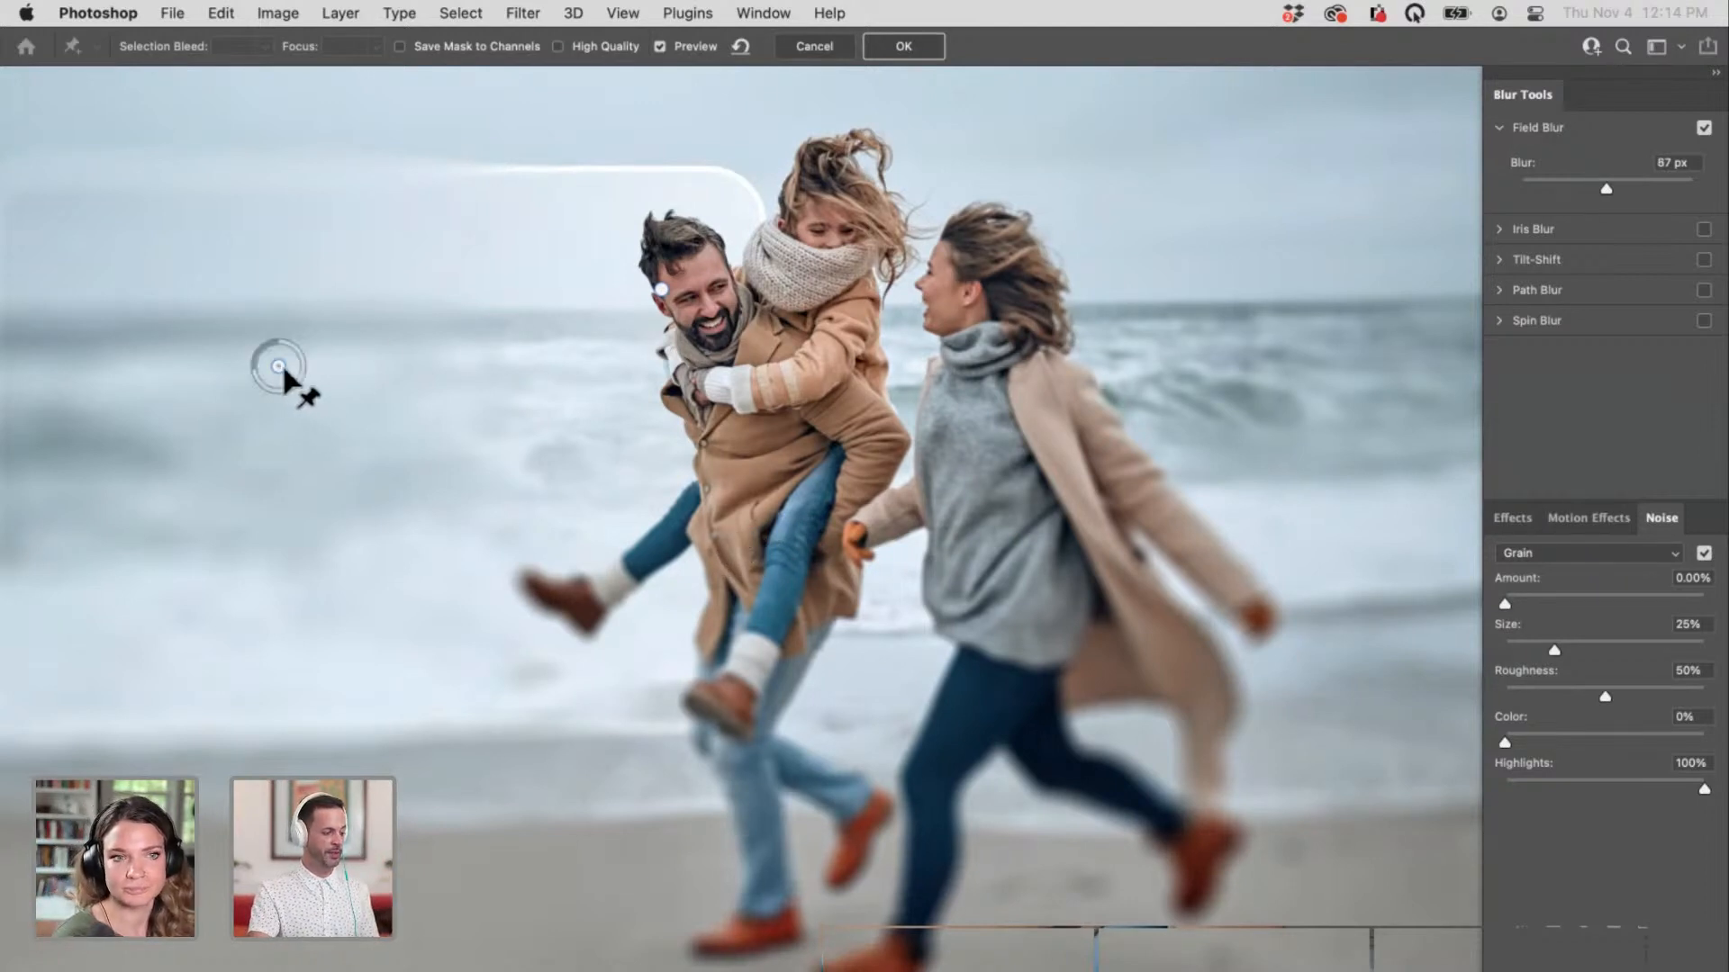
left_click_drag(243, 386, 277, 416)
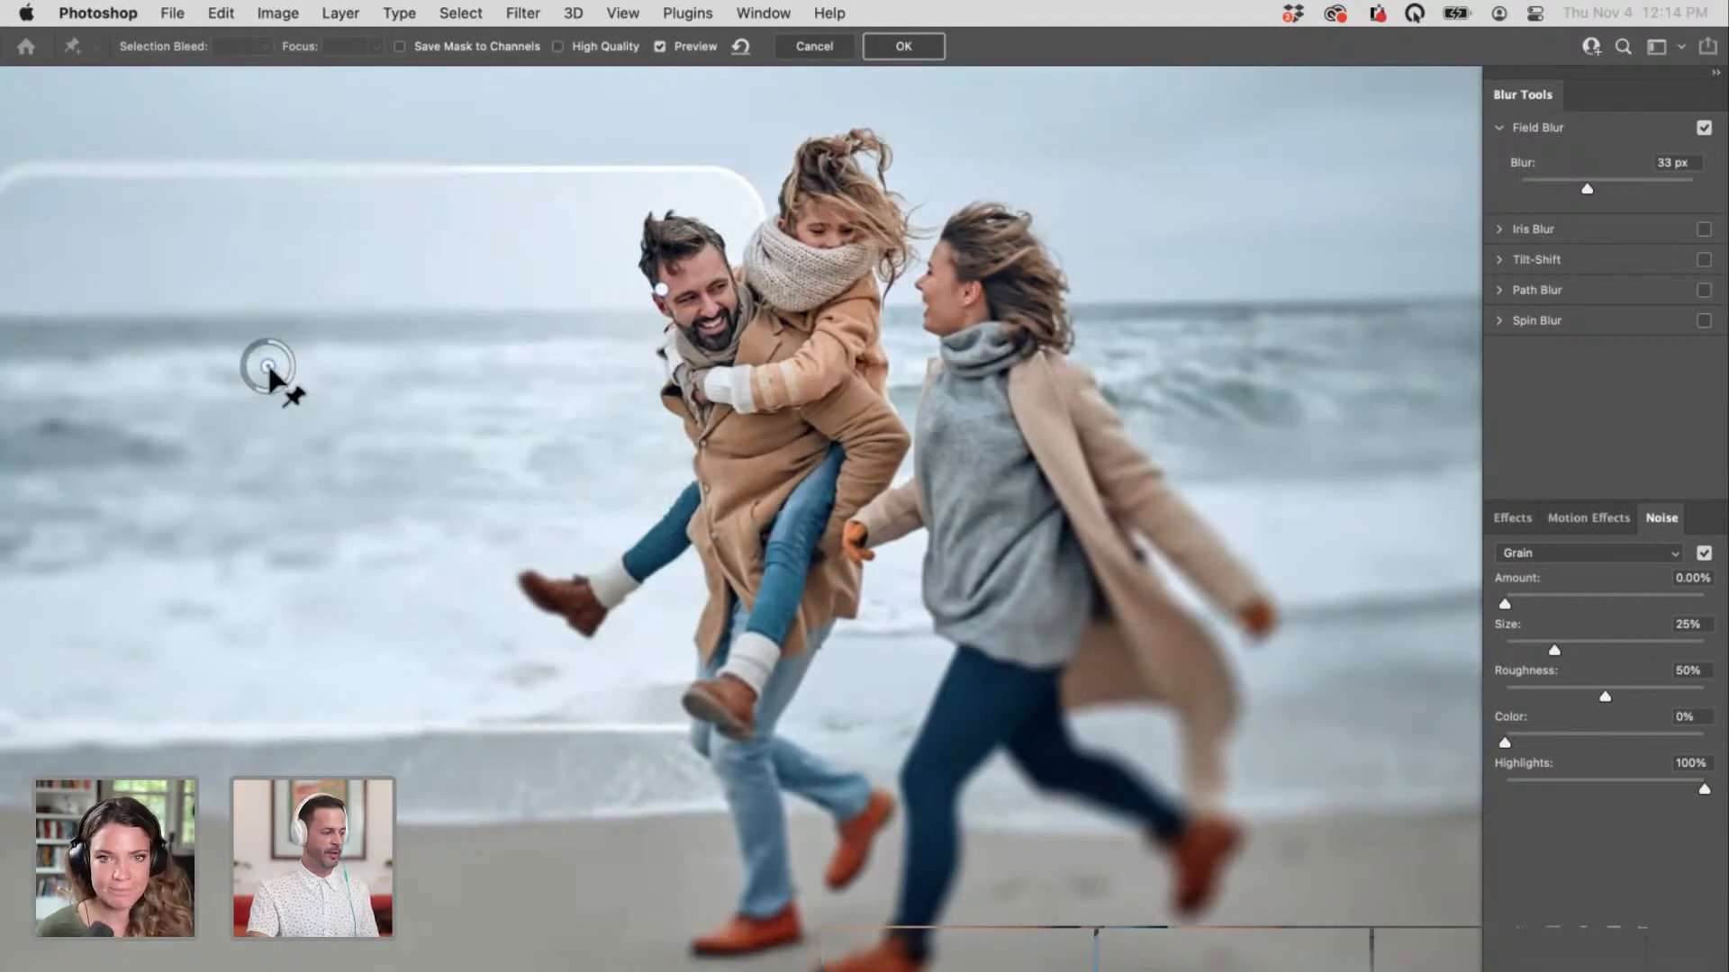
Step: Move the sand pin just outside the image's lower-right corner and the 2 px pin beside the woman's chin
left_click_drag(914, 598, 707, 533)
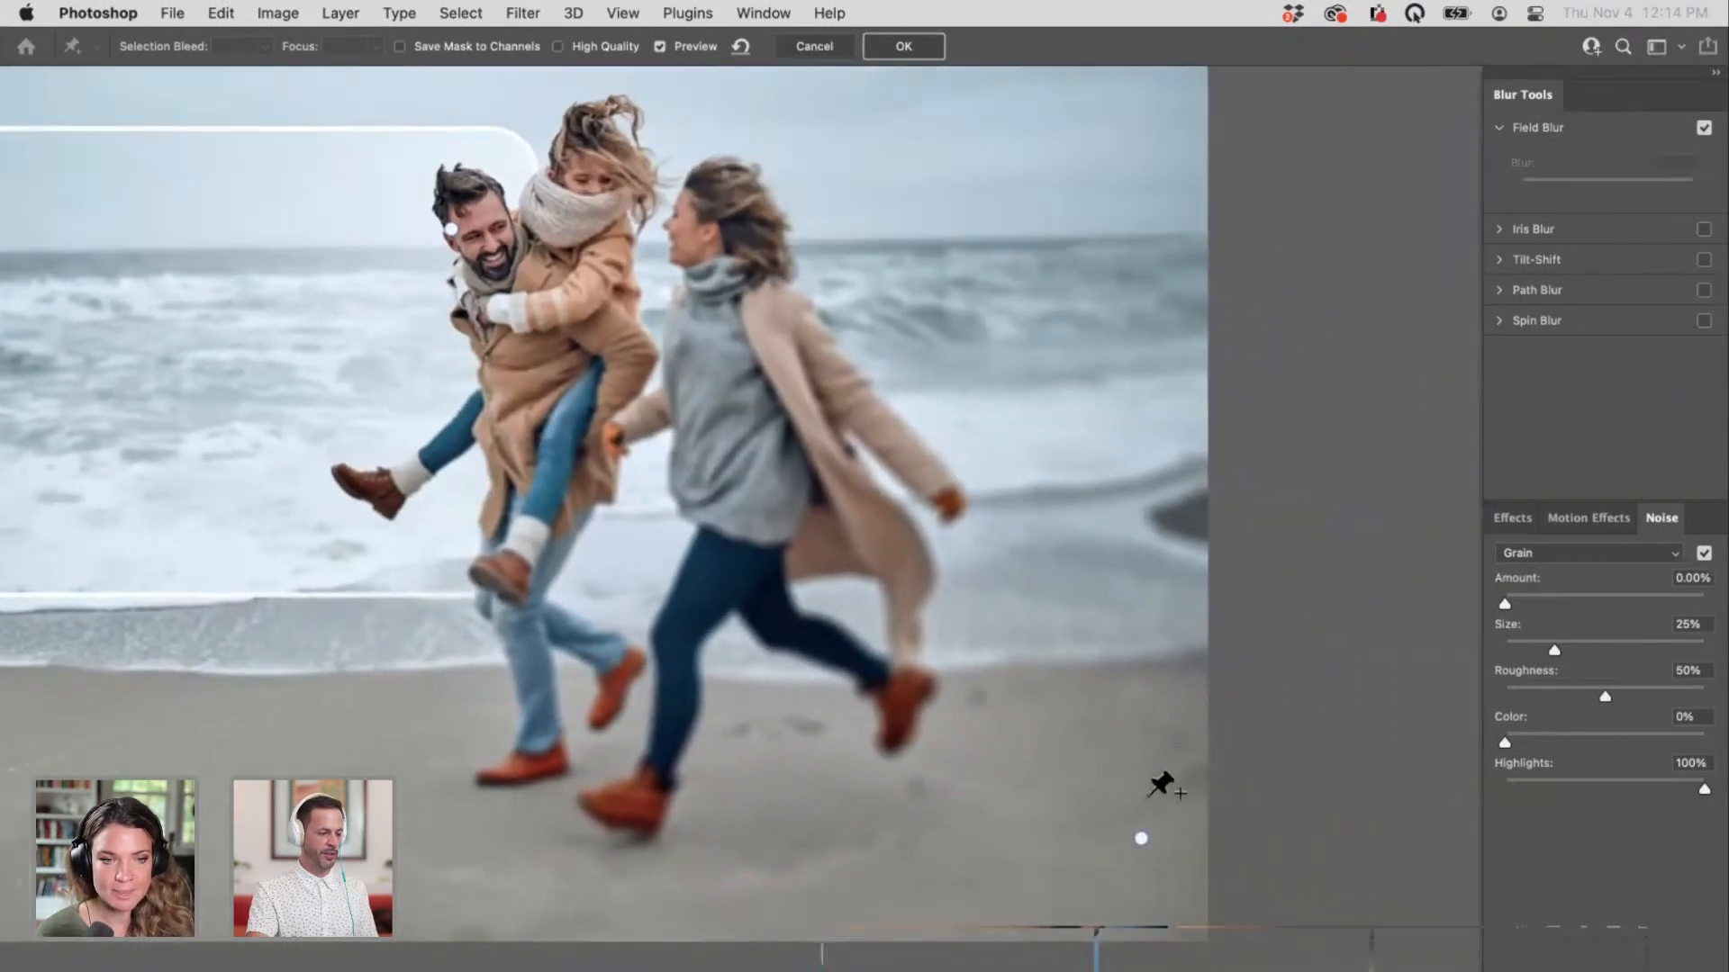
left_click_drag(1170, 865, 1252, 911)
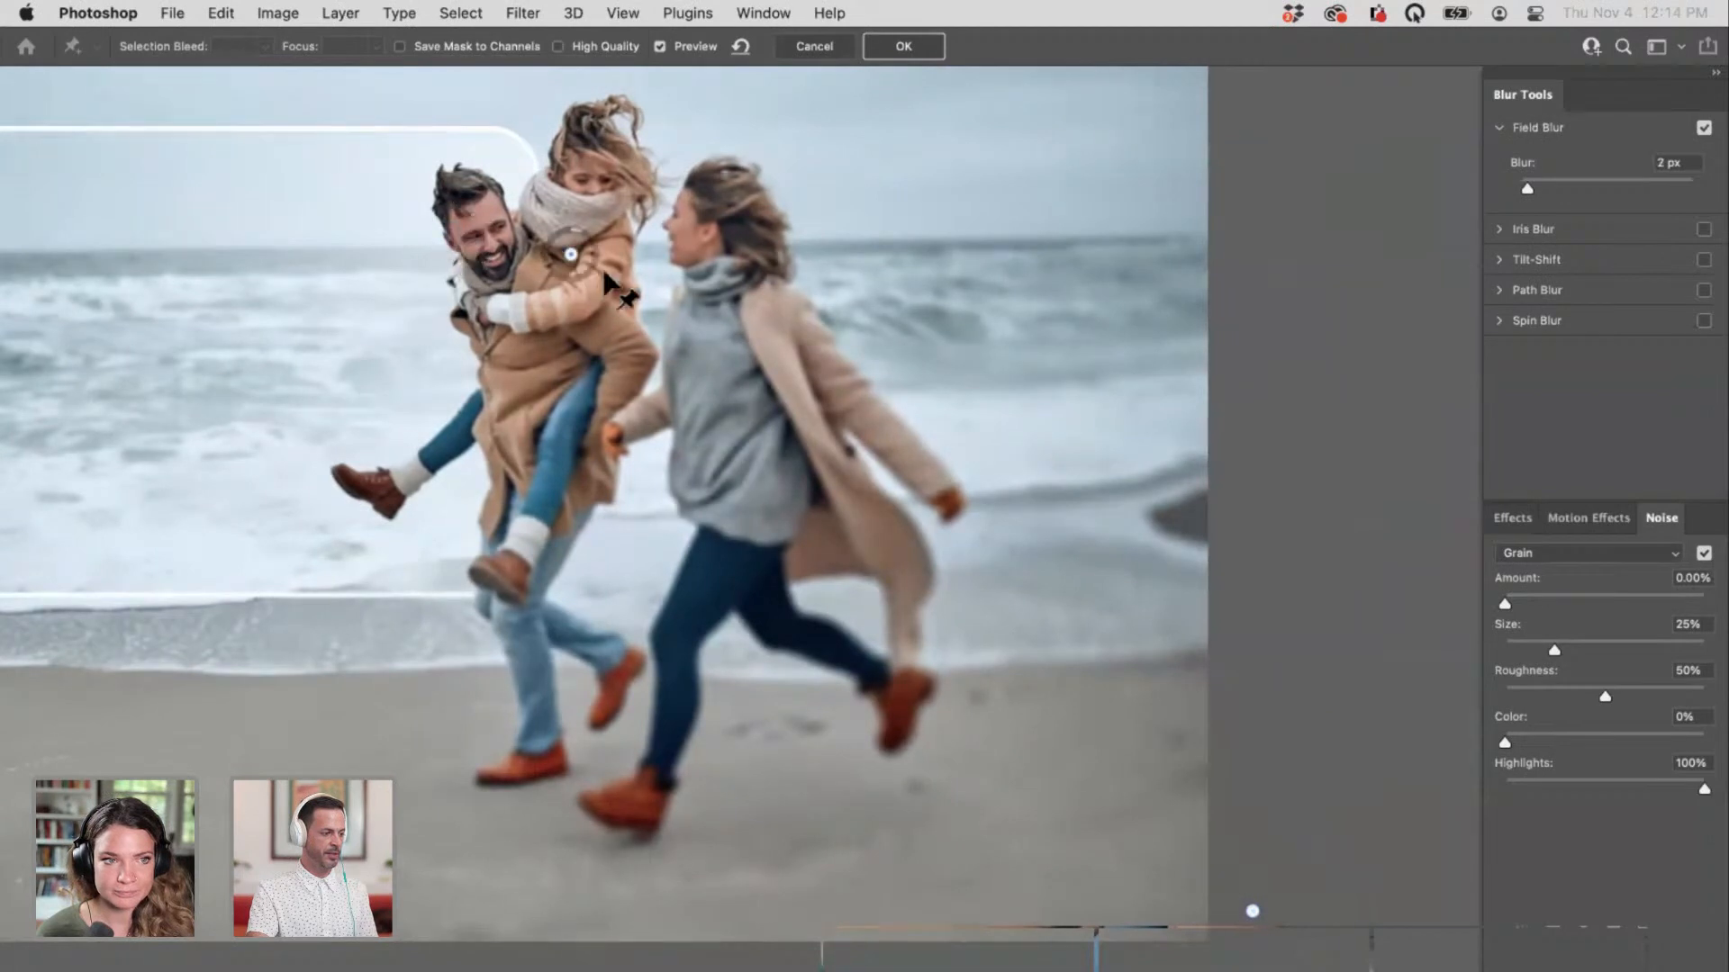
left_click(668, 282)
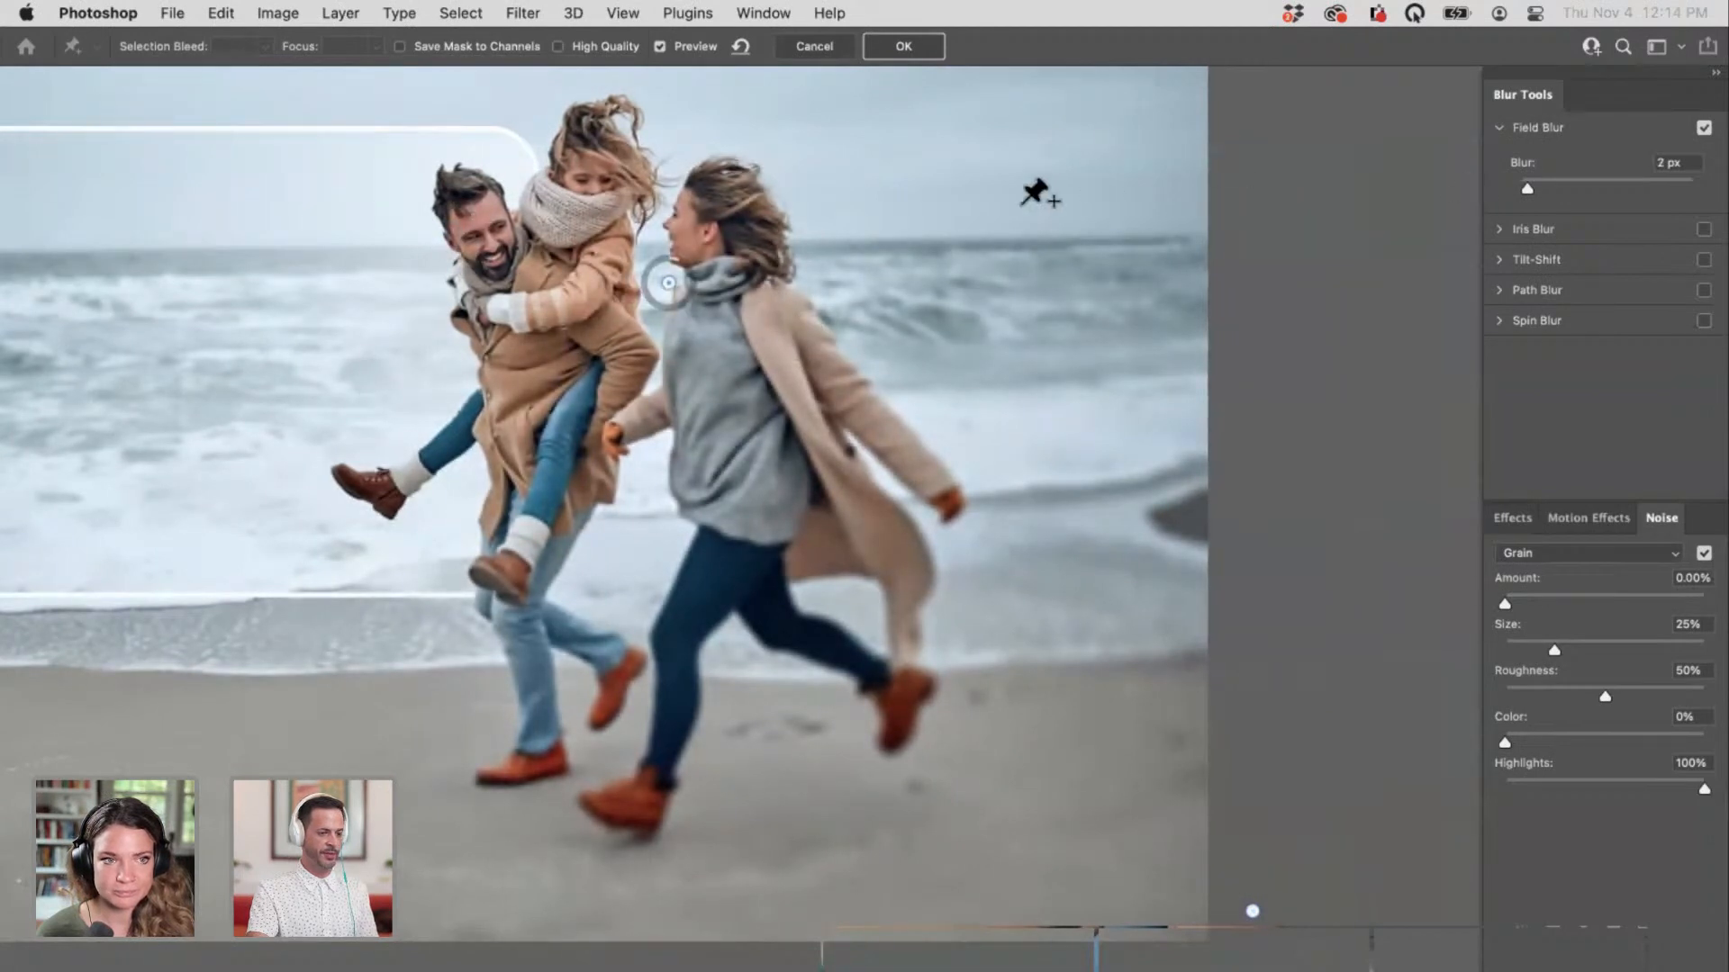
left_click(1253, 911)
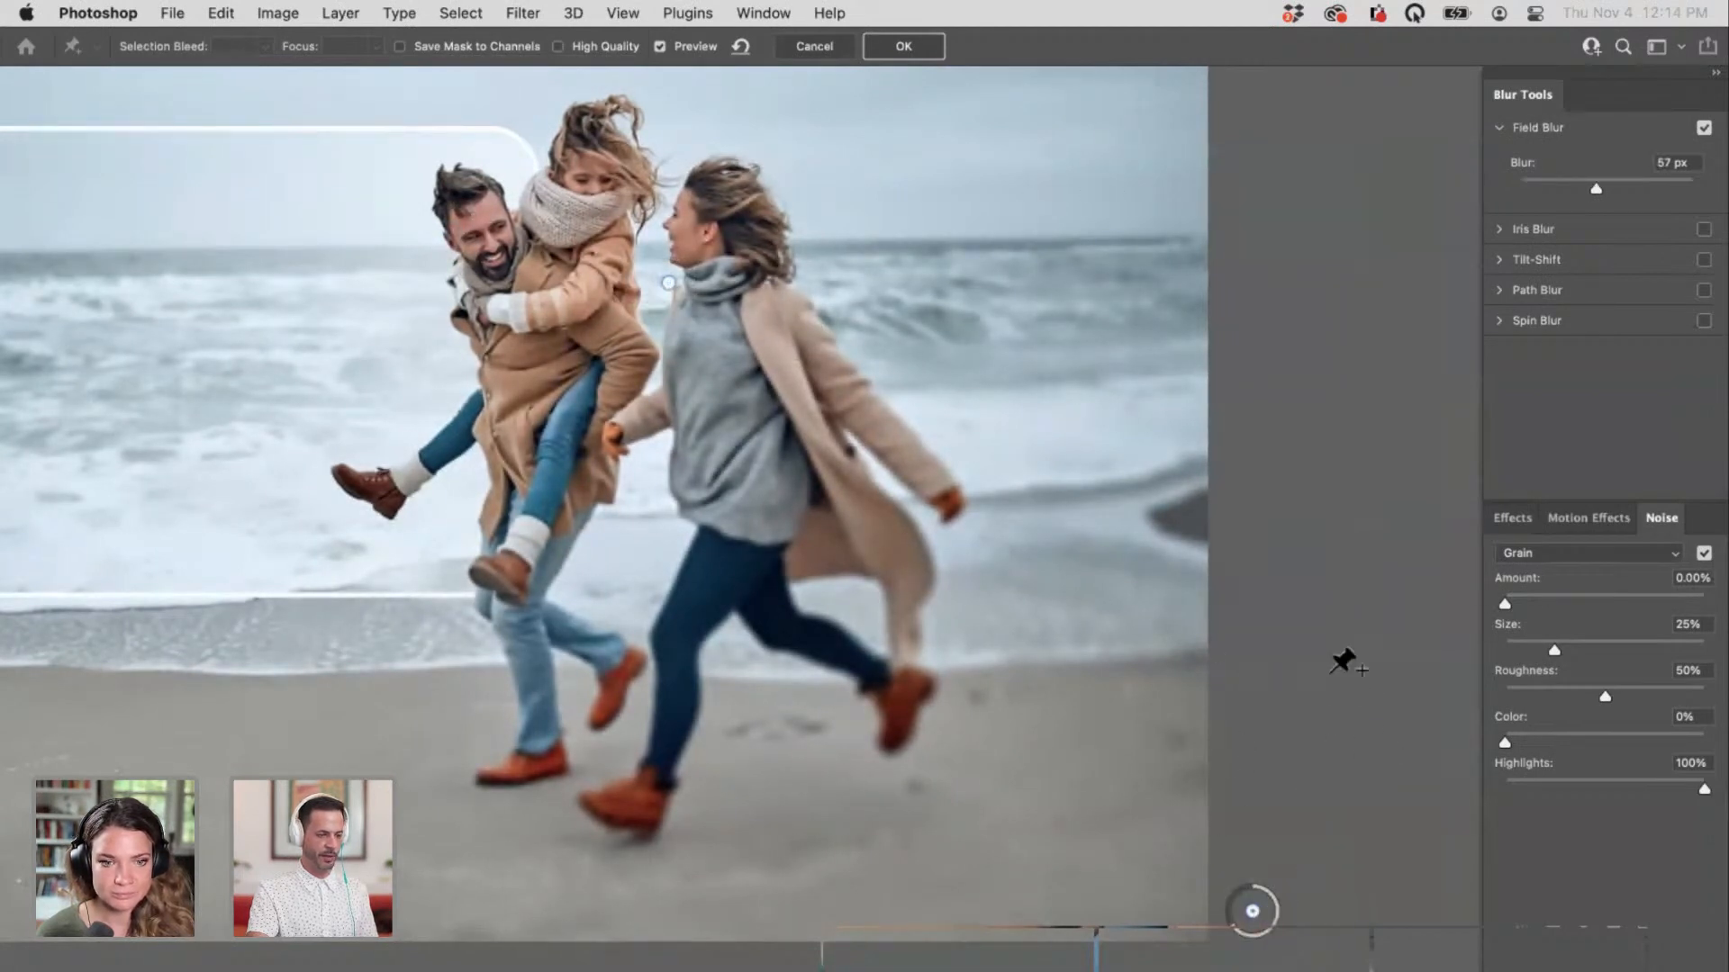
Step: Set the grain noise amount to 38.42%, change the lower-right corner pin's blur to 40 px, and apply the Field Blur
scroll(1345, 661, "down", 3)
left_click(1565, 602)
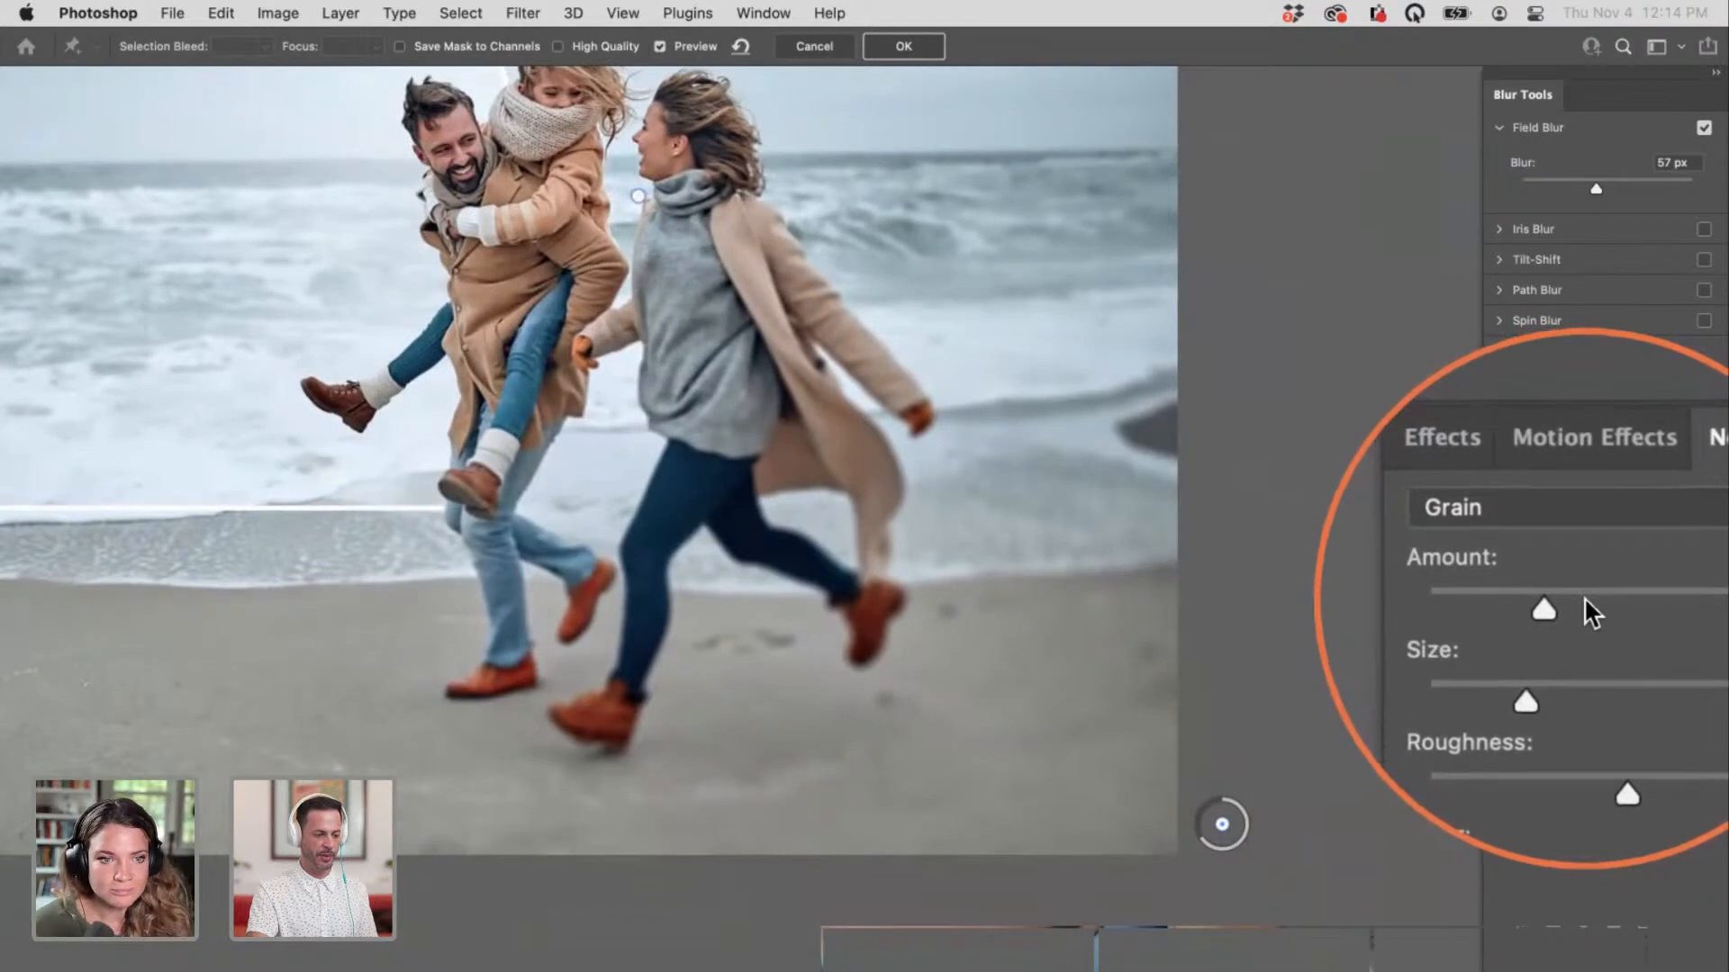
left_click(1582, 599)
left_click_drag(1204, 853, 1210, 844)
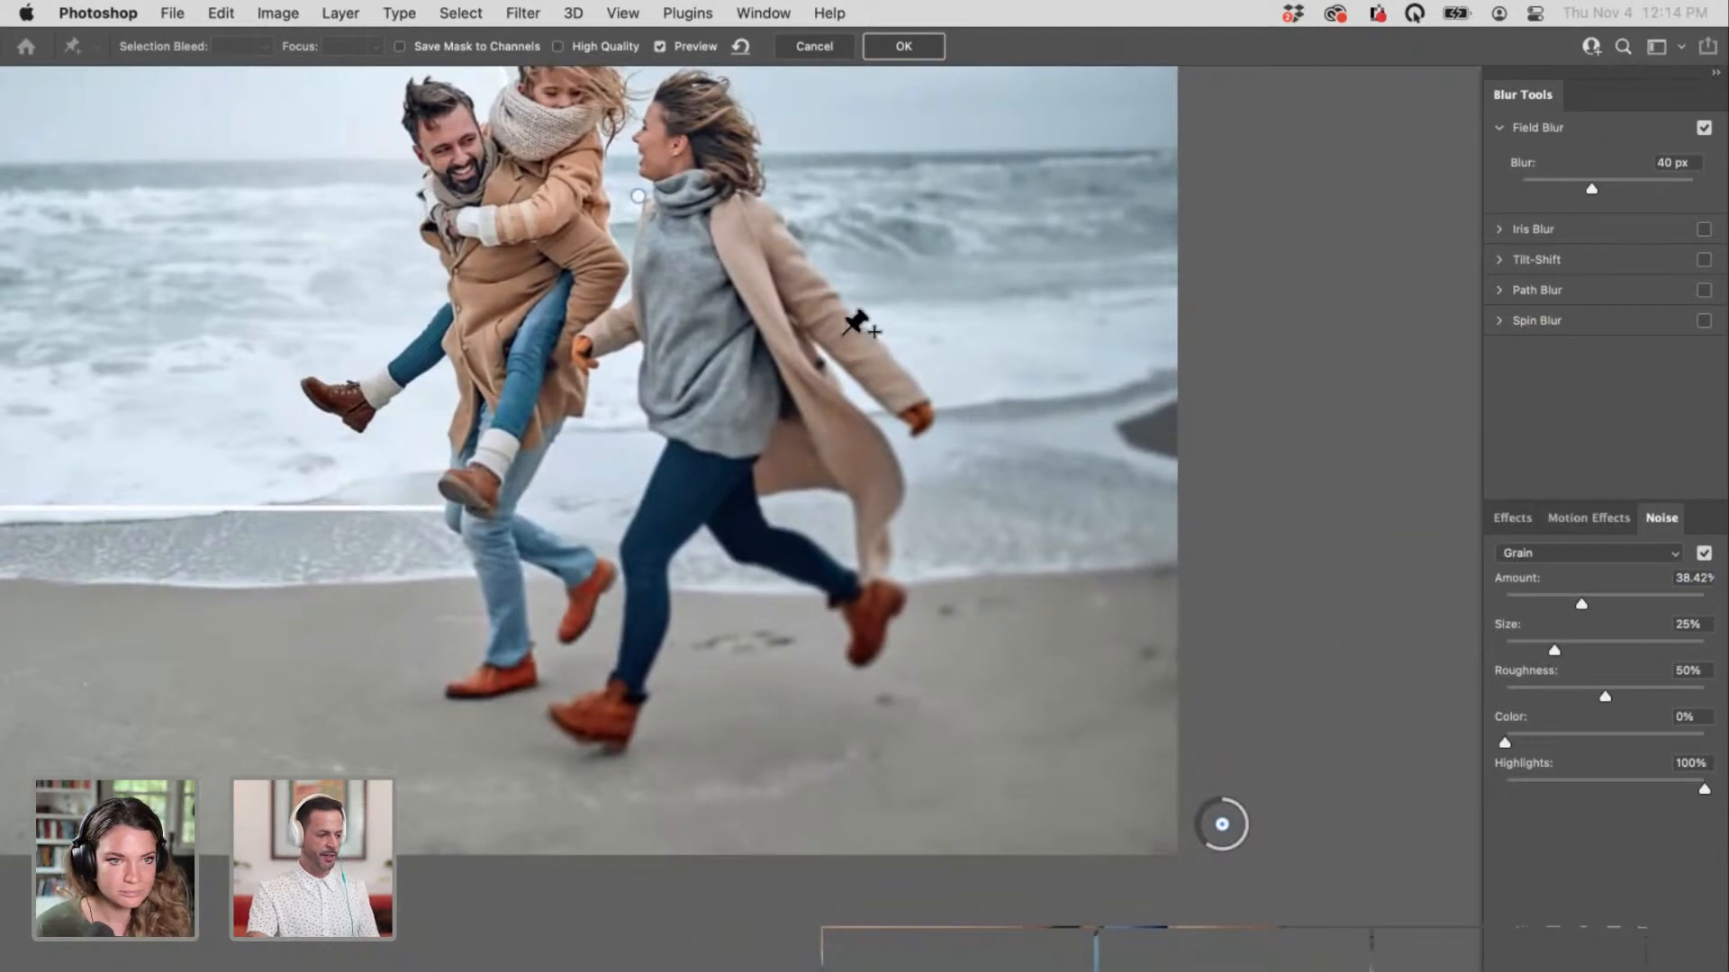
left_click(889, 59)
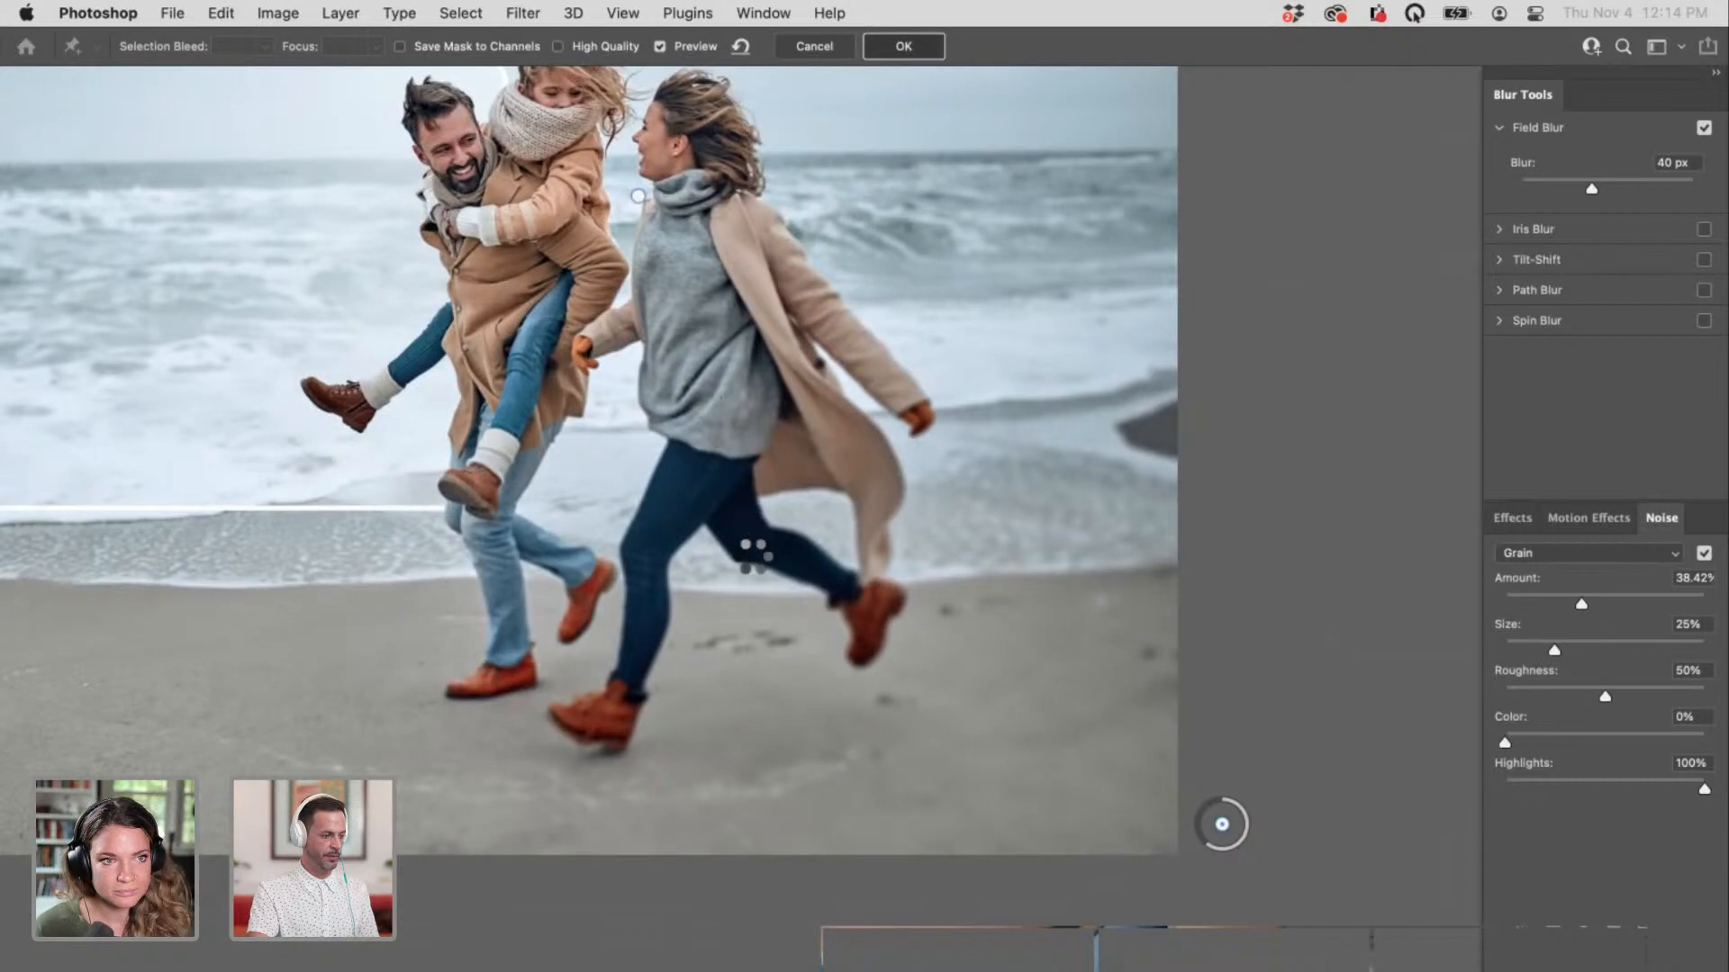
Step: Examine the Field Blur result in full screen, comparing the woman's raised boot and the sand with the unblurred image
scroll(845, 606, "up", 5)
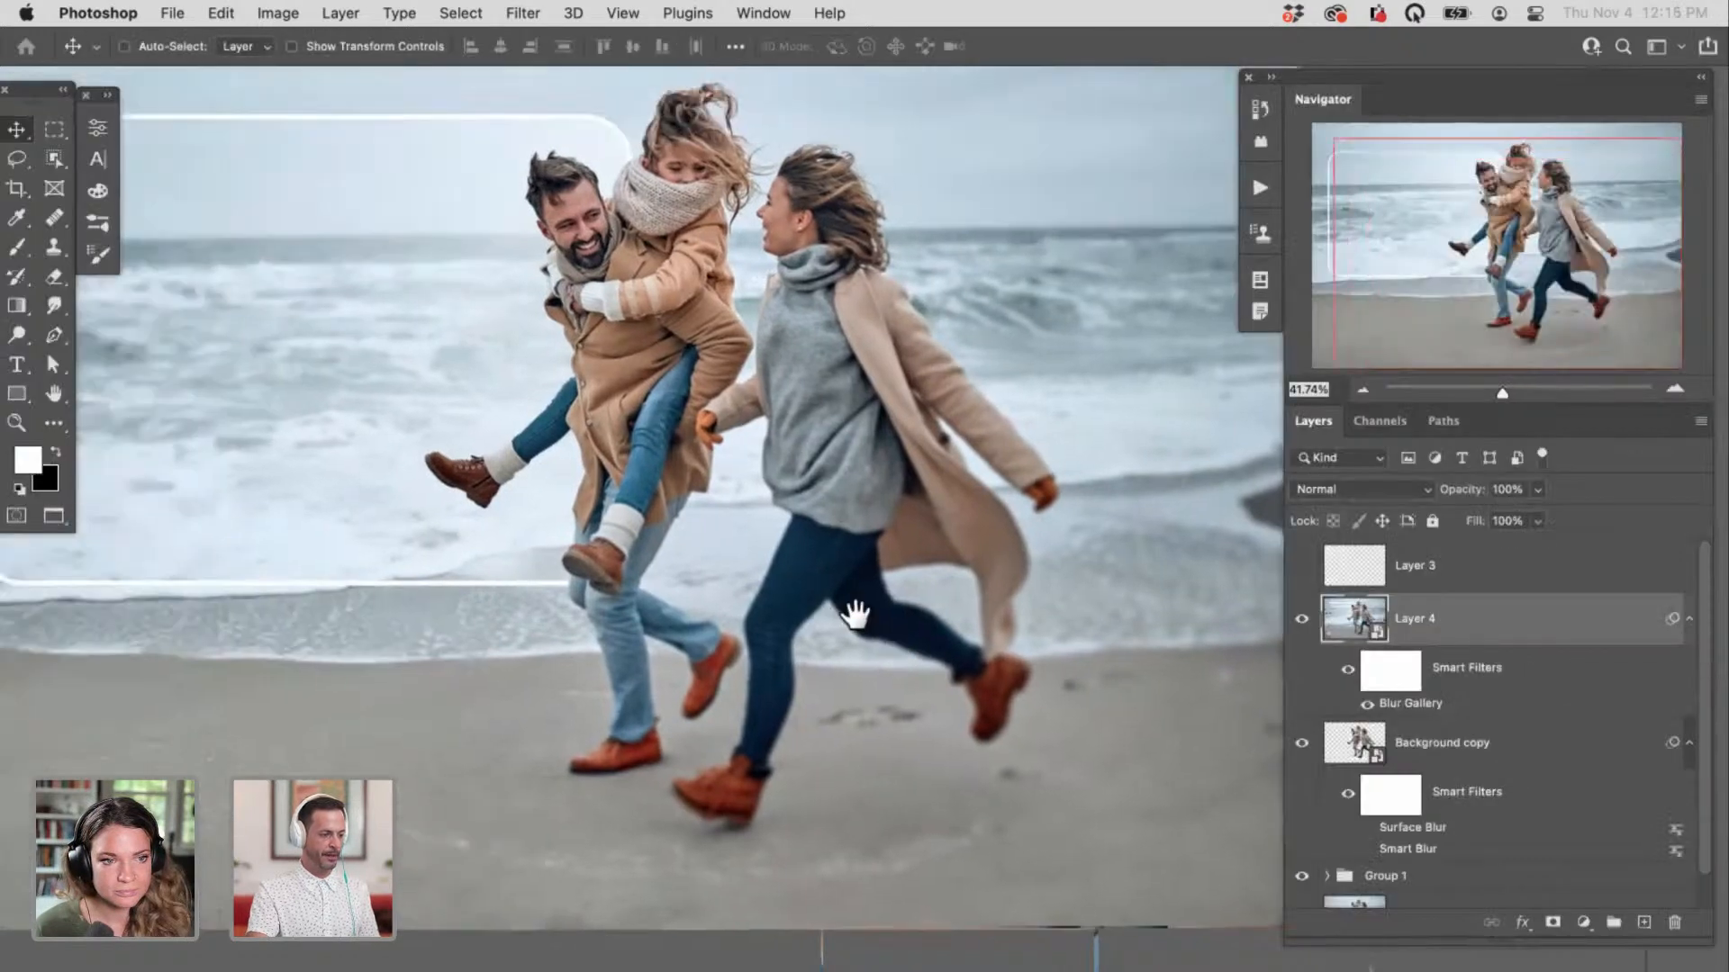
left_click_drag(871, 584, 838, 608)
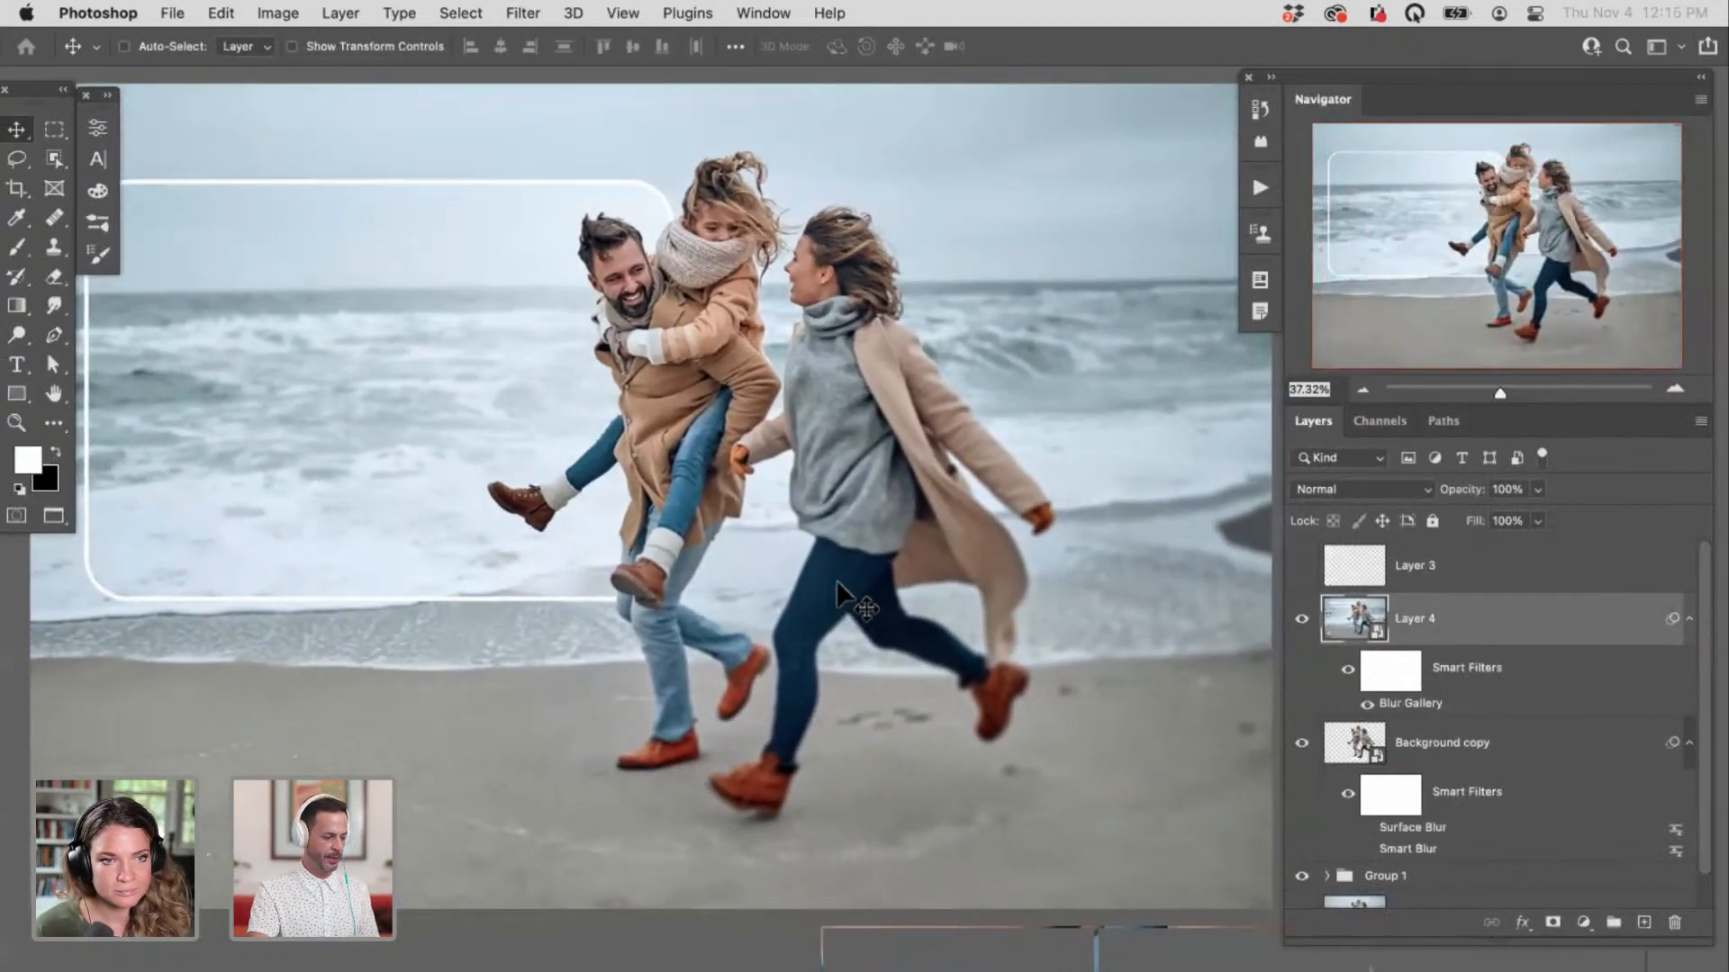
key("f")
left_click_drag(947, 549, 982, 553)
scroll(984, 554, "up", 2)
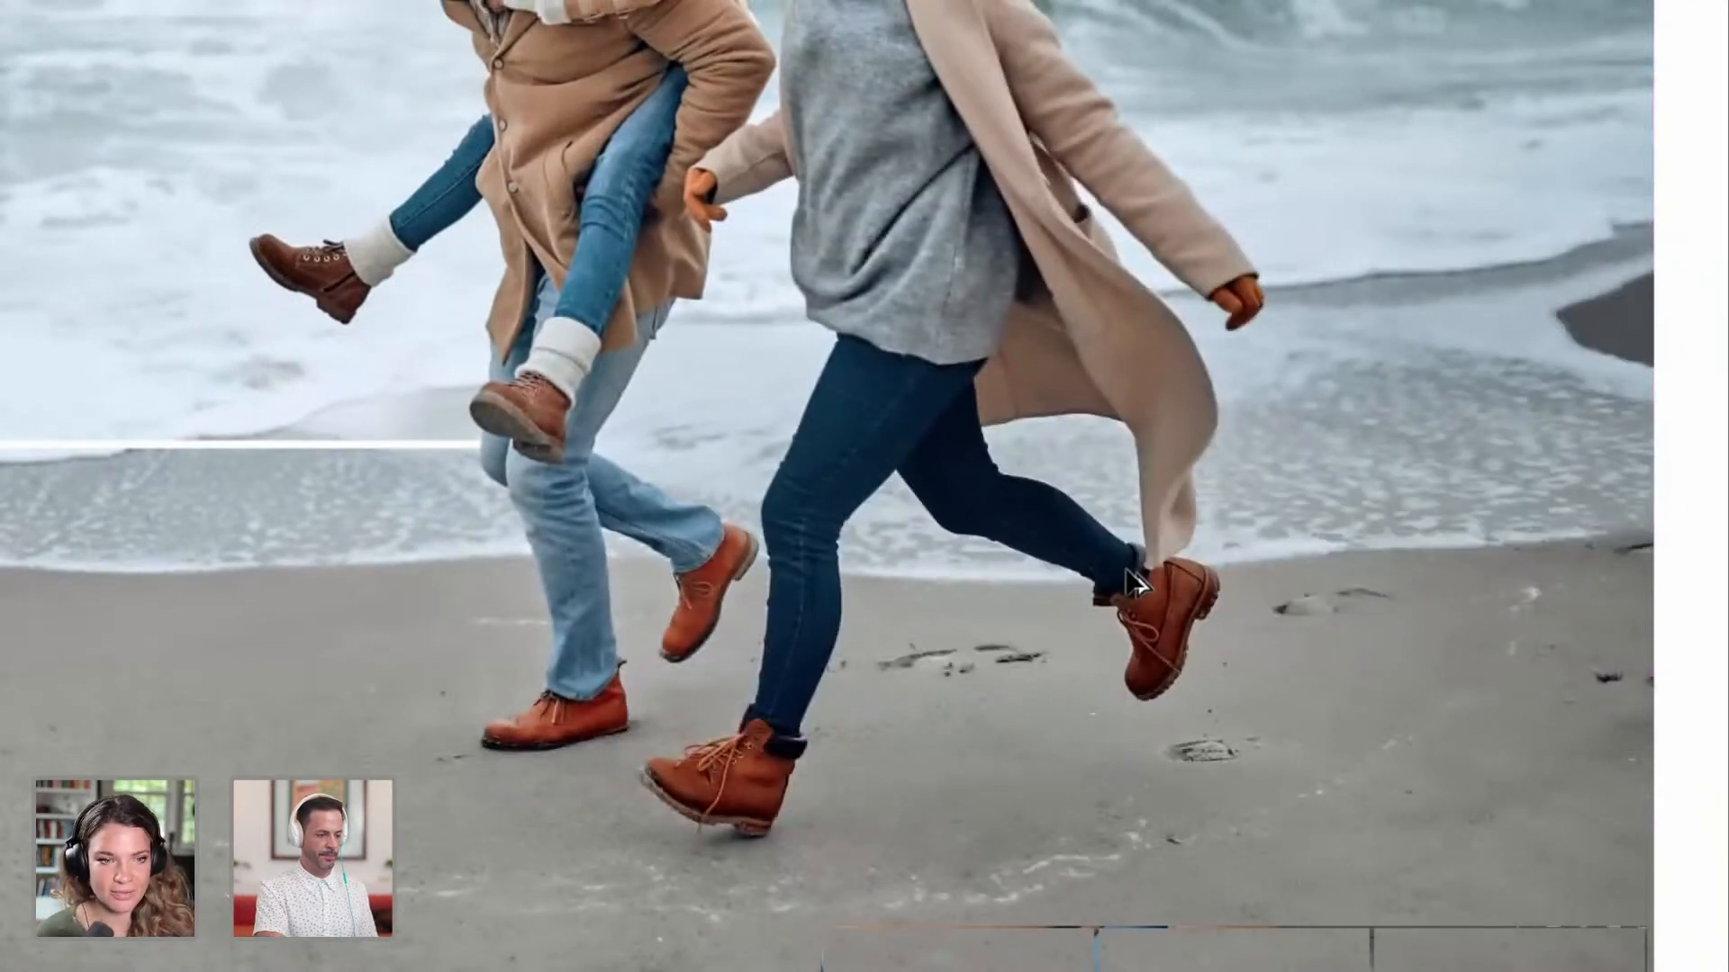
left_click_drag(1106, 409, 1158, 455)
left_click_drag(1239, 741, 964, 328)
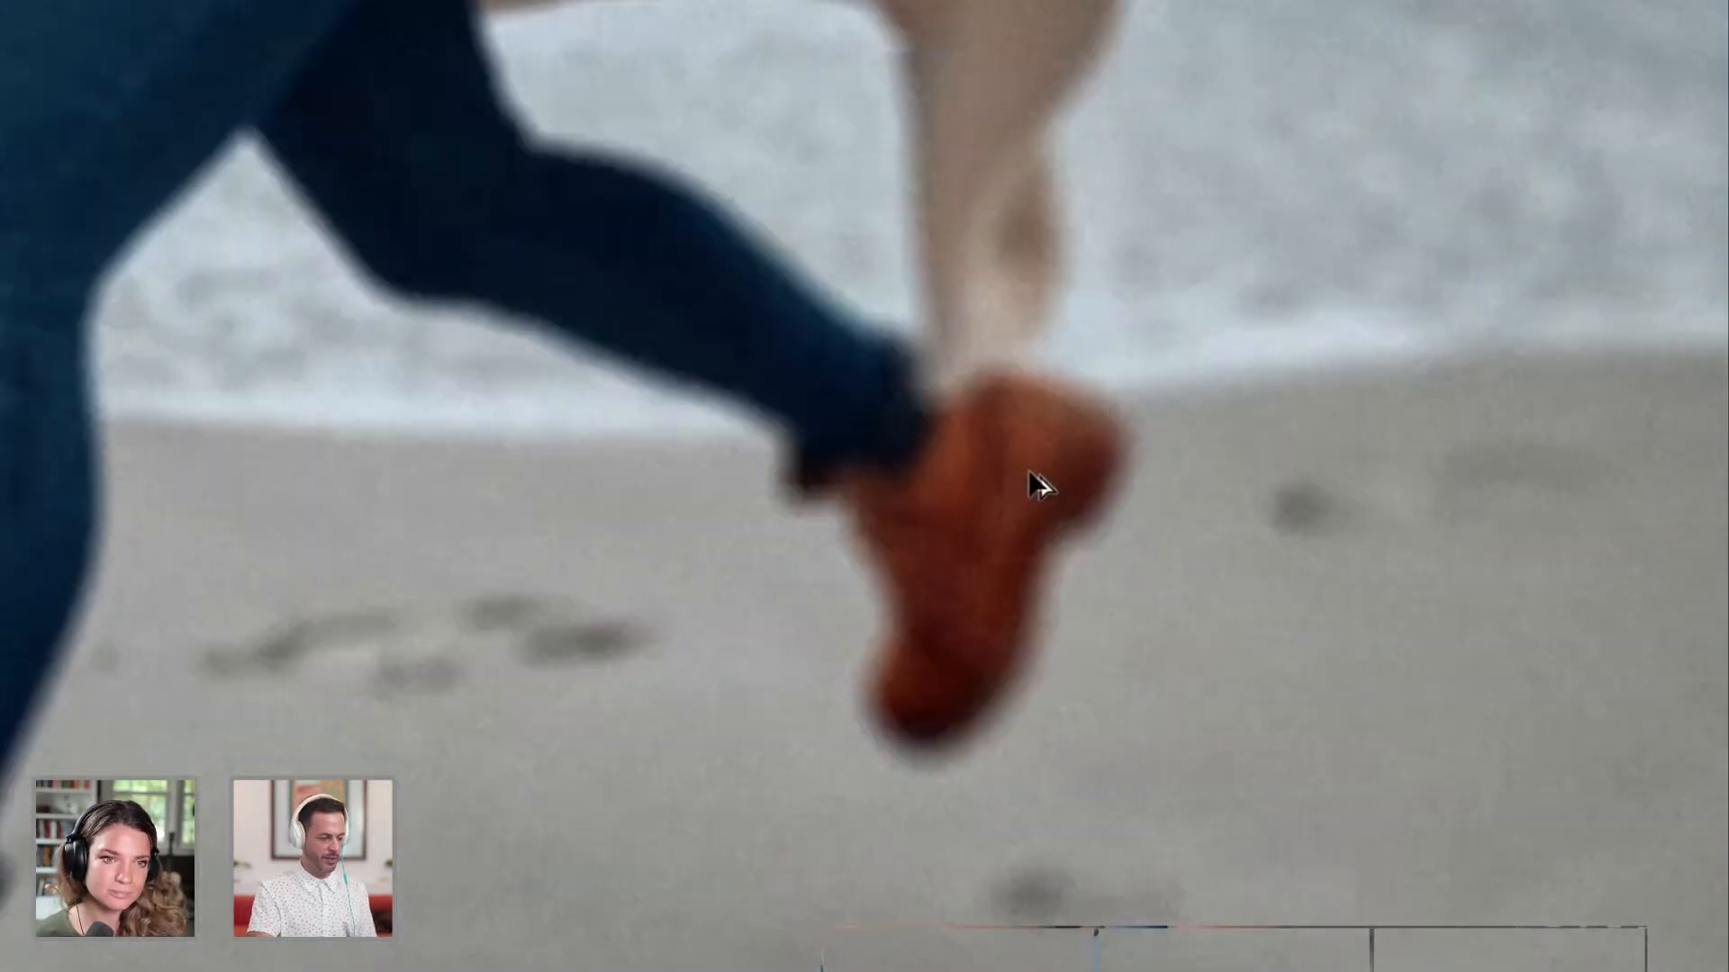
left_click_drag(741, 370, 794, 448)
left_click_drag(594, 351, 951, 525)
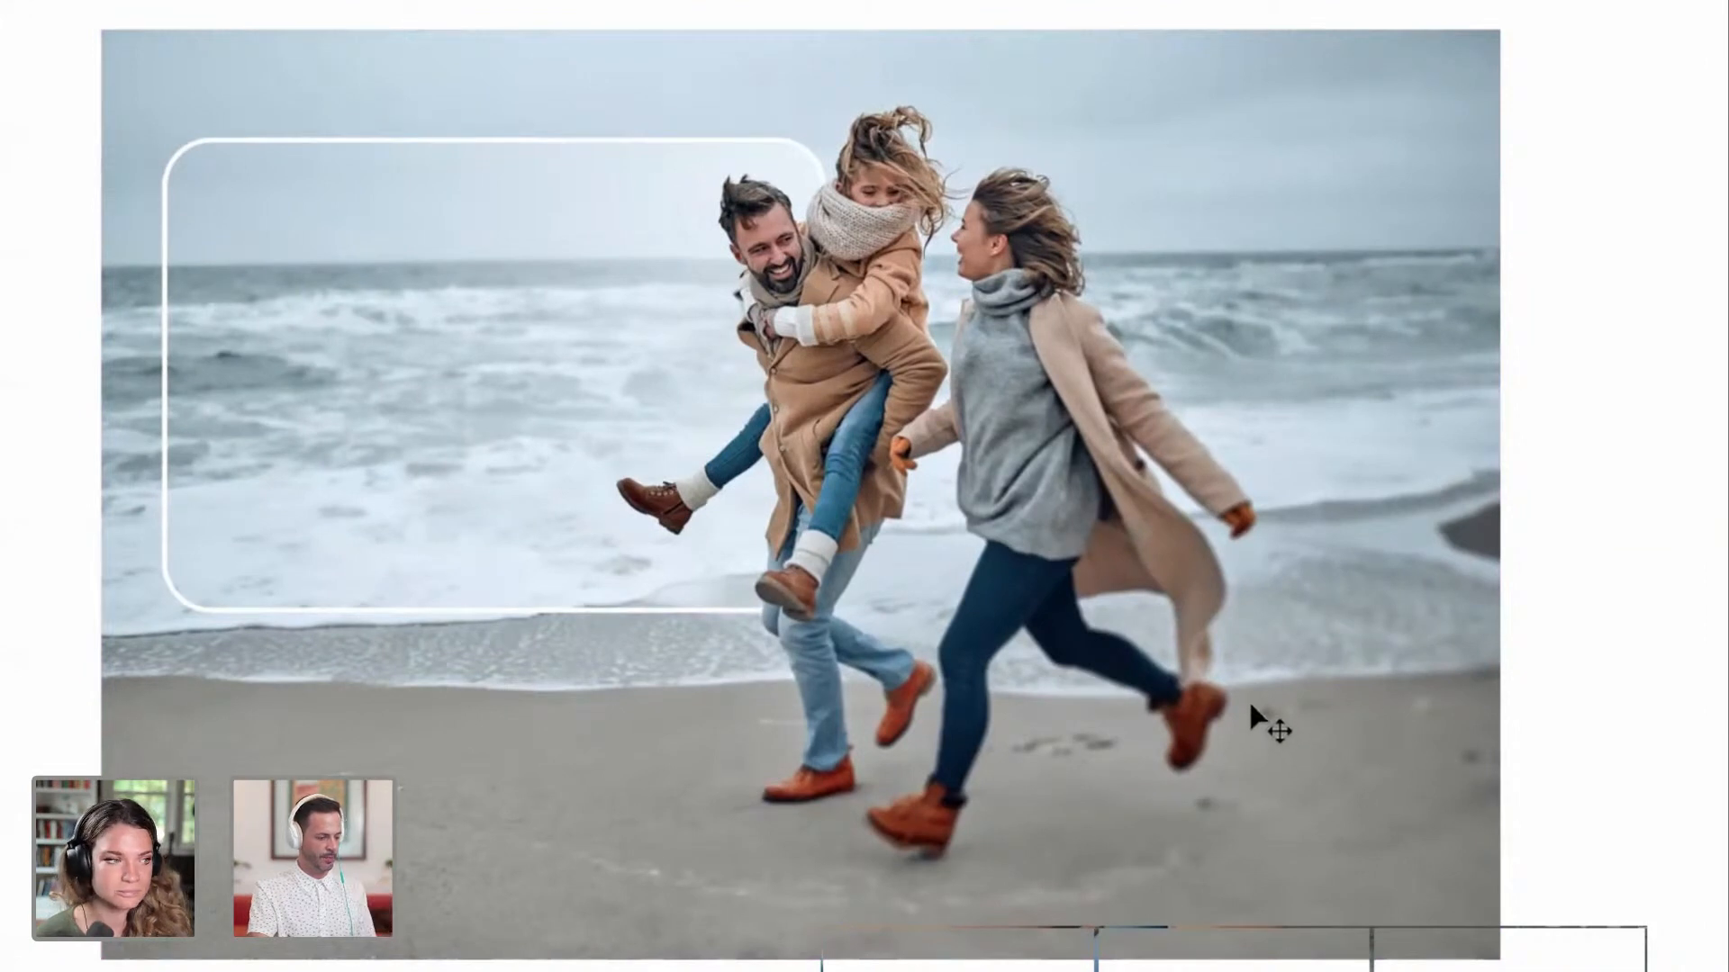
Step: Try a 15 px Tilt-Shift on Layer 4, centring the focus band on the wet sand around the man's shins
key("f")
left_click_drag(1148, 688, 855, 621)
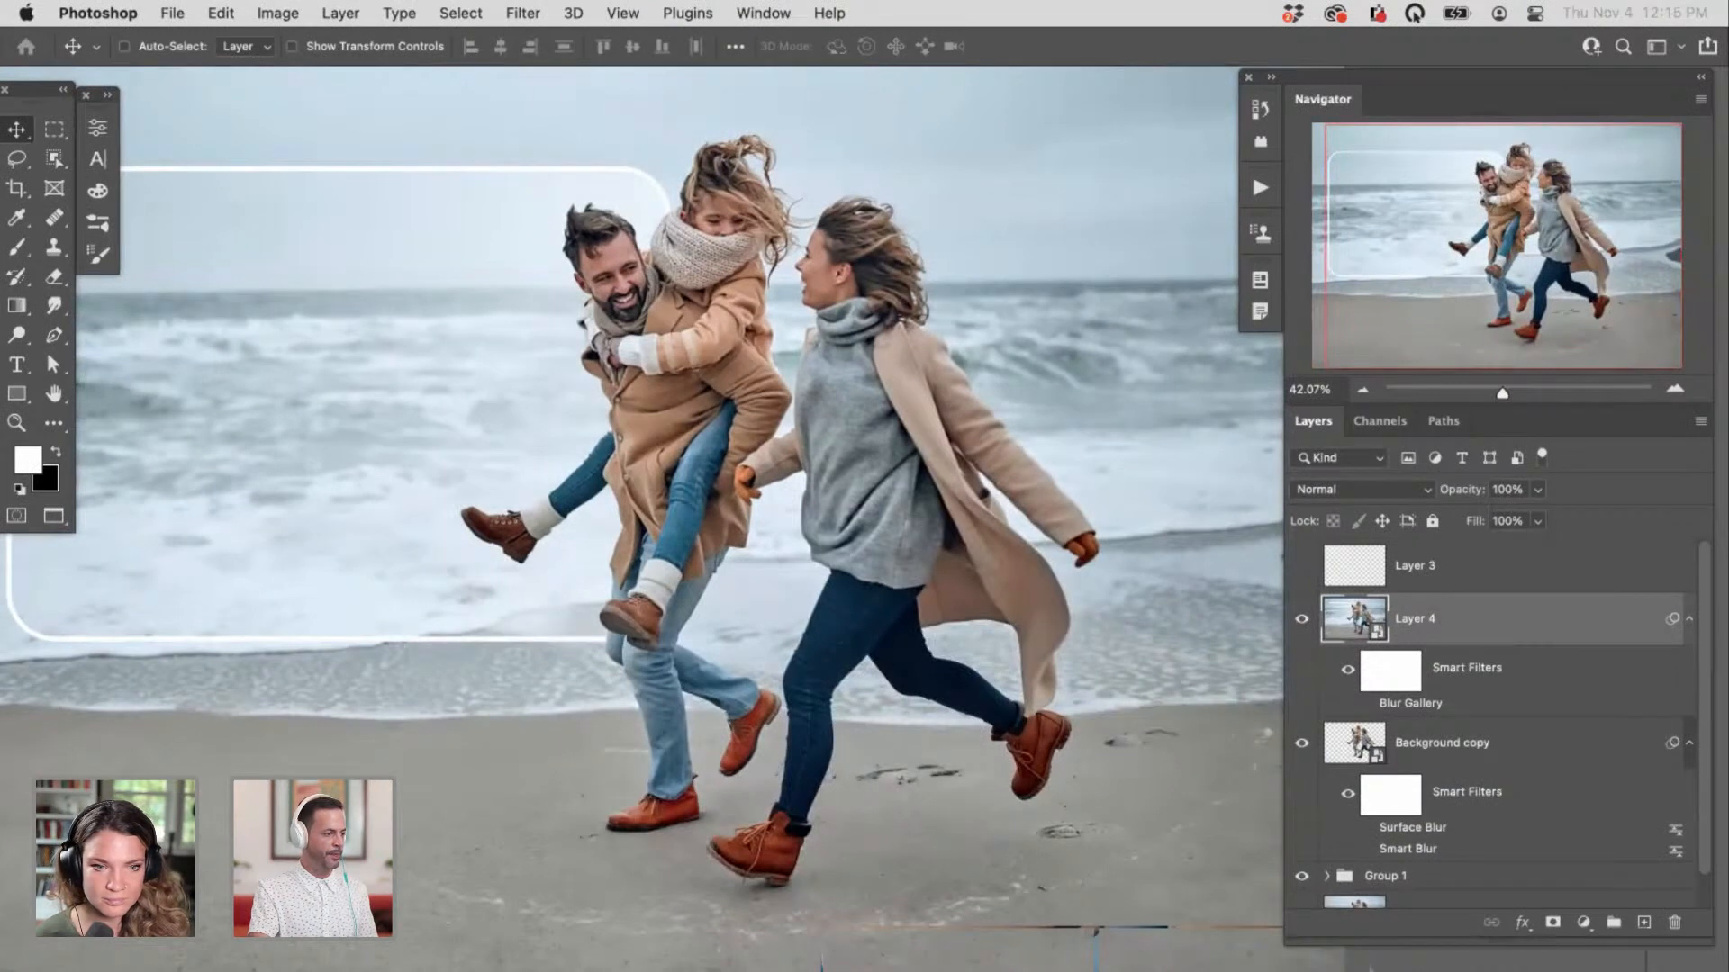
left_click(522, 13)
mouse_move(744, 327)
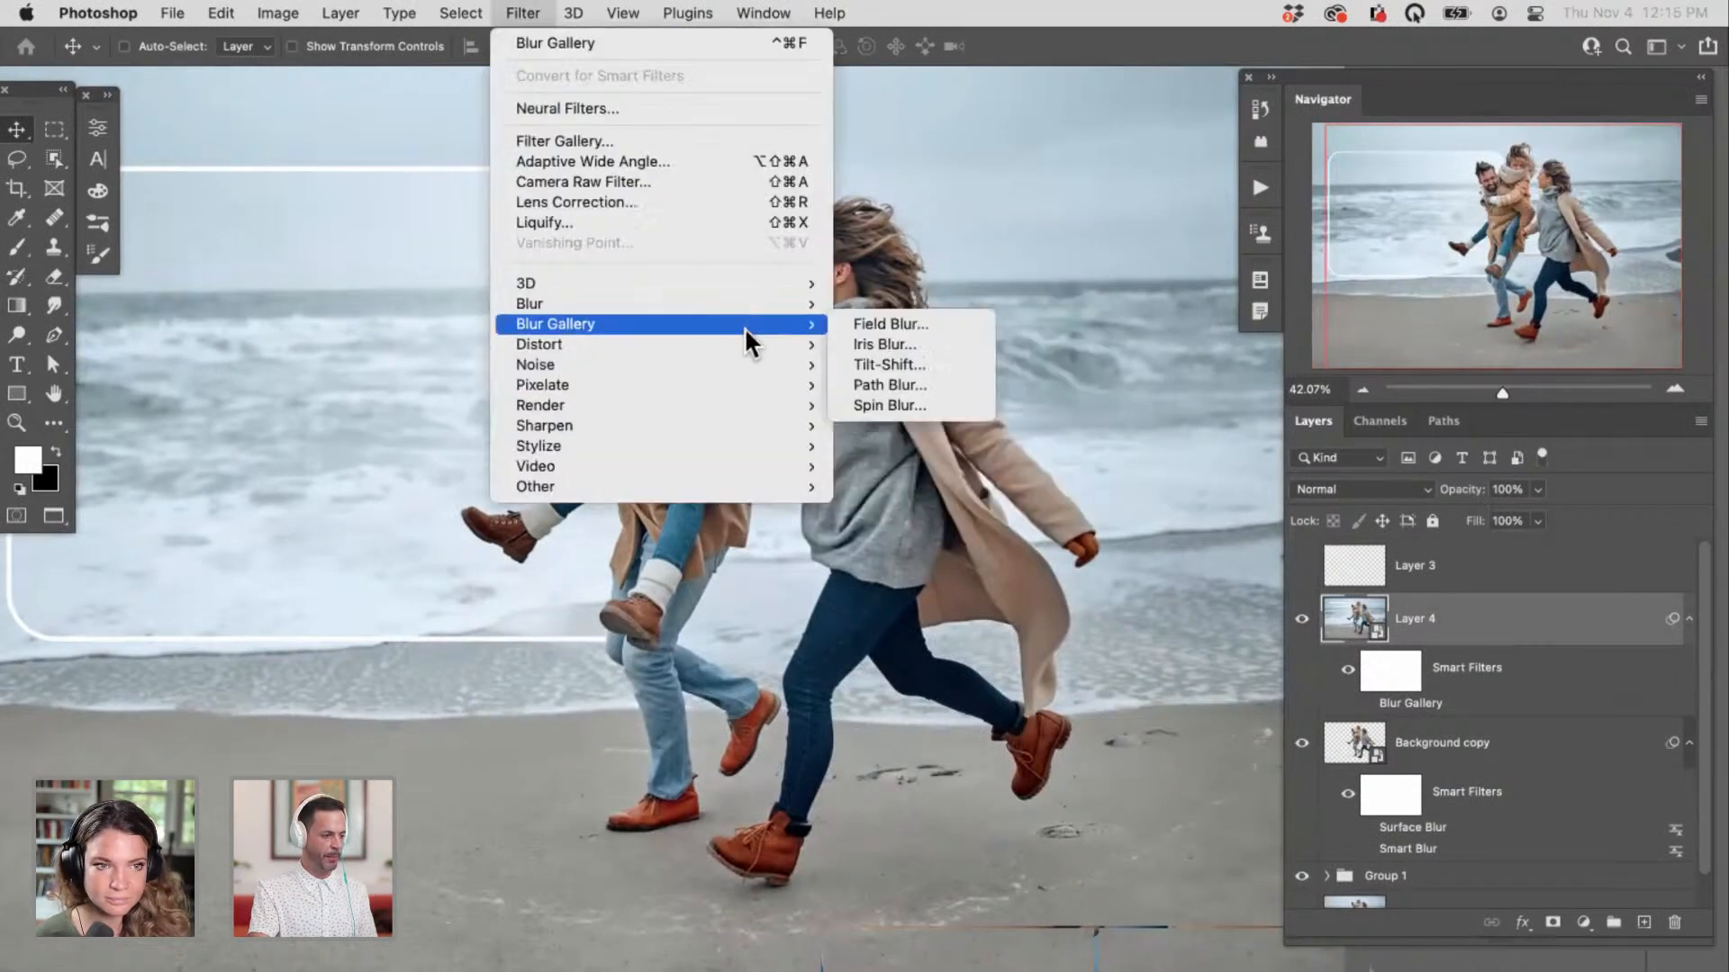
left_click(922, 359)
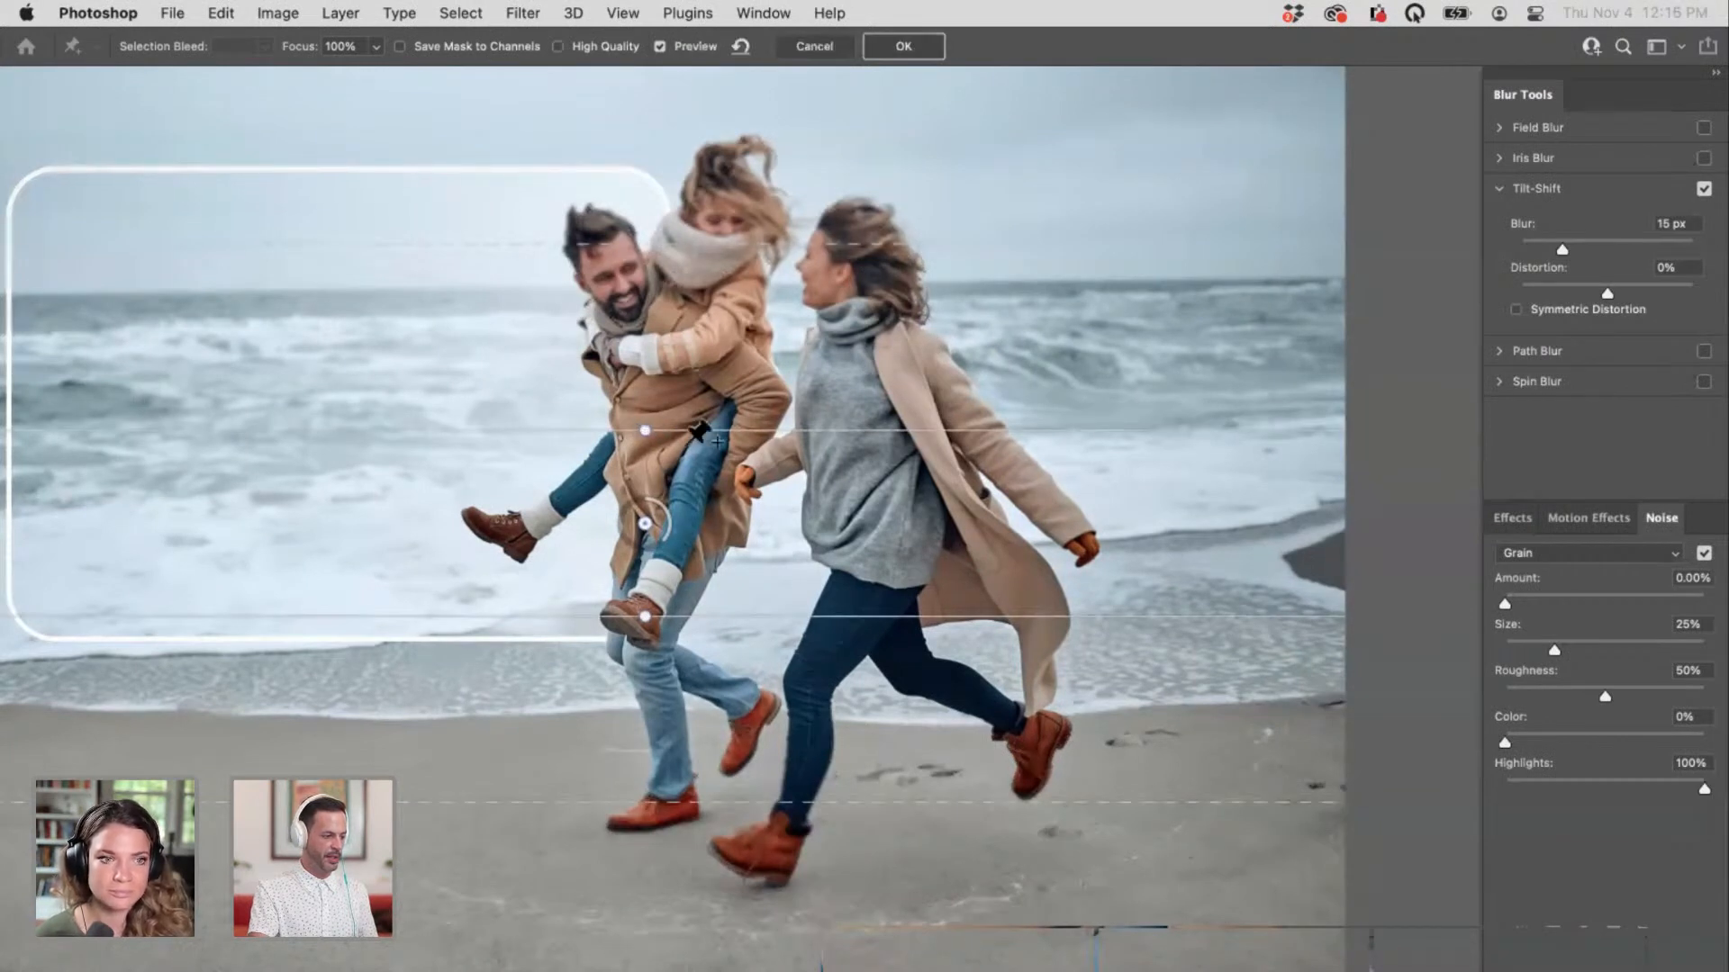
left_click_drag(644, 523, 641, 740)
left_click_drag(669, 461, 683, 237)
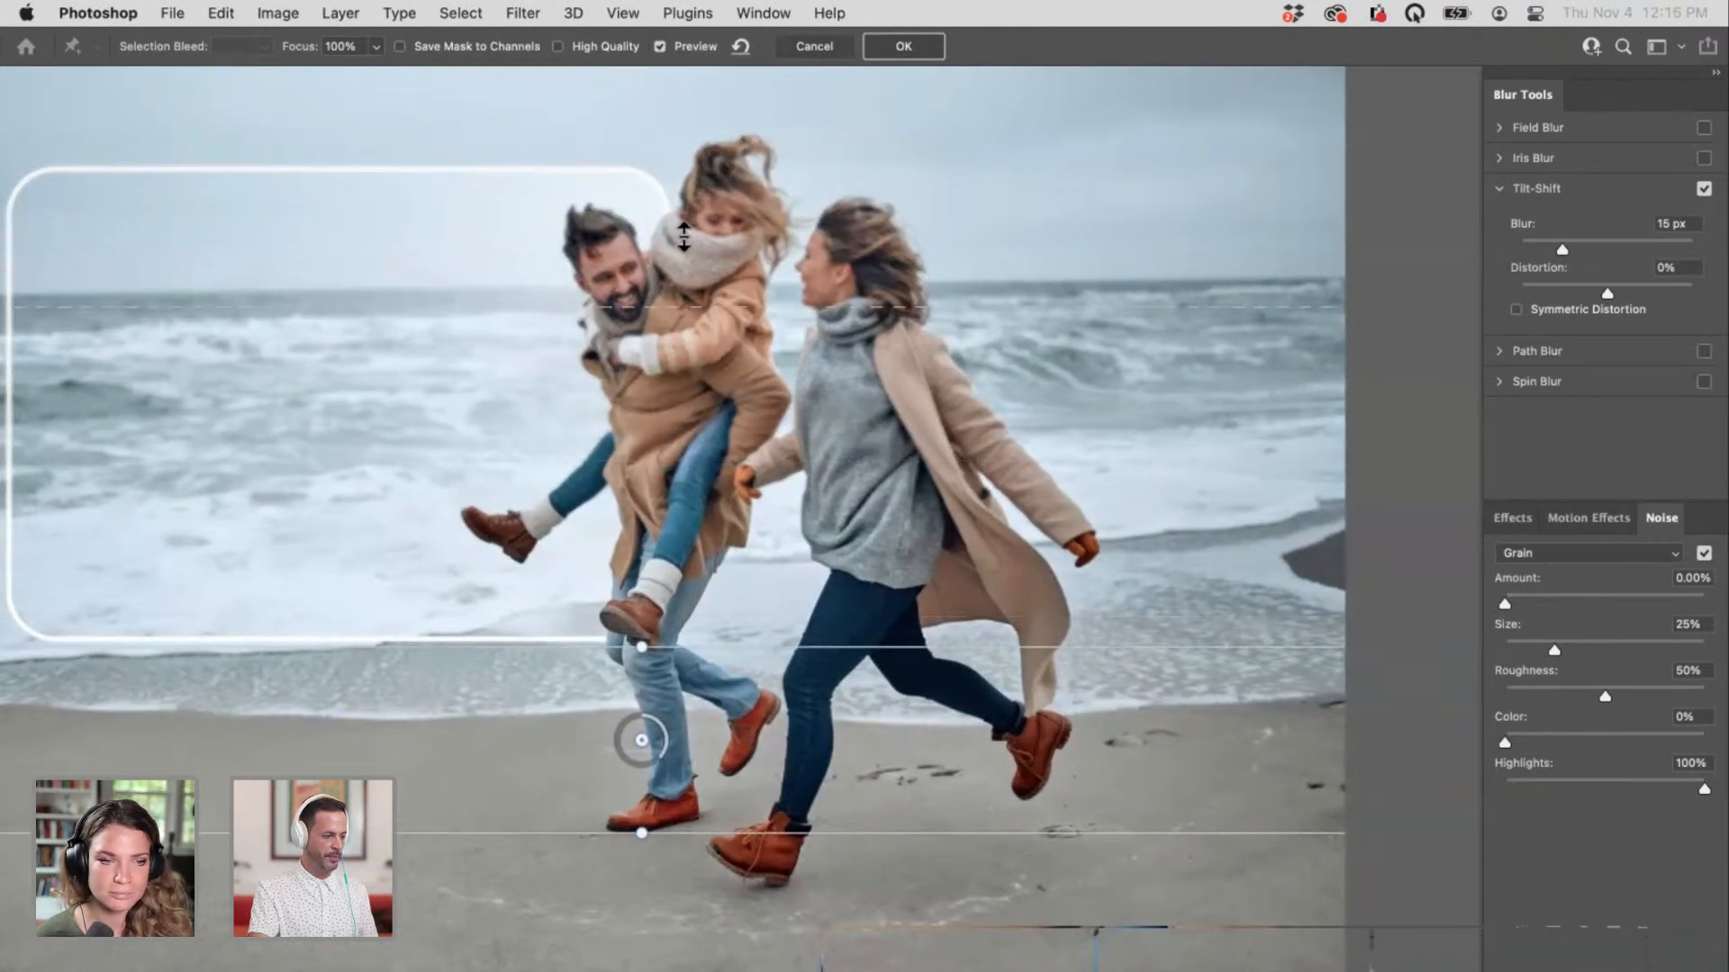
key("Return")
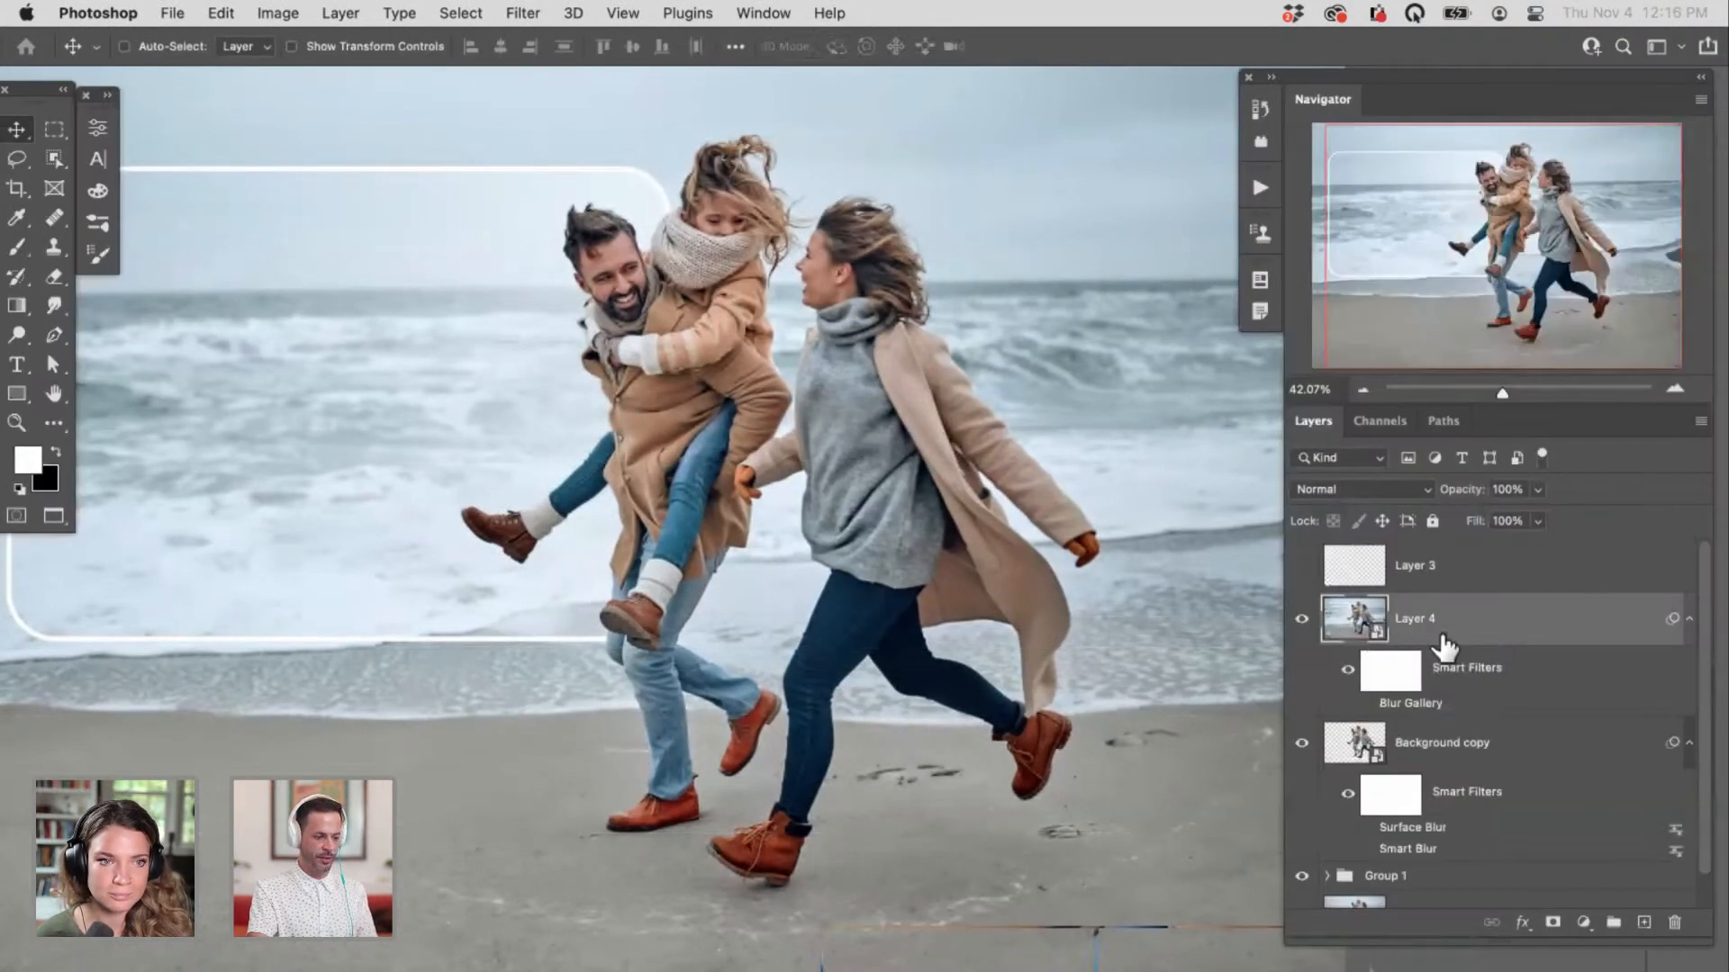
Step: Delete Layer 4 and hide Group 1
key("Delete")
left_click(1301, 619)
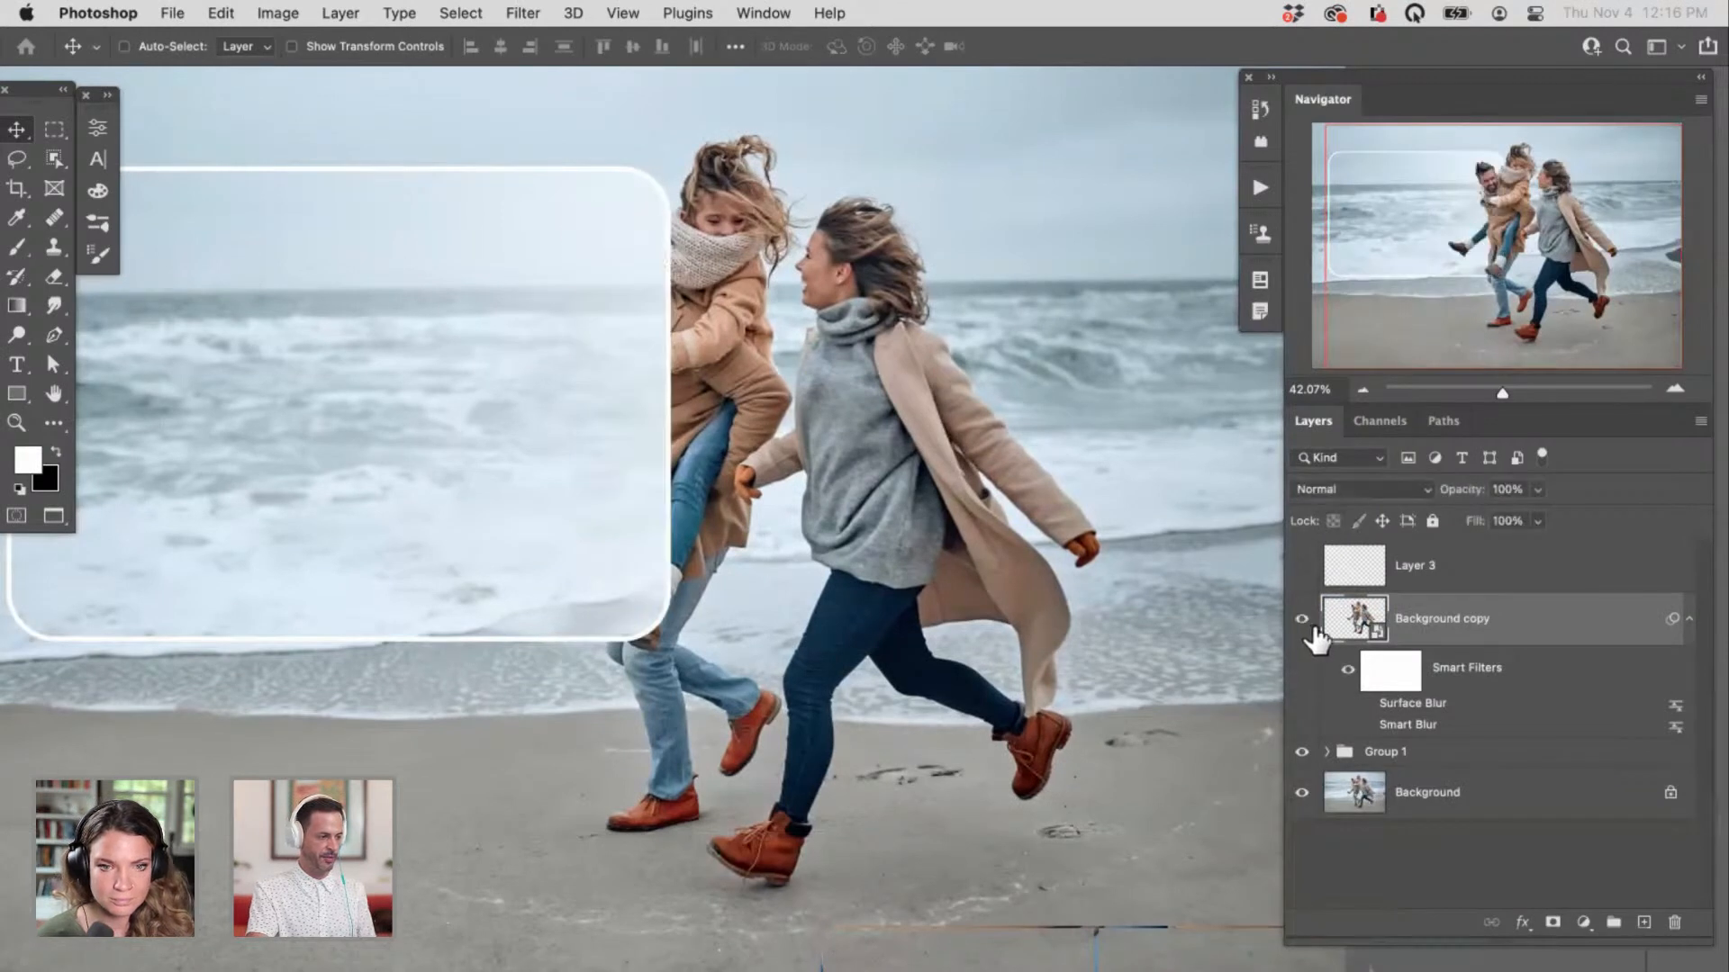
left_click(1300, 619)
left_click(1301, 752)
Step: Duplicate the Background layer and apply an 81 px Tilt-Shift to the copy, centred at the feet with the upper focus line near the man's knees
left_click(1441, 795)
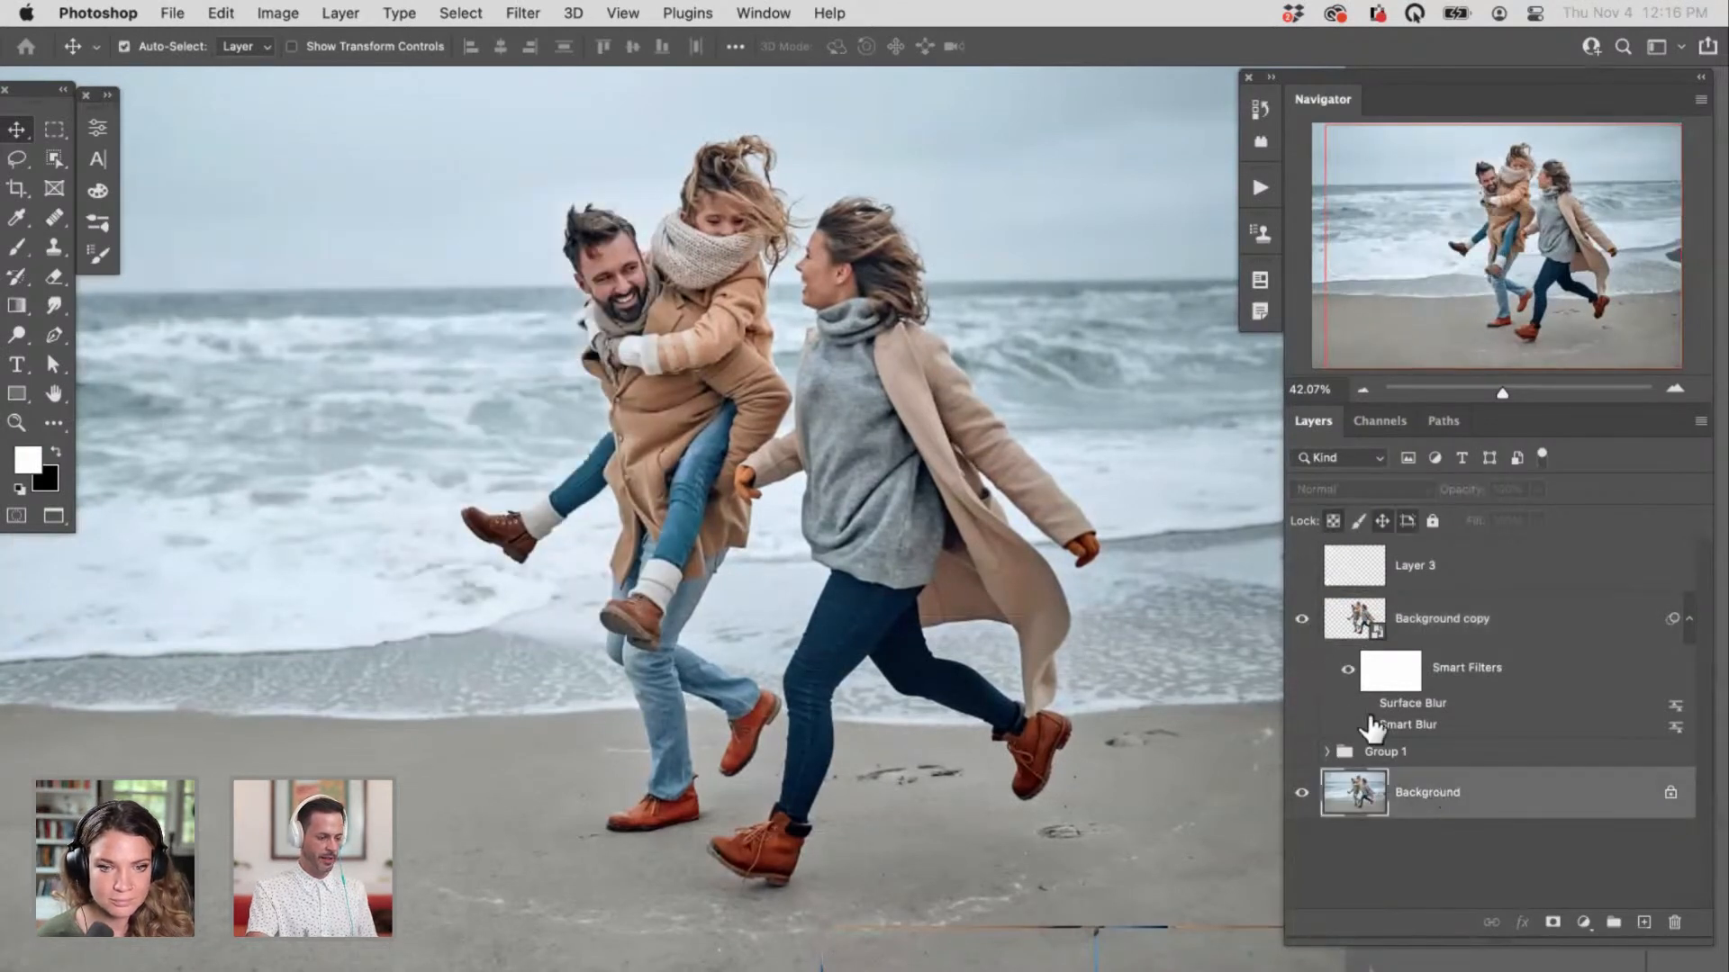
key("super+j")
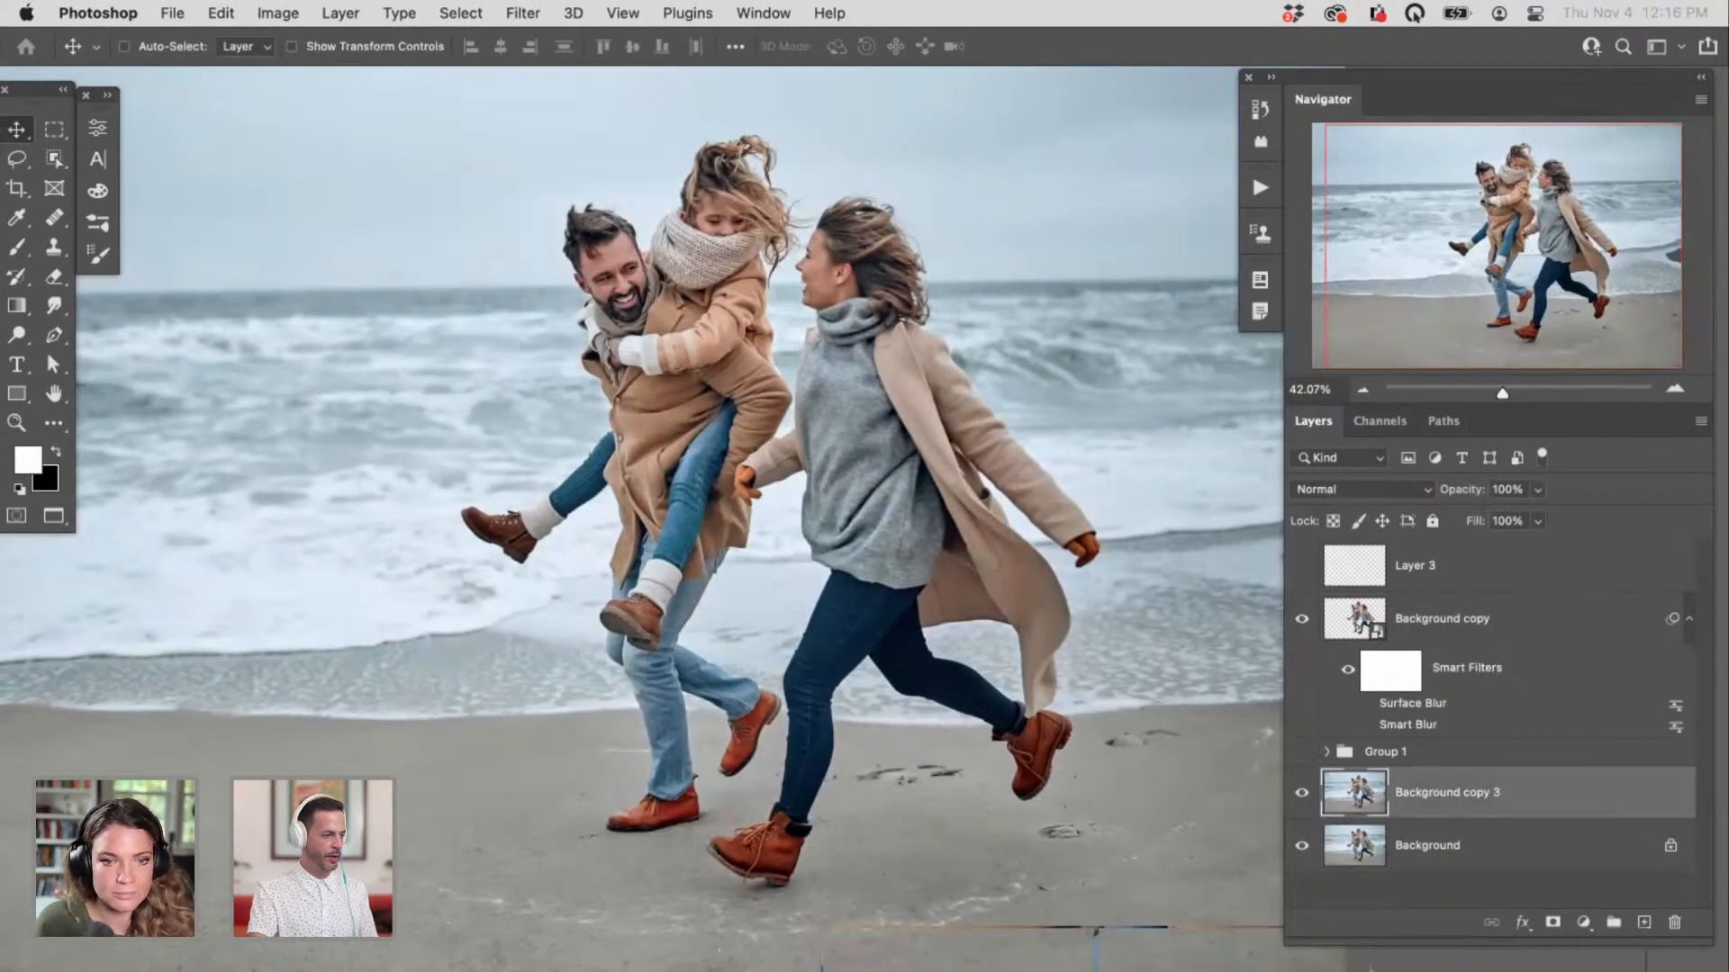
left_click(522, 12)
mouse_move(577, 329)
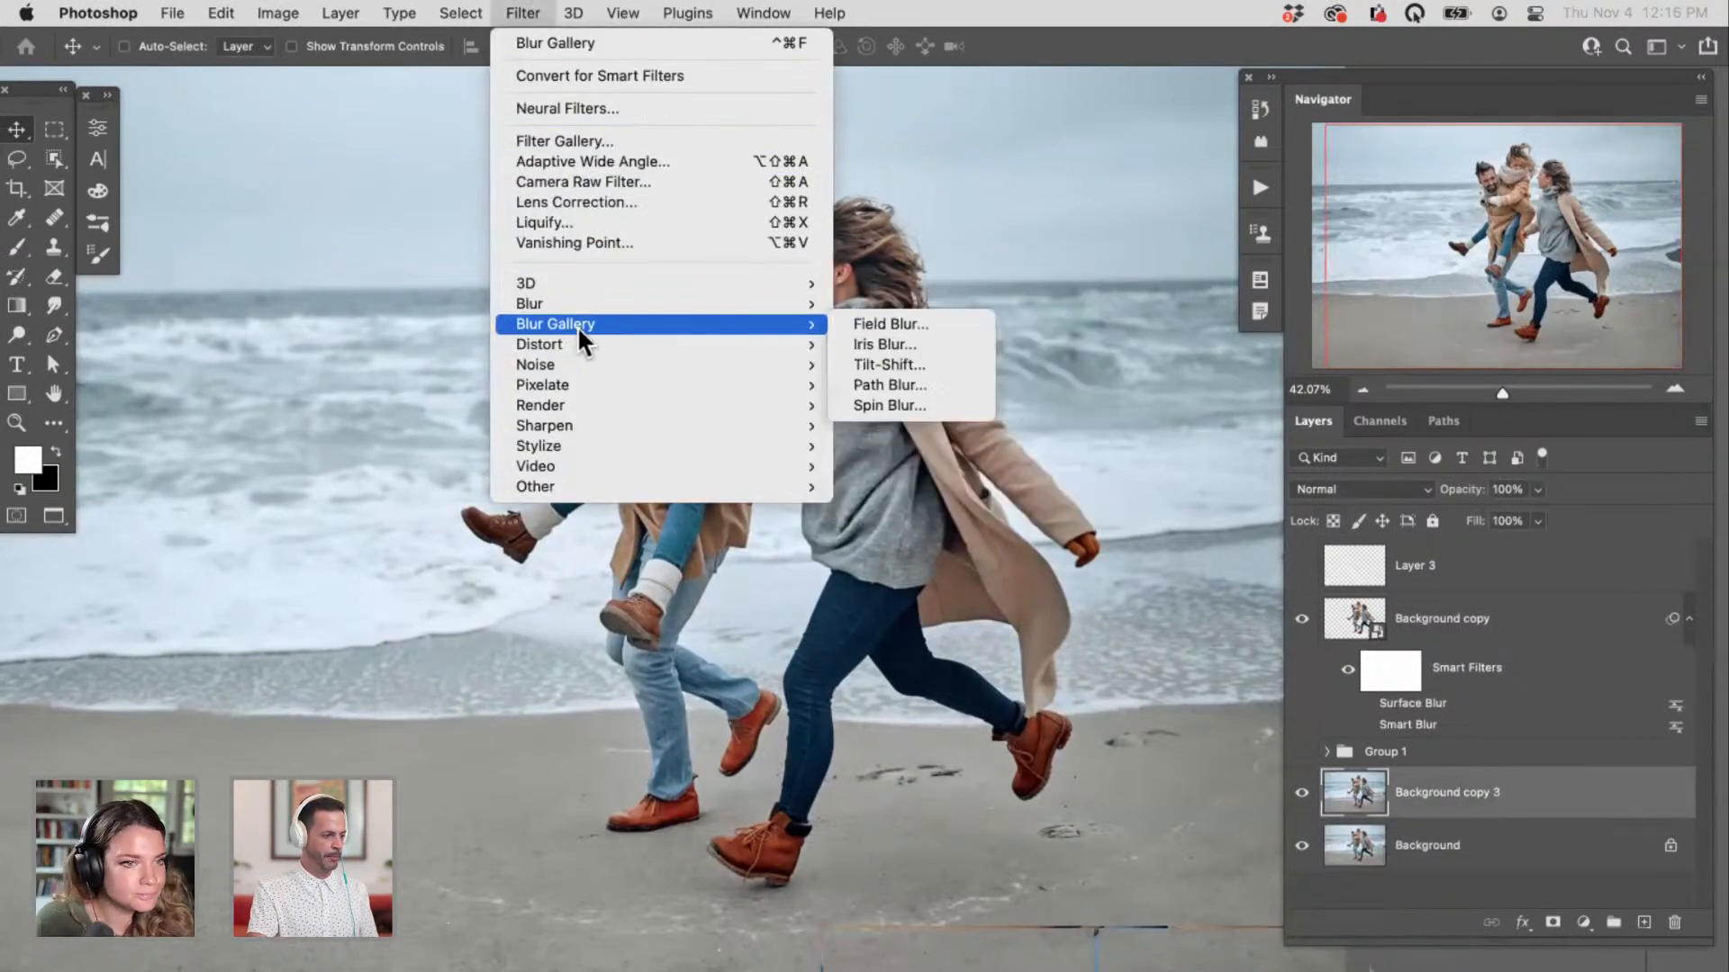
left_click(901, 364)
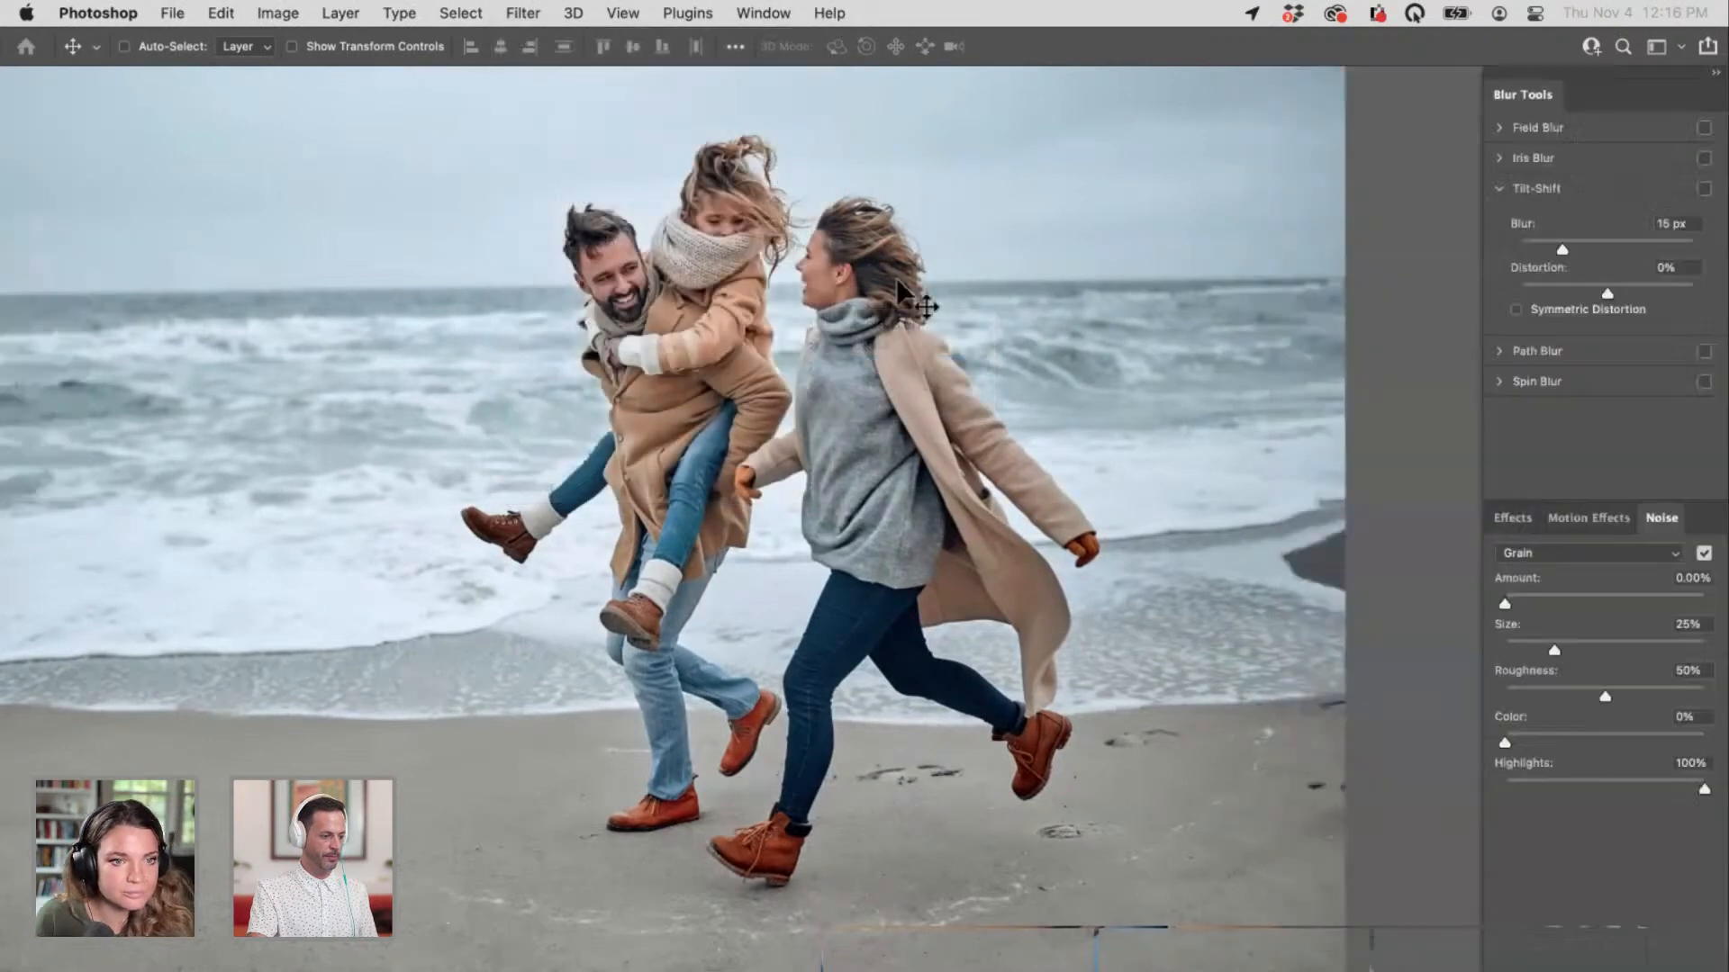
left_click_drag(648, 531, 698, 844)
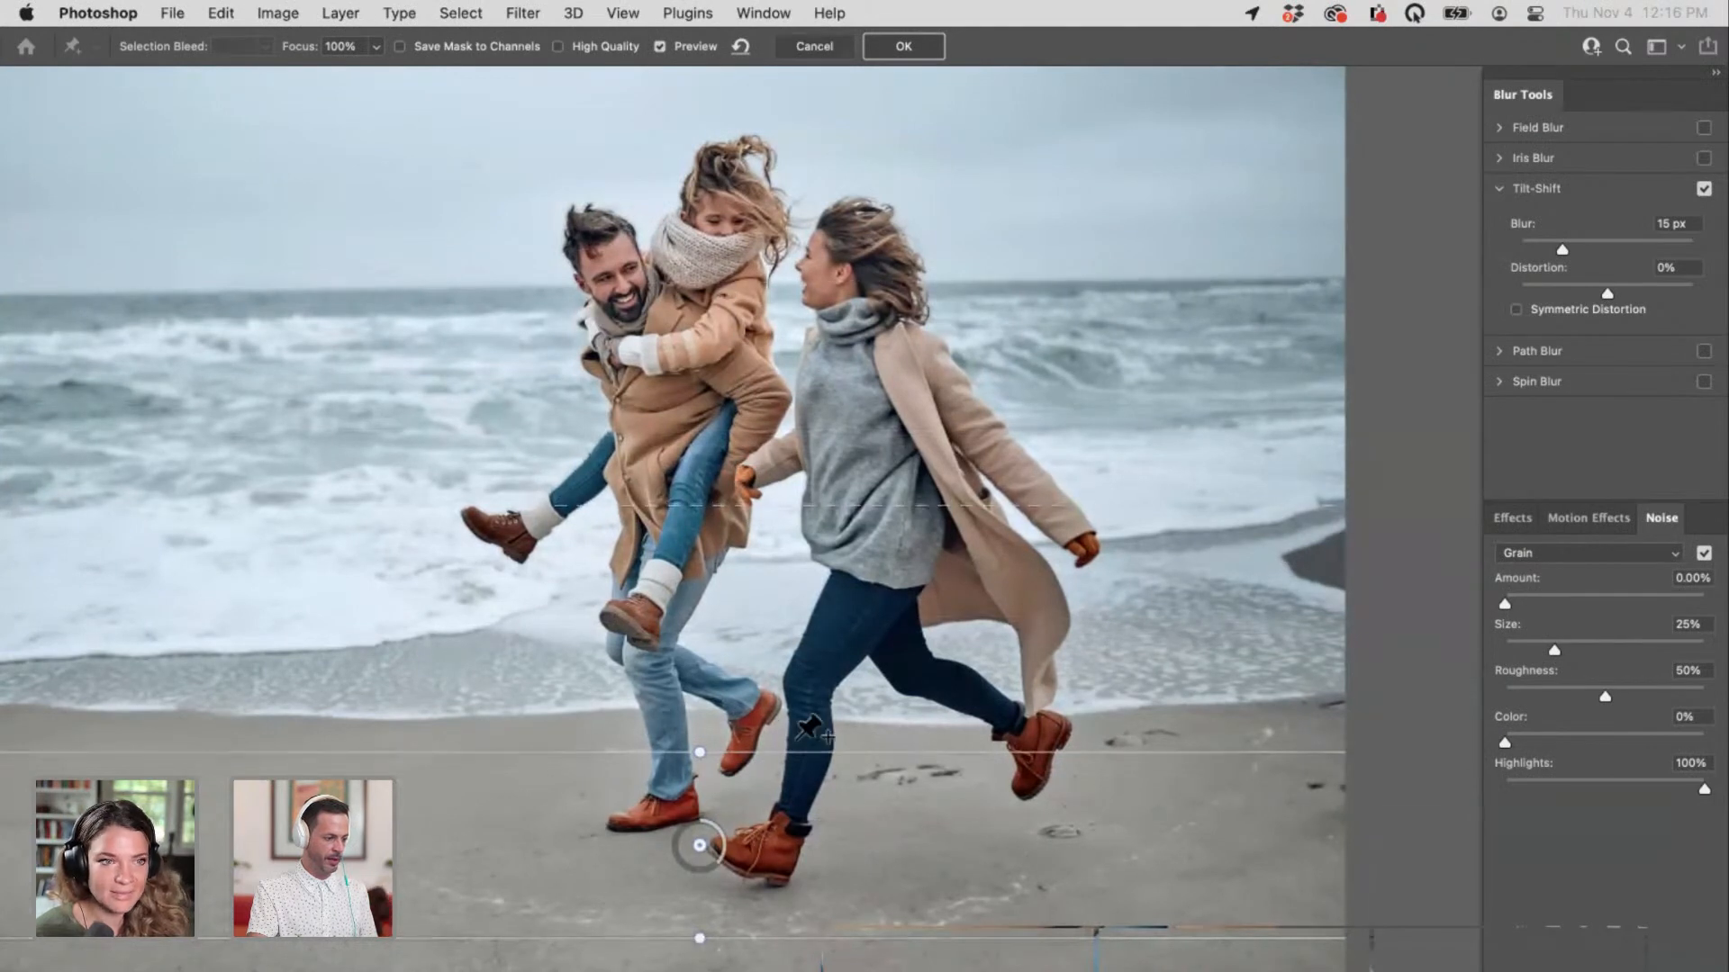
left_click_drag(798, 752, 808, 610)
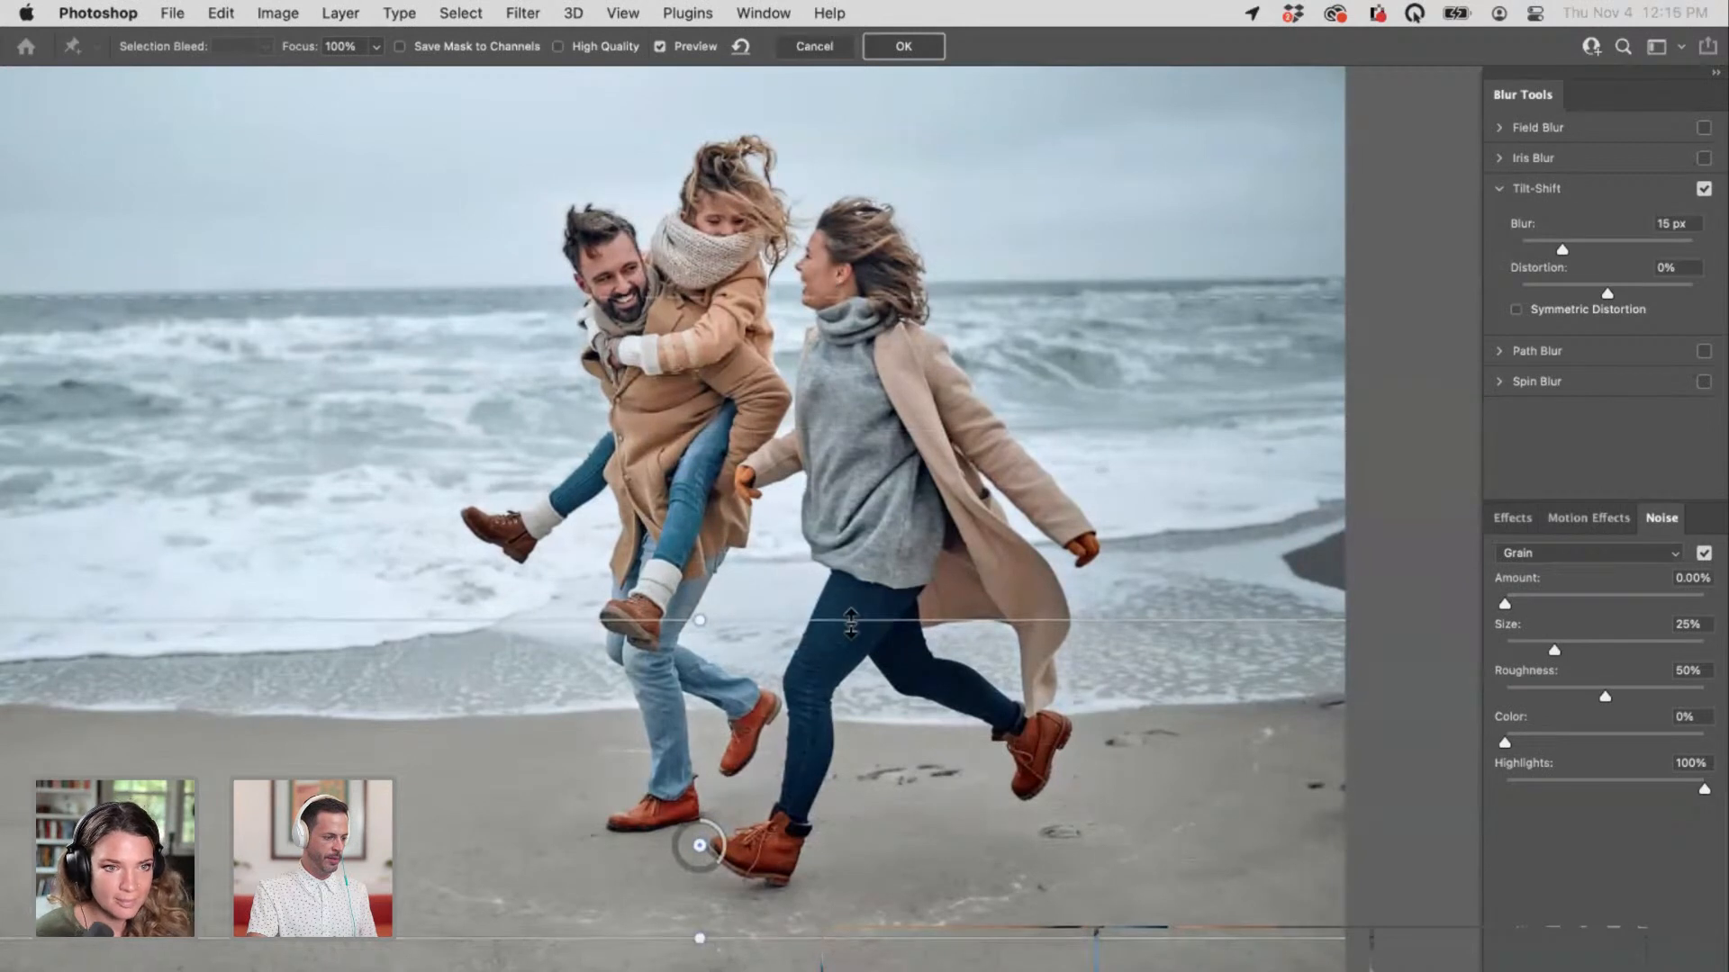
mouse_move(716, 864)
left_mouse_down()
mouse_move(678, 851)
mouse_move(684, 866)
left_mouse_up()
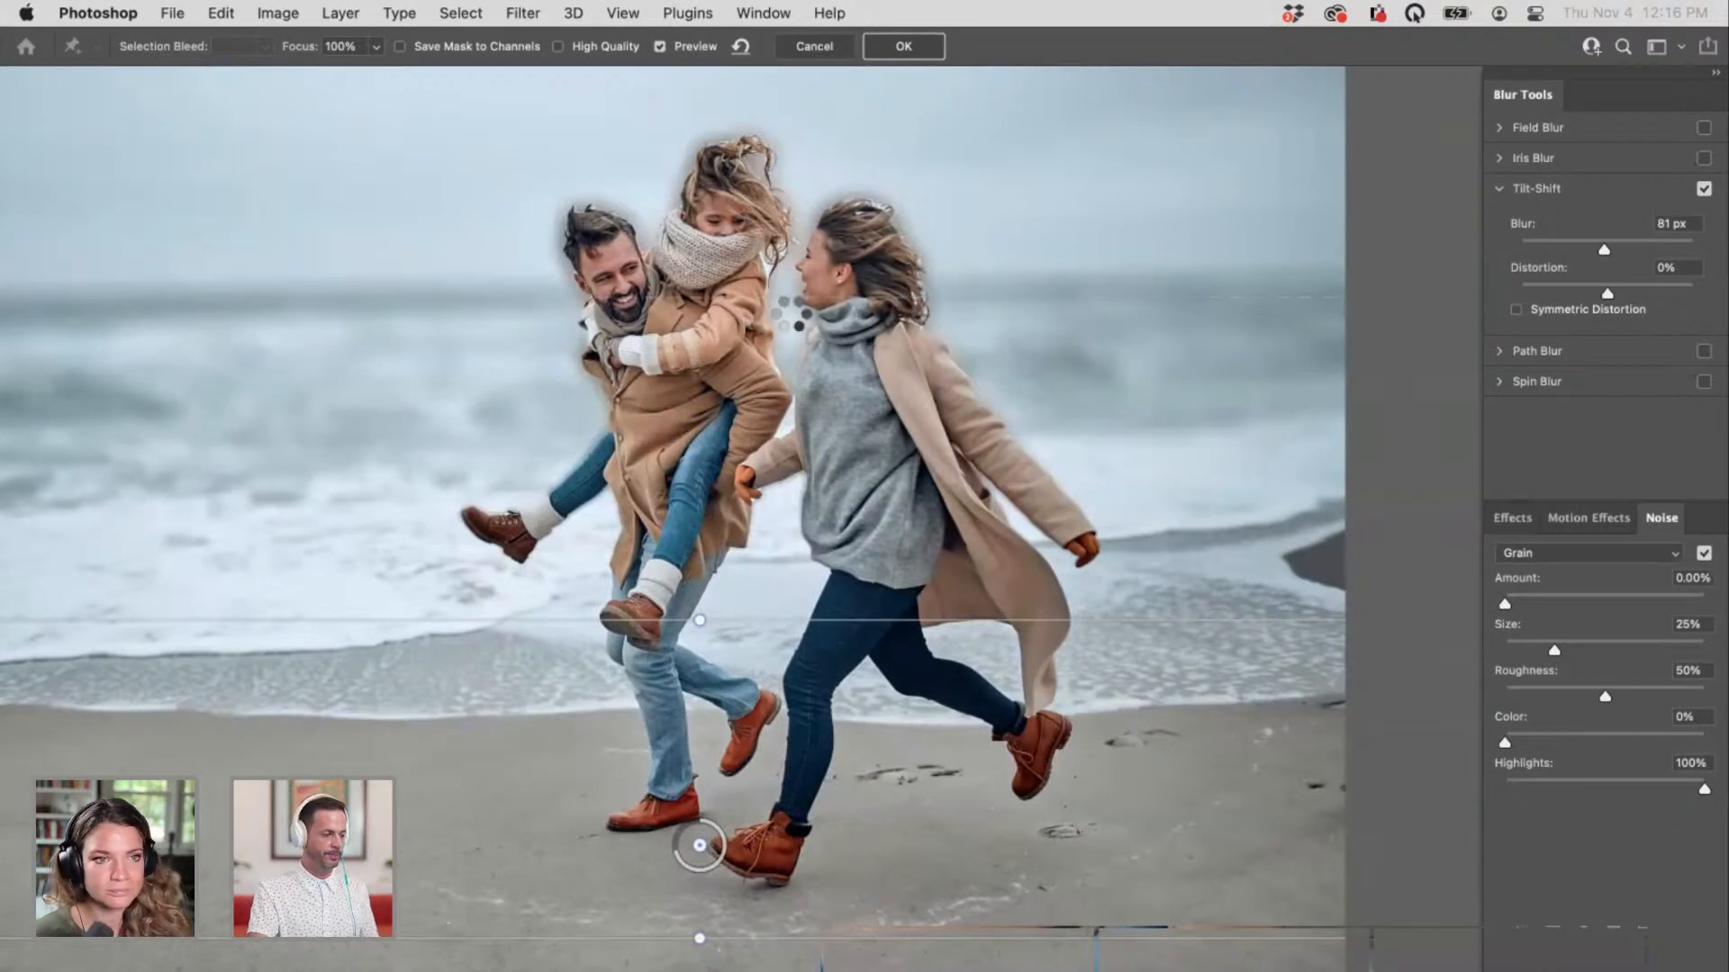
key("Return")
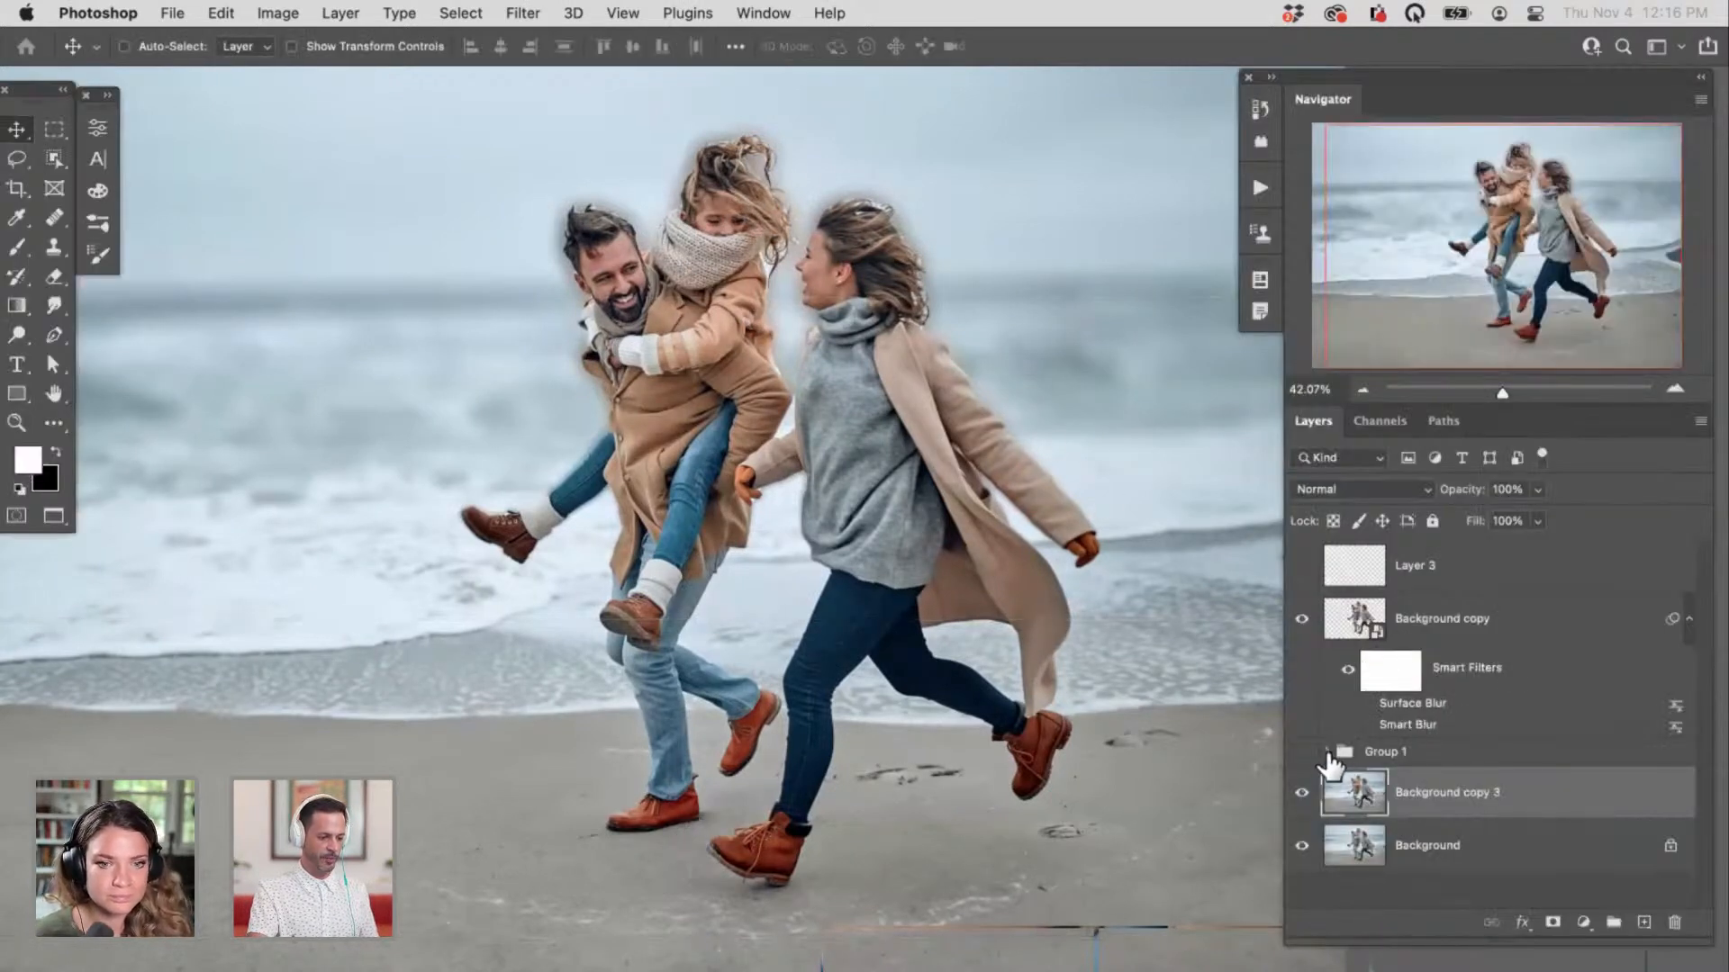
Step: Duplicate Background copy 2 from Group 1, place the duplicate directly above the group, and collapse the group
left_click(1327, 753)
left_click_drag(1711, 682, 1709, 836)
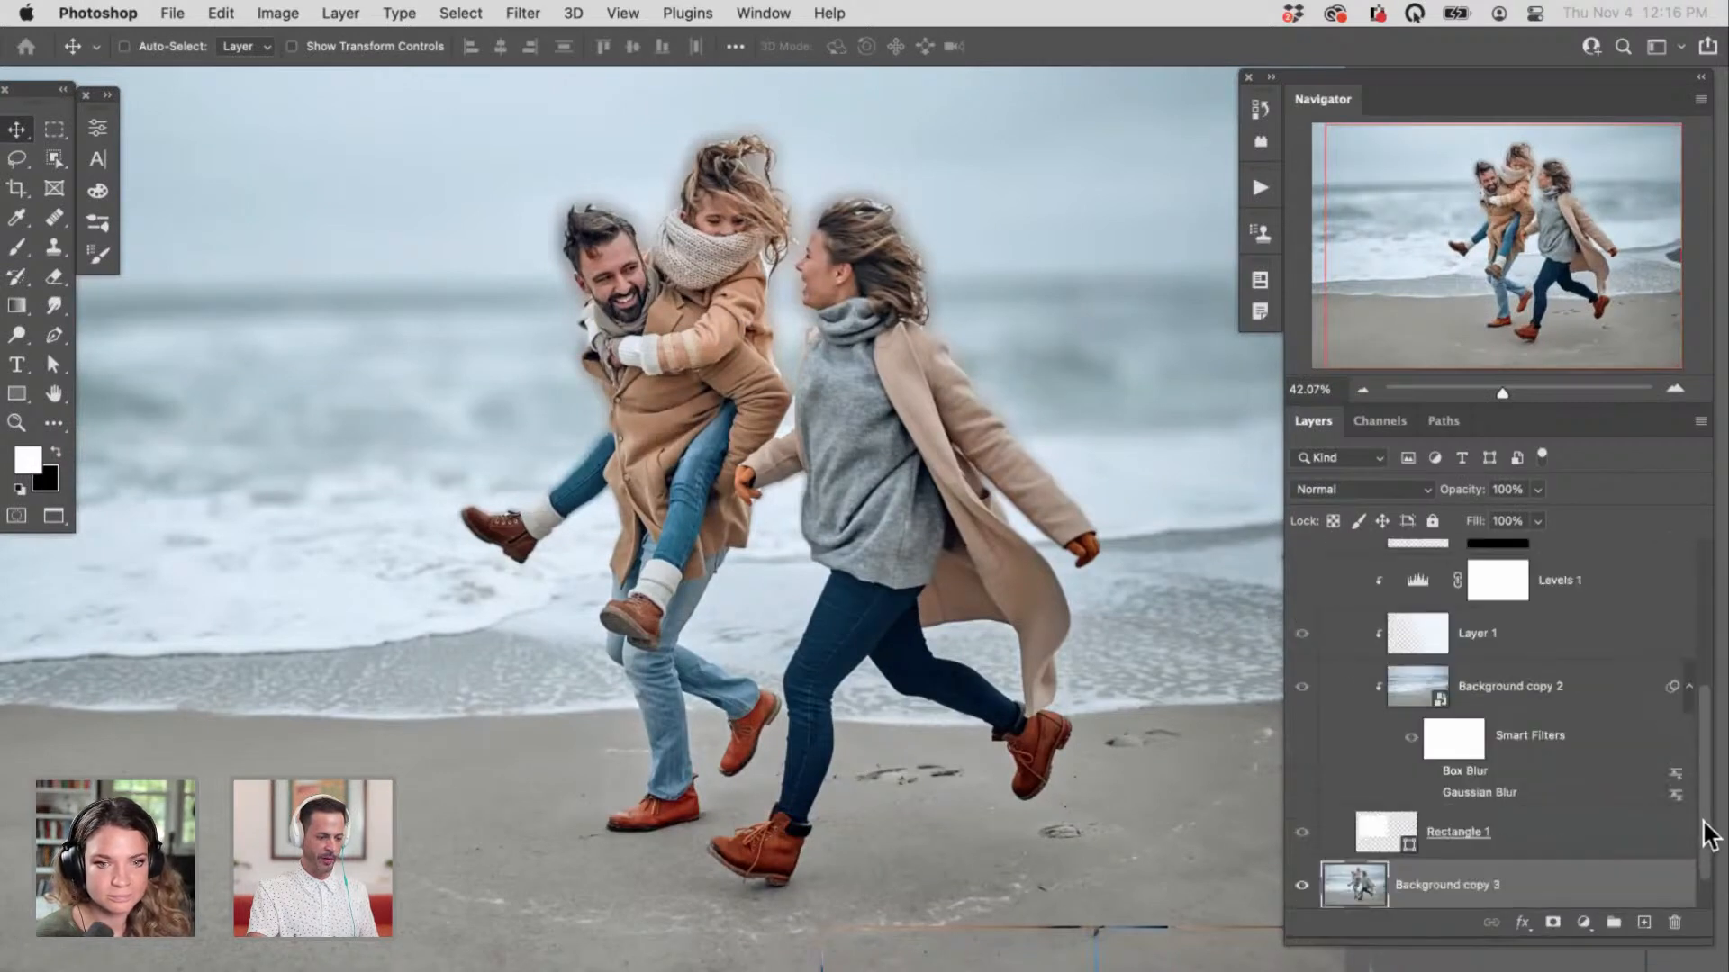
left_click(1535, 697)
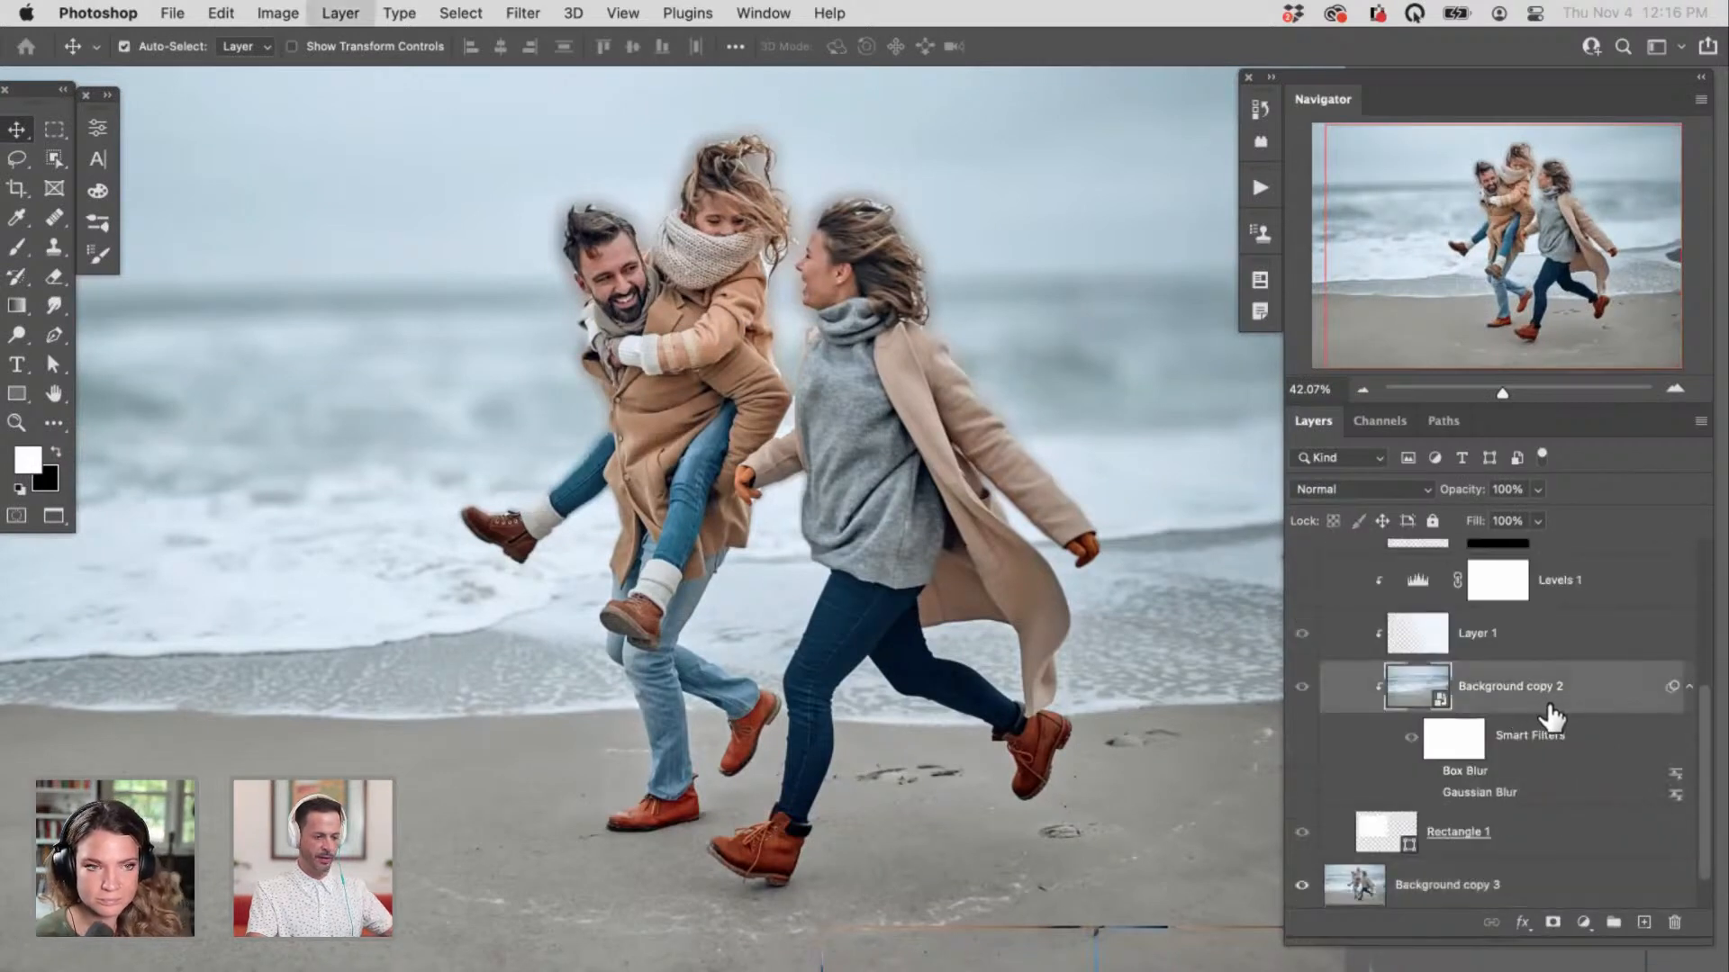
key("super+j")
key("super+shift+bracketright")
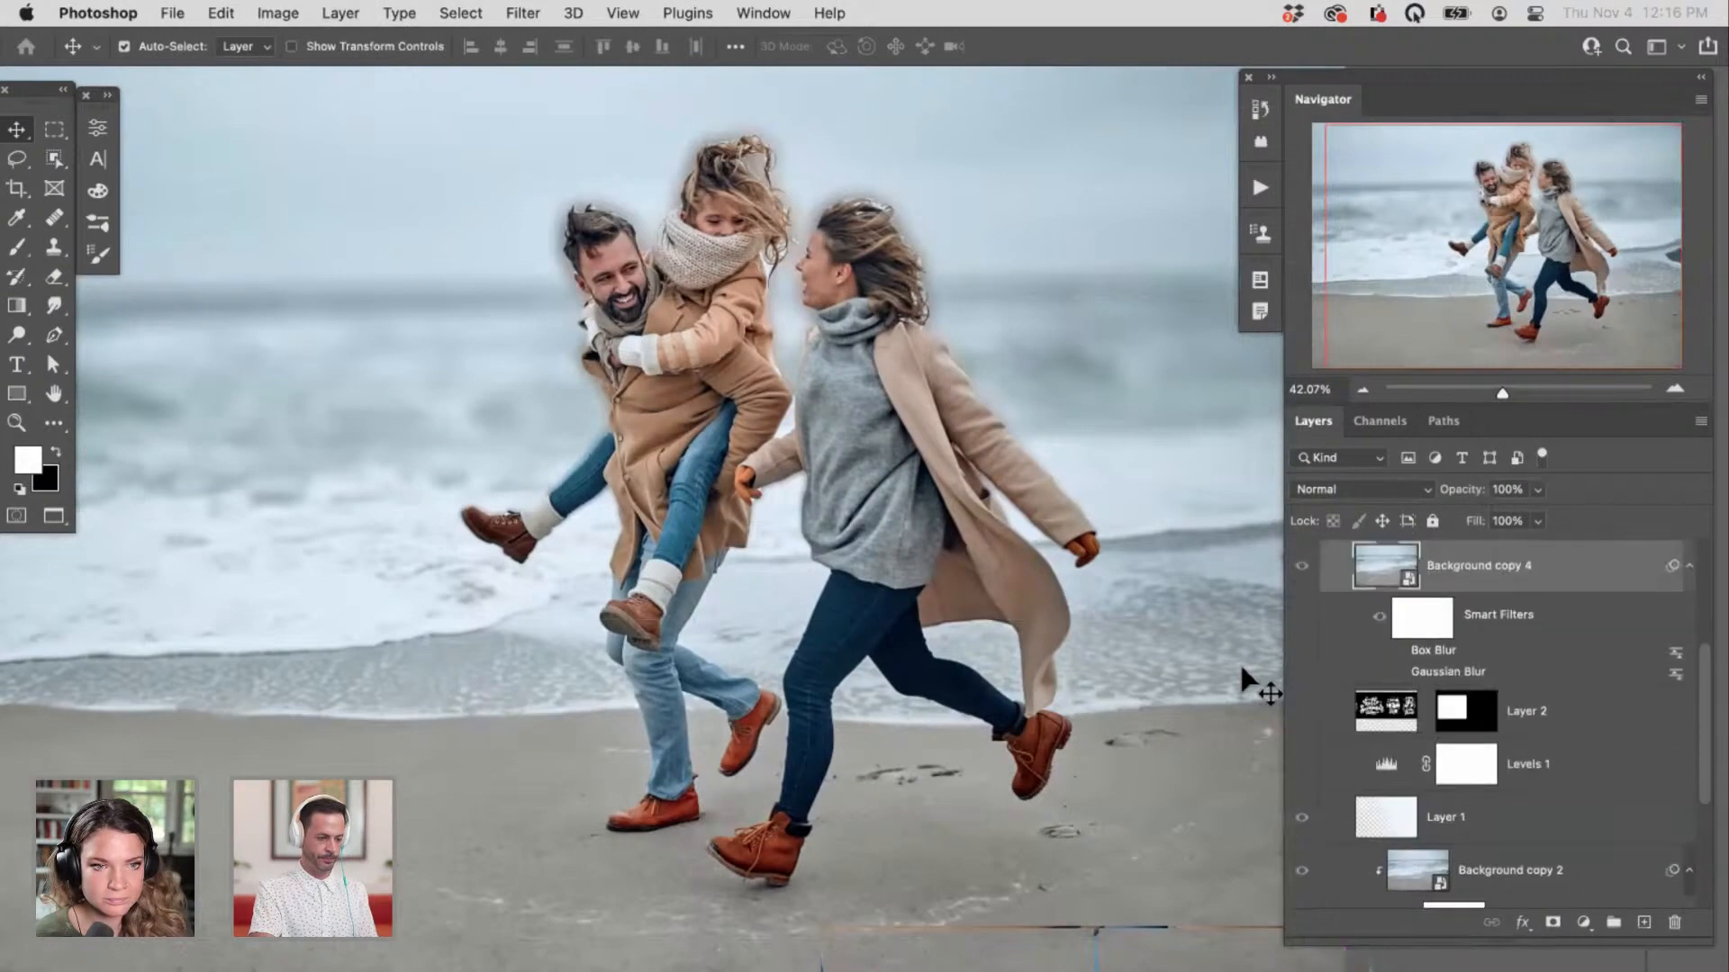
key("super+bracketleft")
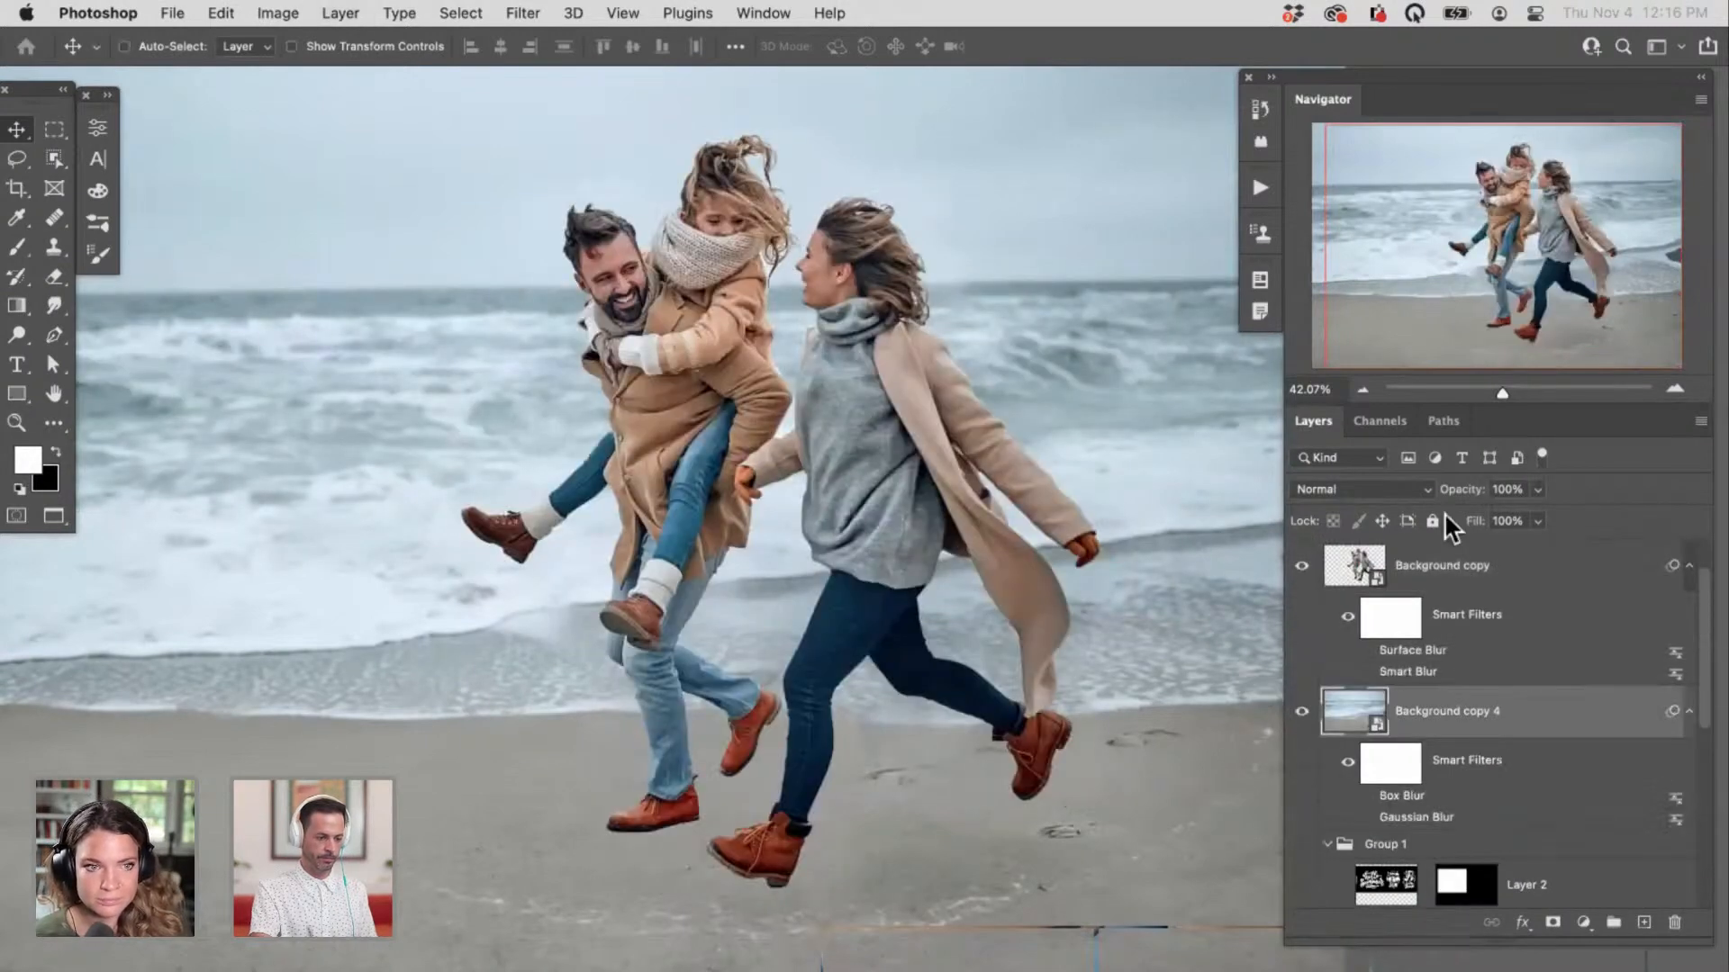
left_click(1327, 846)
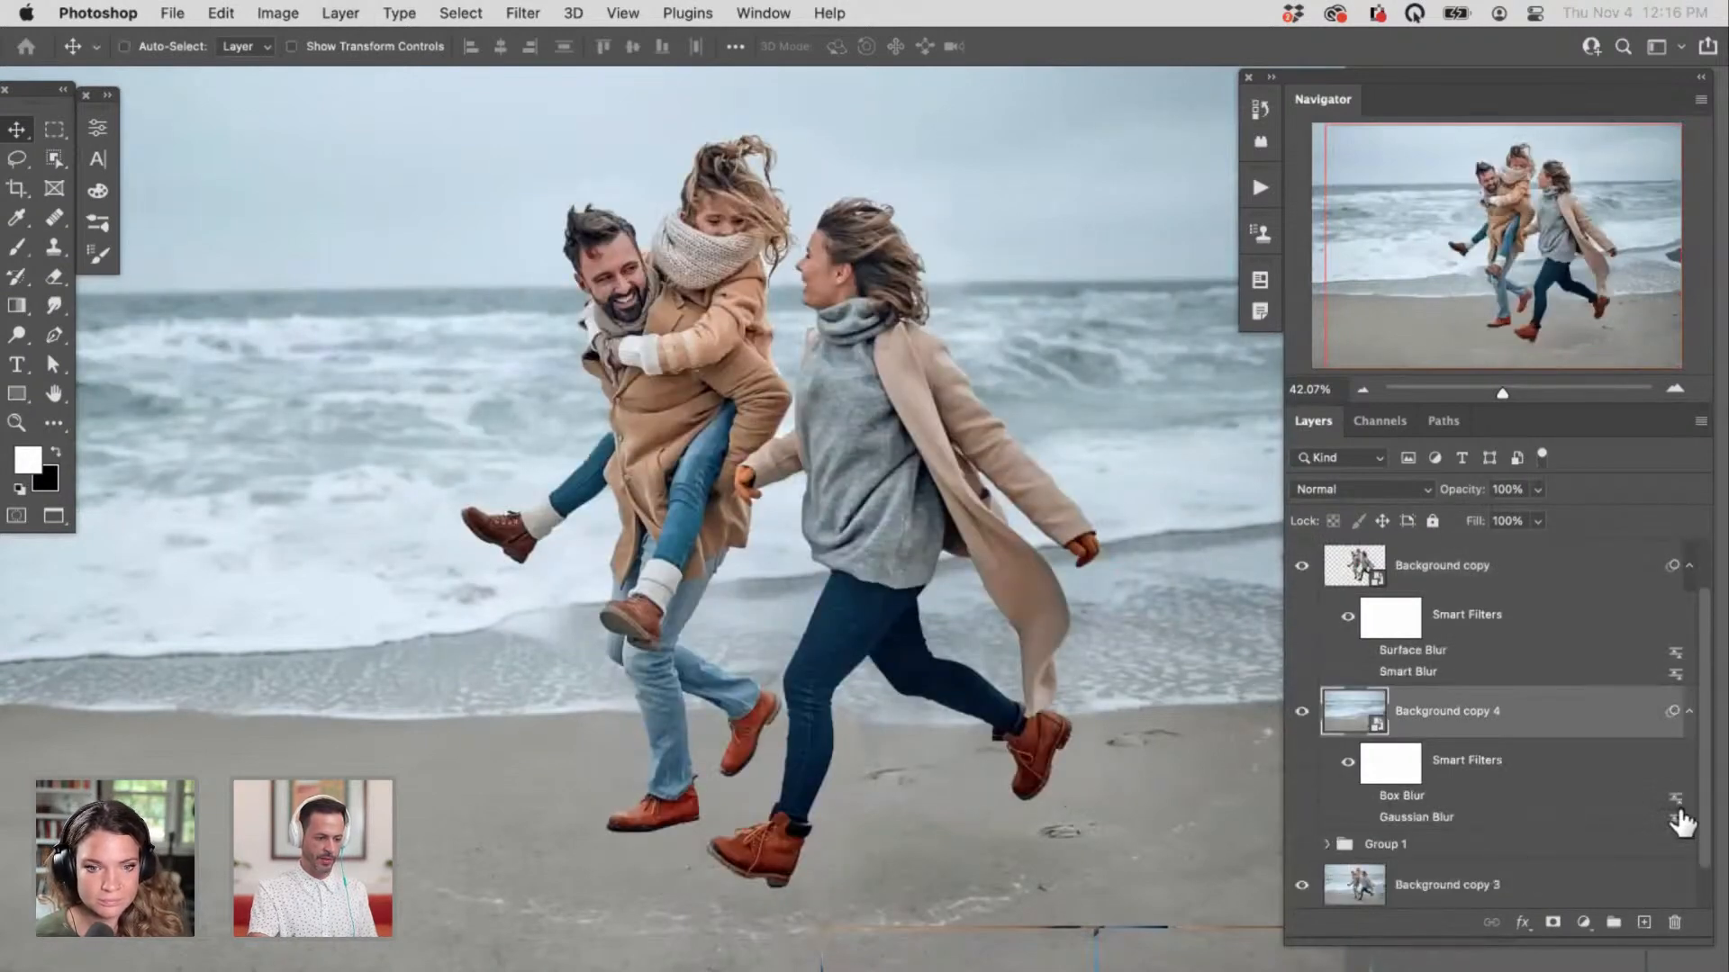
Step: Delete the Background copy 3 layer
scroll(1708, 791, "down", 2)
left_click(1533, 846)
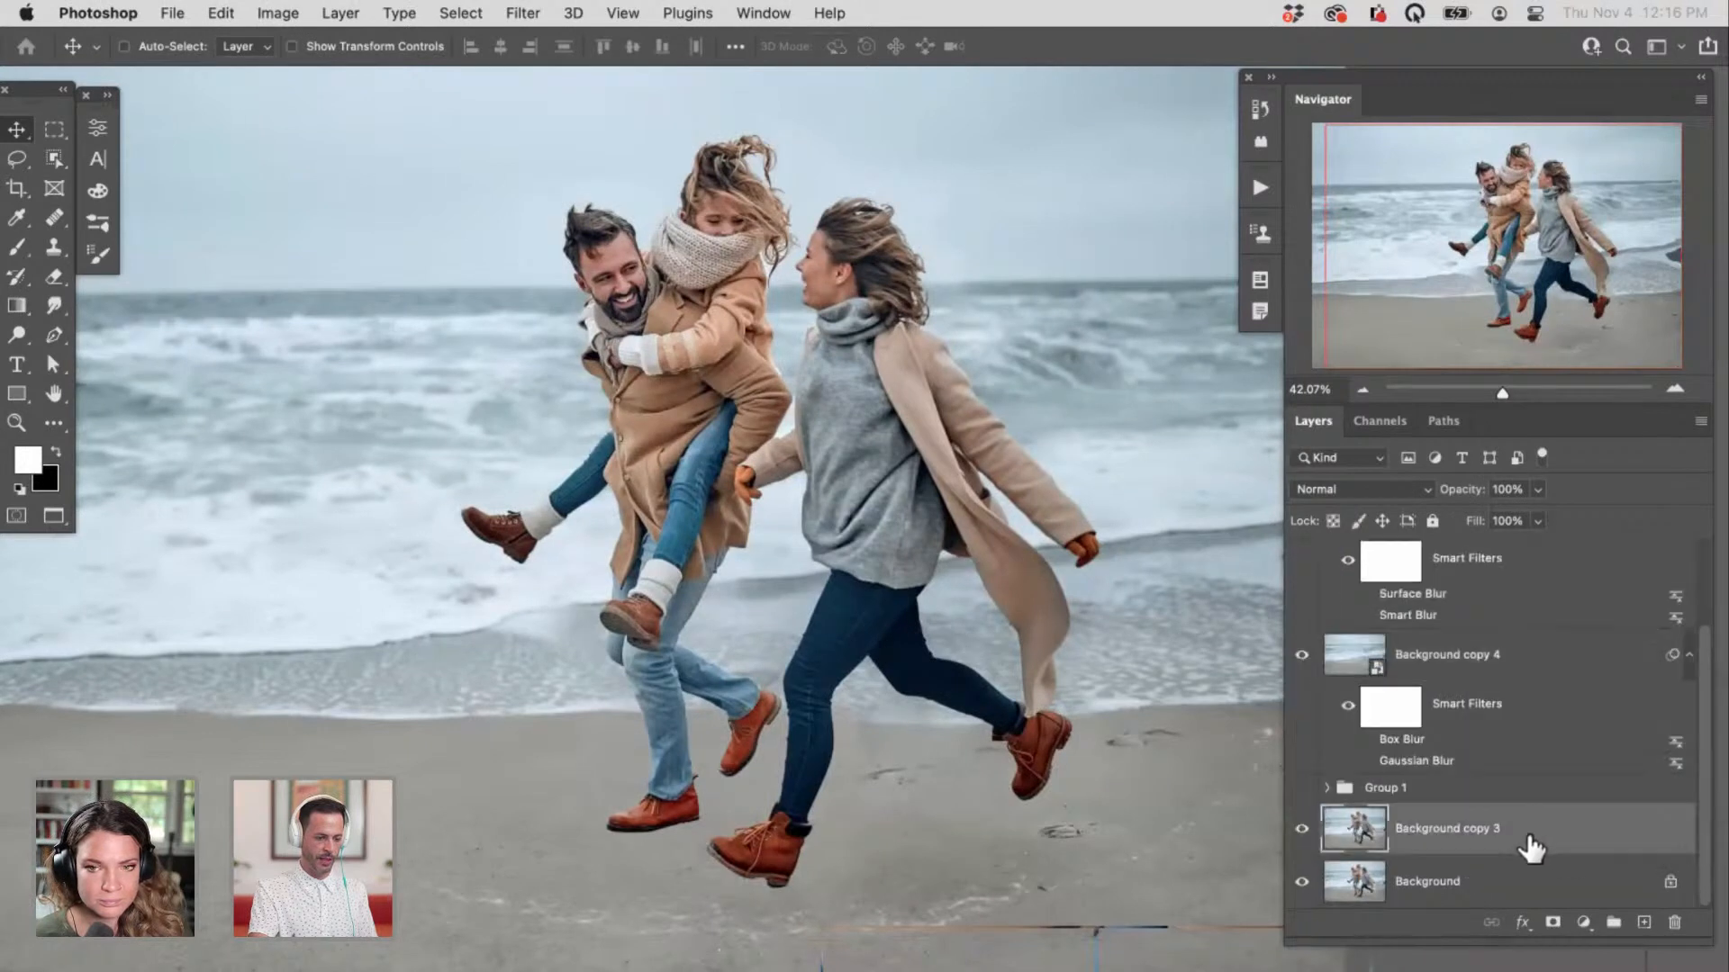
key("Delete")
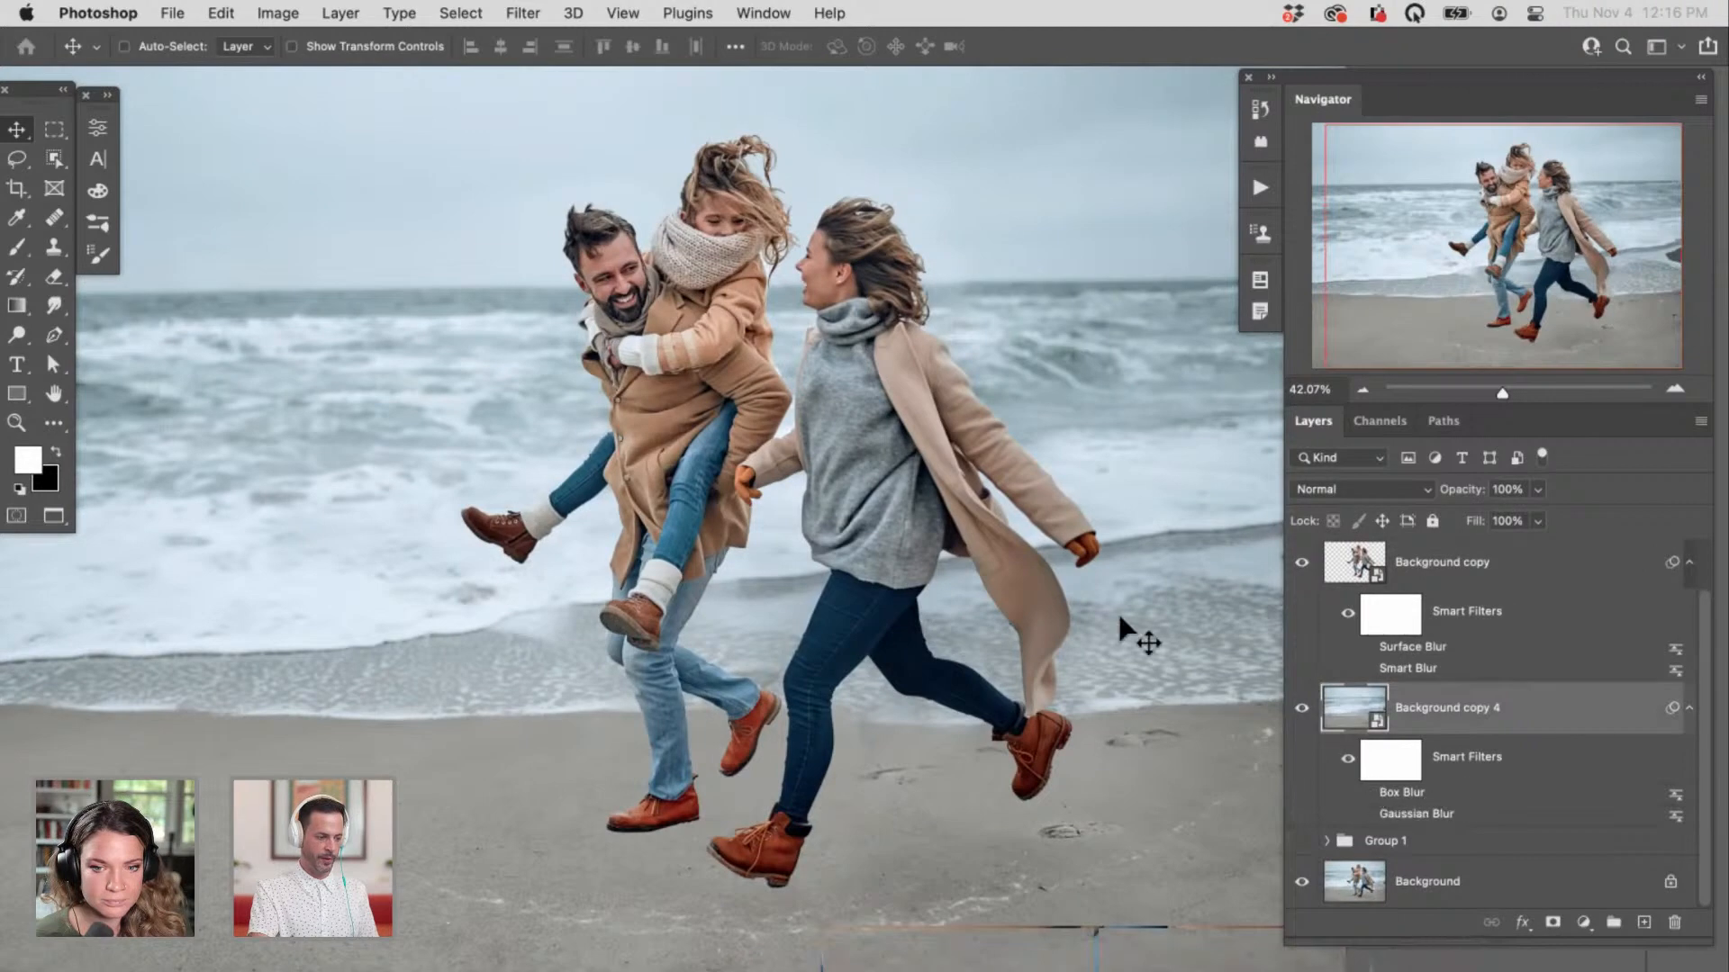
Step: Reapply the last Blur Gallery Tilt-Shift to Background copy 4 with 32 px blur and 50.85% grain noise
left_click(524, 13)
left_click(685, 54)
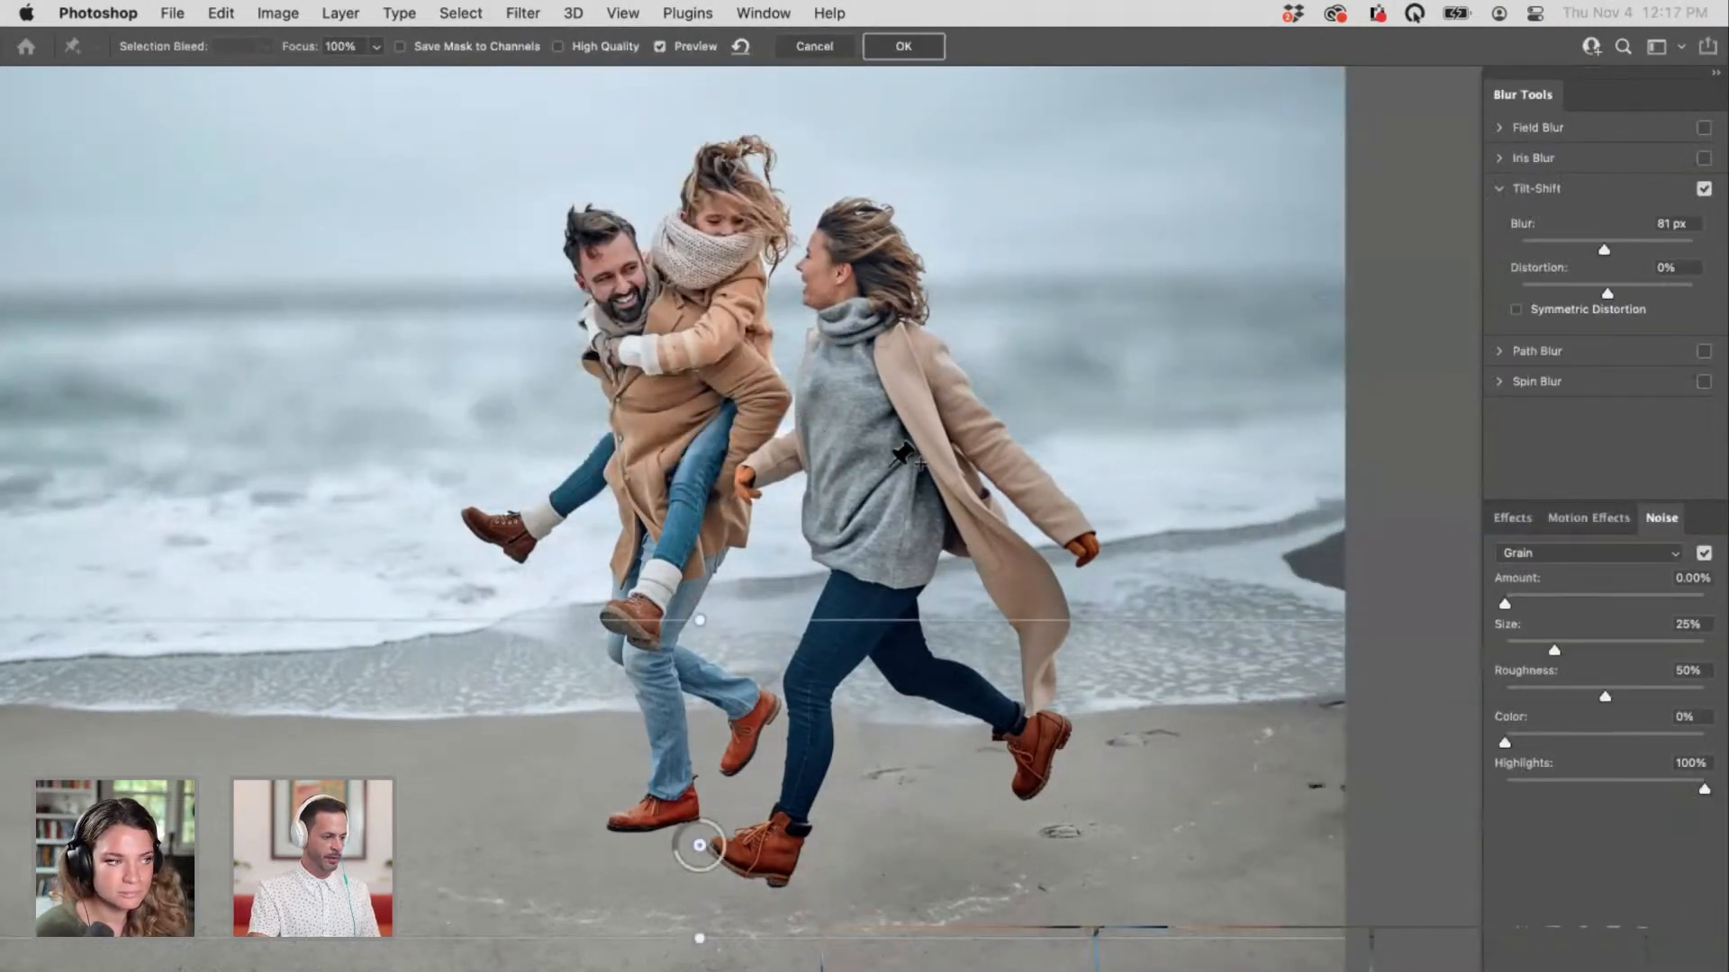
left_click_drag(1567, 601, 1593, 605)
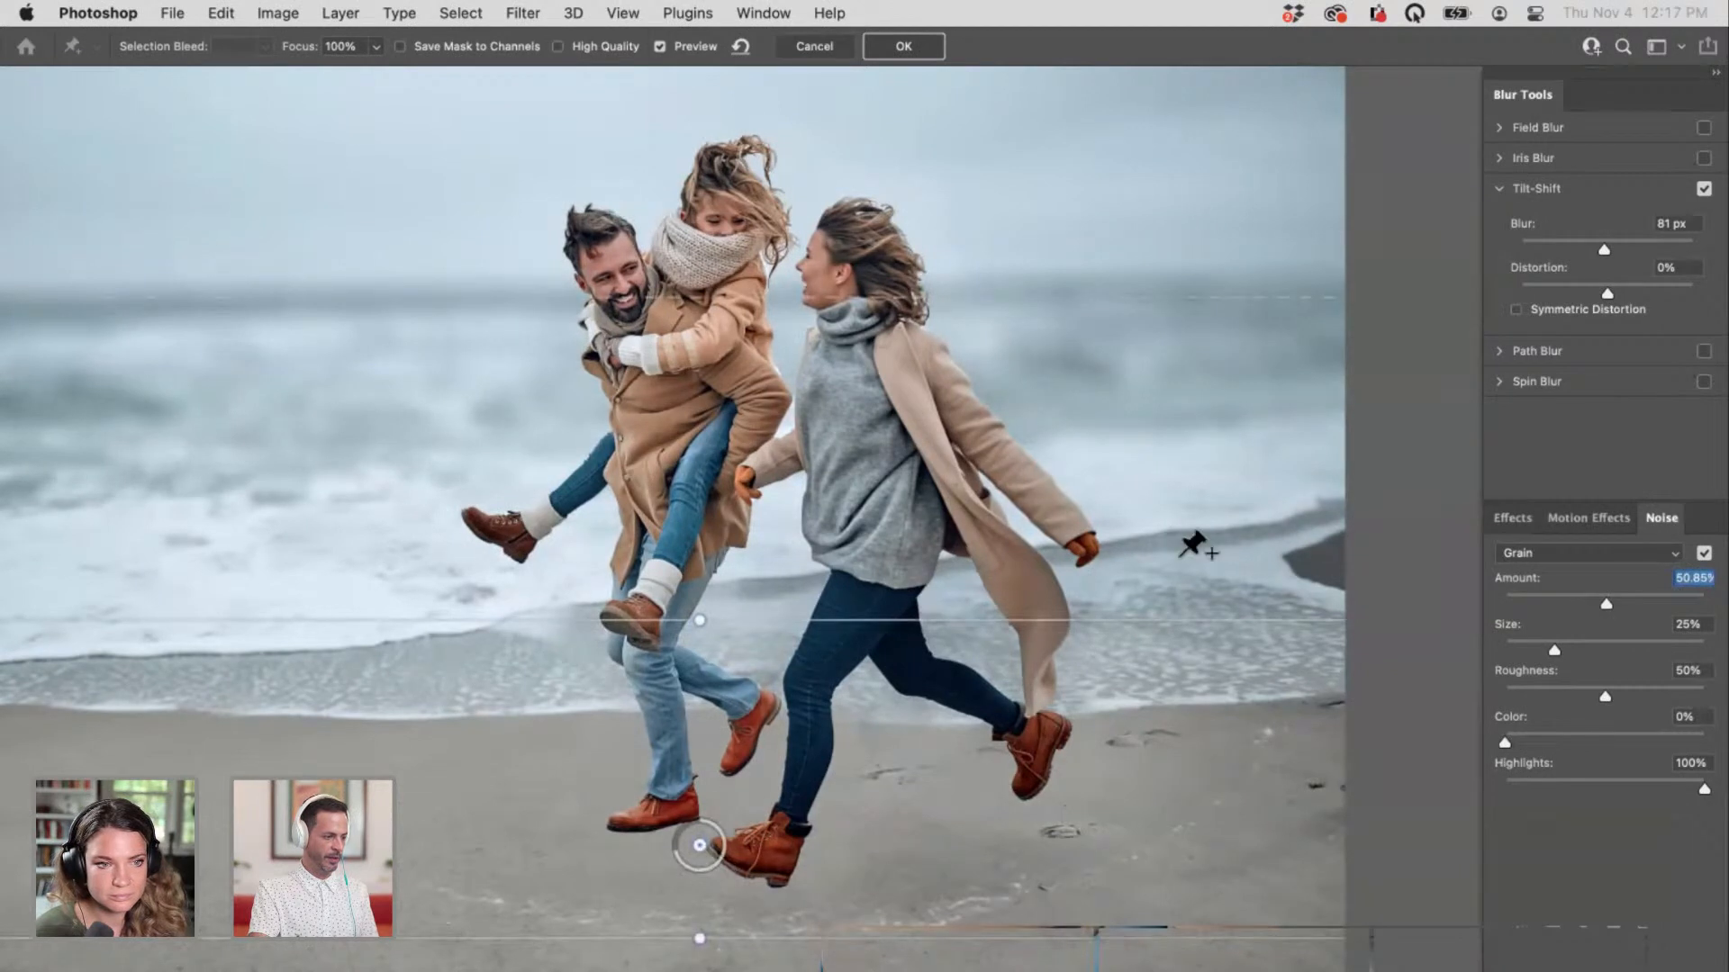
left_click_drag(1590, 243, 1585, 247)
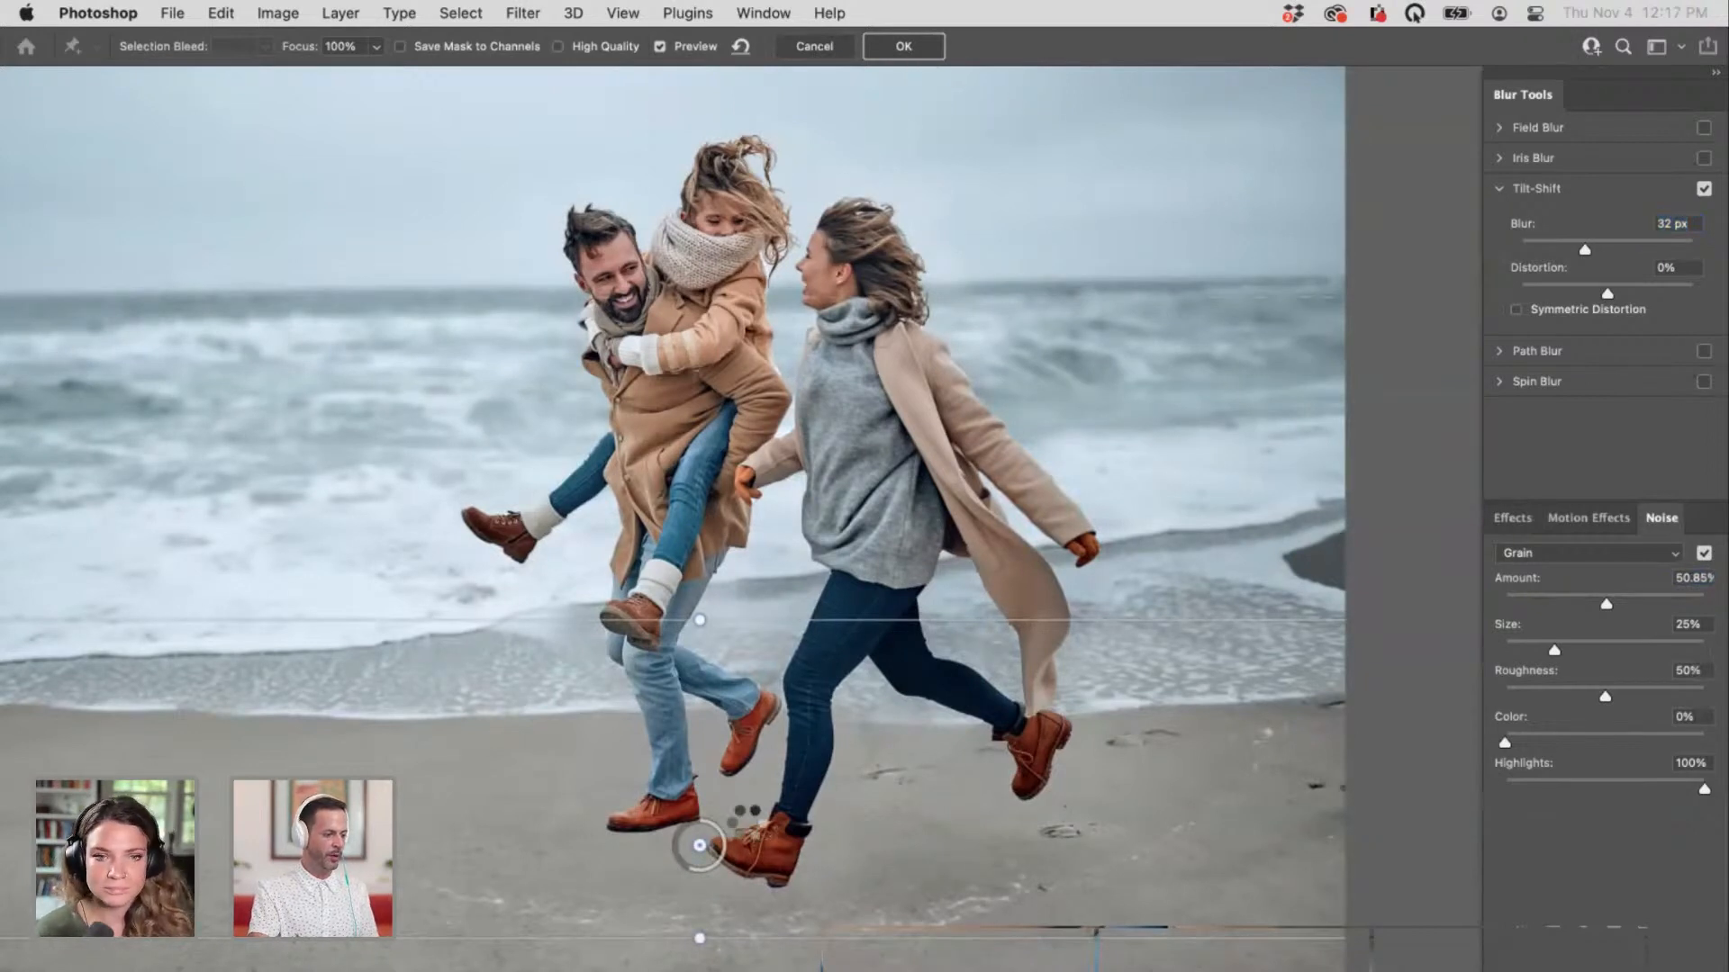
key("Return")
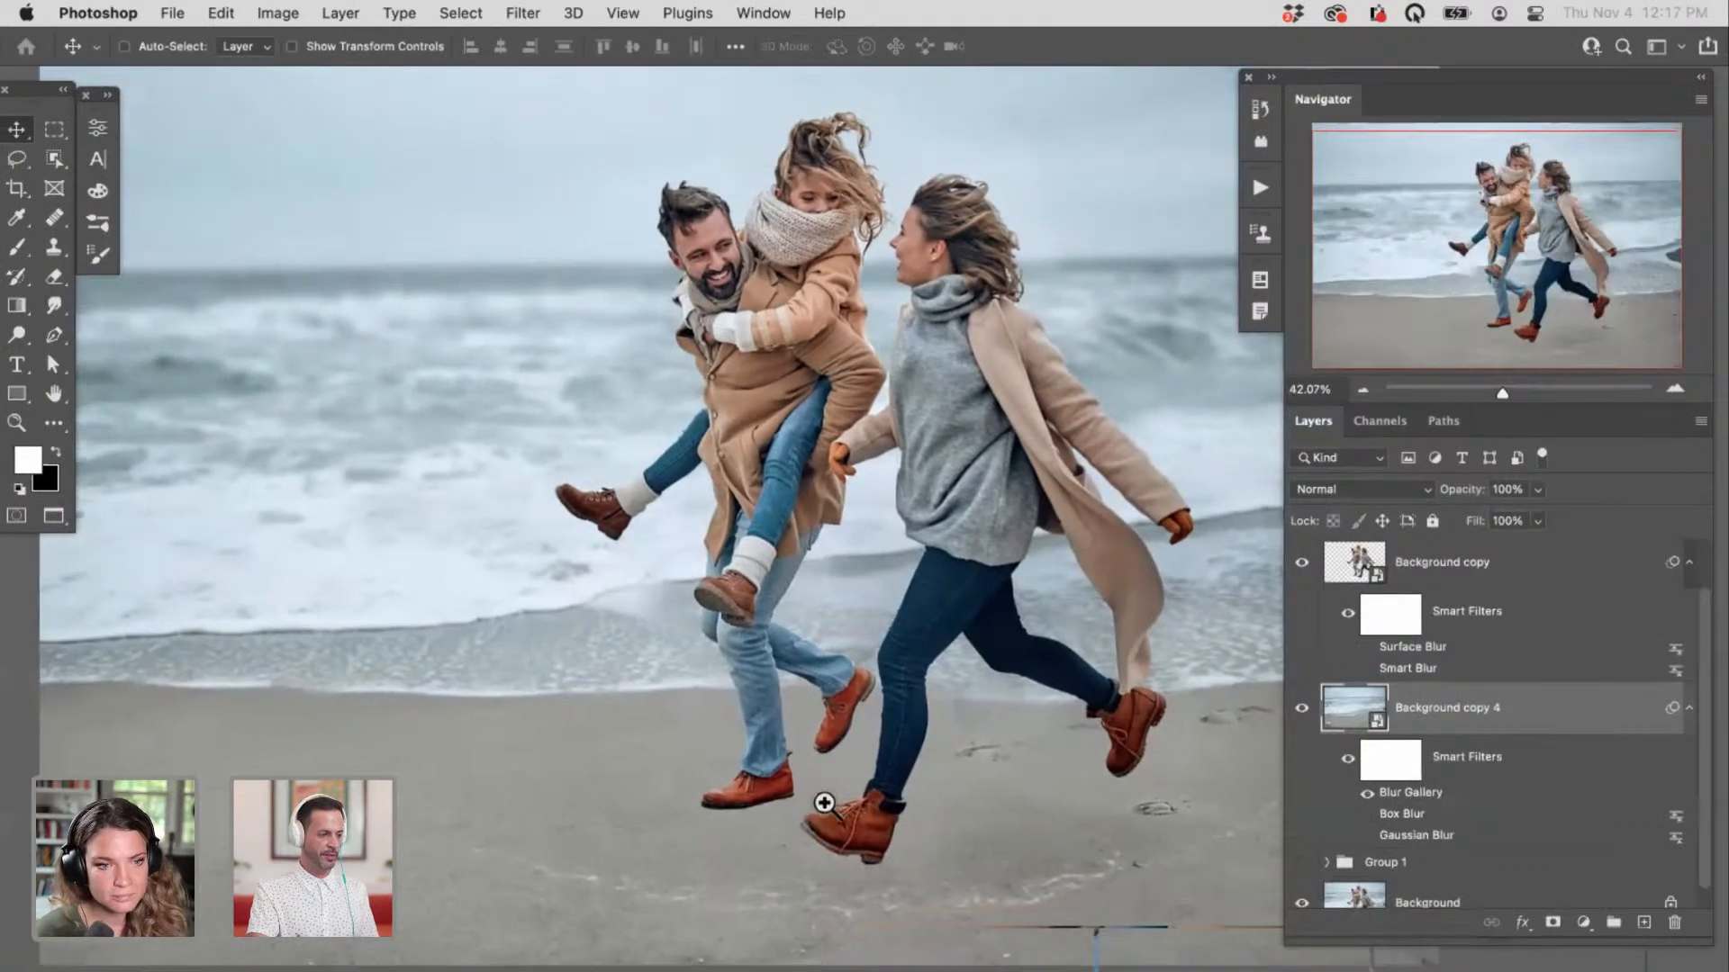
Step: Compare the composite with and without the cut-out family layer, and the blurred background with the original photo
scroll(824, 802, "down", 2)
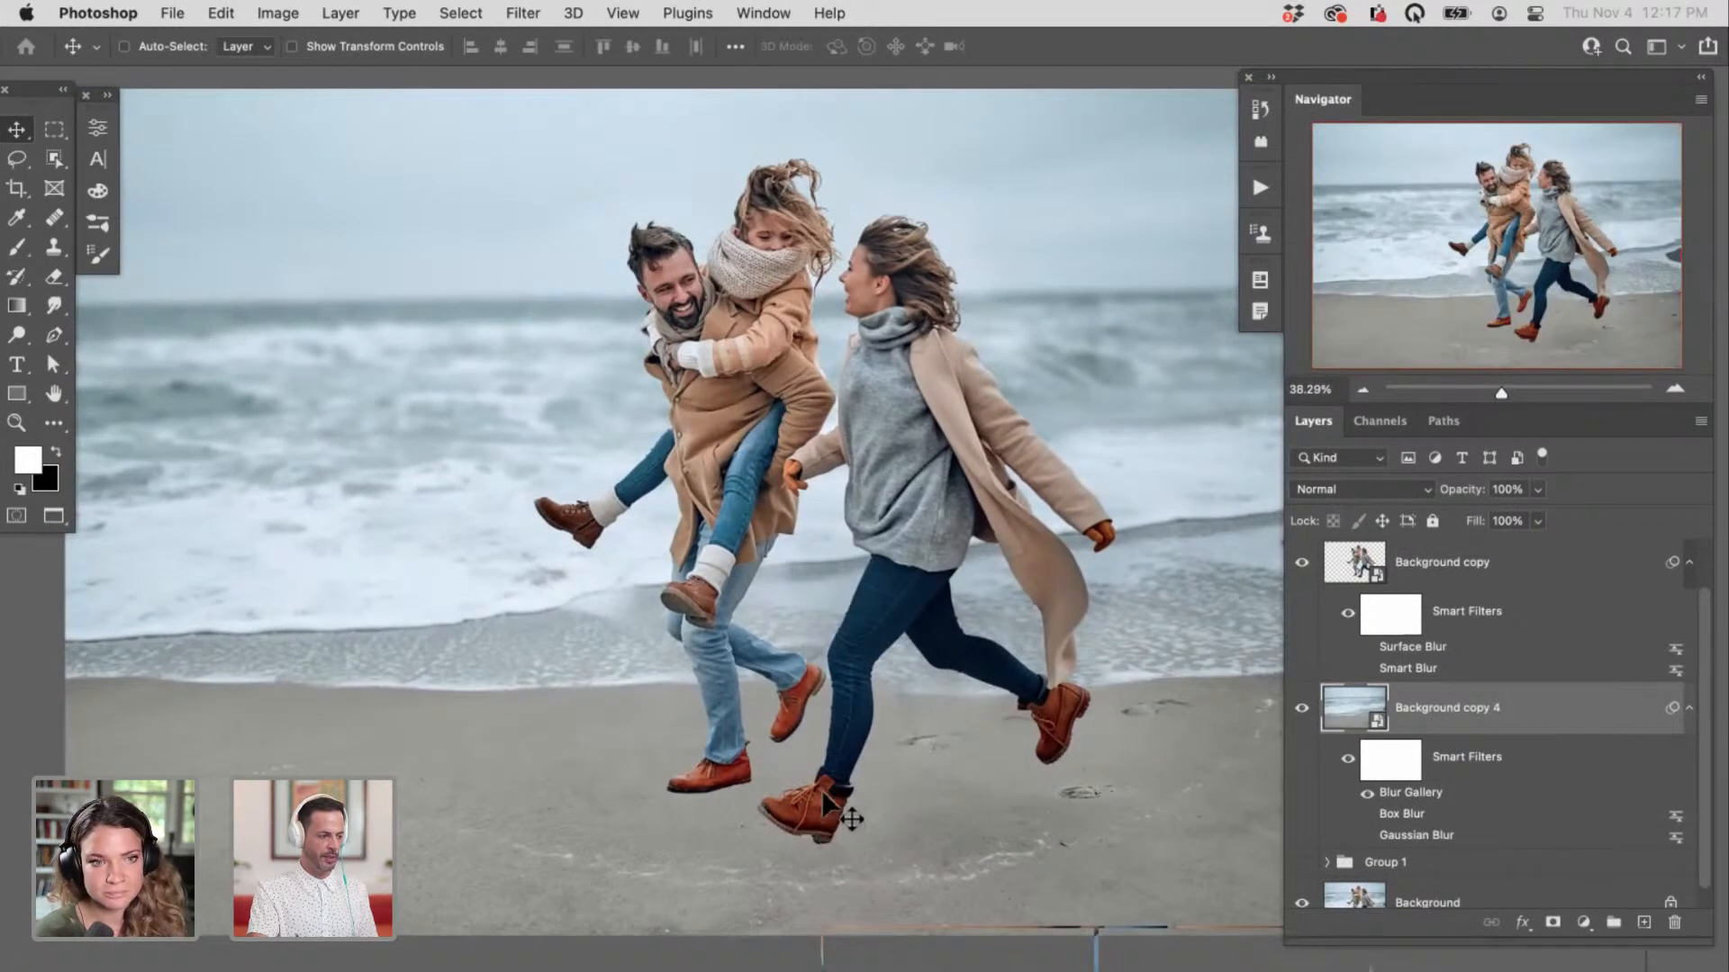
left_click(1305, 563)
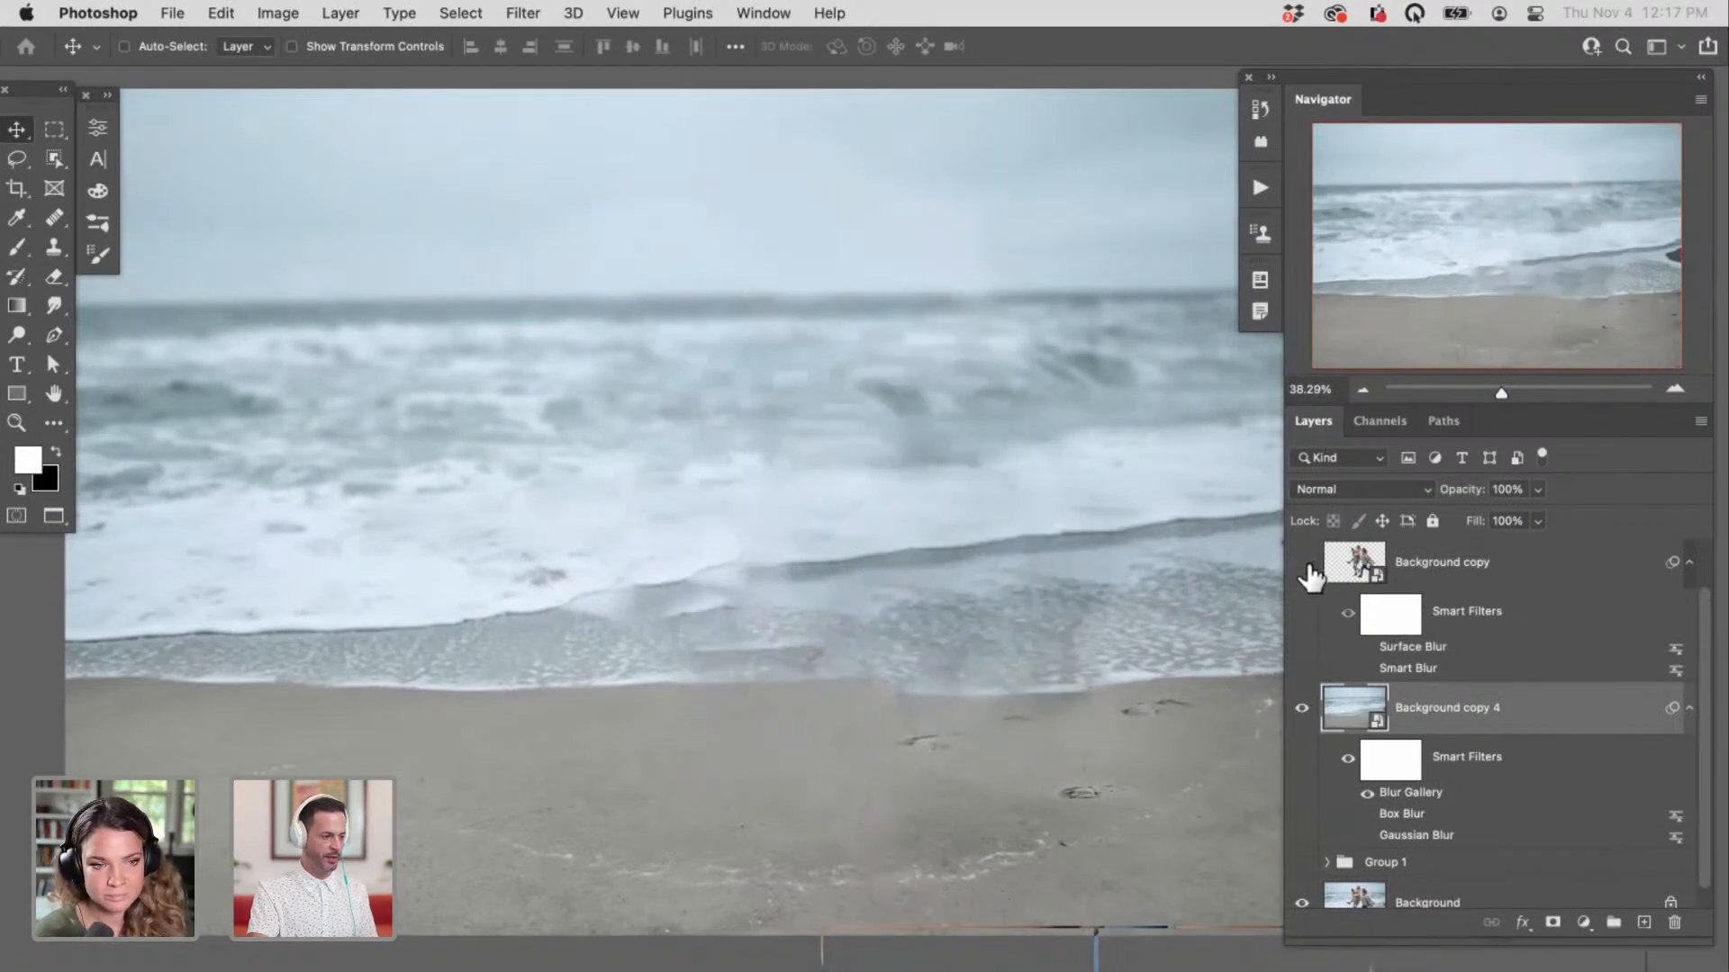
left_click(1303, 563)
left_click(1303, 564)
left_click(1303, 564)
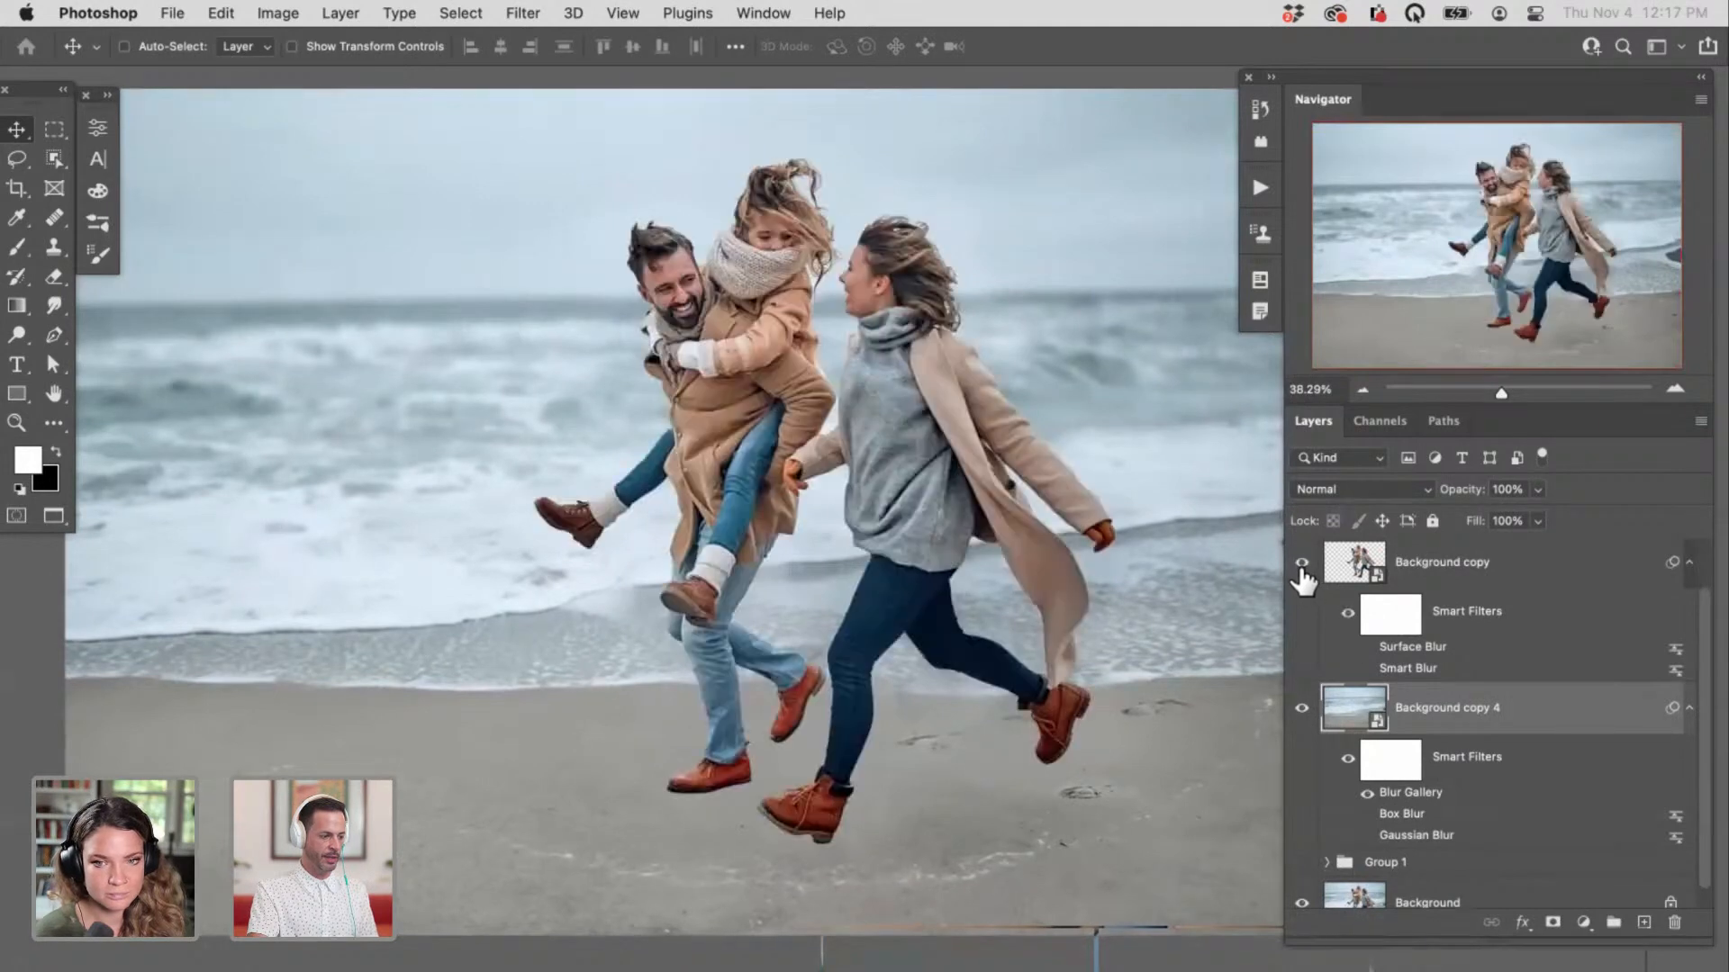
left_click(1301, 708)
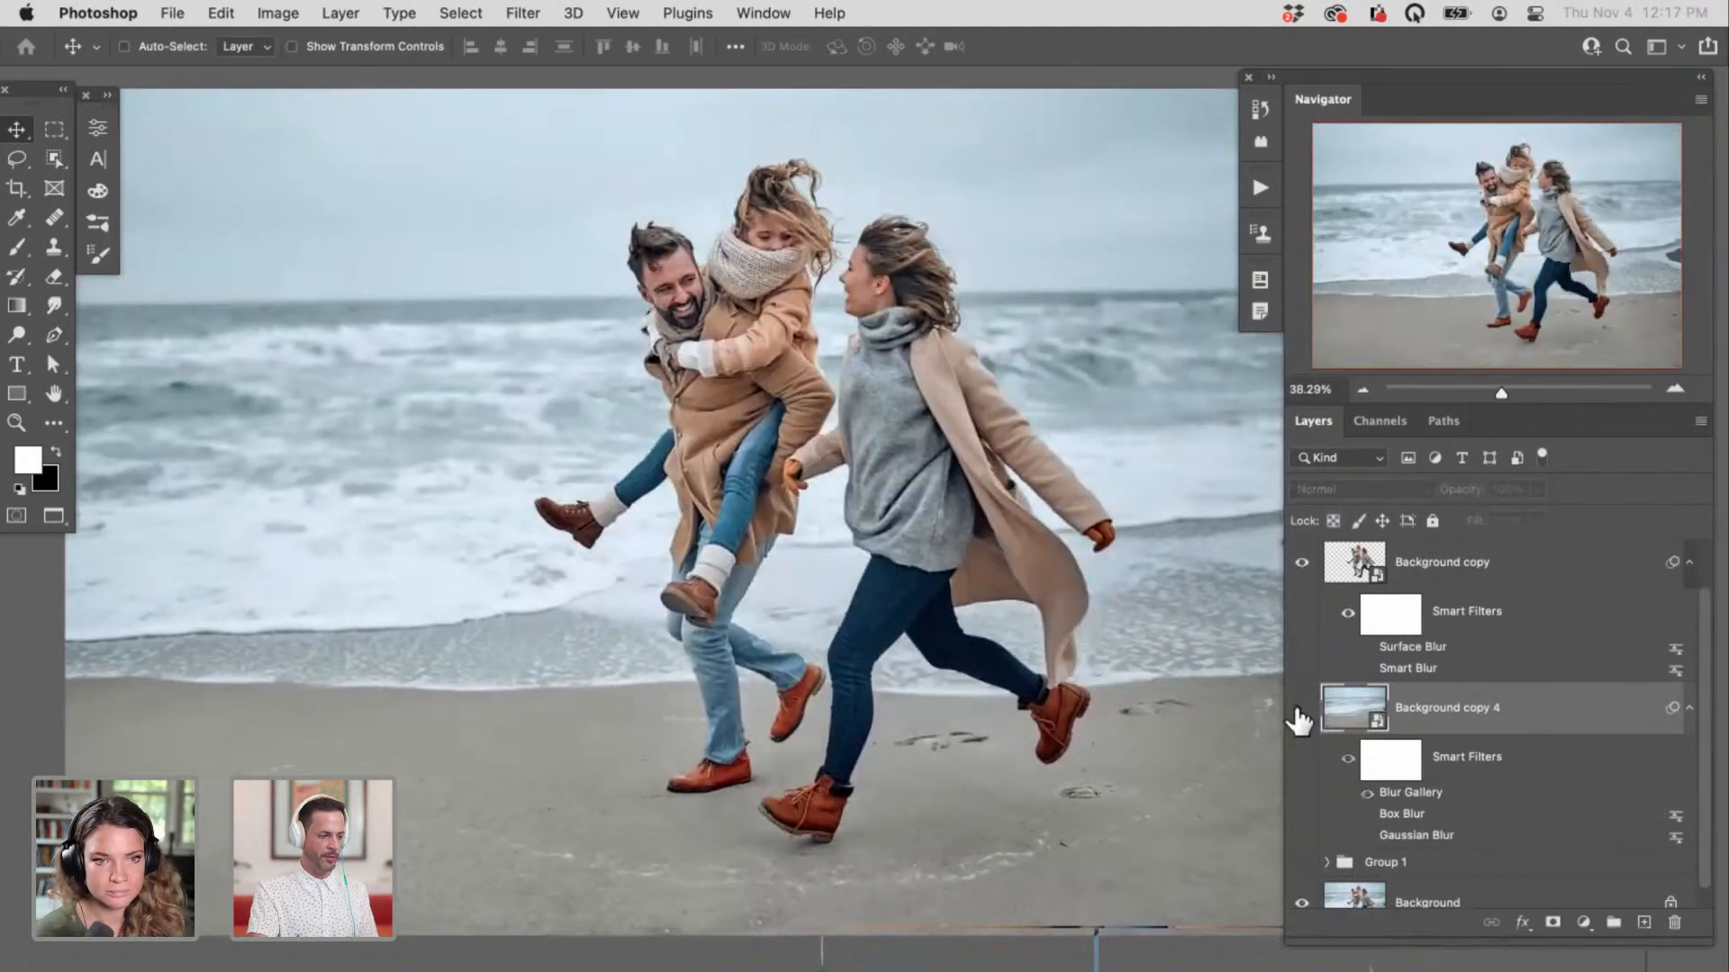
left_click(1302, 707)
left_click(1301, 708)
left_click(1301, 707)
left_click(1301, 708)
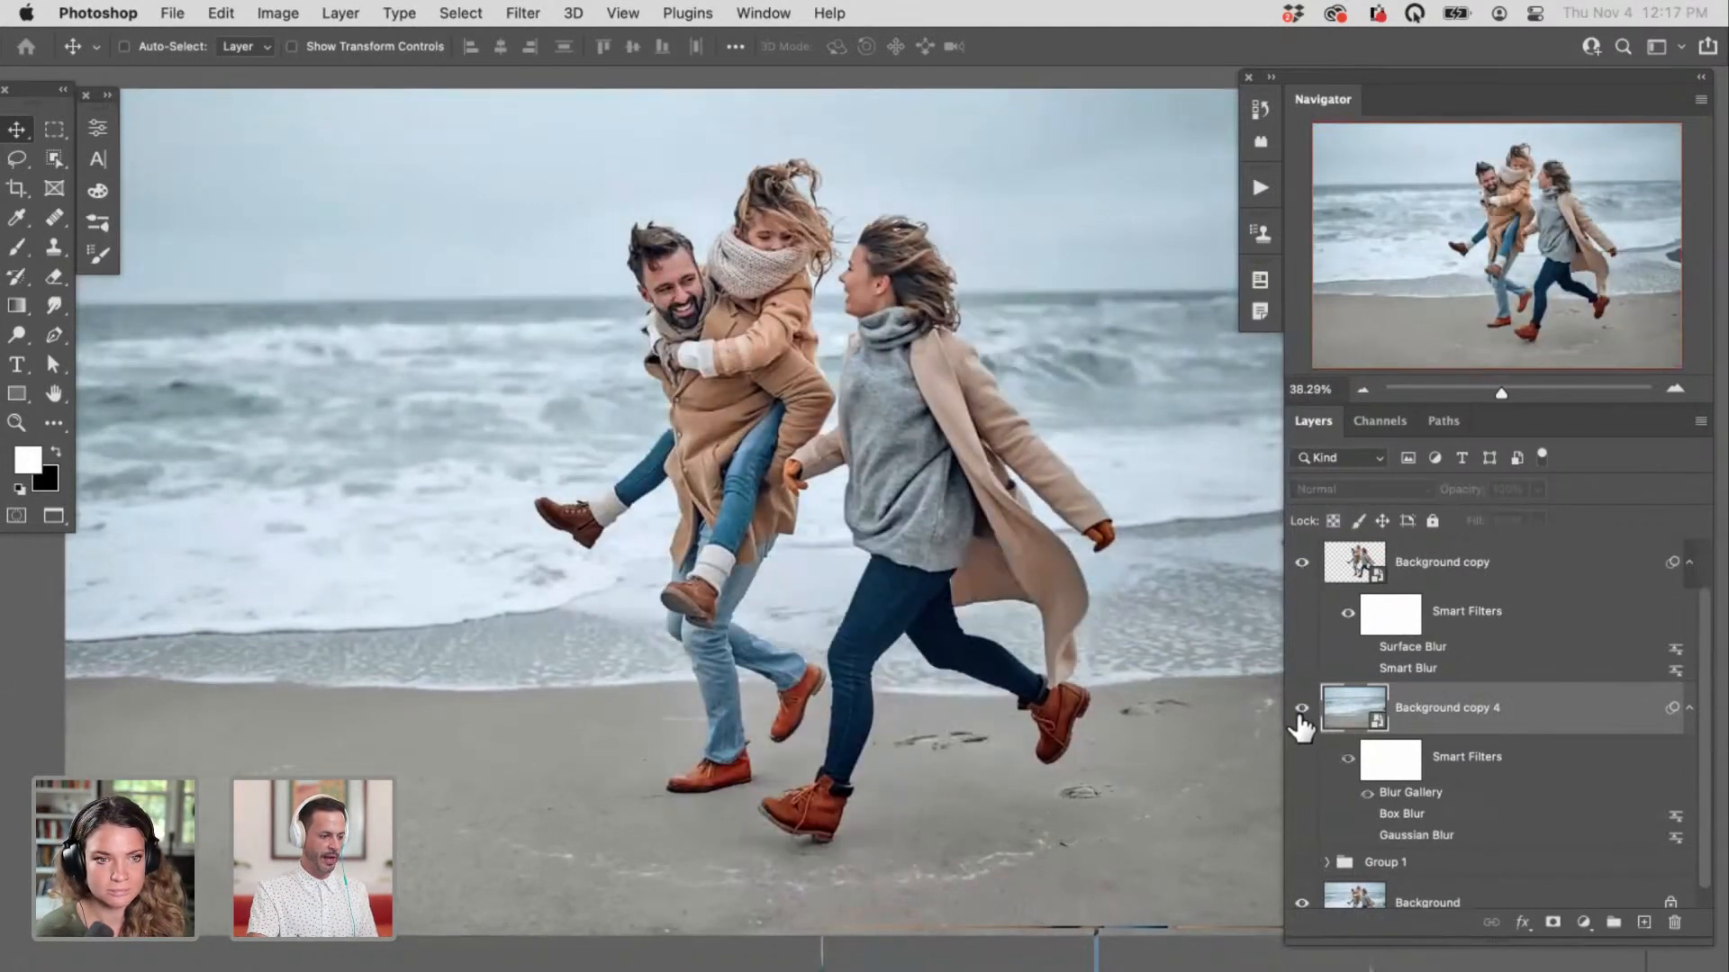
left_click(1301, 708)
Step: Examine the edges around the man and girl up close, comparing the Tilt-Shift background with the original
left_click(714, 343)
left_click_drag(772, 366, 810, 579)
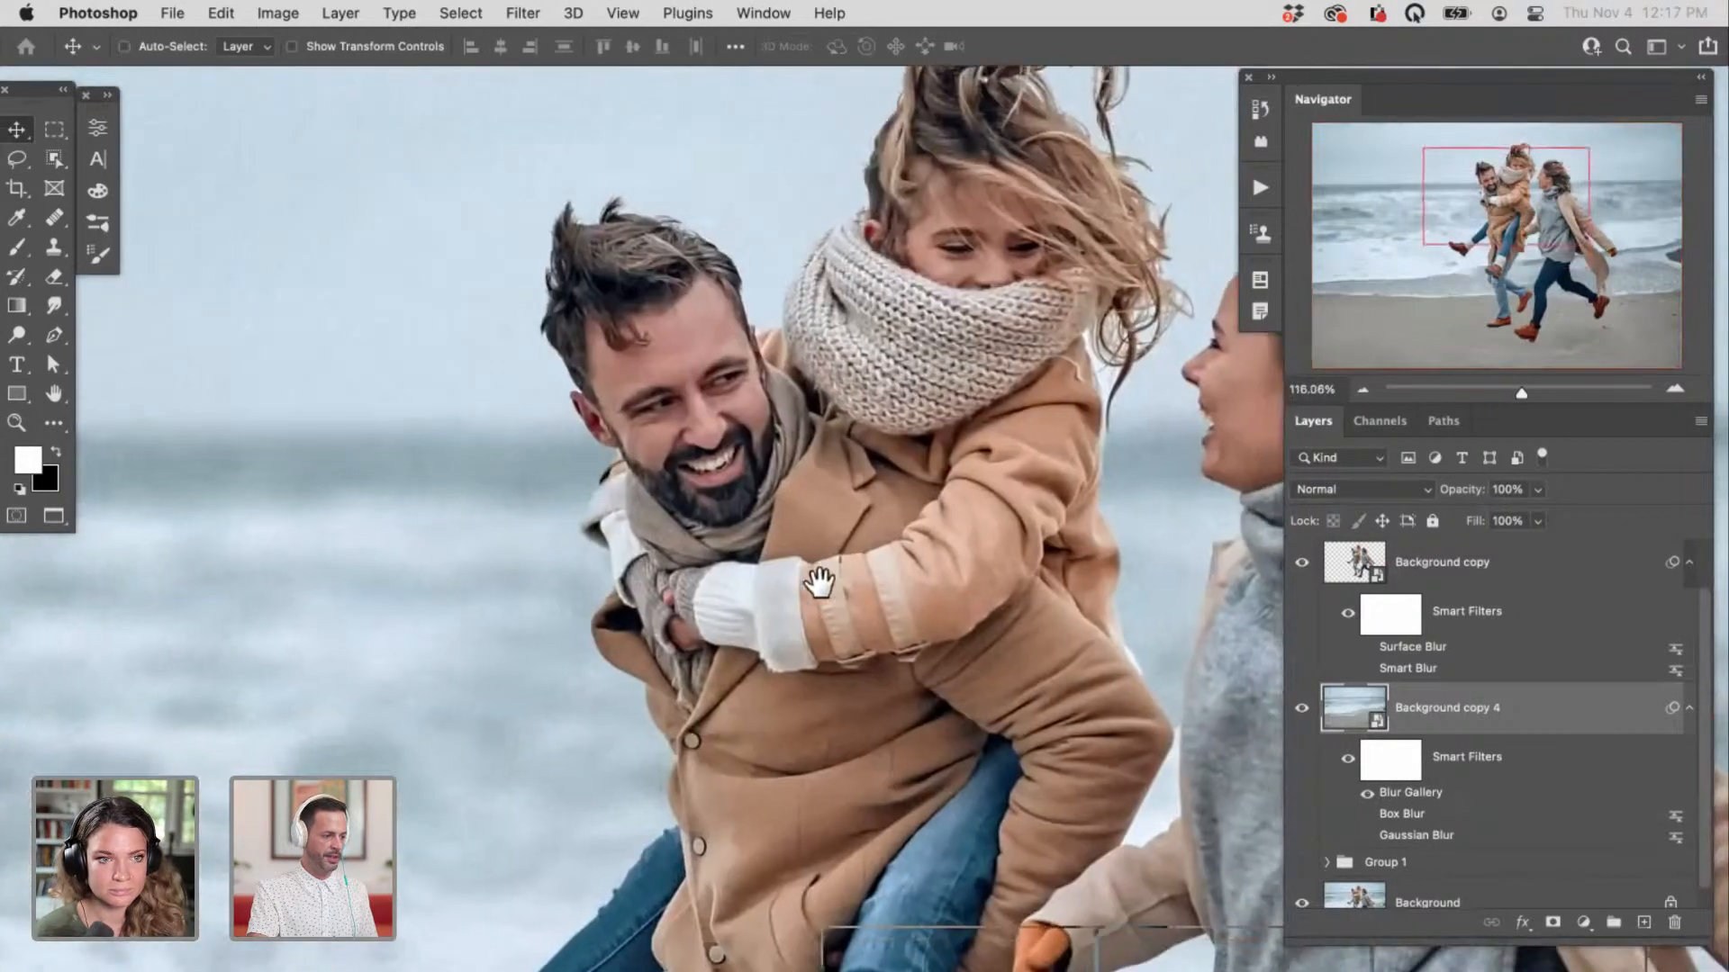
left_click(1301, 708)
left_click(1301, 707)
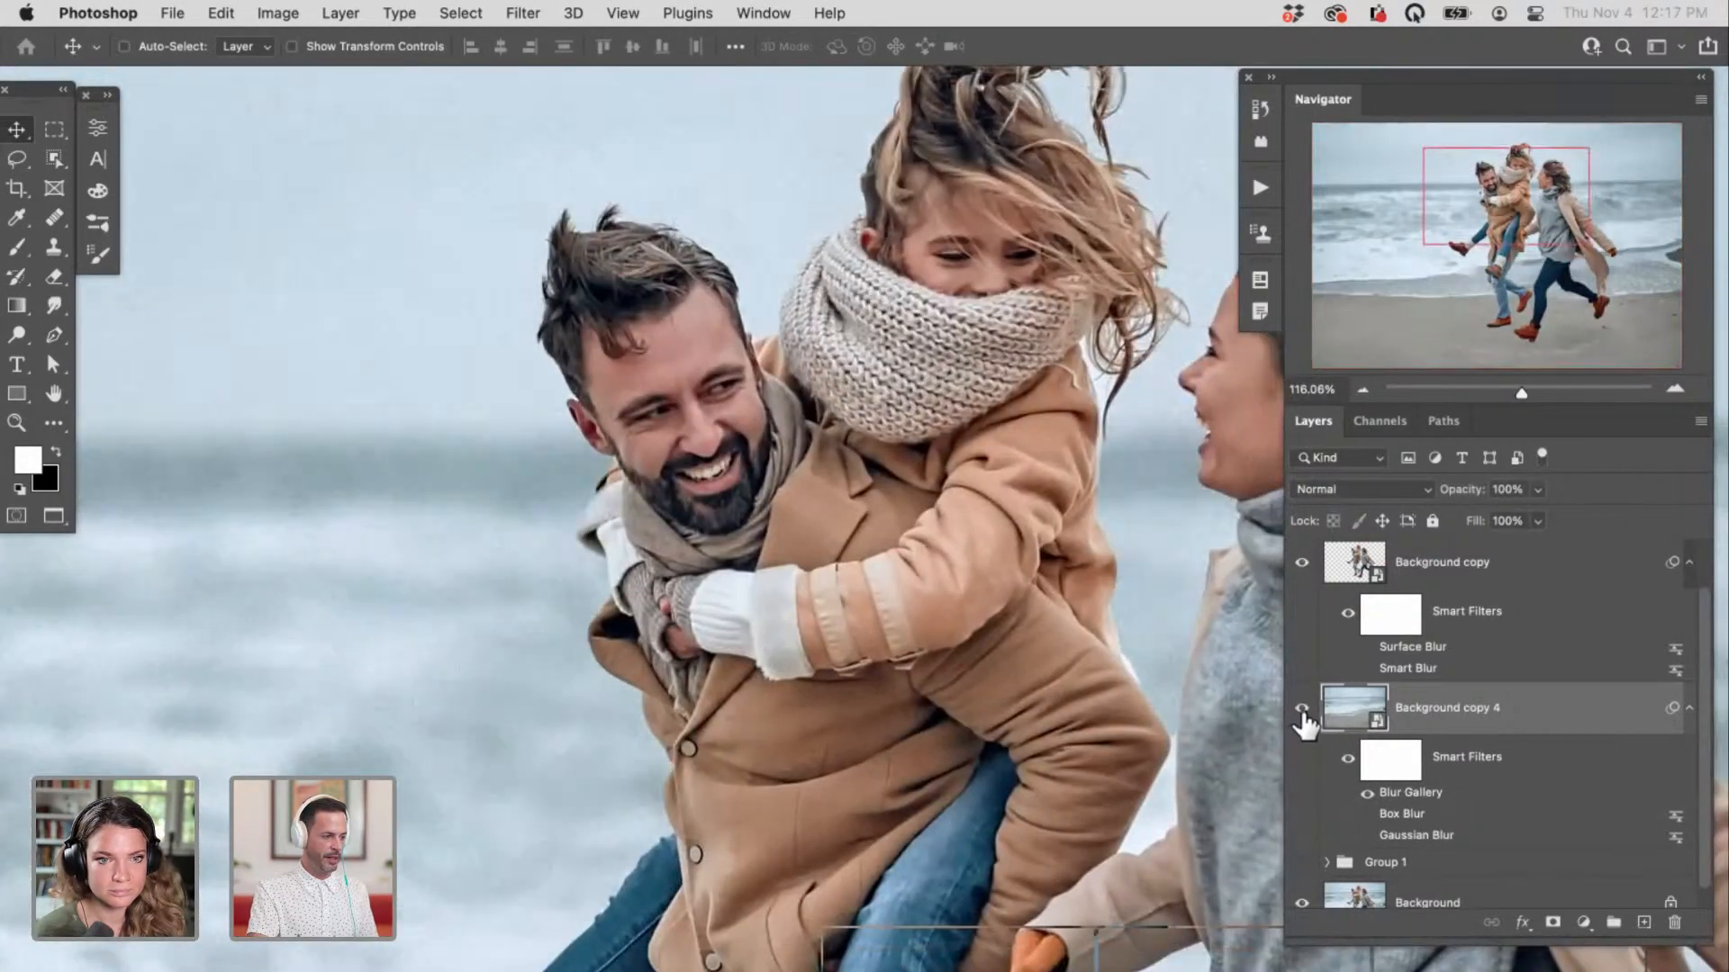
left_click(1301, 708)
left_click(1301, 708)
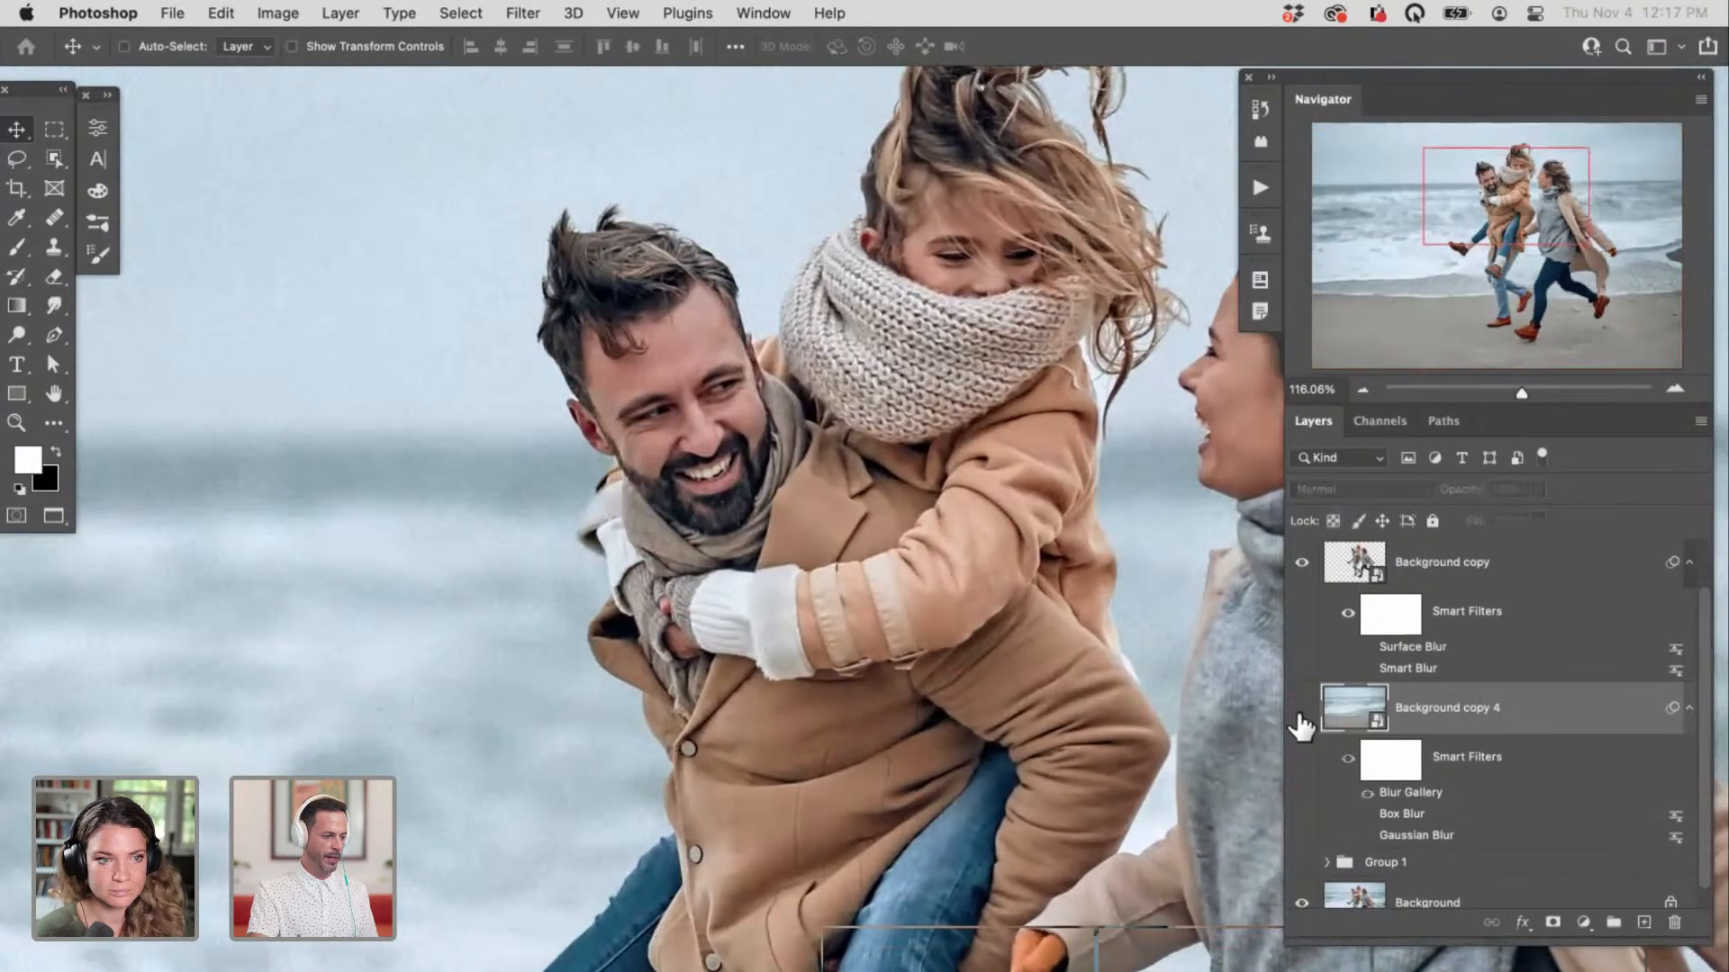
left_click(1301, 708)
scroll(1100, 687, "down", 5)
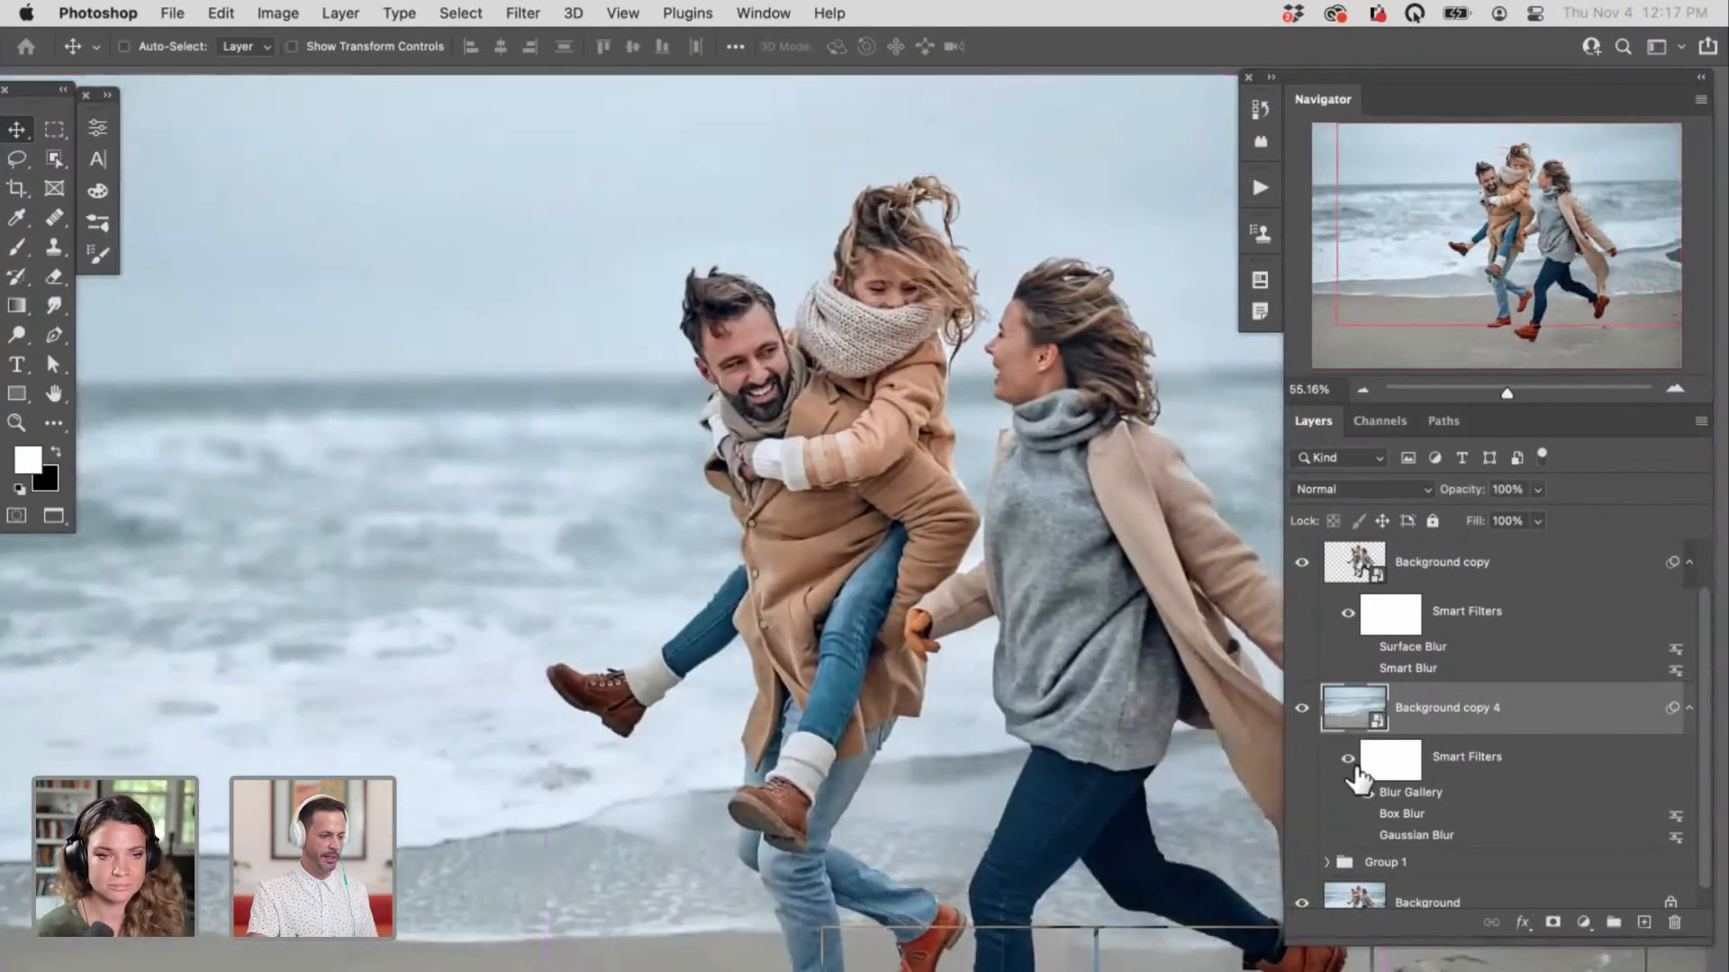
left_click(1301, 707)
left_click(1301, 708)
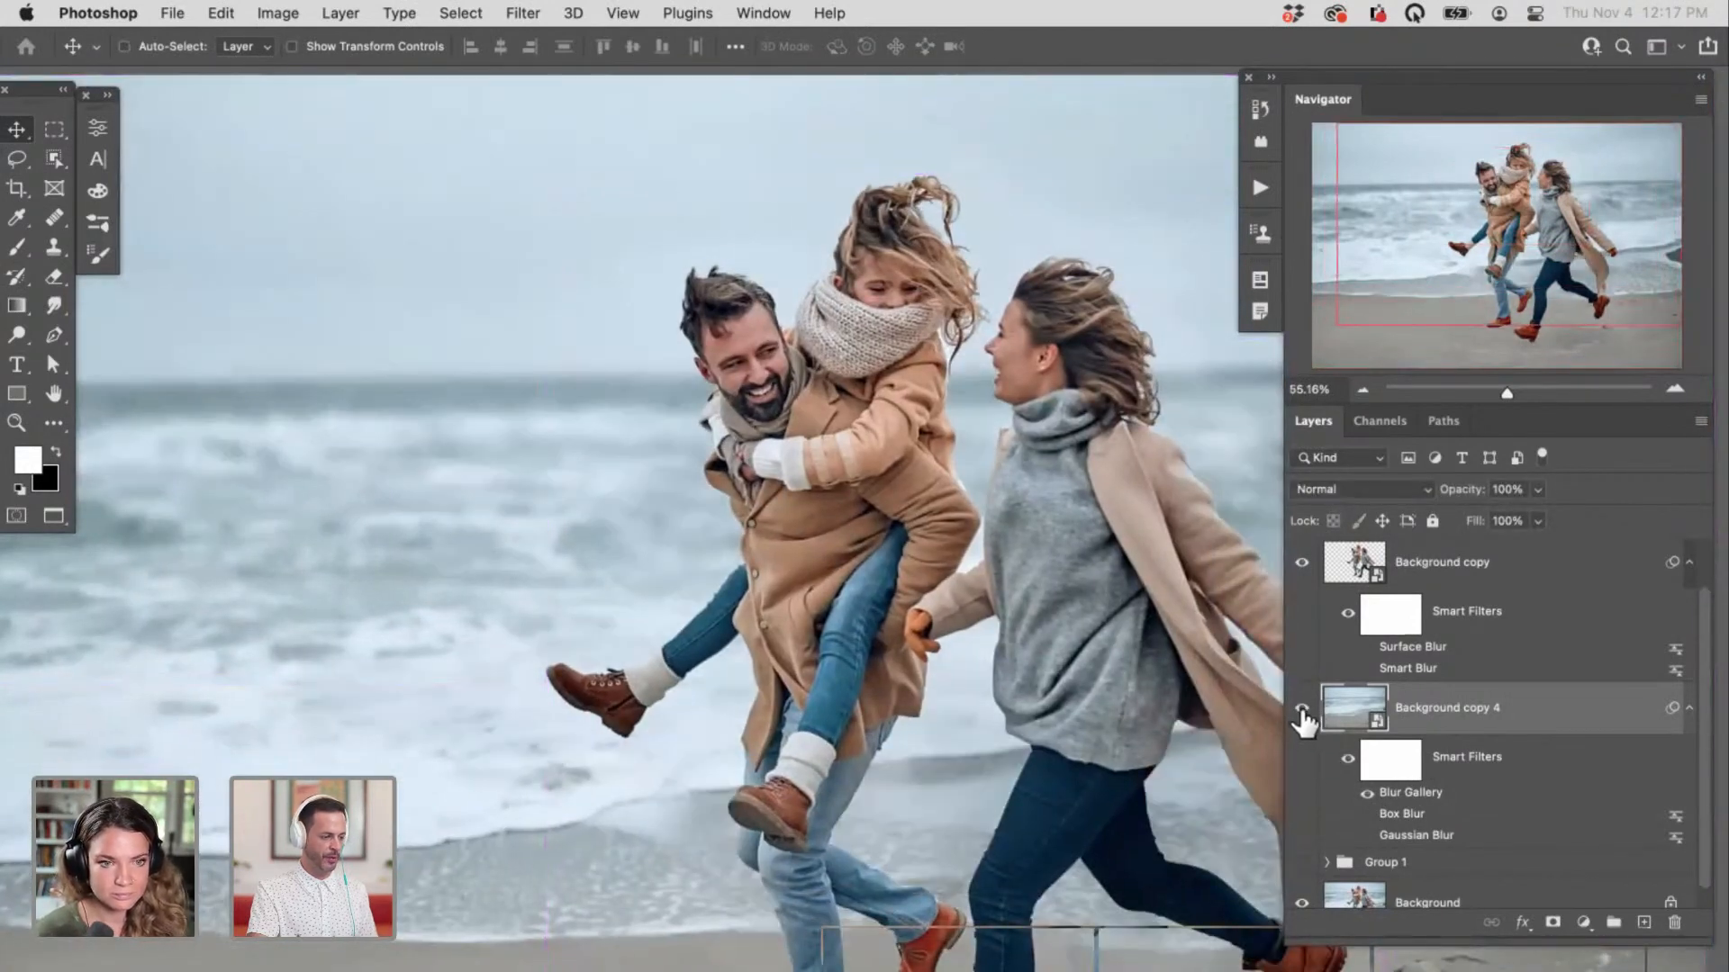
Step: Compare the composite with and without the blurred Background copy 4 layer and the cut-out family layer
left_click(1301, 707)
left_click(1301, 707)
left_click(1301, 708)
left_click(1301, 708)
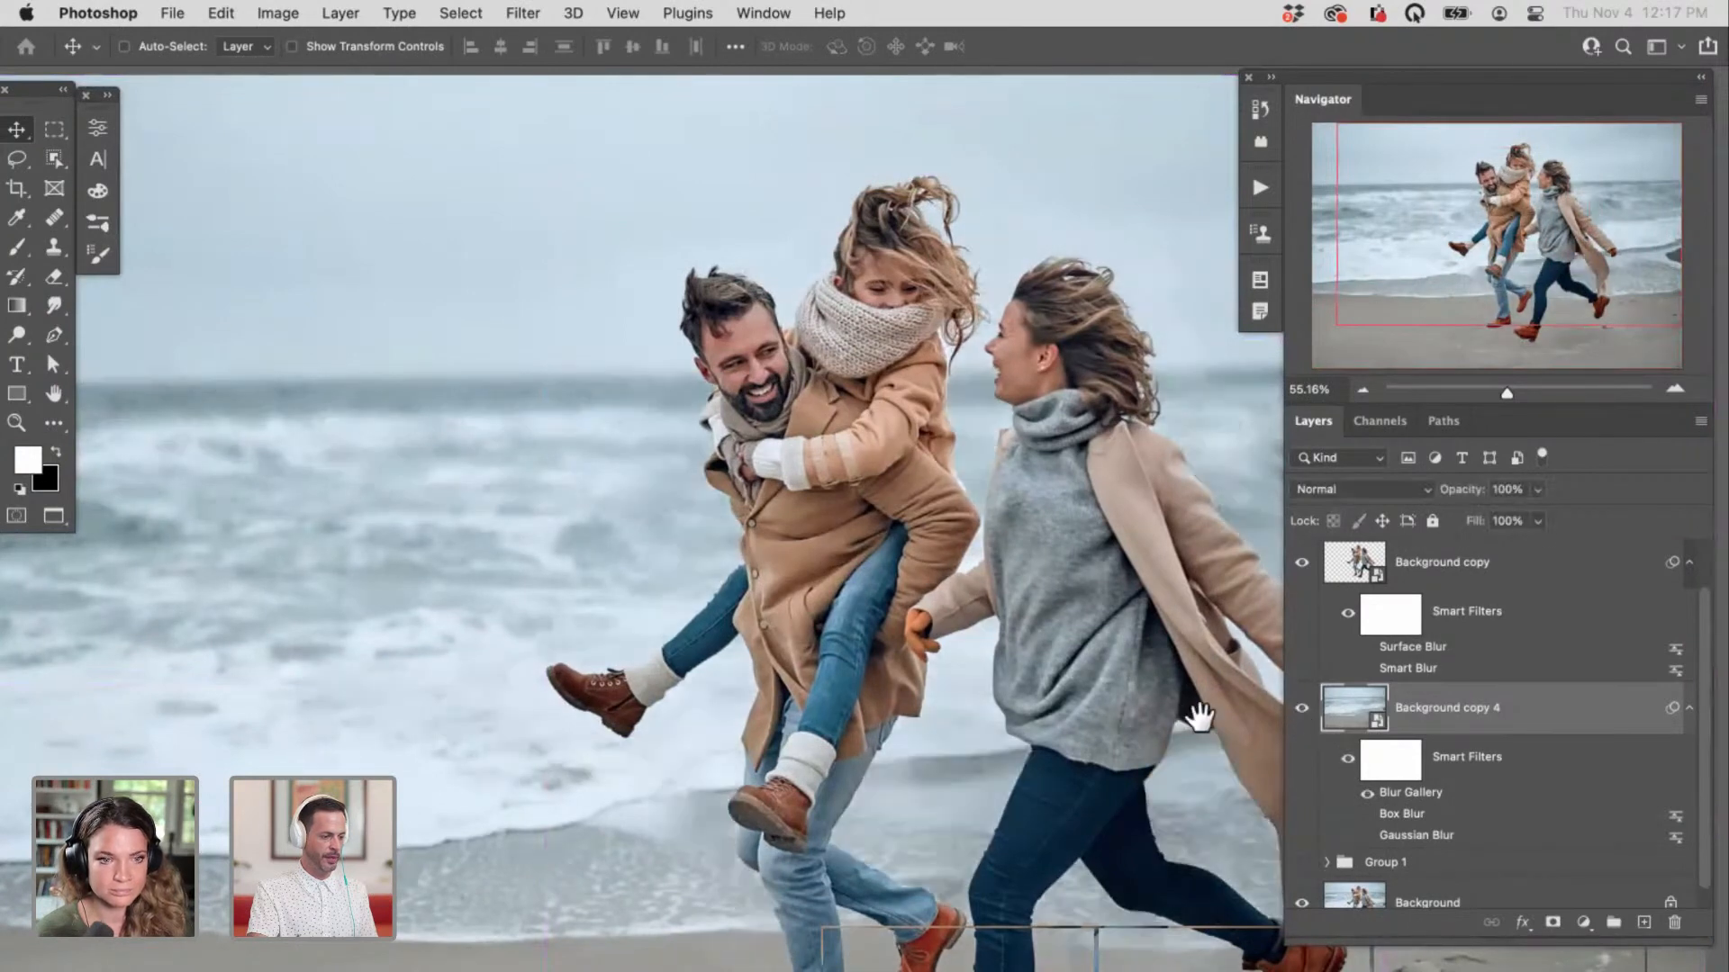
left_click_drag(1197, 705, 991, 609)
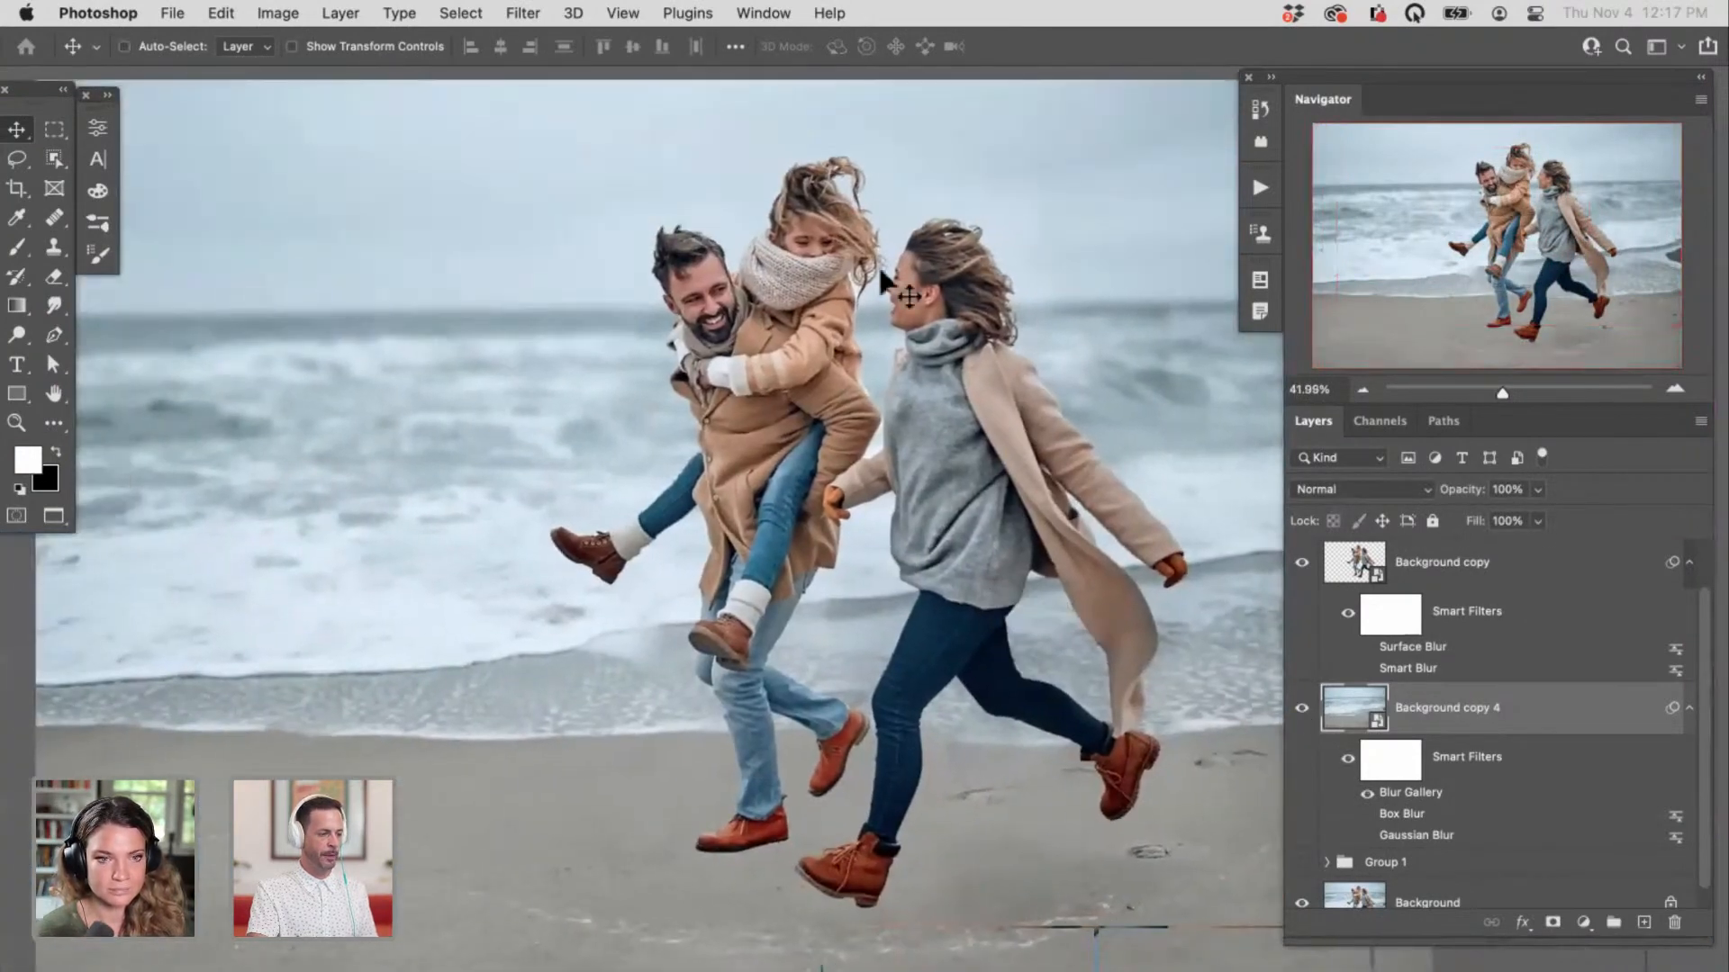
left_click(1301, 562)
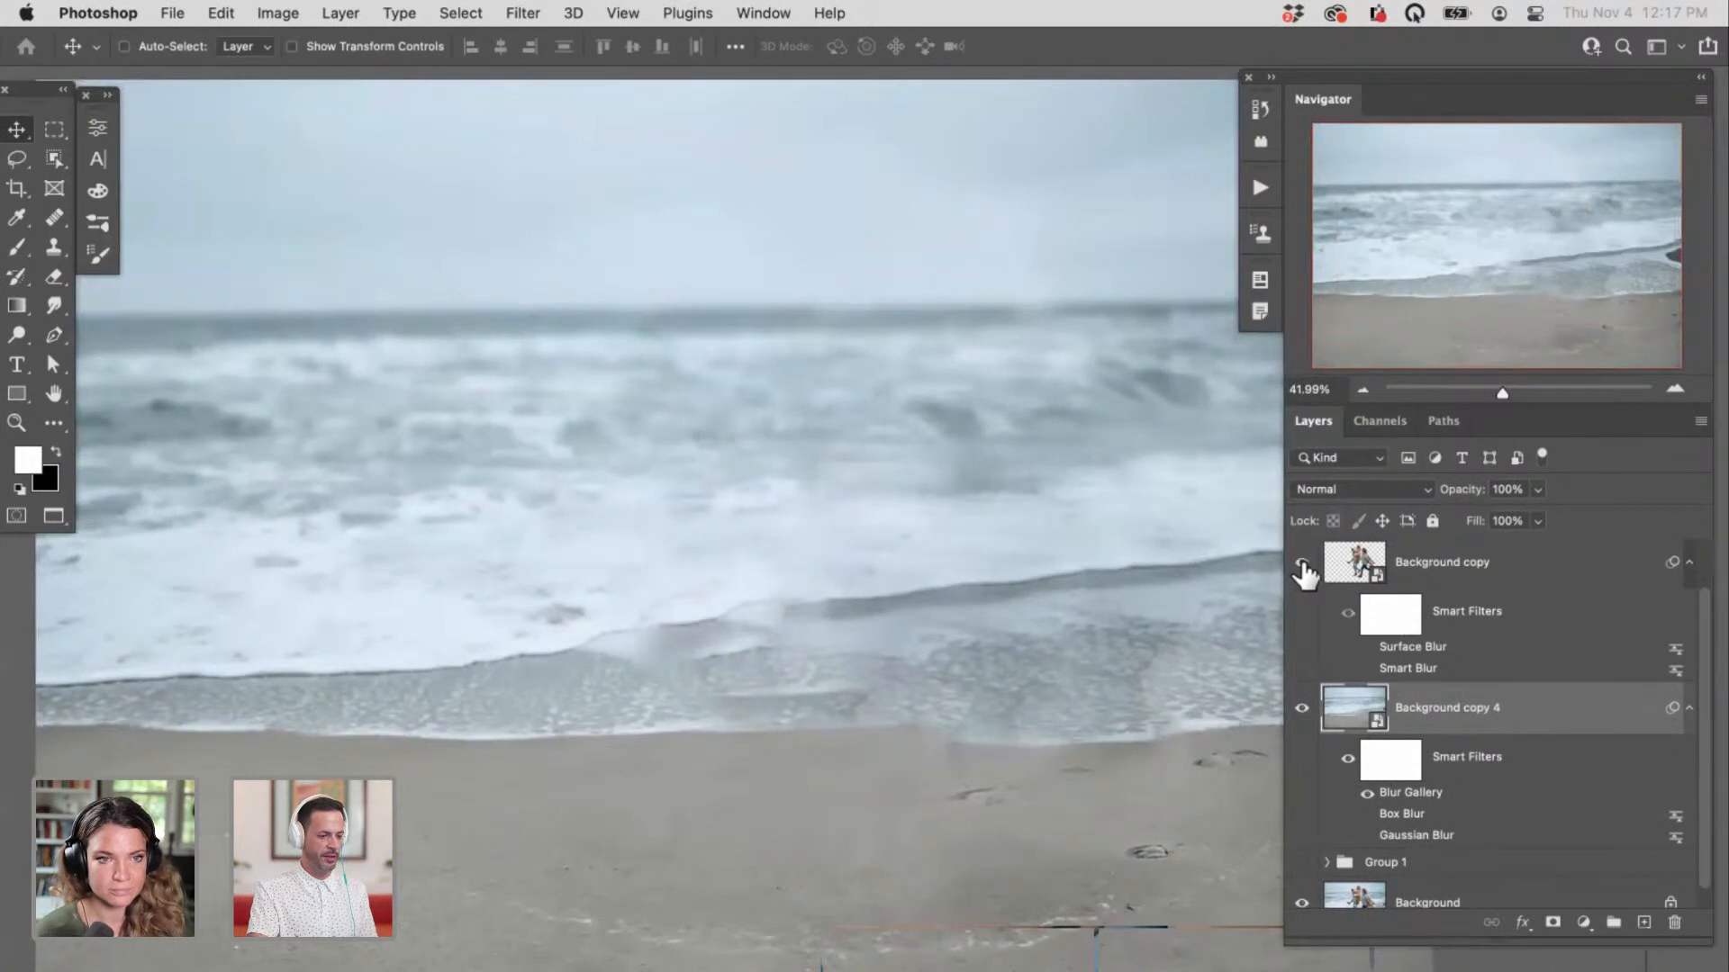
left_click(1301, 562)
left_click_drag(1020, 693, 967, 698)
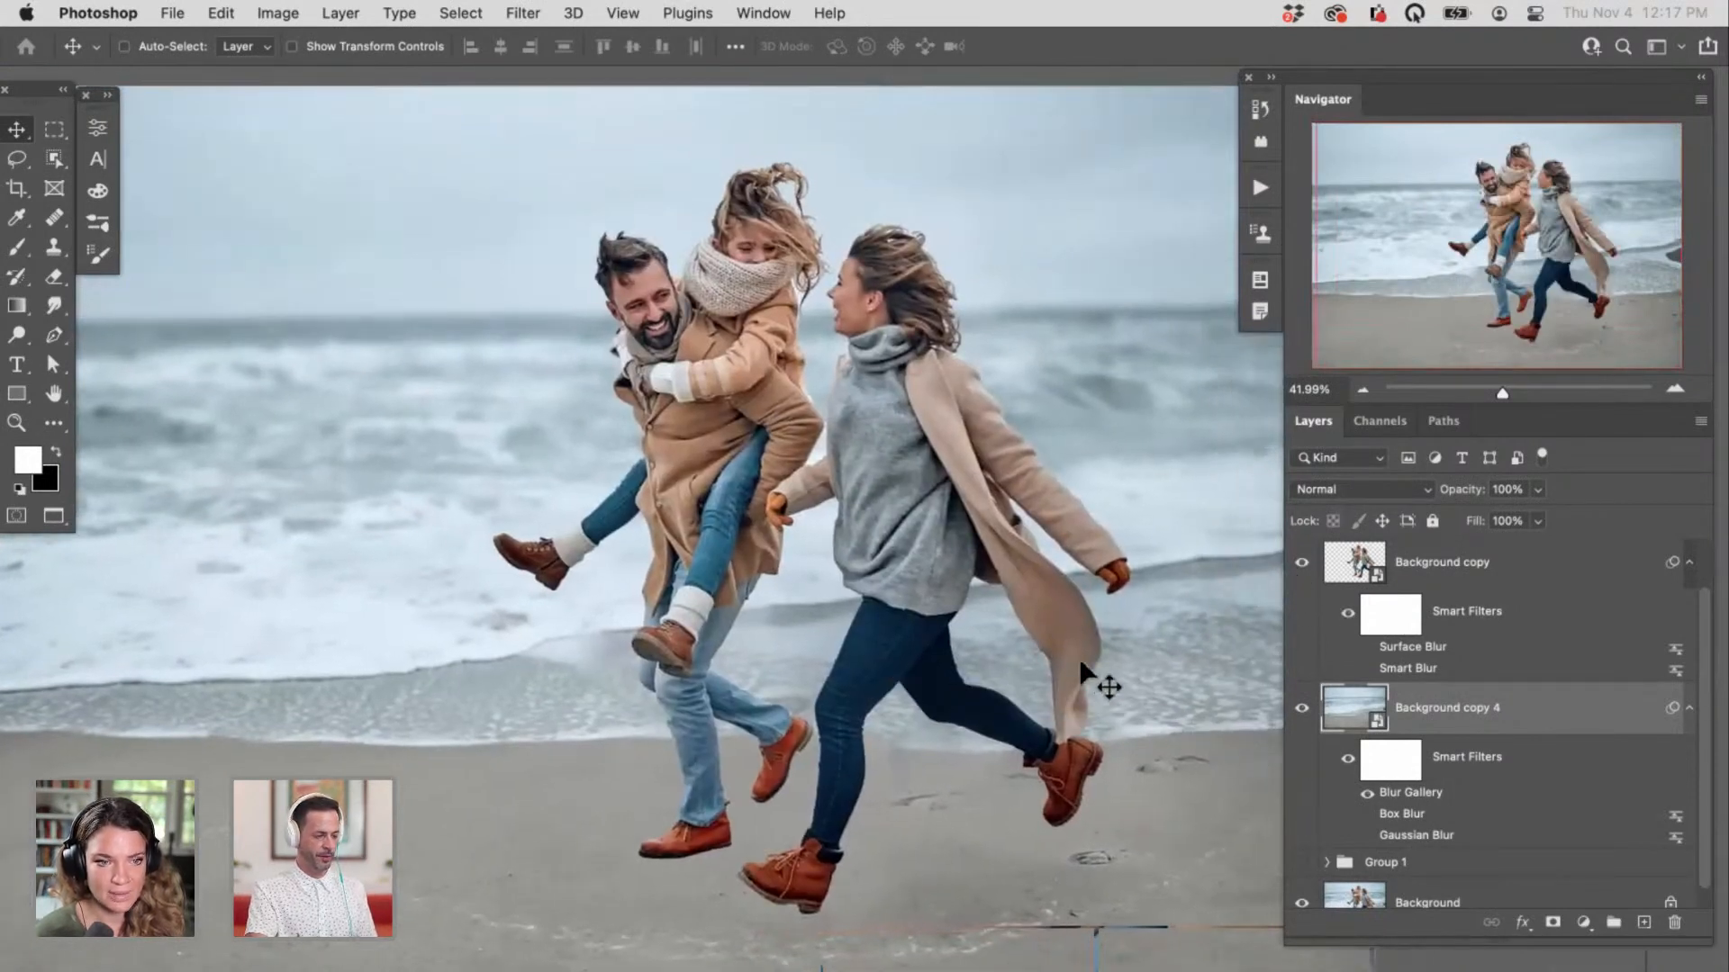
Step: Collapse the smart filter lists and stamp all visible layers into a new merged layer above Background copy
left_click(1690, 708)
left_click(1689, 620)
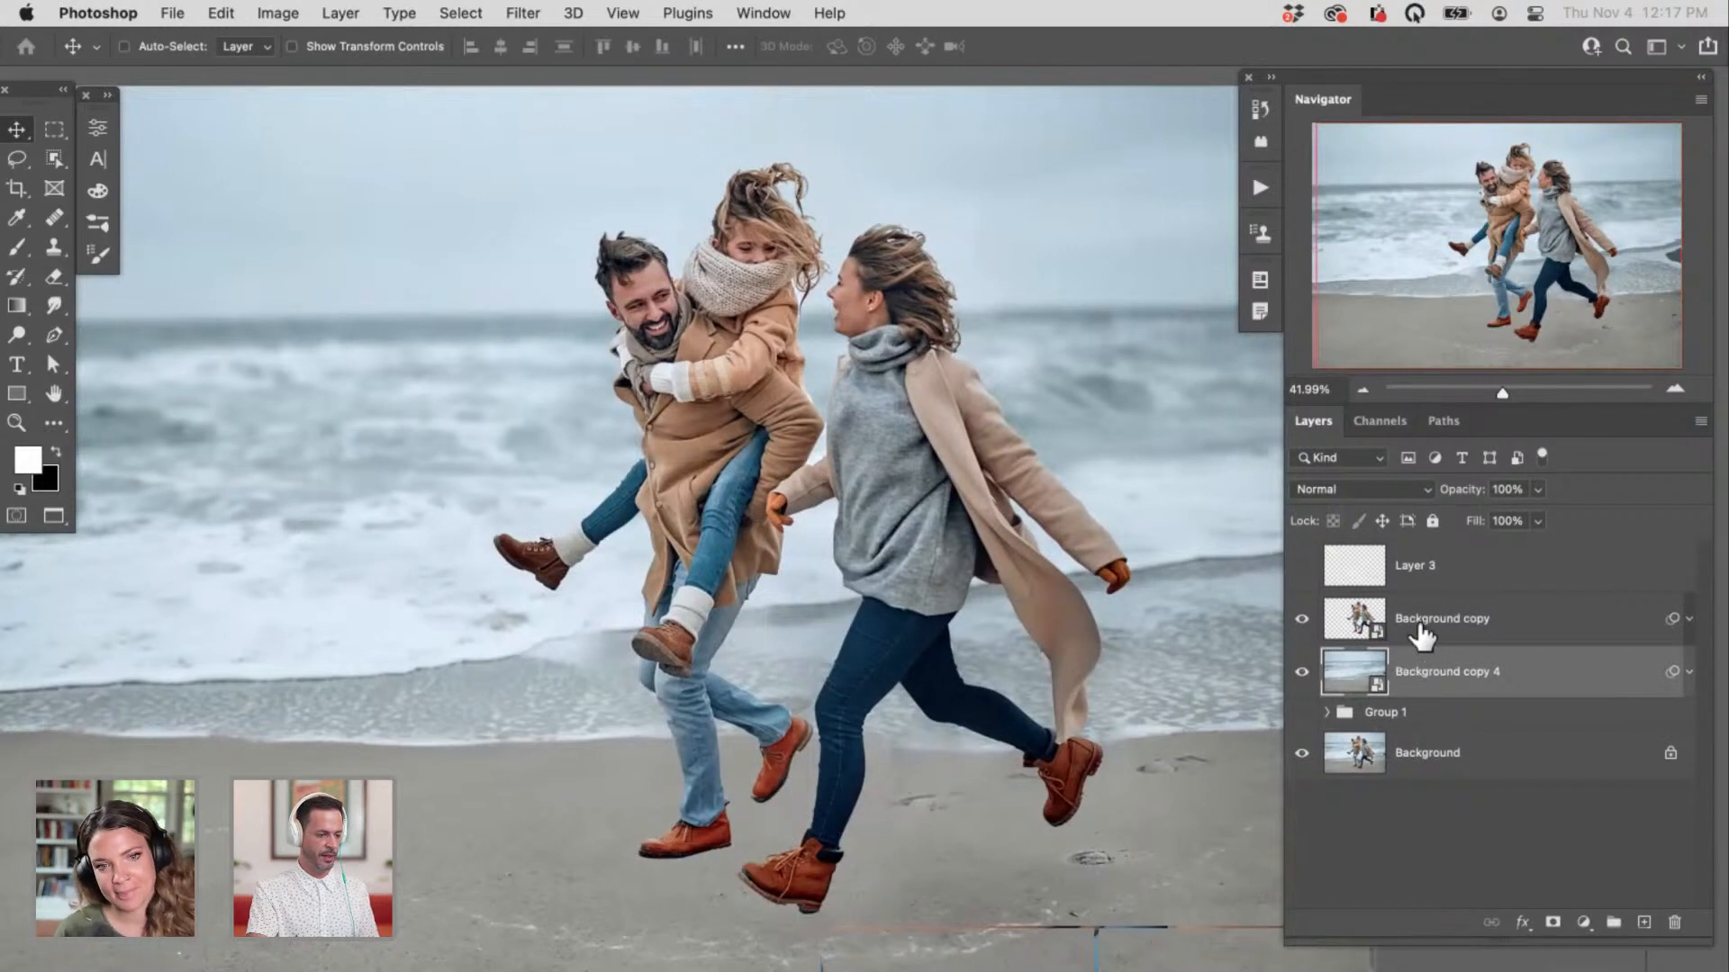
left_click(1456, 627)
key("super+alt+shift+e")
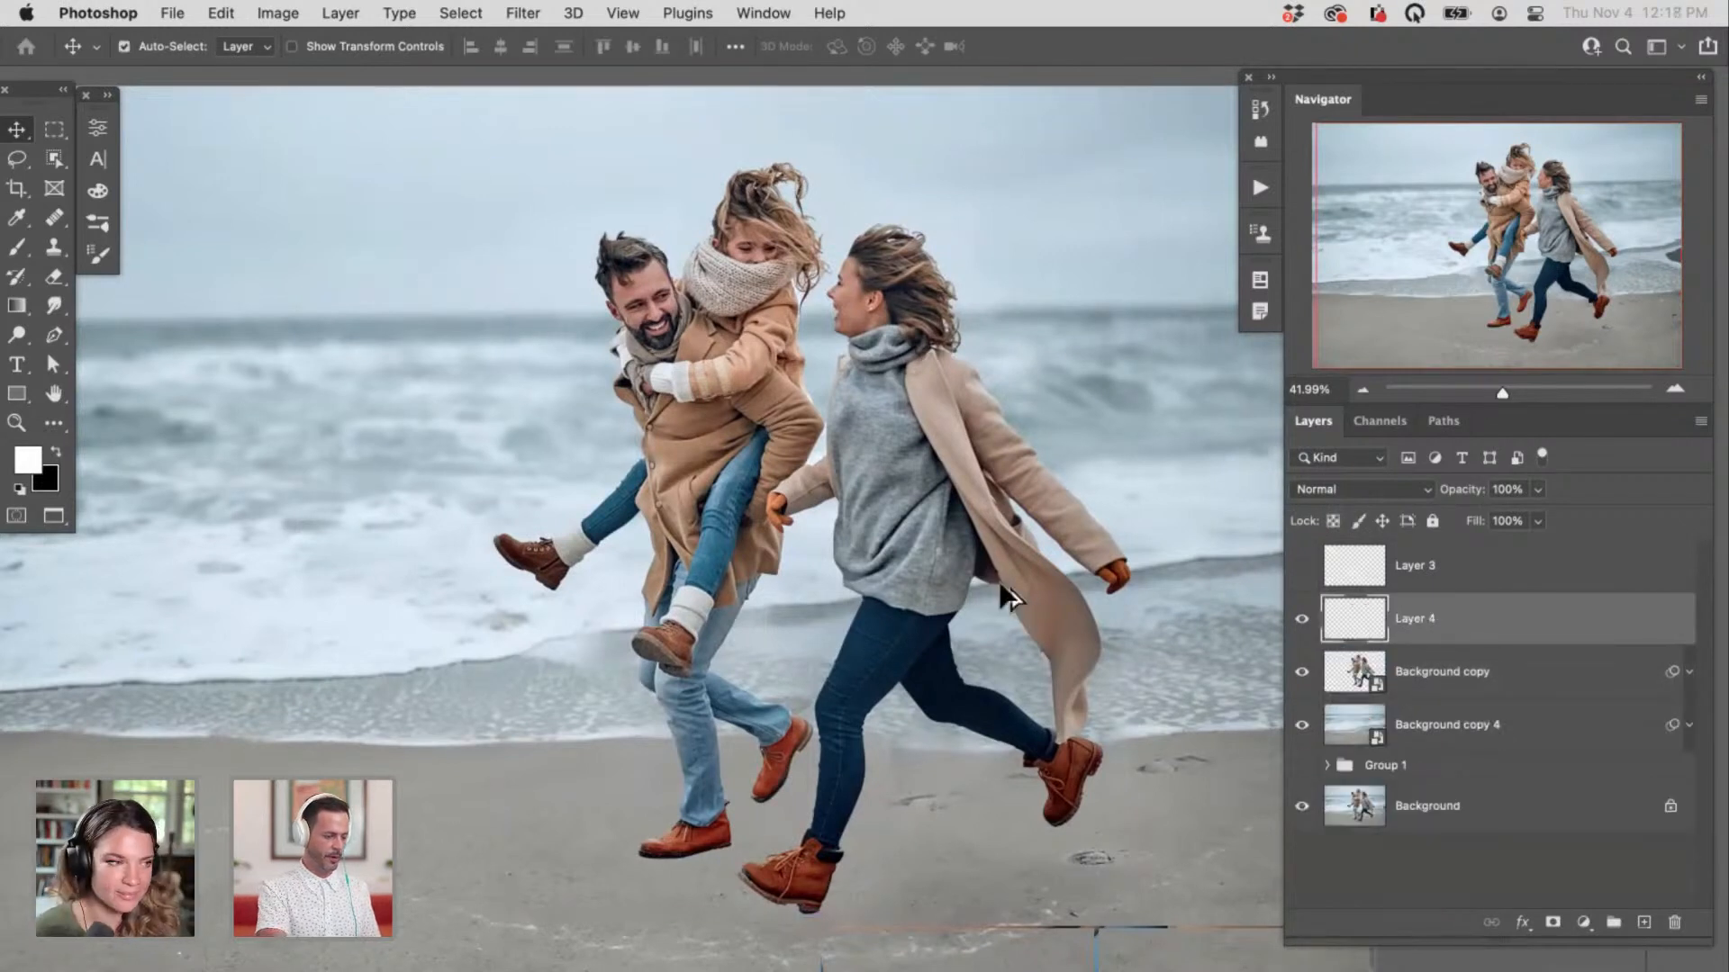
Step: Try a Path Blur on the merged layer, stretching its path across the family and bending it into an S-shaped curve
left_click(522, 12)
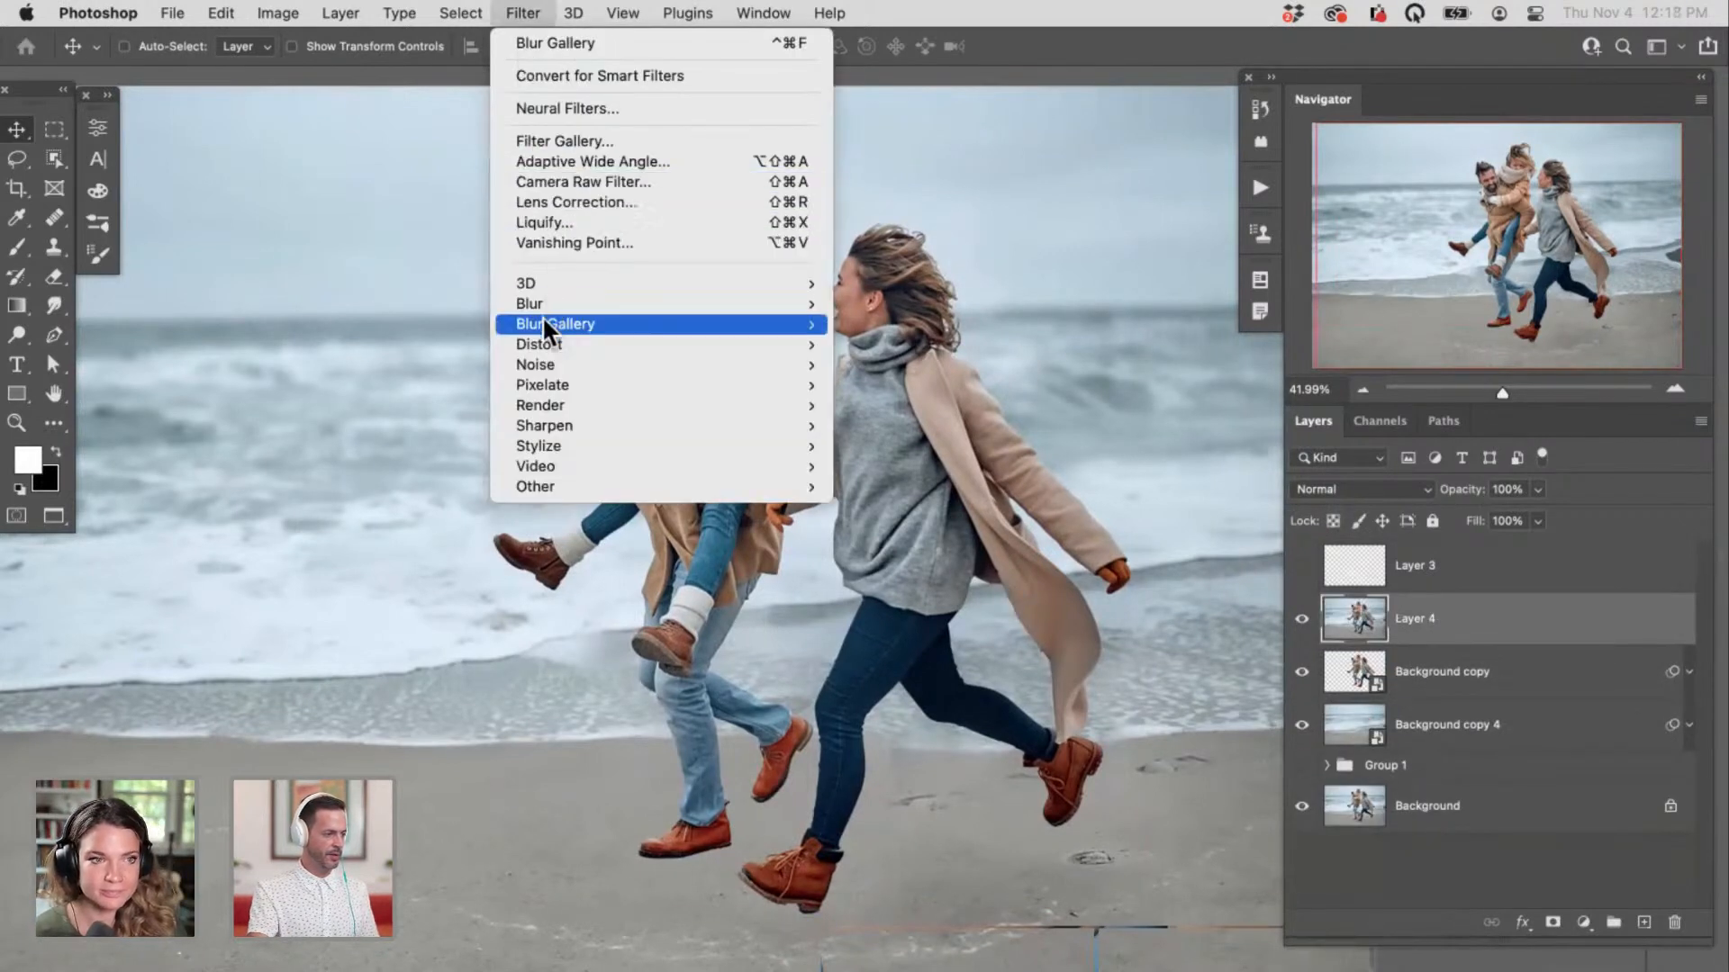
mouse_move(544, 316)
left_click(925, 385)
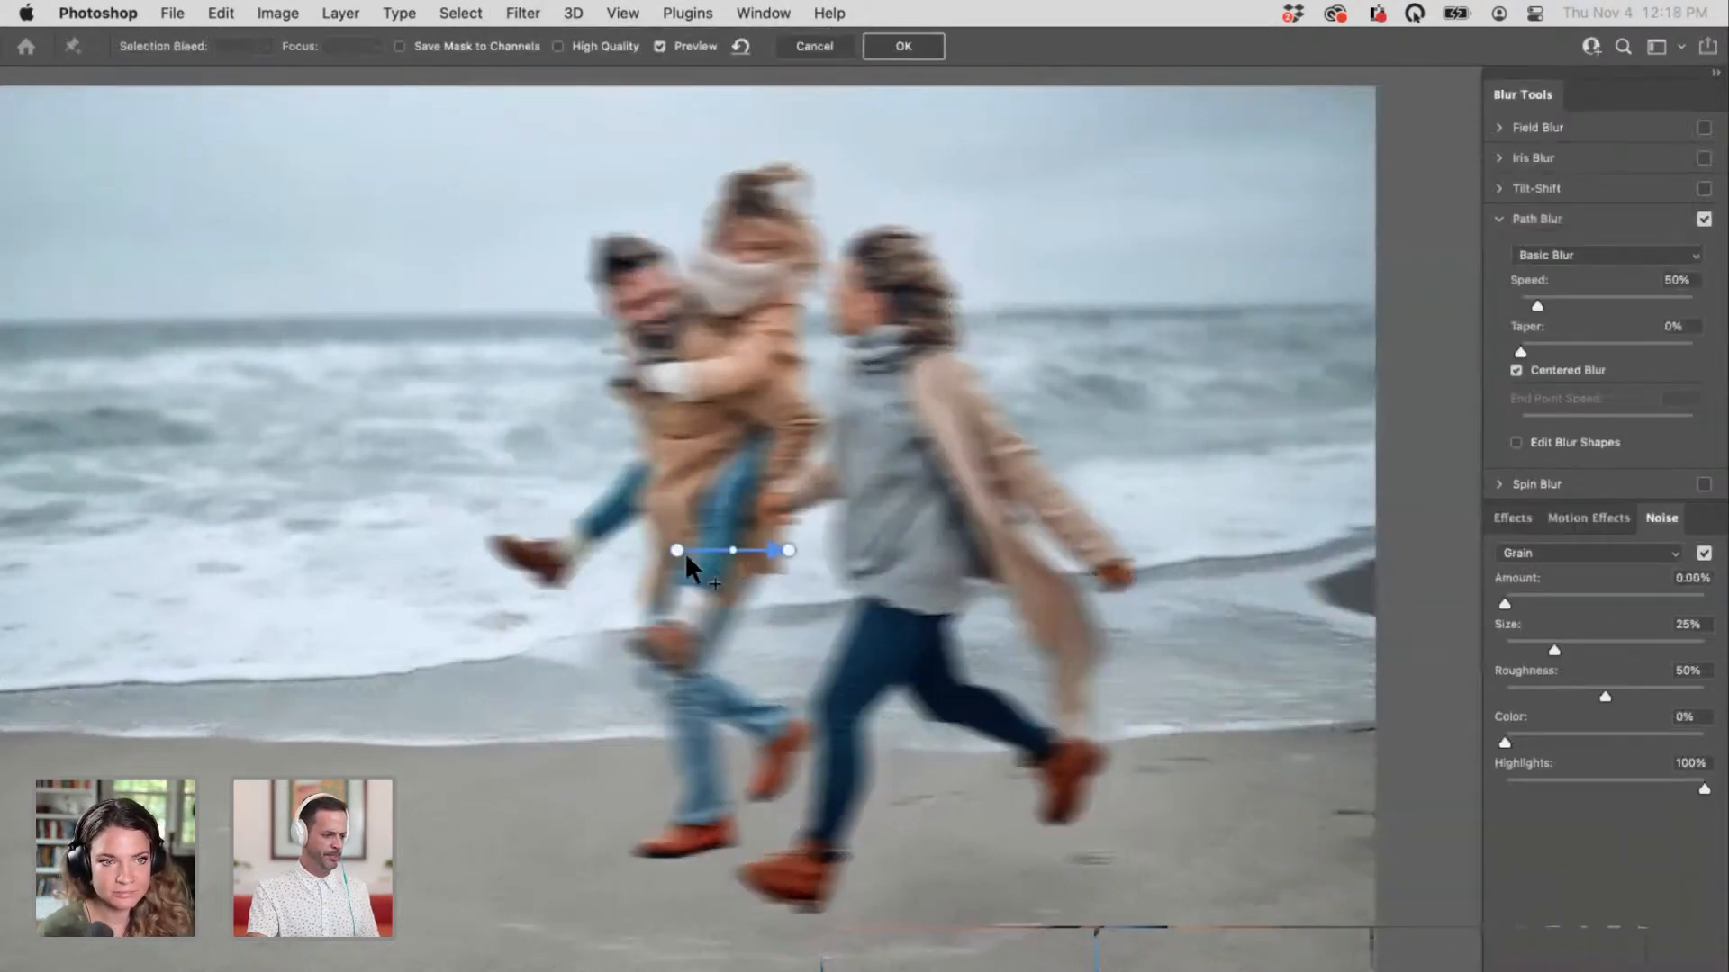
left_click_drag(677, 548, 361, 516)
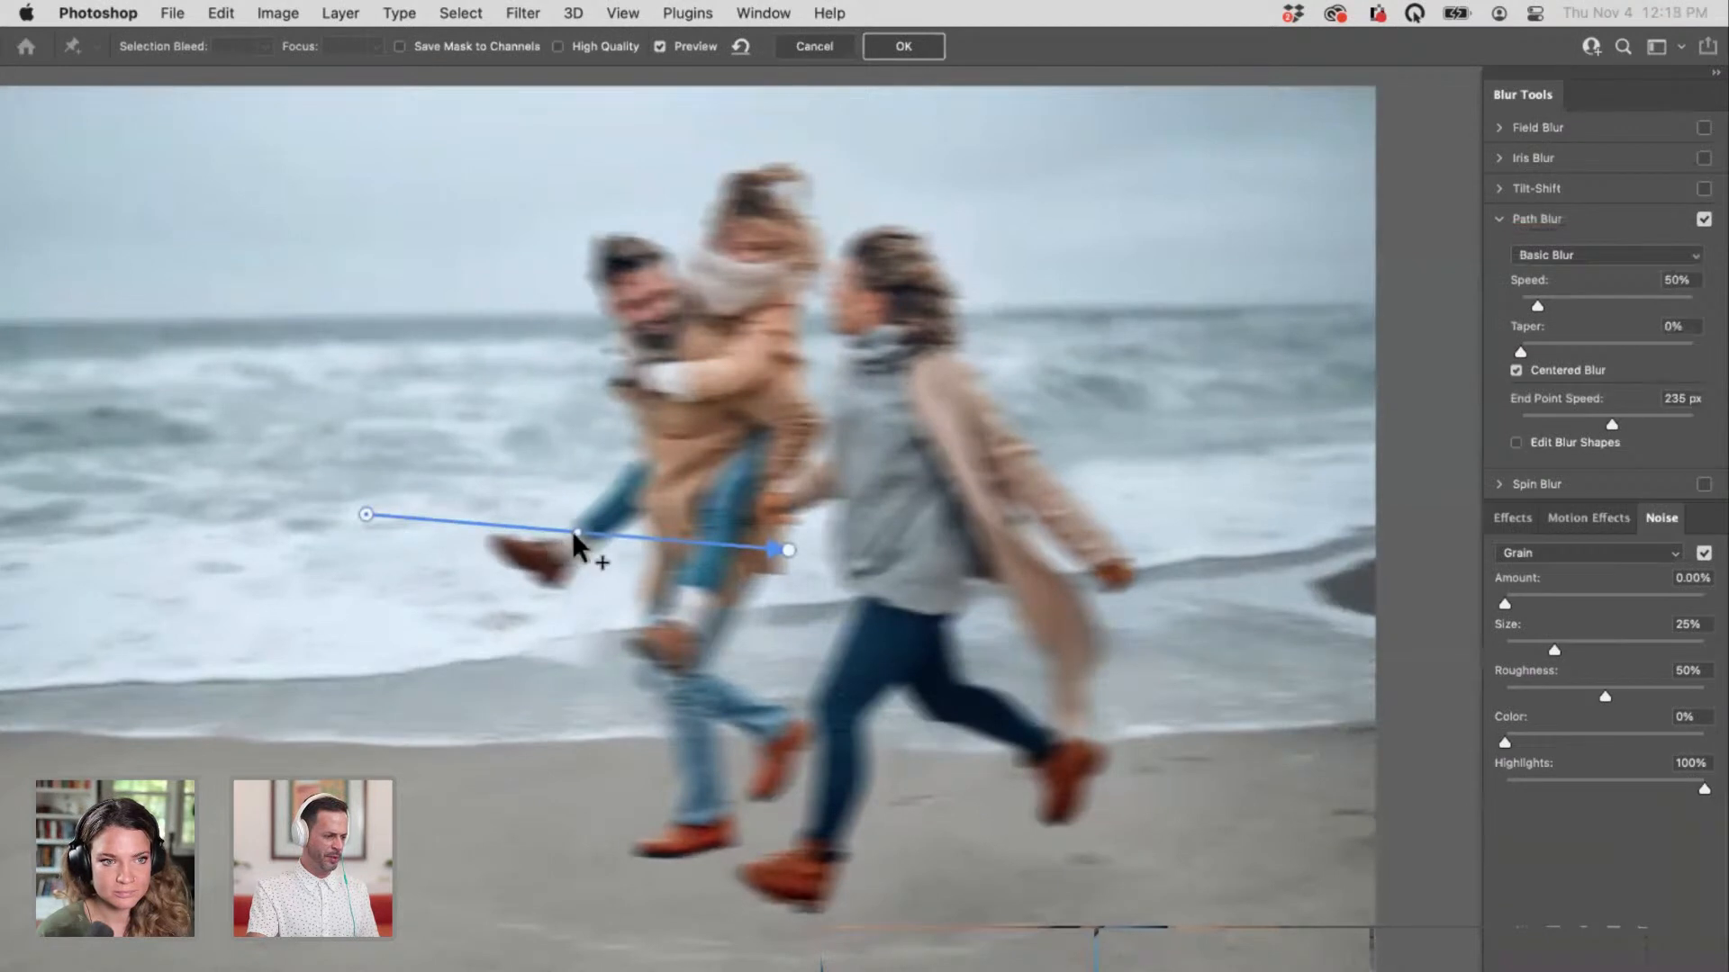
left_click_drag(573, 533, 559, 633)
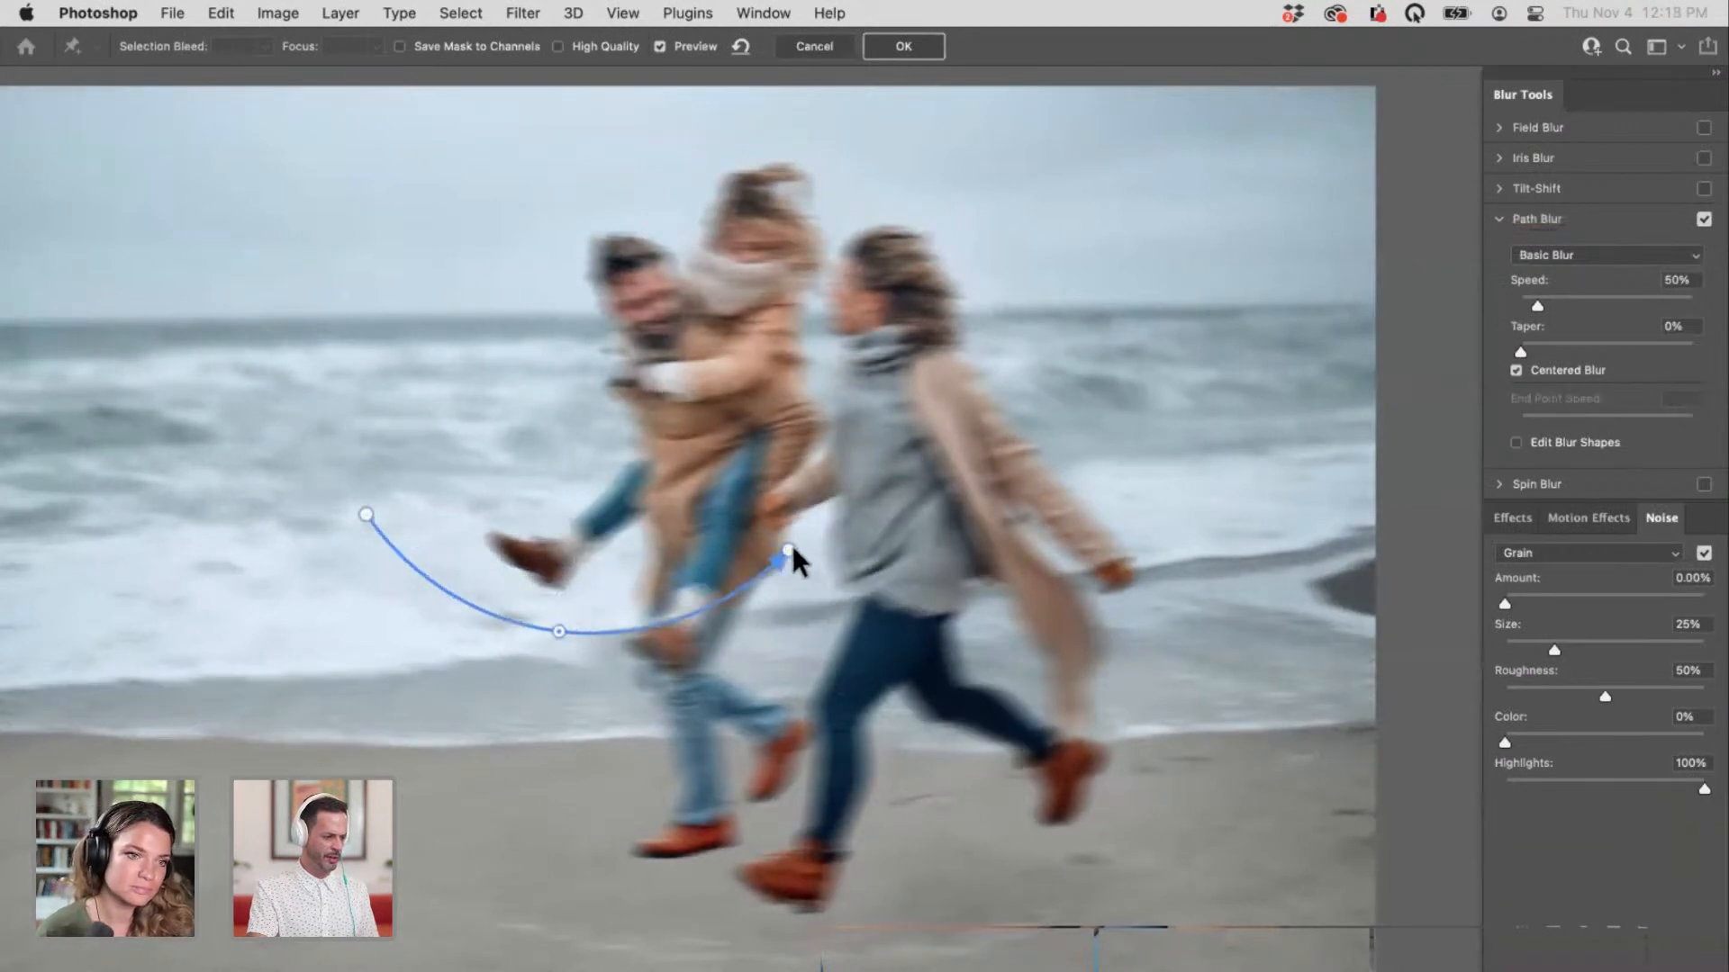
left_click_drag(791, 552, 1150, 517)
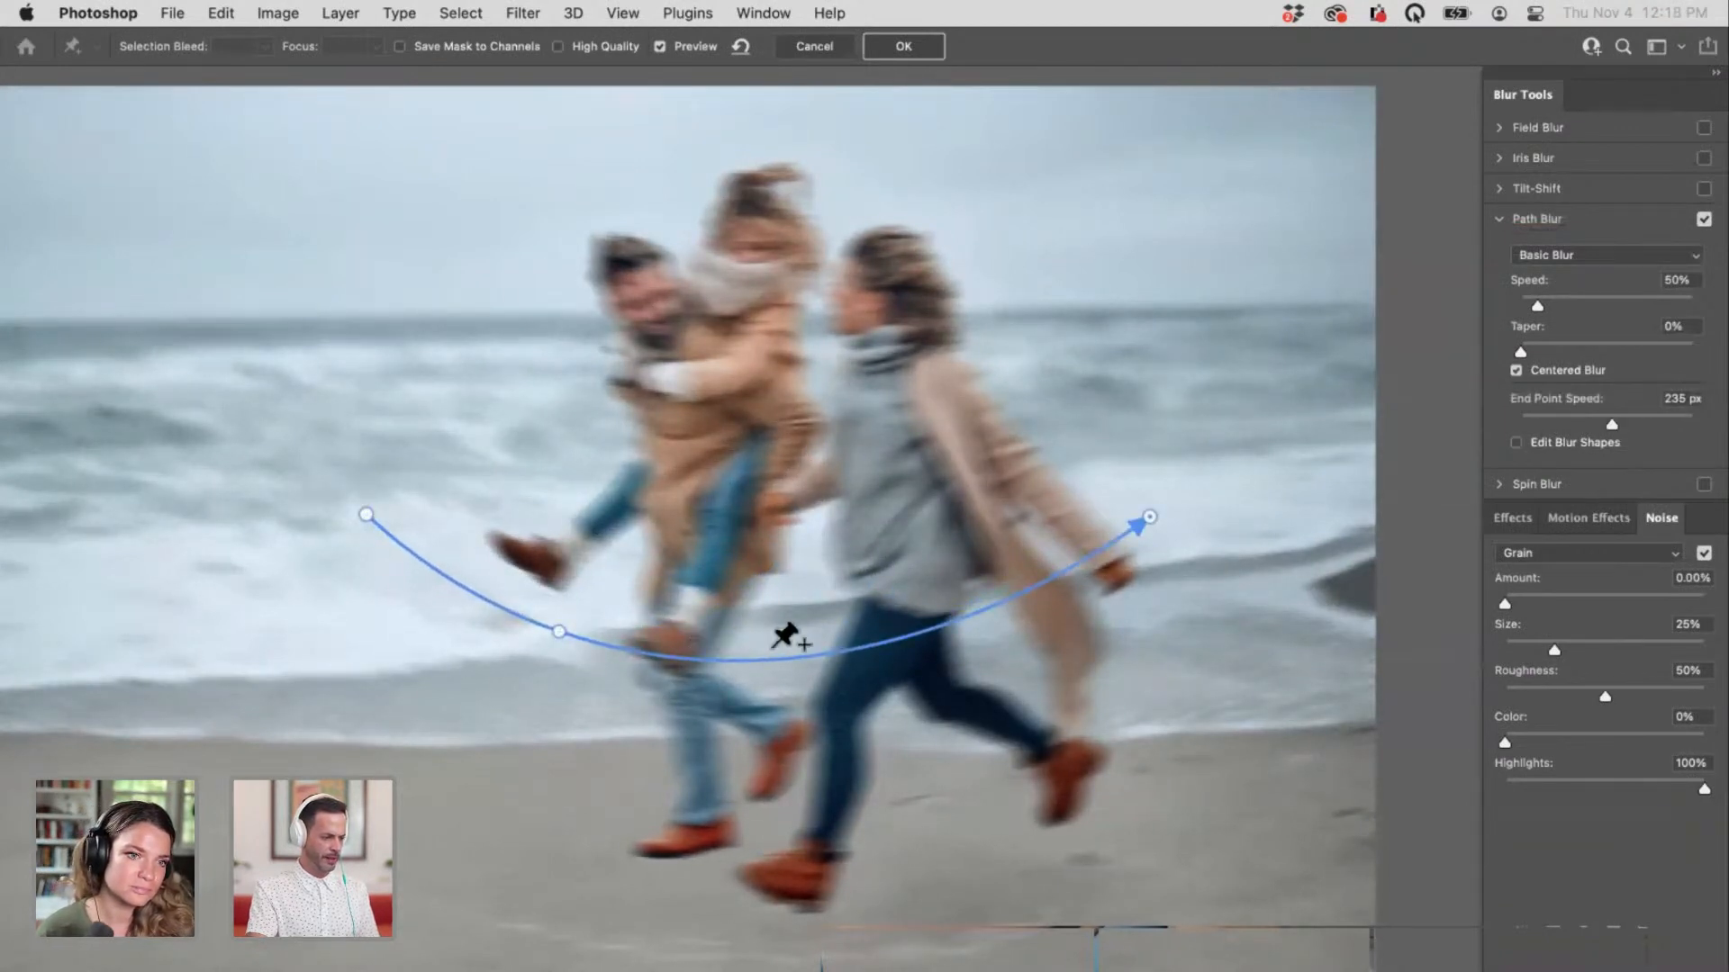
left_click_drag(807, 660, 887, 396)
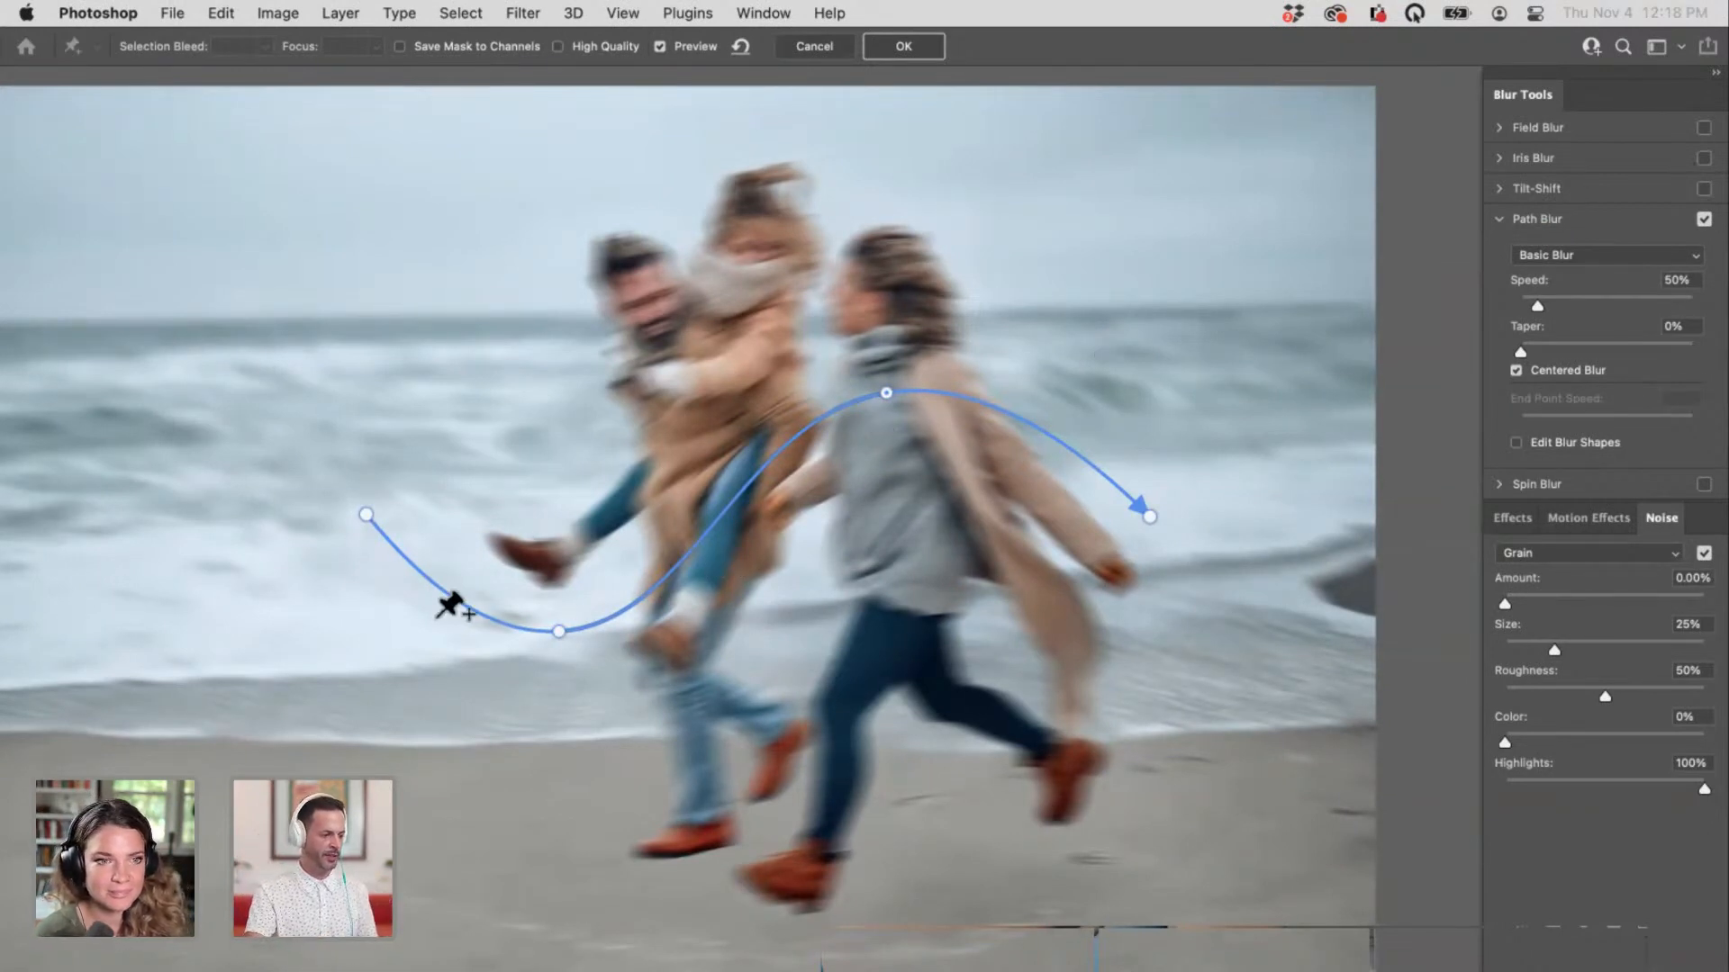
left_click(367, 511)
left_click_drag(369, 512, 133, 325)
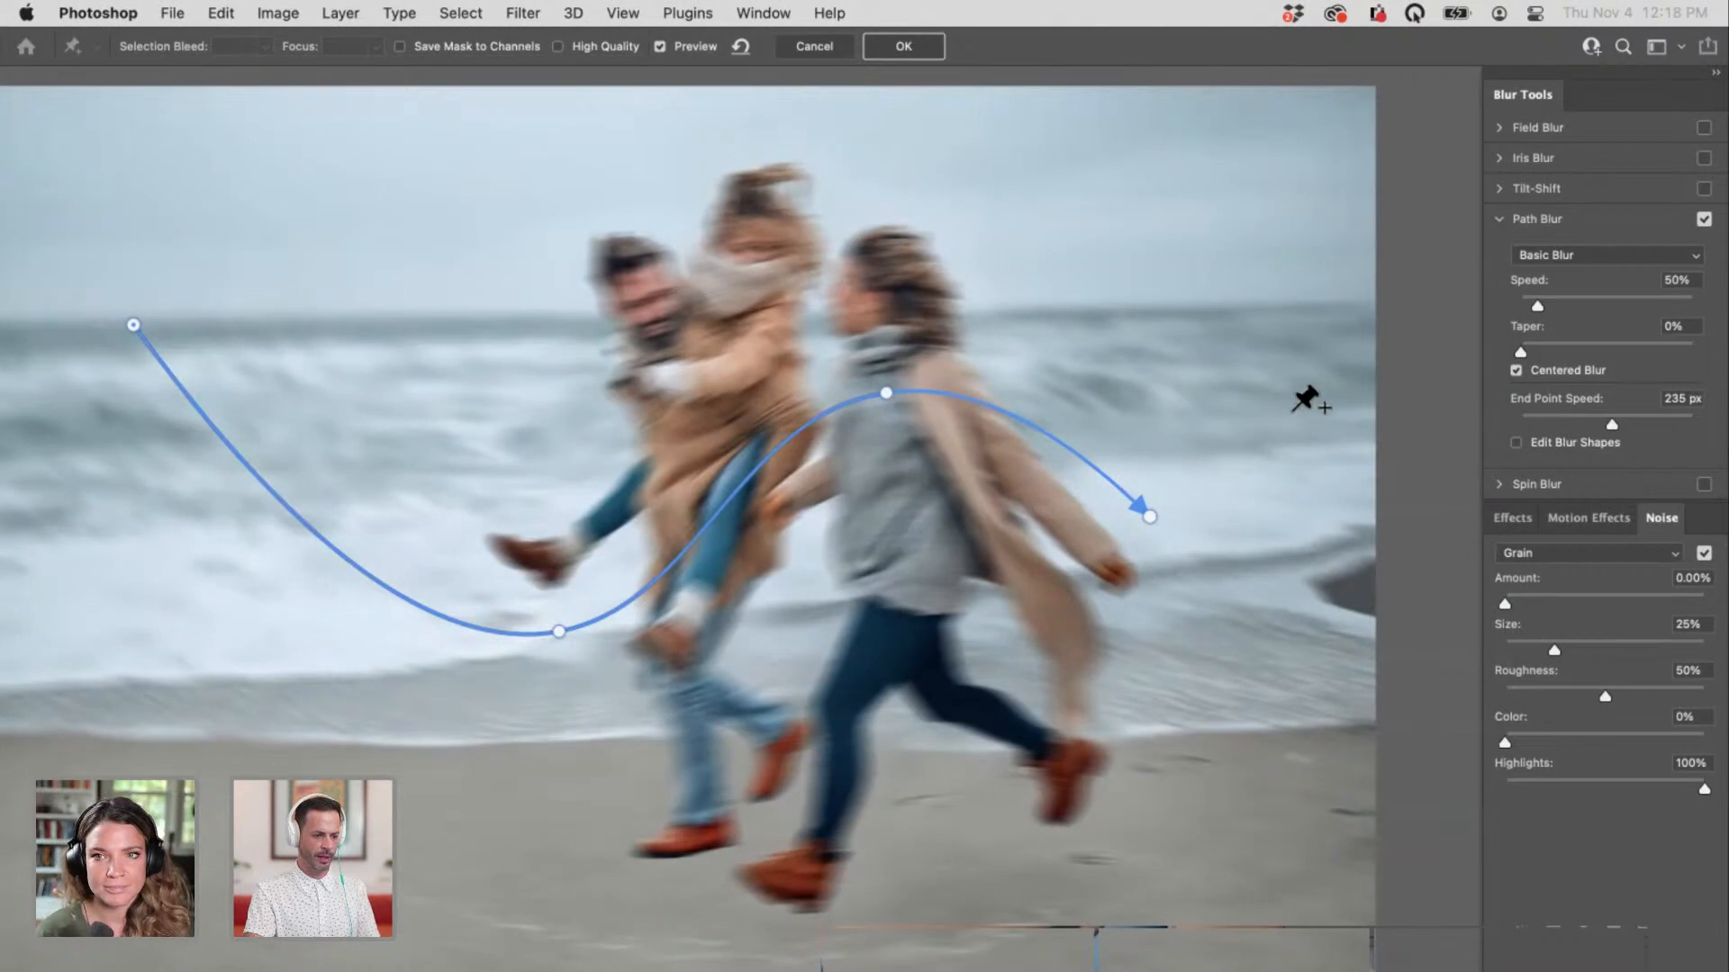
key("Escape")
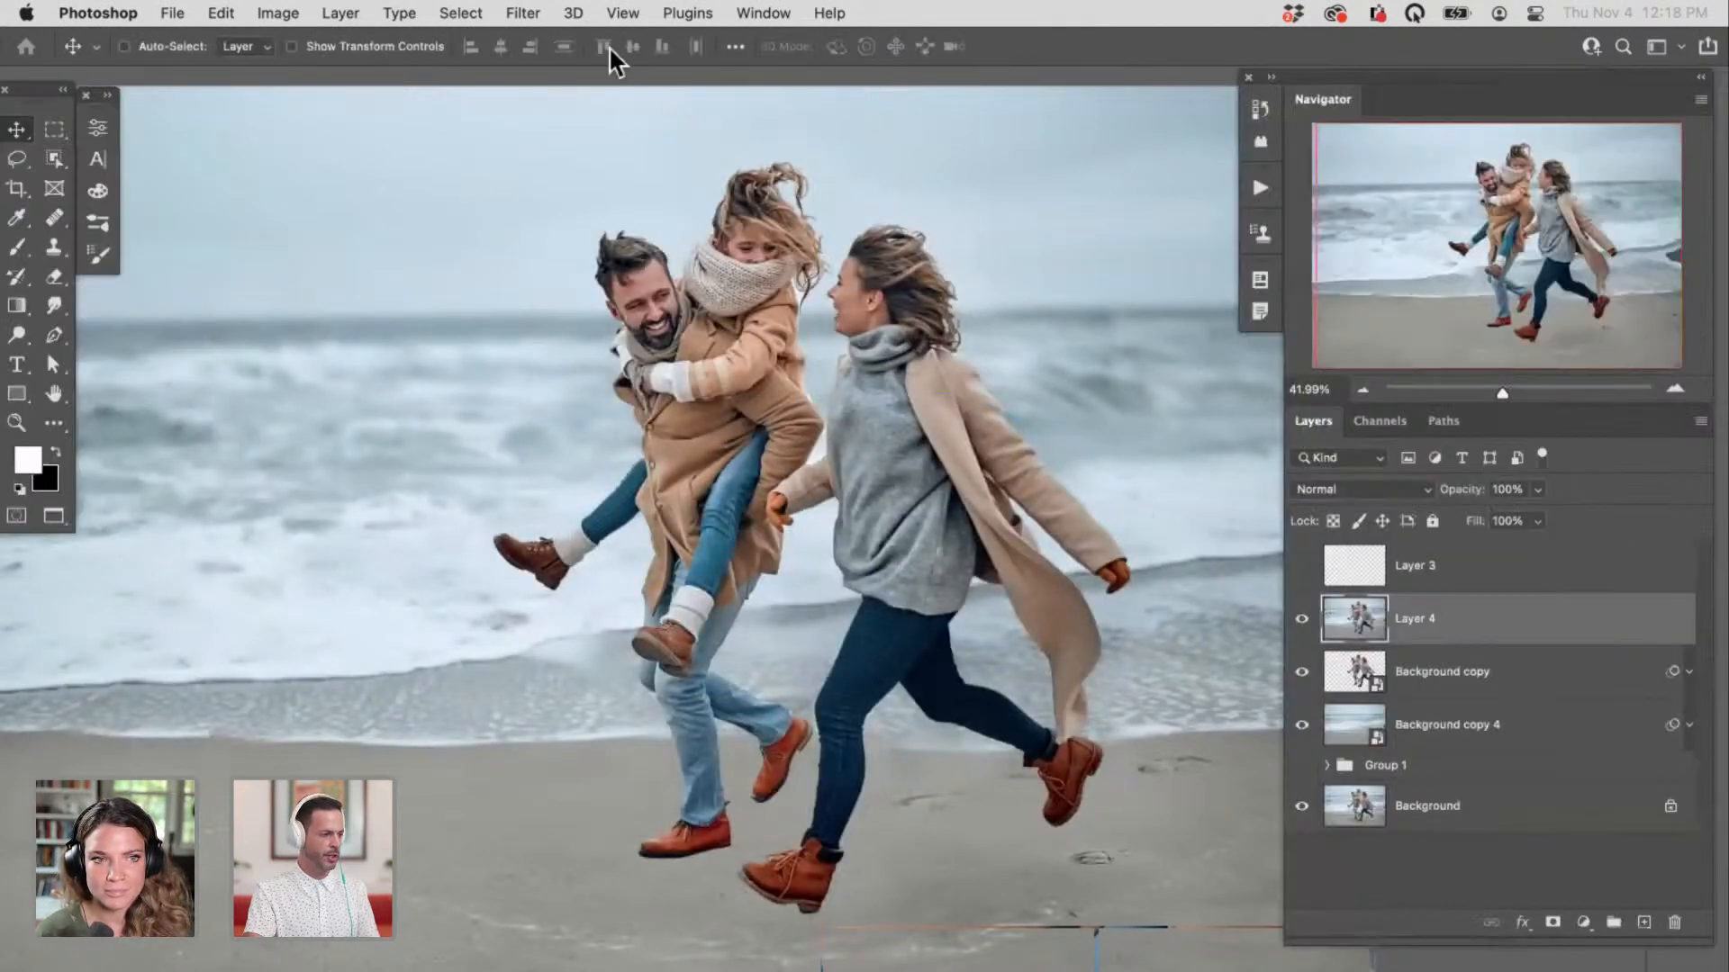
Step: Try a Spin Blur on the merged layer with a 15° blur angle, 37.85% grain noise and a wide ellipse around the family's legs
left_click(524, 16)
mouse_move(578, 317)
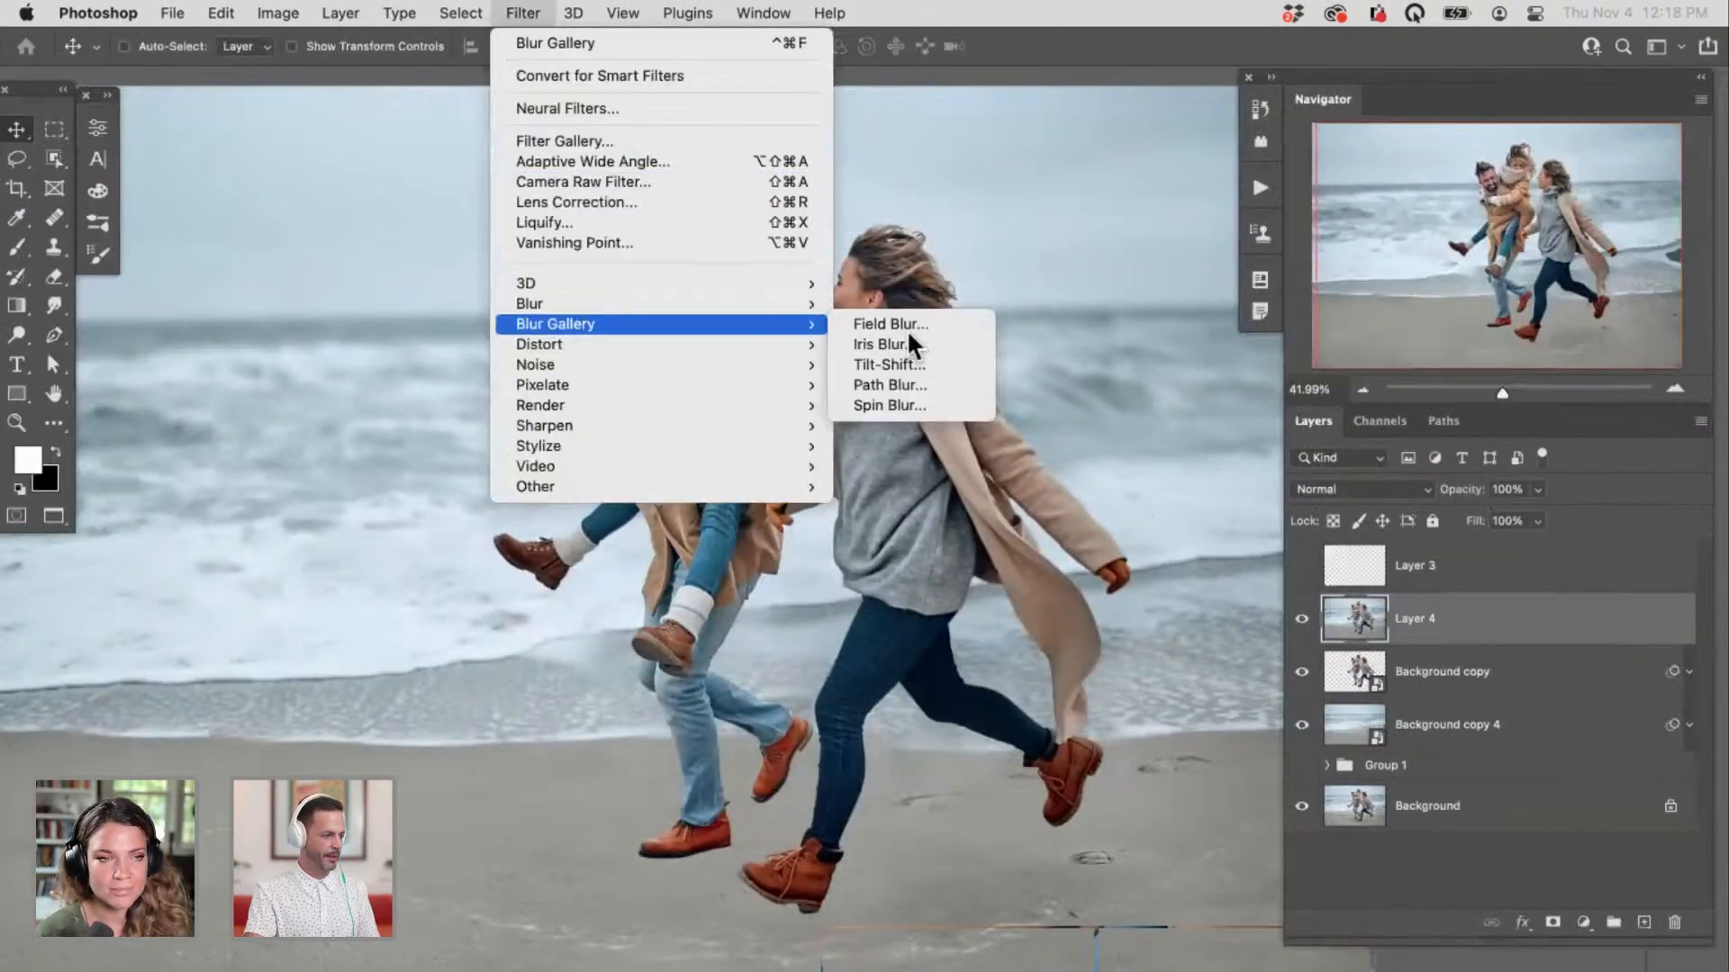
left_click(921, 404)
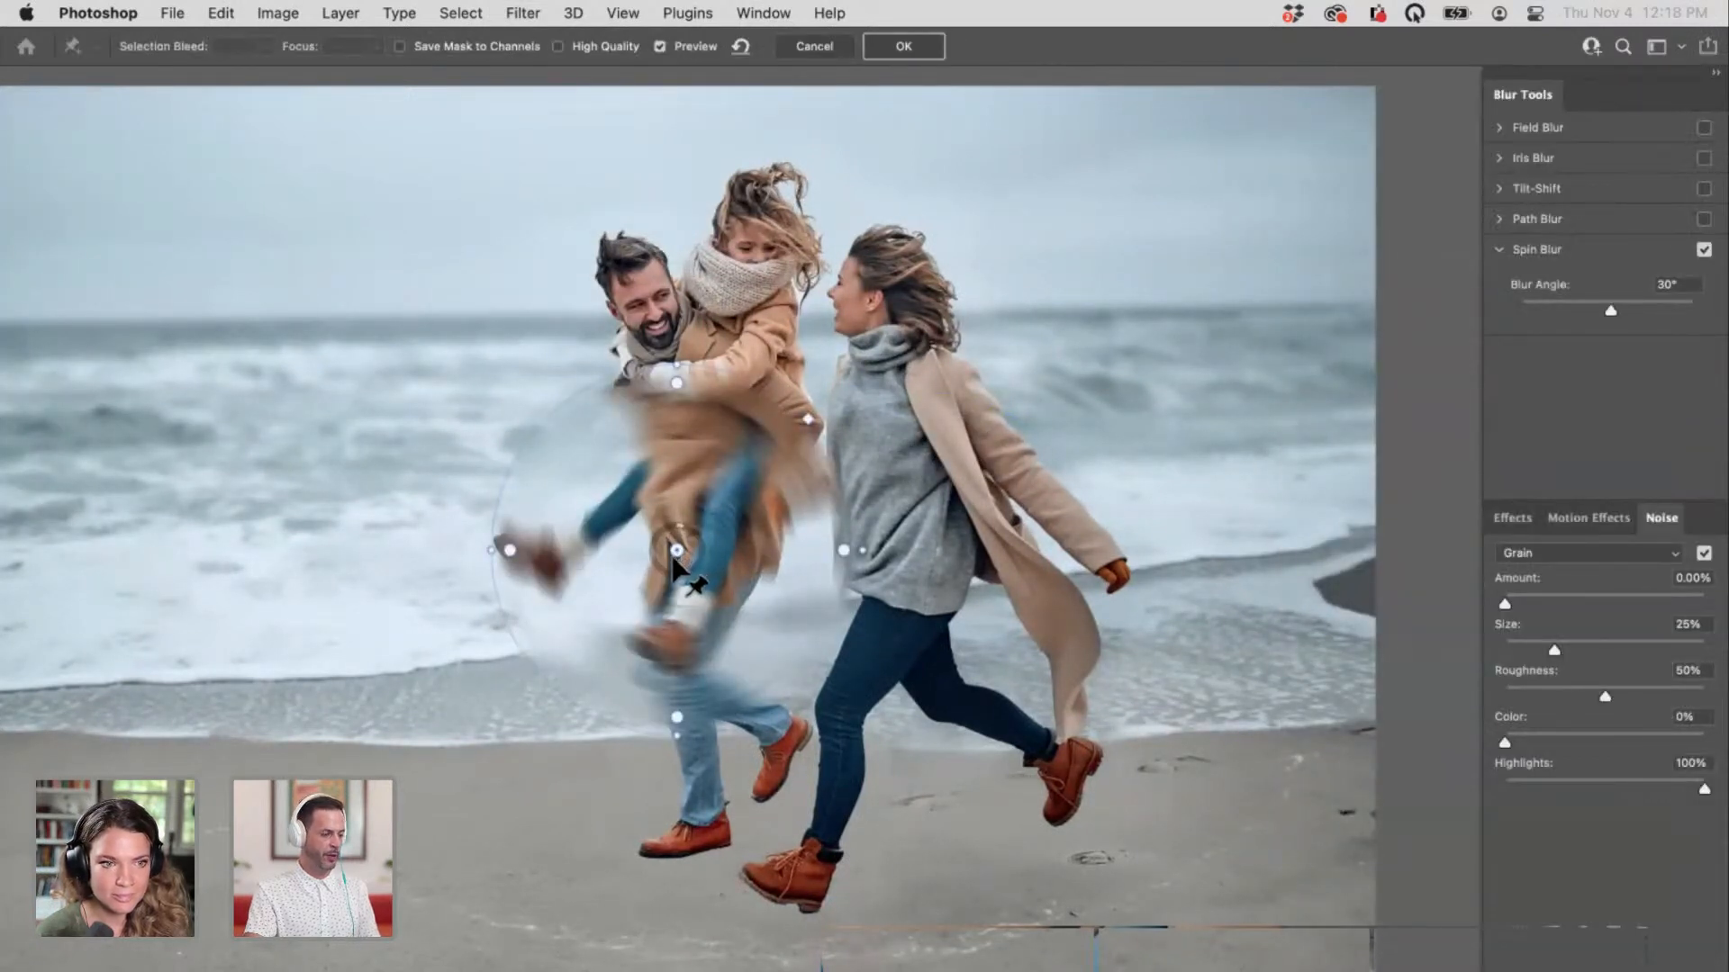
left_click_drag(676, 550, 628, 578)
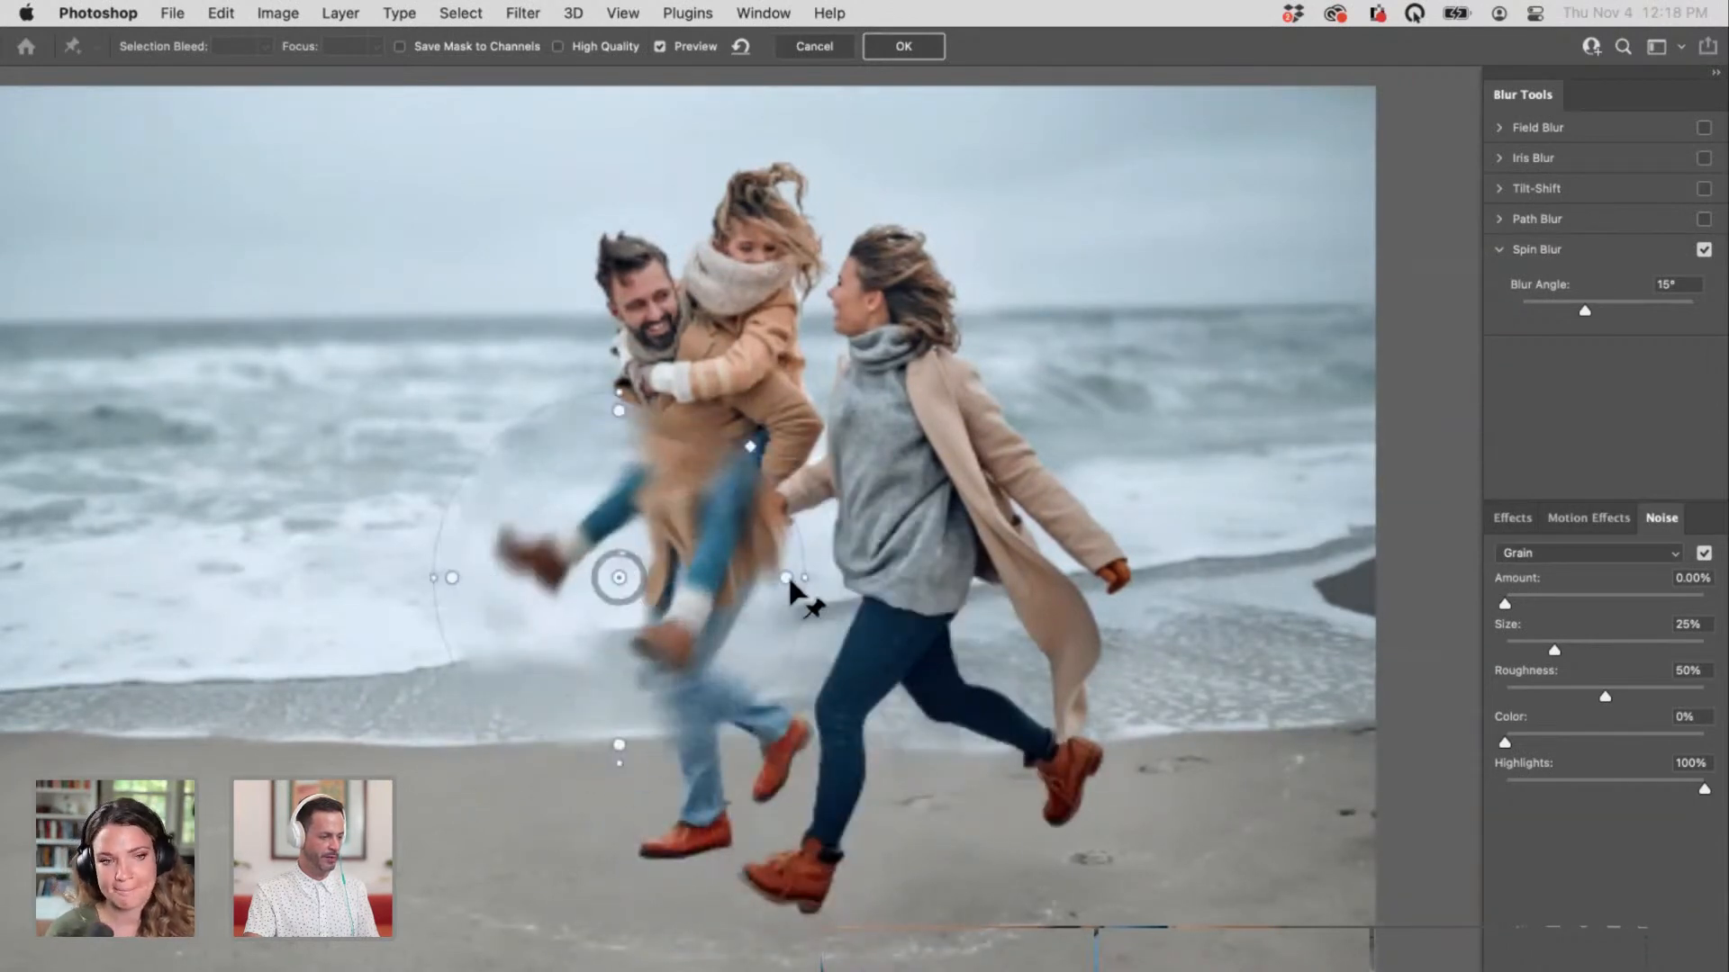
left_click_drag(787, 577, 1054, 647)
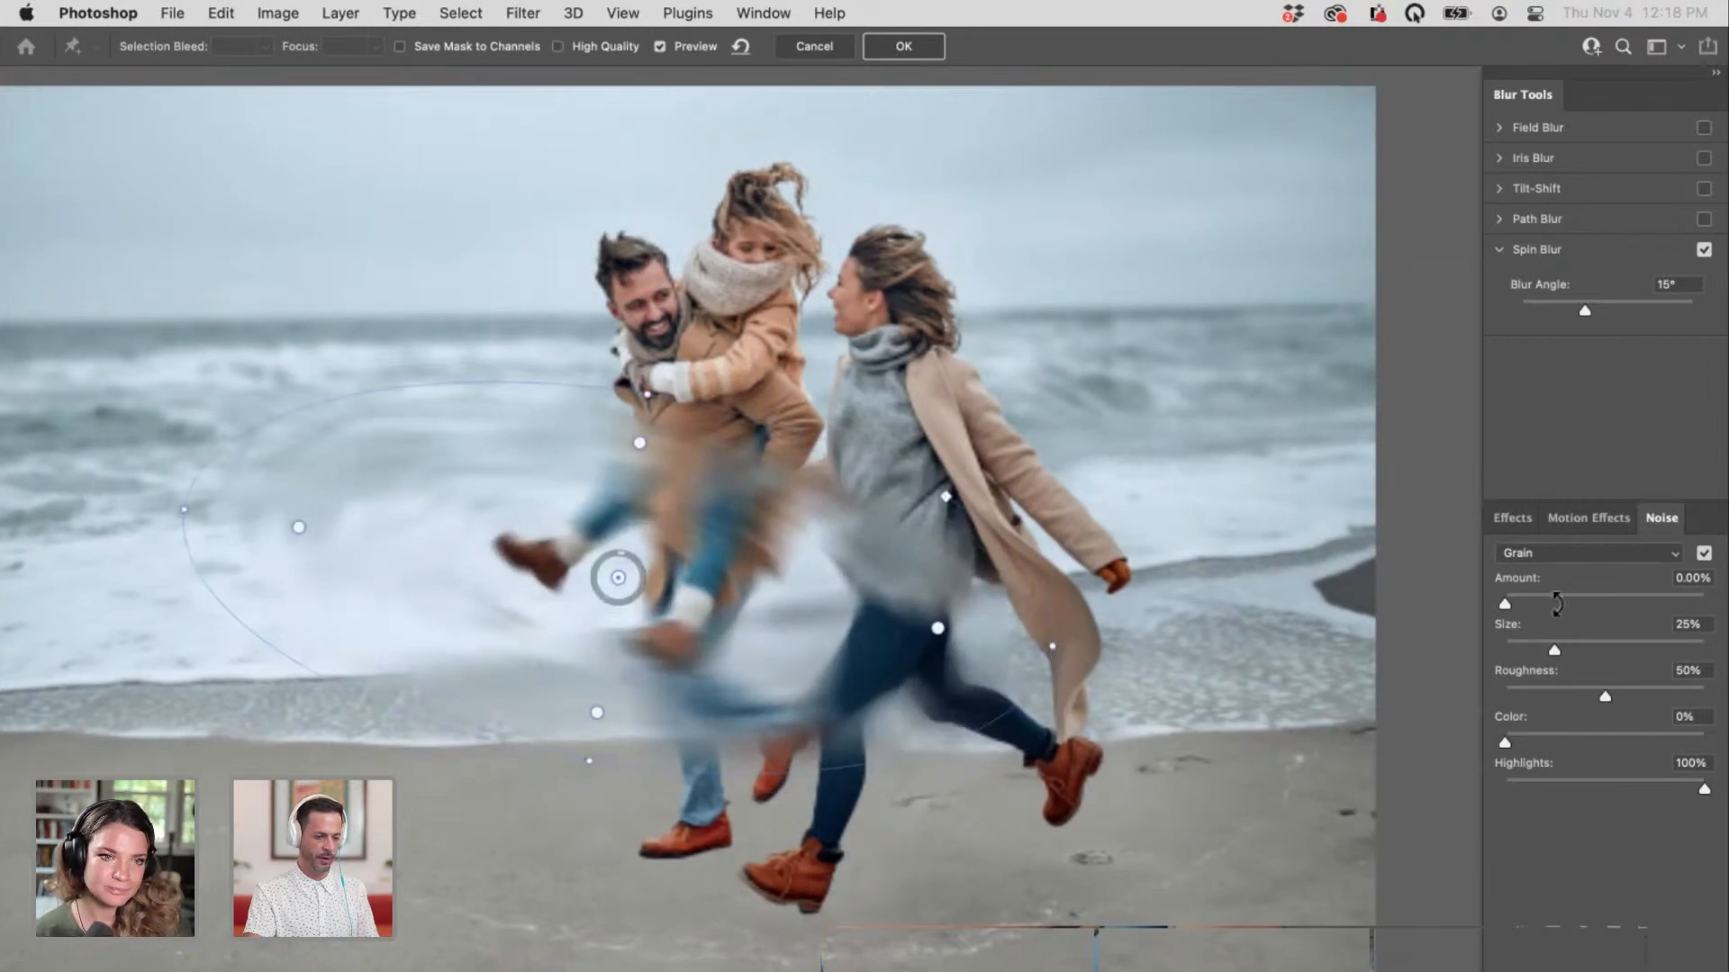
left_click(1585, 596)
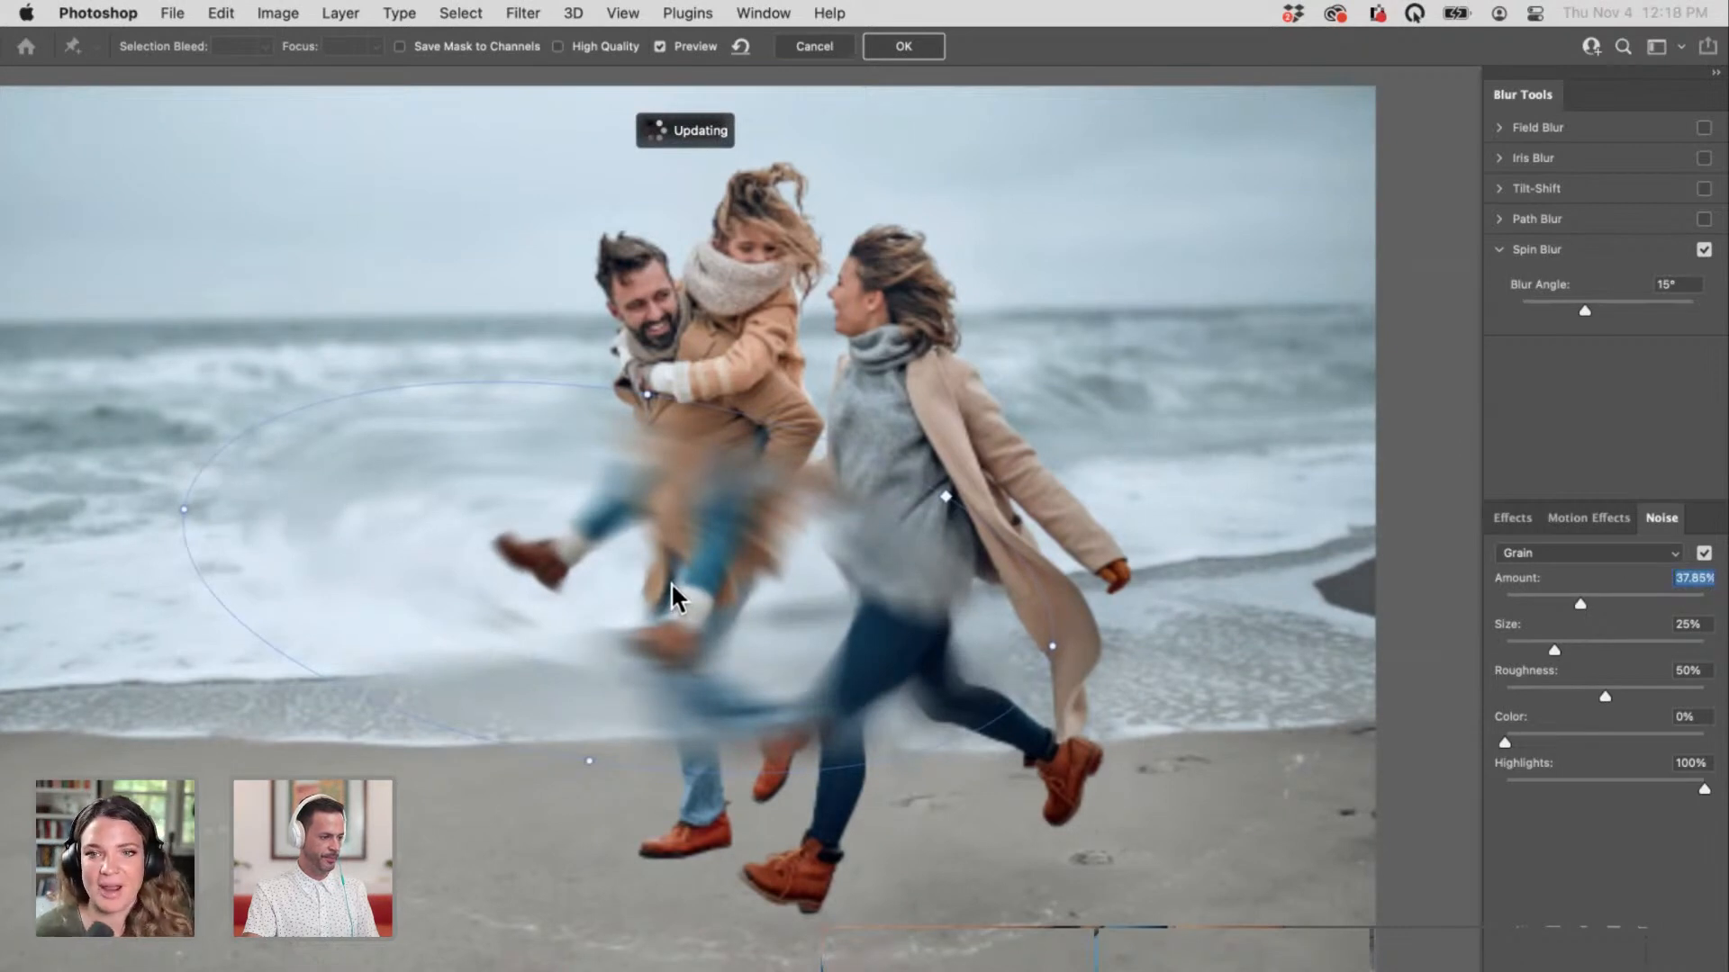
left_click_drag(617, 582, 796, 760)
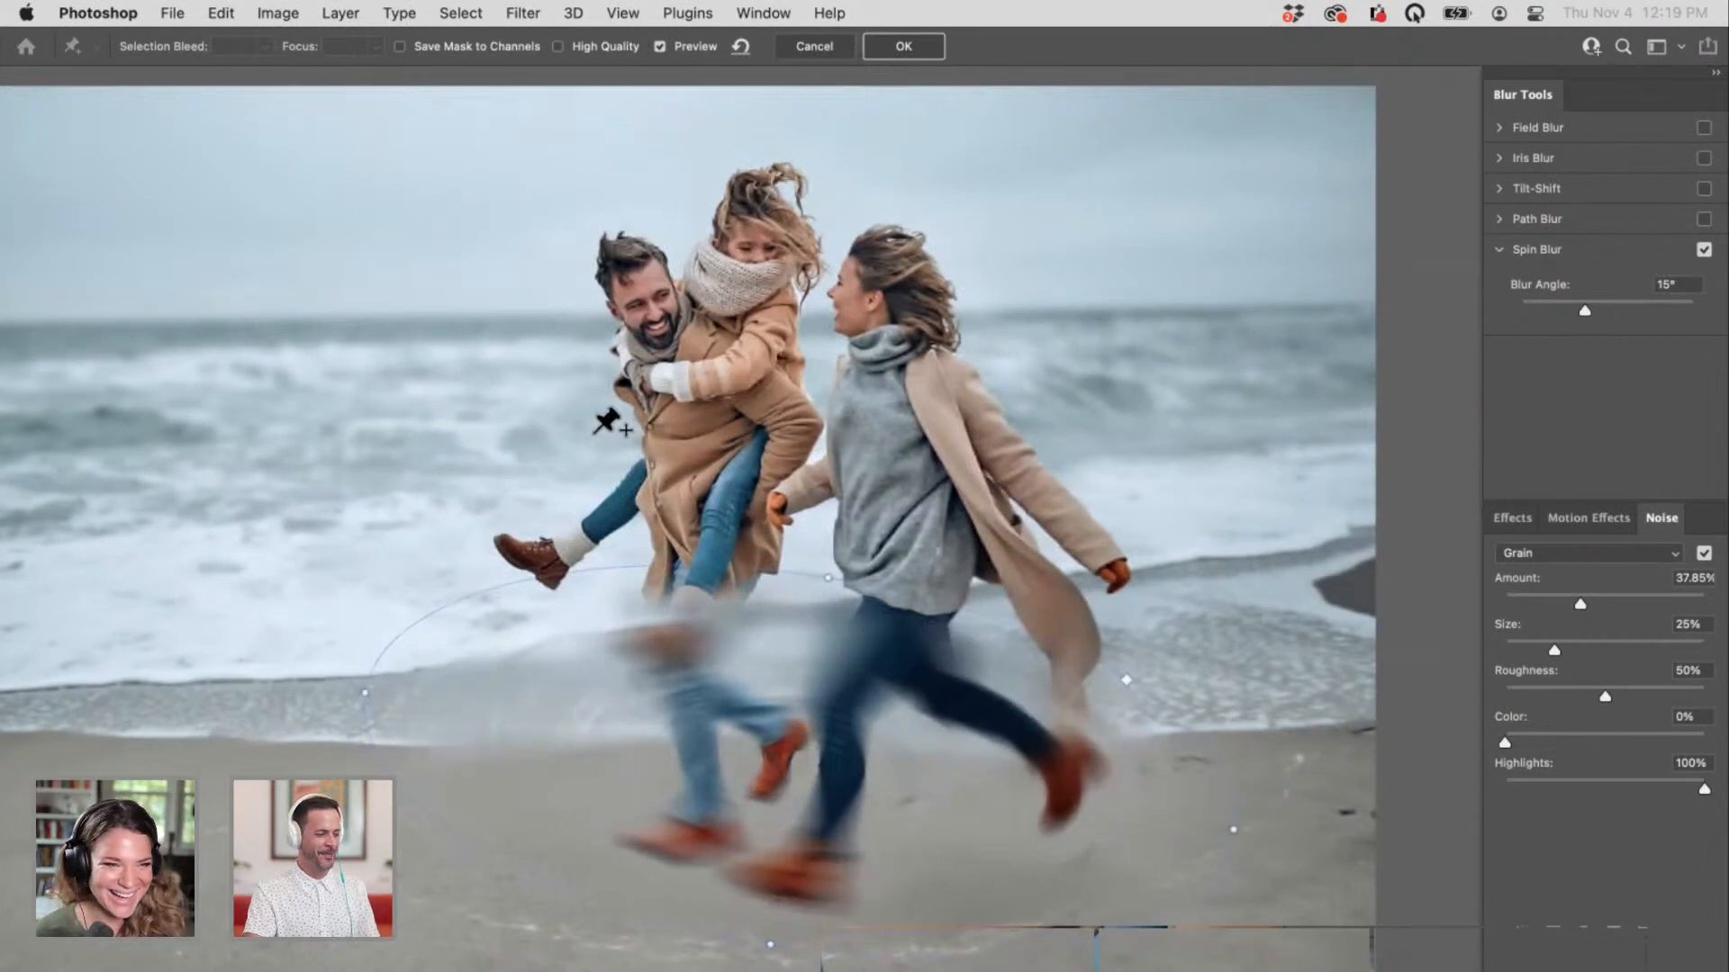
key("Escape")
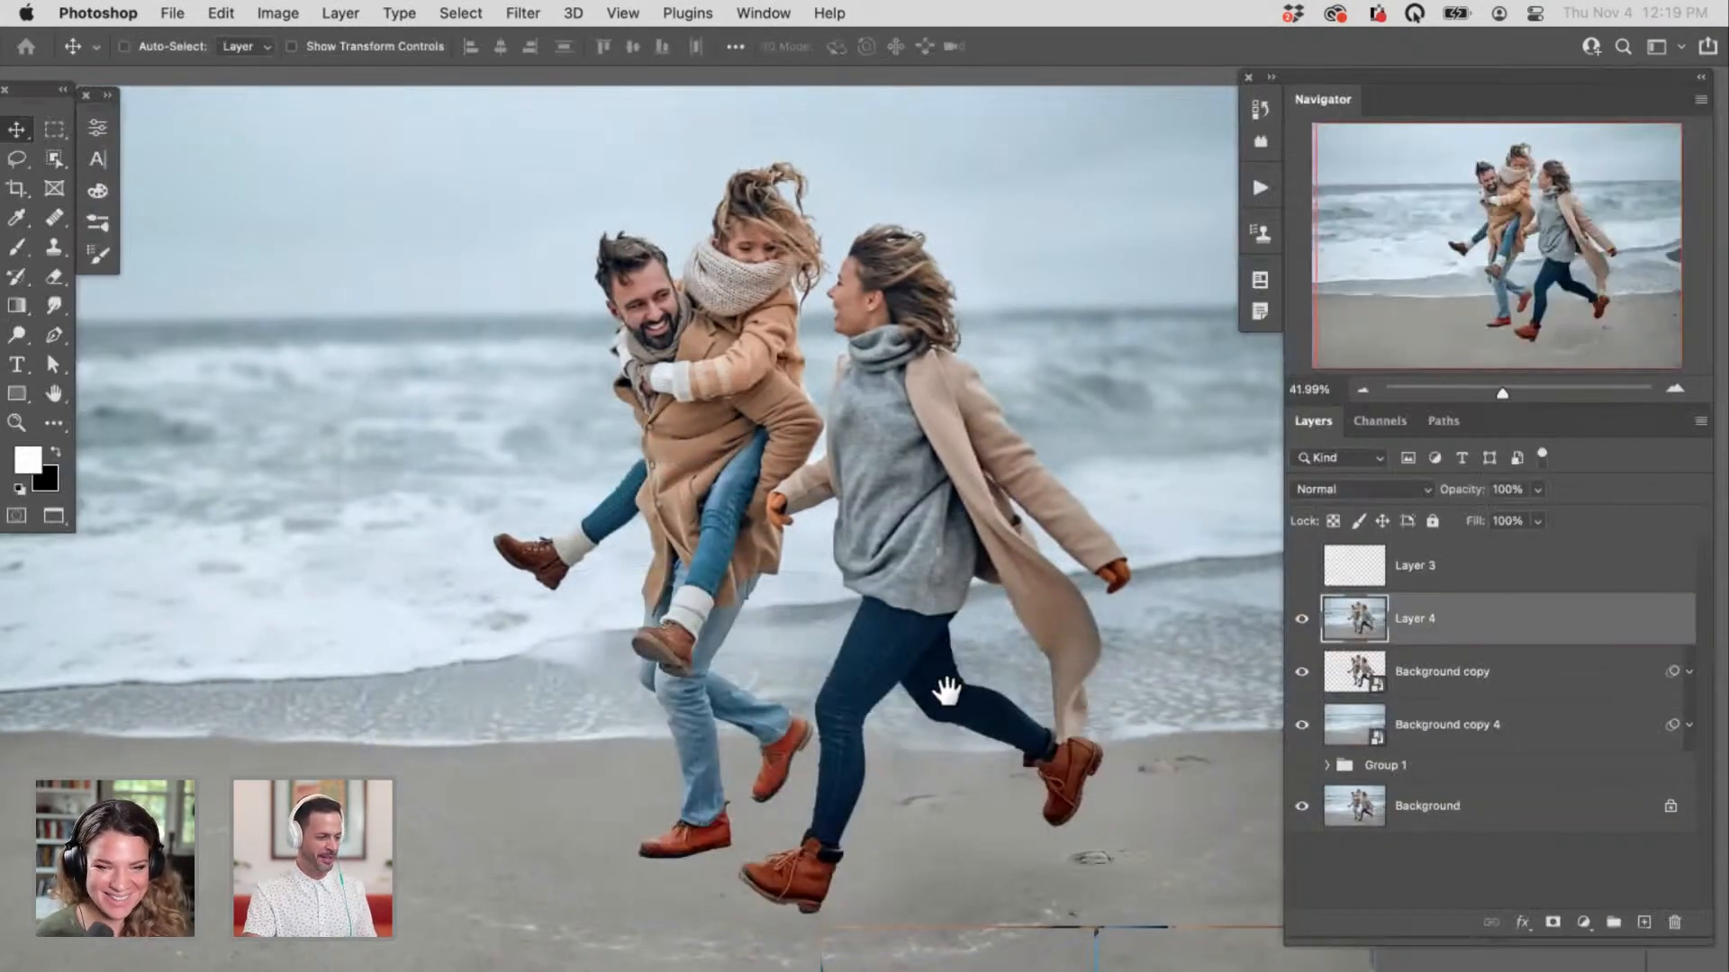
Step: Show the open documents in floating windows with the beach composite at 25%, and shift the beach and whale windows slightly
left_click_drag(942, 687, 878, 630)
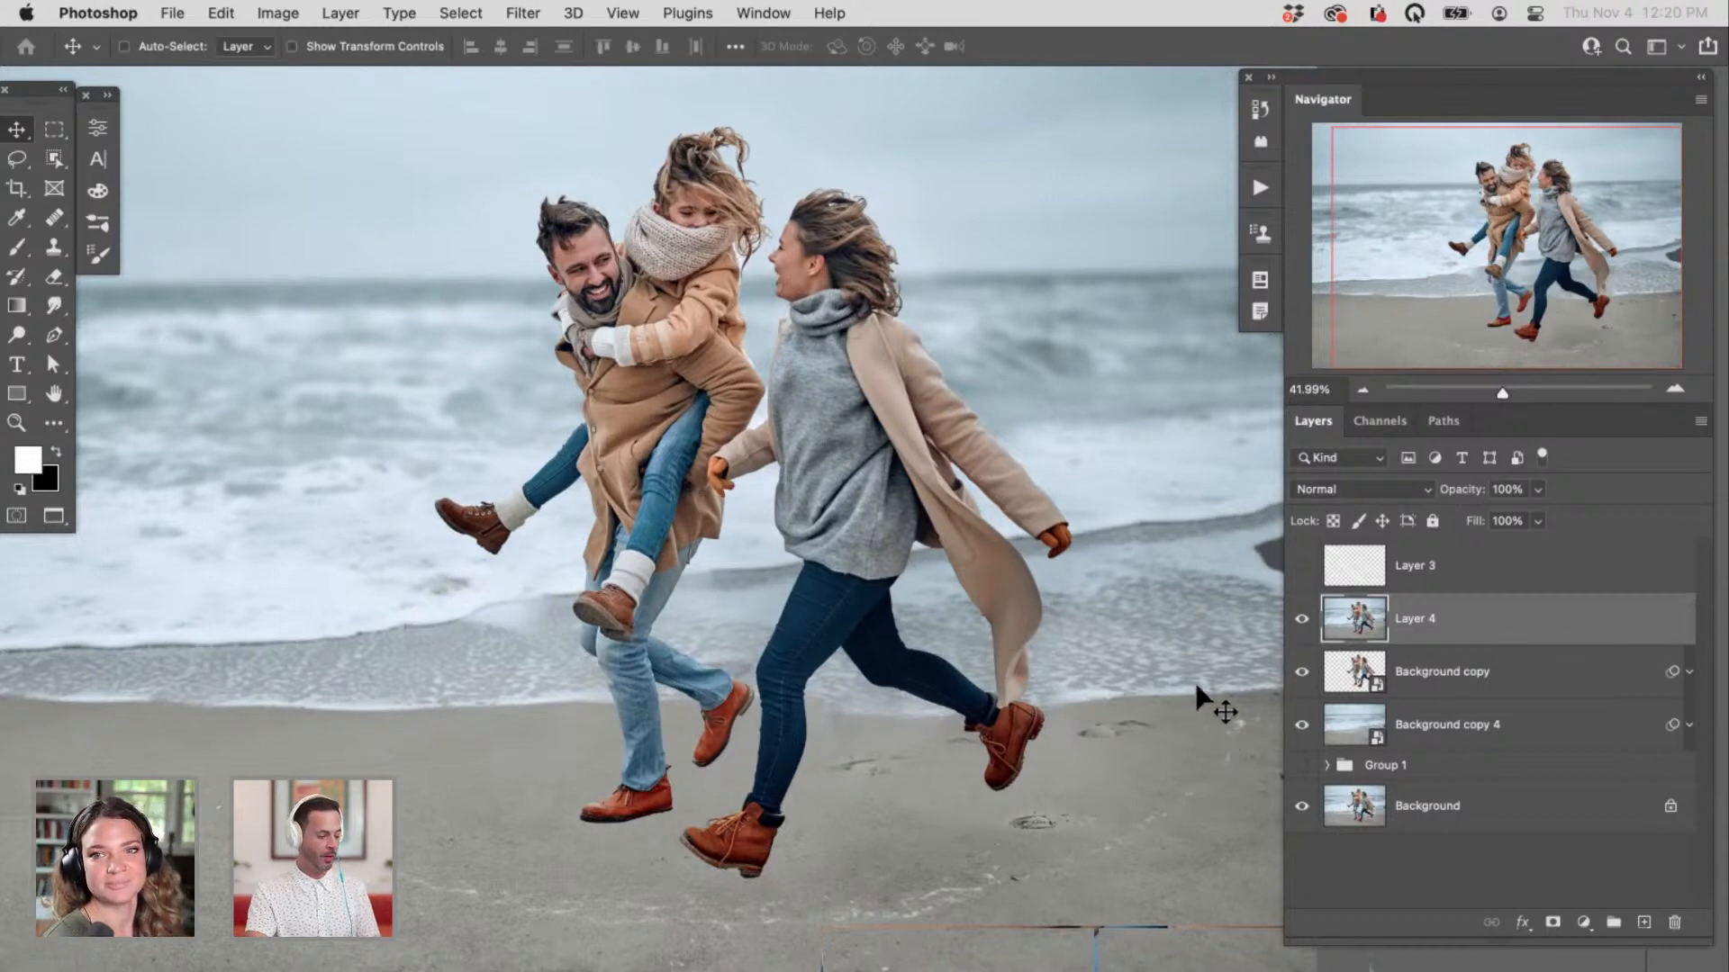
scroll(901, 581, "left", 3)
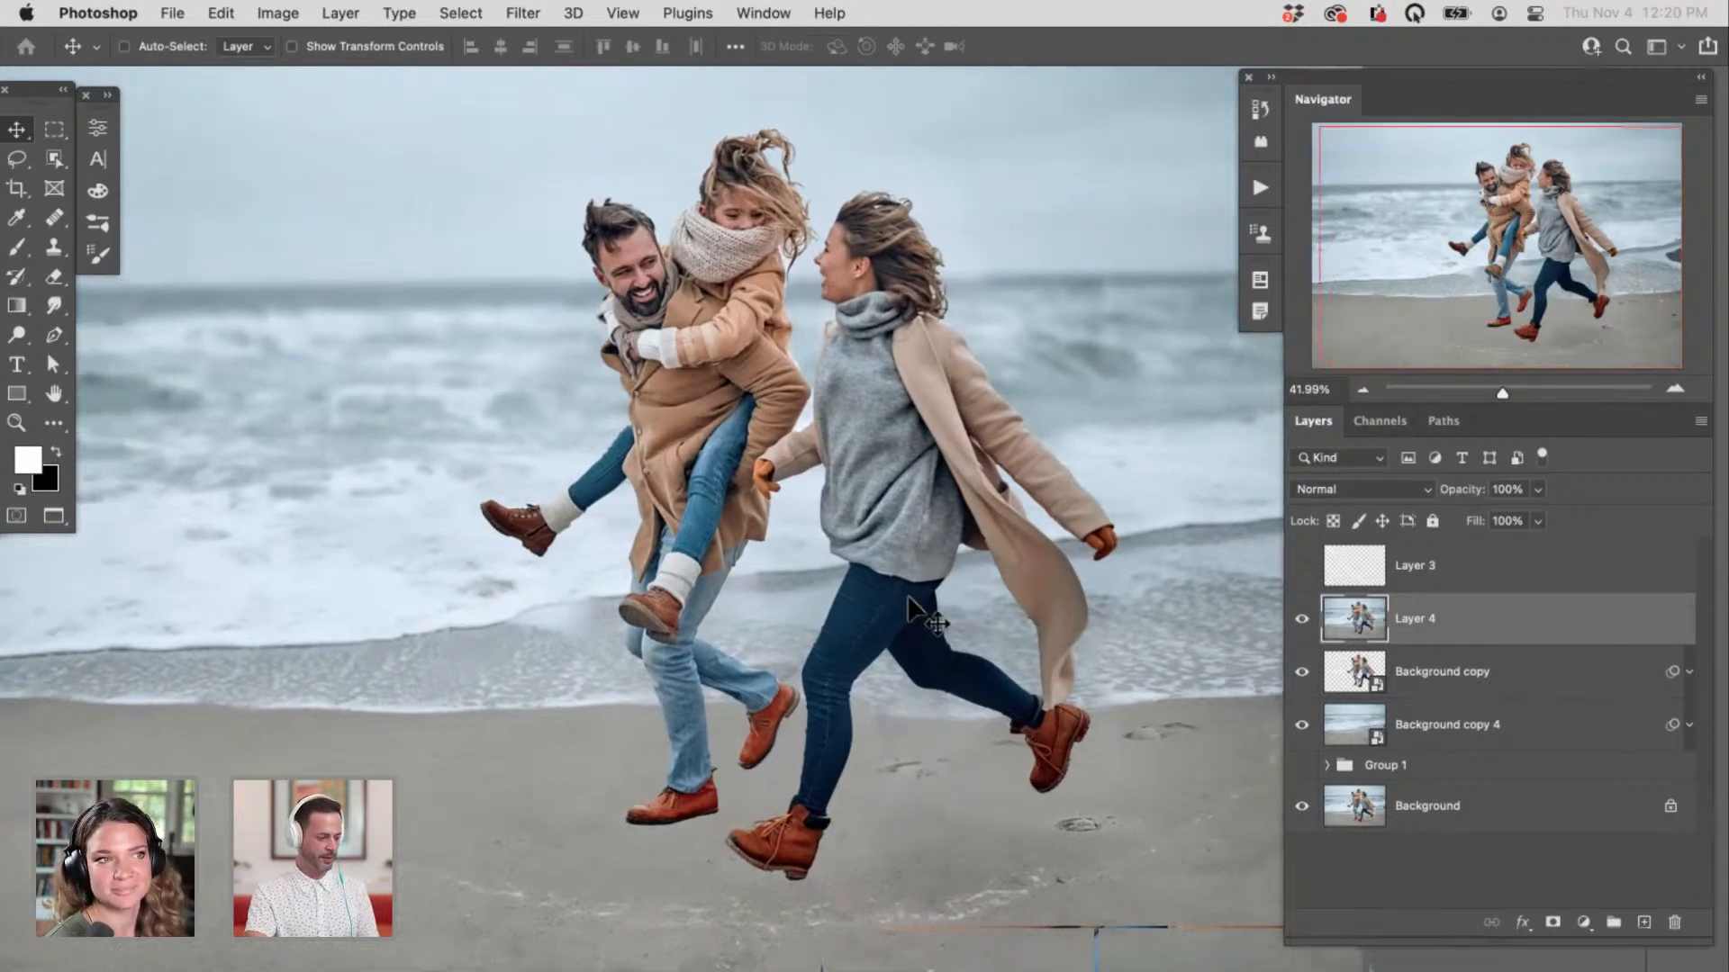
key("shift+f")
key("super+minus")
key("super+minus")
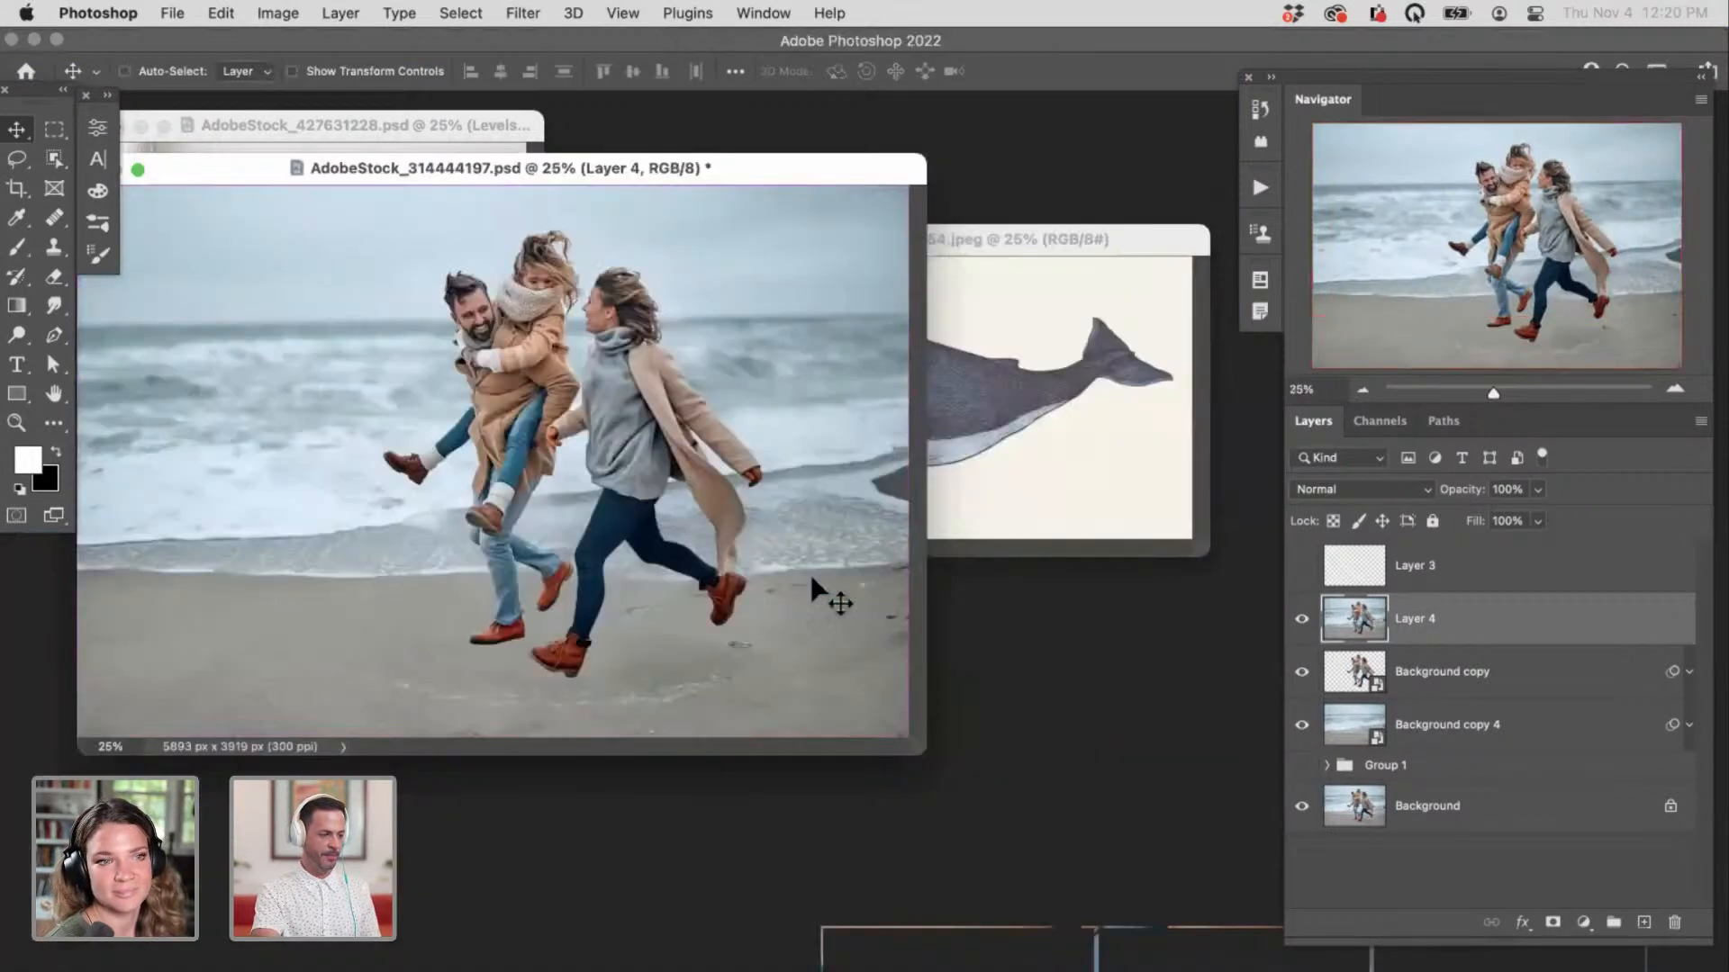
left_click_drag(789, 173, 825, 193)
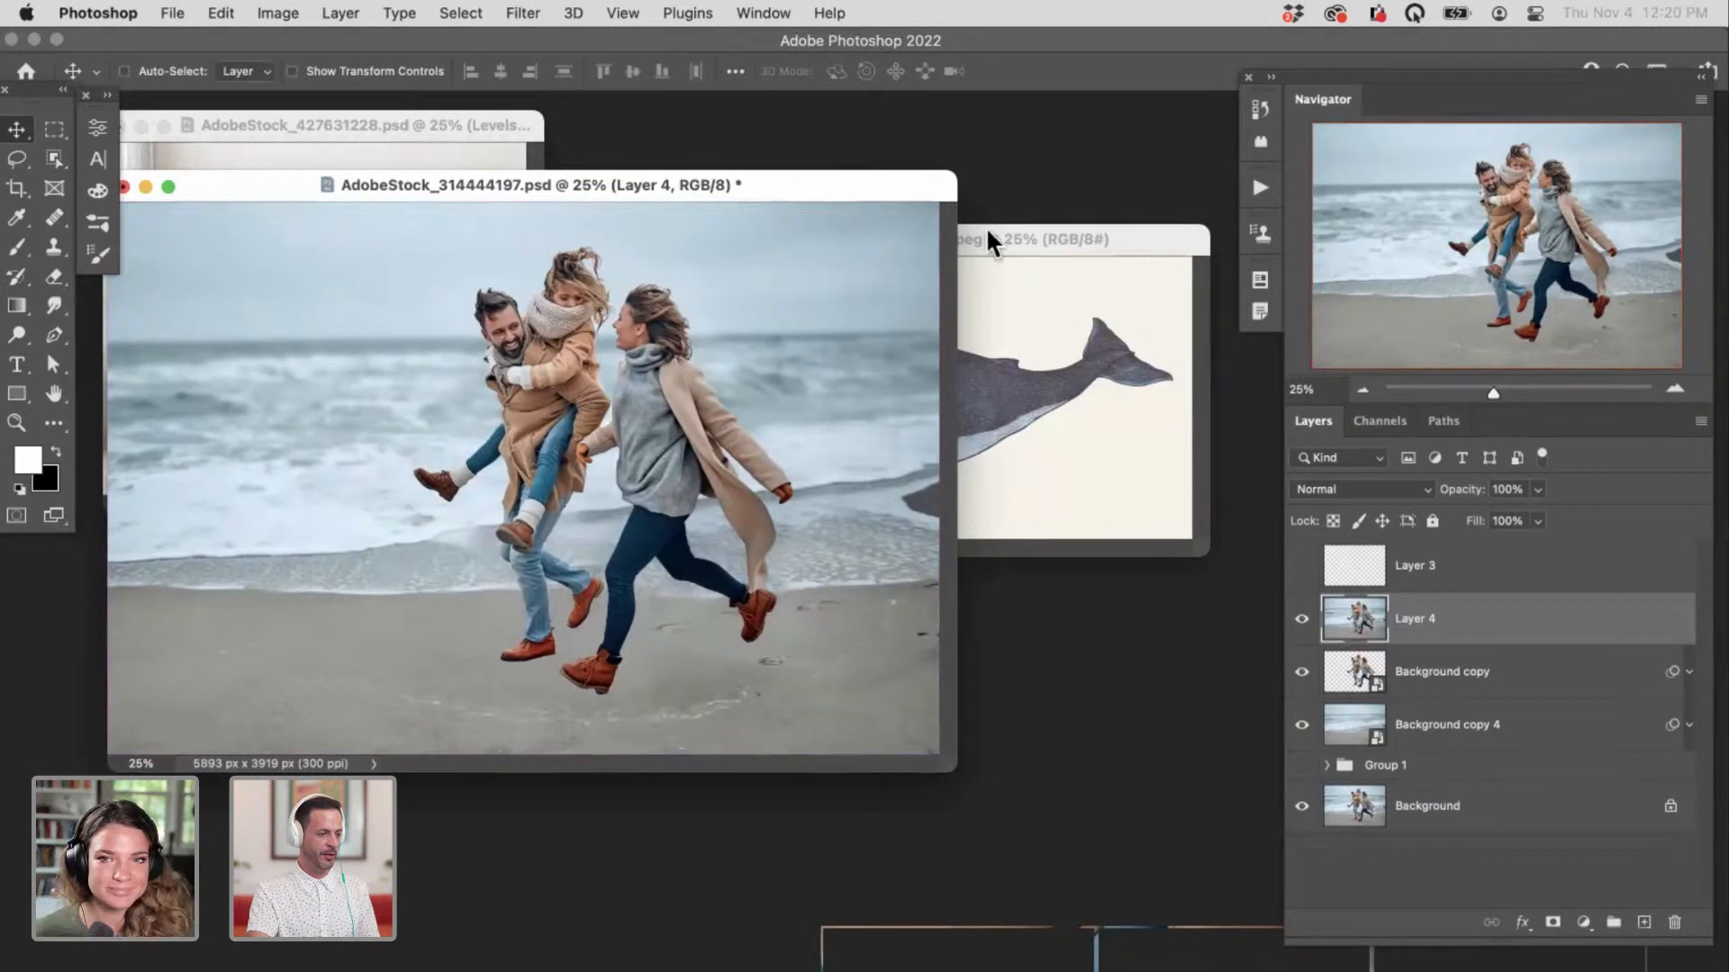
left_click_drag(988, 231, 1001, 240)
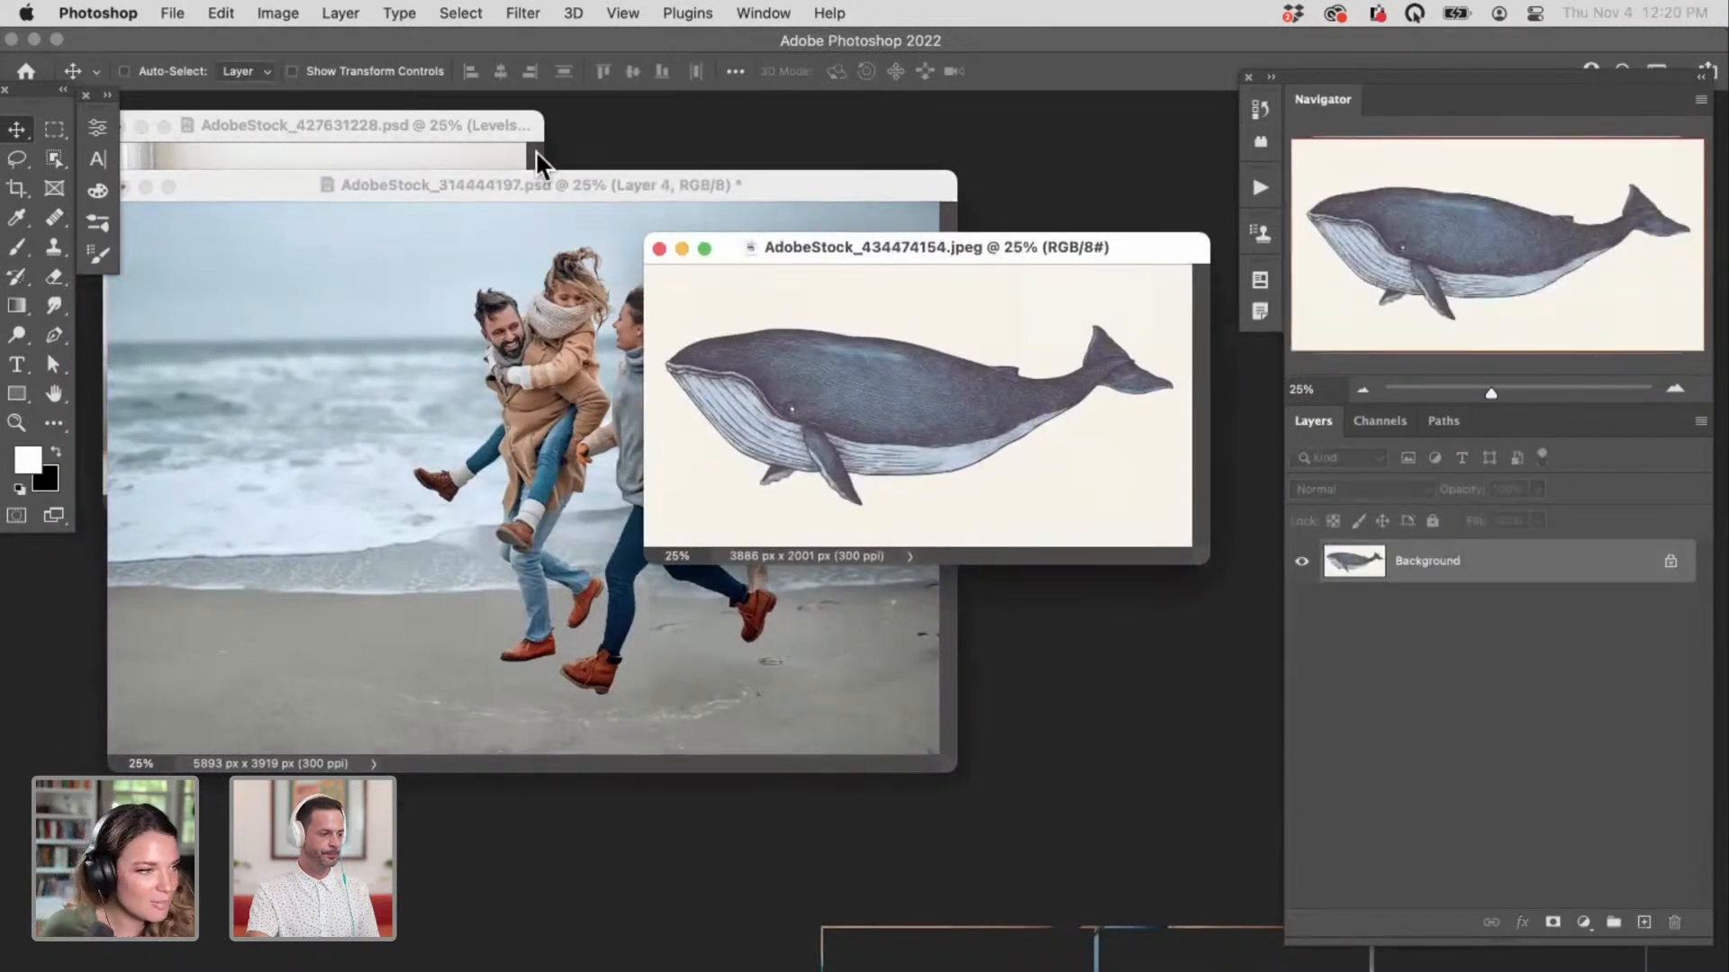
left_click_drag(873, 186, 917, 193)
Step: Open AdobeStock_181842798.psd from the Sample Images folder inside 04 Shirt Mockup
key("super+o")
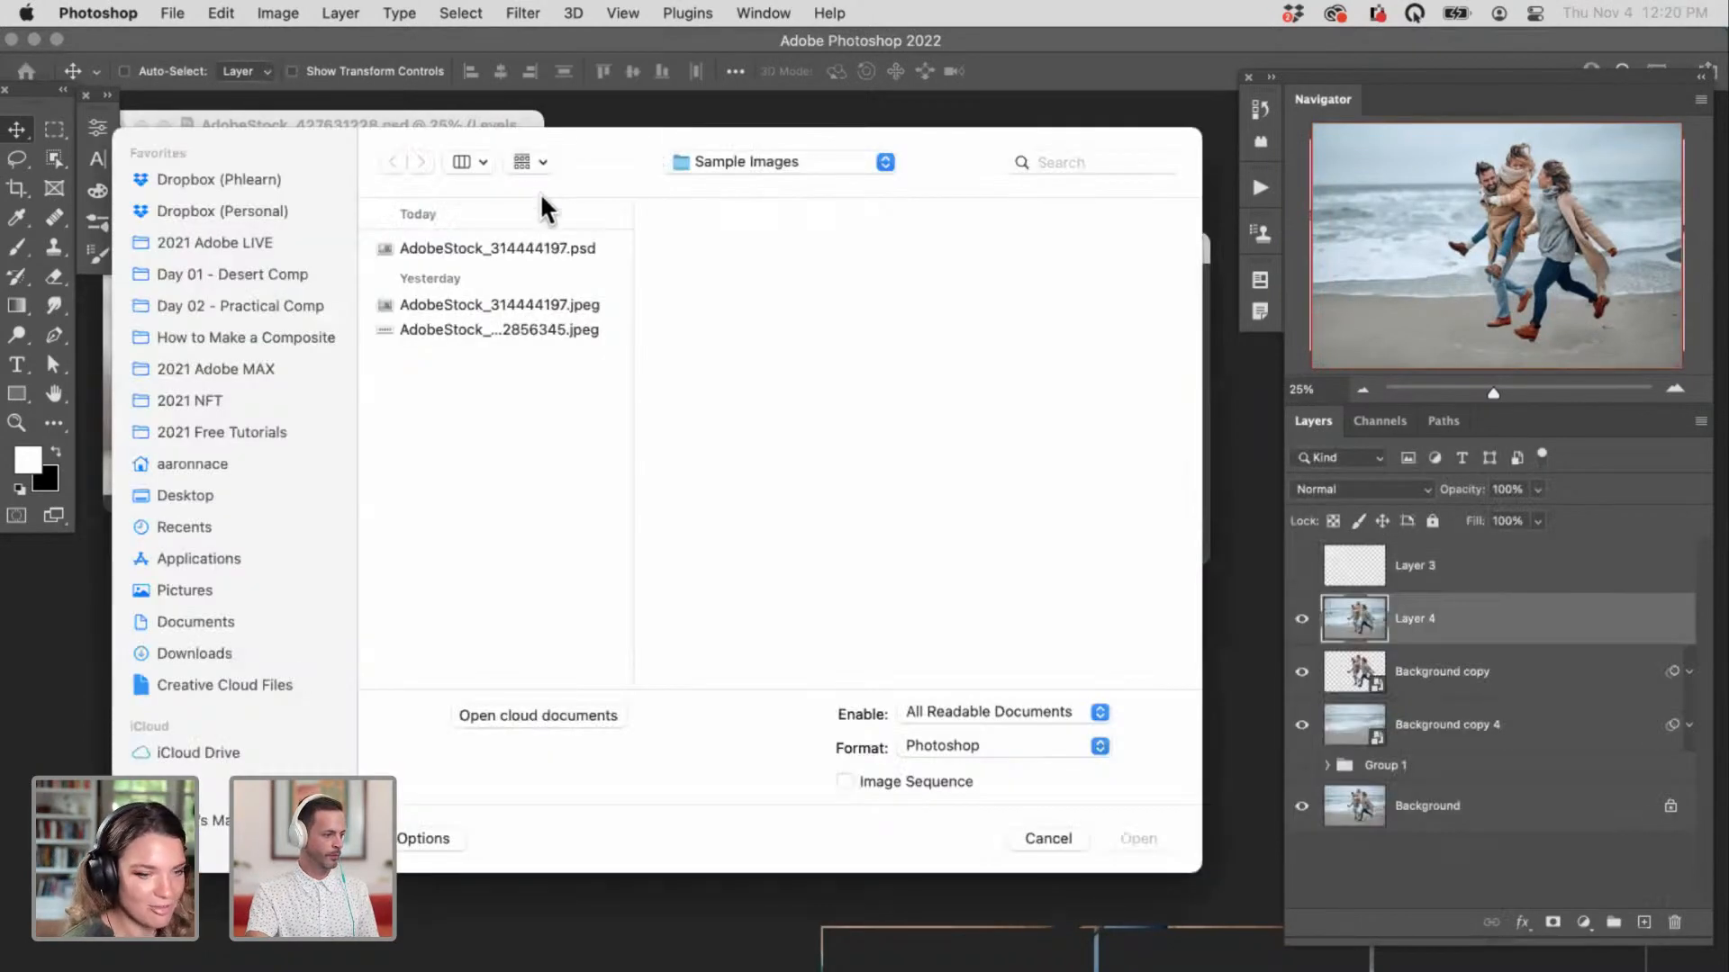
left_click(757, 165)
left_click(850, 200)
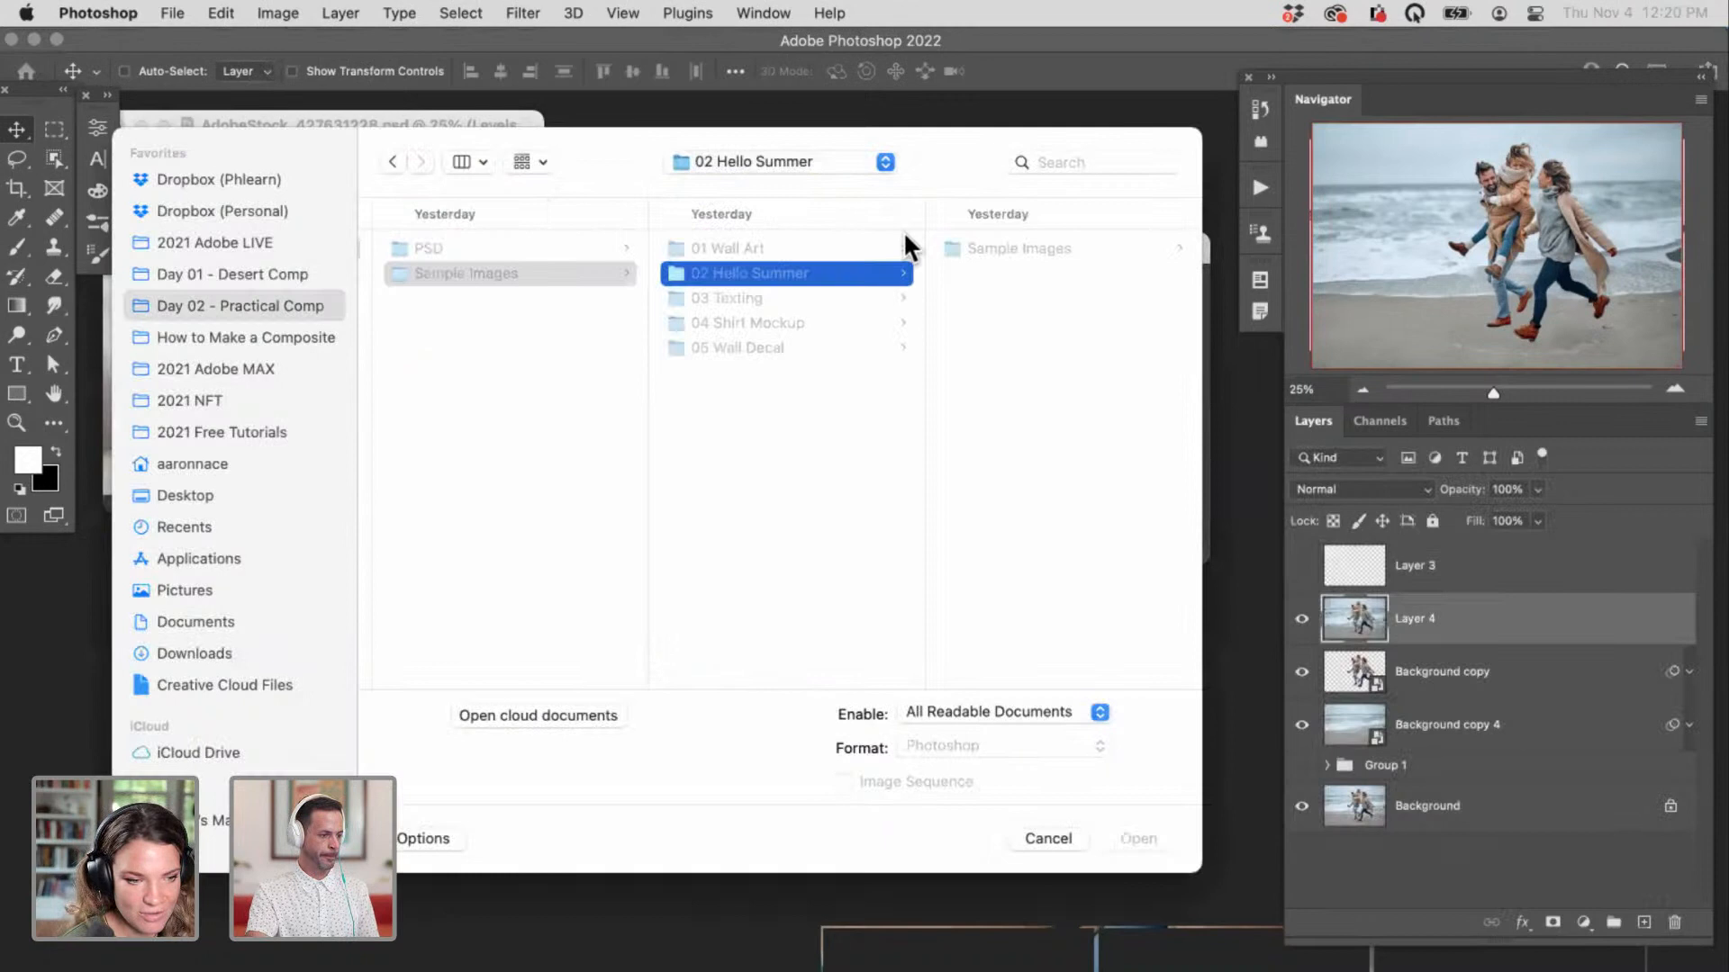
left_click(801, 324)
left_click(1012, 249)
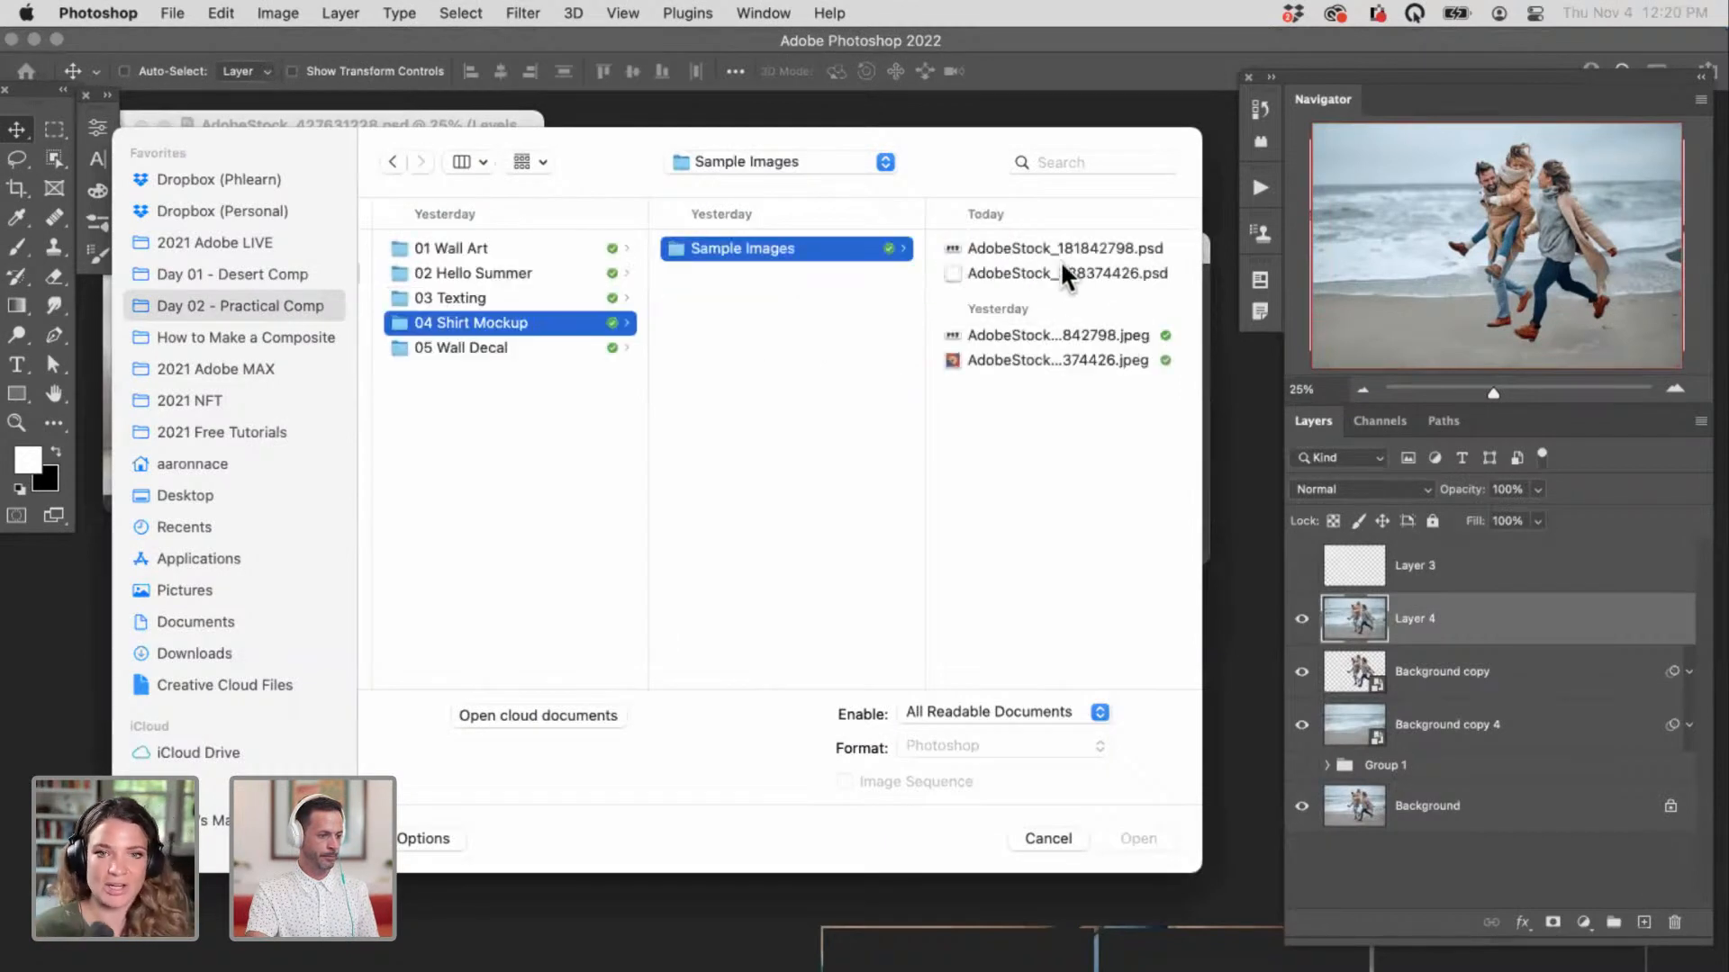
left_click(1063, 270)
left_click(826, 249)
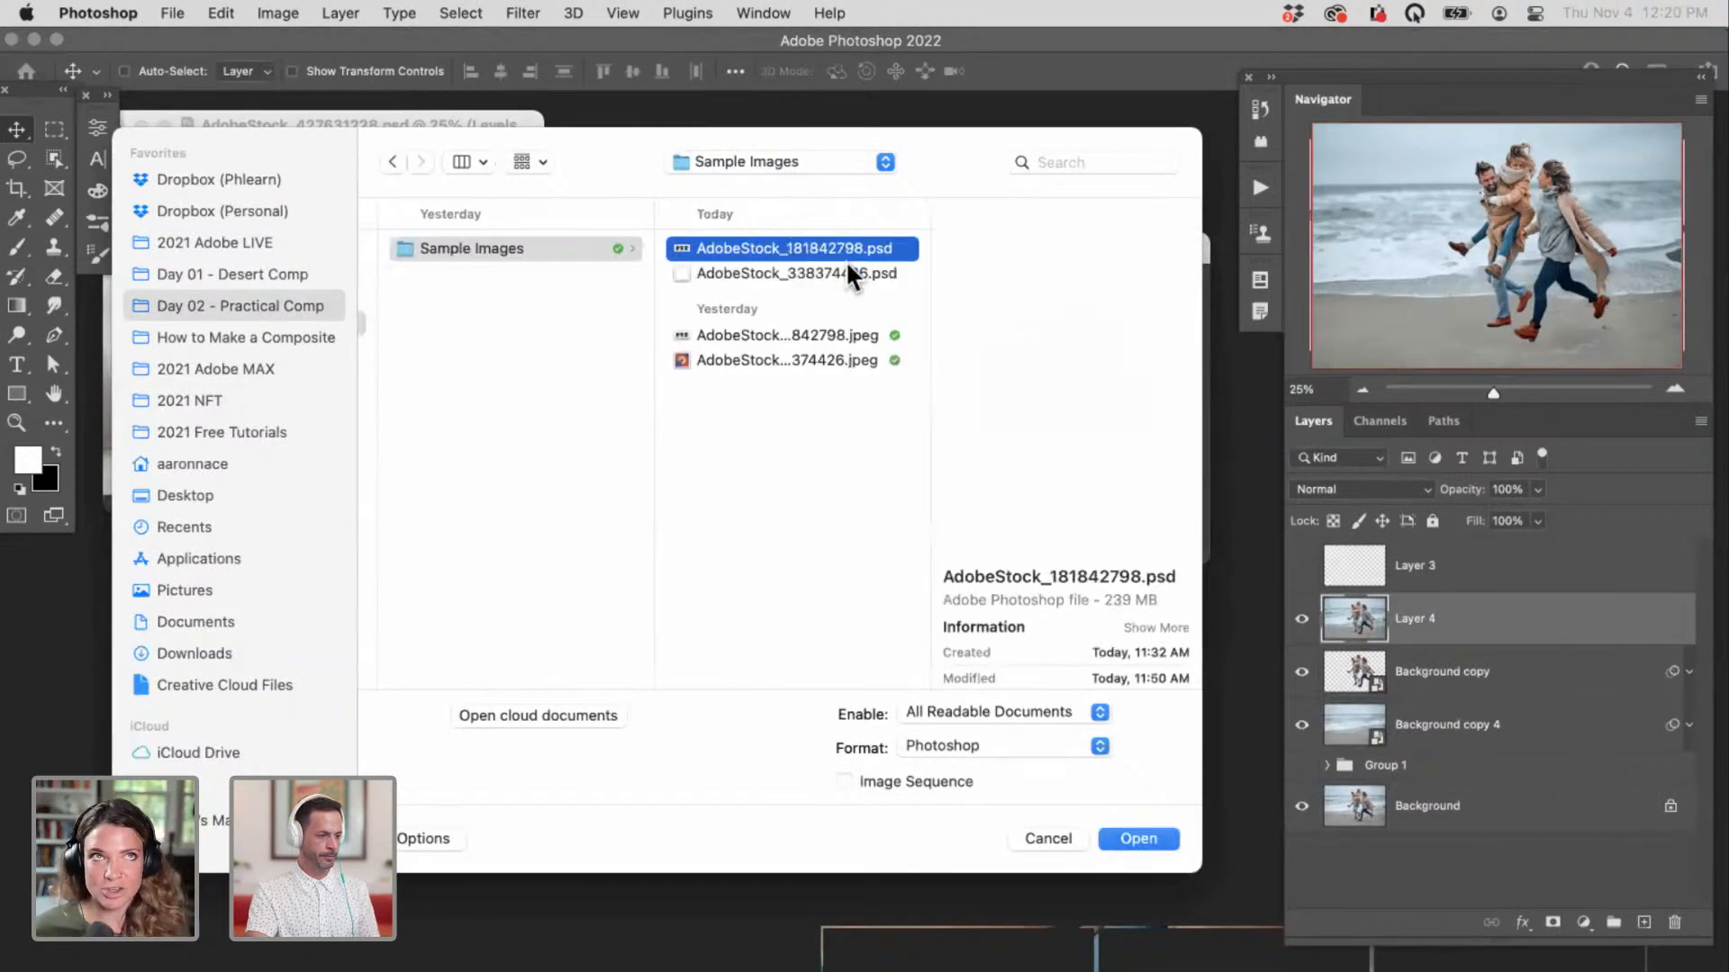
left_click(1136, 839)
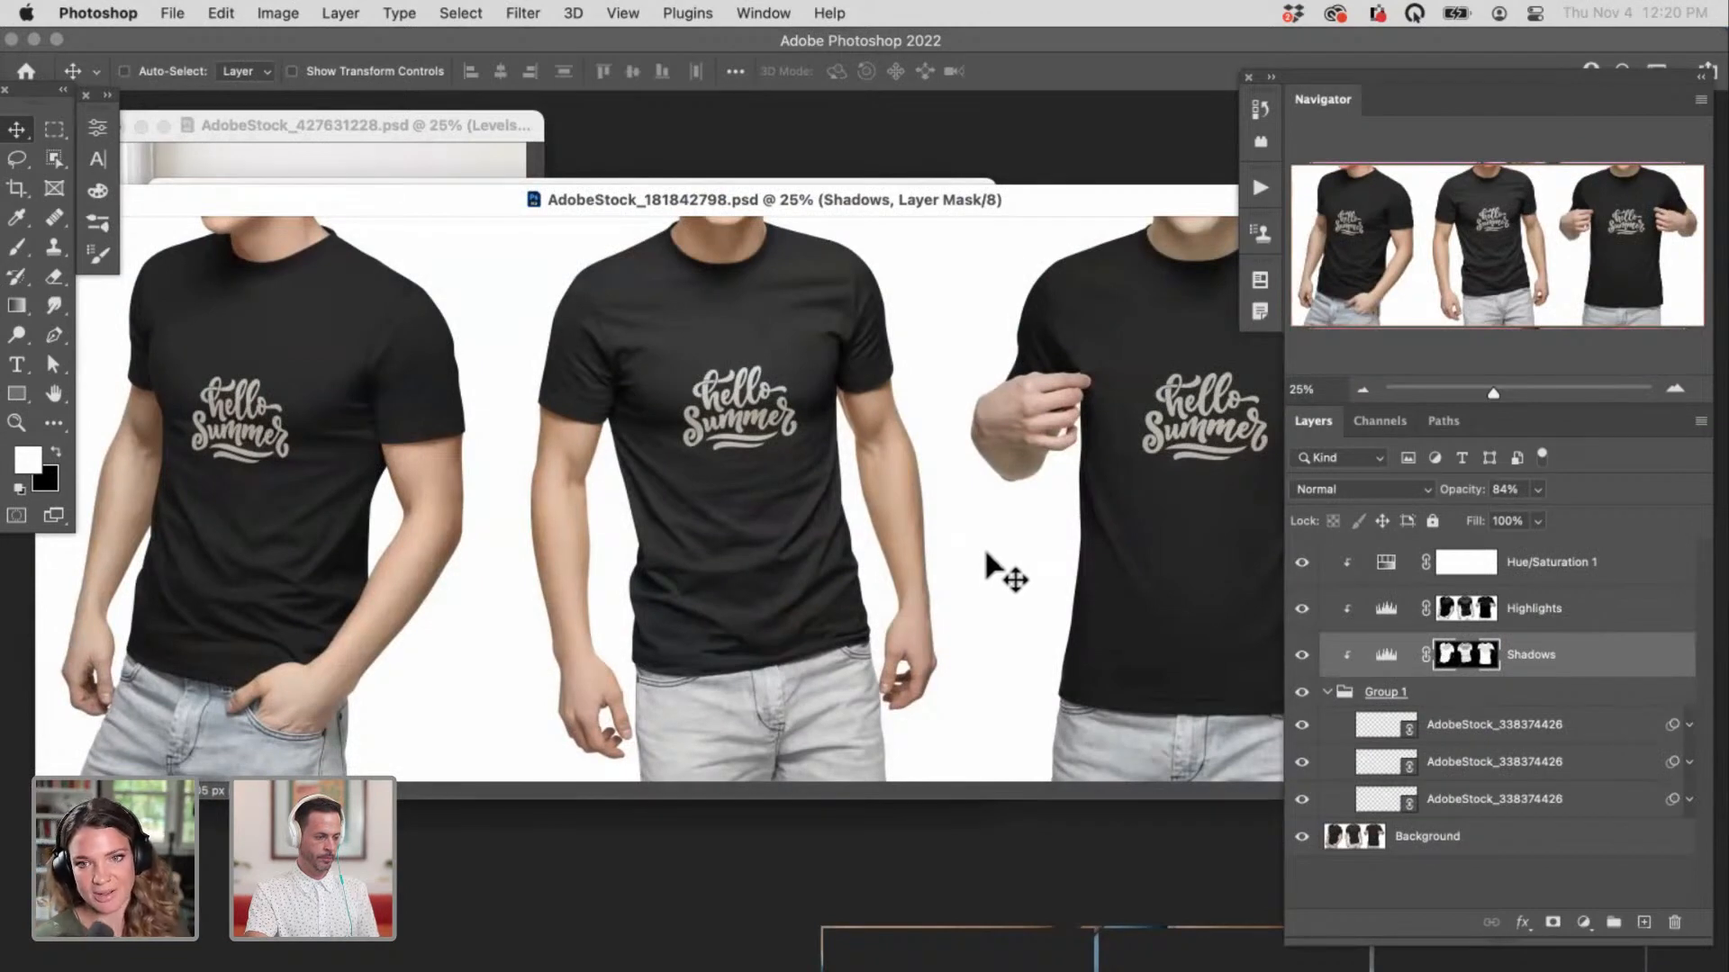
Step: Switch to Chrome, open Adobe Stock in a new tab and search it for "lampshade"
key("super+Tab")
key("super+Tab")
key("super+Tab")
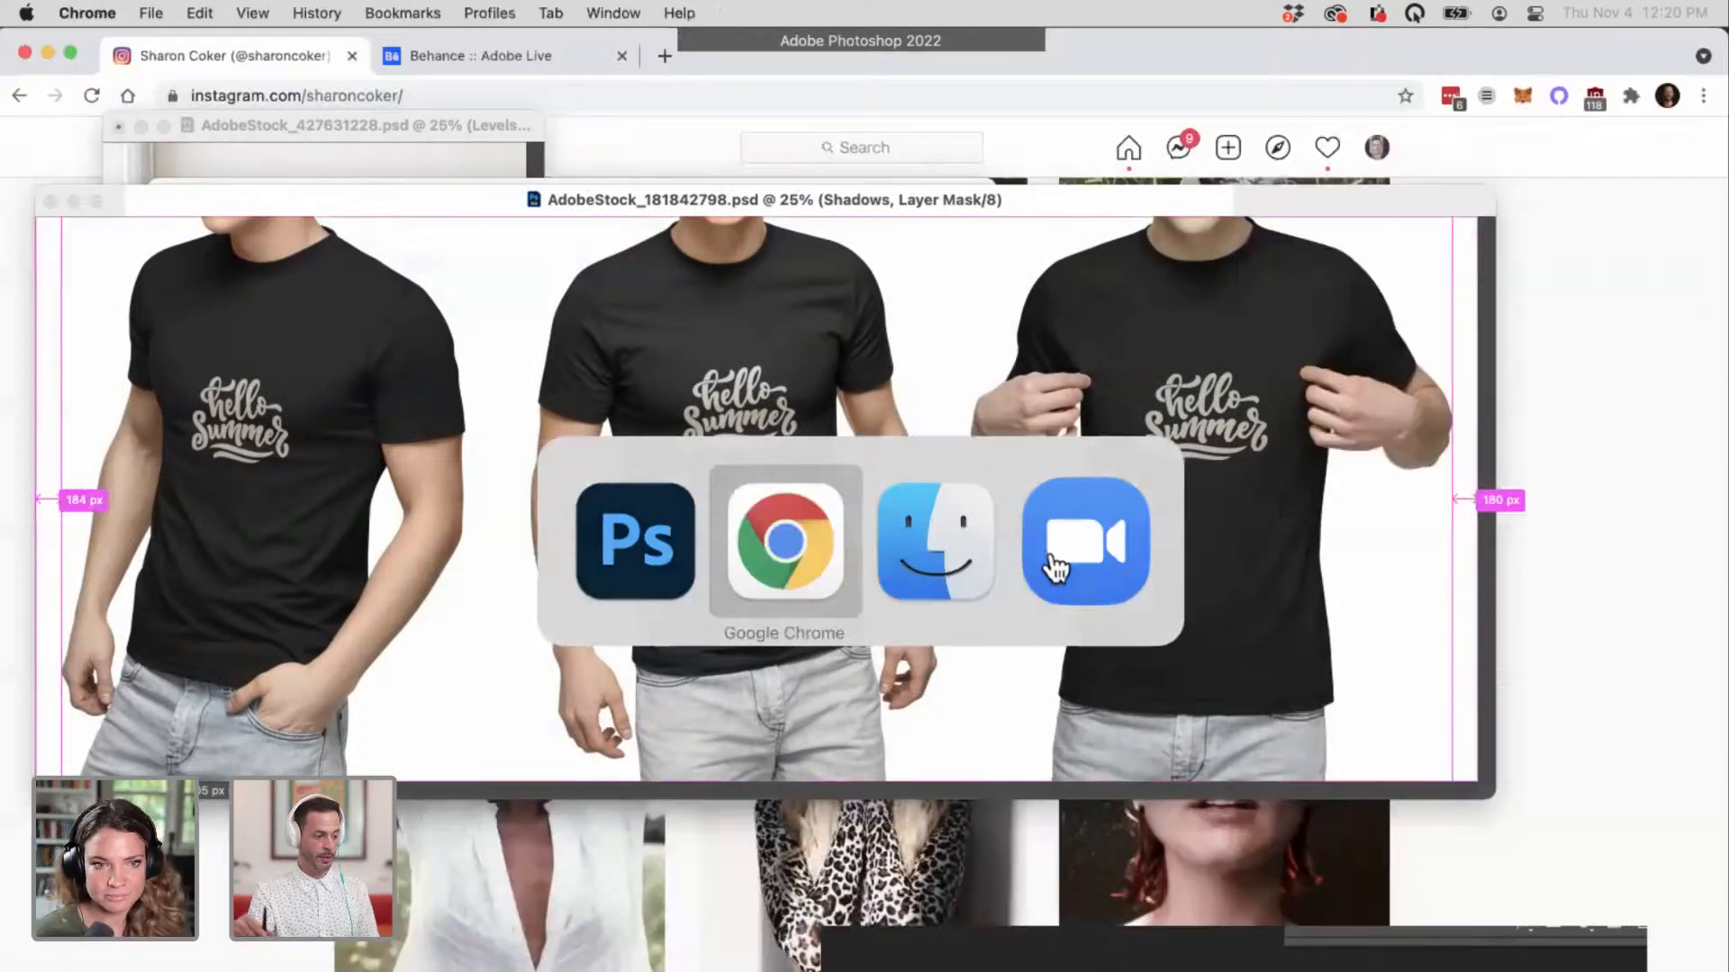
key("super+t")
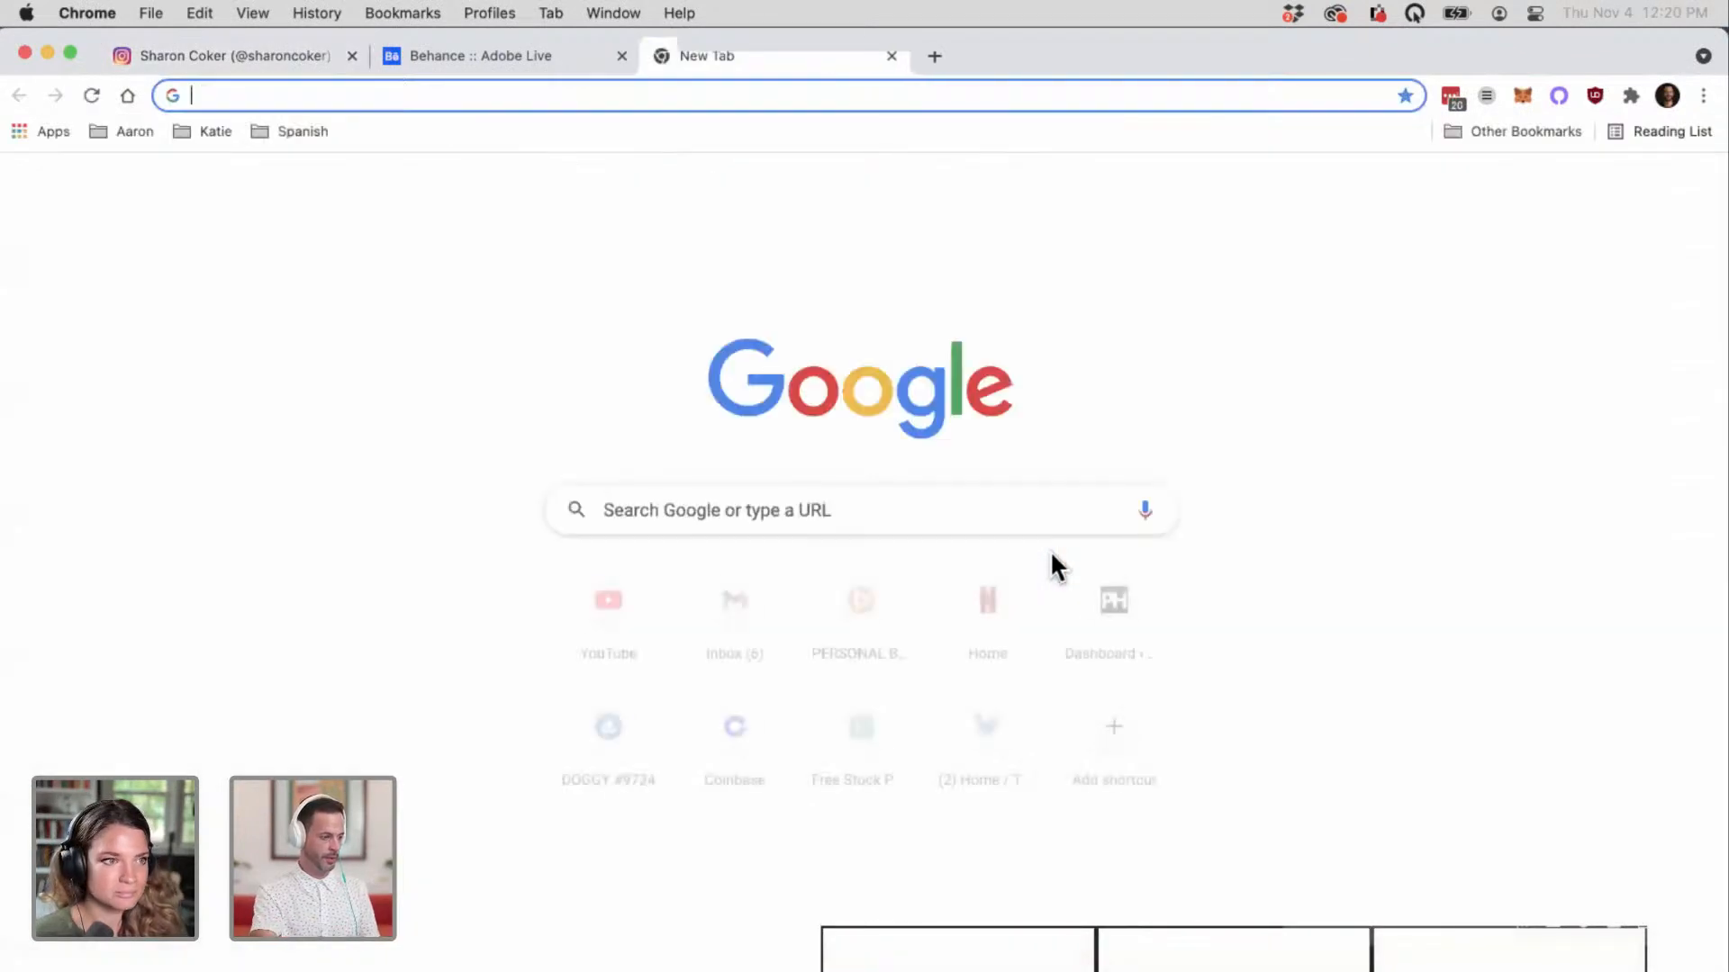
type("adobe stock")
key("Return")
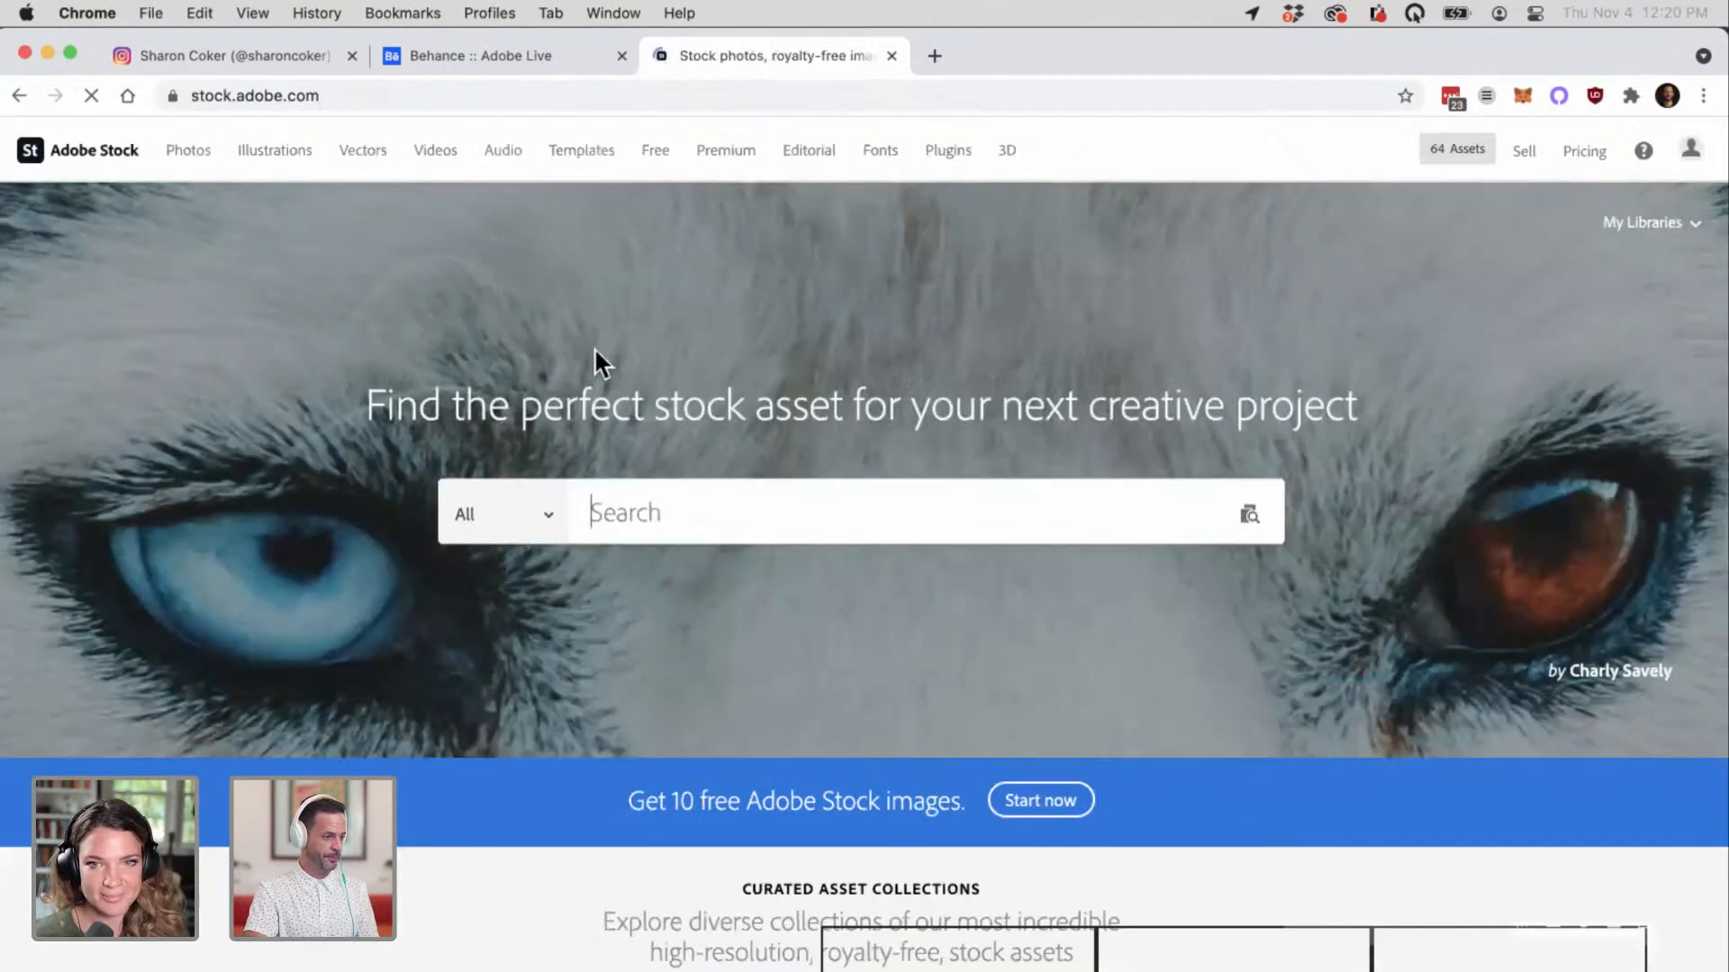
type("lampshade")
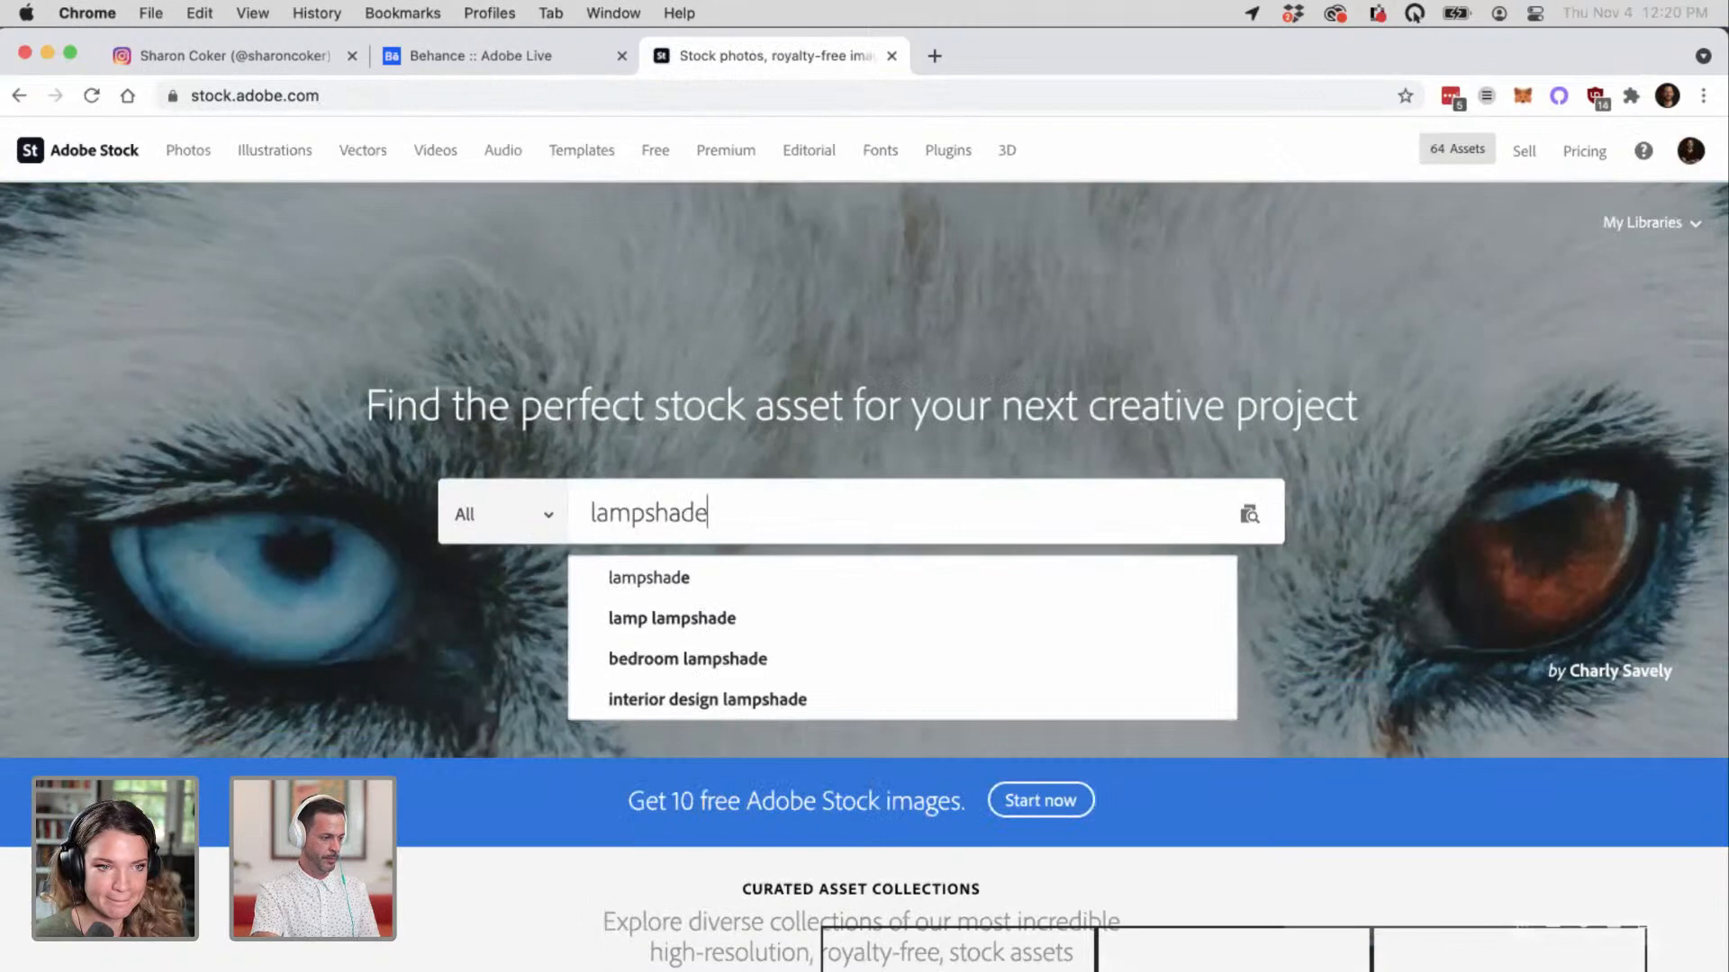
key("Return")
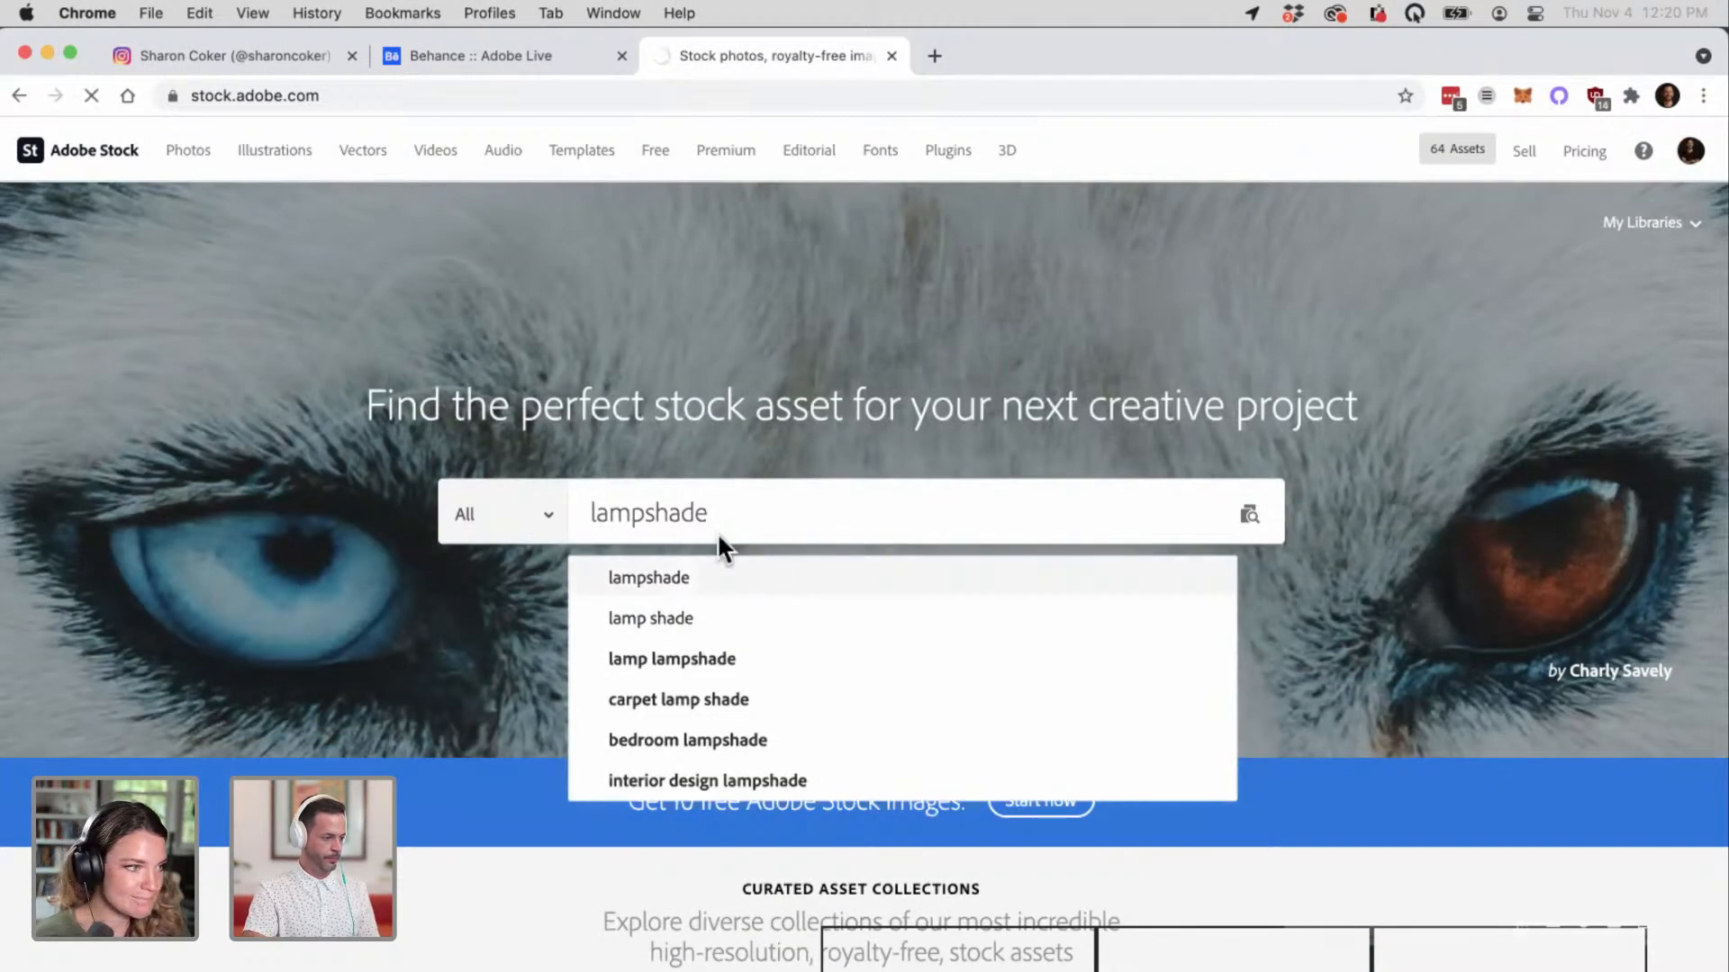
Step: Download the preview of the glowing table lamp with a small vase on a wooden cabinet from the search results
scroll(693, 405, "down", 6)
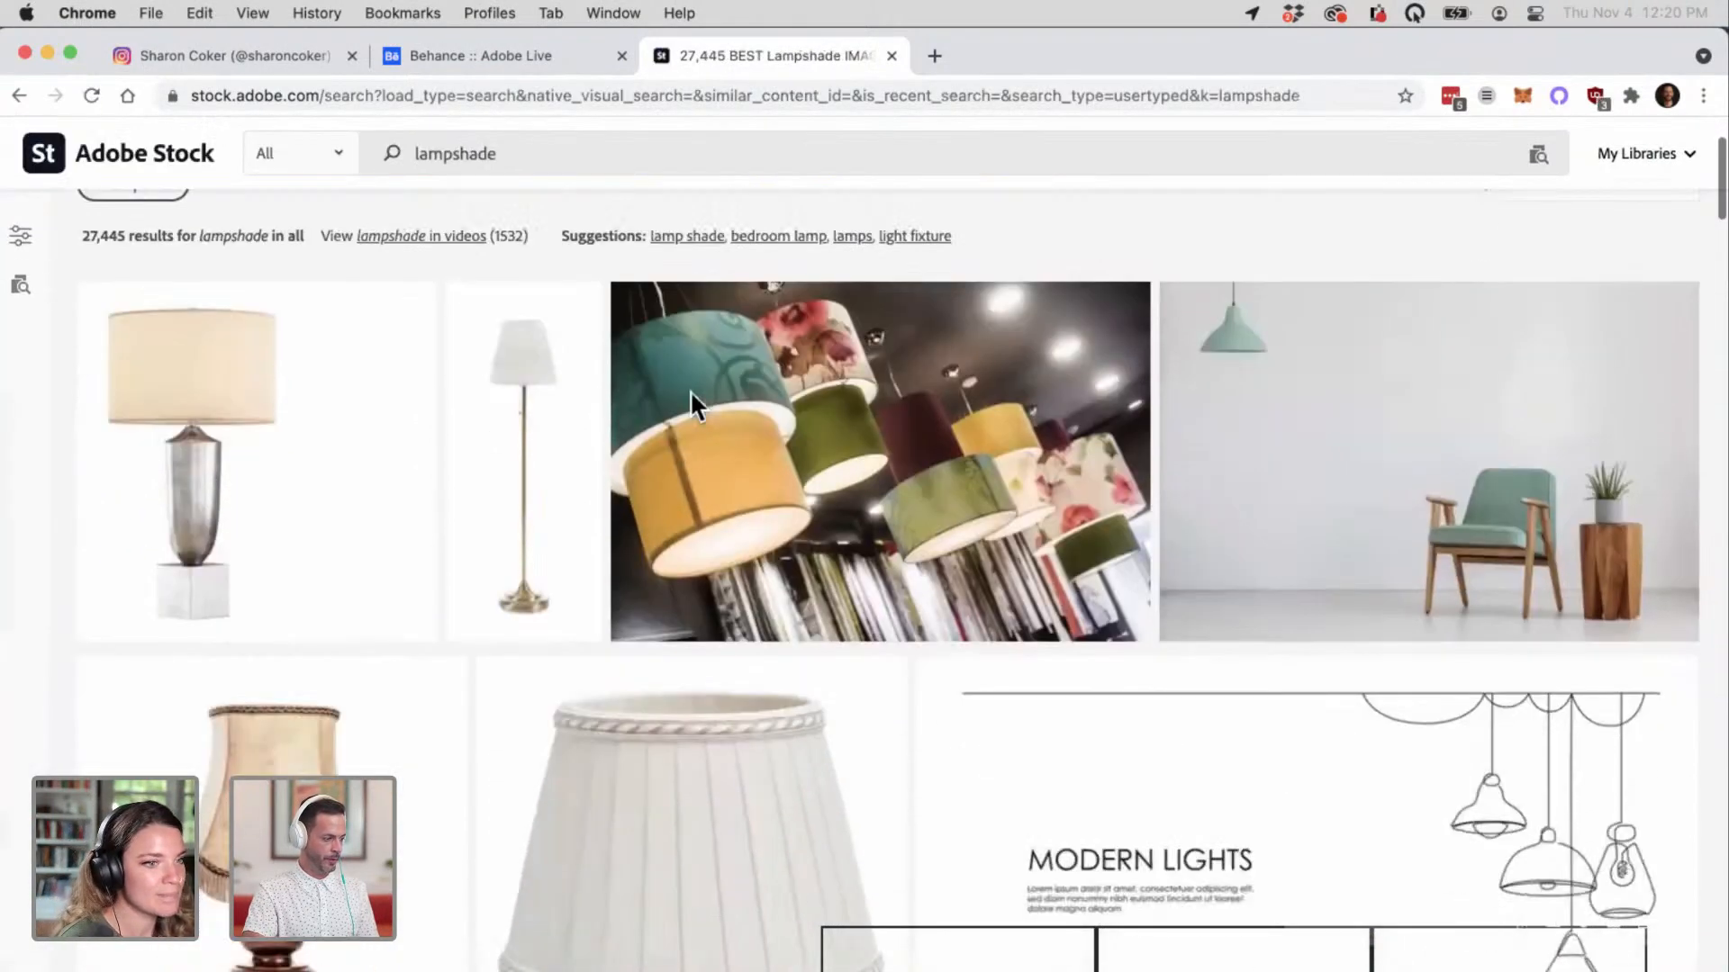
scroll(690, 391, "down", 5)
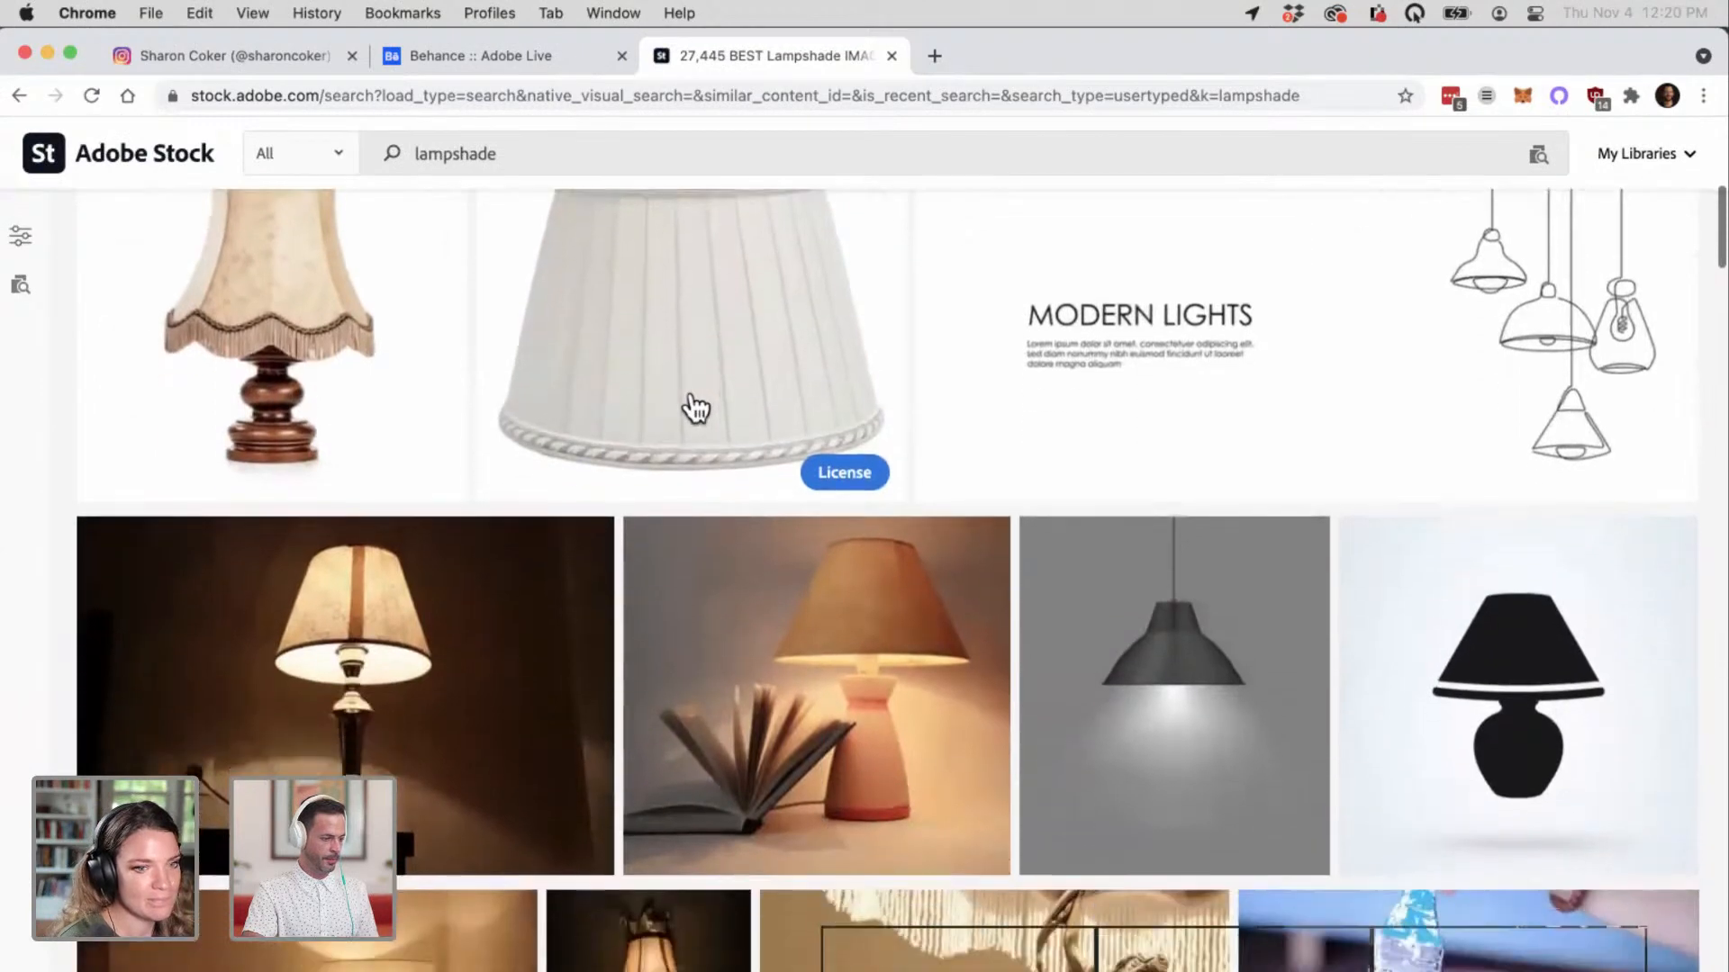
scroll(695, 407, "down", 3)
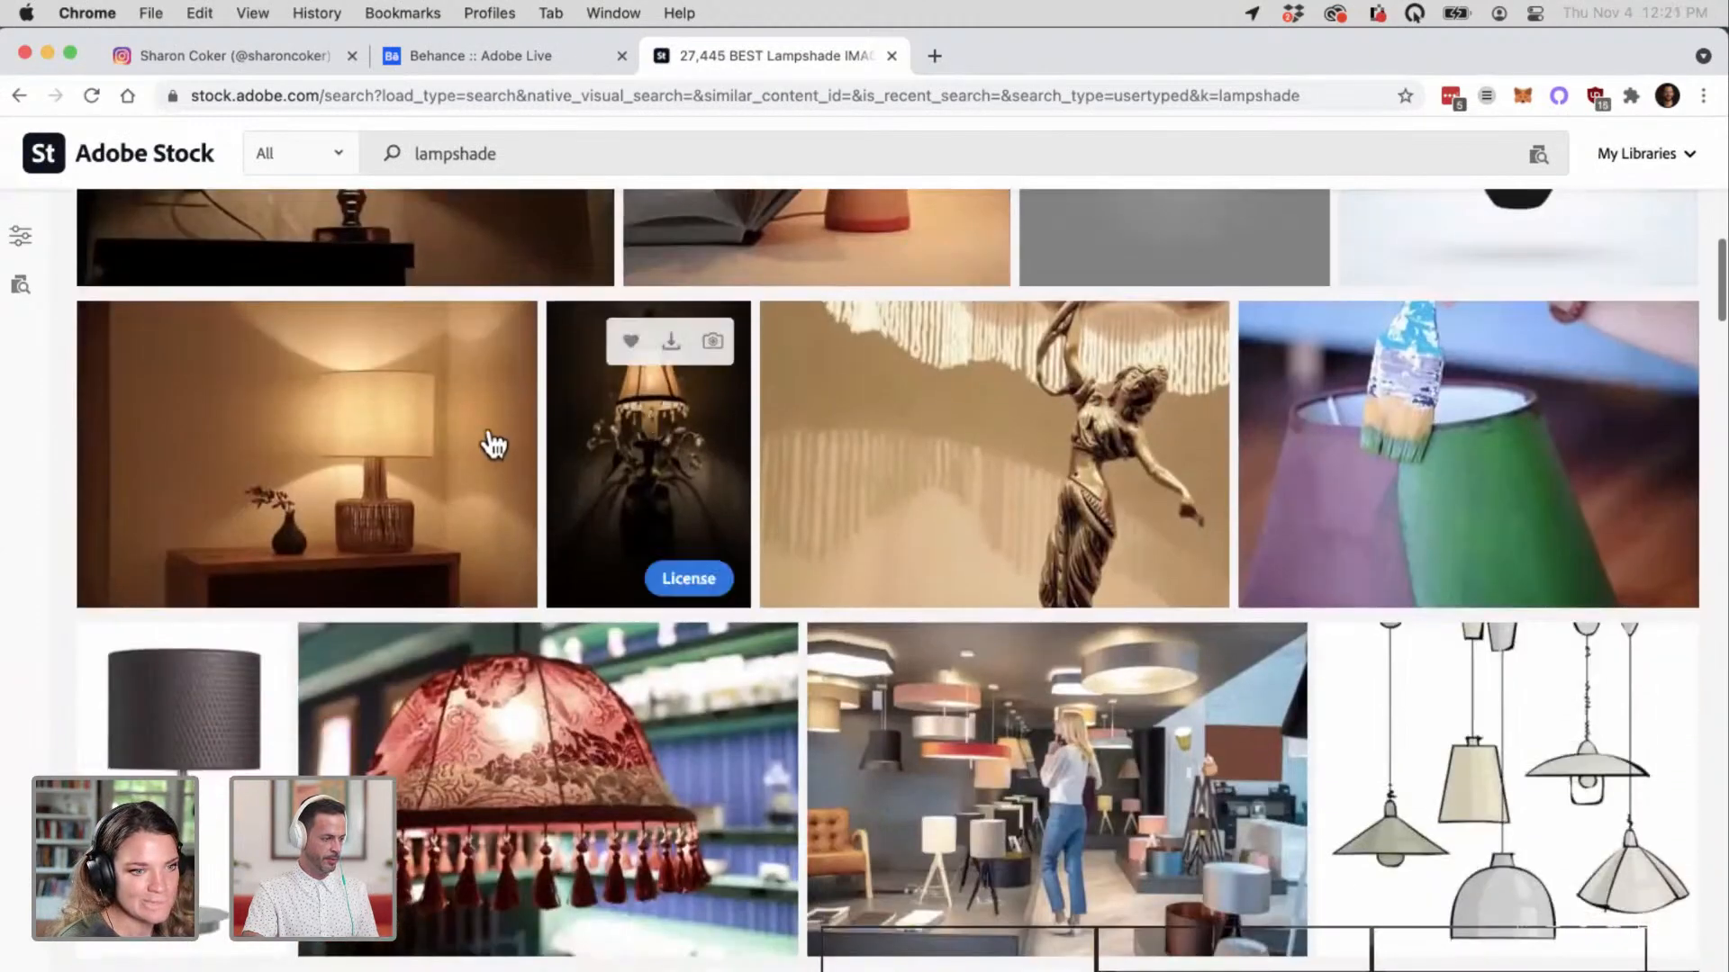
left_click(458, 342)
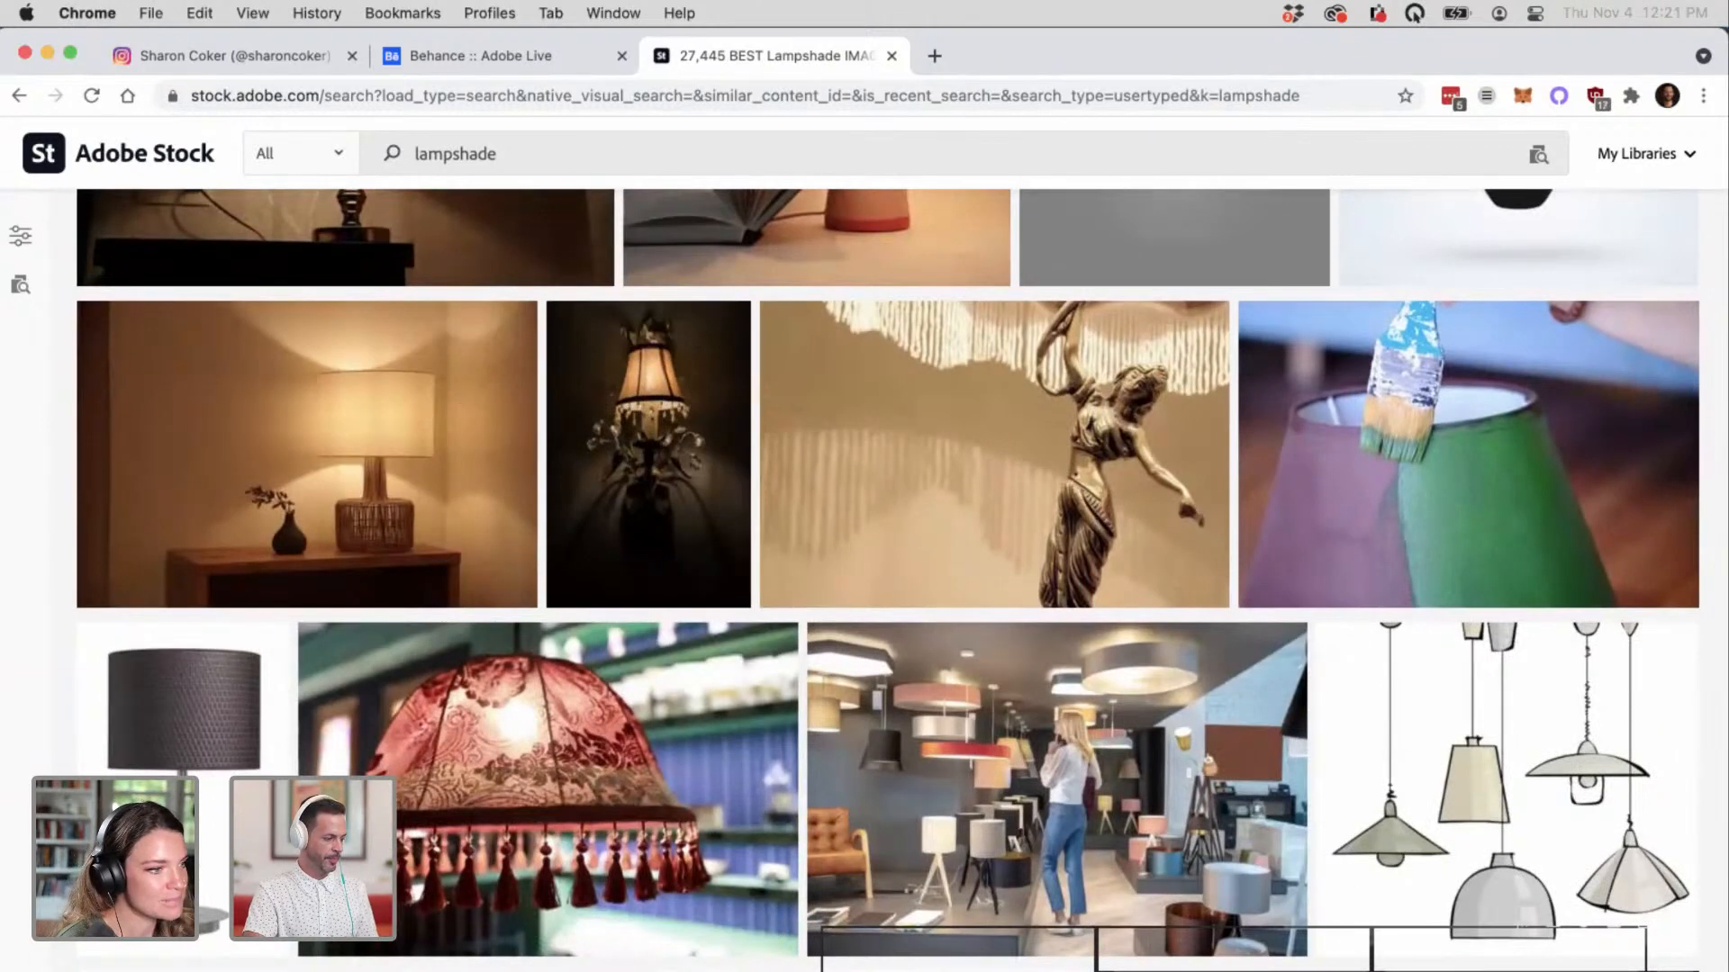
Step: Show the downloaded AdobeStock_397431678_Preview.jpeg in Finder and open it with Adobe Photoshop 2022
left_click(245, 970)
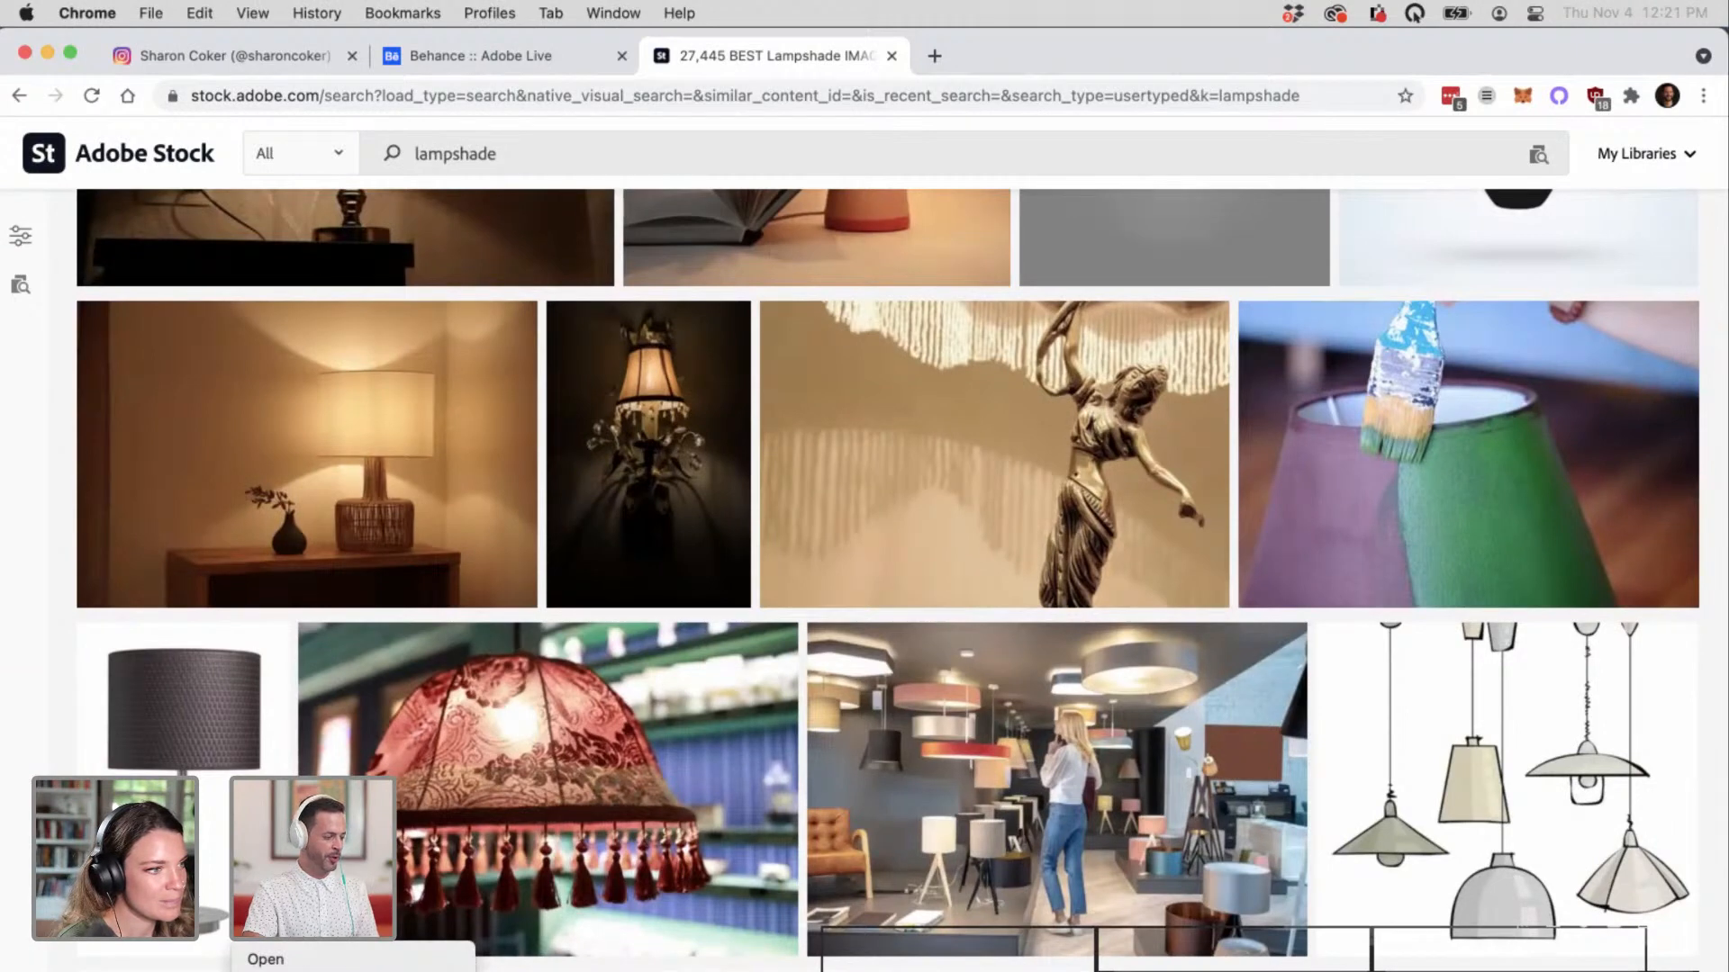
left_click(270, 968)
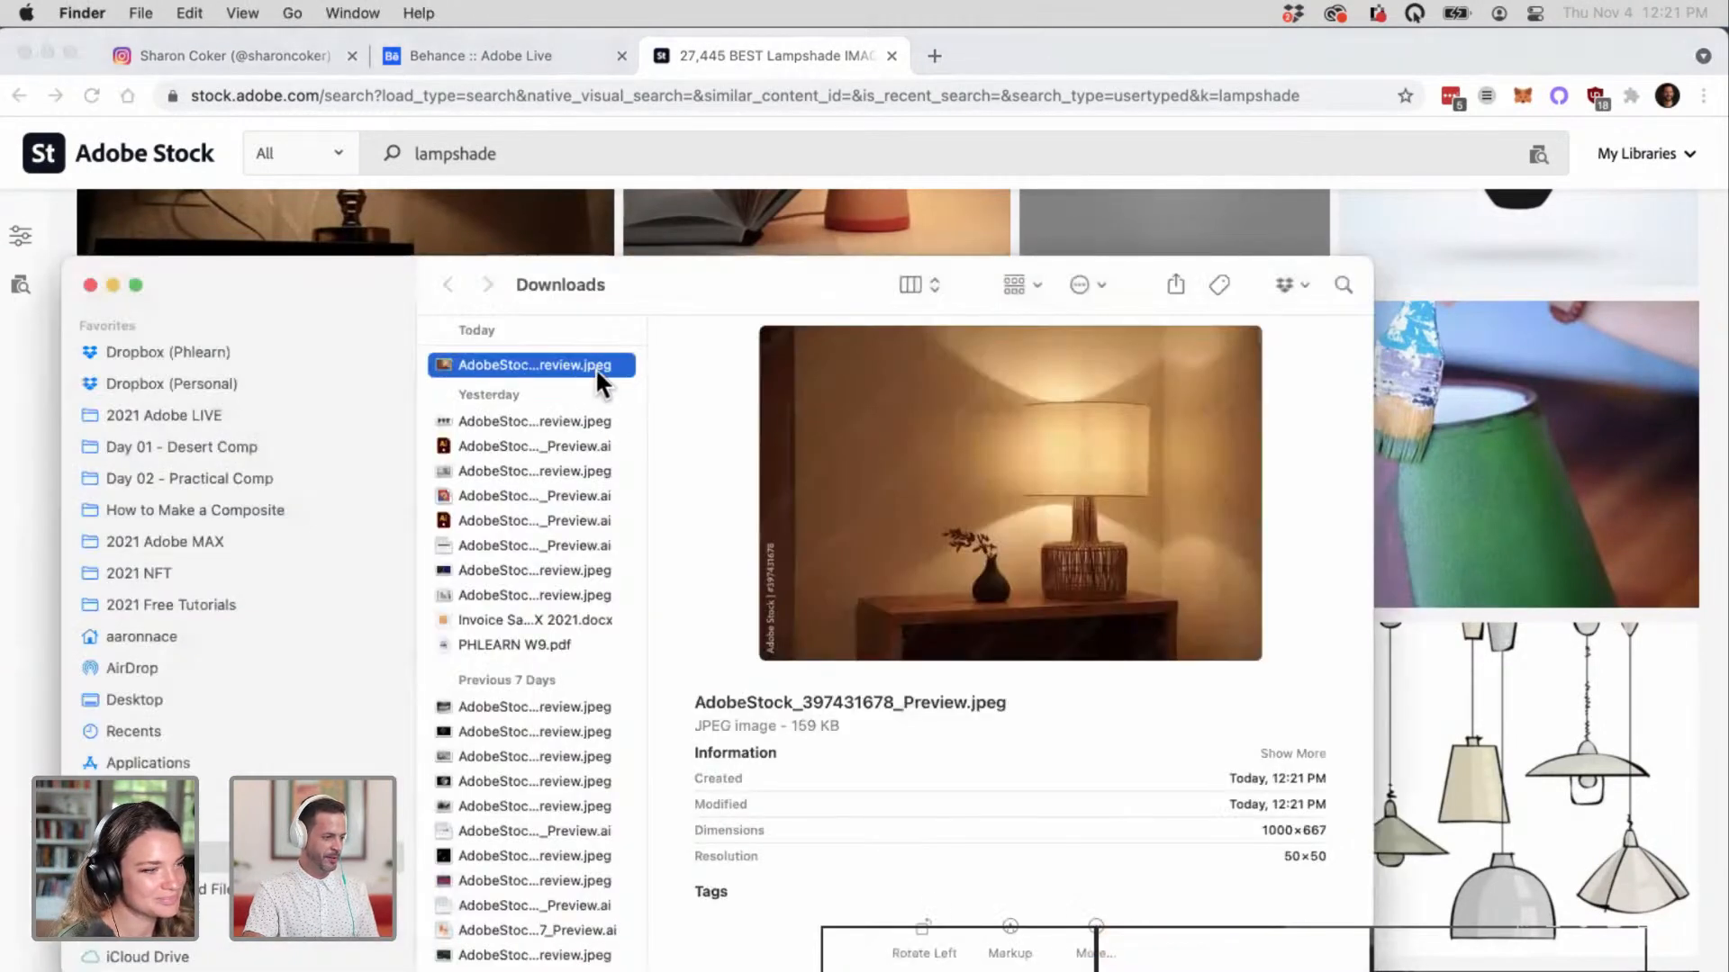
right_click(596, 368)
mouse_move(652, 410)
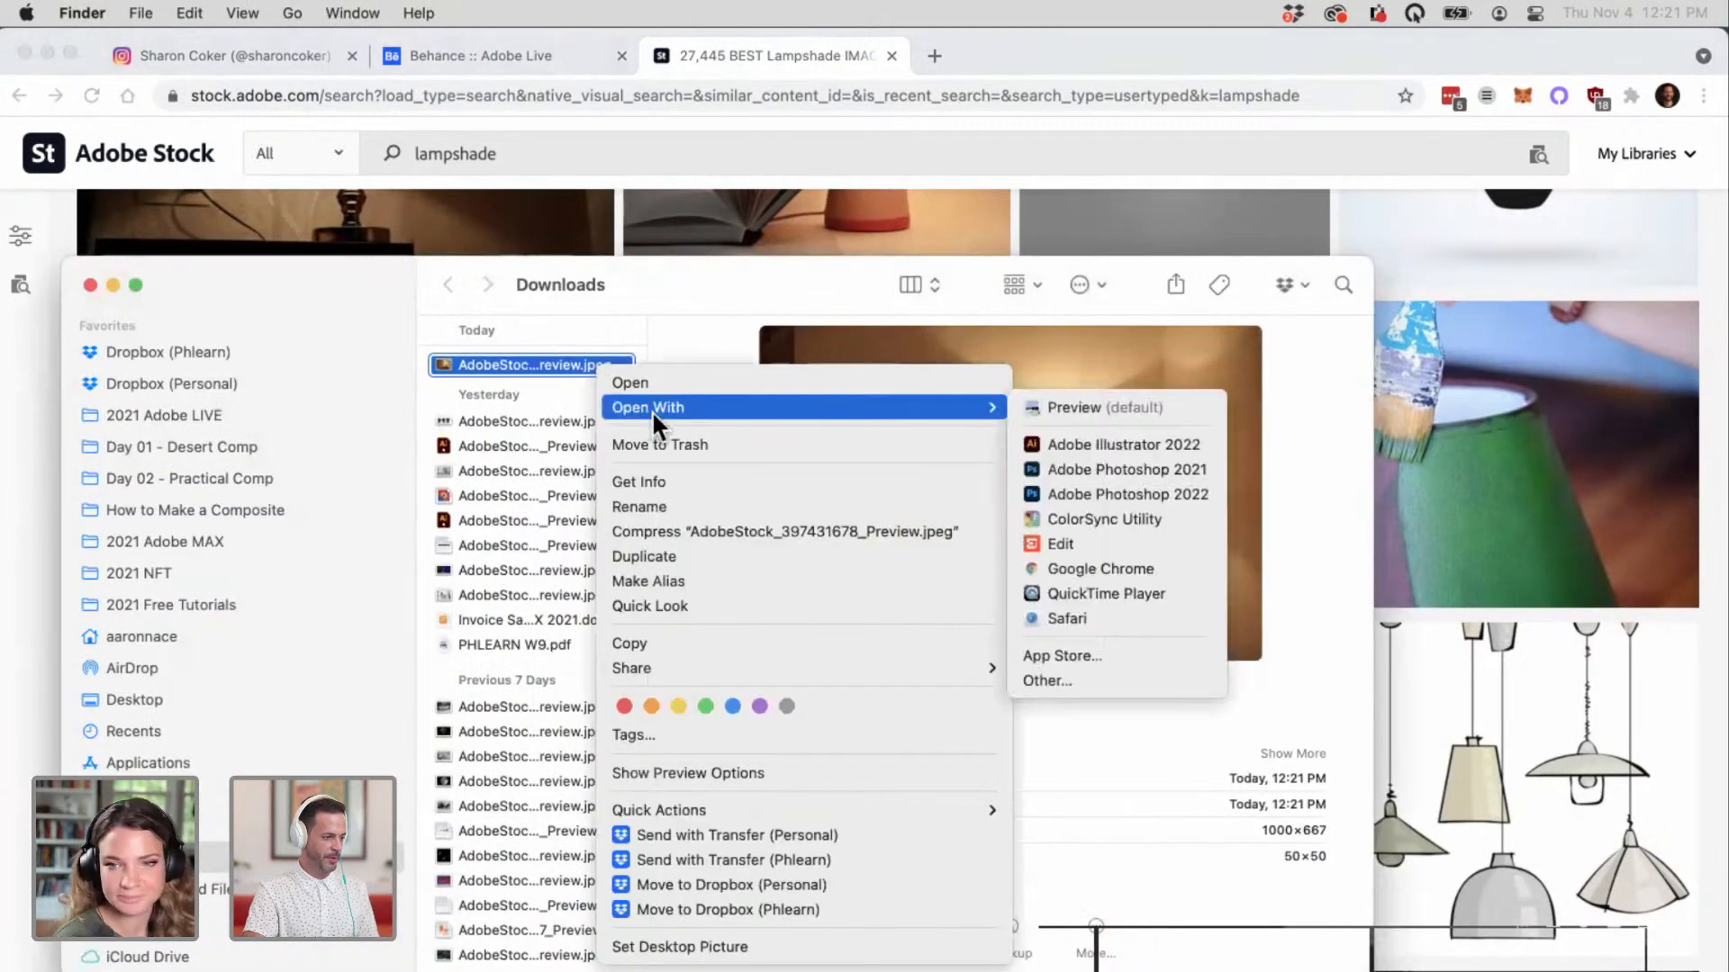
left_click(1179, 495)
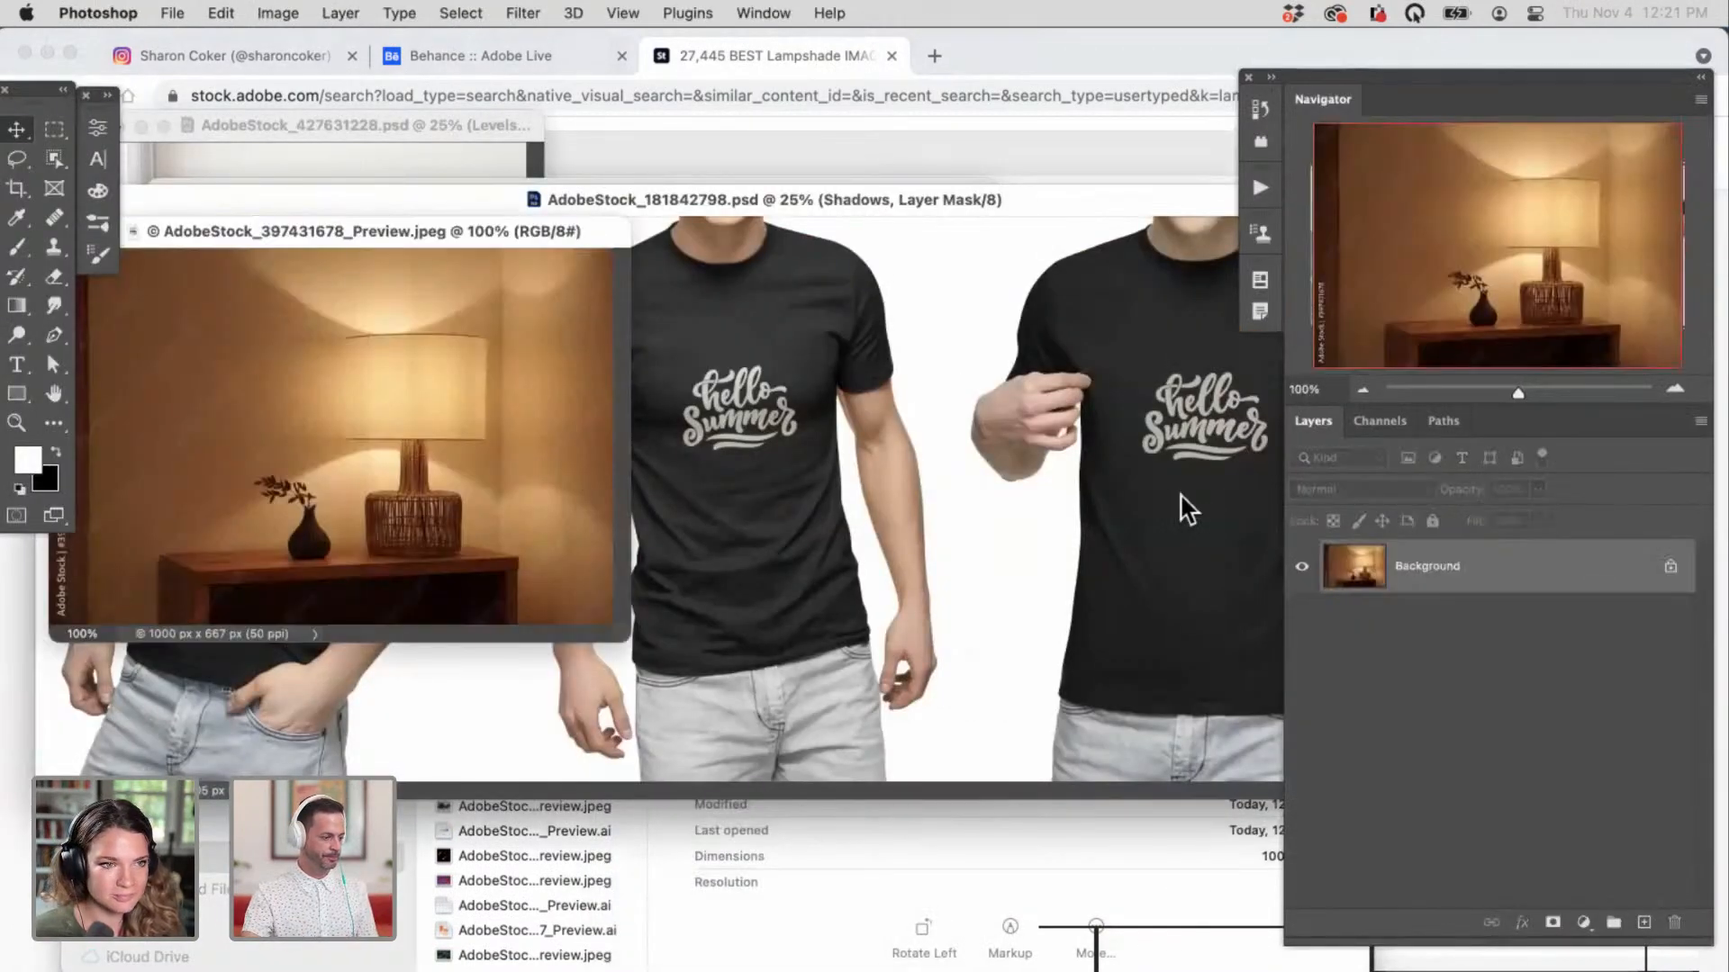
Step: Minimize the Chrome window and close the Finder Downloads window
key("super+Tab")
key("super+Tab")
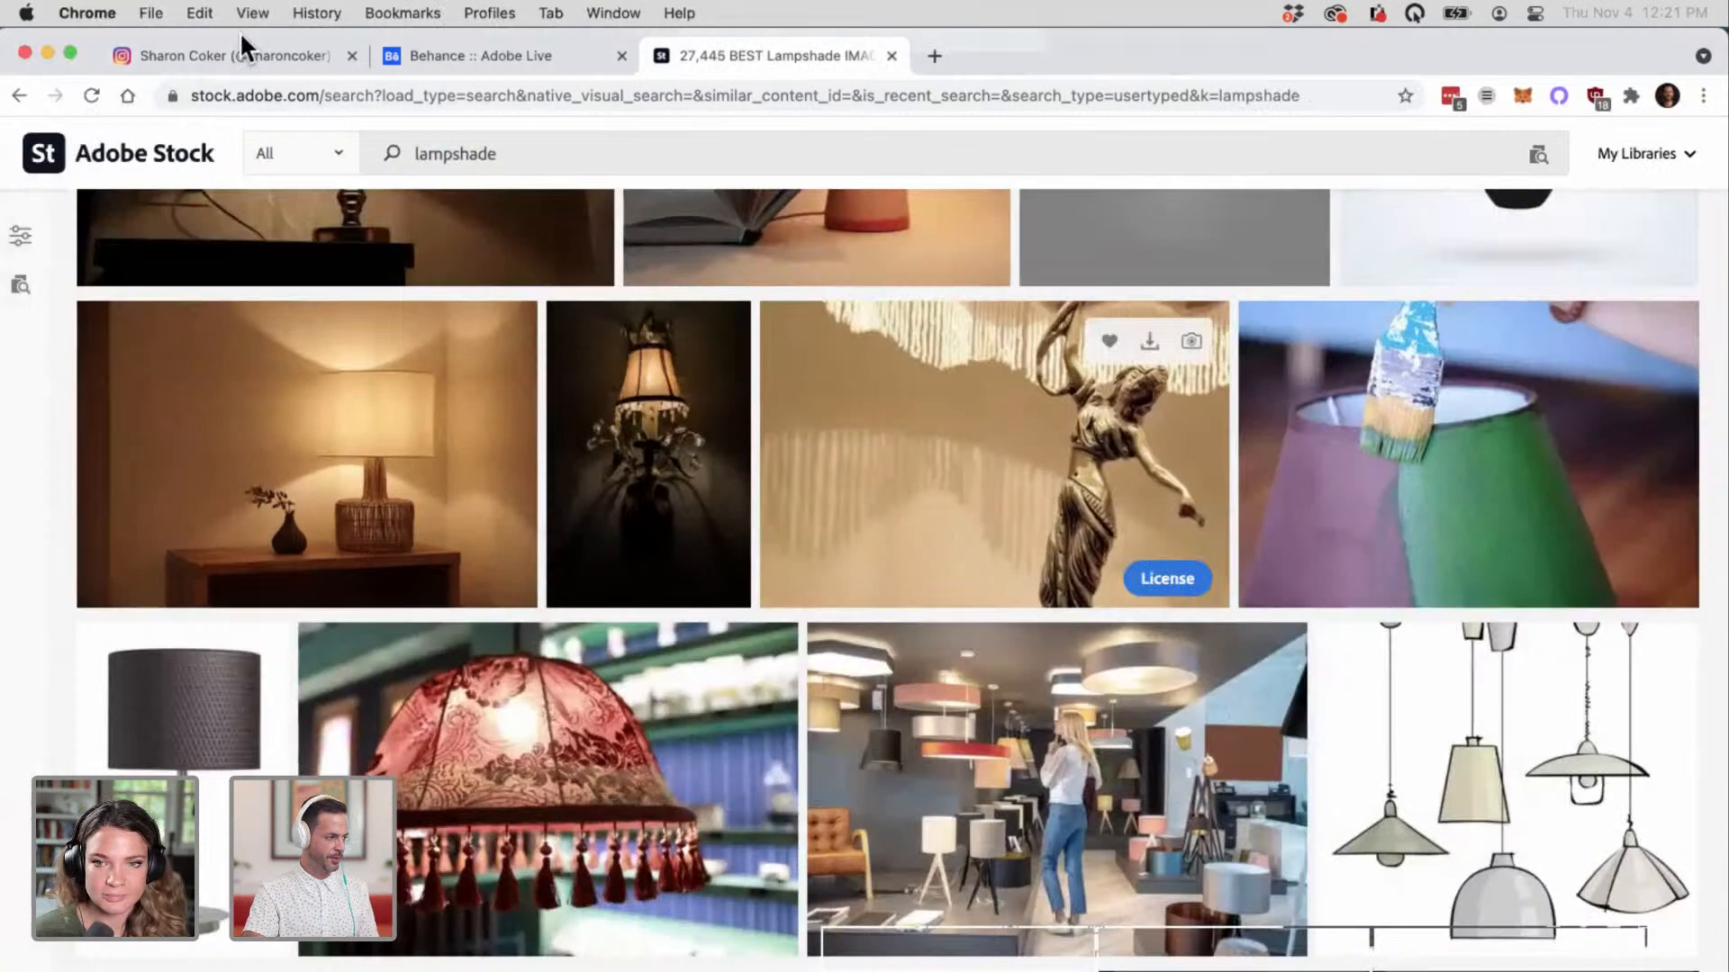
left_click(47, 51)
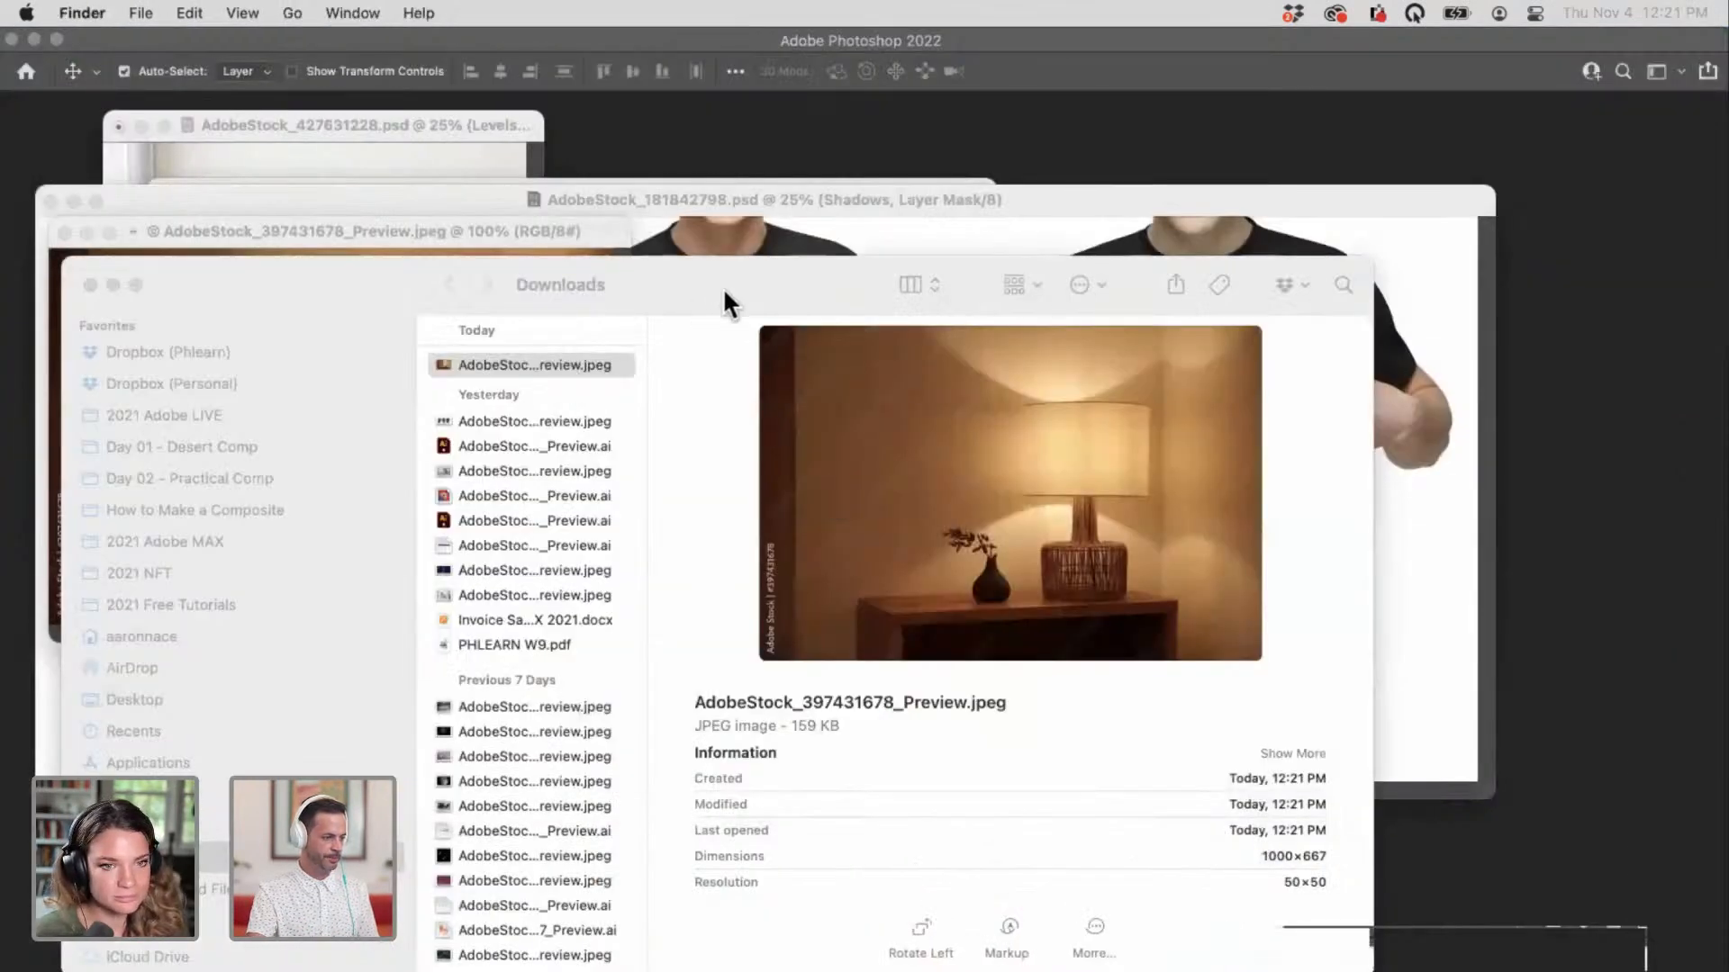
left_click(722, 290)
key("super+w")
Step: Rearrange the floating documents, zooming the shirt mockup to 12.5% below the whale room and setting the lamp image beside it
left_click_drag(564, 232, 900, 514)
left_click(451, 137)
left_click_drag(700, 205, 676, 528)
key("super+minus")
key("super+minus")
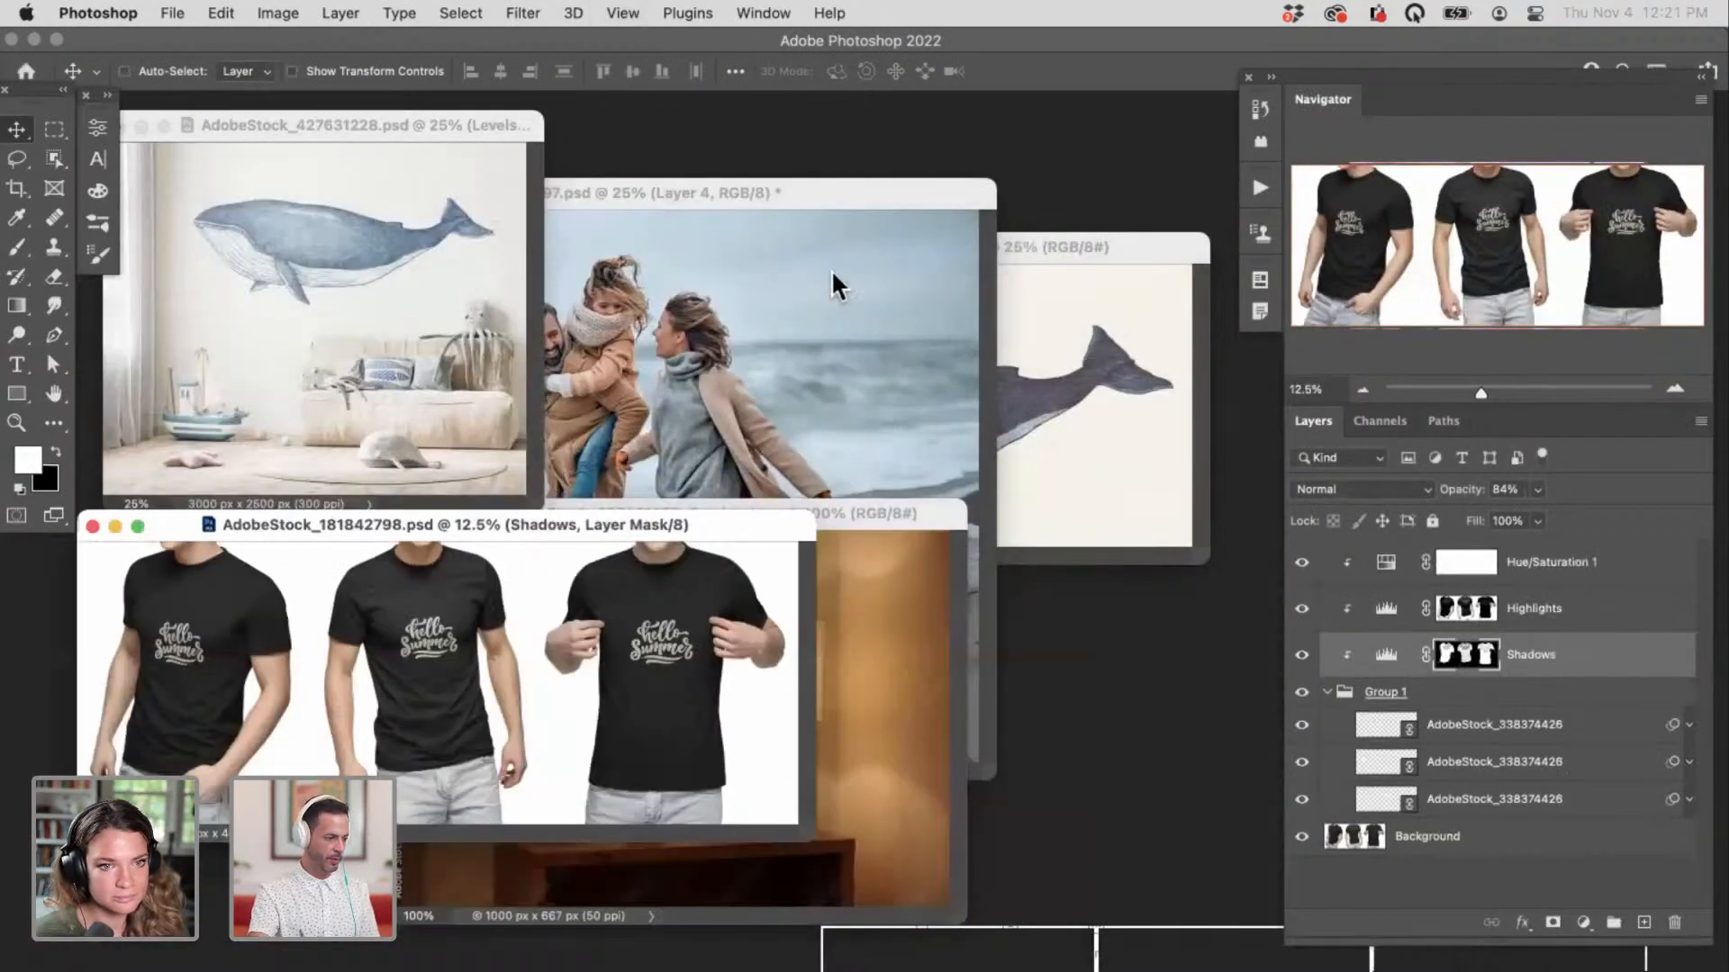
left_click_drag(904, 513, 1080, 441)
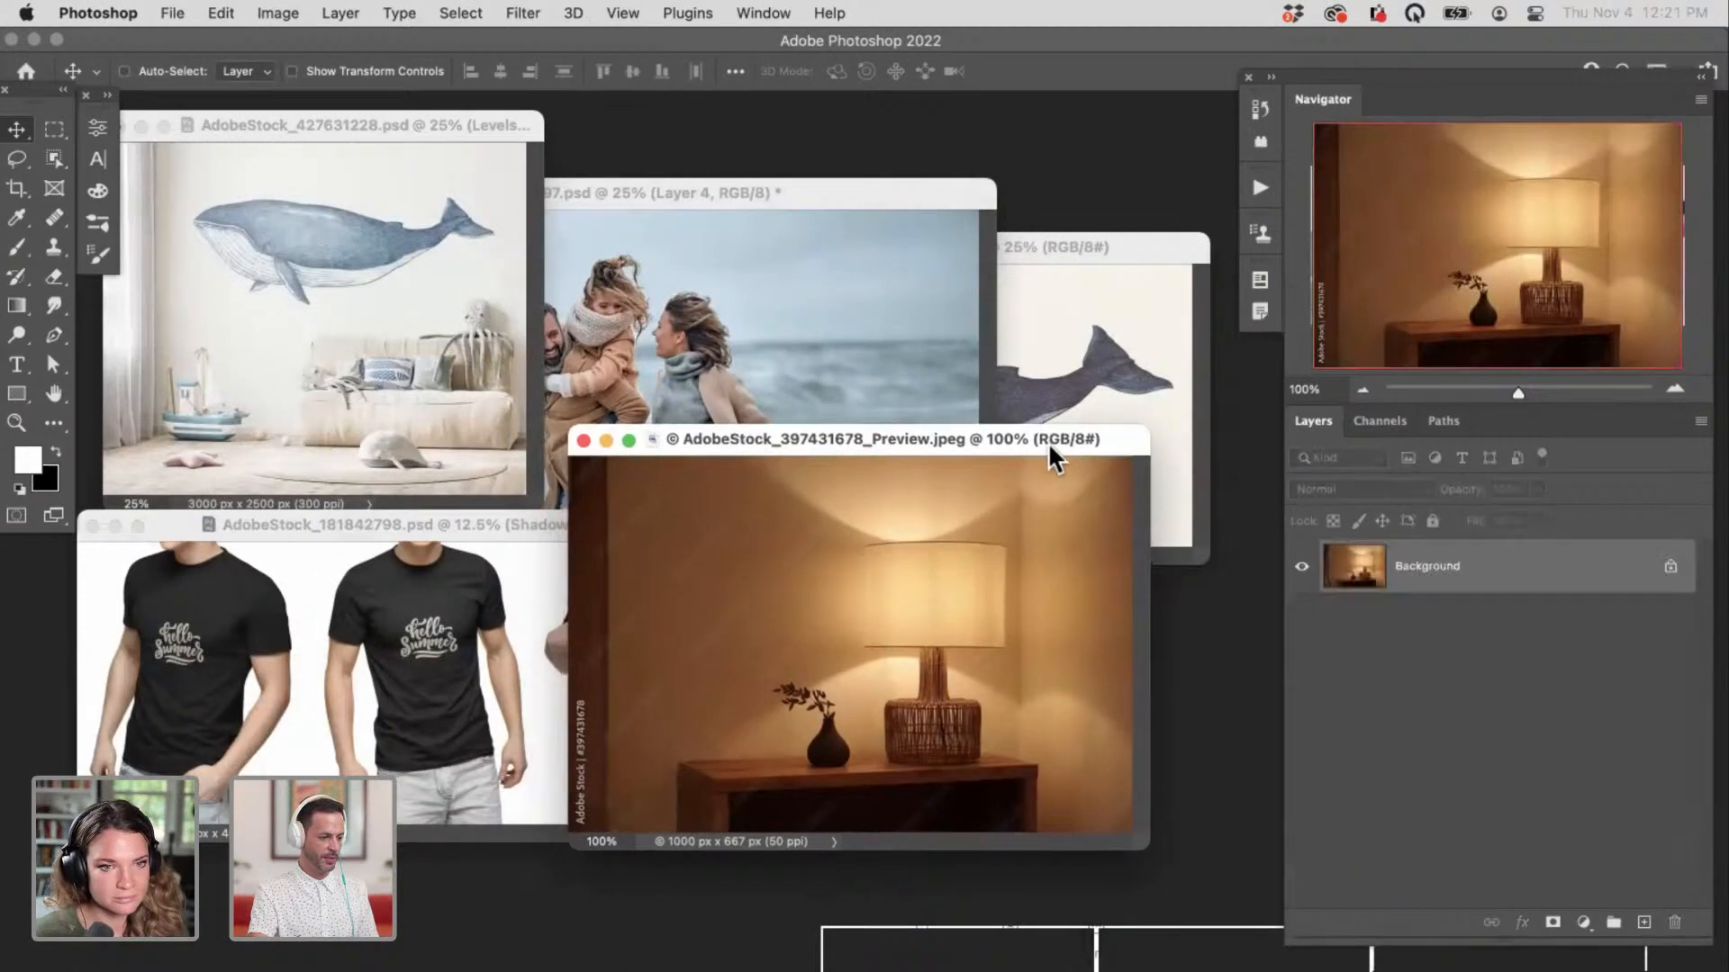
Step: Place AdobeStock_338374426.psd from the Sample Images folder into the lamp image and switch to a full-screen view
left_click(172, 13)
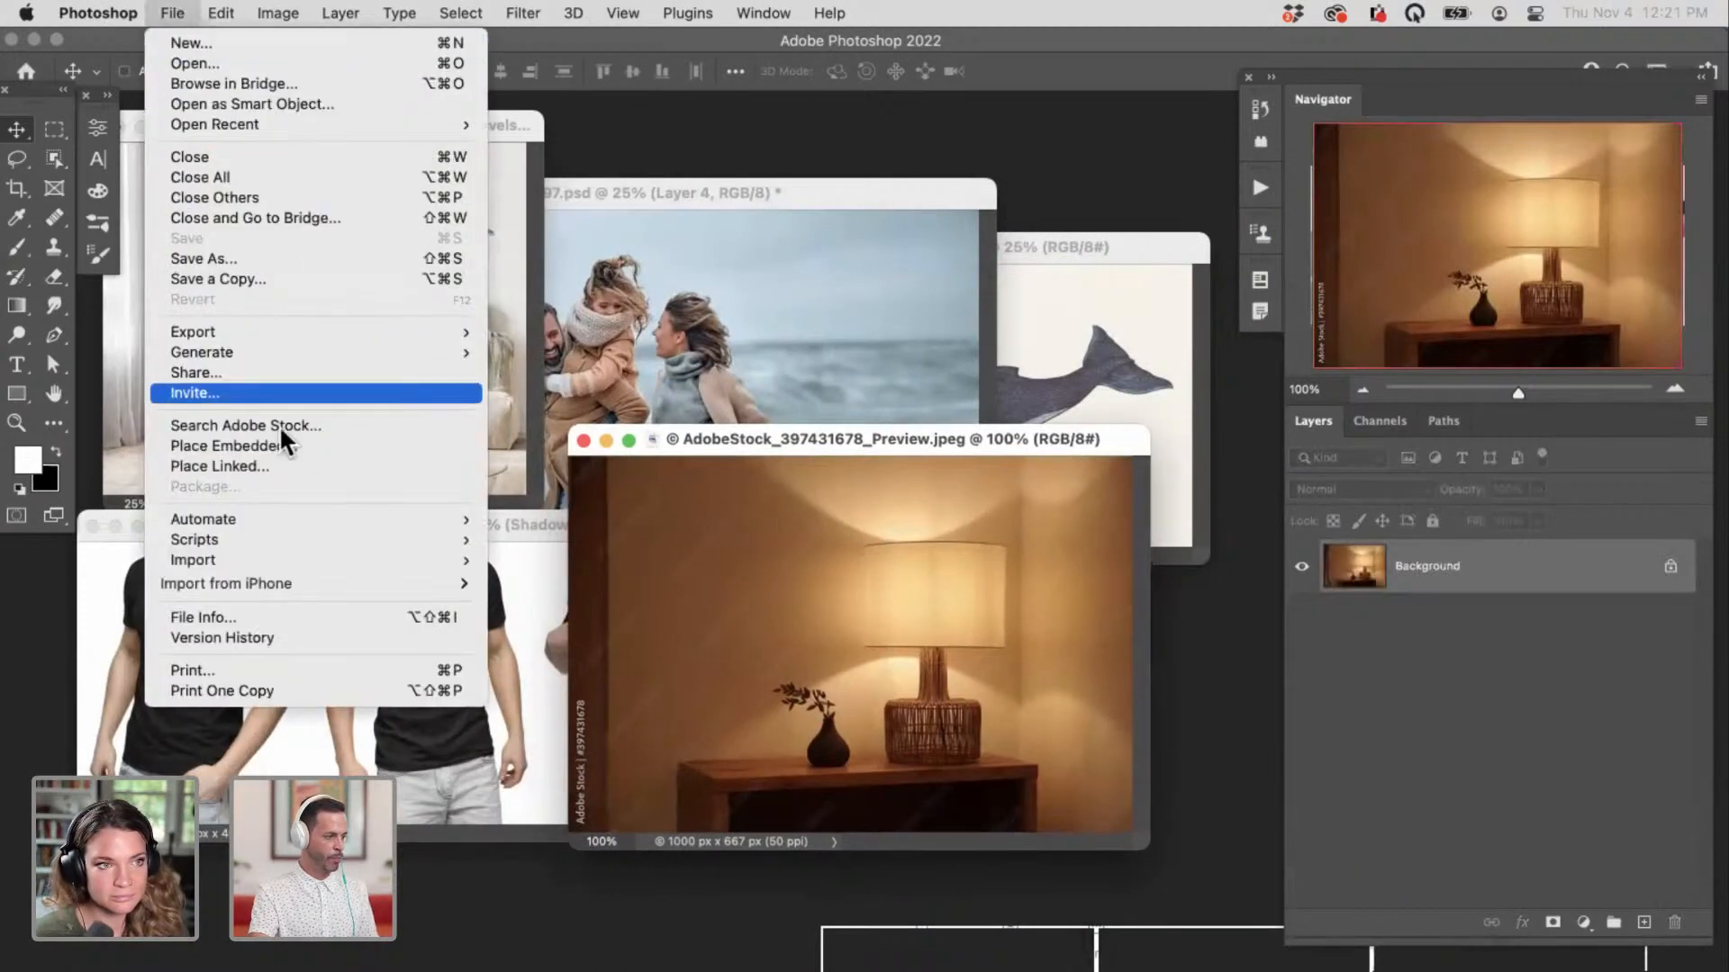
left_click(299, 461)
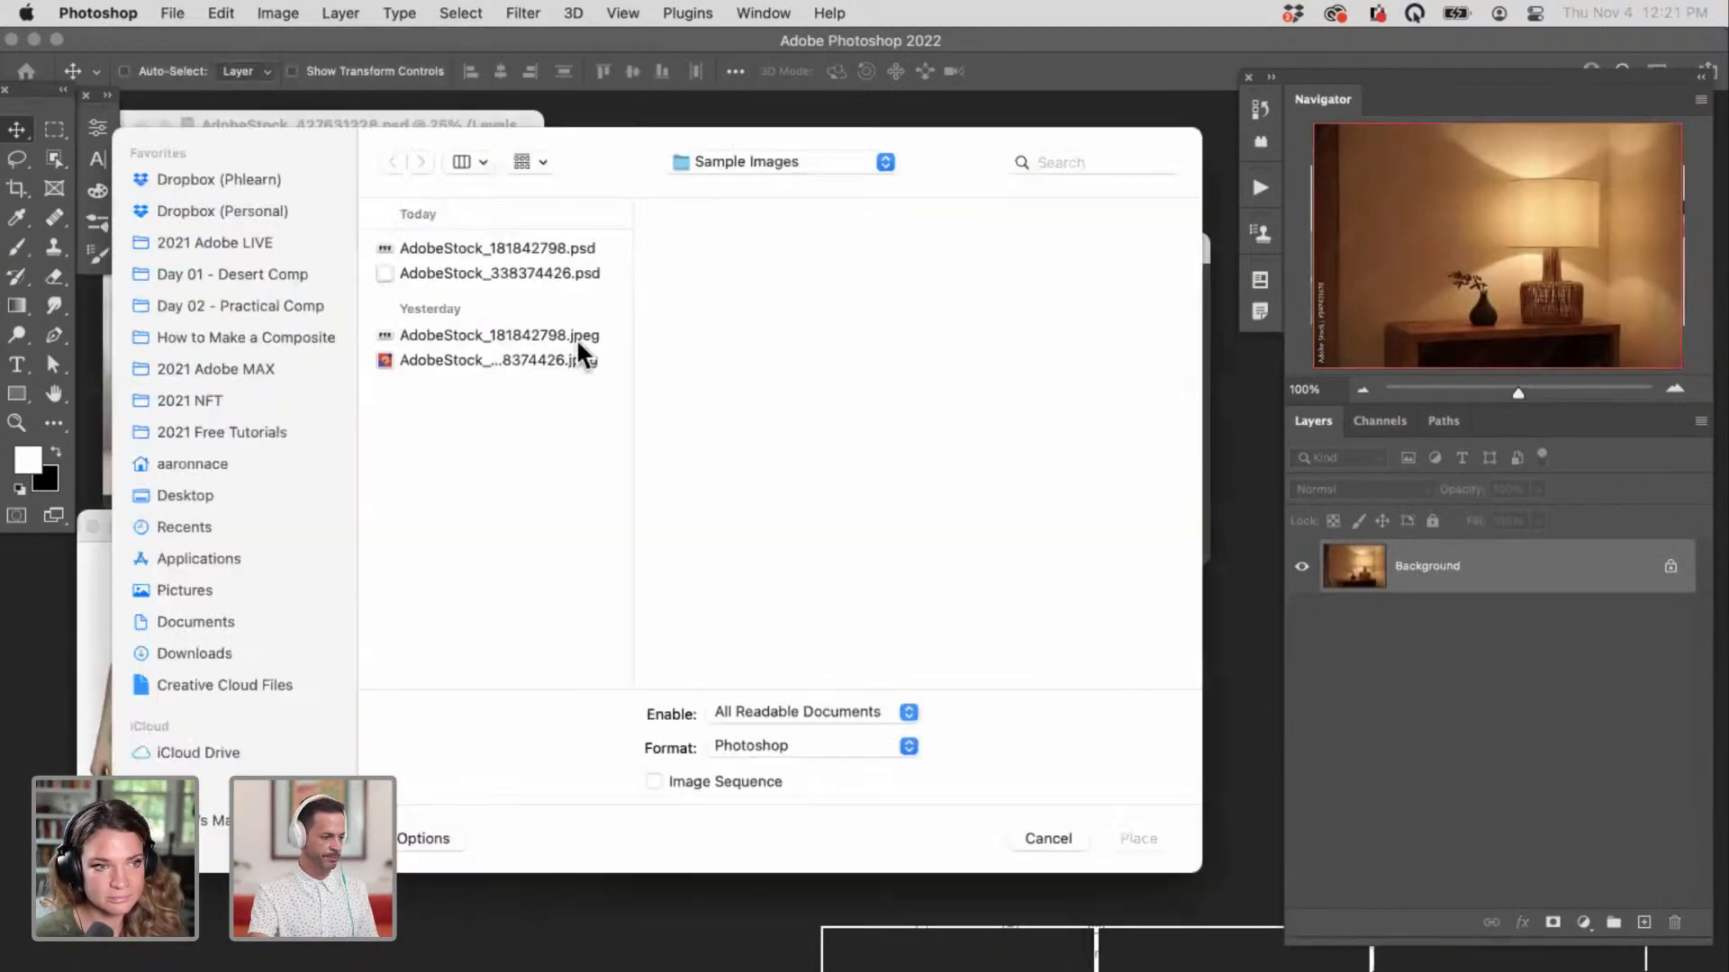
left_click(510, 272)
left_click(1138, 838)
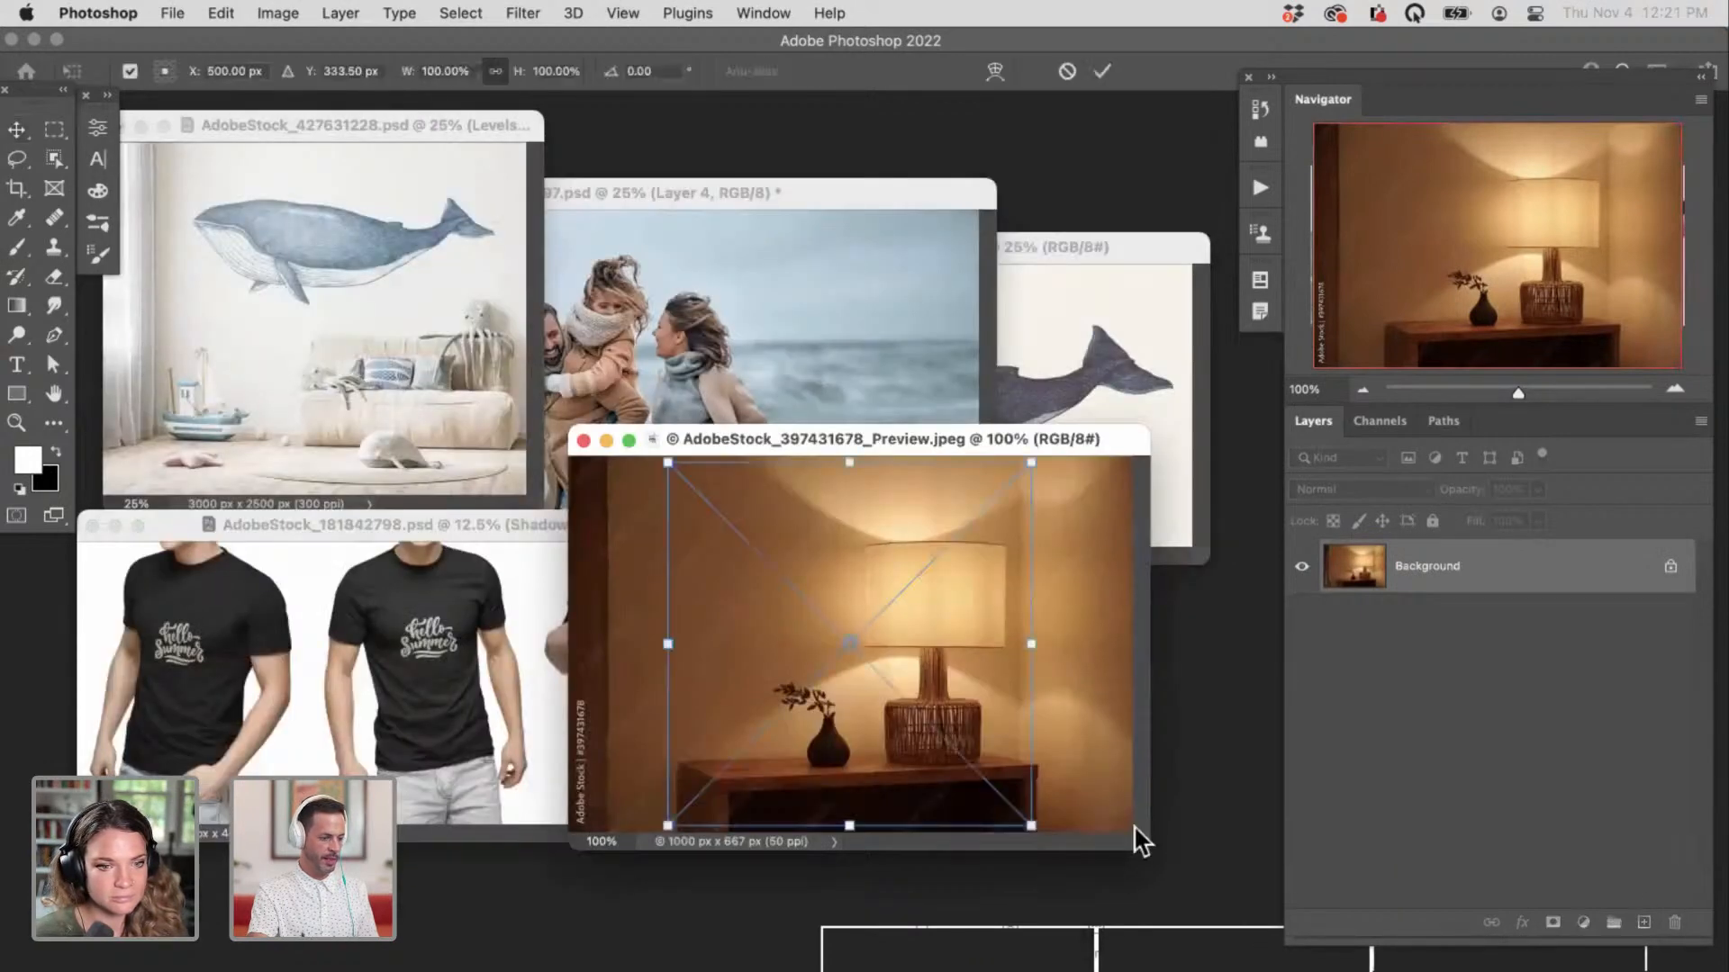
key("Return")
key("f")
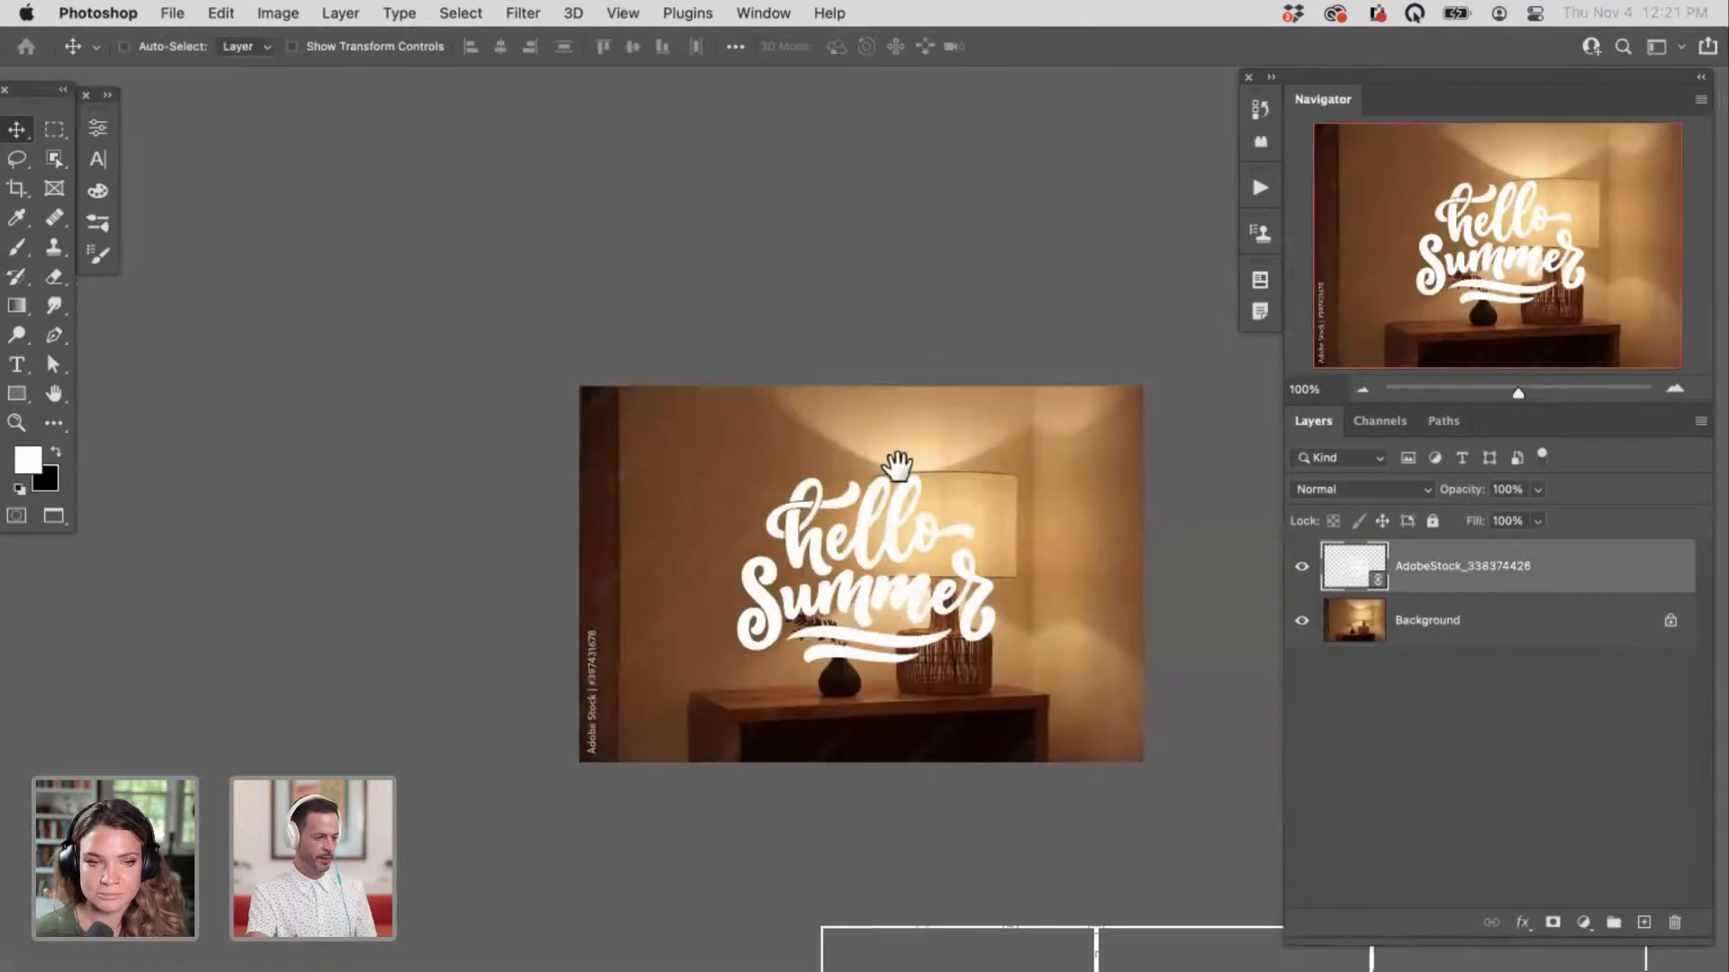
Step: Scale the "hello Summer" lettering to 37.83% and centre it on the lampshade
scroll(995, 606, "up", 5)
left_click_drag(1035, 590, 991, 629)
key("super+t")
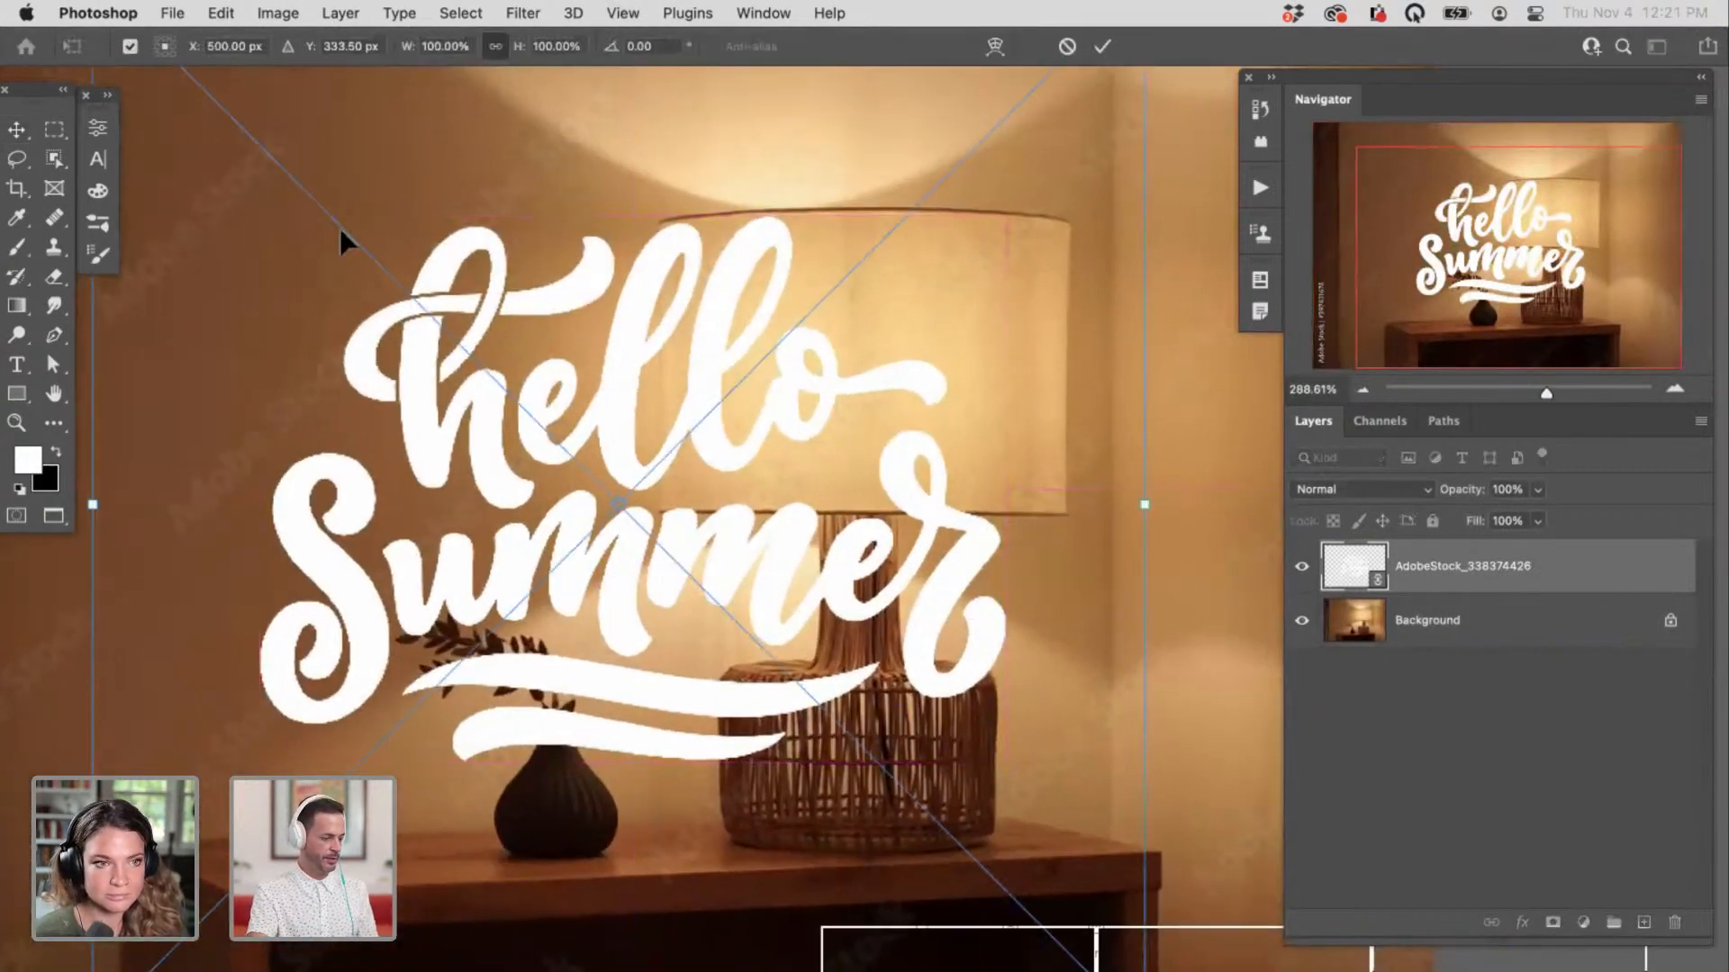
scroll(991, 675, "down", 5)
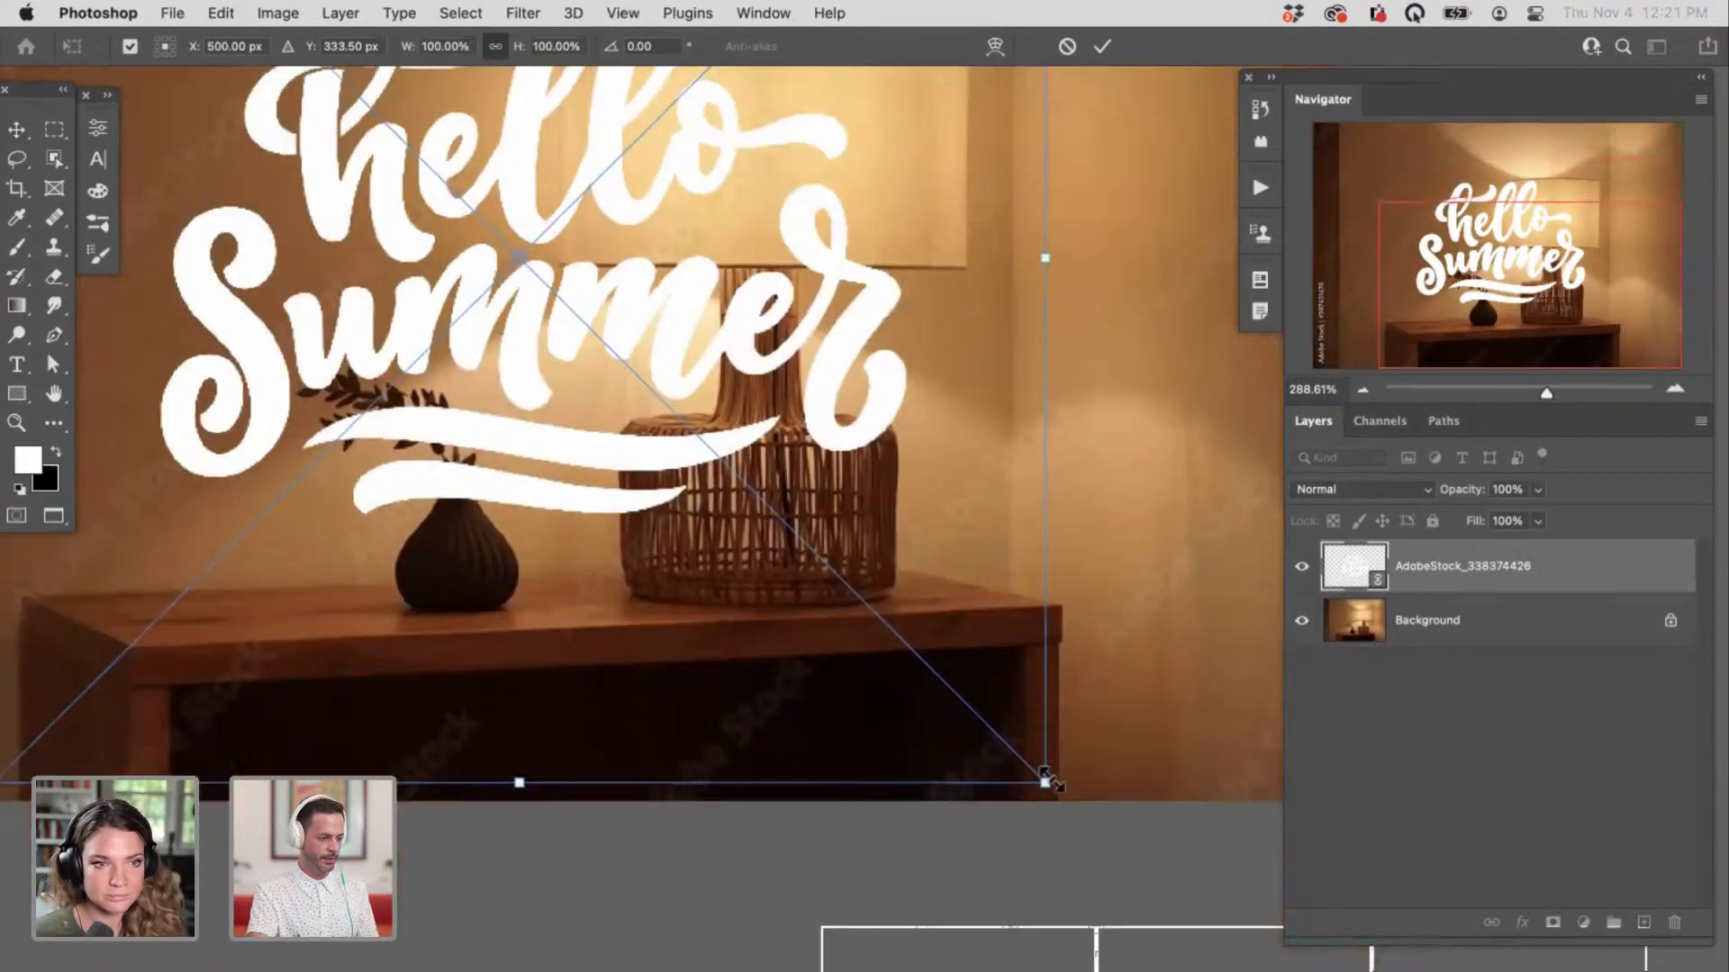
left_click_drag(1044, 779, 445, 274)
scroll(446, 274, "up", 5)
left_click_drag(423, 434, 944, 554)
left_click_drag(1117, 720, 976, 570)
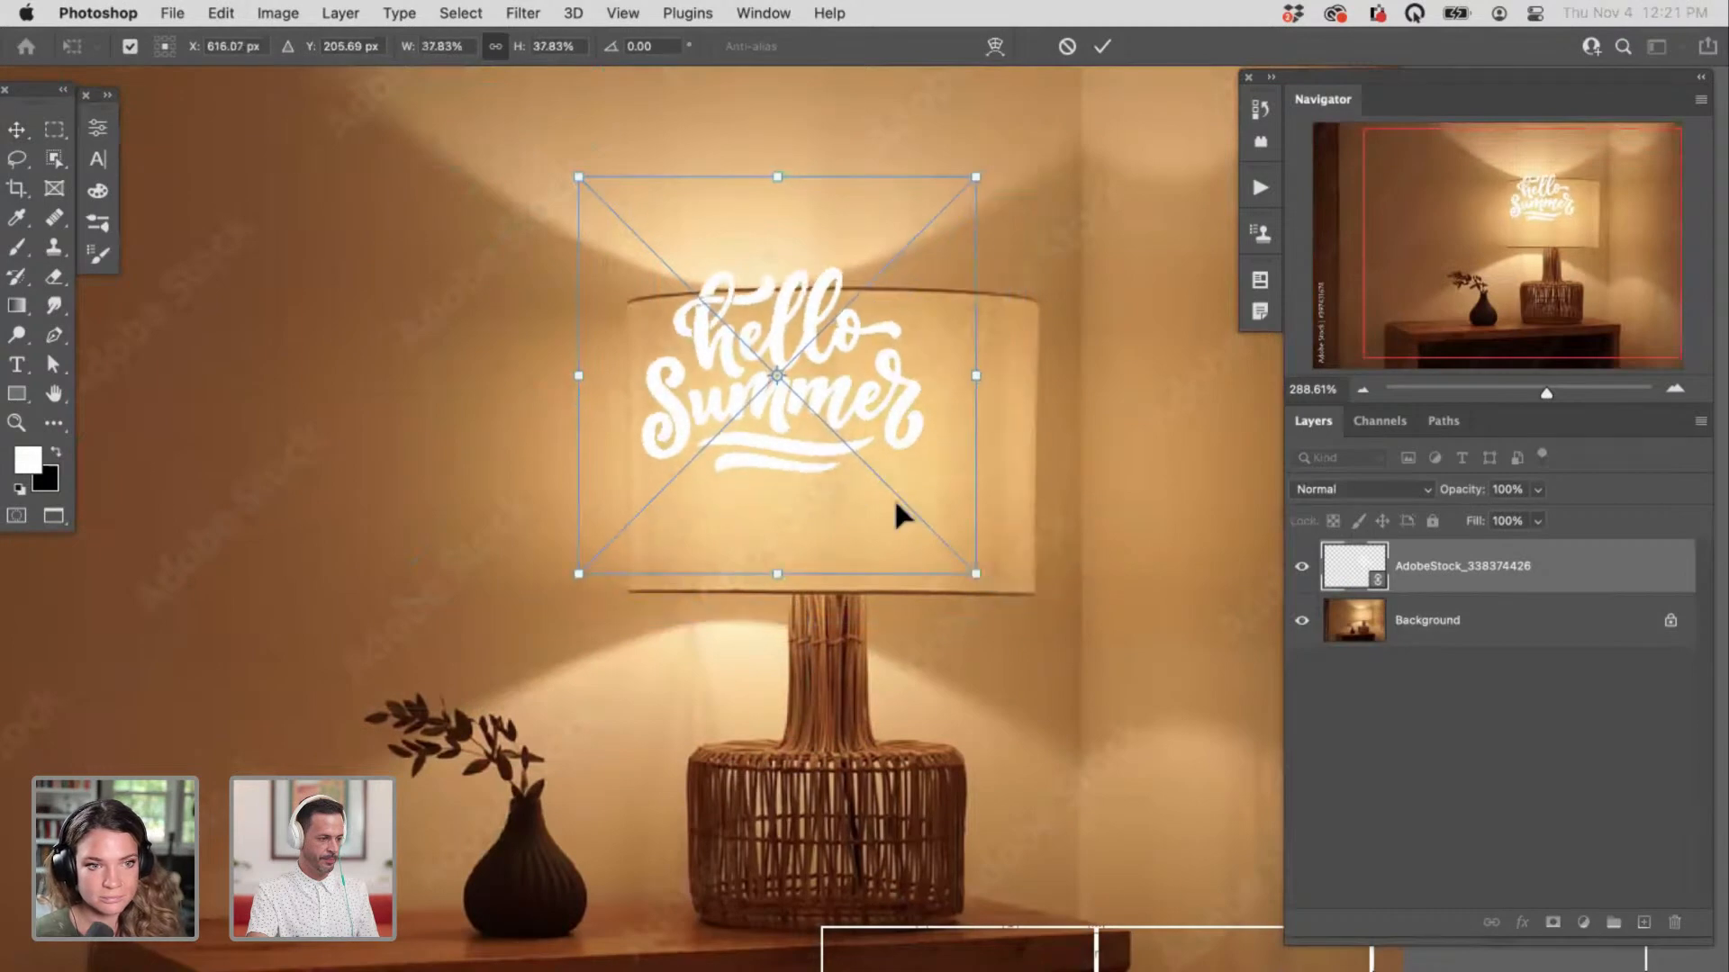
left_click_drag(892, 493, 903, 648)
key("Return")
key("super+space")
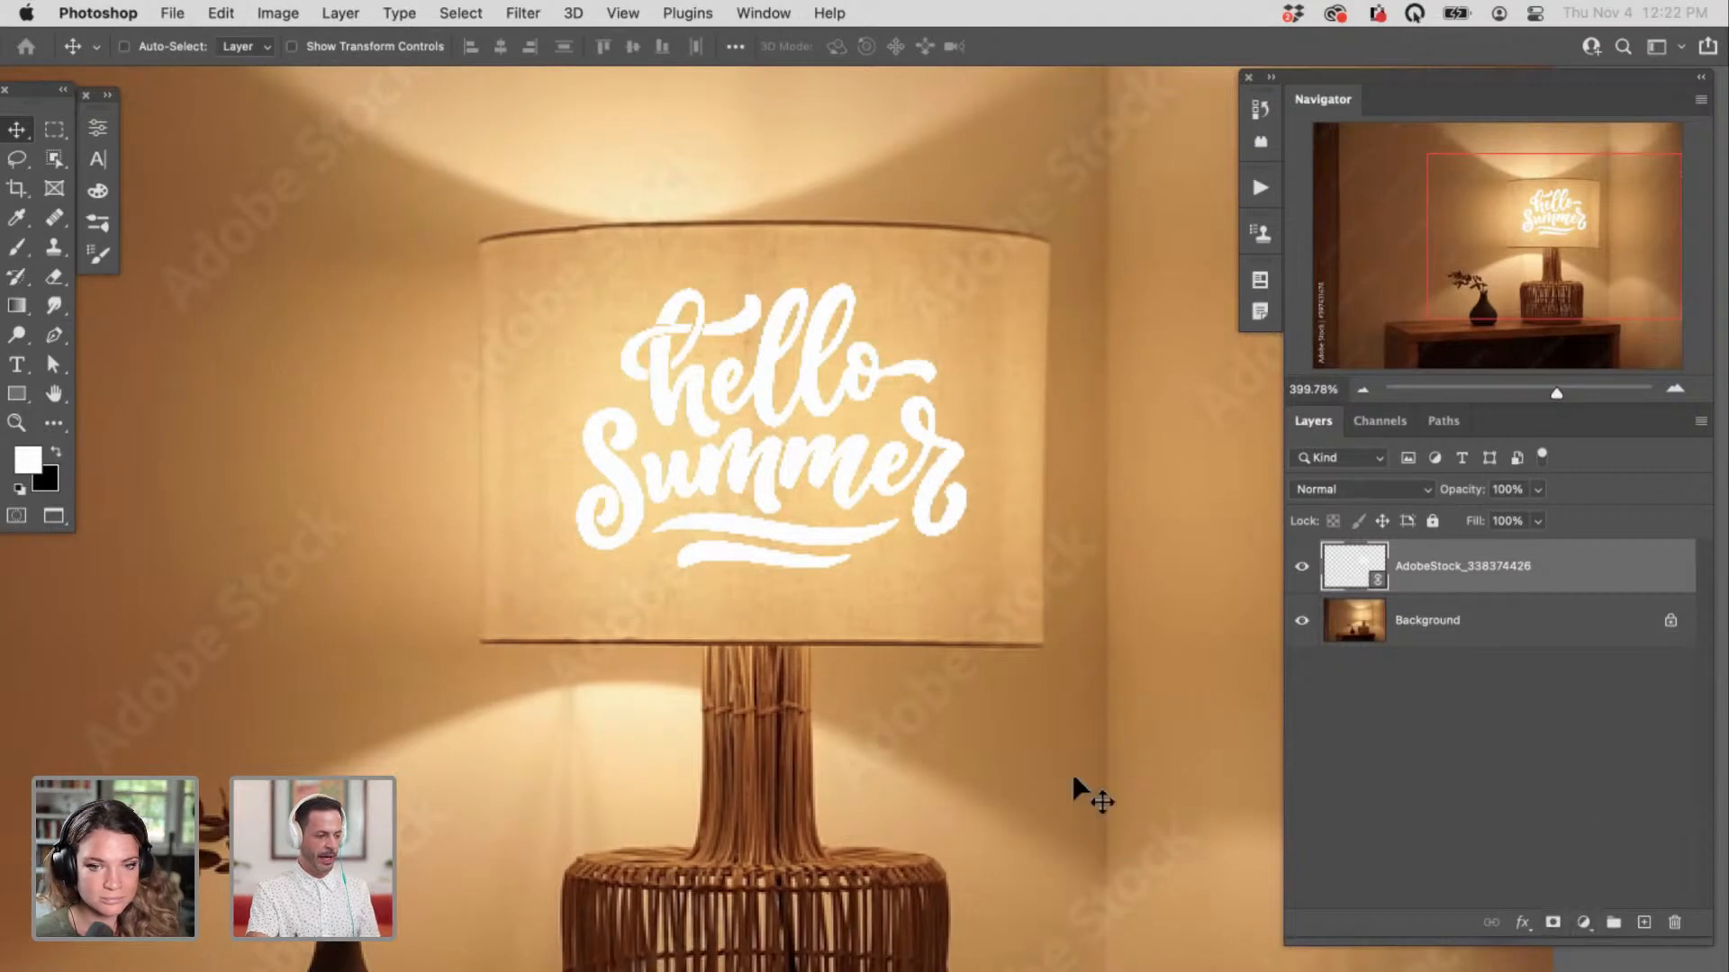
Step: Add a new empty layer above the lettering and clip it to the lettering layer
scroll(1072, 772, "down", 3)
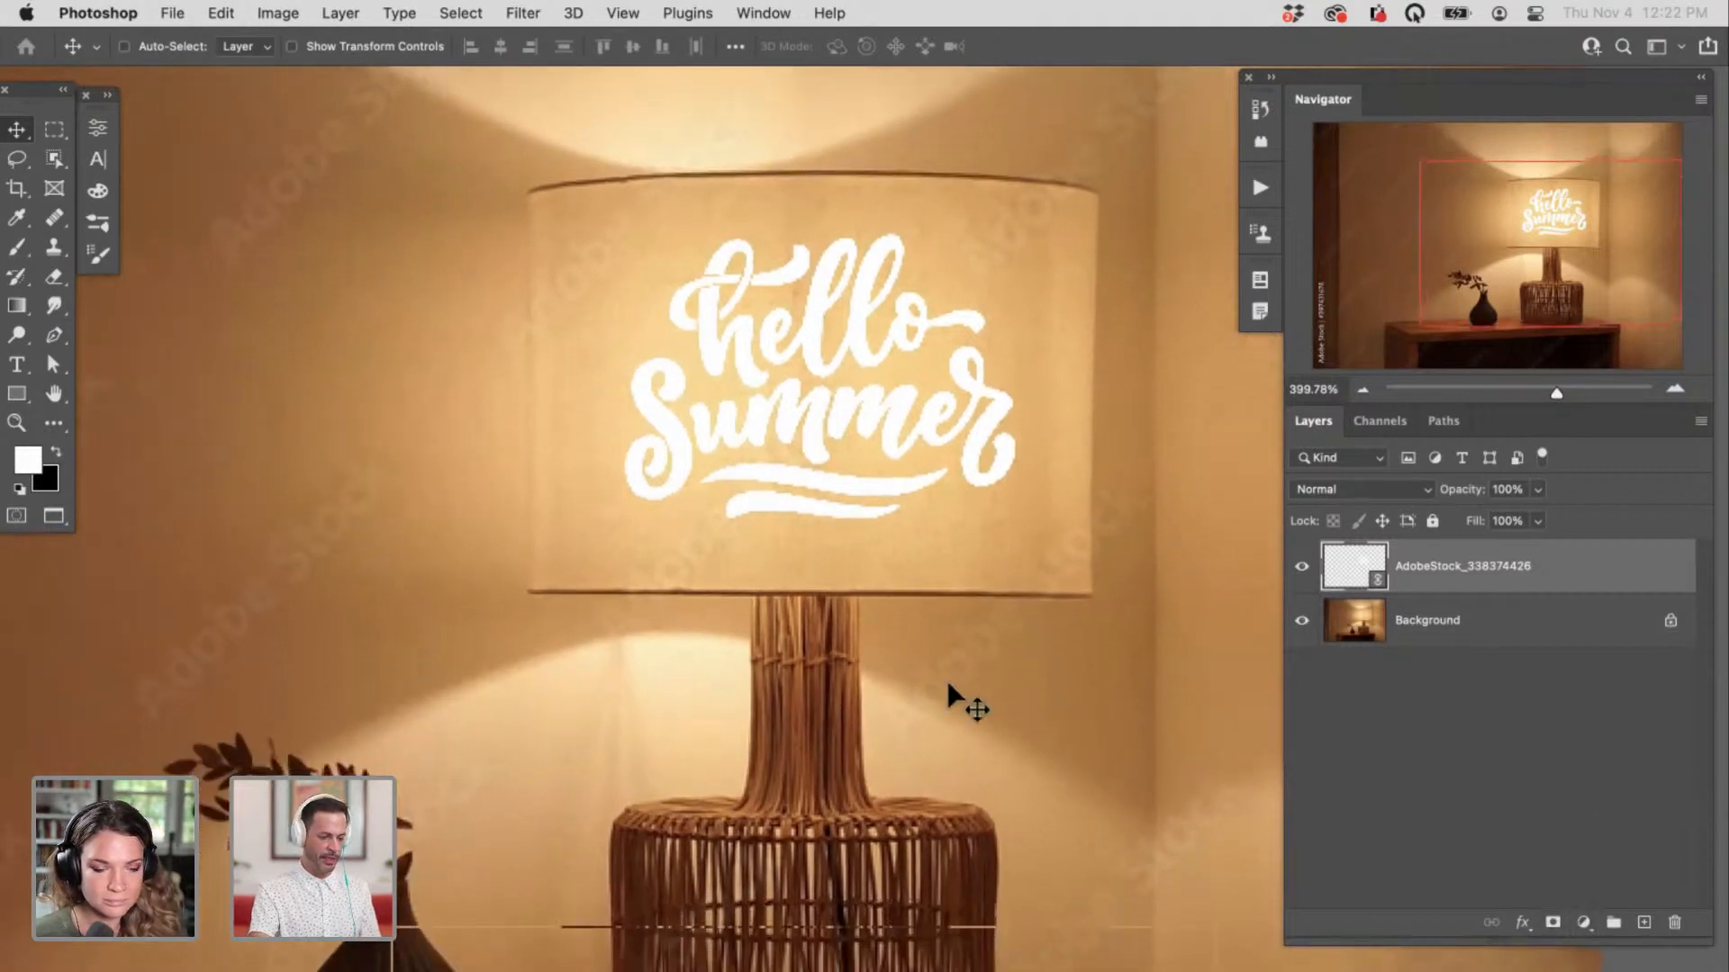
key("super+alt+shift+n")
key("super+alt+g")
Step: Sample the dark brown at the lampshade's lower edge and brush it over the entire lettering on the clipped layer
key("b")
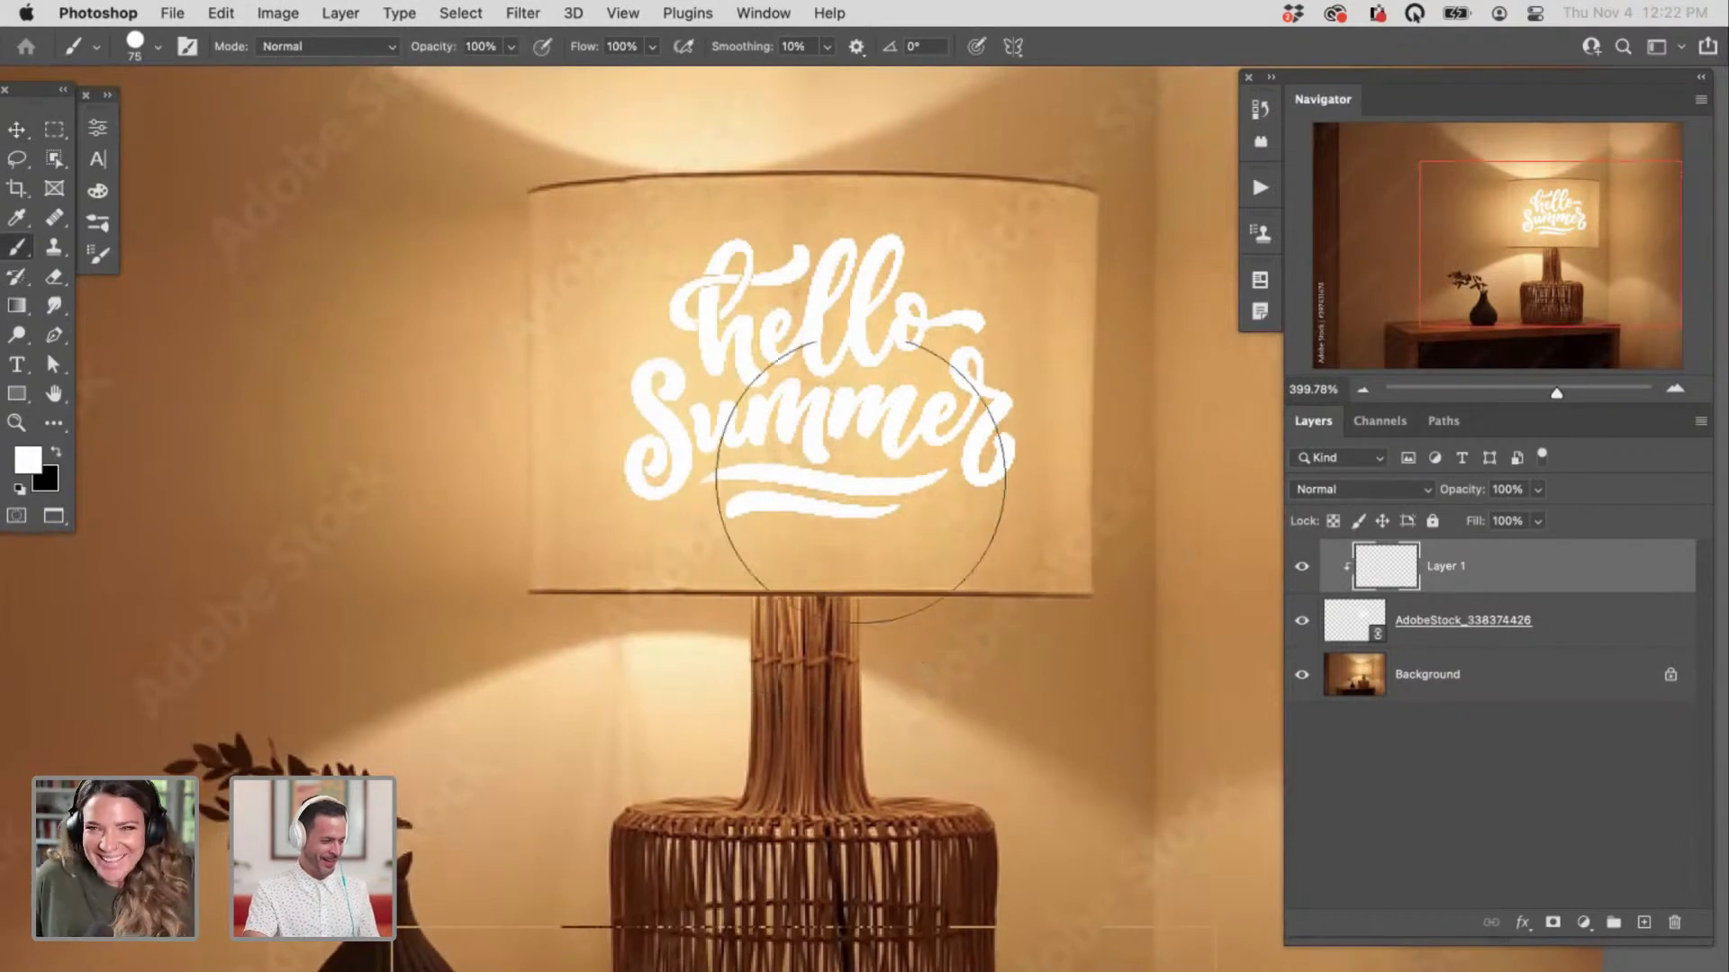
left_click_drag(781, 534, 798, 537)
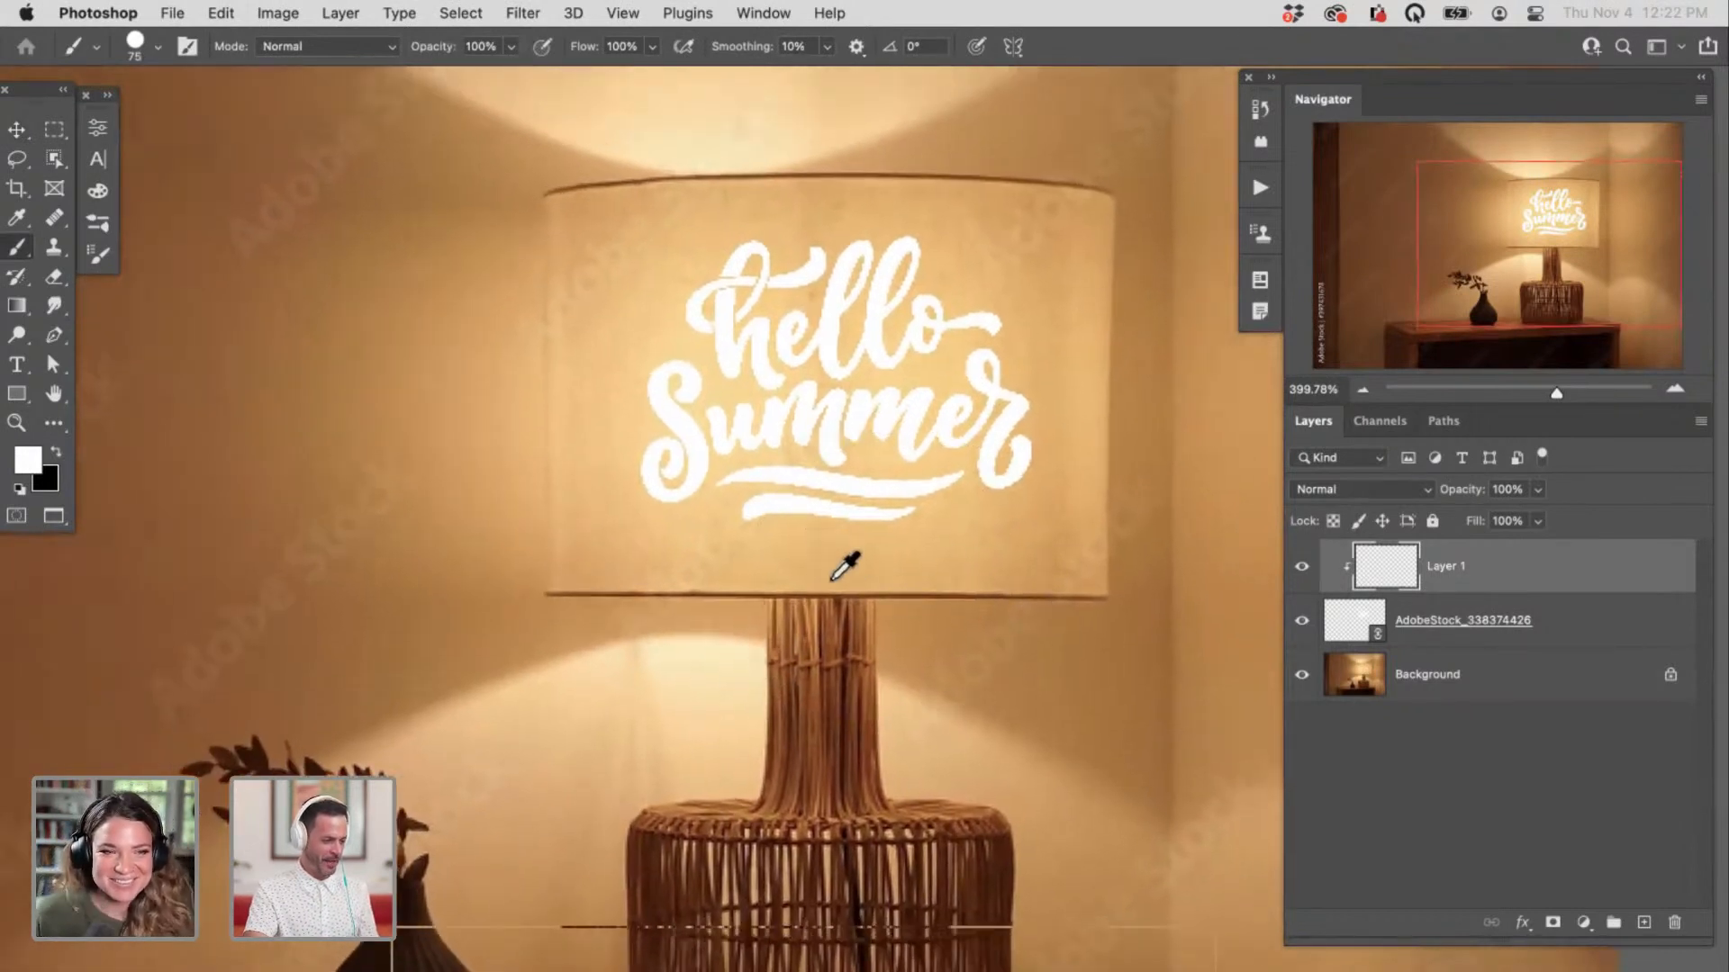
left_click(849, 592, "alt")
mouse_move(721, 459)
left_mouse_down()
mouse_move(714, 444)
mouse_move(694, 463)
mouse_move(871, 319)
mouse_move(868, 483)
mouse_move(964, 270)
mouse_move(868, 192)
left_mouse_up()
mouse_move(761, 399)
left_mouse_down()
mouse_move(985, 505)
mouse_move(705, 322)
mouse_move(721, 331)
left_mouse_up()
left_click_drag(995, 597, 907, 608)
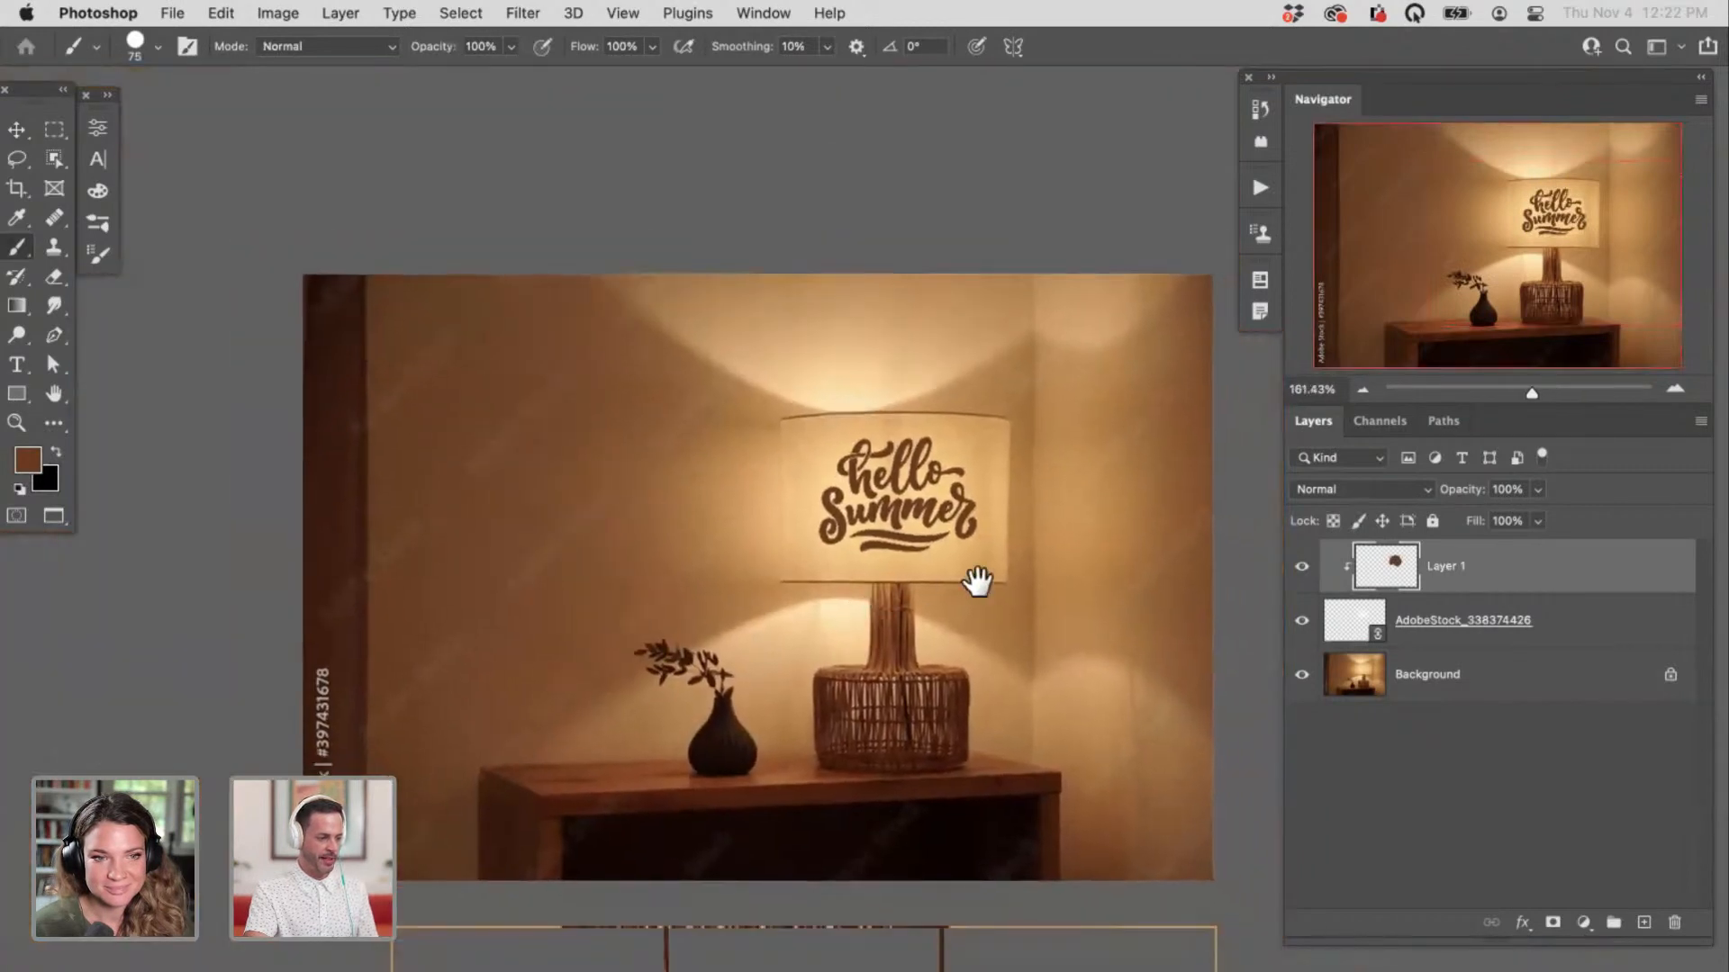
Step: Toggle the visibility of the brown paint layer to compare the lettering with and without it
left_click(1301, 565)
left_click(1301, 566)
left_click(1301, 566)
left_click(1301, 565)
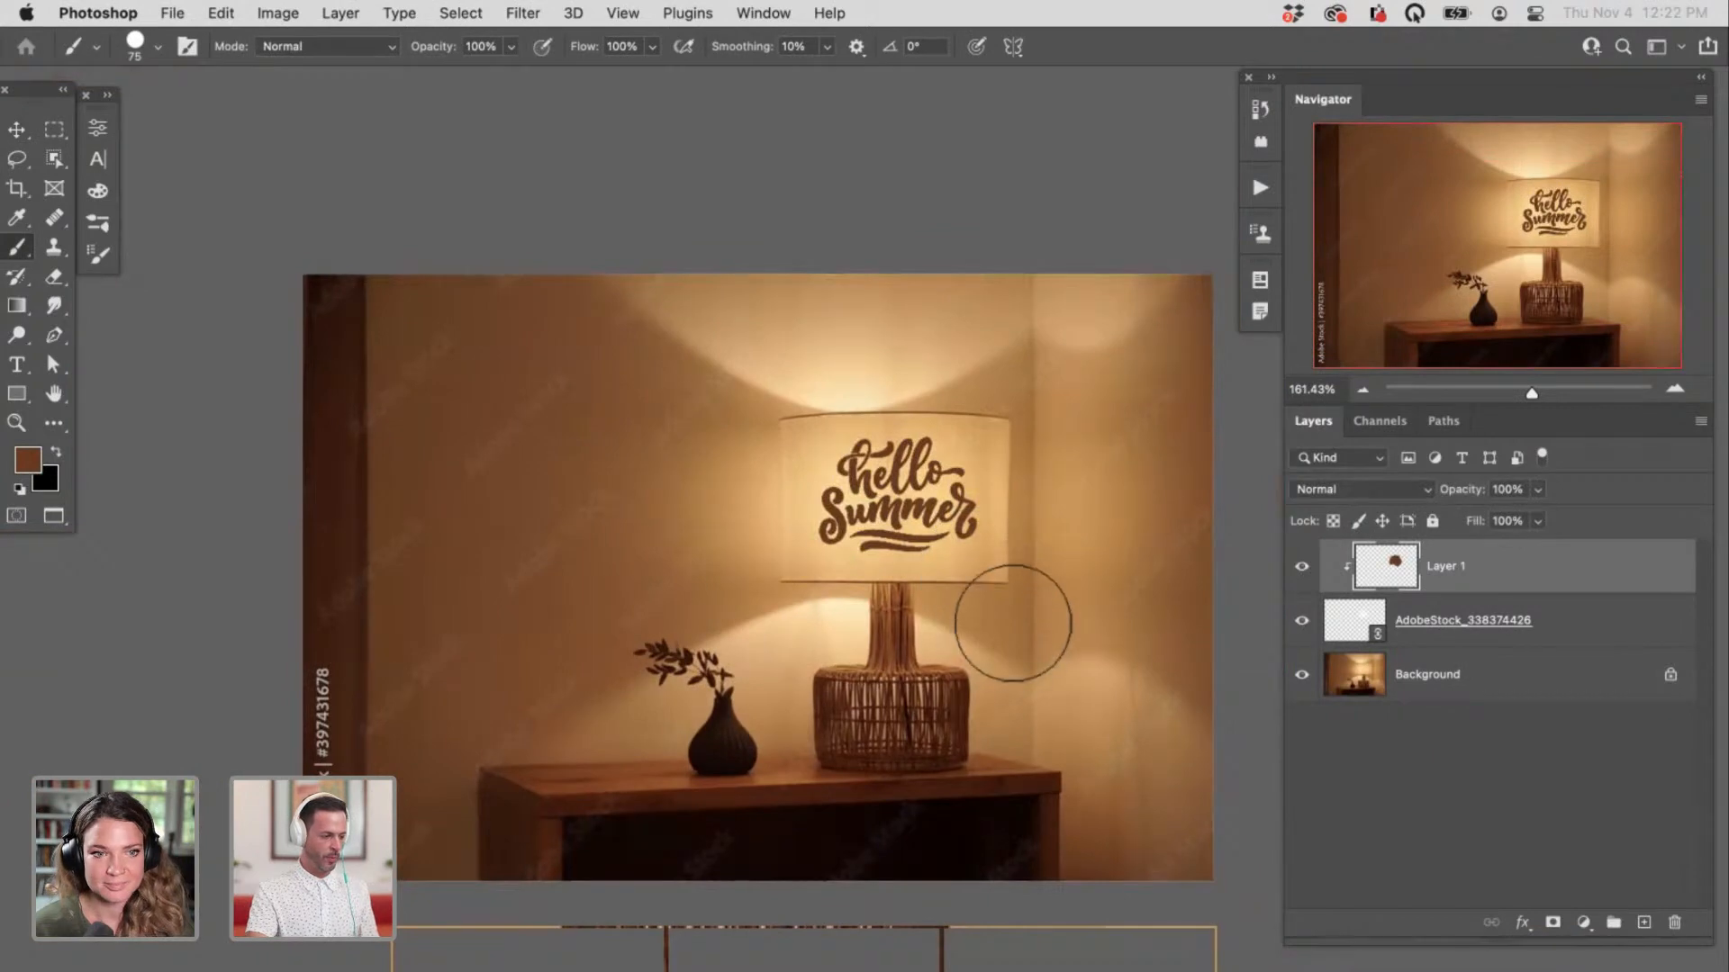
Step: Add another empty, unclipped layer at the top of the layer stack and examine the lettering's edges up close
left_click_drag(943, 553, 990, 617)
key("super+shift+alt+n")
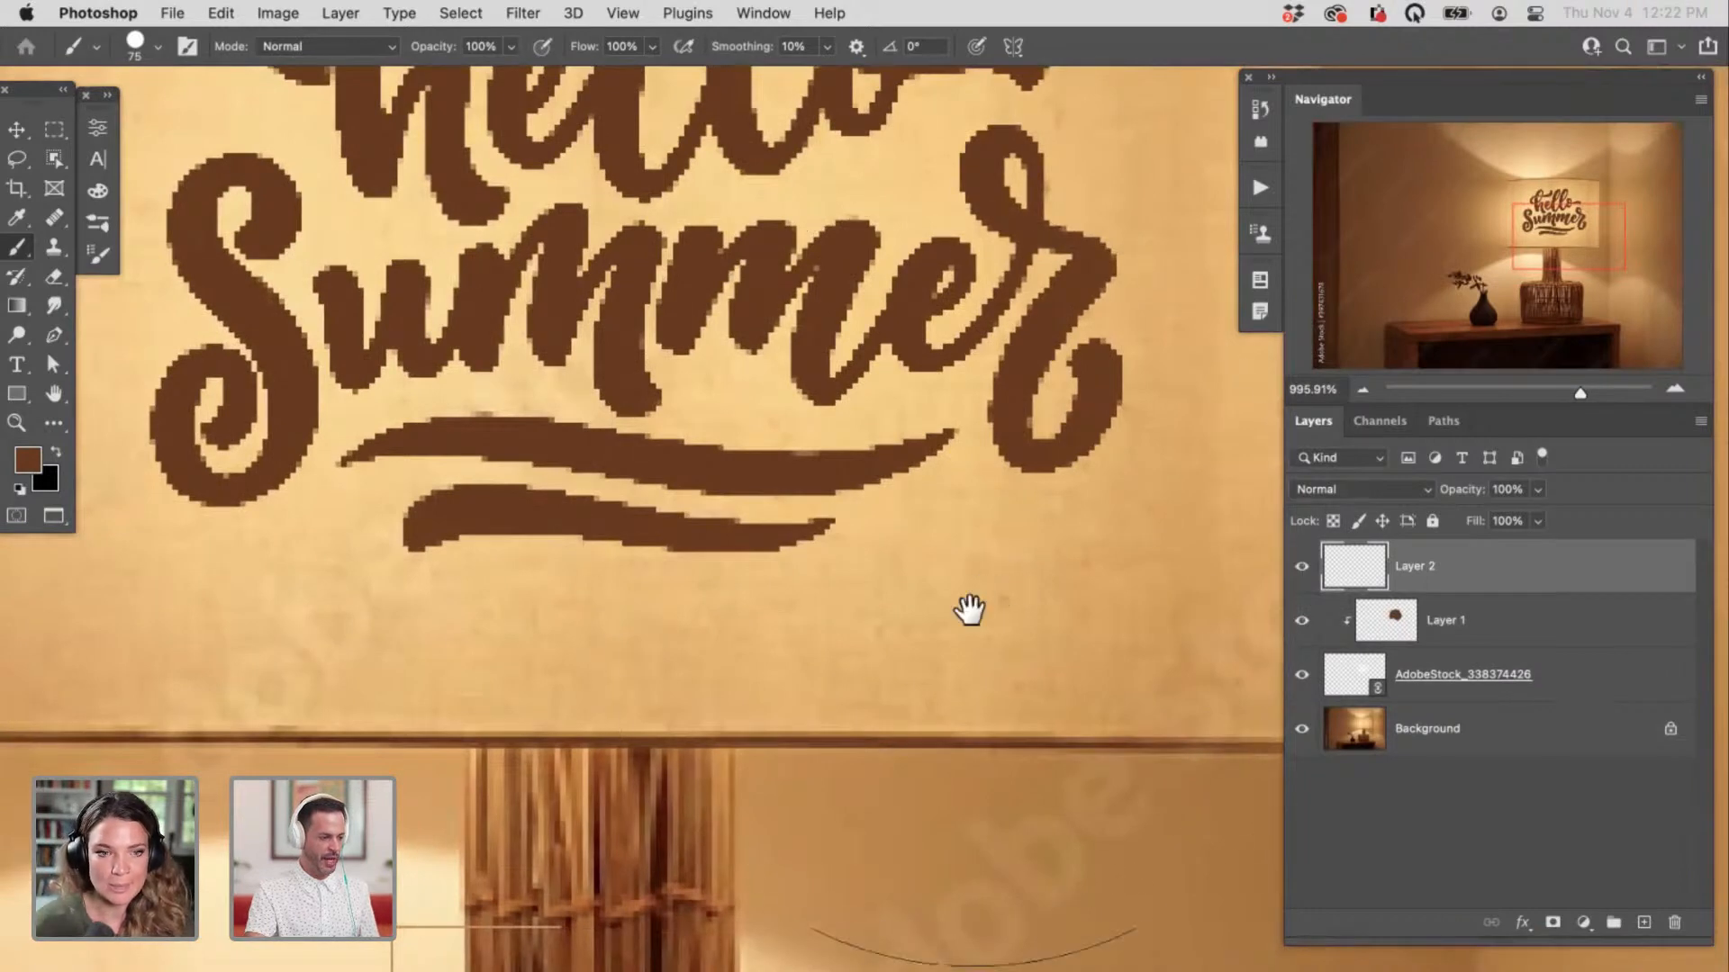
left_click_drag(966, 606, 962, 616)
scroll(901, 619, "down", 10)
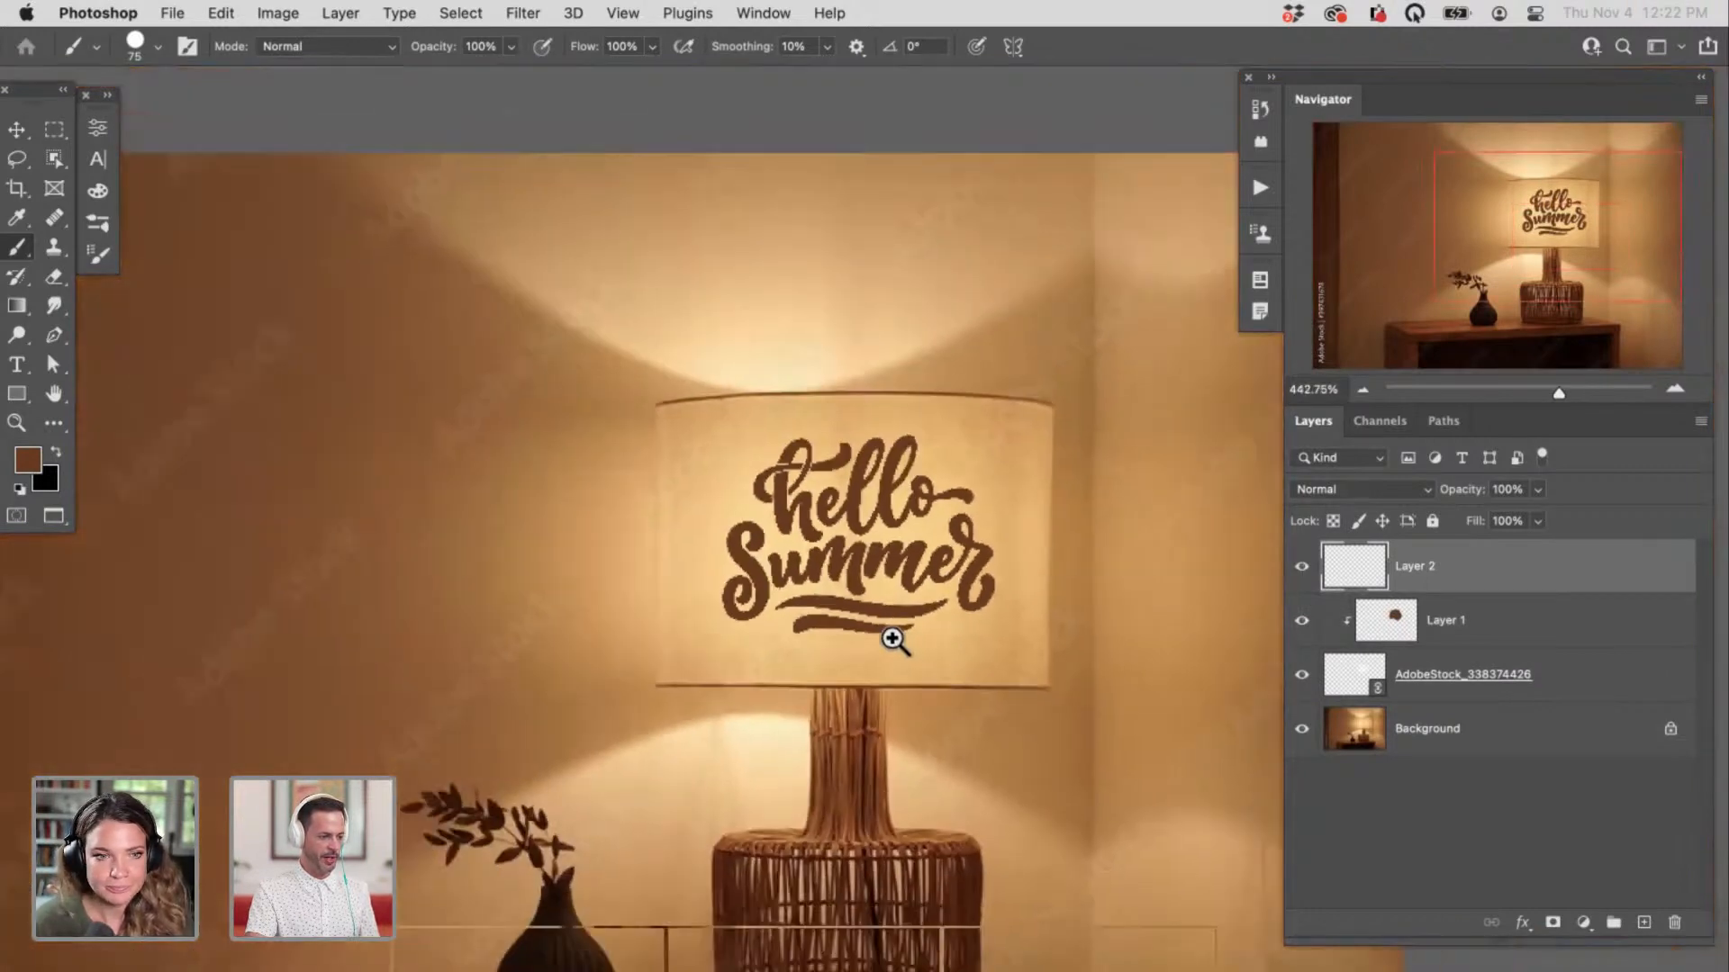
scroll(896, 643, "down", 2)
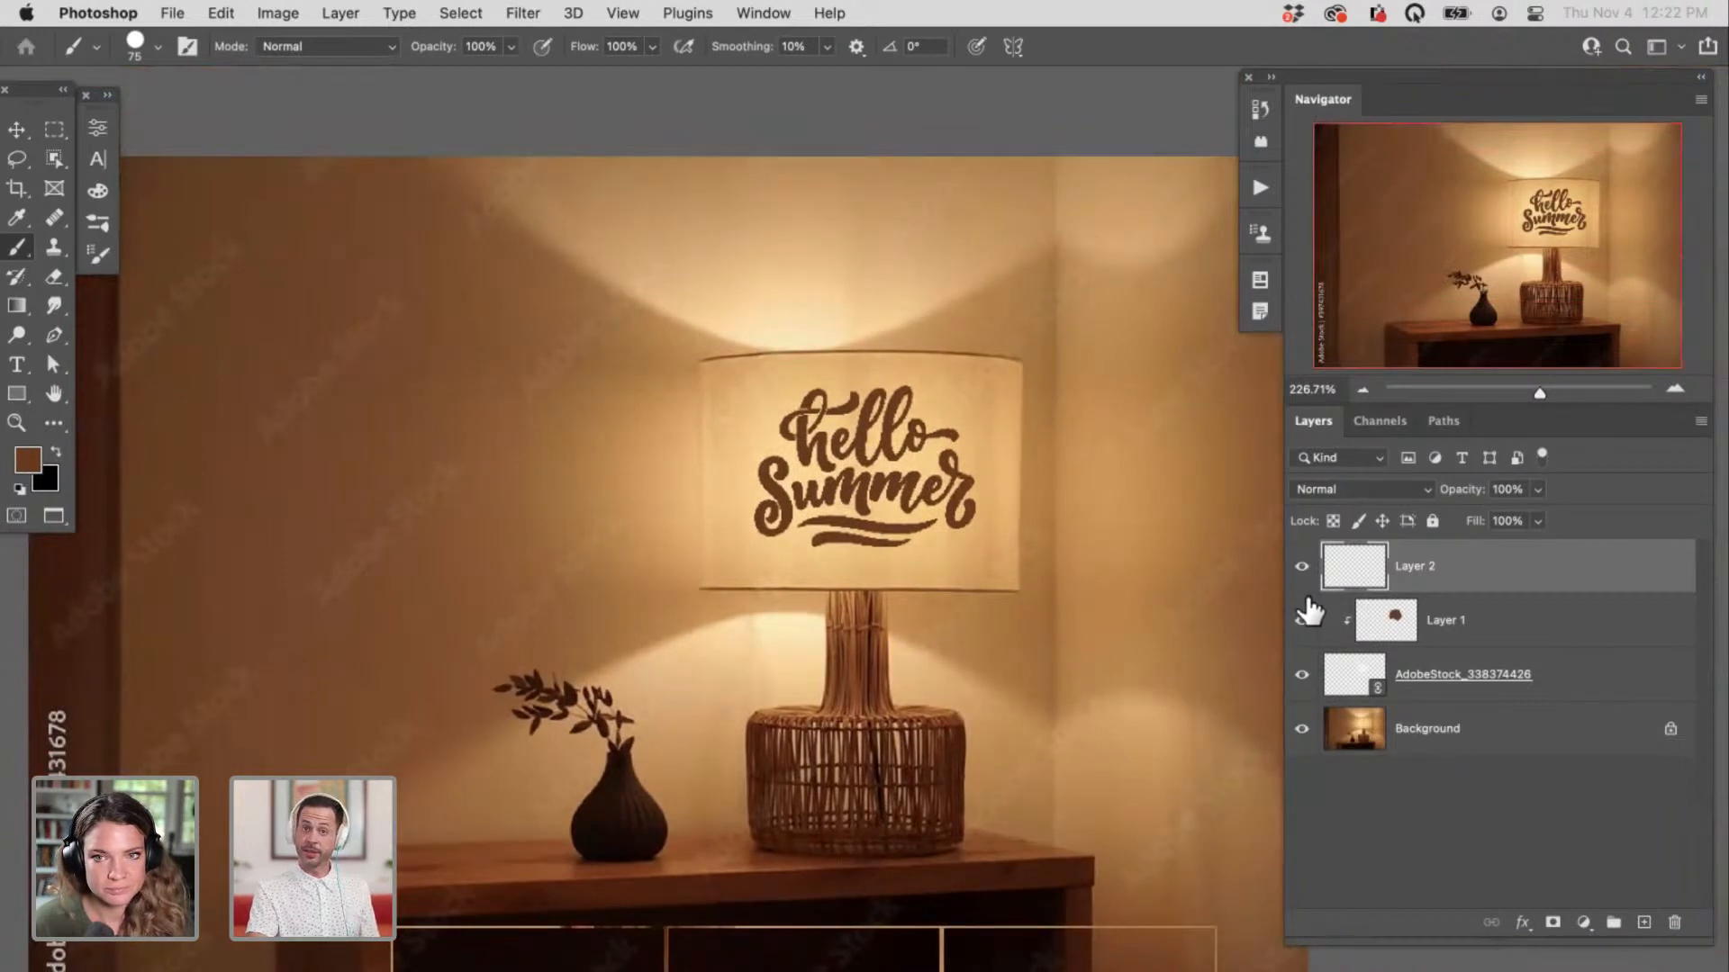
Step: Duplicate the Background layer and bring the copy to the top of the layer stack
left_click(1529, 737)
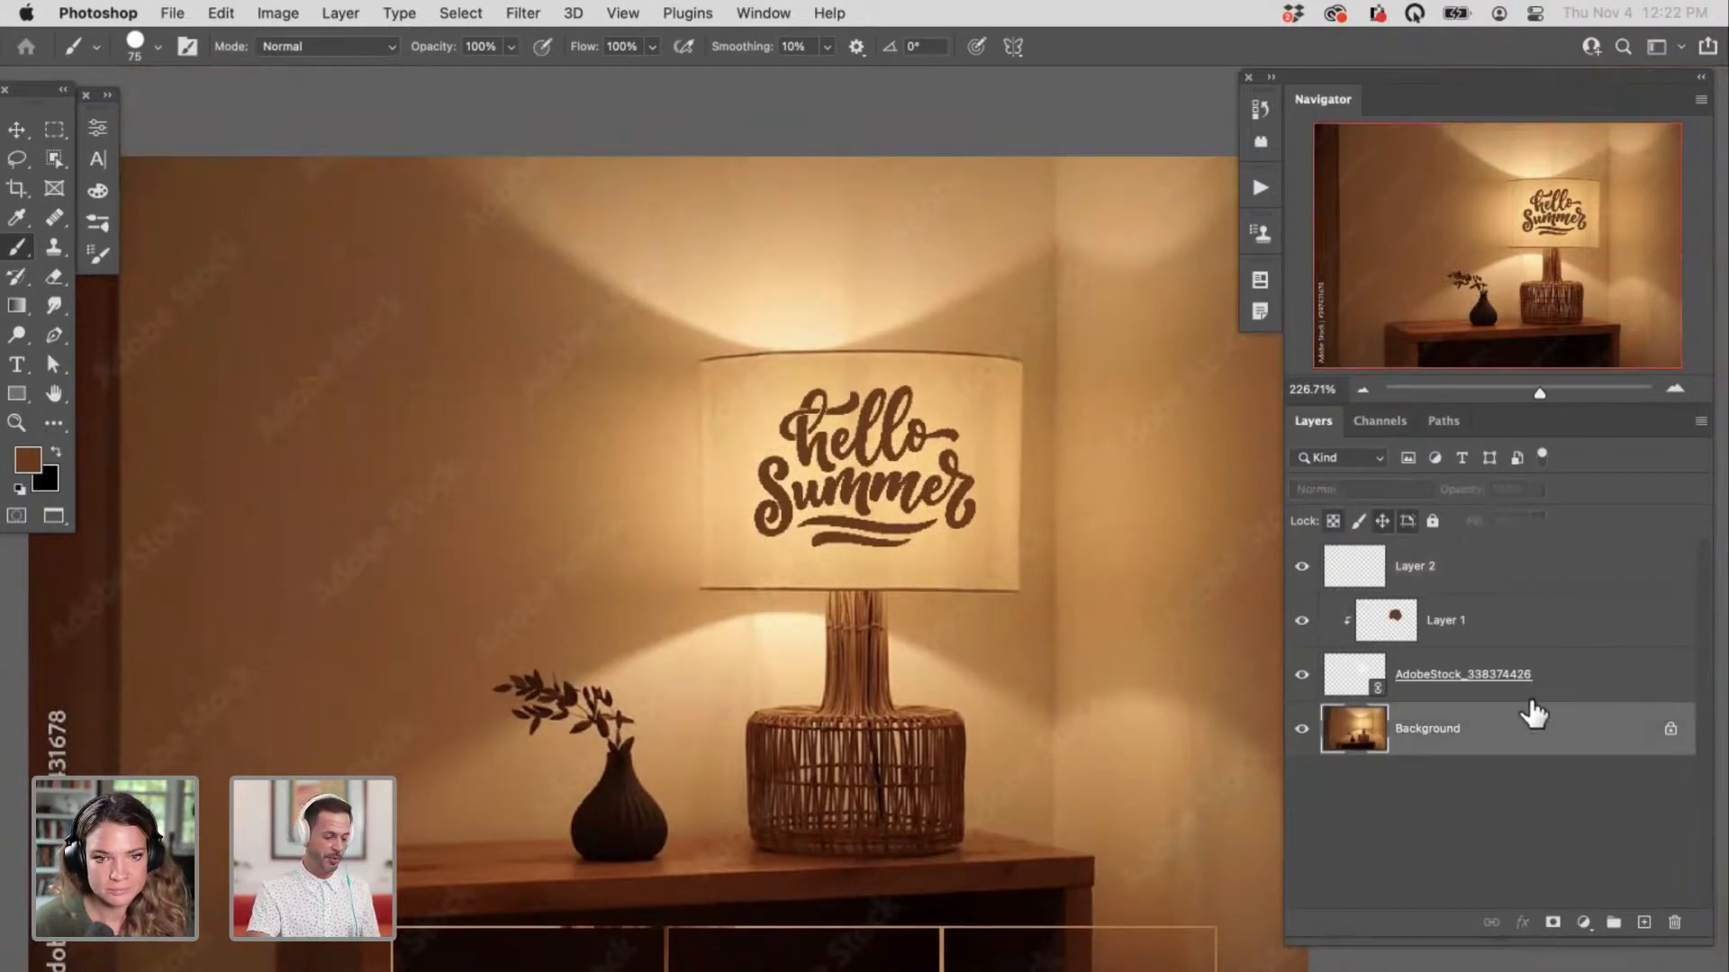
key("super+j")
key("super+shift+bracketright")
left_click_drag(906, 561, 758, 528)
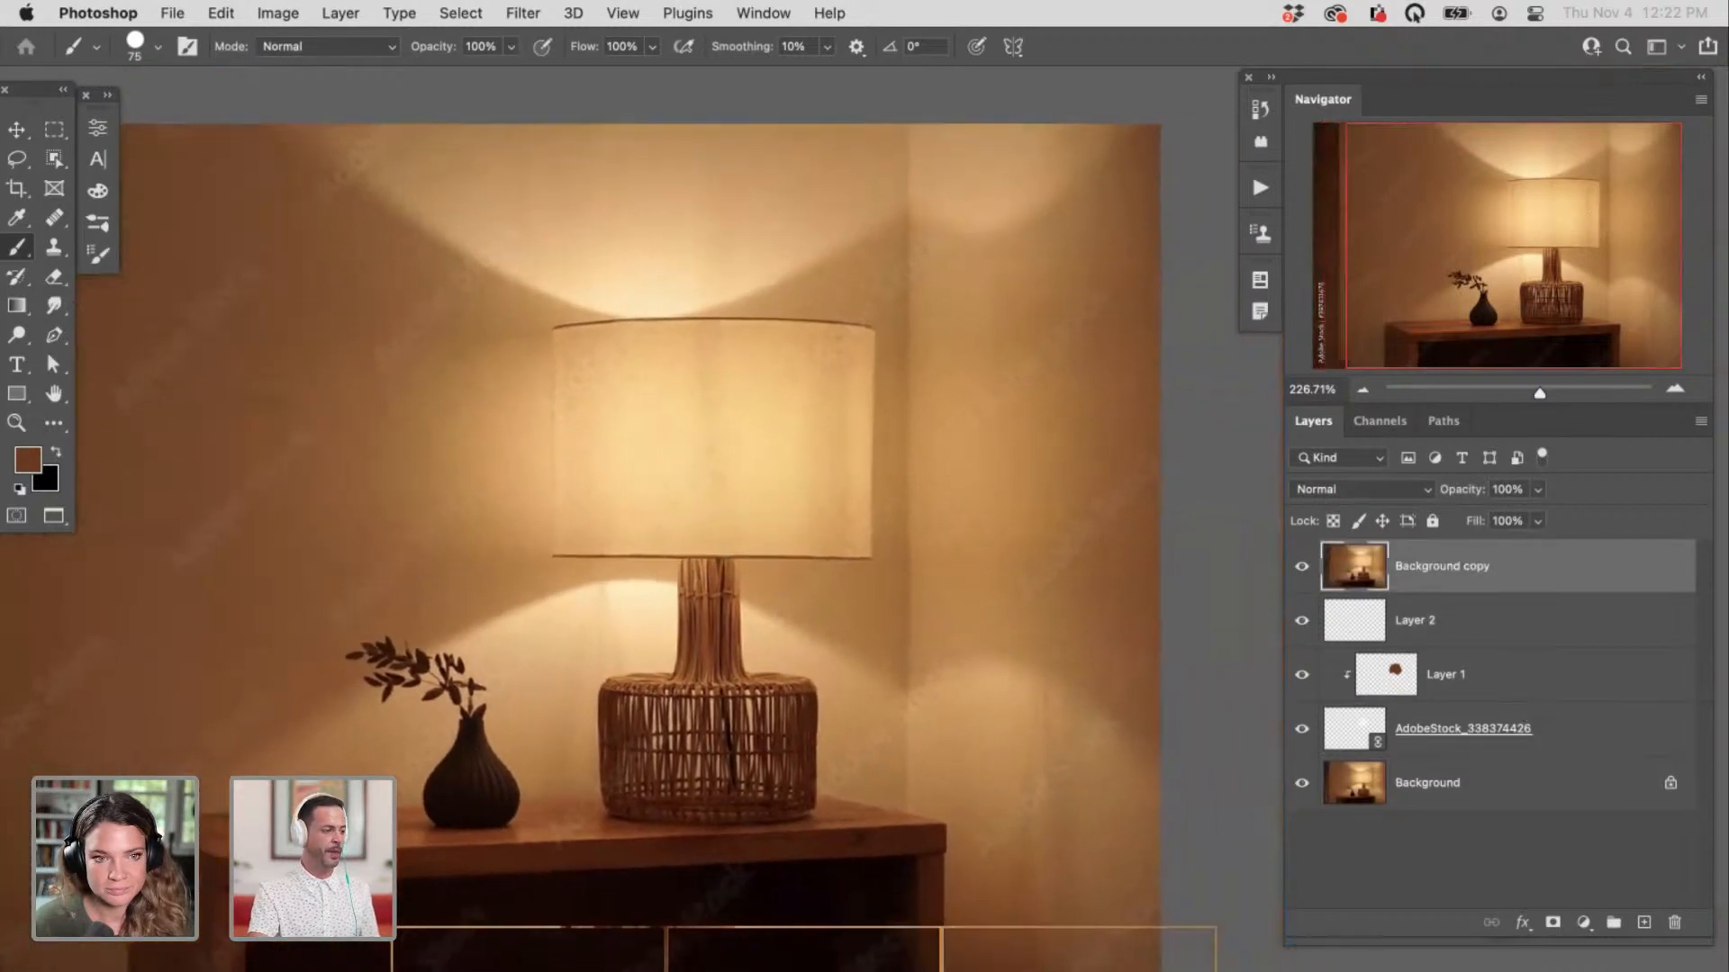
Step: Desaturate the Background copy layer and convert it to a smart object
left_click(295, 13)
mouse_move(326, 79)
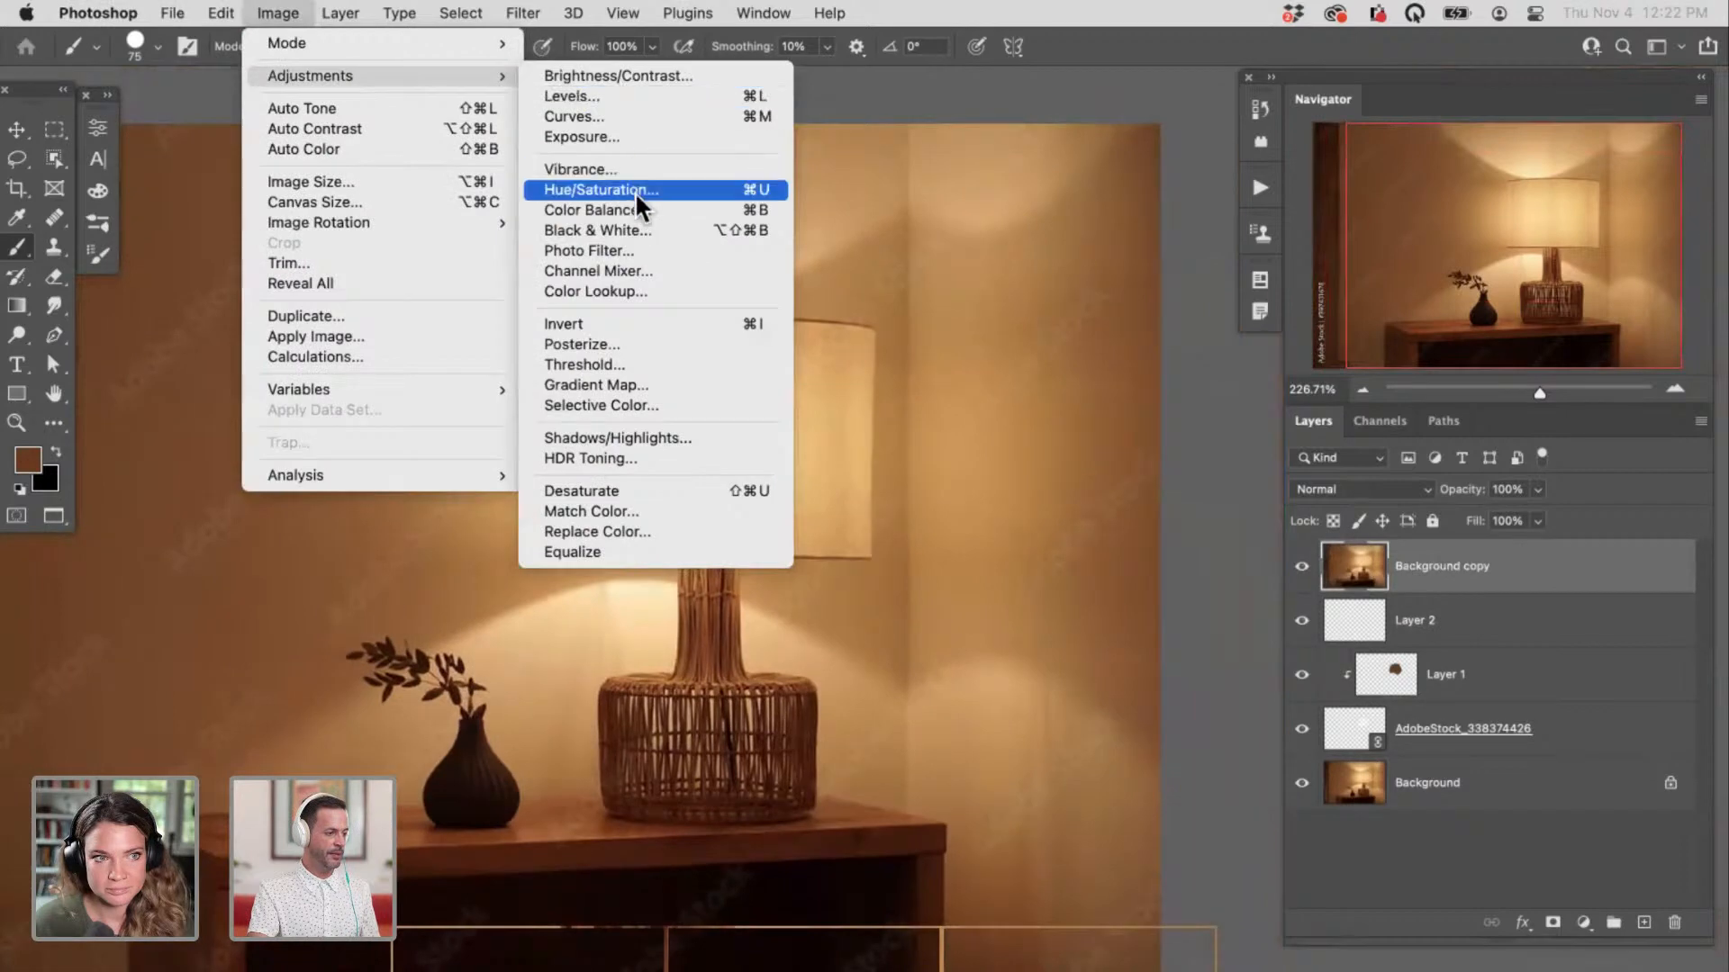
left_click(662, 488)
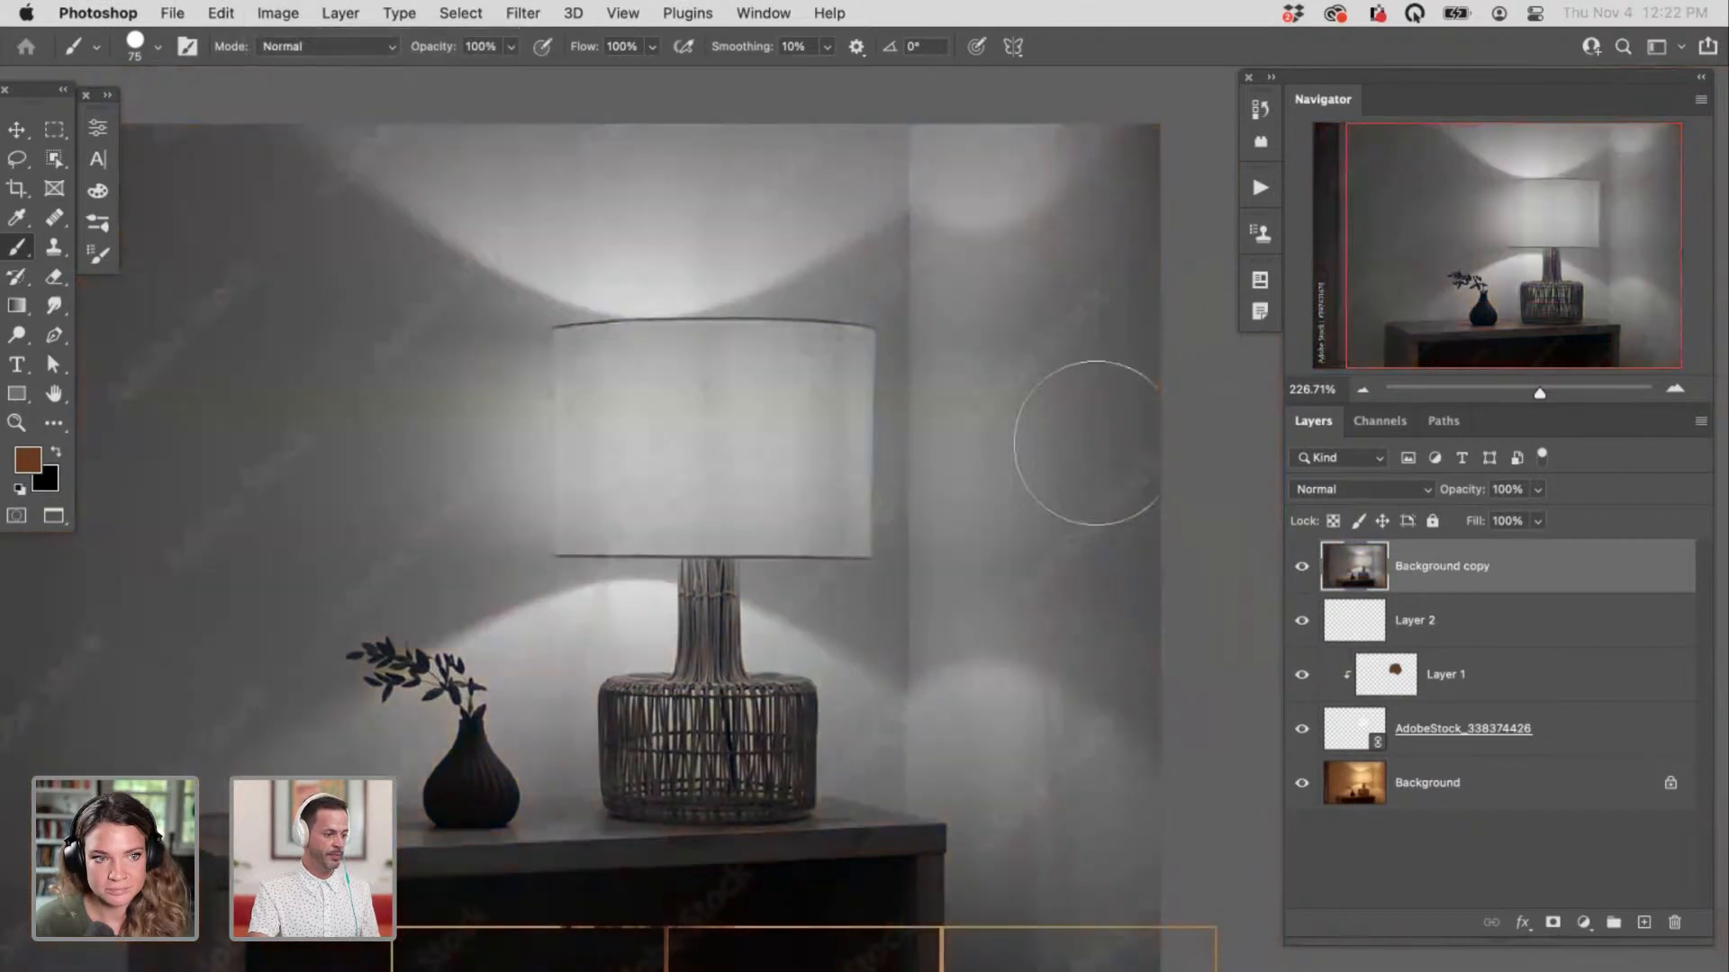
right_click(1481, 575)
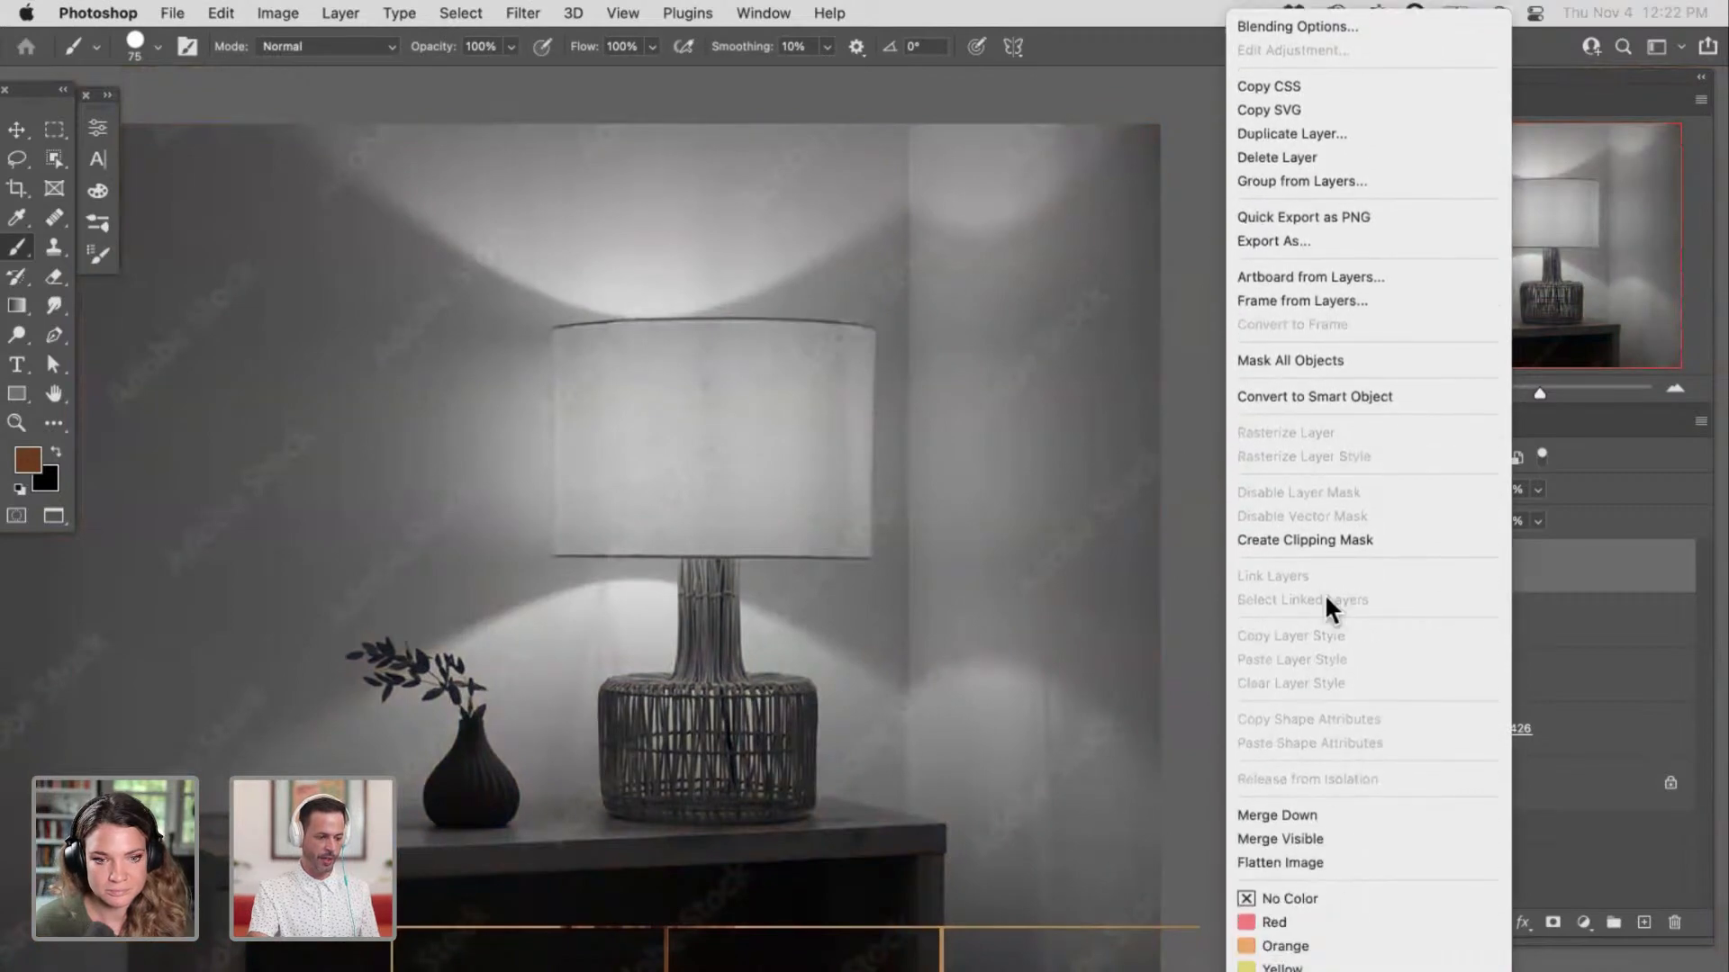
key("Escape")
Step: Set the Background copy's blend mode to Hard Light and compare the lettering with the layer hidden and shown
left_click(1335, 486)
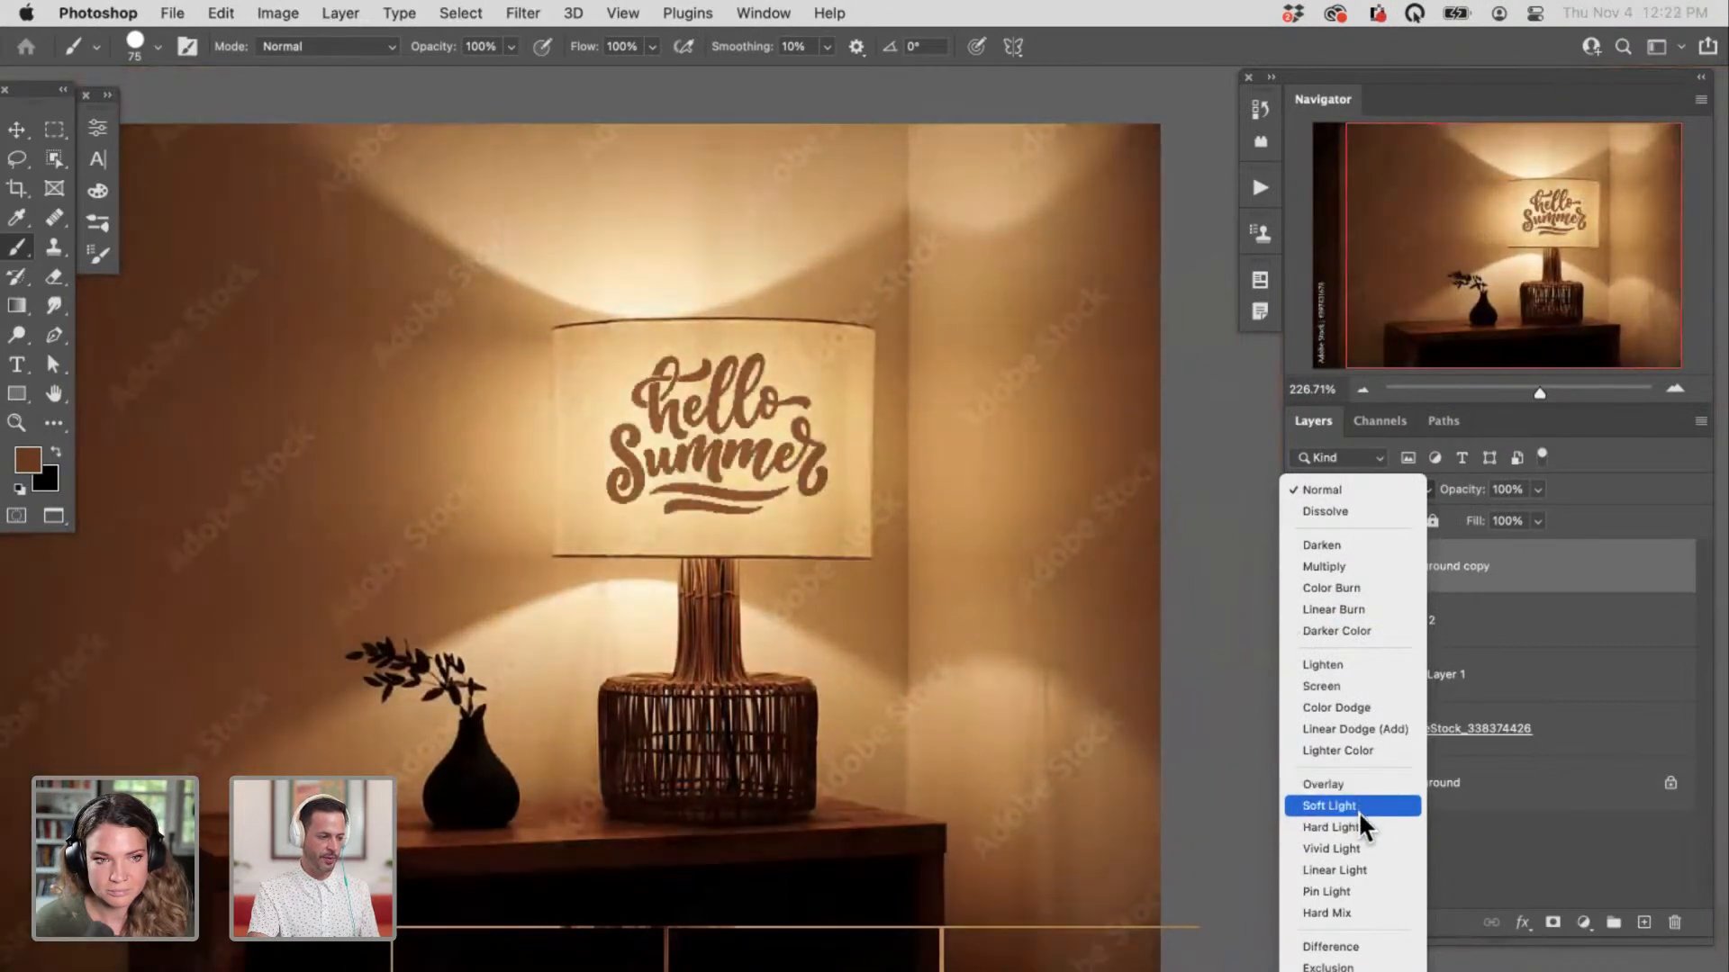
left_click(1357, 826)
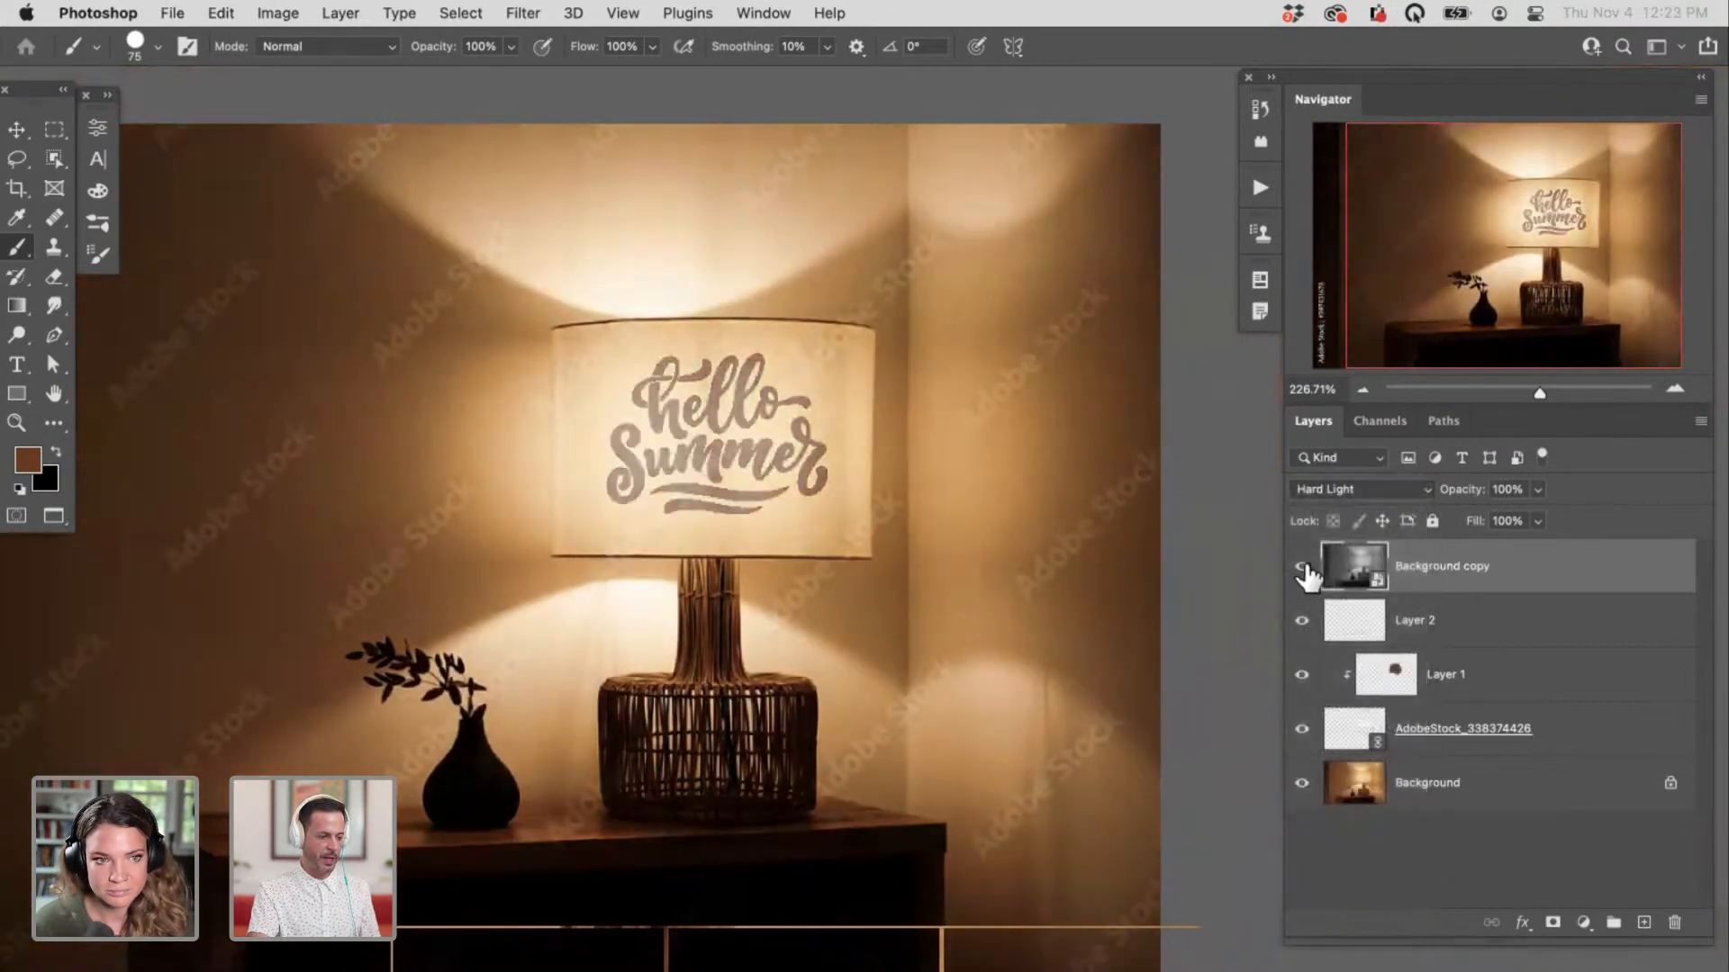
left_click(1302, 568)
left_click(1302, 567)
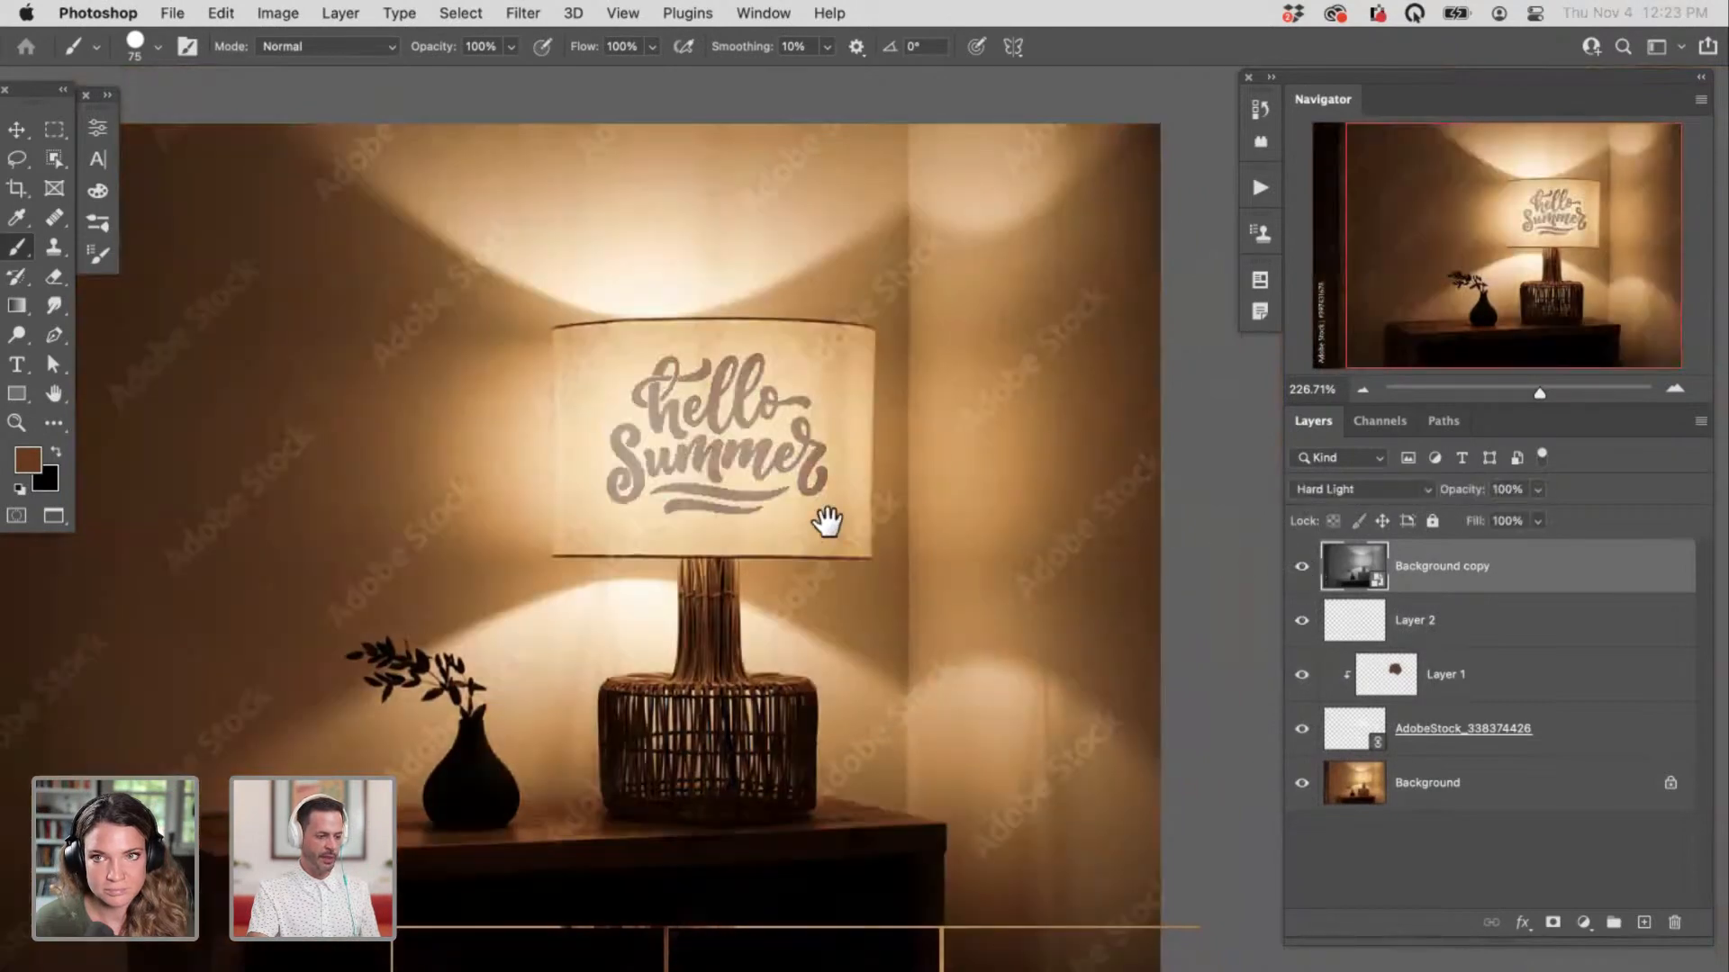
left_click_drag(778, 476, 977, 477)
left_click_drag(1081, 552, 1222, 602)
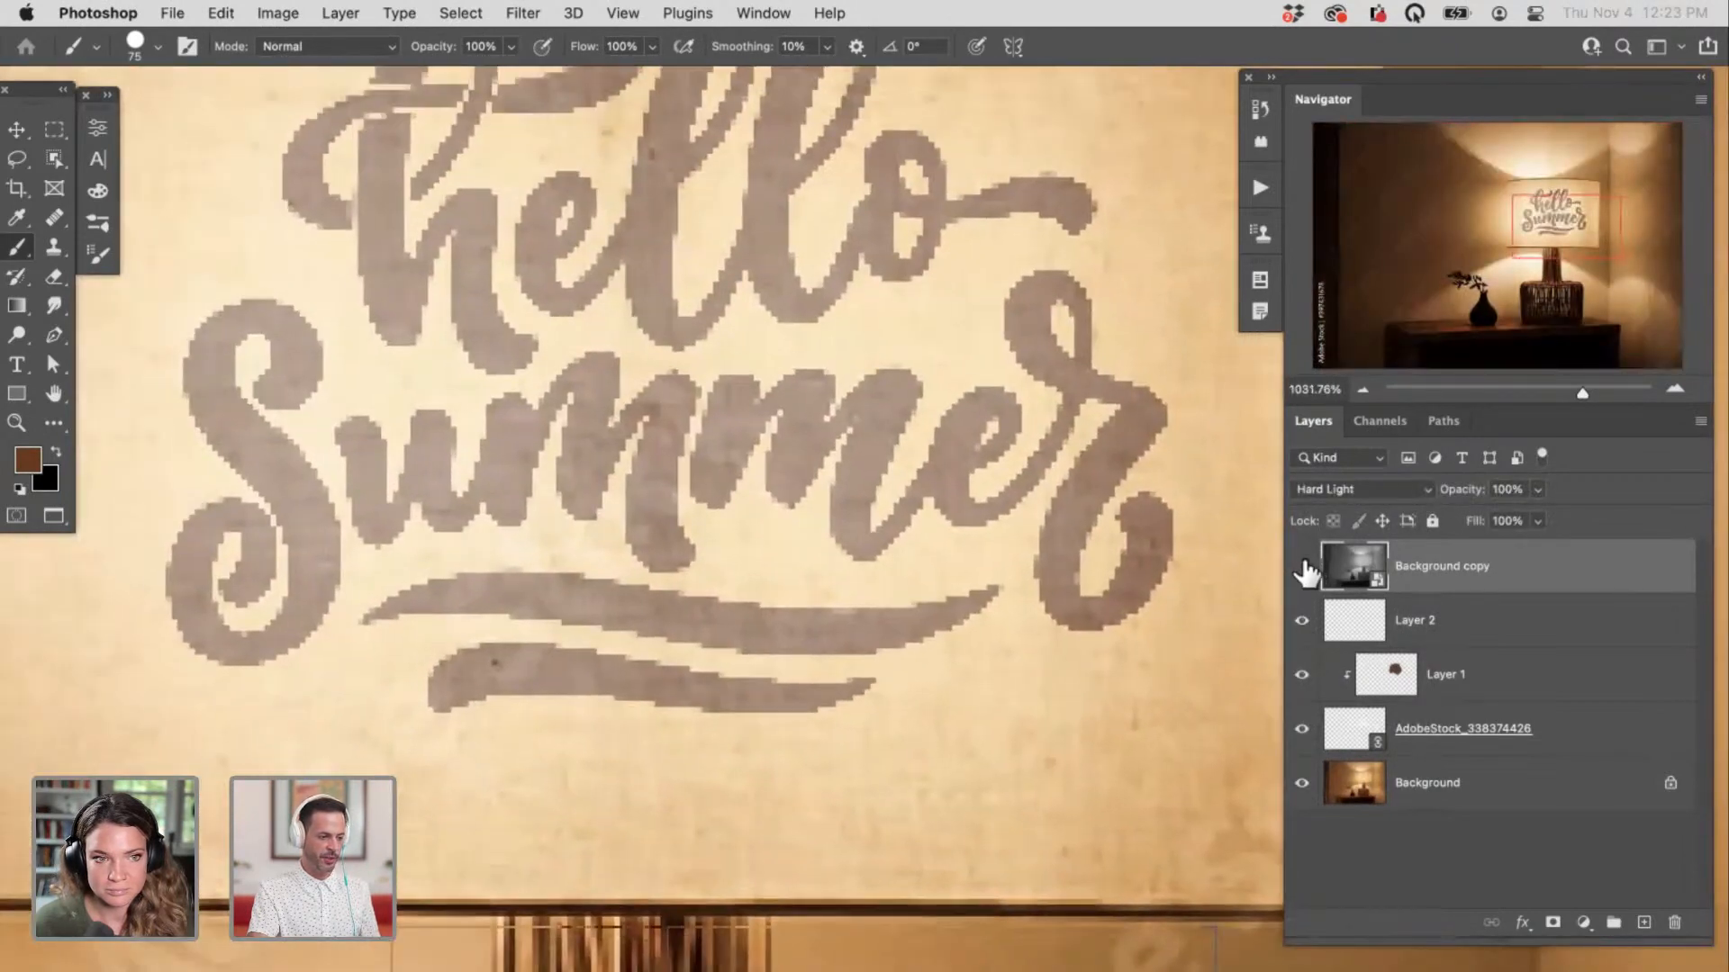
left_click(1302, 567)
left_click(1302, 567)
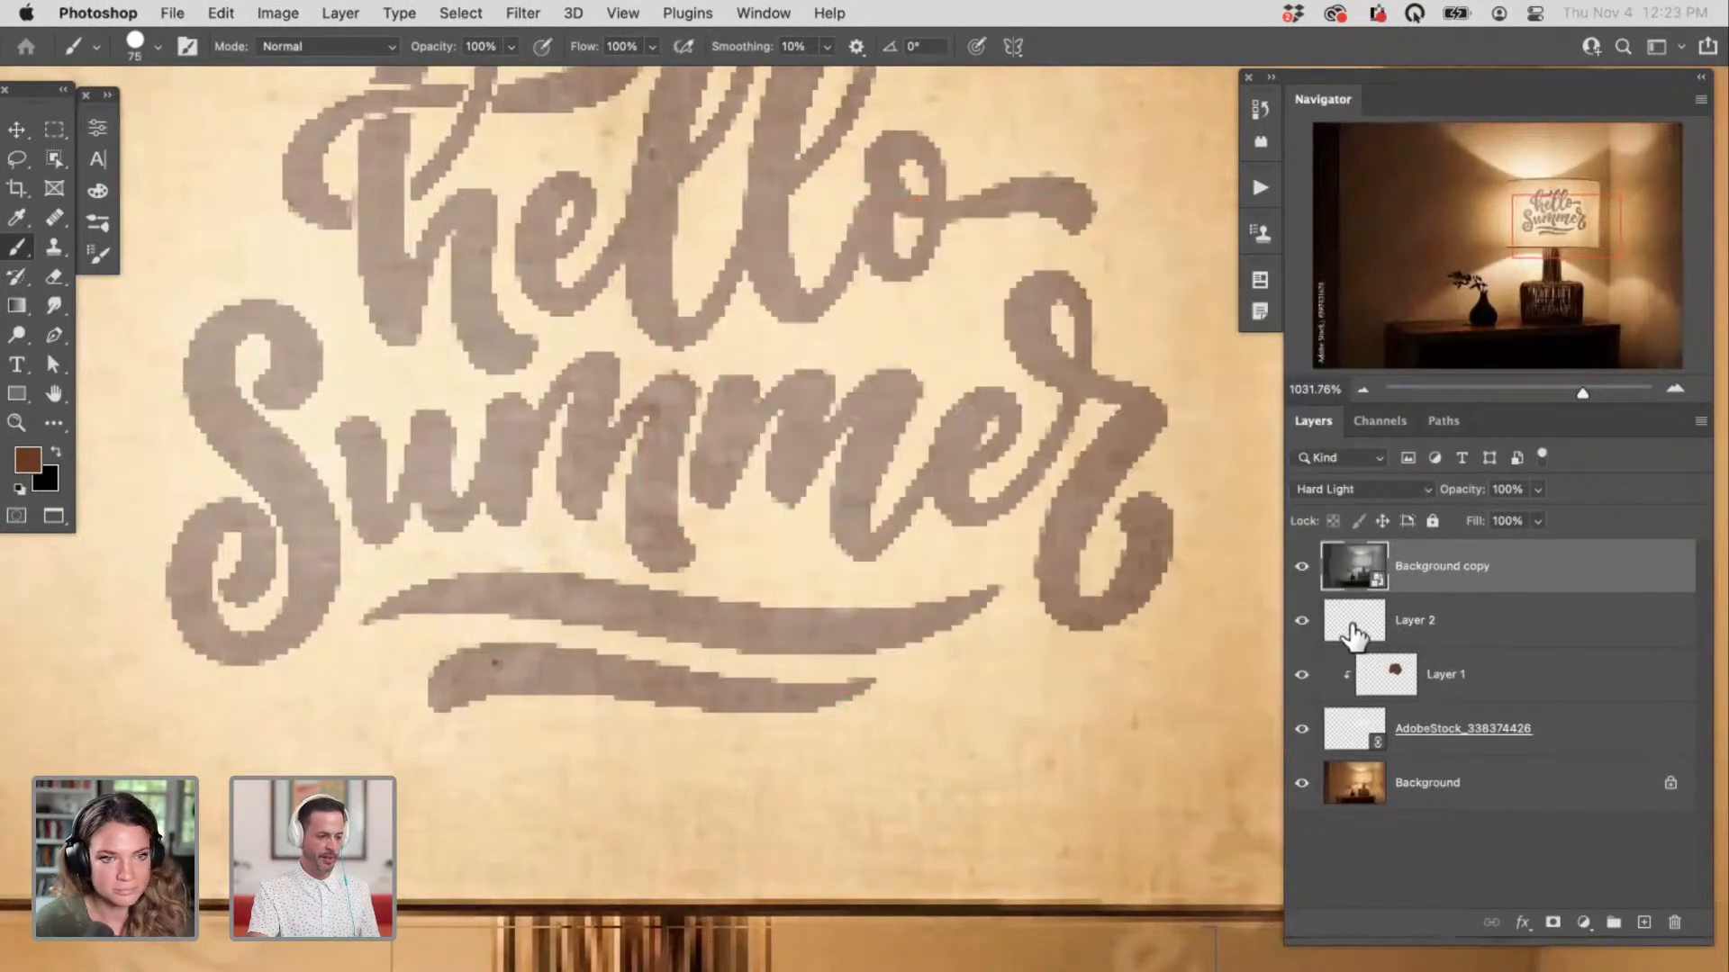
scroll(650, 418, "down", 5)
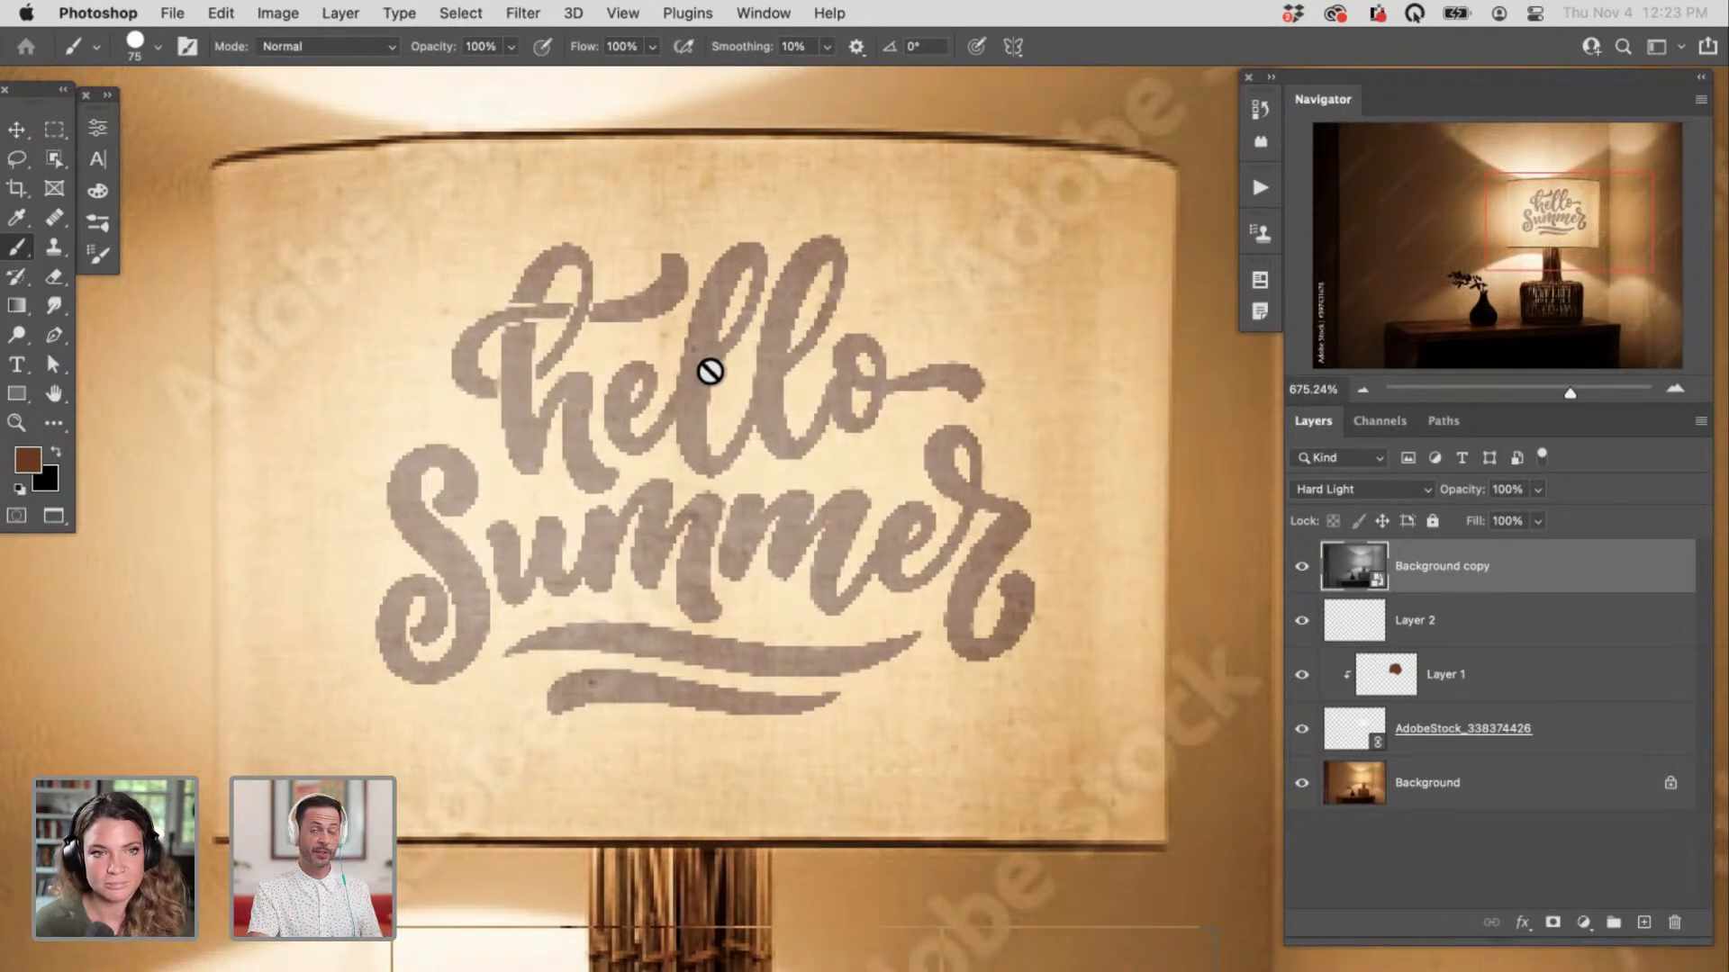
Step: Apply a High Pass filter with a radius of 6.2 pixels to the Background copy smart object
left_click(523, 13)
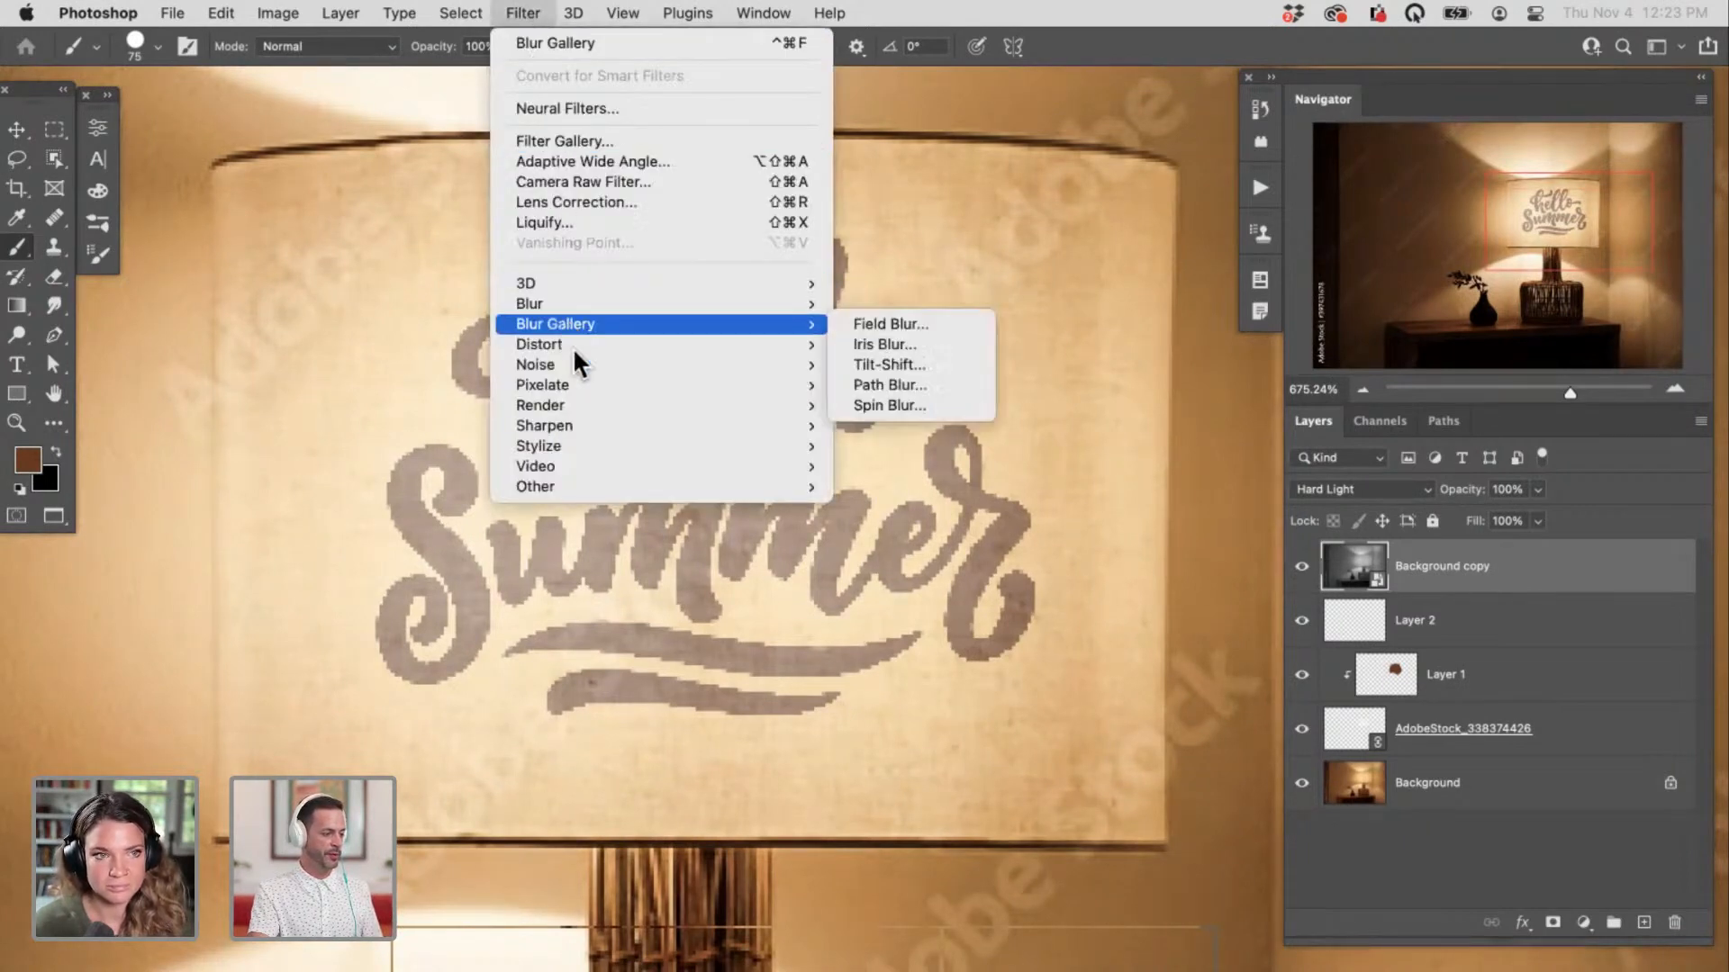
mouse_move(598, 478)
left_click(896, 507)
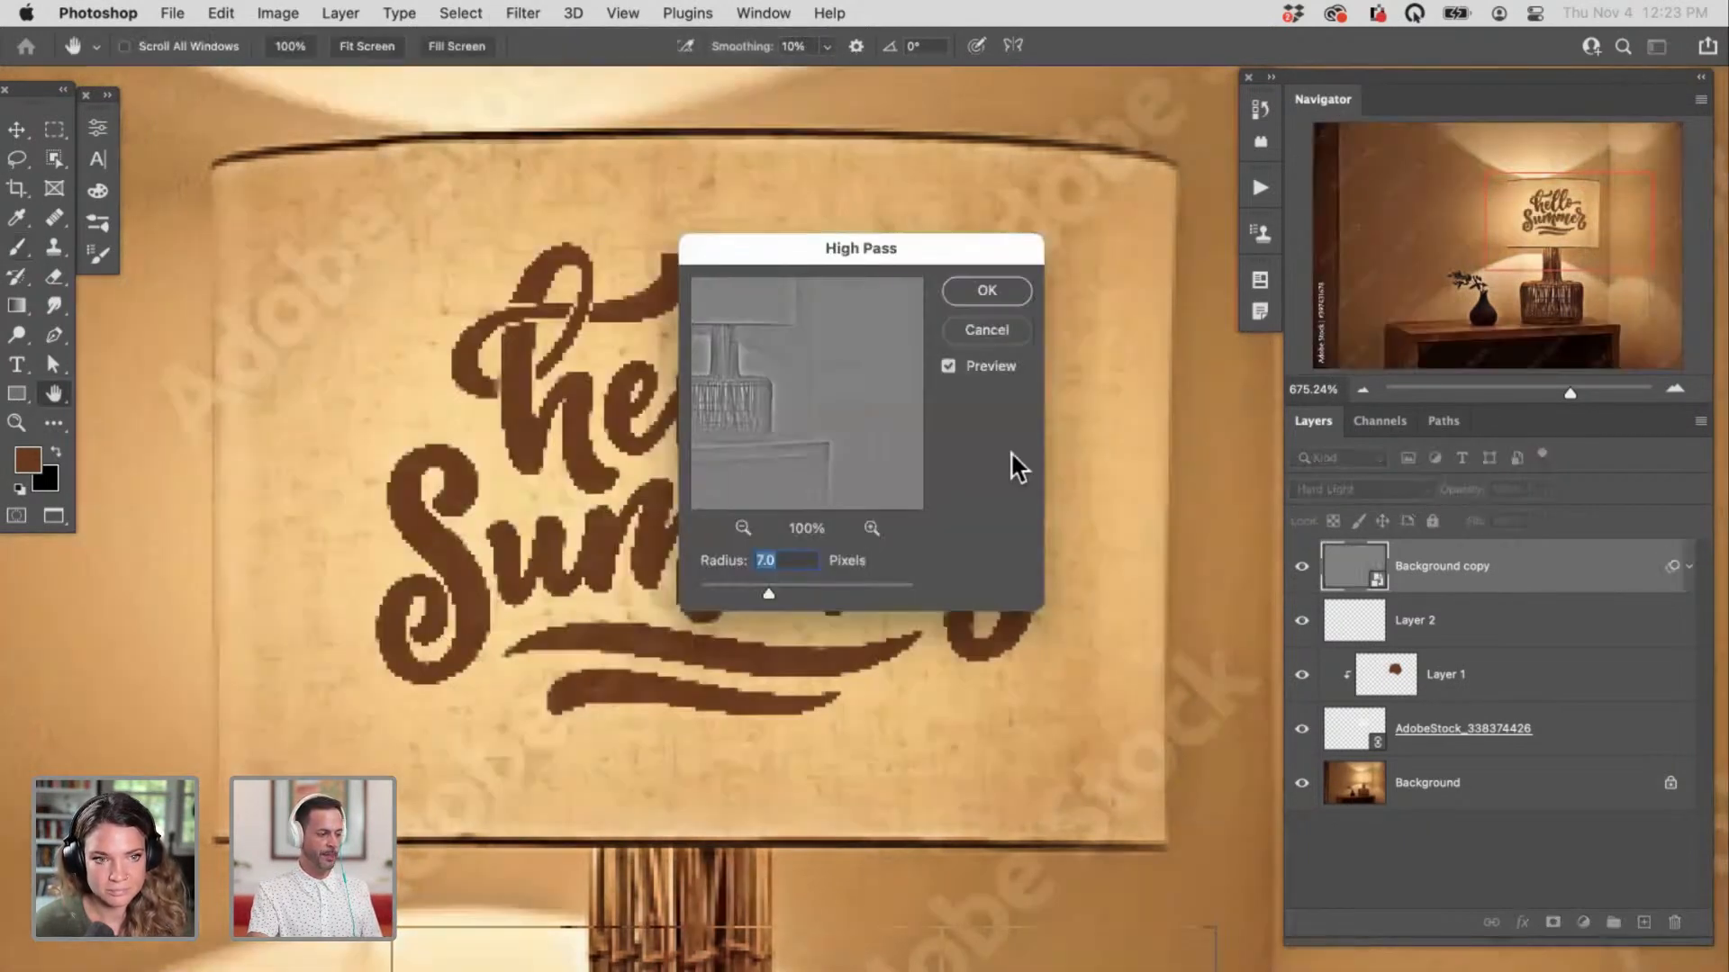
mouse_move(748, 590)
left_mouse_down()
mouse_move(727, 590)
mouse_move(756, 590)
left_mouse_up()
left_click(988, 291)
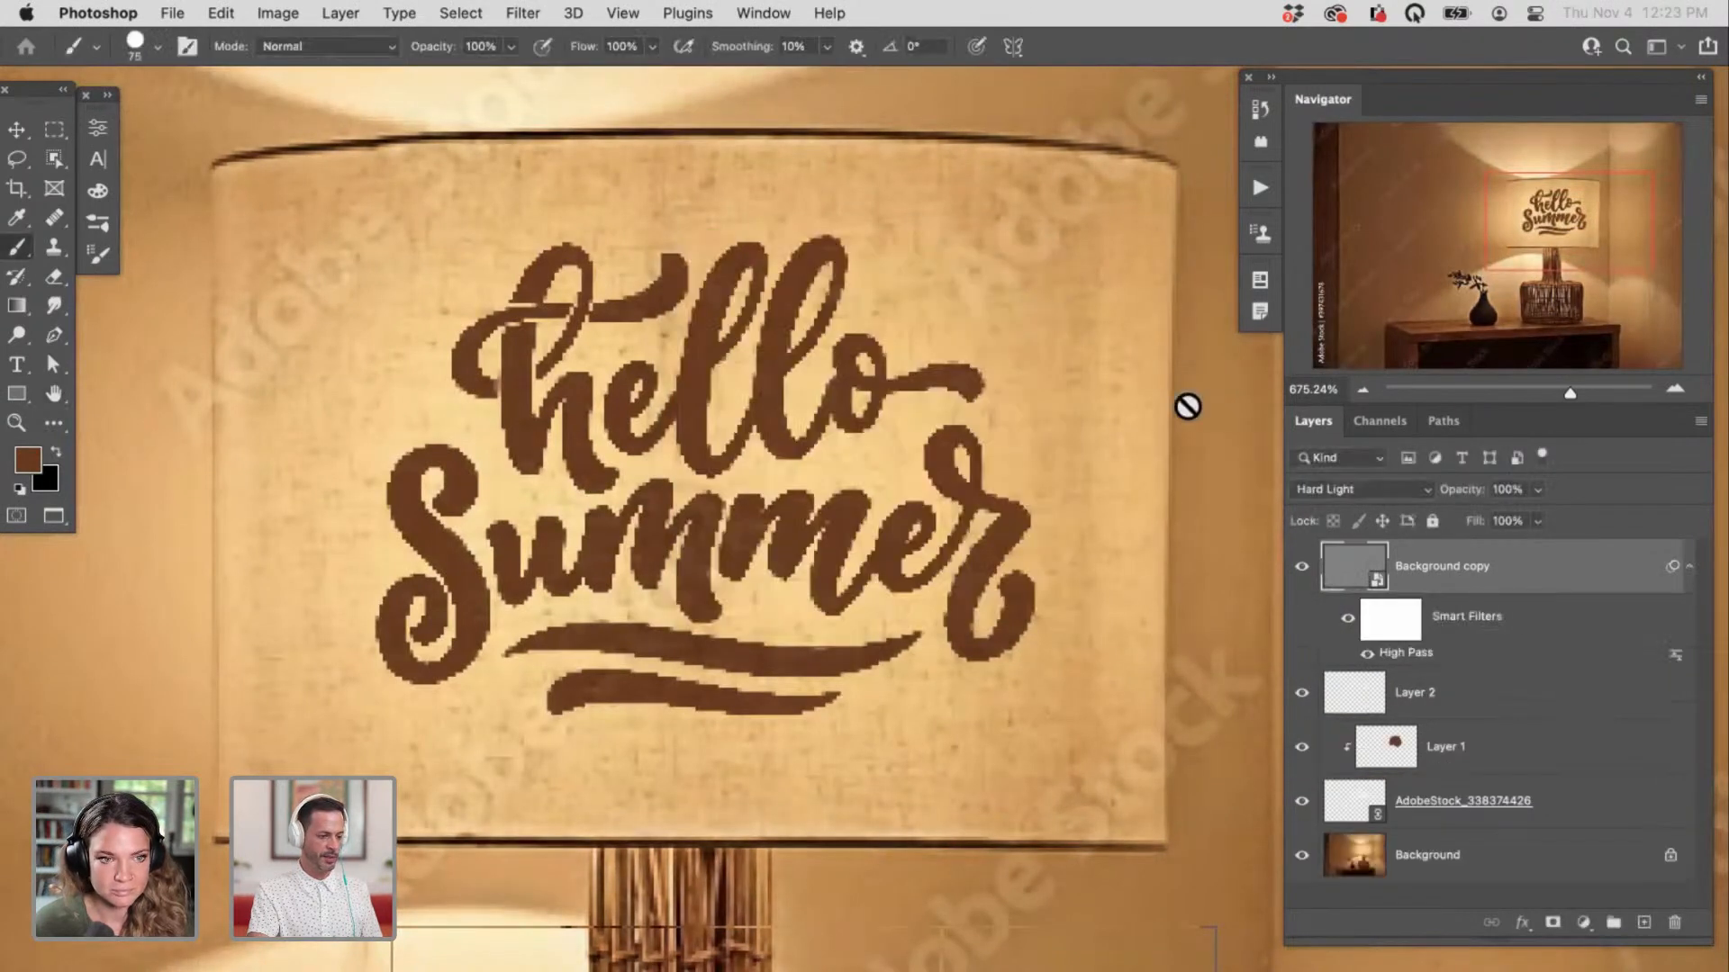
Step: Place the filtered Background copy below Layer 2, clipped to the lettering, and toggle its visibility to compare
key("b")
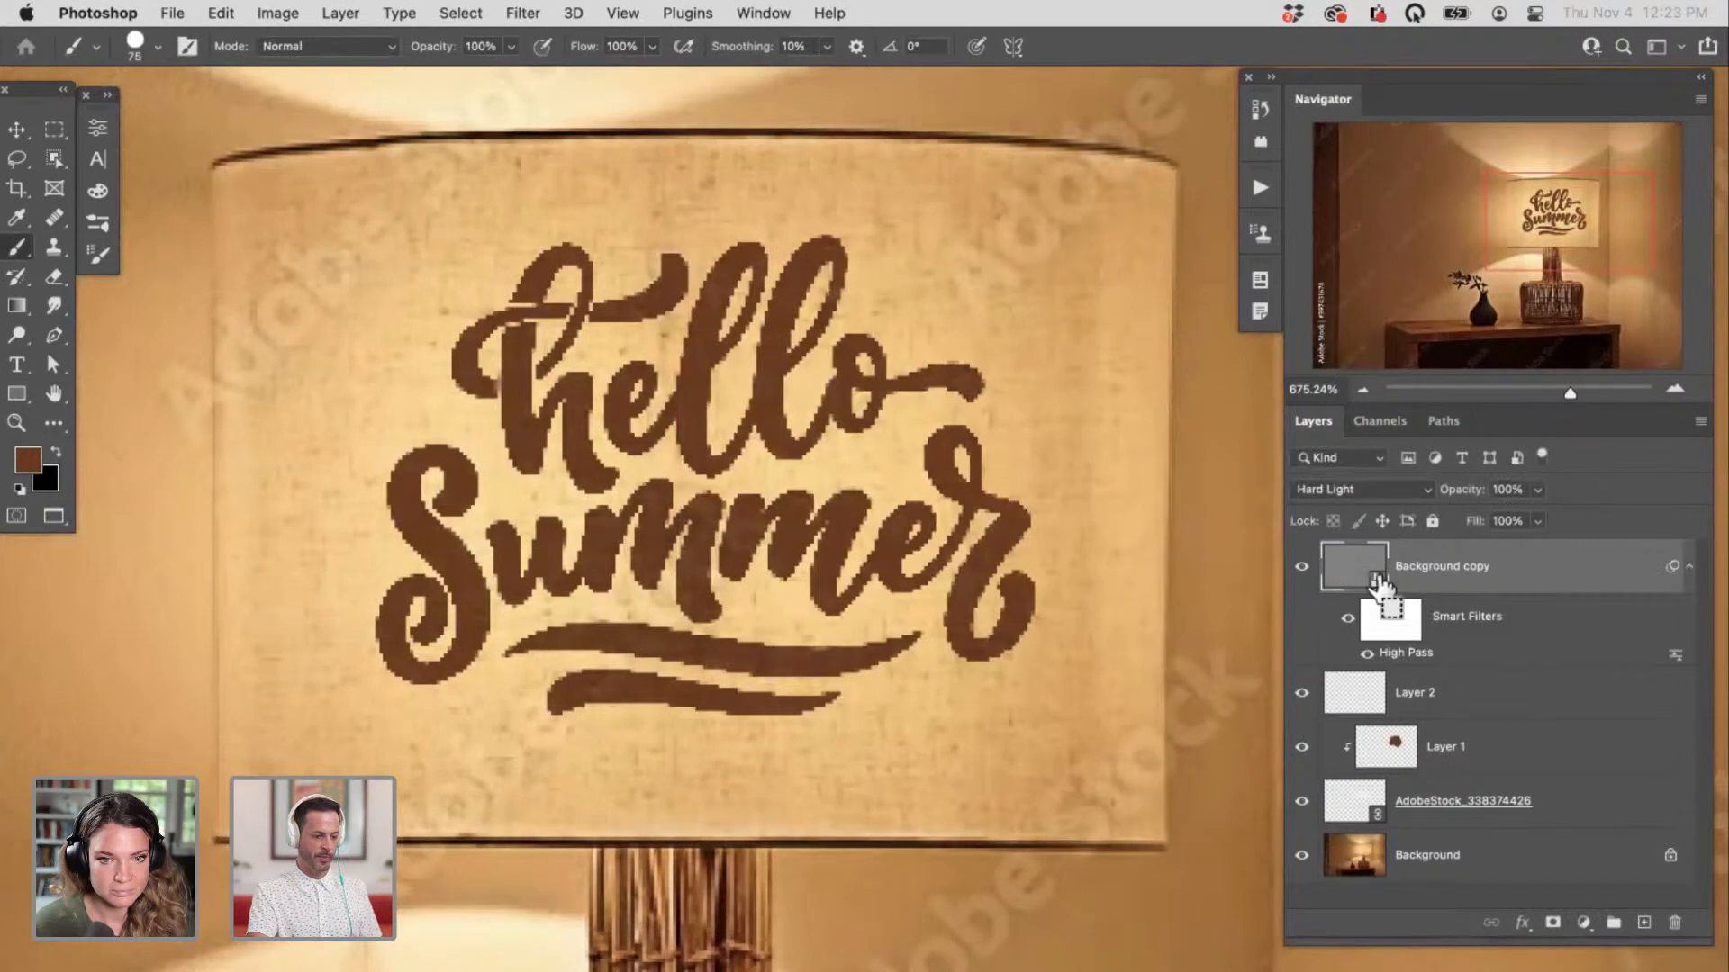
left_click_drag(1379, 585, 1381, 587)
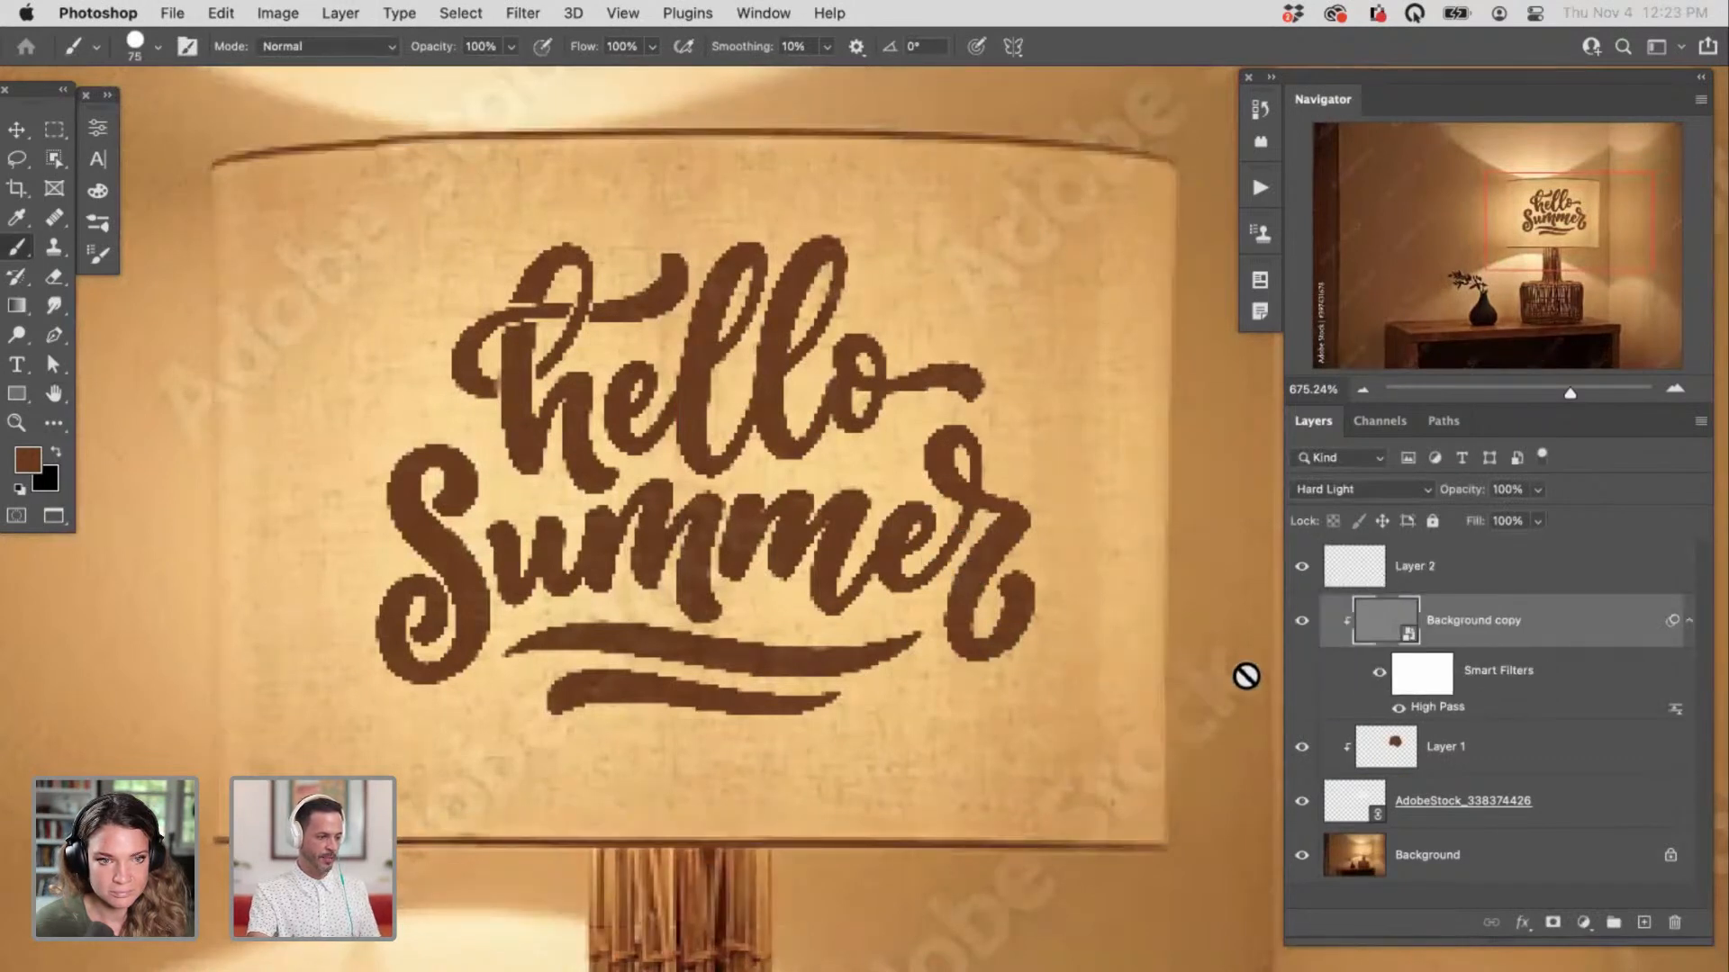
left_click(1299, 621)
left_click(1300, 620)
left_click(1299, 620)
left_click(1299, 620)
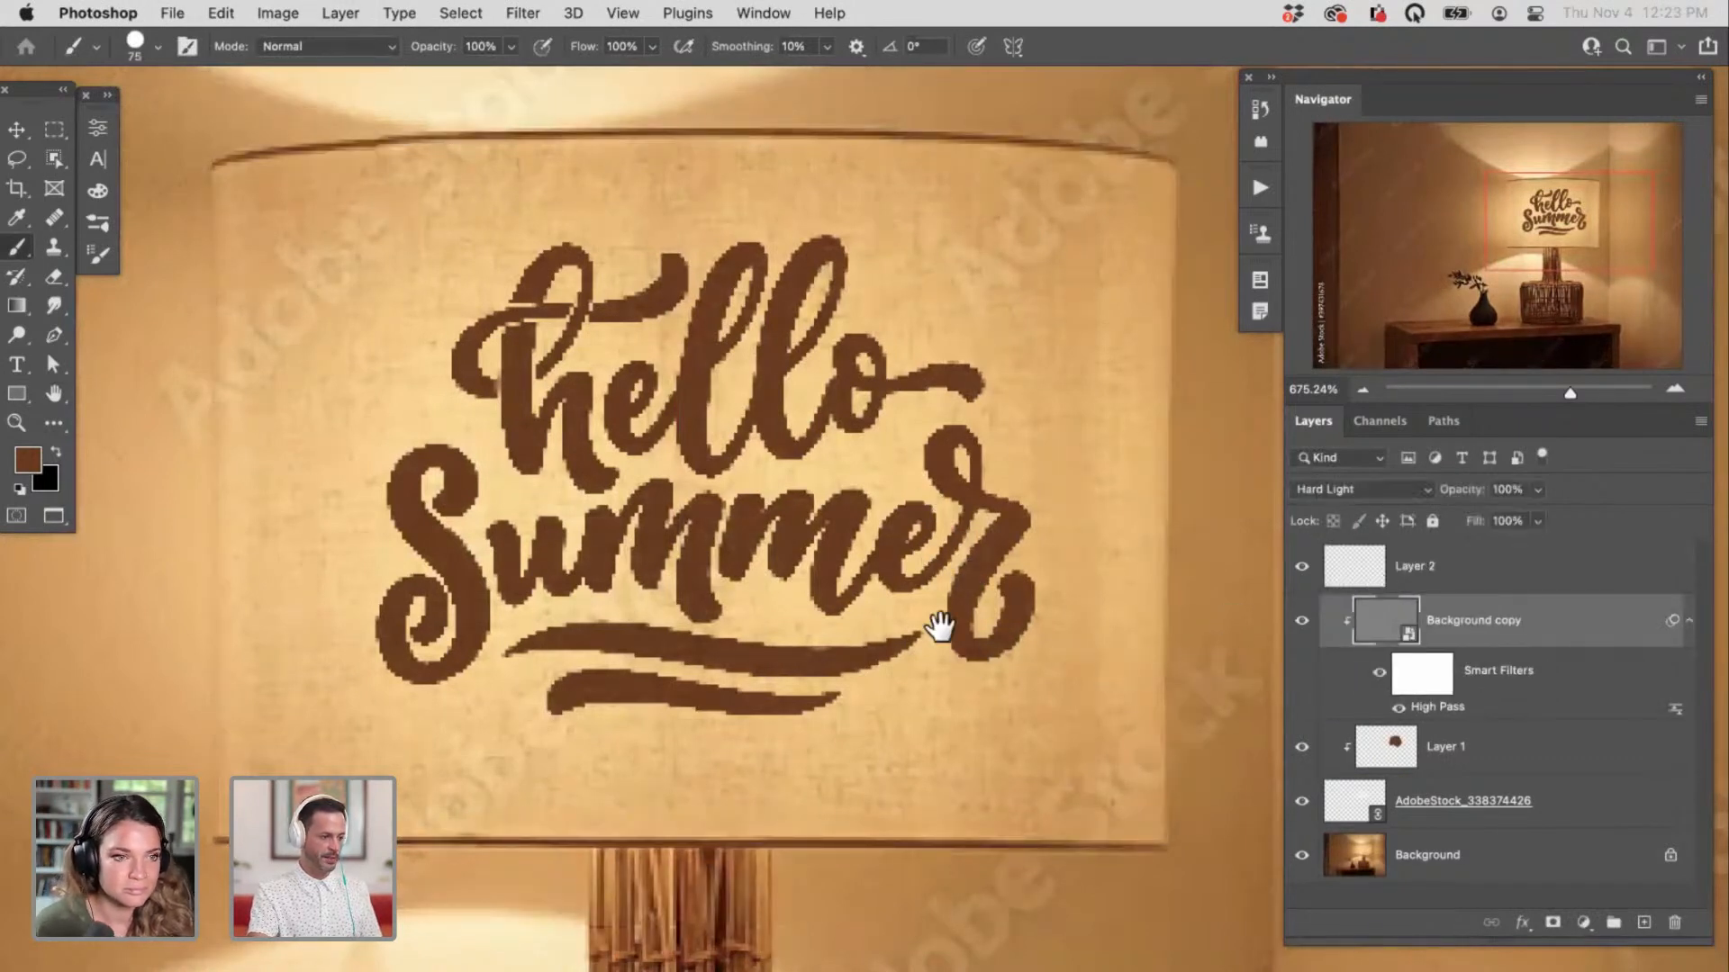
Step: Examine the fabric texture on the lettering up close with the clipped High Pass layer on and off
left_click_drag(904, 648, 954, 636)
left_click_drag(996, 690, 1066, 745)
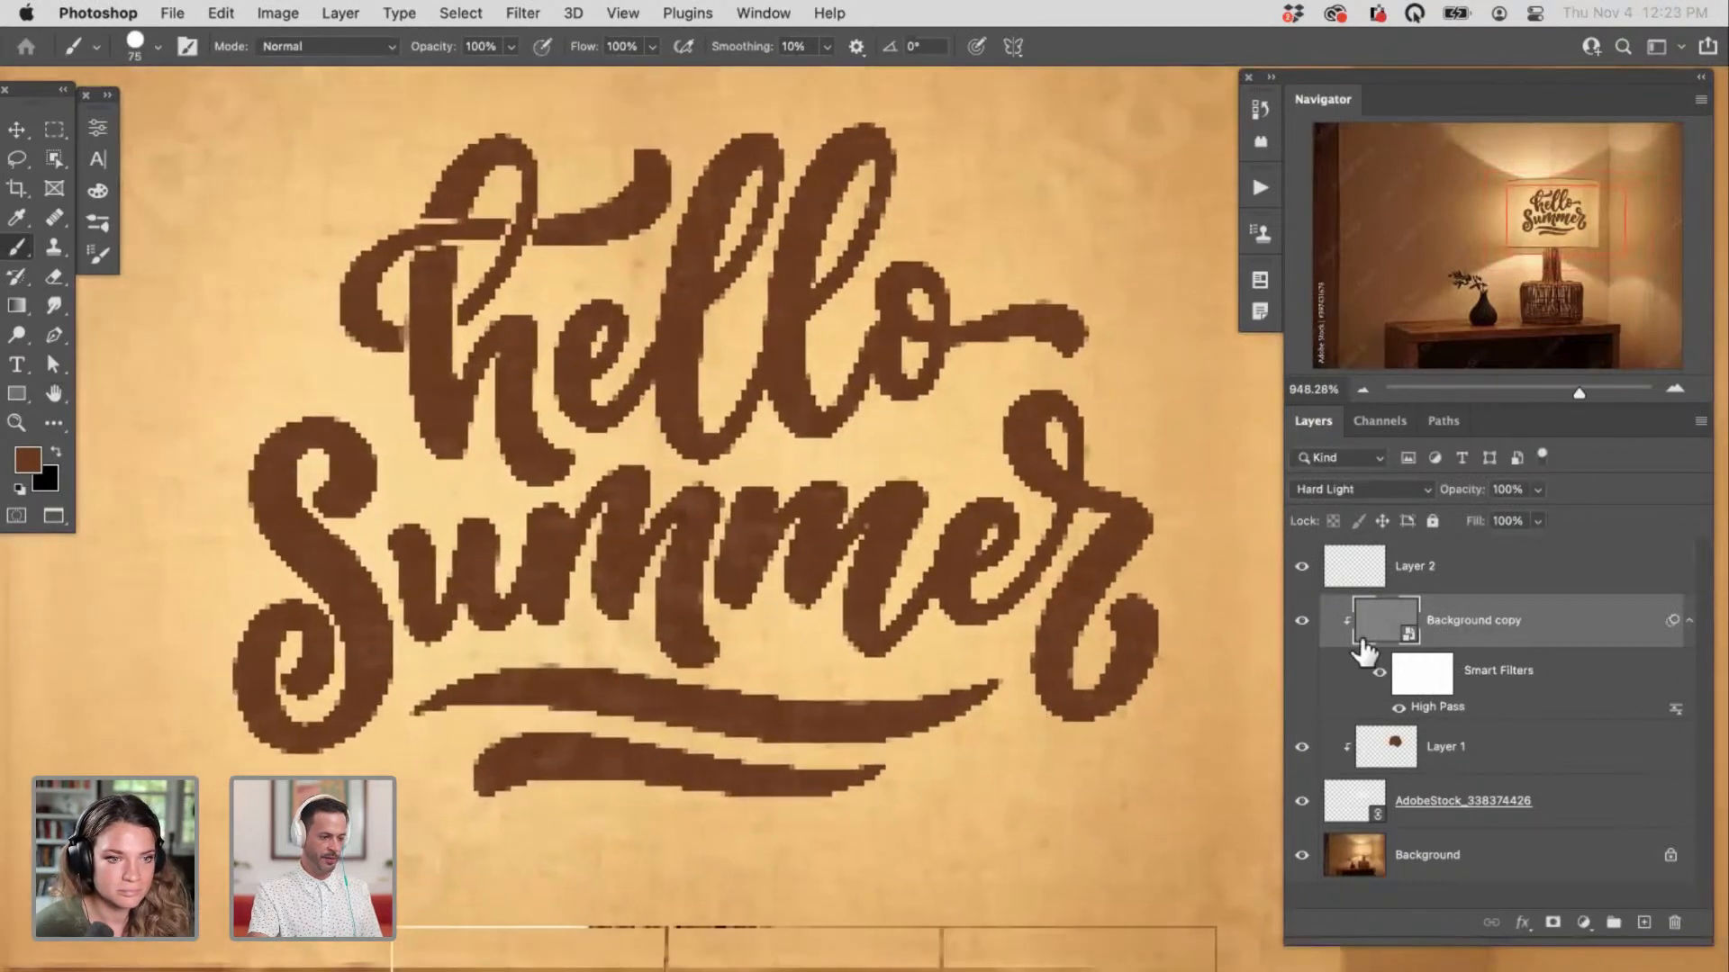
left_click(1301, 623)
left_click(1301, 623)
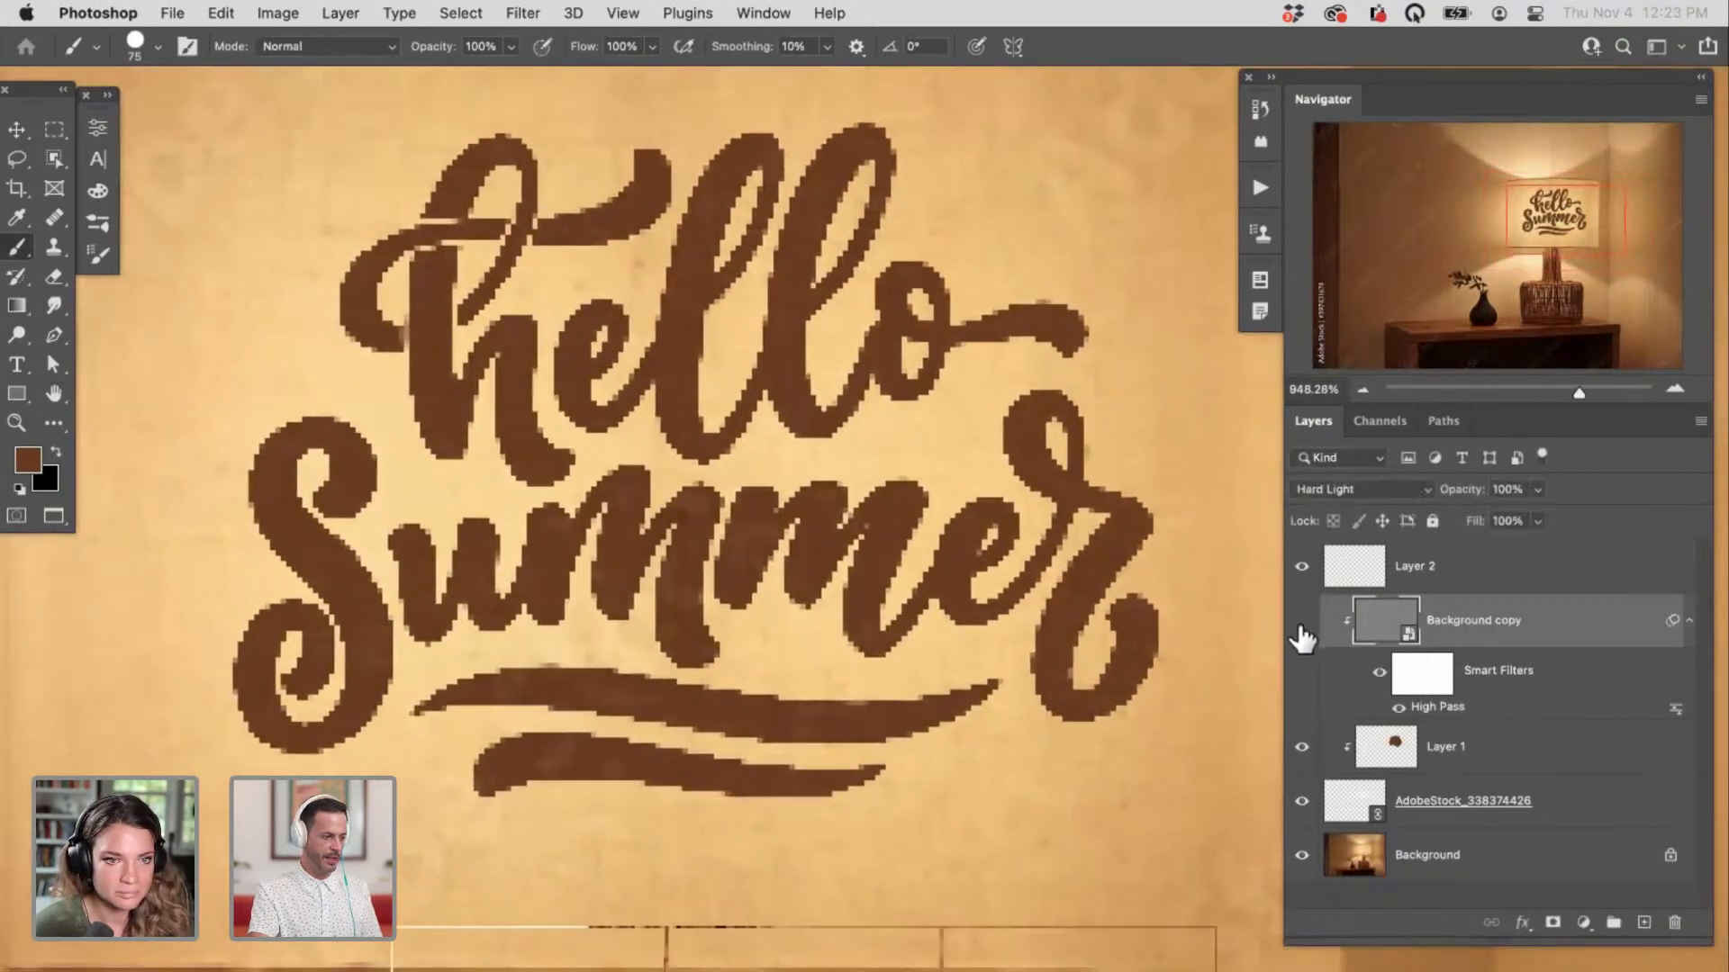
left_click(1299, 622)
left_click(1299, 621)
left_click(1297, 621)
left_click(1298, 621)
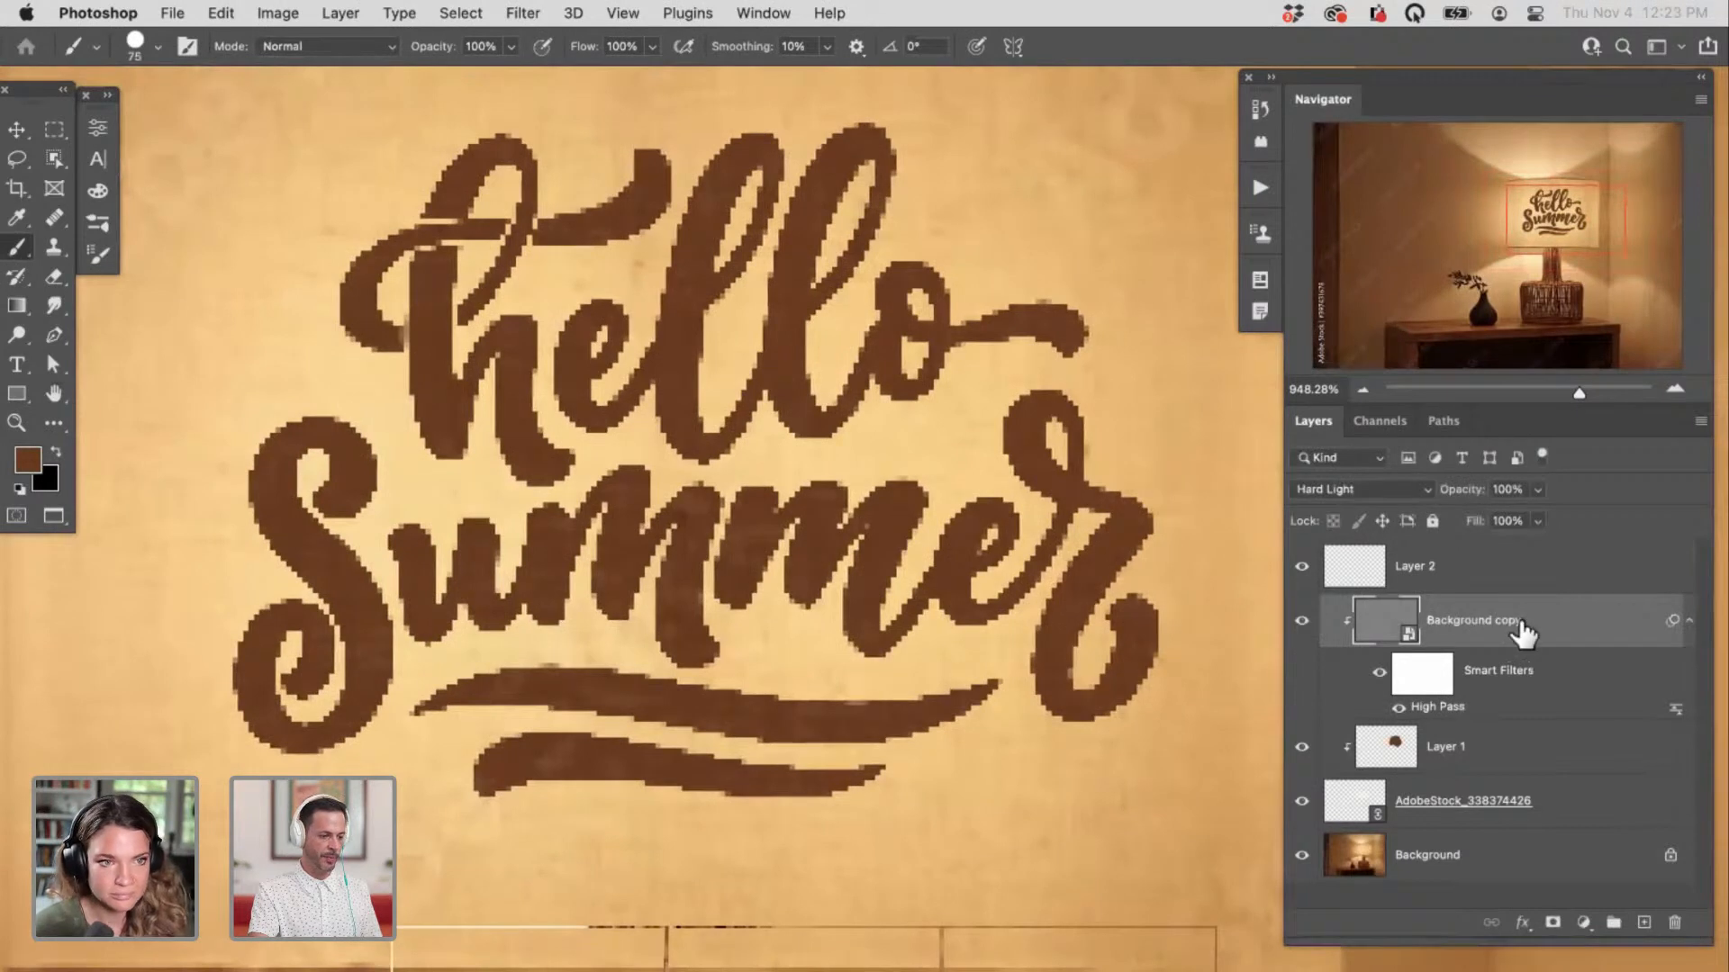
Step: Set the Background copy's High Pass radius to 4.2 pixels
double_click(1441, 709)
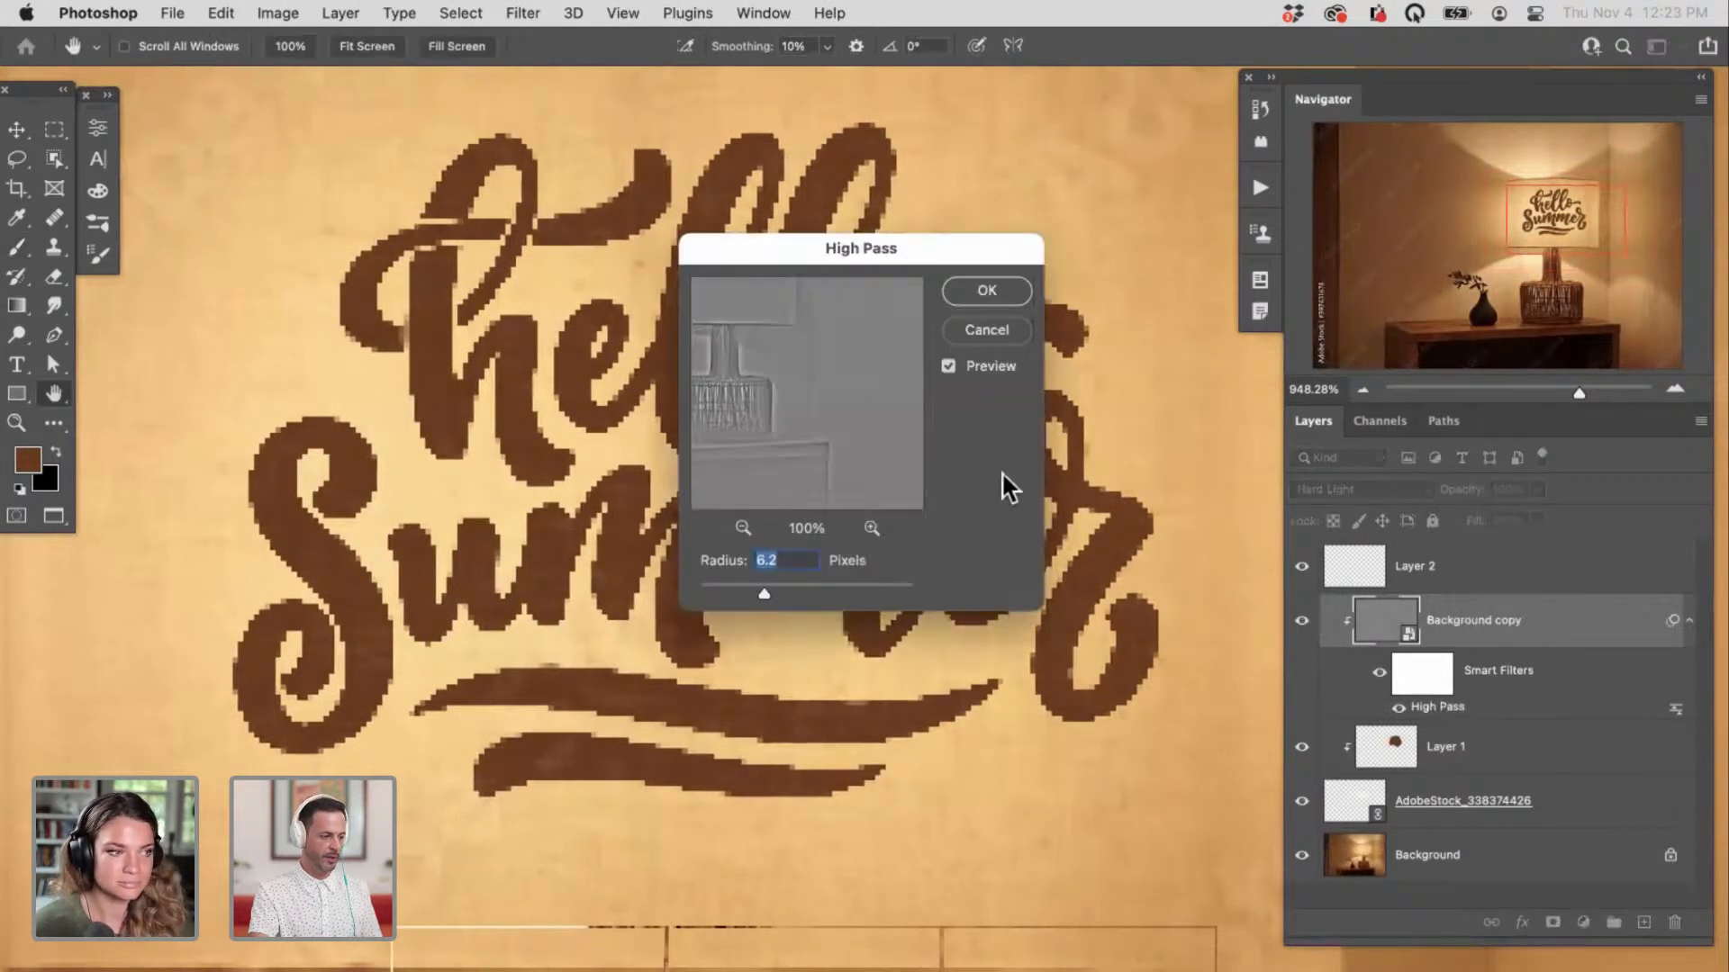
left_click_drag(943, 251, 1183, 450)
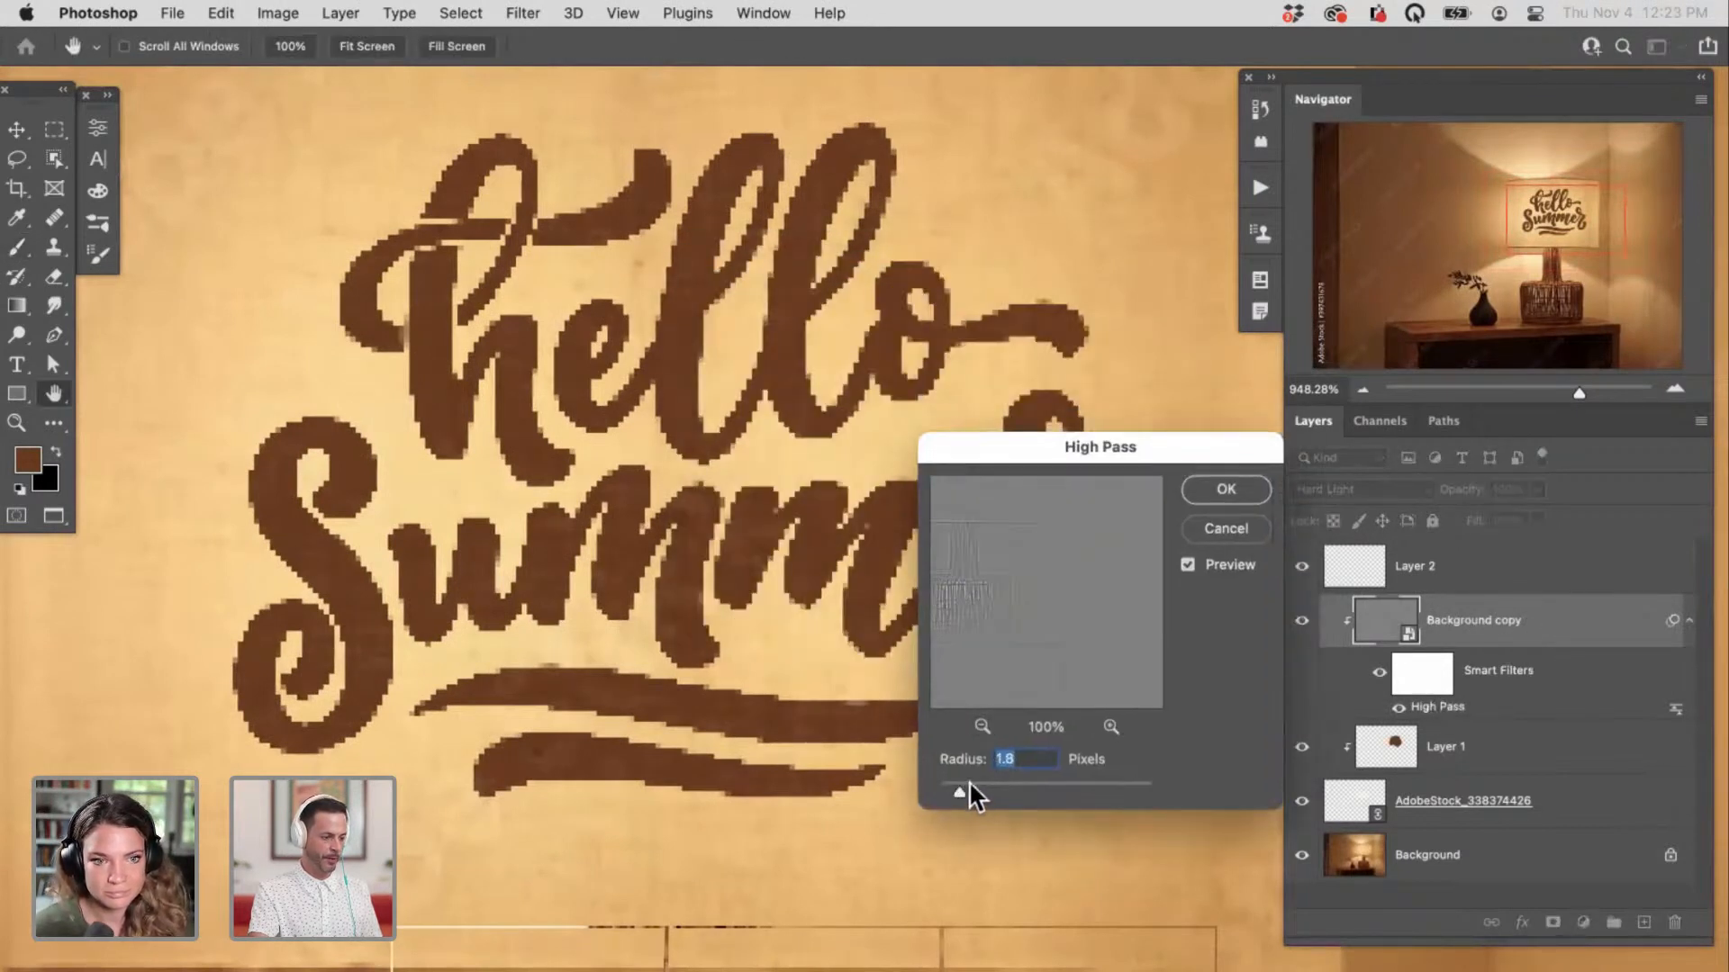
mouse_move(969, 781)
left_mouse_down()
mouse_move(1099, 776)
mouse_move(981, 785)
left_mouse_up()
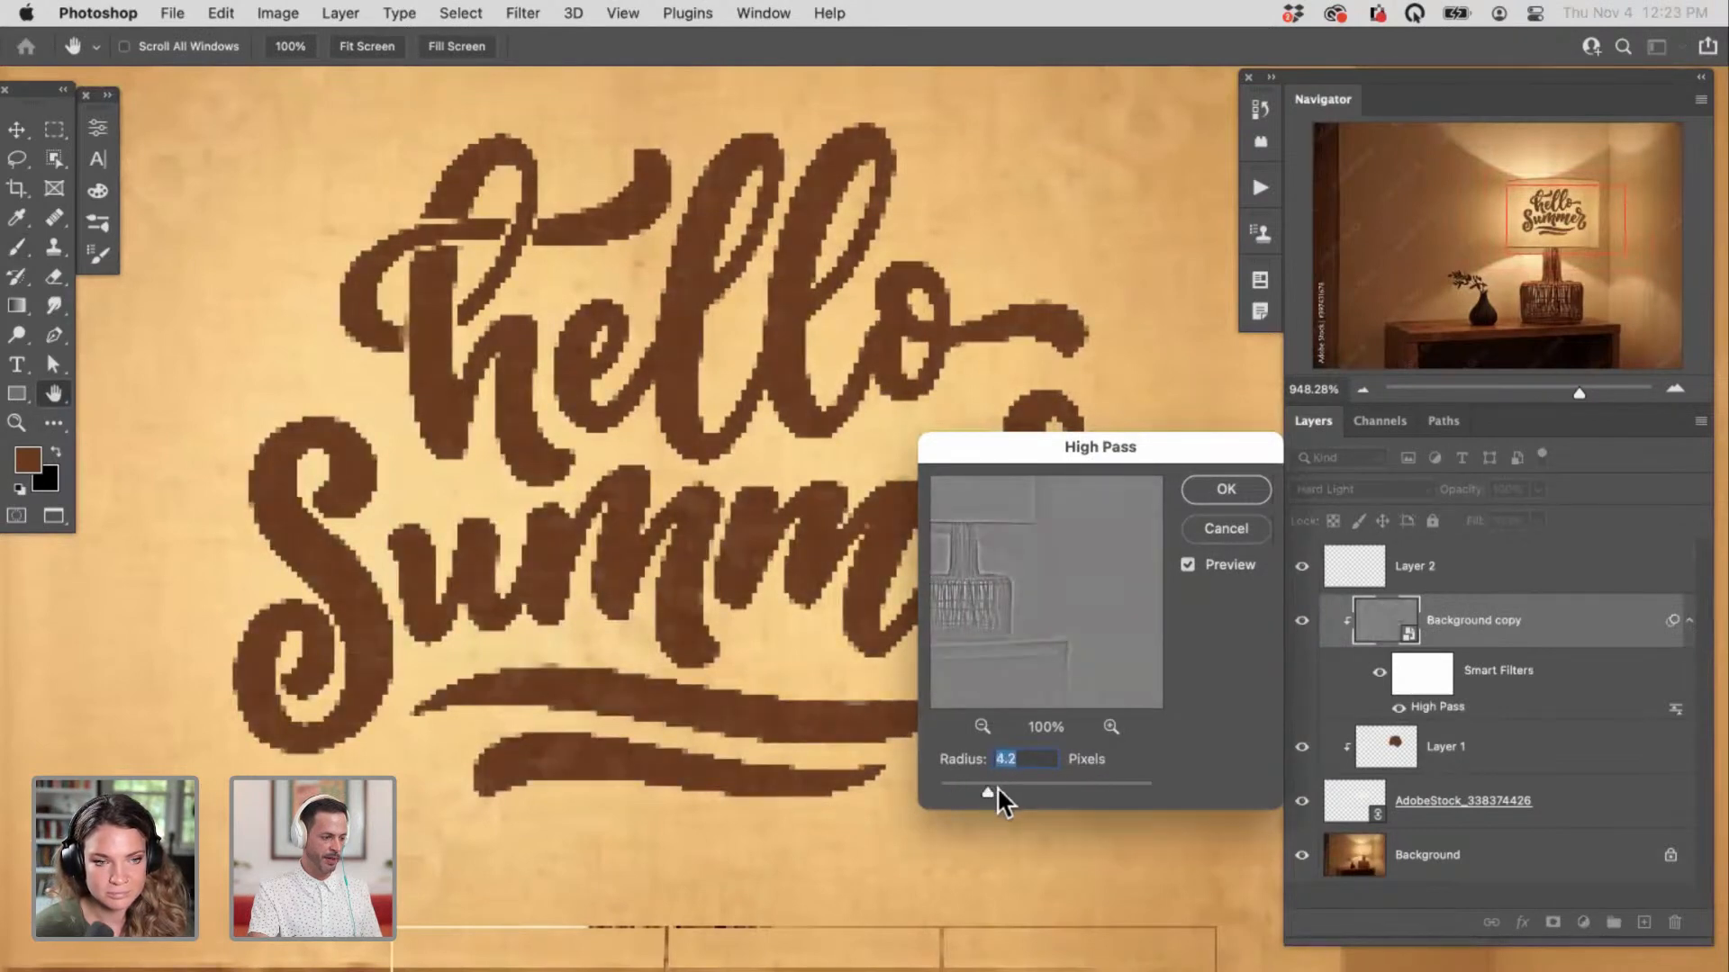
left_click(1234, 495)
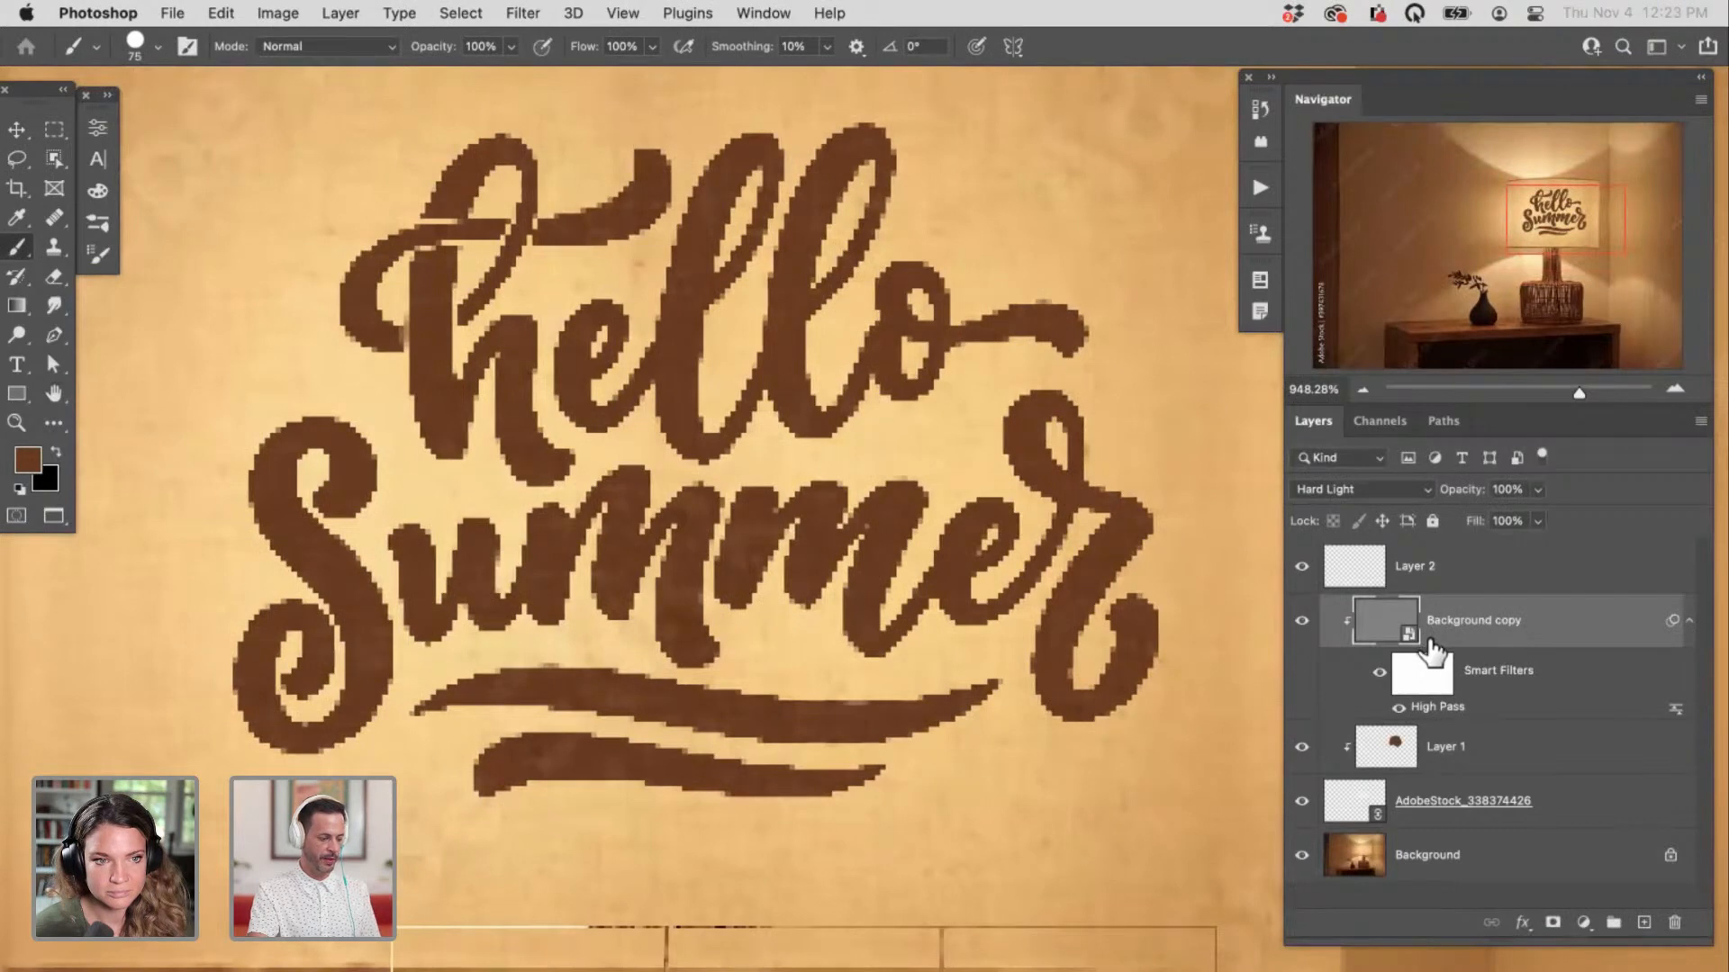
Step: Duplicate the High Pass layer and clip the duplicate to the lettering to strengthen the texture
key("super+j")
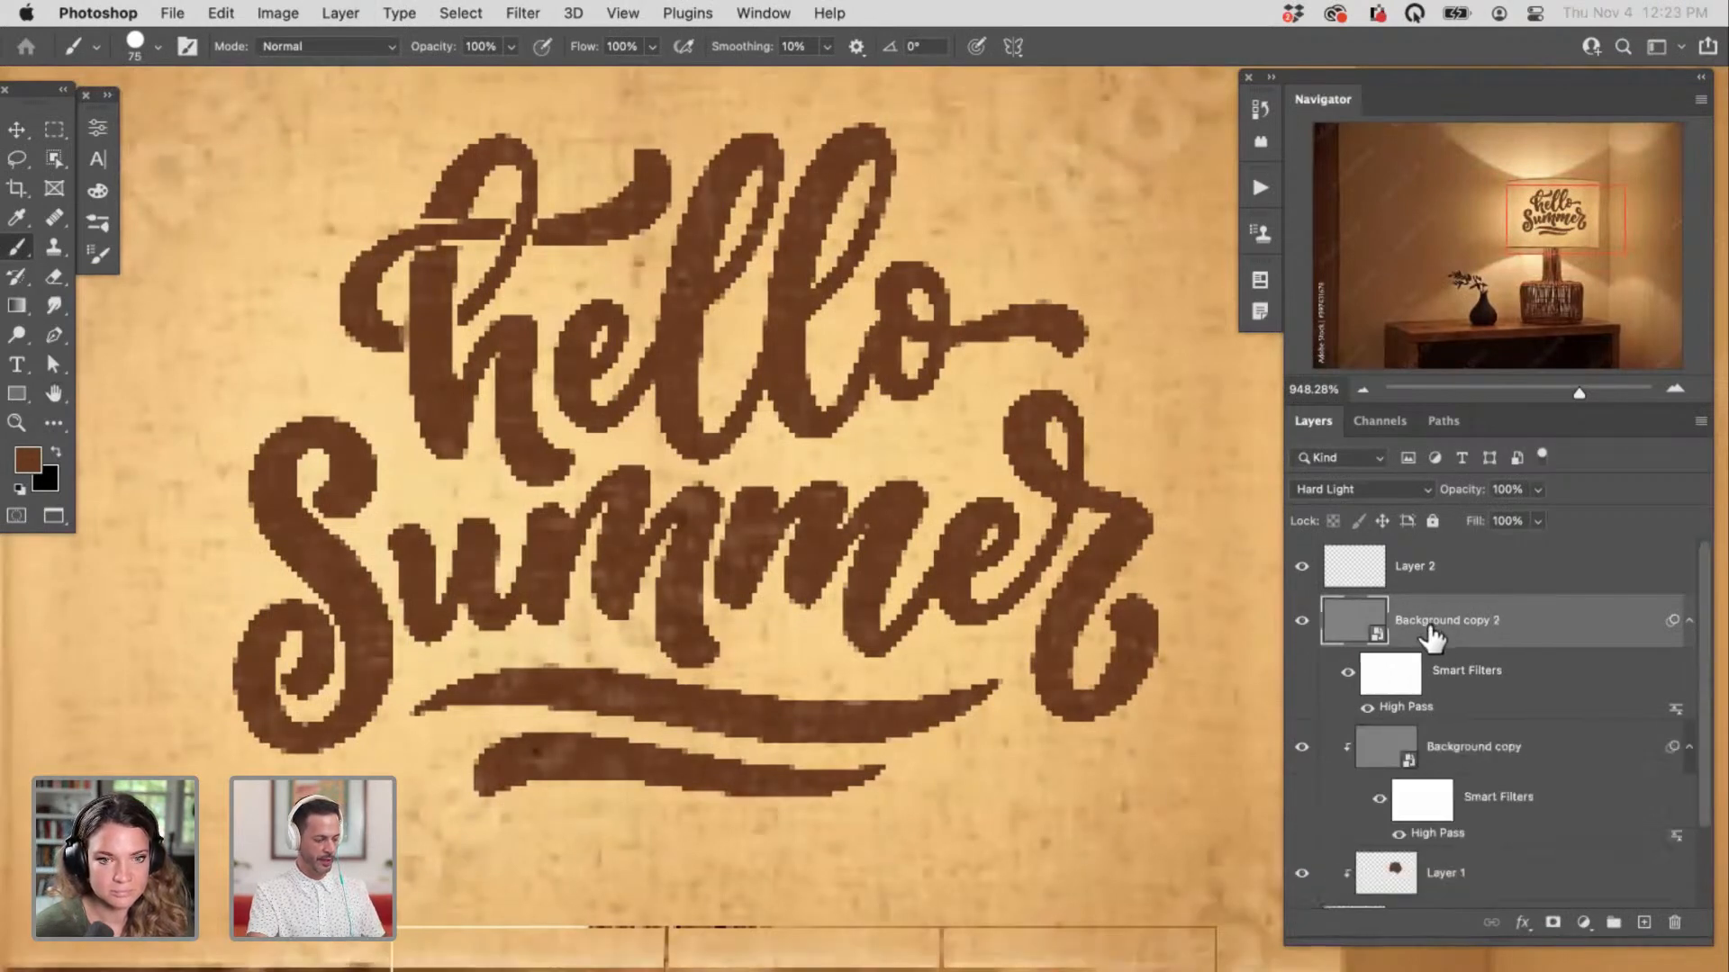
key("super+alt+g")
scroll(960, 725, "down", 6)
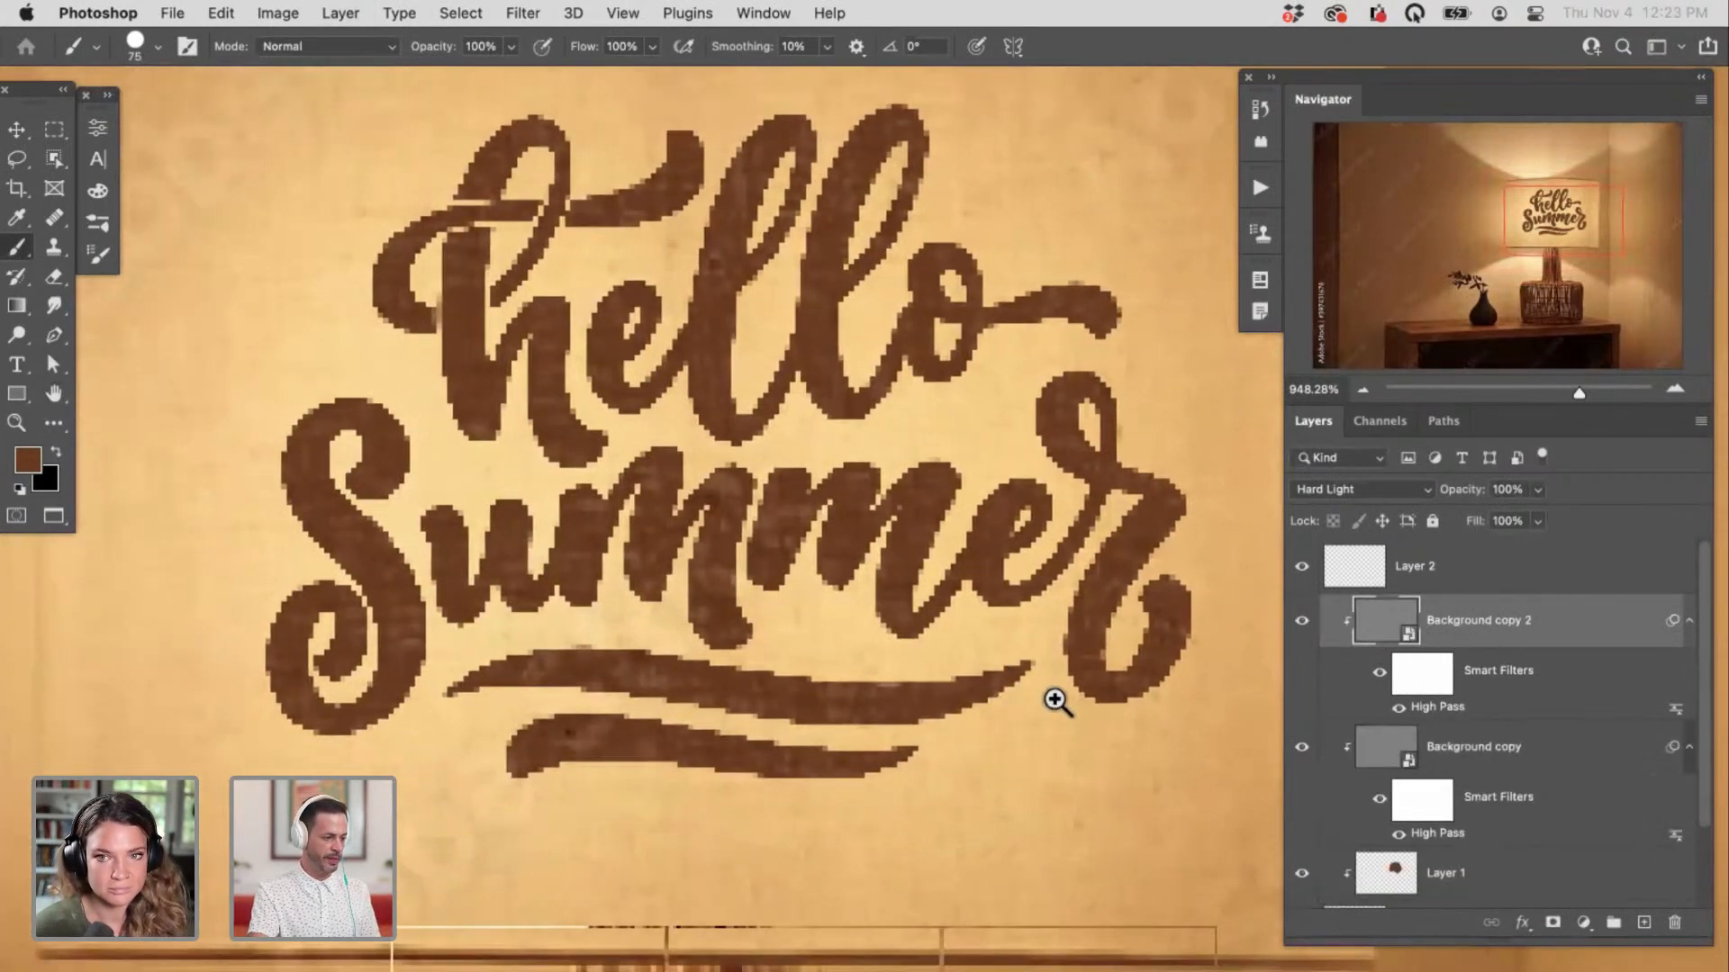
scroll(960, 633, "down", 2)
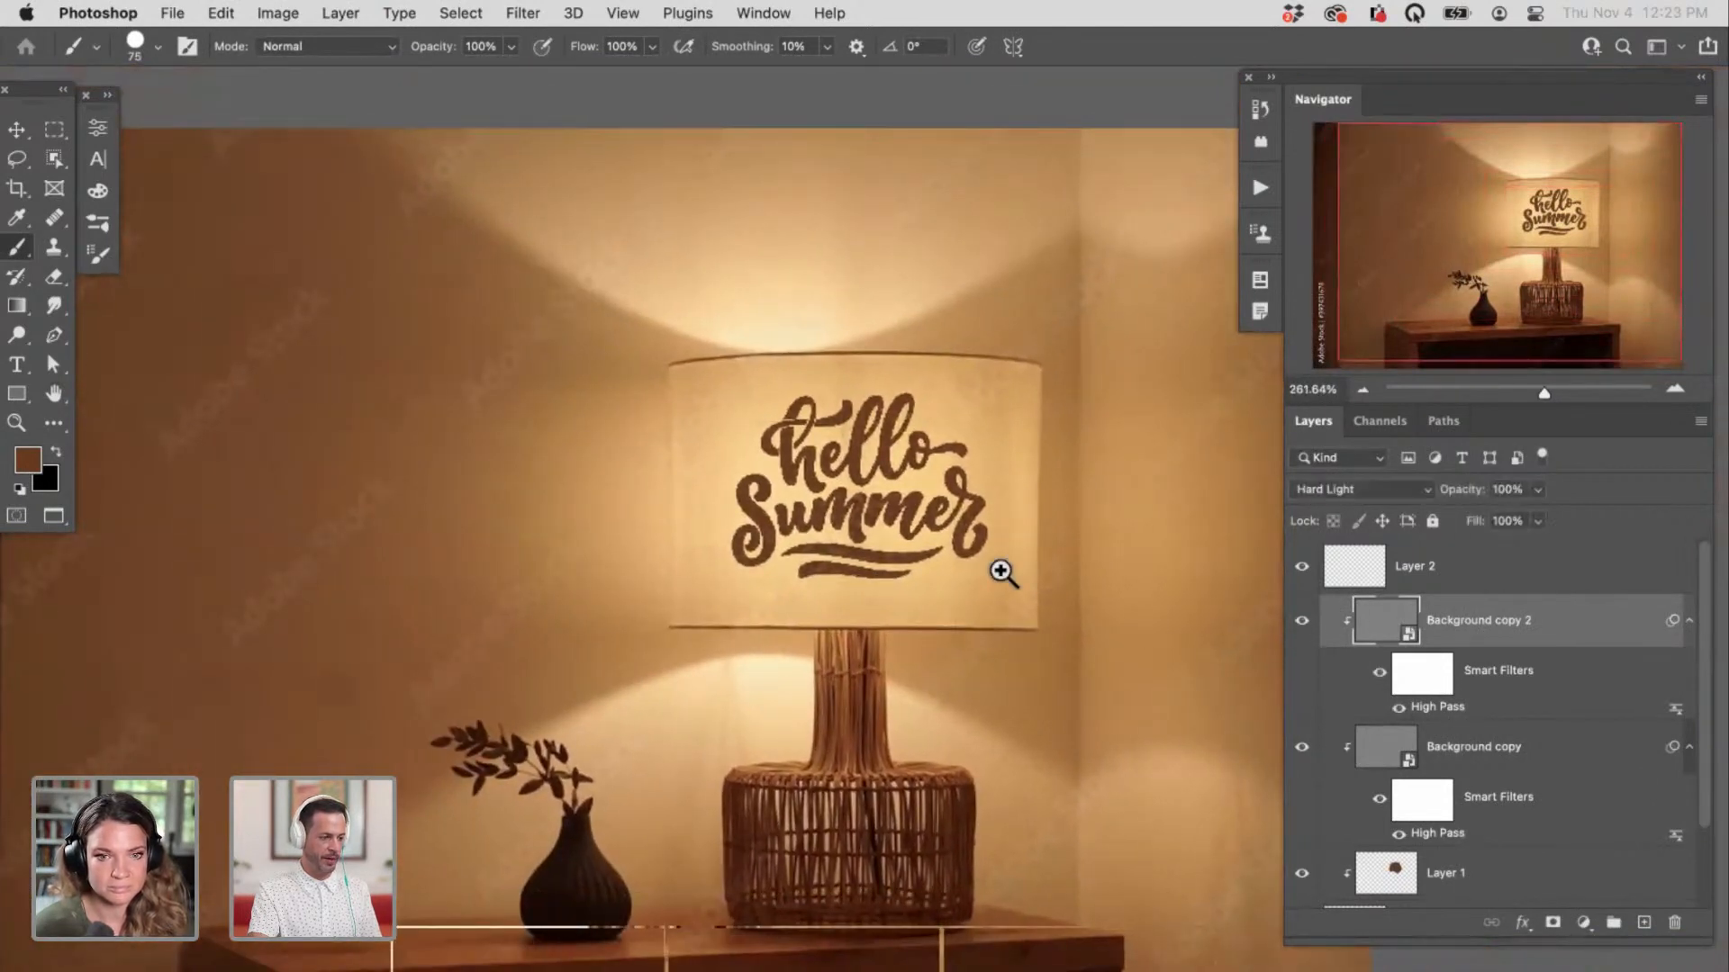
scroll(996, 571, "up", 3)
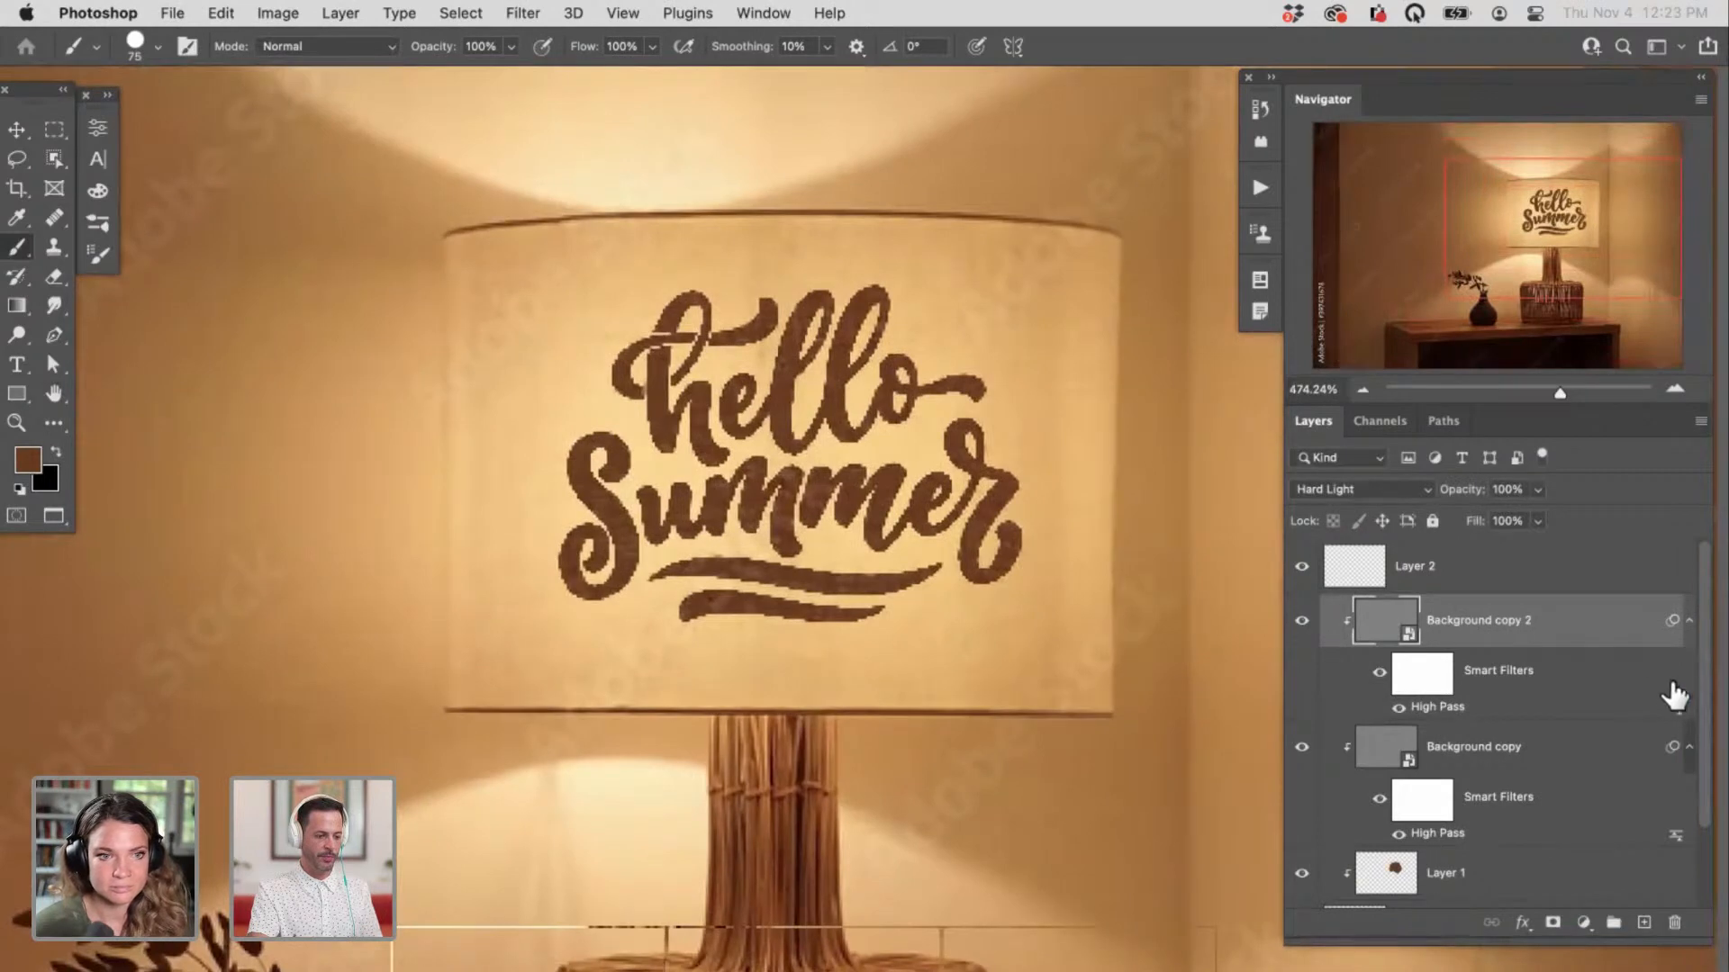
Step: Load the outline of the AdobeStock lettering layer as a selection
left_click_drag(1703, 682, 1700, 725)
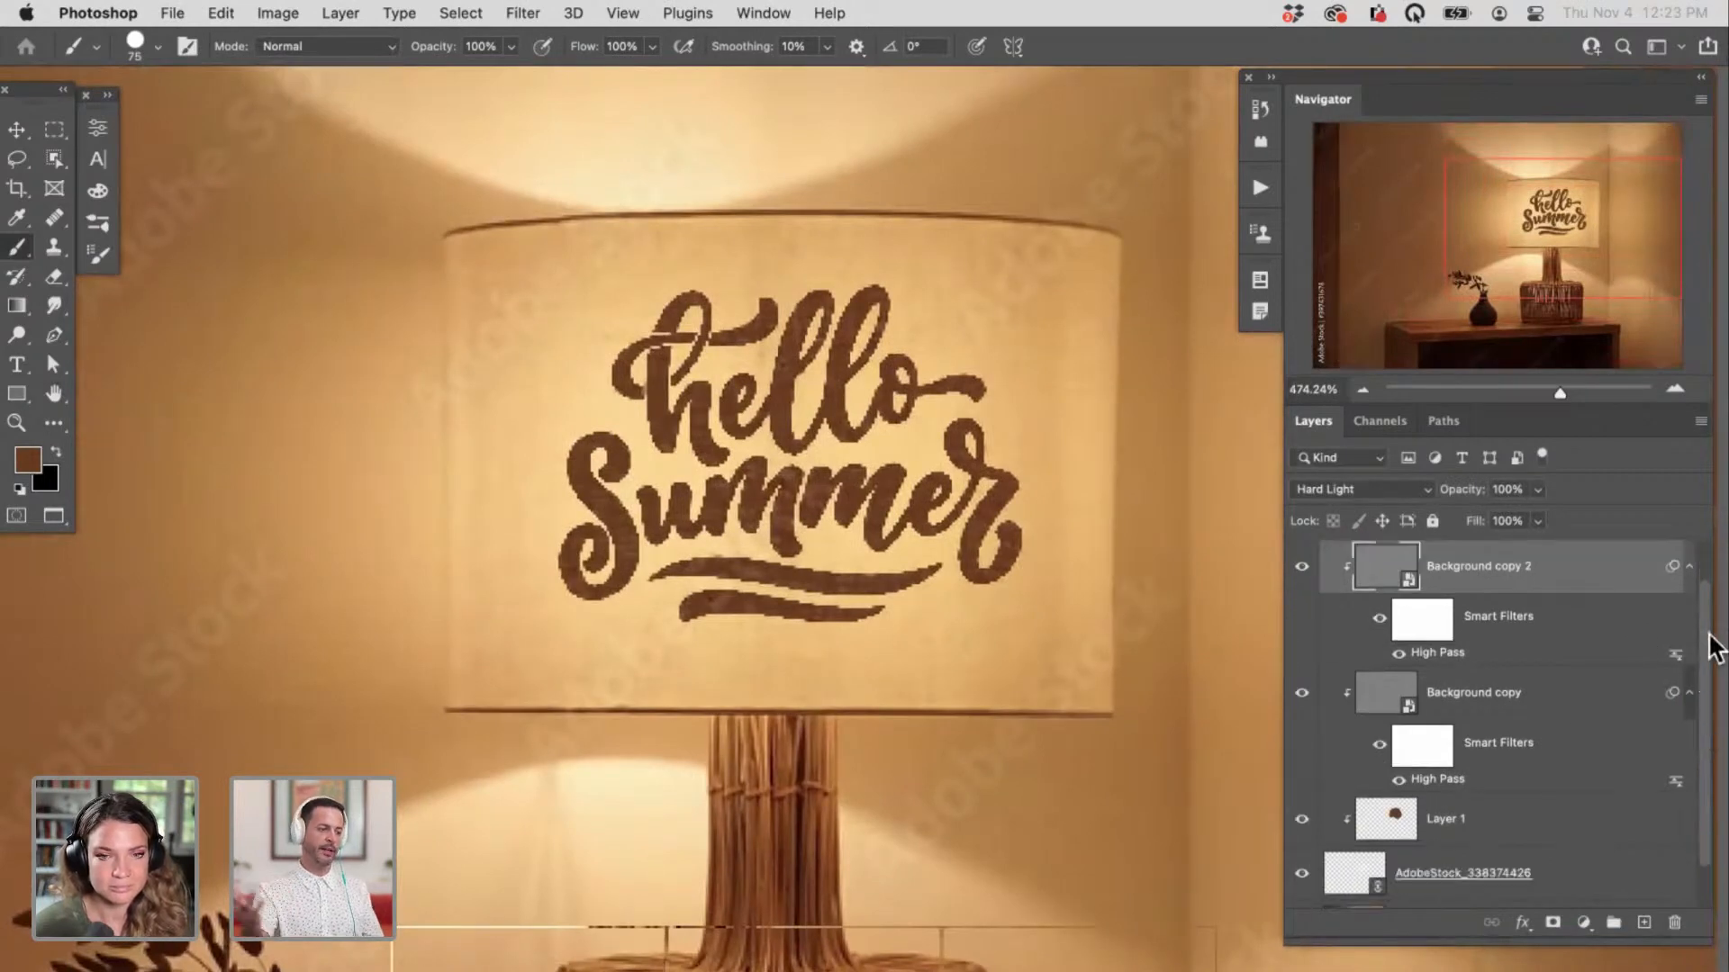
key("super+minus")
key("super+minus")
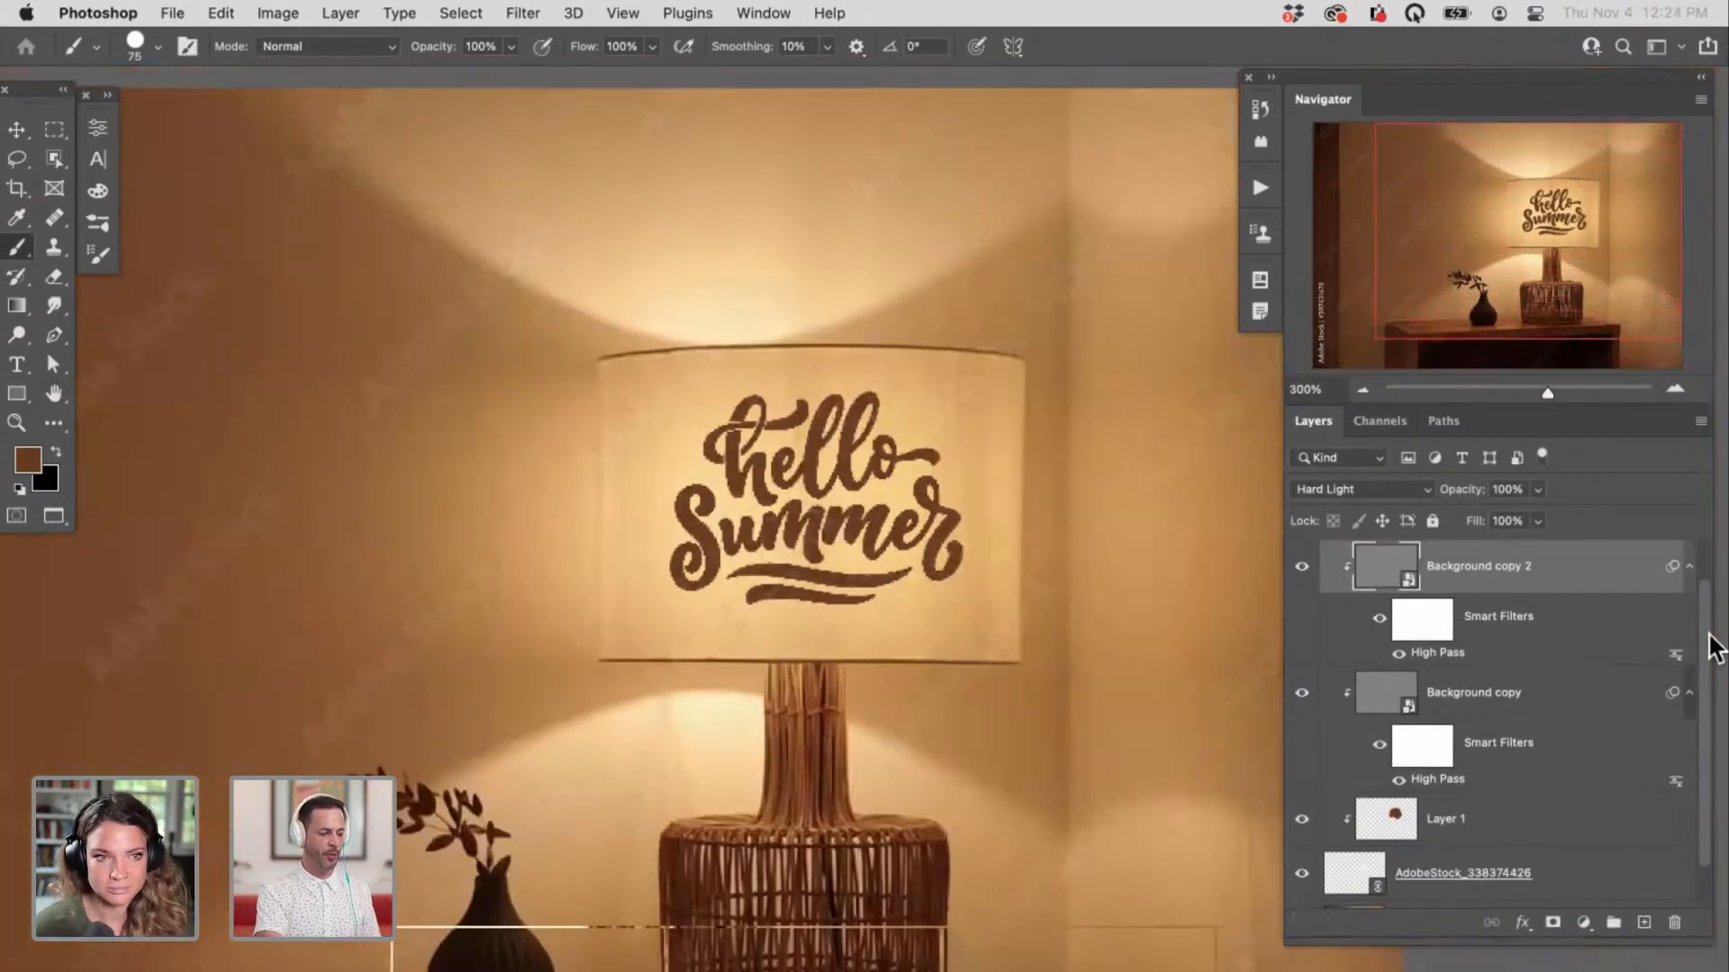
key("super+plus")
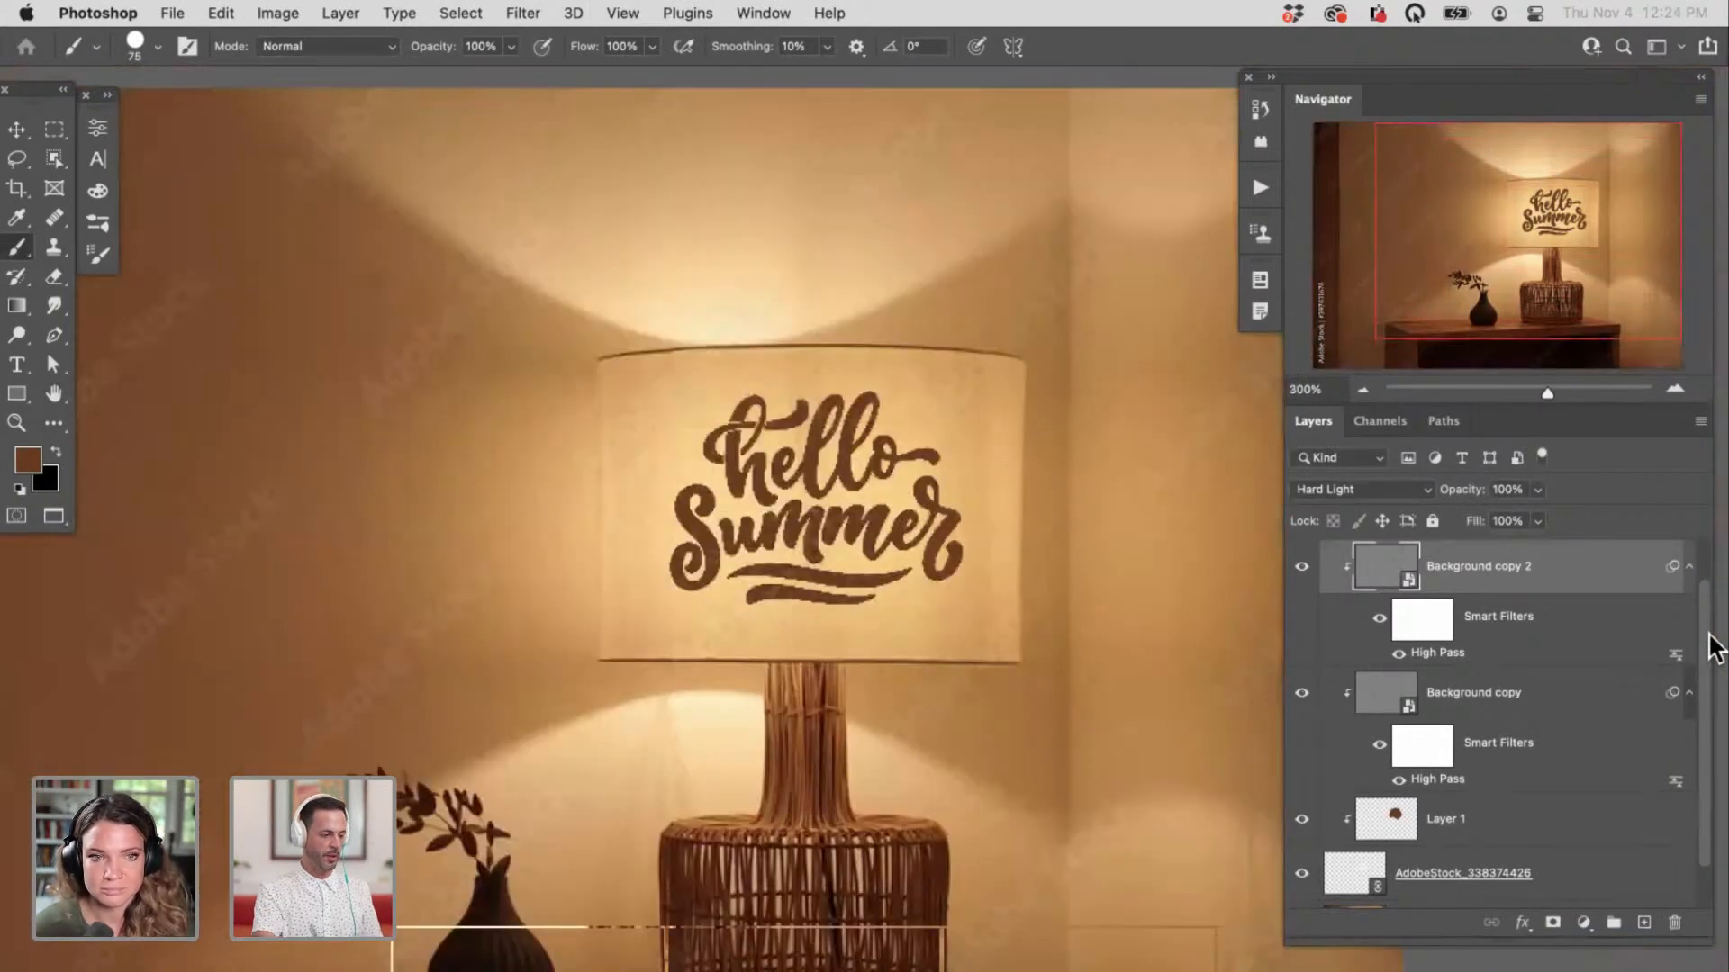
left_click_drag(880, 714, 610, 389)
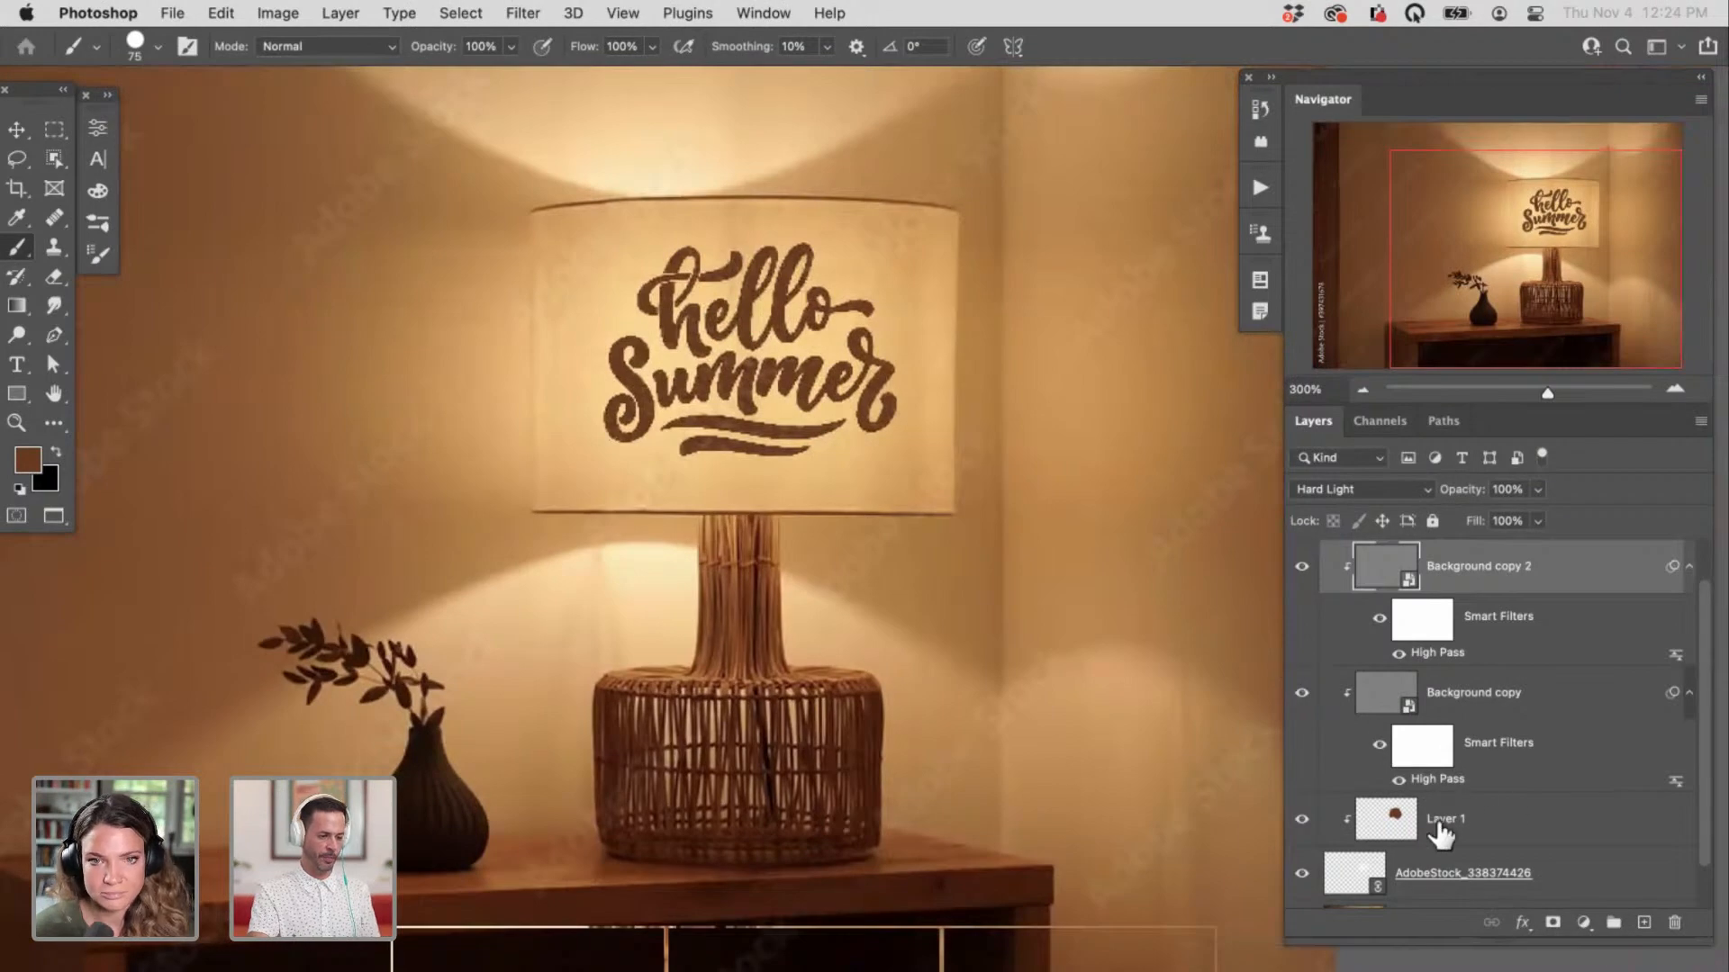
left_click_drag(1351, 873, 741, 389)
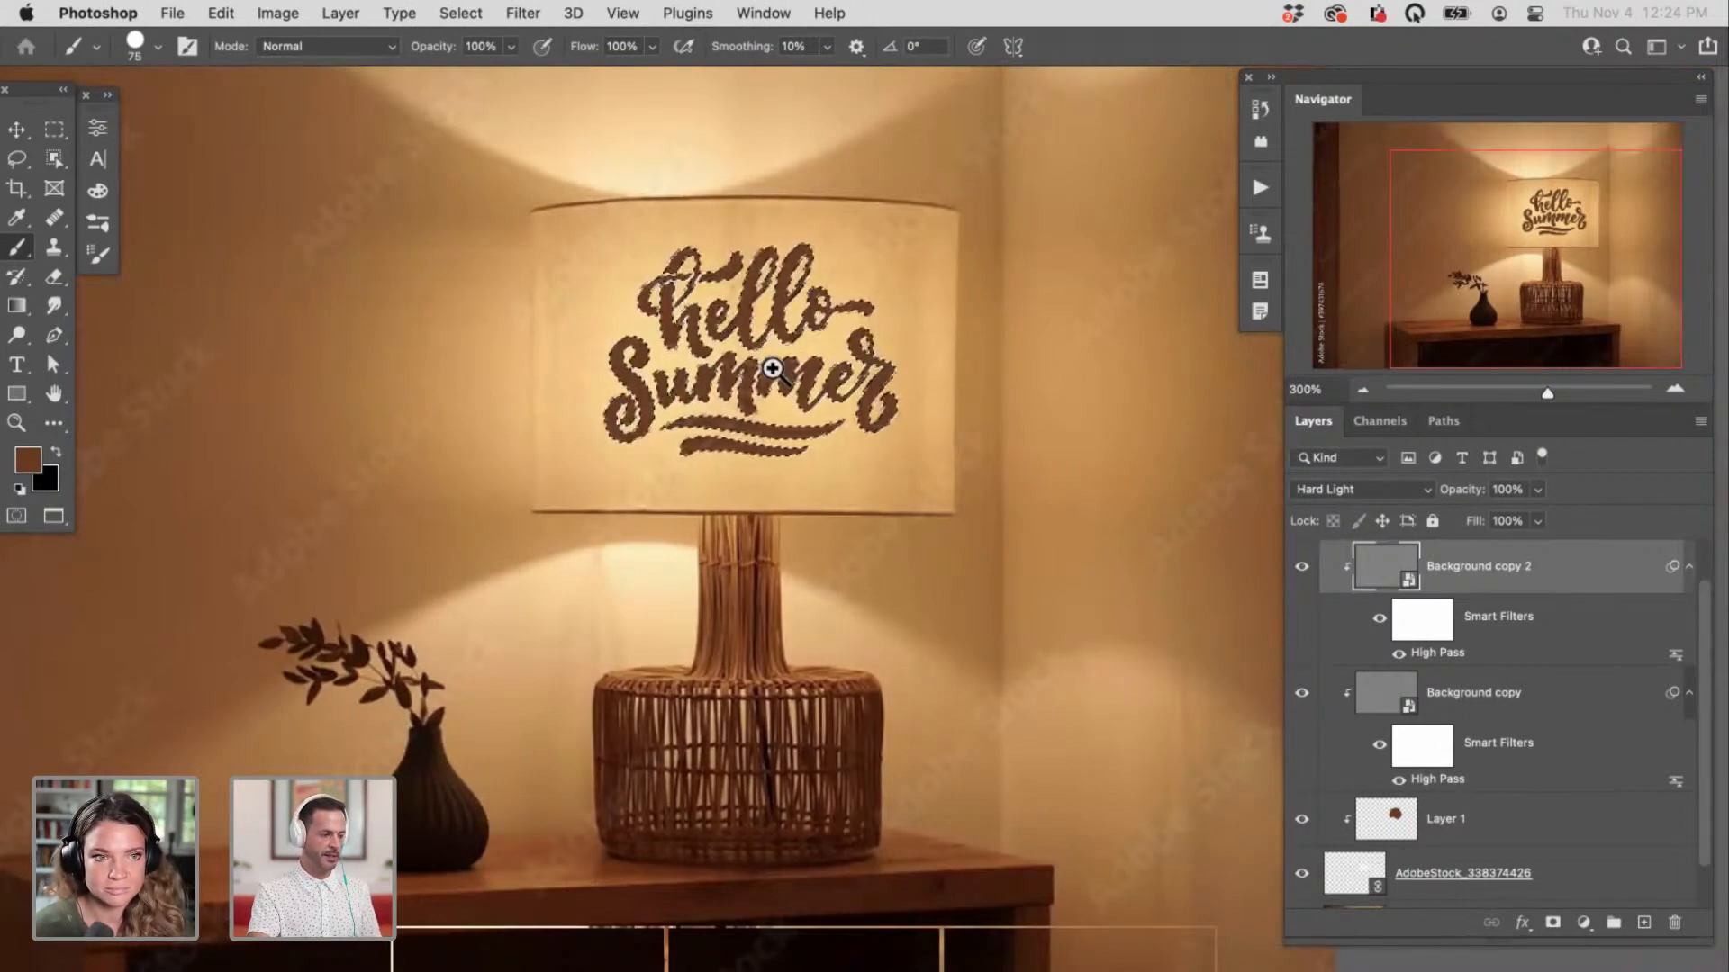
scroll(774, 306, "up", 5)
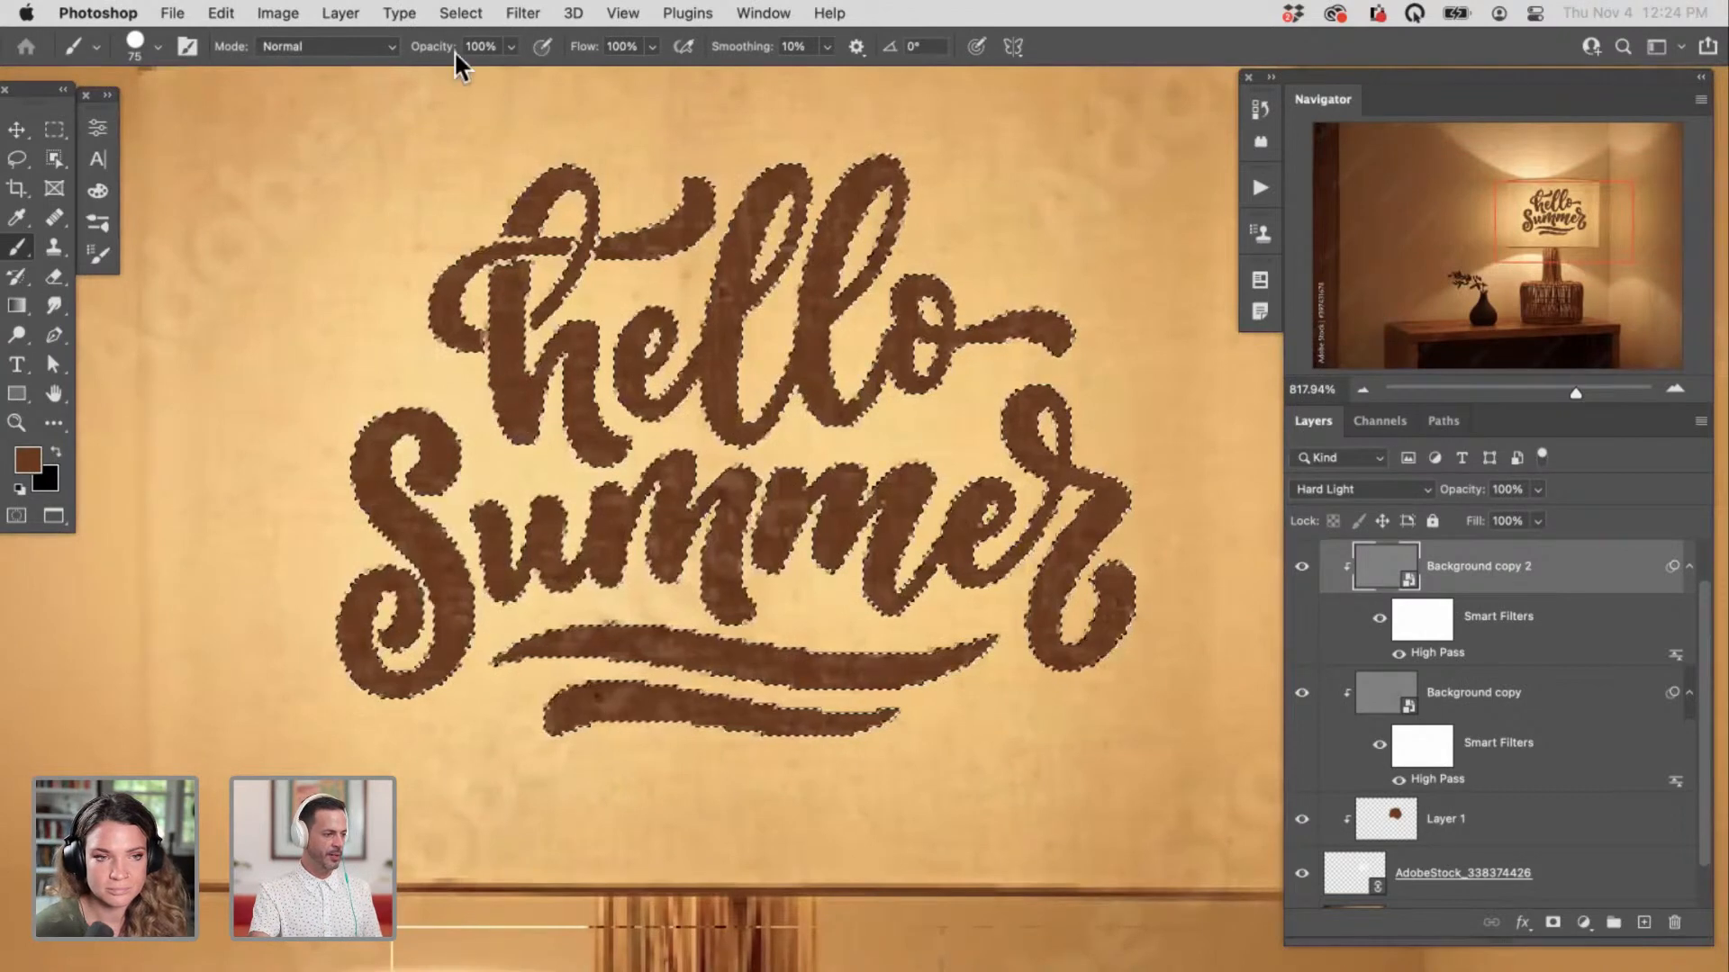
Step: Expand the lettering selection by 4 pixels
left_click(460, 13)
mouse_move(526, 346)
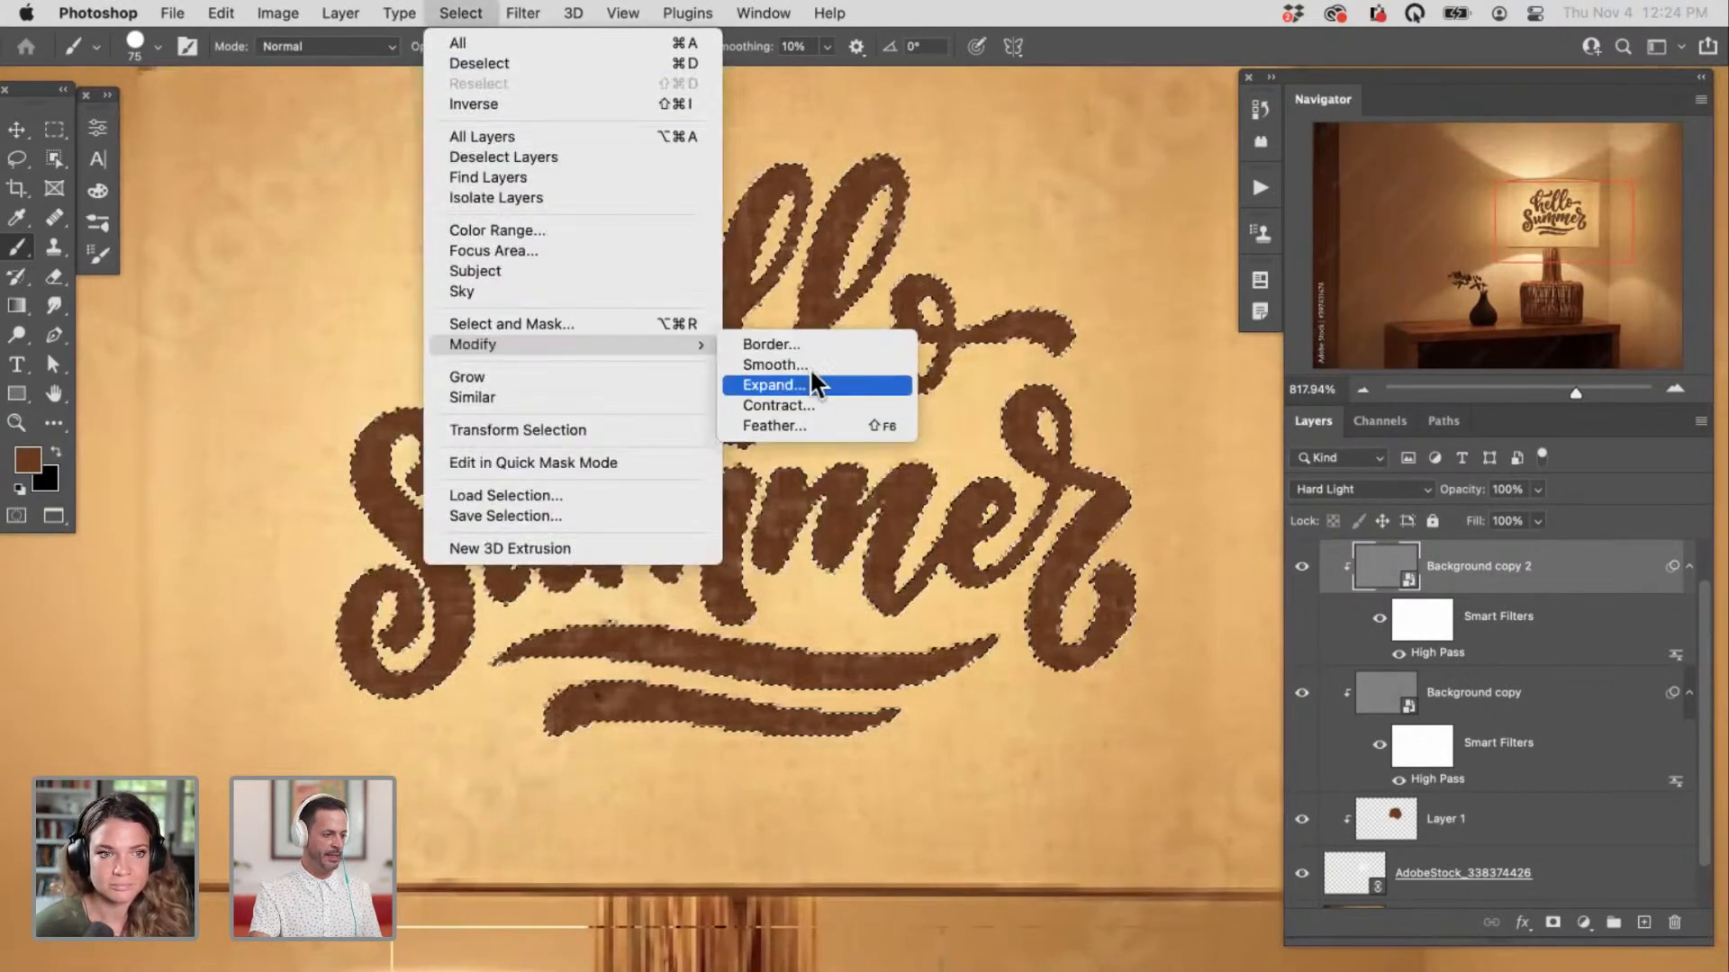
left_click(809, 384)
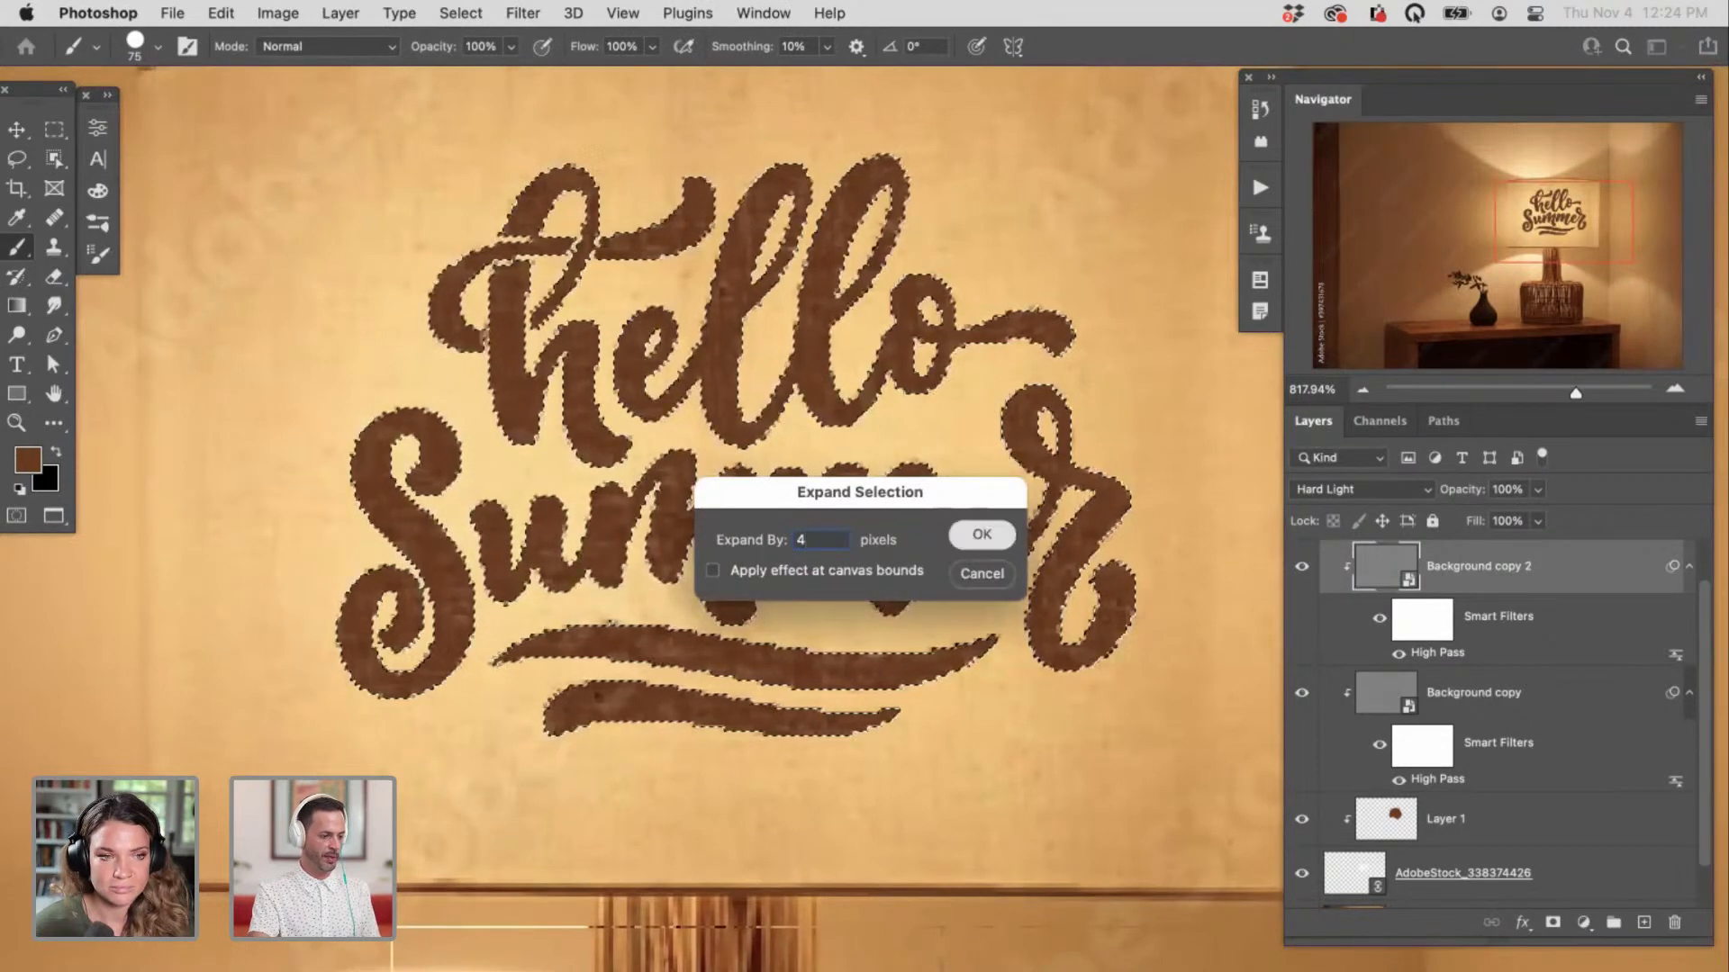
key("Return")
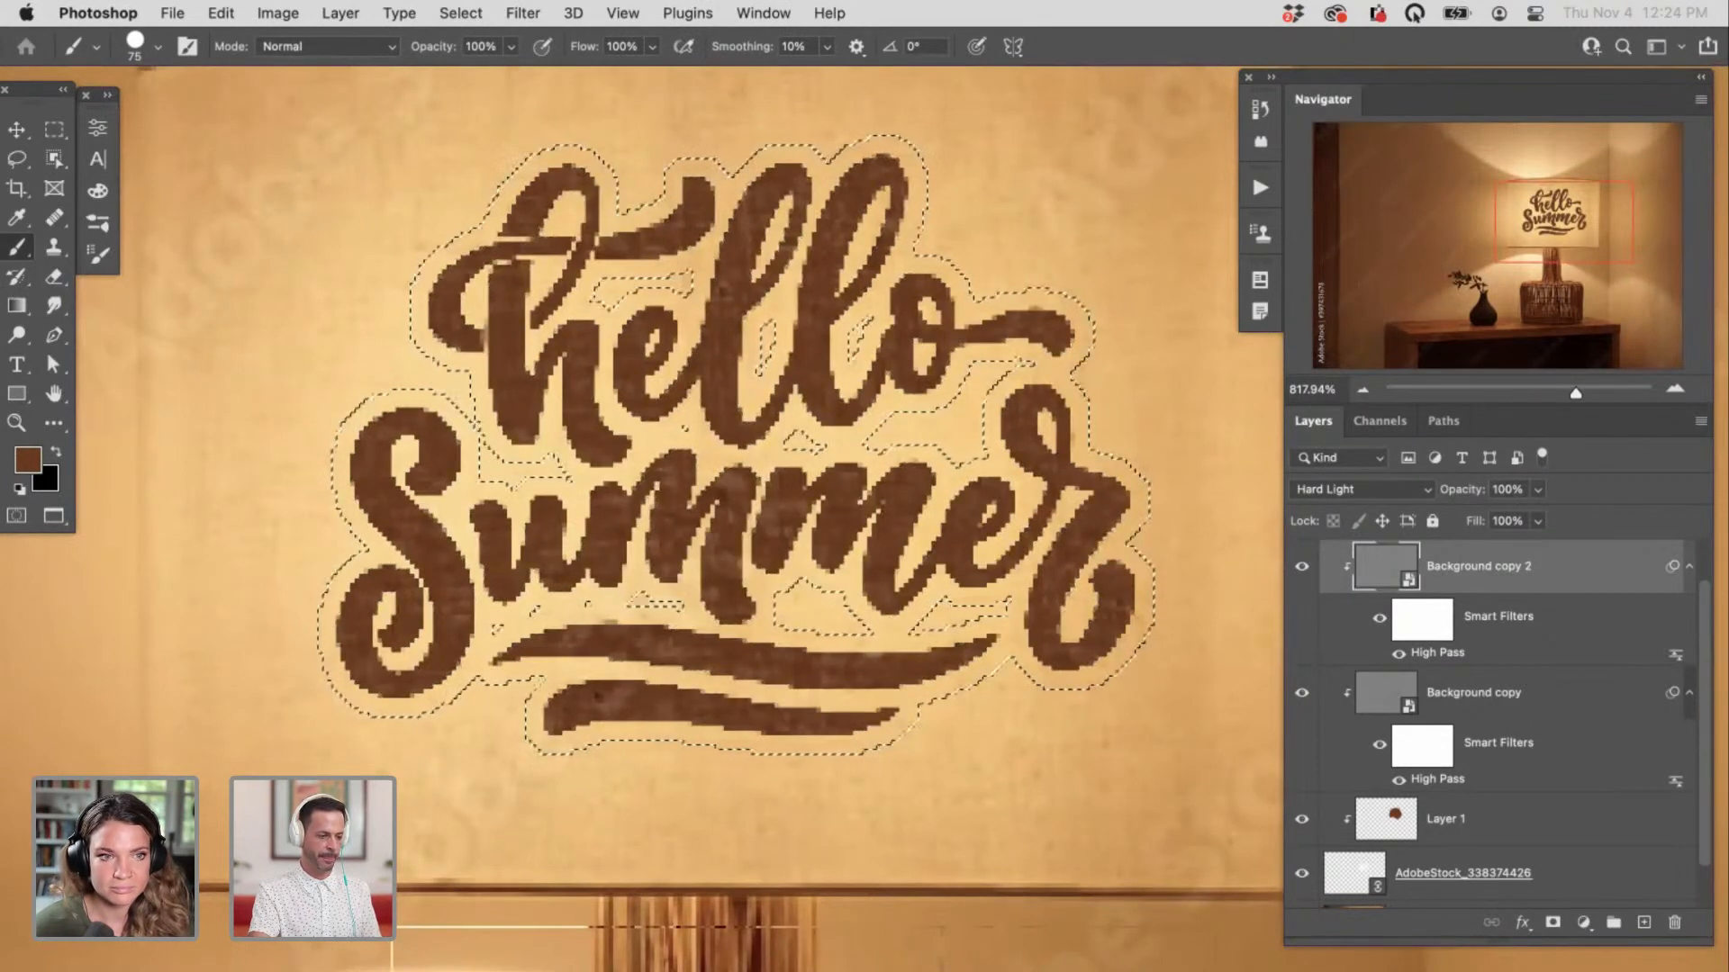
Step: Add a new layer above Background copy 2 and sample a light cream foreground color from the lampshade
scroll(1494, 711, "up", 2)
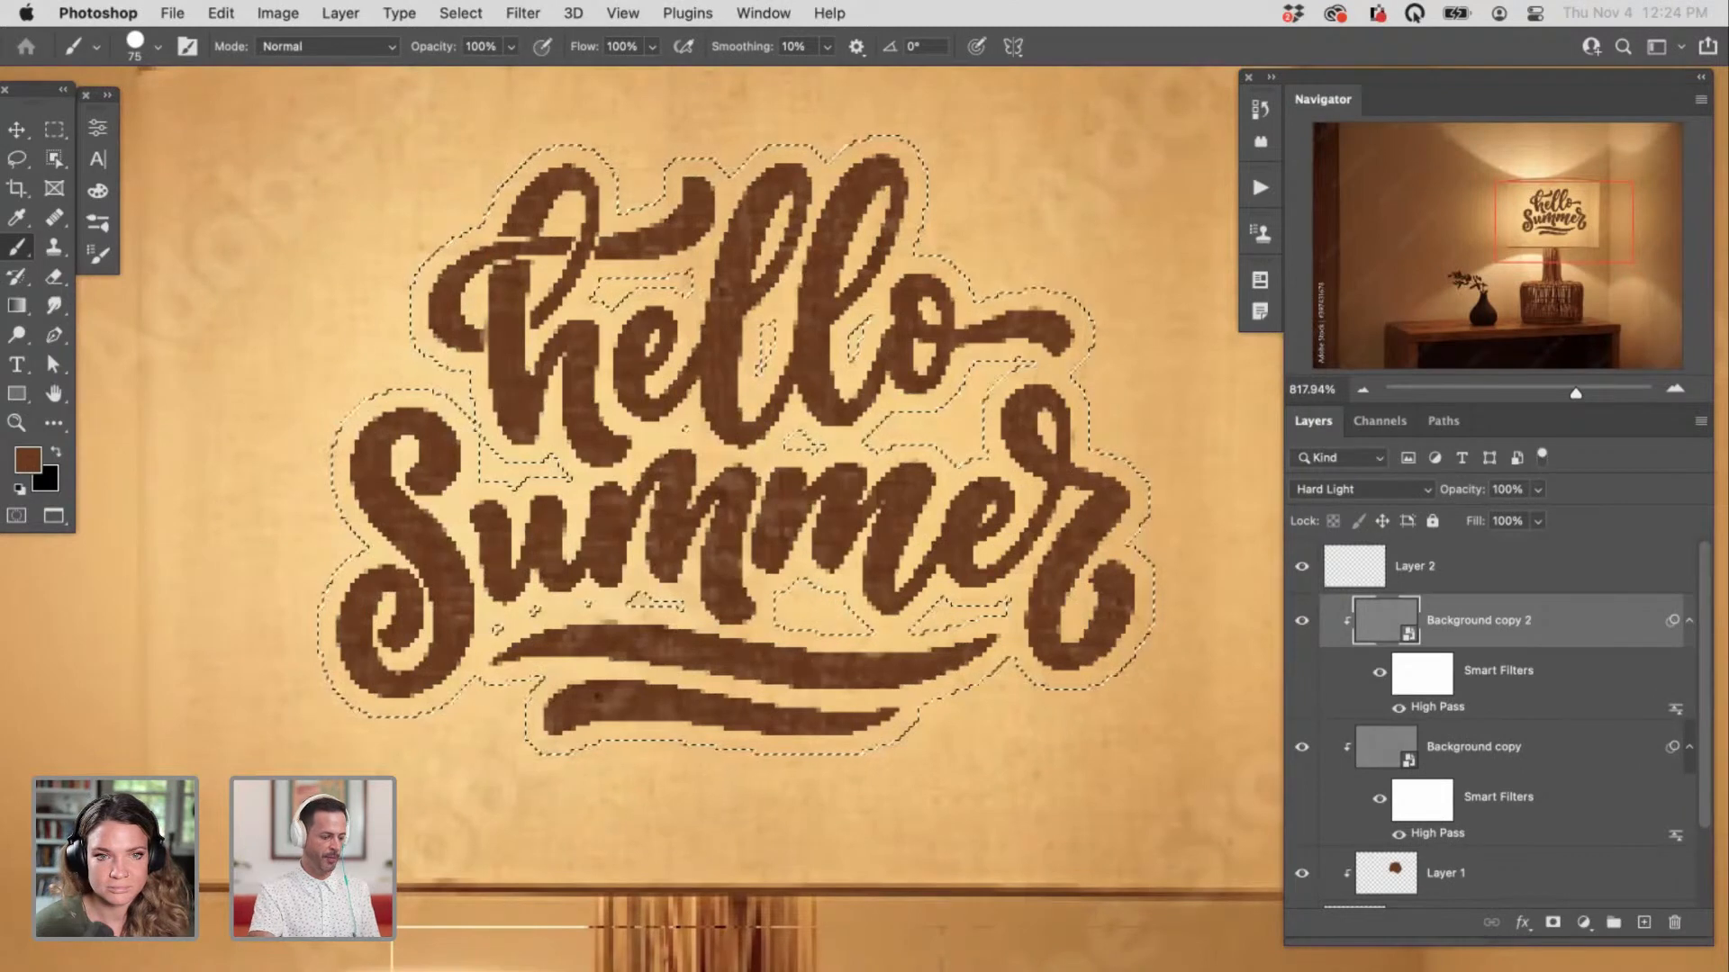
key("super+shift+alt+n")
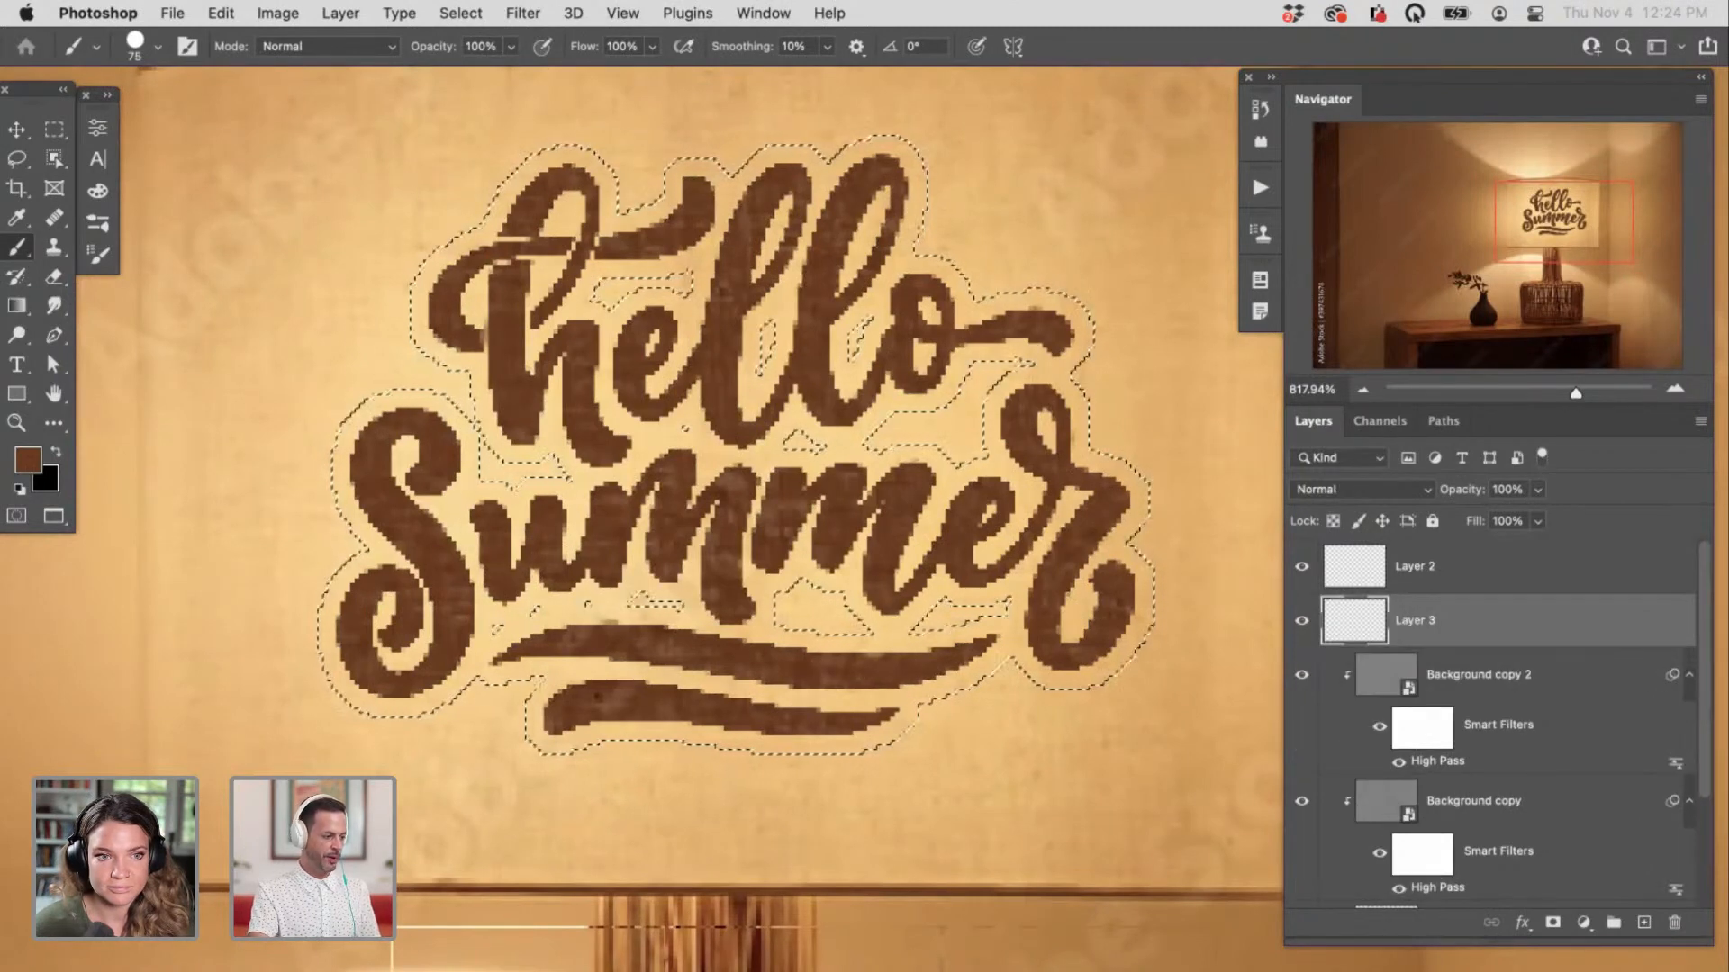
left_click(463, 511, "alt")
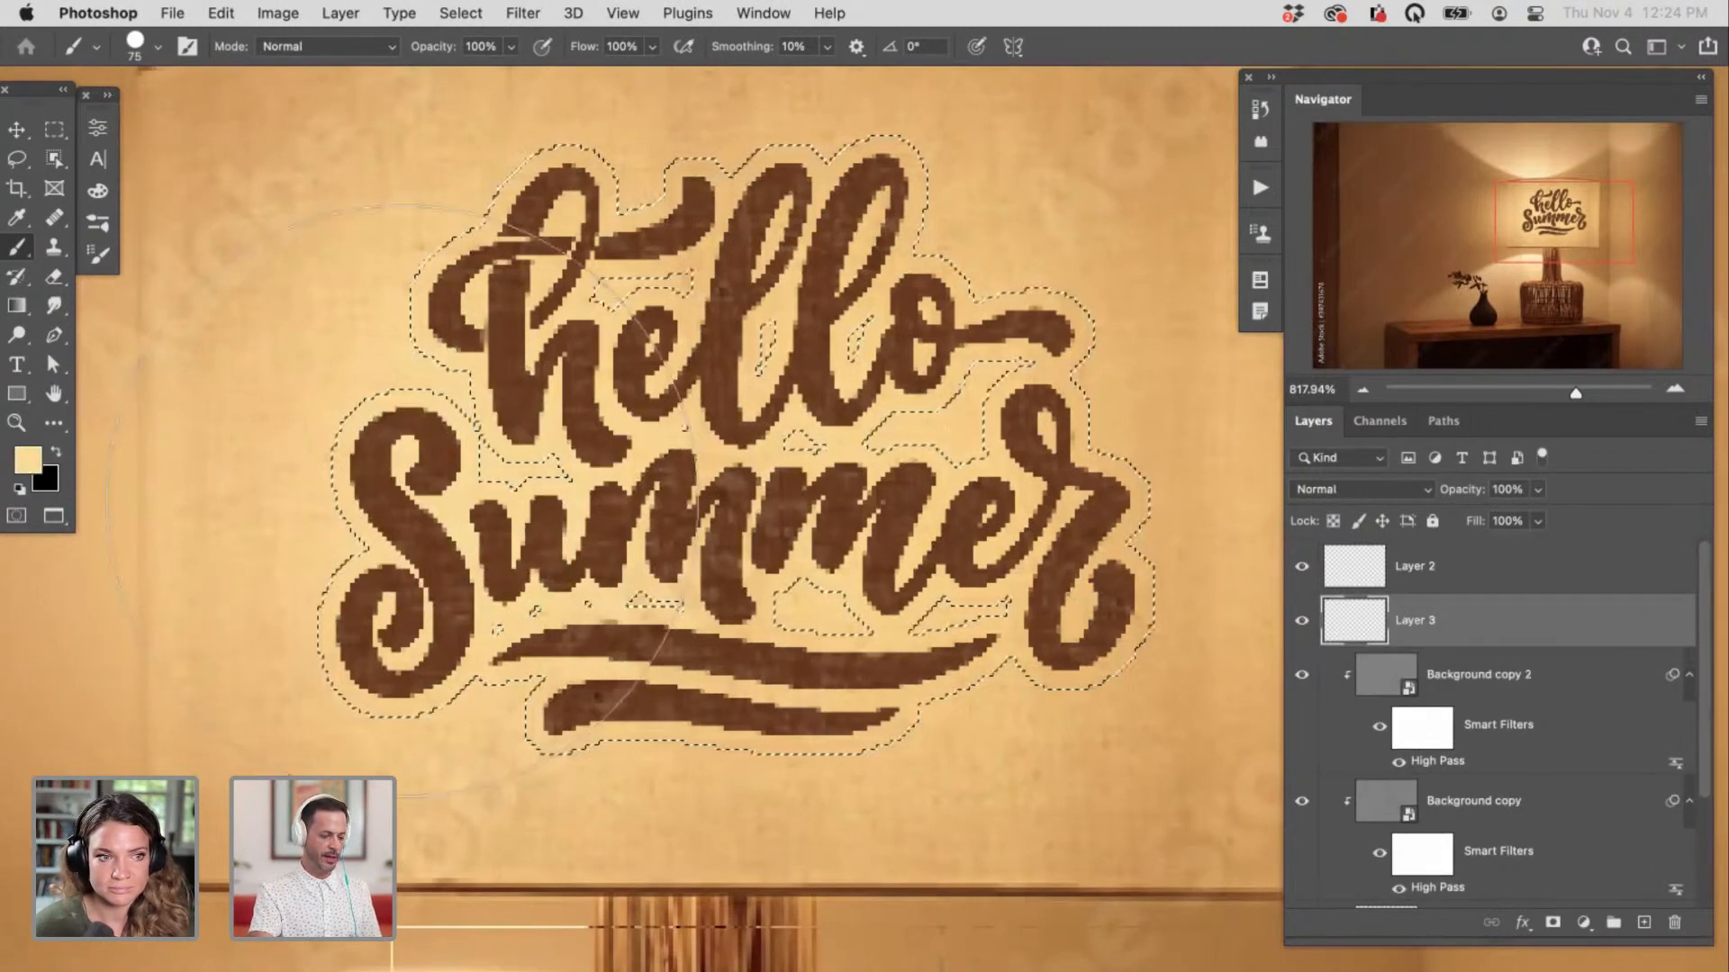
Step: Fill the expanded lettering selection on the new layer with the foreground color and deselect it
key("shift+BackSpace")
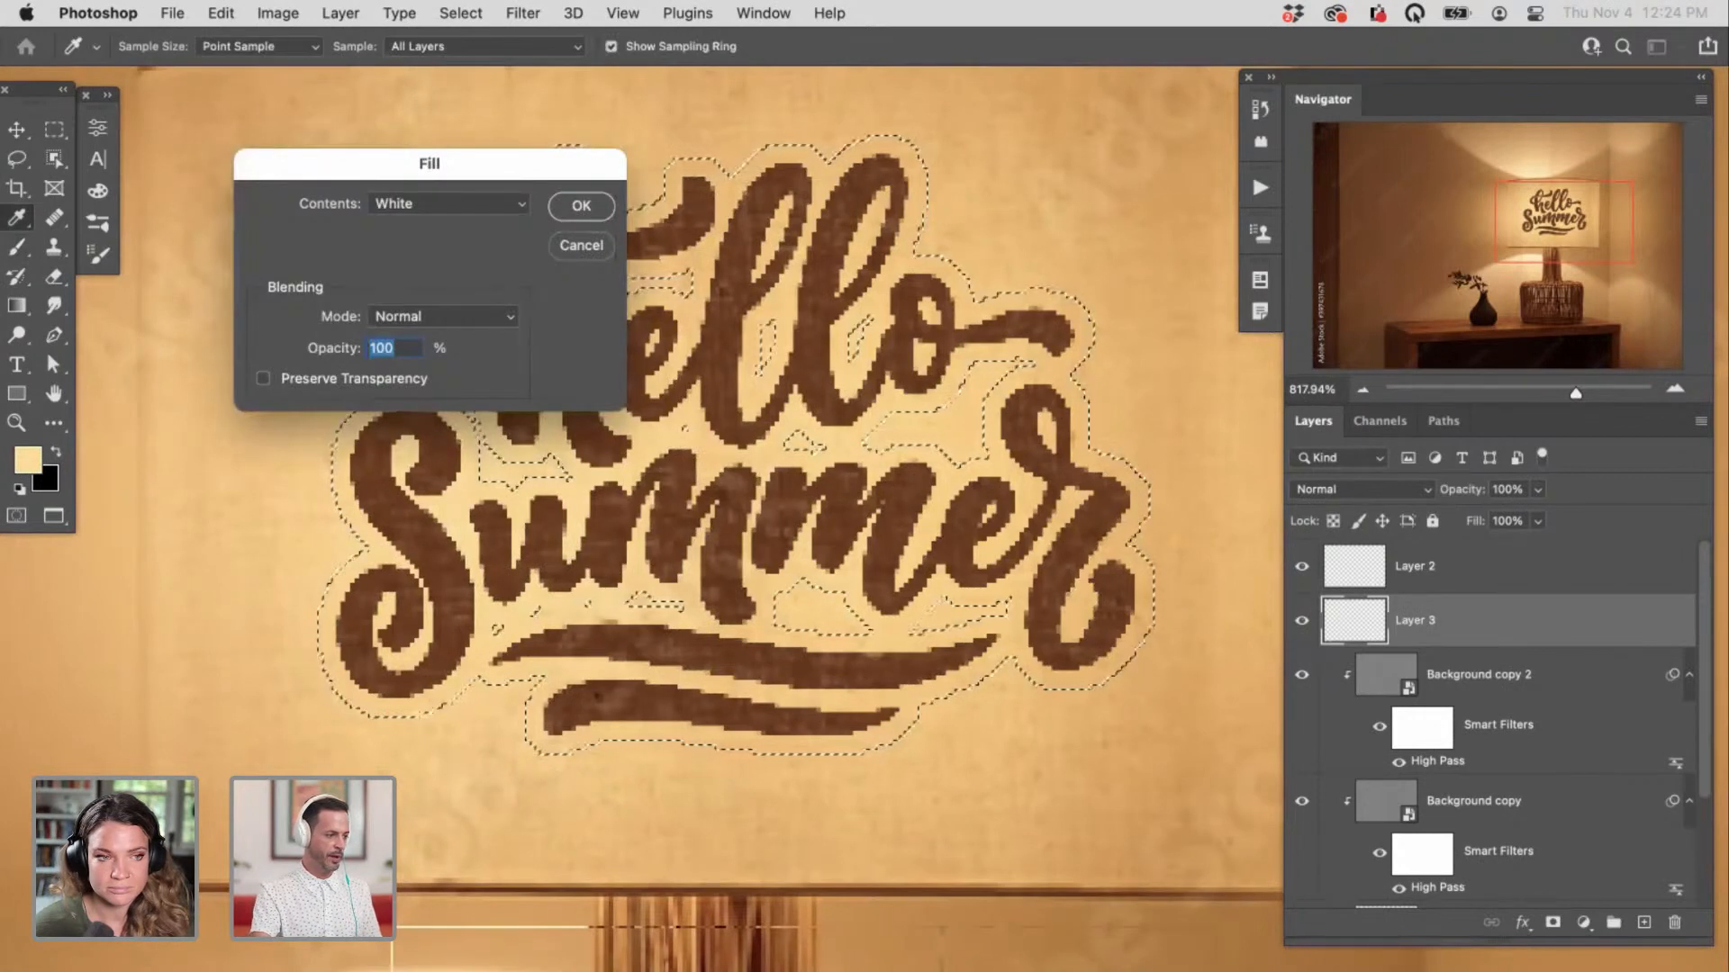
left_click(447, 203)
left_click(434, 24)
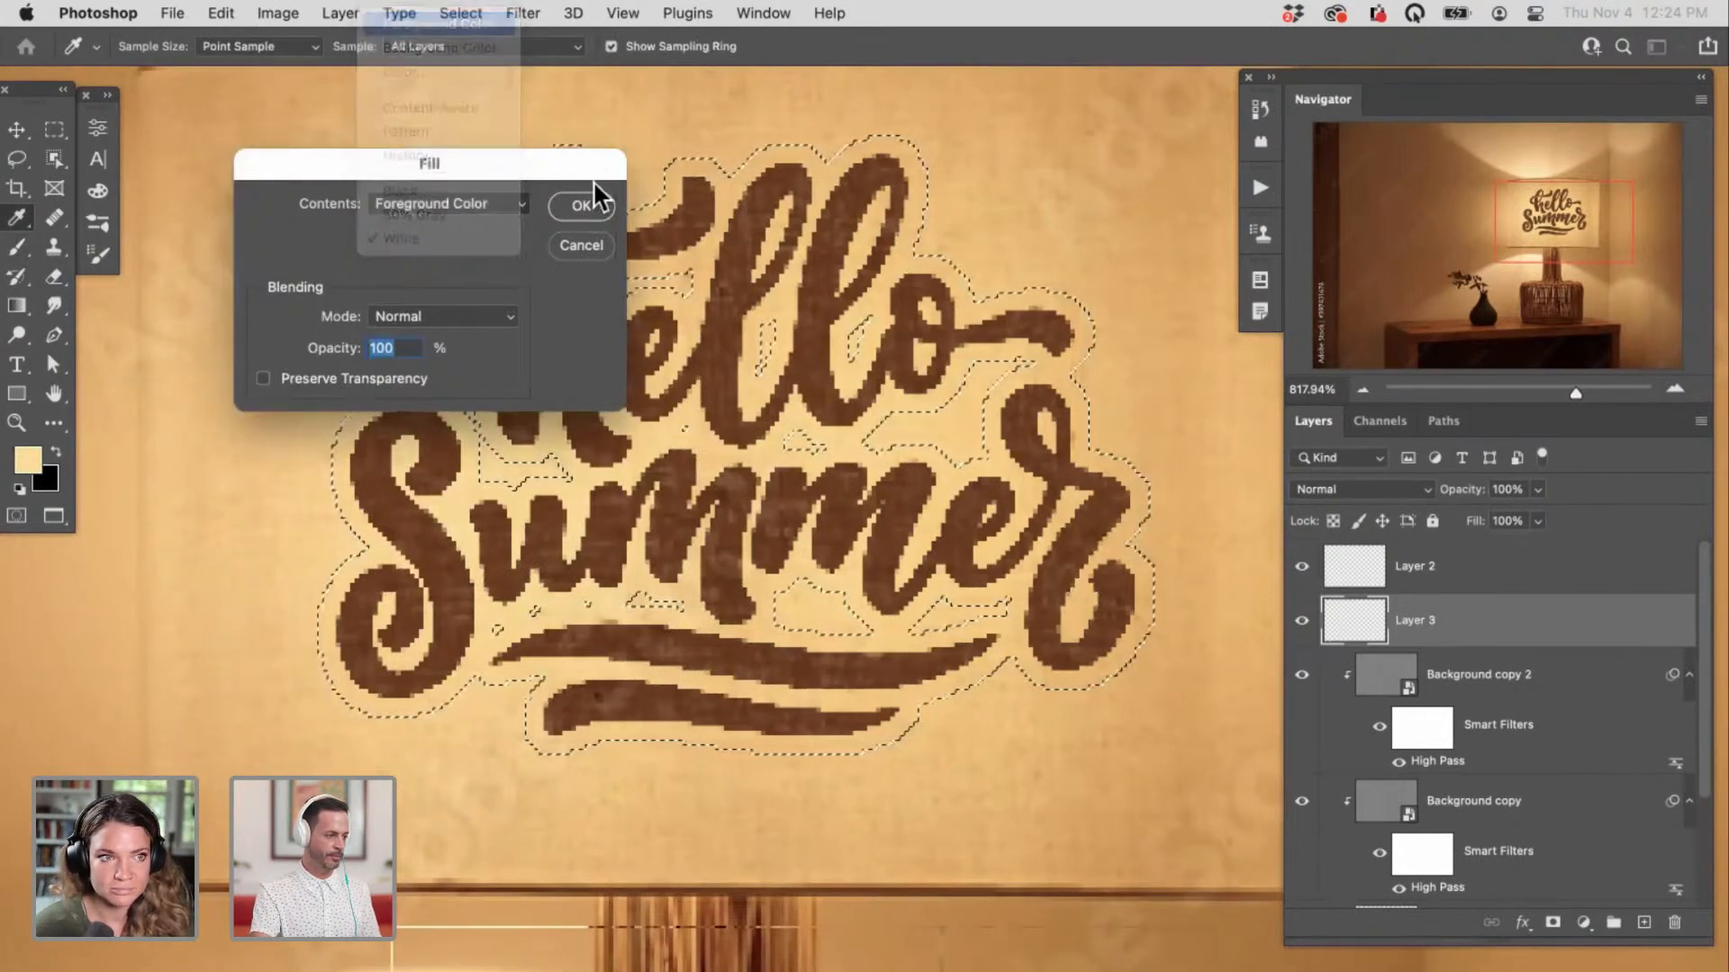
left_click(580, 205)
key("b")
key("super+d")
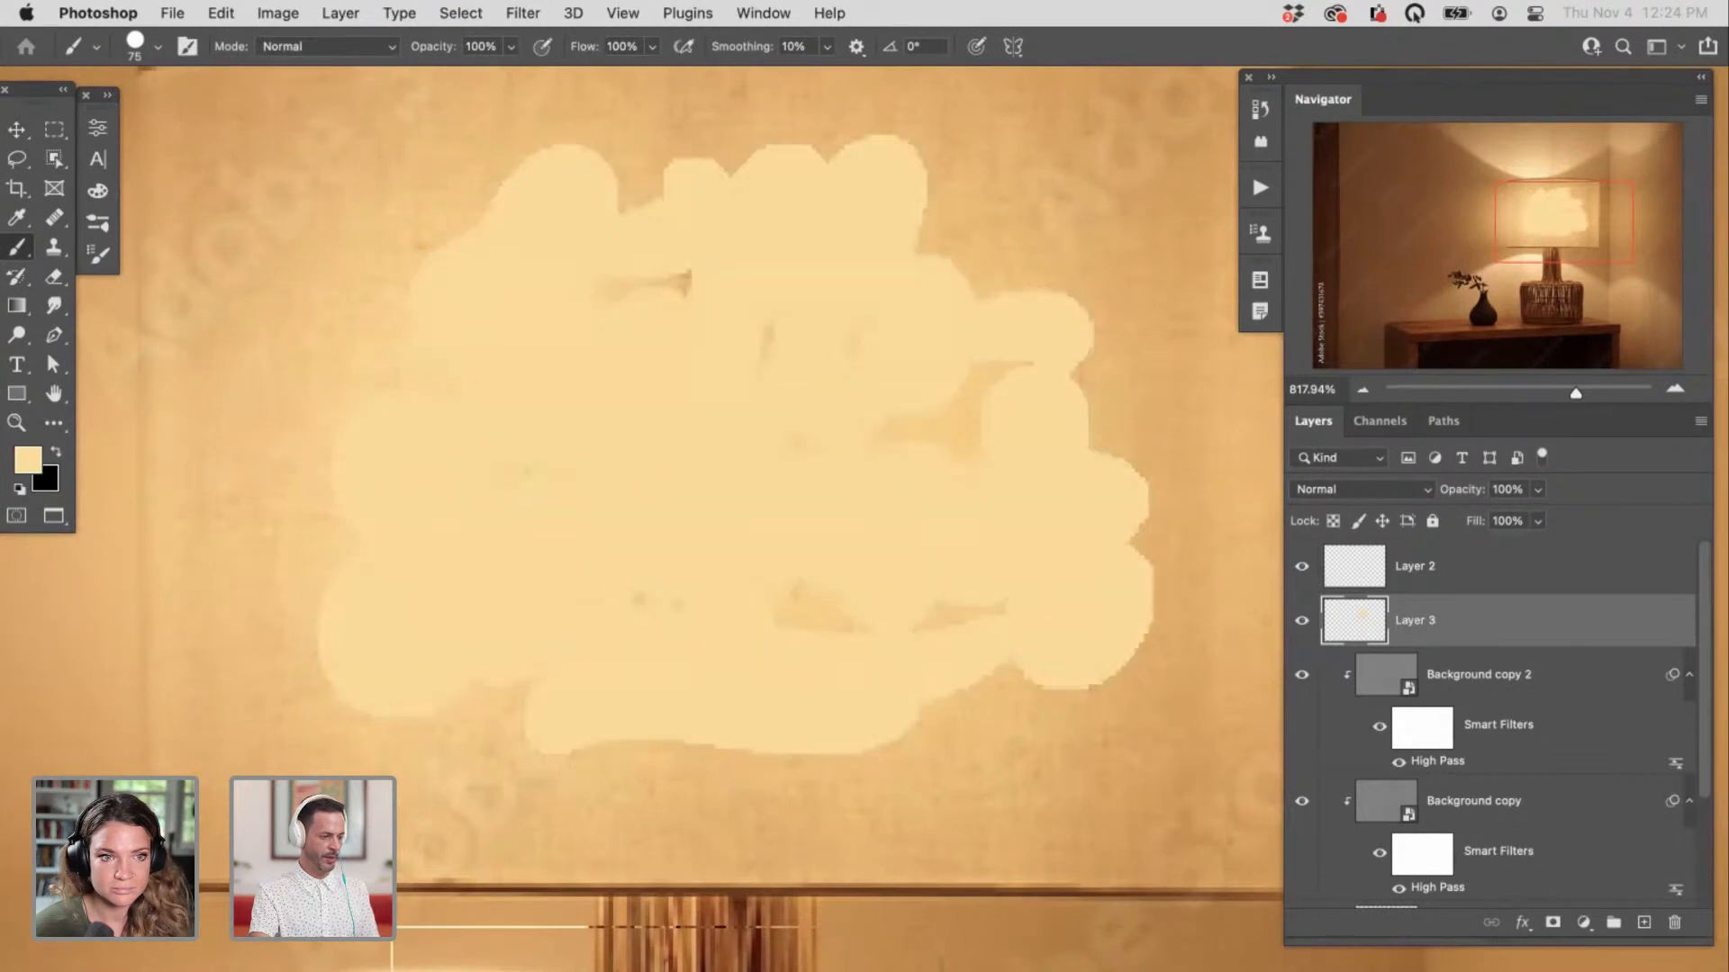
Step: Compare the image with Layer 3 hidden and shown, and lower the layer's opacity to 76%
left_click(1301, 620)
left_click(1301, 621)
left_click(1301, 621)
left_click(1301, 621)
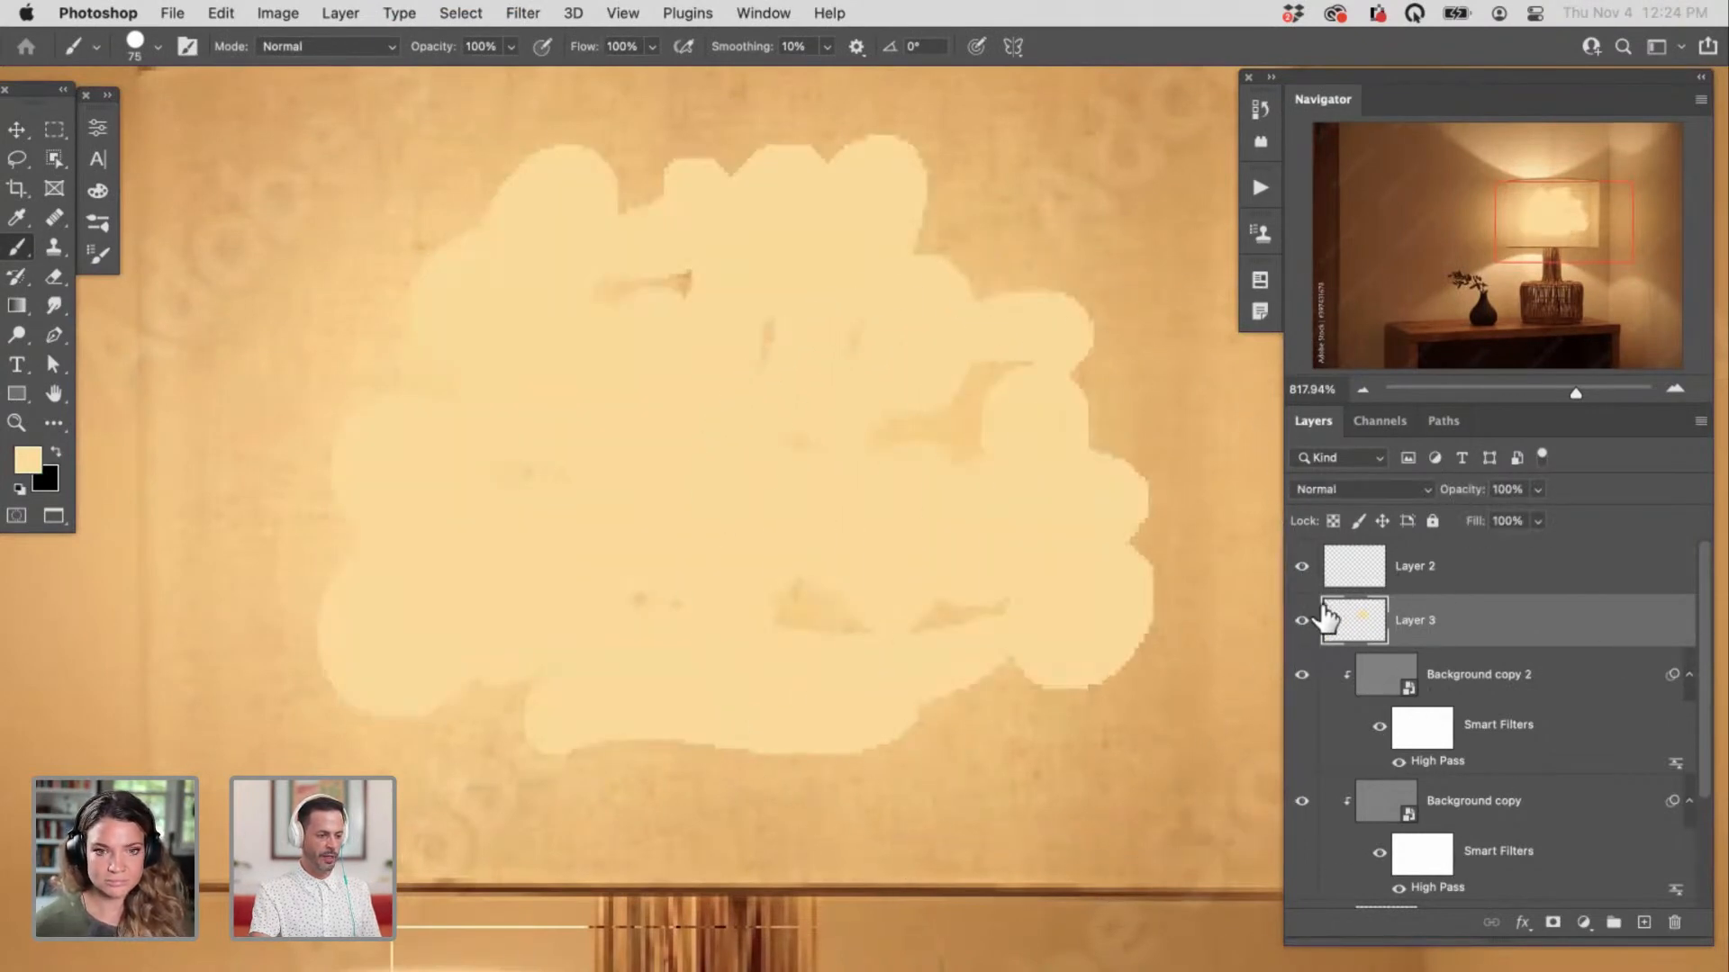
left_click(1301, 621)
left_click(1301, 621)
left_click_drag(1440, 507, 1419, 497)
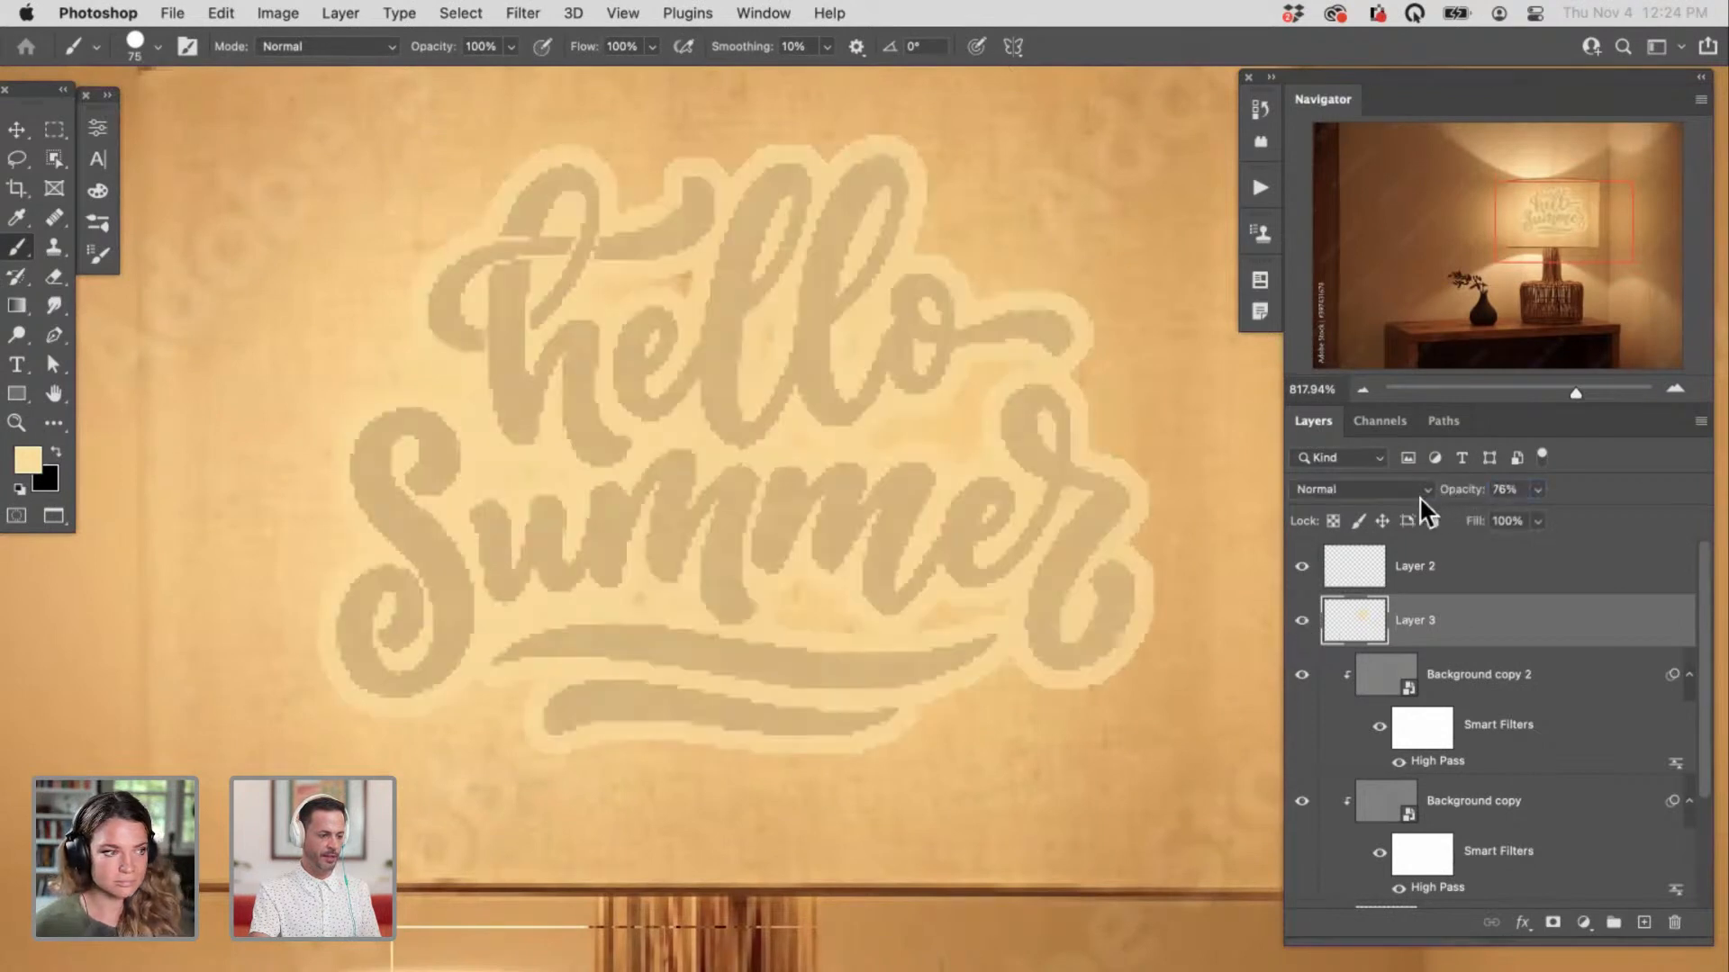
Step: Load the AdobeStock lettering outline as a selection, delete that area from Layer 3, and deselect
left_click_drag(1708, 606, 1710, 684)
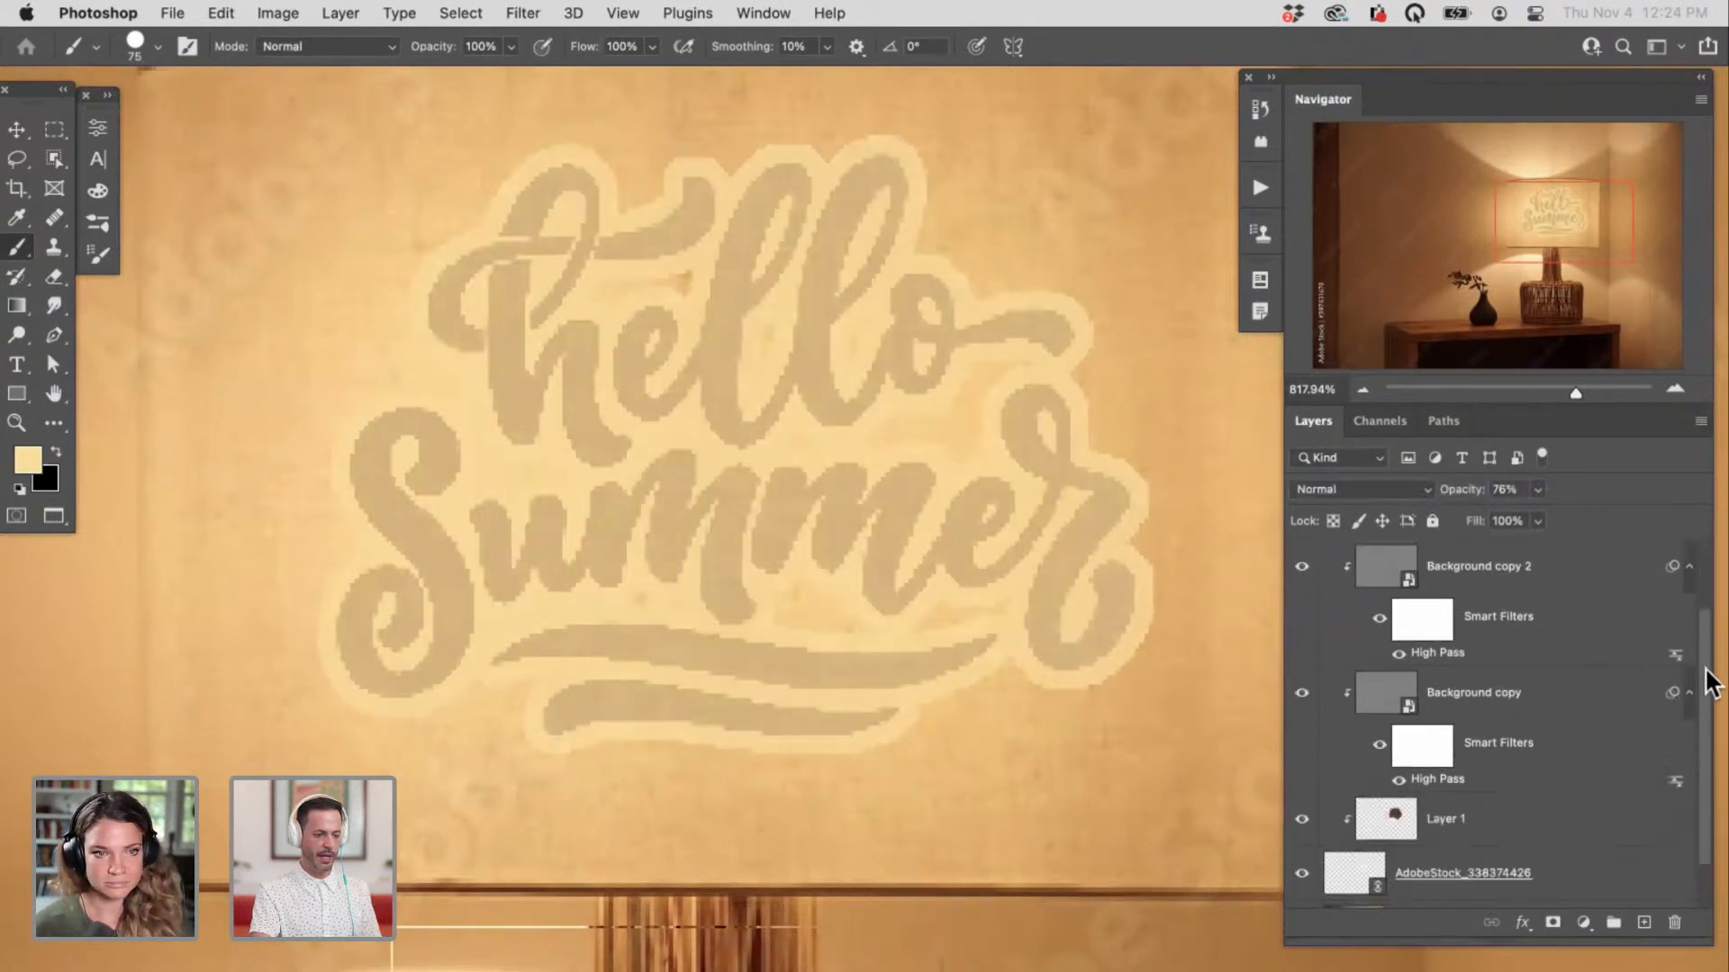
left_click(1364, 873, "super")
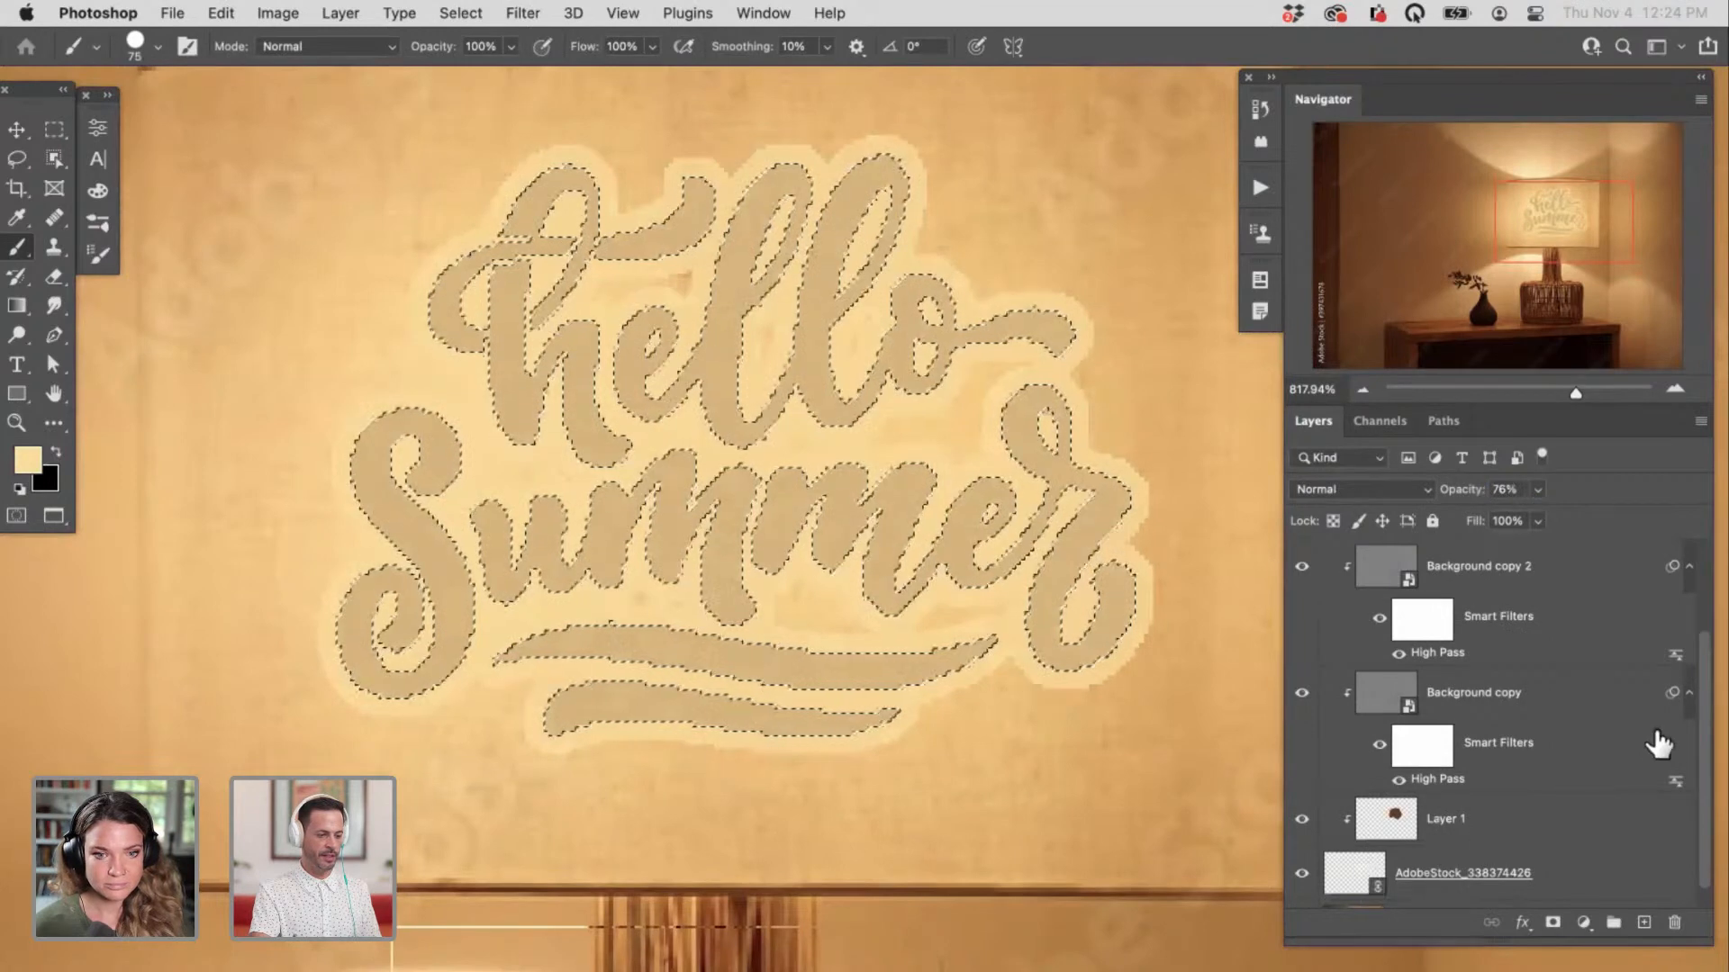
left_click_drag(1709, 698, 1715, 599)
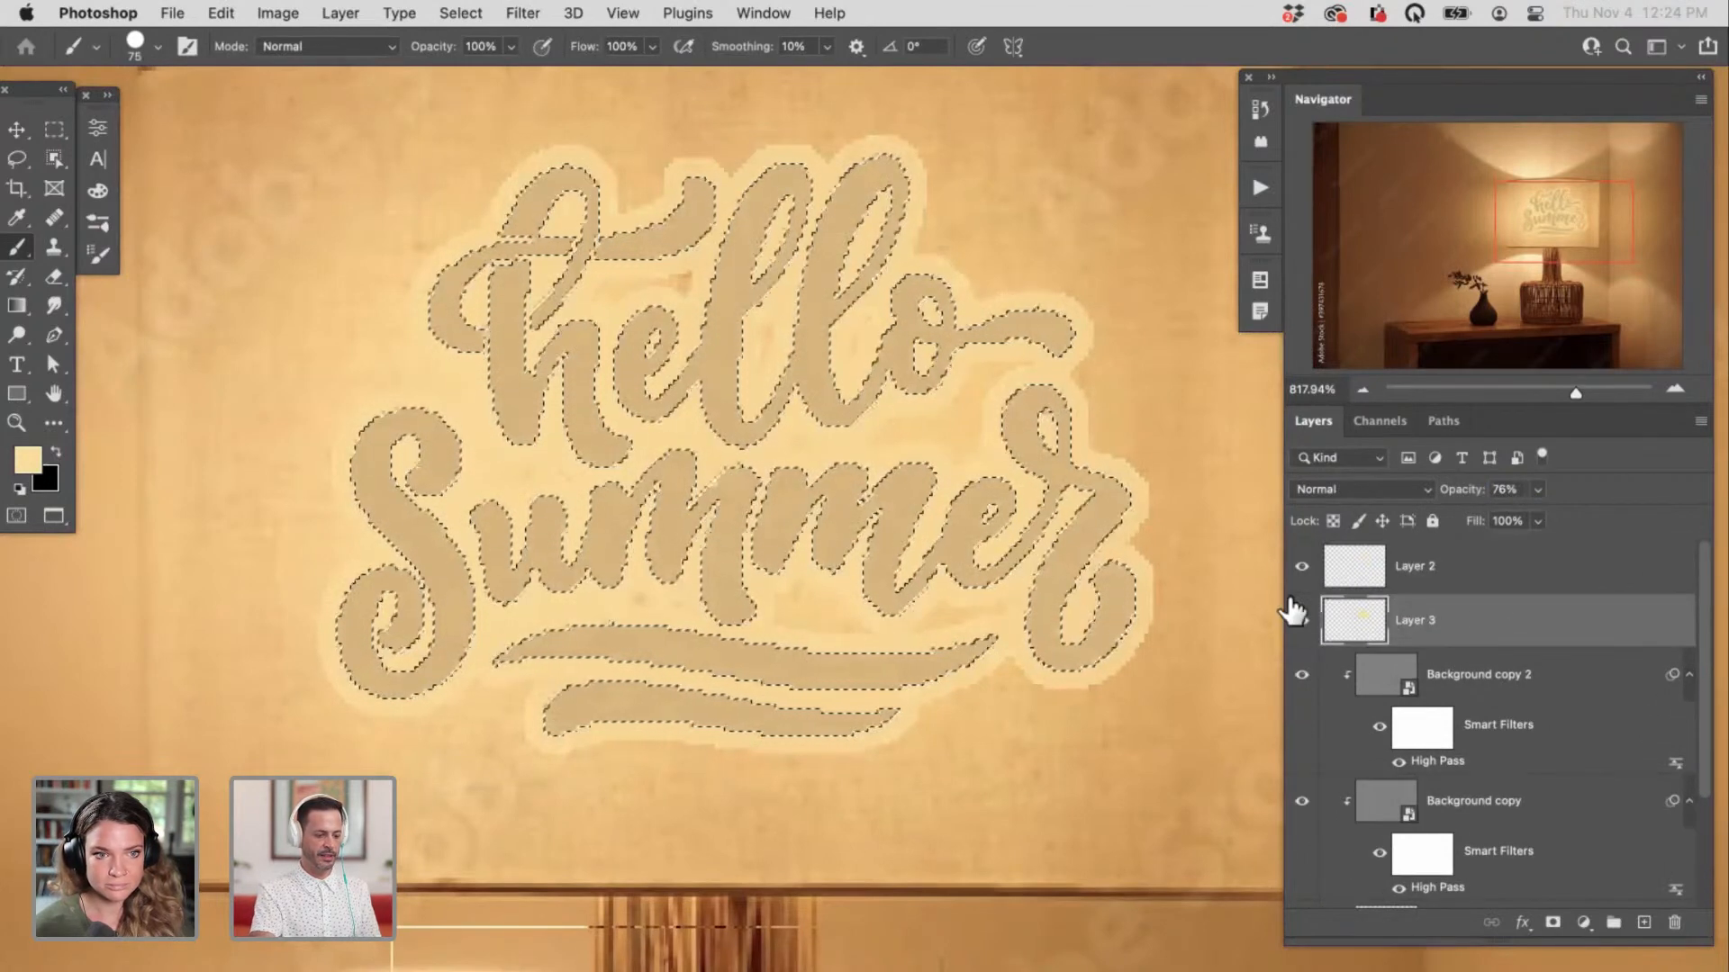
key("super+BackSpace")
key("super+d")
Step: Move the cream outline on Layer 3 off the lampshade to inspect it alone, and undo the move
scroll(995, 687, "down", 6)
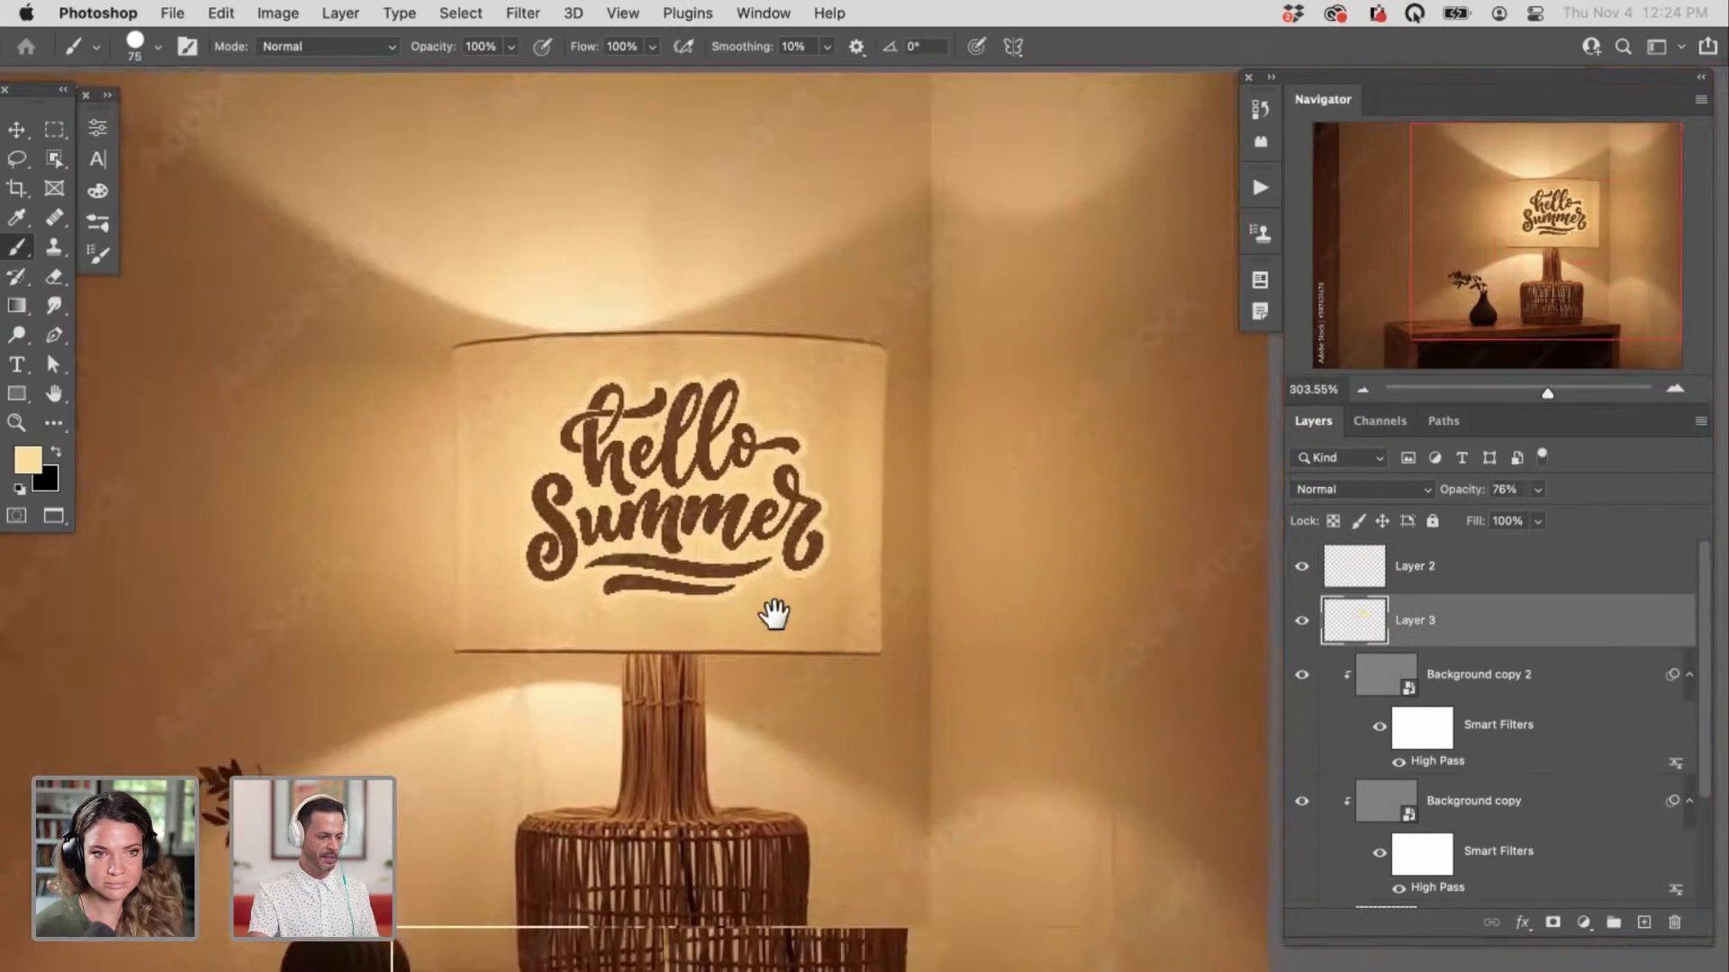
key("v")
left_click_drag(771, 582, 686, 623)
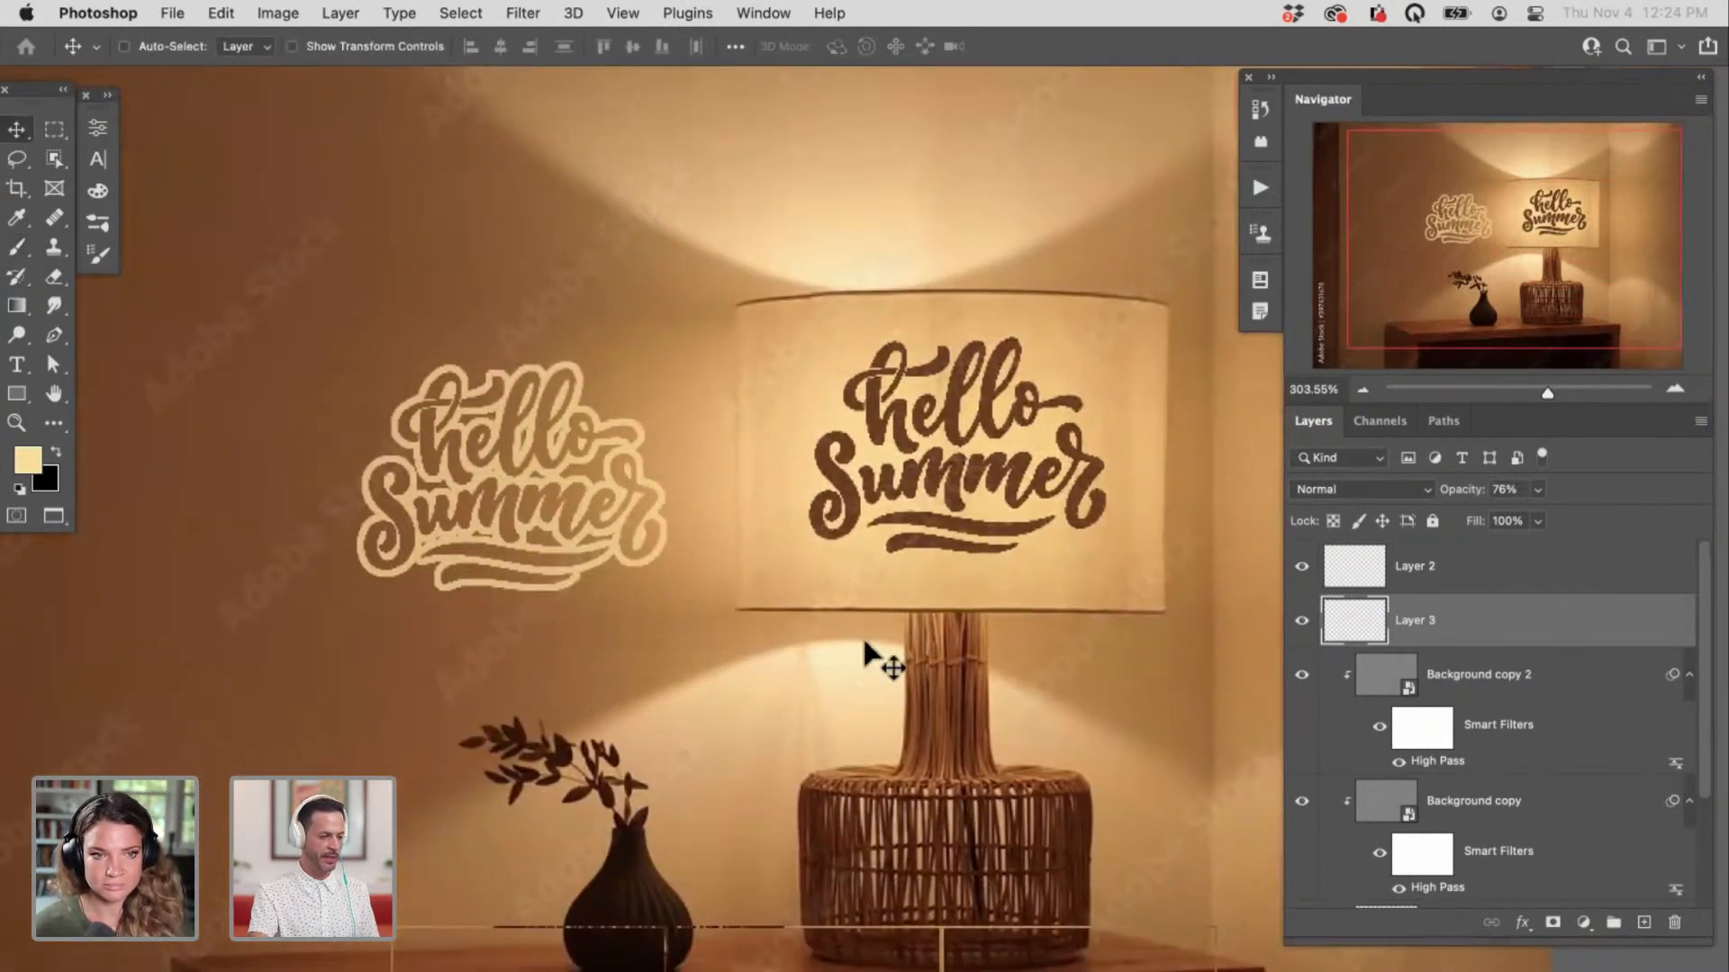
key("super+z")
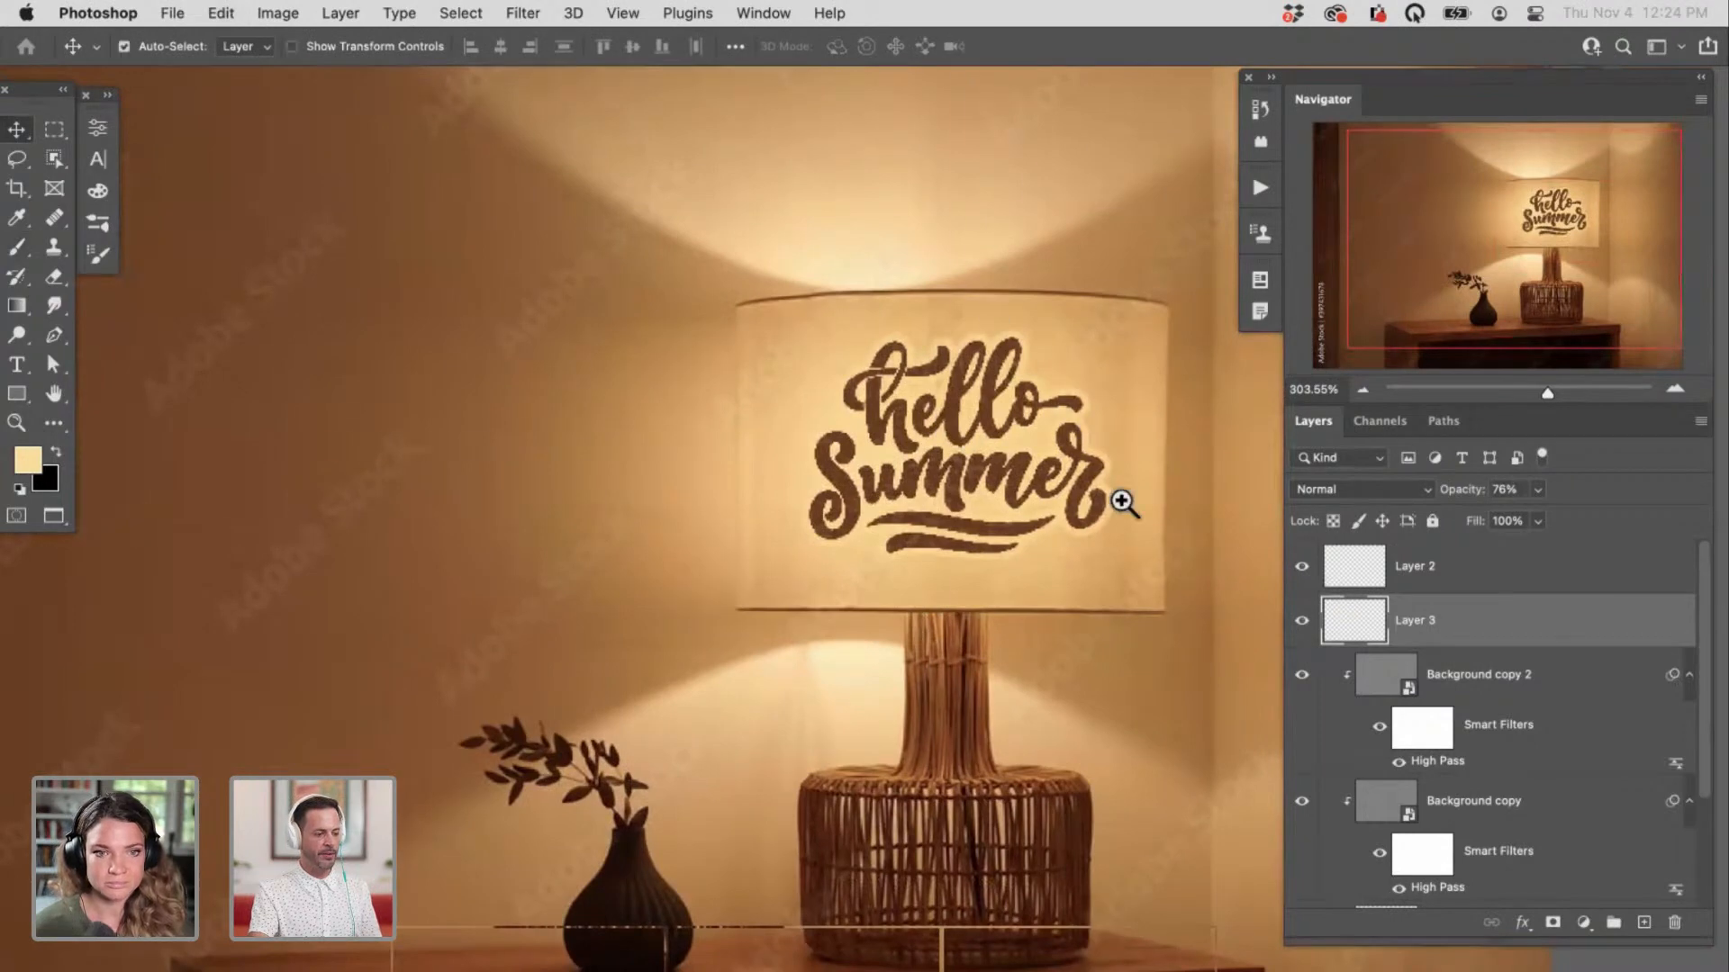
Step: Set Layer 3's opacity to 100% and convert the layer to a smart object
scroll(1119, 502, "up", 6)
key("super+z")
key("super+z")
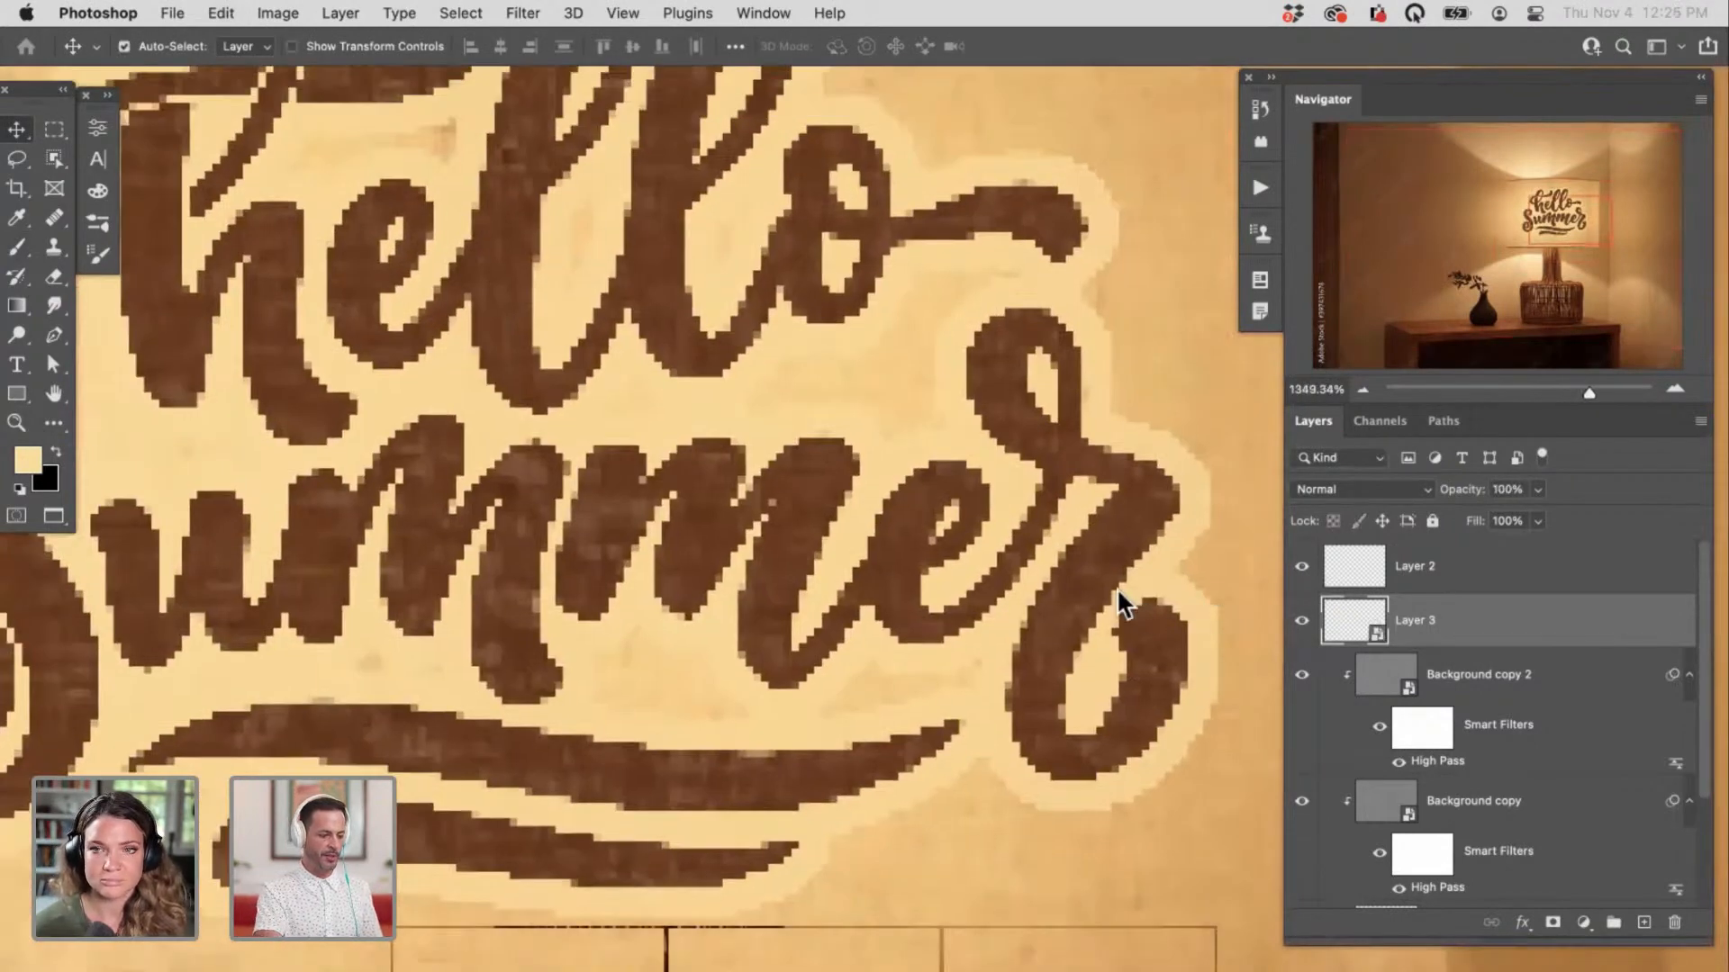
key("super+z")
key("super+z")
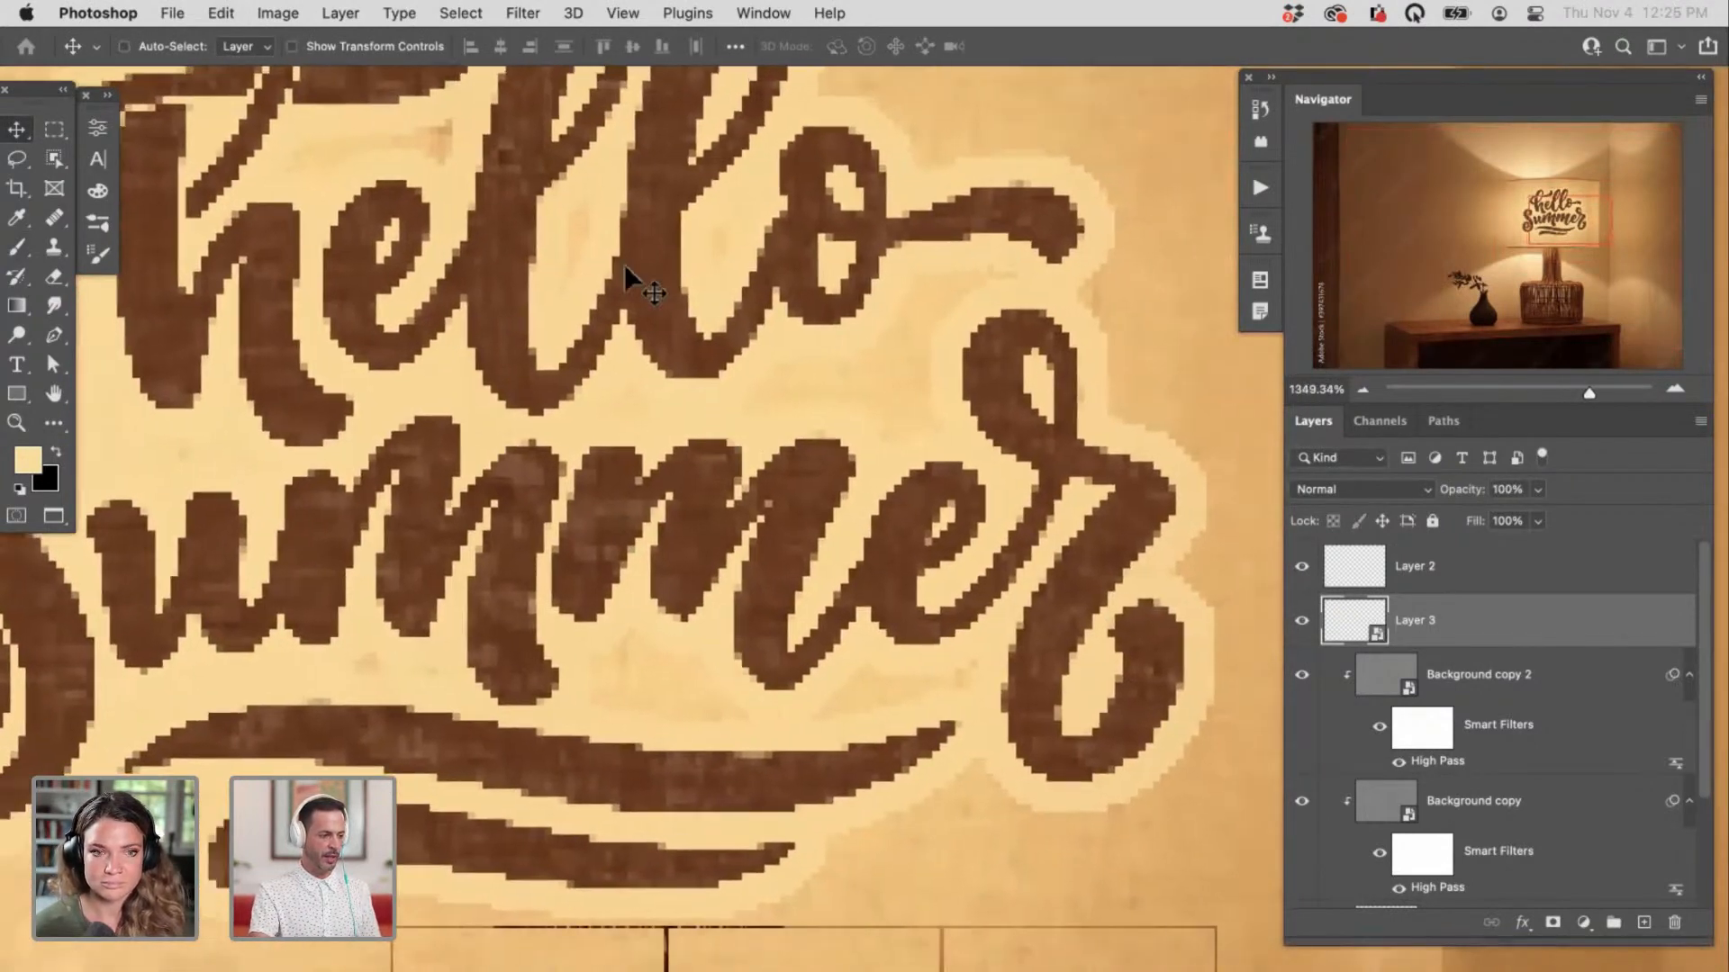
Step: Apply a Gaussian Blur with a 1.1-pixel radius to the cream outline on Layer 3
left_click(506, 17)
mouse_move(555, 303)
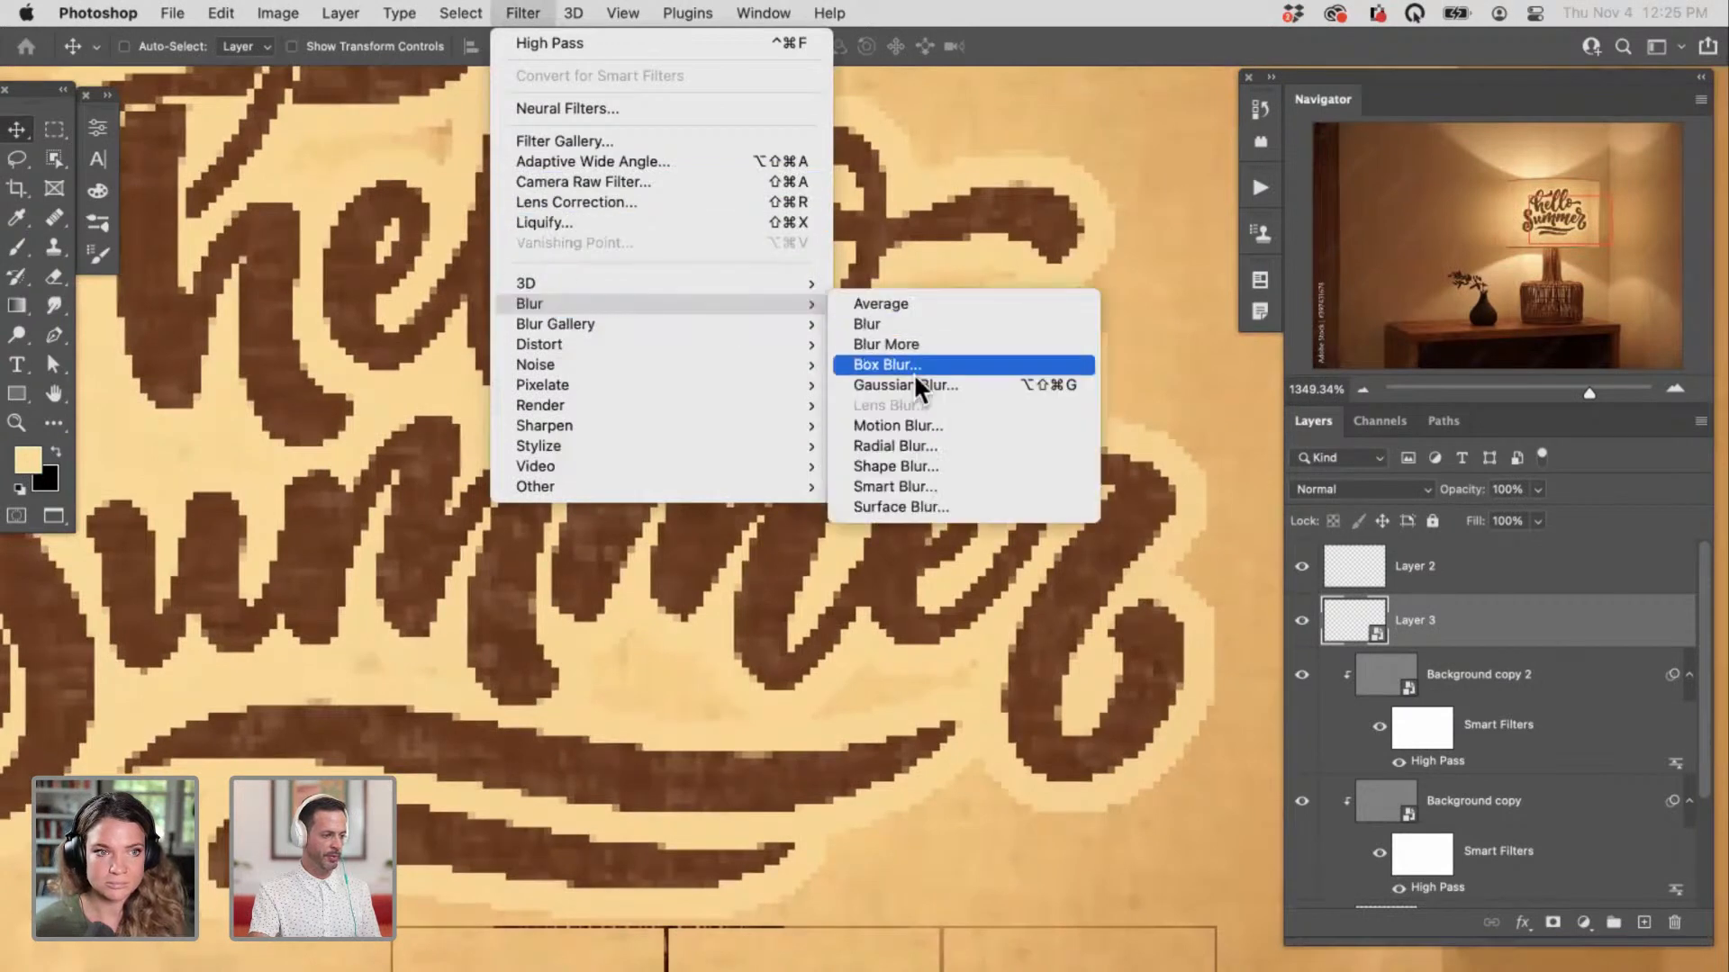
left_click(977, 384)
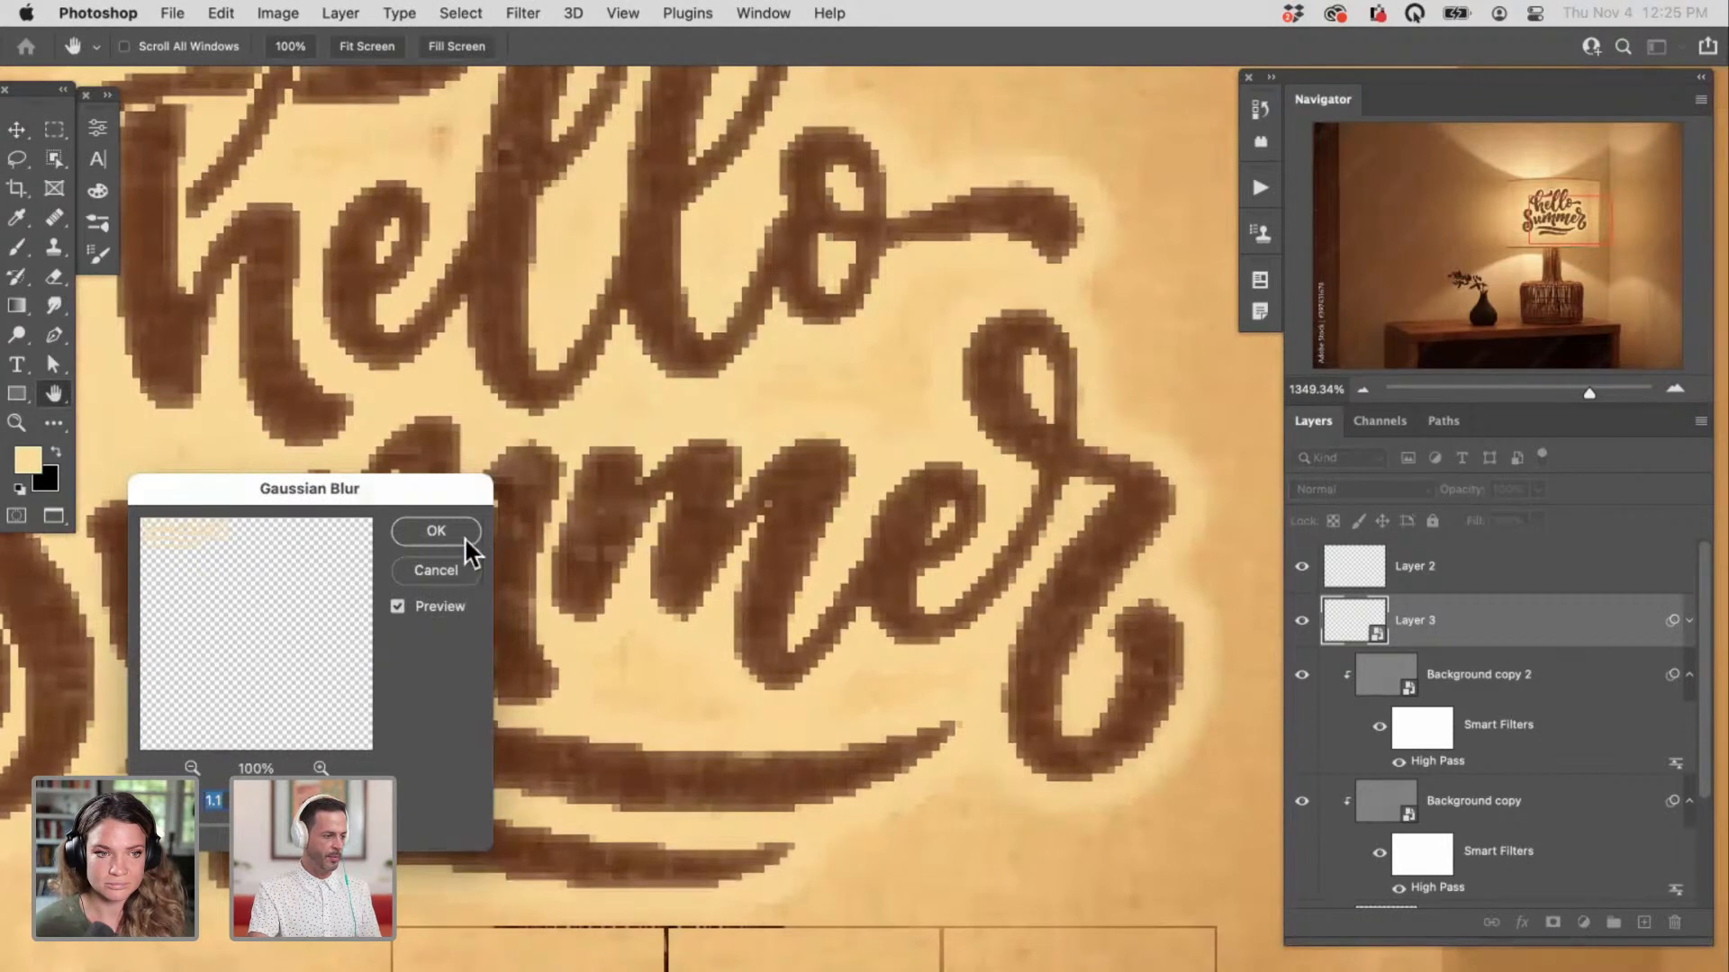
left_click(436, 531)
key("v")
scroll(656, 629, "down", 5)
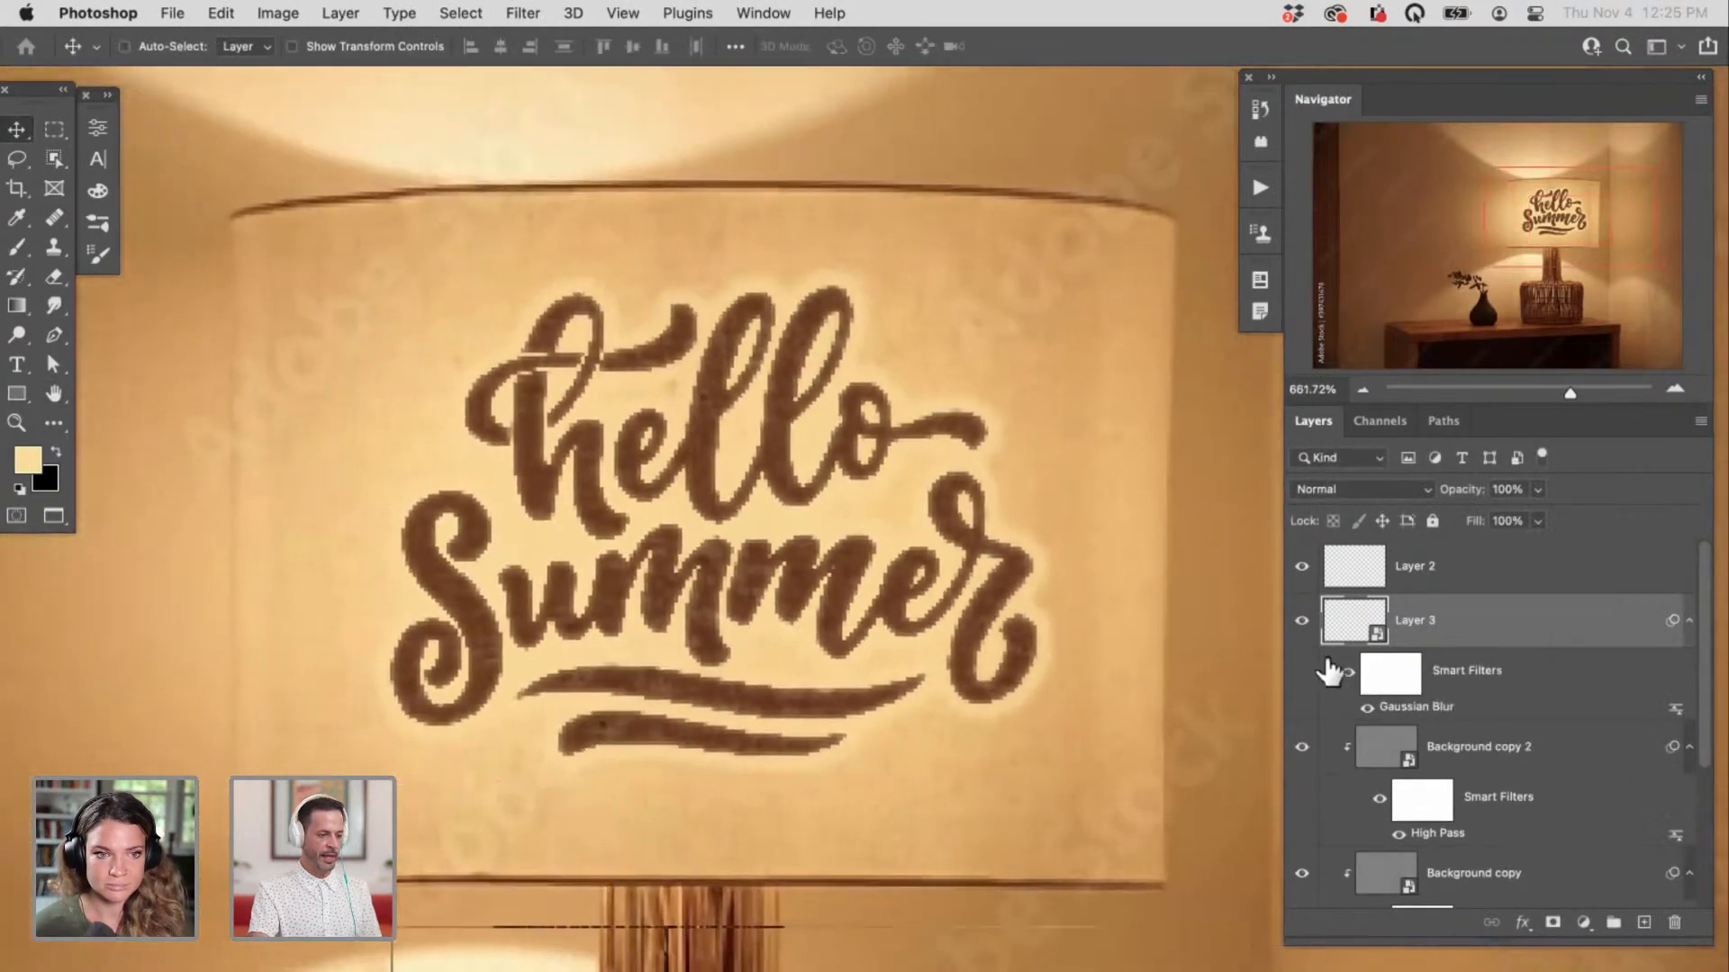
Step: Compare the lampshade with the blurred cream outline of Layer 3 hidden and shown
left_click(1302, 621)
left_click(1302, 620)
left_click(1302, 621)
left_click(1302, 620)
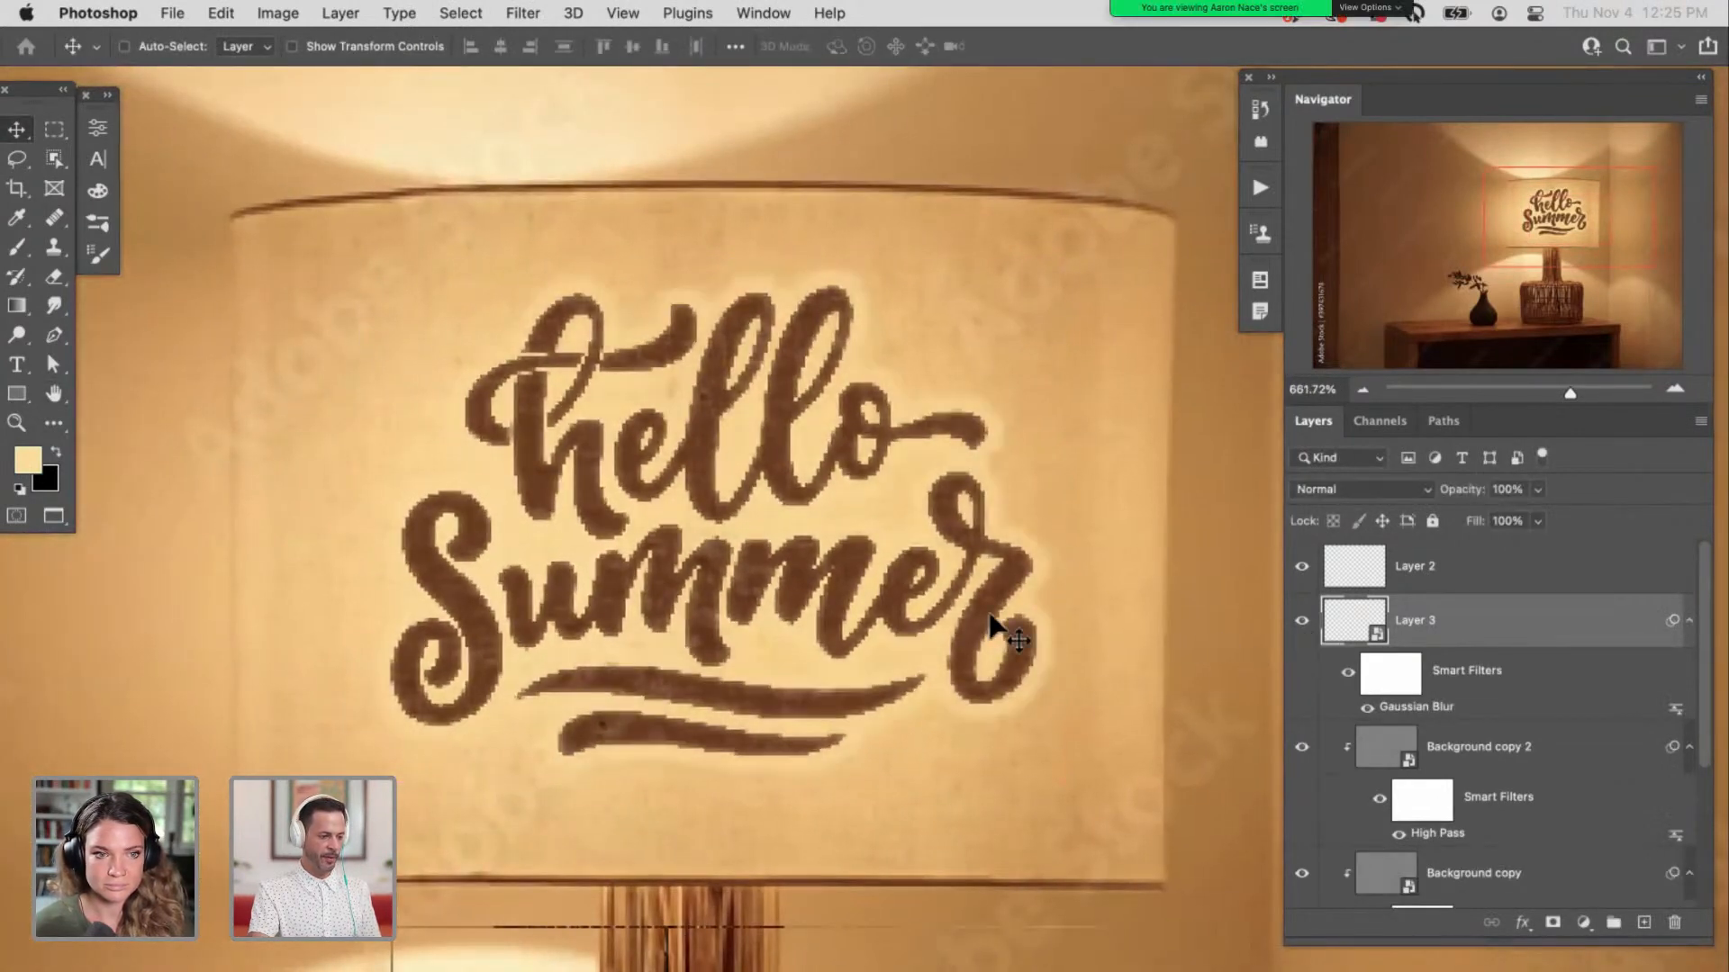
left_click(1296, 622)
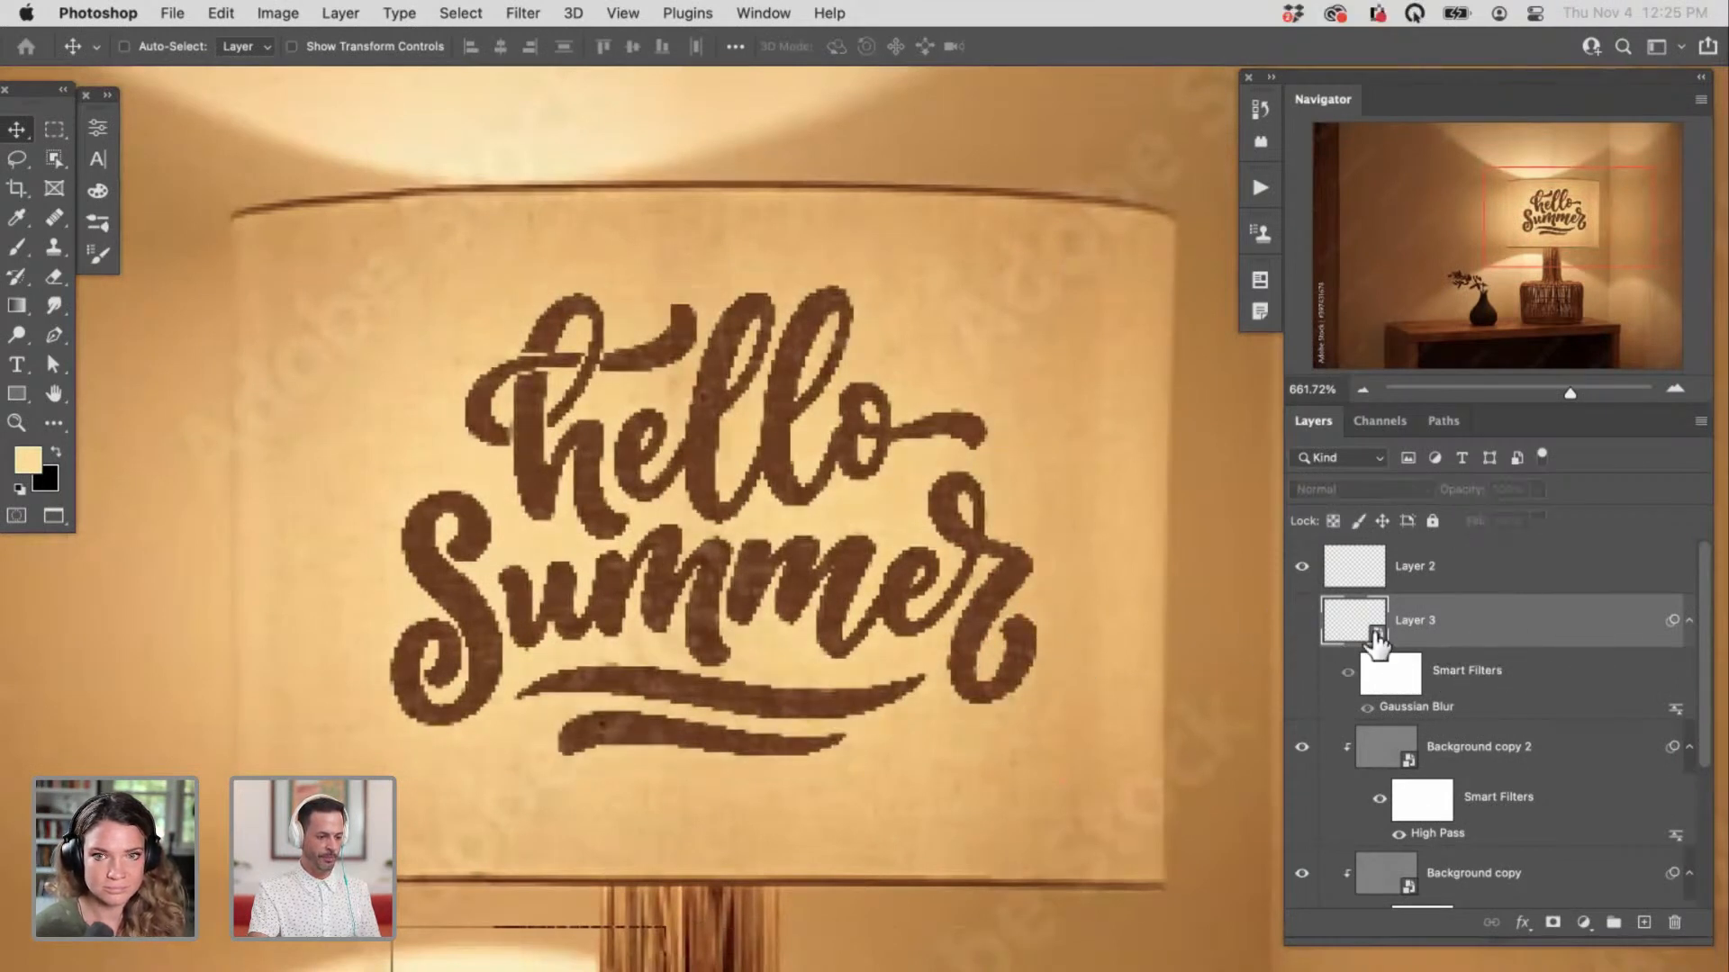
key("super+comma")
Step: Clip Layer 3 to the lettering together with the High Pass layers
left_click_drag(1706, 620, 1708, 656)
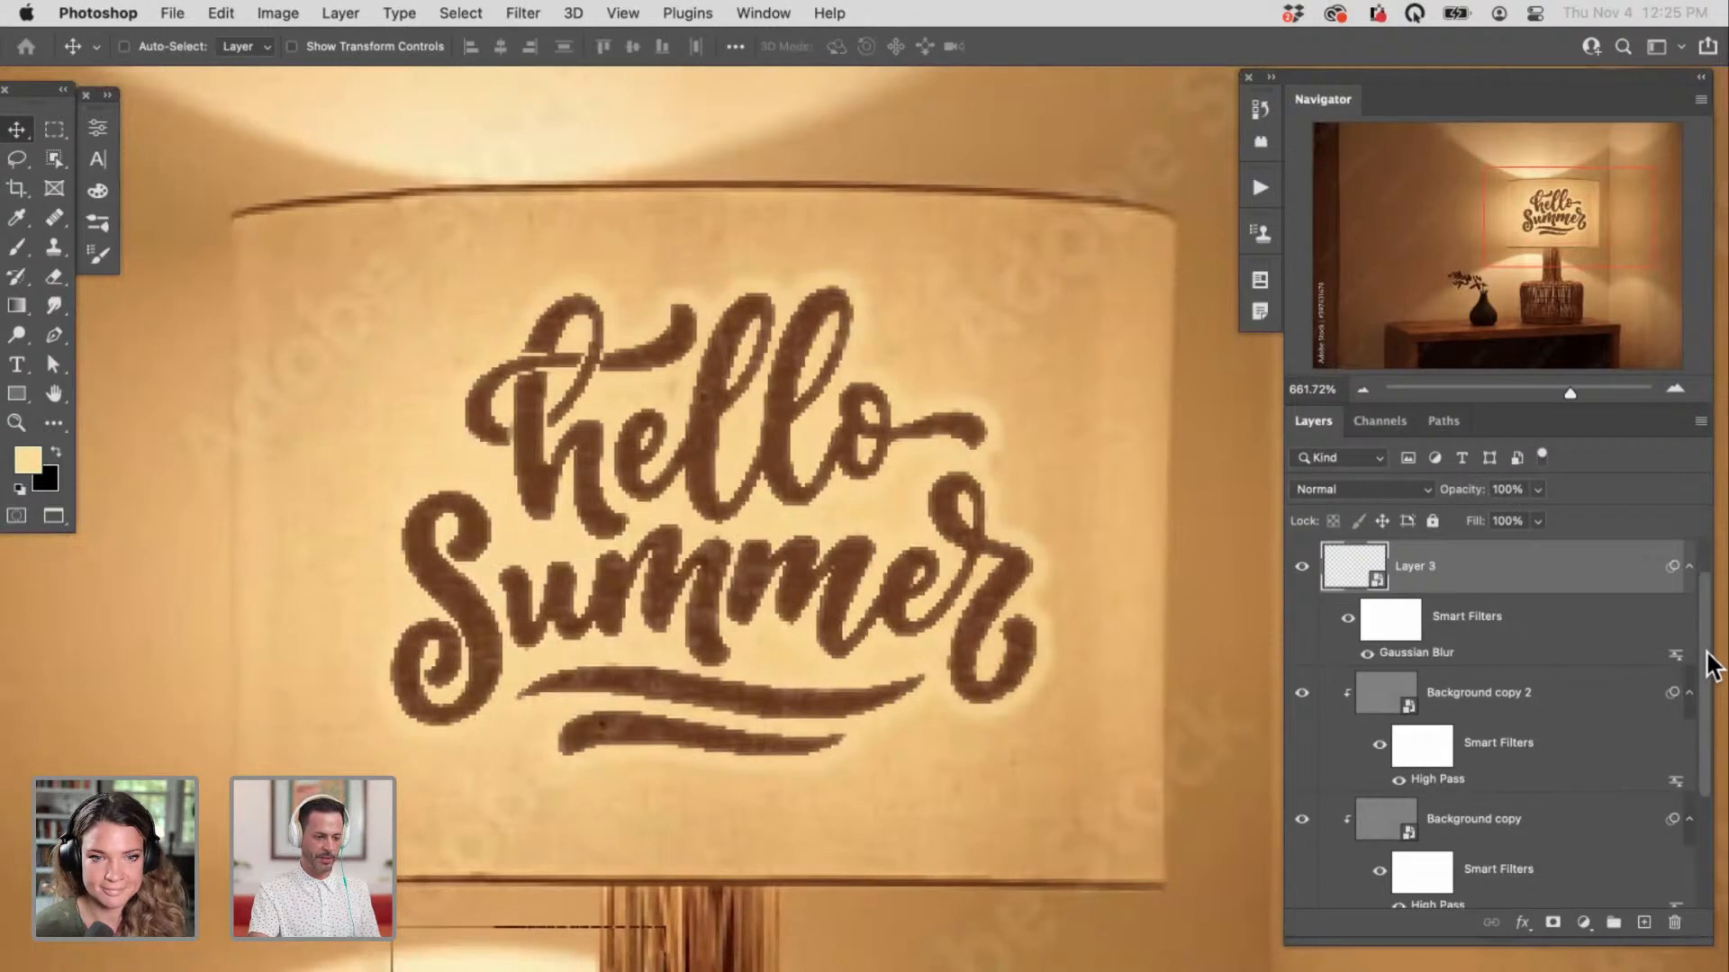
left_click_drag(1502, 574, 1571, 666)
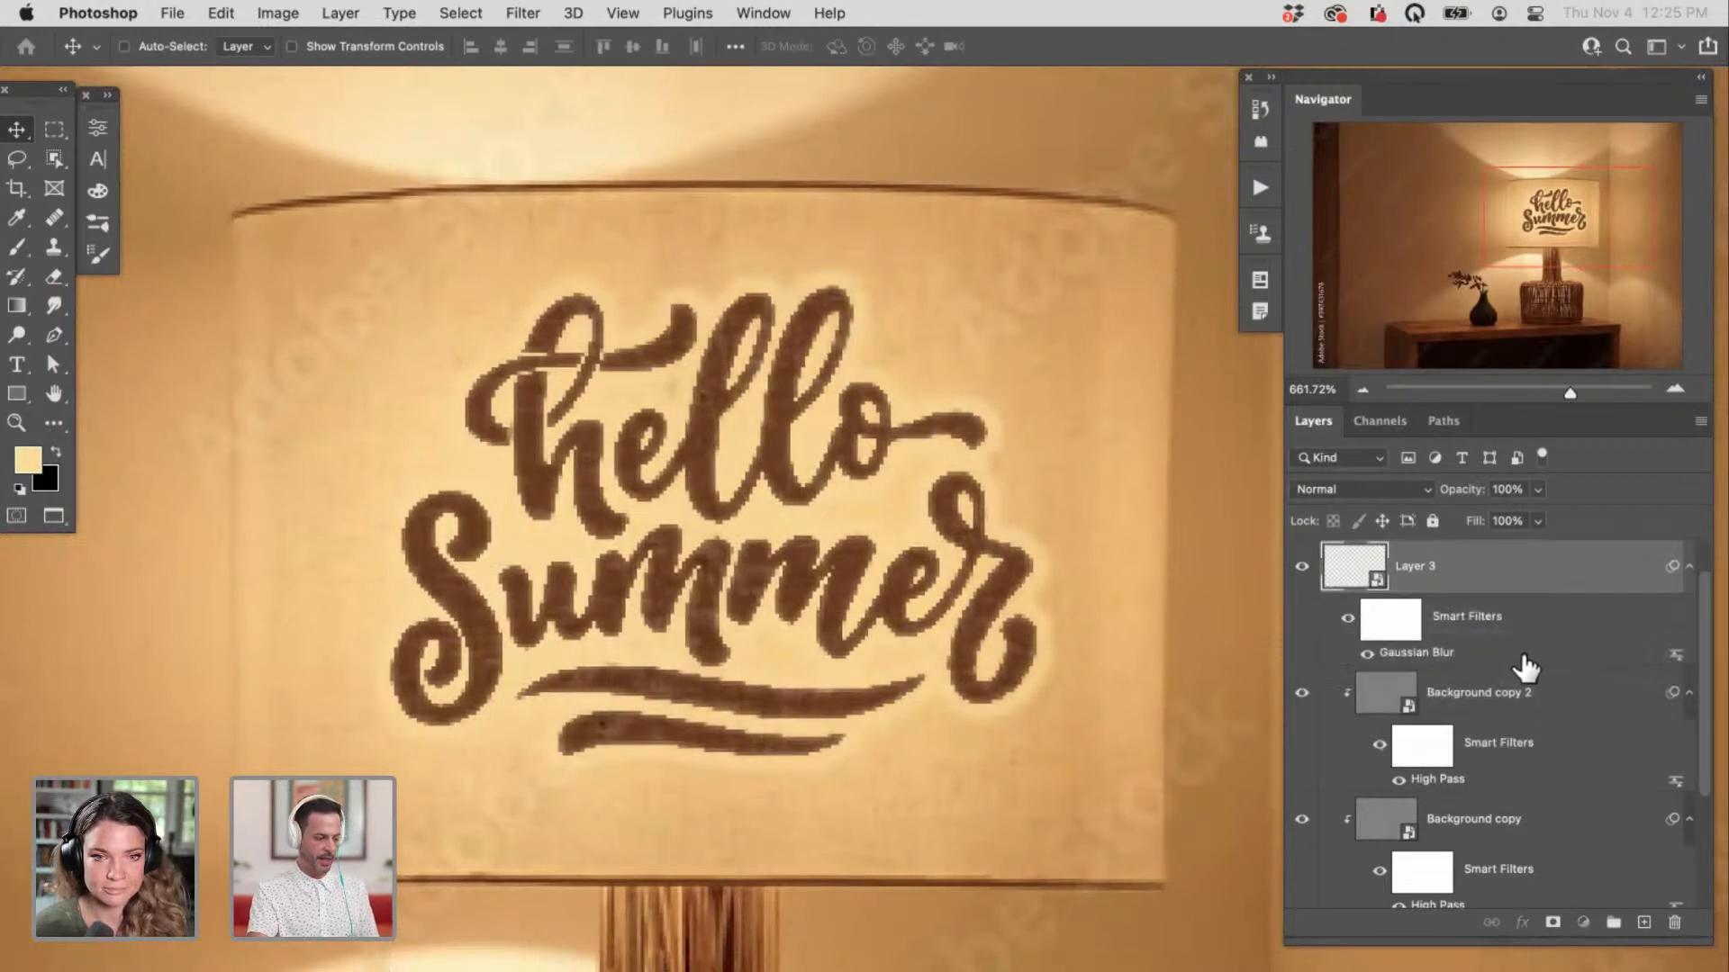
key("super+alt+g")
Step: Compare the lettering edges with the clipped Layer 3 hidden and shown
left_click(1297, 571)
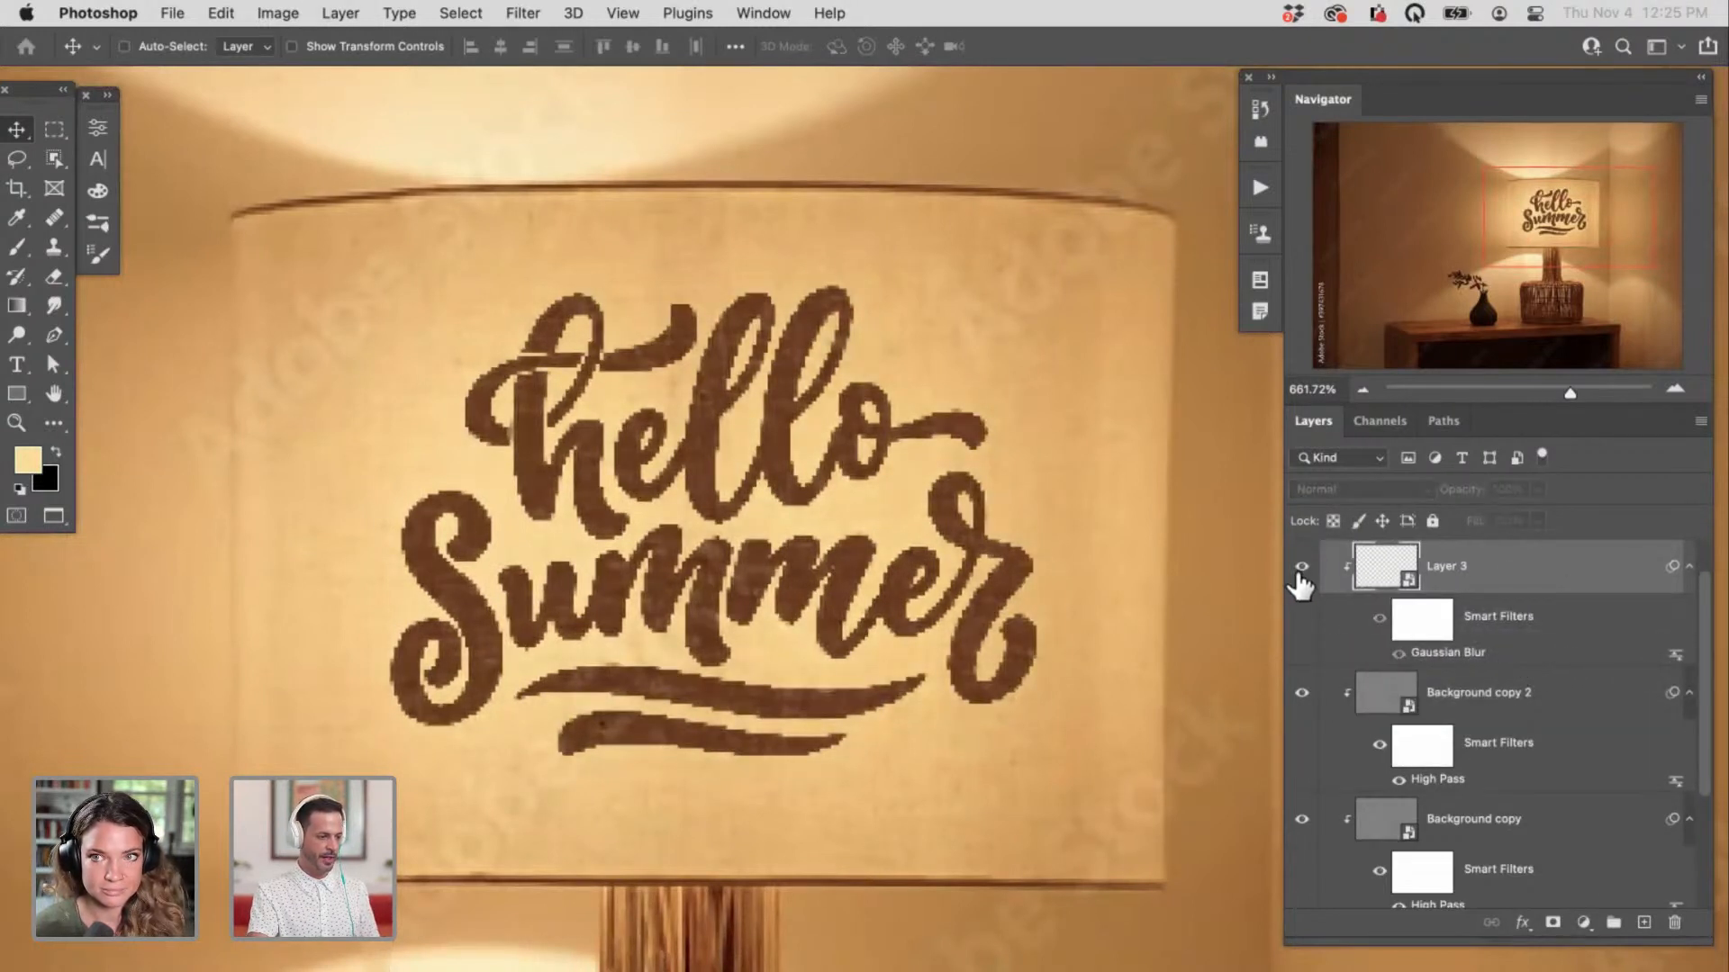
left_click(1294, 572)
left_click(1290, 572)
left_click(1288, 575)
left_click(1288, 577)
left_click(1288, 574)
left_click(1287, 573)
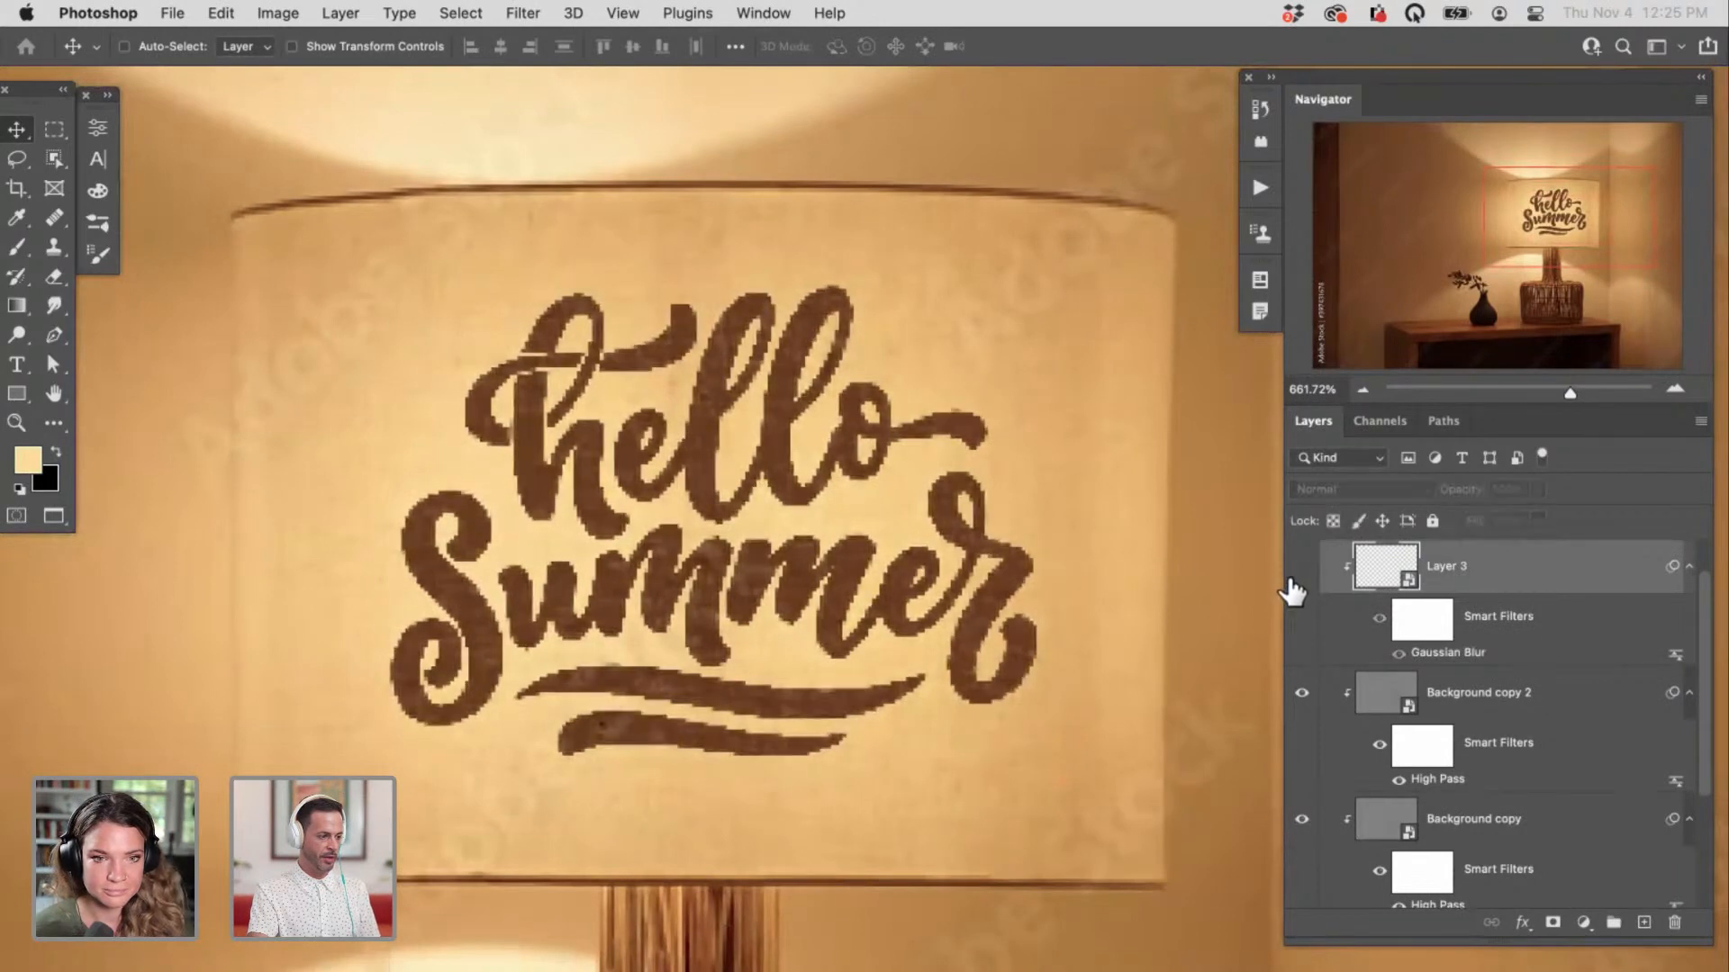
left_click(1286, 571)
left_click(1285, 570)
left_click(1295, 575)
left_click(1293, 565)
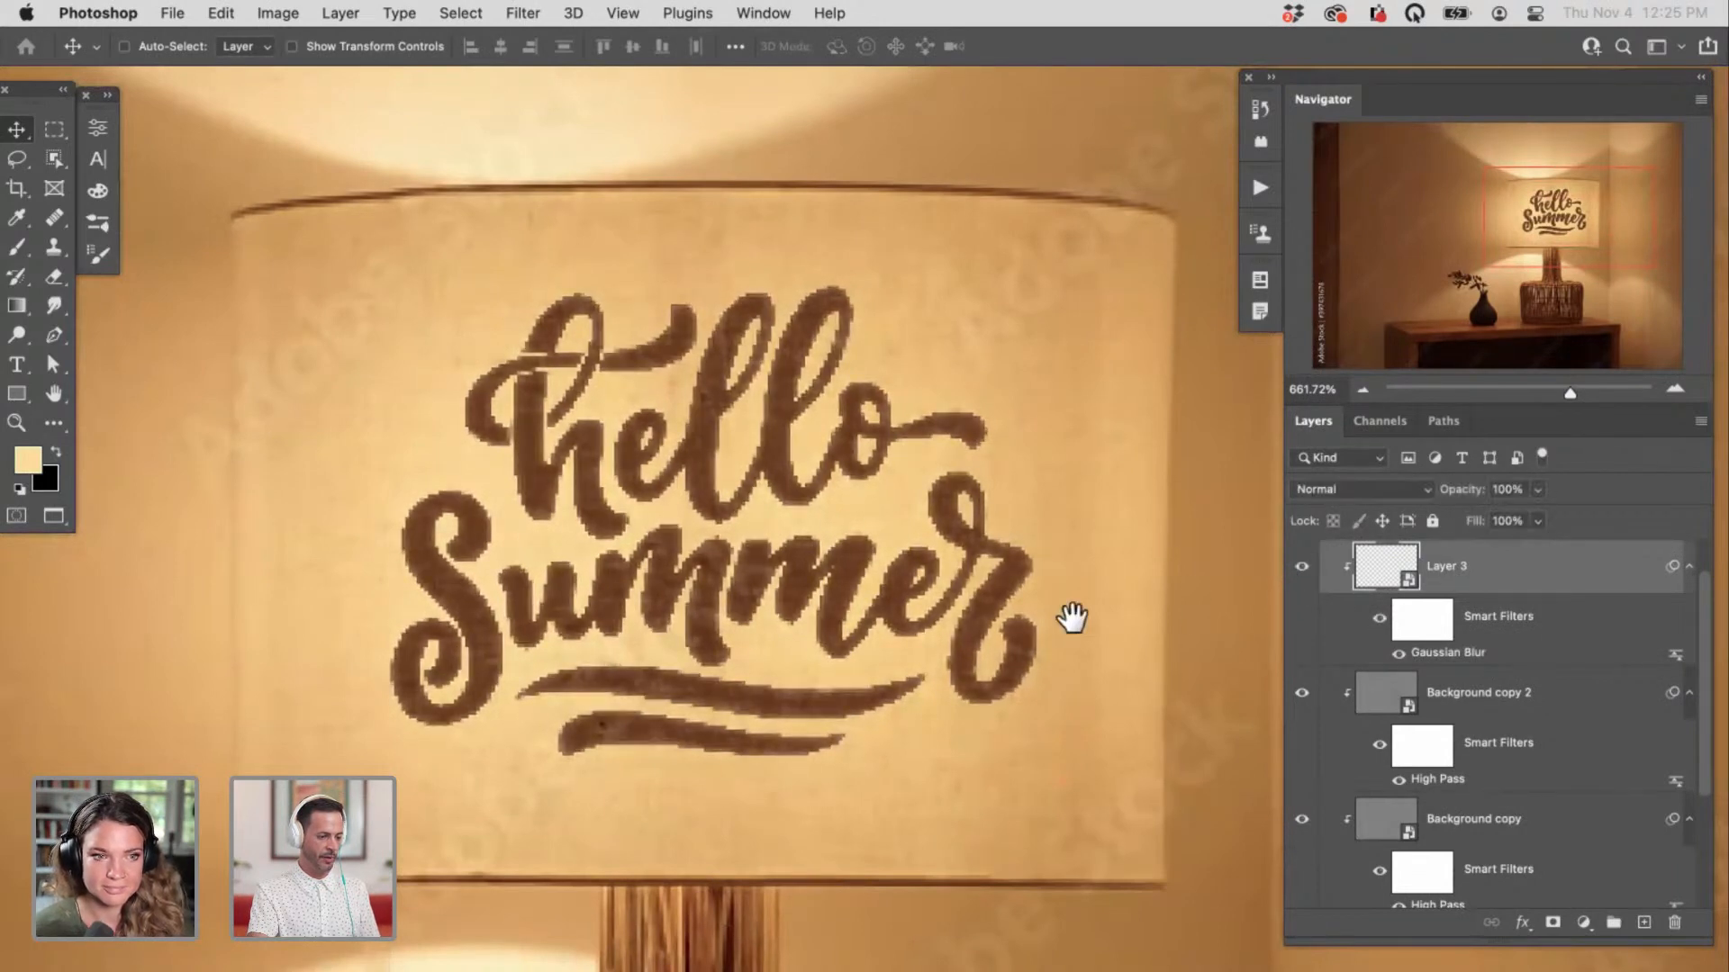
Step: Duplicate the clipped Layer 3 to strengthen the glow on the lettering edges, and check the effect on the whole lamp
key("super+j")
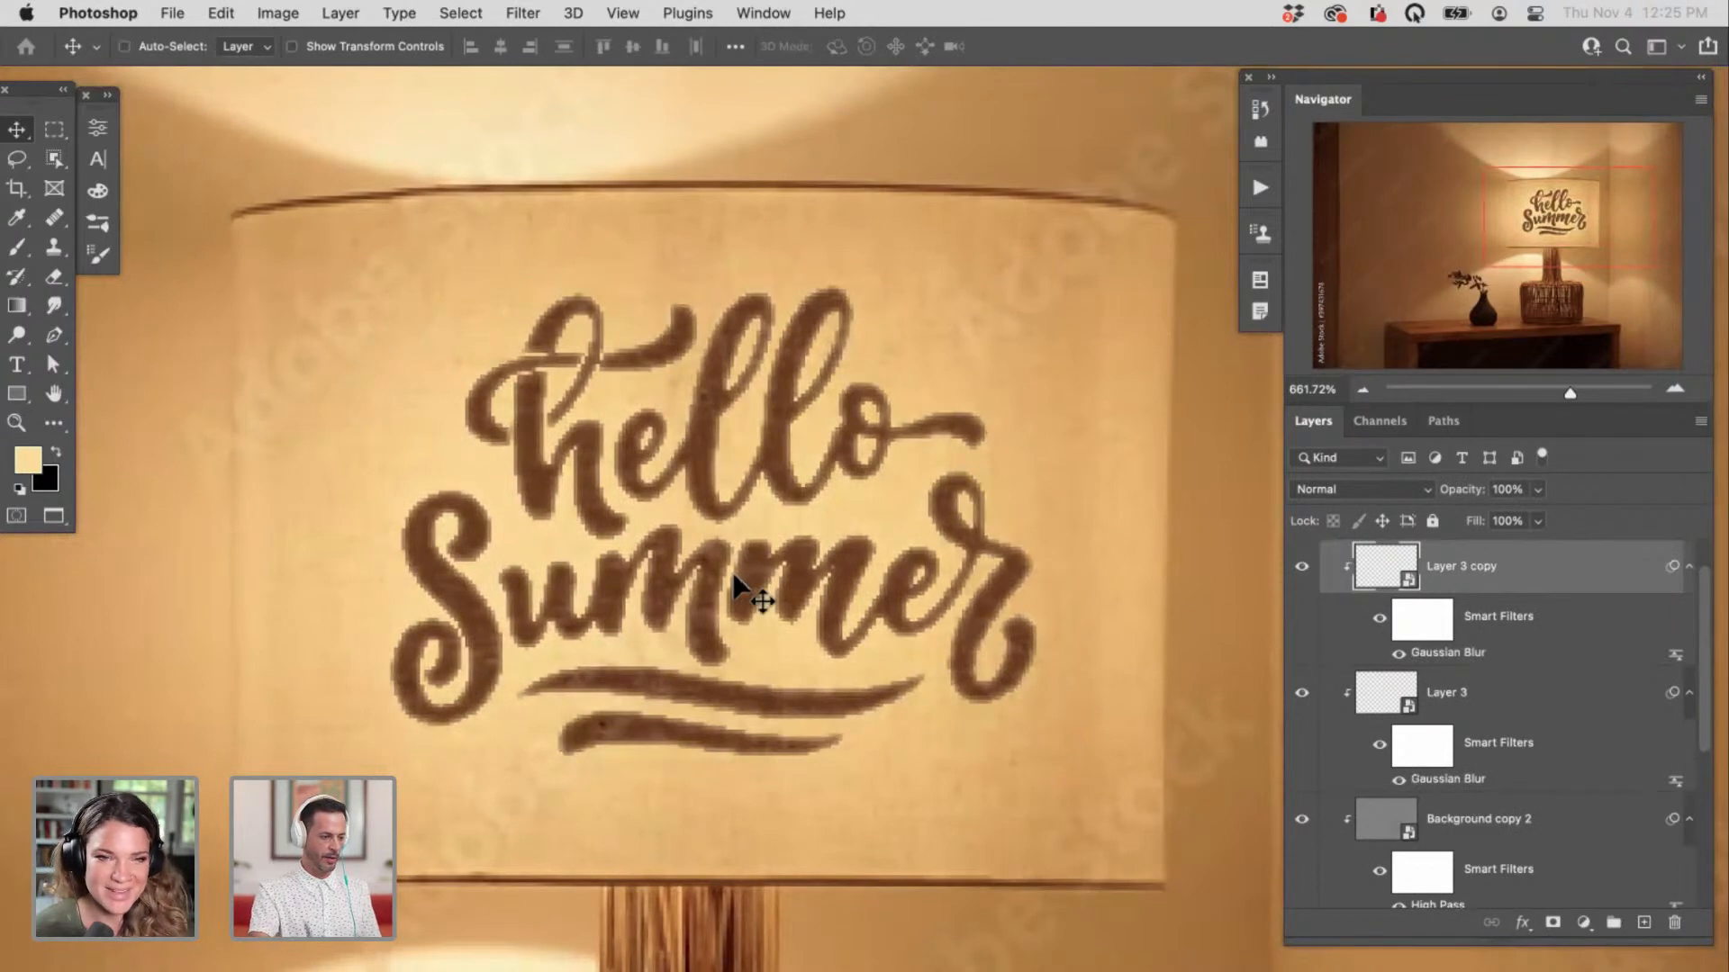
scroll(907, 714, "down", 5)
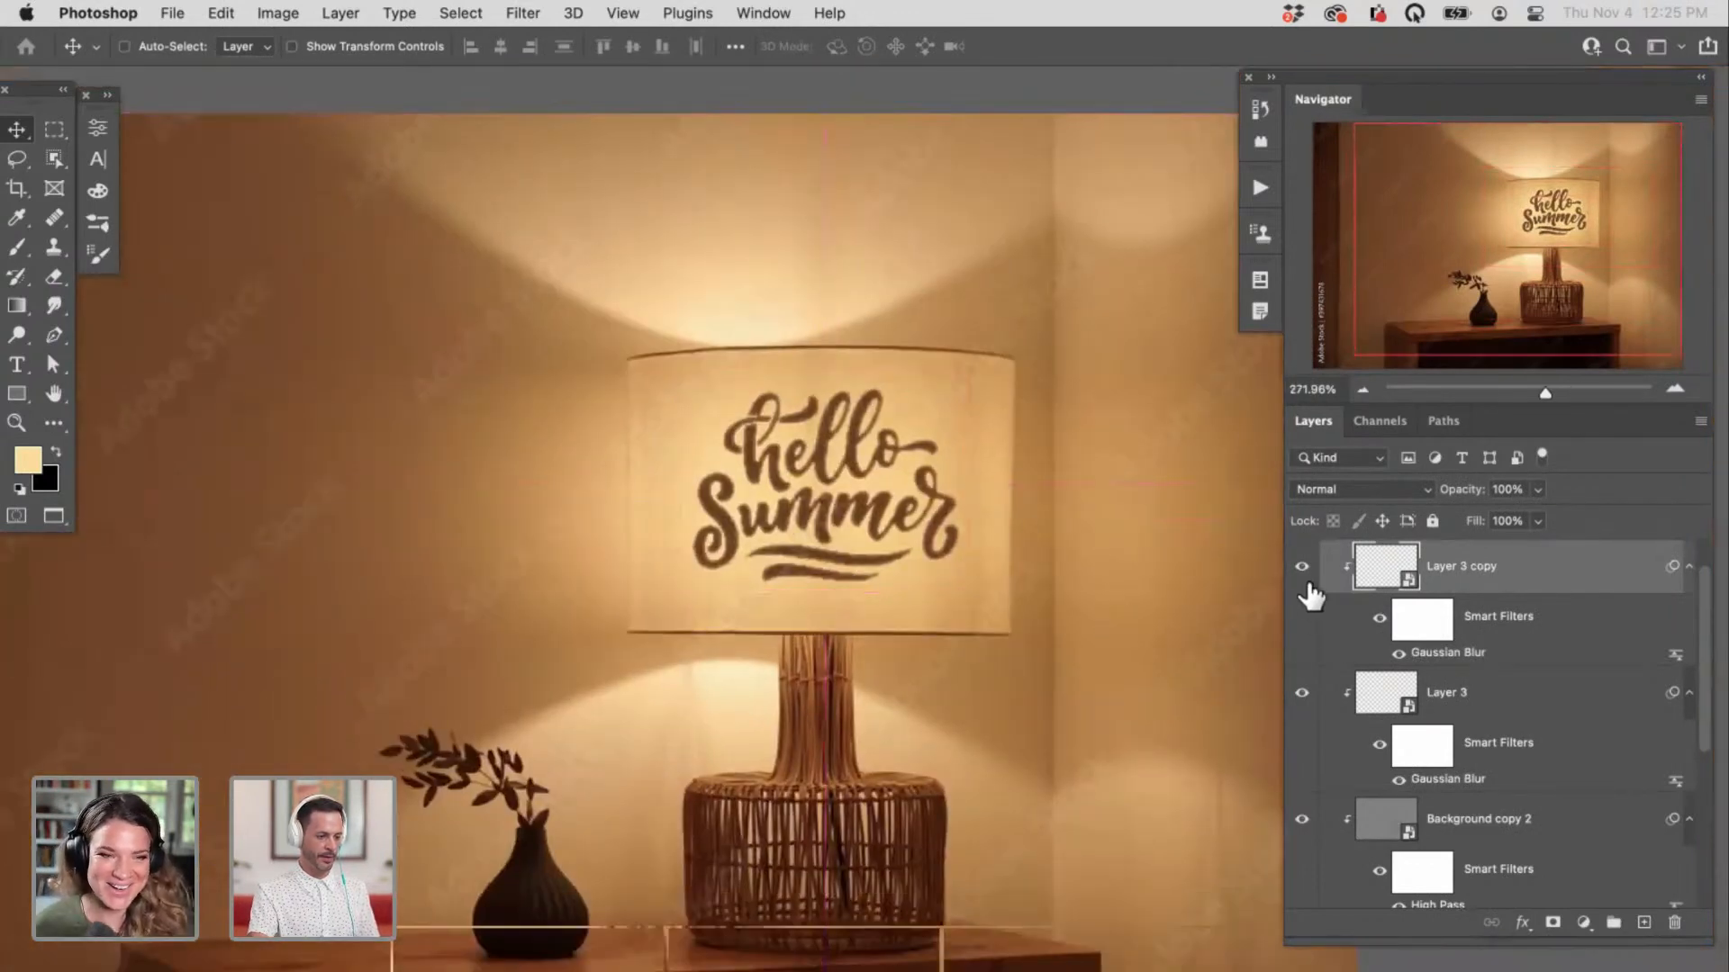
left_click(1304, 663)
left_click(1294, 593)
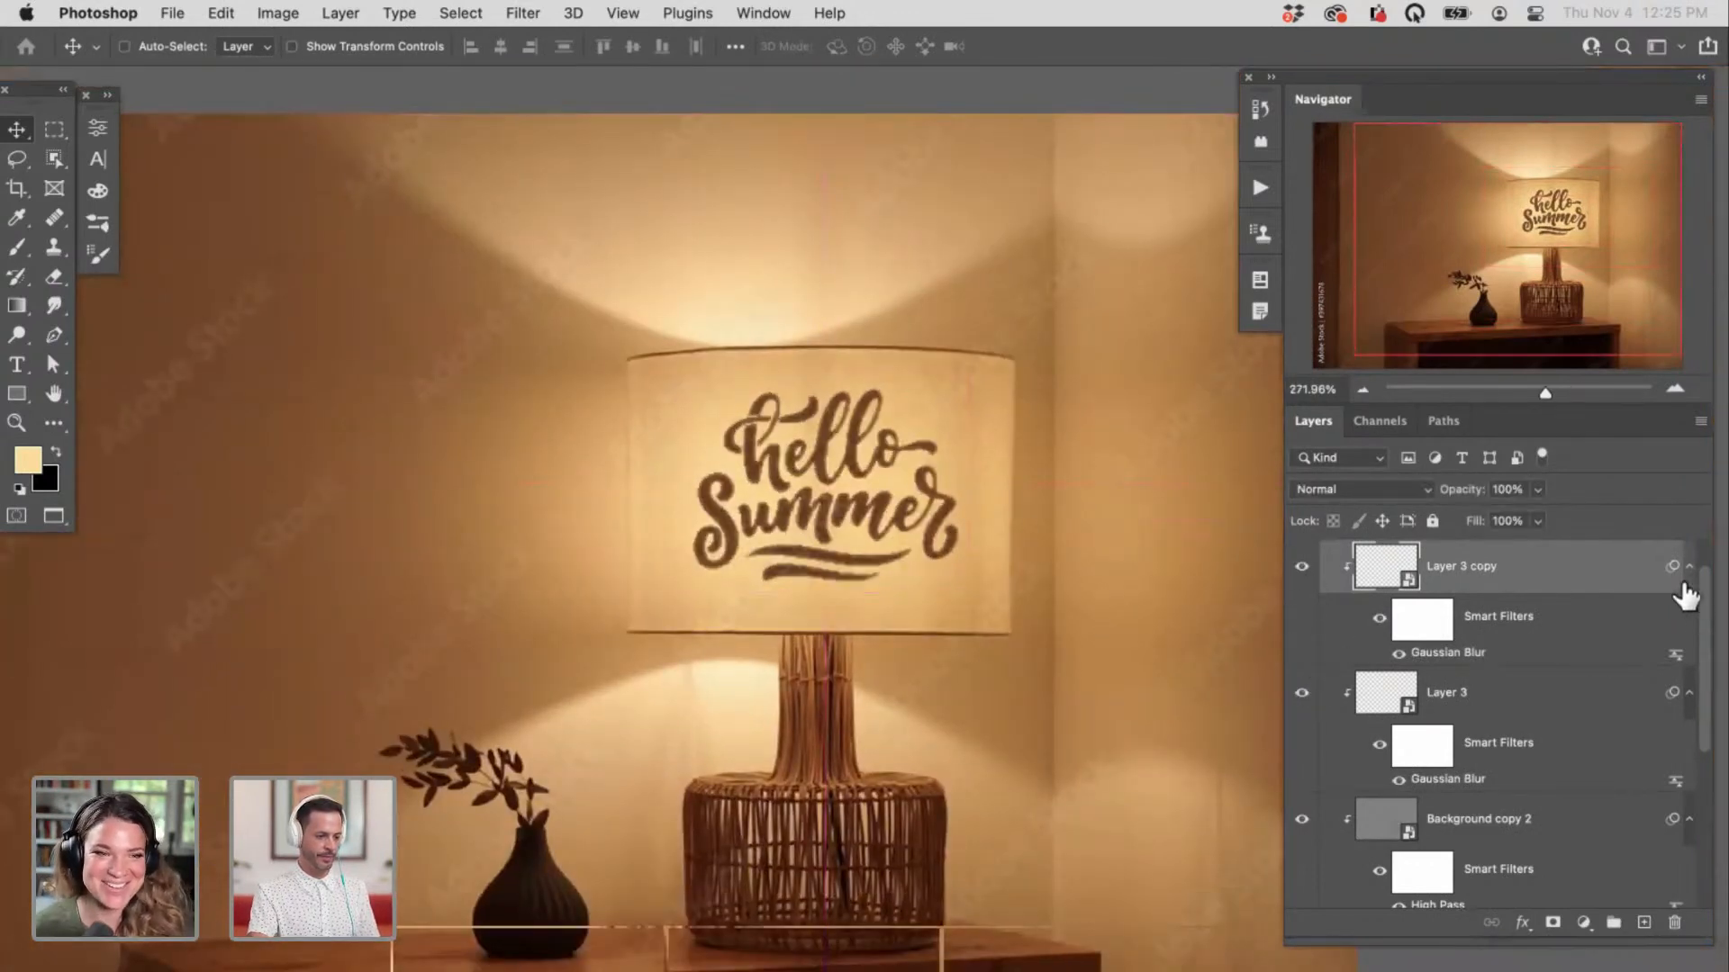